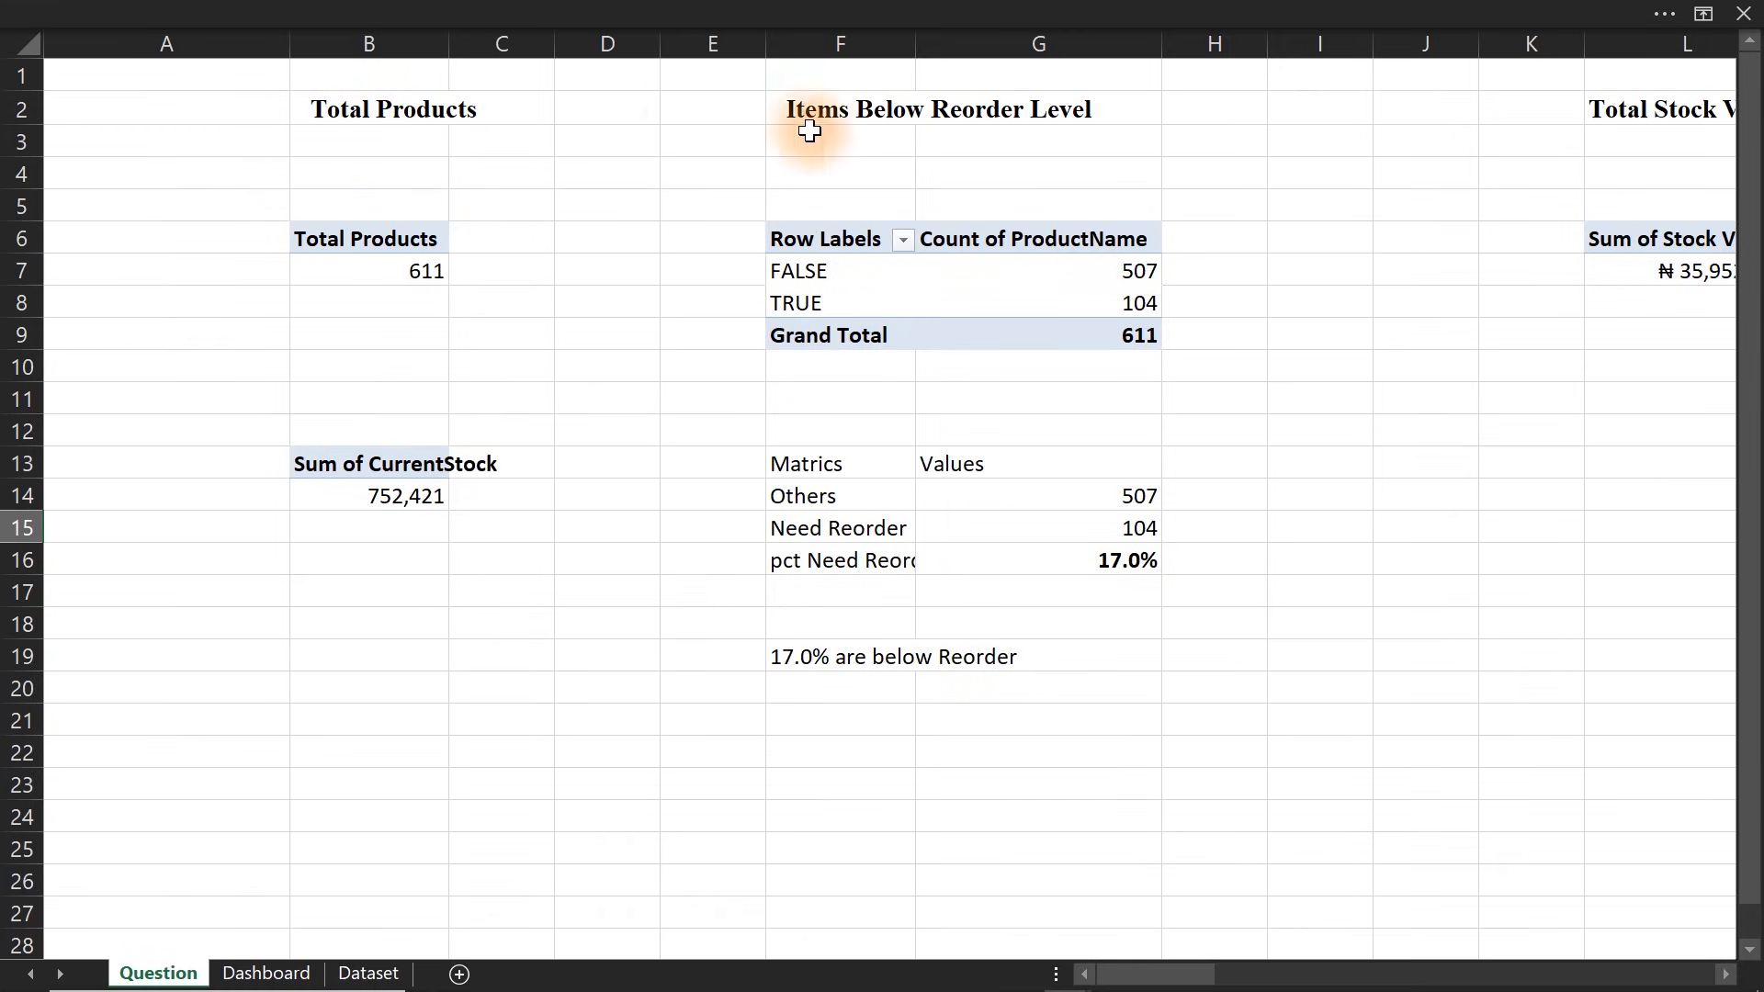
Review the finished pivot analyses on the Question sheet and the formulas in the Dataset sheet's Stock Value and Shortage columns
{"action": "left_click_drag", "start_coordinate": [1162, 974], "coordinate": [1683, 978]}
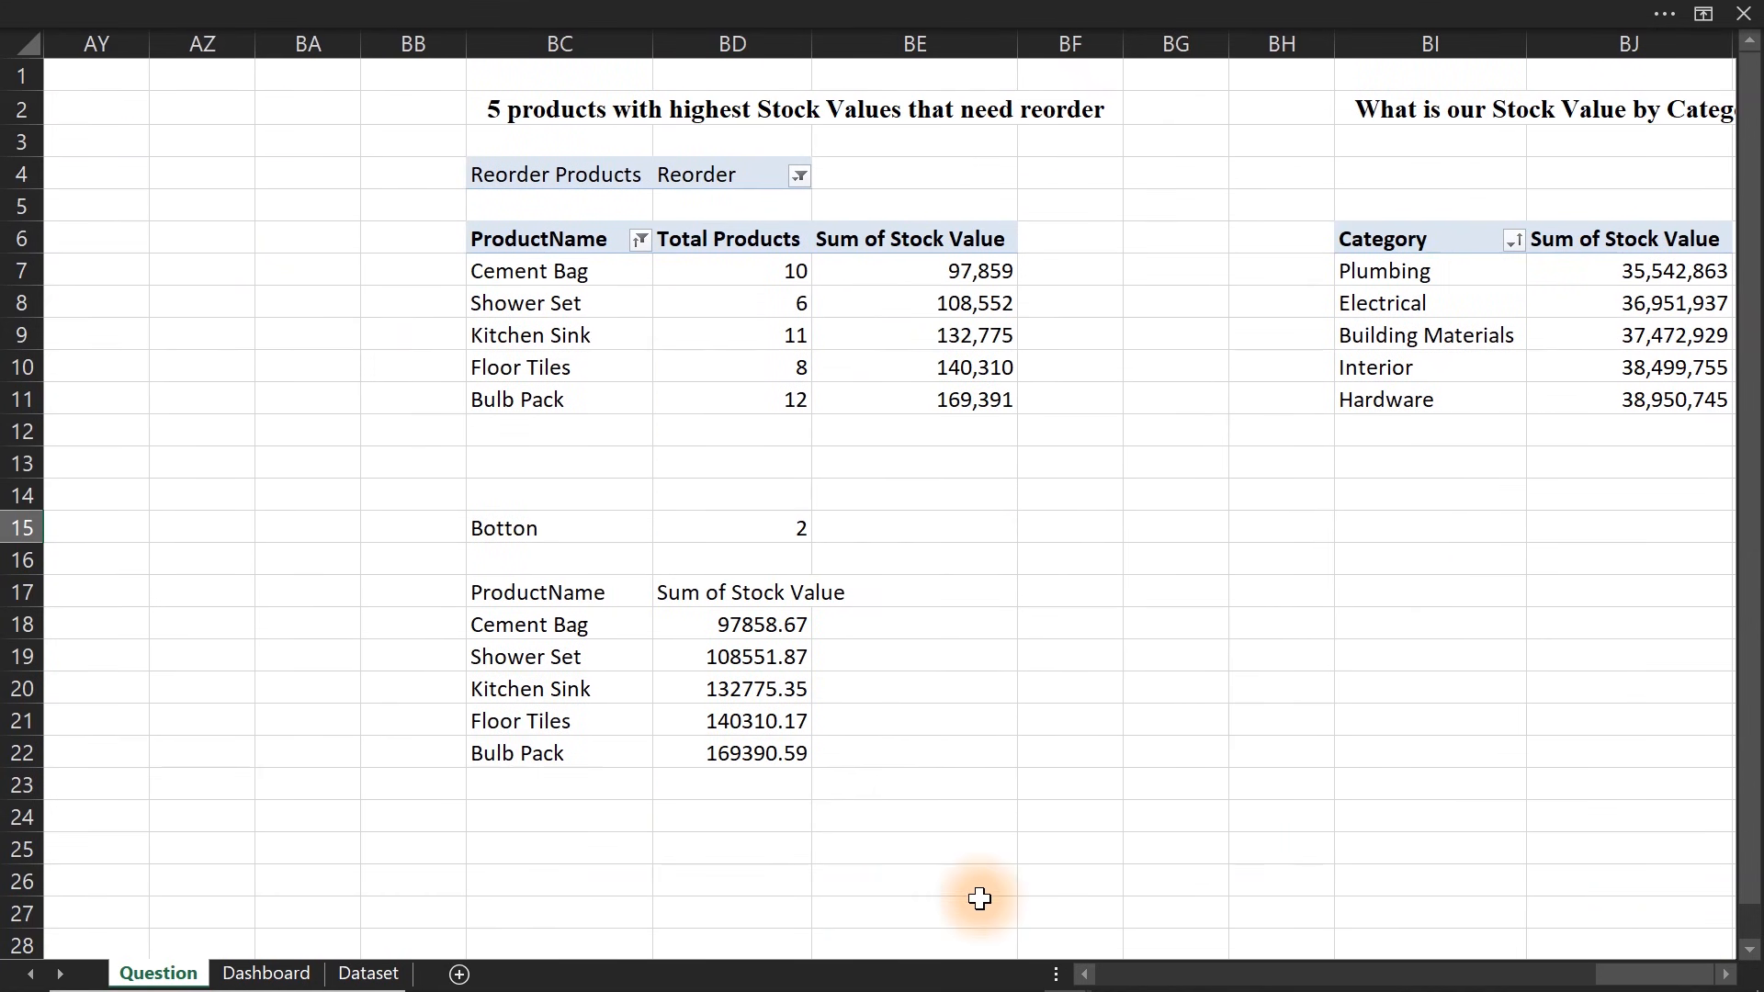
{"action": "left_click", "coordinate": [368, 973]}
{"action": "left_click", "coordinate": [1010, 109]}
{"action": "key", "text": "ctrl+Down"}
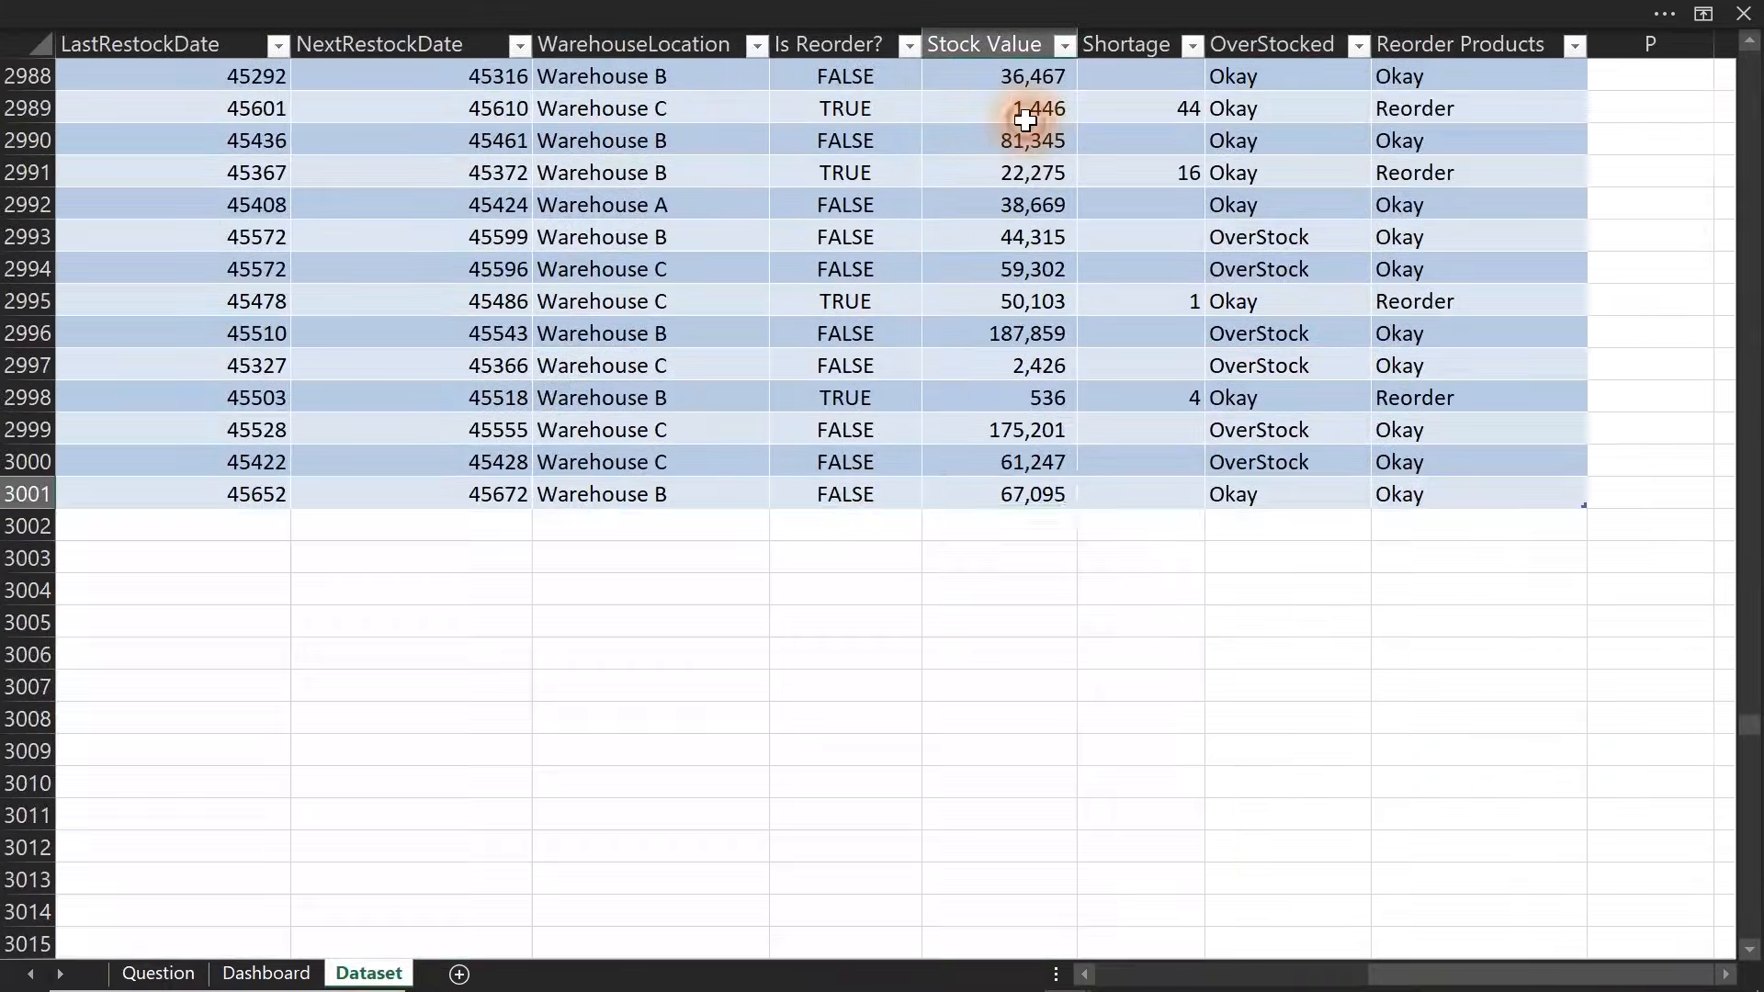
{"action": "key", "text": "ctrl+Up"}
{"action": "left_click", "coordinate": [1035, 294]}
{"action": "double_click", "coordinate": [1029, 290]}
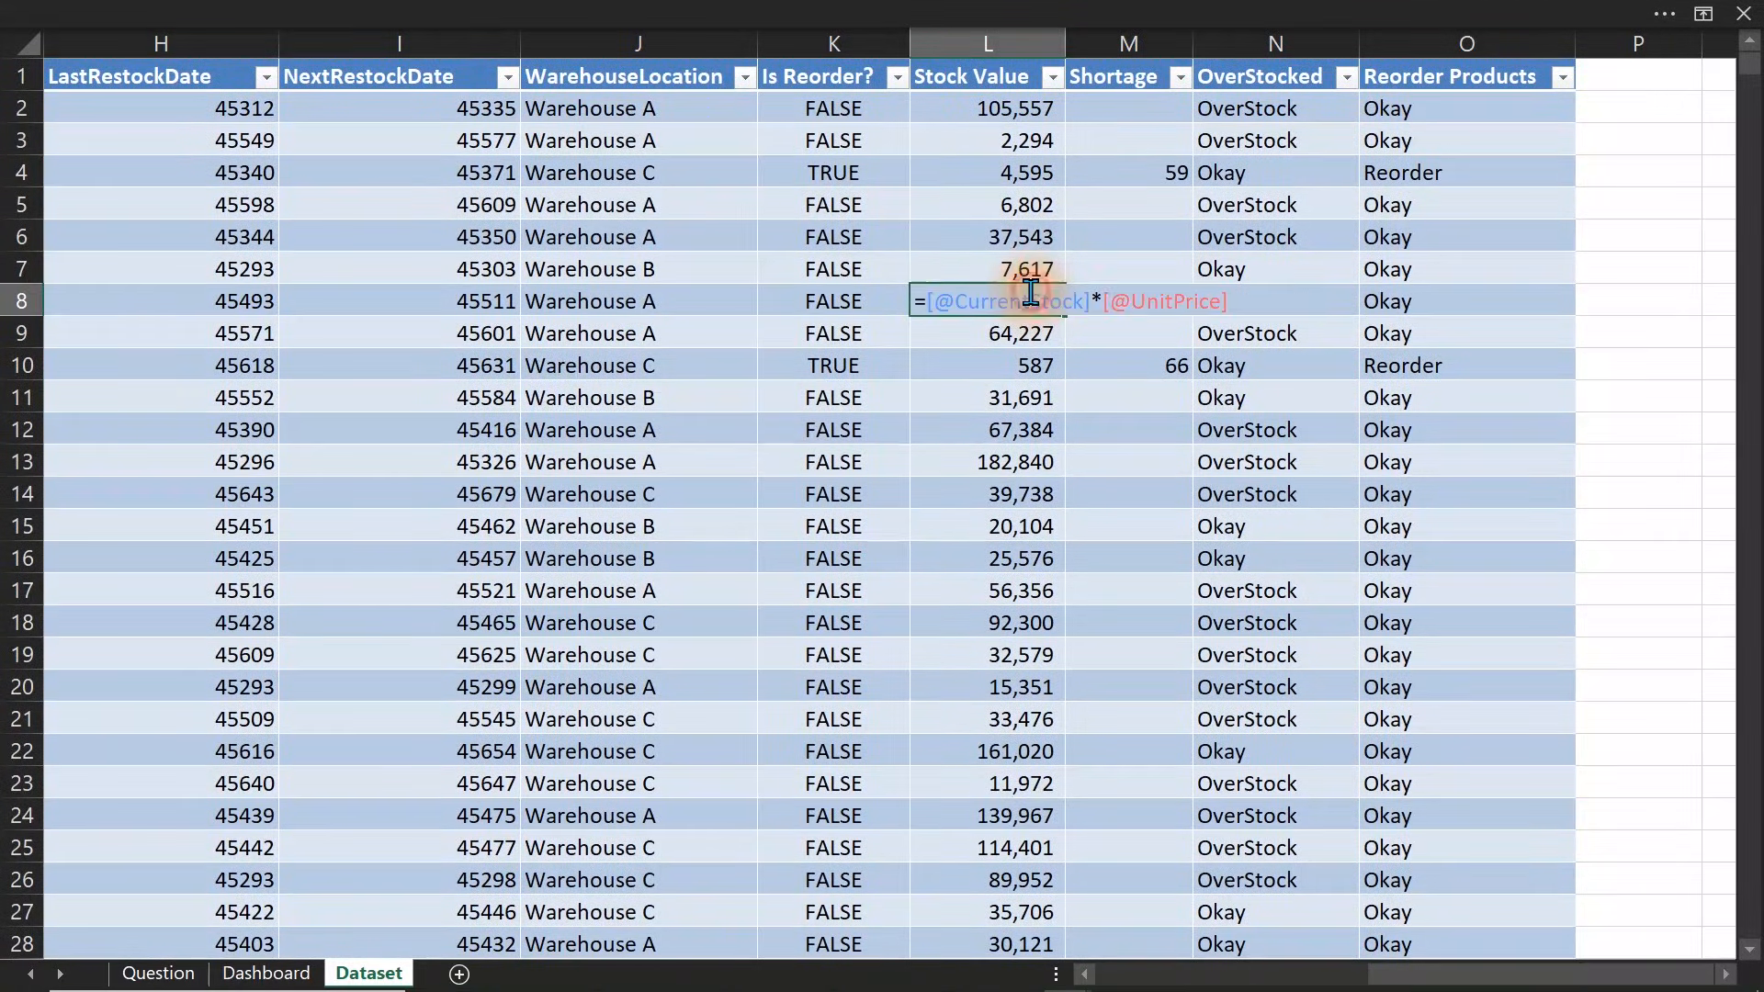
{"action": "key", "text": "Escape"}
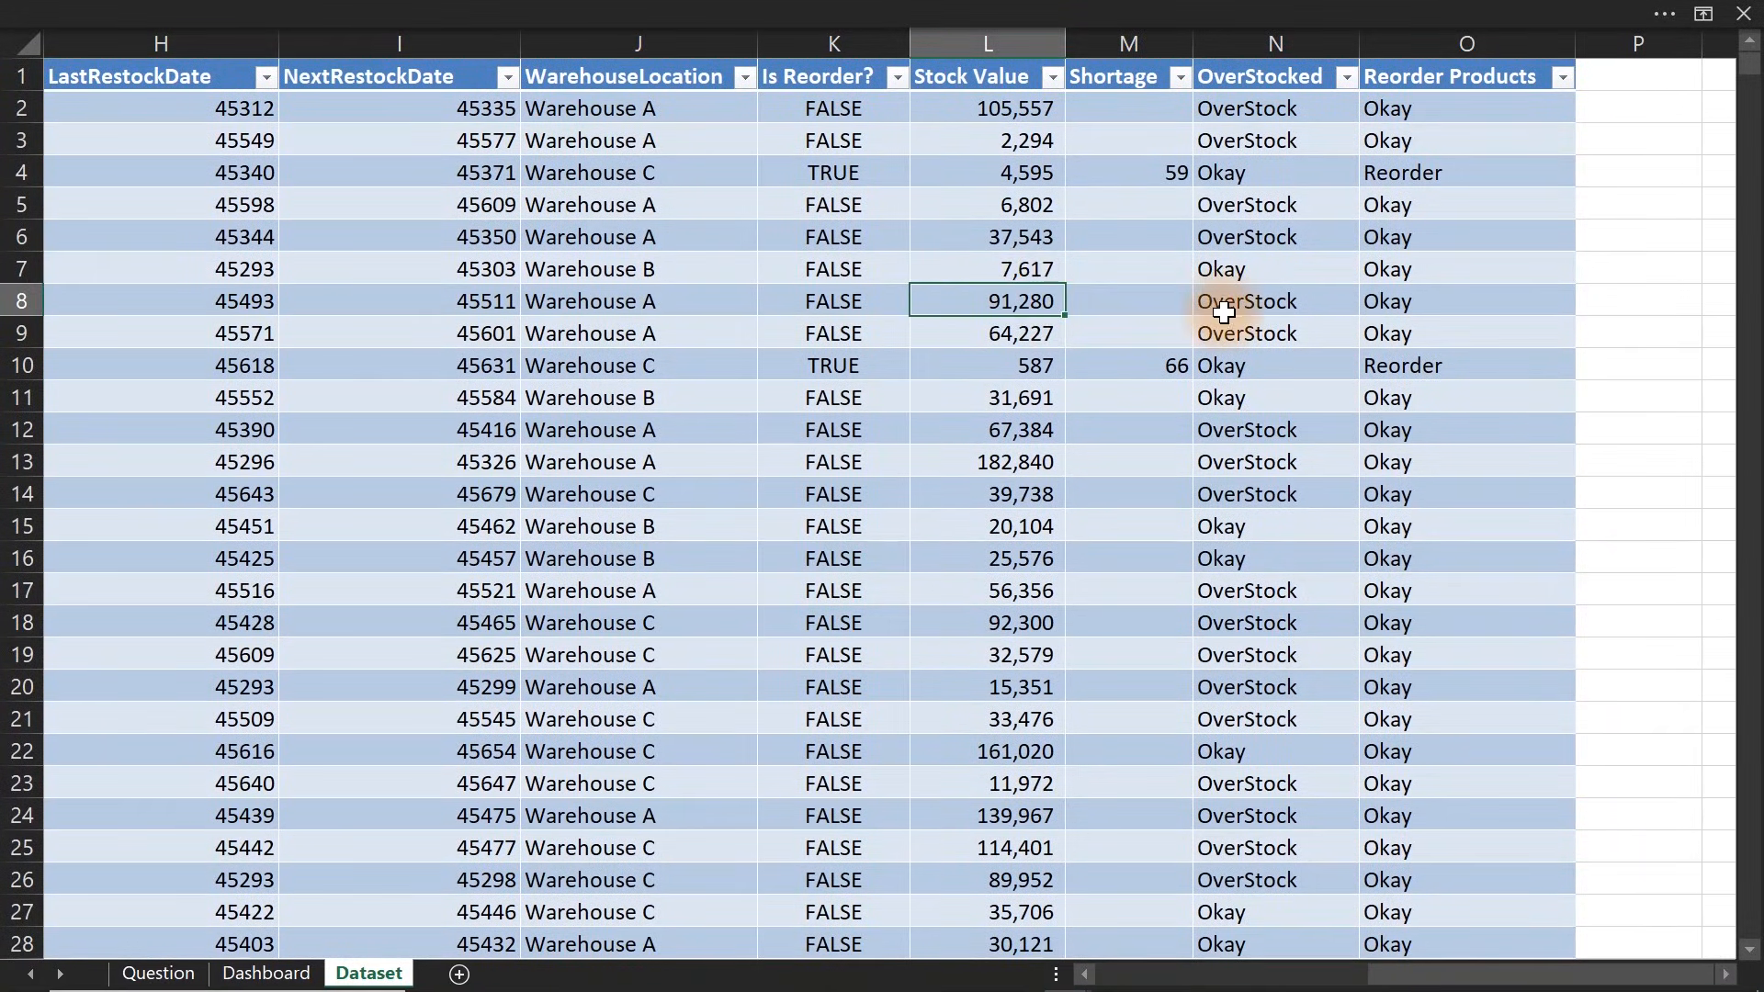
{"action": "left_click", "coordinate": [1134, 318]}
{"action": "key", "text": "ctrl+Up"}
{"action": "double_click", "coordinate": [1135, 300]}
{"action": "key", "text": "Escape"}
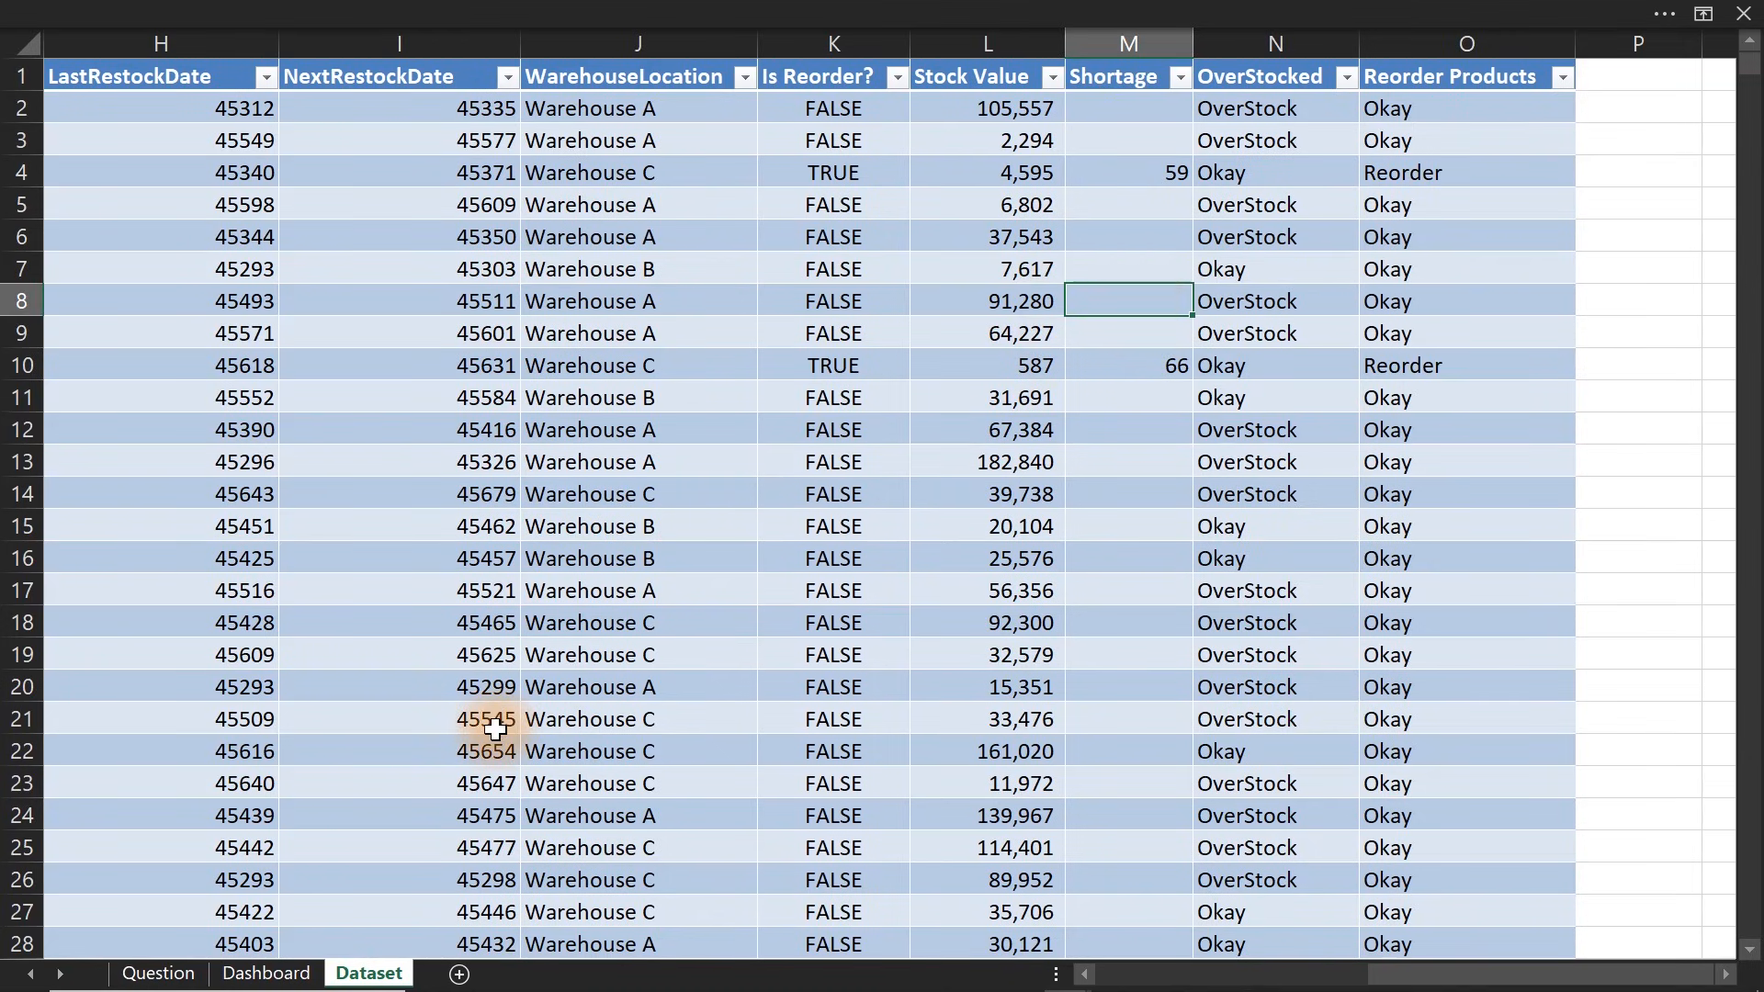
View the finished Inventory Performance Dashboard and try filtering it by the supplier Jumia Supplies
{"action": "left_click", "coordinate": [266, 975]}
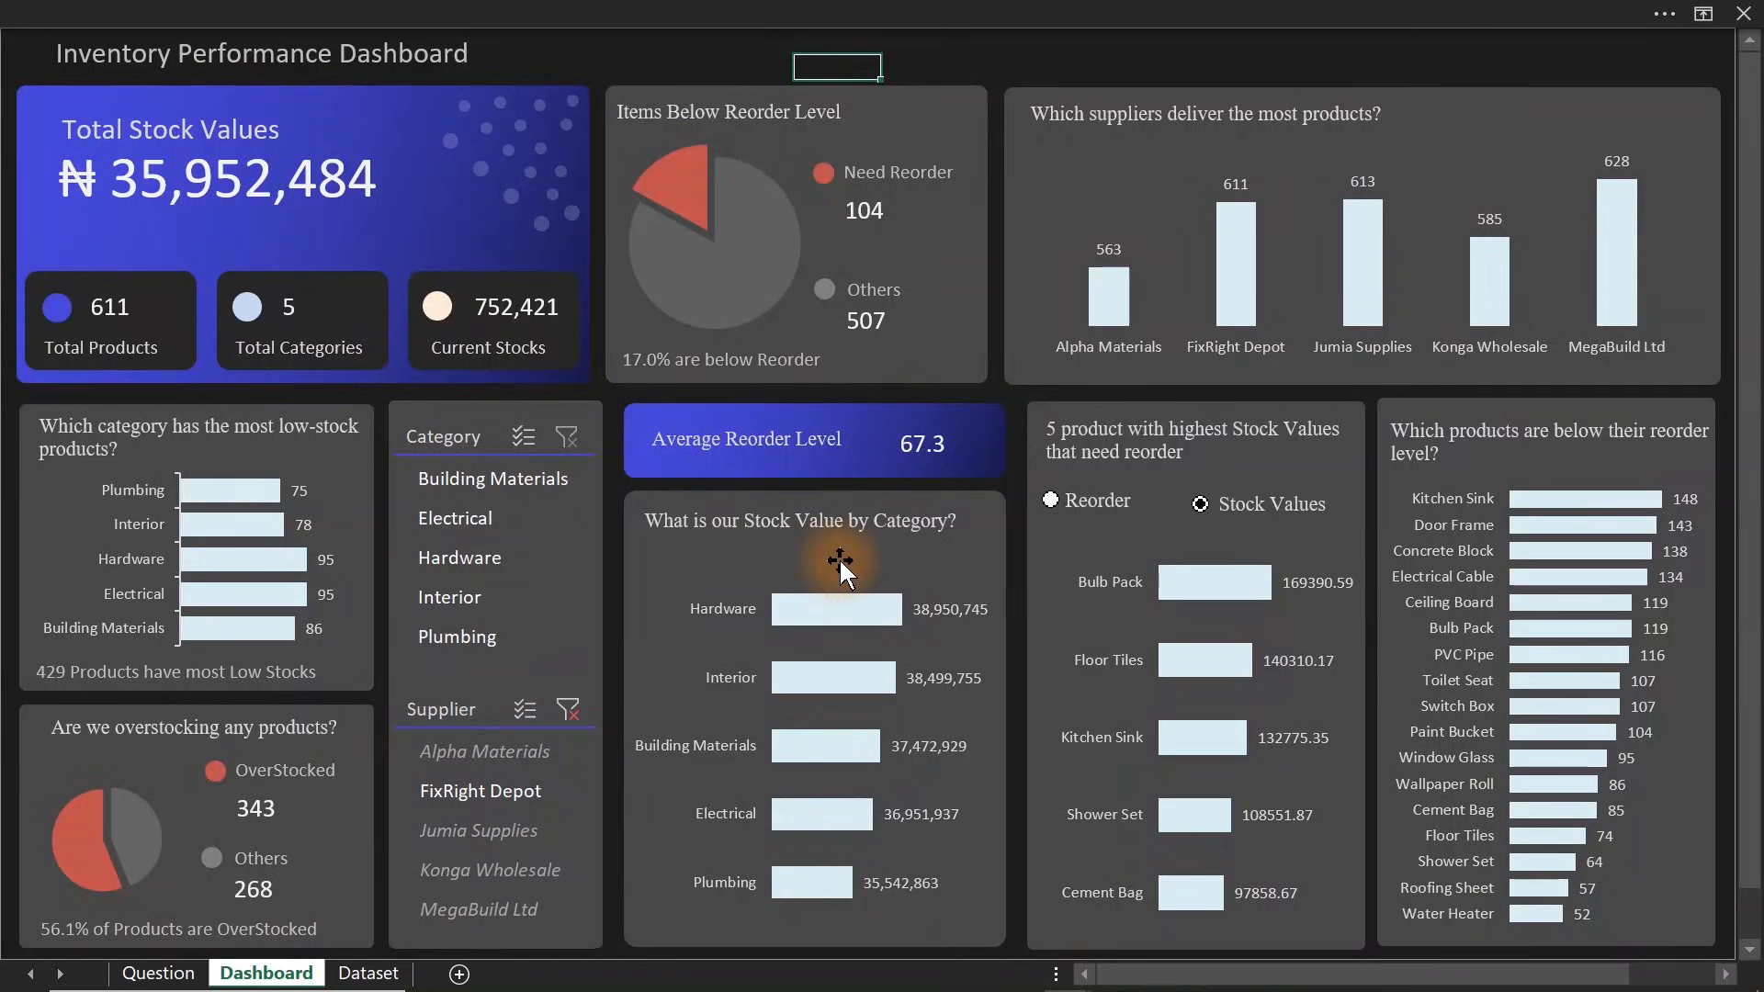
{"action": "left_click", "coordinate": [522, 834]}
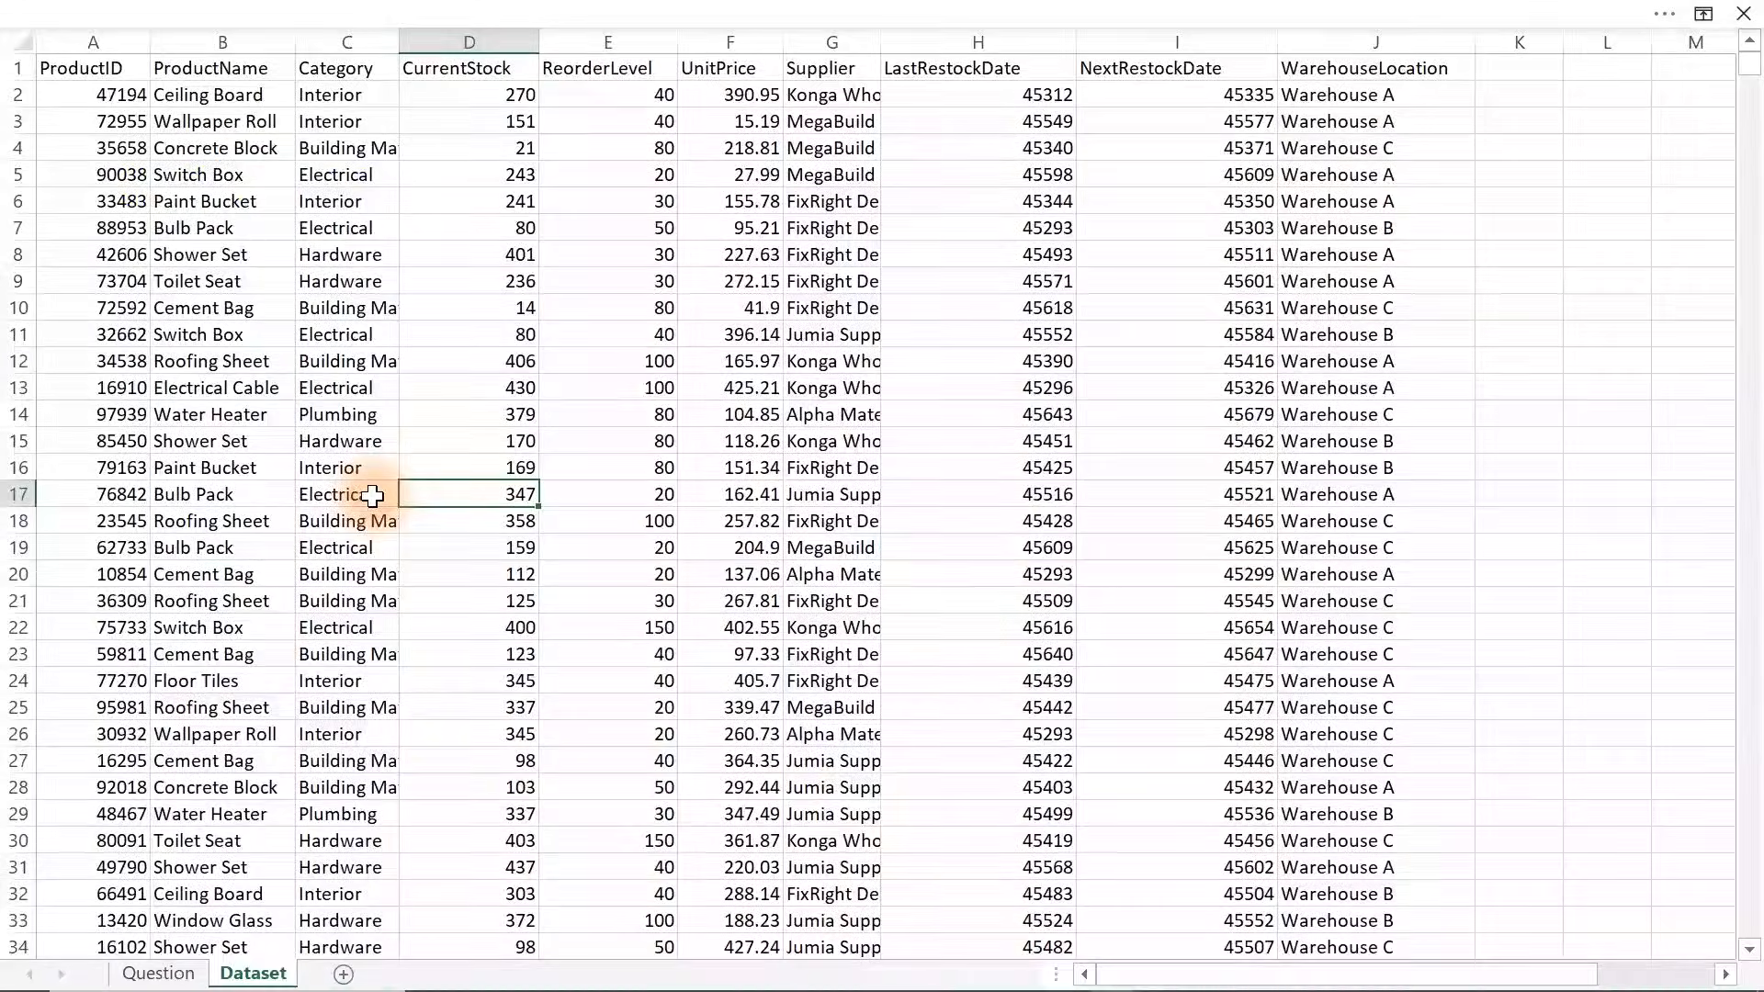
Convert the dataset range A1:J3001 into a table with headers
{"action": "left_click", "coordinate": [509, 335]}
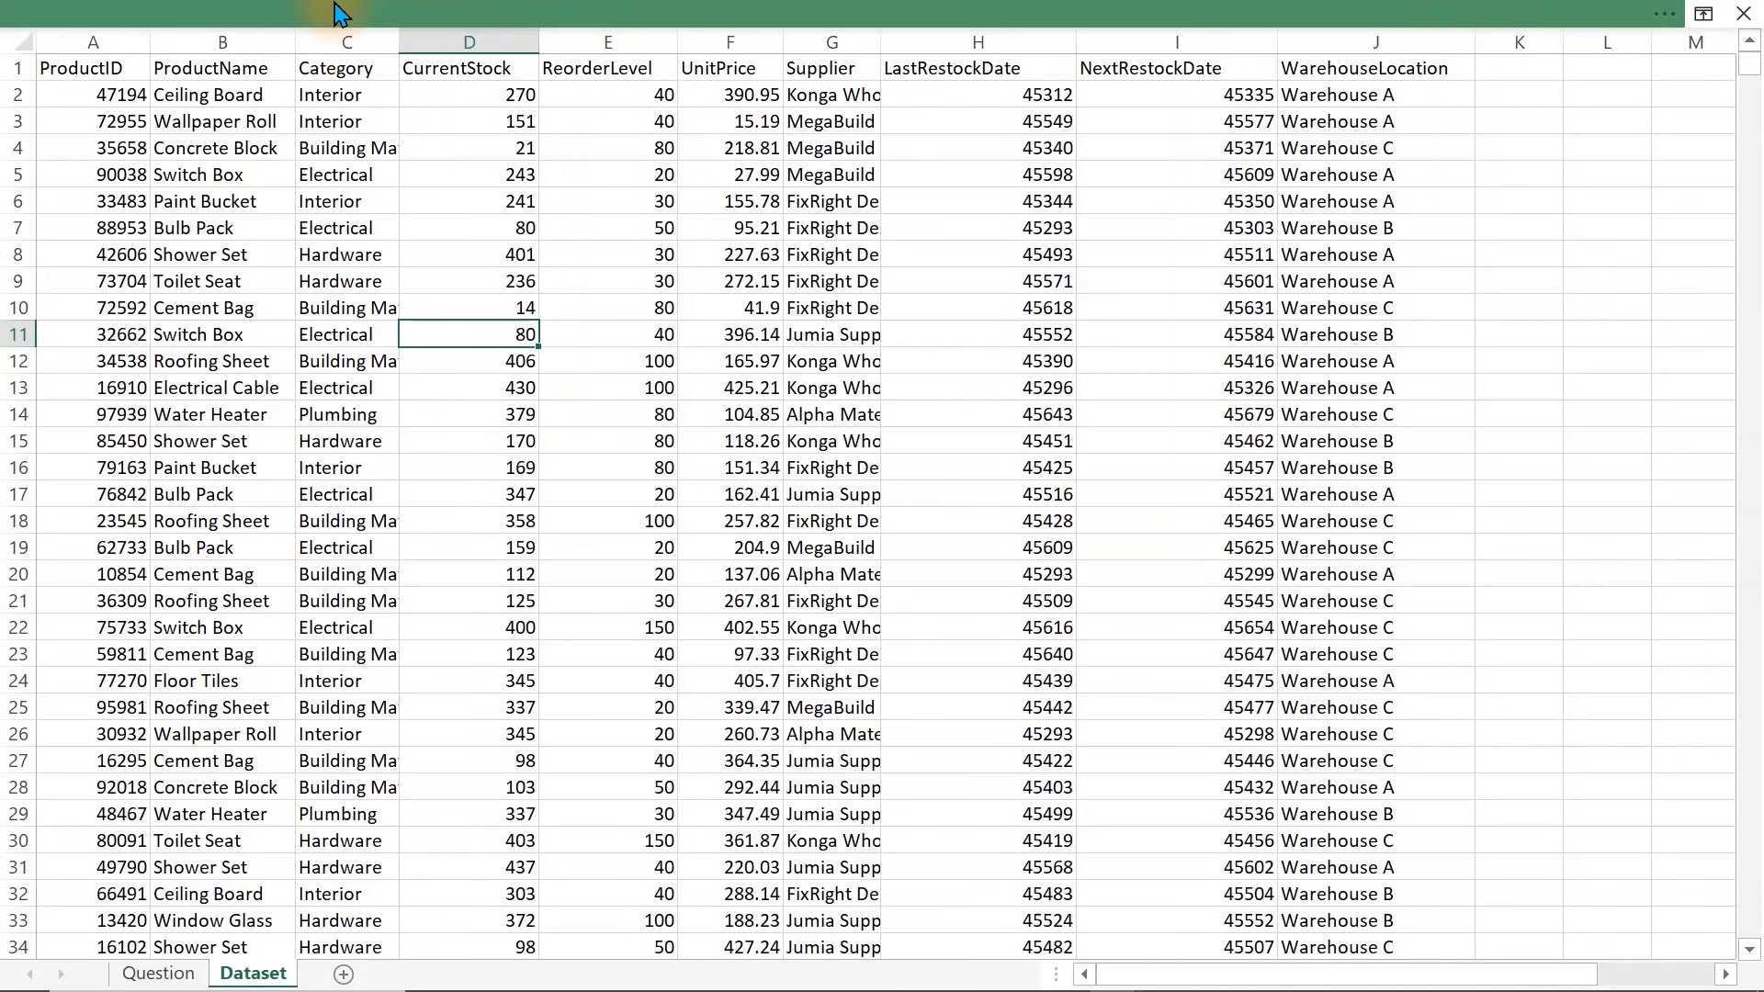
{"action": "left_click", "coordinate": [338, 13]}
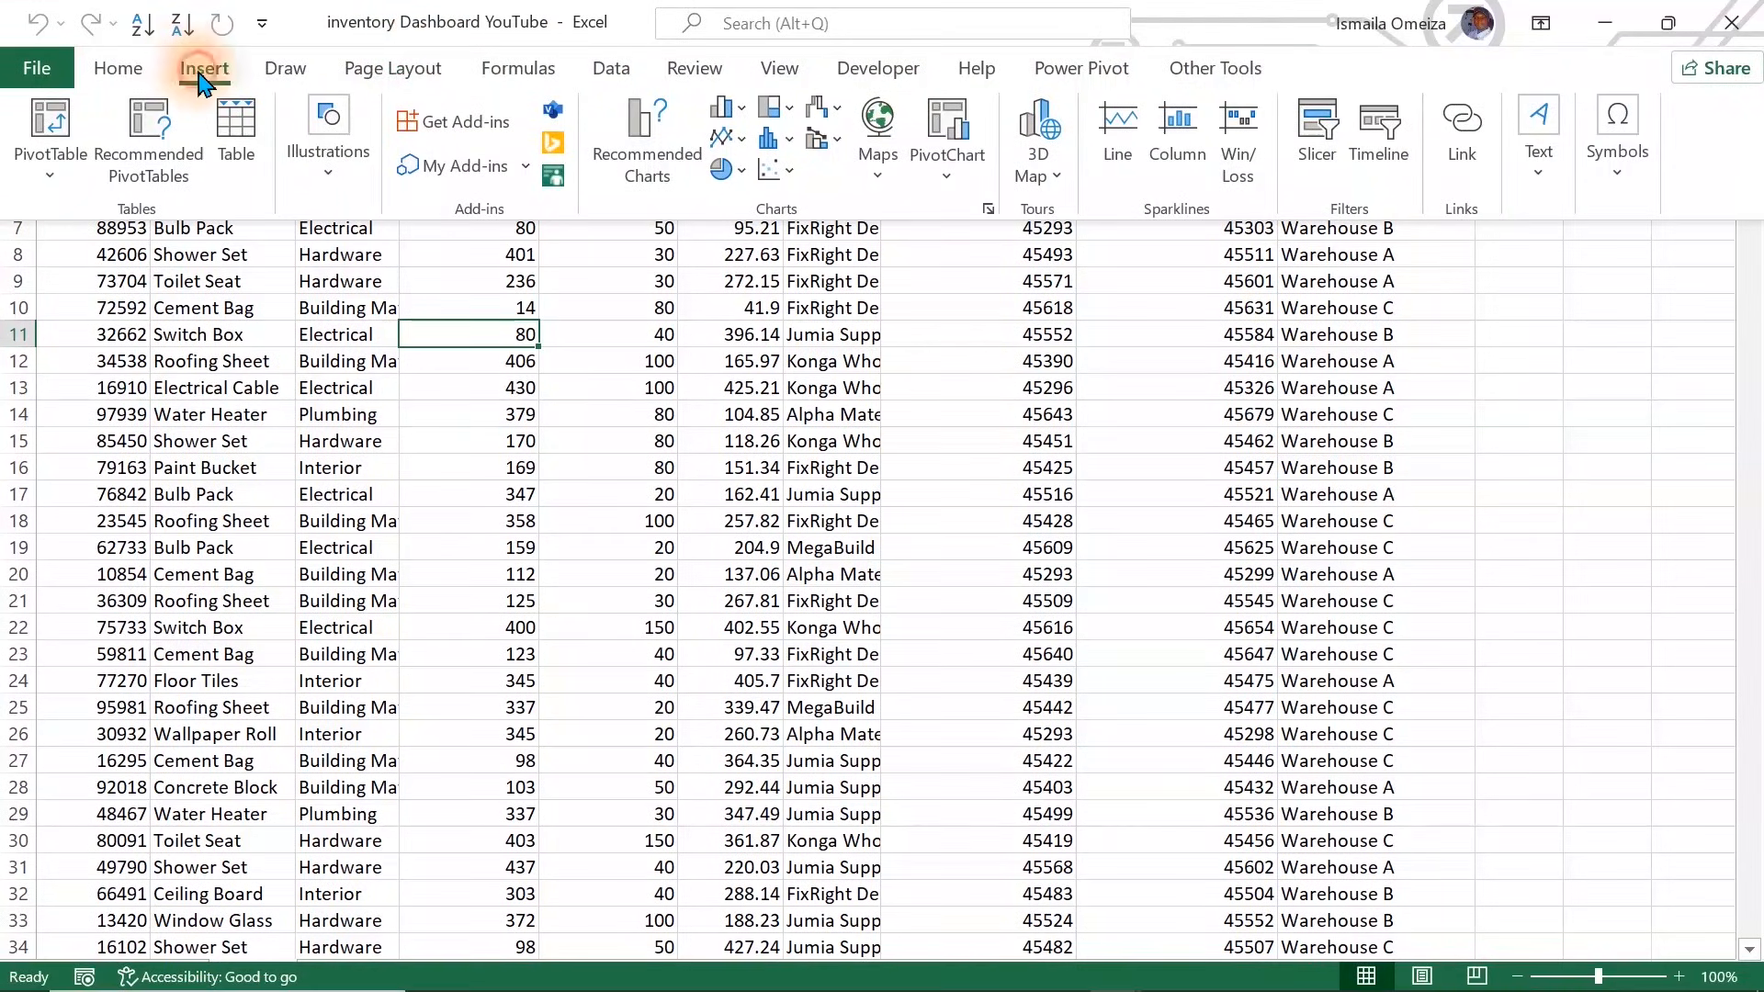
{"action": "left_click", "coordinate": [233, 145]}
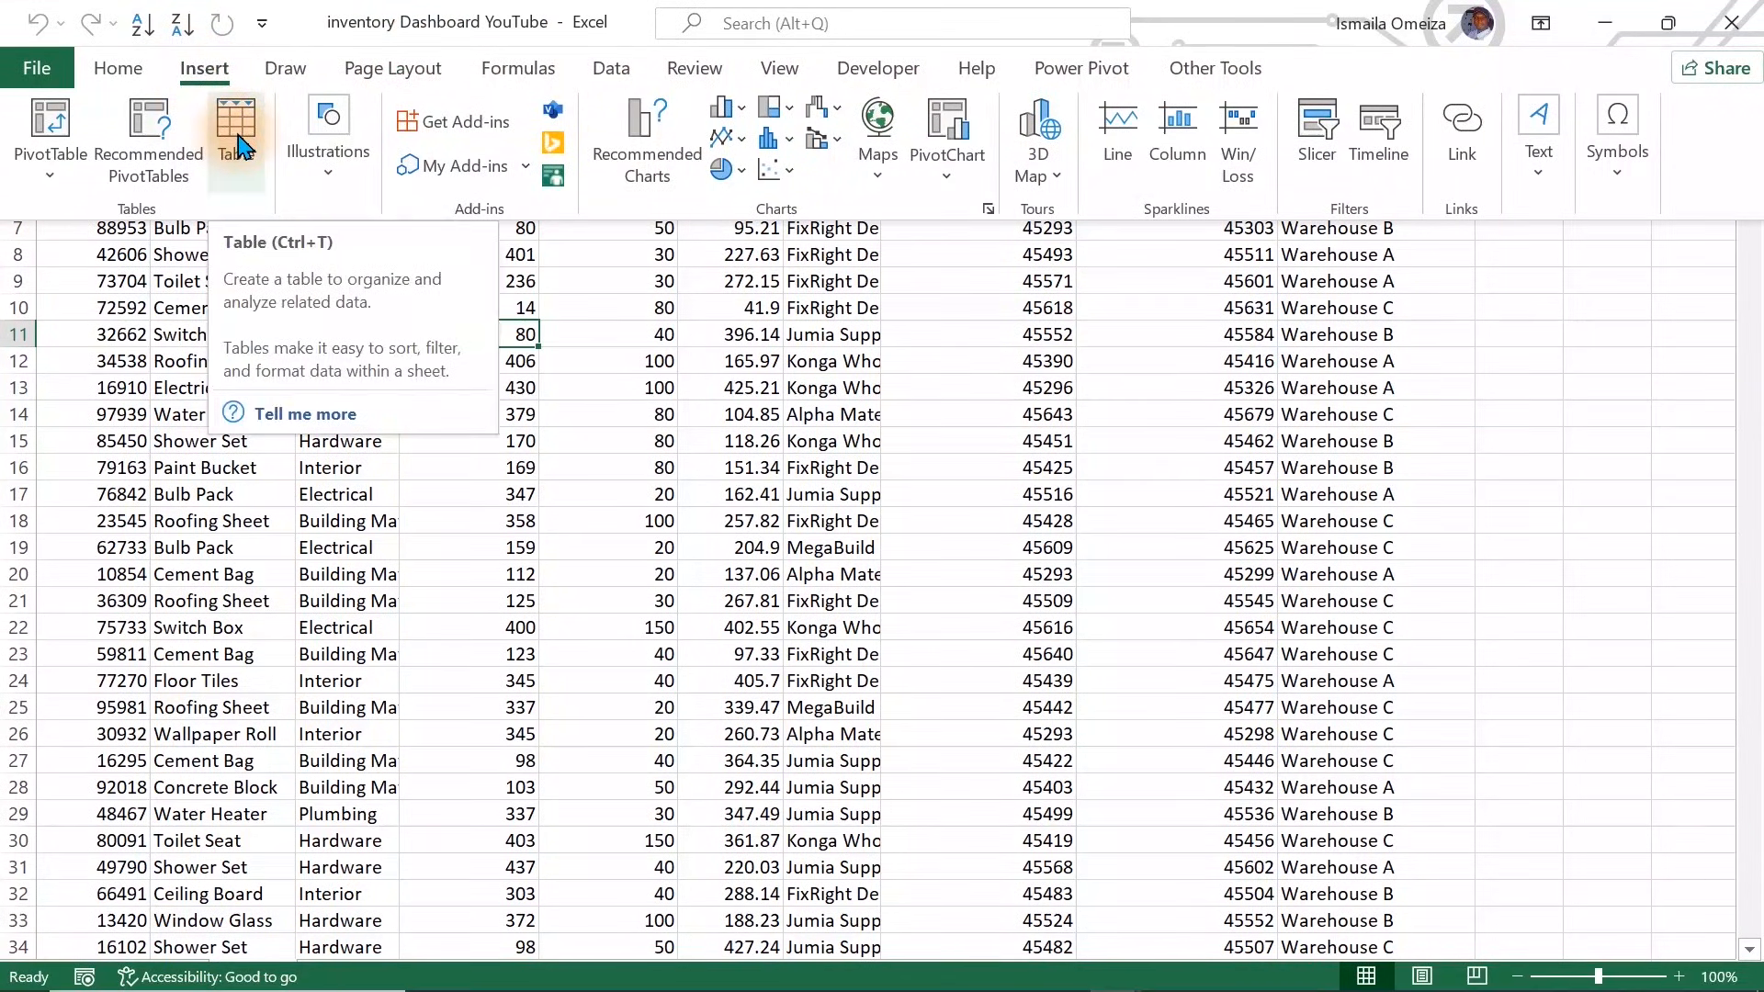
{"action": "left_click", "coordinate": [592, 396]}
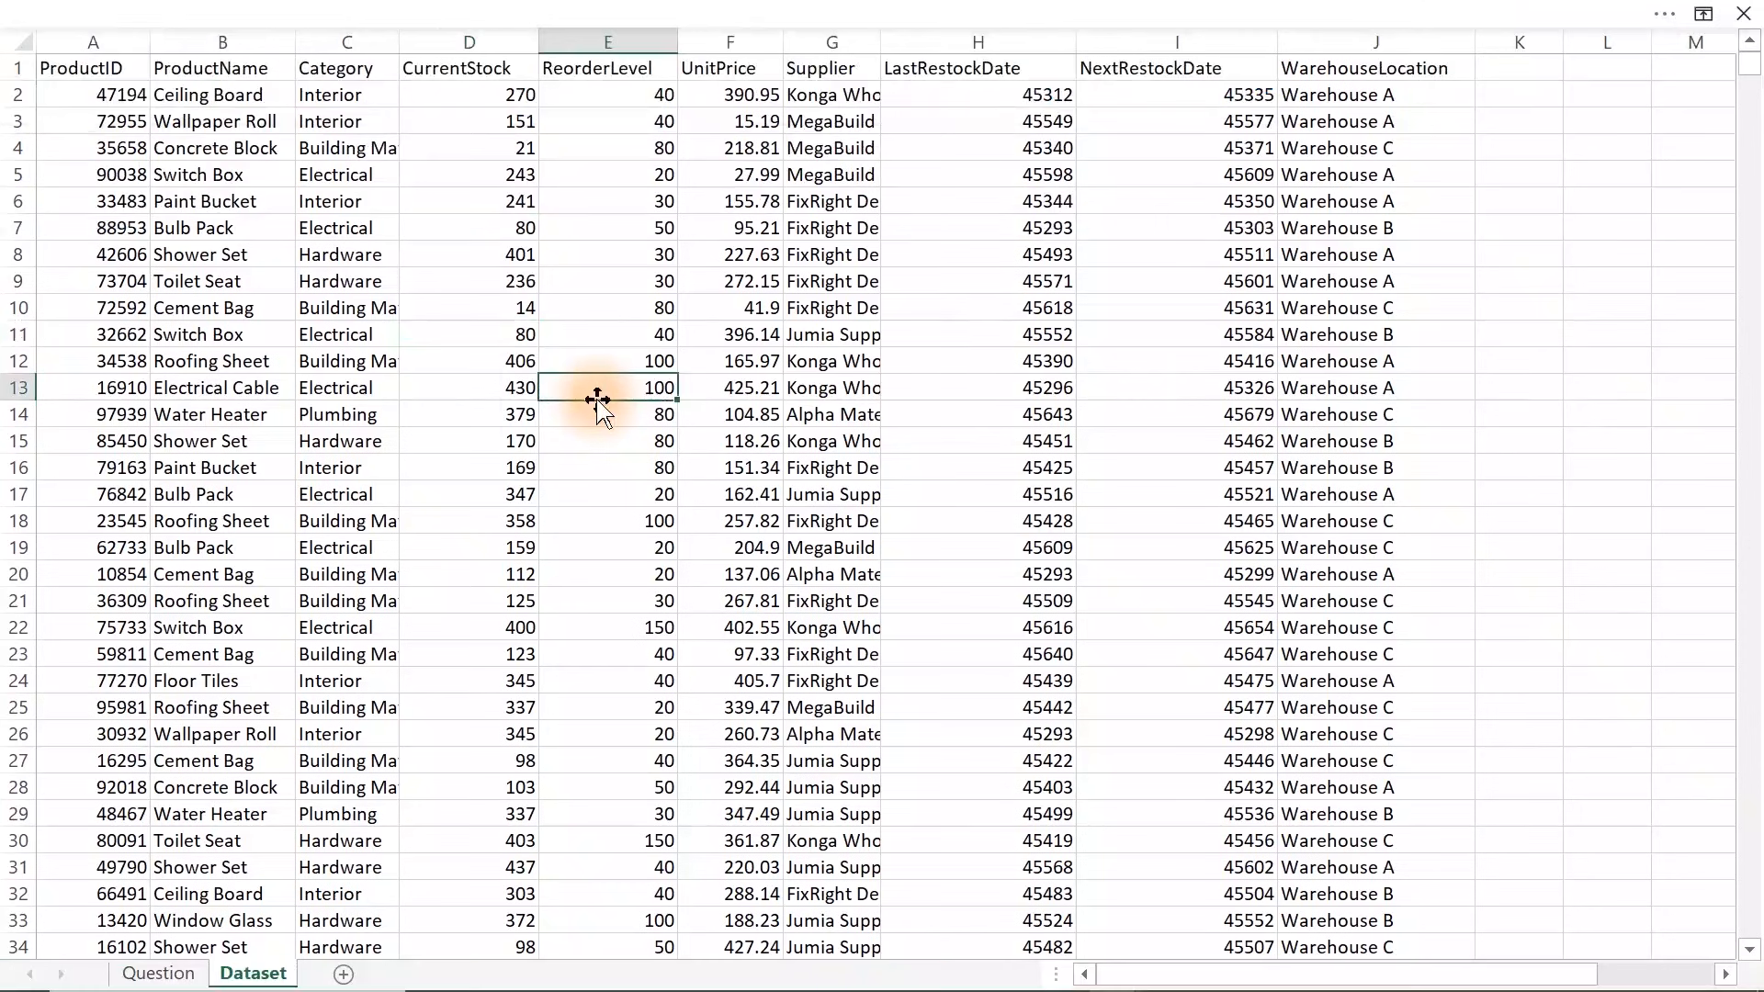
{"action": "key", "text": "ctrl+t"}
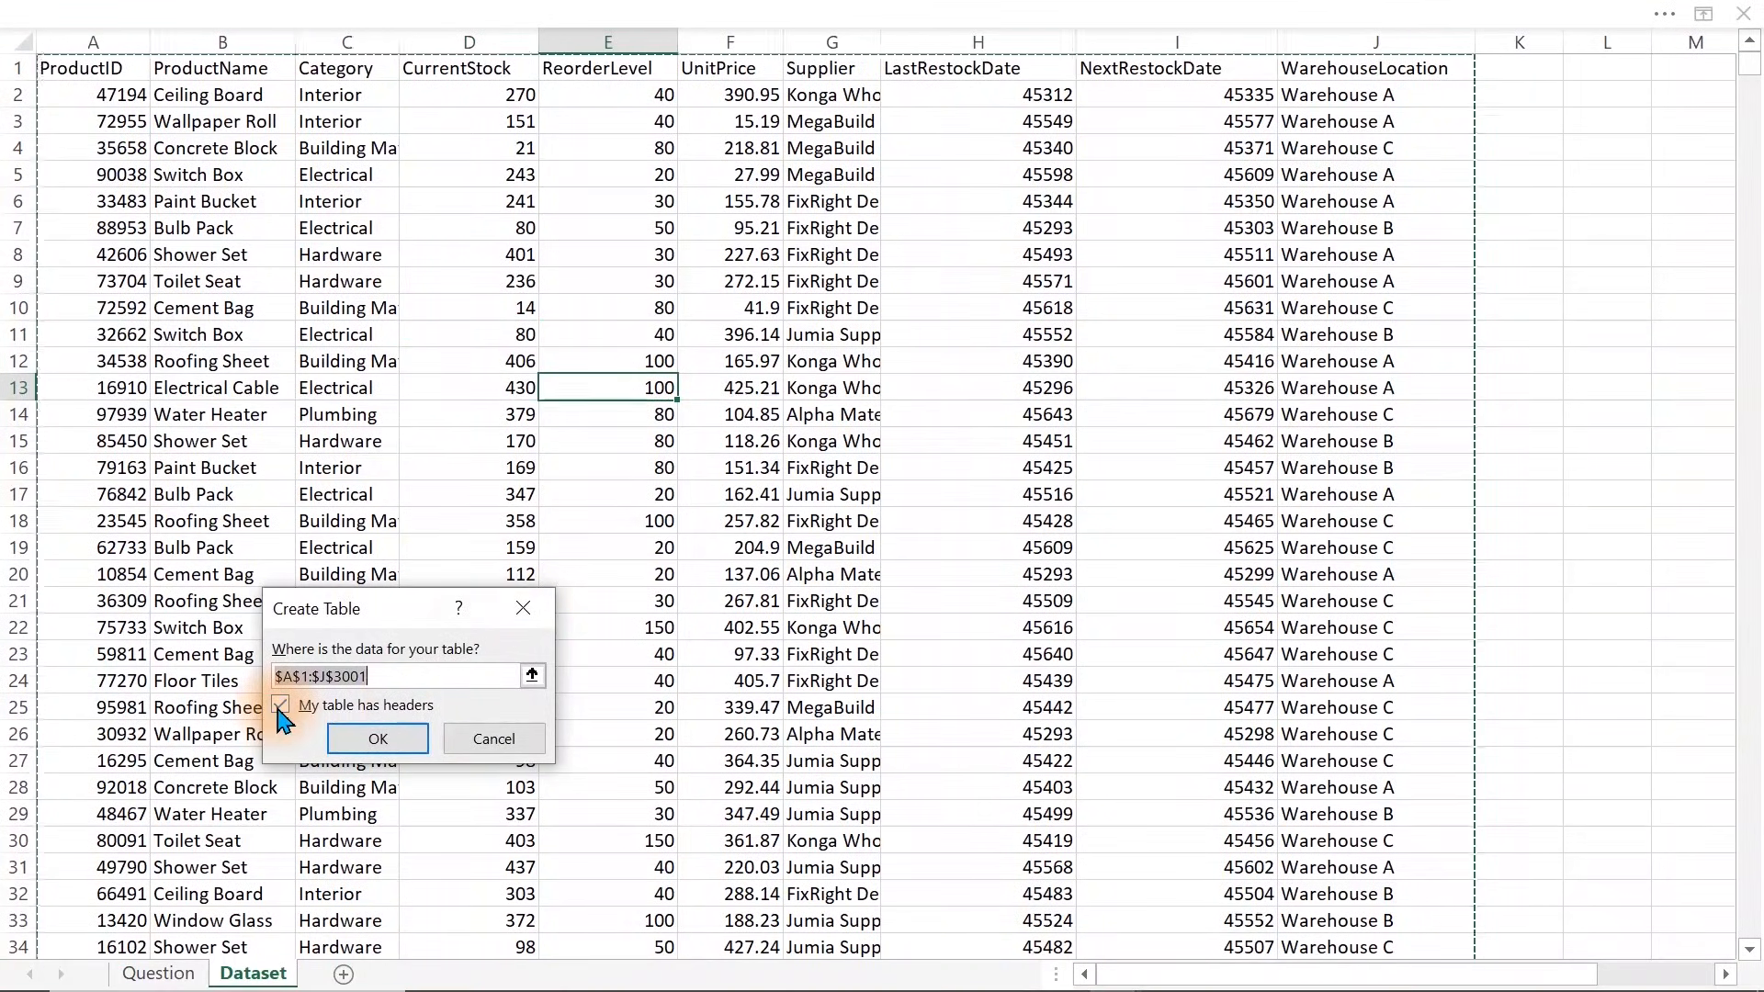
{"action": "left_click", "coordinate": [378, 740]}
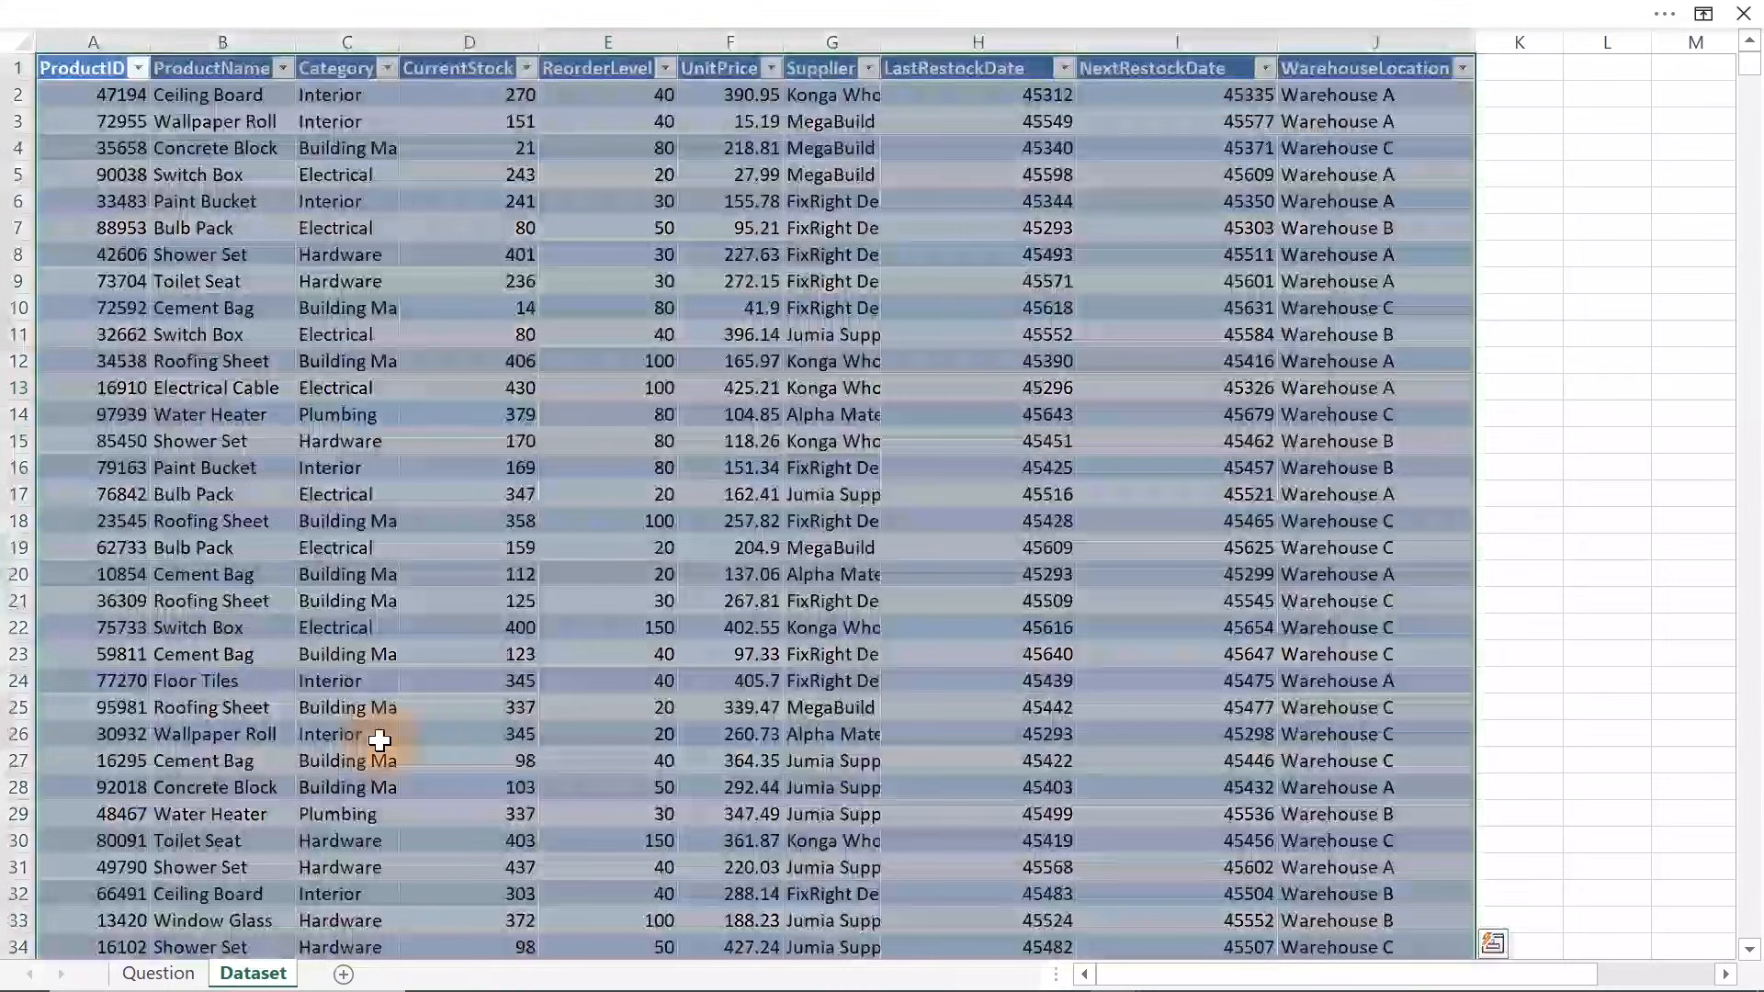
{"action": "left_click", "coordinate": [757, 384]}
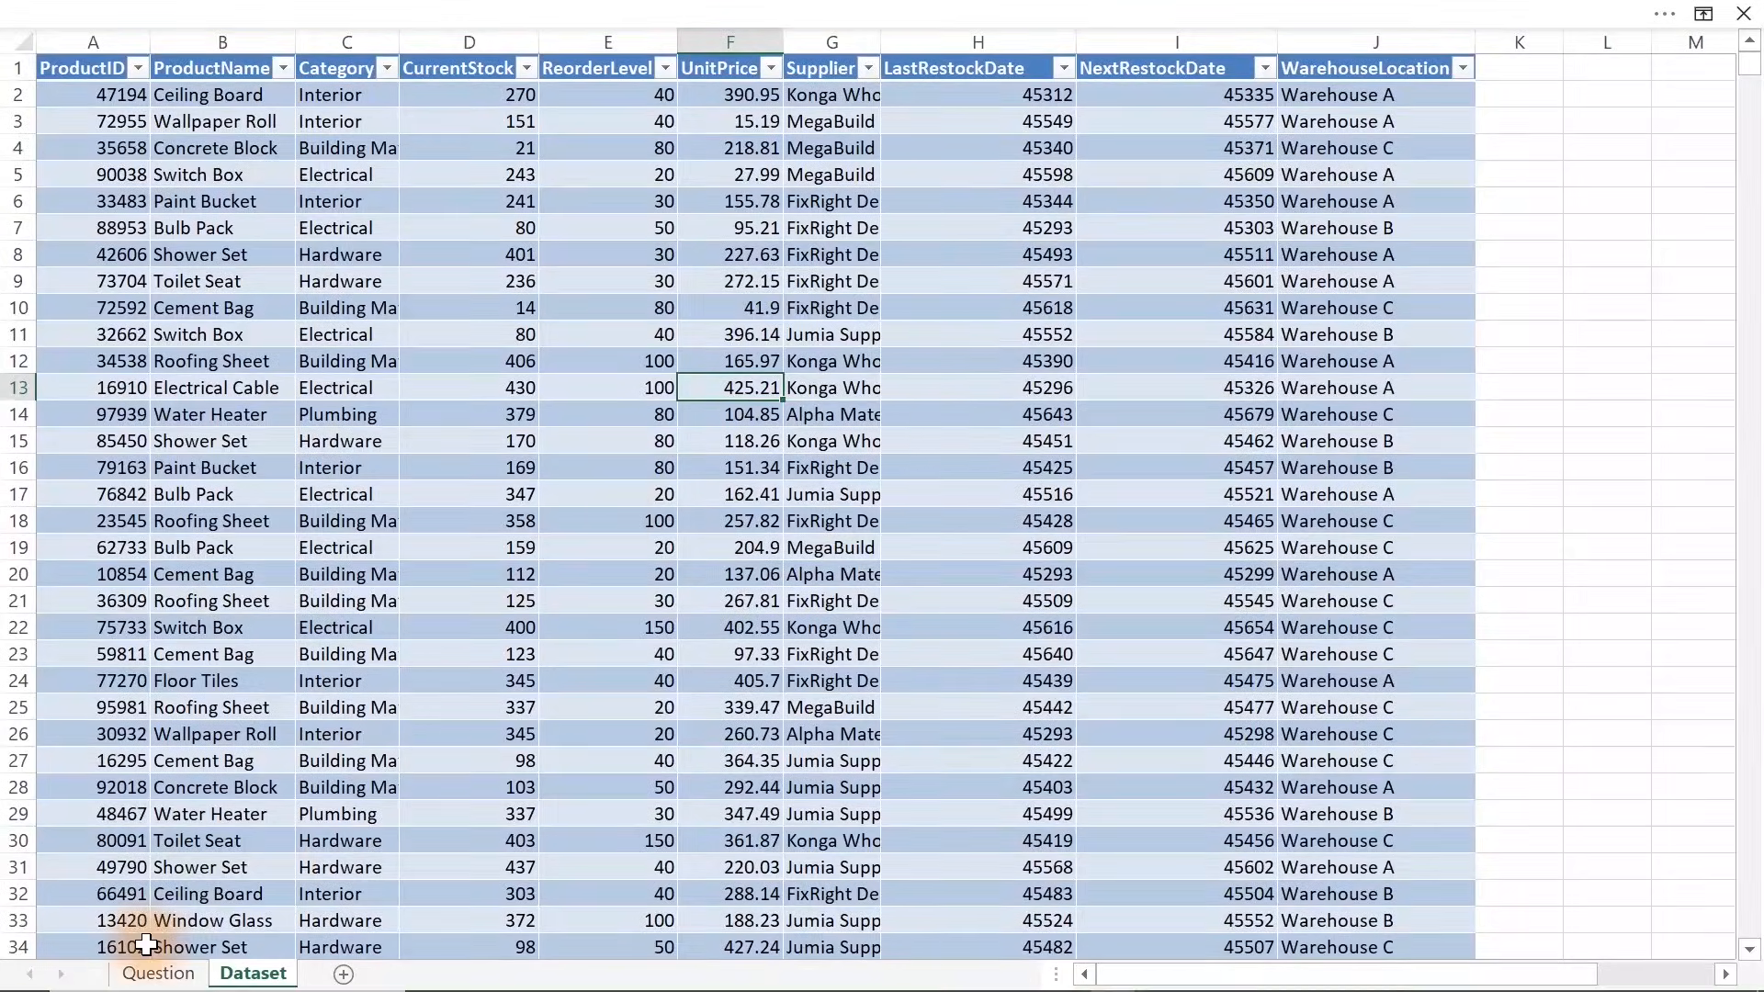
Create a PivotTable from Table1 of the Dataset sheet on a new worksheet
{"action": "left_click", "coordinate": [153, 975]}
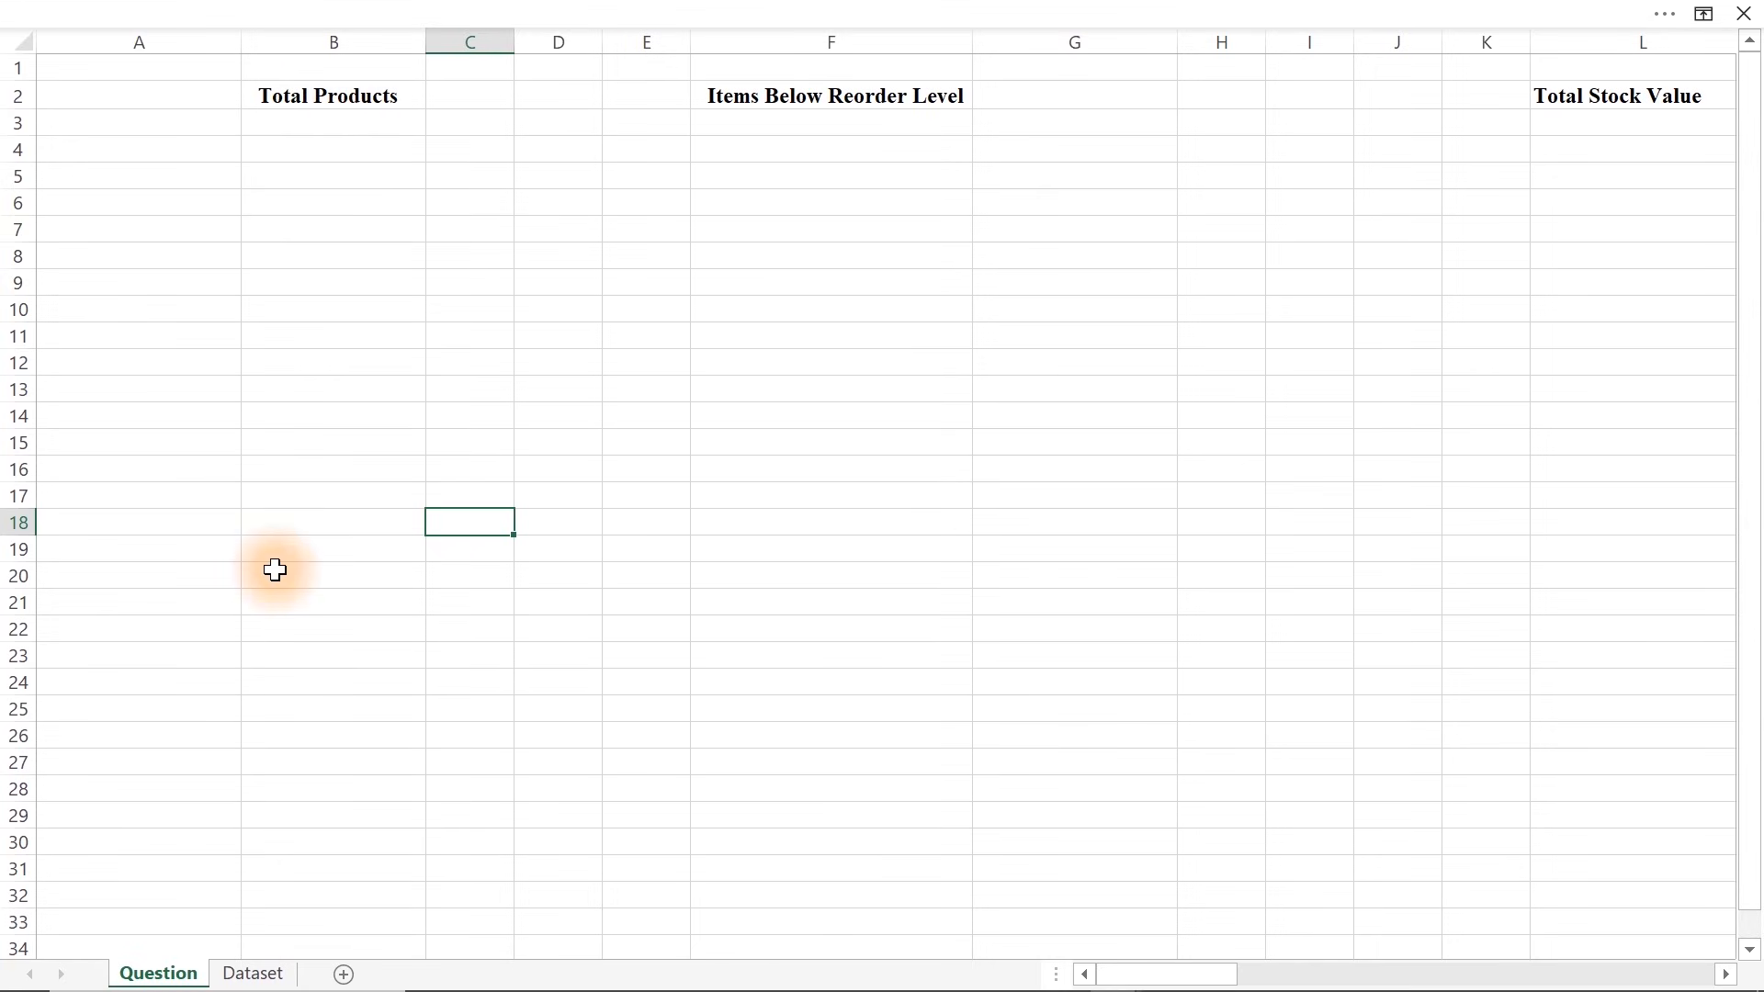
{"action": "left_click", "coordinate": [252, 973]}
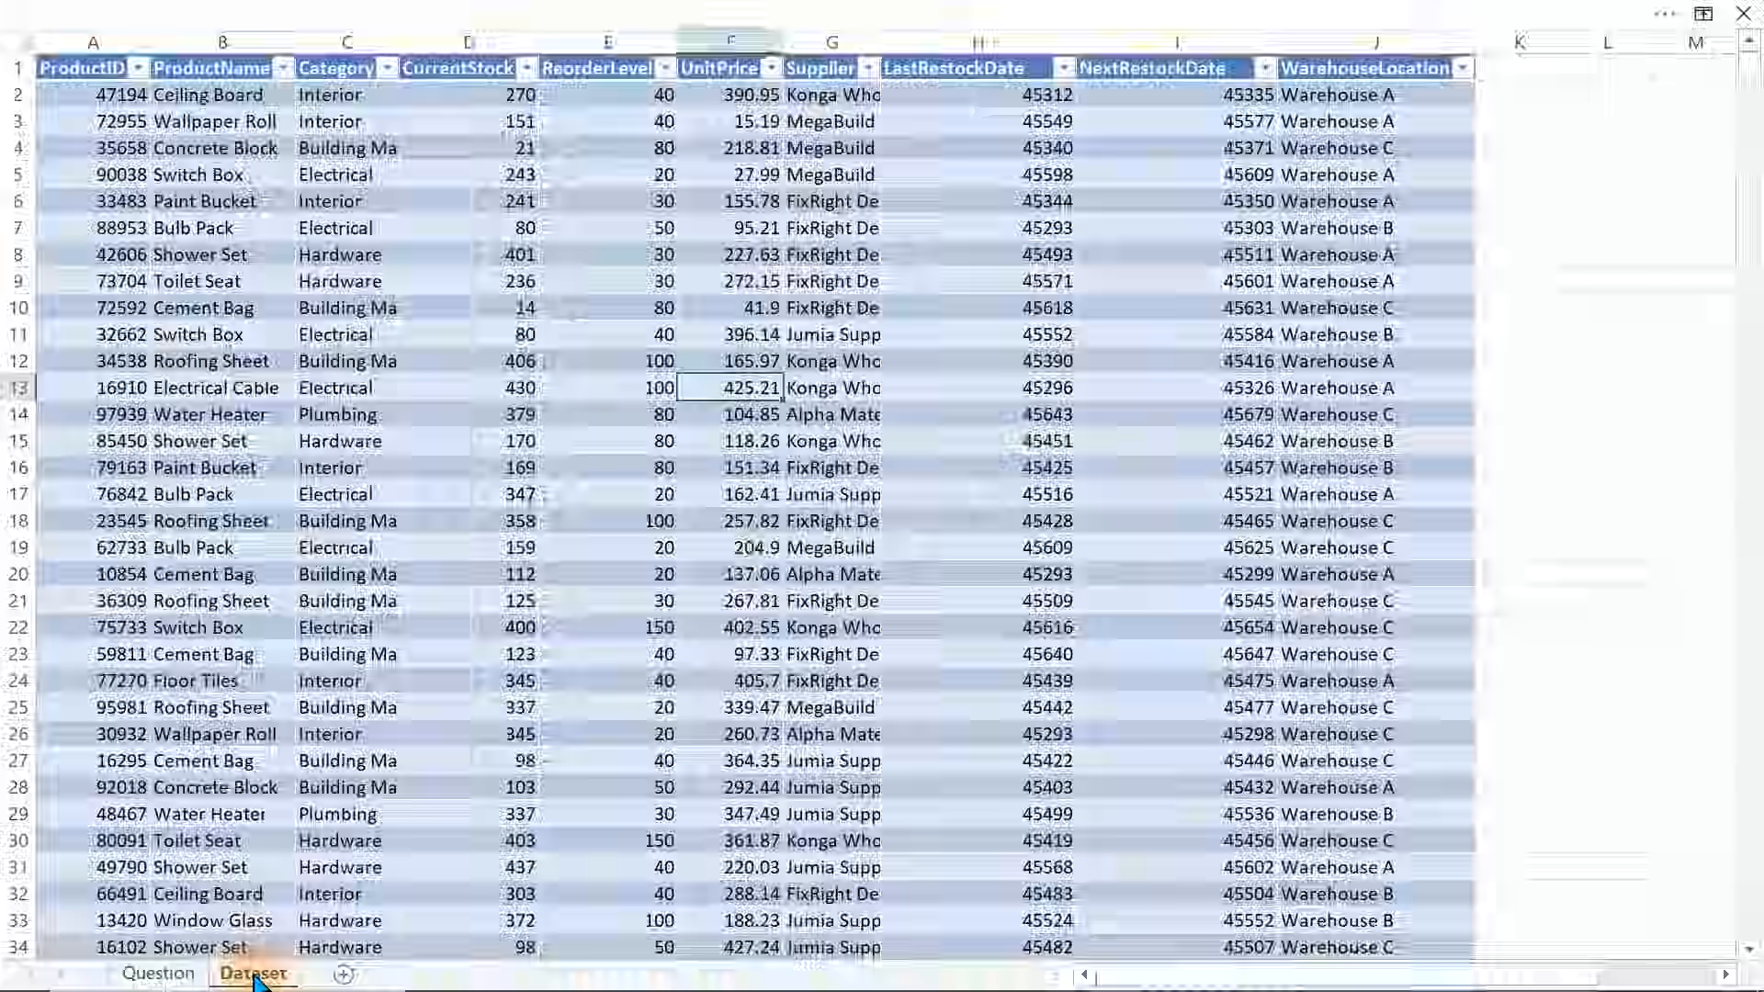
{"action": "left_click", "coordinate": [363, 388]}
{"action": "mouse_move", "coordinate": [372, 7]}
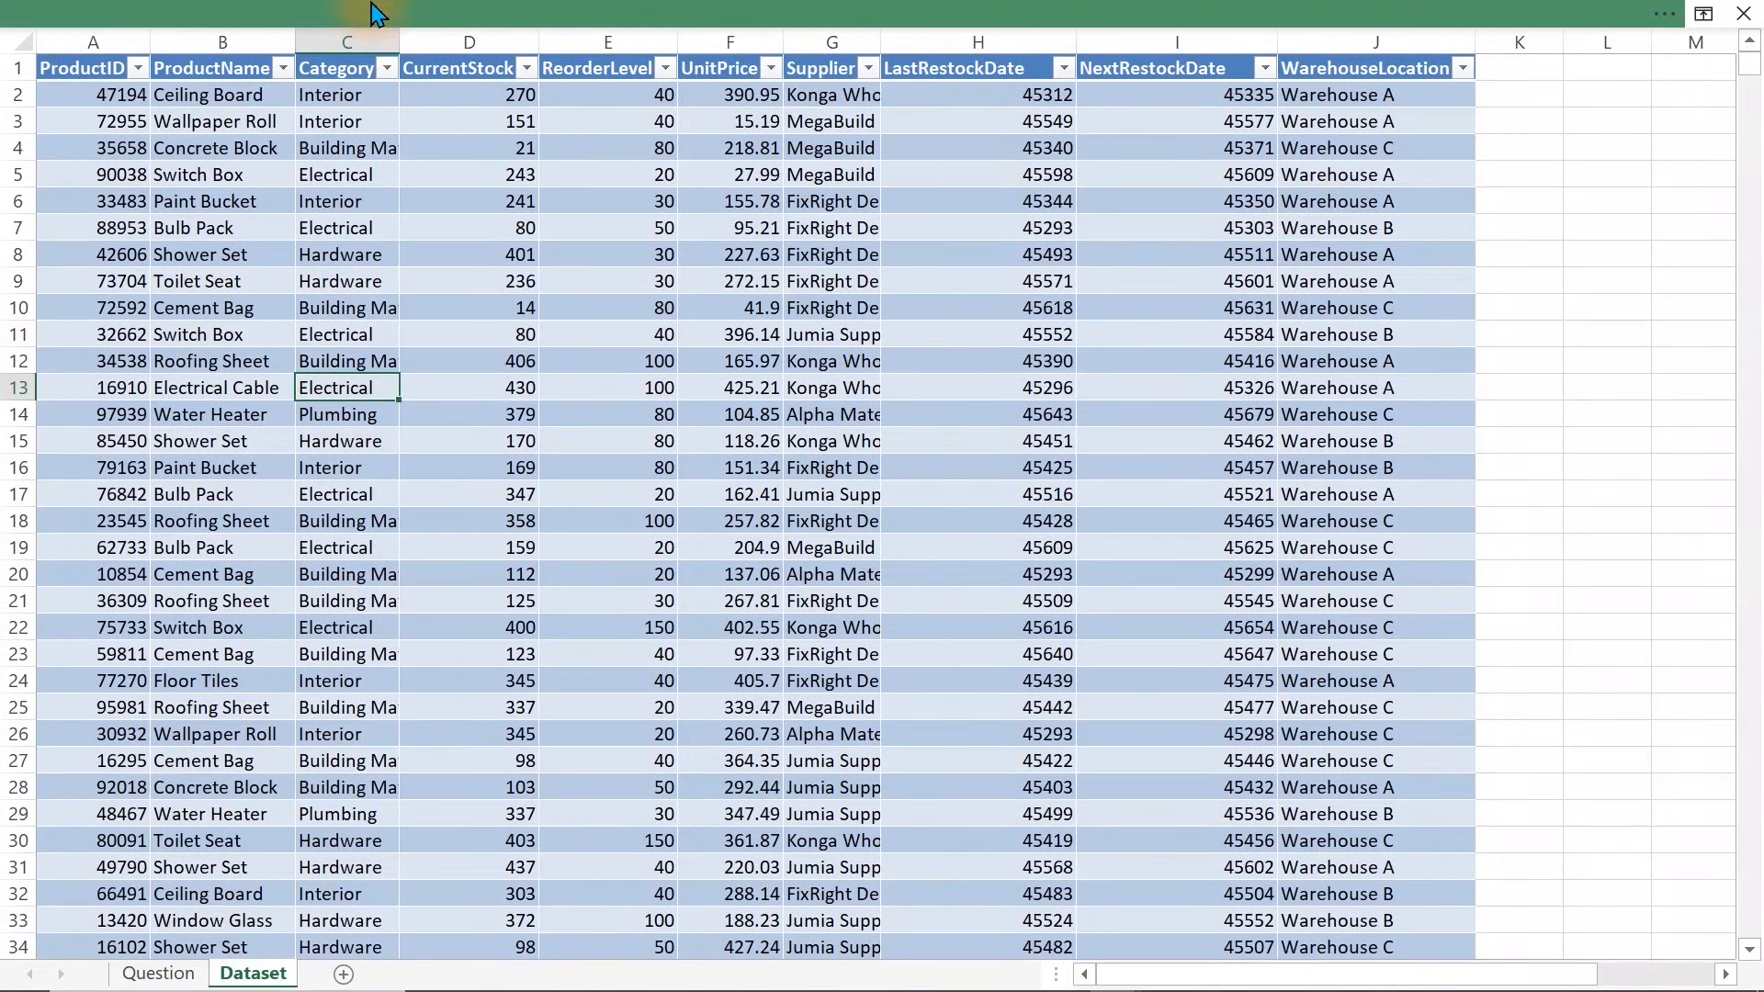
{"action": "left_click", "coordinate": [372, 7]}
{"action": "left_click", "coordinate": [208, 73]}
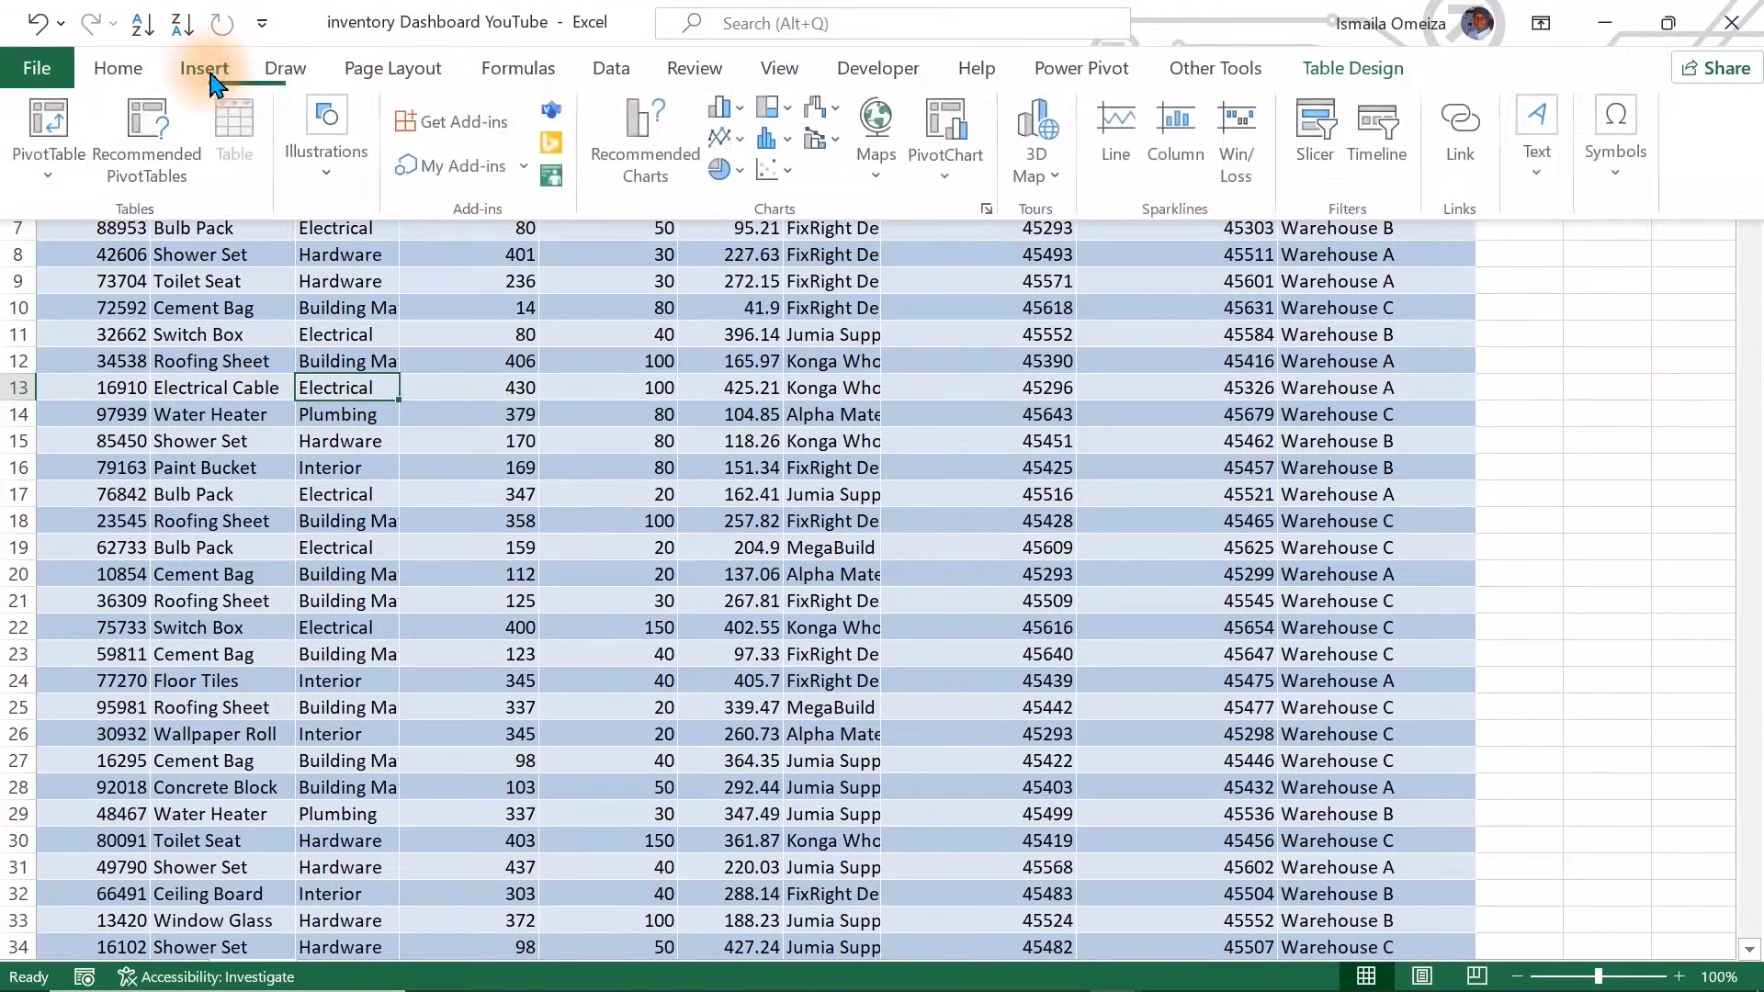
{"action": "left_click", "coordinate": [50, 124]}
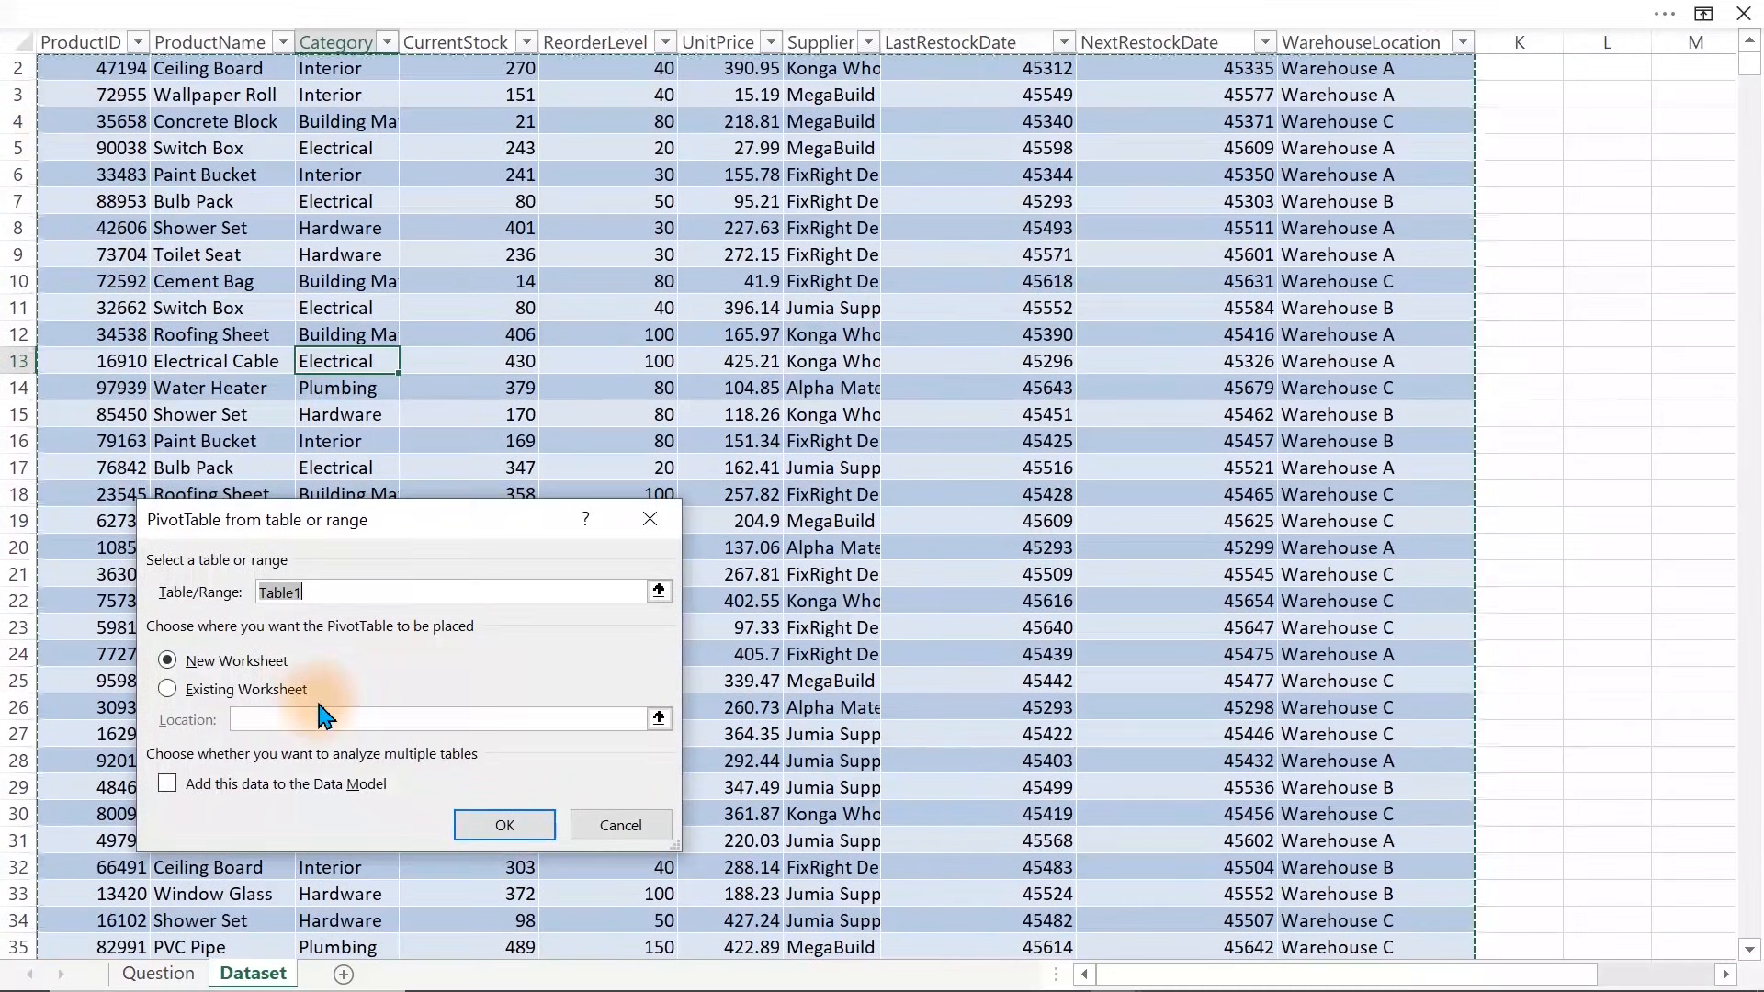
{"action": "left_click", "coordinate": [492, 824]}
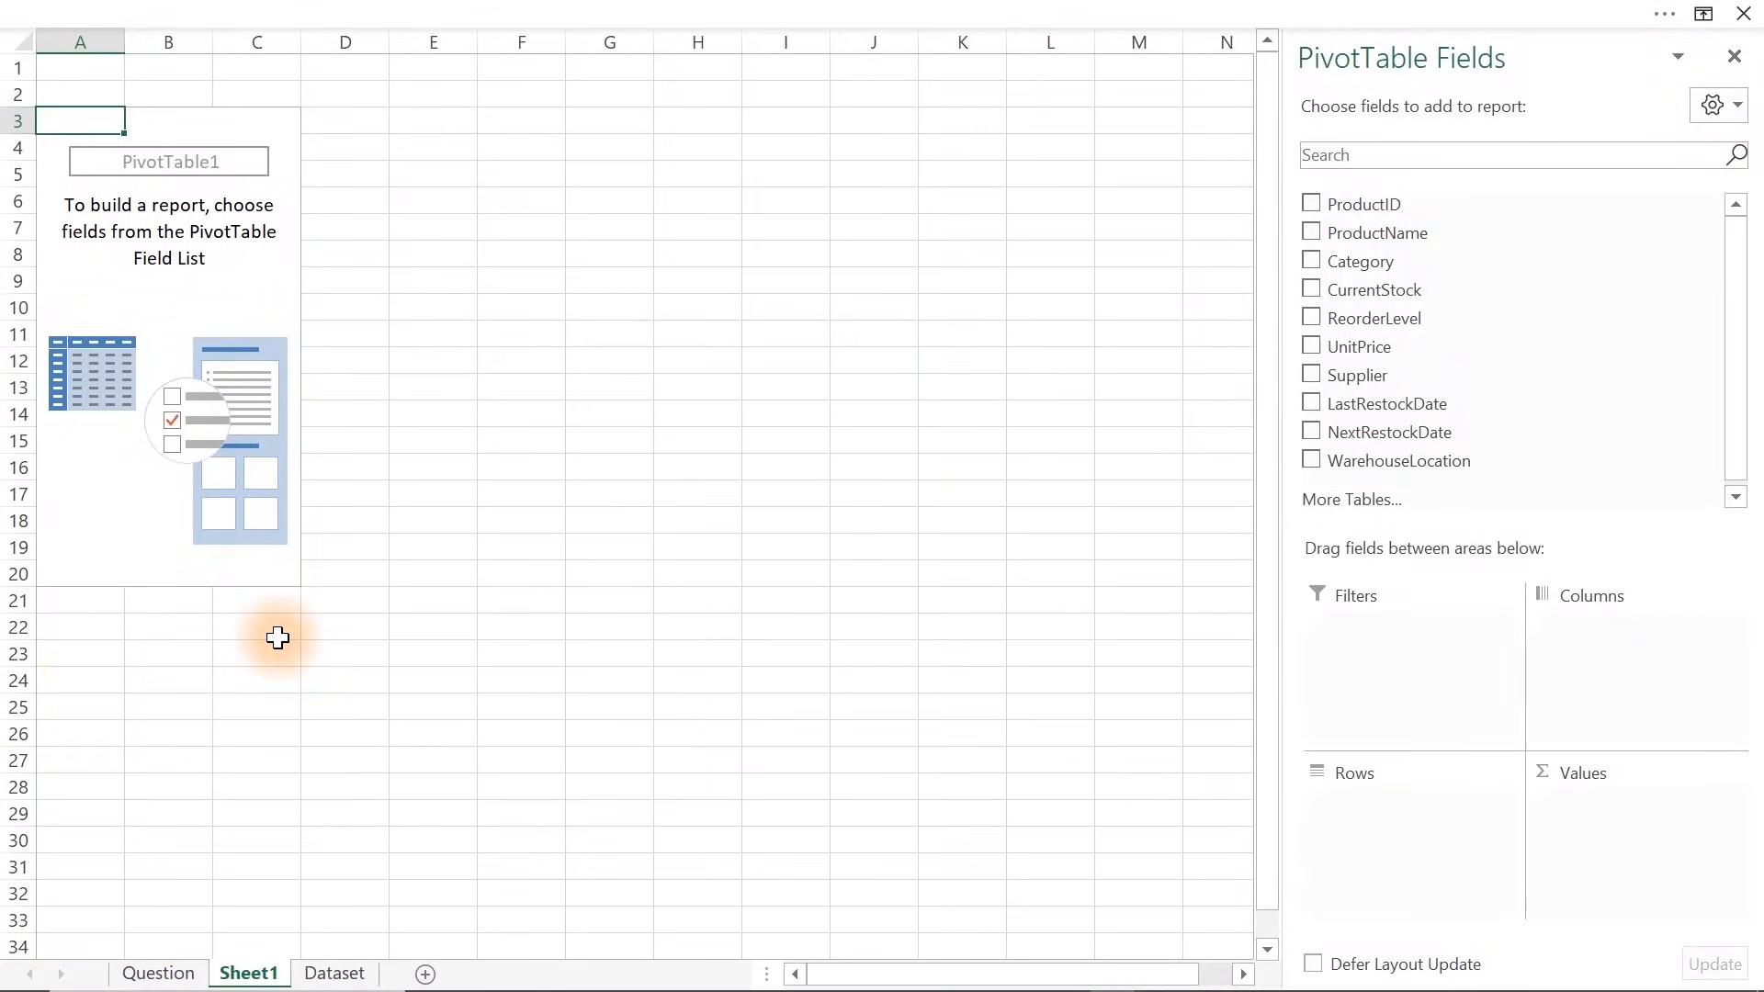
Rename the new worksheet as Analysis
{"action": "double_click", "coordinate": [248, 975]}
{"action": "type", "text": "Analysis"}
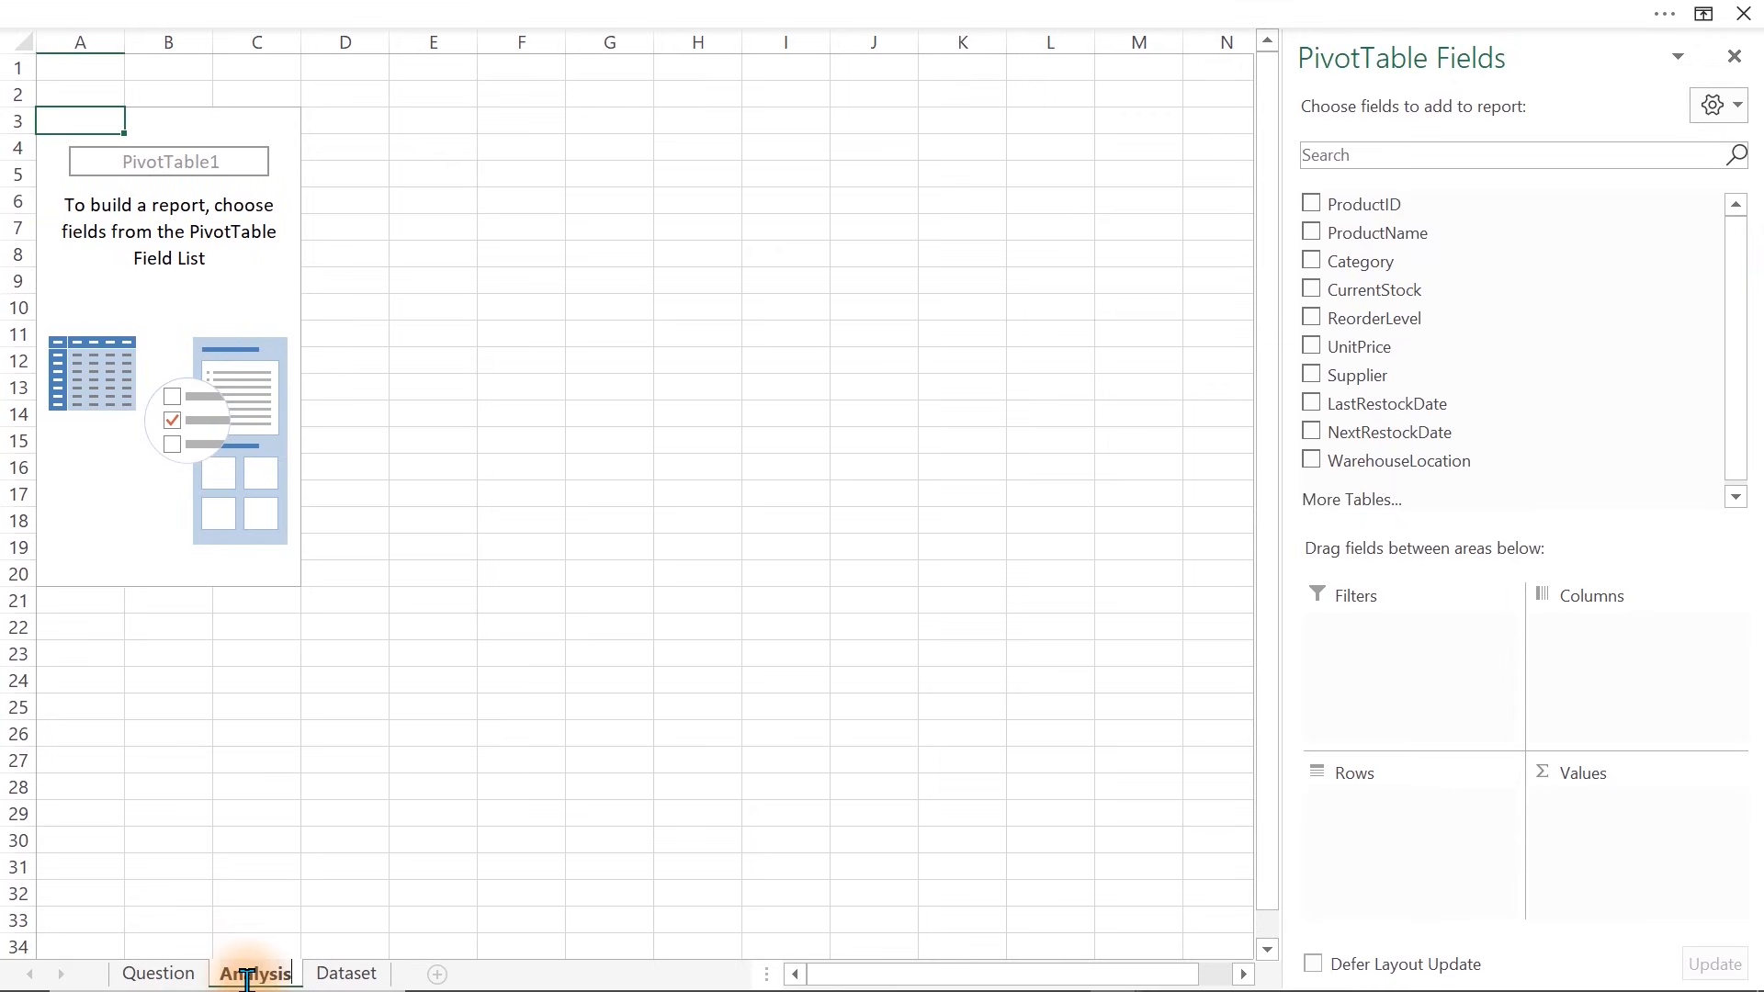
{"action": "key", "text": "Return"}
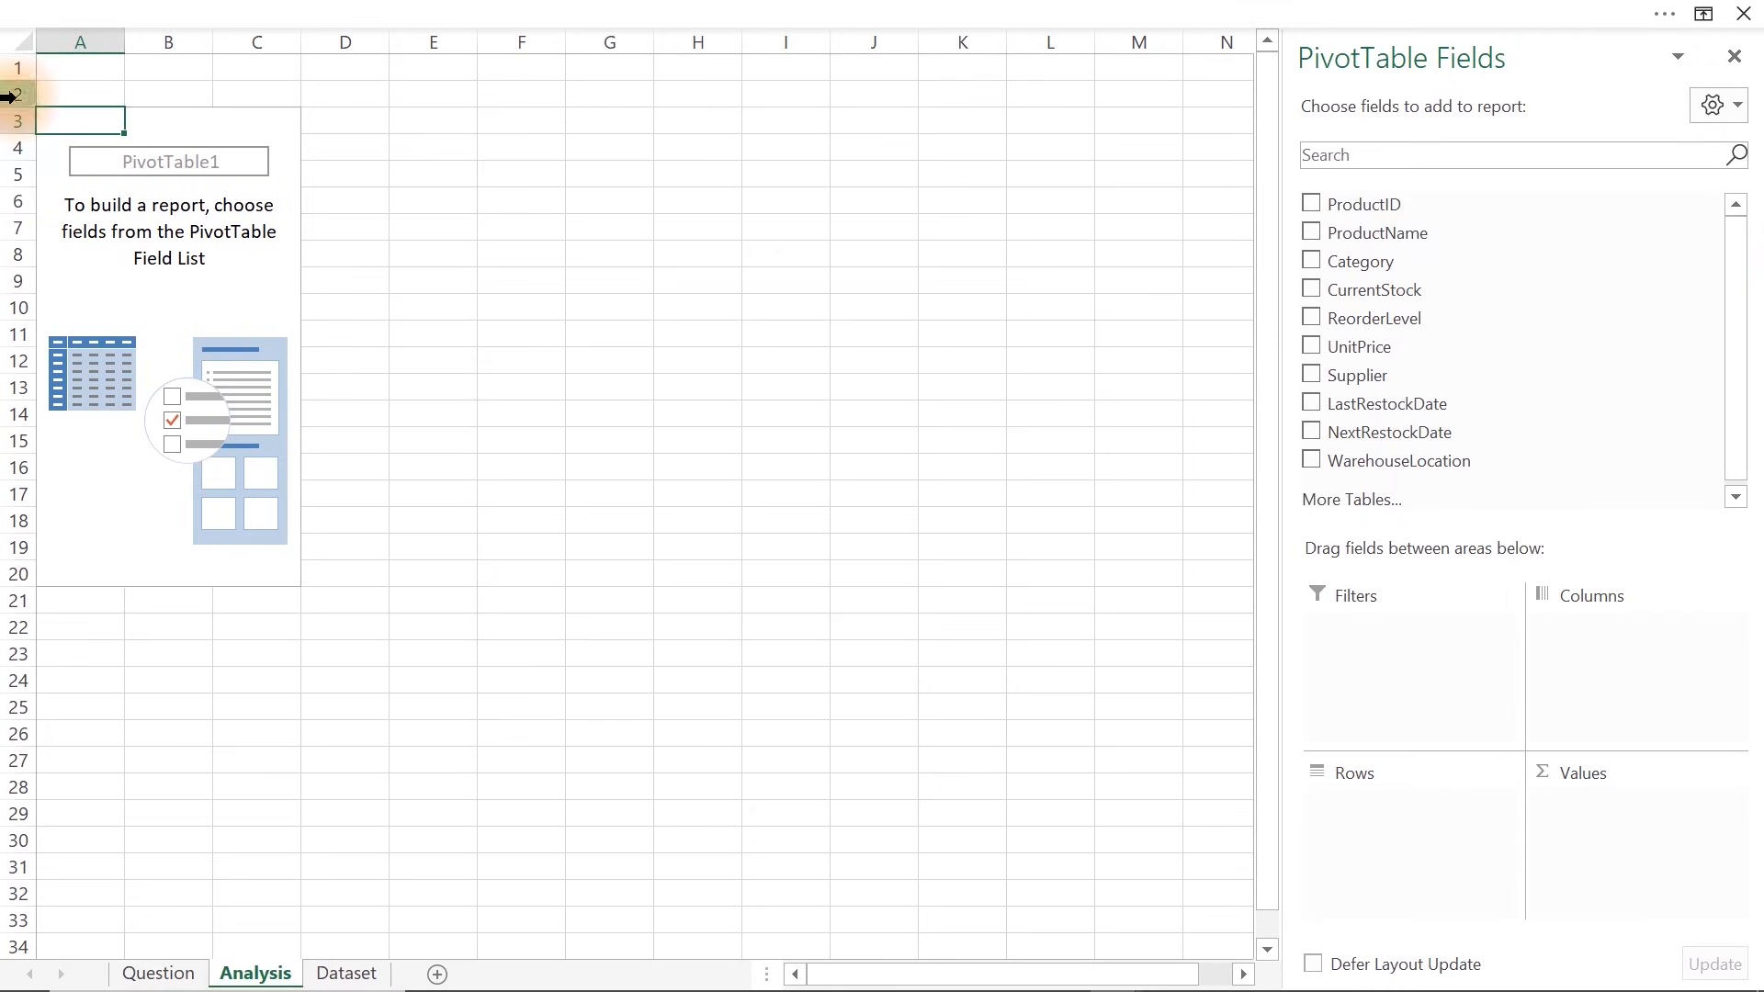
Move the whole empty PivotTable so it starts at cell C6, and copy it to cell B6 of the Question sheet
{"action": "left_click_drag", "start_coordinate": [74, 129], "coordinate": [270, 566]}
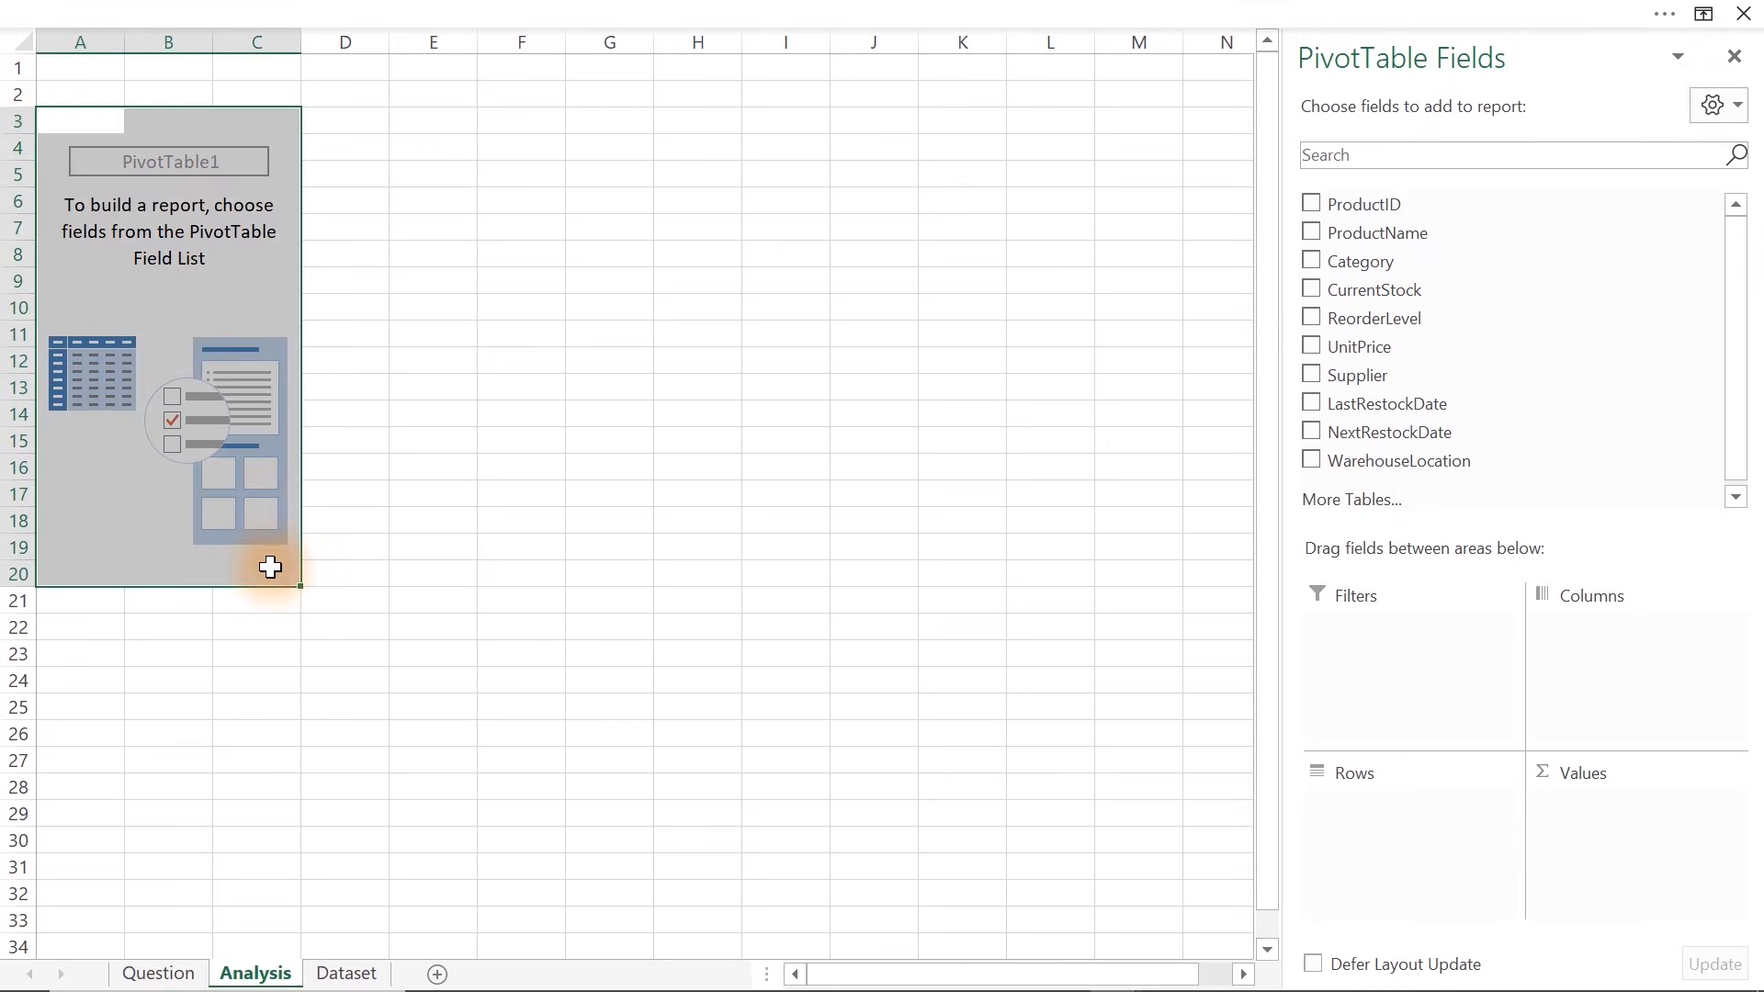
{"action": "left_click_drag", "start_coordinate": [300, 492], "coordinate": [470, 561]}
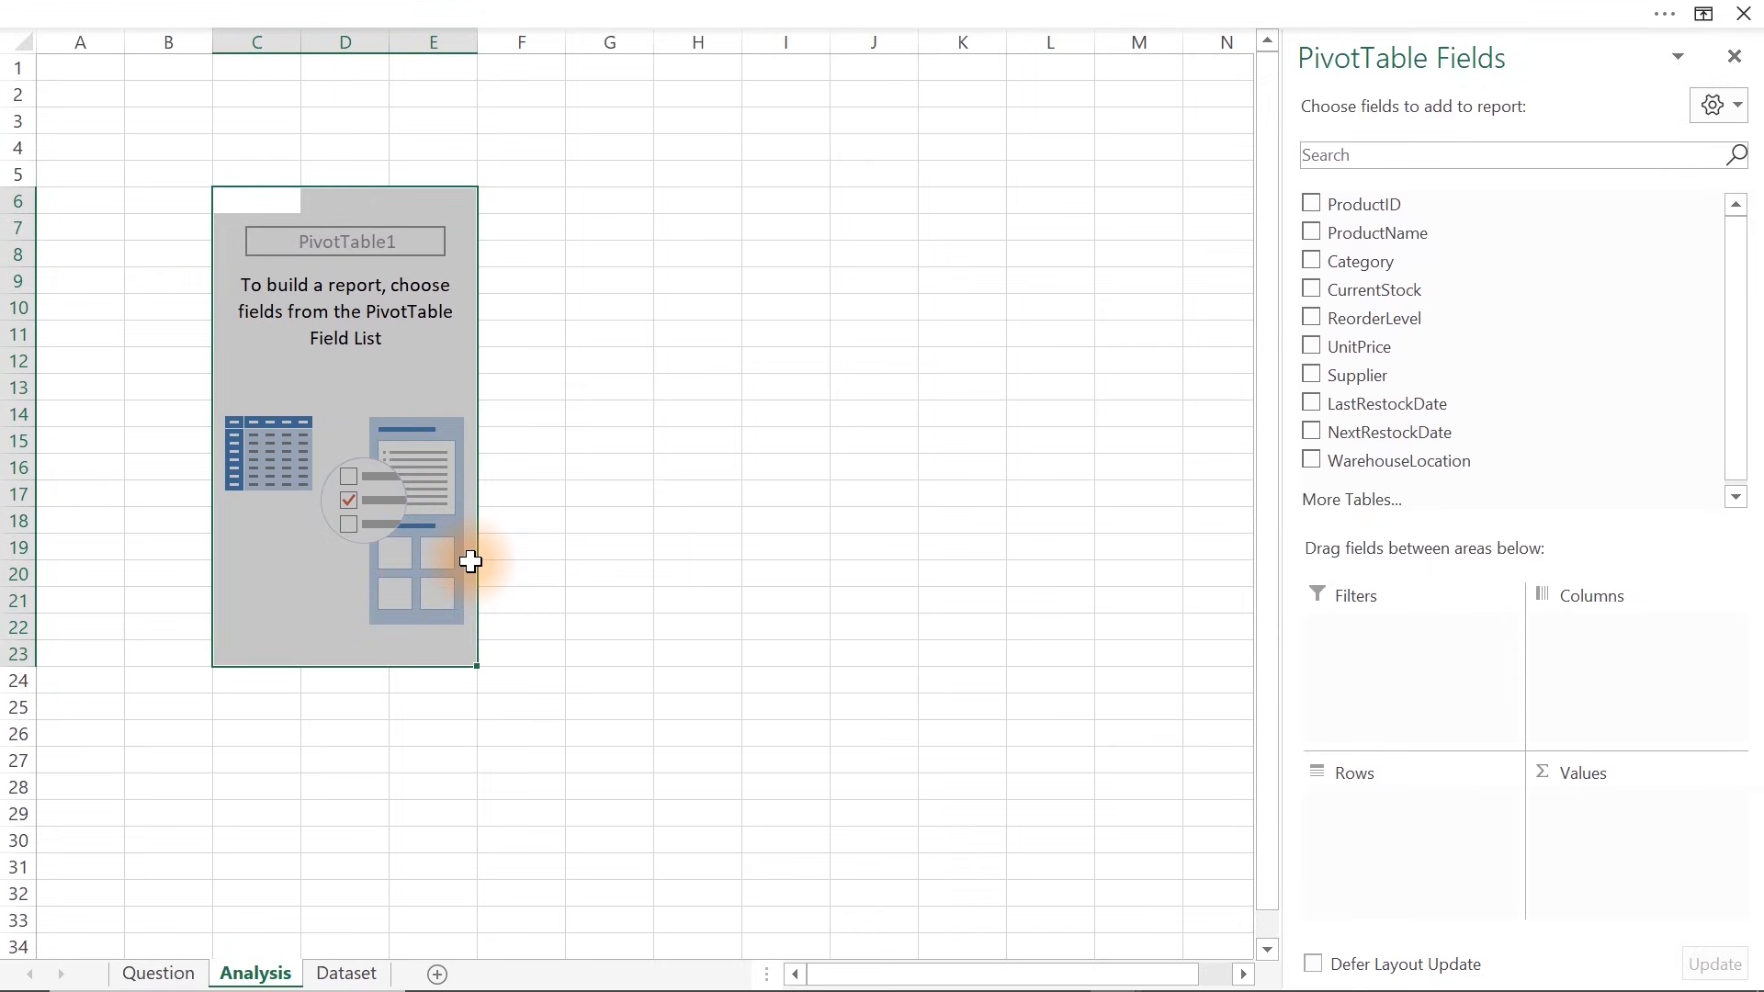
{"action": "left_click", "coordinate": [158, 972]}
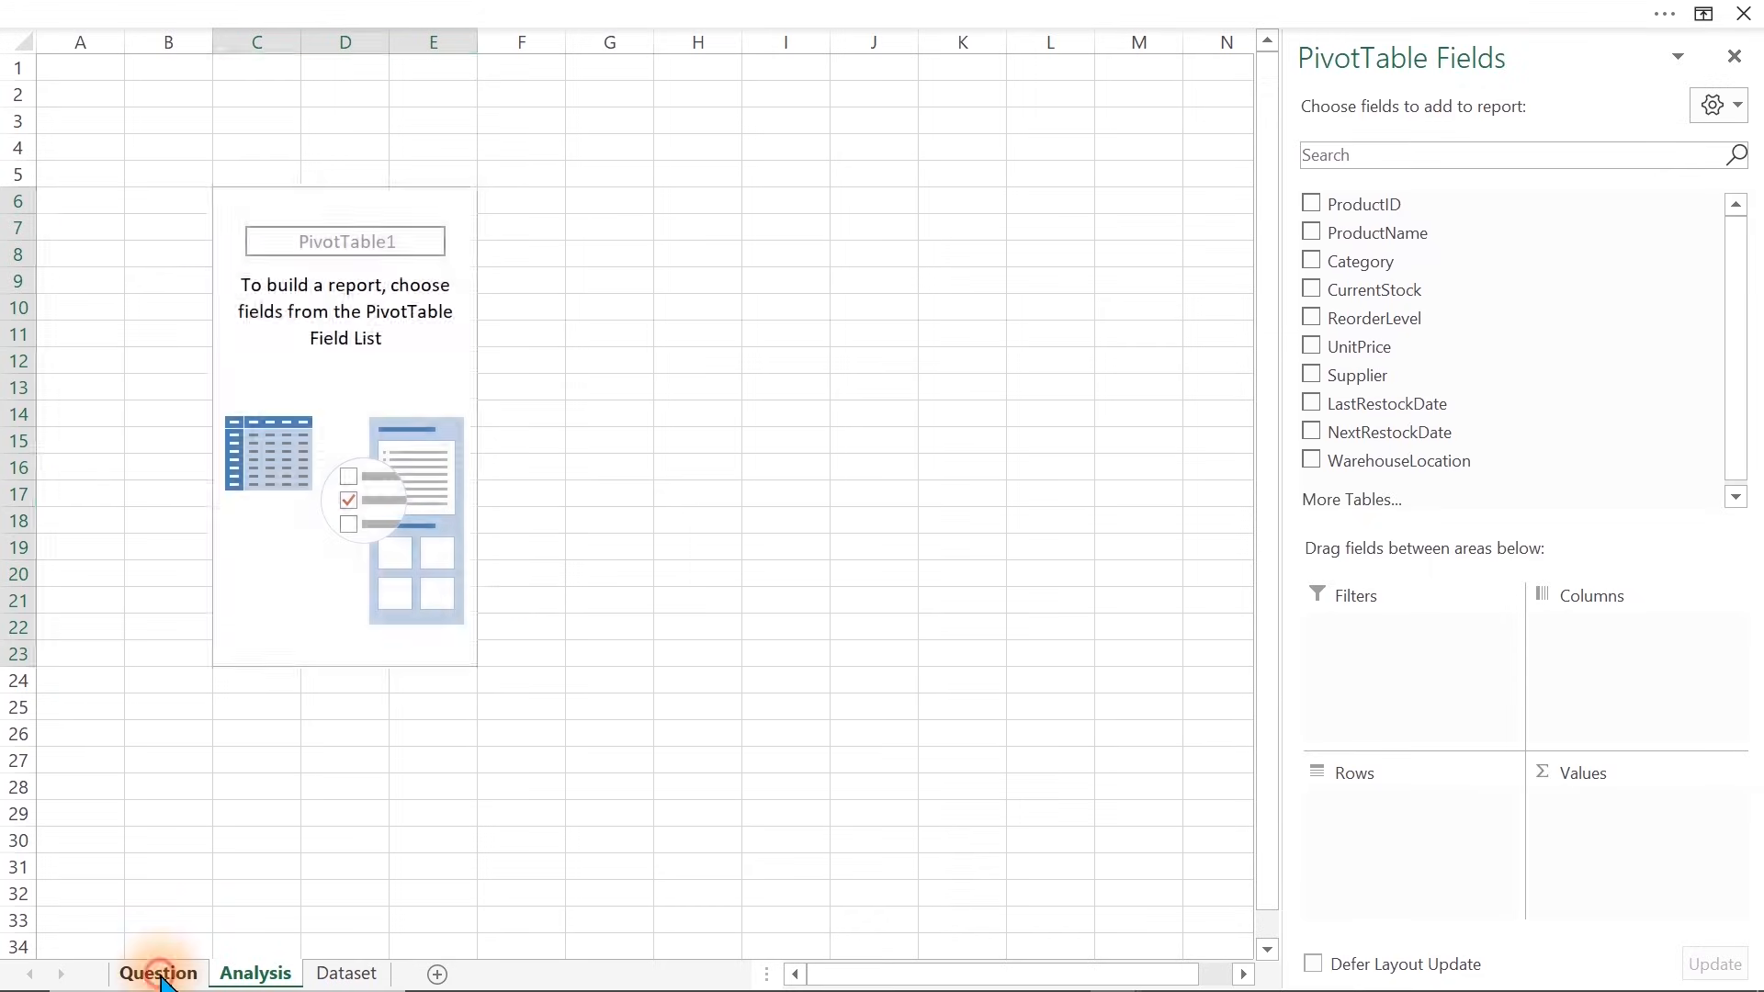
{"action": "left_click", "coordinate": [247, 974]}
{"action": "key", "text": "ctrl+c"}
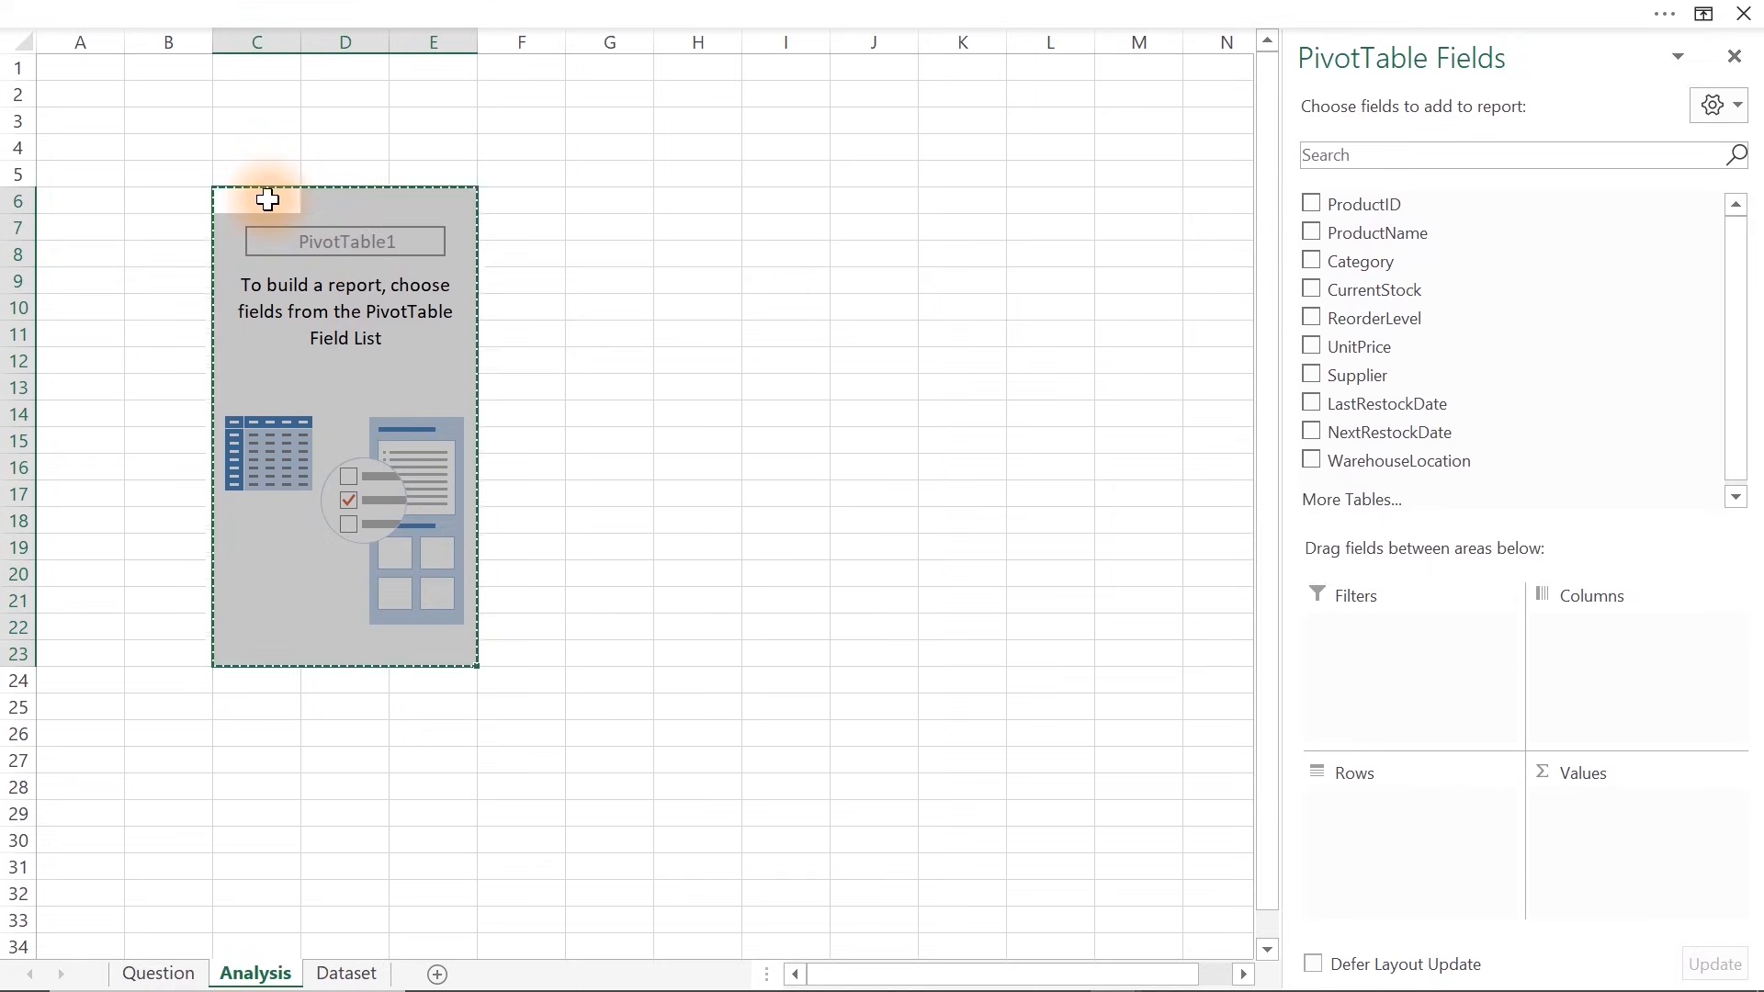
{"action": "left_click", "coordinate": [158, 973]}
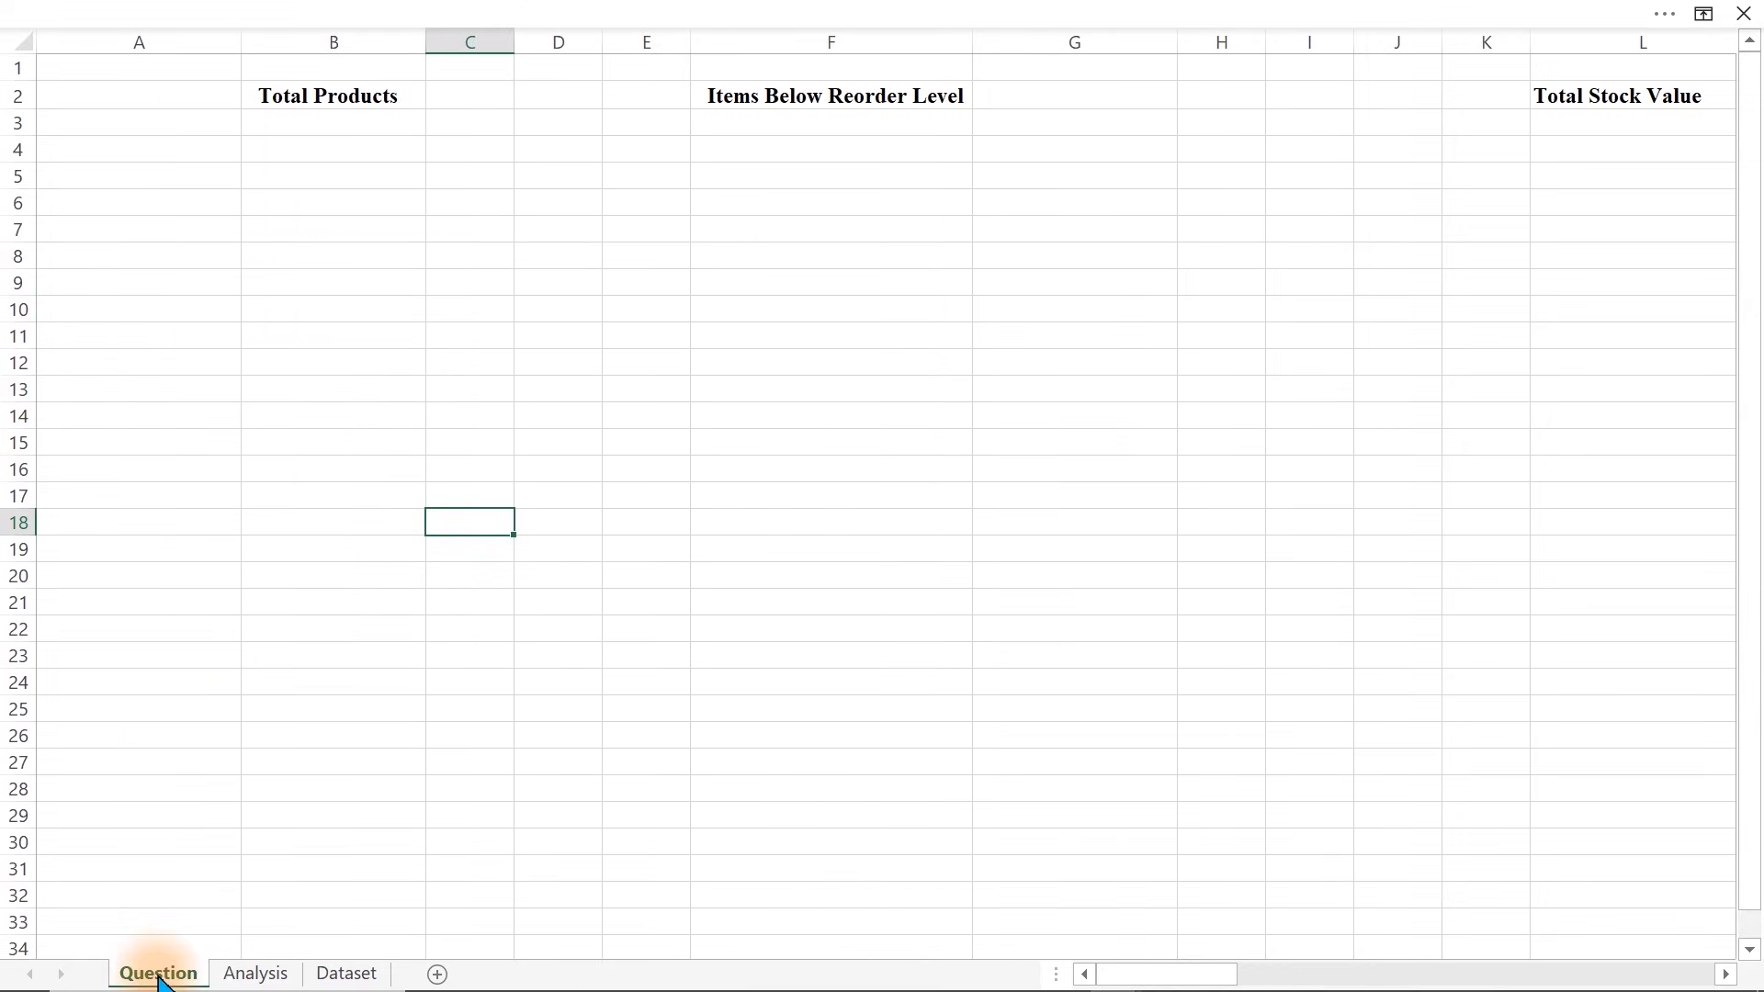
{"action": "left_click", "coordinate": [268, 230]}
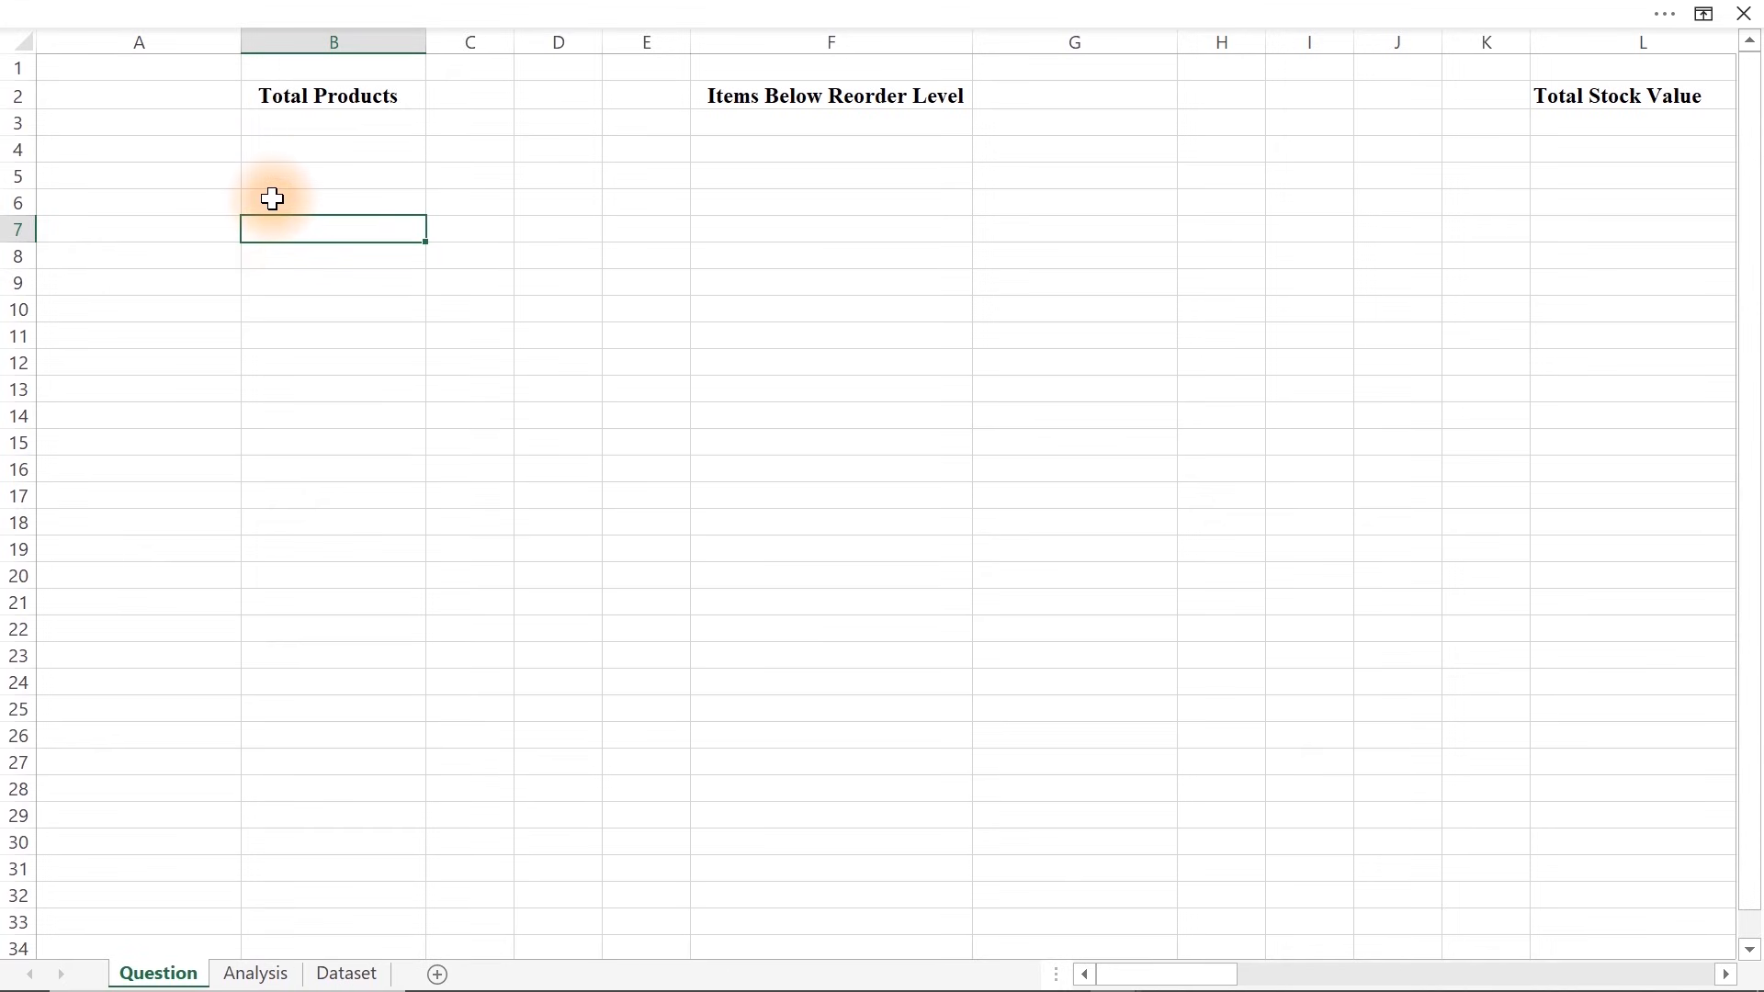
{"action": "left_click", "coordinate": [273, 199]}
{"action": "key", "text": "ctrl+v"}
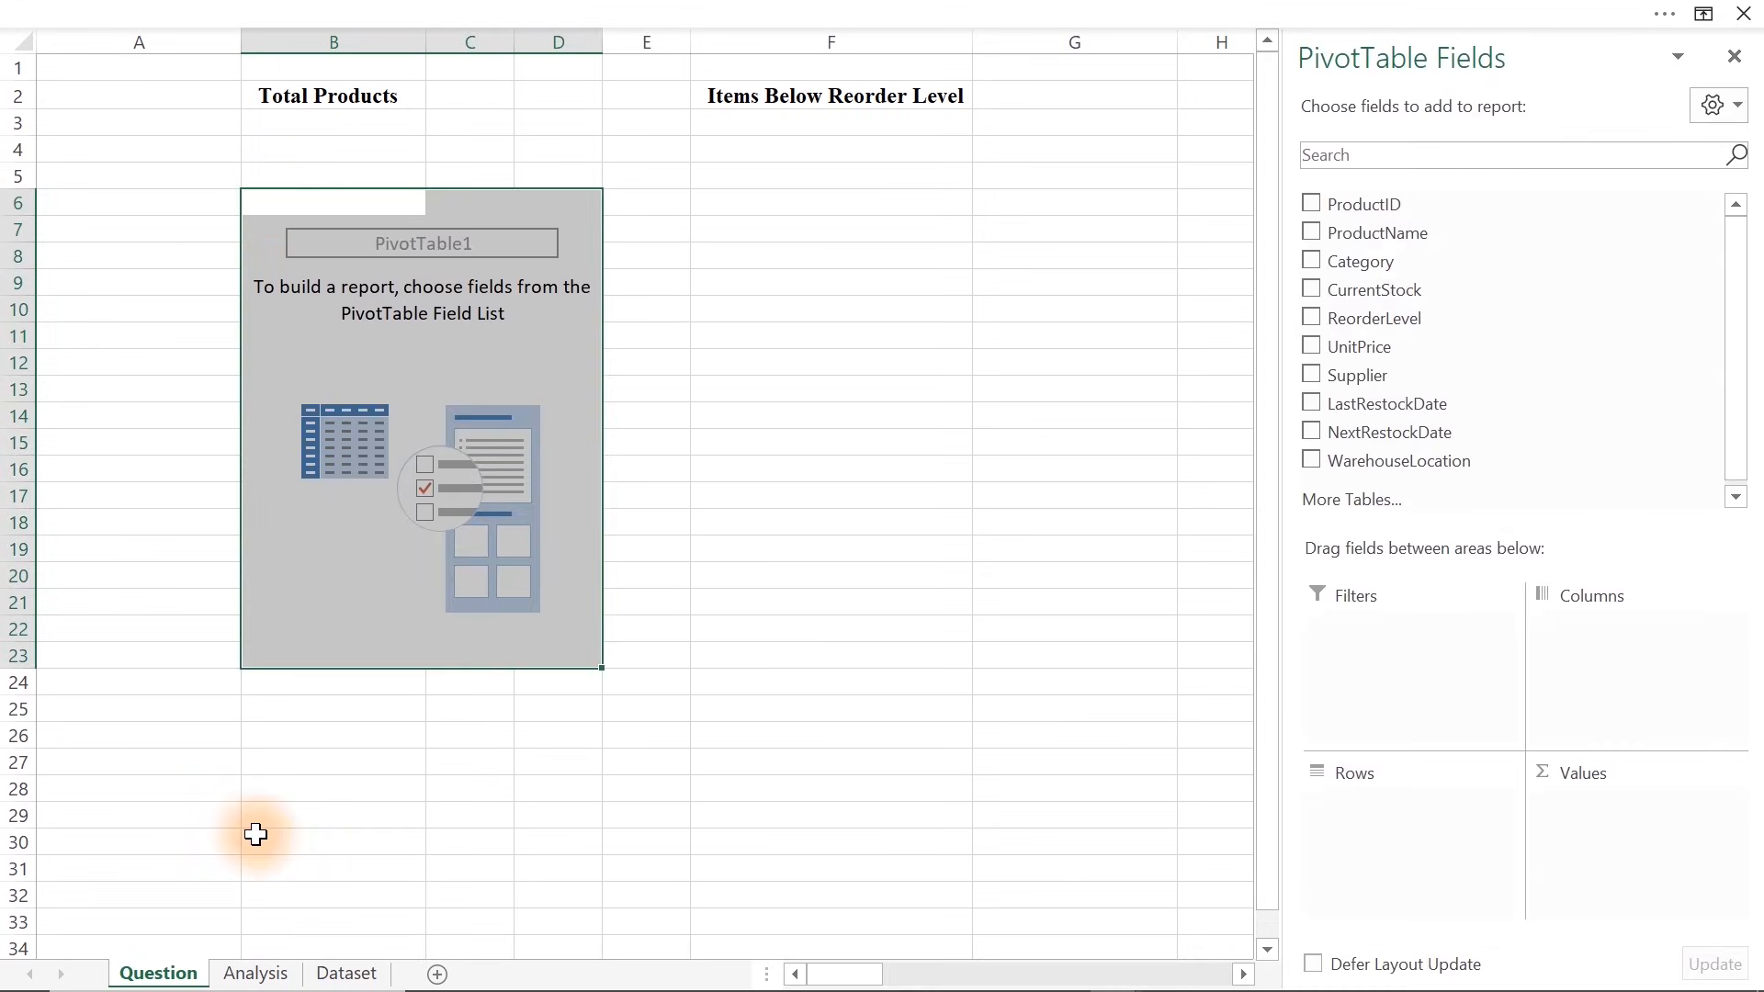
Delete the Analysis sheet permanently
{"action": "left_click", "coordinate": [252, 974]}
{"action": "right_click", "coordinate": [248, 981]}
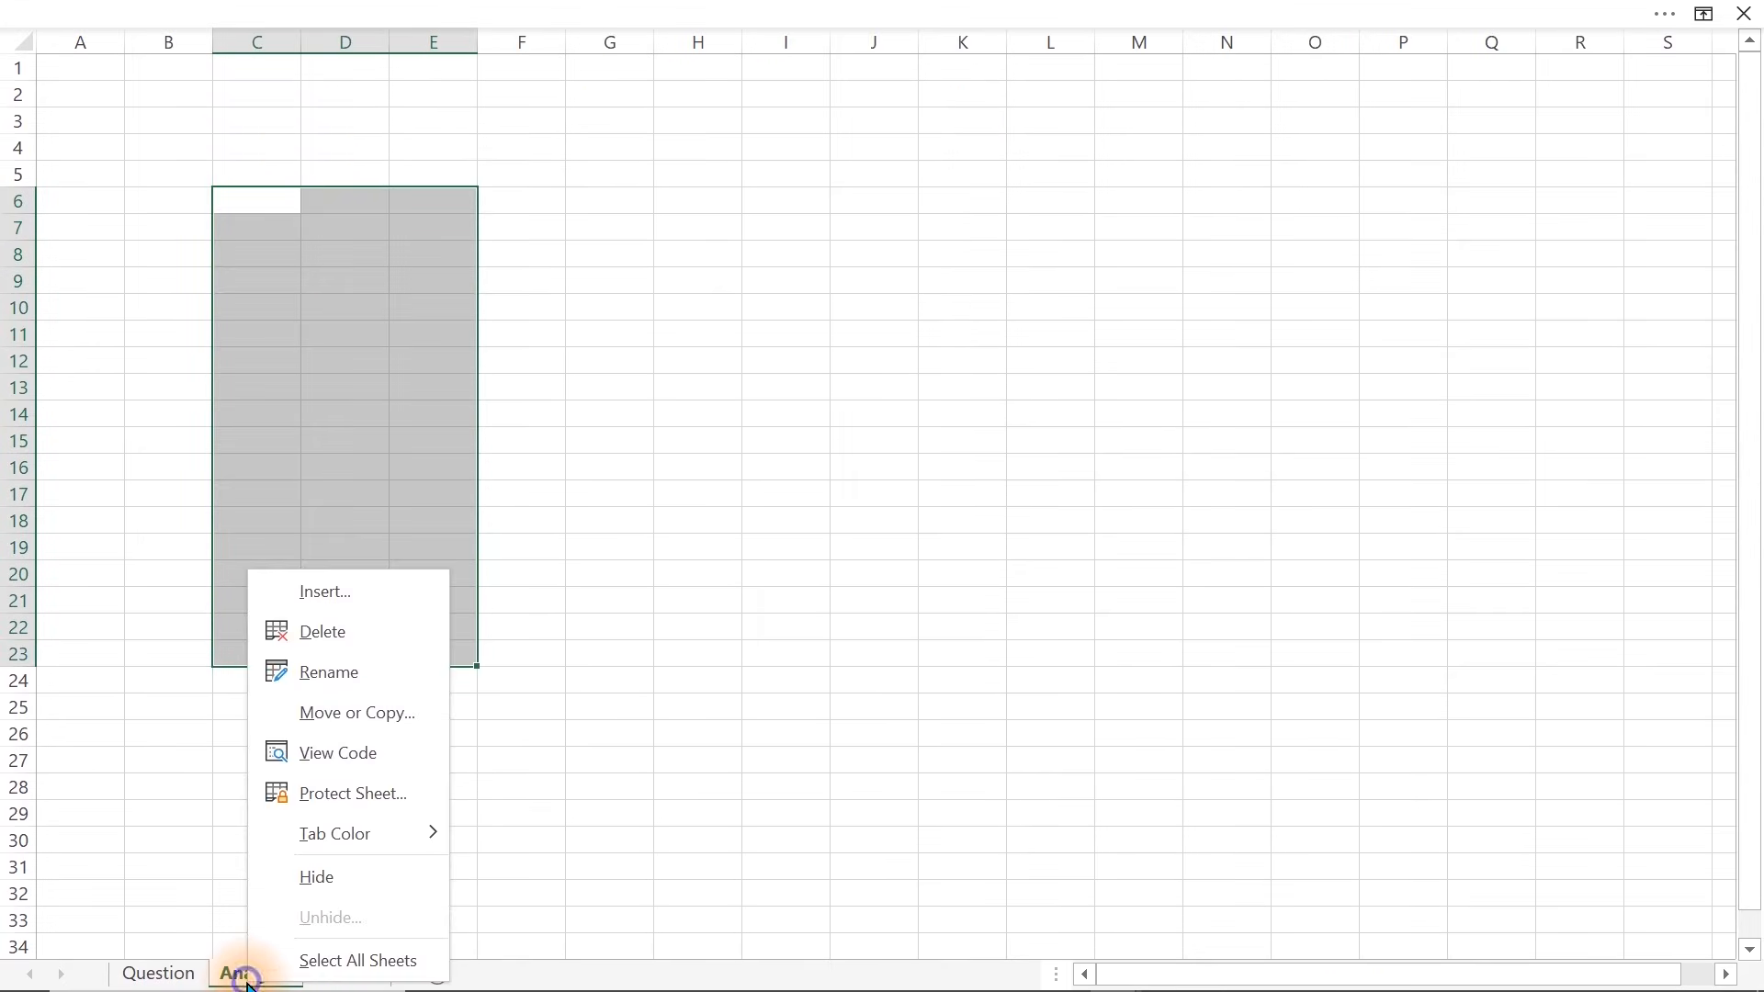
{"action": "left_click", "coordinate": [345, 632]}
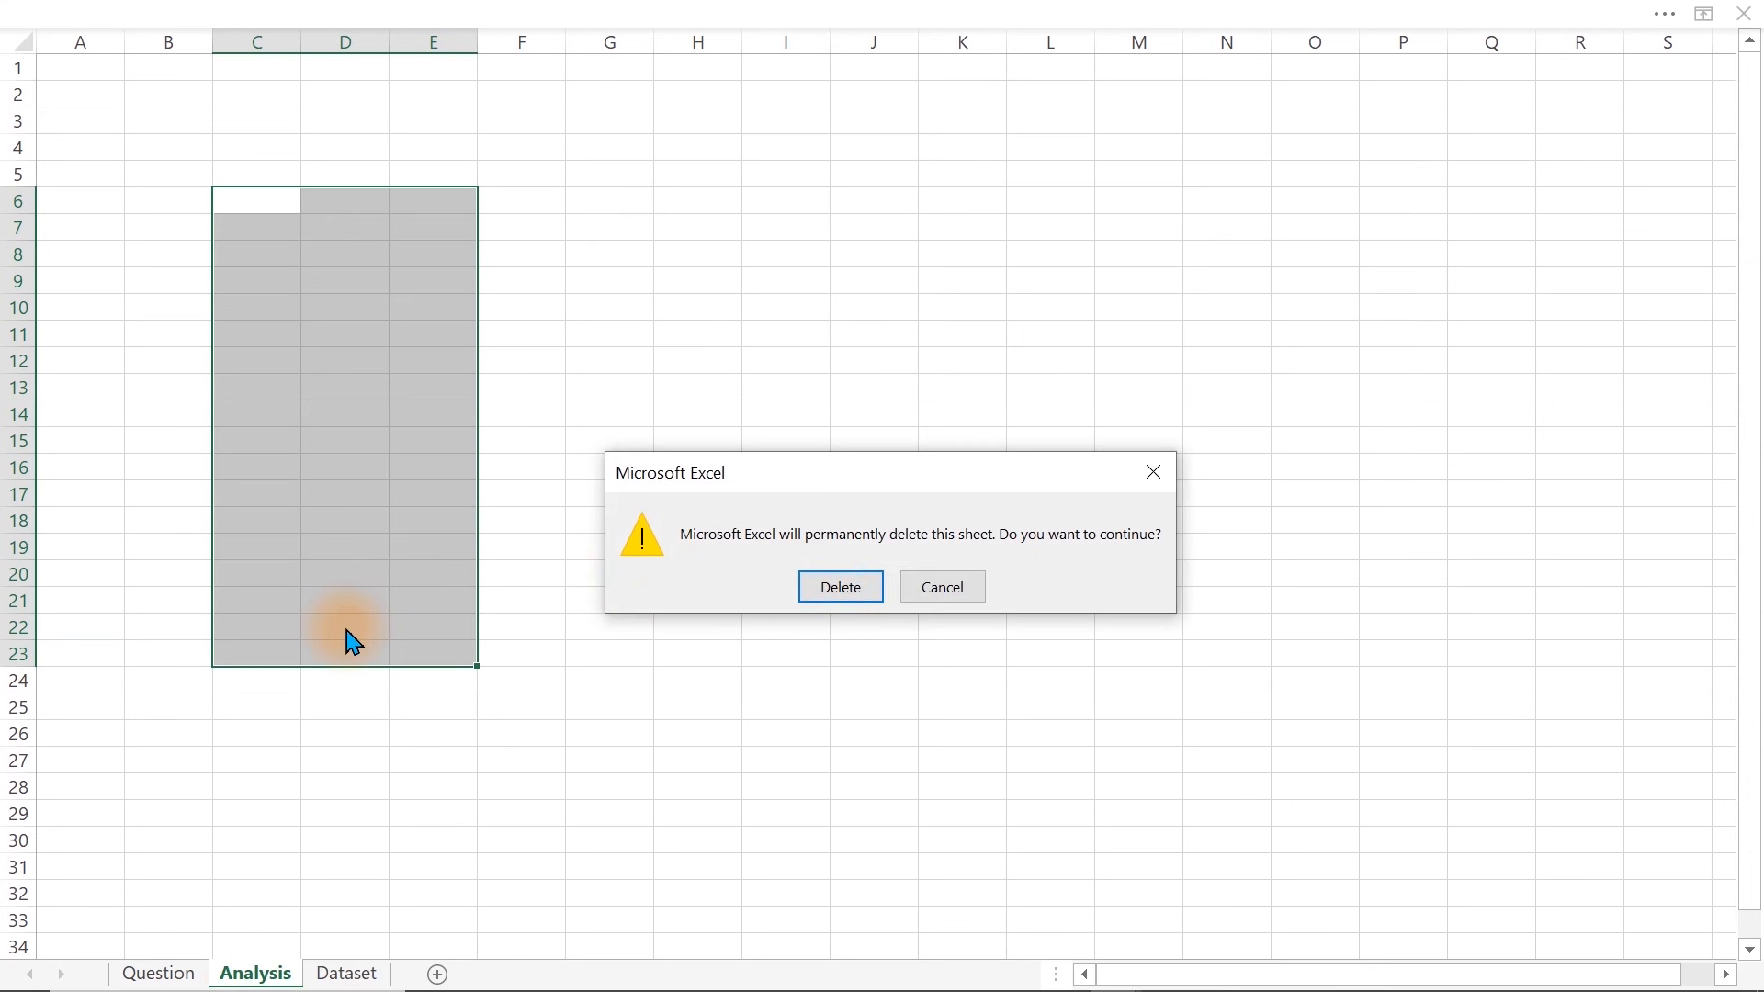
{"action": "left_click", "coordinate": [841, 587]}
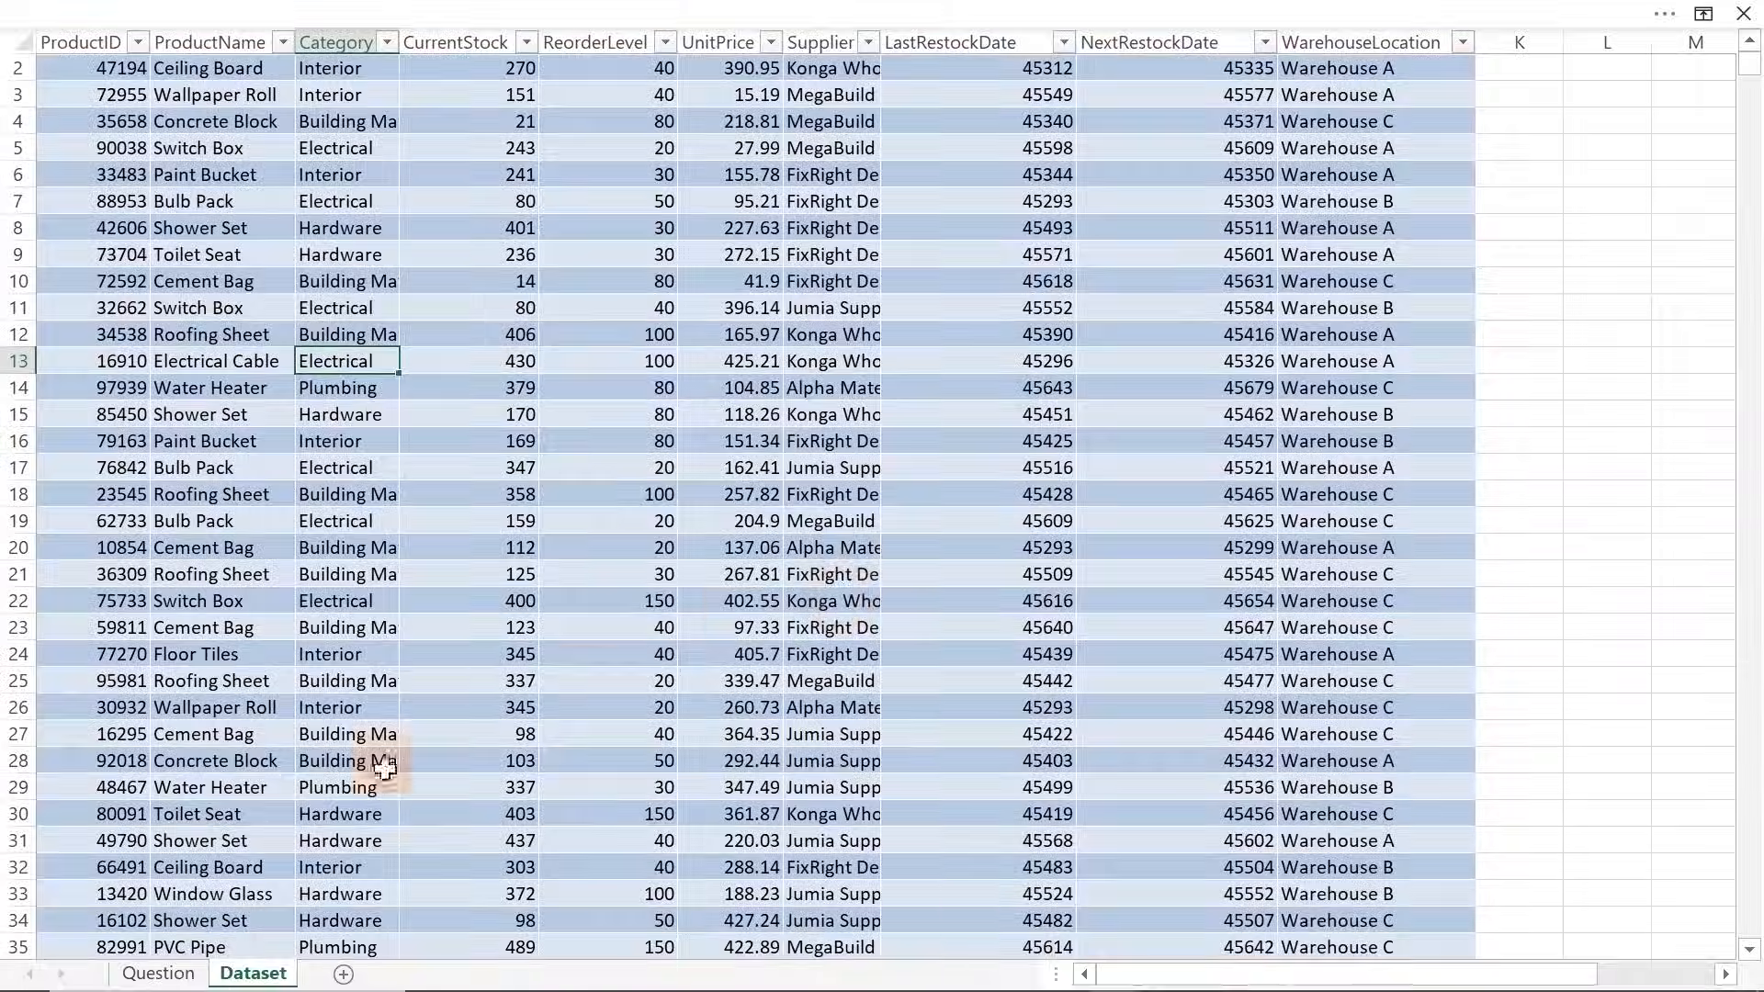
Add a count of ProductName as the value of the PivotTable under Total Products on the Question sheet
{"action": "left_click", "coordinate": [158, 973]}
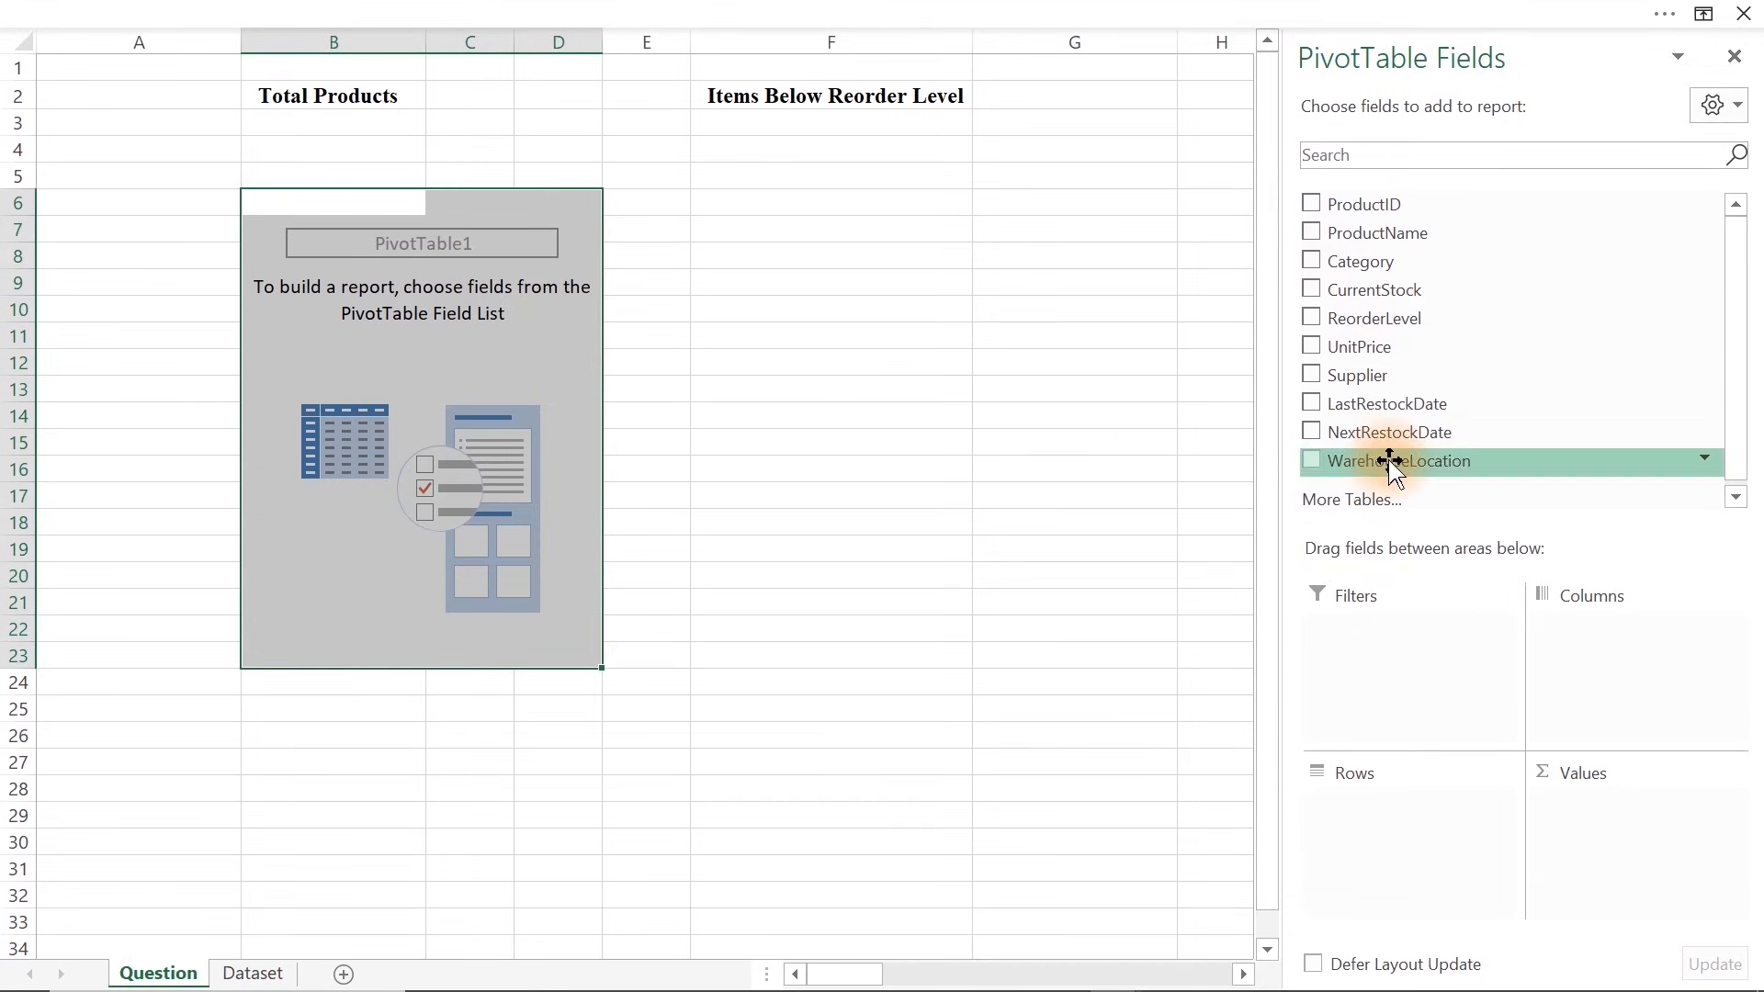
{"action": "left_click_drag", "start_coordinate": [1373, 234], "coordinate": [1612, 829]}
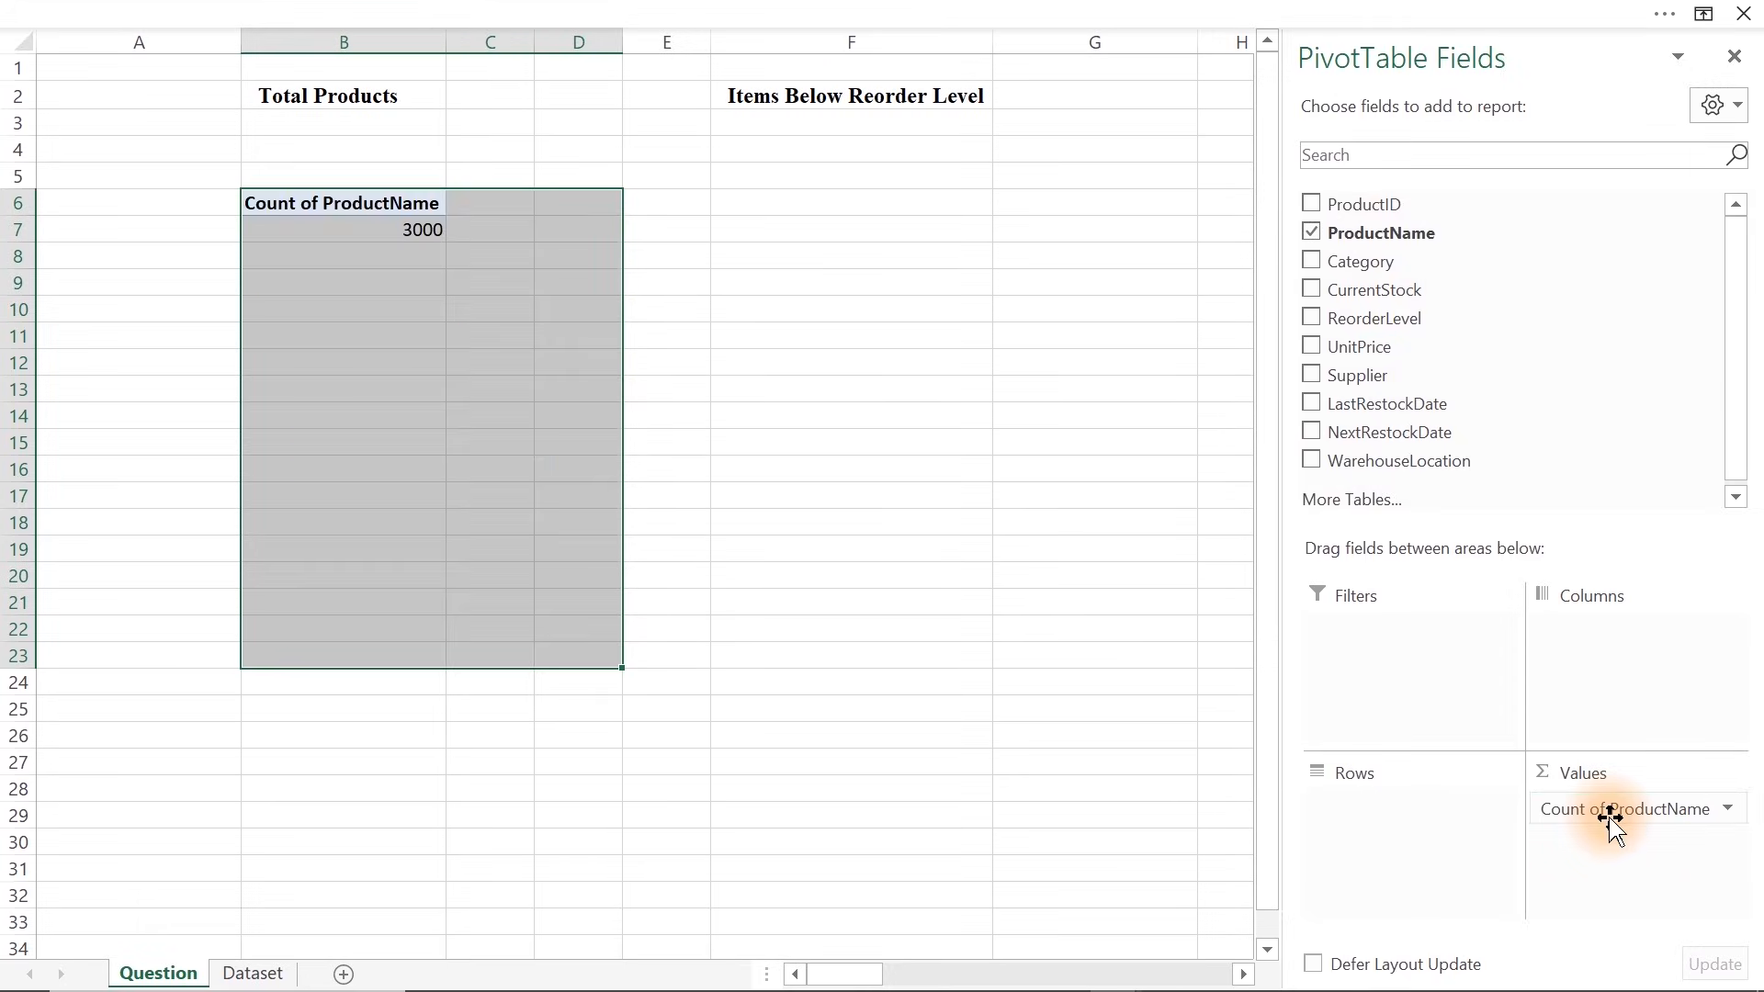
{"action": "left_click", "coordinate": [413, 256]}
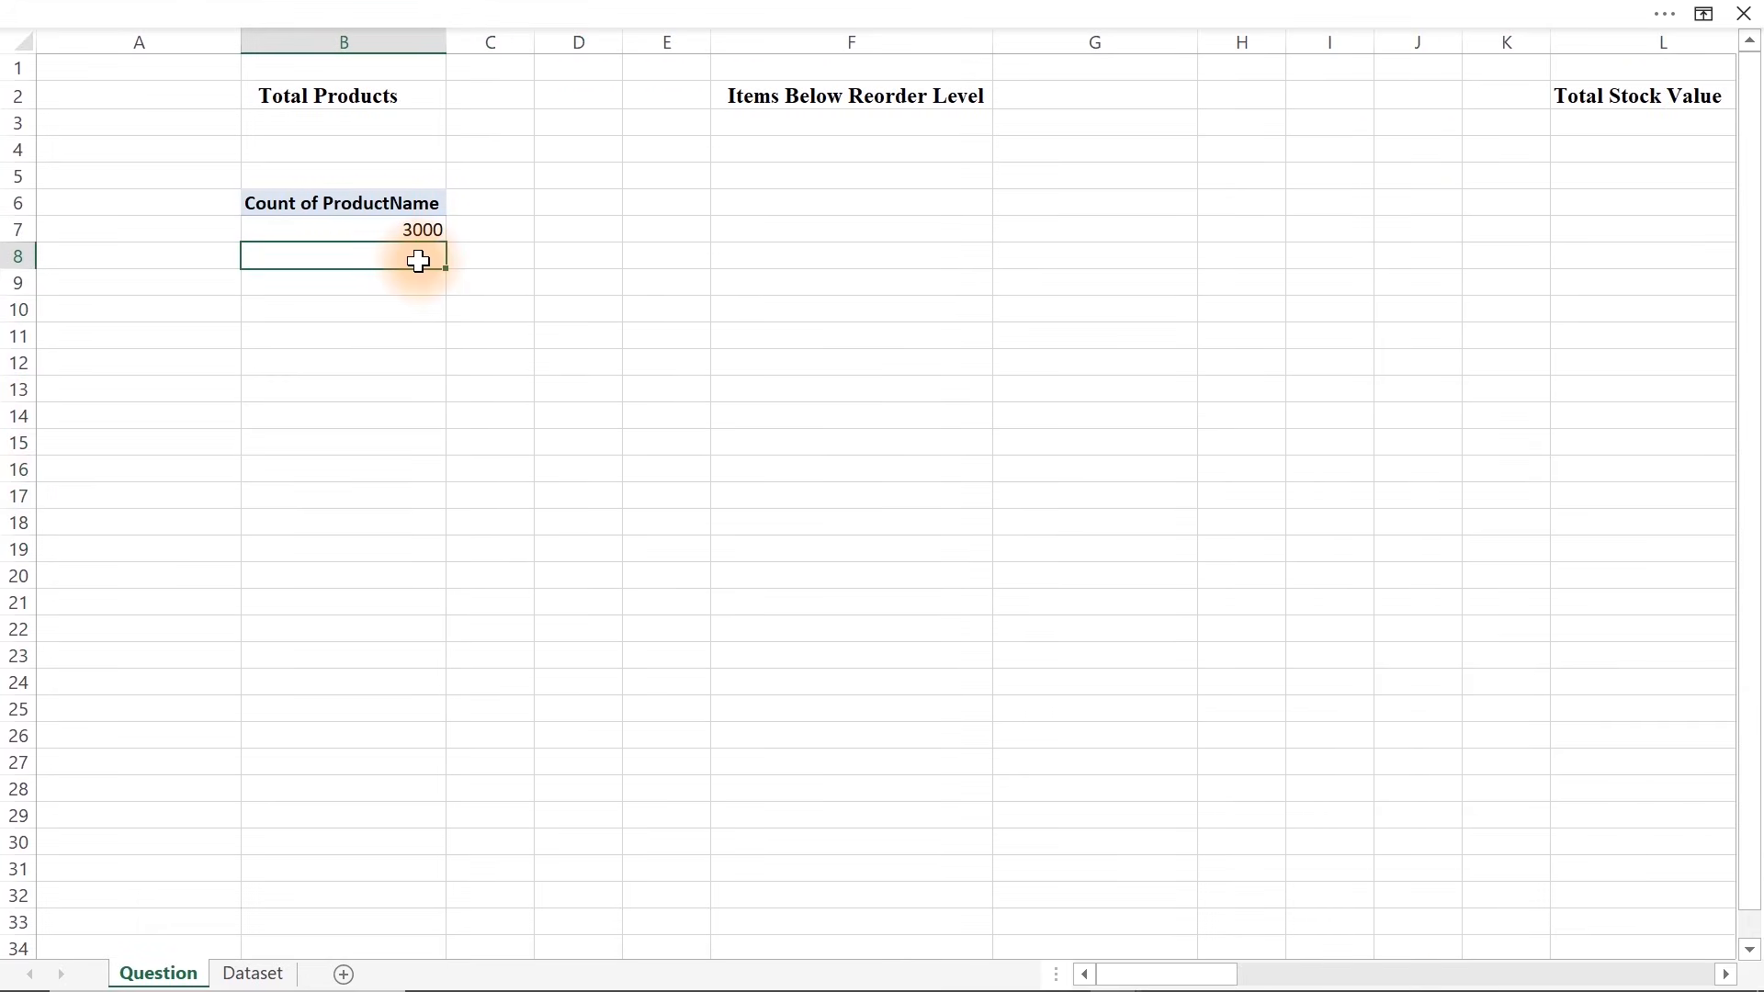
Format the product count under Total Products as a number with a thousands separator and no decimals
{"action": "left_click", "coordinate": [365, 230]}
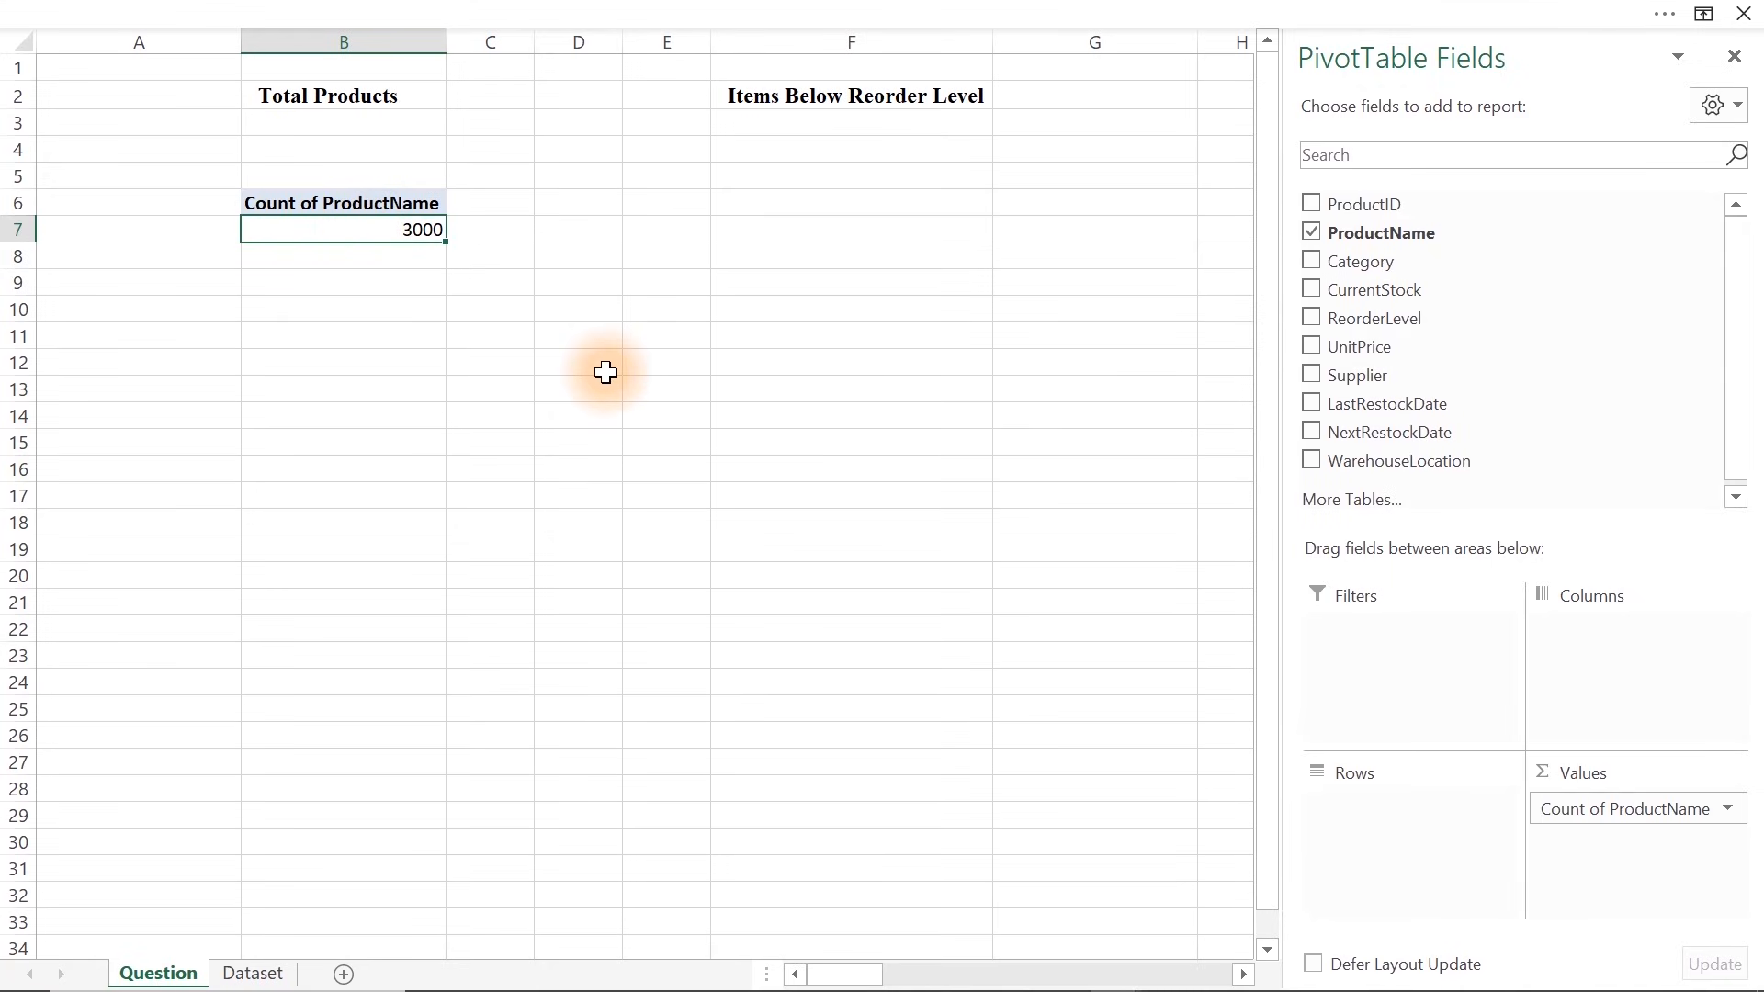
{"action": "key", "text": "ctrl+1"}
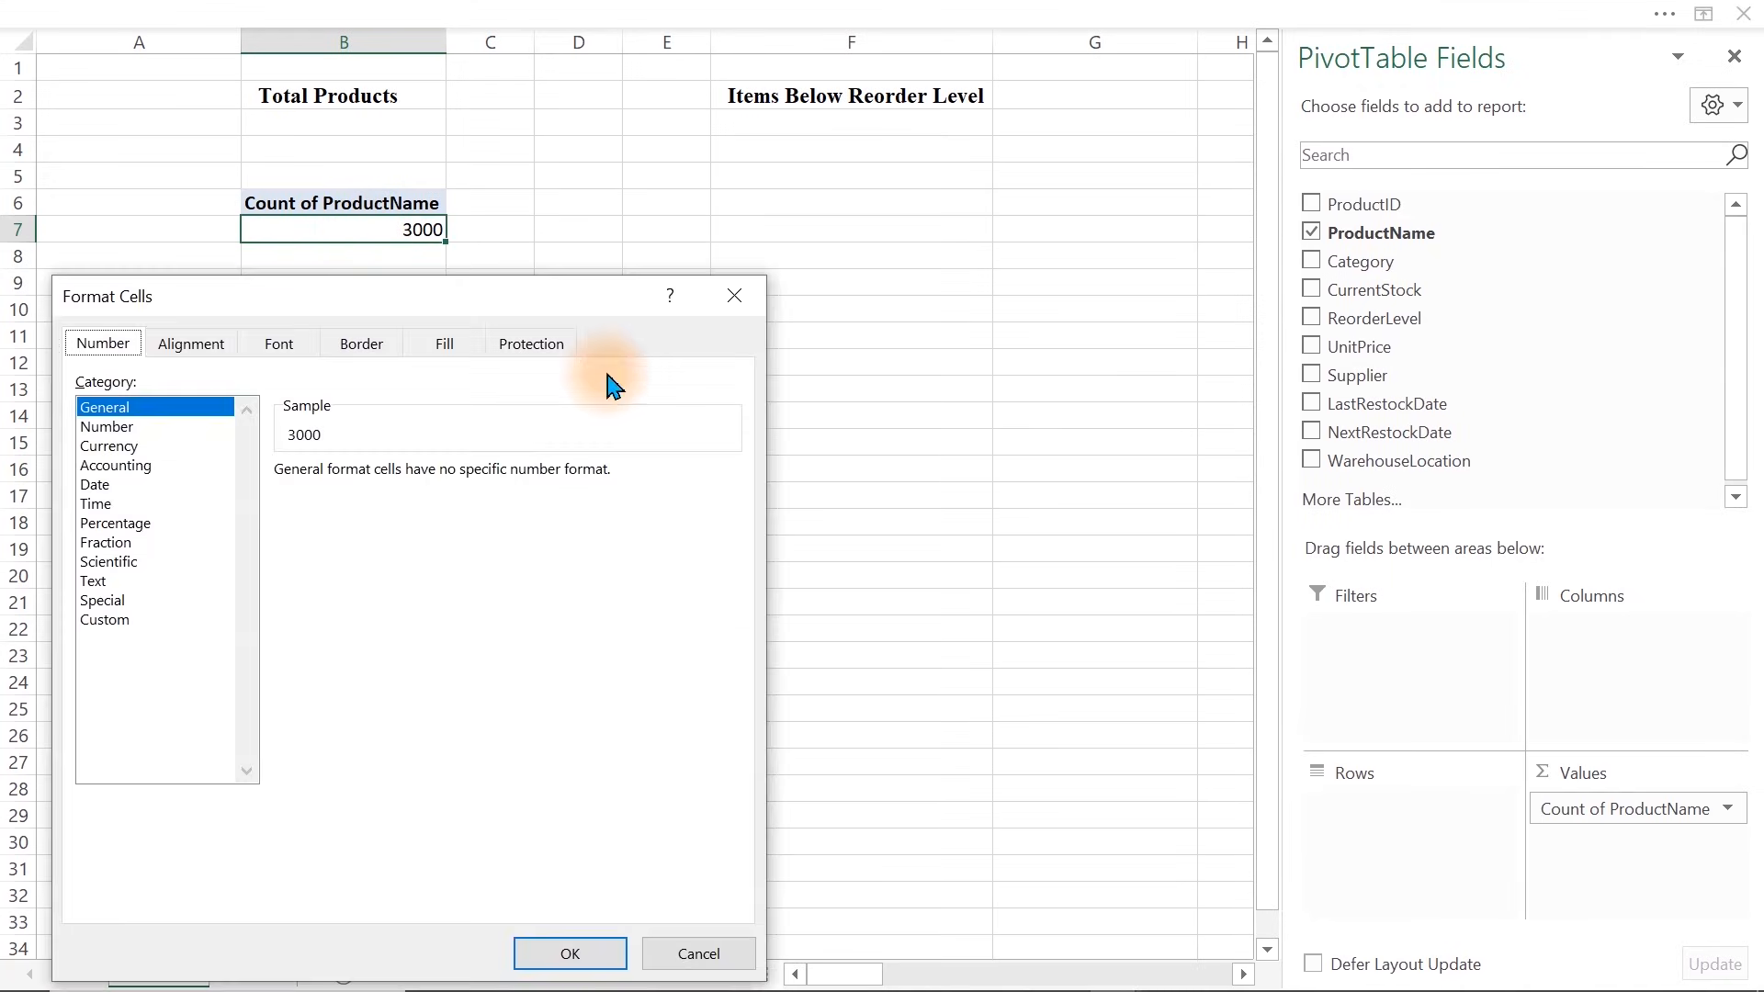
{"action": "left_click", "coordinate": [108, 426]}
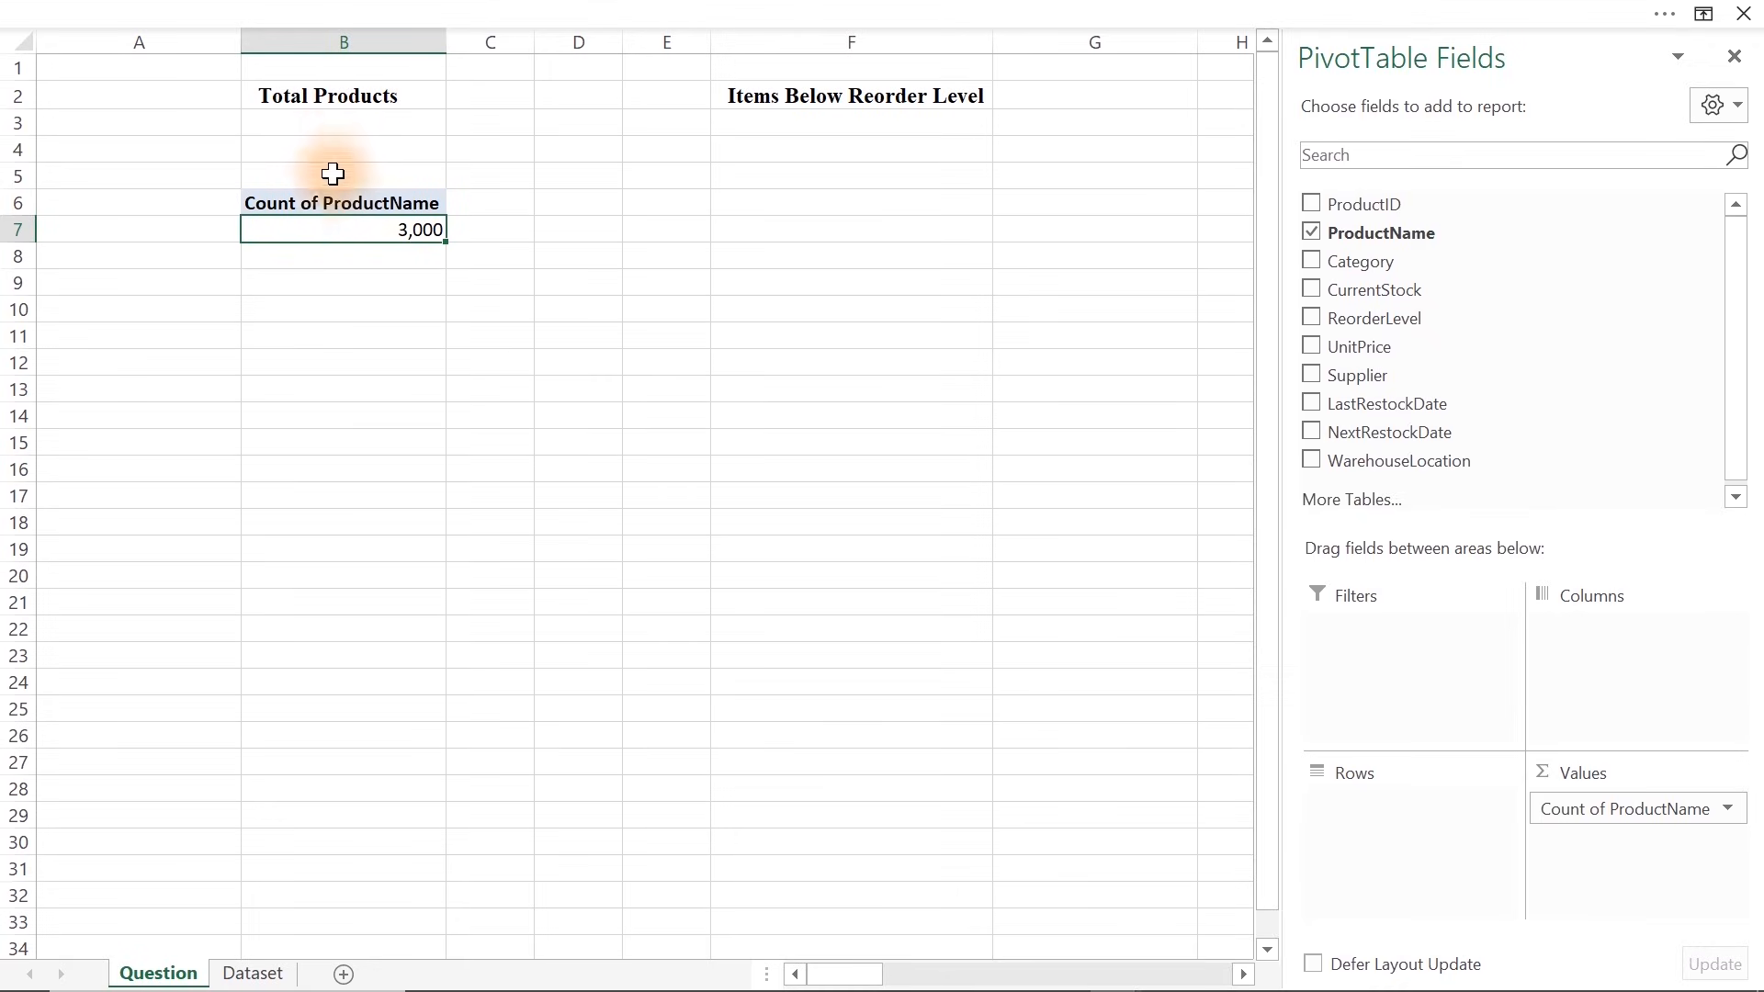
Copy the Total Products PivotTable to cell F6, under the Items Below Reorder Level heading
{"action": "left_click", "coordinate": [313, 203]}
{"action": "left_click_drag", "start_coordinate": [313, 203], "coordinate": [378, 239]}
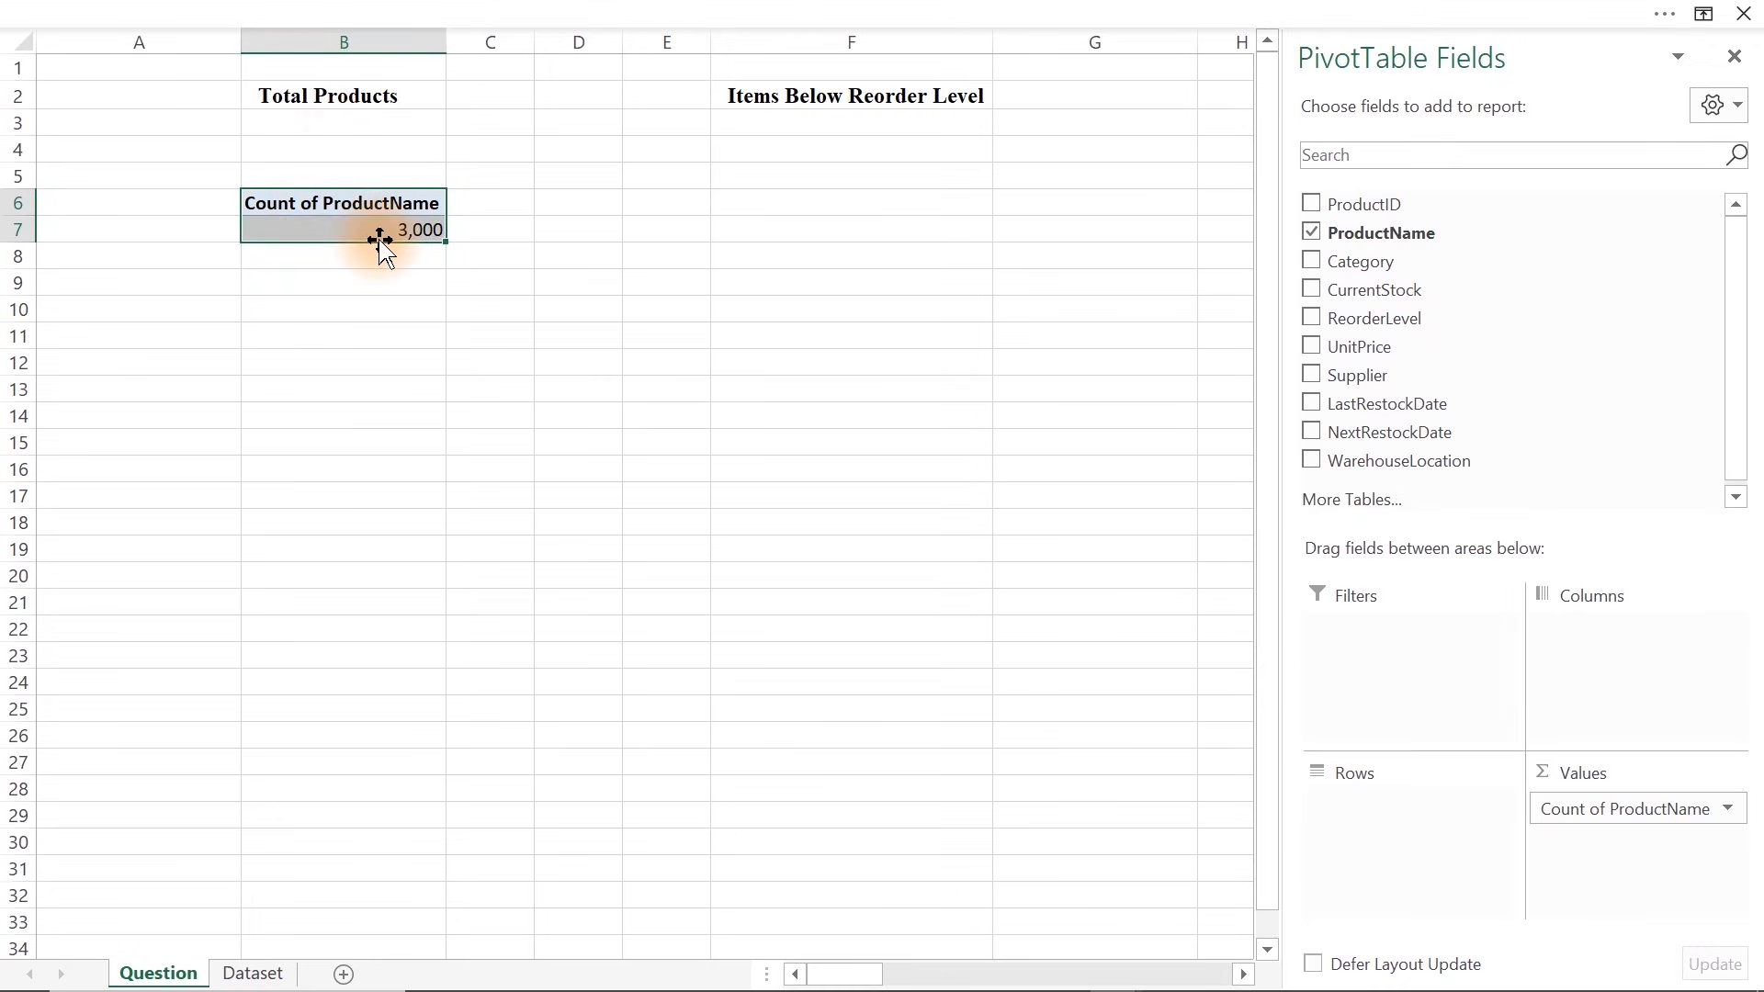
{"action": "key", "text": "ctrl+c"}
{"action": "left_click", "coordinate": [777, 203]}
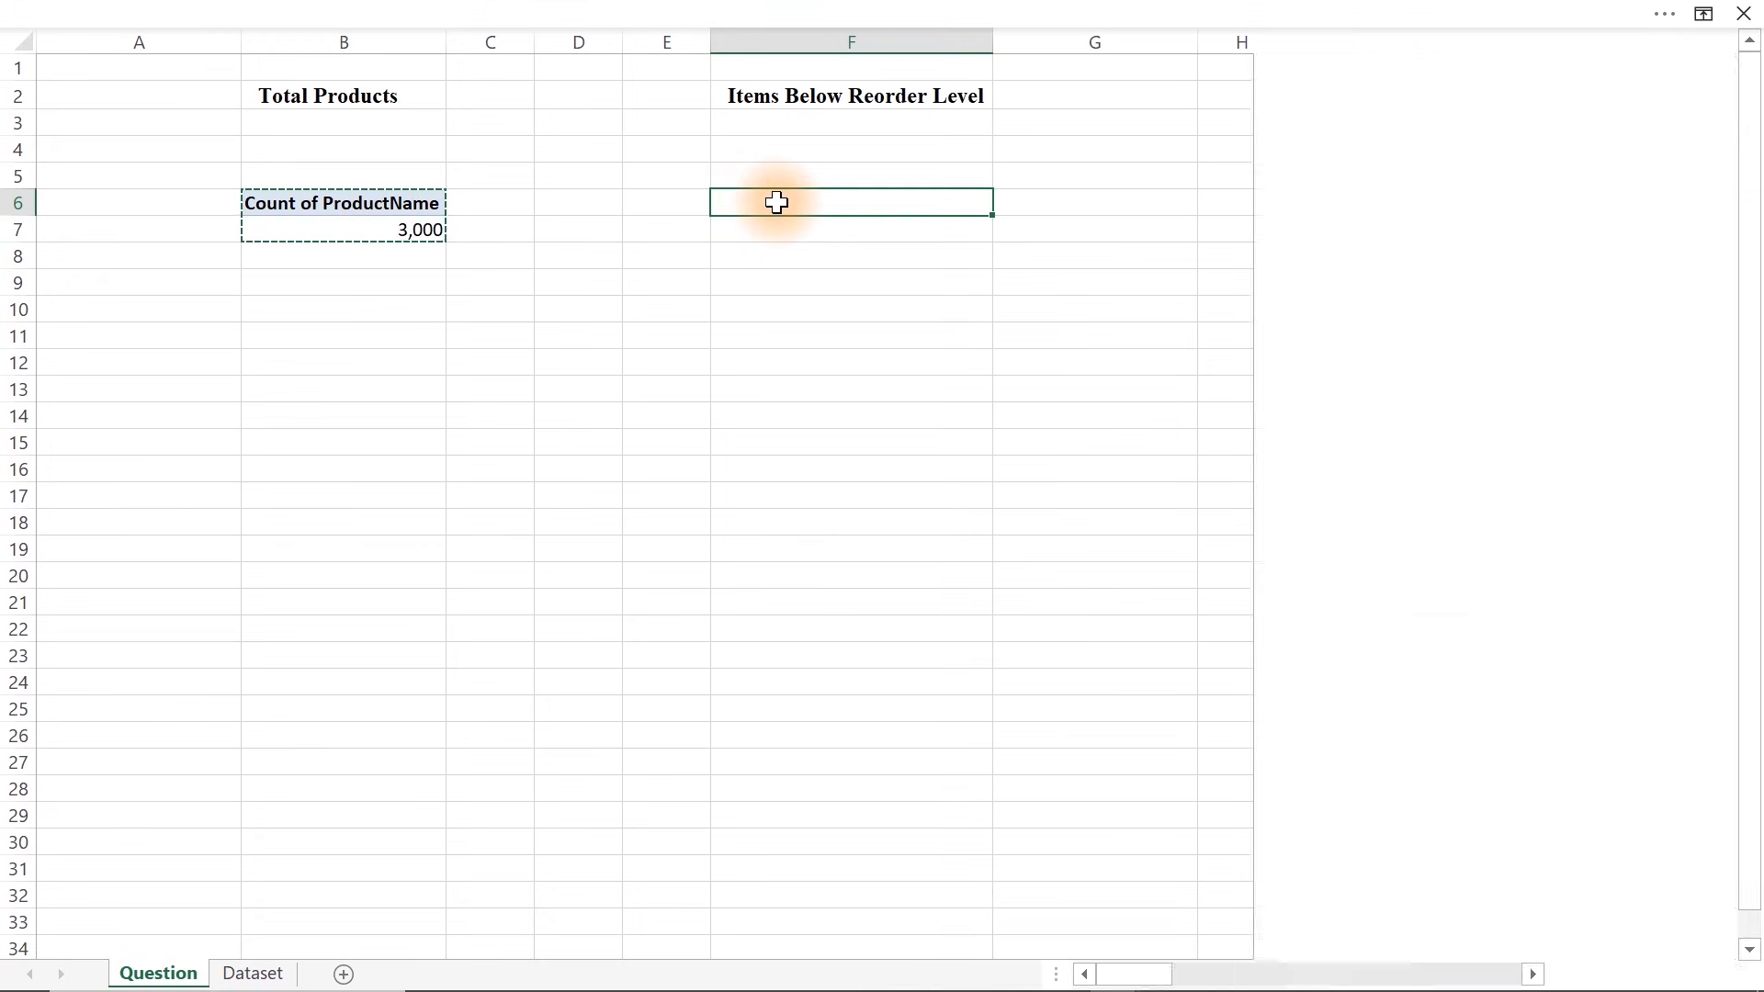
{"action": "key", "text": "ctrl+v"}
Set the custom name of the value field in the original PivotTable at B6 to Total Products
{"action": "left_click", "coordinate": [345, 206]}
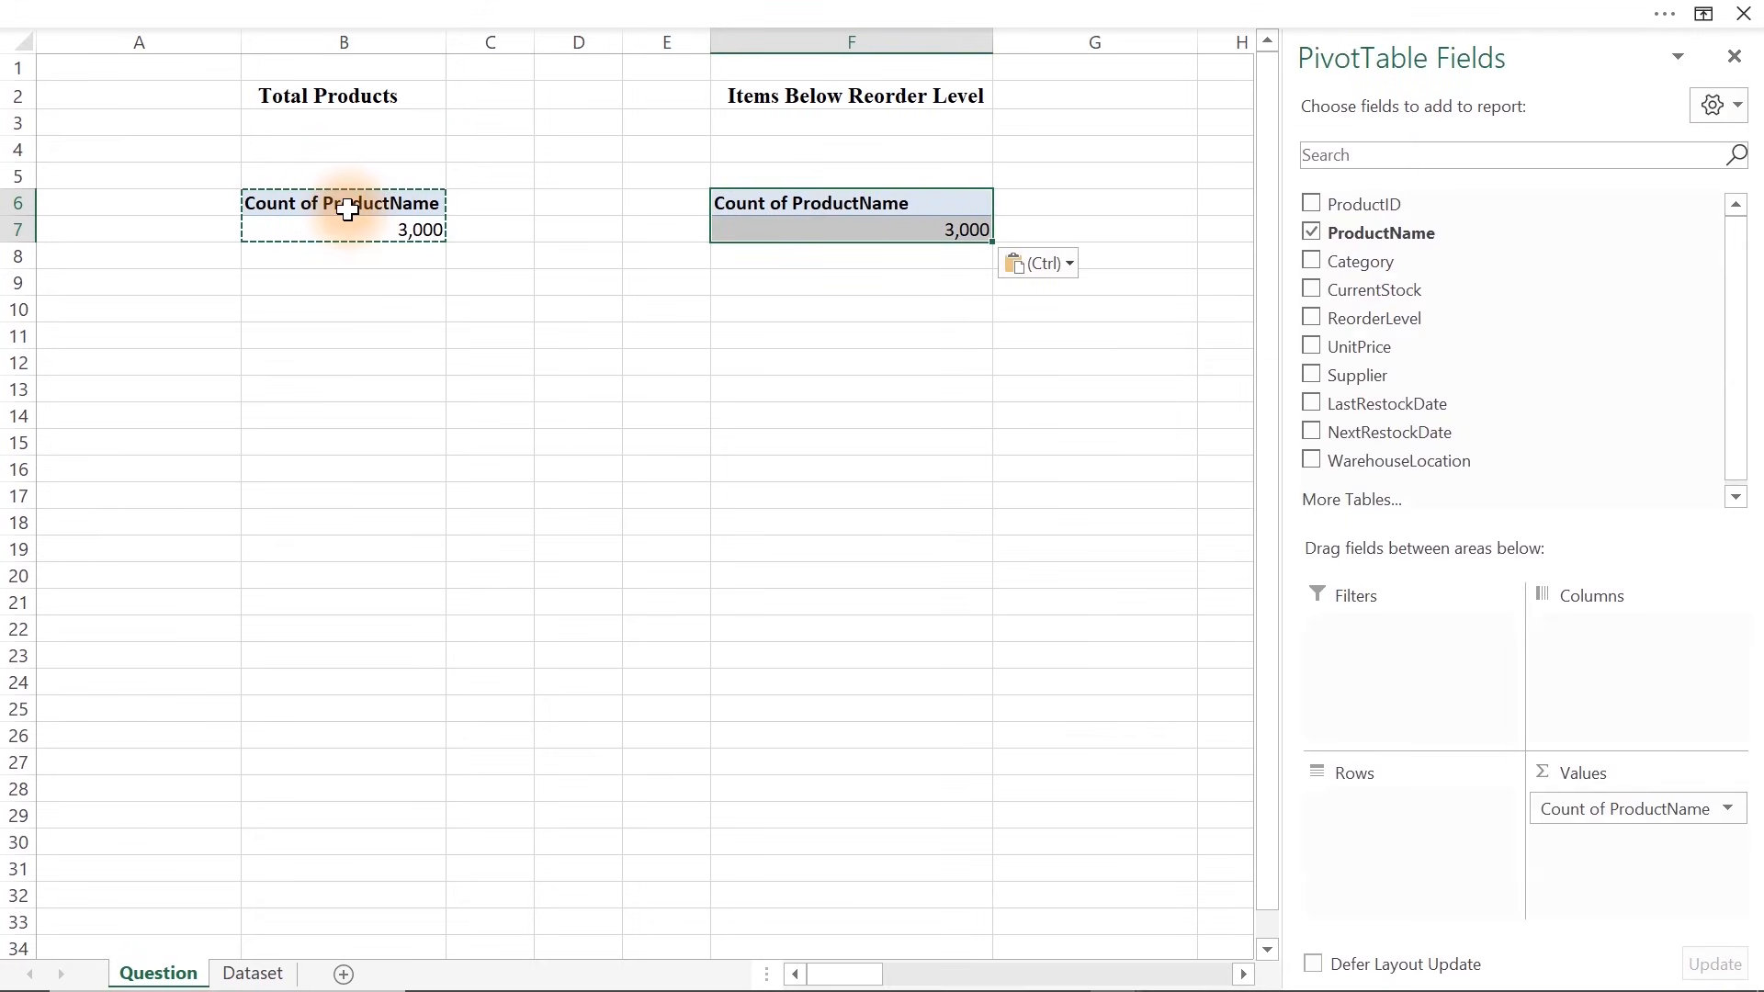
{"action": "double_click", "coordinate": [344, 206]}
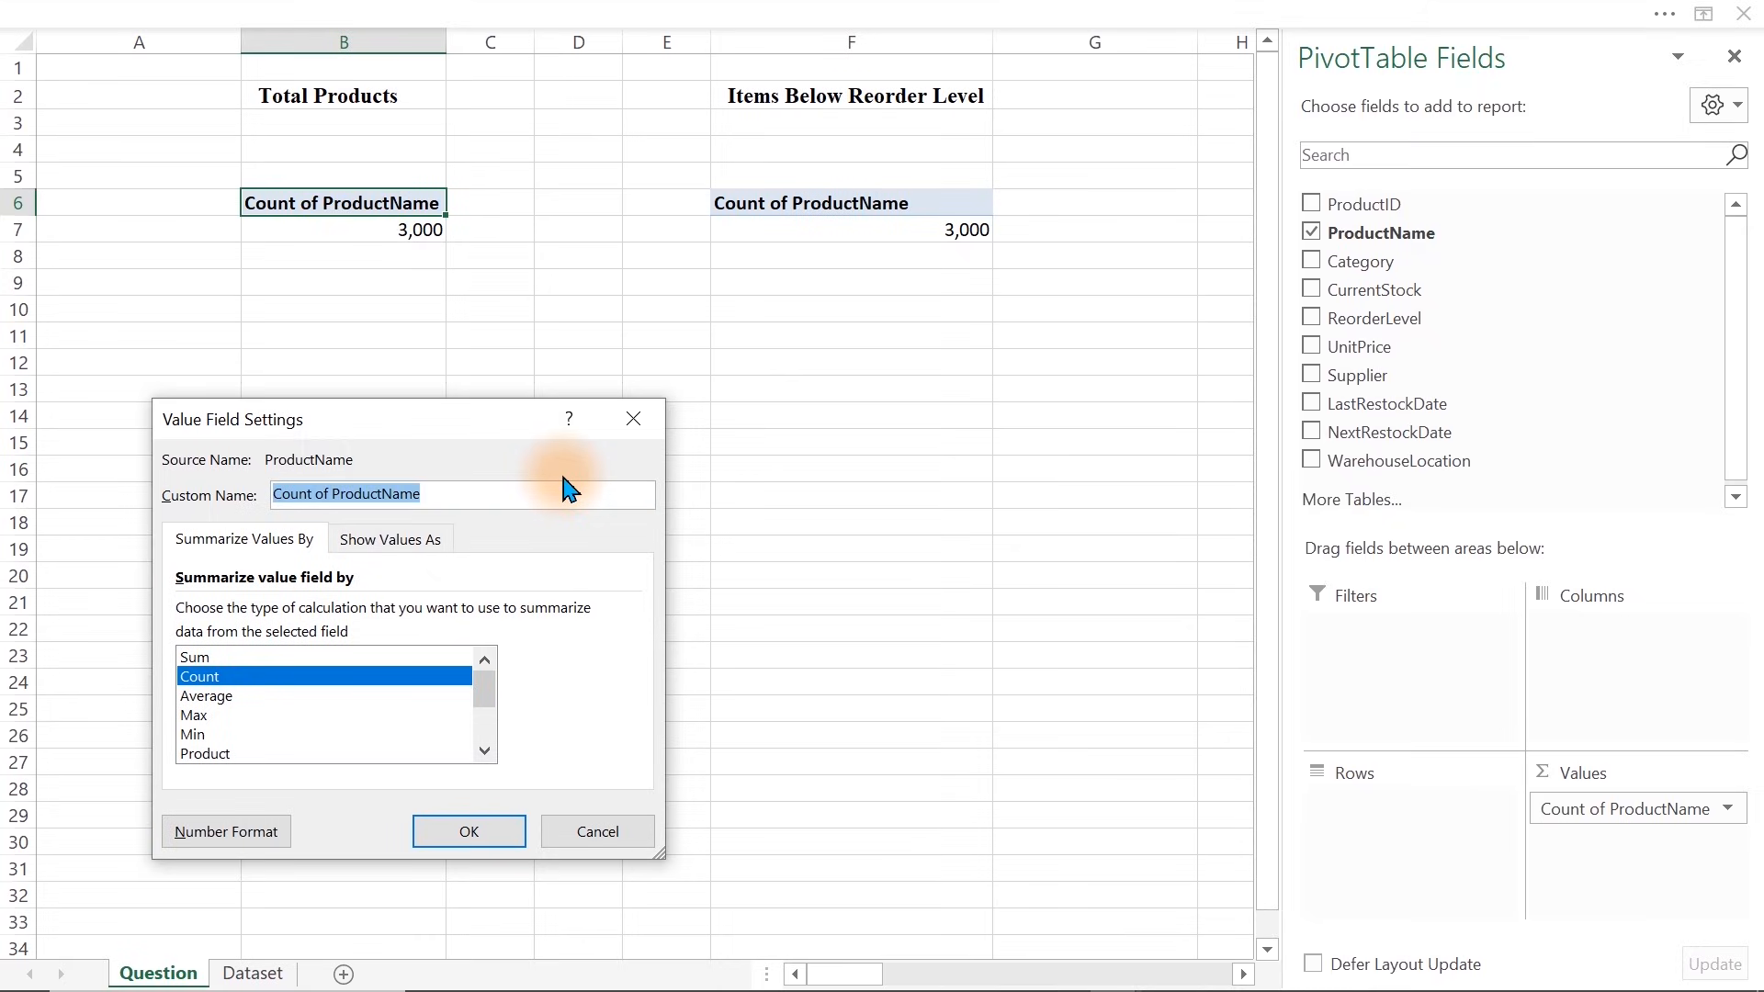
{"action": "type", "text": "Total"}
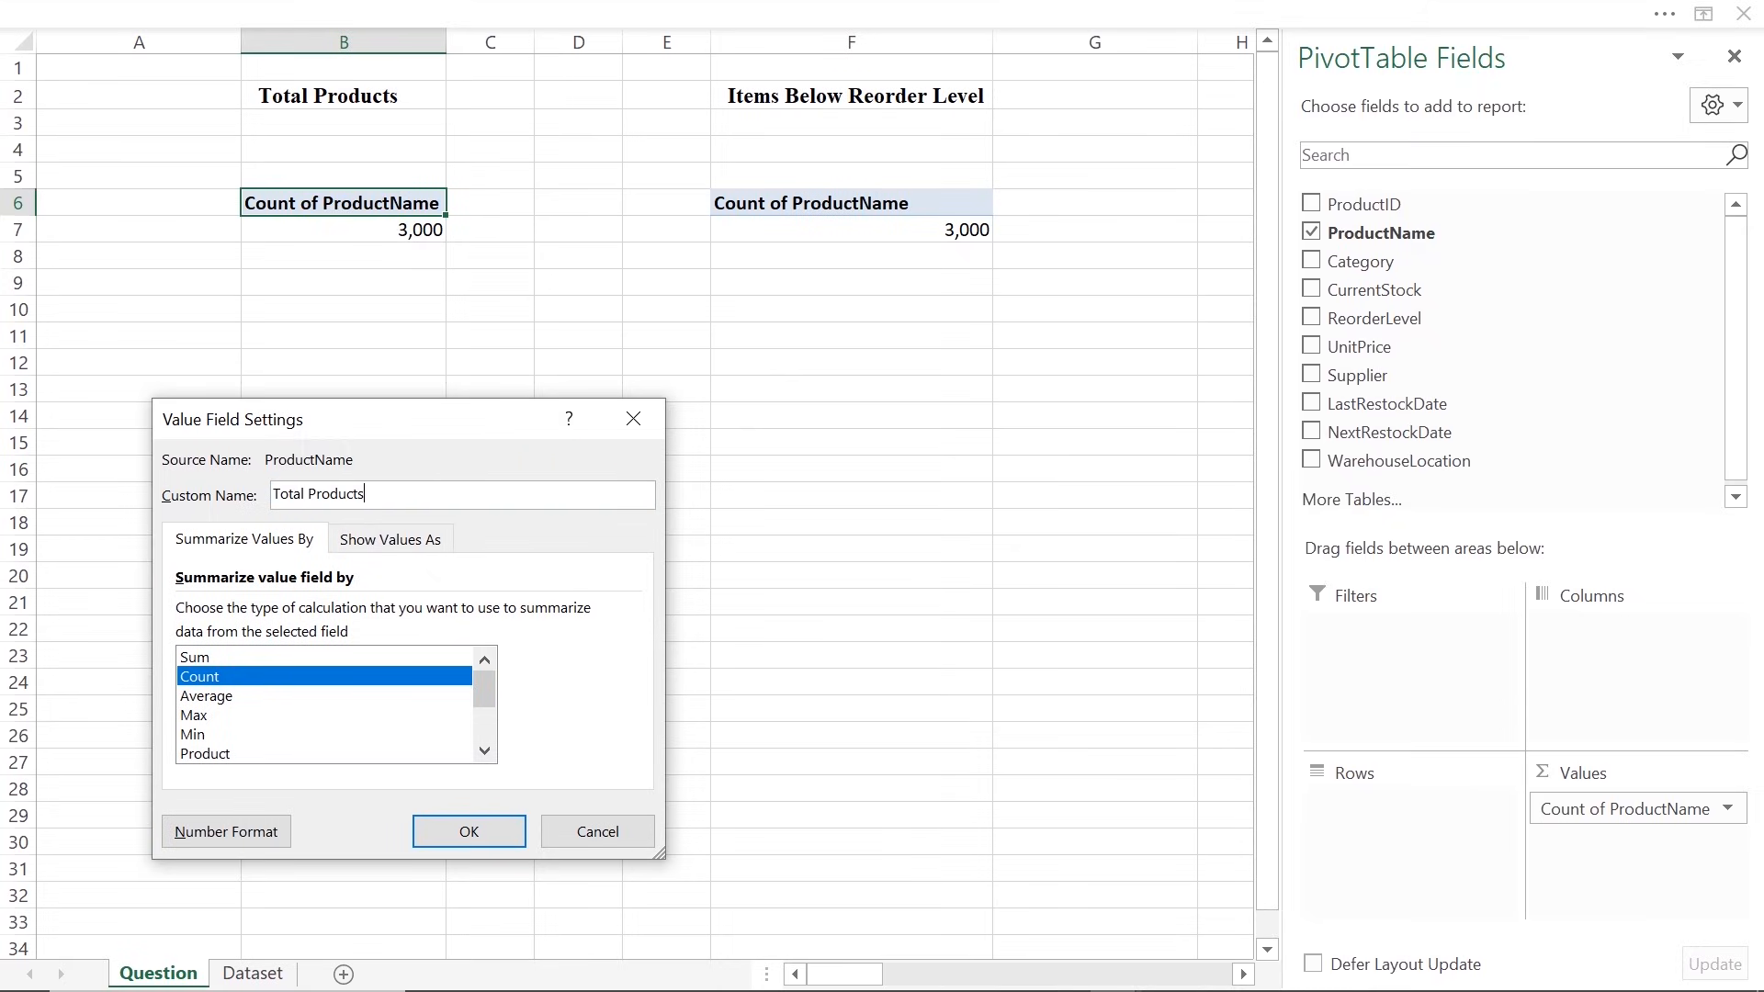
{"action": "key", "text": "Return"}
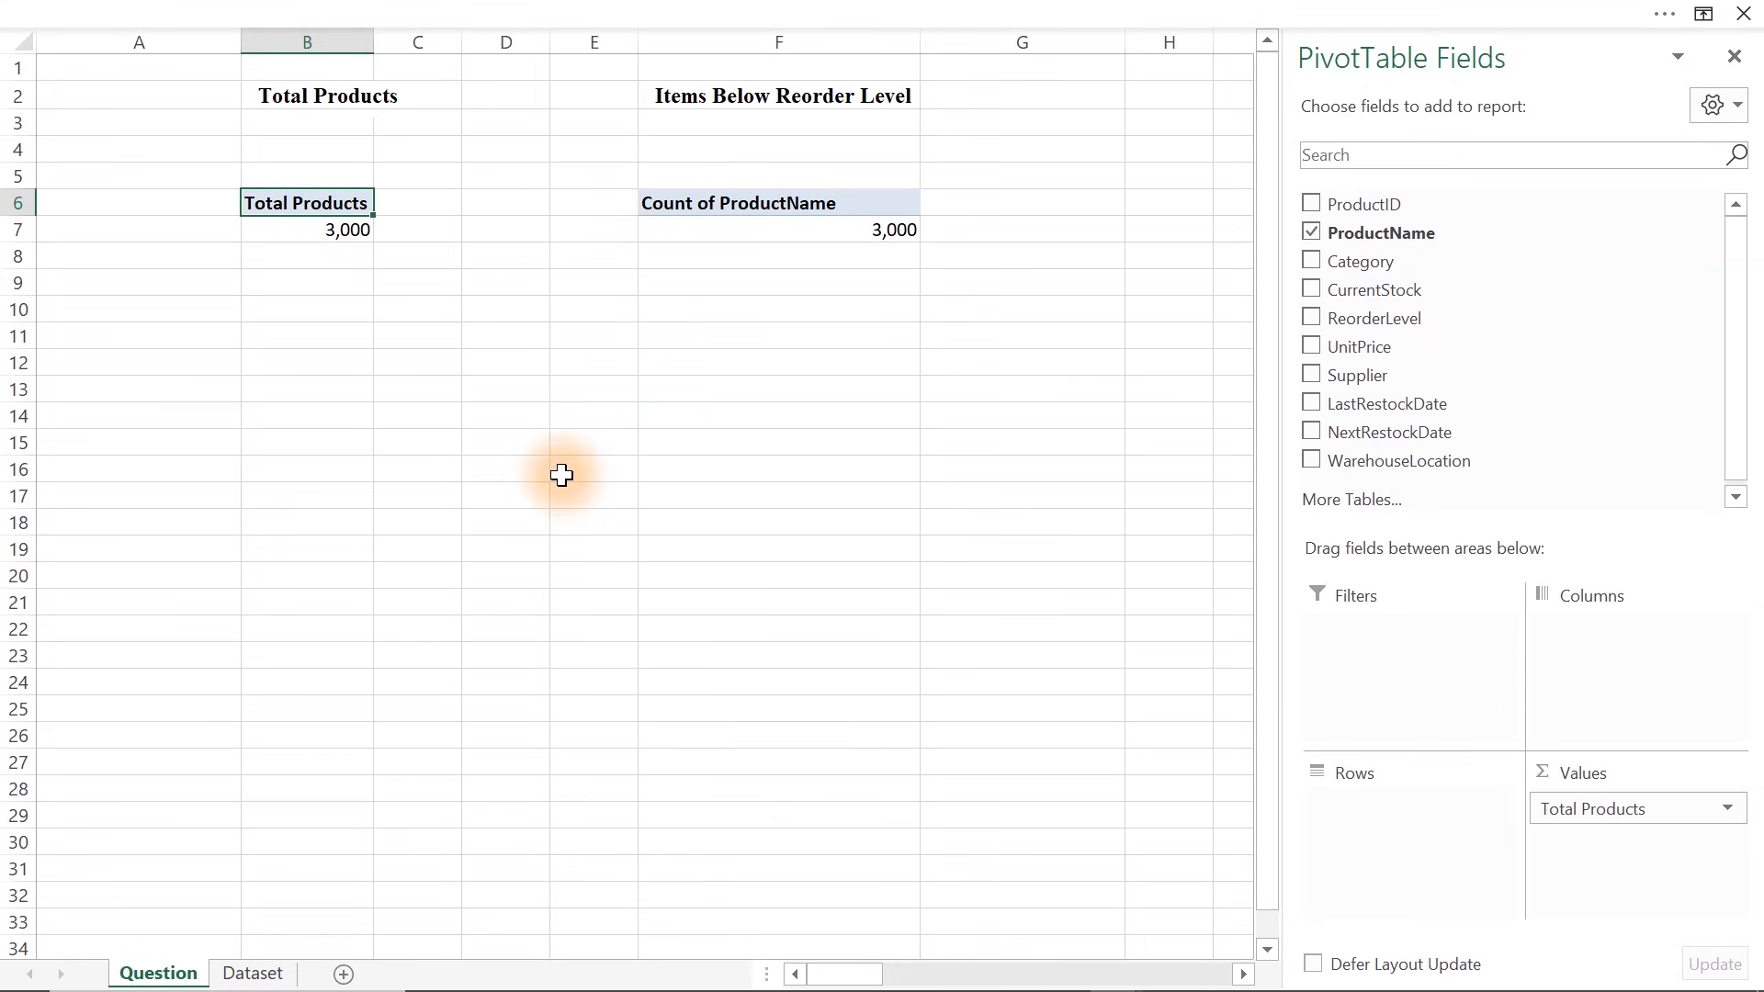
Add a column headed "Is Reorder?" in K1 of the Dataset sheet's table and fit its width to the header
{"action": "left_click", "coordinate": [809, 223]}
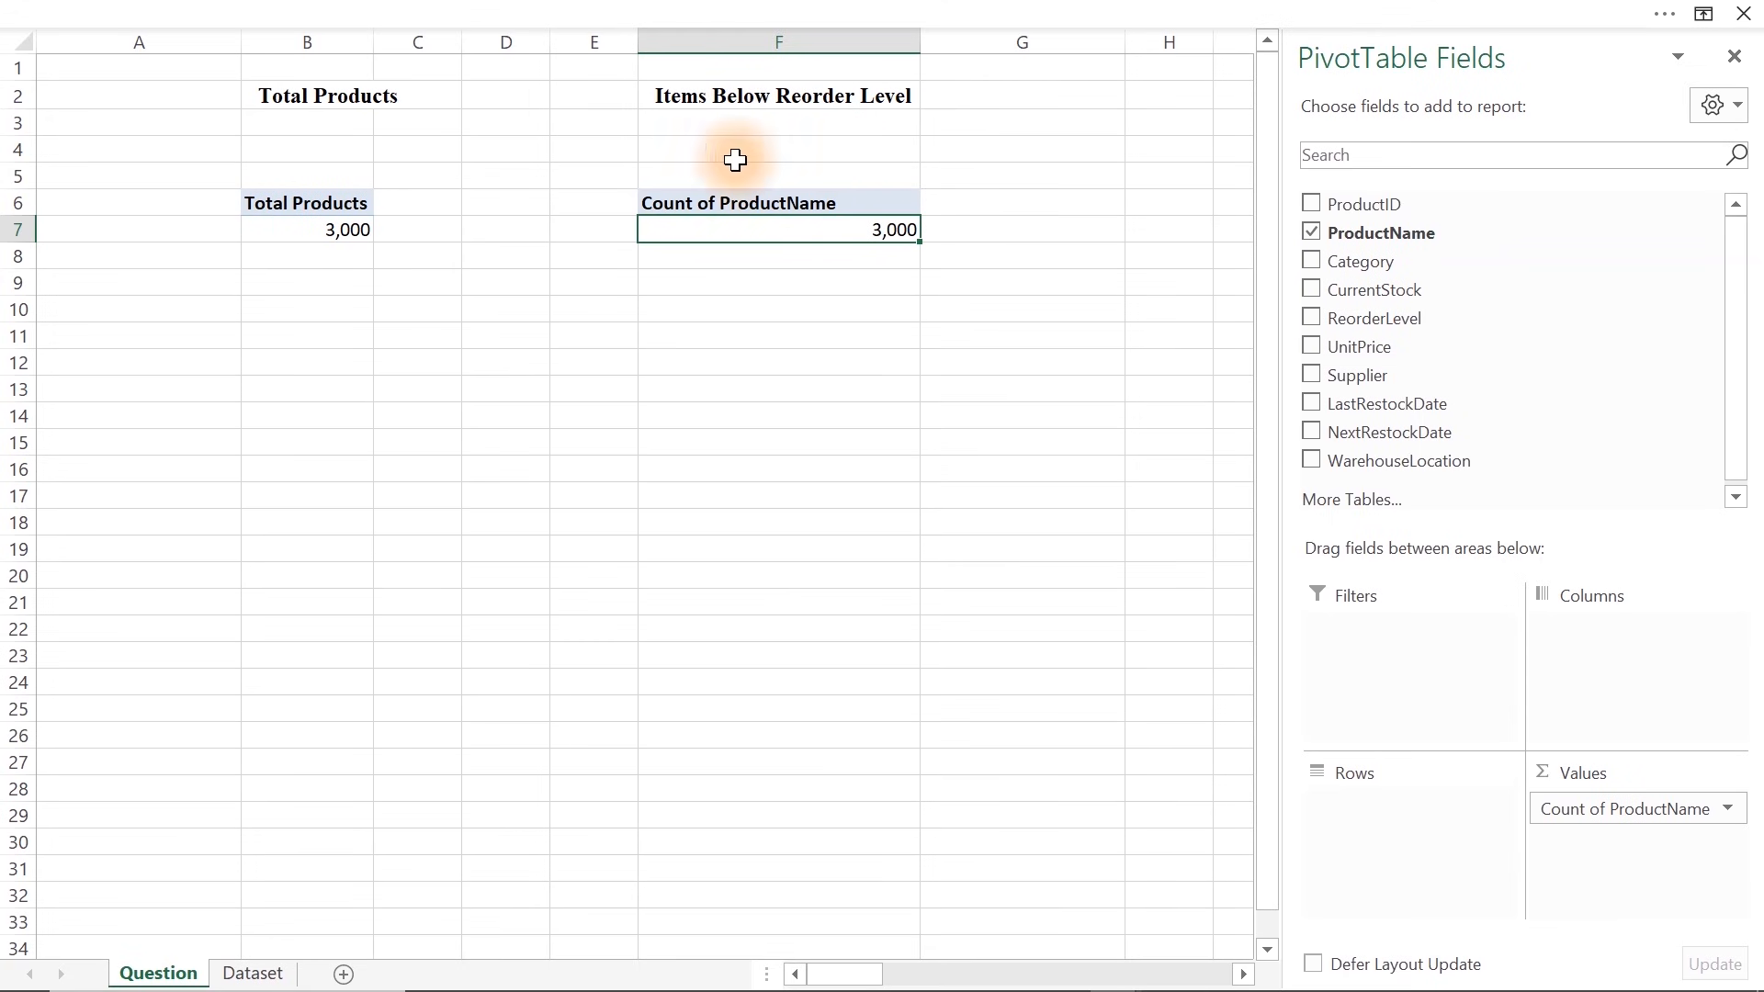
{"action": "left_click", "coordinate": [257, 974]}
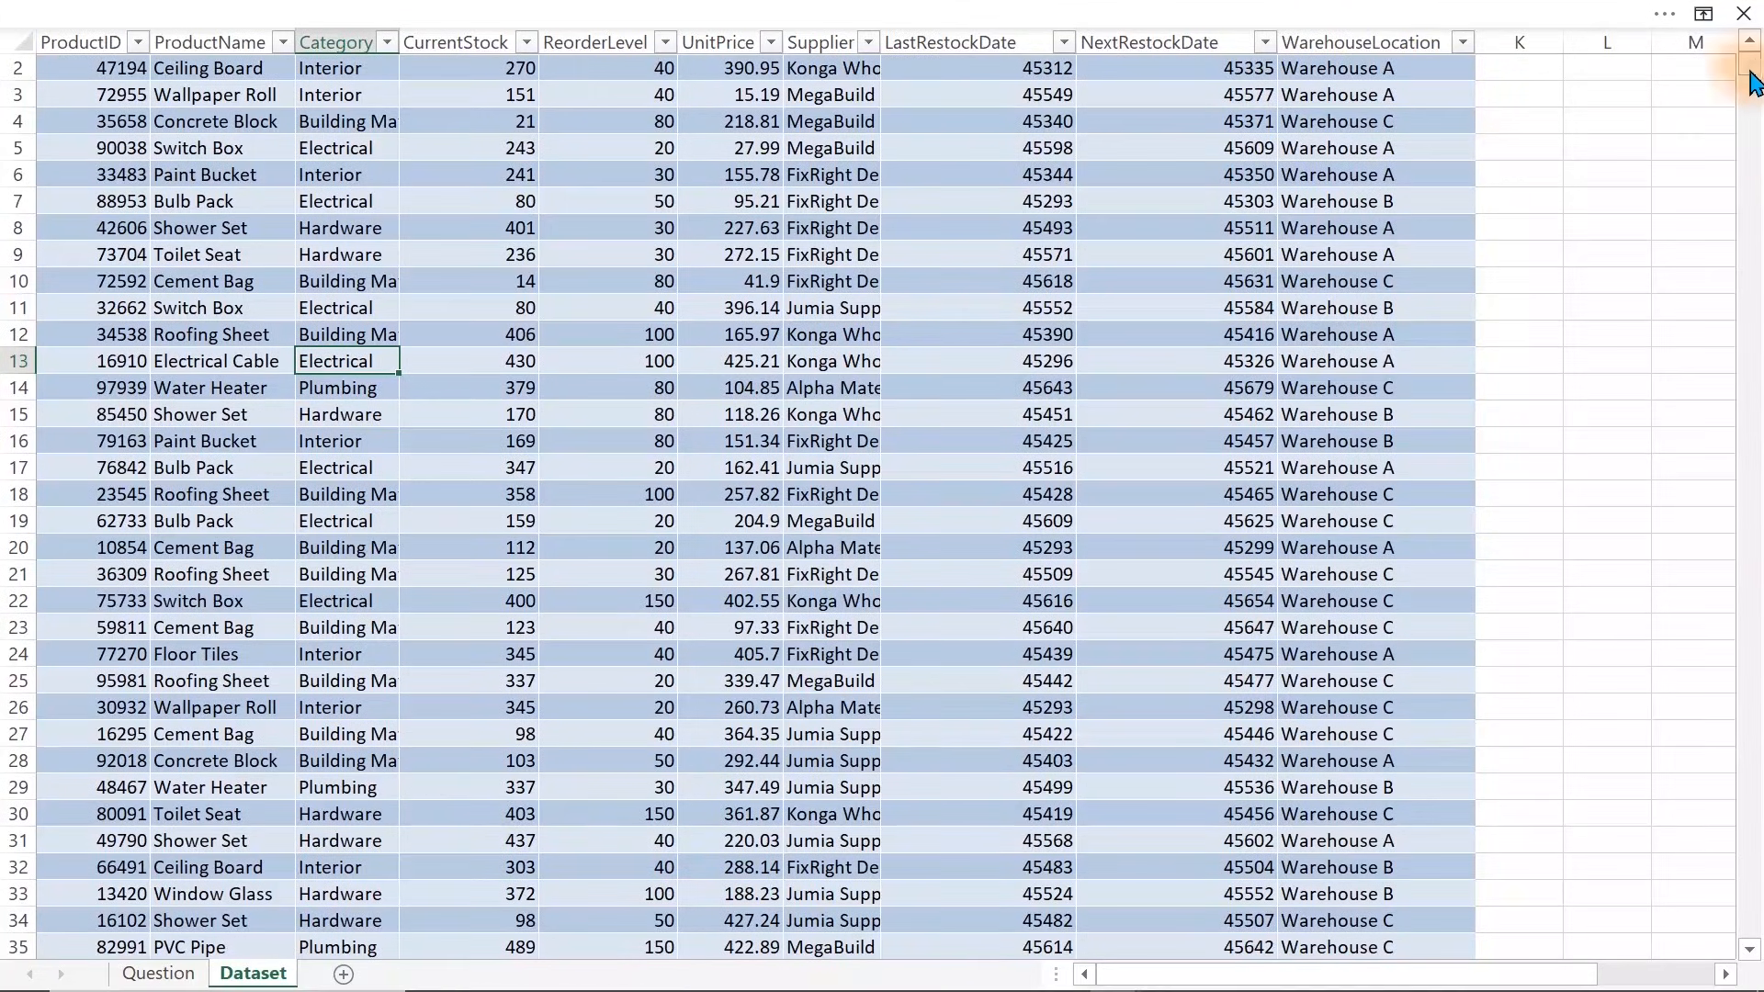
{"action": "left_click", "coordinate": [1748, 42]}
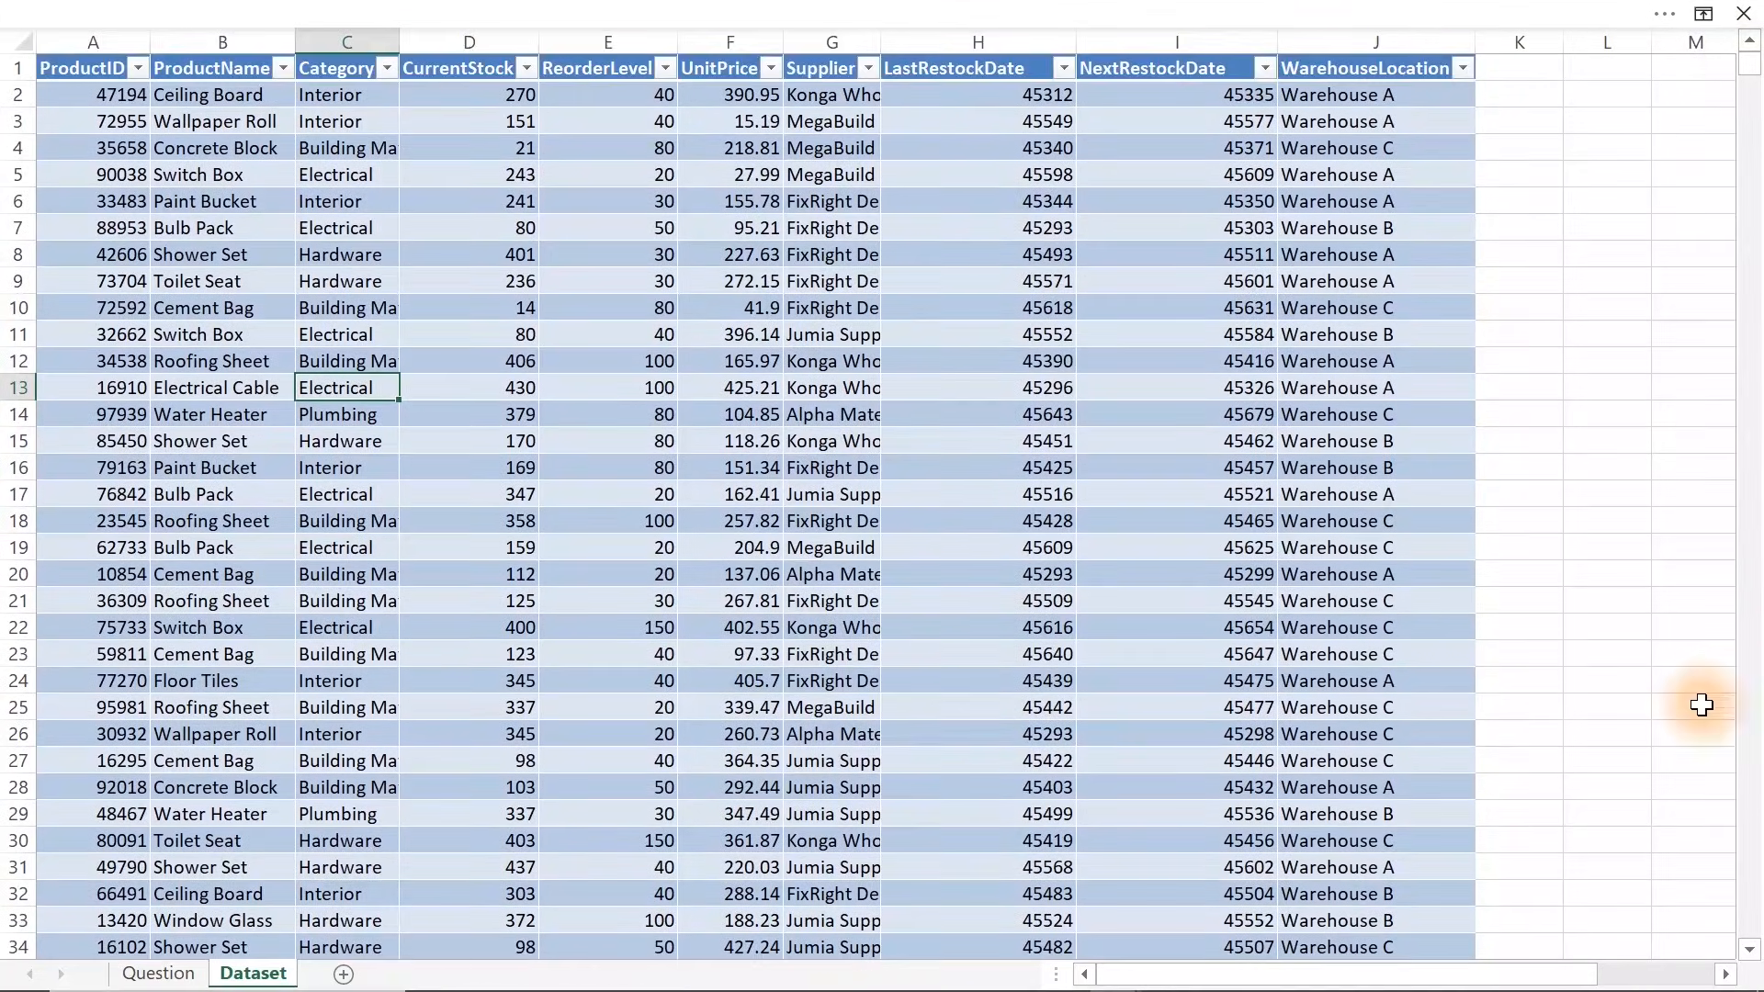
{"action": "left_click", "coordinate": [1726, 973]}
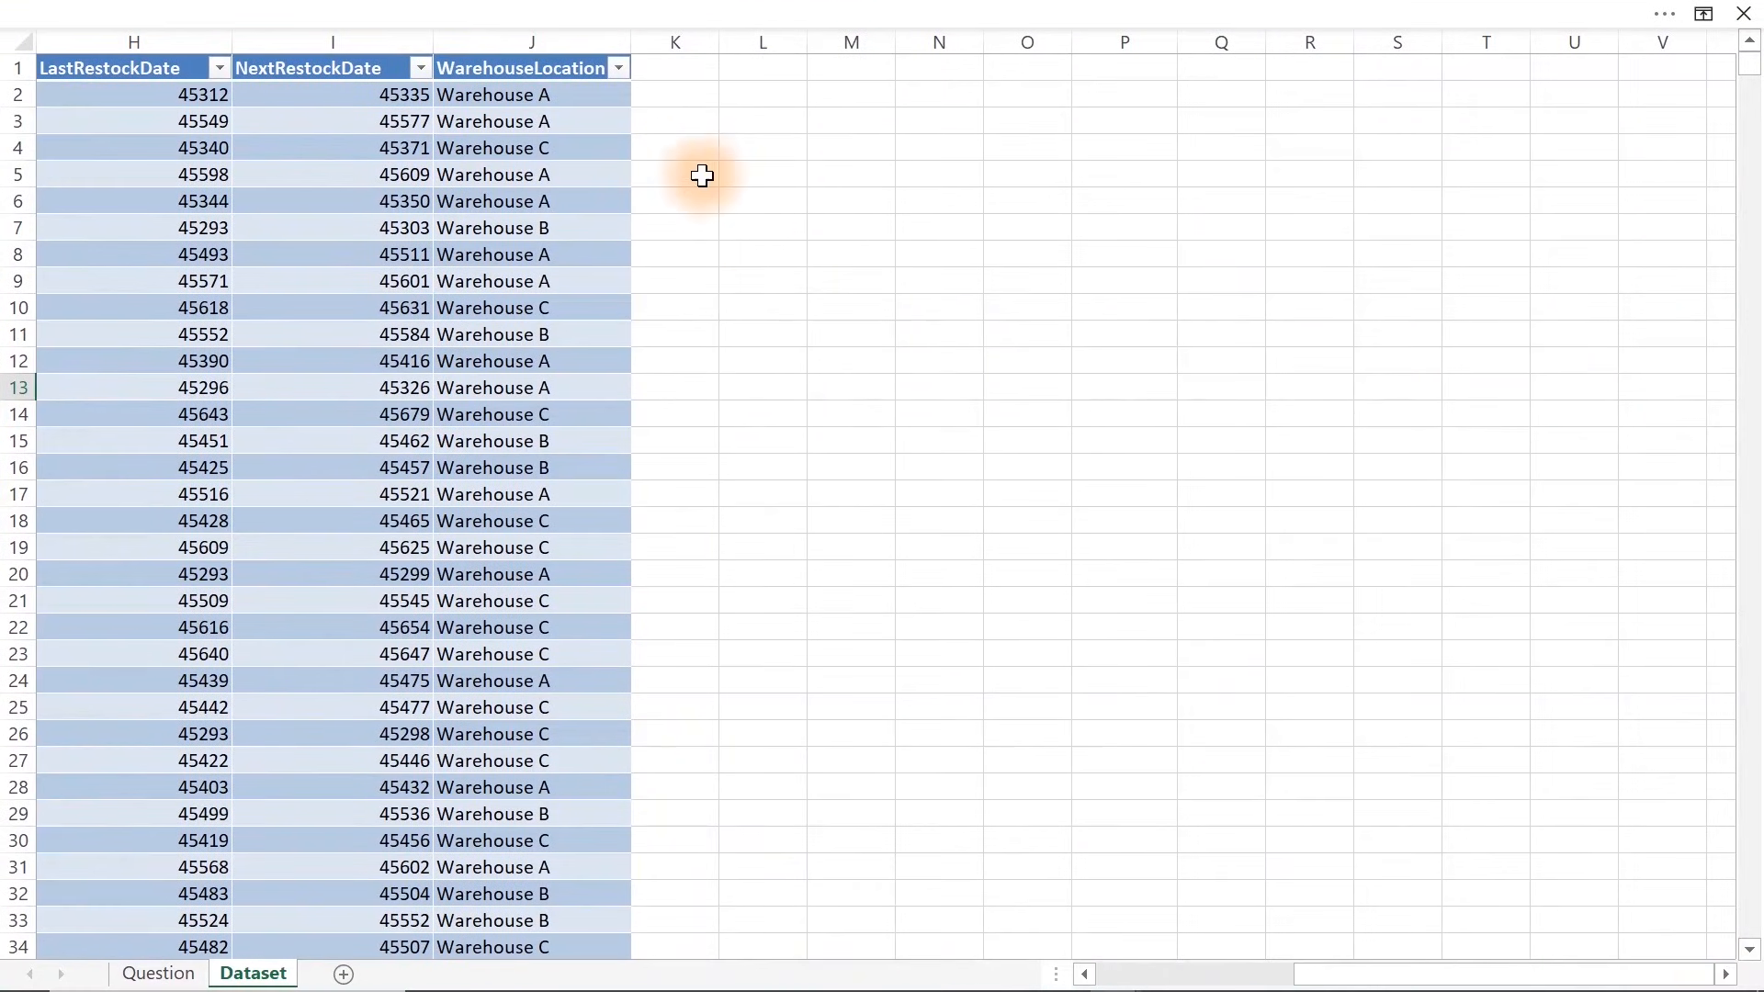
{"action": "left_click", "coordinate": [662, 61]}
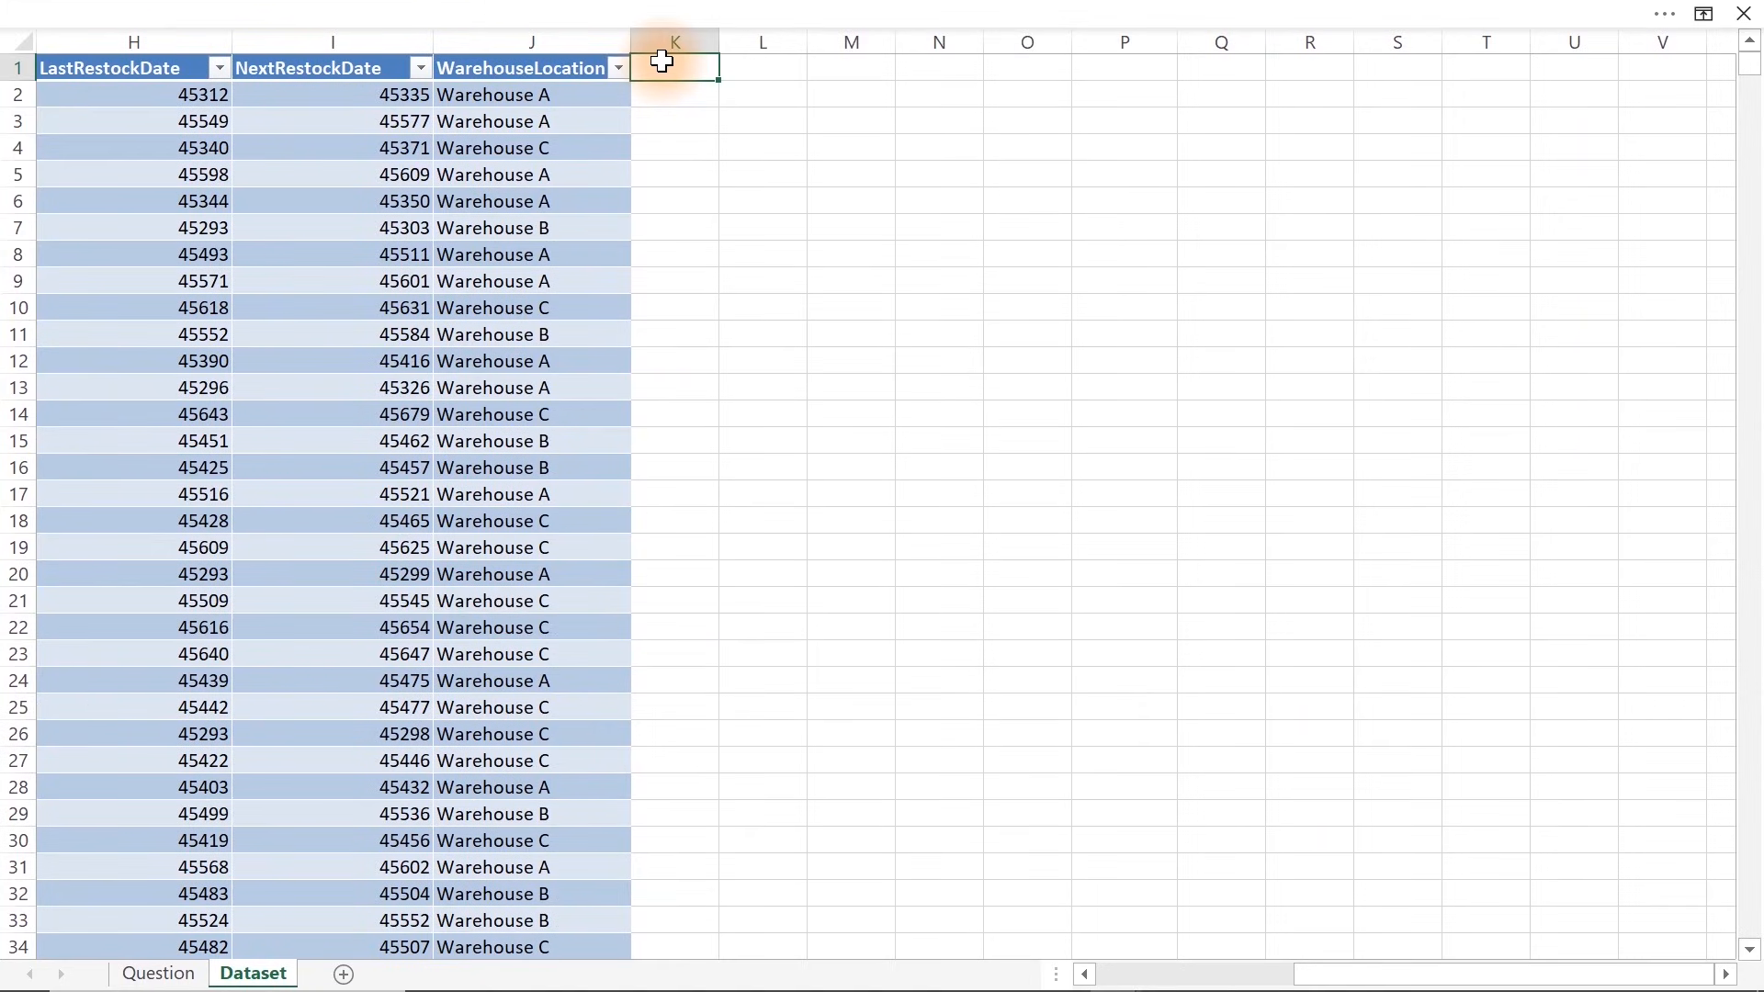
{"action": "type", "text": "Is Reorder?"}
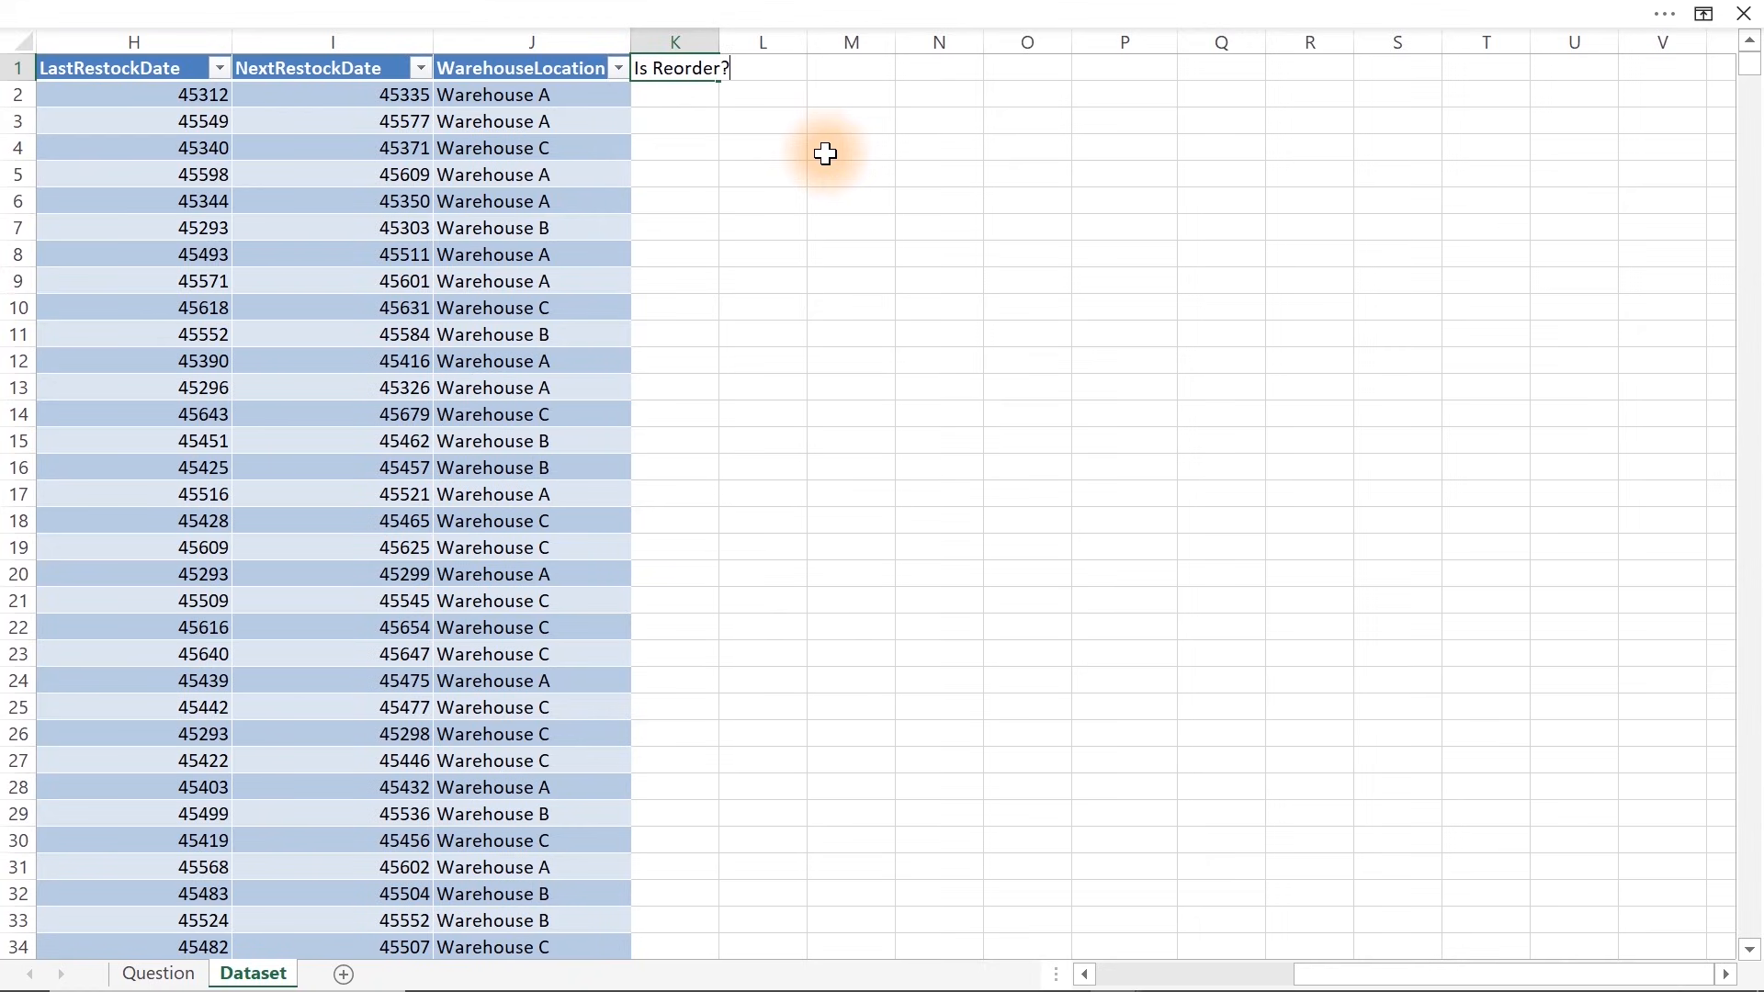
{"action": "key", "text": "Return"}
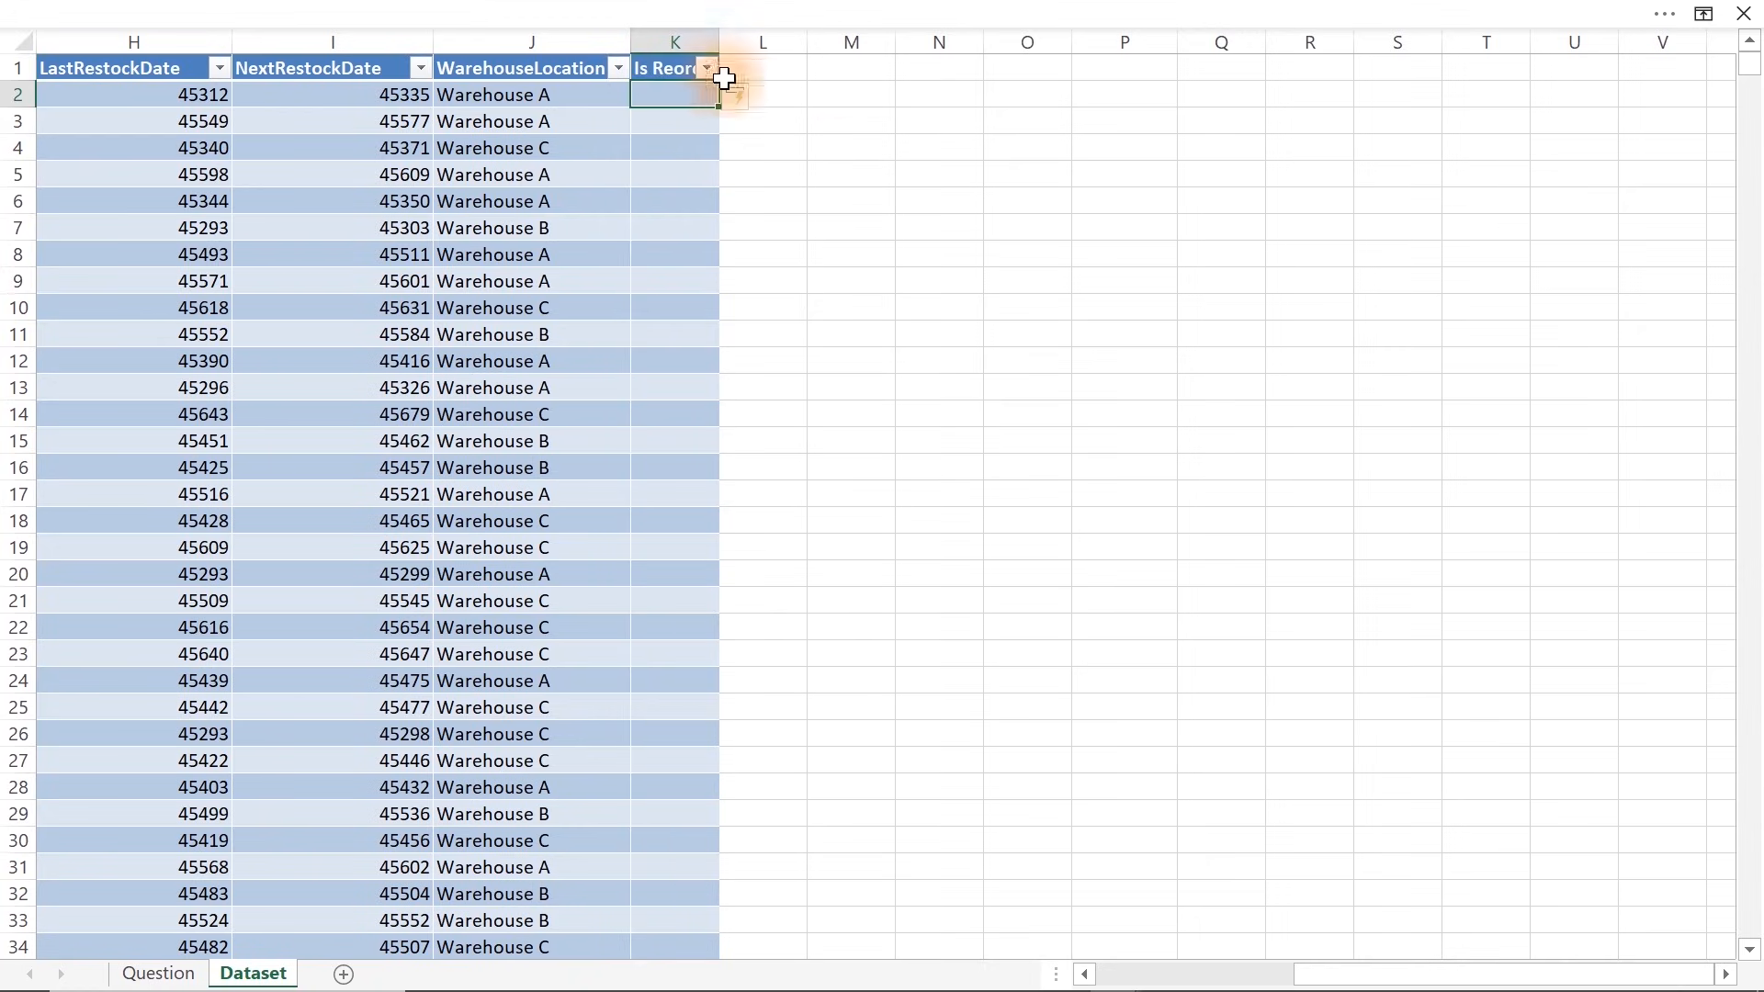
{"action": "double_click", "coordinate": [718, 35]}
{"action": "left_click", "coordinate": [702, 99]}
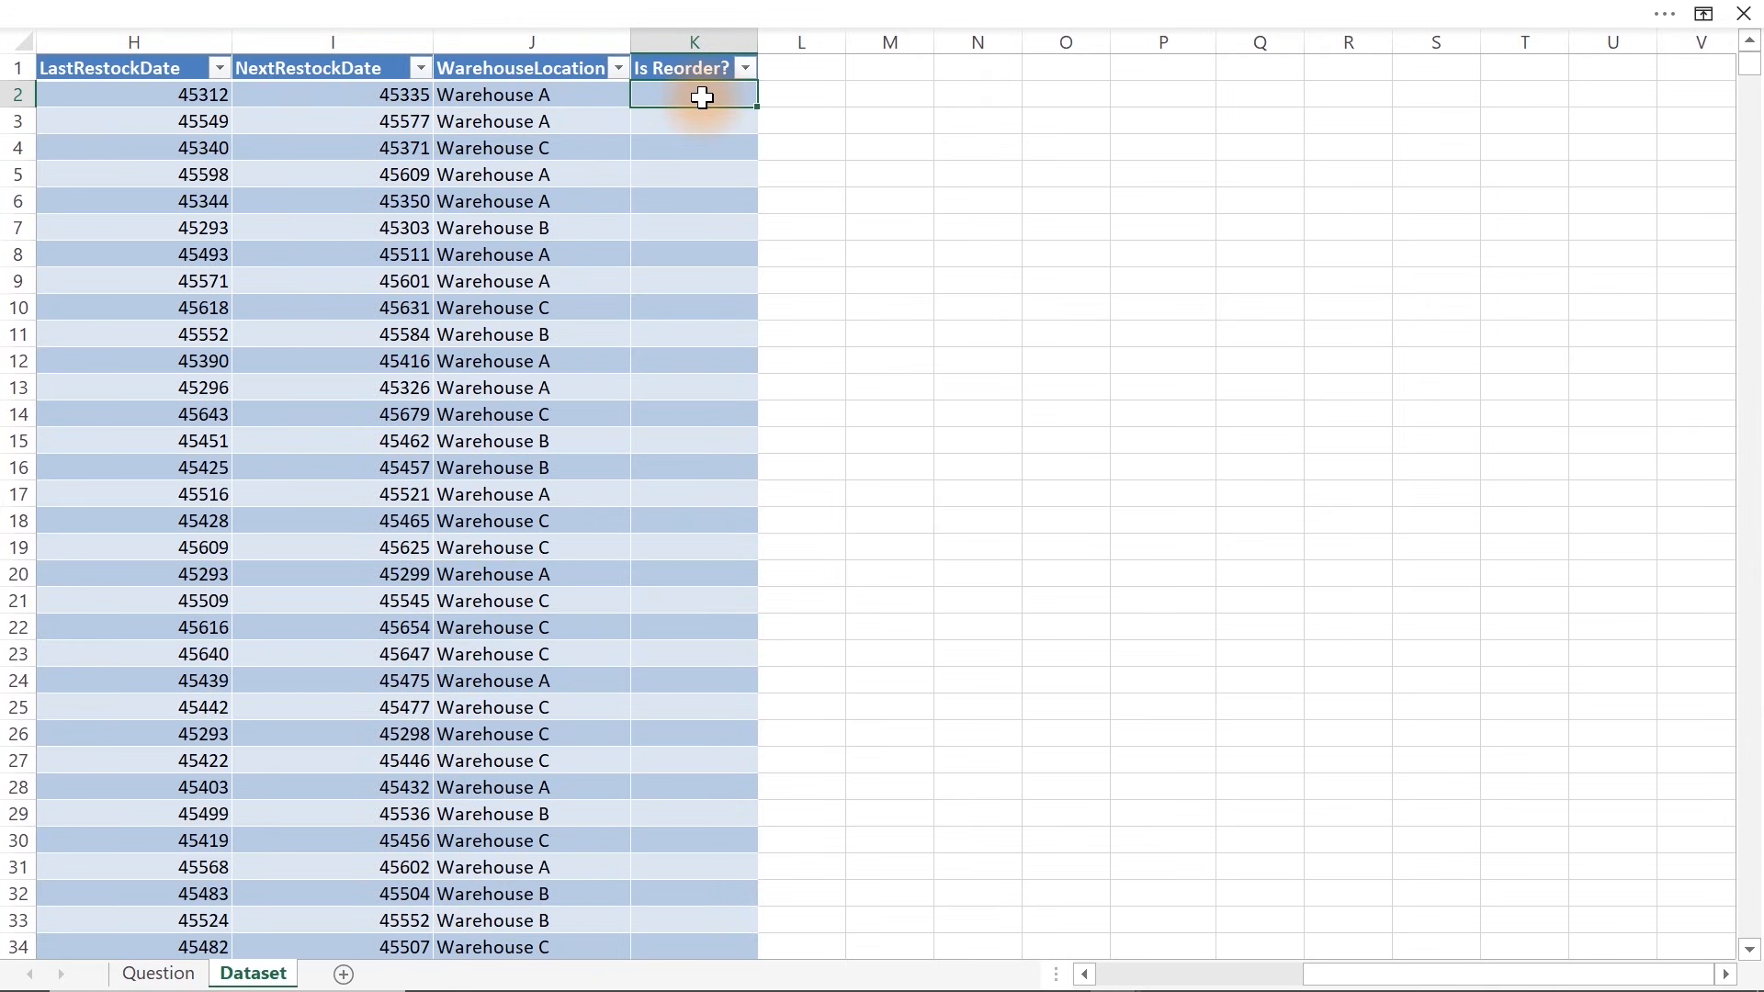
{"action": "double_click", "coordinate": [702, 97]}
{"action": "type", "text": "="}
{"action": "left_click", "coordinate": [1405, 972]}
{"action": "left_click_drag", "start_coordinate": [1405, 972], "coordinate": [1174, 980]}
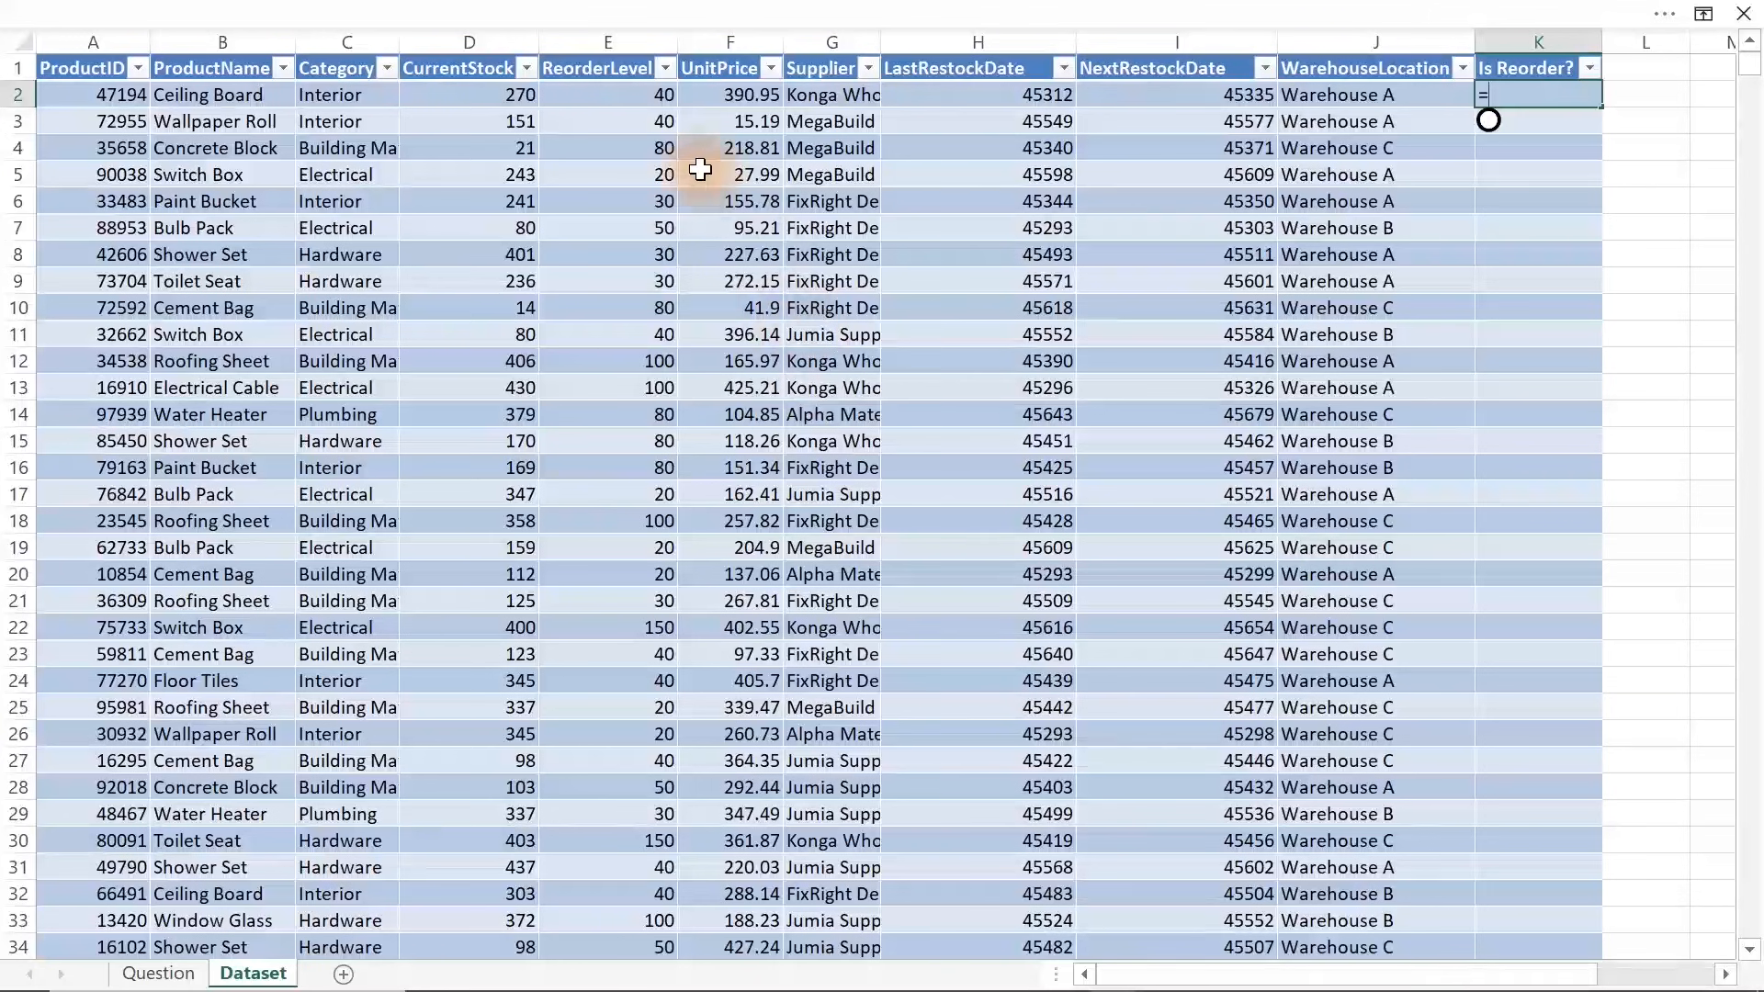
{"action": "left_click", "coordinate": [468, 96]}
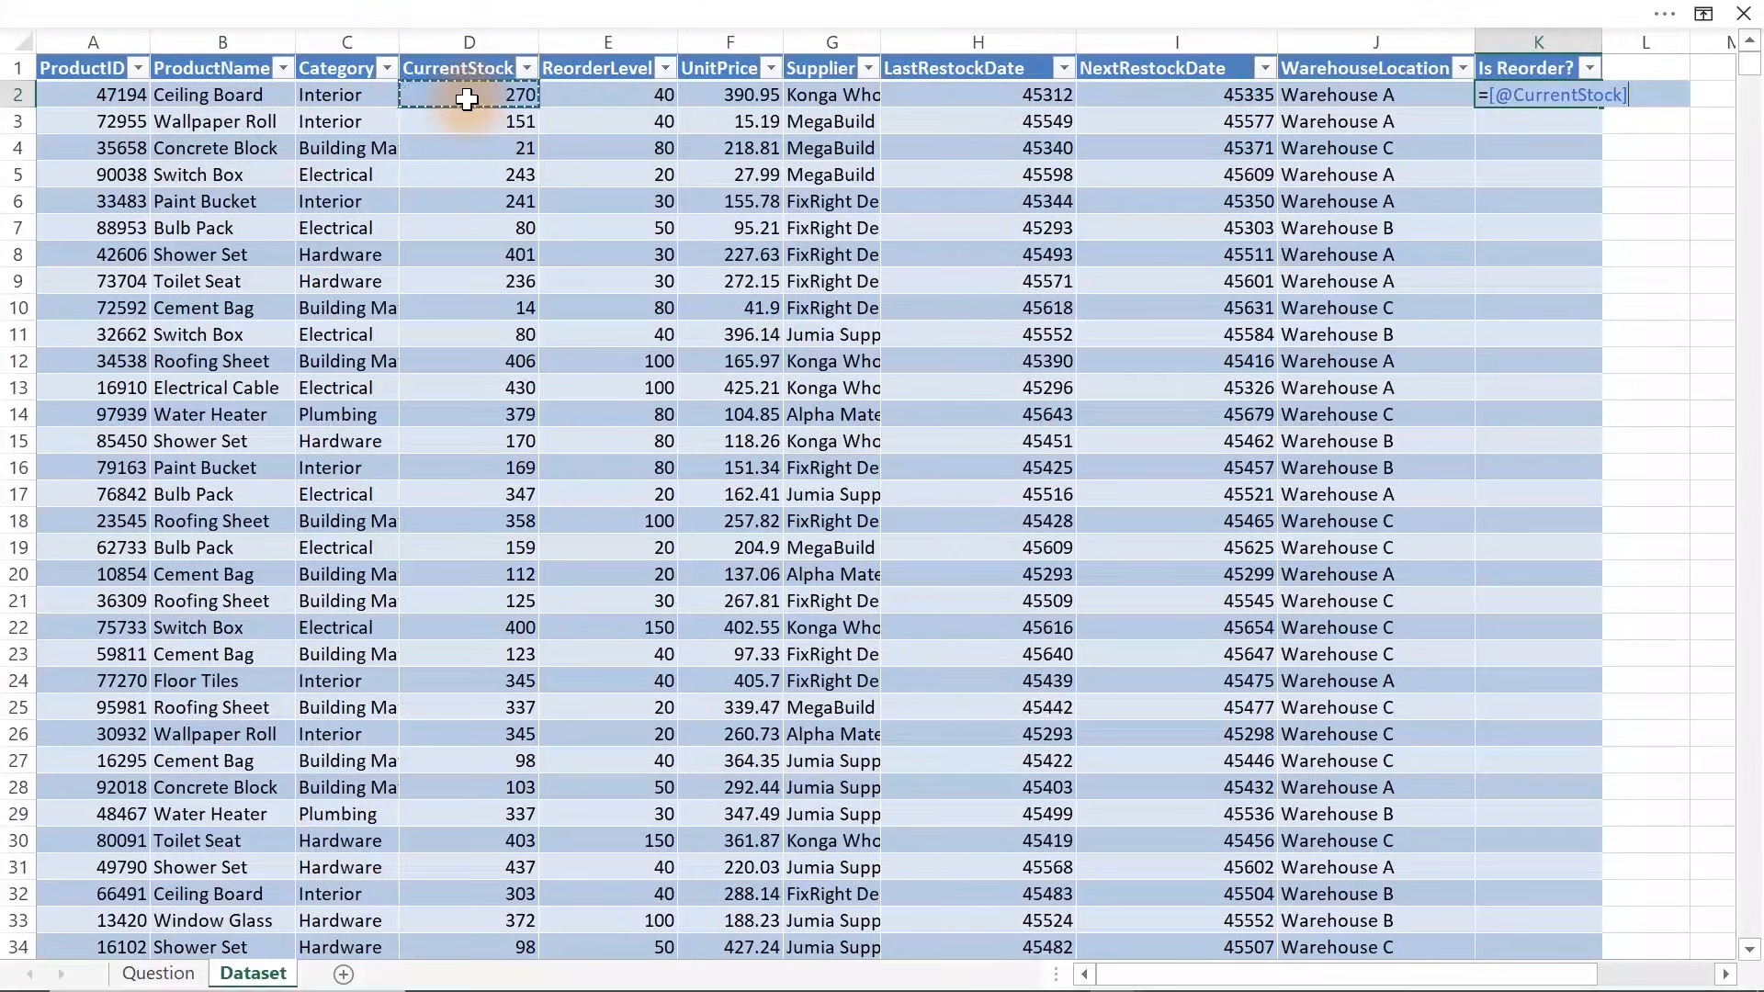
{"action": "type", "text": "<"}
{"action": "left_click", "coordinate": [603, 90]}
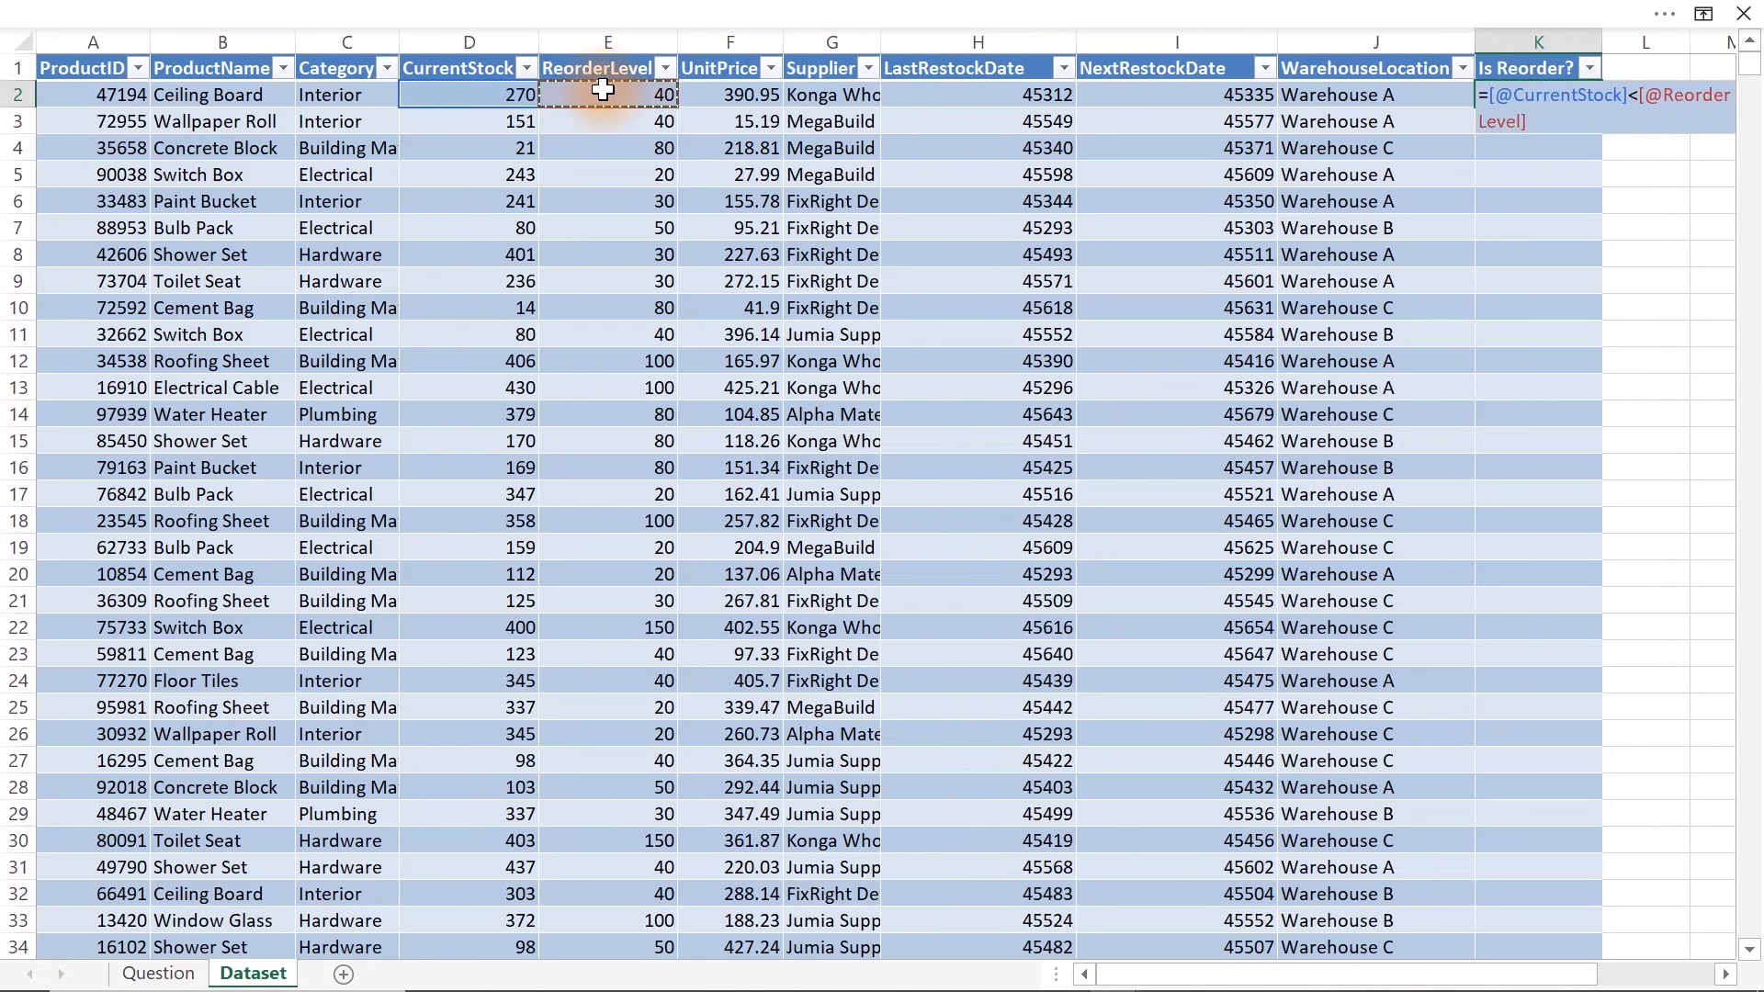
{"action": "key", "text": "Return"}
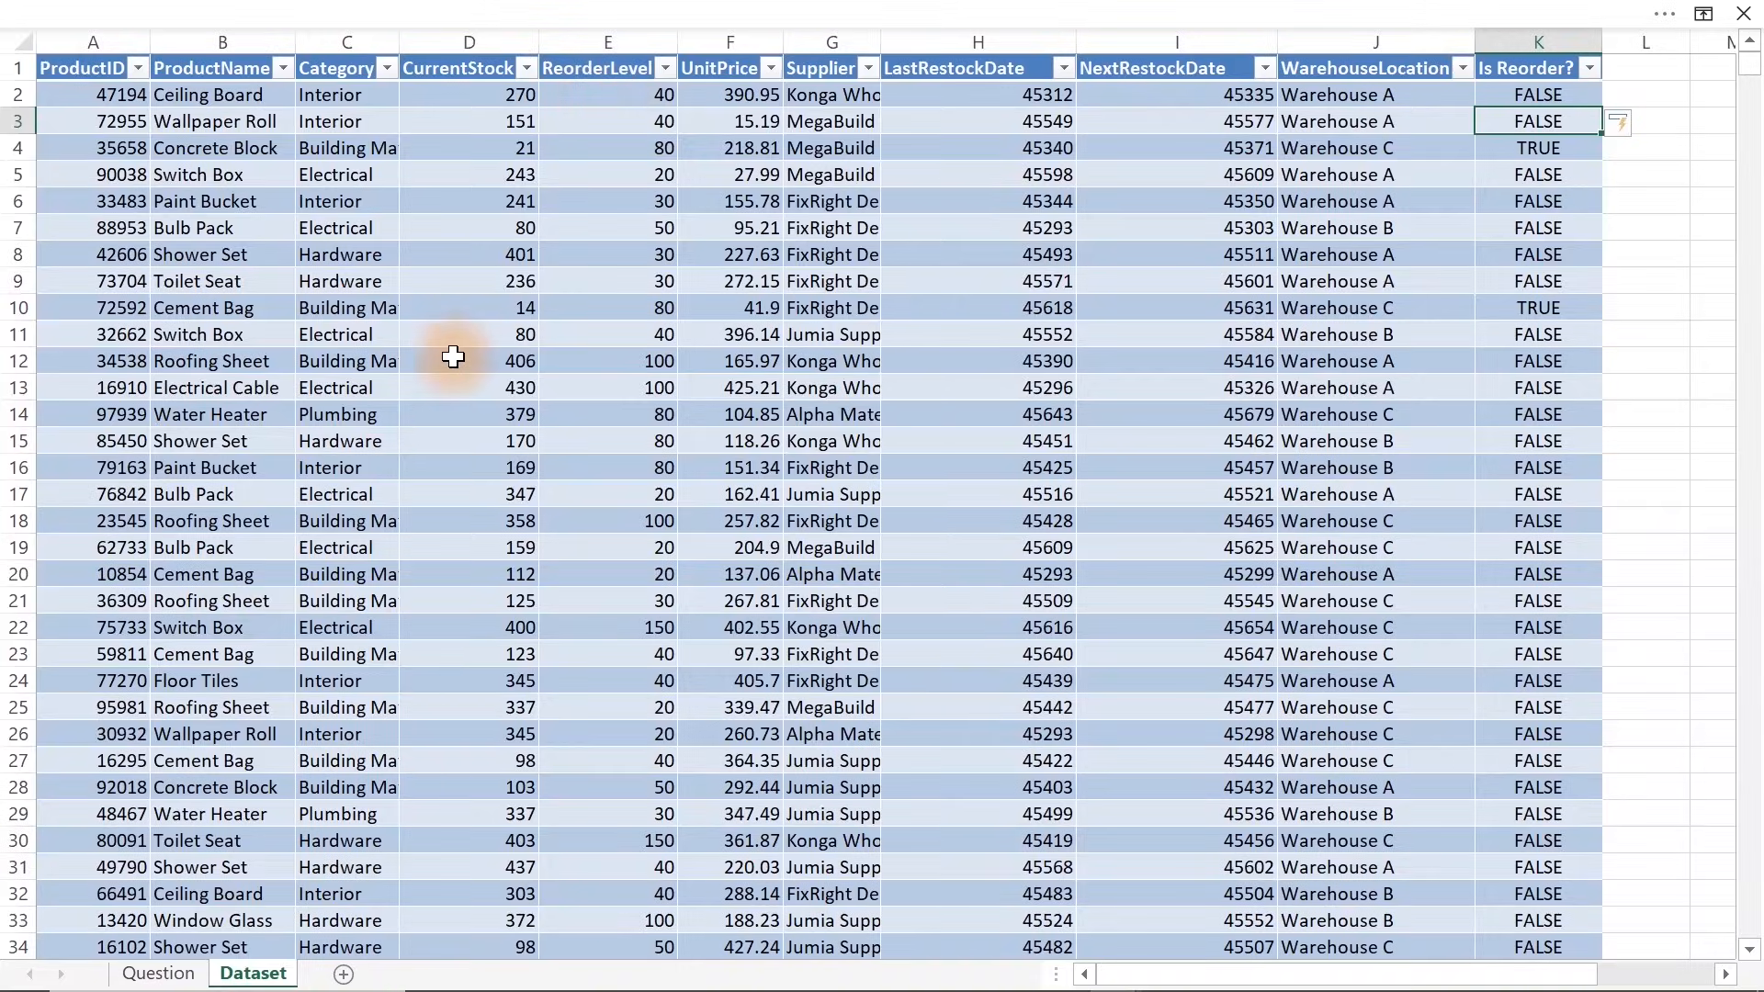
Refresh the PivotTable under Items Below Reorder Level on the Question sheet and add Is Reorder? as its row field
{"action": "left_click", "coordinate": [158, 974]}
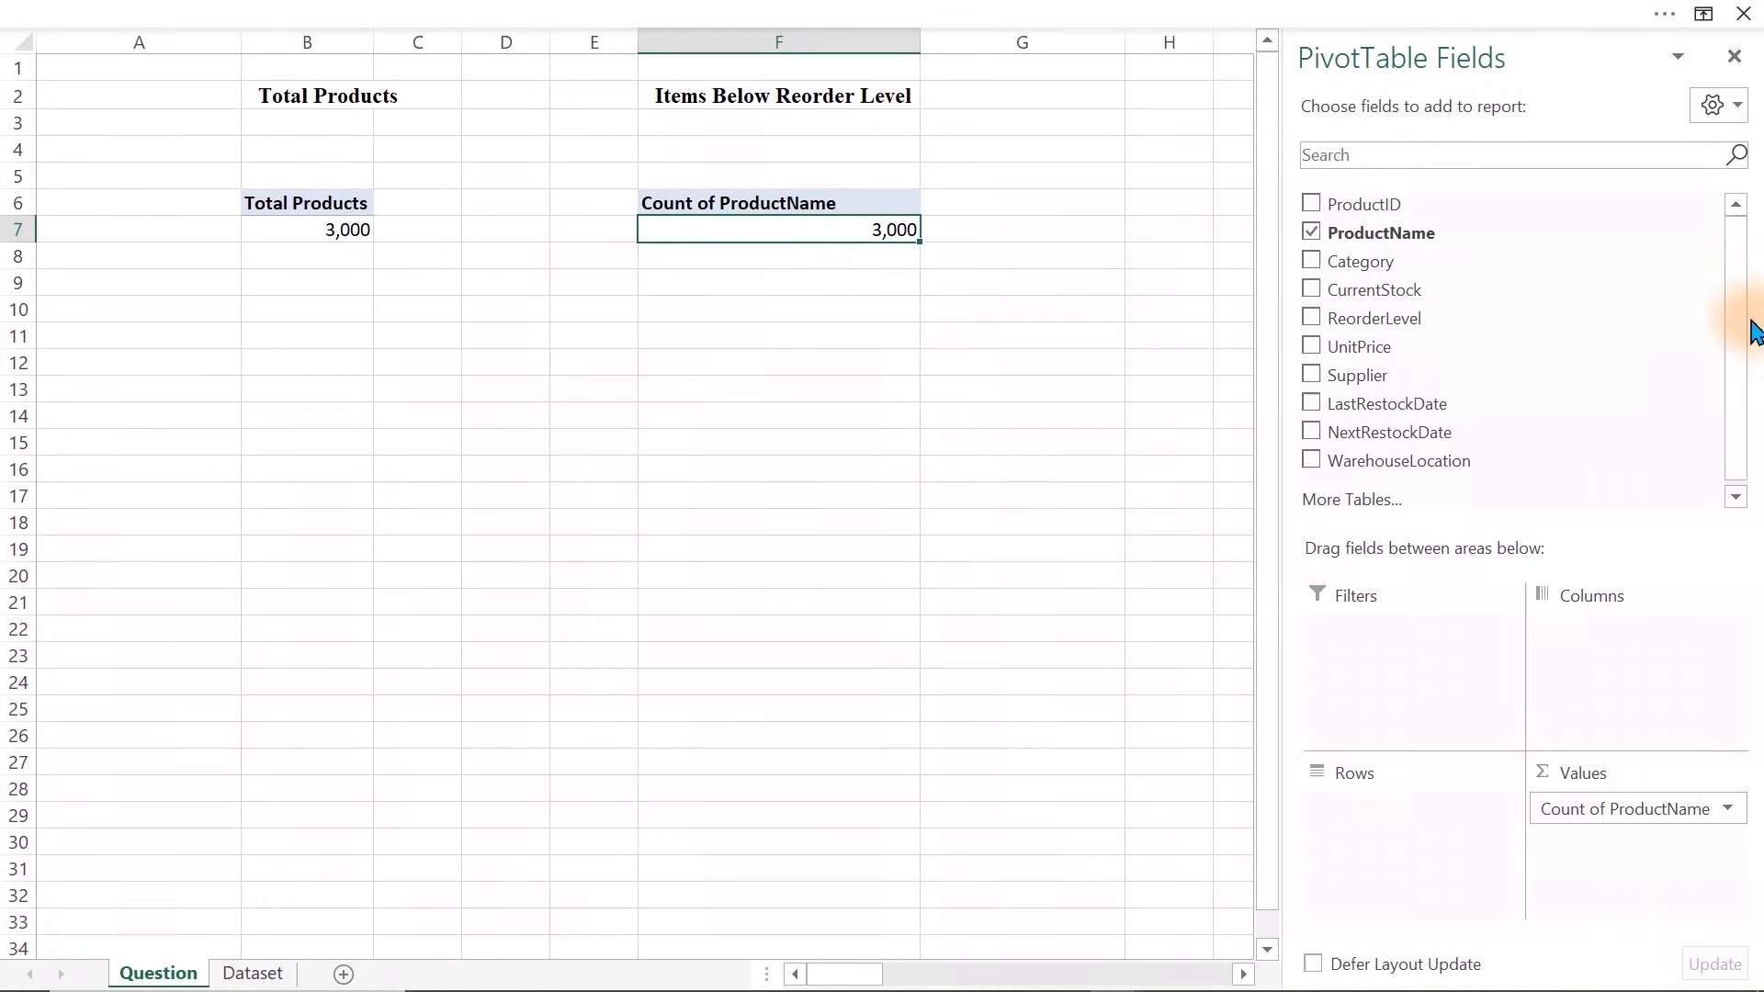
{"action": "scroll", "coordinate": [1743, 389], "scroll_direction": "down", "scroll_amount": 1}
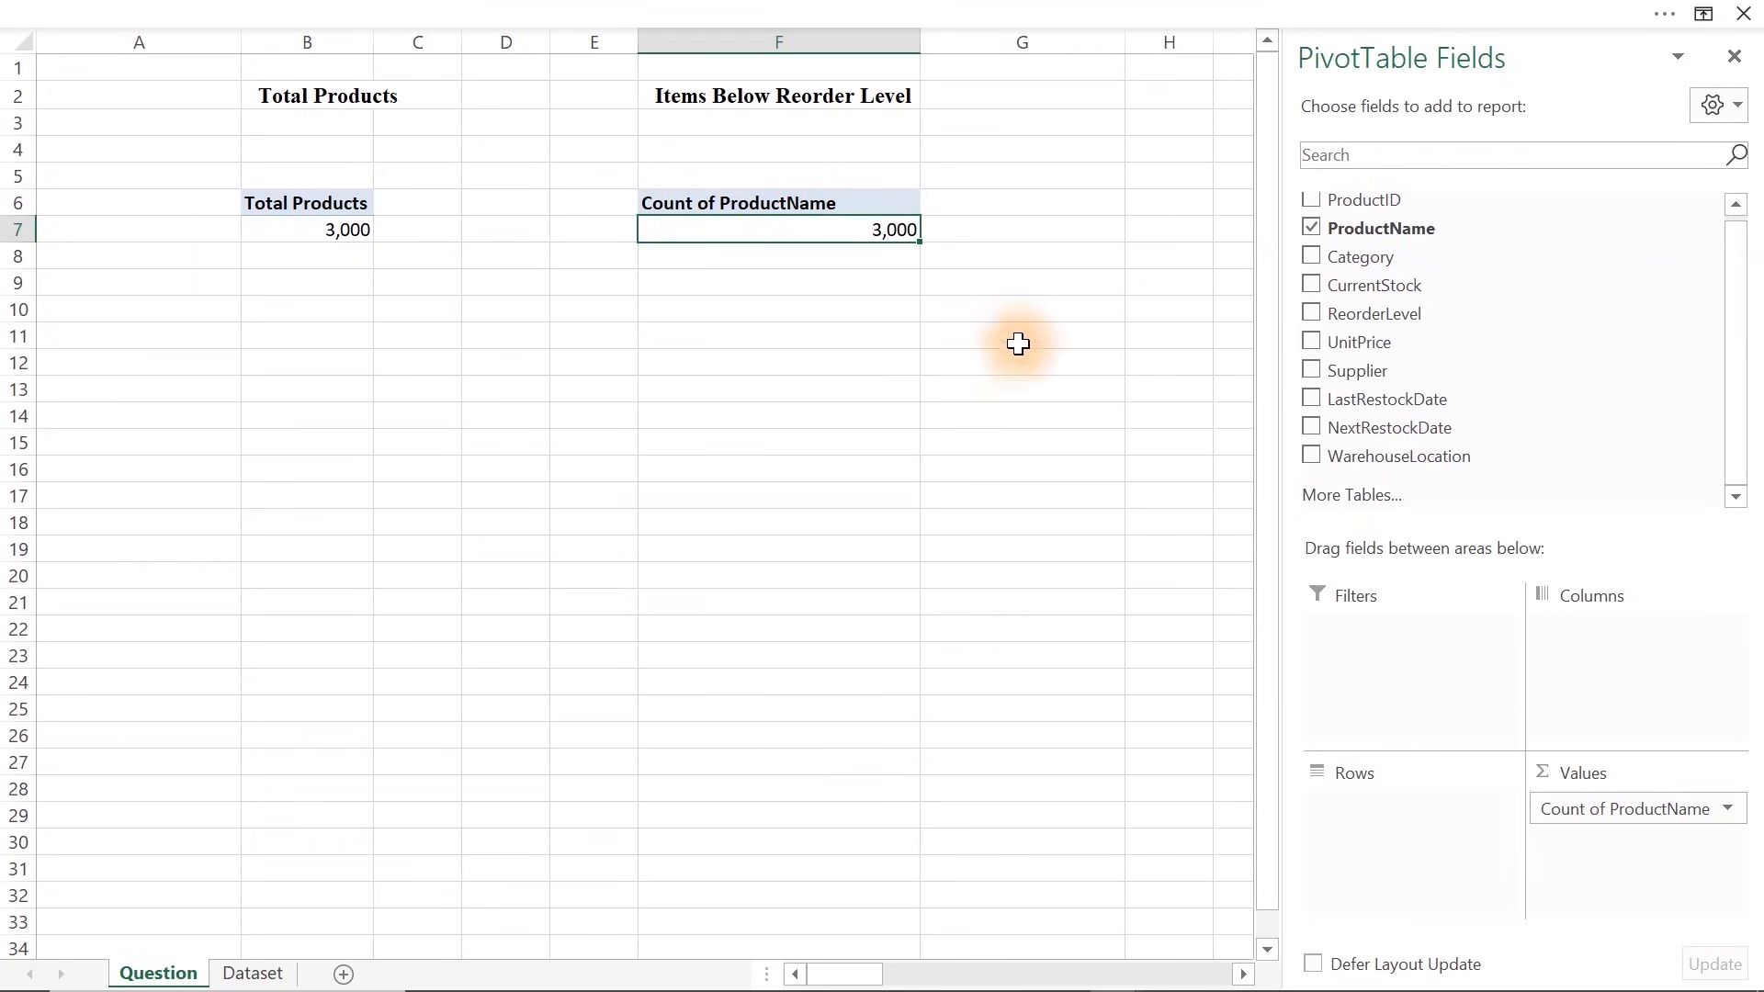
{"action": "right_click", "coordinate": [841, 227]}
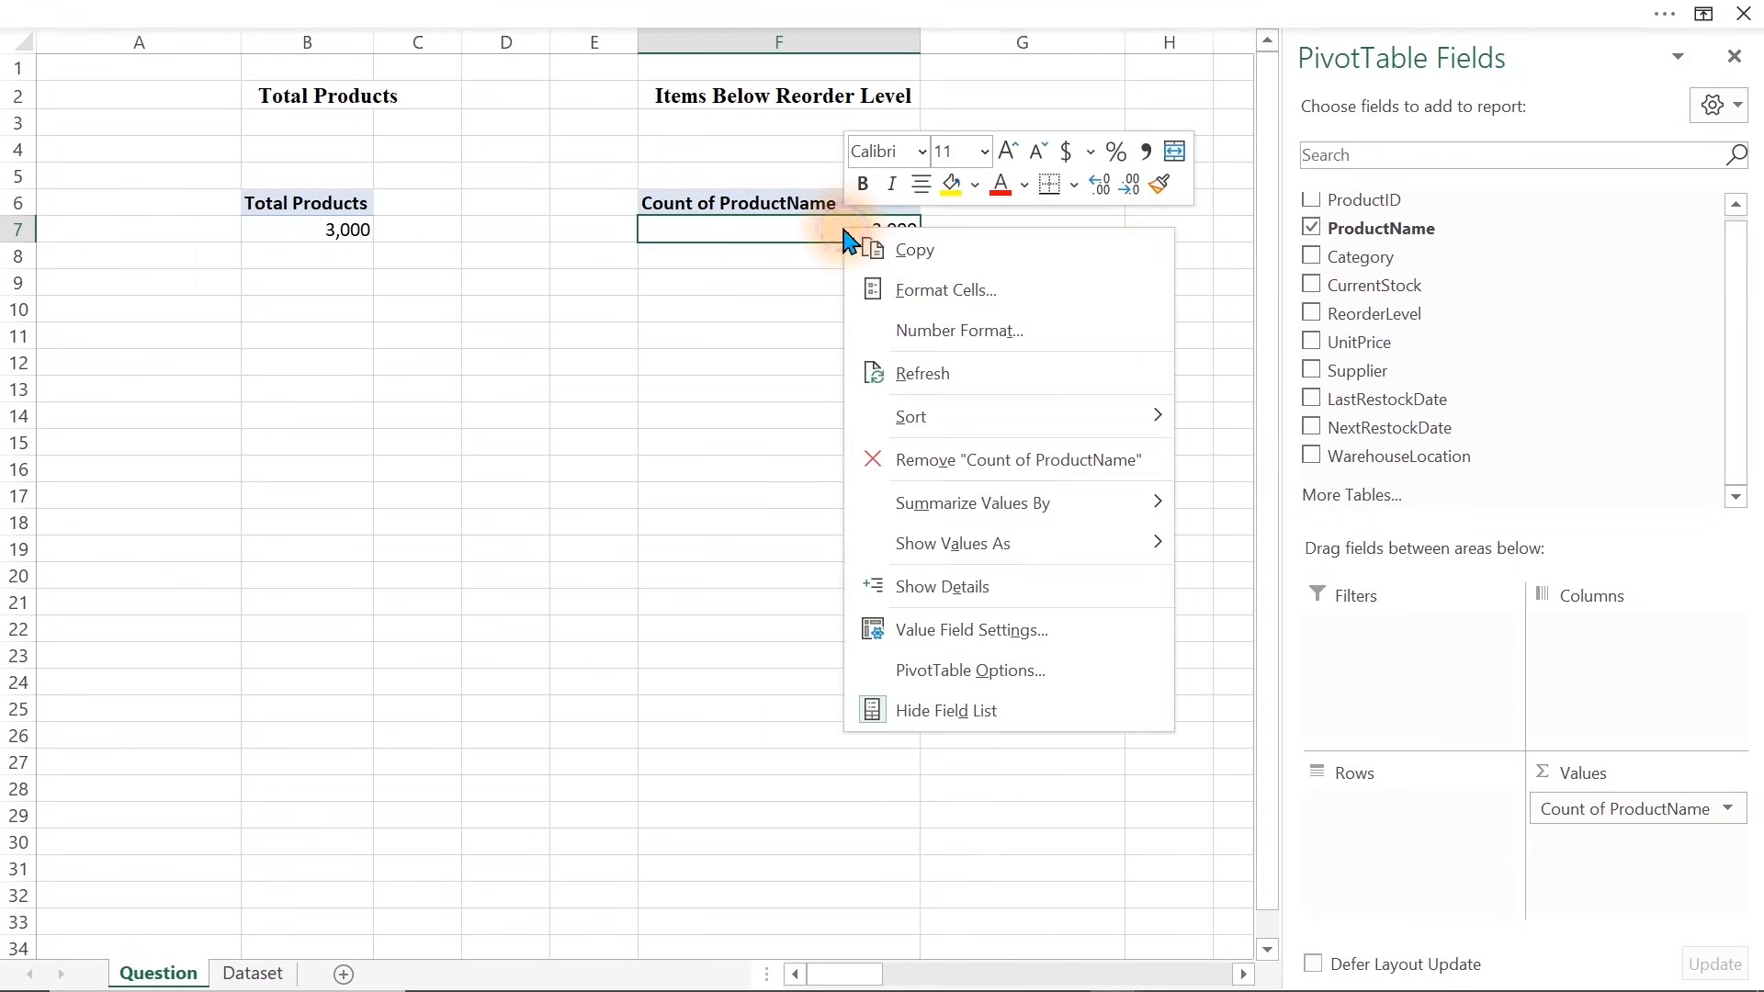
{"action": "left_click", "coordinate": [904, 370]}
{"action": "left_click_drag", "start_coordinate": [1375, 487], "coordinate": [1382, 861]}
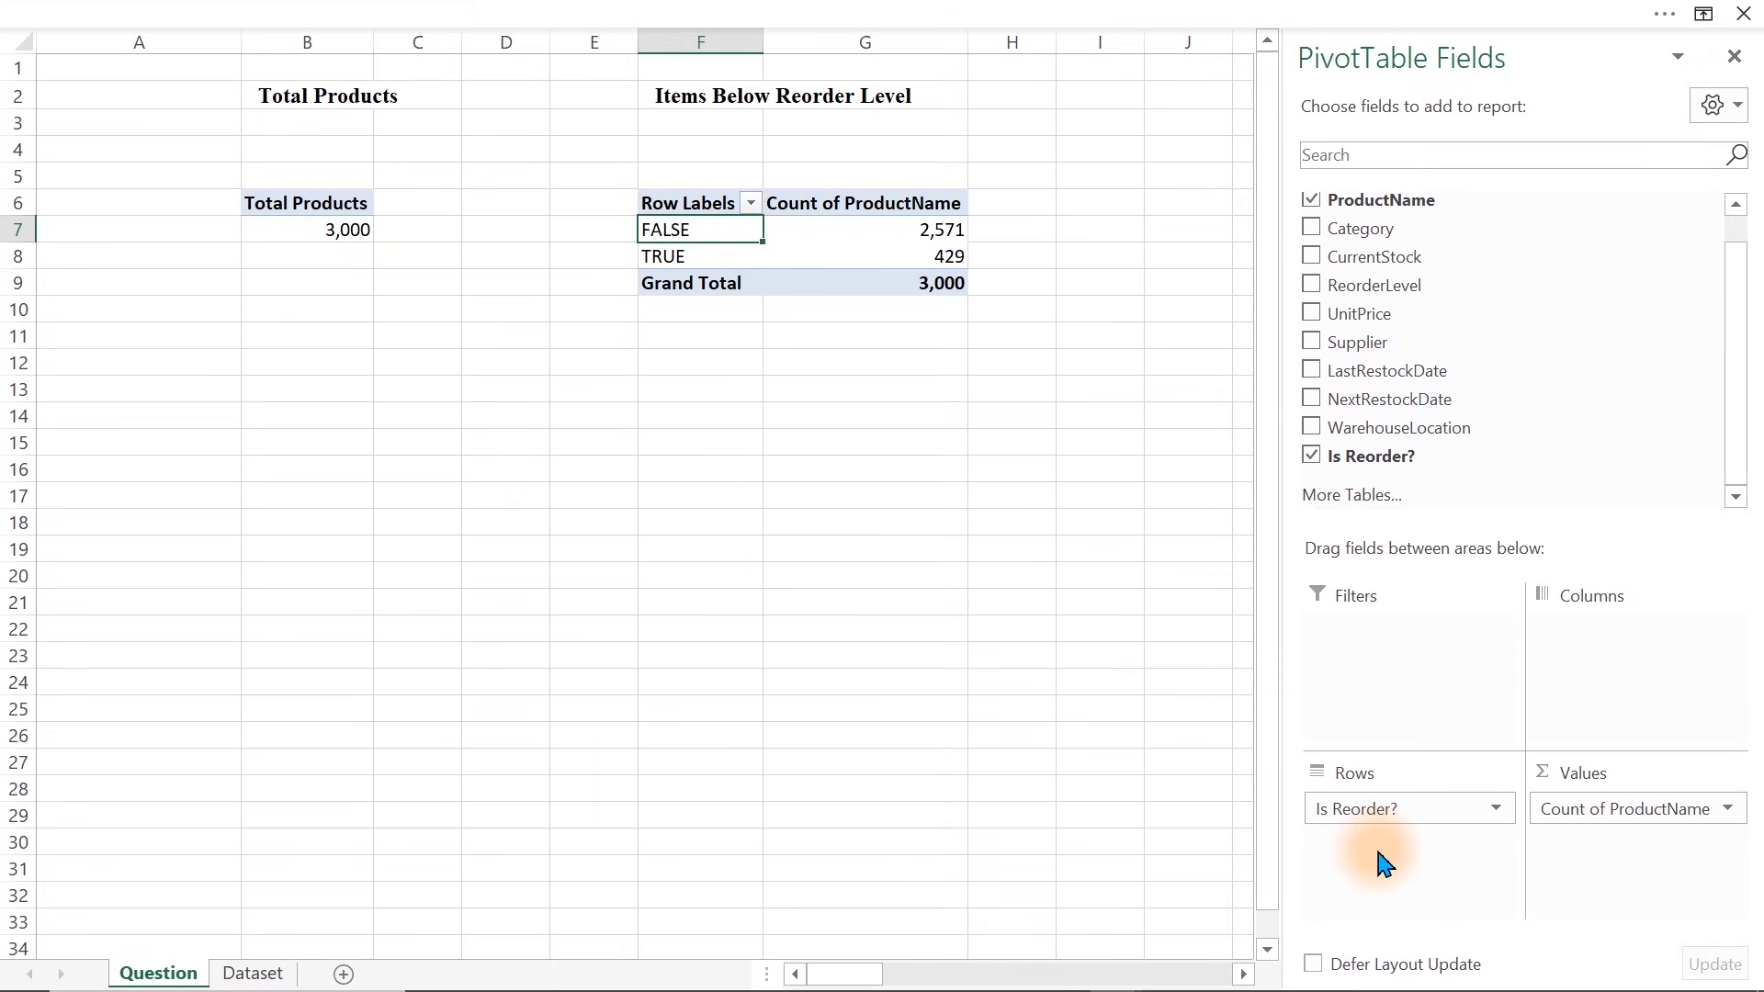
Enter the headers Matrics in F13 and Values in G13, below the reorder PivotTable
{"action": "left_click", "coordinate": [719, 362]}
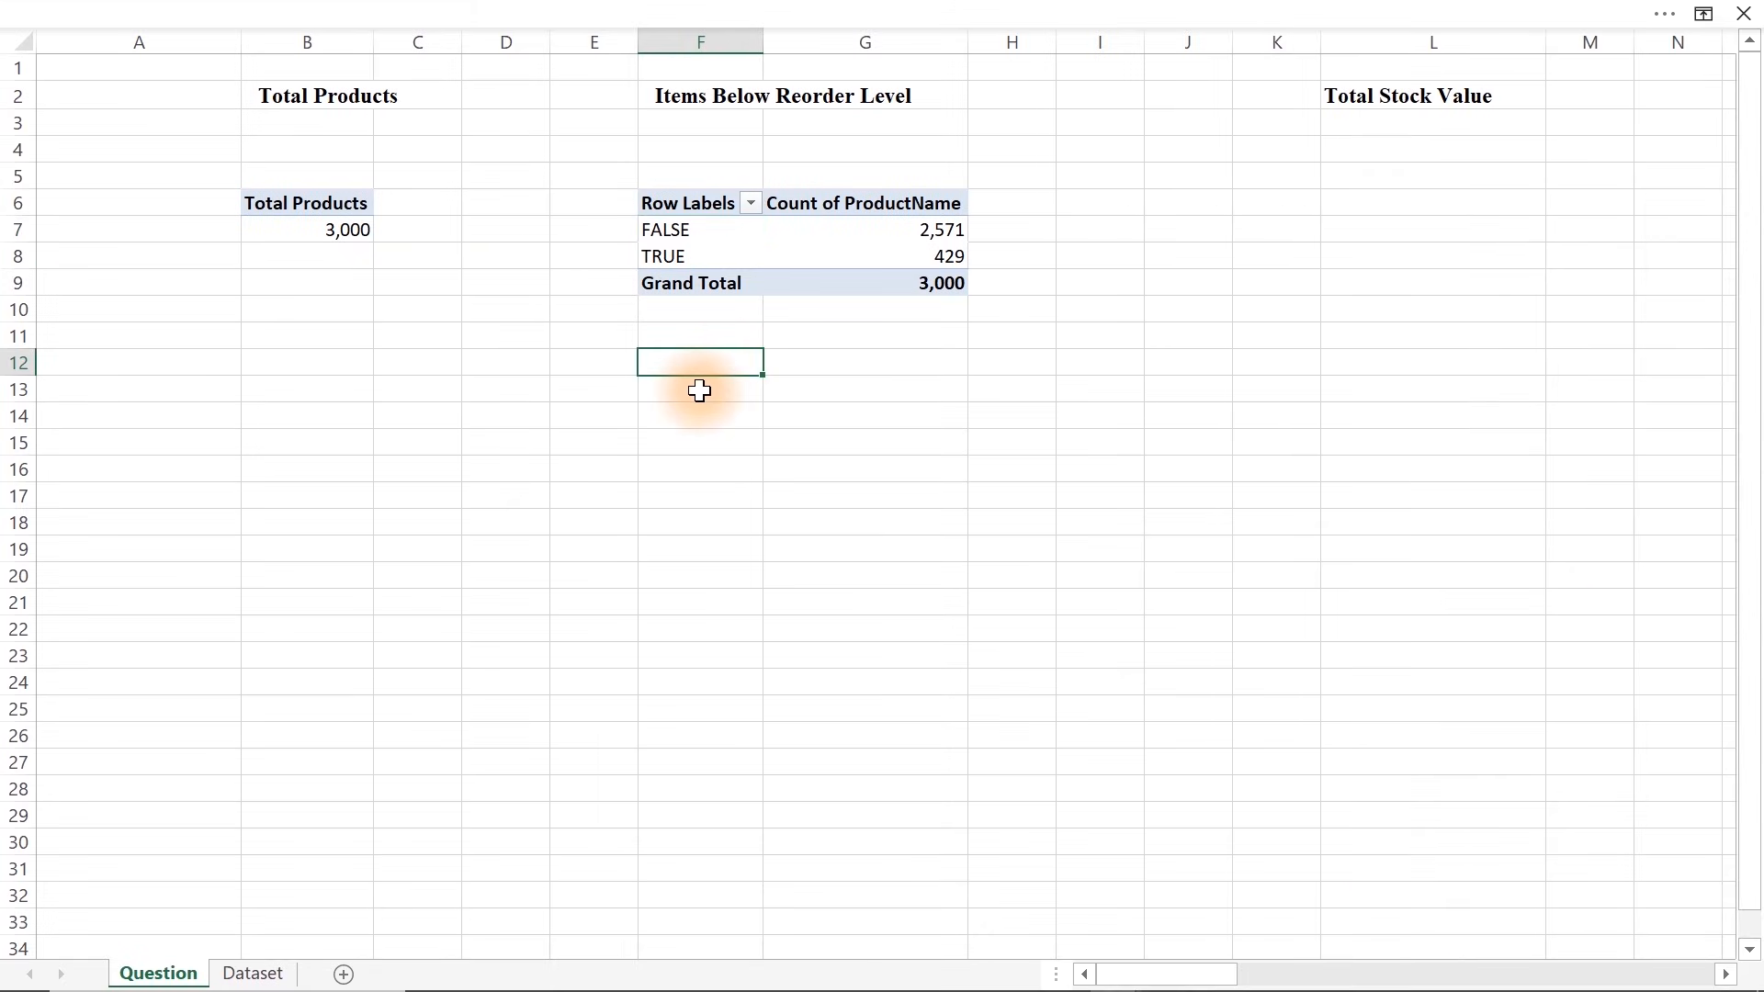
{"action": "left_click", "coordinate": [700, 391]}
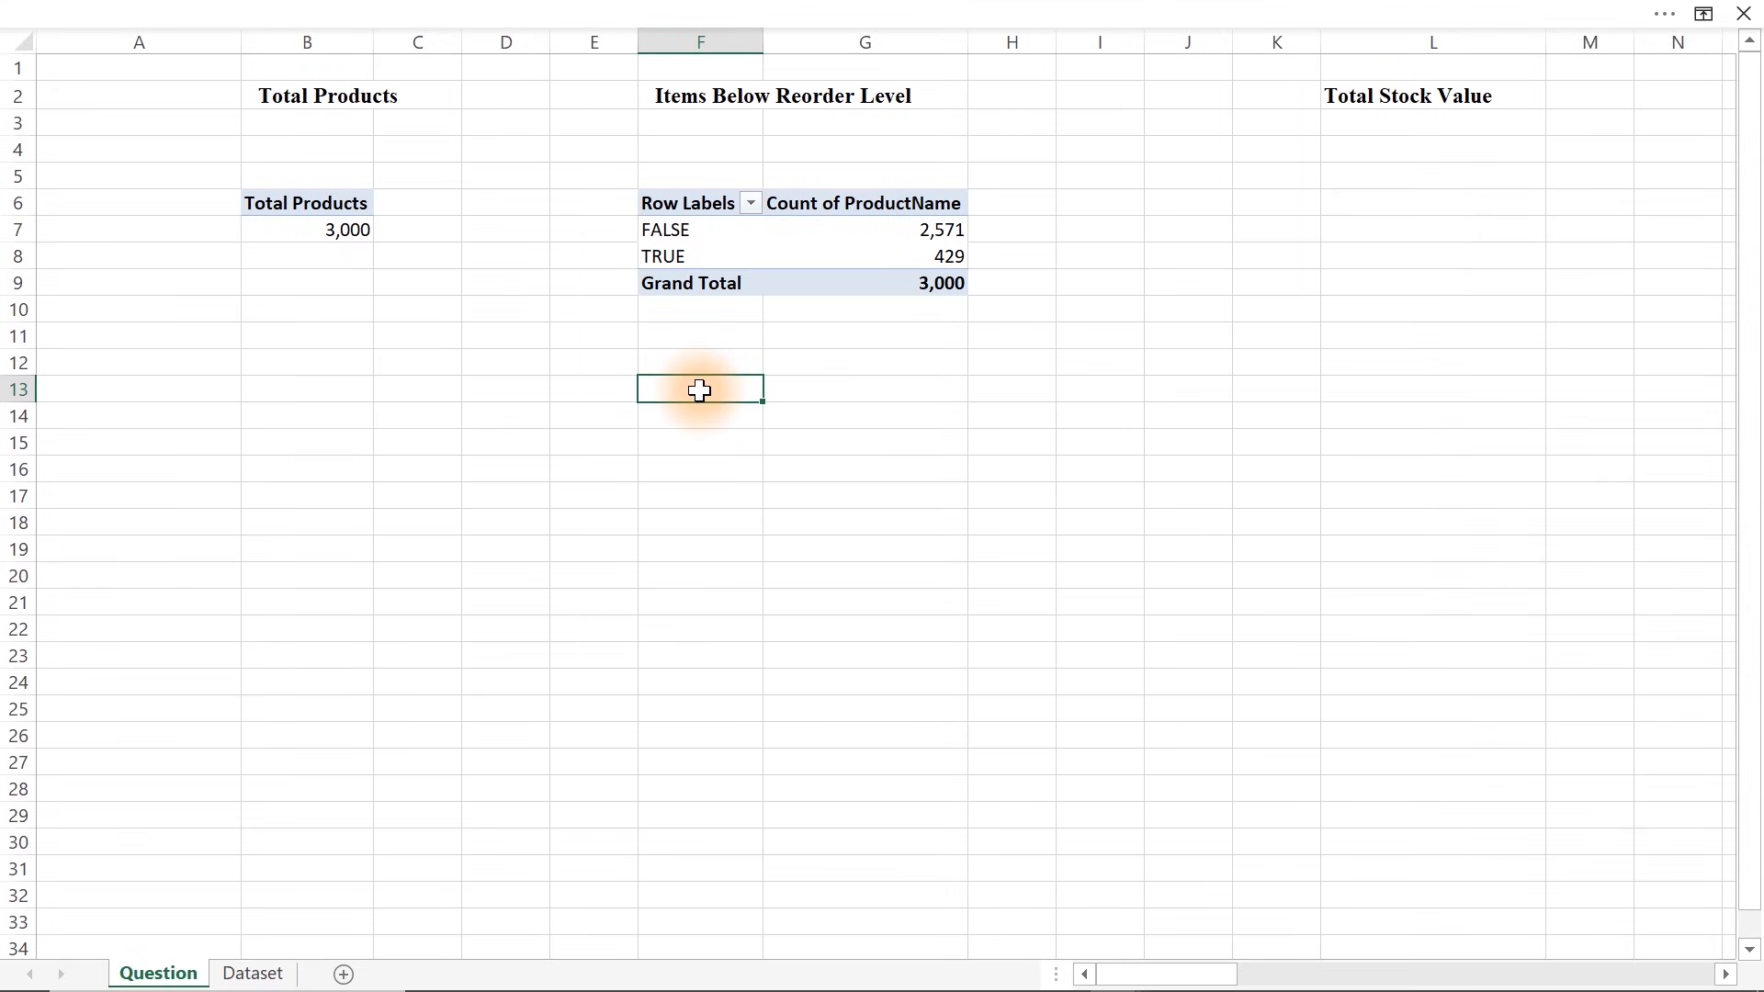
{"action": "type", "text": "Matric"}
{"action": "key", "text": "Tab"}
{"action": "type", "text": "Valu"}
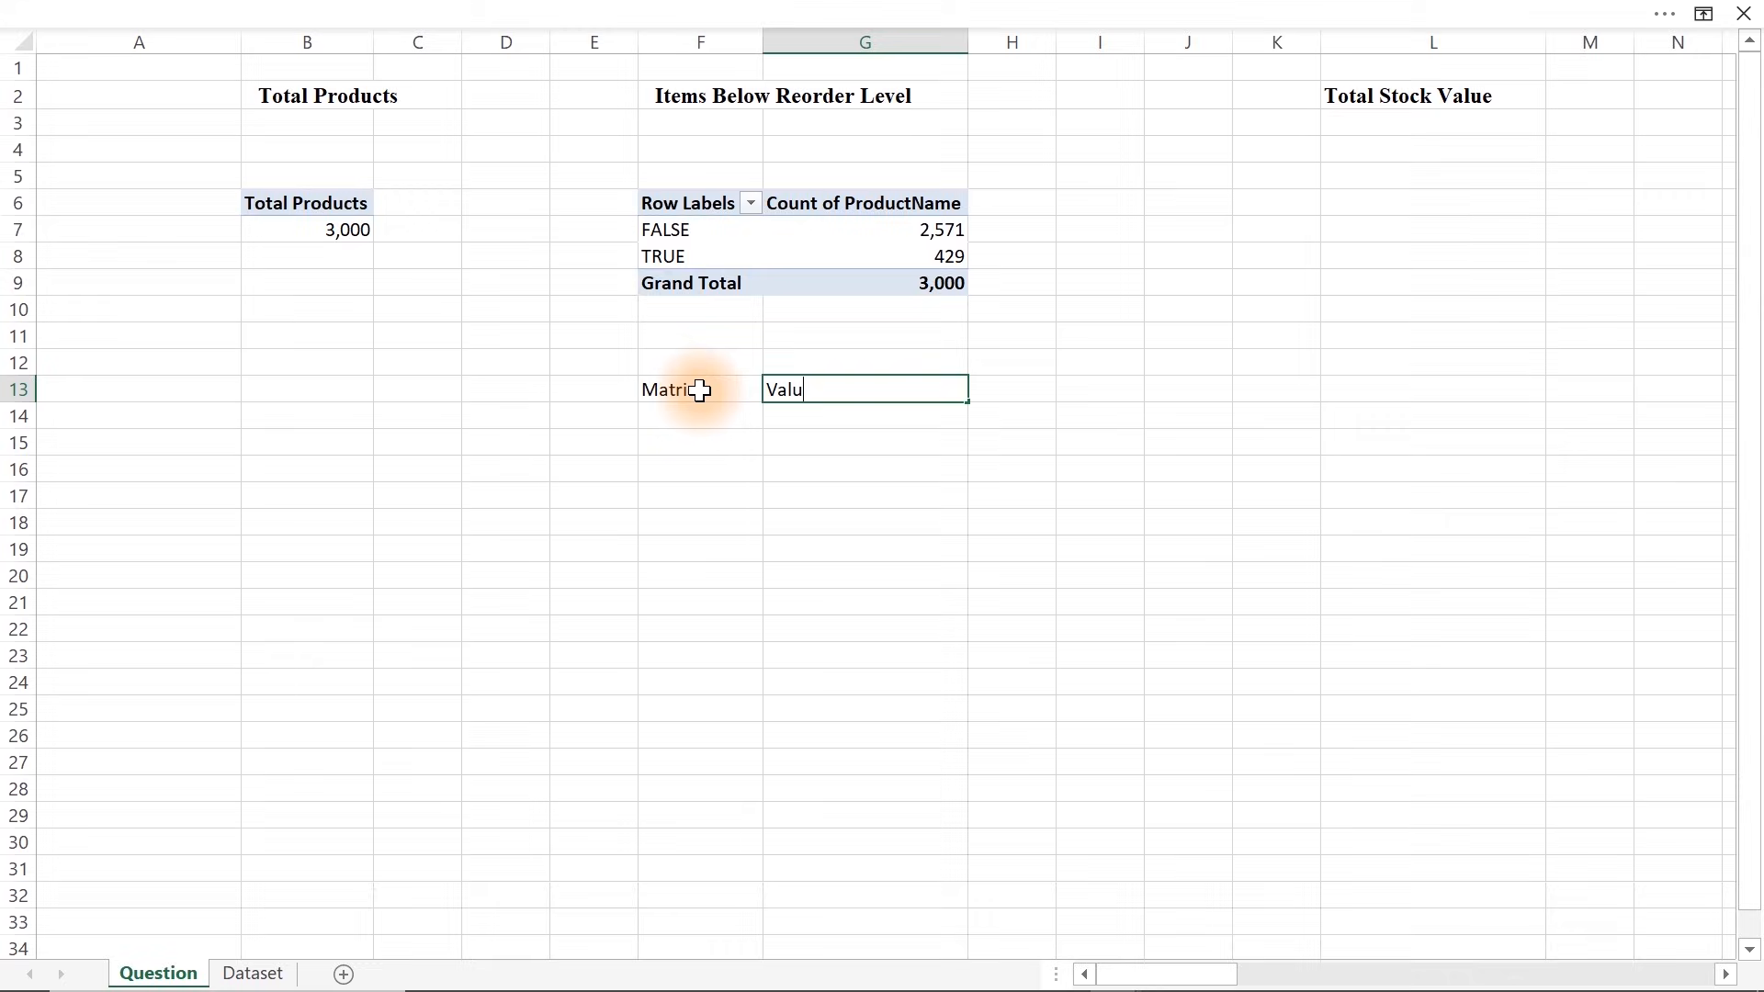
{"action": "type", "text": "es"}
{"action": "left_click", "coordinate": [700, 391]}
{"action": "key", "text": "Return"}
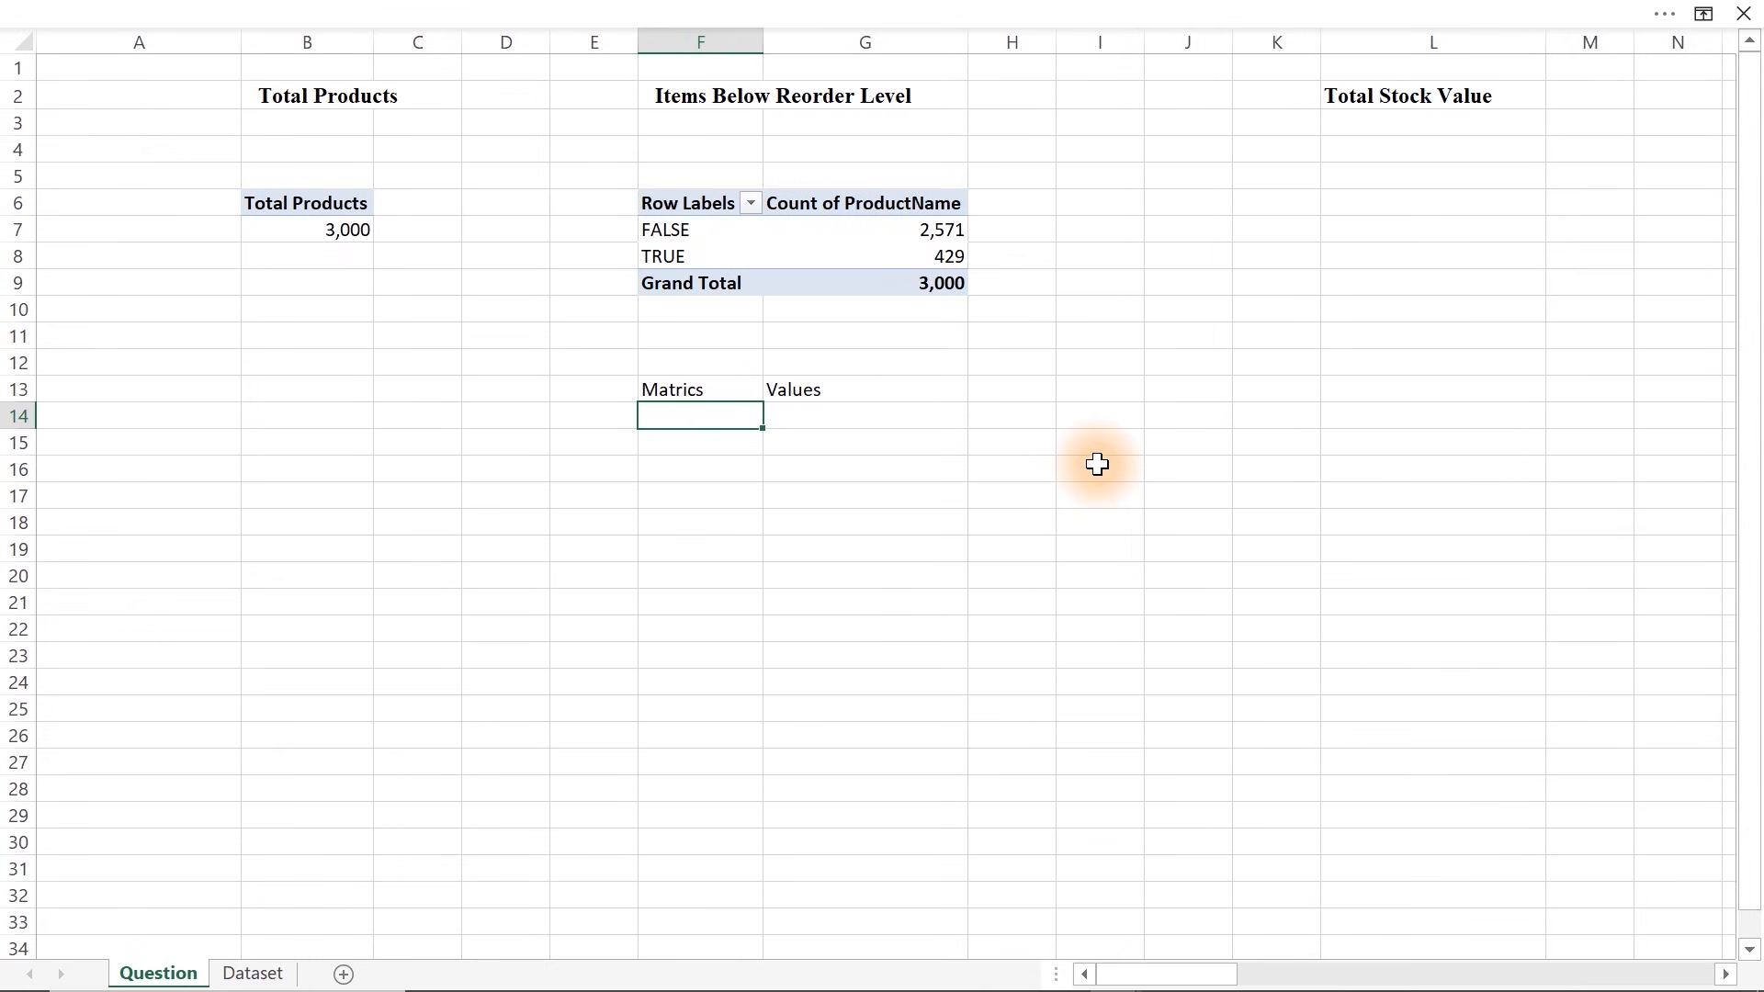
Enter the labels Others, Need Reorder and pct Need Reorder in F14 to F16, and fit column F to its contents
{"action": "type", "text": "Others"}
{"action": "key", "text": "Return"}
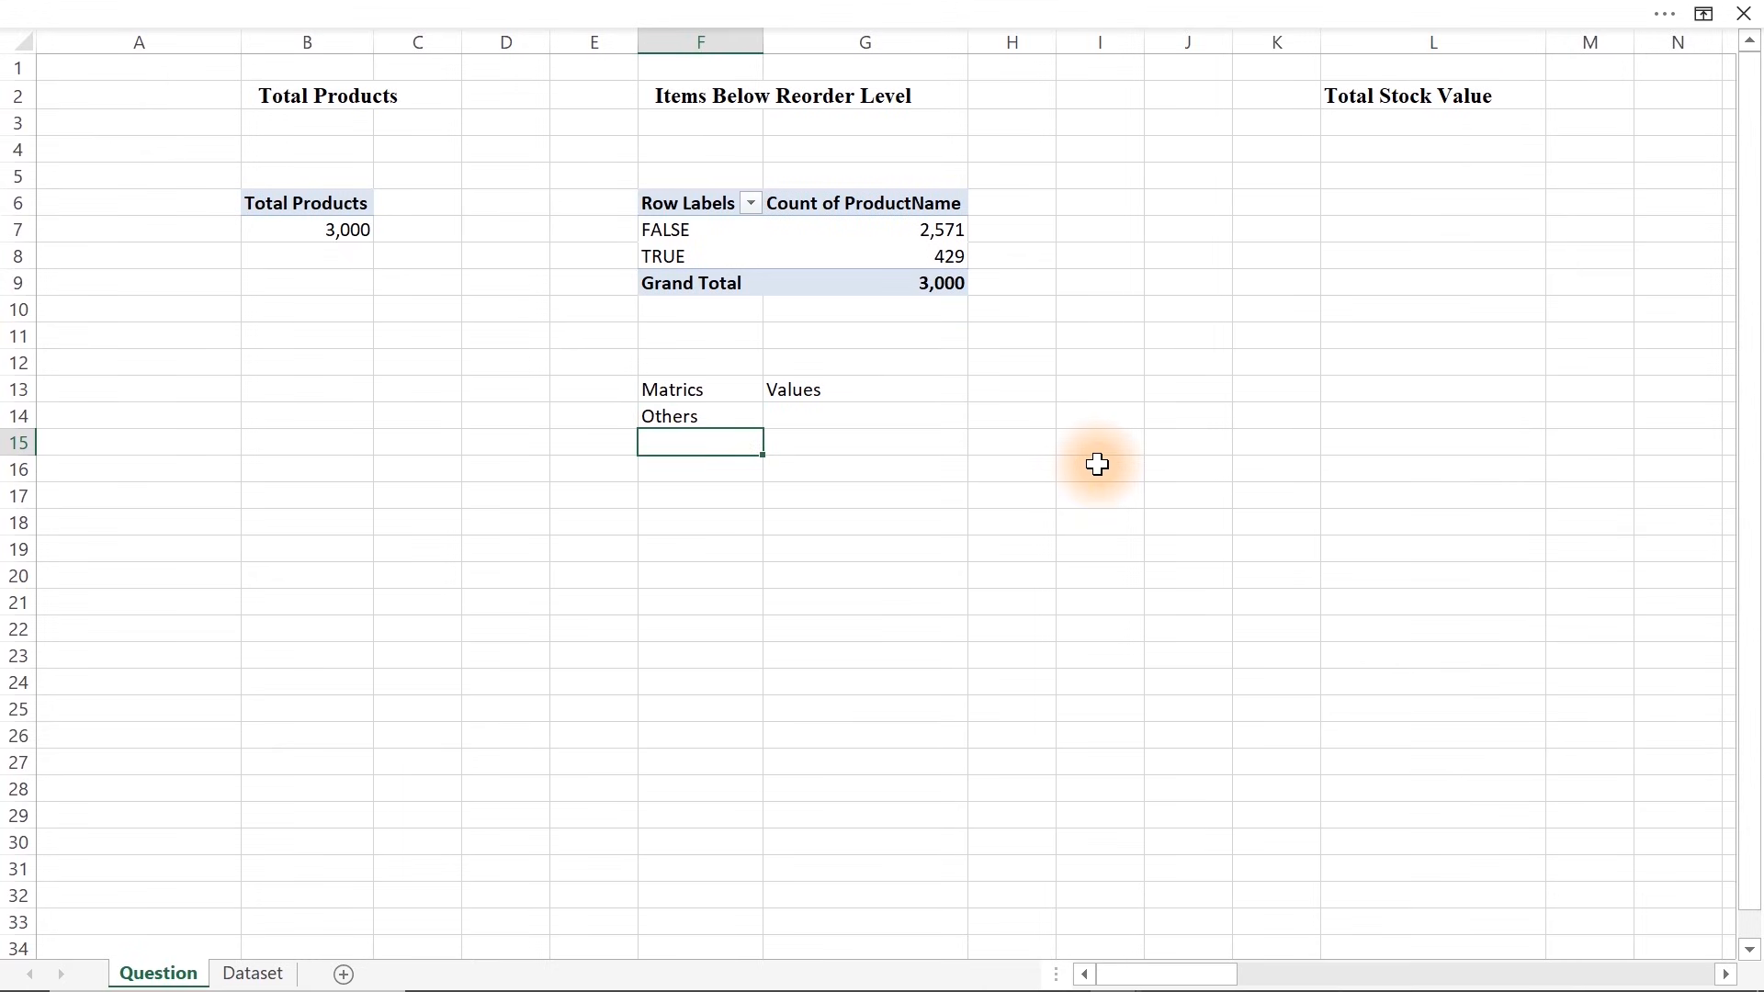
{"action": "type", "text": "Need Reorder"}
{"action": "key", "text": "Return"}
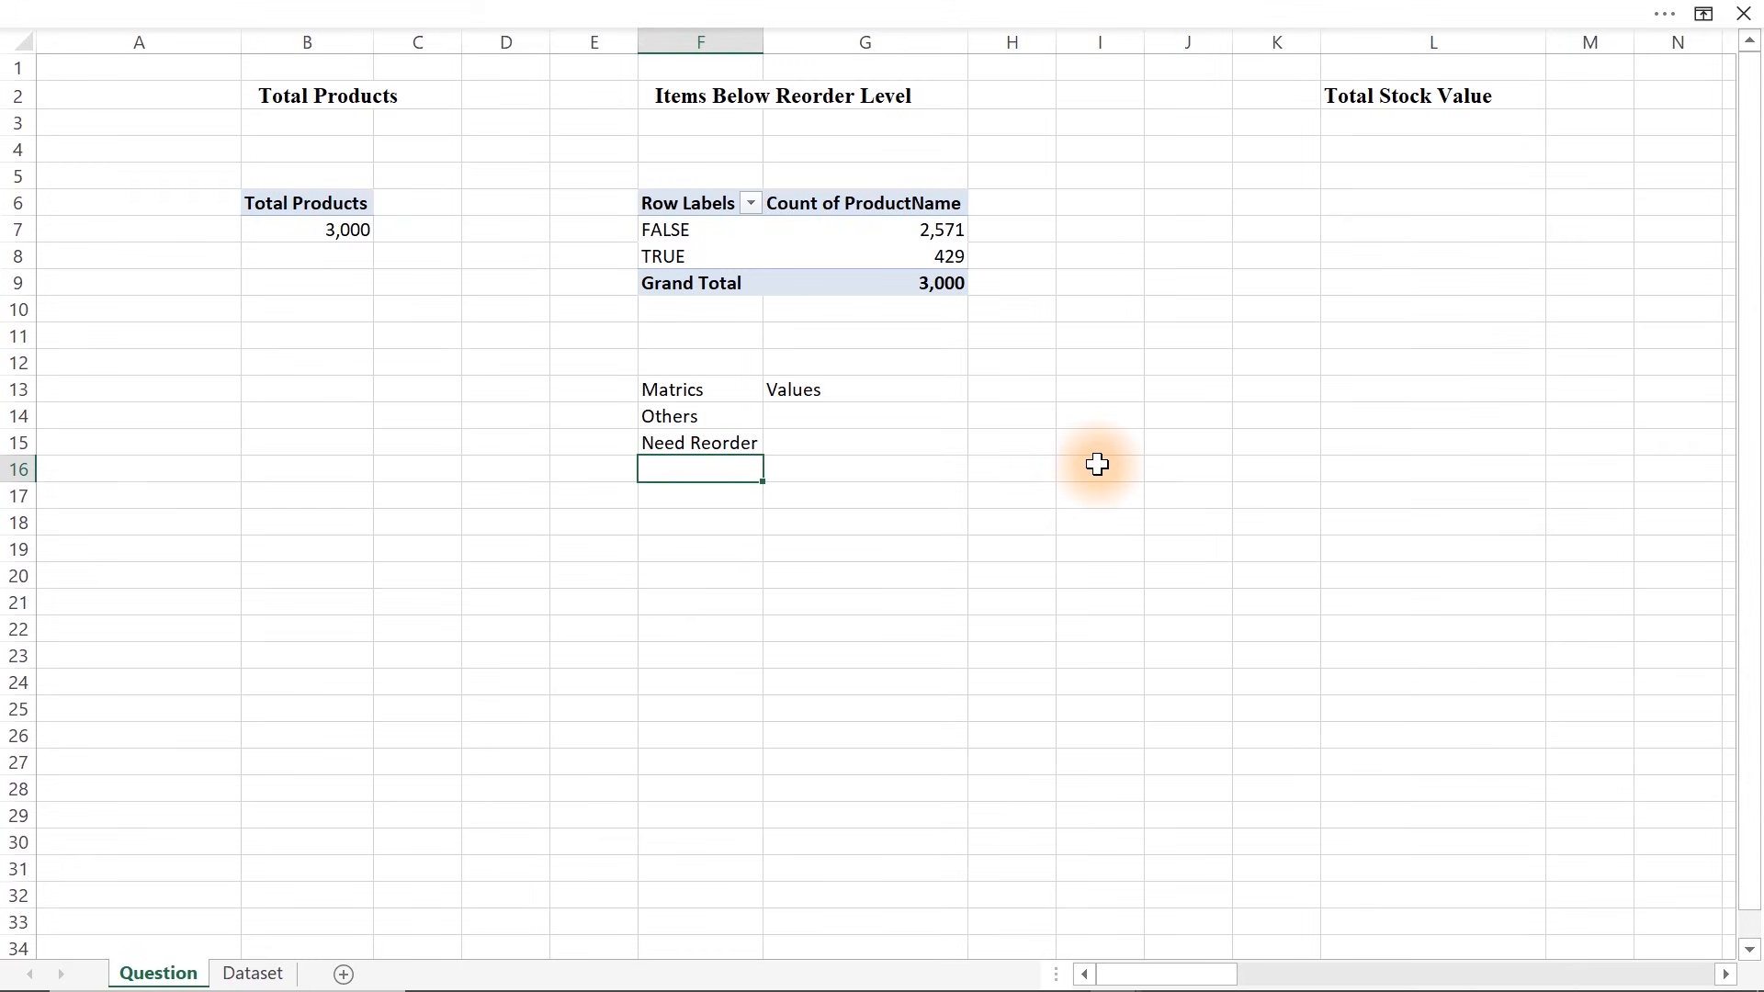
{"action": "type", "text": "pct Need Reorder"}
{"action": "key", "text": "Tab"}
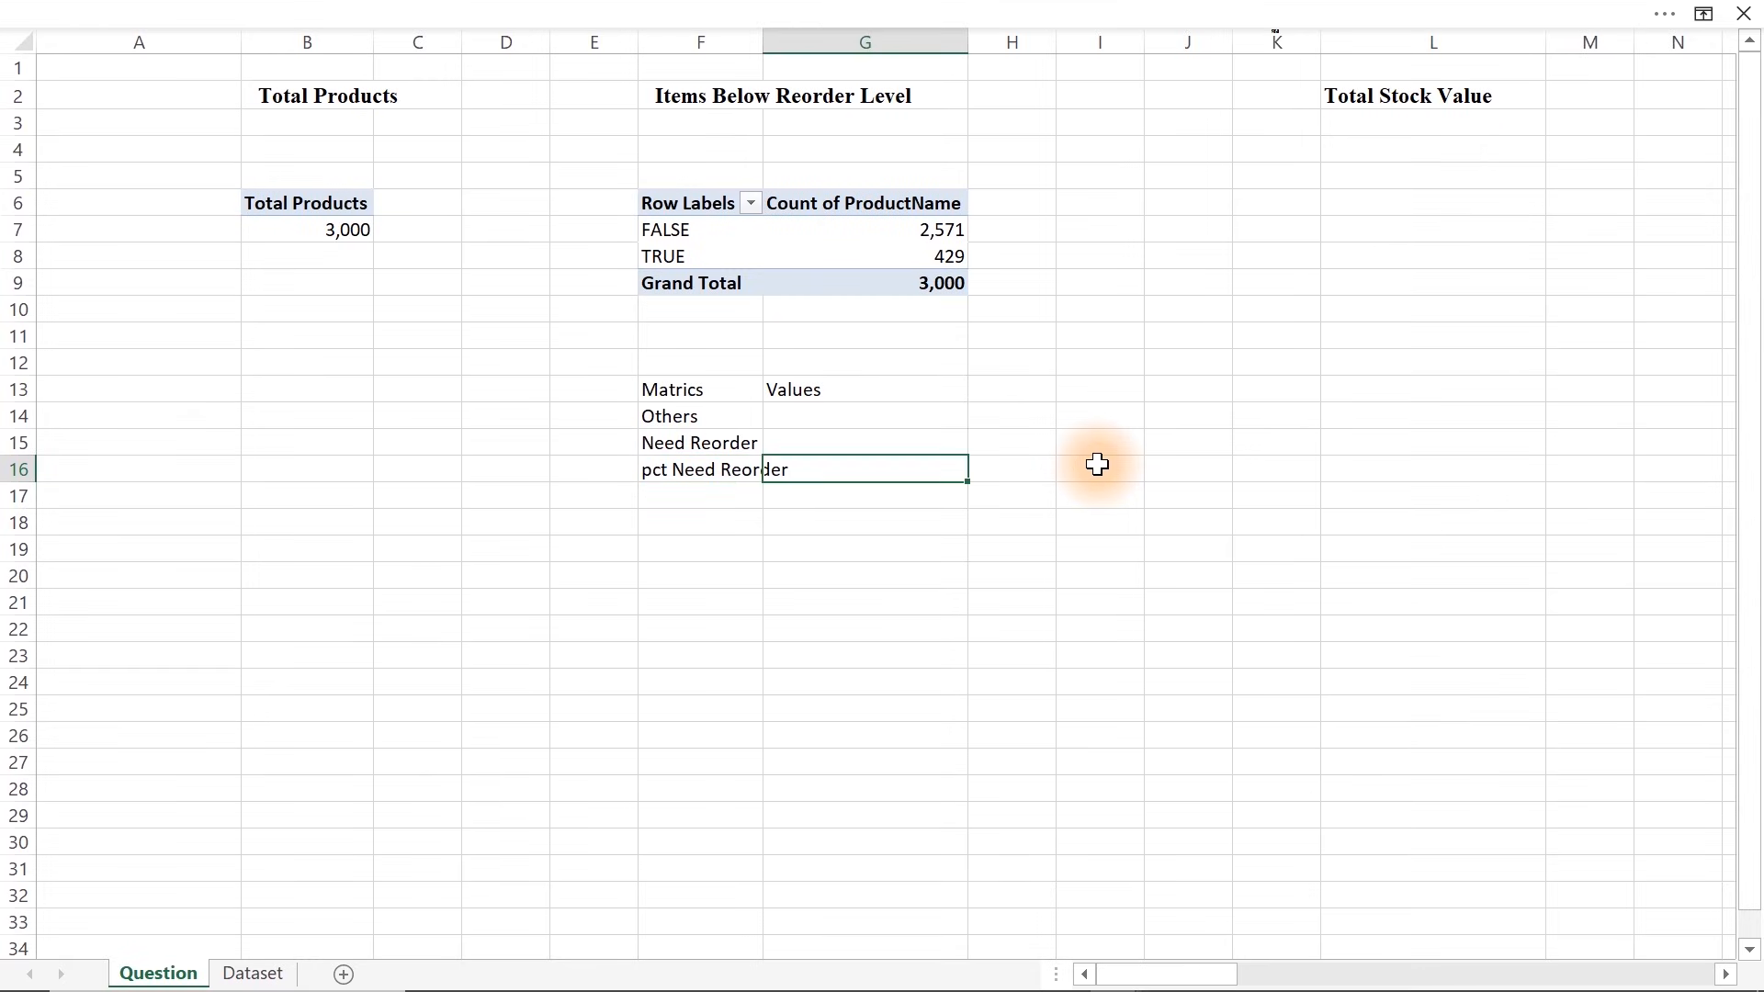
{"action": "double_click", "coordinate": [762, 42]}
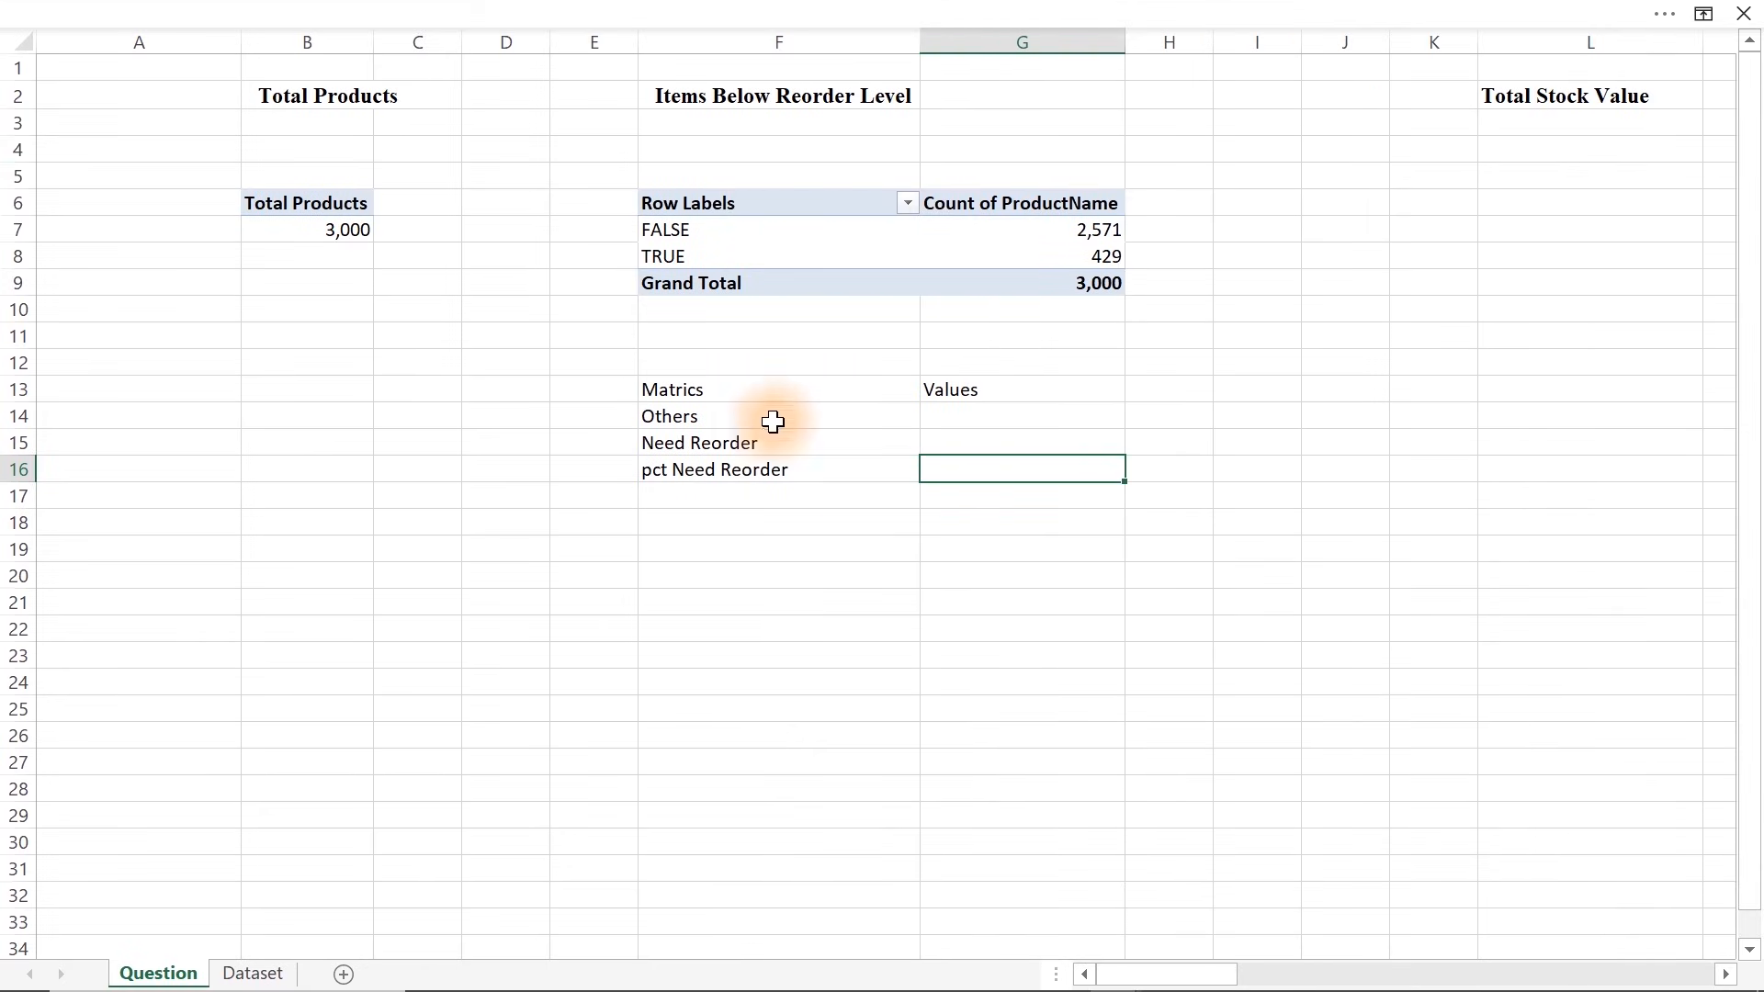
Link the Others value in G14 to the FALSE row's count in the PivotTable above
{"action": "left_click", "coordinate": [956, 417]}
{"action": "type", "text": "="}
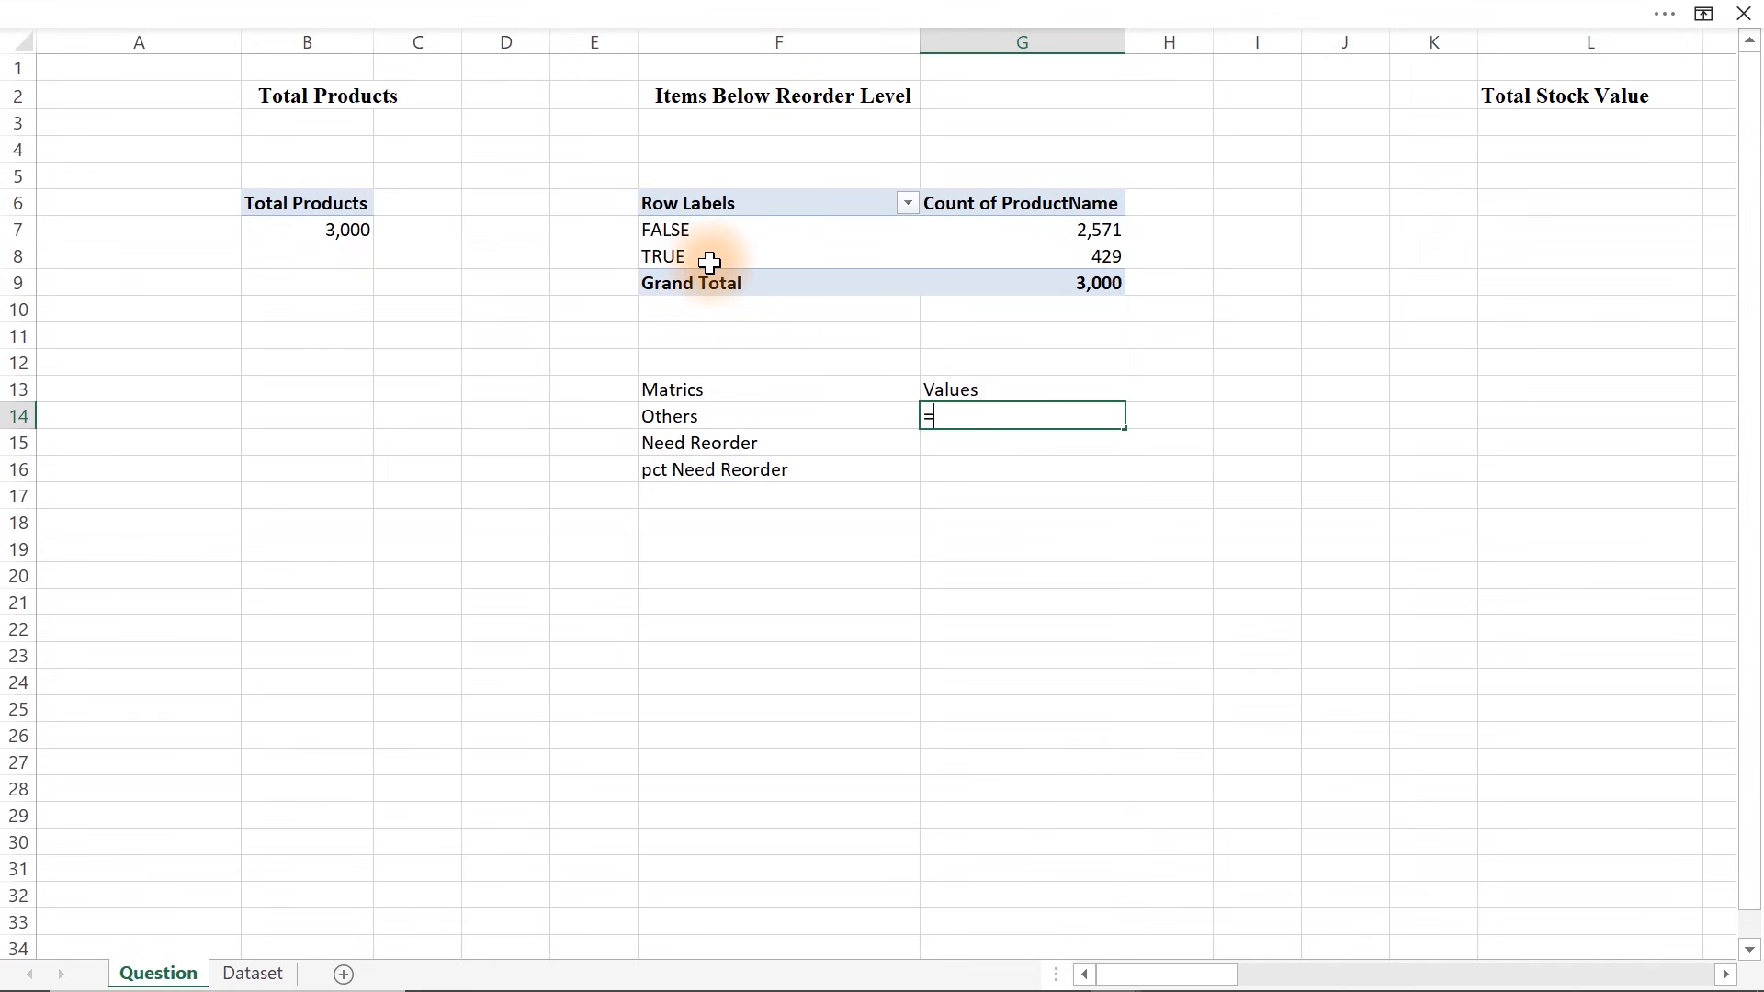
{"action": "left_click", "coordinate": [1086, 230]}
{"action": "key", "text": "Return"}
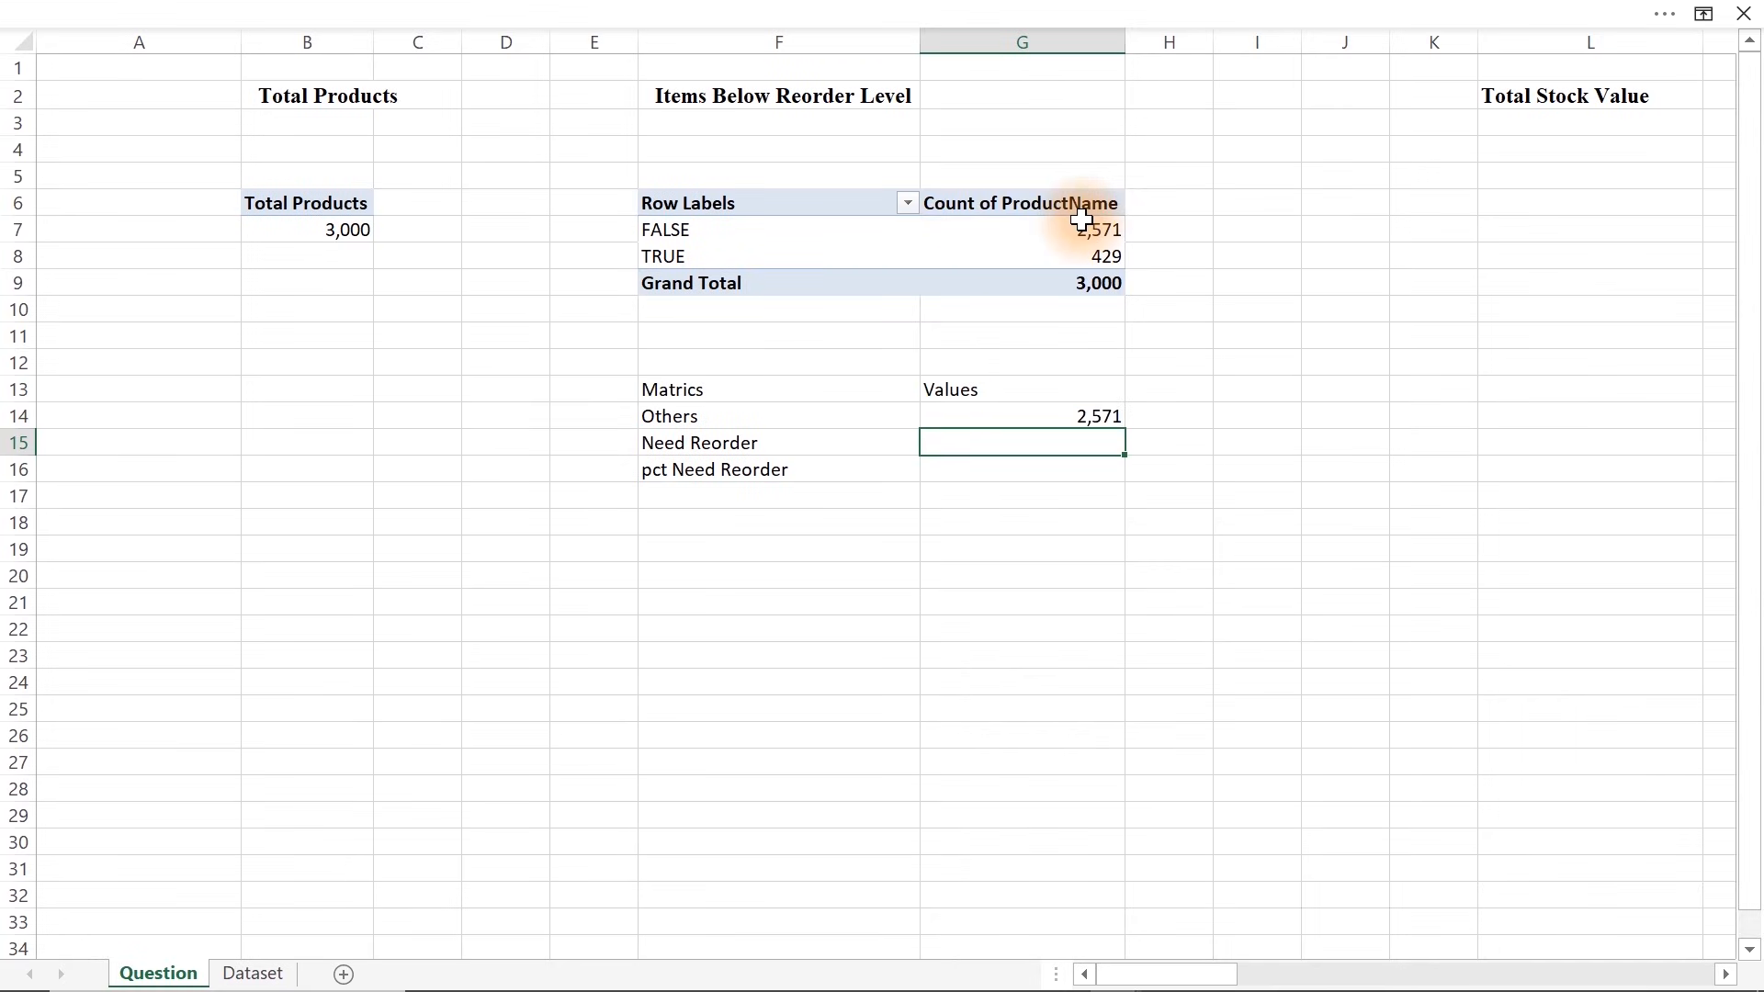
Link the Need Reorder value in G15 to the TRUE row's count in the PivotTable above
{"action": "type", "text": "="}
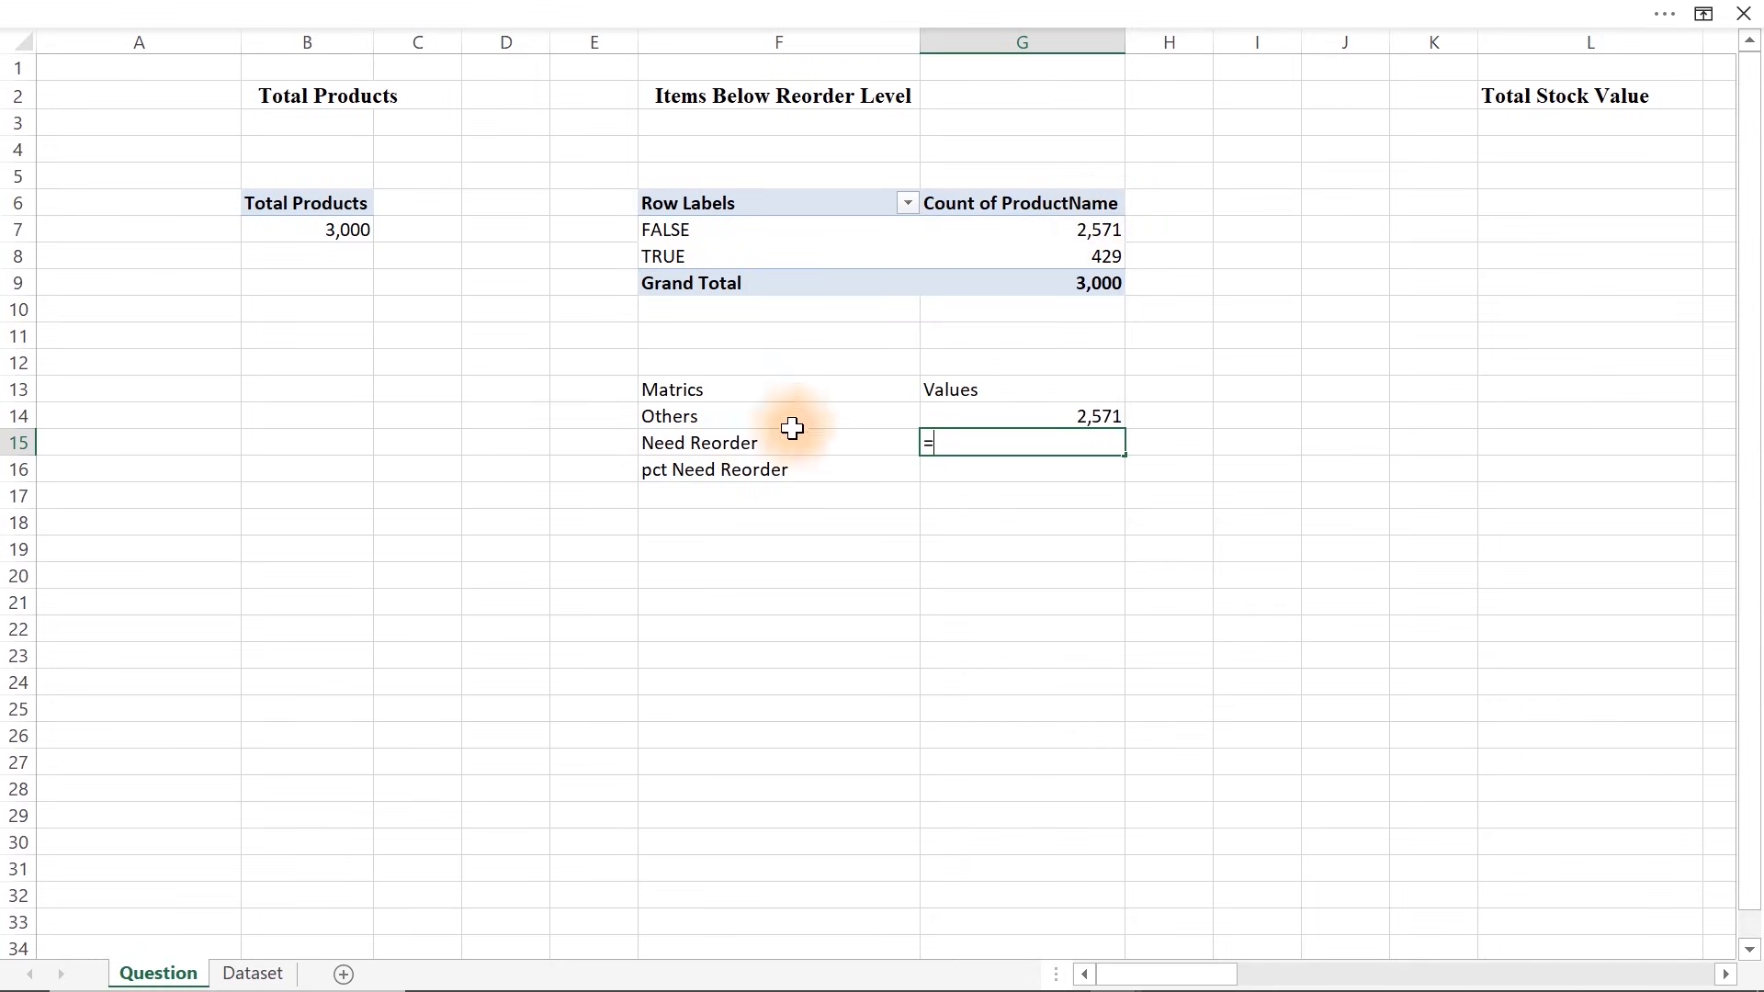
{"action": "left_click", "coordinate": [1073, 256]}
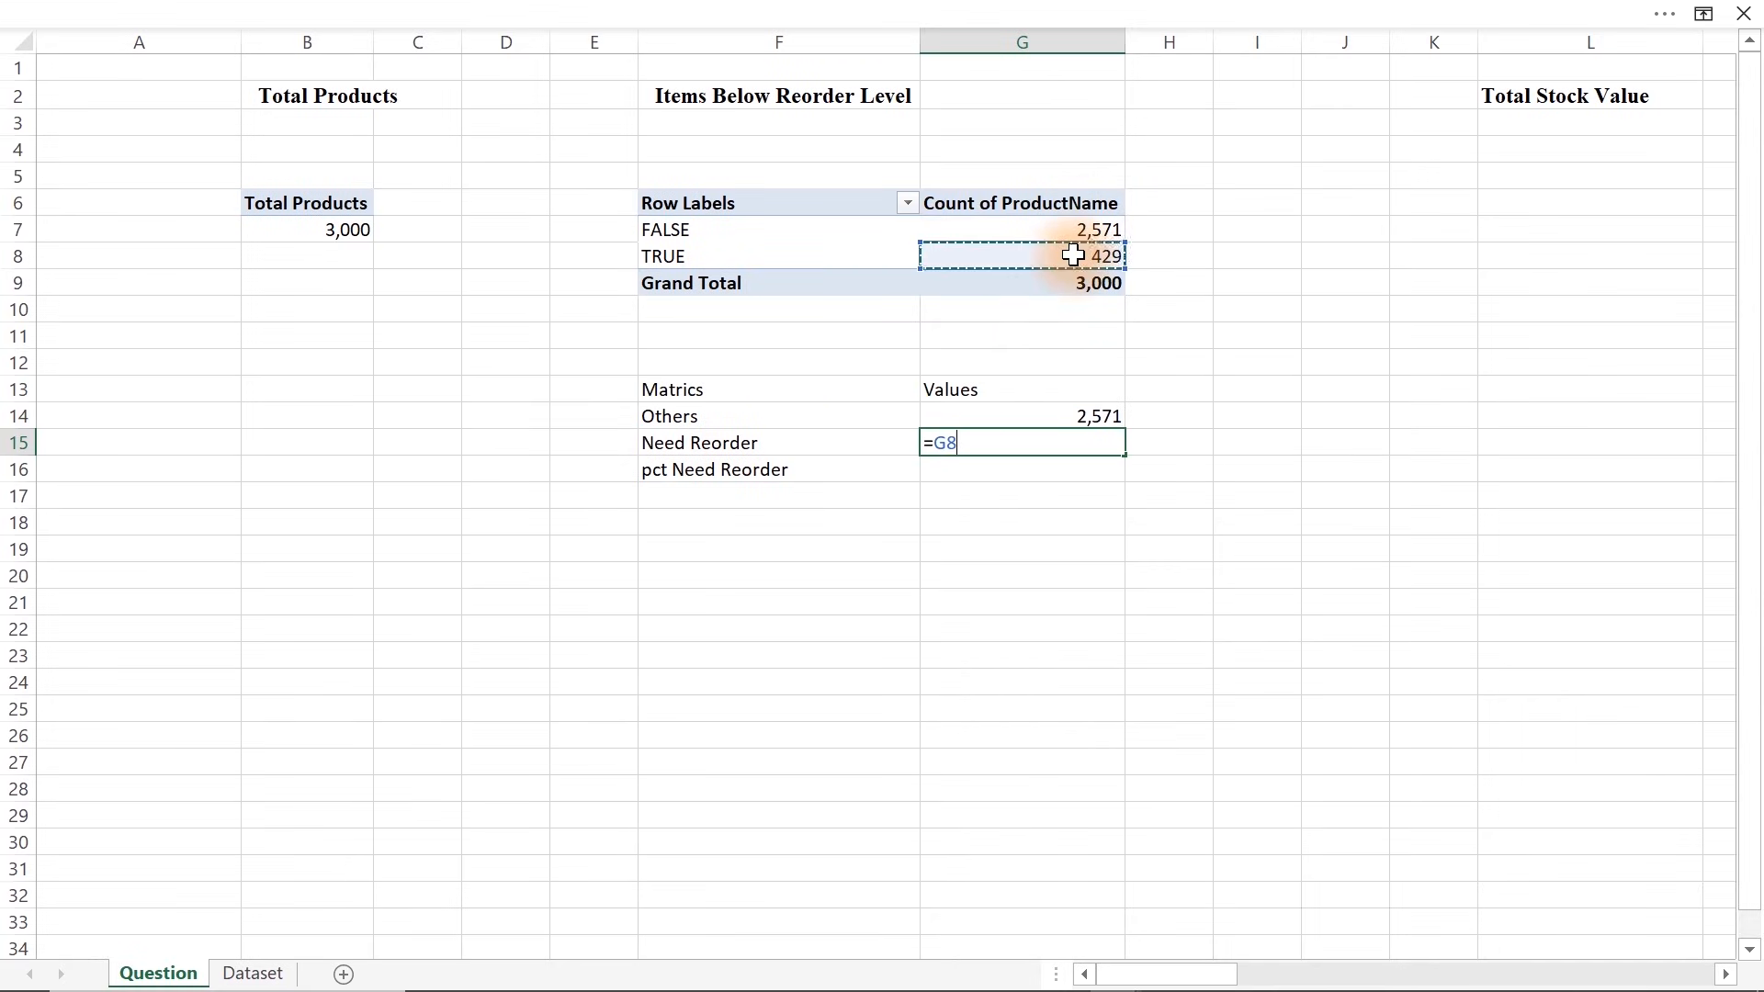
{"action": "key", "text": "Return"}
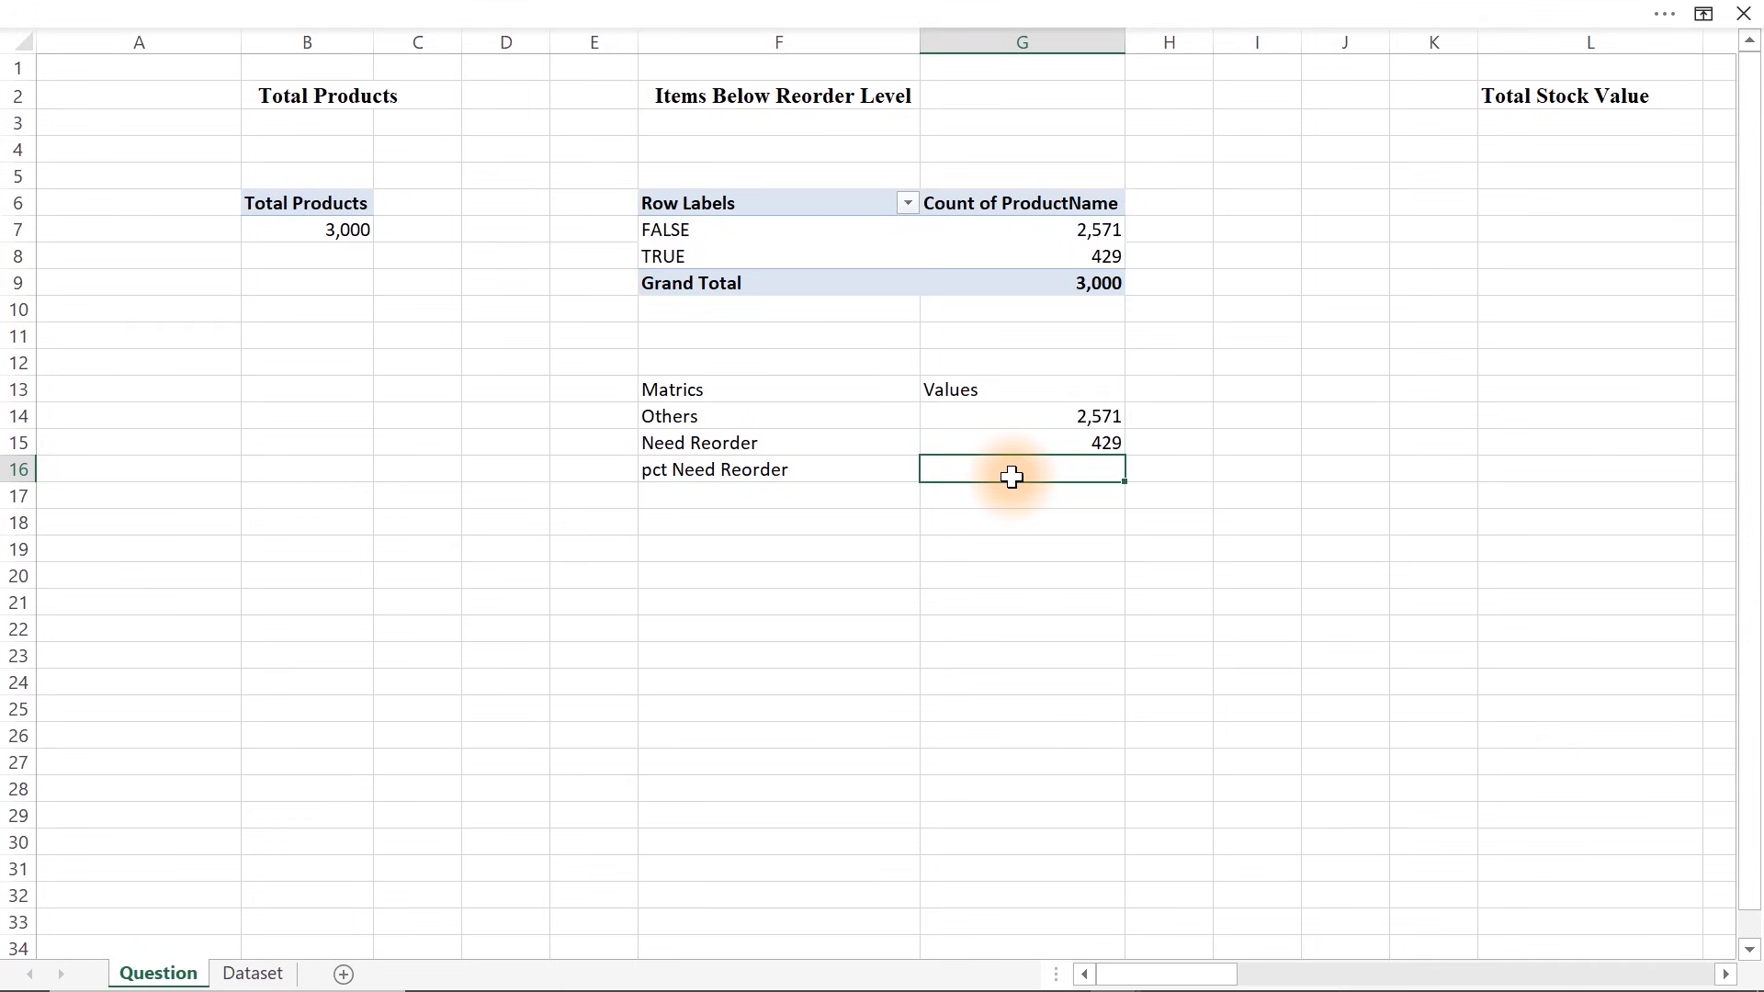
Calculate pct Need Reorder in G16 with the formula =G15/G9 and make the result bold
{"action": "type", "text": "="}
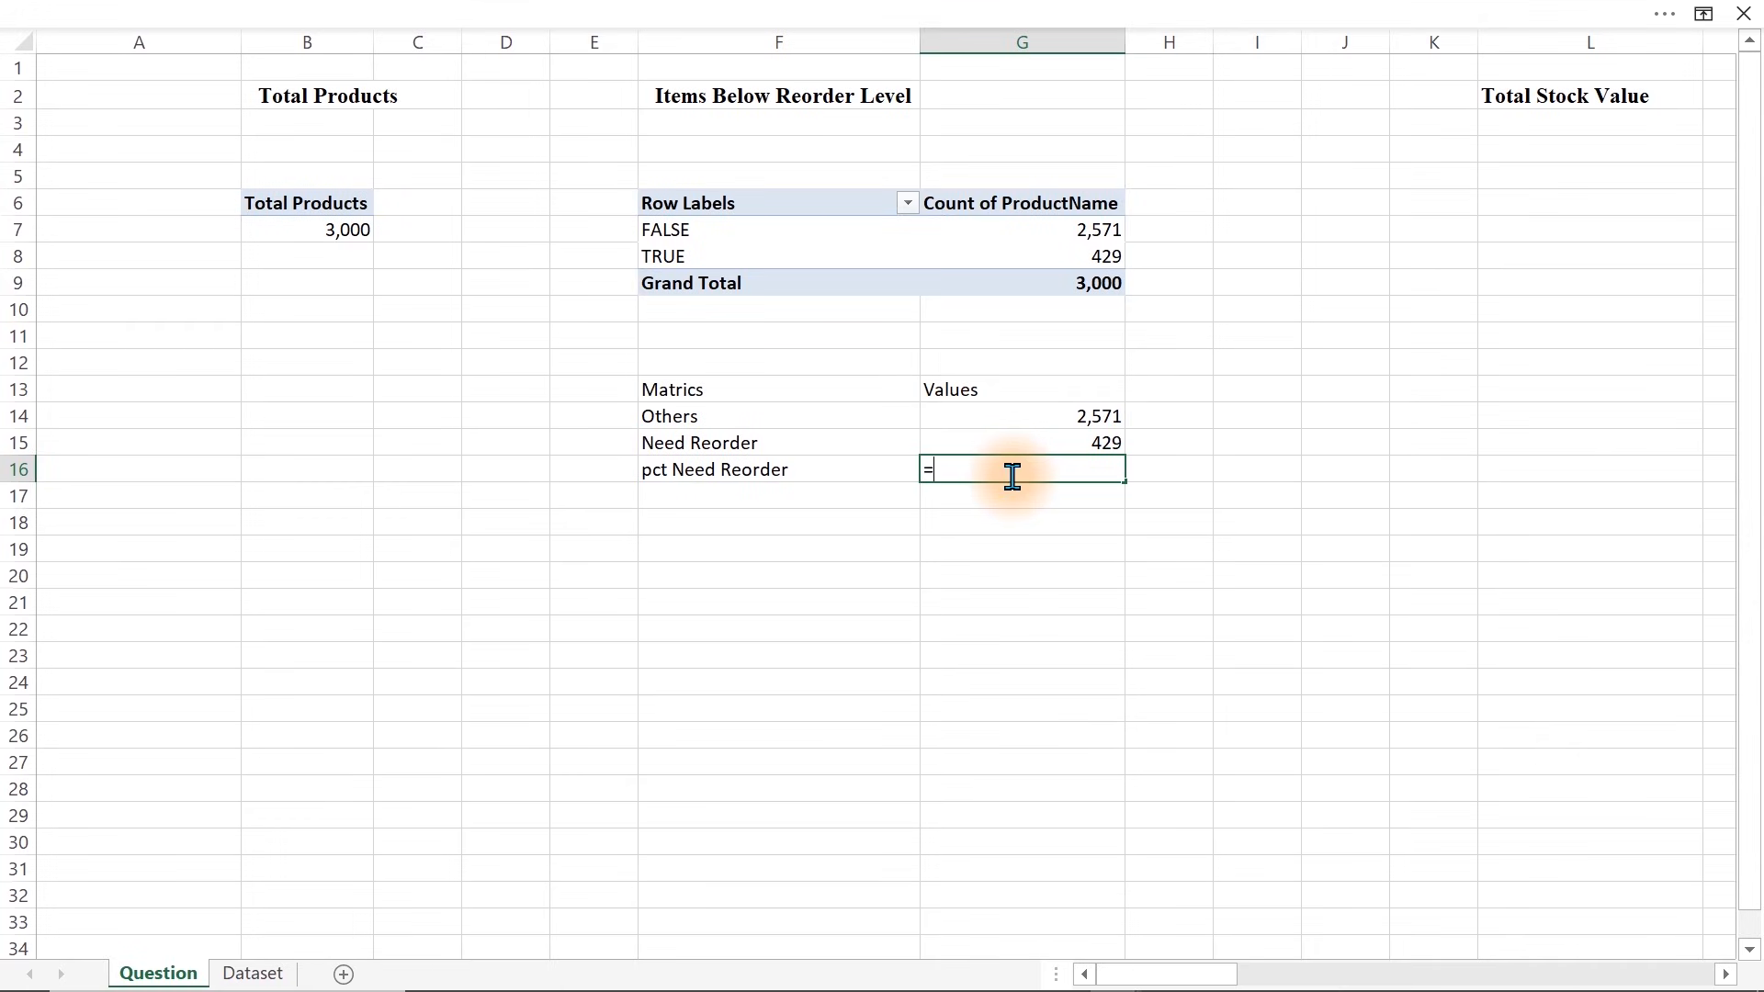
{"action": "left_click", "coordinate": [1107, 443]}
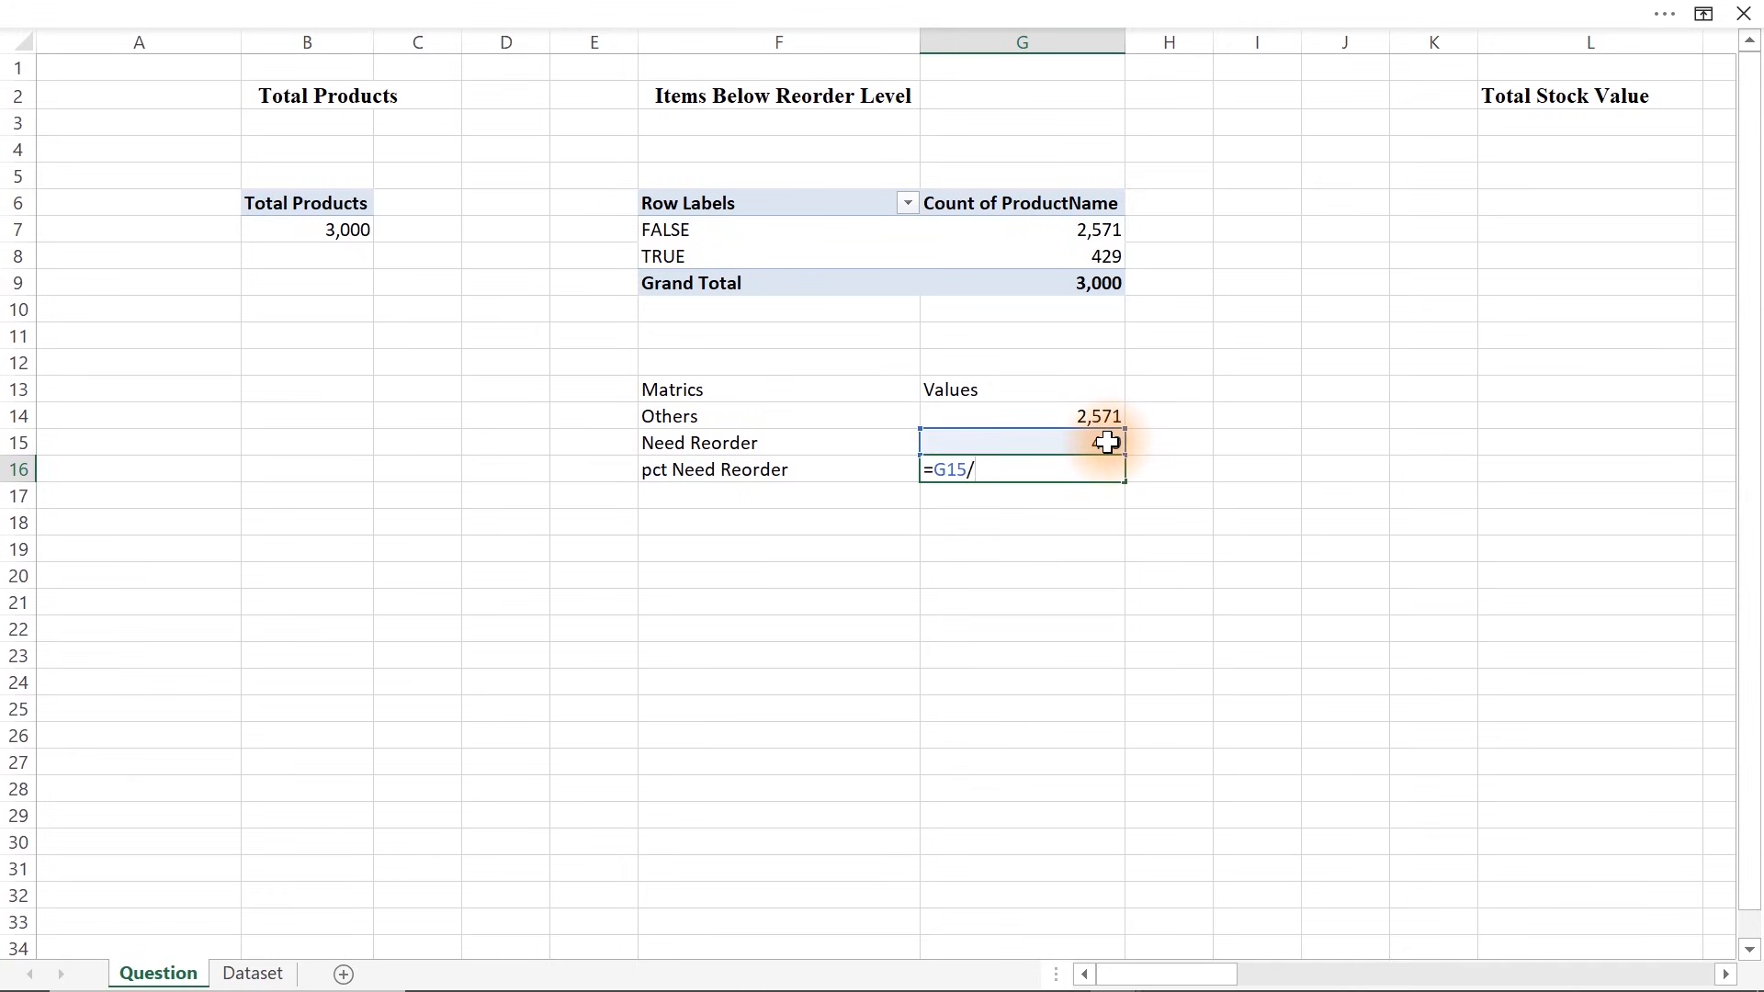
{"action": "left_click", "coordinate": [1078, 280]}
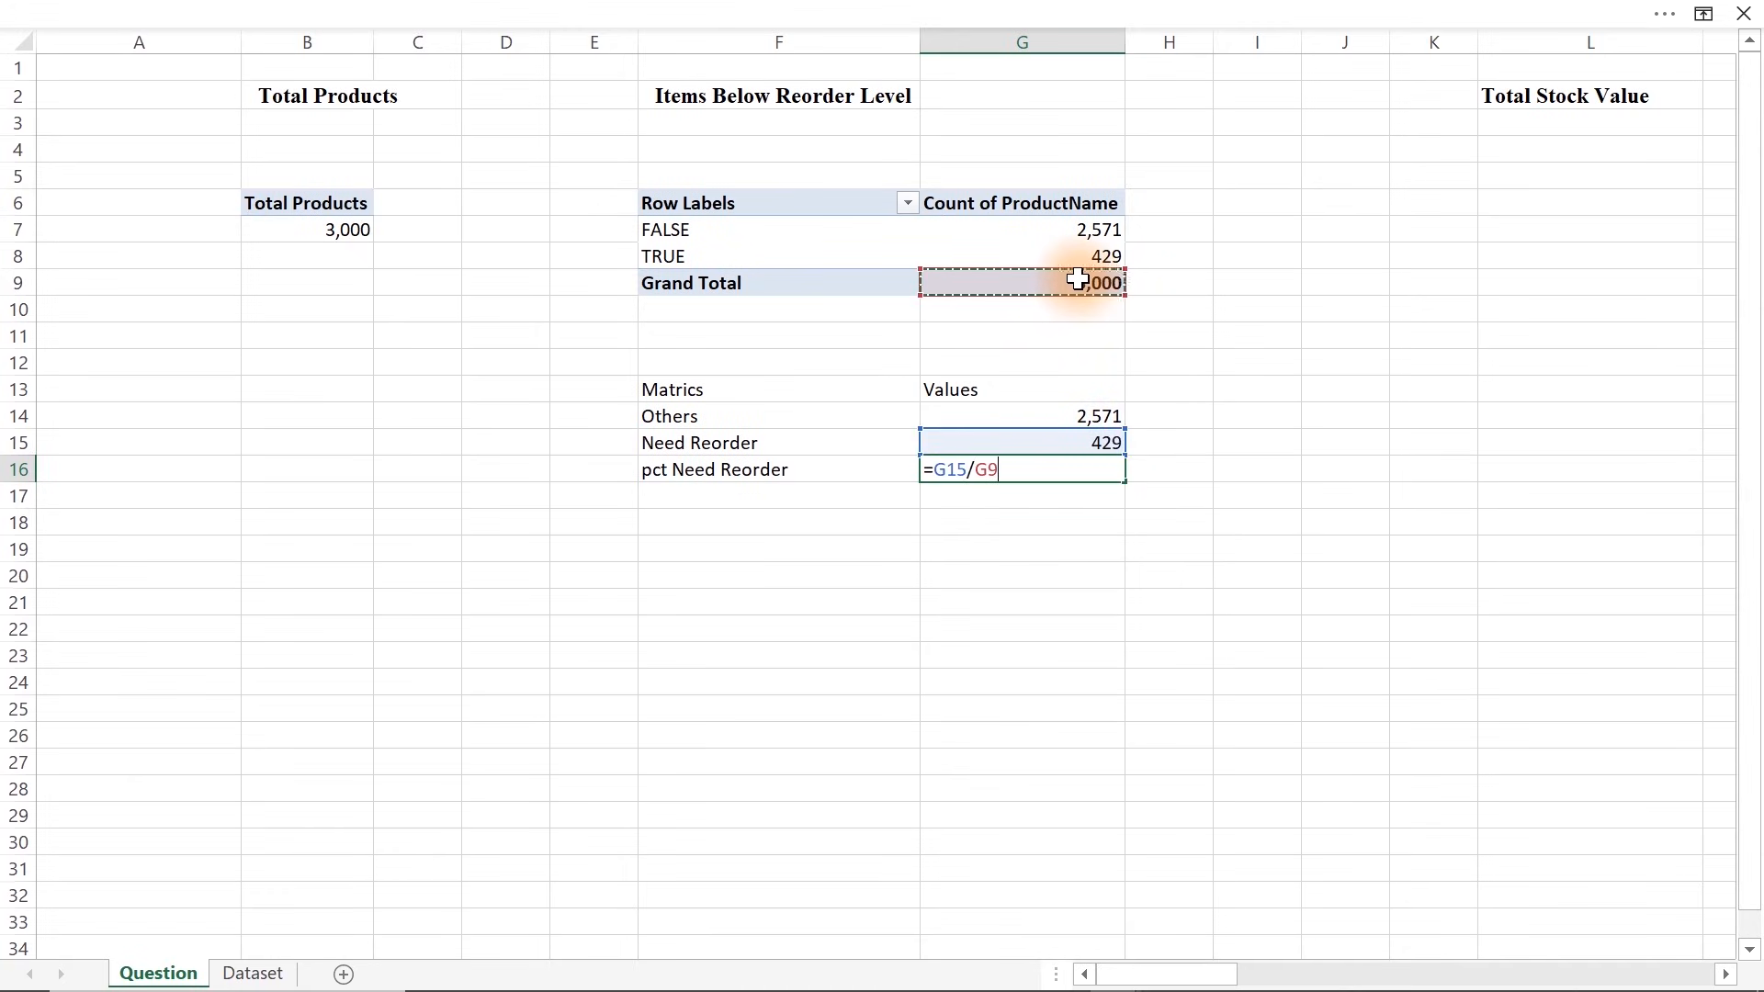
{"action": "key", "text": "ctrl+Return"}
{"action": "key", "text": "ctrl+b"}
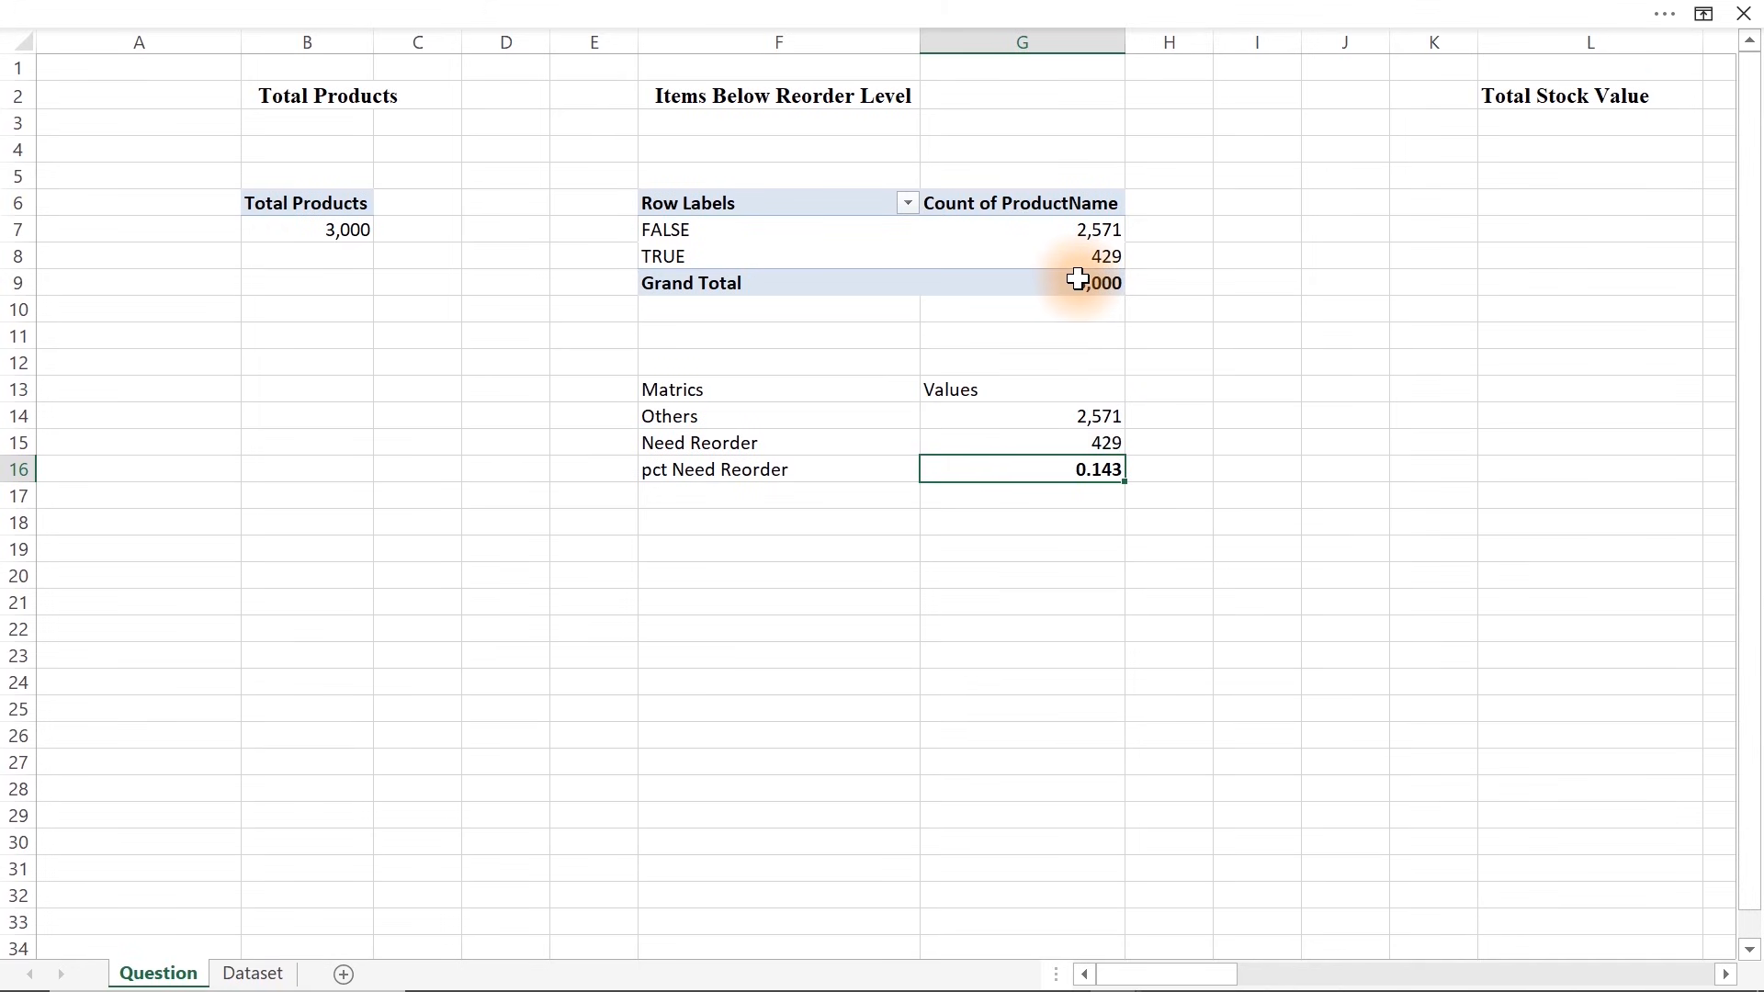
Format the pct Need Reorder value in G16 as a percentage with 1 decimal place
{"action": "key", "text": "ctrl+1"}
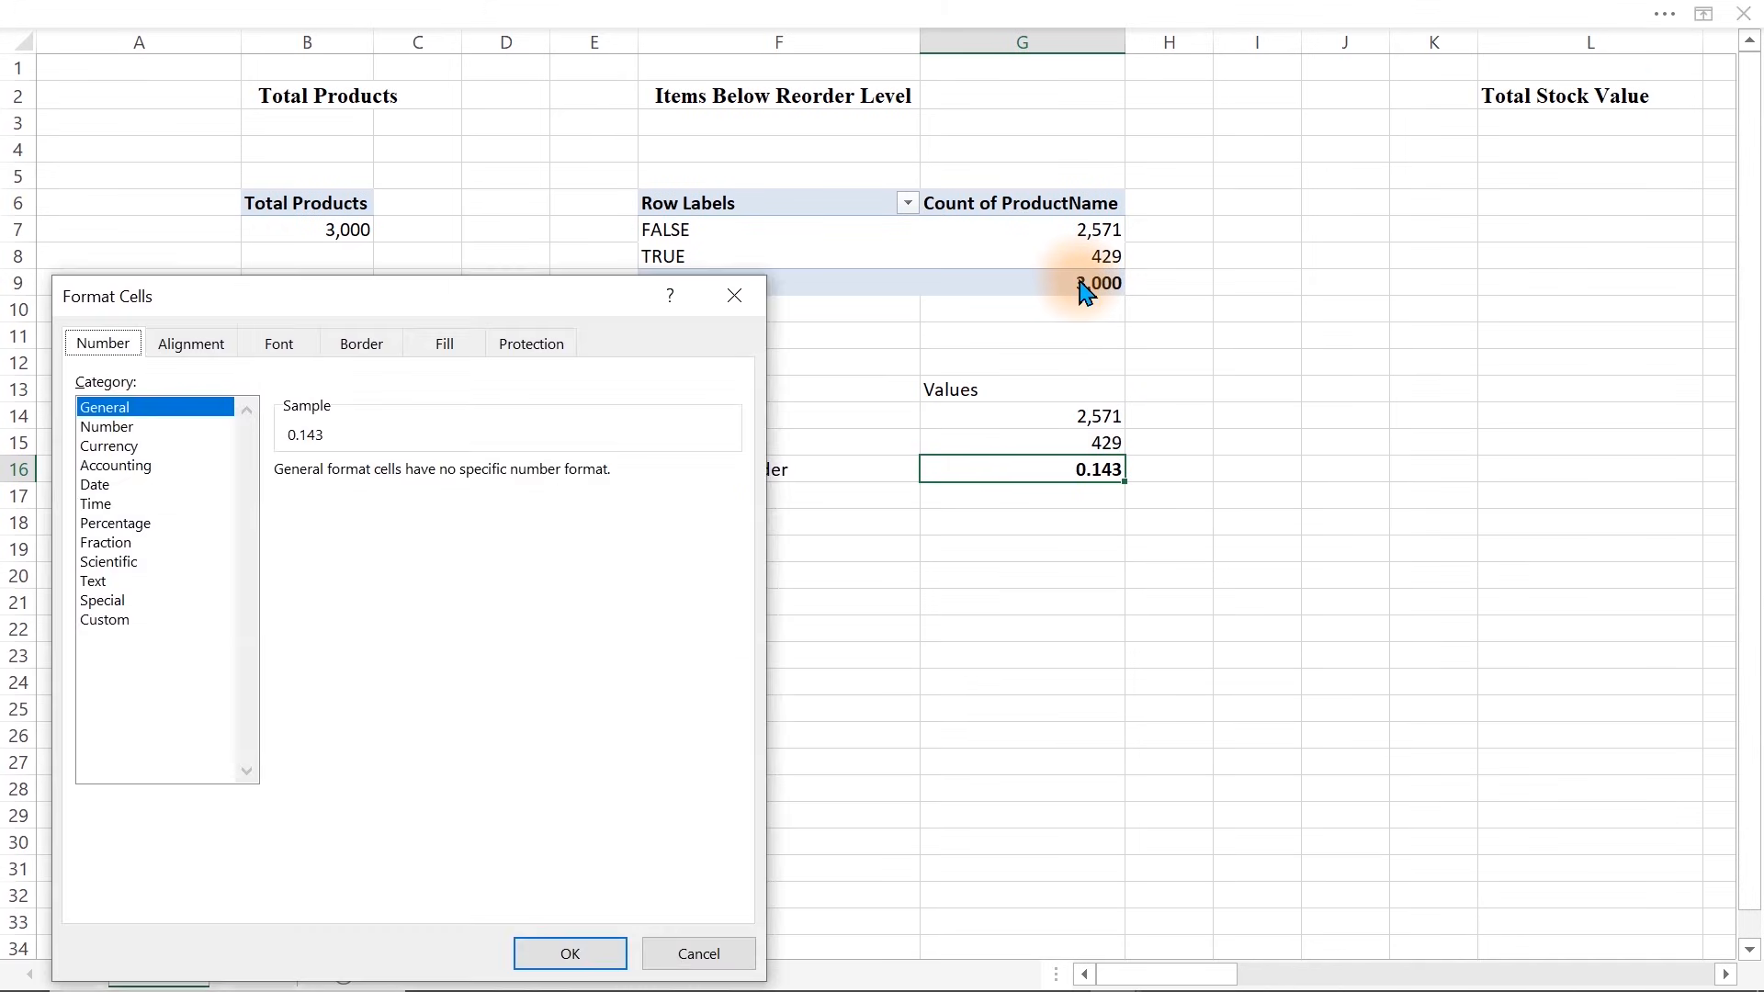
{"action": "left_click", "coordinate": [112, 522]}
{"action": "left_click", "coordinate": [459, 479]}
{"action": "left_click", "coordinate": [459, 478]}
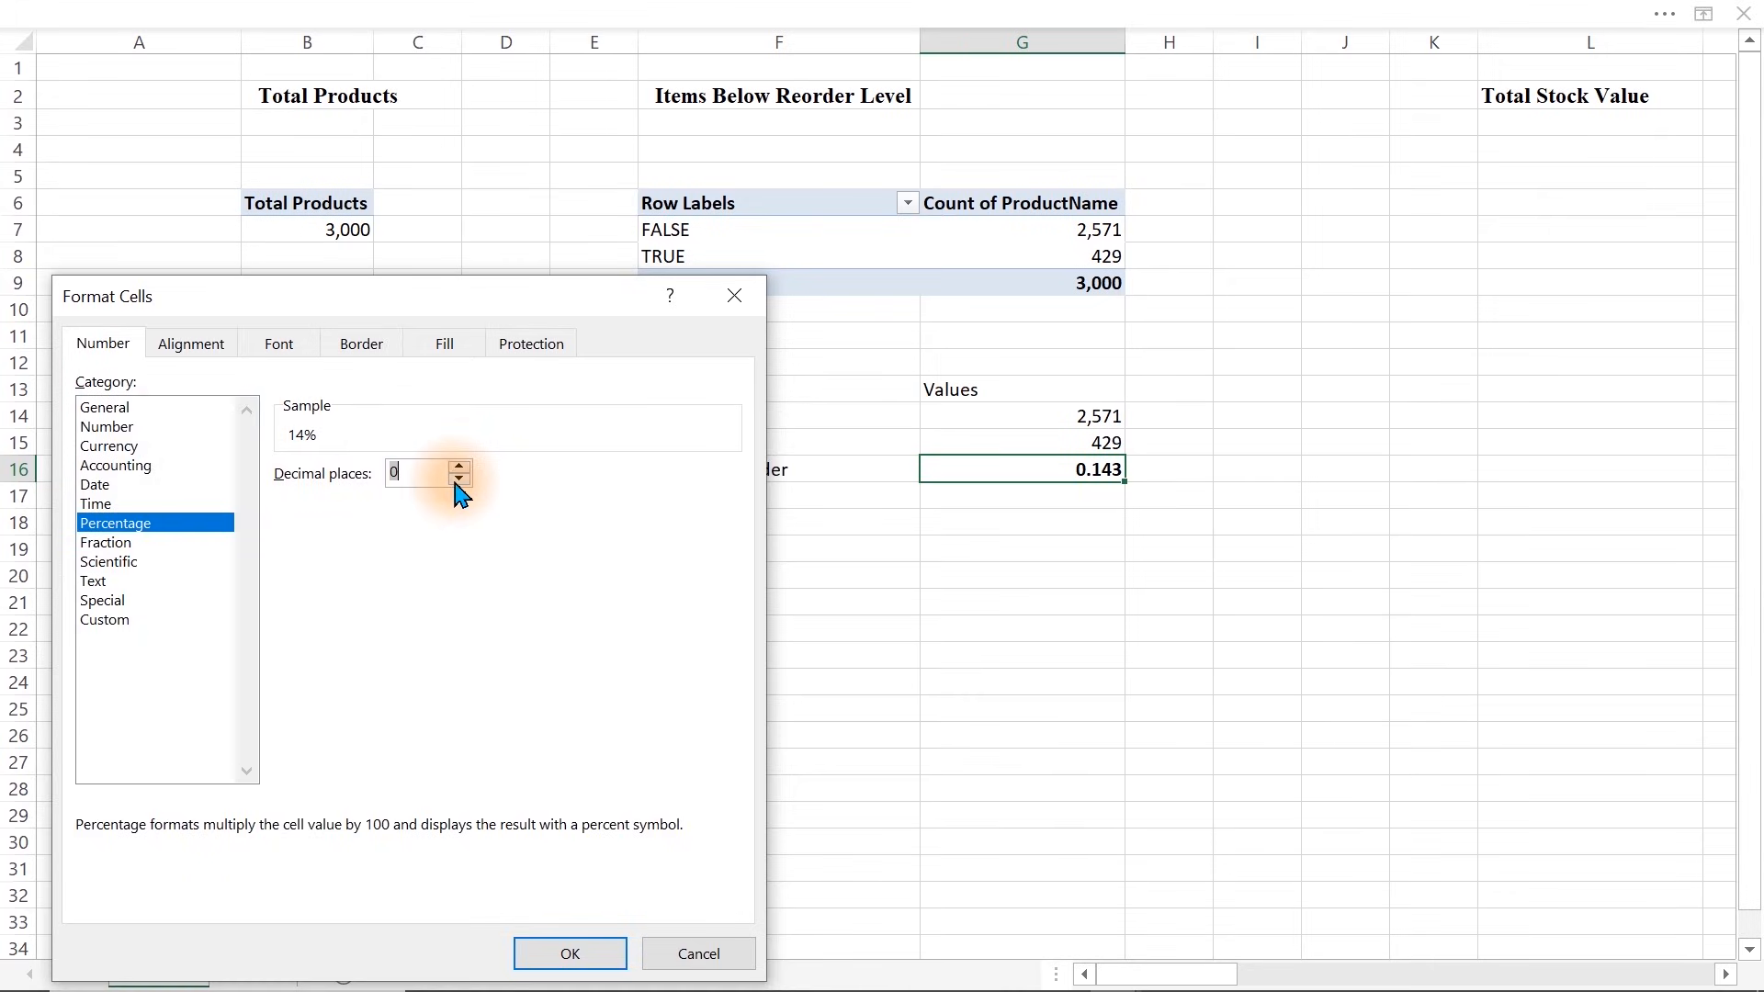
{"action": "left_click", "coordinate": [459, 467]}
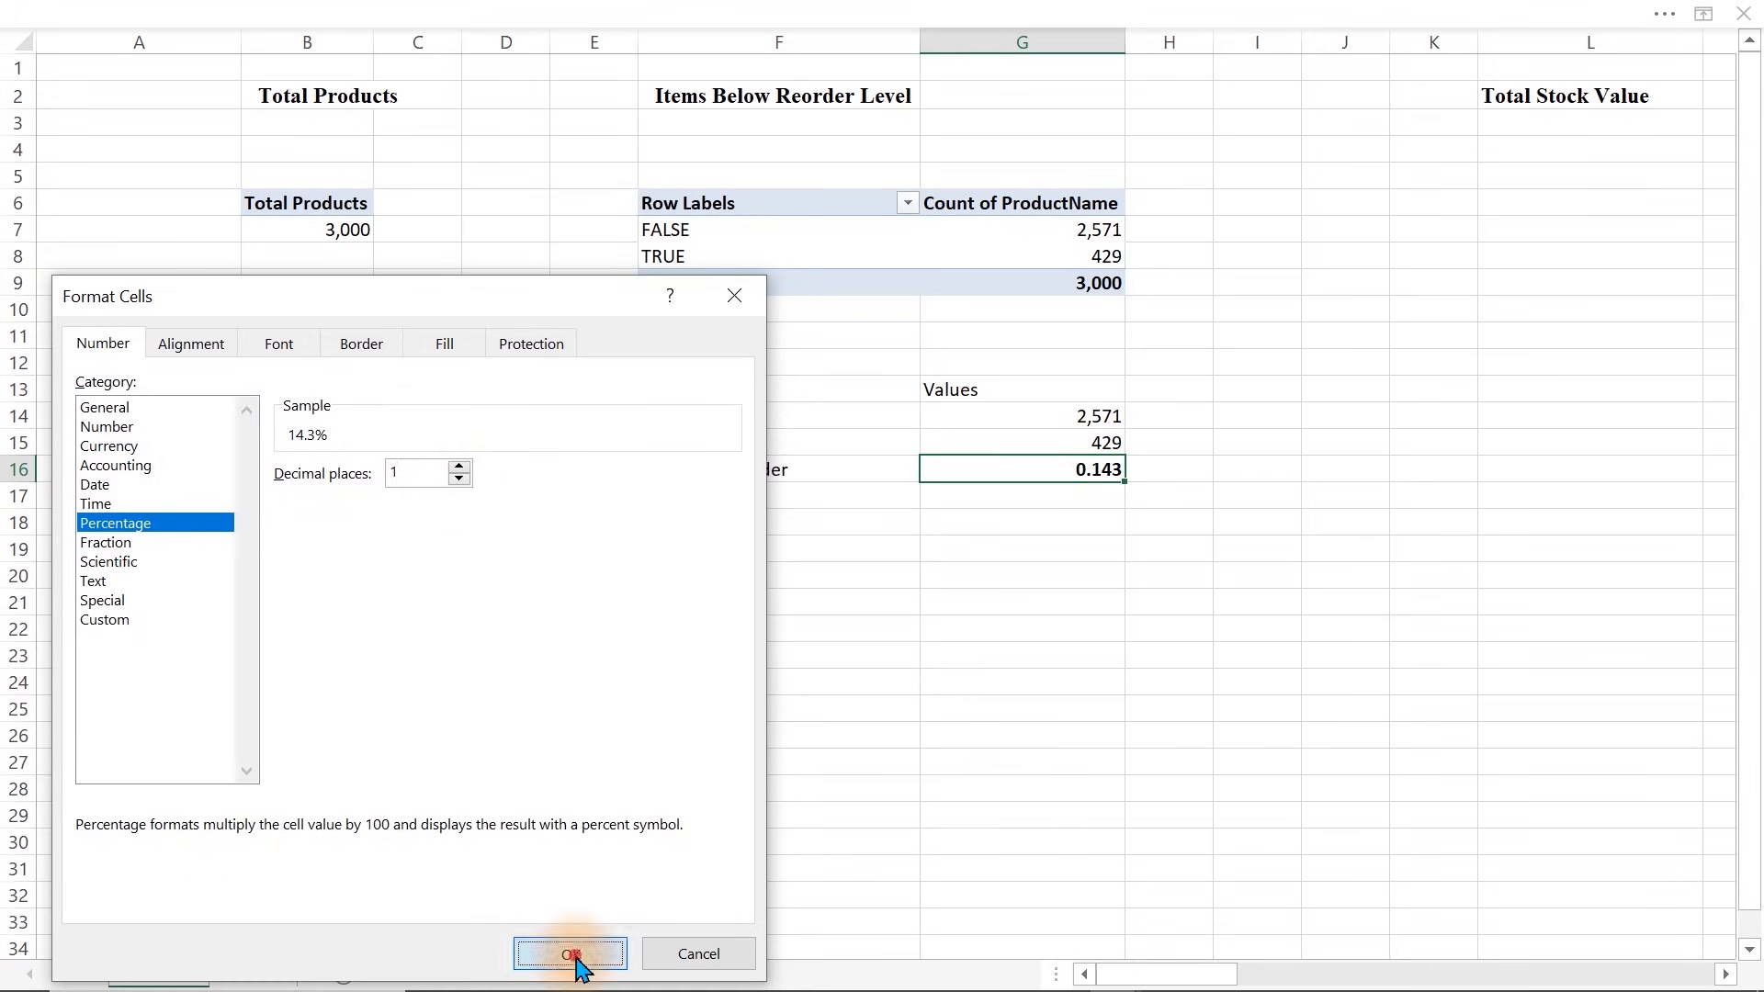
{"action": "left_click", "coordinate": [570, 955]}
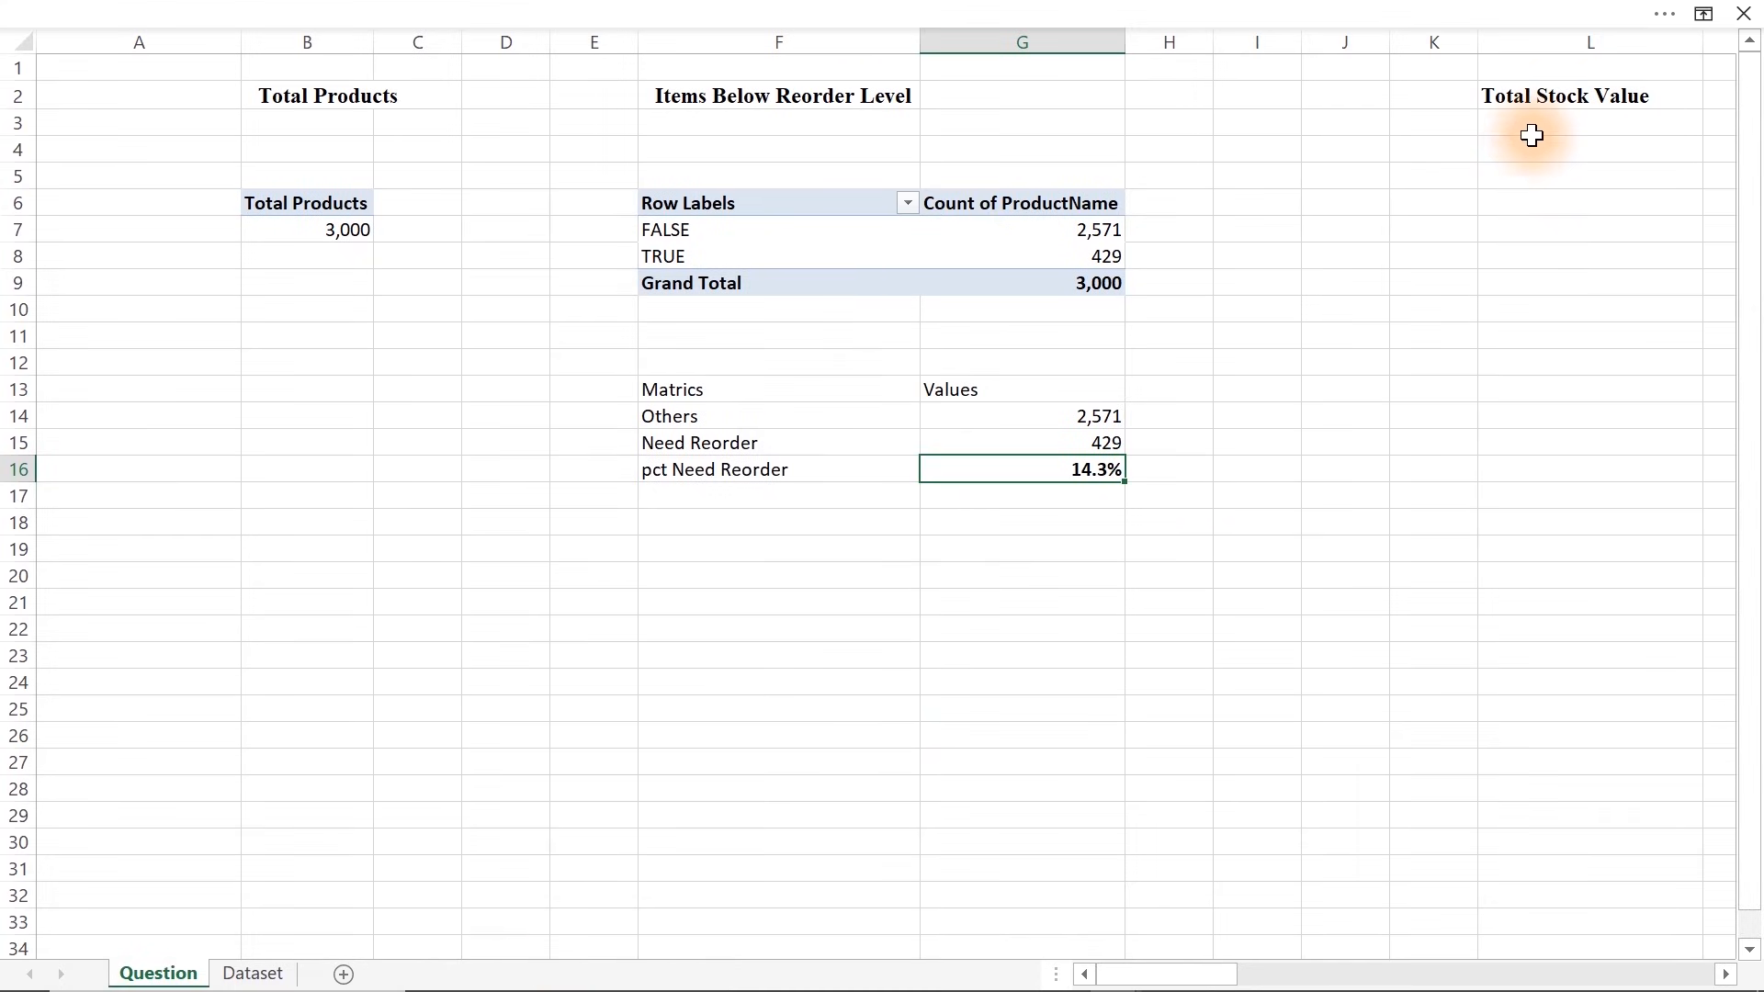
Copy the Items Below Reorder Level PivotTable to L6 under Total Stock Value and remove Is Reorder? and Count of ProductName from the copy
{"action": "left_click", "coordinate": [1727, 979]}
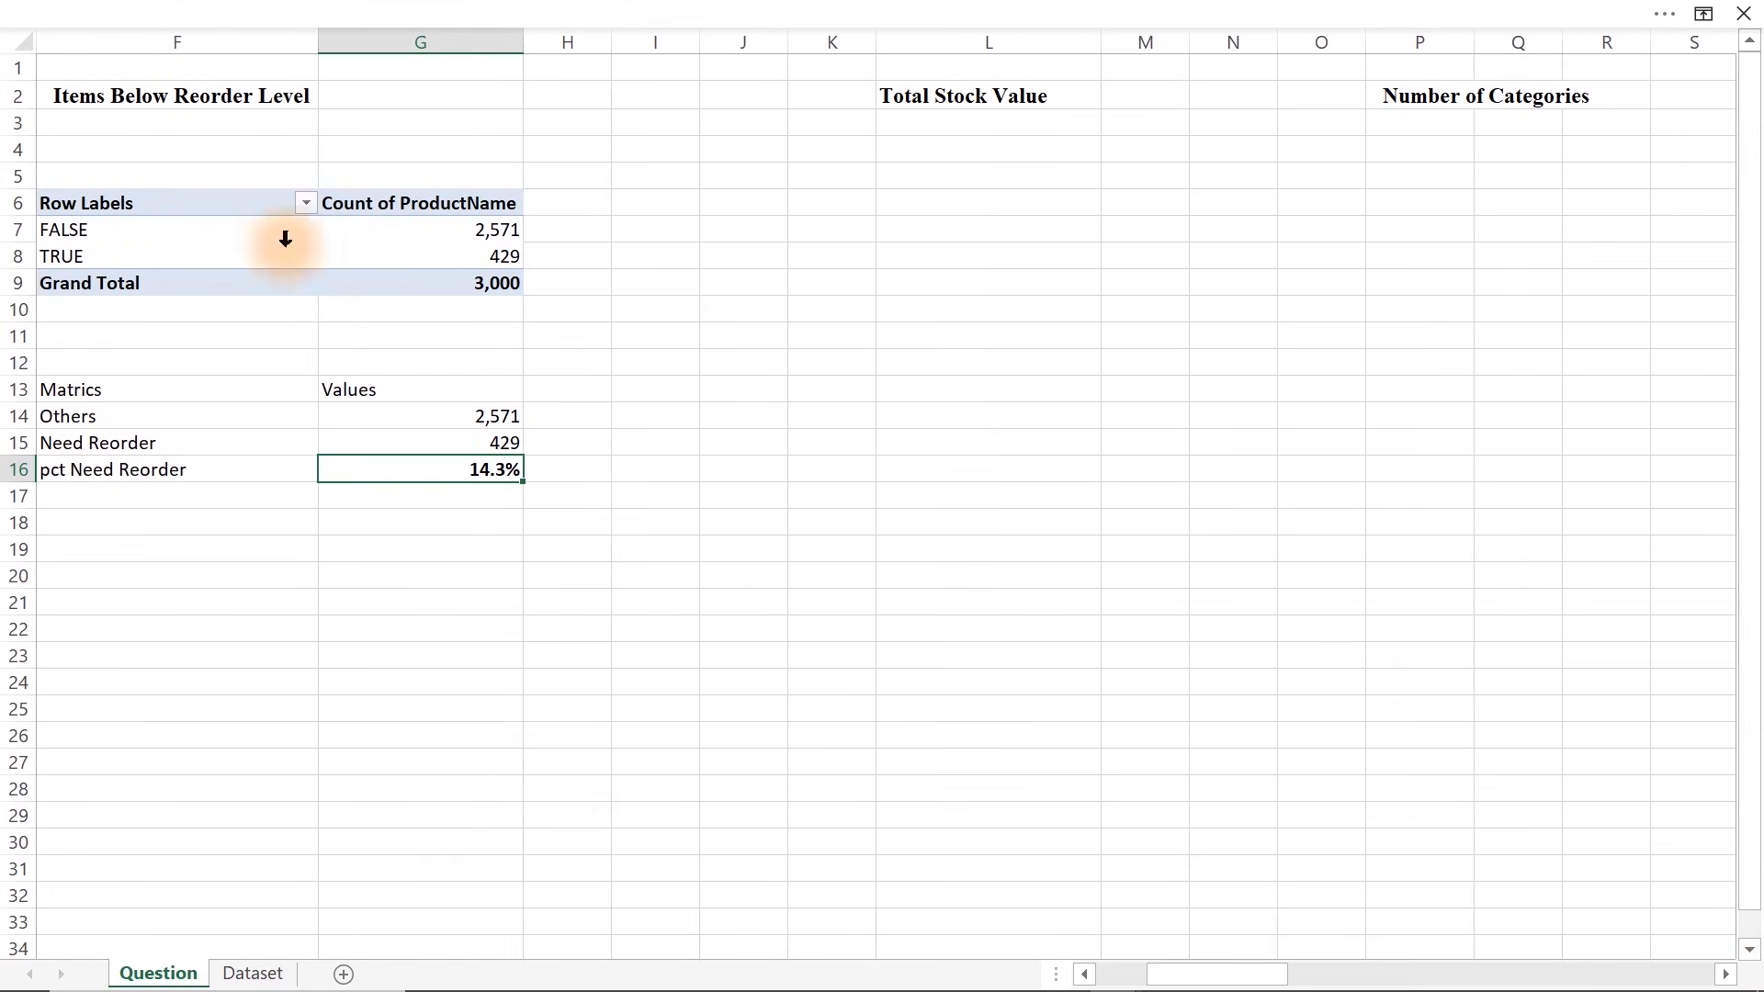
{"action": "left_click_drag", "start_coordinate": [138, 204], "coordinate": [436, 281]}
{"action": "key", "text": "ctrl+c"}
{"action": "left_click", "coordinate": [946, 204]}
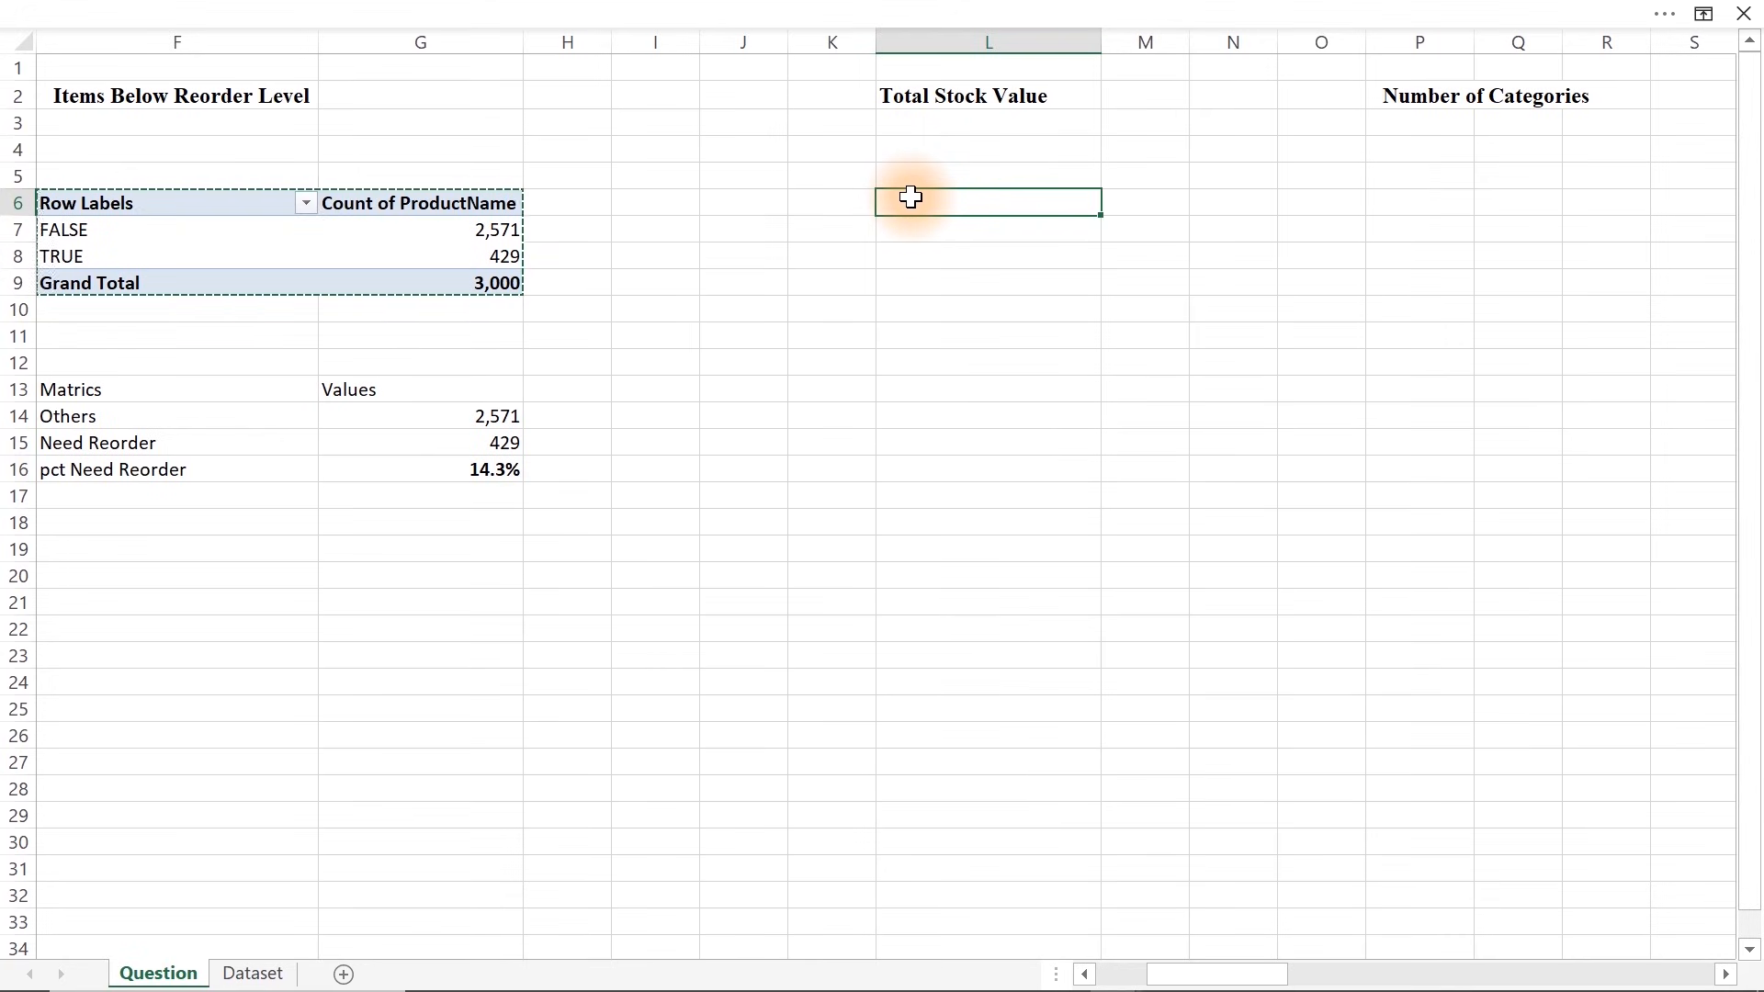
{"action": "key", "text": "ctrl+v"}
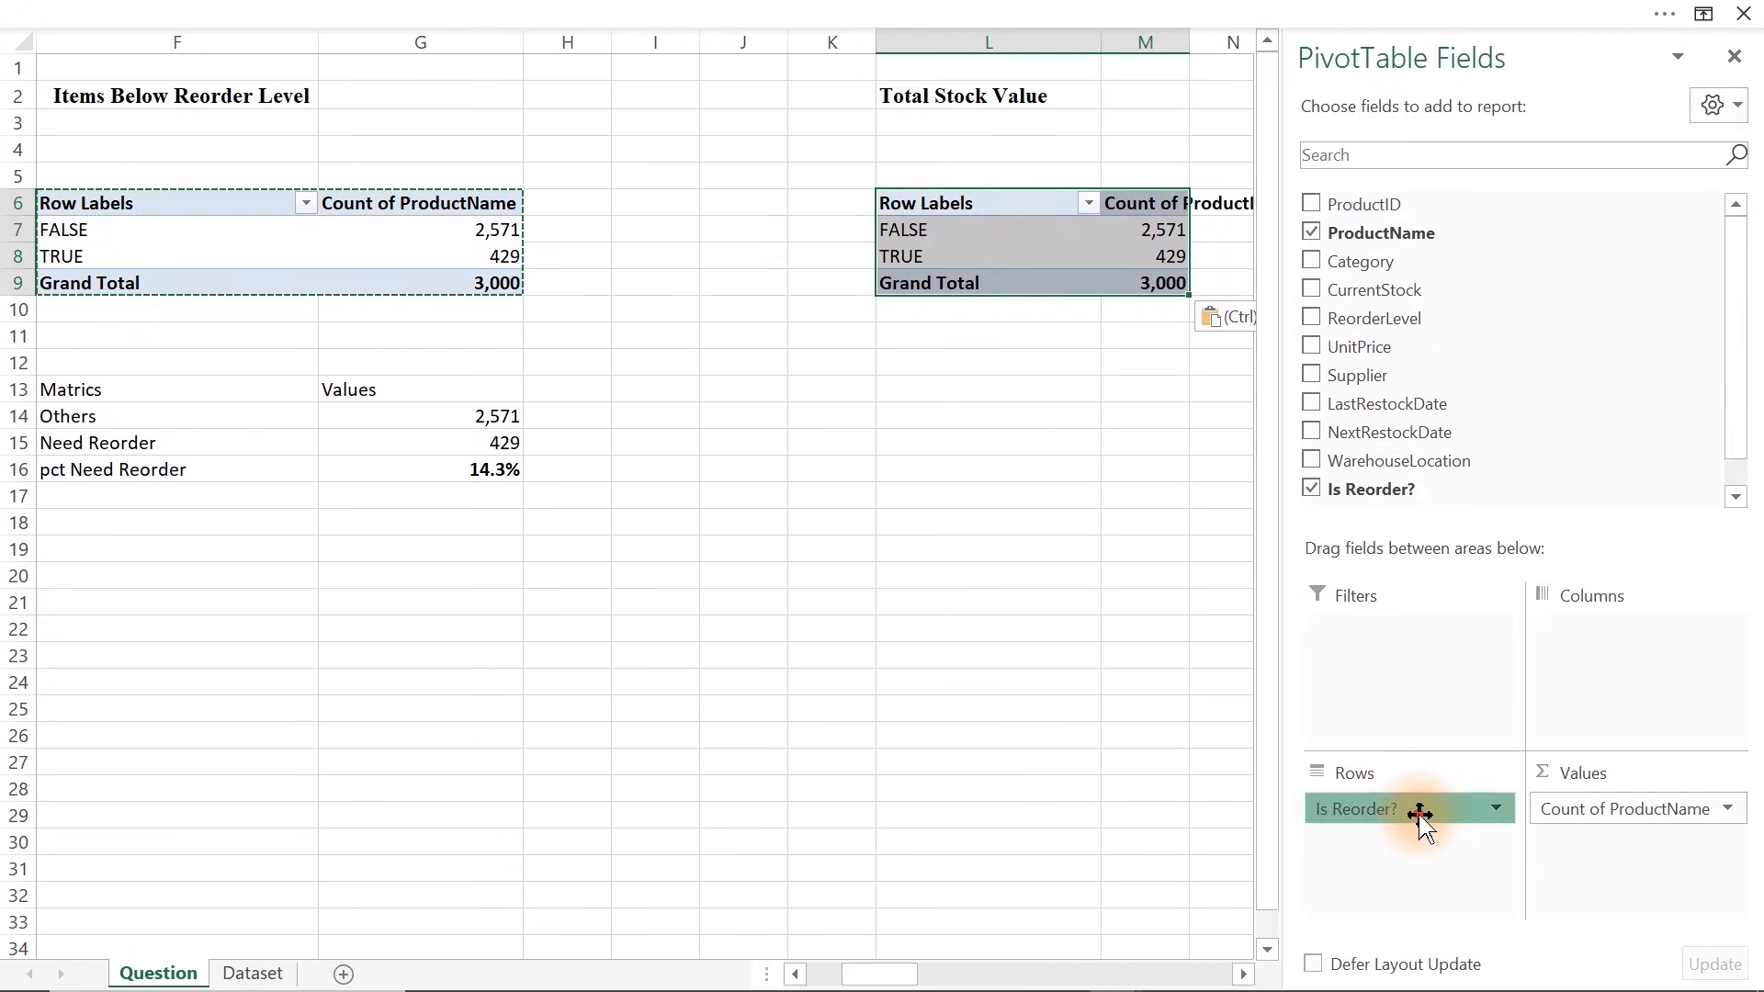
{"action": "left_click_drag", "start_coordinate": [1421, 817], "coordinate": [1271, 886]}
{"action": "left_click_drag", "start_coordinate": [1633, 834], "coordinate": [958, 844]}
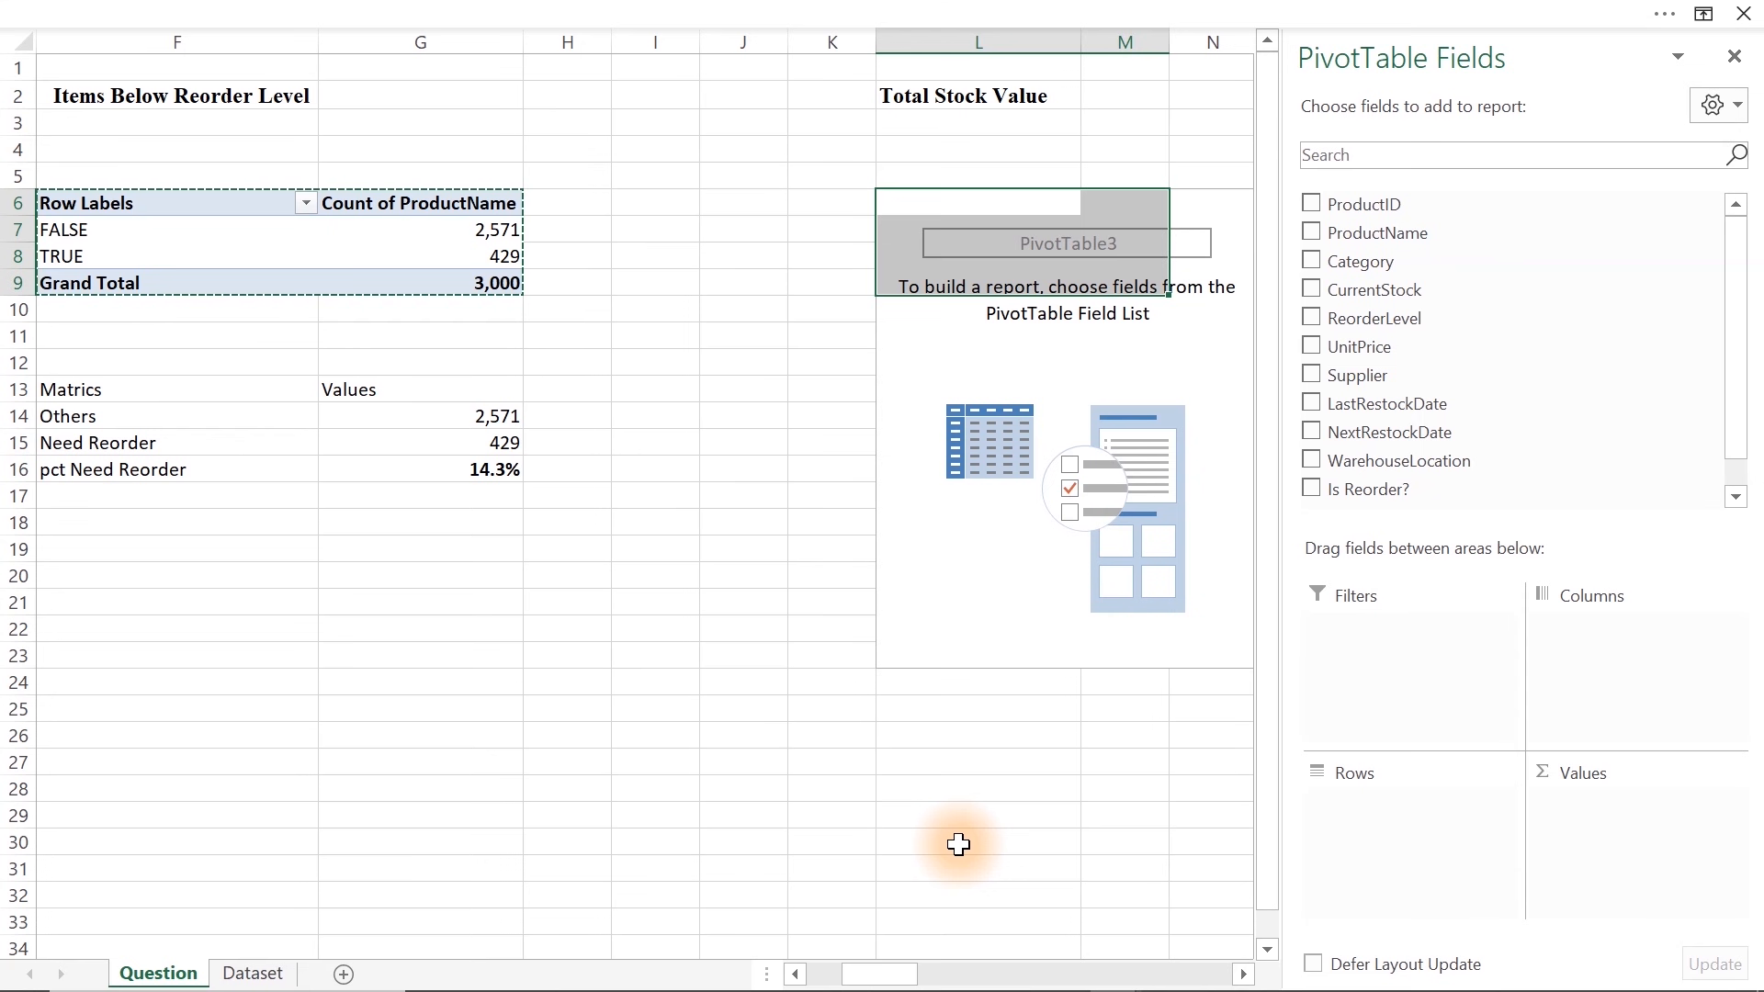
Add a Stock Value column header in L1 of the Dataset sheet and fit the column to its contents
{"action": "left_click", "coordinate": [263, 975]}
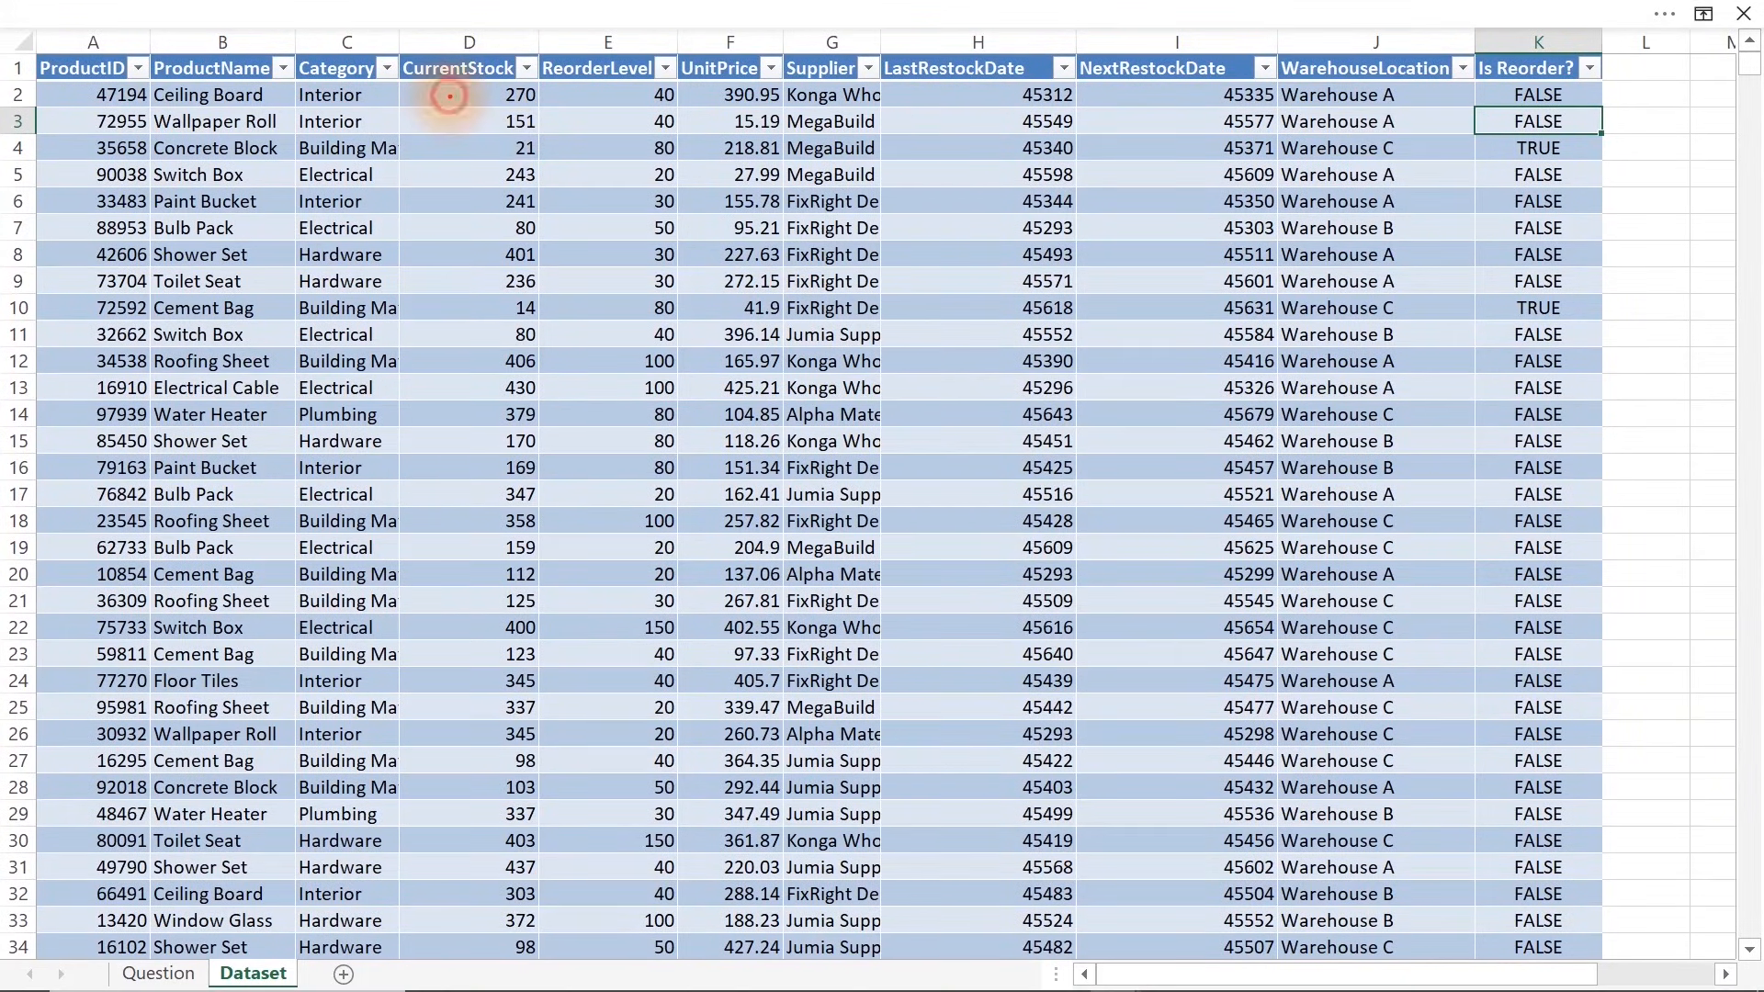
{"action": "left_click_drag", "start_coordinate": [449, 95], "coordinate": [449, 204]}
{"action": "left_click_drag", "start_coordinate": [725, 108], "coordinate": [735, 221]}
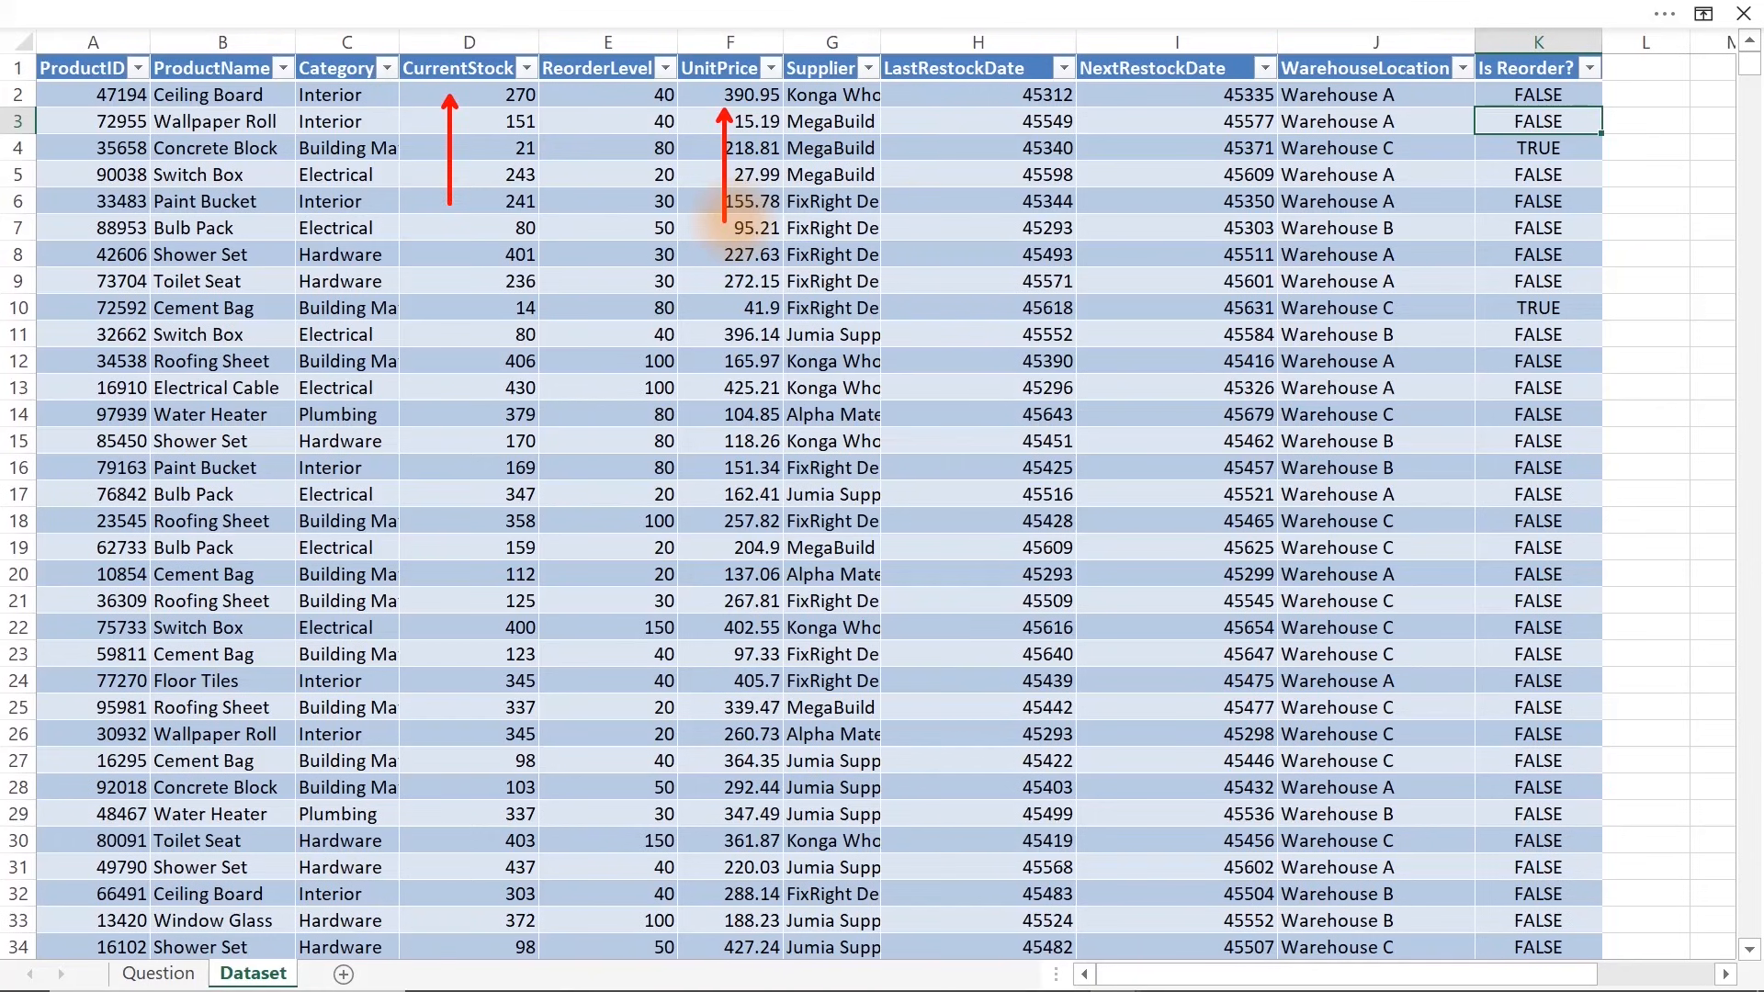
{"action": "left_click", "coordinate": [1631, 67]}
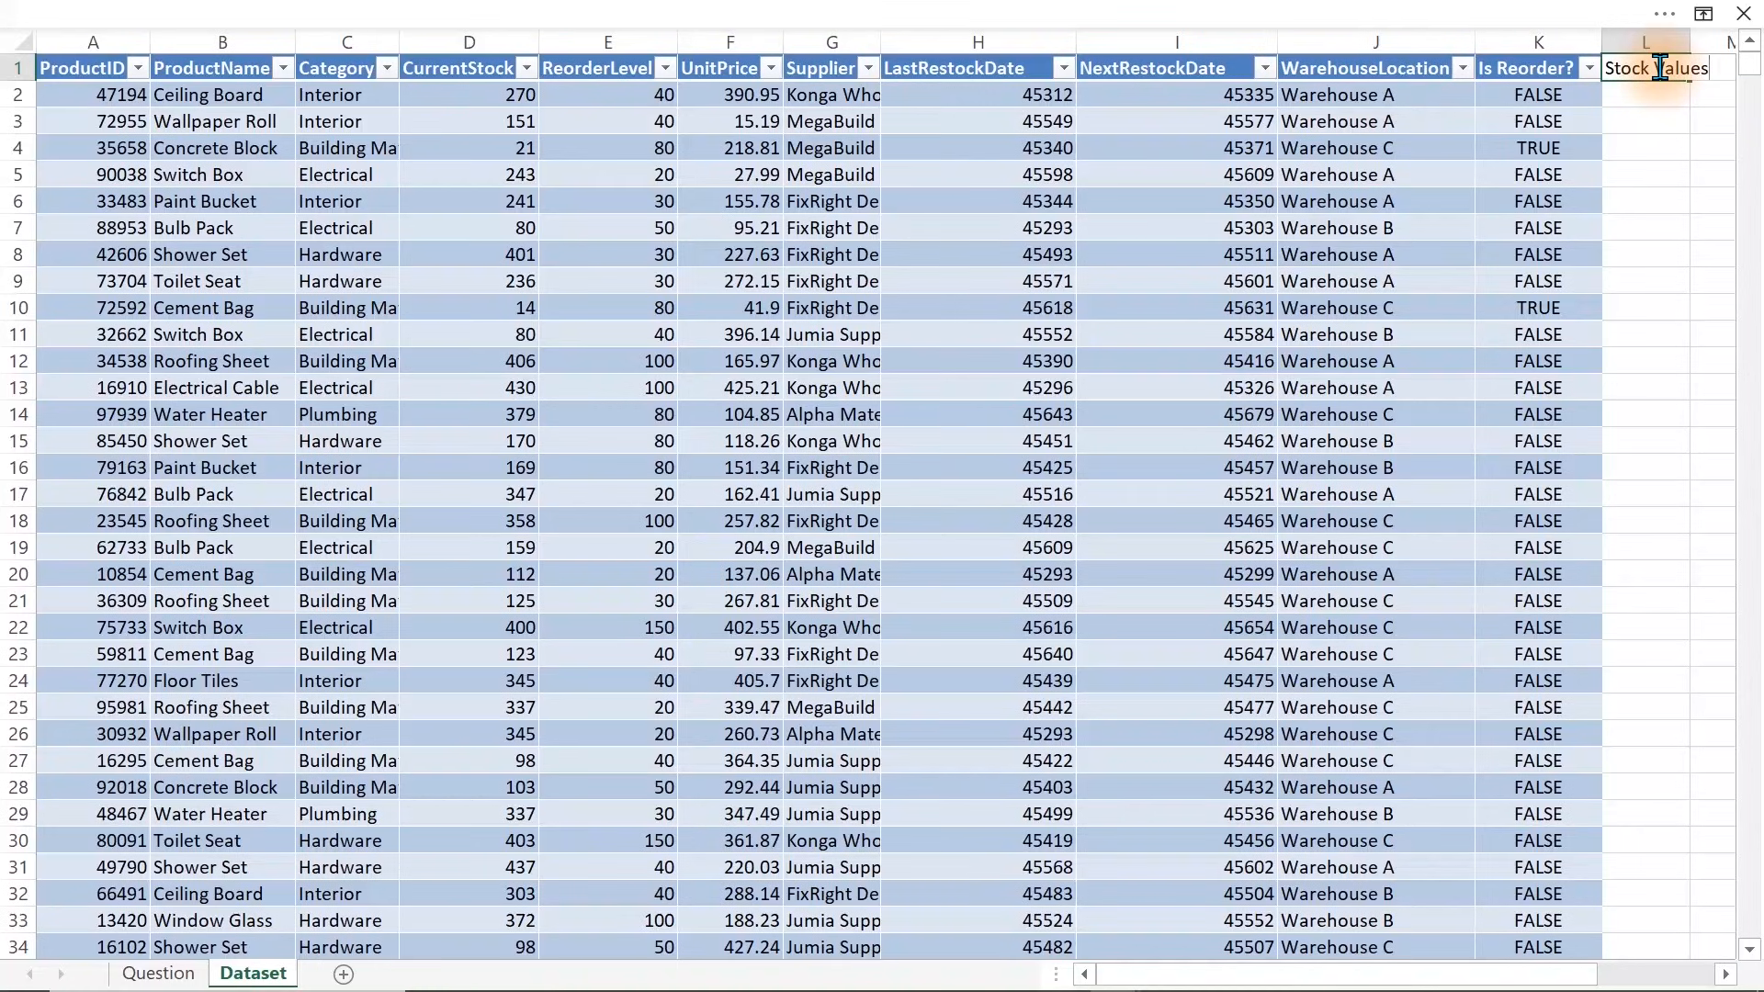
{"action": "key", "text": "Return"}
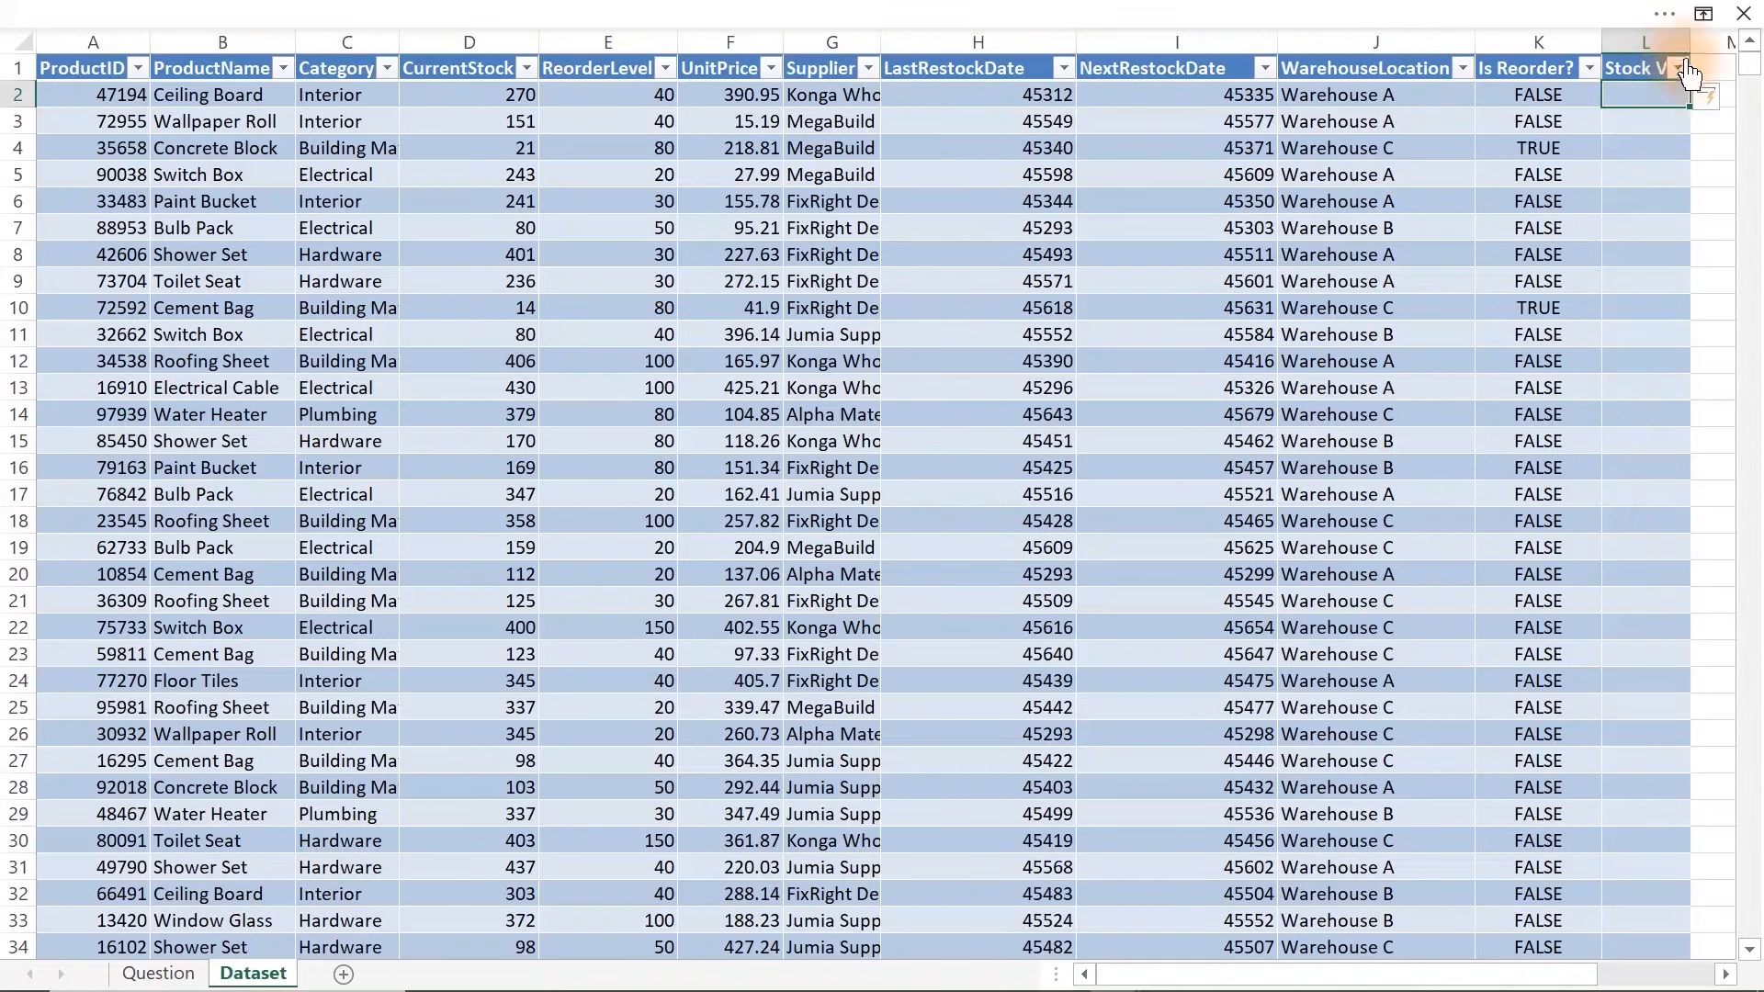
{"action": "double_click", "coordinate": [1690, 42]}
{"action": "type", "text": "="}
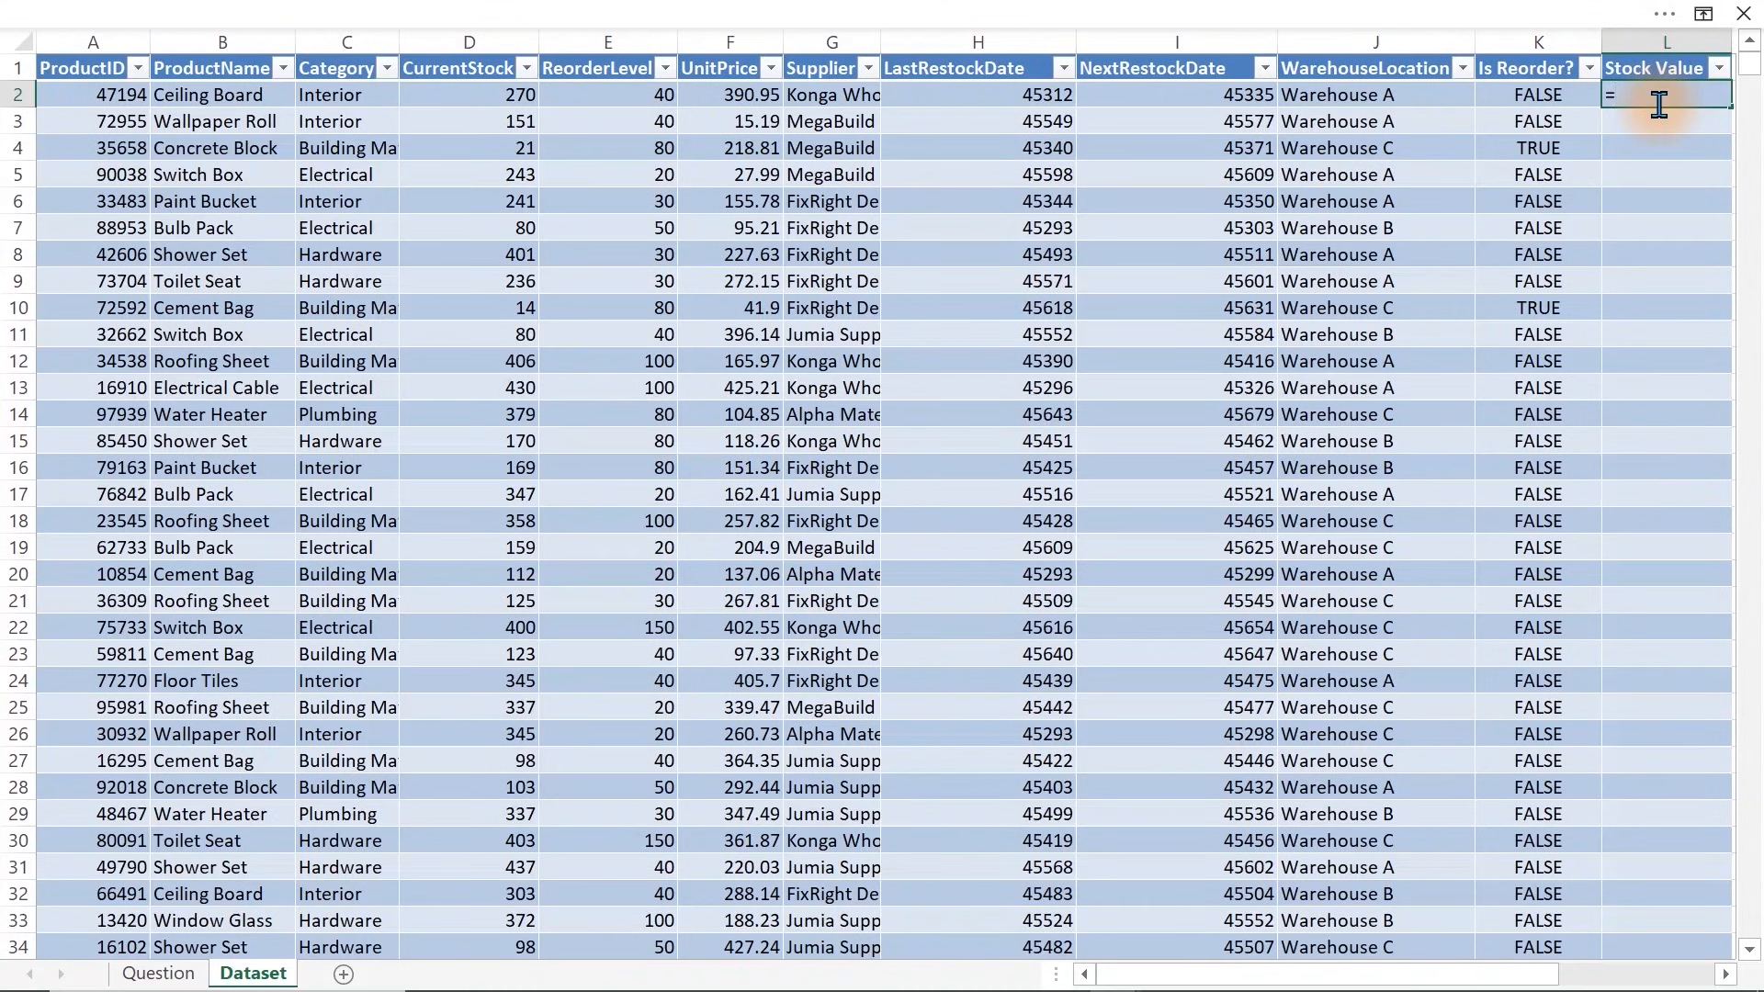
{"action": "left_click", "coordinate": [477, 94]}
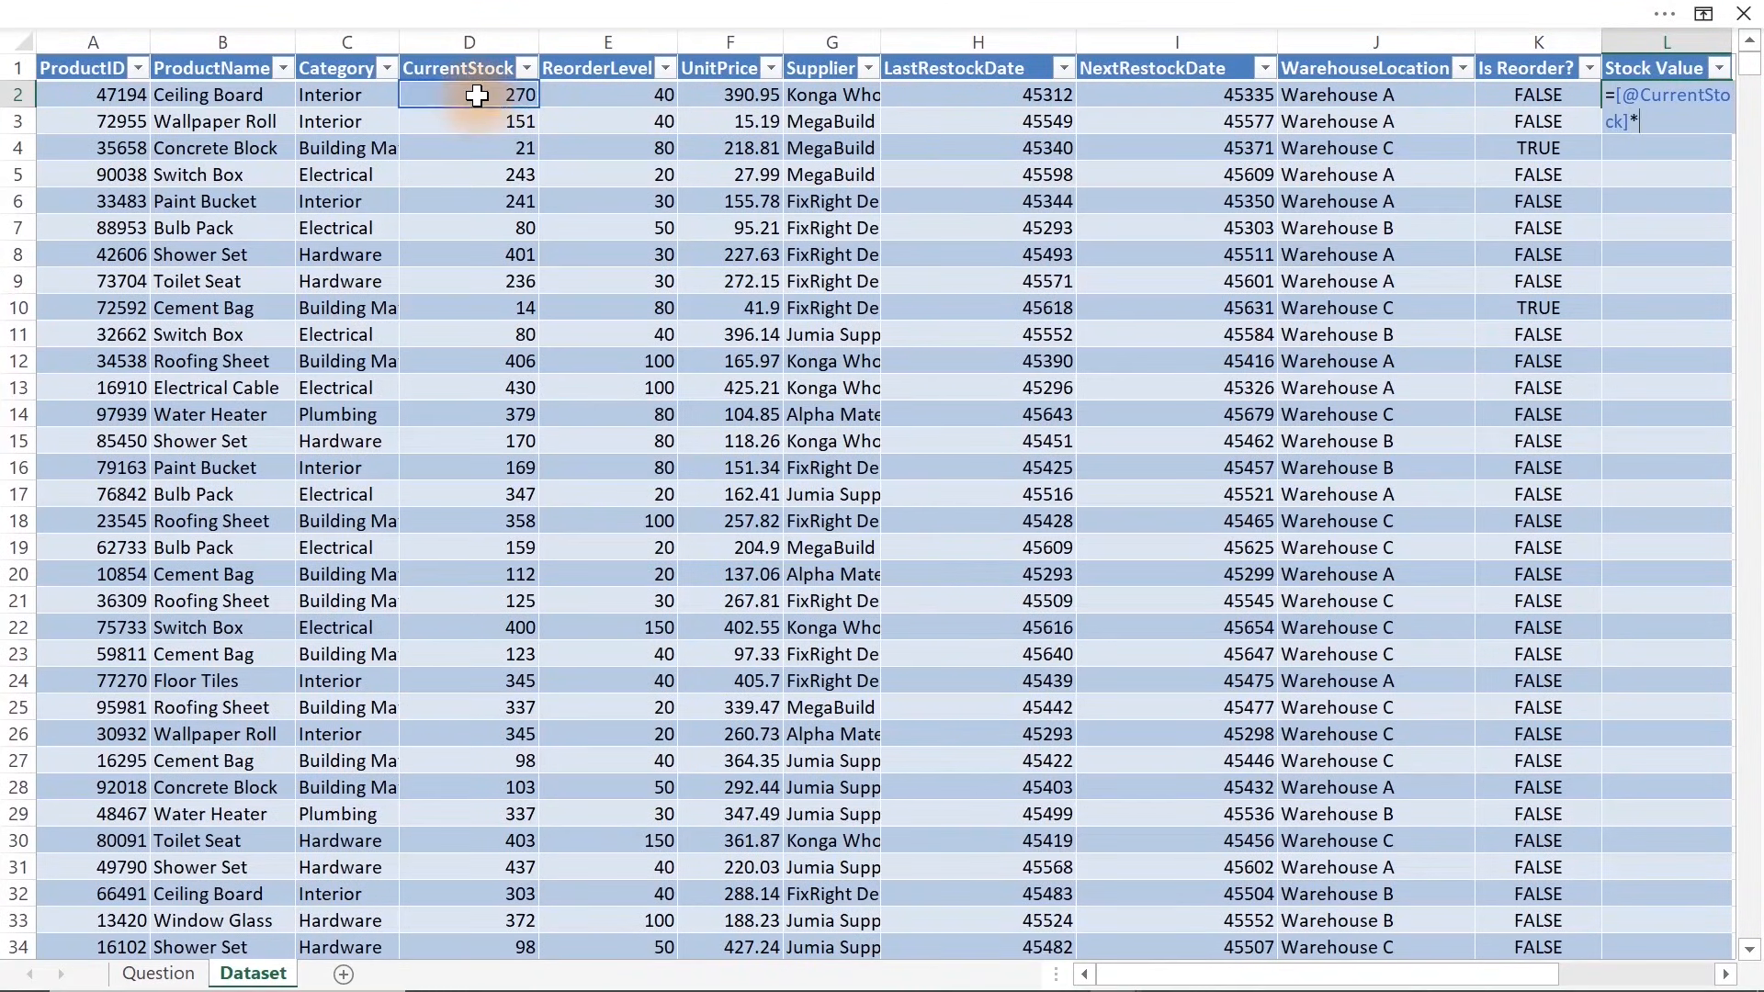
{"action": "left_click", "coordinate": [737, 97]}
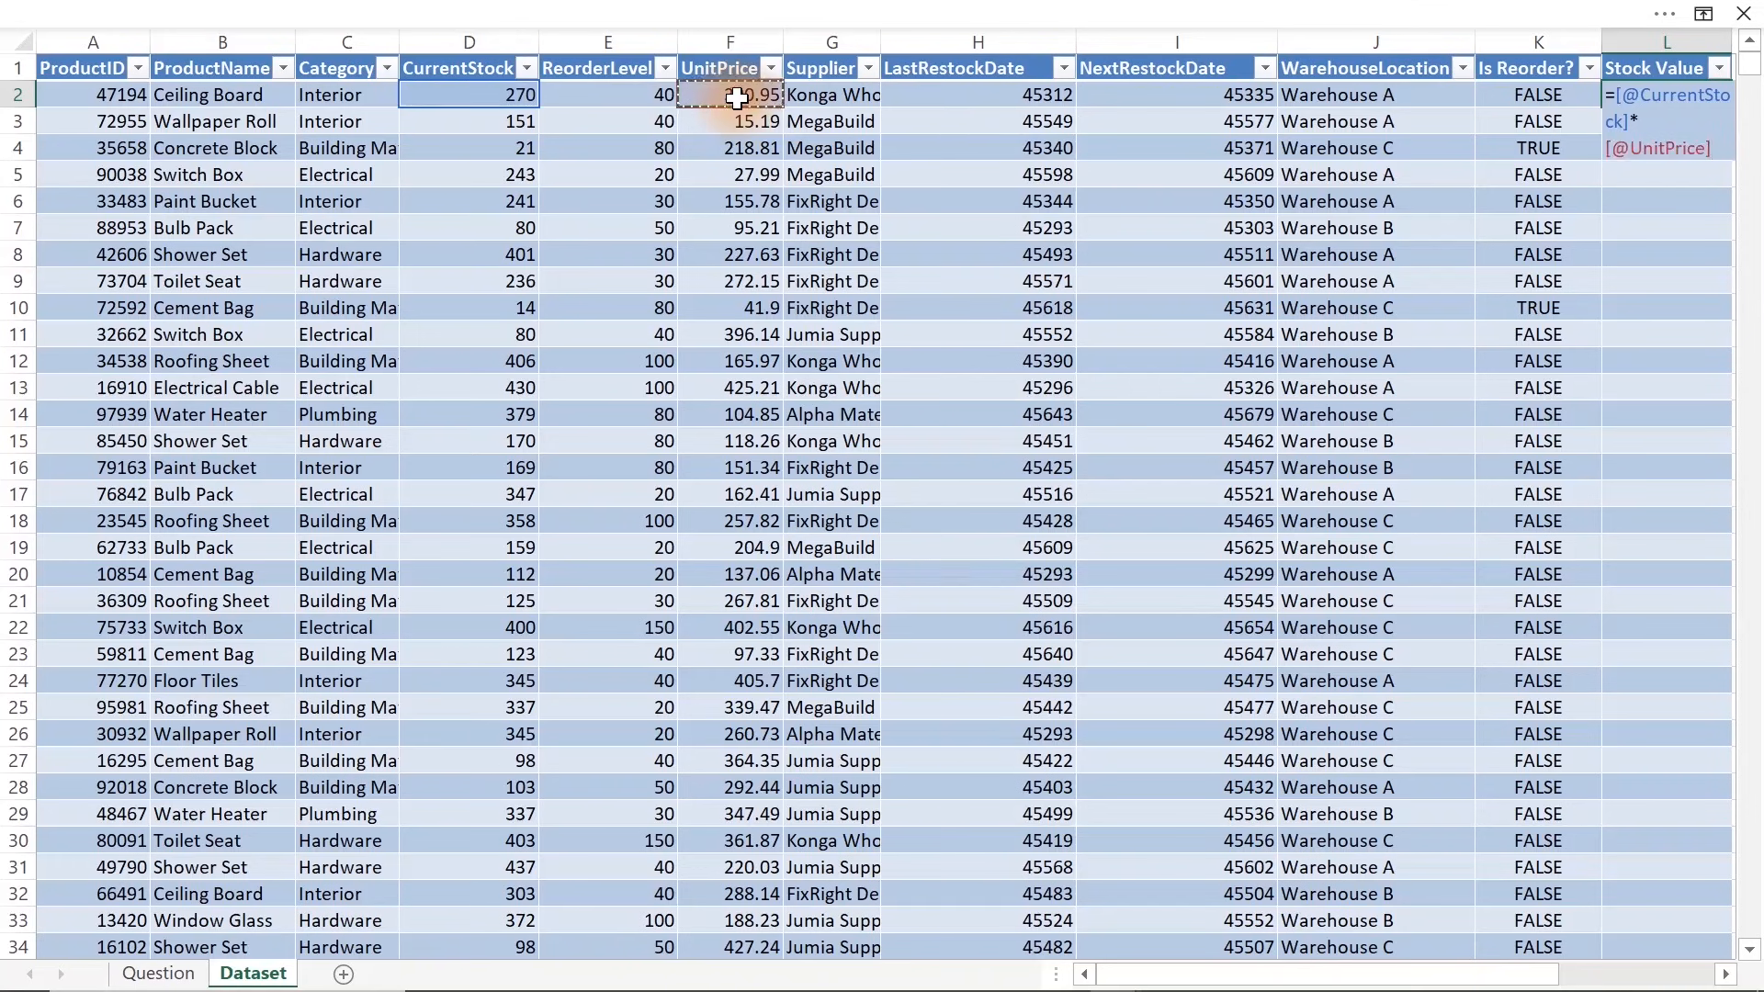
{"action": "key", "text": "Return"}
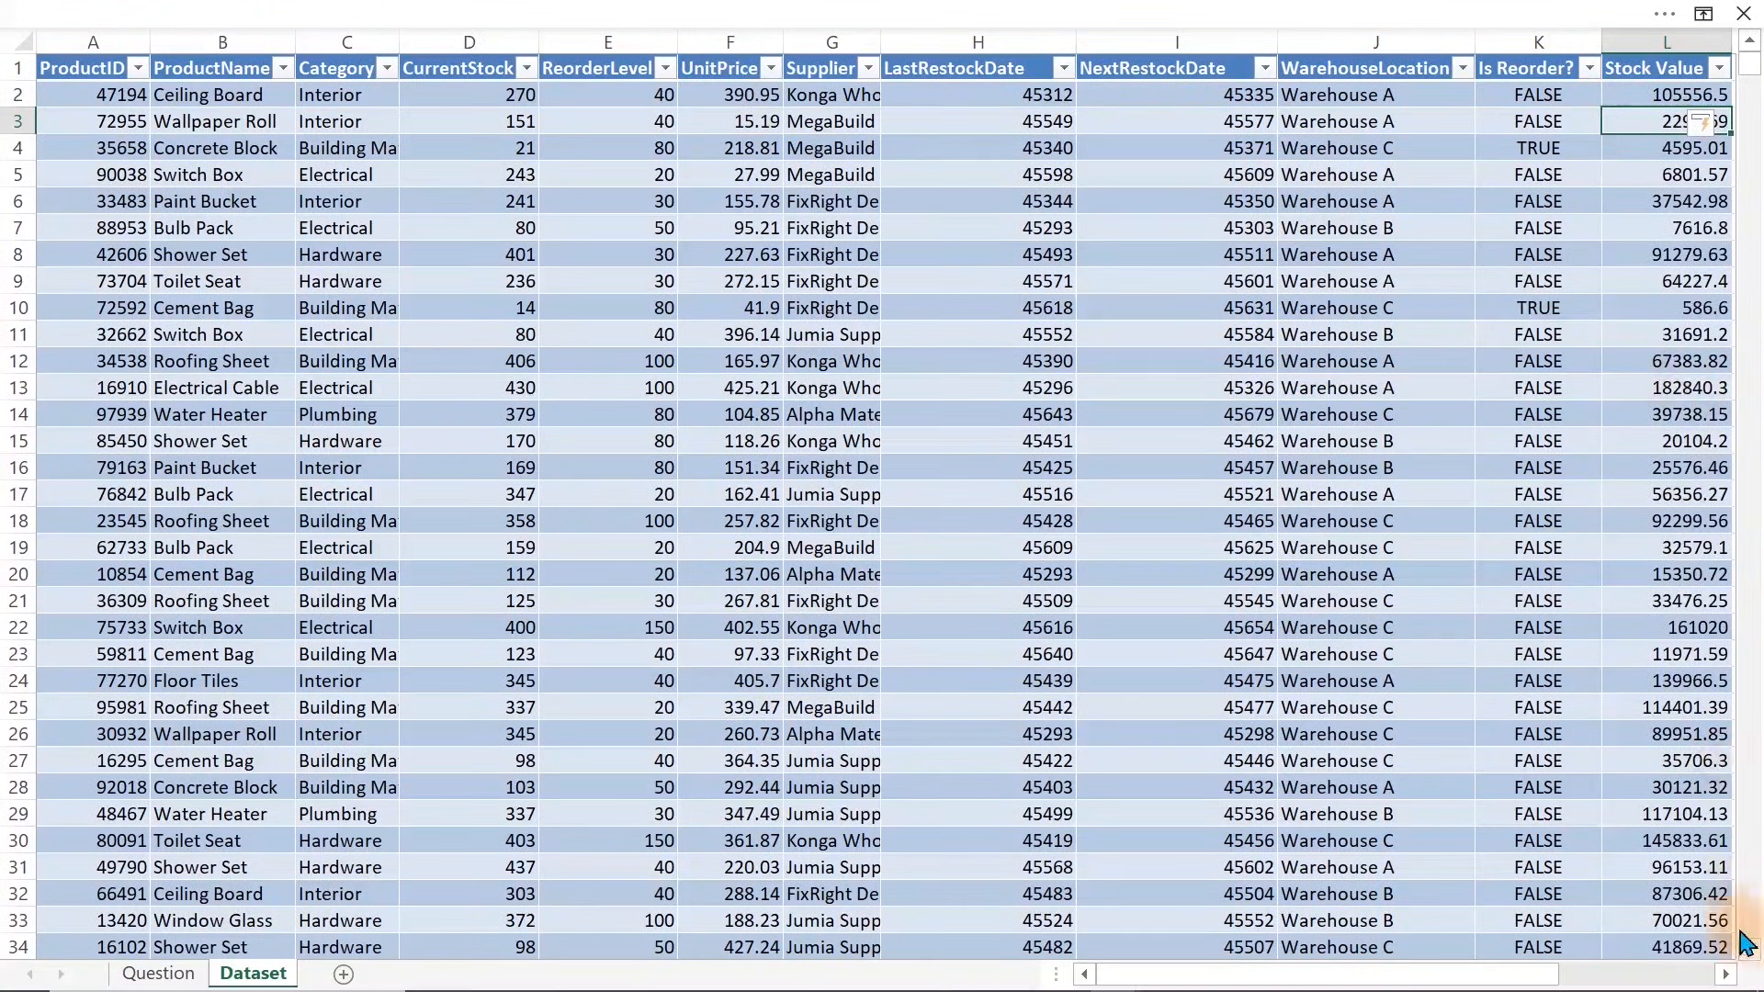
Format the whole Stock Value column with thousands separators and no decimal places
{"action": "scroll", "coordinate": [1451, 659], "scroll_direction": "right", "scroll_amount": 5}
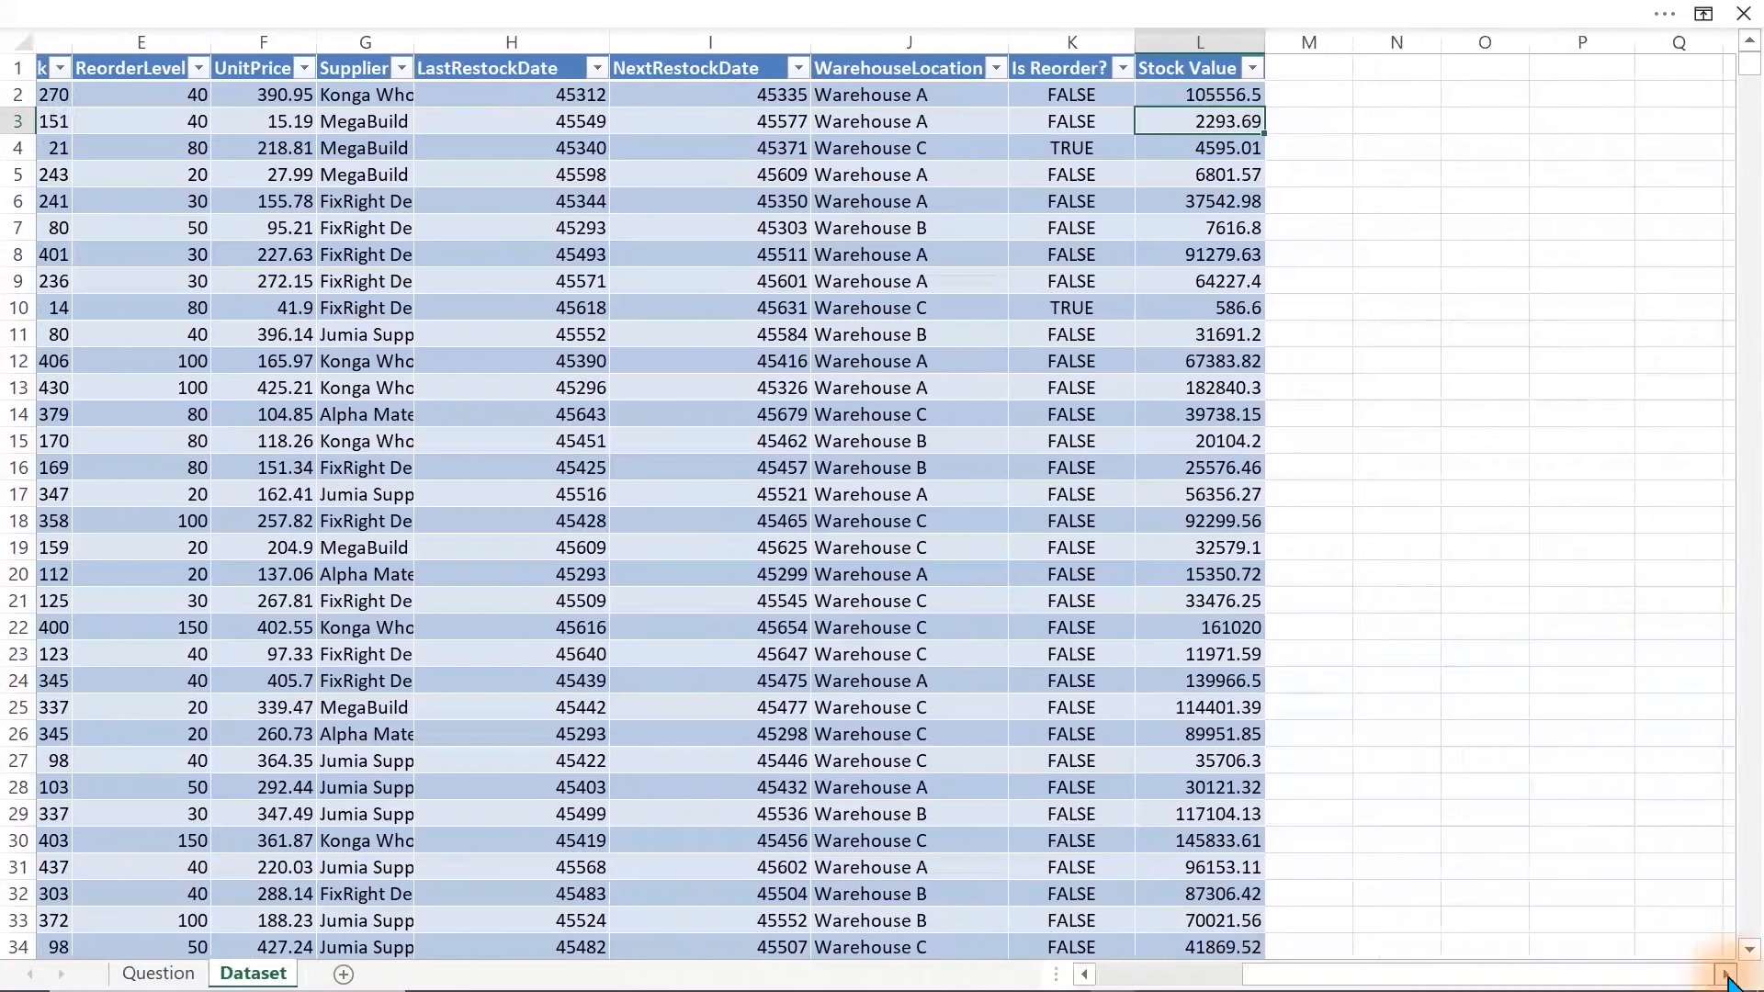
{"action": "left_click", "coordinate": [1162, 42]}
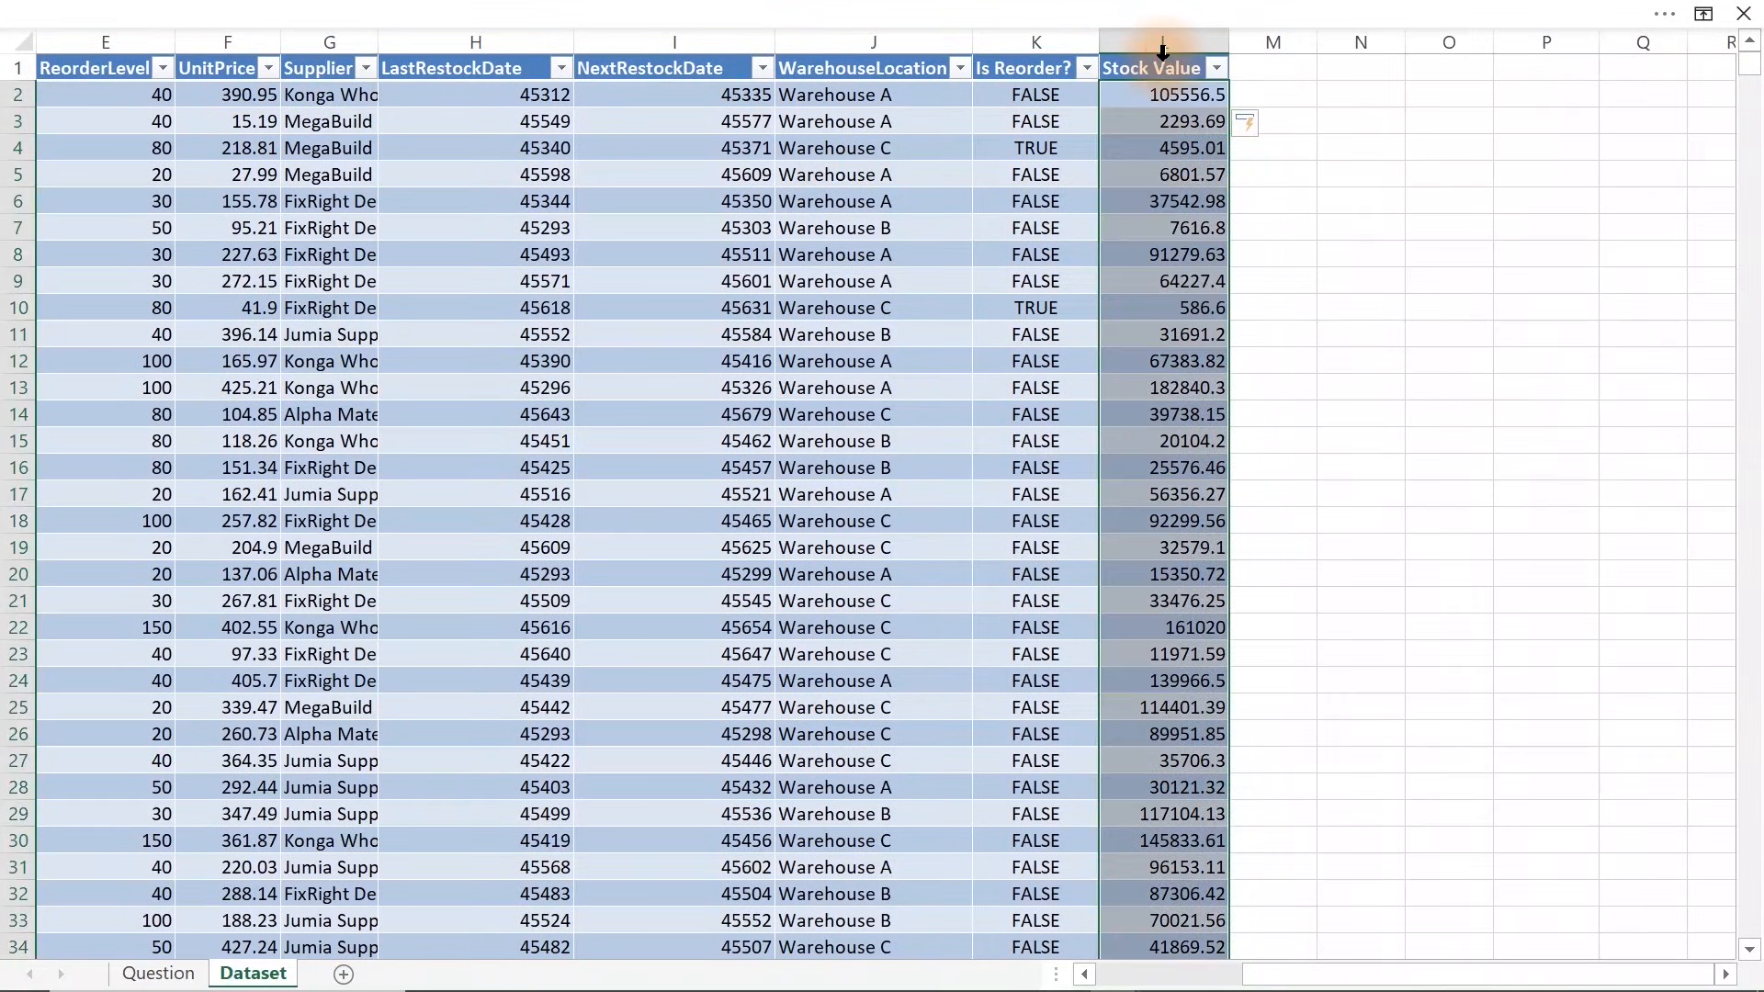
{"action": "left_click", "coordinate": [739, 14]}
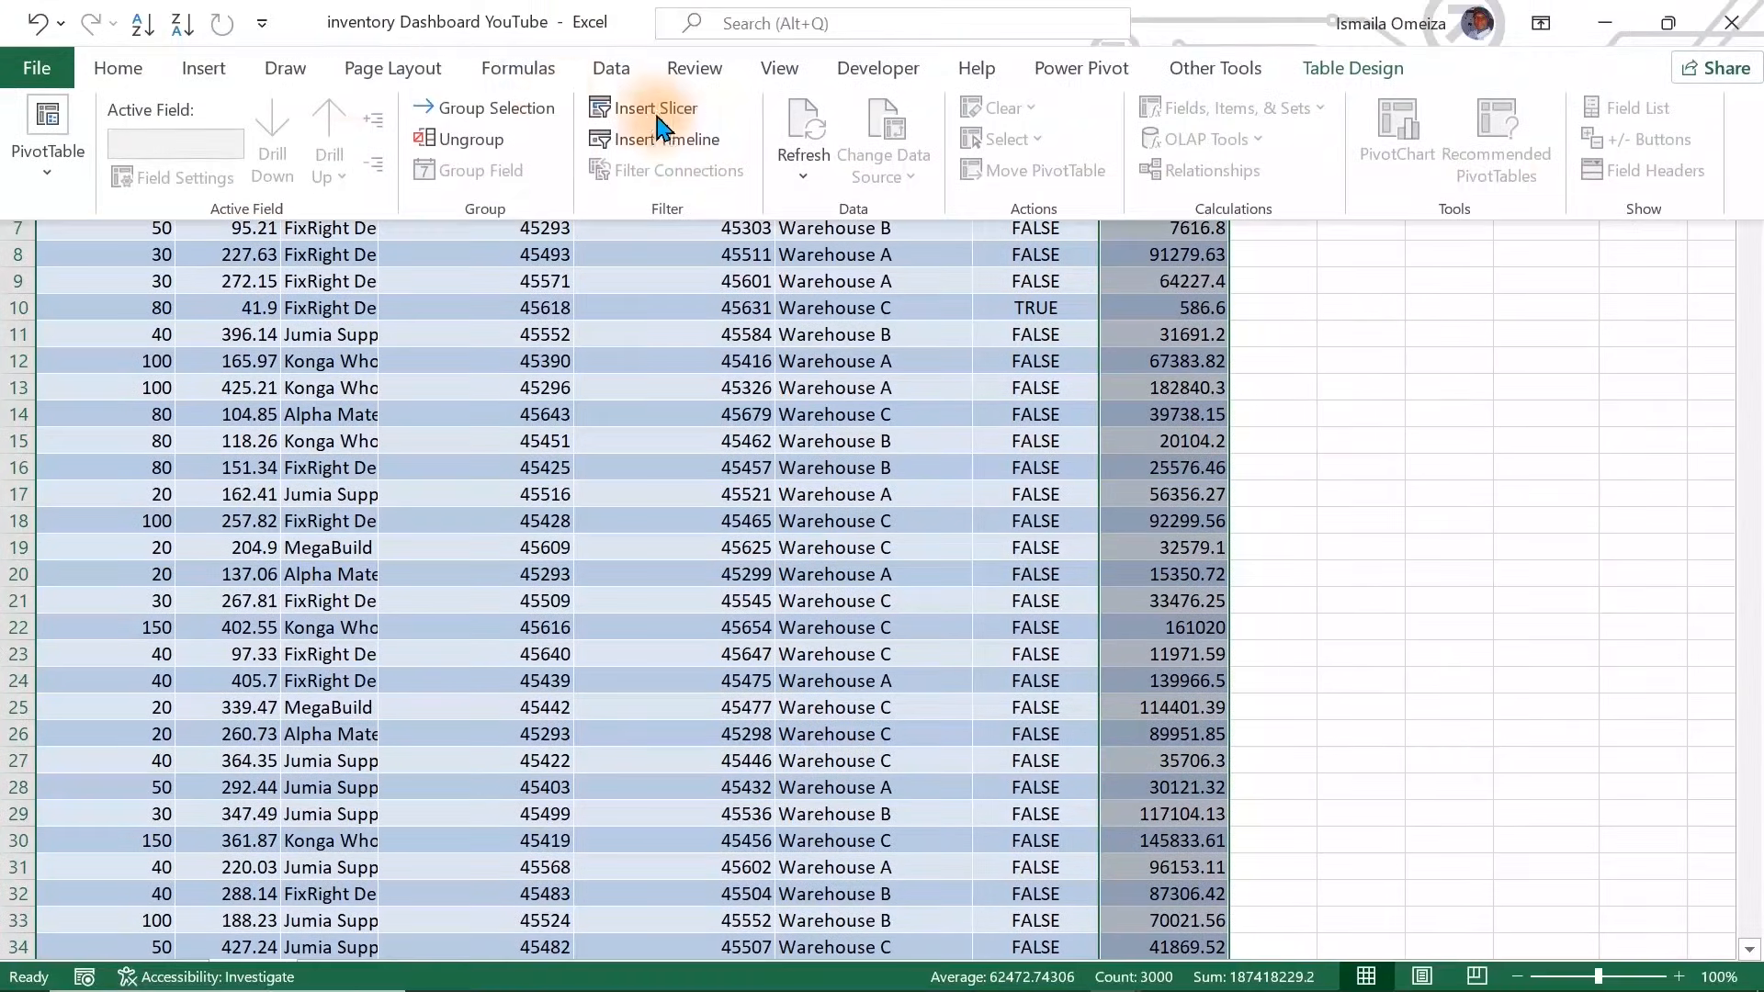
{"action": "left_click", "coordinate": [116, 69]}
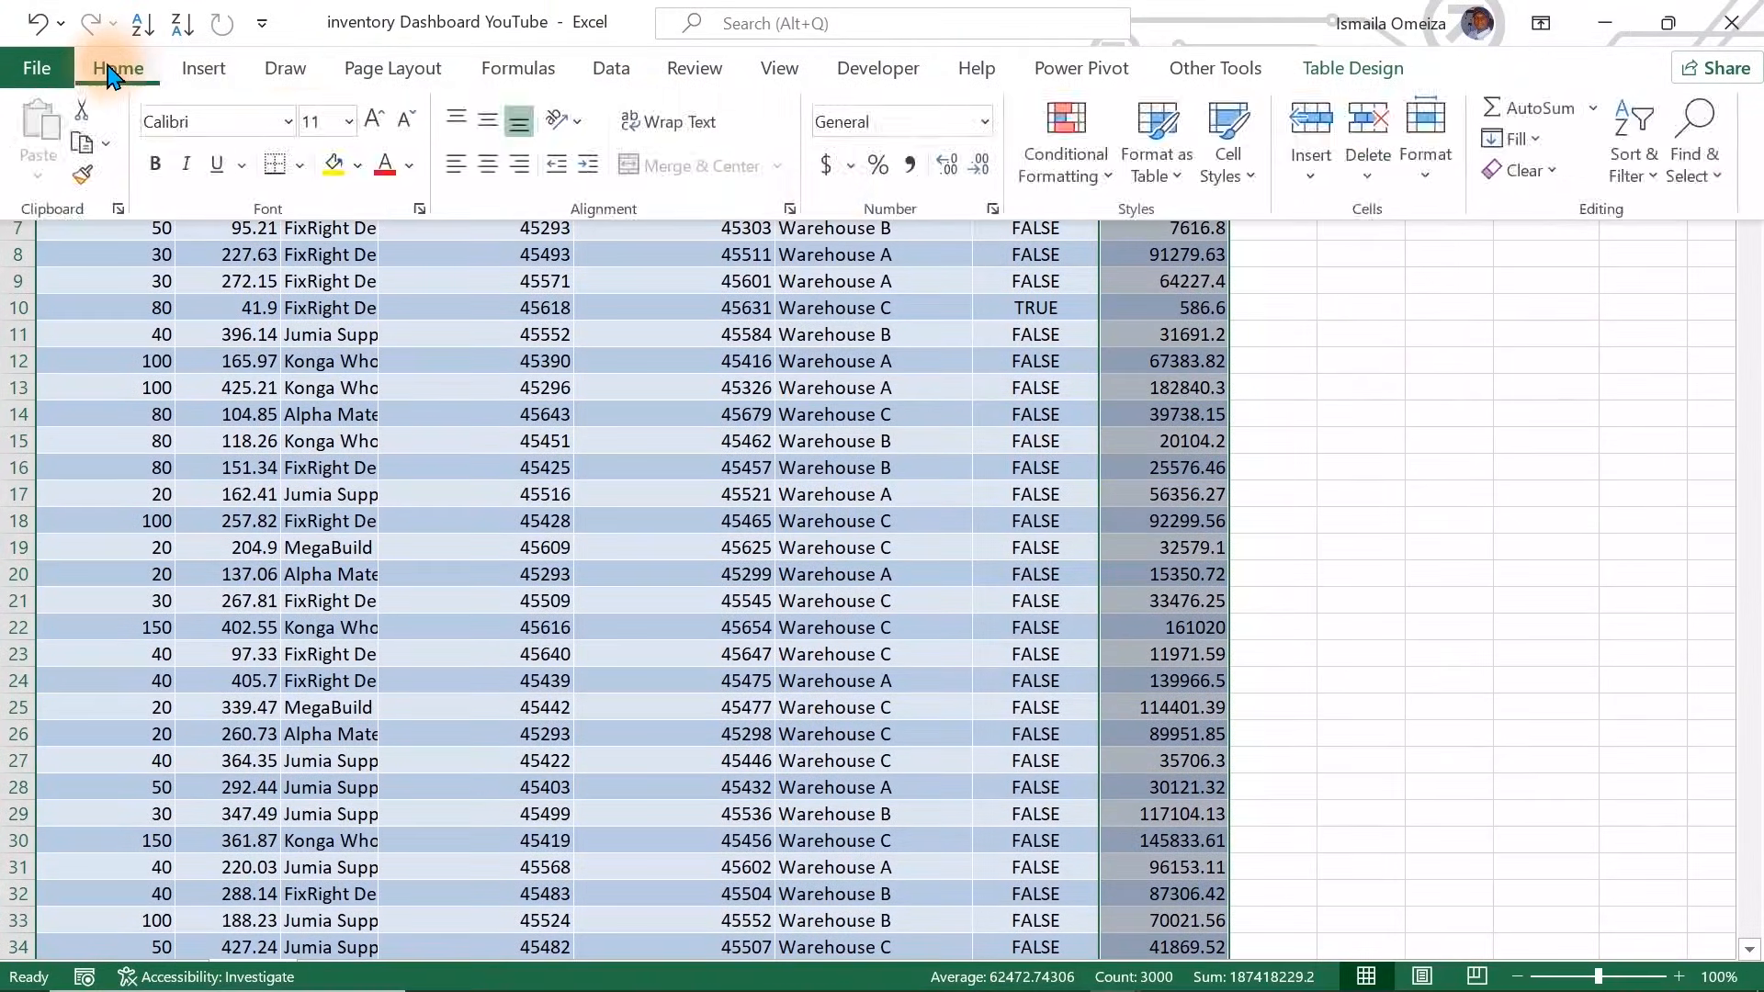
{"action": "left_click", "coordinate": [910, 164]}
{"action": "double_click", "coordinate": [982, 166]}
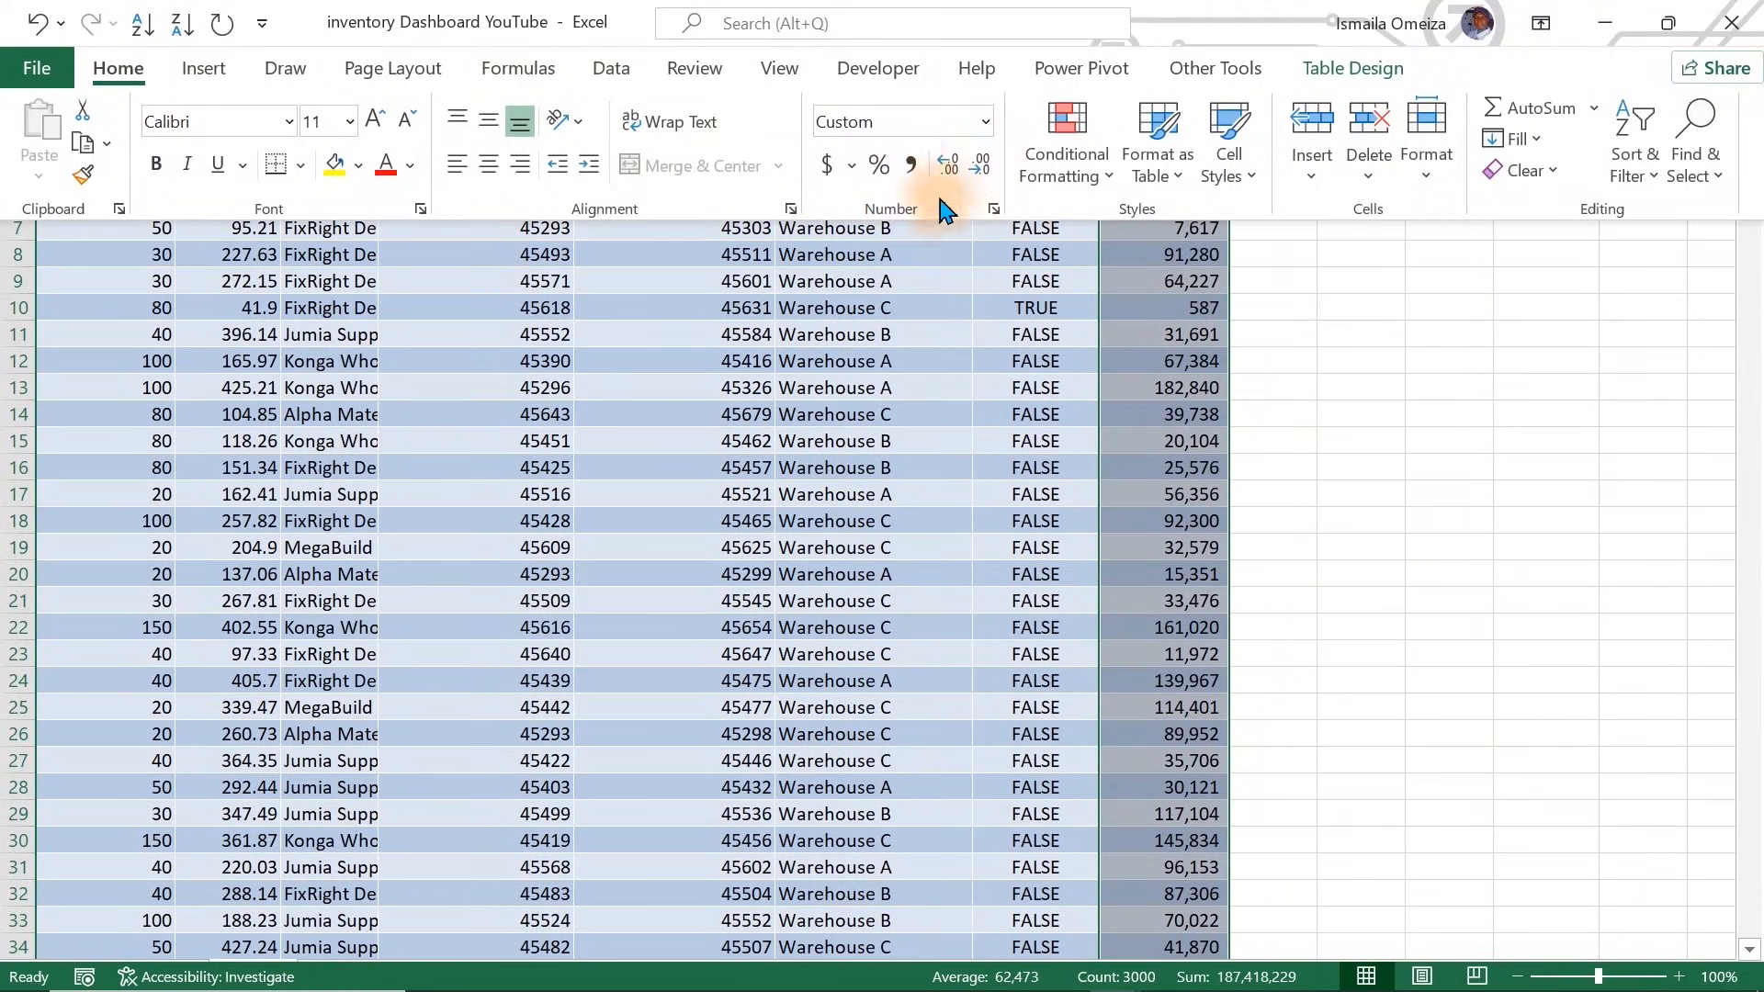
{"action": "left_click", "coordinate": [854, 165]}
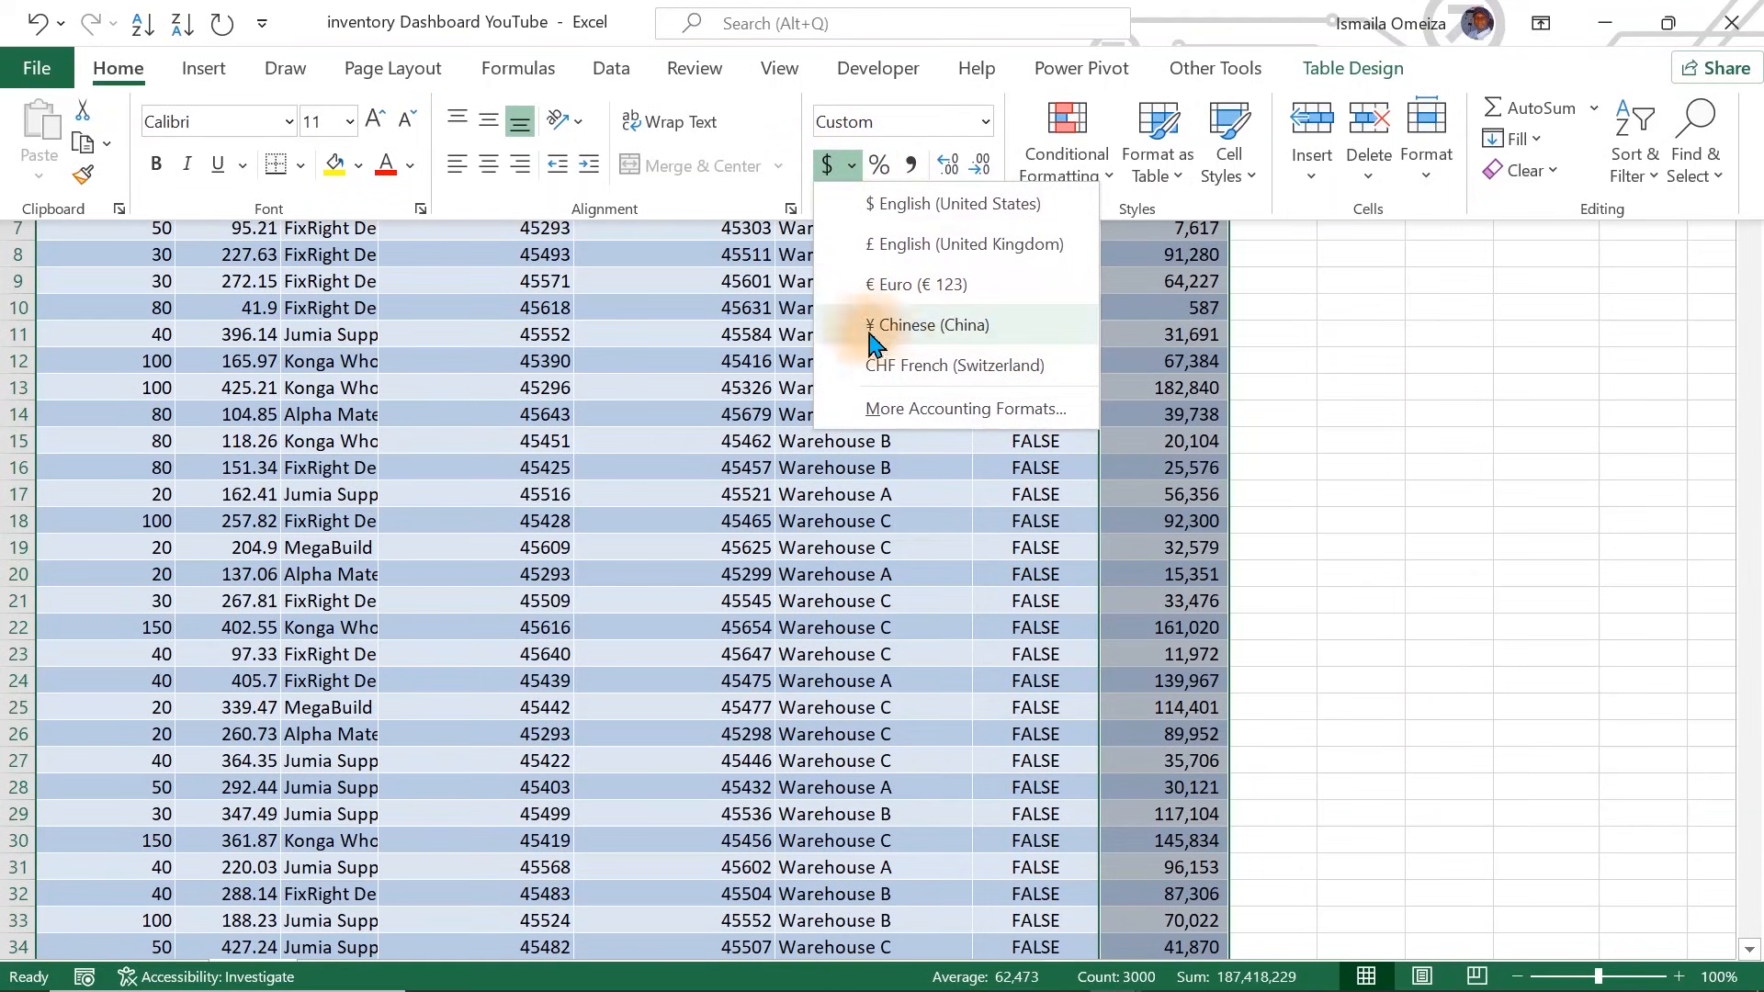
{"action": "left_click", "coordinate": [1208, 489]}
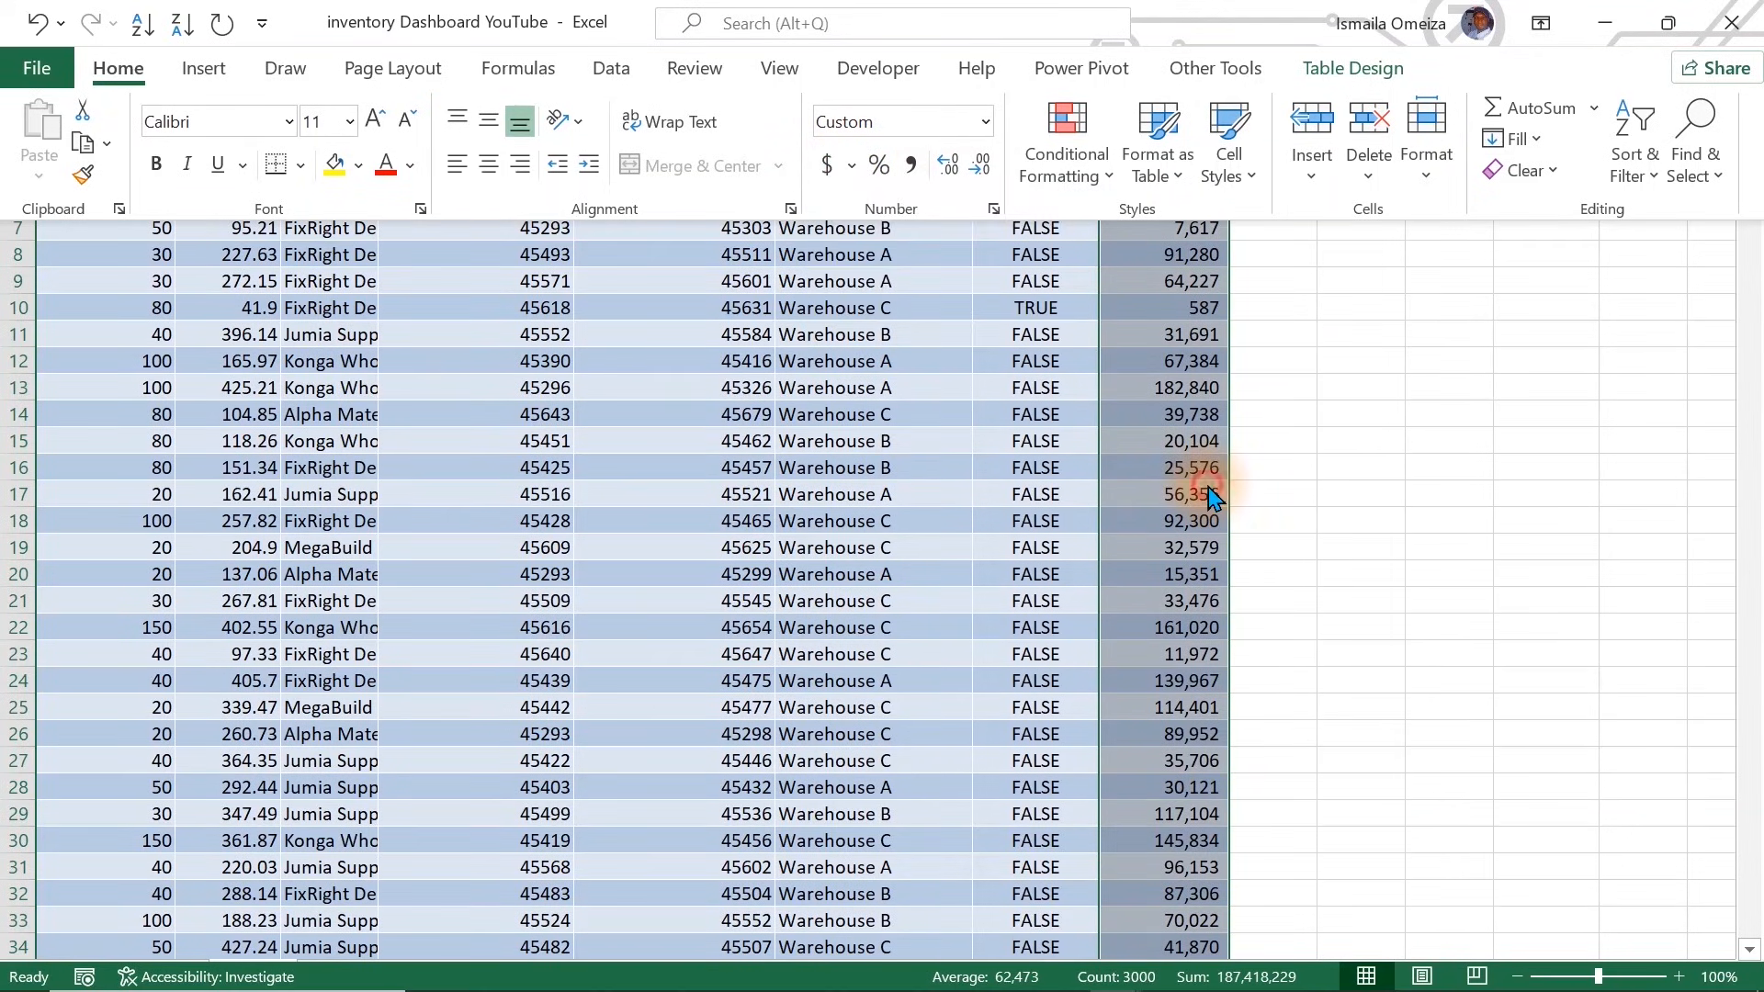
{"action": "key", "text": "ctrl+shift+F1"}
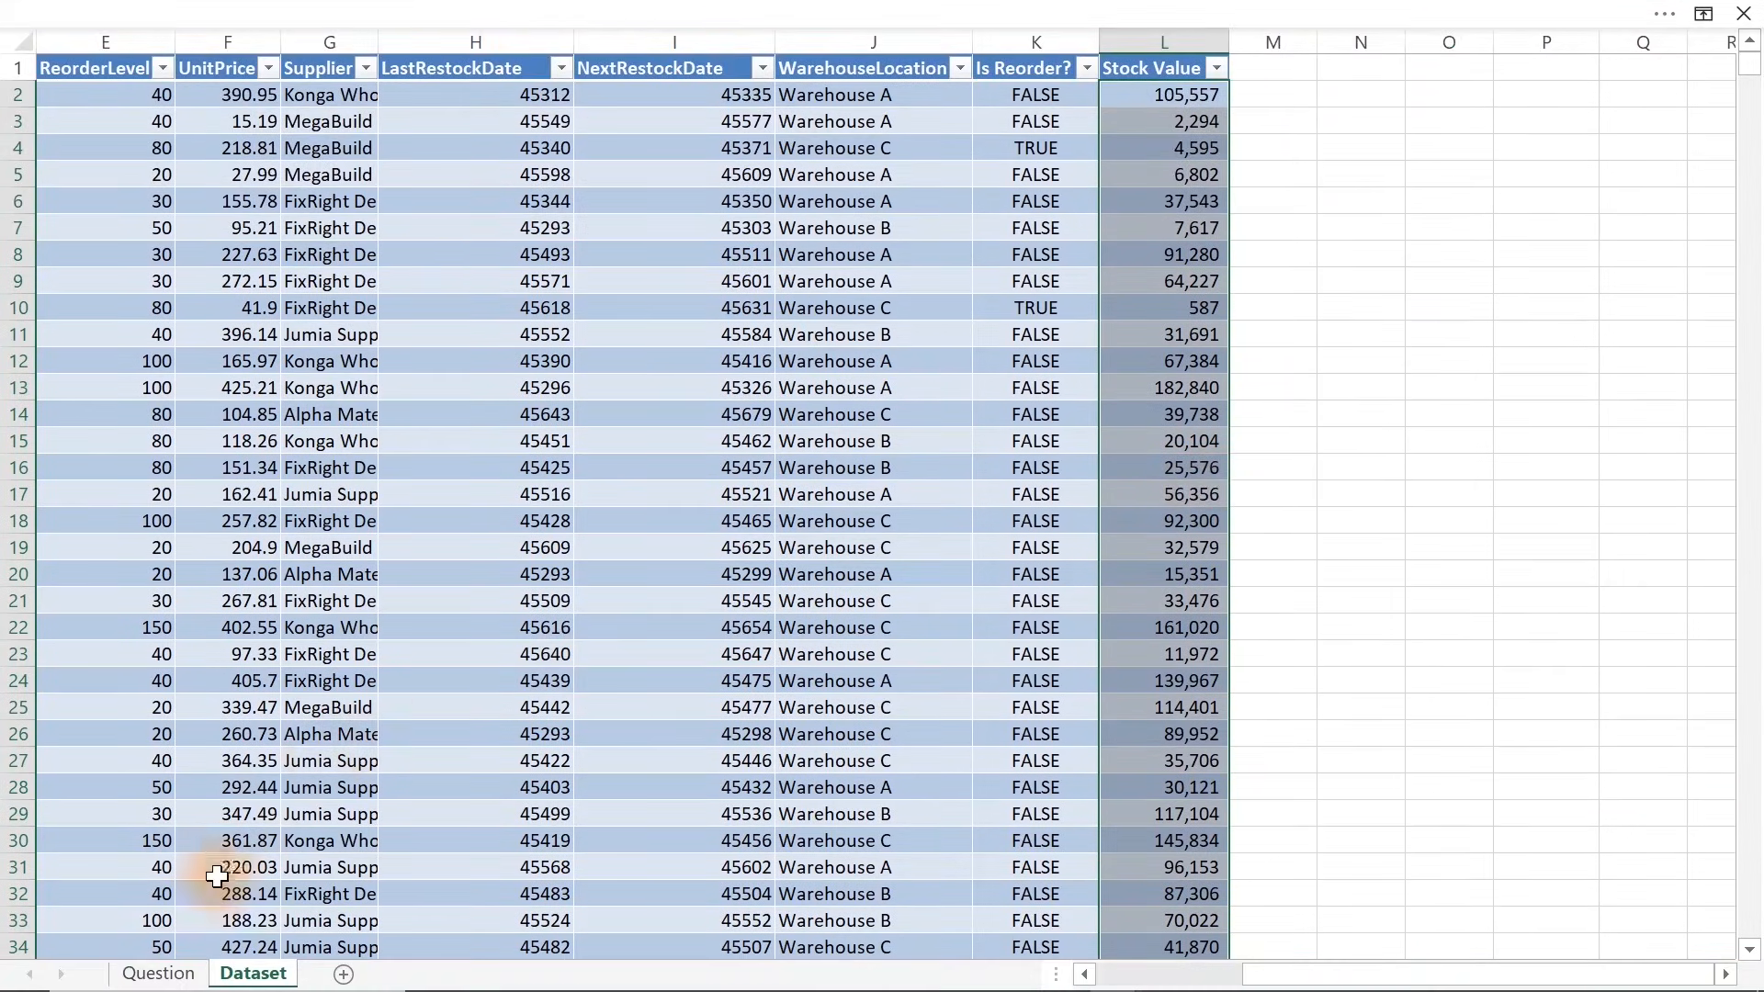
Refresh the empty PivotTable under Total Stock Value on the Question sheet and add Stock Value as its summed value field
{"action": "left_click", "coordinate": [182, 978]}
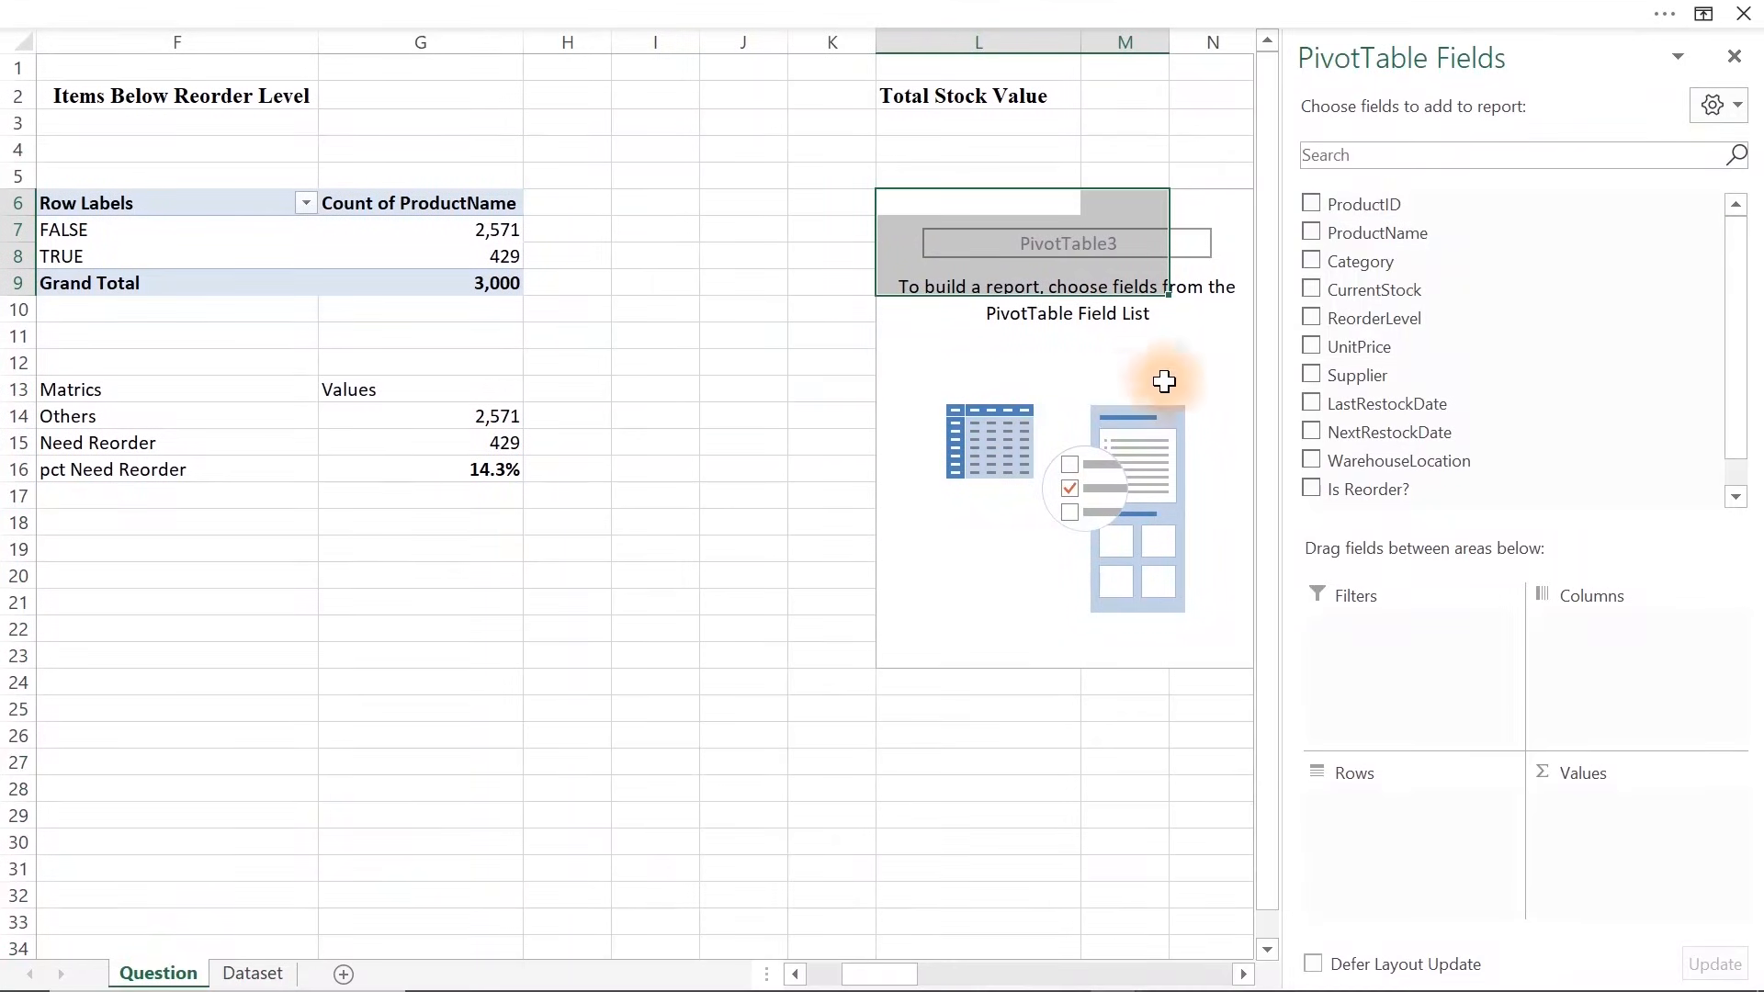
{"action": "right_click", "coordinate": [1018, 248]}
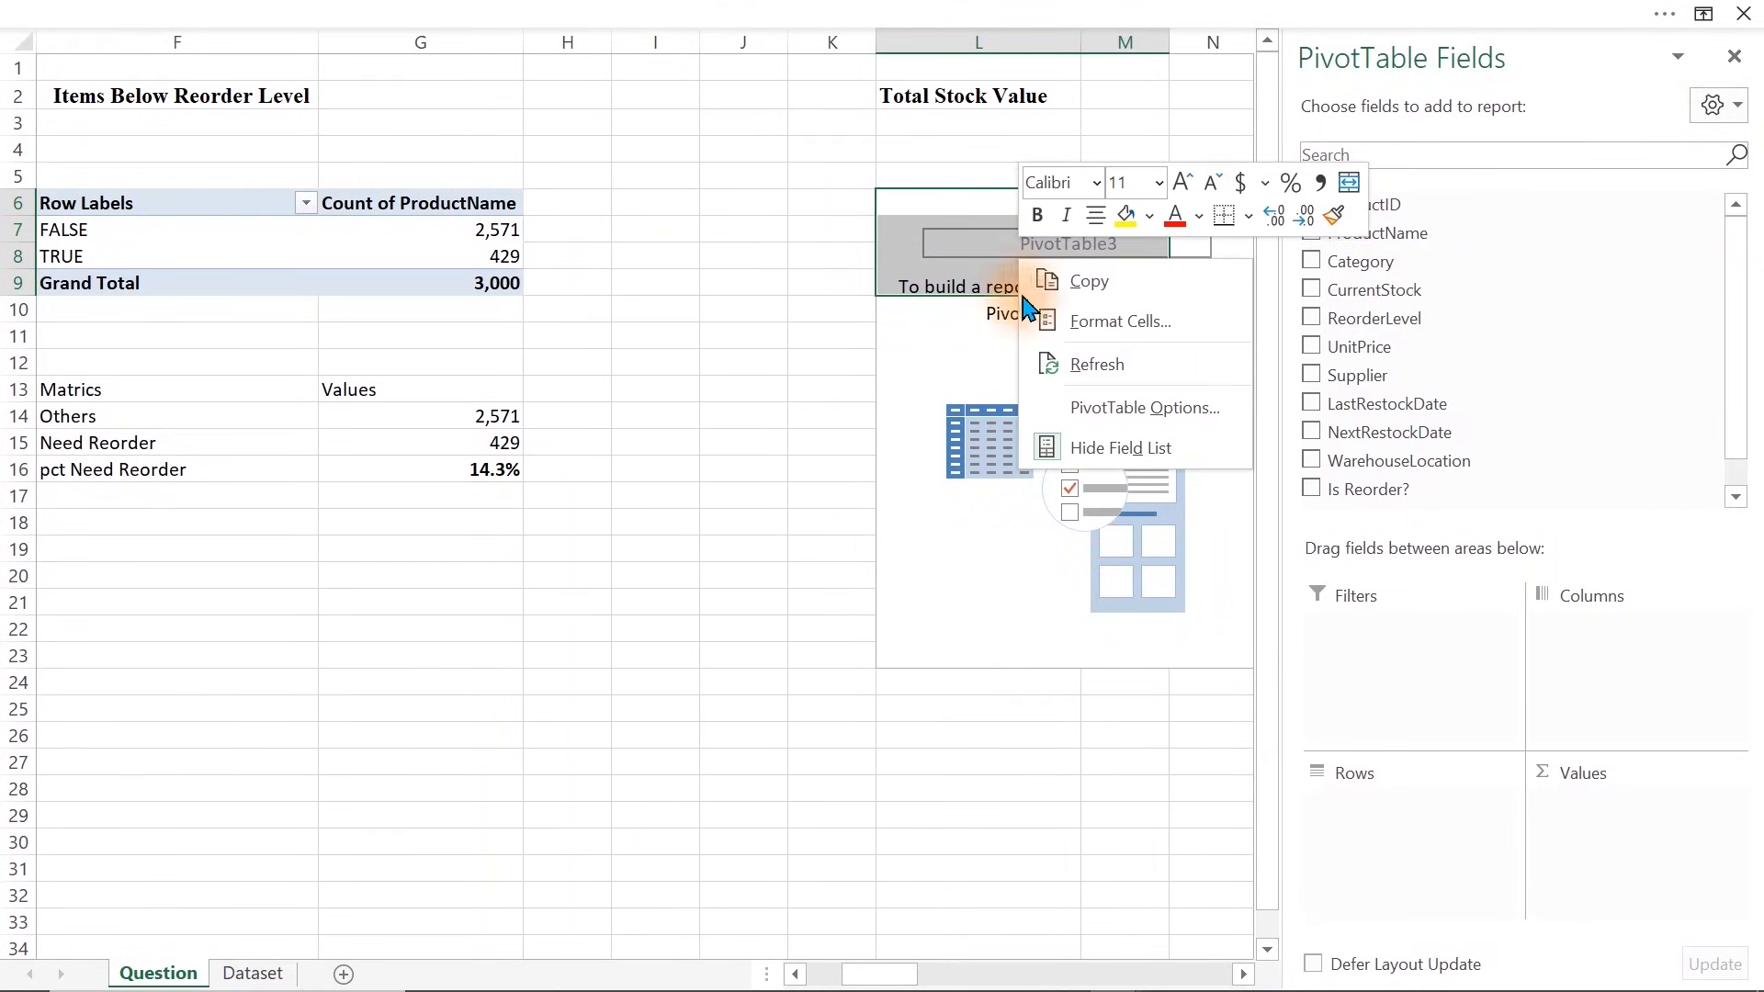
{"action": "left_click", "coordinate": [1079, 365]}
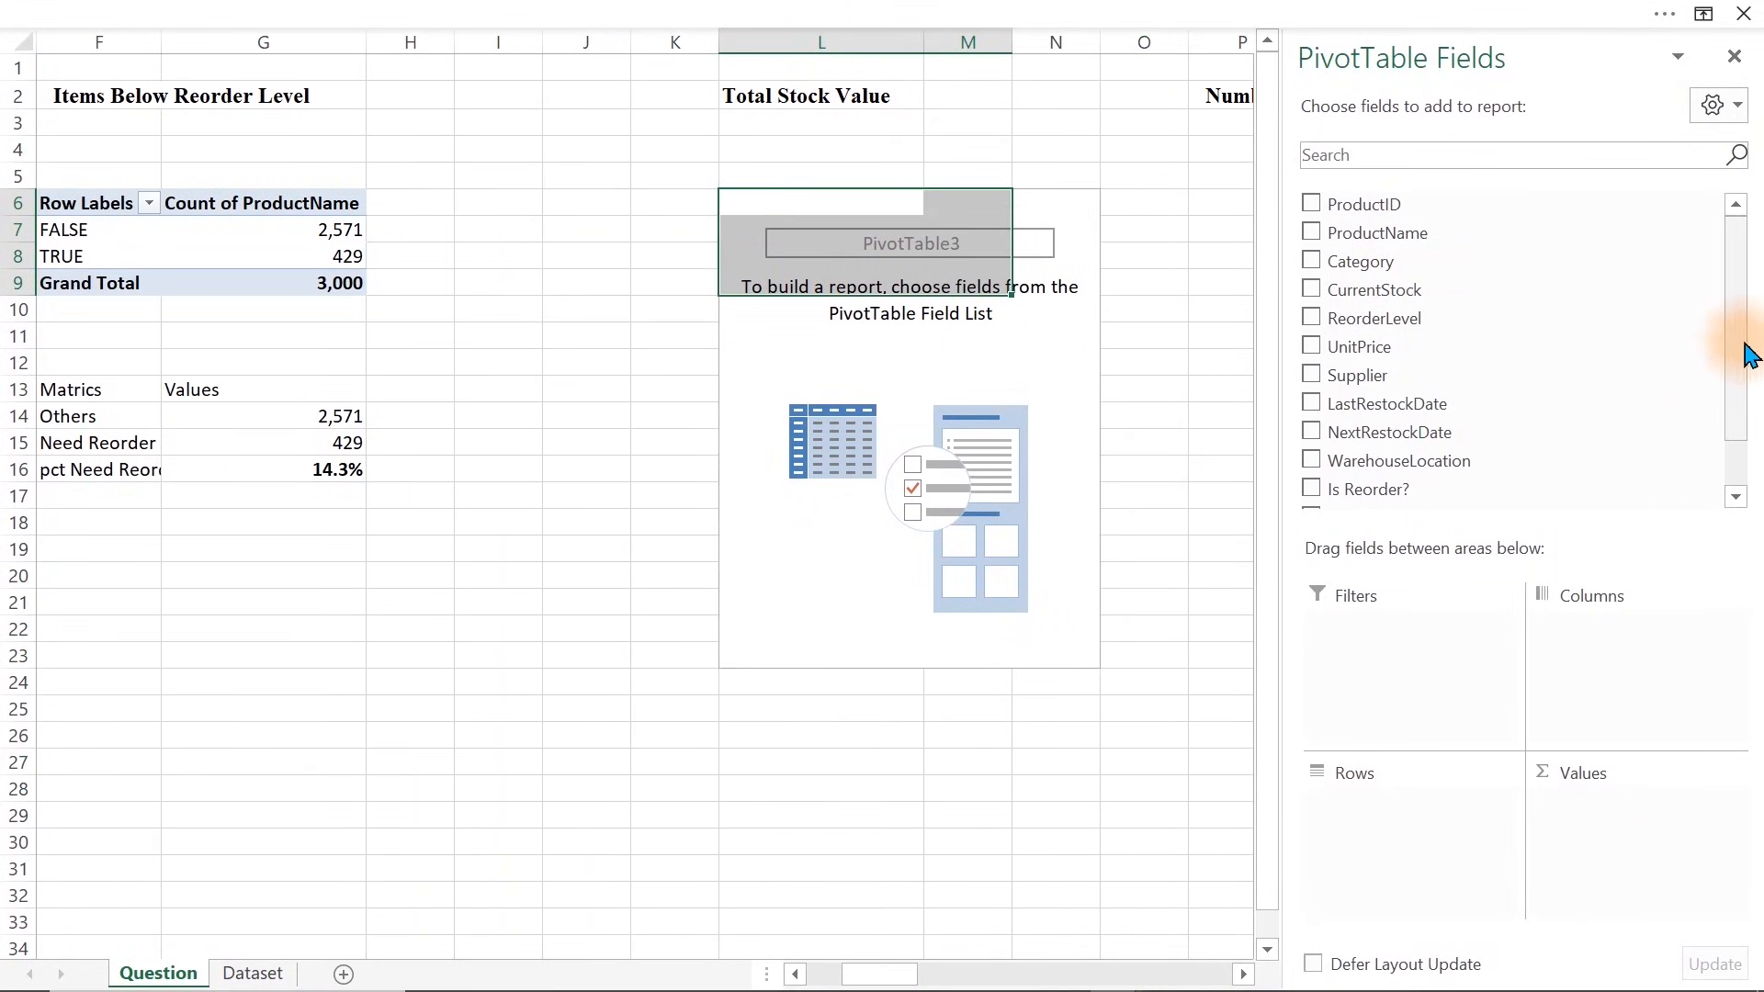
{"action": "left_click_drag", "start_coordinate": [1744, 346], "coordinate": [1760, 531]}
{"action": "left_click_drag", "start_coordinate": [1357, 457], "coordinate": [1618, 841]}
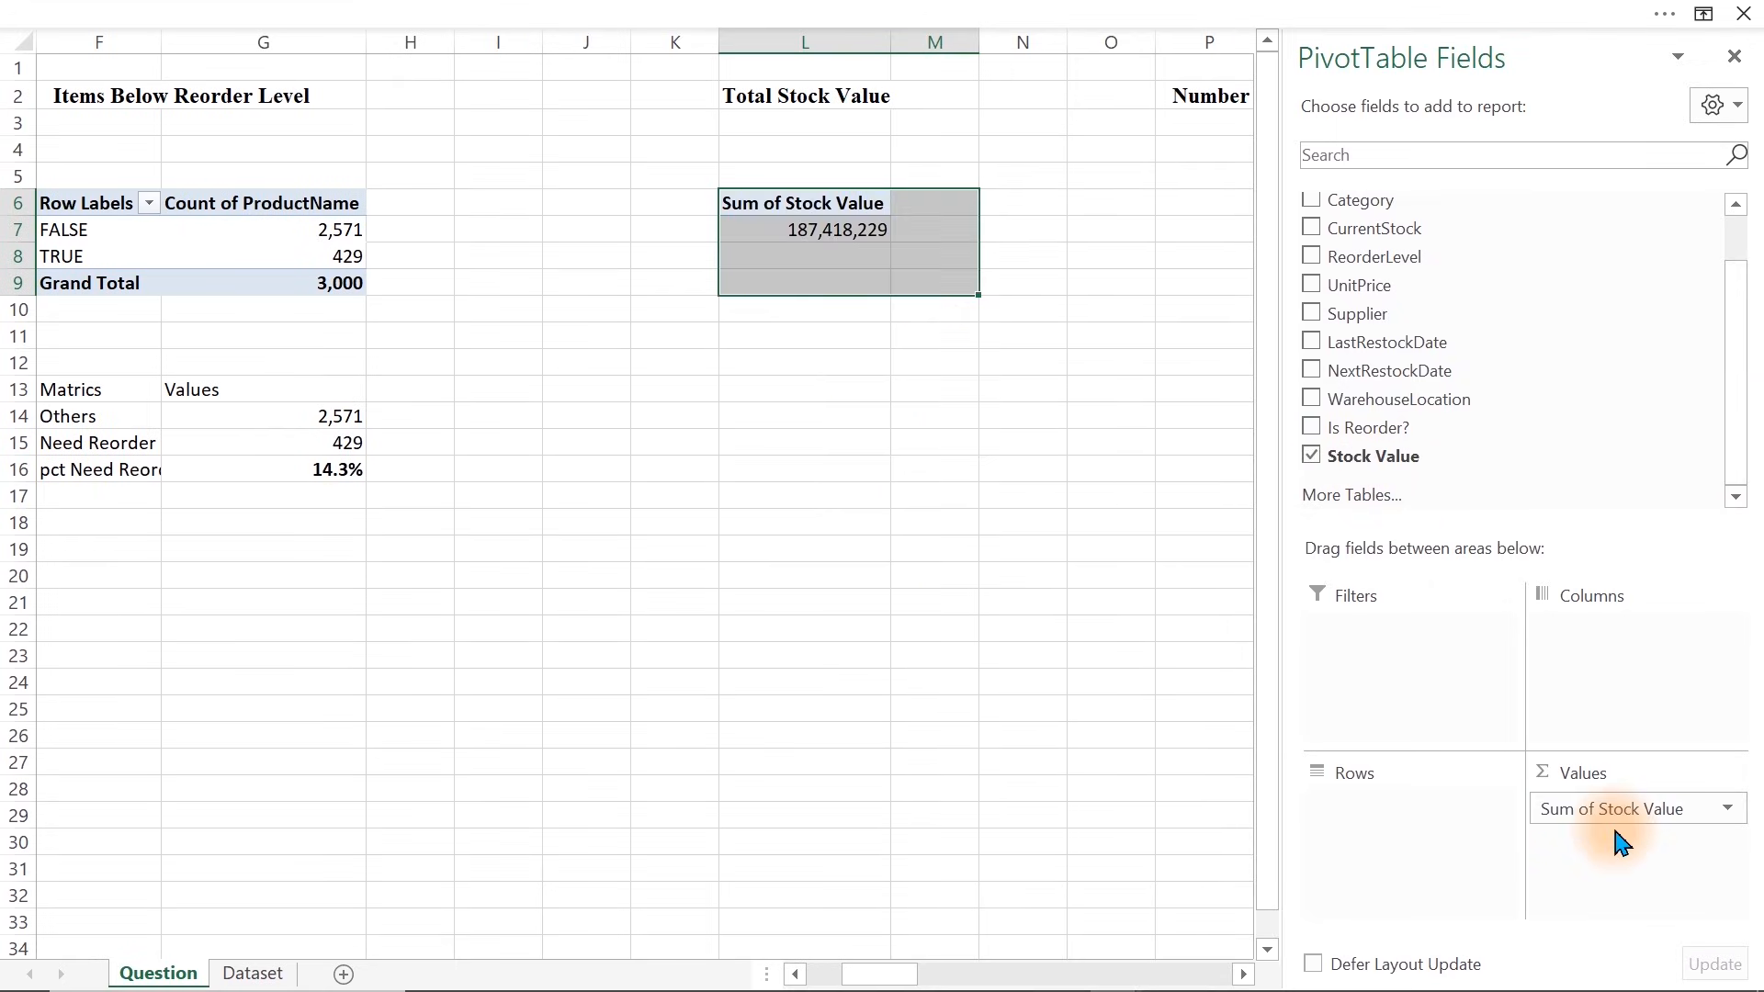
Format the Sum of Stock Value result in L7 as currency with the ₦ Edo symbol and no decimal places
{"action": "left_click", "coordinate": [803, 238]}
{"action": "key", "text": "ctrl+1"}
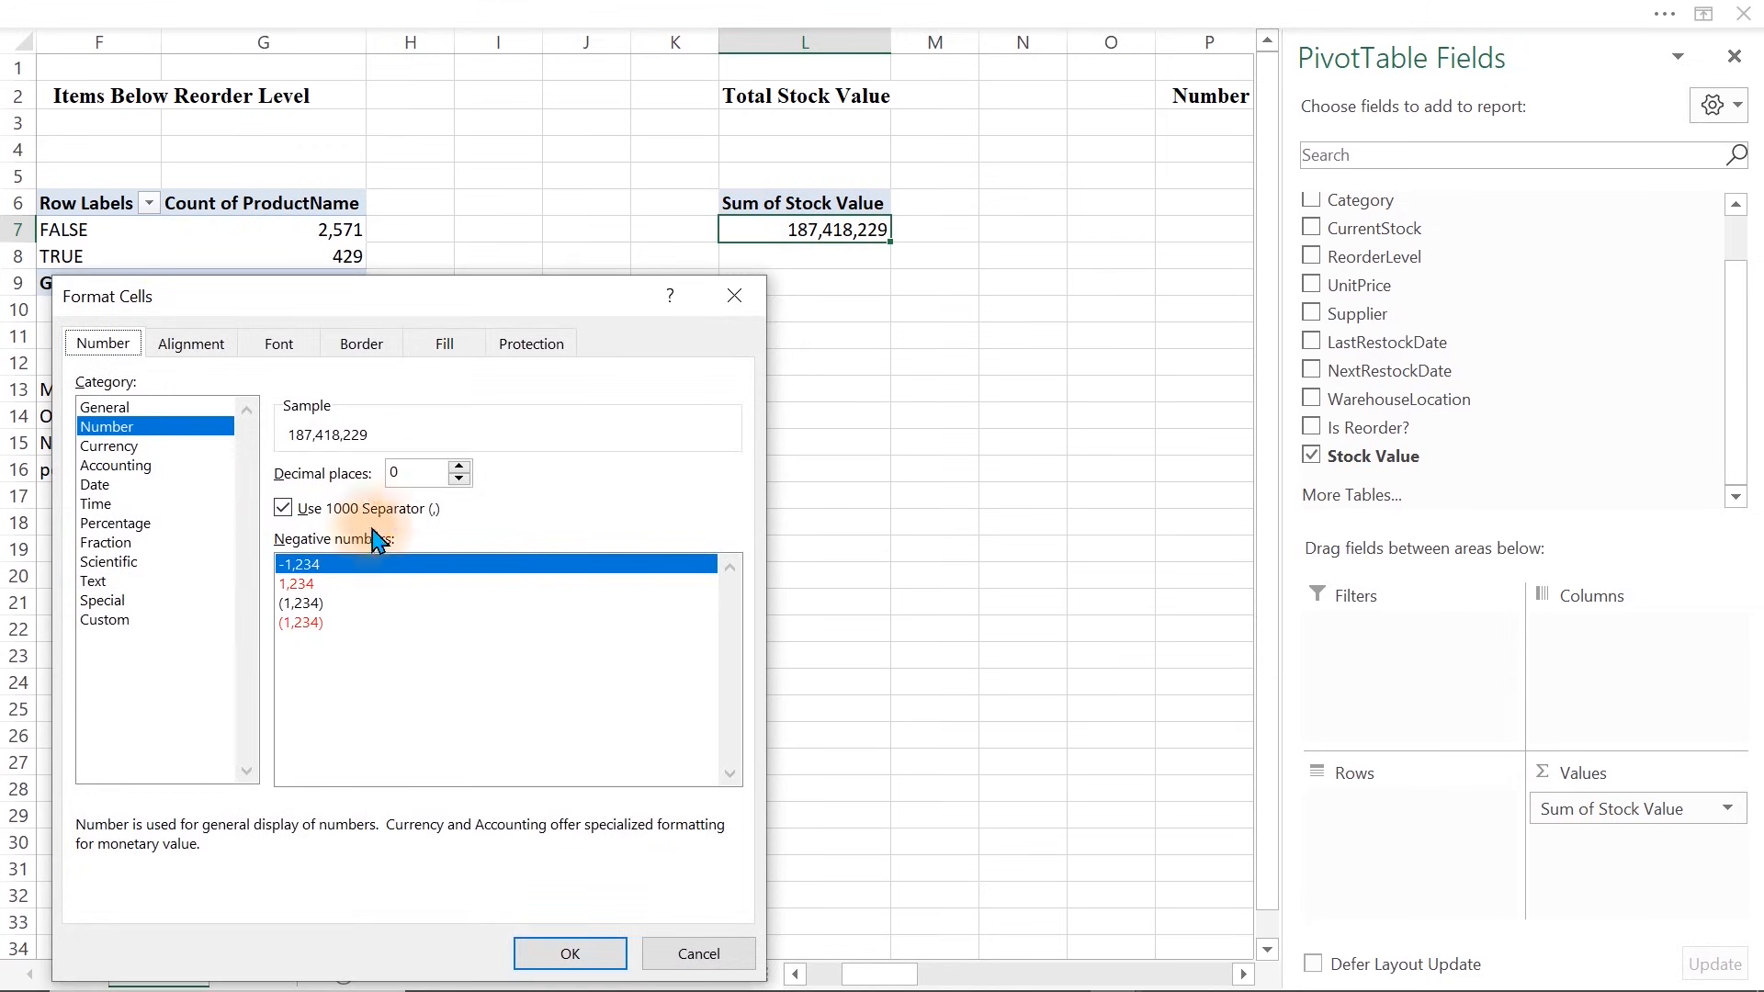
{"action": "left_click", "coordinate": [125, 450]}
{"action": "left_click", "coordinate": [446, 508]}
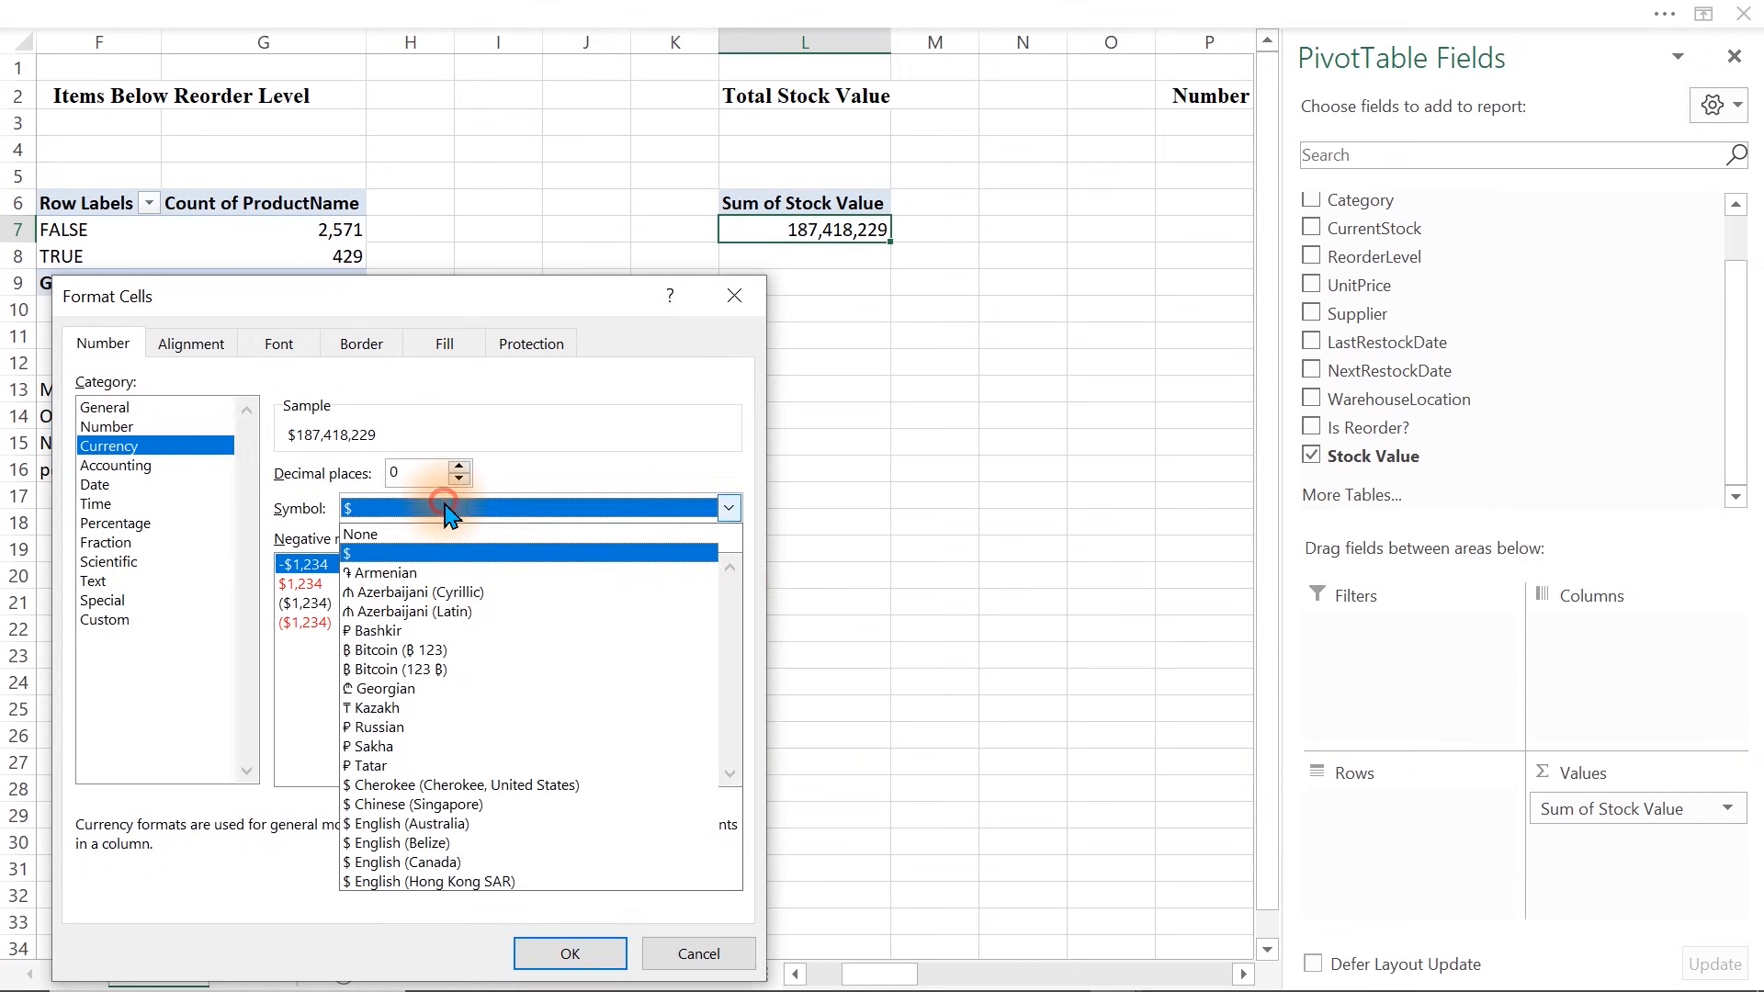
{"action": "mouse_move", "coordinate": [731, 574]}
{"action": "left_mouse_down"}
{"action": "mouse_move", "coordinate": [729, 689]}
{"action": "mouse_move", "coordinate": [746, 595]}
{"action": "left_mouse_up"}
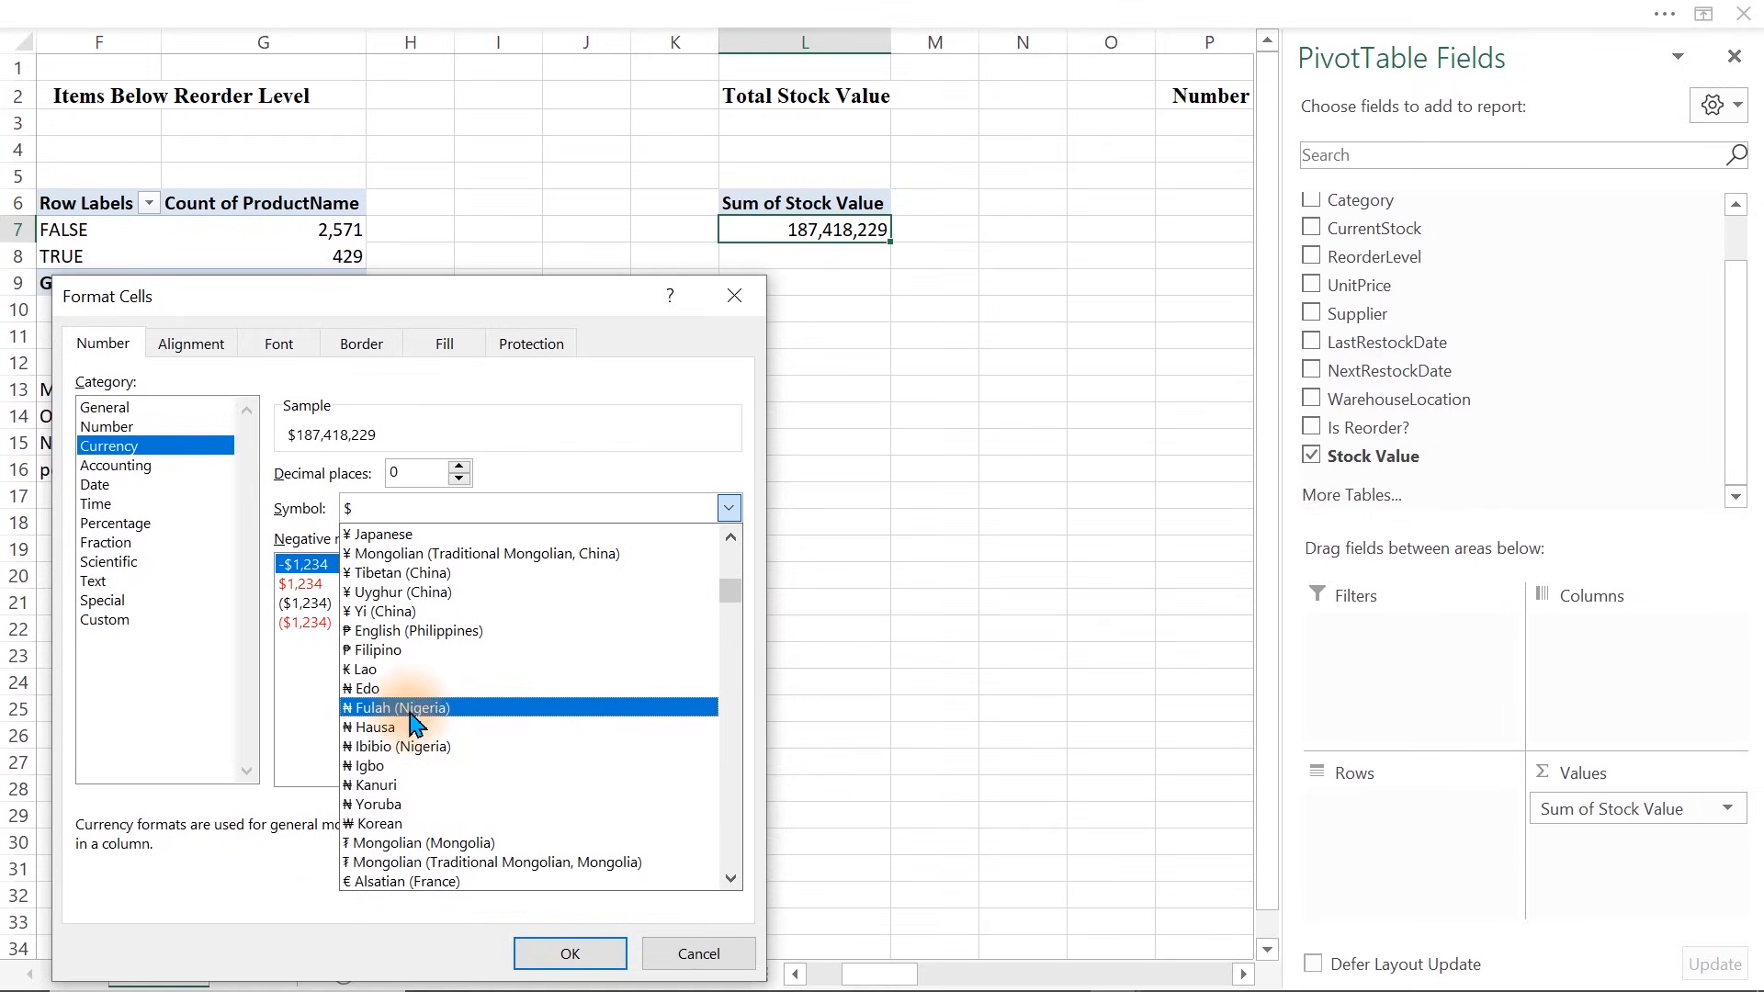
{"action": "left_click", "coordinate": [397, 689]}
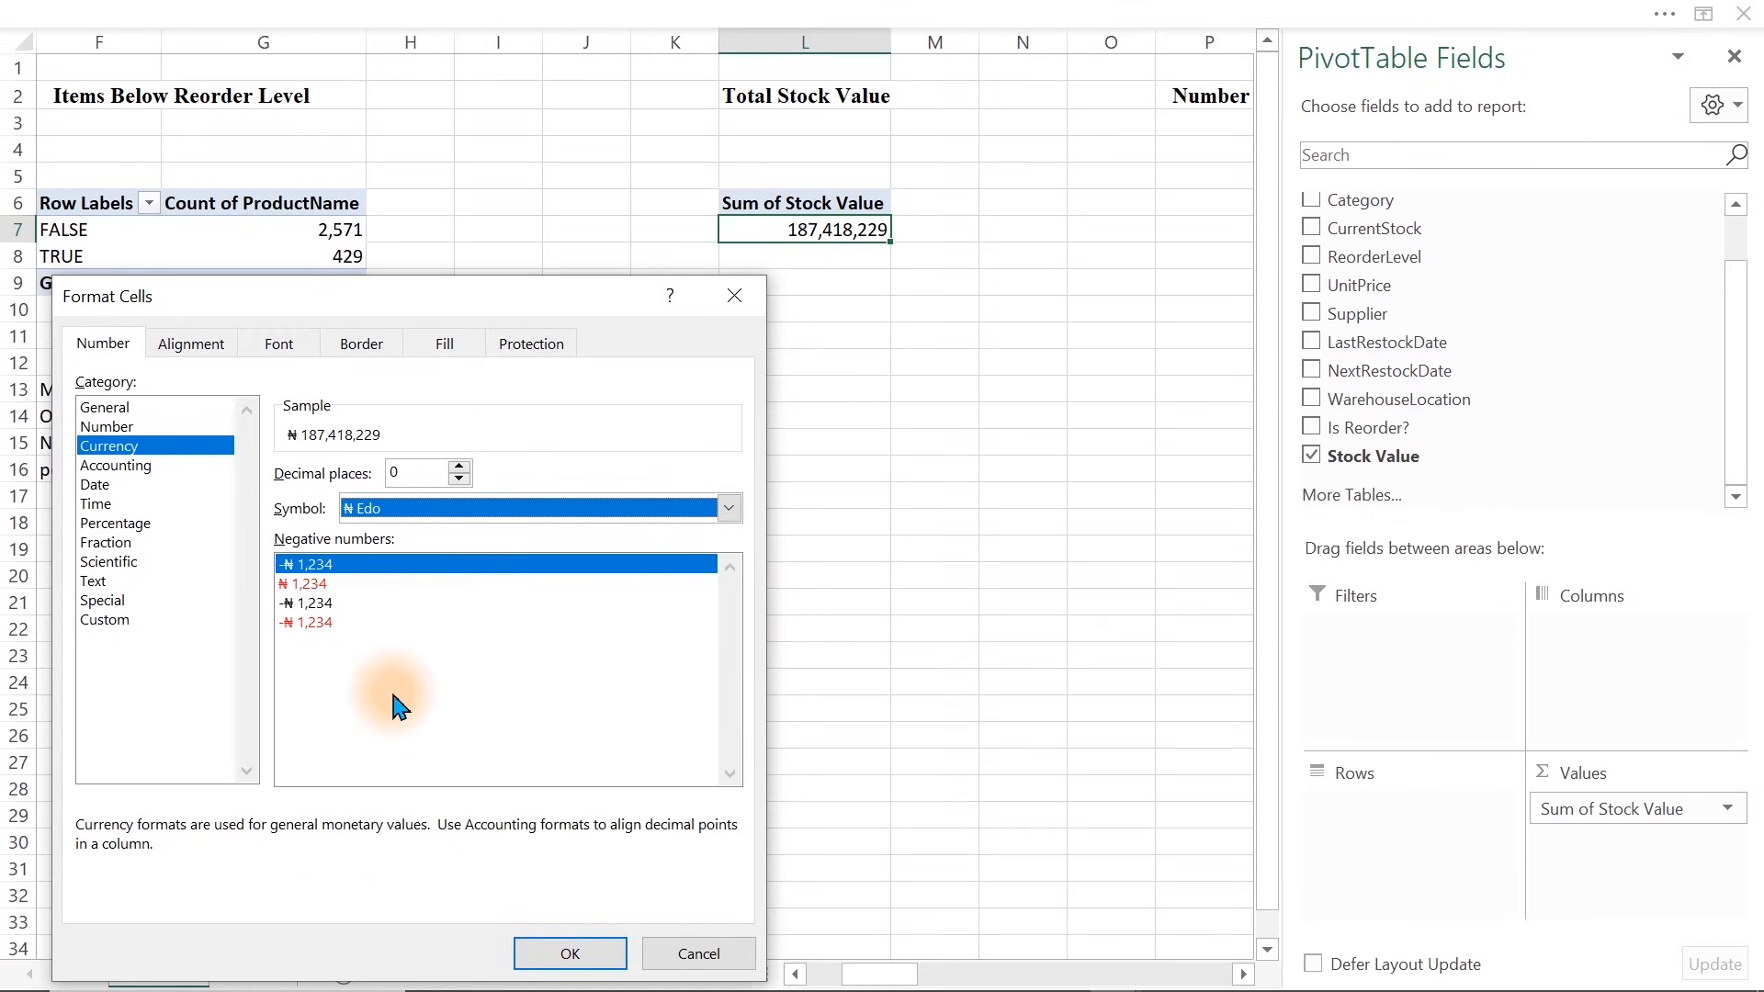
{"action": "left_click", "coordinate": [571, 955]}
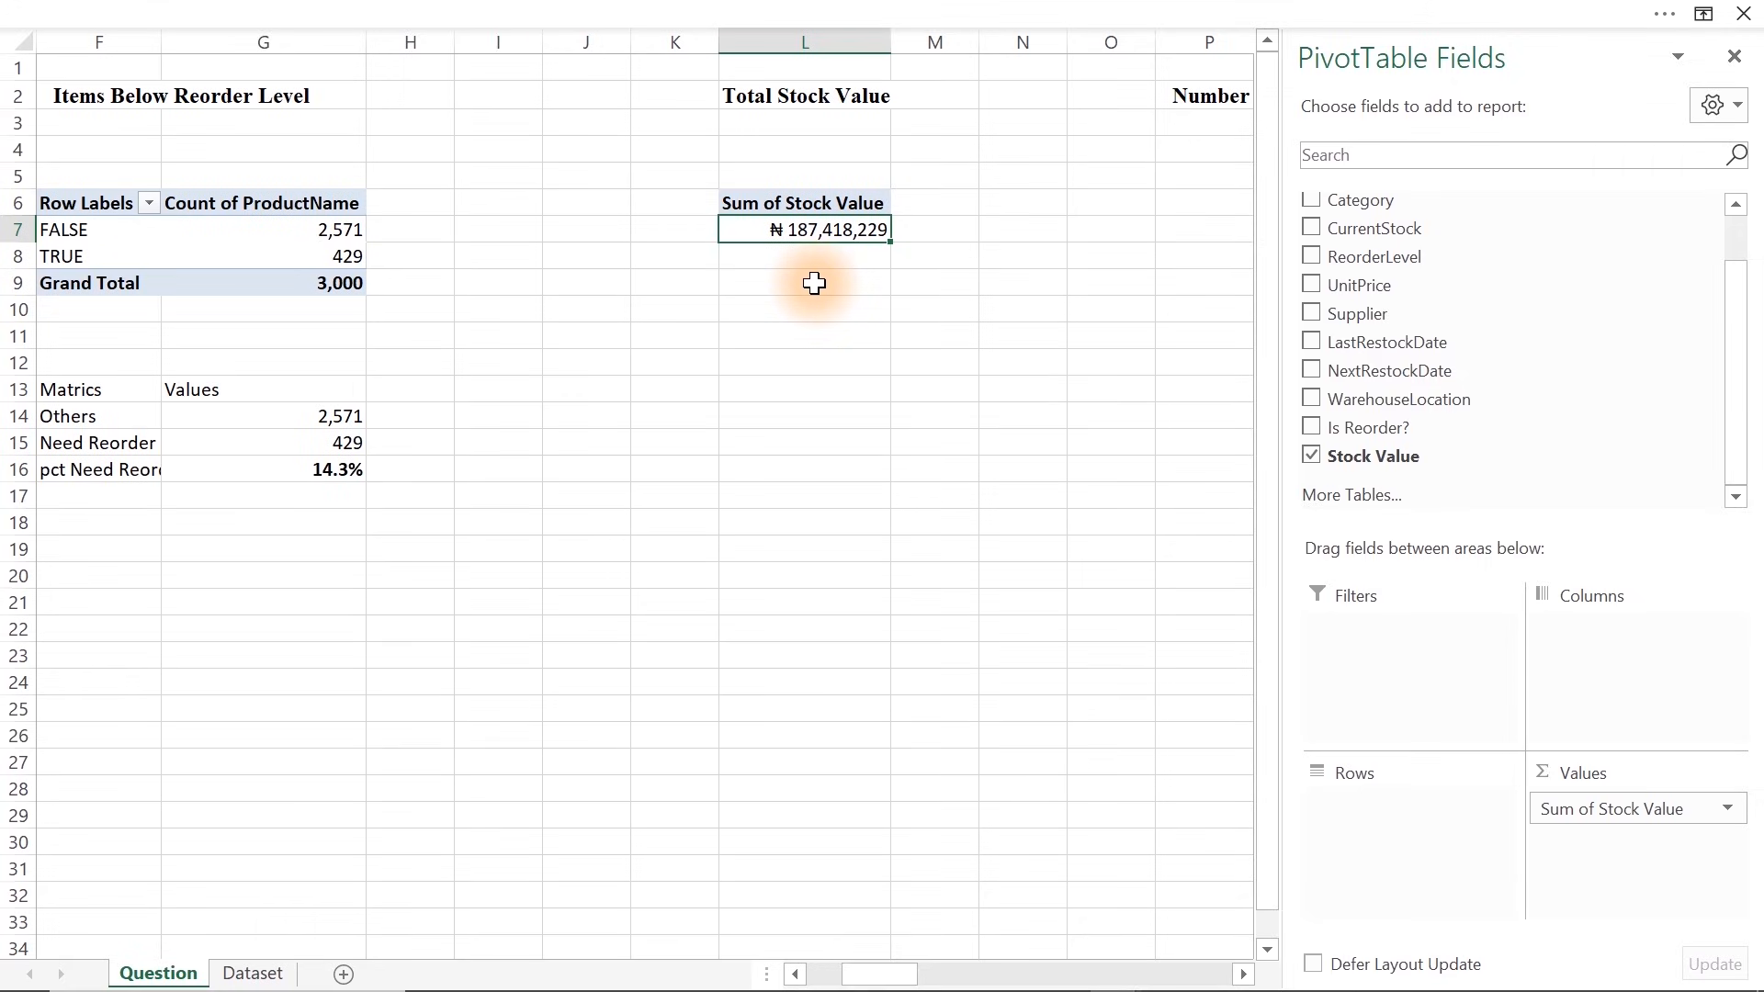
{"action": "left_click", "coordinate": [1053, 364]}
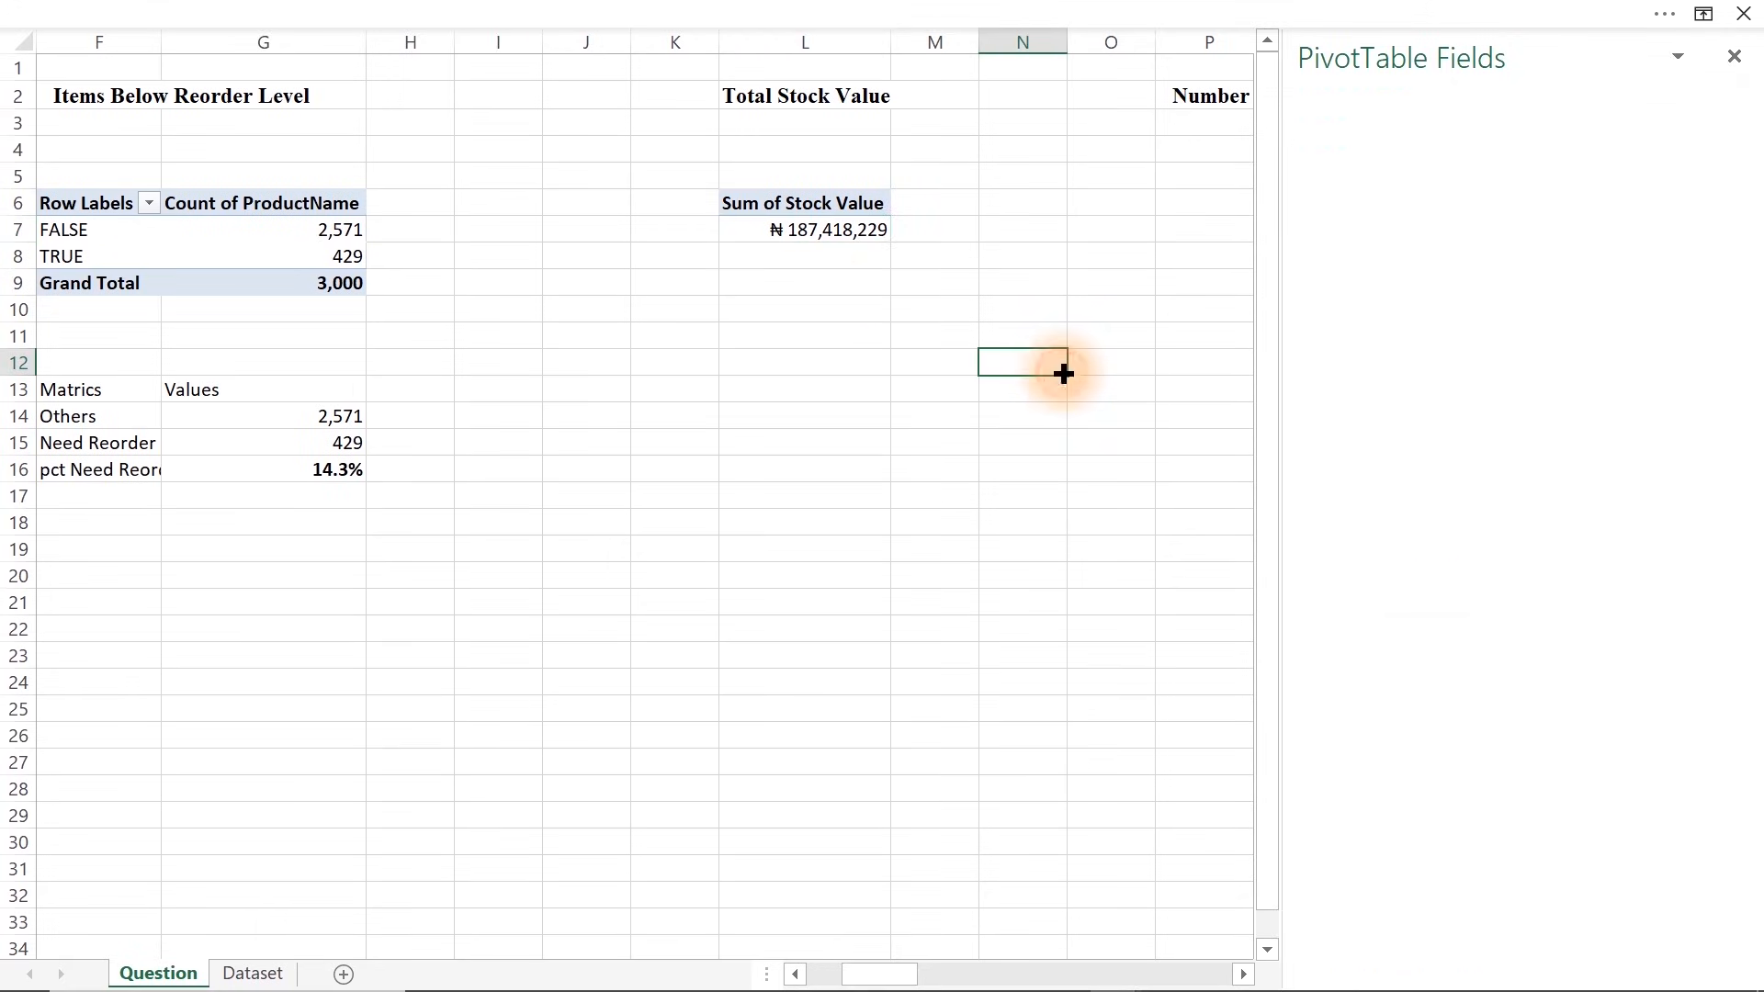
Copy the Total Stock Value PivotTable to P6 under the Number of Categories heading
{"action": "left_click_drag", "start_coordinate": [763, 206], "coordinate": [862, 225]}
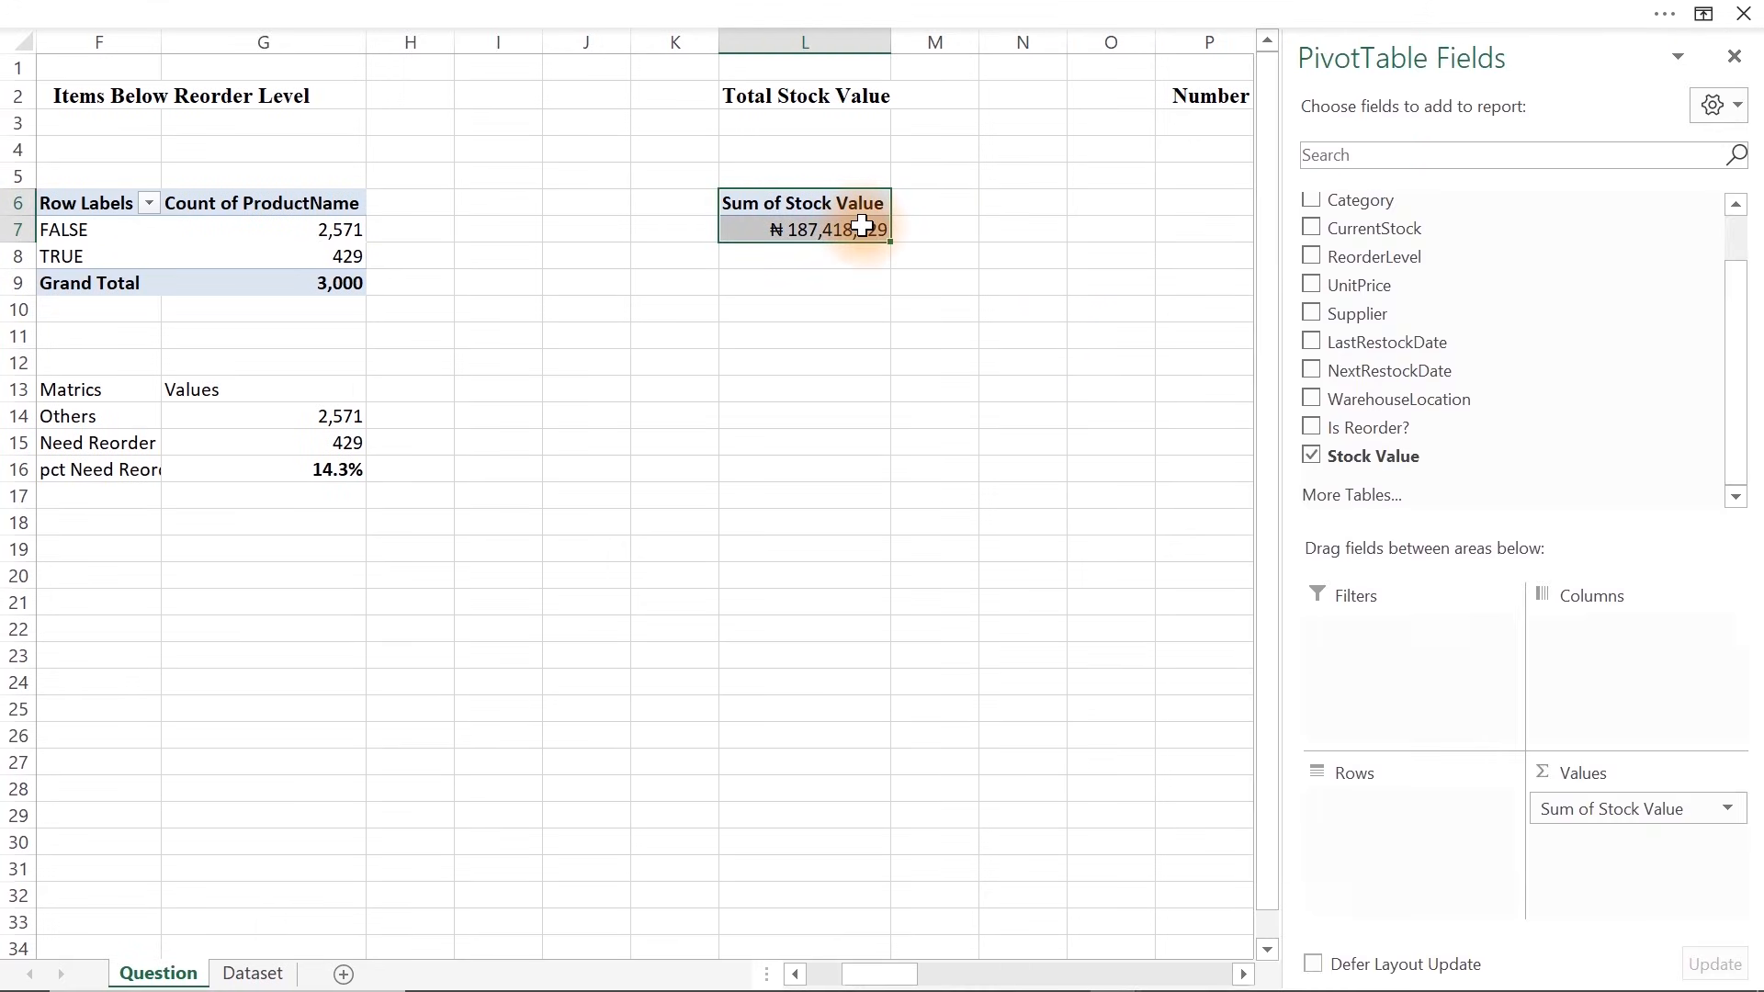
{"action": "key", "text": "ctrl+c"}
{"action": "left_click", "coordinate": [1139, 197]}
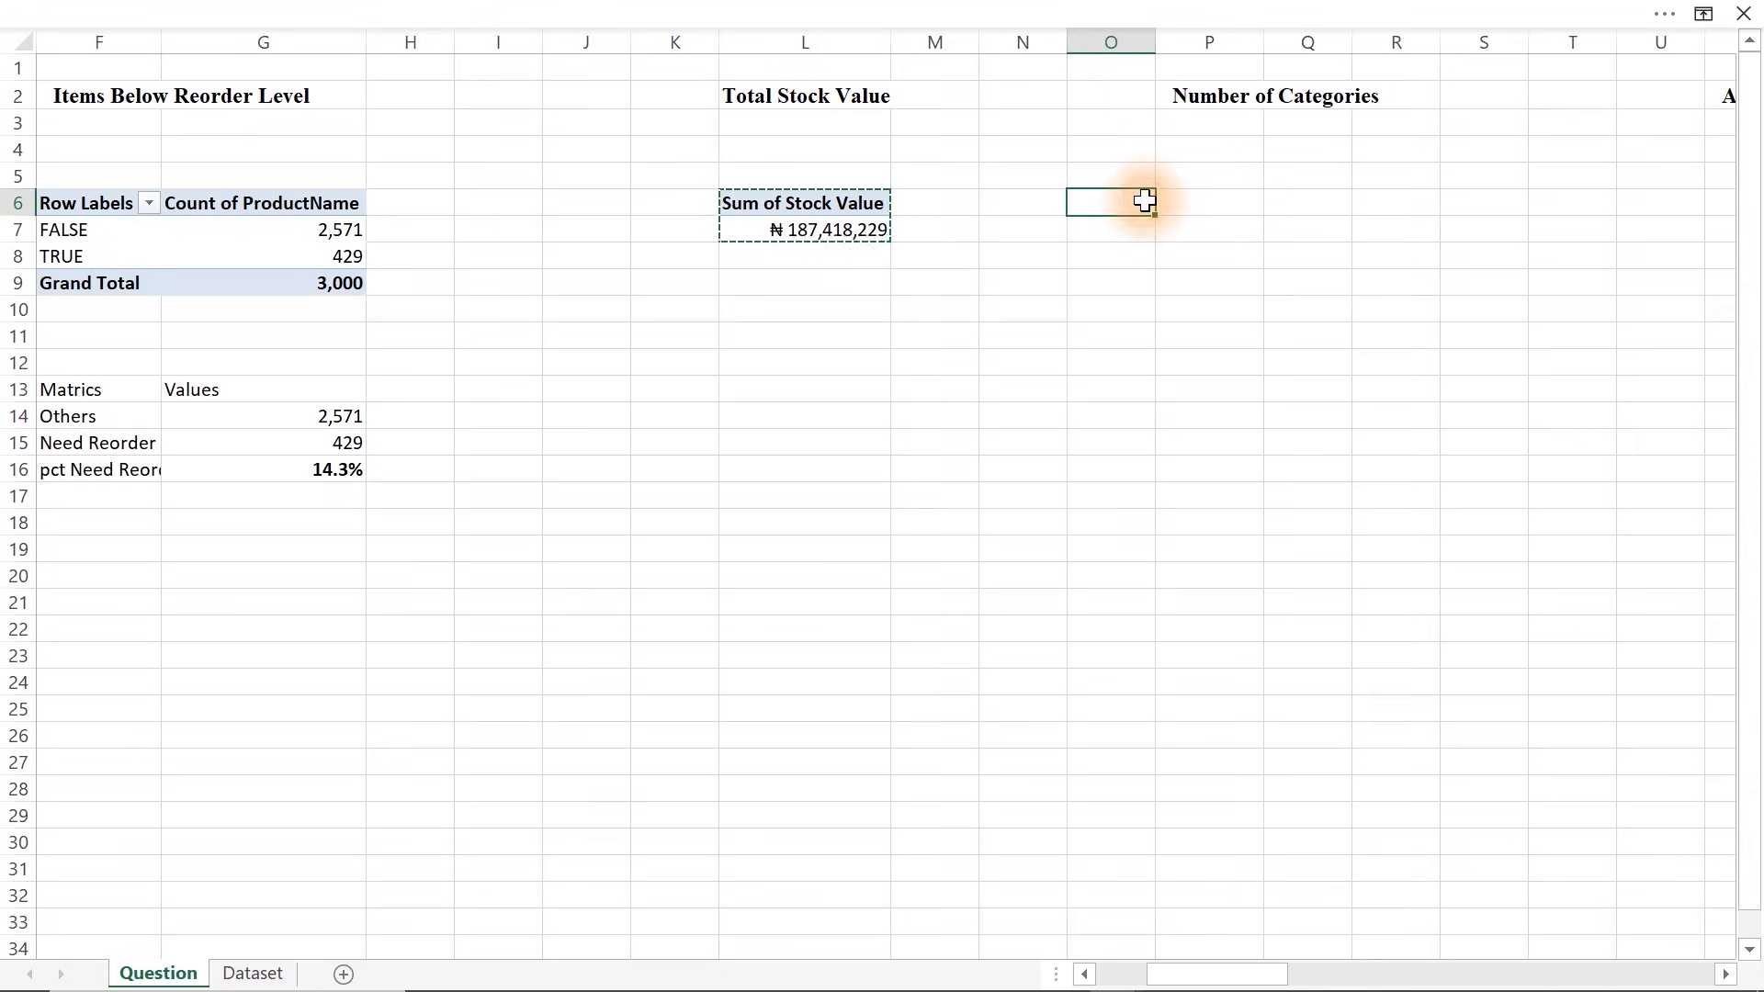
{"action": "left_click", "coordinate": [1222, 195]}
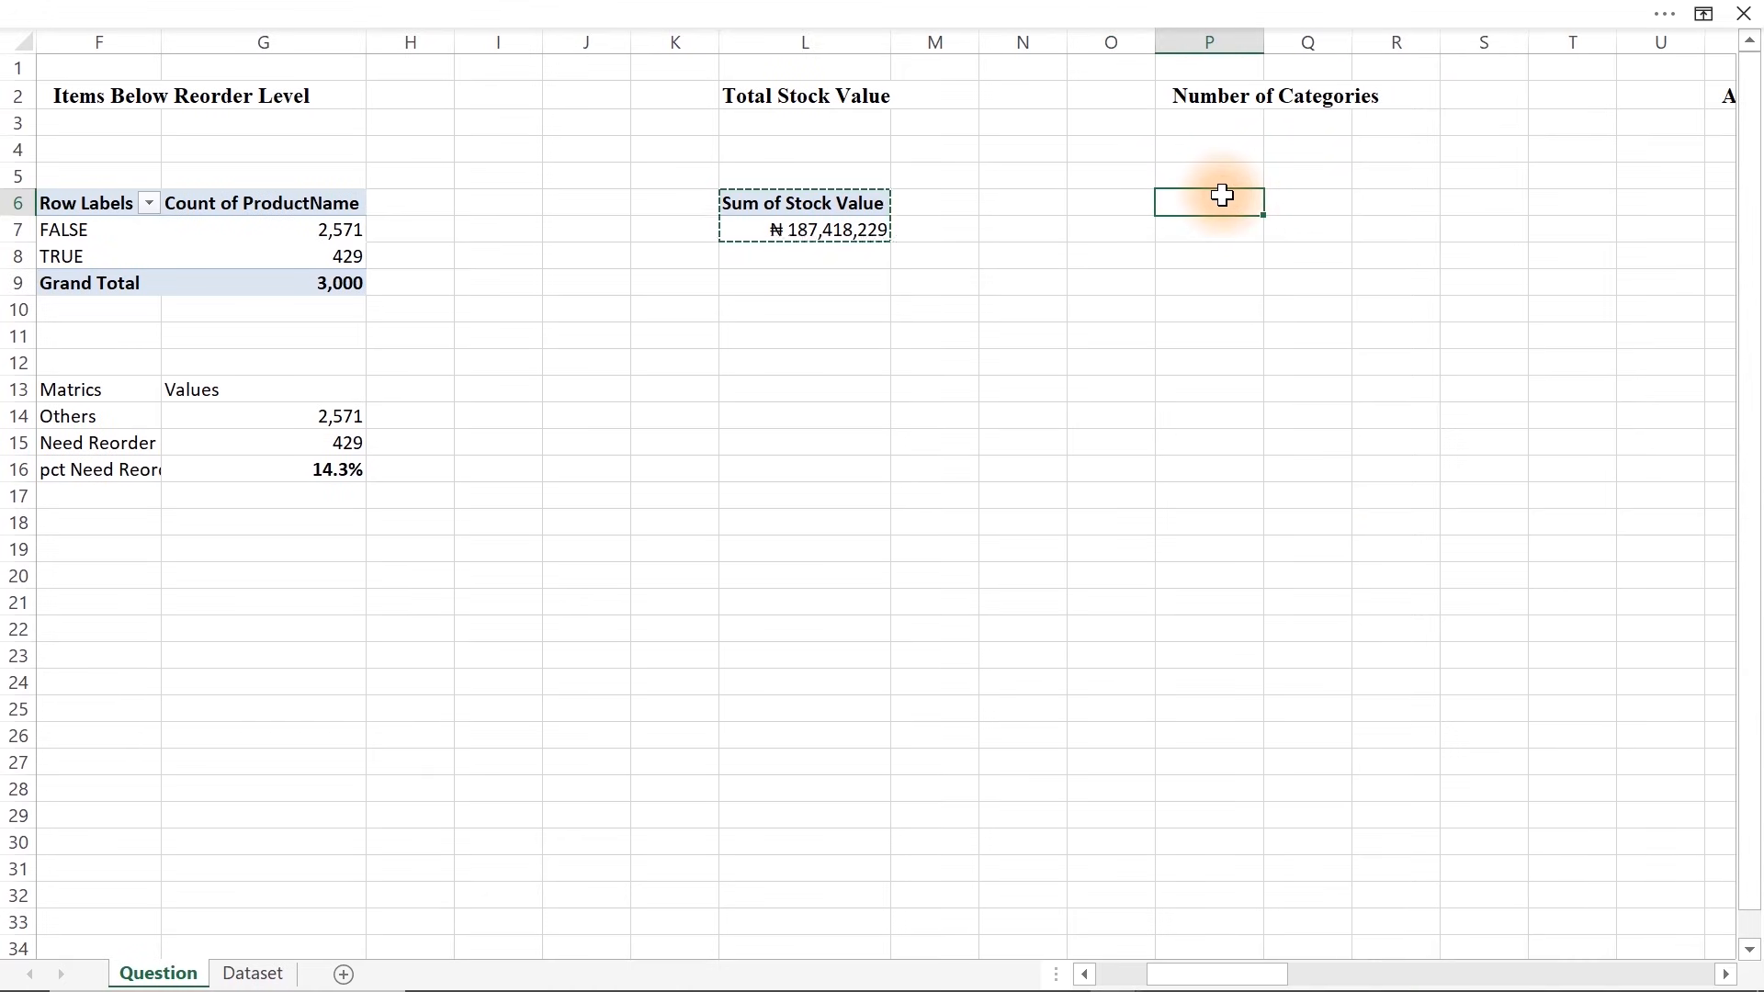
{"action": "key", "text": "ctrl+v"}
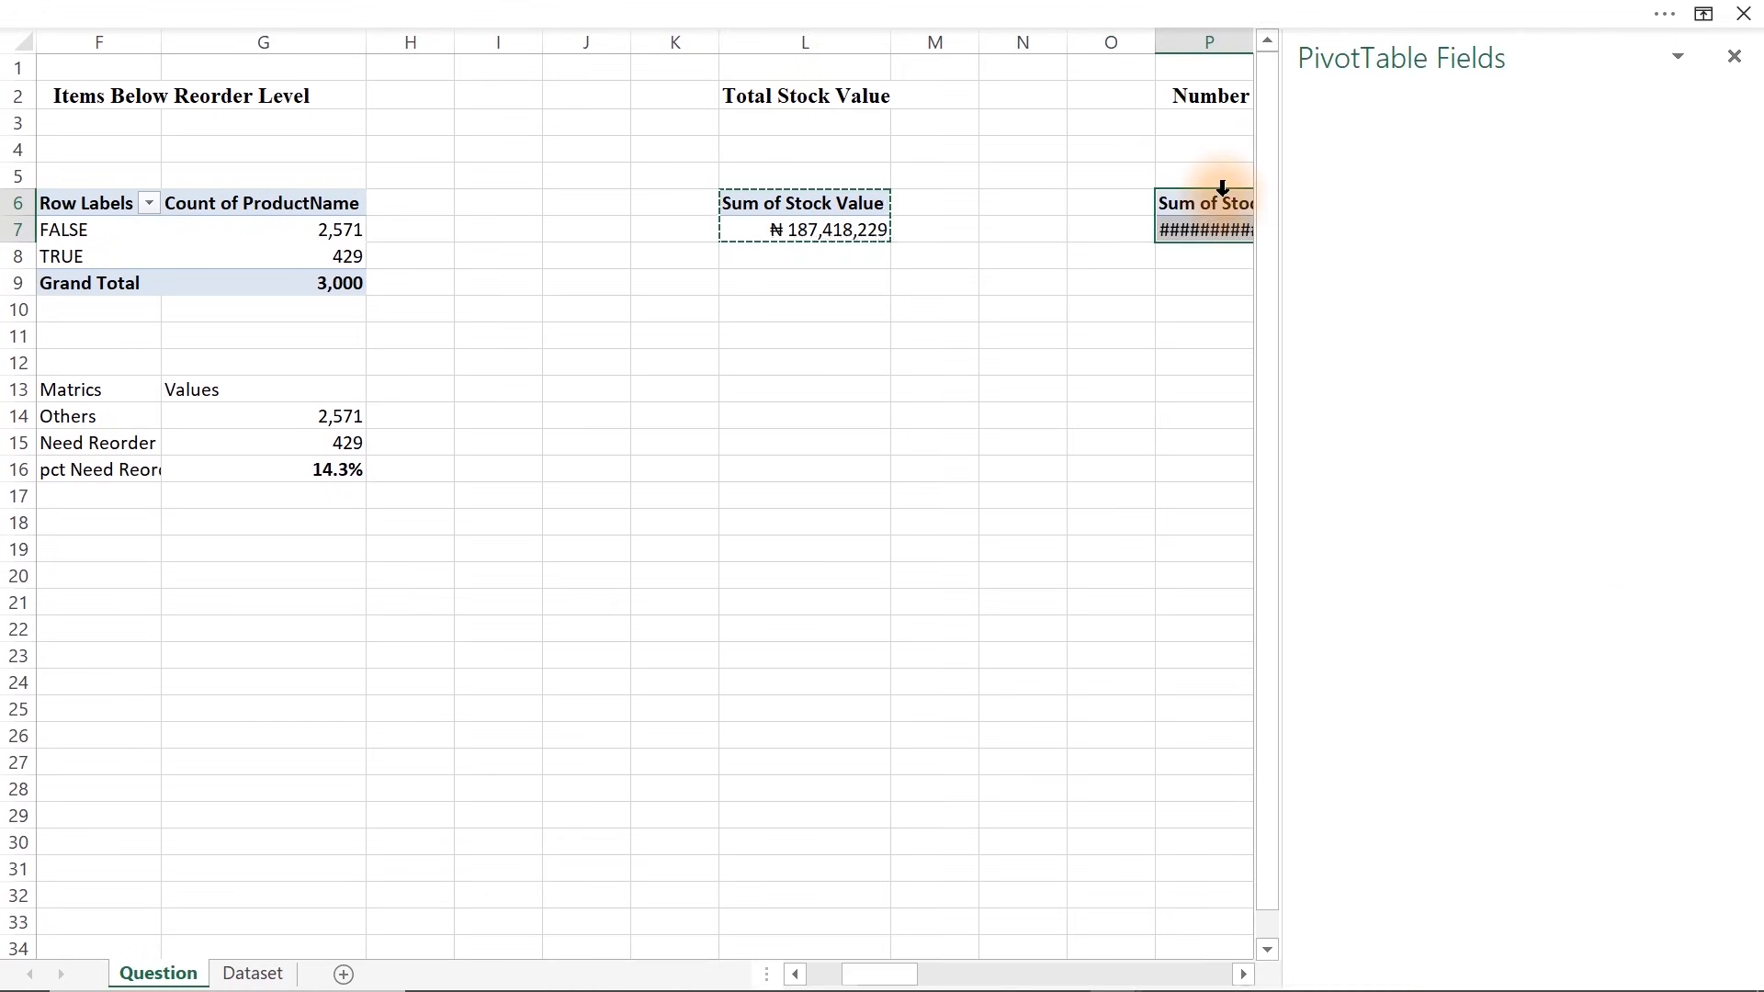
Replace Sum of Stock Value with Category as the row field in the PivotTable under Number of Categories
{"action": "left_click", "coordinate": [1243, 973]}
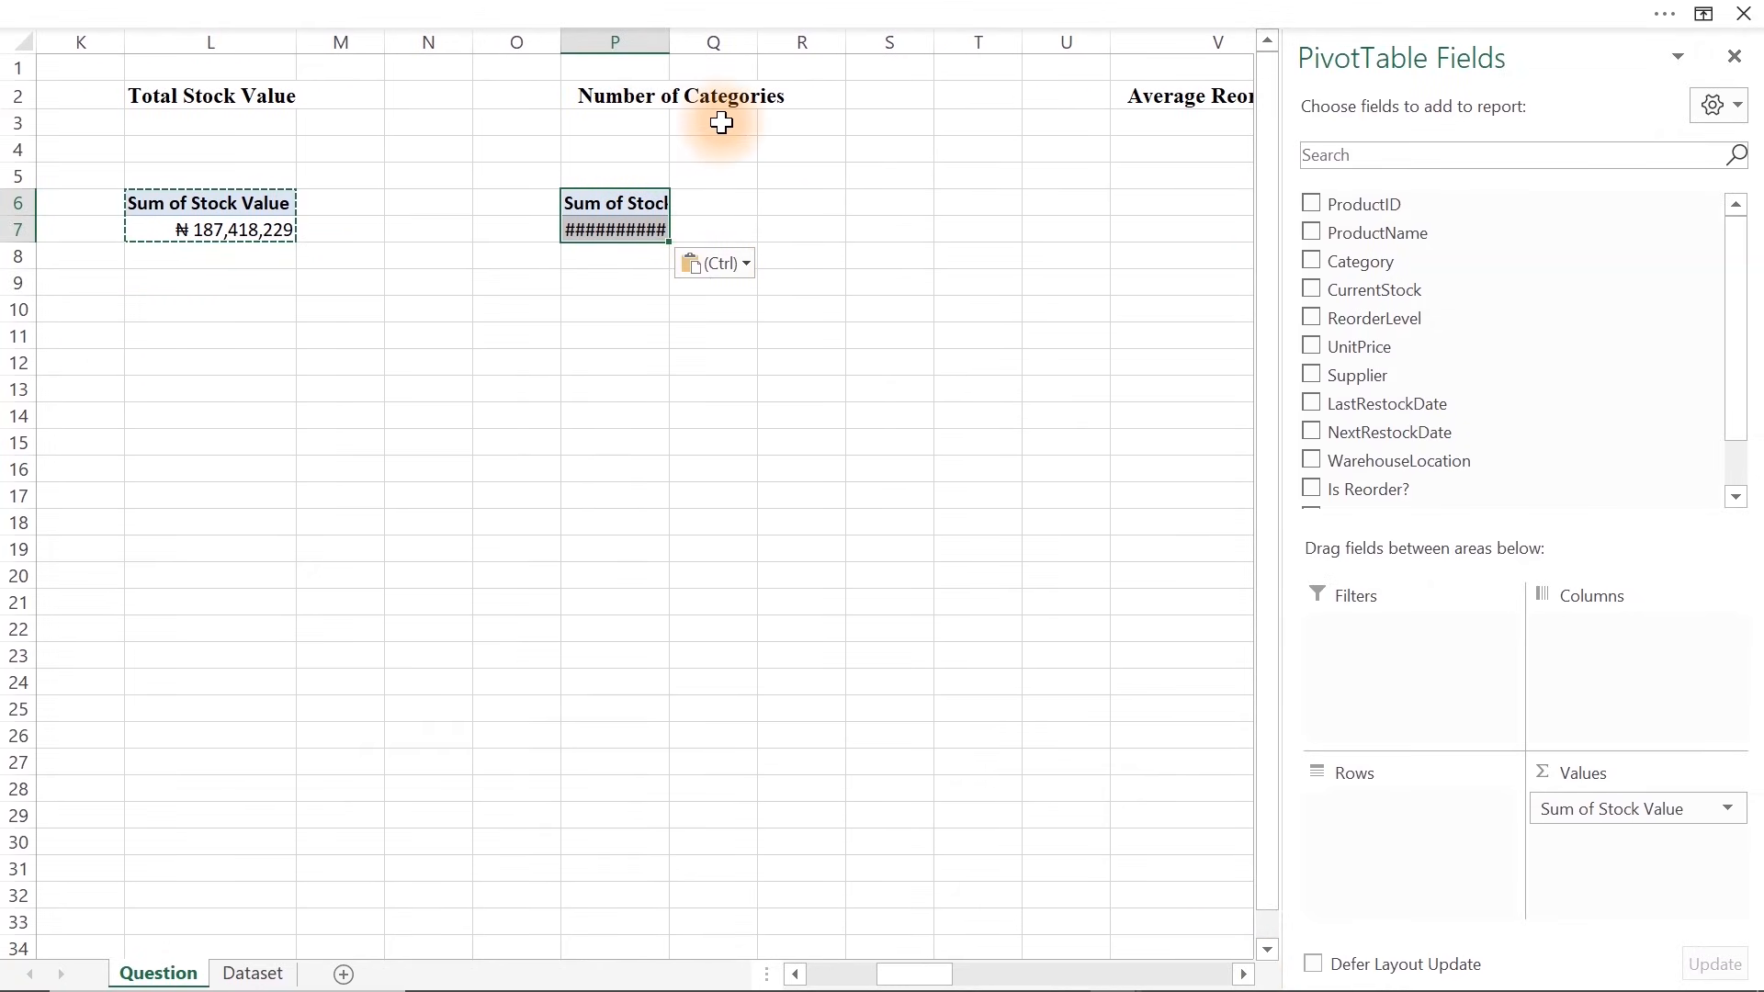
{"action": "left_click_drag", "start_coordinate": [1622, 808], "coordinate": [1112, 786]}
{"action": "left_click_drag", "start_coordinate": [1366, 261], "coordinate": [1358, 817]}
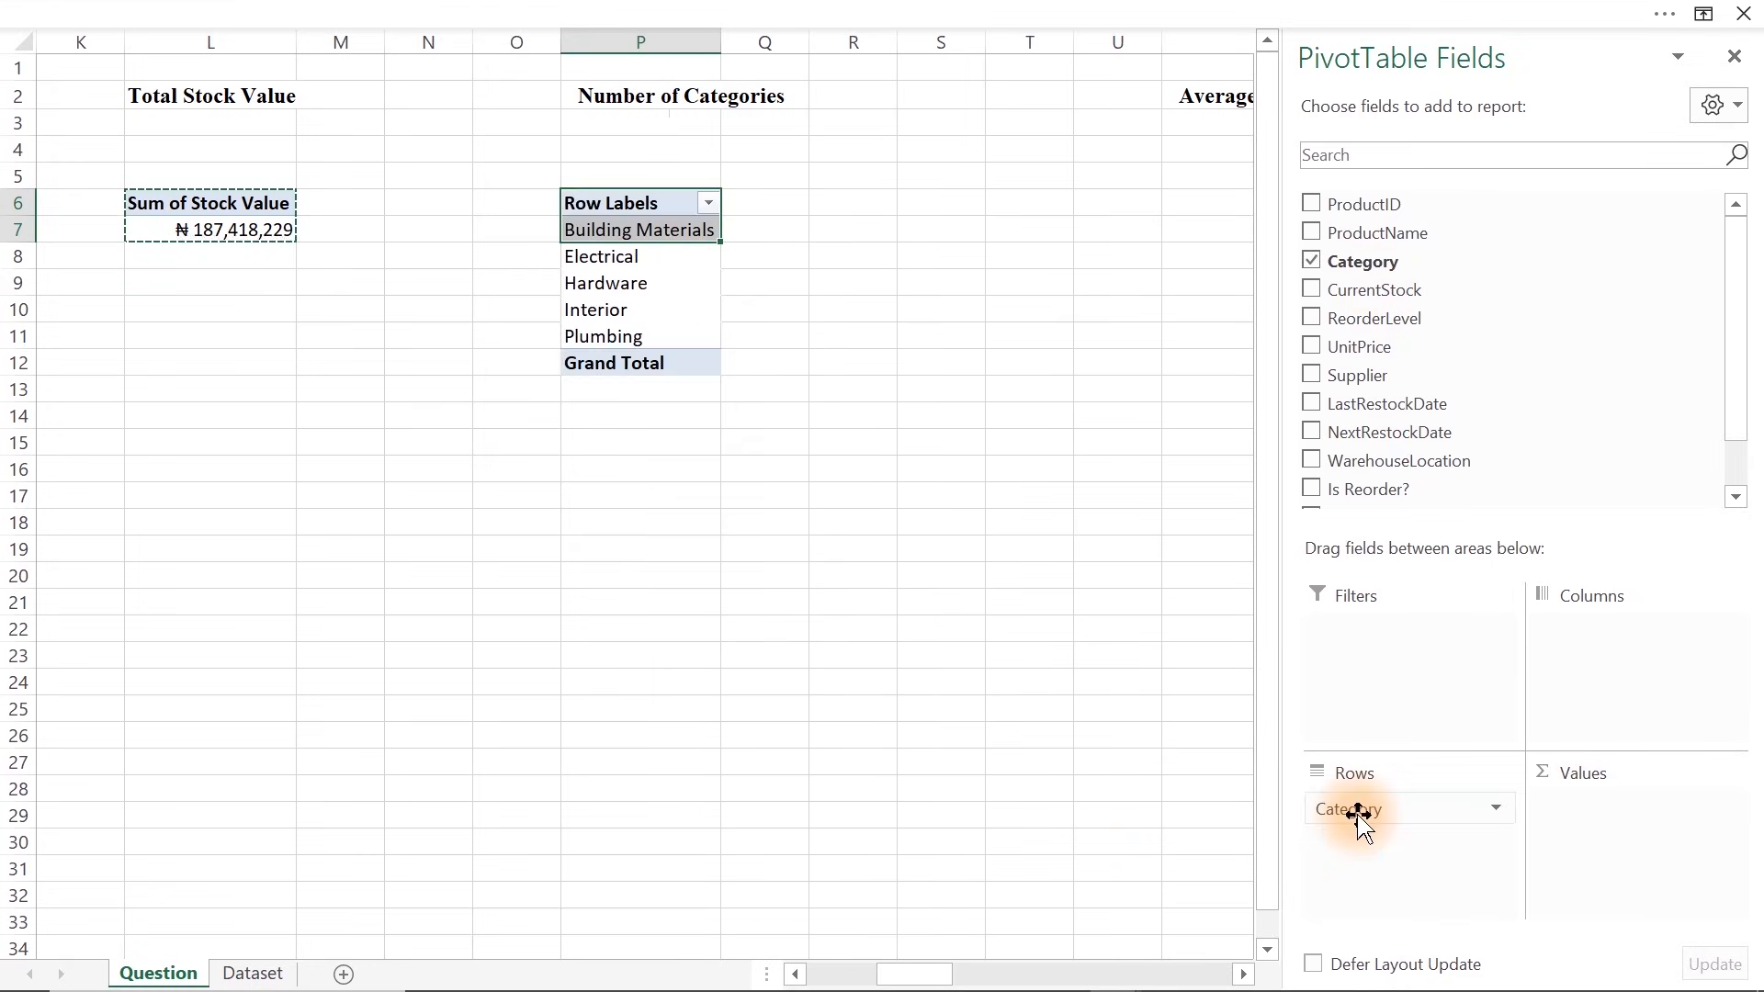
Count the listed categories in R6 with the formula =COUNTA(P7:P11)
{"action": "left_click", "coordinate": [817, 200]}
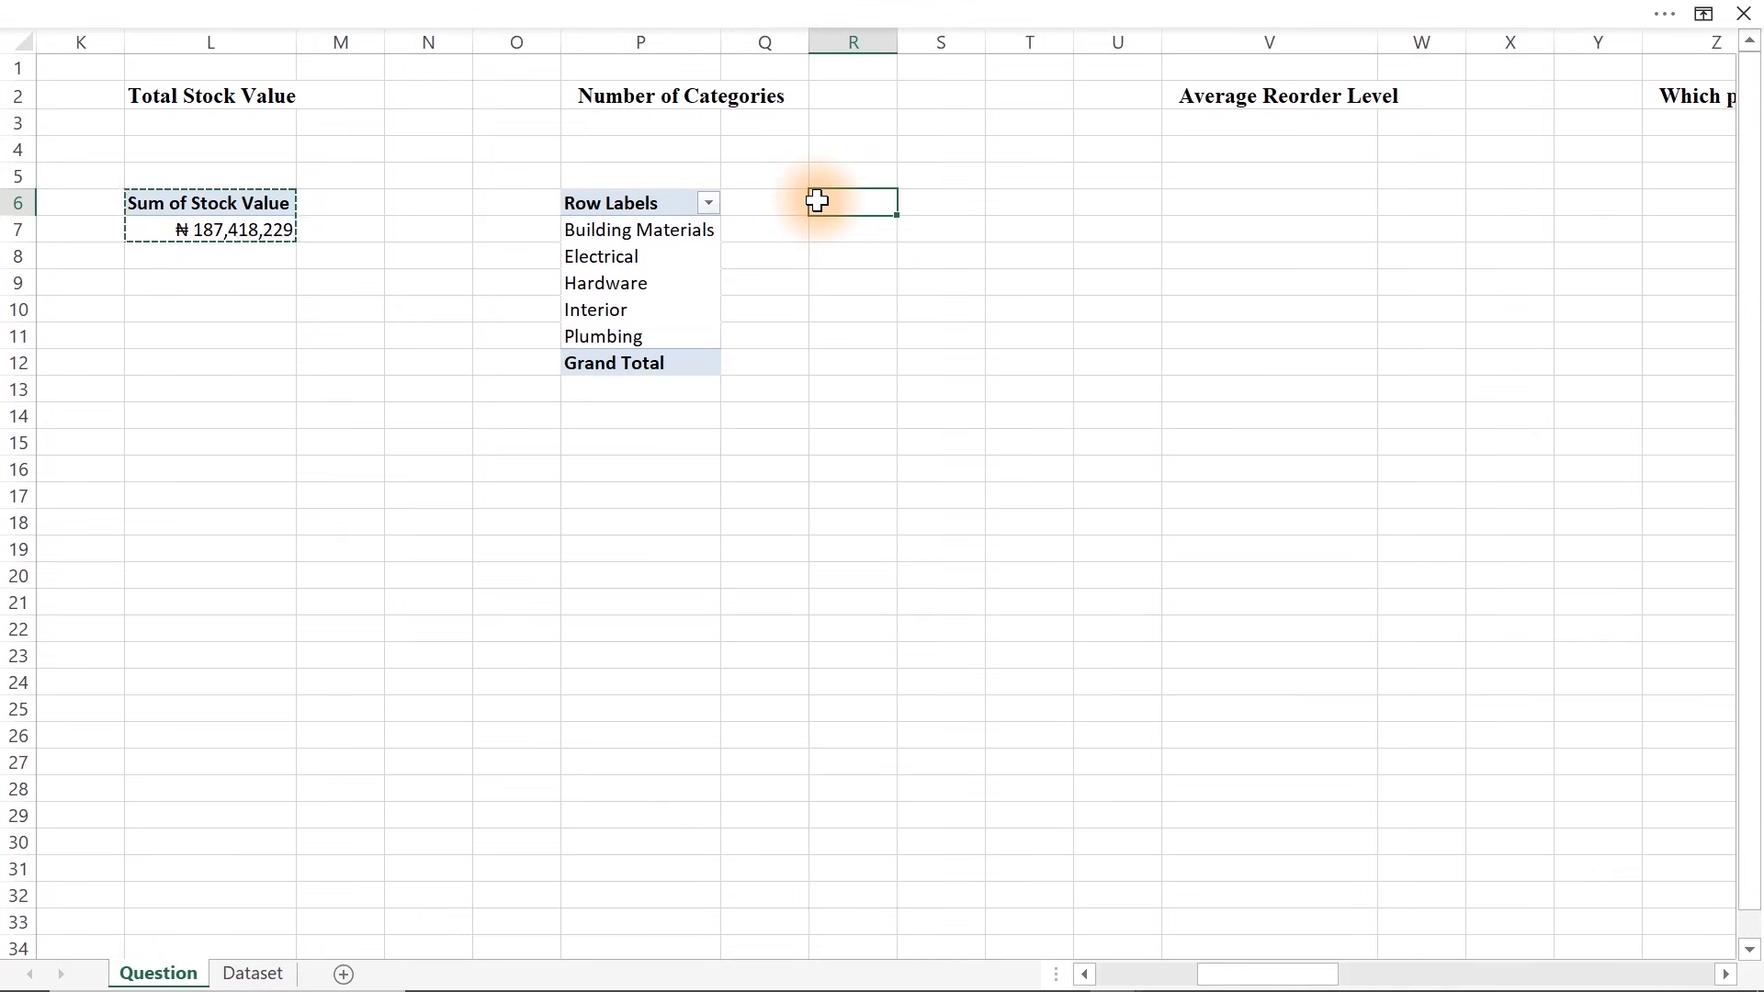
{"action": "double_click", "coordinate": [817, 201]}
{"action": "type", "text": "=counta"}
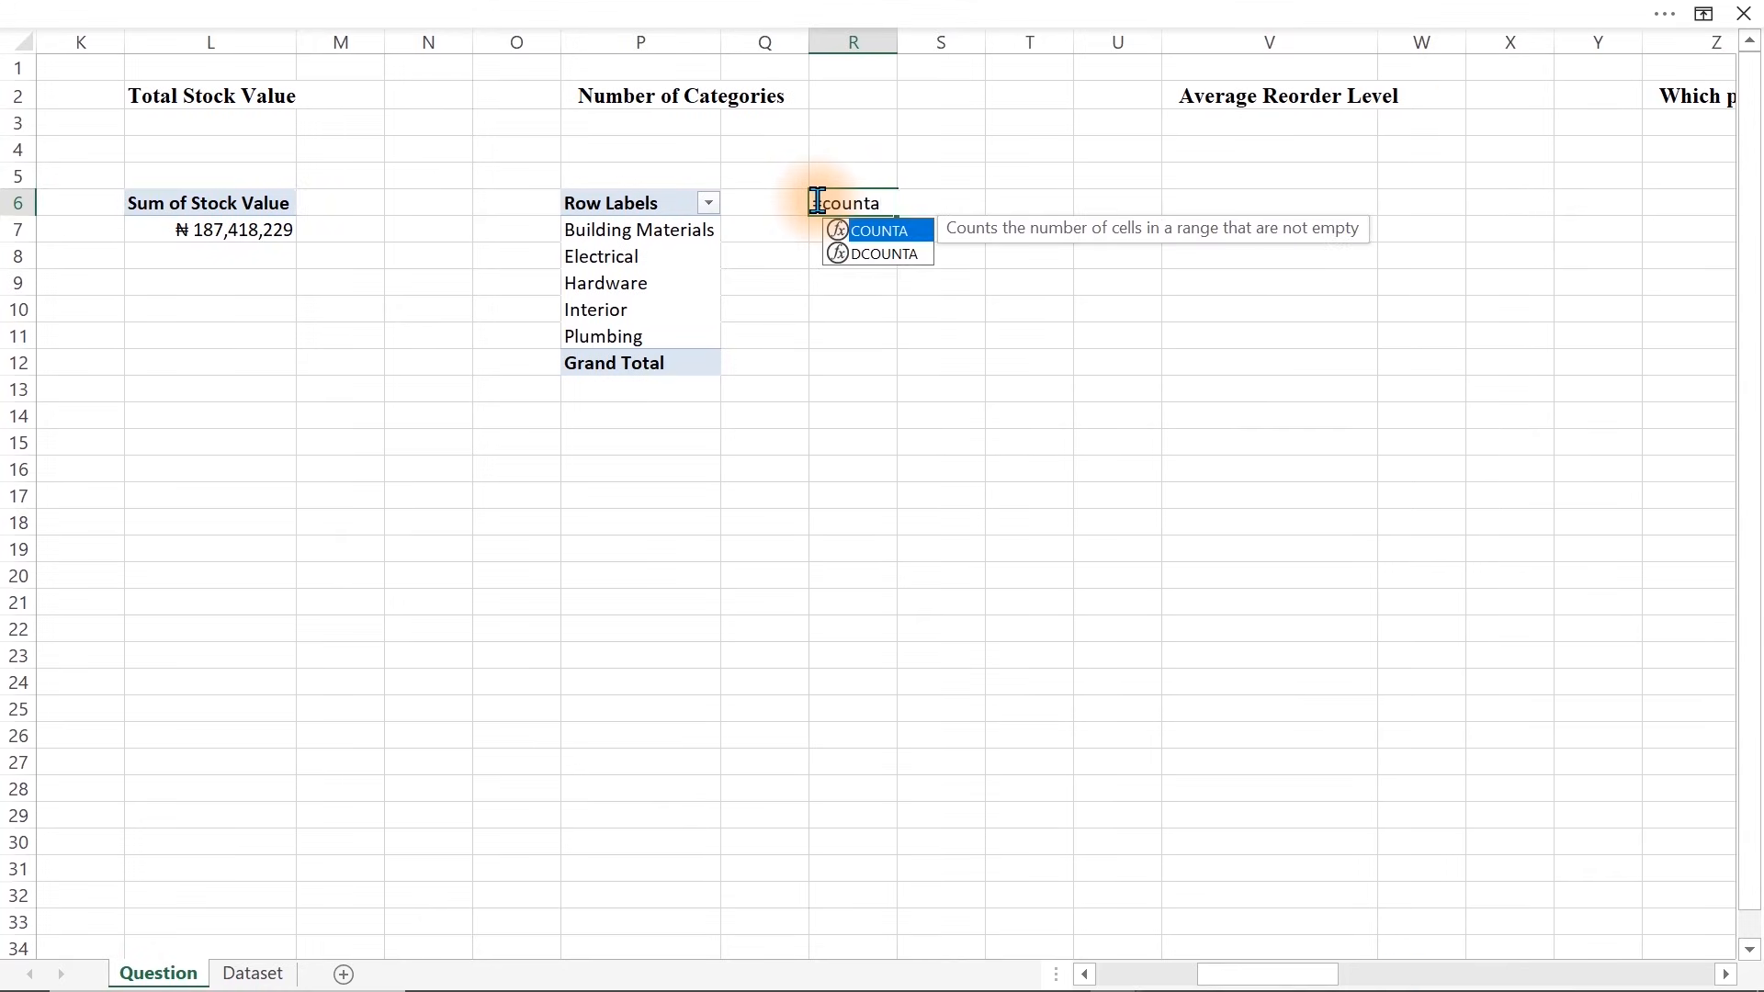
{"action": "key", "text": "Tab"}
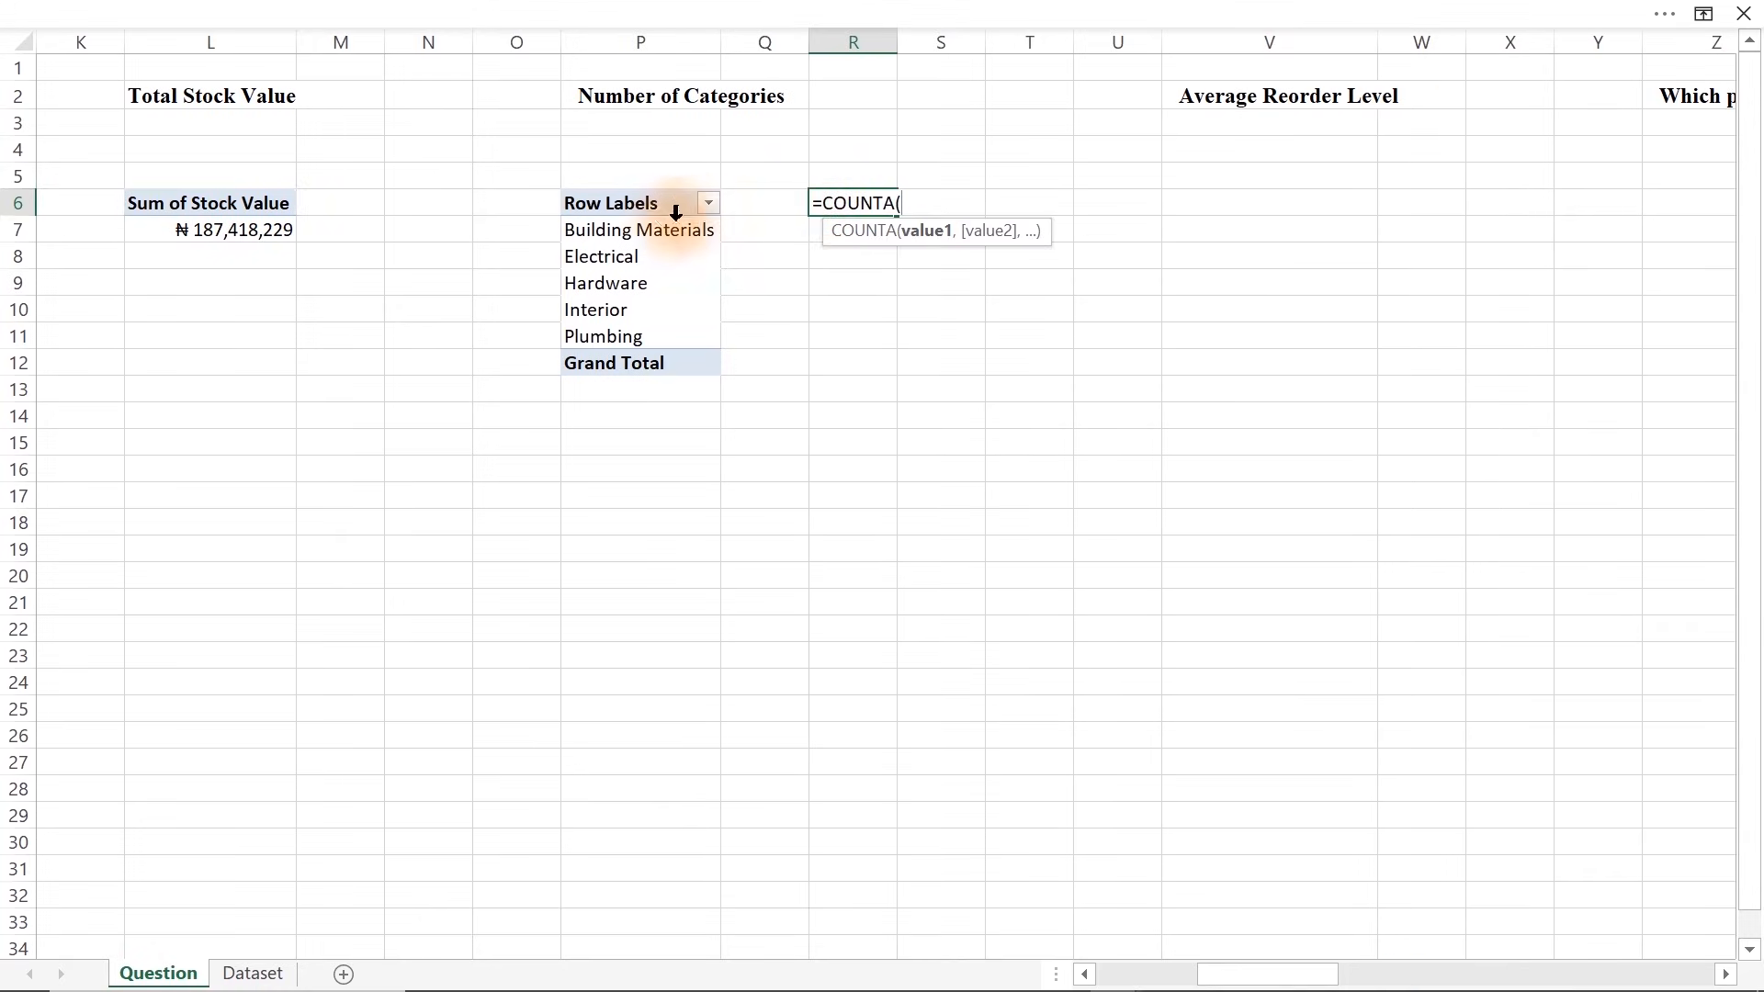
{"action": "left_click", "coordinate": [643, 231]}
{"action": "left_click_drag", "start_coordinate": [645, 261], "coordinate": [645, 344]}
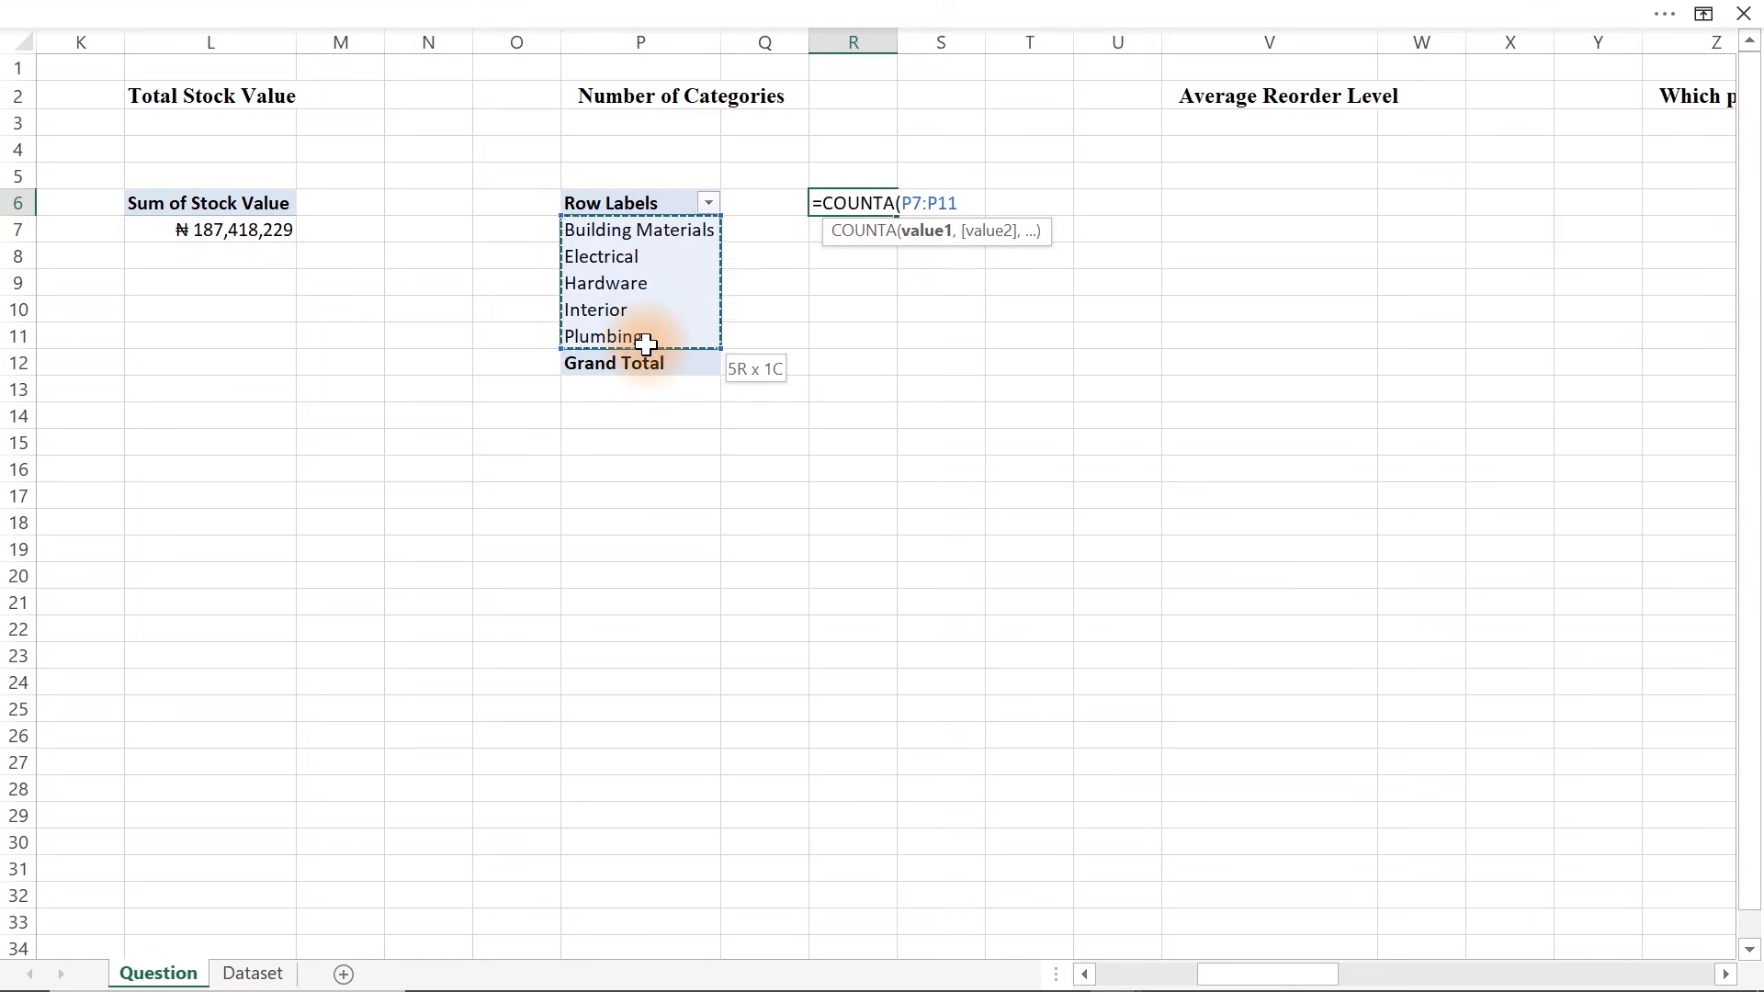
{"action": "key", "text": "Return"}
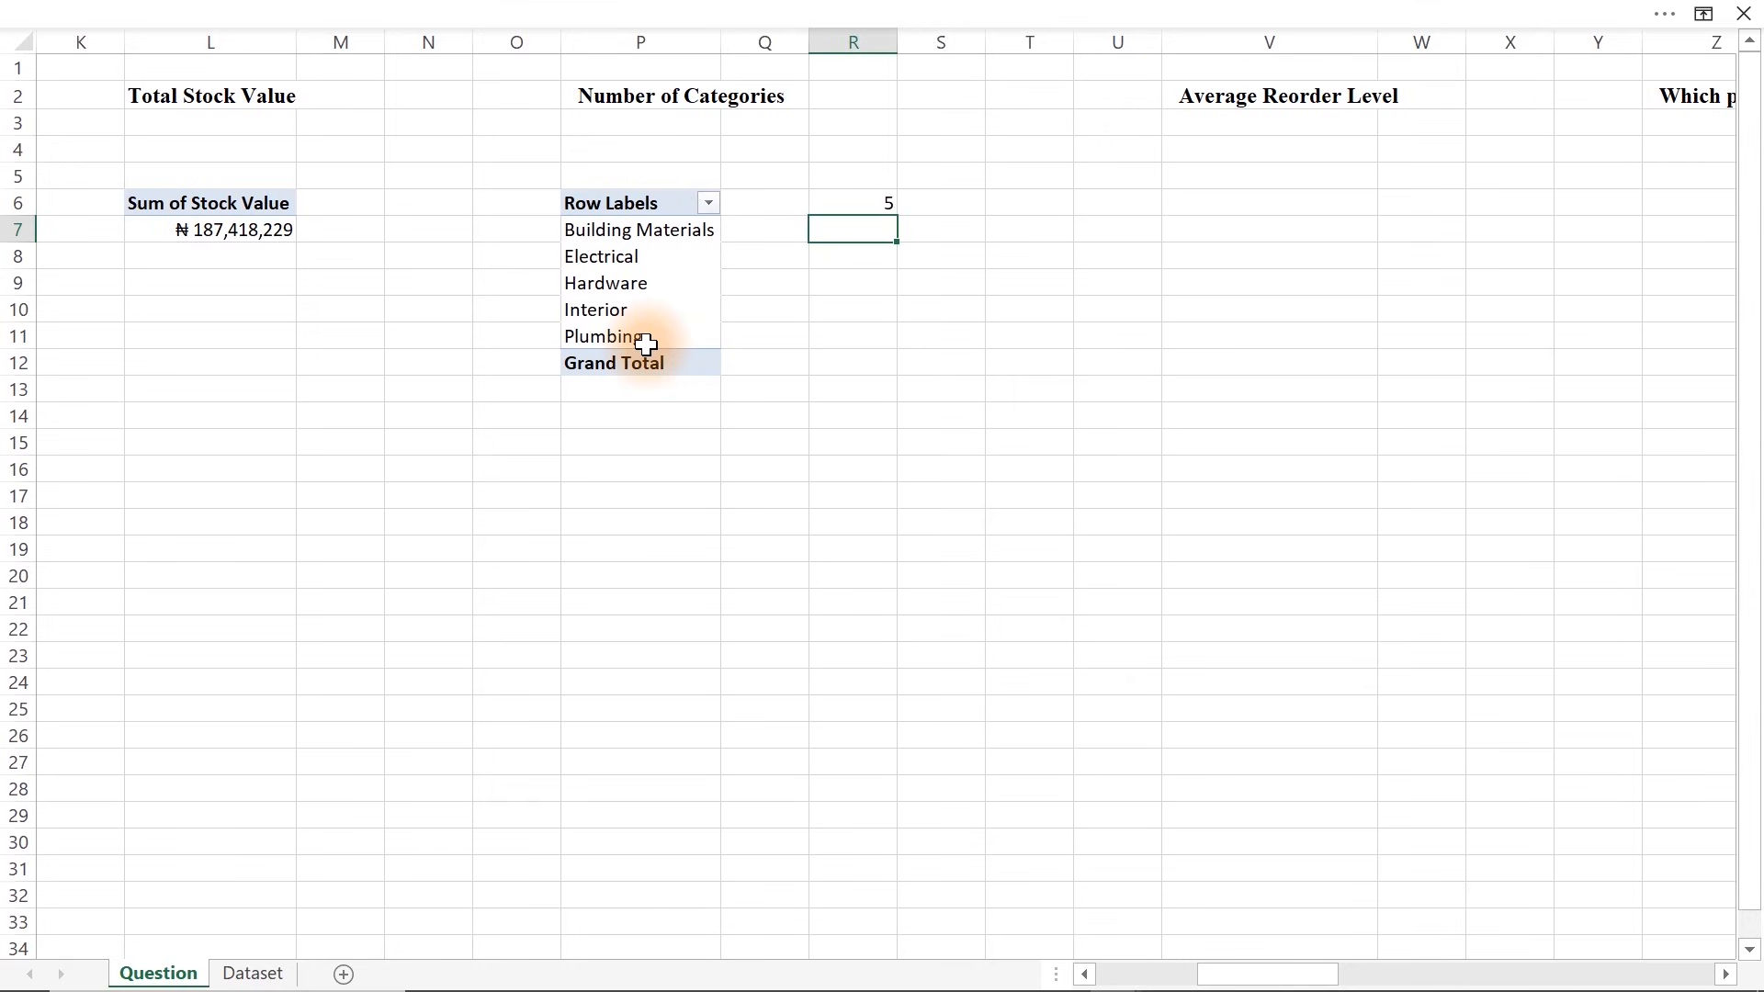
Show the category PivotTable in tabular form and turn its grand totals off for rows and columns
{"action": "left_click", "coordinate": [646, 345]}
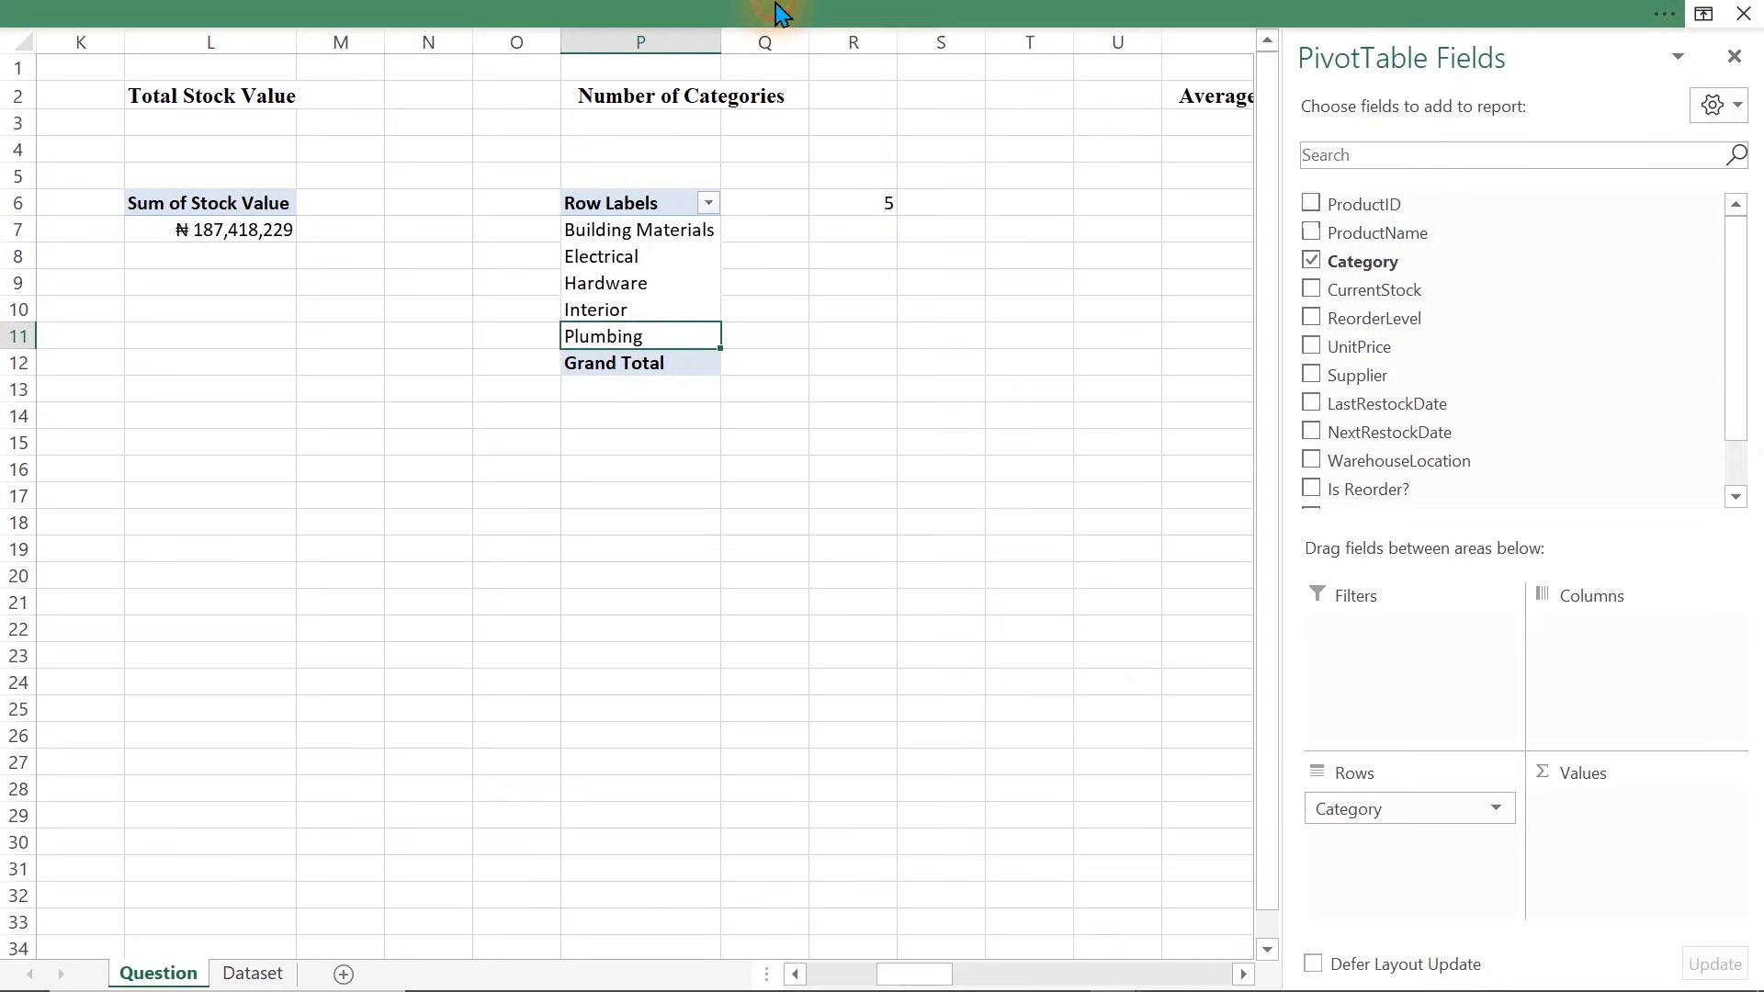
{"action": "left_click", "coordinate": [779, 13]}
{"action": "left_click", "coordinate": [1392, 70]}
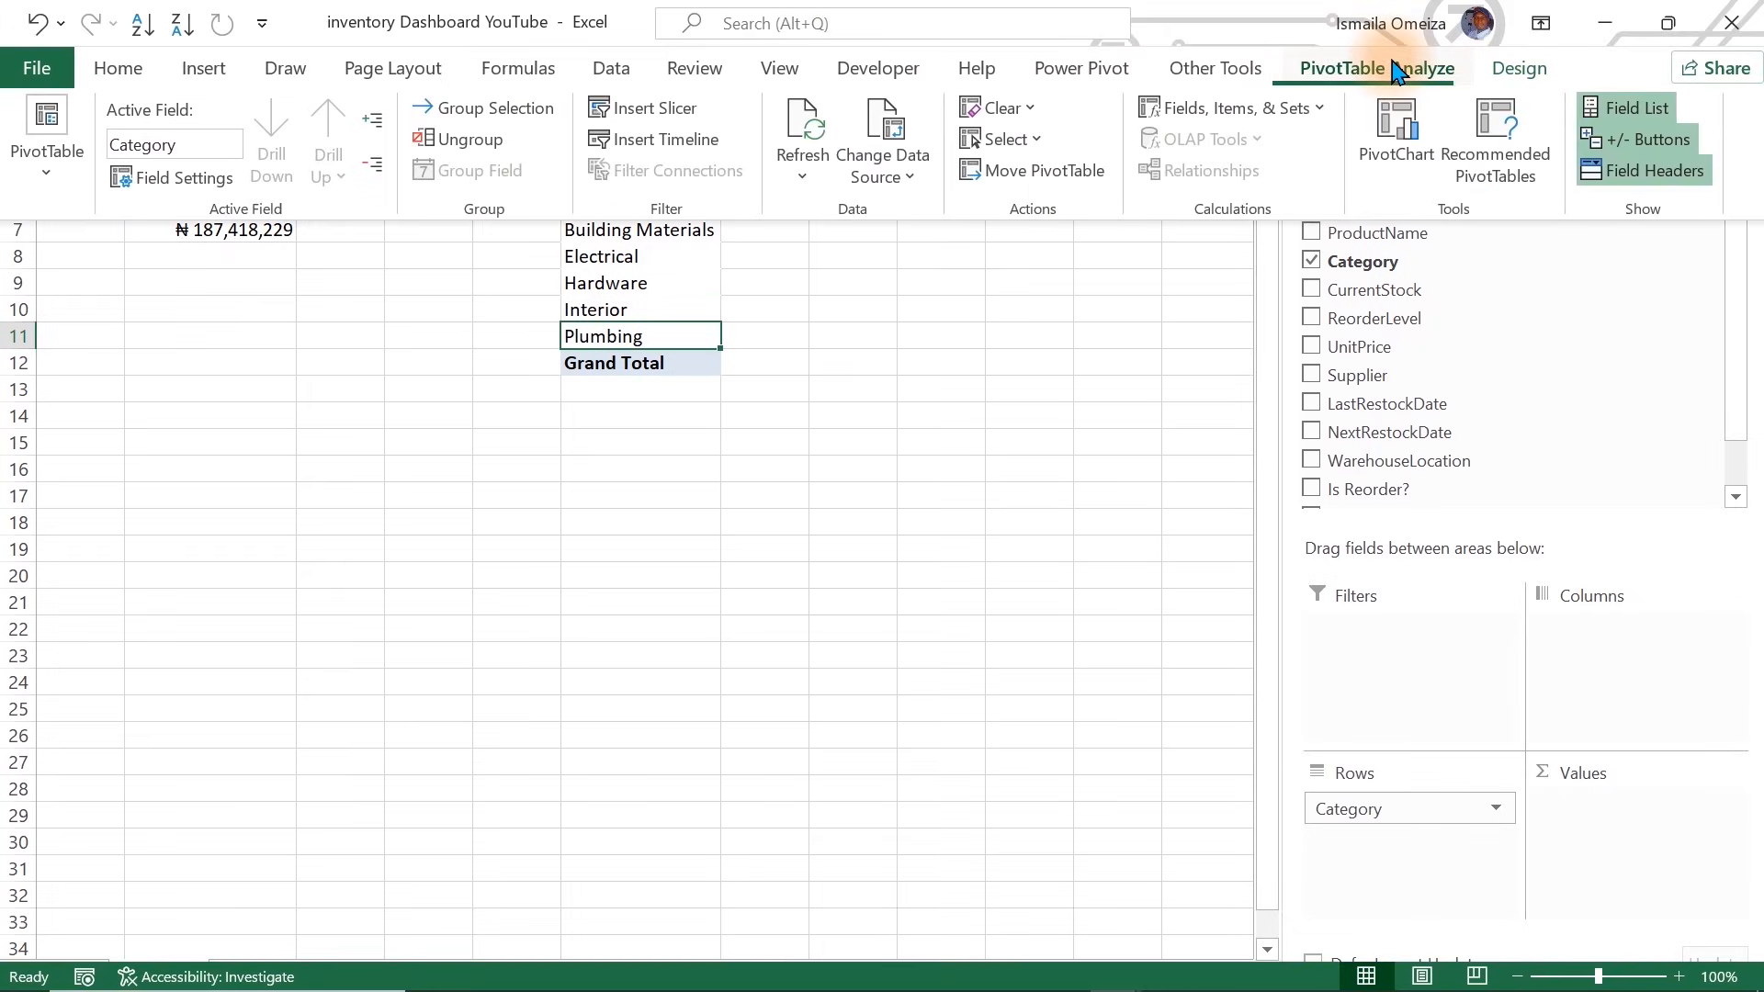
{"action": "left_click", "coordinate": [1517, 72]}
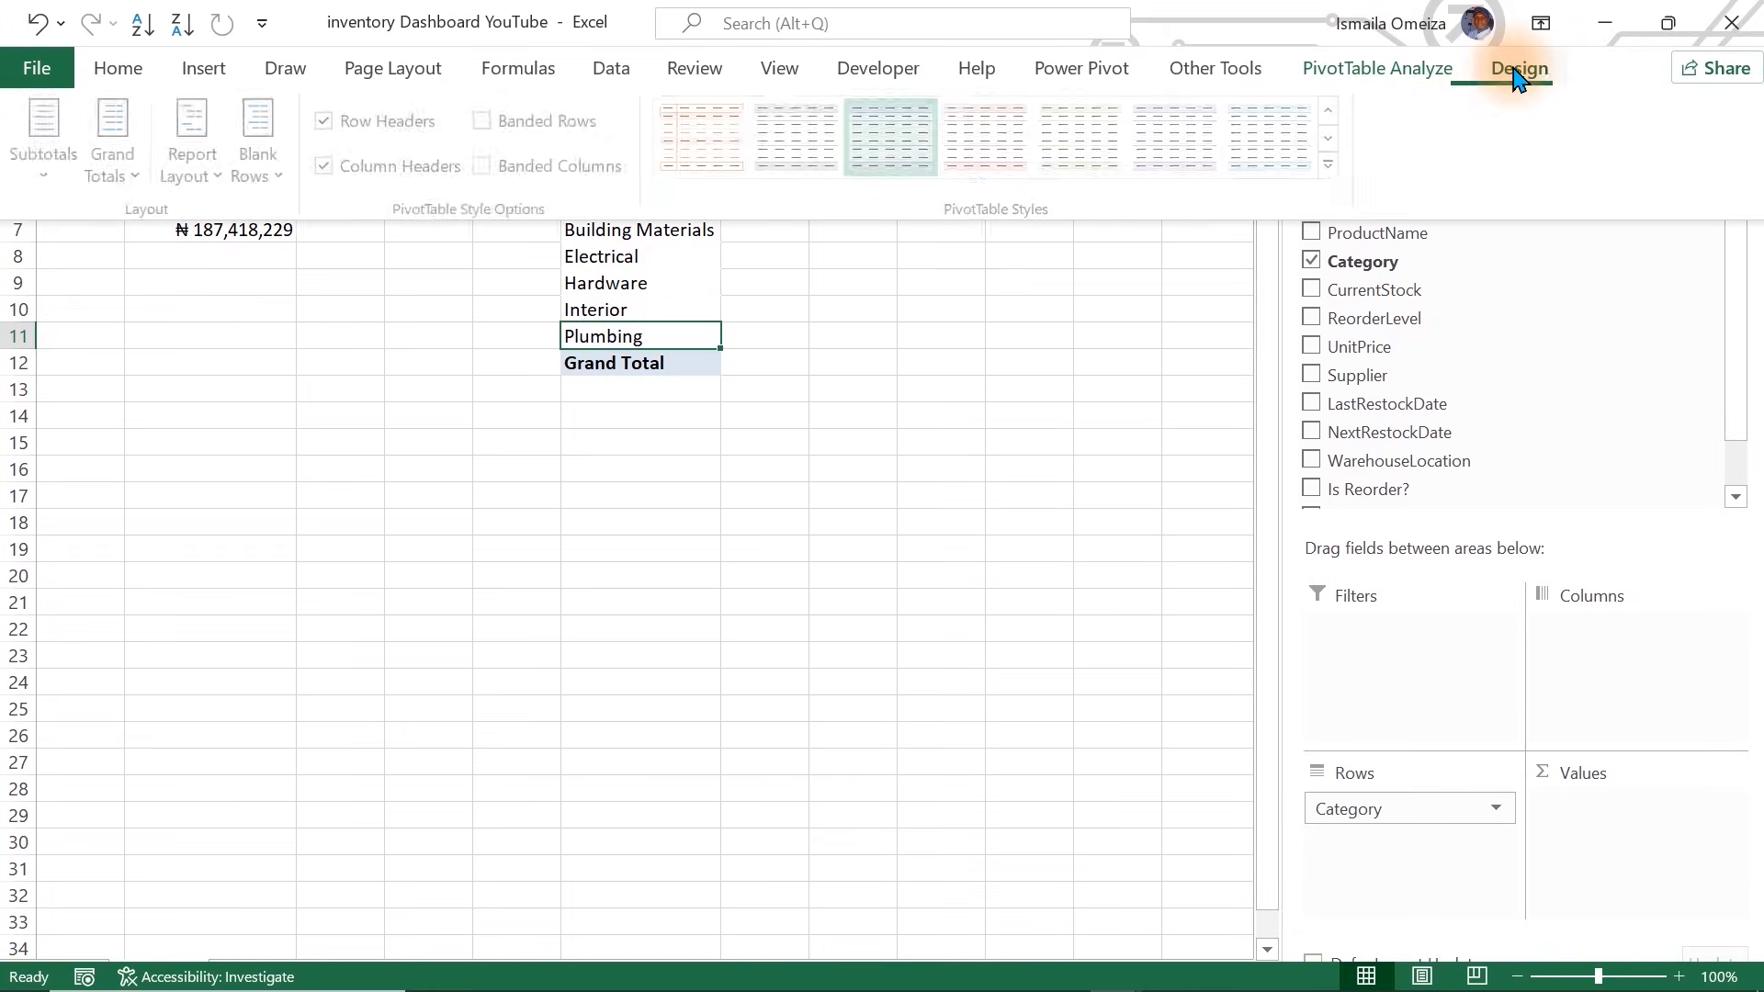
{"action": "left_click", "coordinate": [223, 175]}
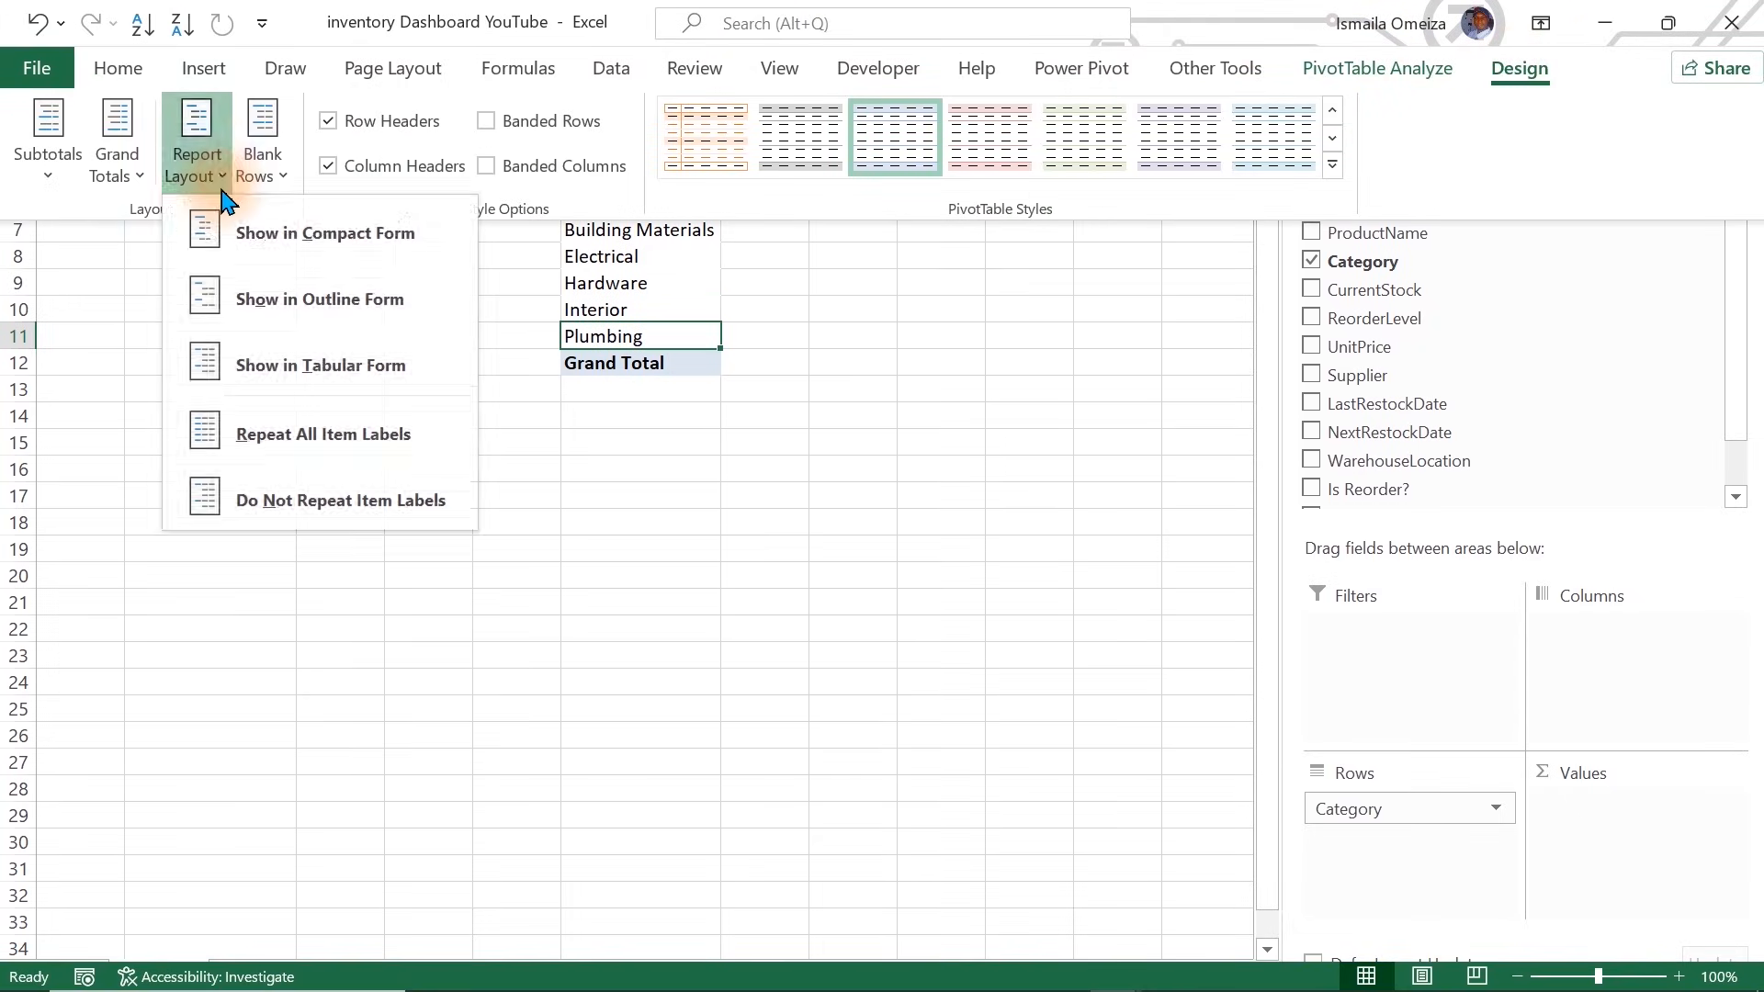
{"action": "left_click", "coordinate": [328, 367]}
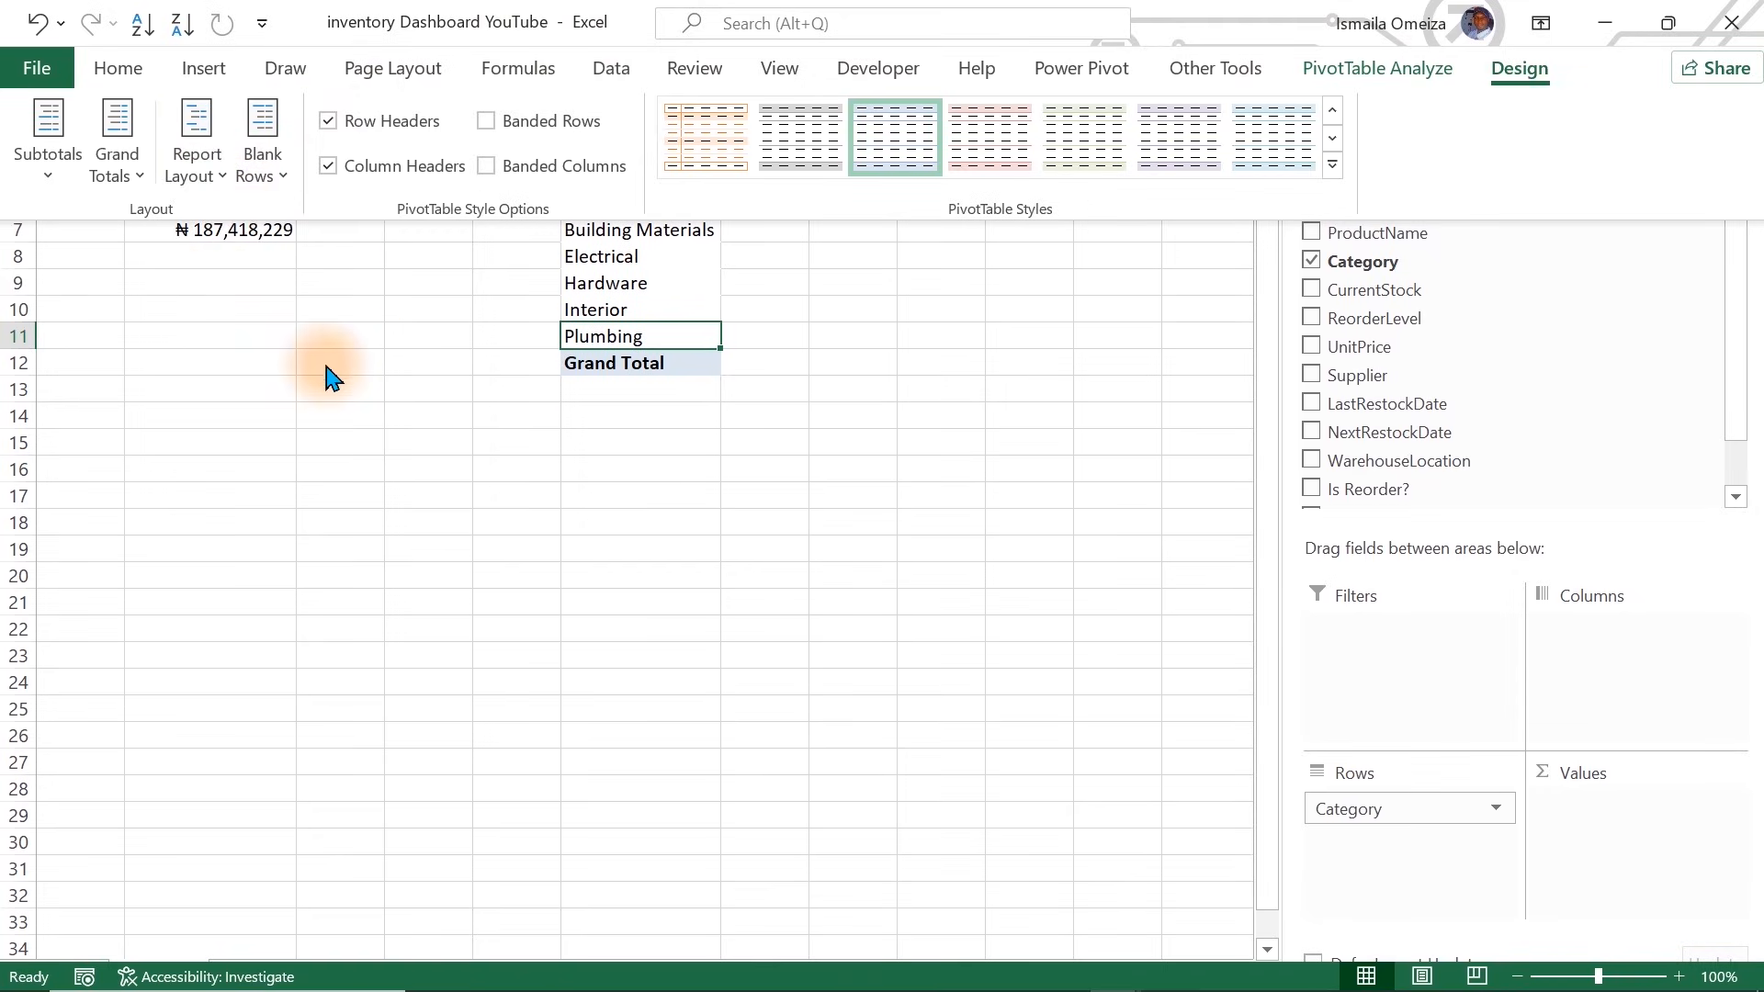
{"action": "left_click", "coordinate": [114, 168]}
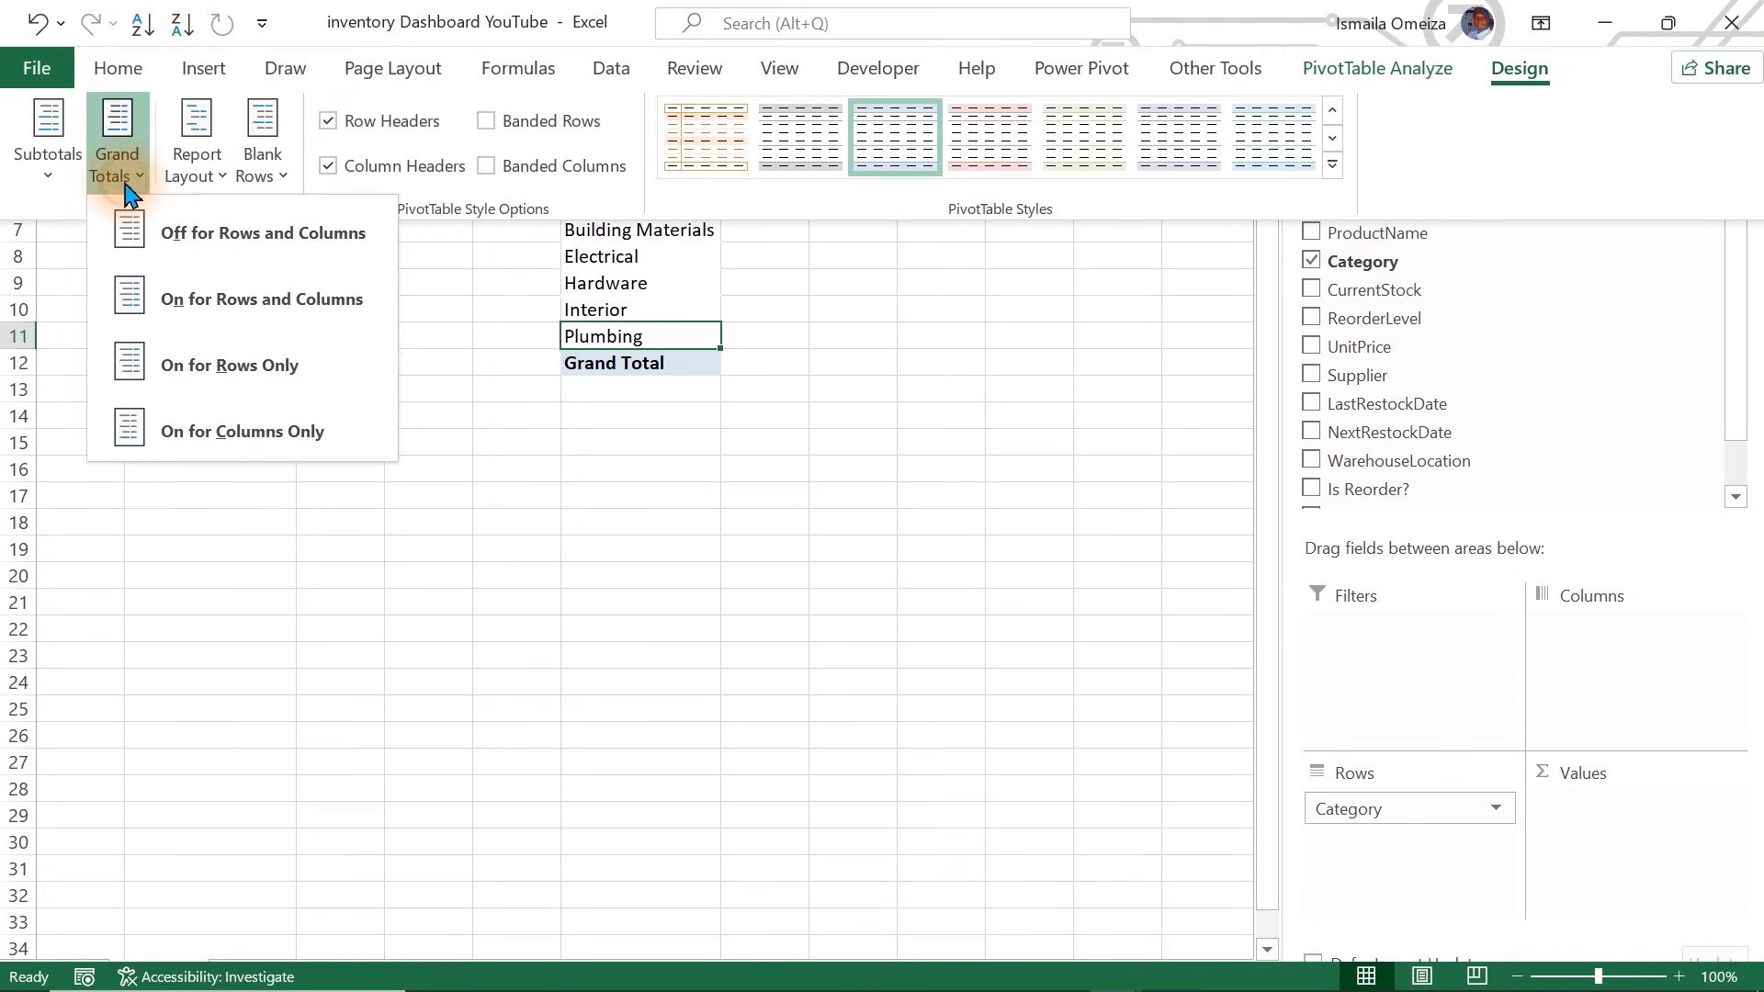
{"action": "left_click", "coordinate": [265, 240]}
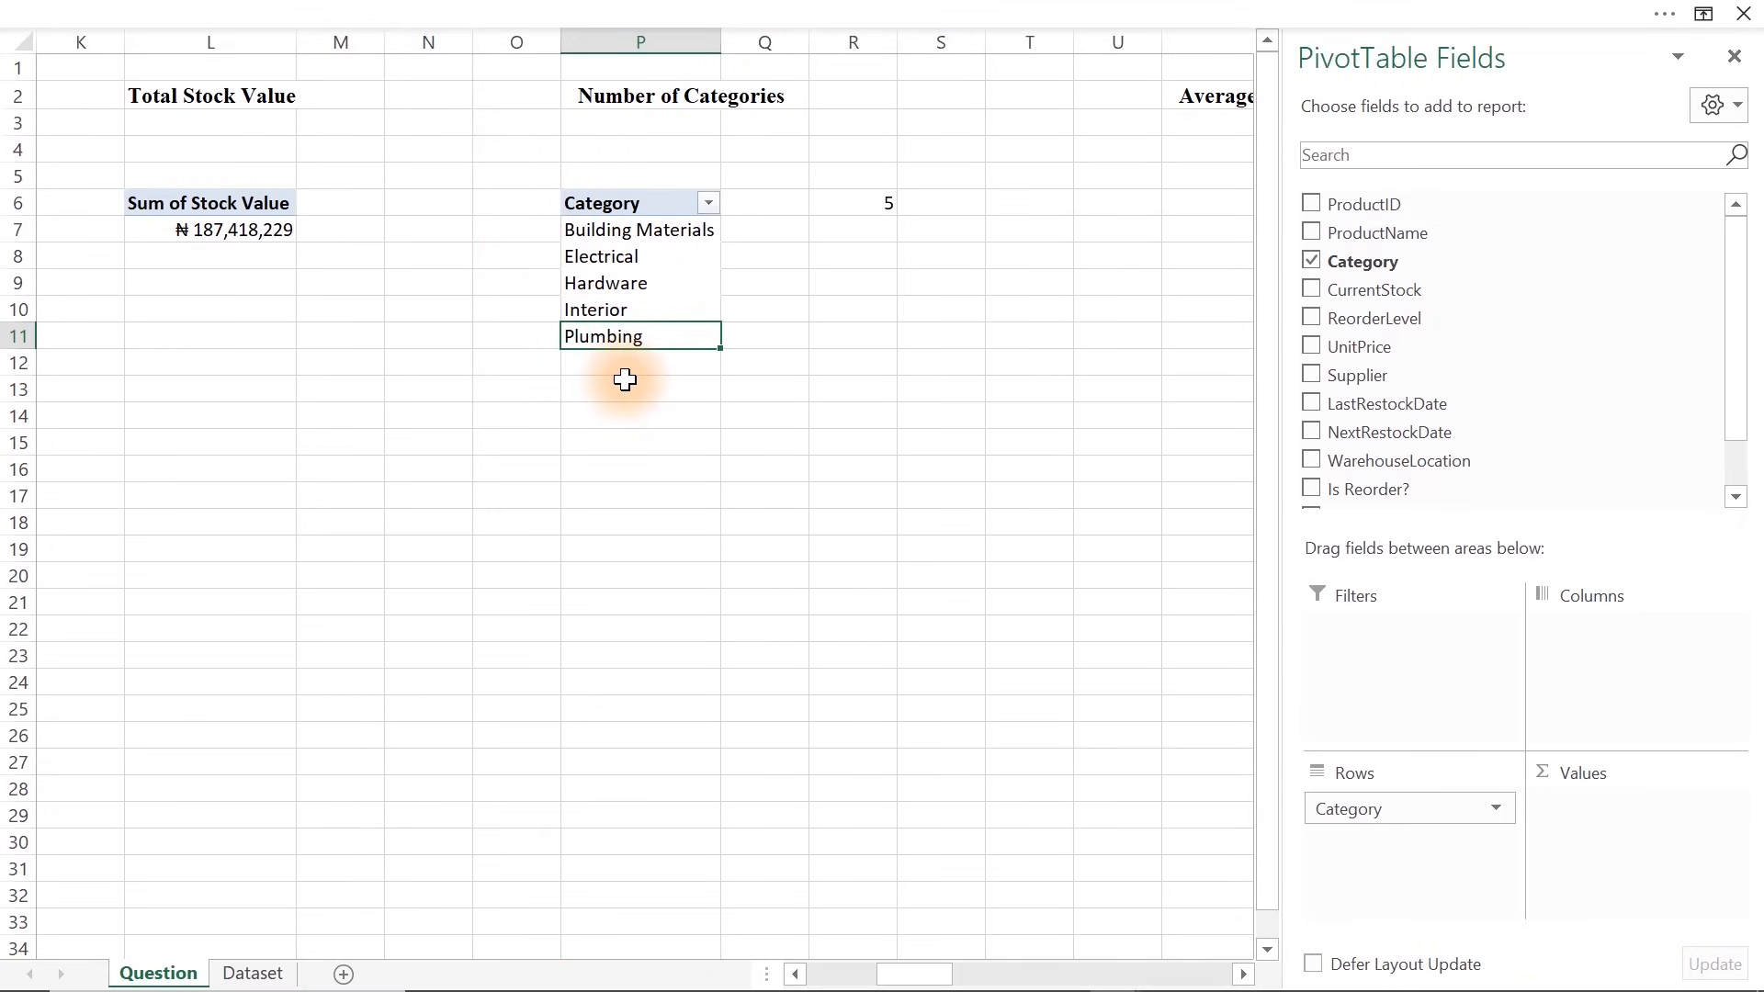
Extend the COUNTA range in R6 to P7:P33 so that additional categories are counted
{"action": "double_click", "coordinate": [898, 203]}
{"action": "left_click_drag", "start_coordinate": [717, 346], "coordinate": [715, 937]}
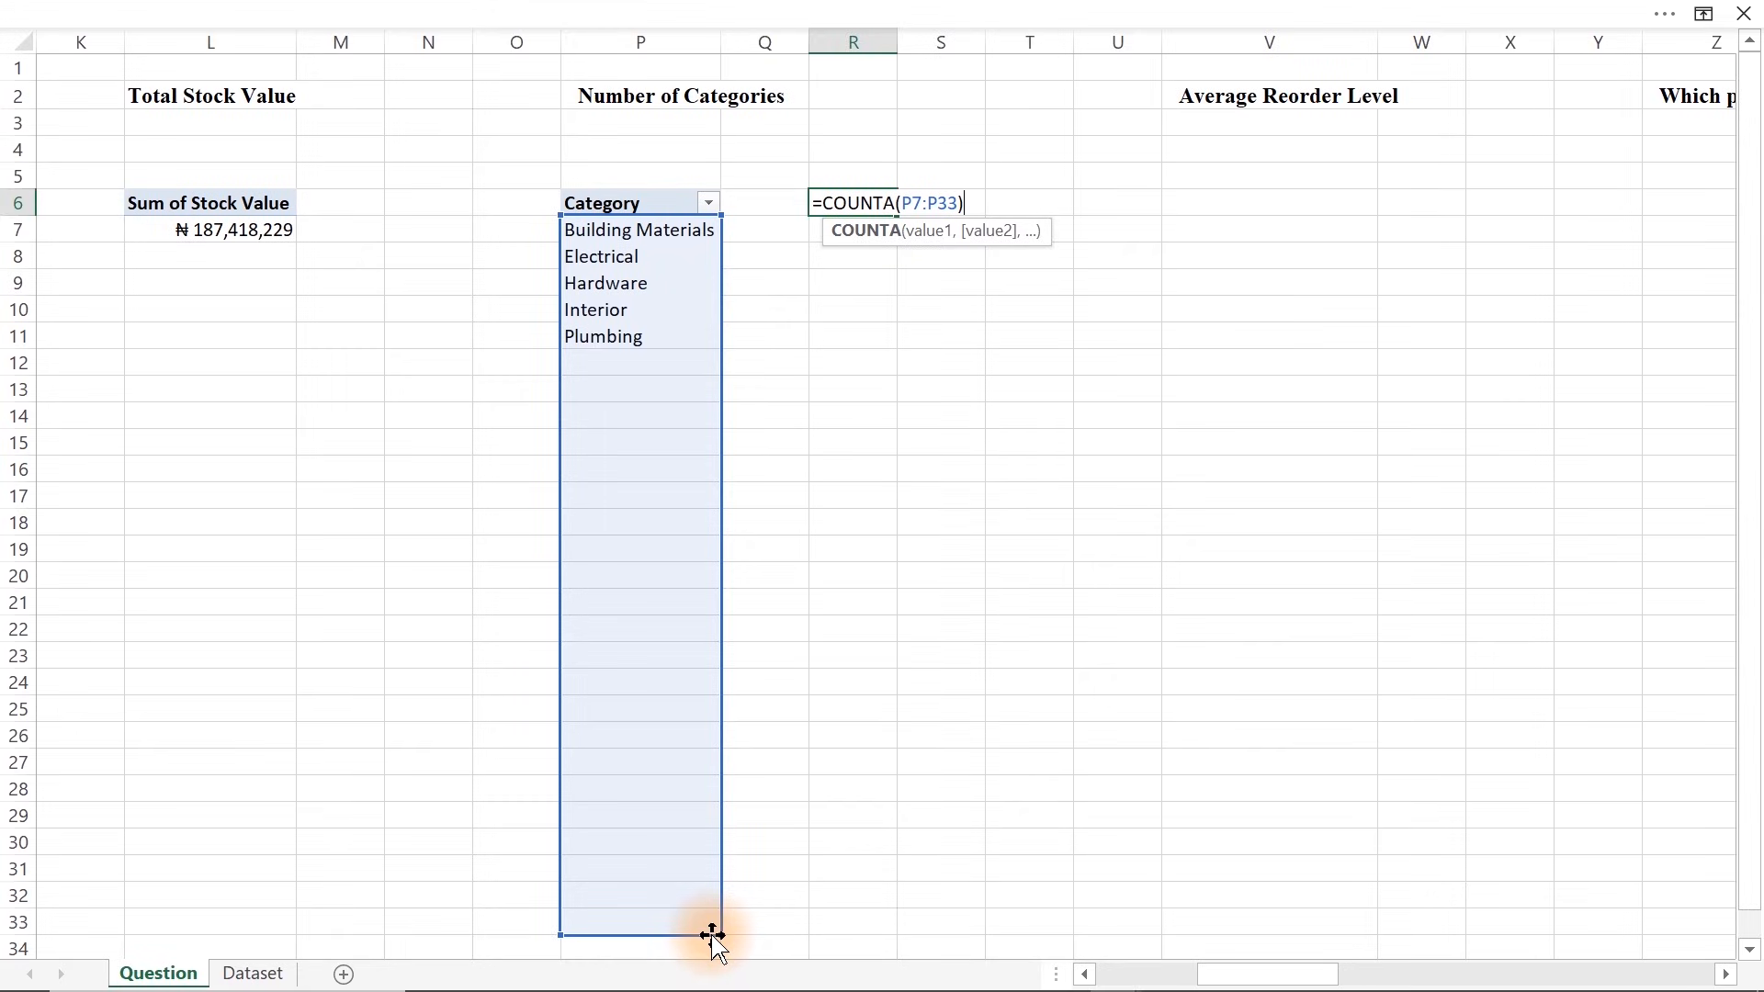
{"action": "key", "text": "Return"}
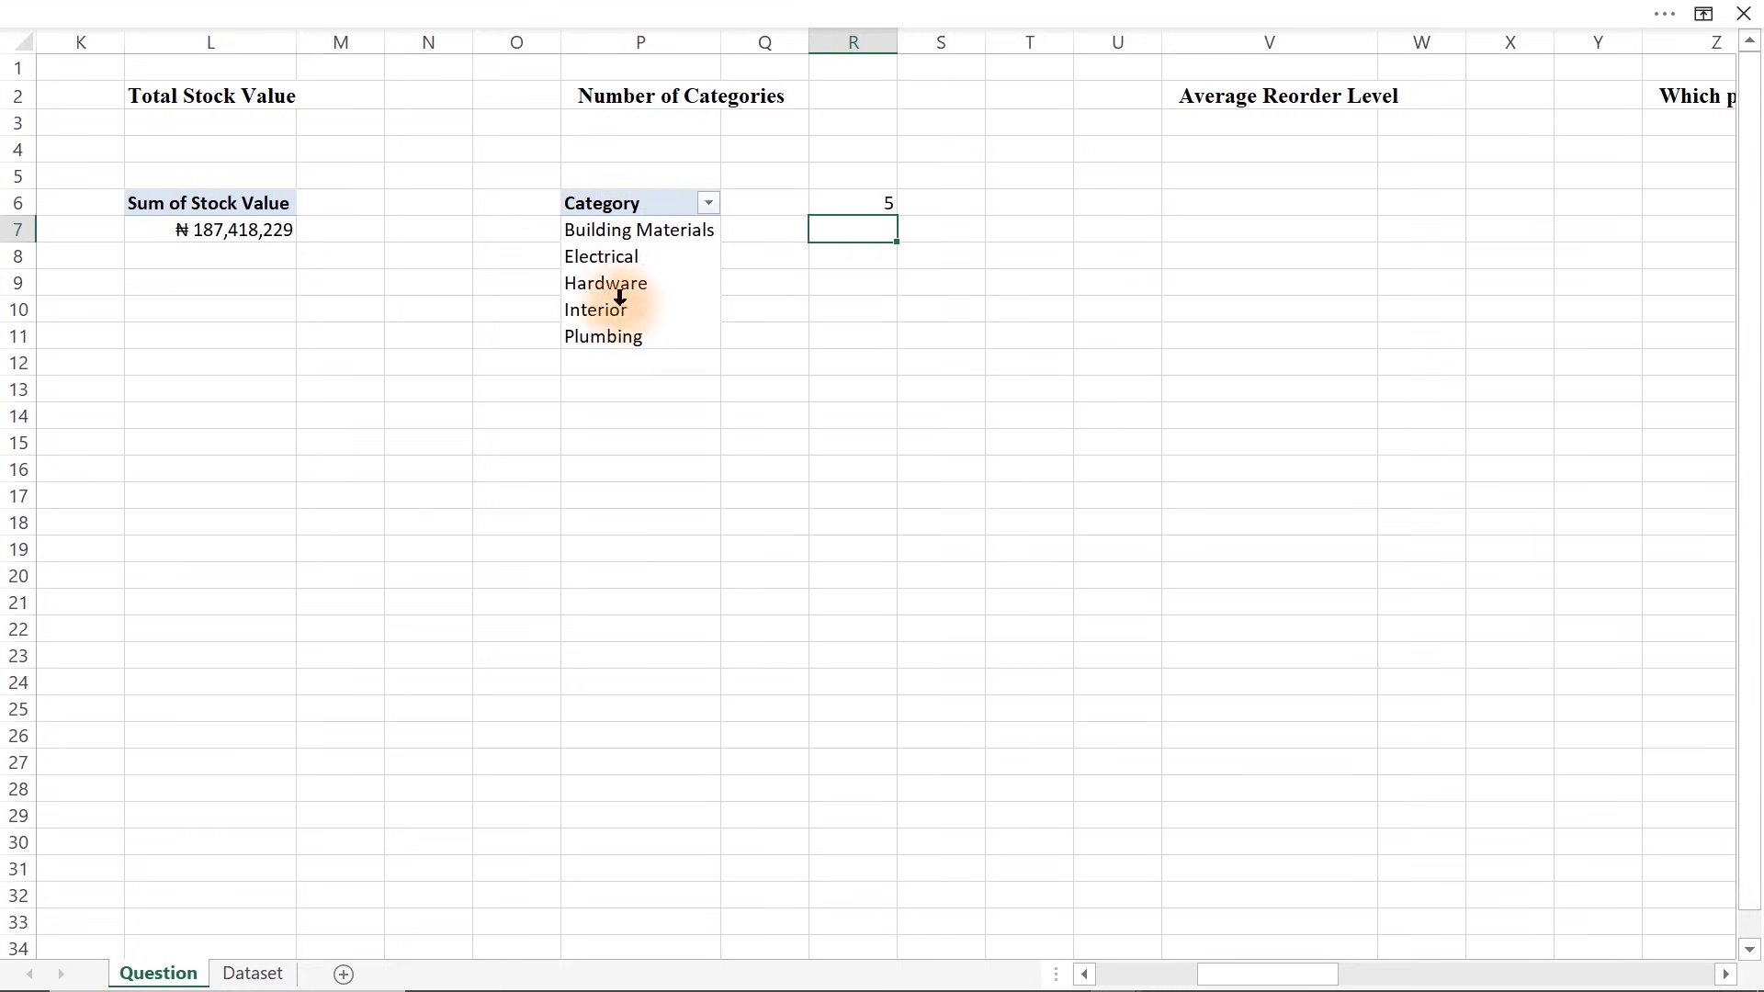
Test the category count with dummy text in P12 and P17, and clear those entries
{"action": "left_click", "coordinate": [615, 360]}
{"action": "type", "text": "djfkdsjfksd"}
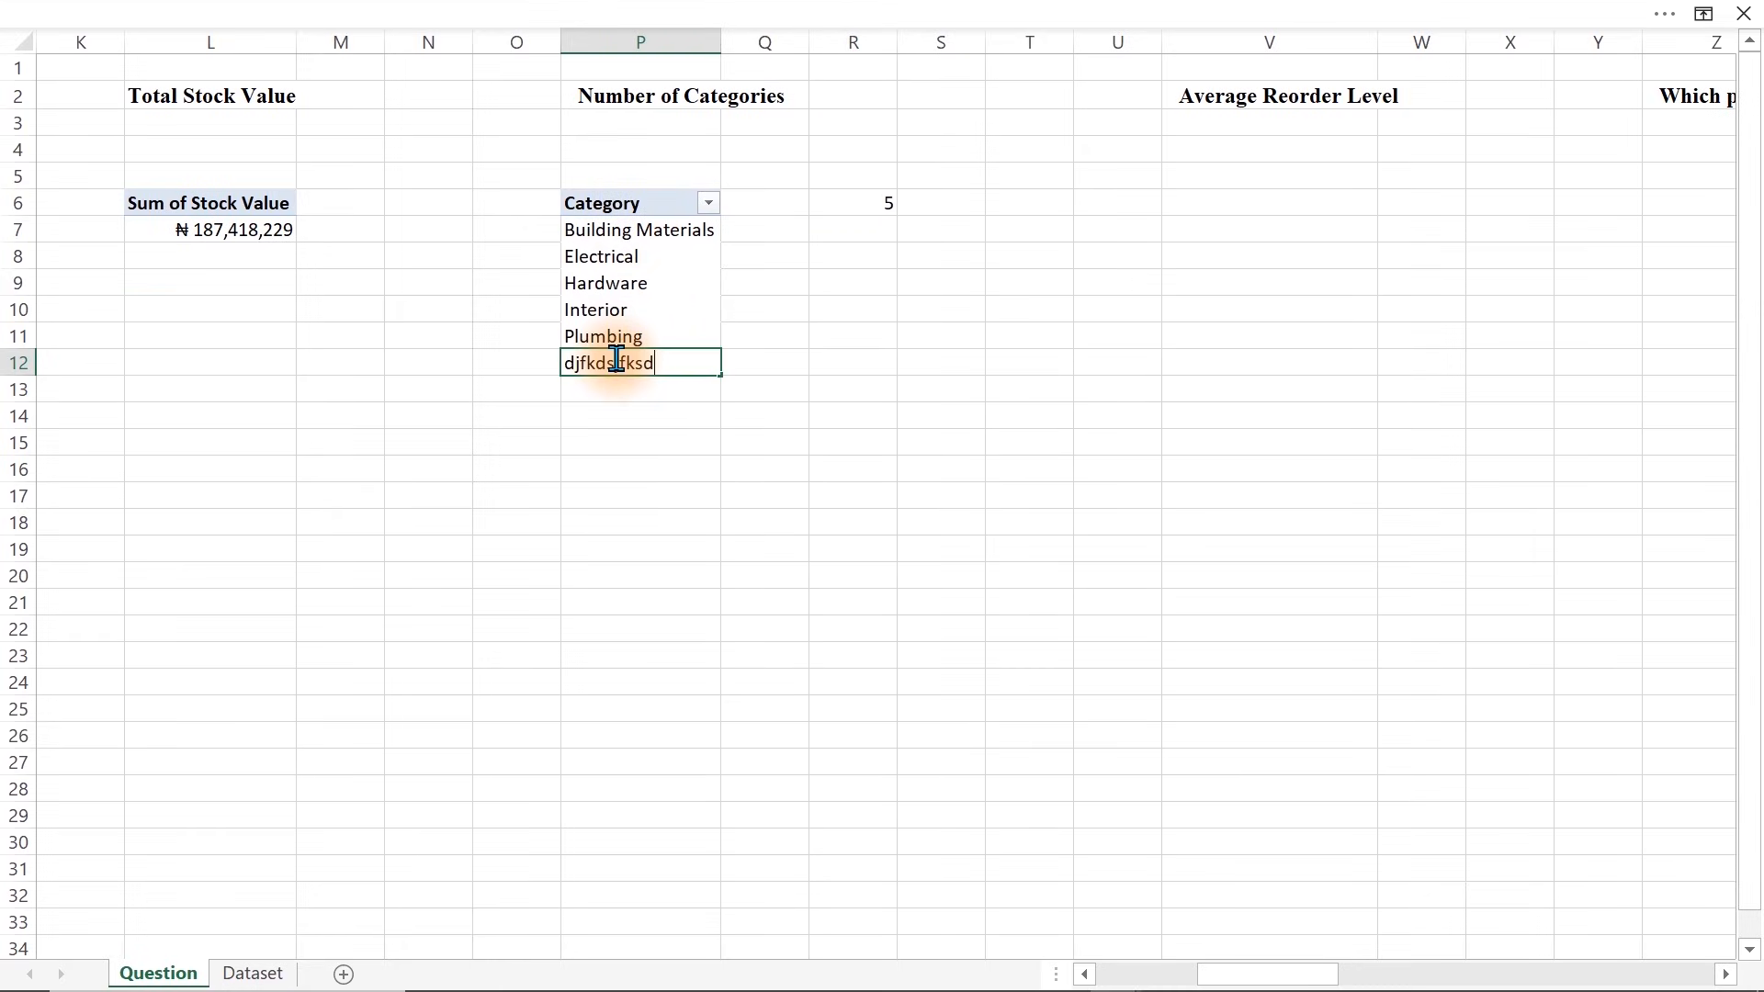
{"action": "key", "text": "Return"}
{"action": "left_click", "coordinate": [615, 503]}
{"action": "type", "text": "dfjsdkjfksdl"}
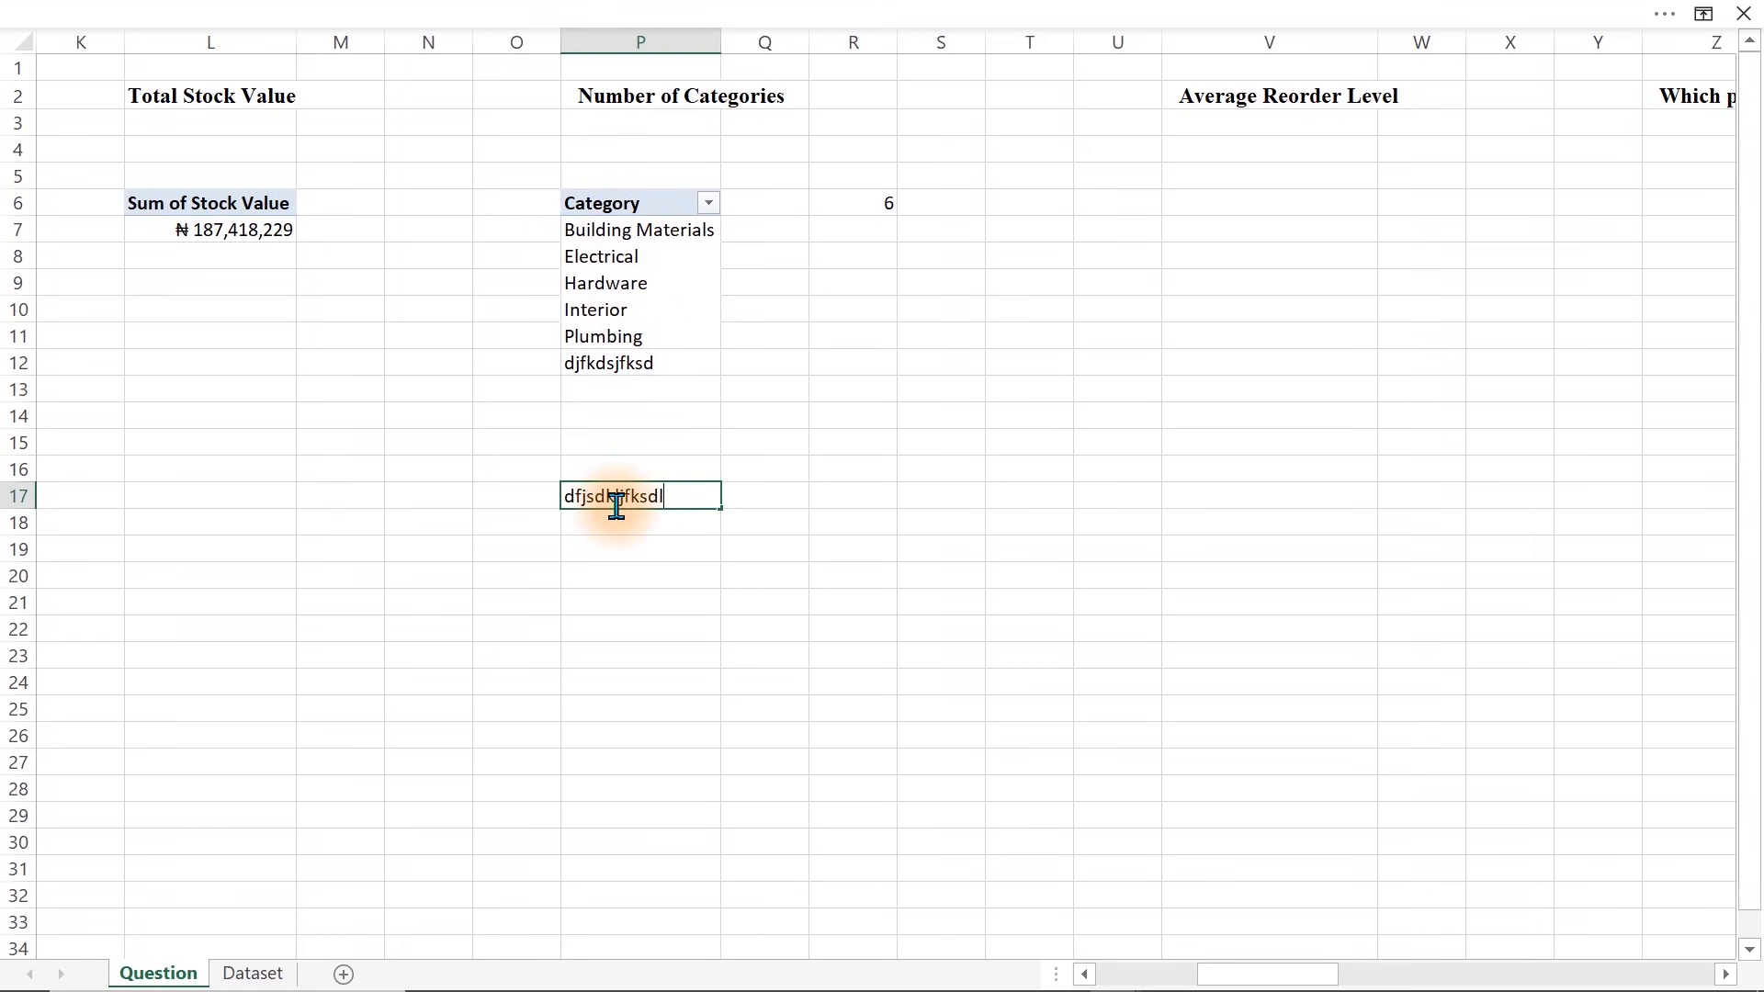
{"action": "key", "text": "Return"}
{"action": "left_click_drag", "start_coordinate": [611, 517], "coordinate": [603, 371]}
{"action": "key", "text": "Delete"}
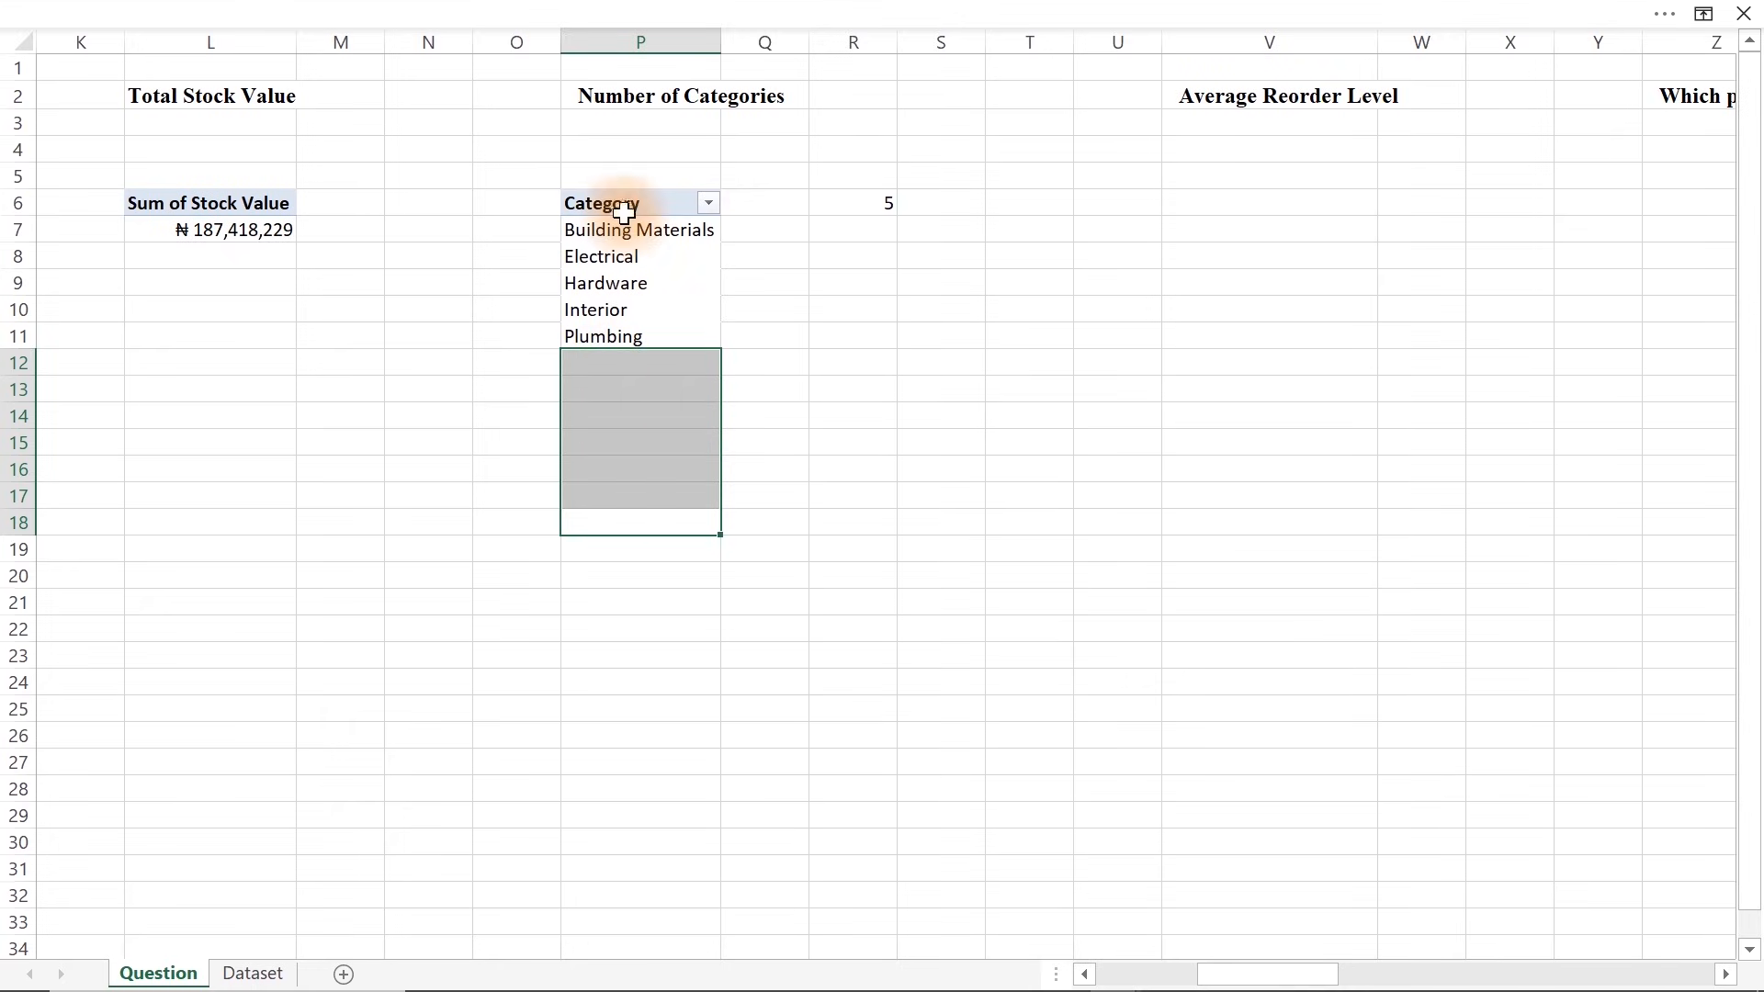
Copy the Category PivotTable to V6 under the Average Reorder Level heading
{"action": "left_click_drag", "start_coordinate": [609, 202], "coordinate": [640, 336]}
{"action": "key", "text": "ctrl+c"}
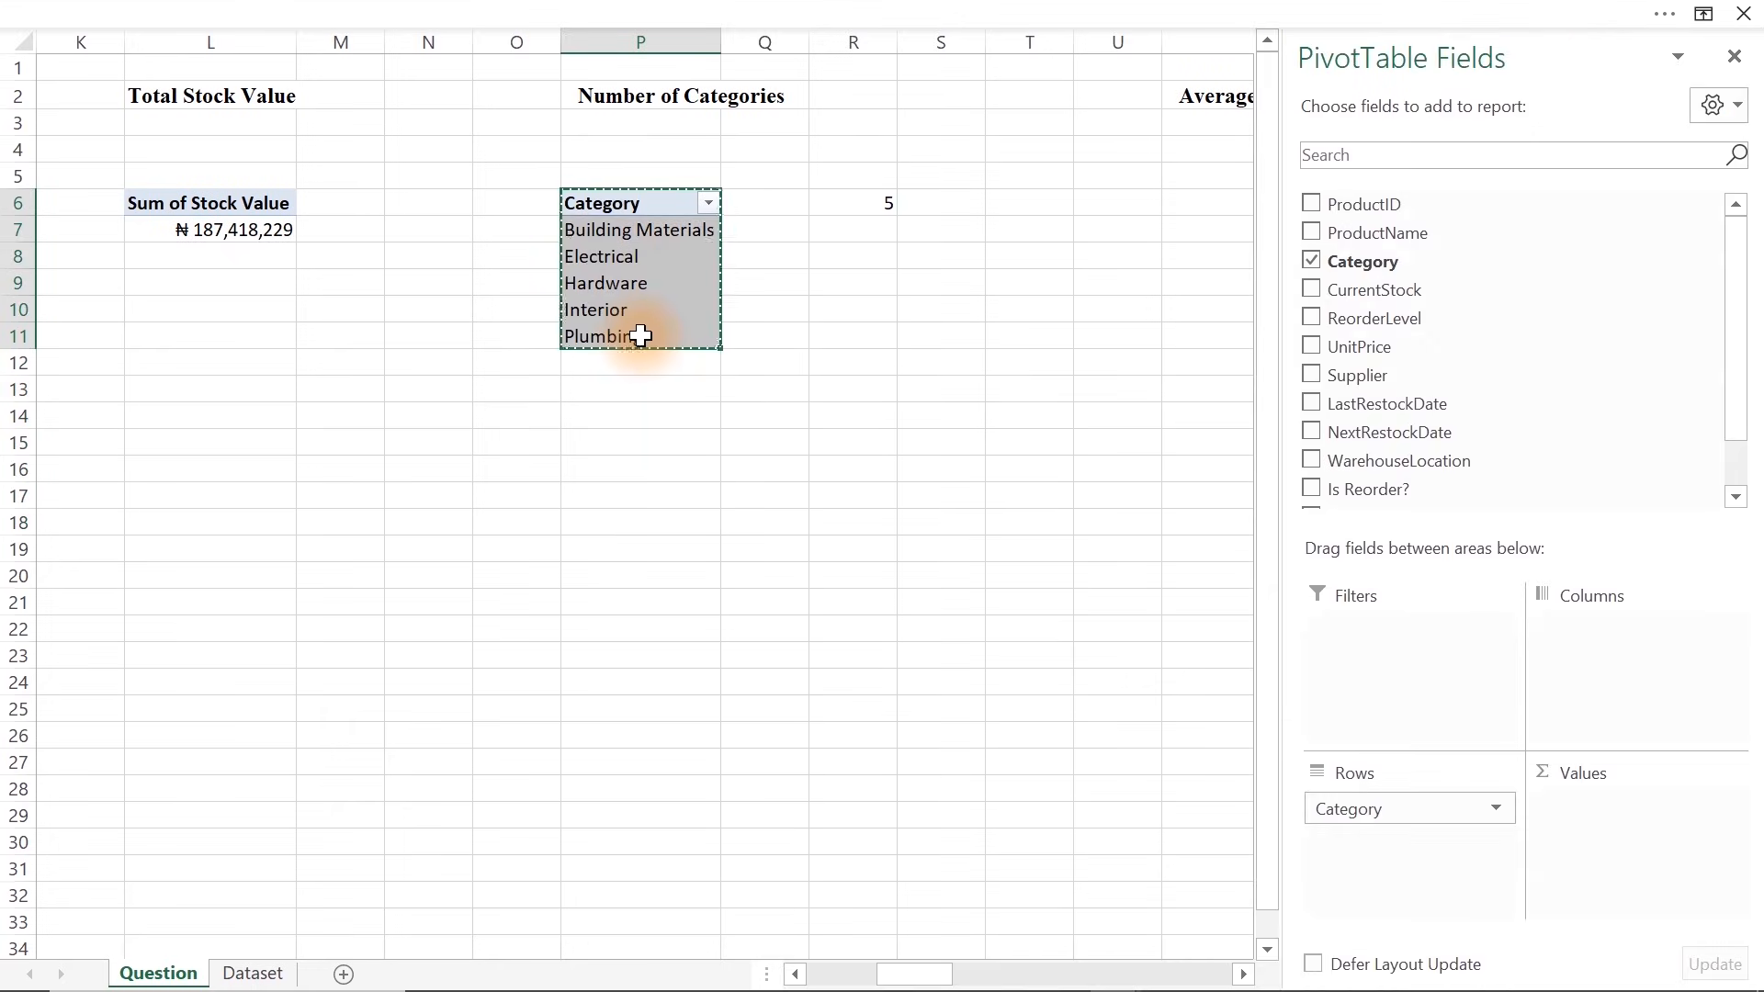
{"action": "left_click", "coordinate": [1194, 179]}
{"action": "left_click", "coordinate": [1227, 201]}
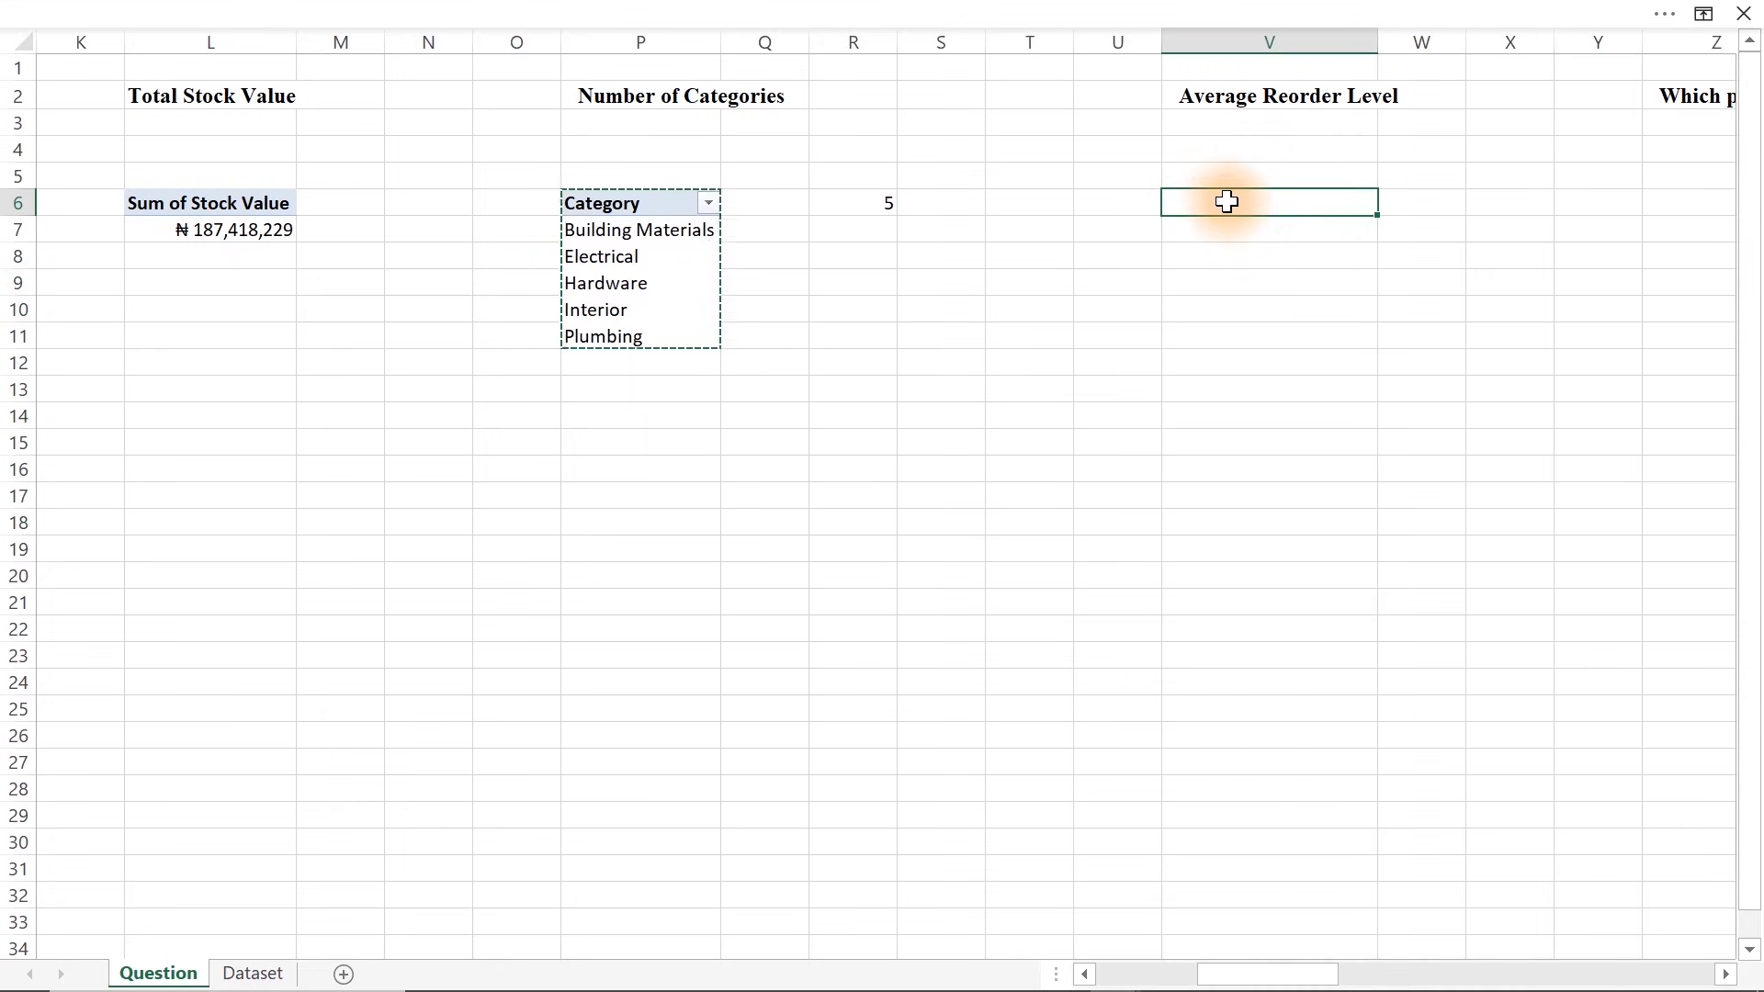
{"action": "key", "text": "ctrl+v"}
Remove the Category row field from the PivotTable under Average Reorder Level
{"action": "key", "text": "Right"}
{"action": "key", "text": "Right"}
{"action": "key", "text": "Right"}
{"action": "key", "text": "Right"}
{"action": "key", "text": "Right"}
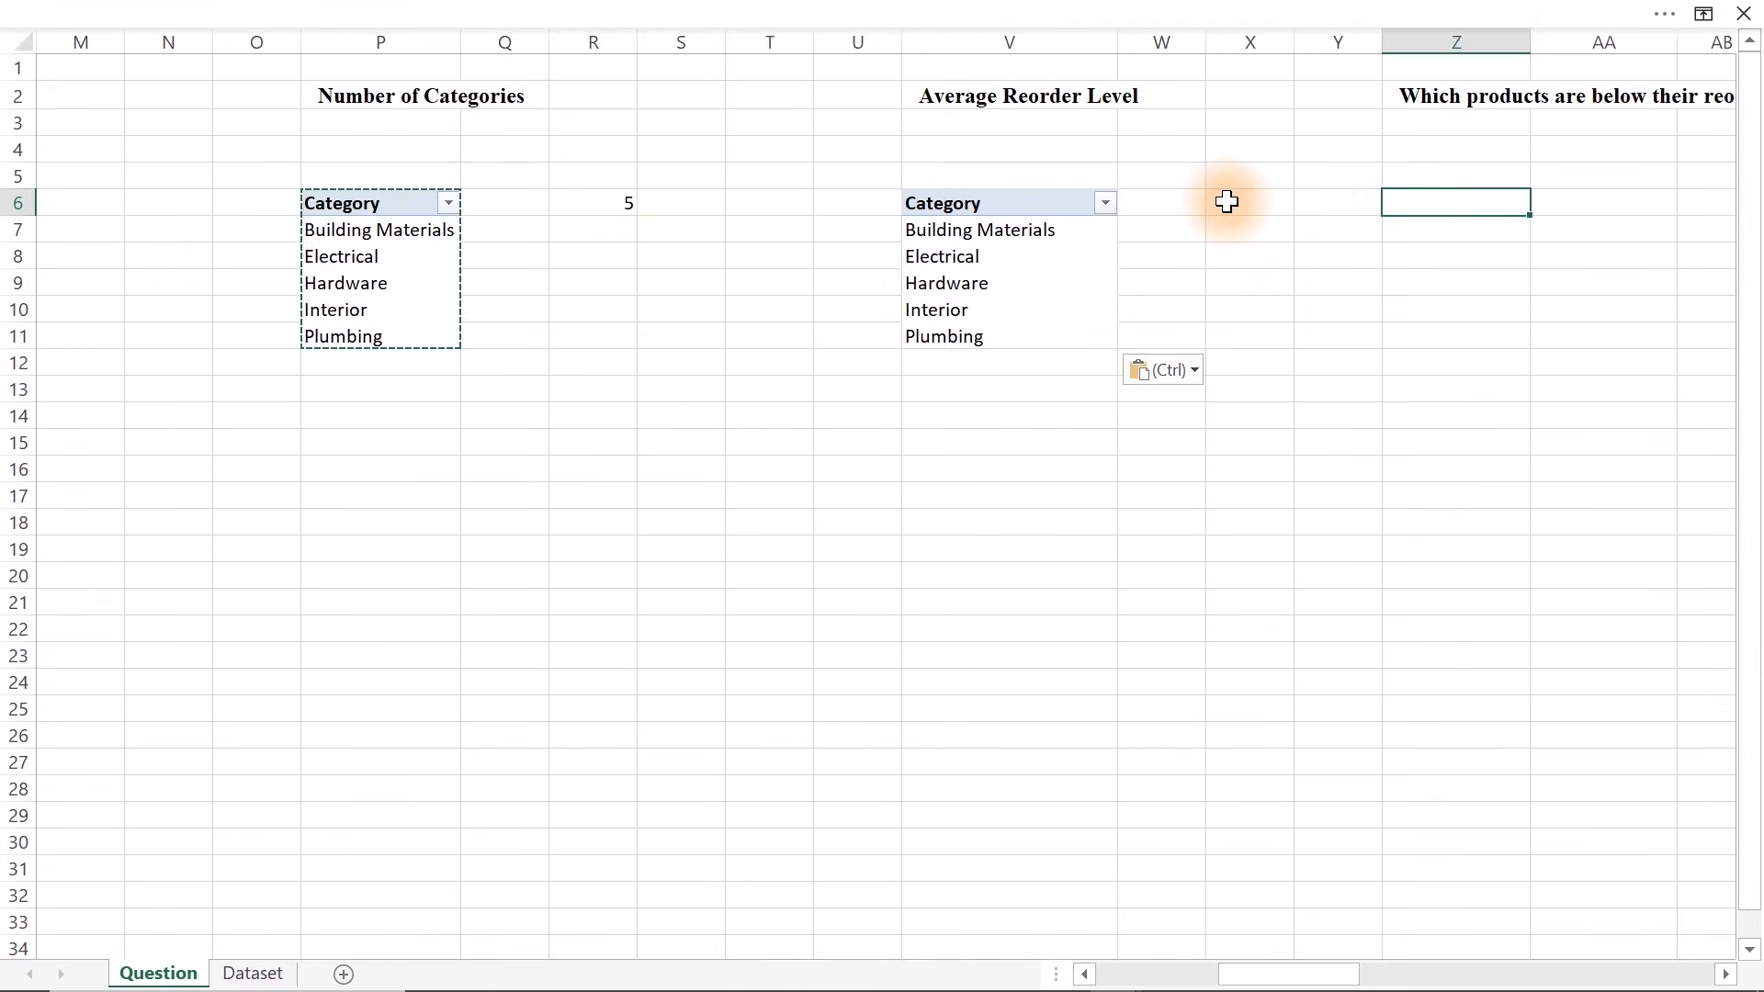
{"action": "key", "text": "Right"}
{"action": "key", "text": "Right"}
{"action": "key", "text": "Right"}
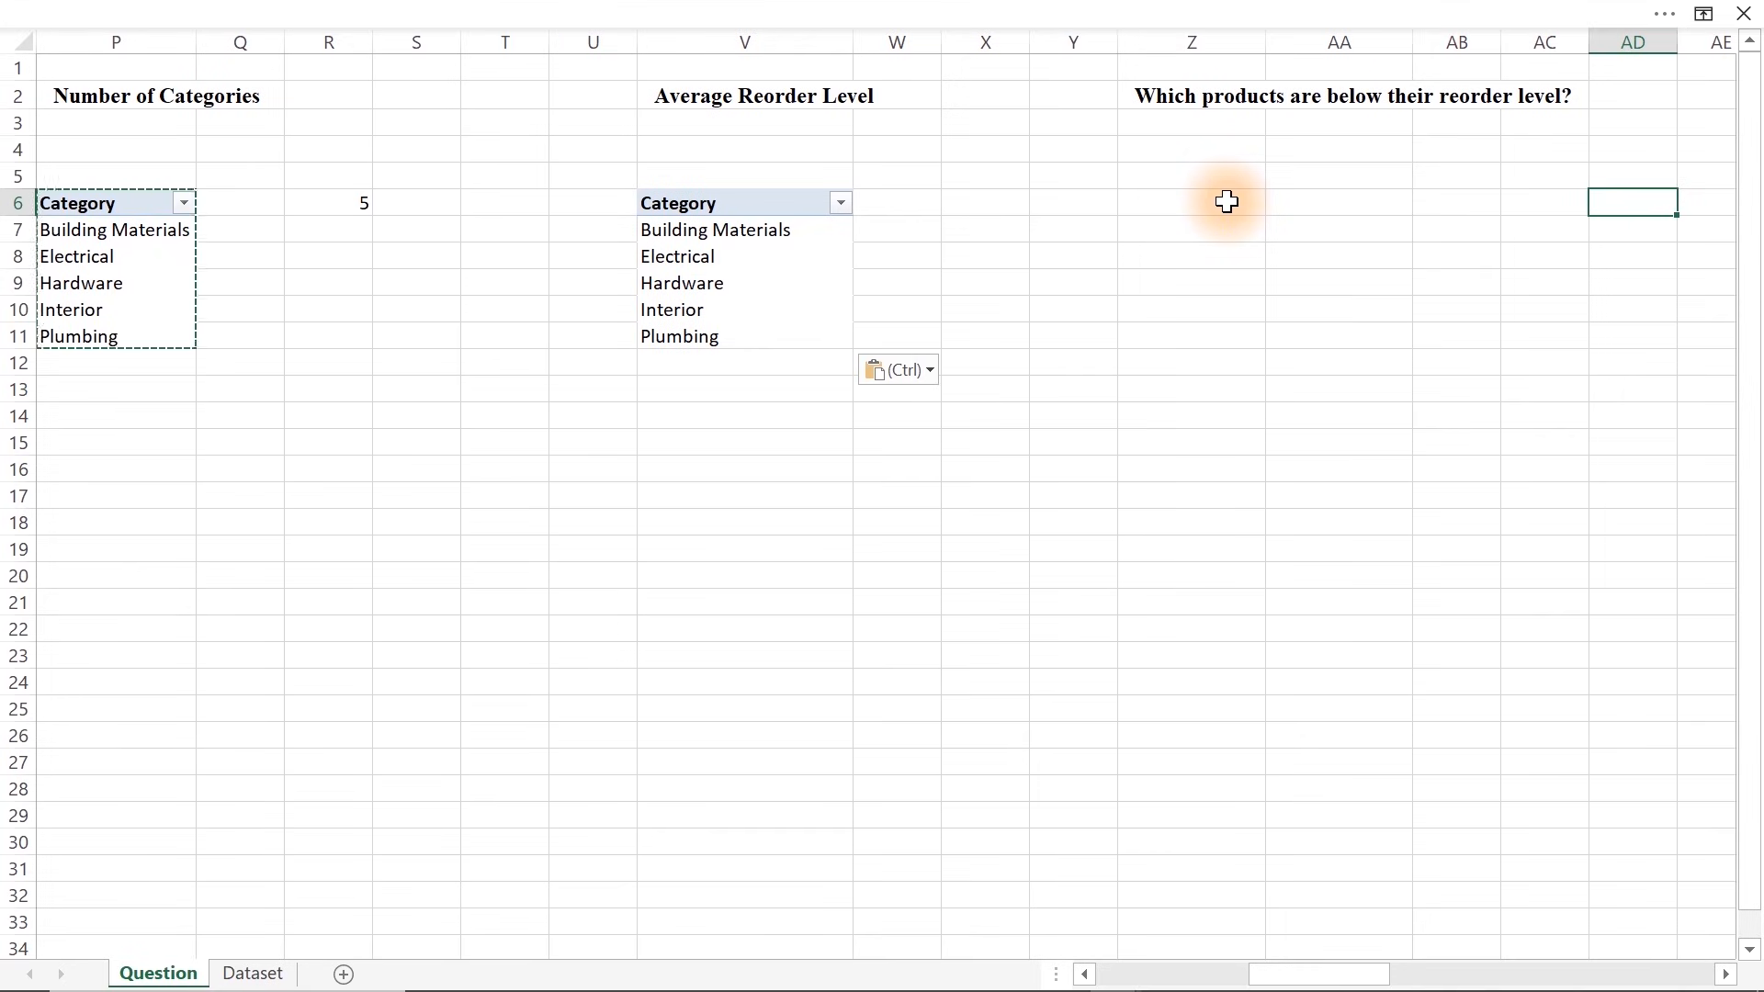
{"action": "left_click", "coordinate": [729, 259]}
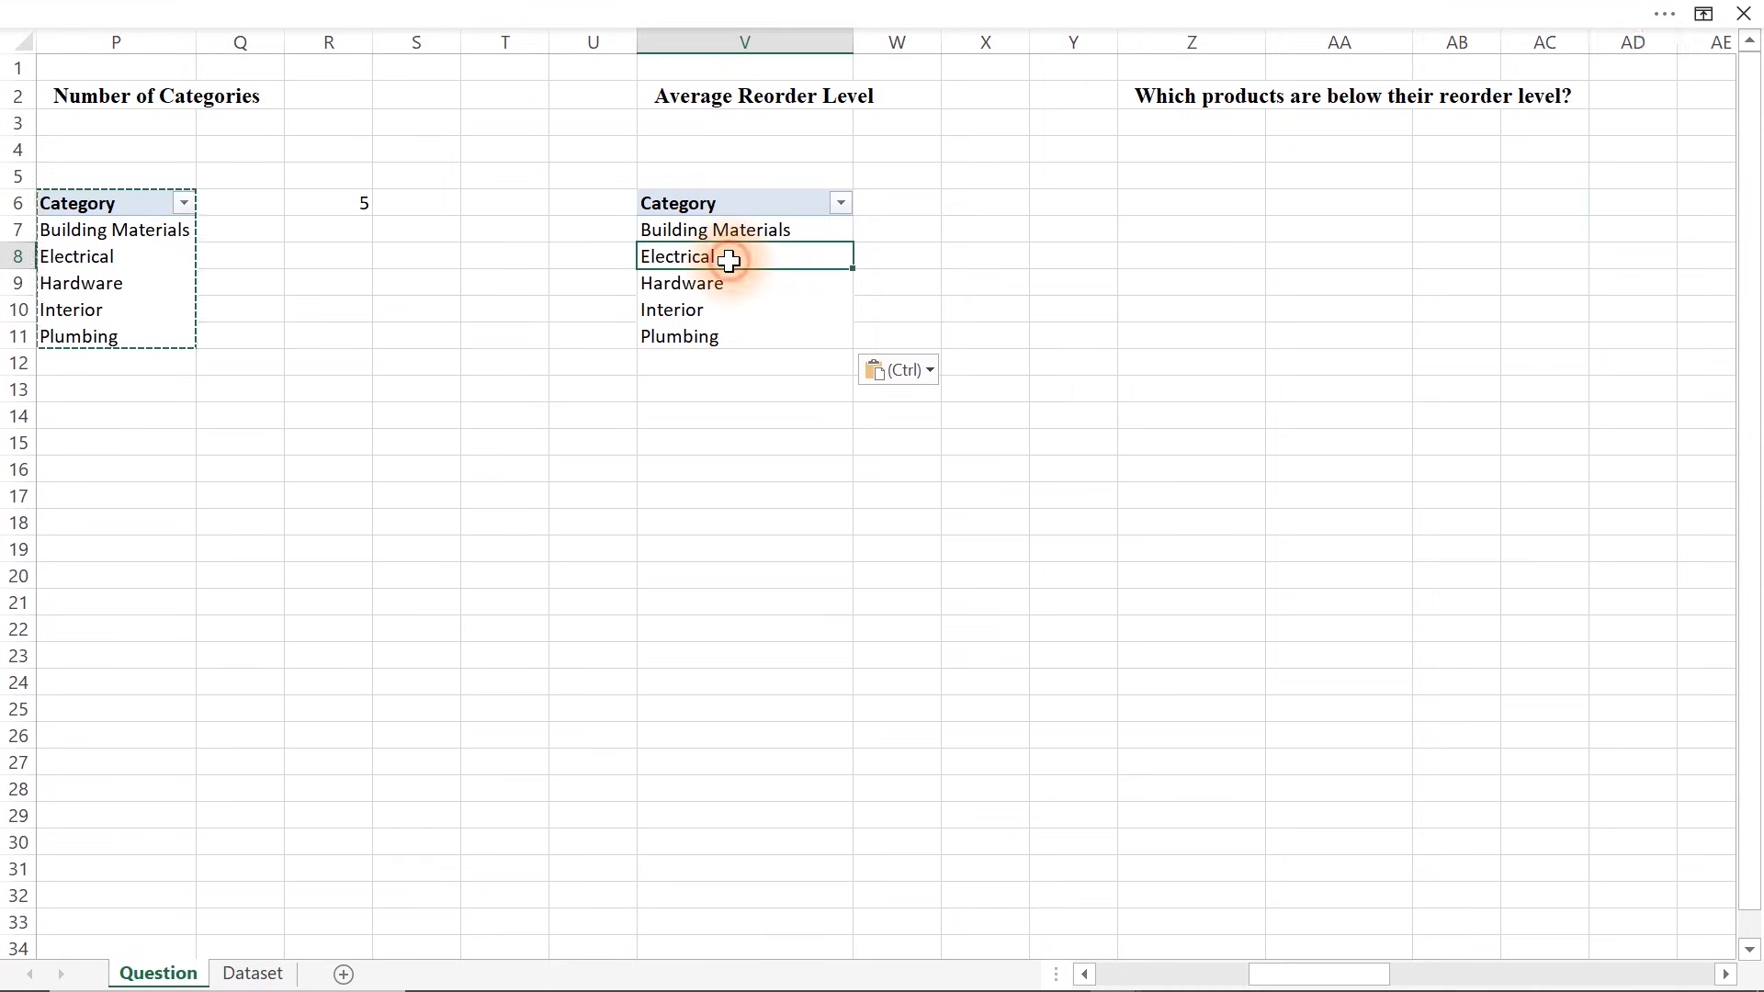
{"action": "left_click_drag", "start_coordinate": [1437, 819], "coordinate": [952, 630]}
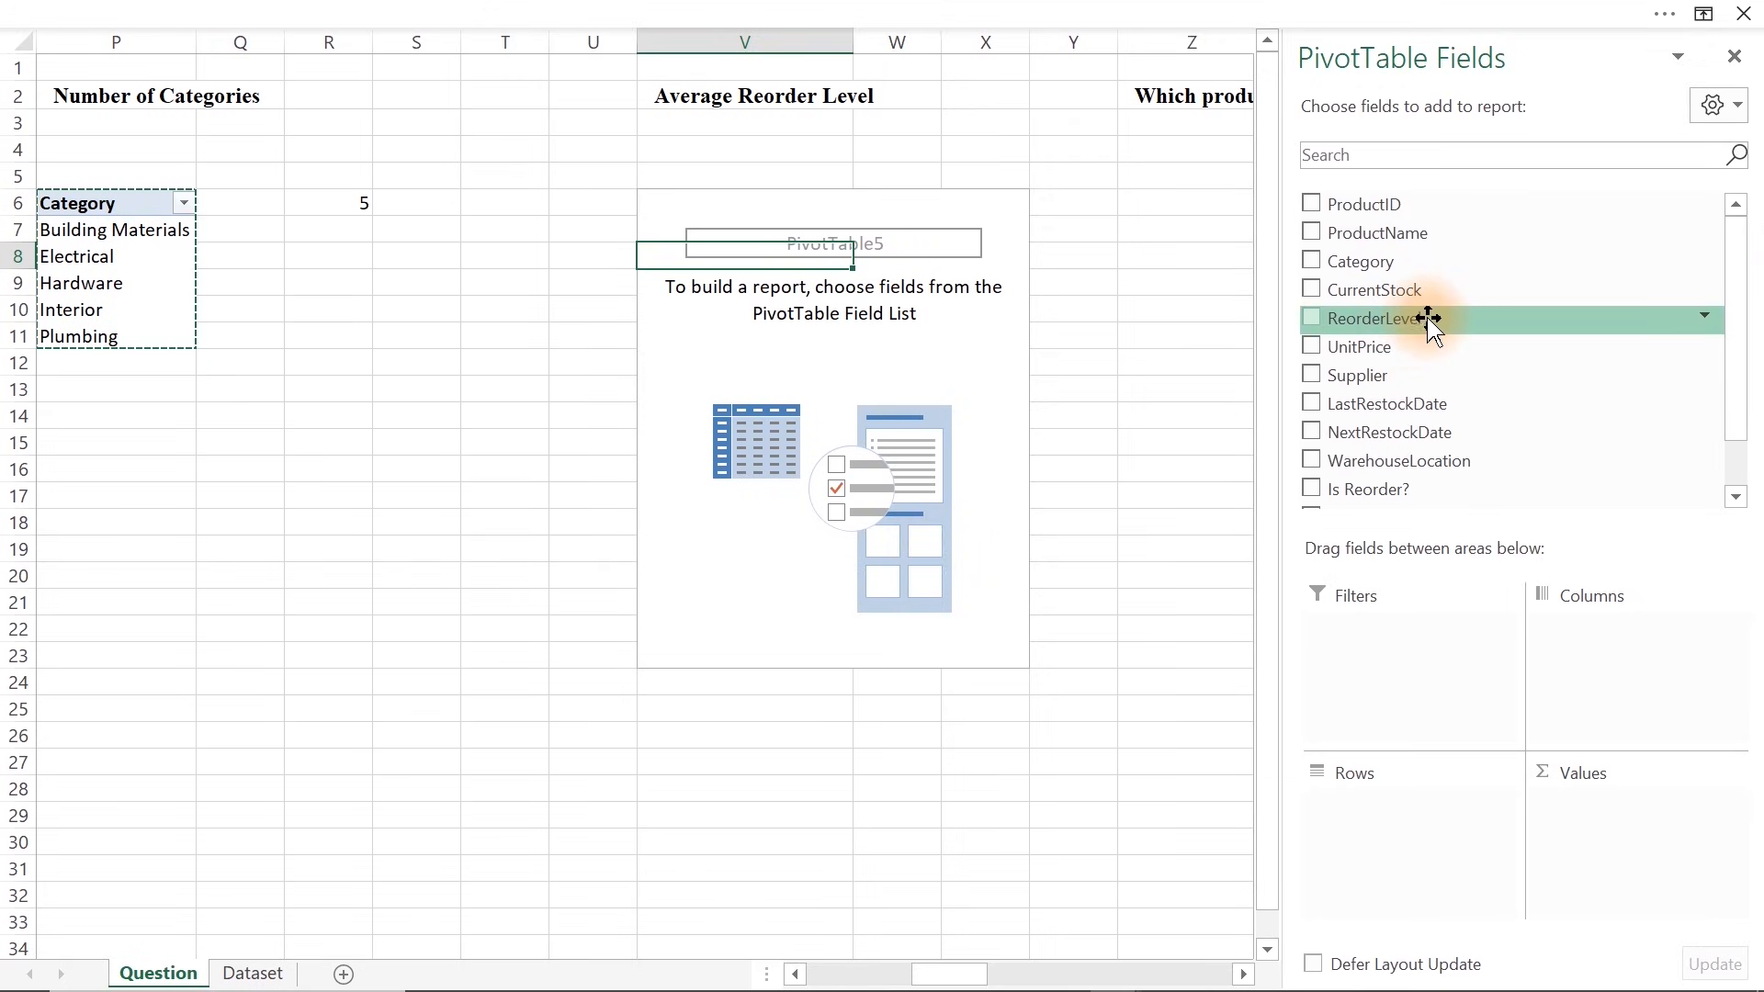
Add ReorderLevel as the value field of the PivotTable under Average Reorder Level and summarize it by Average
{"action": "left_click_drag", "start_coordinate": [1423, 321], "coordinate": [1613, 858]}
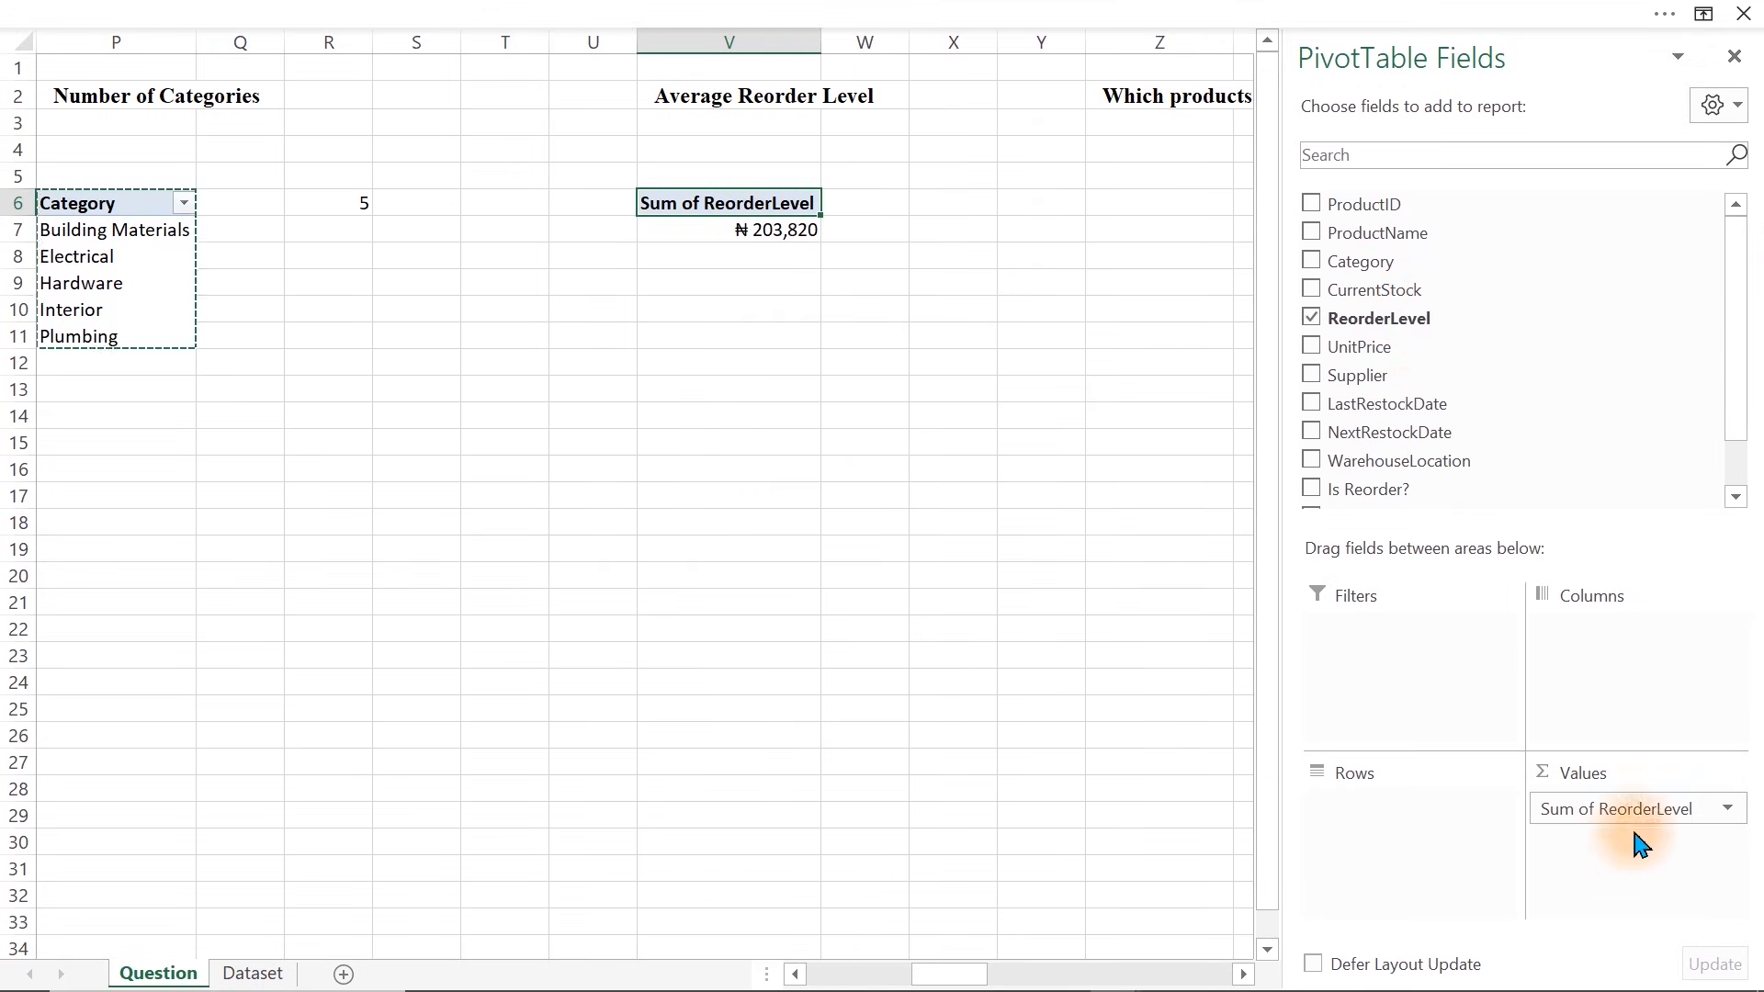
{"action": "left_click", "coordinate": [1641, 808]}
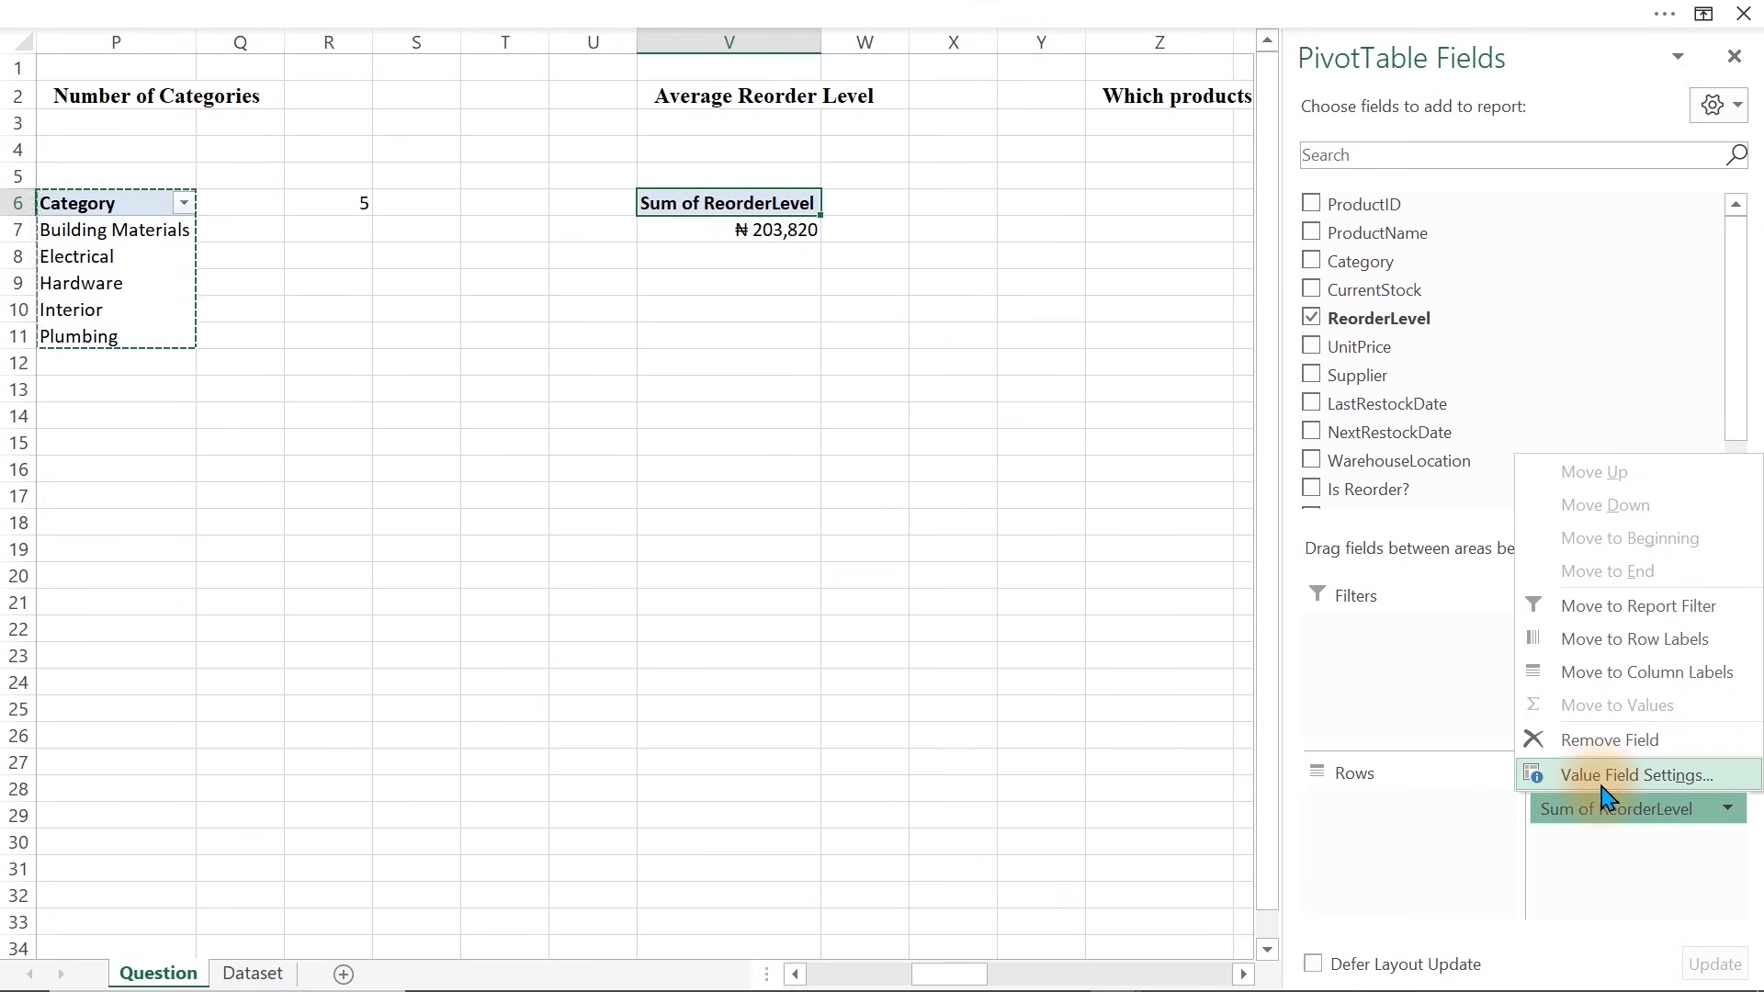
{"action": "left_click", "coordinate": [1602, 776]}
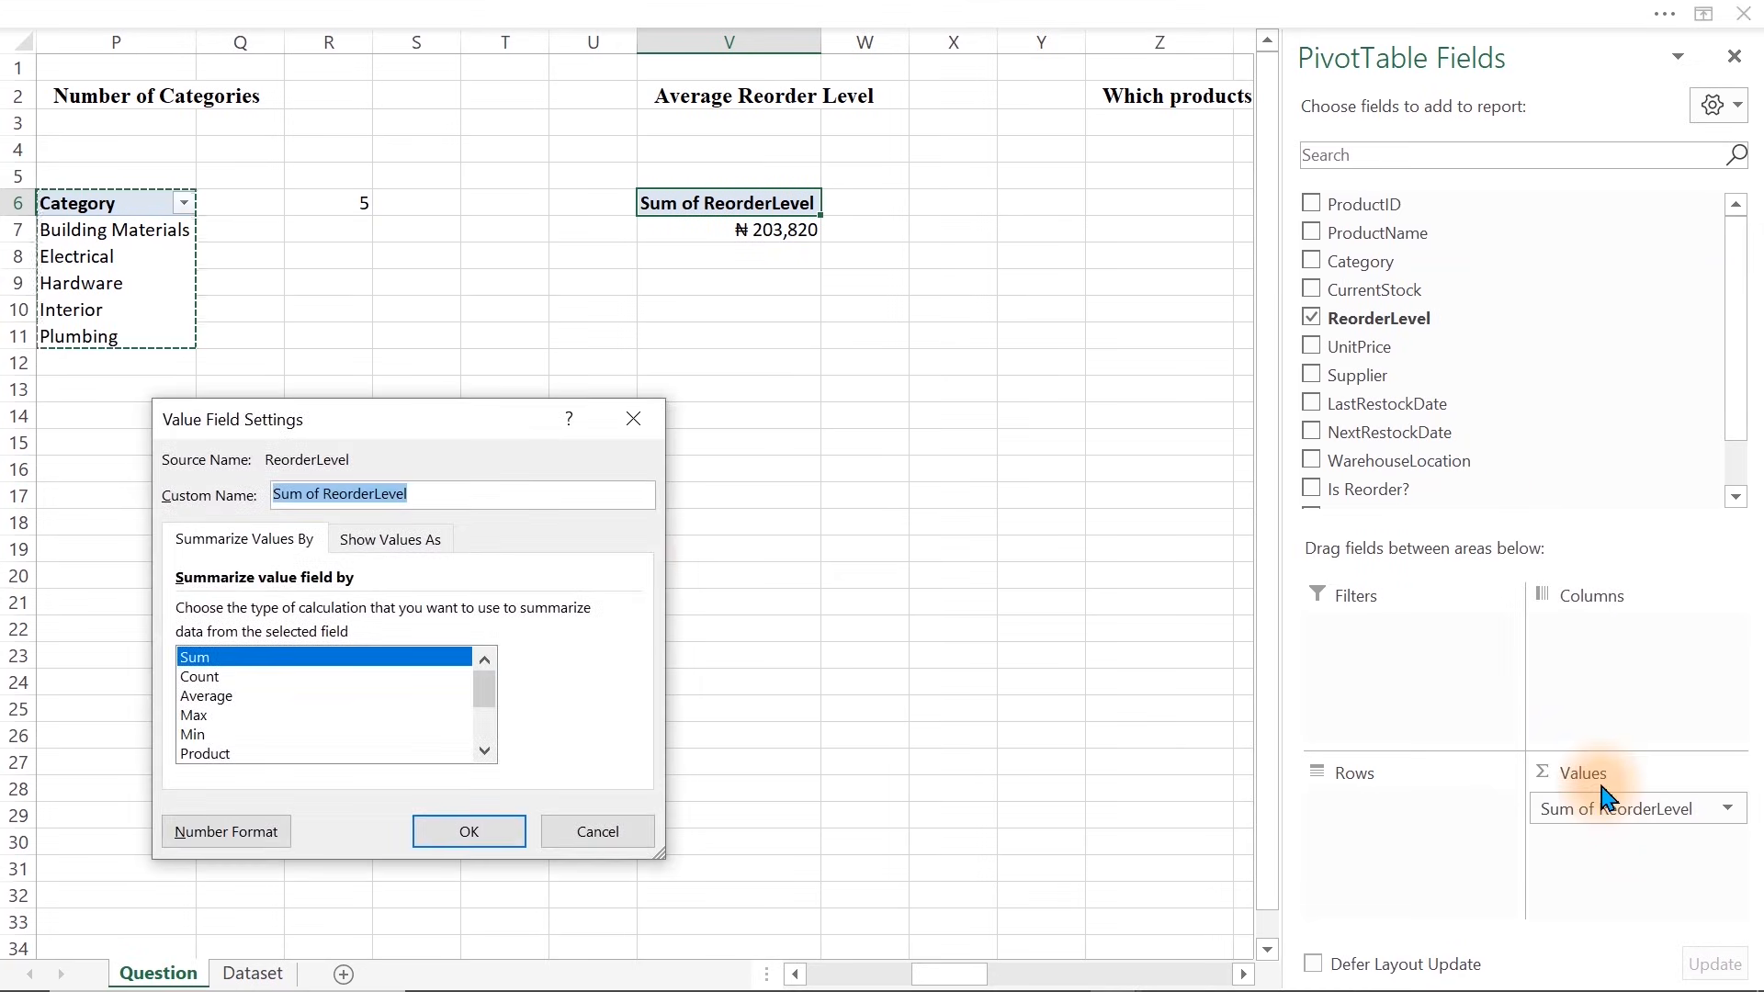
{"action": "left_click", "coordinate": [223, 700]}
{"action": "left_click", "coordinate": [485, 834]}
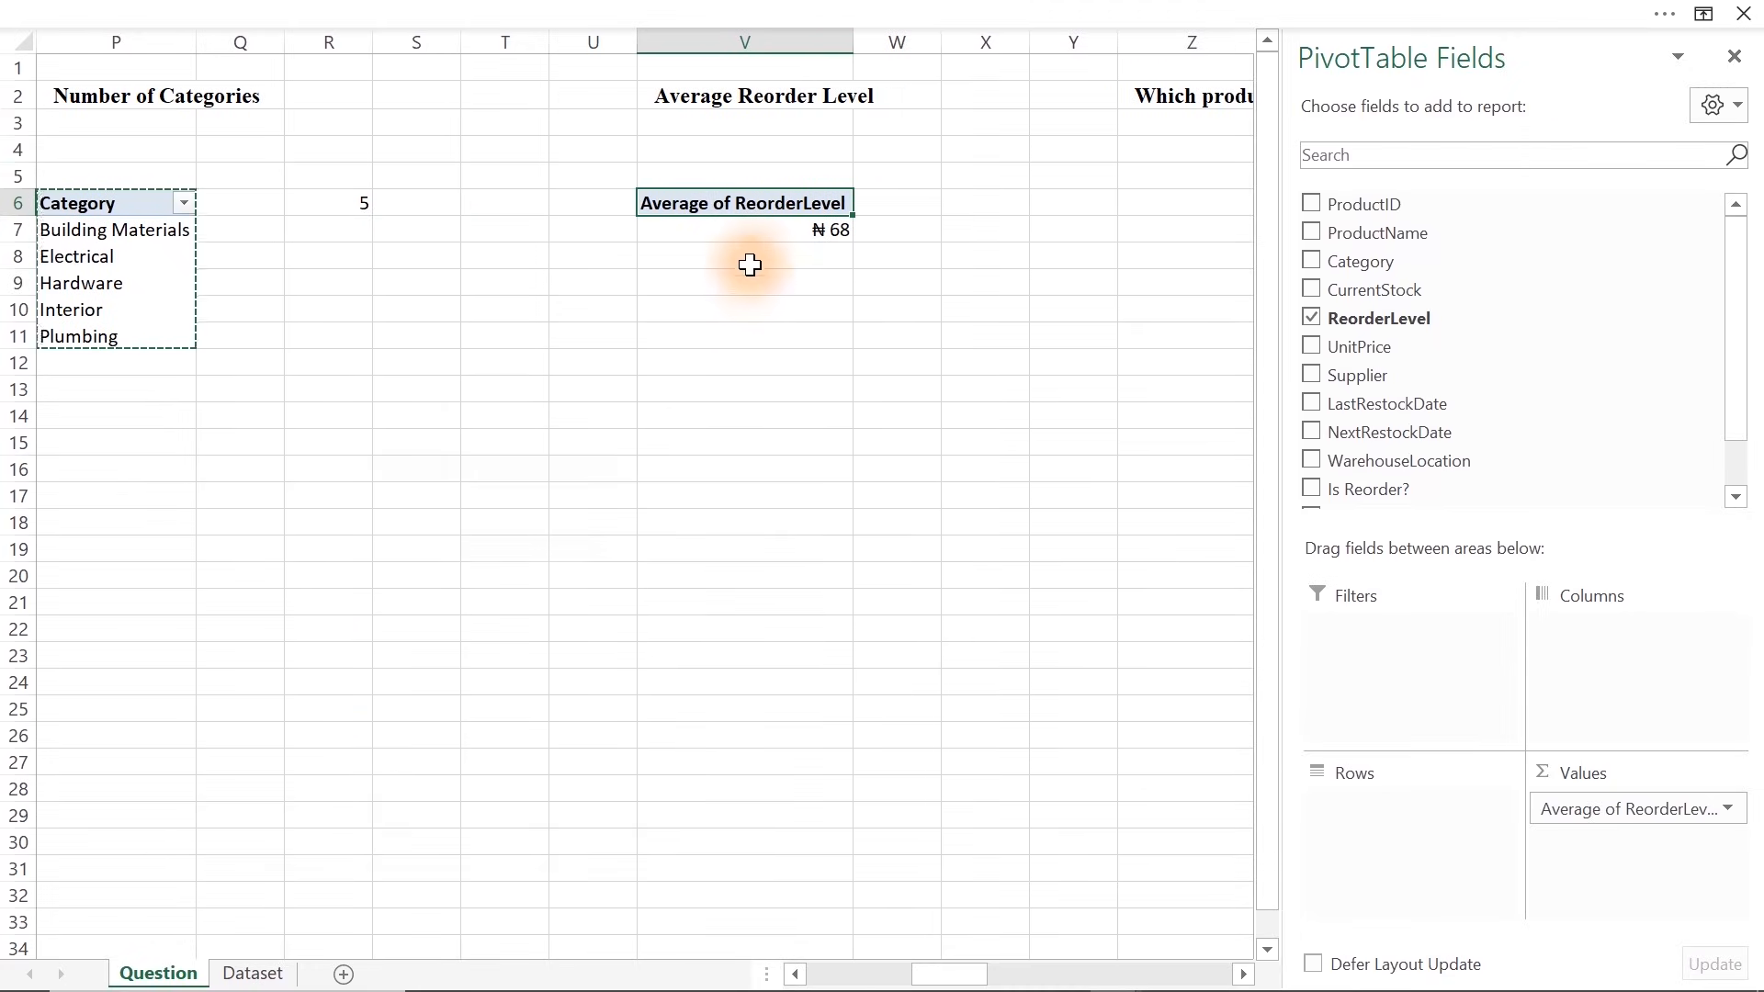
Format the average reorder level in V7 as a Number with 1 decimal place
{"action": "left_click", "coordinate": [789, 234]}
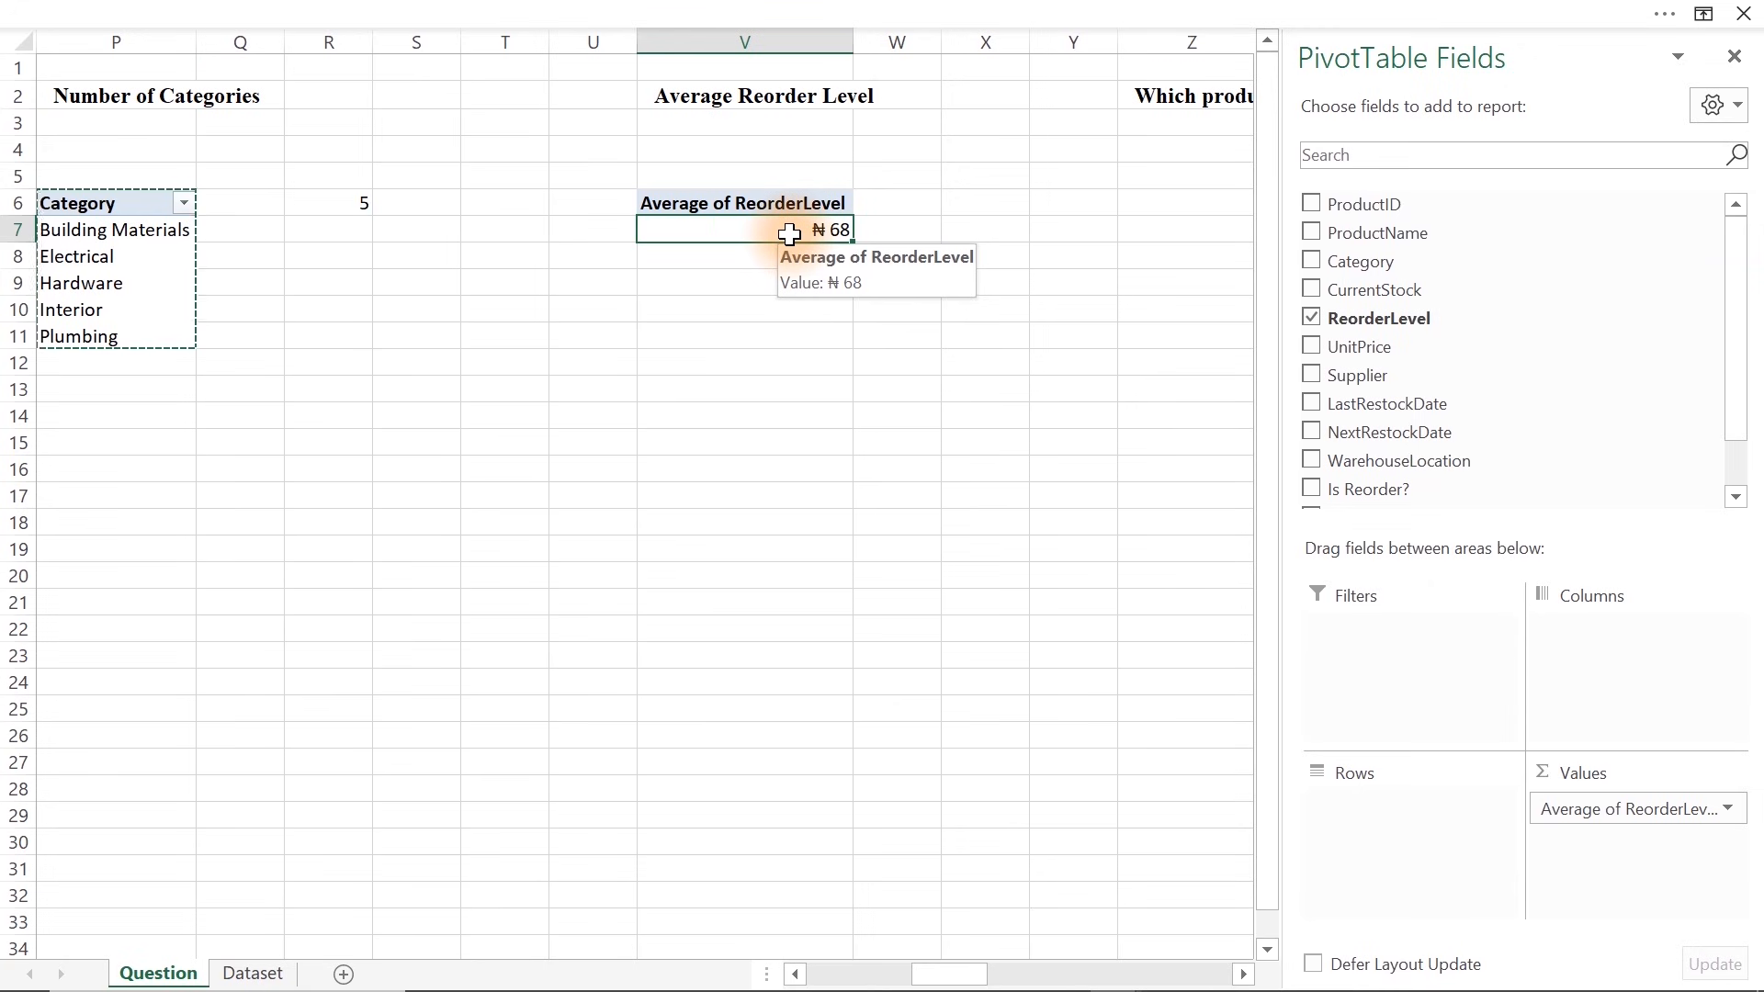
{"action": "key", "text": "ctrl+1"}
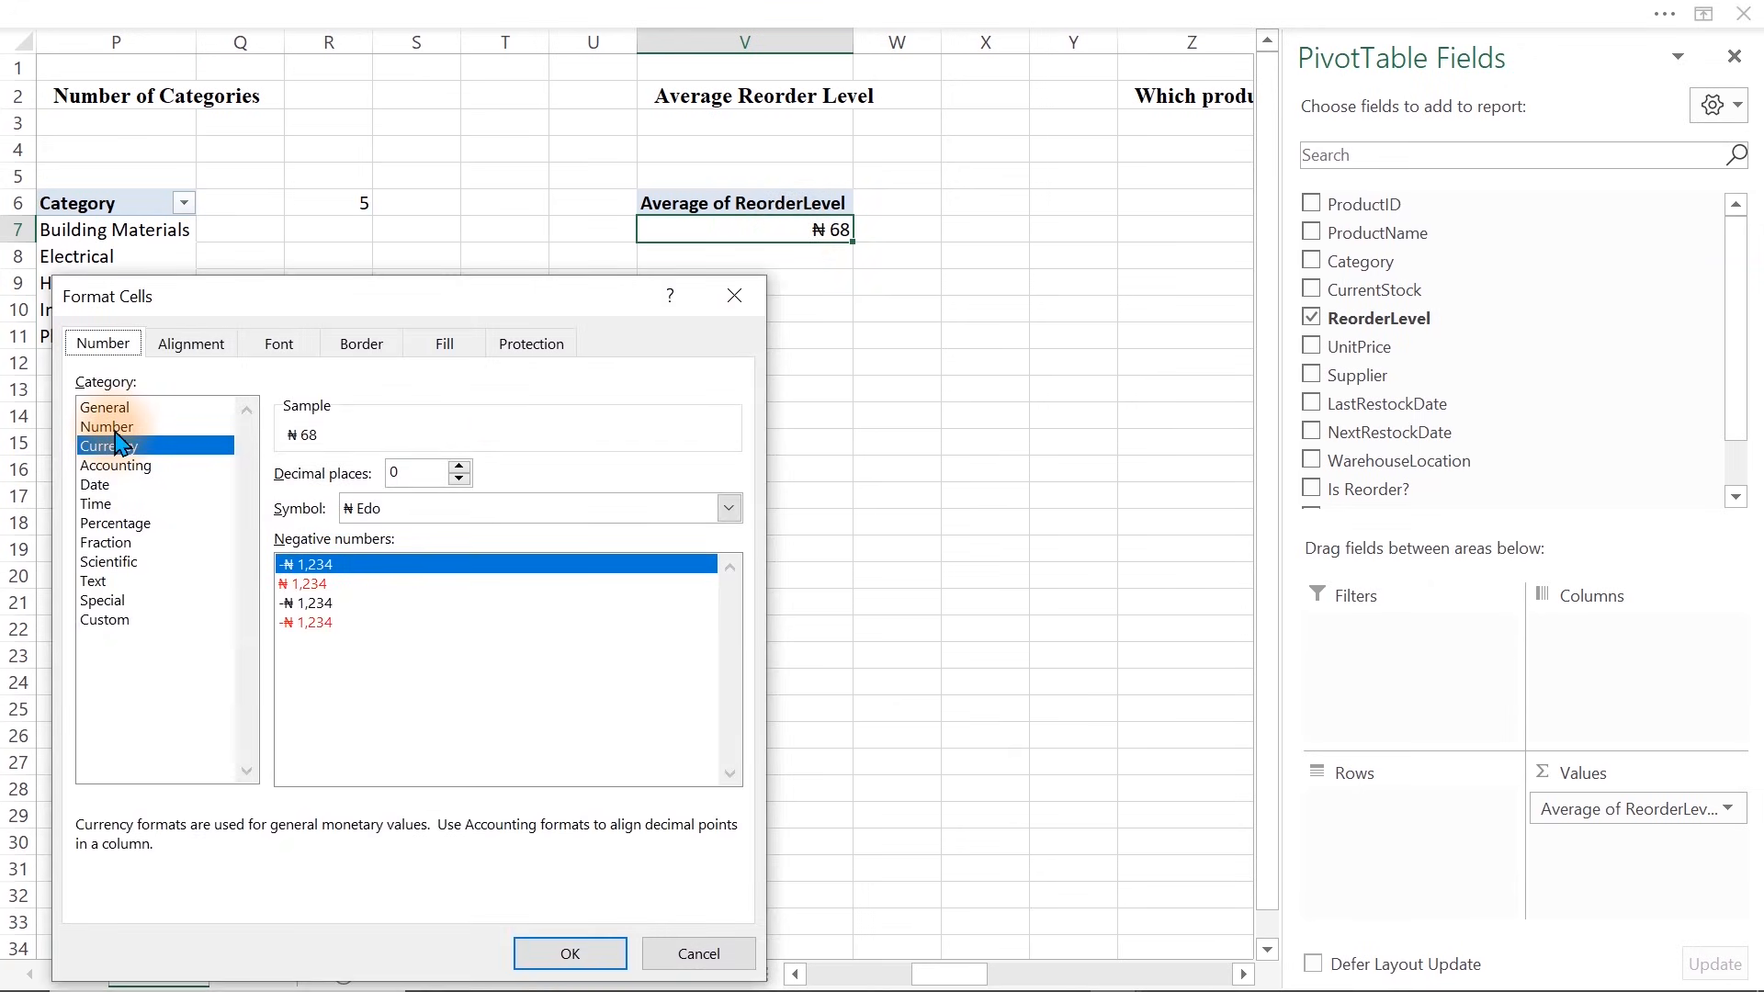
{"action": "left_click", "coordinate": [107, 427]}
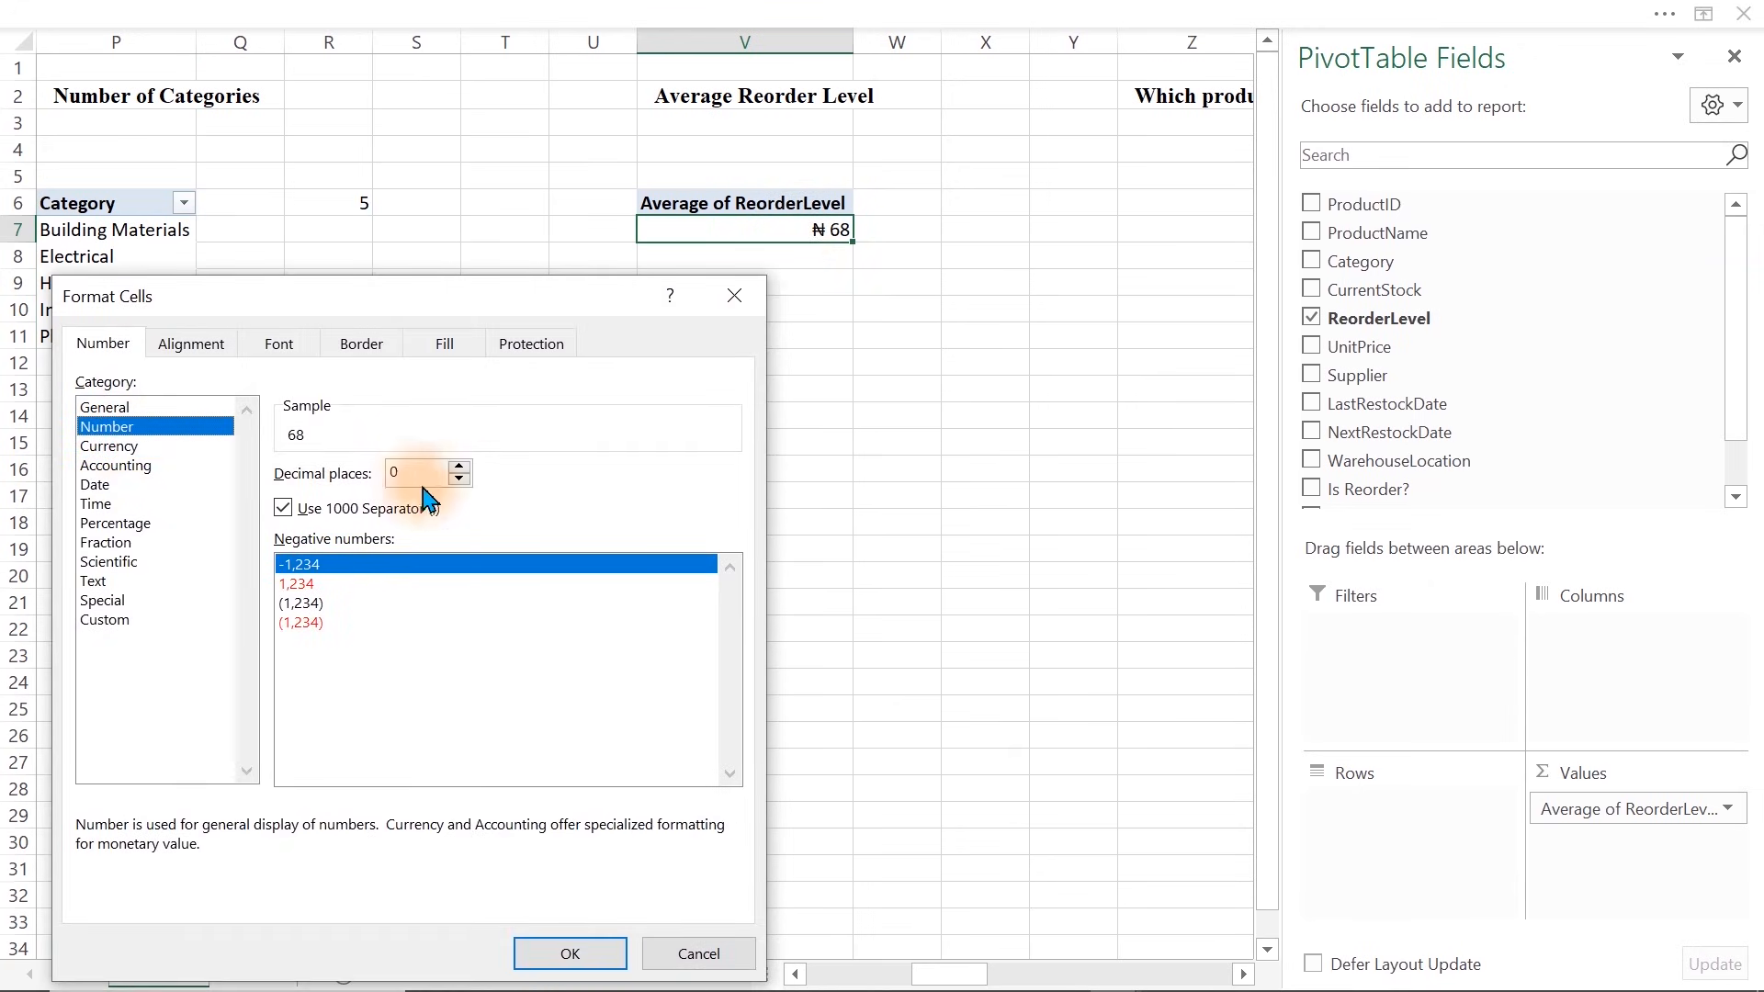
{"action": "left_click", "coordinate": [458, 466]}
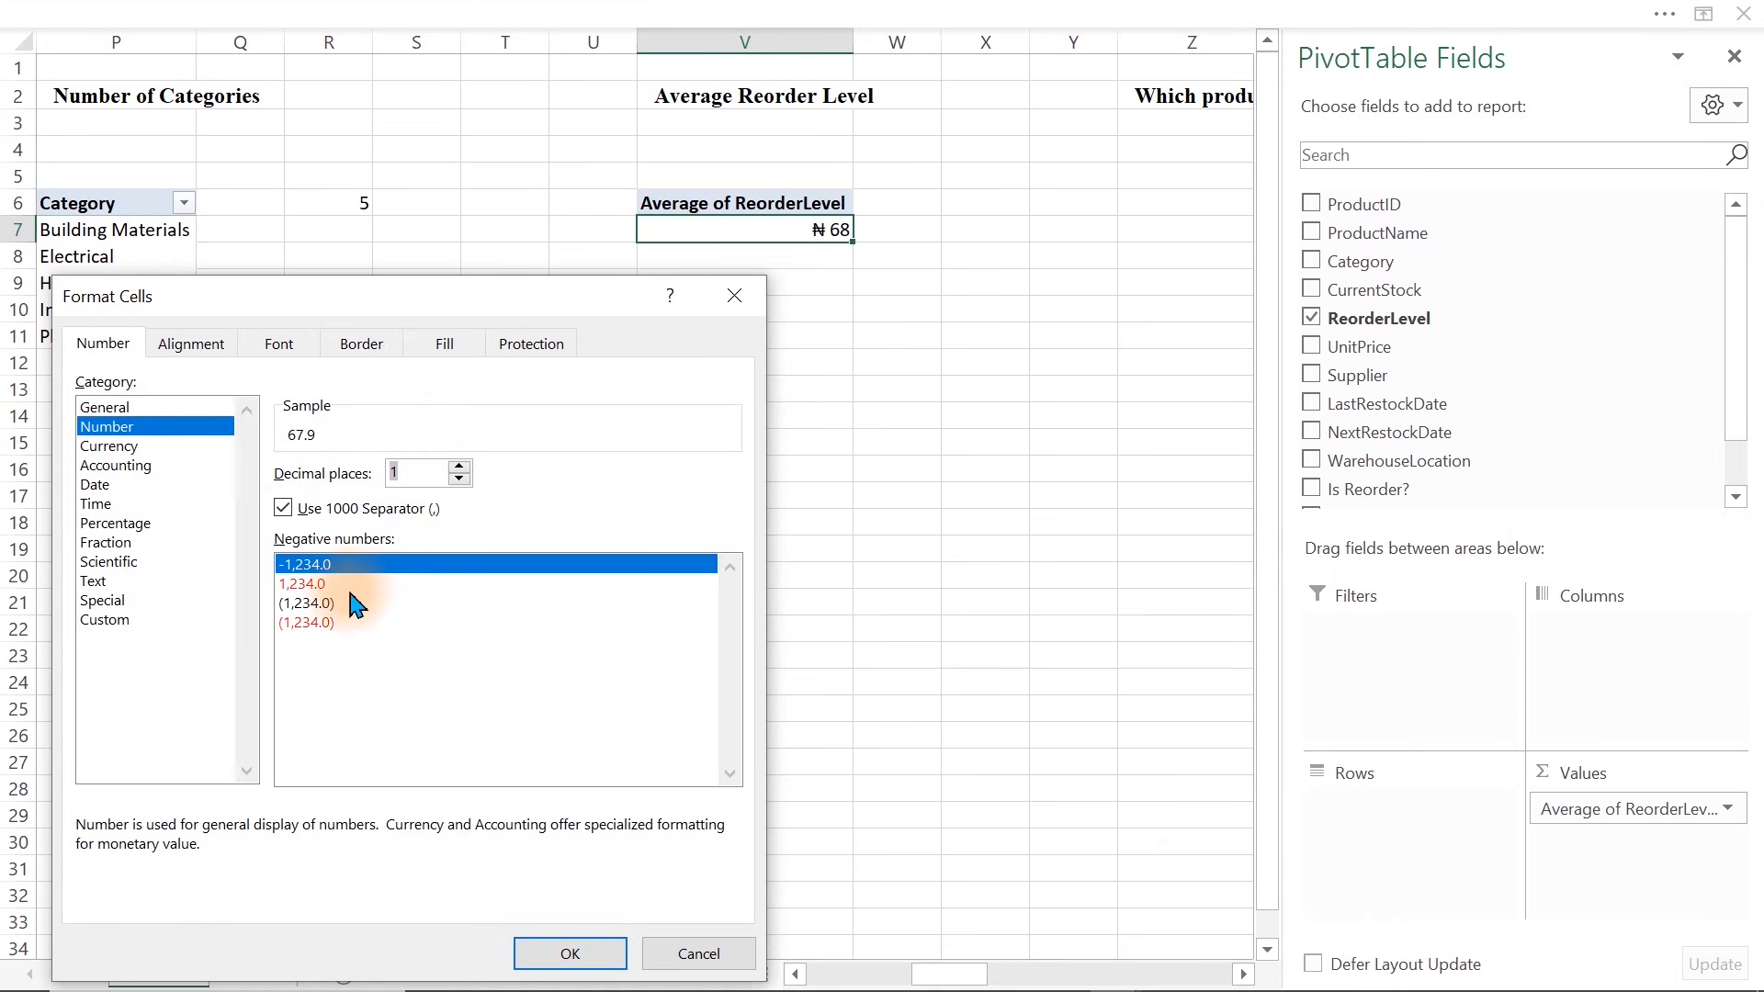
{"action": "left_click", "coordinate": [571, 952]}
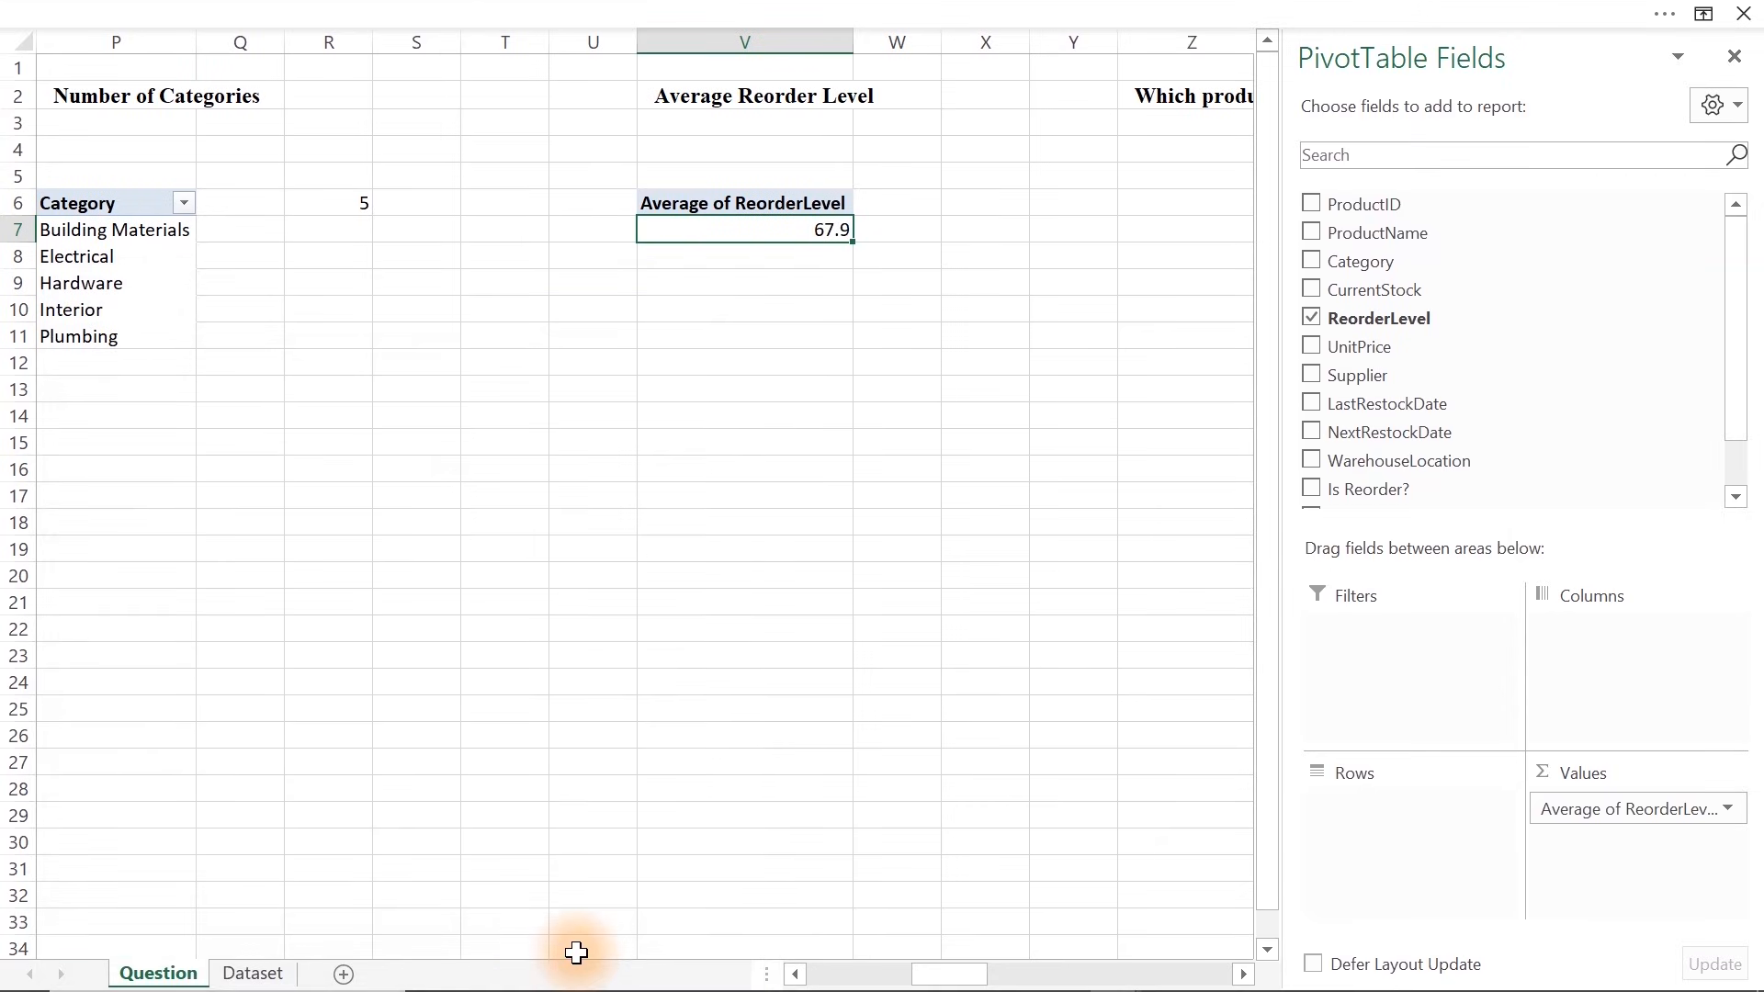
{"action": "left_click", "coordinate": [949, 768]}
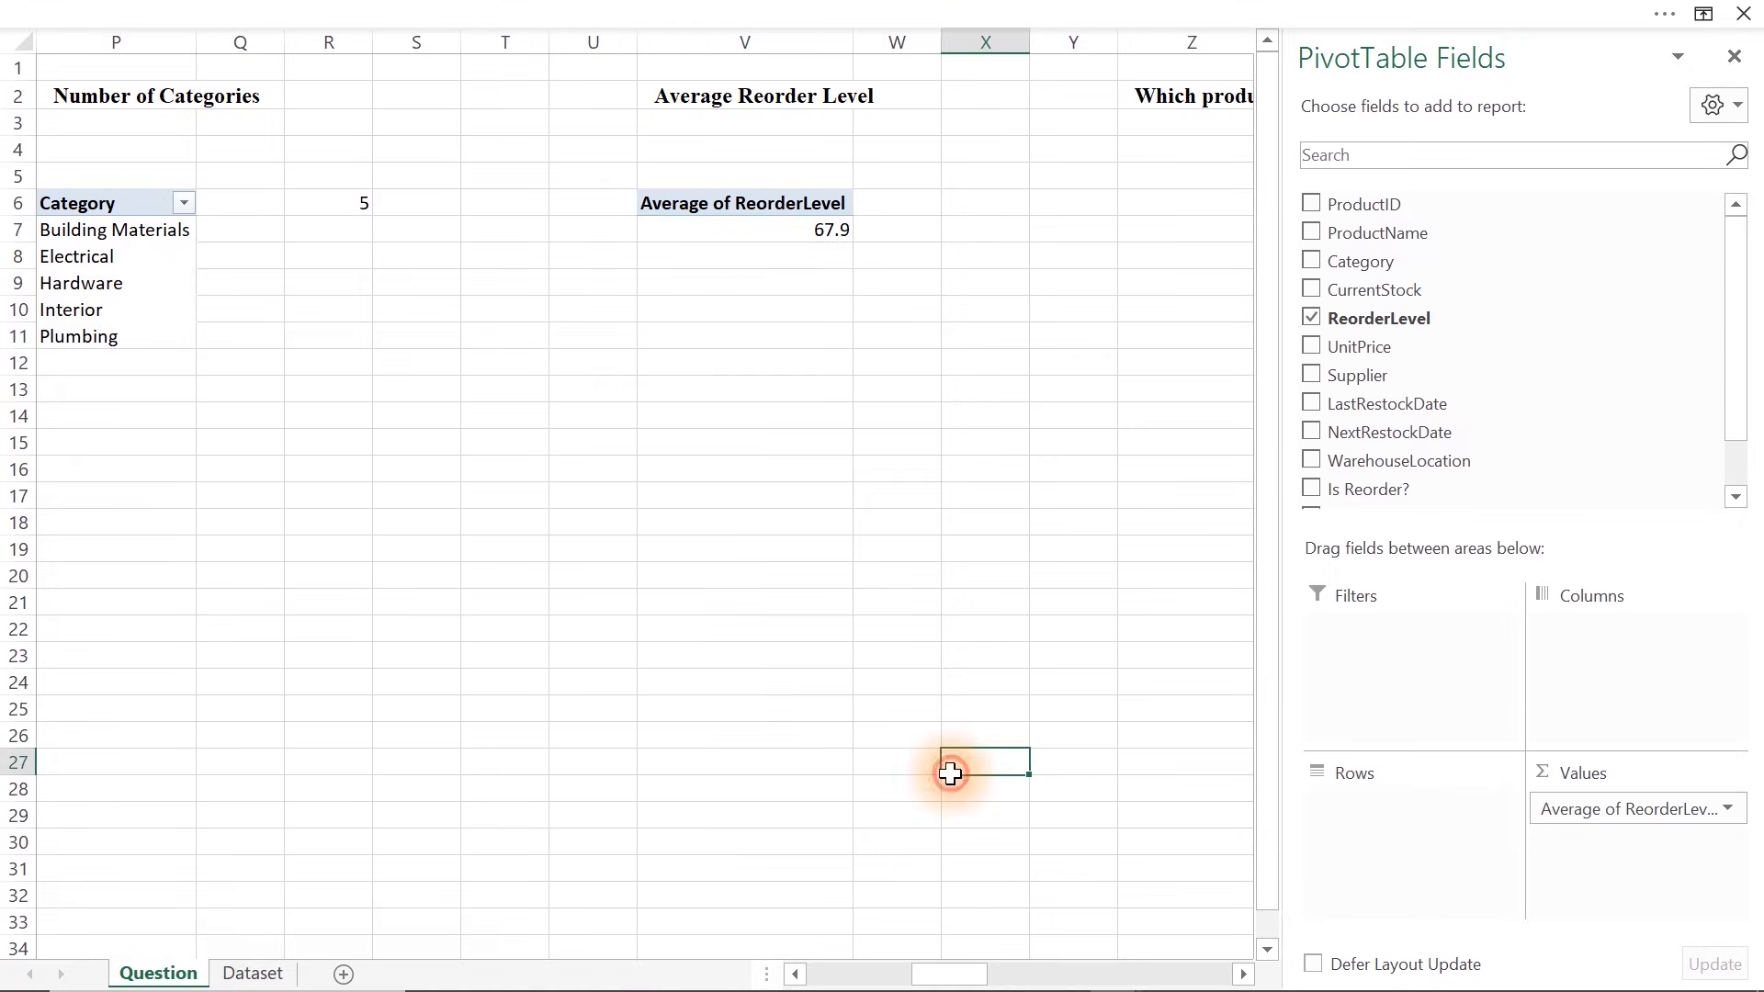
Copy the Average Reorder Level PivotTable to Z6 under the products-below-reorder-level heading and remove the copy's value field
{"action": "left_click_drag", "start_coordinate": [1289, 984], "coordinate": [1353, 984]}
{"action": "left_click_drag", "start_coordinate": [79, 205], "coordinate": [154, 243]}
{"action": "key", "text": "ctrl+c"}
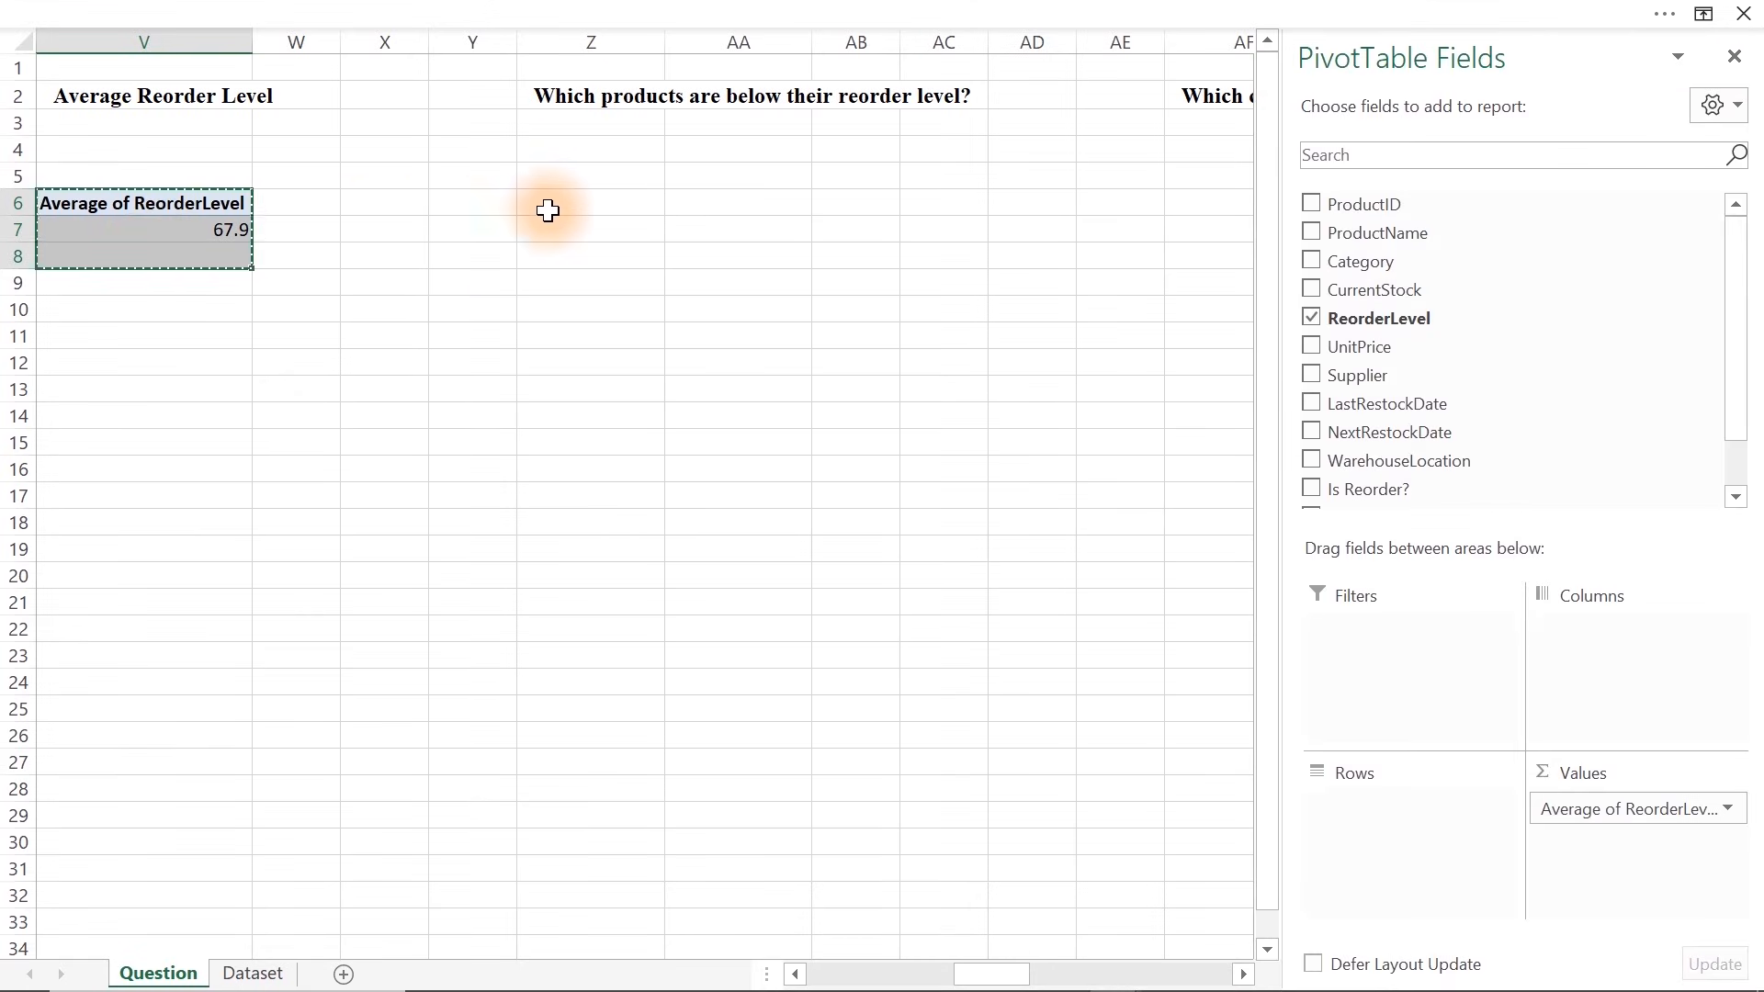
{"action": "left_click", "coordinate": [592, 206]}
{"action": "key", "text": "ctrl+v"}
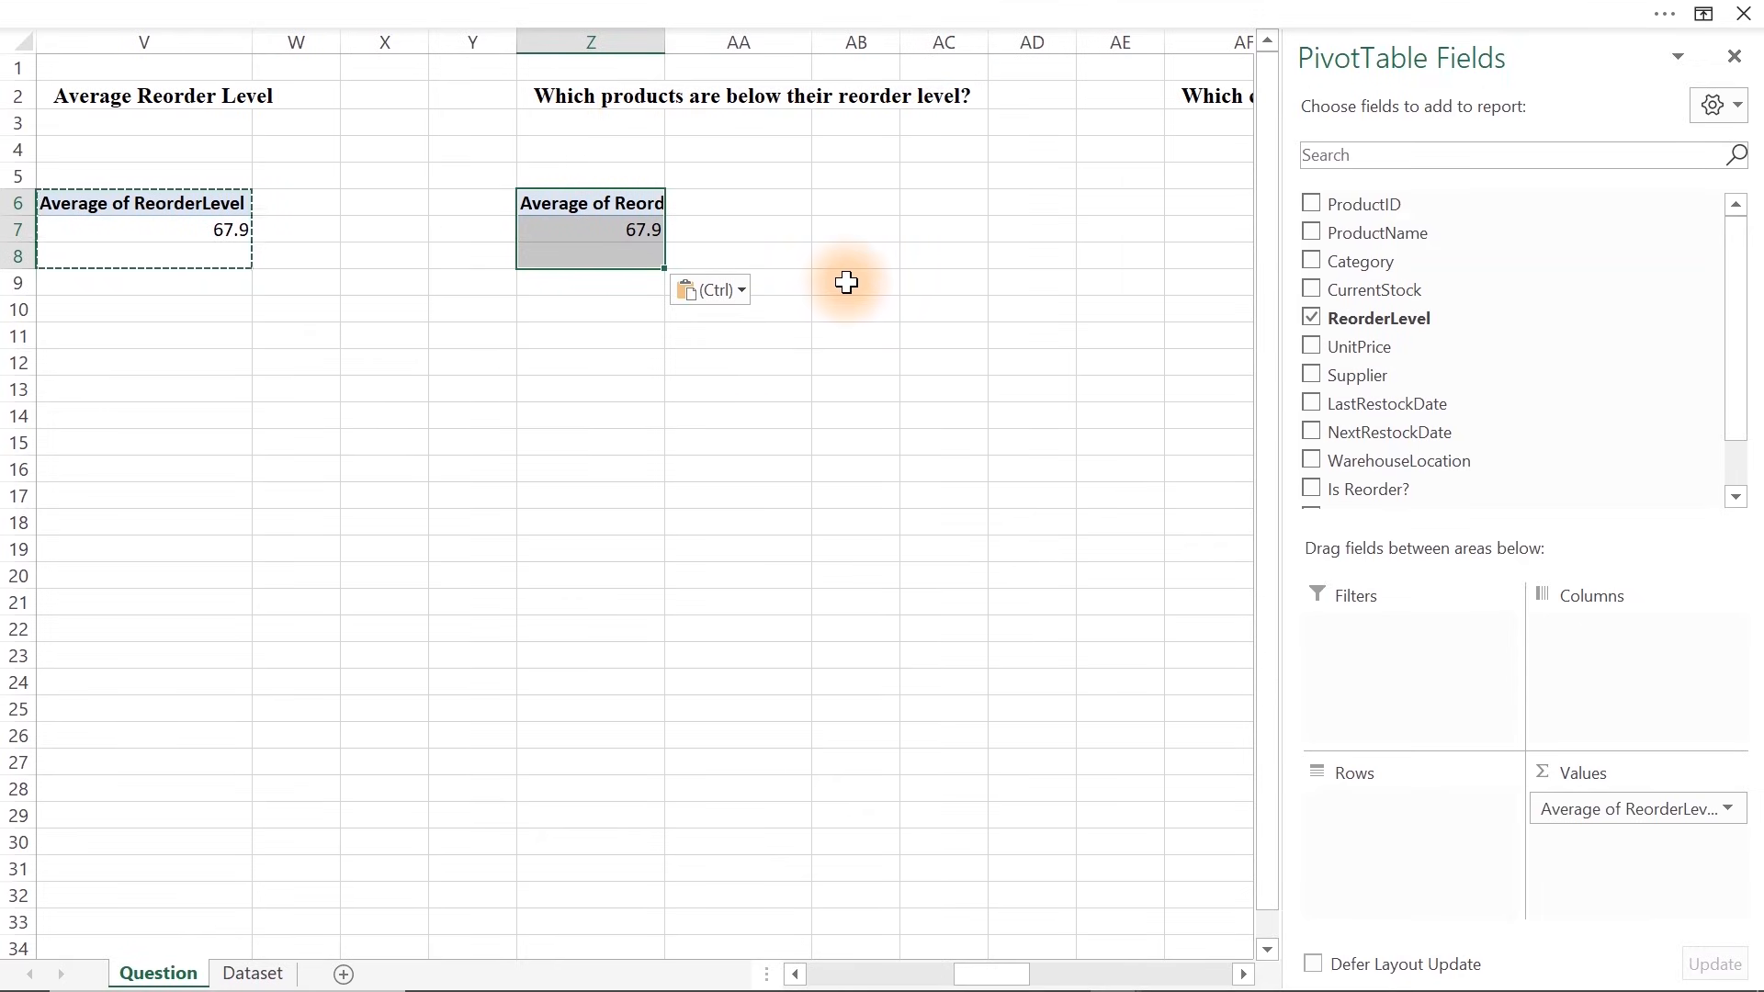
{"action": "left_click_drag", "start_coordinate": [1602, 806], "coordinate": [1049, 680]}
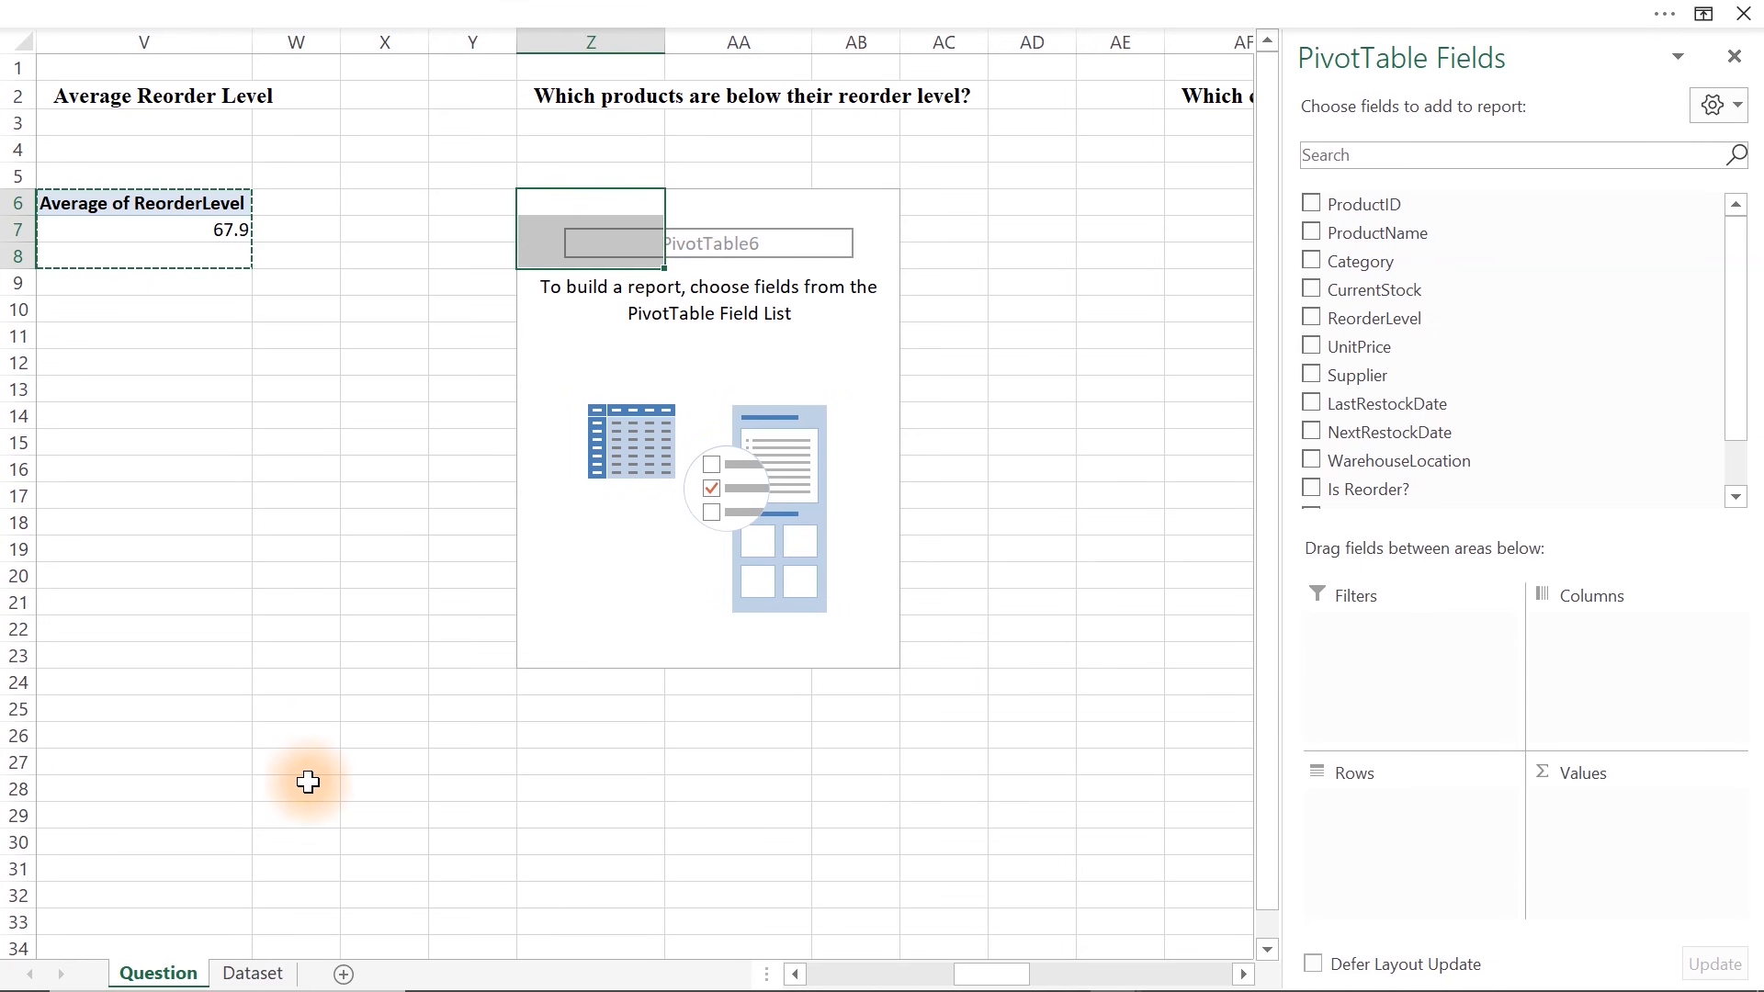
Add a Shortage column in M1 of the Dataset sheet and widen it to fit its header
{"action": "left_click", "coordinate": [264, 975]}
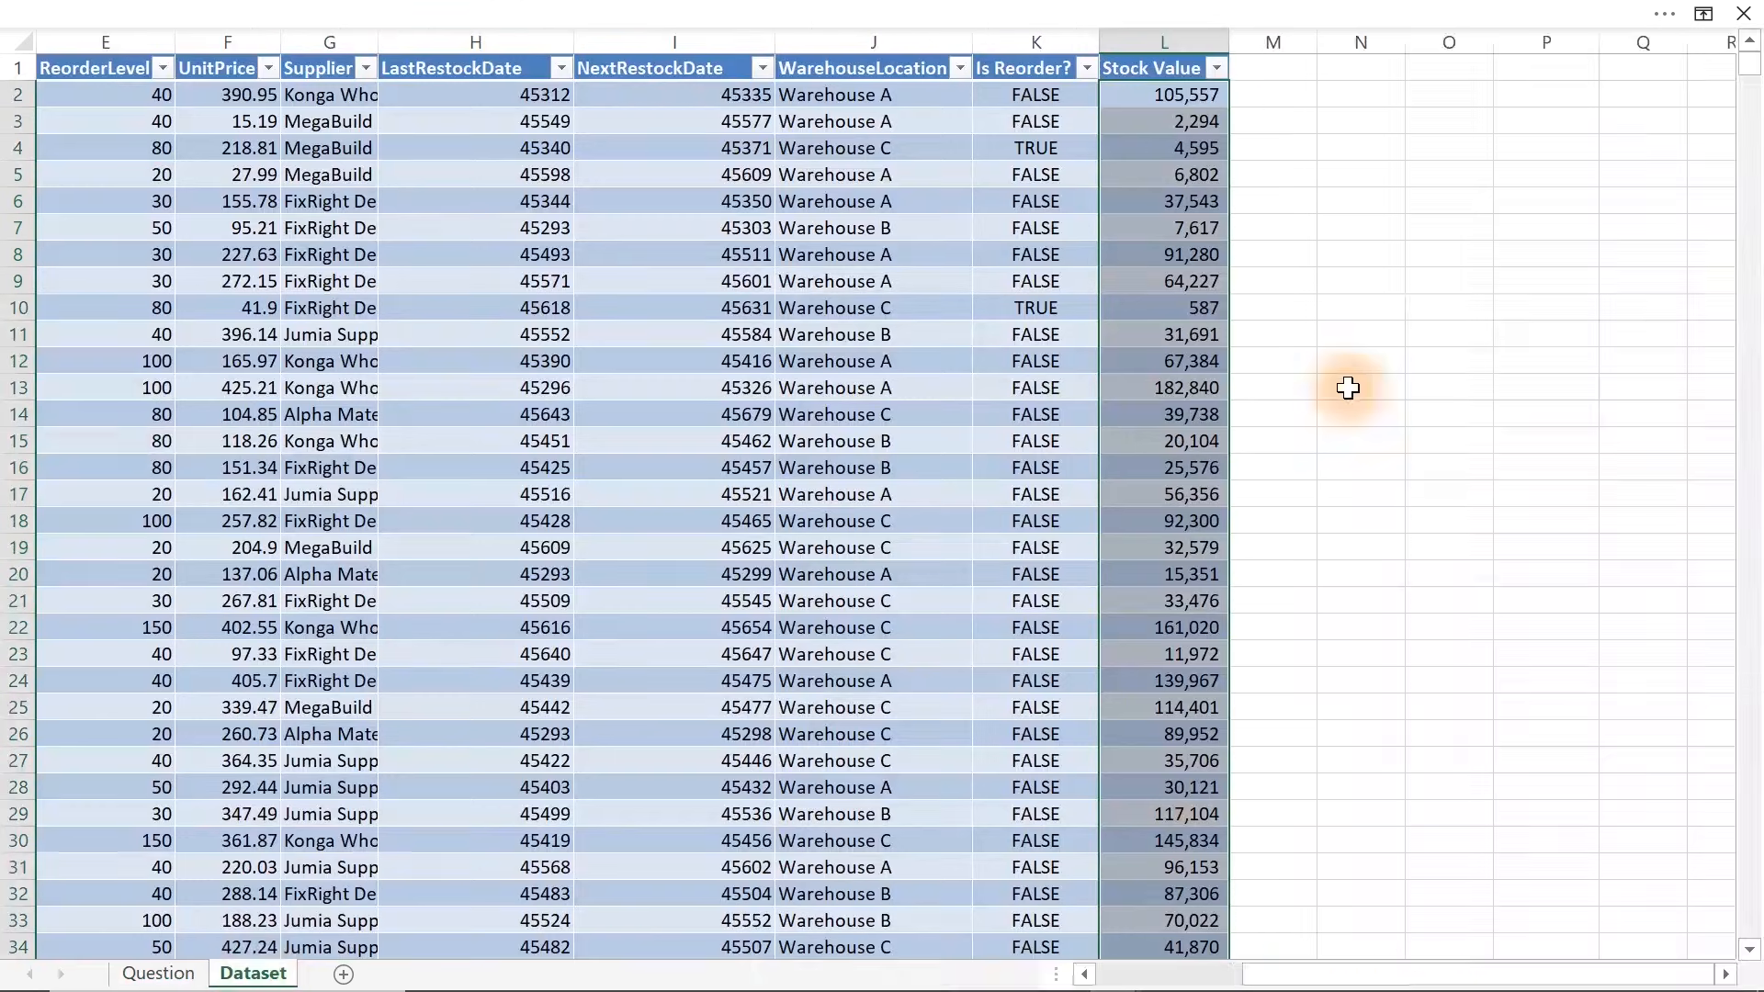
{"action": "left_click", "coordinate": [1253, 80]}
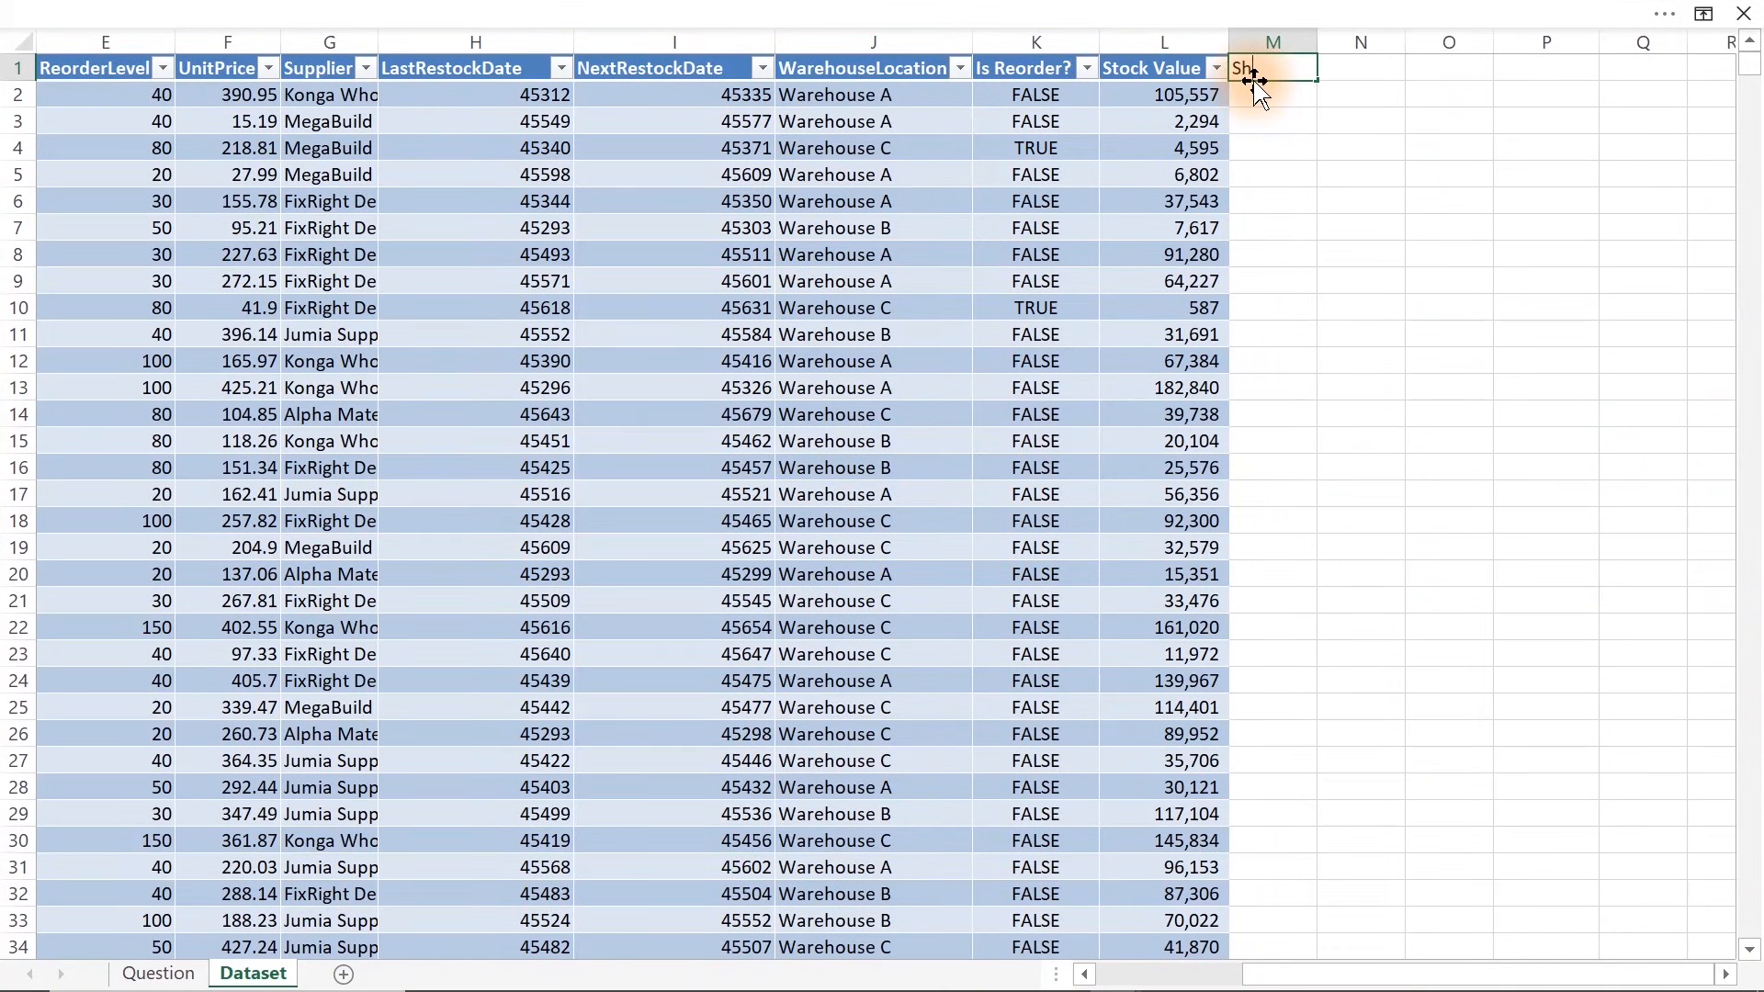
{"action": "type", "text": "Shortage"}
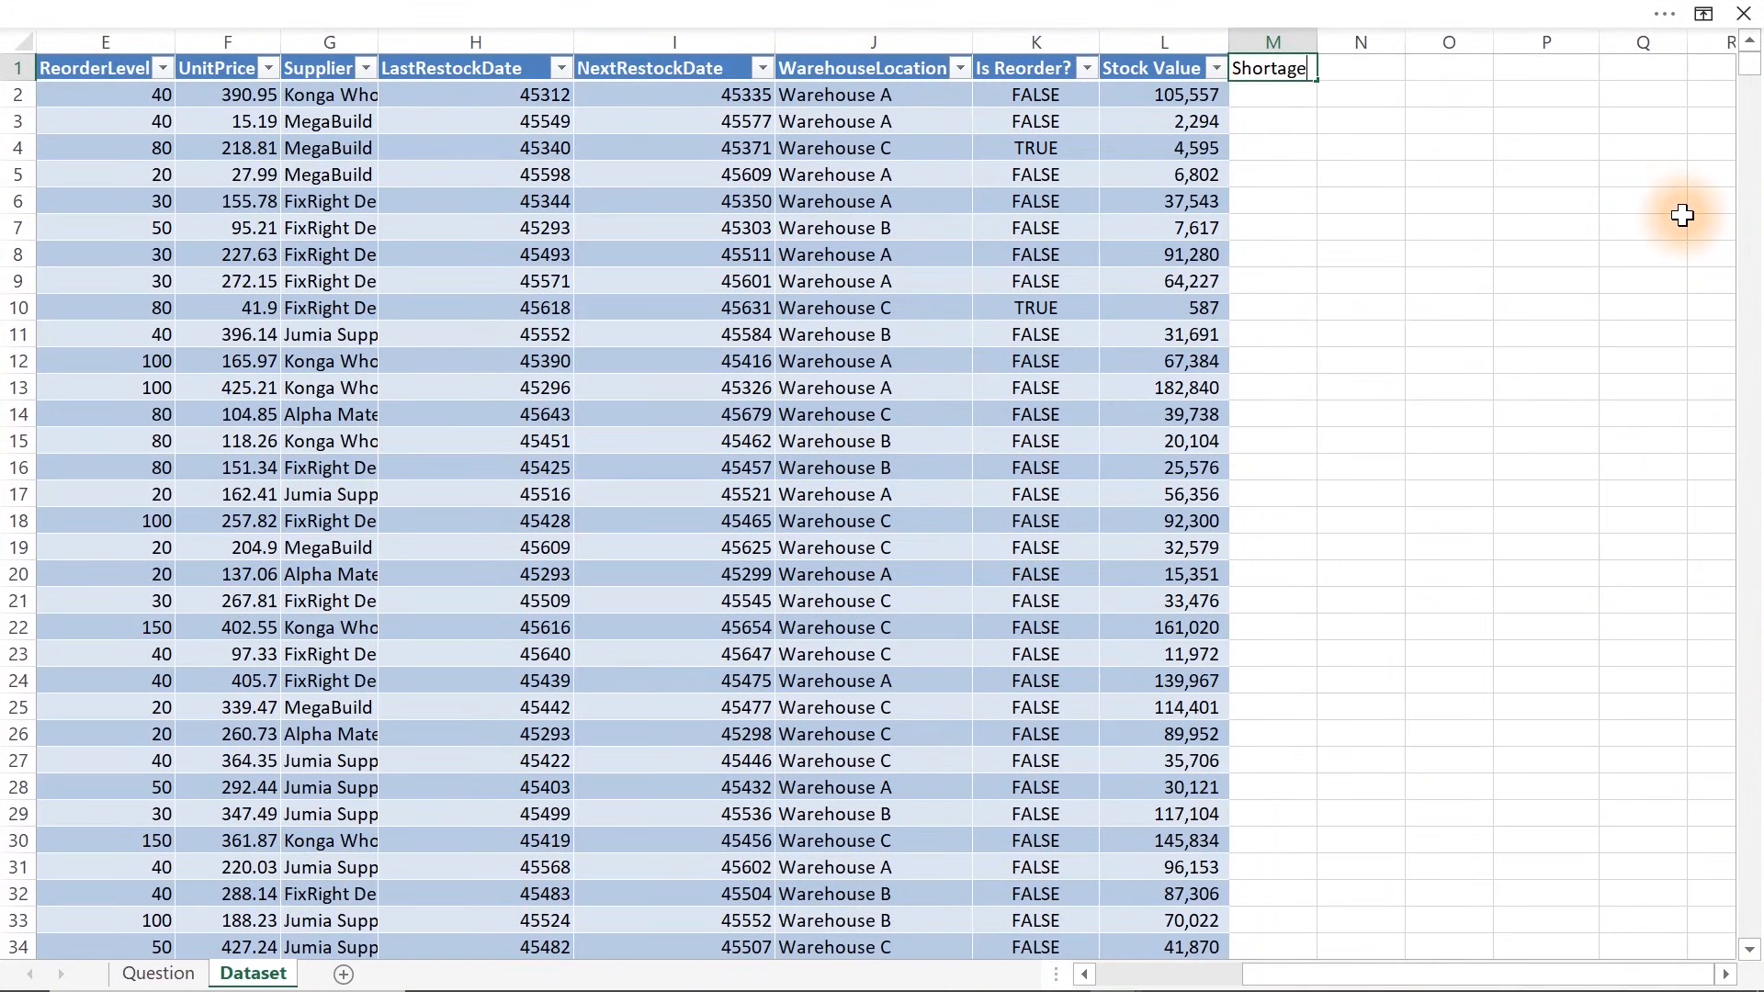
{"action": "key", "text": "Return"}
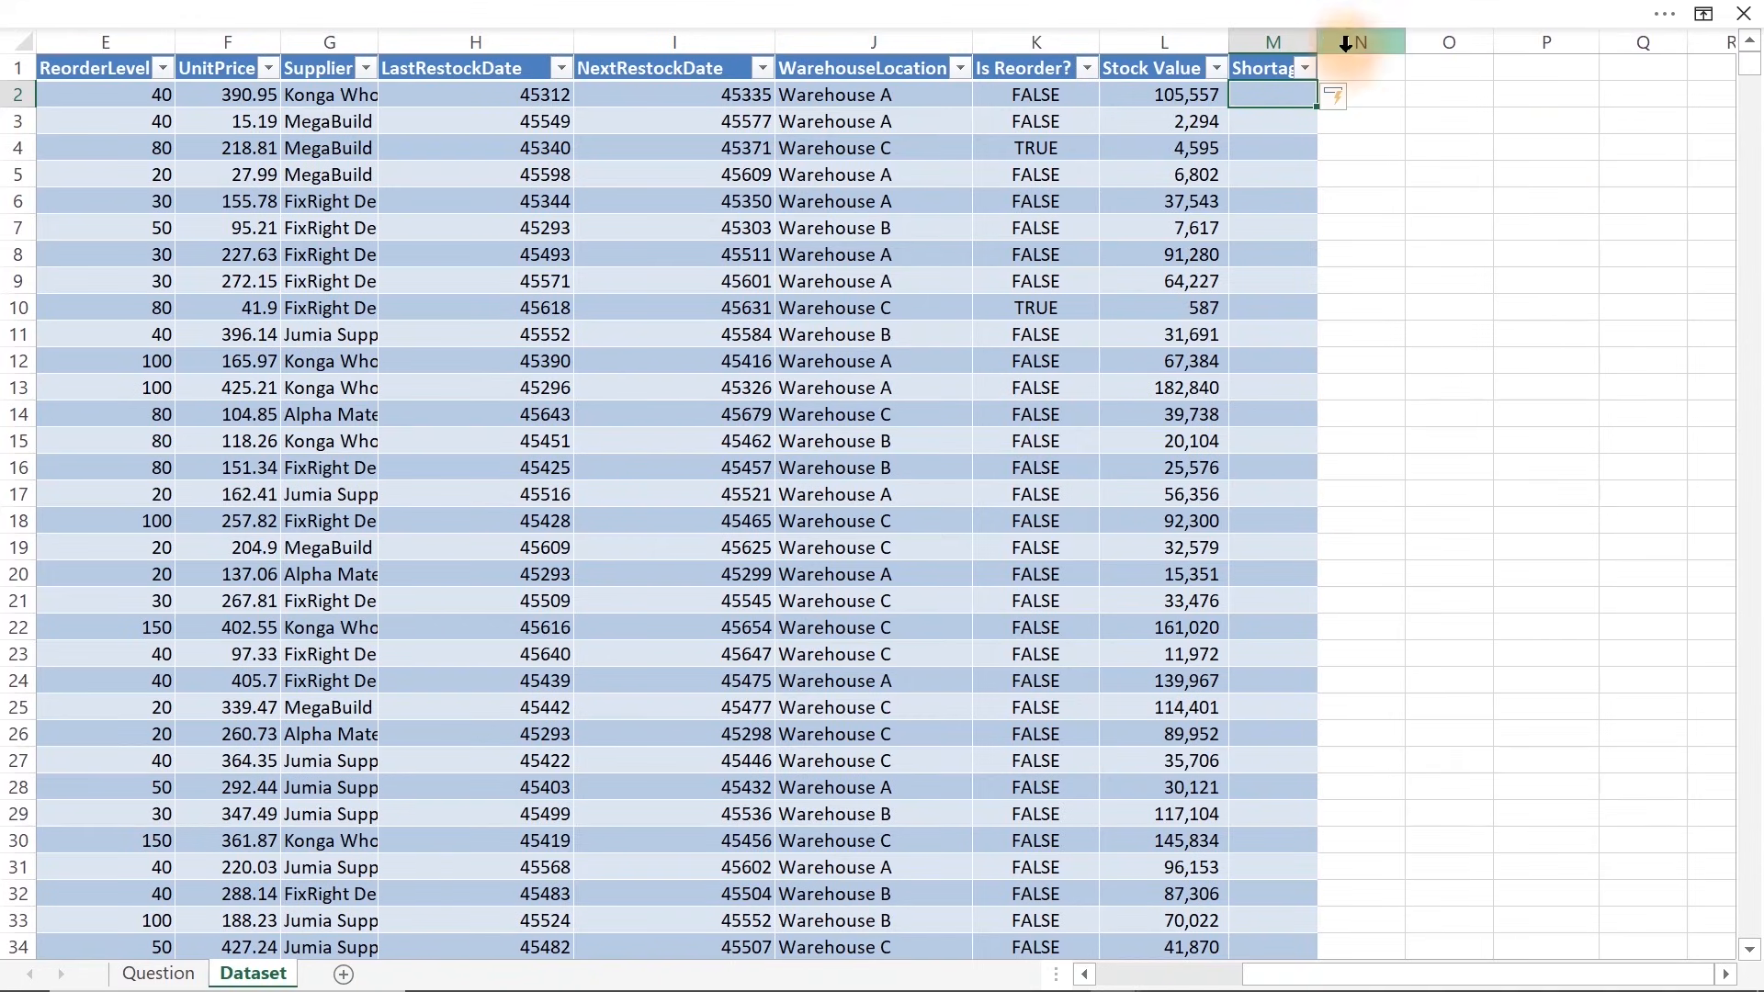
{"action": "left_click_drag", "start_coordinate": [1316, 41], "coordinate": [1335, 41]}
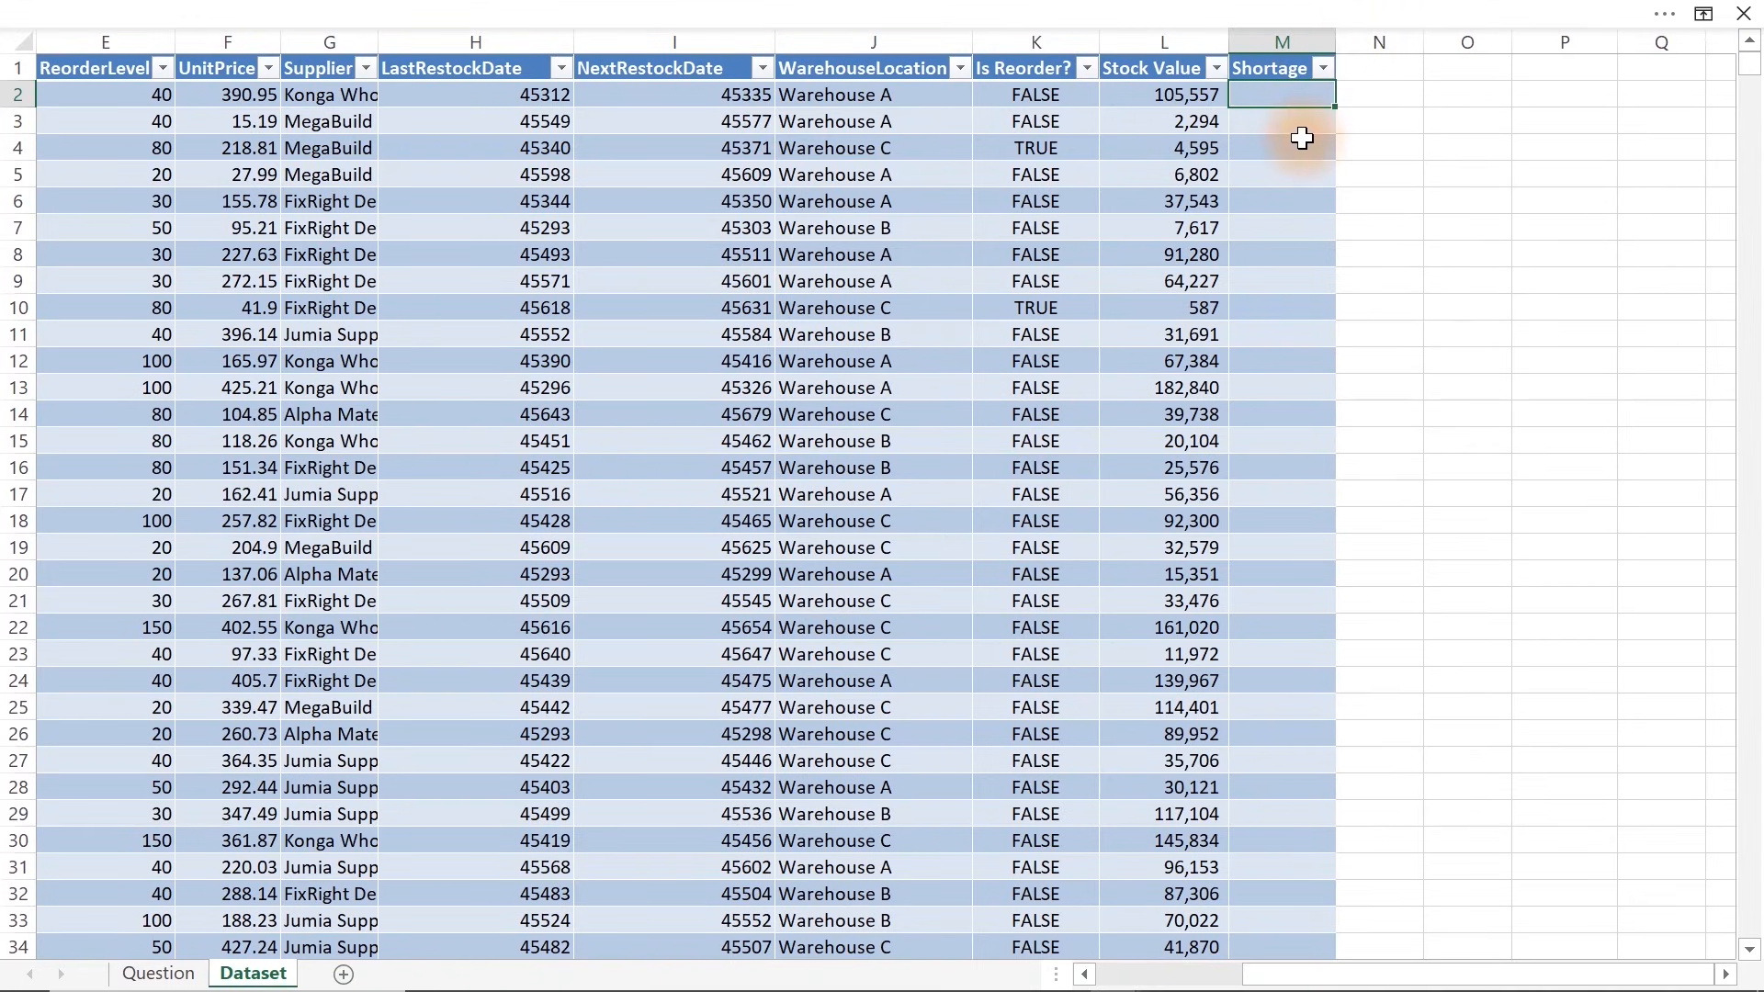
Fill the Shortage column with a formula that subtracts CurrentStock from ReorderLevel, starting in M2
{"action": "type", "text": "="}
{"action": "left_click_drag", "start_coordinate": [1421, 974], "coordinate": [1194, 974]}
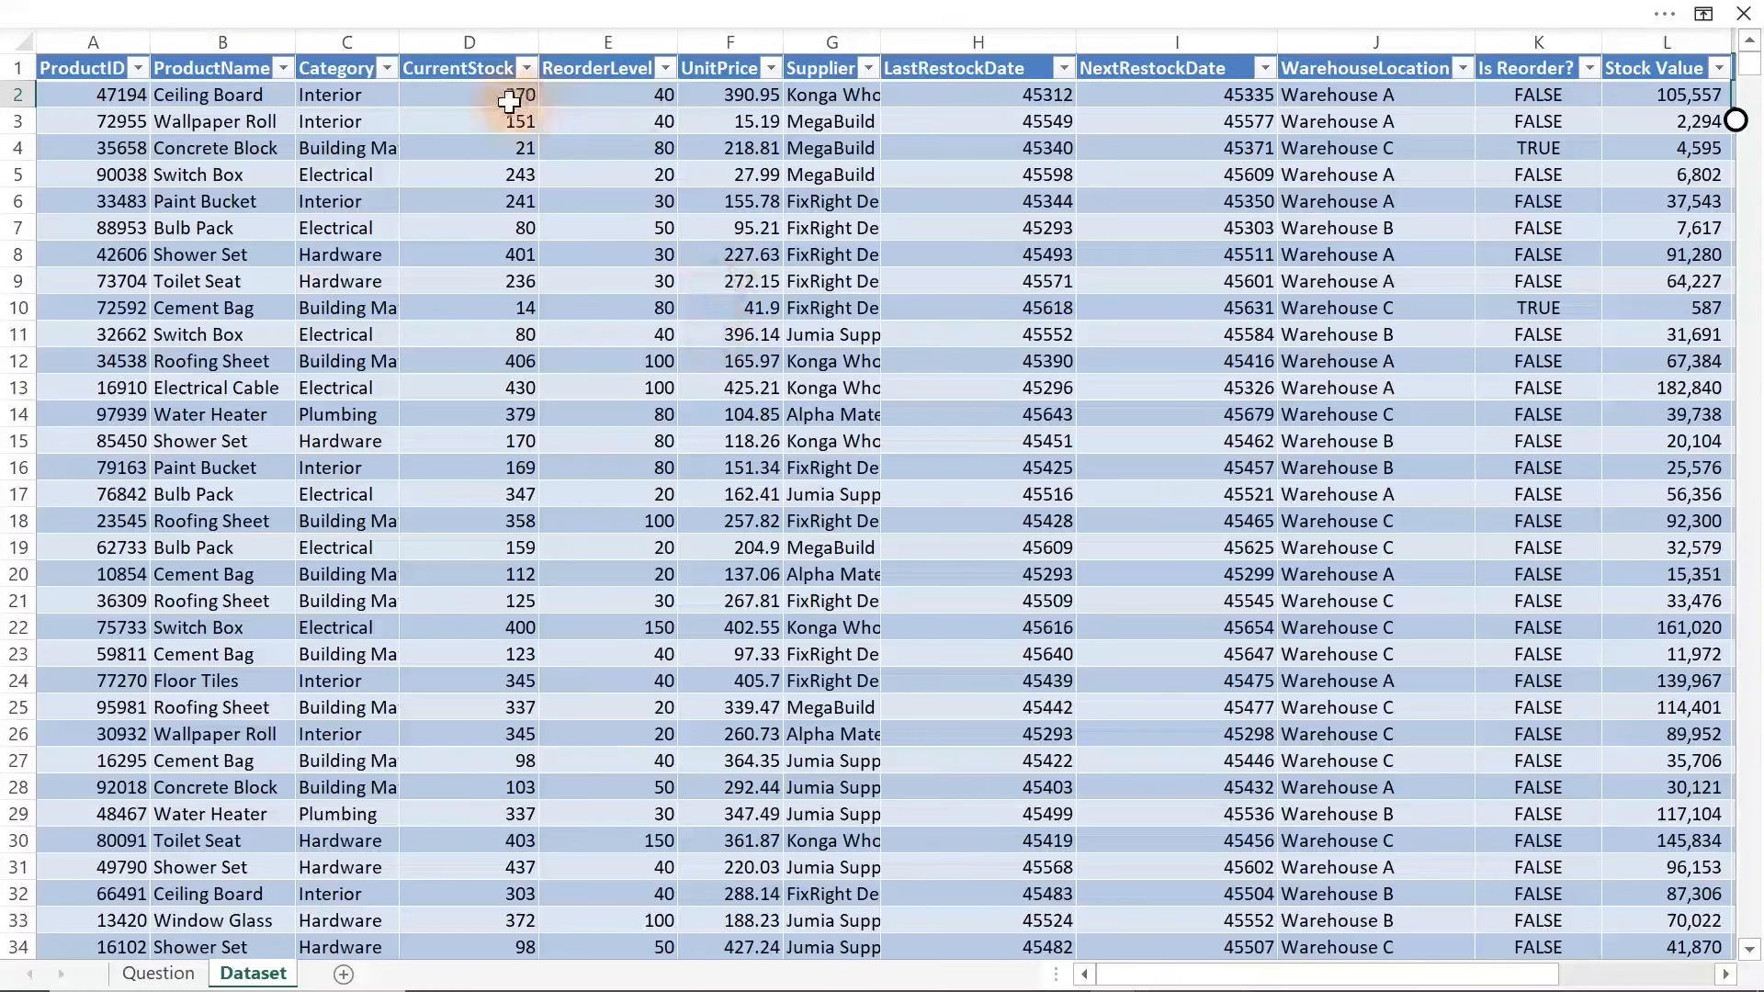
{"action": "left_click", "coordinate": [604, 93]}
{"action": "key", "text": "ctrl+c"}
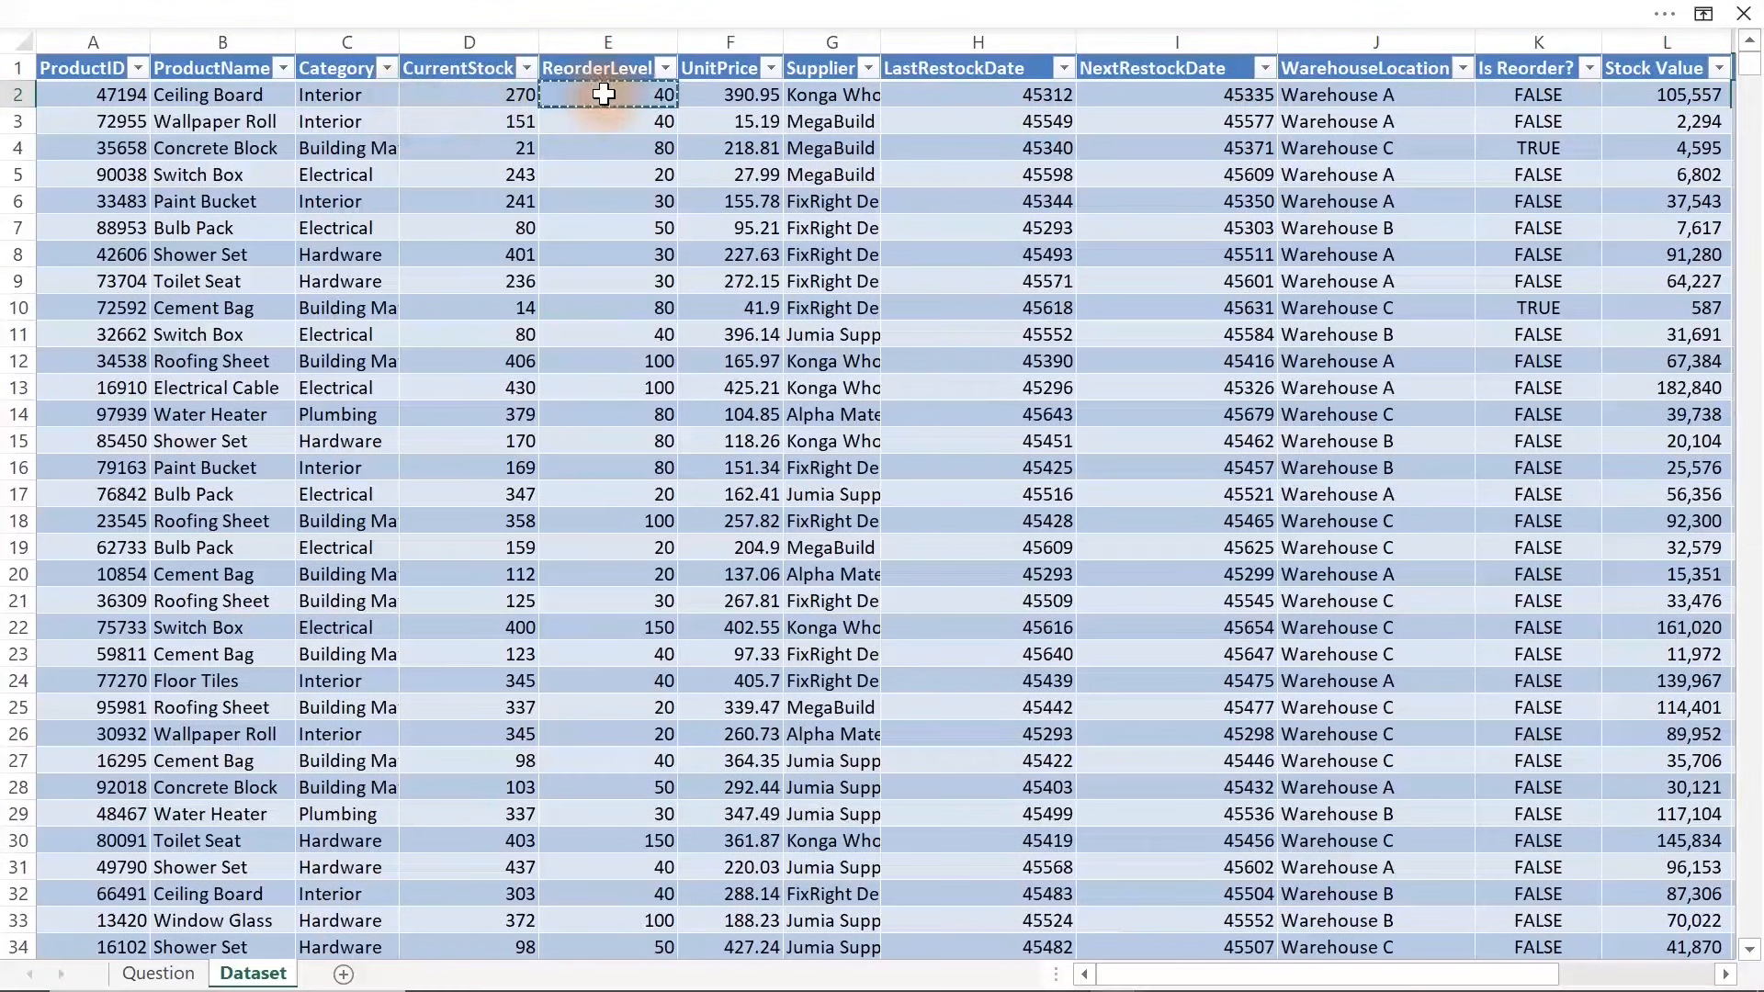
{"action": "type", "text": "-"}
{"action": "left_click", "coordinate": [470, 94]}
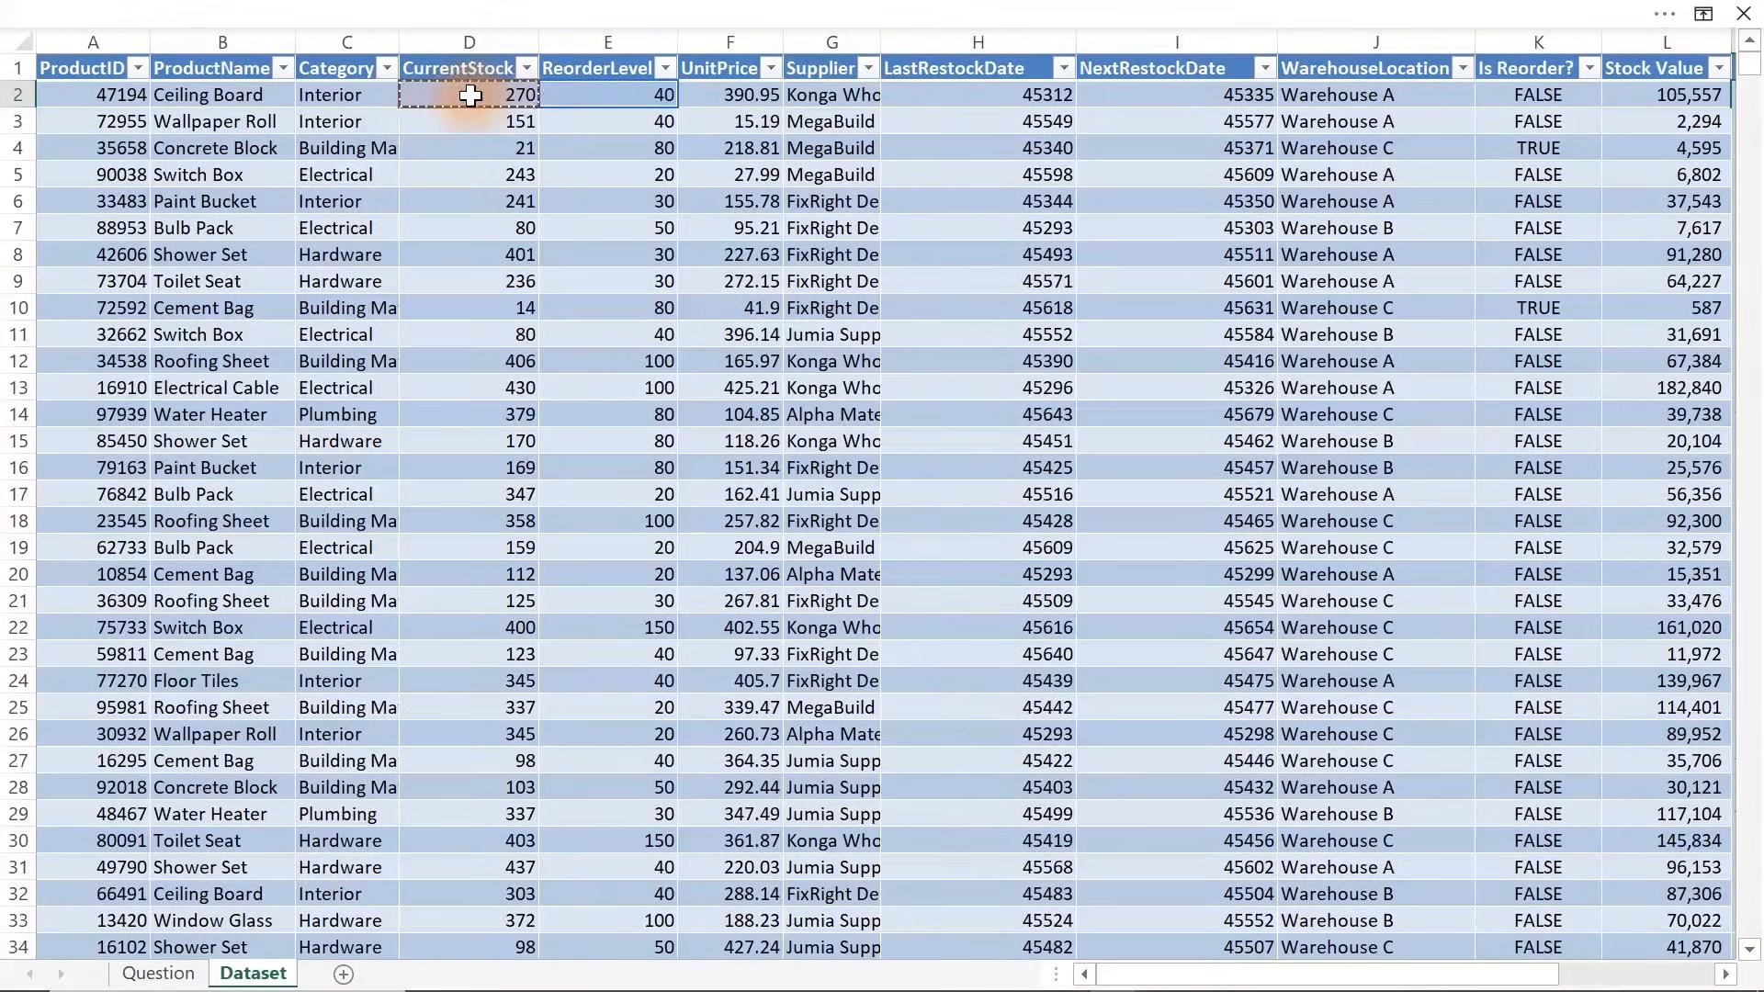
{"action": "key", "text": "Return"}
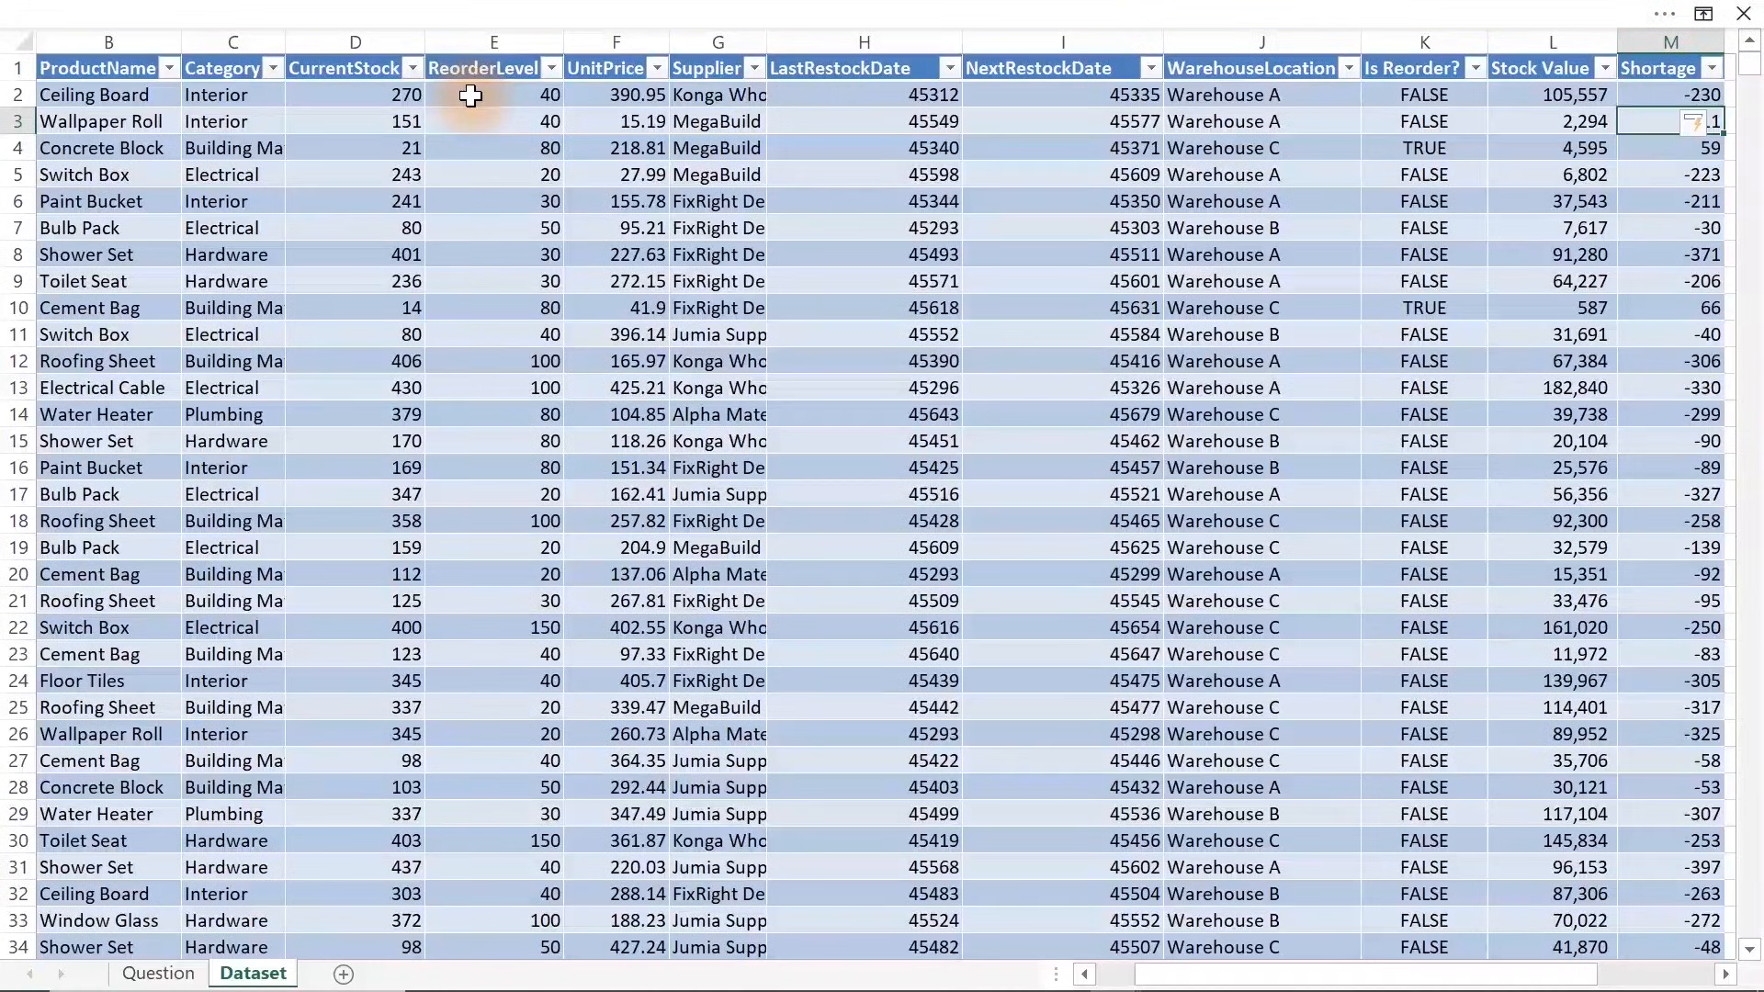
{"action": "left_click", "coordinate": [1725, 975]}
{"action": "left_click_drag", "start_coordinate": [1728, 977], "coordinate": [1730, 979]}
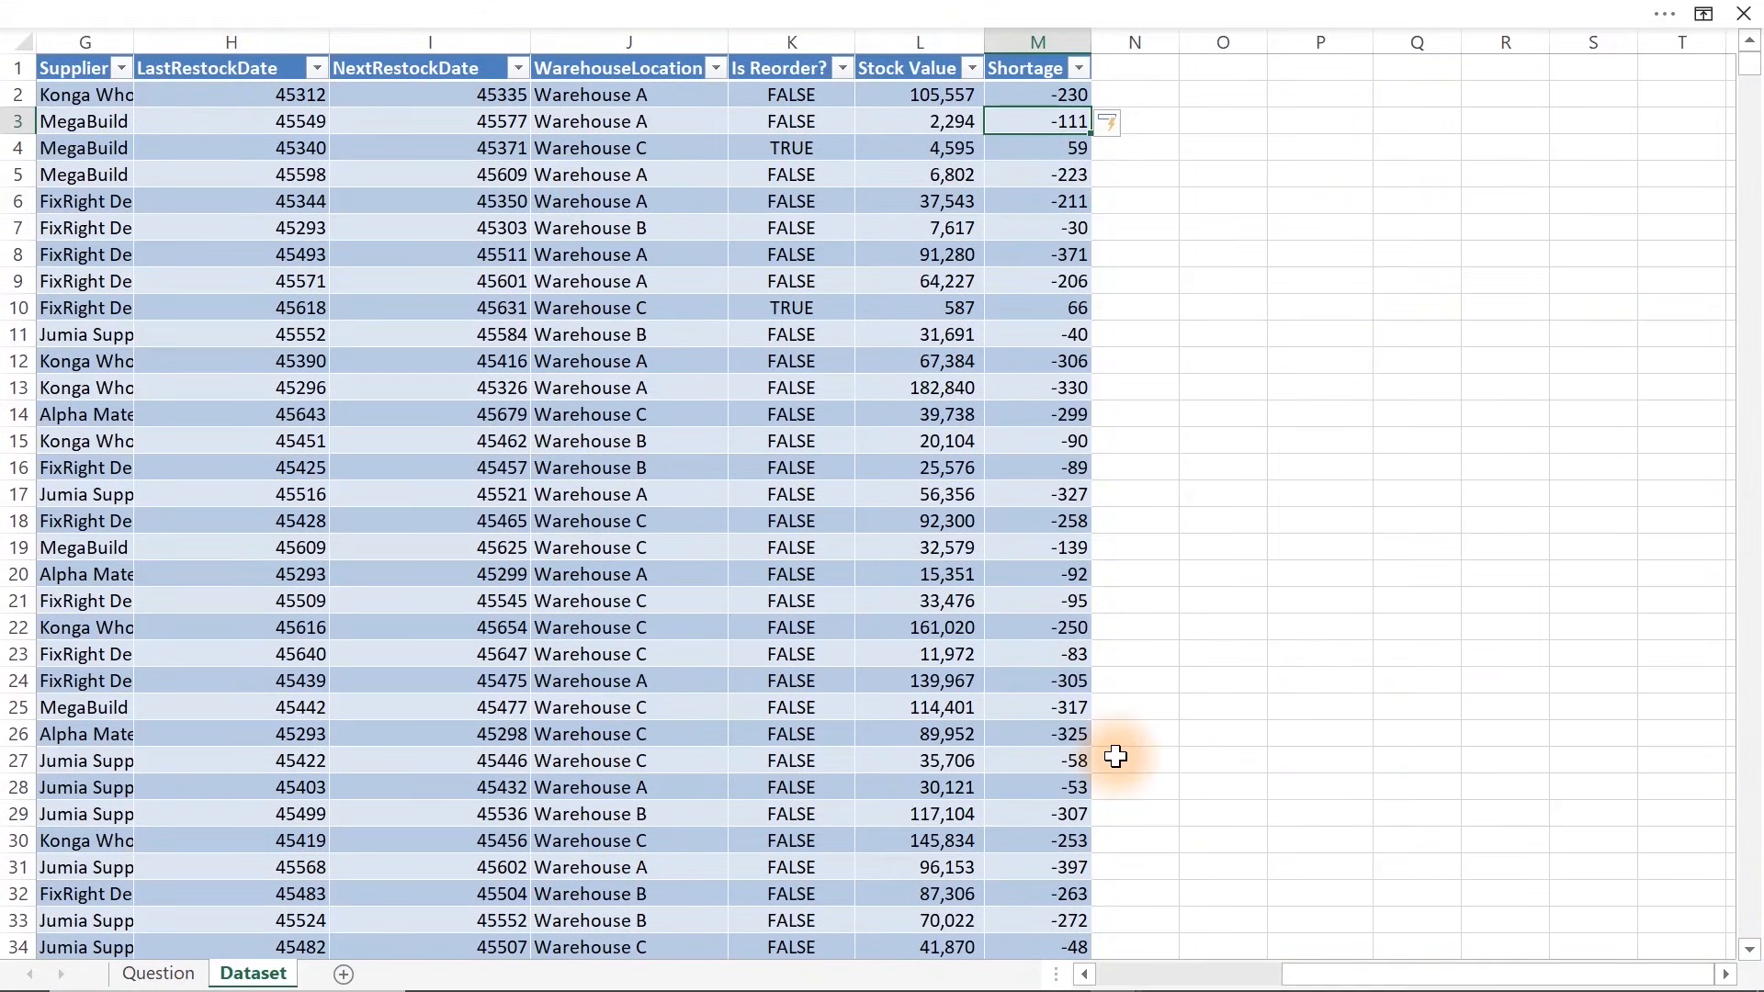
Refresh the empty PivotTable on the Question sheet to bring in the Shortage field
{"action": "left_click", "coordinate": [164, 971]}
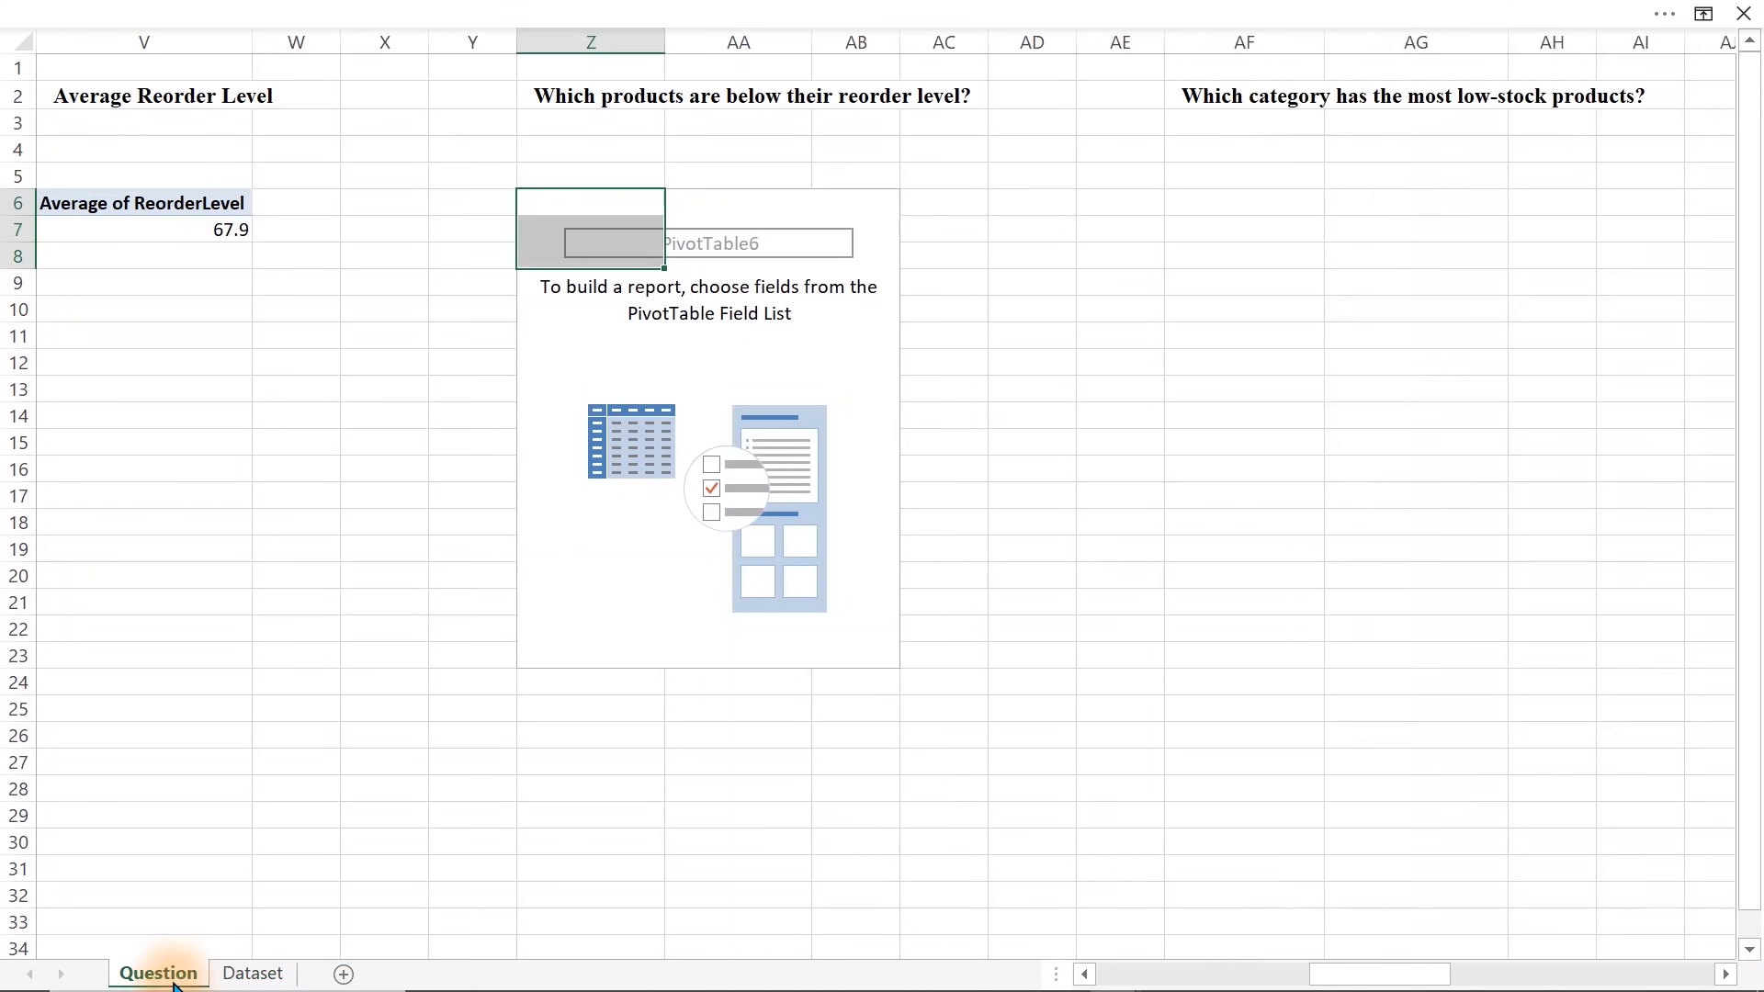
{"action": "left_click", "coordinate": [701, 309]}
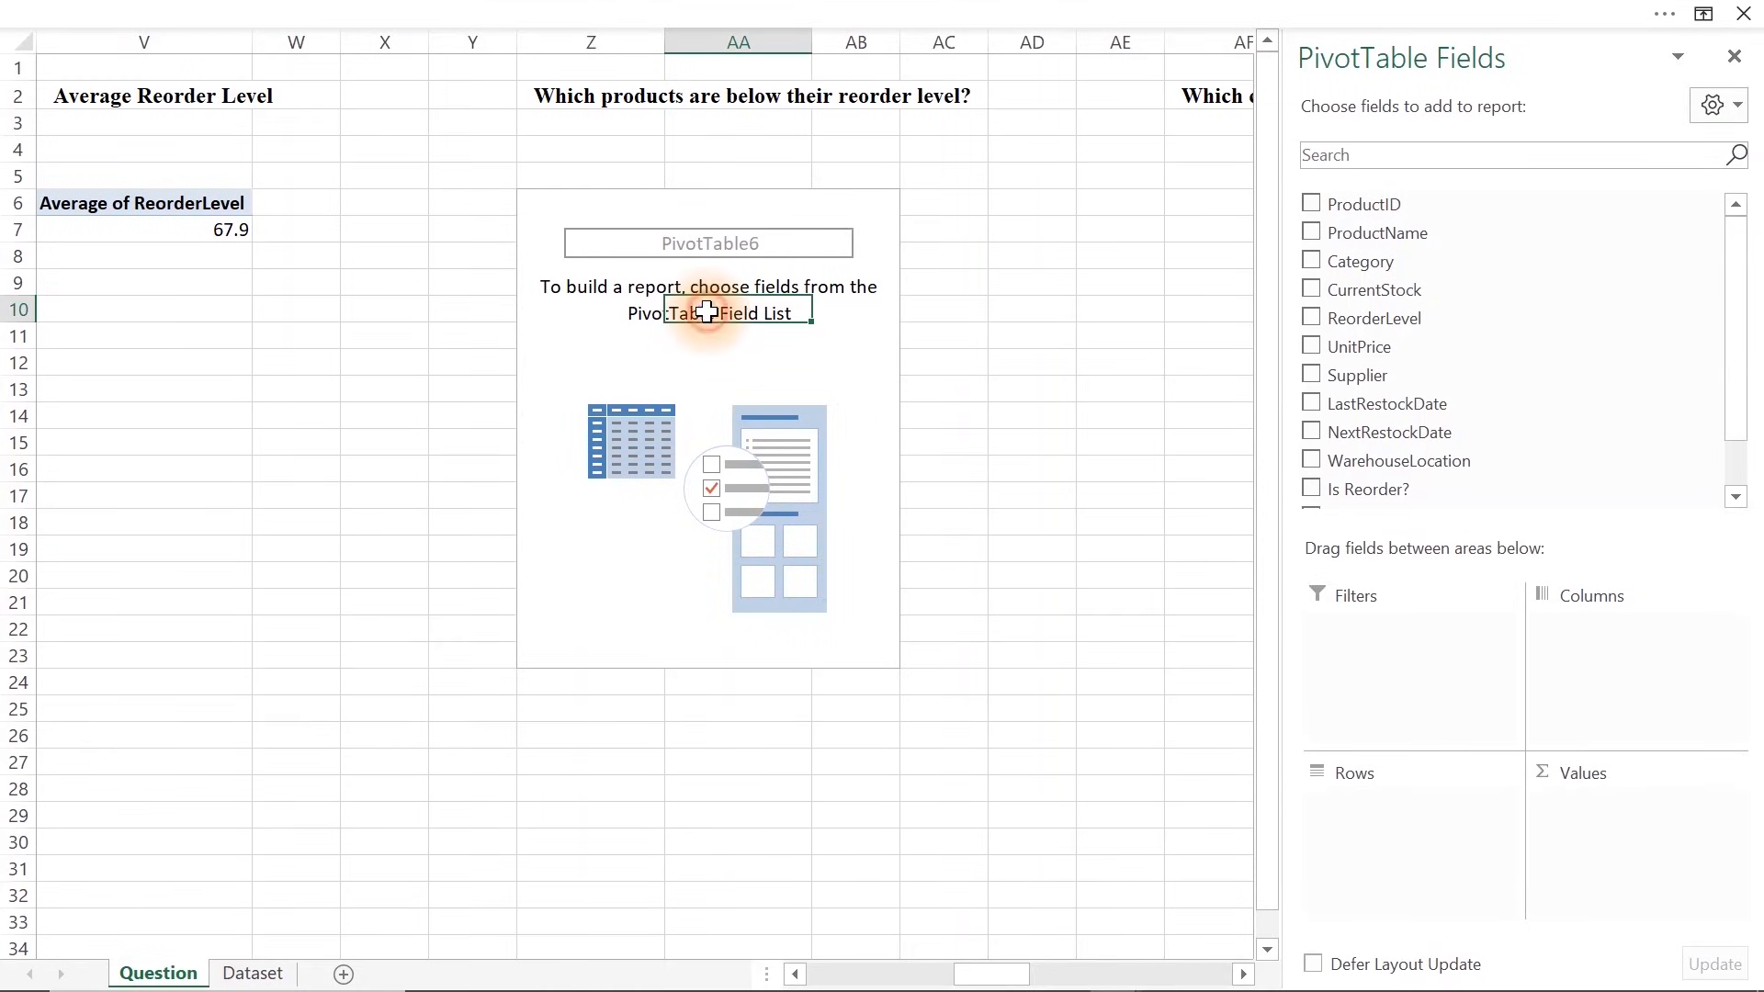
{"action": "right_click", "coordinate": [712, 318]}
{"action": "left_click", "coordinate": [801, 421]}
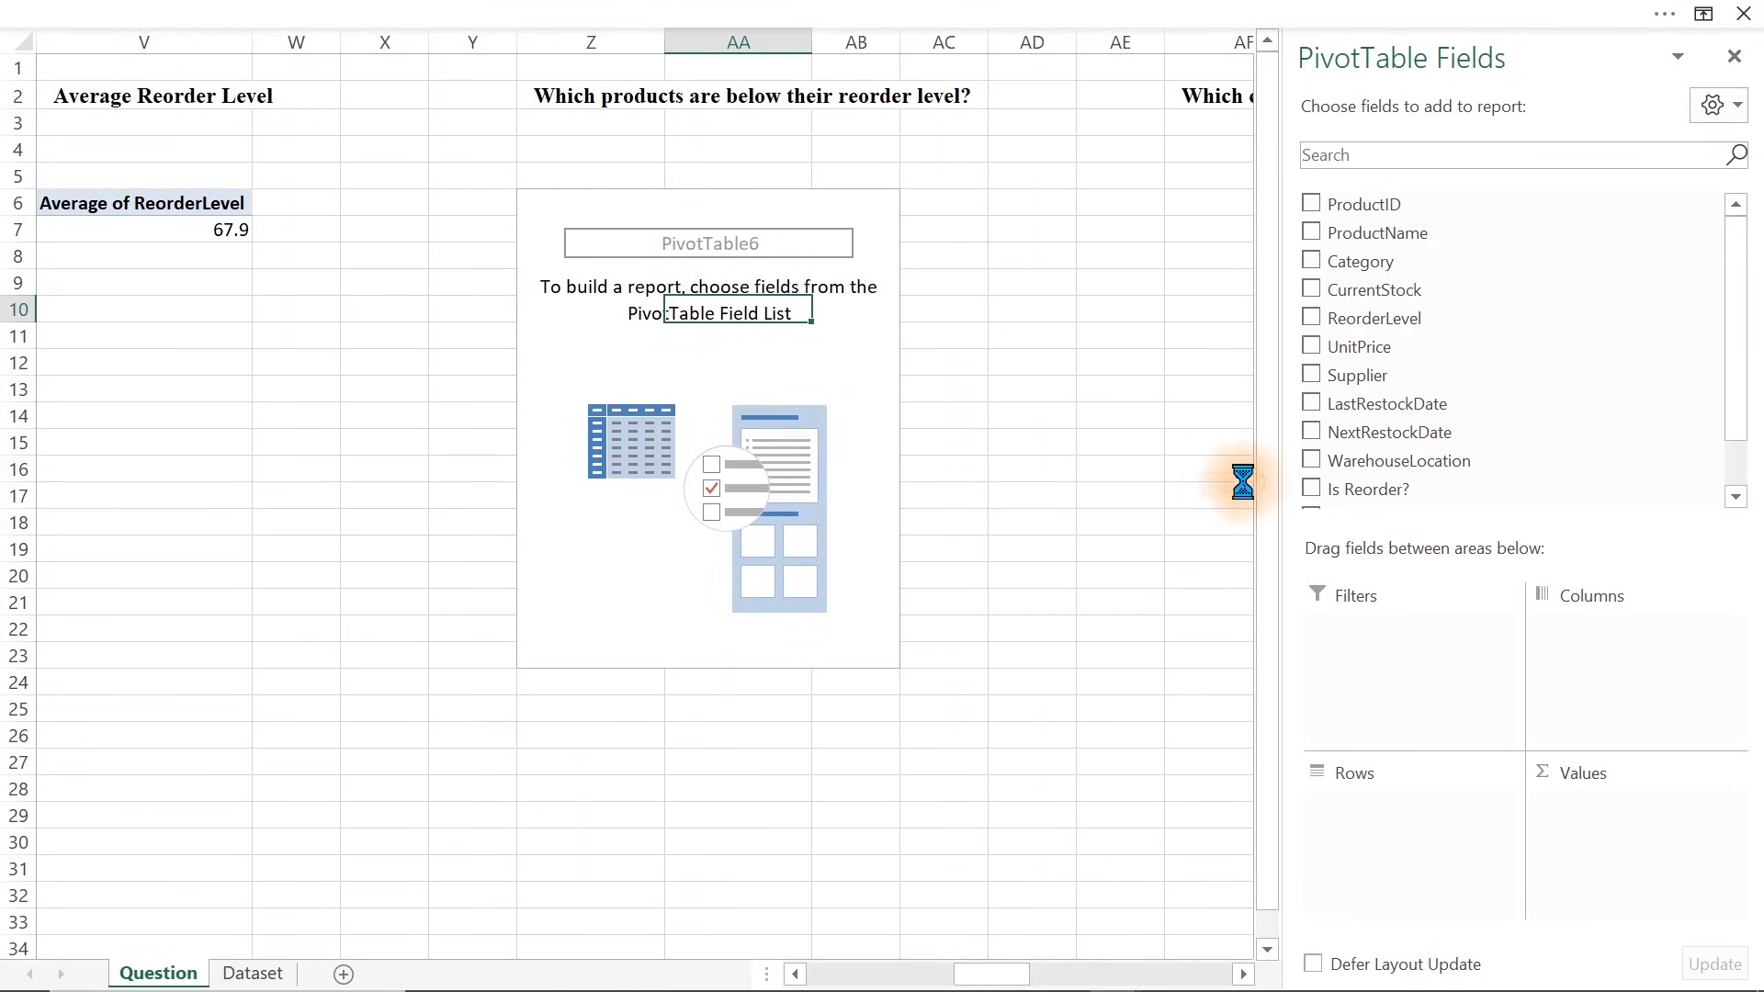
Add Shortage as the value field and ProductName as the row field of the PivotTable at Z6
{"action": "left_click_drag", "start_coordinate": [1739, 382], "coordinate": [1743, 504]}
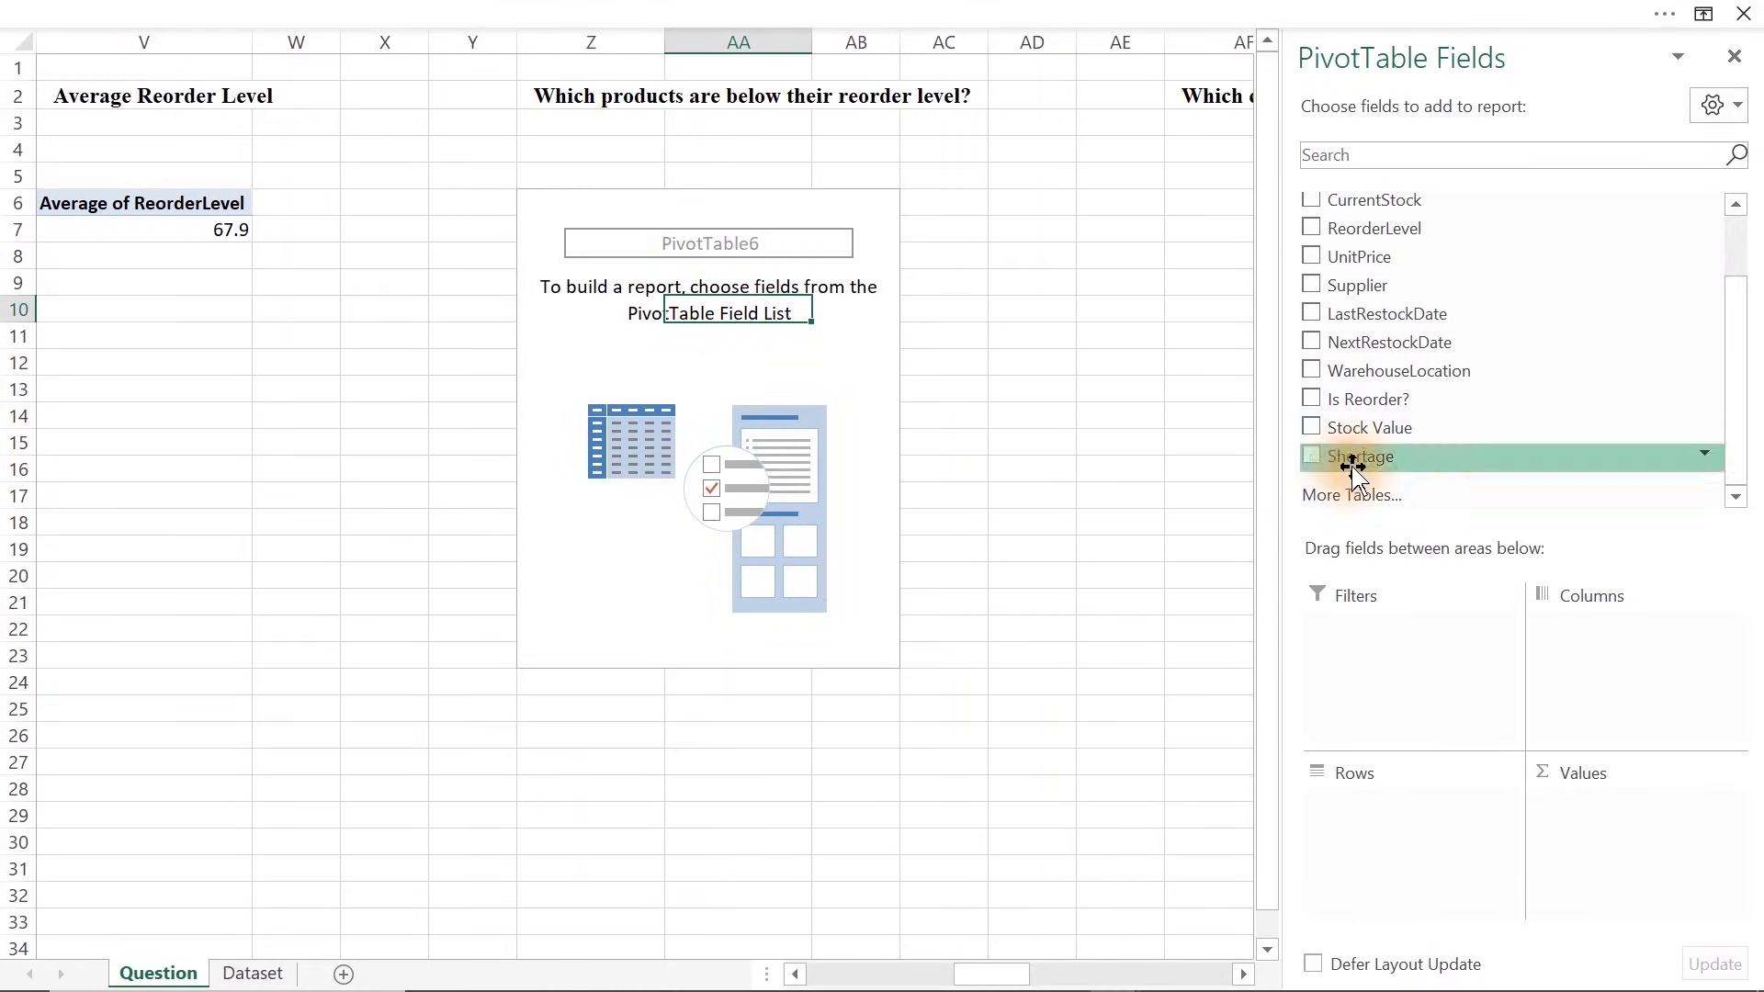
{"action": "left_click", "coordinate": [1312, 457]}
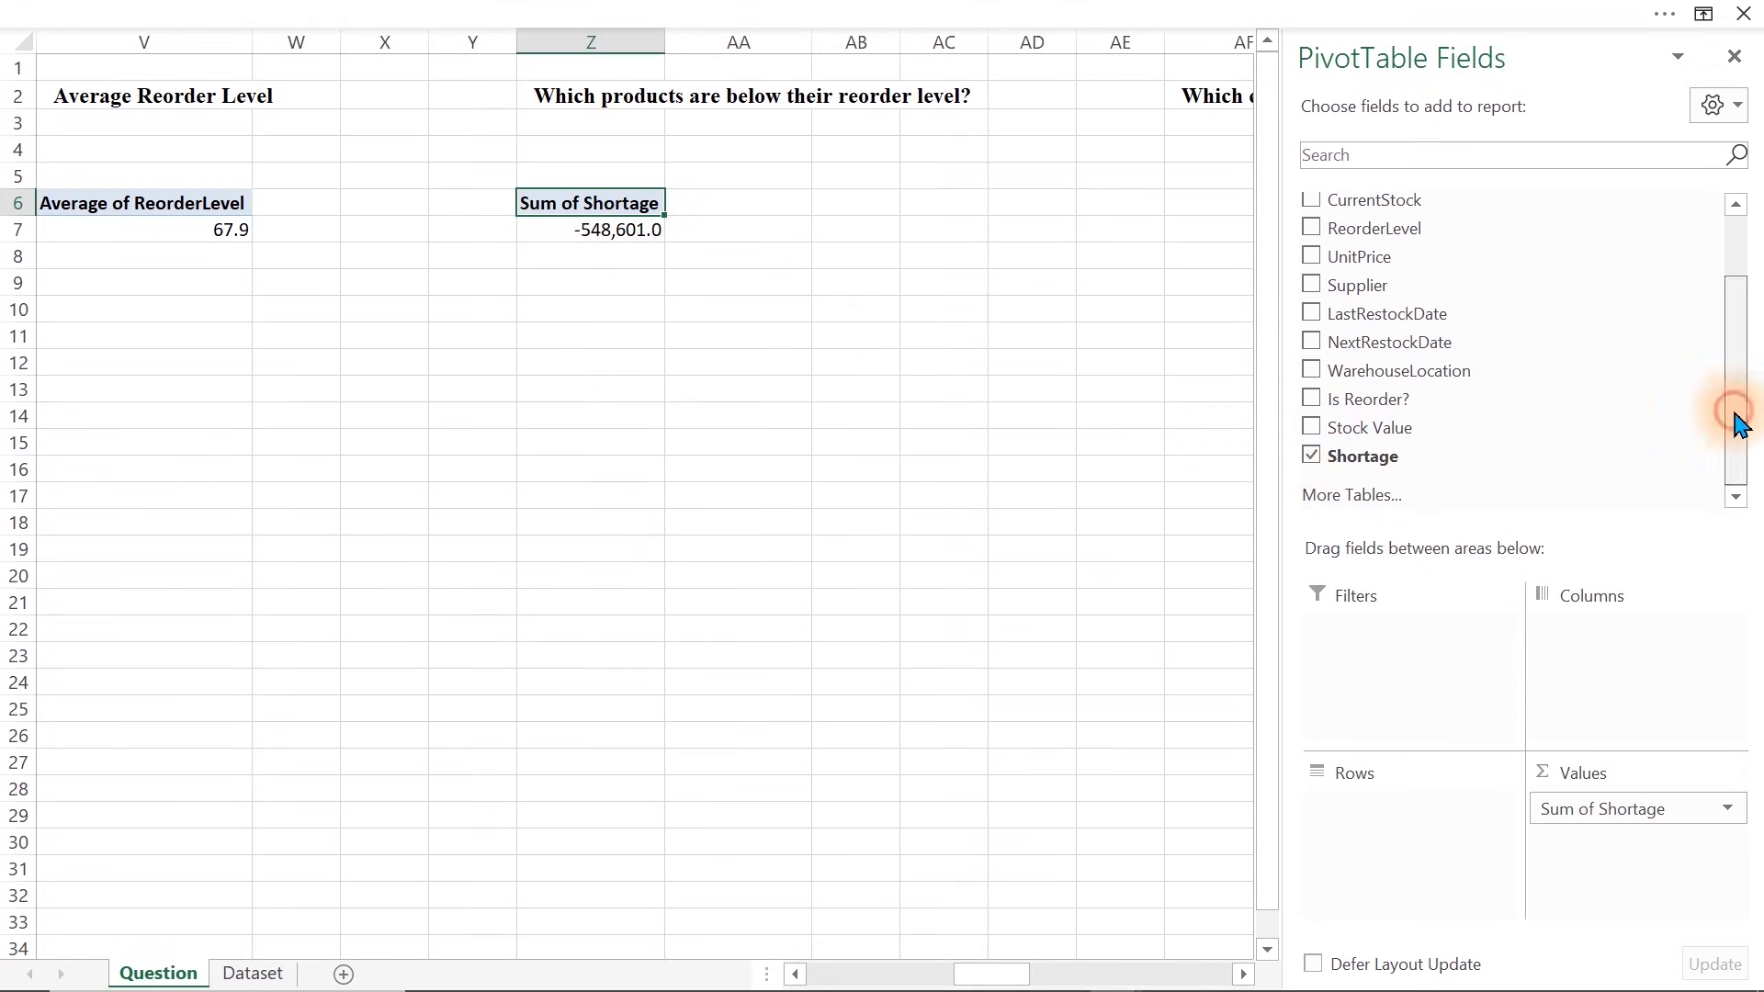
{"action": "left_click_drag", "start_coordinate": [1739, 424], "coordinate": [1721, 268]}
{"action": "left_click_drag", "start_coordinate": [1378, 234], "coordinate": [1396, 850]}
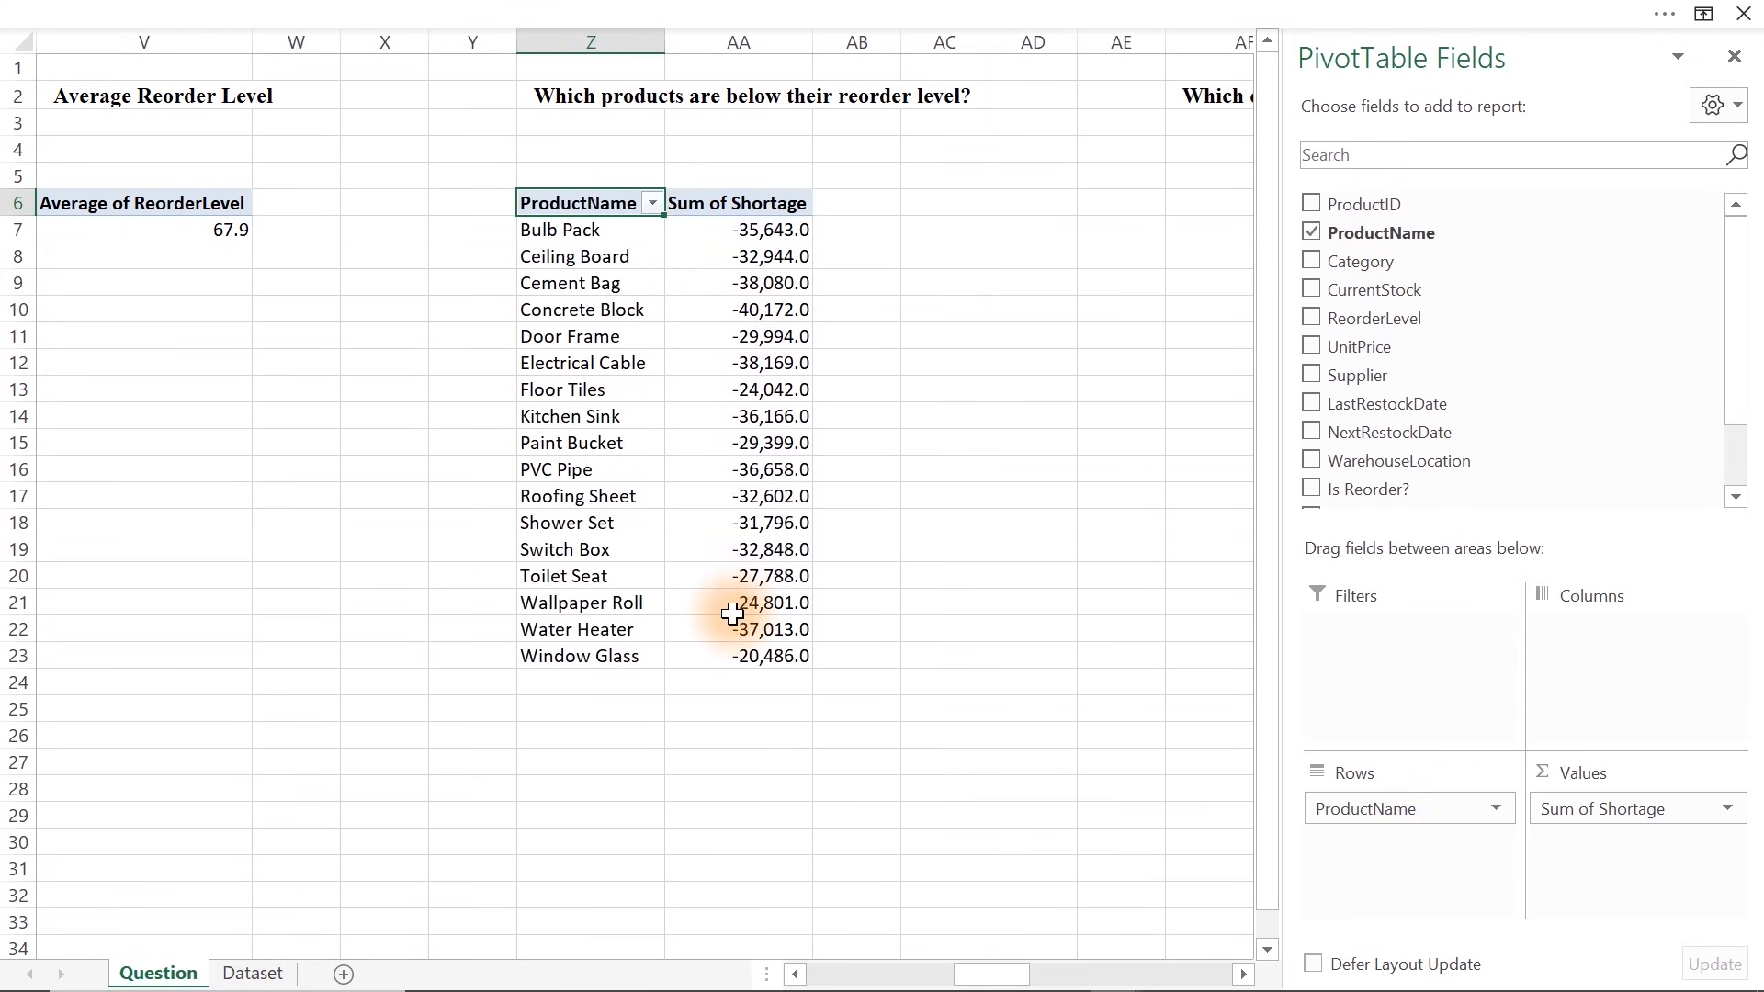
{"action": "mouse_move", "coordinate": [732, 614]}
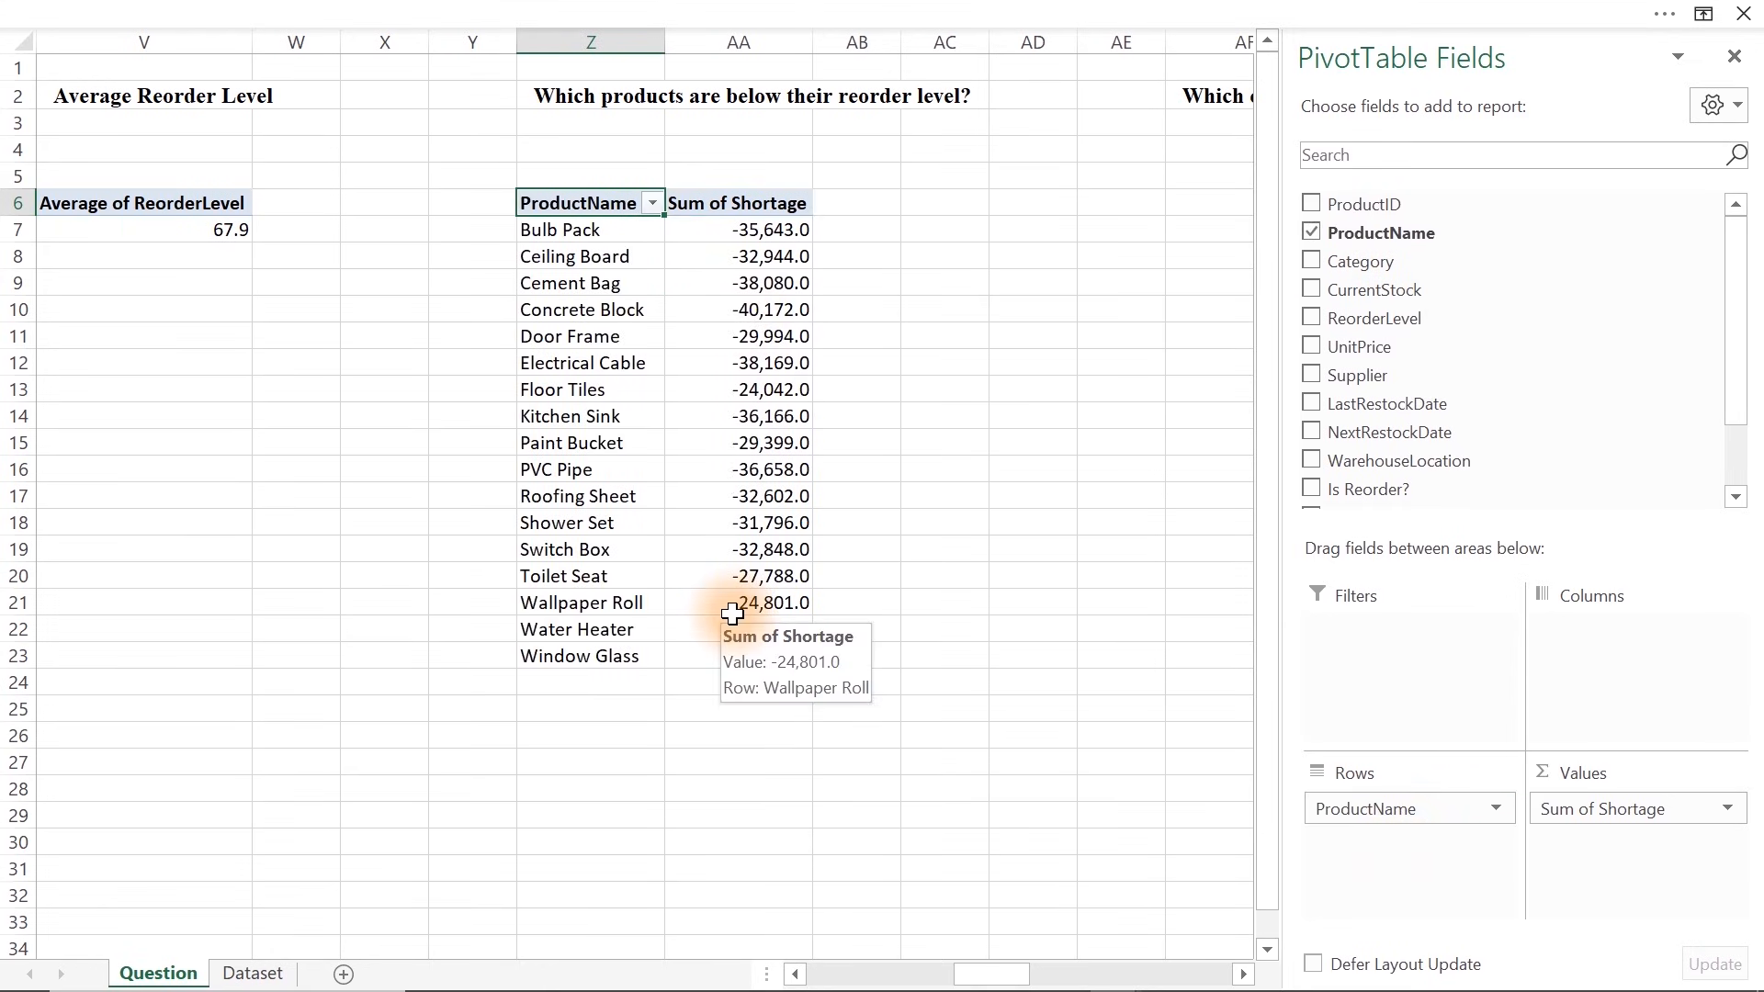
{"action": "left_click", "coordinate": [753, 413]}
{"action": "right_click", "coordinate": [752, 407]}
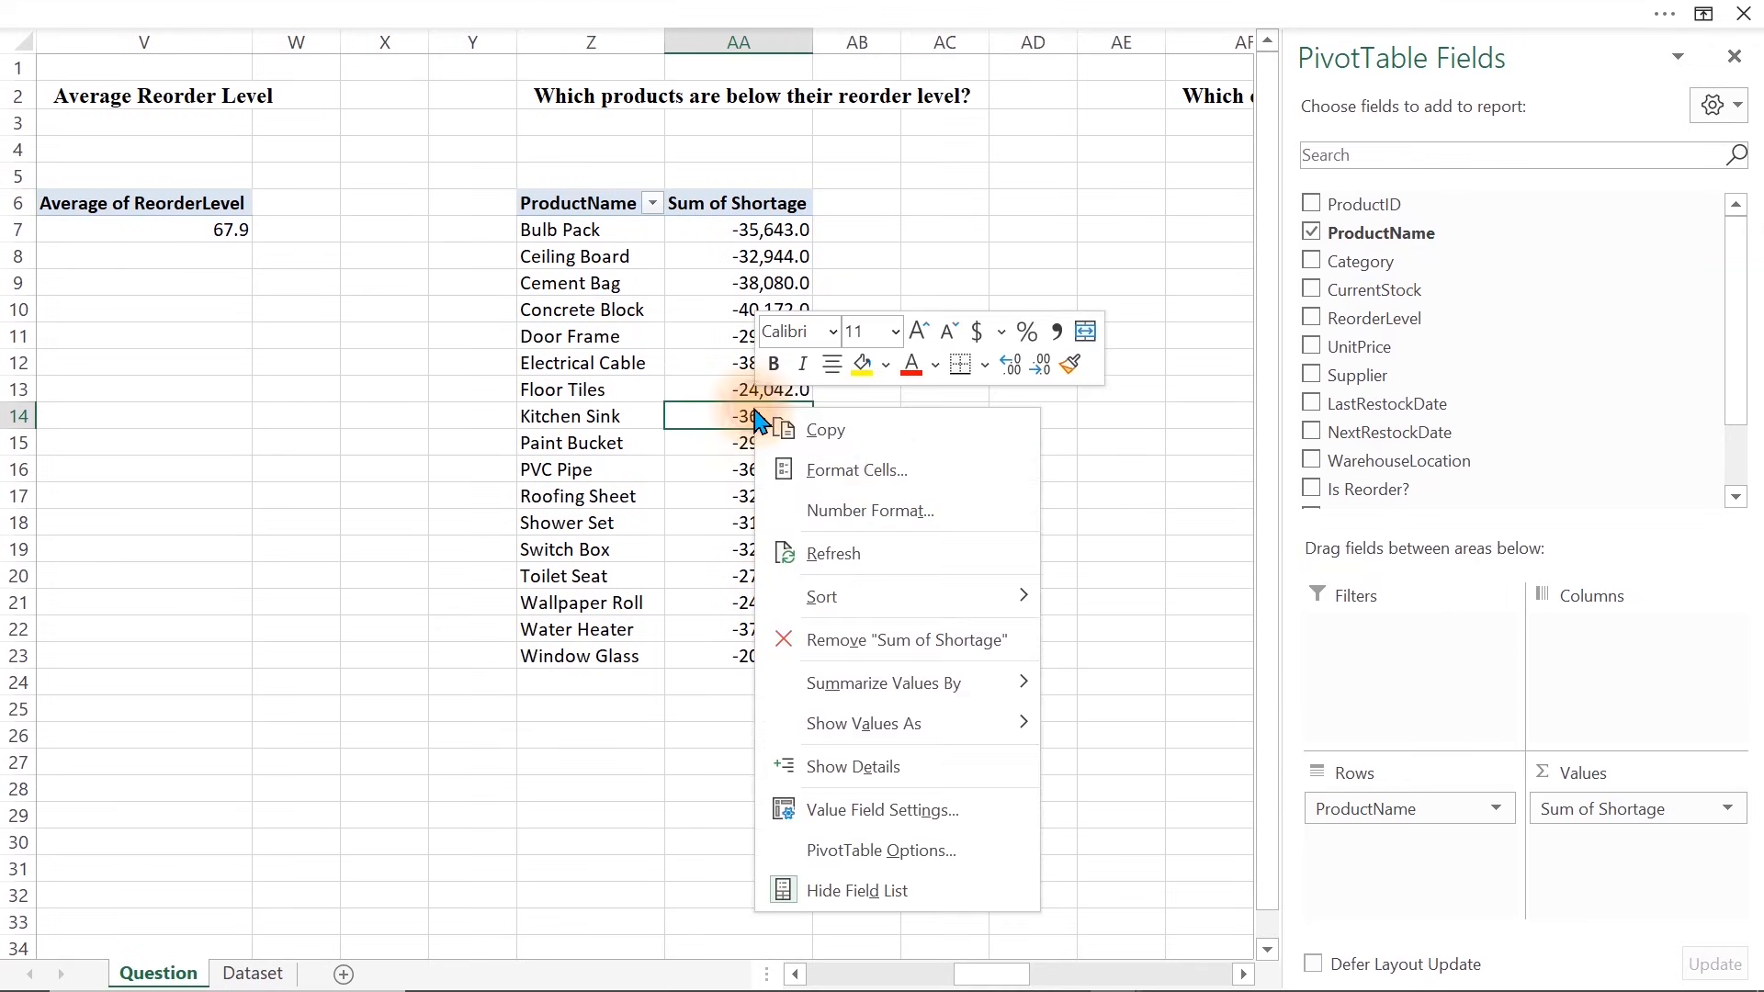
{"action": "left_click", "coordinate": [881, 854]}
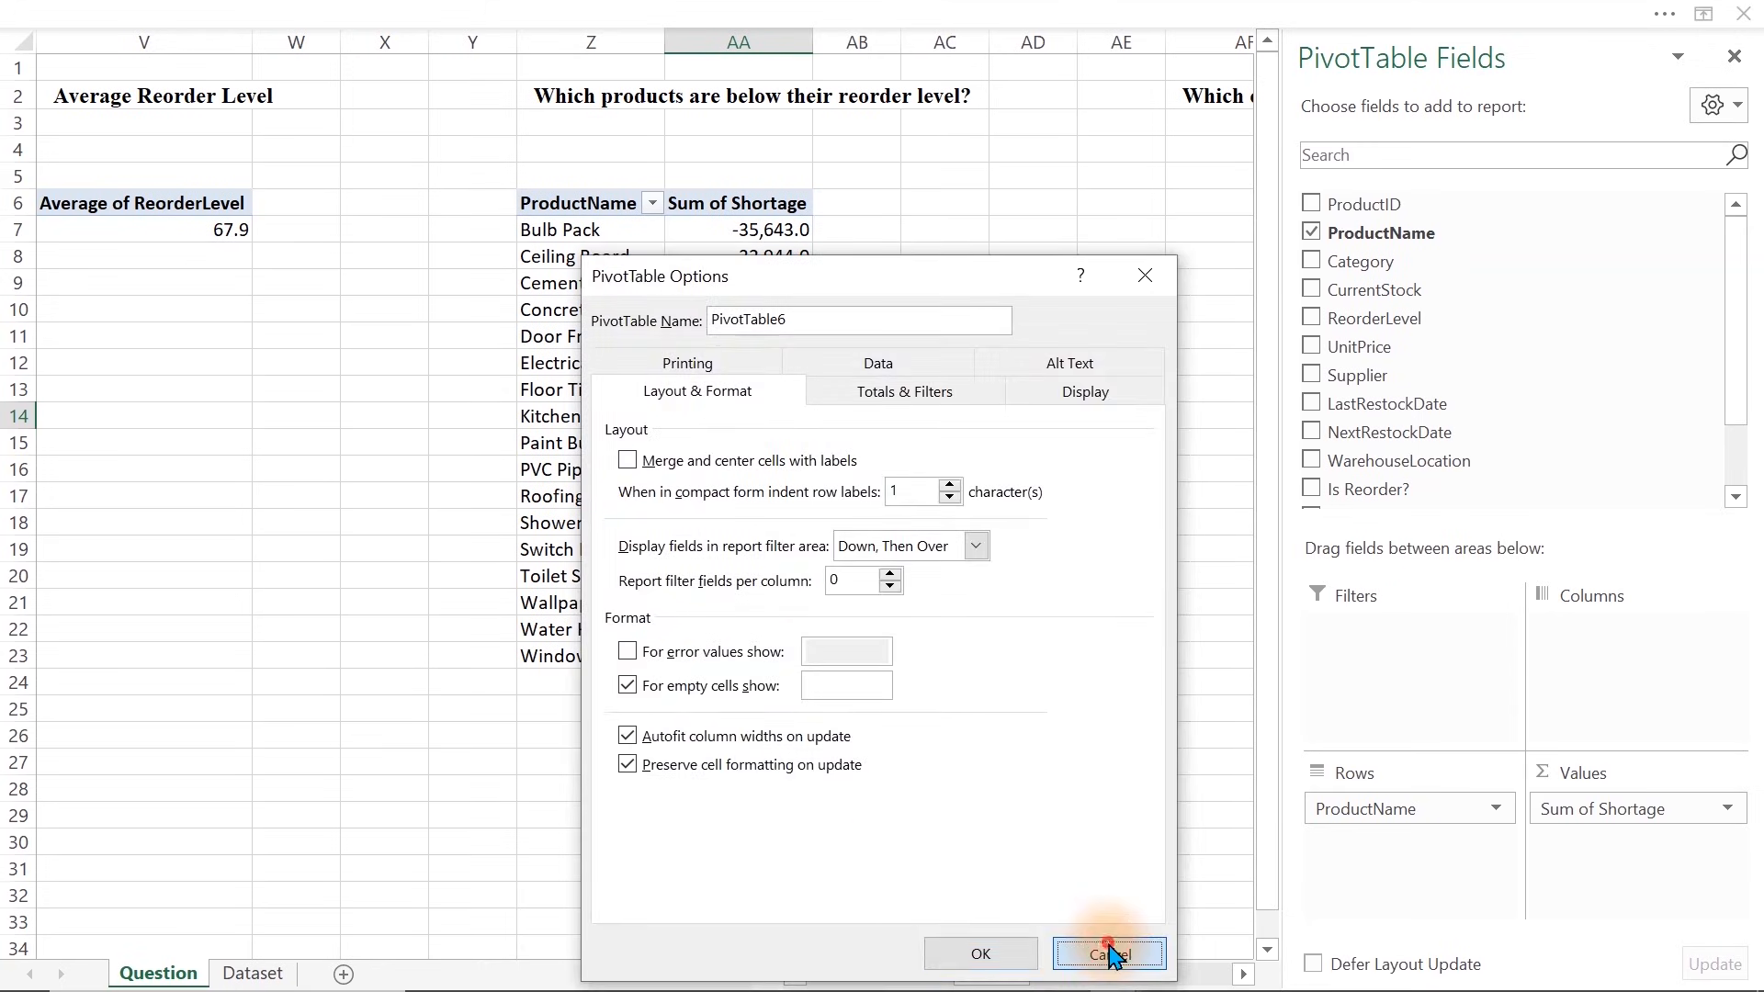
{"action": "left_click", "coordinate": [1107, 944]}
Summarize the Shortage values by Max in the PivotTable of products below their reorder level
{"action": "right_click", "coordinate": [744, 443]}
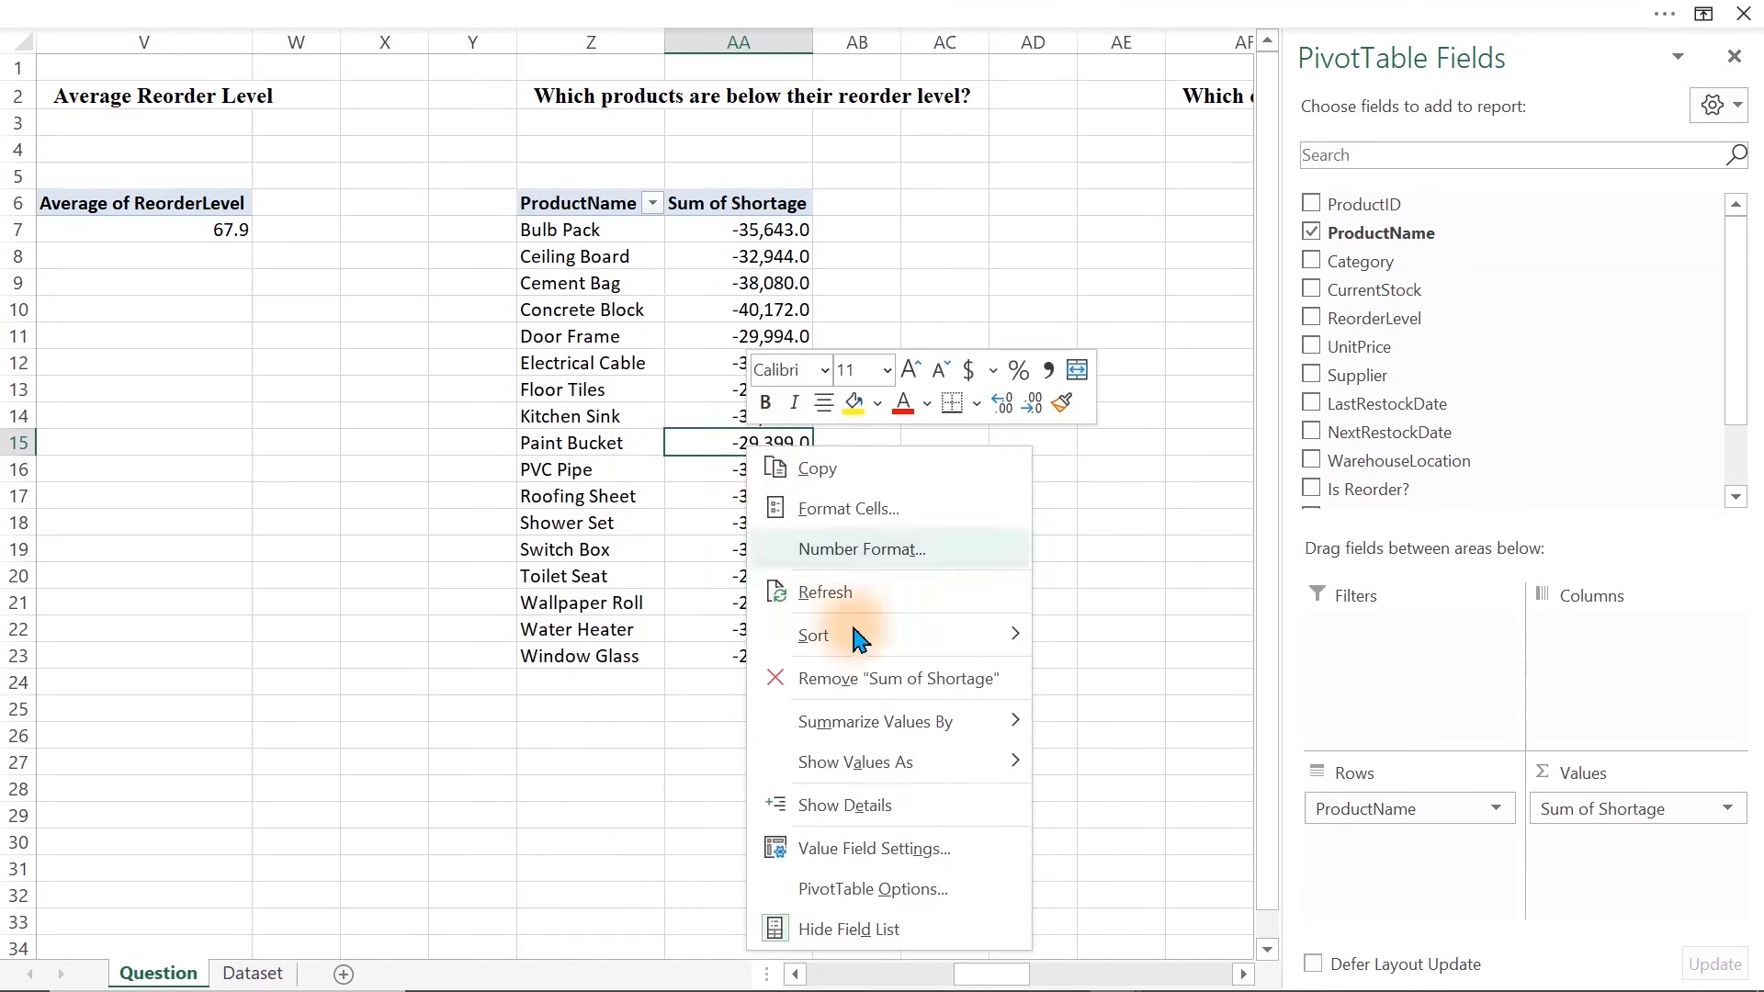
{"action": "left_click", "coordinate": [864, 849]}
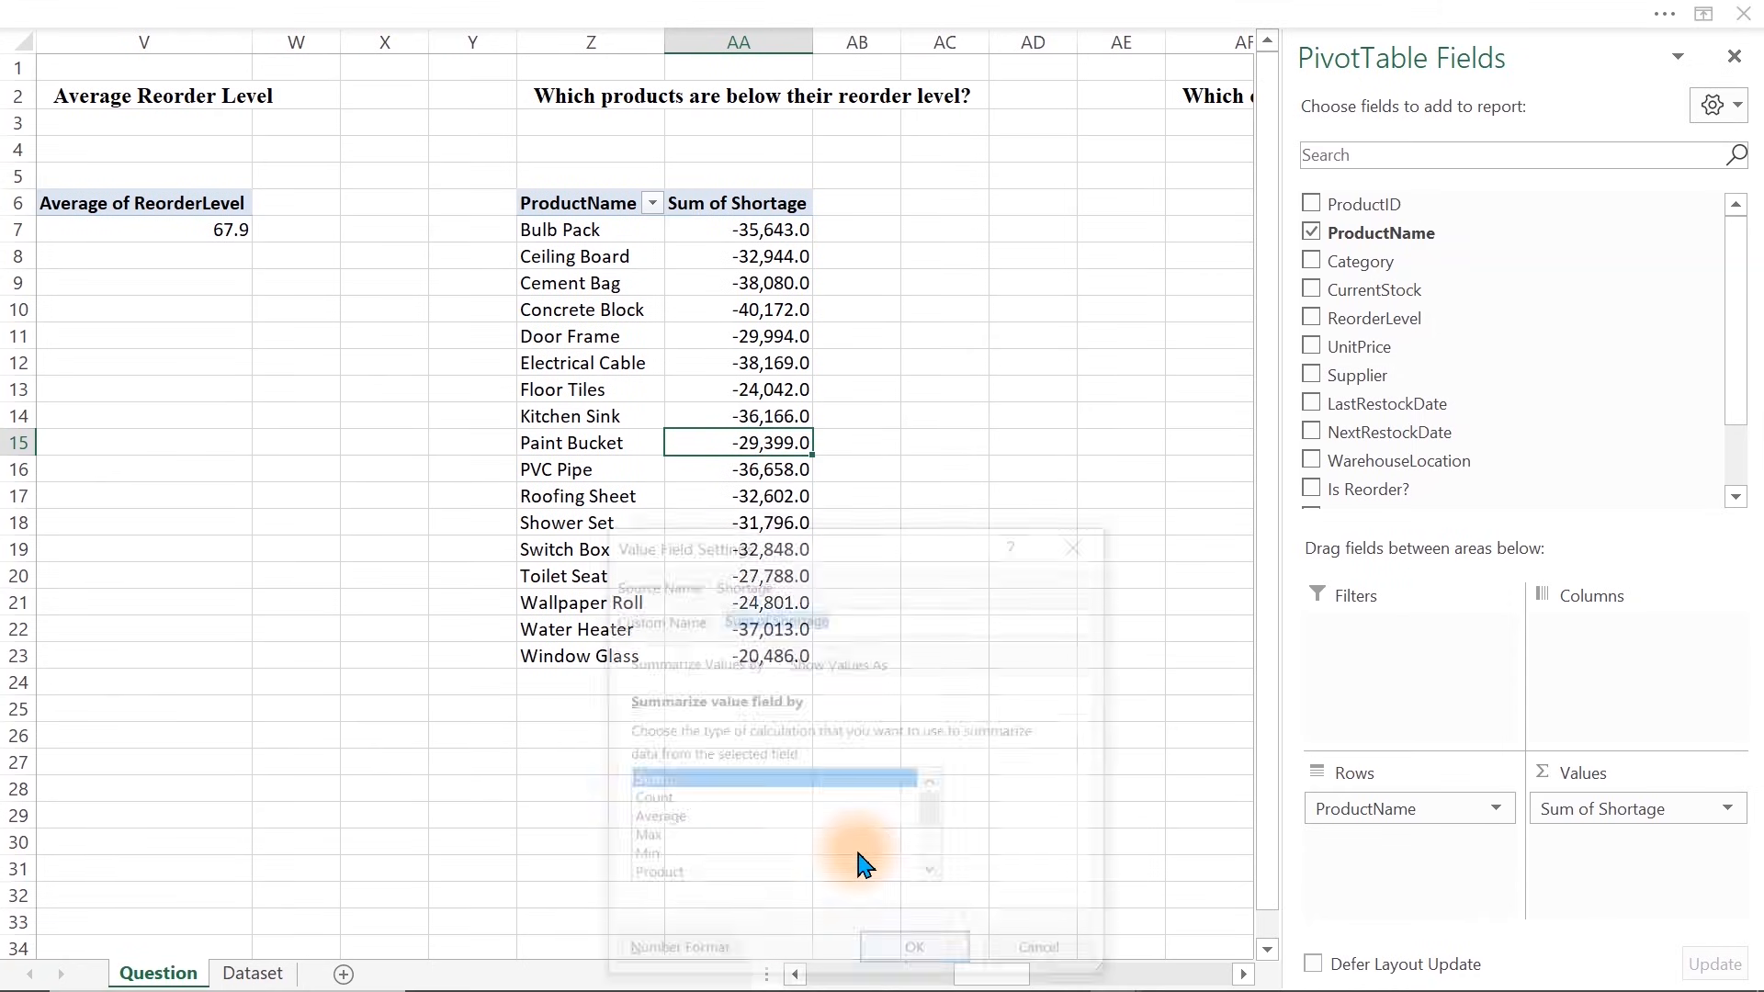
{"action": "left_click", "coordinate": [648, 853]}
{"action": "left_click", "coordinate": [648, 838]}
{"action": "left_click", "coordinate": [926, 960]}
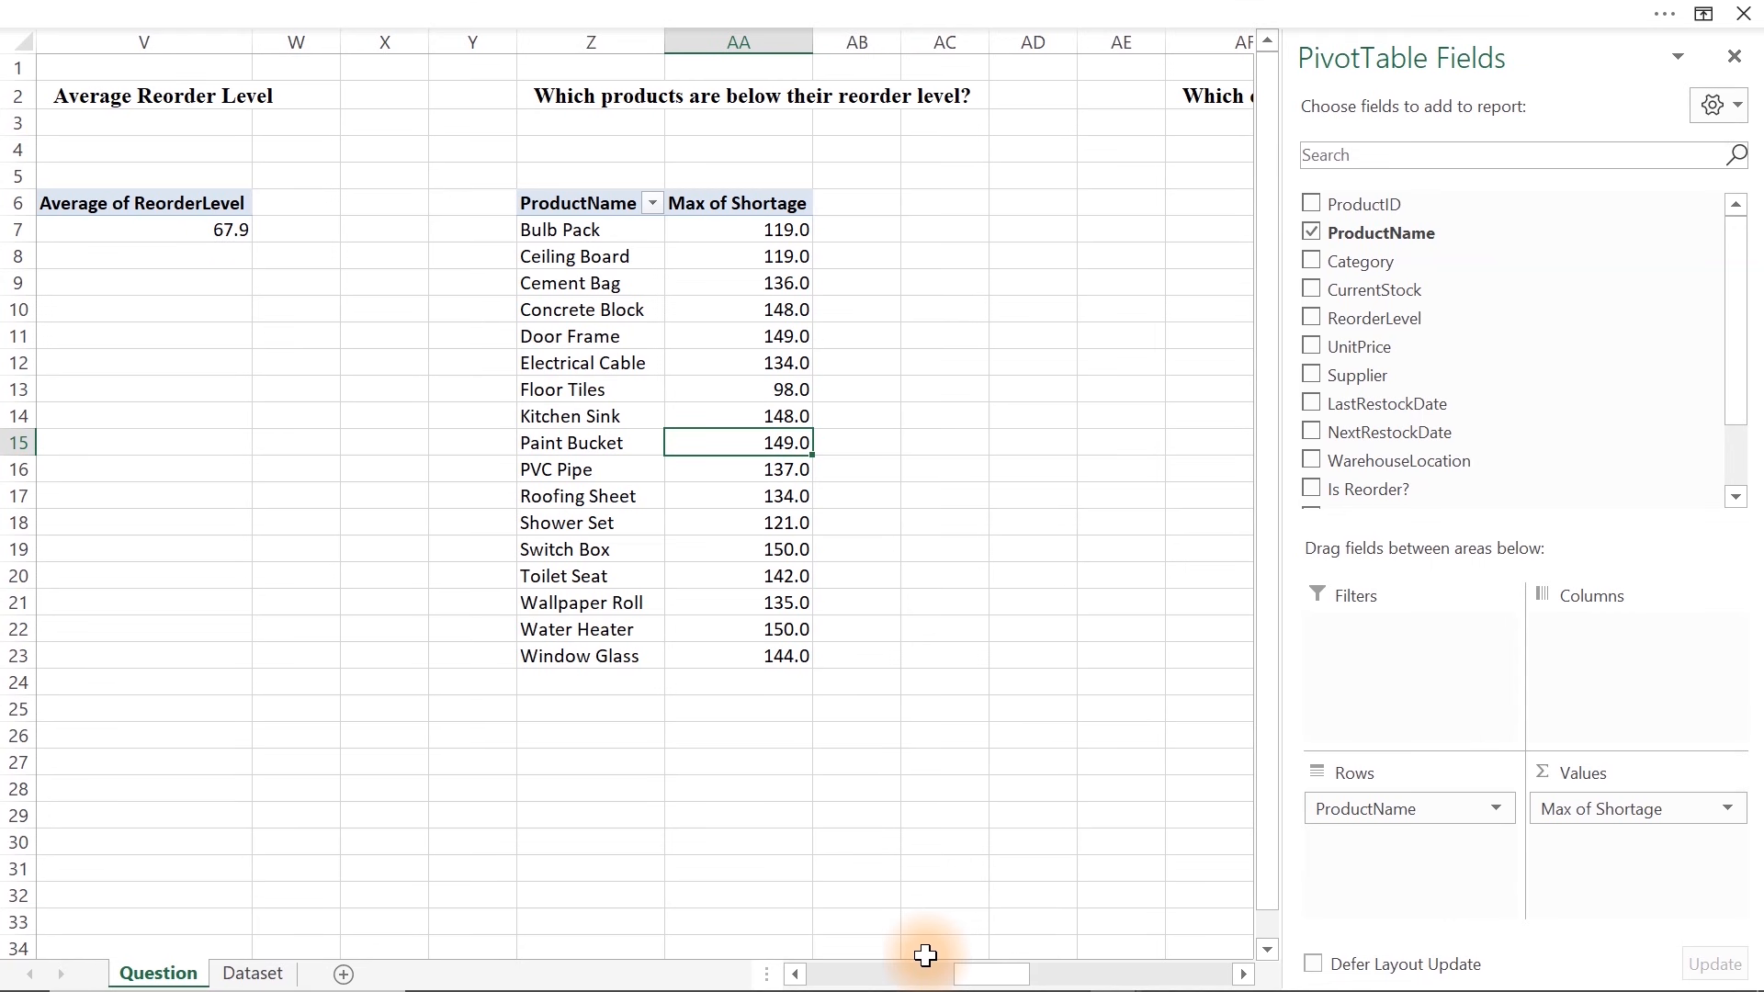
{"action": "left_click", "coordinate": [257, 973]}
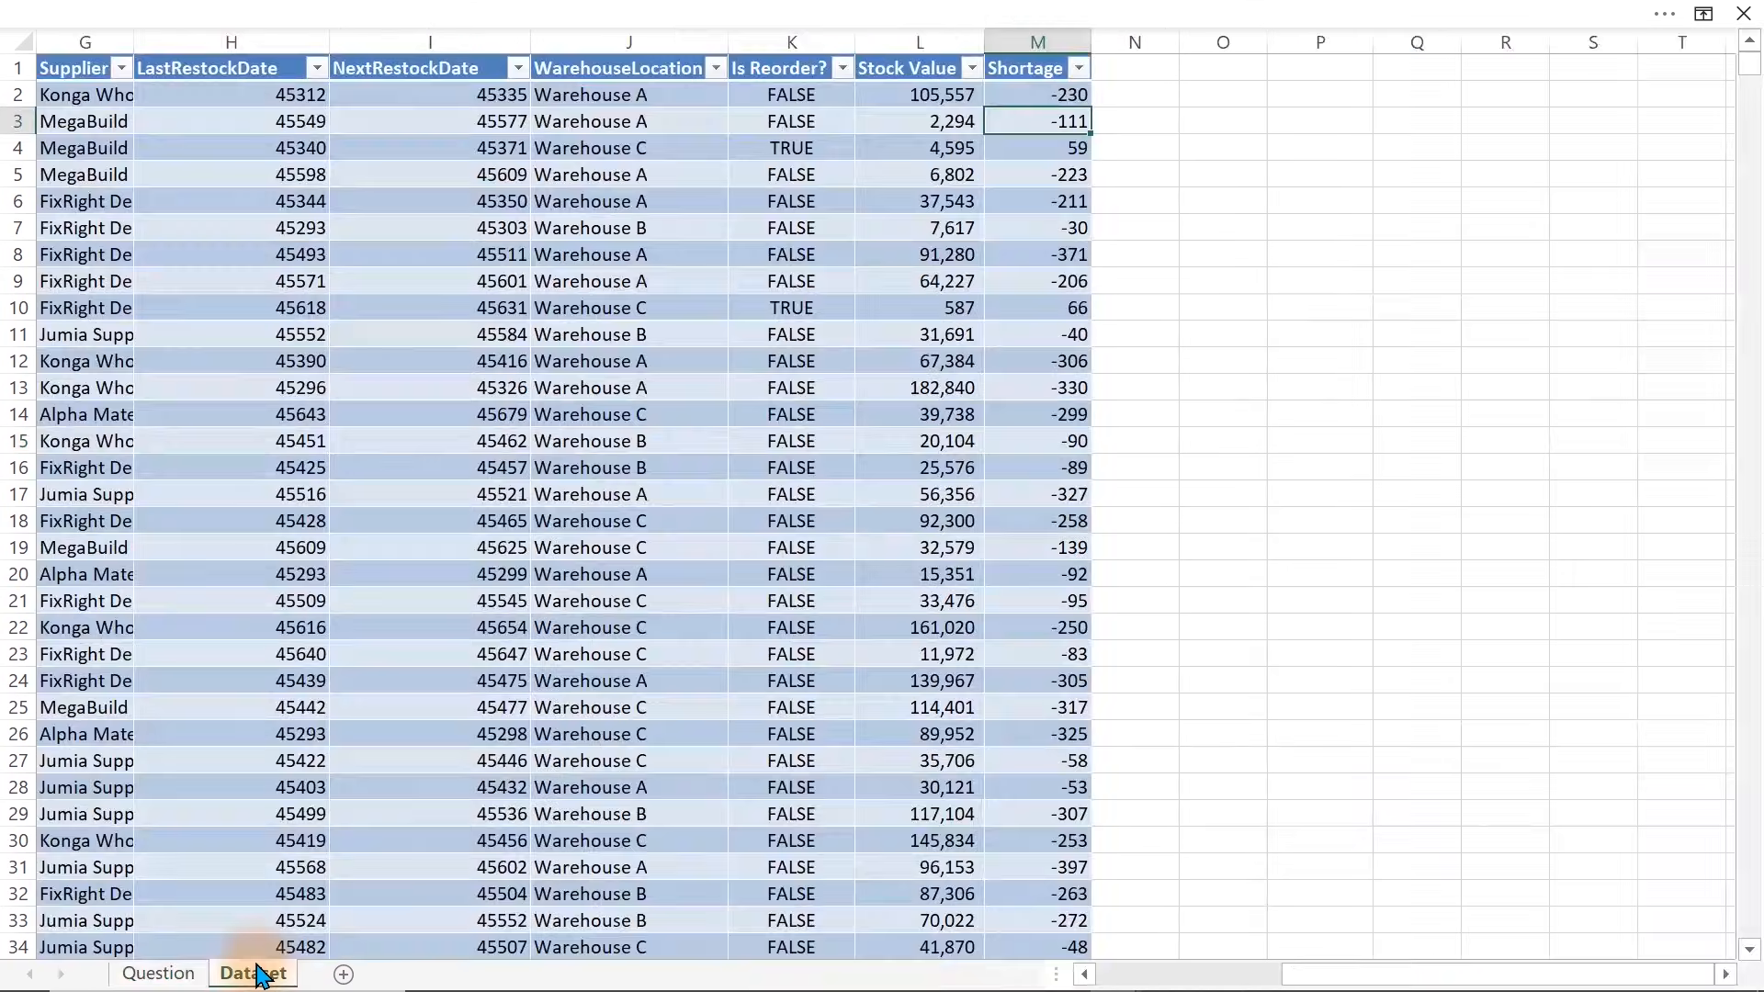
{"action": "left_click", "coordinate": [1028, 94]}
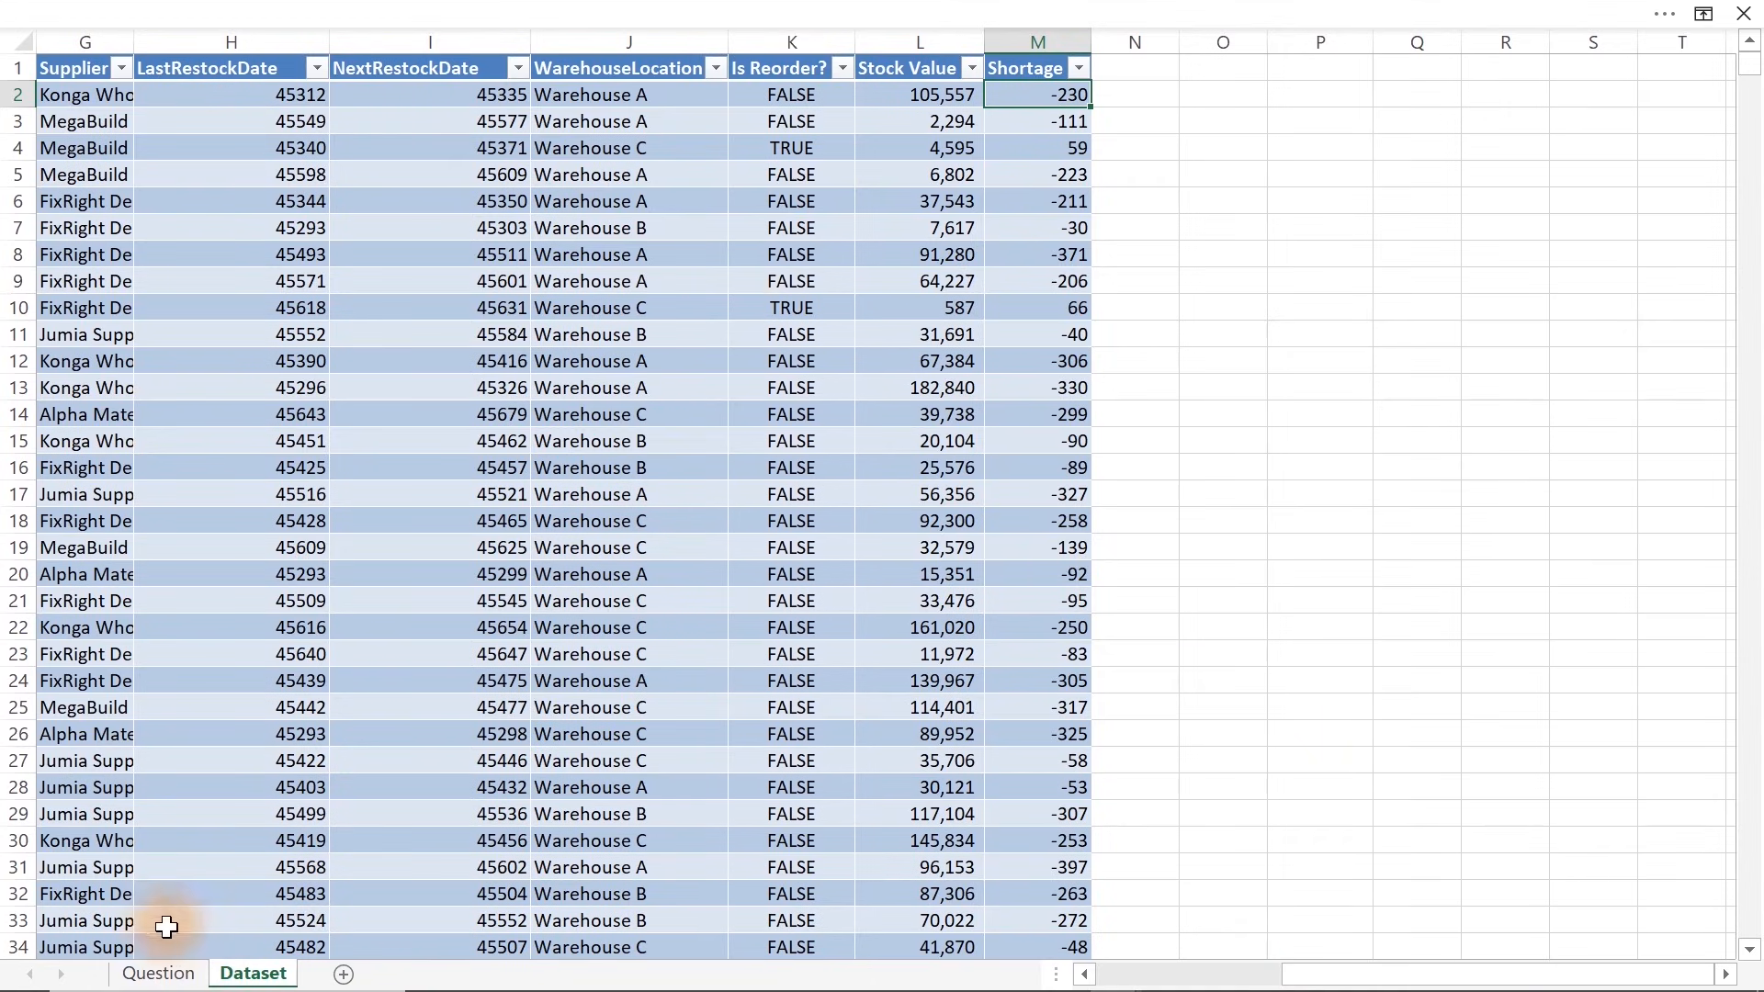
{"action": "double_click", "coordinate": [1041, 94]}
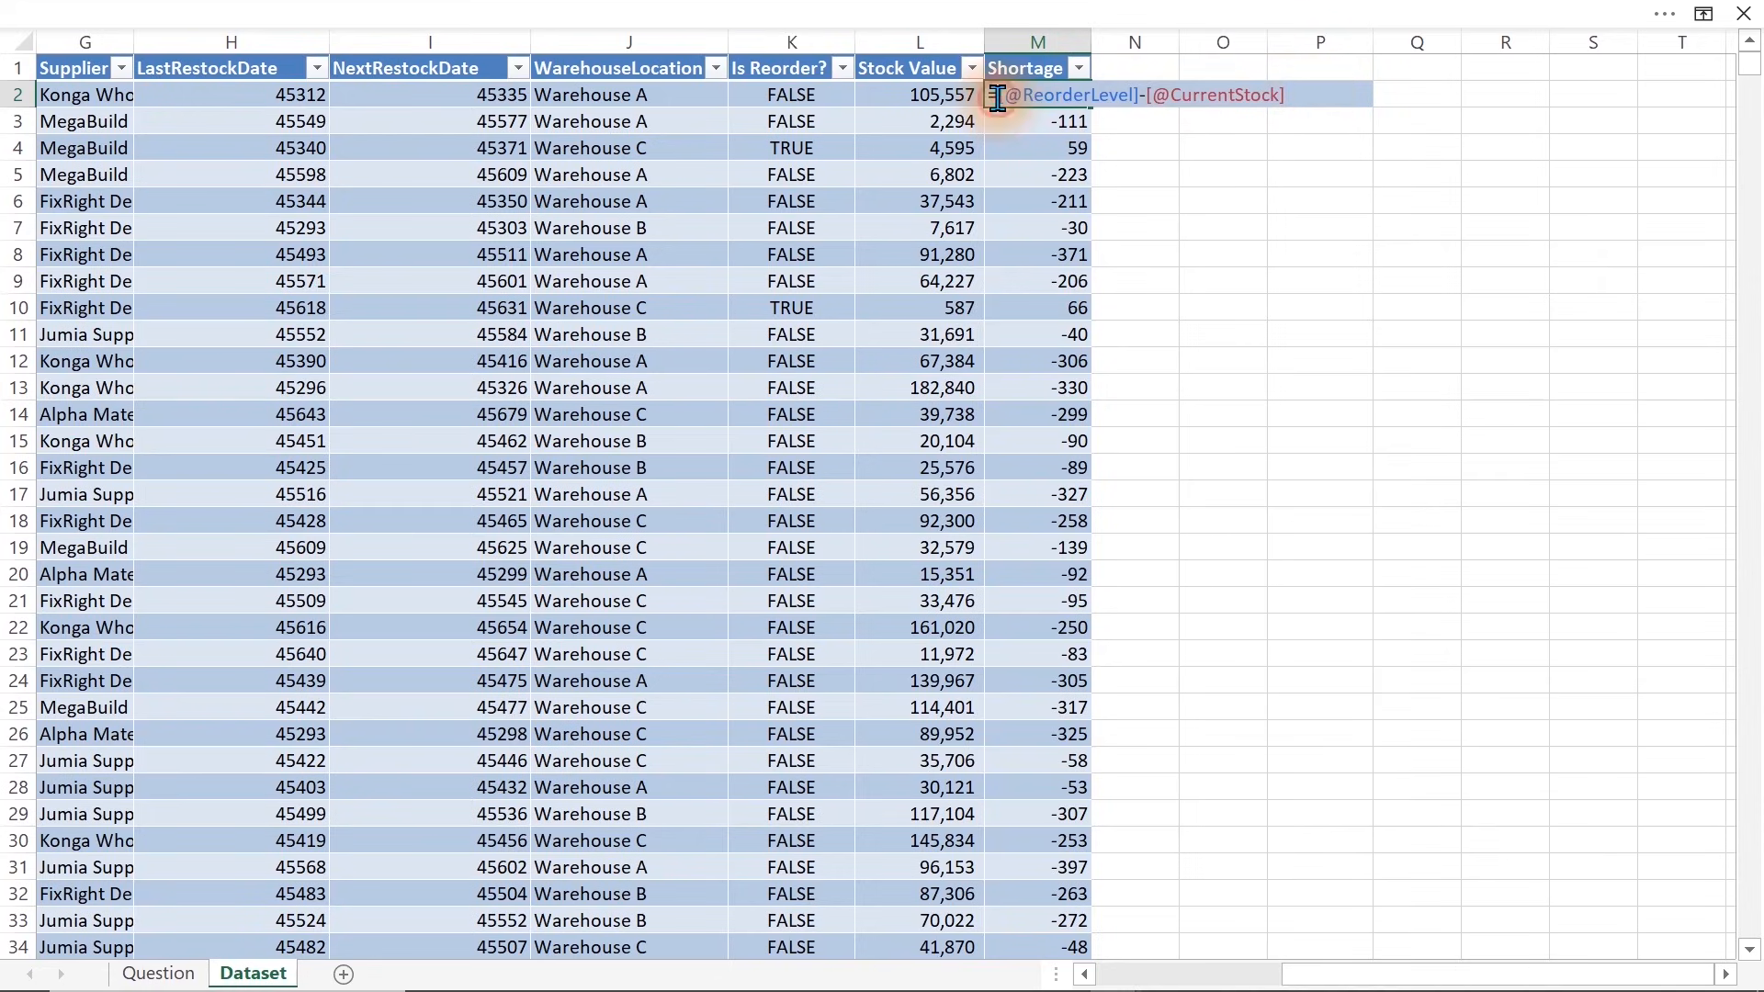
{"action": "type", "text": "IF("}
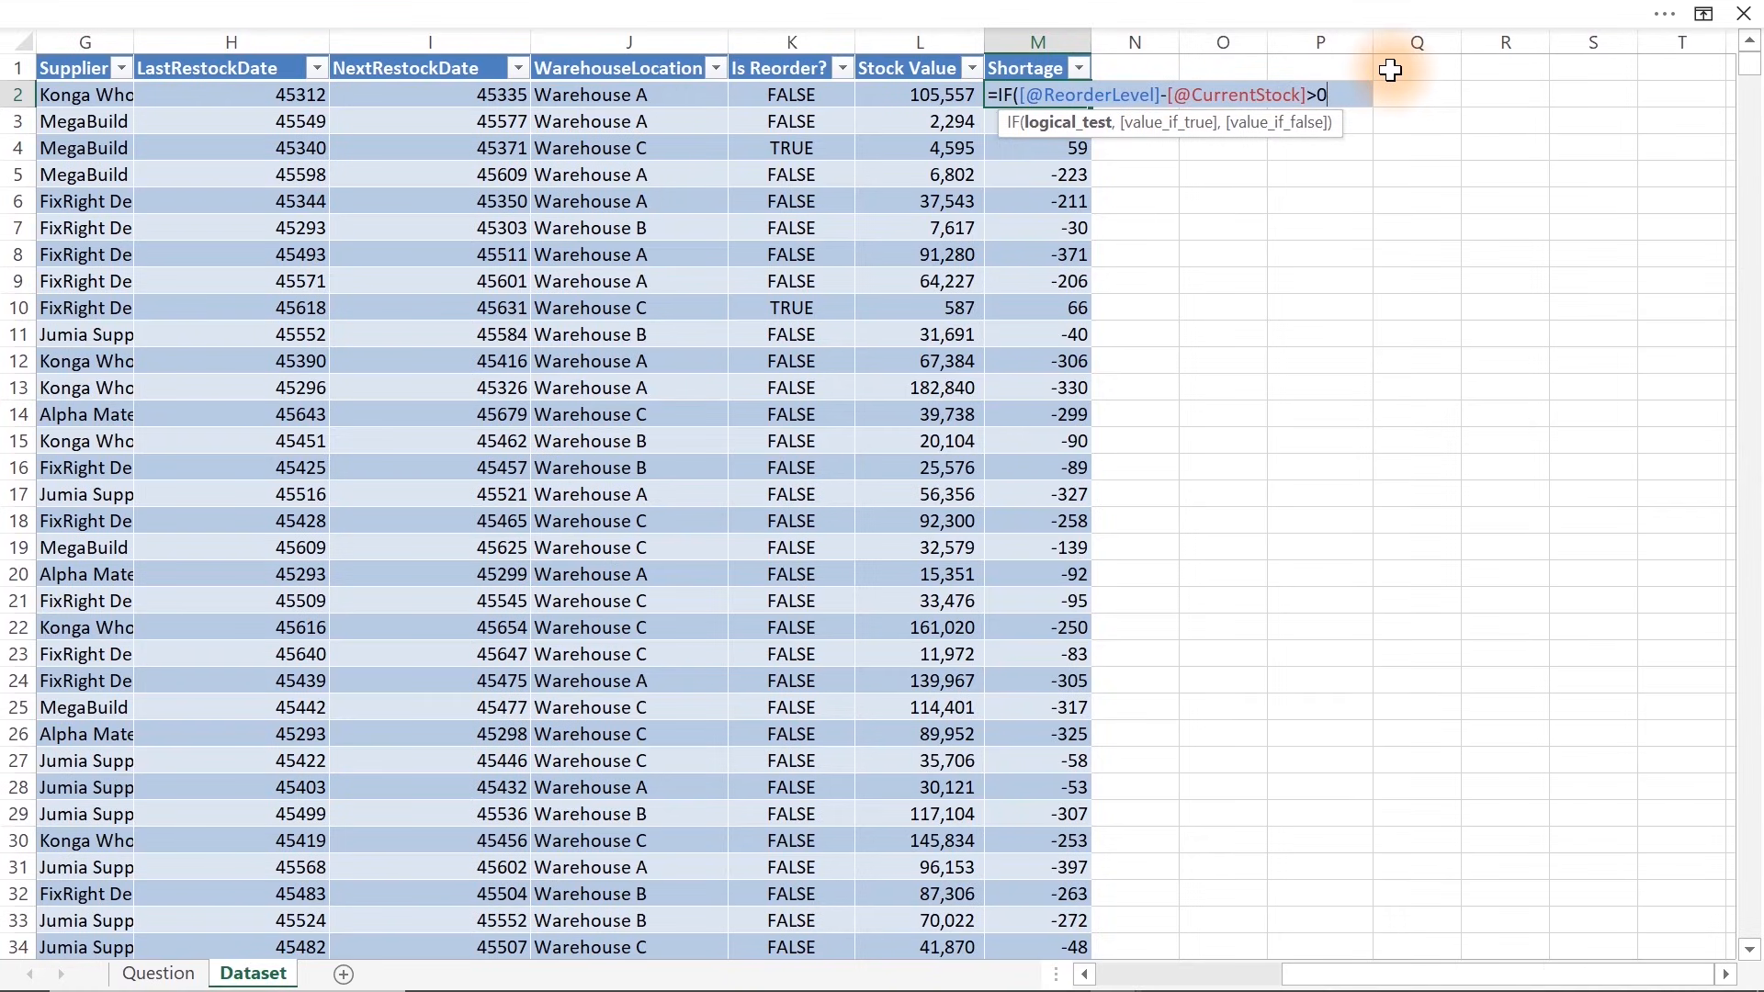
{"action": "type", "text": ","}
{"action": "key", "text": "ctrl+v"}
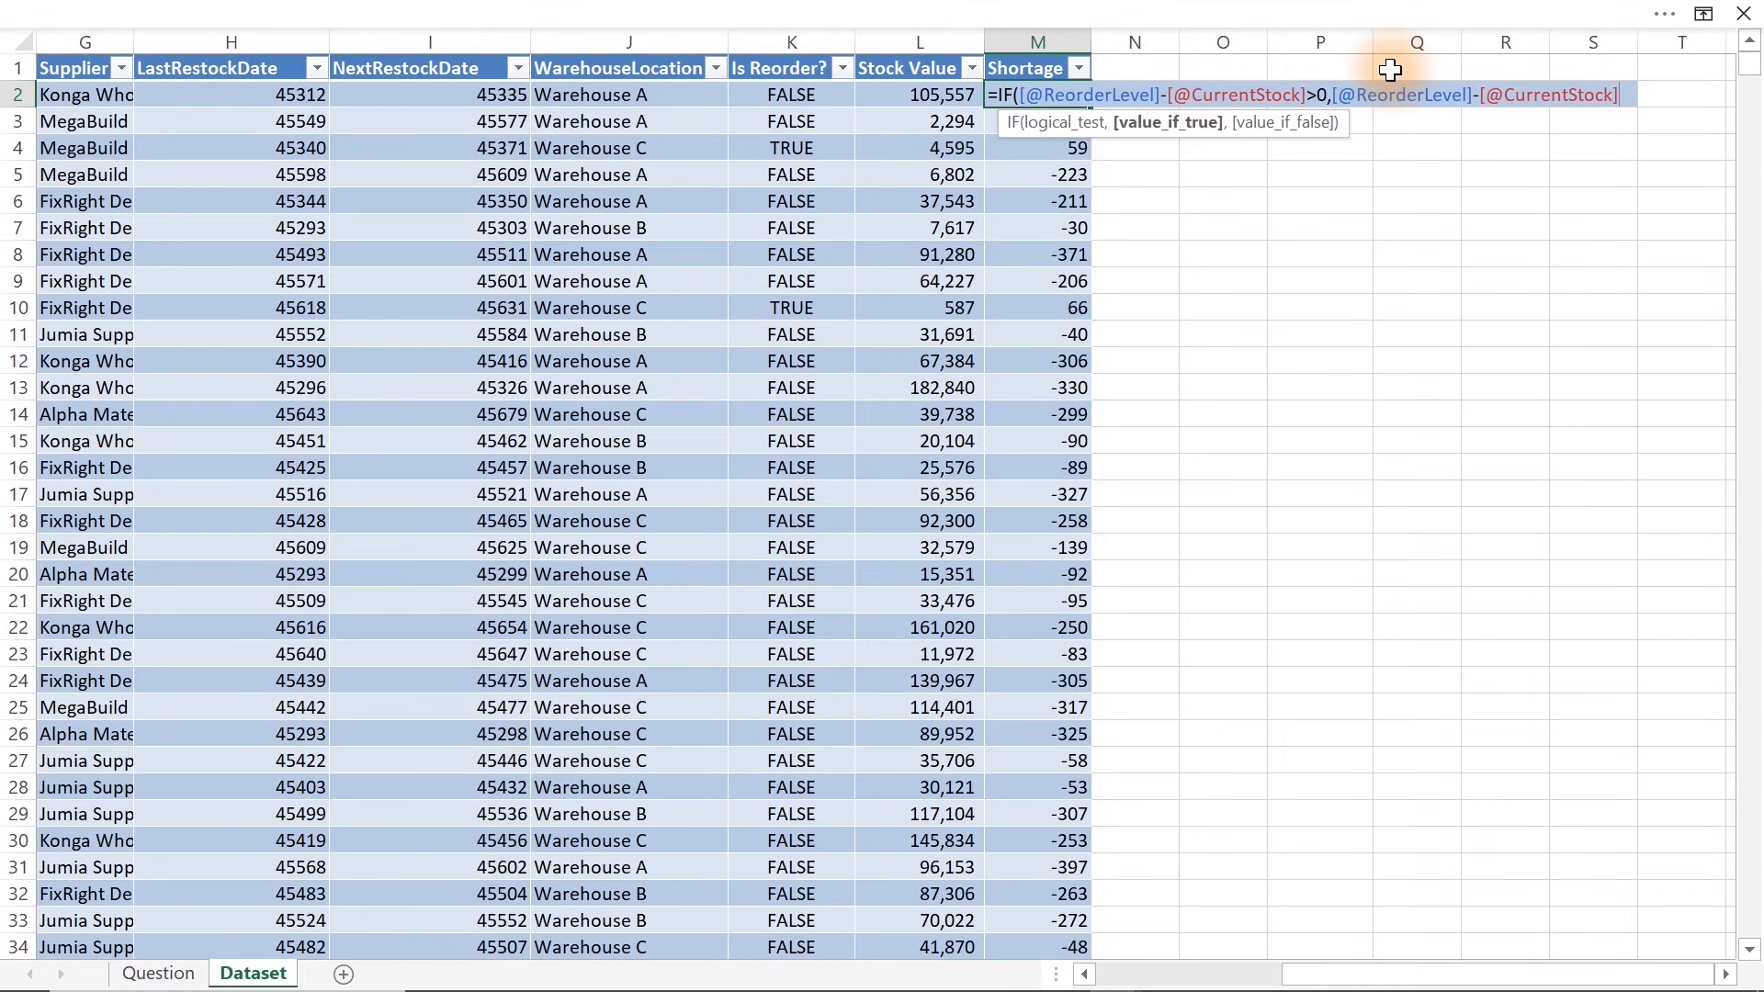
{"action": "type", "text": ",\"\""}
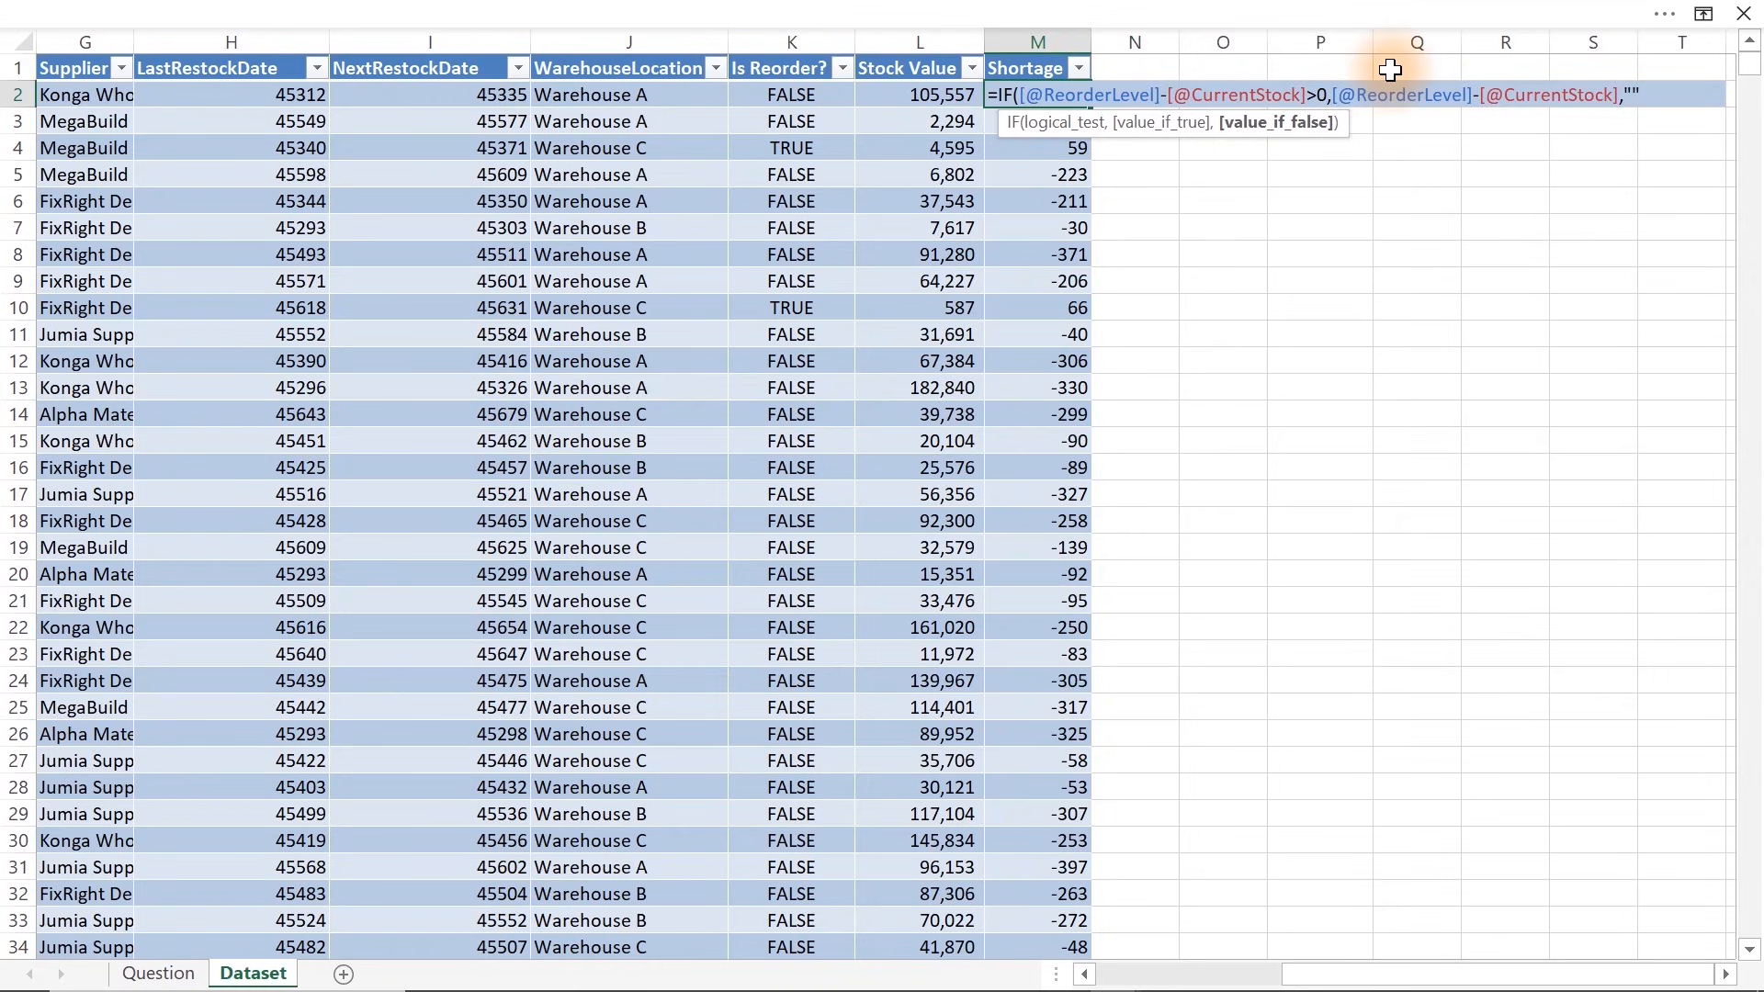
{"action": "type", "text": ")"}
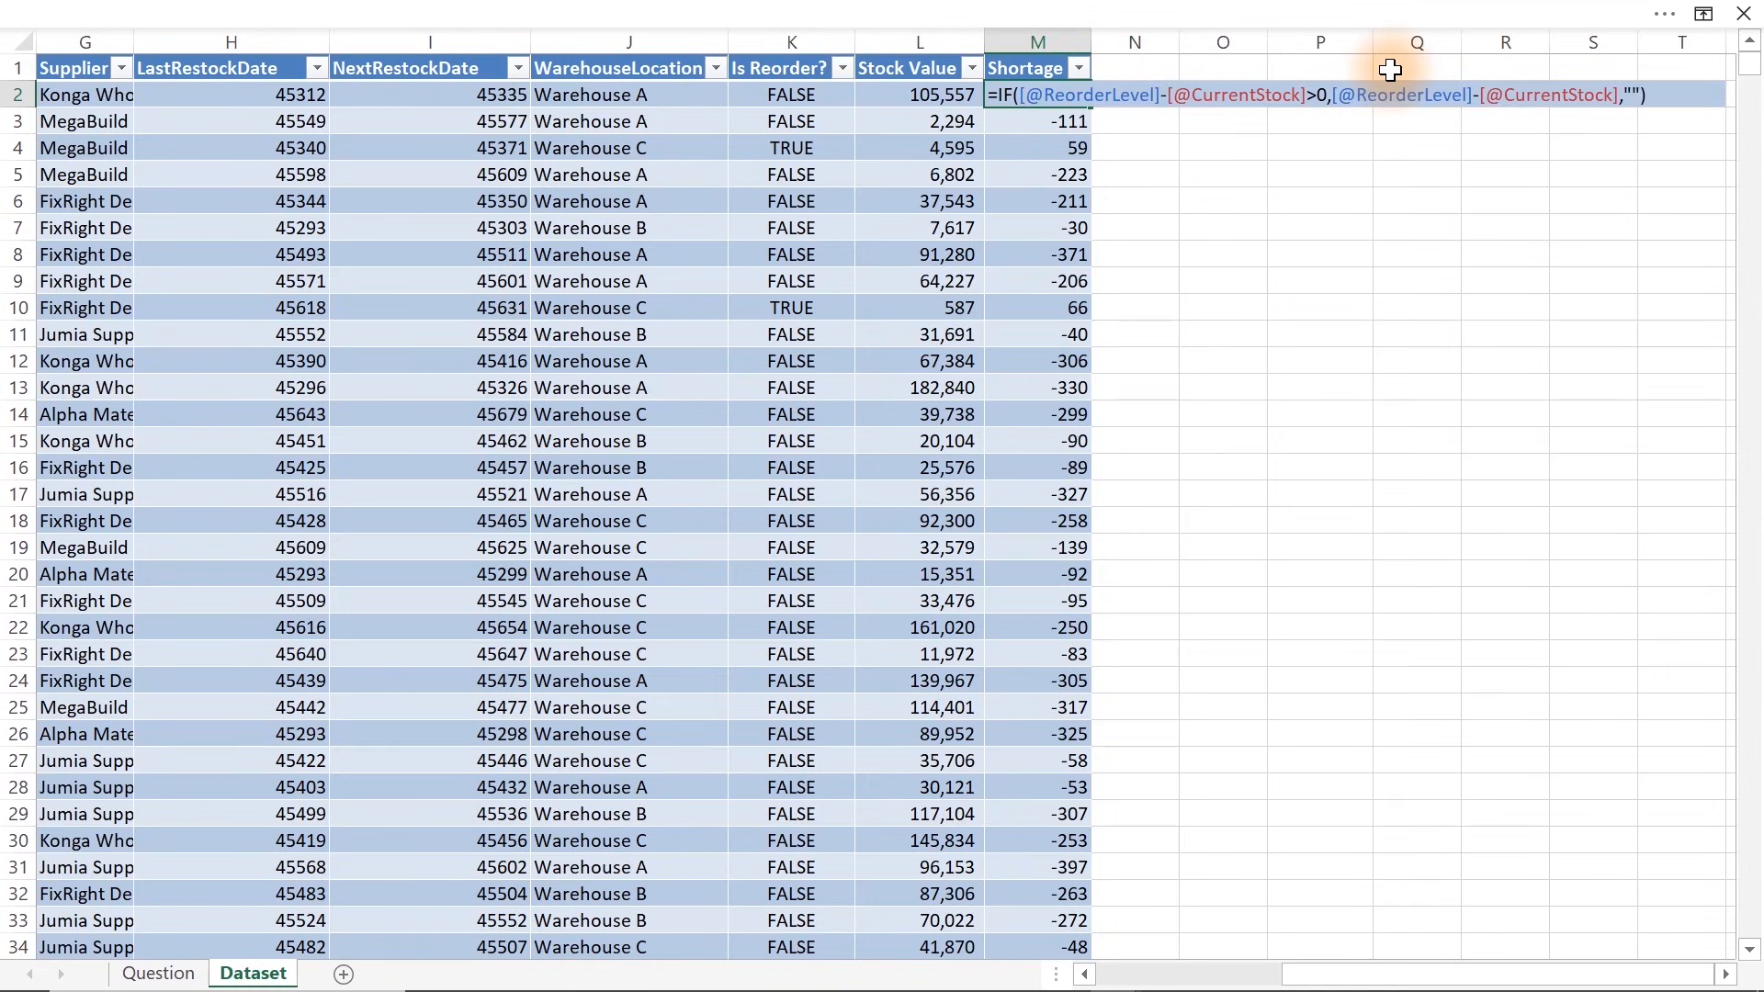
{"action": "key", "text": "Return"}
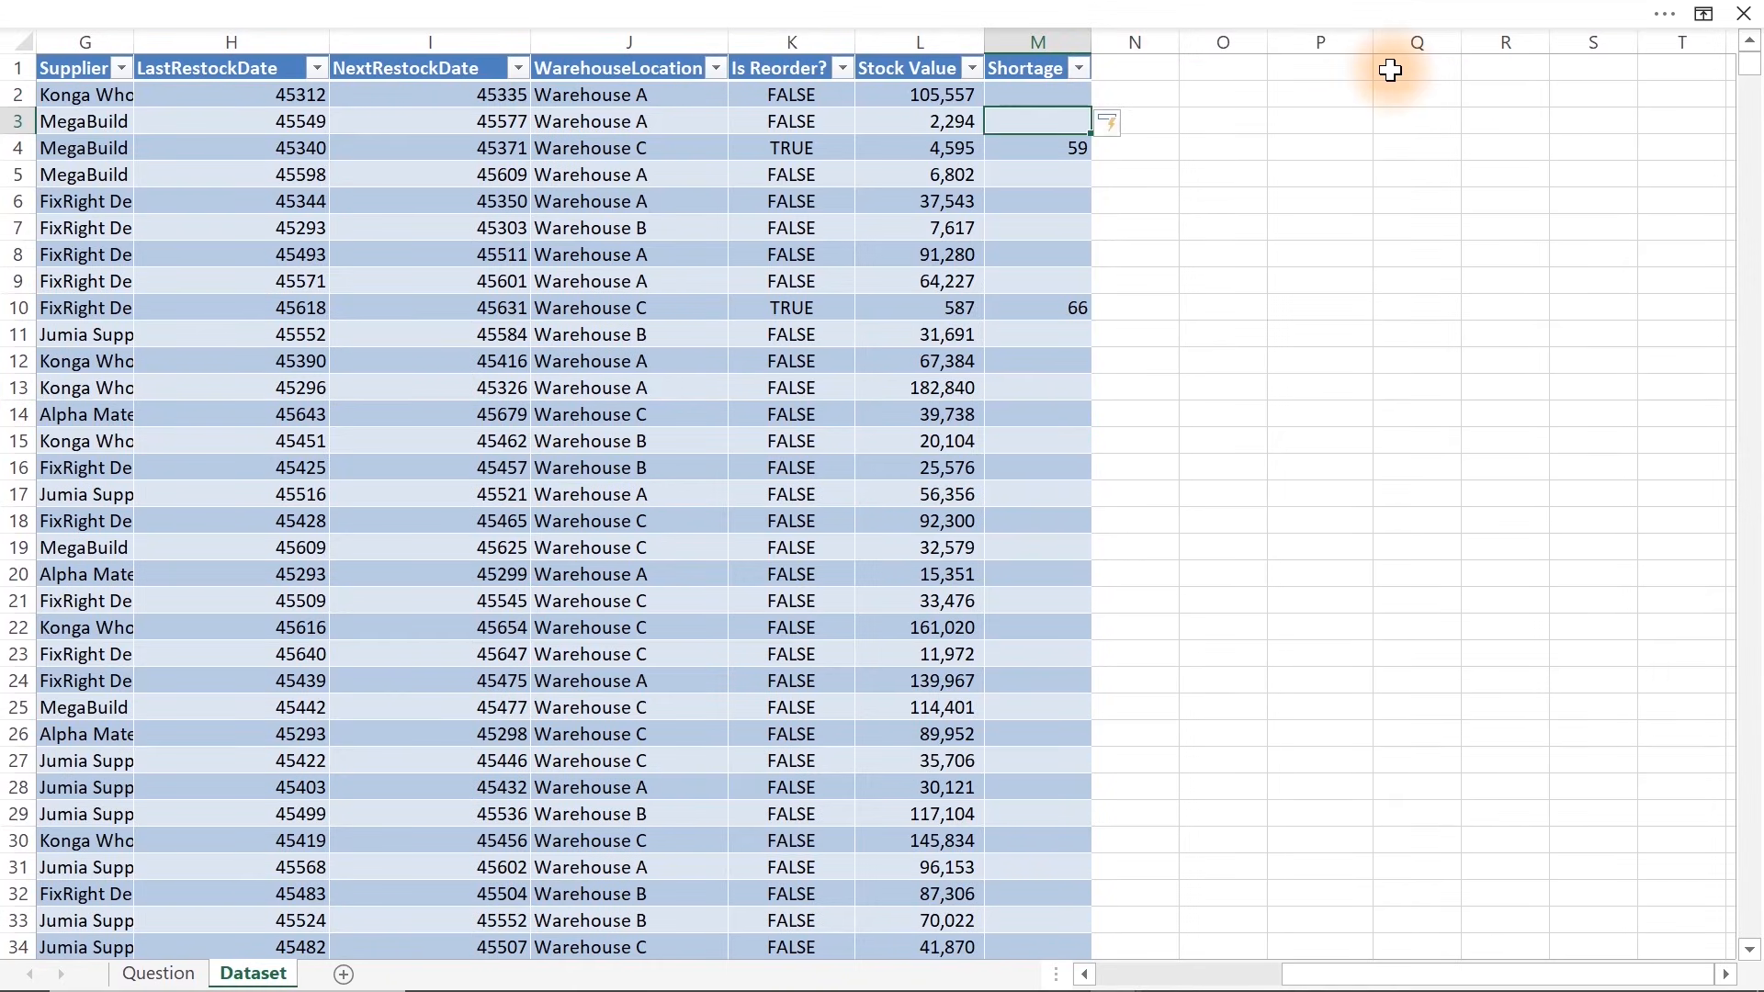
{"action": "left_click", "coordinate": [1066, 409]}
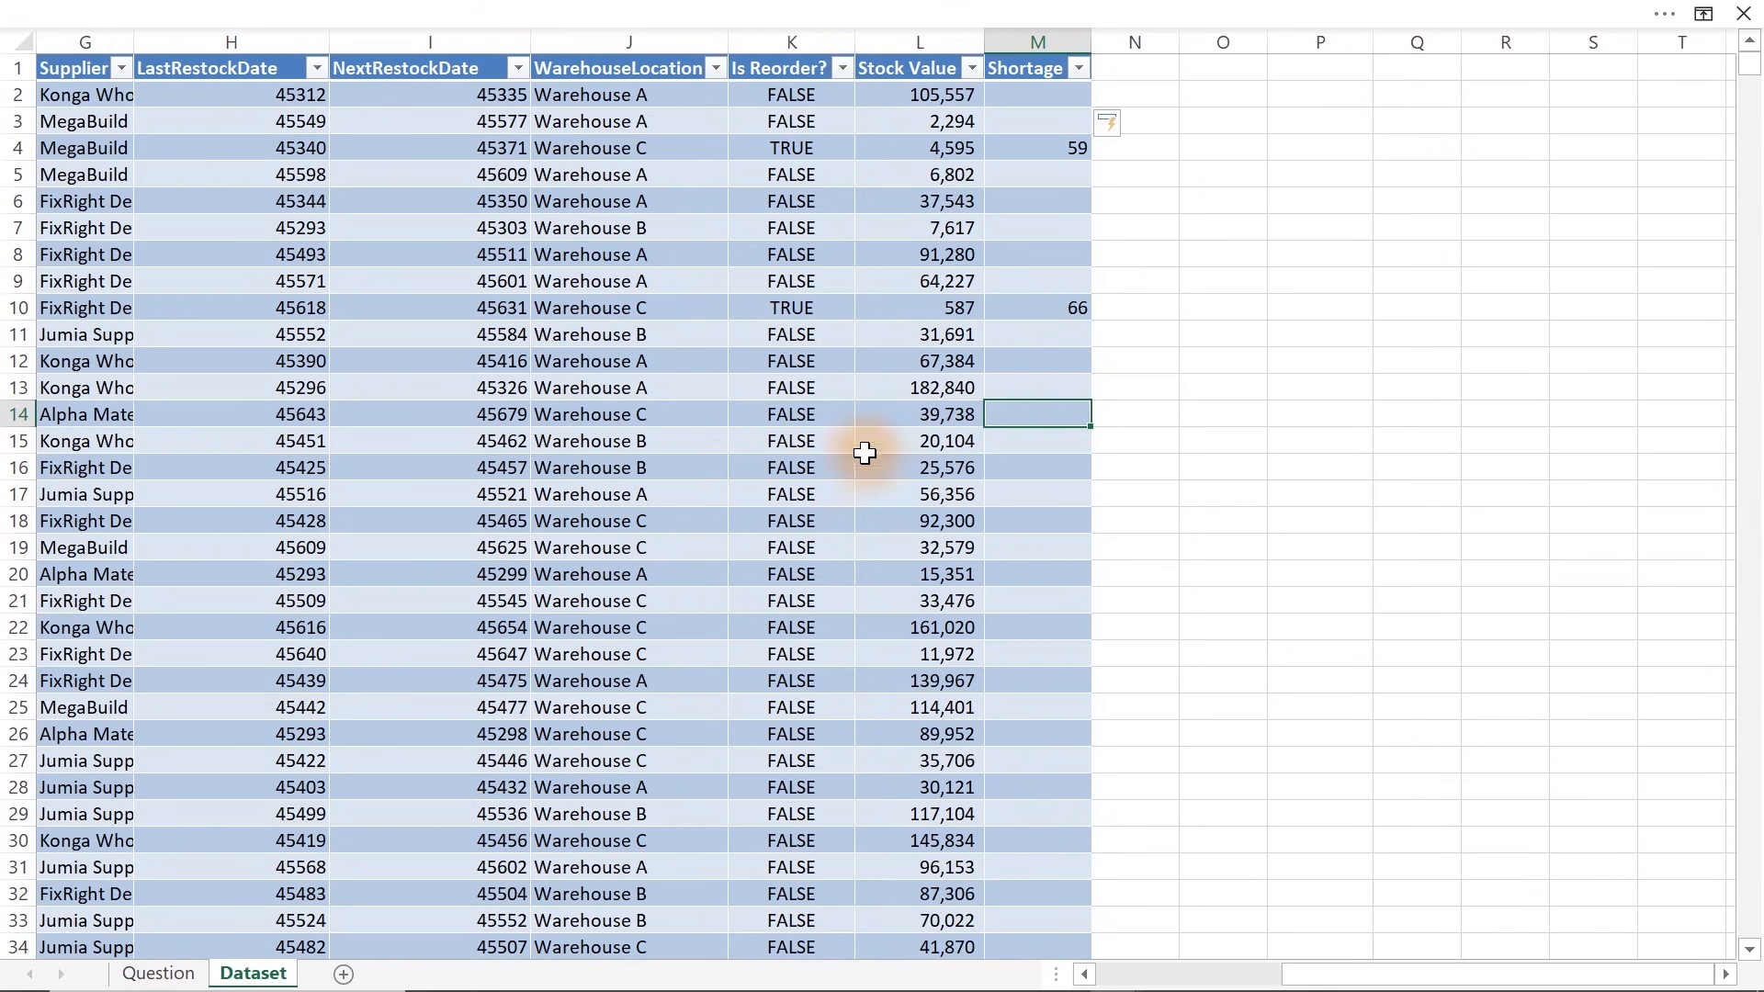
Refresh the Max of Shortage PivotTable on the Question sheet with the revised Shortage column
{"action": "left_click", "coordinate": [158, 972]}
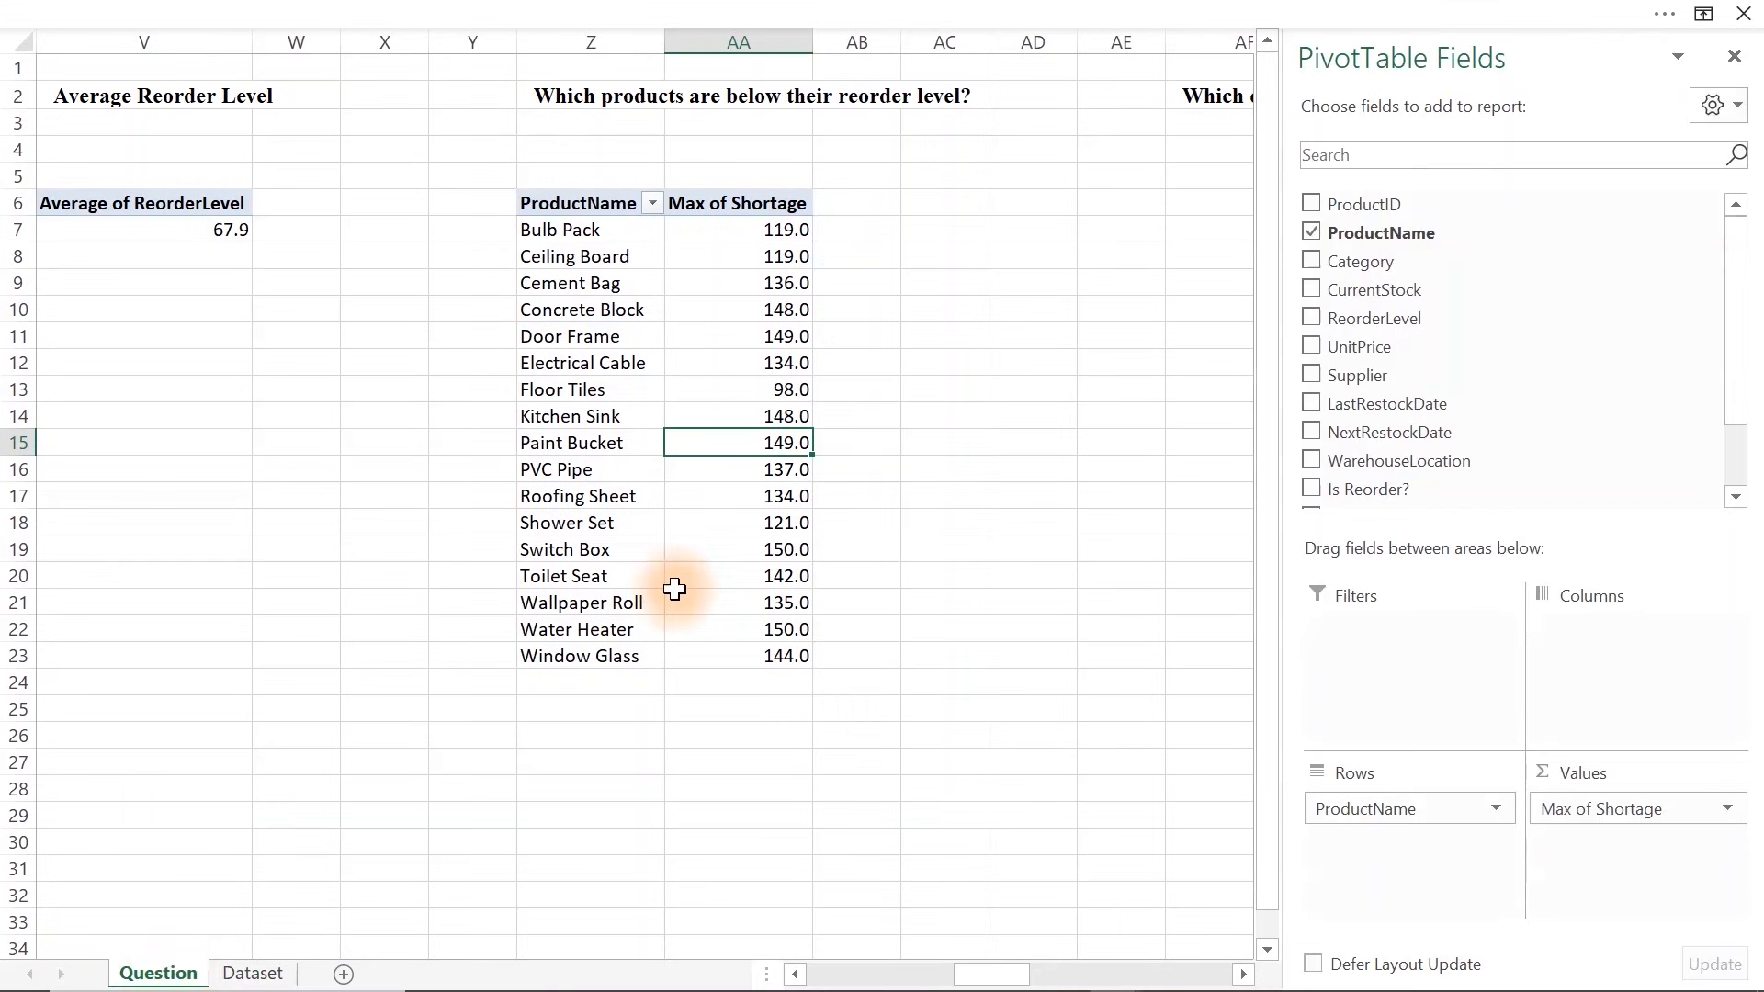
{"action": "left_click", "coordinate": [781, 393]}
{"action": "right_click", "coordinate": [779, 395]}
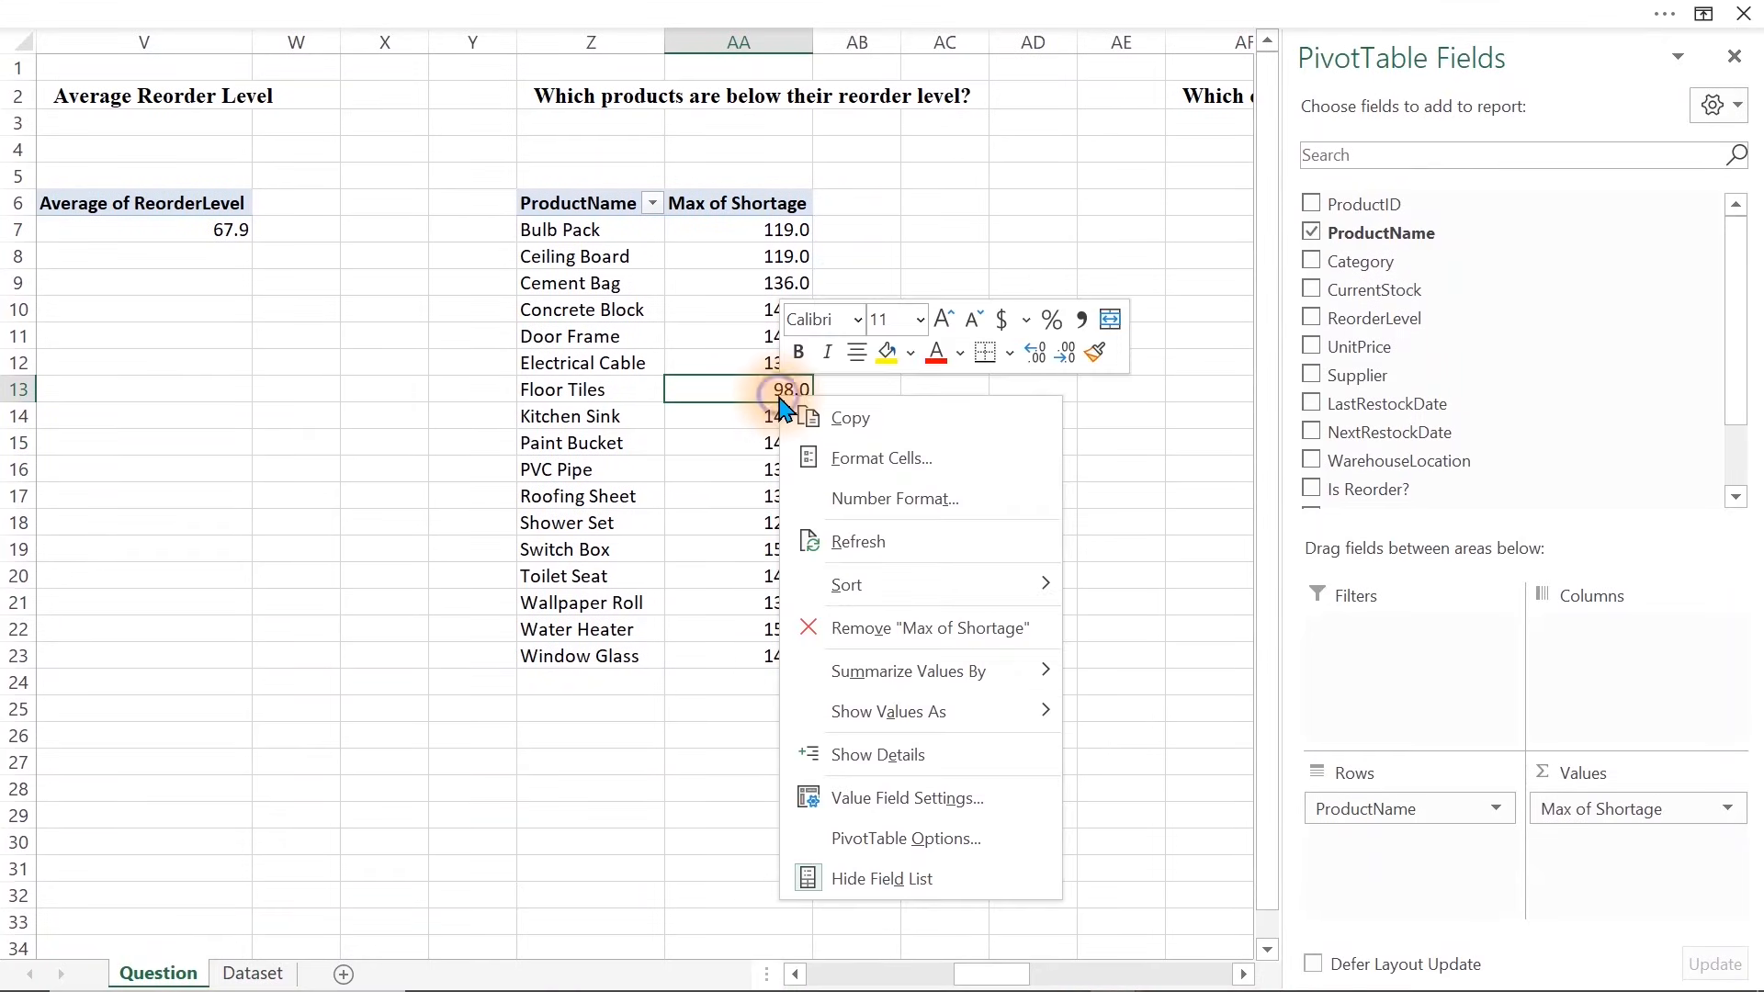
{"action": "left_click", "coordinate": [857, 541]}
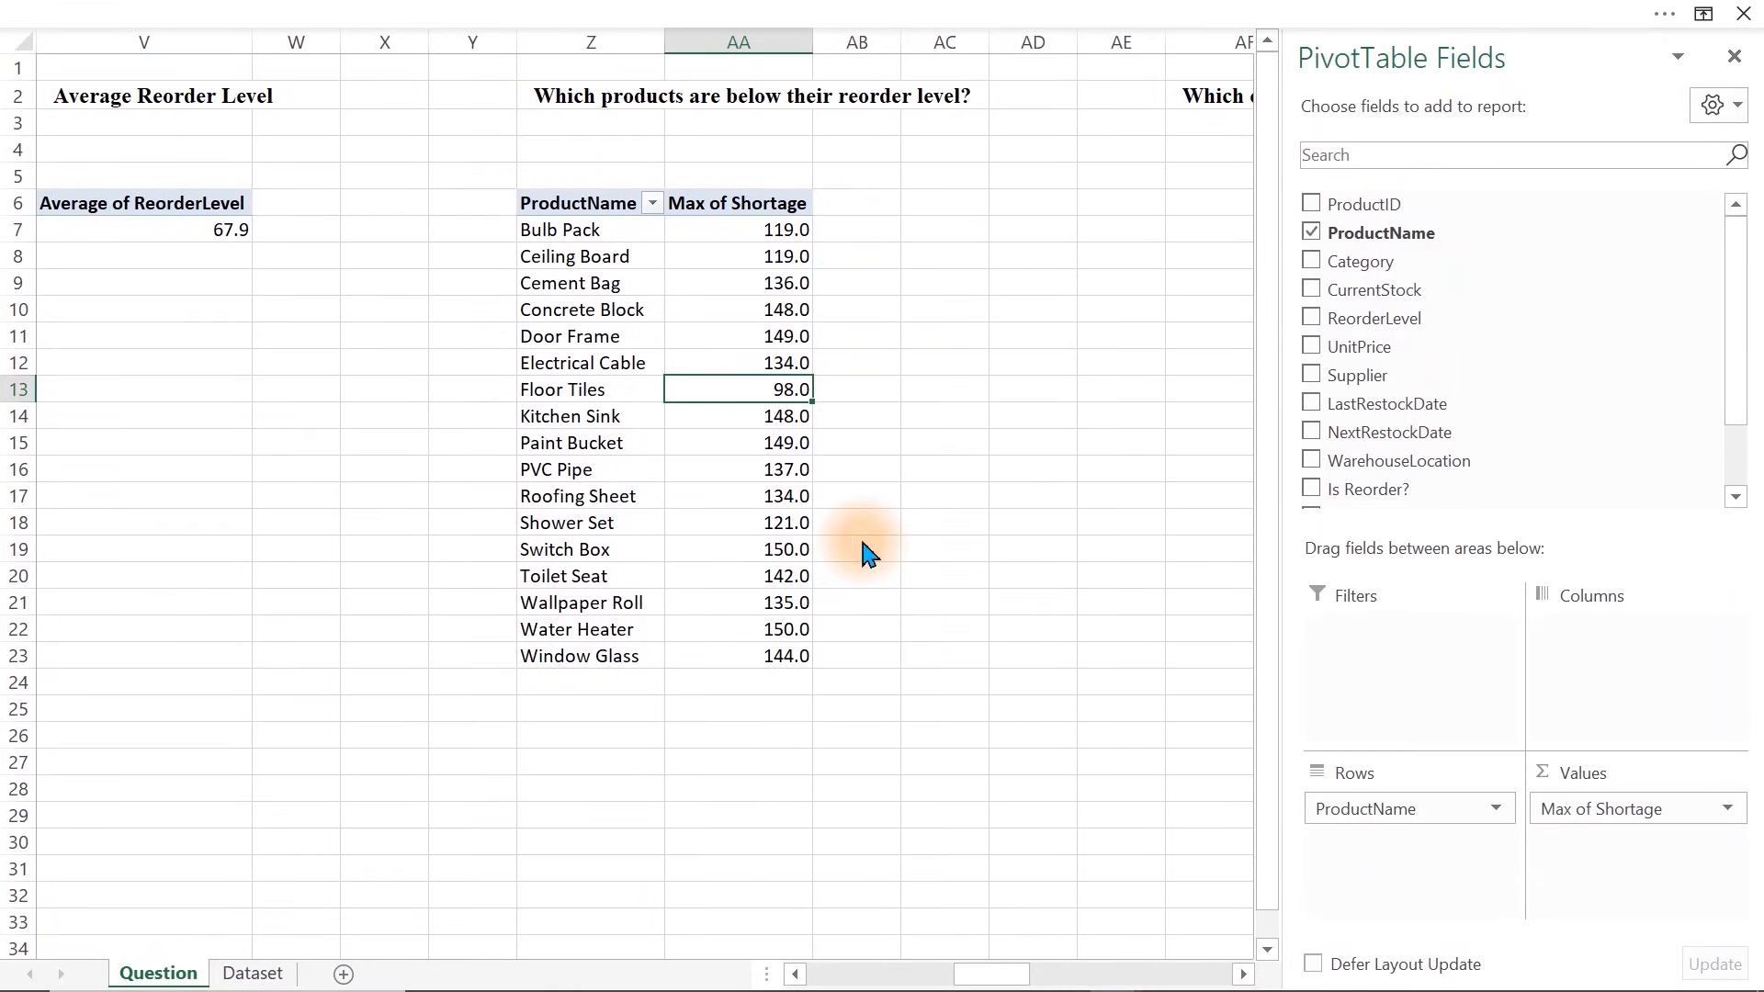
{"action": "left_click", "coordinate": [774, 442]}
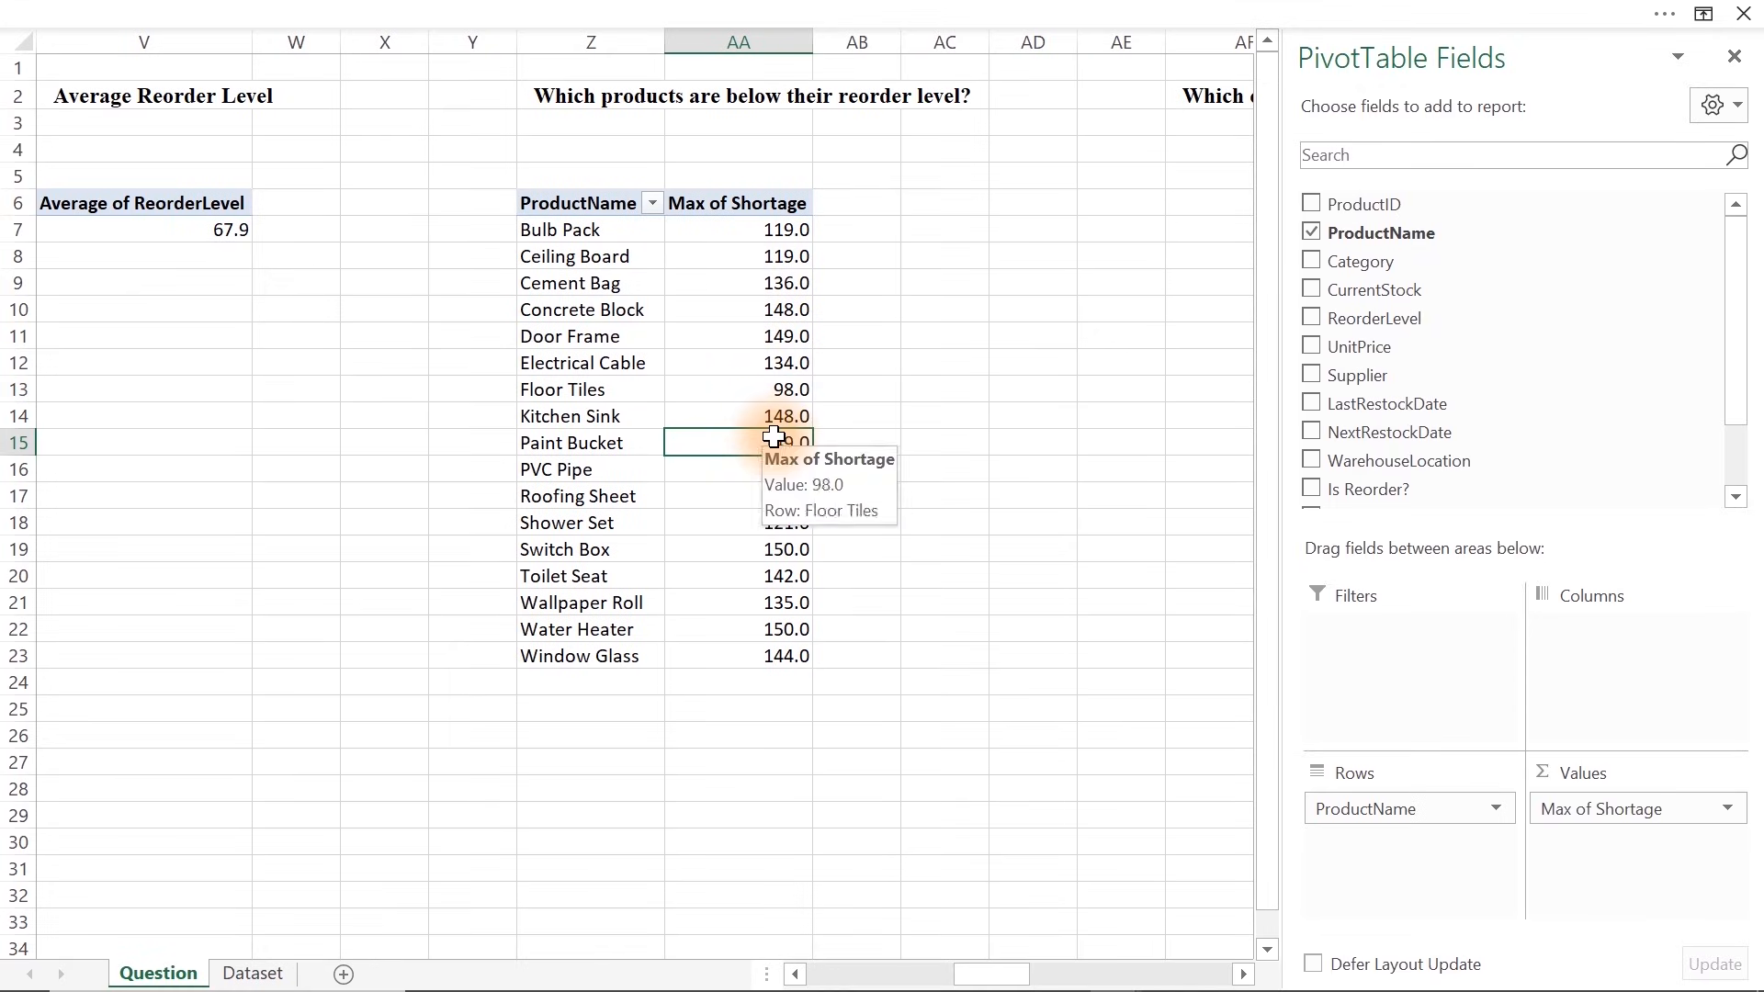
{"action": "left_click", "coordinate": [784, 313]}
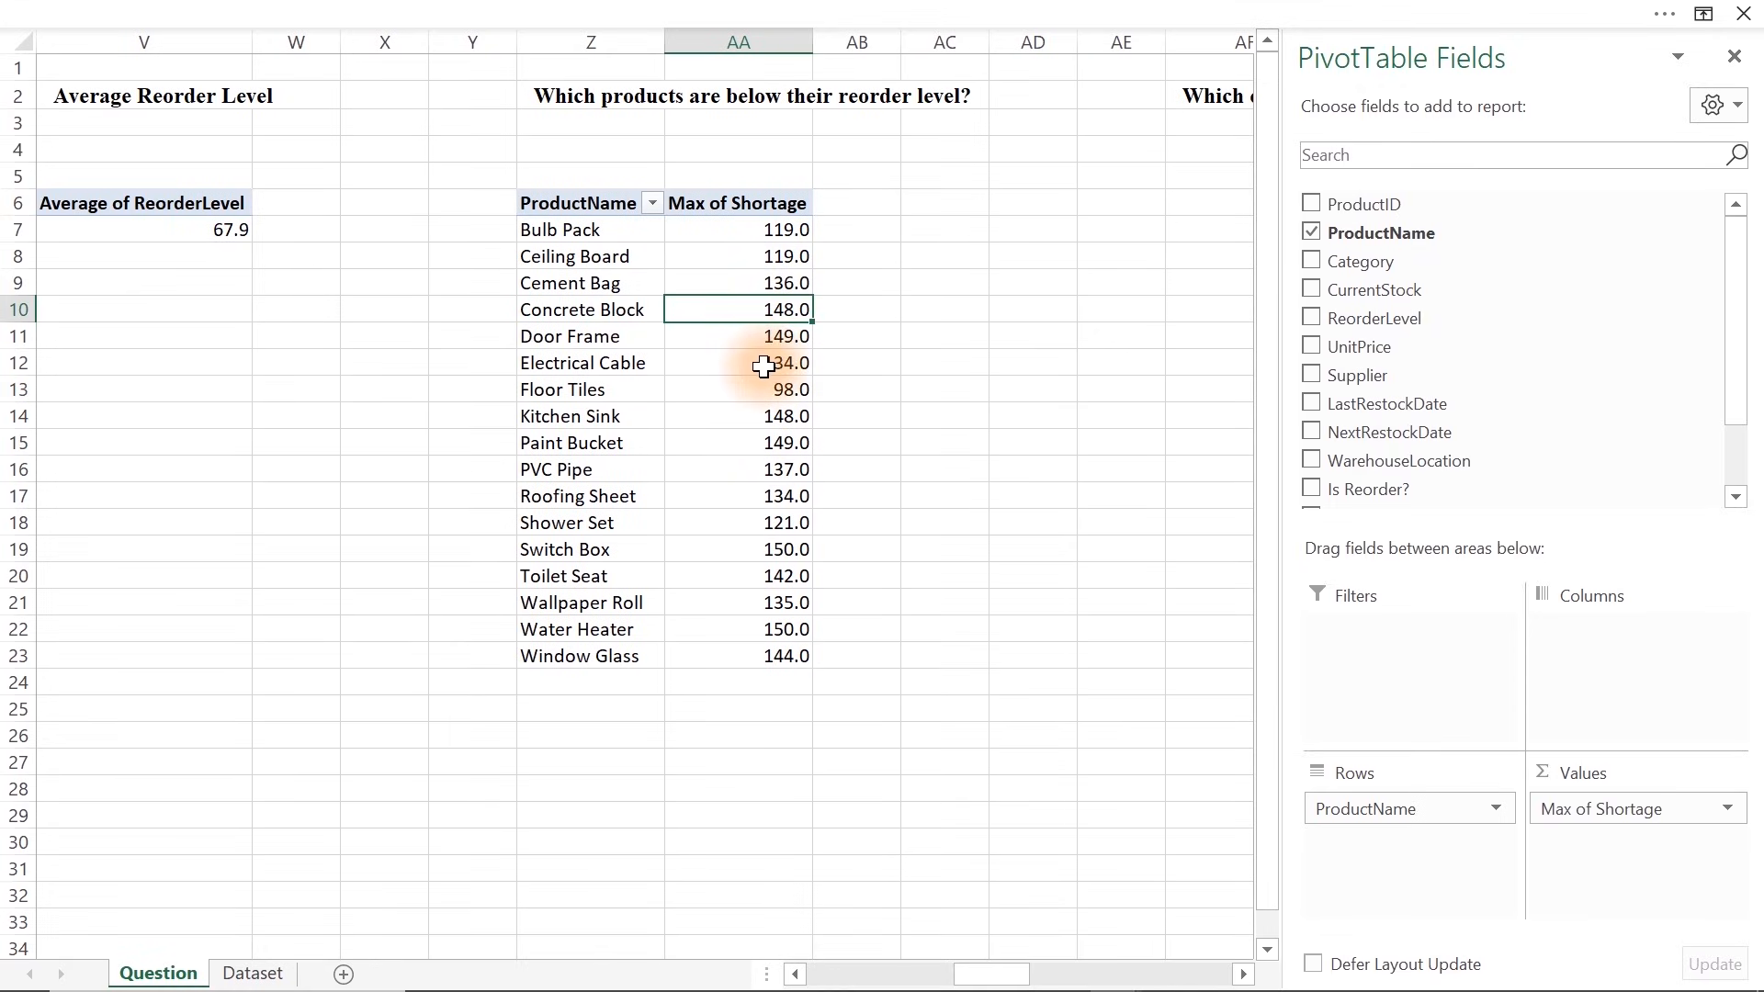
{"action": "left_click", "coordinate": [735, 337]}
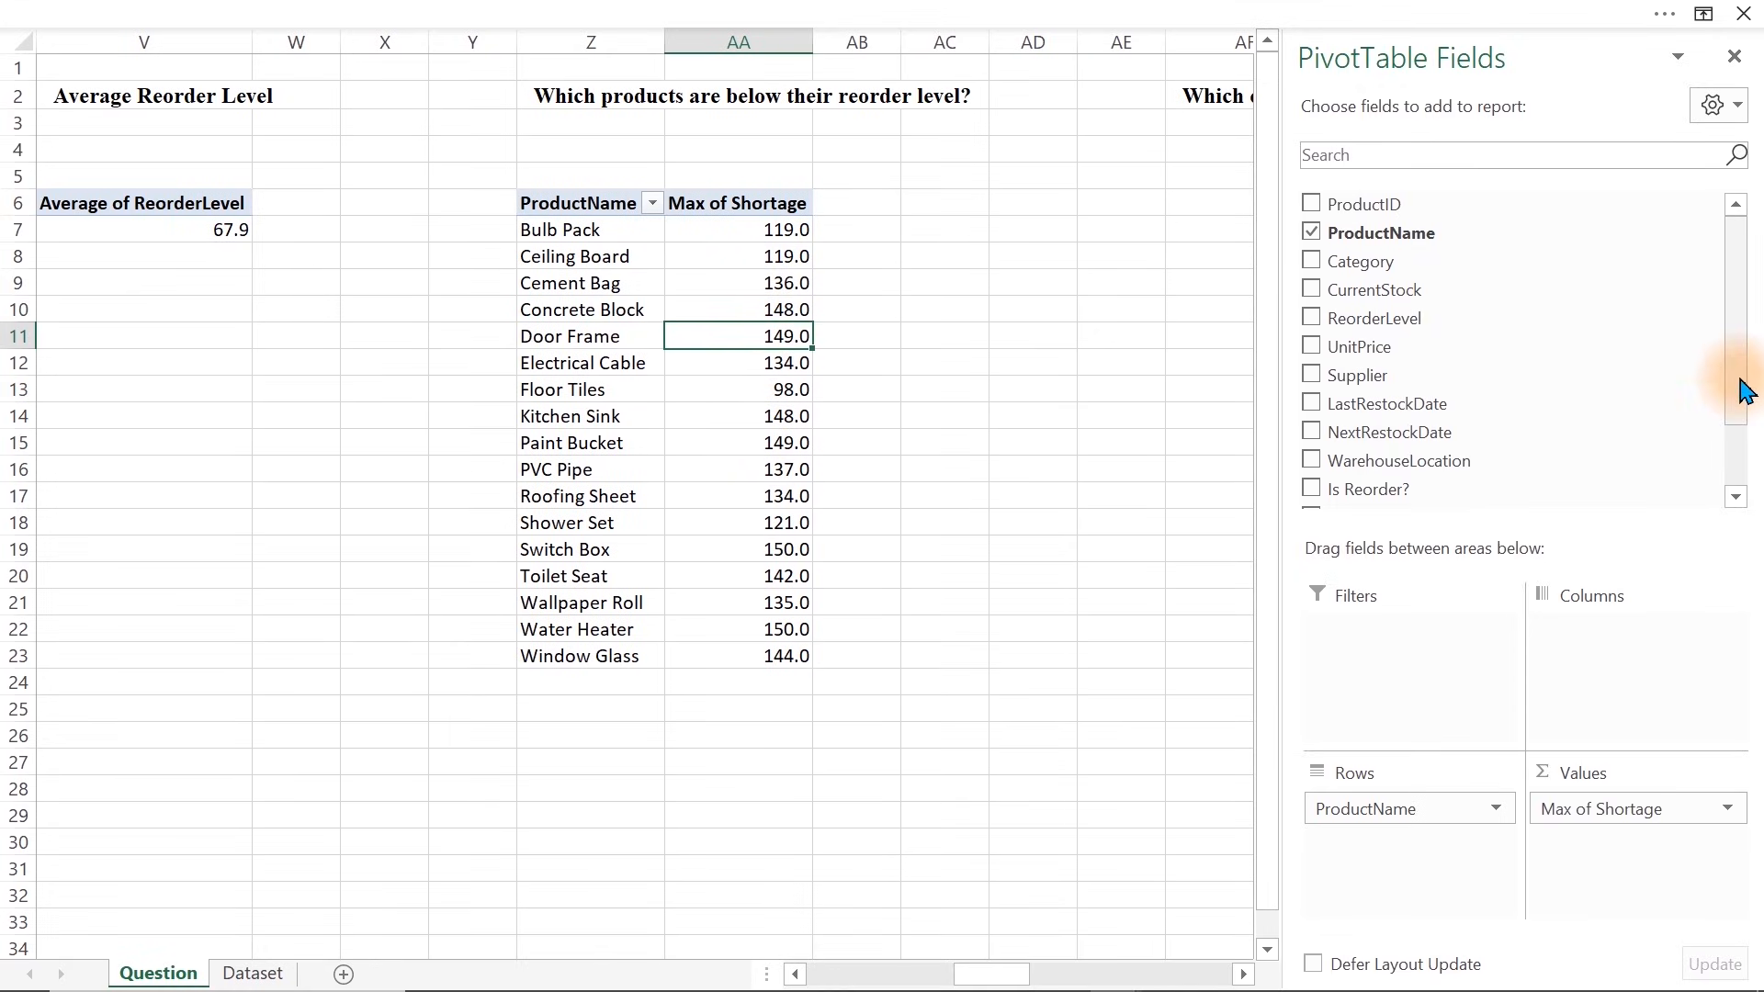
Try Shortage as a second value field summarized by Max in the PivotTable, and remove that duplicate field again
{"action": "left_click_drag", "start_coordinate": [1742, 390], "coordinate": [1748, 503]}
{"action": "left_click_drag", "start_coordinate": [1359, 456], "coordinate": [1635, 872]}
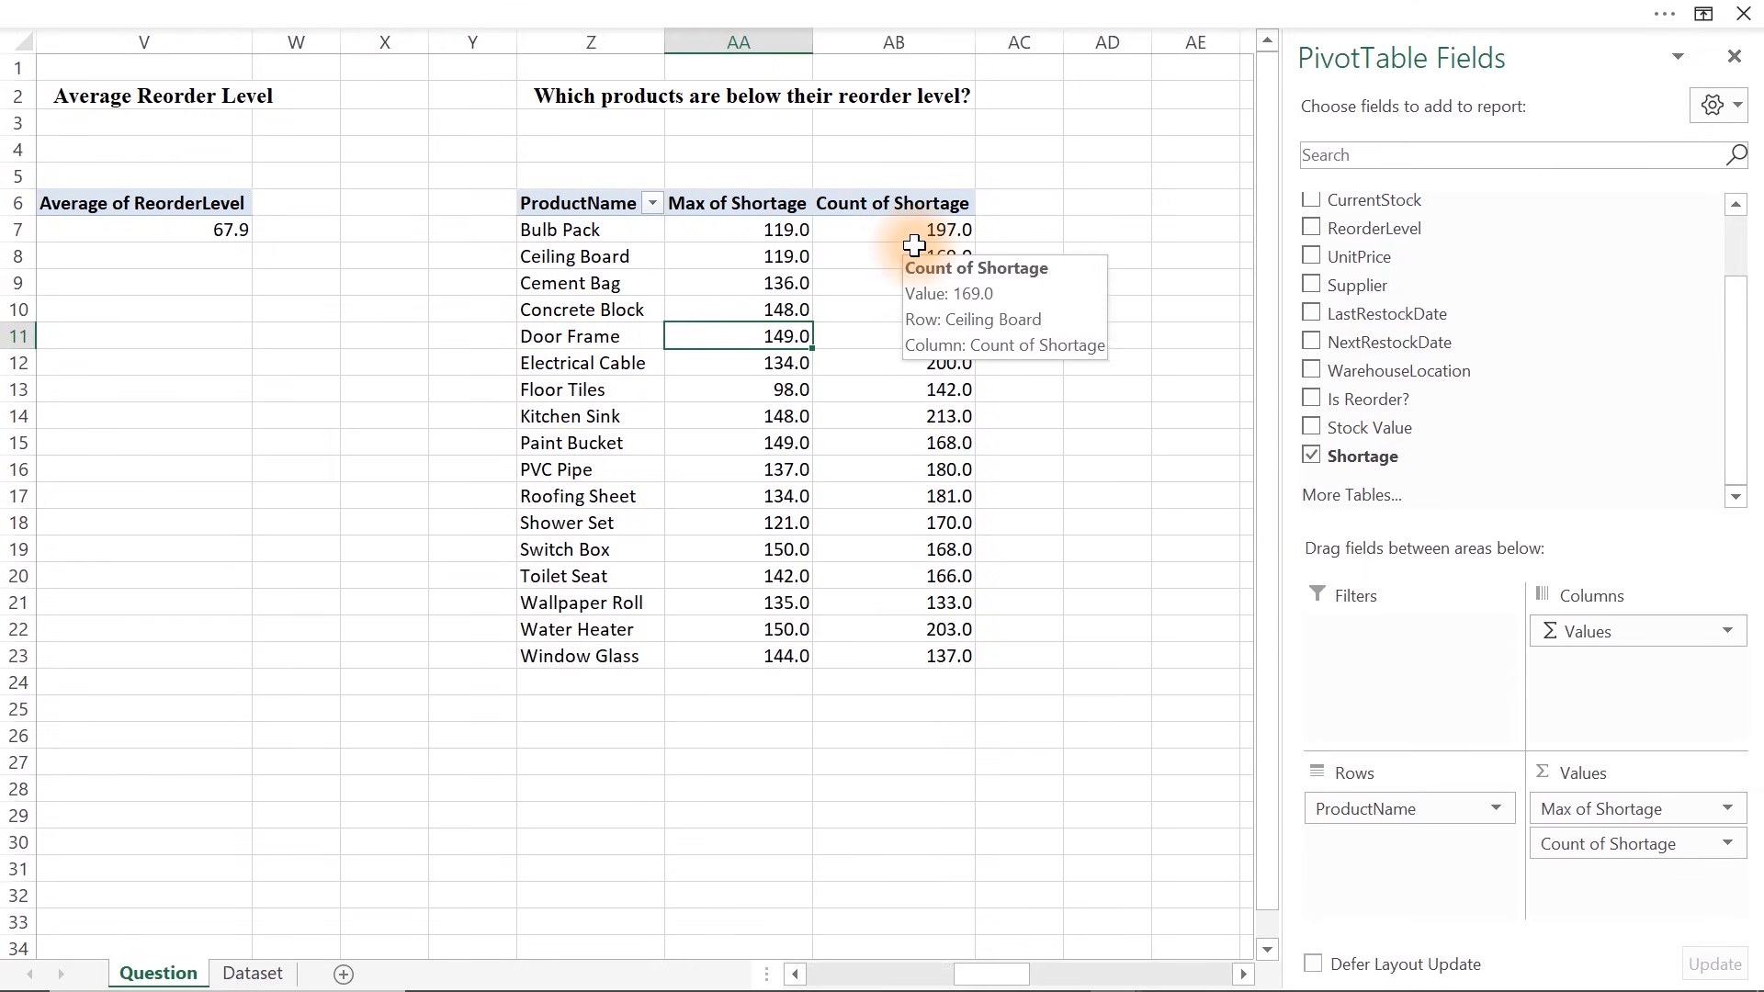
{"action": "left_click", "coordinate": [925, 318]}
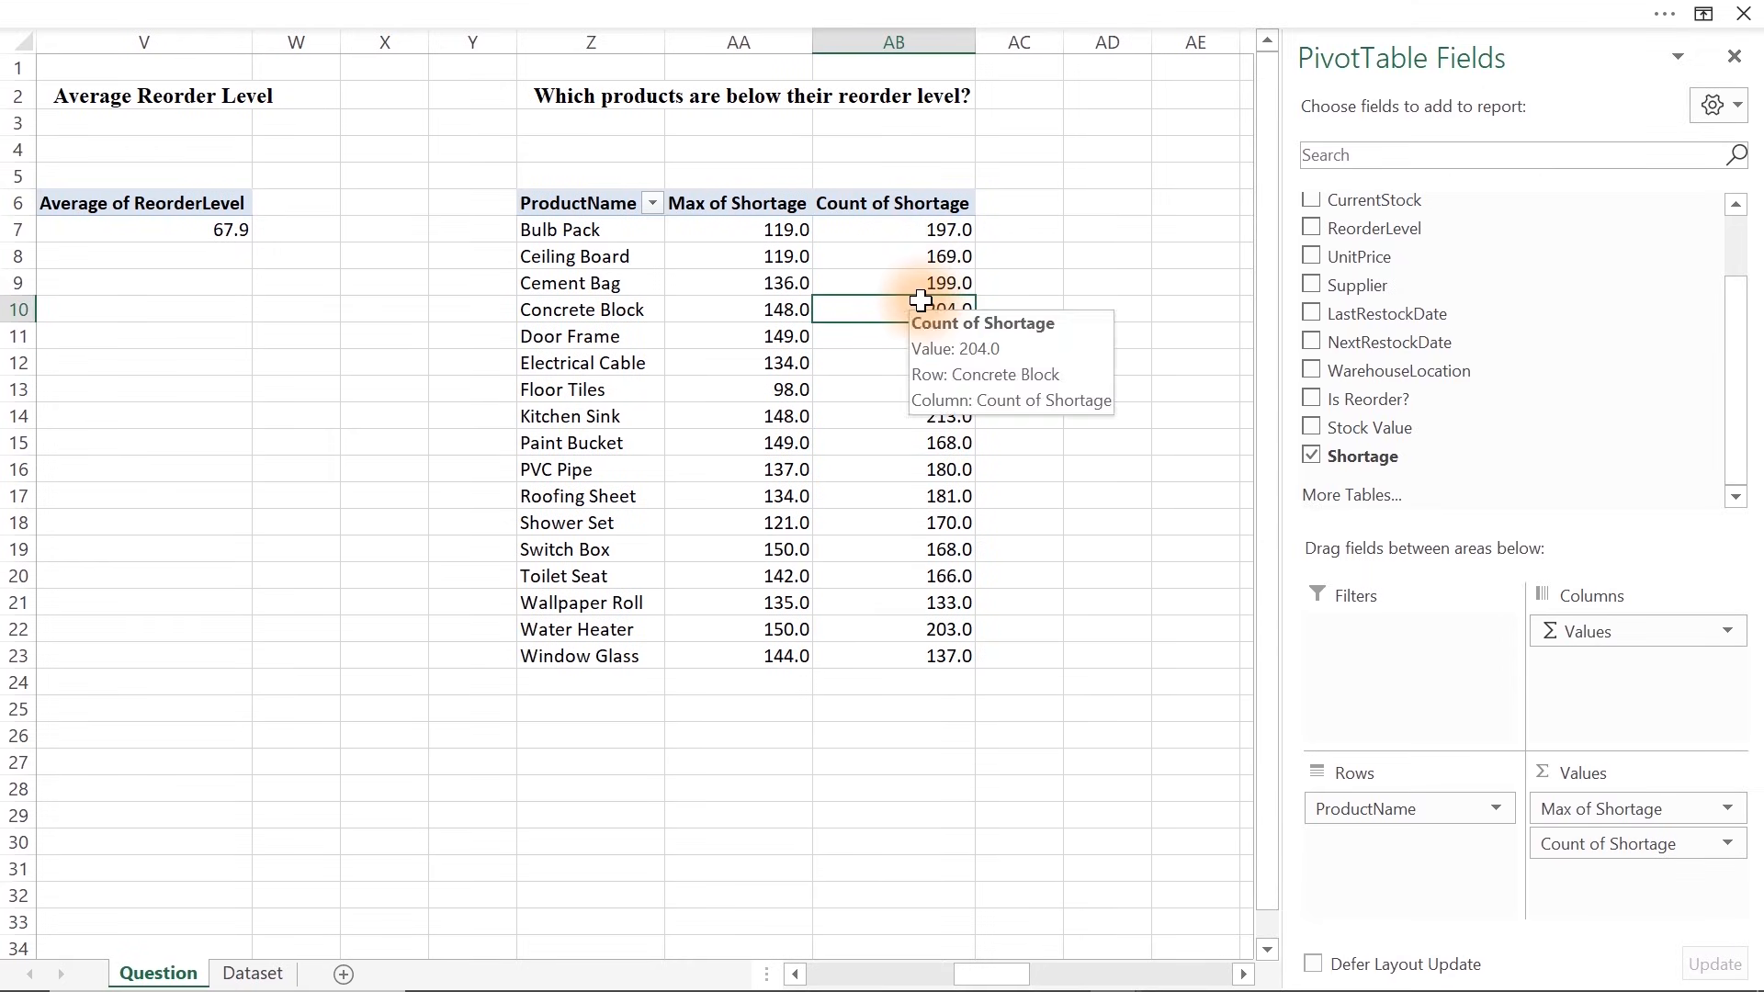
{"action": "right_click", "coordinate": [923, 300]}
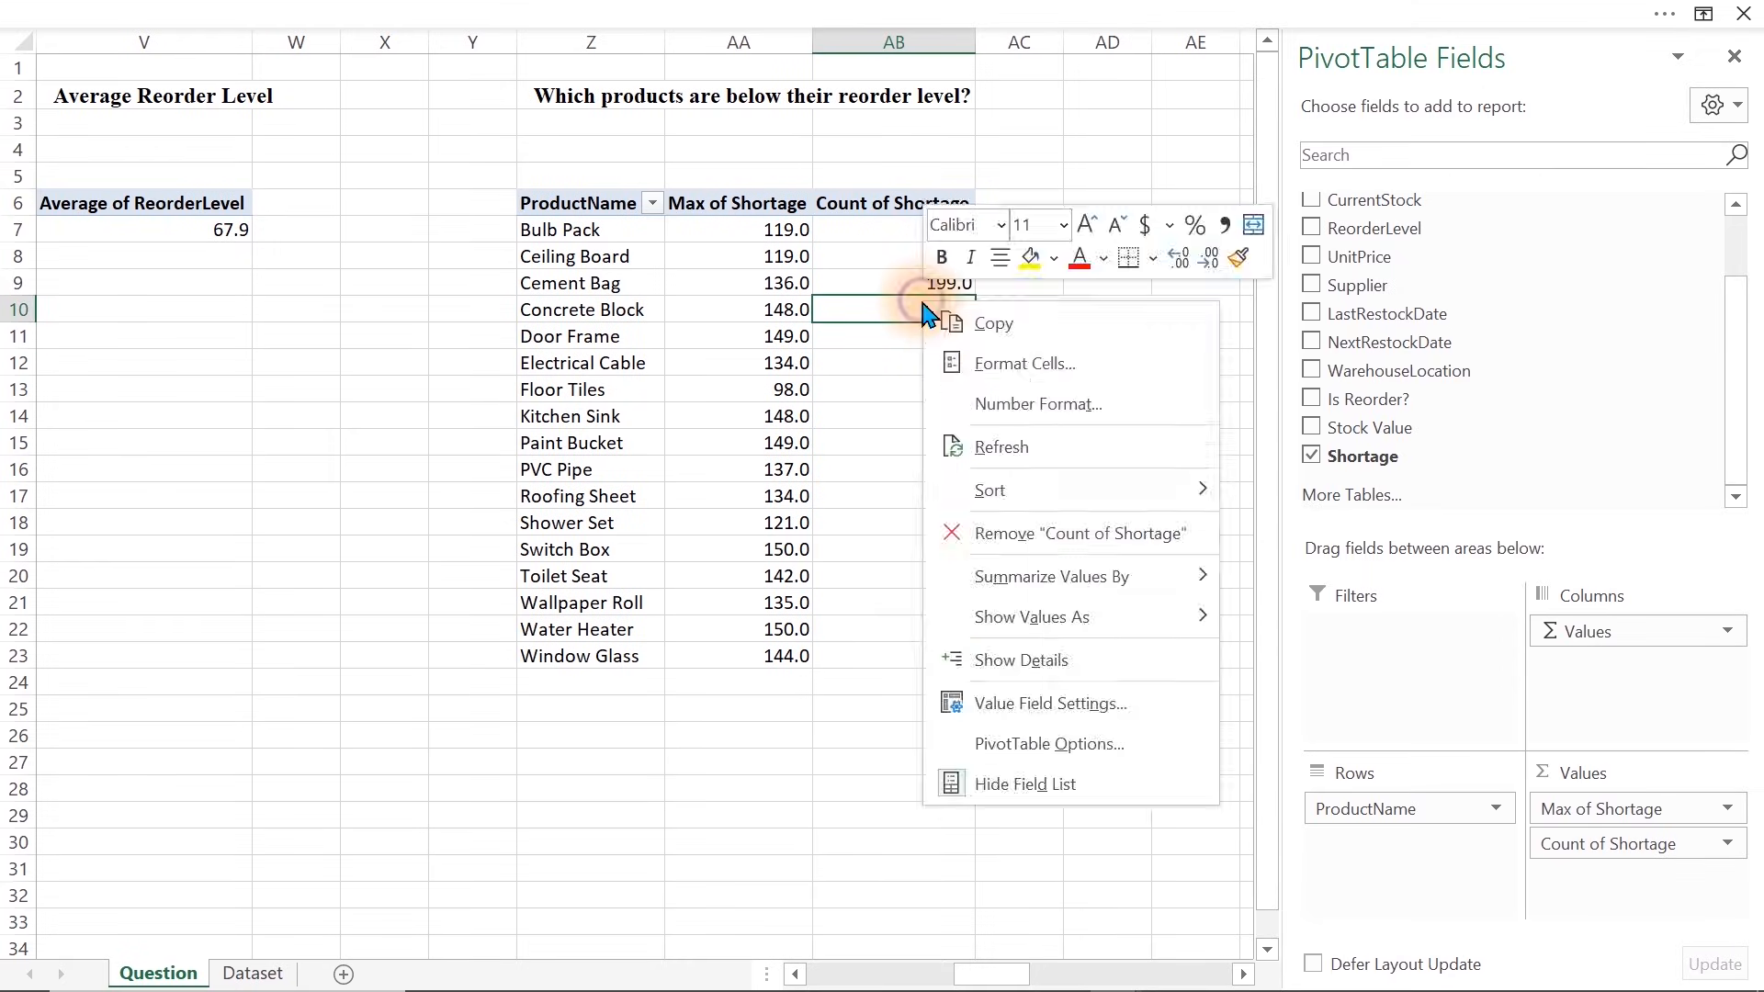
{"action": "left_click", "coordinate": [1065, 703]}
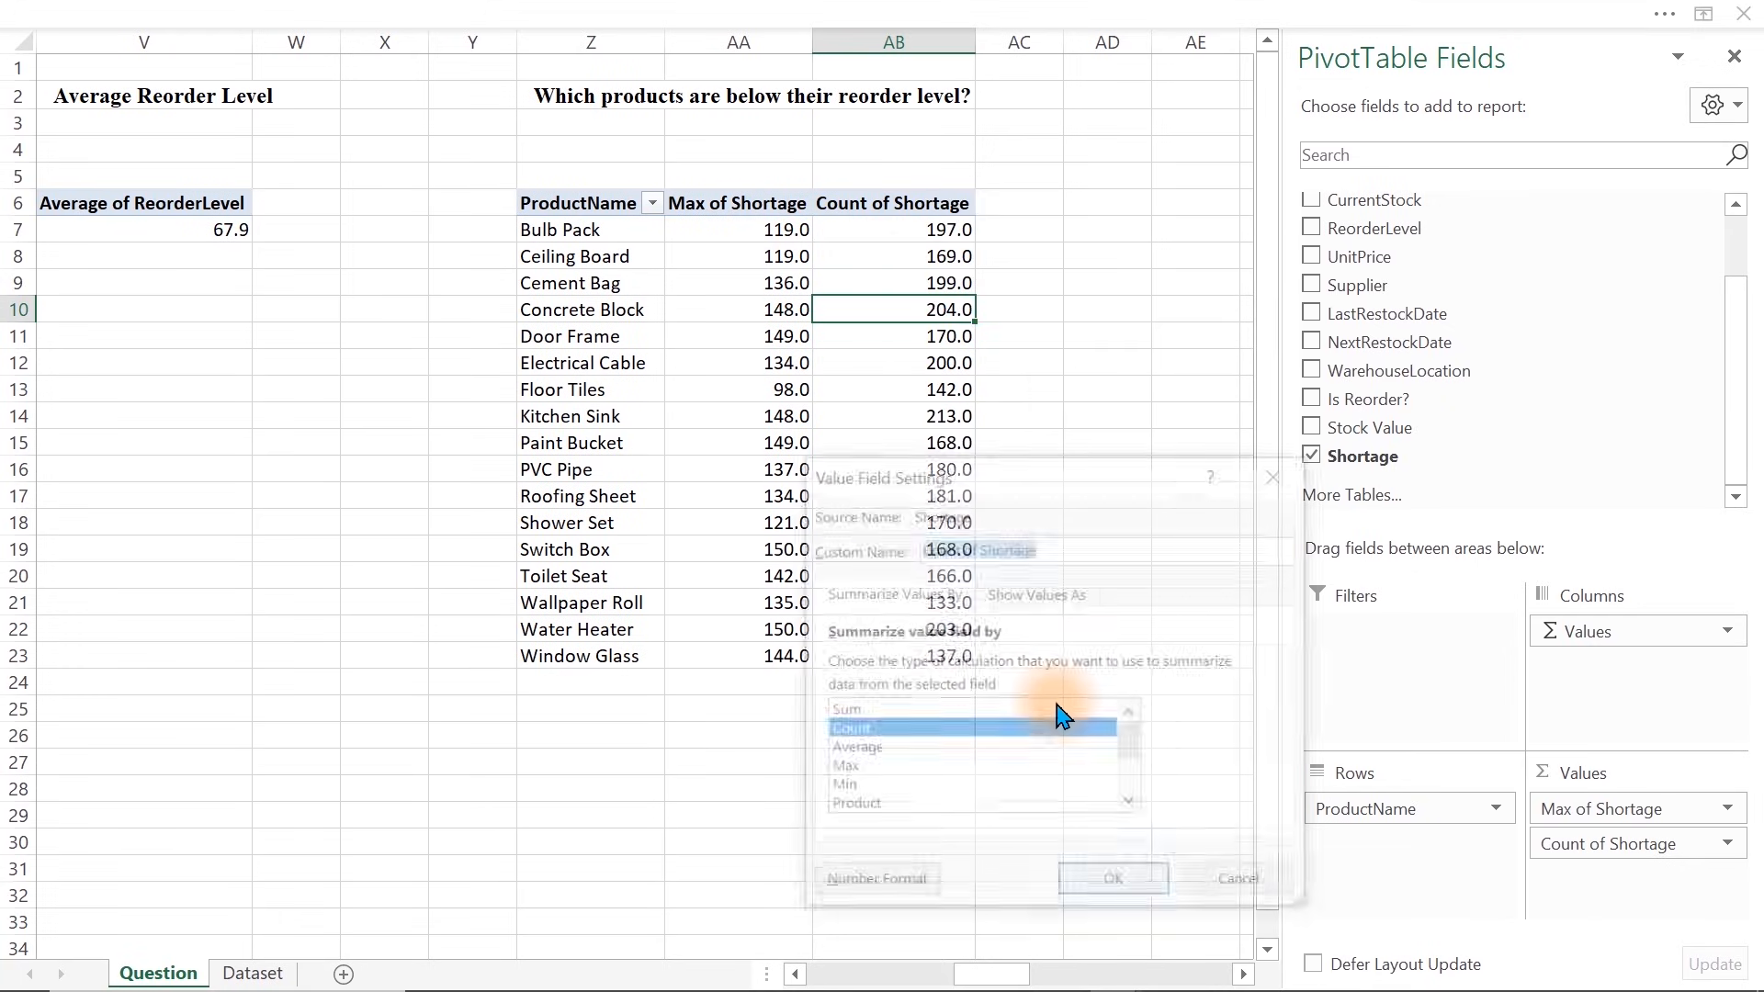
{"action": "left_click", "coordinate": [854, 768]}
{"action": "left_click", "coordinate": [1115, 885]}
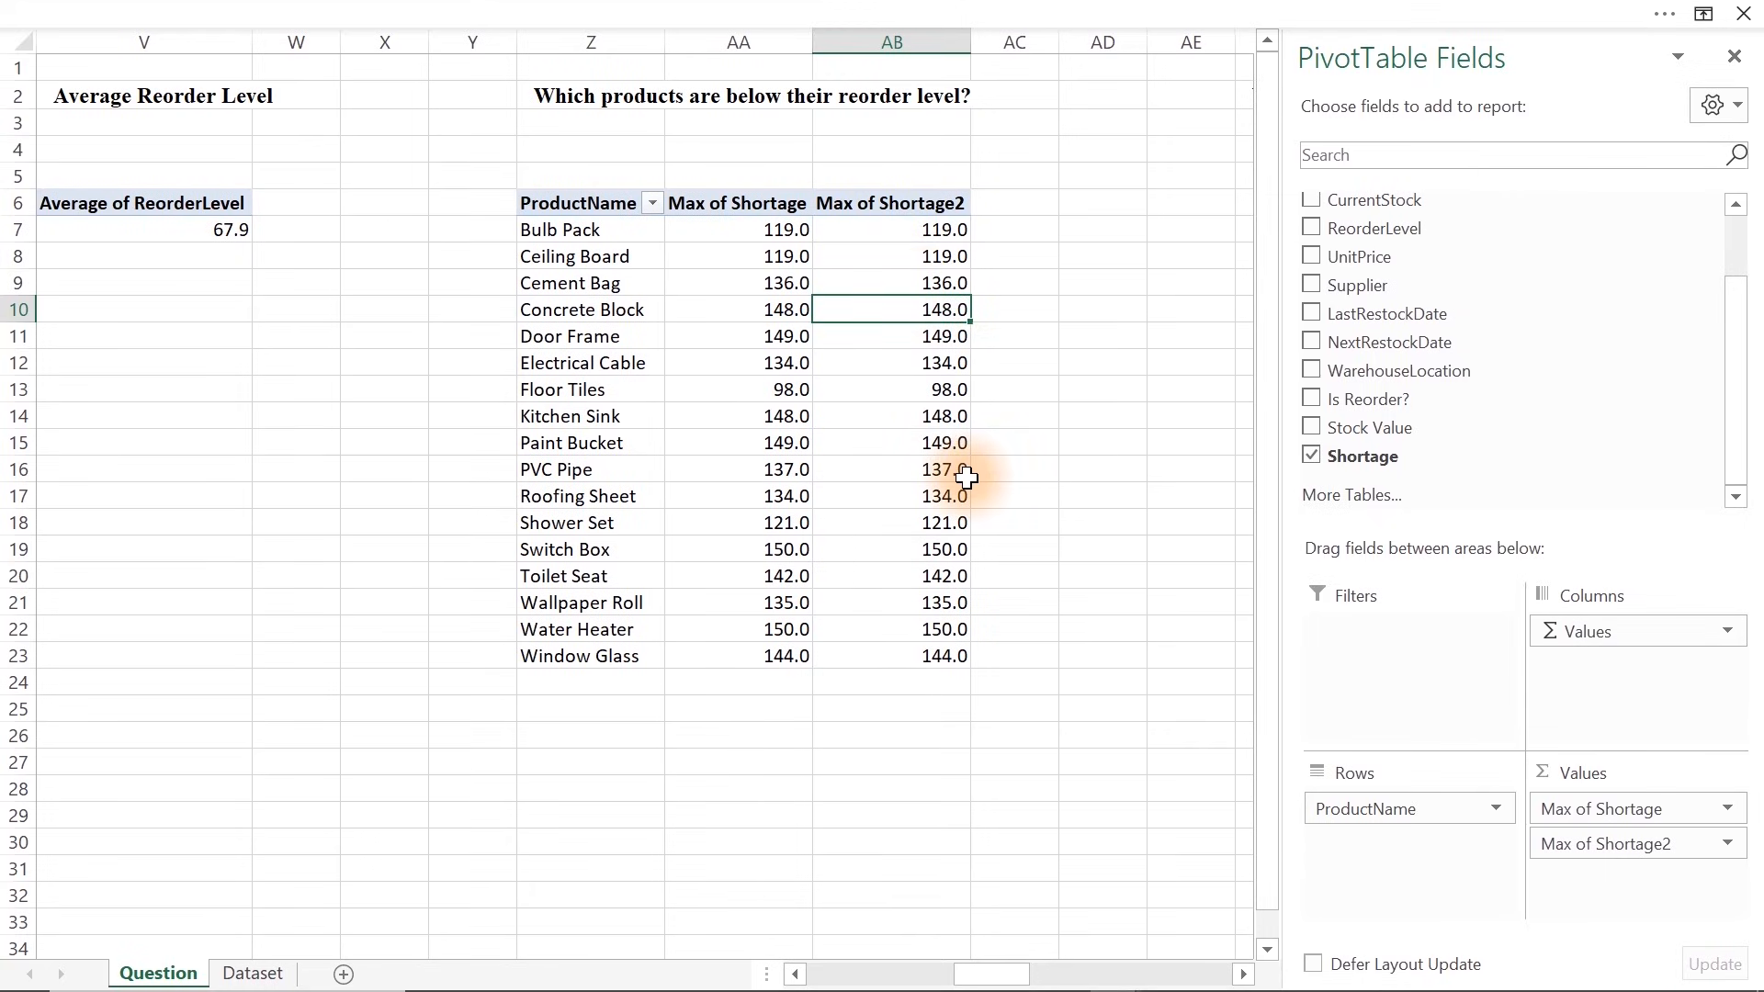
{"action": "mouse_move", "coordinate": [965, 477]}
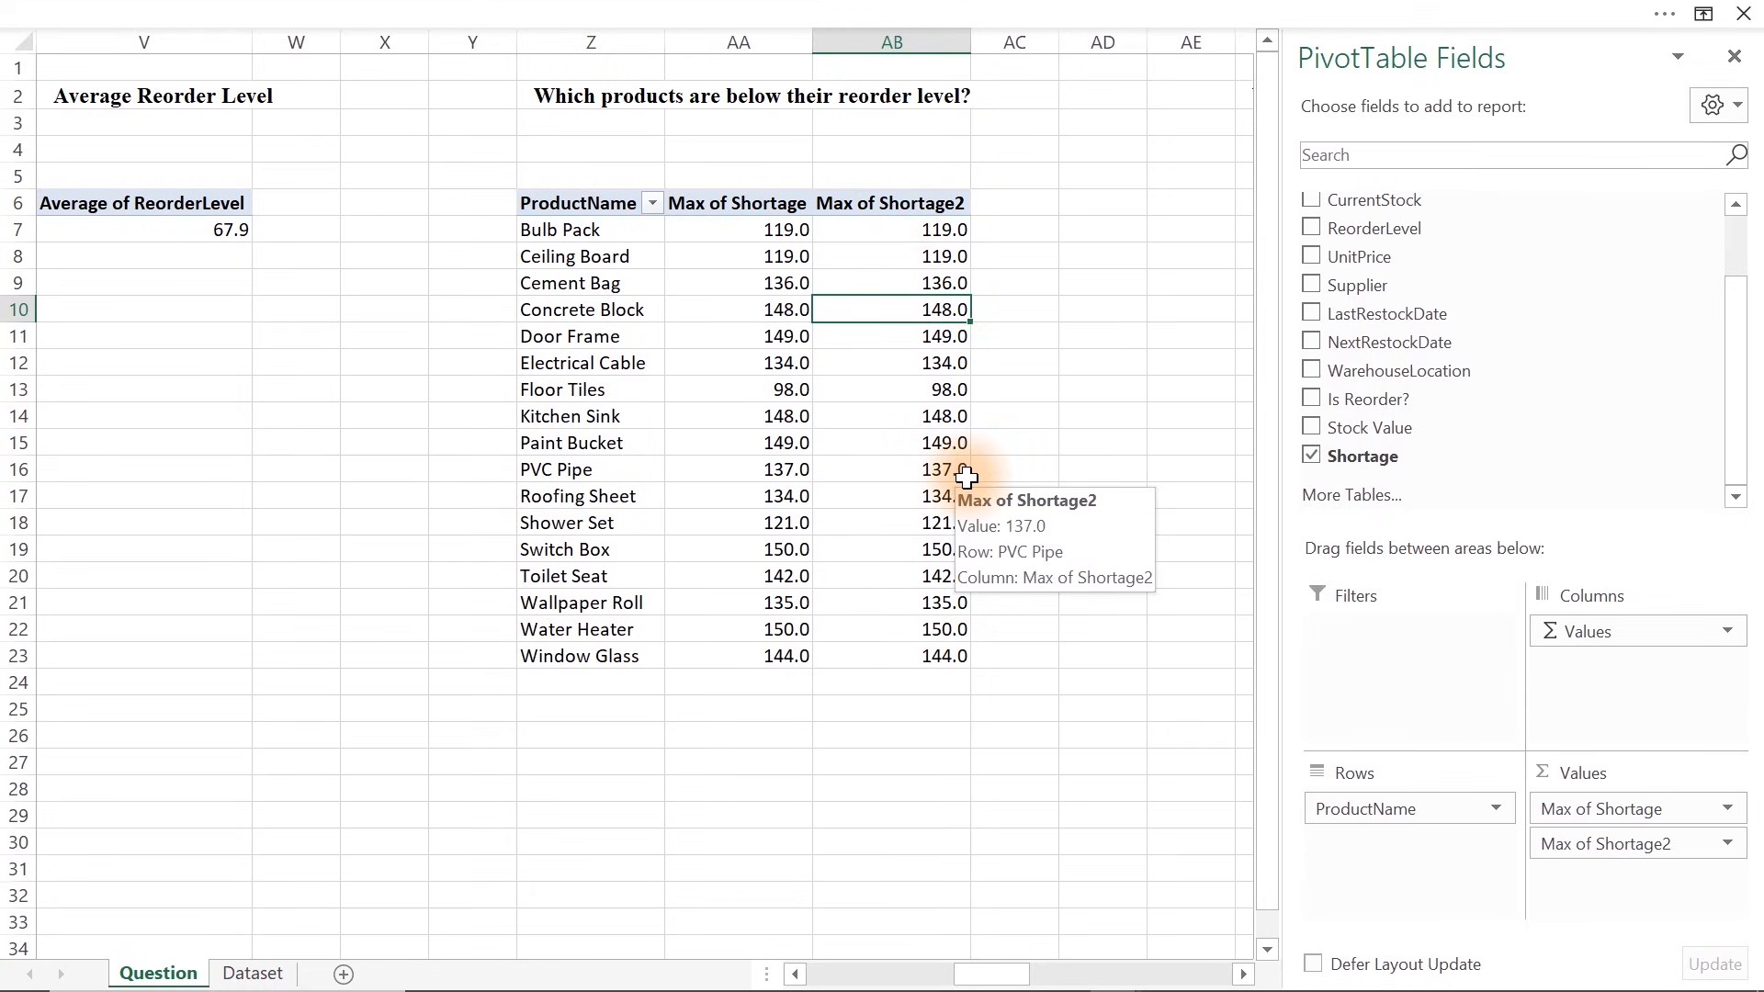
{"action": "left_click_drag", "start_coordinate": [1637, 843], "coordinate": [1001, 778]}
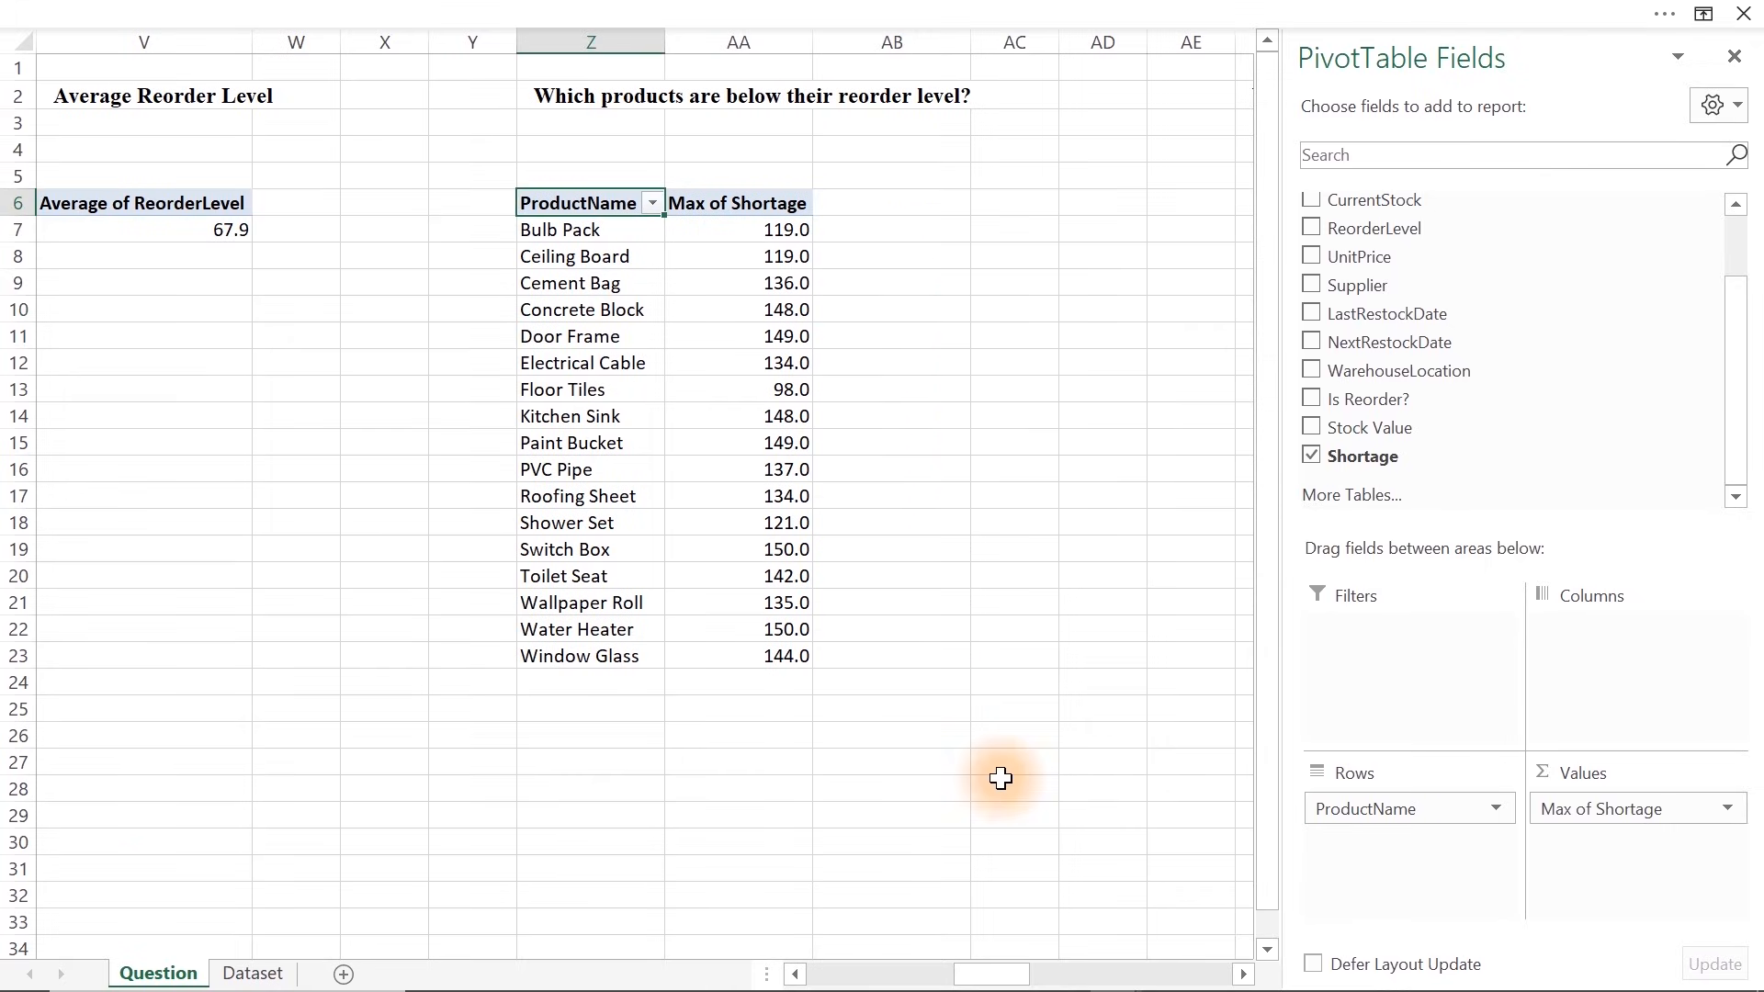
Sort the products in the PivotTable by Max of Shortage from largest to smallest
{"action": "left_click", "coordinate": [771, 226]}
{"action": "right_click", "coordinate": [770, 229]}
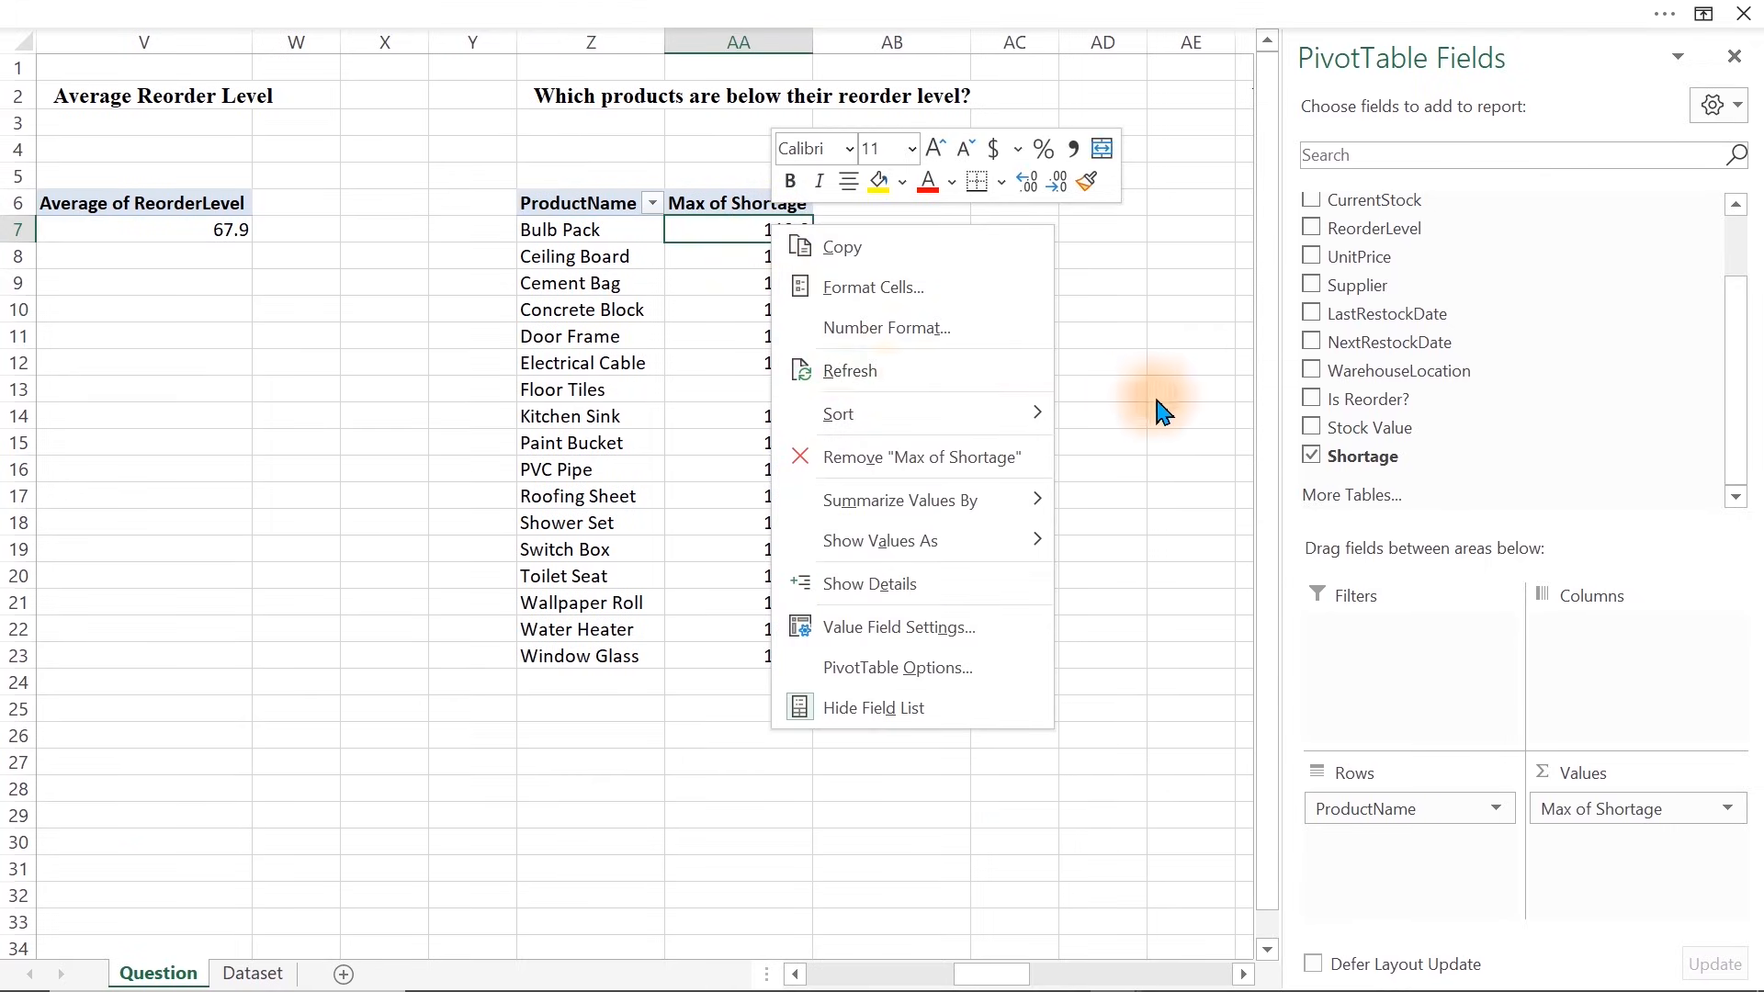
{"action": "mouse_move", "coordinate": [937, 413]}
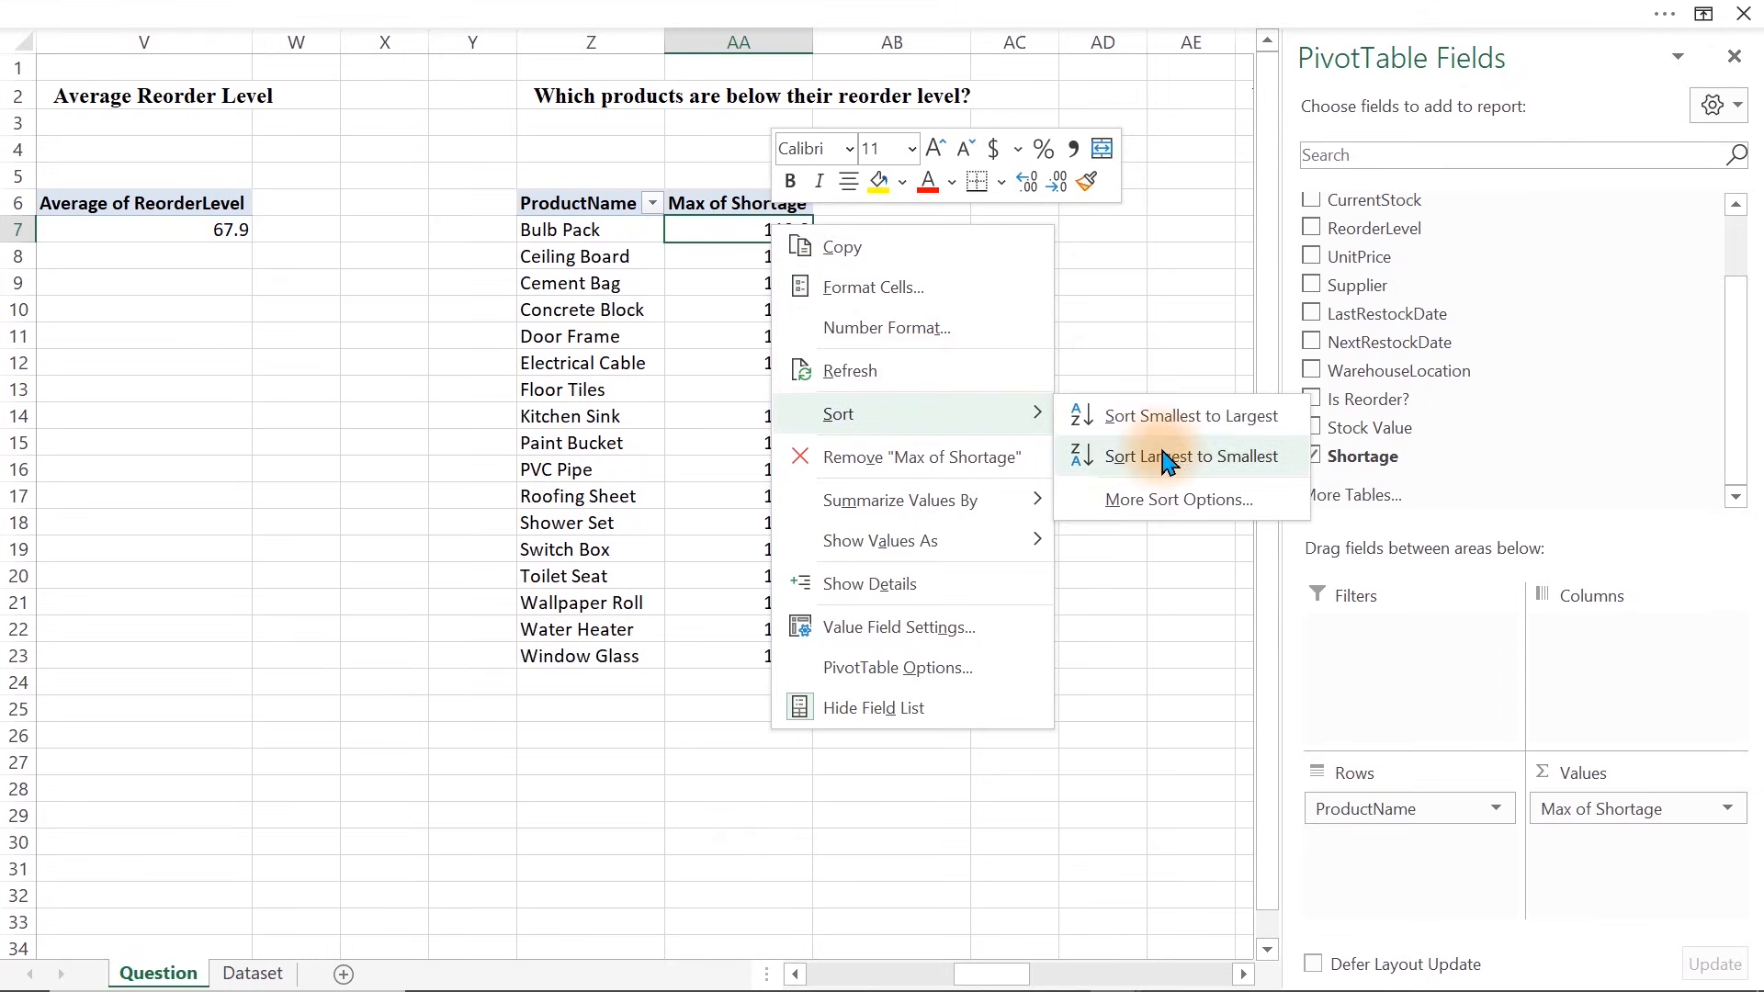
{"action": "left_click", "coordinate": [1181, 460]}
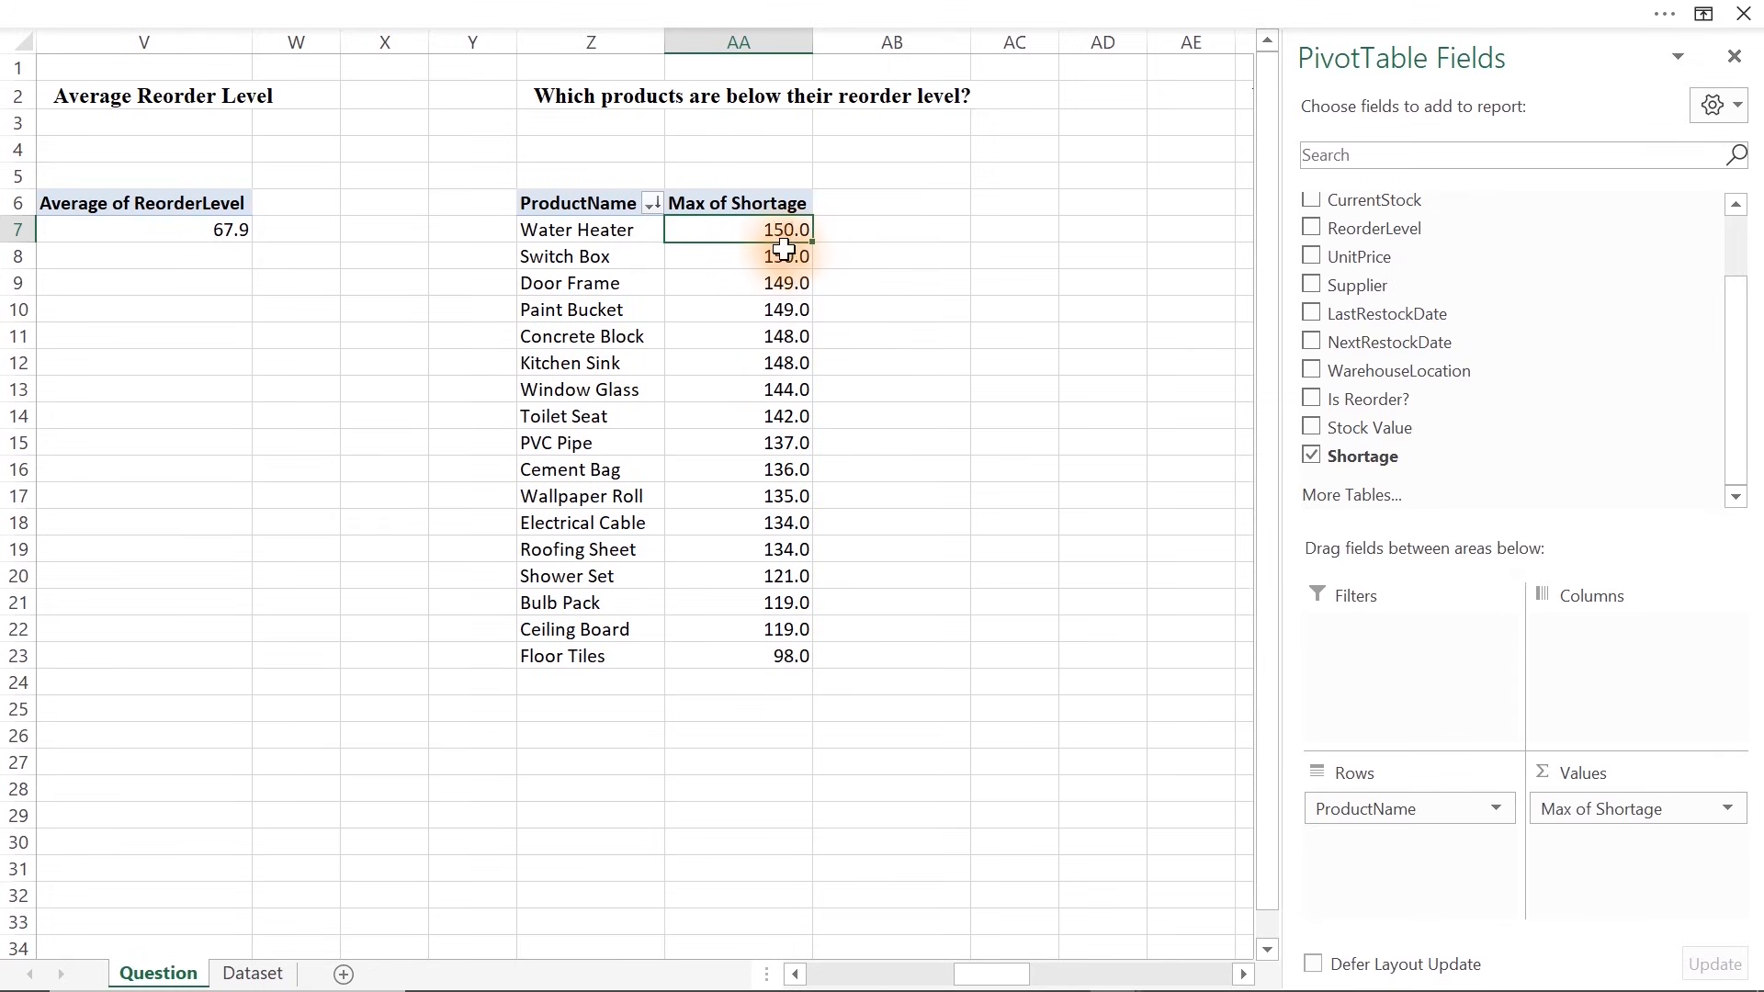
Display the Max of Shortage values in AA7:AA23 without decimal places
{"action": "left_click_drag", "start_coordinate": [779, 233], "coordinate": [801, 655]}
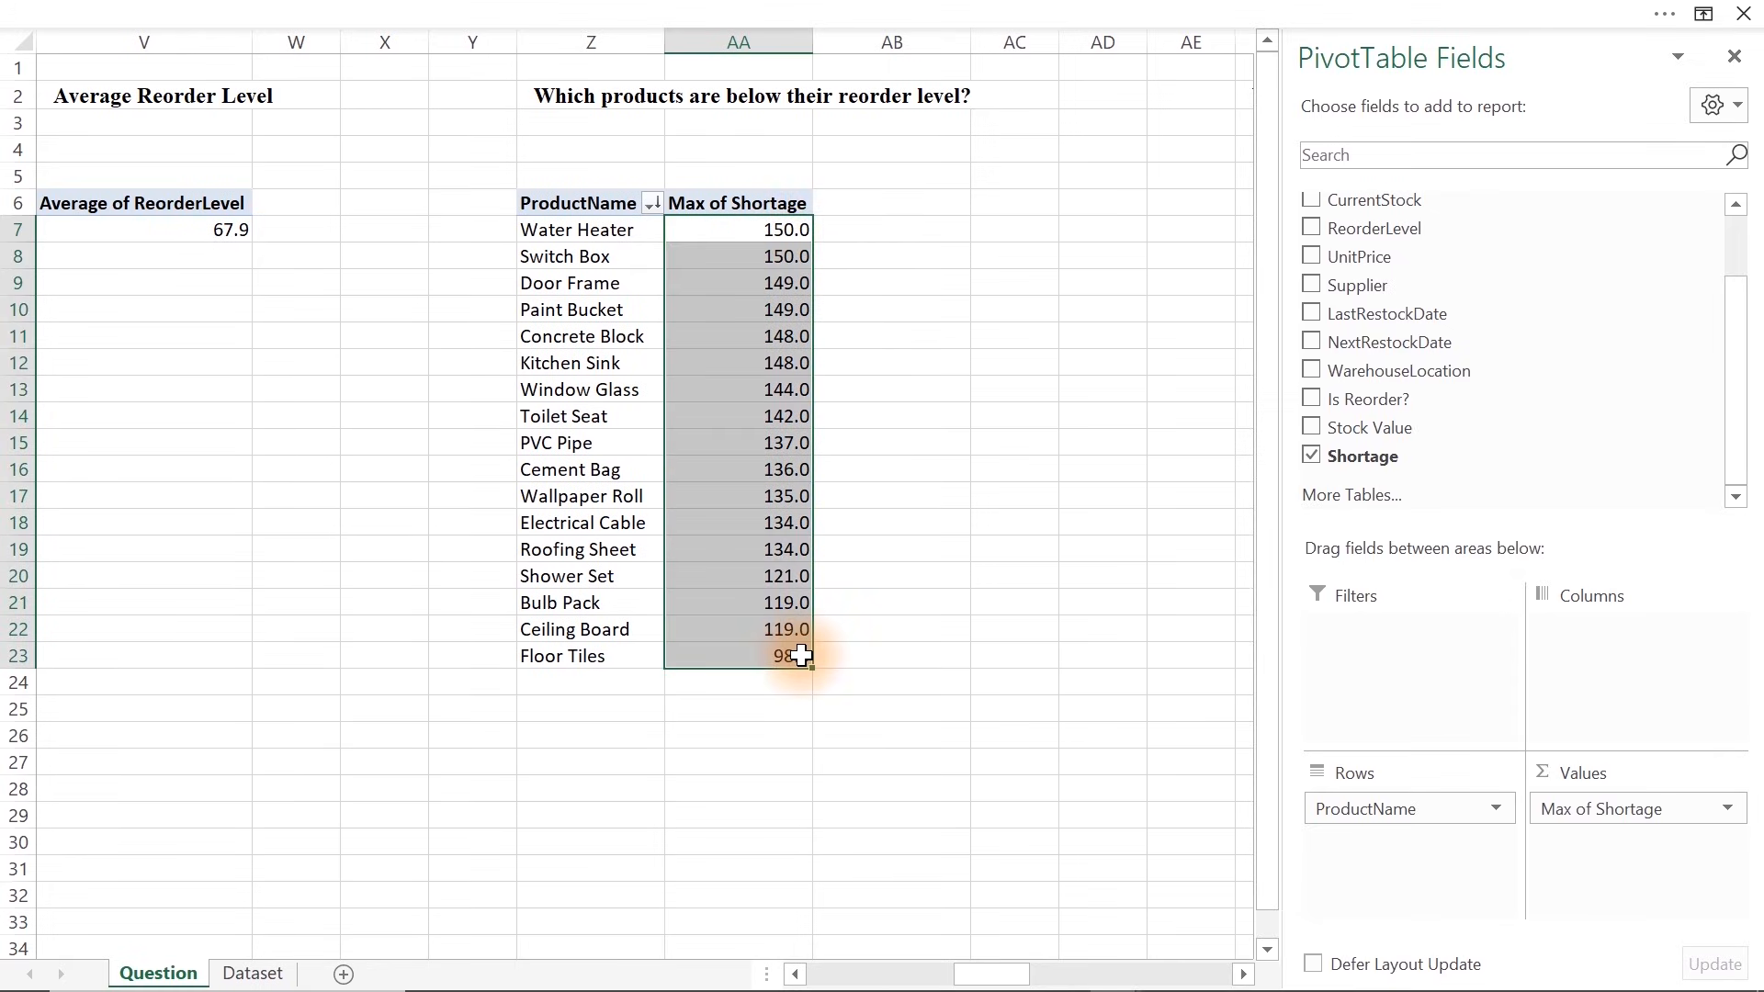
{"action": "left_click", "coordinate": [809, 18]}
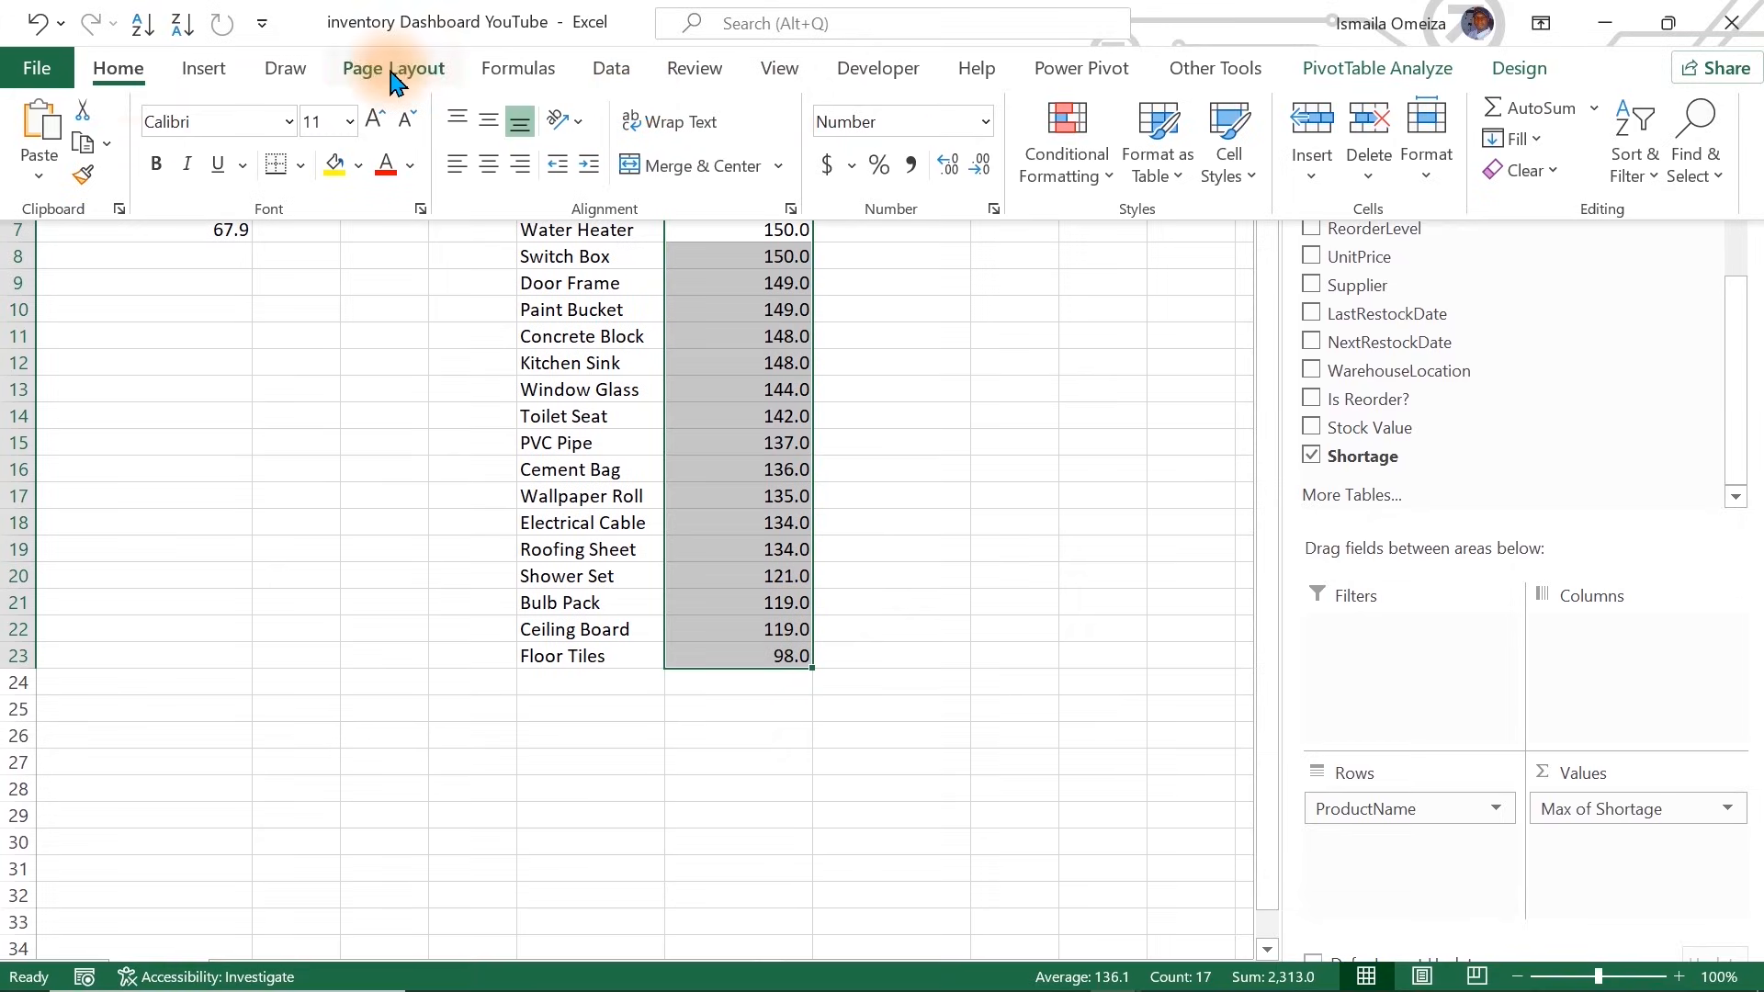
{"action": "left_click", "coordinate": [982, 165]}
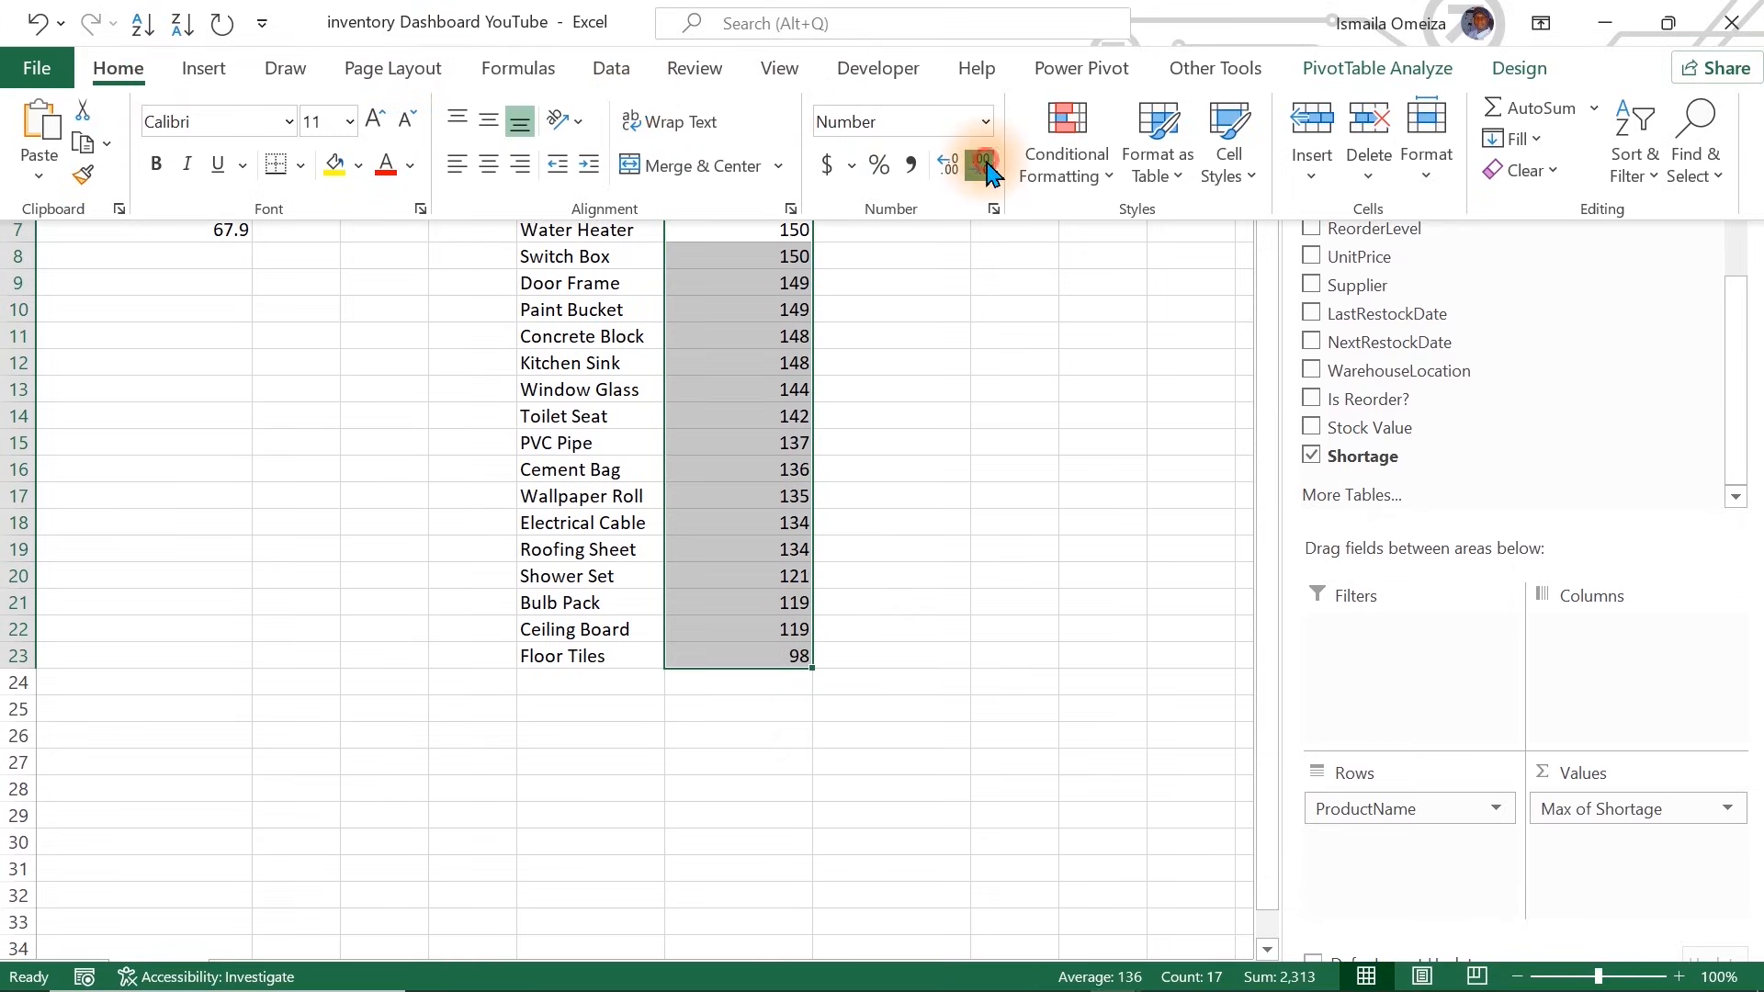
{"action": "left_click", "coordinate": [847, 442]}
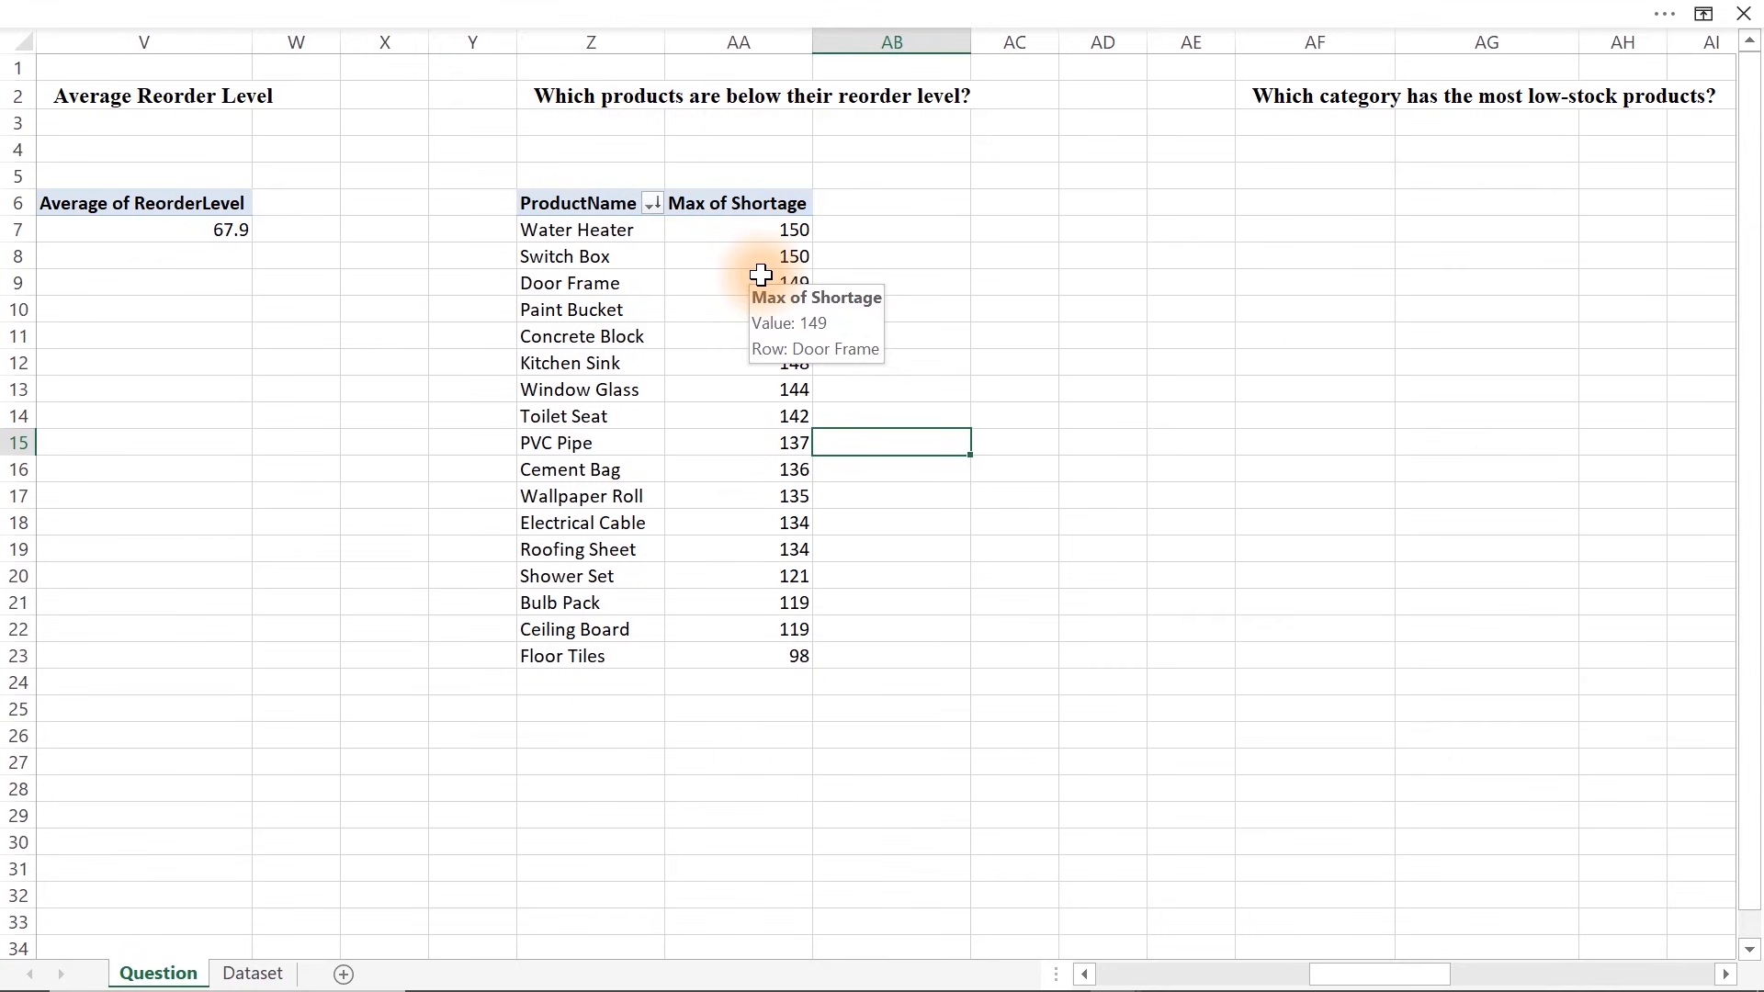
Copy the product shortage PivotTable to AF6, under the heading "Which category has the most low-stock products?"
{"action": "left_click_drag", "start_coordinate": [582, 200], "coordinate": [793, 647]}
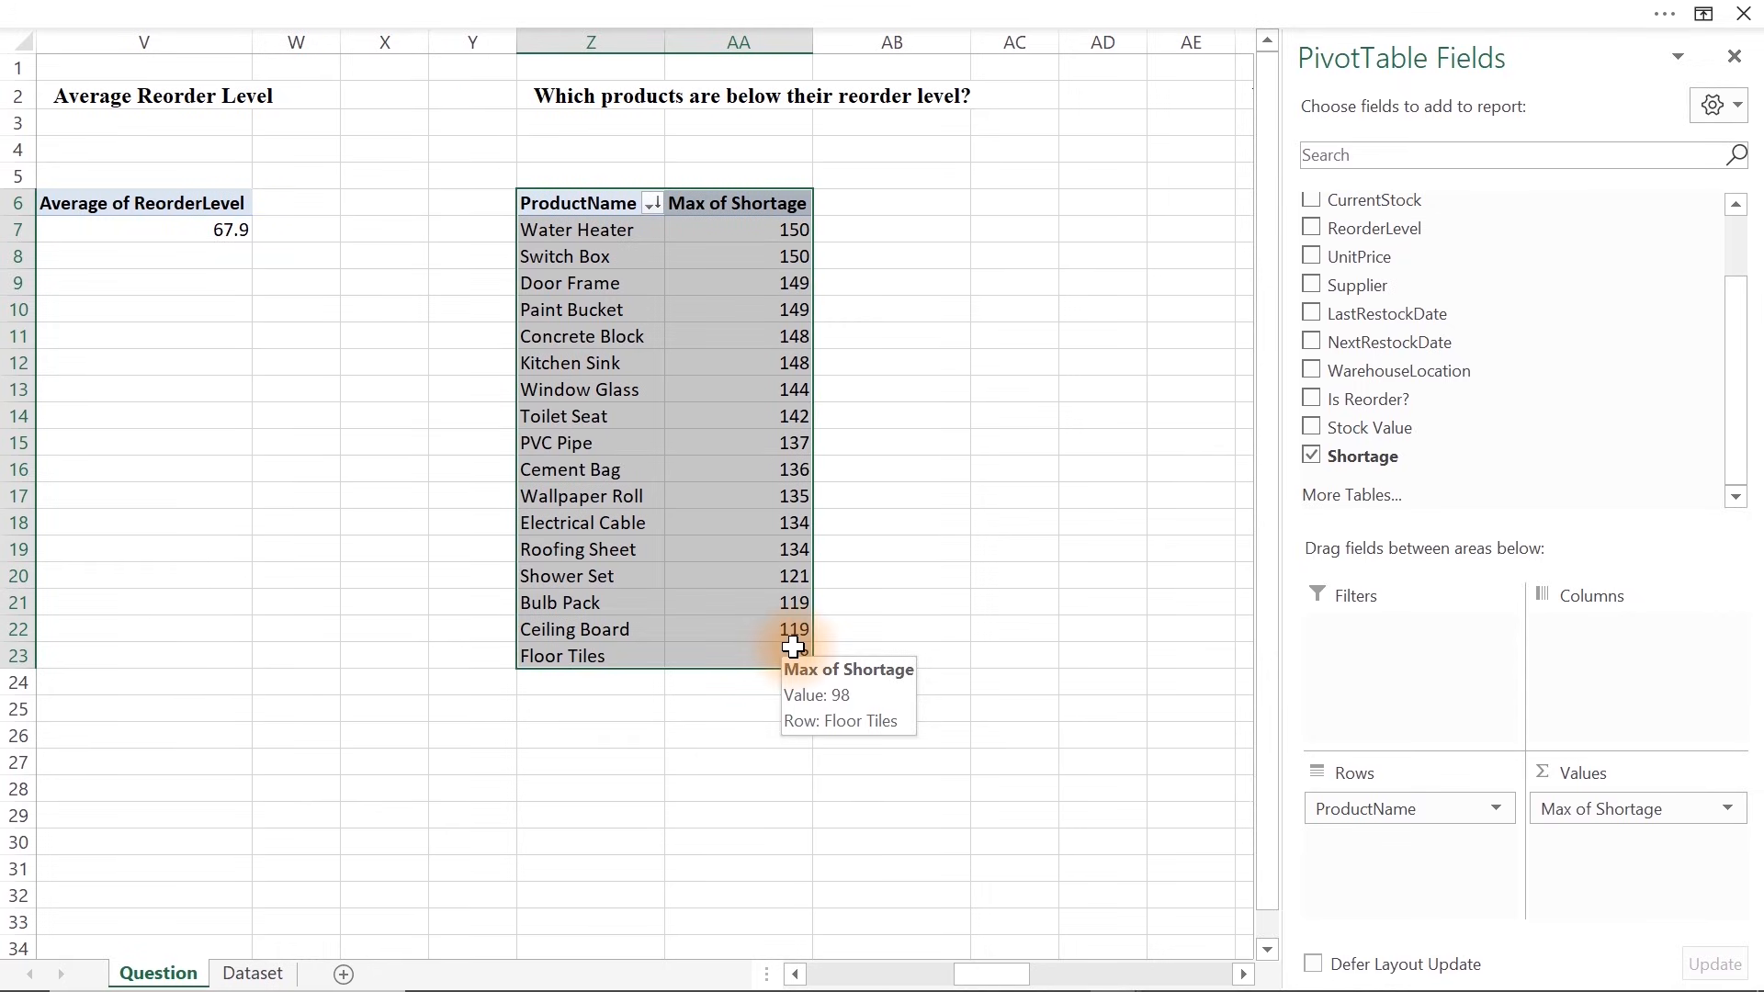
{"action": "key", "text": "ctrl+c"}
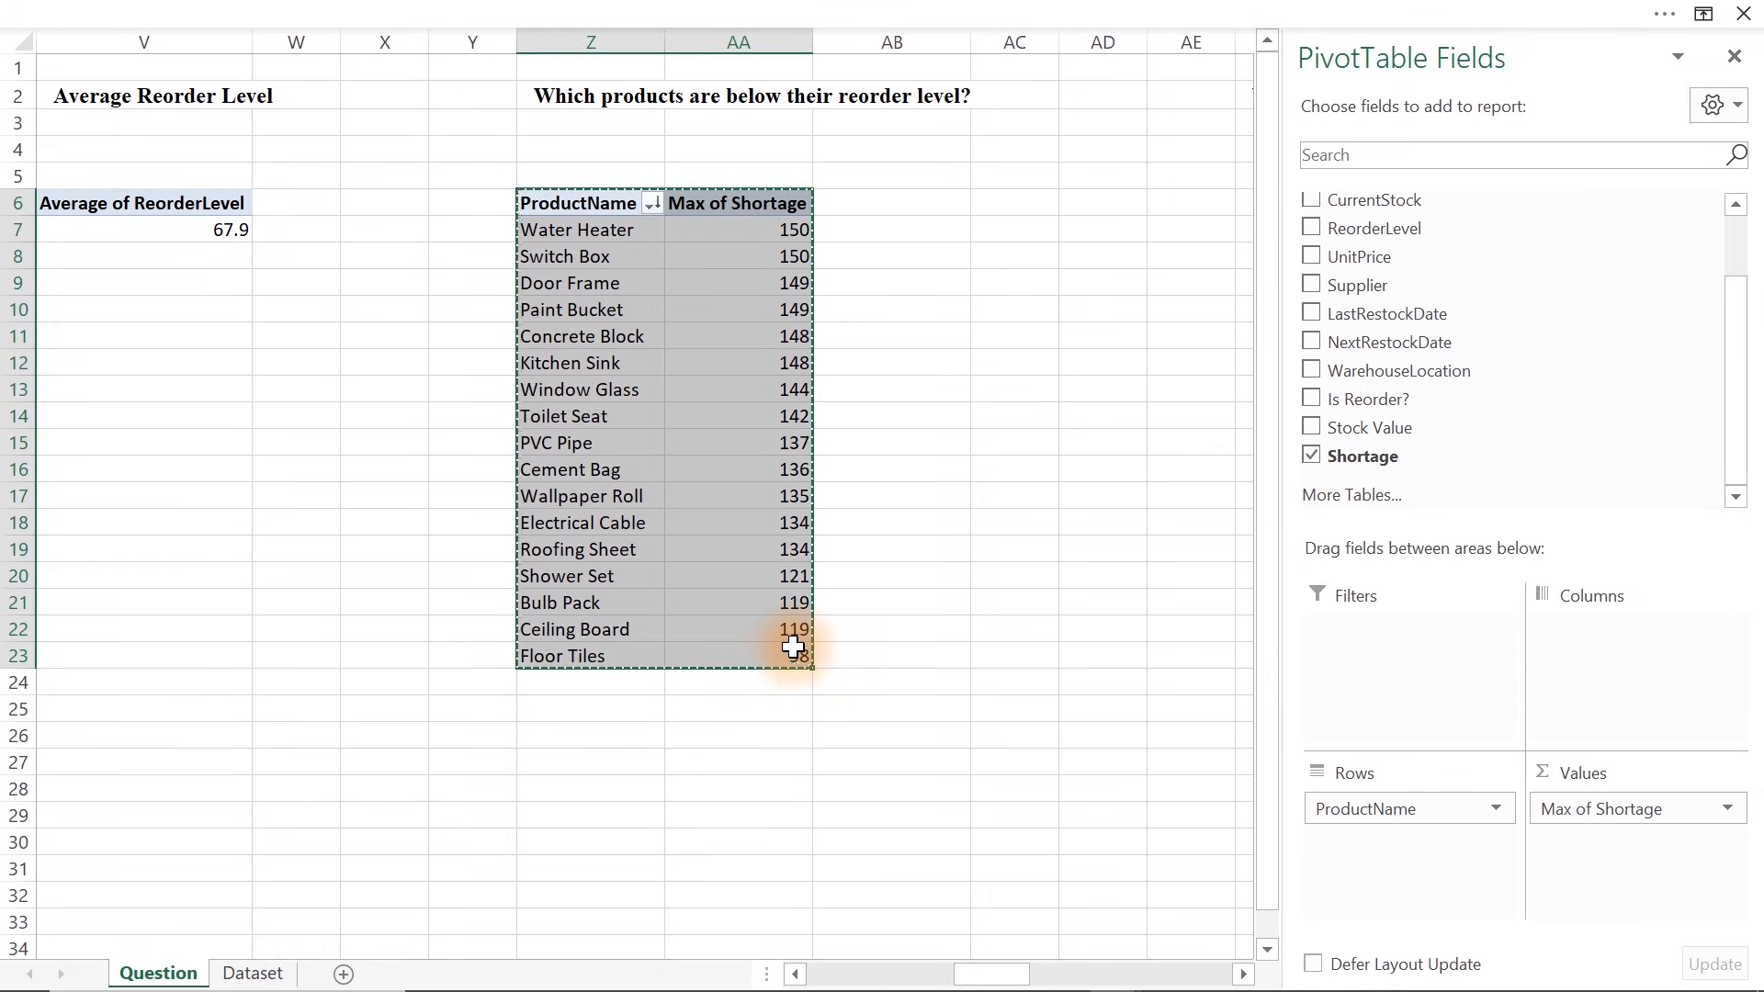
{"action": "left_click", "coordinate": [1181, 549]}
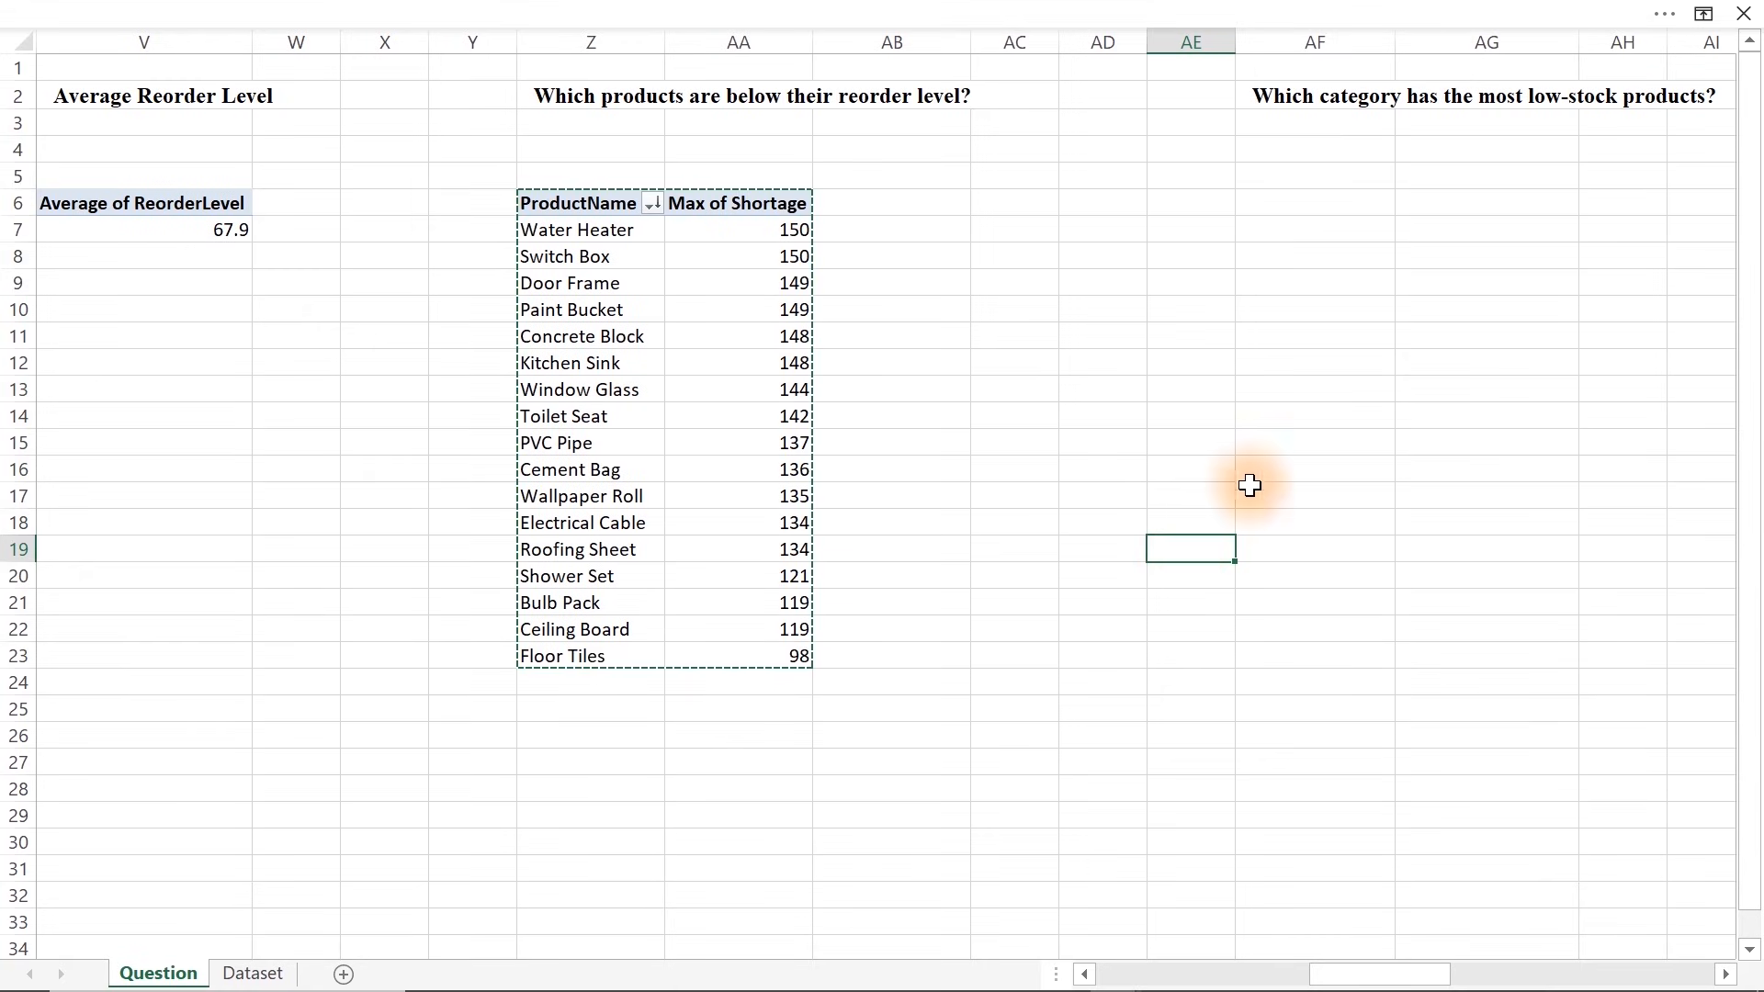
{"action": "left_click", "coordinate": [1293, 230]}
{"action": "left_click", "coordinate": [1299, 200]}
{"action": "key", "text": "ctrl+v"}
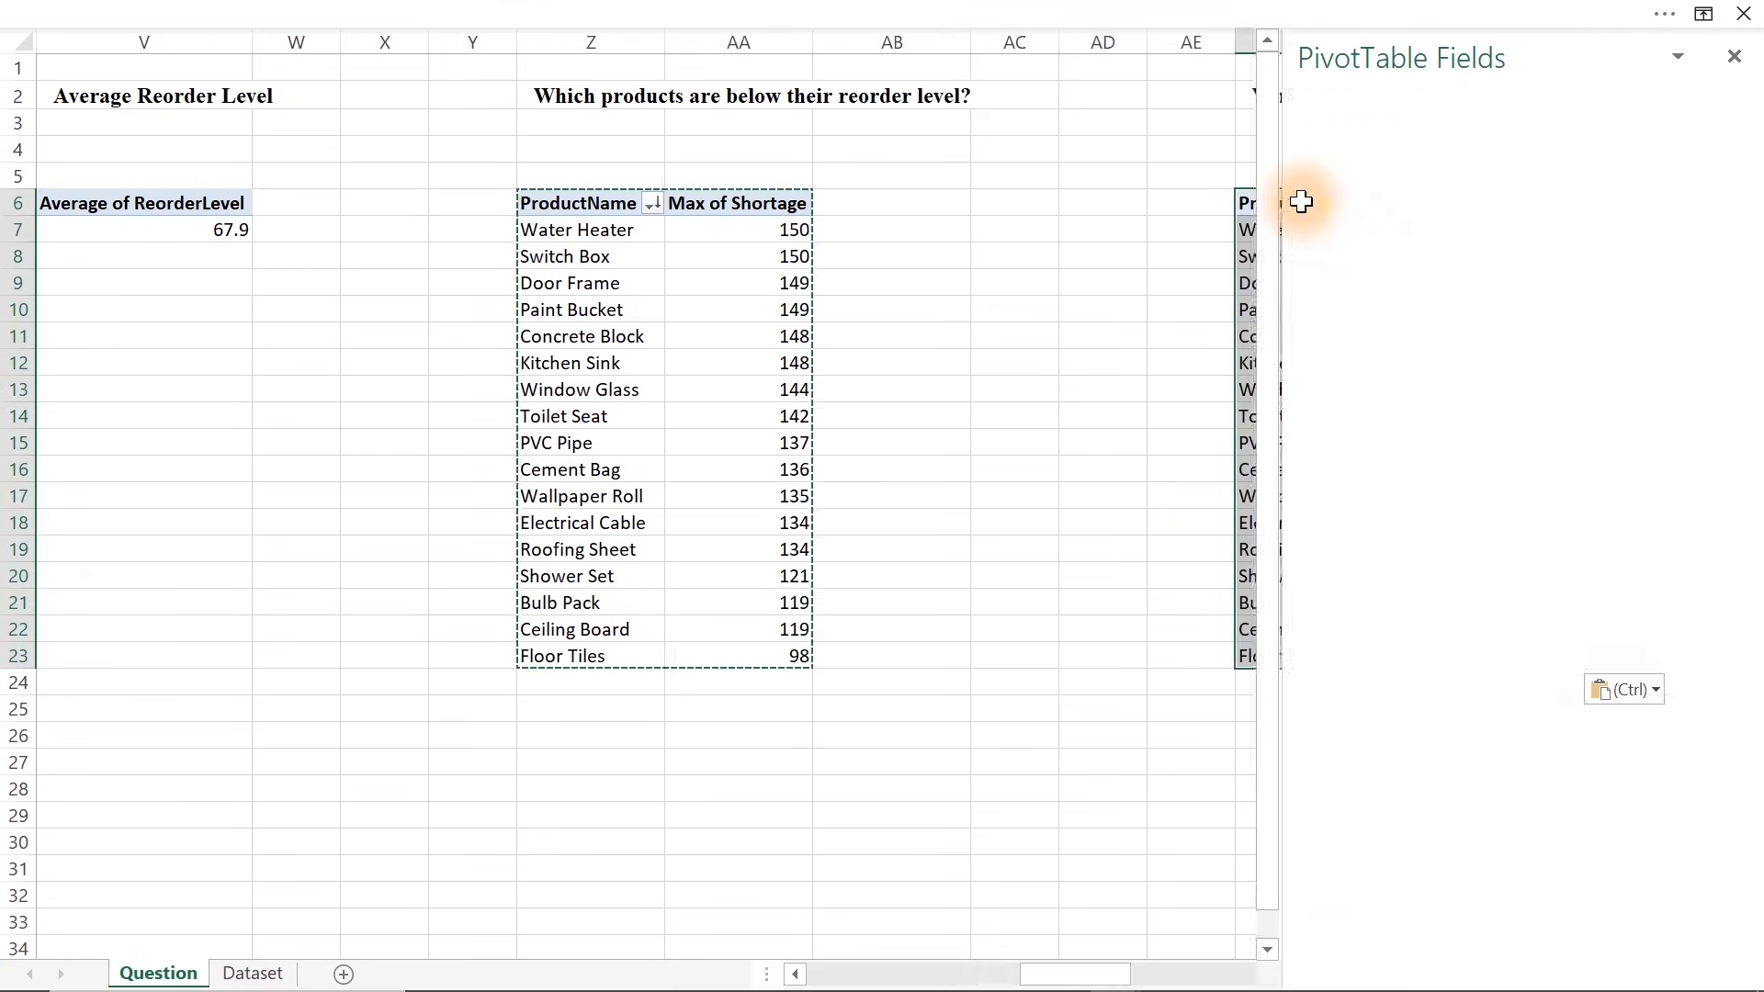
{"action": "left_click", "coordinate": [1130, 370]}
{"action": "key", "text": "Right"}
{"action": "key", "text": "Right"}
{"action": "key", "text": "Right"}
{"action": "key", "text": "Right"}
{"action": "key", "text": "Right"}
{"action": "key", "text": "Right"}
{"action": "key", "text": "Right"}
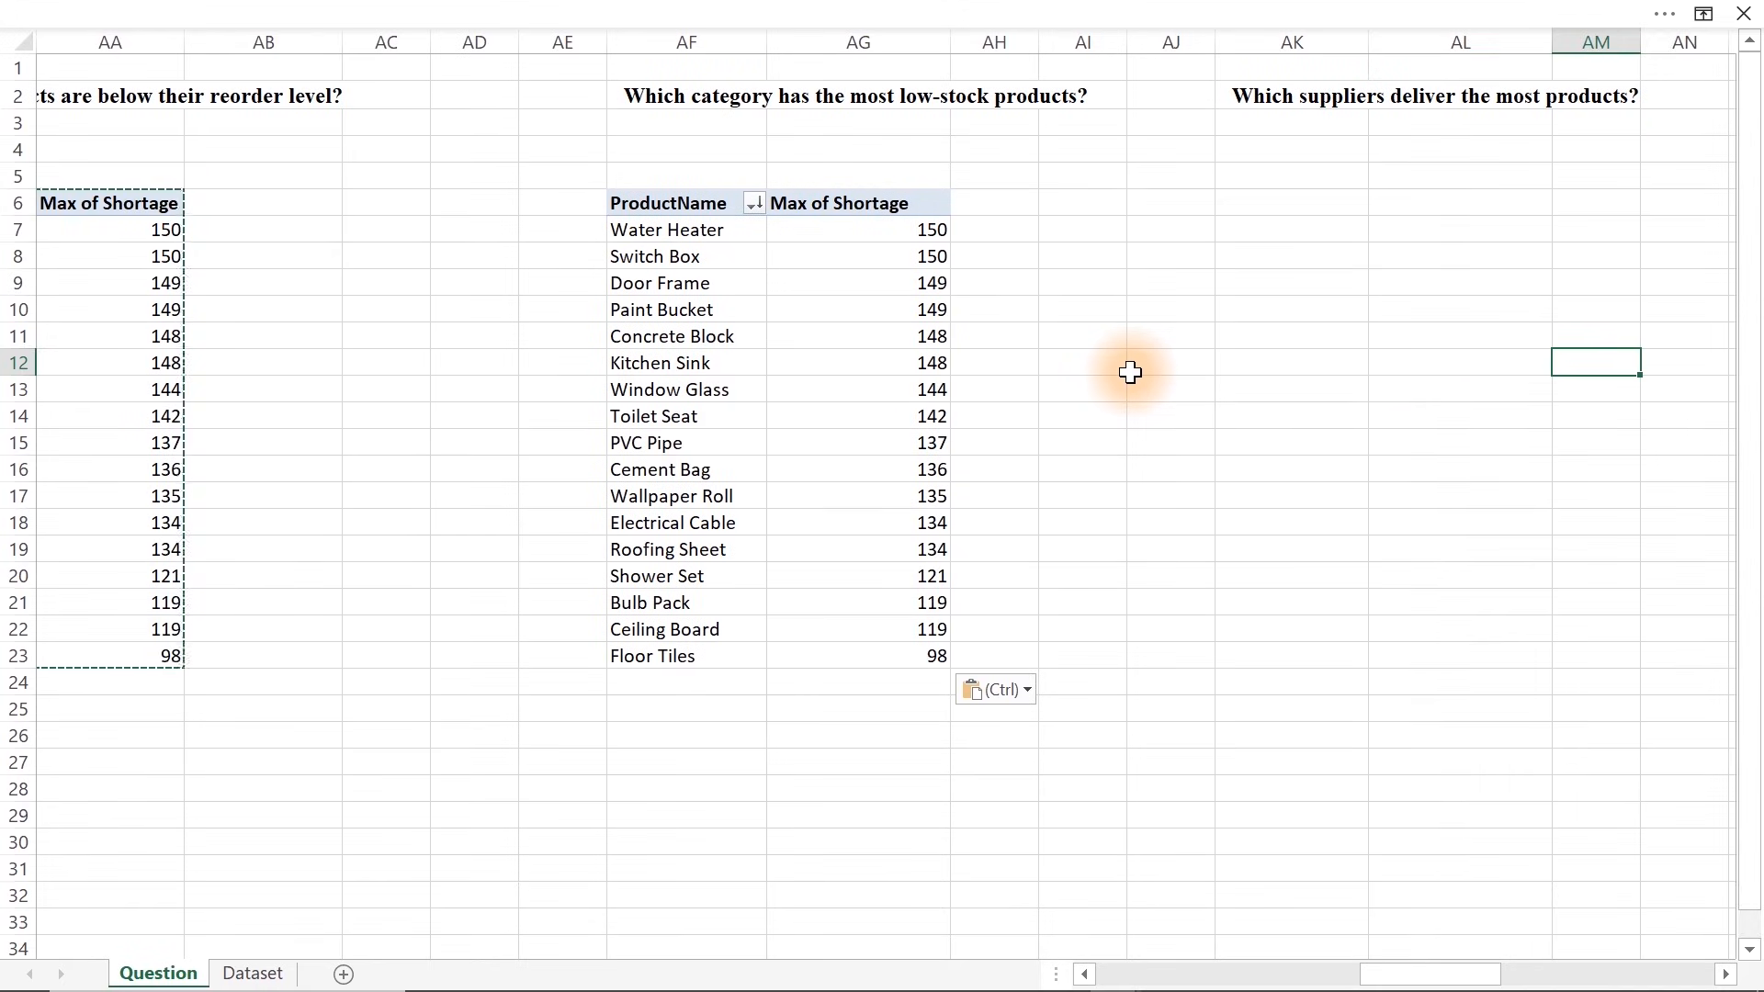
{"action": "key", "text": "Right"}
{"action": "key", "text": "Right"}
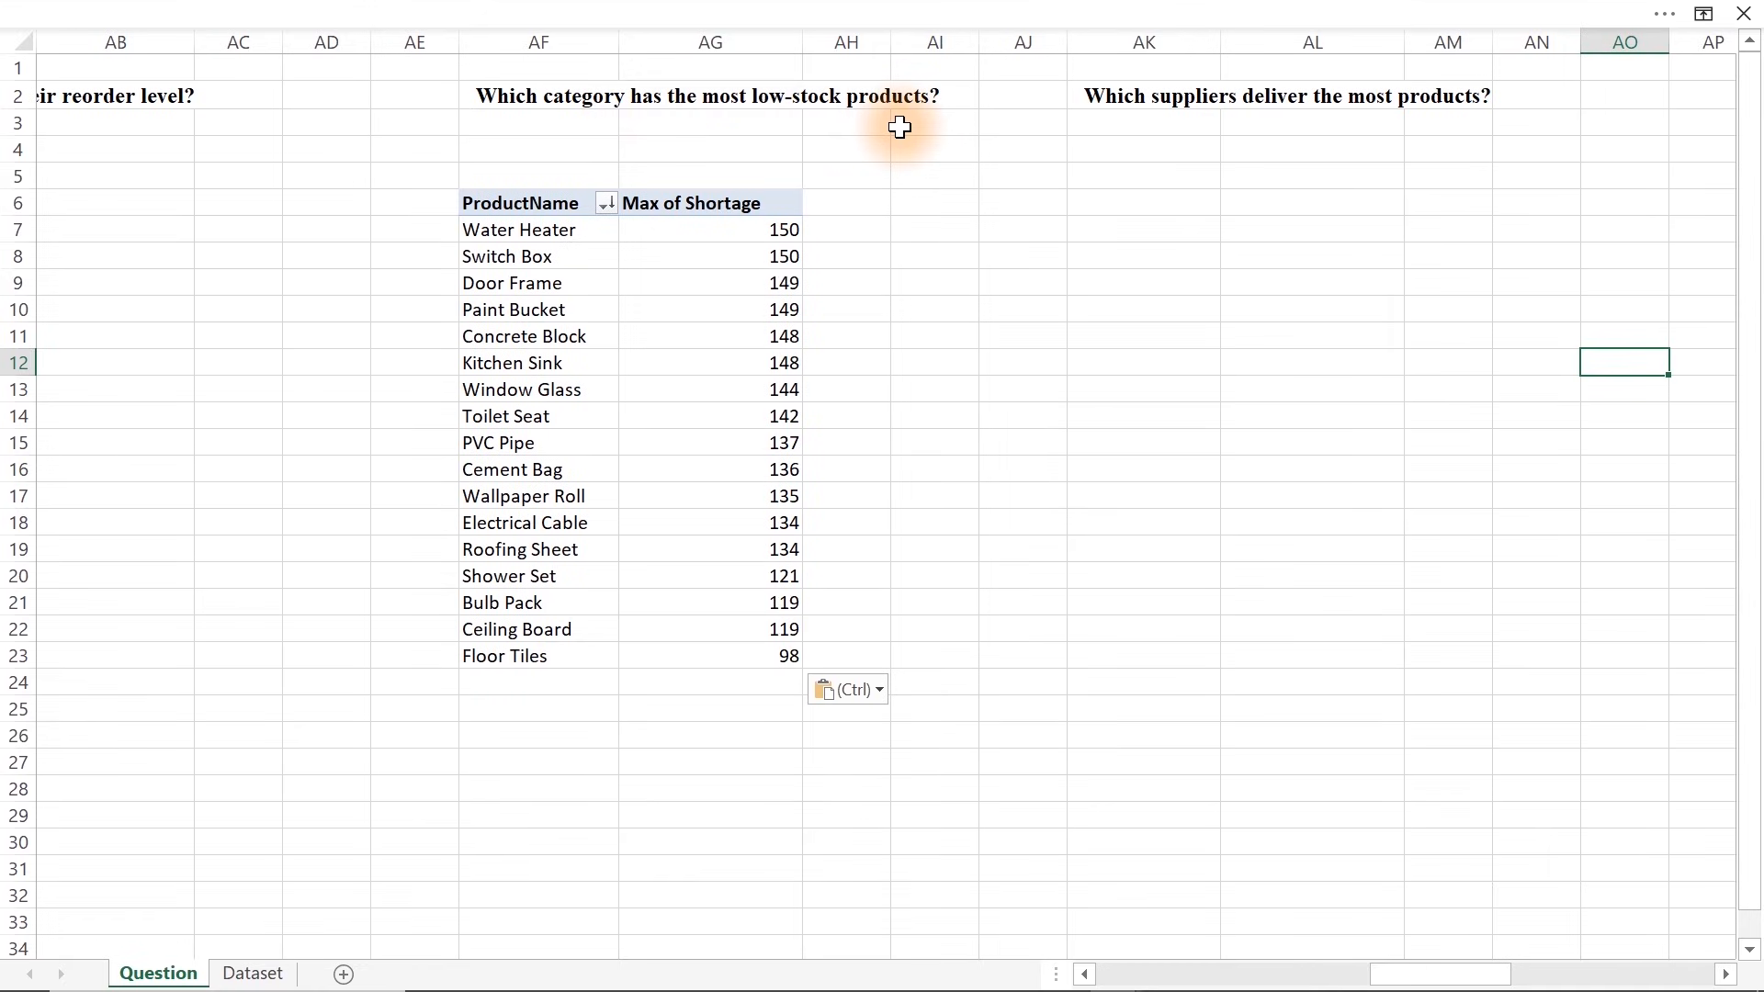
Replace ProductName and Max of Shortage in the PivotTable at AF6 with Category as rows and Is Reorder? as report filter
{"action": "left_click", "coordinate": [638, 304]}
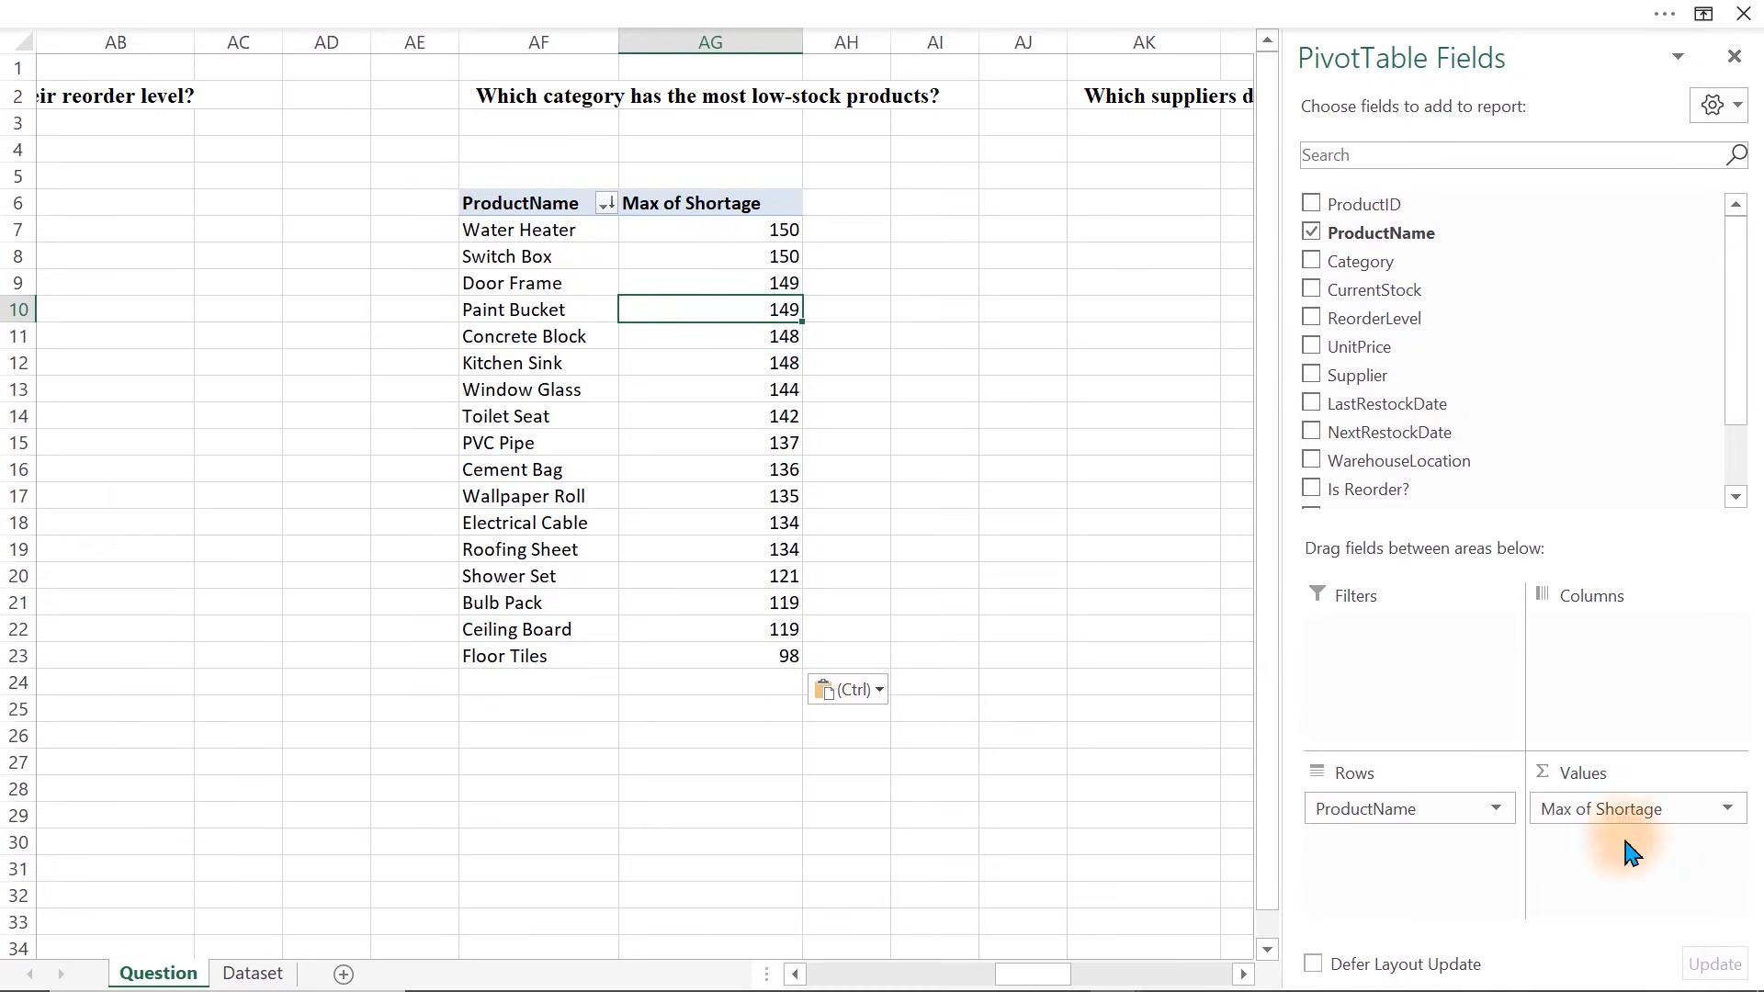
{"action": "left_click_drag", "start_coordinate": [1617, 813], "coordinate": [1103, 800]}
{"action": "left_click_drag", "start_coordinate": [1378, 808], "coordinate": [1056, 675]}
{"action": "left_click_drag", "start_coordinate": [1341, 274], "coordinate": [1378, 838]}
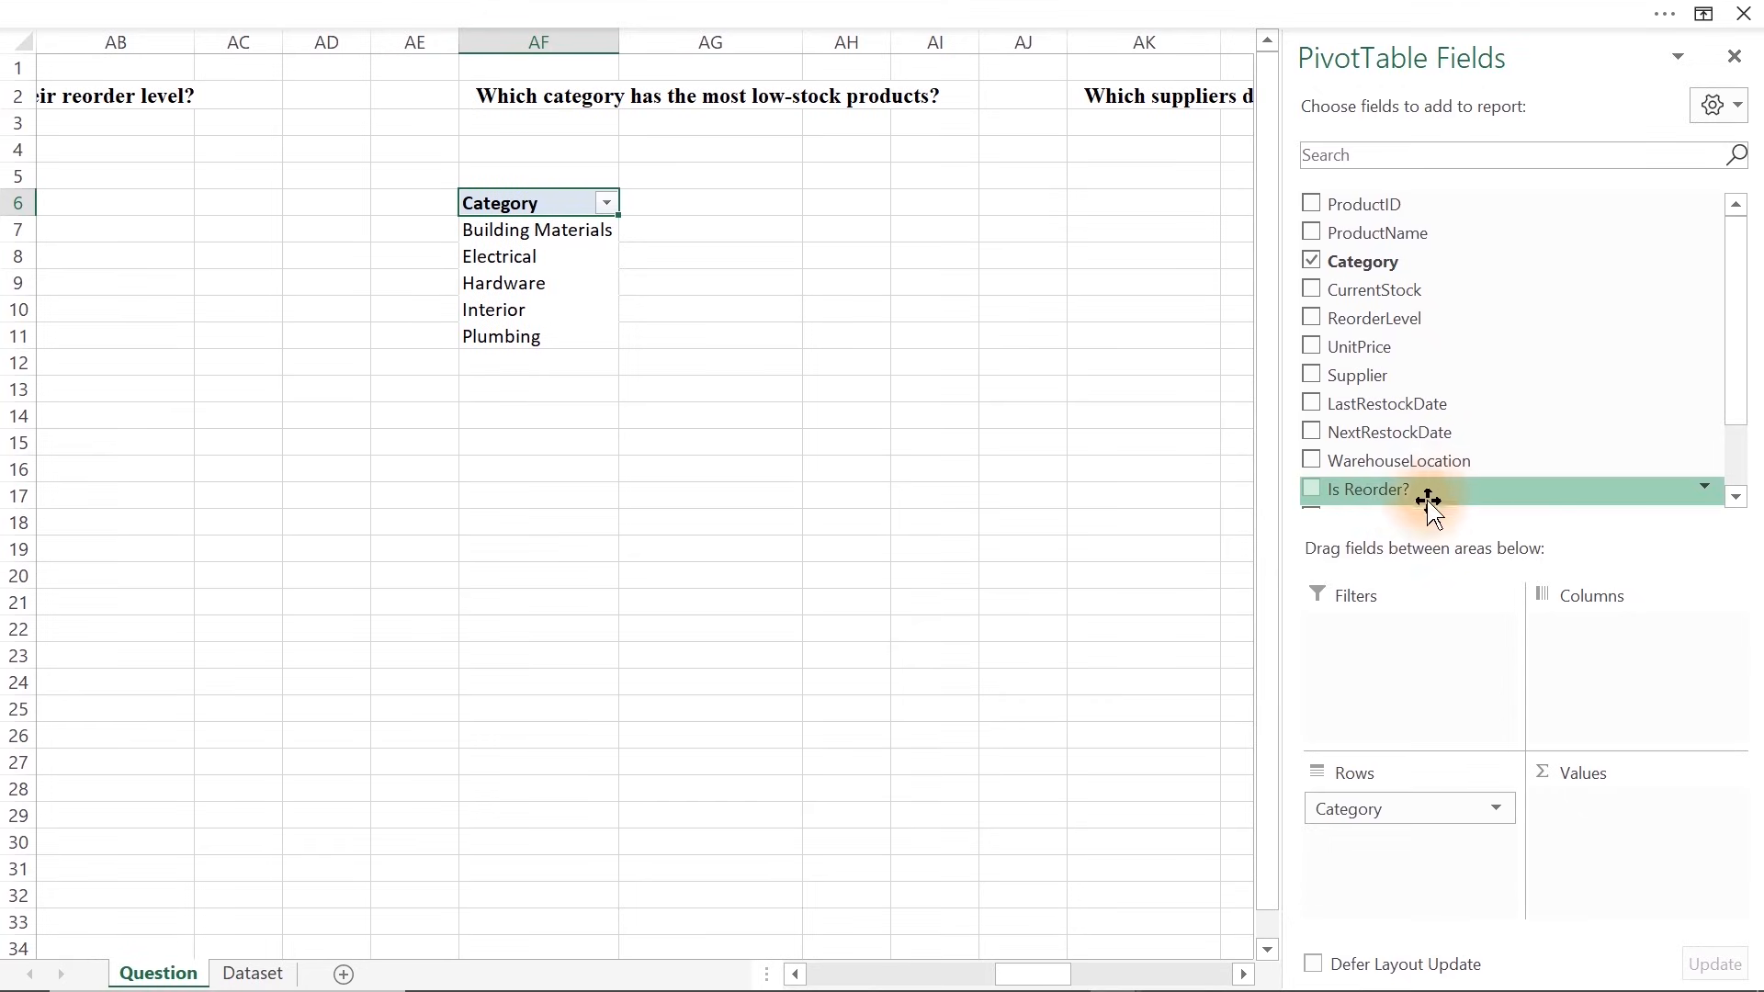
{"action": "left_click_drag", "start_coordinate": [1368, 489], "coordinate": [1391, 648]}
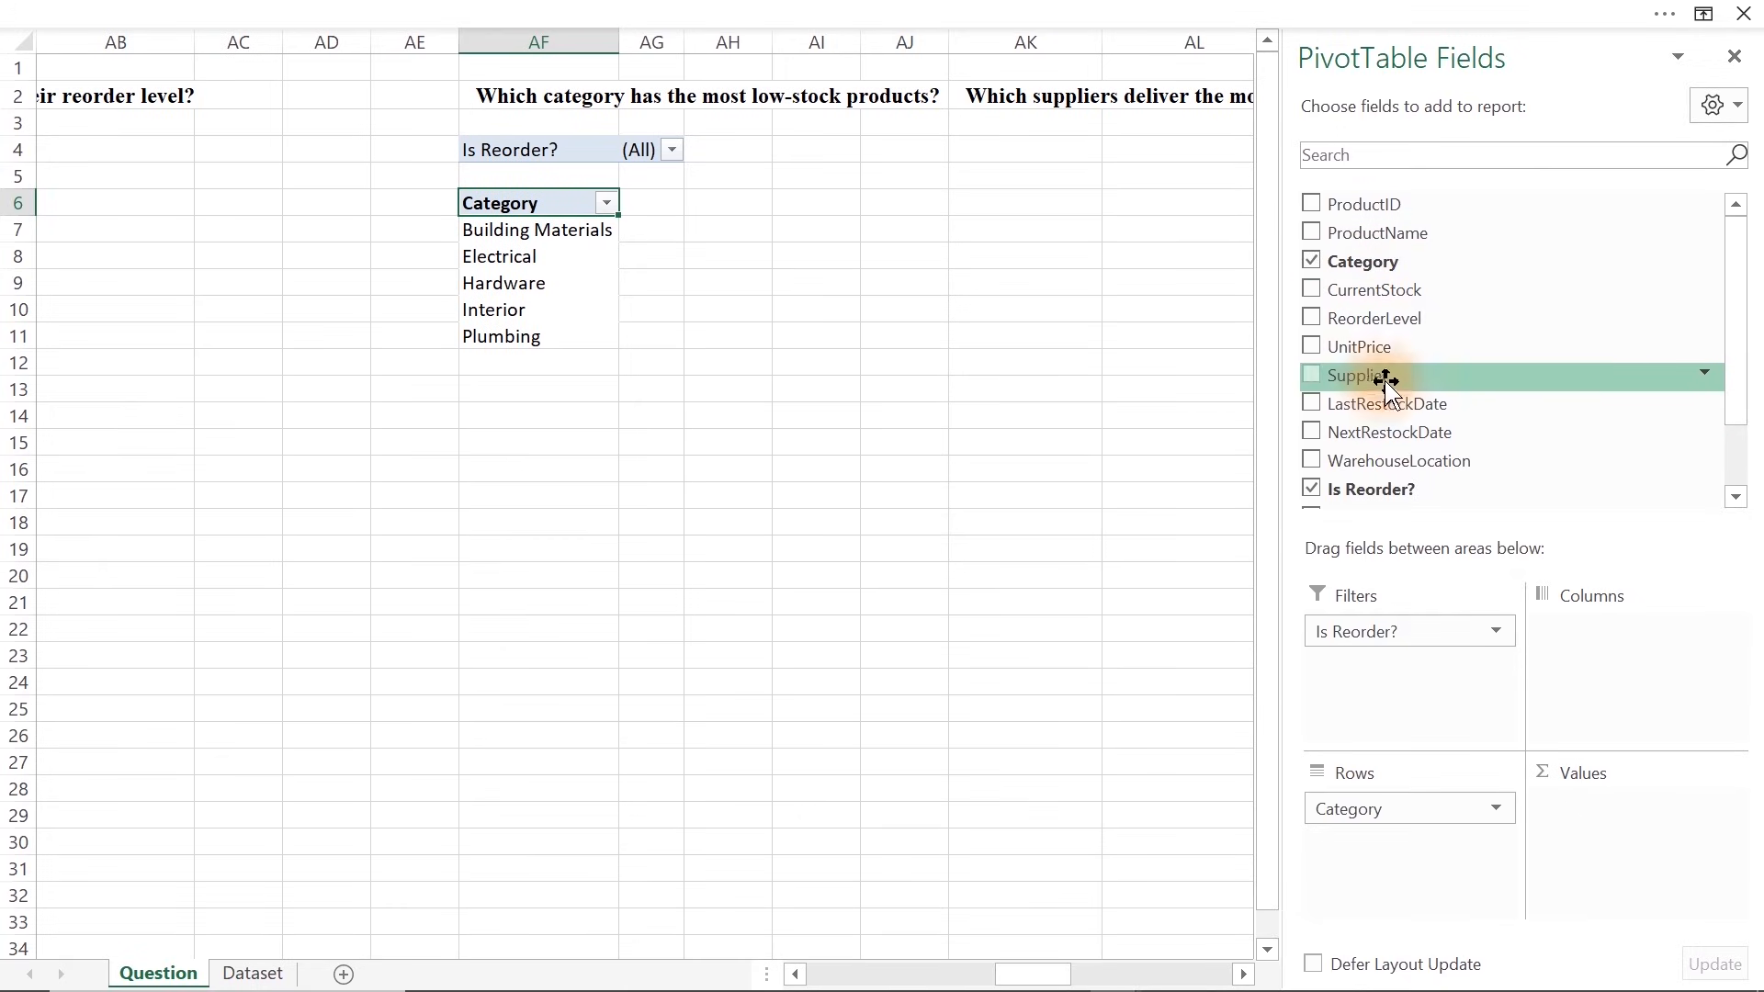
Add UnitPrice to the category PivotTable's values summarized by Count, and try ProductName as a second value field before removing it
{"action": "left_click_drag", "start_coordinate": [1375, 349], "coordinate": [1596, 824]}
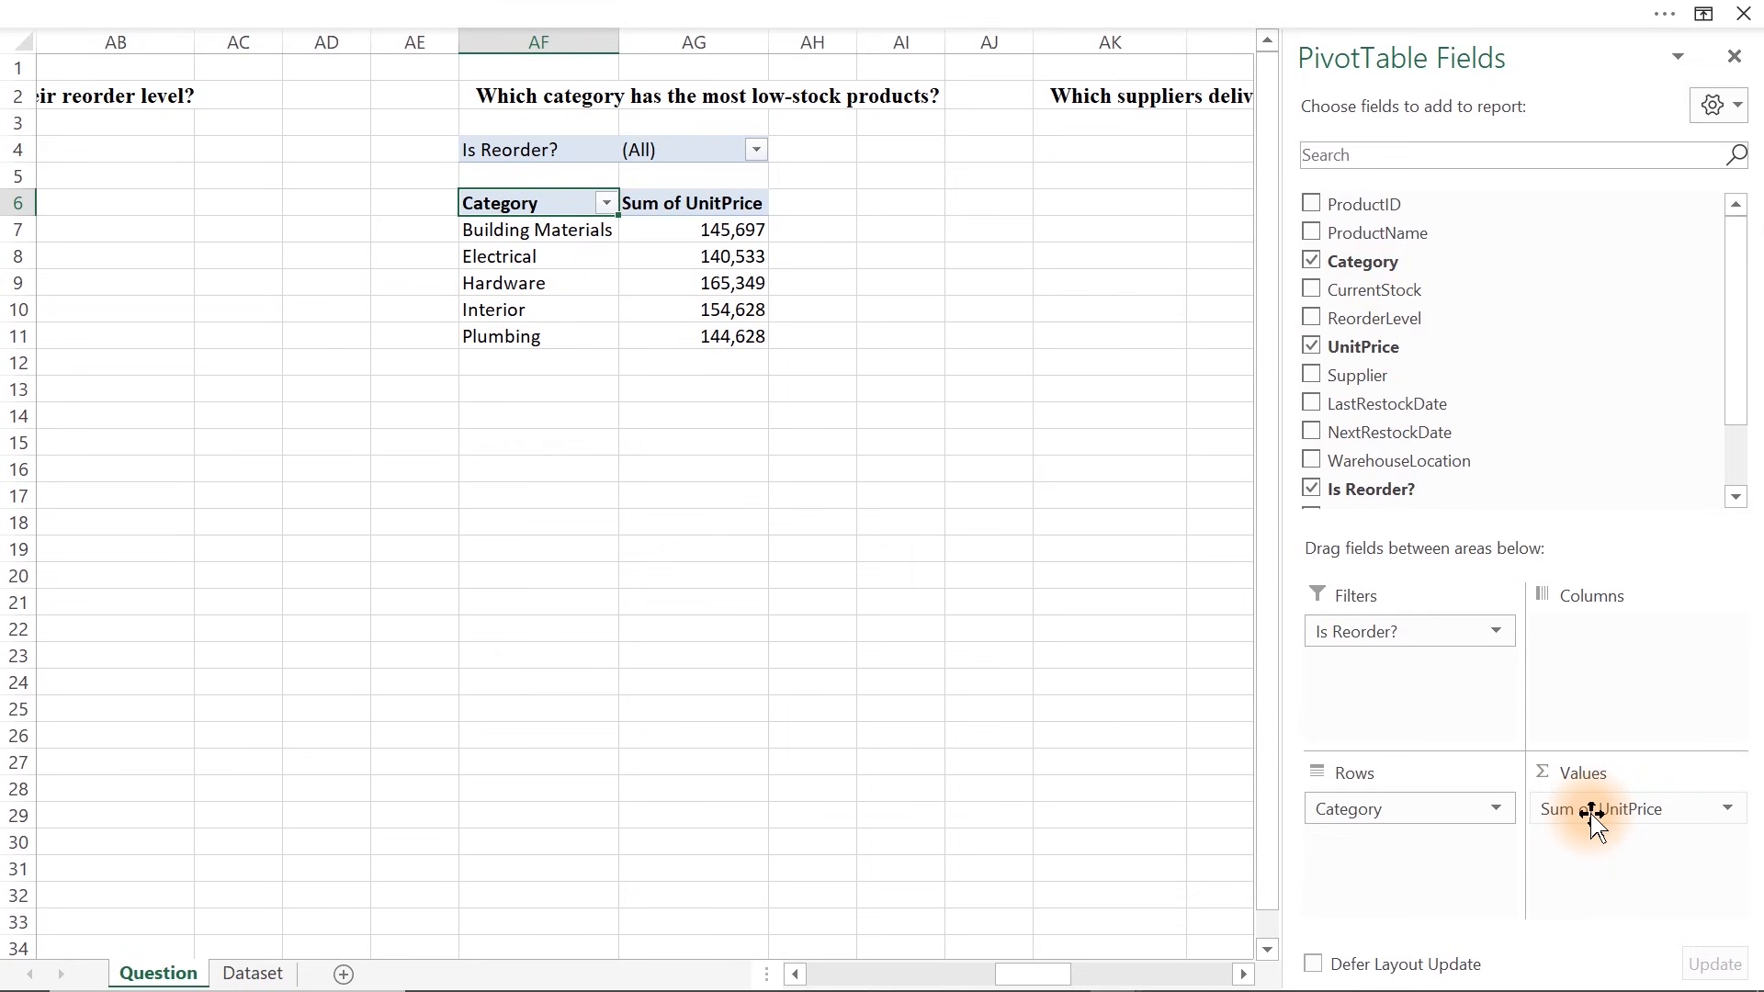
{"action": "left_click", "coordinate": [1594, 818]}
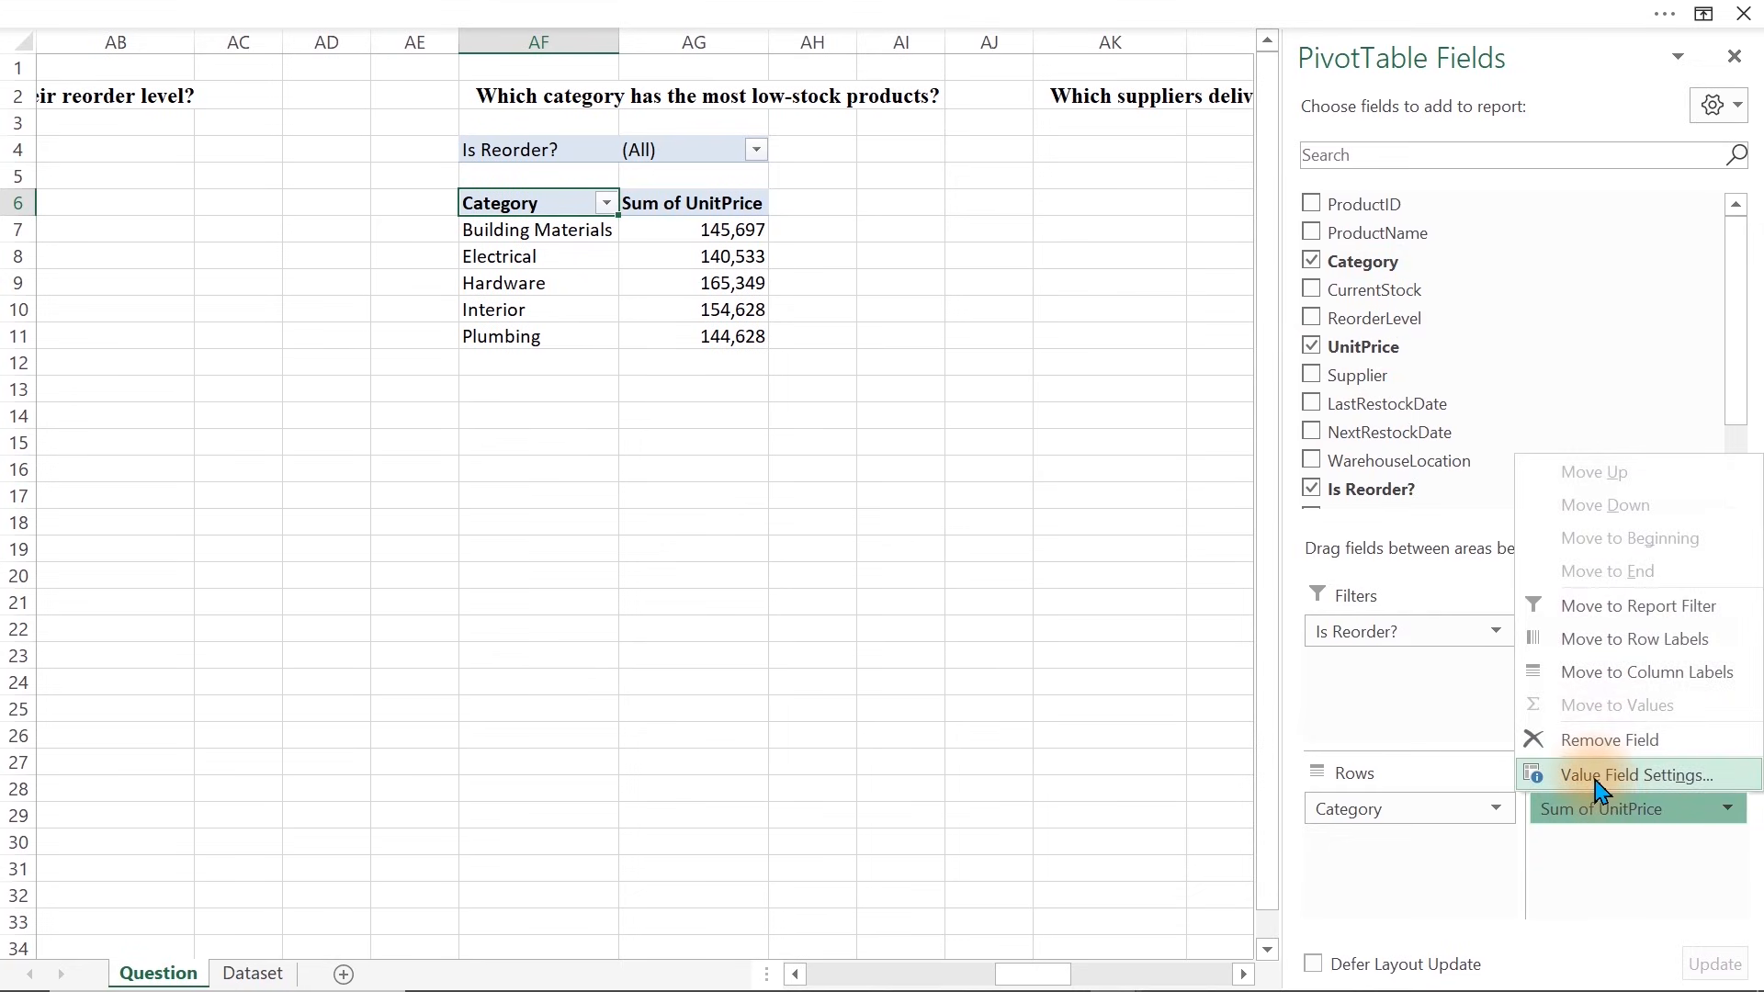
{"action": "left_click", "coordinate": [1598, 783]}
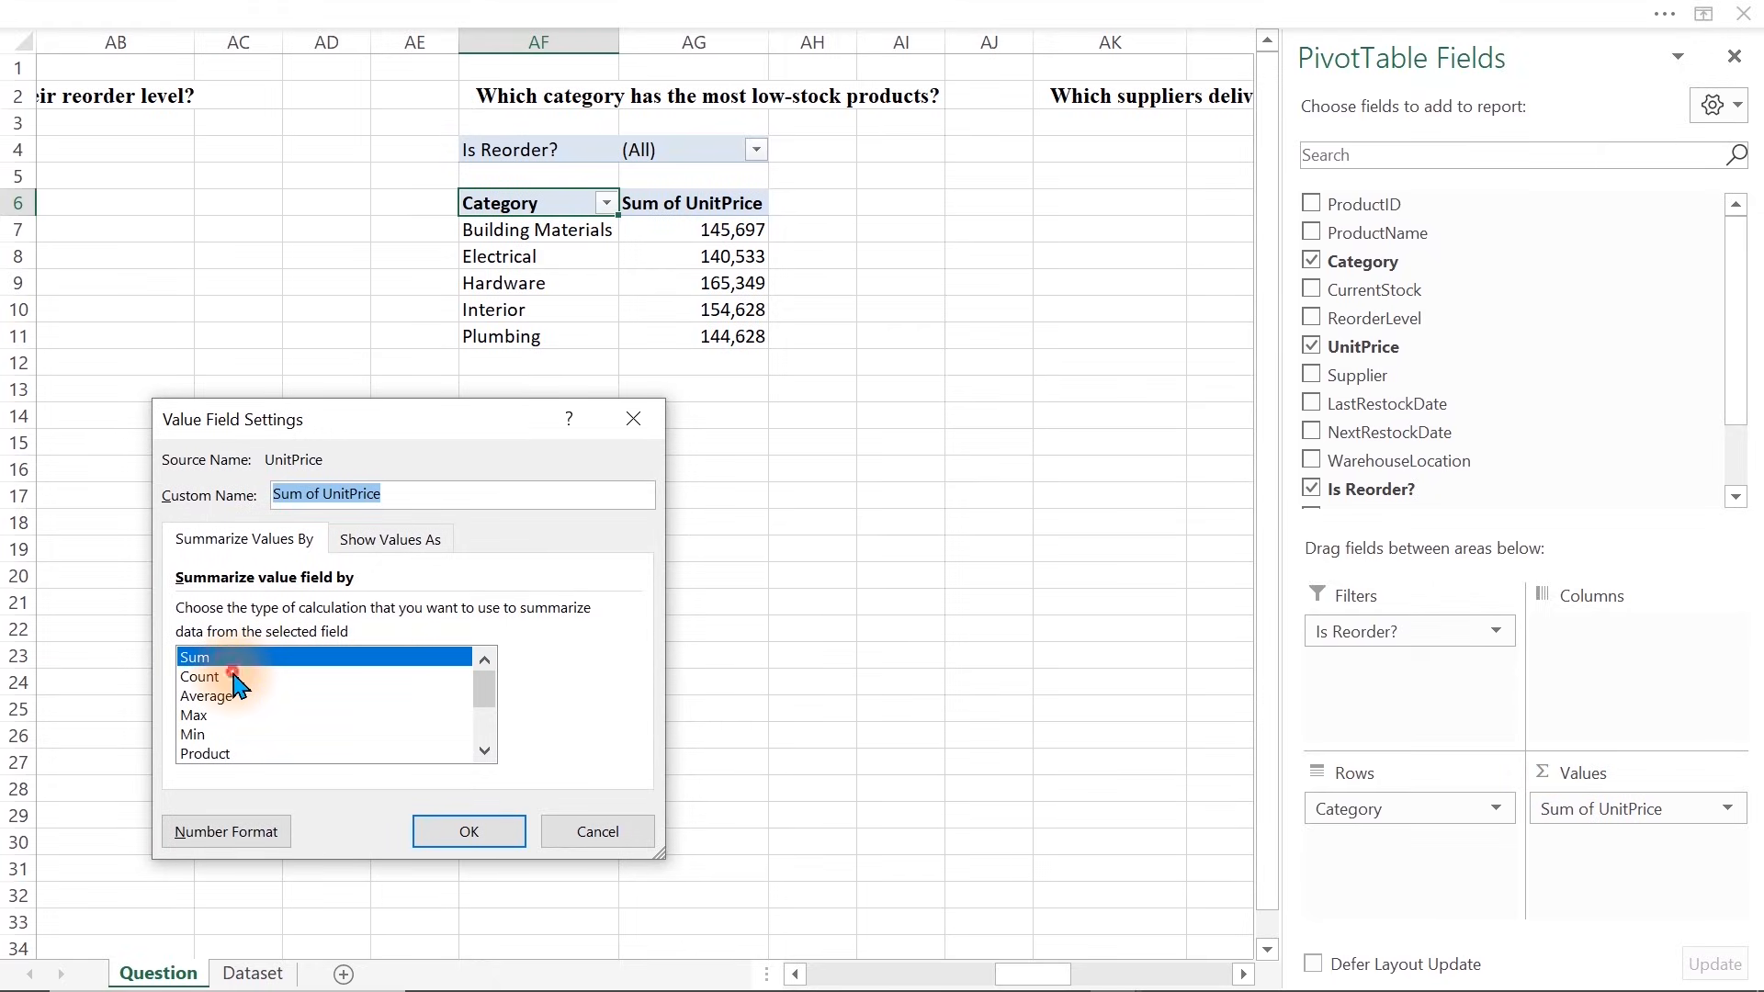
{"action": "left_click", "coordinate": [201, 677]}
{"action": "left_click", "coordinate": [470, 831]}
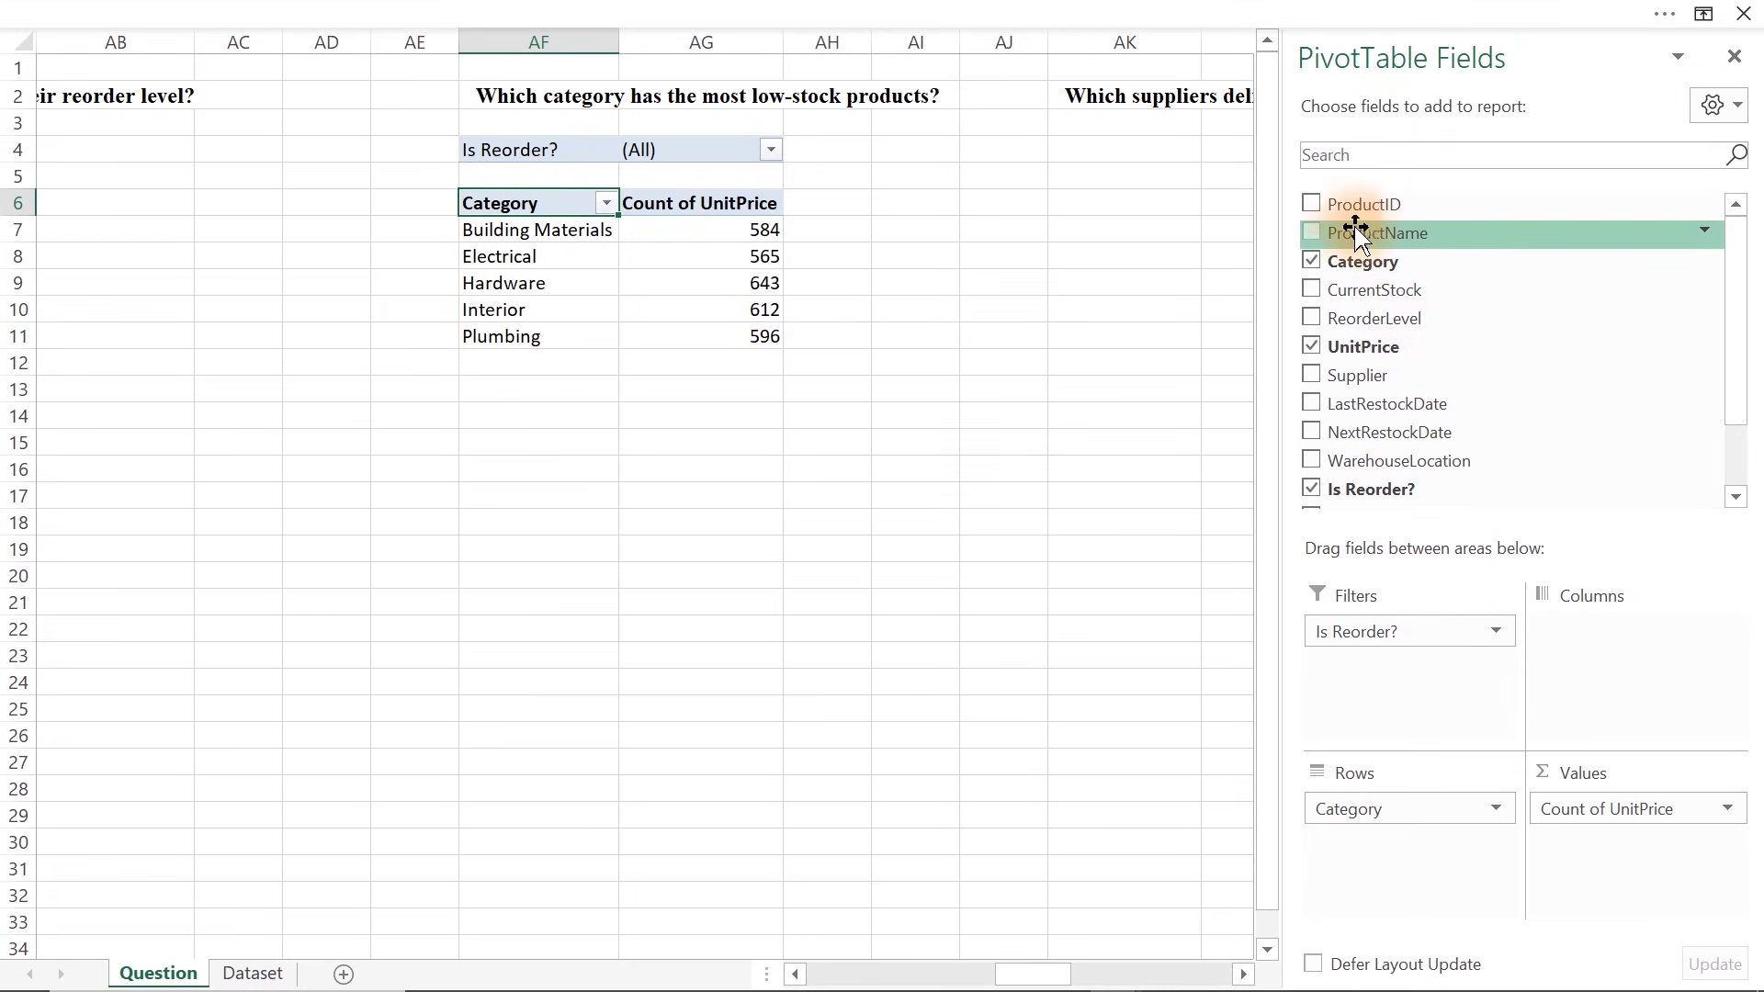
{"action": "left_click_drag", "start_coordinate": [1352, 231], "coordinate": [1608, 849]}
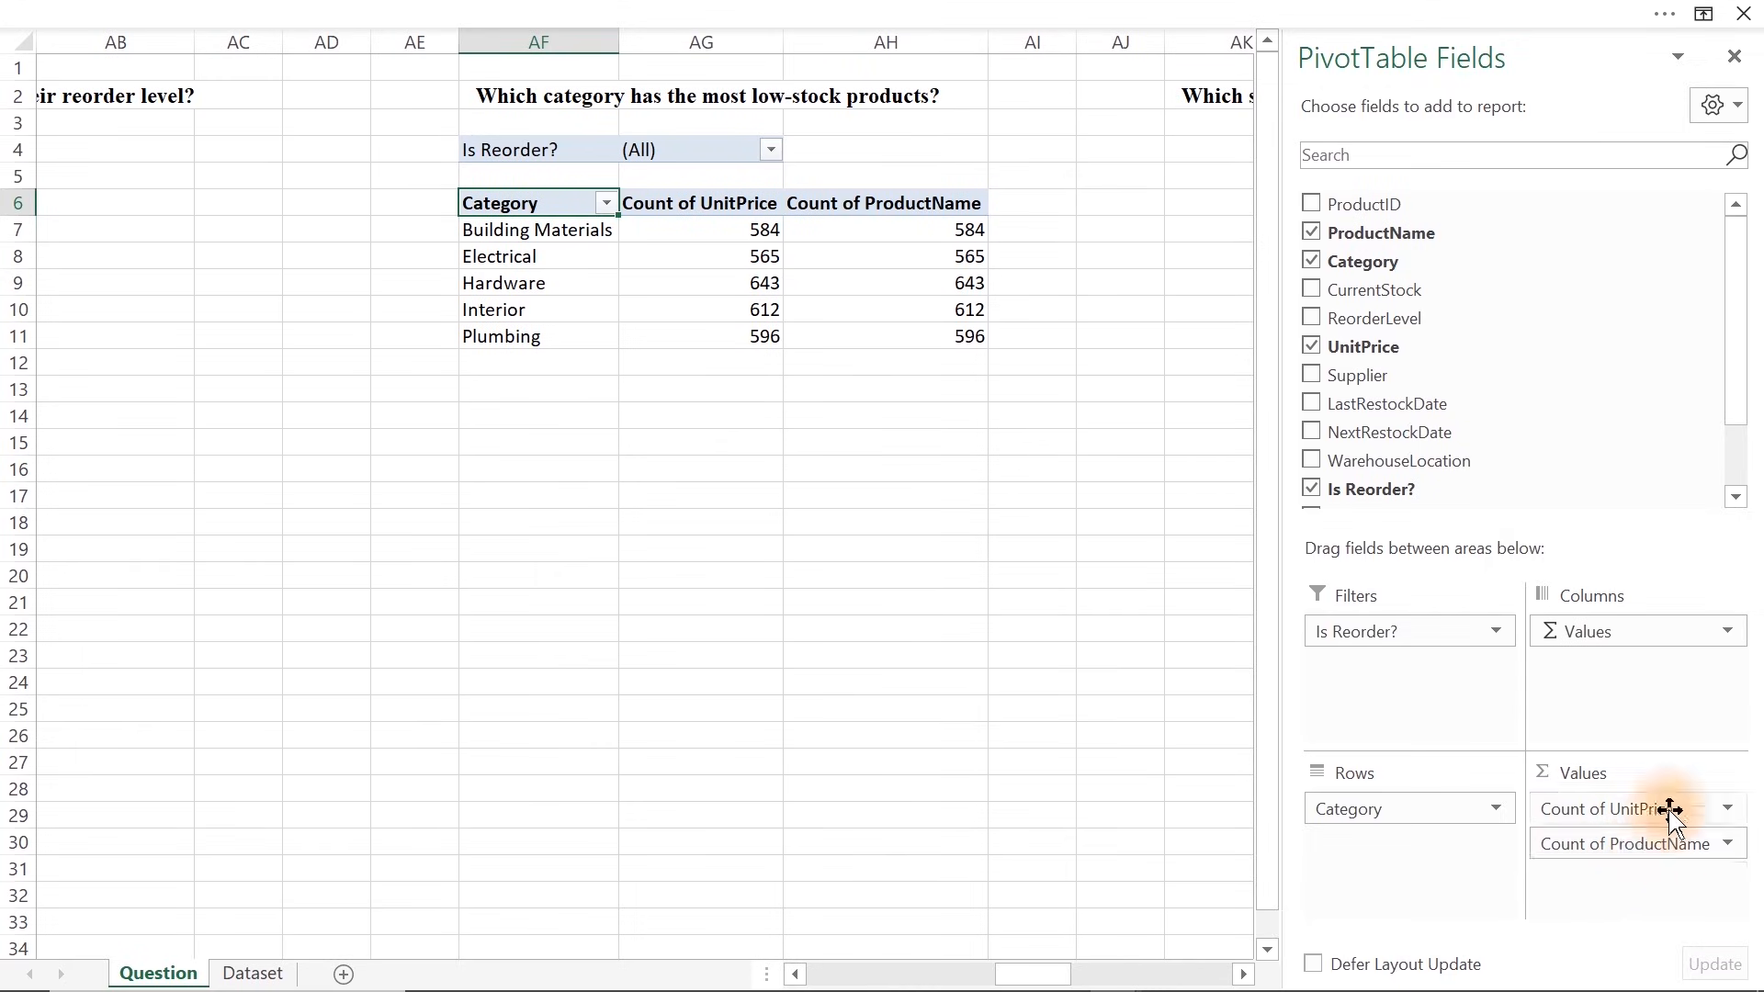
{"action": "left_click_drag", "start_coordinate": [1626, 842], "coordinate": [984, 720]}
Rename the Count of UnitPrice field in the category PivotTable as "Total Products"
{"action": "double_click", "coordinate": [687, 203]}
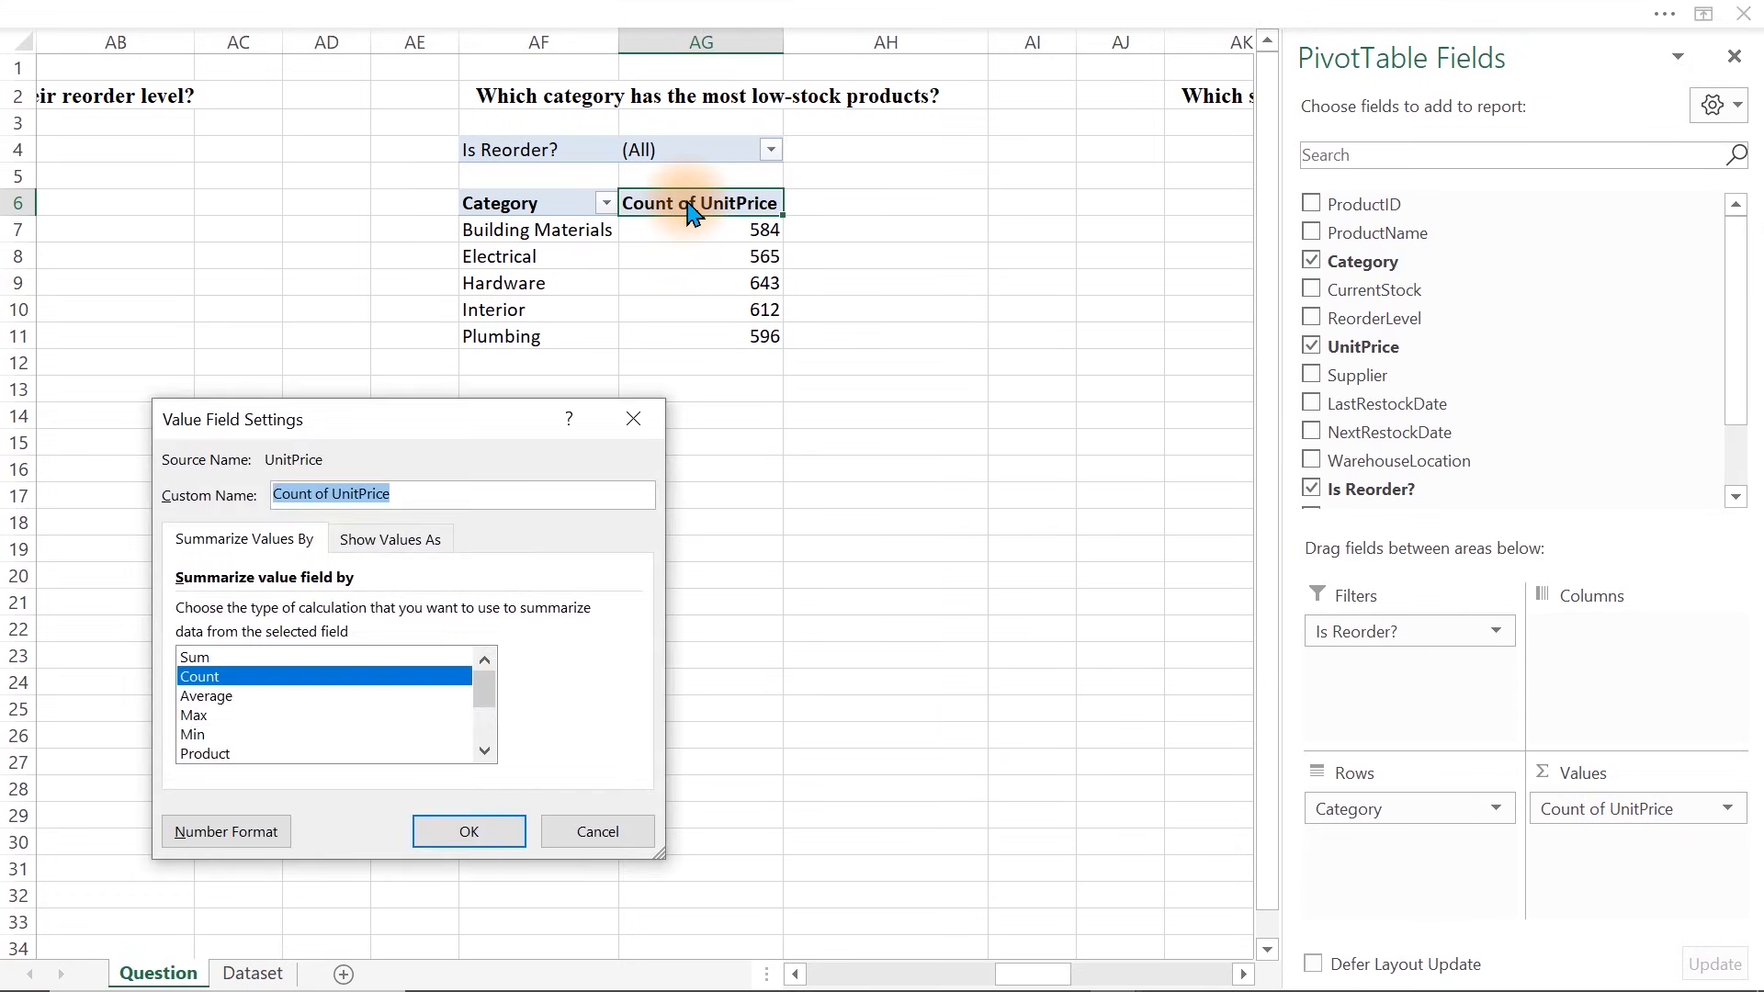
{"action": "type", "text": "Total Products"}
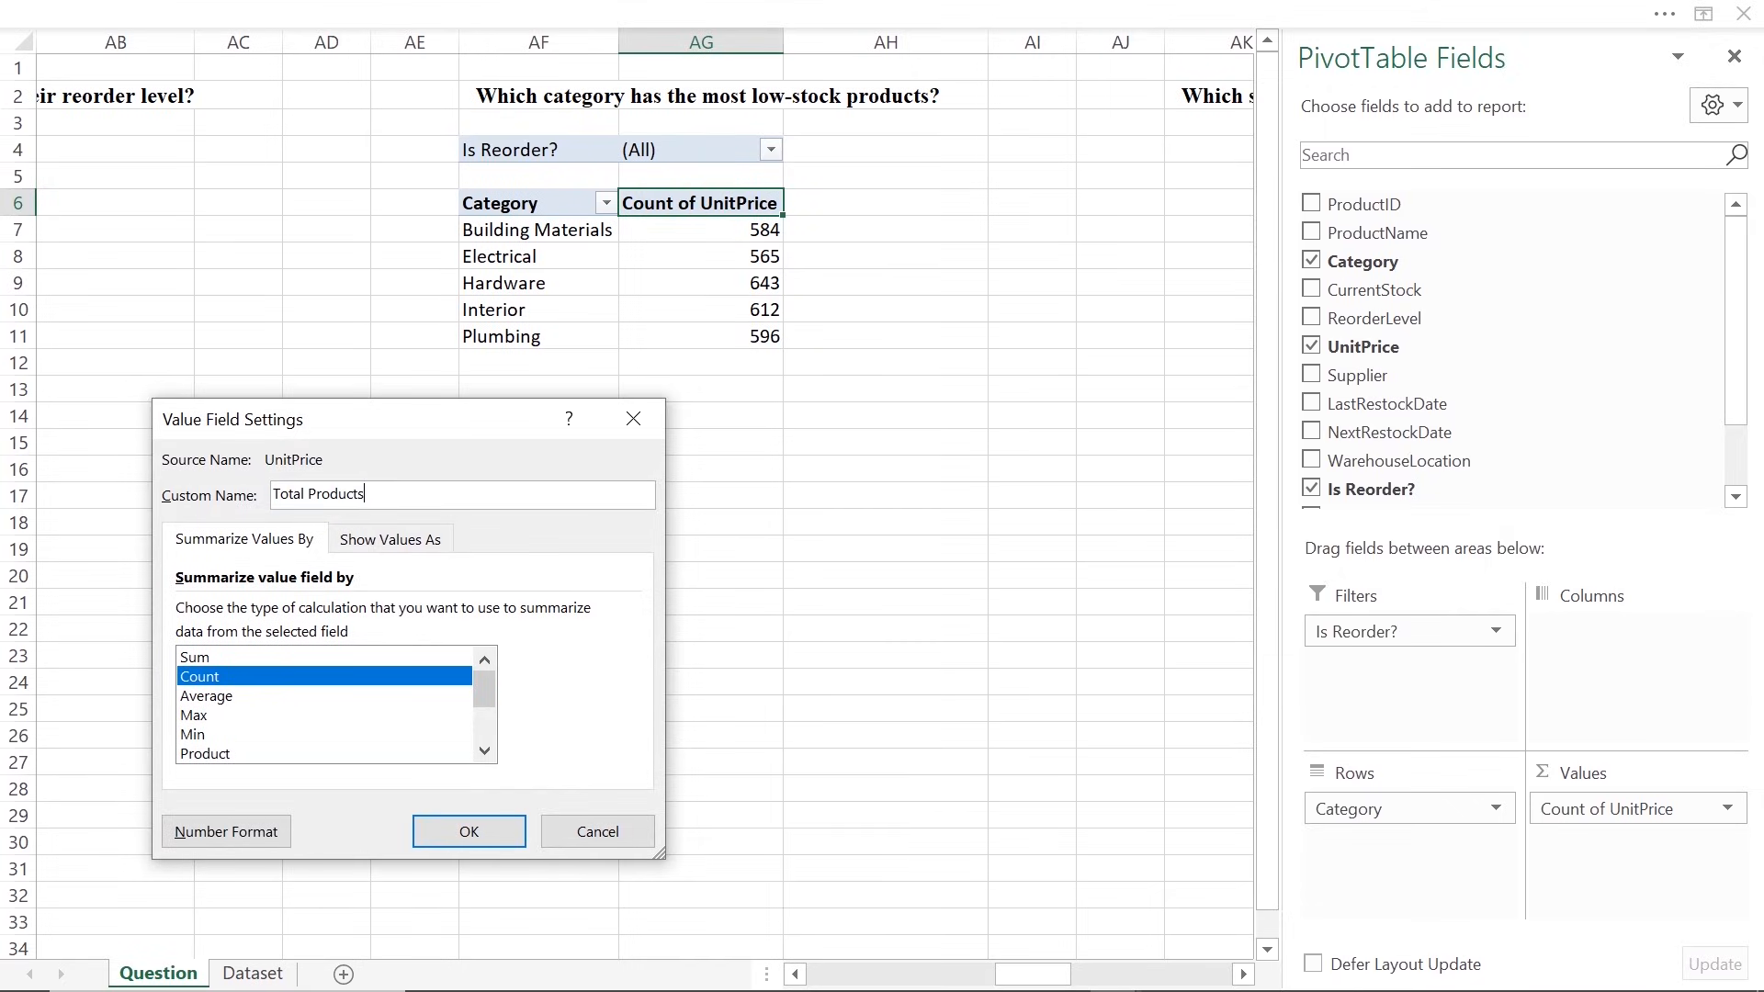
{"action": "key", "text": "Return"}
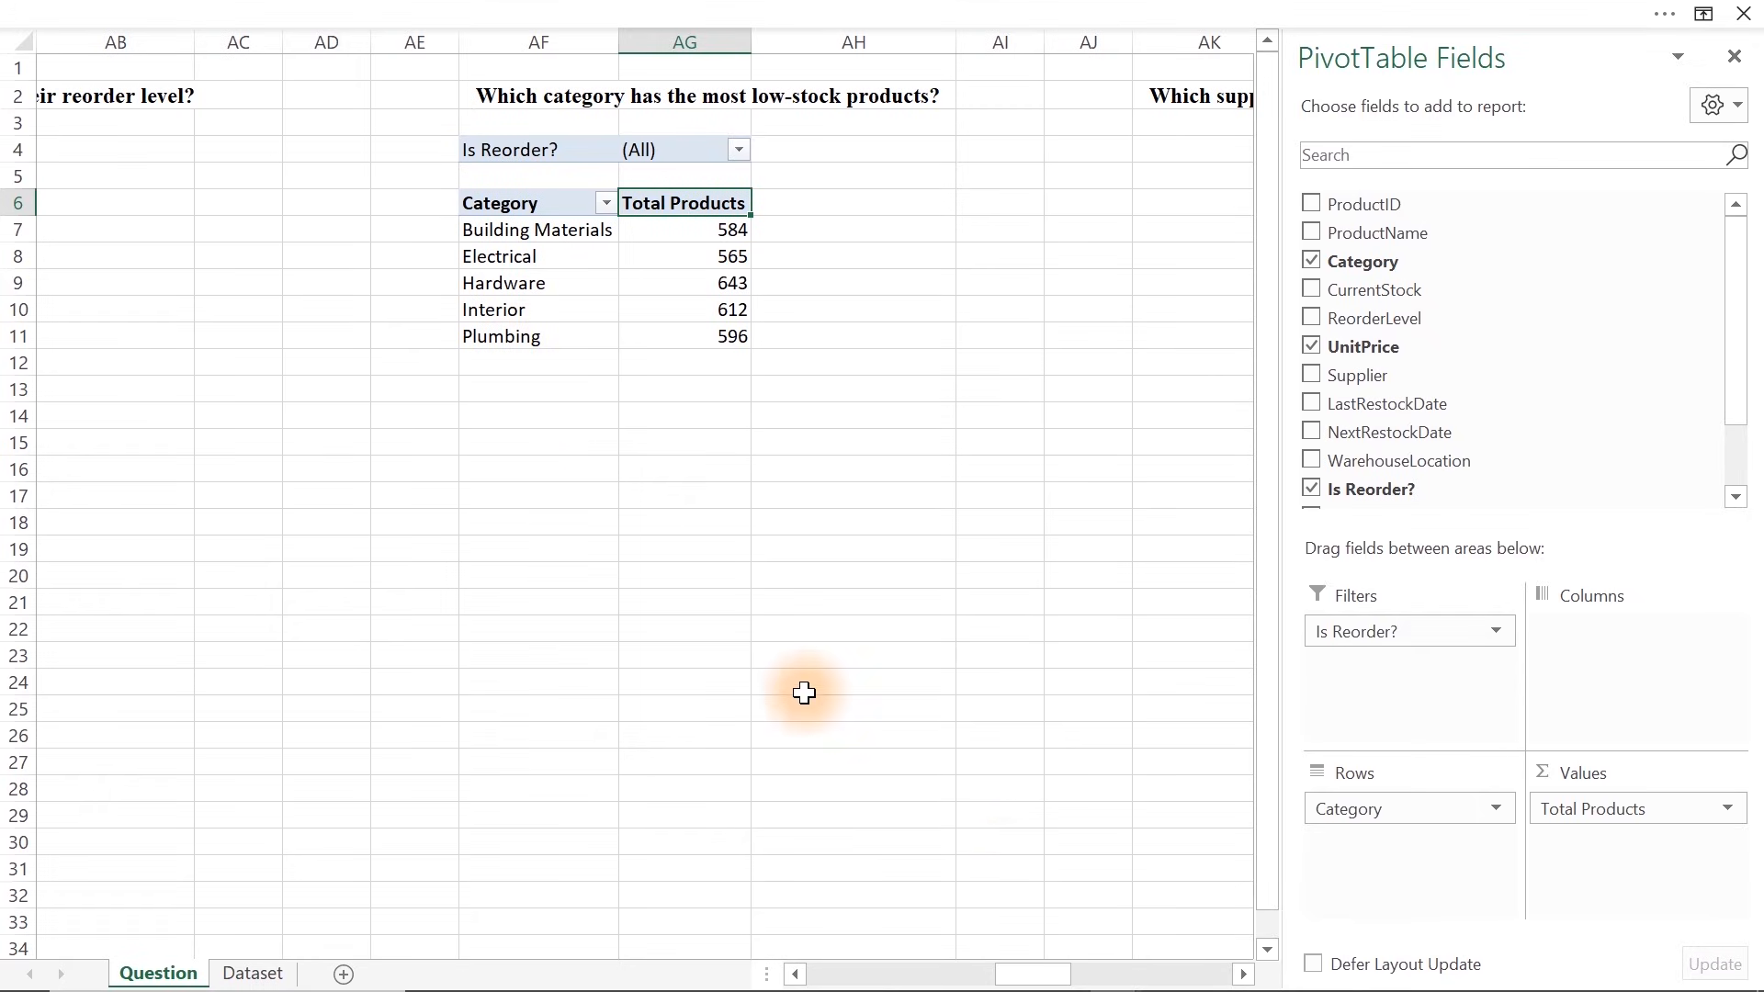
Copy the category PivotTable with its filter to AK4, under the heading "Which suppliers deliver the most products?"
{"action": "mouse_move", "coordinate": [1055, 979]}
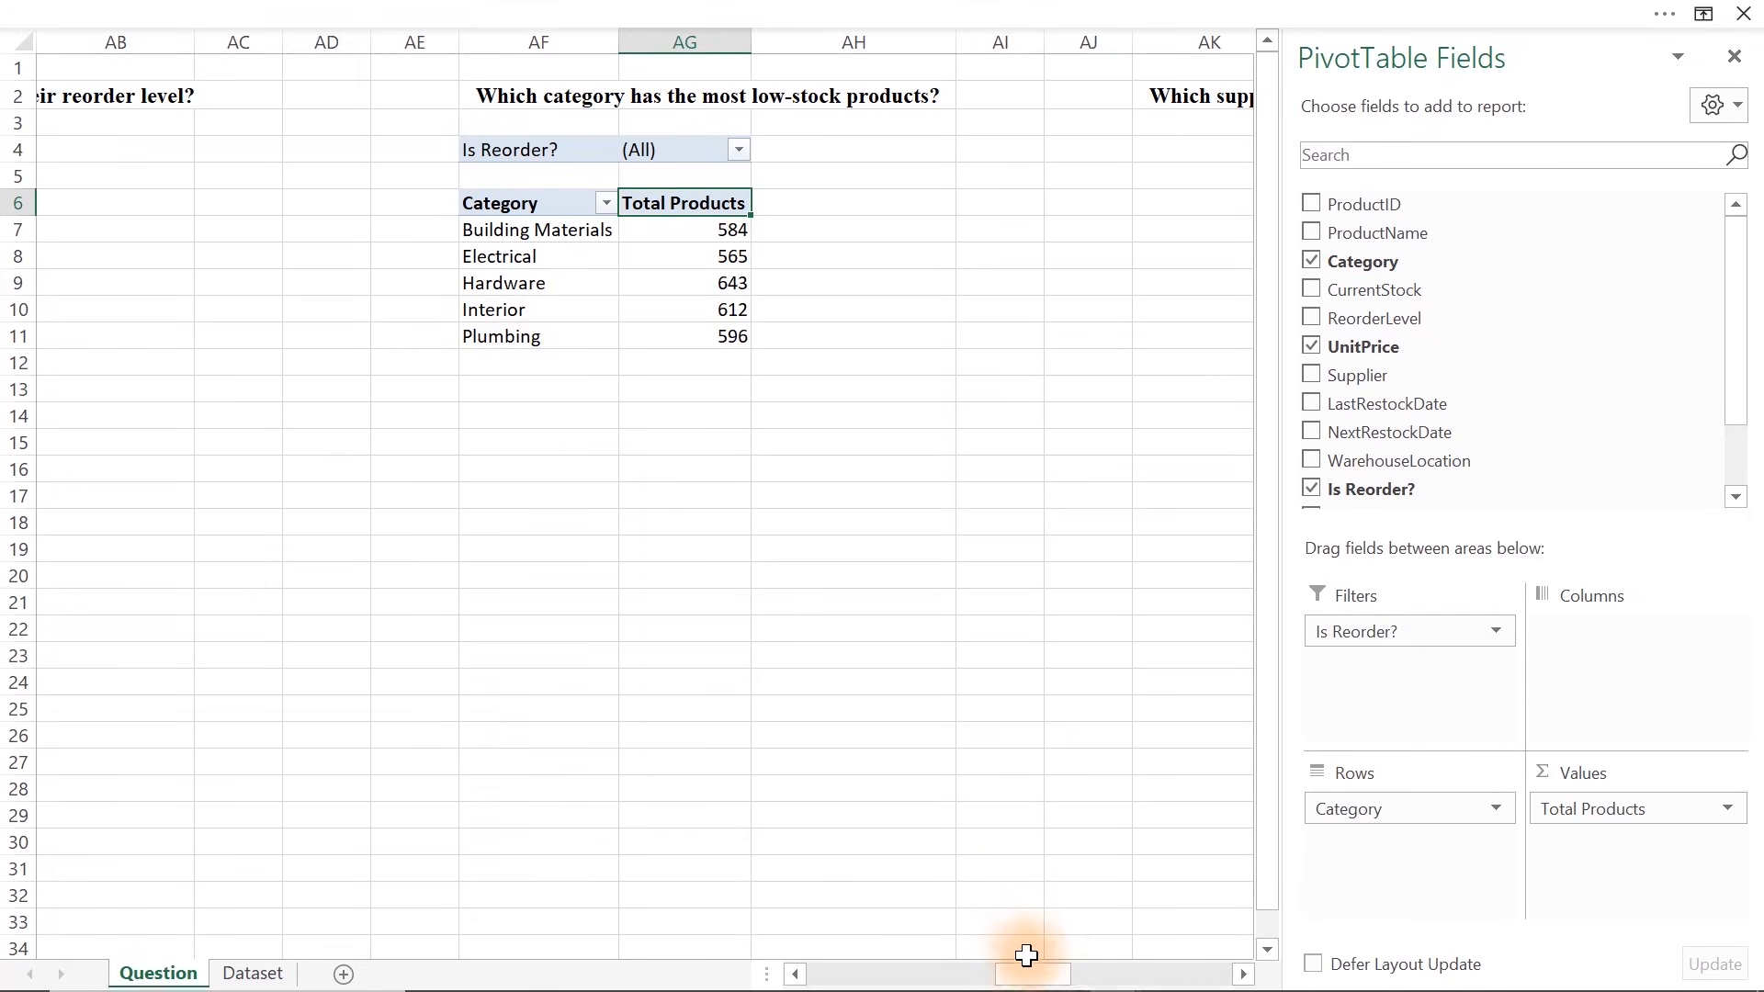
{"action": "left_click_drag", "start_coordinate": [1033, 977], "coordinate": [1062, 979]}
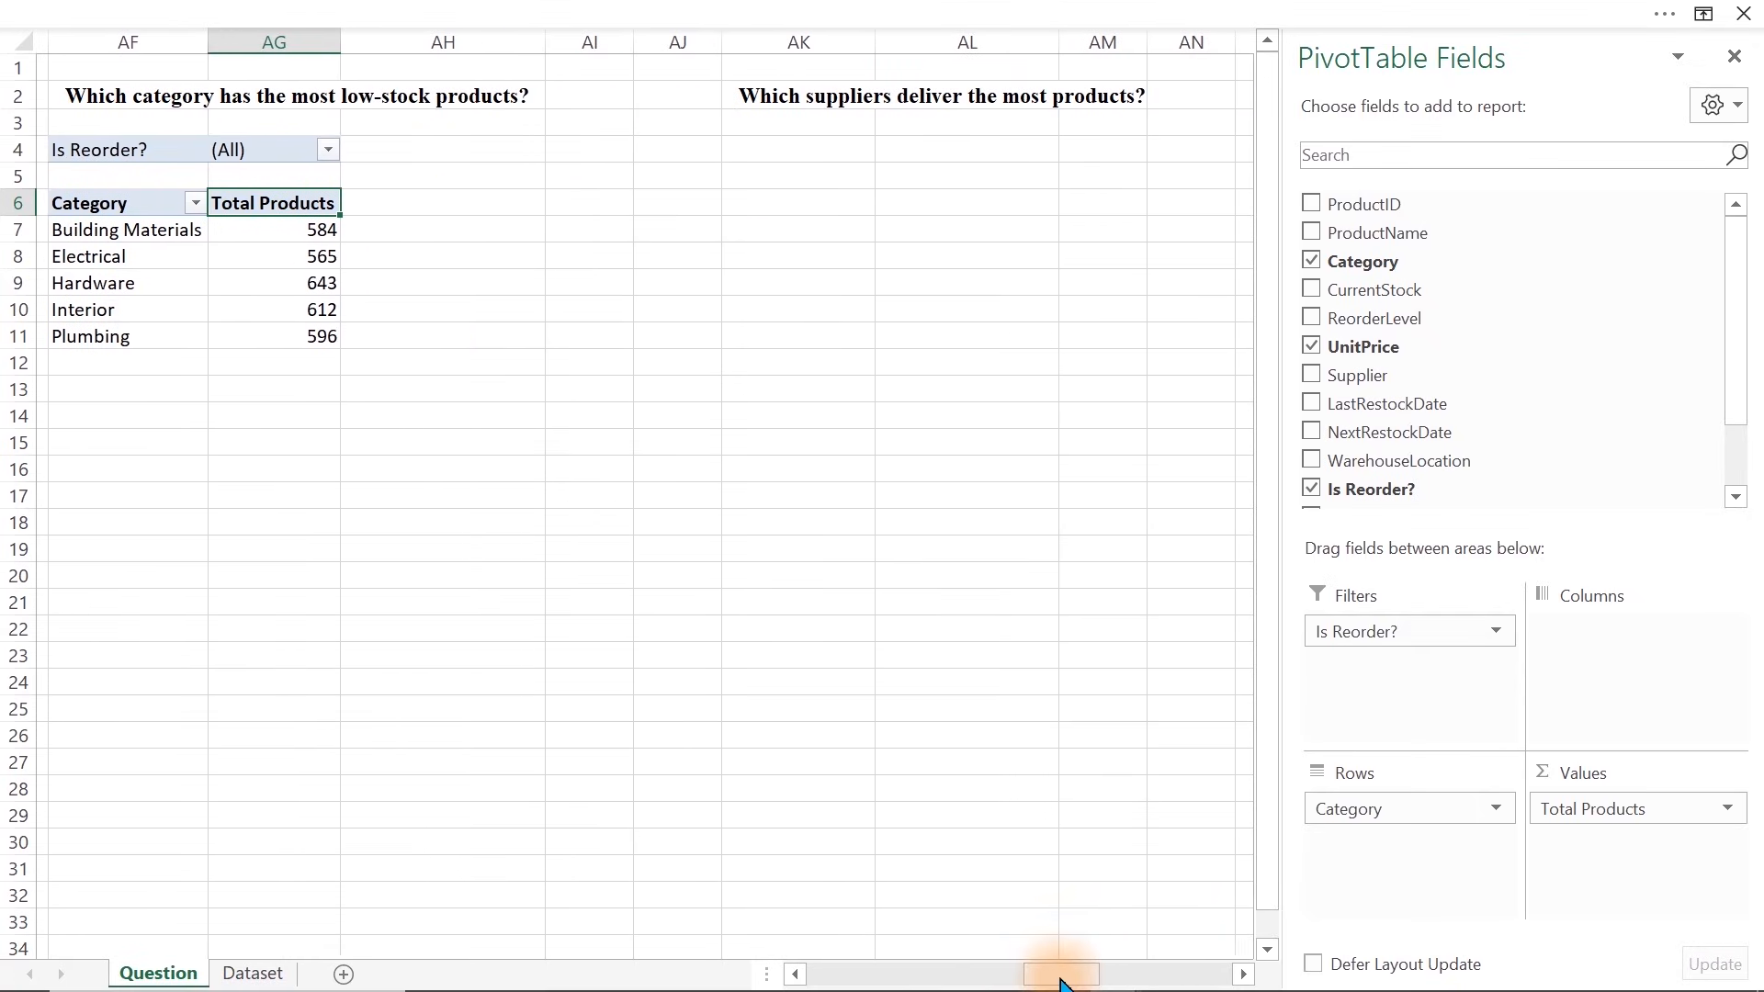
{"action": "left_click_drag", "start_coordinate": [303, 147], "coordinate": [134, 312]}
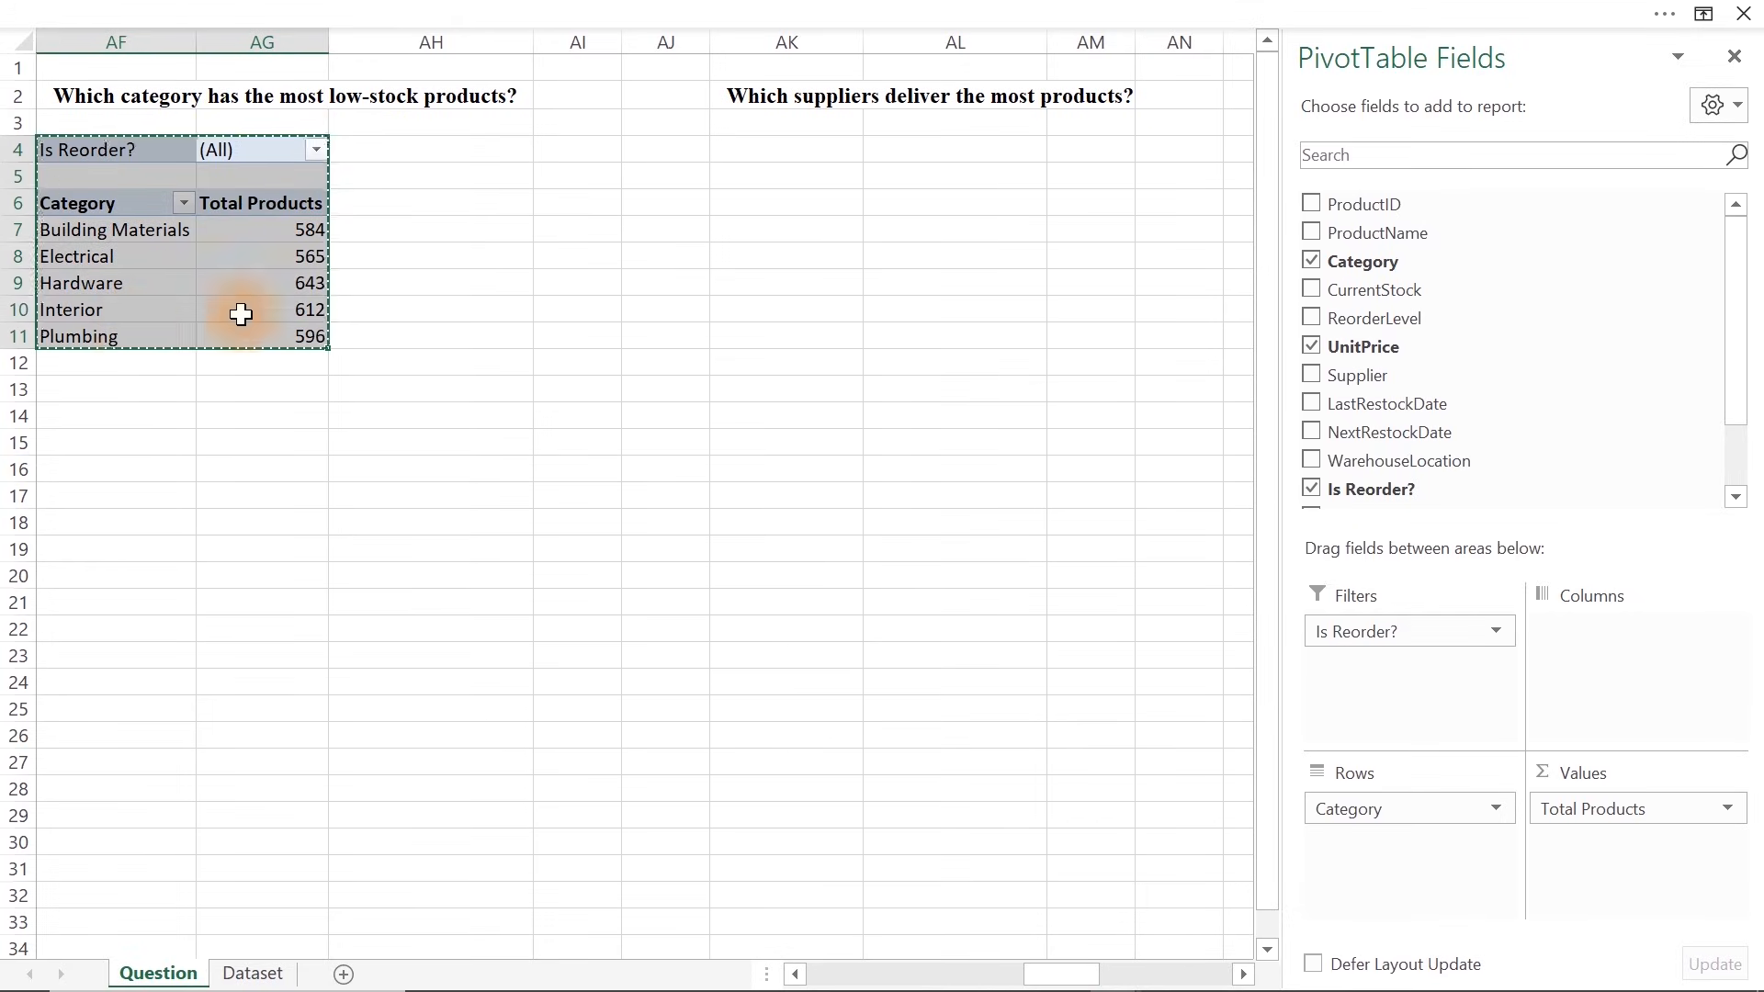
{"action": "left_click", "coordinate": [789, 154]}
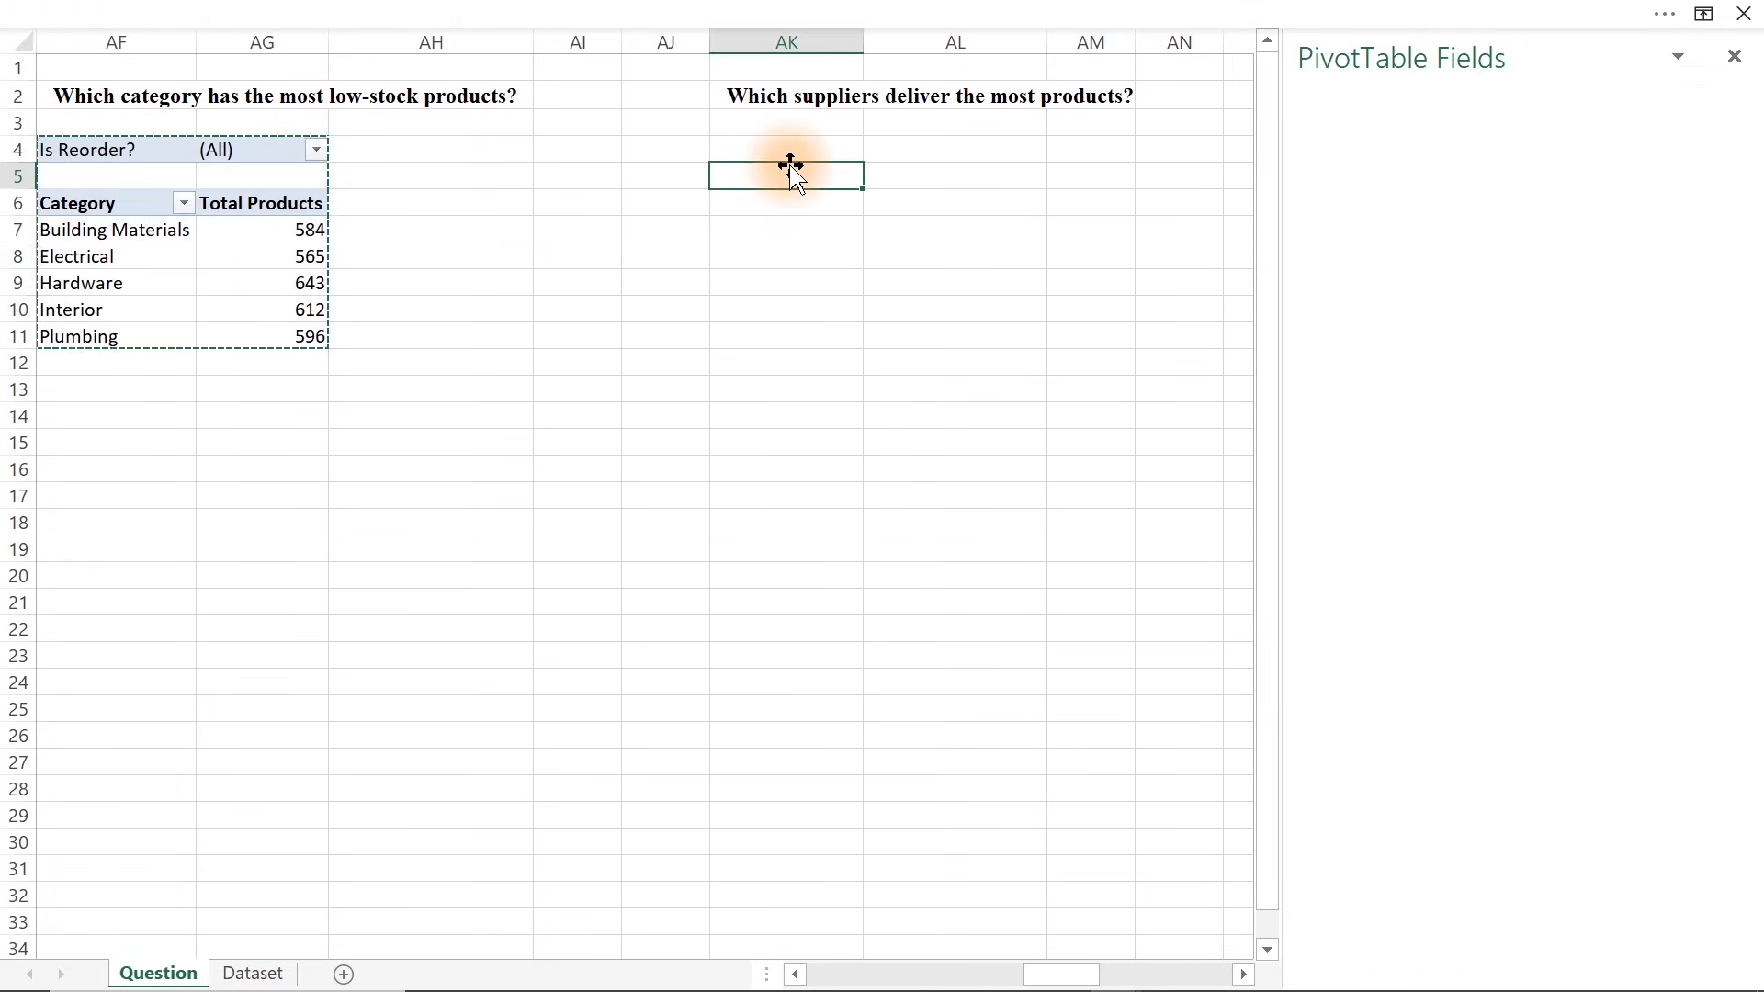
{"action": "key", "text": "ctrl+v"}
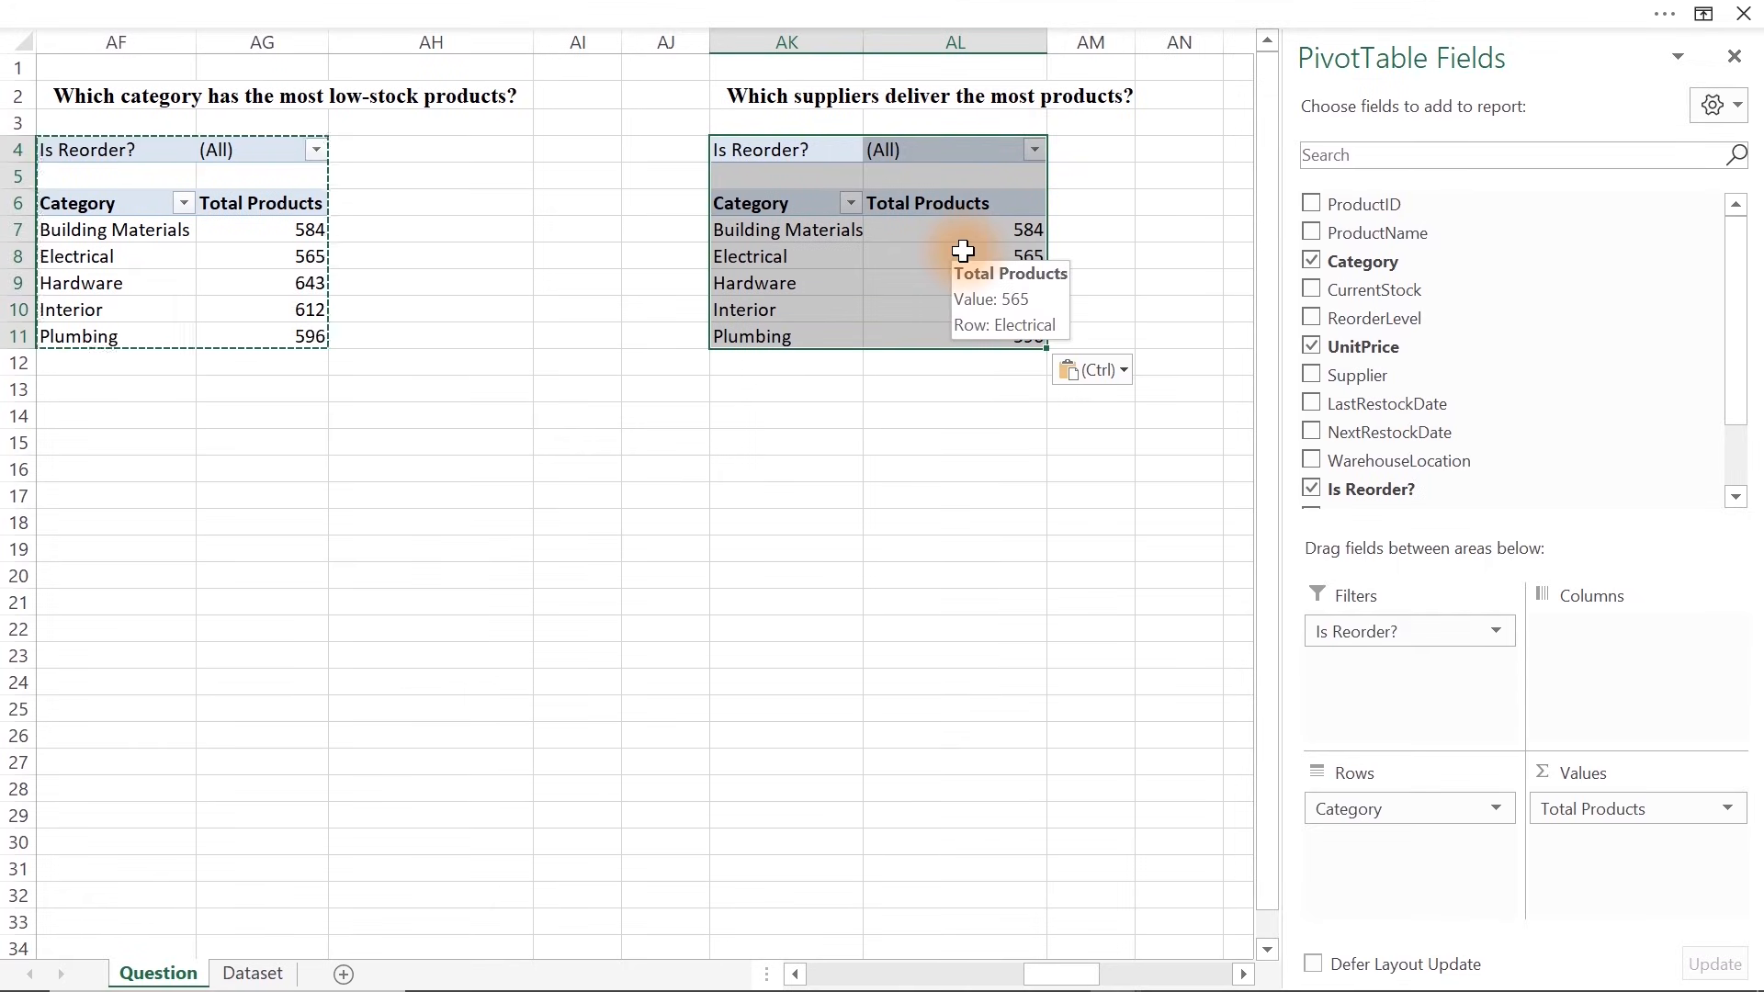
Replace Category with Supplier as rows in the copied PivotTable and remove its Is Reorder? filter
{"action": "left_click_drag", "start_coordinate": [1397, 808], "coordinate": [992, 776]}
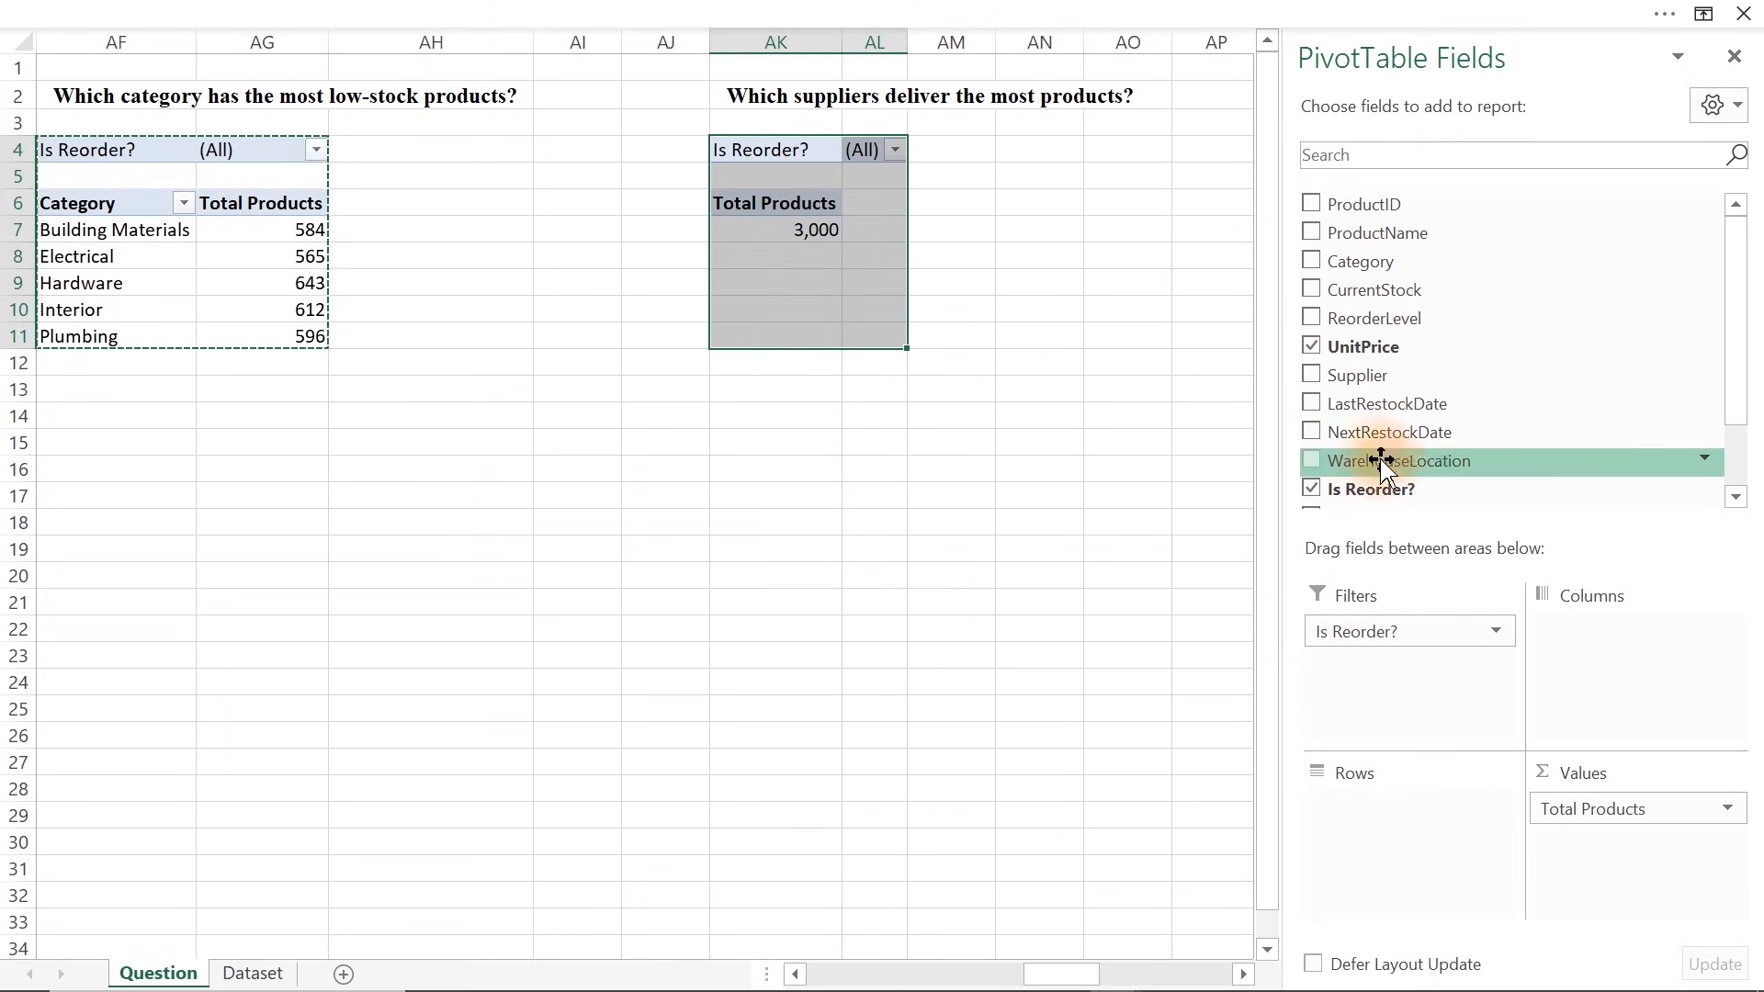
{"action": "left_click_drag", "start_coordinate": [1436, 379], "coordinate": [1386, 827]}
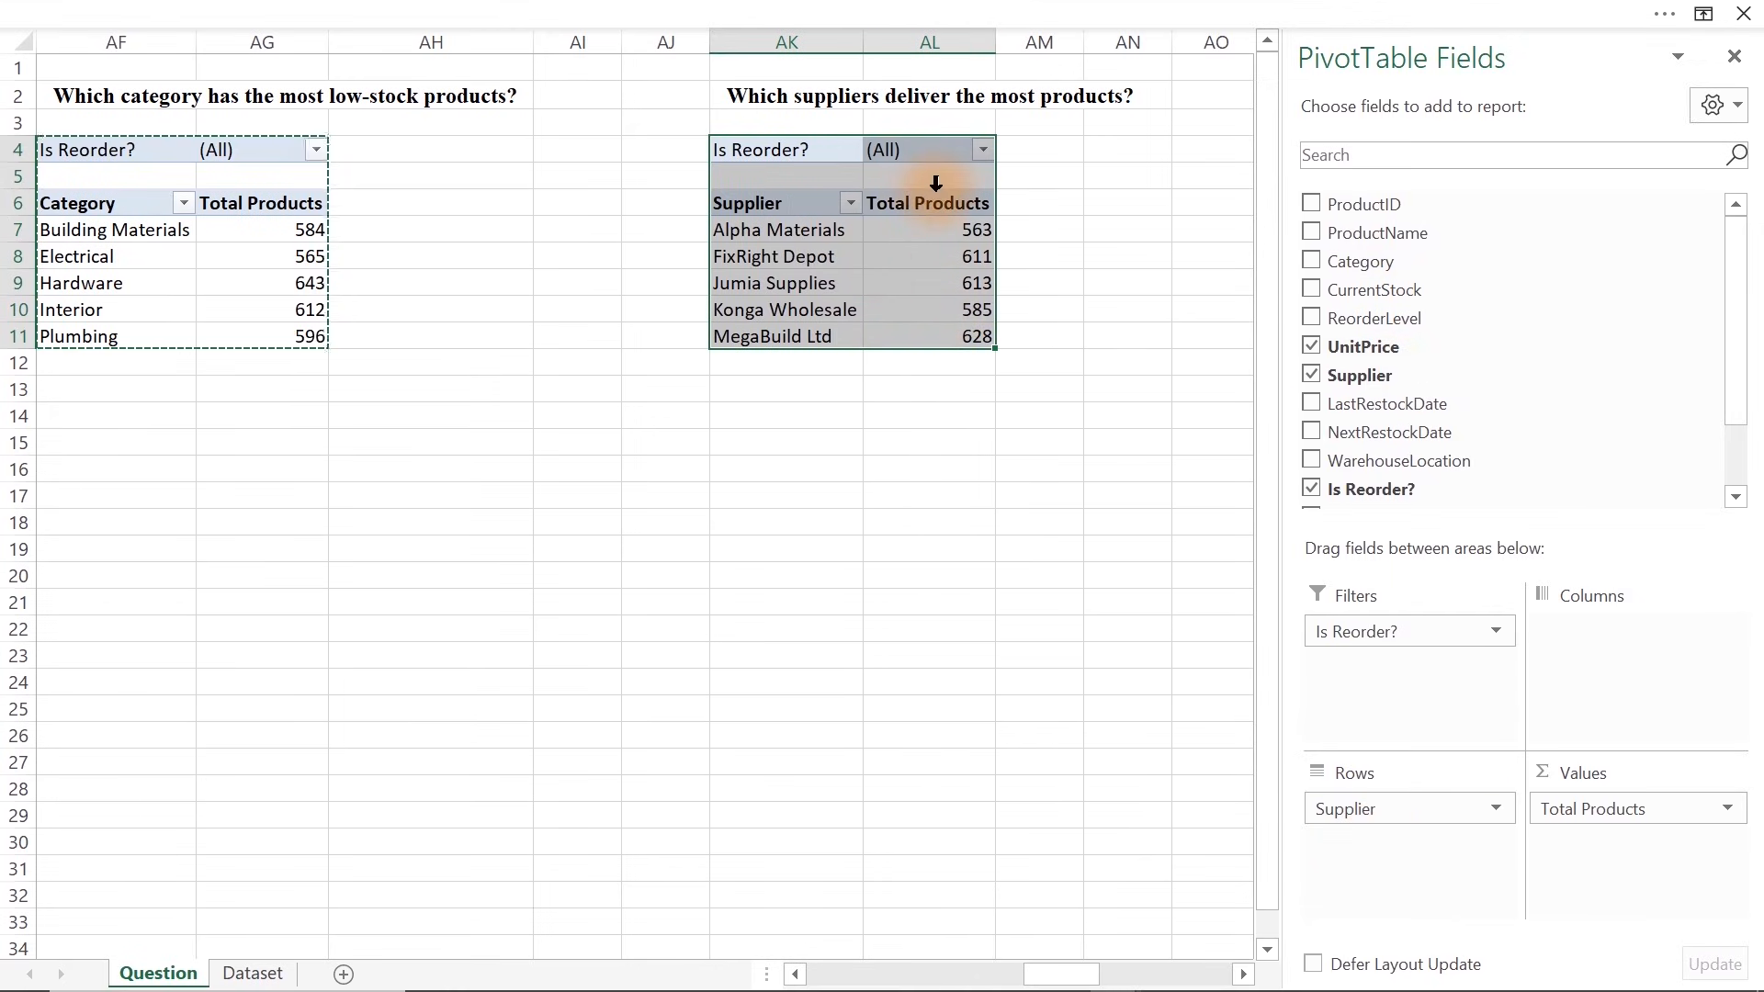
{"action": "left_click_drag", "start_coordinate": [1421, 630], "coordinate": [1082, 594]}
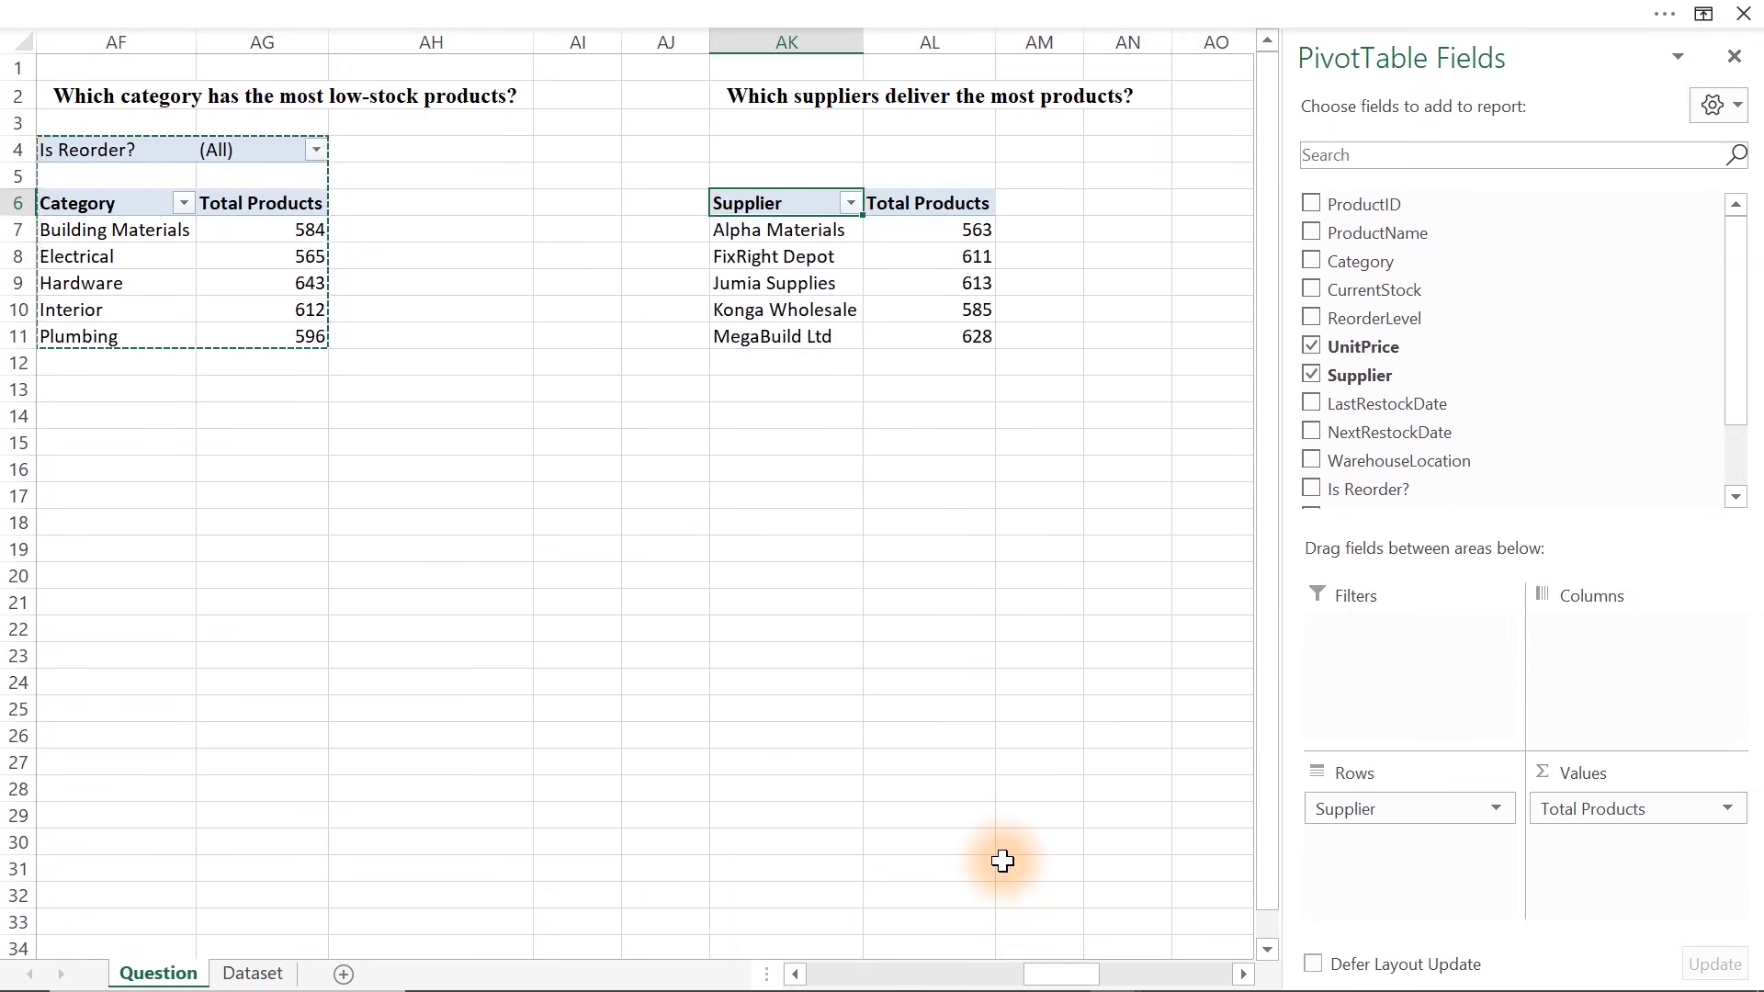
Filter the low-stock category PivotTable to Is Reorder? TRUE only
{"action": "scroll", "coordinate": [808, 569], "scroll_direction": "left", "scroll_amount": 3}
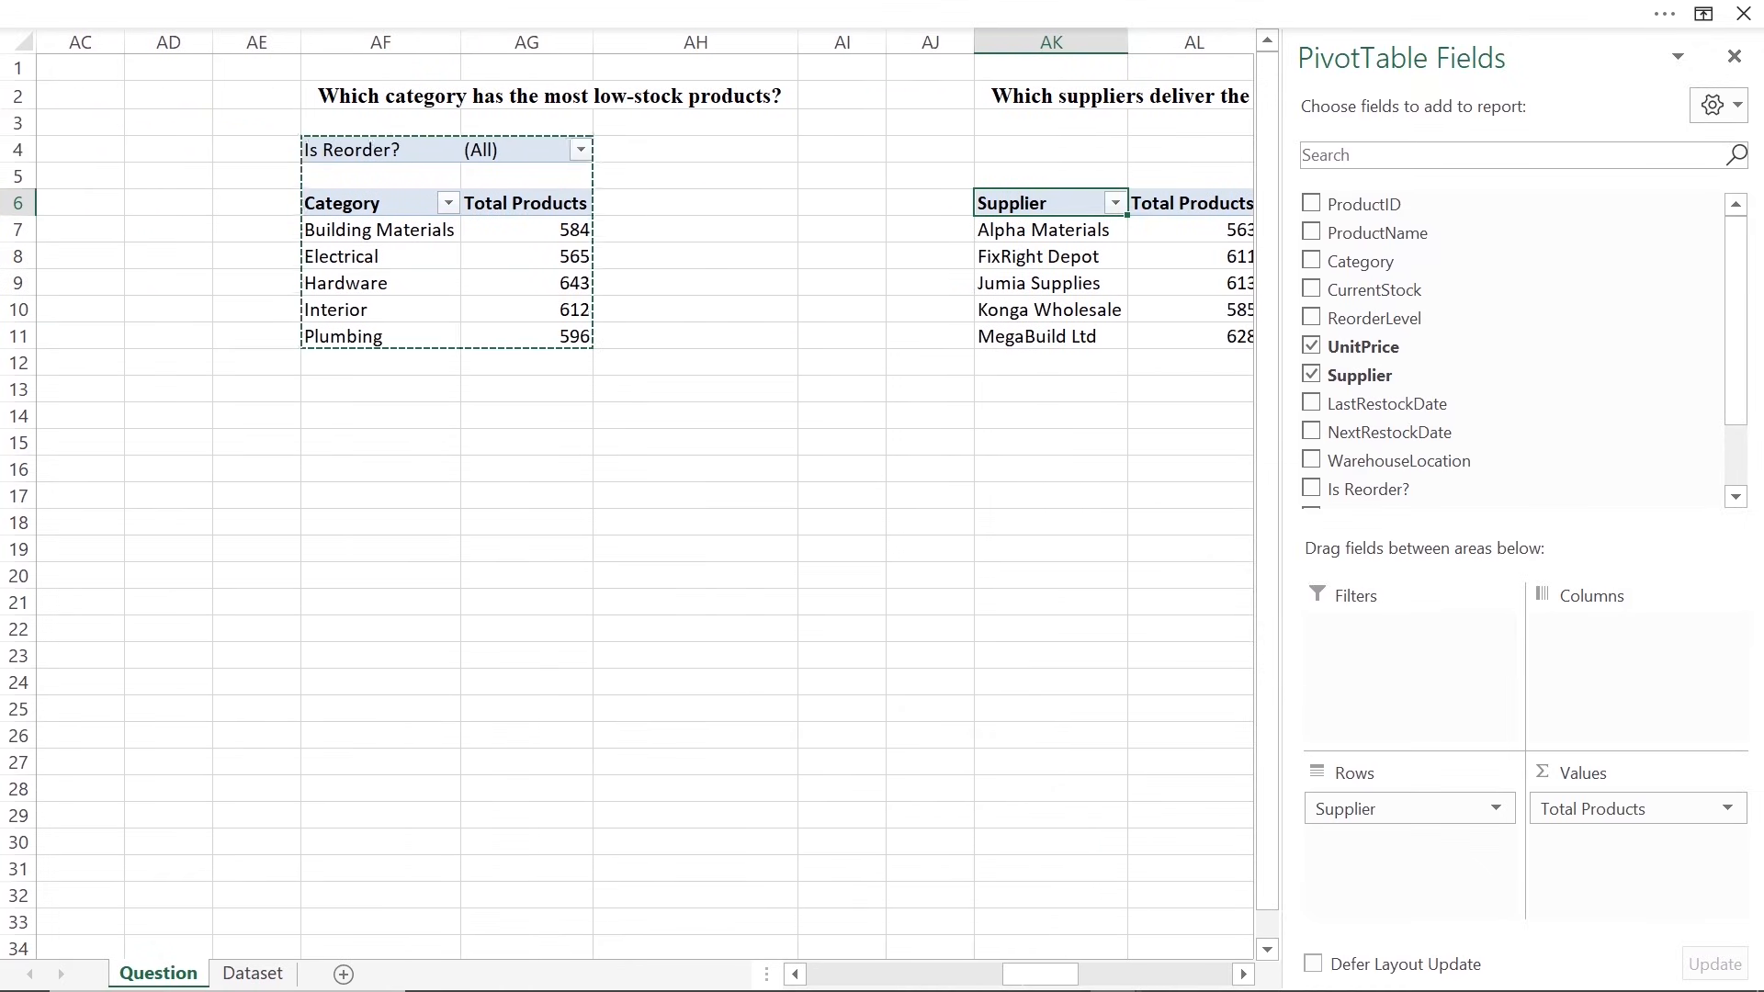
{"action": "left_click", "coordinate": [580, 150]}
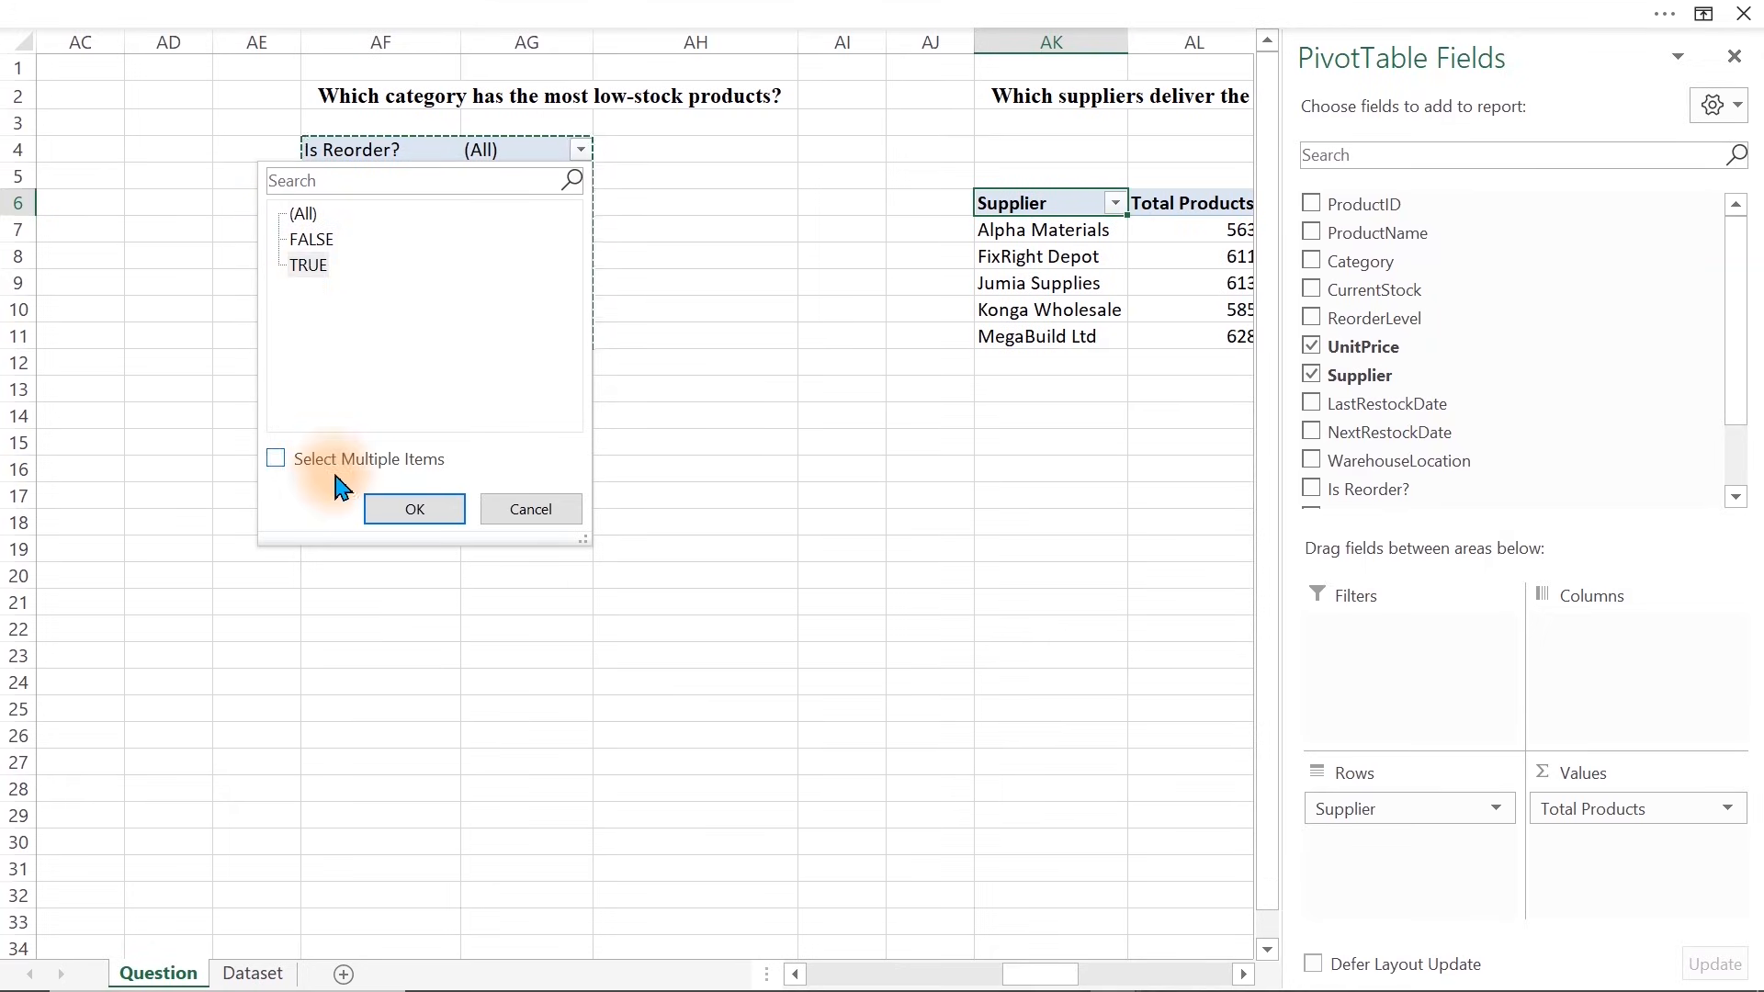
{"action": "left_click", "coordinate": [274, 461]}
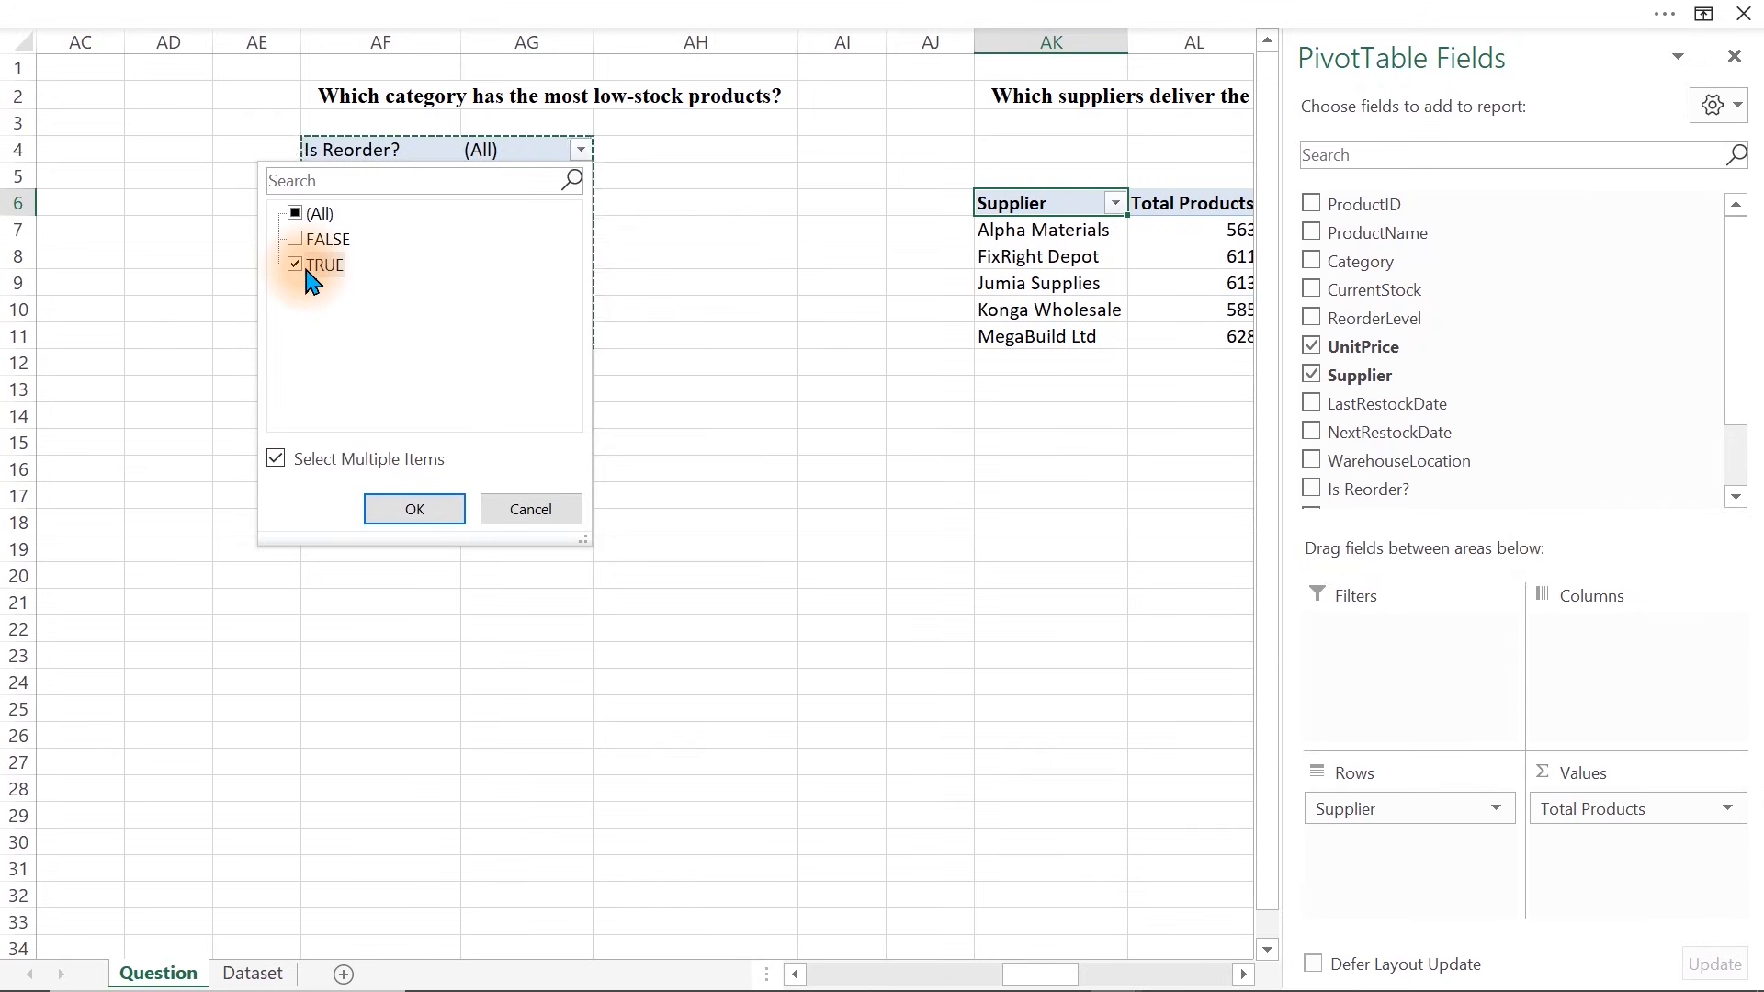
{"action": "left_click", "coordinate": [434, 507]}
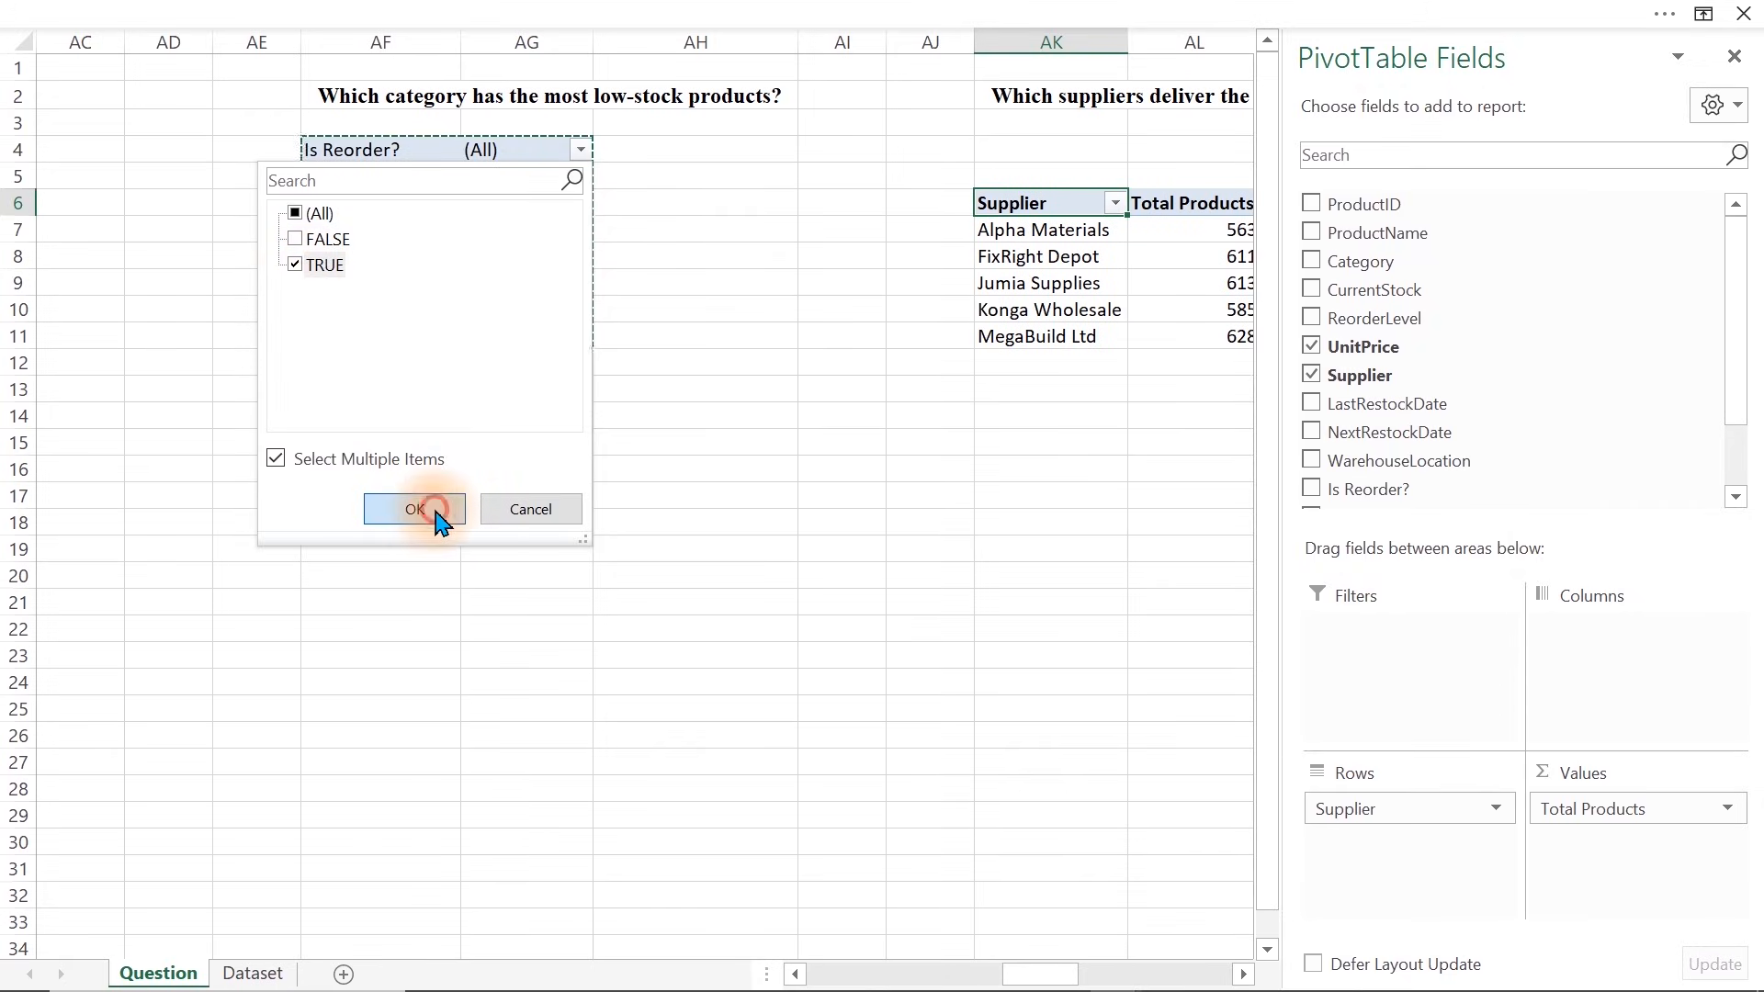
Copy the supplier PivotTable to AQ6, under the heading "Are we overstocking any products?"
{"action": "left_click", "coordinate": [1011, 478]}
{"action": "key", "text": "Right"}
{"action": "key", "text": "Right"}
{"action": "key", "text": "Right"}
{"action": "key", "text": "Right"}
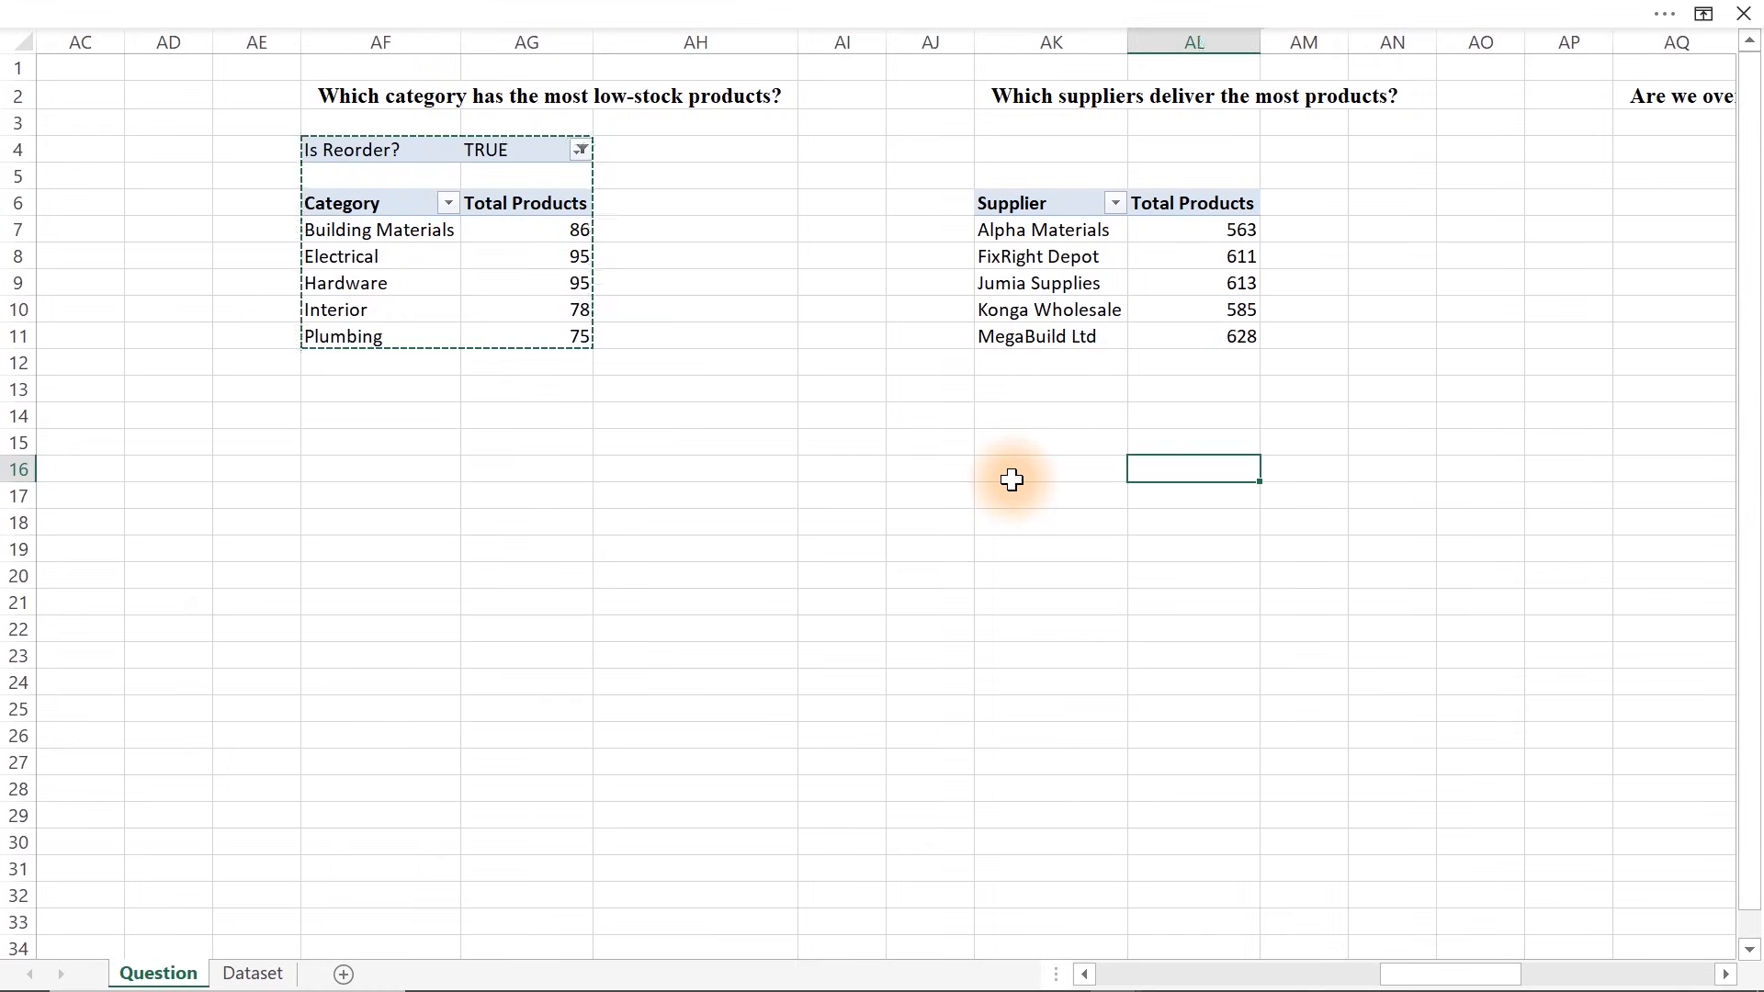
{"action": "key", "text": "Right"}
{"action": "key", "text": "Right"}
{"action": "key", "text": "Right"}
{"action": "key", "text": "Right"}
{"action": "key", "text": "Right"}
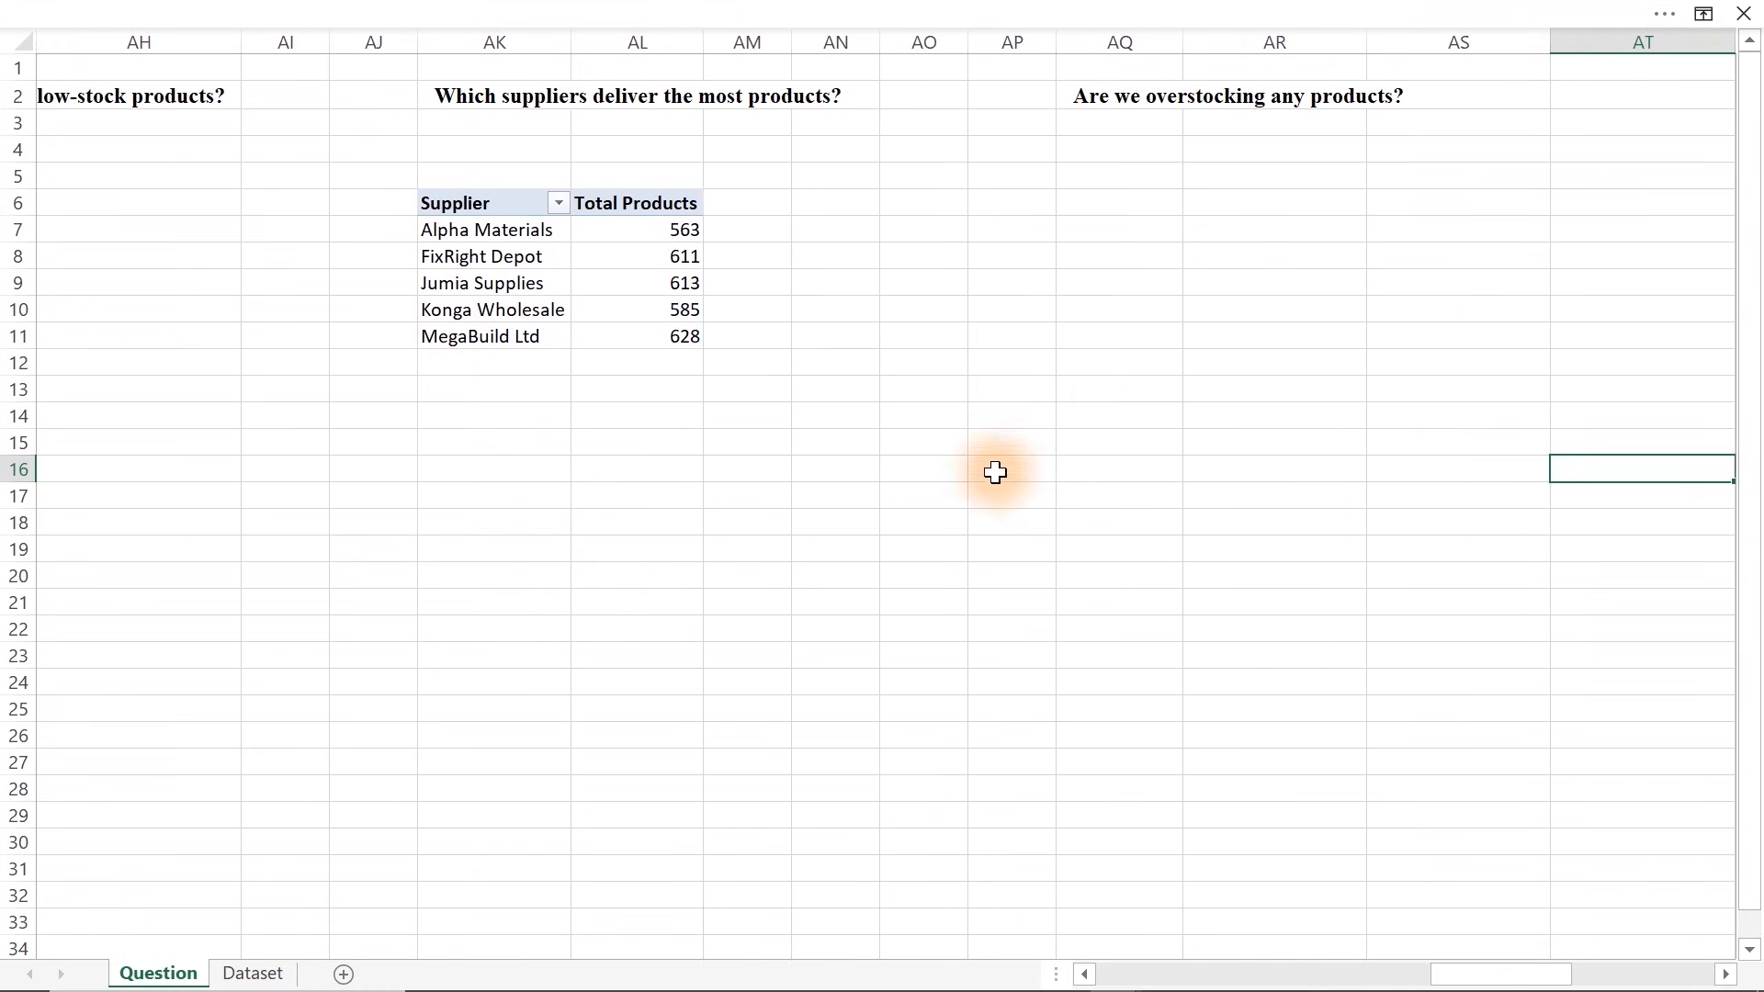
{"action": "left_click_drag", "start_coordinate": [449, 197], "coordinate": [636, 328]}
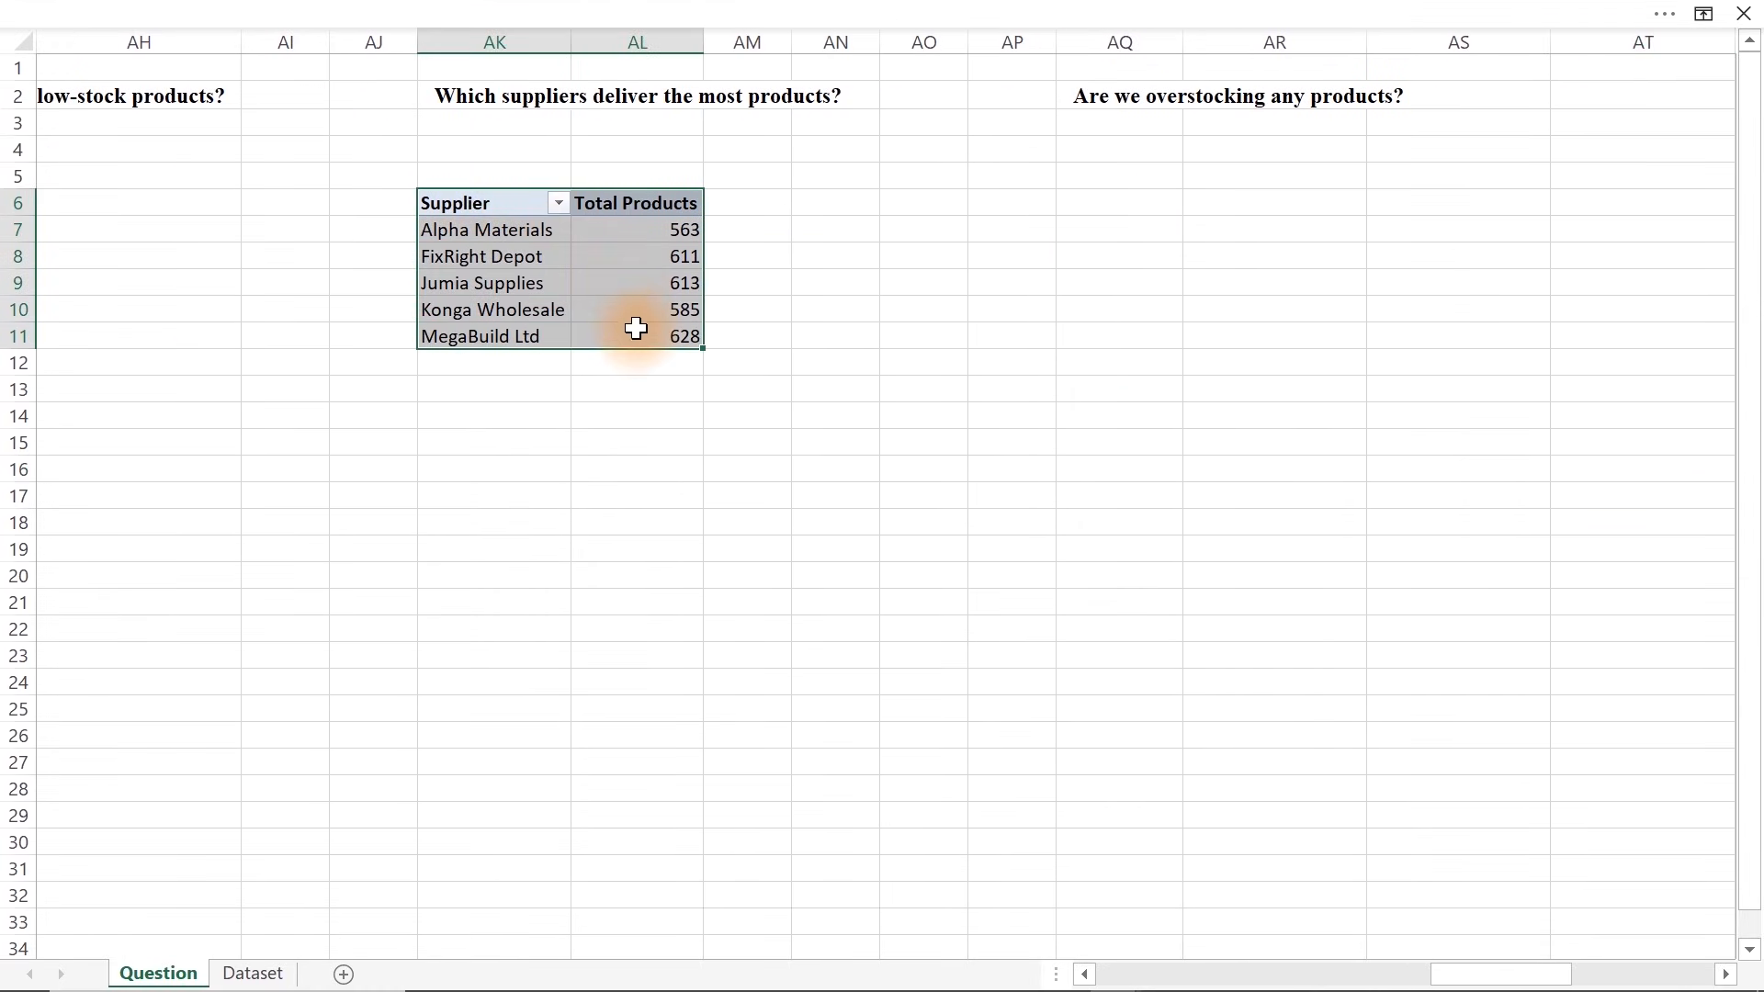
{"action": "key", "text": "ctrl+c"}
{"action": "left_click", "coordinate": [1116, 225]}
{"action": "left_click", "coordinate": [1122, 197]}
{"action": "key", "text": "ctrl+v"}
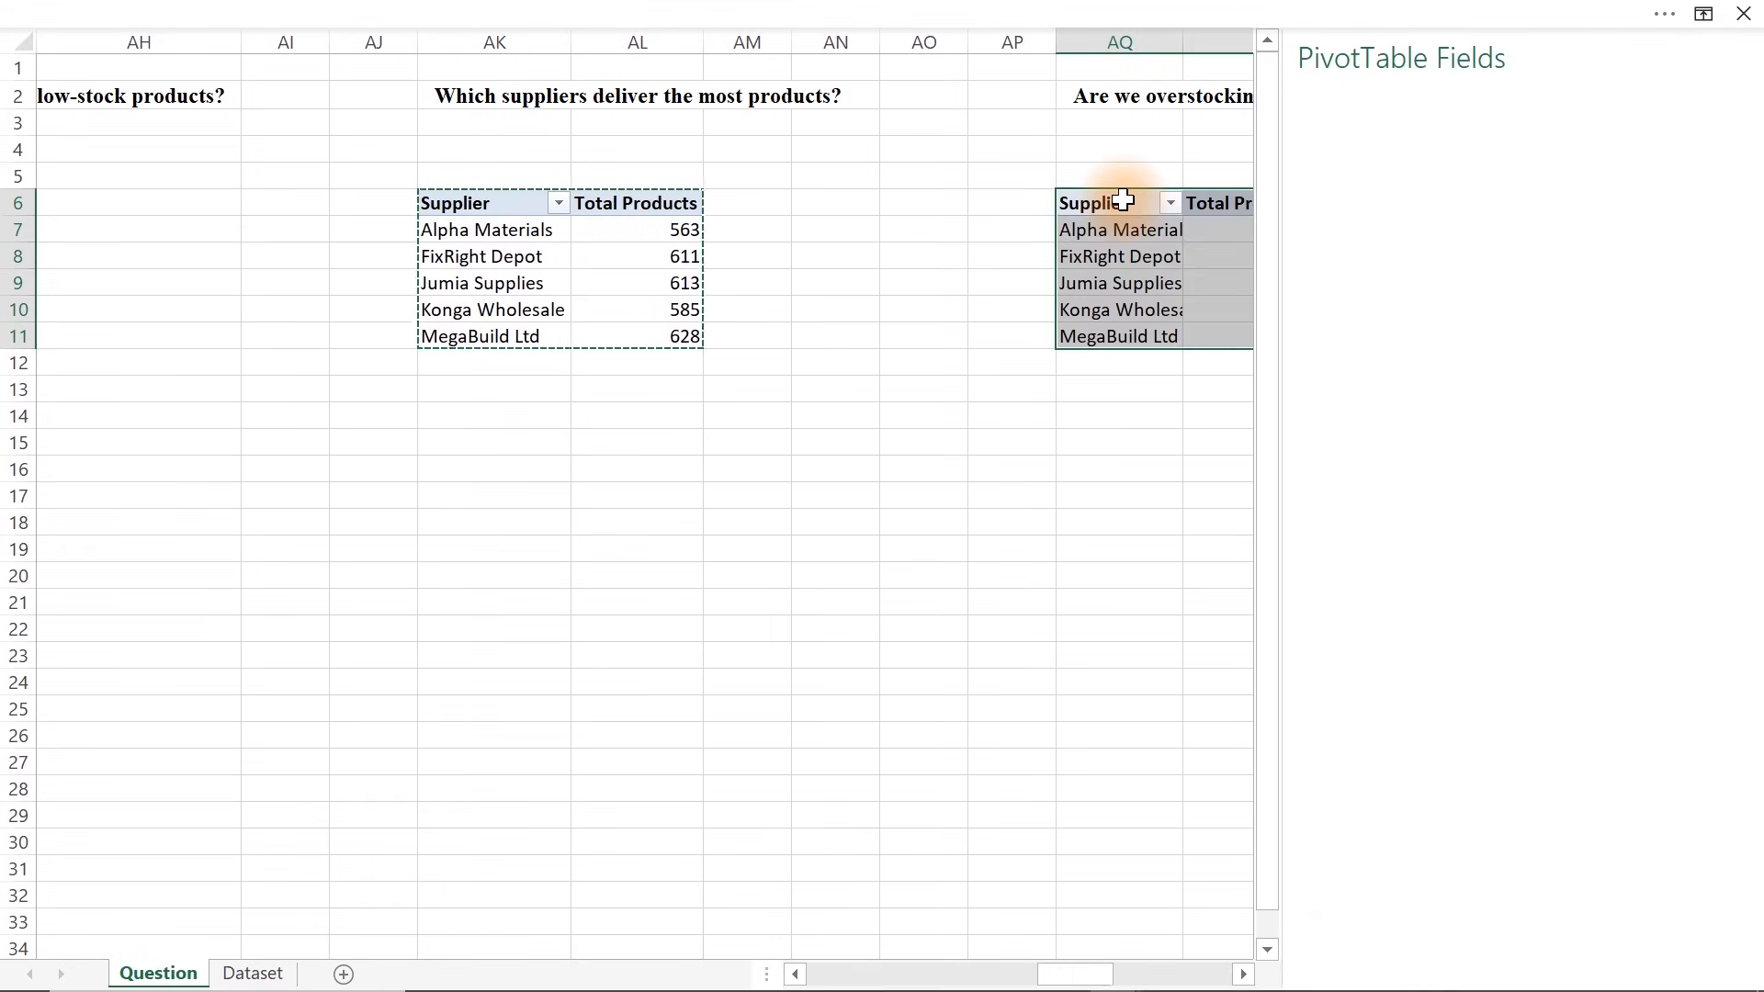
Remove the Supplier row field and the Total Products value field from the PivotTable at AQ6
{"action": "left_click", "coordinate": [1082, 388]}
{"action": "key", "text": "Right"}
{"action": "key", "text": "Right"}
{"action": "key", "text": "Right"}
{"action": "key", "text": "Right"}
{"action": "key", "text": "Right"}
{"action": "key", "text": "Right"}
{"action": "key", "text": "Right"}
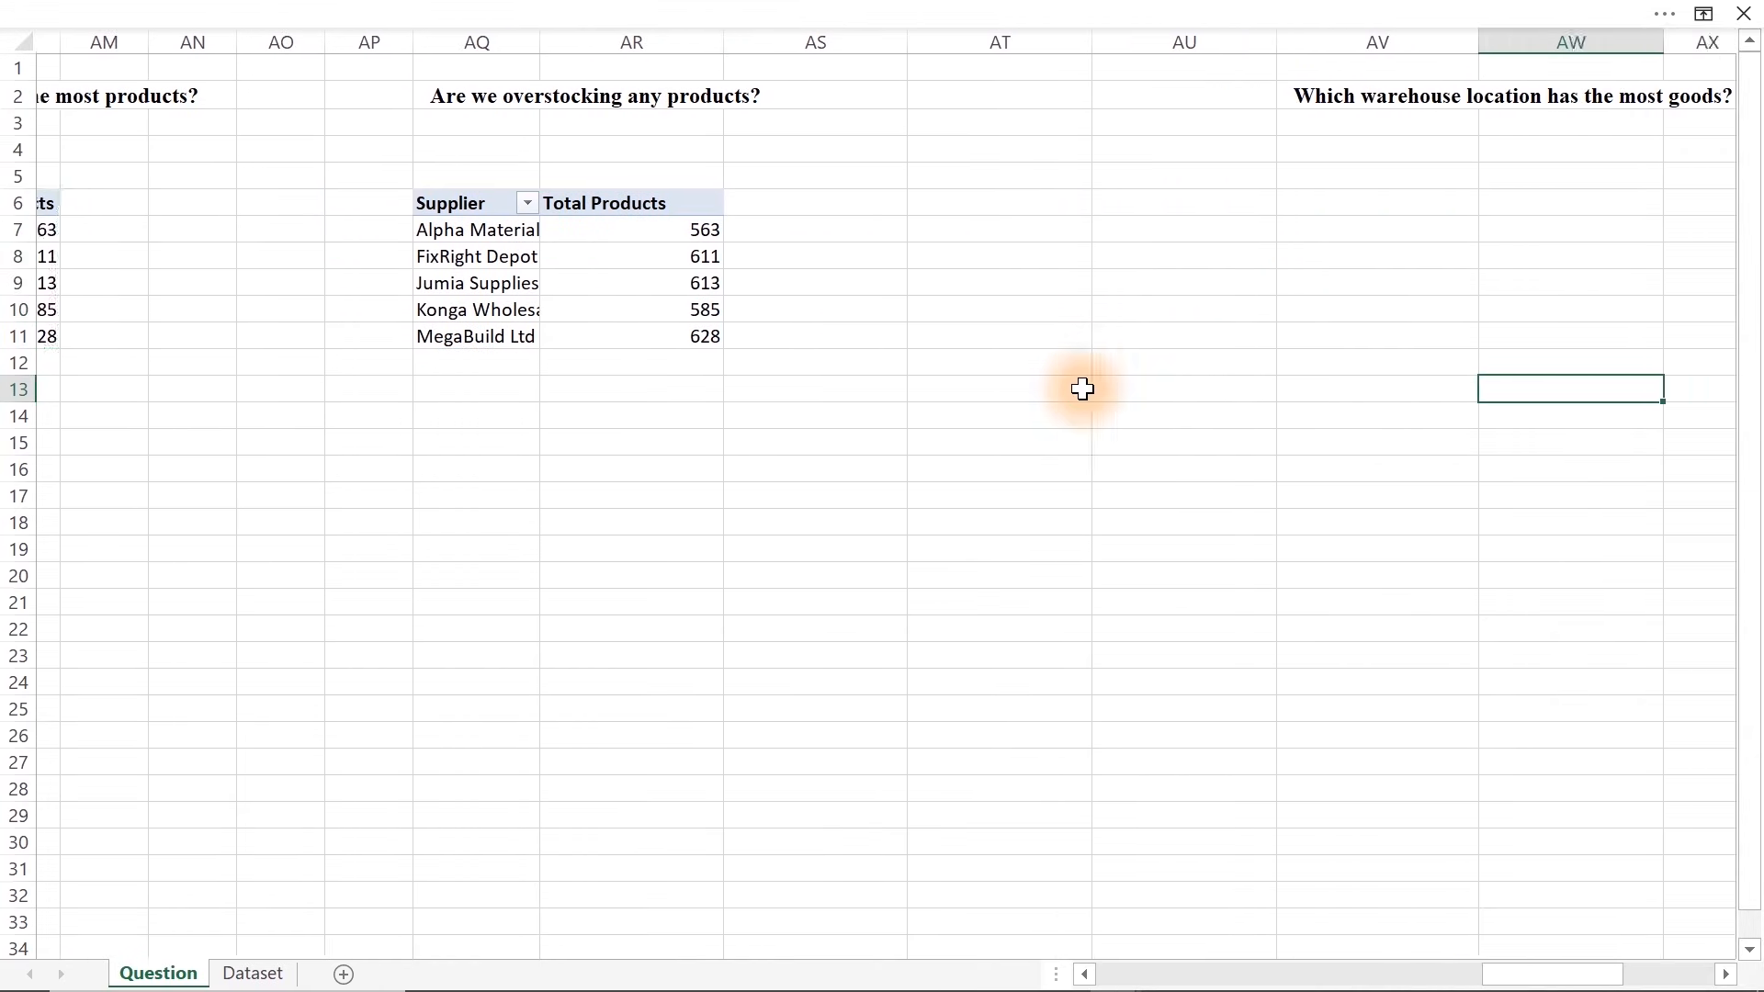
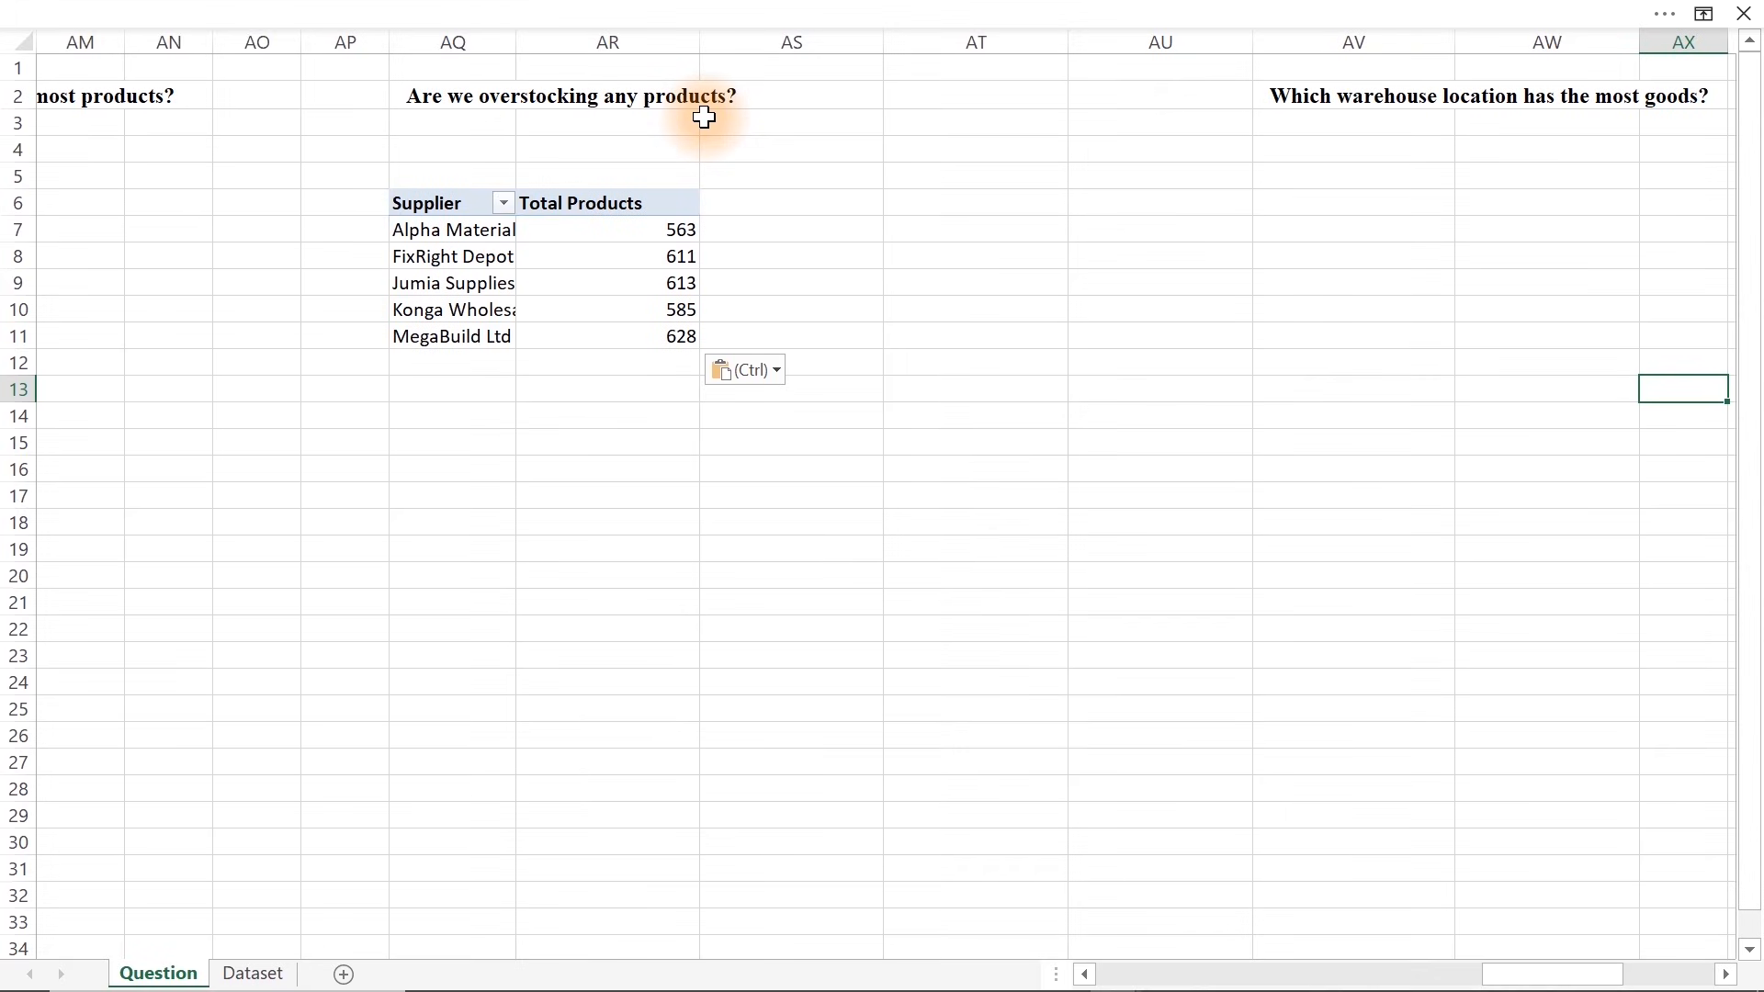
{"action": "left_click", "coordinate": [564, 237]}
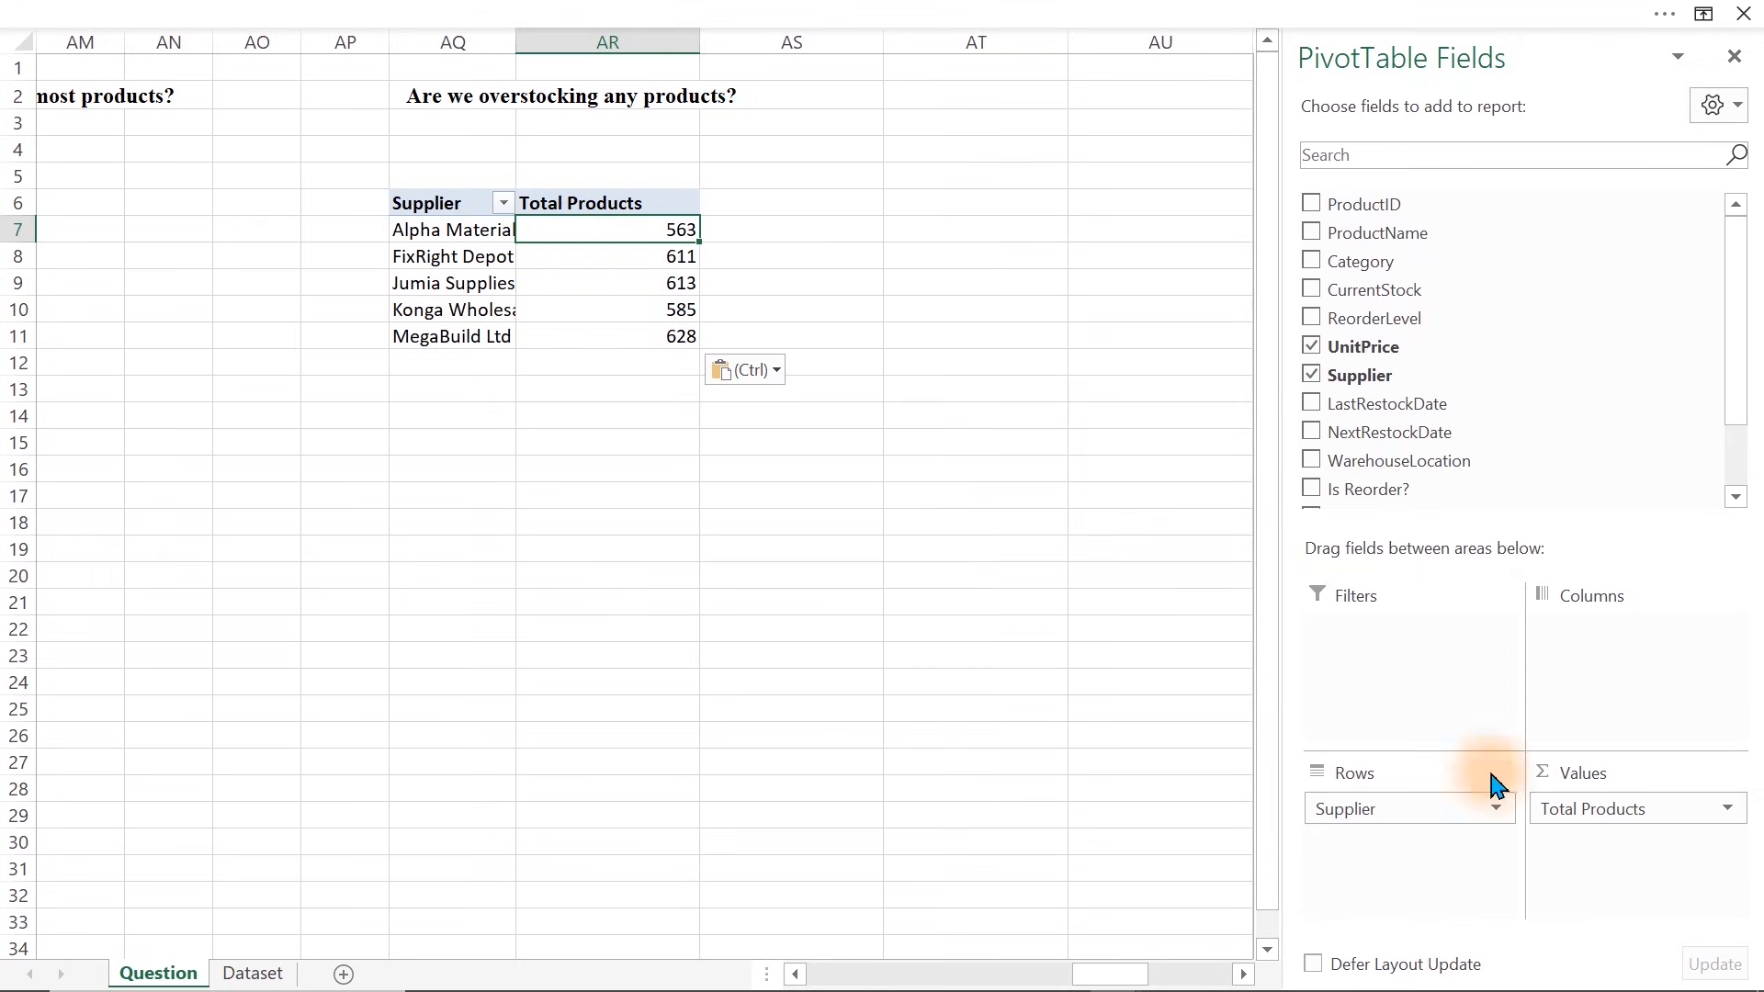
{"action": "left_click_drag", "start_coordinate": [1411, 813], "coordinate": [826, 807]}
{"action": "left_click_drag", "start_coordinate": [1625, 818], "coordinate": [936, 838]}
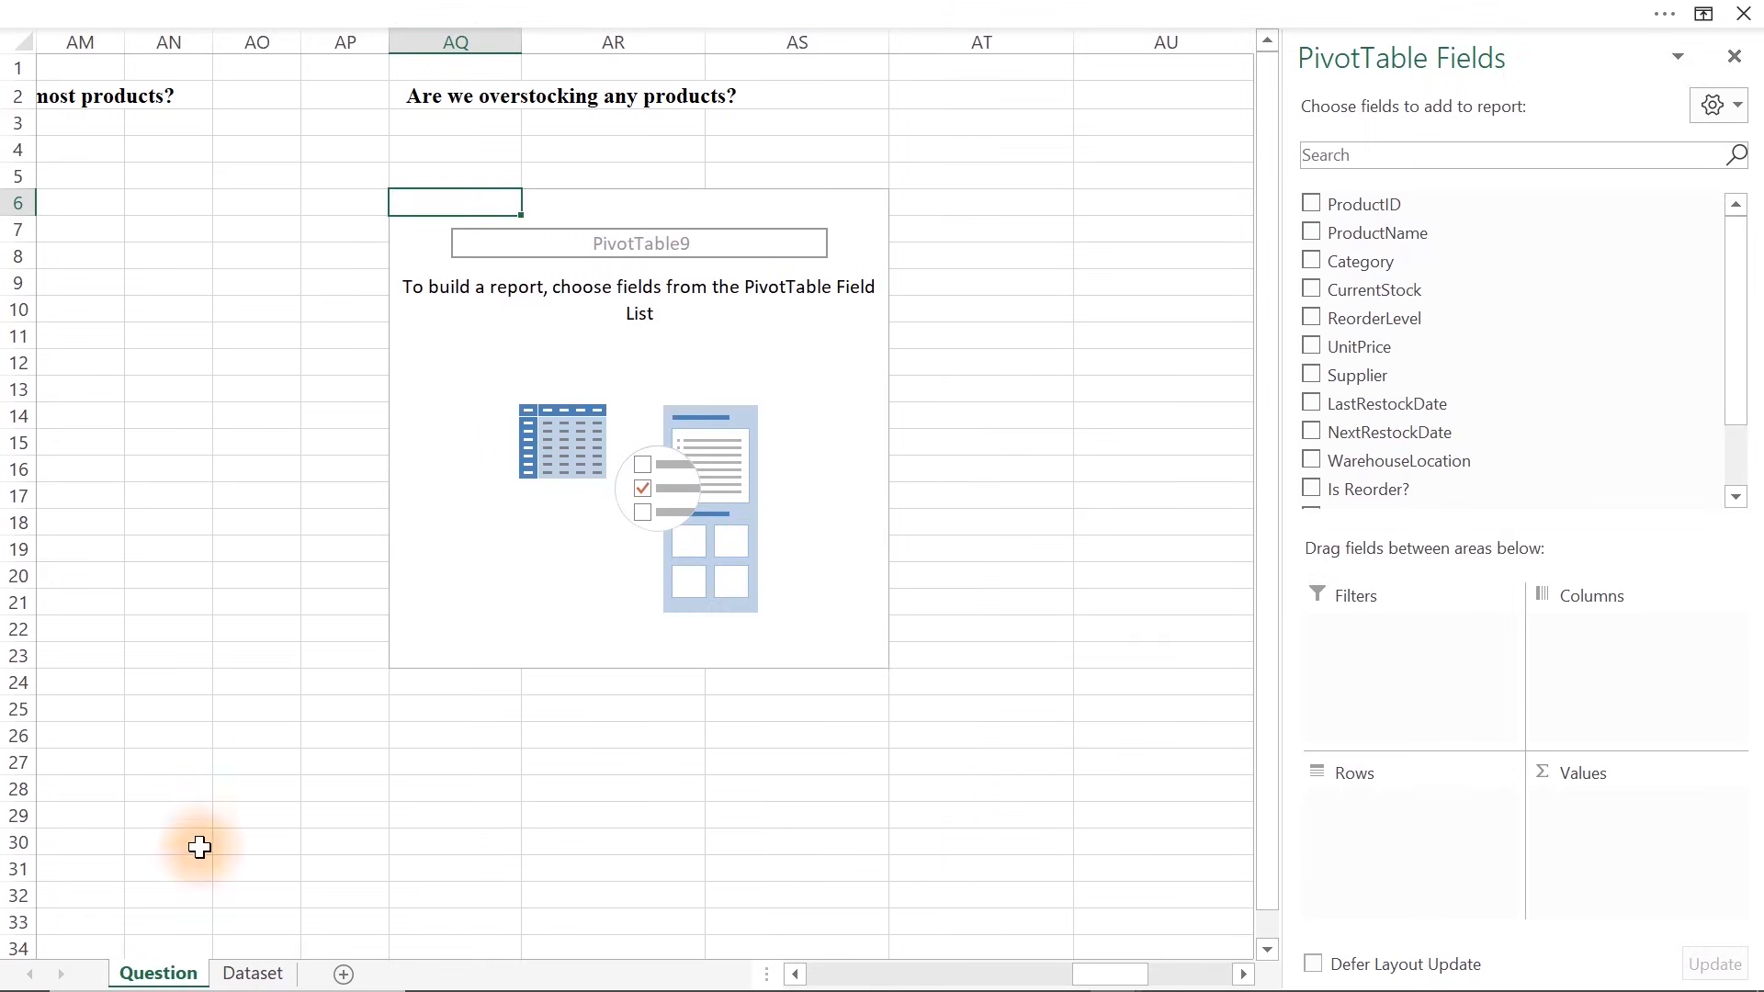
Add an "OverStocked" column in N next to Shortage on the Dataset sheet and widen it to fit its header
{"action": "left_click", "coordinate": [248, 976]}
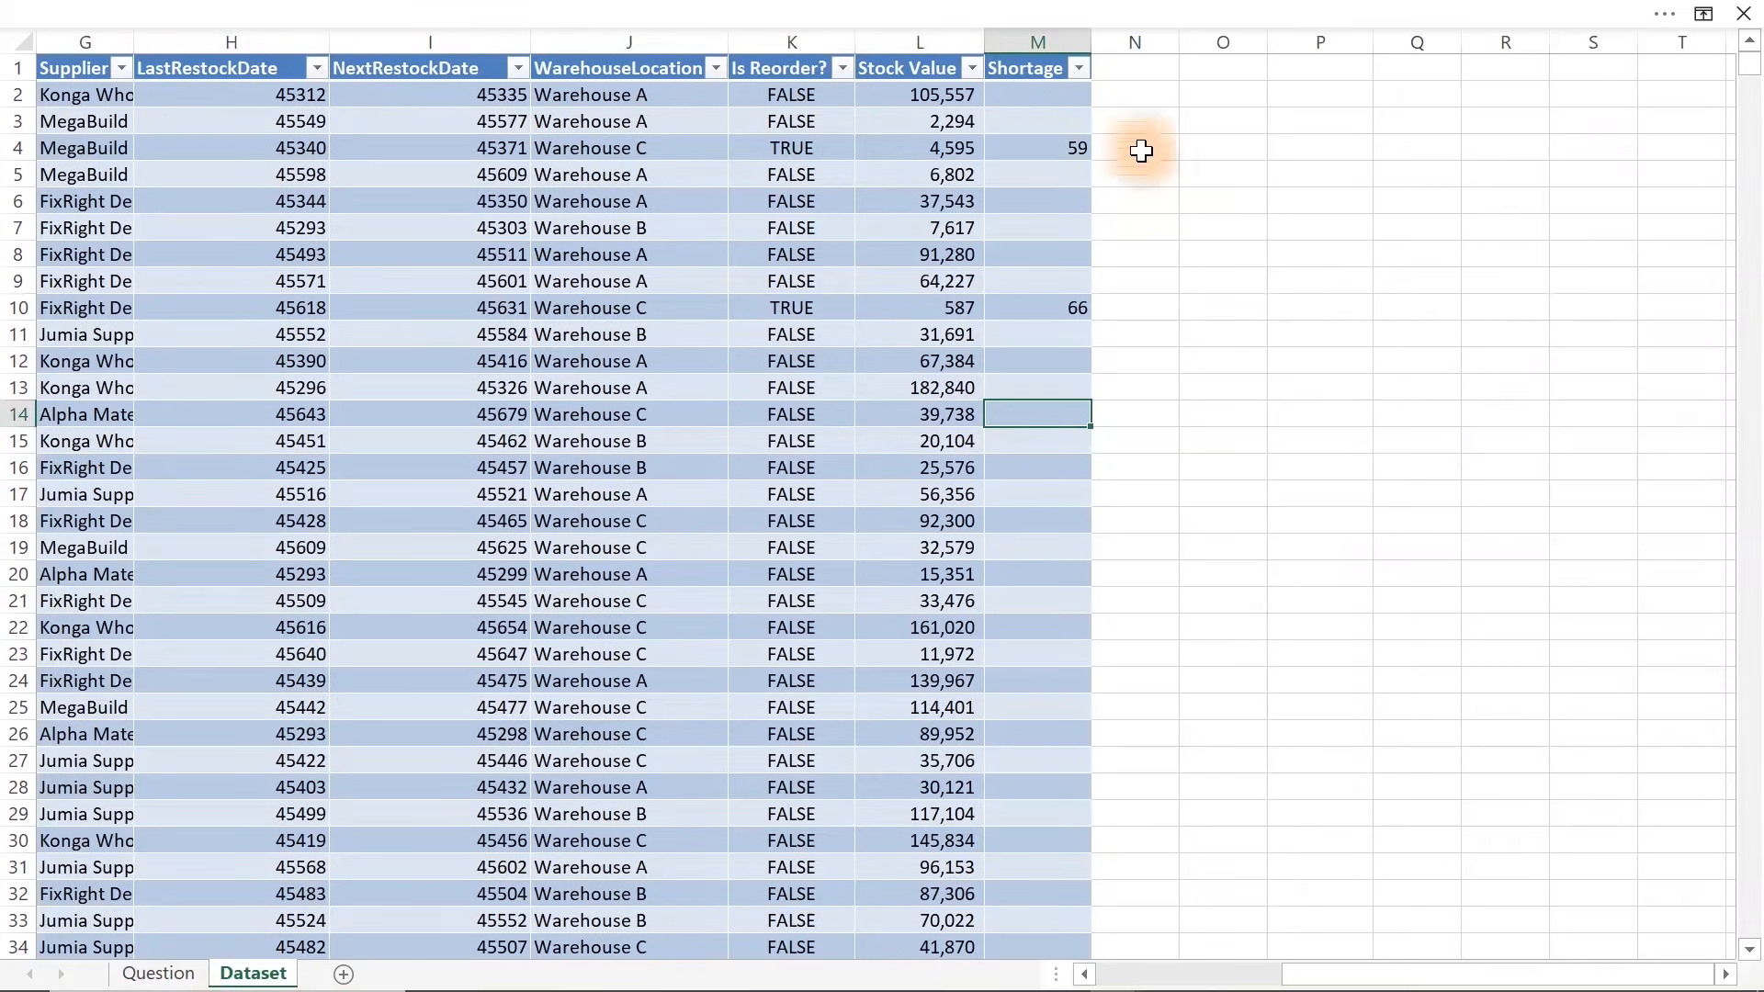
{"action": "left_click", "coordinate": [1137, 68]}
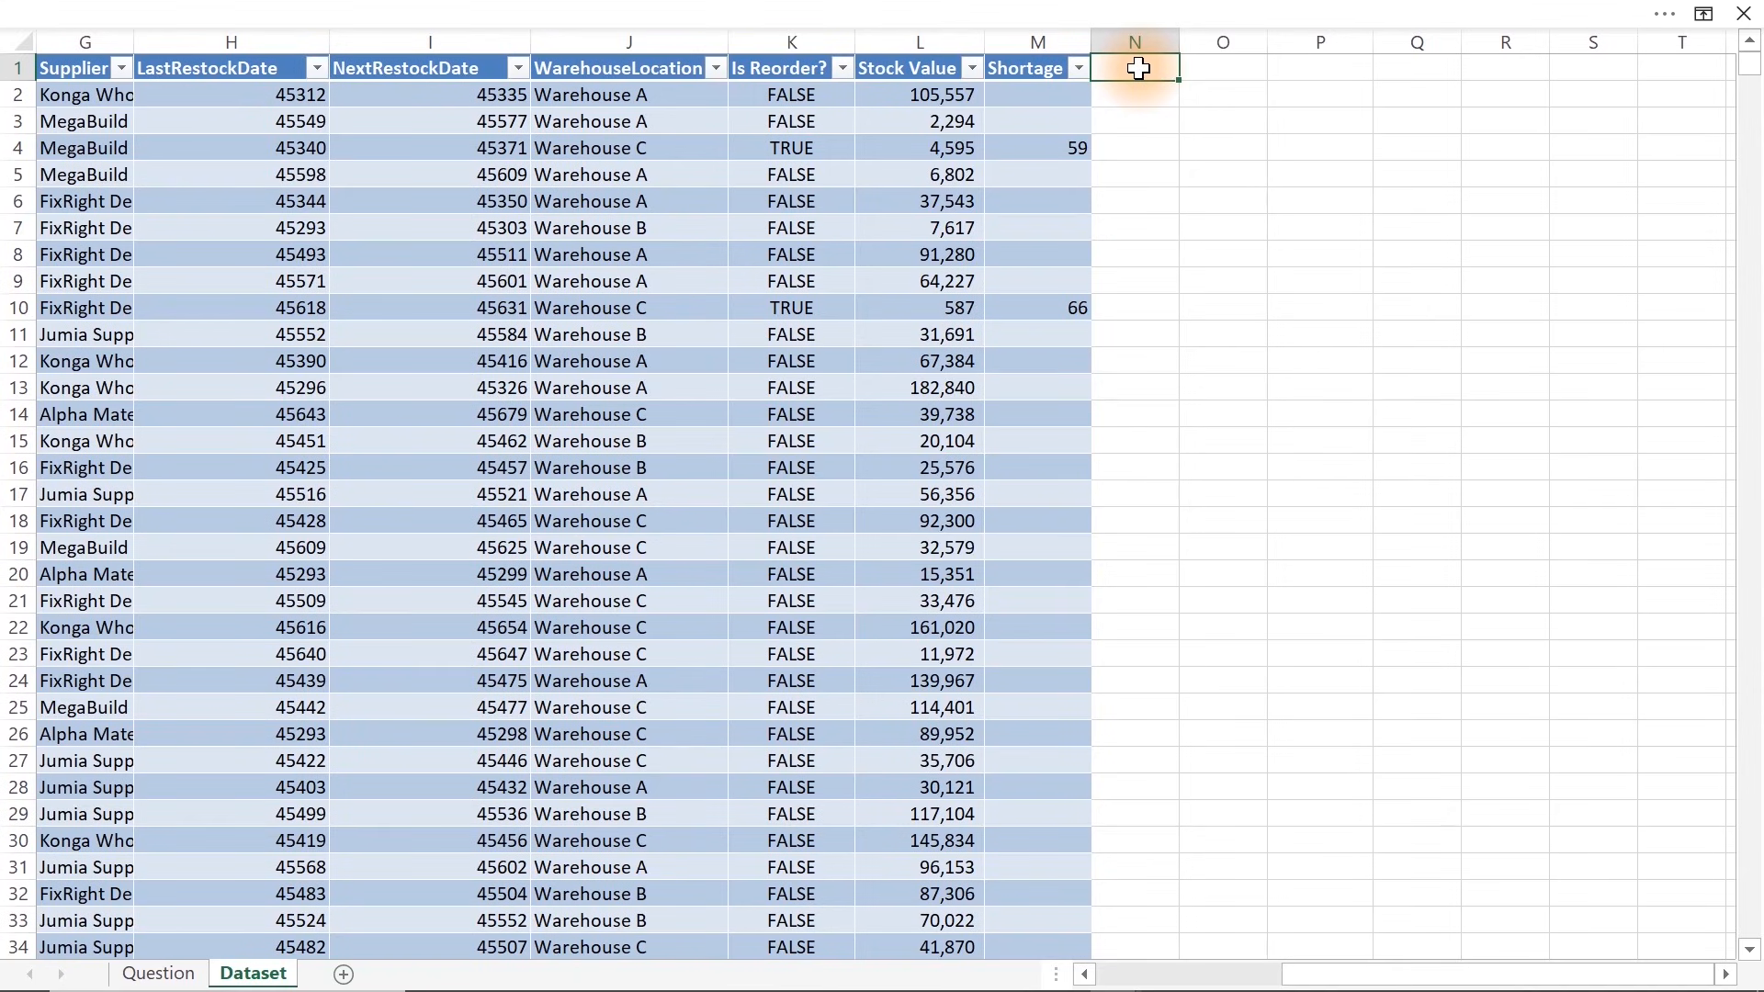
{"action": "type", "text": "OverStocked"}
{"action": "key", "text": "Return"}
{"action": "left_click_drag", "start_coordinate": [1179, 43], "coordinate": [1230, 43]}
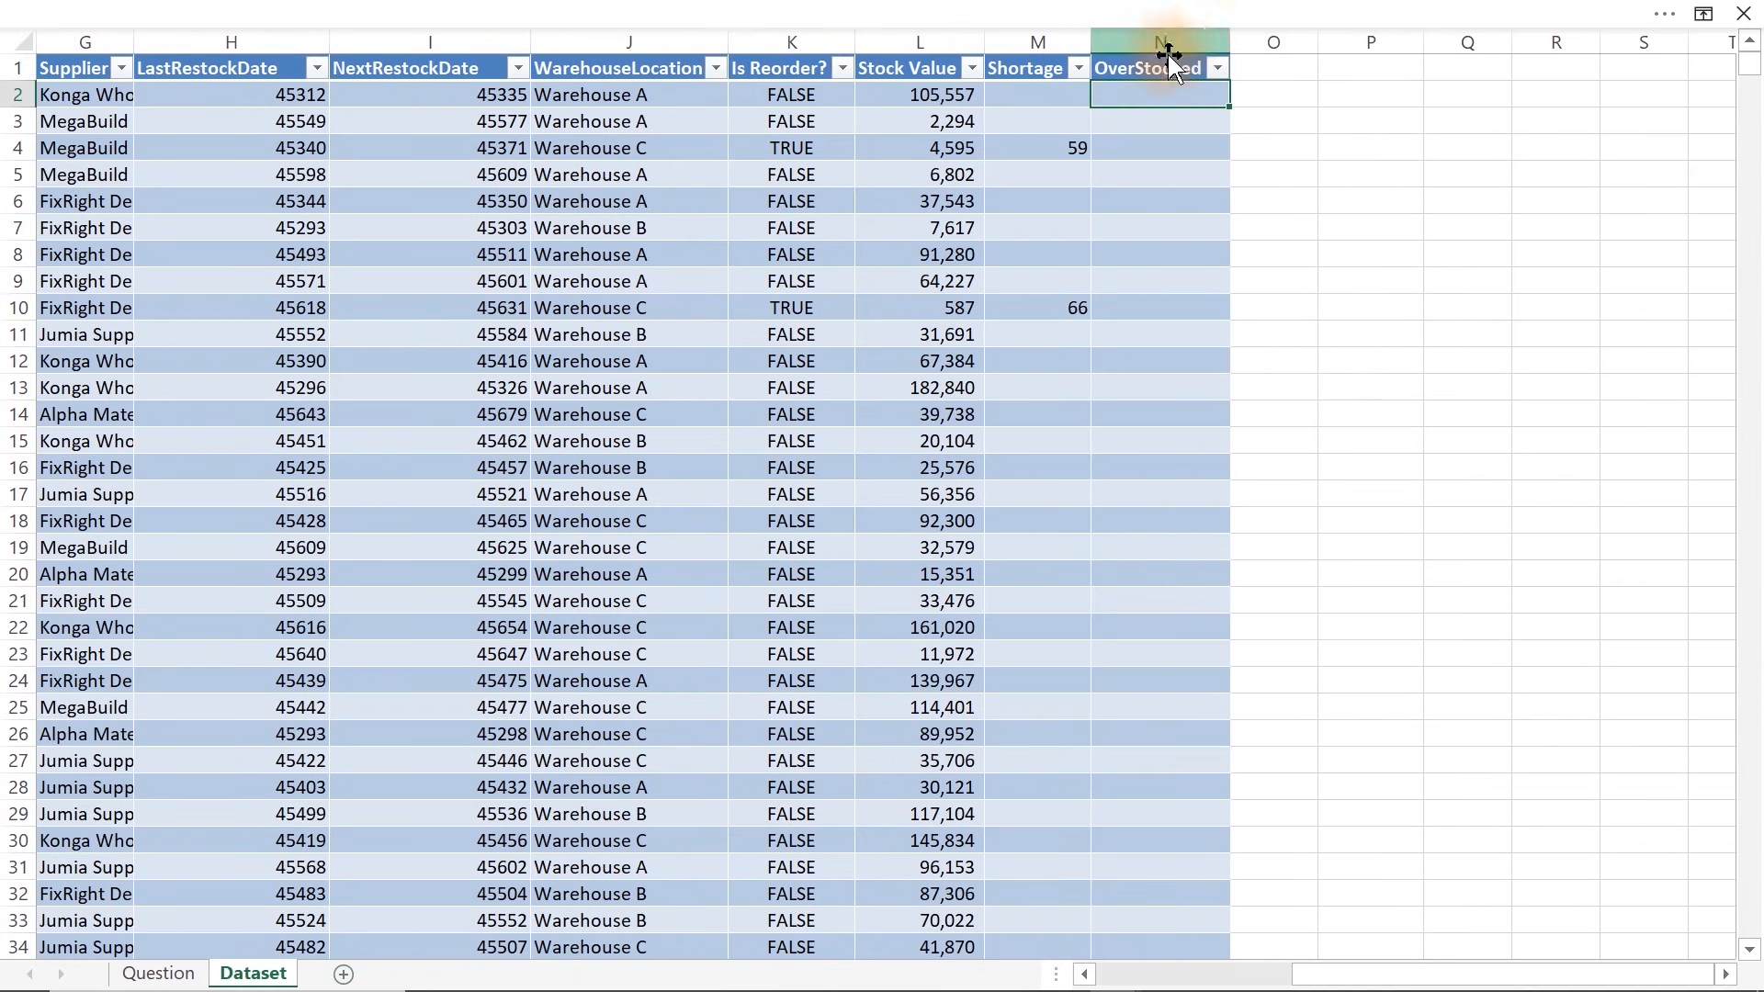
Begin an IF formula in N2 of the OverStocked column that tests whether CurrentStock is greater than ReorderLevel * 3
{"action": "type", "text": "=if"}
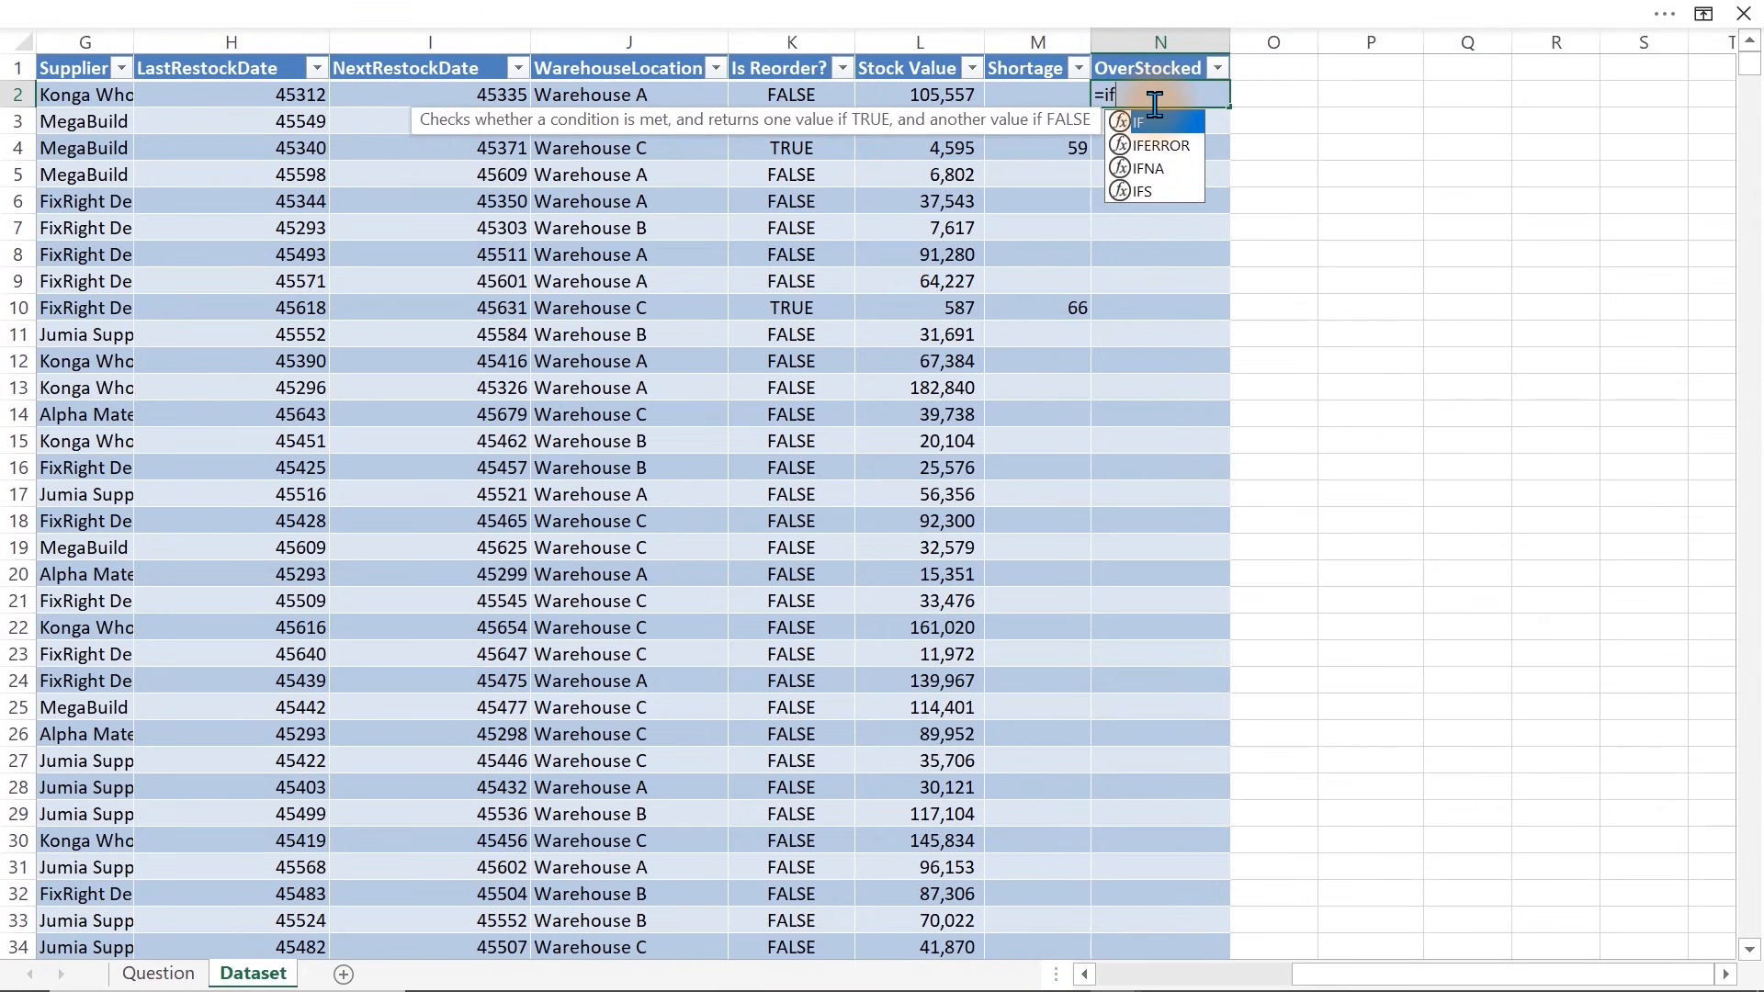
{"action": "key", "text": "Tab"}
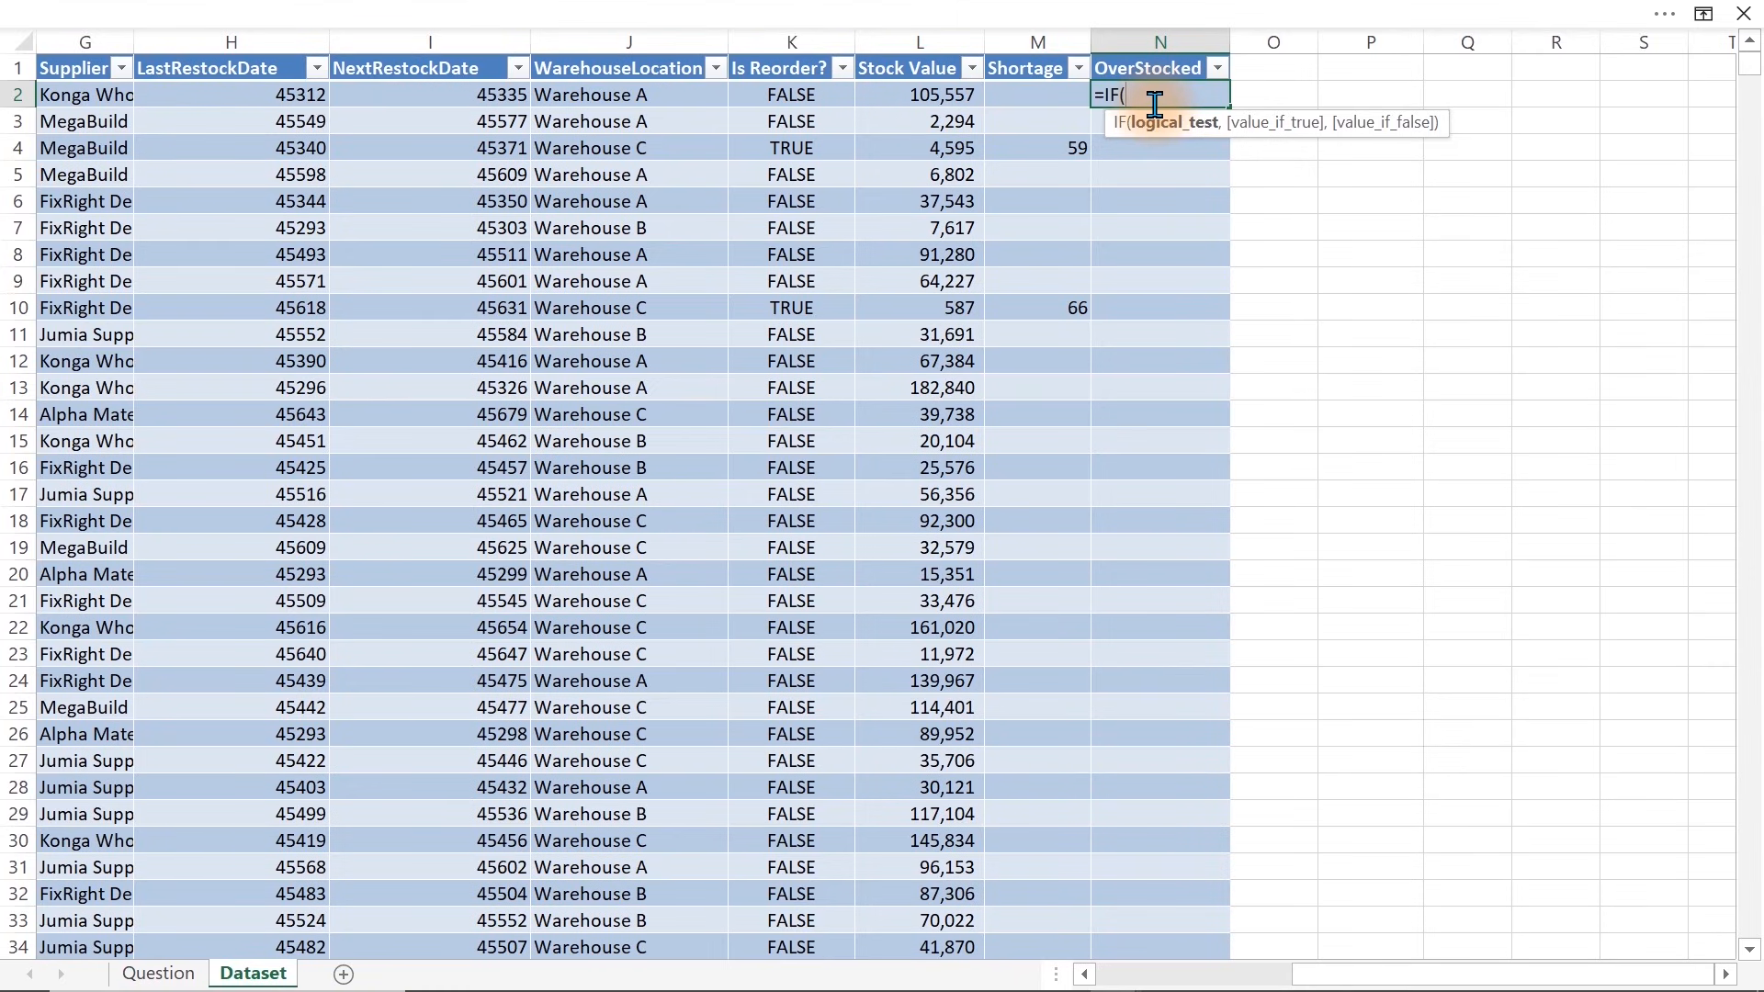
{"action": "left_click_drag", "start_coordinate": [1429, 979], "coordinate": [1197, 981]}
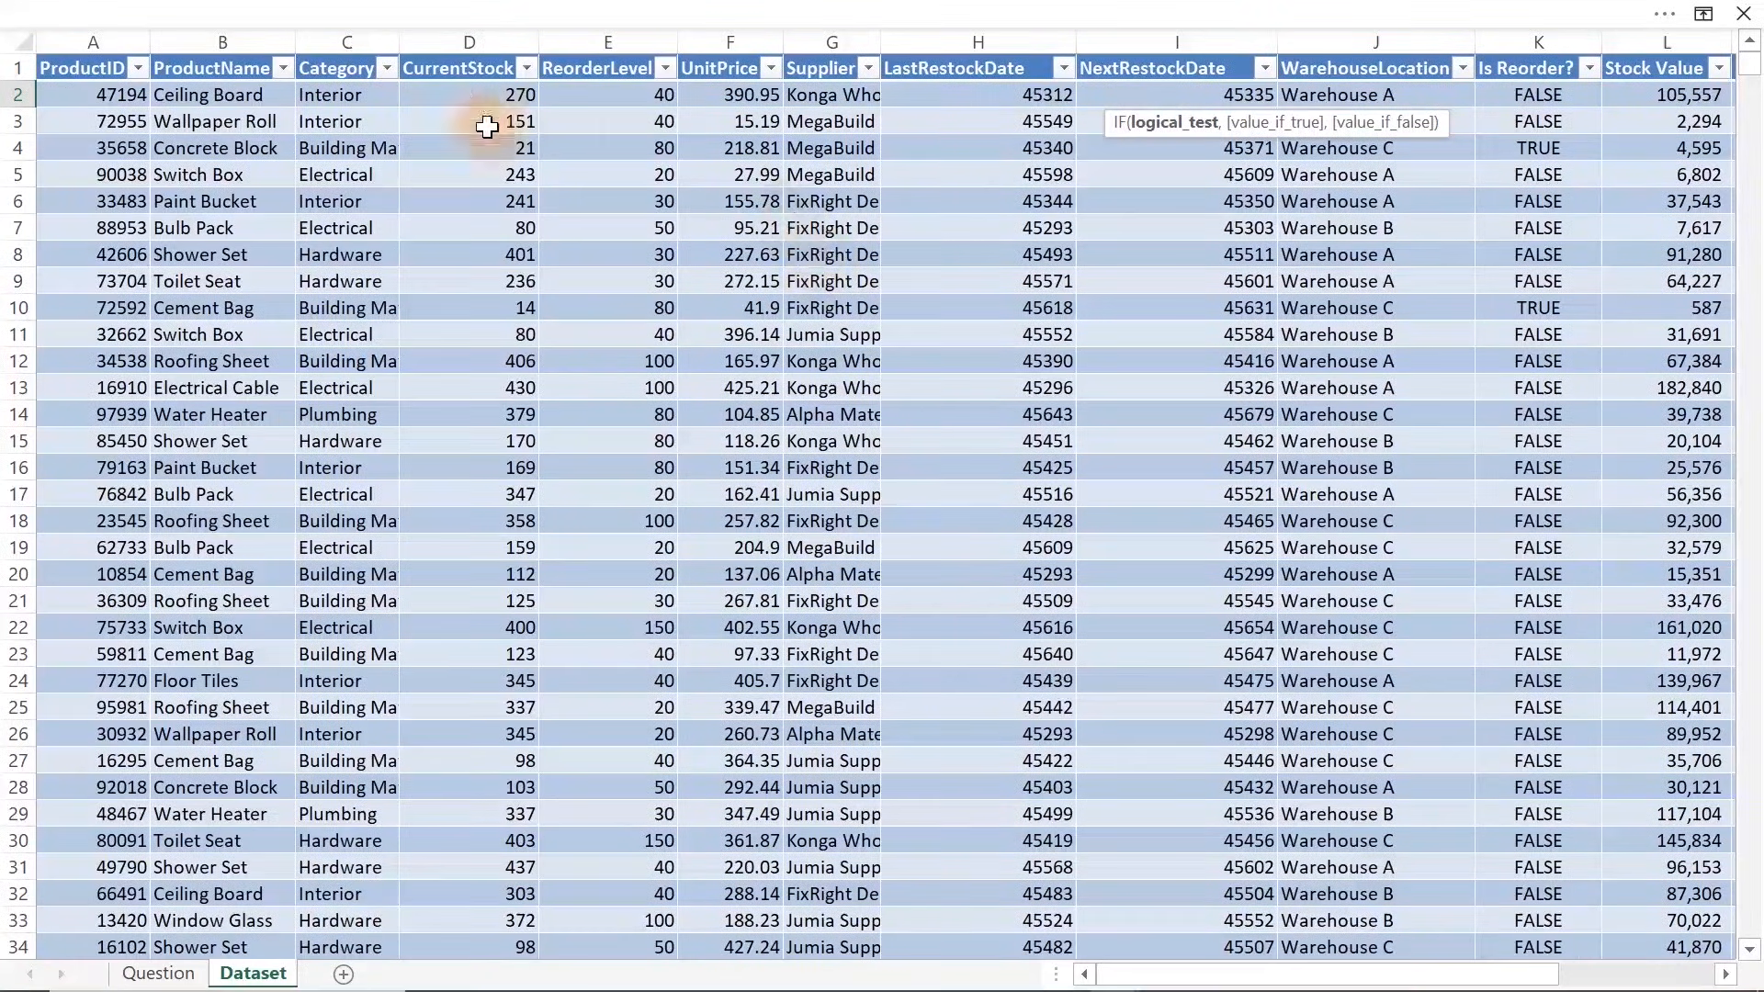
{"action": "left_click", "coordinate": [459, 85]}
{"action": "type", "text": "<"}
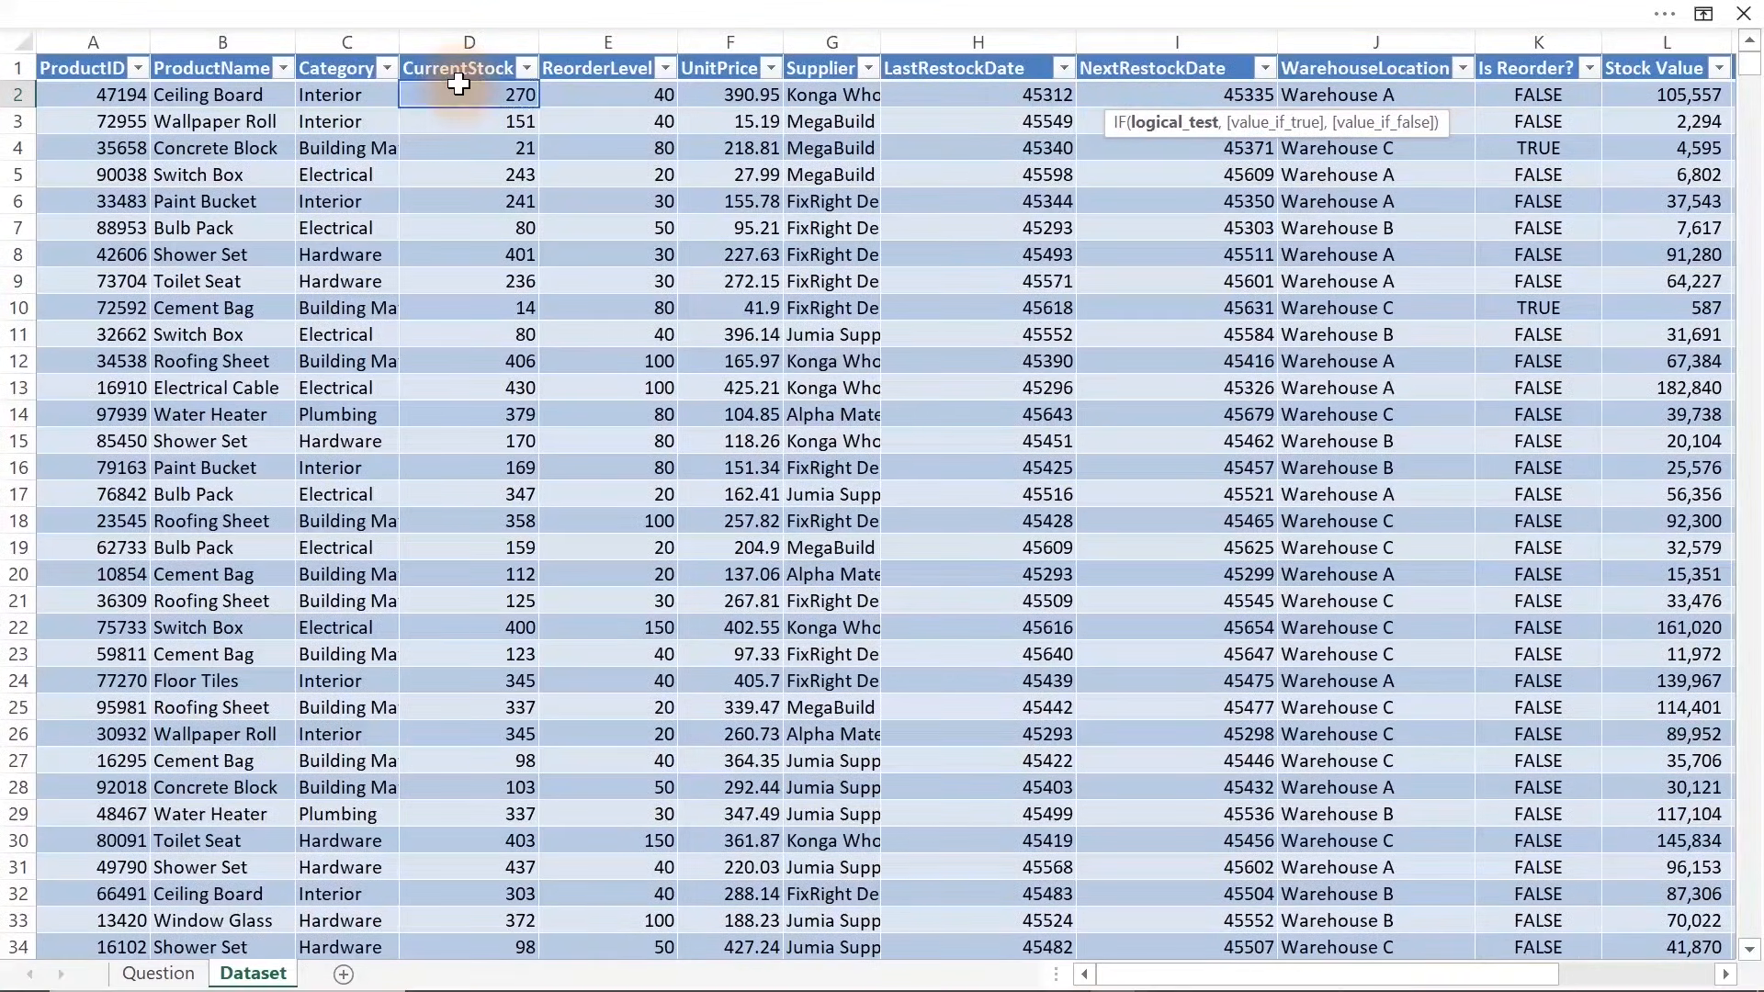
{"action": "left_click", "coordinate": [582, 89]}
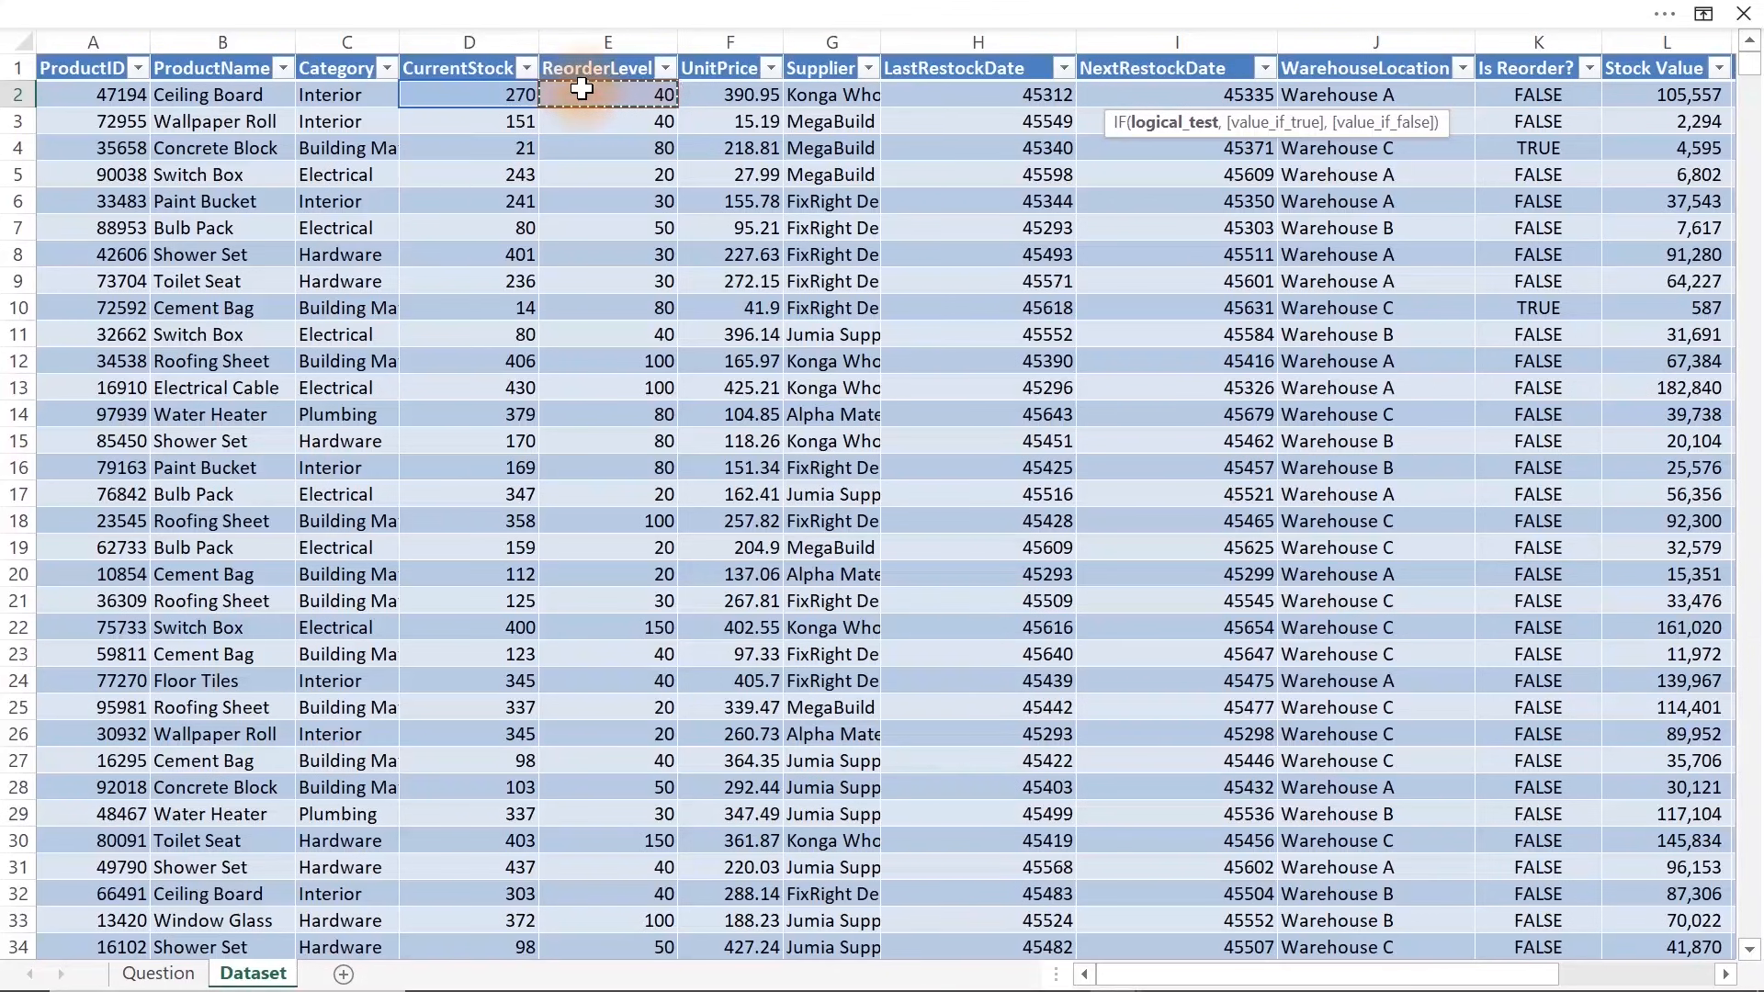
{"action": "key", "text": "Return"}
{"action": "key", "text": "Return"}
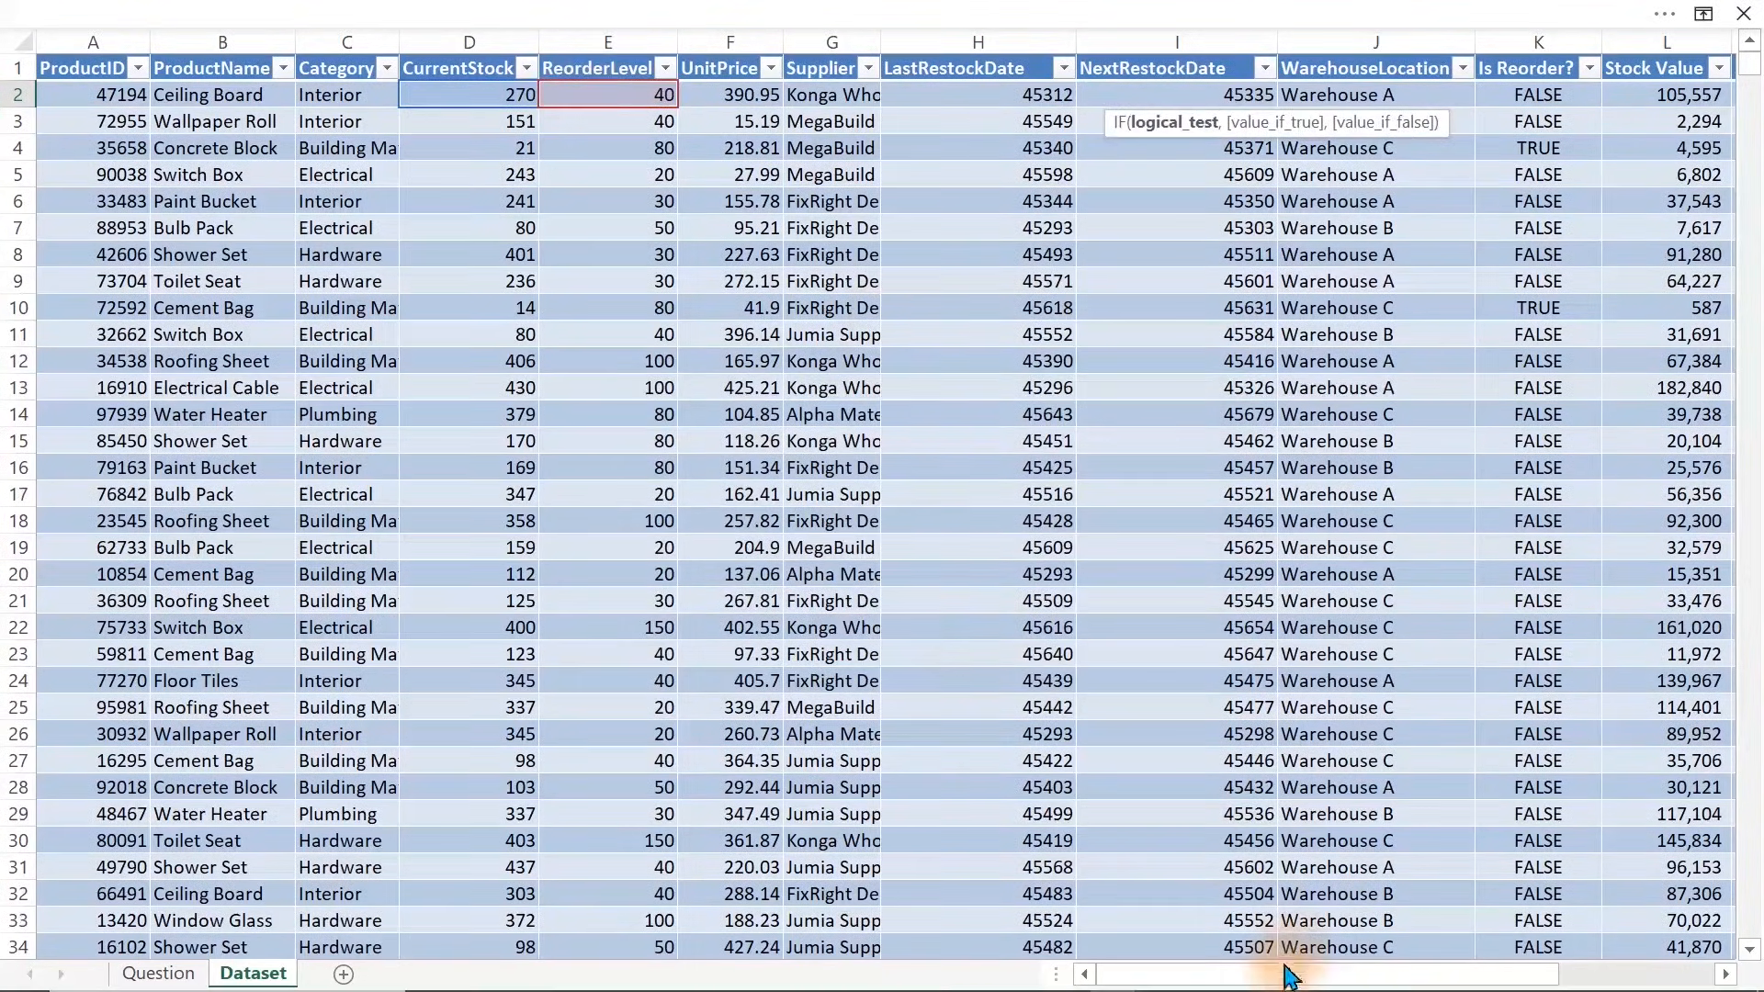
{"action": "left_click_drag", "start_coordinate": [1280, 981], "coordinate": [1594, 974]}
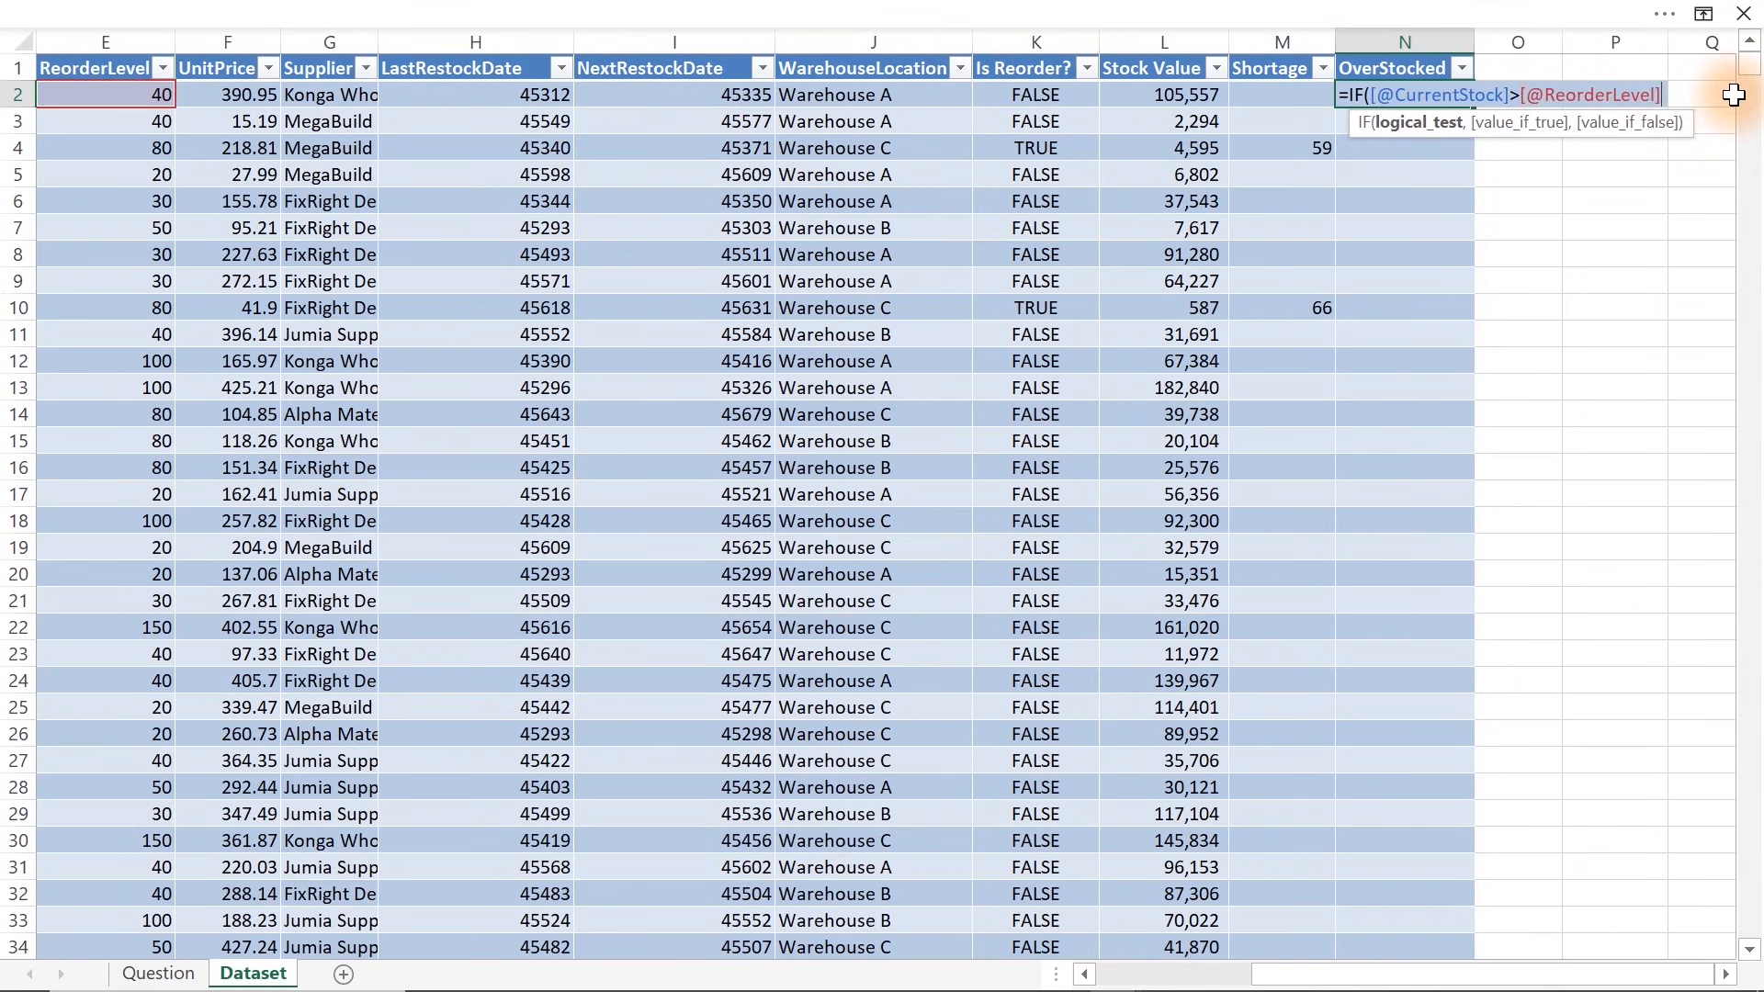
{"action": "type", "text": "*3"}
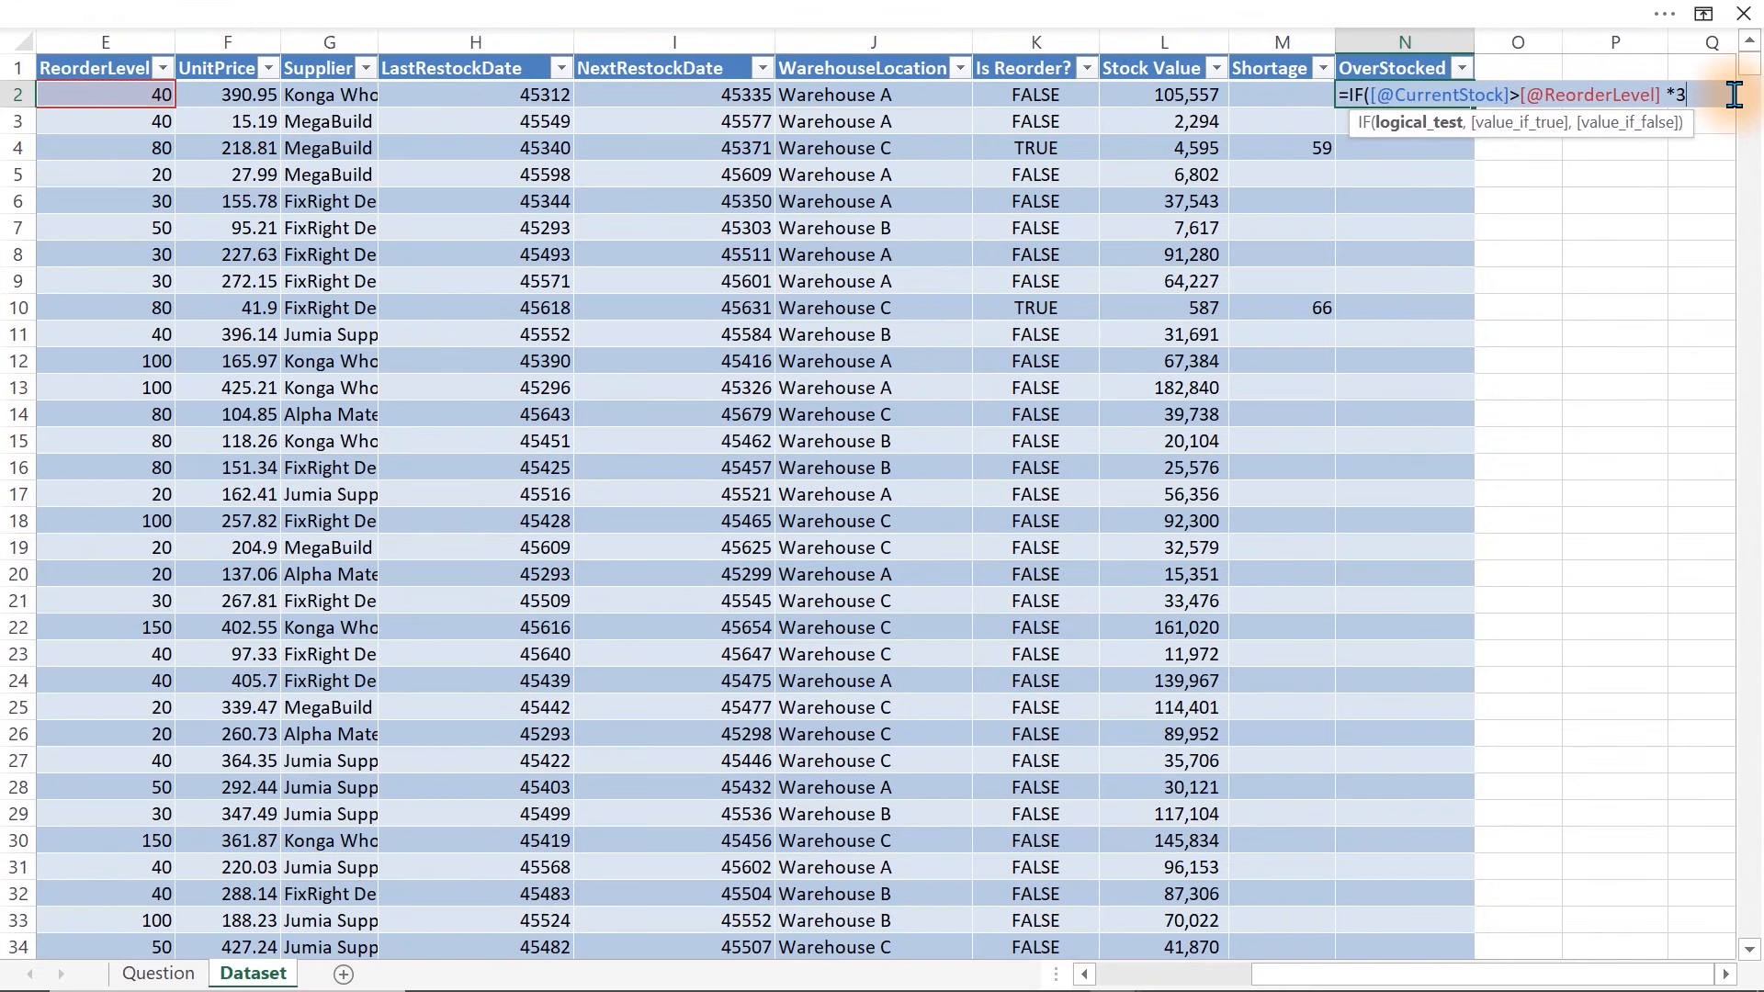
Complete the N2 formula with "OverStock" as the true result and "Okay" as the false result, and try to enter it
{"action": "type", "text": "),\""}
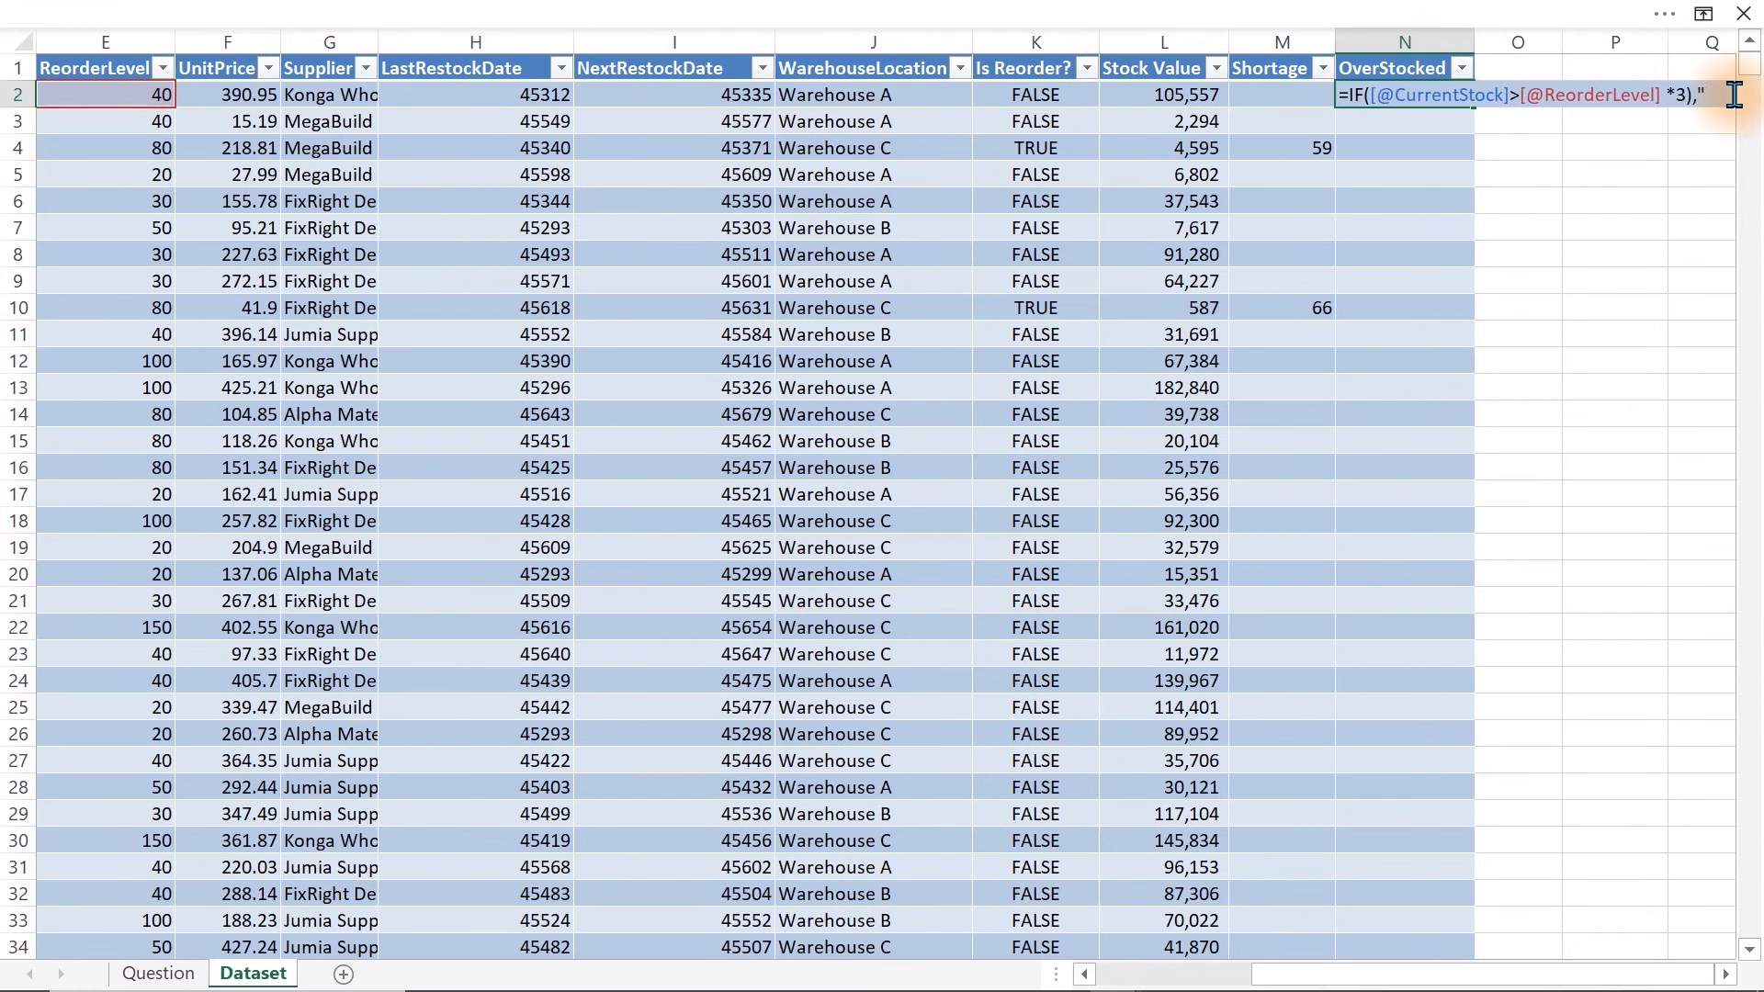
{"action": "type", "text": "Over"}
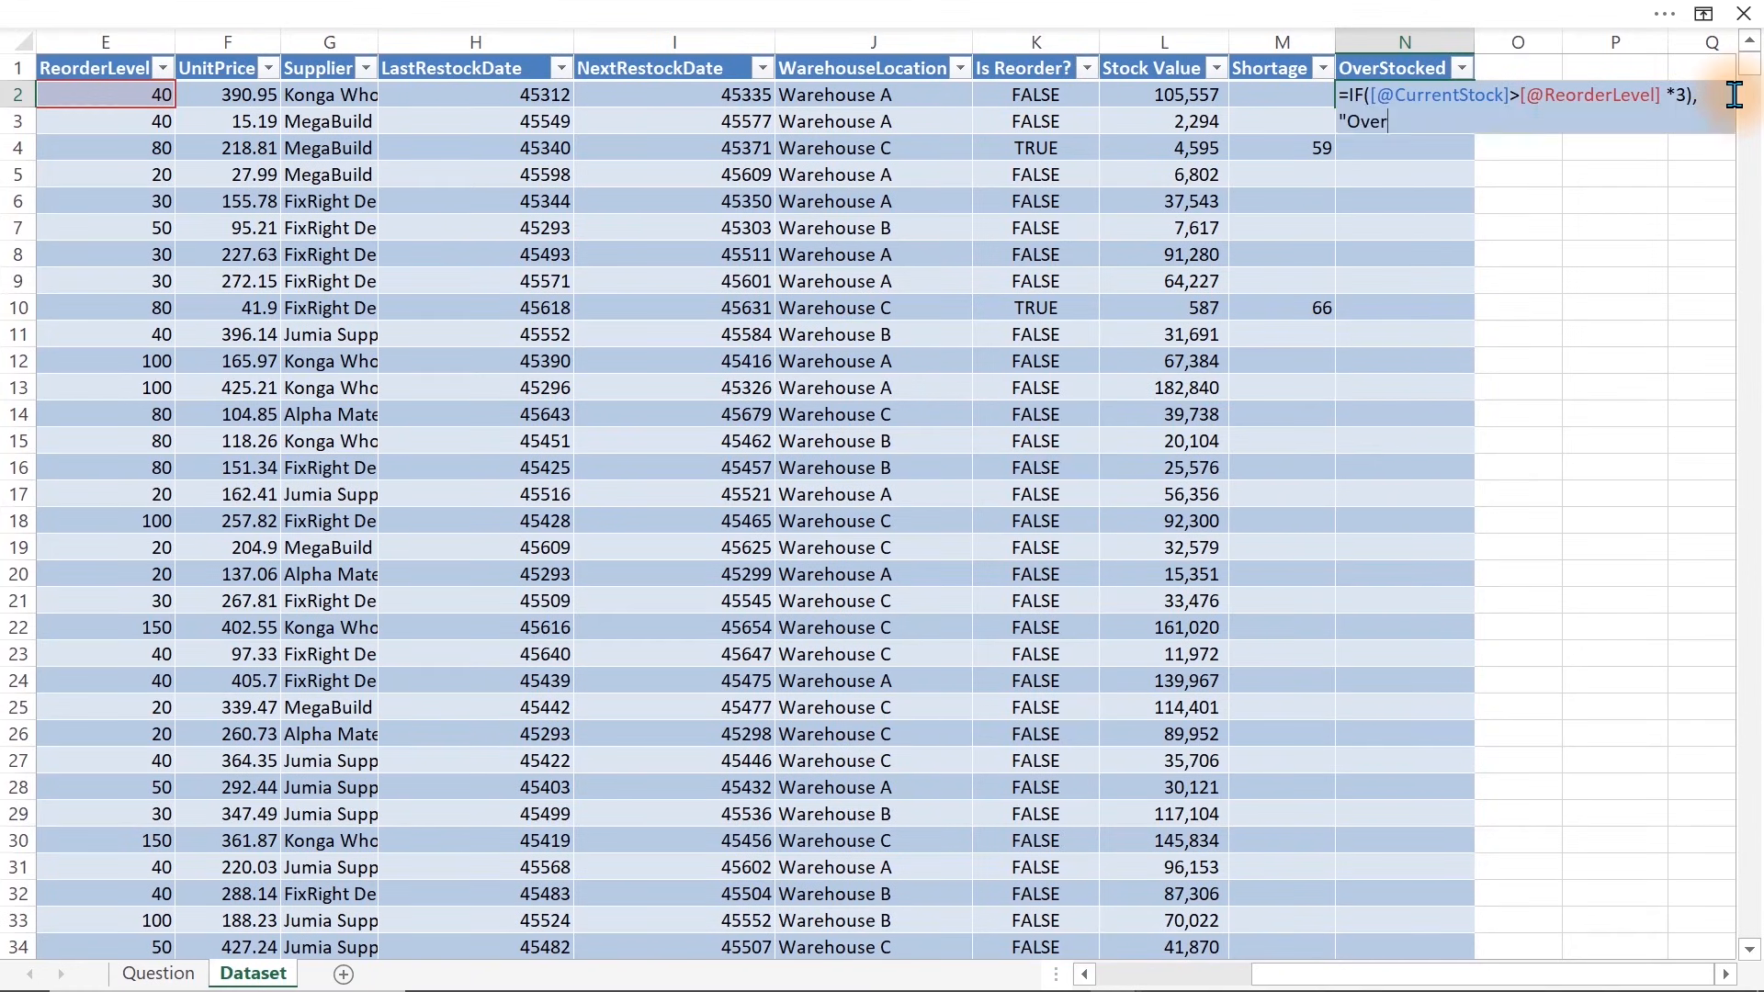
{"action": "type", "text": "Stock\",\"Okay\")"}
{"action": "key", "text": "Return"}
{"action": "key", "text": "Return"}
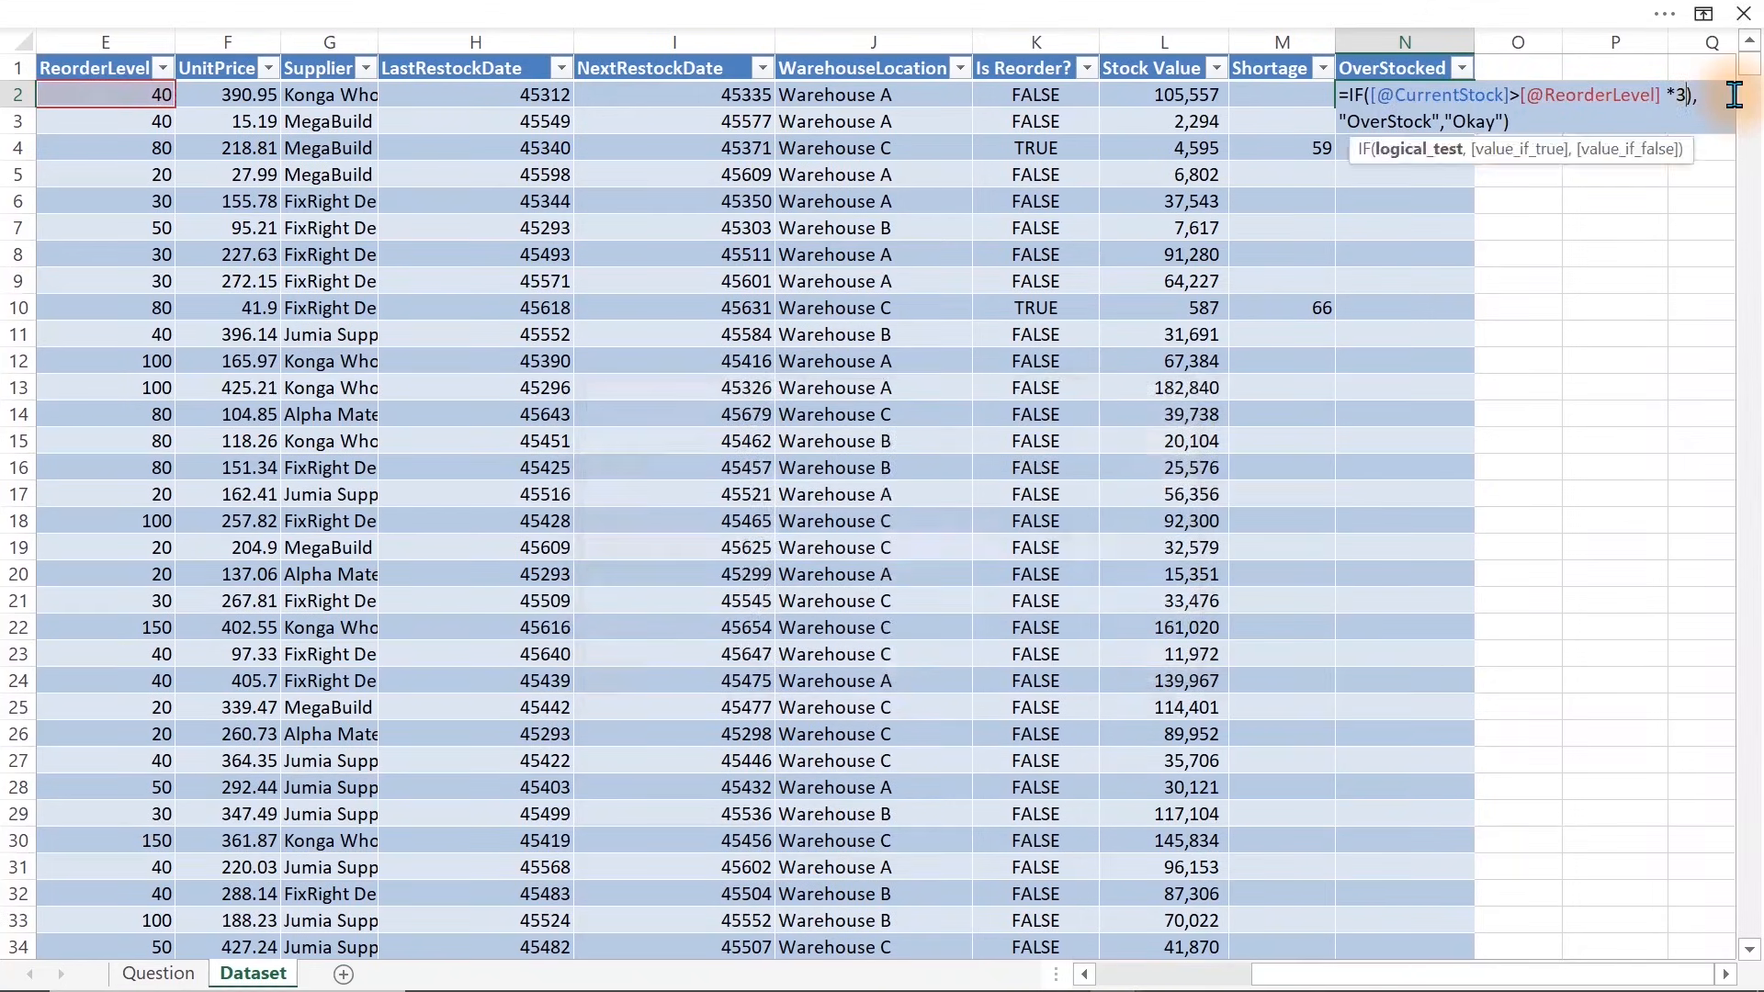
{"action": "key", "text": "Return"}
{"action": "key", "text": "Return"}
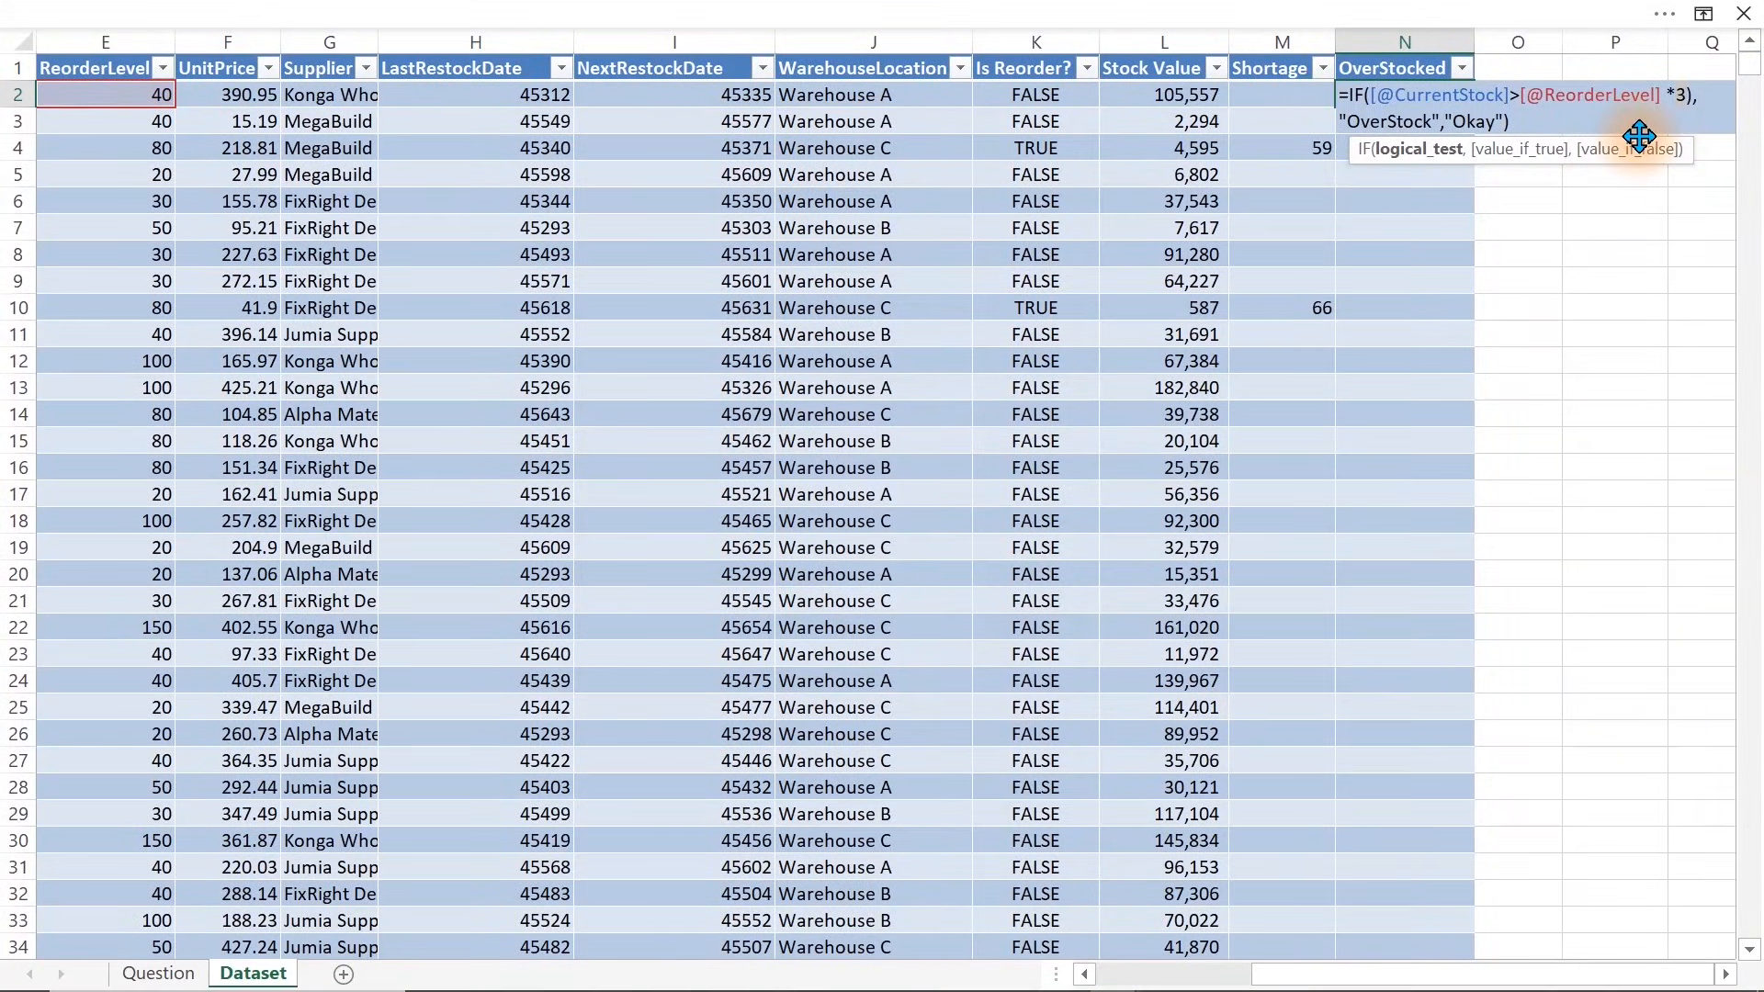
{"action": "key", "text": "Return"}
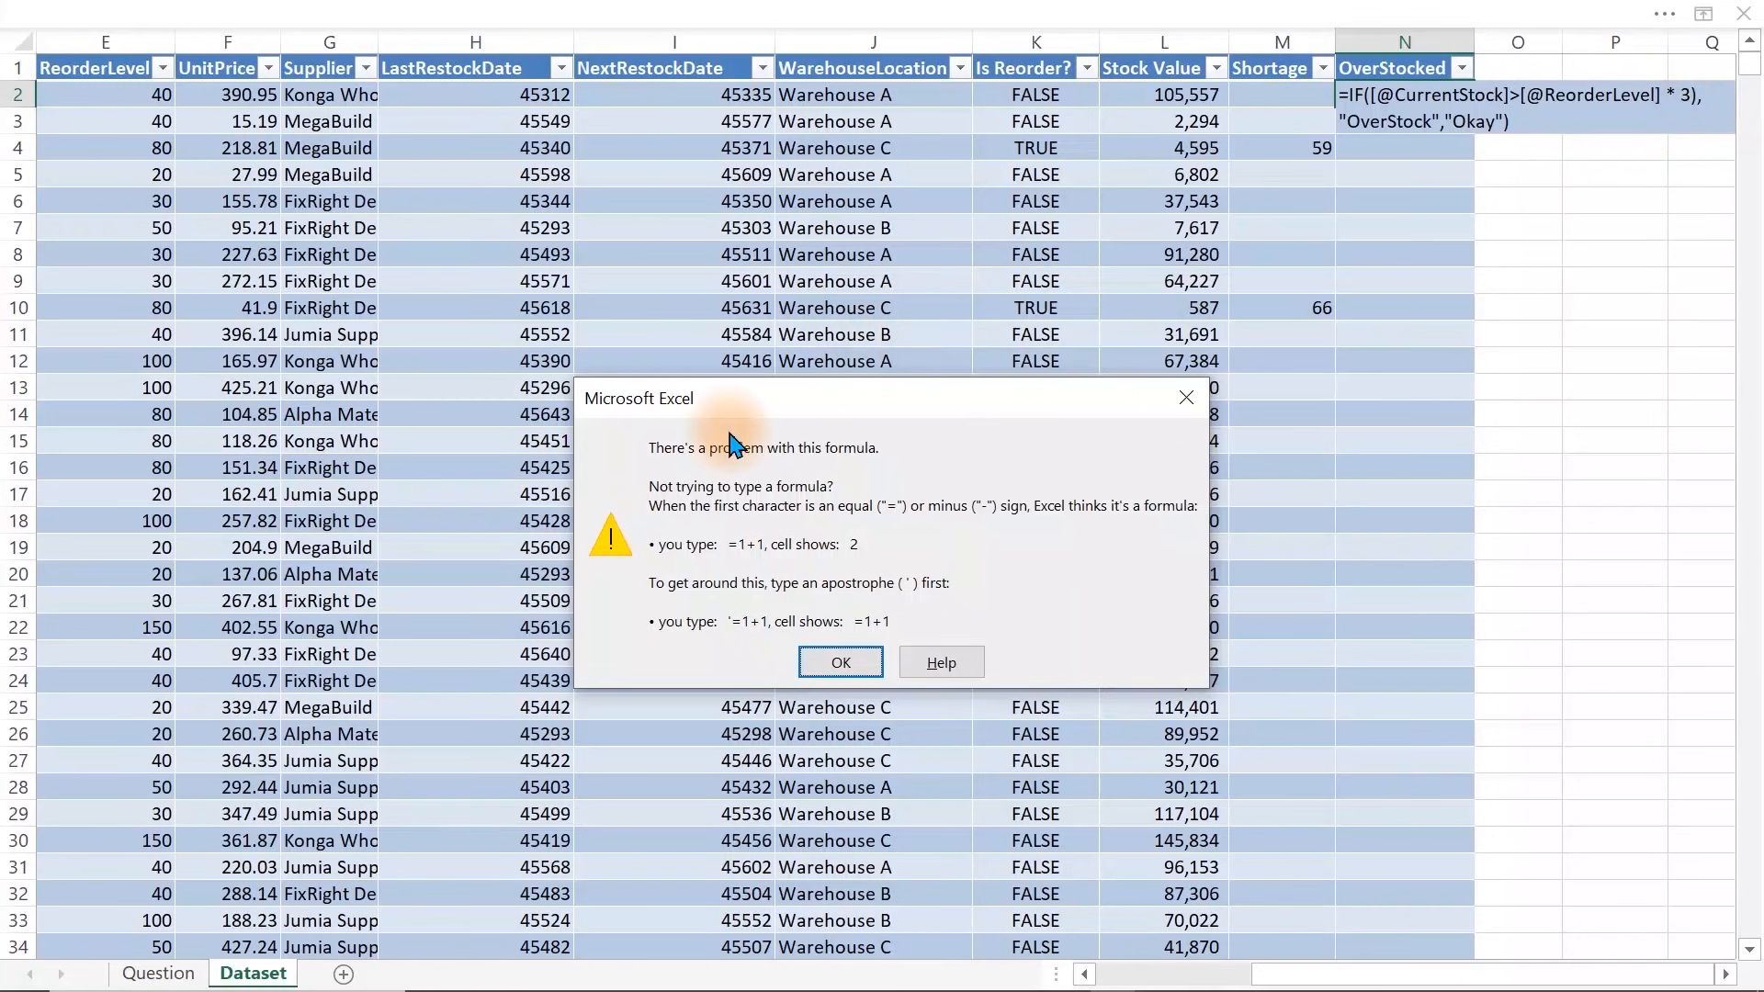
Remove the extra closing parenthesis after the 3 in the OverStocked formula, check its true and false arguments, and enter it
{"action": "left_click_drag", "start_coordinate": [739, 404], "coordinate": [636, 260]}
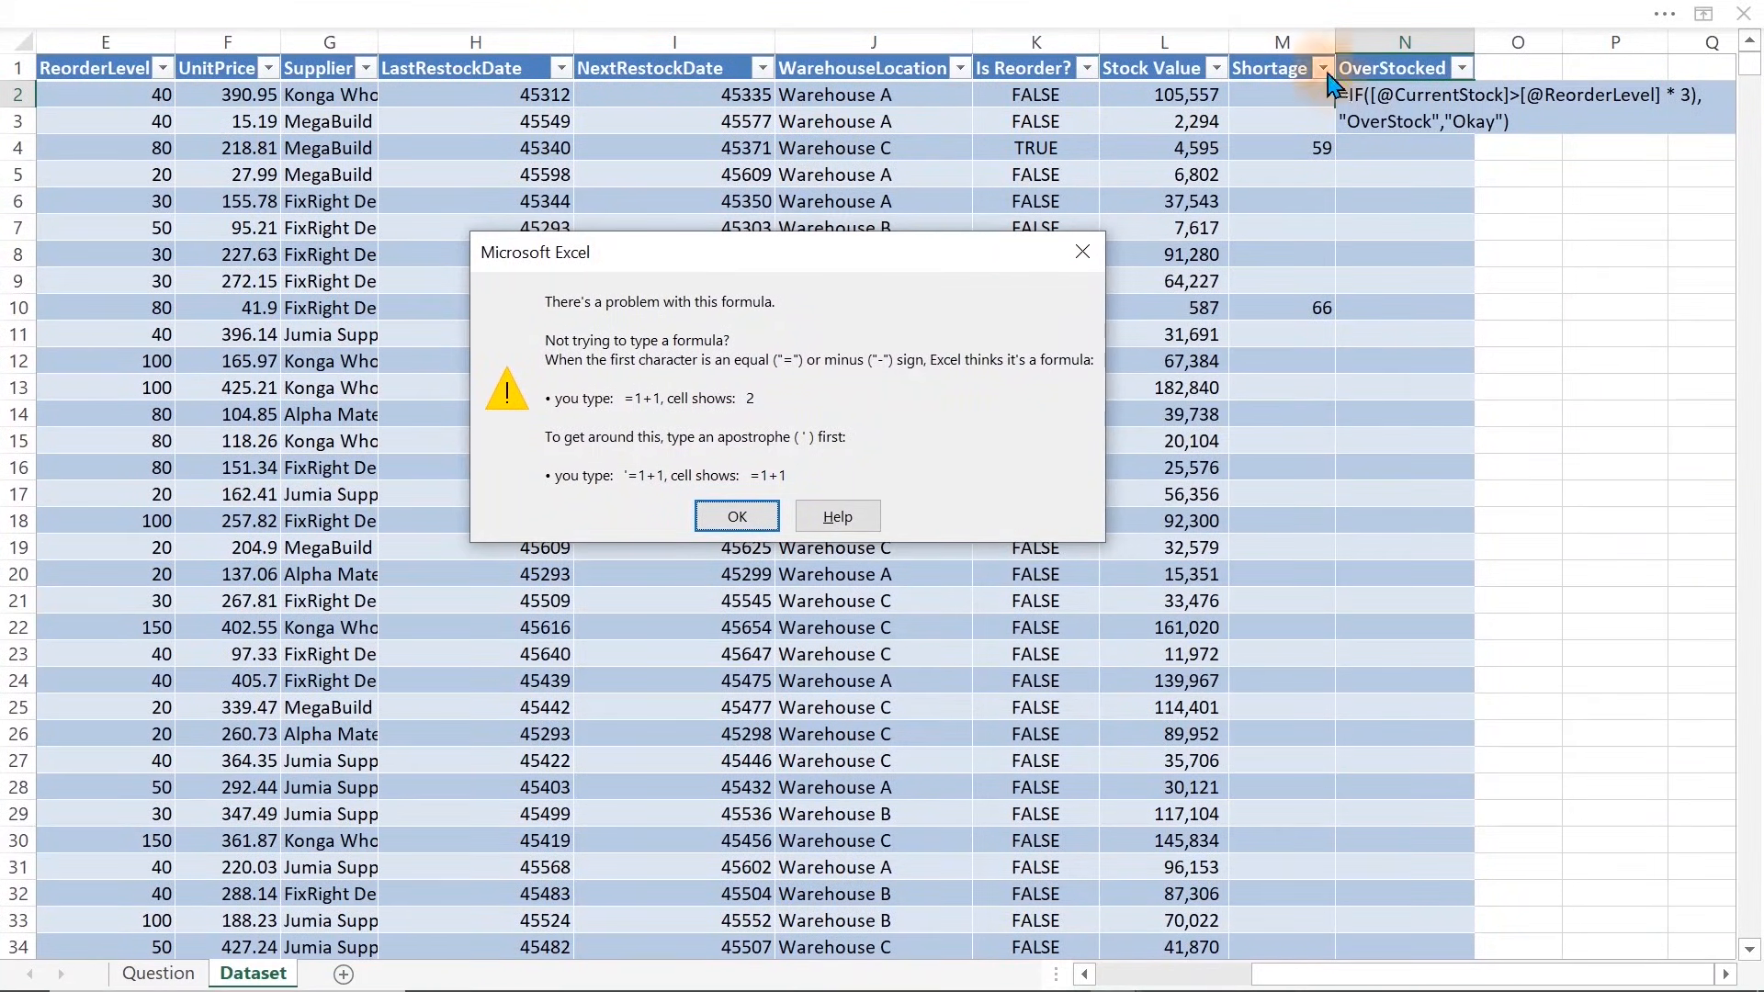
{"action": "left_click", "coordinate": [749, 517]}
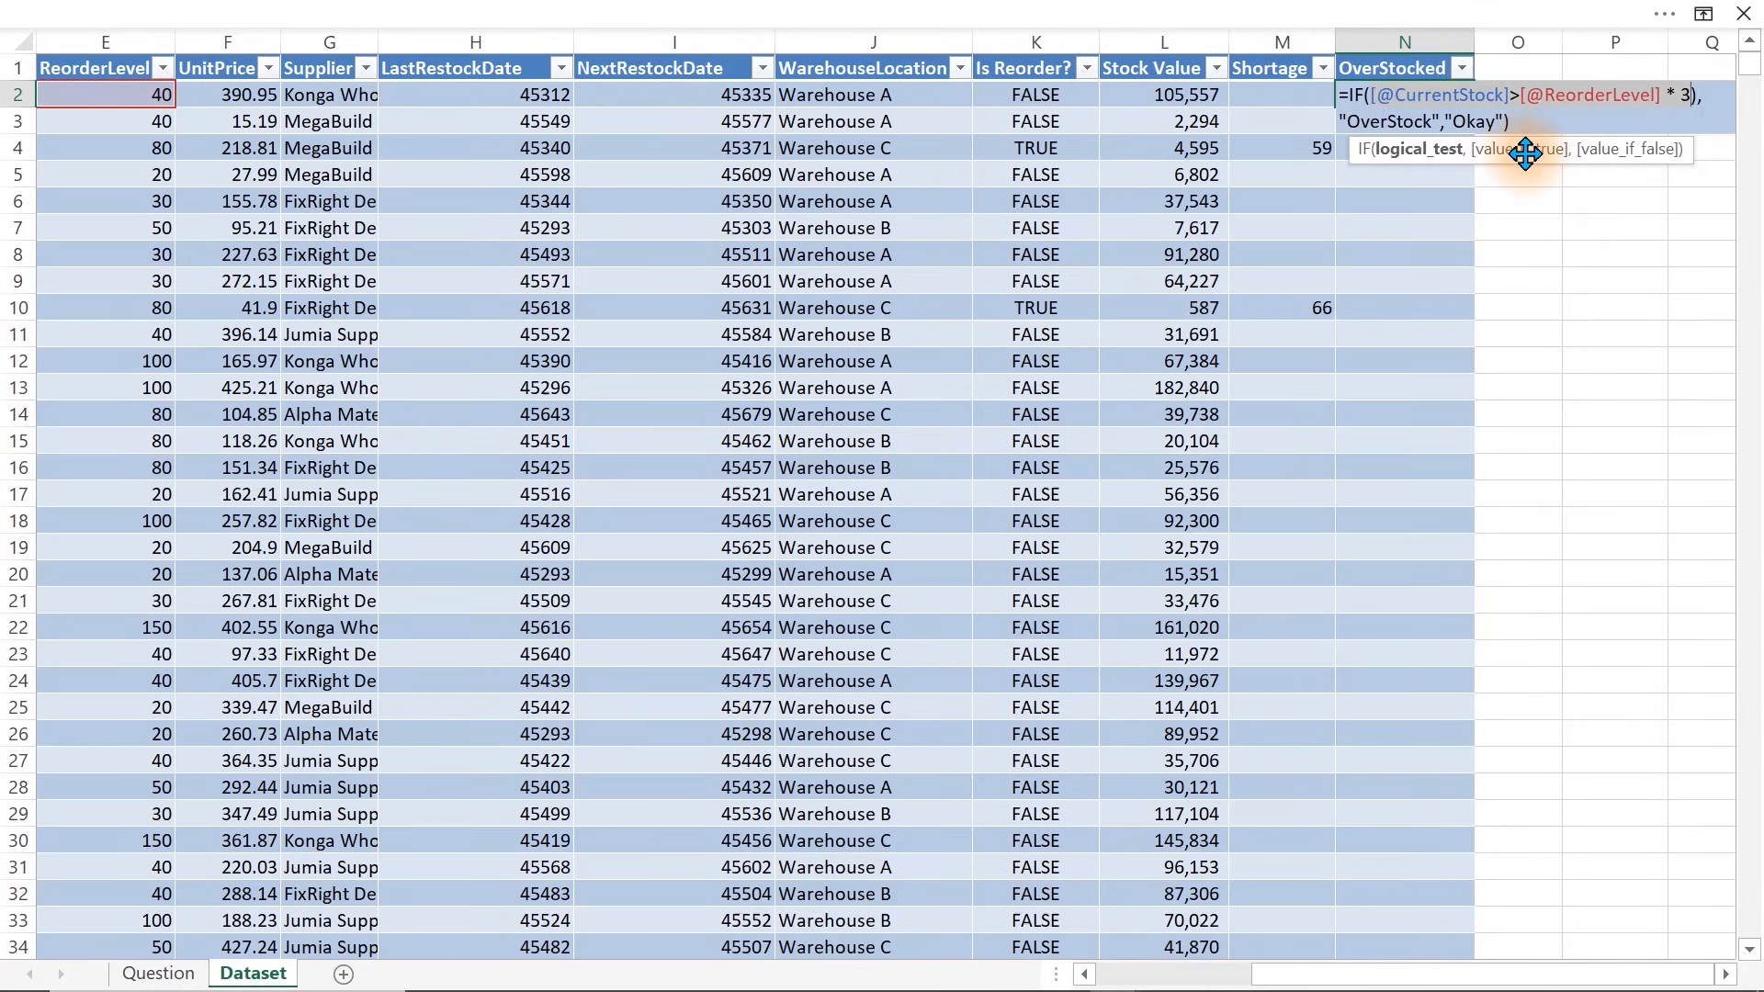
{"action": "left_click", "coordinate": [1701, 101]}
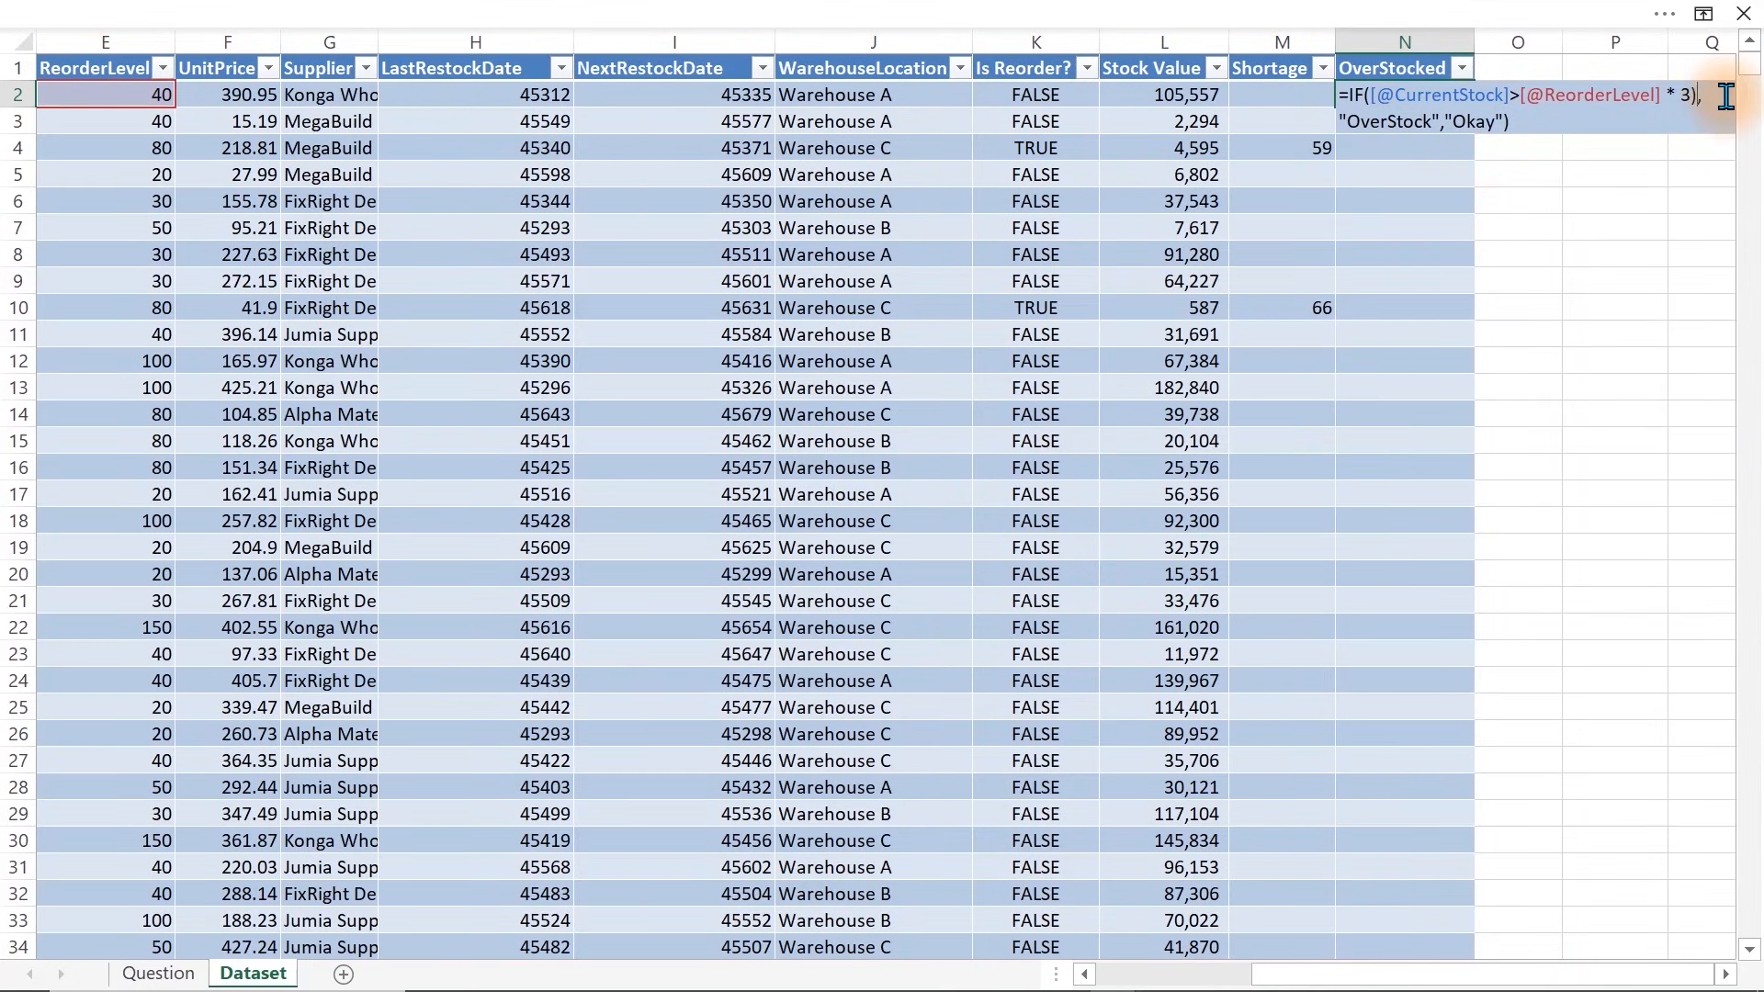
{"action": "key", "text": "BackSpace"}
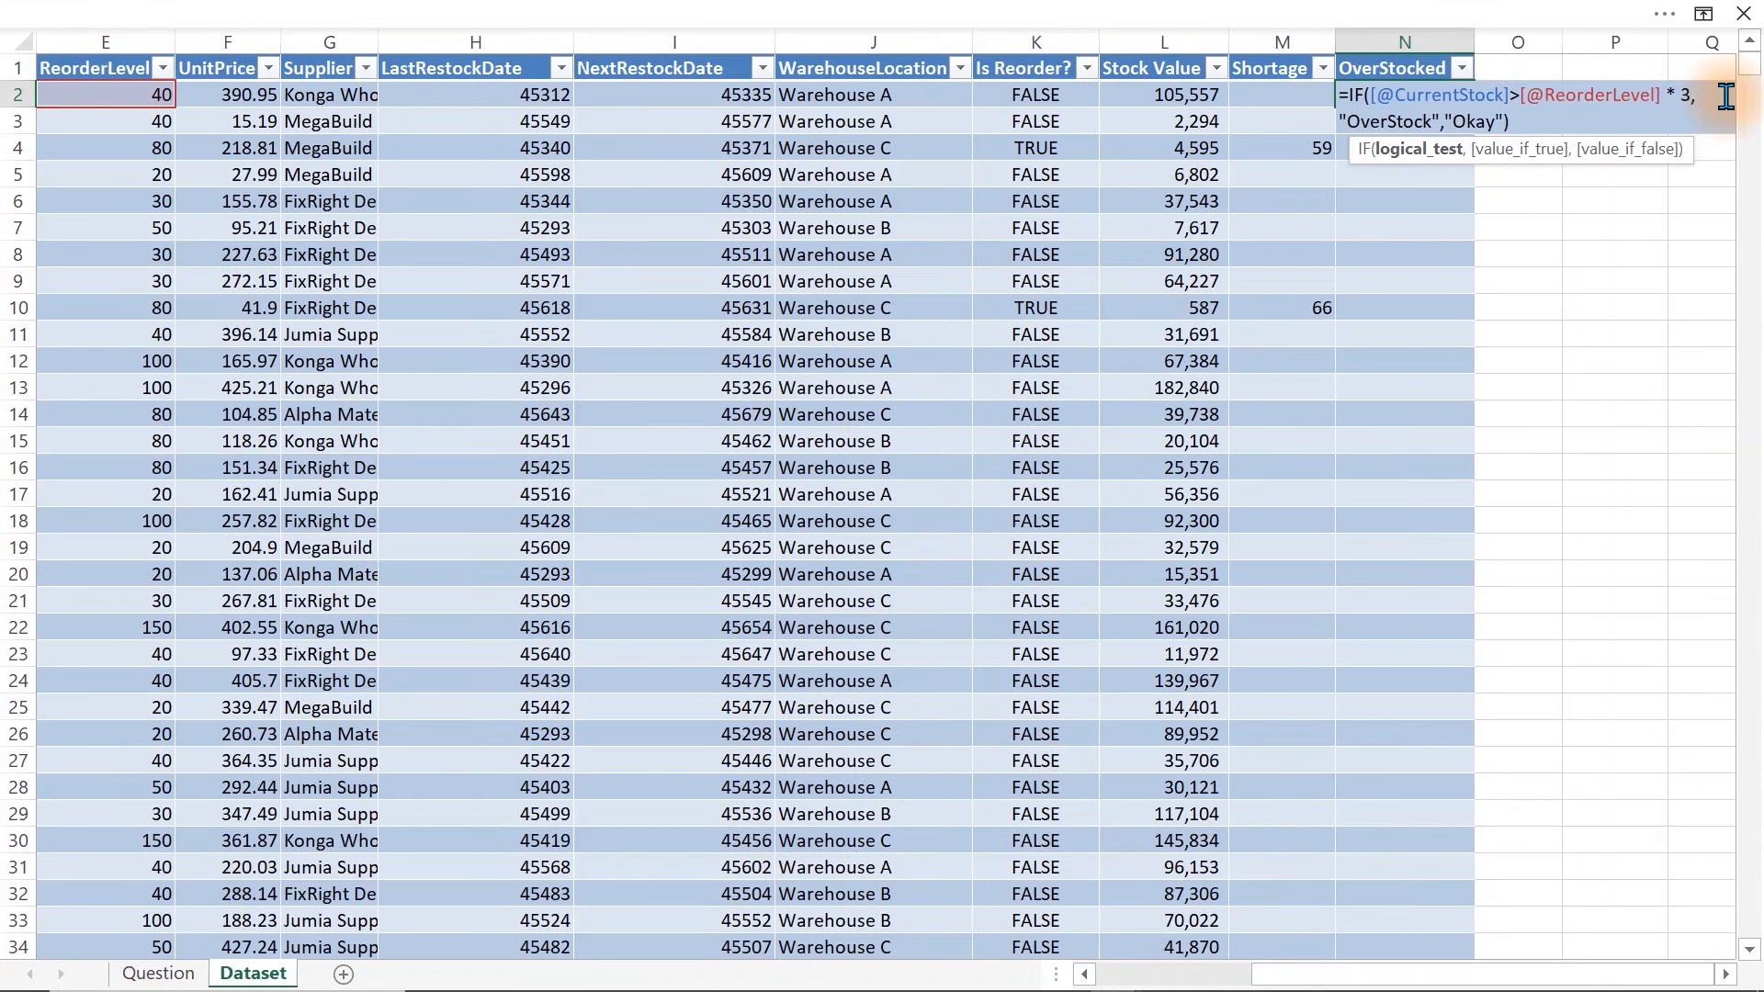
{"action": "left_click", "coordinate": [1538, 152]}
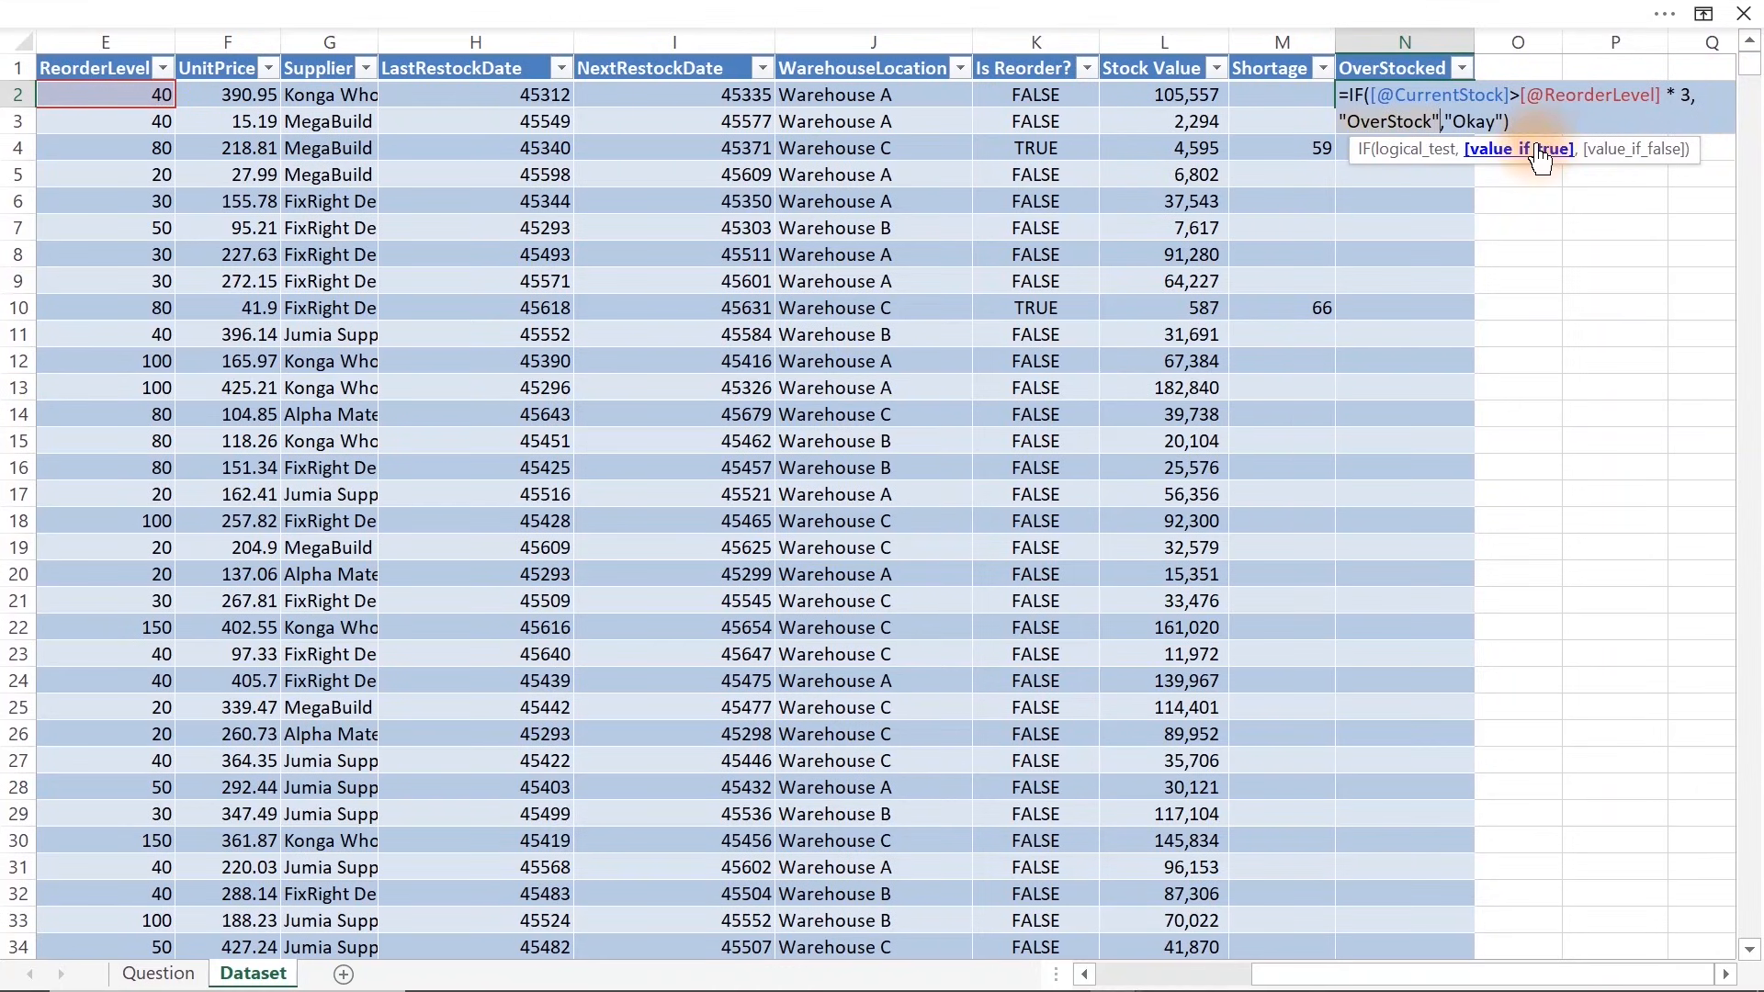
{"action": "left_click", "coordinate": [1650, 153]}
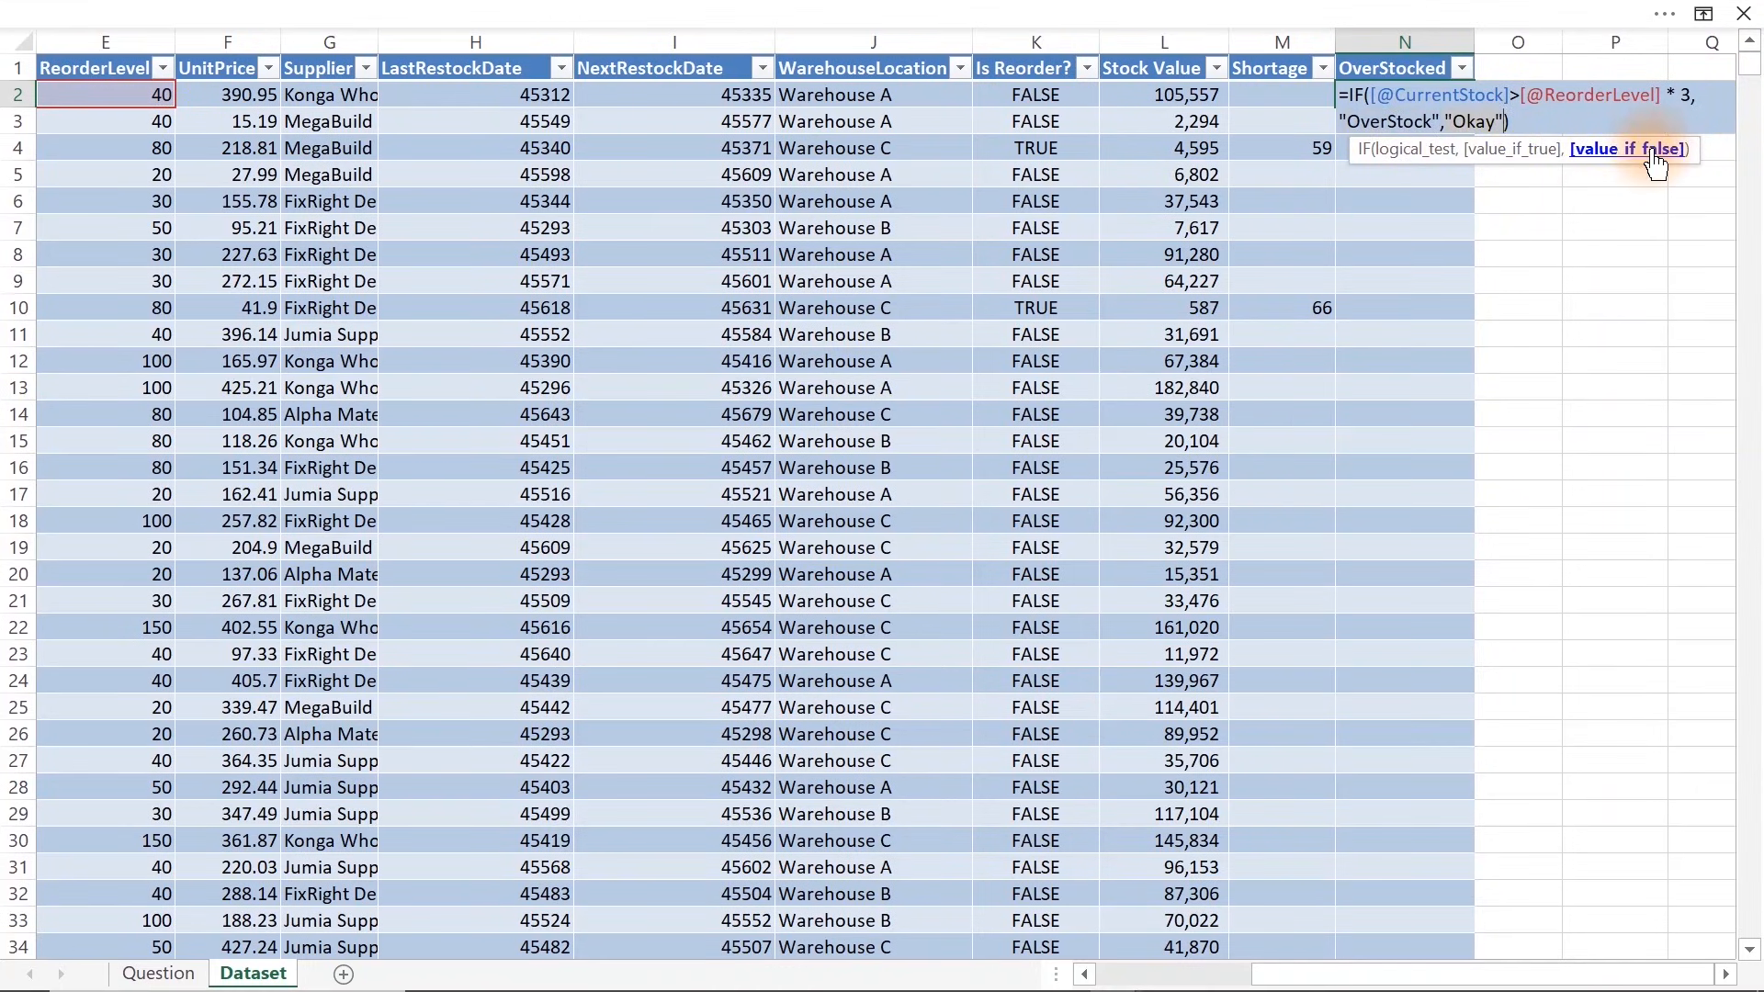
{"action": "key", "text": "Return"}
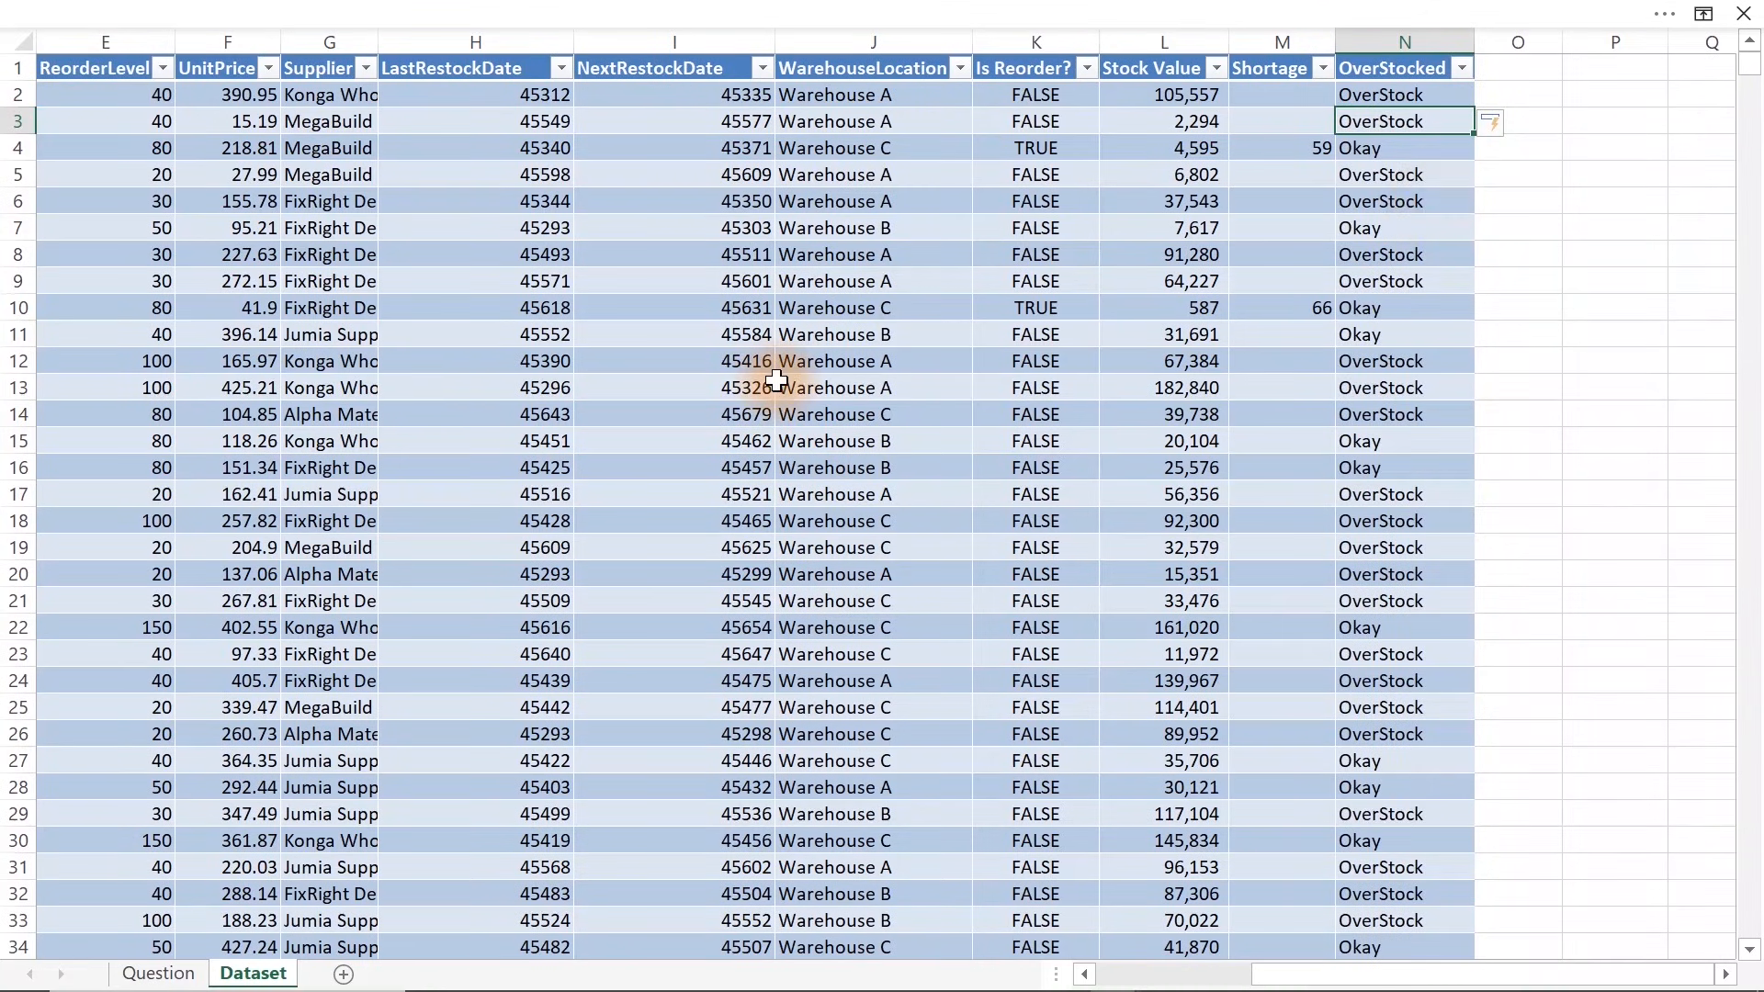
Refresh the empty PivotTable under "Are we overstocking any products?" on the Question sheet
{"action": "left_click", "coordinate": [164, 974]}
{"action": "left_click", "coordinate": [691, 414]}
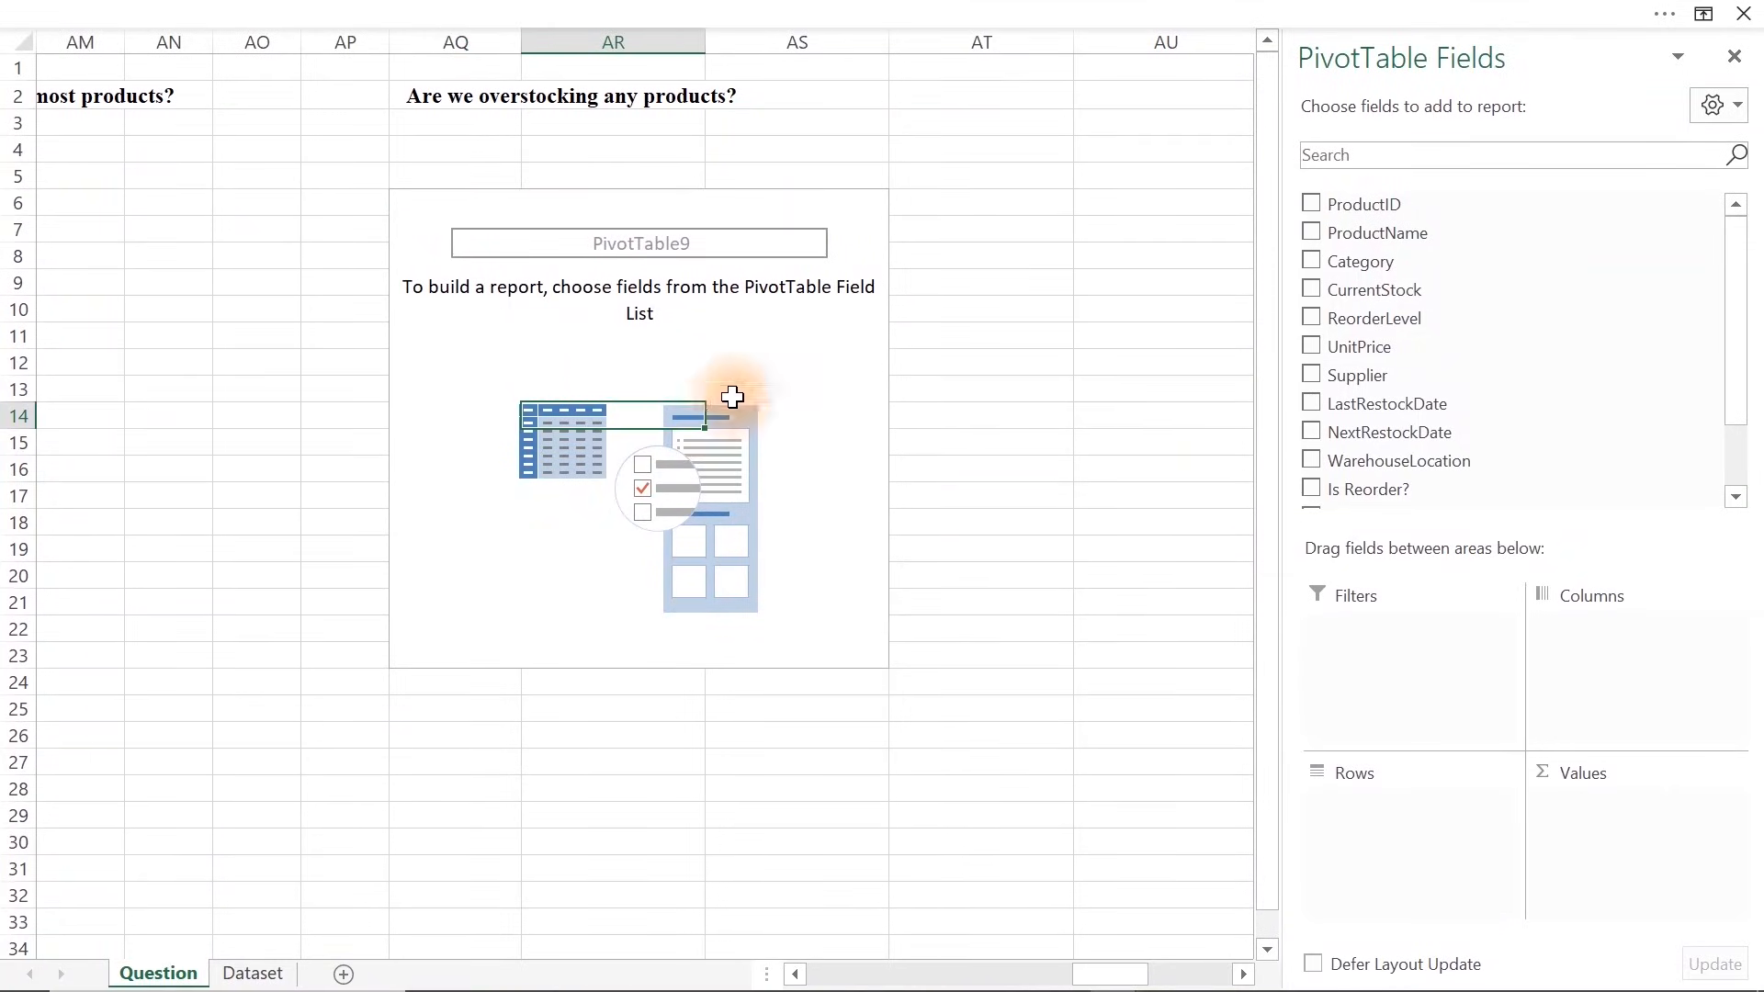
{"action": "right_click", "coordinate": [674, 324]}
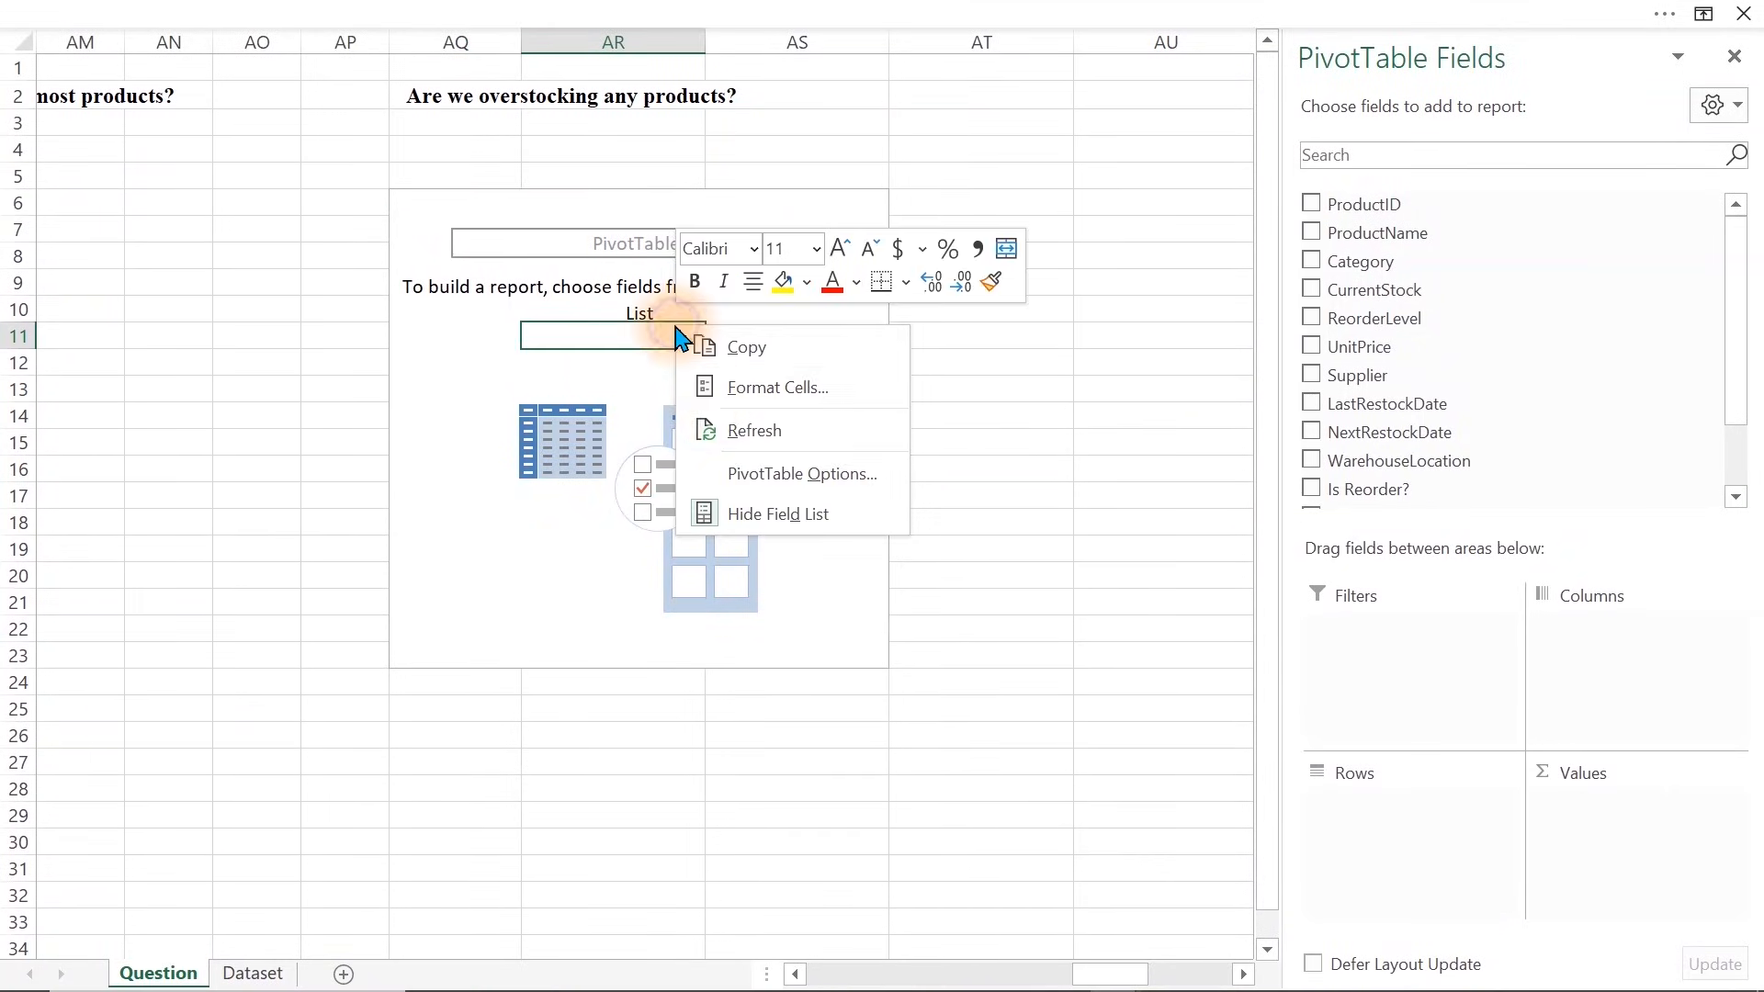
{"action": "left_click", "coordinate": [771, 432]}
Add the OverStocked field to both the rows and the values of the PivotTable at AQ6
{"action": "left_click_drag", "start_coordinate": [1736, 295], "coordinate": [1736, 432]}
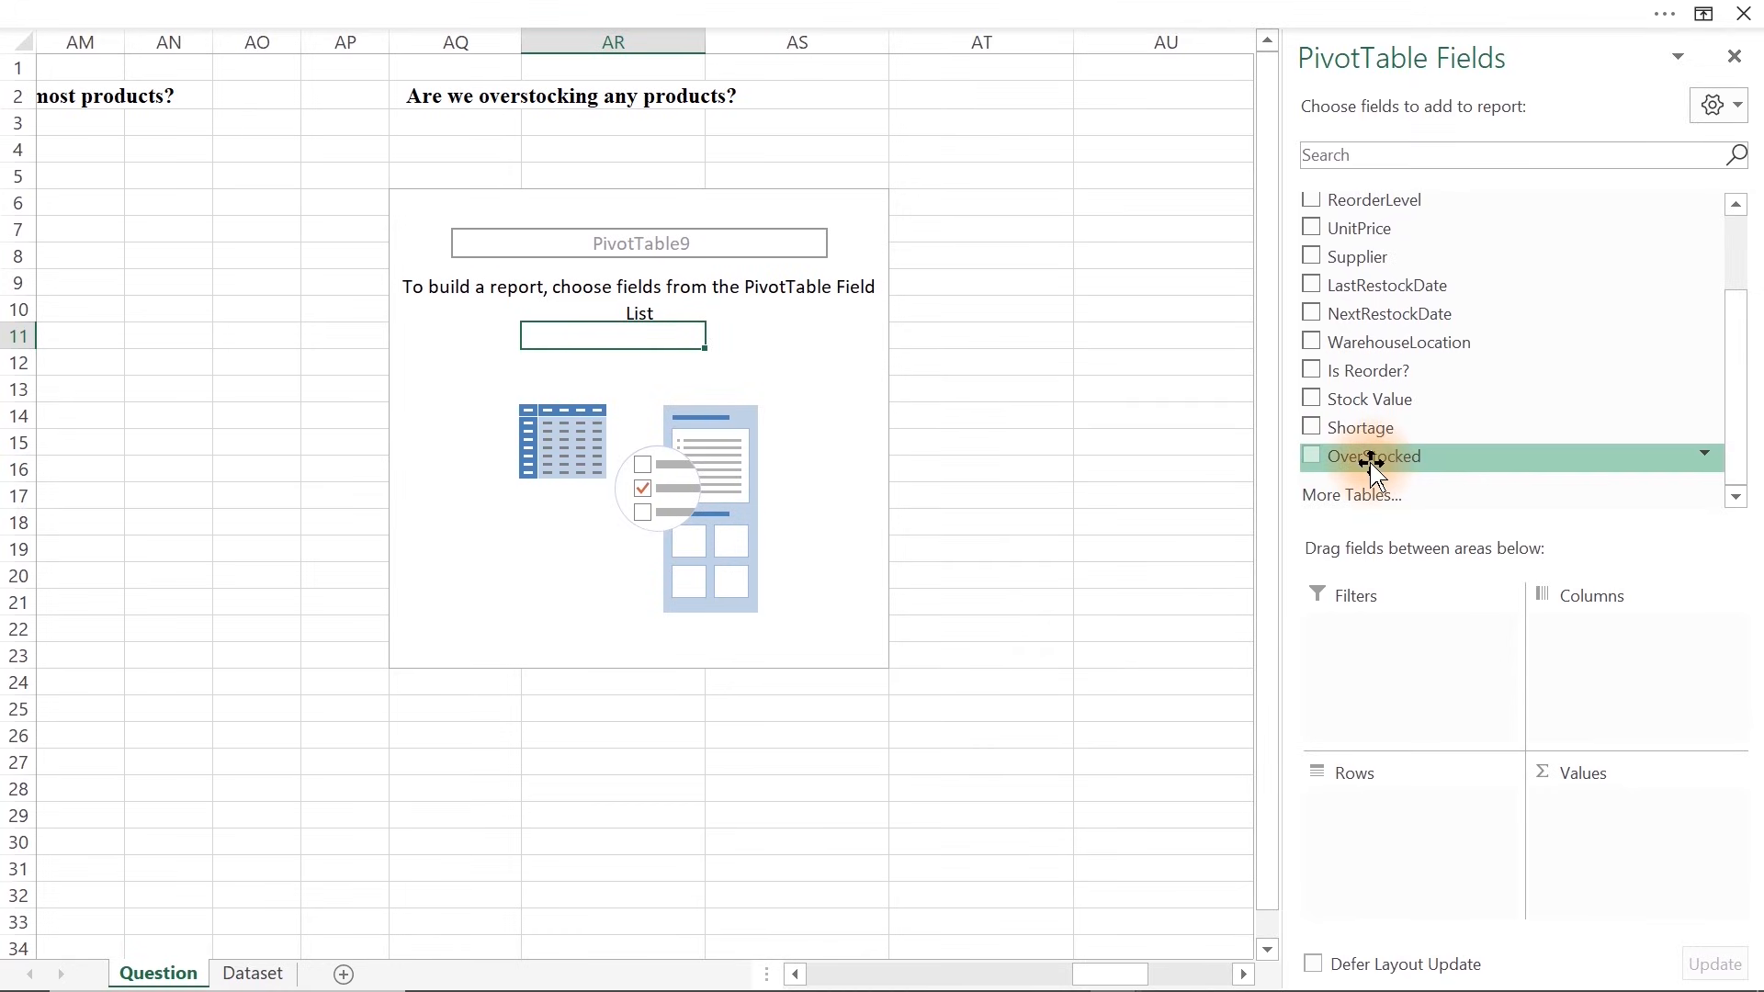
{"action": "left_click_drag", "start_coordinate": [1371, 464], "coordinate": [1405, 851]}
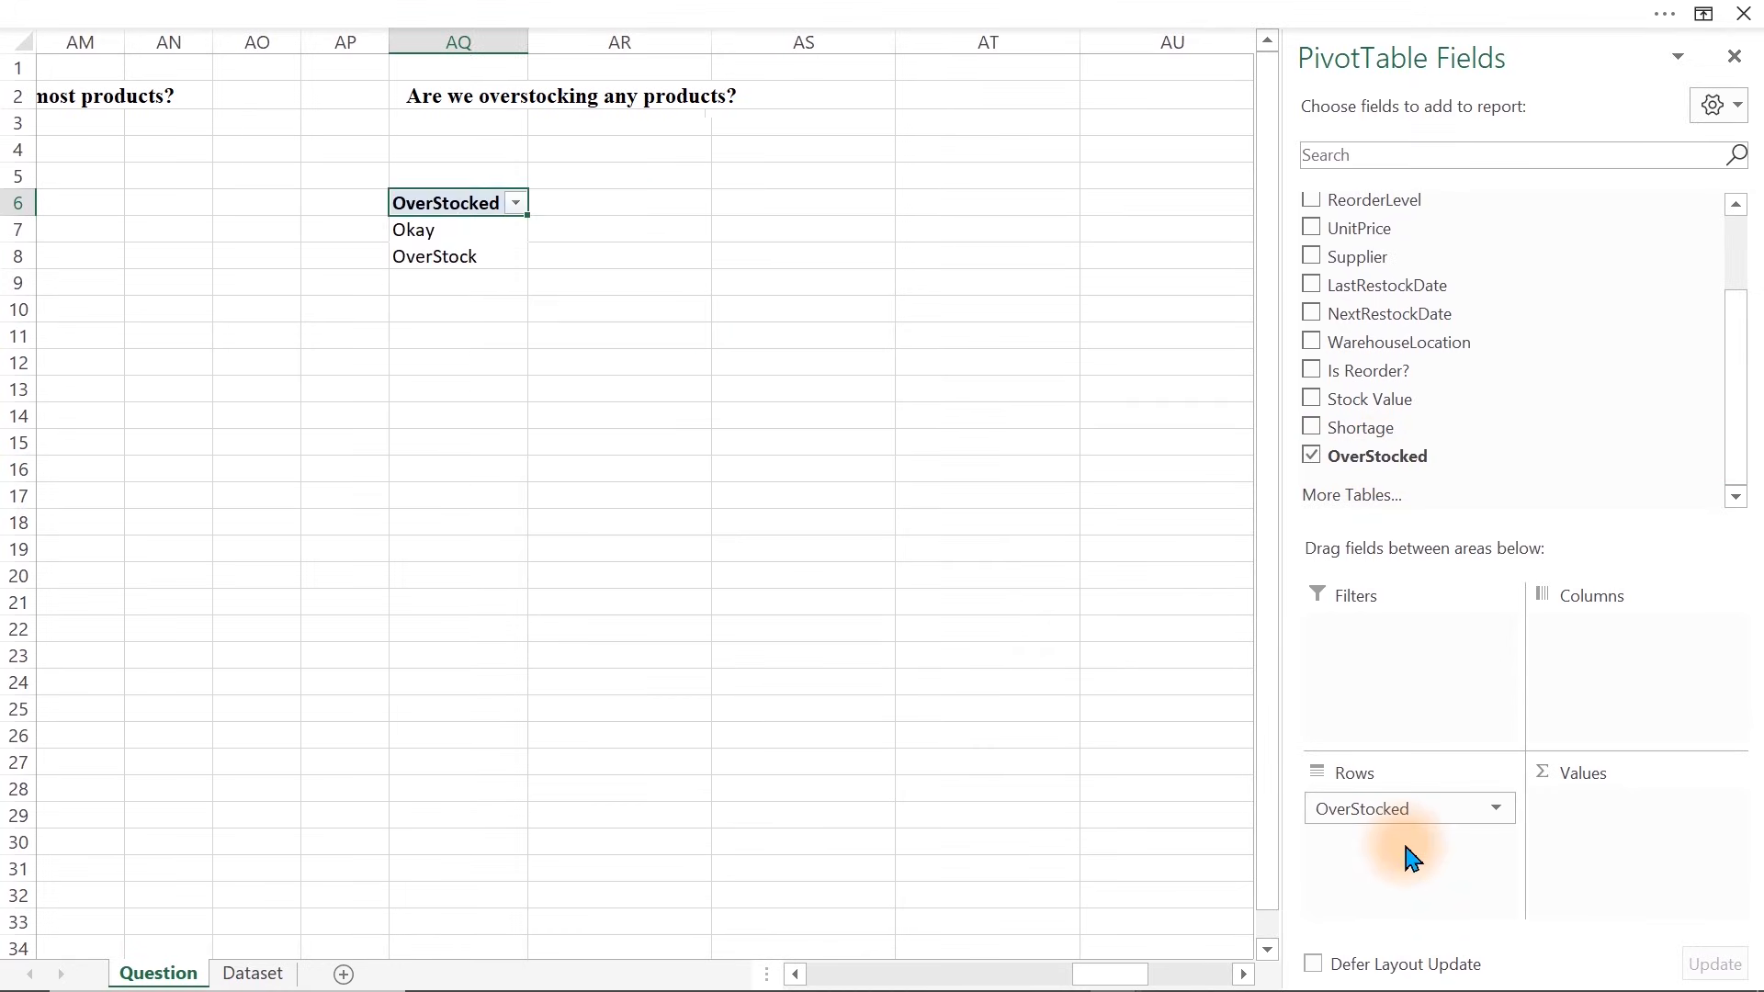
{"action": "left_click_drag", "start_coordinate": [1379, 454], "coordinate": [1631, 847]}
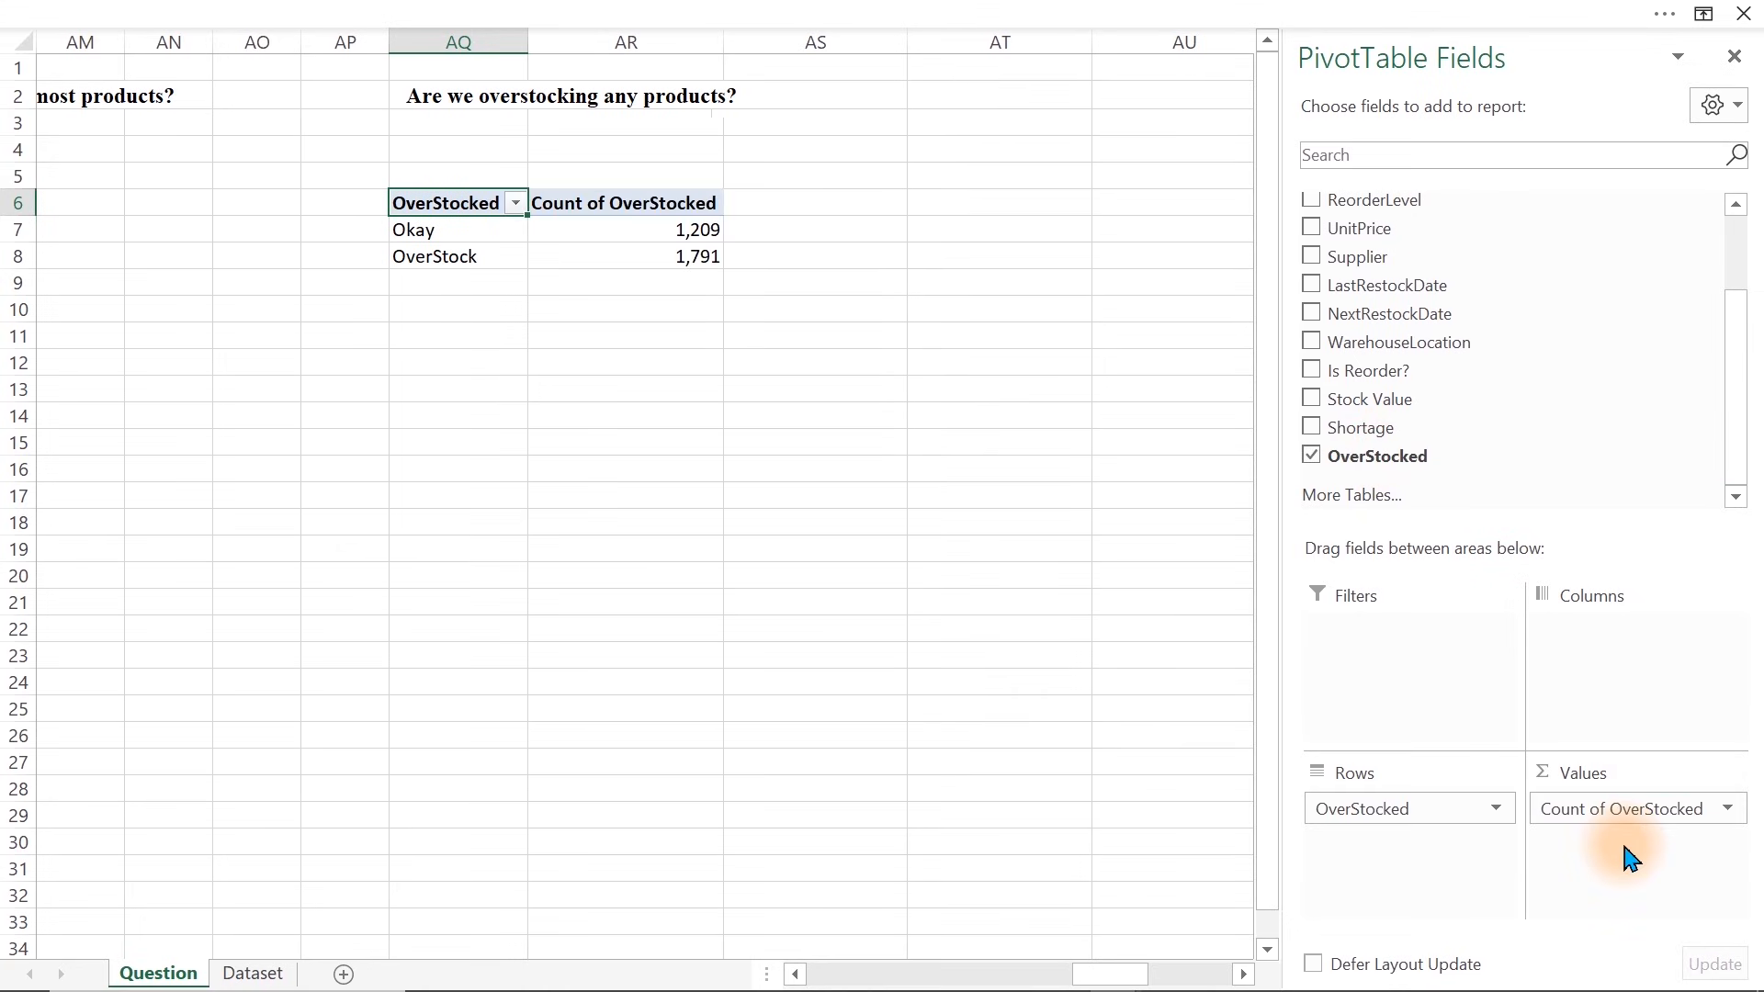
Rename the Count of OverStocked value field to "Total Products"
{"action": "double_click", "coordinate": [603, 206]}
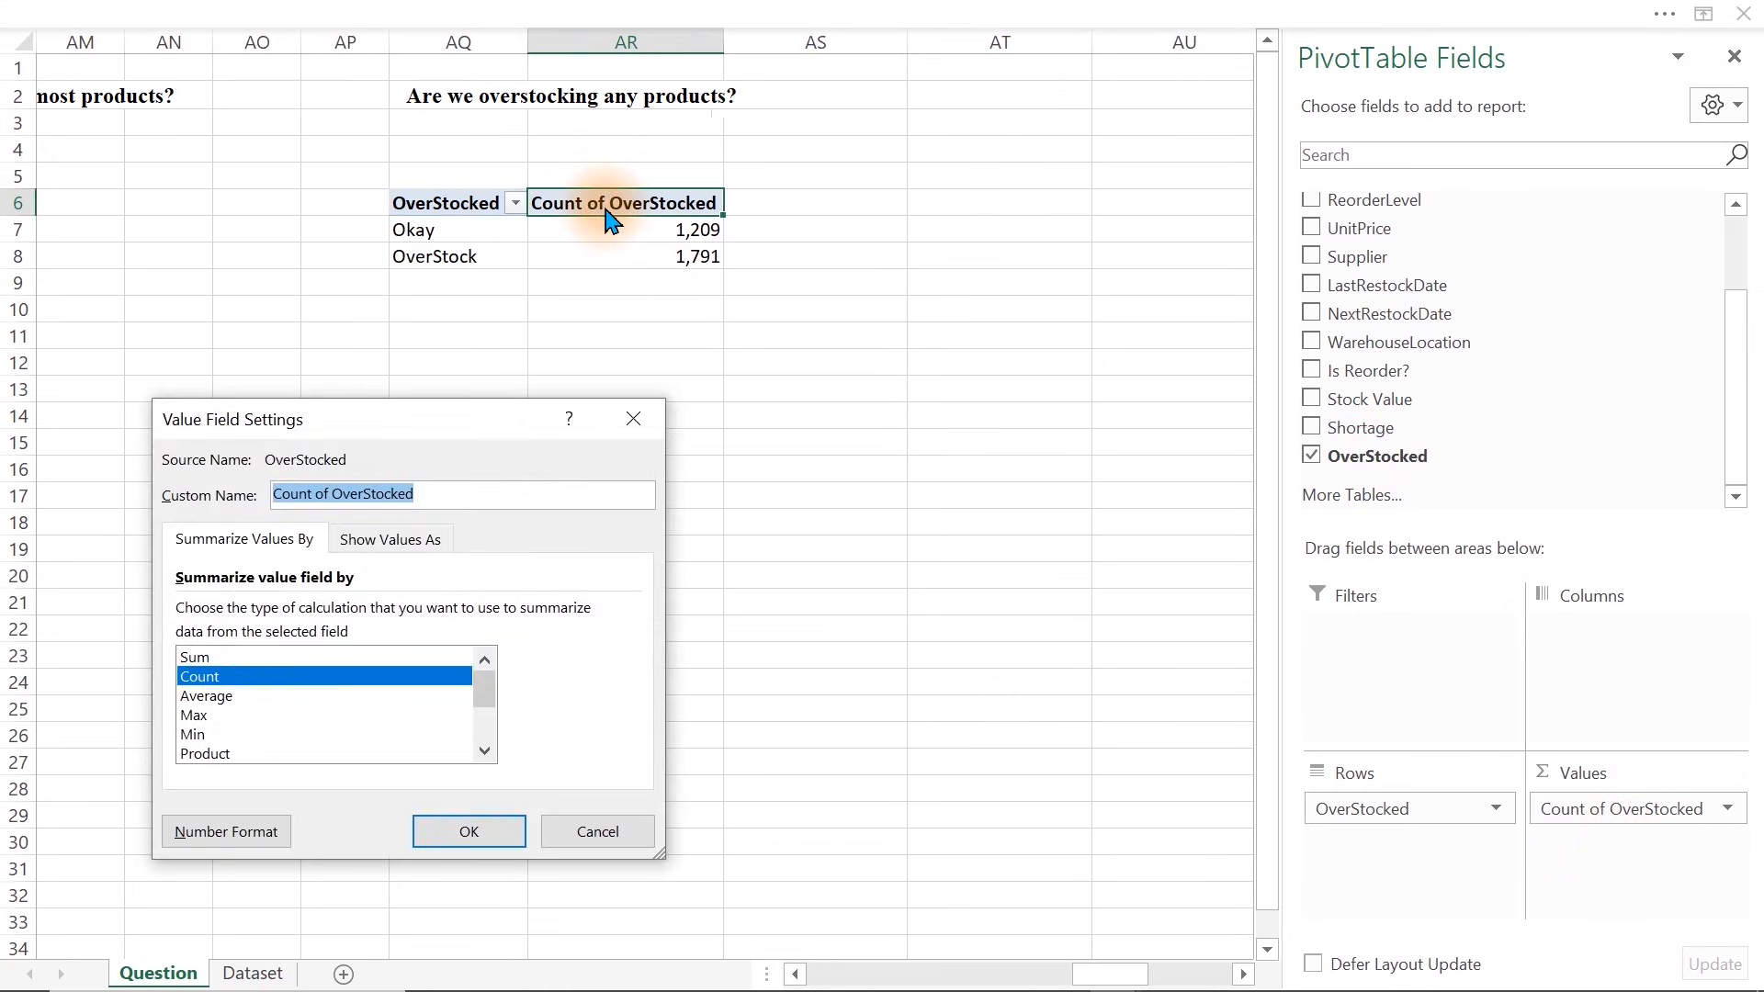
{"action": "type", "text": "Total Products"}
{"action": "key", "text": "Return"}
{"action": "scroll", "coordinate": [854, 570], "scroll_direction": "up", "scroll_amount": 2}
{"action": "left_click", "coordinate": [854, 574]}
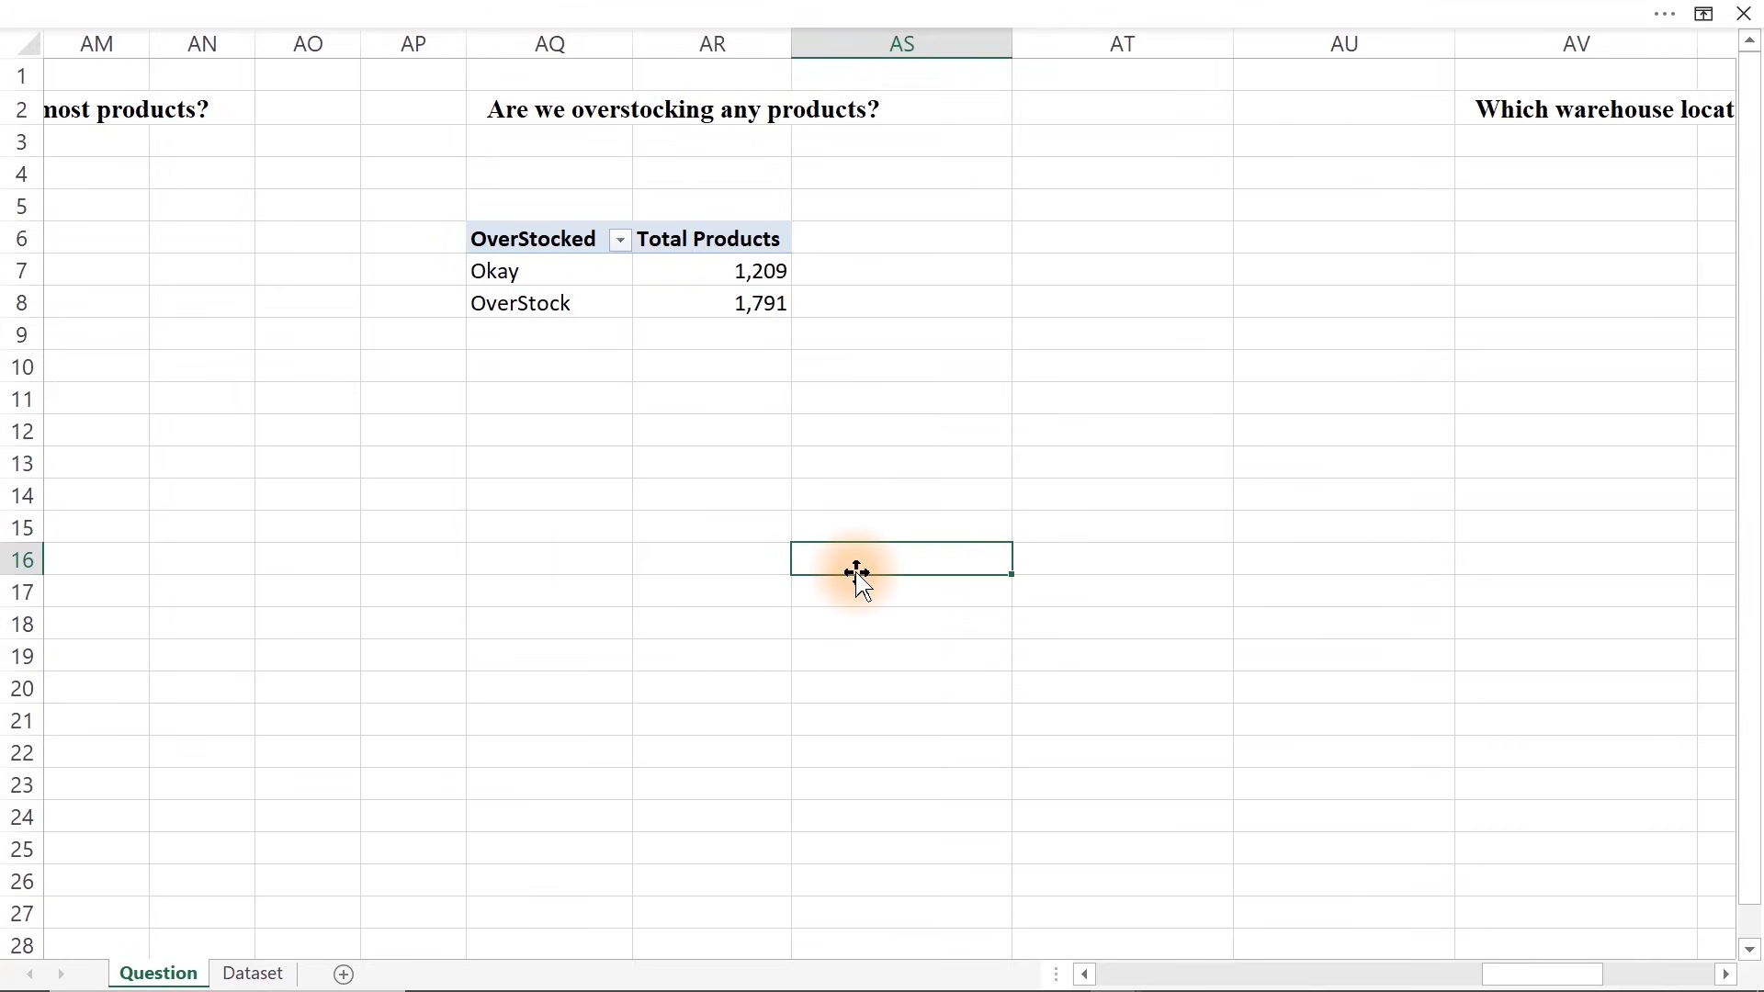
Enter the headers "Matrics" in AQ12 and "Value" in AR12 below the OverStocked PivotTable
{"action": "left_click", "coordinate": [516, 453]}
{"action": "left_click", "coordinate": [520, 439]}
{"action": "type", "text": "Mag"}
{"action": "key", "text": "BackSpace"}
{"action": "type", "text": "trics"}
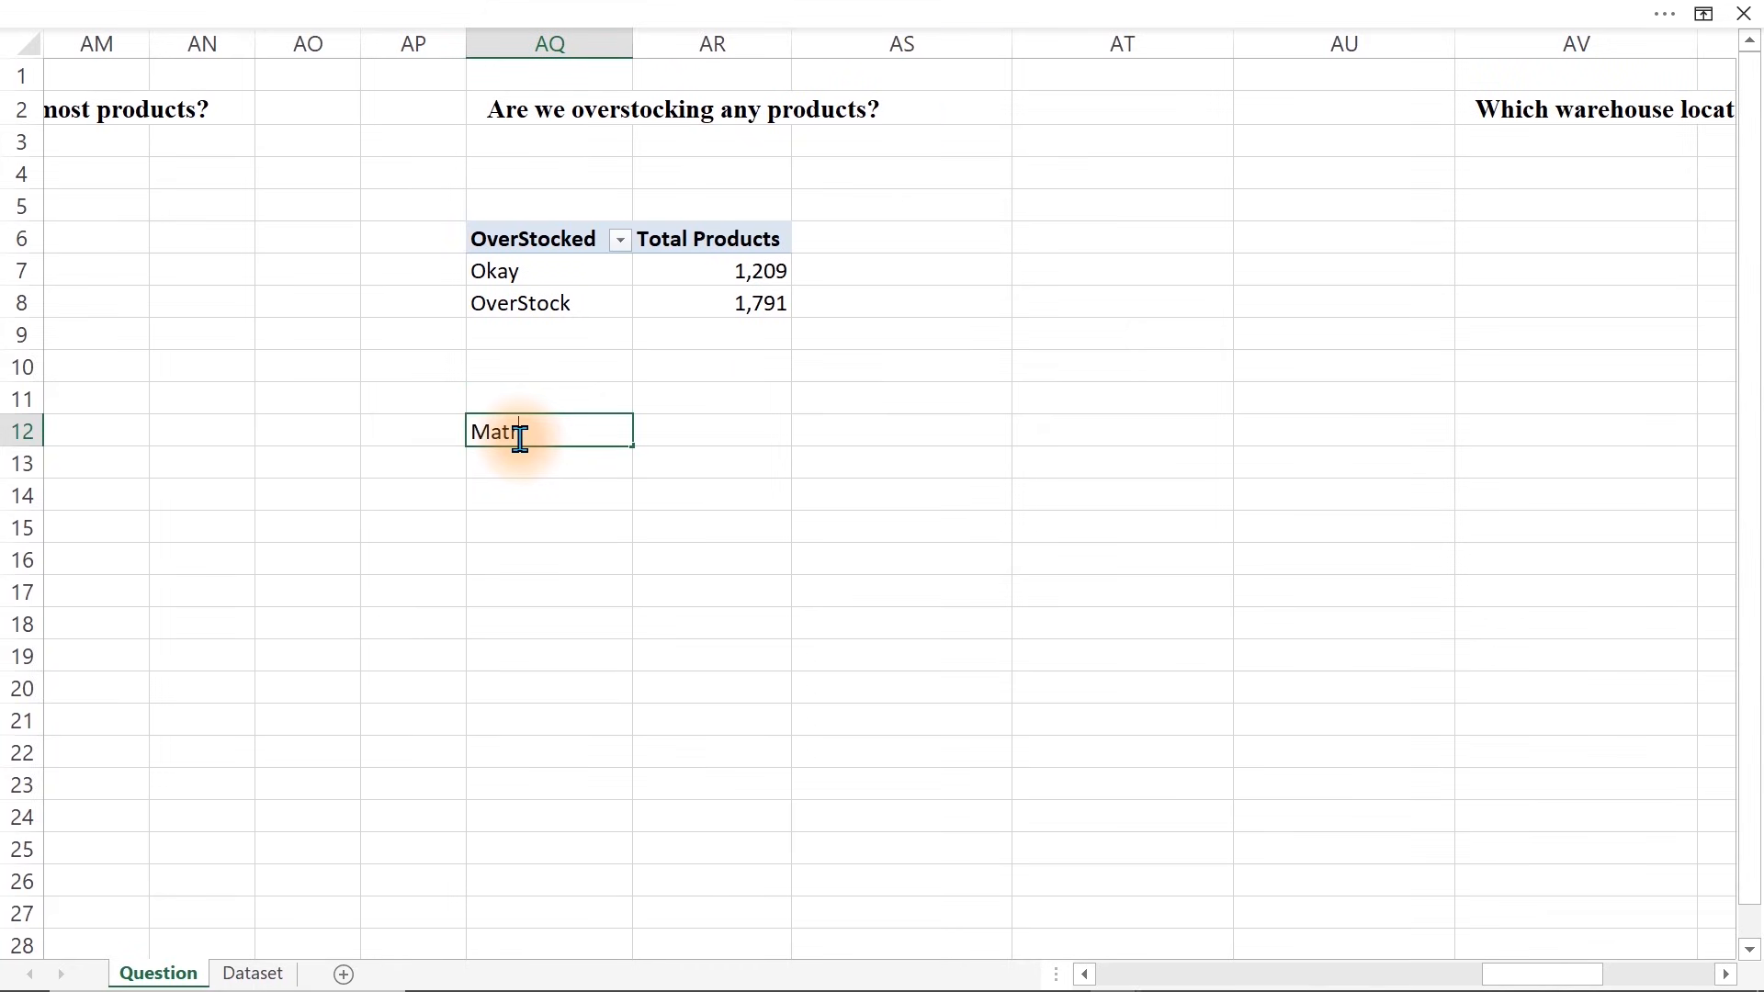
{"action": "key", "text": "Tab"}
{"action": "type", "text": "Values"}
{"action": "key", "text": "BackSpace"}
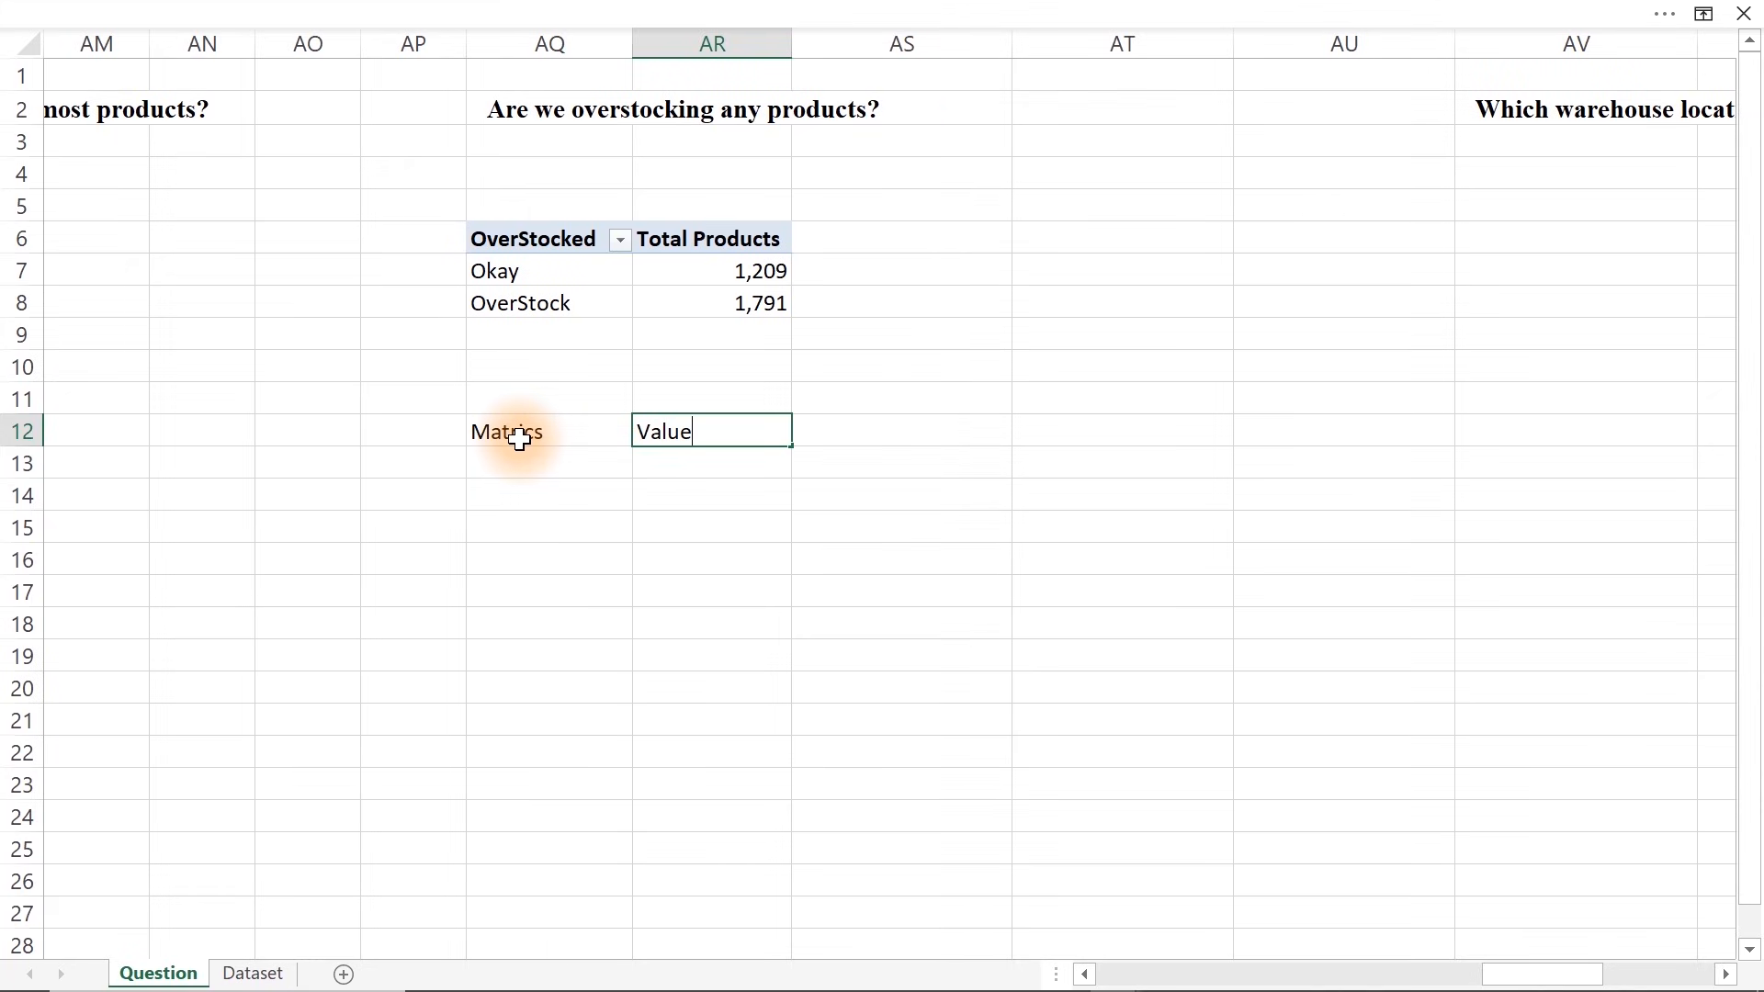
{"action": "key", "text": "Return"}
Enter the row labels "Total Products", "OverStock" and "Pct" in AQ13 to AQ15
{"action": "key", "text": "Left"}
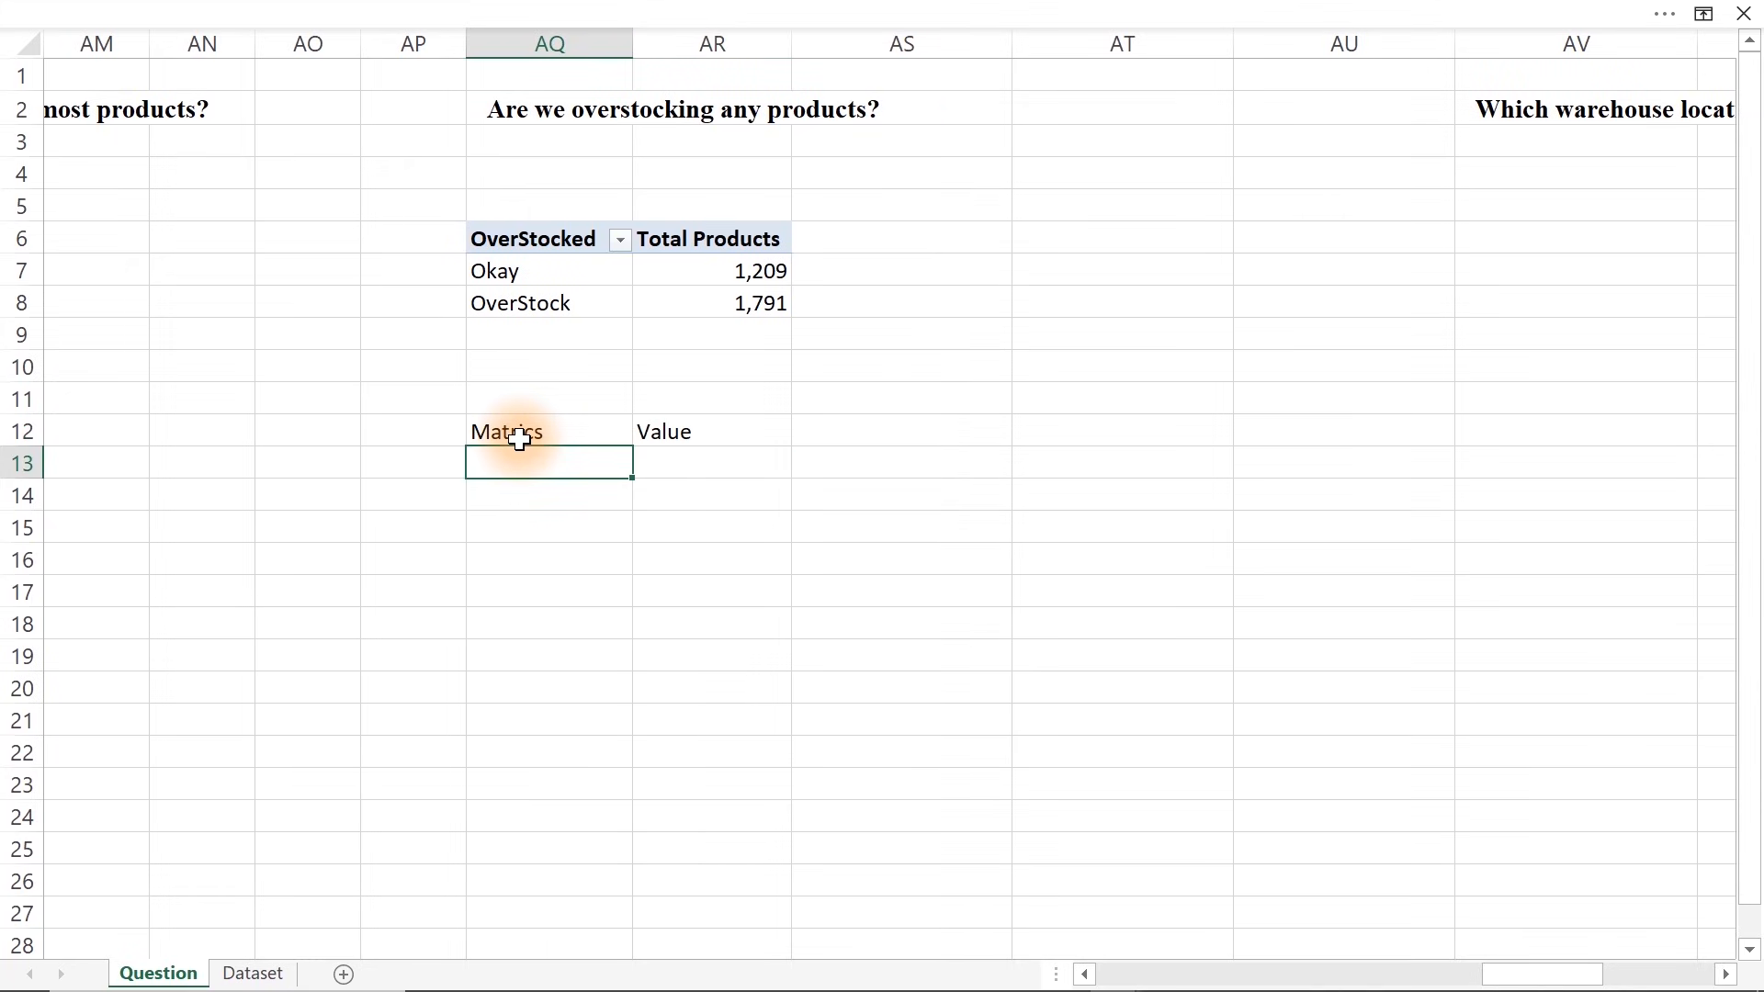
{"action": "type", "text": "al Prouducts"}
{"action": "key", "text": "Return"}
{"action": "type", "text": "Over"}
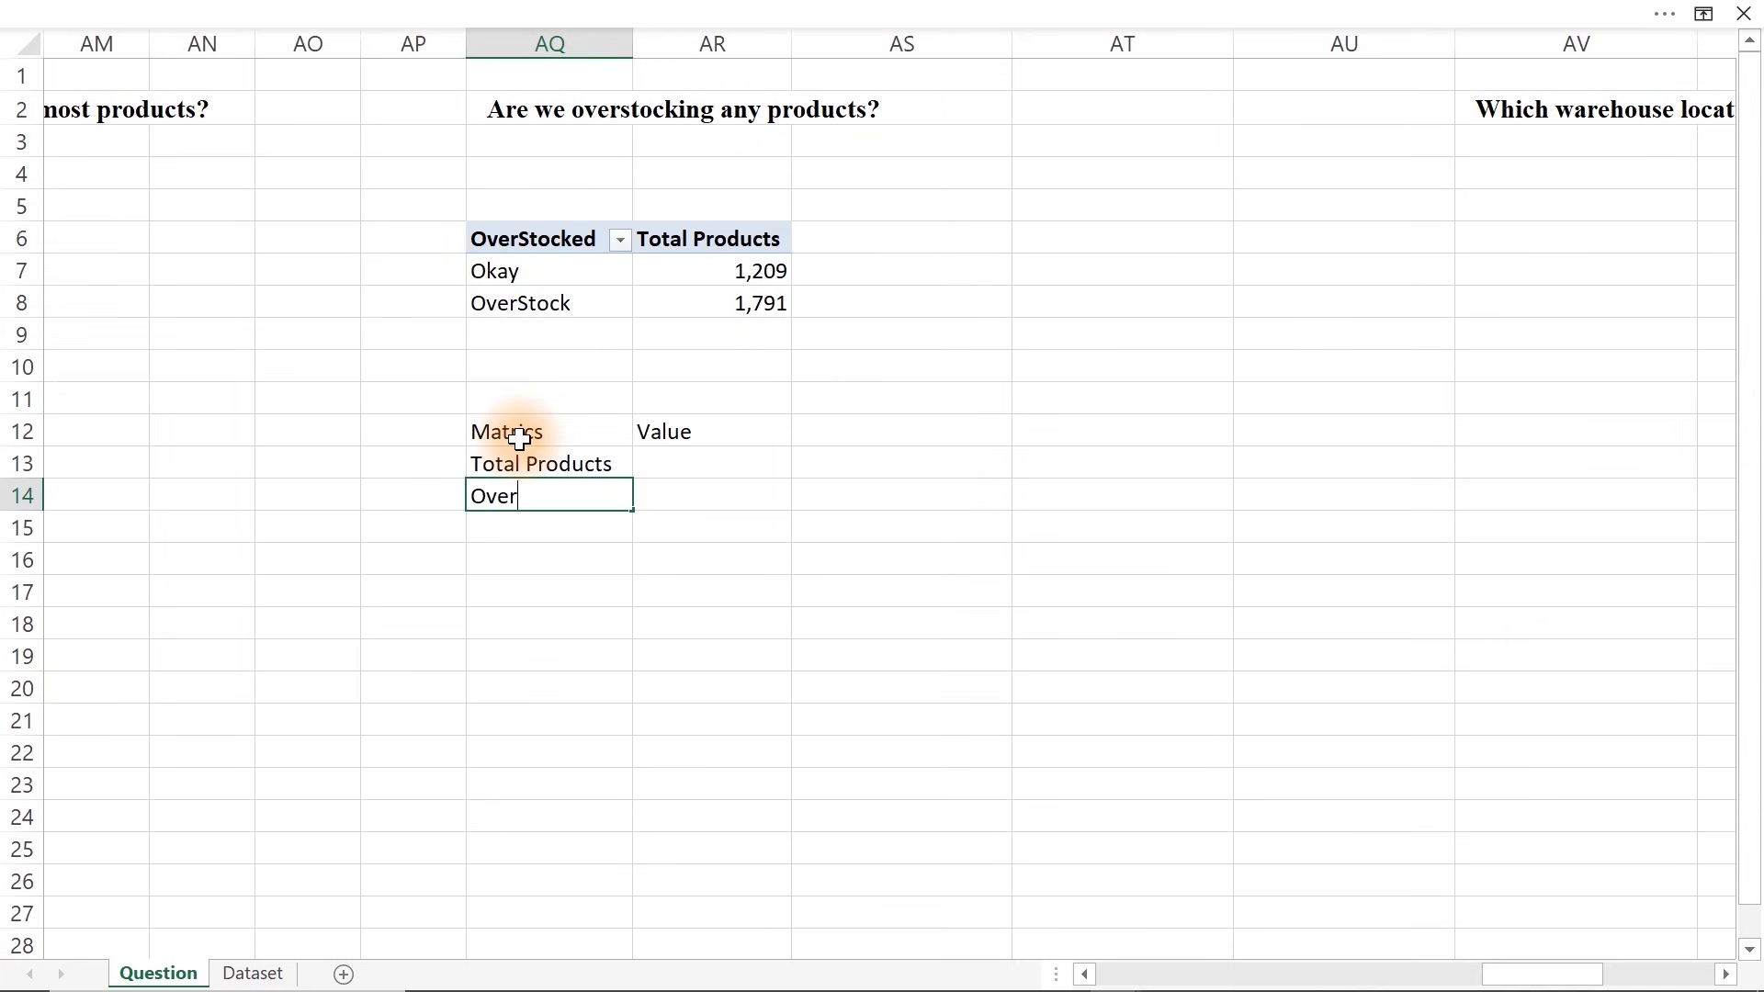
{"action": "type", "text": "Stock"}
{"action": "key", "text": "Return"}
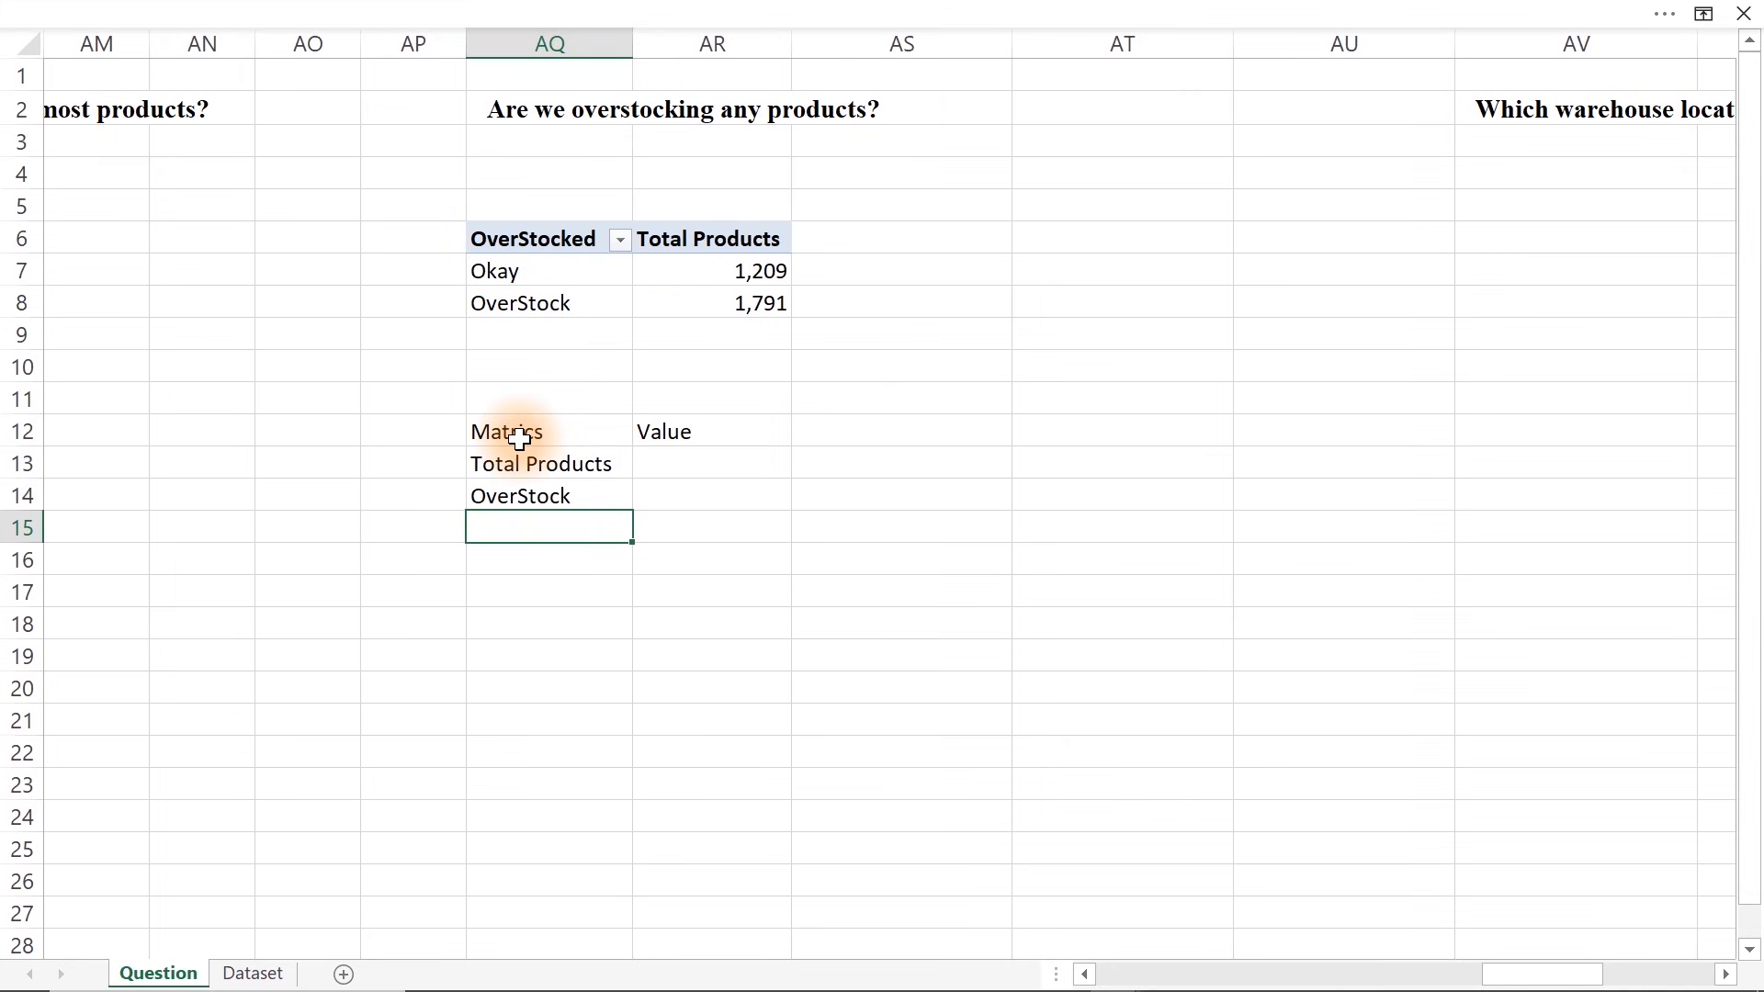
{"action": "type", "text": "Pct"}
{"action": "key", "text": "Return"}
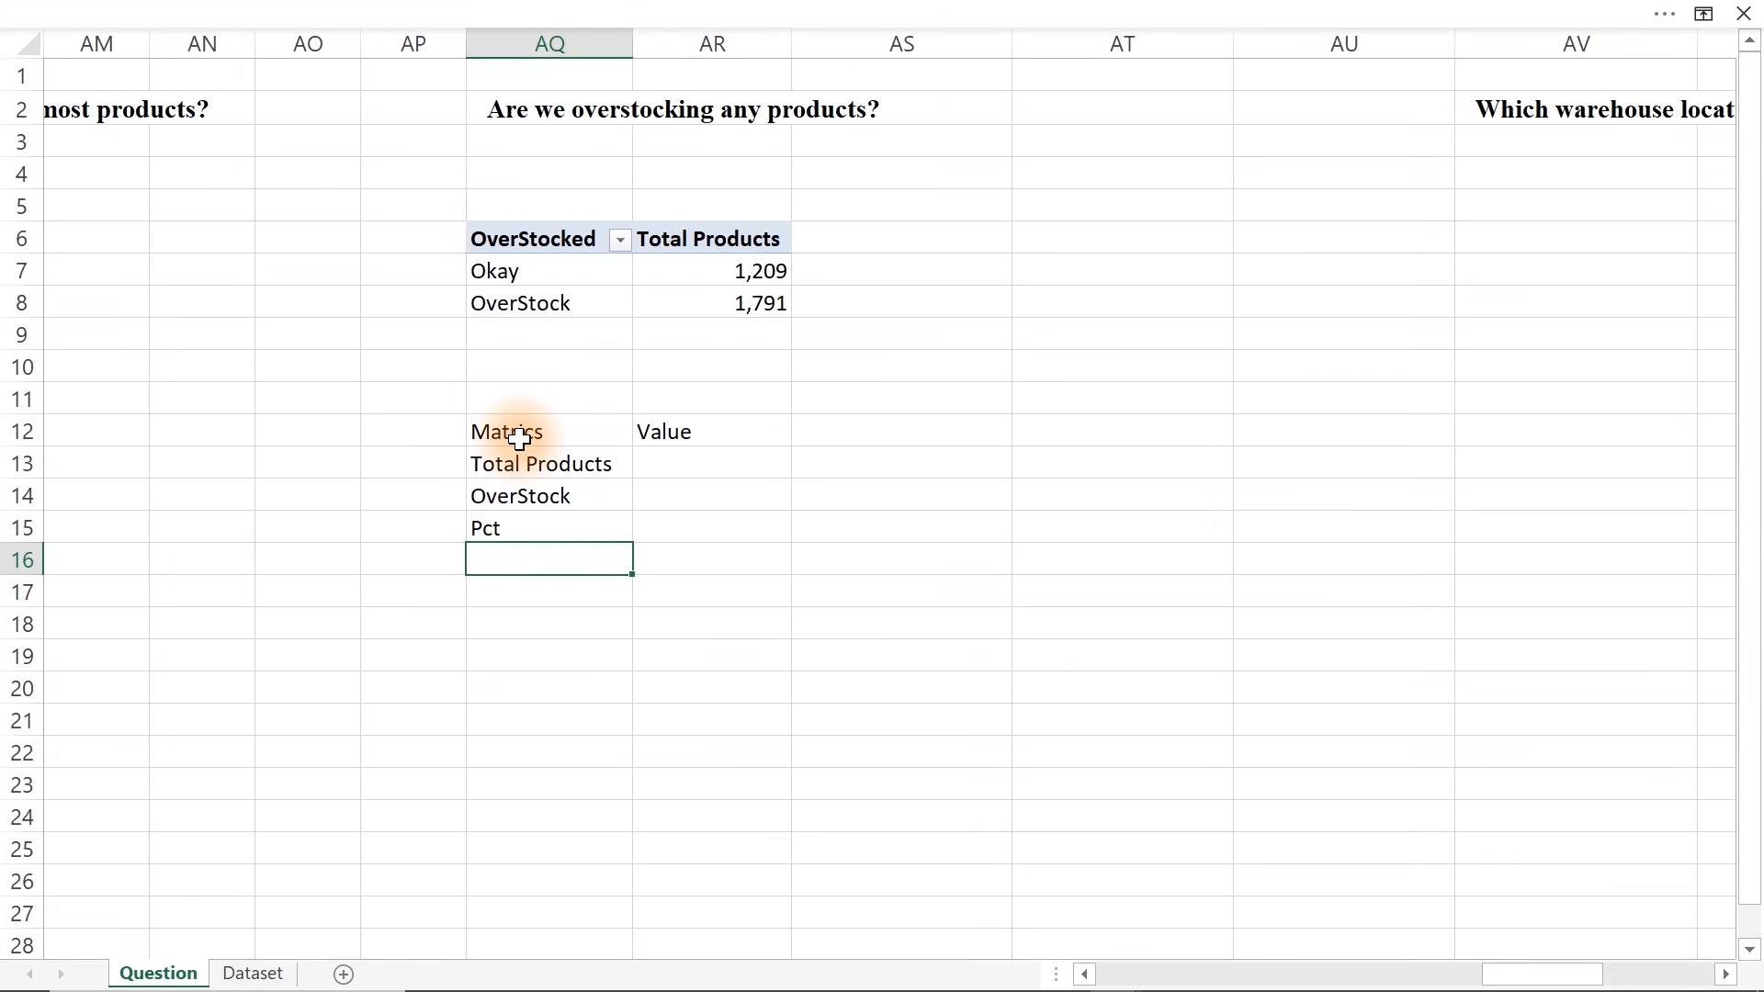
Link the Total Products value in AR13 to the Total Products PivotTable result in B7
{"action": "double_click", "coordinate": [681, 461]}
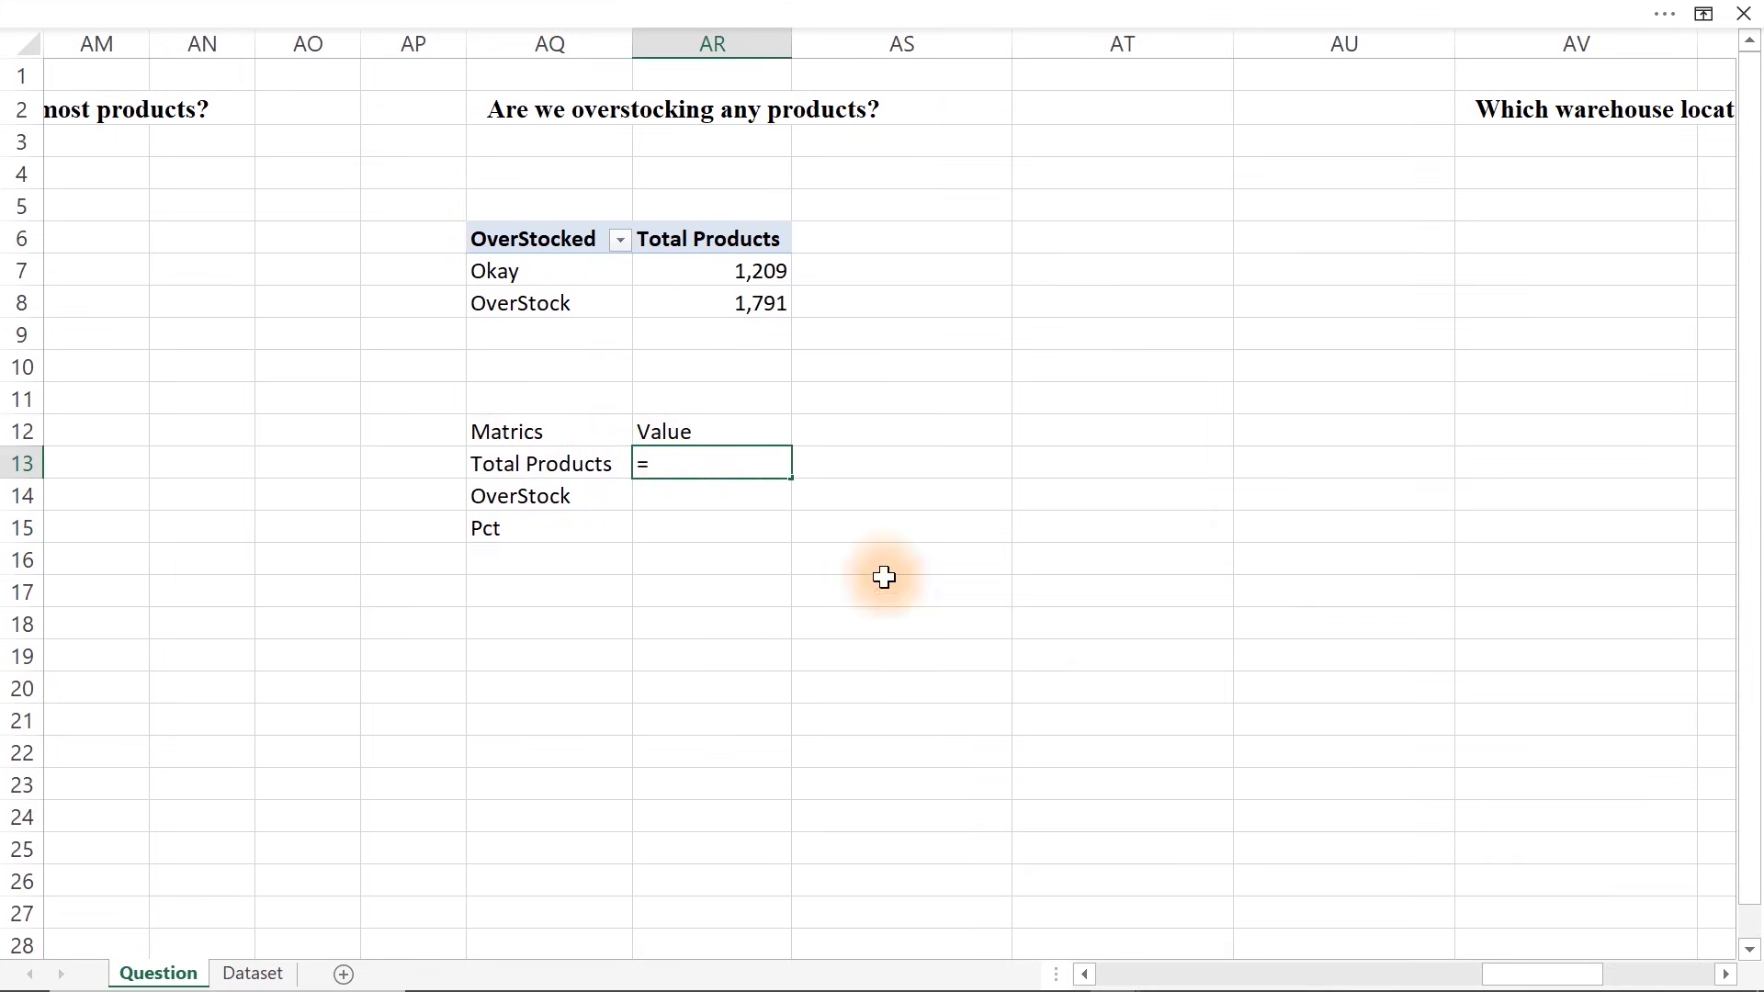
{"action": "left_click_drag", "start_coordinate": [1488, 973], "coordinate": [984, 964]}
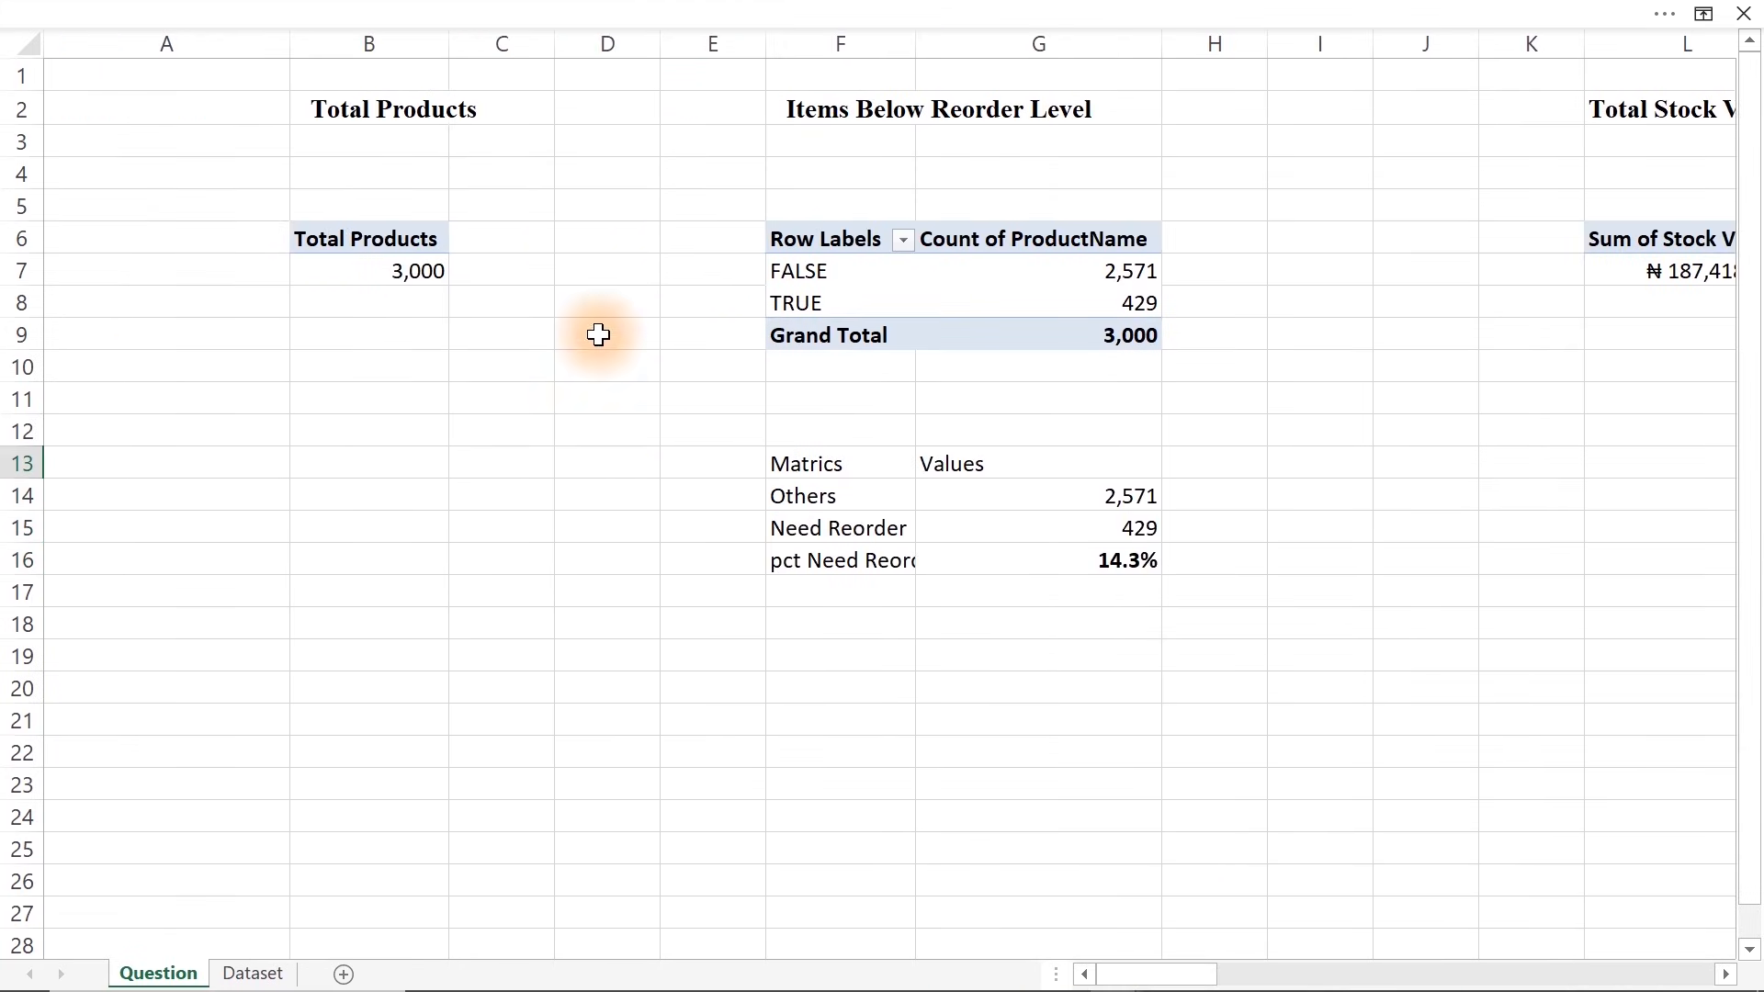
{"action": "left_click", "coordinate": [414, 268]}
{"action": "key", "text": "Return"}
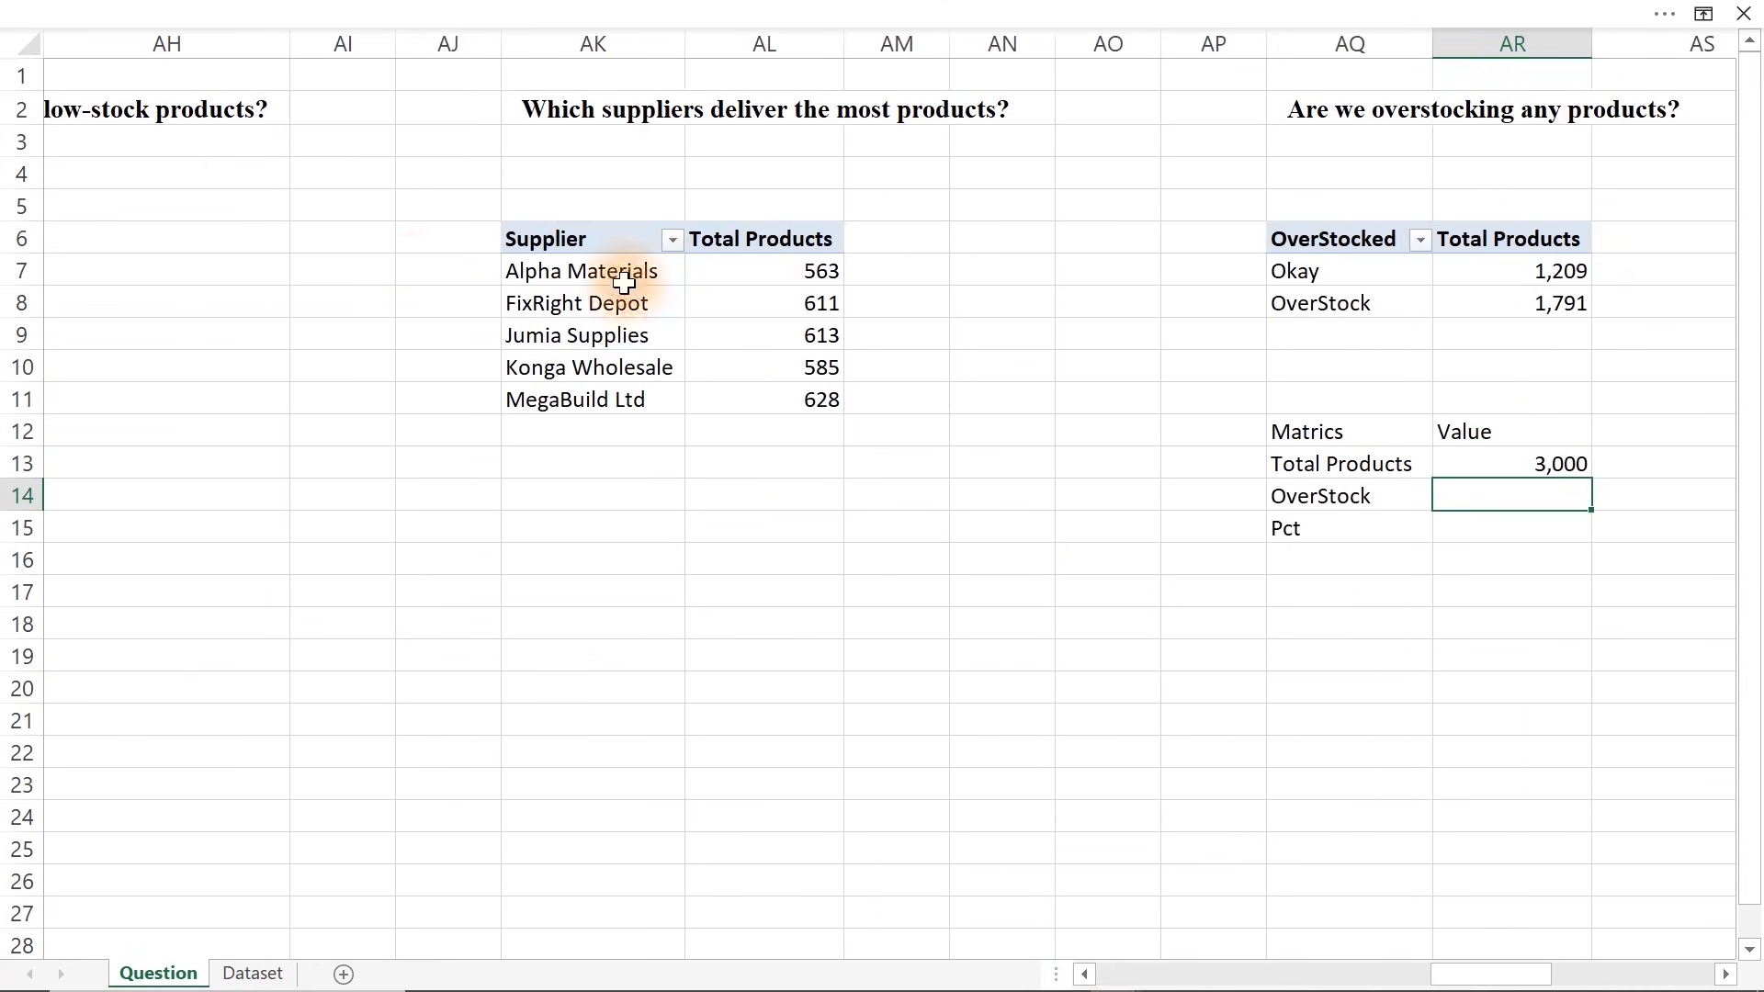
Link the OverStock value in AR14 to the PivotTable's OverStock count with =AR8
{"action": "key", "text": "Right"}
{"action": "key", "text": "Right"}
{"action": "key", "text": "Right"}
{"action": "key", "text": "Right"}
{"action": "key", "text": "Right"}
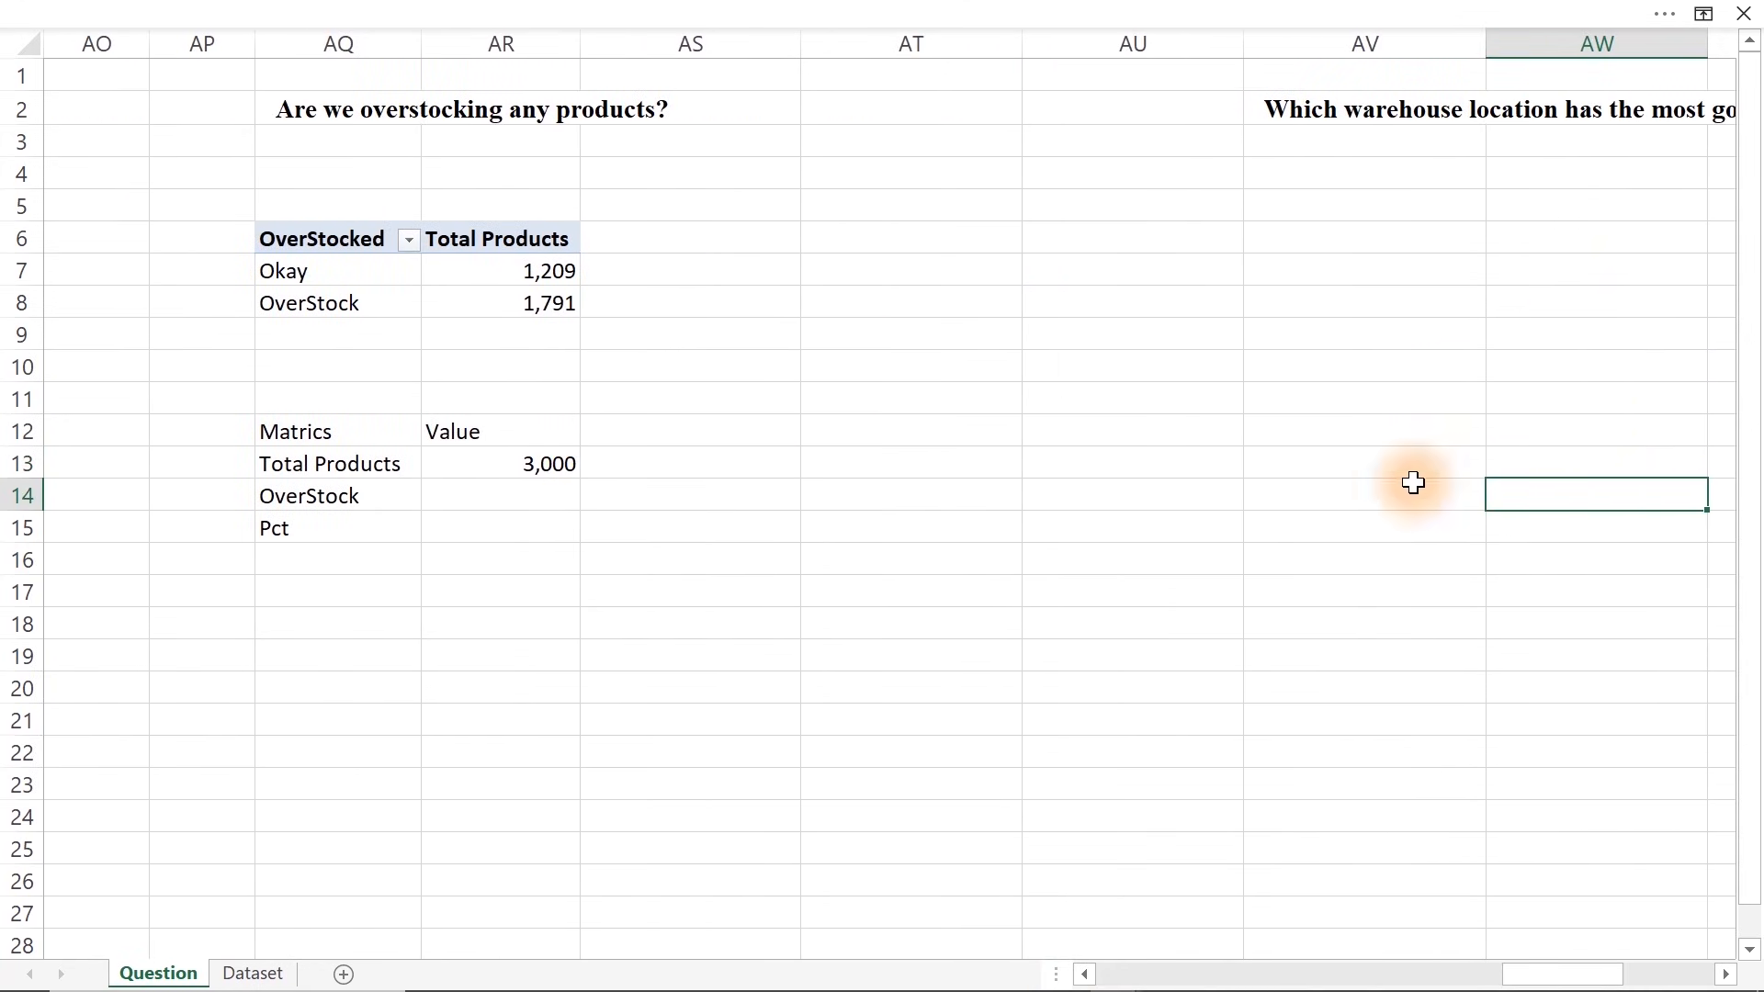
{"action": "left_click", "coordinate": [496, 493]}
{"action": "type", "text": "="}
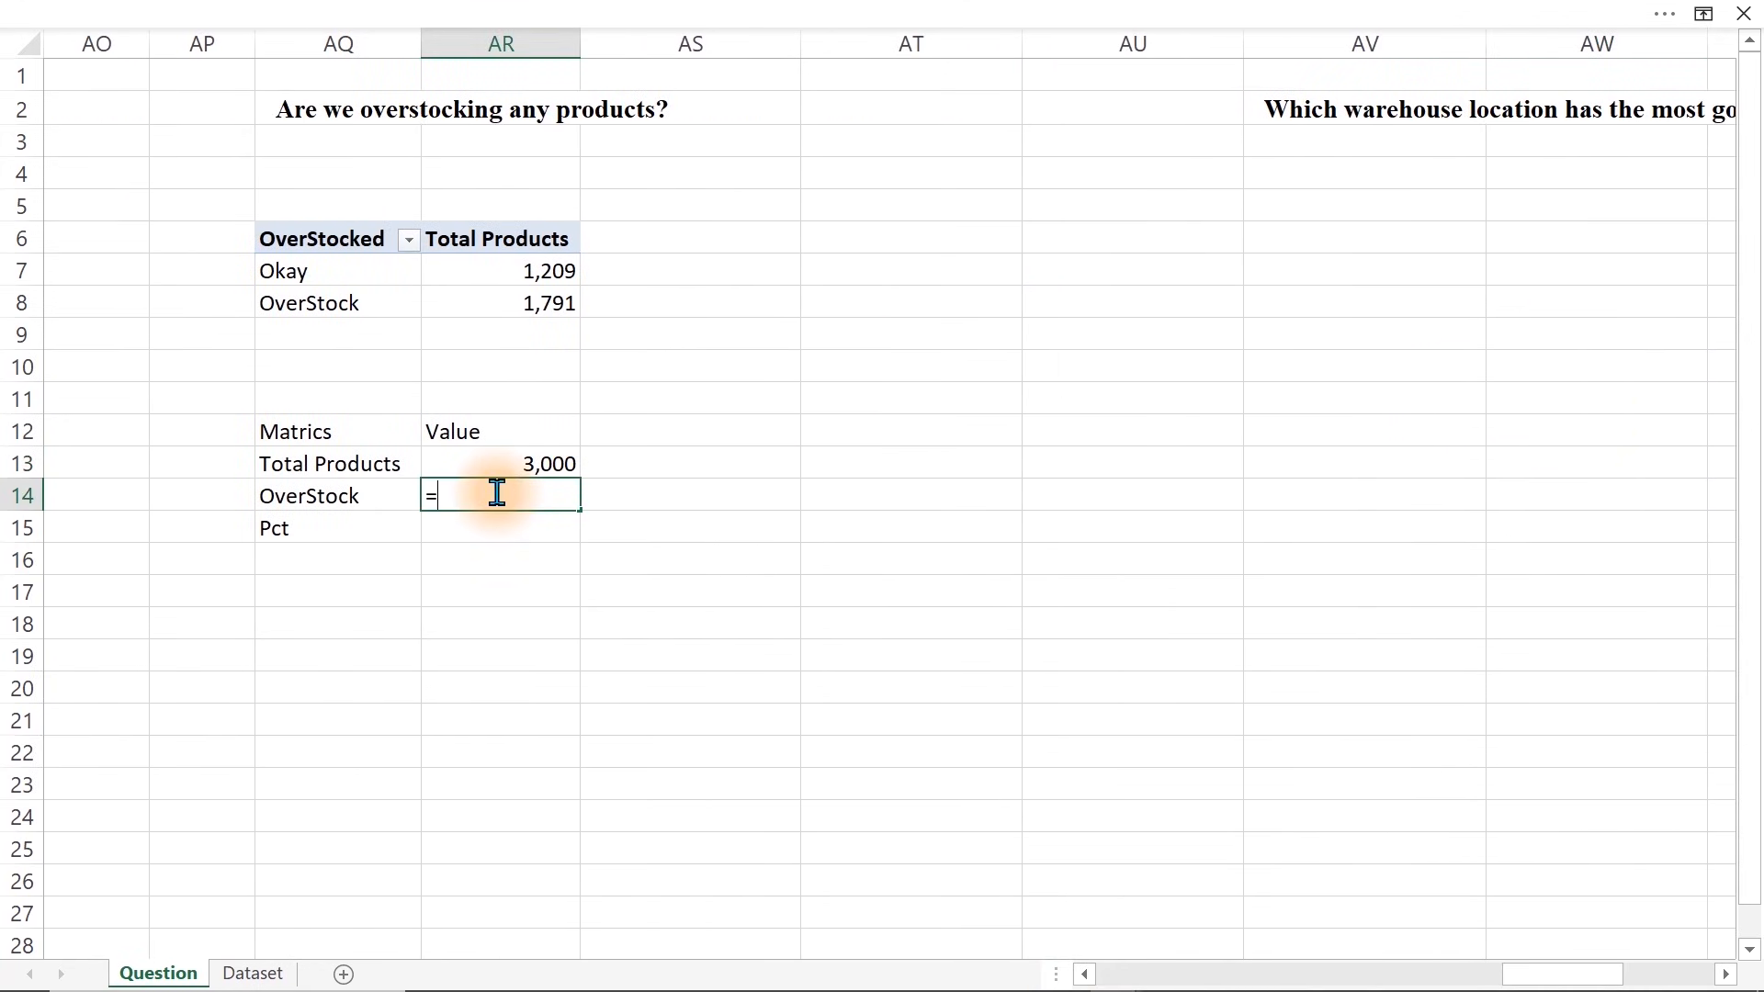
{"action": "left_click", "coordinate": [554, 305]}
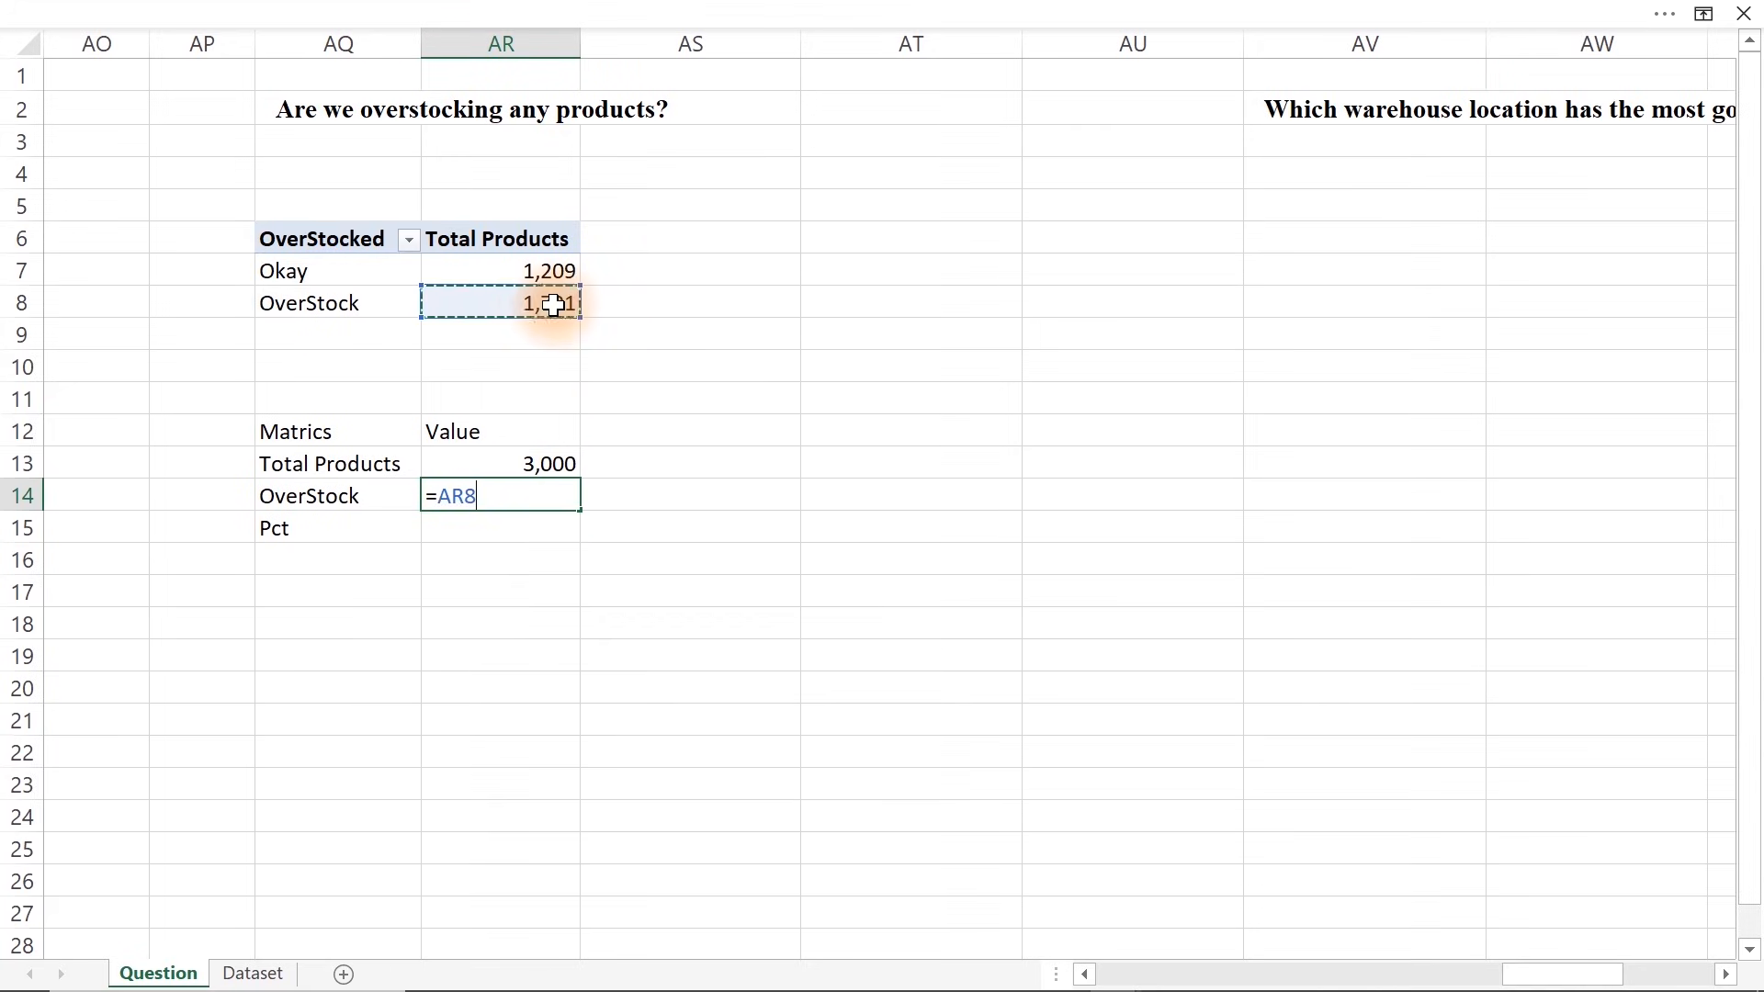
{"action": "key", "text": "Return"}
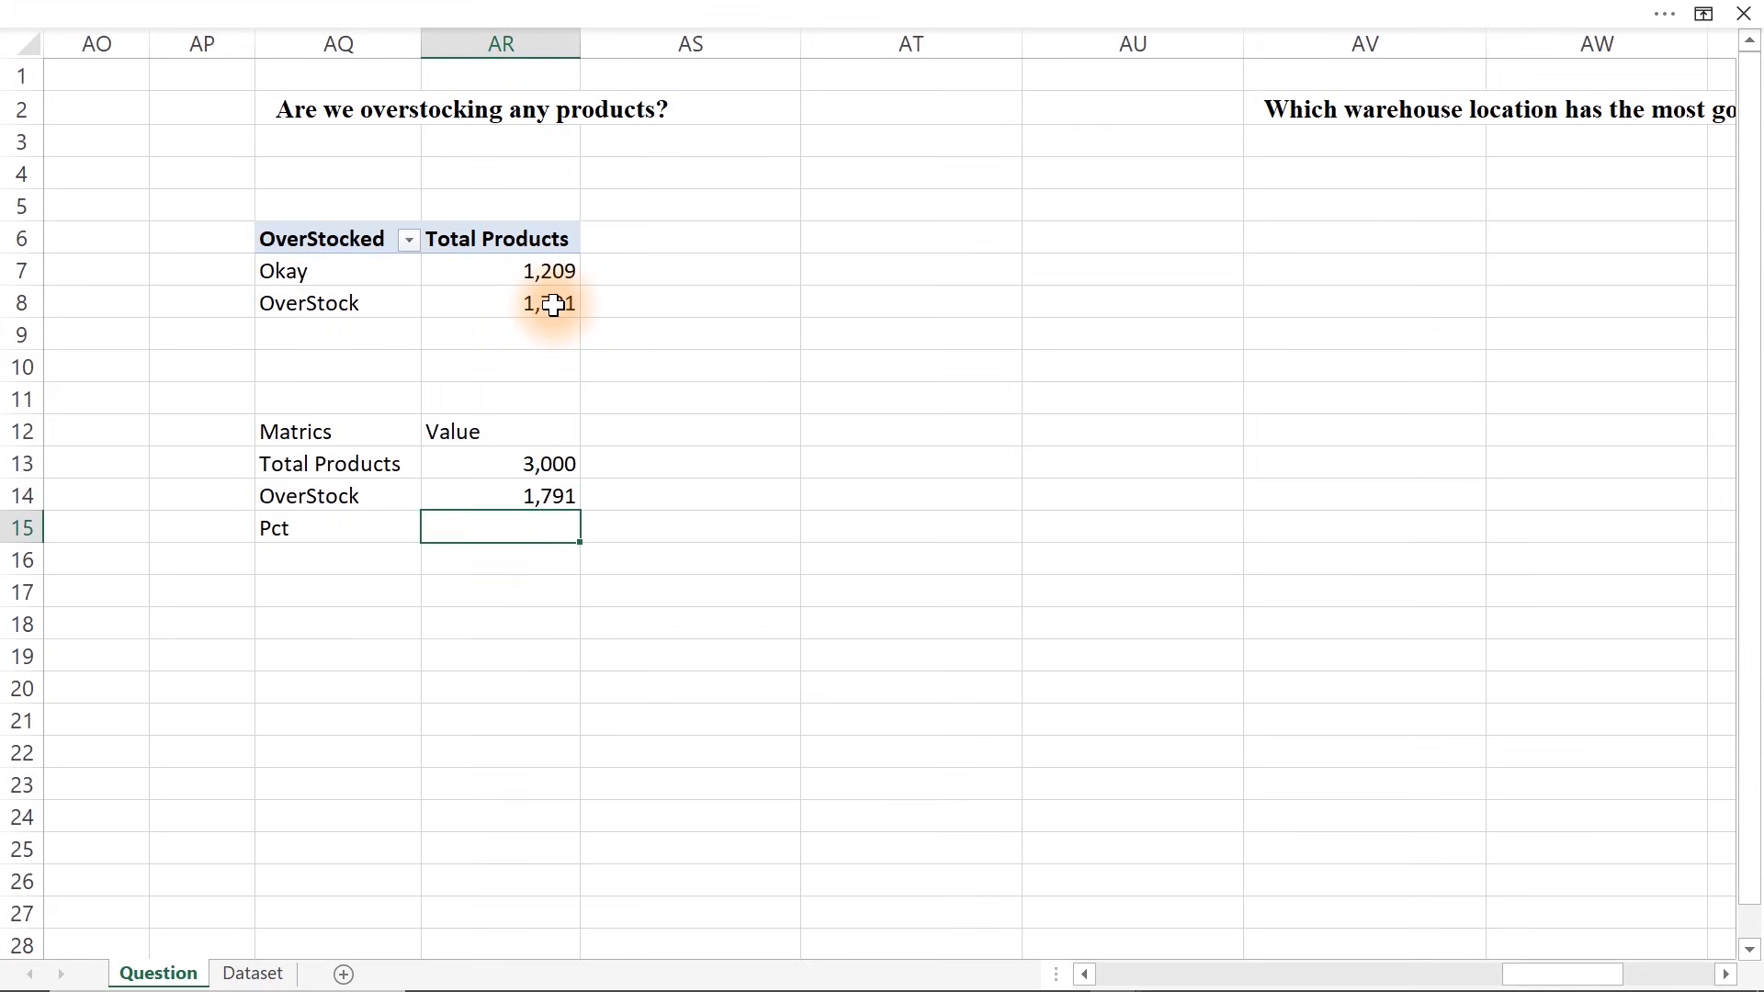
Calculate the overstock share in AR15 with the formula =AR14/AR13
{"action": "type", "text": "="}
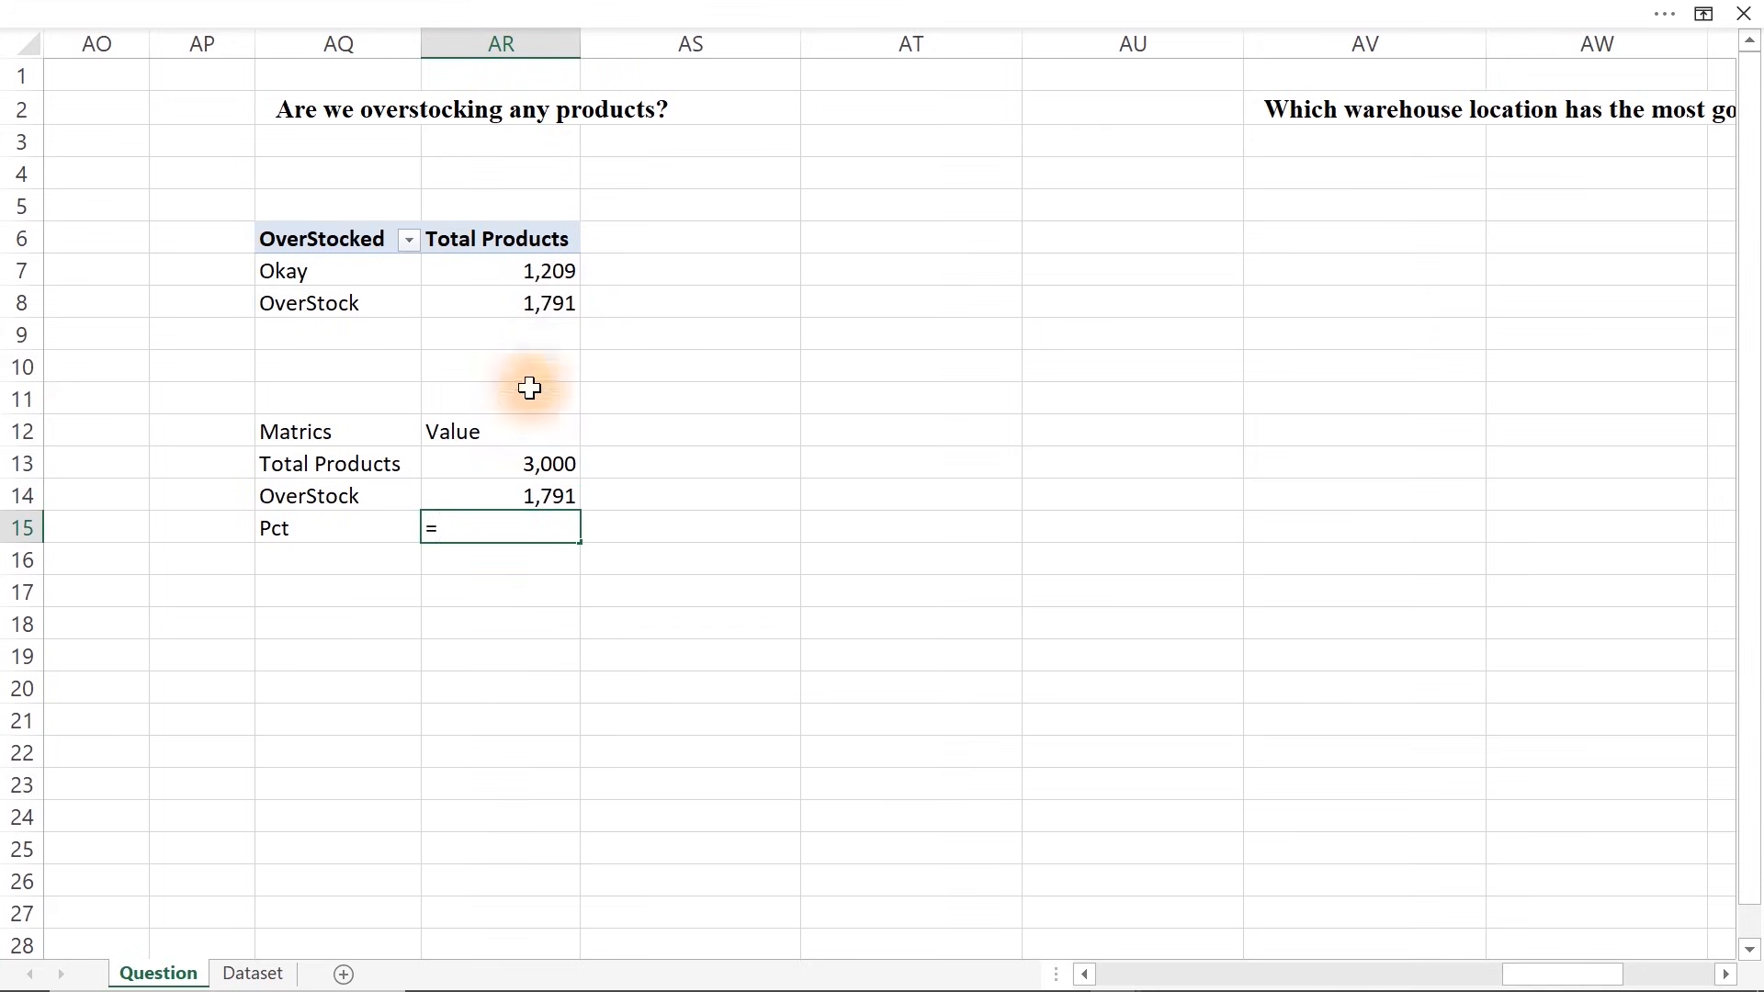
{"action": "left_click", "coordinate": [524, 493]}
{"action": "type", "text": "/"}
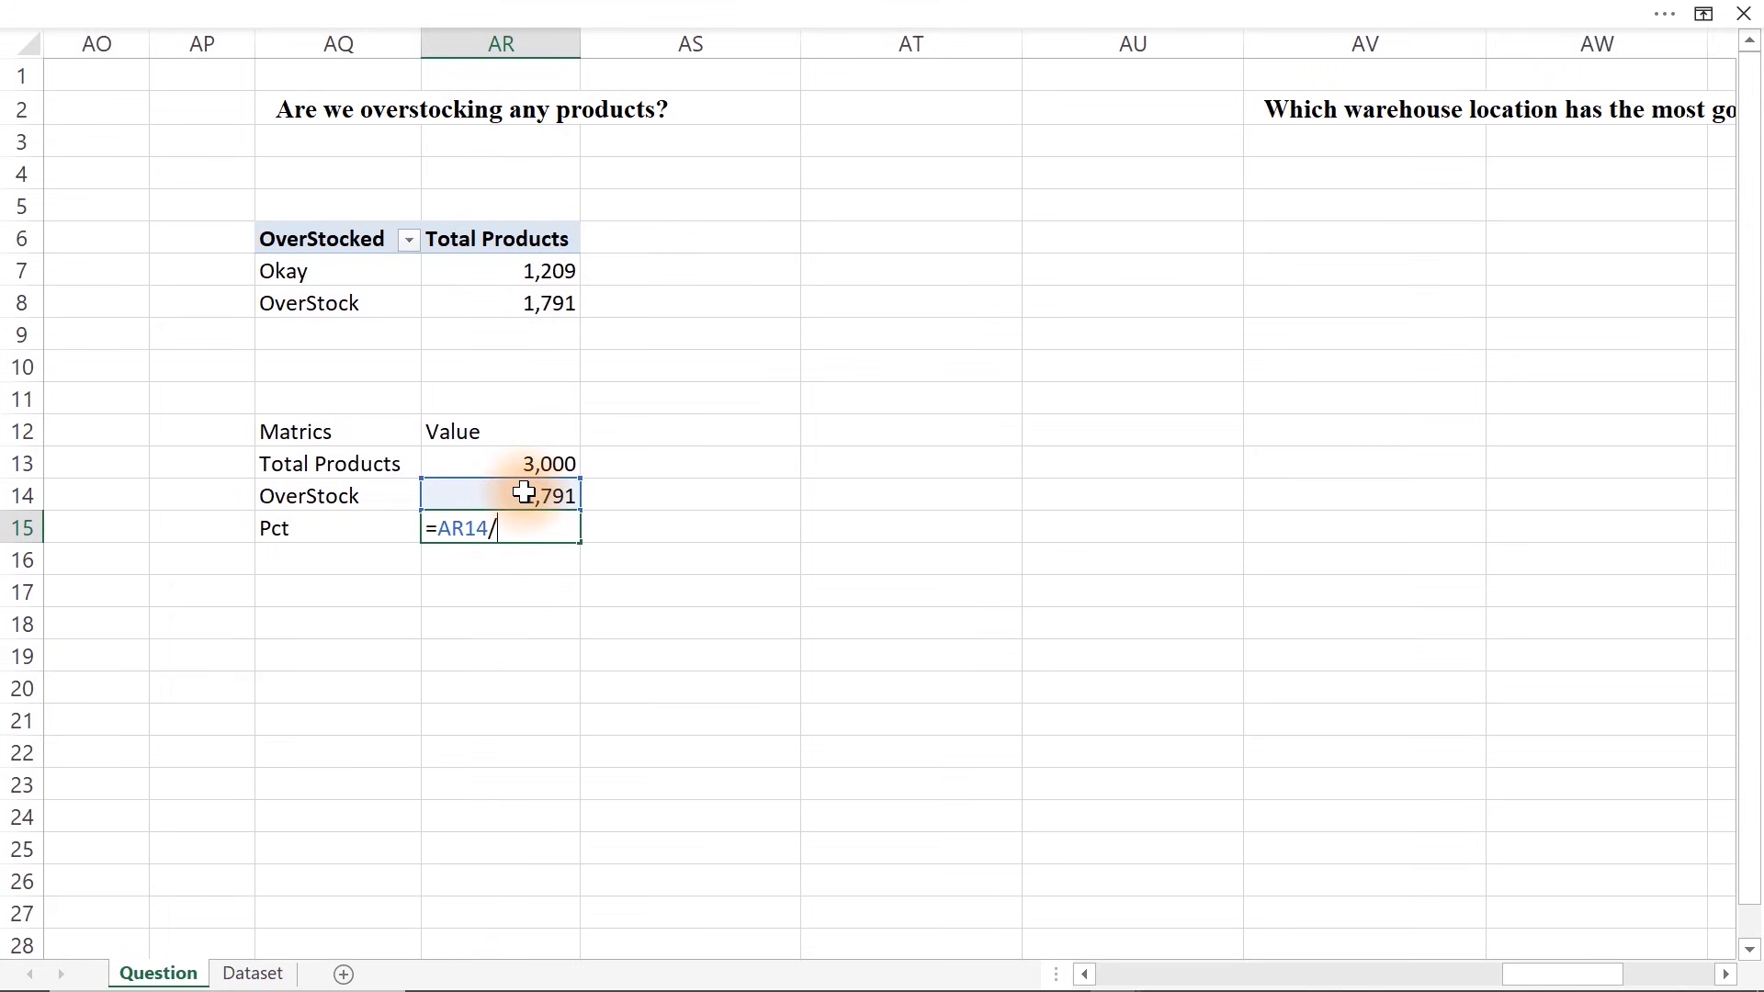
{"action": "left_click", "coordinate": [530, 468]}
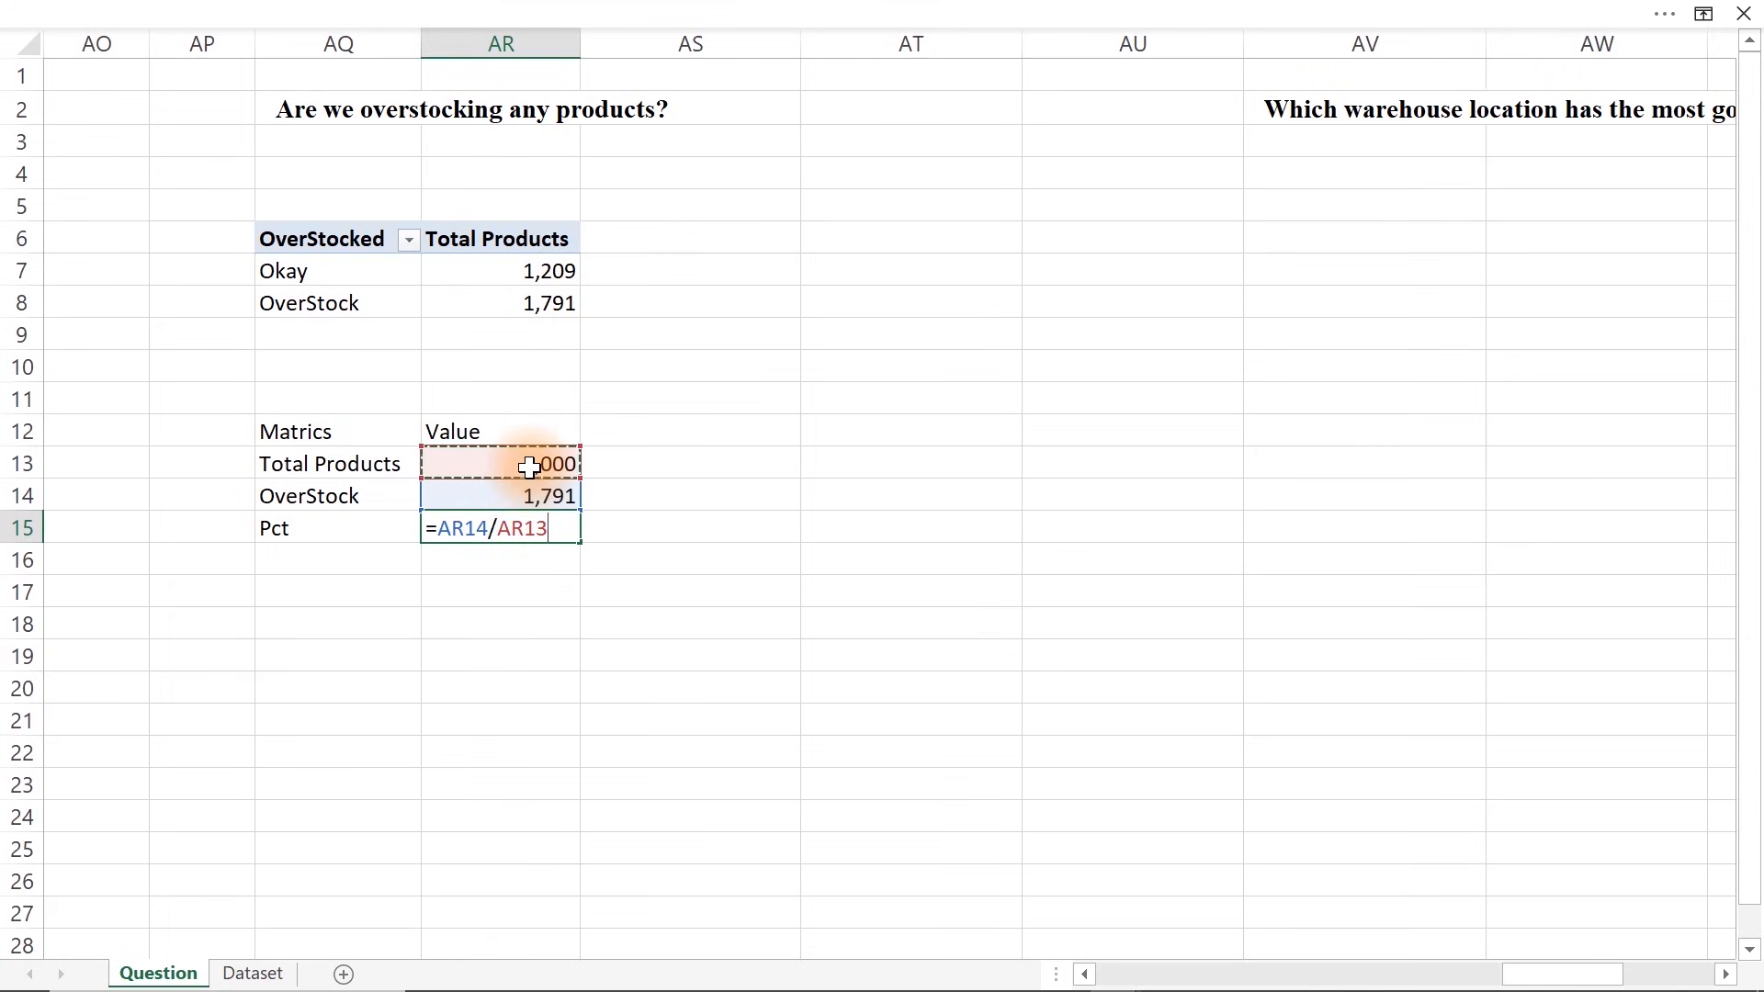
{"action": "key", "text": "ctrl+Return"}
Format the Pct value in AR15 as a percentage with 0 decimal places
{"action": "key", "text": "ctrl+1"}
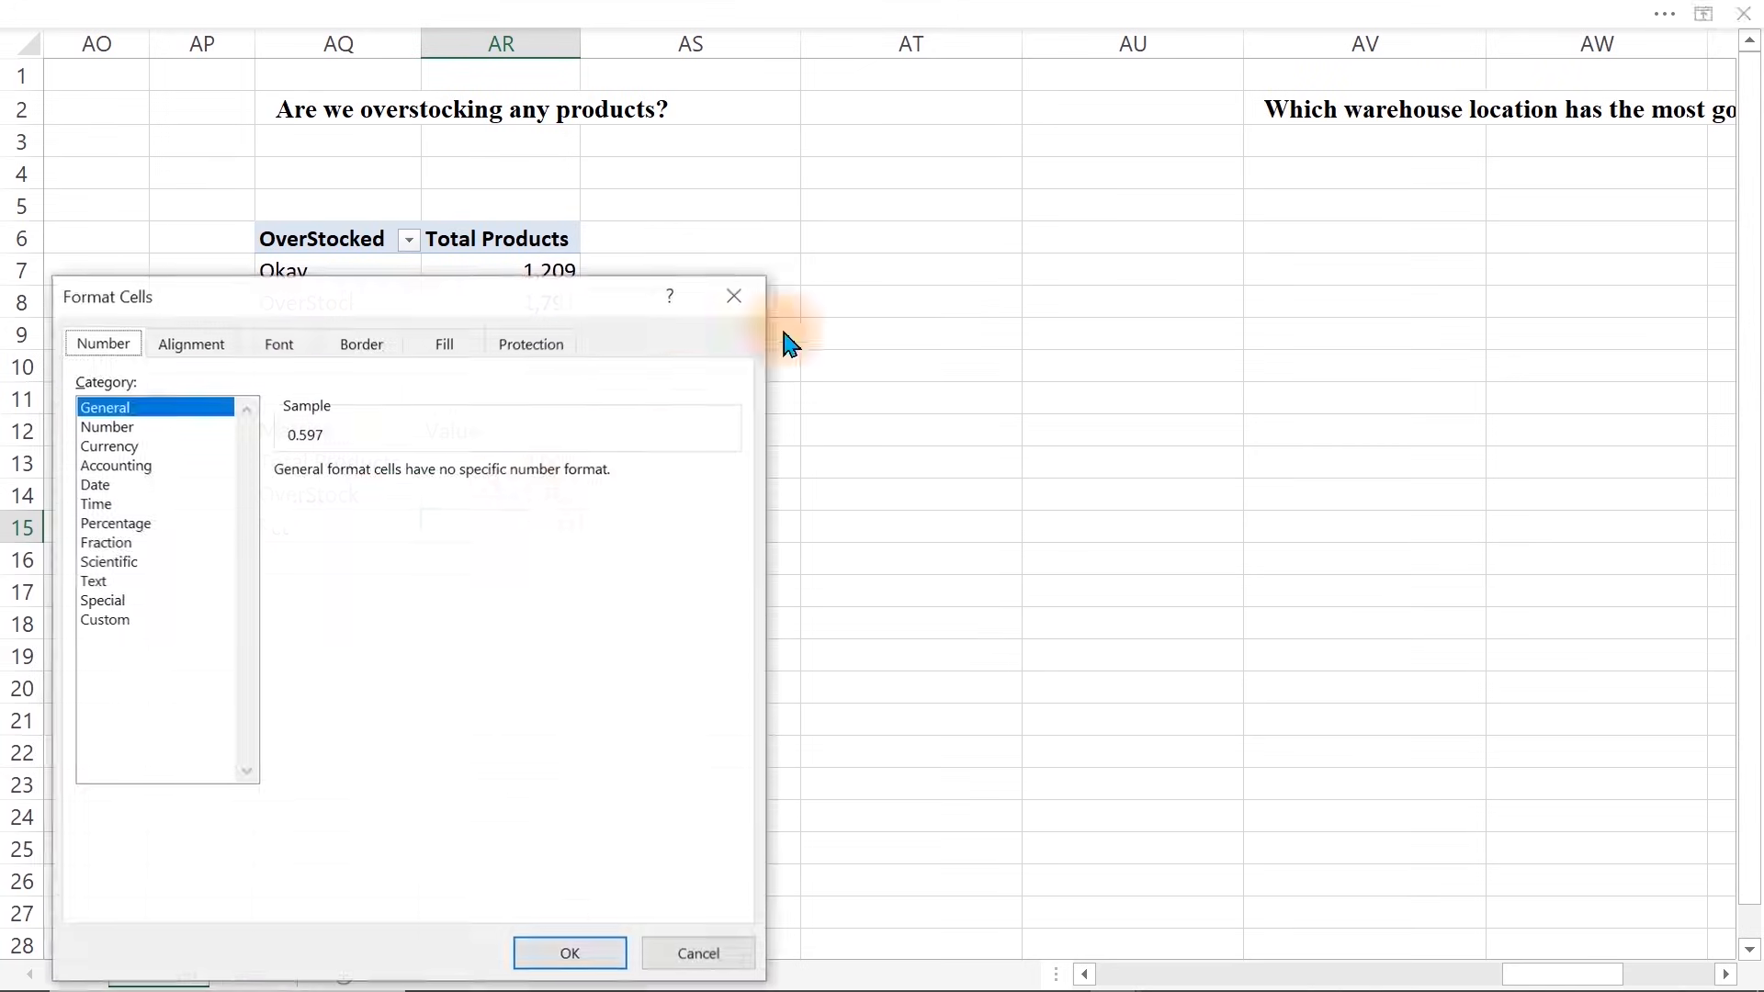
{"action": "left_click", "coordinate": [115, 522]}
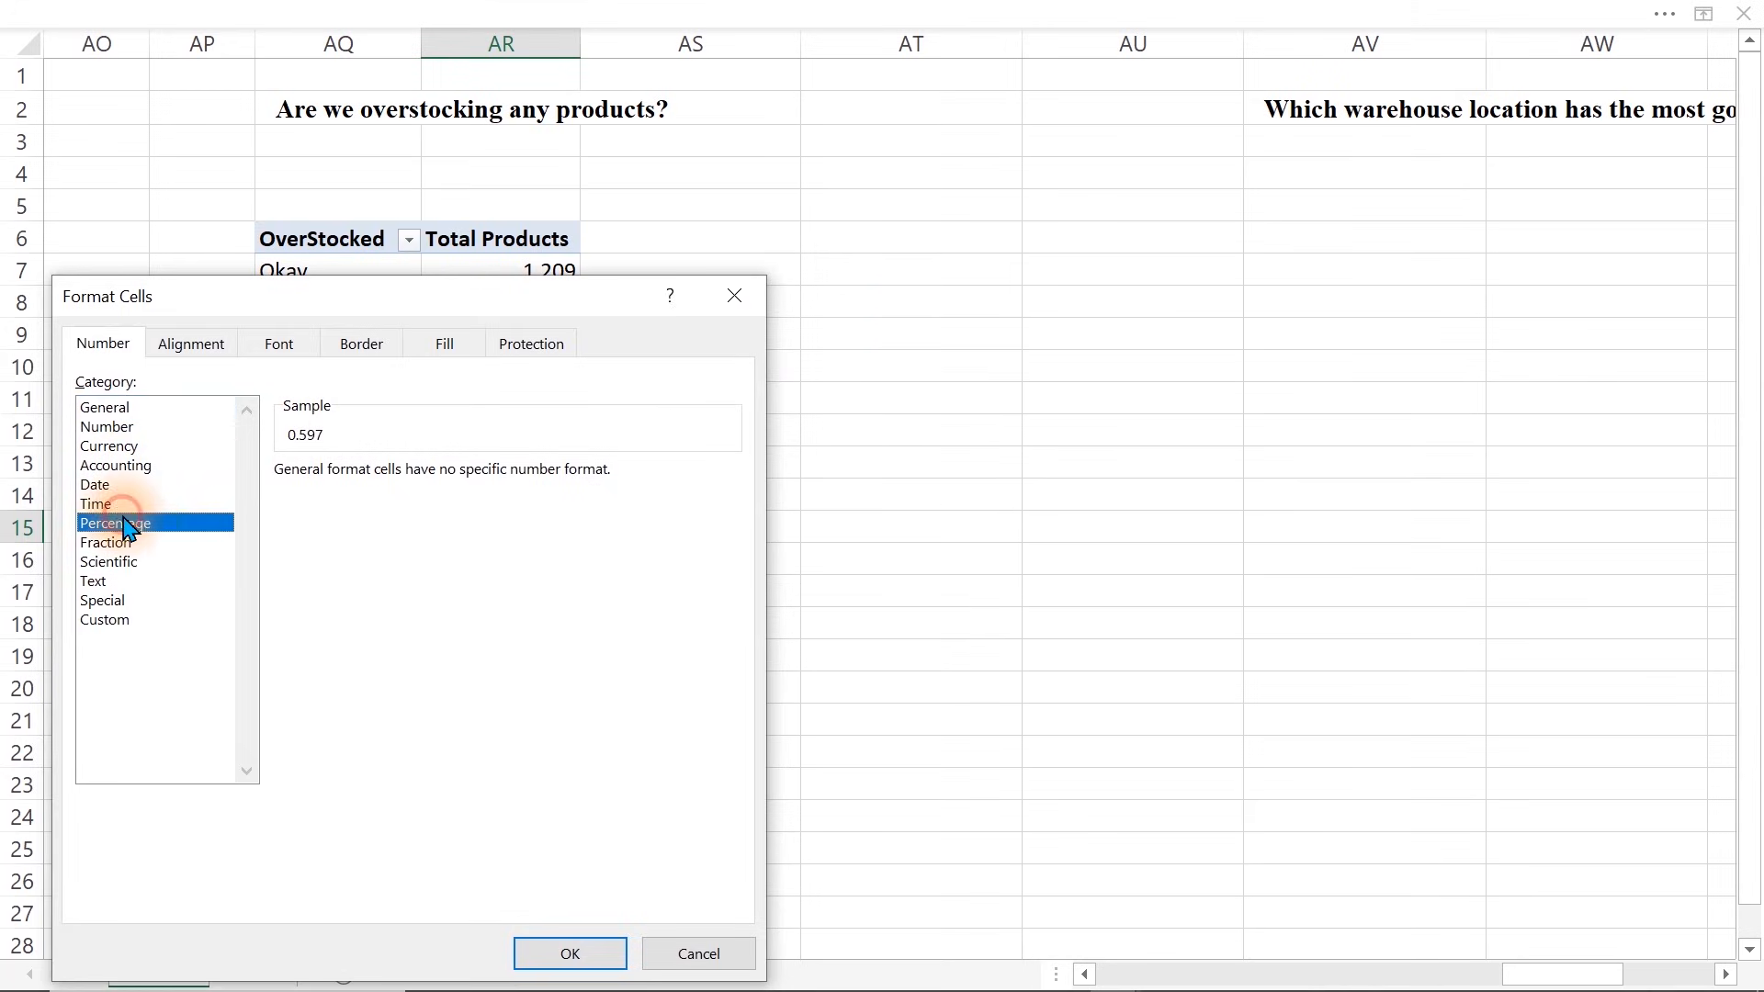
{"action": "left_click", "coordinate": [460, 481]}
{"action": "left_click", "coordinate": [461, 482]}
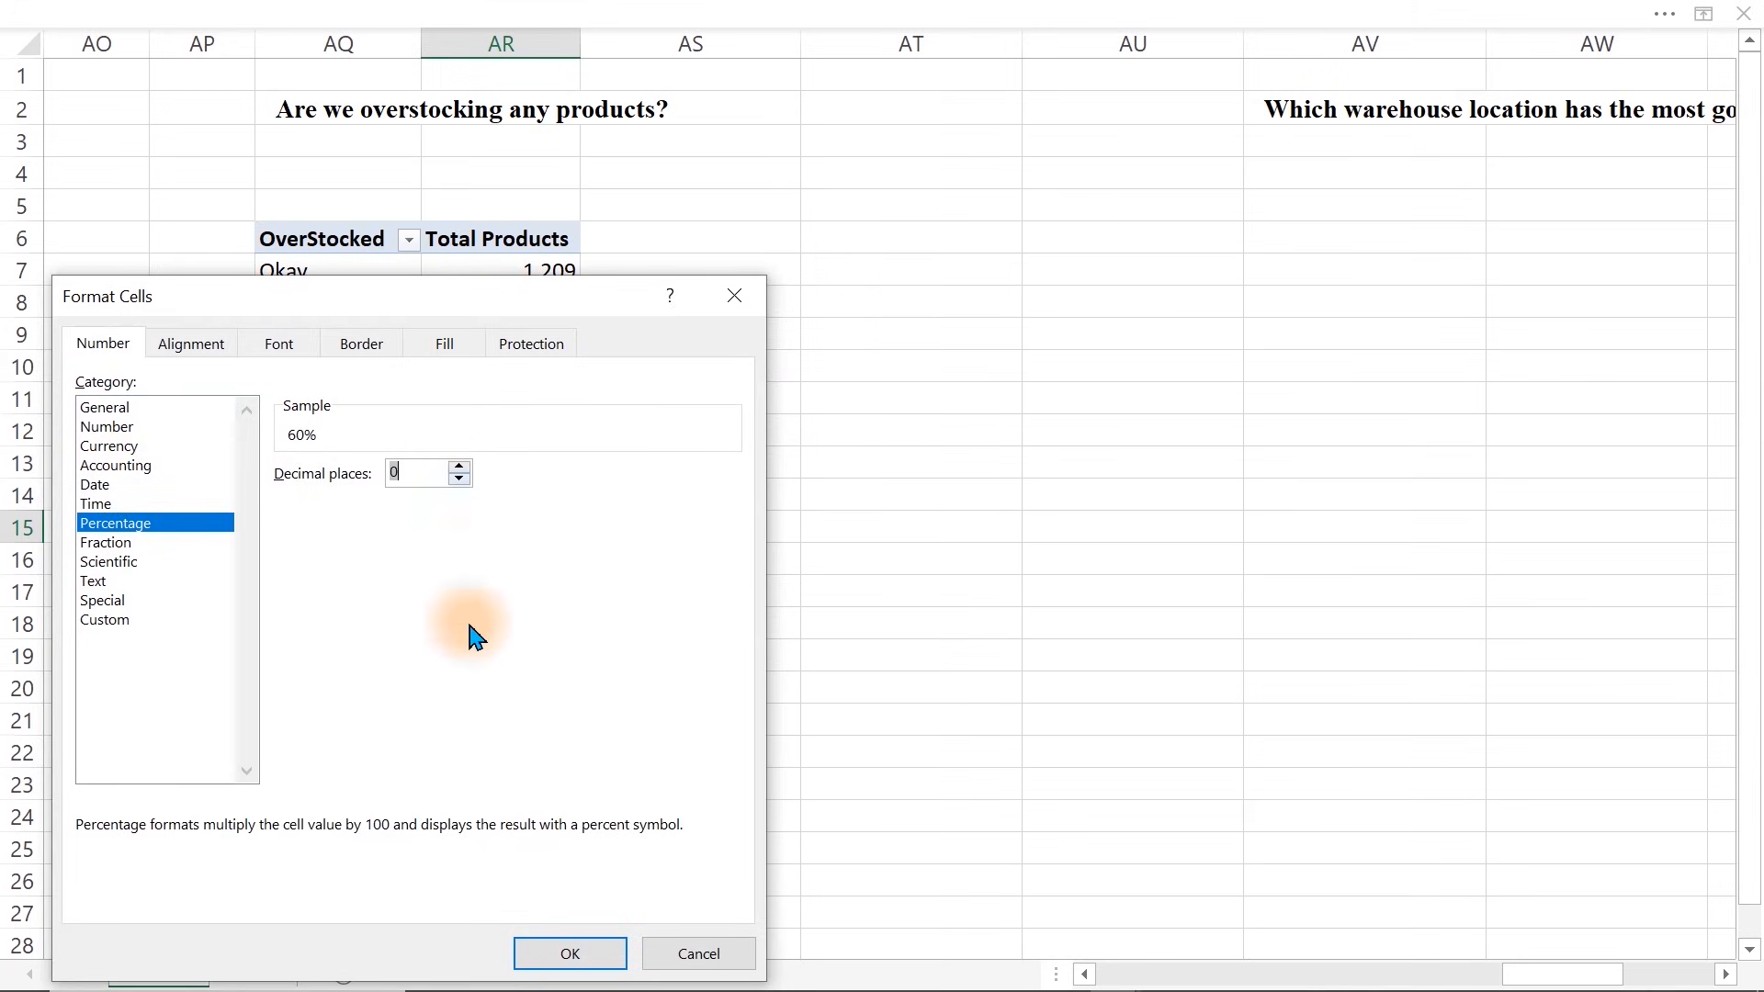
{"action": "left_click", "coordinate": [562, 954]}
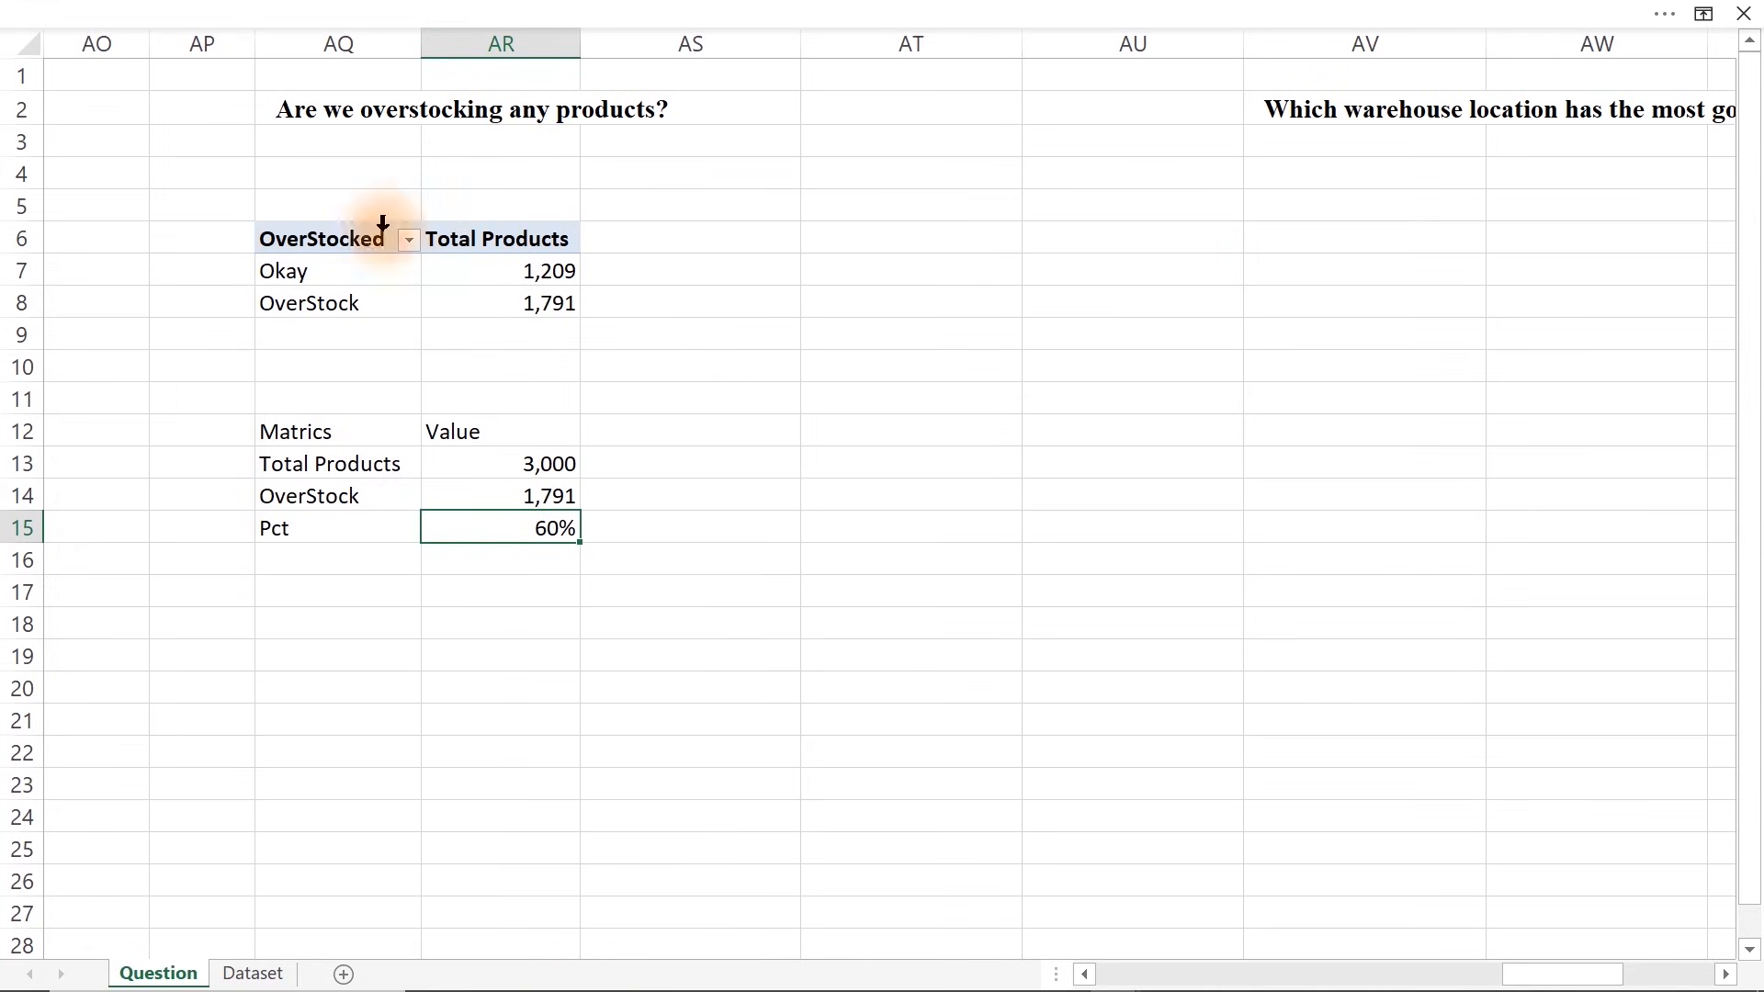
Copy the OverStocked PivotTable to AV6 under the heading about which warehouse location has the most goods
{"action": "left_click_drag", "start_coordinate": [285, 241], "coordinate": [520, 304]}
{"action": "key", "text": "ctrl+c"}
{"action": "left_click", "coordinate": [1169, 340]}
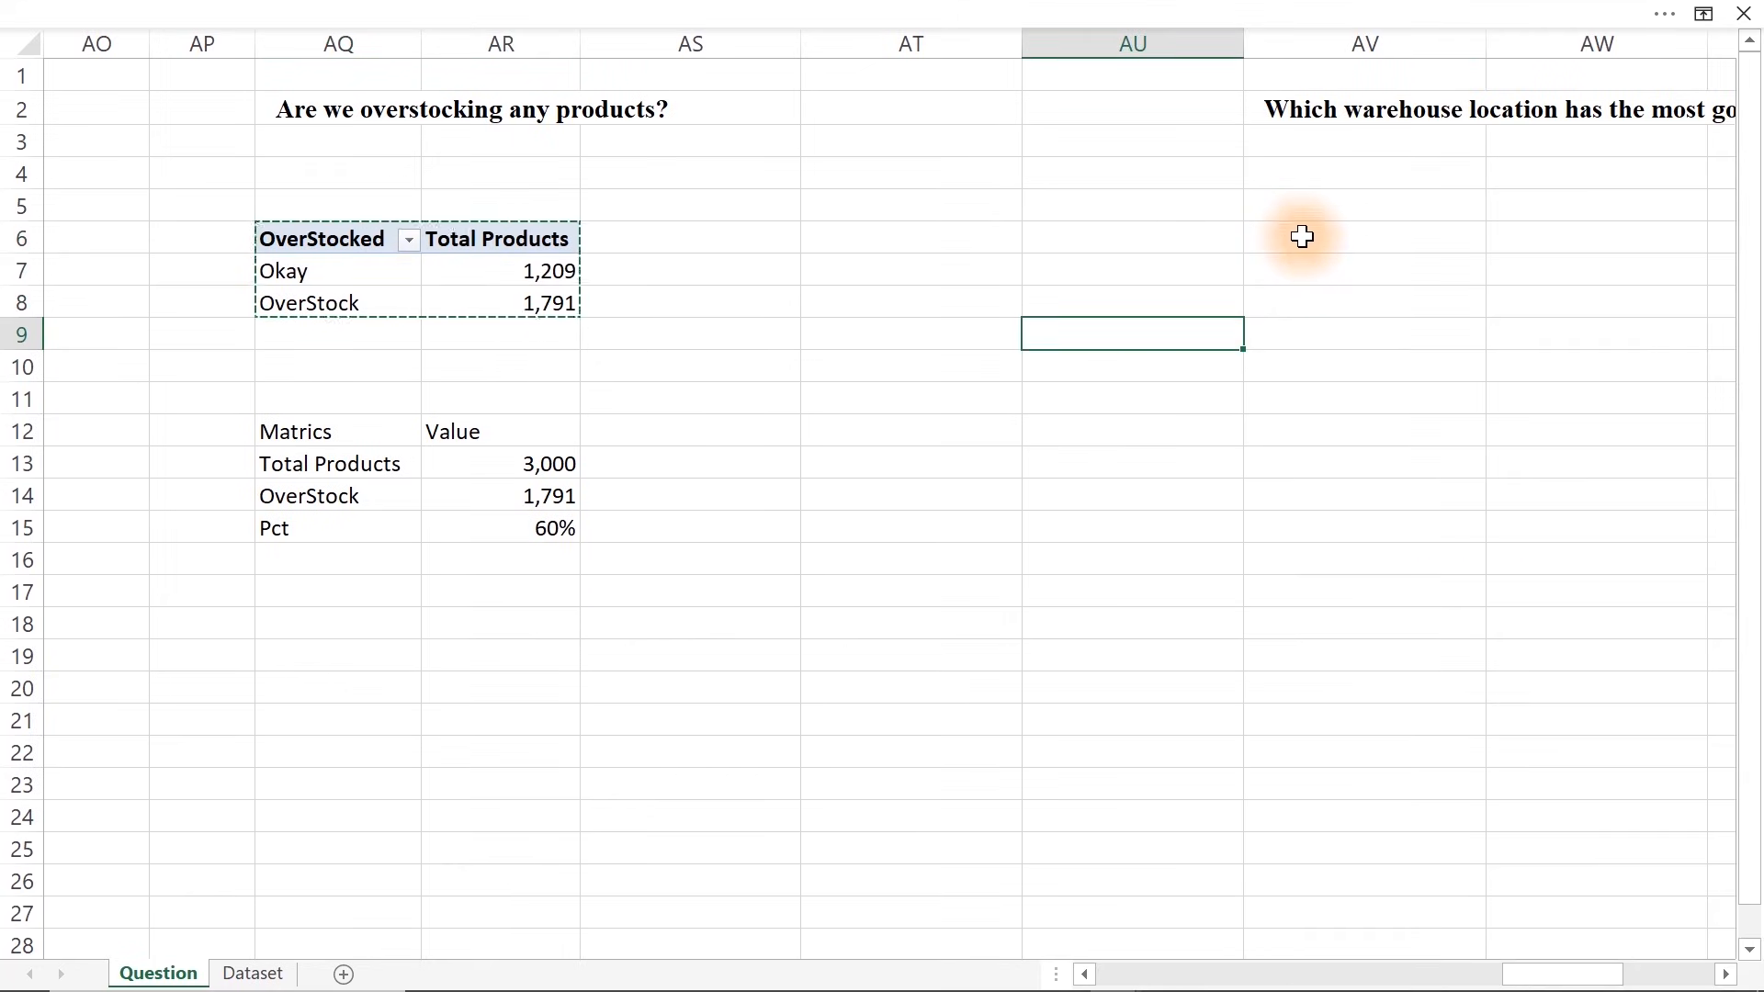
{"action": "left_click", "coordinate": [1302, 237]}
{"action": "key", "text": "ctrl+v"}
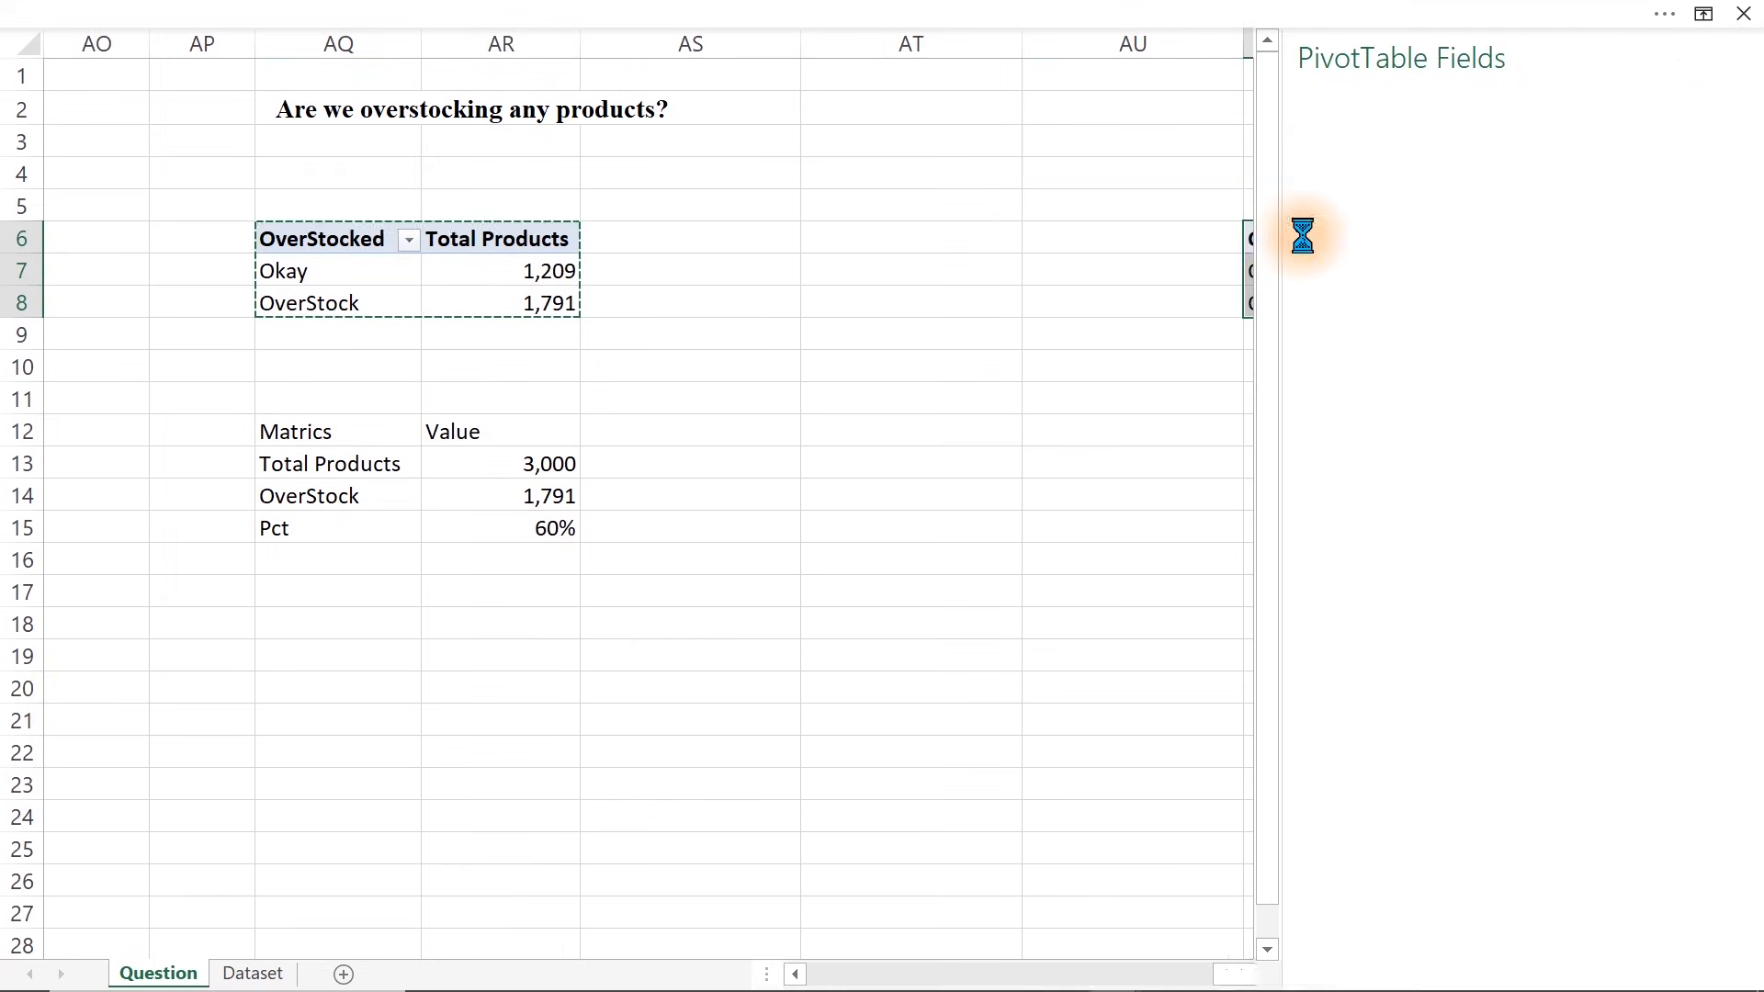
Replace the fields of the PivotTable at AV6 with WarehouseLocation in the rows and the sum of CurrentStock in the values
{"action": "left_click", "coordinate": [1171, 708]}
{"action": "key", "text": "Right"}
{"action": "key", "text": "Right"}
{"action": "key", "text": "Right"}
{"action": "key", "text": "Right"}
{"action": "key", "text": "Right"}
{"action": "key", "text": "Right"}
{"action": "key", "text": "Right"}
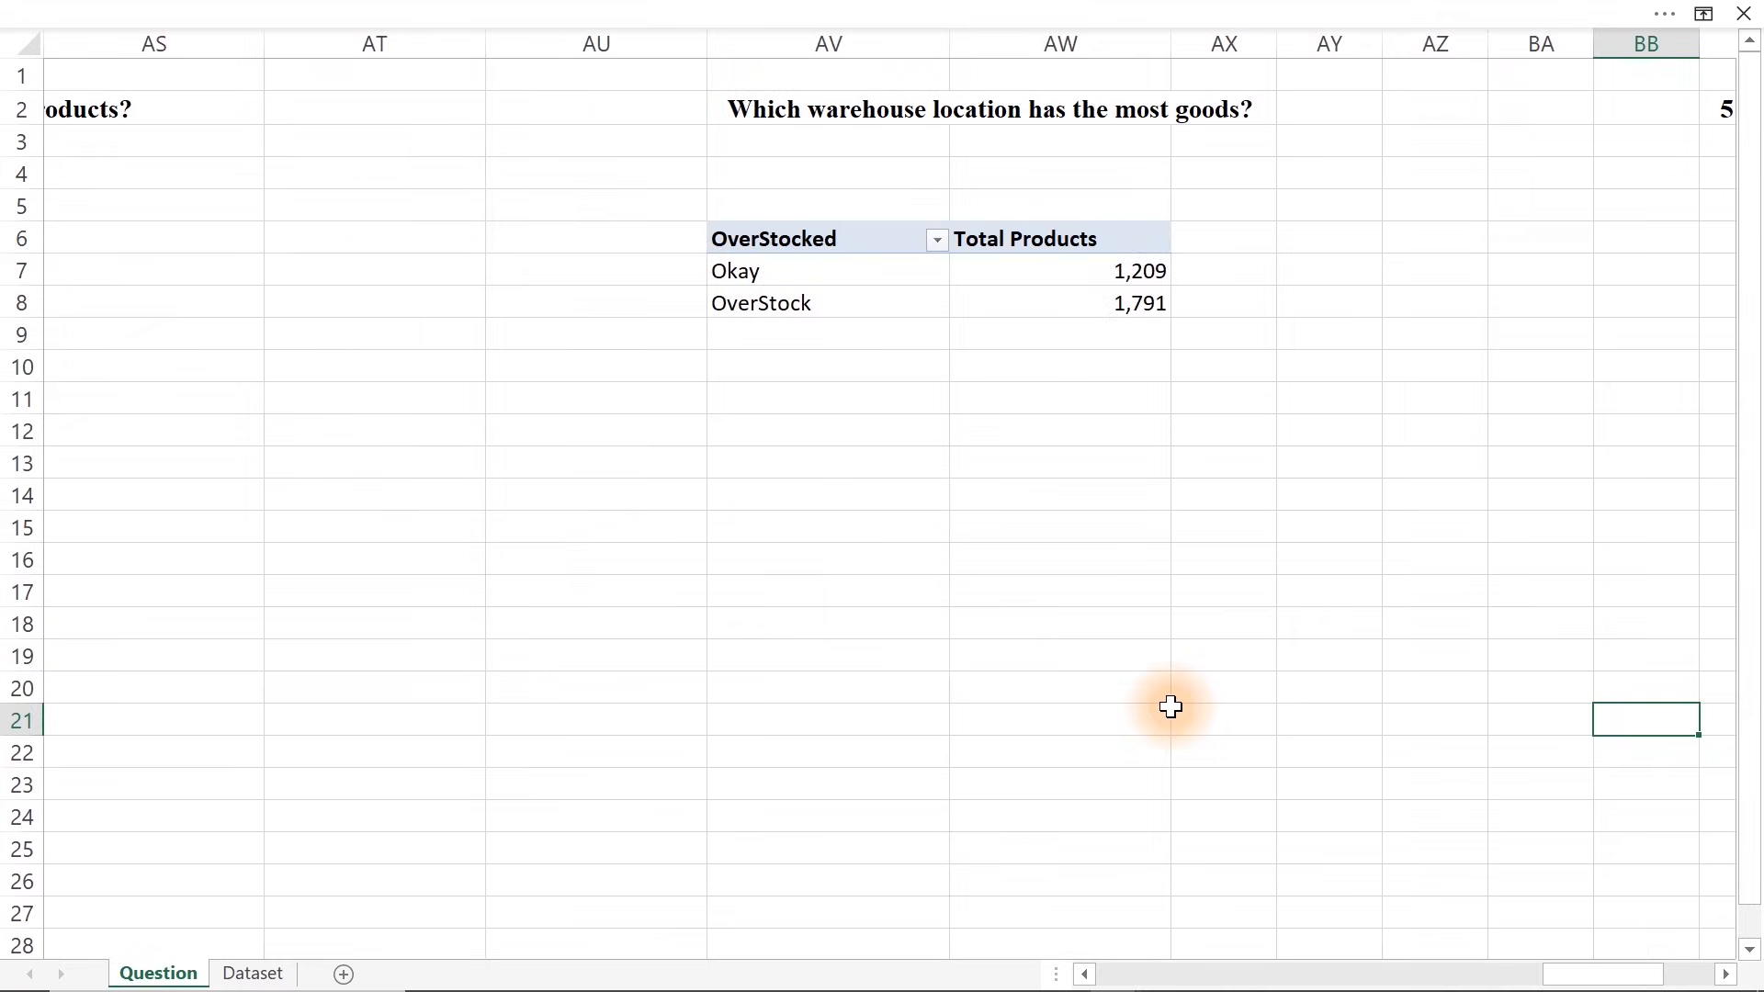
{"action": "key", "text": "Right"}
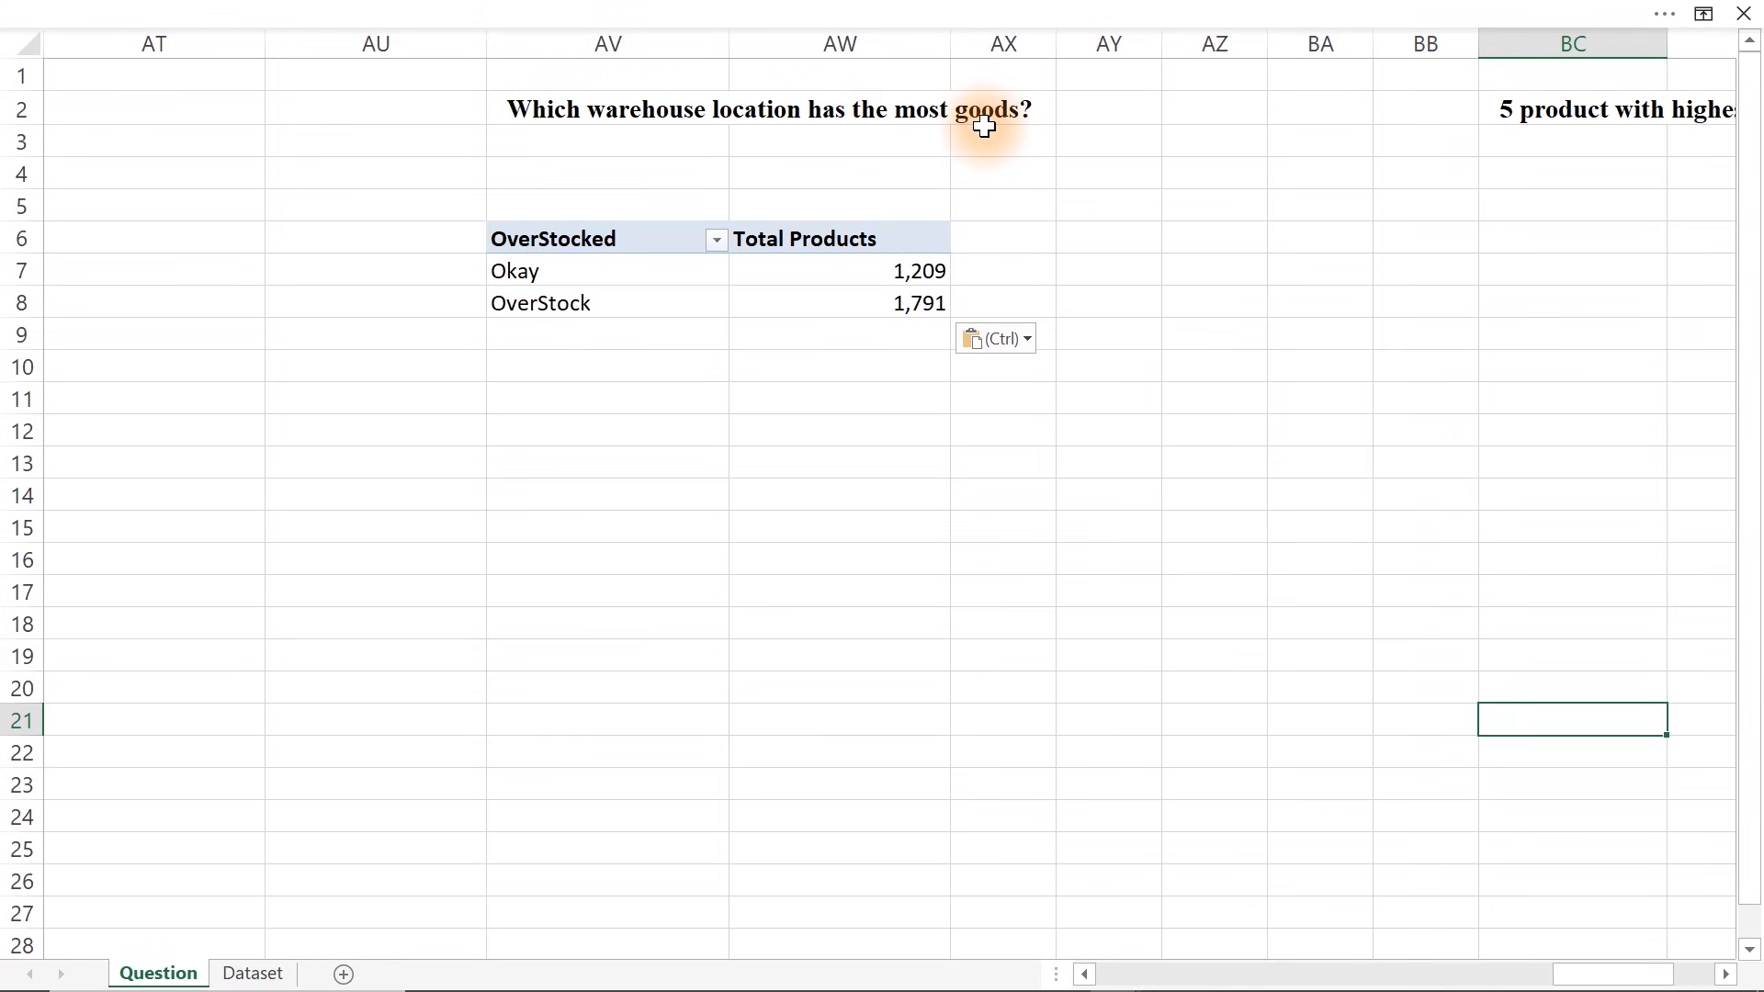
{"action": "left_click", "coordinate": [760, 267]}
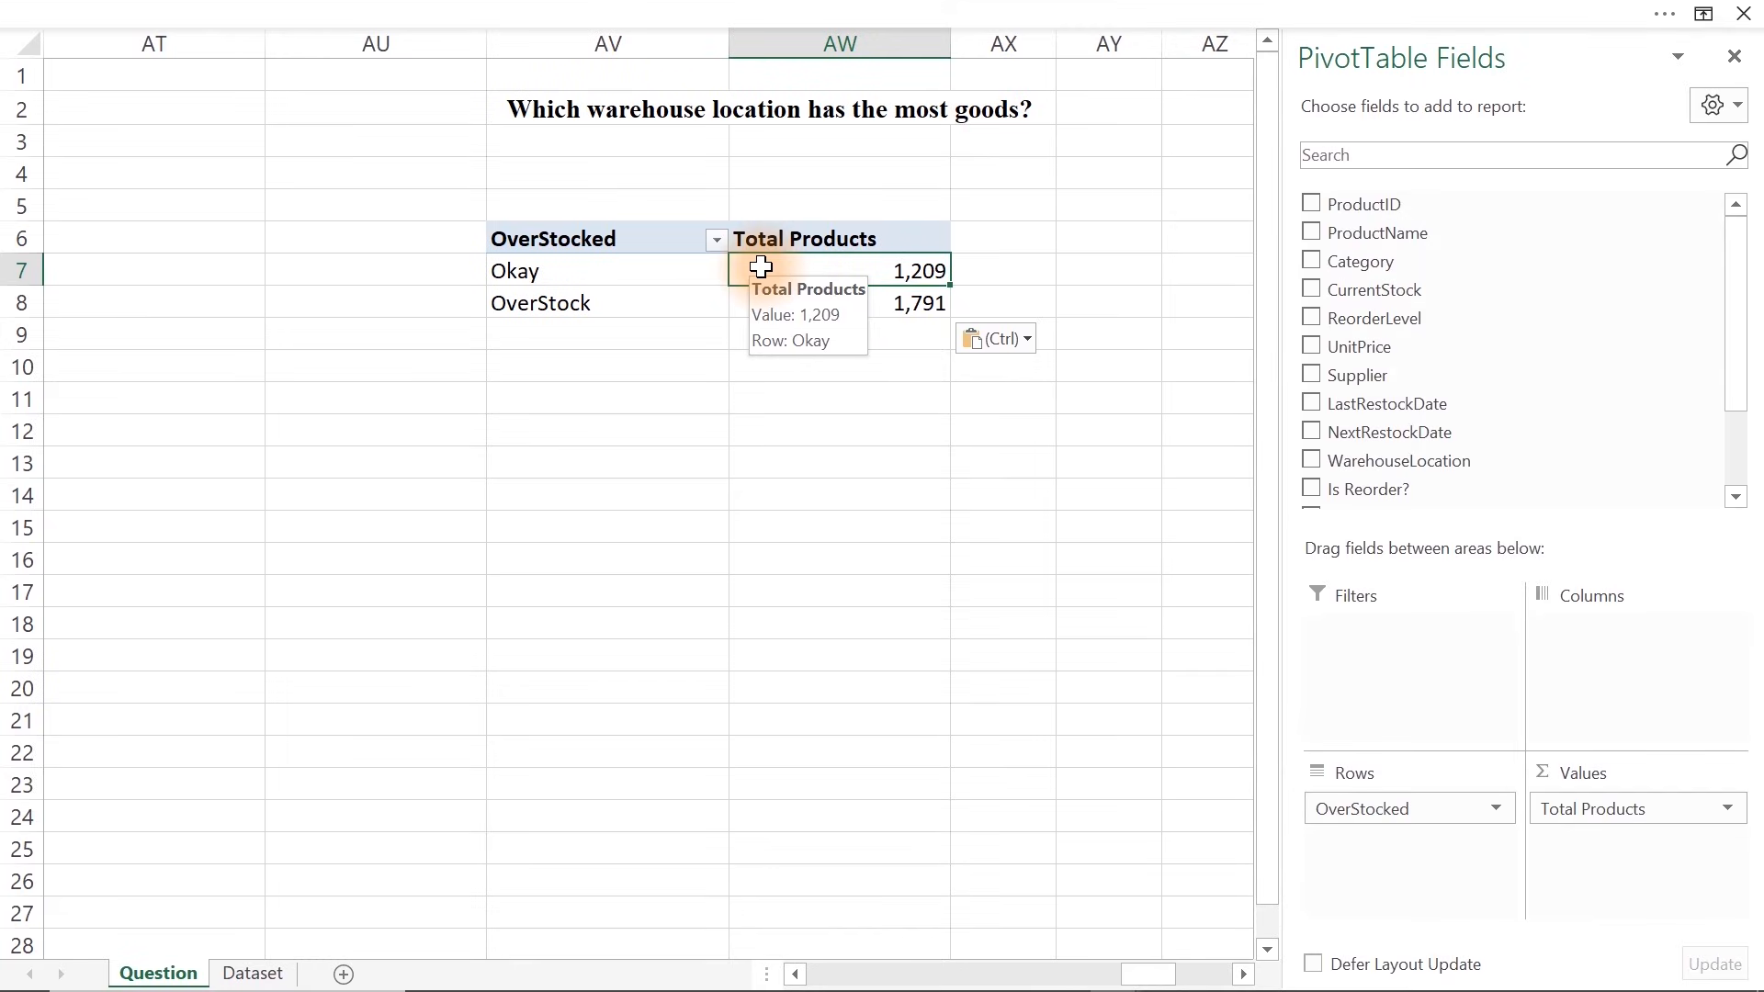
{"action": "left_click_drag", "start_coordinate": [1445, 807], "coordinate": [1015, 832]}
{"action": "left_click_drag", "start_coordinate": [1579, 807], "coordinate": [898, 716]}
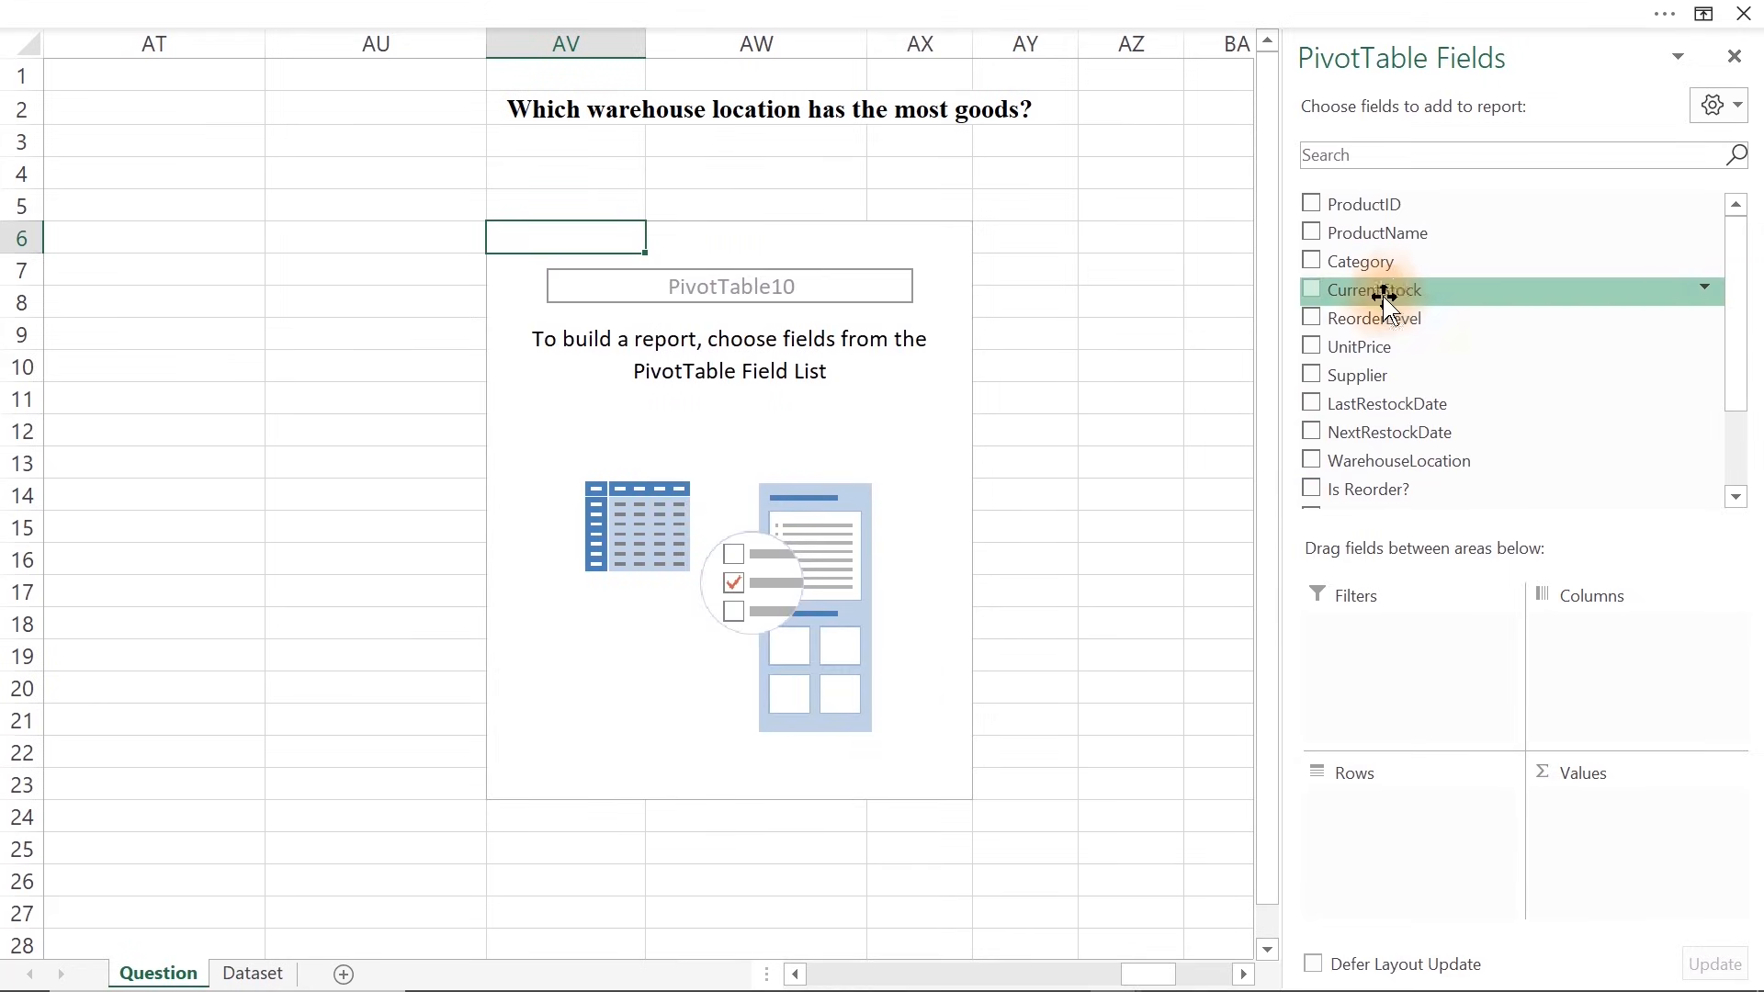
{"action": "left_click_drag", "start_coordinate": [1328, 460], "coordinate": [1405, 839]}
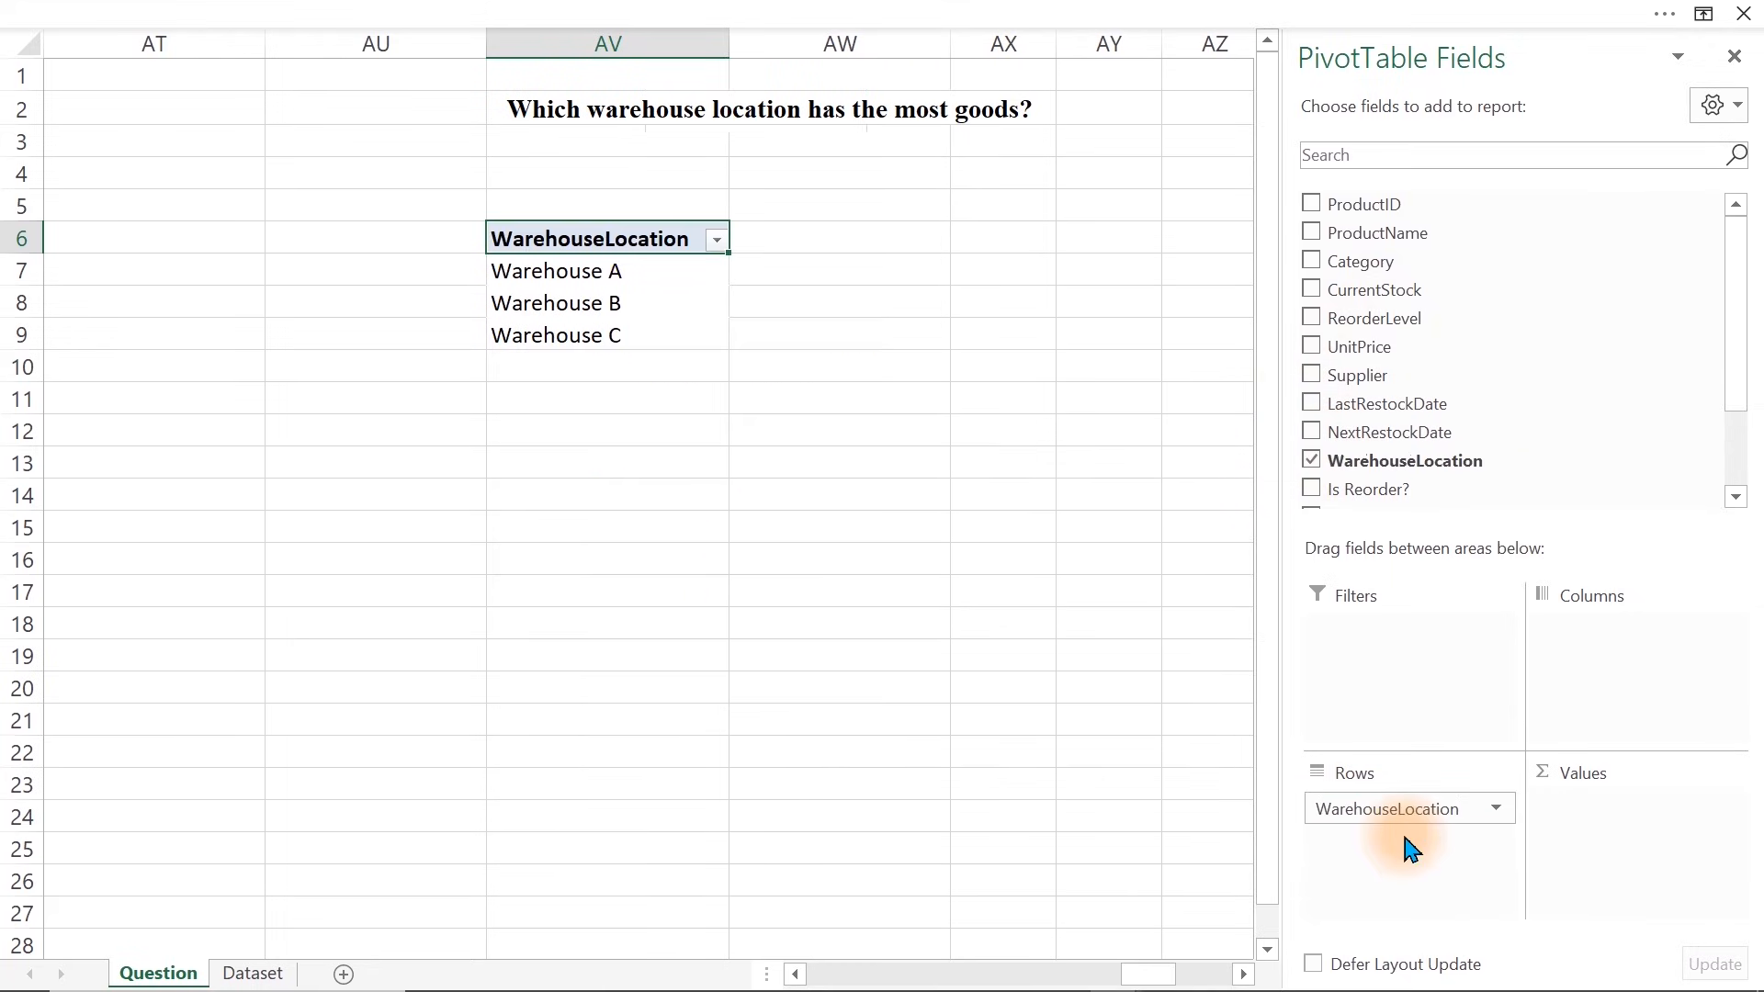
{"action": "left_click_drag", "start_coordinate": [1366, 292], "coordinate": [1634, 909]}
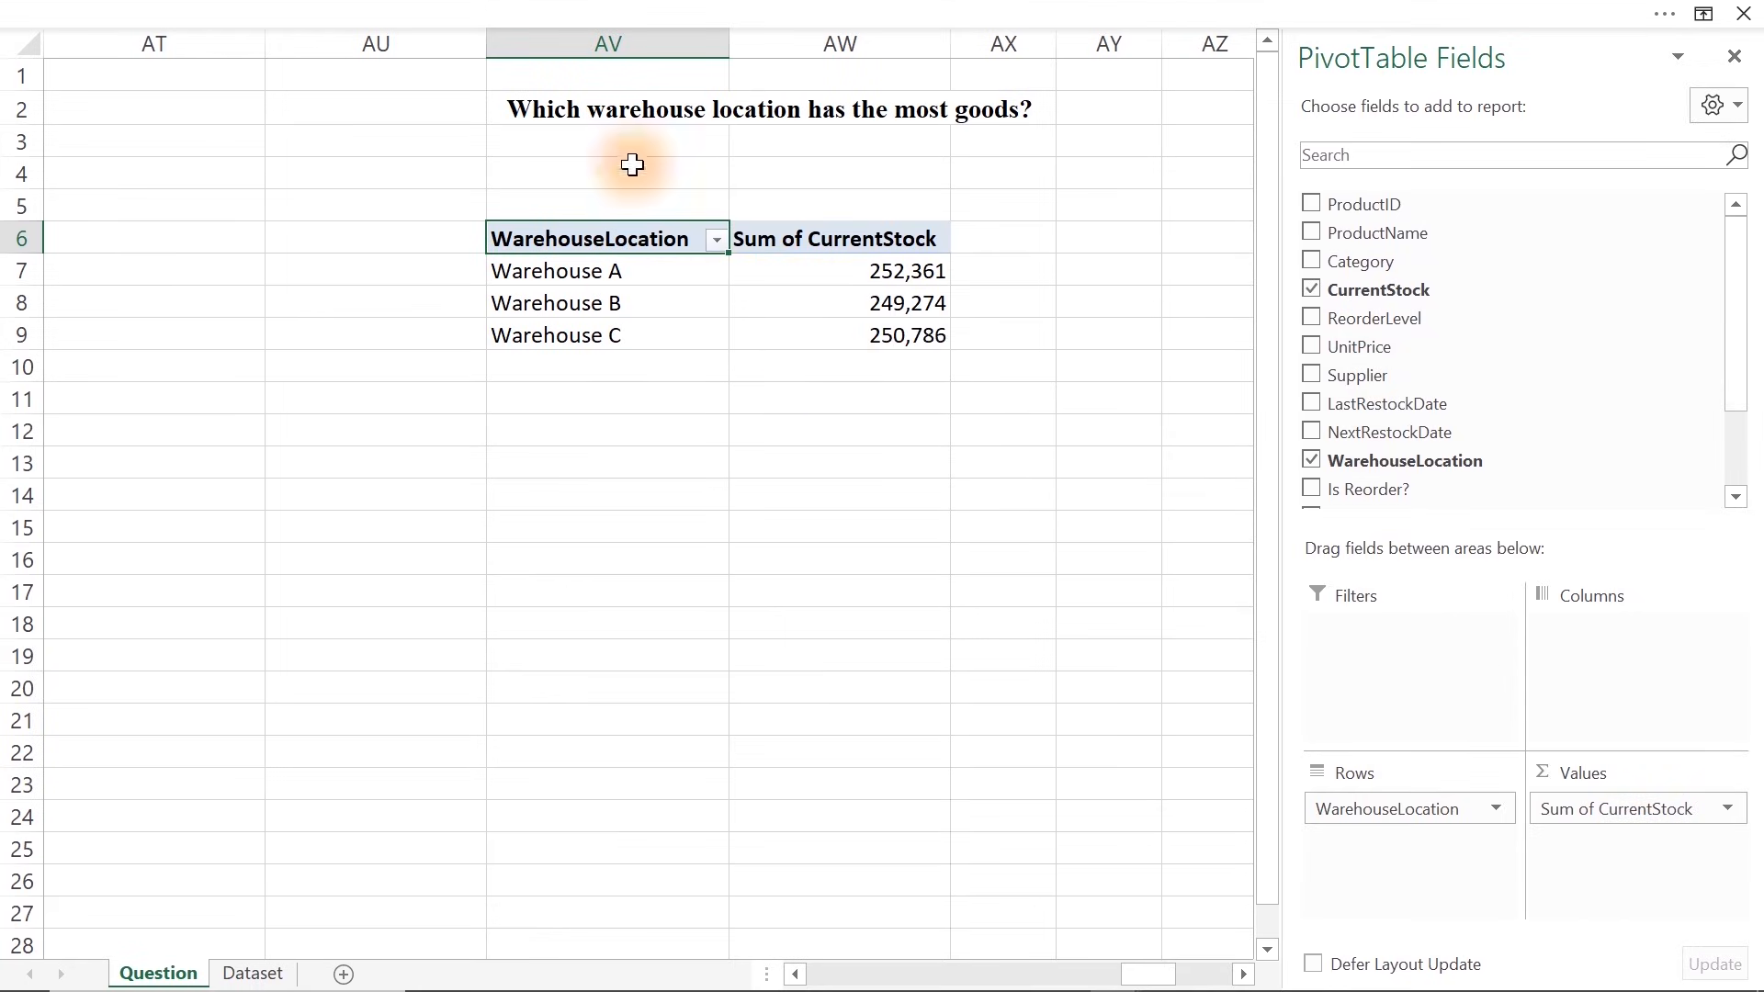
Copy the WarehouseLocation PivotTable to BC6 under the heading "5 product with highest Stock Values that need reorder"
{"action": "left_click_drag", "start_coordinate": [540, 238], "coordinate": [900, 342]}
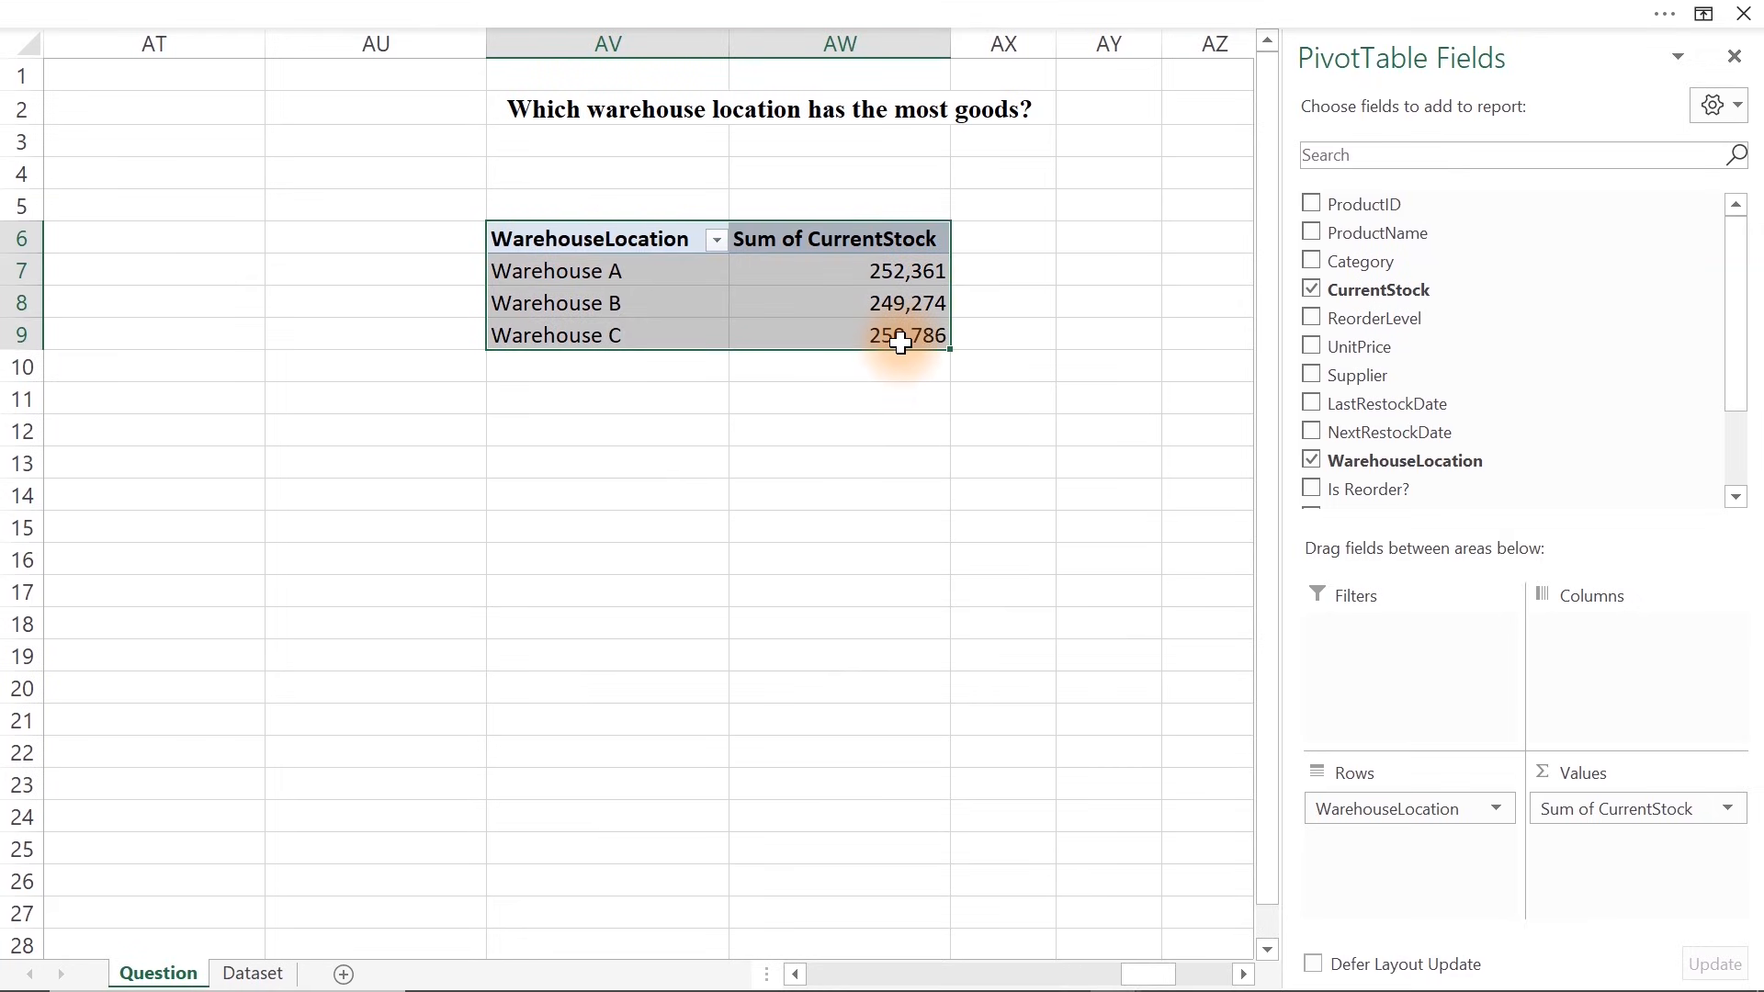
{"action": "key", "text": "ctrl+c"}
{"action": "left_click", "coordinate": [1169, 494]}
{"action": "key", "text": "Right"}
{"action": "key", "text": "Right"}
{"action": "key", "text": "Right"}
{"action": "key", "text": "Right"}
{"action": "key", "text": "Right"}
{"action": "key", "text": "Right"}
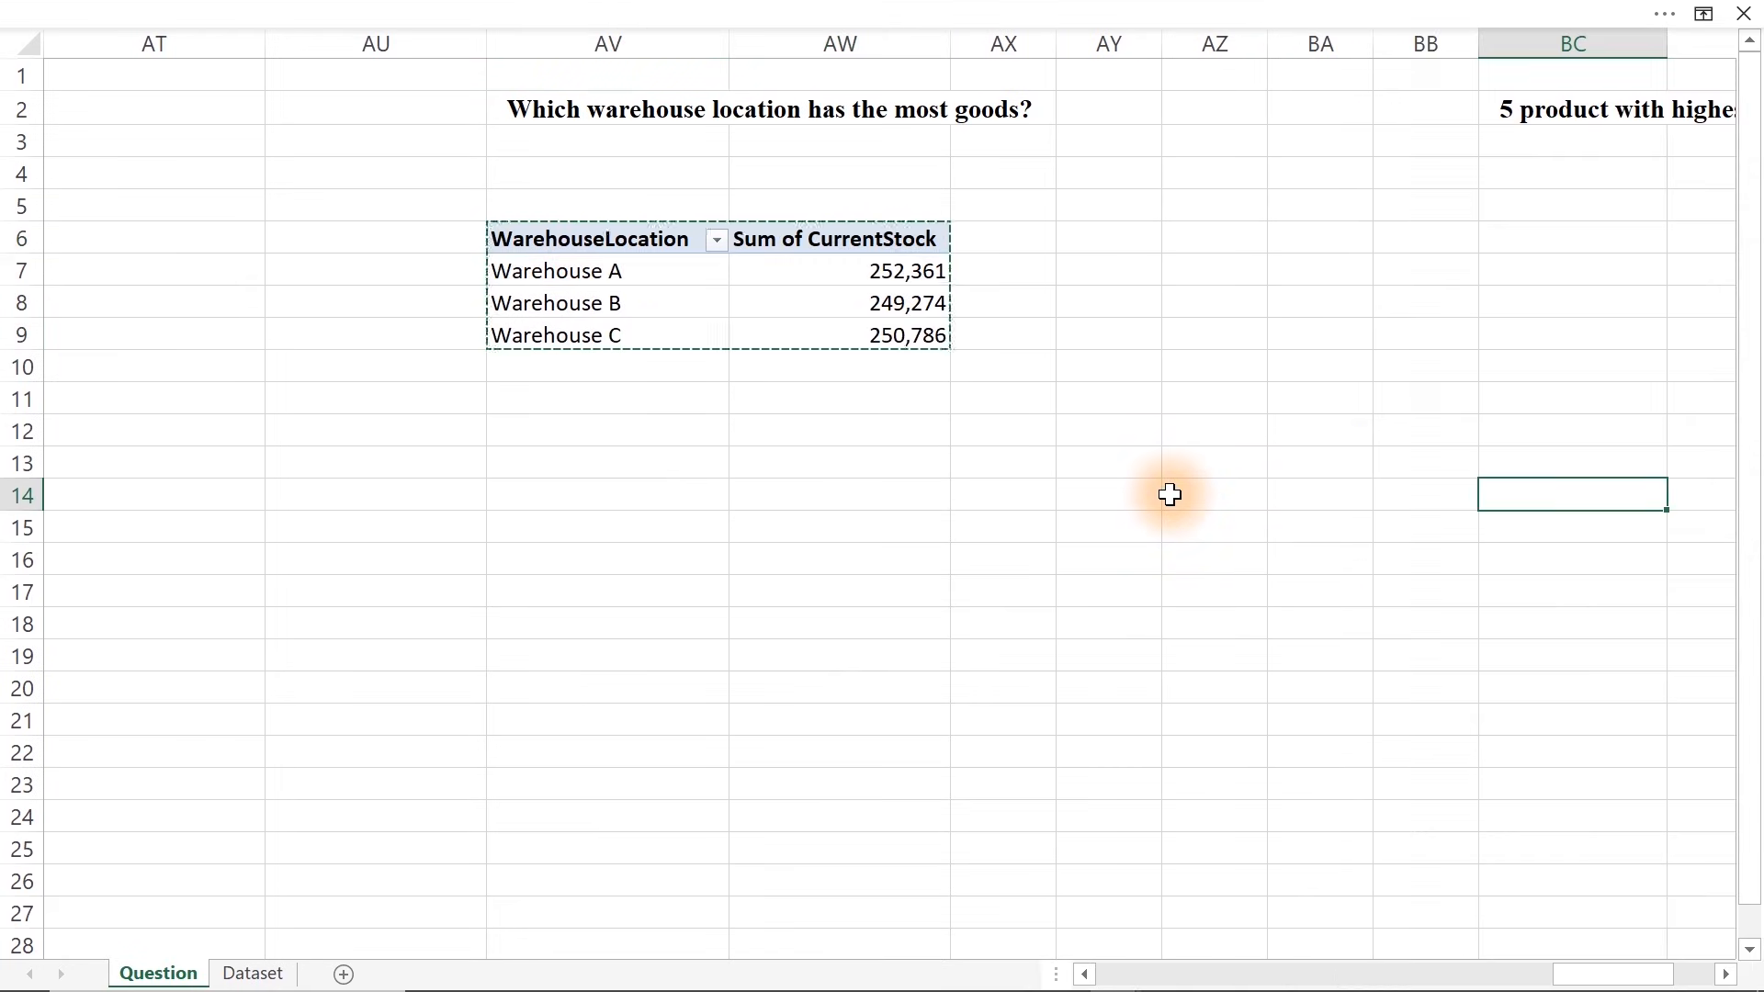
{"action": "key", "text": "Right"}
{"action": "key", "text": "Right"}
{"action": "left_click", "coordinate": [879, 238]}
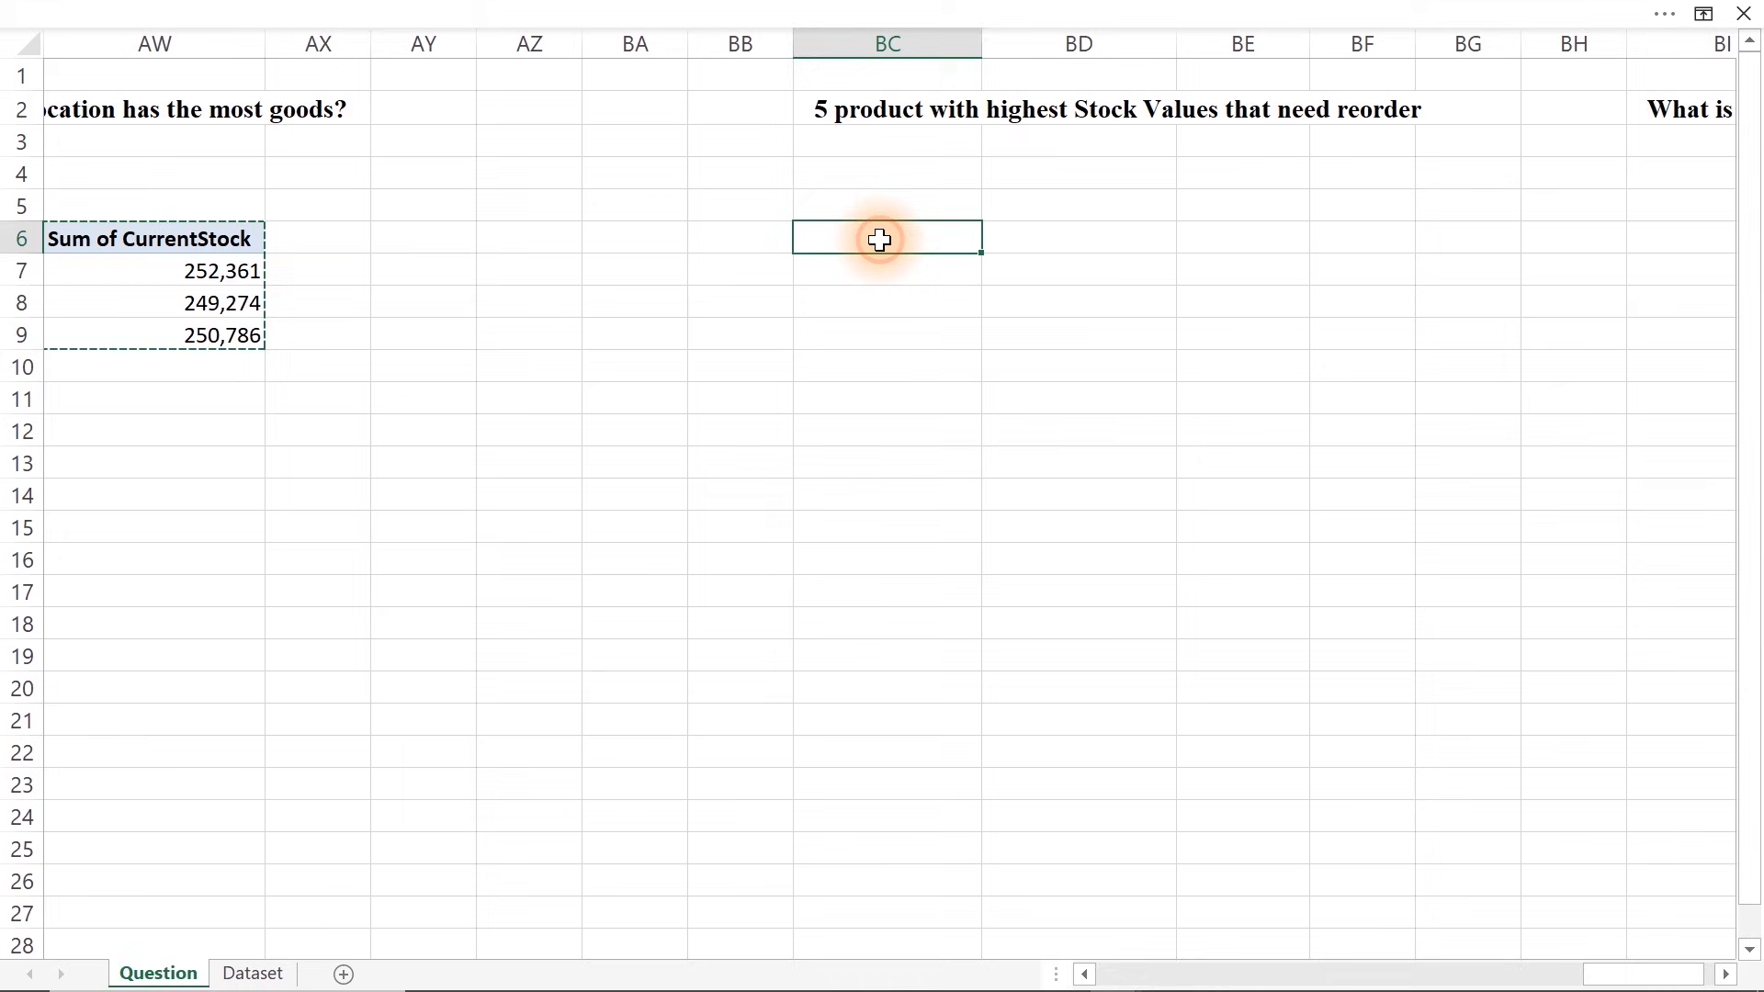
{"action": "key", "text": "ctrl+v"}
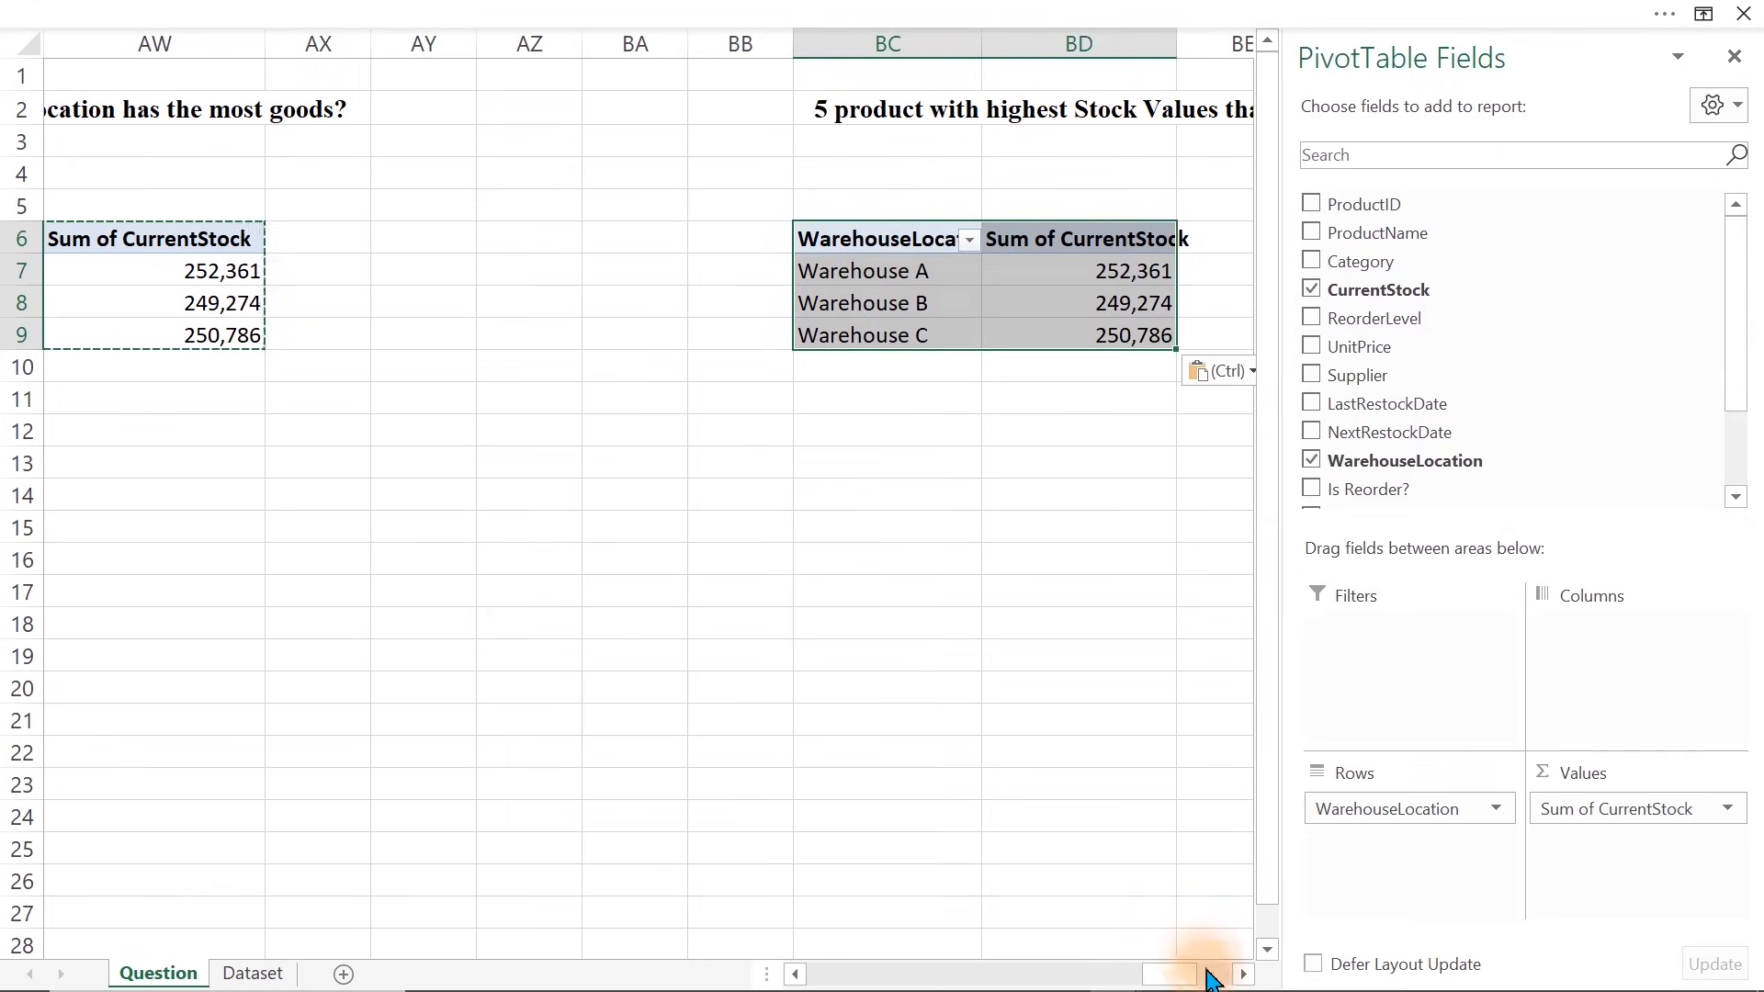
Remove WarehouseLocation and Sum of CurrentStock from the PivotTable at BC6 and add ProductName to its rows
{"action": "left_click_drag", "start_coordinate": [1182, 978], "coordinate": [1208, 972]}
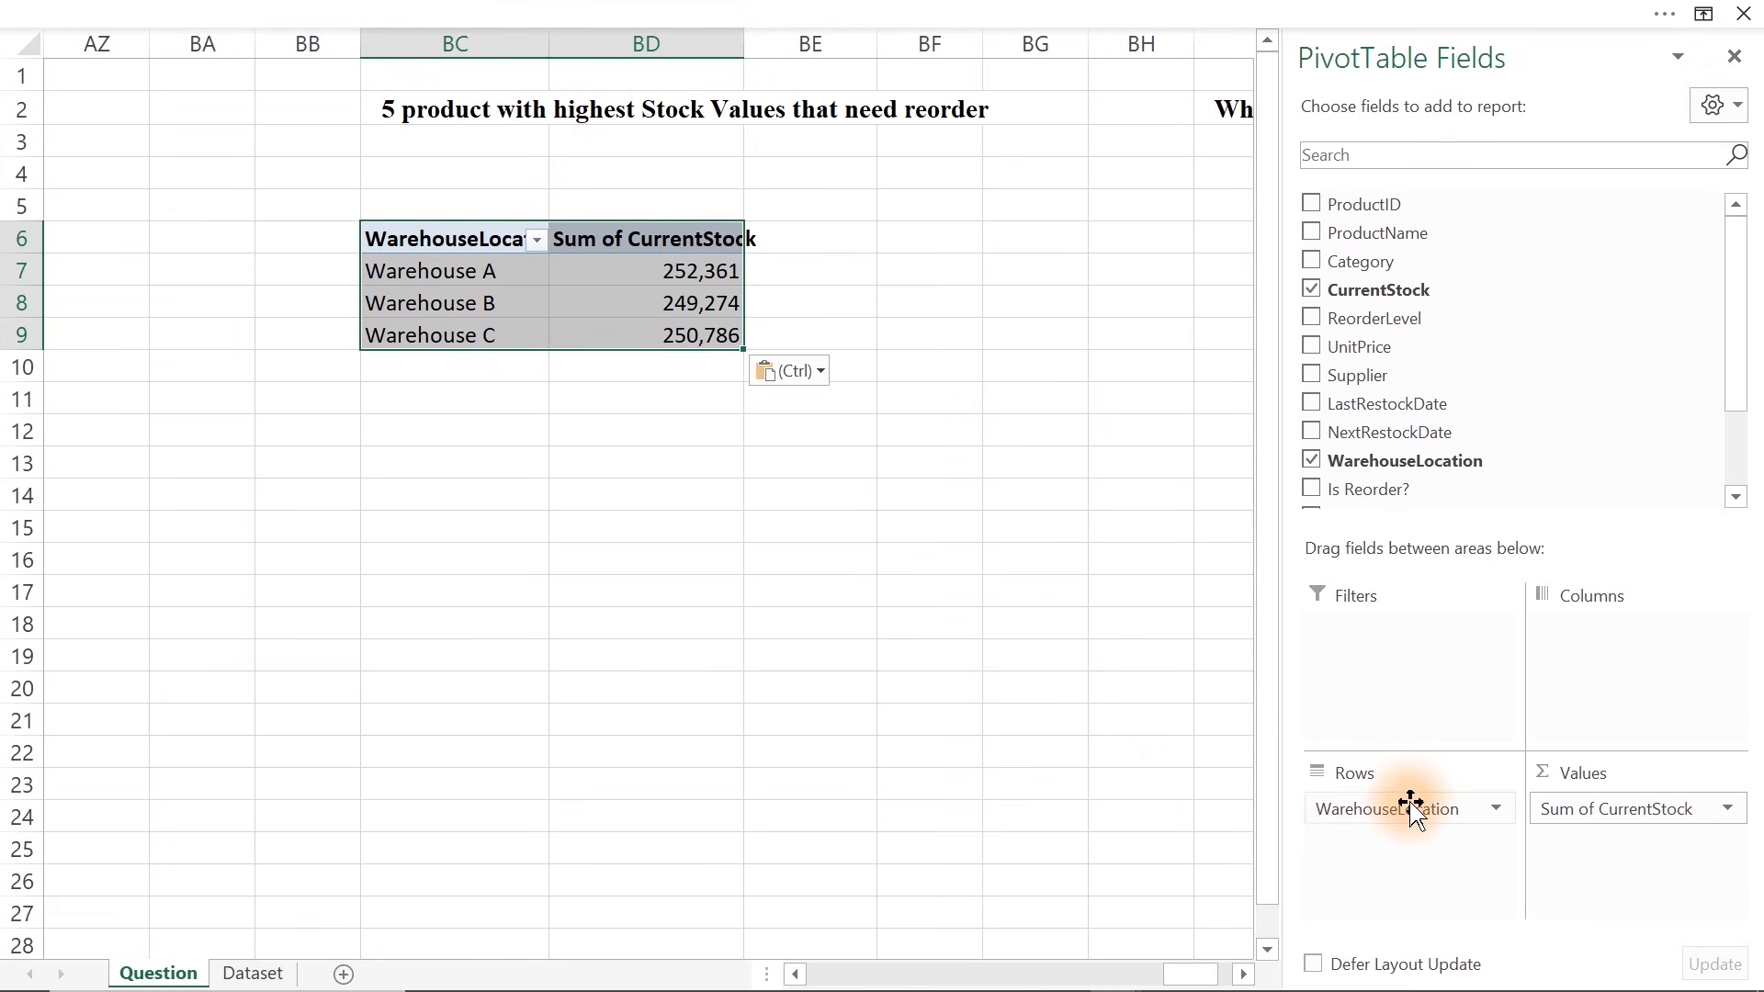
{"action": "left_click_drag", "start_coordinate": [1410, 807], "coordinate": [799, 755]}
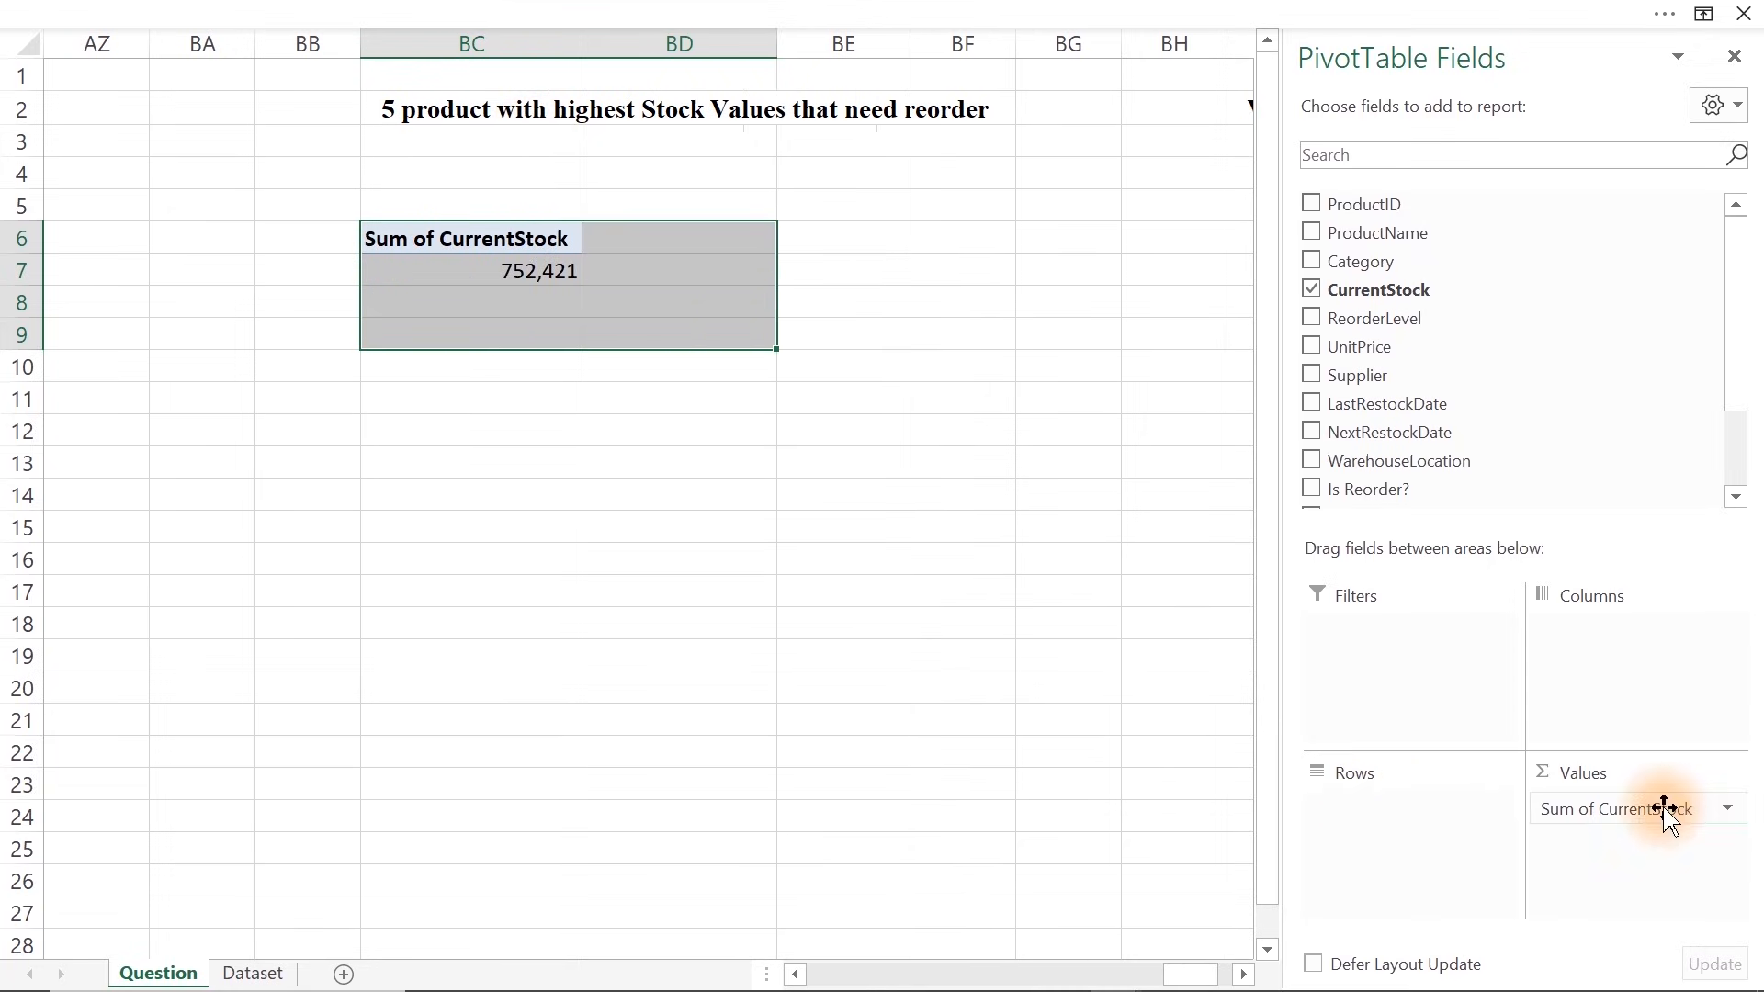
{"action": "left_click_drag", "start_coordinate": [1666, 807], "coordinate": [768, 780]}
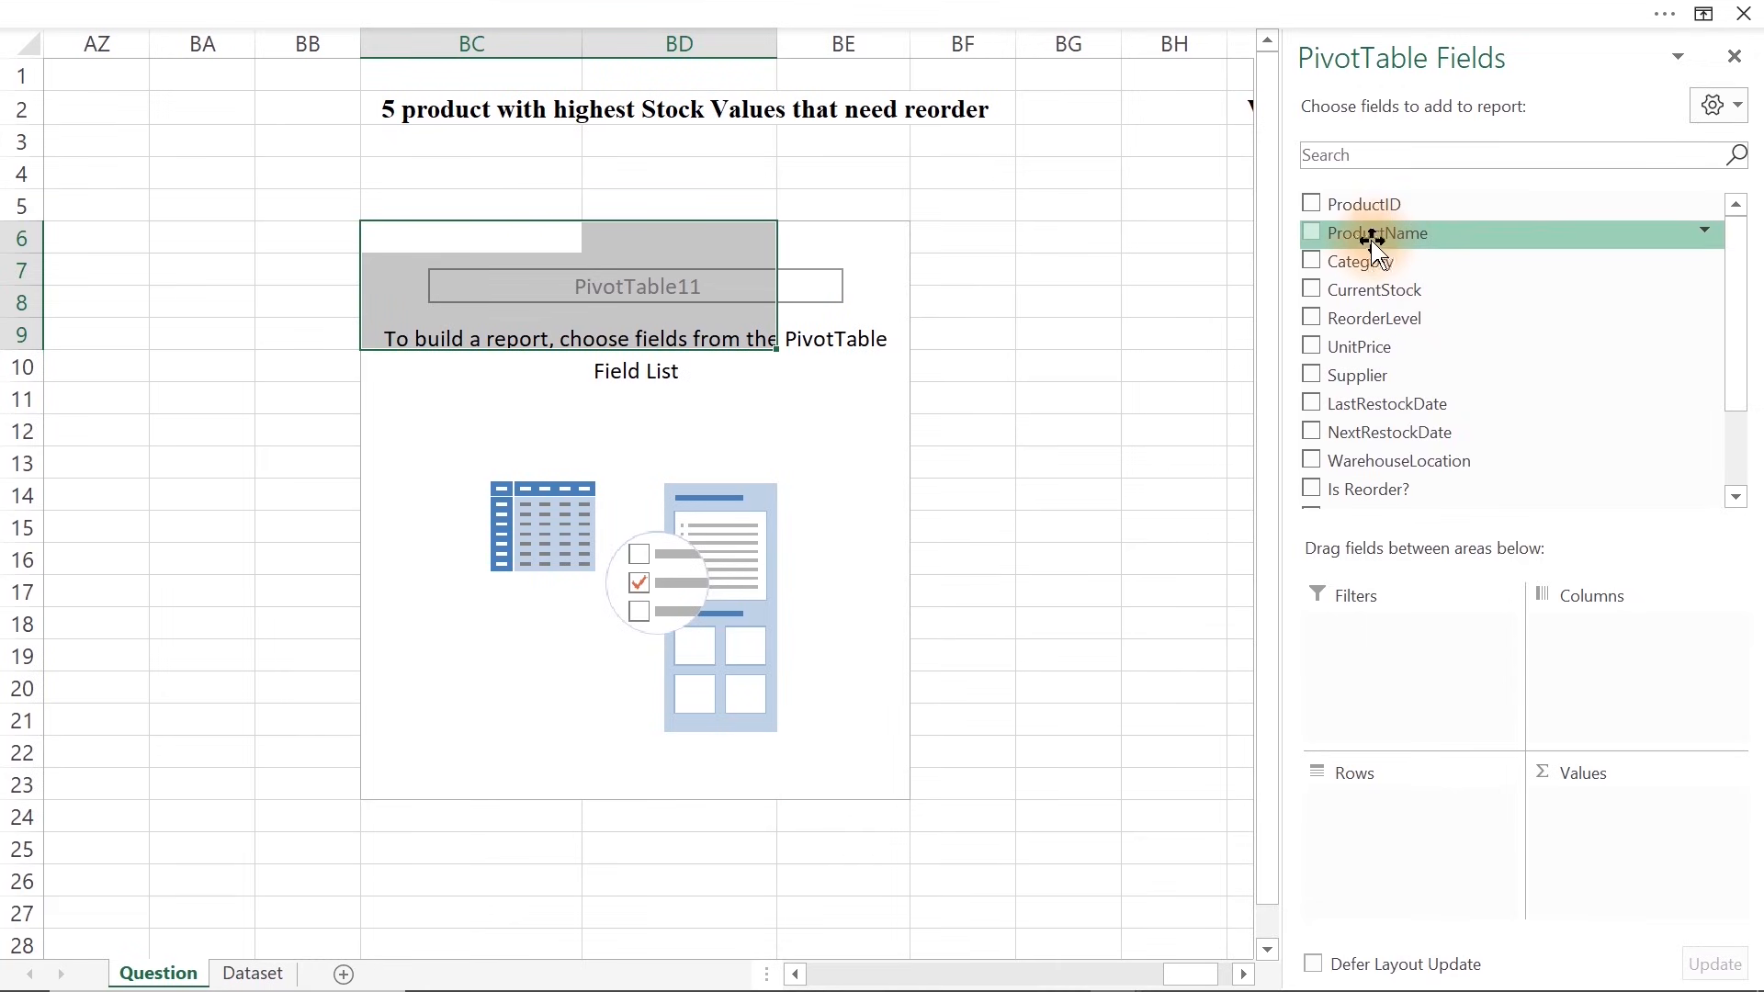
{"action": "left_click_drag", "start_coordinate": [1366, 235], "coordinate": [1394, 823]}
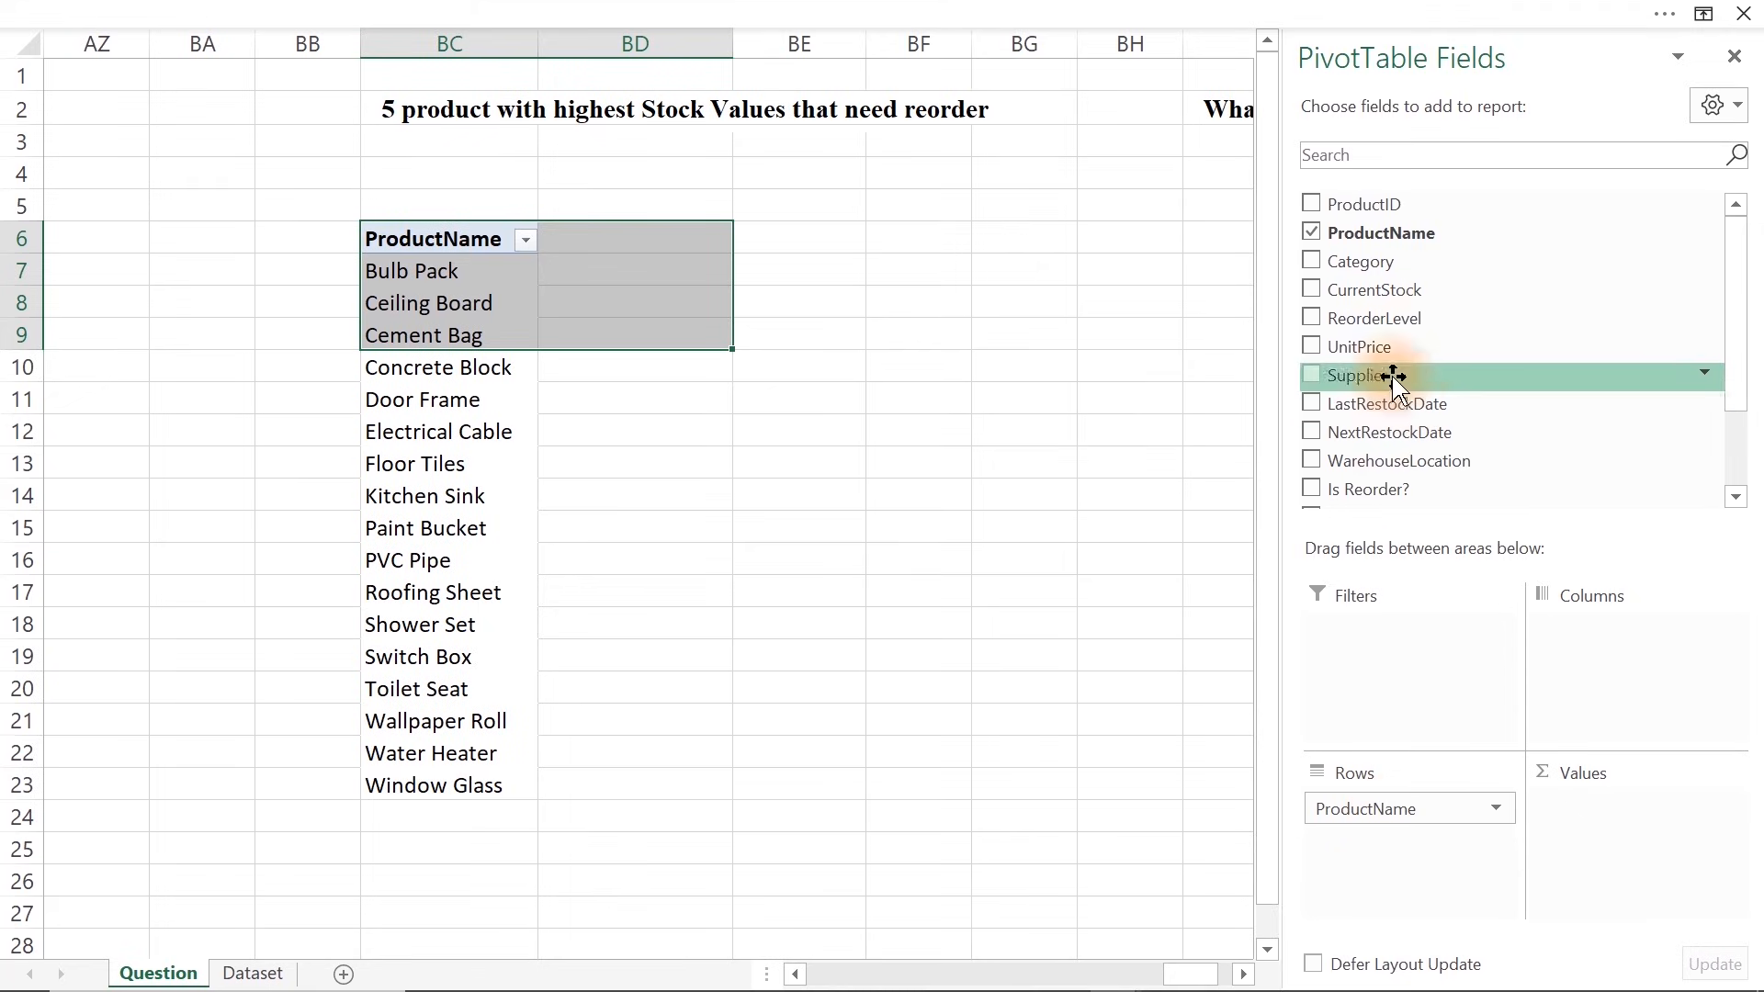
Add a "Reorder Products" column header in O1 of the Dataset sheet and widen the column to fit it
{"action": "left_click", "coordinate": [262, 979]}
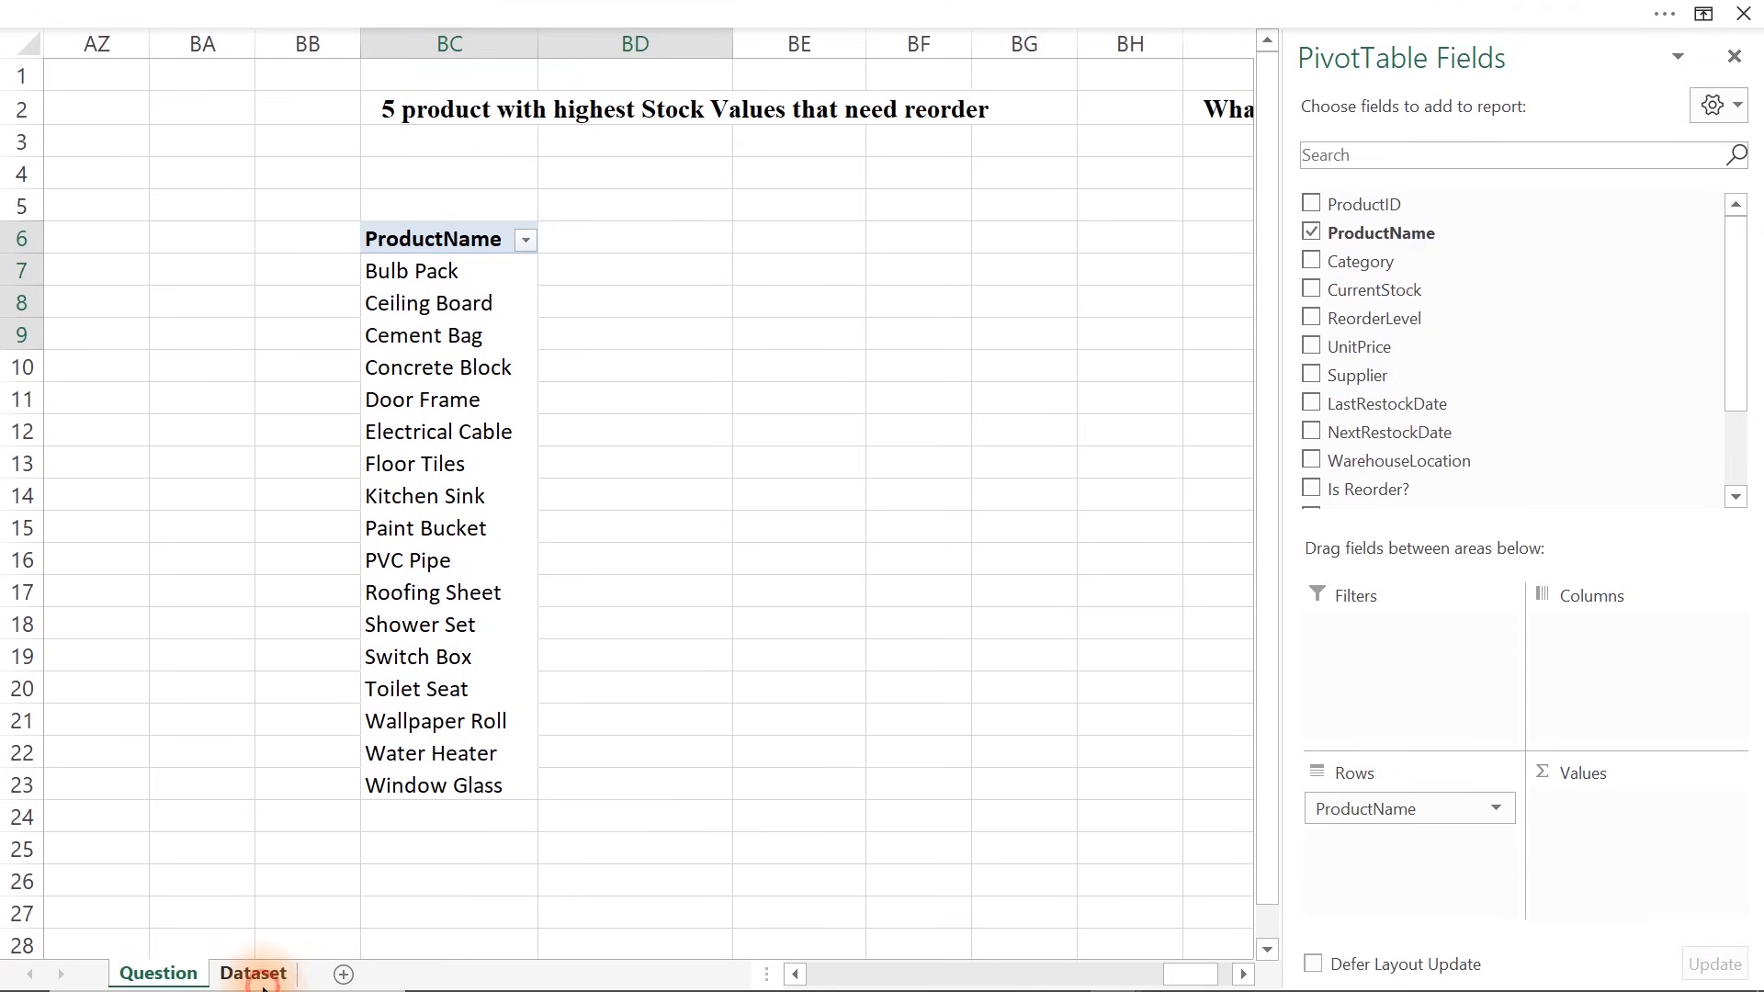
{"action": "left_click", "coordinate": [1511, 70]}
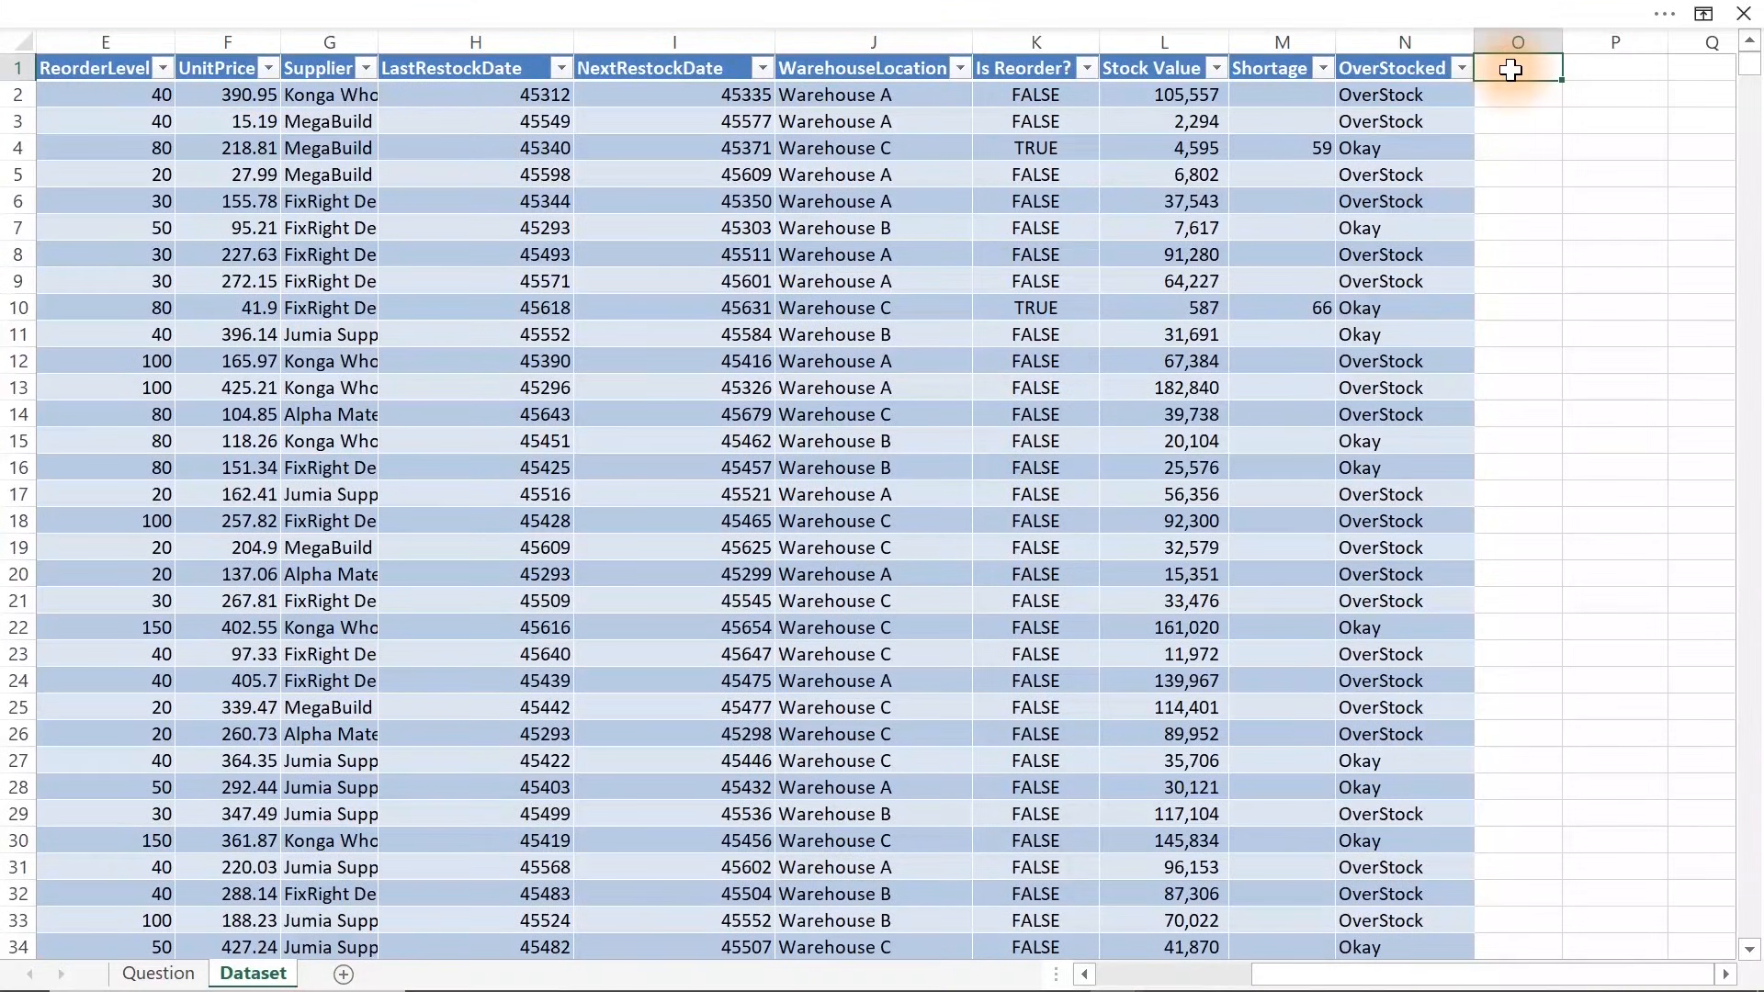
{"action": "type", "text": "Reorder Product"}
{"action": "key", "text": "Return"}
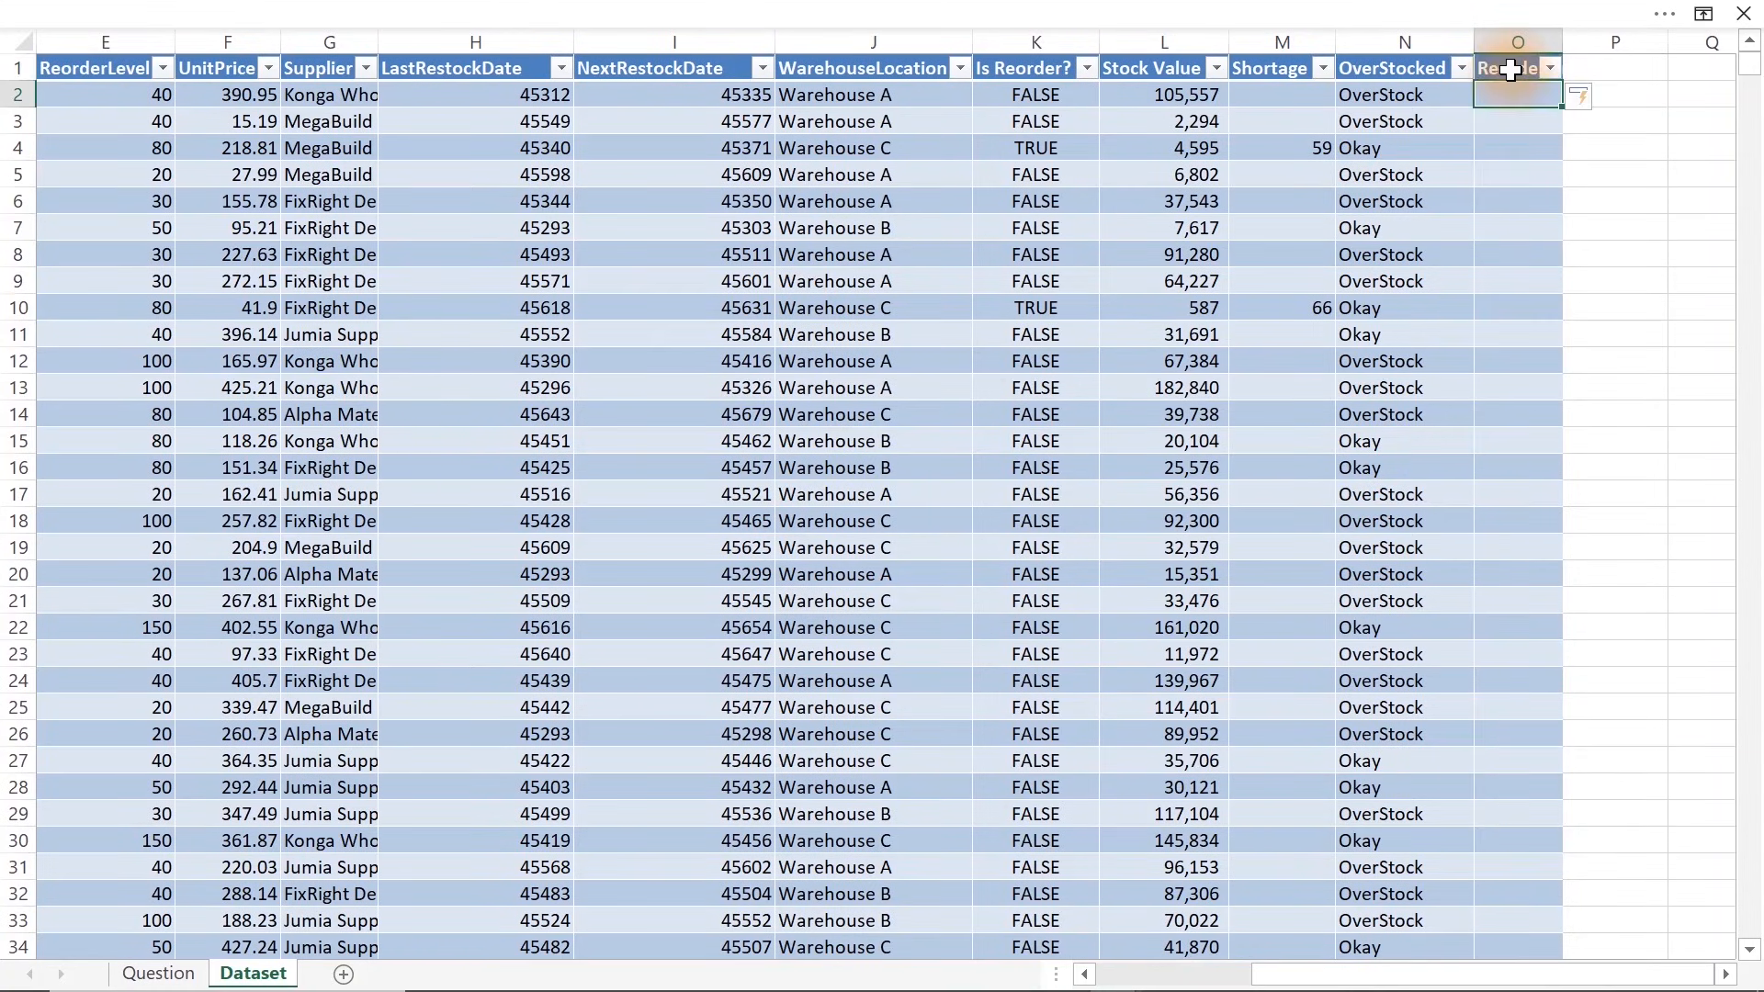
{"action": "double_click", "coordinate": [1562, 20]}
Fill the Reorder Products column with an IF formula returning "Oreder" when CurrentStock is less than ReorderLevel and "Oky" otherwise
{"action": "double_click", "coordinate": [1563, 98]}
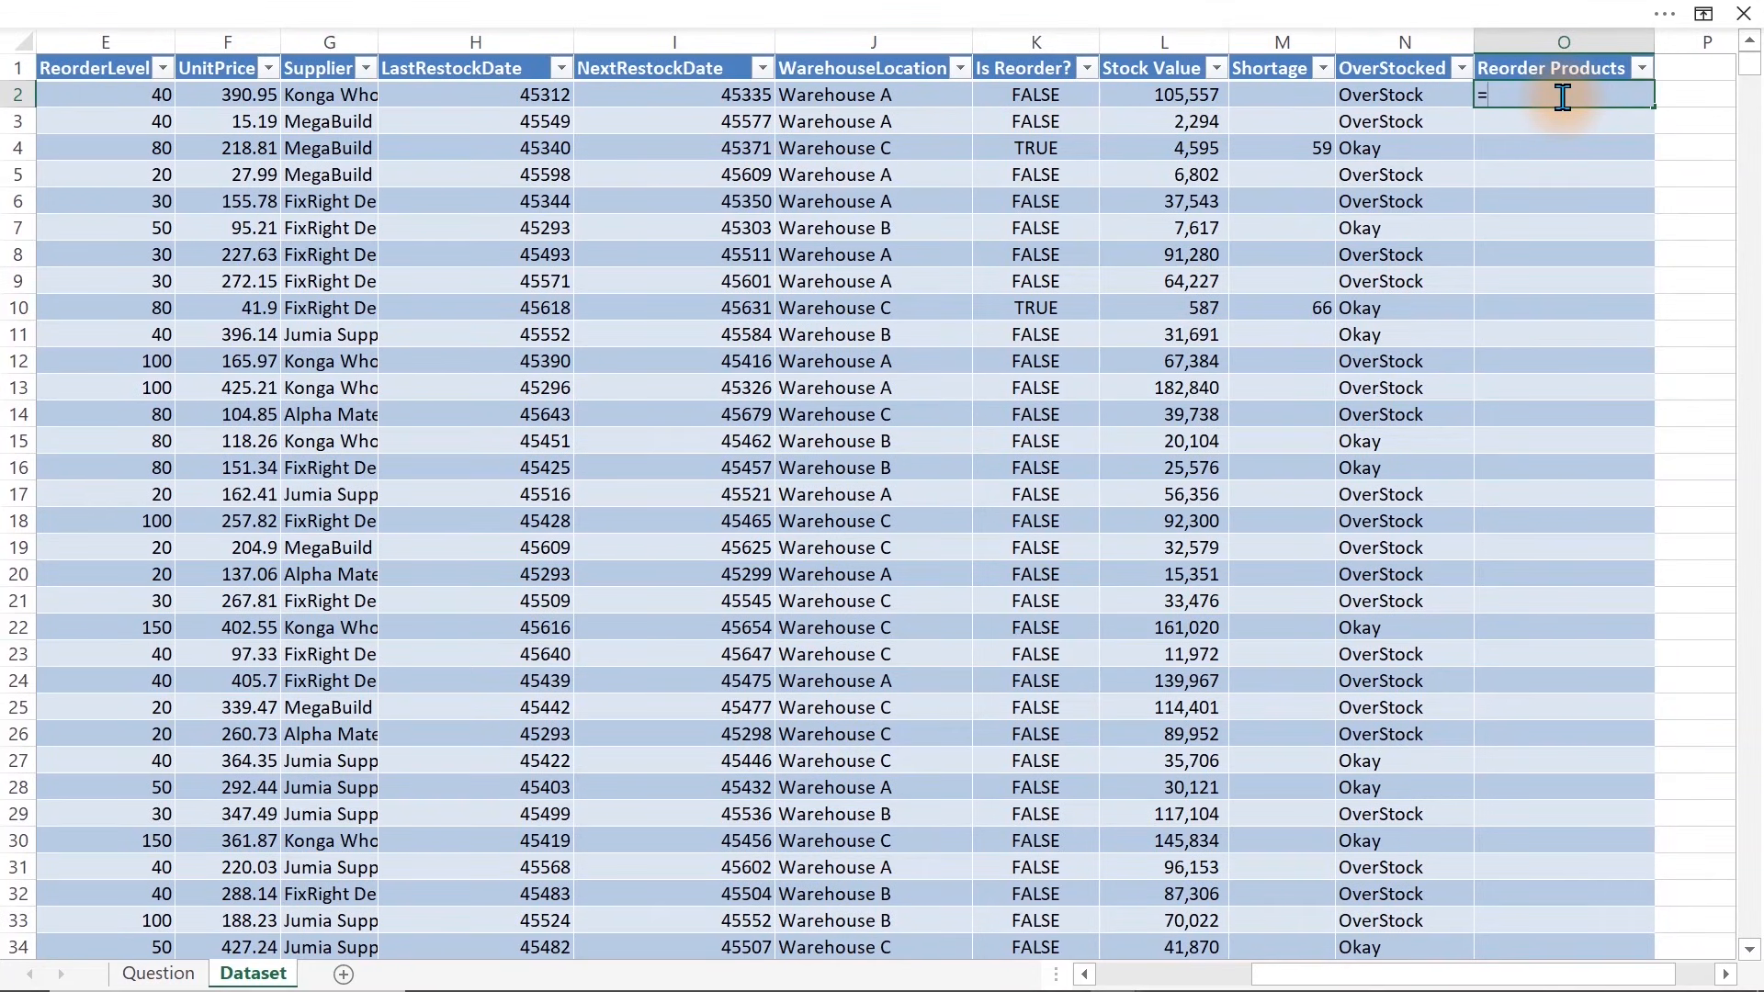
{"action": "type", "text": "=if"}
{"action": "key", "text": "Tab"}
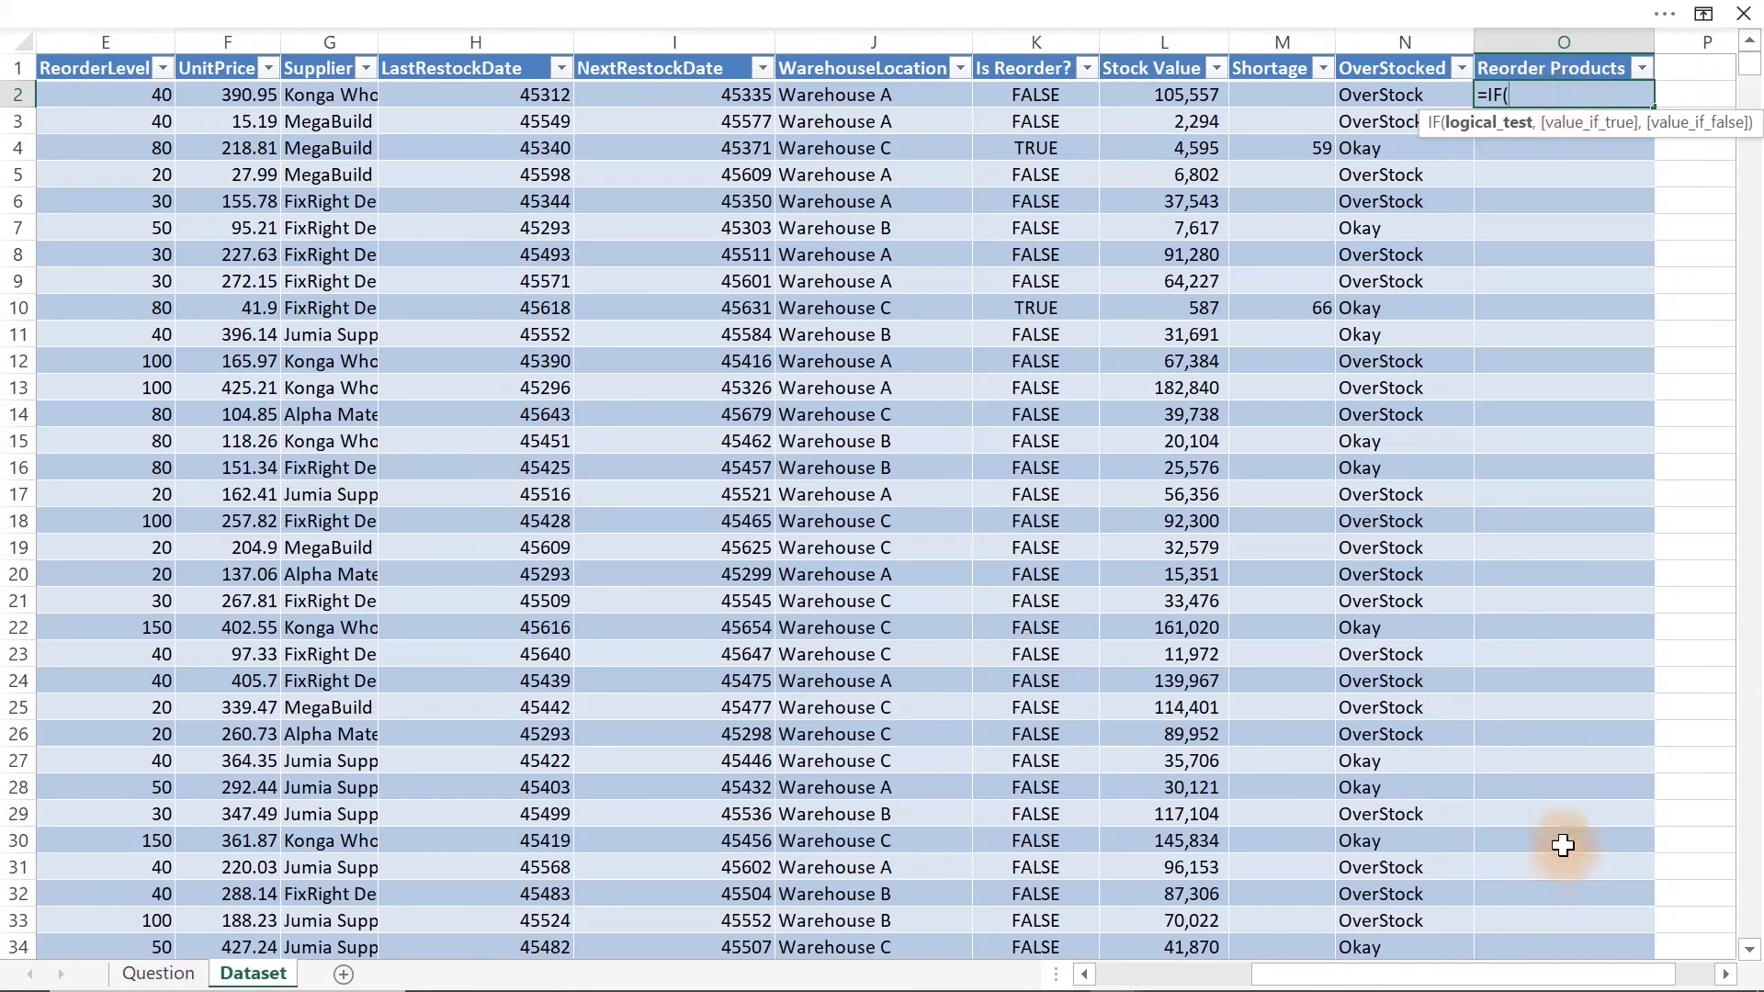
{"action": "left_click_drag", "start_coordinate": [1661, 976], "coordinate": [1504, 975]}
{"action": "left_click", "coordinate": [469, 93]}
{"action": "type", "text": "<"}
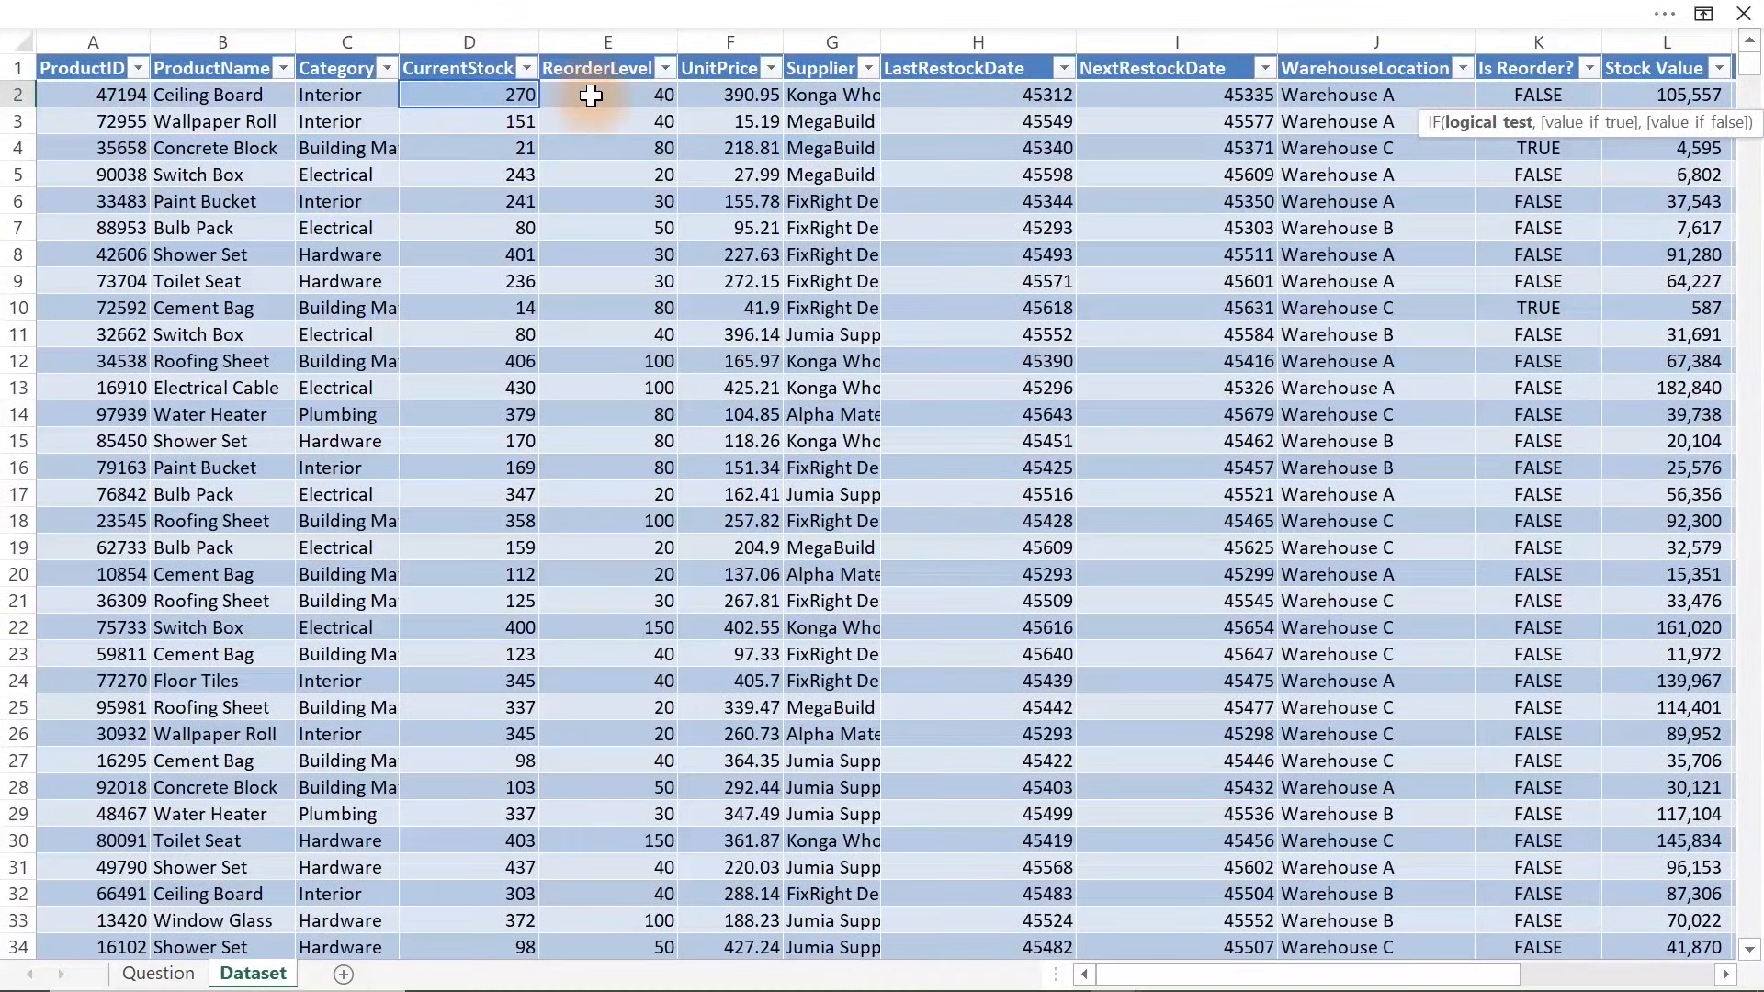
{"action": "left_click", "coordinate": [591, 95]}
{"action": "type", "text": ","}
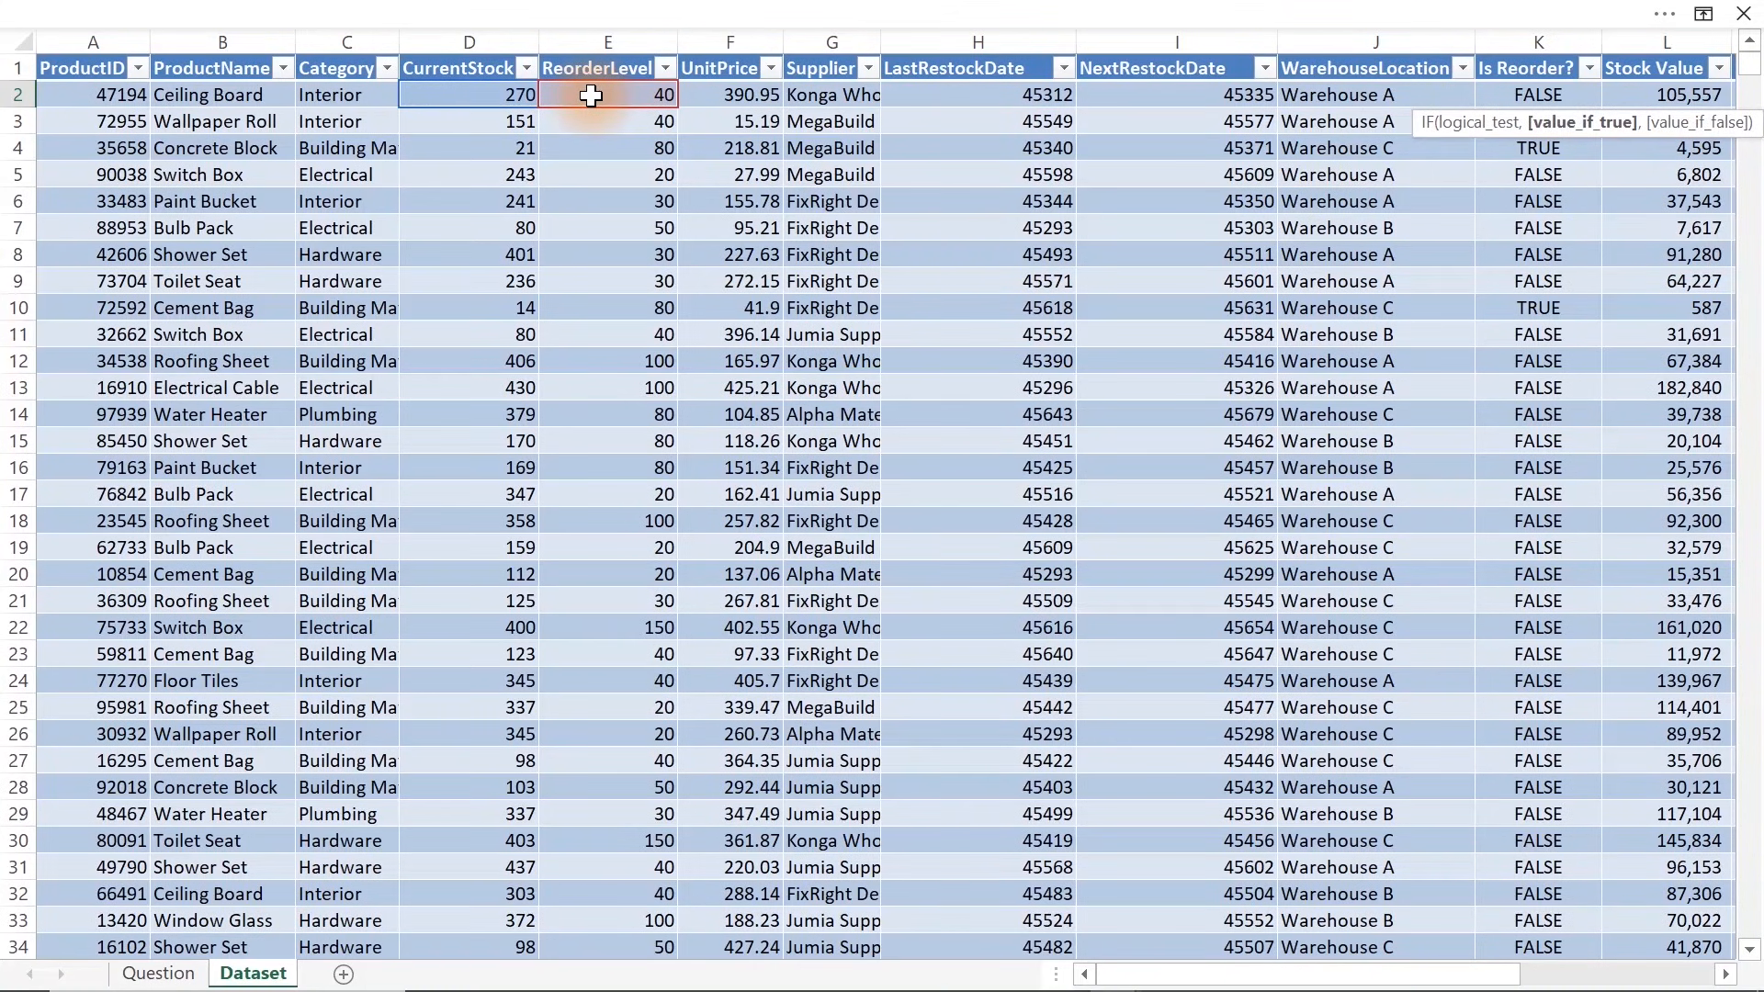
{"action": "type", "text": ","}
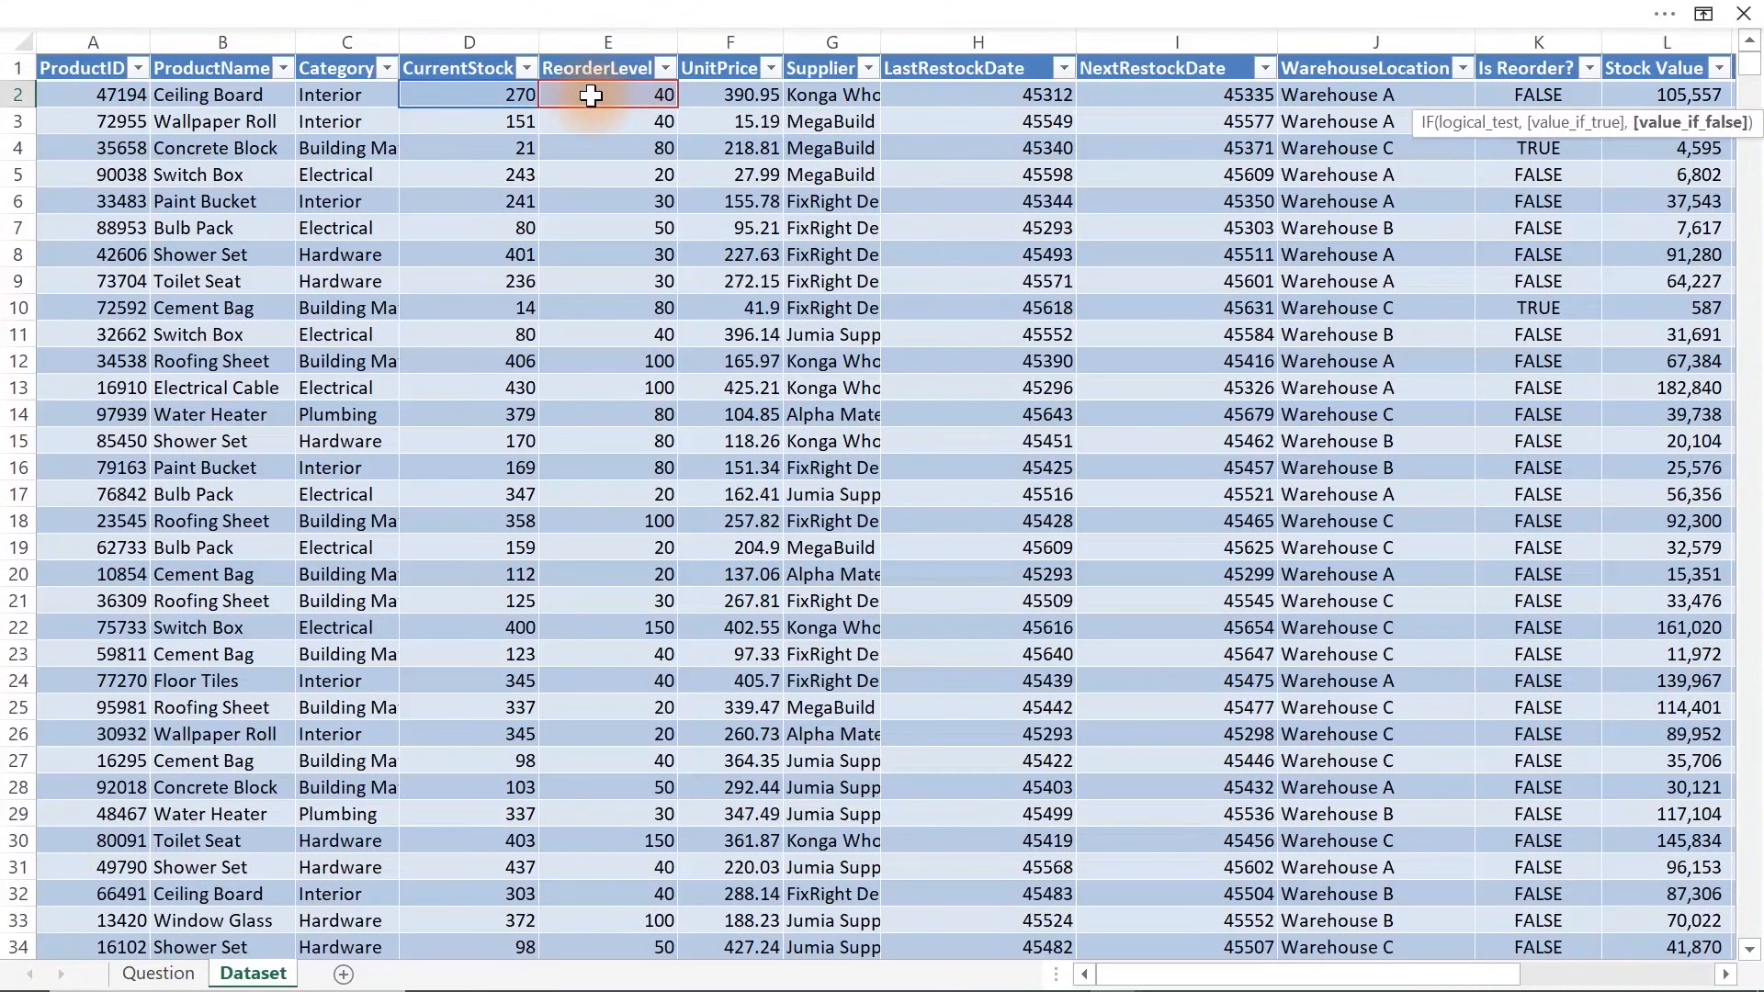
{"action": "key", "text": "Return"}
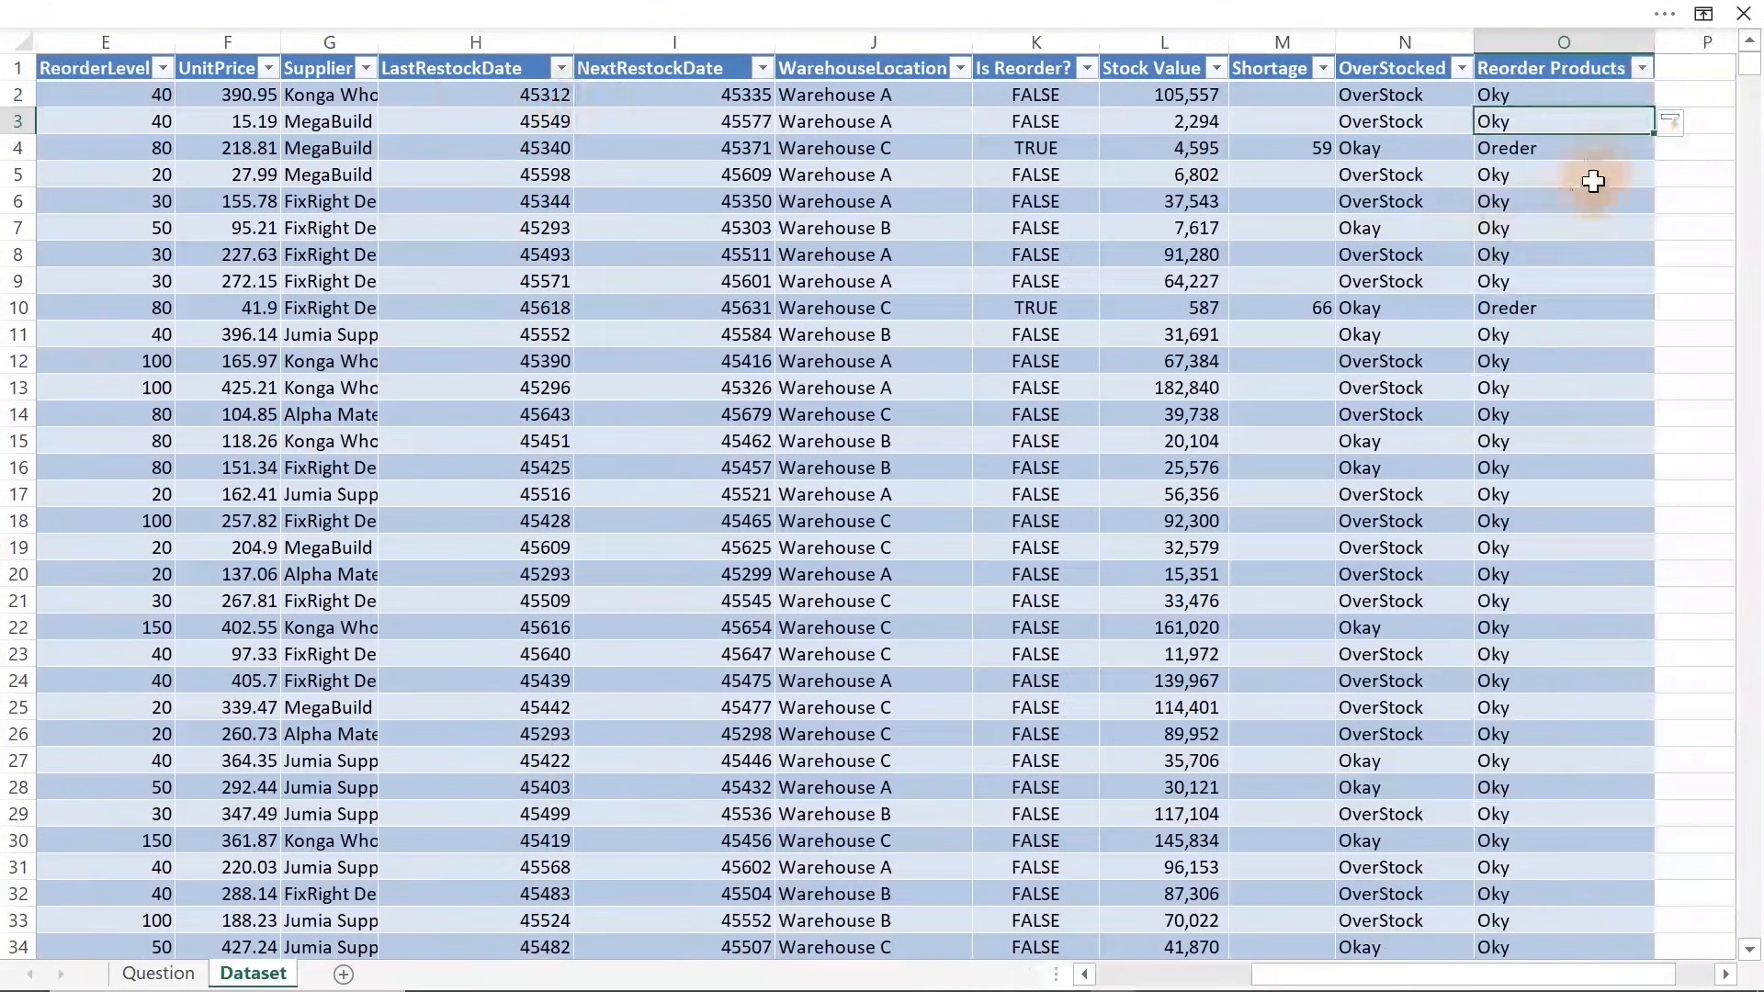
{"action": "double_click", "coordinate": [1547, 113]}
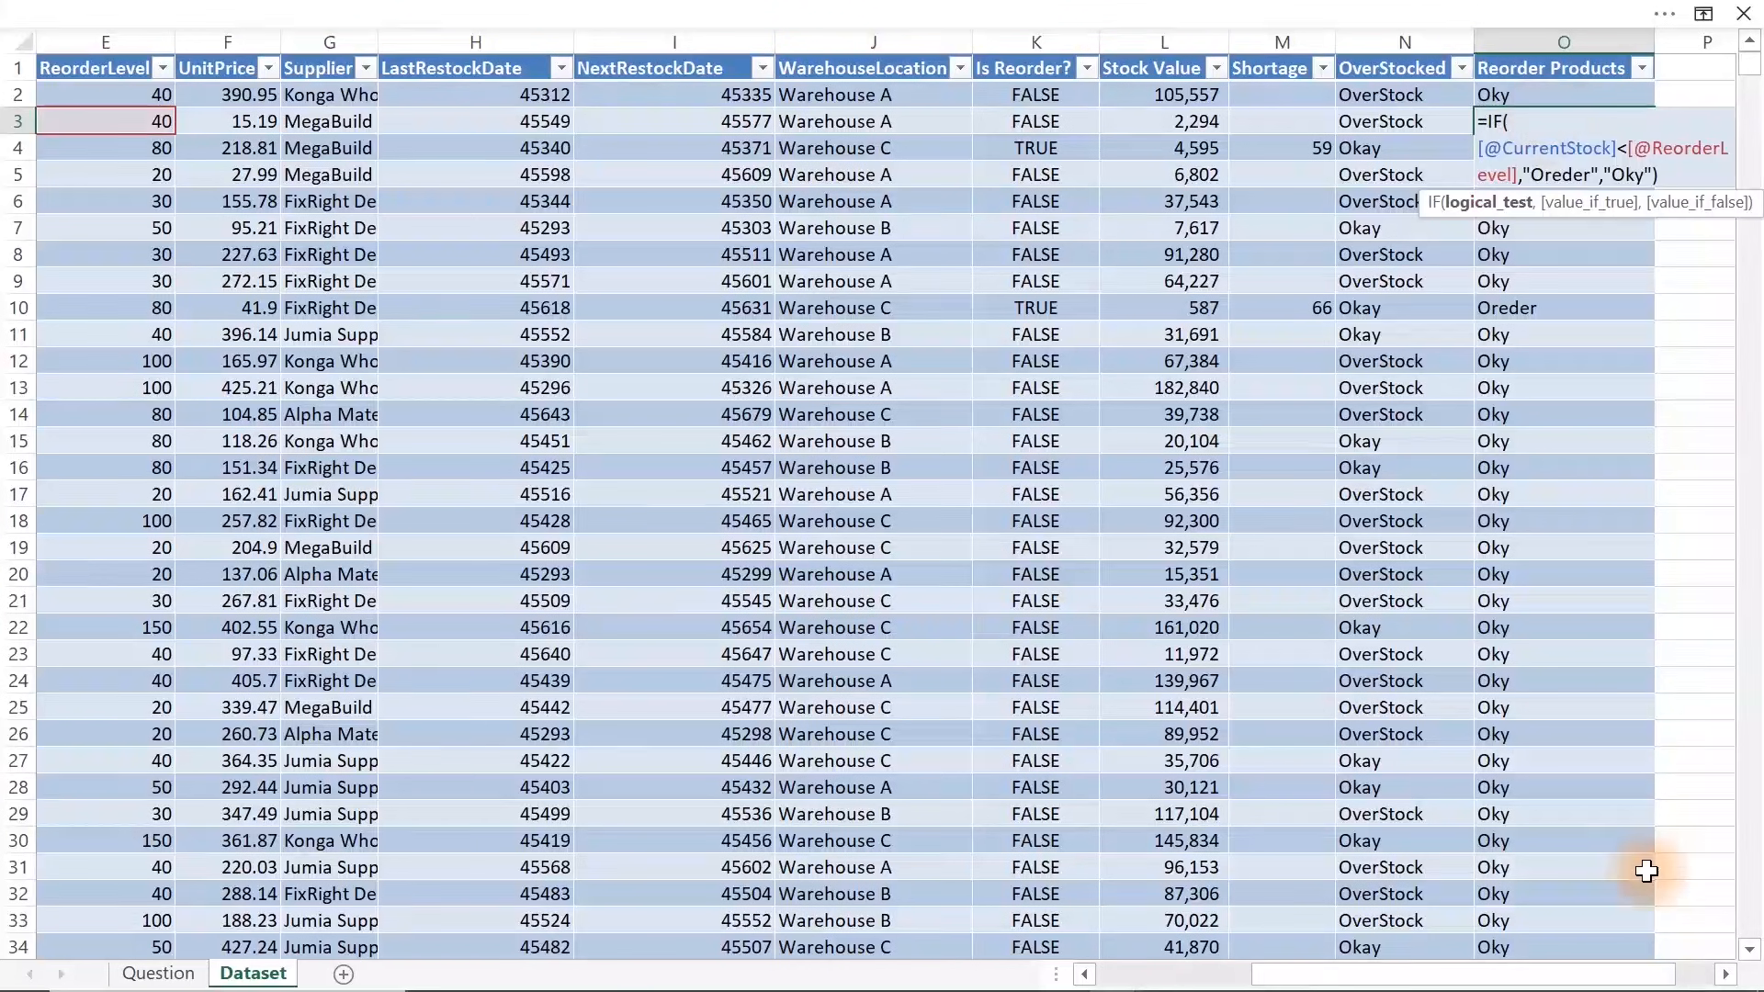
{"action": "left_click_drag", "start_coordinate": [1650, 985], "coordinate": [1690, 981]}
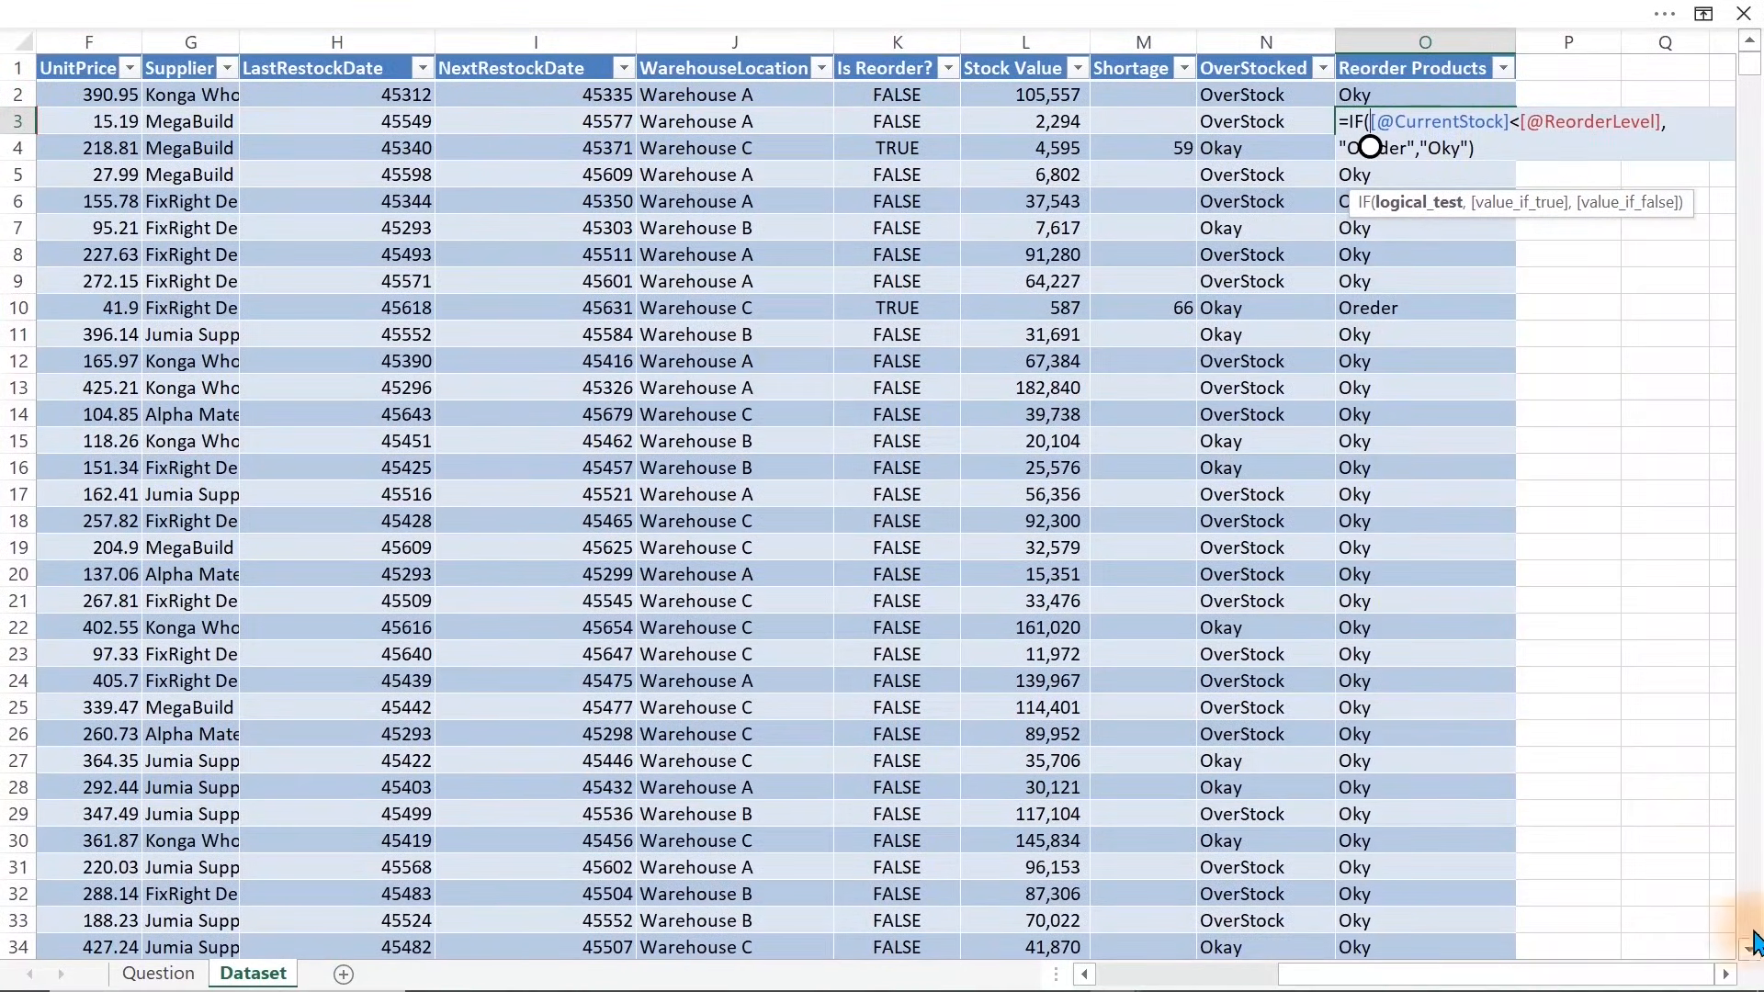
{"action": "left_click", "coordinate": [1726, 974]}
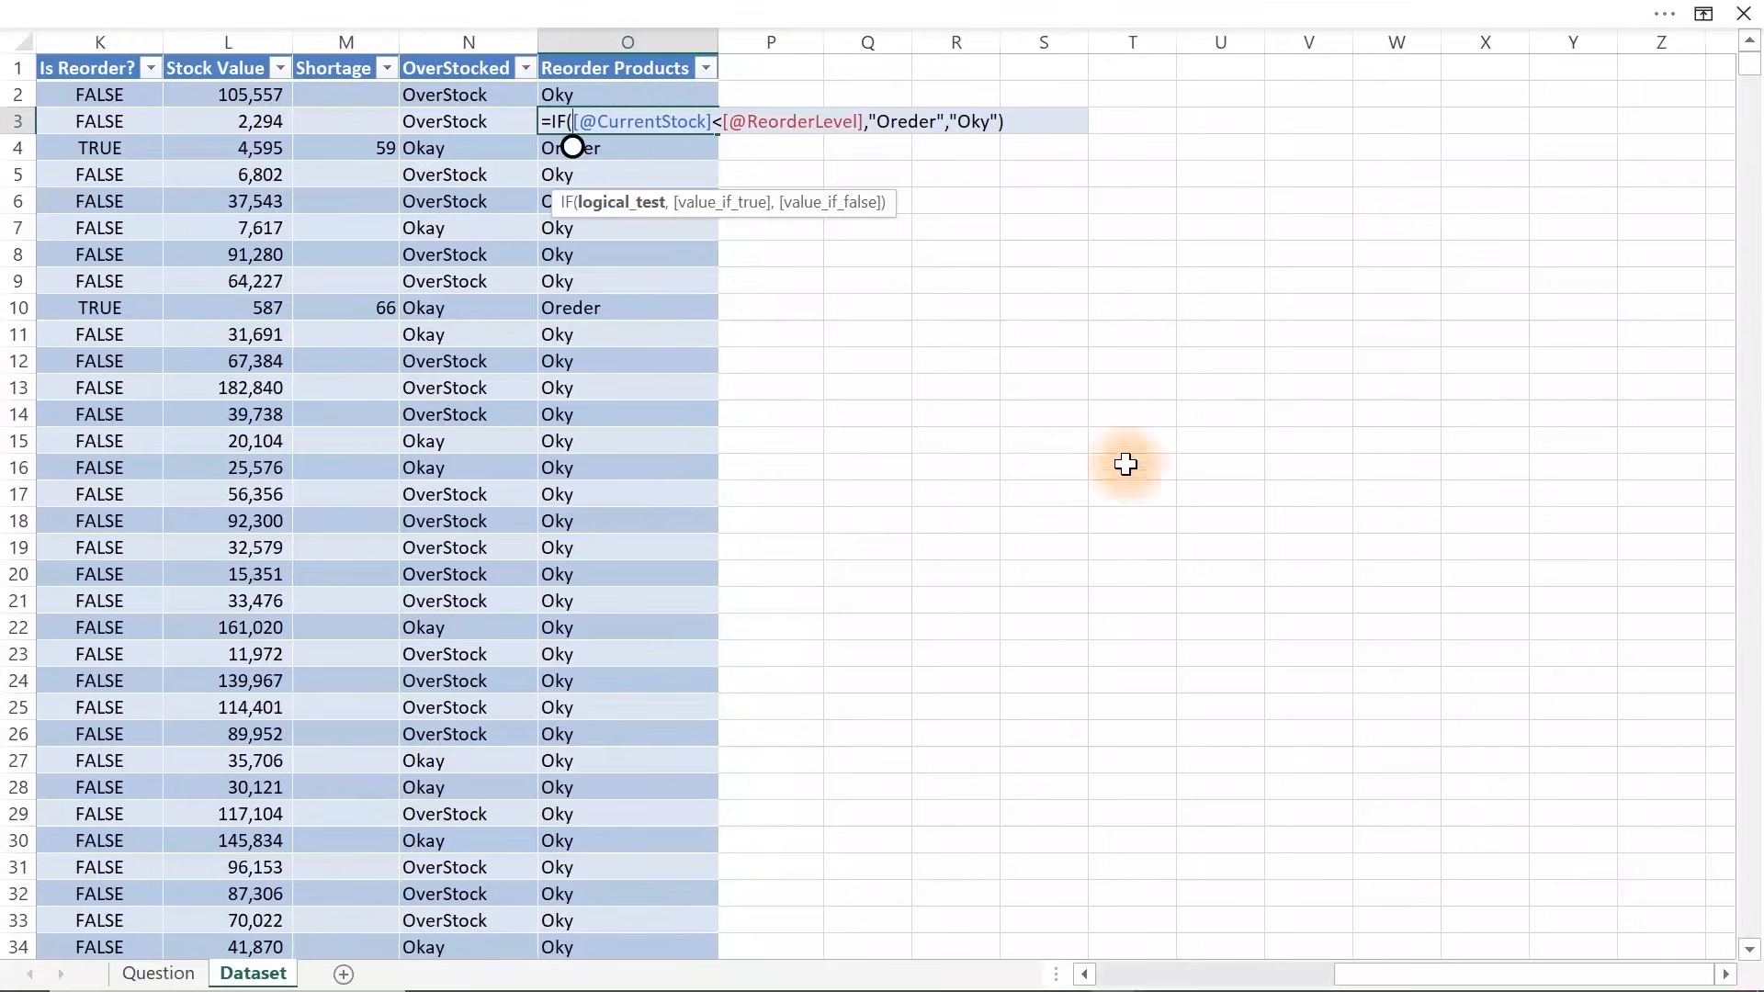
{"action": "key", "text": "Escape"}
Correct the IF formula's result texts in the Reorder Products column to "Reorder" and "Okay"
{"action": "left_click", "coordinate": [521, 12]}
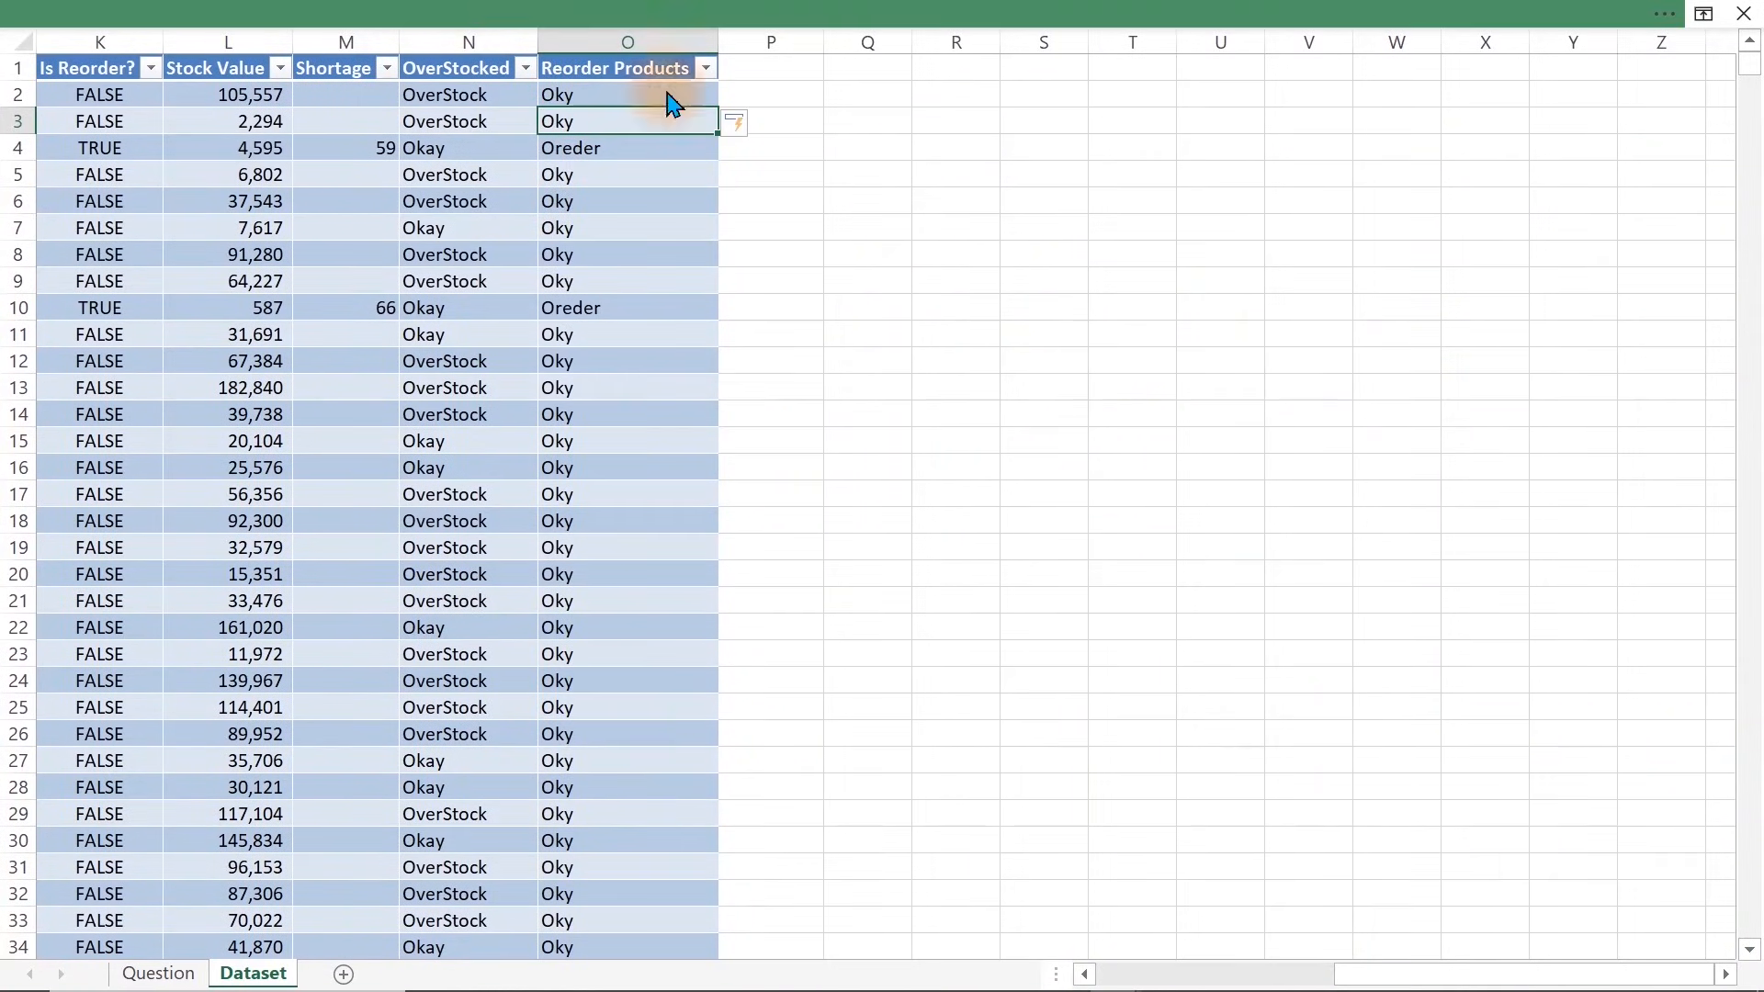
{"action": "left_click", "coordinate": [1678, 979]}
{"action": "left_click", "coordinate": [1678, 978]}
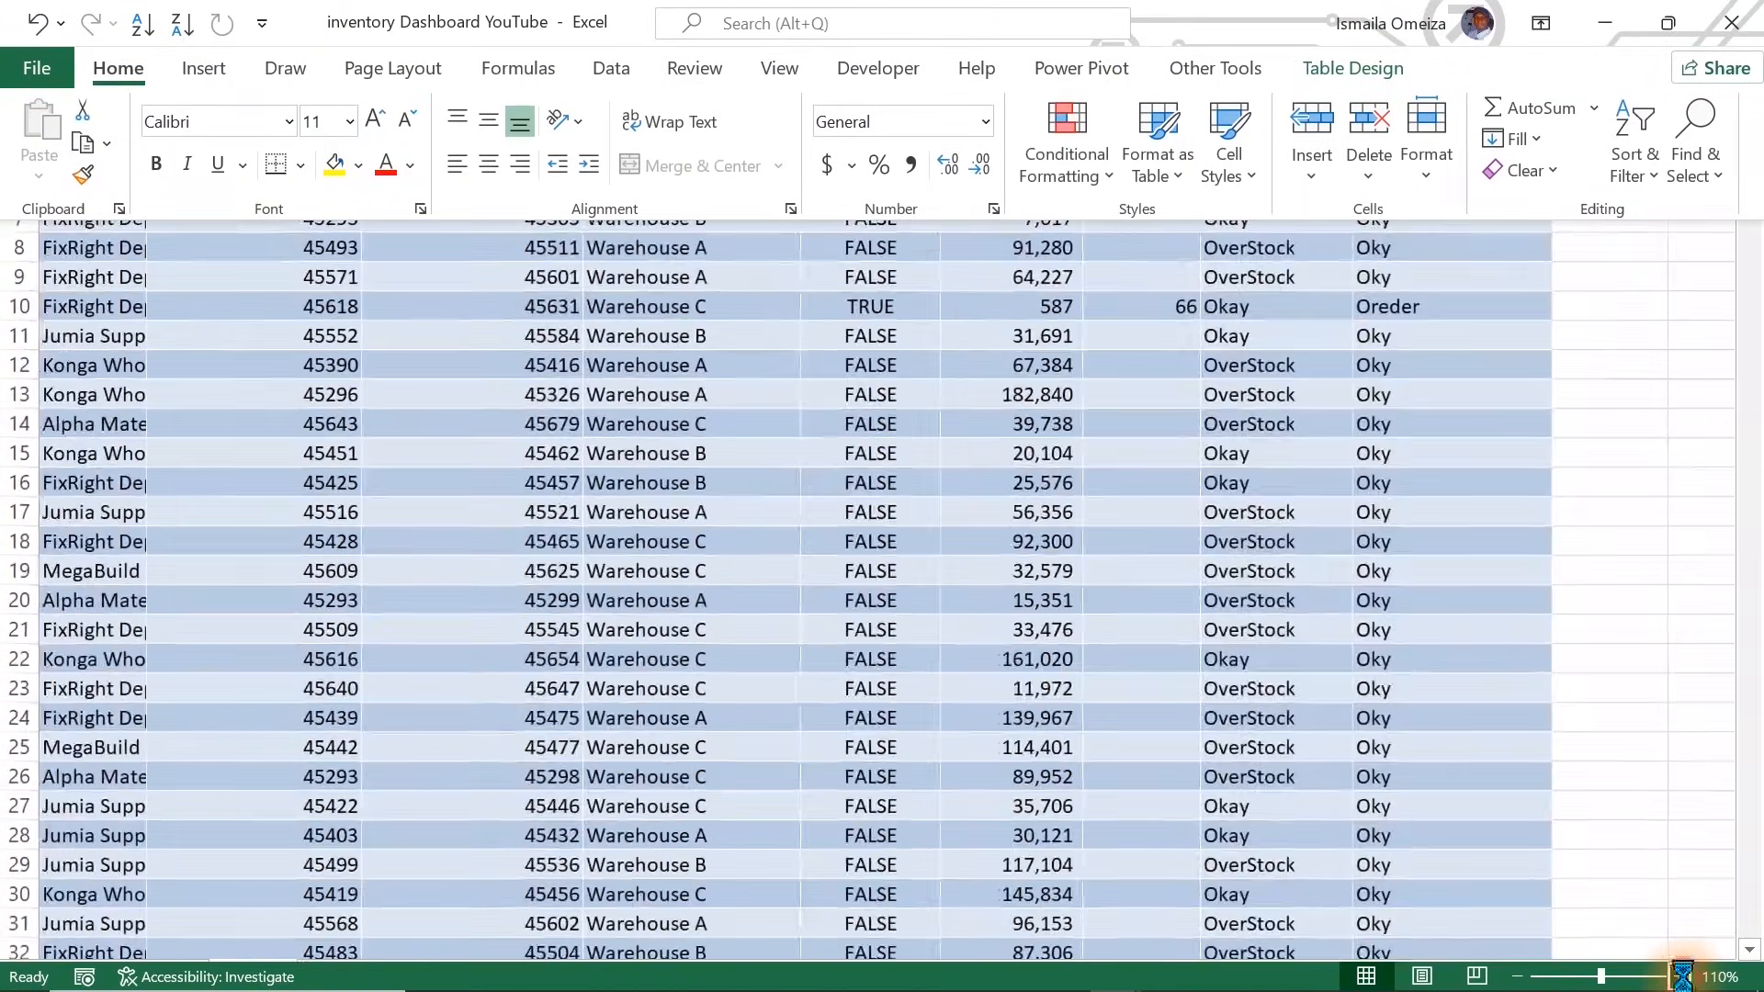
{"action": "key", "text": "Right"}
{"action": "key", "text": "Right"}
{"action": "key", "text": "Right"}
{"action": "key", "text": "Right"}
{"action": "key", "text": "Right"}
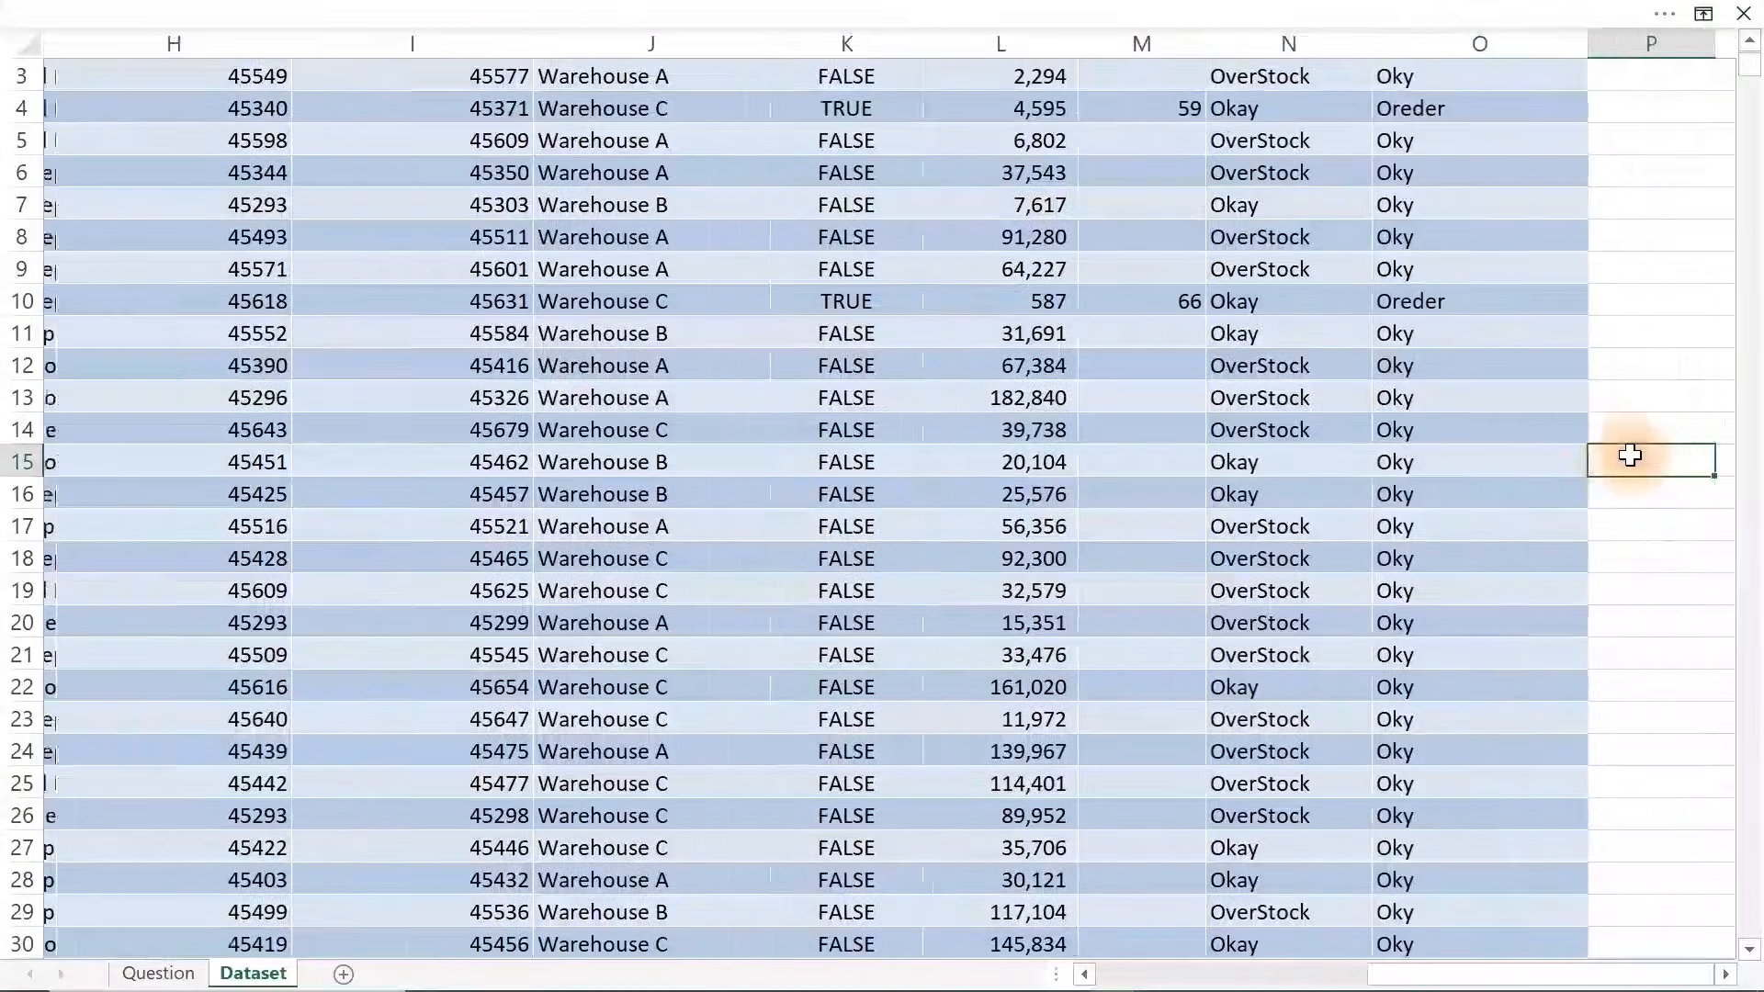
{"action": "double_click", "coordinate": [969, 375]}
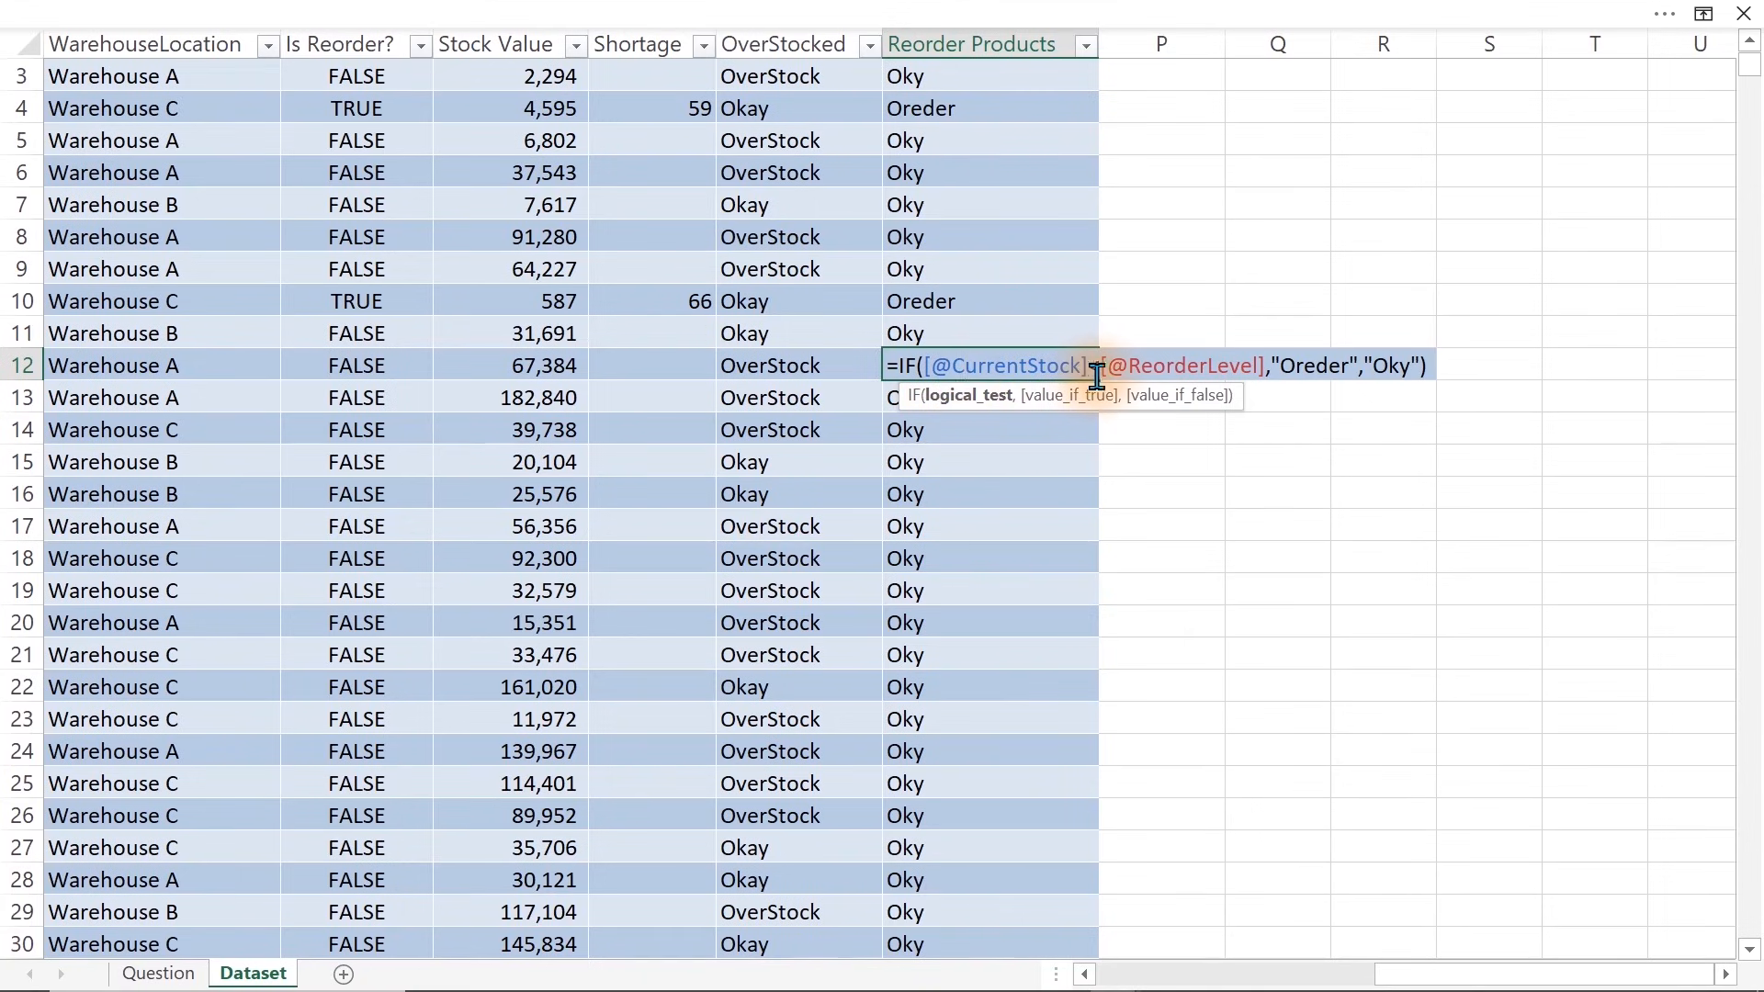
{"action": "left_click", "coordinate": [1319, 366]}
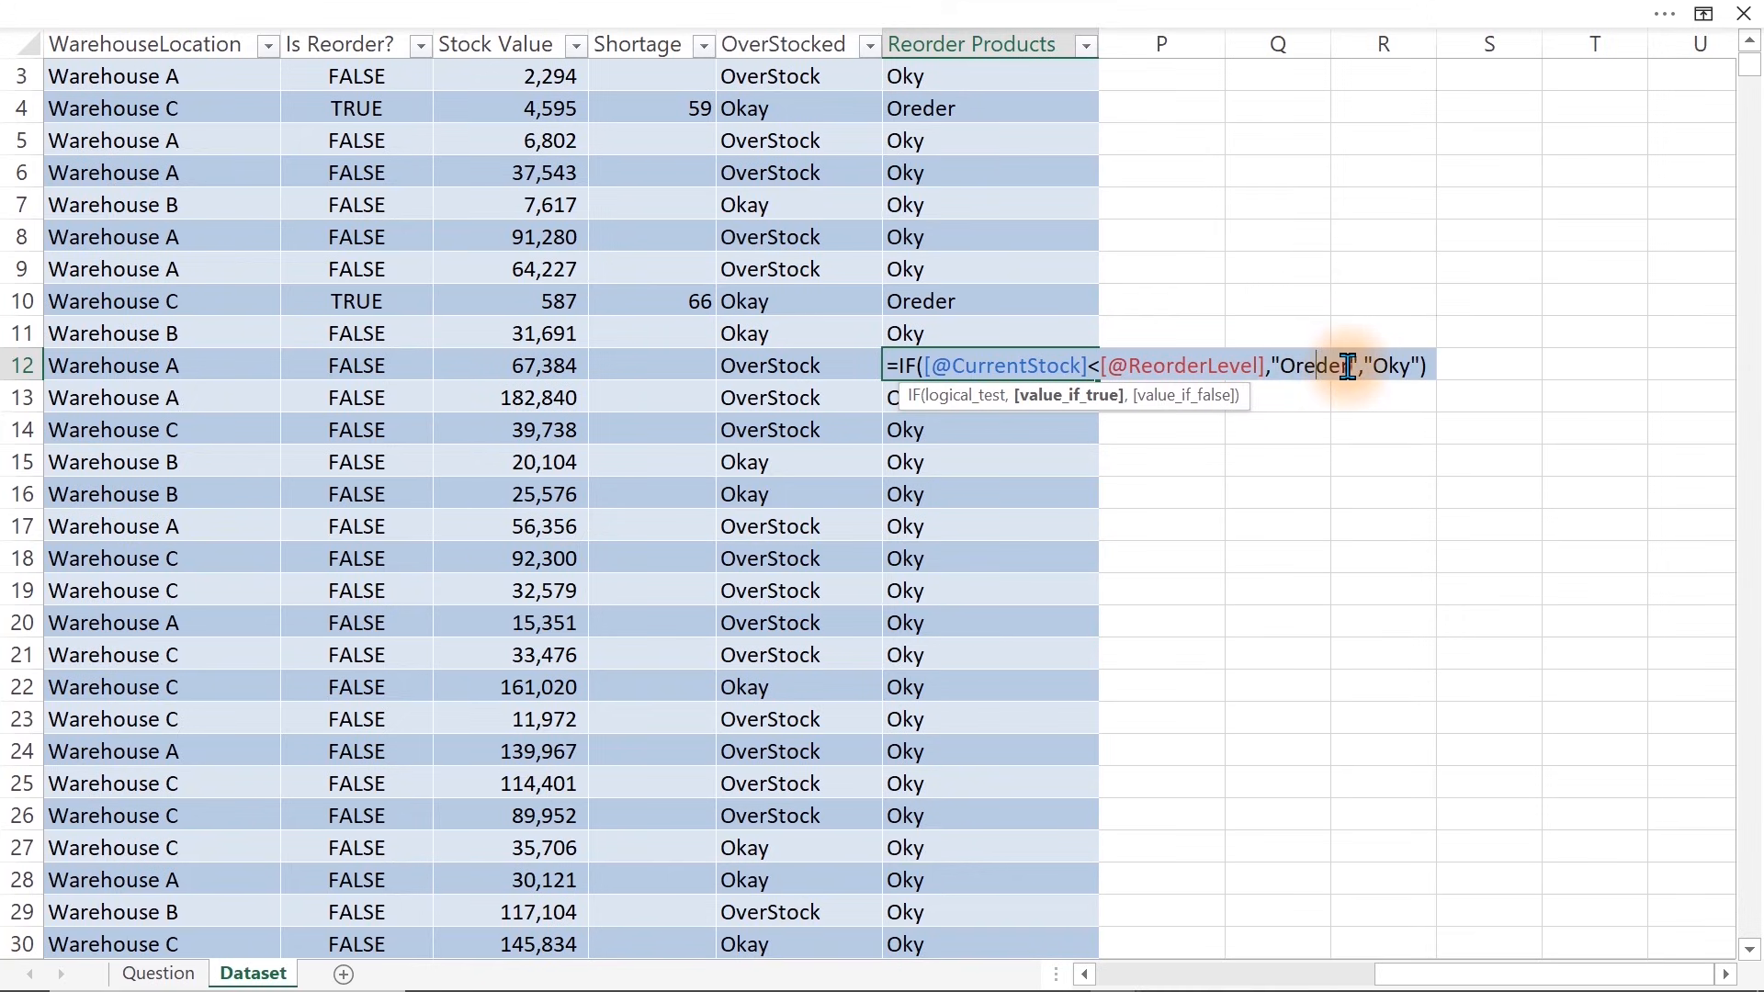
{"action": "double_click", "coordinate": [1280, 365]}
{"action": "type", "text": "Reorder"}
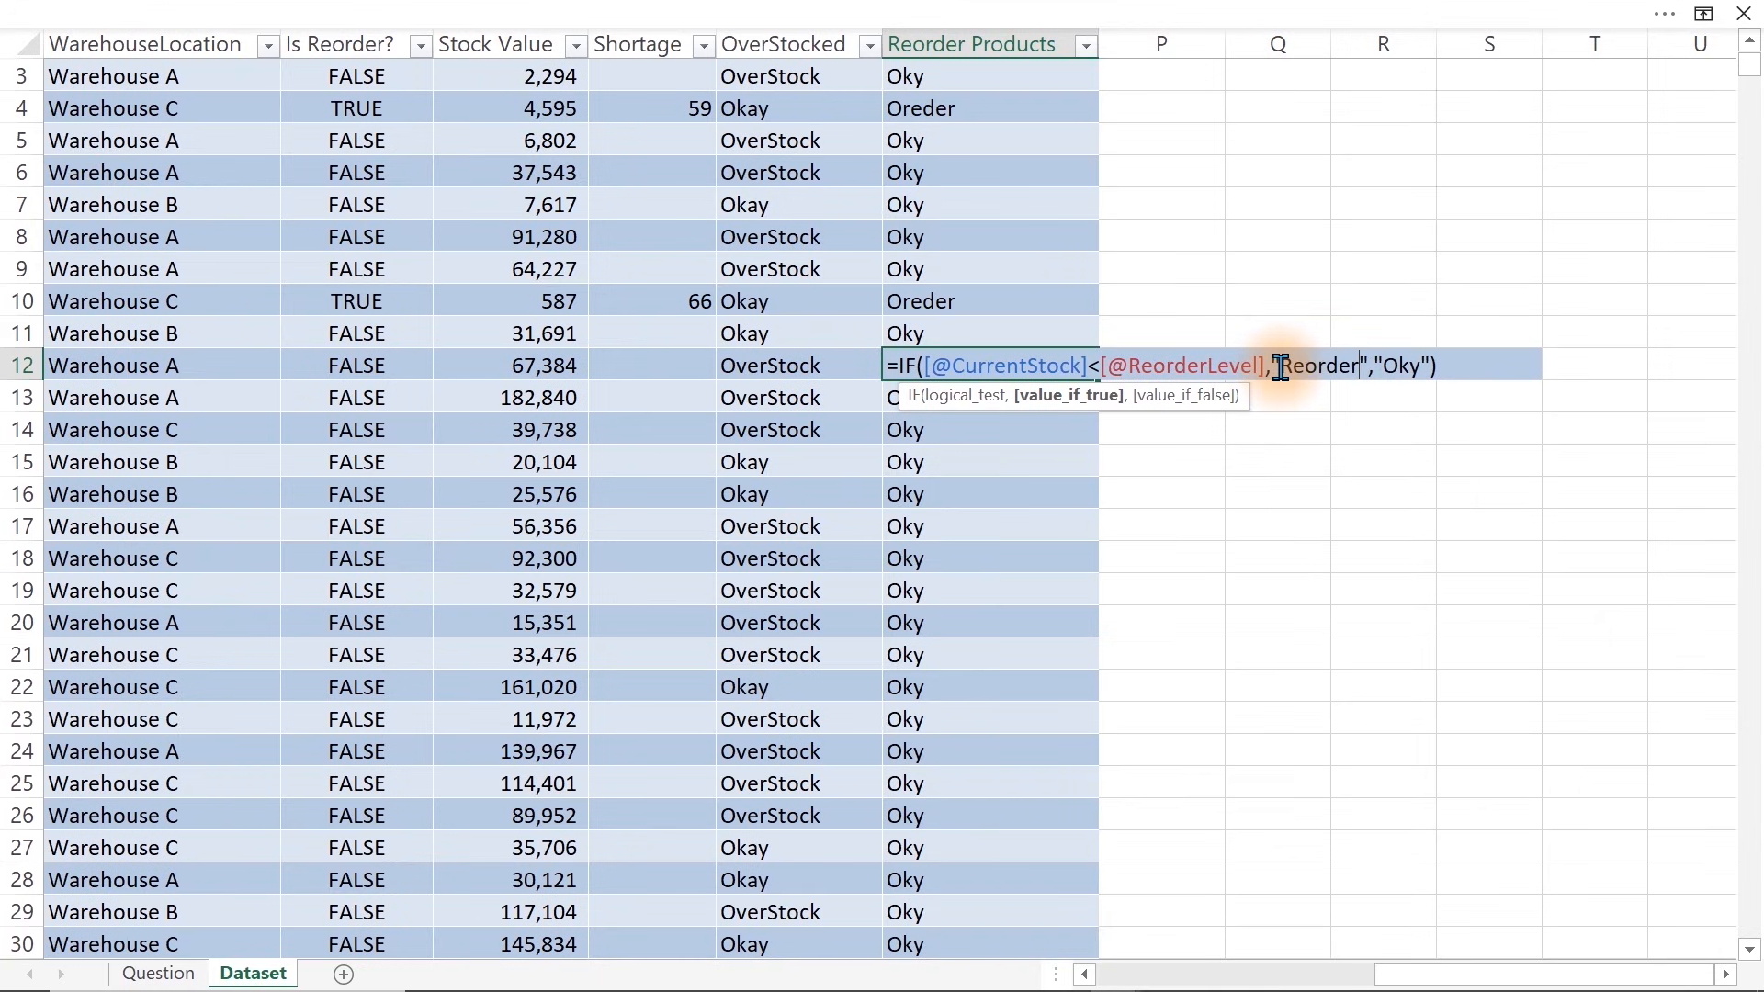
{"action": "left_click", "coordinate": [1412, 366]}
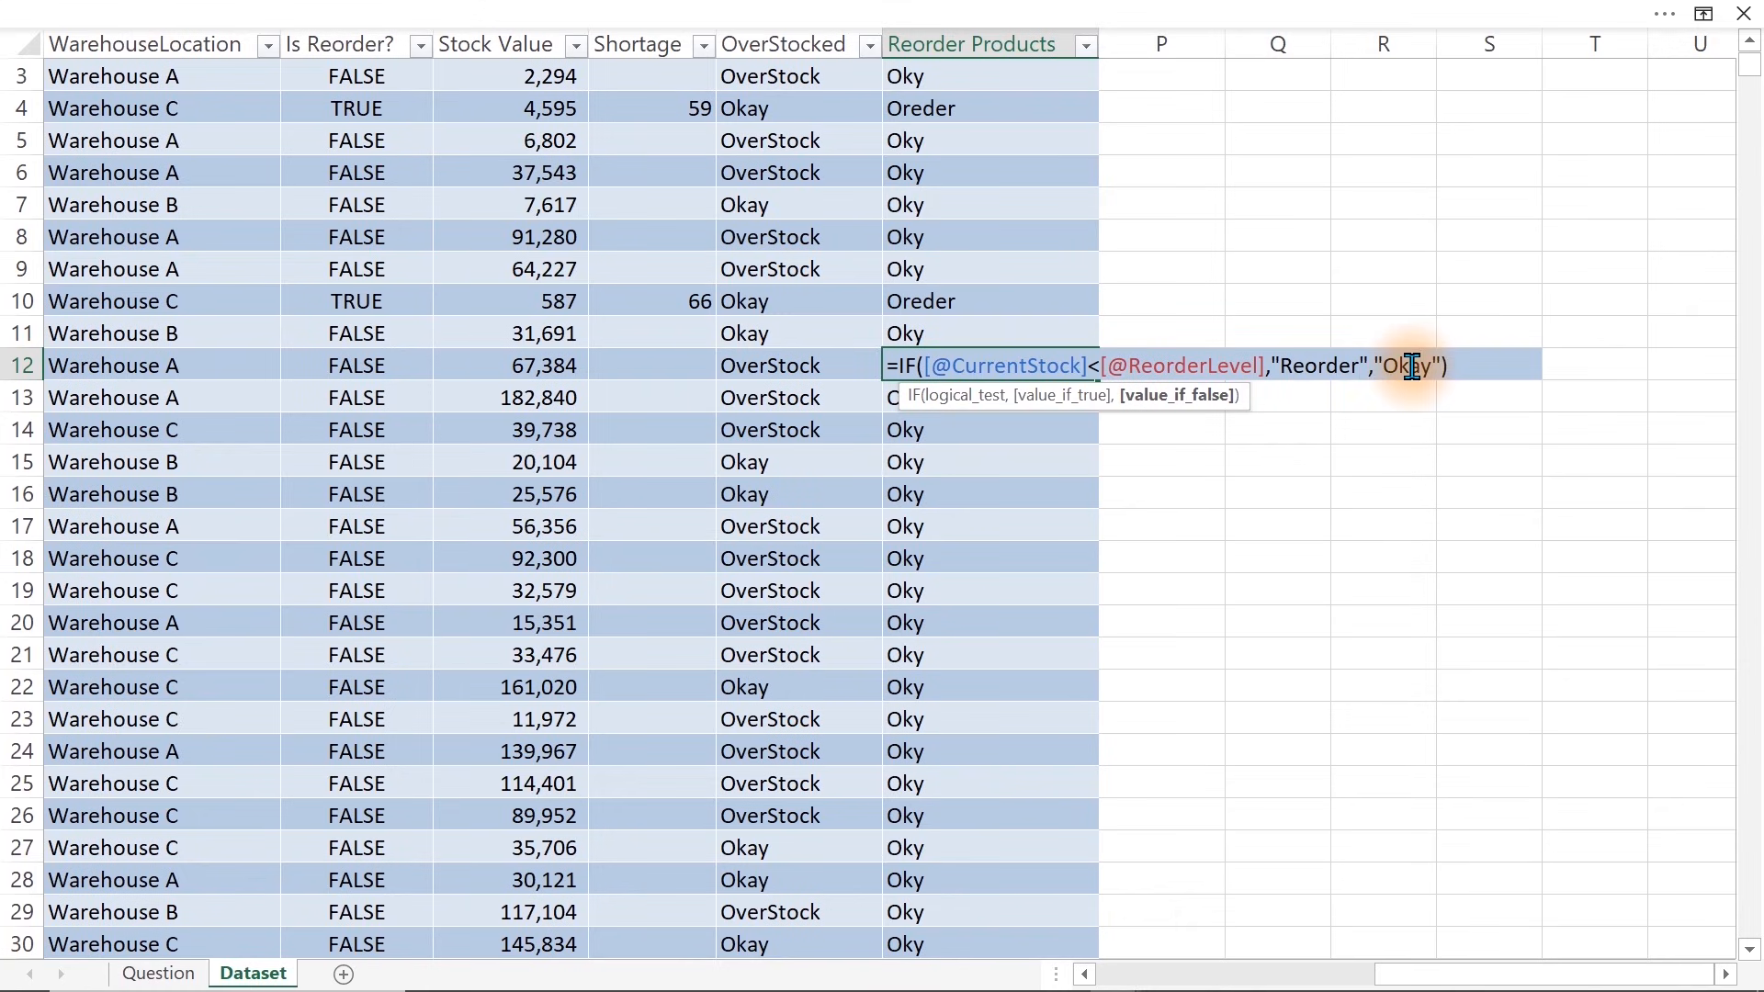
{"action": "key", "text": "Return"}
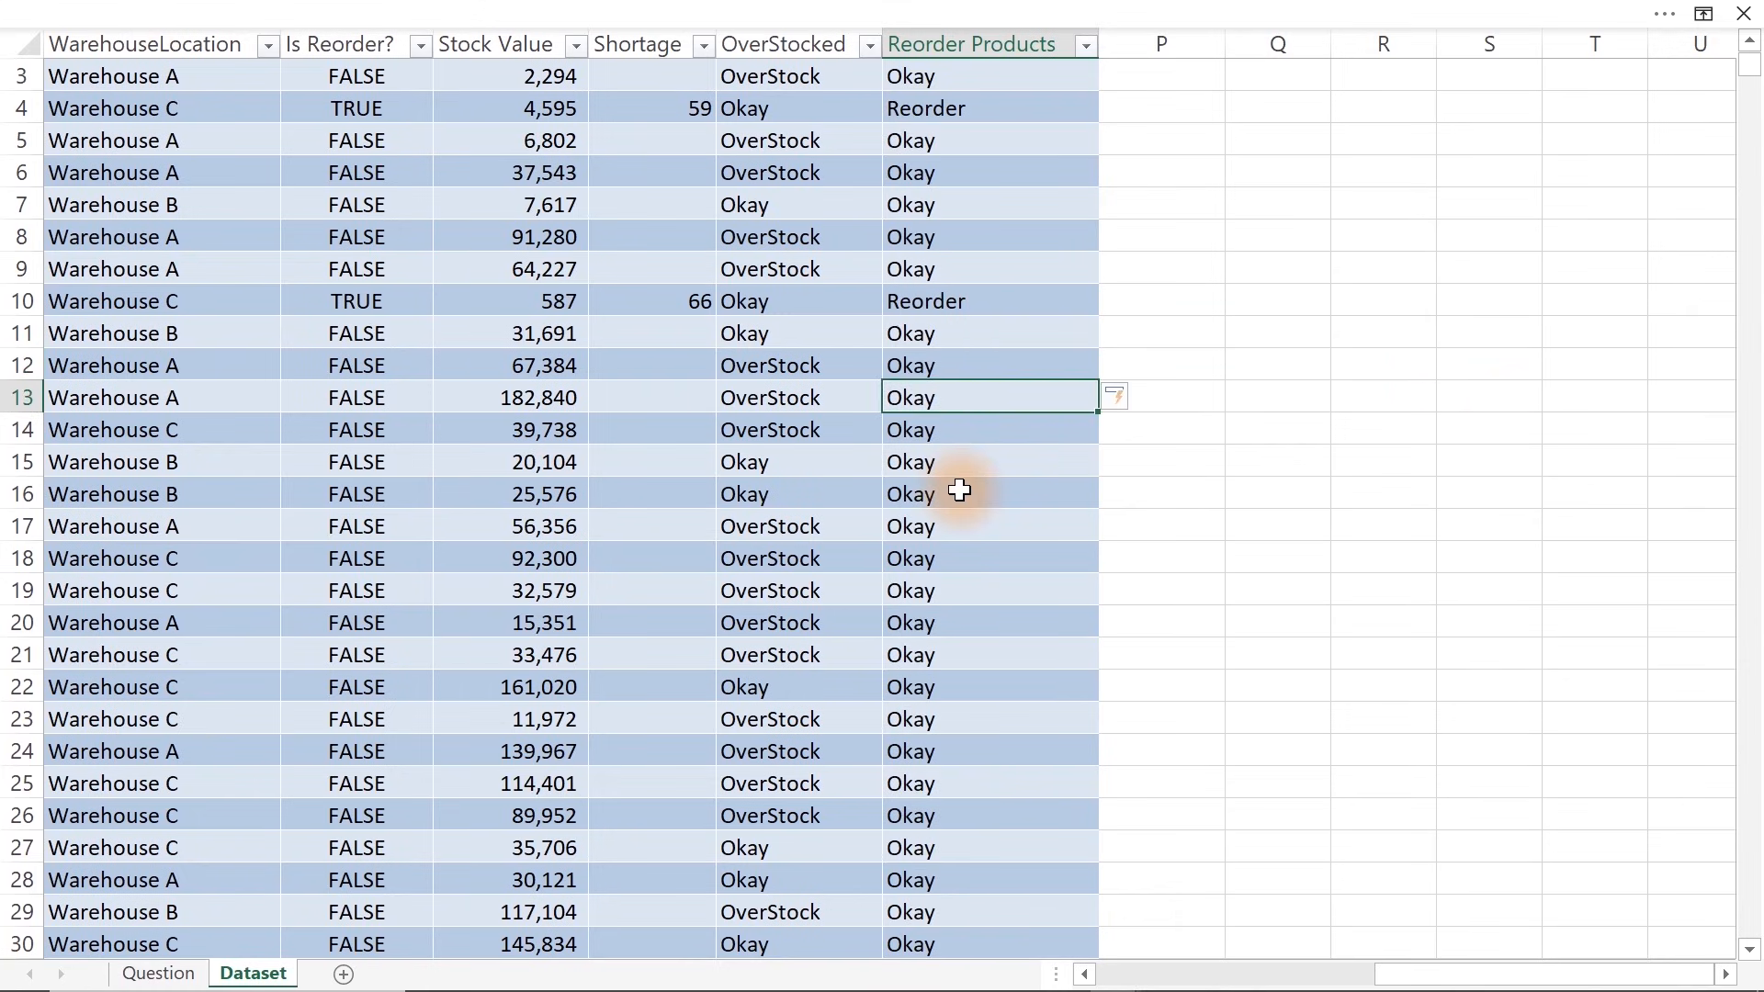
Refresh the product pivot table on the Question sheet and add the Reorder Products field as a report filter
{"action": "left_click", "coordinate": [166, 975]}
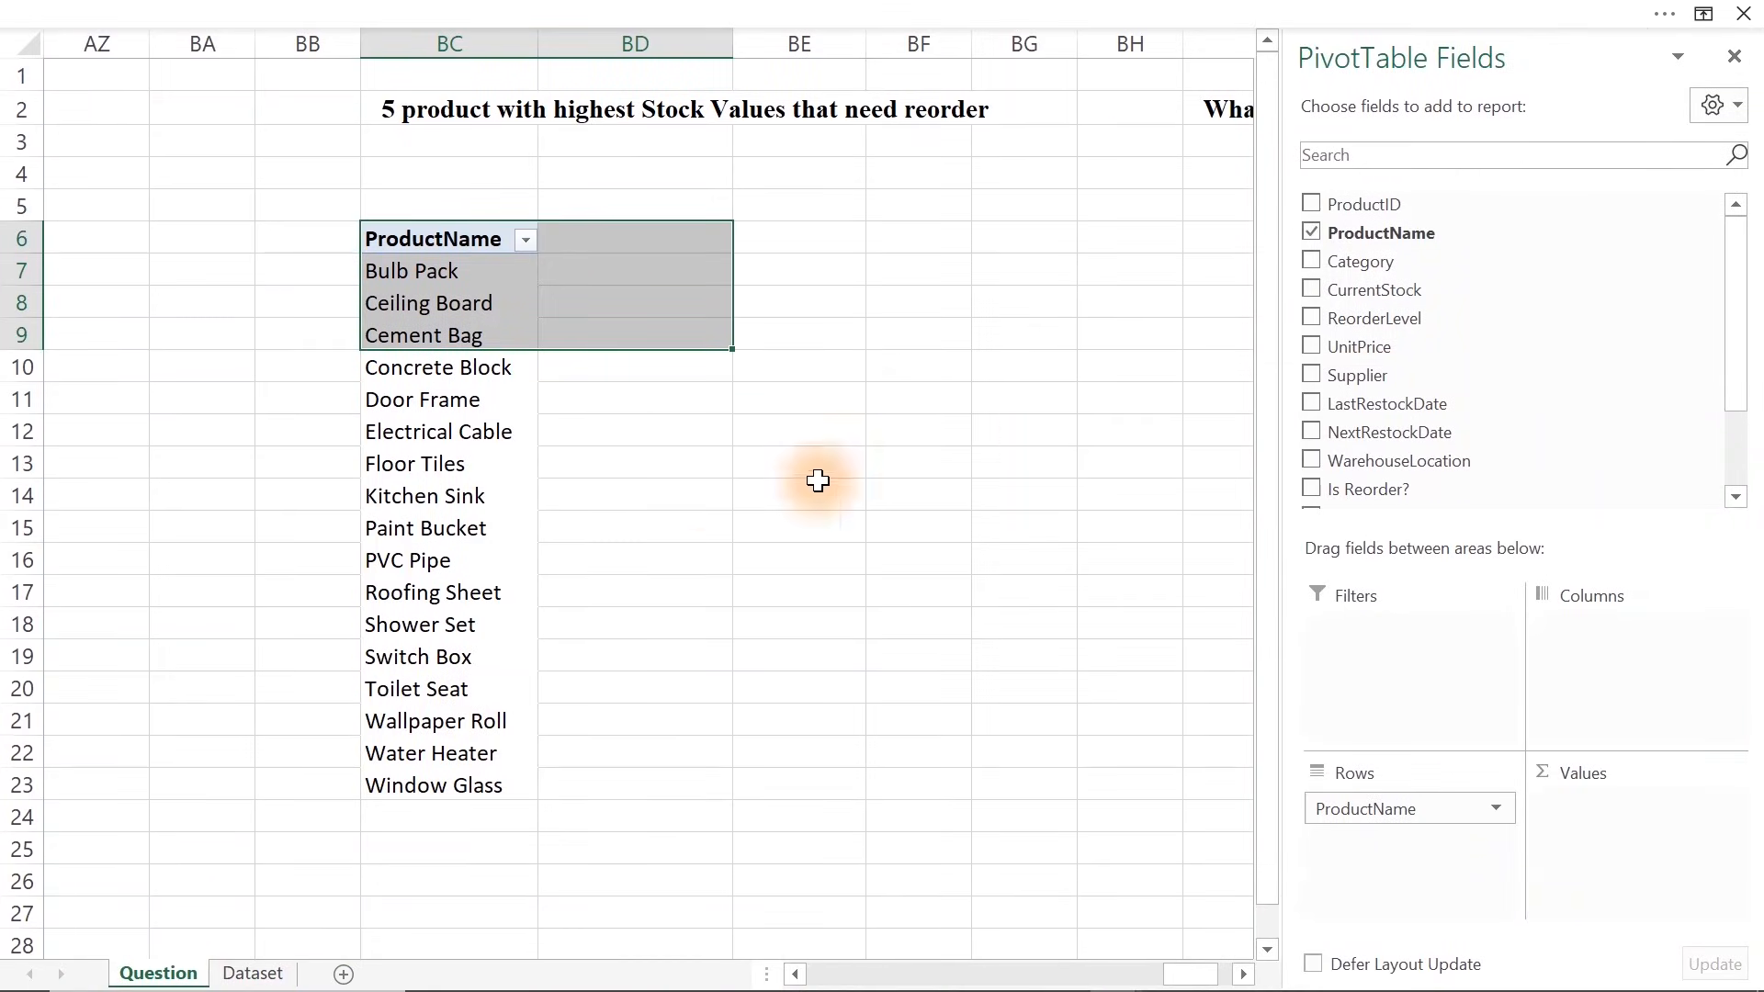
{"action": "right_click", "coordinate": [435, 437]}
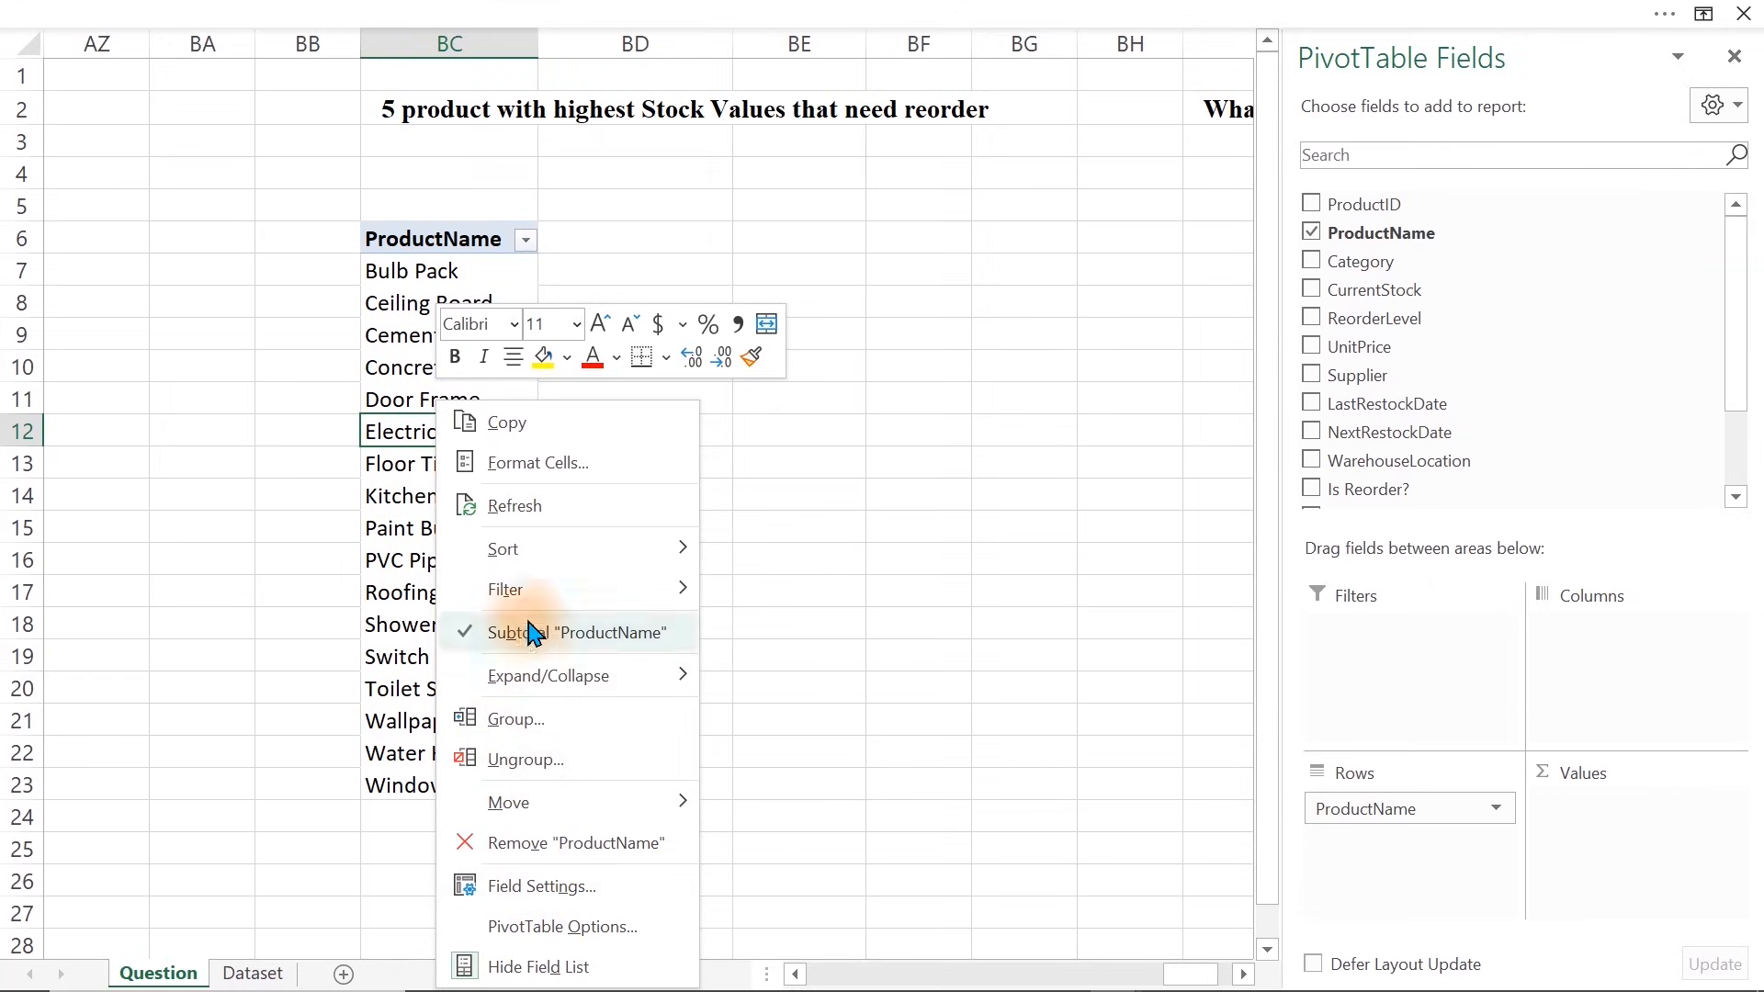
{"action": "left_click", "coordinate": [520, 506]}
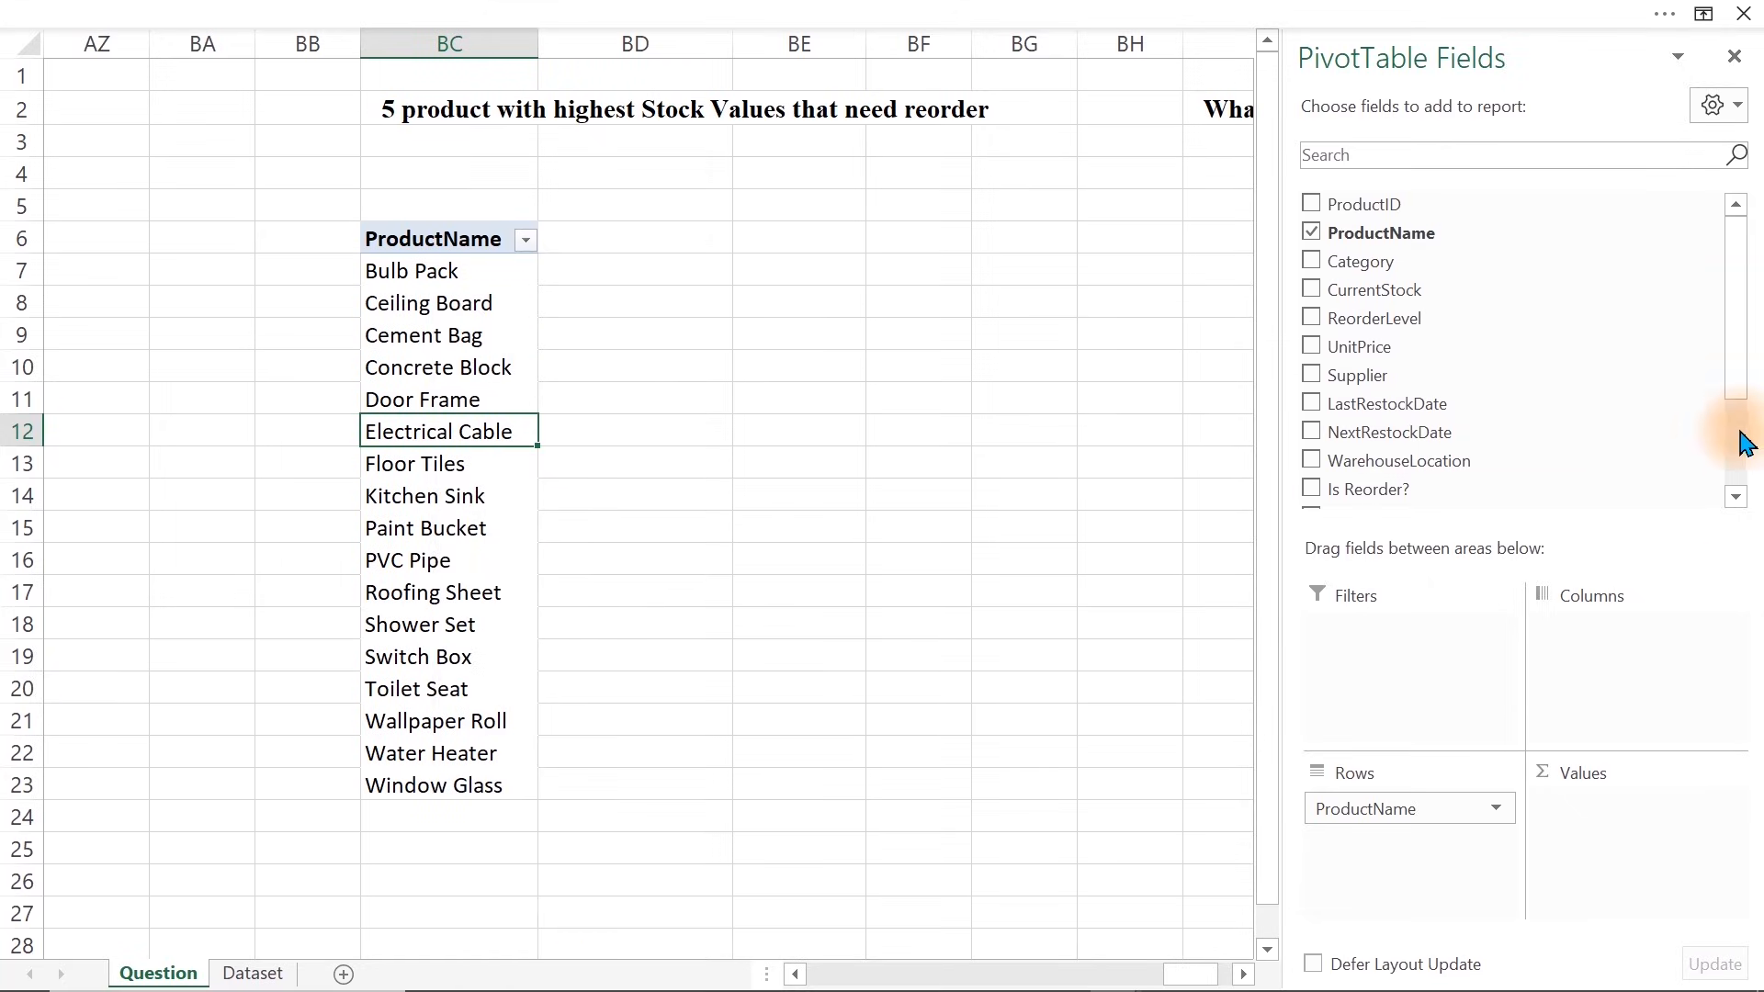
{"action": "left_click_drag", "start_coordinate": [1745, 374], "coordinate": [1736, 492]}
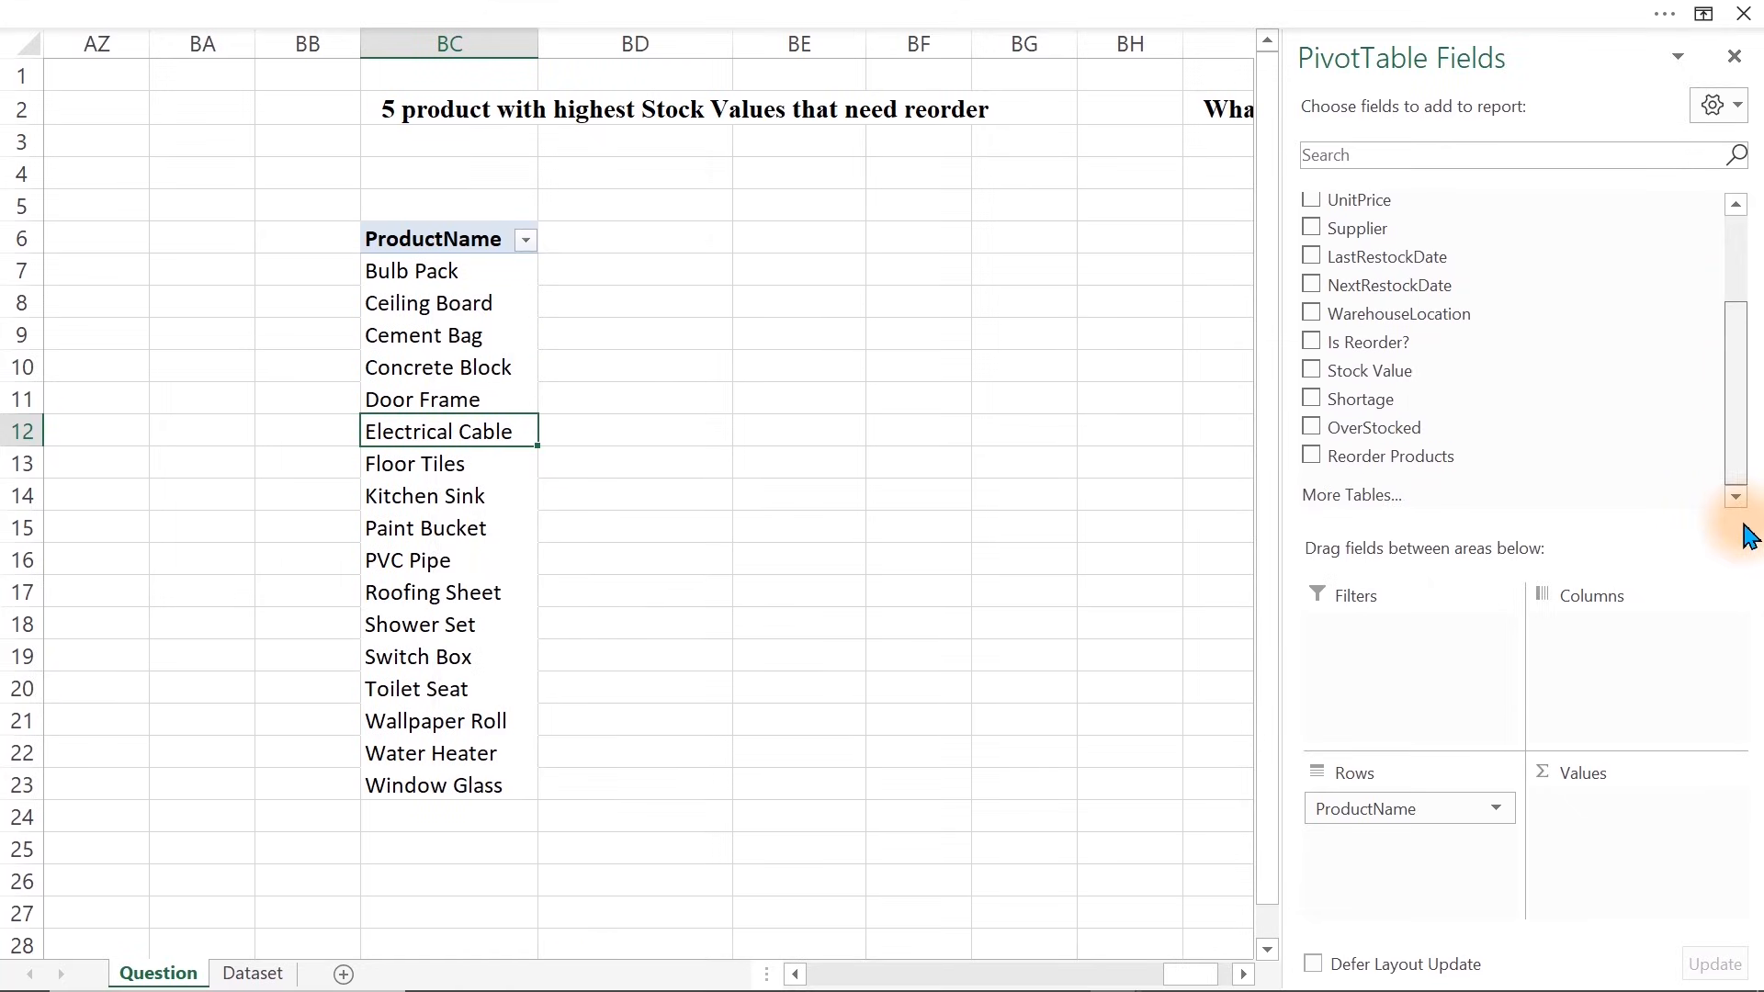
{"action": "left_click", "coordinate": [1310, 456]}
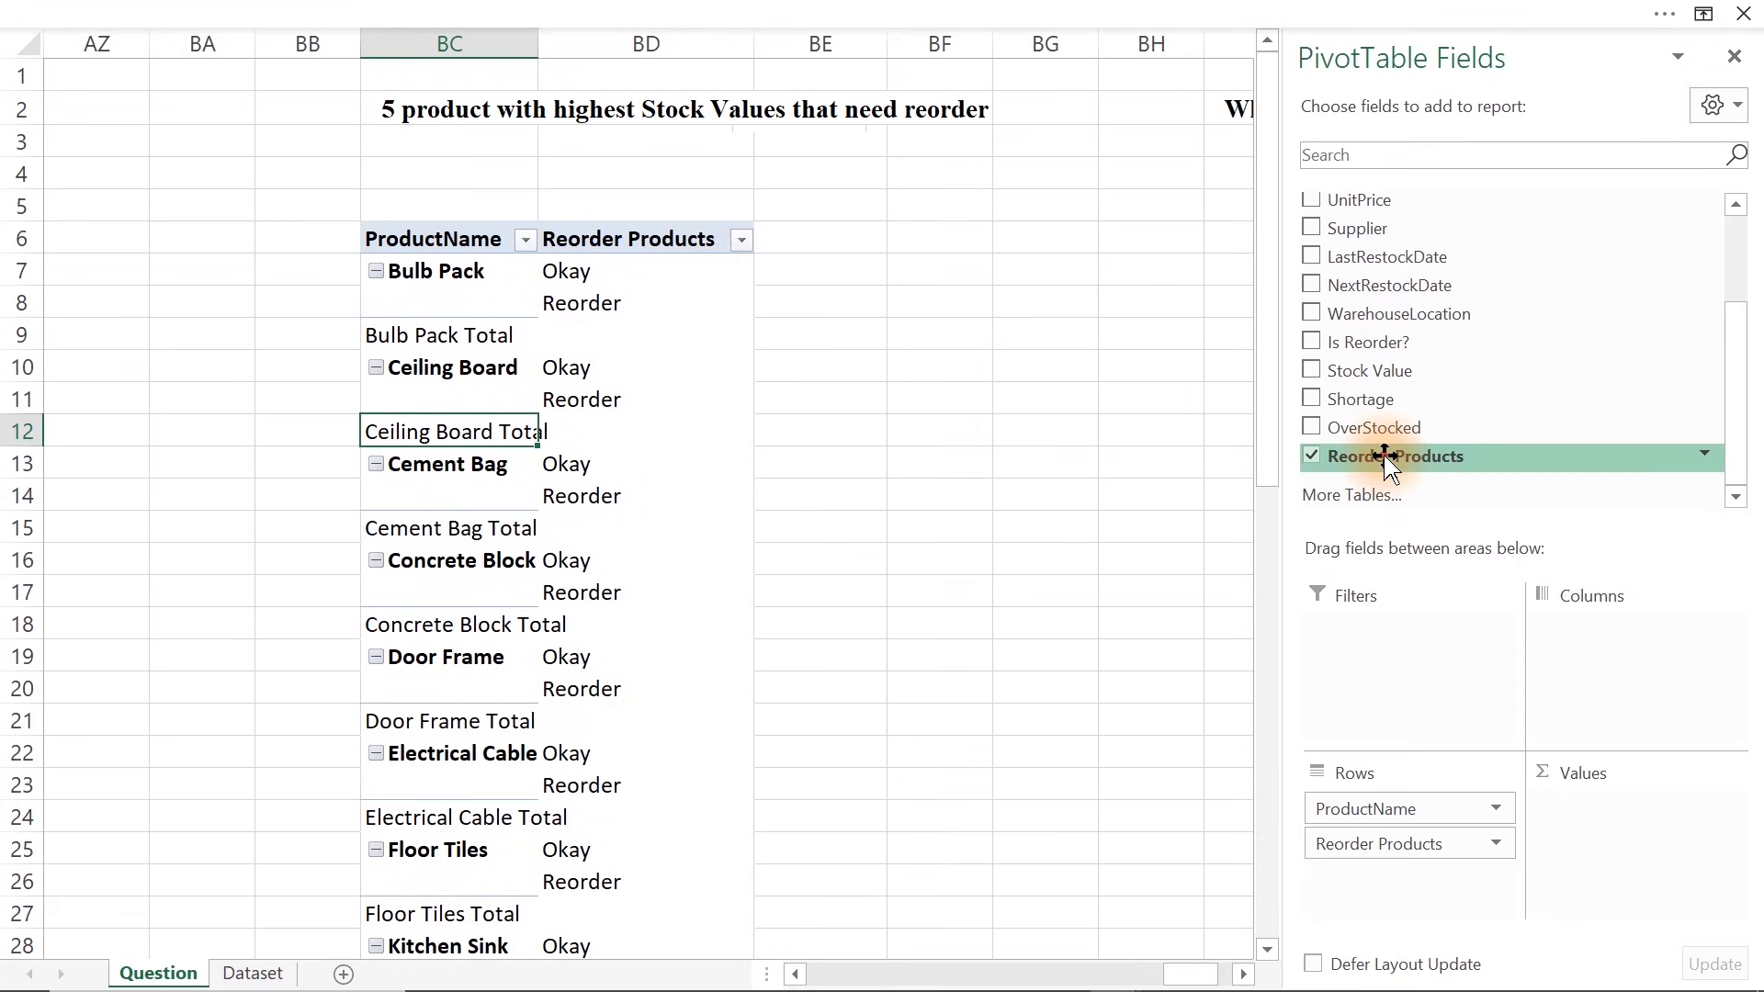
{"action": "left_click_drag", "start_coordinate": [1387, 456], "coordinate": [1402, 689]}
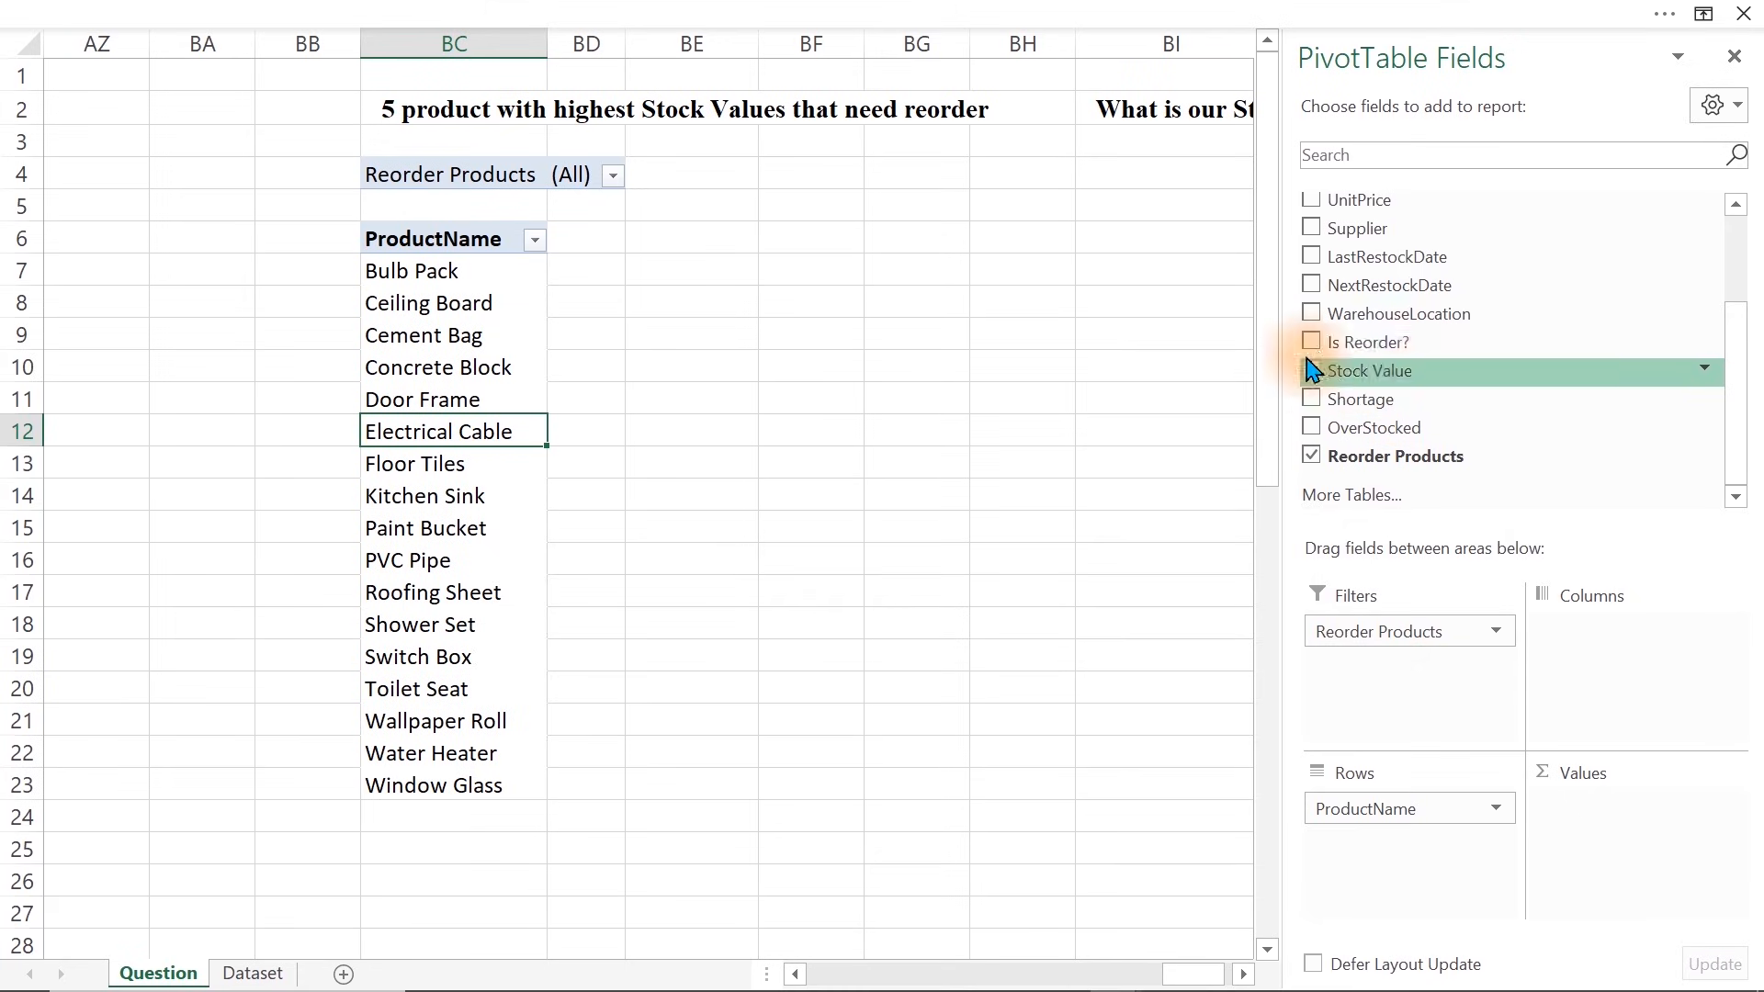
Add the Shortage field to the pivot table's values as a count and rename it Total Products
{"action": "left_click_drag", "start_coordinate": [1333, 404], "coordinate": [1614, 842]}
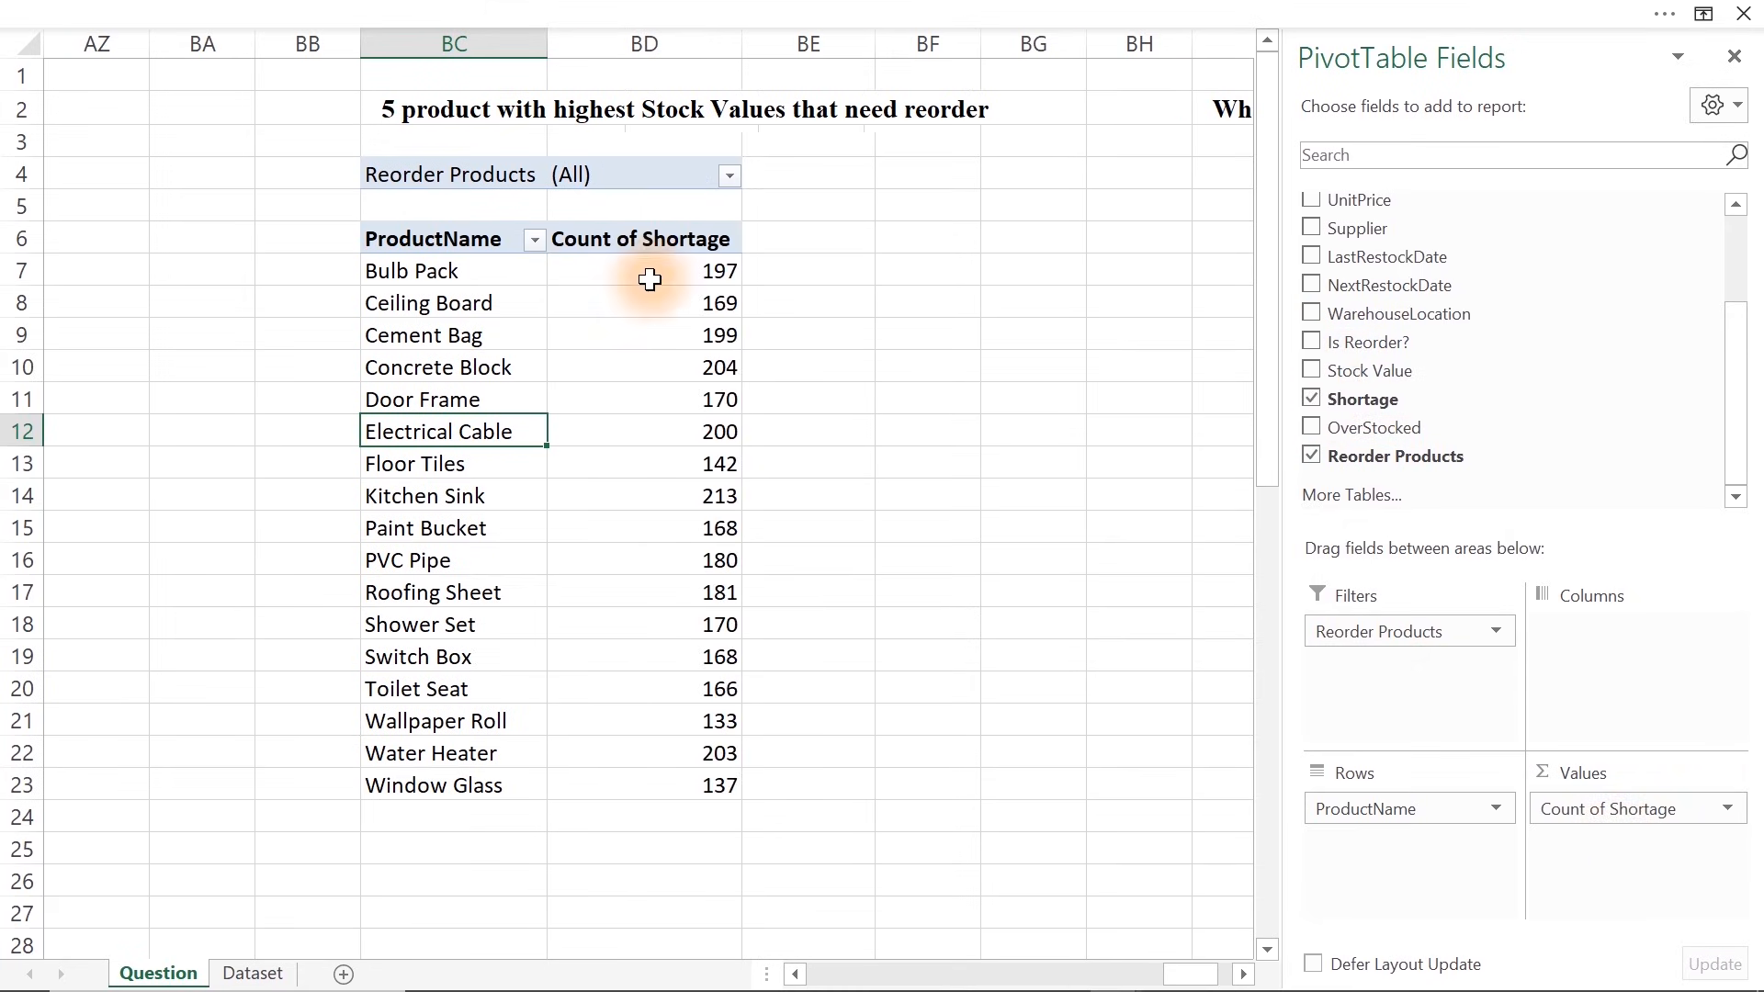
{"action": "double_click", "coordinate": [623, 241]}
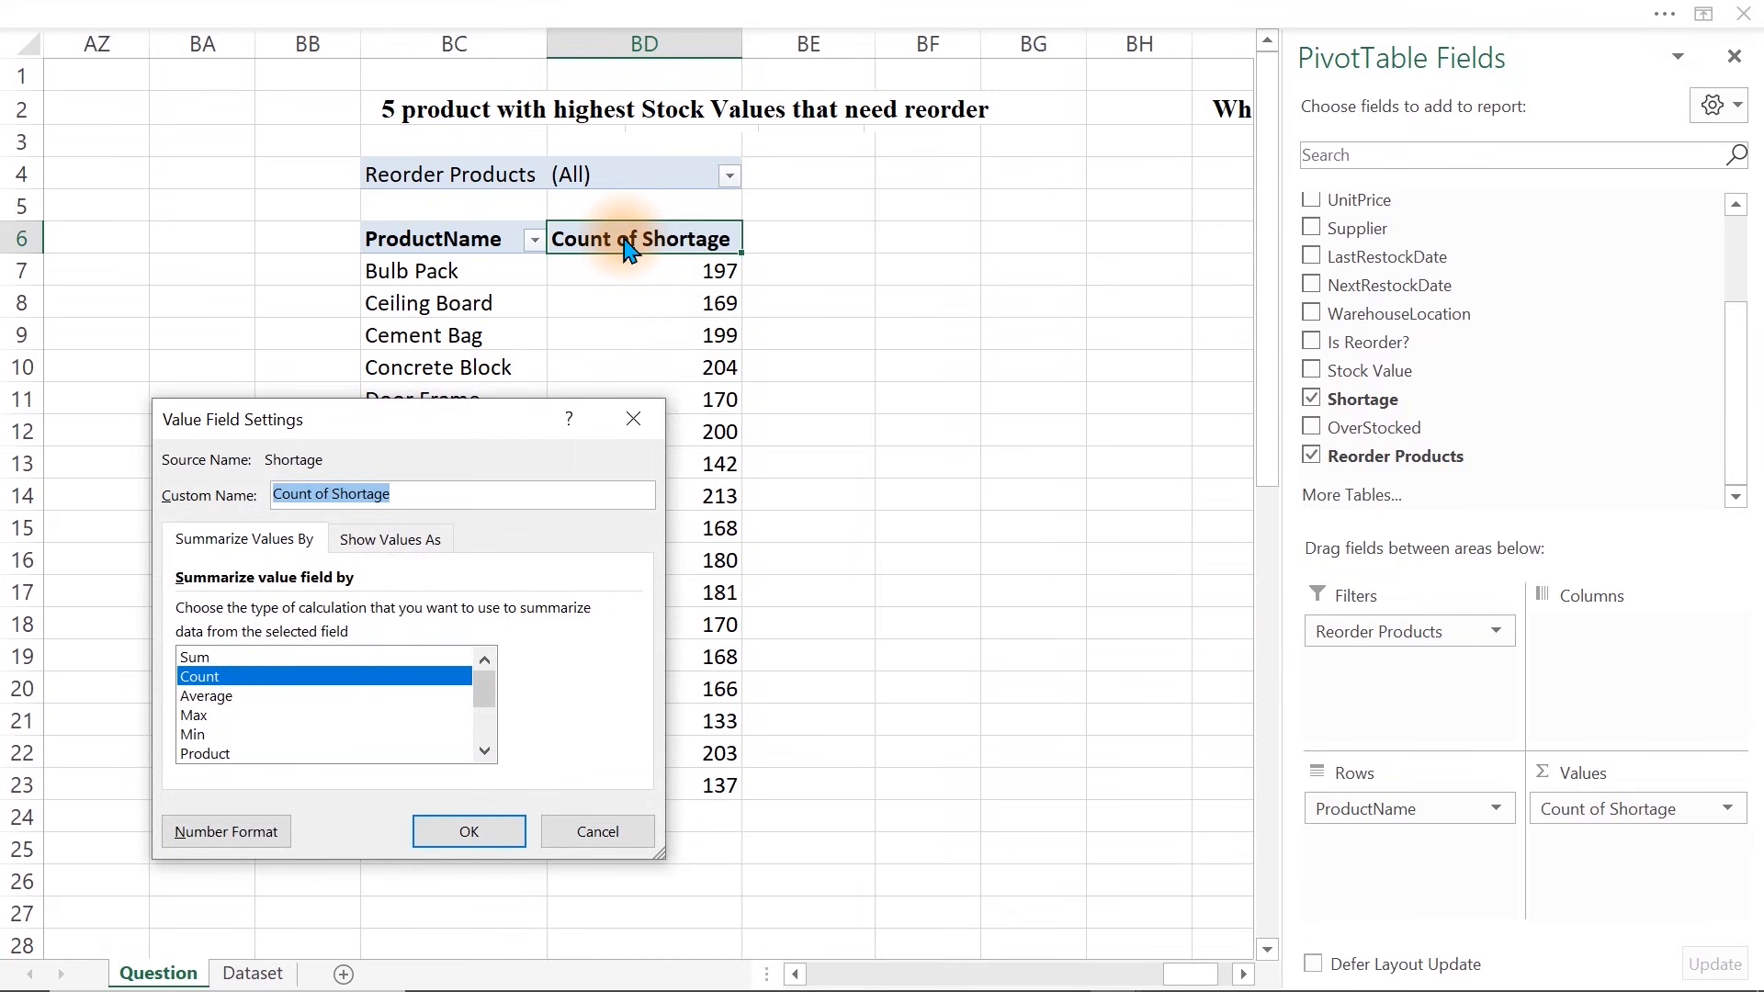
{"action": "type", "text": "Total Products"}
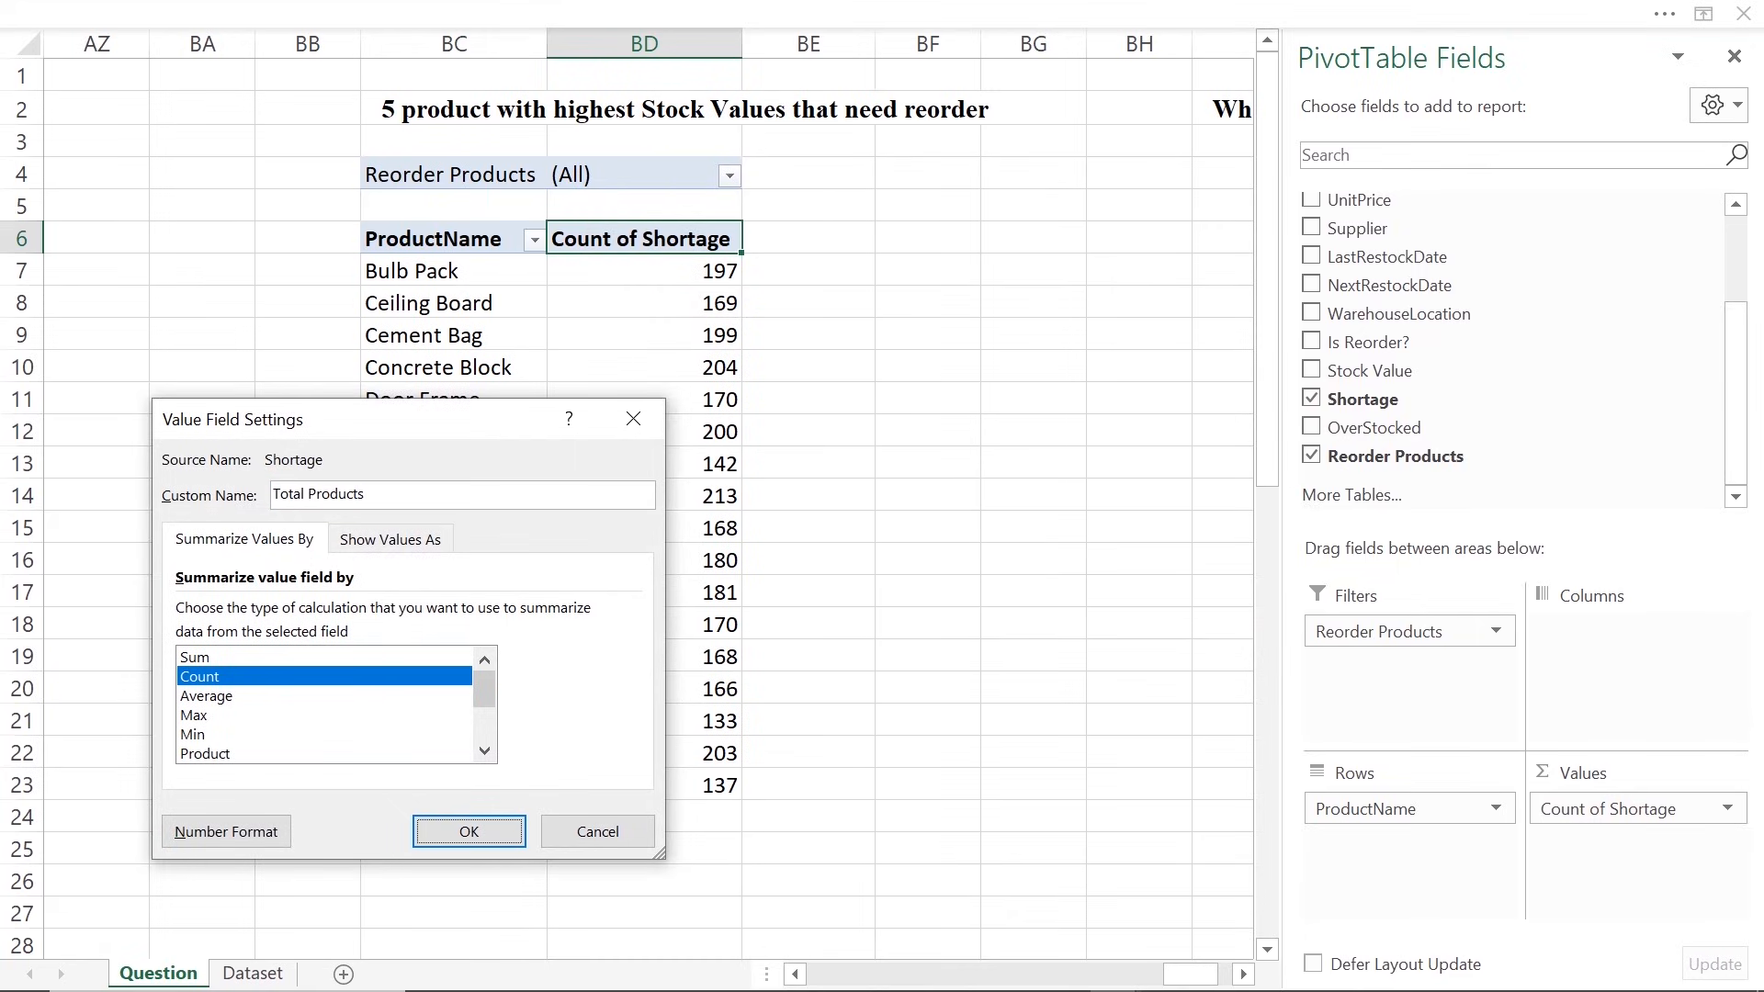
{"action": "key", "text": "Return"}
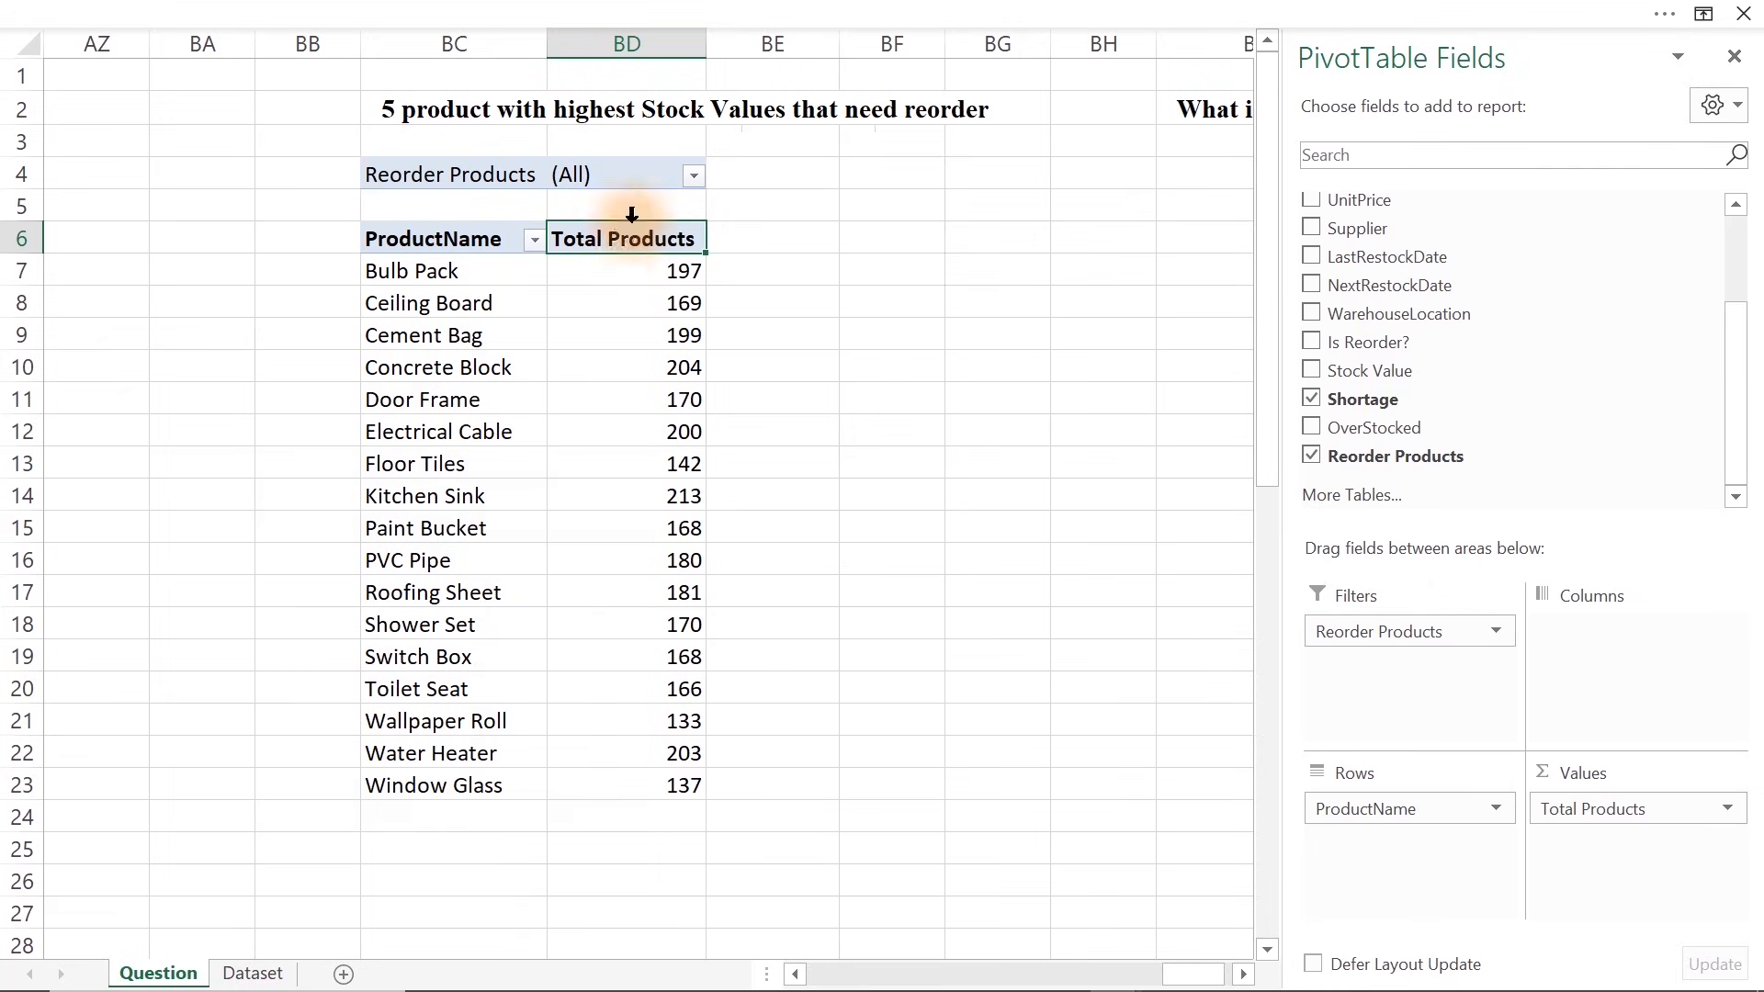
Filter Reorder Products to Reorder and add Stock Value as a summed value next to Total Products
{"action": "left_click", "coordinate": [693, 178]}
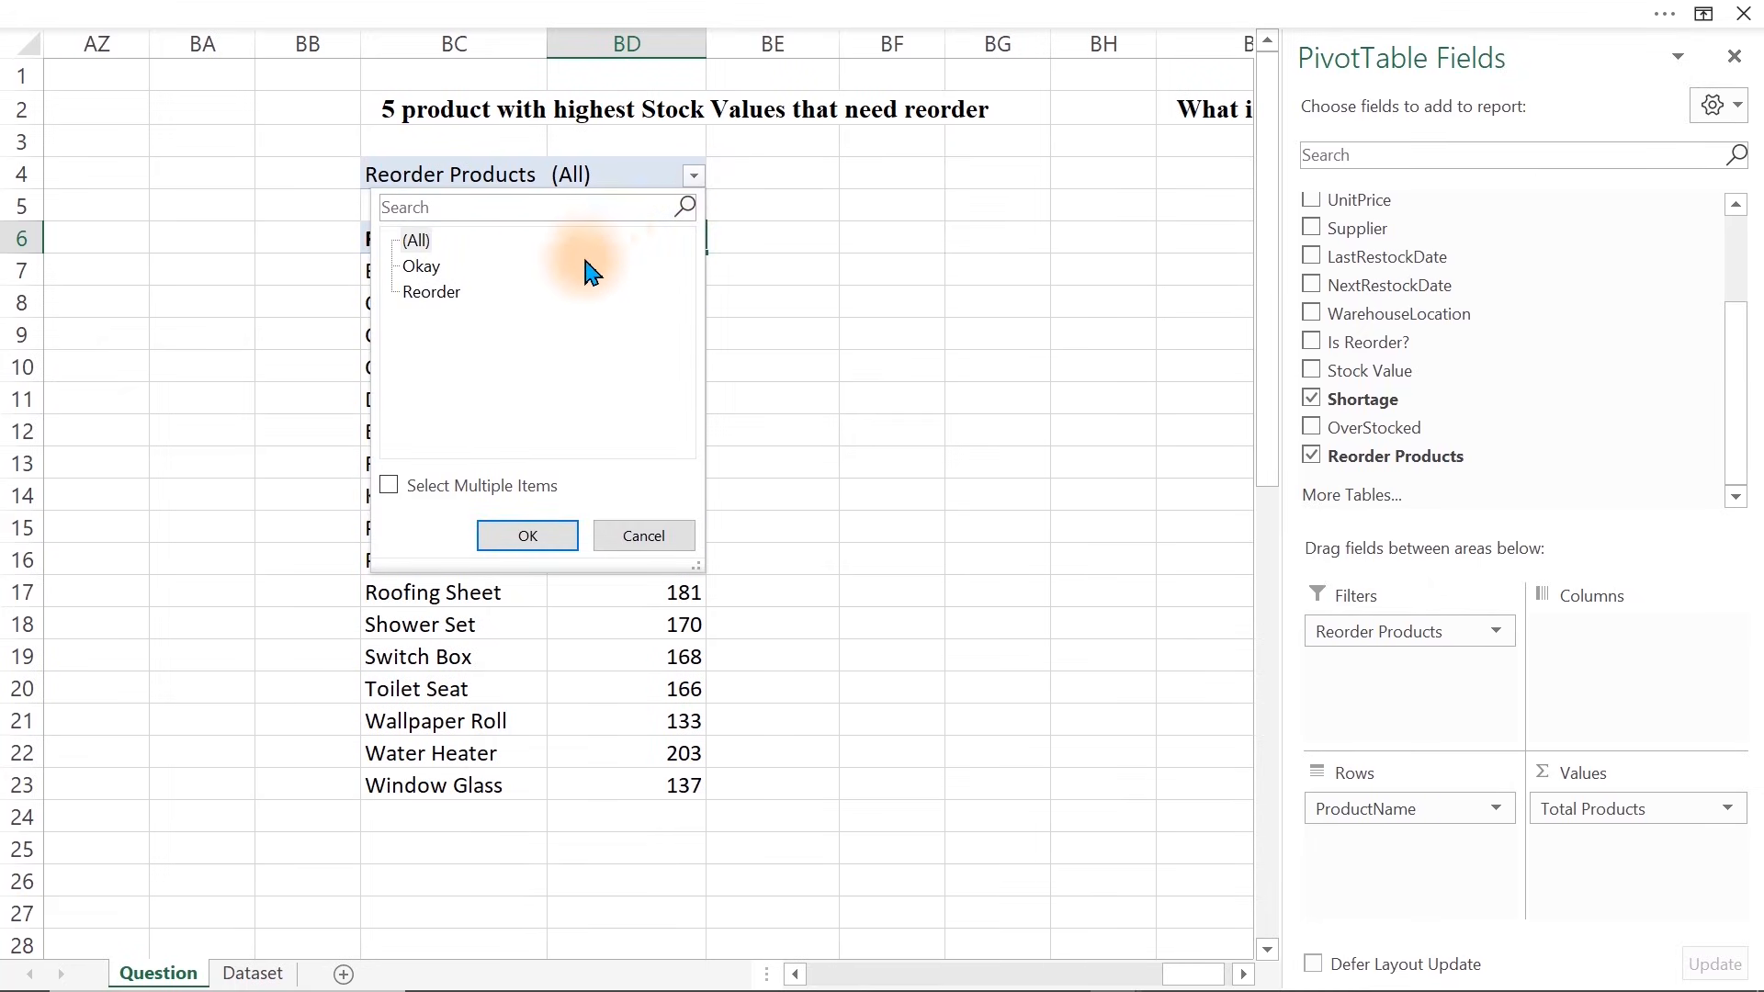
{"action": "left_click", "coordinate": [431, 291]}
{"action": "left_click", "coordinate": [390, 485]}
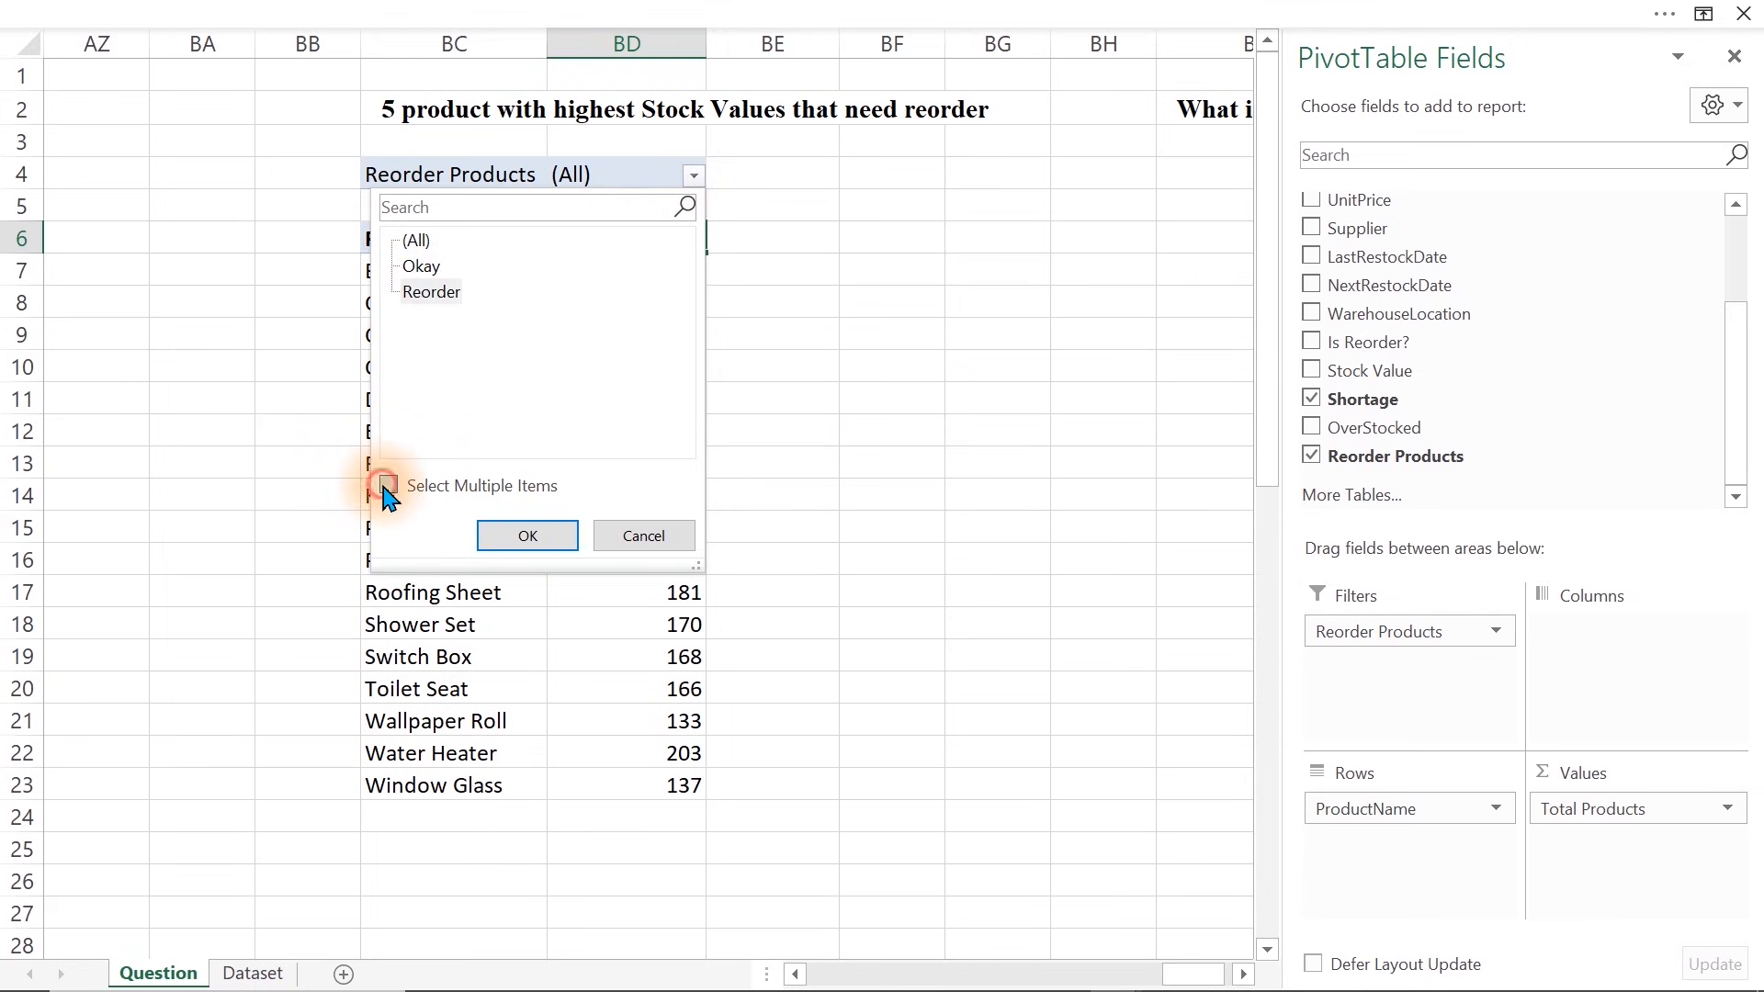
{"action": "left_click", "coordinate": [530, 535]}
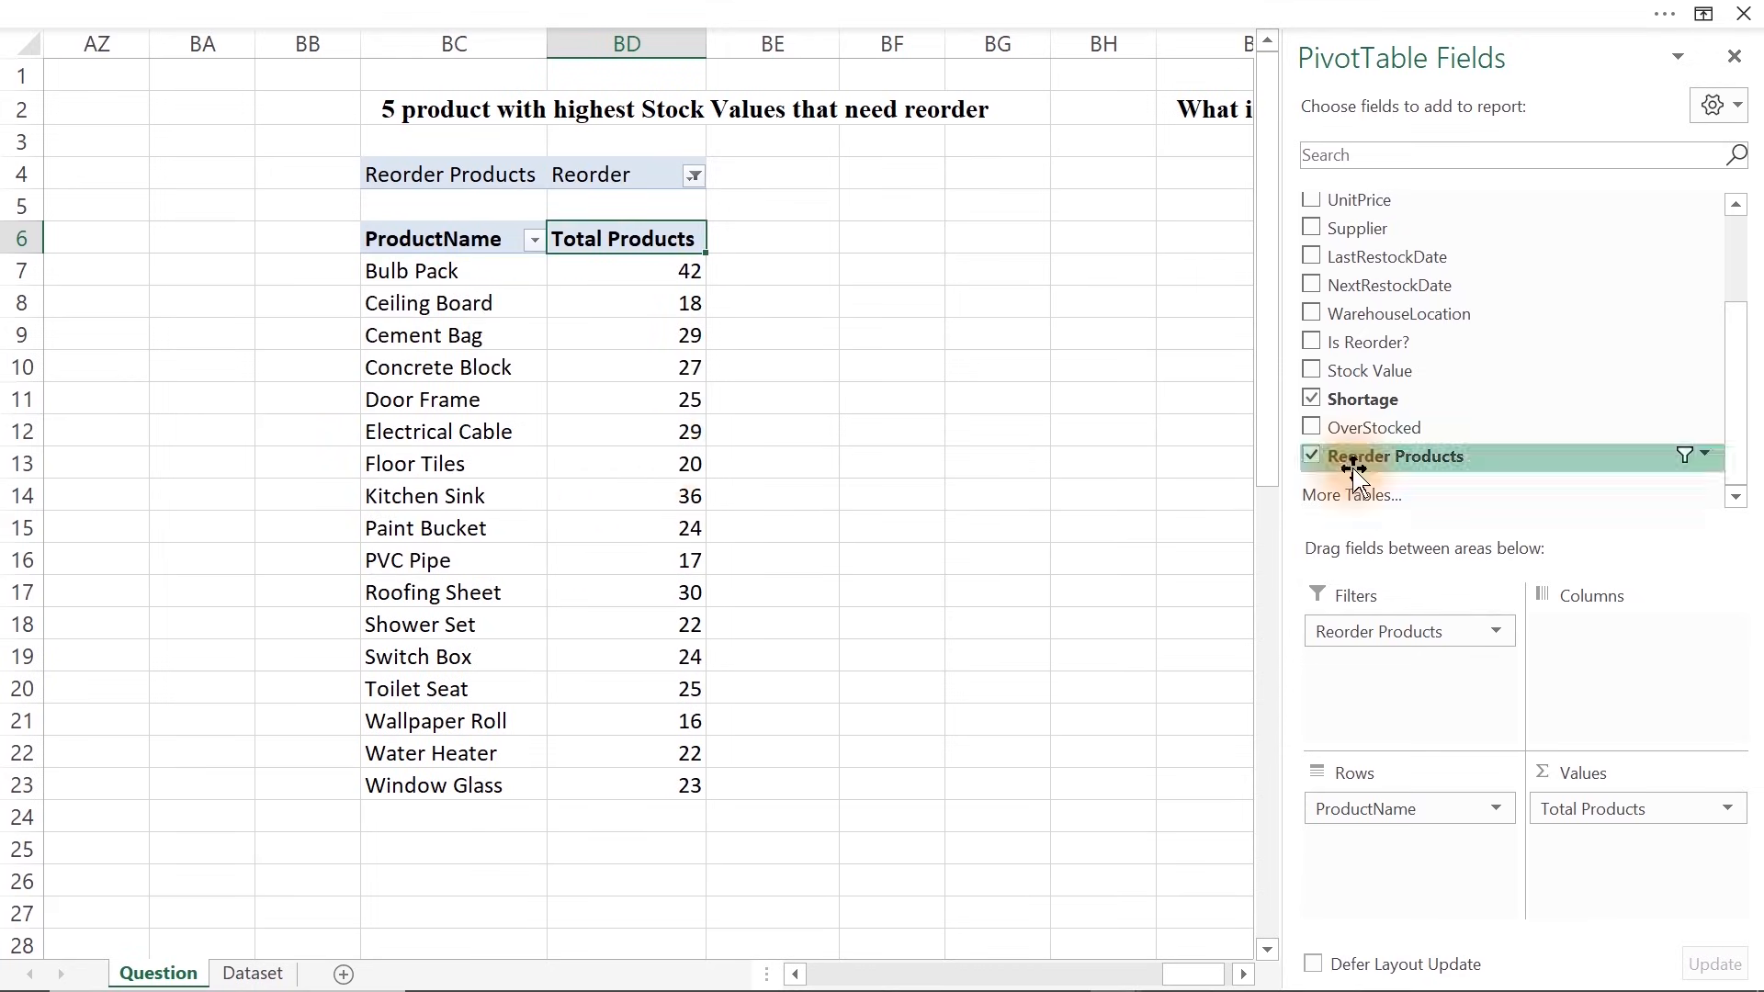
{"action": "left_click_drag", "start_coordinate": [1436, 384], "coordinate": [1608, 859]}
{"action": "mouse_move", "coordinate": [874, 445]}
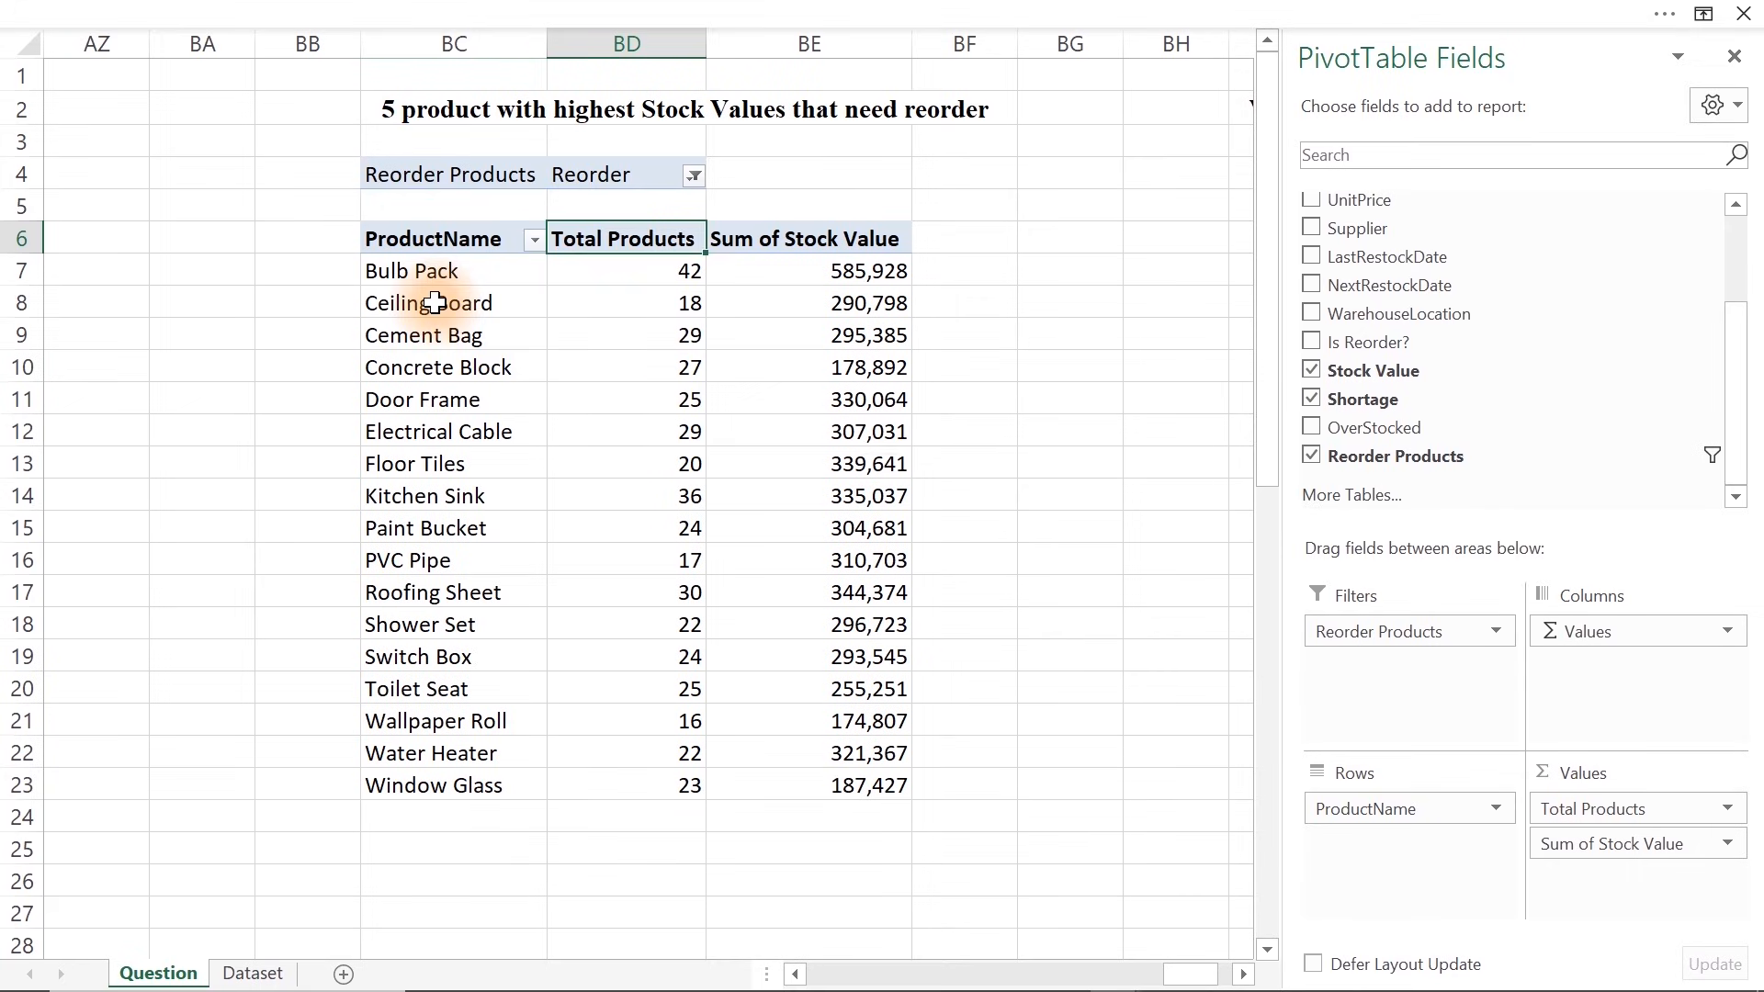
Apply a top 5 items filter by Total Products to the product names
{"action": "left_click", "coordinate": [434, 302]}
{"action": "right_click", "coordinate": [435, 302]}
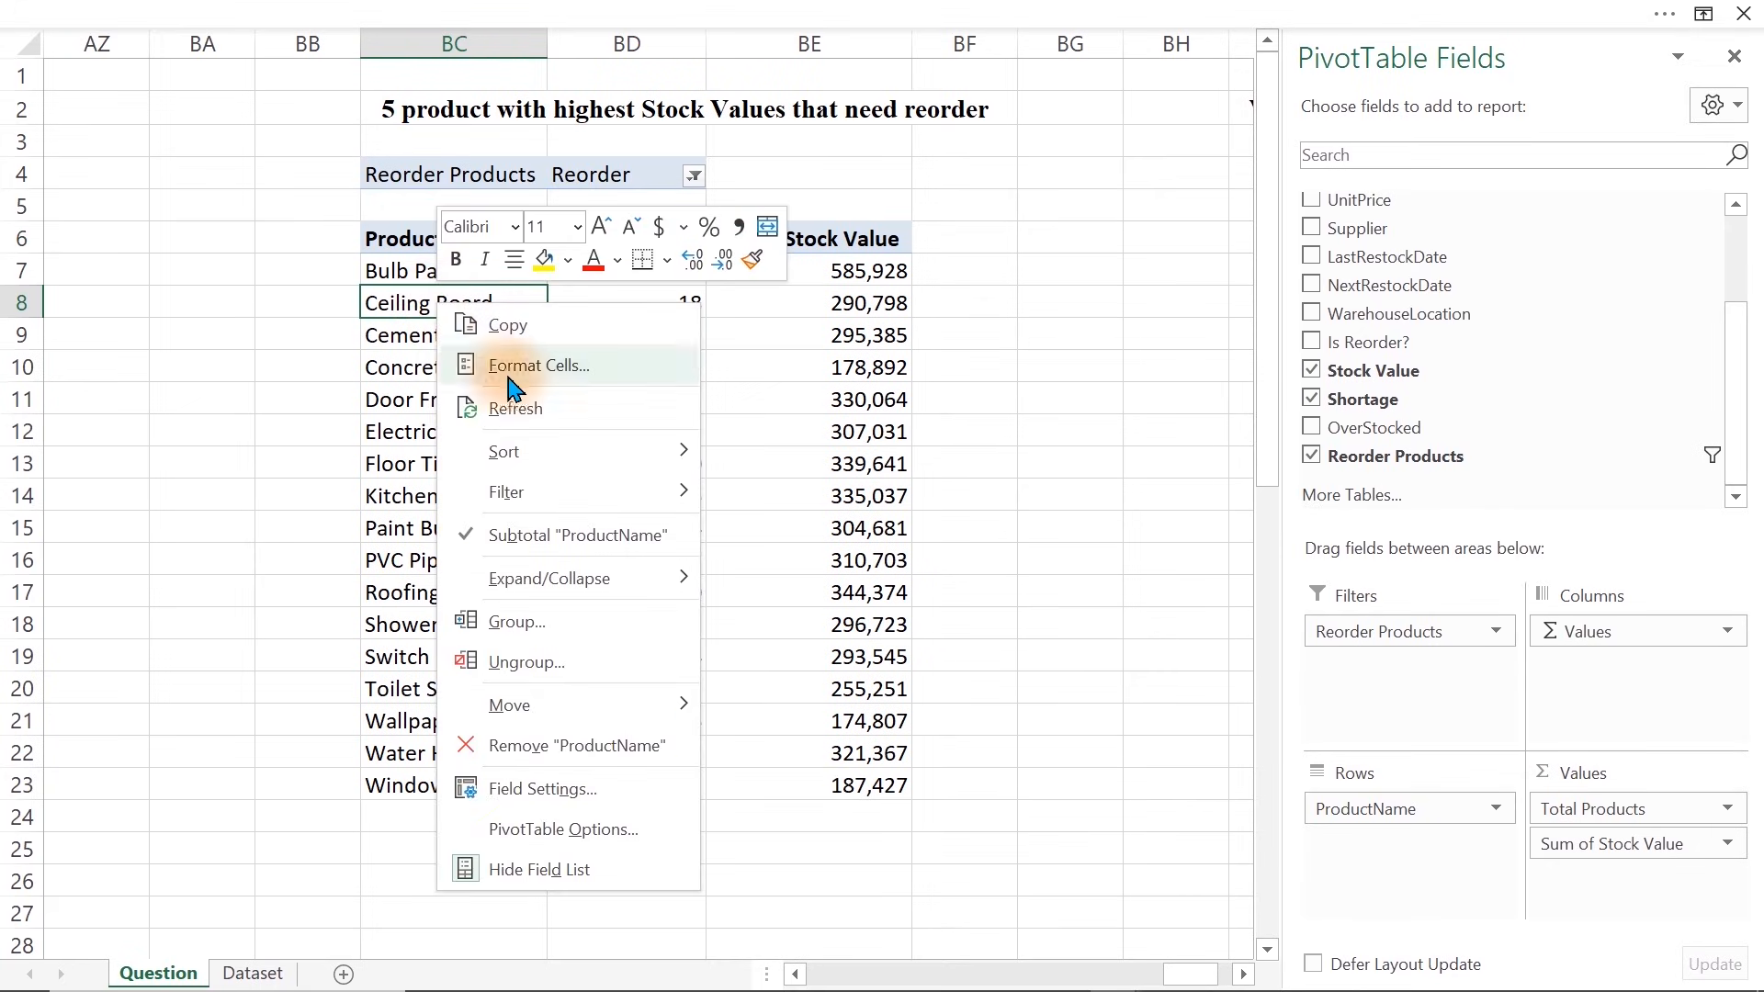
{"action": "mouse_move", "coordinate": [650, 501]}
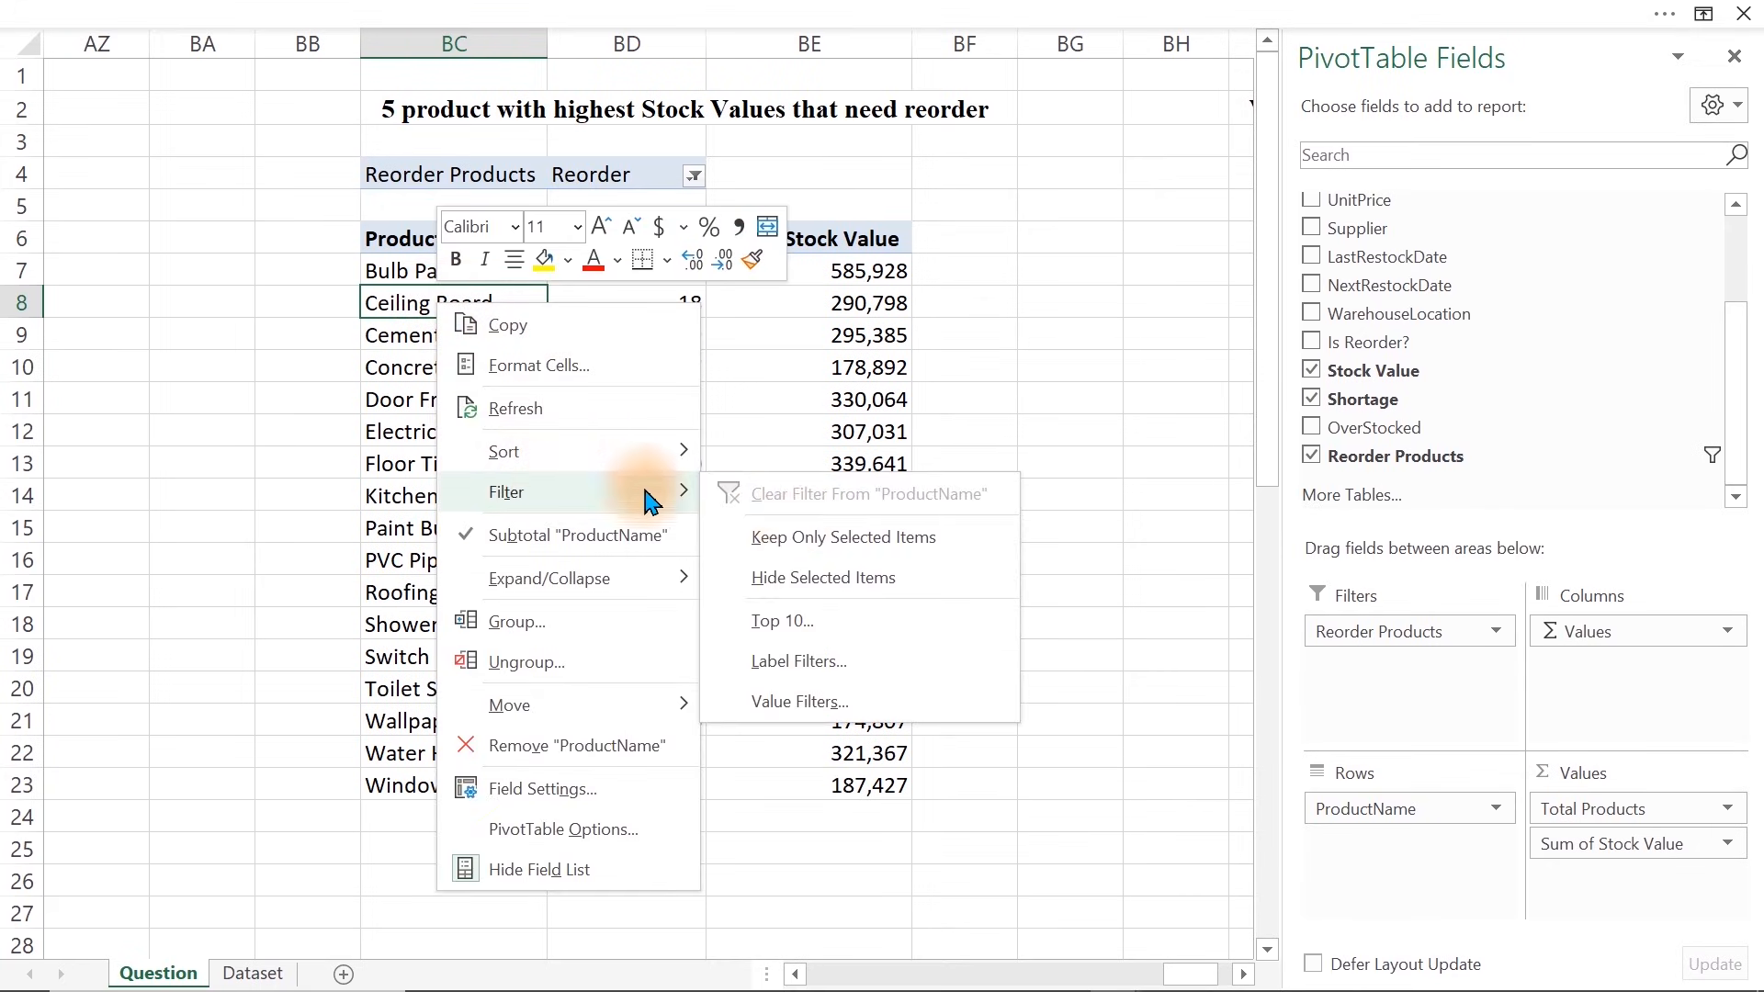
{"action": "left_click", "coordinate": [790, 620]}
{"action": "left_click_drag", "start_coordinate": [303, 634], "coordinate": [218, 634]}
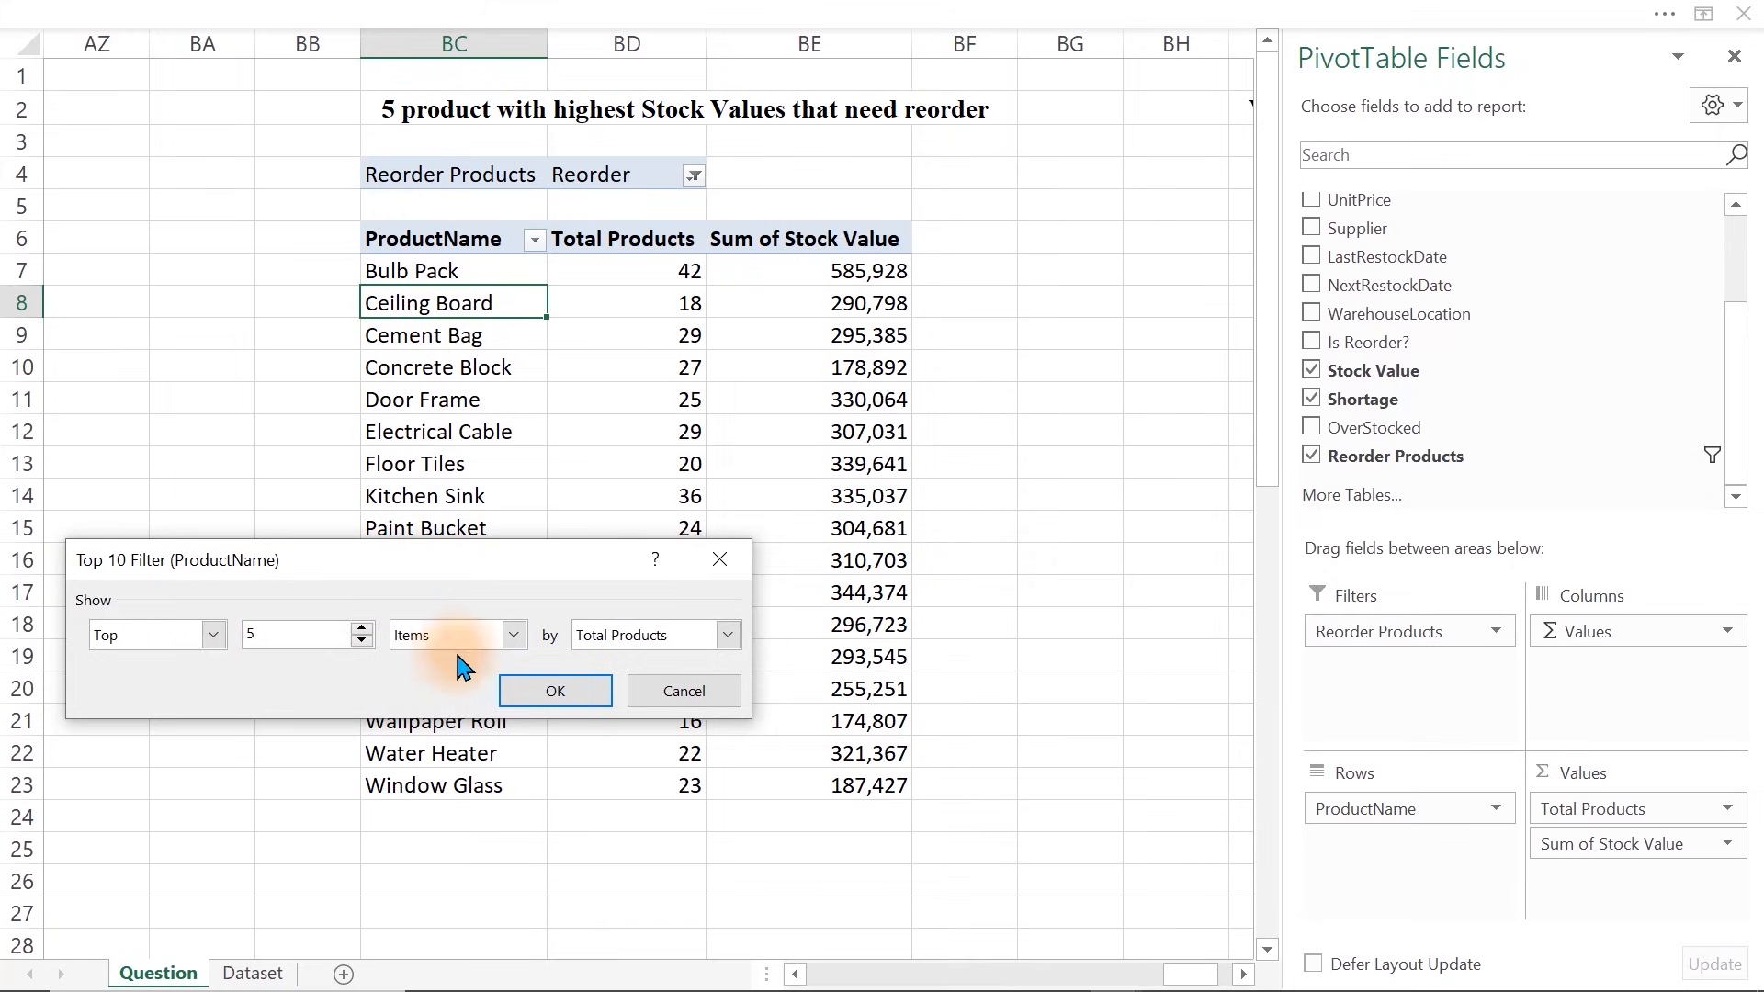
{"action": "left_click", "coordinate": [546, 700]}
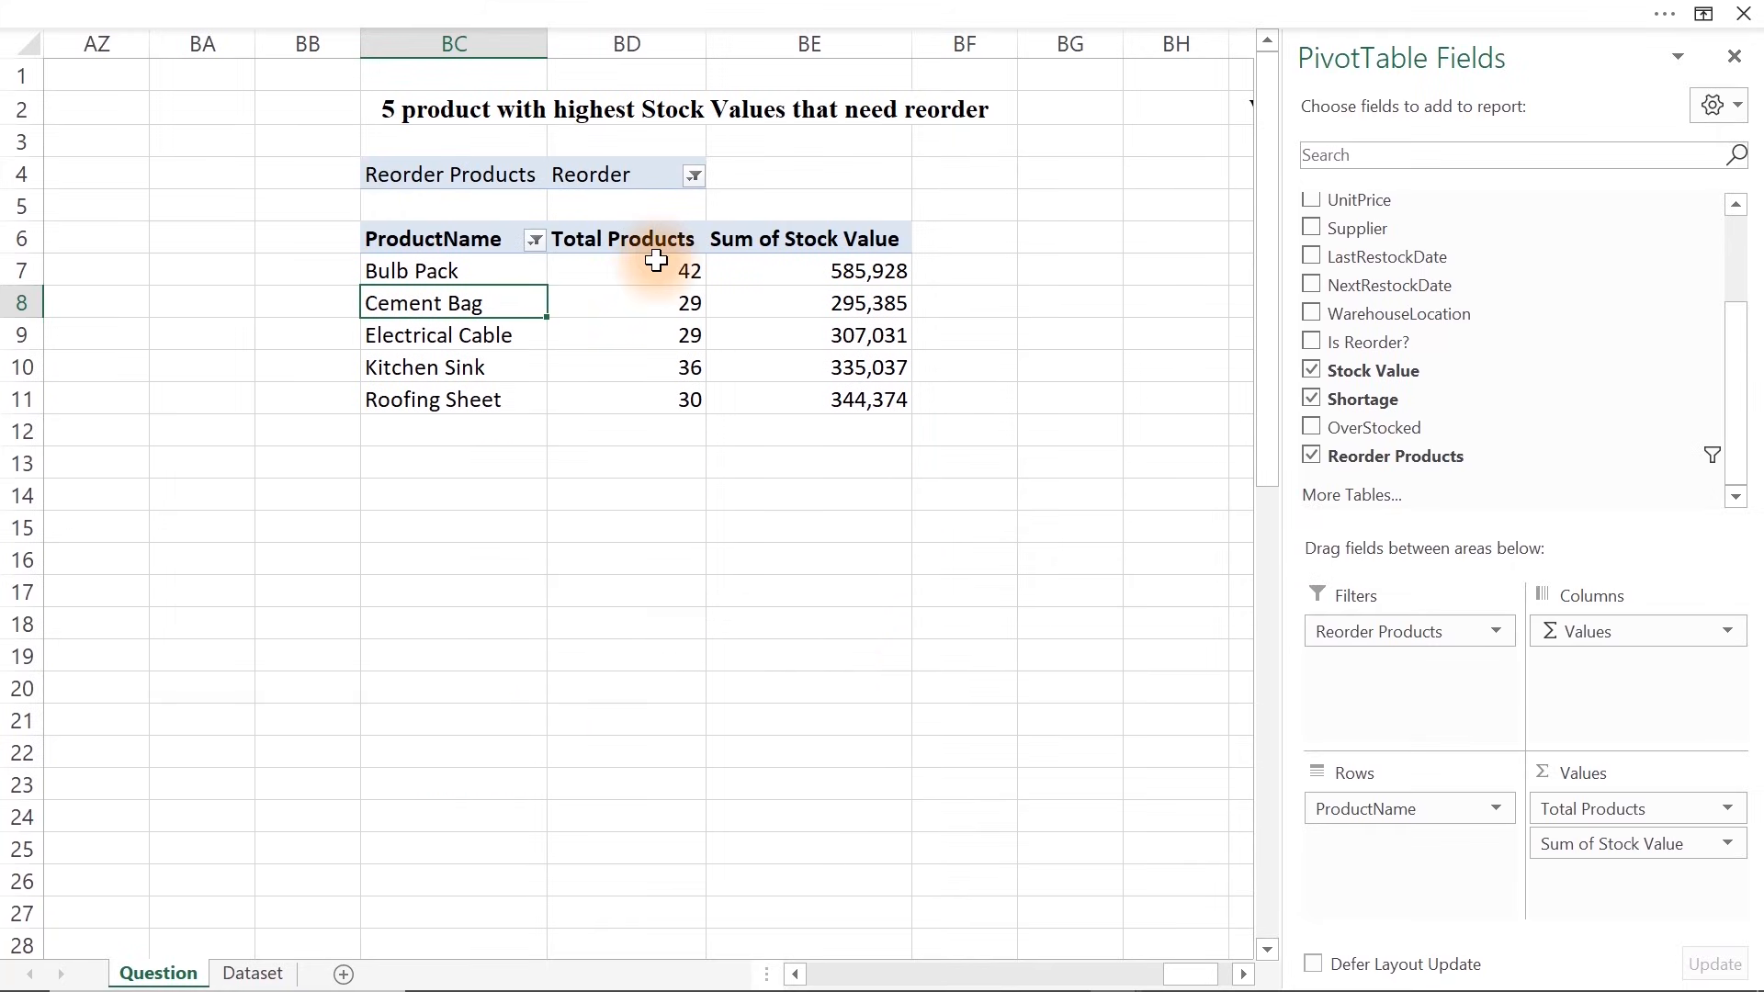
{"action": "mouse_move", "coordinate": [664, 337]}
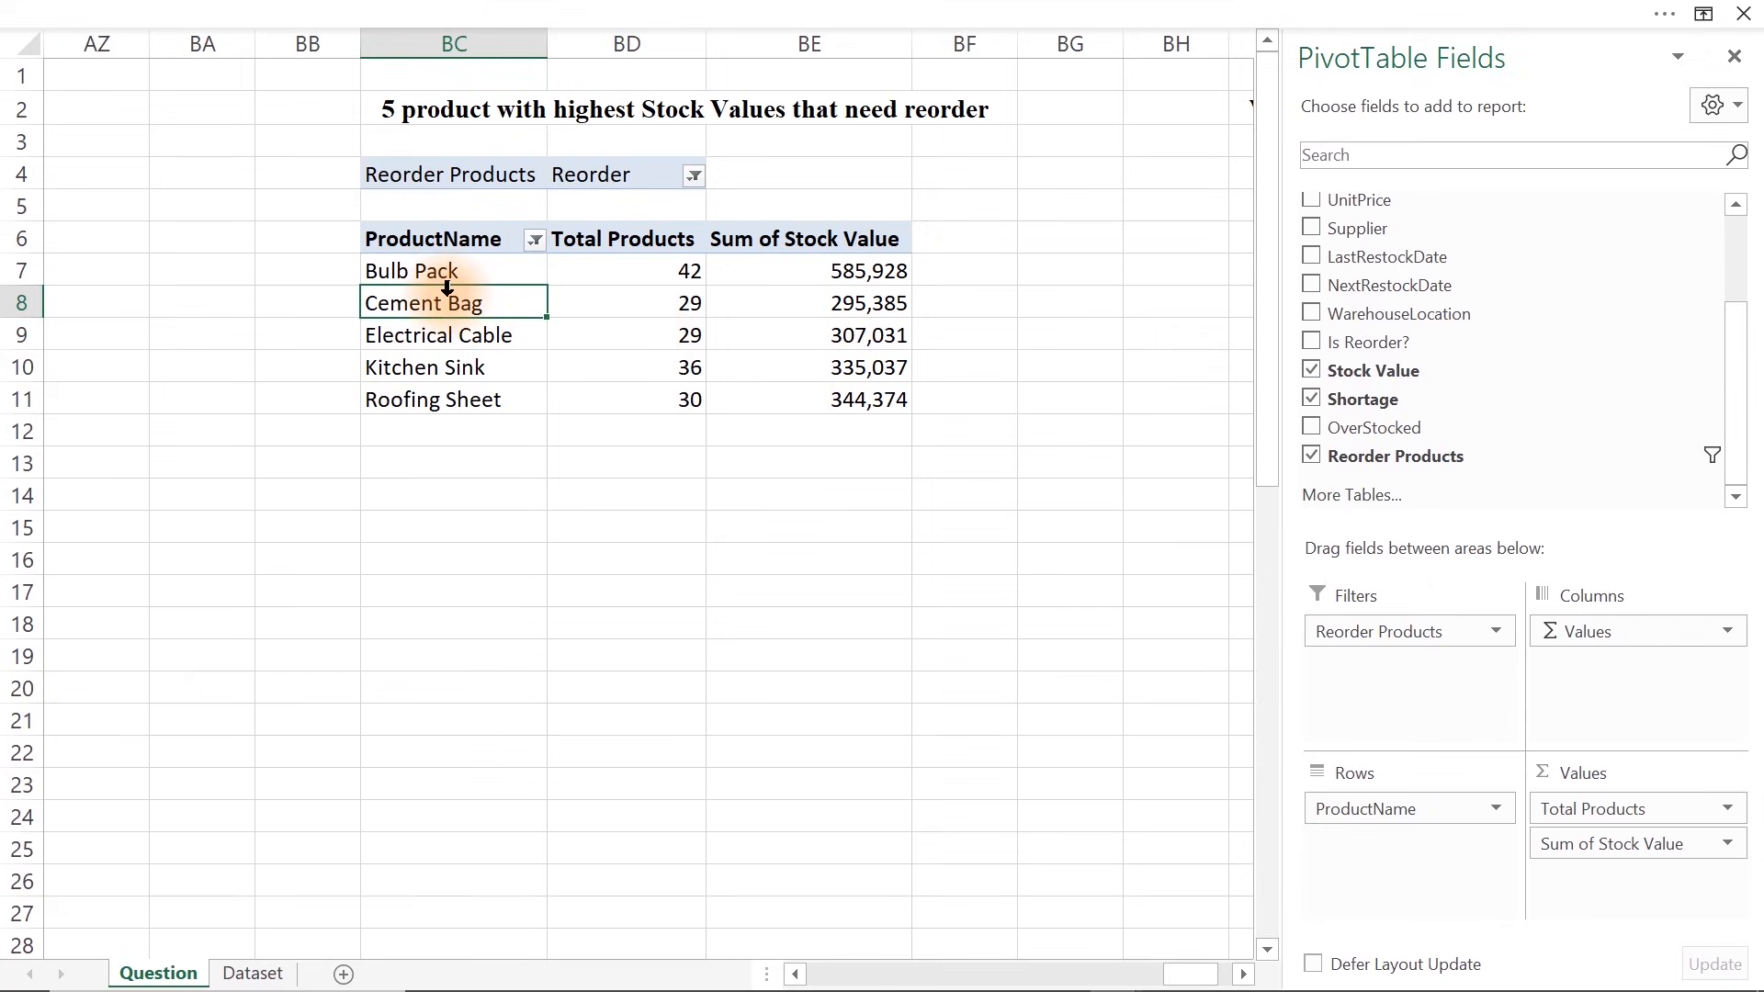
Correct the heading in BC2 to "5 products with highest Stock Values that need reorder"
{"action": "left_click", "coordinate": [469, 113]}
{"action": "key", "text": "ctrl+b"}
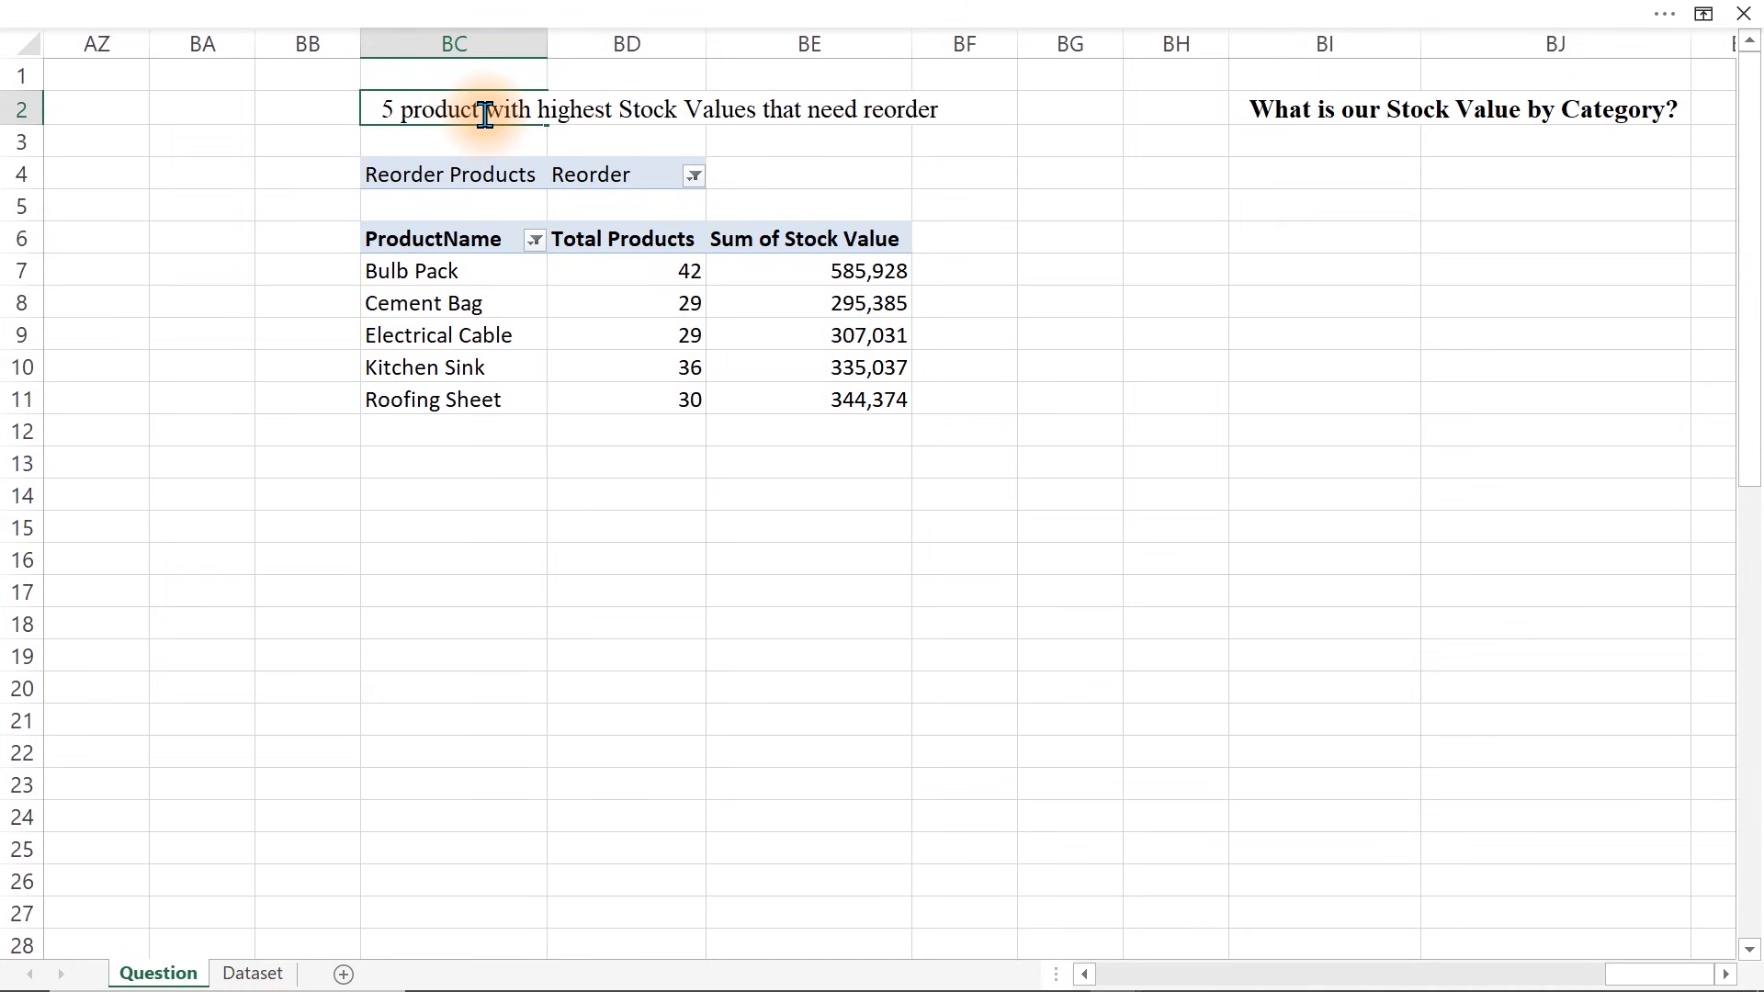
{"action": "type", "text": "s"}
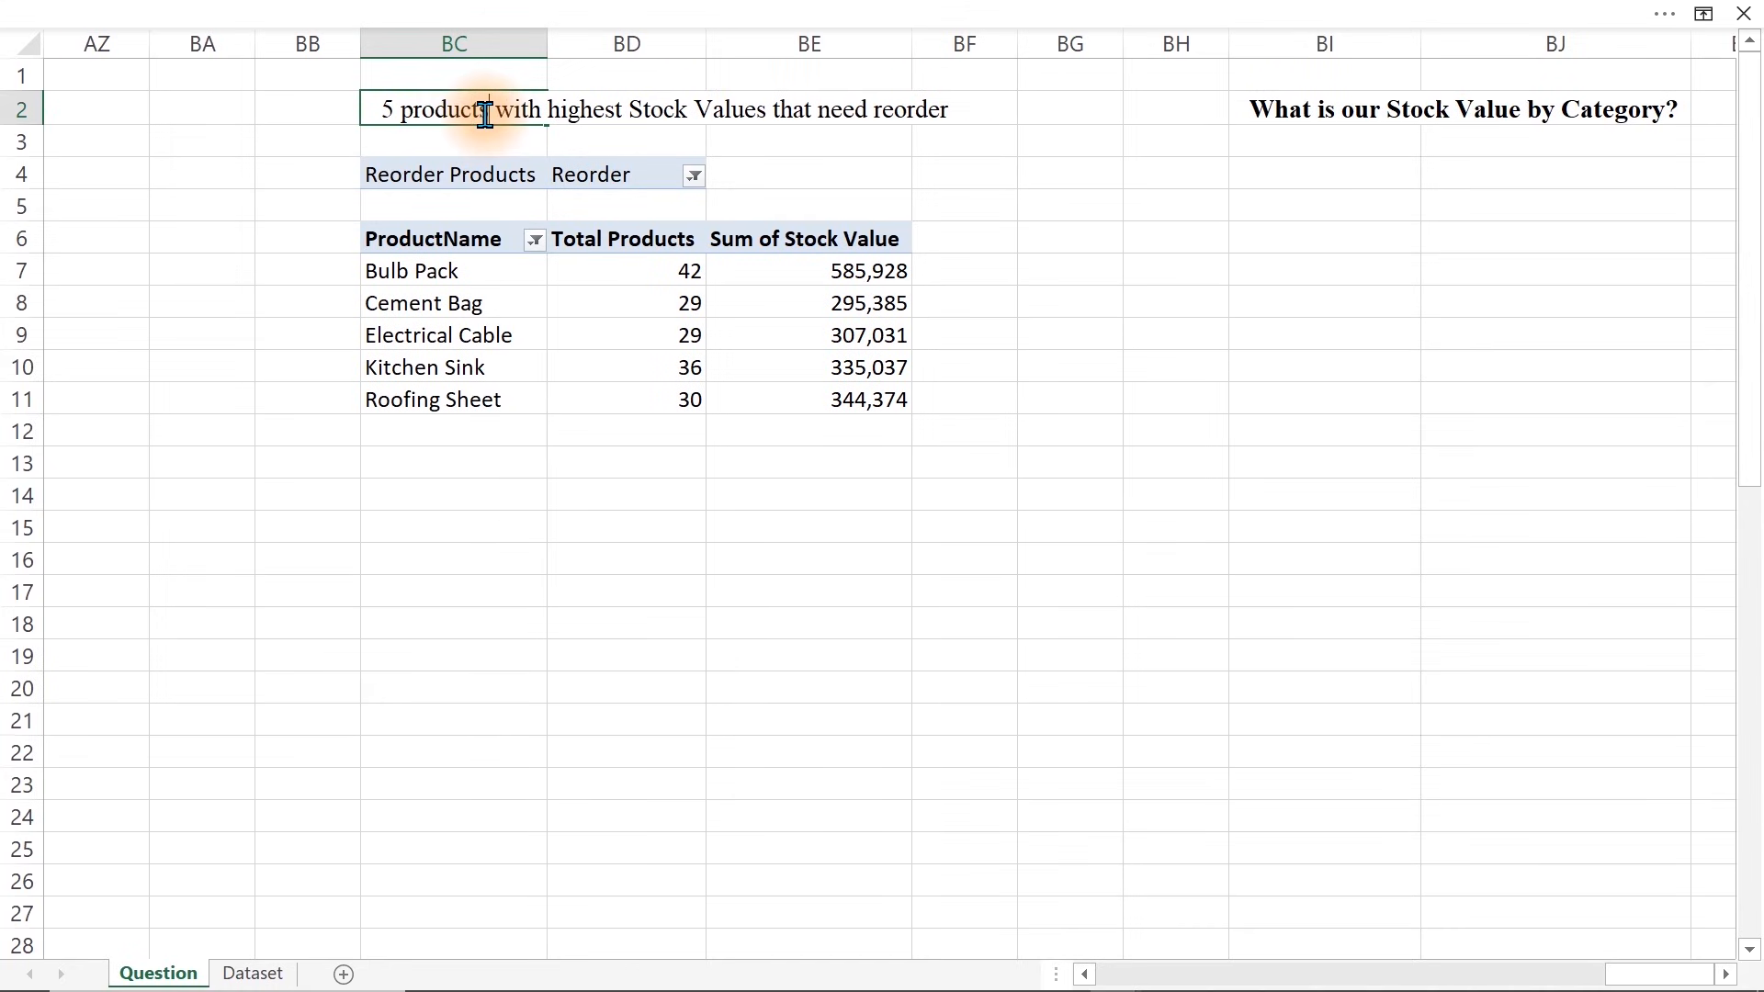
{"action": "key", "text": "Return"}
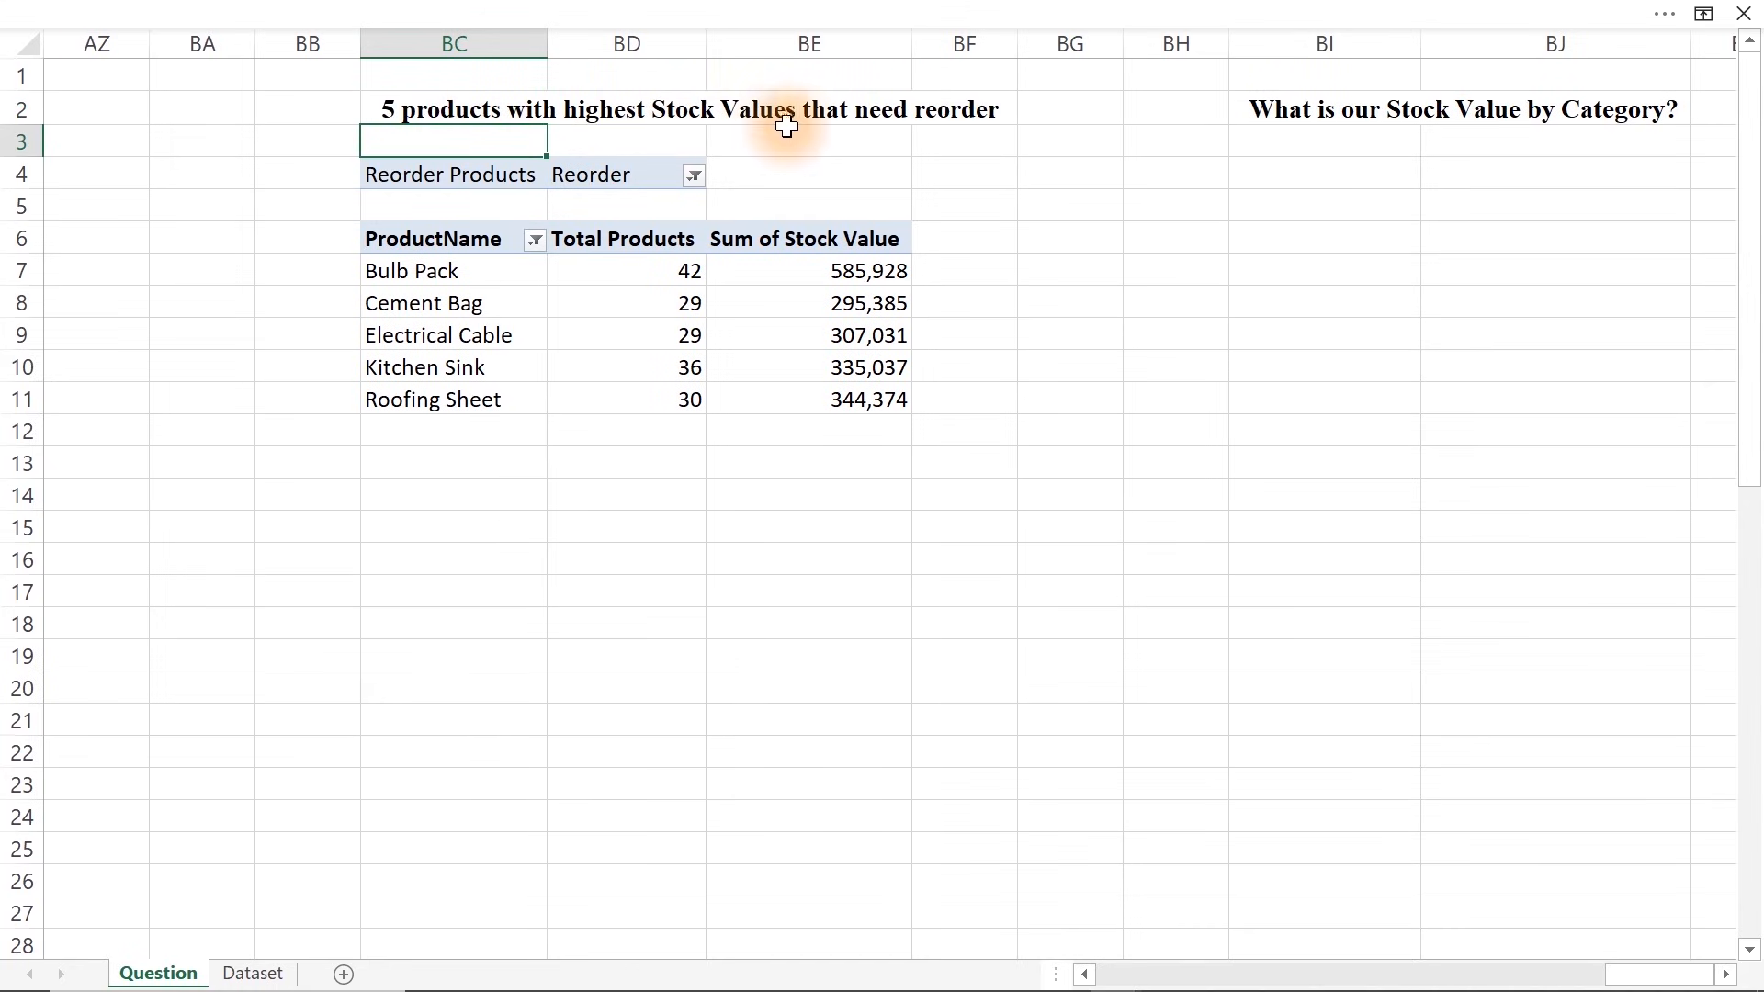
Change the product names' top 5 items filter to rank by Sum of Stock Value
{"action": "left_click", "coordinate": [435, 308]}
{"action": "right_click", "coordinate": [435, 308]}
{"action": "mouse_move", "coordinate": [519, 501]}
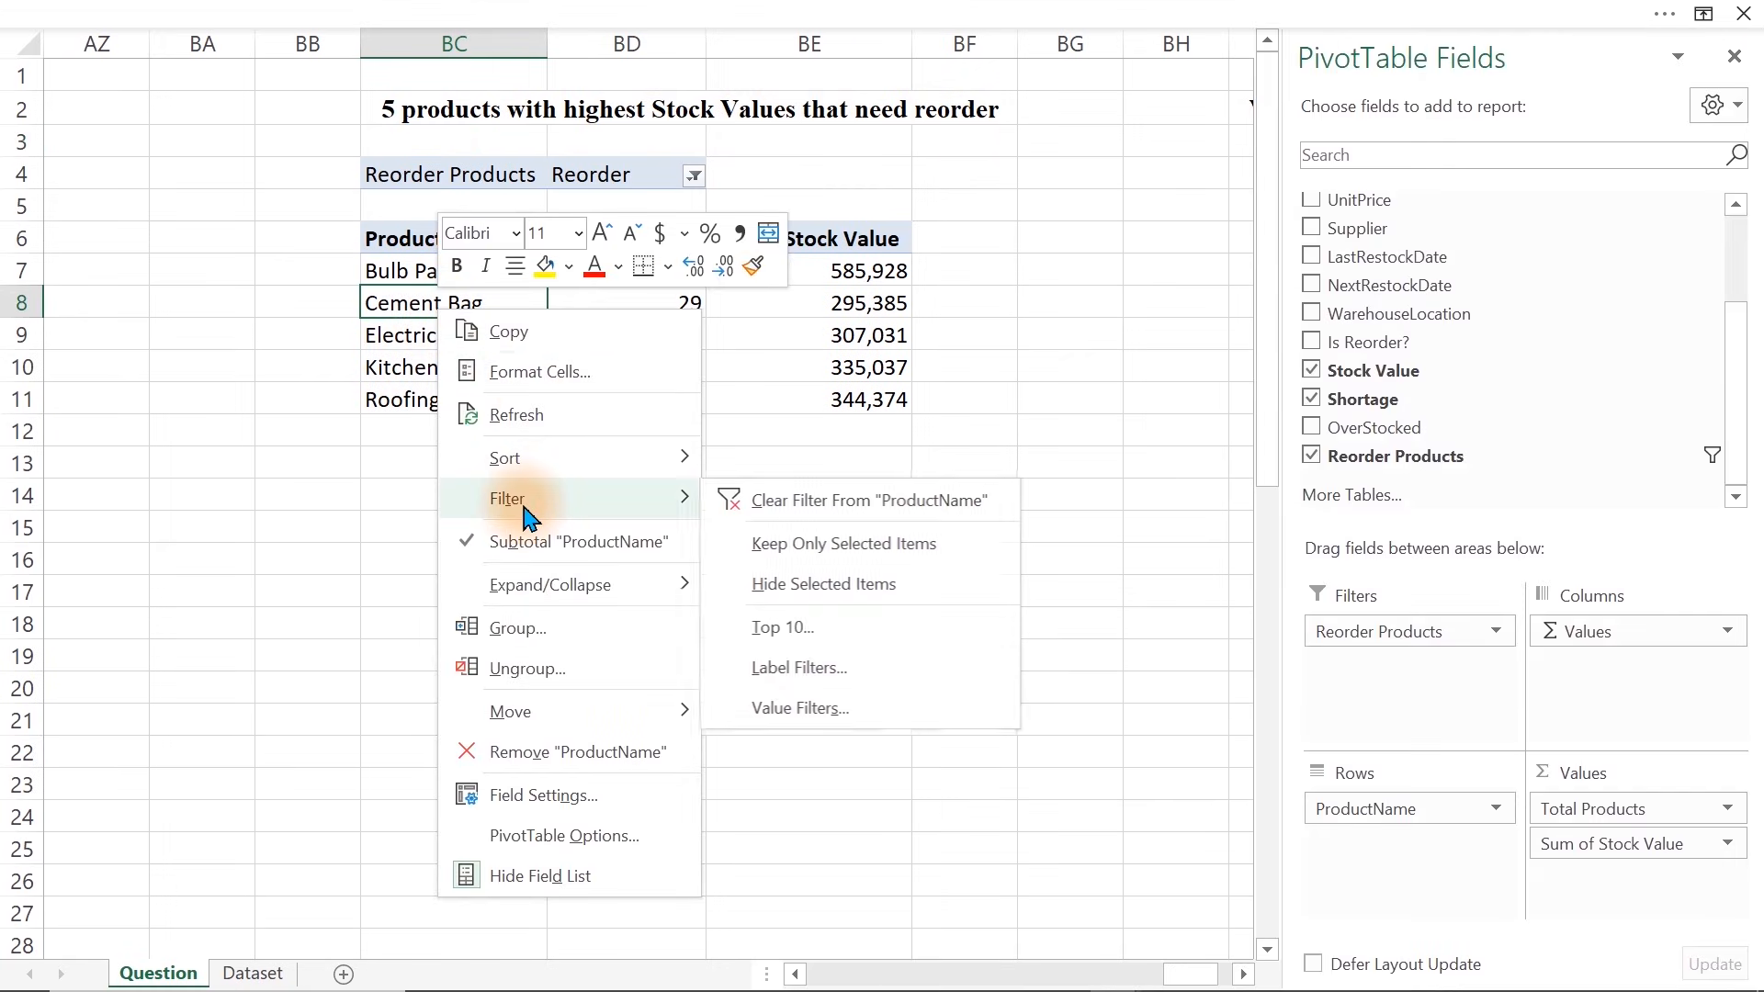
{"action": "left_click", "coordinate": [821, 632]}
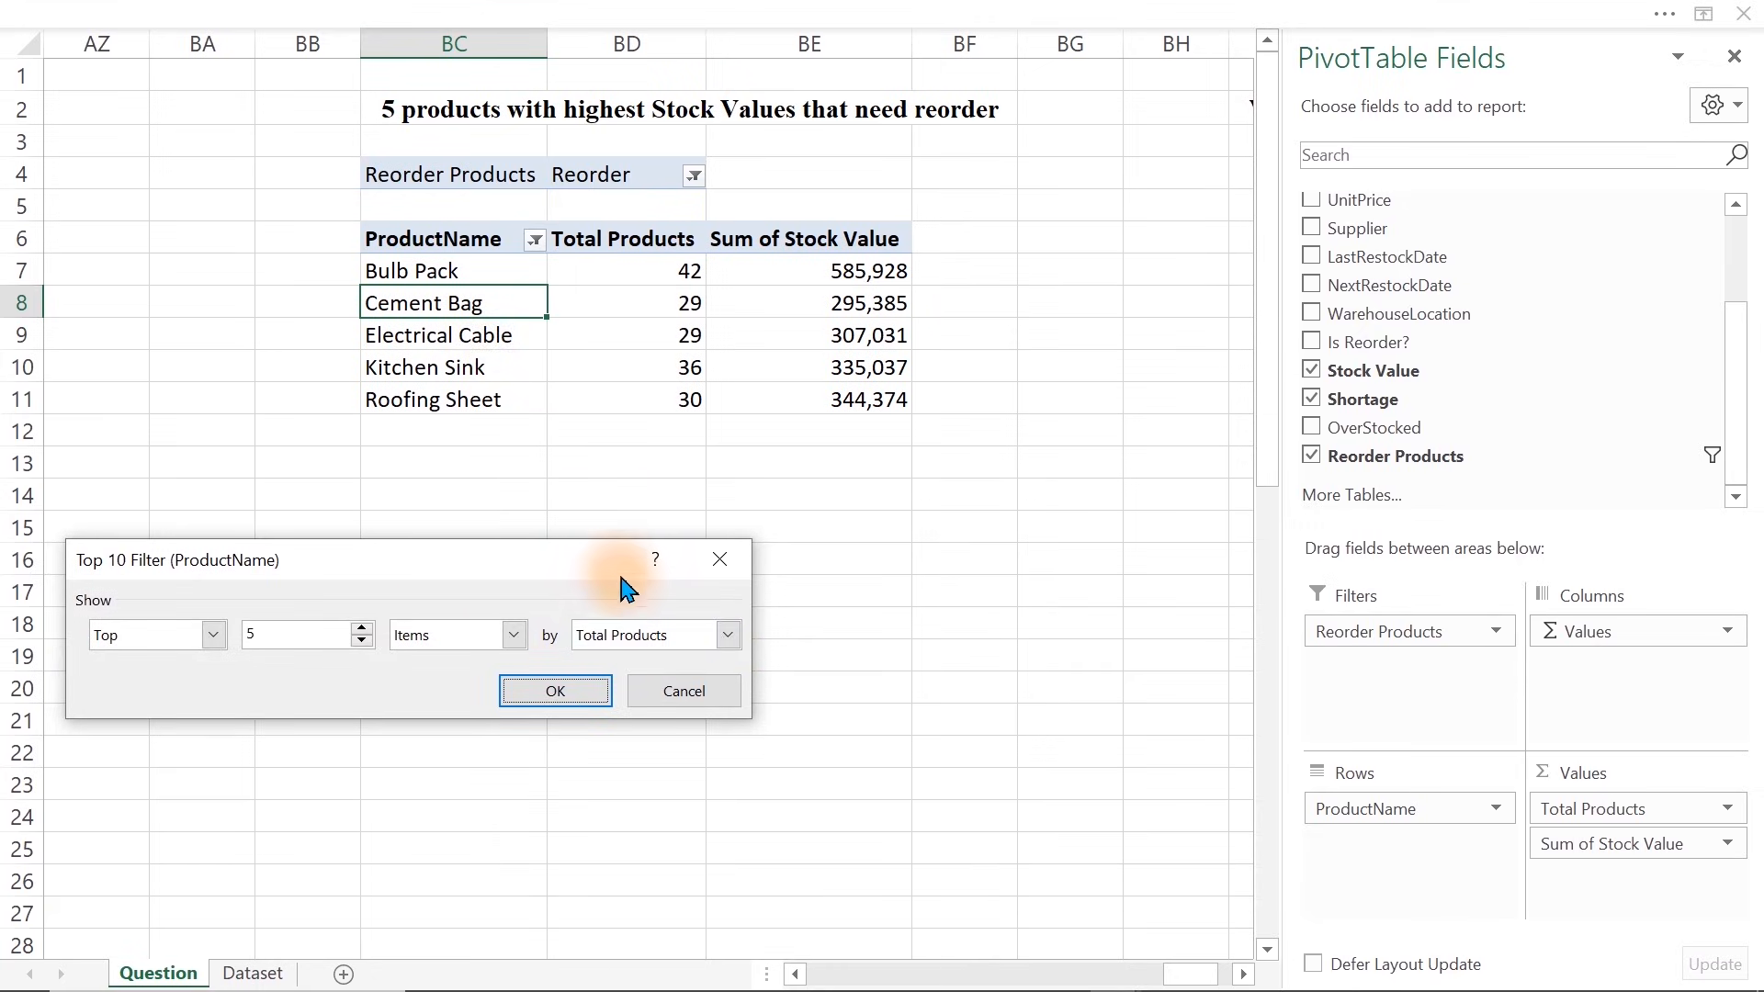
{"action": "left_click", "coordinate": [700, 637]}
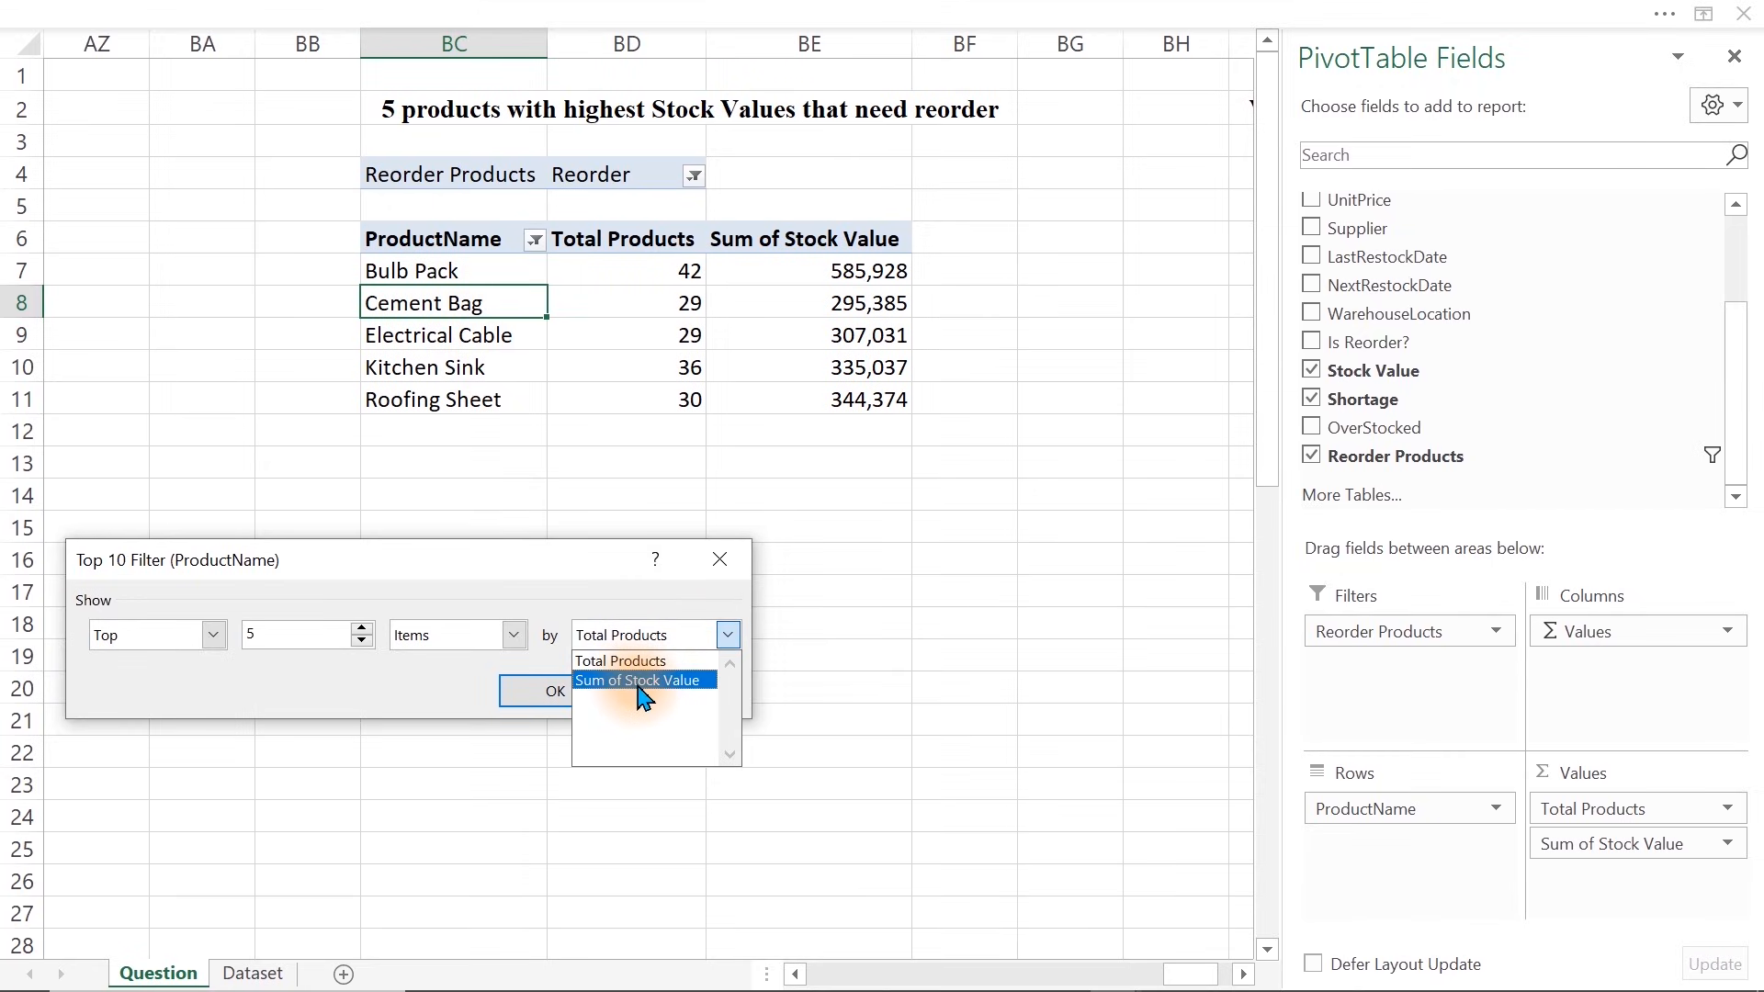
{"action": "left_click", "coordinate": [643, 680]}
{"action": "left_click", "coordinate": [560, 697]}
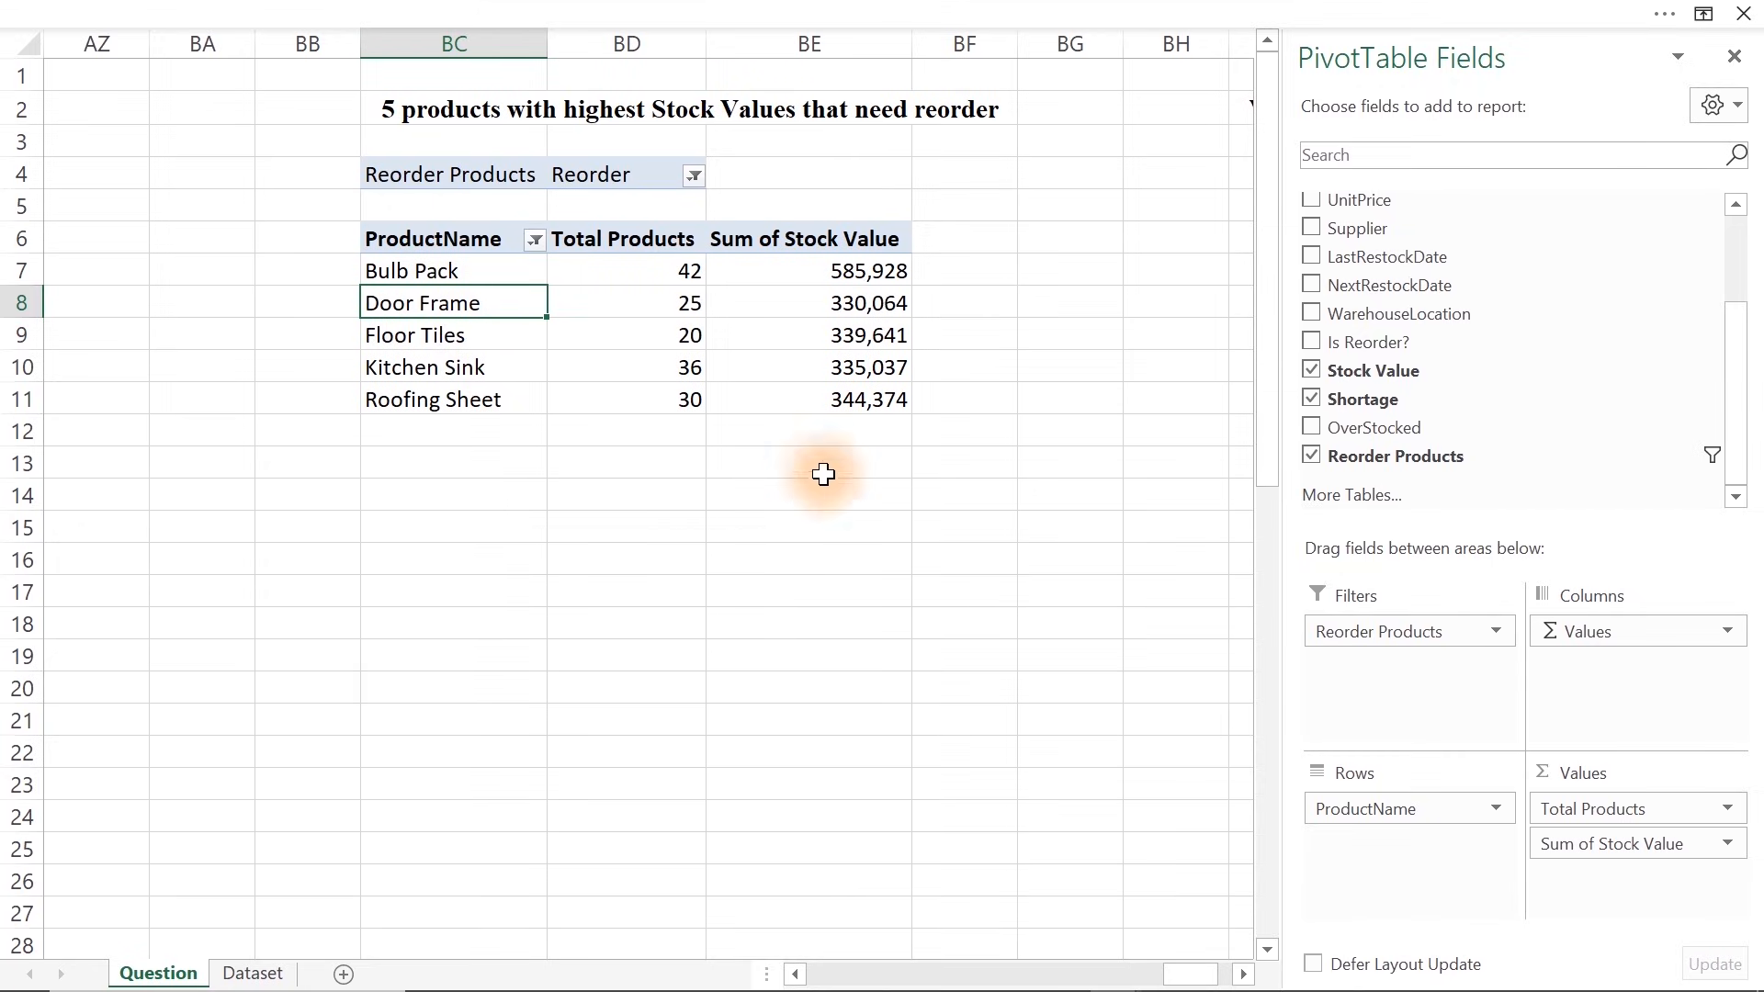
{"action": "mouse_move", "coordinate": [864, 404]}
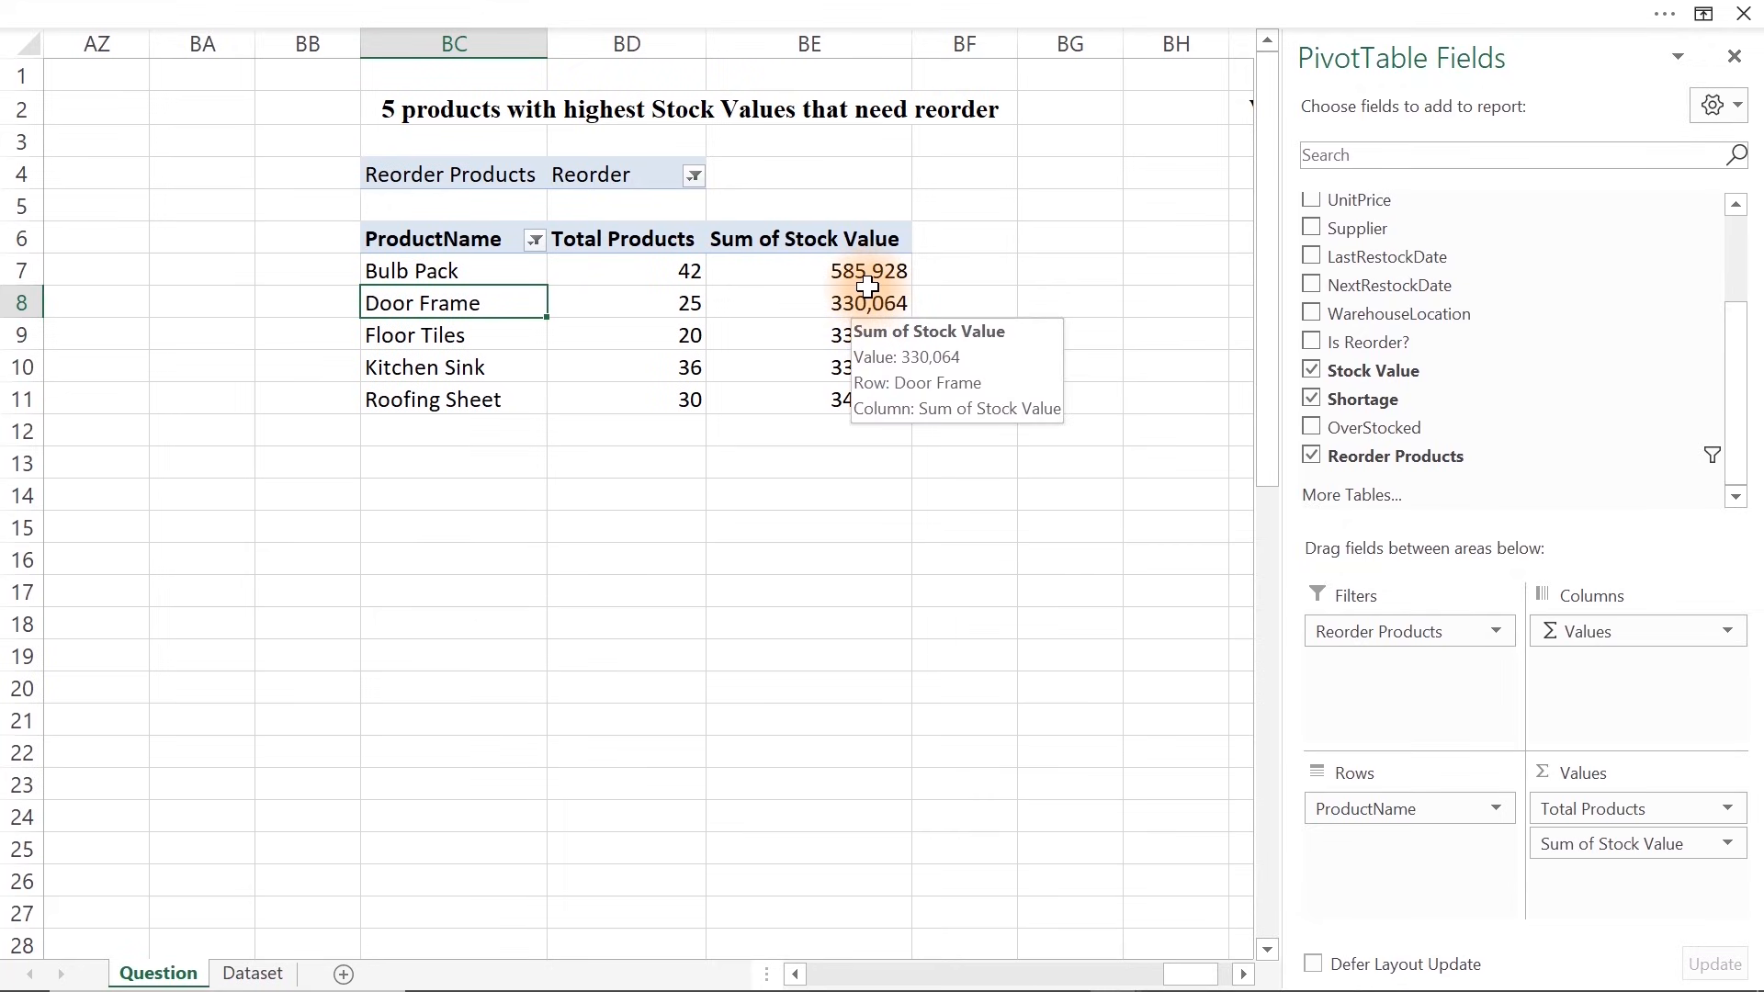
{"action": "left_click", "coordinate": [642, 275]}
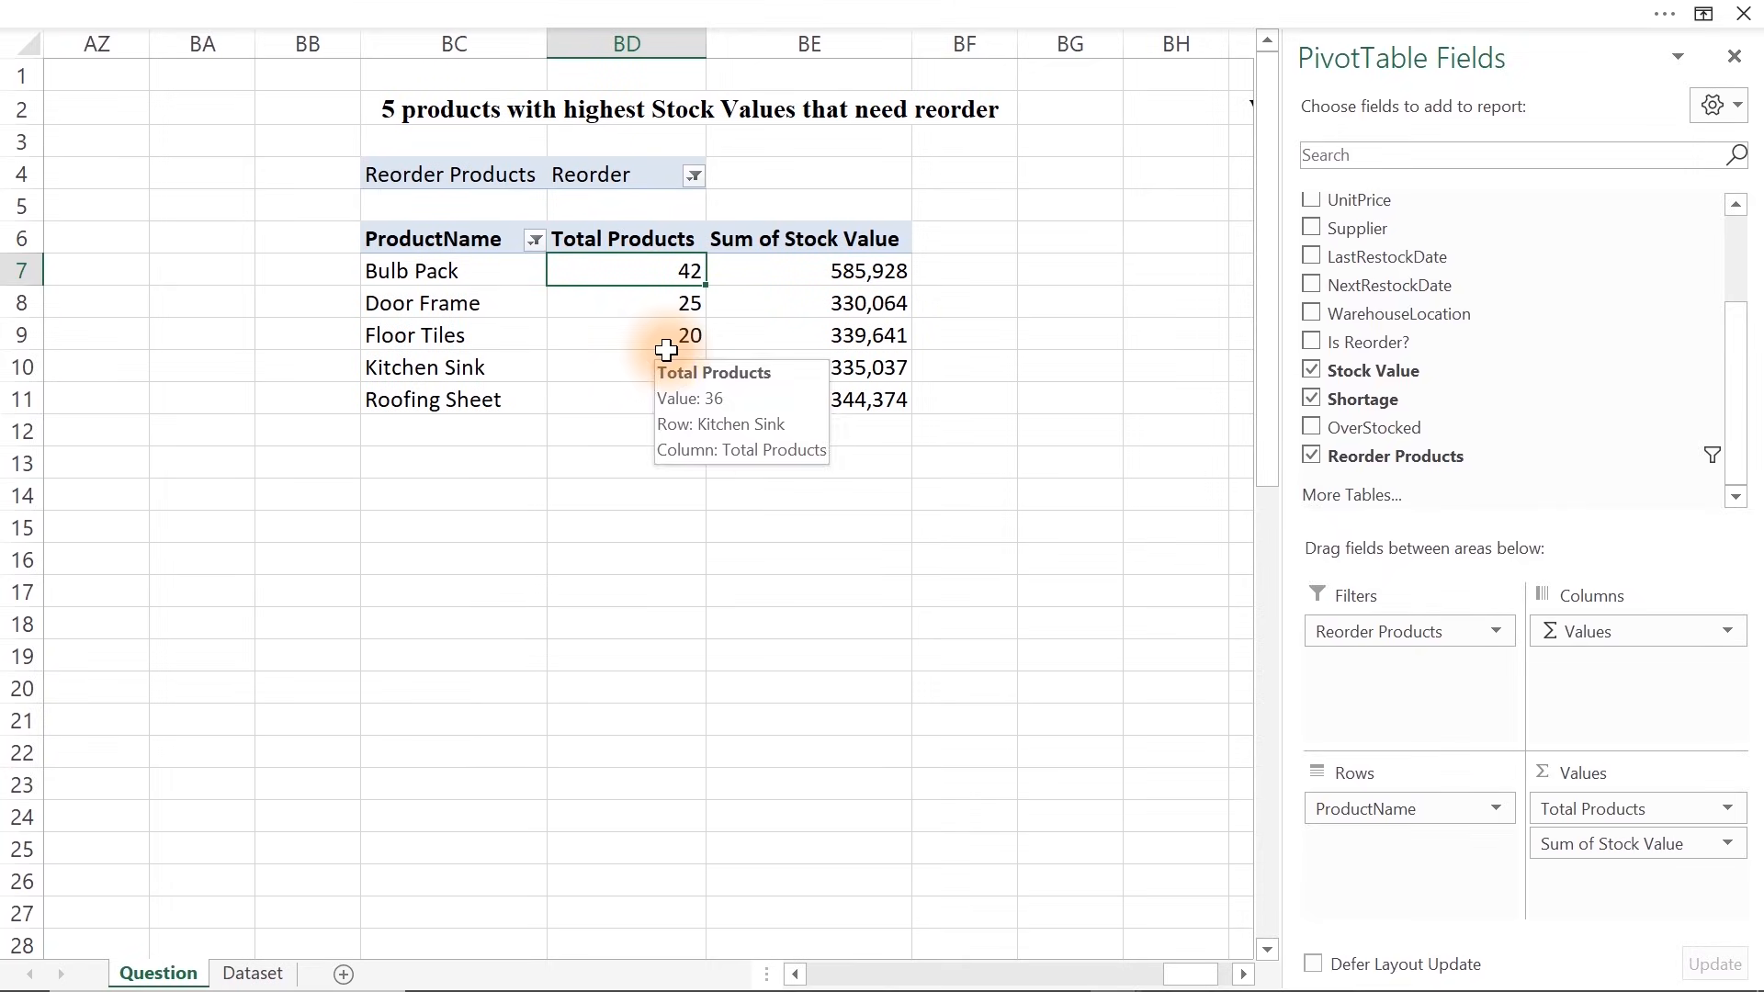
{"action": "left_click", "coordinate": [767, 494]}
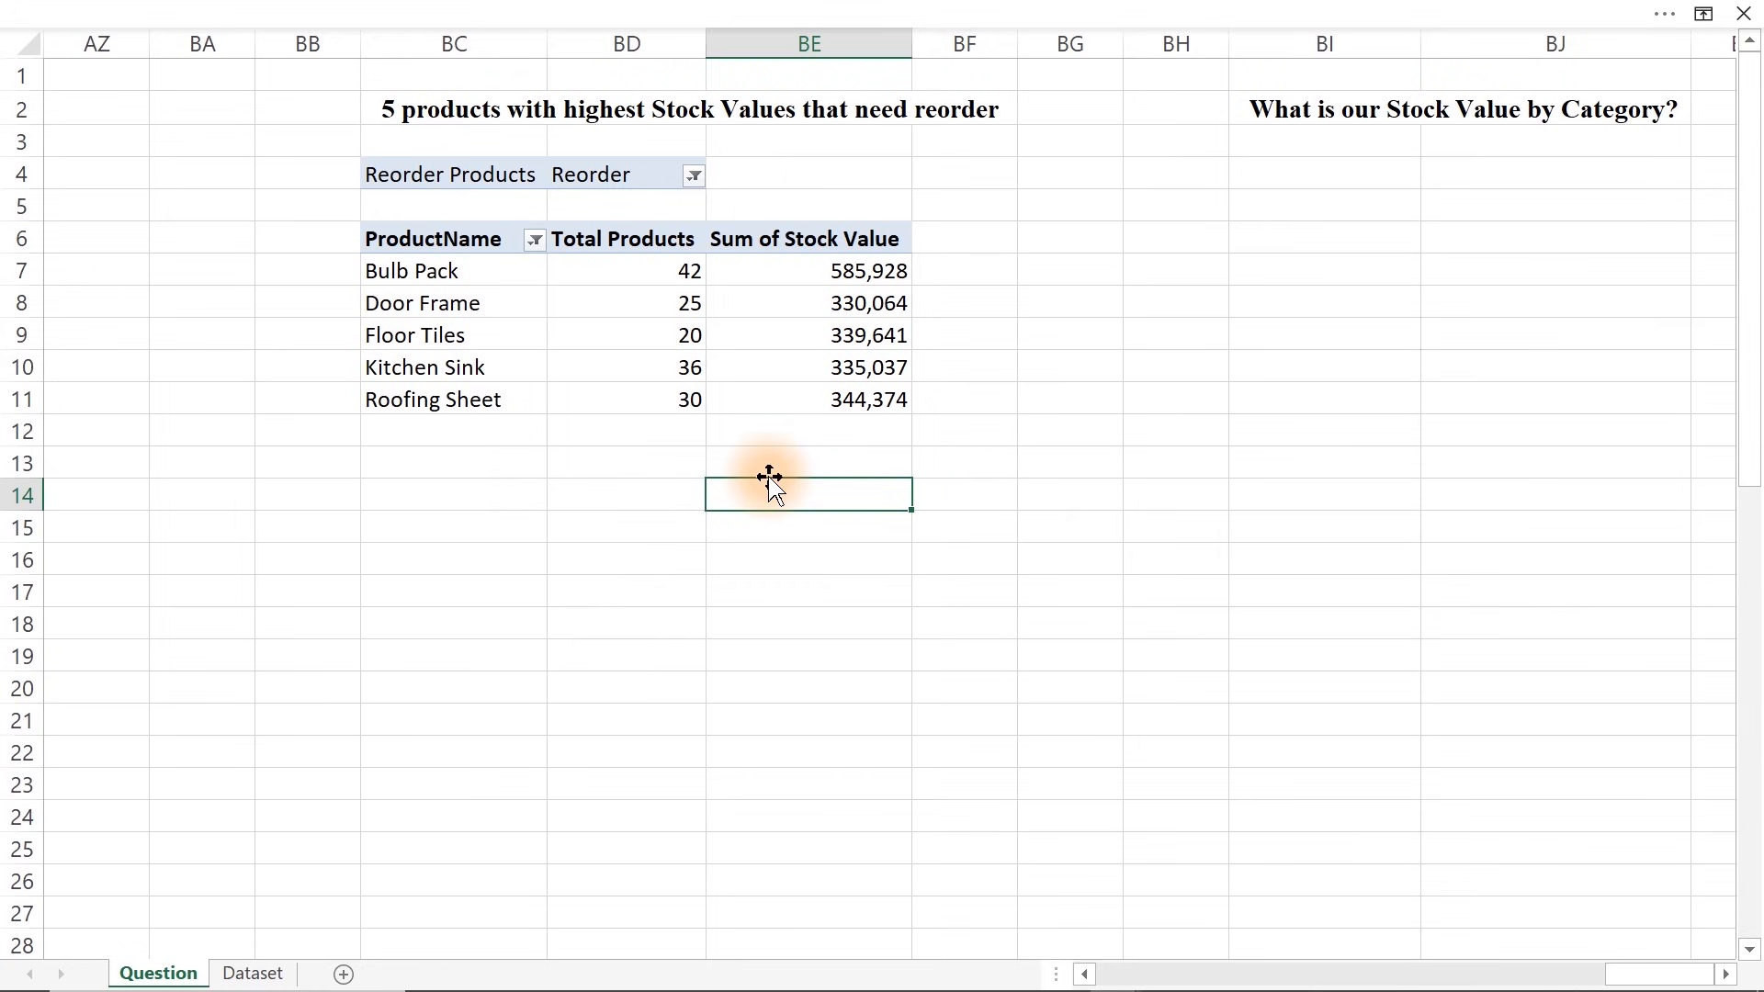
{"action": "left_click_drag", "start_coordinate": [430, 241], "coordinate": [850, 397]}
{"action": "key", "text": "ctrl+c"}
{"action": "left_click", "coordinate": [1230, 292]}
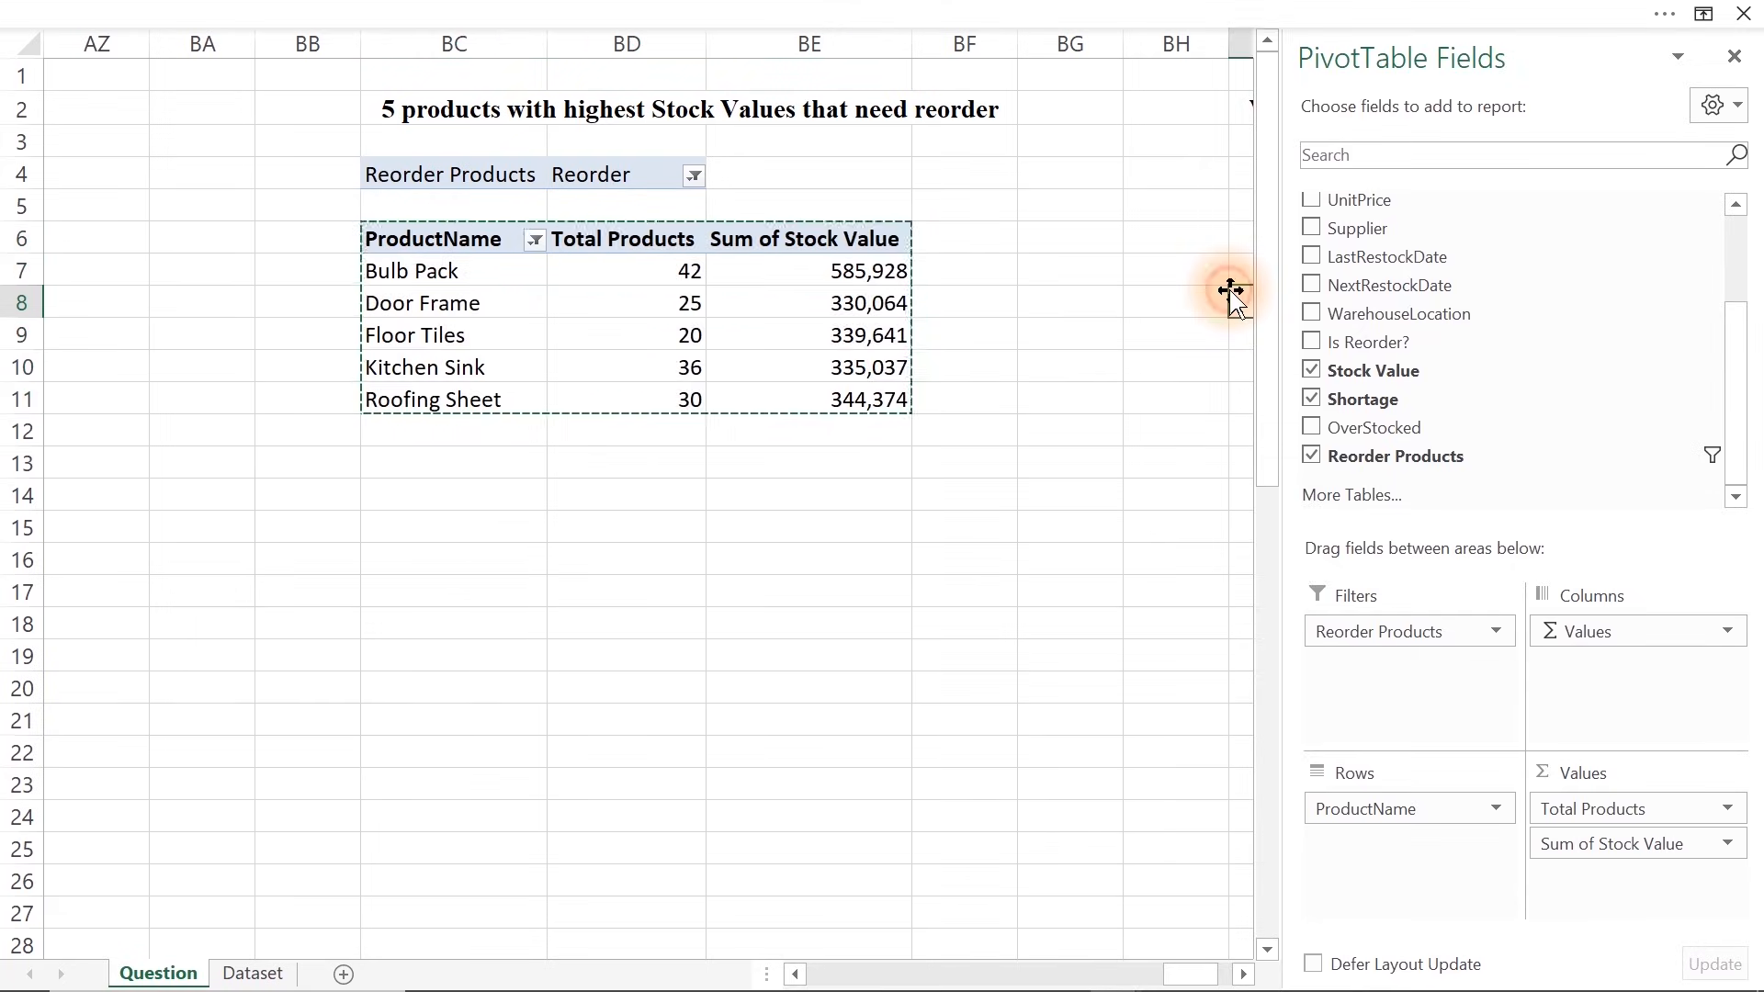
{"action": "left_click", "coordinate": [1299, 235]}
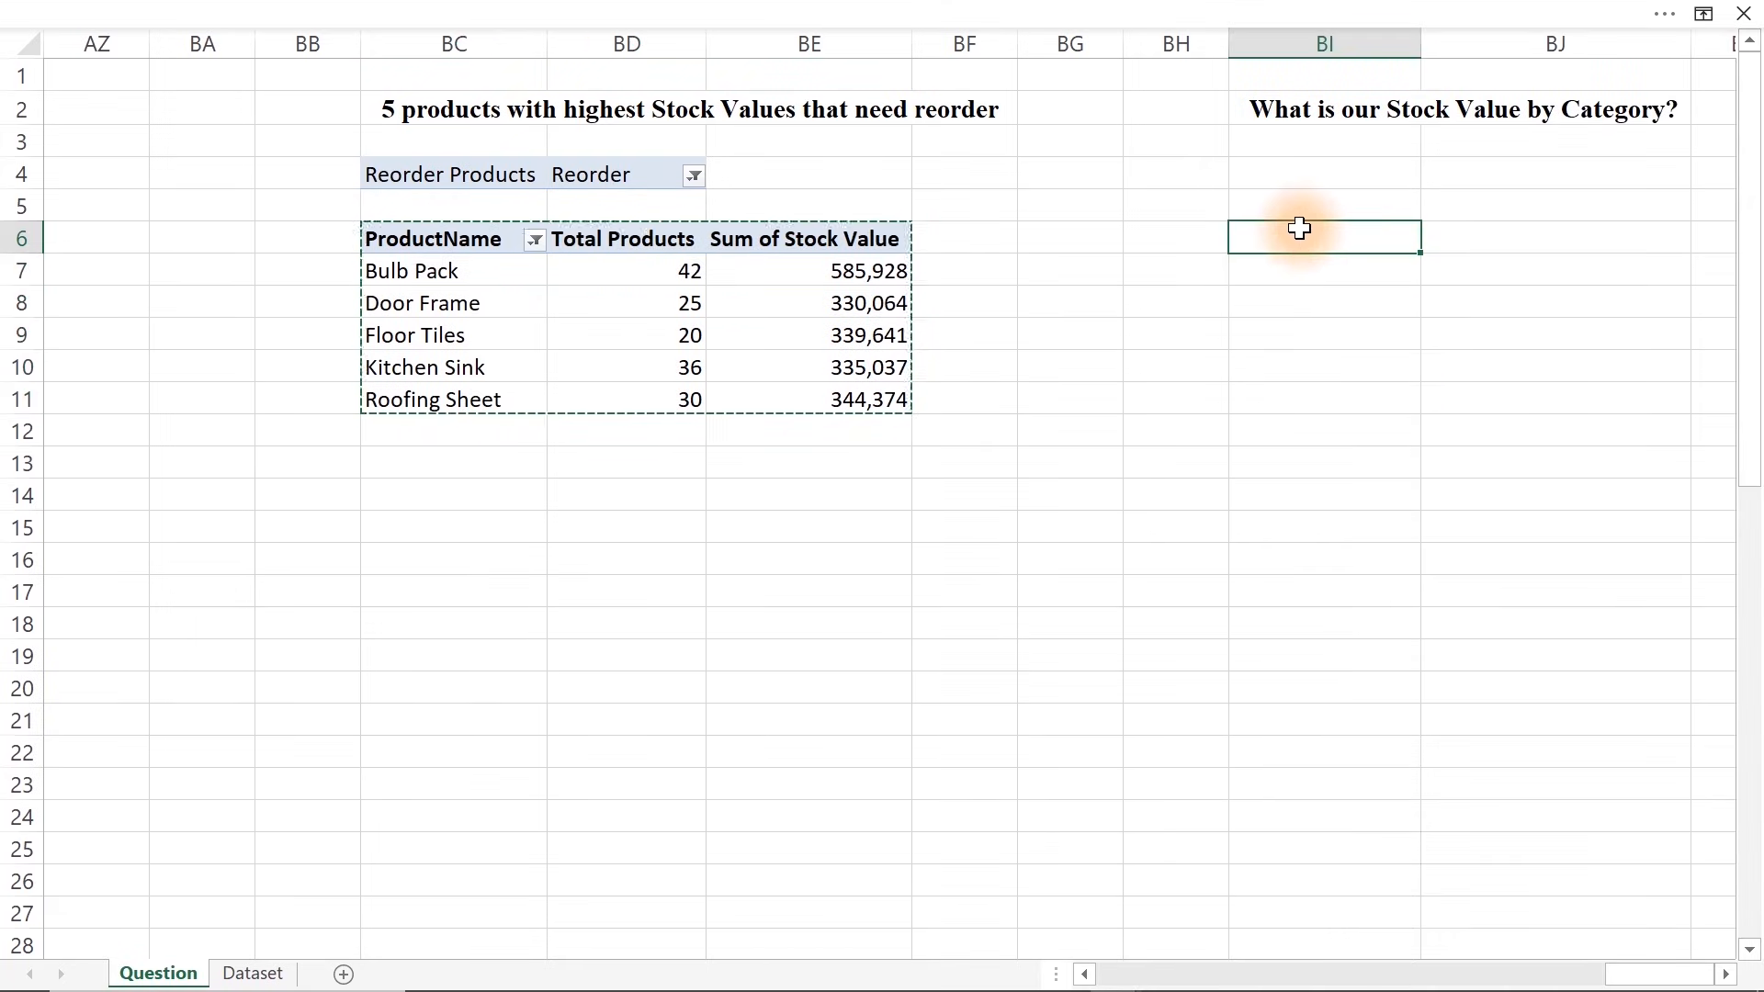
{"action": "left_click", "coordinate": [1299, 175]}
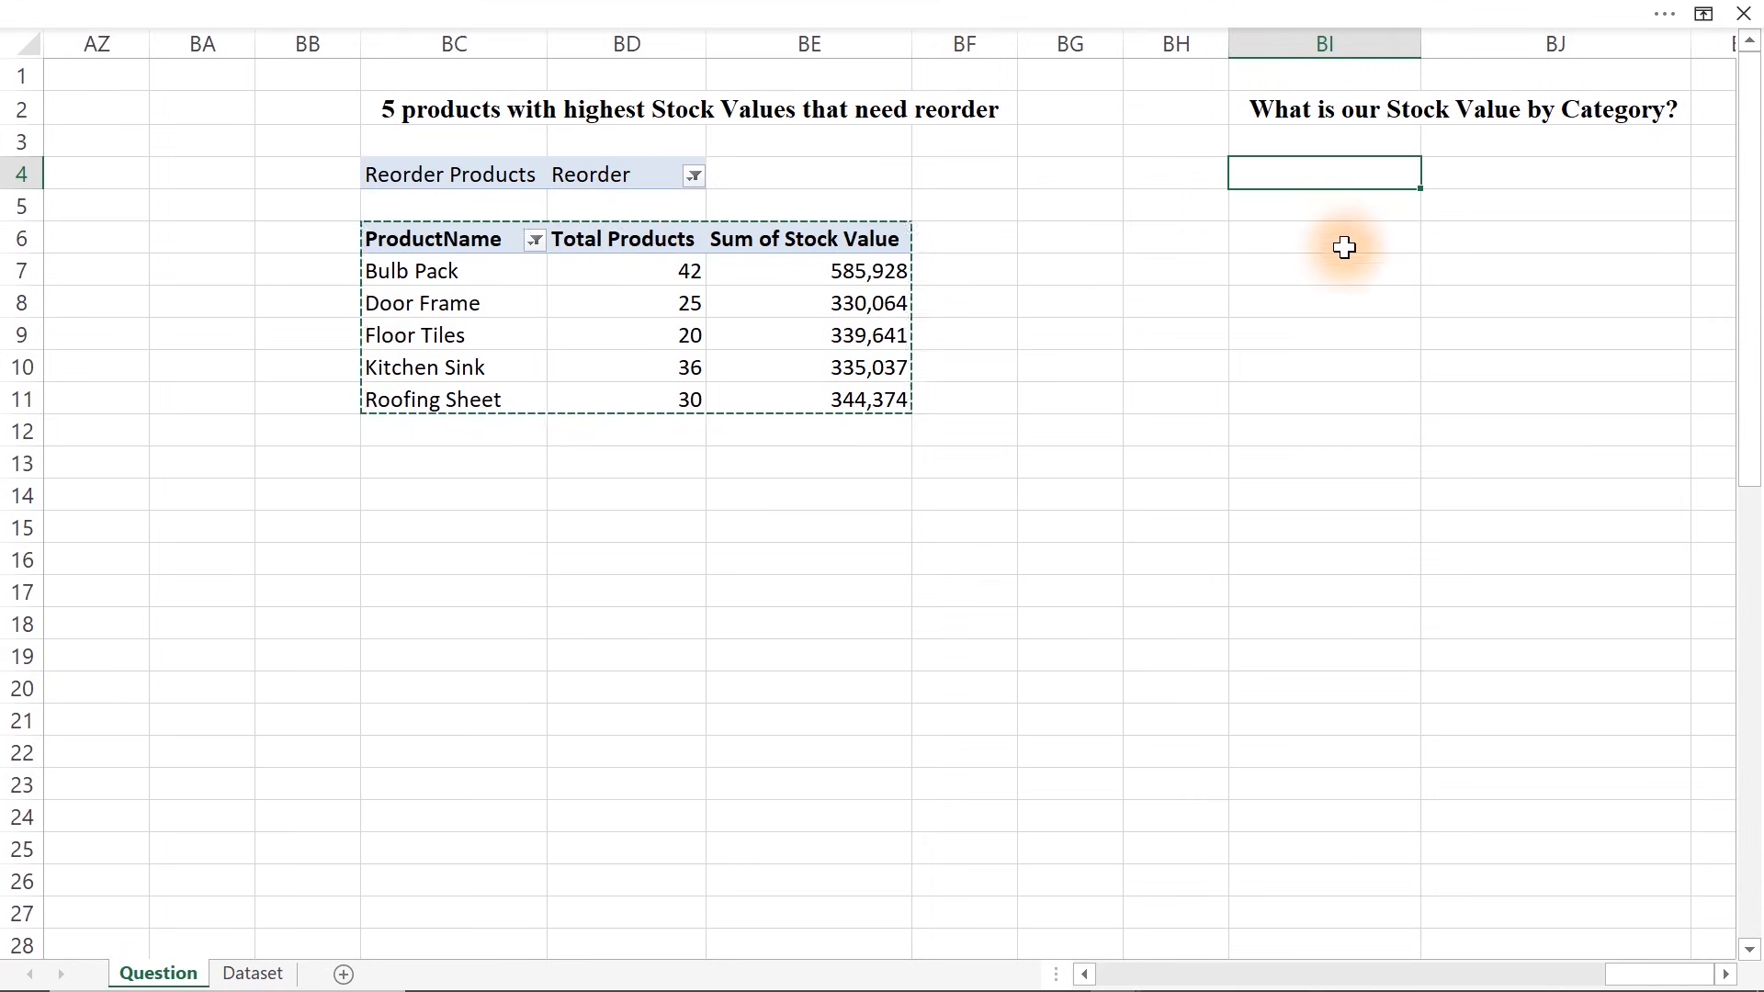
{"action": "left_click", "coordinate": [1315, 240]}
{"action": "key", "text": "ctrl+v"}
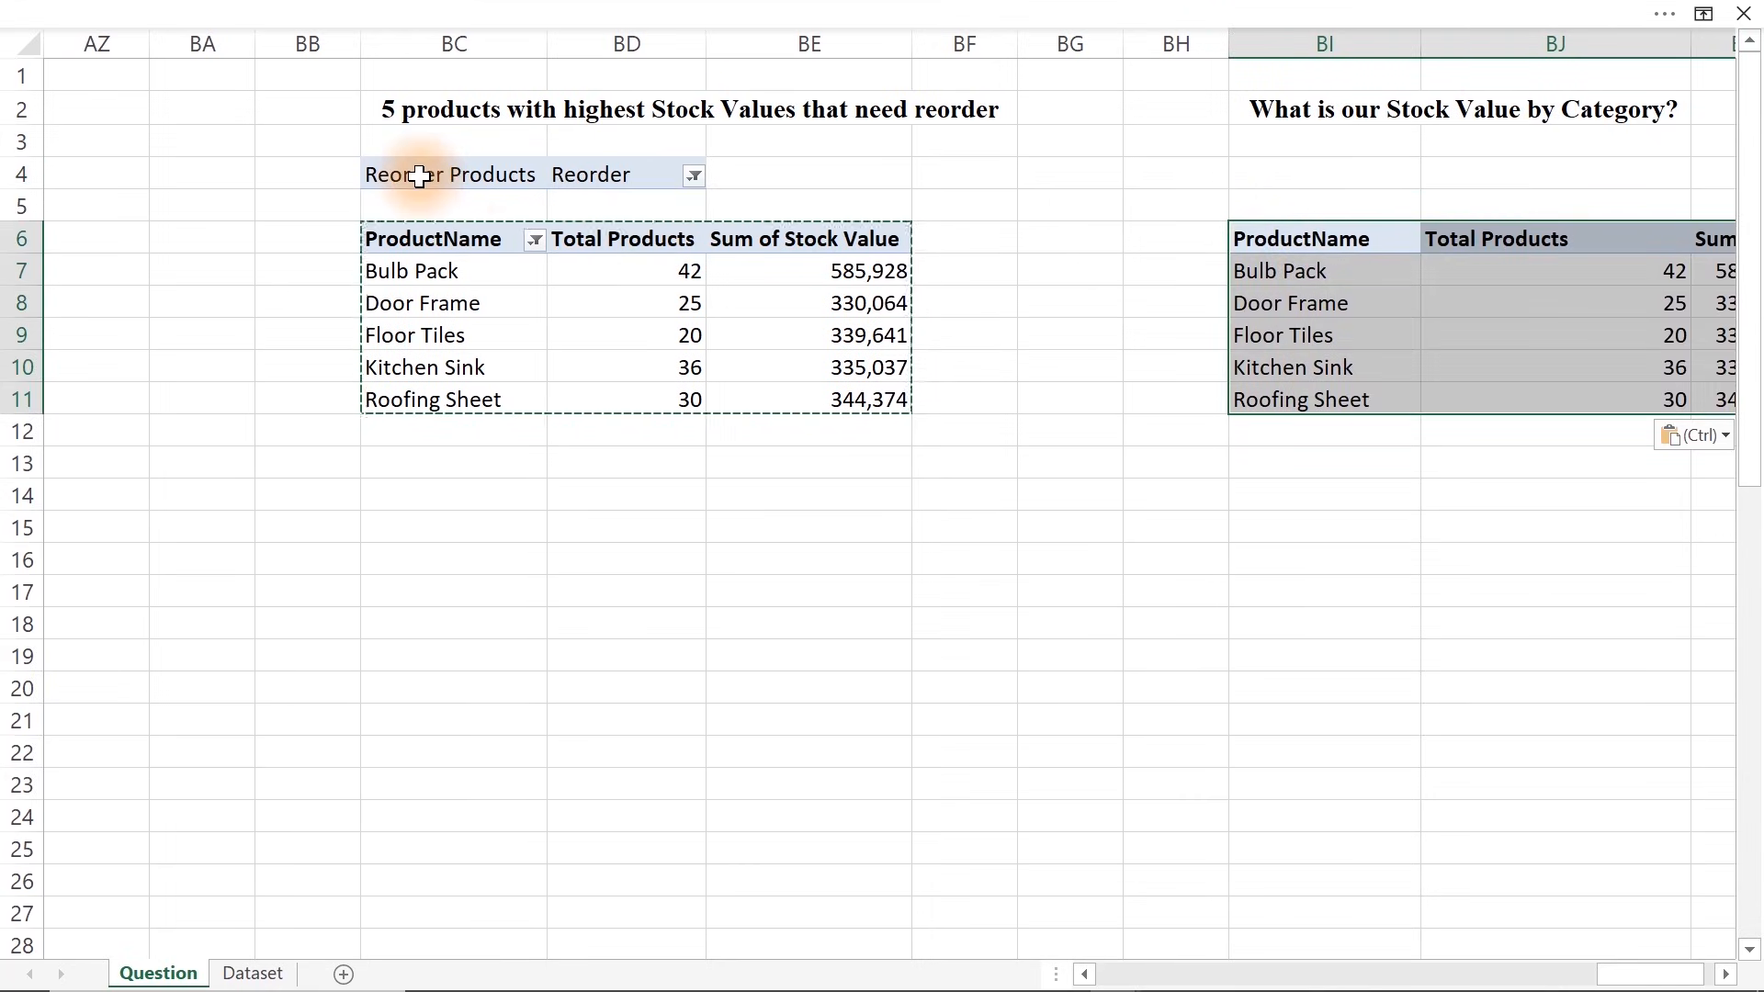
{"action": "key", "text": "ctrl+z"}
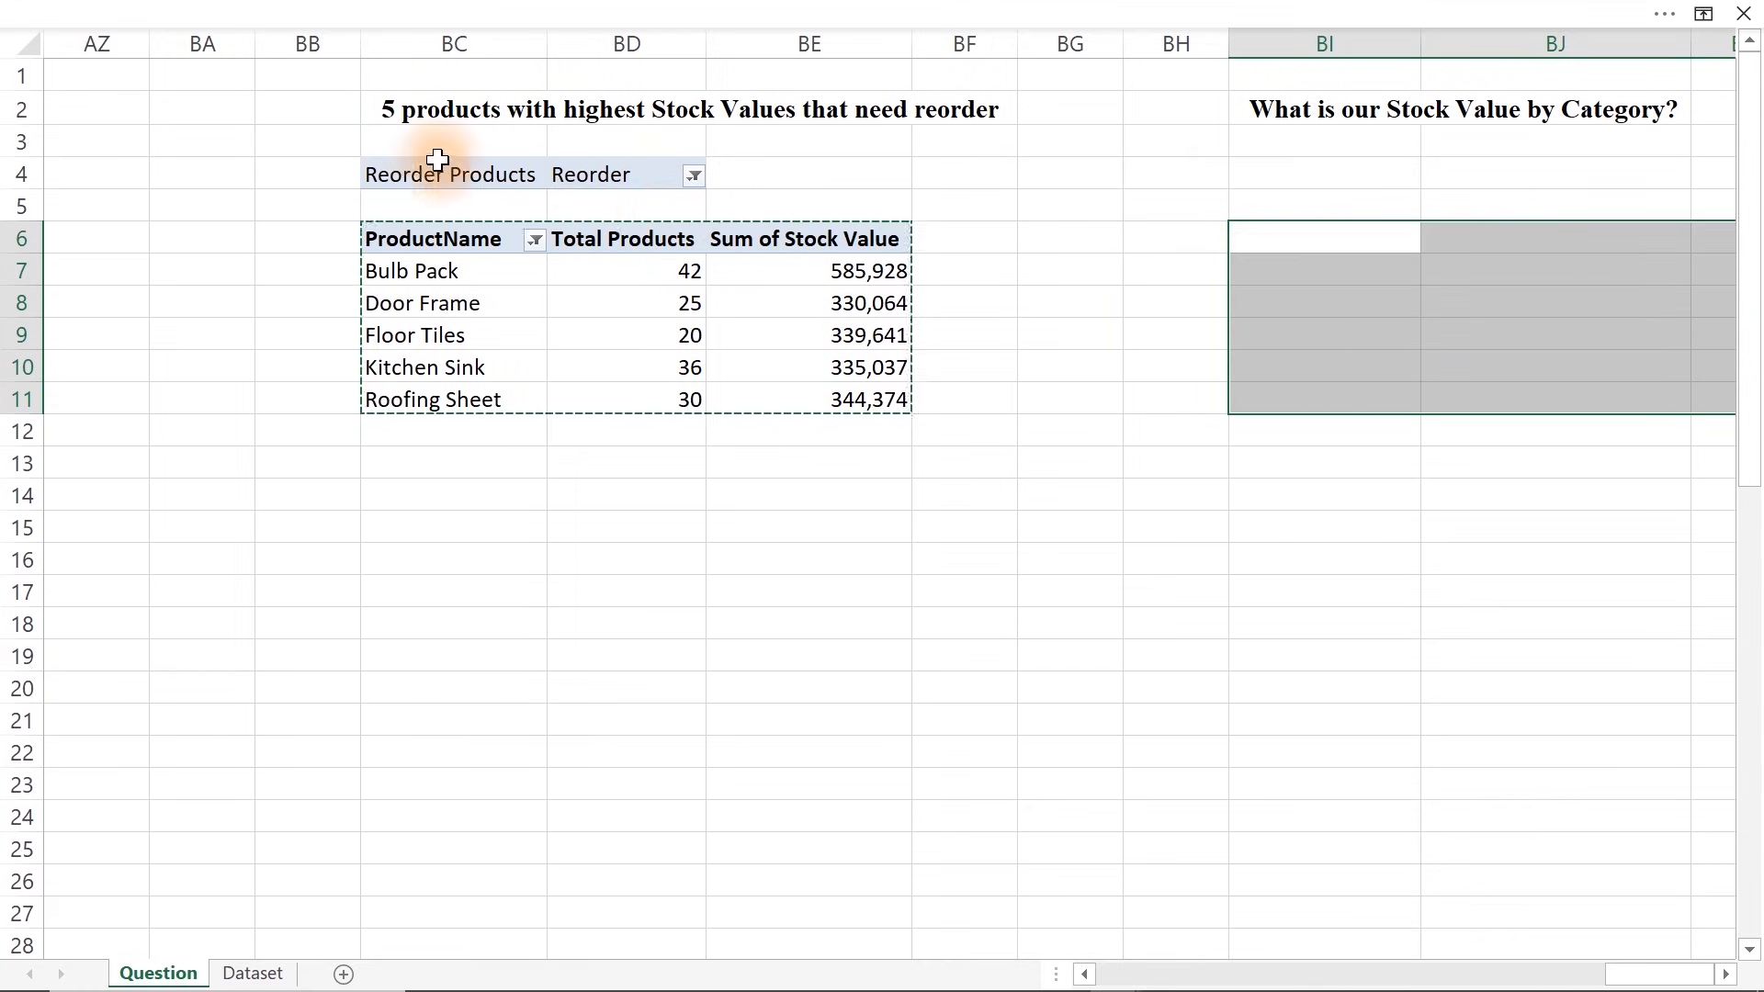
Copy the reorder pivot table BC4:BE11 with its filter to BI4 and remove the Reorder Products filter from the copy
{"action": "left_click_drag", "start_coordinate": [428, 172], "coordinate": [821, 359]}
{"action": "key", "text": "ctrl+c"}
{"action": "left_click", "coordinate": [1143, 395]}
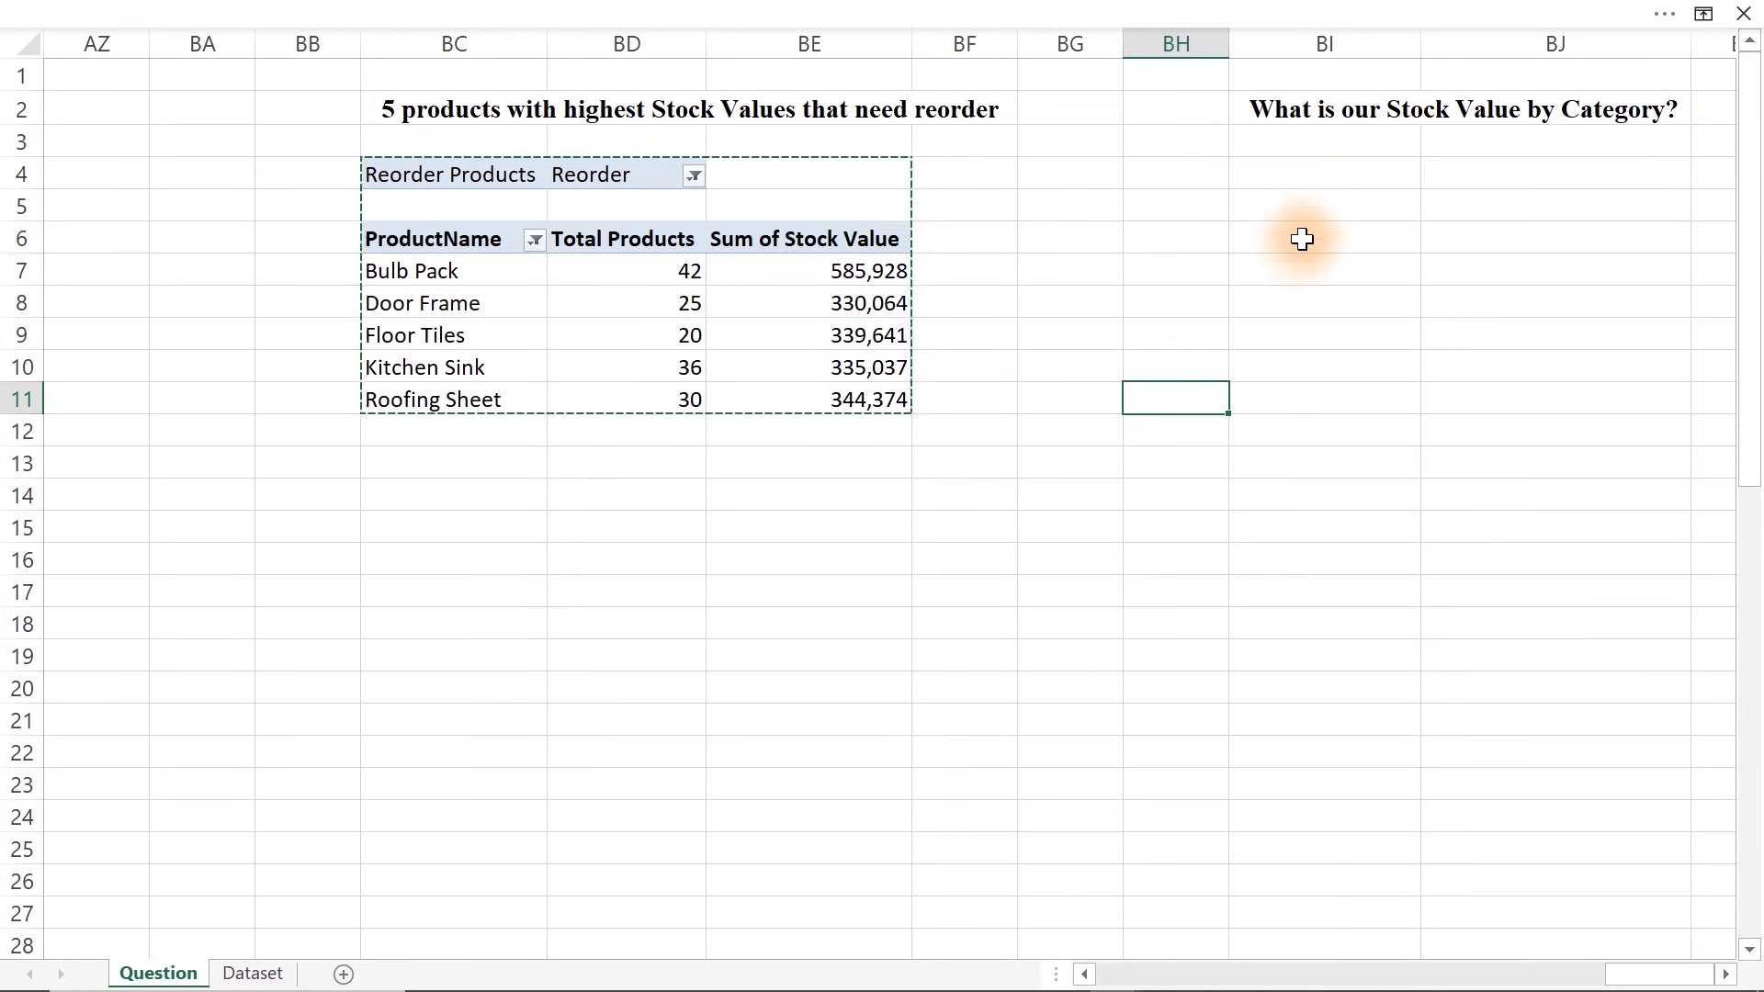
{"action": "left_click", "coordinate": [1326, 180]}
{"action": "key", "text": "ctrl+v"}
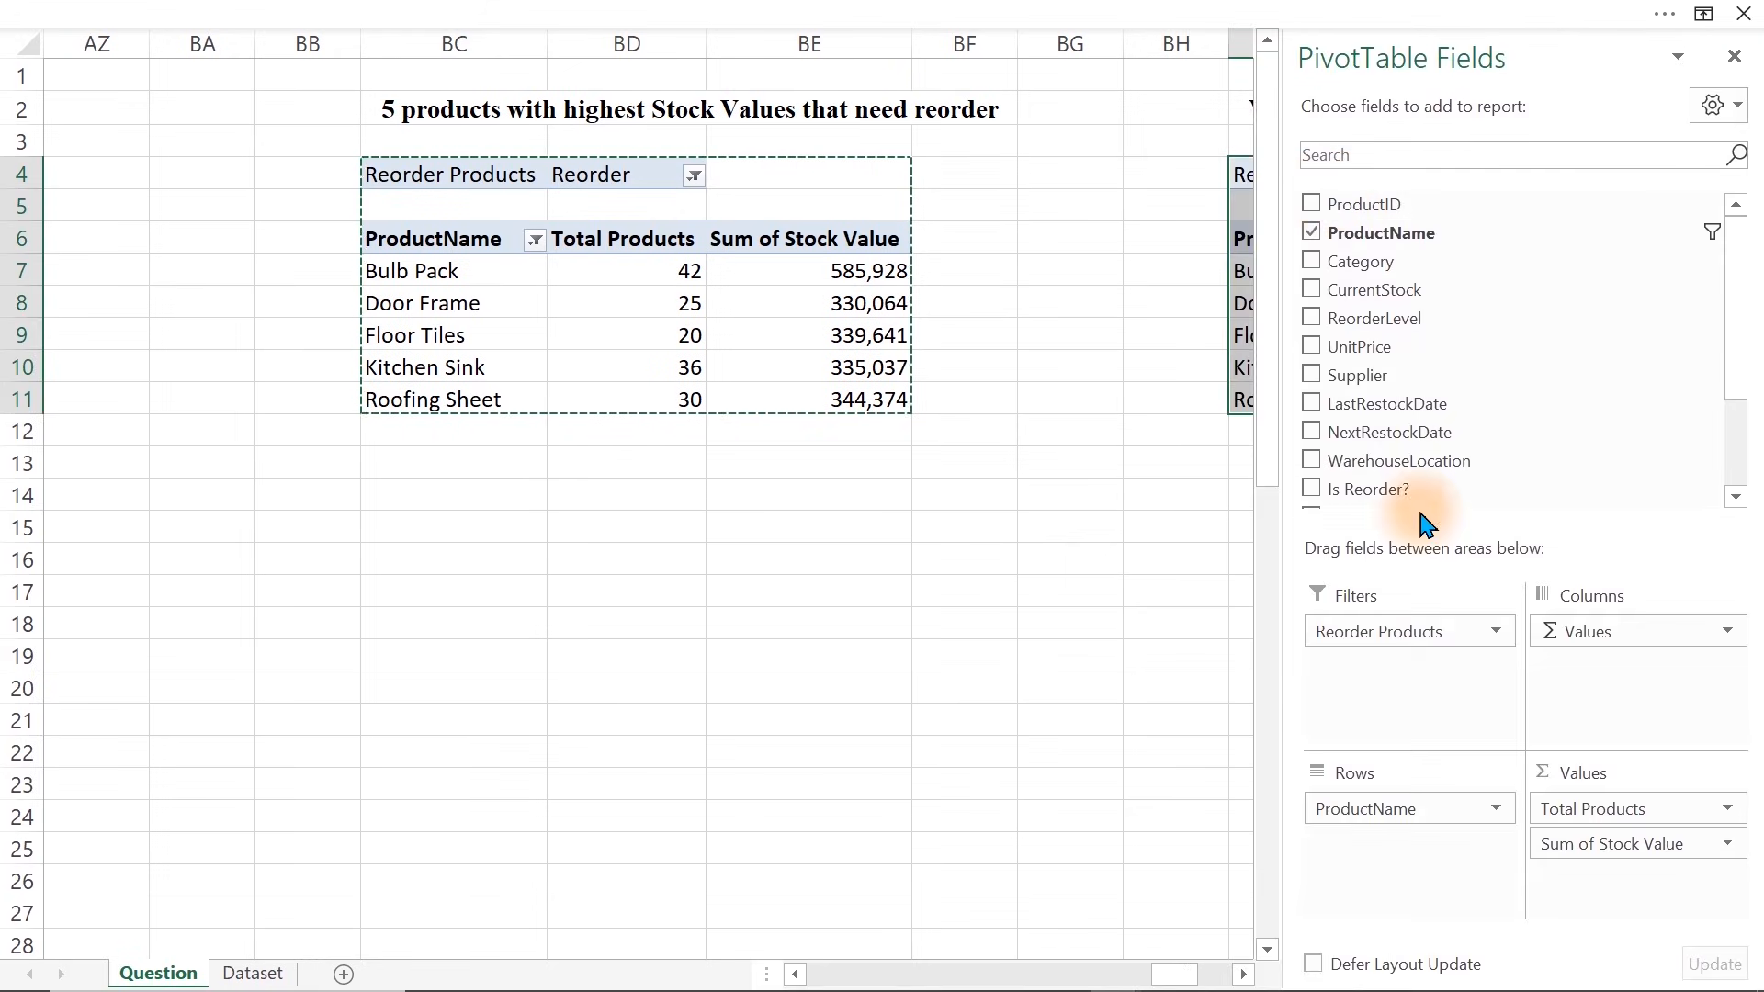
{"action": "left_click_drag", "start_coordinate": [1415, 634], "coordinate": [894, 650]}
{"action": "left_click", "coordinate": [894, 649]}
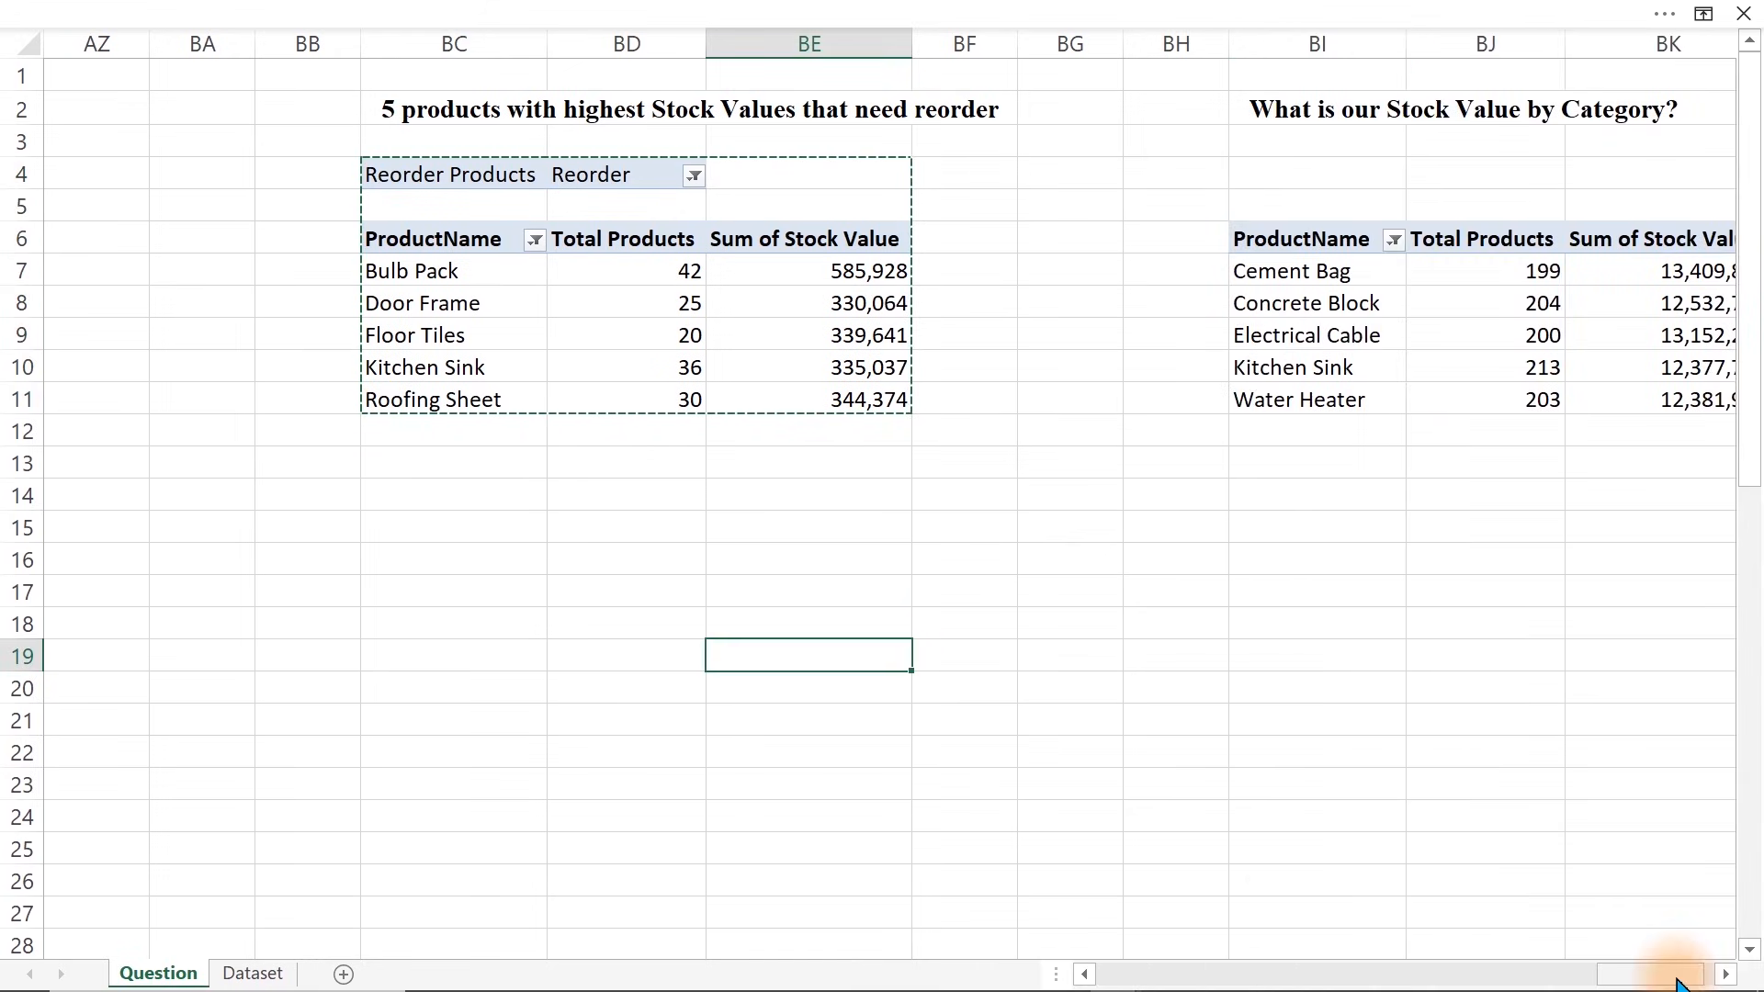
Replace ProductName and Total Products in the copied pivot table with Category as rows, keeping only Sum of Stock Value
{"action": "left_click", "coordinate": [1725, 973]}
{"action": "left_click", "coordinate": [1725, 974]}
{"action": "left_click", "coordinate": [1724, 974]}
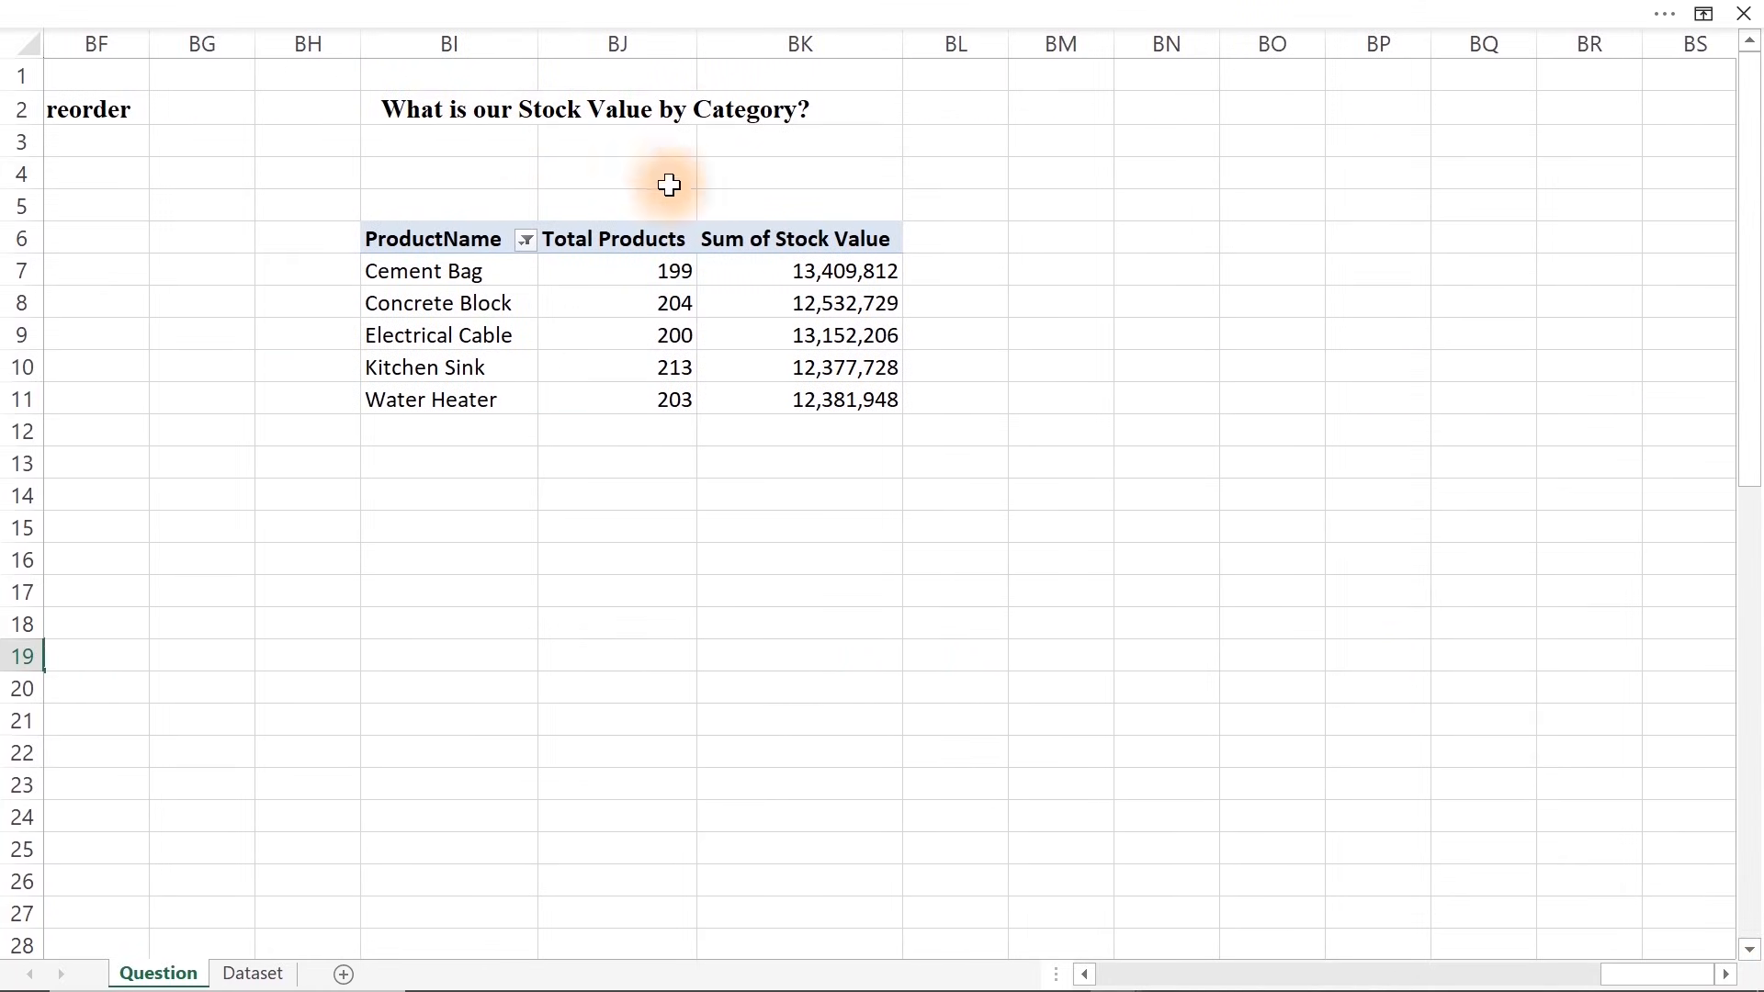
{"action": "mouse_move", "coordinate": [556, 312]}
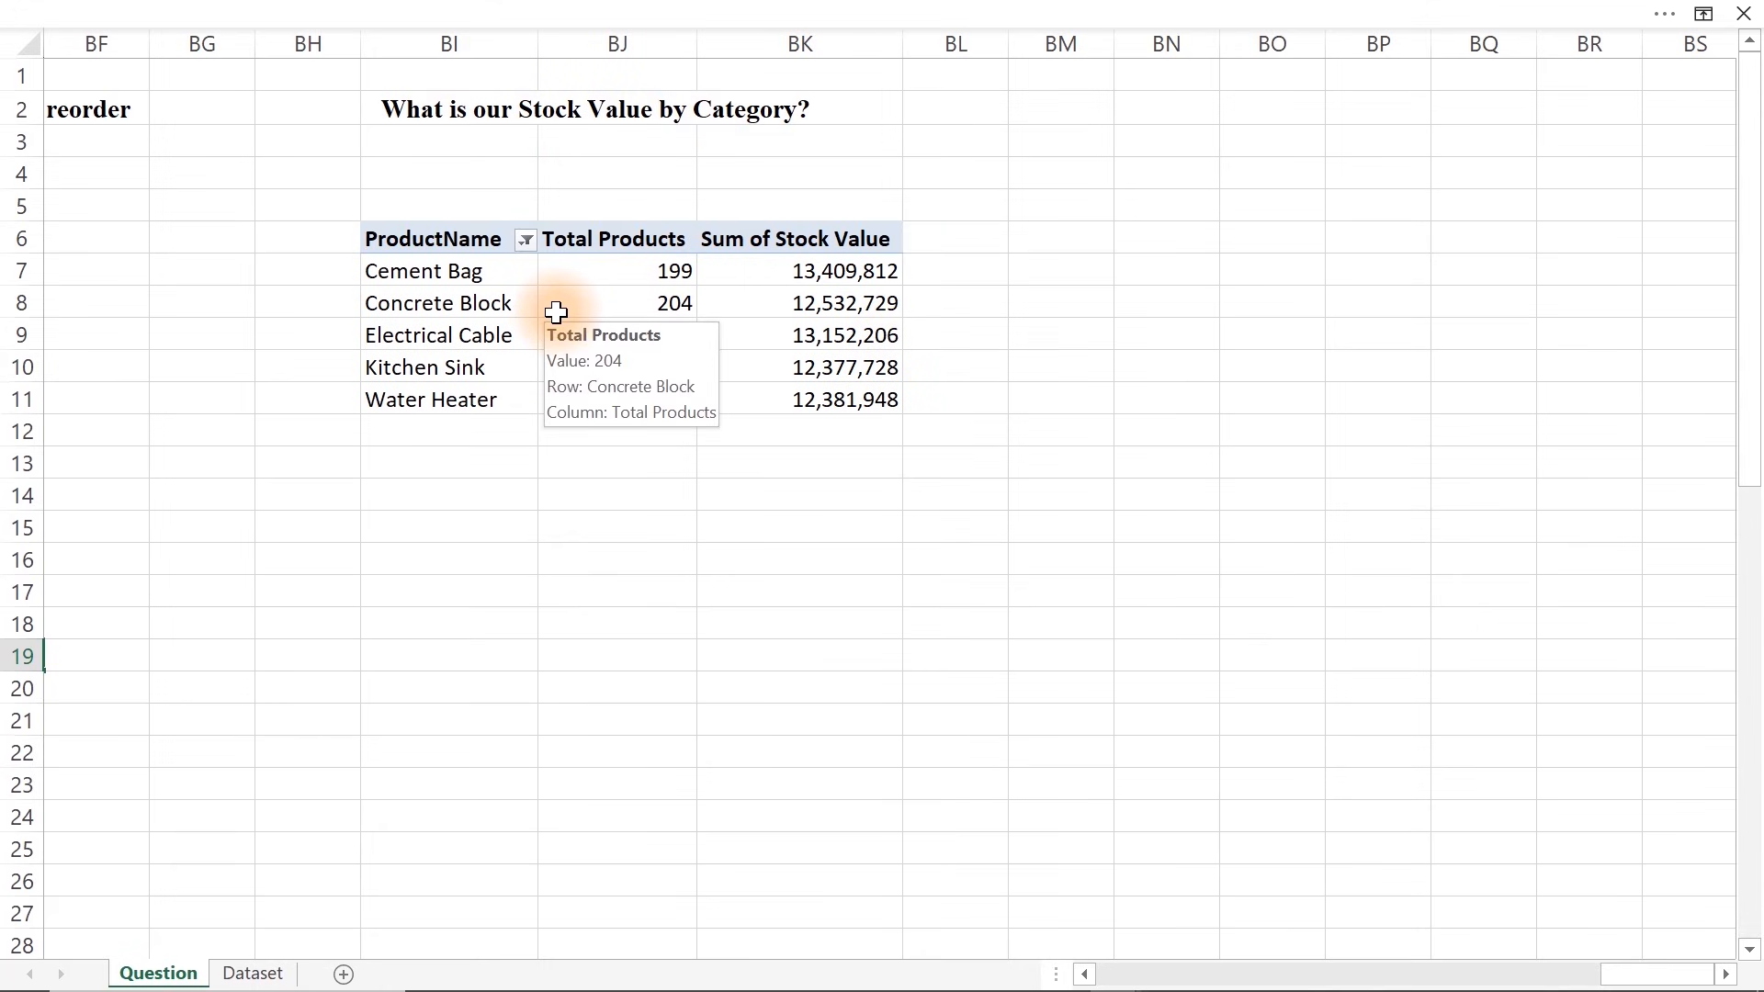
{"action": "left_click", "coordinate": [555, 312]}
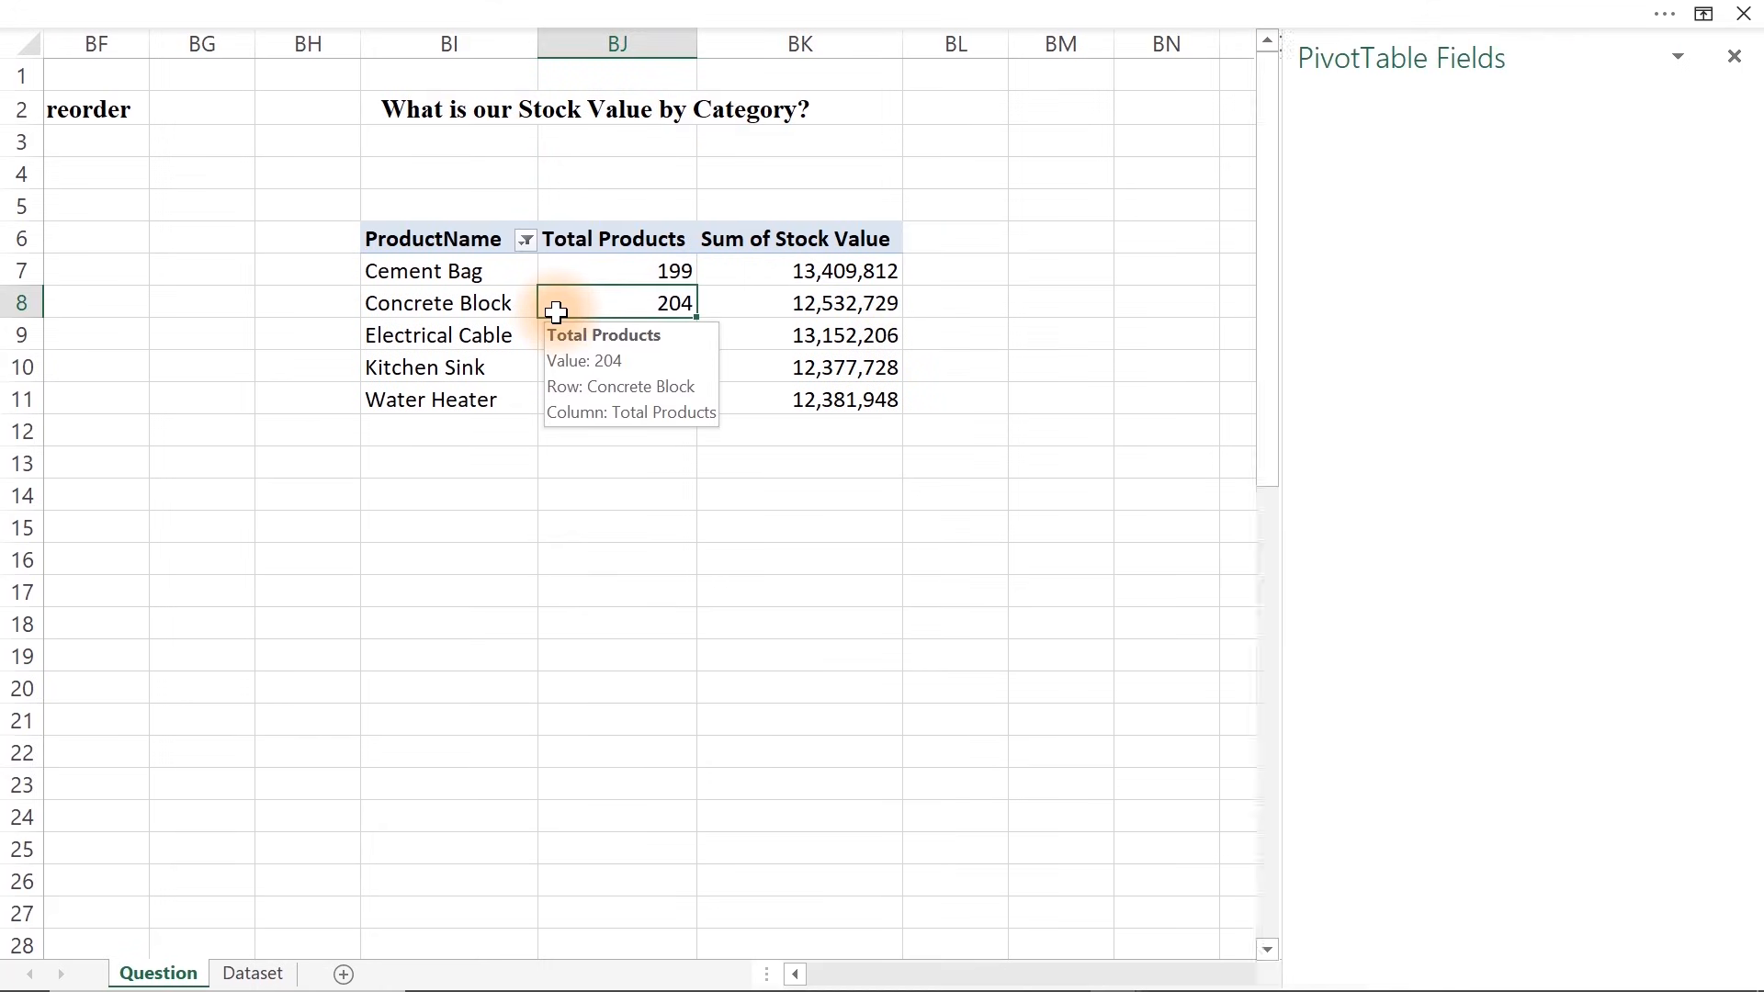
{"action": "left_click_drag", "start_coordinate": [1442, 813], "coordinate": [978, 749]}
{"action": "left_click_drag", "start_coordinate": [1559, 808], "coordinate": [972, 744]}
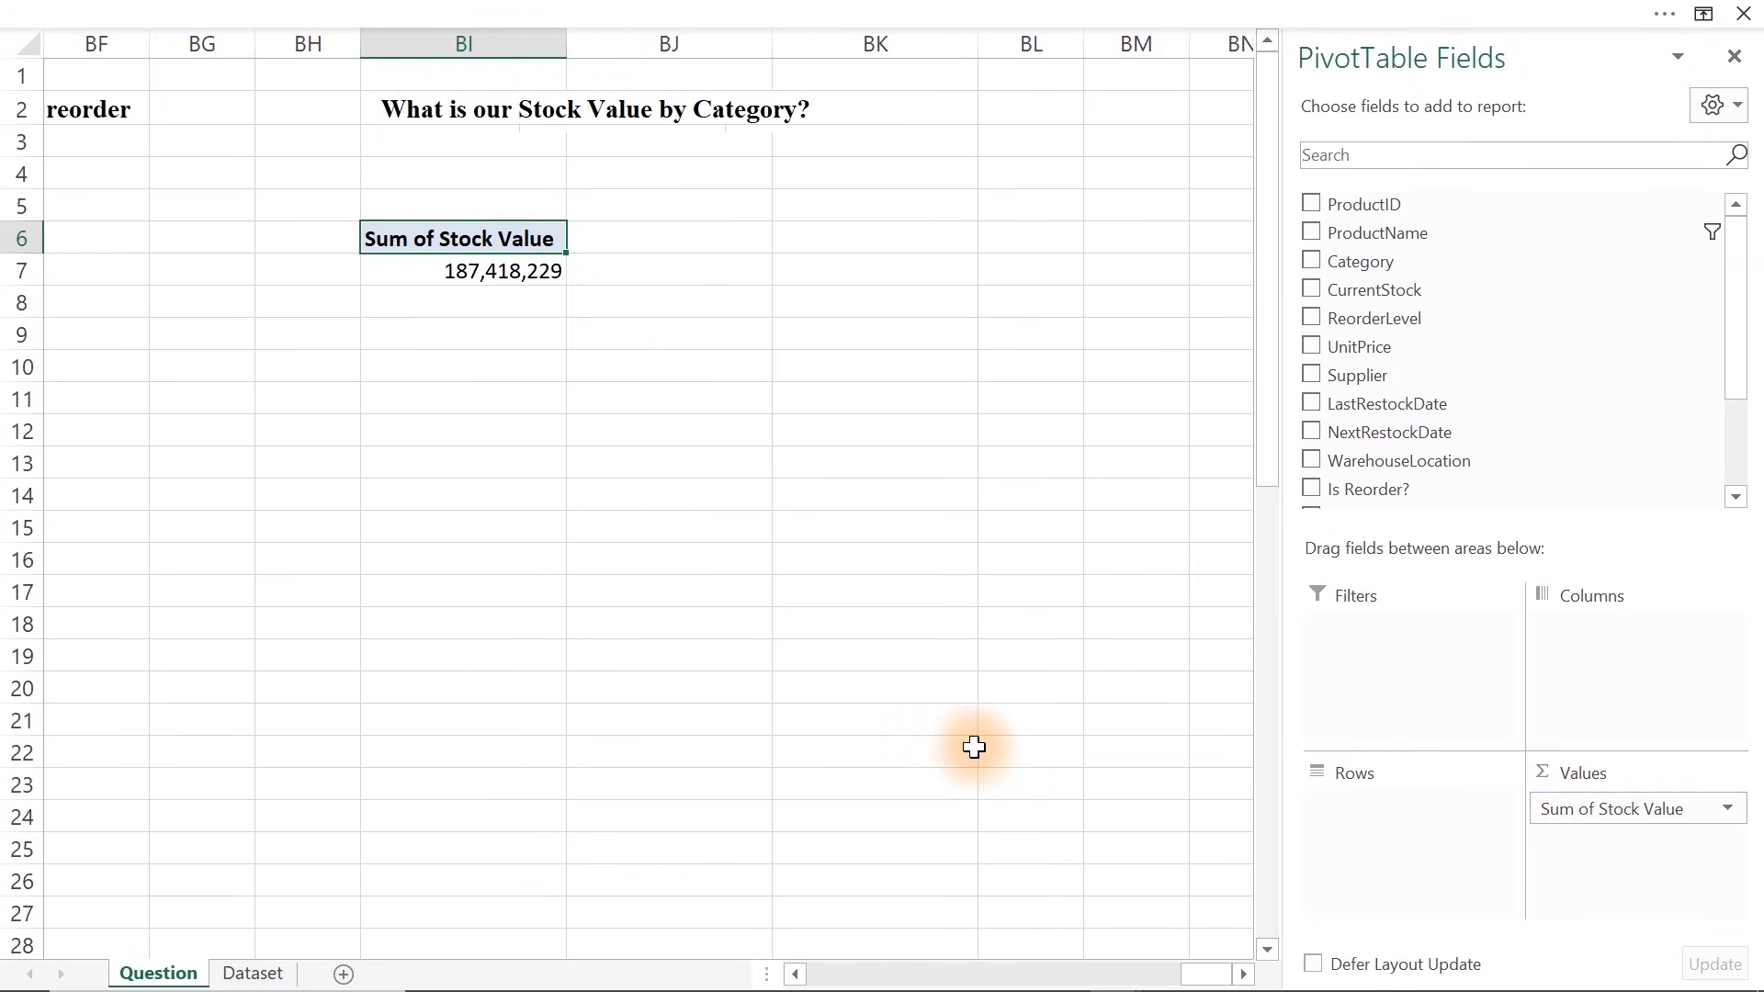
{"action": "left_click", "coordinate": [1311, 261]}
{"action": "left_click", "coordinate": [886, 511]}
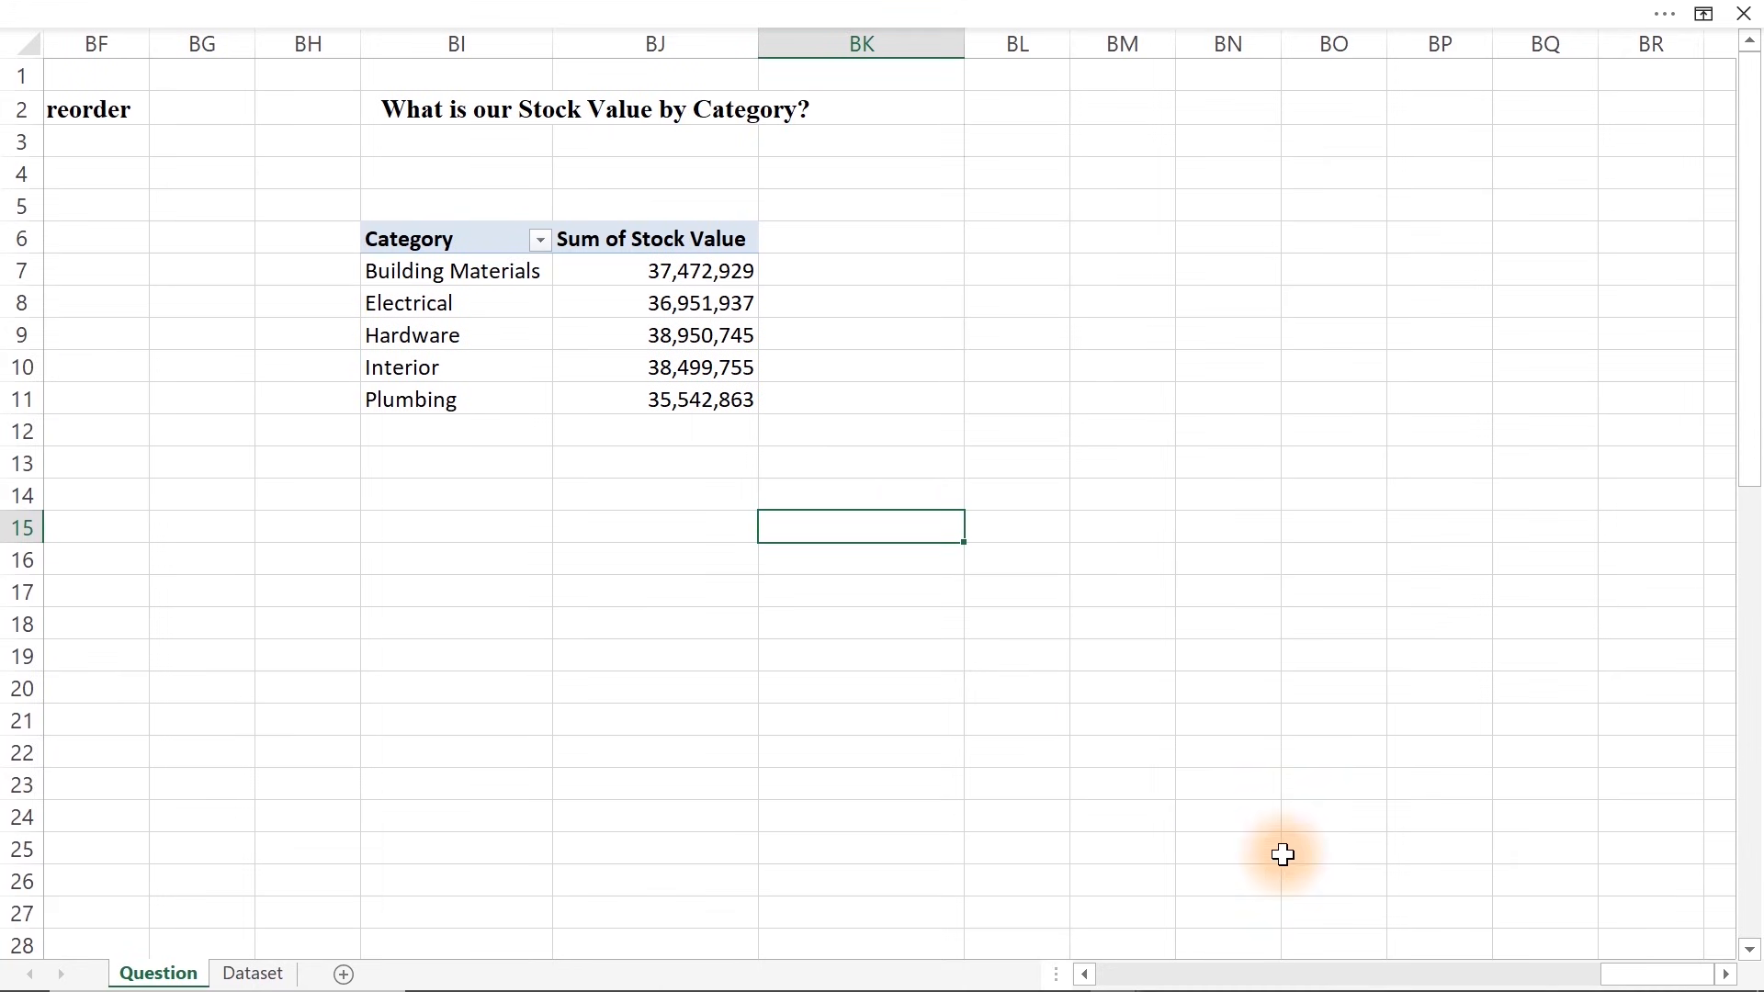
Add a new worksheet after Question and name it Dashboard
{"action": "left_click_drag", "start_coordinate": [1622, 976], "coordinate": [1111, 985]}
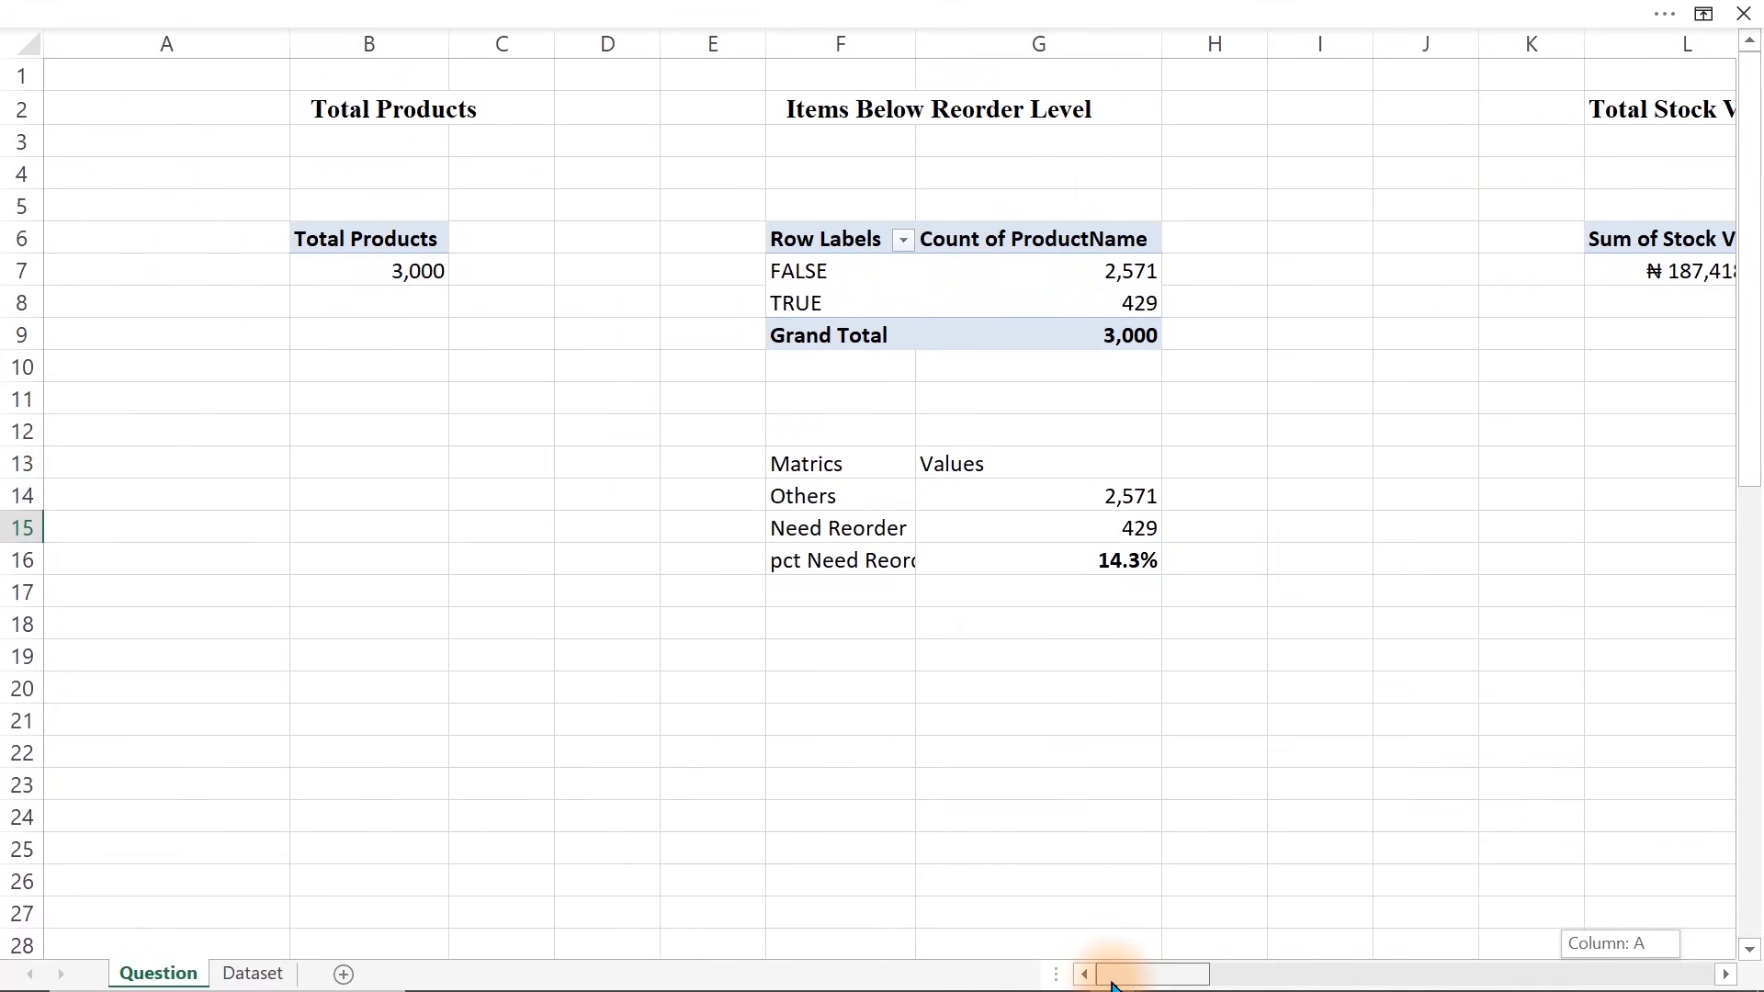
{"action": "left_click_drag", "start_coordinate": [1112, 985], "coordinate": [1111, 985]}
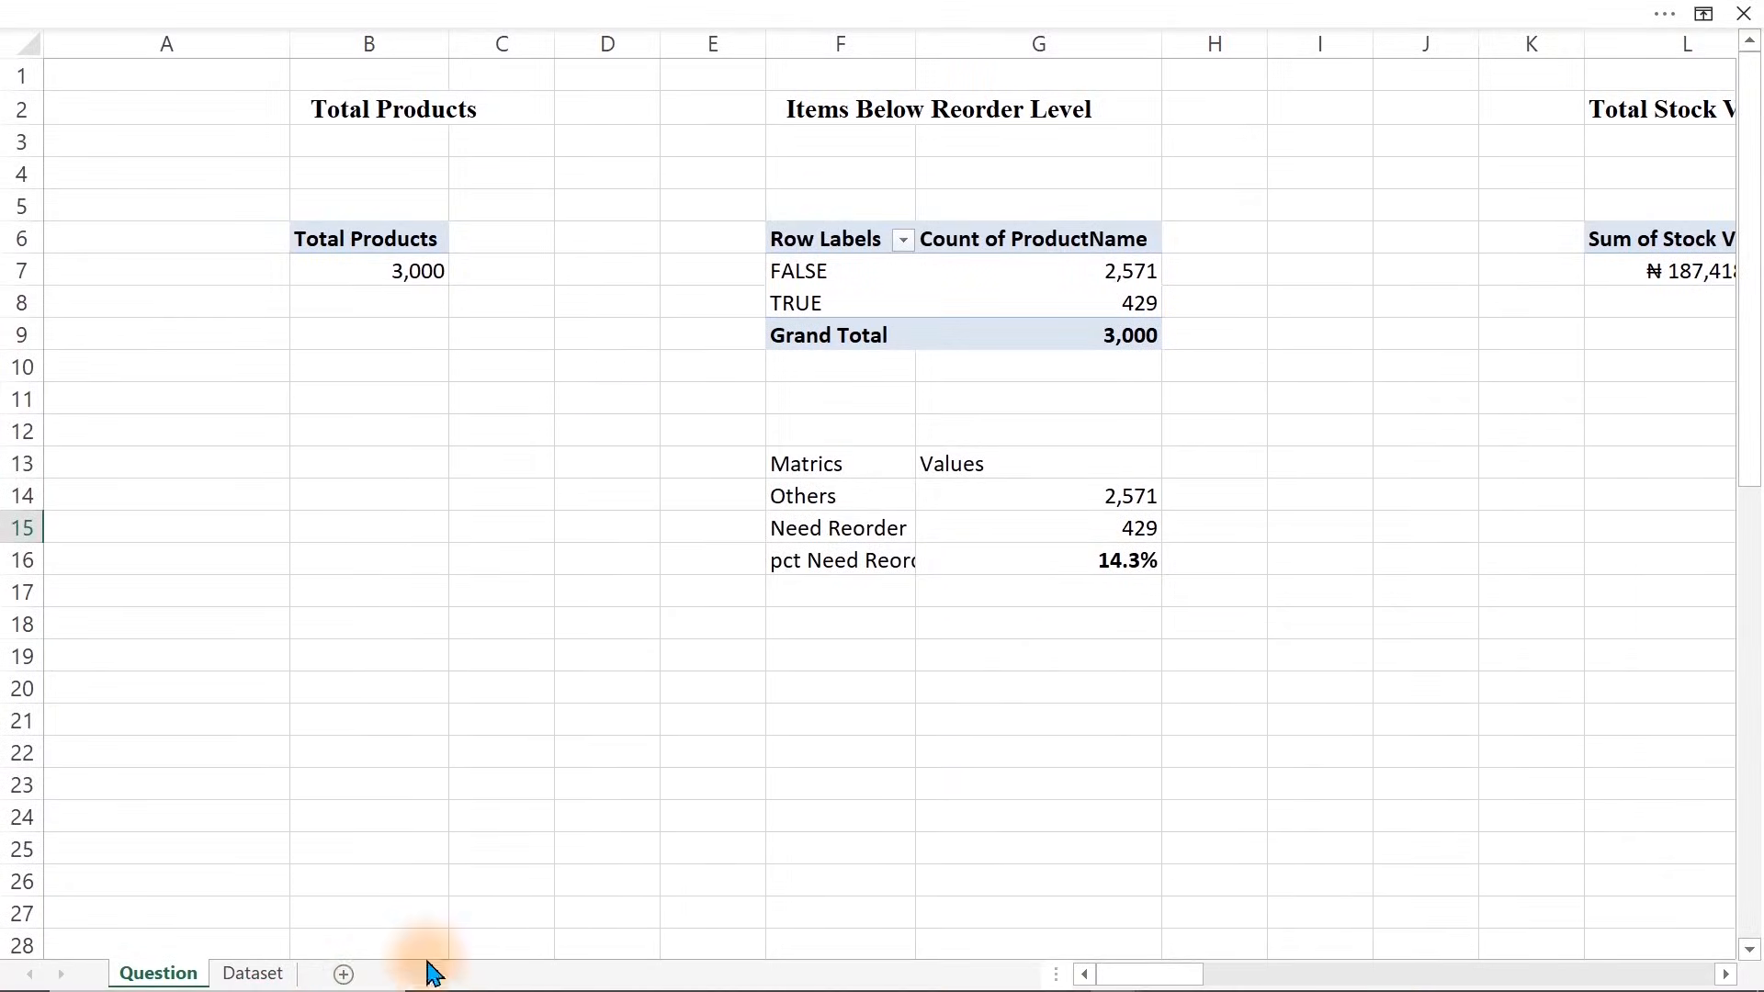
{"action": "left_click", "coordinate": [344, 975]}
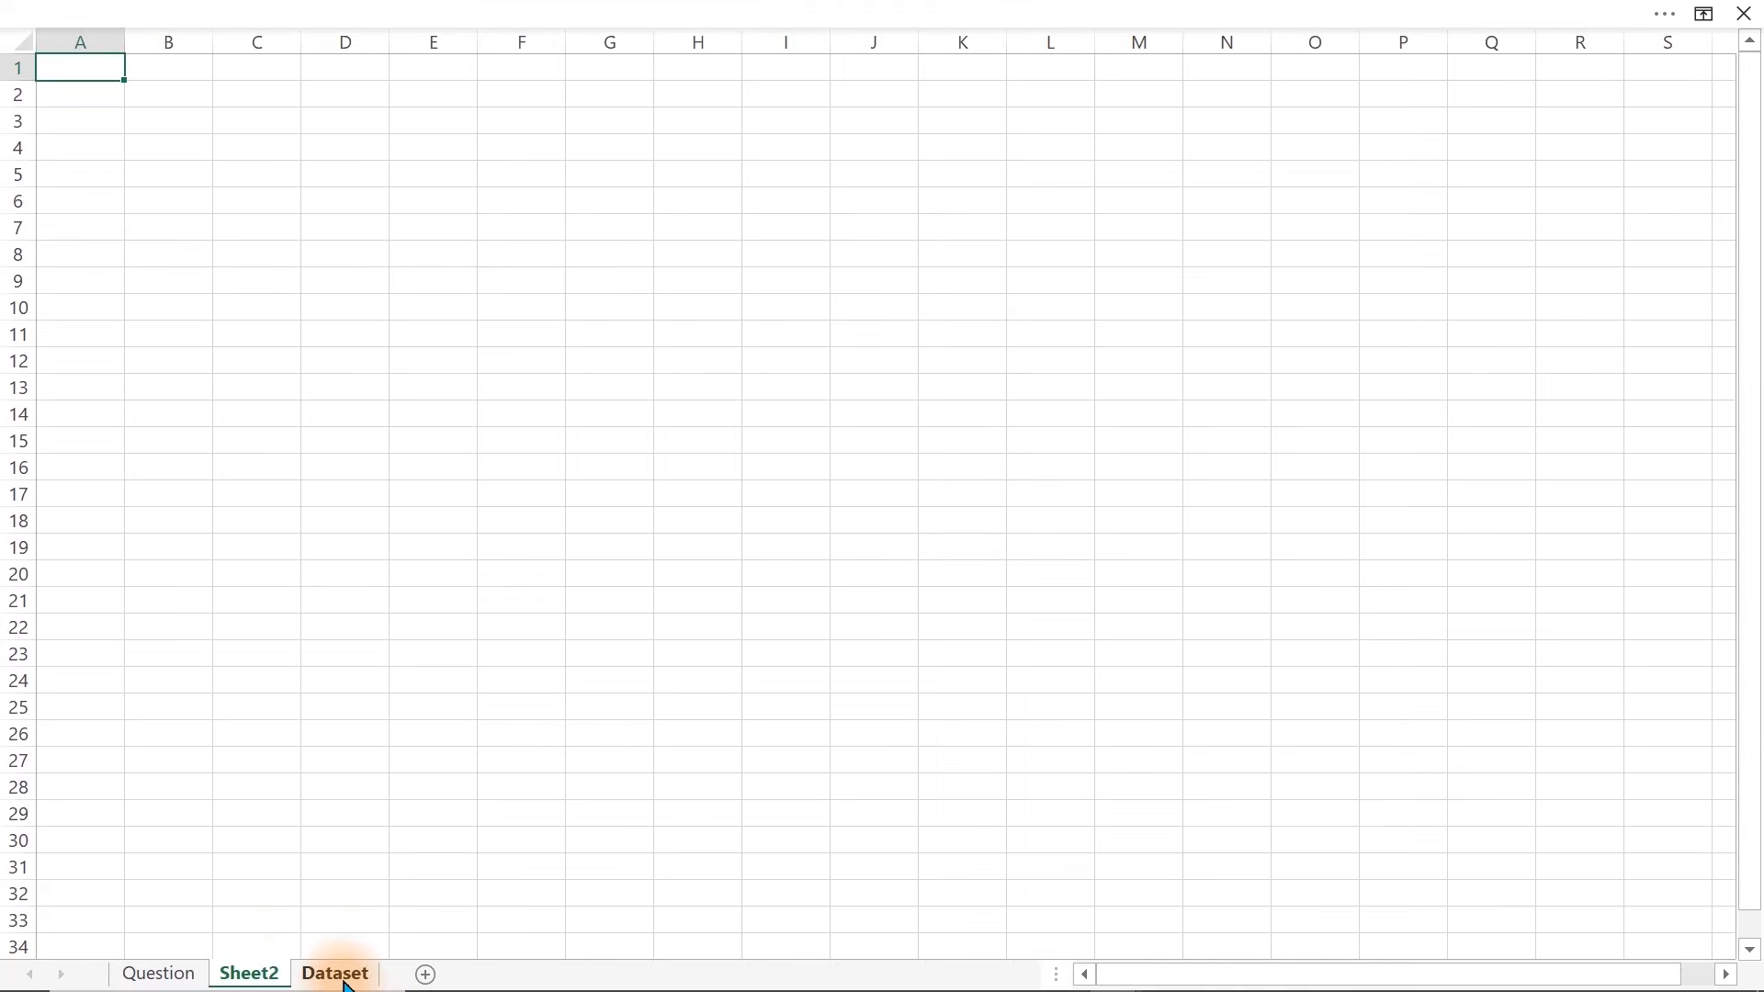
{"action": "double_click", "coordinate": [237, 969]}
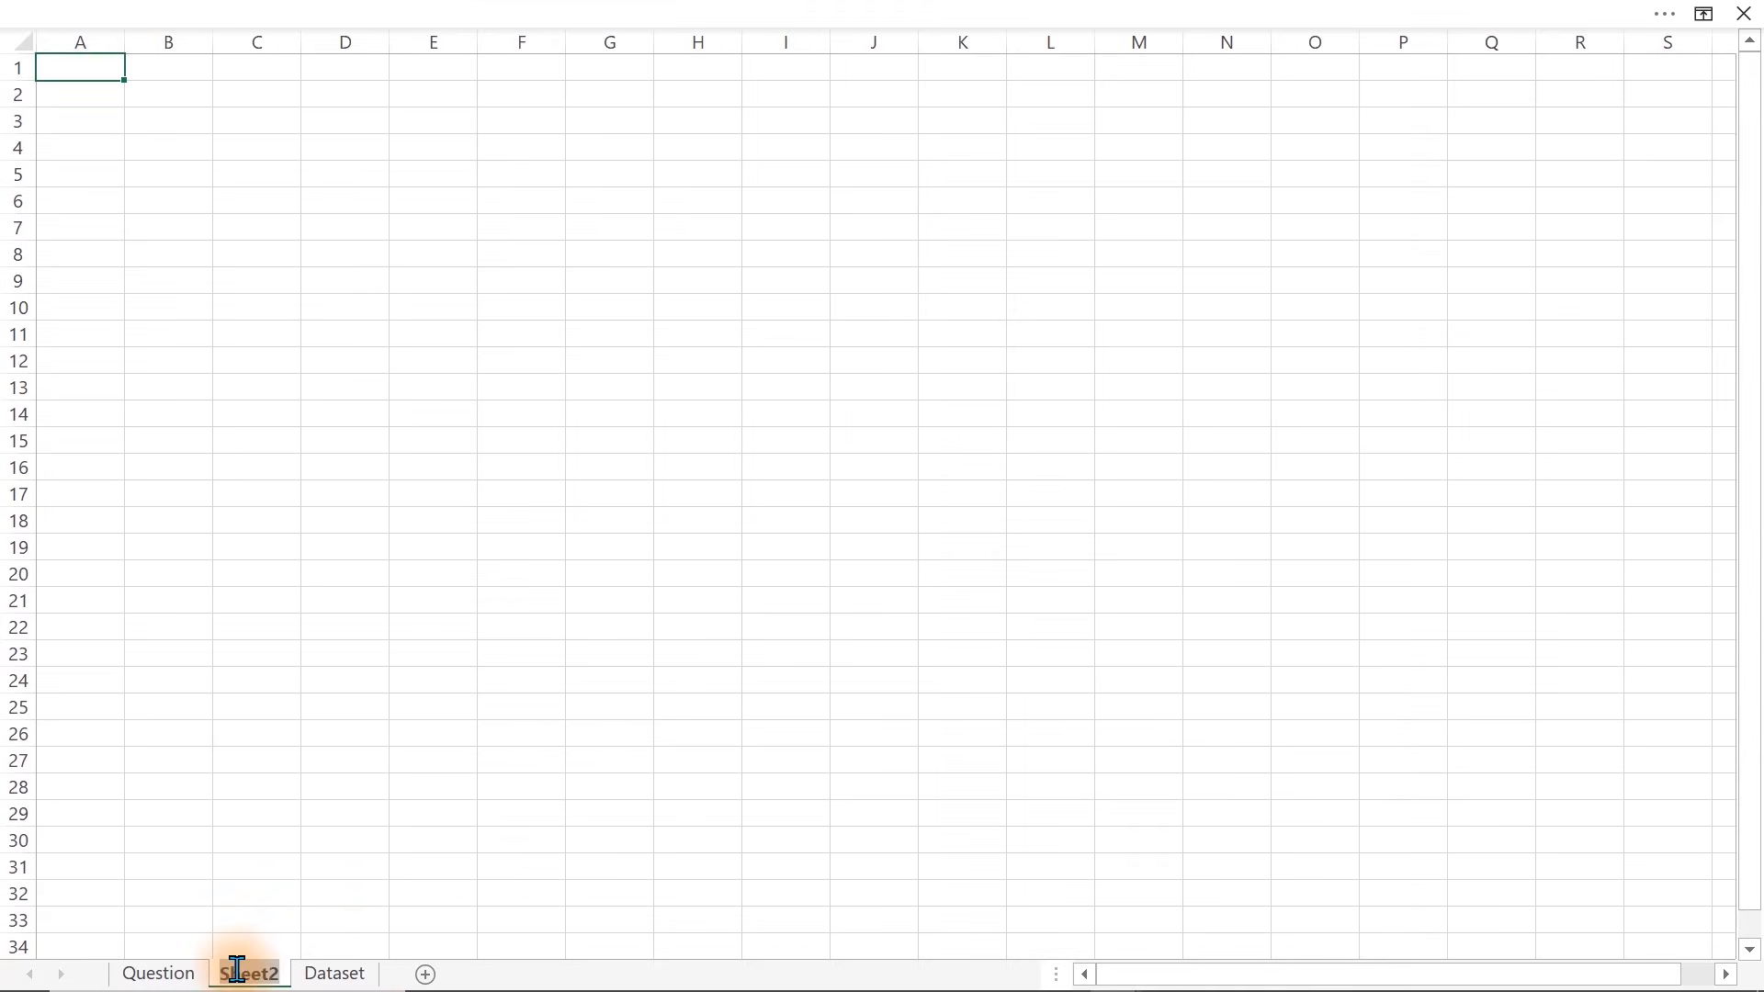
{"action": "type", "text": "Dashboard"}
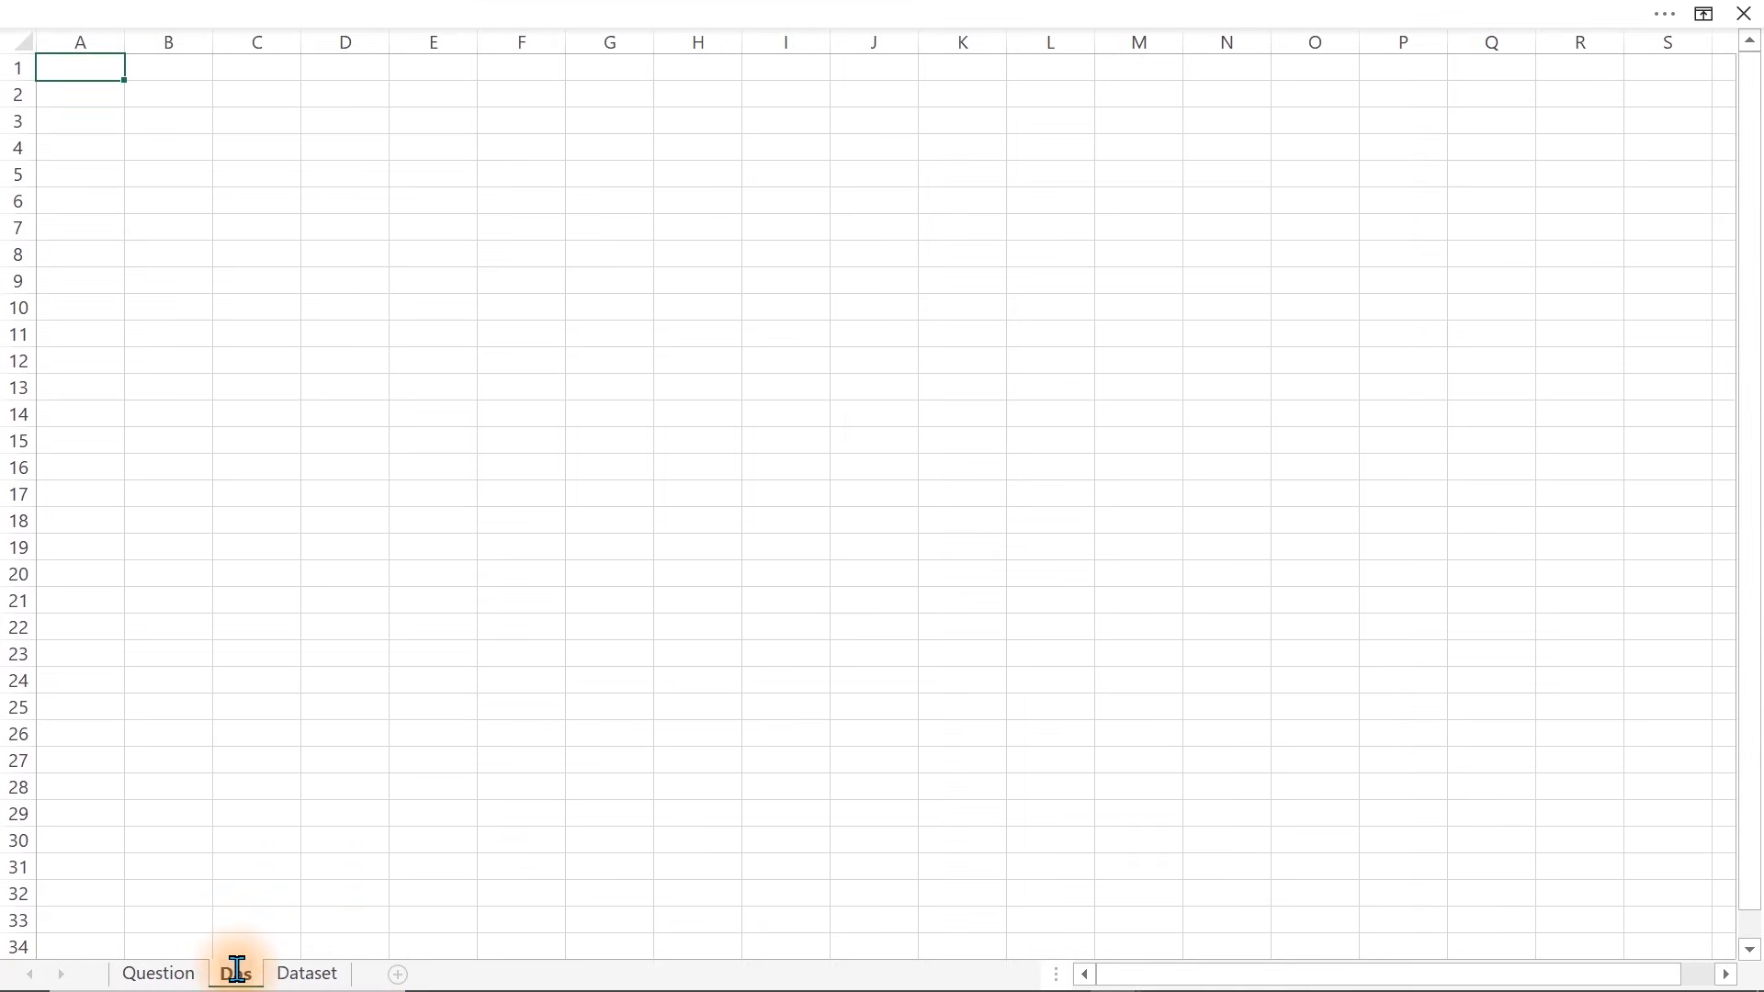
{"action": "key", "text": "Return"}
{"action": "left_click", "coordinate": [405, 421]}
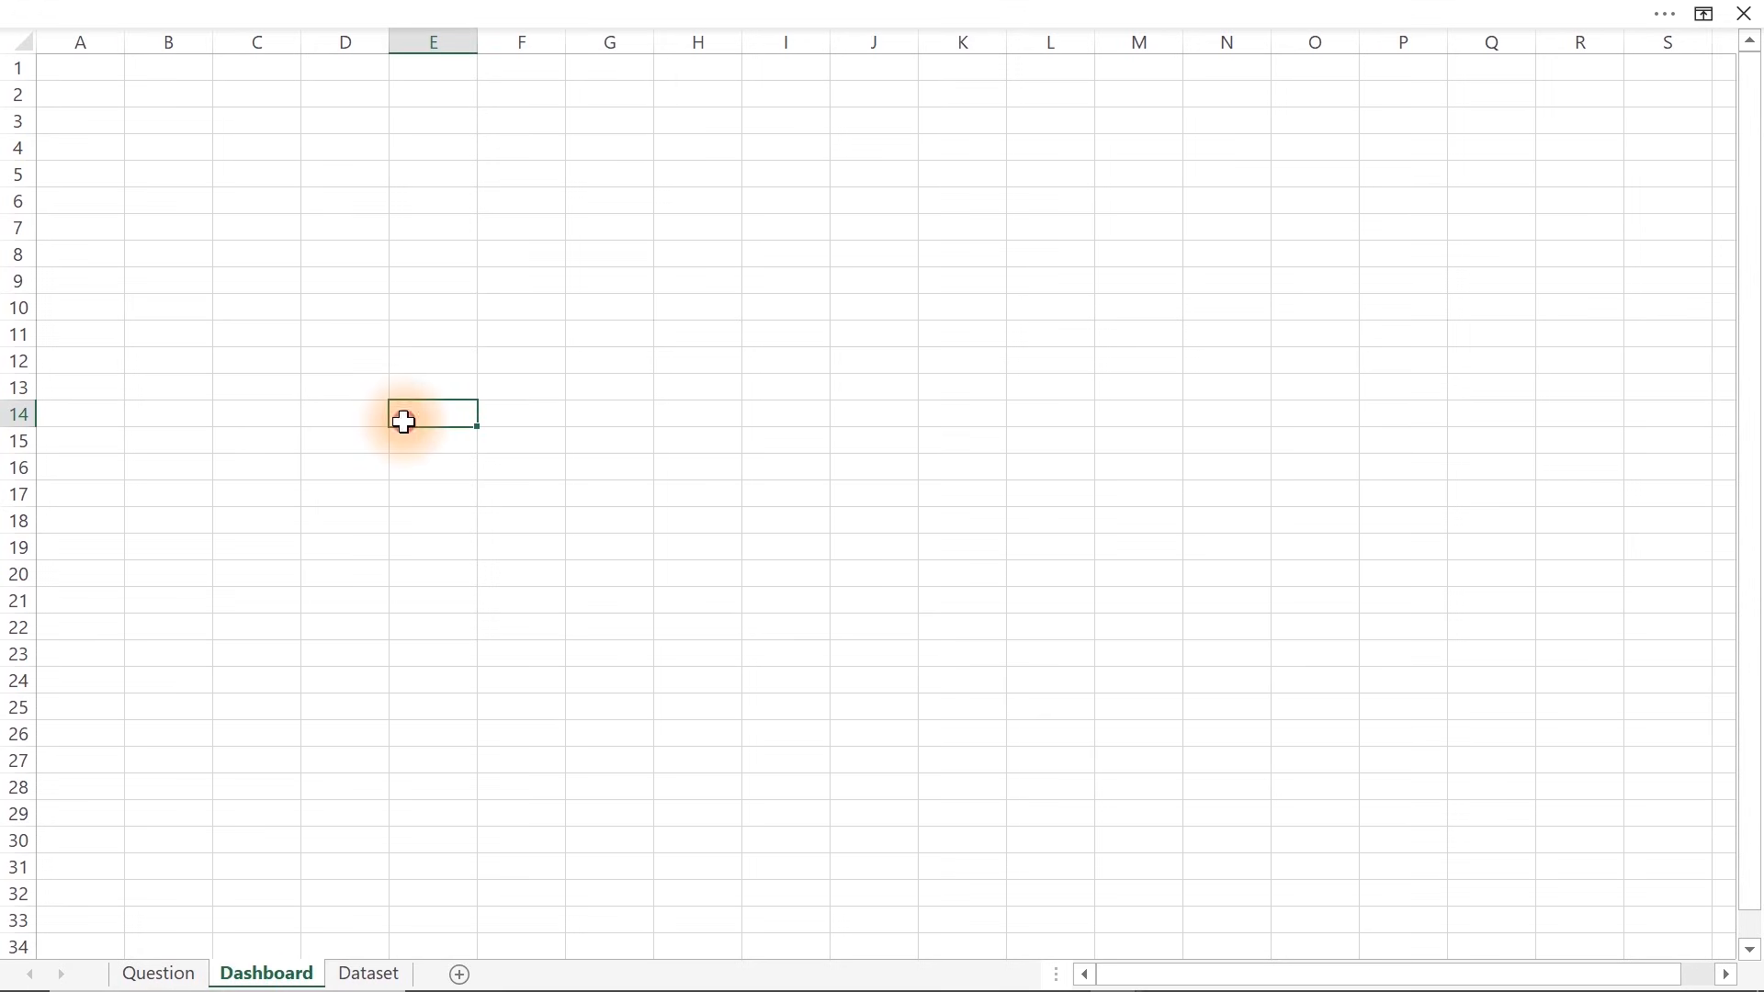
Hide the headings and gridlines on the Dashboard sheet
{"action": "left_click", "coordinate": [377, 12]}
{"action": "left_click", "coordinate": [374, 13]}
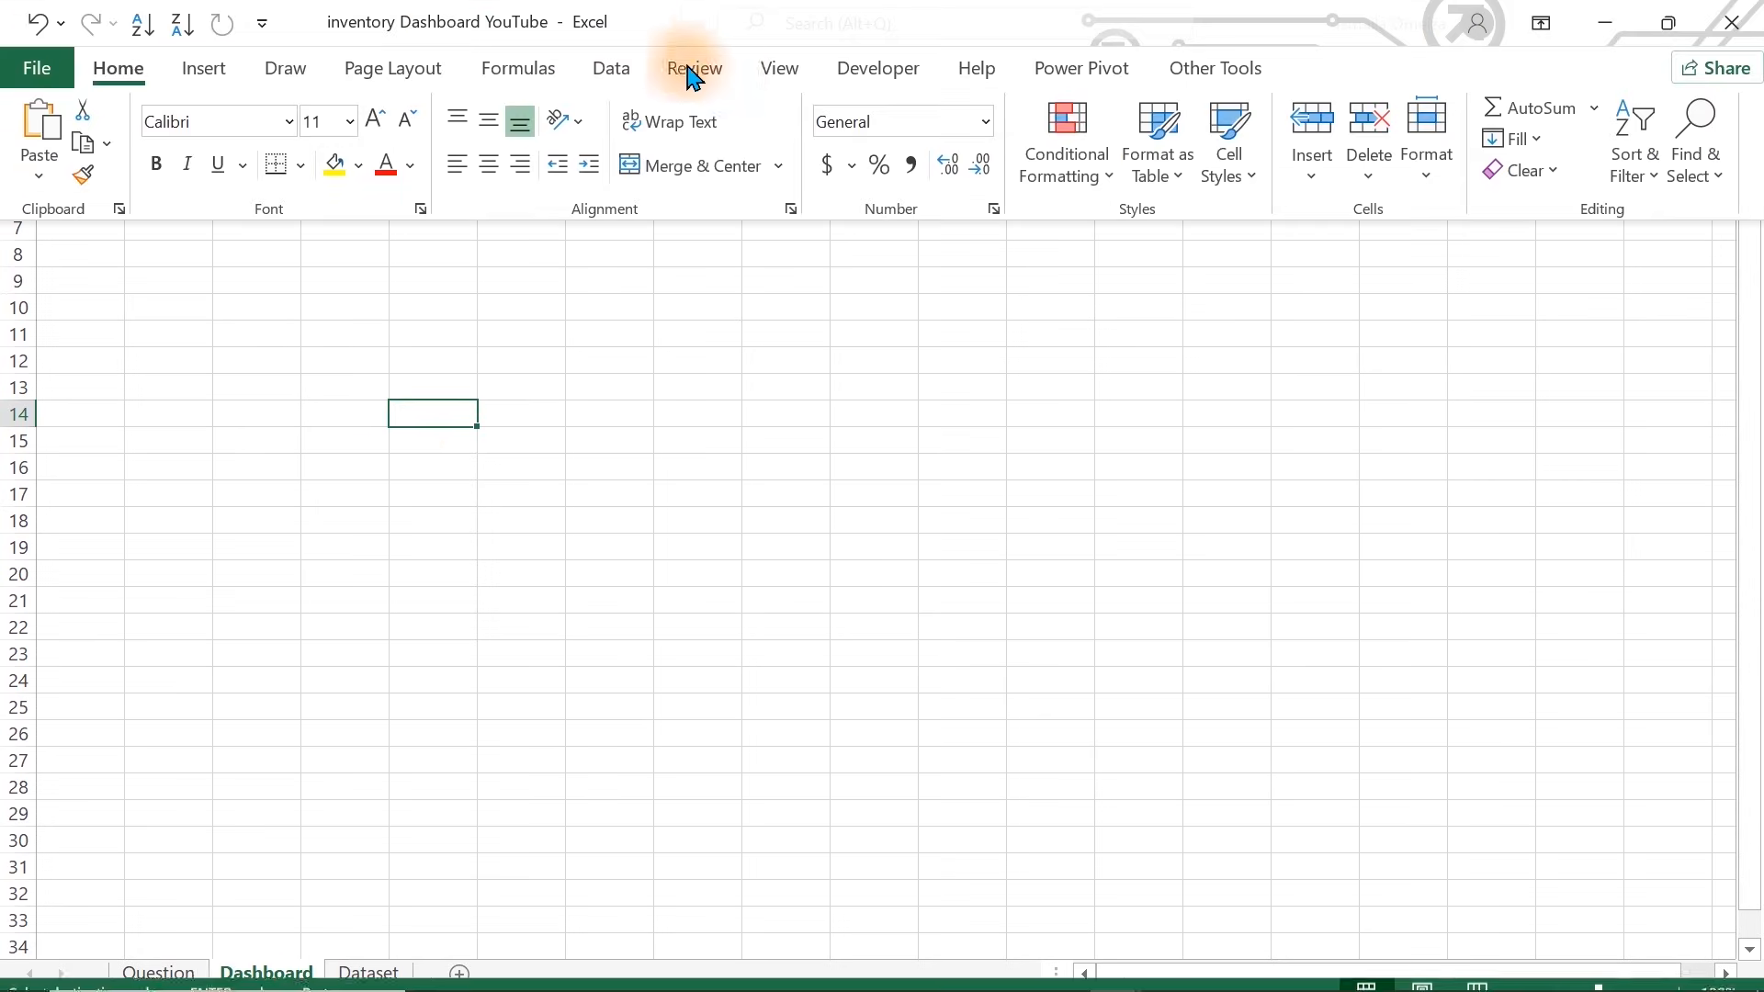
{"action": "left_click", "coordinate": [775, 78]}
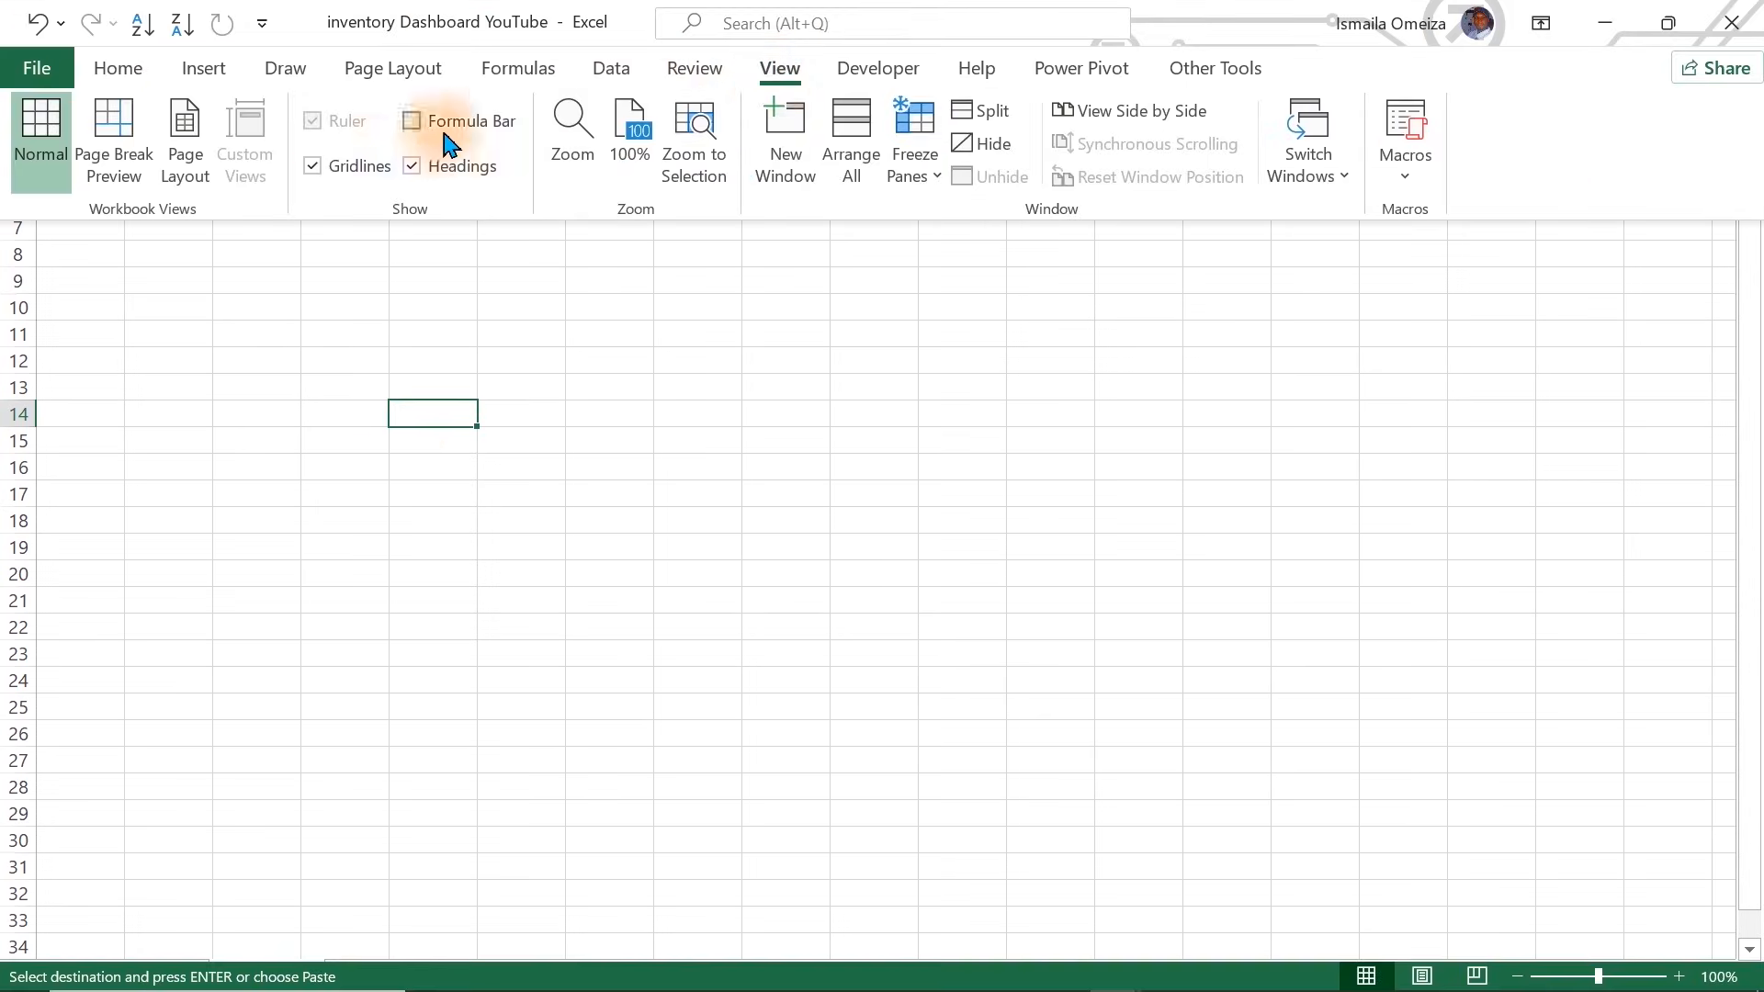
{"action": "left_click", "coordinate": [415, 180]}
{"action": "left_click", "coordinate": [322, 176]}
{"action": "left_click", "coordinate": [463, 351]}
{"action": "left_click", "coordinate": [466, 344]}
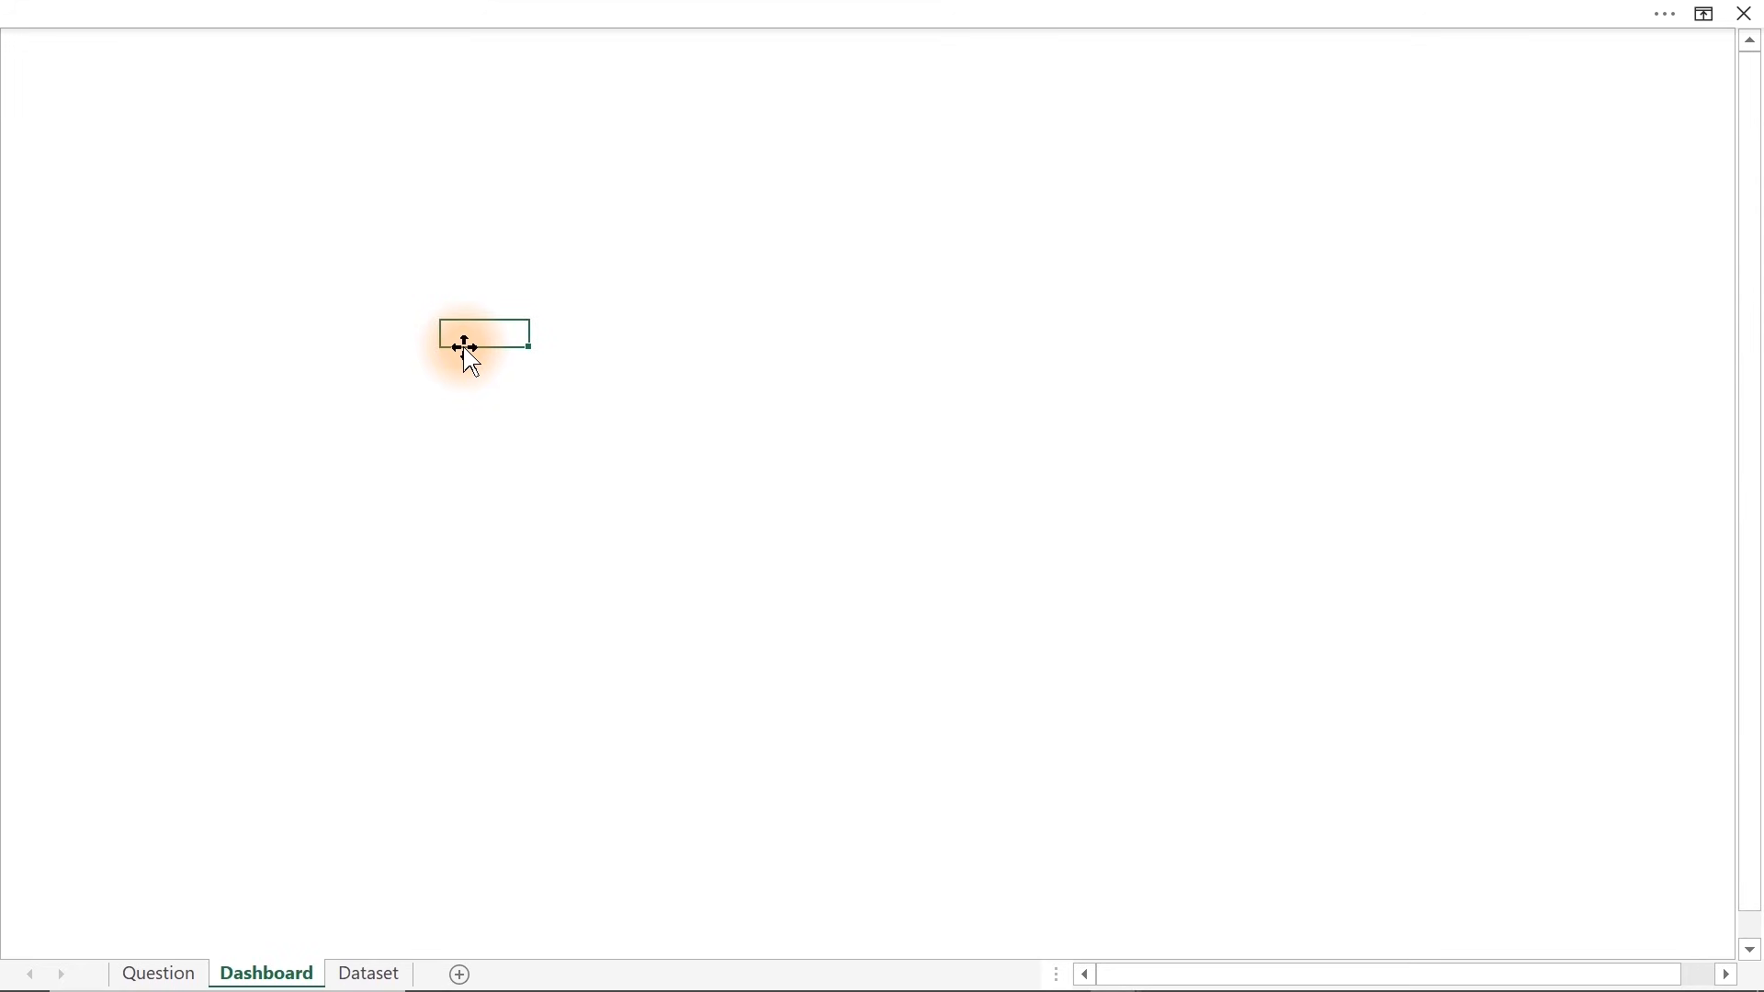
Select the whole Dashboard sheet and open the custom colour settings for its cell fill
{"action": "key", "text": "ctrl+a"}
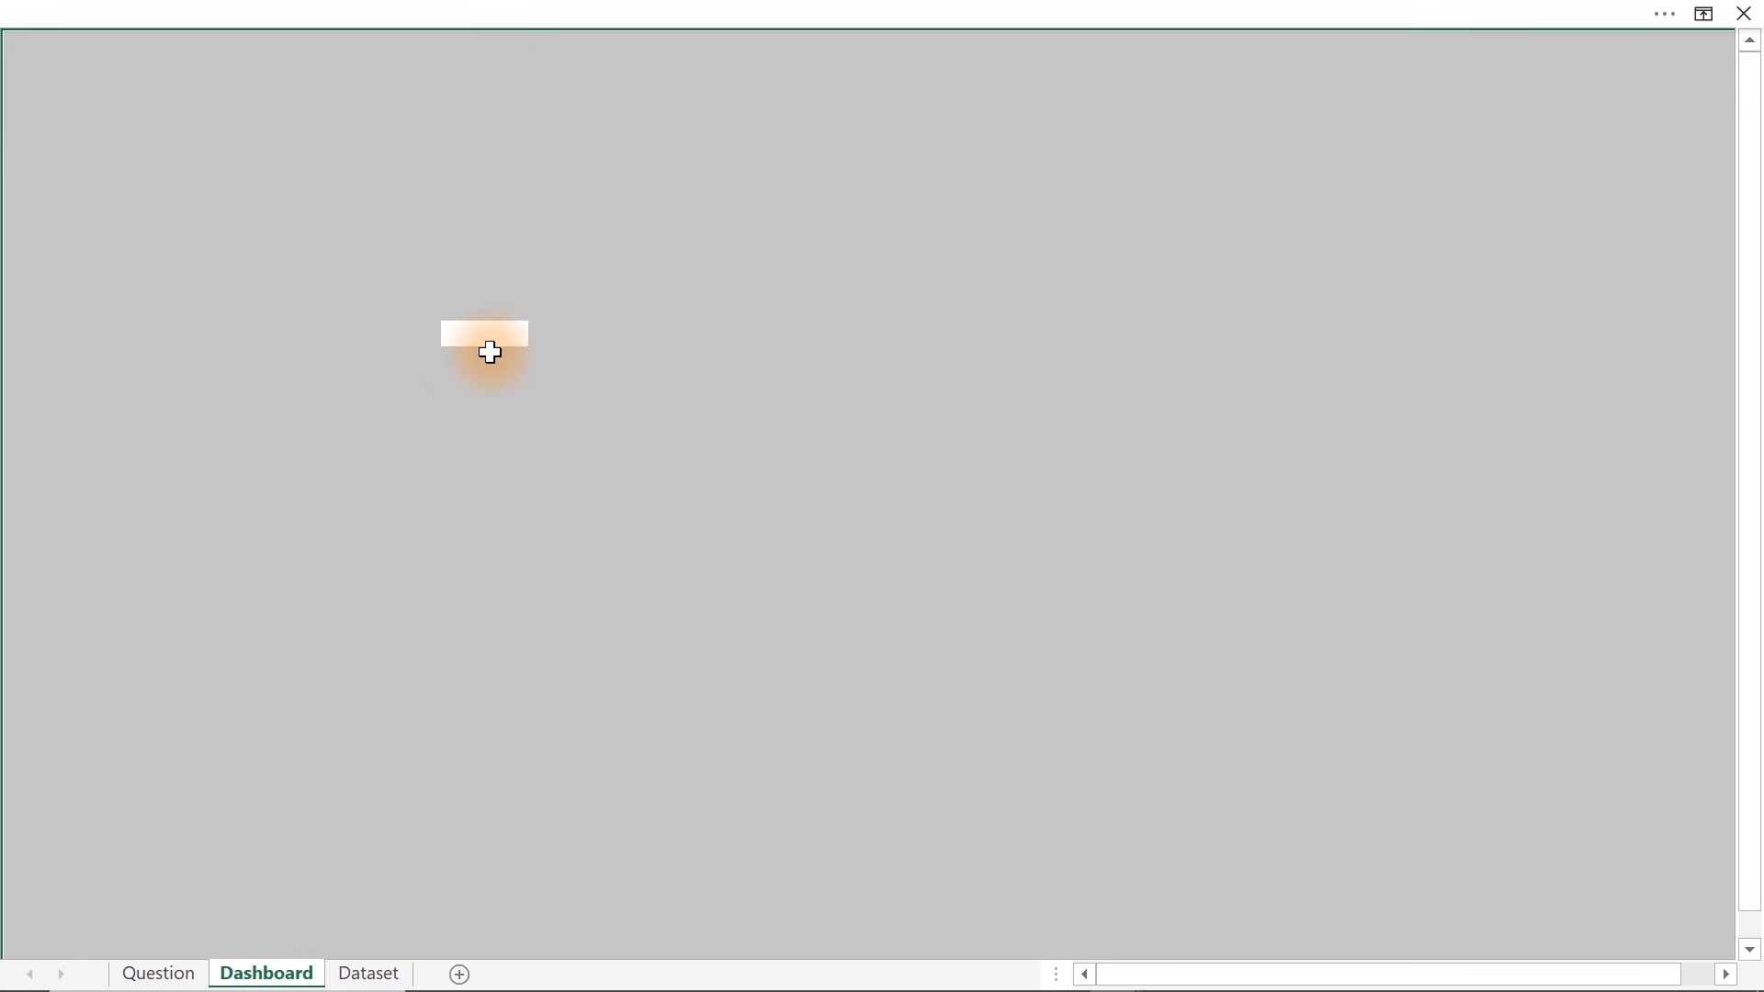
{"action": "key", "text": "ctrl+1"}
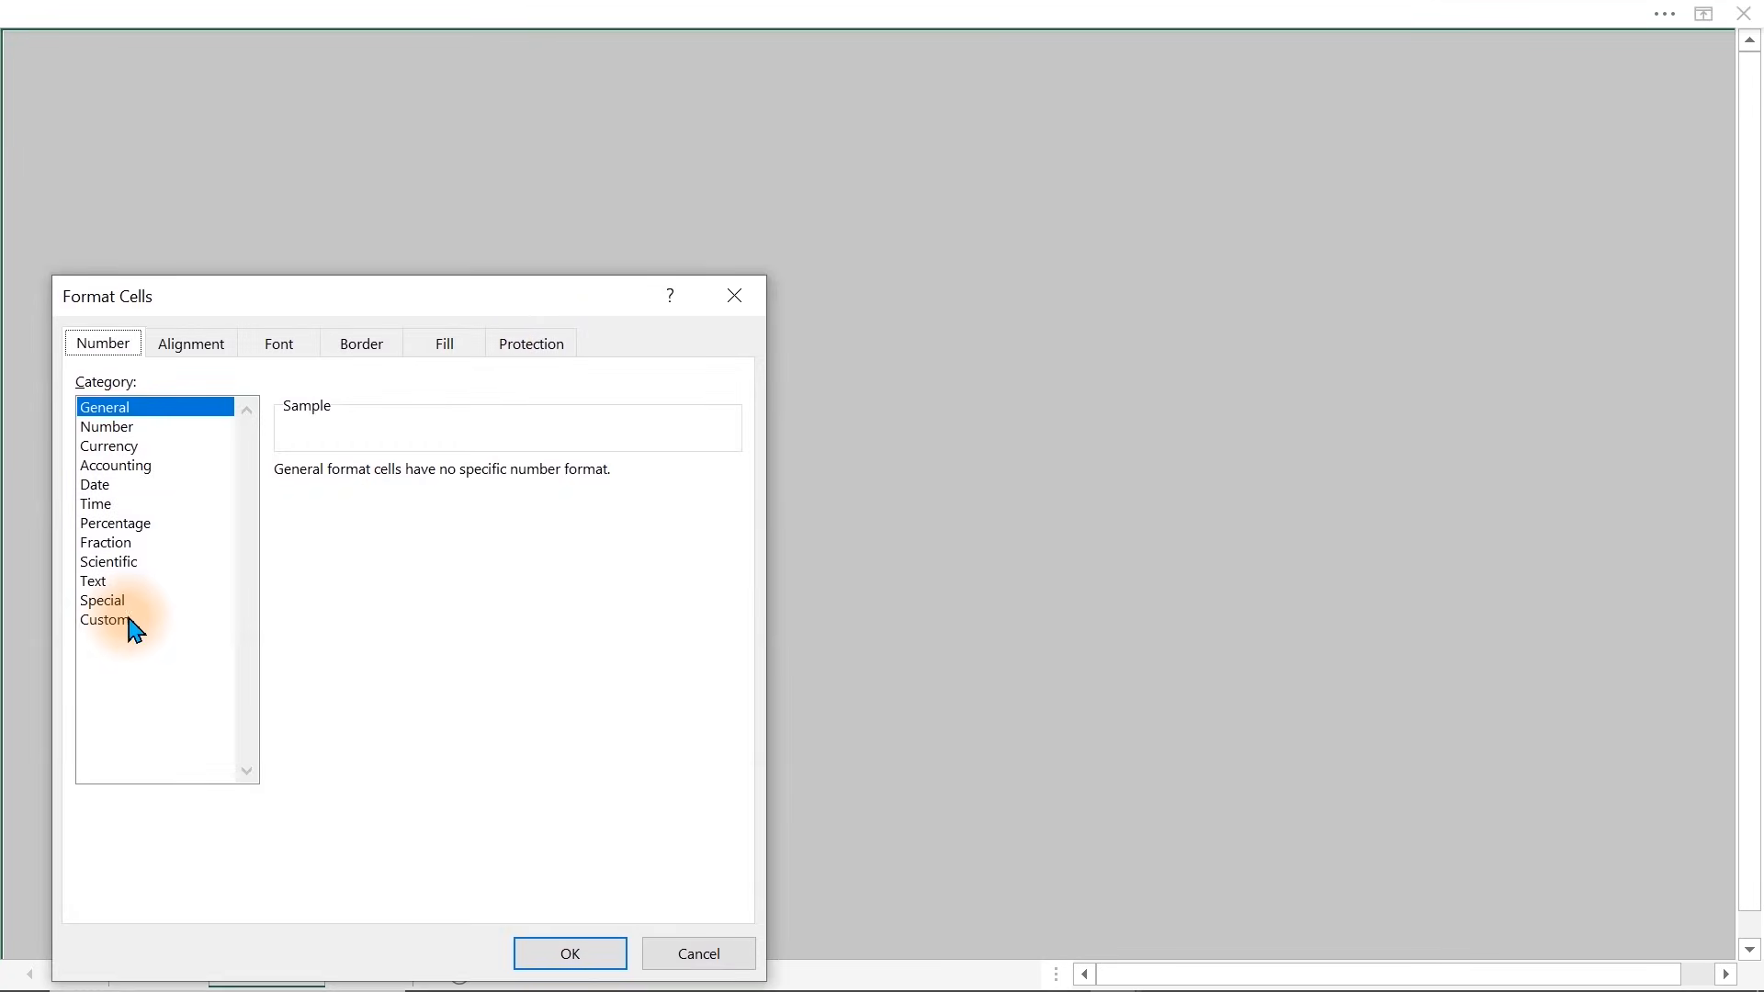
{"action": "left_click", "coordinate": [445, 345]}
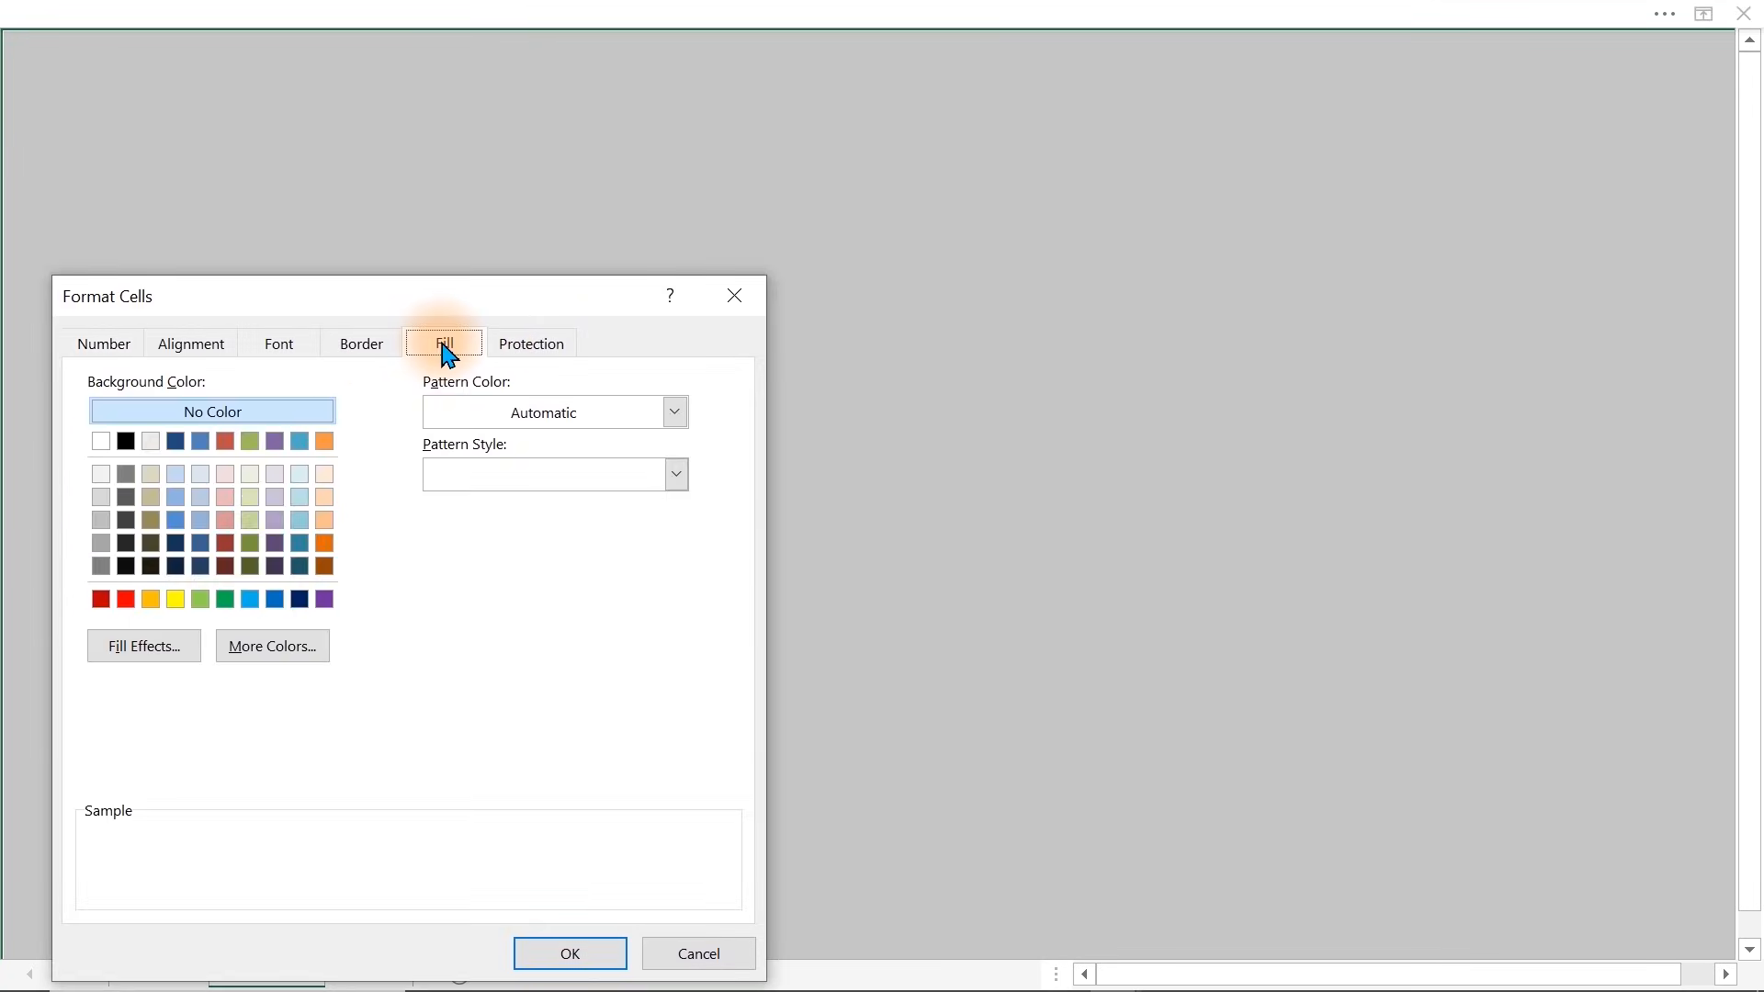
{"action": "left_click", "coordinate": [266, 648]}
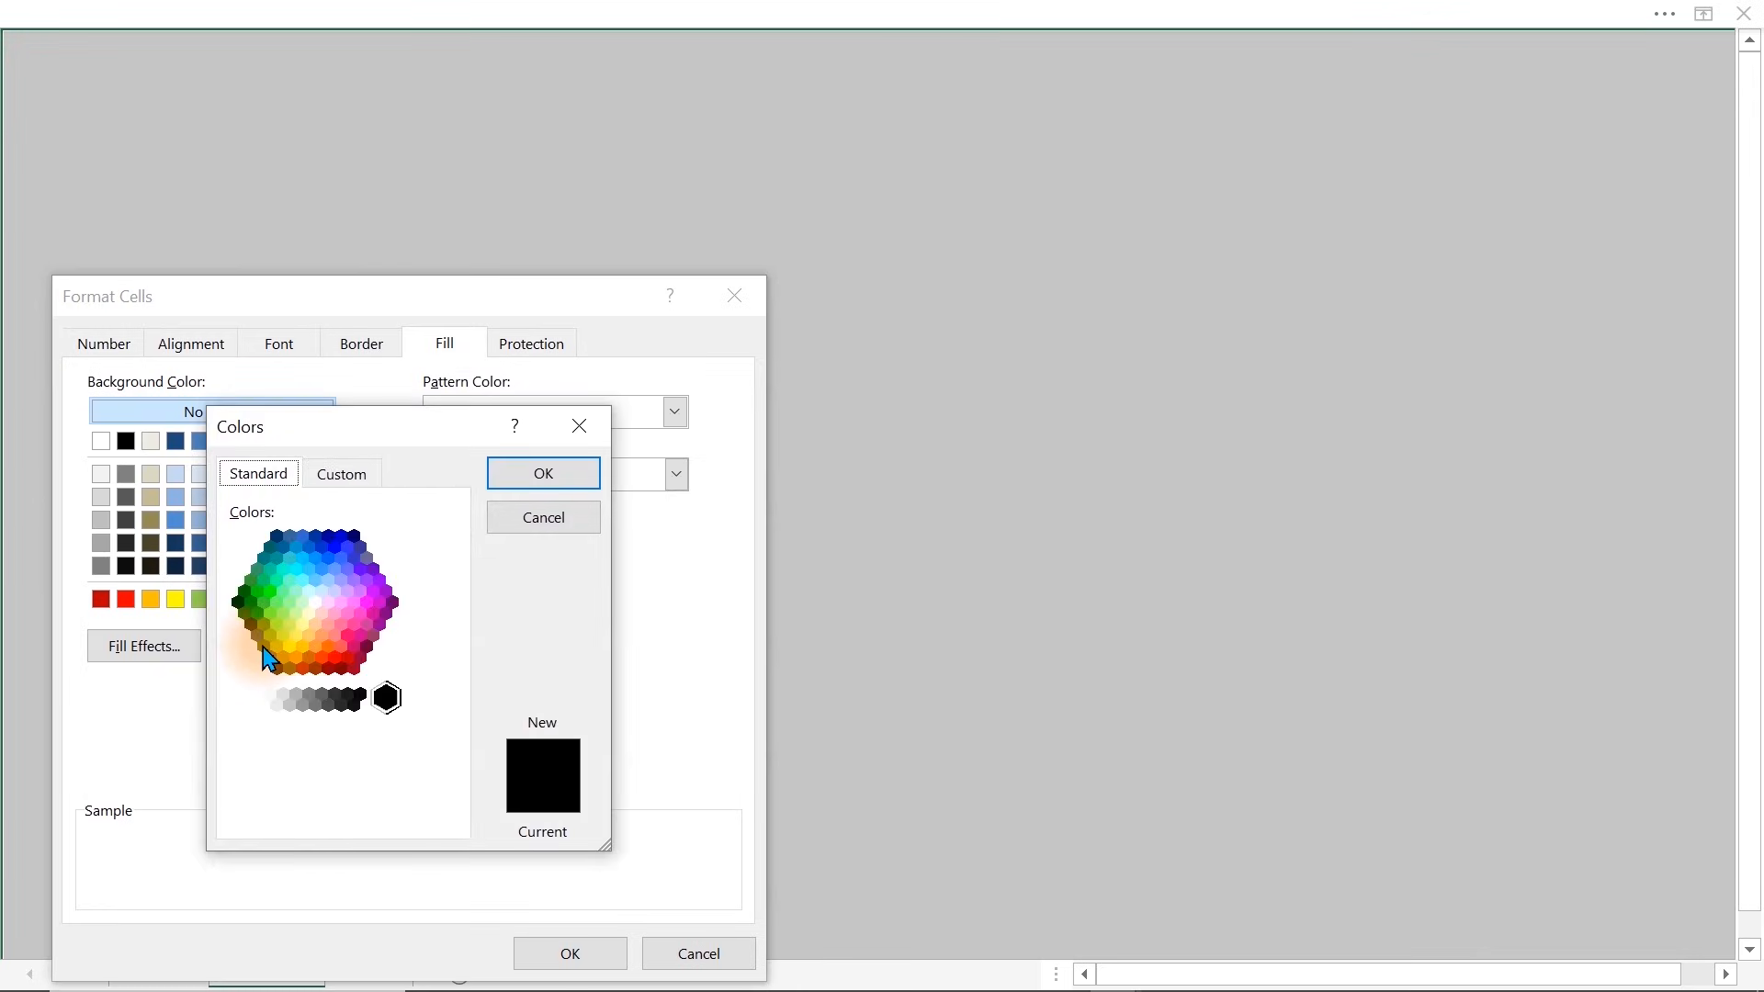
{"action": "left_click", "coordinate": [355, 478]}
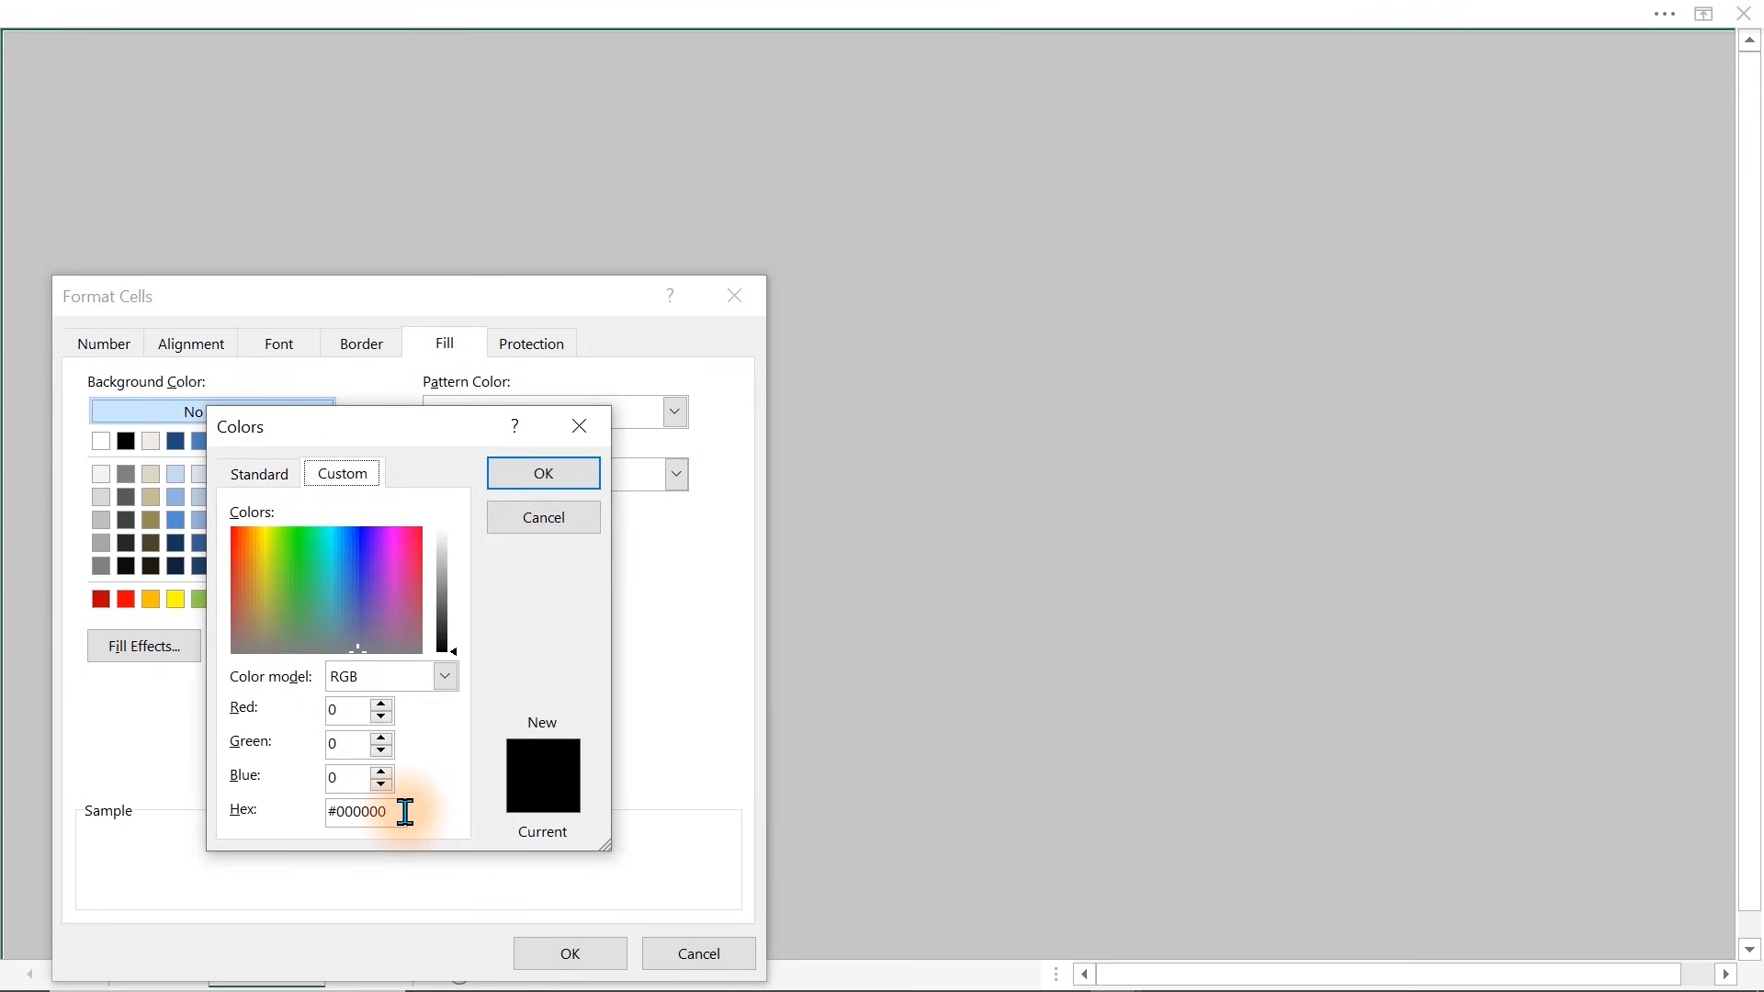
{"action": "left_click_drag", "start_coordinate": [404, 811], "coordinate": [273, 808]}
{"action": "key", "text": "BackSpace"}
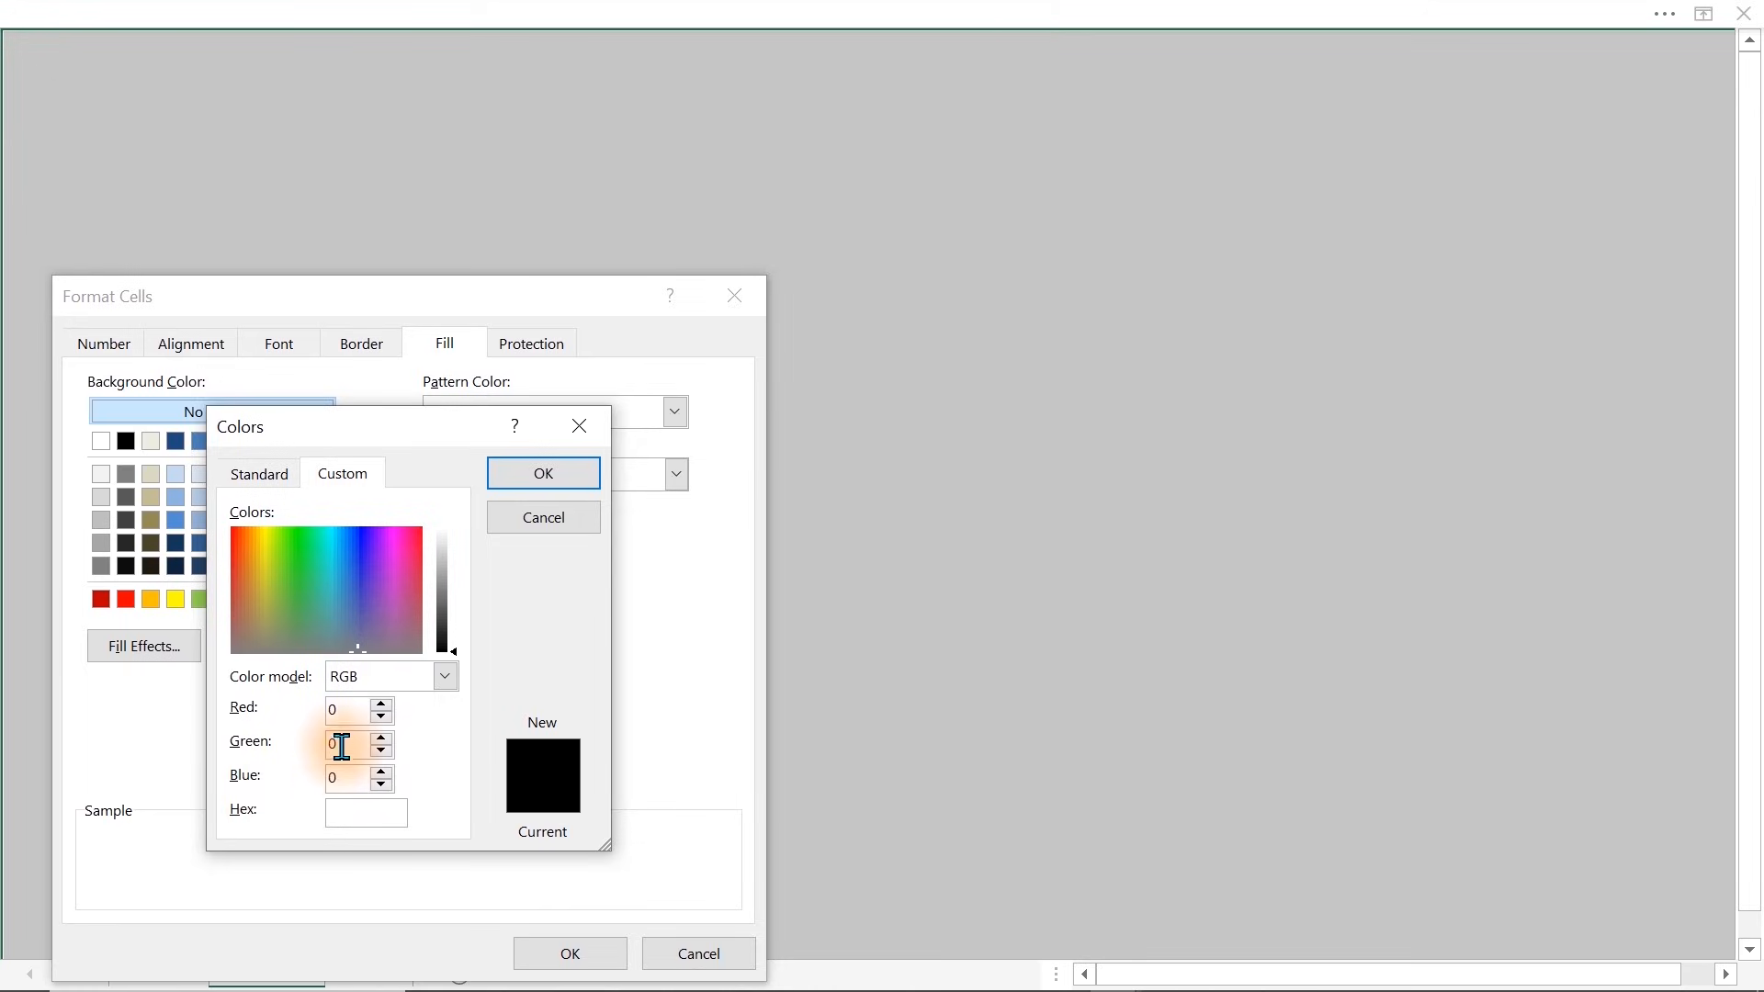
{"action": "left_click", "coordinate": [356, 713]}
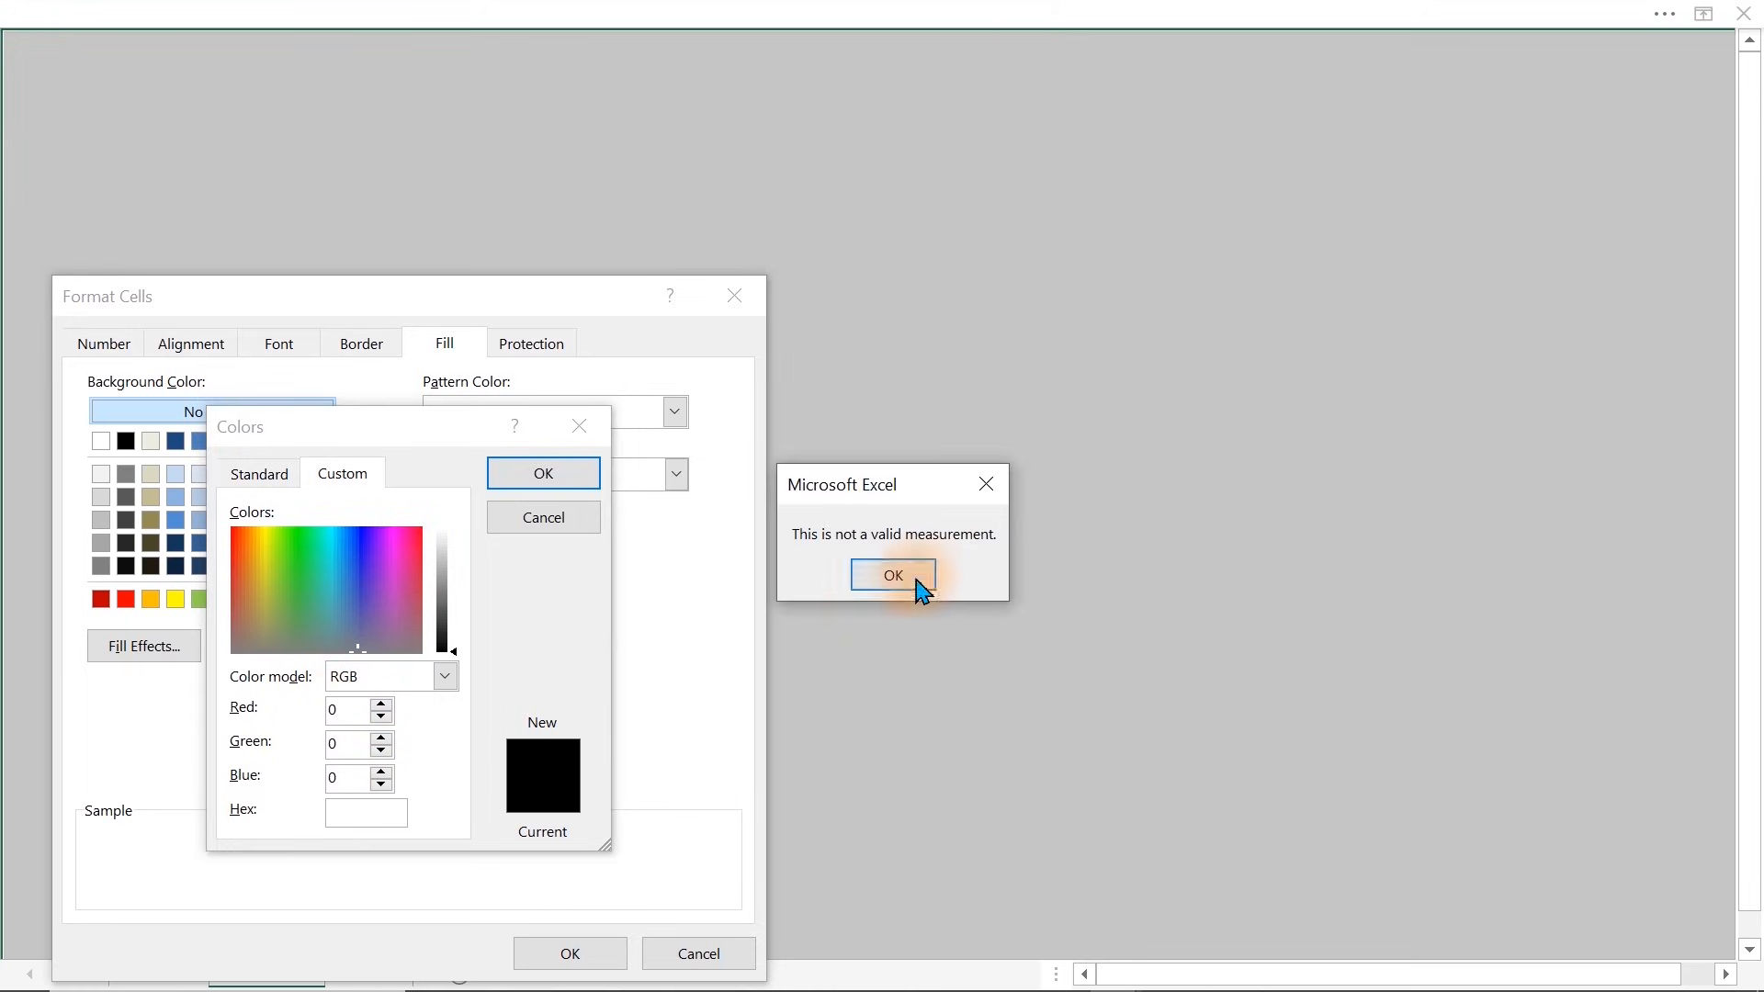
{"action": "left_click", "coordinate": [911, 578]}
{"action": "left_click", "coordinate": [348, 711]}
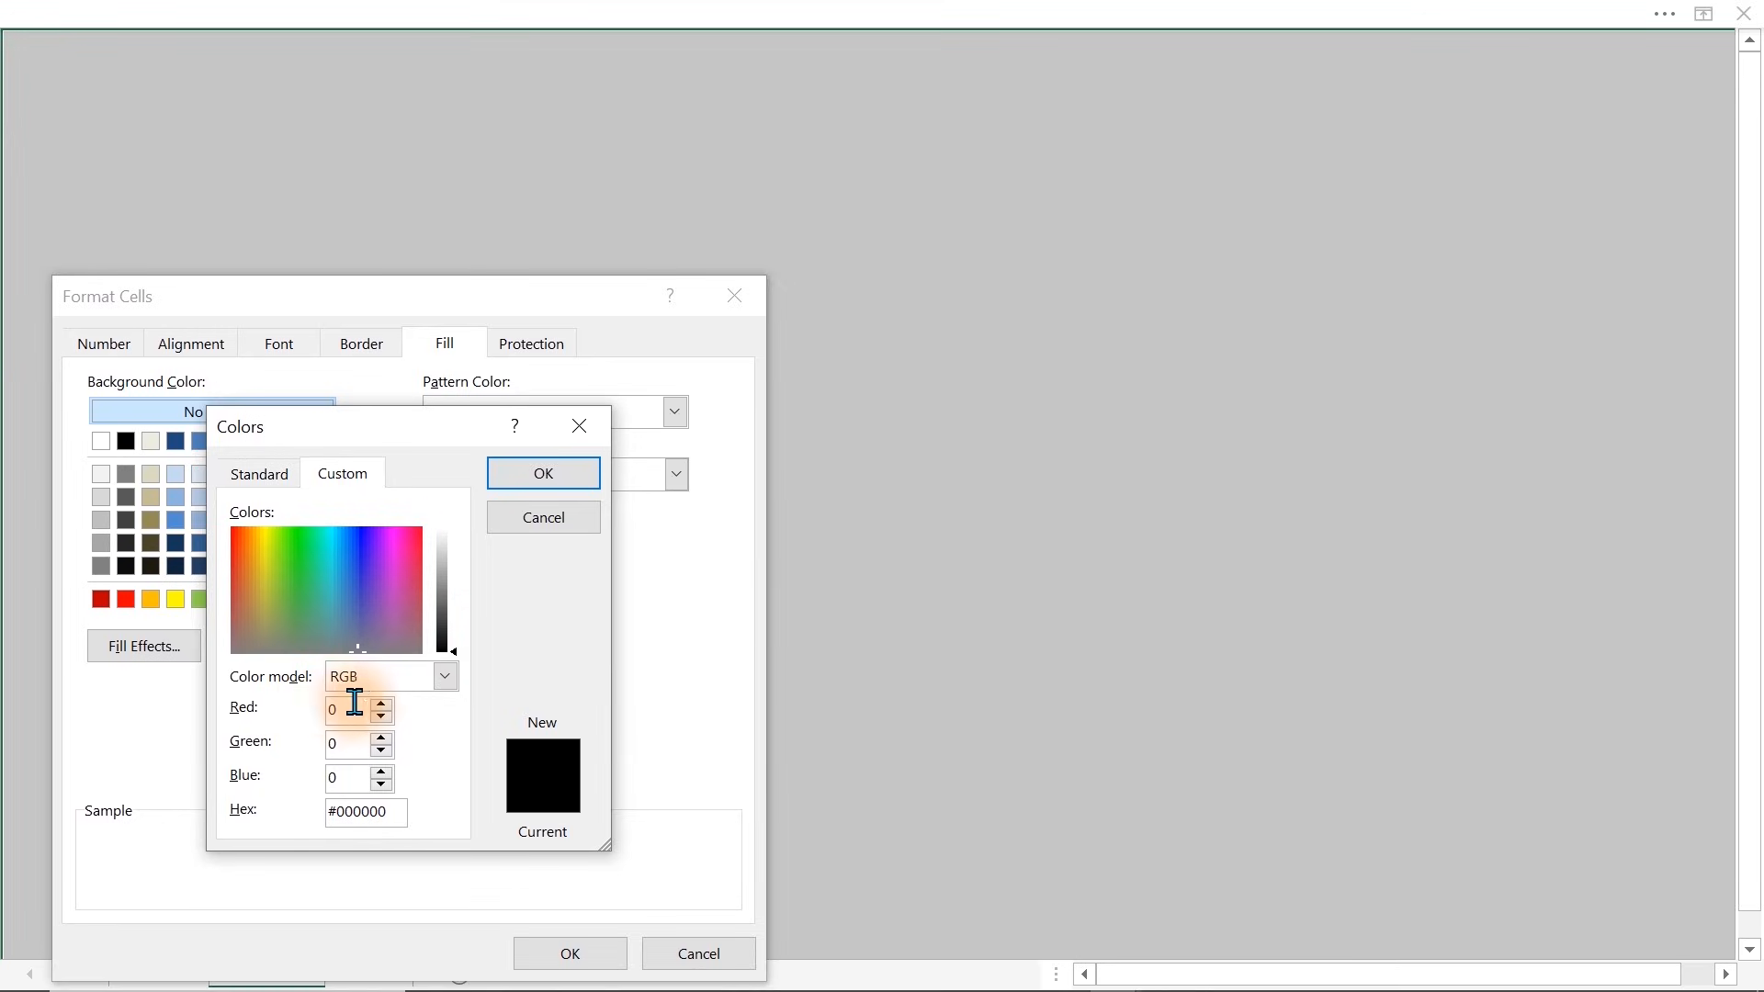
{"action": "left_click_drag", "start_coordinate": [360, 706], "coordinate": [298, 704]}
{"action": "type", "text": "28"}
Fill the whole sheet with a custom dark colour of Red 28, Green 28 and Blue 28
{"action": "left_click_drag", "start_coordinate": [353, 710], "coordinate": [279, 707]}
{"action": "key", "text": "BackSpace"}
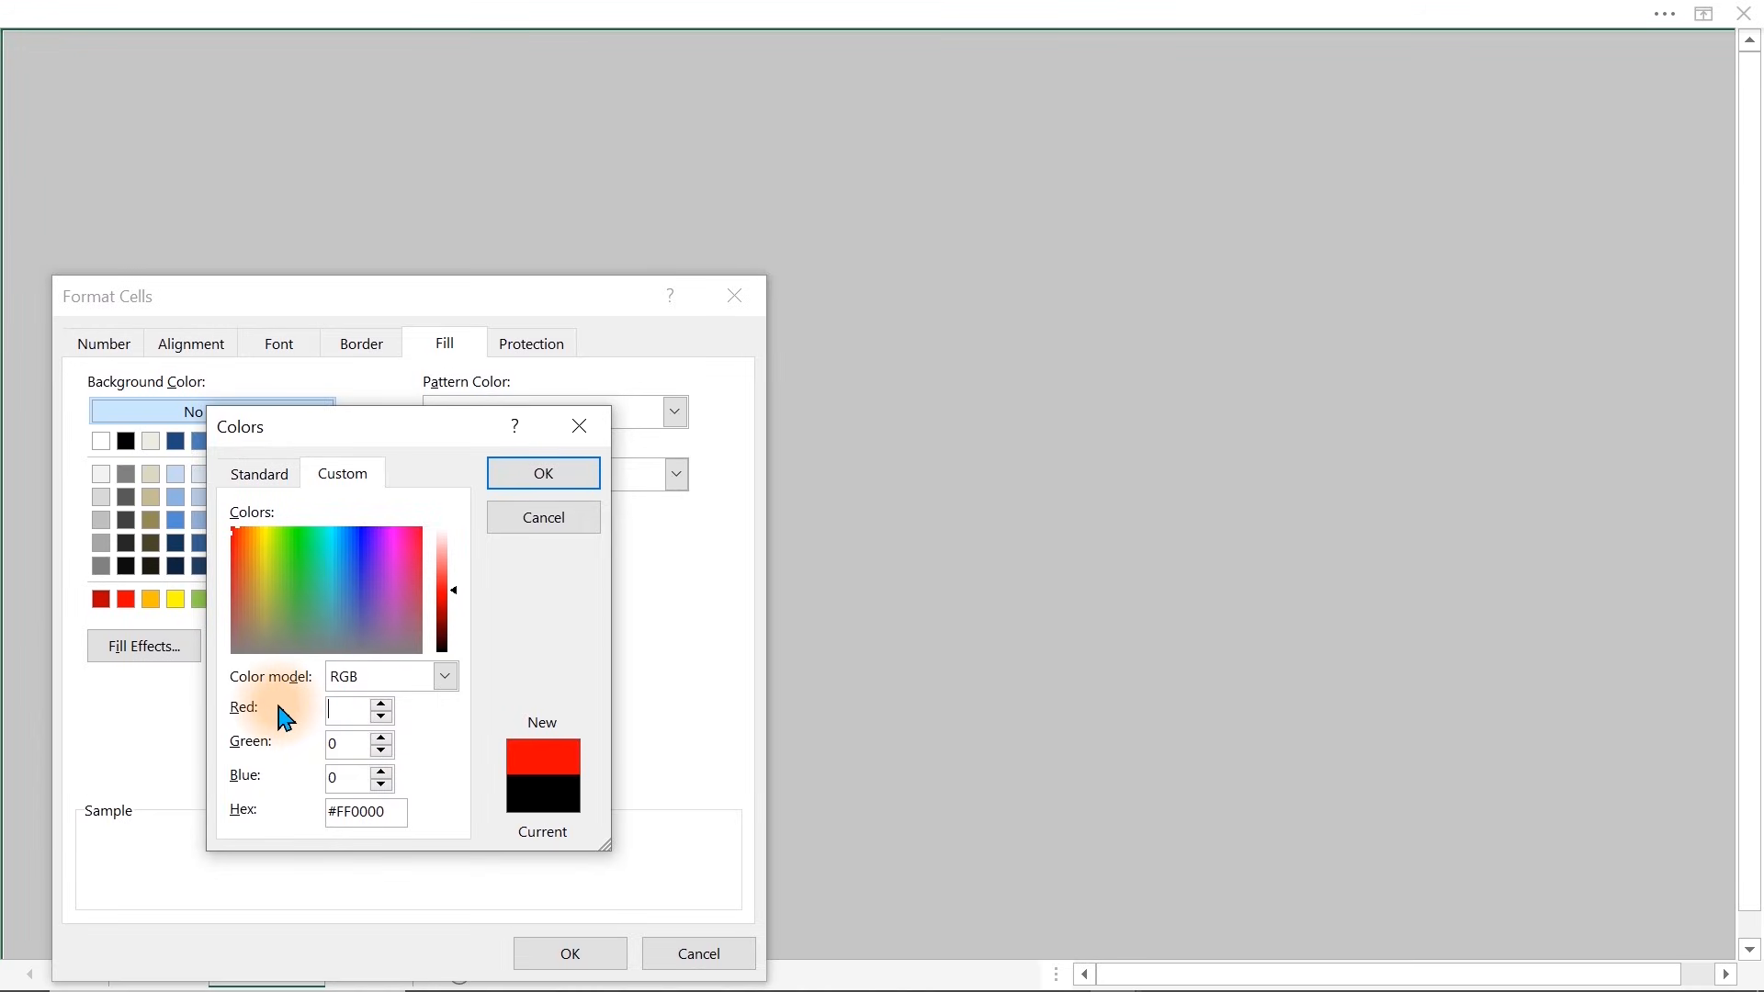
{"action": "type", "text": "28"}
{"action": "left_click_drag", "start_coordinate": [347, 734], "coordinate": [317, 798]}
{"action": "type", "text": "2828"}
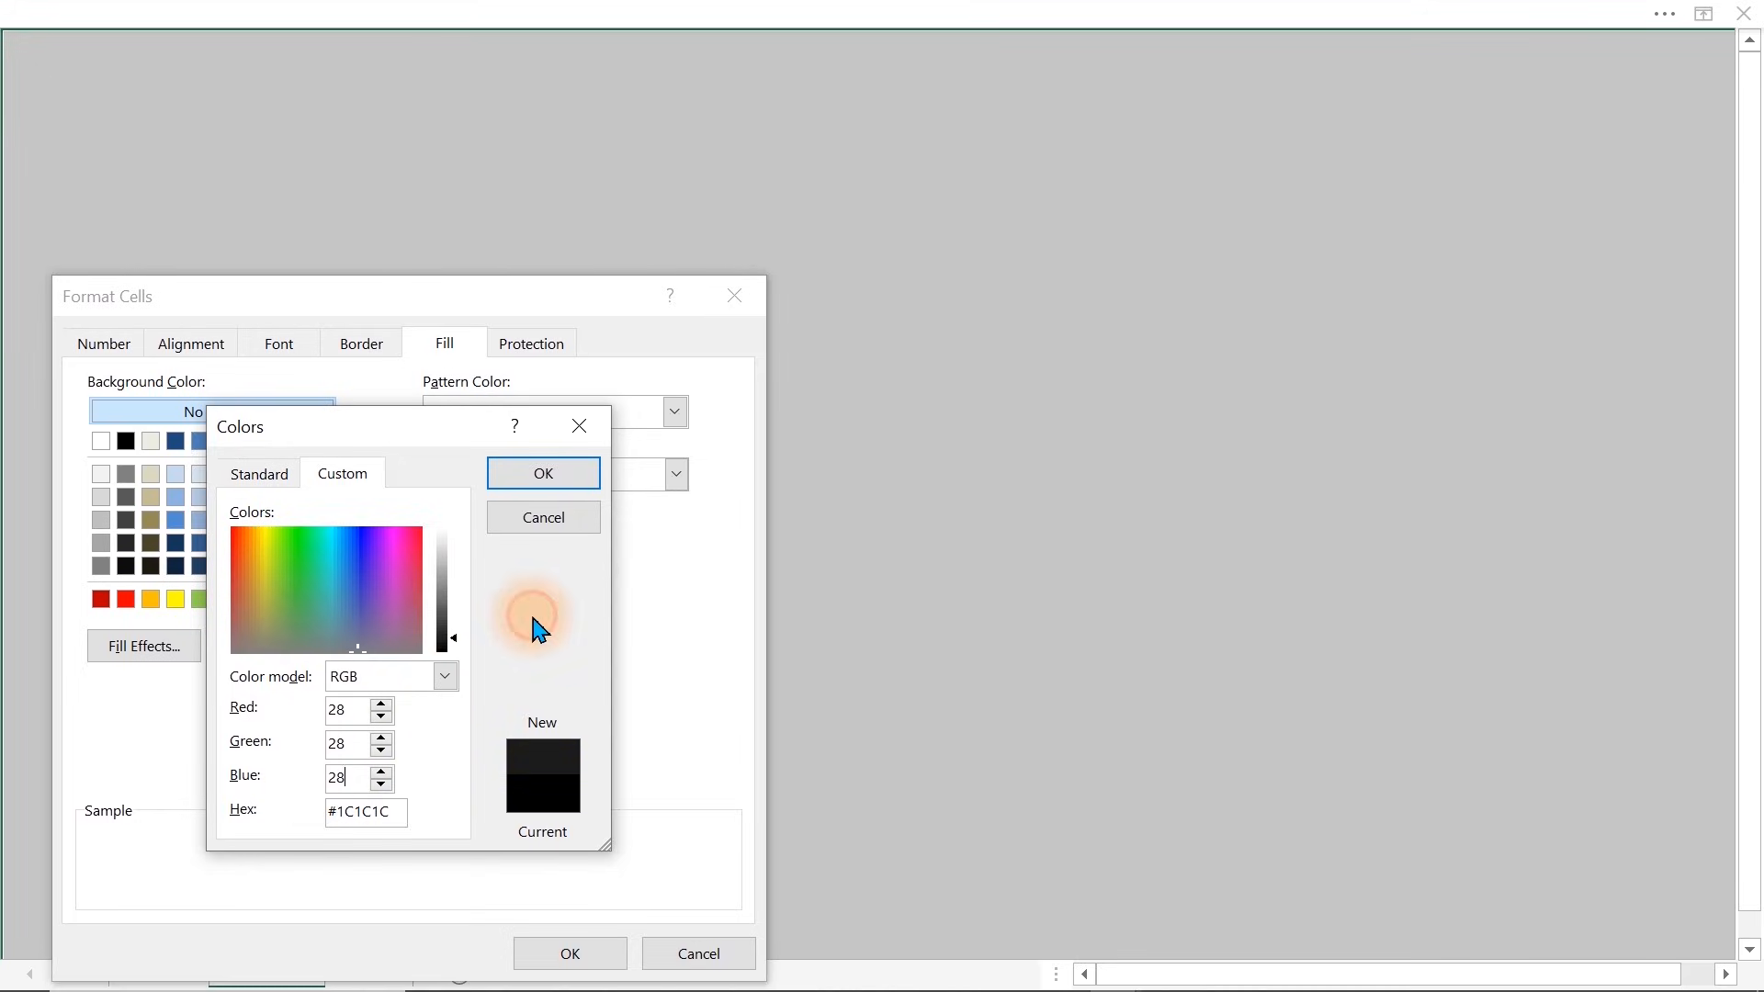
{"action": "left_click", "coordinate": [555, 482]}
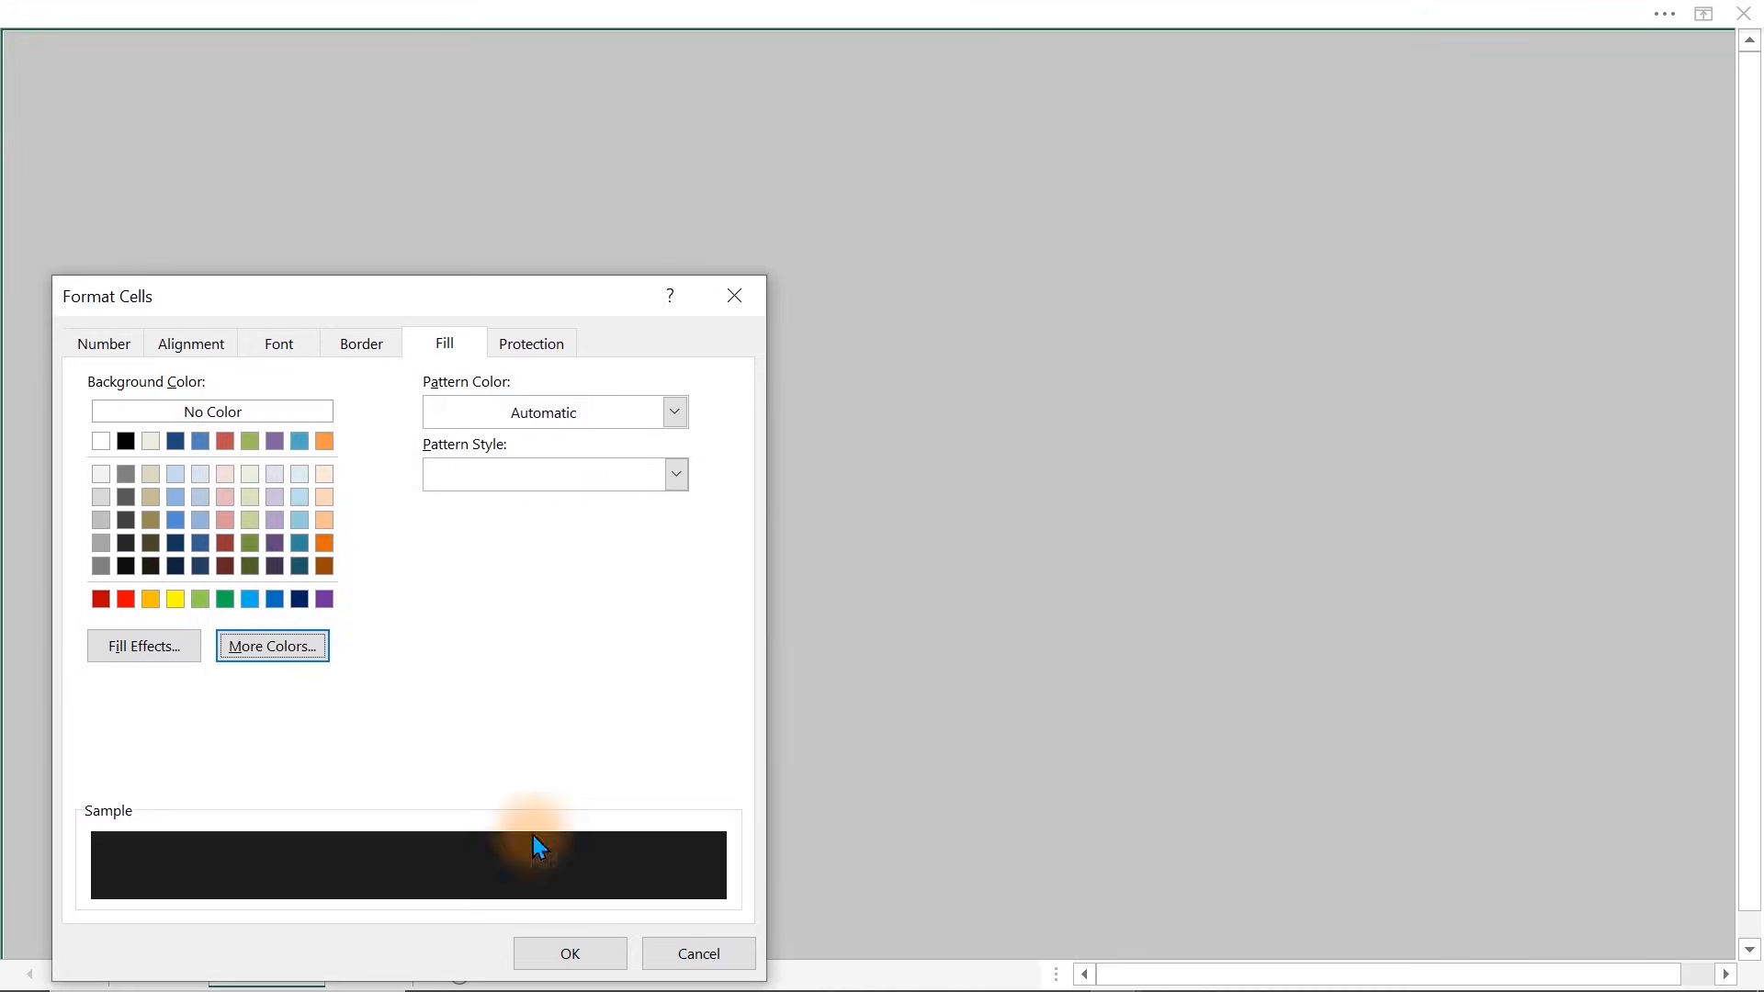
{"action": "left_click", "coordinate": [575, 961]}
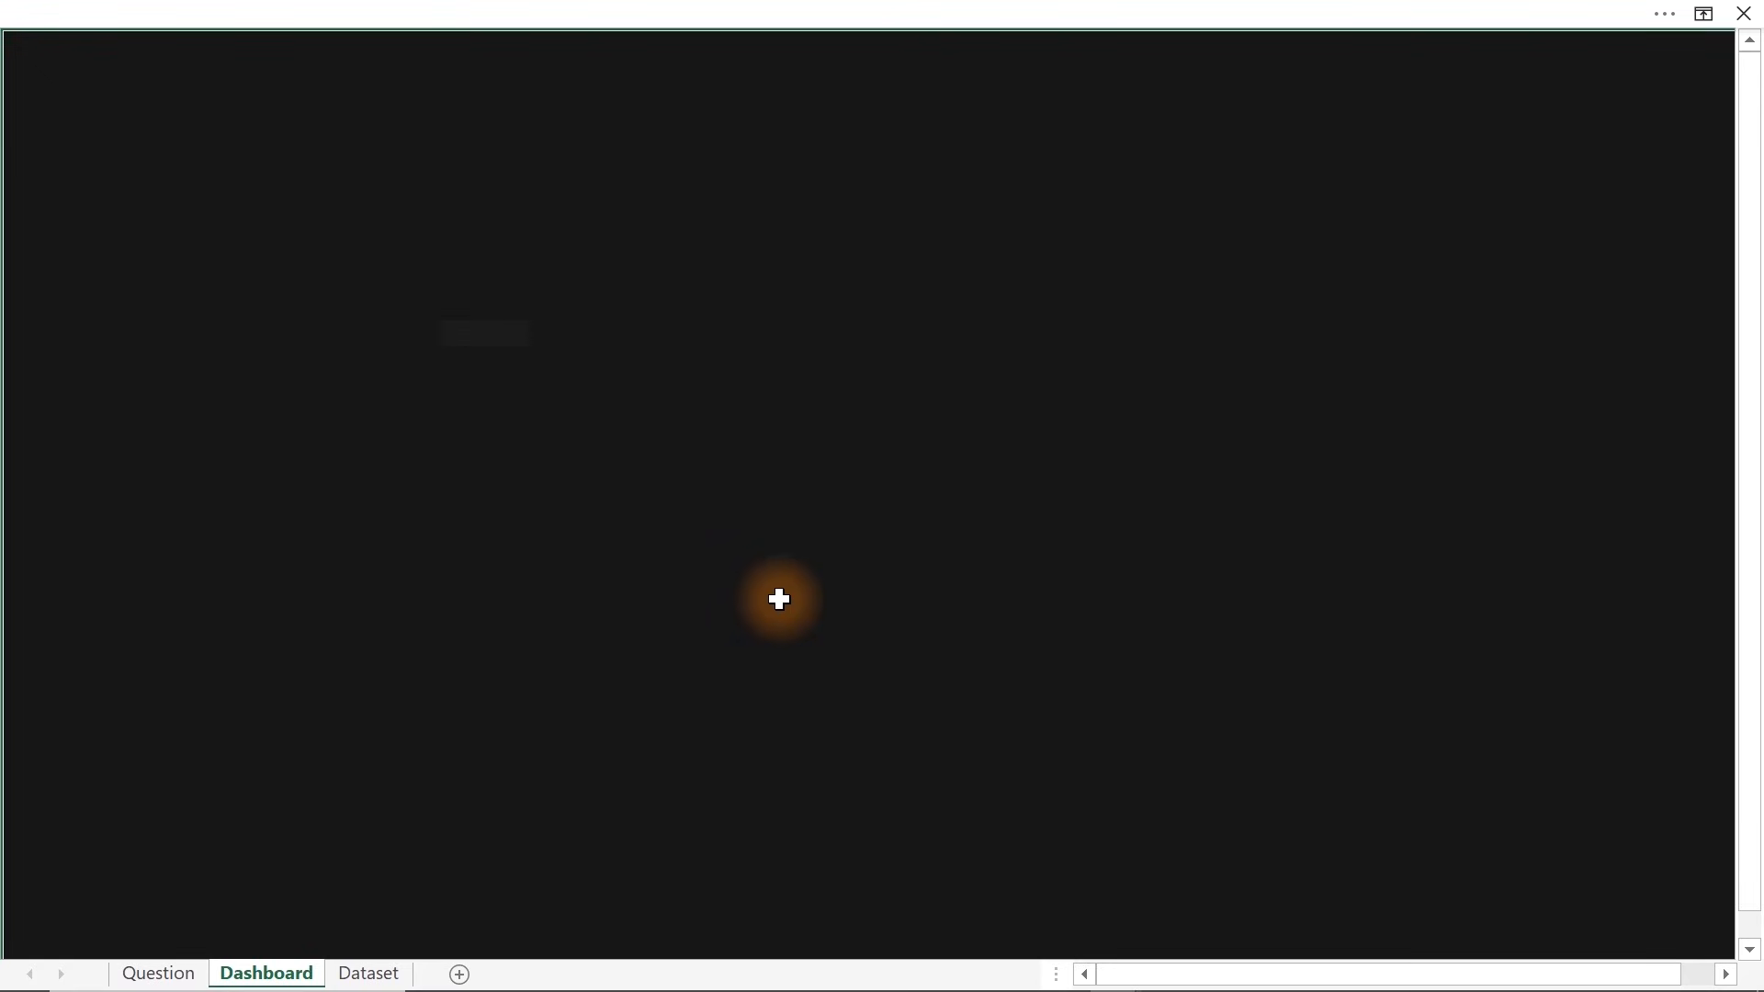
{"action": "left_click", "coordinate": [779, 599]}
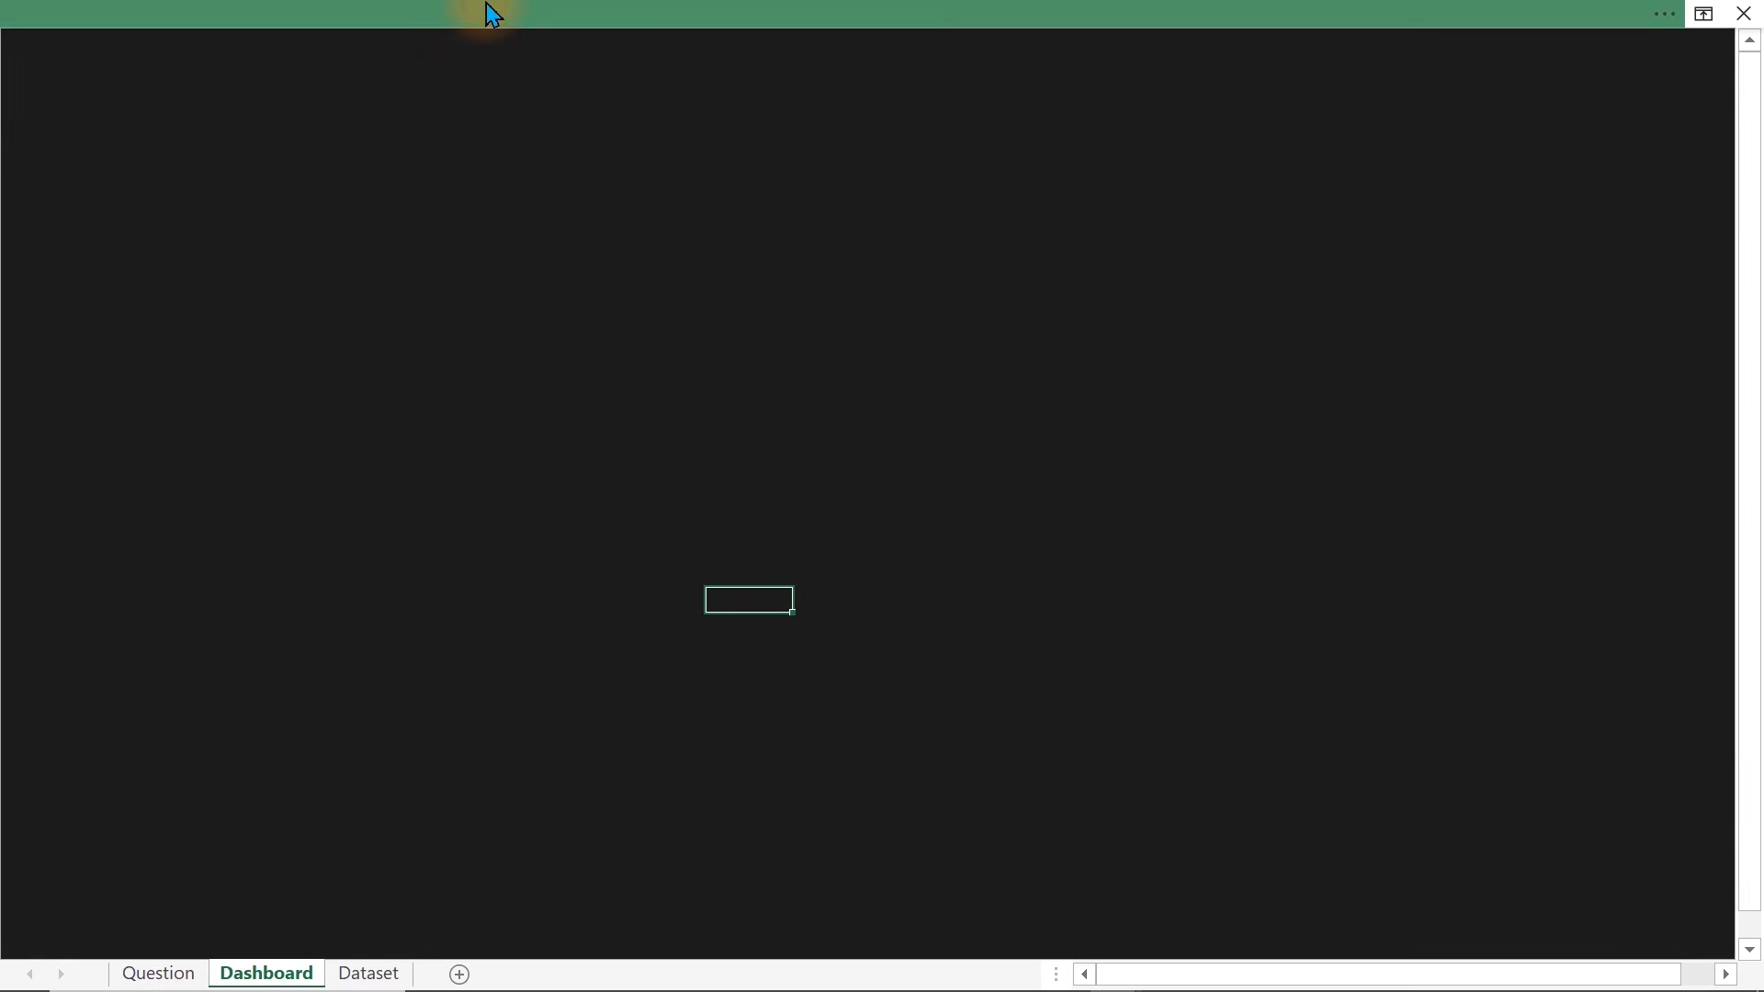
Draw a wide rounded rectangle on the dashboard and move it slightly up and left into the sheet's upper-left area
{"action": "left_click", "coordinate": [570, 11]}
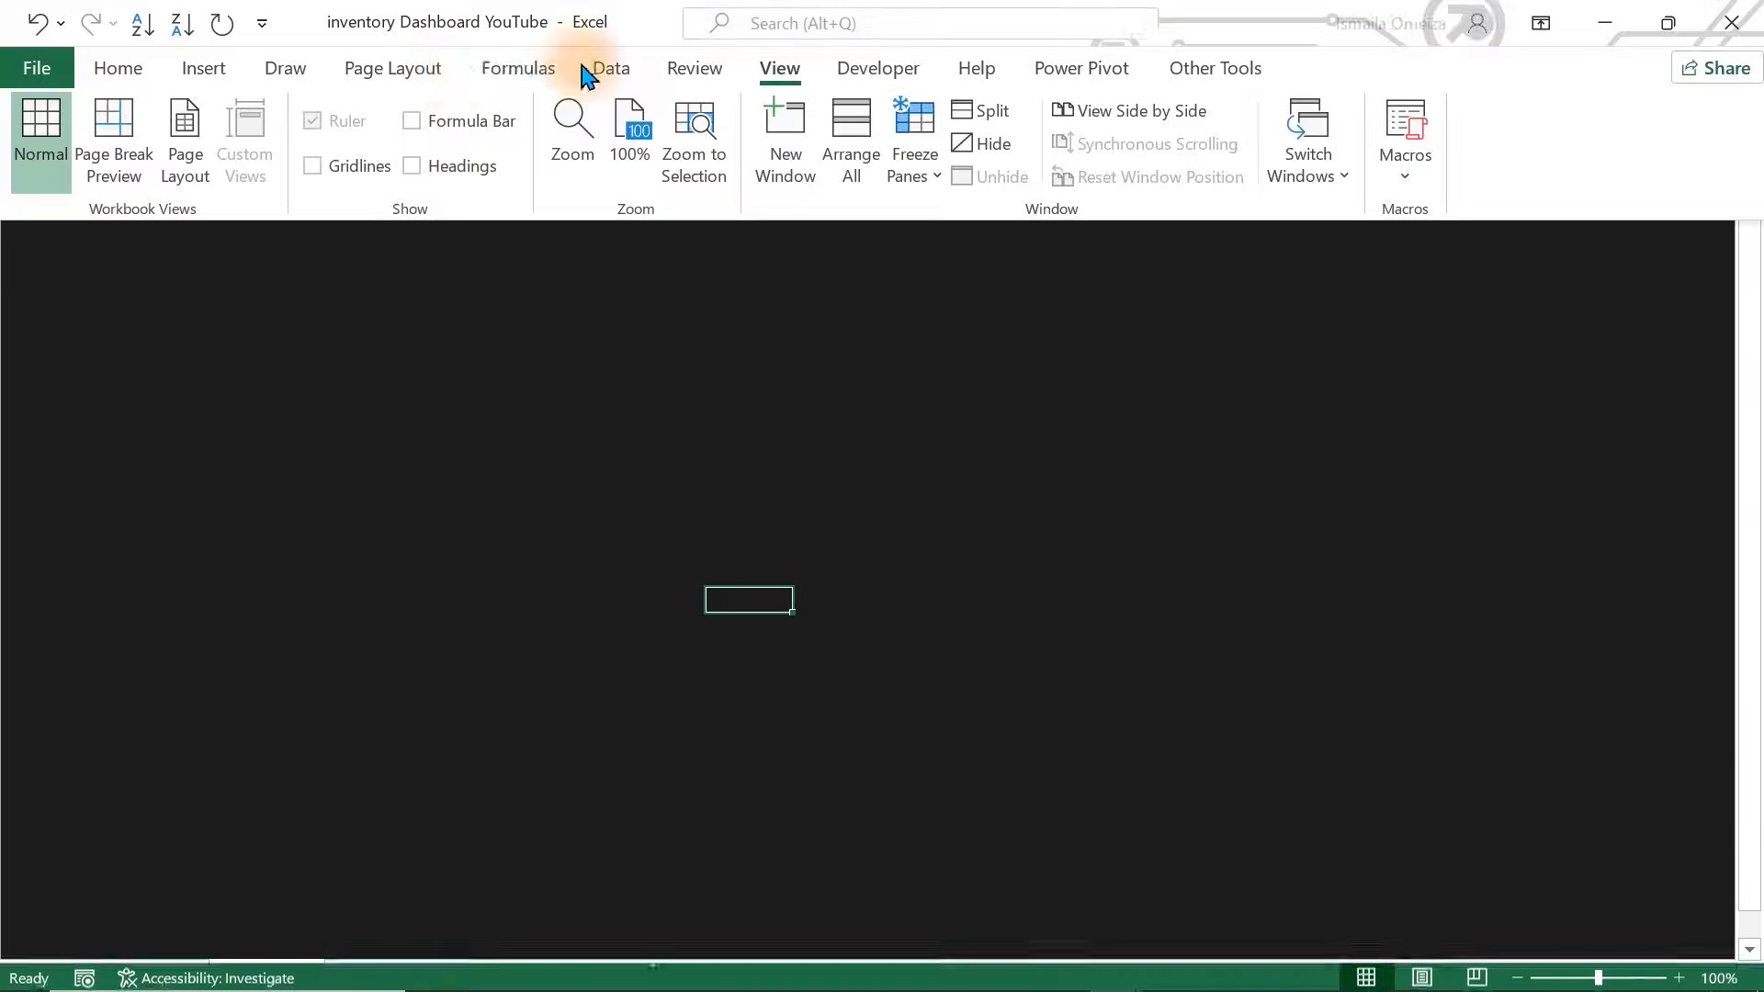
{"action": "left_click", "coordinate": [203, 68]}
{"action": "left_click", "coordinate": [52, 183]}
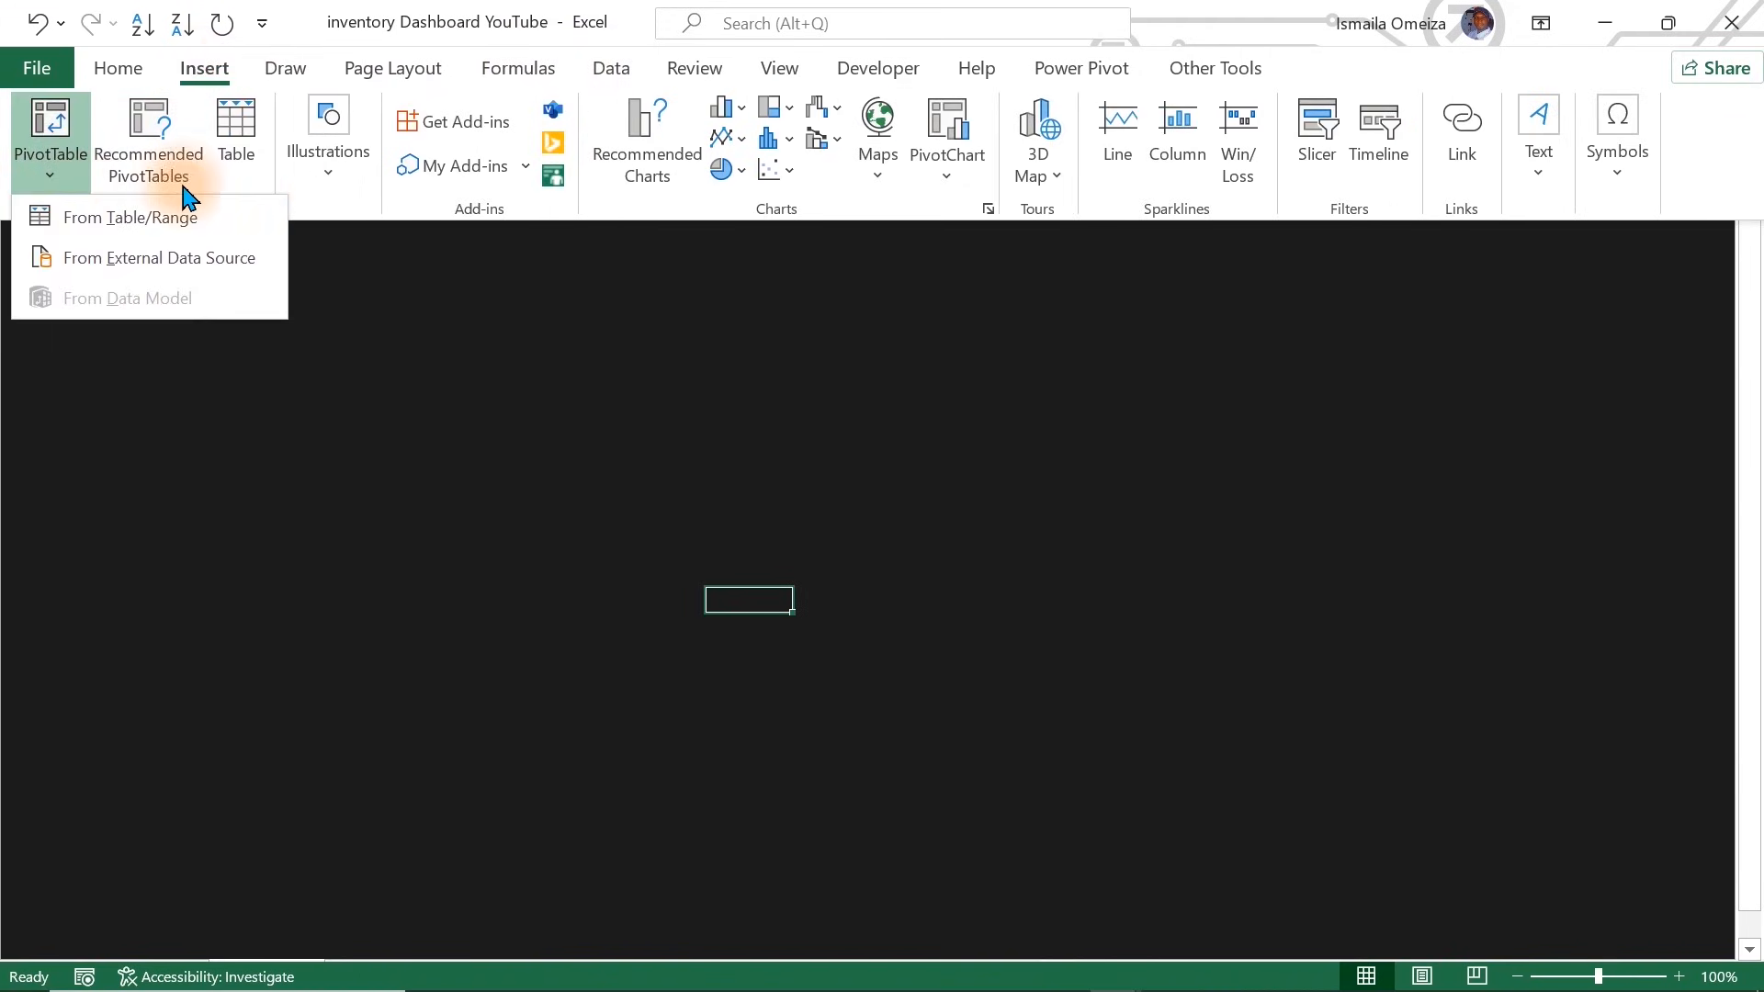
{"action": "left_click", "coordinate": [323, 158]}
{"action": "left_click", "coordinate": [327, 161]}
{"action": "left_click", "coordinate": [368, 304]}
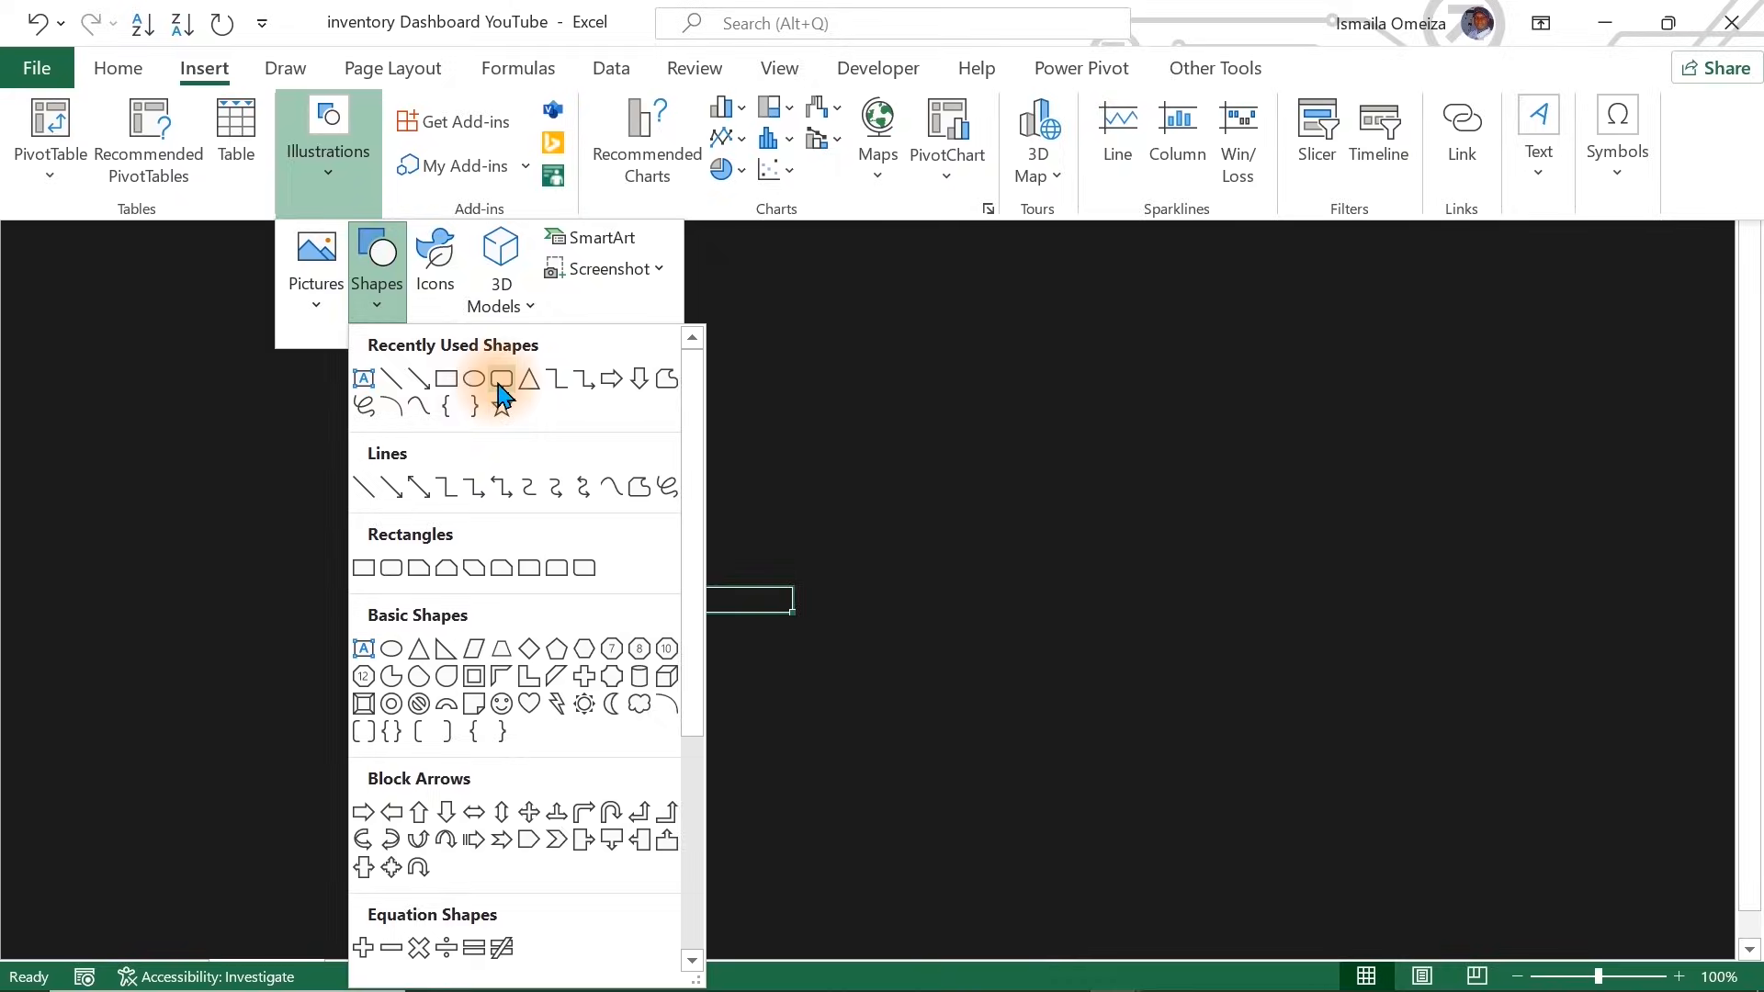
{"action": "left_click", "coordinate": [501, 380]}
{"action": "left_click_drag", "start_coordinate": [192, 261], "coordinate": [785, 511]}
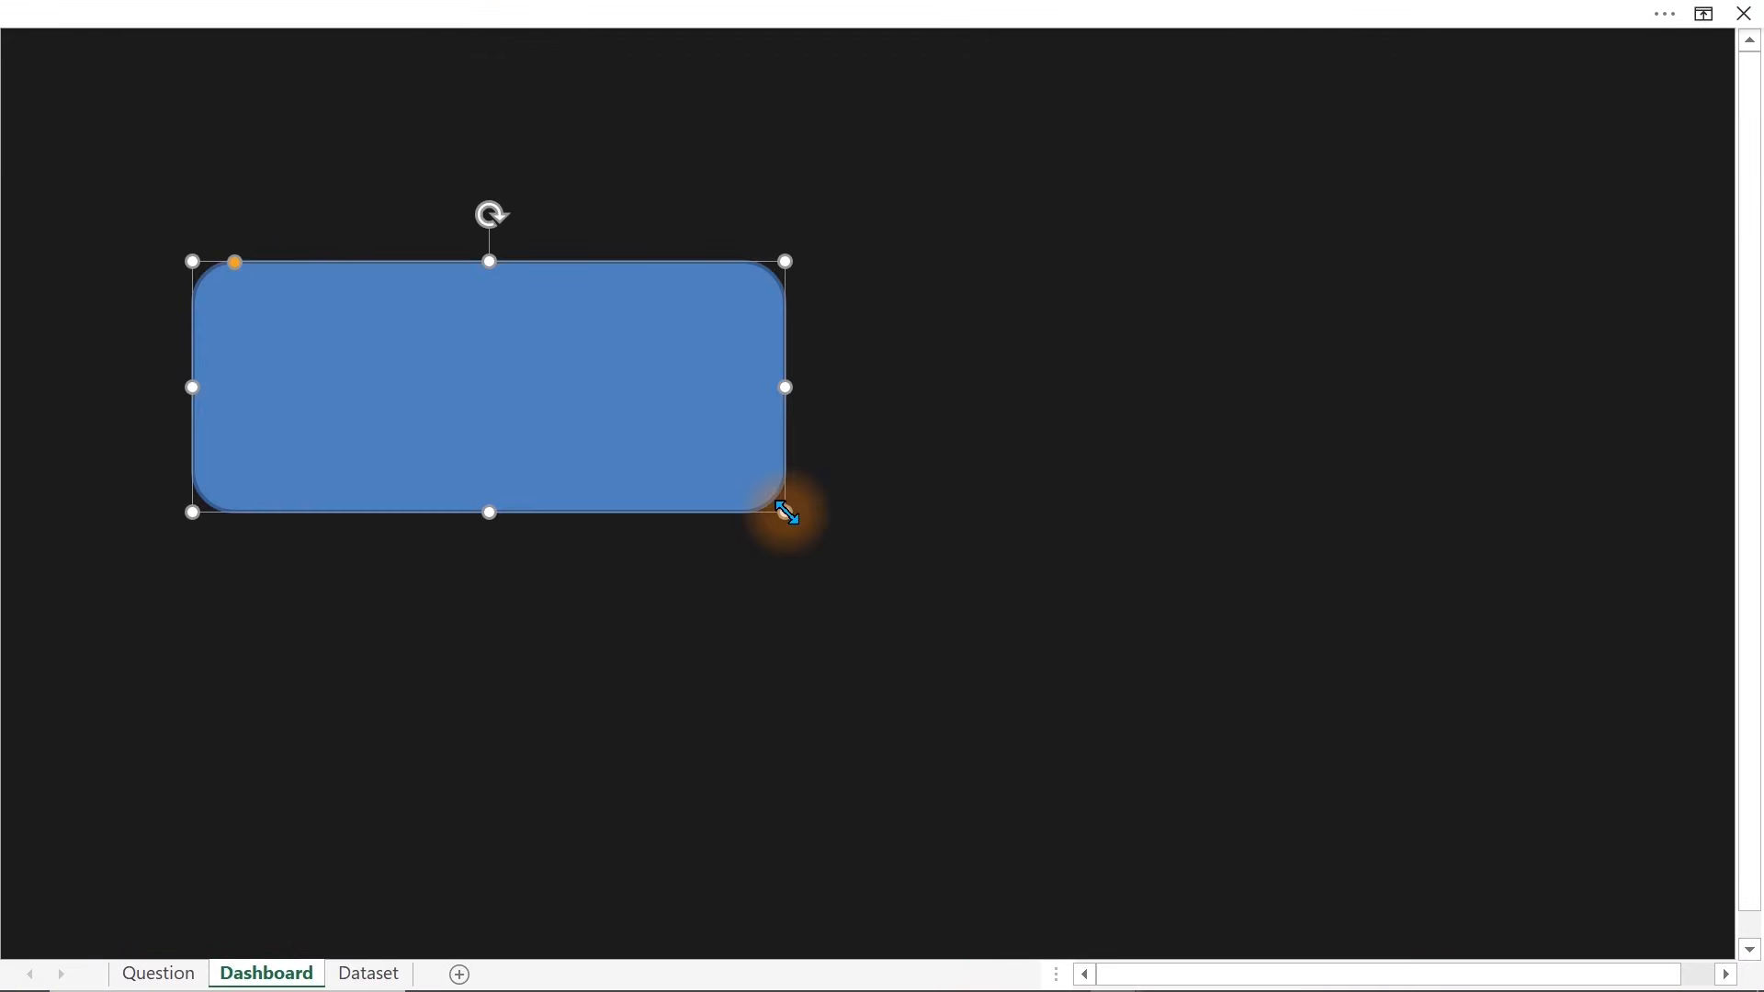
{"action": "left_click_drag", "start_coordinate": [571, 441], "coordinate": [518, 391]}
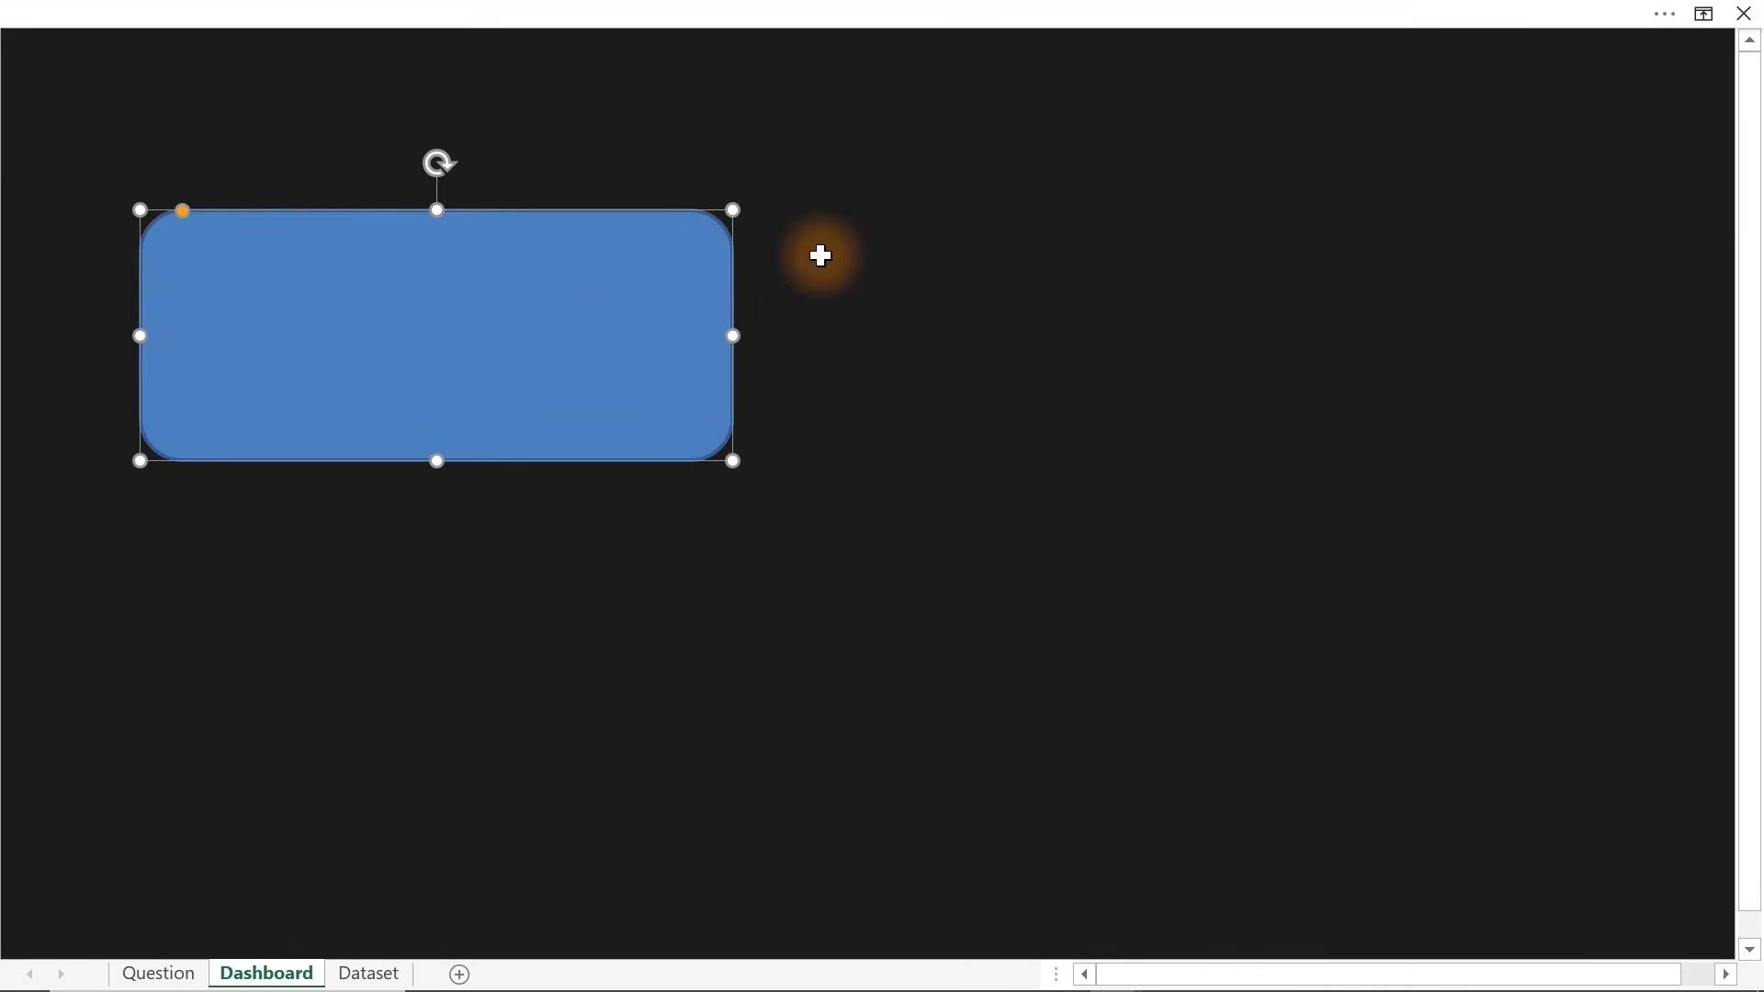
Set the rounded rectangle's height to 2.25" and its width to 4.32"
{"action": "left_click", "coordinate": [572, 337]}
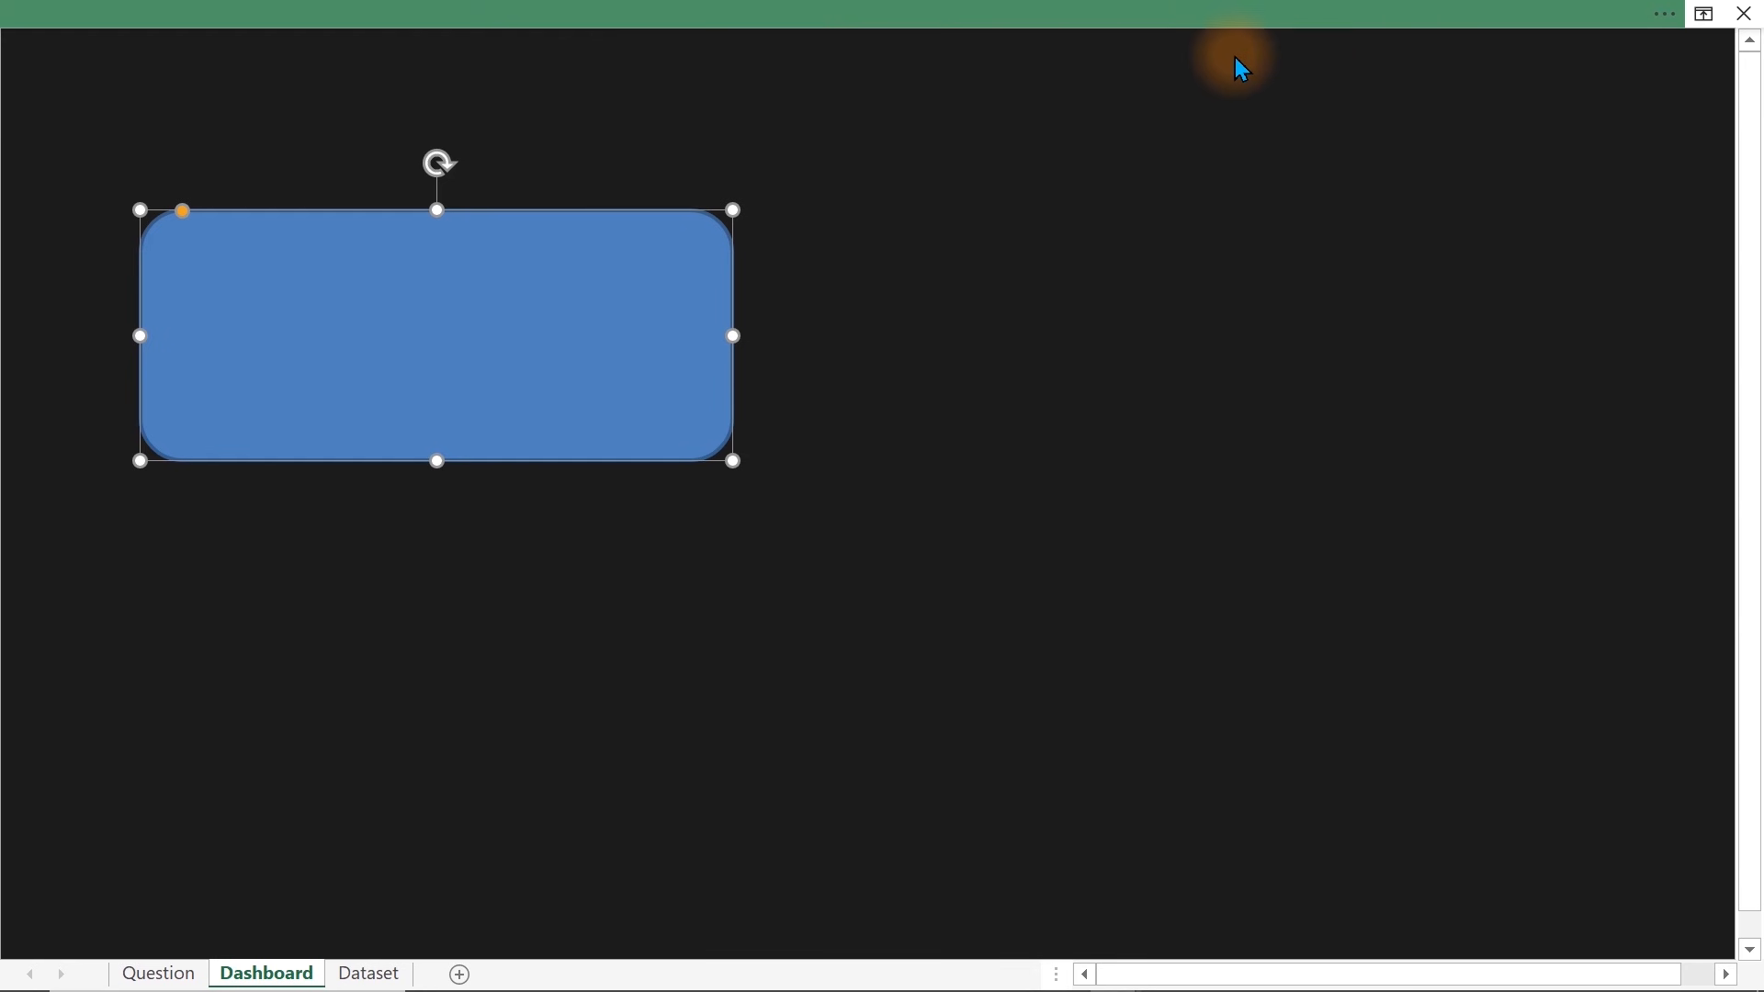
{"action": "left_click", "coordinate": [1506, 41]}
{"action": "left_click", "coordinate": [1649, 120]}
{"action": "type", "text": "2.25"}
{"action": "key", "text": "Return"}
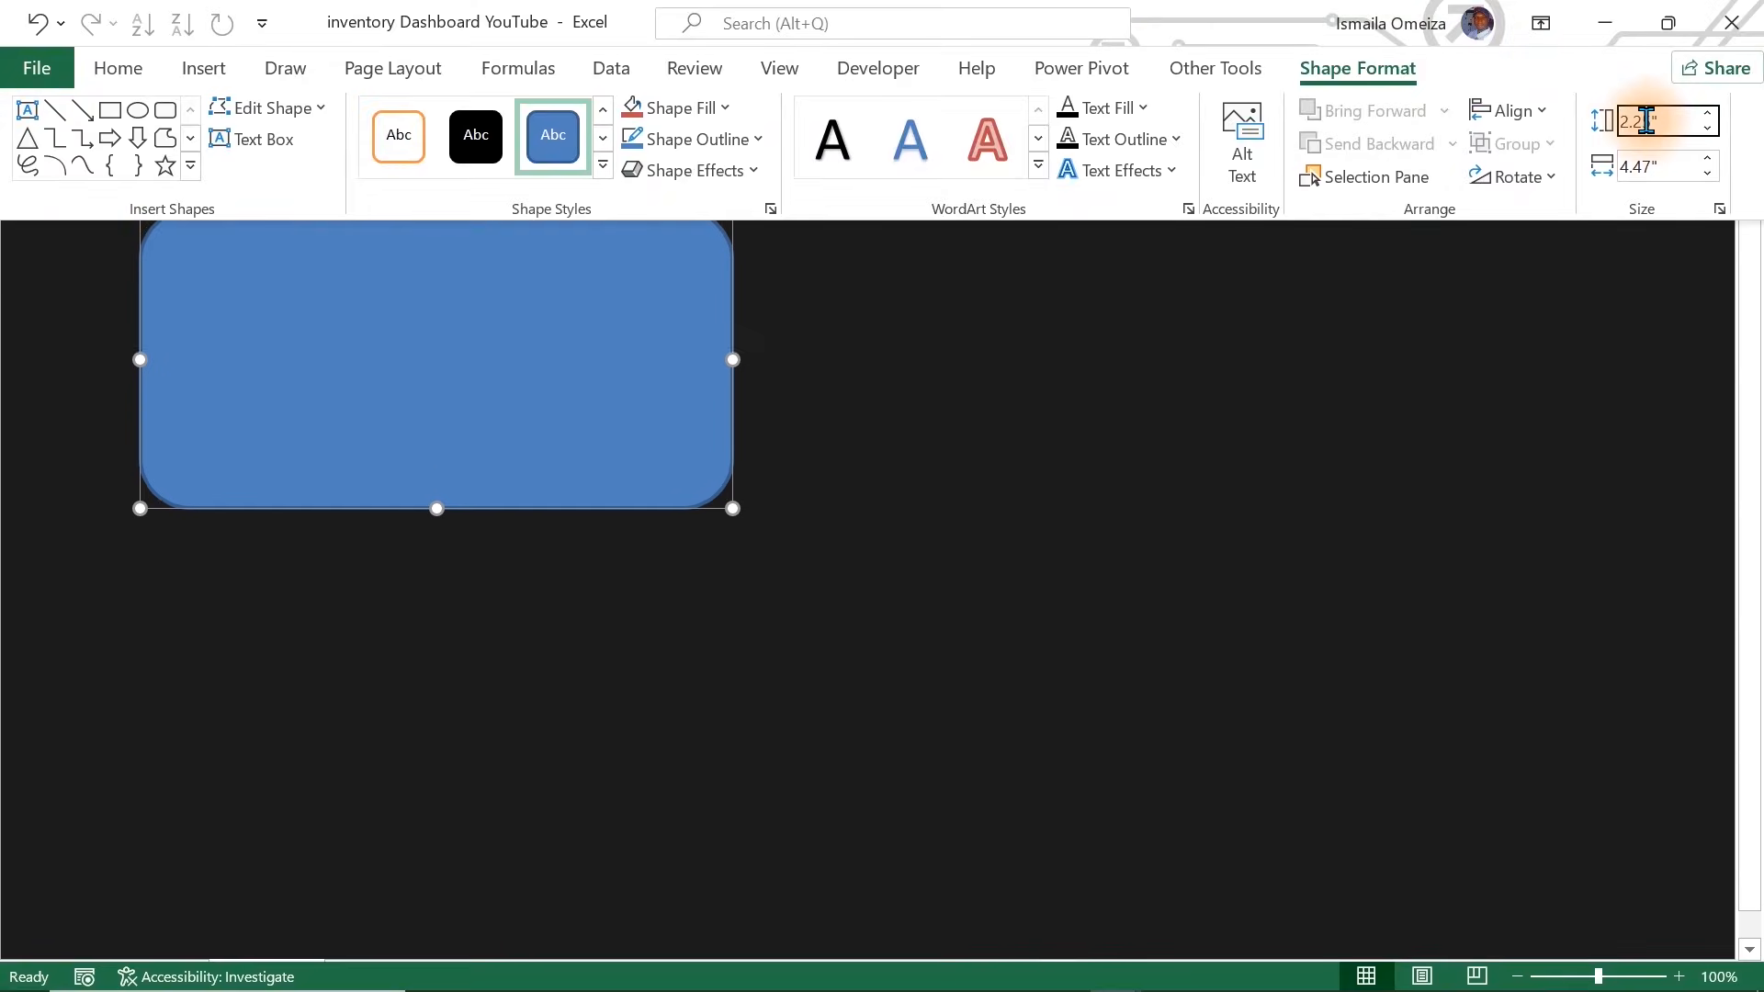
{"action": "left_click", "coordinate": [1667, 174]}
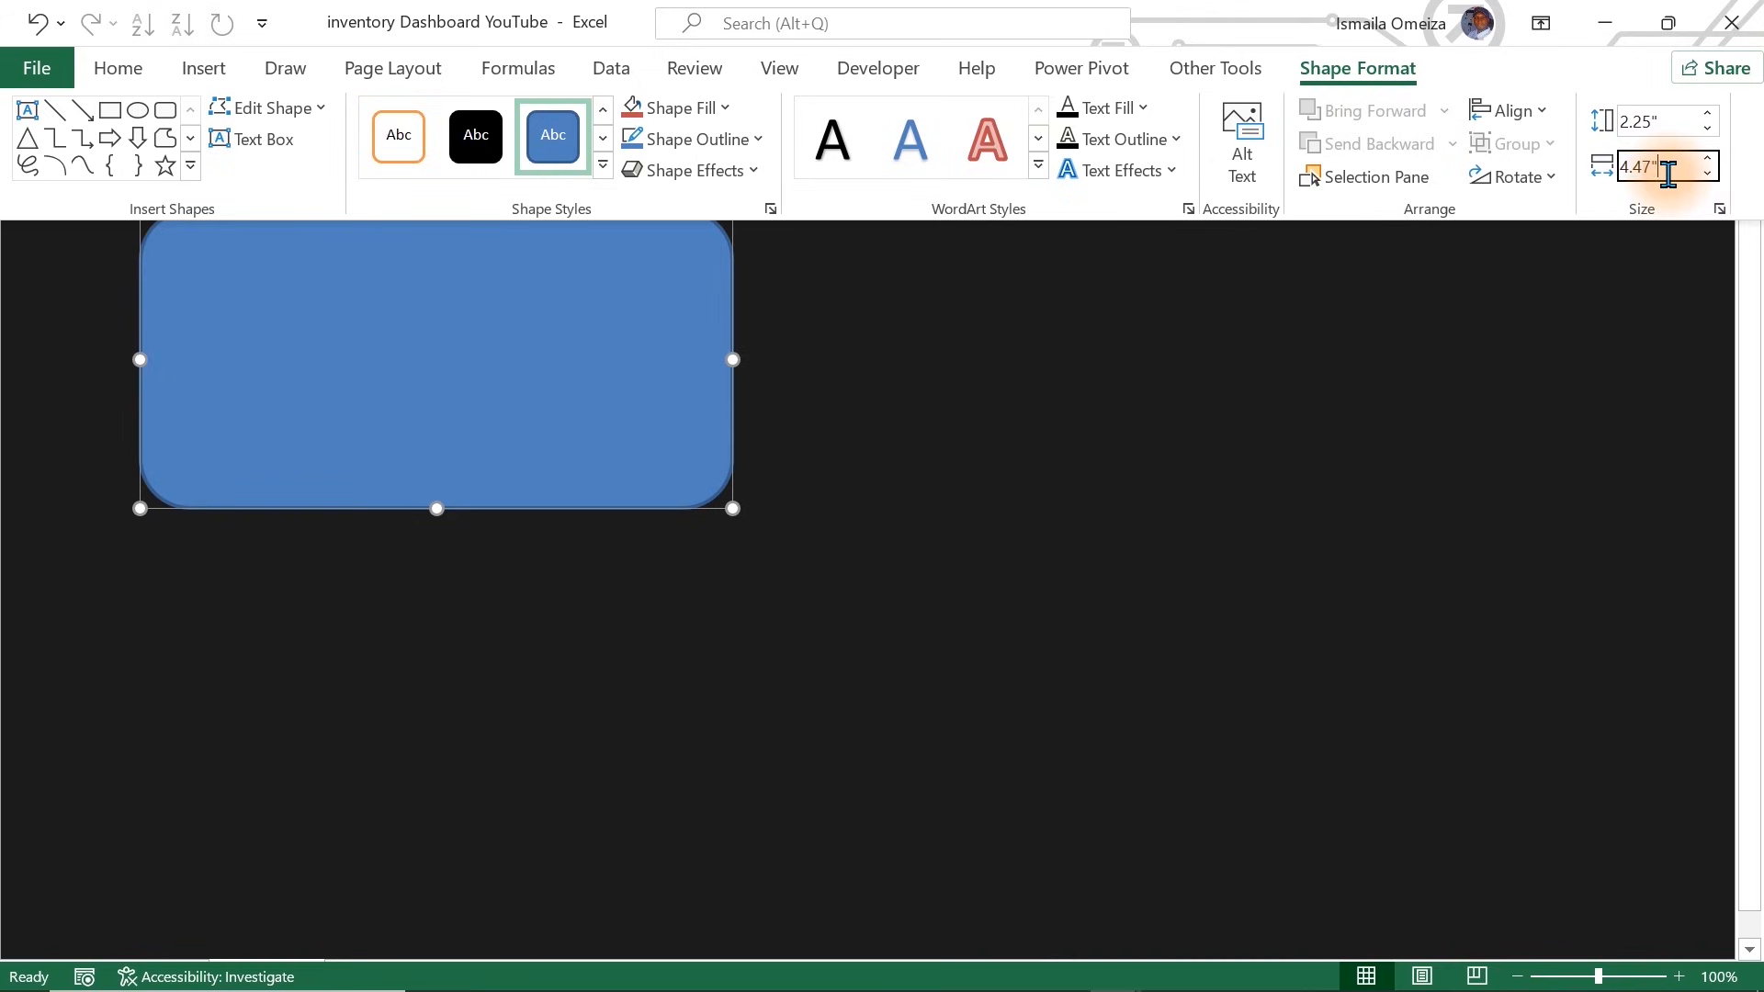
{"action": "type", "text": "4.32"}
{"action": "key", "text": "Return"}
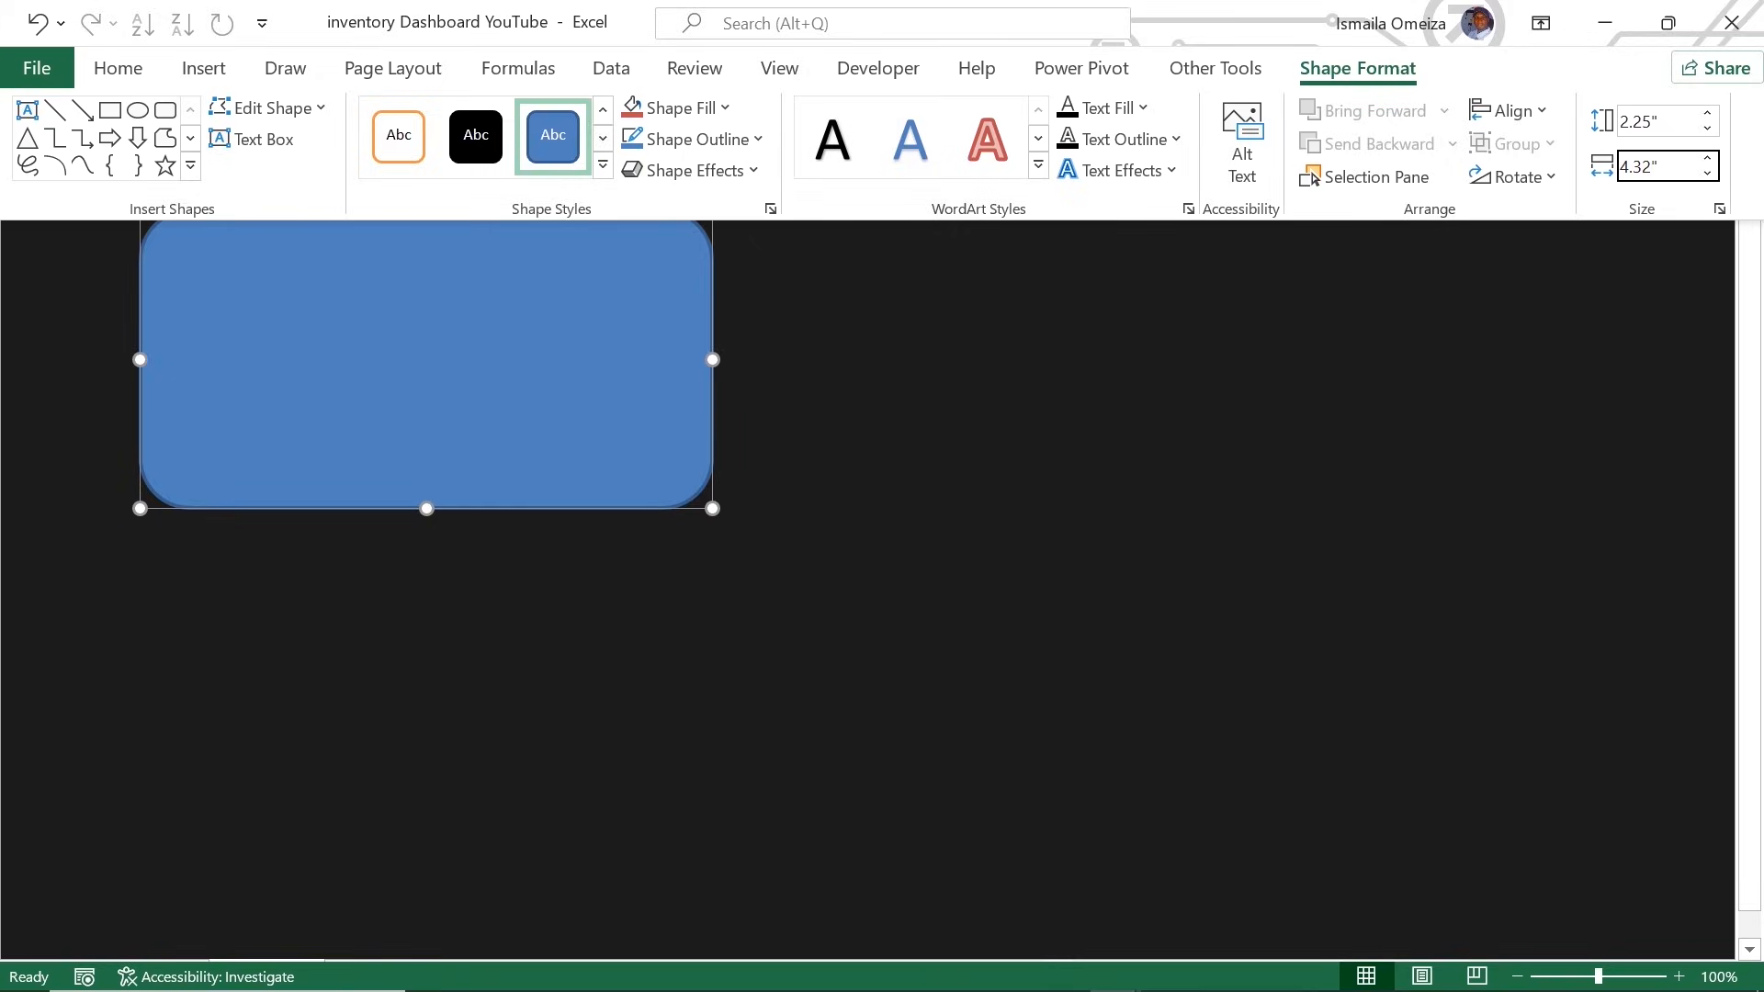
{"action": "key", "text": "ctrl+shift+F1"}
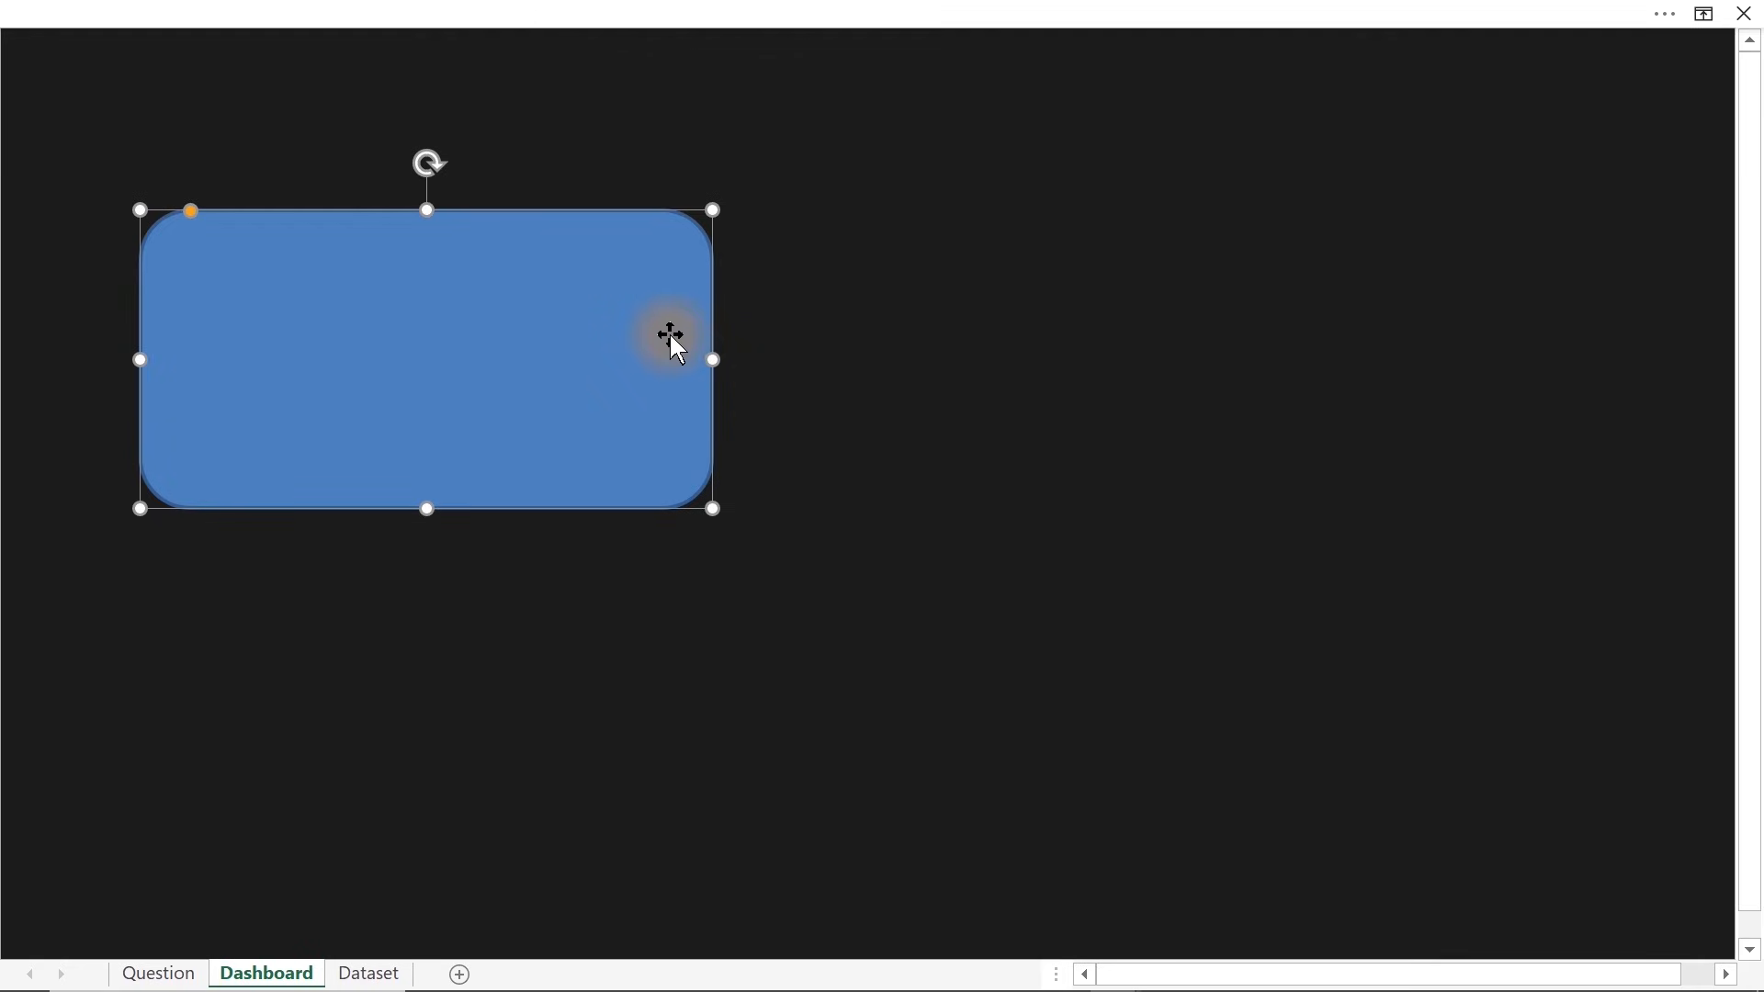
Reduce the rectangle's corner rounding to a slight curve, move it into the sheet's upper-left corner and open its format settings
{"action": "left_click_drag", "start_coordinate": [193, 212], "coordinate": [158, 221]}
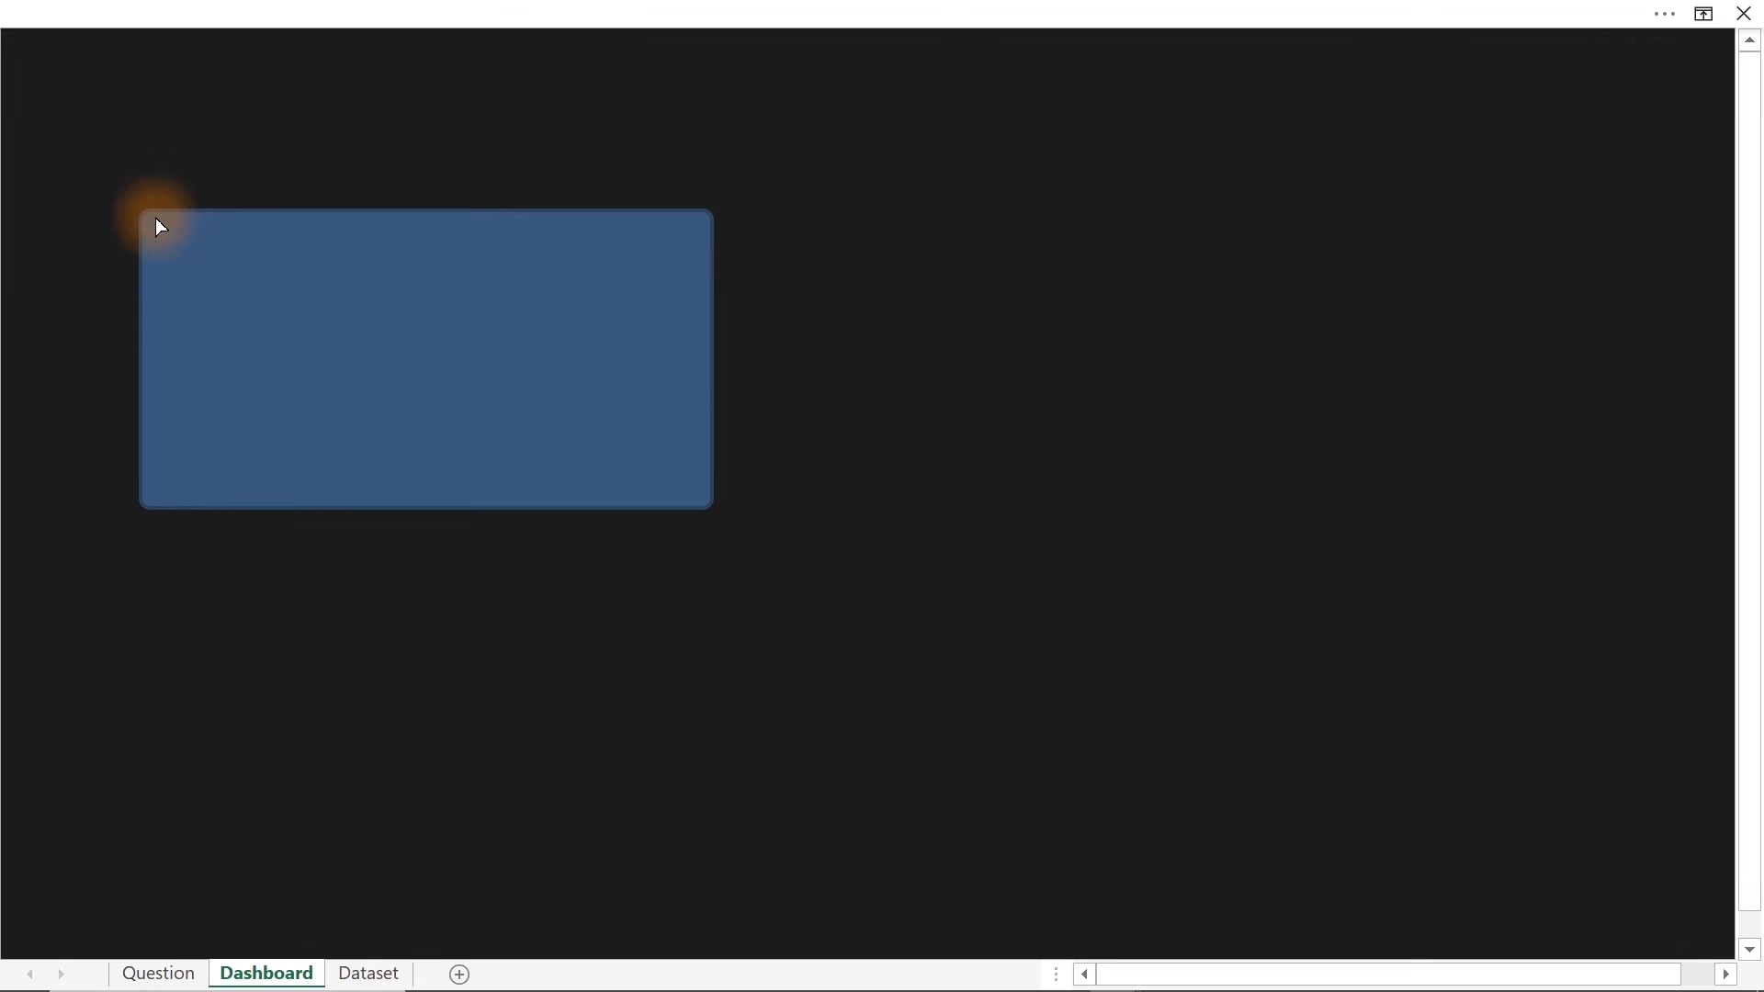
{"action": "left_click_drag", "start_coordinate": [158, 225], "coordinate": [157, 225]}
{"action": "left_click_drag", "start_coordinate": [291, 267], "coordinate": [169, 139]}
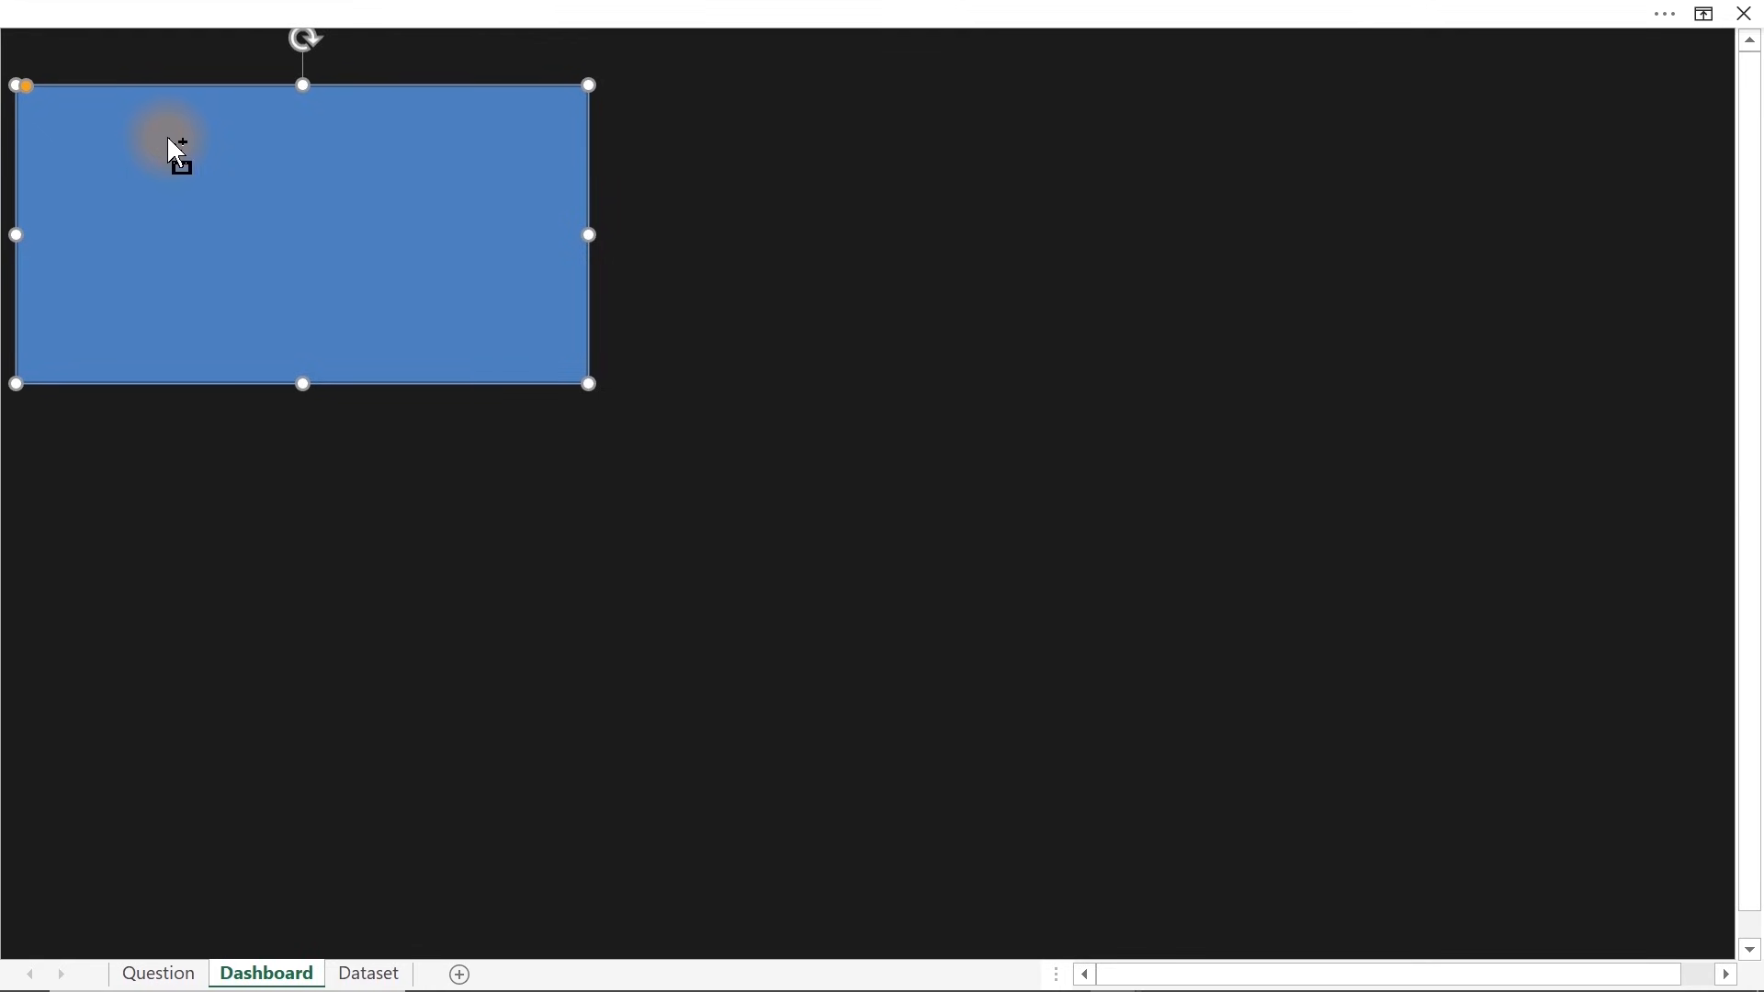
{"action": "key", "text": "ctrl+1"}
{"action": "left_click", "coordinate": [801, 402]}
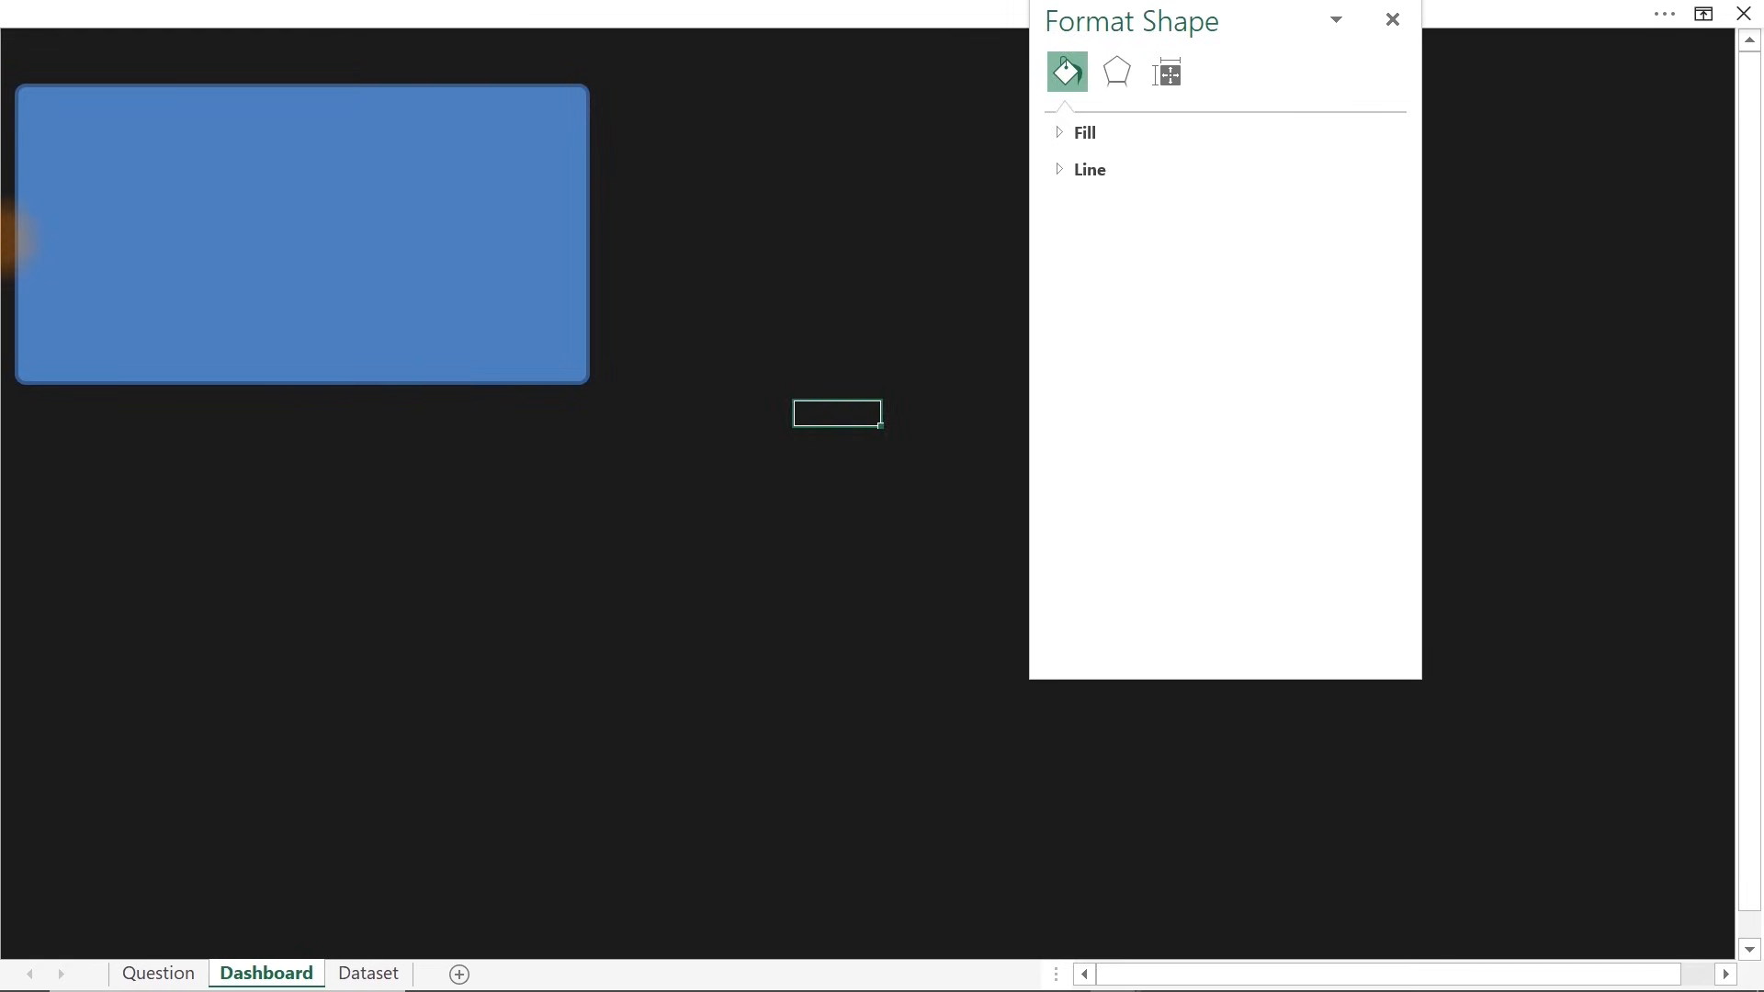
{"action": "left_click_drag", "start_coordinate": [4, 106], "coordinate": [4, 333]}
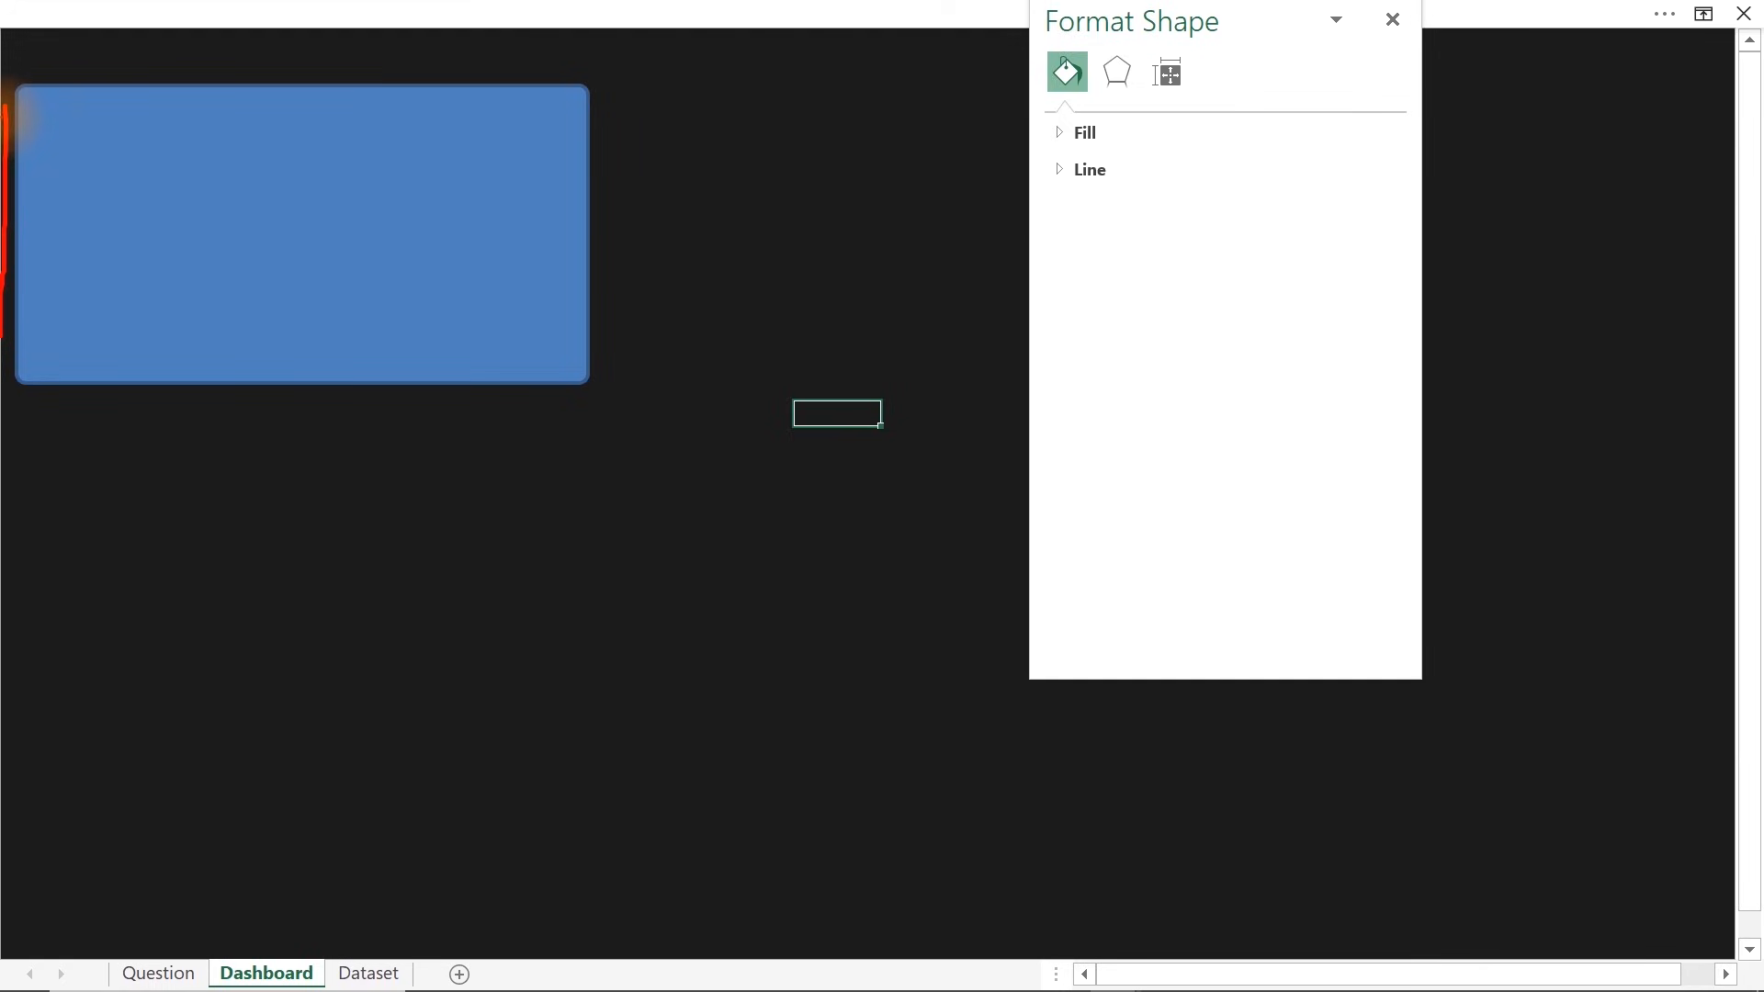
{"action": "mouse_move", "coordinate": [3, 41]}
{"action": "left_mouse_down"}
{"action": "mouse_move", "coordinate": [507, 38]}
{"action": "mouse_move", "coordinate": [264, 76]}
{"action": "mouse_move", "coordinate": [294, 20]}
{"action": "mouse_move", "coordinate": [418, 41]}
{"action": "left_mouse_up"}
{"action": "left_click_drag", "start_coordinate": [373, 196], "coordinate": [321, 267]}
{"action": "key", "text": "Escape"}
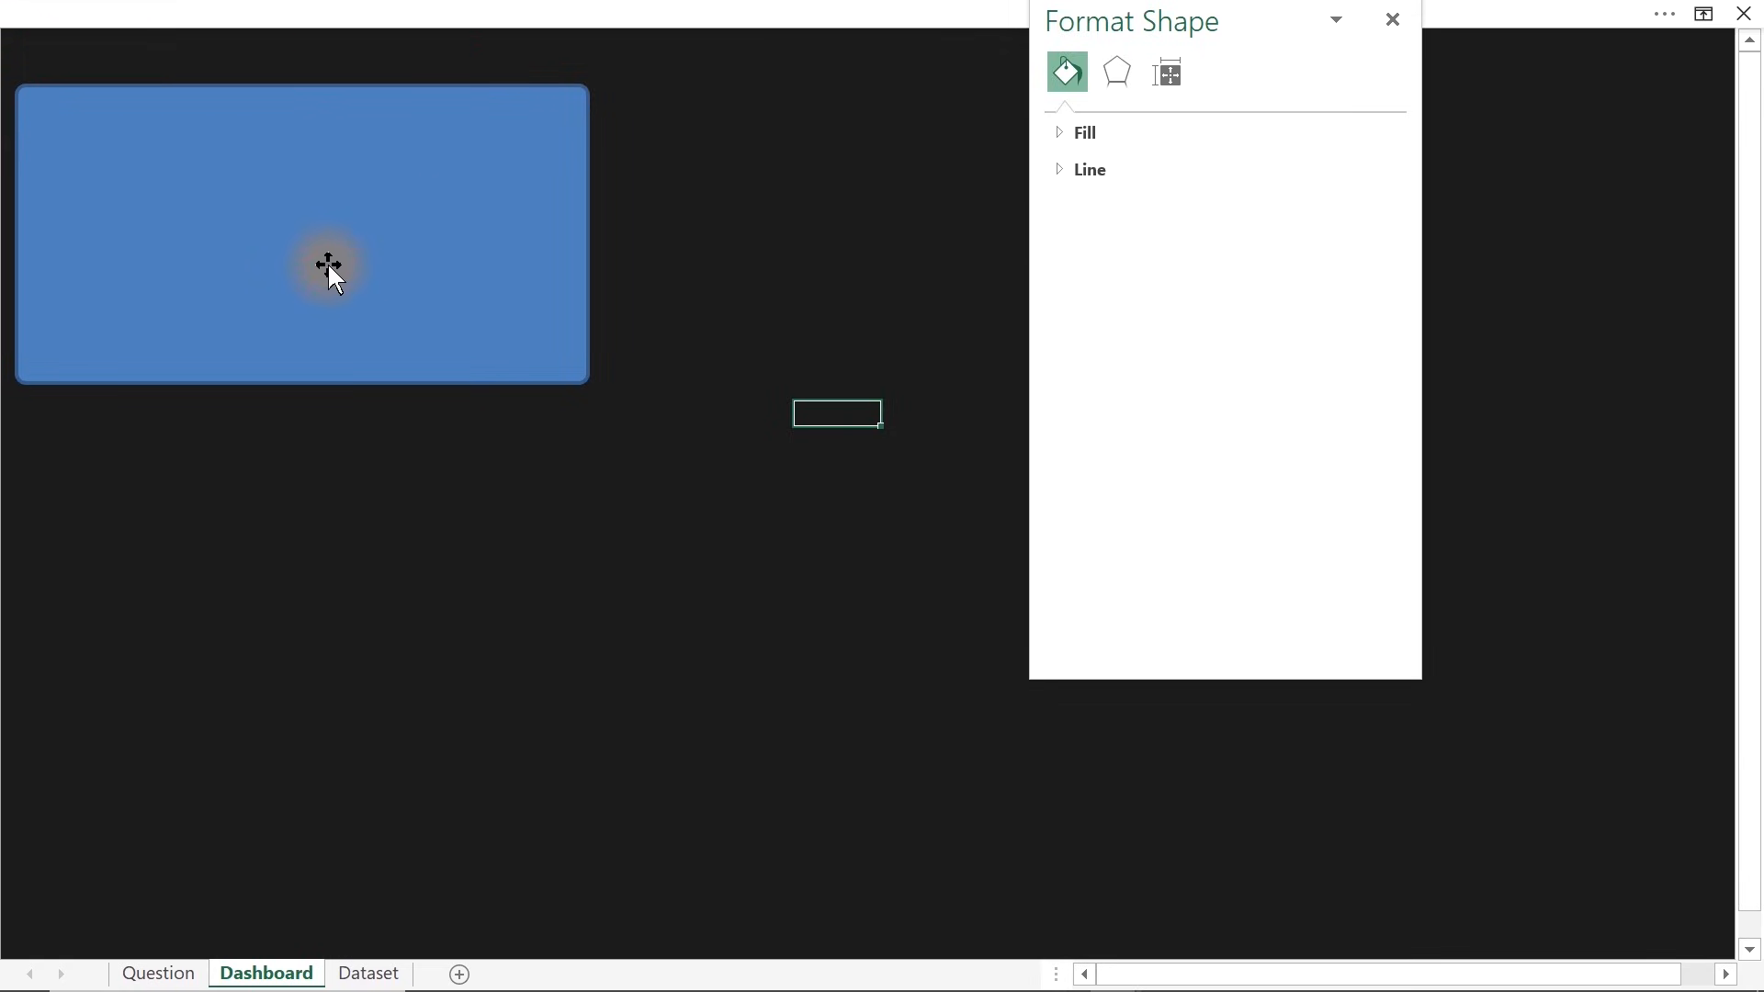
Remove the outline from the rounded rectangle by setting its line to No line
{"action": "left_click", "coordinate": [327, 262]}
{"action": "left_click", "coordinate": [1078, 215]}
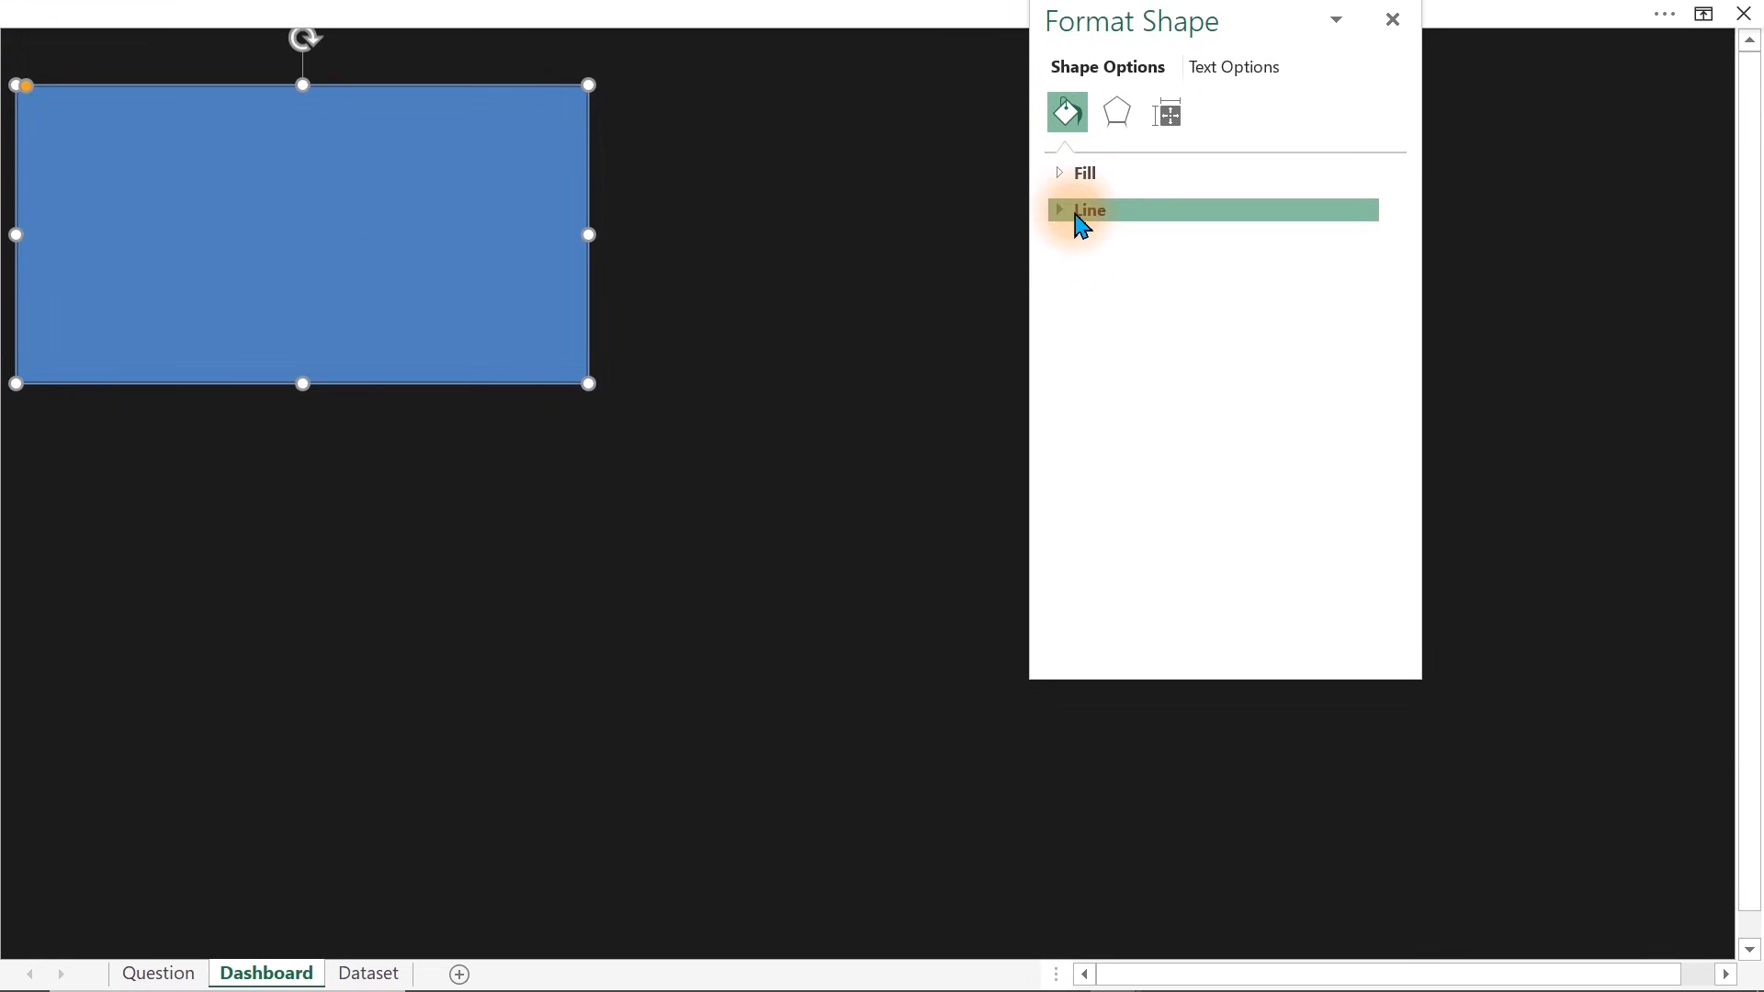
{"action": "left_click", "coordinate": [1125, 256]}
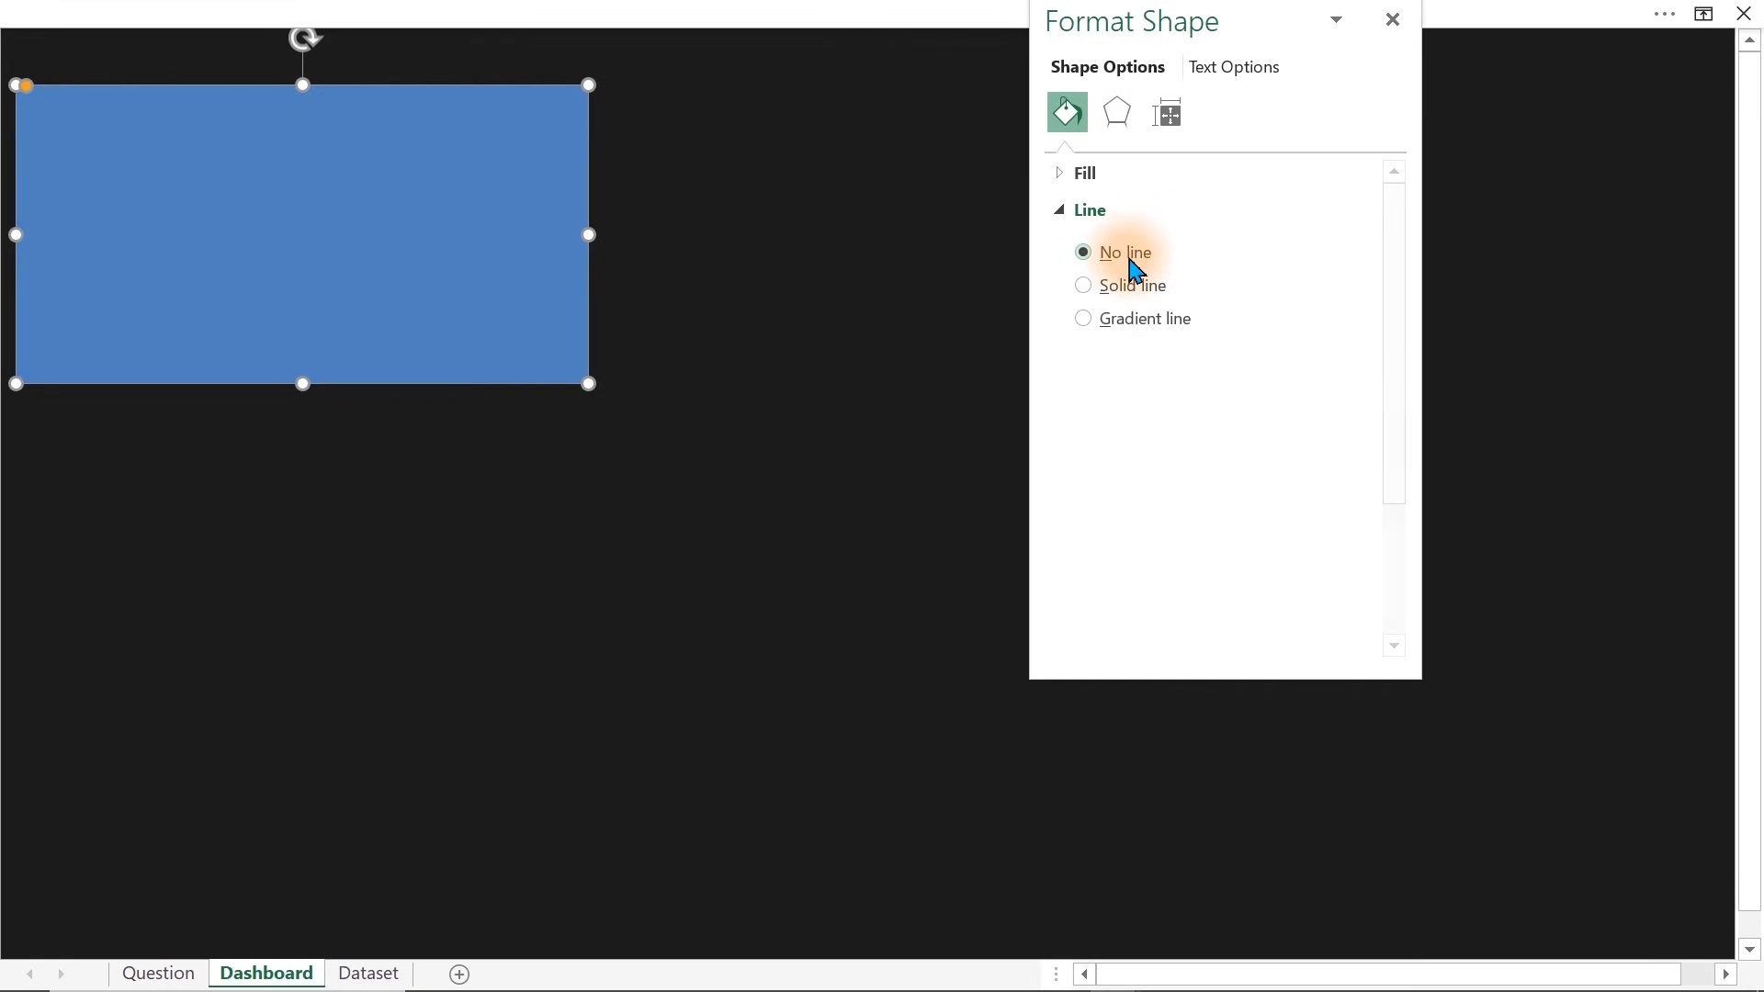
Switch the rectangle to a gradient fill and remove the two middle gradient stops, leaving only the first and last
{"action": "left_click", "coordinate": [1065, 176]}
{"action": "left_click", "coordinate": [1138, 282]}
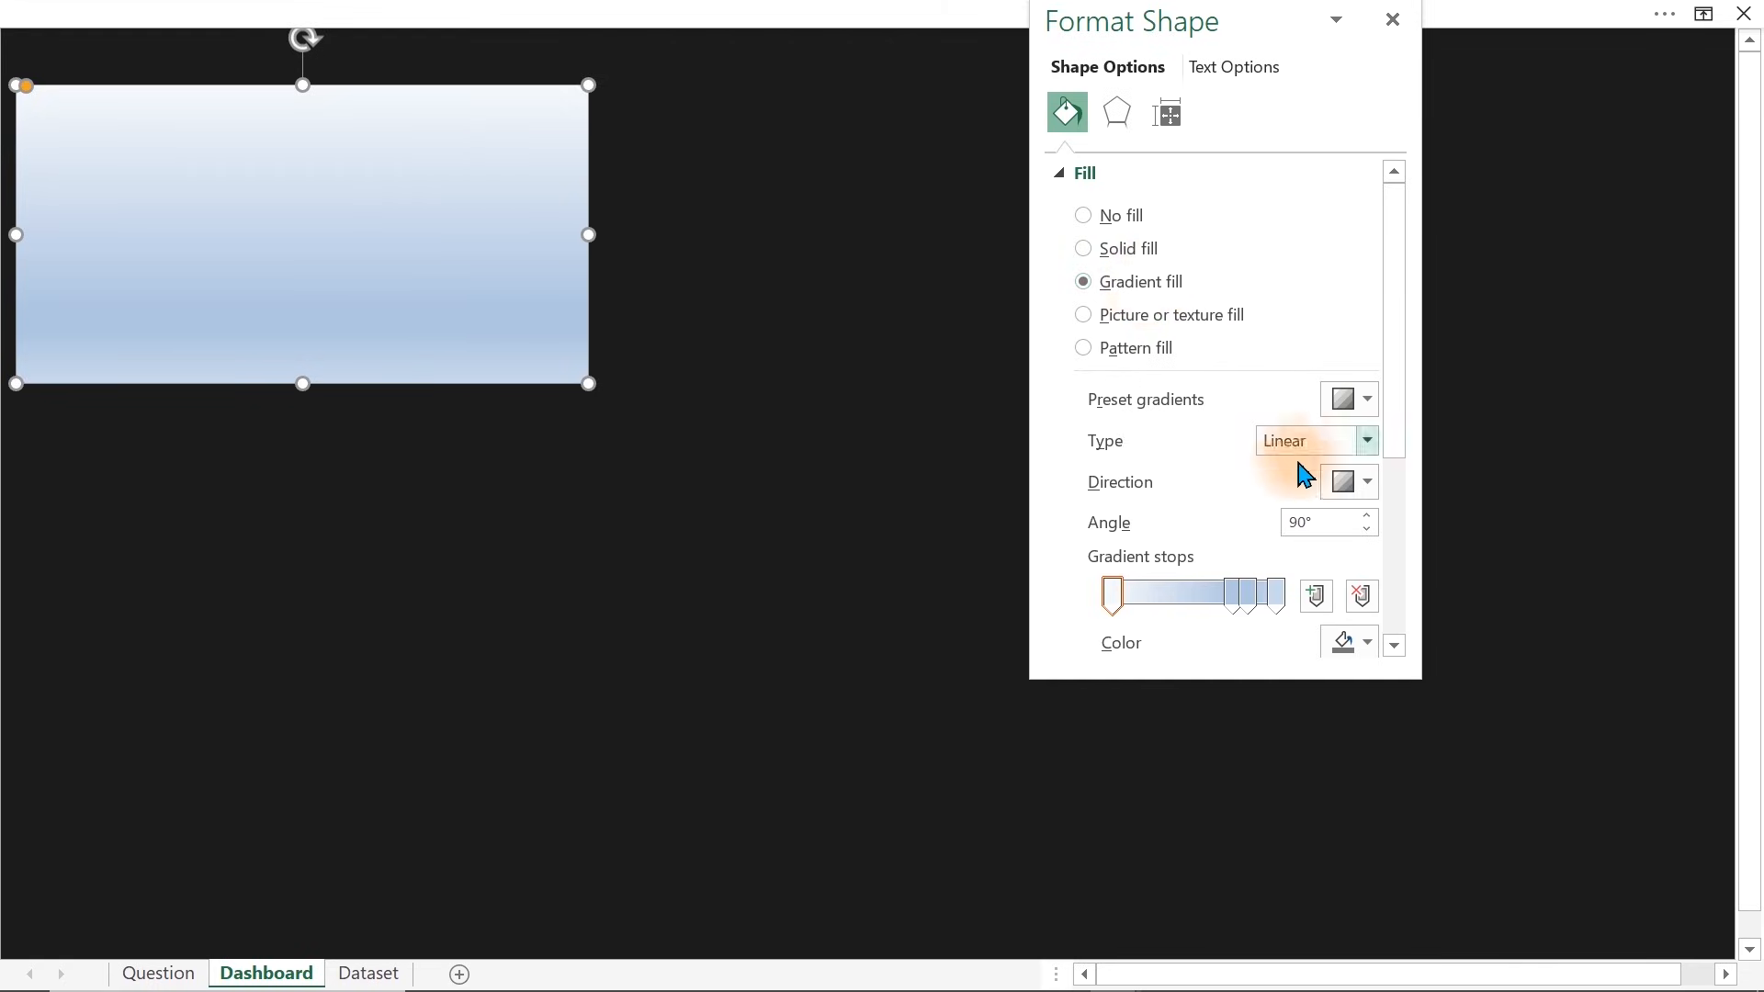
{"action": "left_click", "coordinate": [1249, 611]}
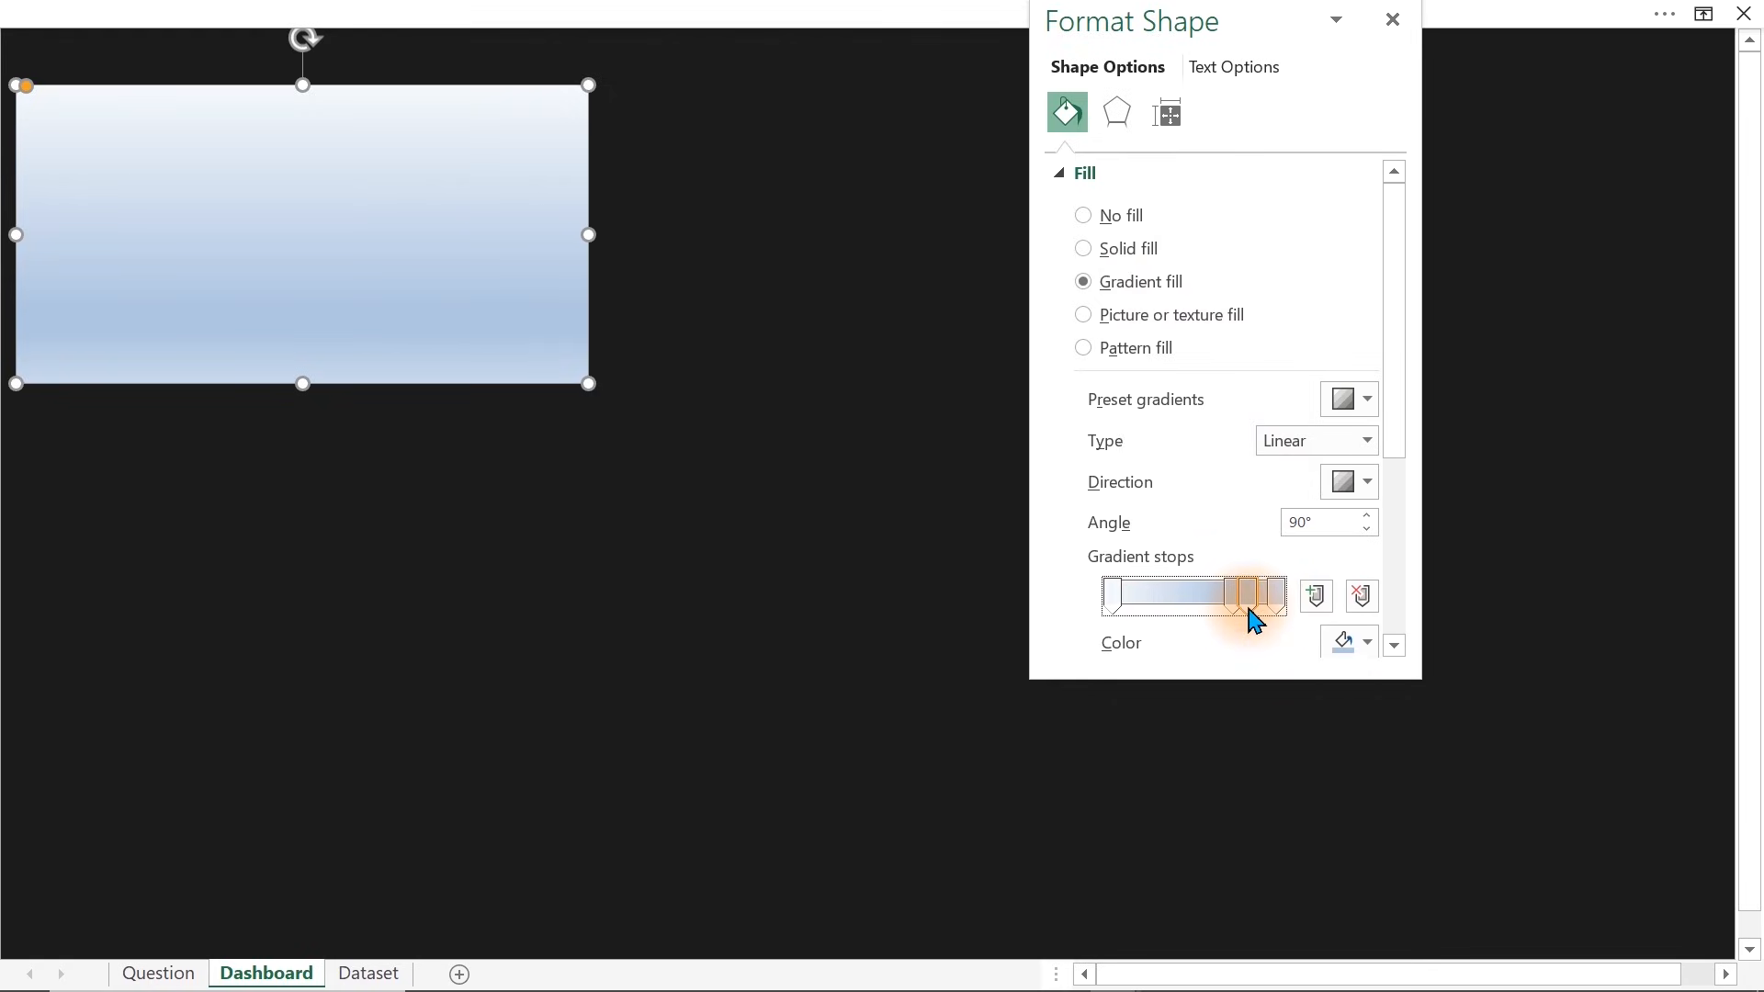
{"action": "left_click", "coordinate": [1358, 599]}
{"action": "left_click", "coordinate": [1358, 599]}
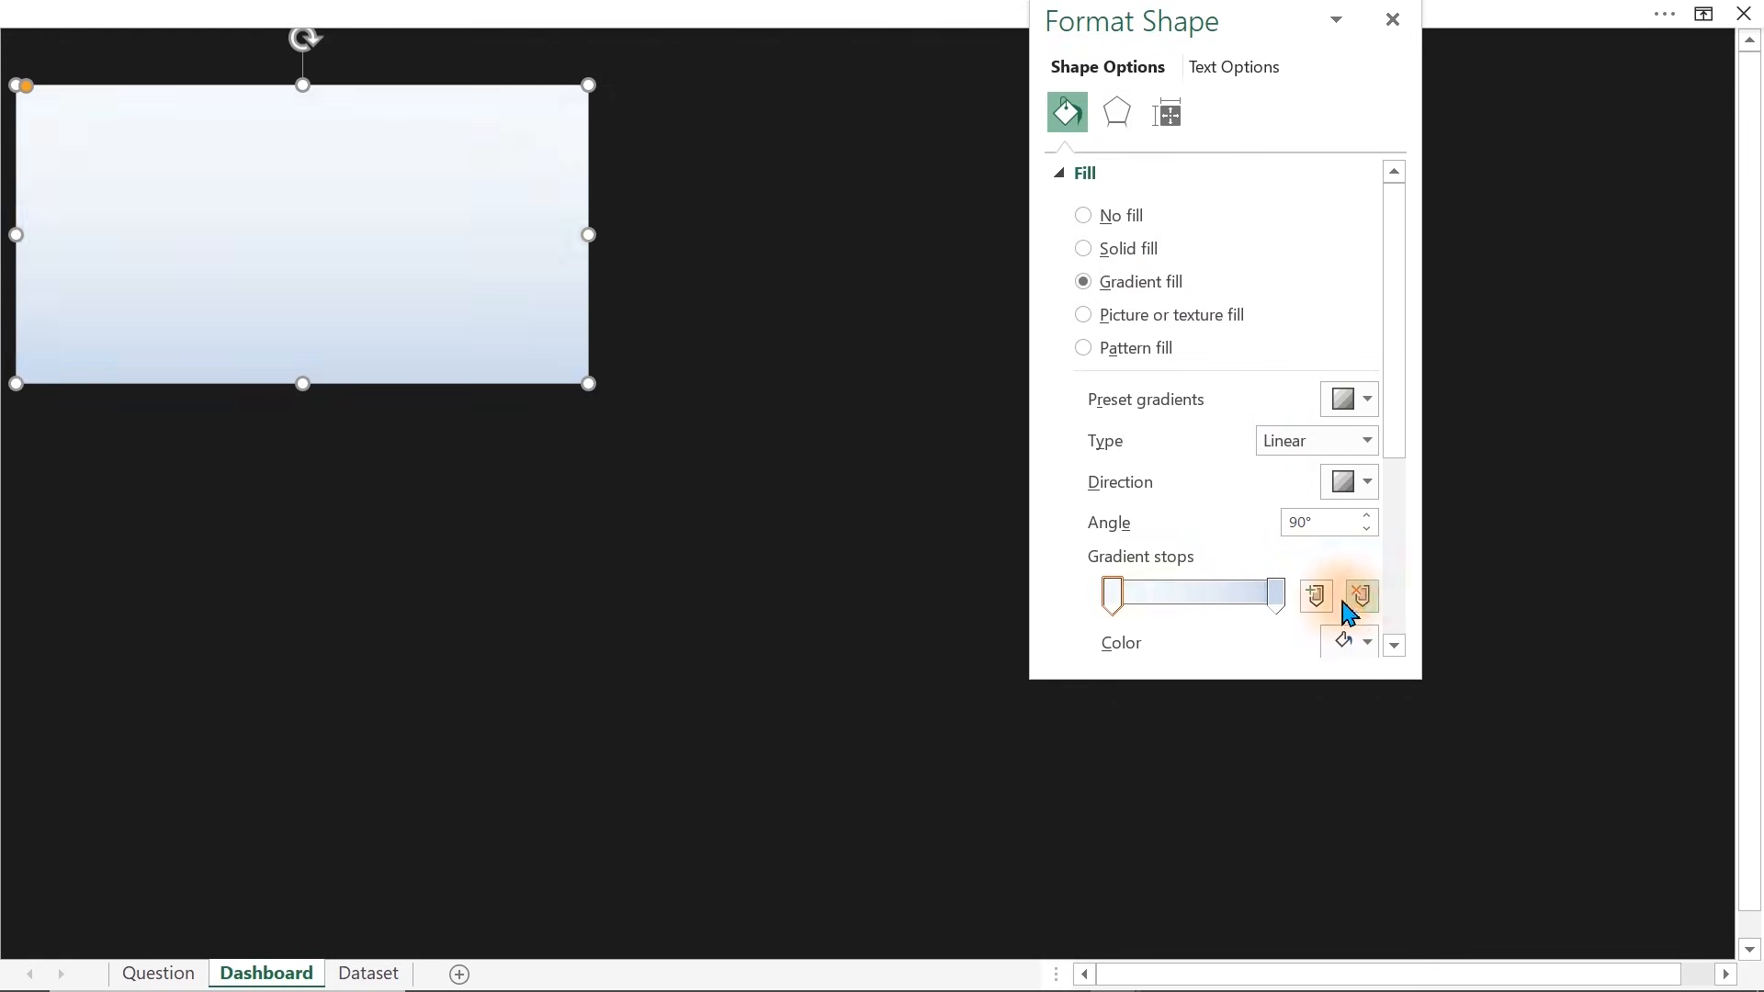
Give the first gradient stop a custom blue colour of Red 69, Green 66 and Blue 213
{"action": "left_click", "coordinate": [1116, 603]}
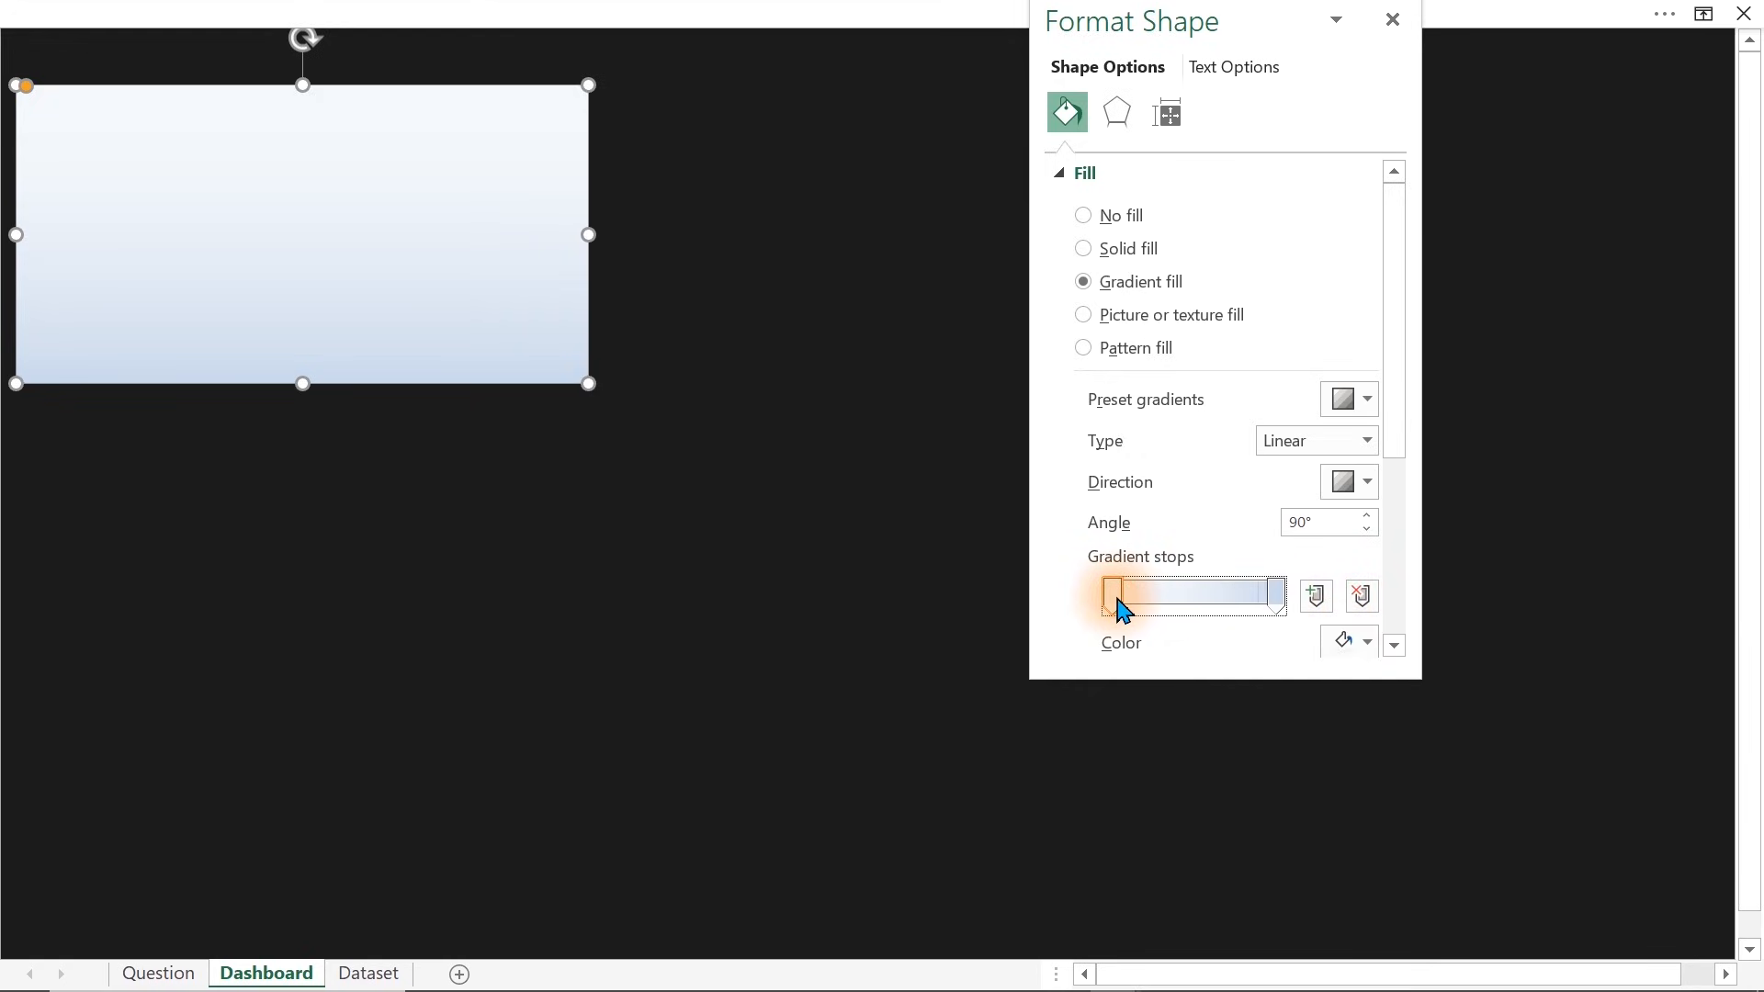
{"action": "left_click", "coordinate": [1364, 643]}
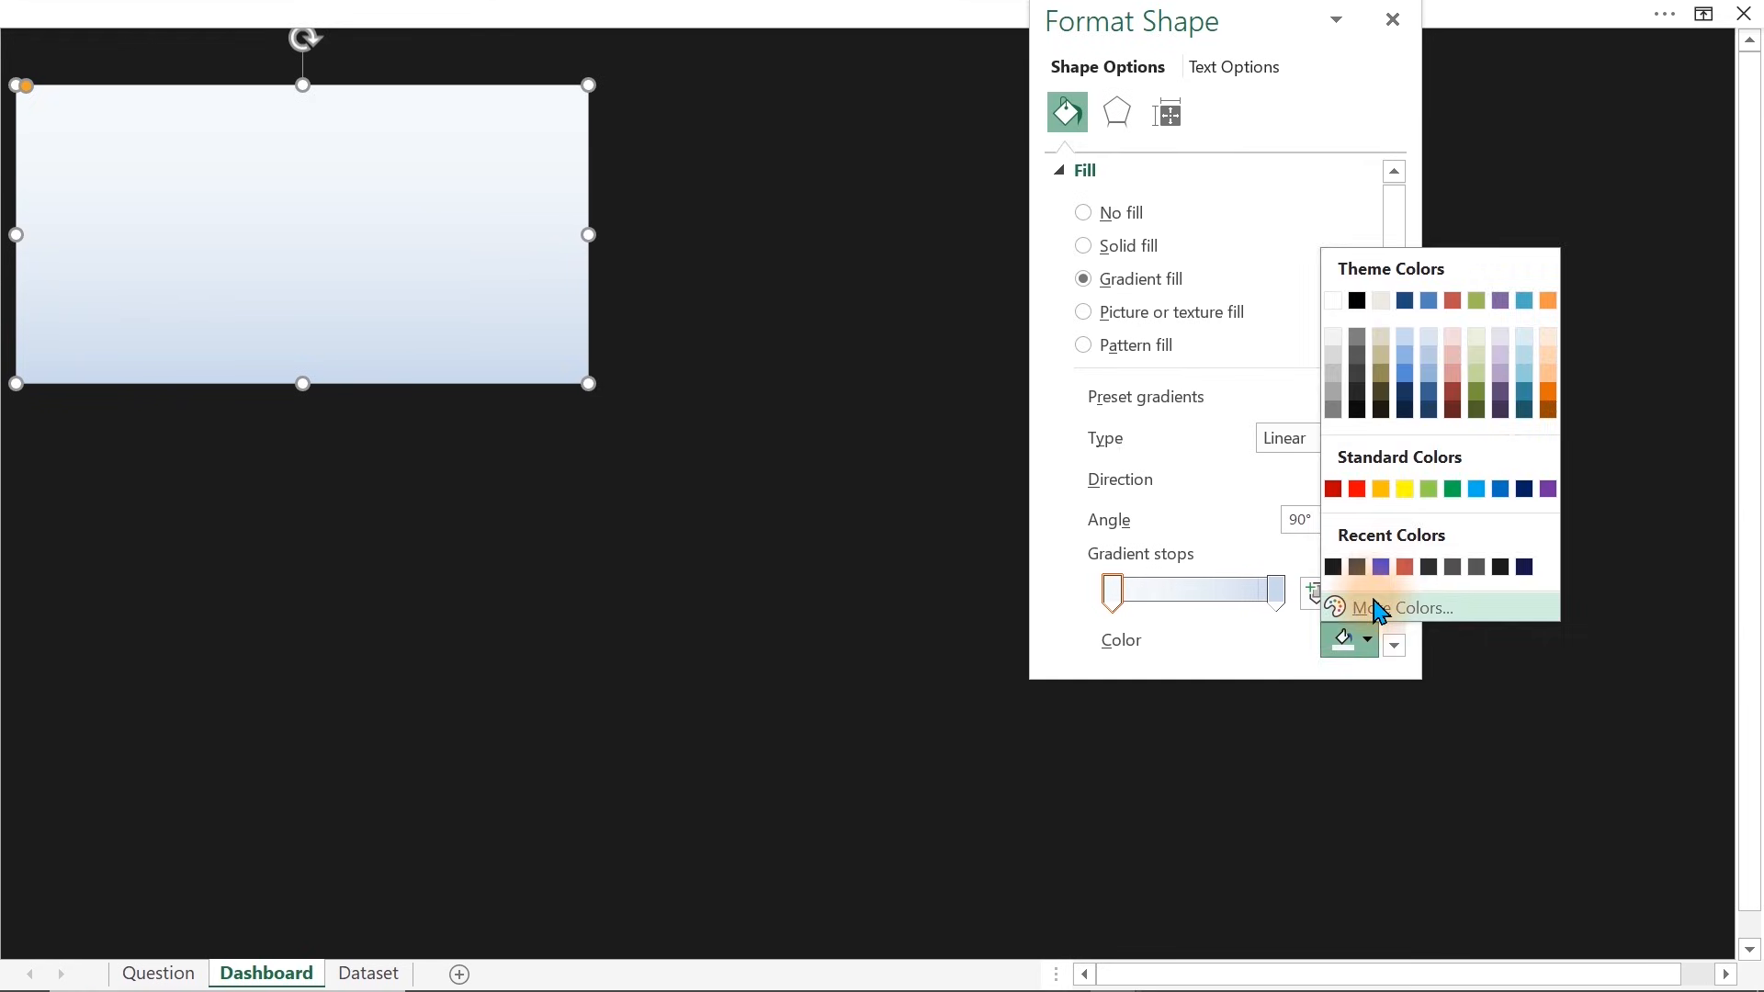
{"action": "left_click", "coordinate": [1382, 606]}
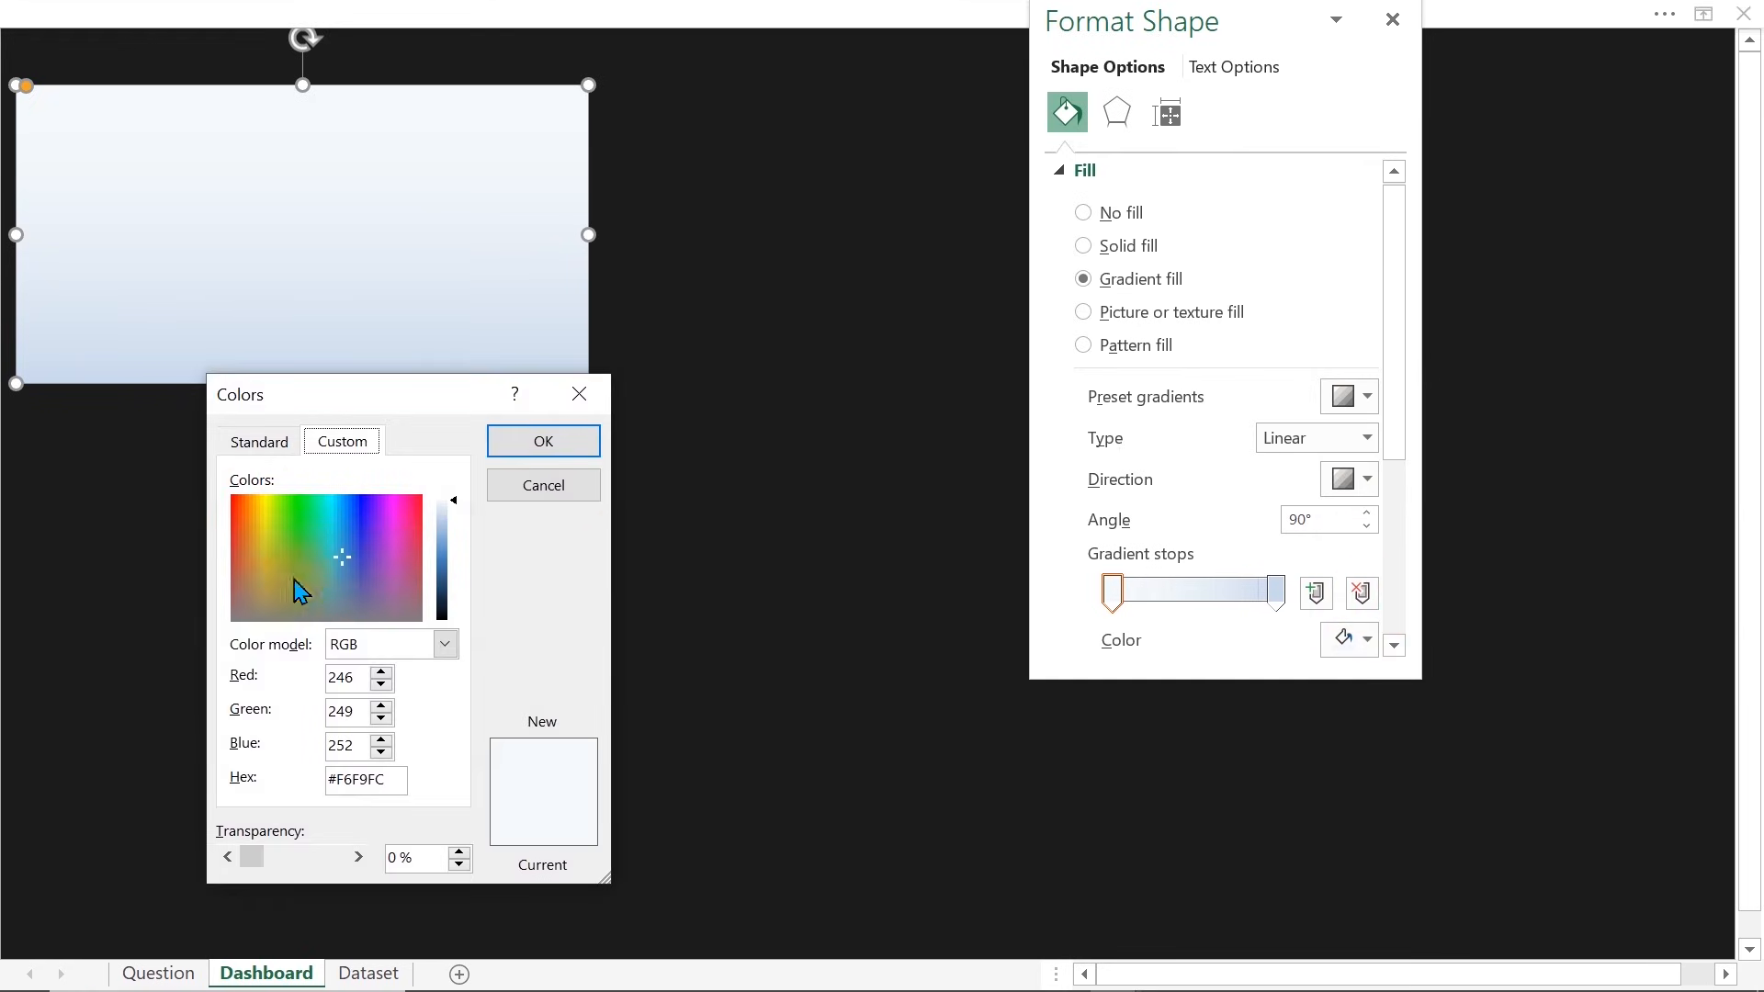
{"action": "left_click_drag", "start_coordinate": [394, 777], "coordinate": [276, 785]}
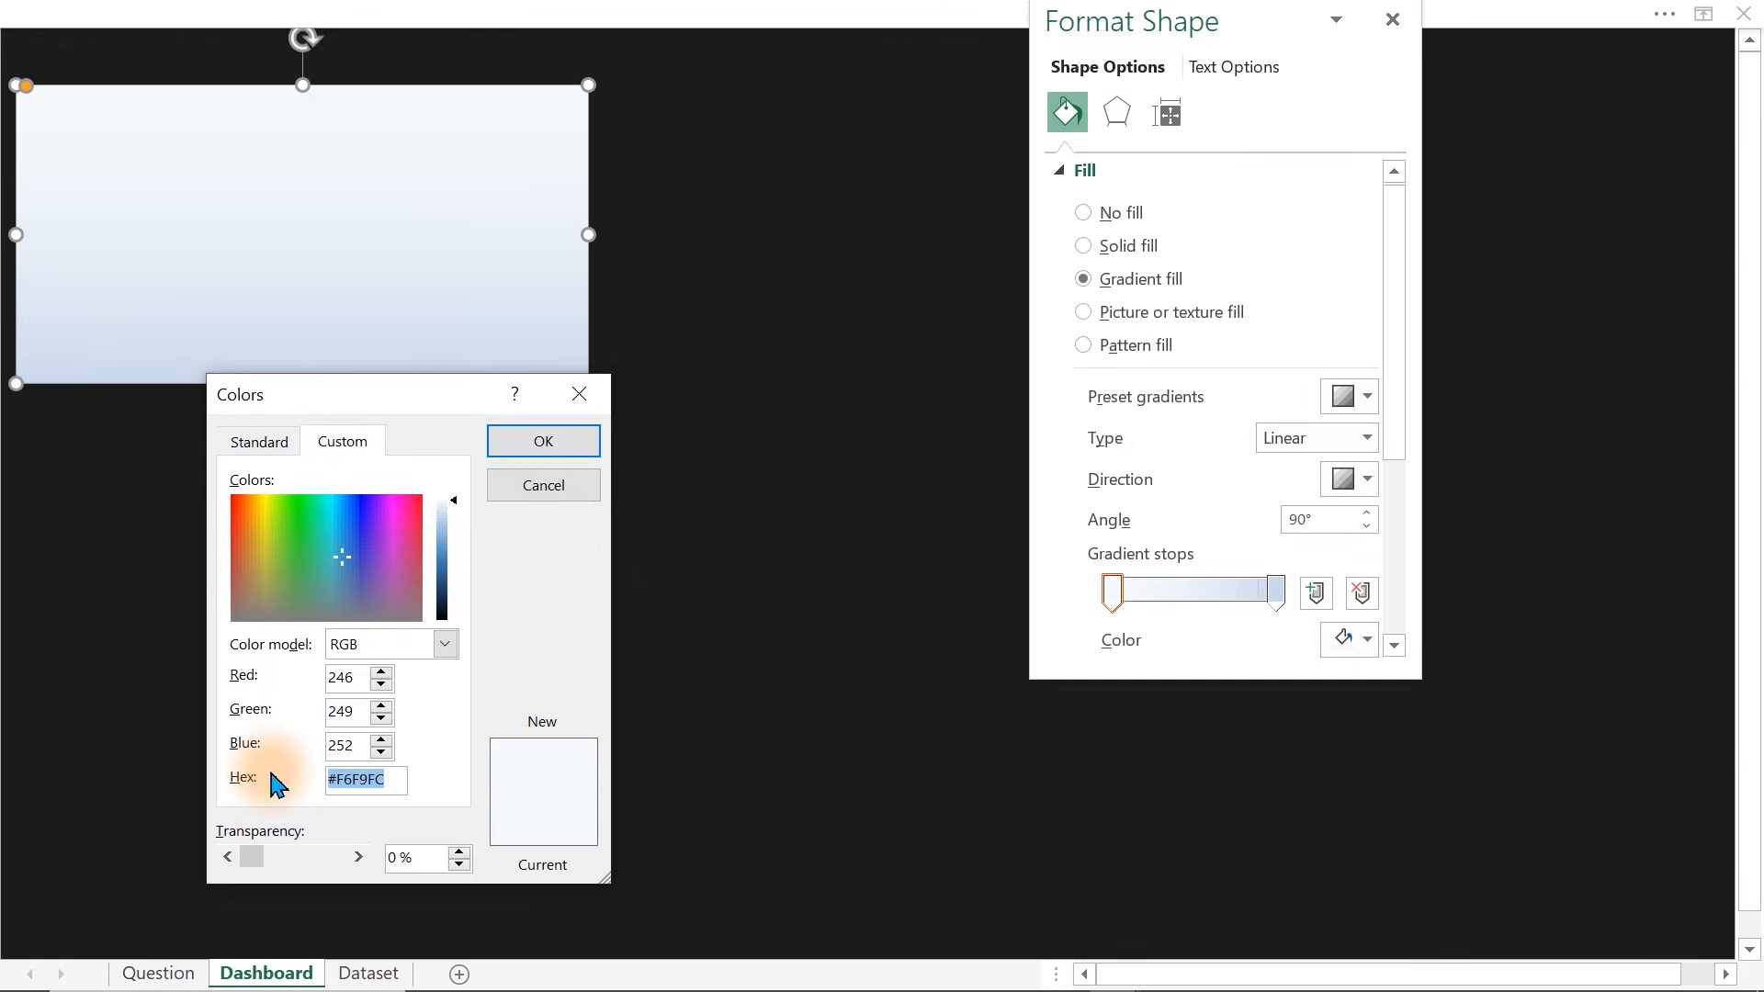
{"action": "left_click", "coordinate": [361, 679]}
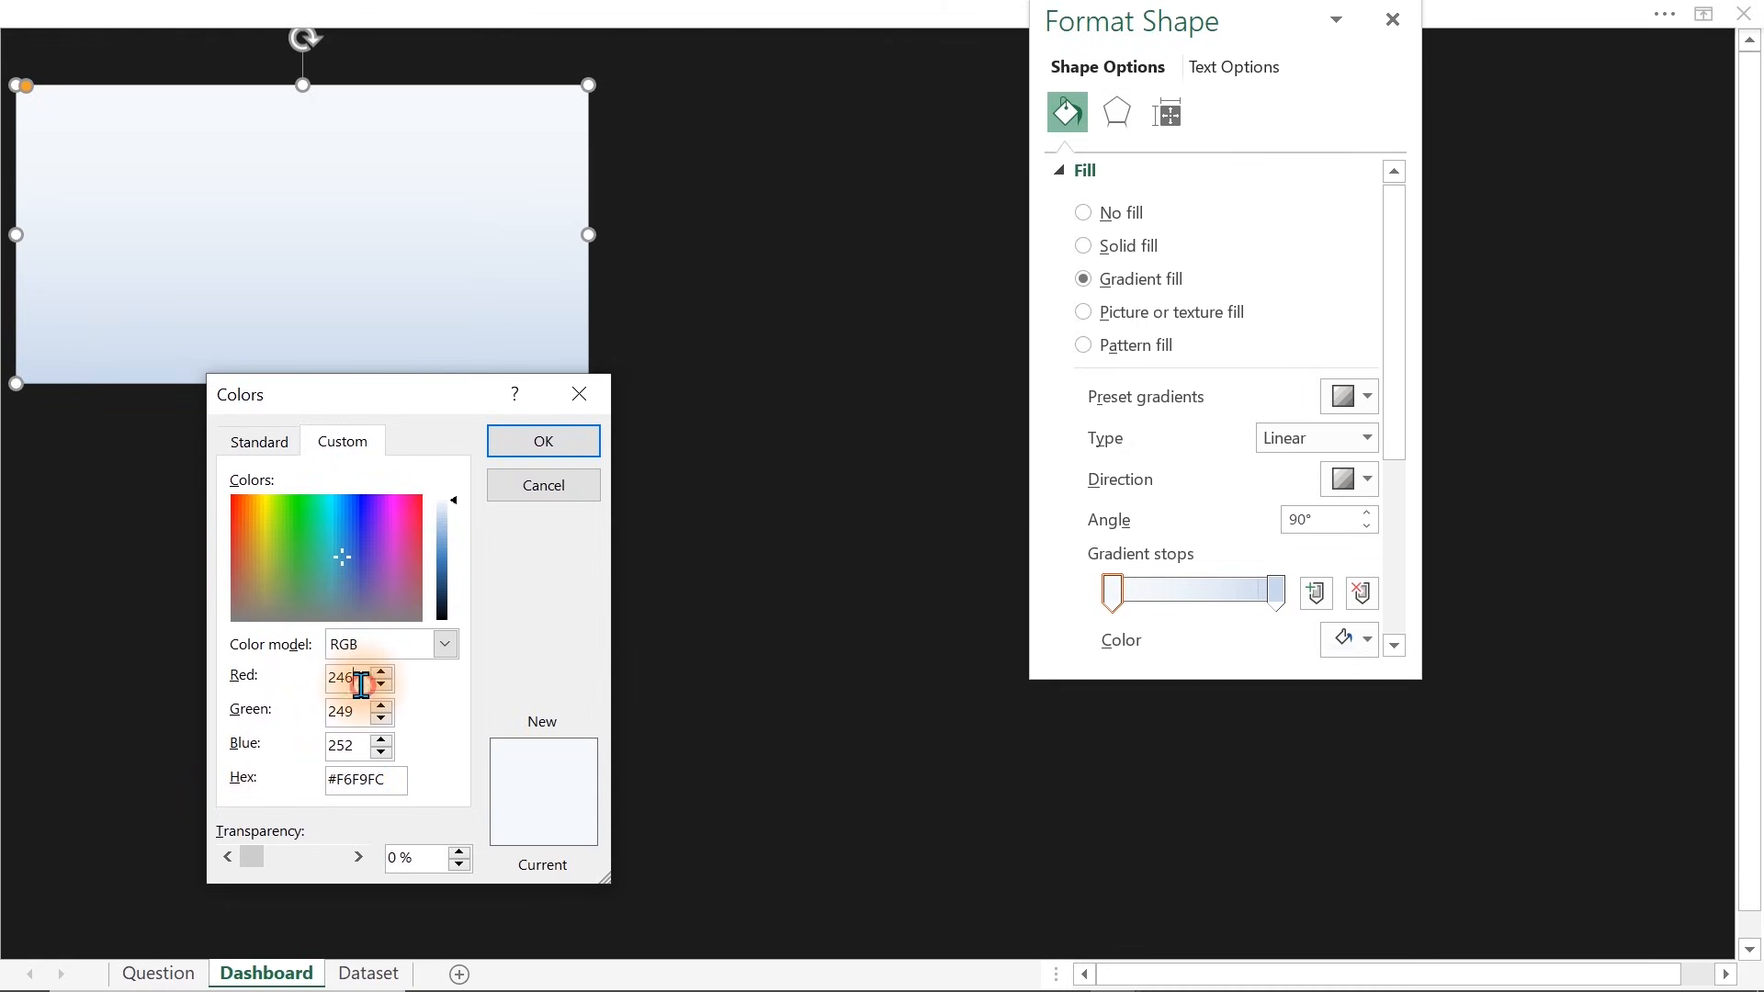
{"action": "left_click_drag", "start_coordinate": [362, 681], "coordinate": [312, 680]}
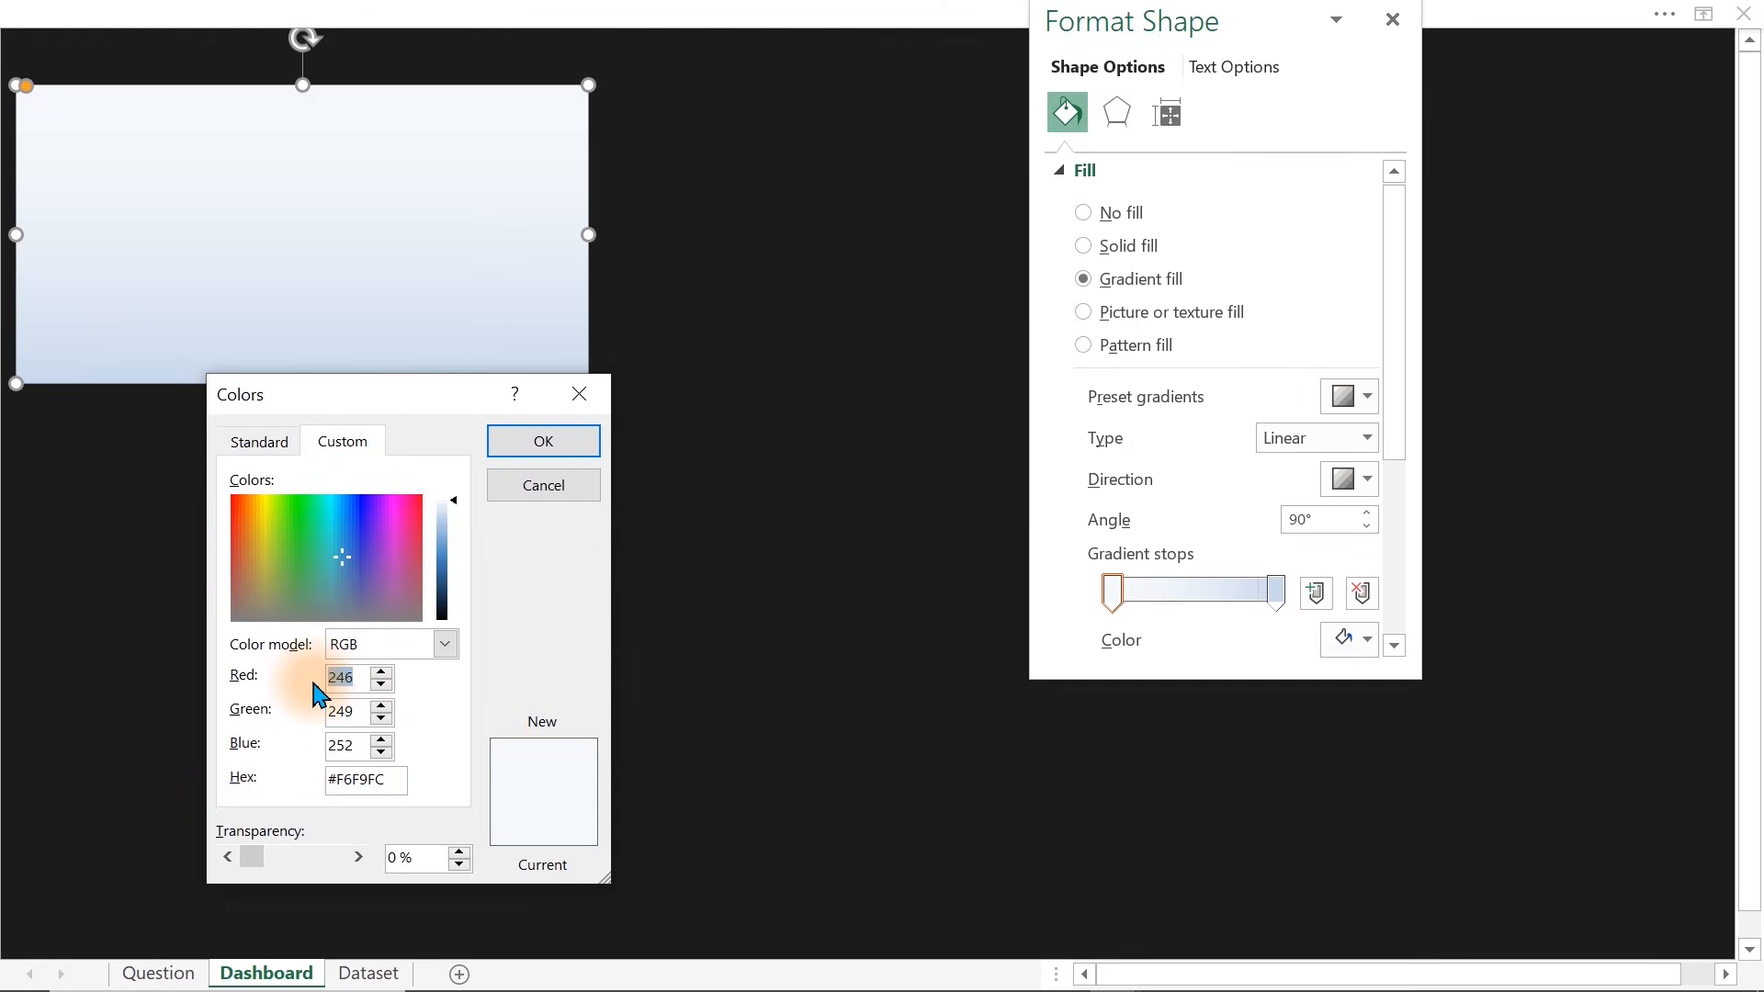
{"action": "type", "text": "69"}
{"action": "key", "text": "Tab"}
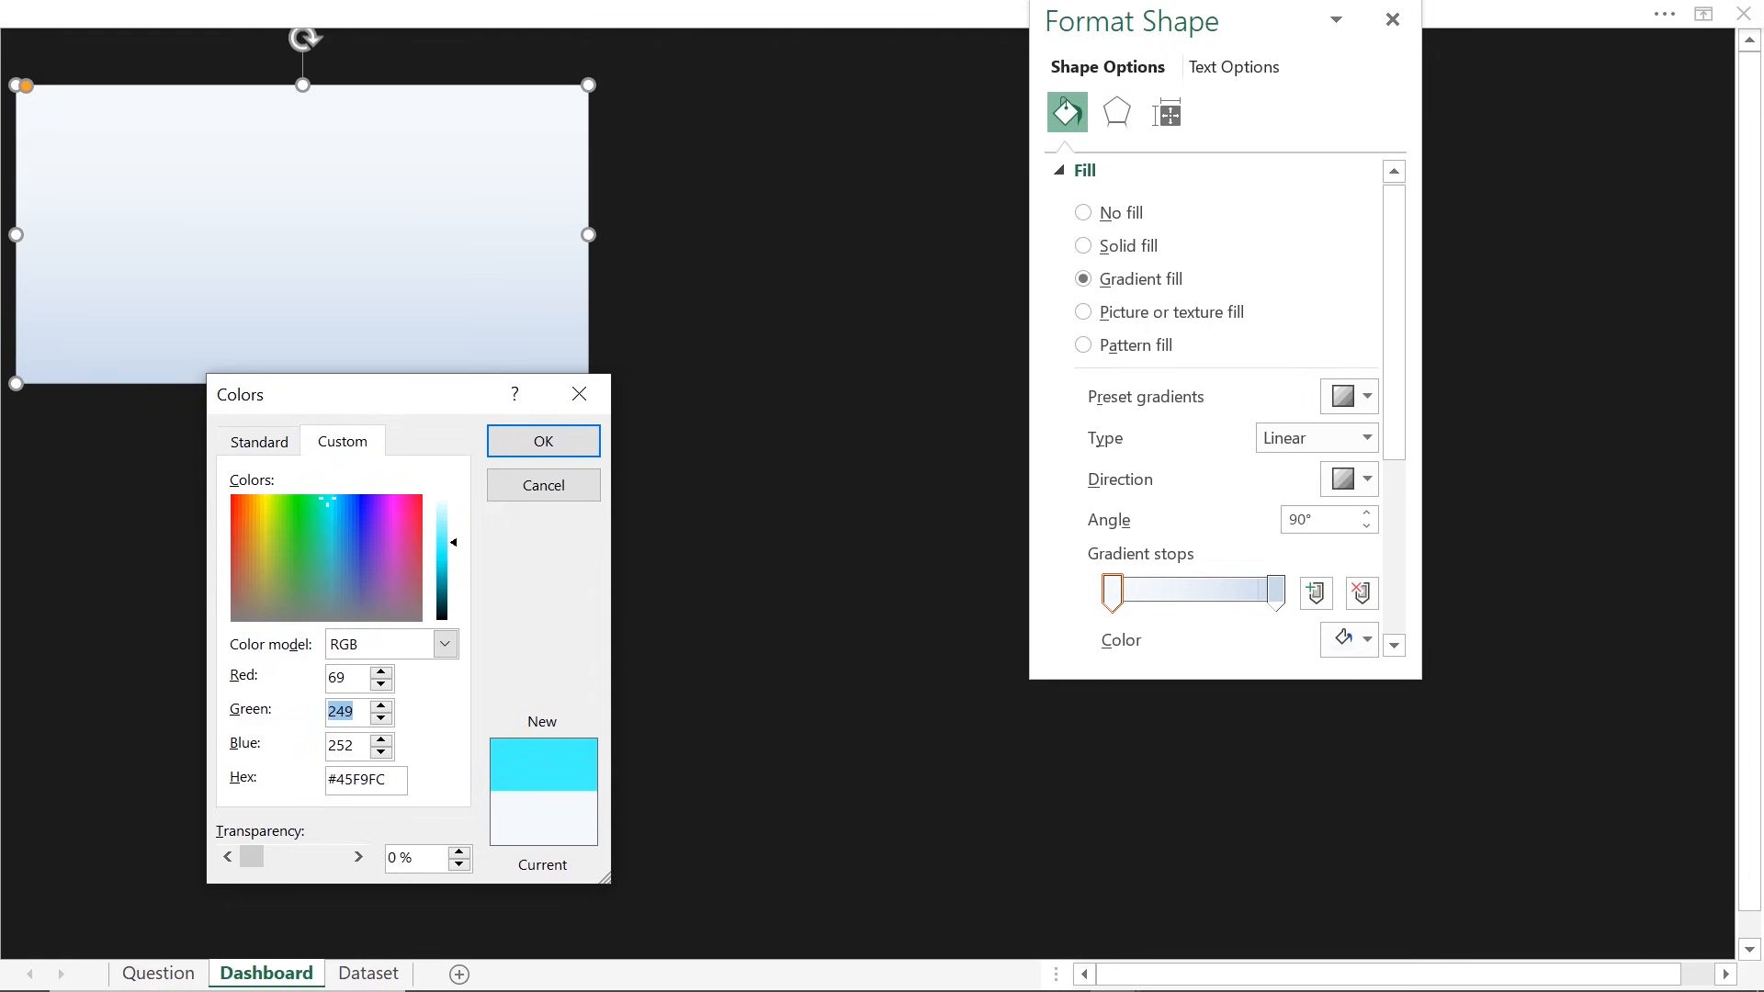
{"action": "type", "text": "66"}
{"action": "key", "text": "Tab"}
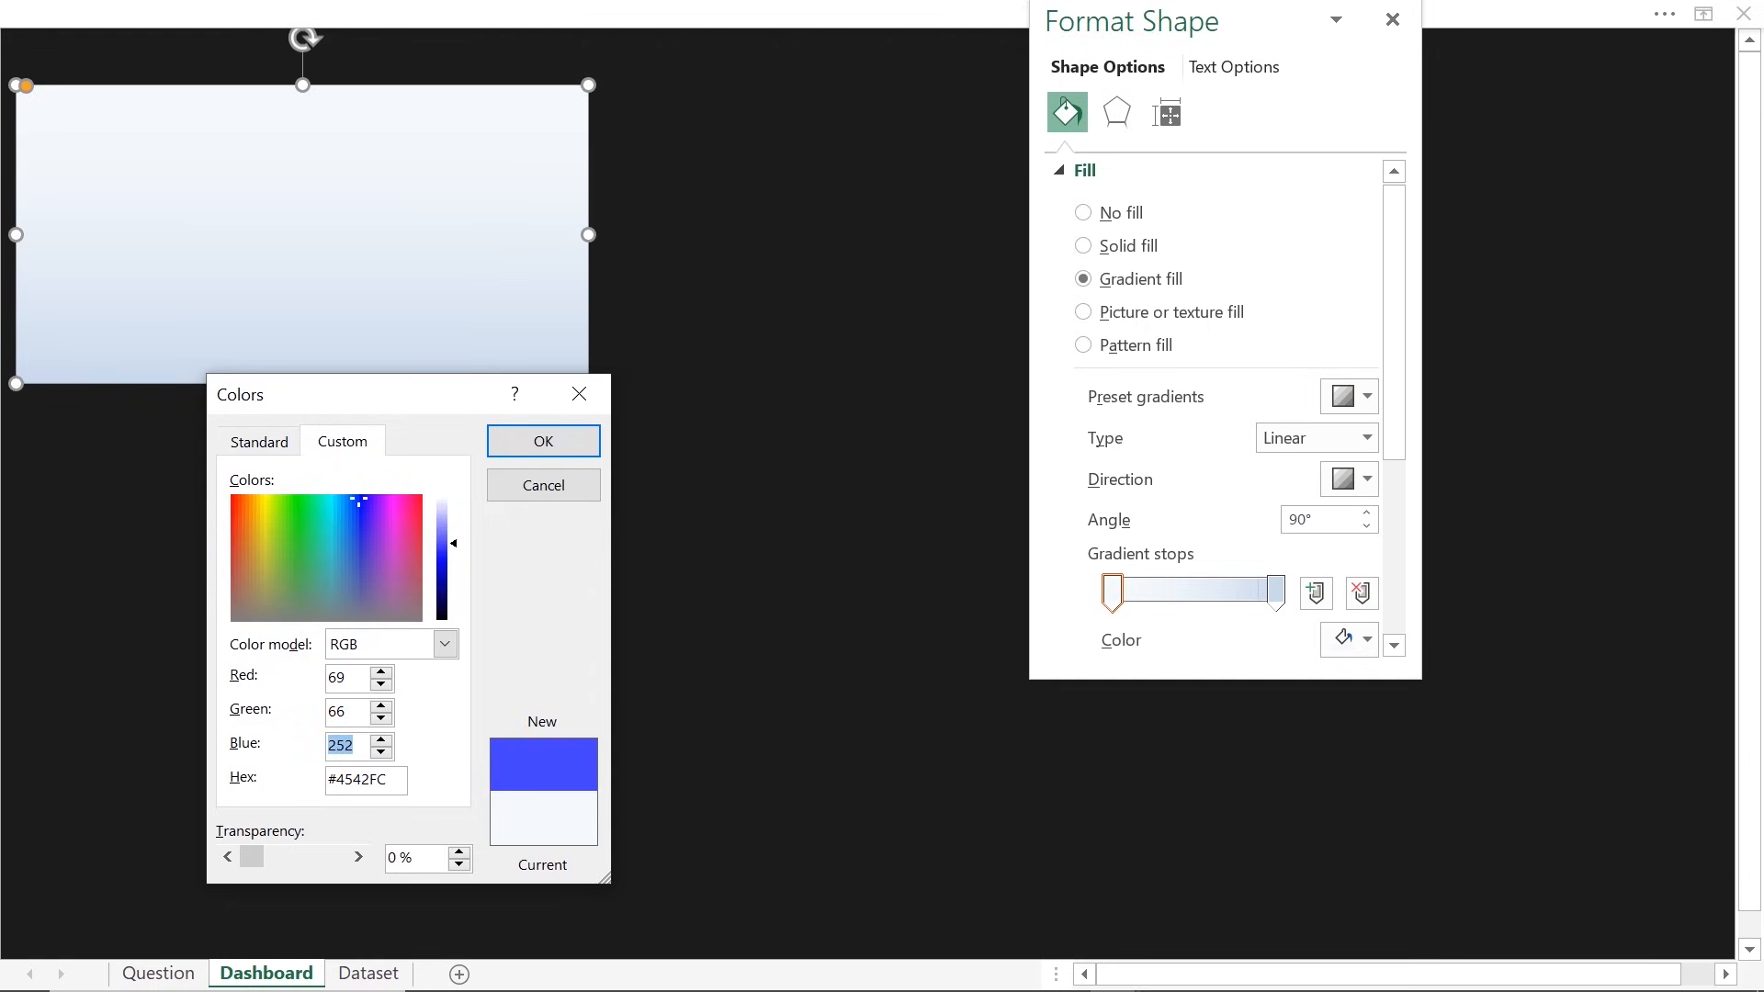
{"action": "type", "text": "1"}
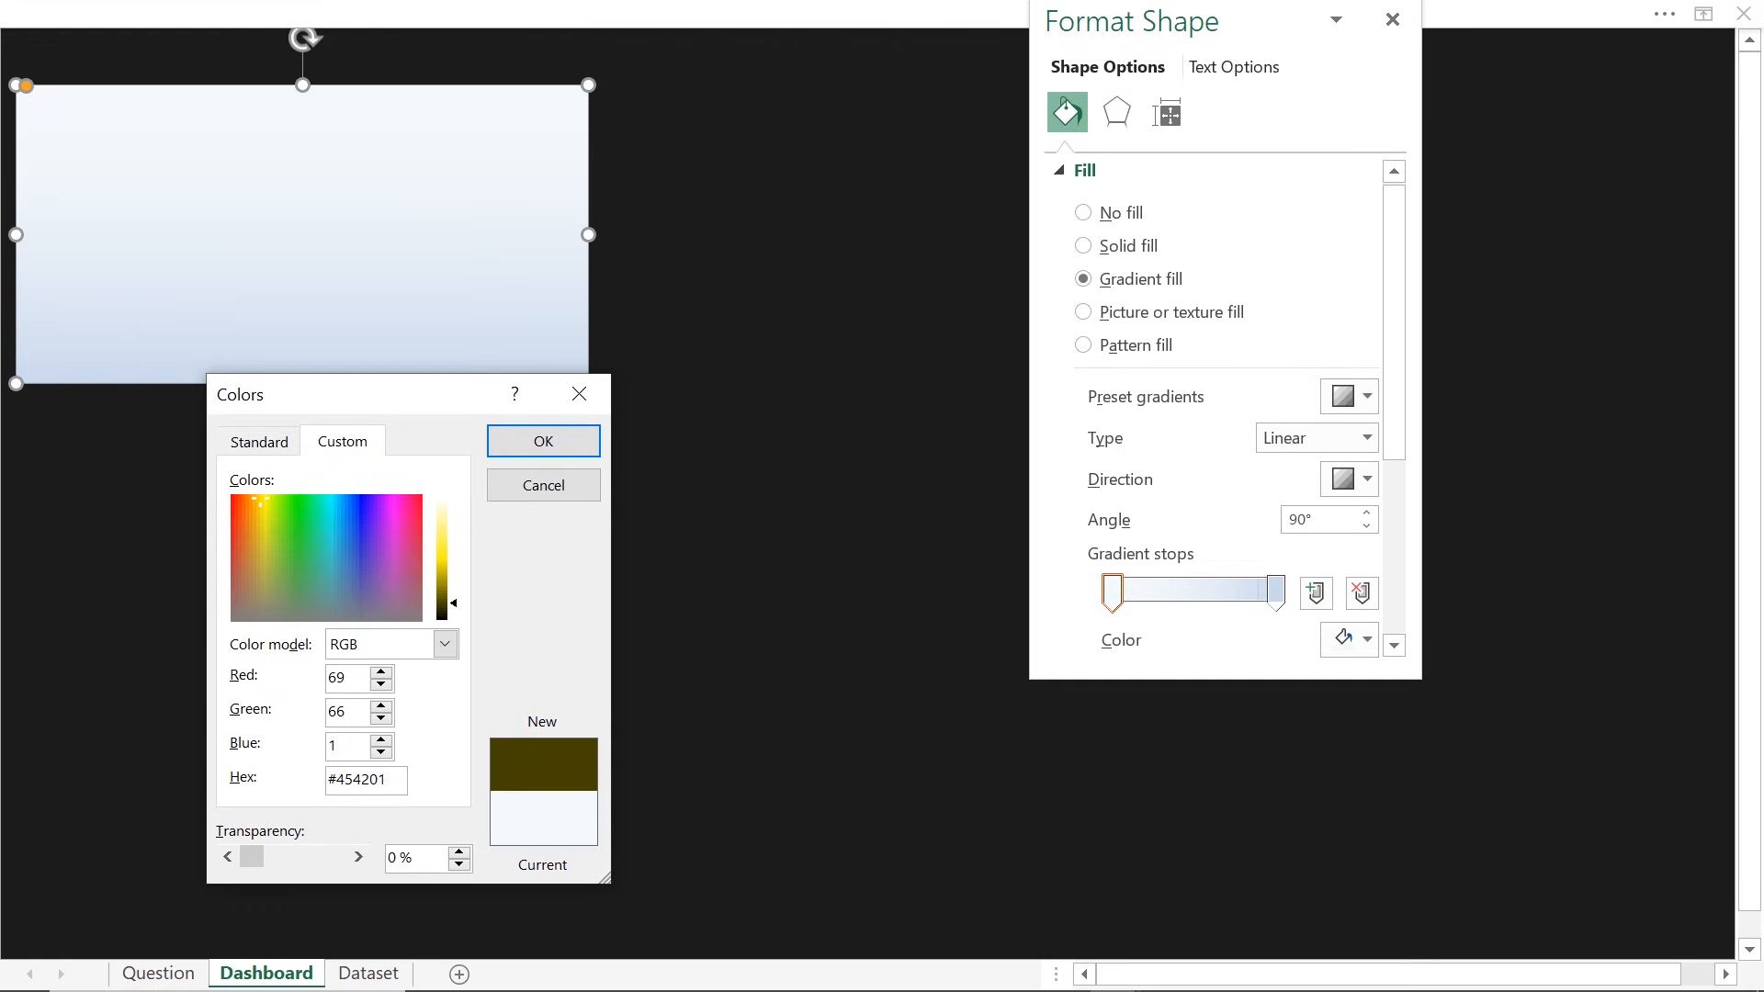
{"action": "key", "text": "BackSpace"}
{"action": "type", "text": "213"}
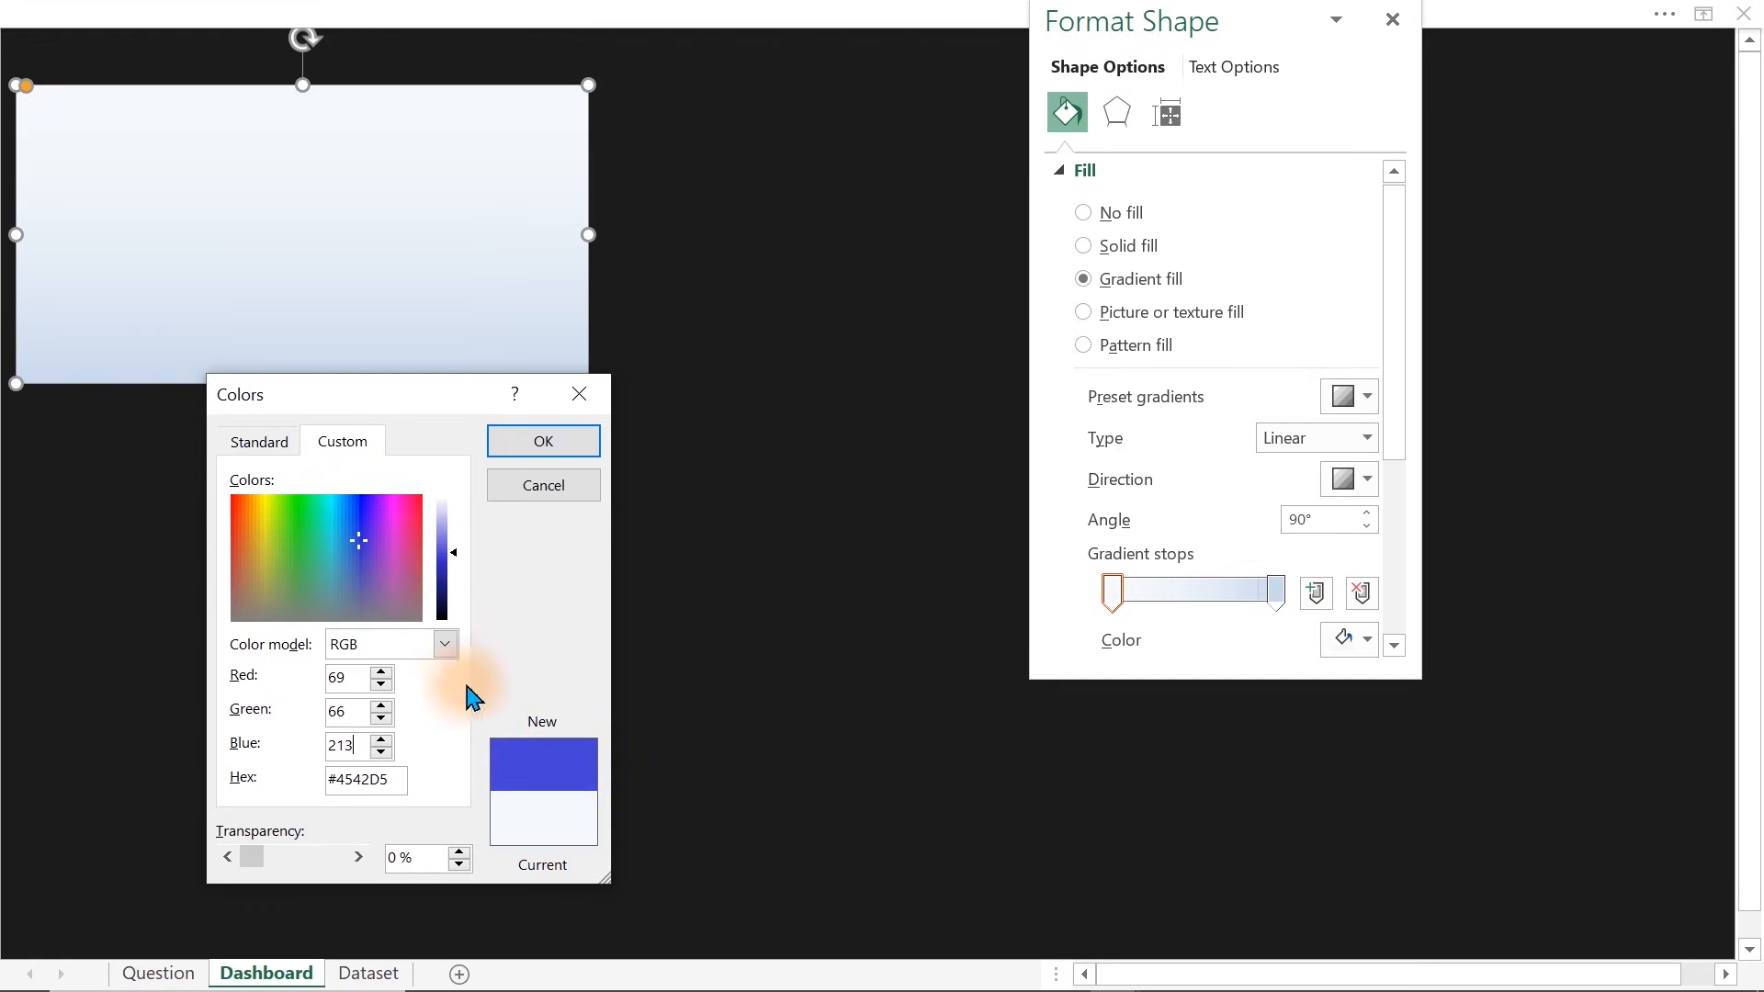
{"action": "left_click", "coordinate": [529, 442]}
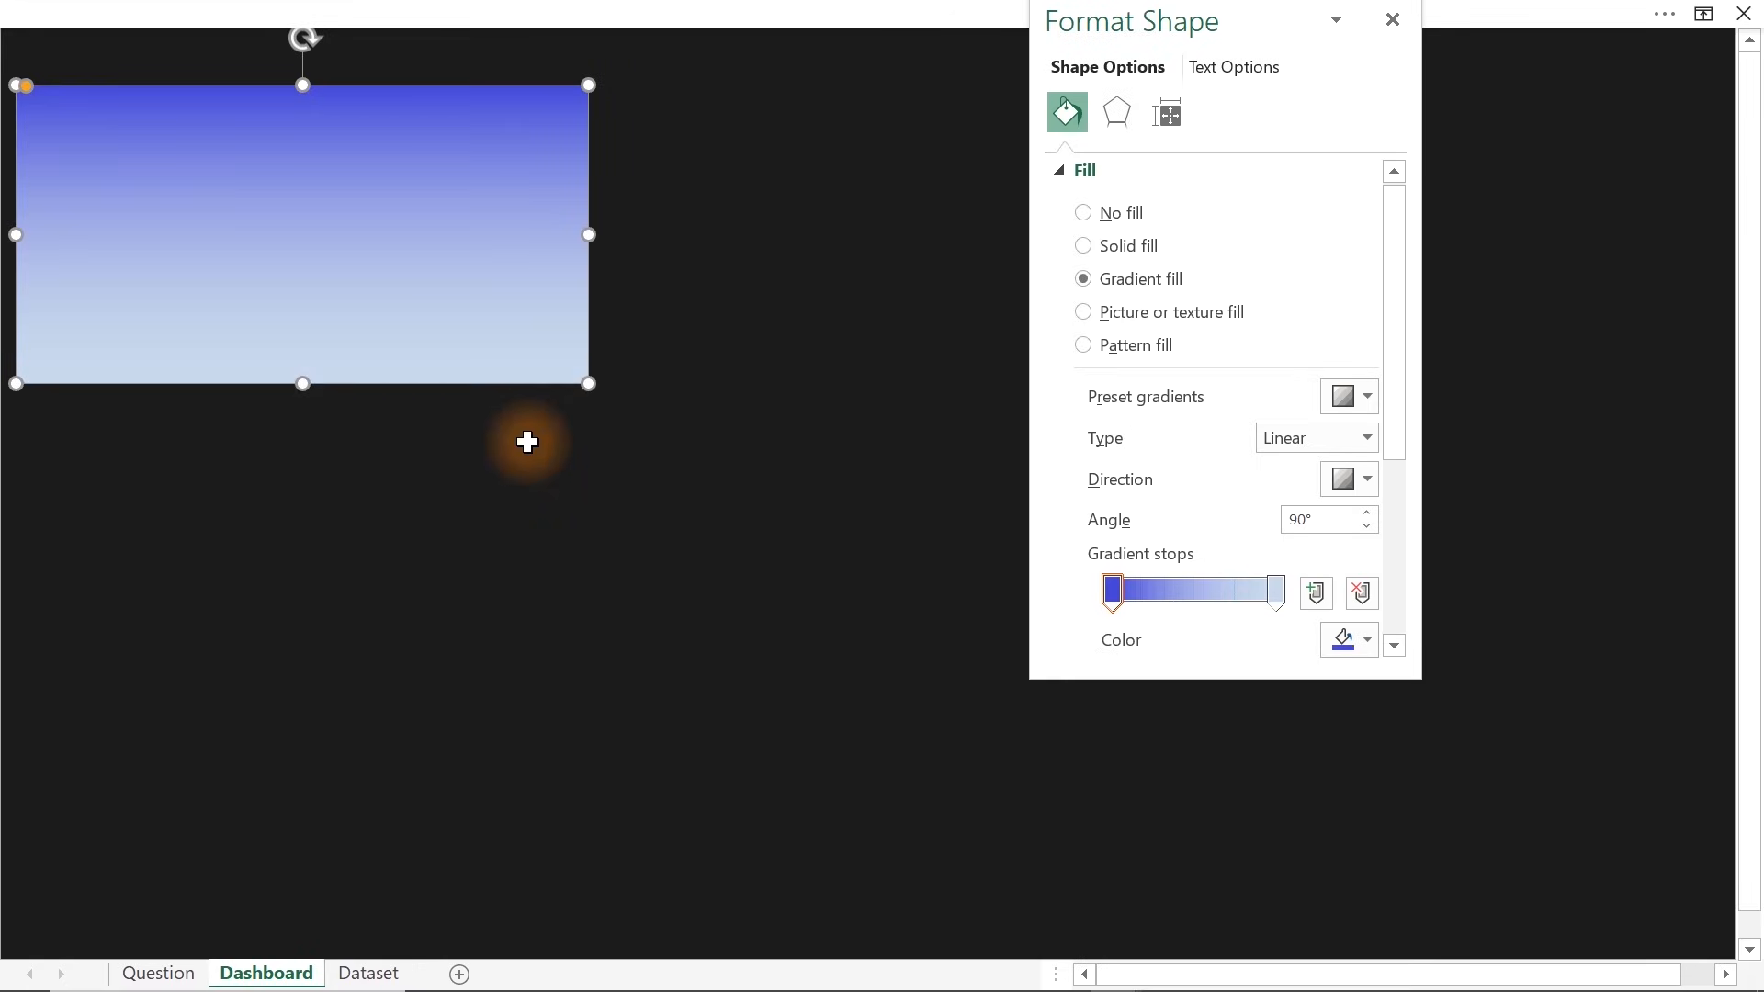
Give the last gradient stop a custom colour of Red 23, Green 23 and Blue 72, and choose a left-to-right linear gradient direction
{"action": "left_click", "coordinate": [1276, 592]}
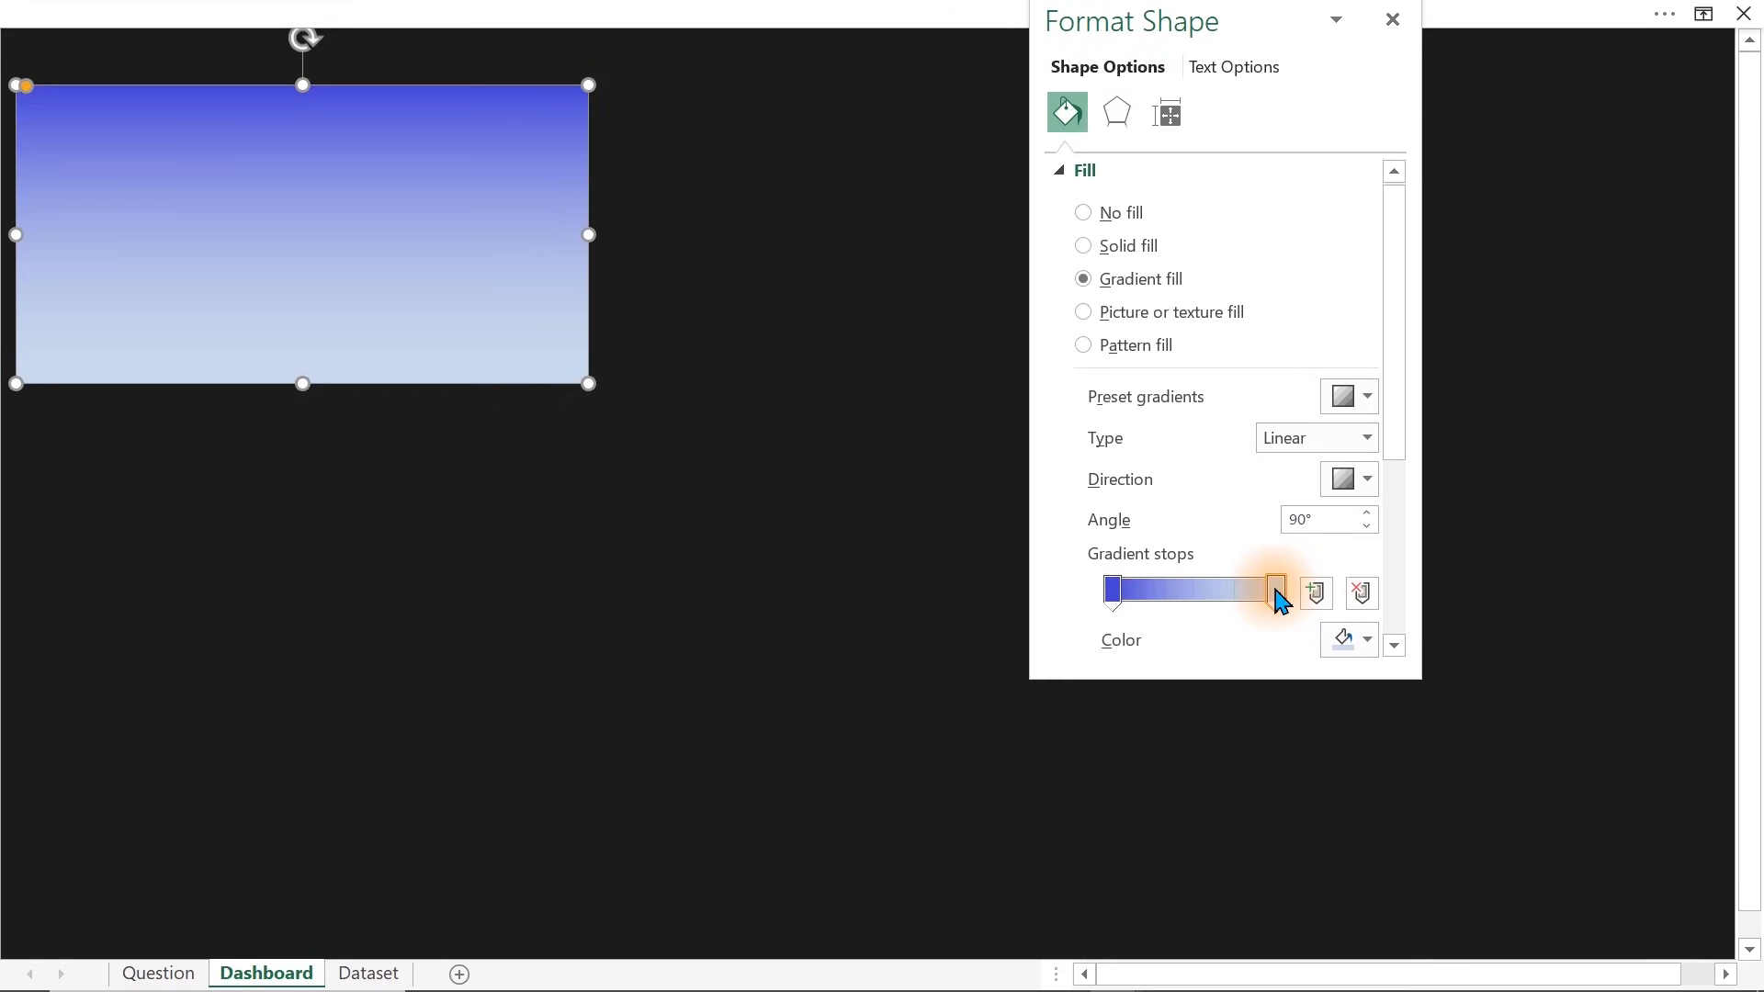
{"action": "left_click", "coordinate": [1350, 640]}
{"action": "left_click", "coordinate": [1366, 610]}
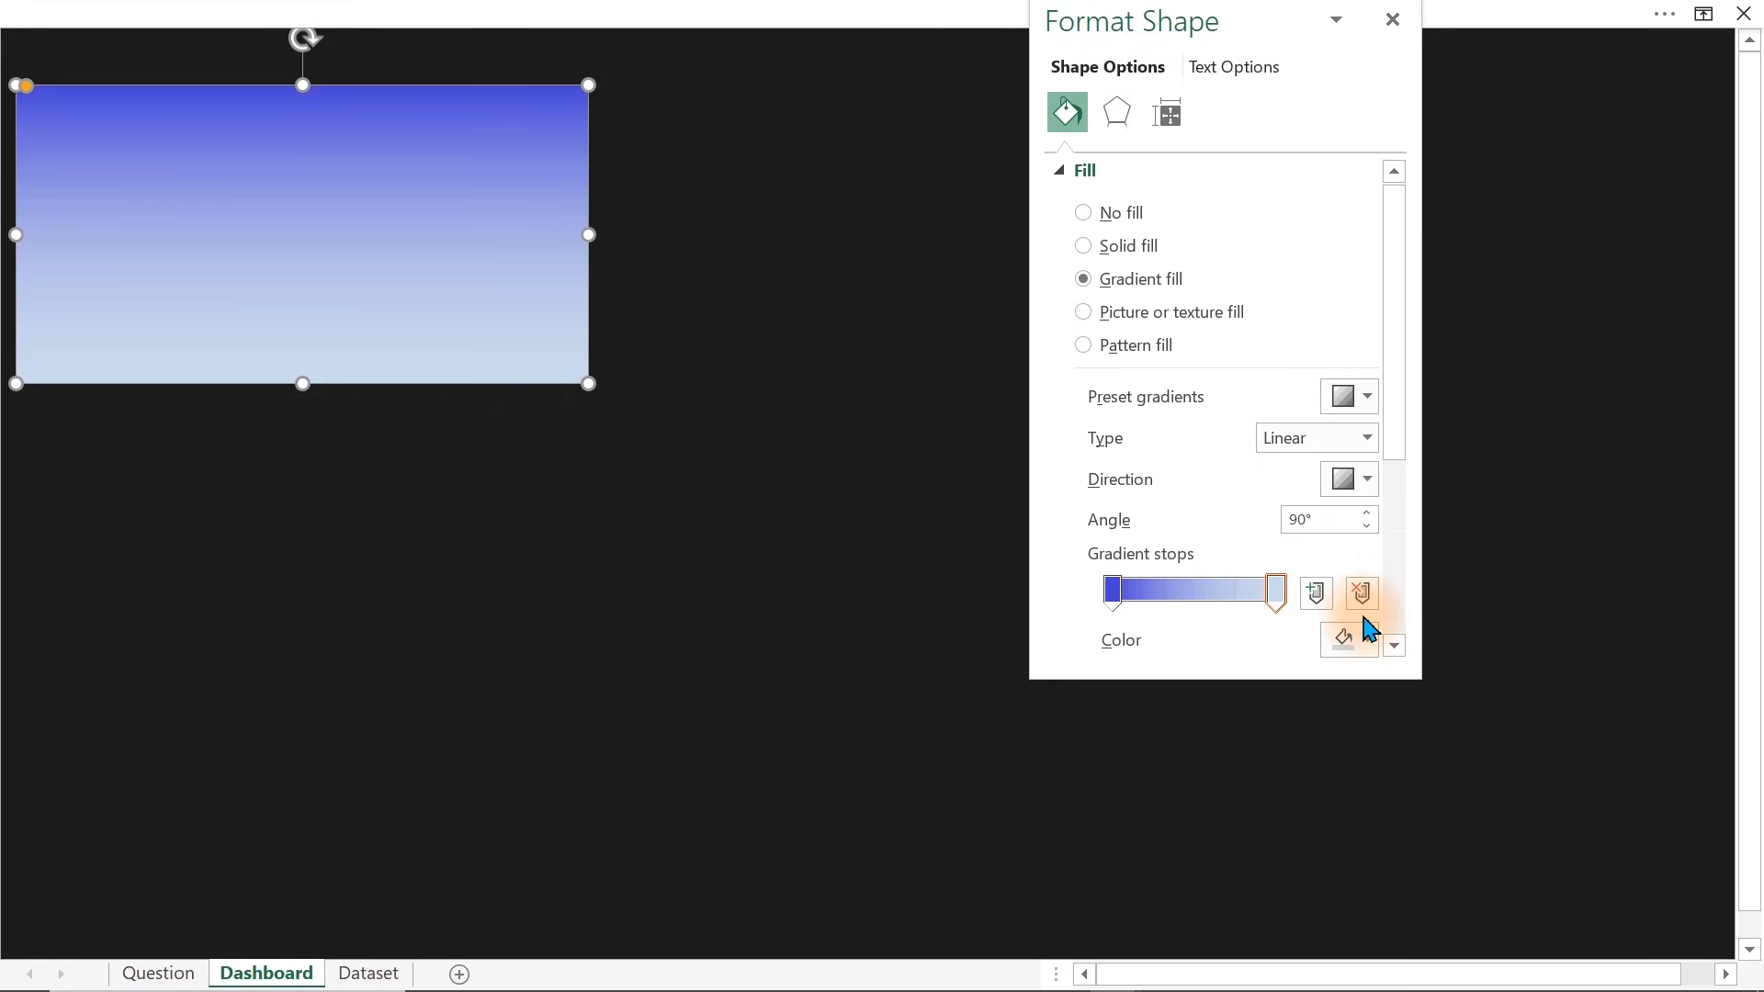
{"action": "left_click", "coordinate": [389, 777]}
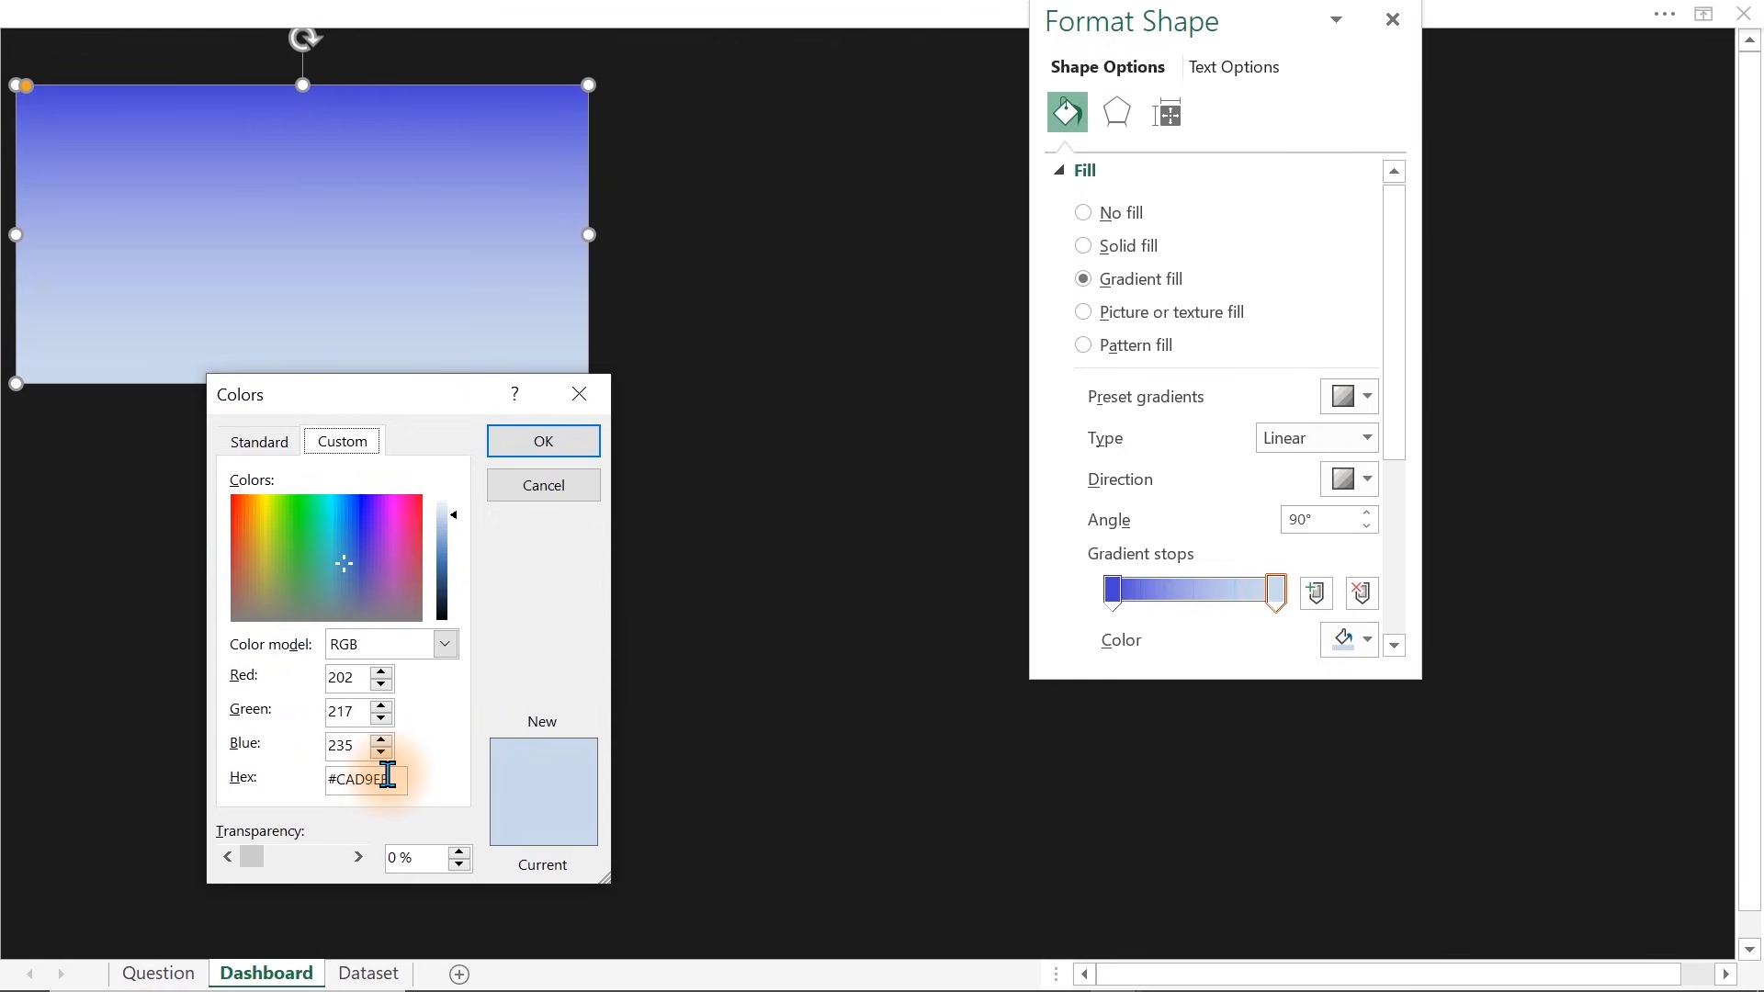
{"action": "left_click_drag", "start_coordinate": [354, 676], "coordinate": [324, 678]}
{"action": "type", "text": "23"}
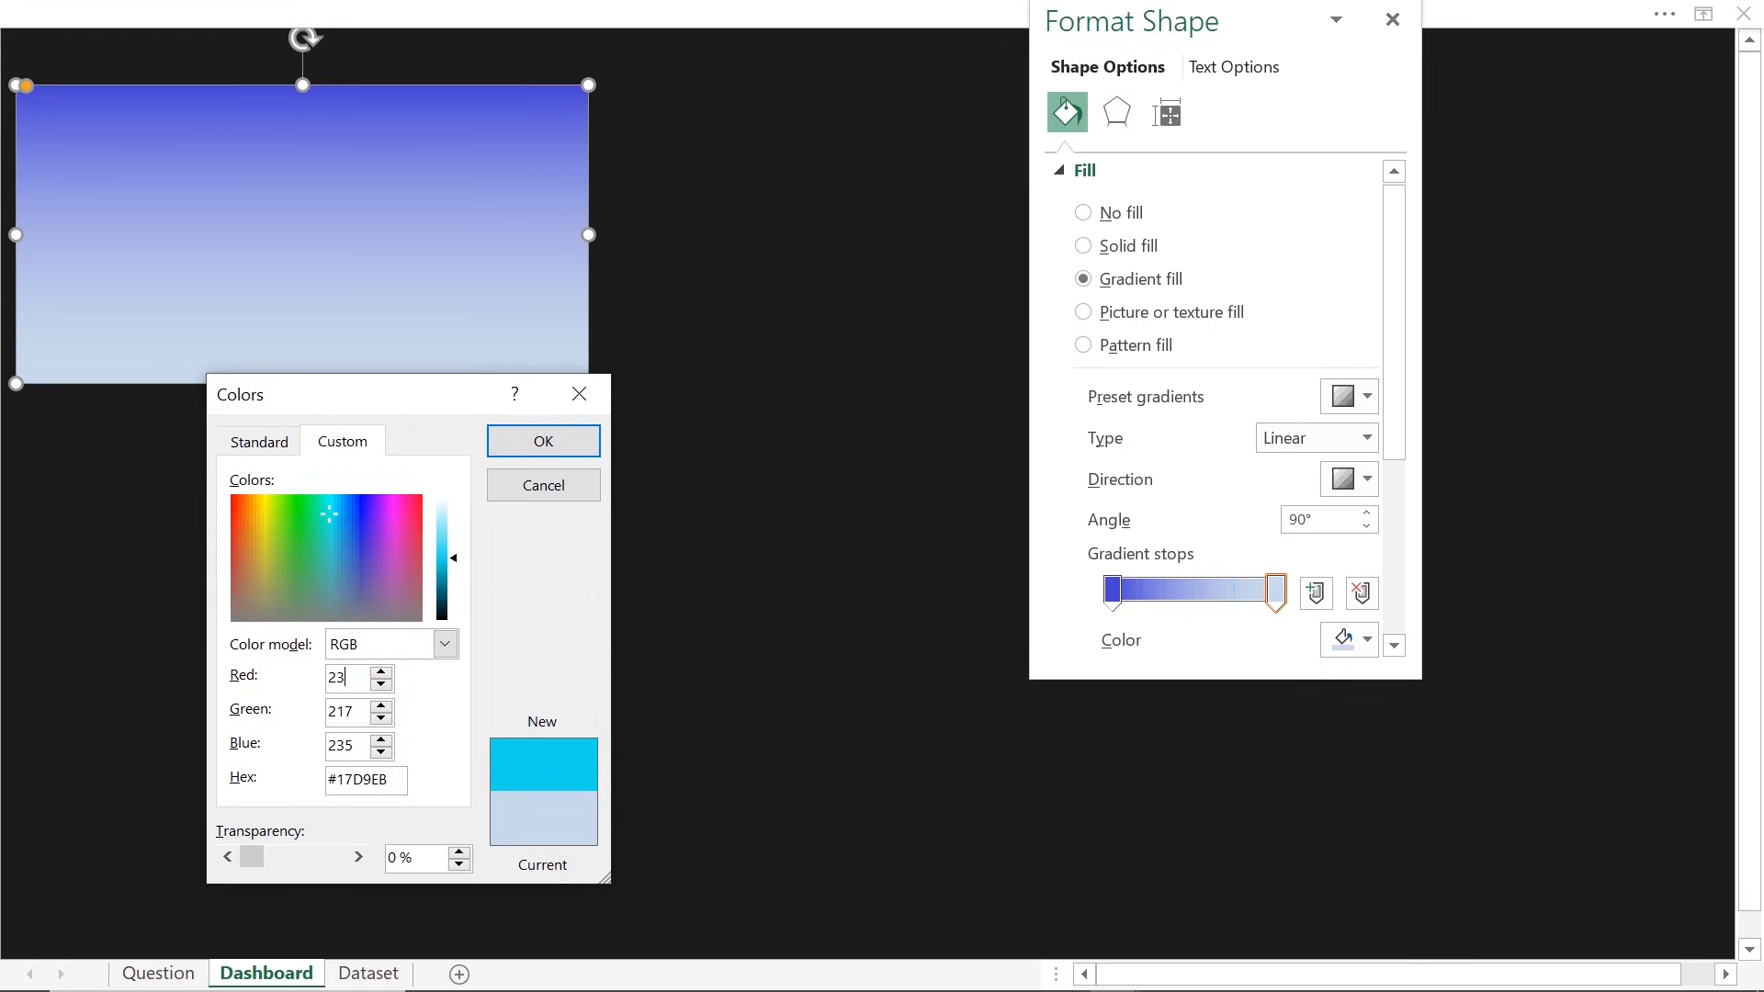
{"action": "key", "text": "Tab"}
{"action": "type", "text": "23"}
{"action": "key", "text": "Tab"}
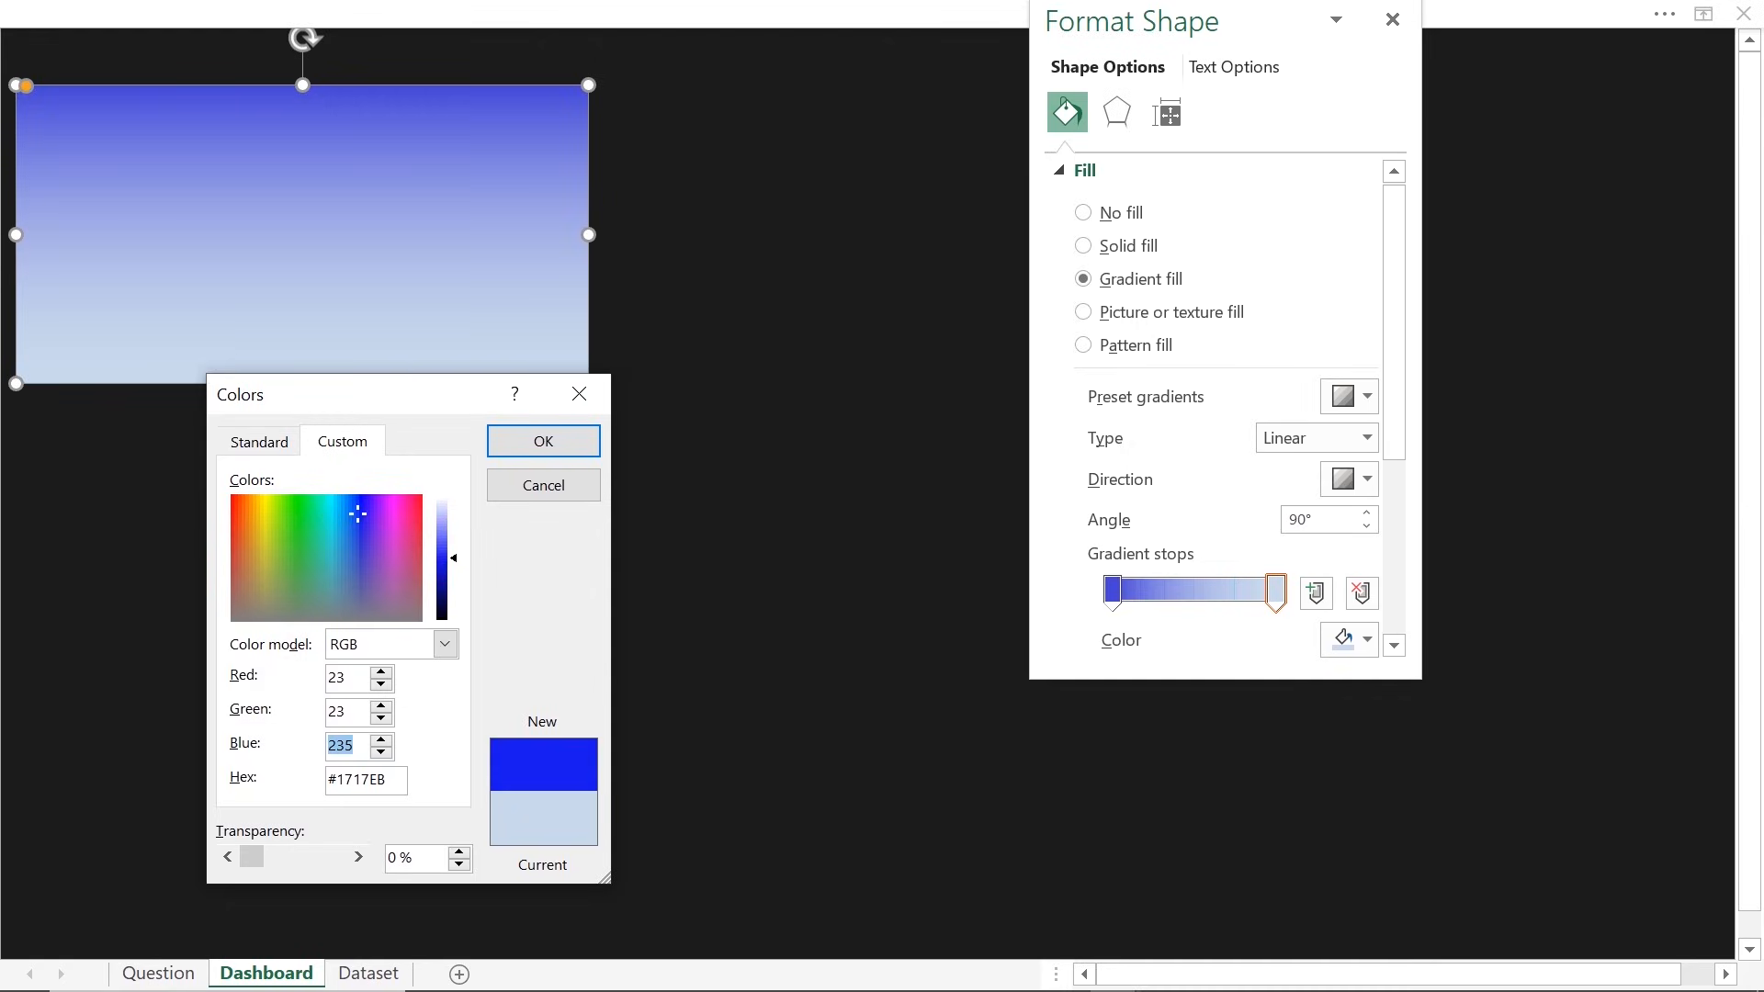
{"action": "type", "text": "72"}
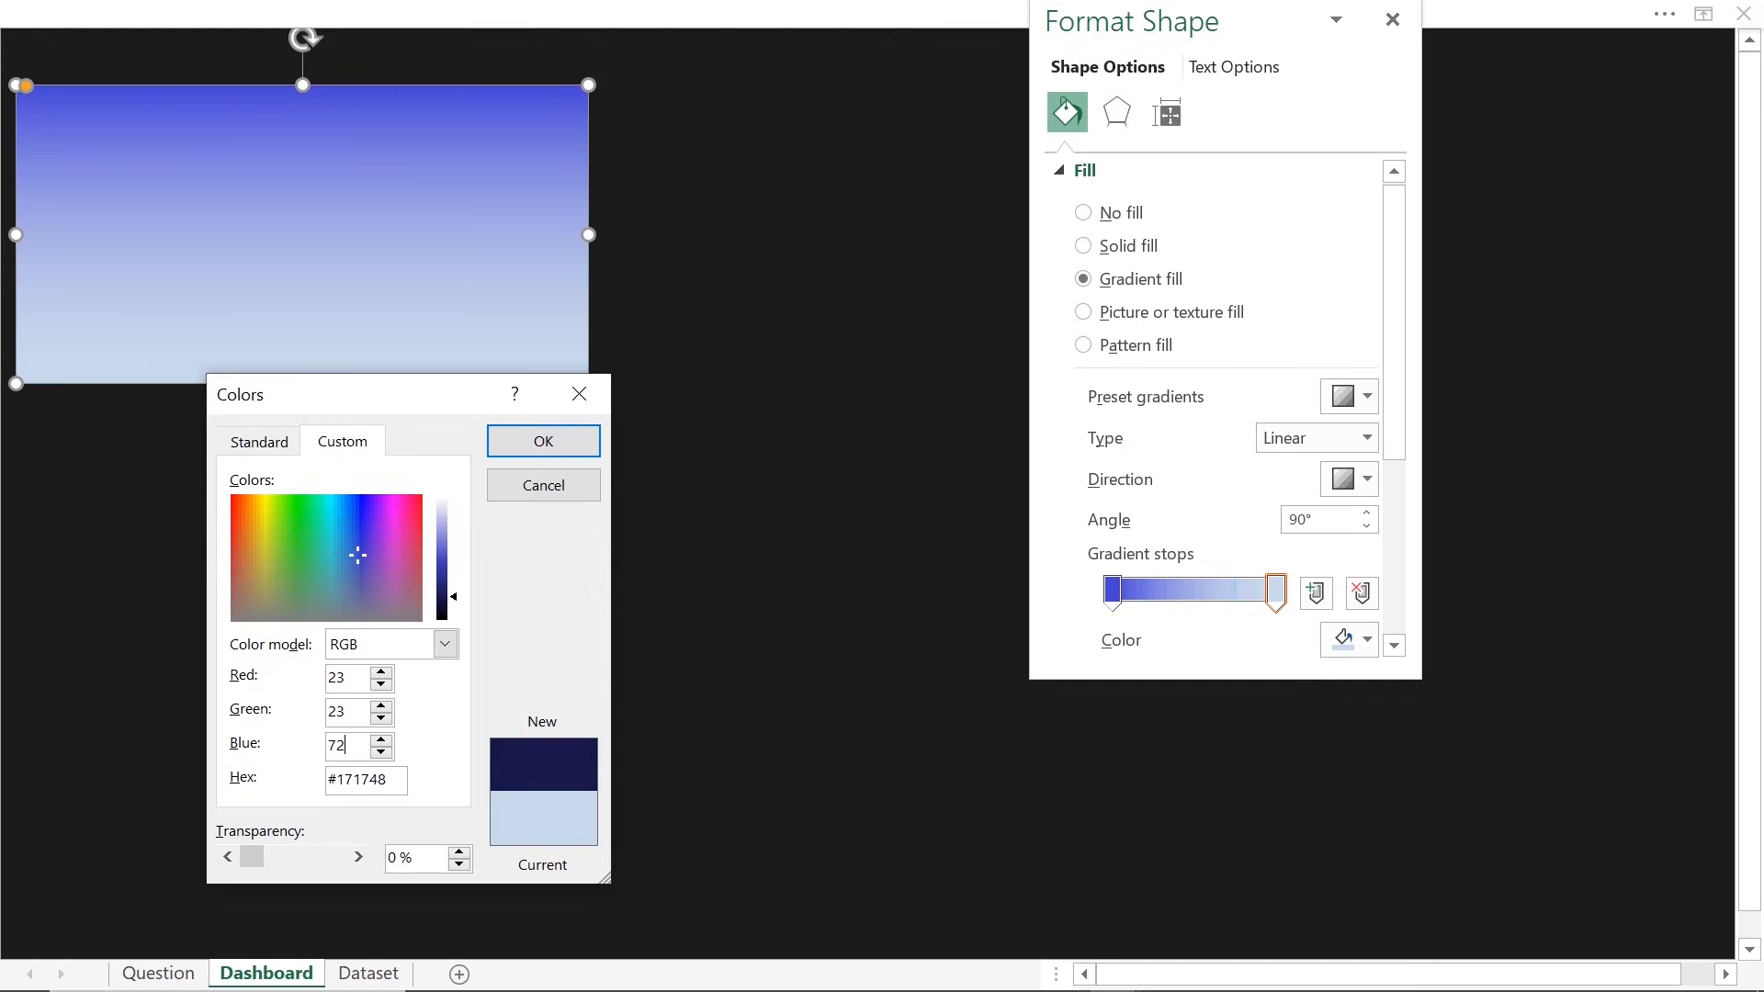
{"action": "left_click", "coordinate": [556, 444]}
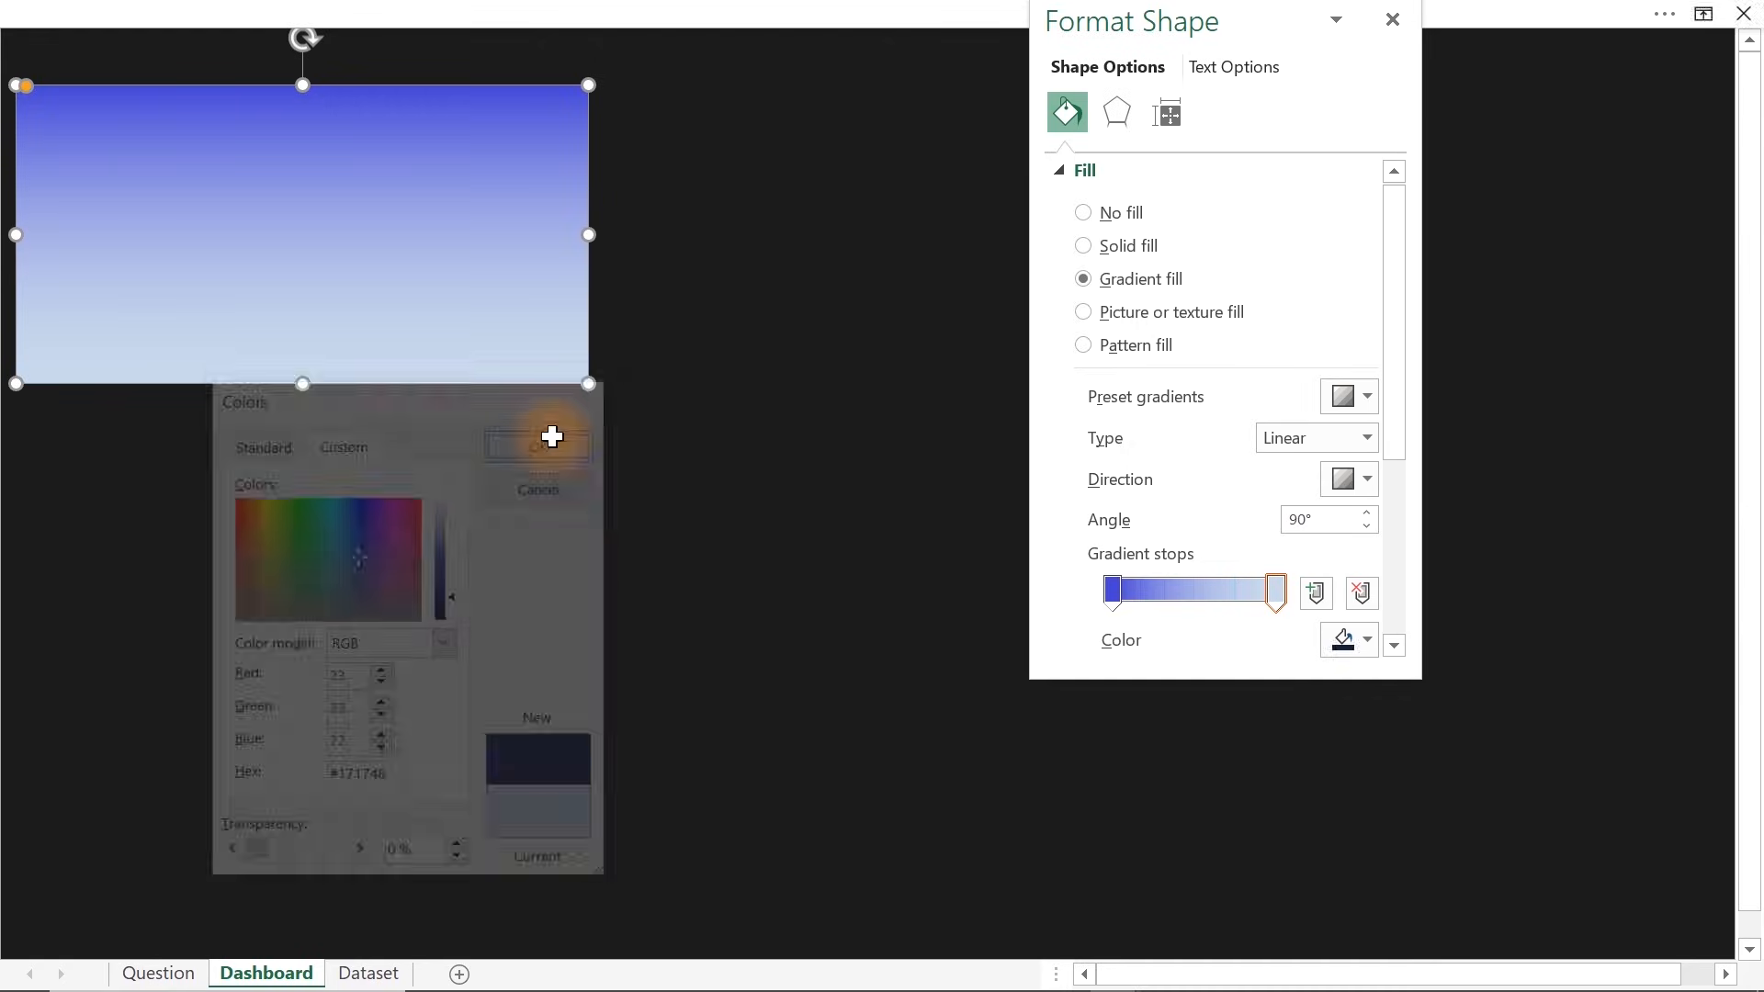
{"action": "left_click", "coordinate": [1356, 479]}
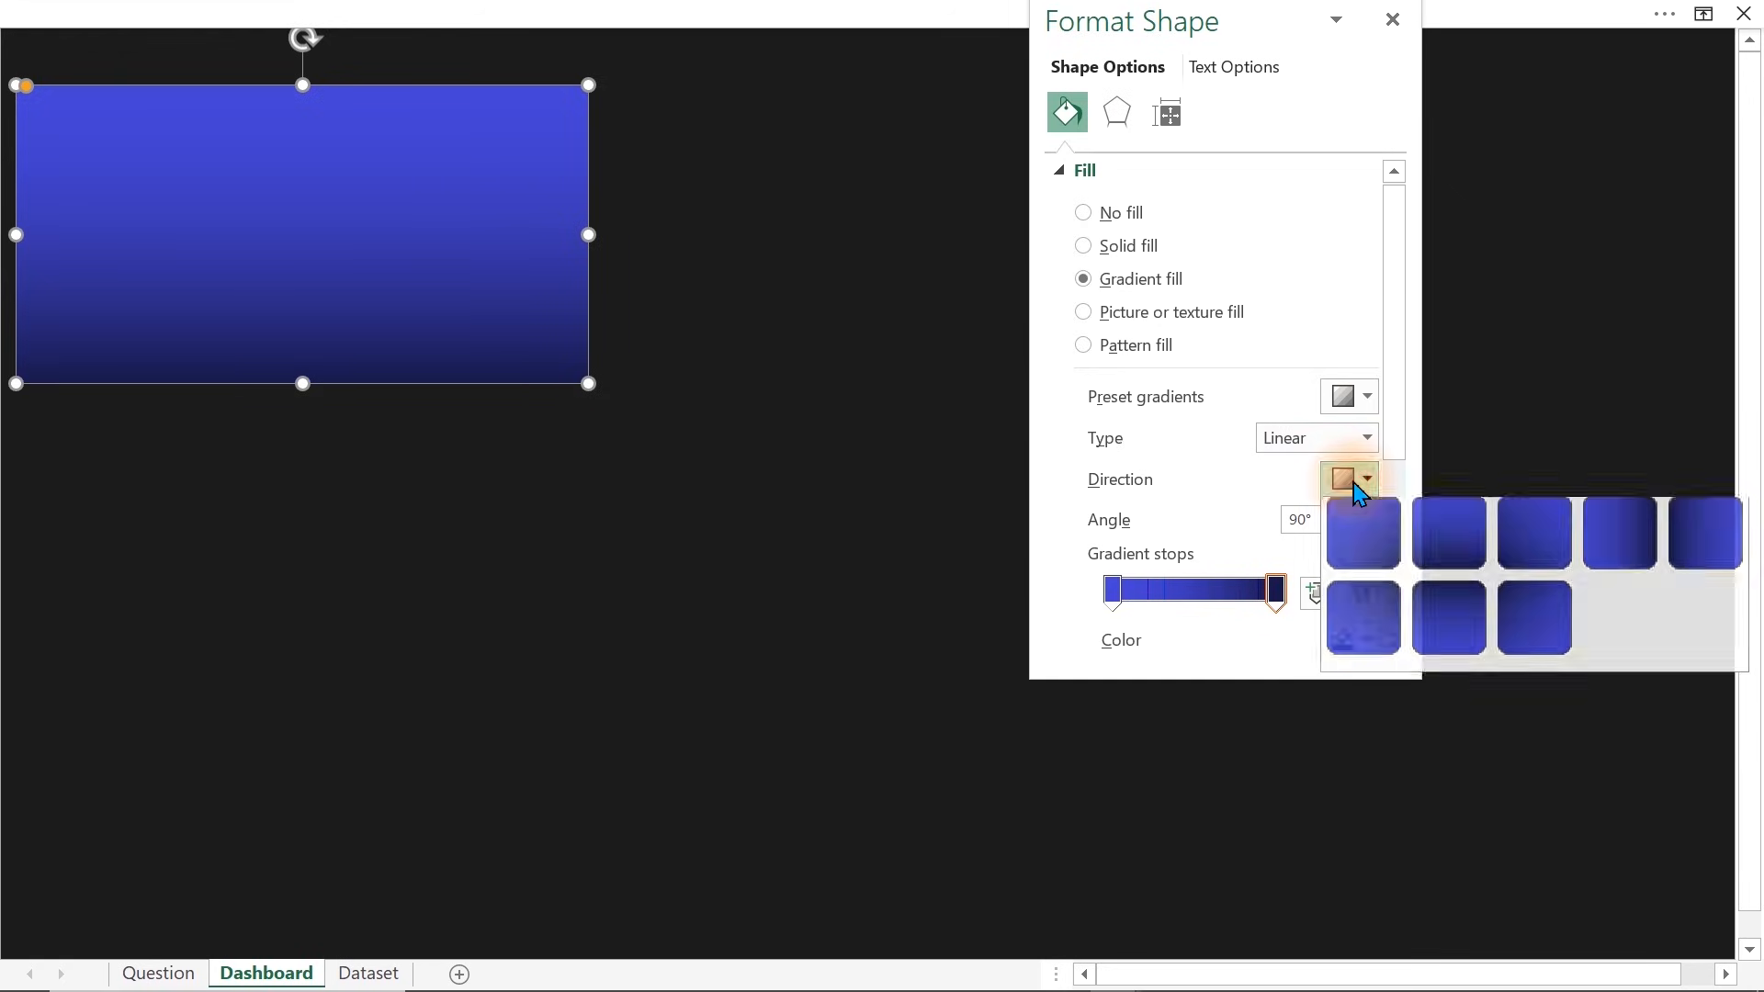
{"action": "left_click", "coordinate": [1613, 549]}
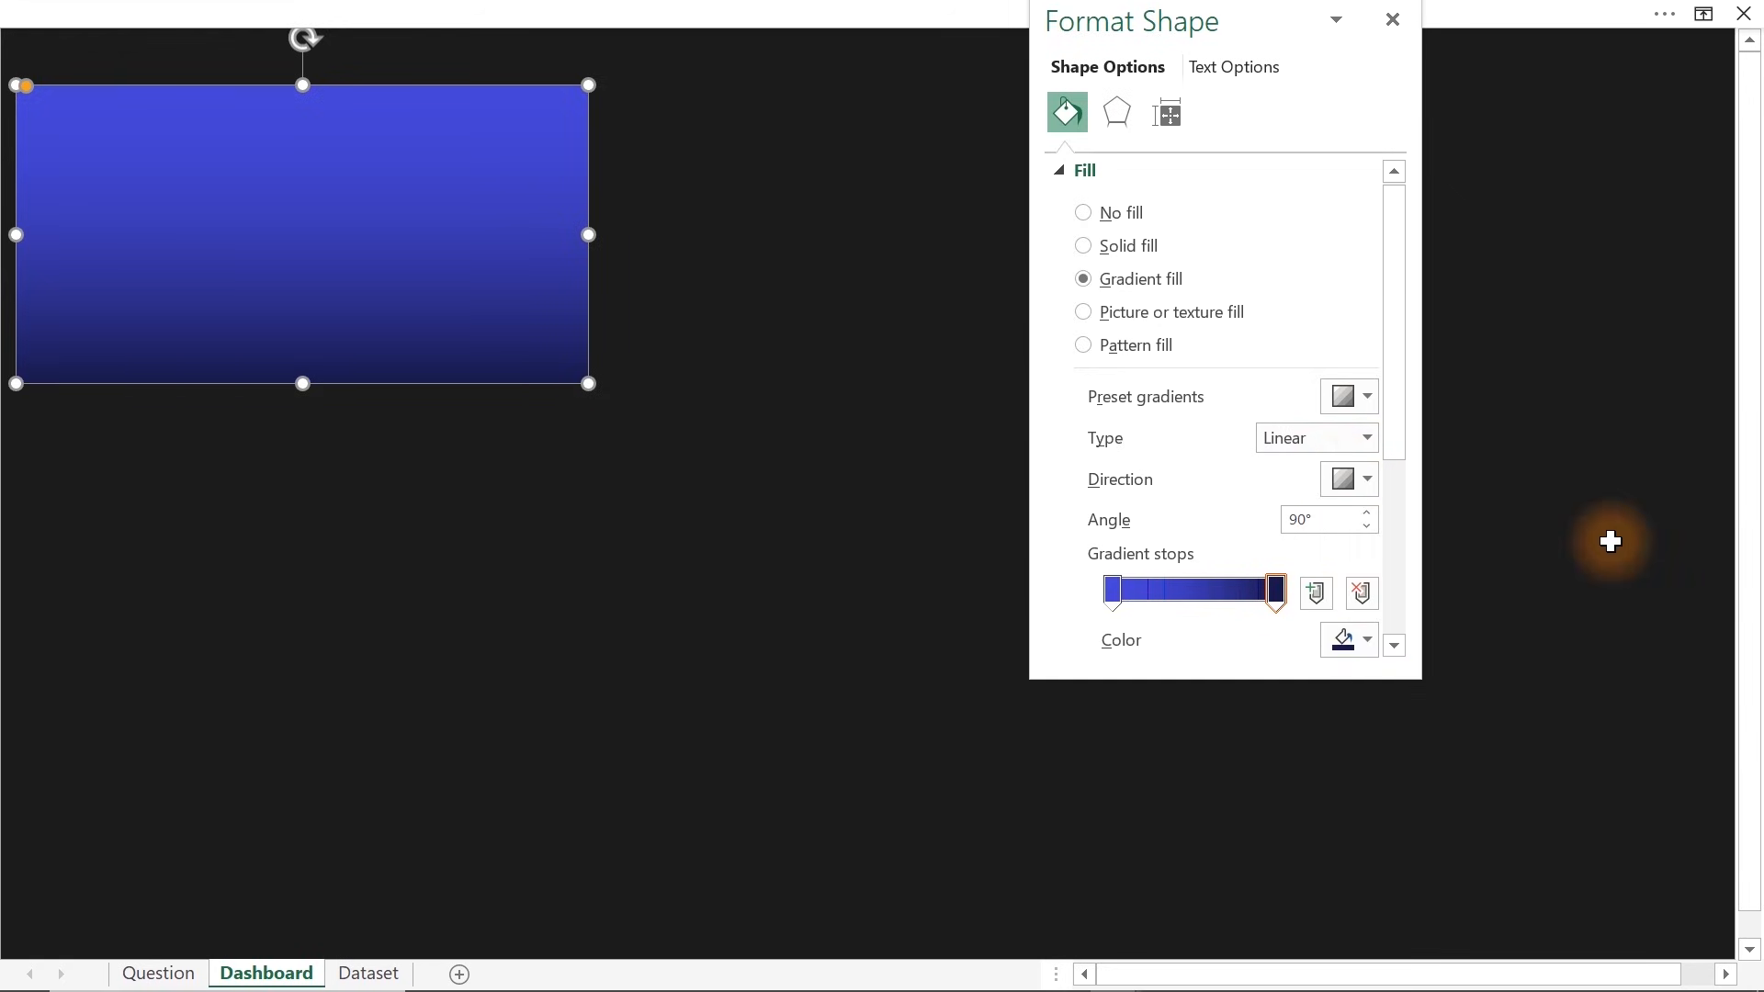
Set the rectangle's linear gradient angle to 20°
{"action": "left_click", "coordinate": [1367, 514]}
{"action": "left_click", "coordinate": [1368, 513]}
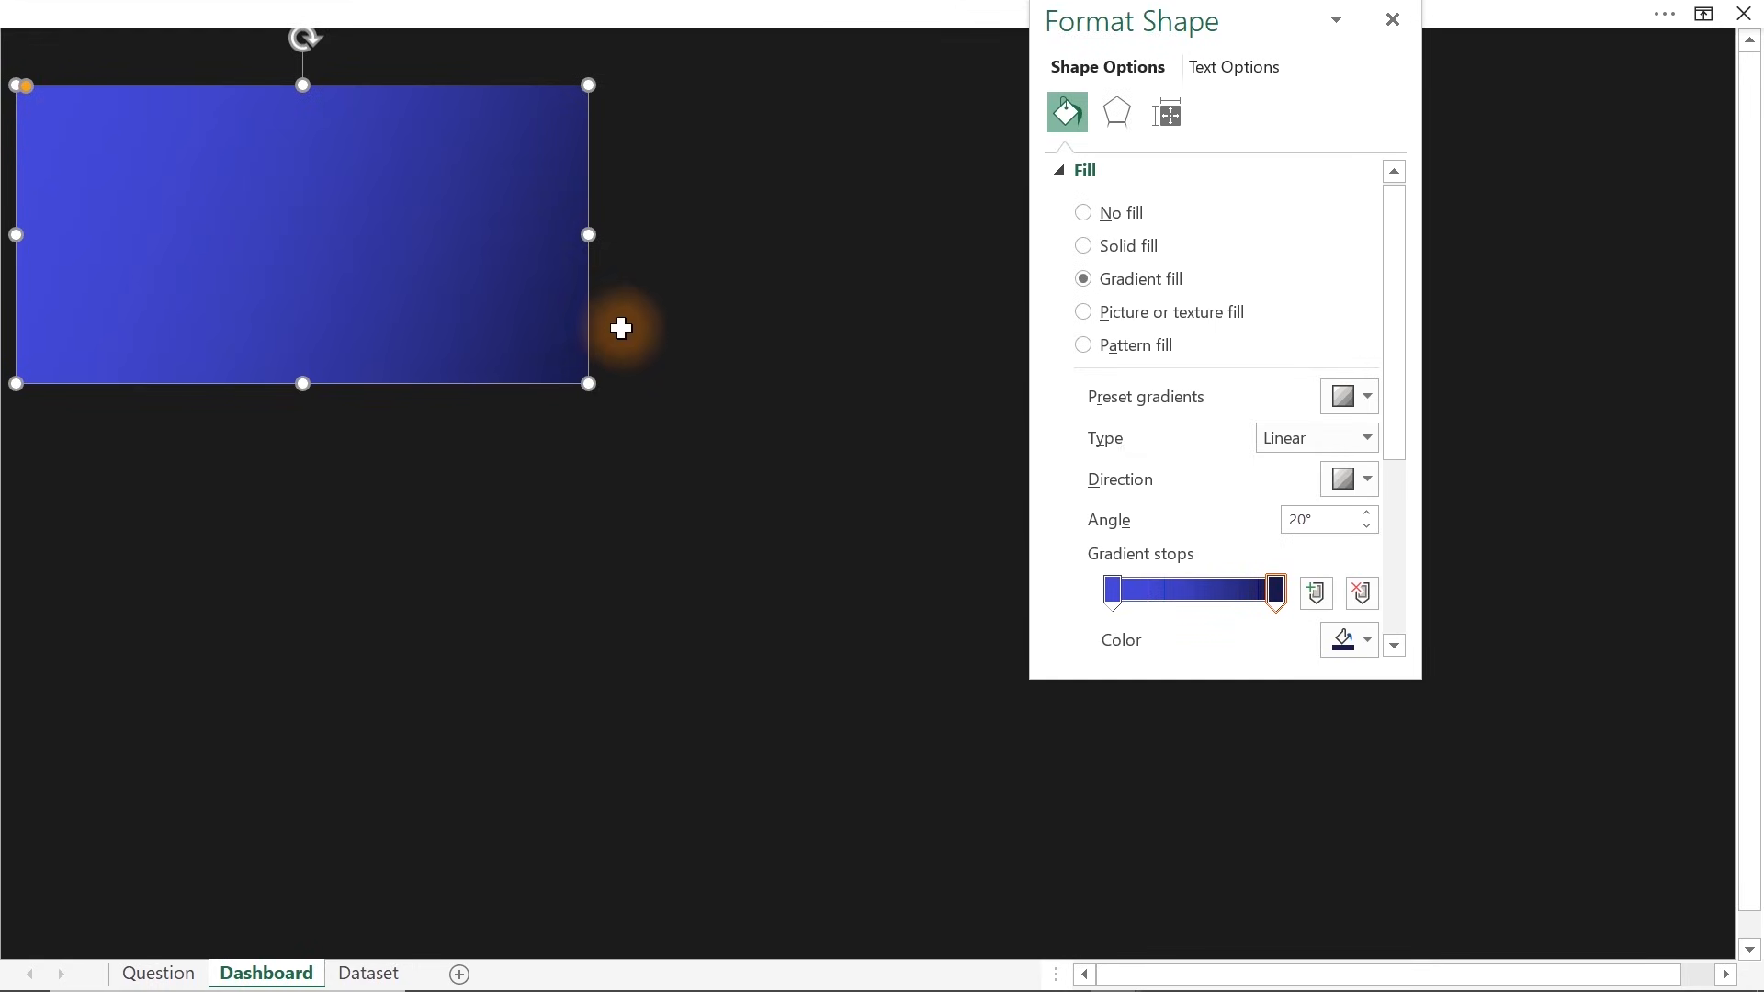
{"action": "left_click", "coordinate": [711, 335]}
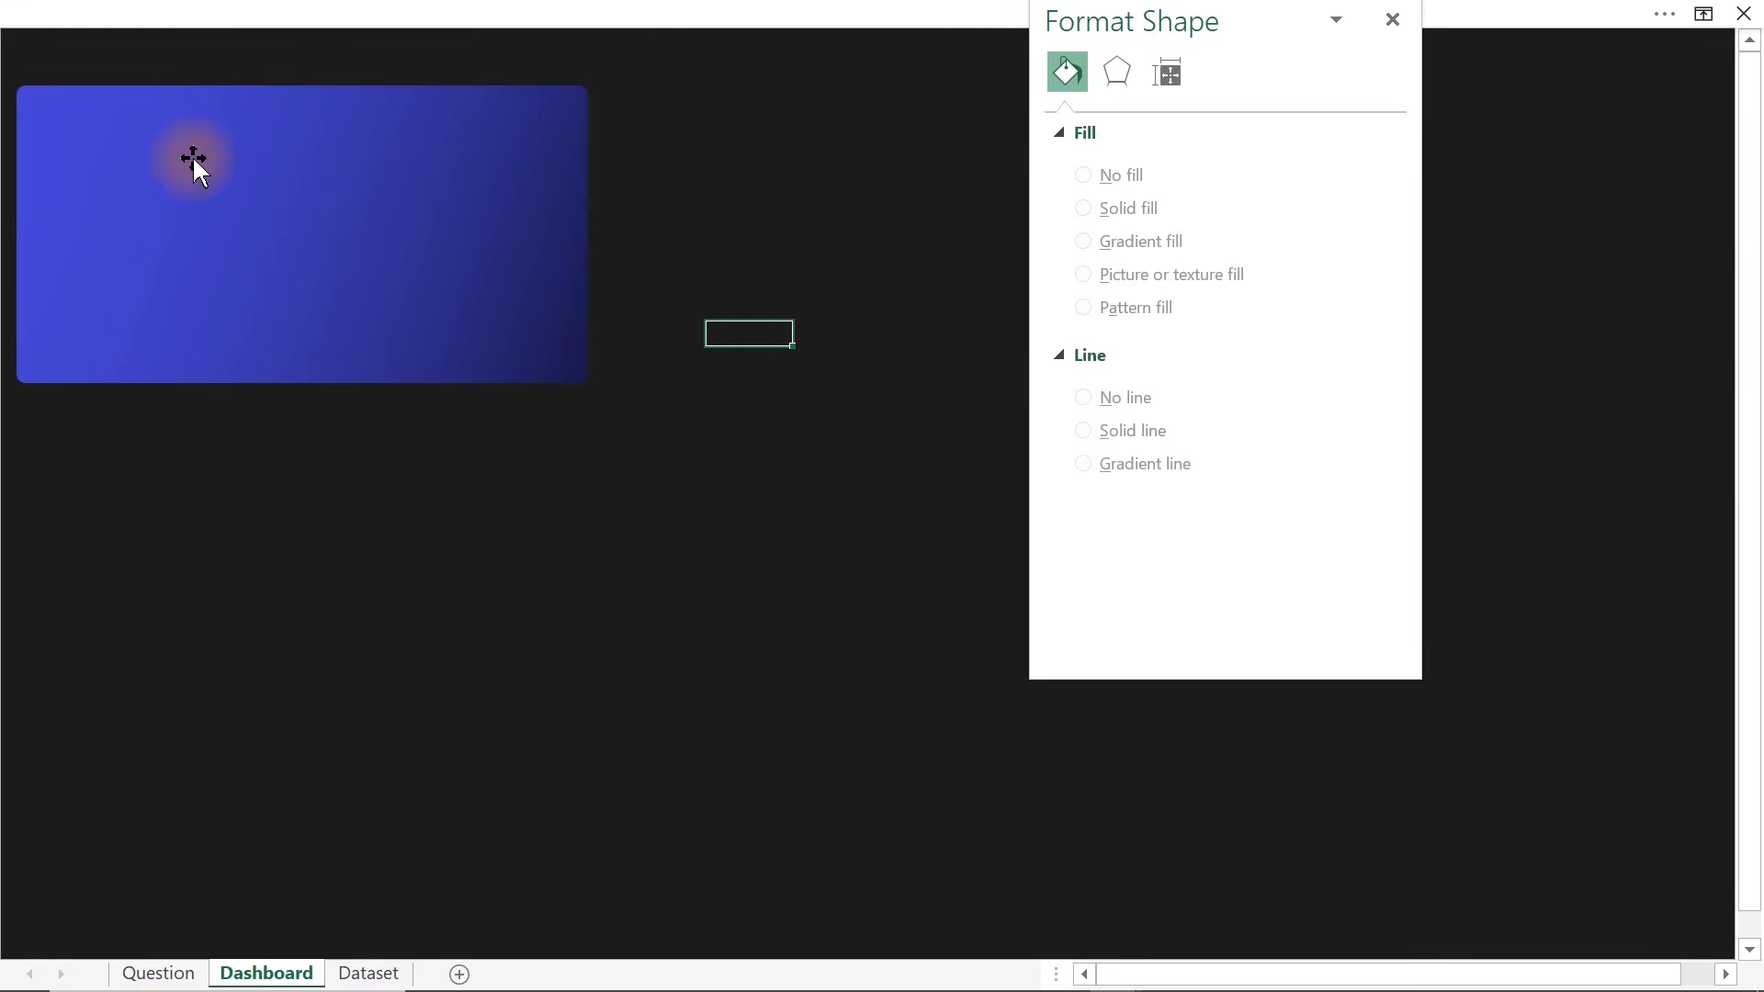
Add a text box reading "Total Stock Values" on the blue card, with no fill and no line
{"action": "left_click", "coordinate": [365, 11]}
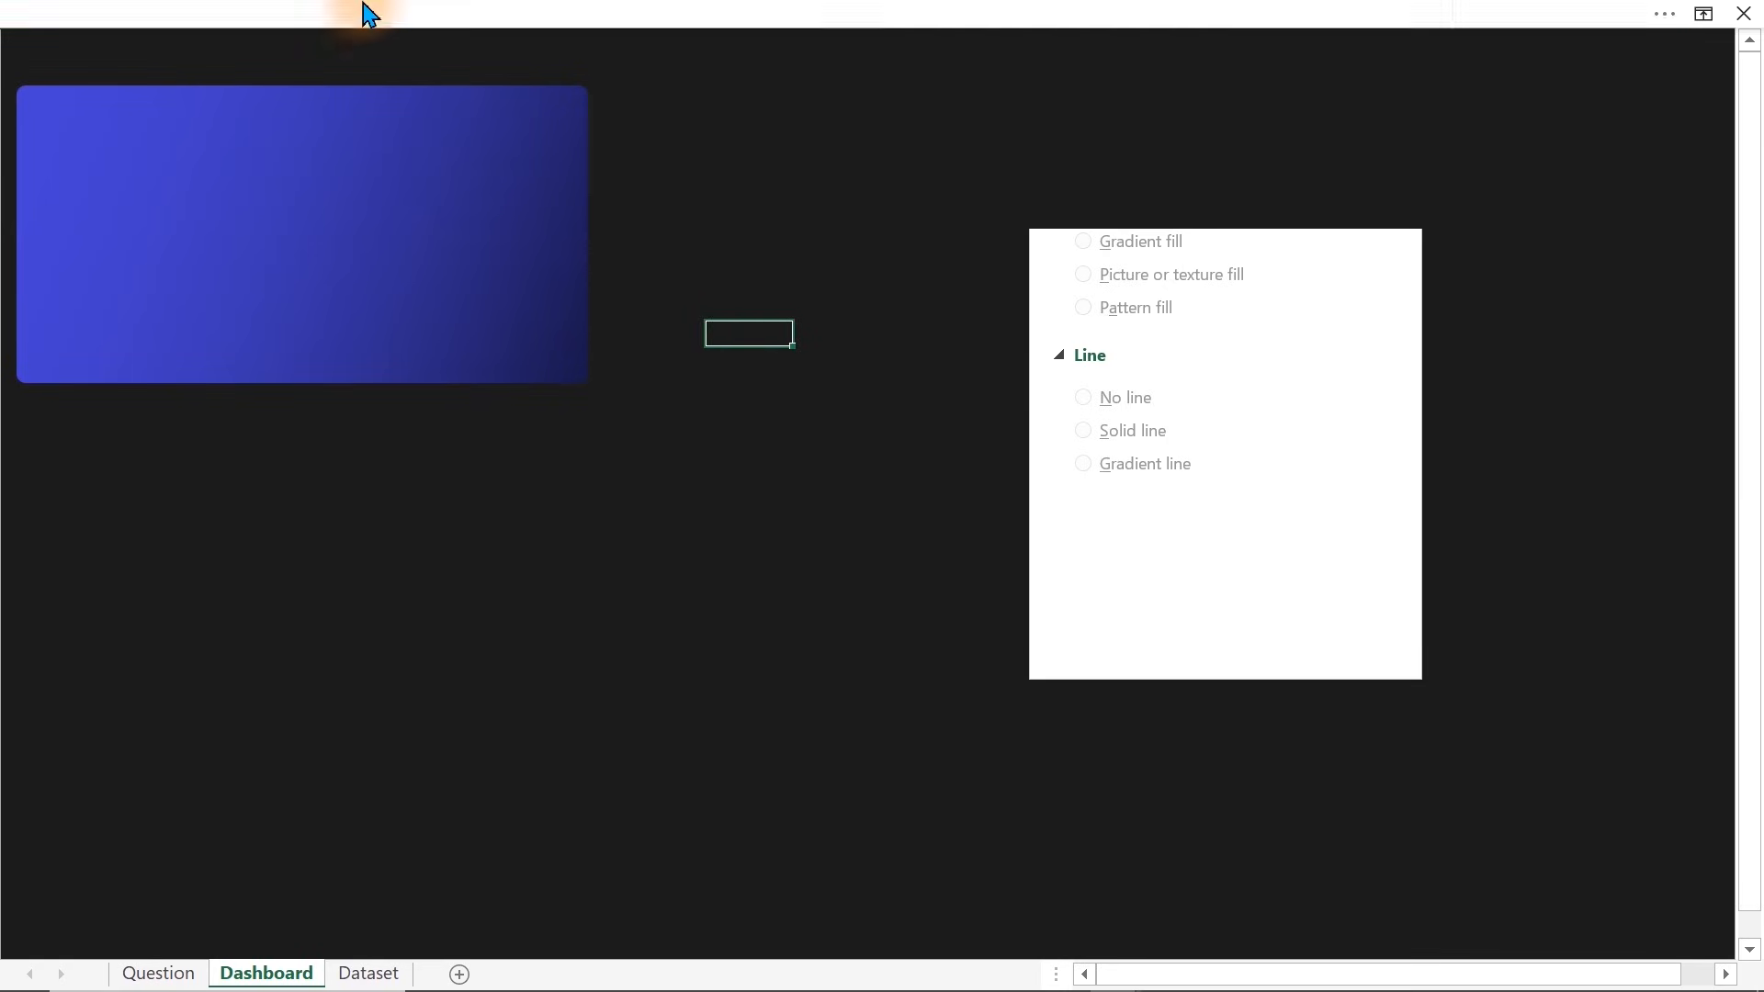
{"action": "left_click", "coordinate": [201, 73]}
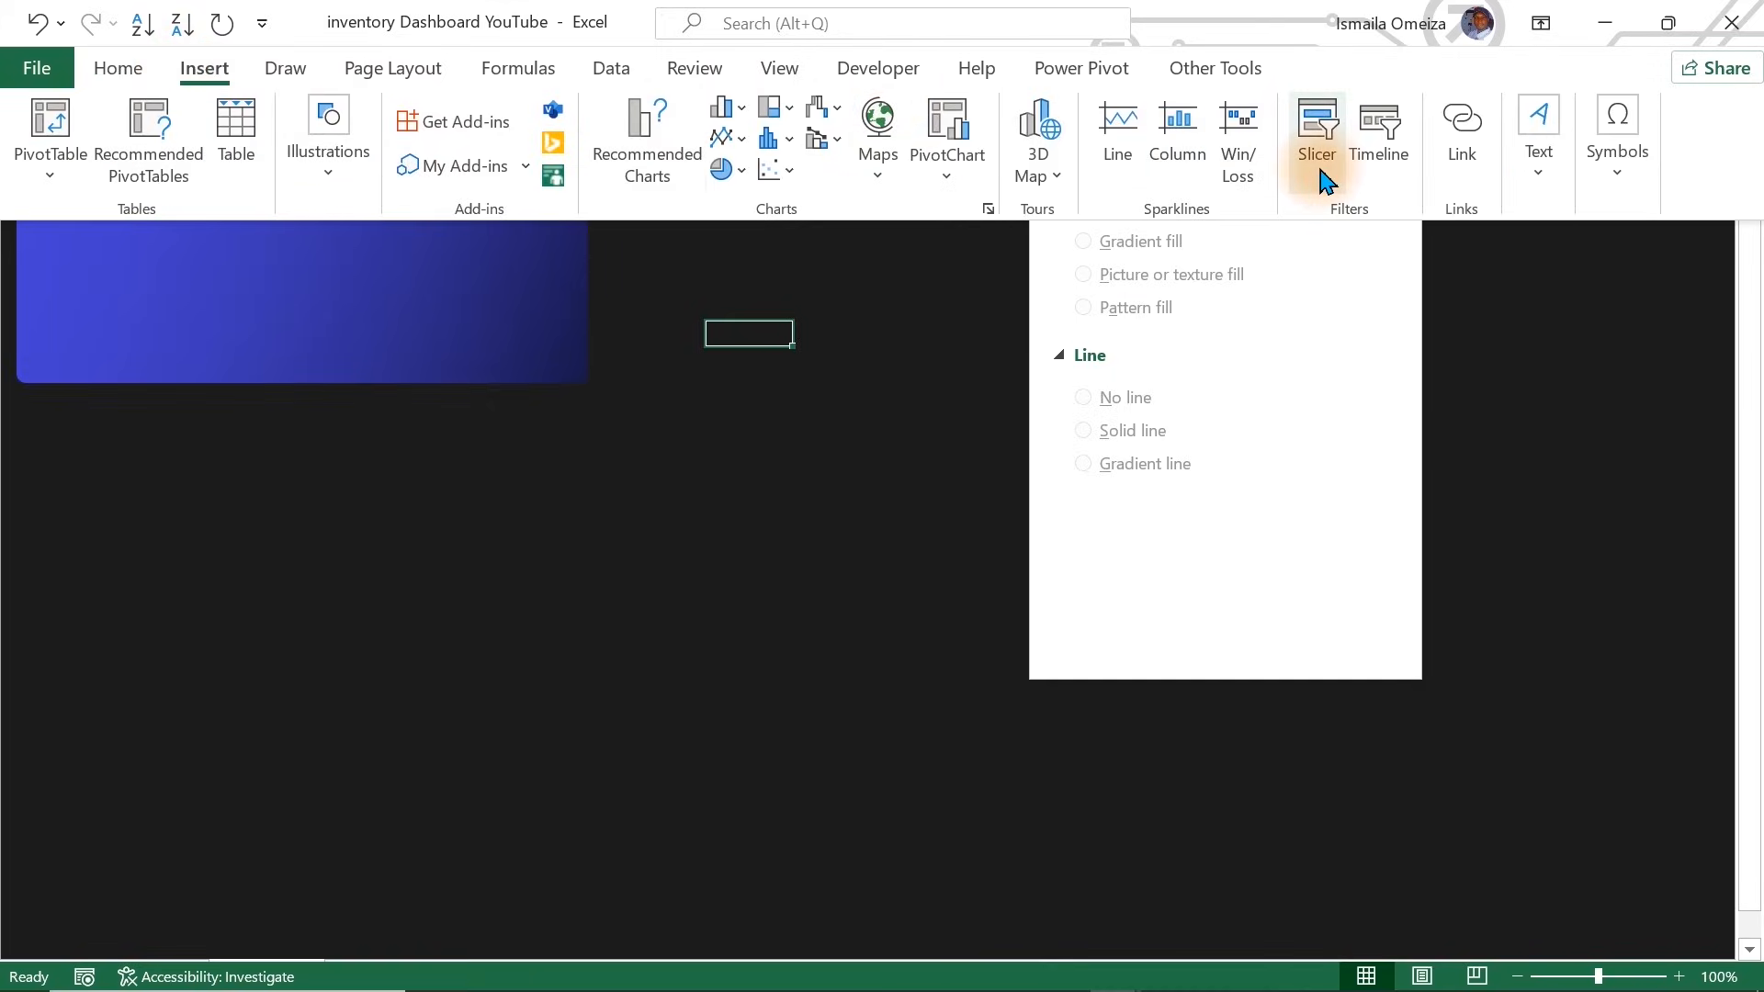
{"action": "left_click", "coordinate": [1539, 138]}
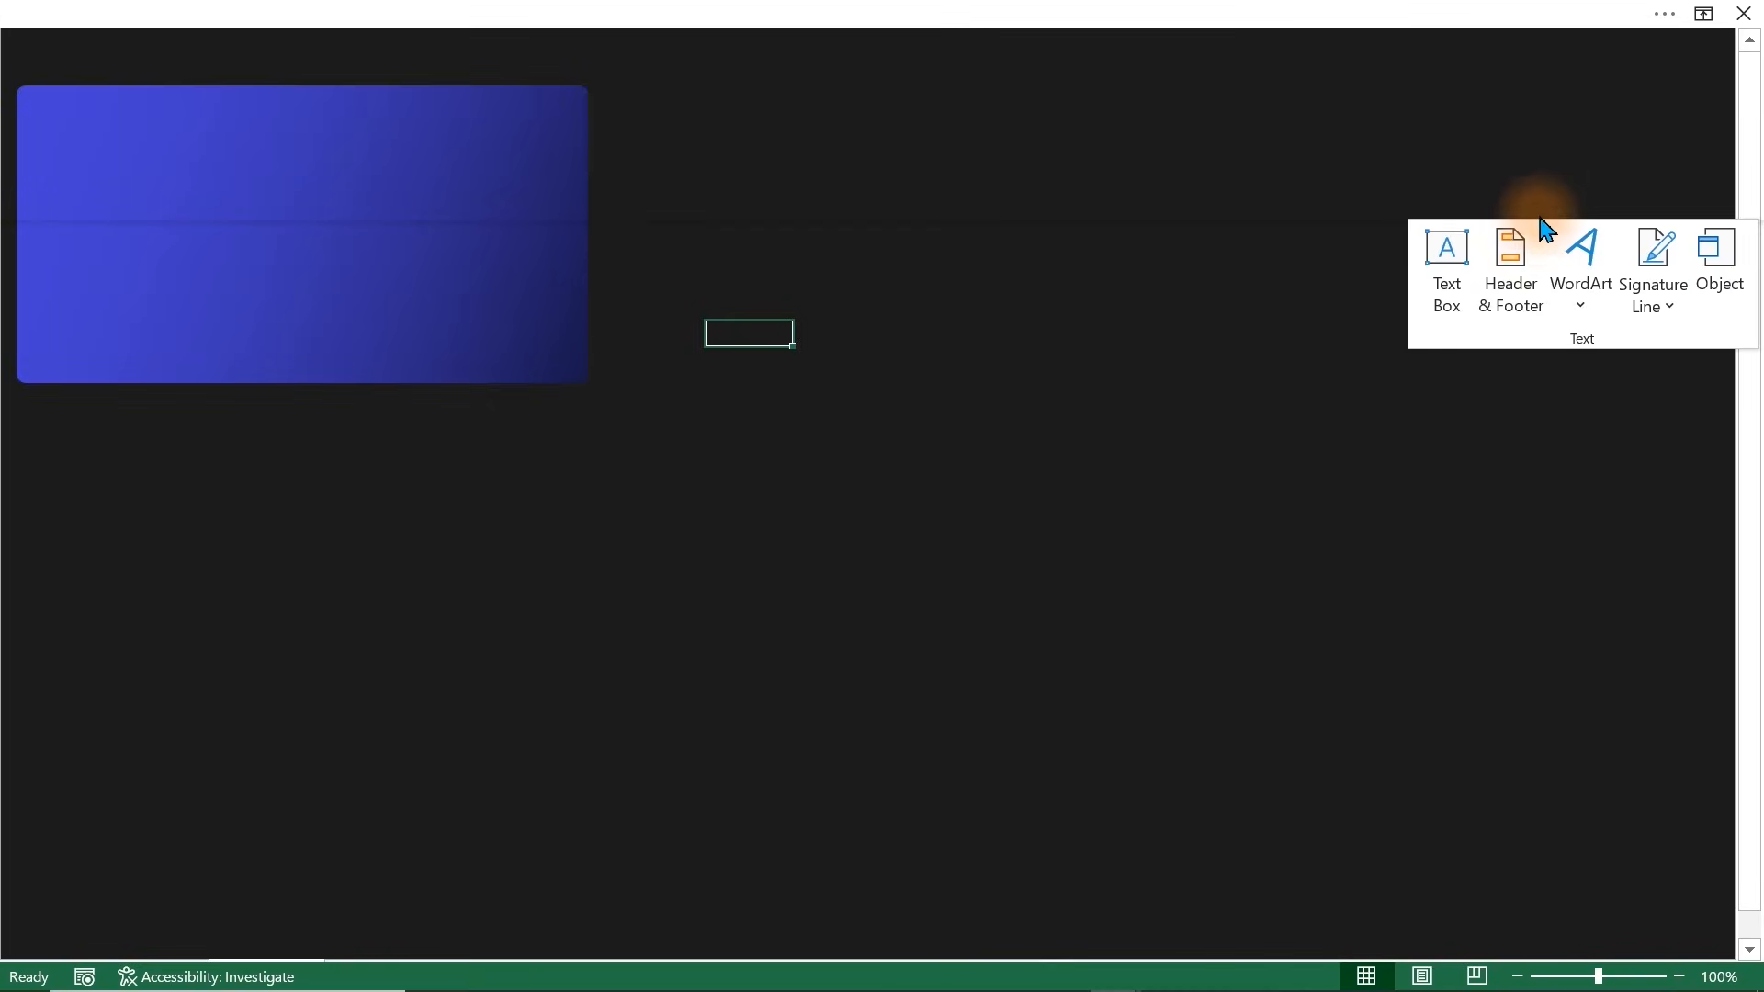
{"action": "left_click", "coordinate": [1449, 266]}
{"action": "left_click_drag", "start_coordinate": [77, 195], "coordinate": [375, 237]}
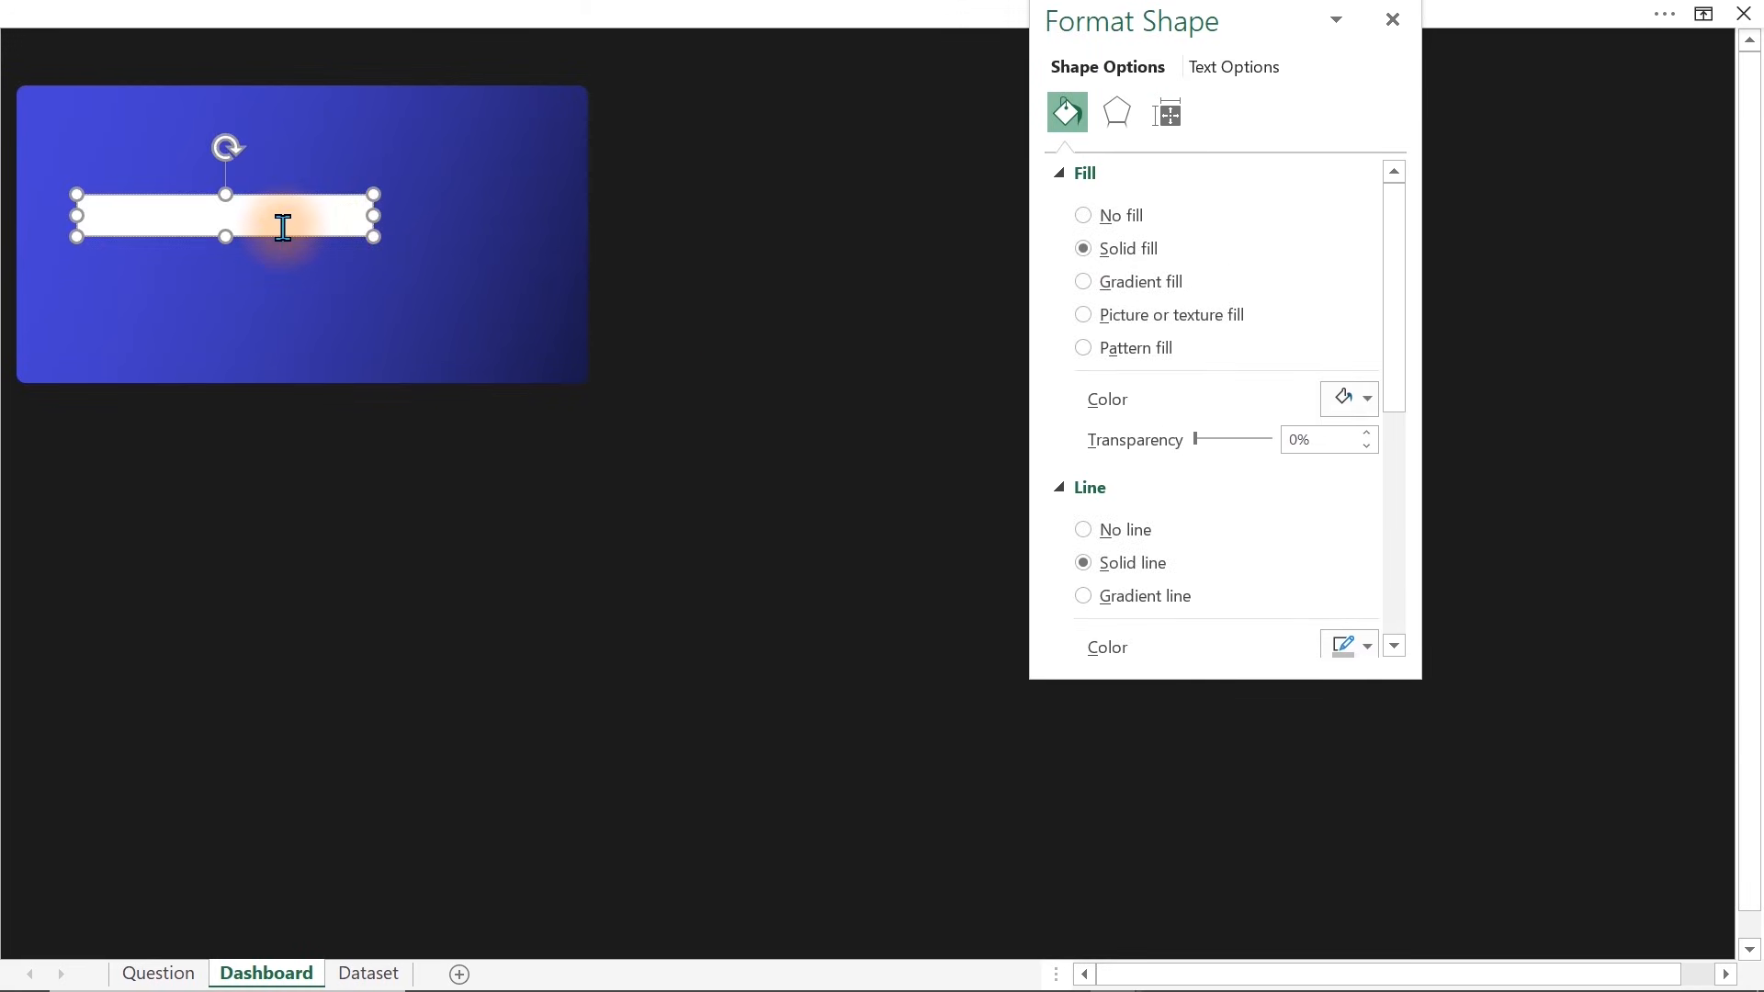
{"action": "type", "text": "Total Stock Values"}
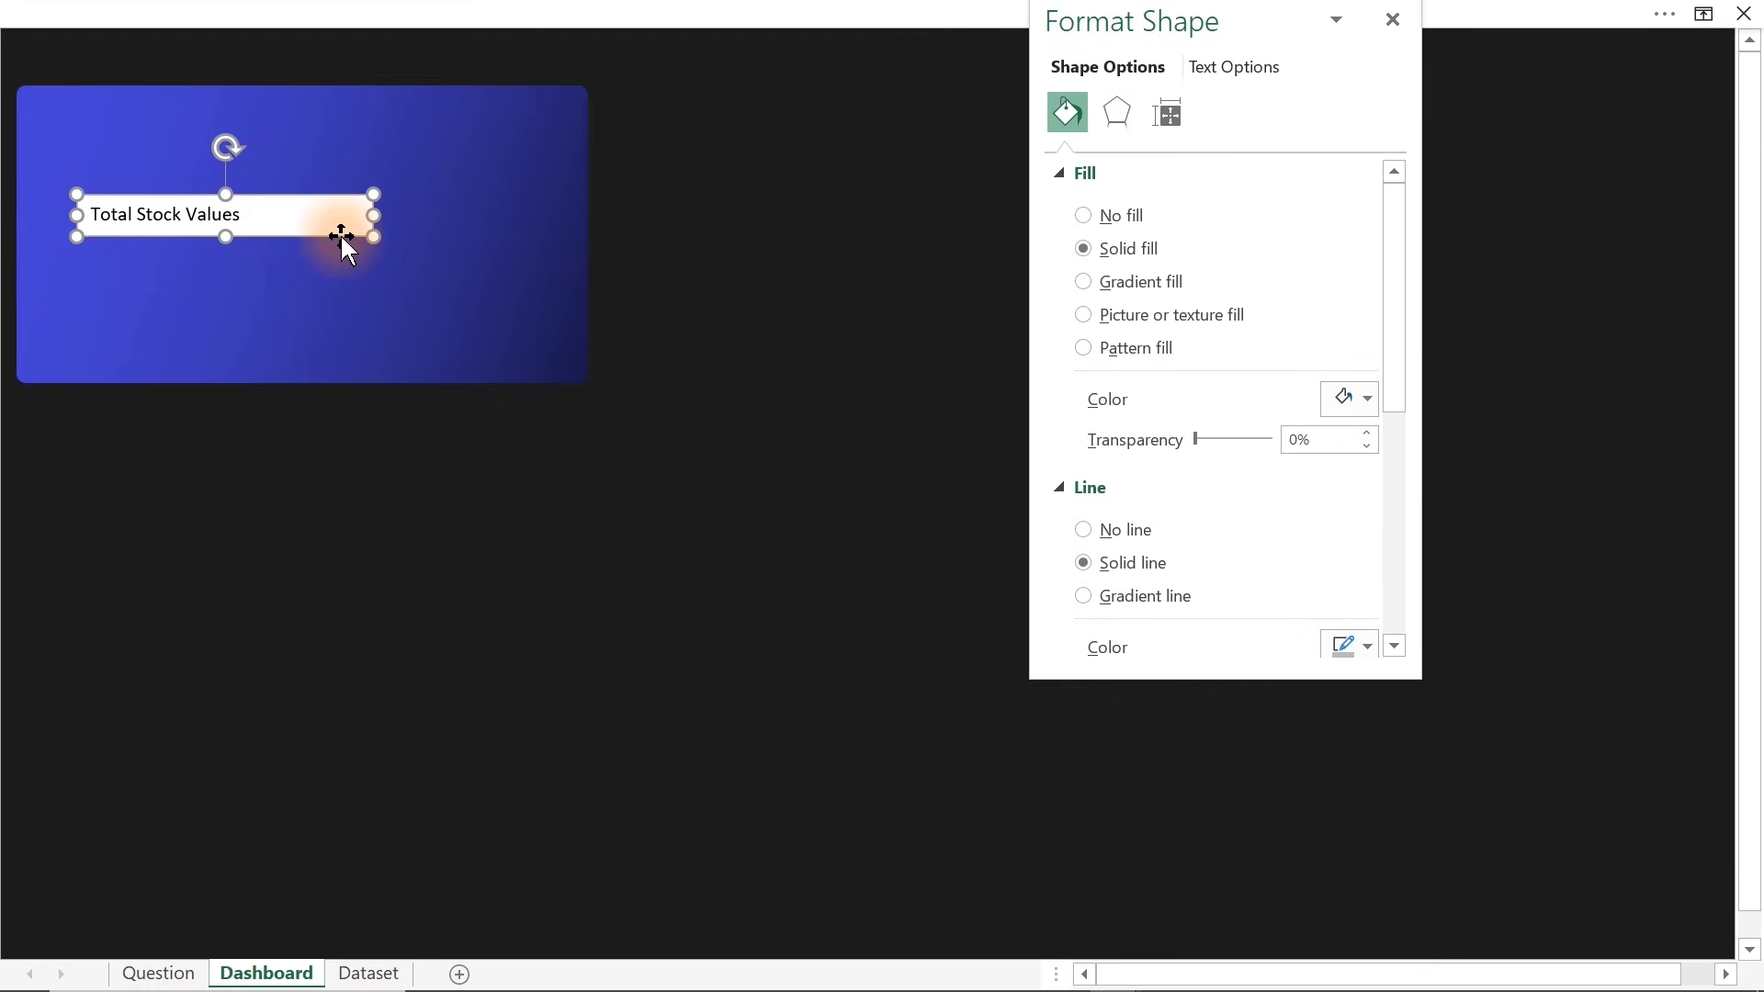
{"action": "left_click", "coordinate": [1115, 216]}
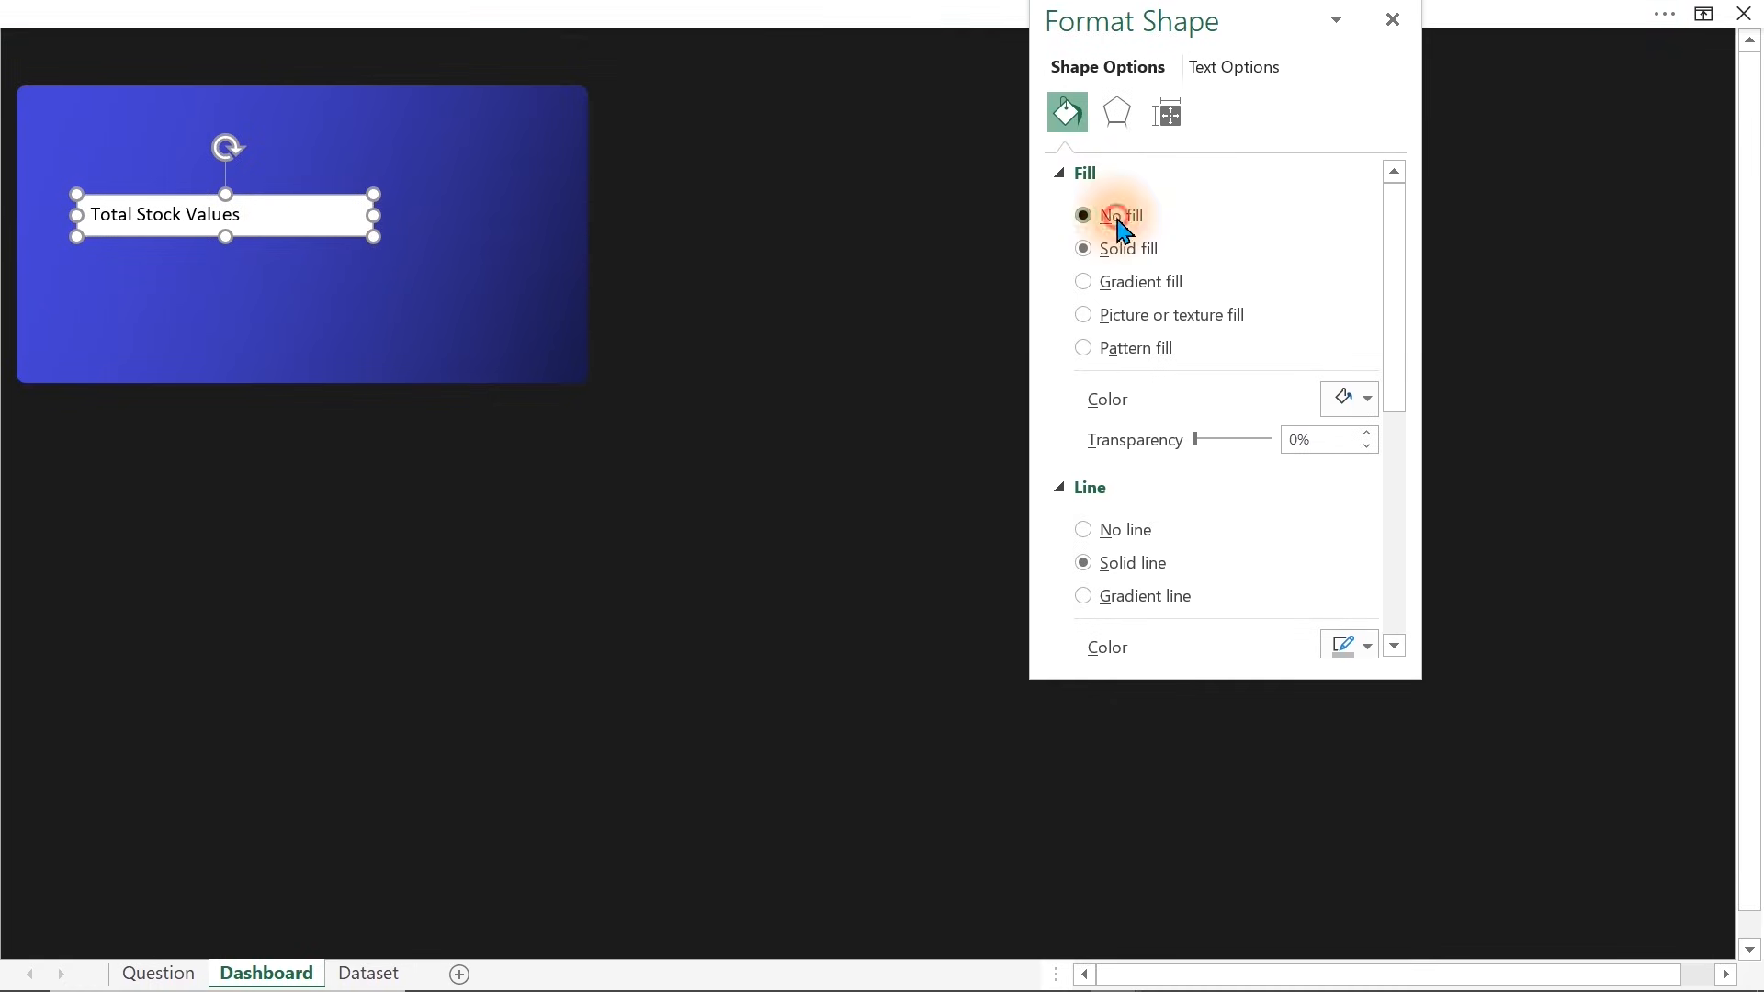
{"action": "left_click", "coordinate": [1089, 439]}
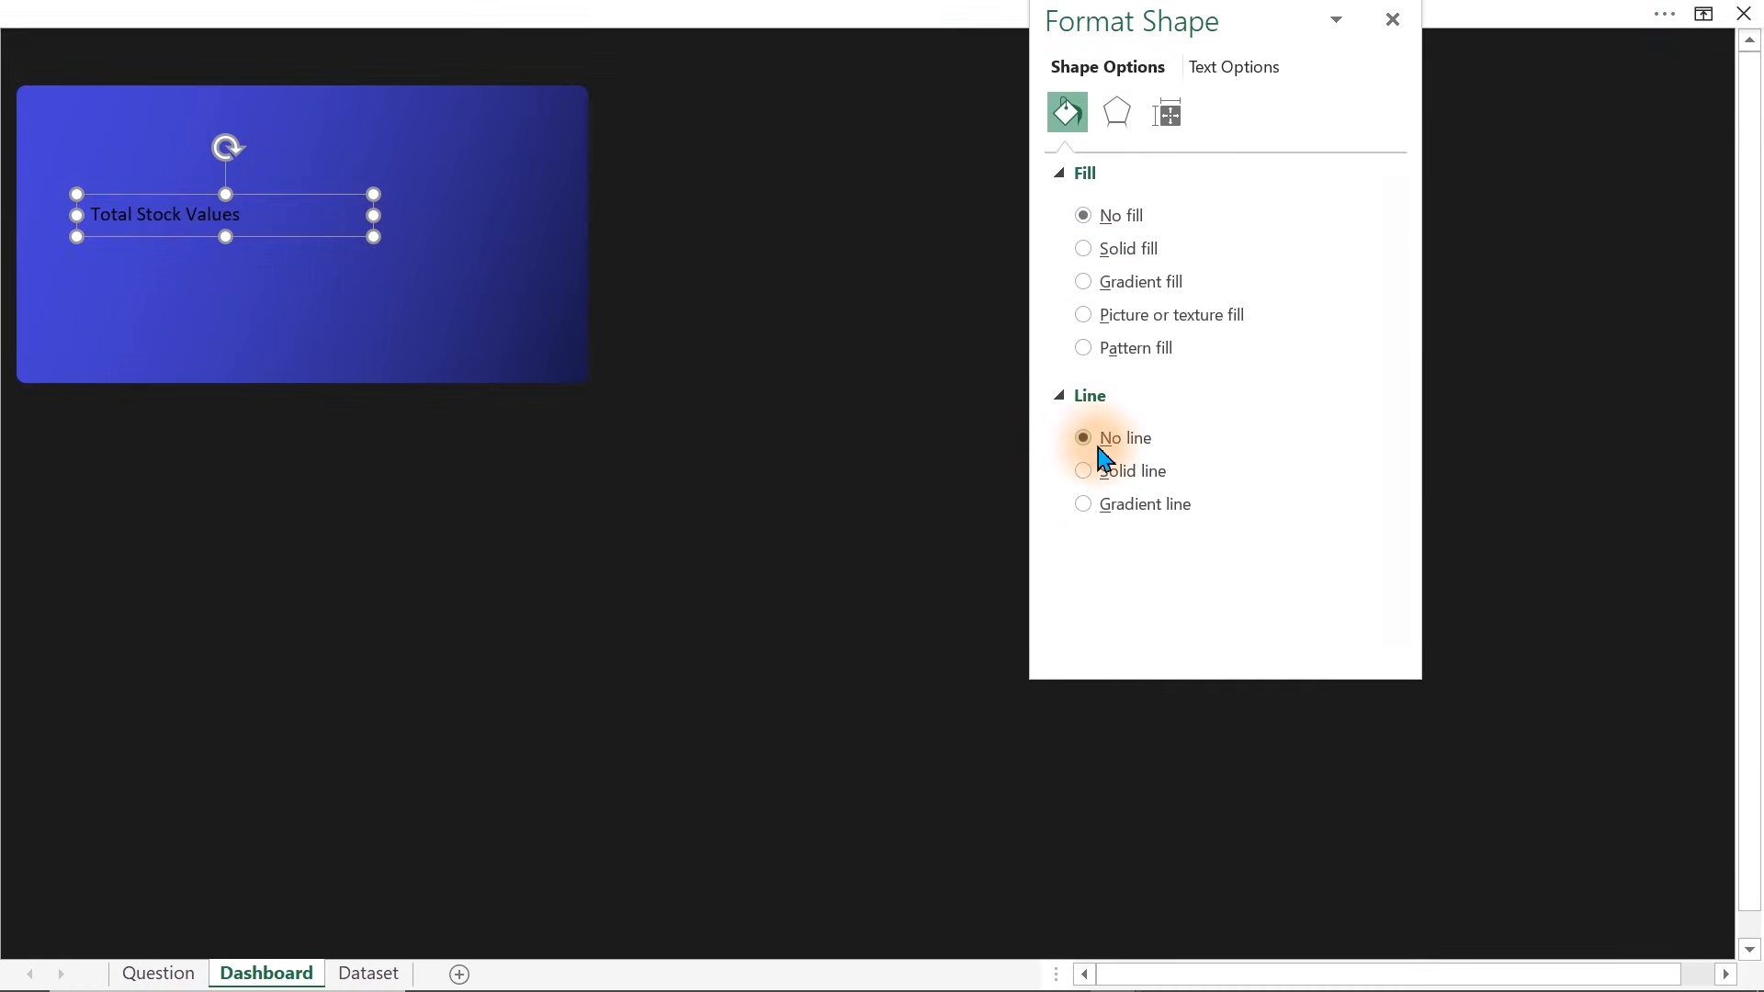
Enlarge the "Total Stock Values" text to 16 pt and give it a solid light grey text fill
{"action": "left_click", "coordinate": [440, 10]}
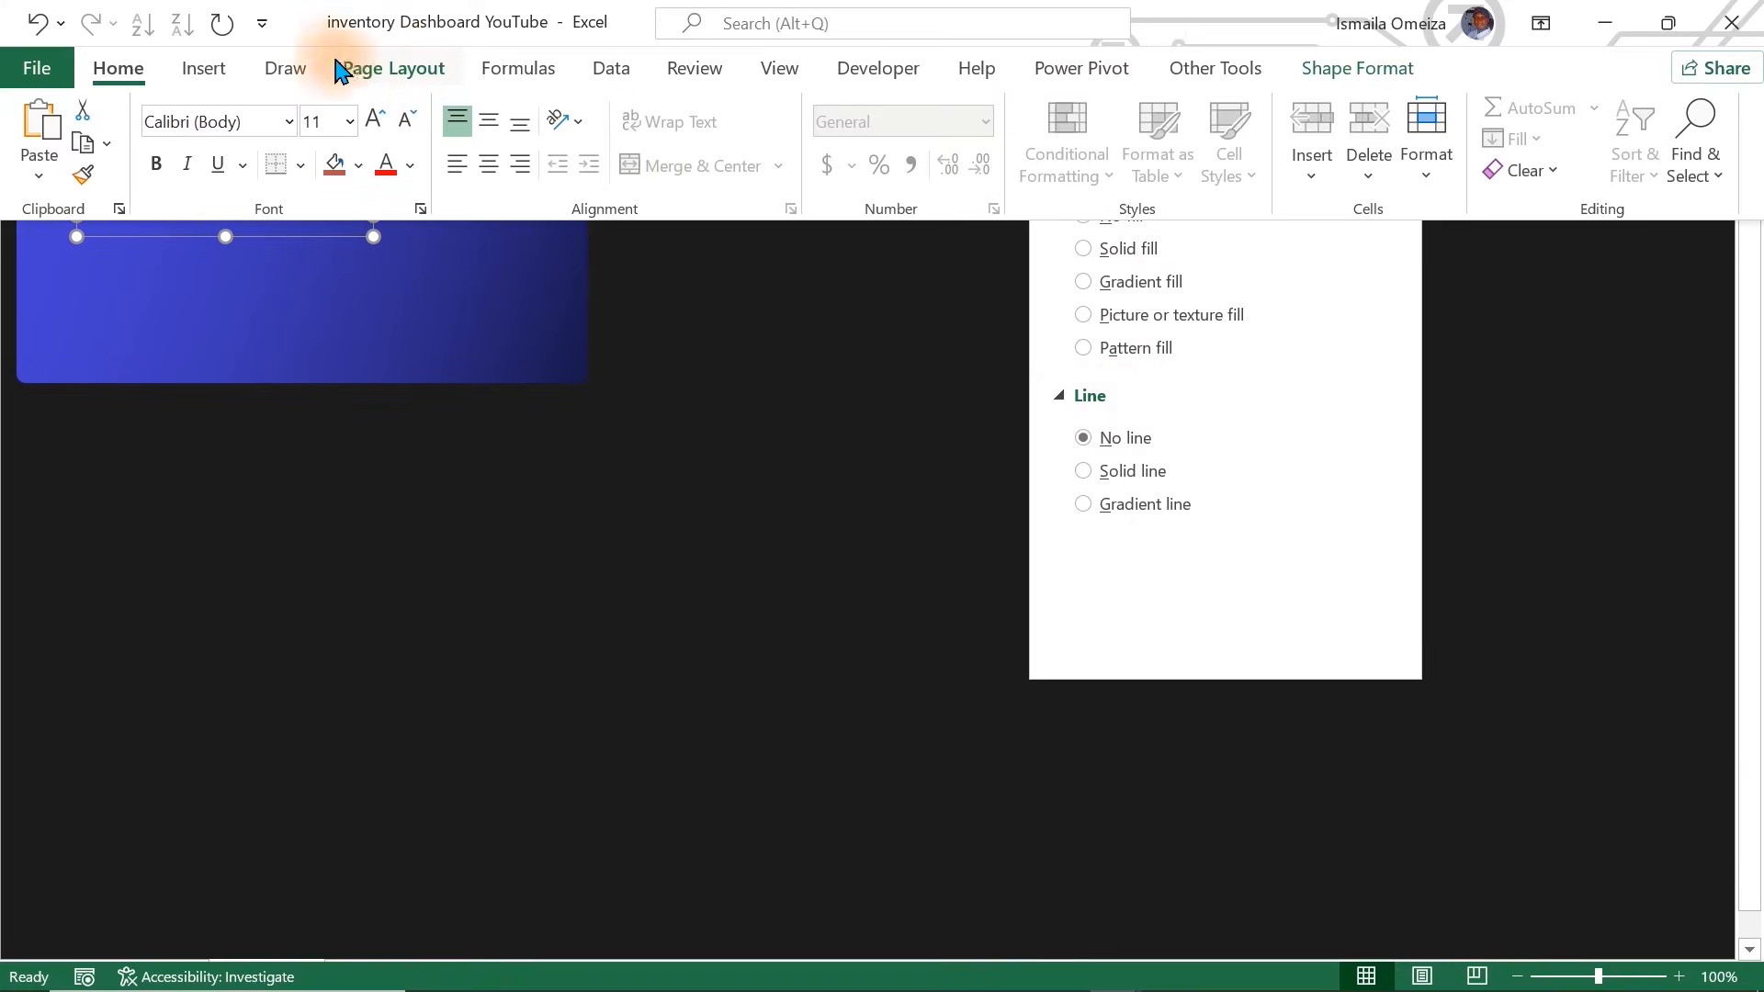
{"action": "left_click", "coordinate": [372, 122]}
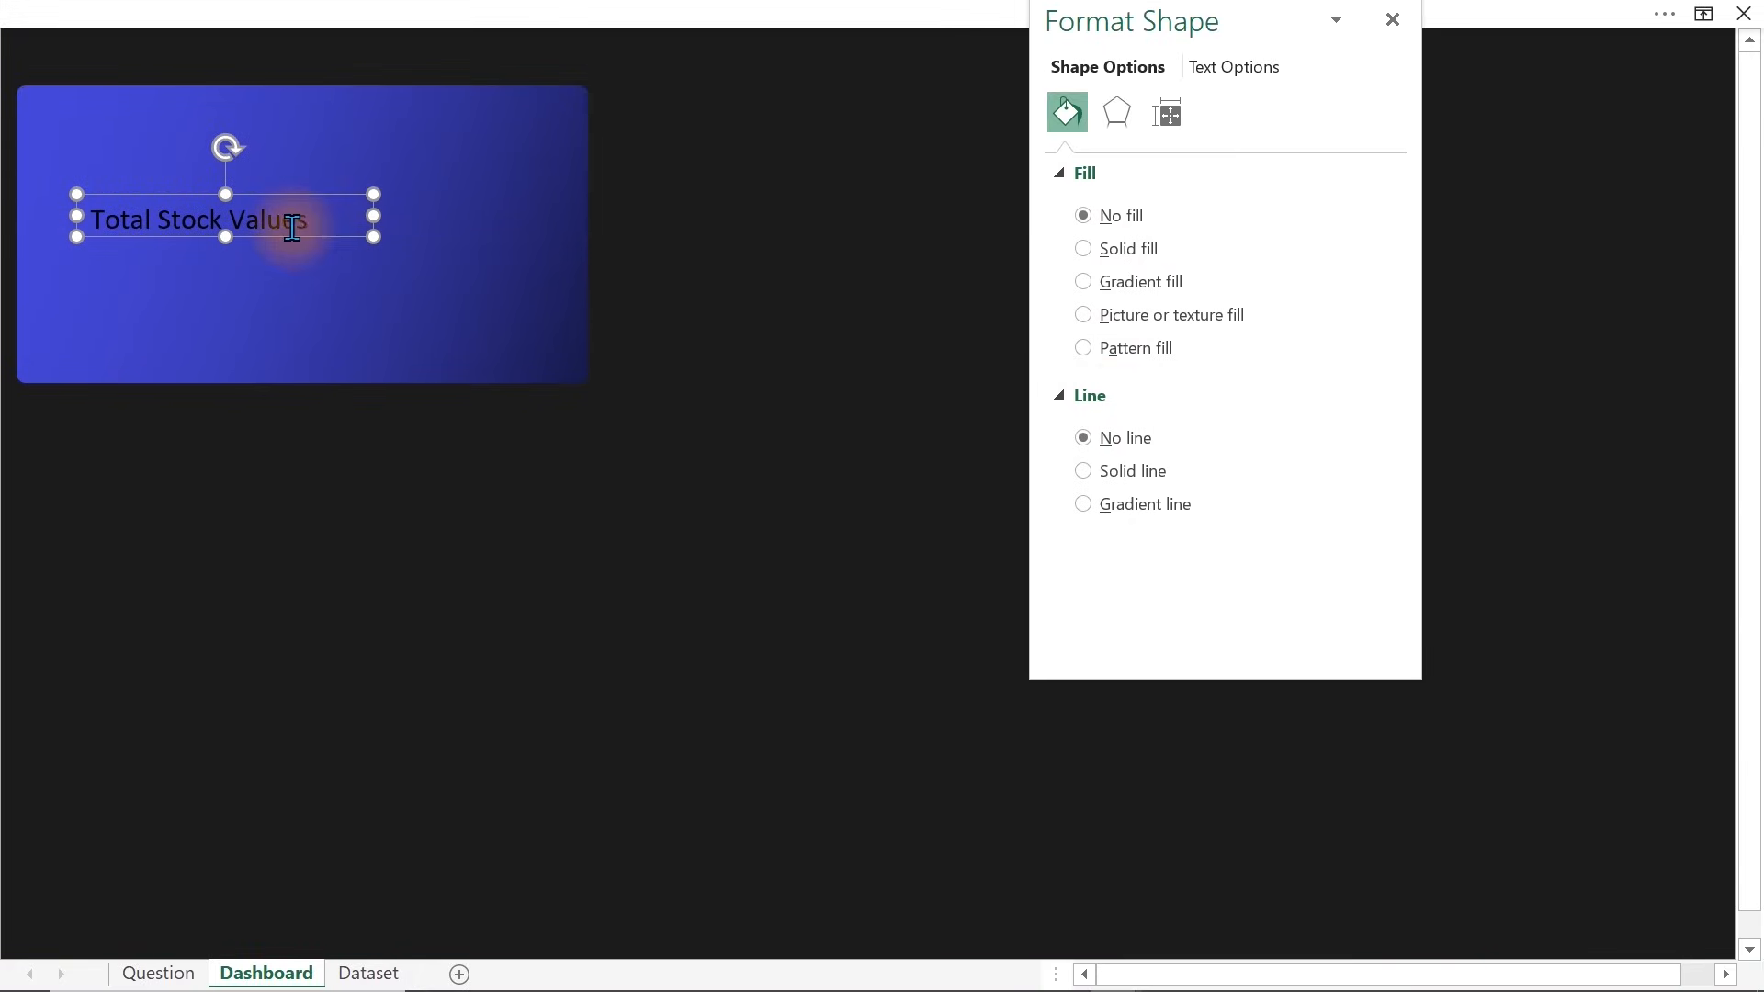
{"action": "left_click", "coordinate": [1227, 70]}
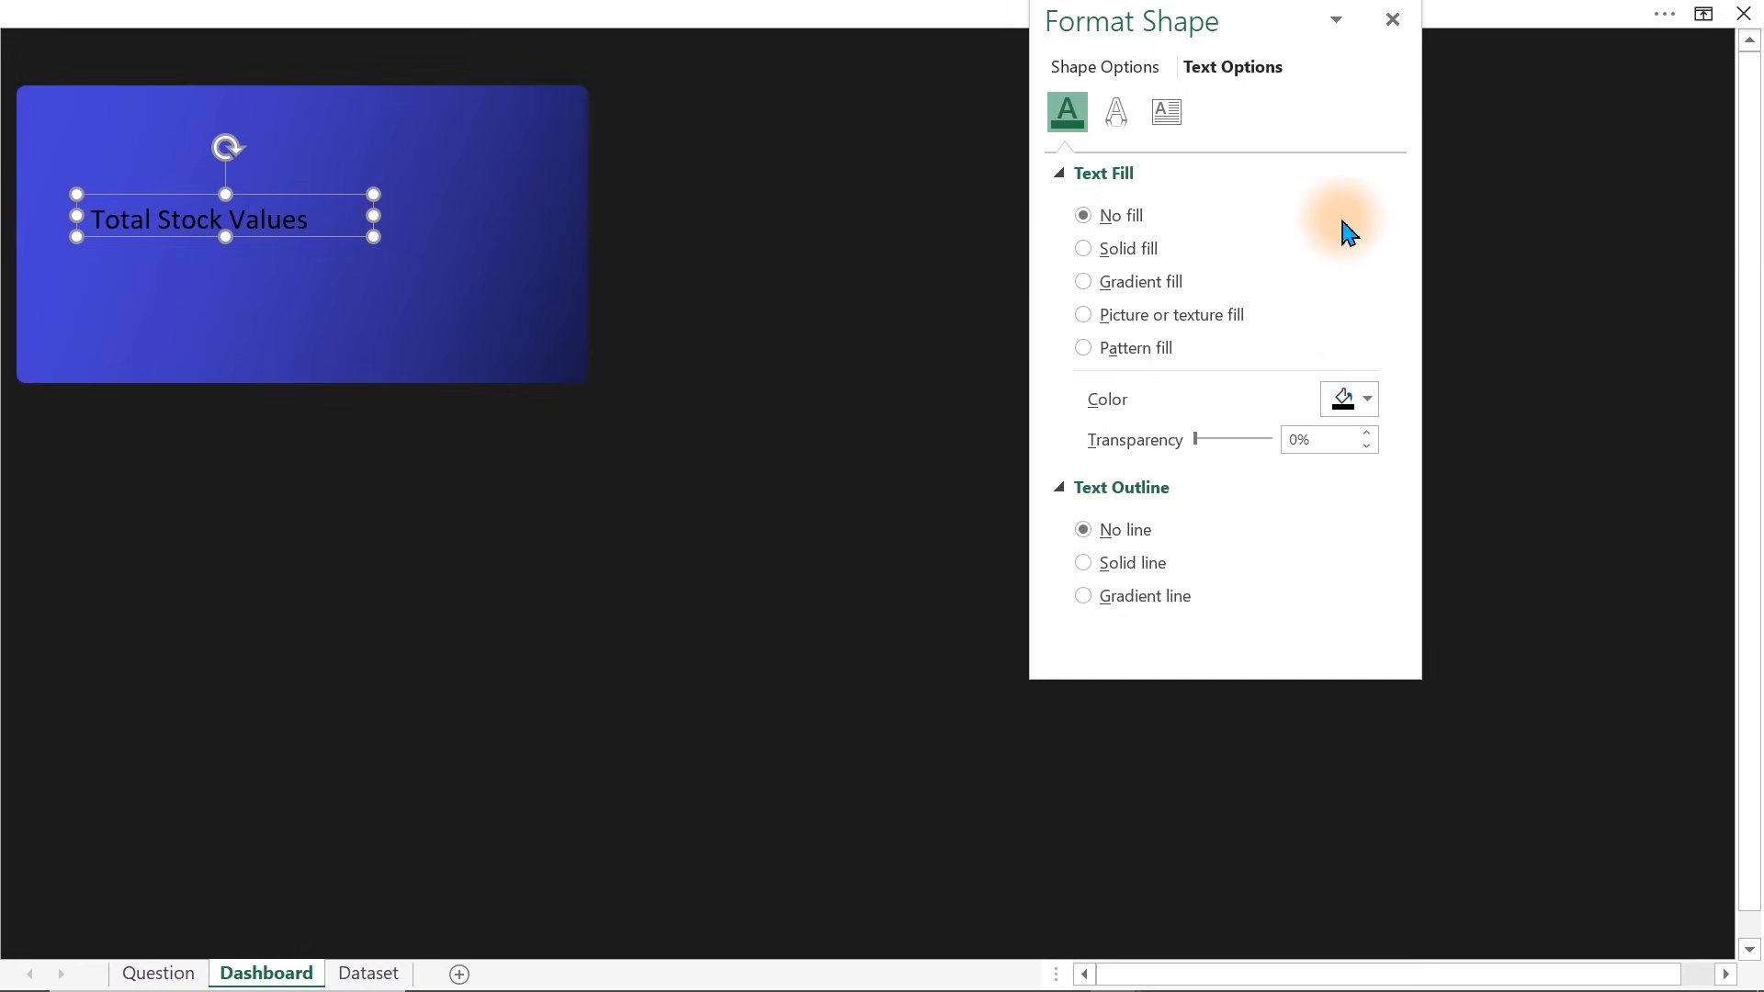
{"action": "left_click", "coordinate": [1358, 397]}
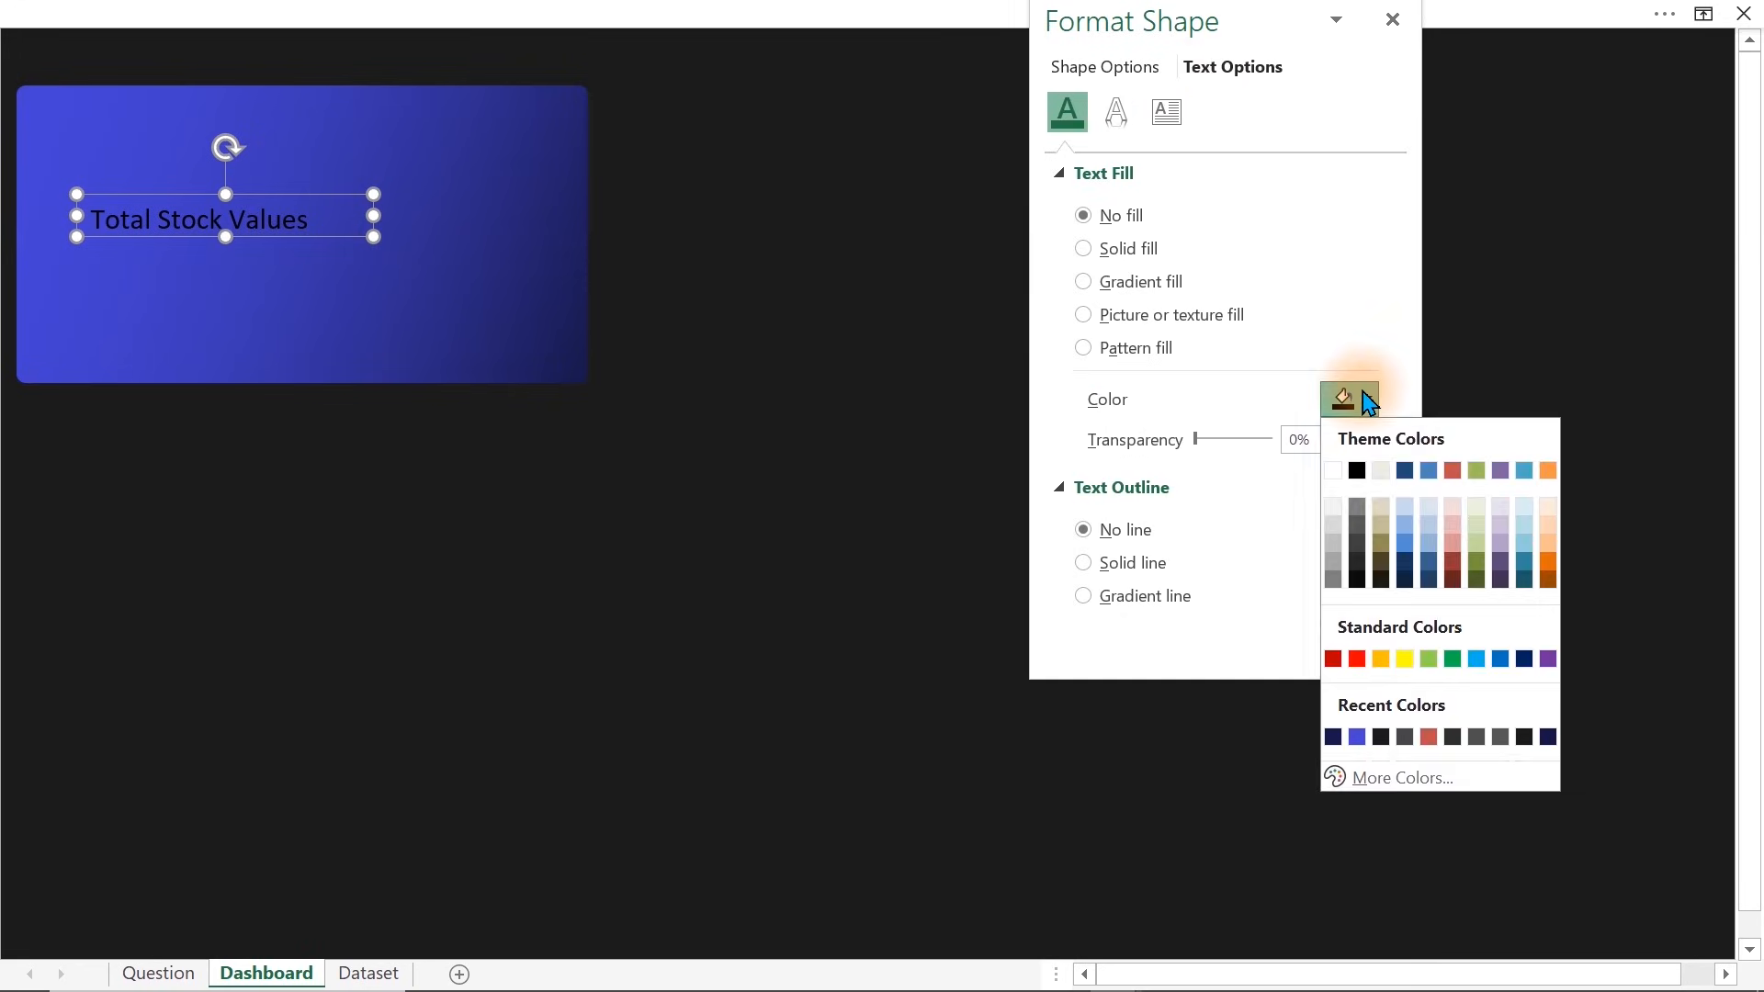
{"action": "left_click", "coordinate": [1333, 524]}
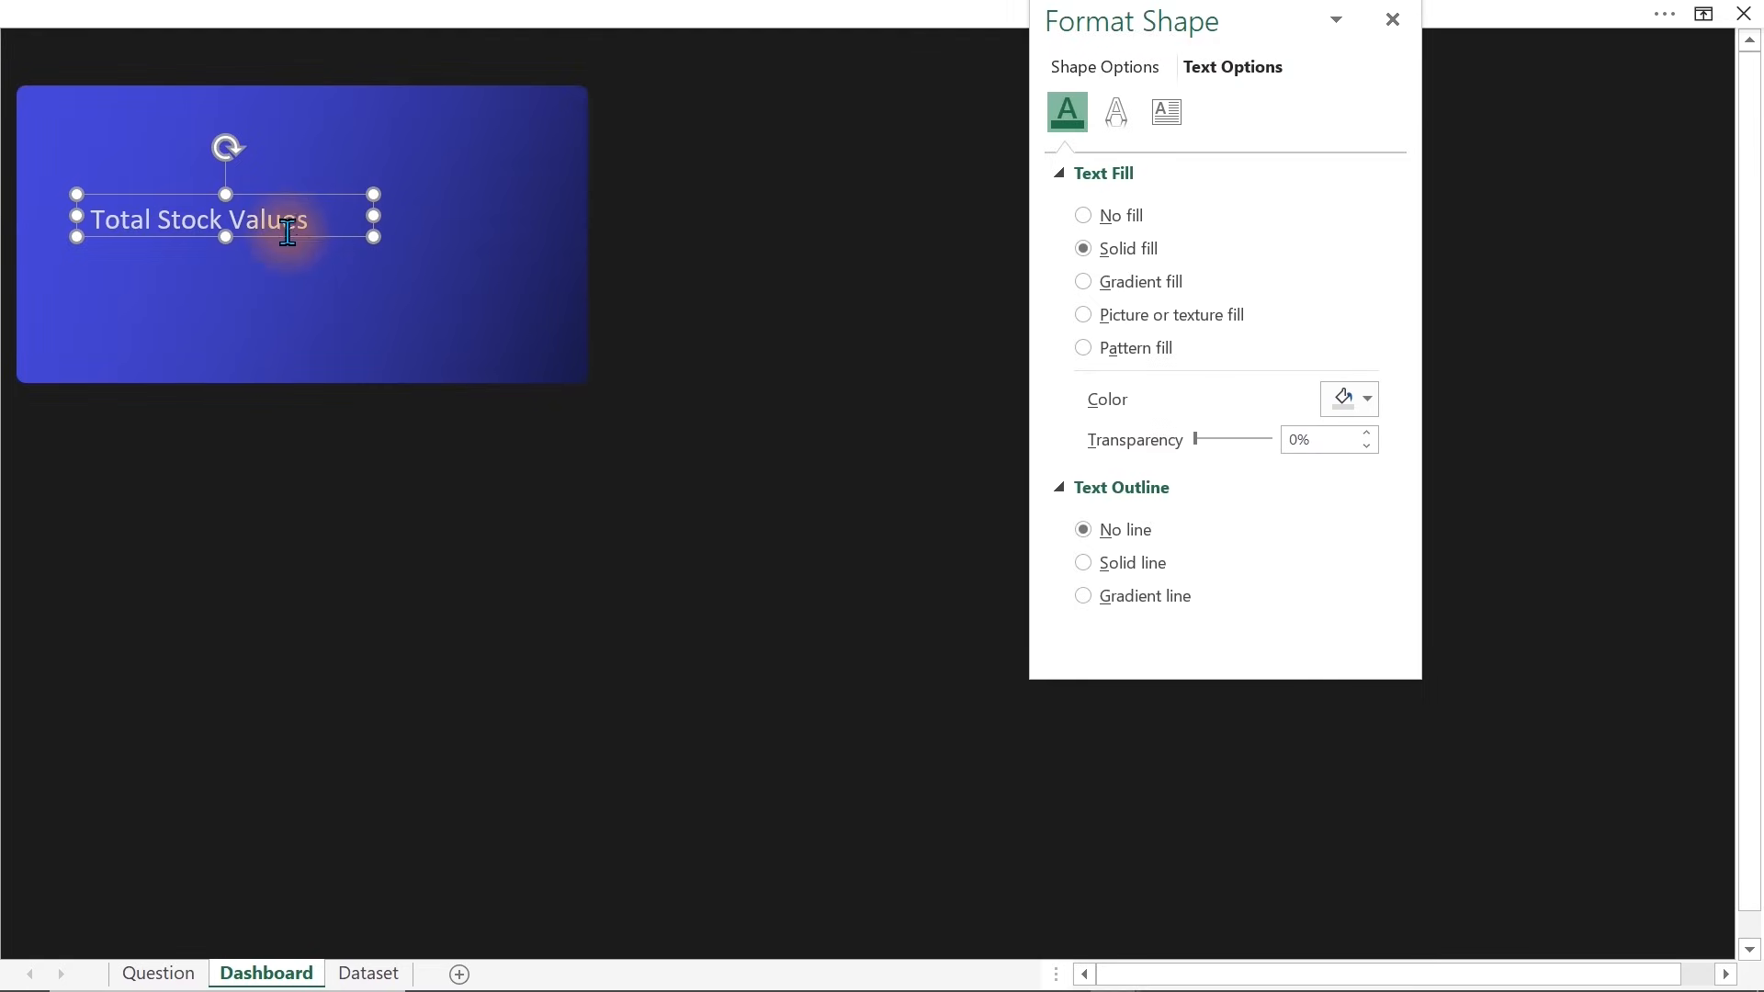
Move the "Total Stock Values" label to the card's upper-left corner and place a duplicate directly beneath it
{"action": "left_click_drag", "start_coordinate": [286, 235], "coordinate": [260, 184]}
{"action": "key", "text": "ctrl+d"}
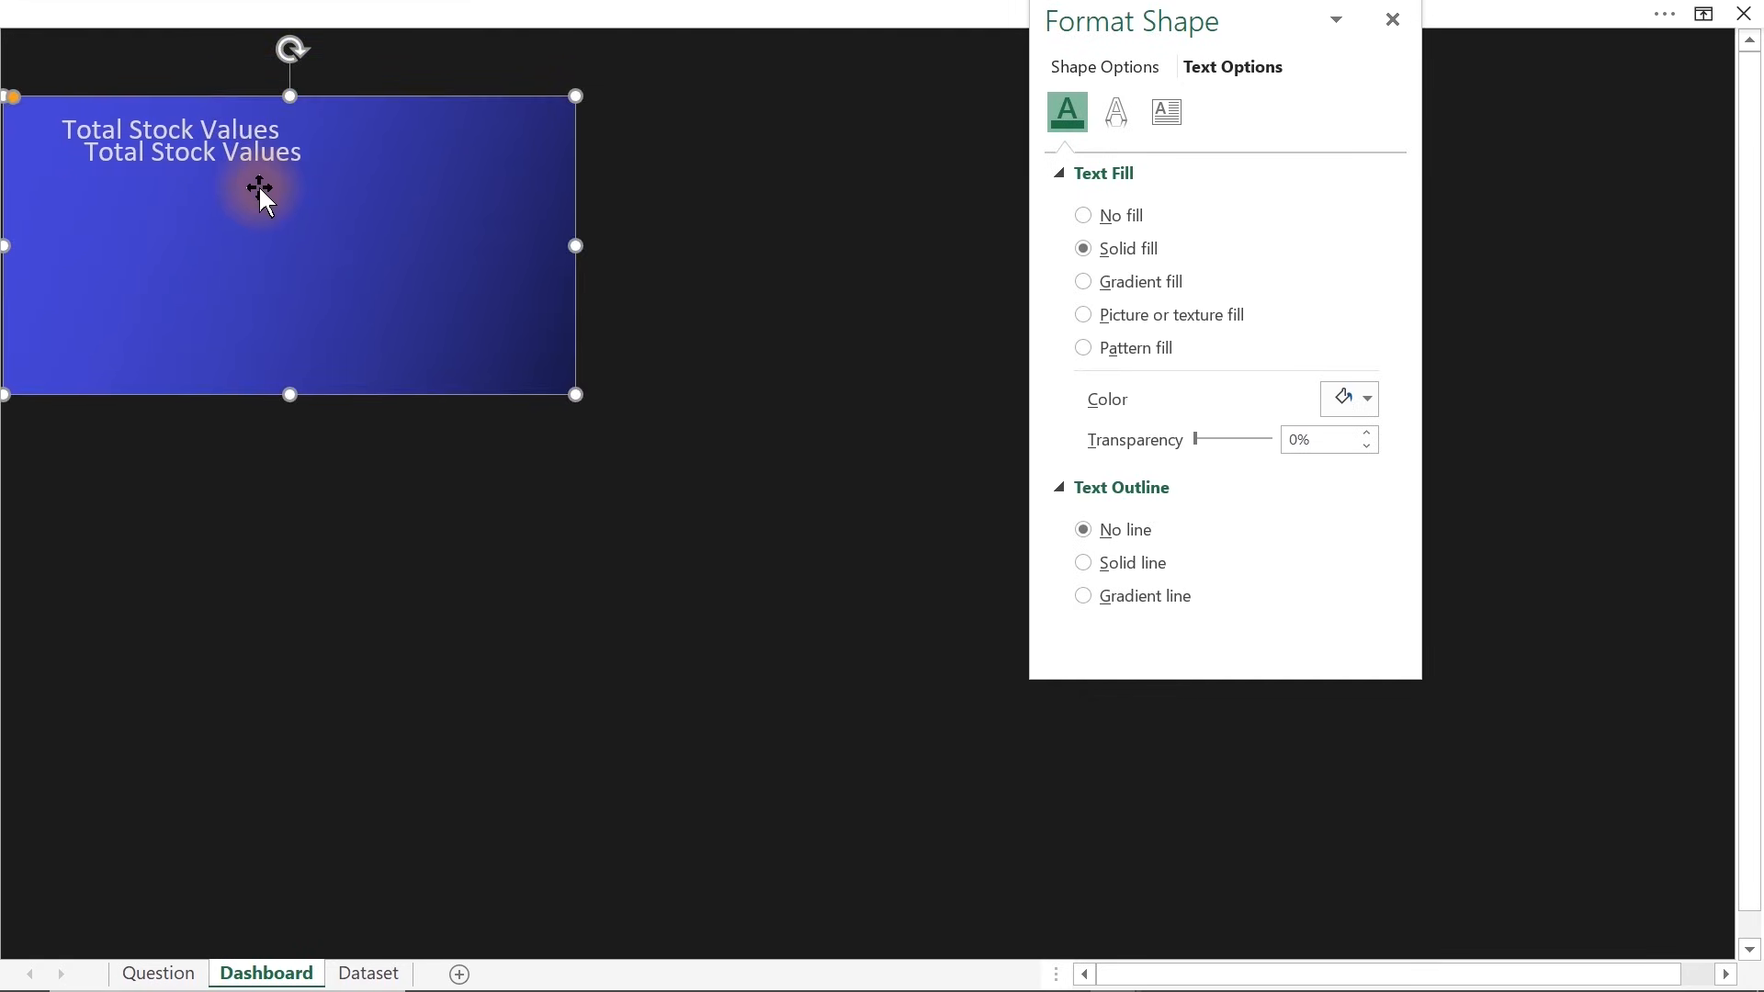
{"action": "key", "text": "ctrl+z"}
{"action": "left_click", "coordinate": [275, 157]}
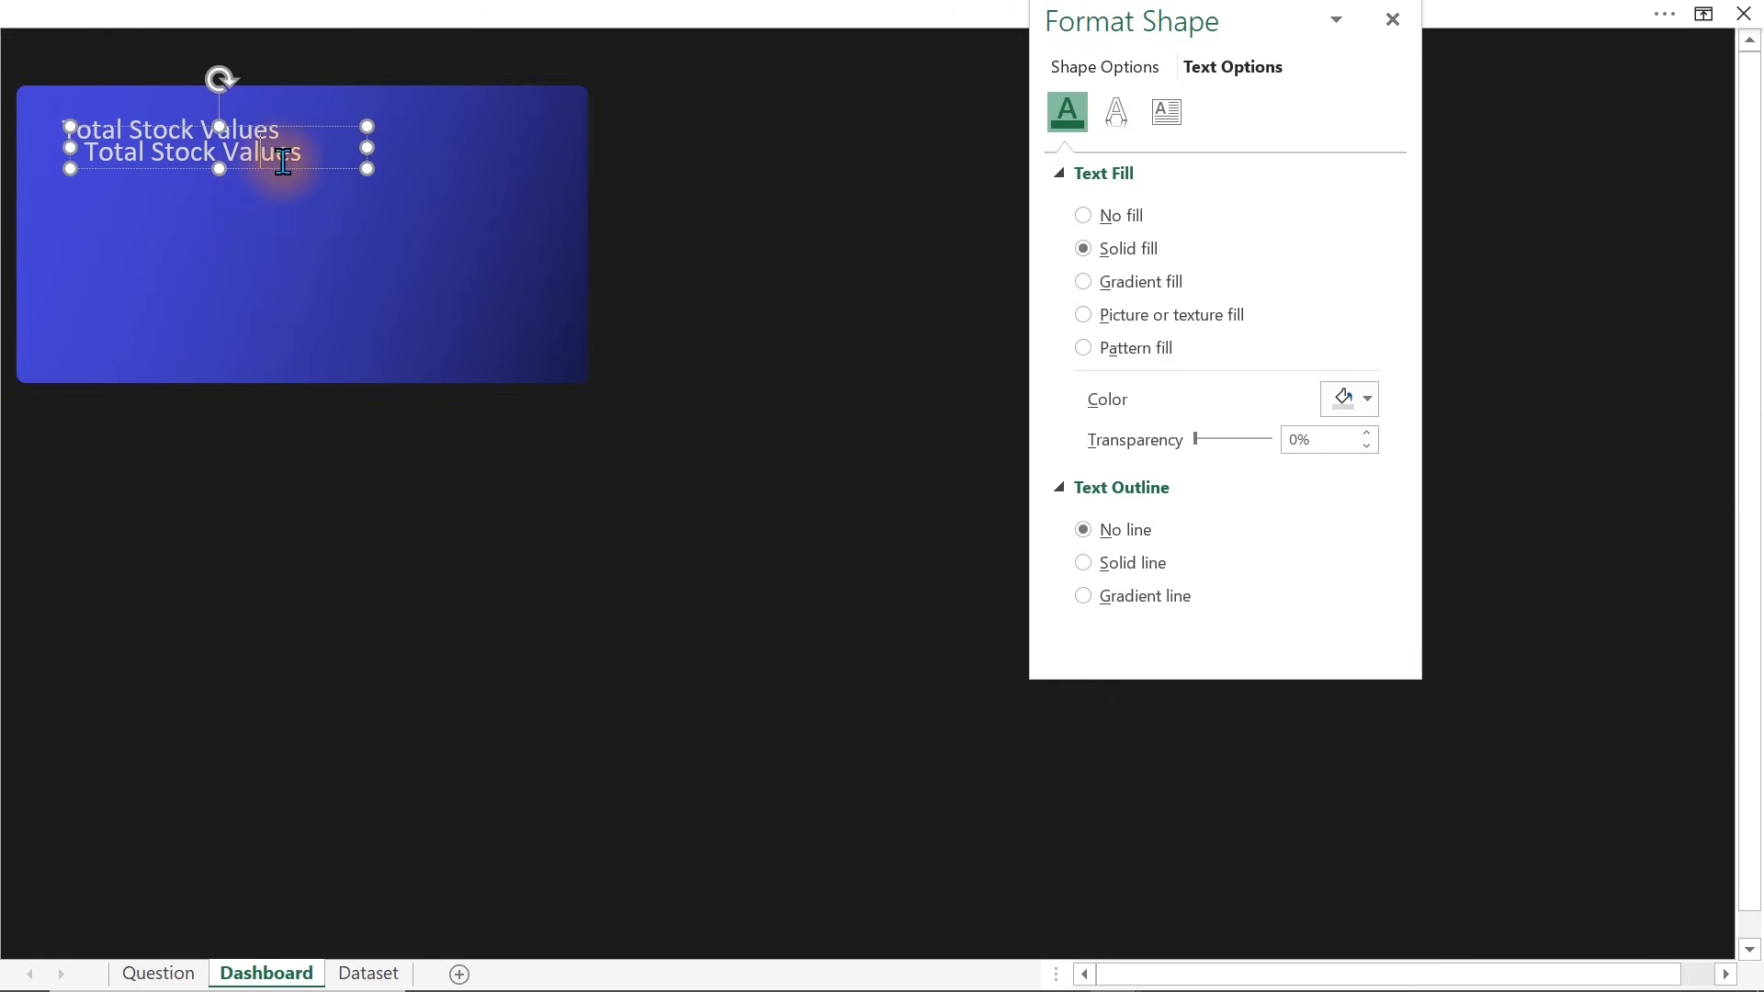
{"action": "left_click_drag", "start_coordinate": [303, 173], "coordinate": [286, 194]}
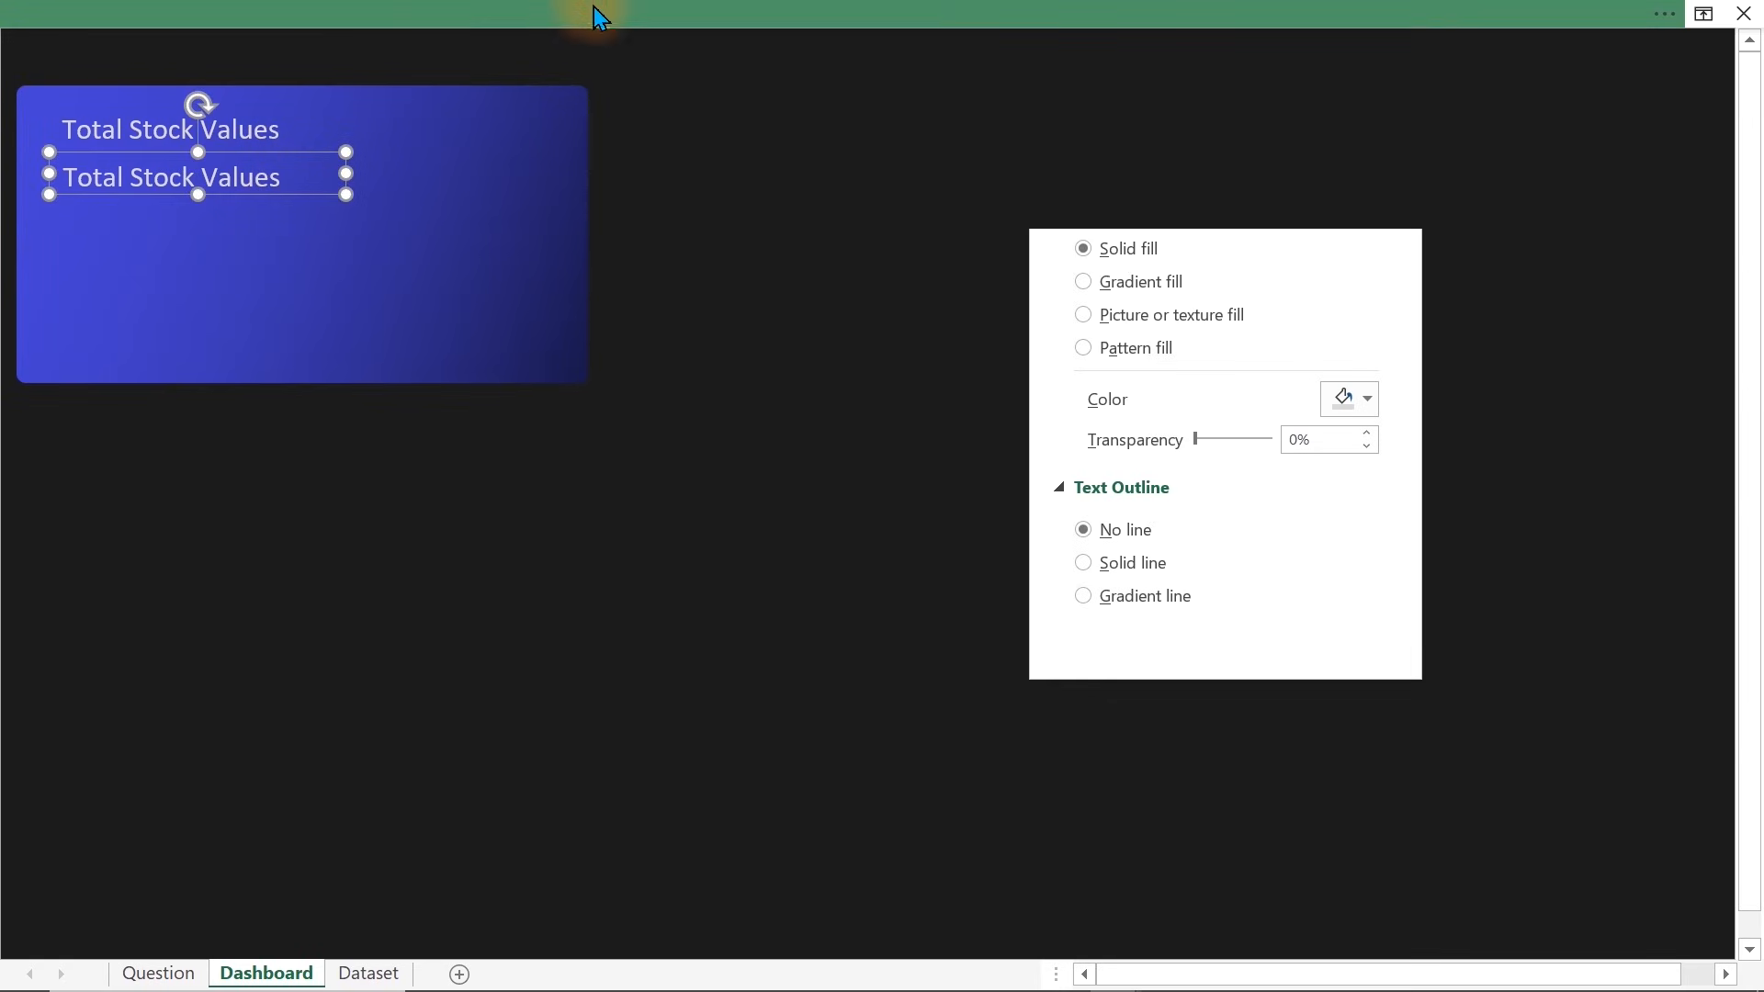
Show the formula bar in the workbook window
{"action": "left_click", "coordinate": [598, 12]}
{"action": "left_click", "coordinate": [778, 69]}
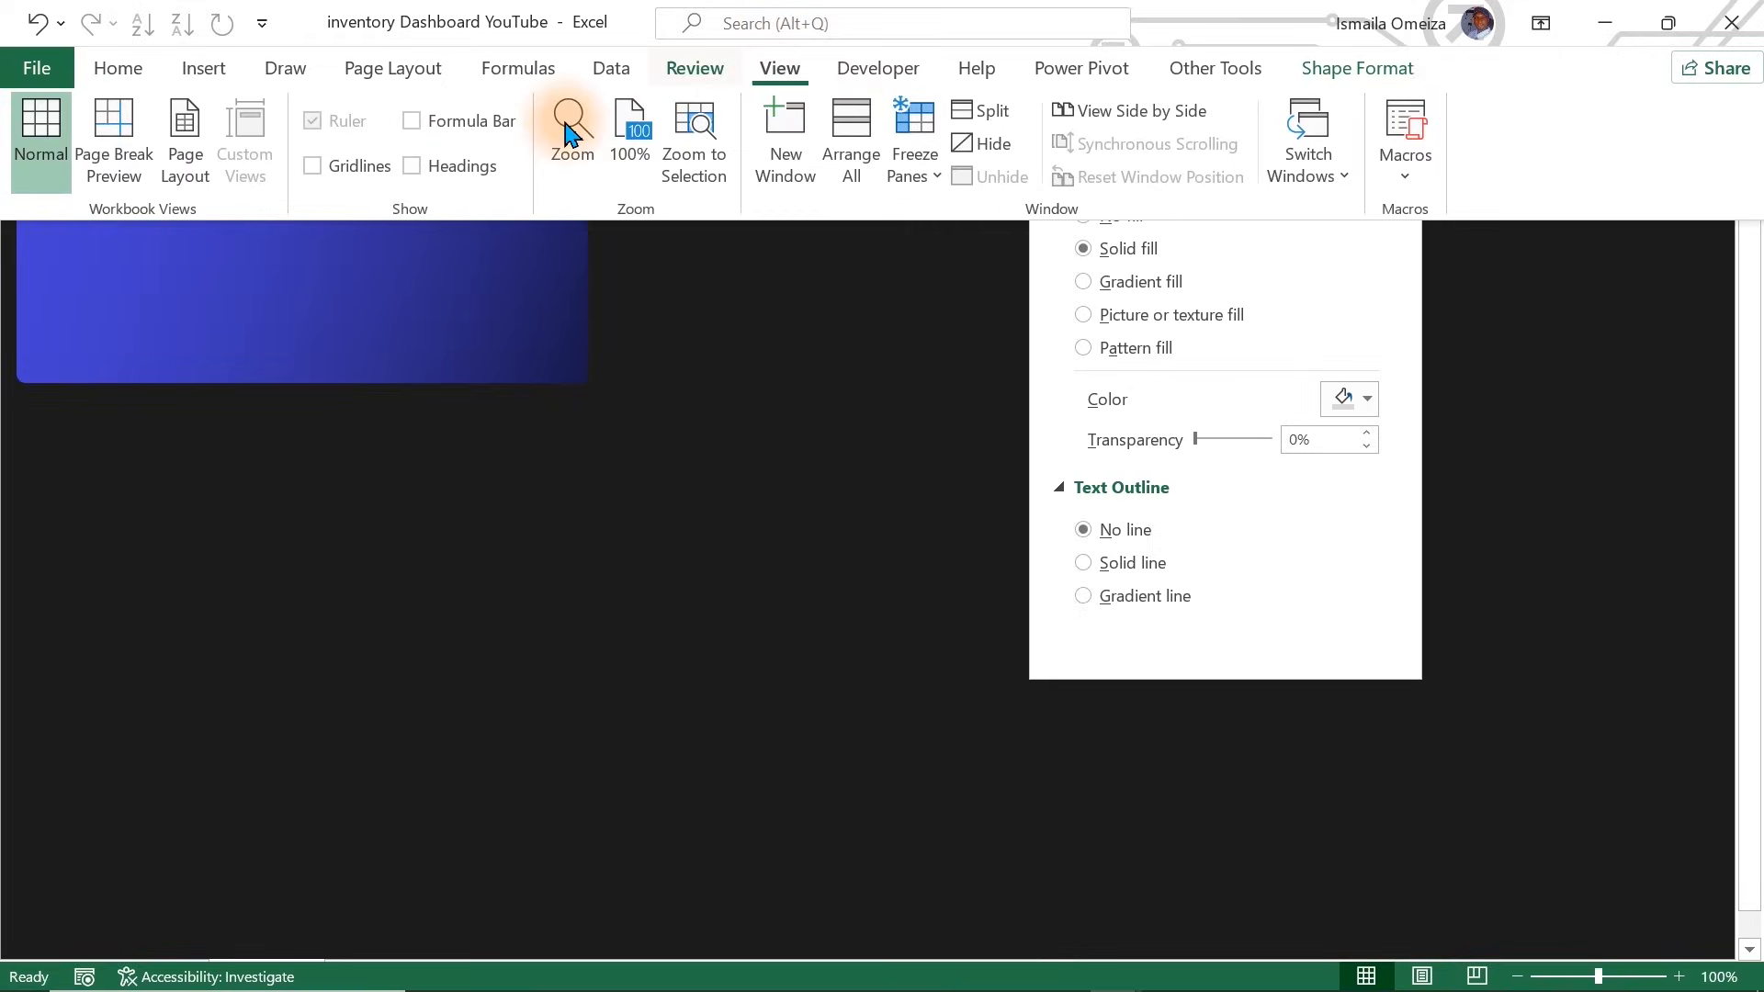
{"action": "left_click", "coordinate": [460, 134]}
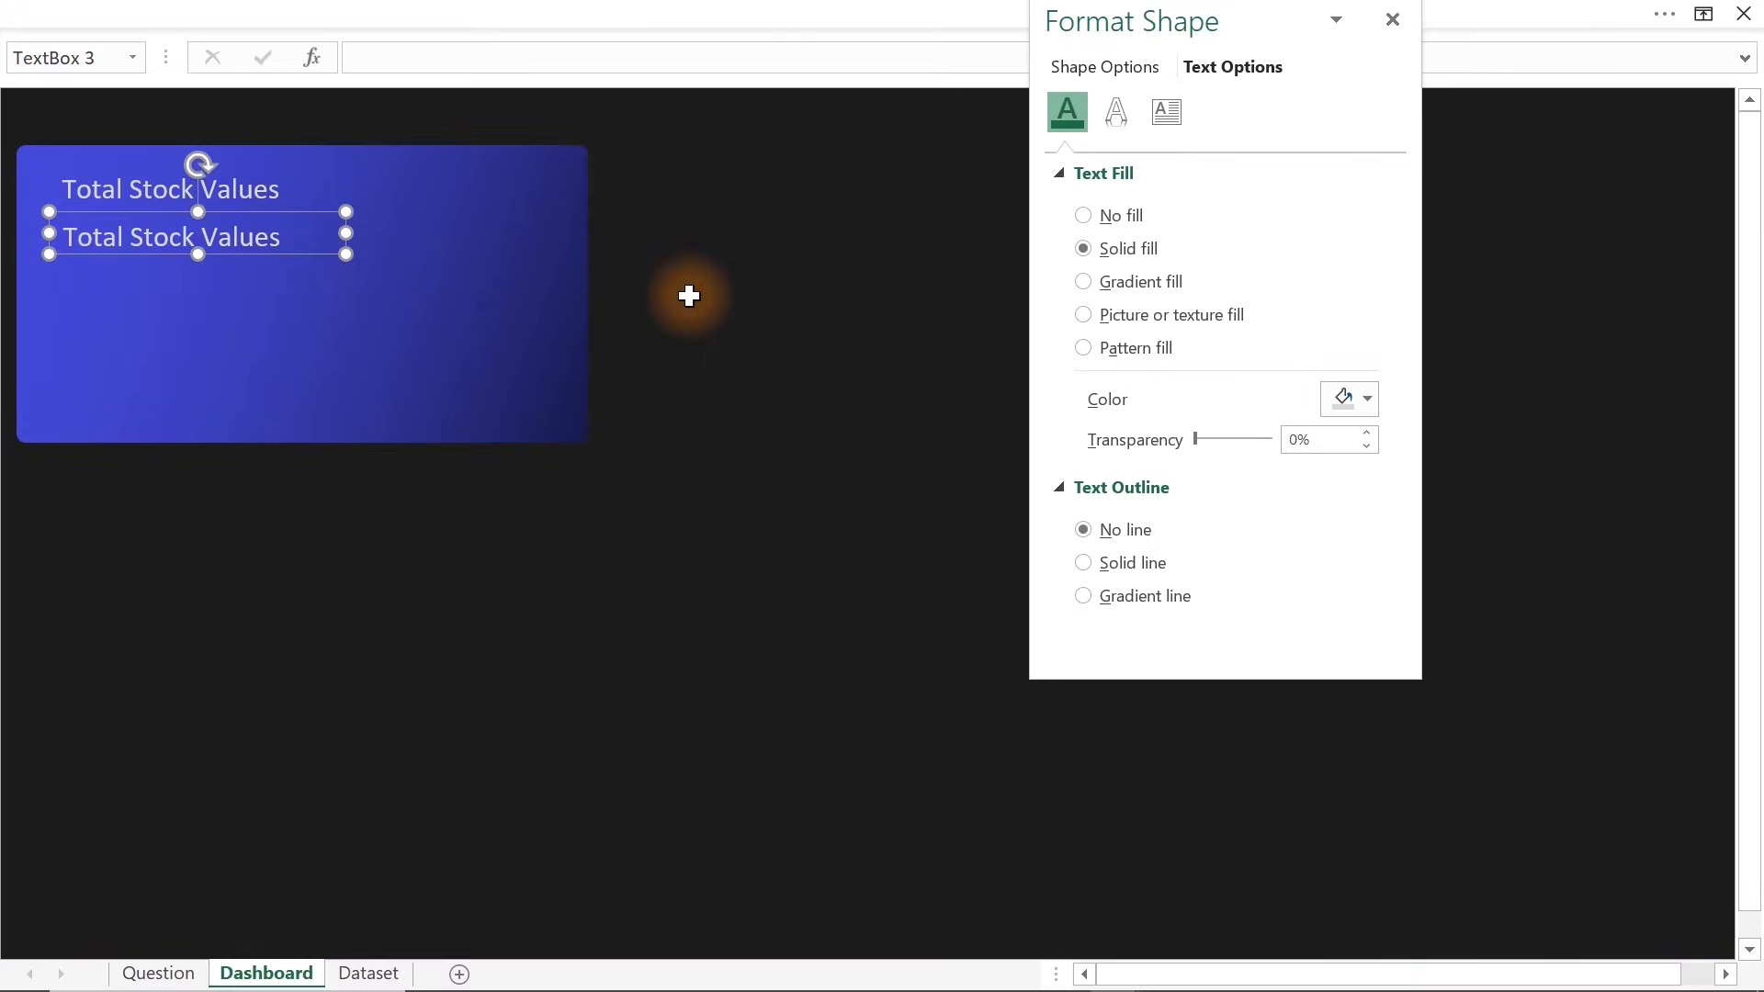
Link the lower text box to the total stock value with the formula =Question!L7
{"action": "left_click", "coordinate": [446, 64]}
{"action": "type", "text": "="}
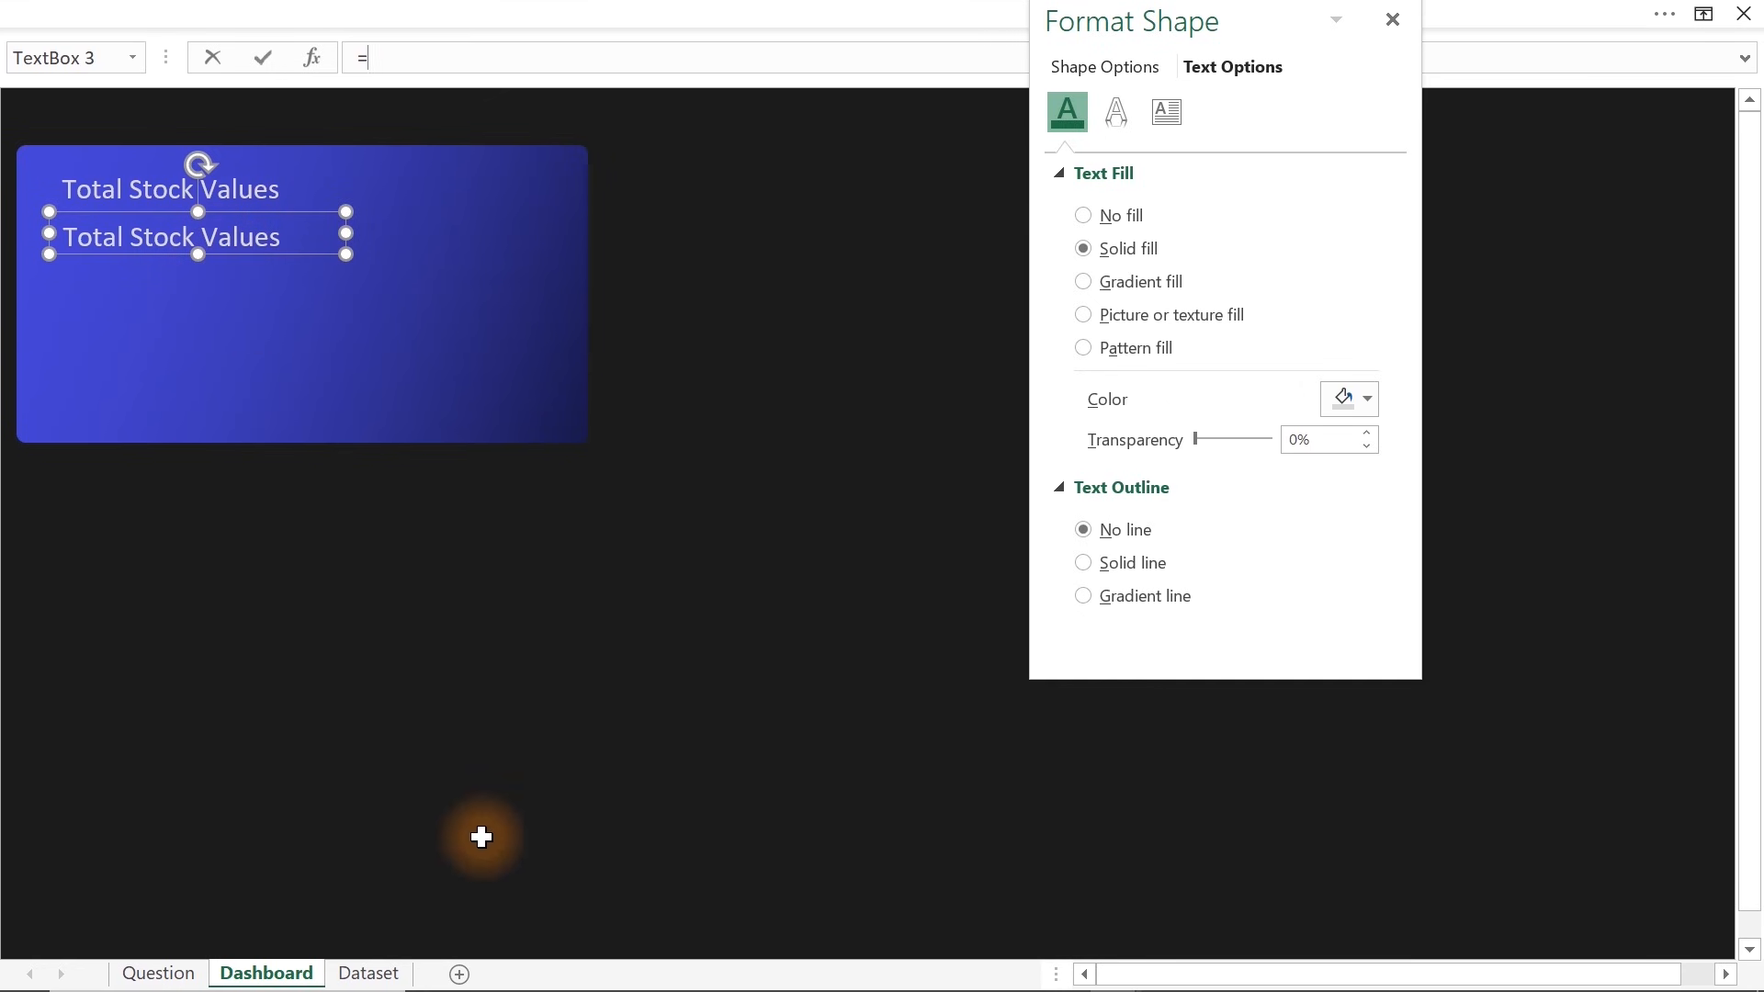
{"action": "left_click", "coordinate": [158, 973]}
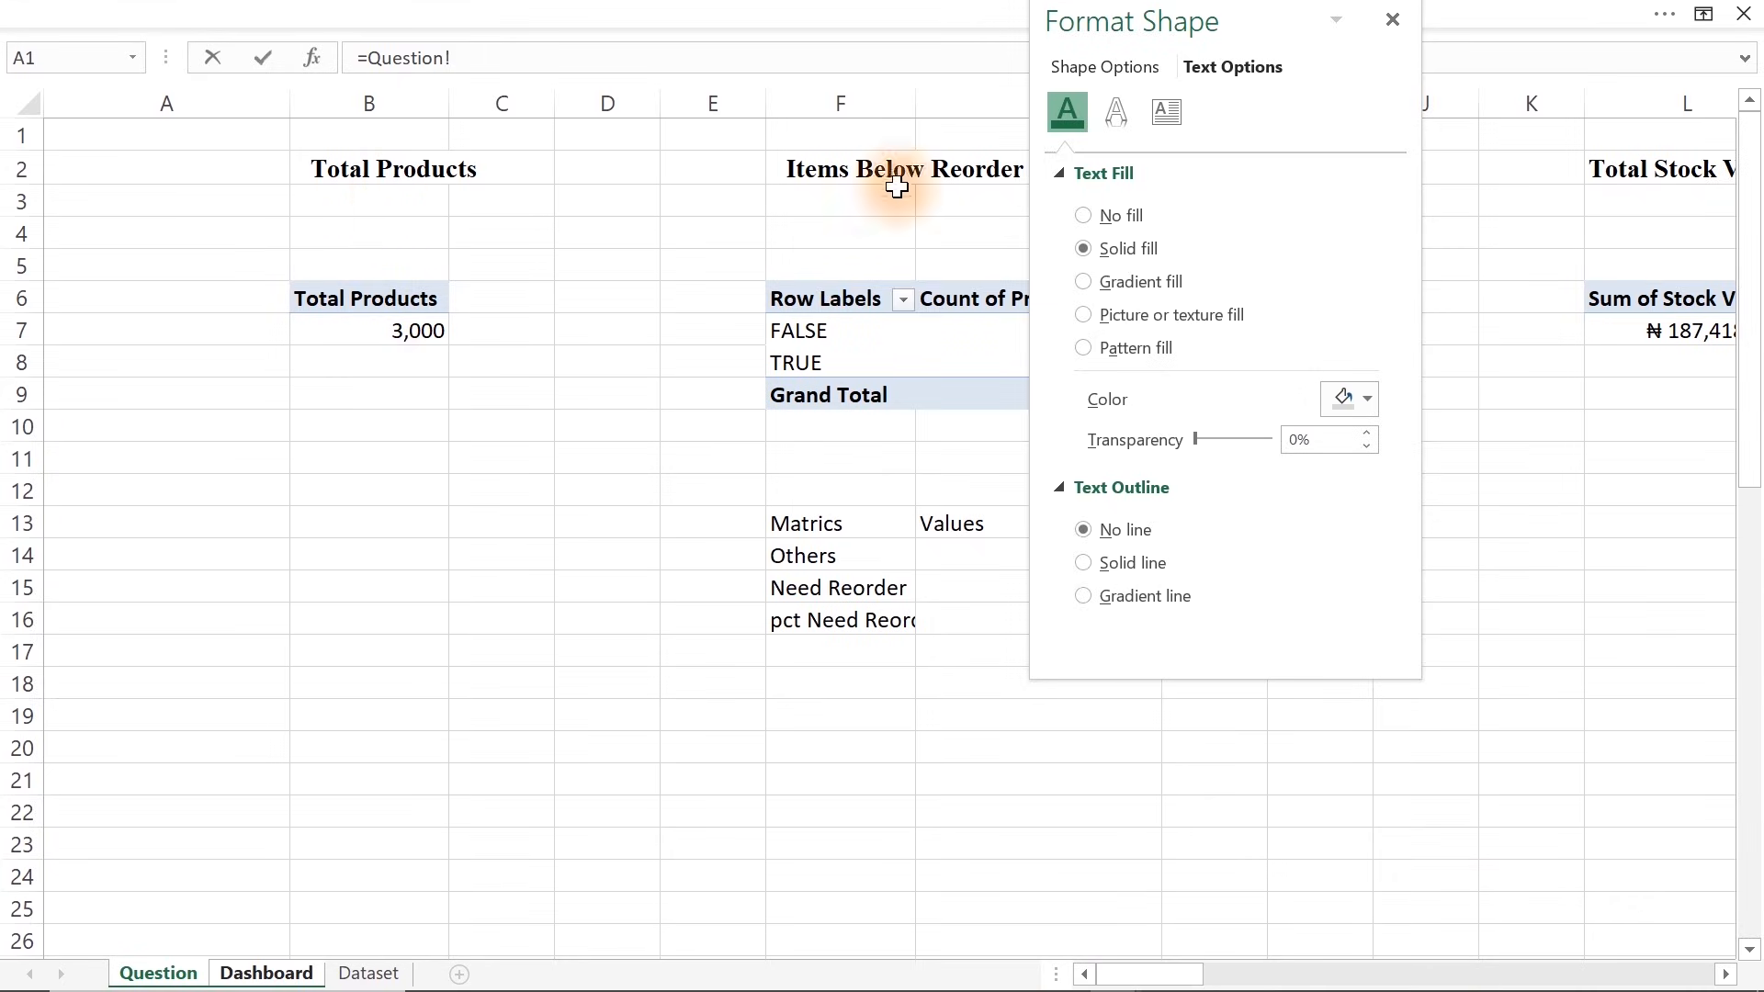
{"action": "left_click", "coordinate": [1662, 329]}
{"action": "key", "text": "Return"}
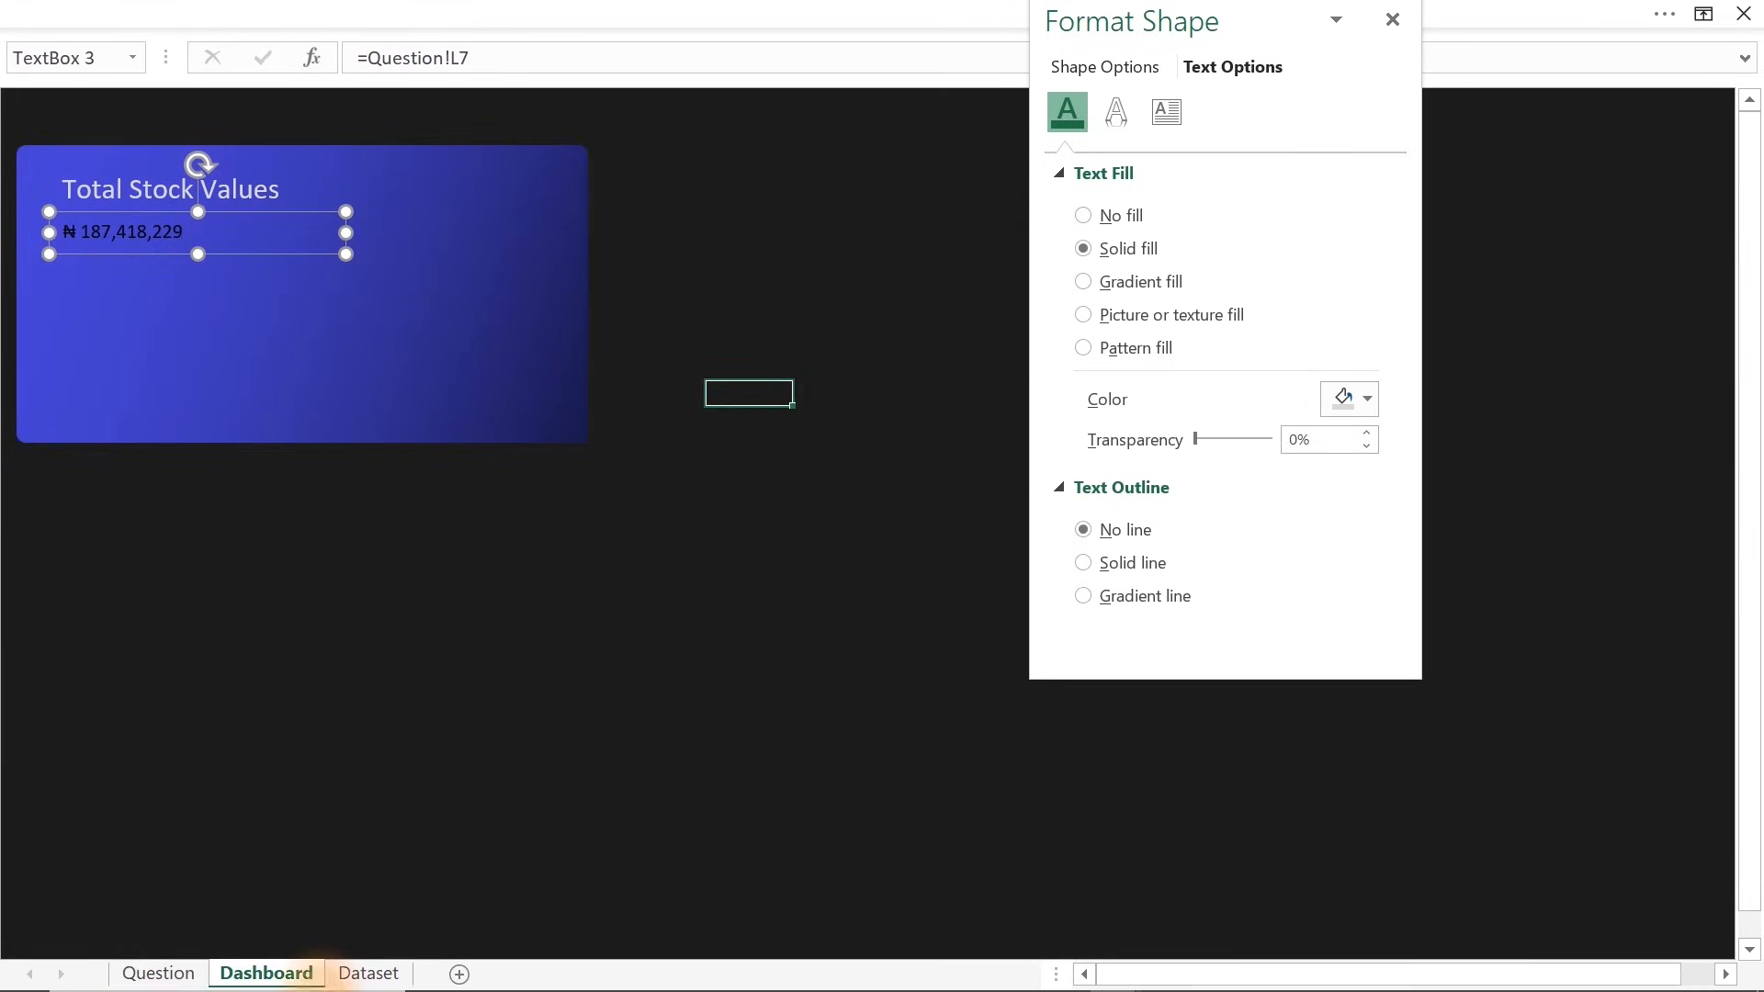
Review the Total Stock Value pivot table on the Question sheet without the Format Shape pane, and return to the Dashboard sheet
{"action": "left_click", "coordinate": [152, 972]}
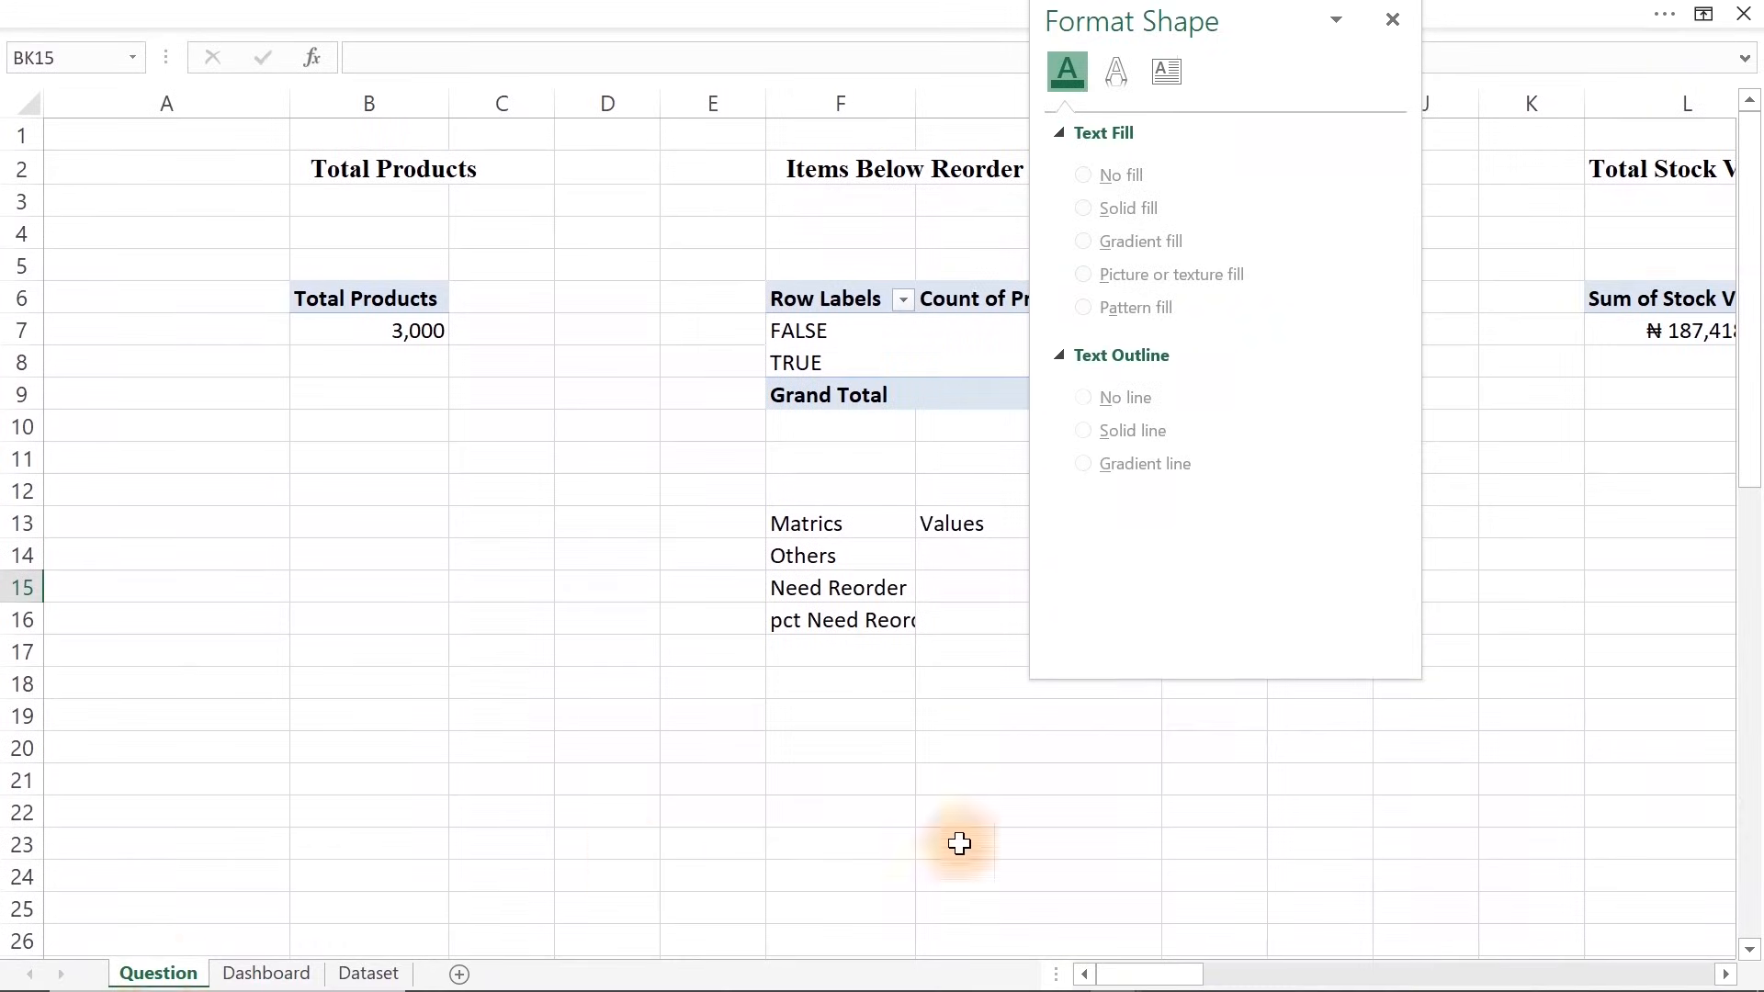
{"action": "left_click", "coordinate": [1724, 974]}
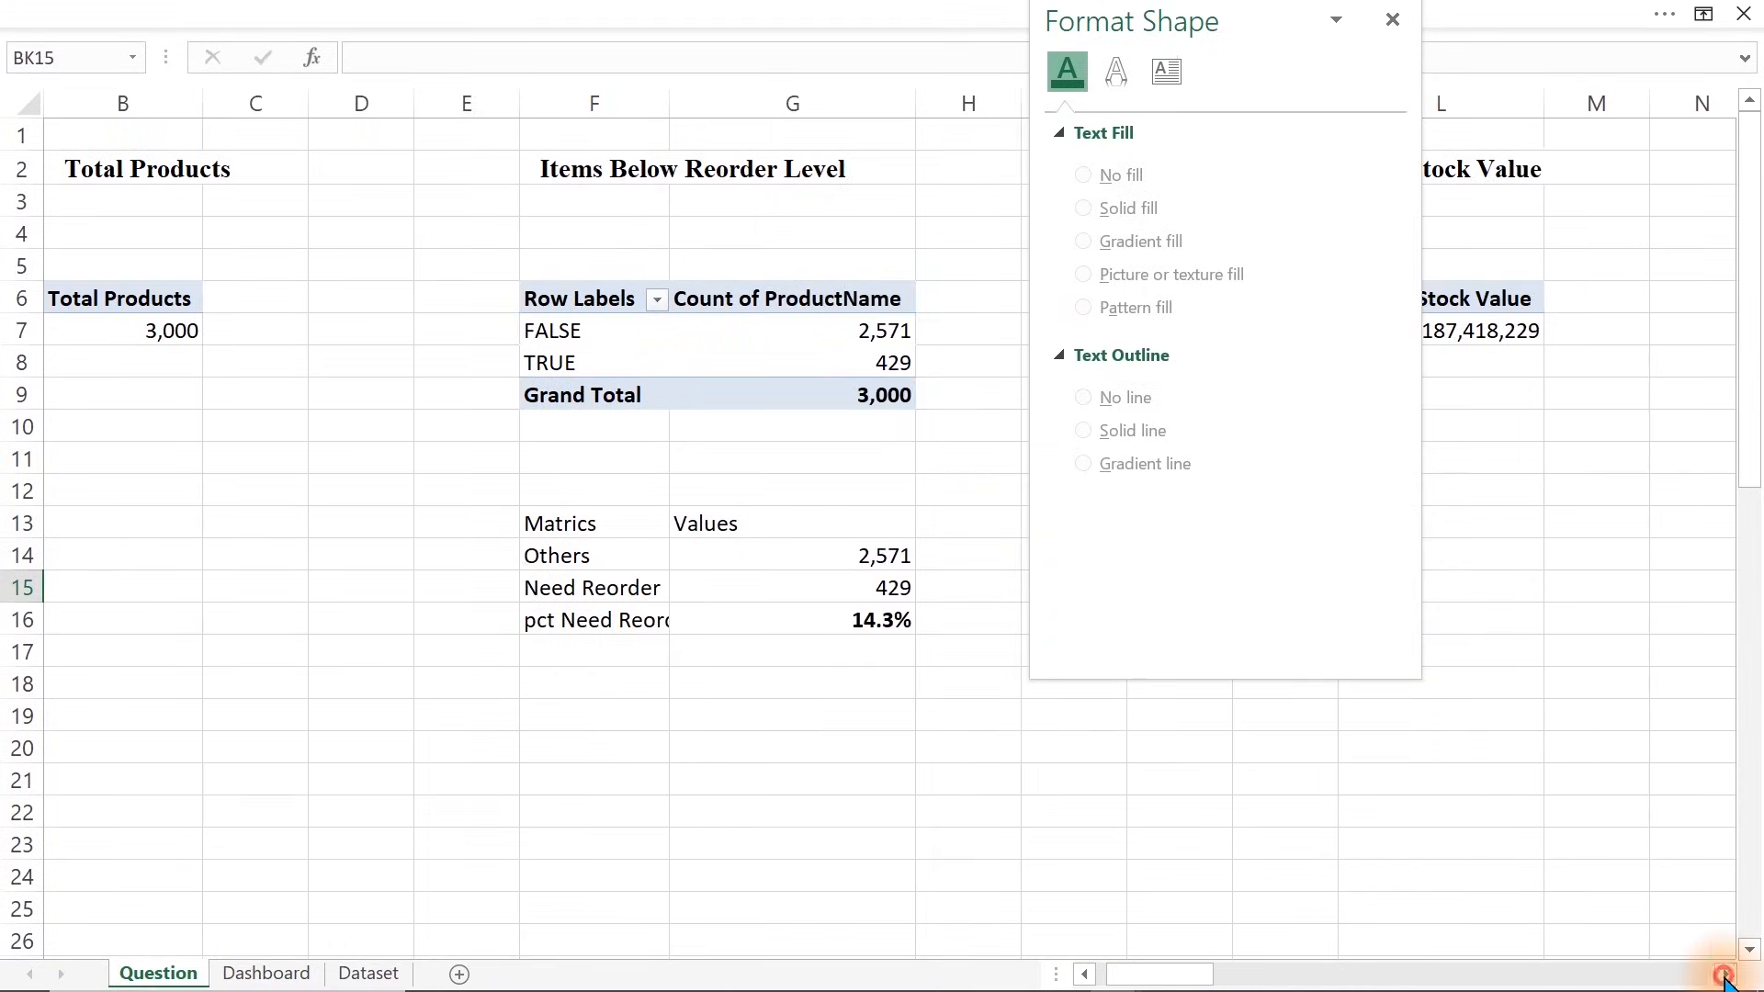
{"action": "left_click", "coordinate": [1724, 976]}
{"action": "left_click", "coordinate": [1391, 21]}
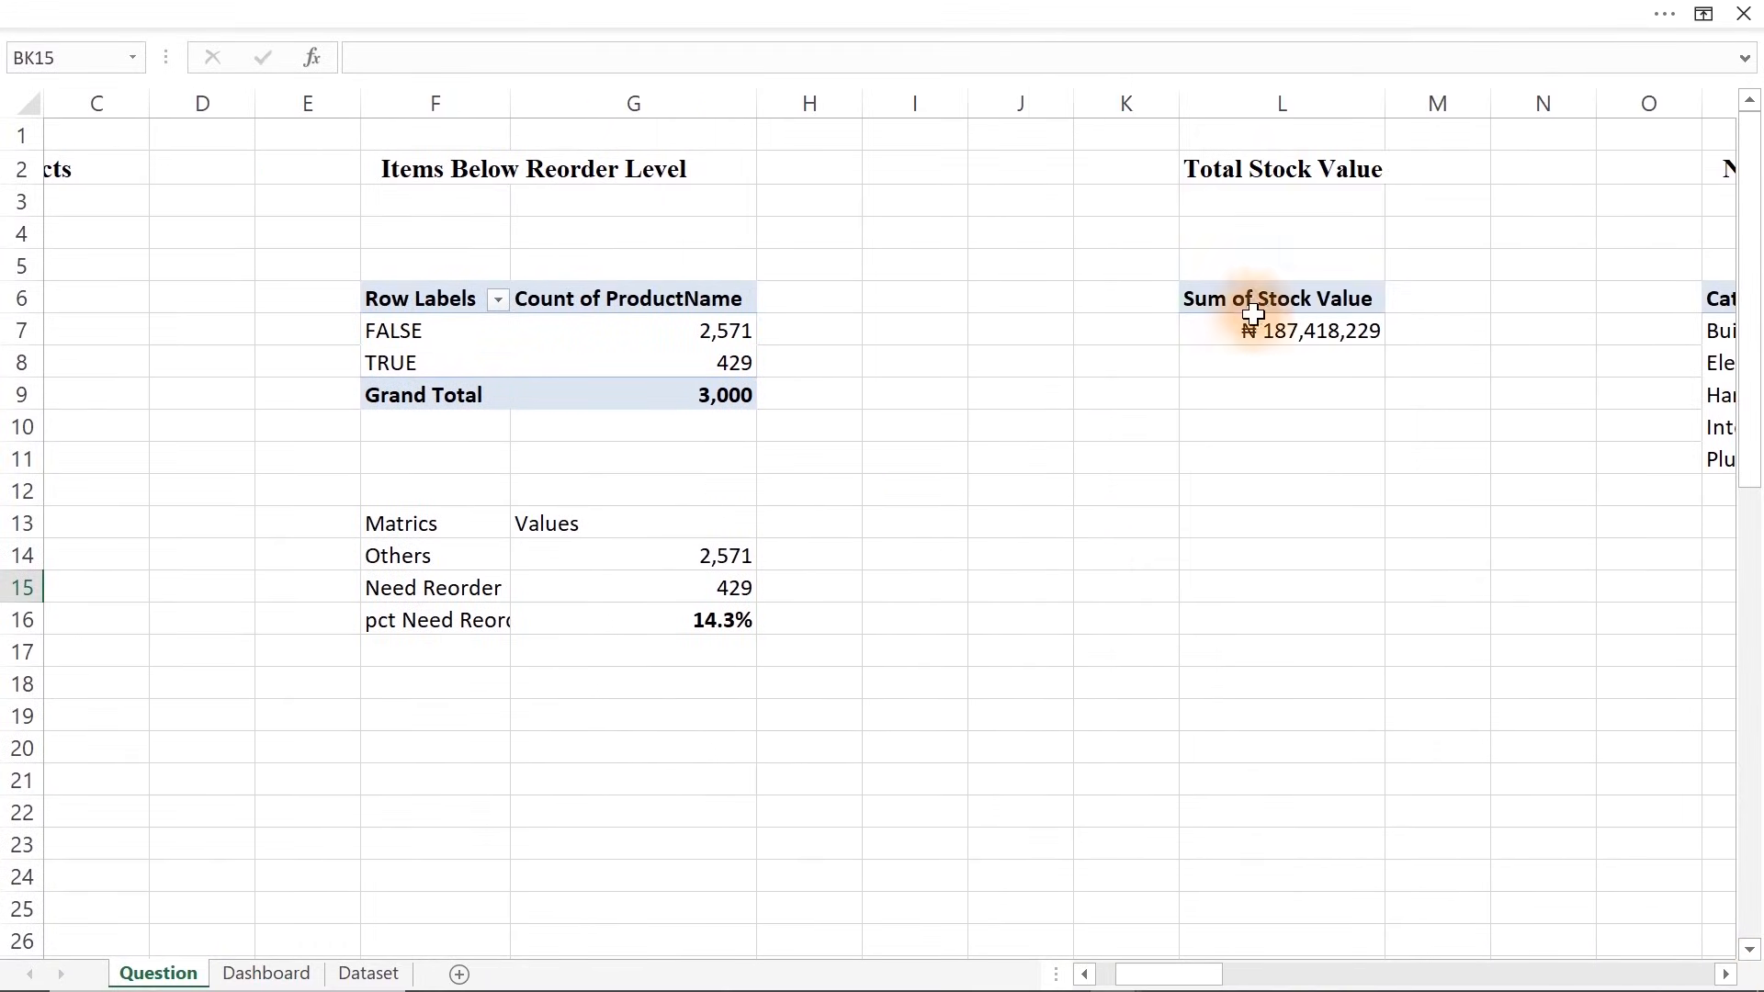
{"action": "left_click", "coordinate": [276, 972]}
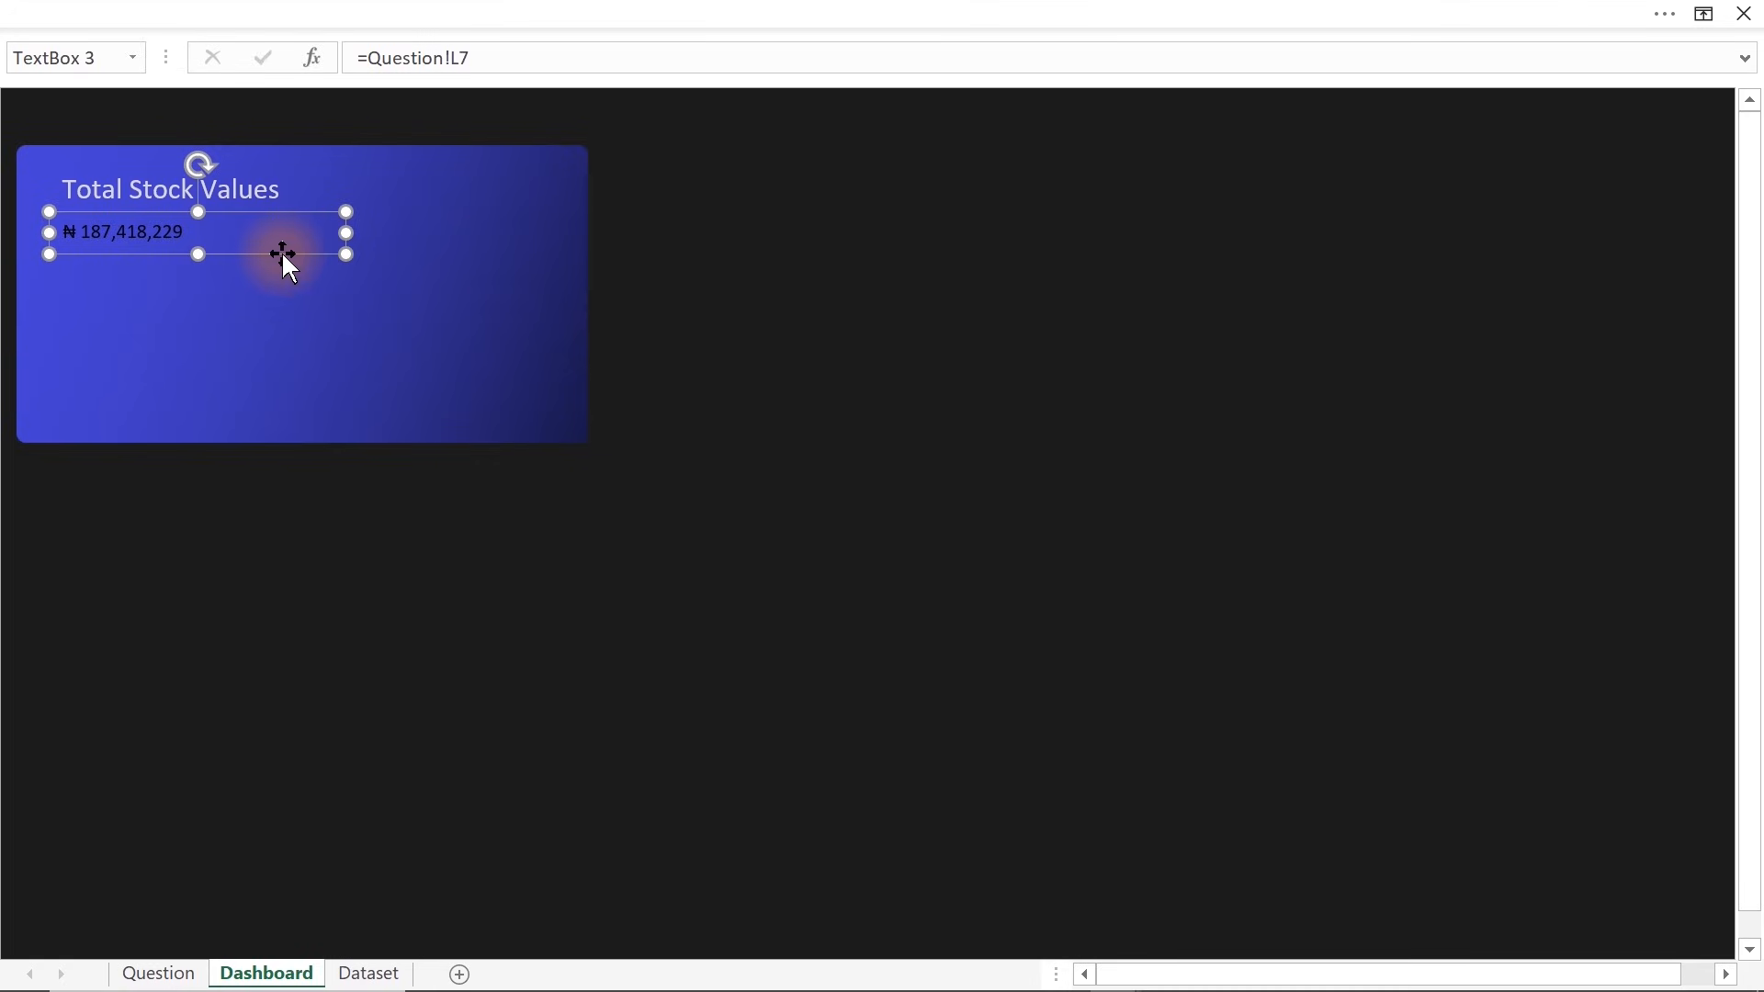
Set the linked stock value text to Calibri at size 32
{"action": "left_click", "coordinate": [444, 12]}
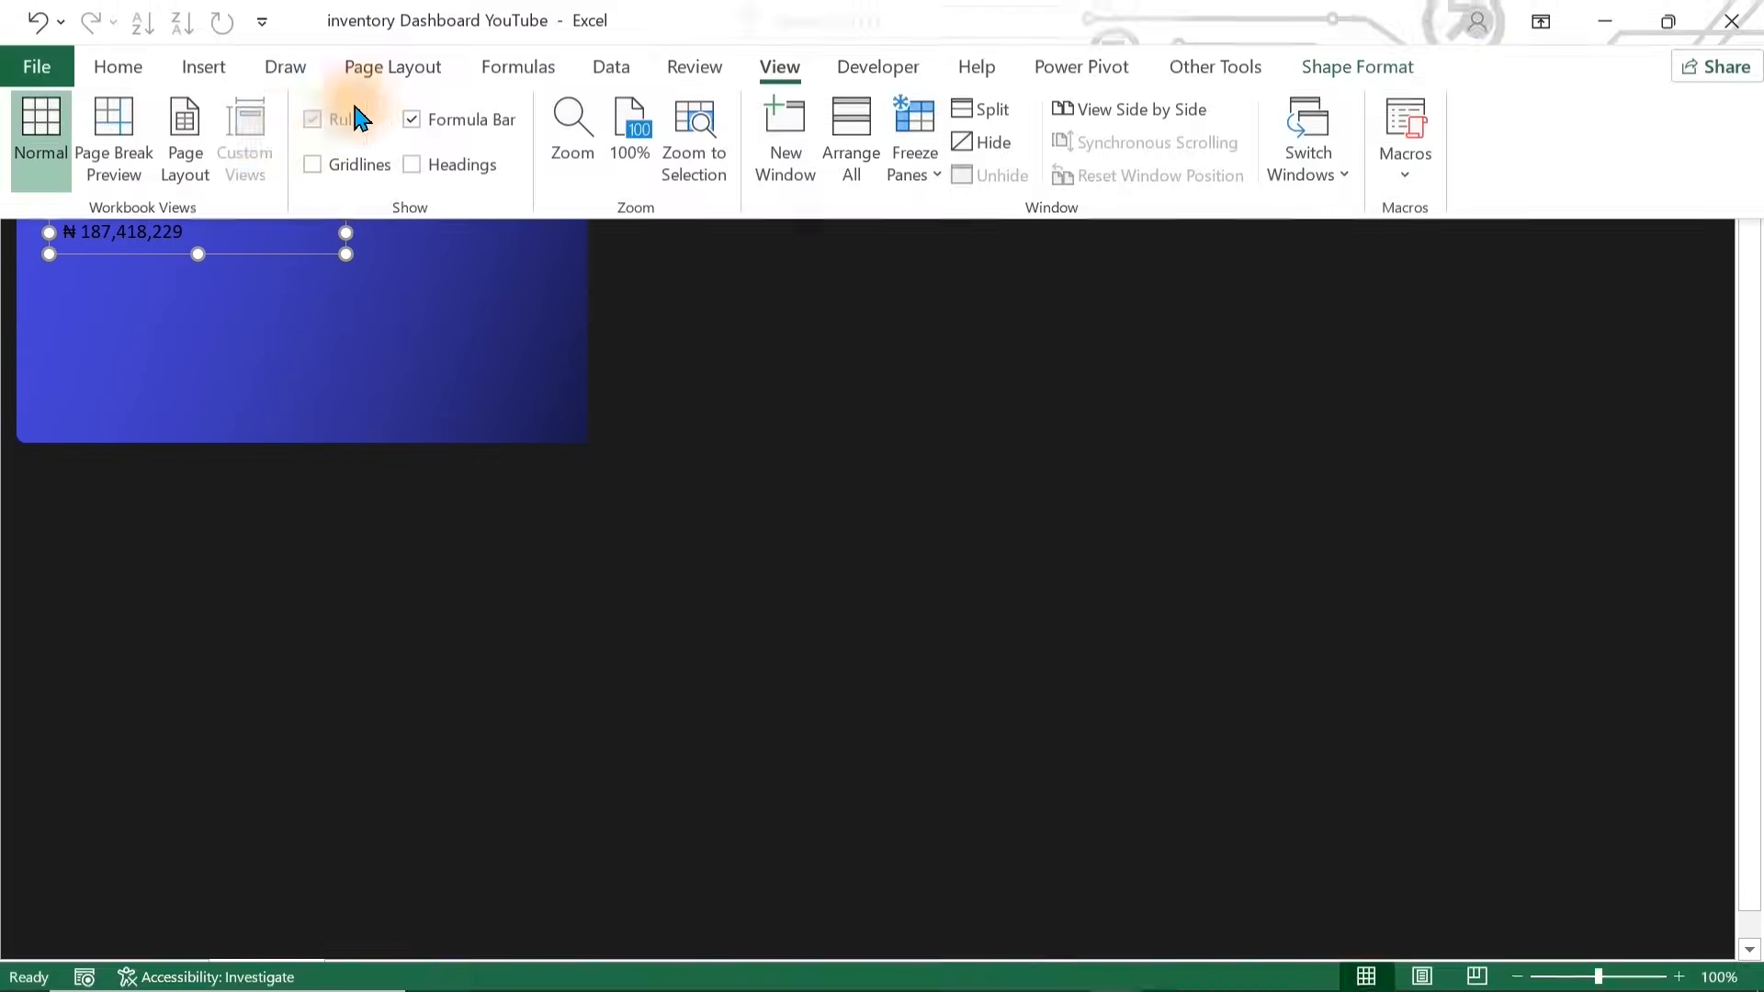
{"action": "left_click", "coordinate": [118, 68]}
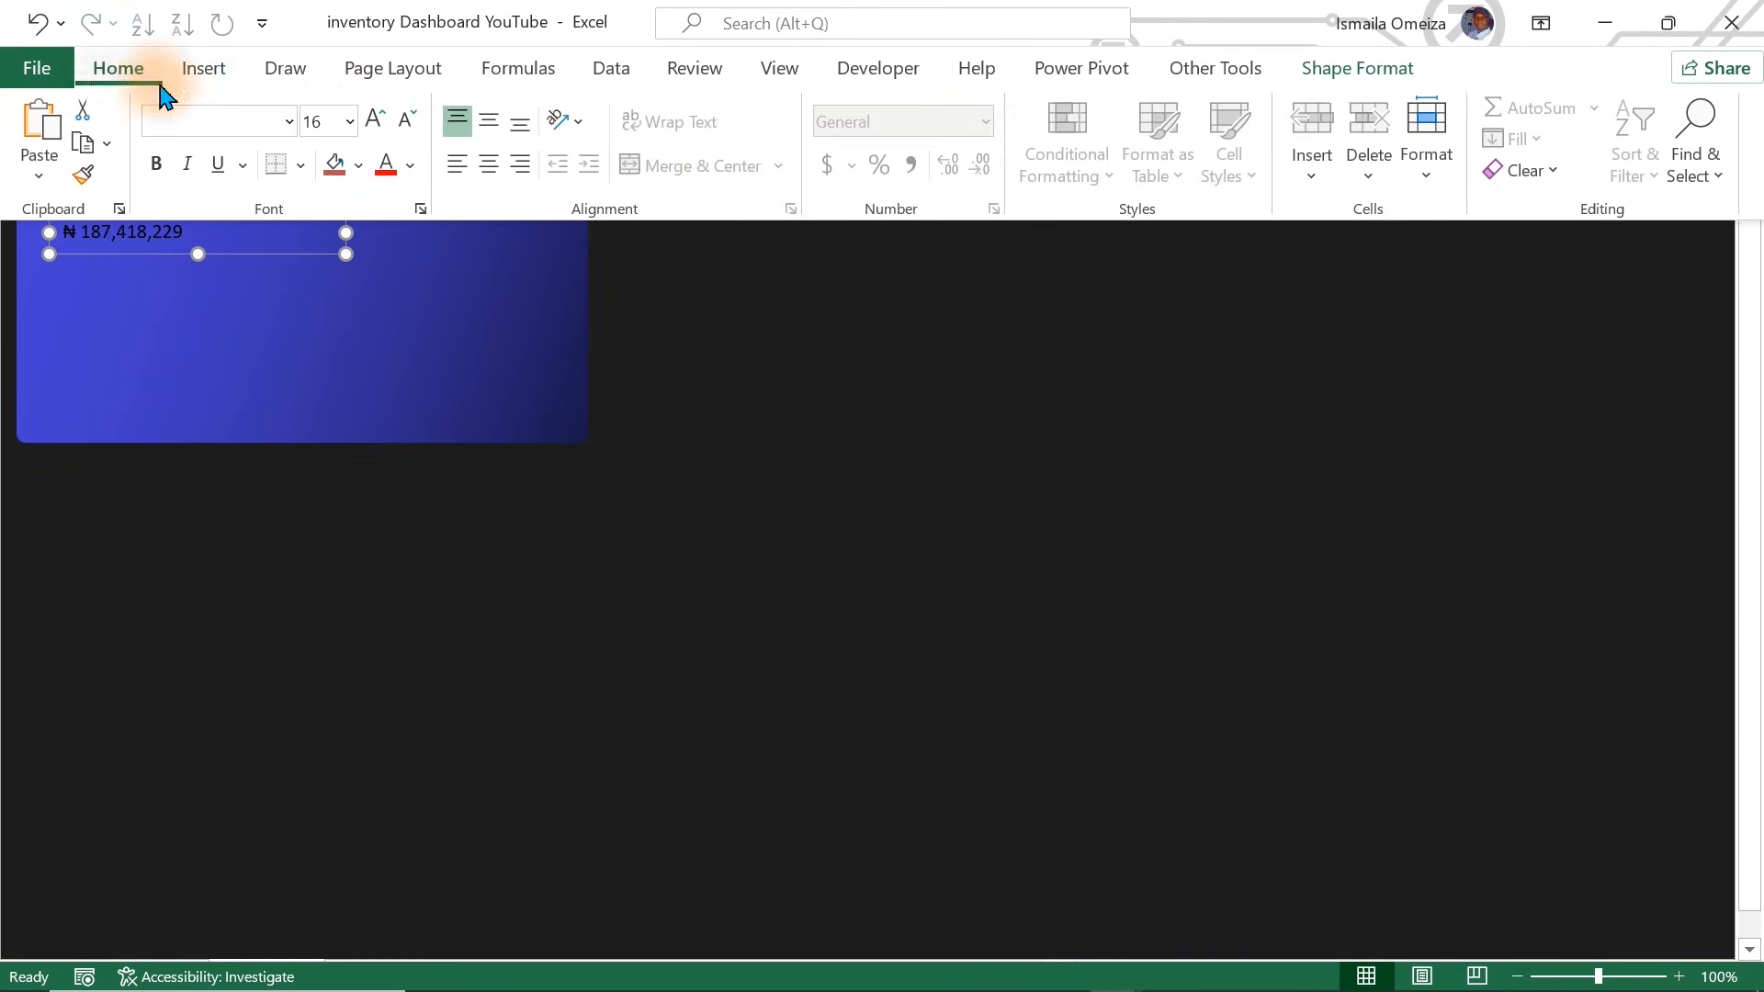
{"action": "left_click", "coordinate": [288, 121]}
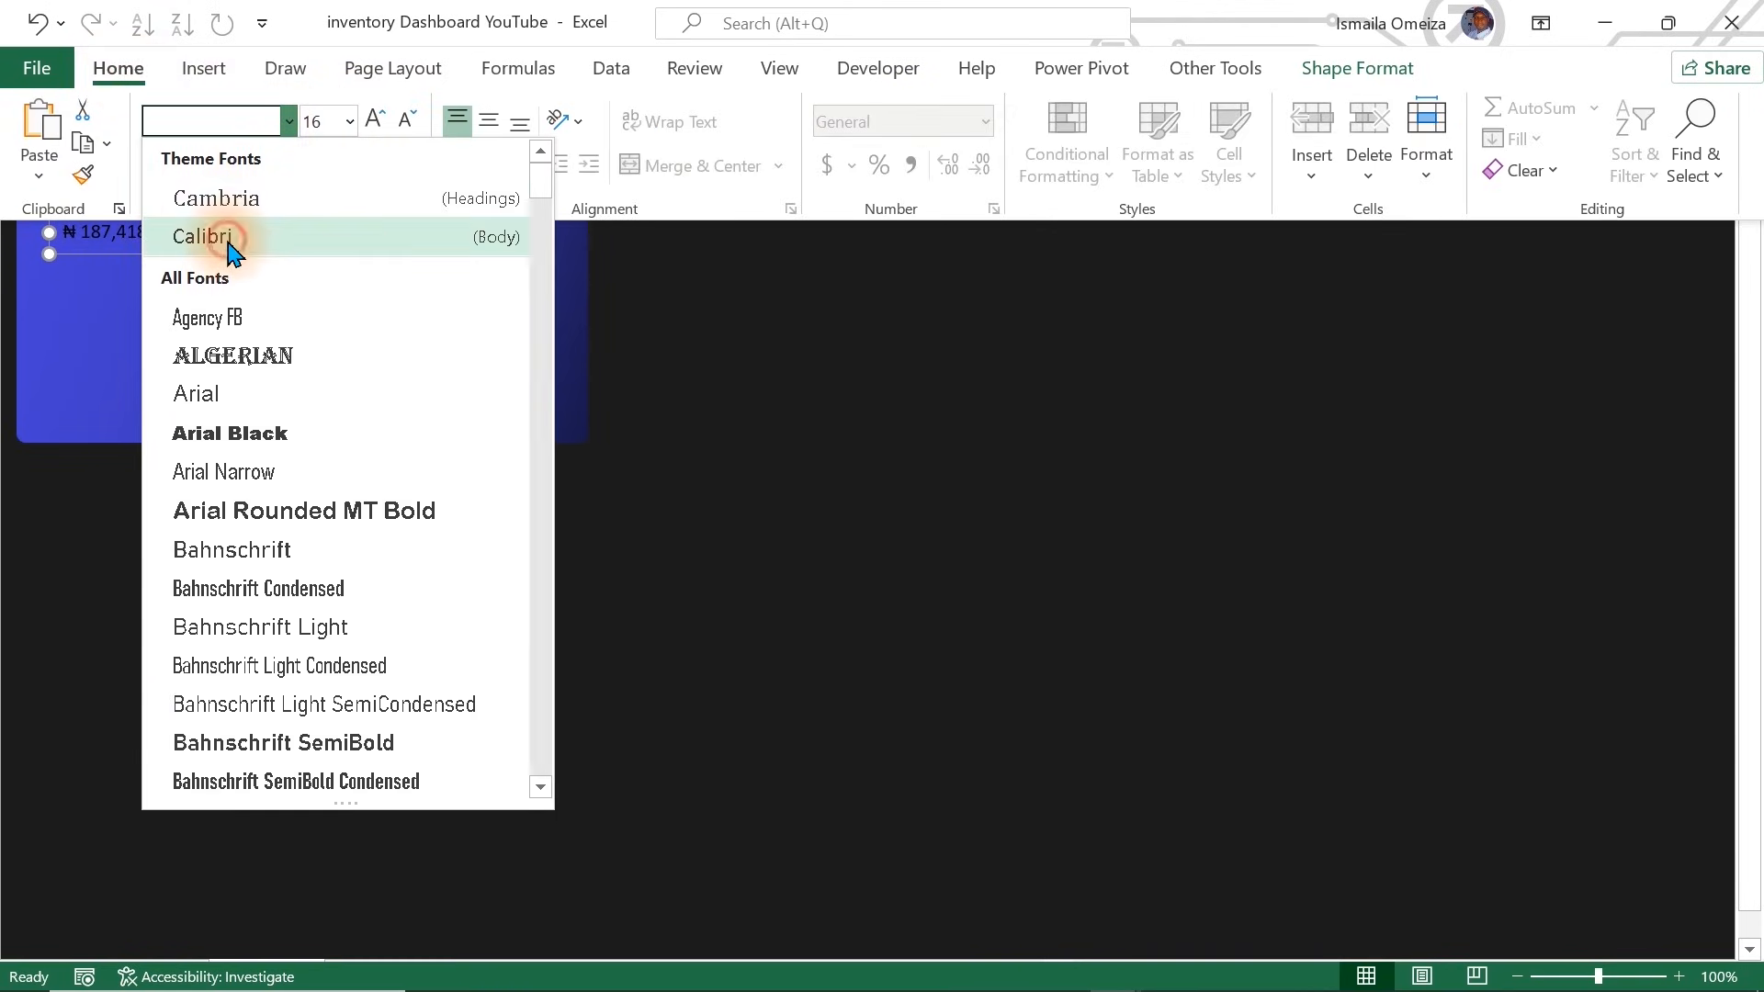
{"action": "left_click", "coordinate": [226, 237]}
{"action": "left_click", "coordinate": [321, 122]}
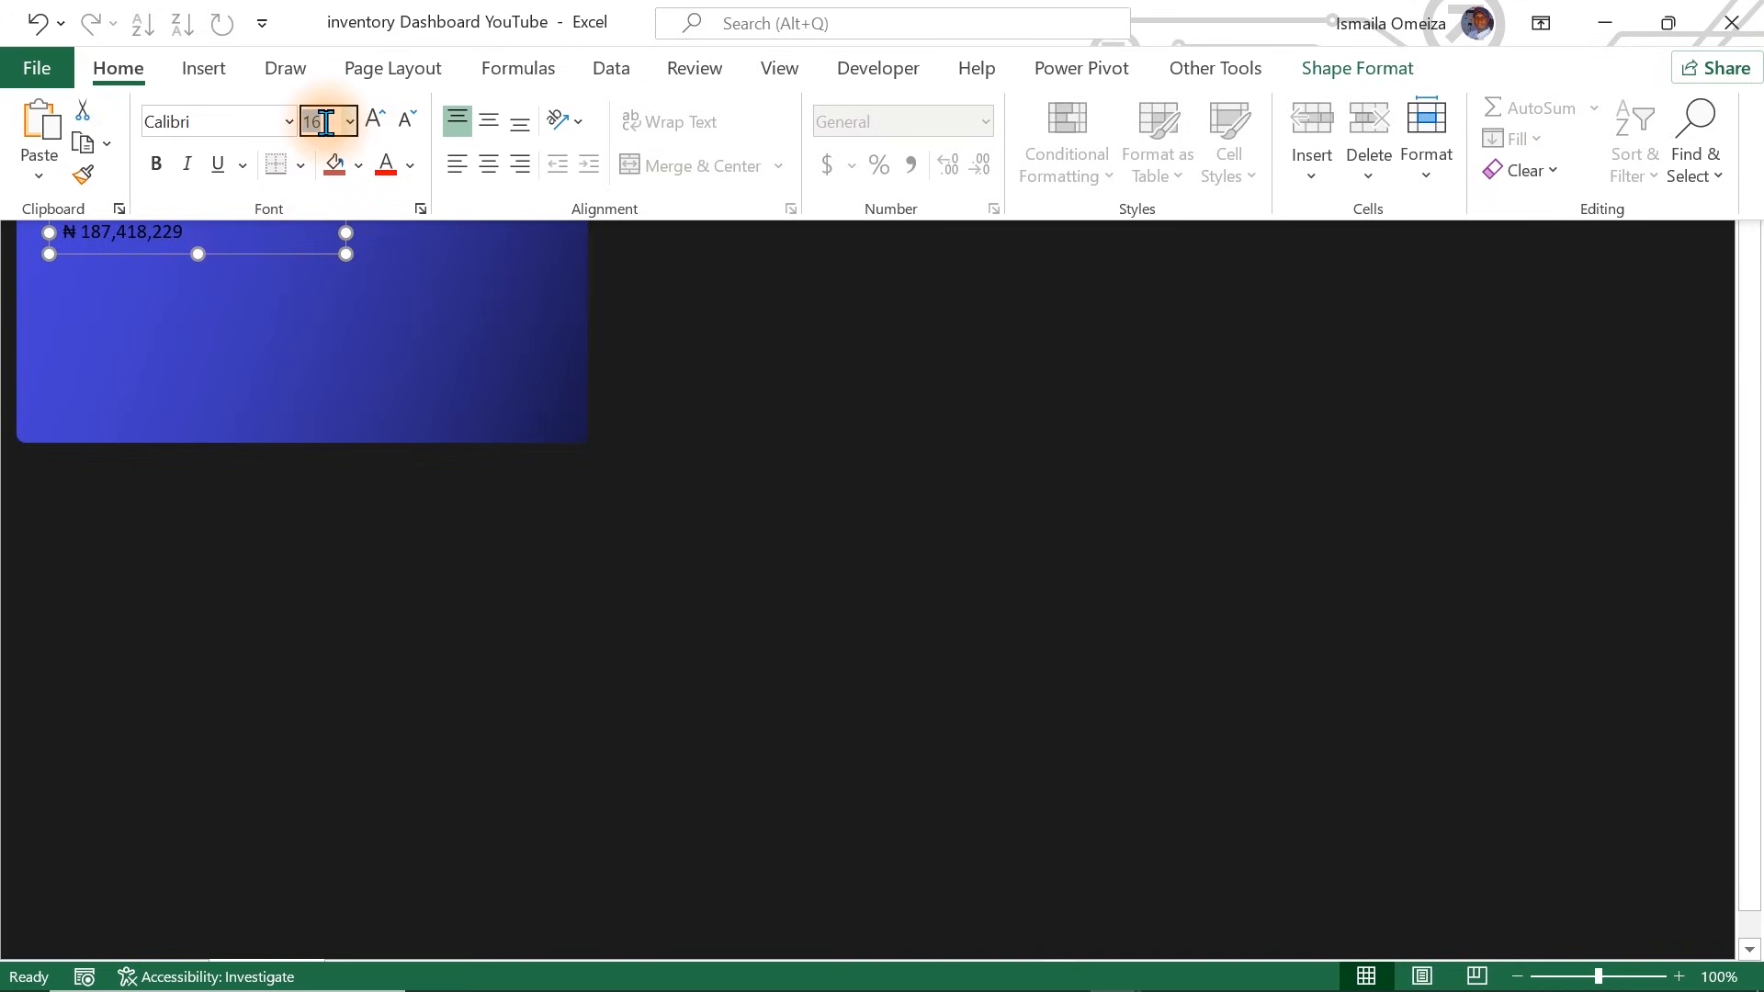
{"action": "type", "text": "32"}
{"action": "key", "text": "Return"}
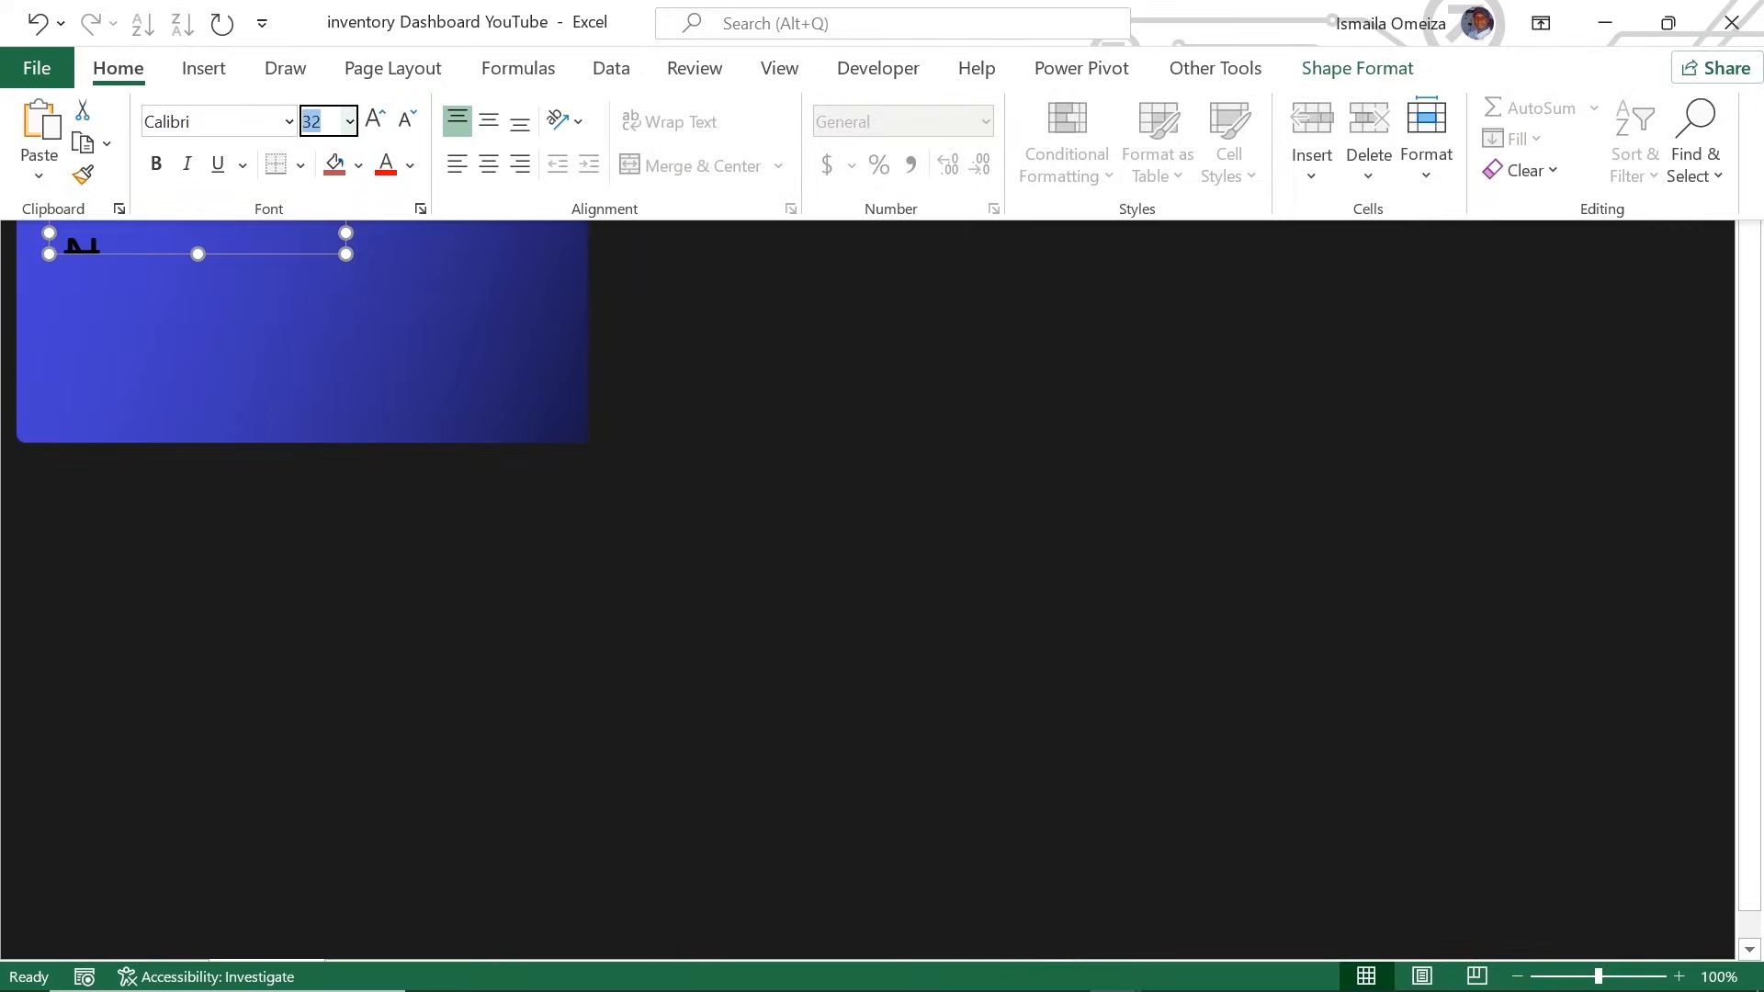
Widen and heighten the linked text box until the whole stock value fits inside it
{"action": "left_click", "coordinate": [333, 265]}
{"action": "key", "text": "ctrl+shift+F1"}
{"action": "left_click_drag", "start_coordinate": [346, 243], "coordinate": [423, 243]}
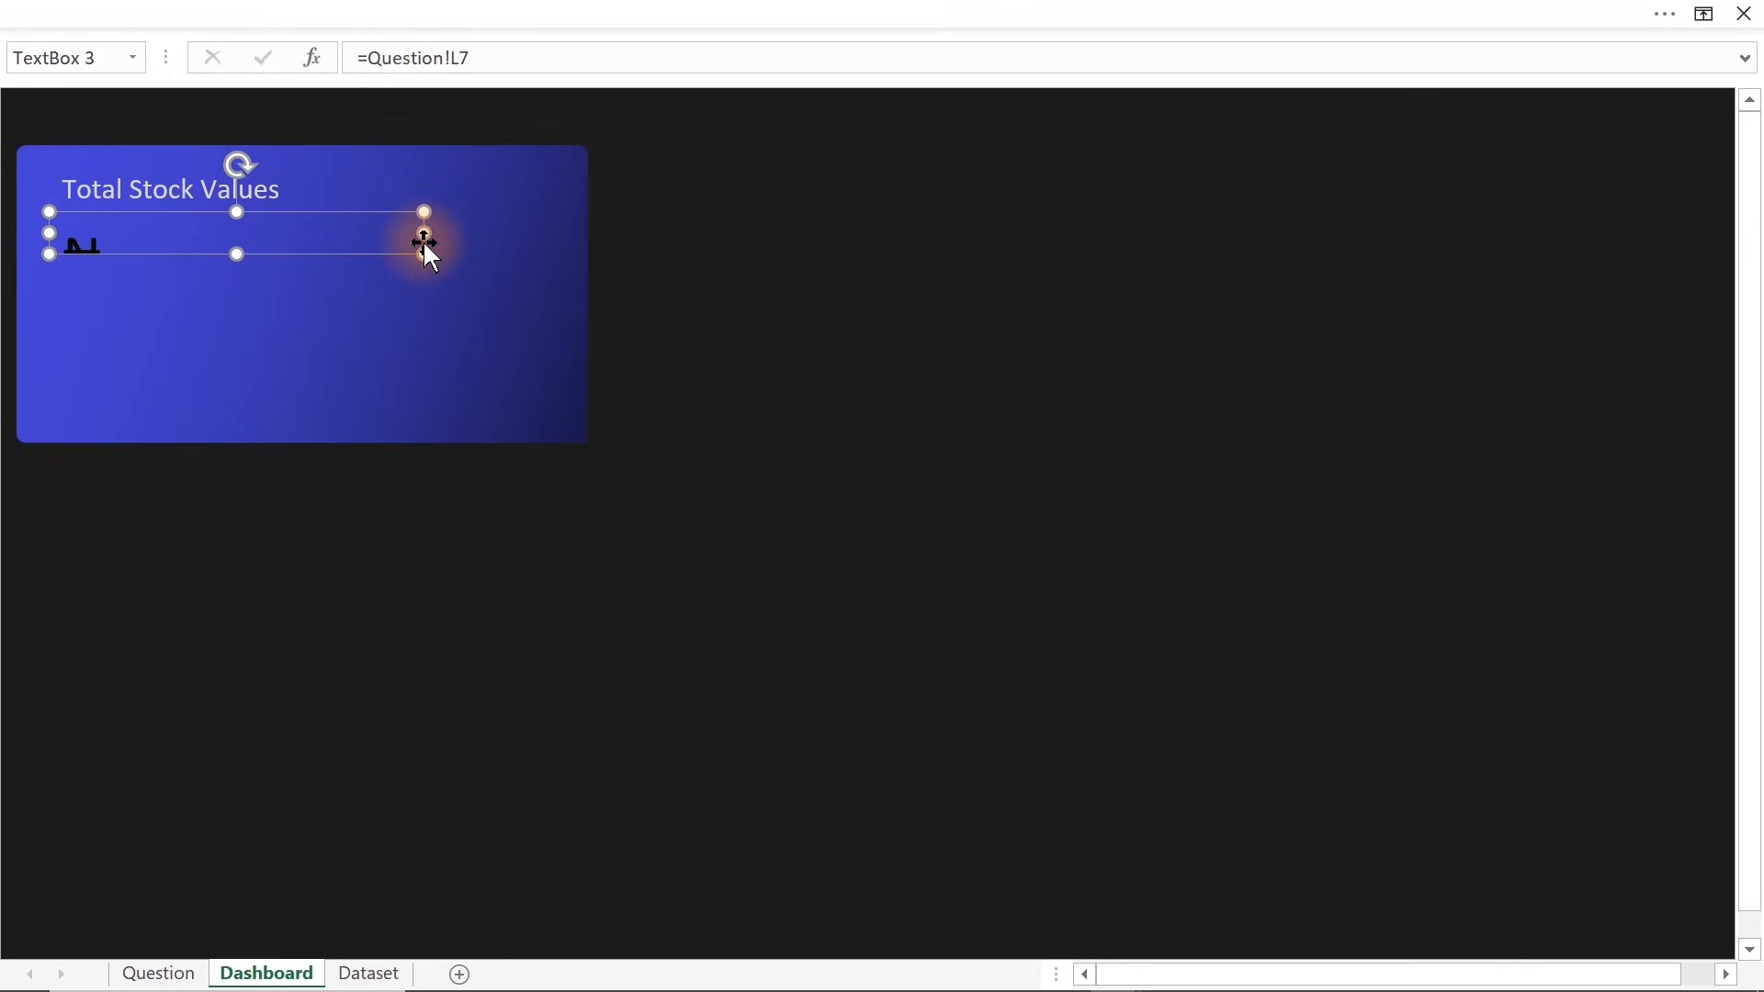
{"action": "left_click_drag", "start_coordinate": [240, 247], "coordinate": [236, 307]}
{"action": "mouse_move", "coordinate": [421, 260]}
{"action": "left_mouse_down"}
{"action": "mouse_move", "coordinate": [510, 259]}
{"action": "mouse_move", "coordinate": [454, 262]}
{"action": "left_mouse_up"}
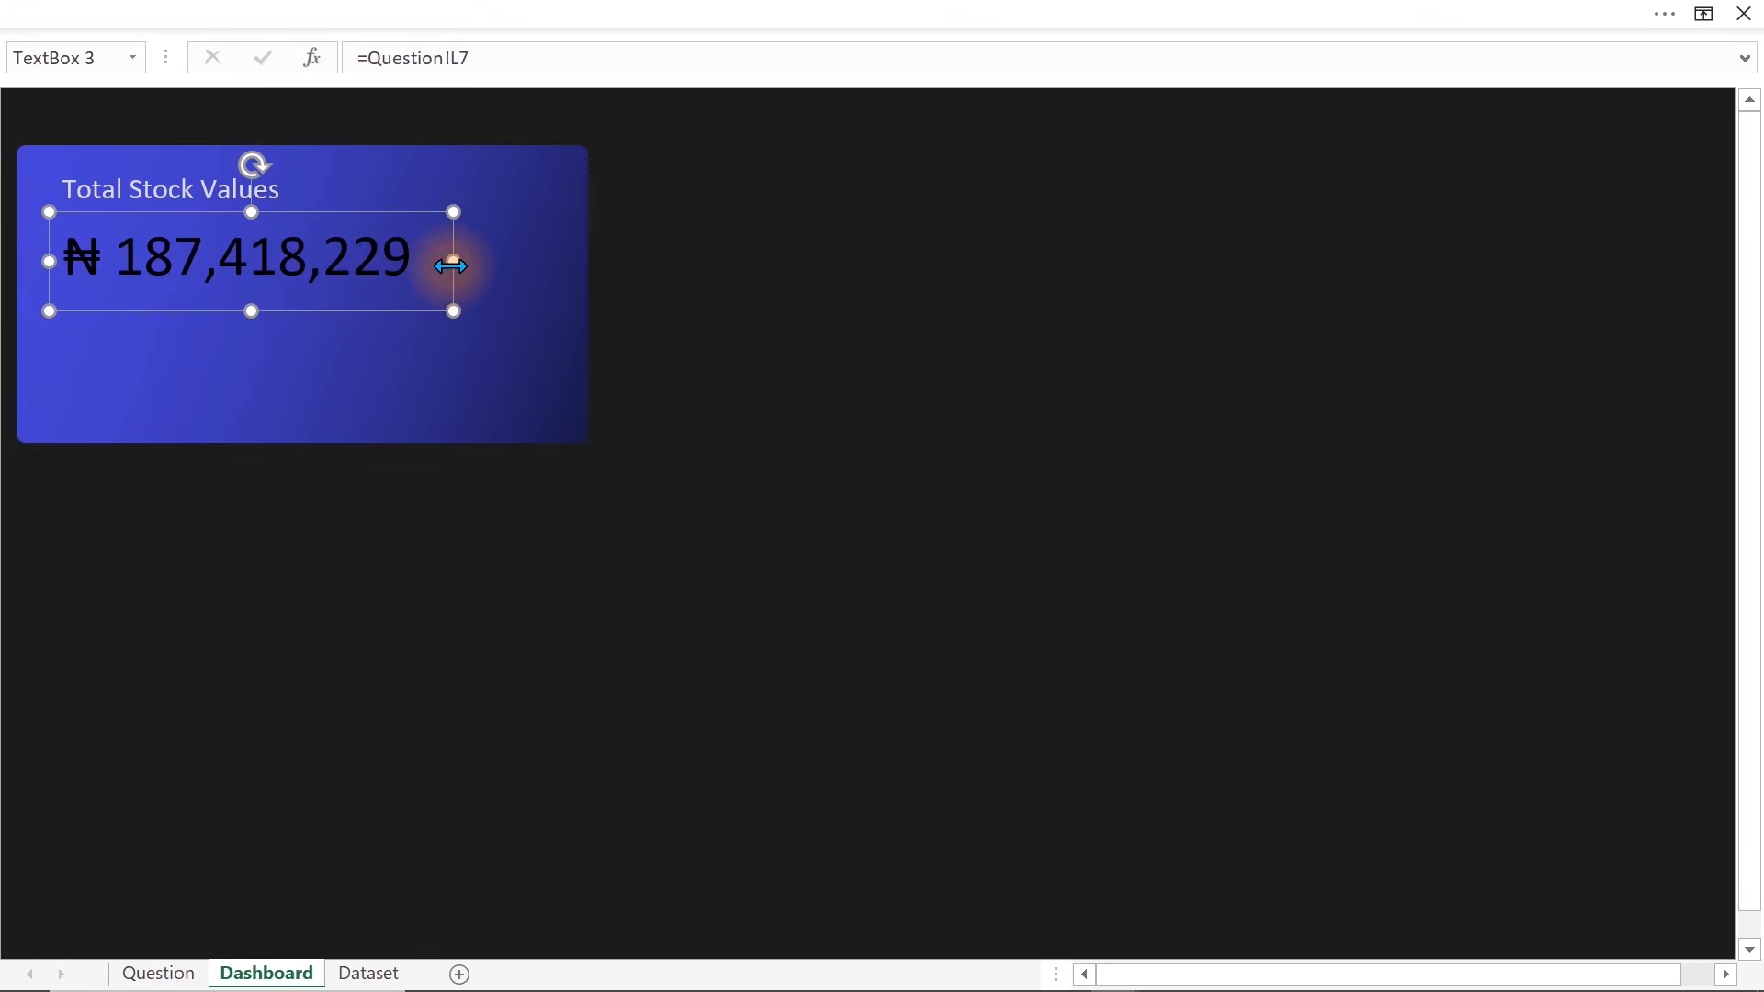
Change the font colour of the linked stock value text to a near-white theme colour
{"action": "left_click", "coordinate": [453, 9]}
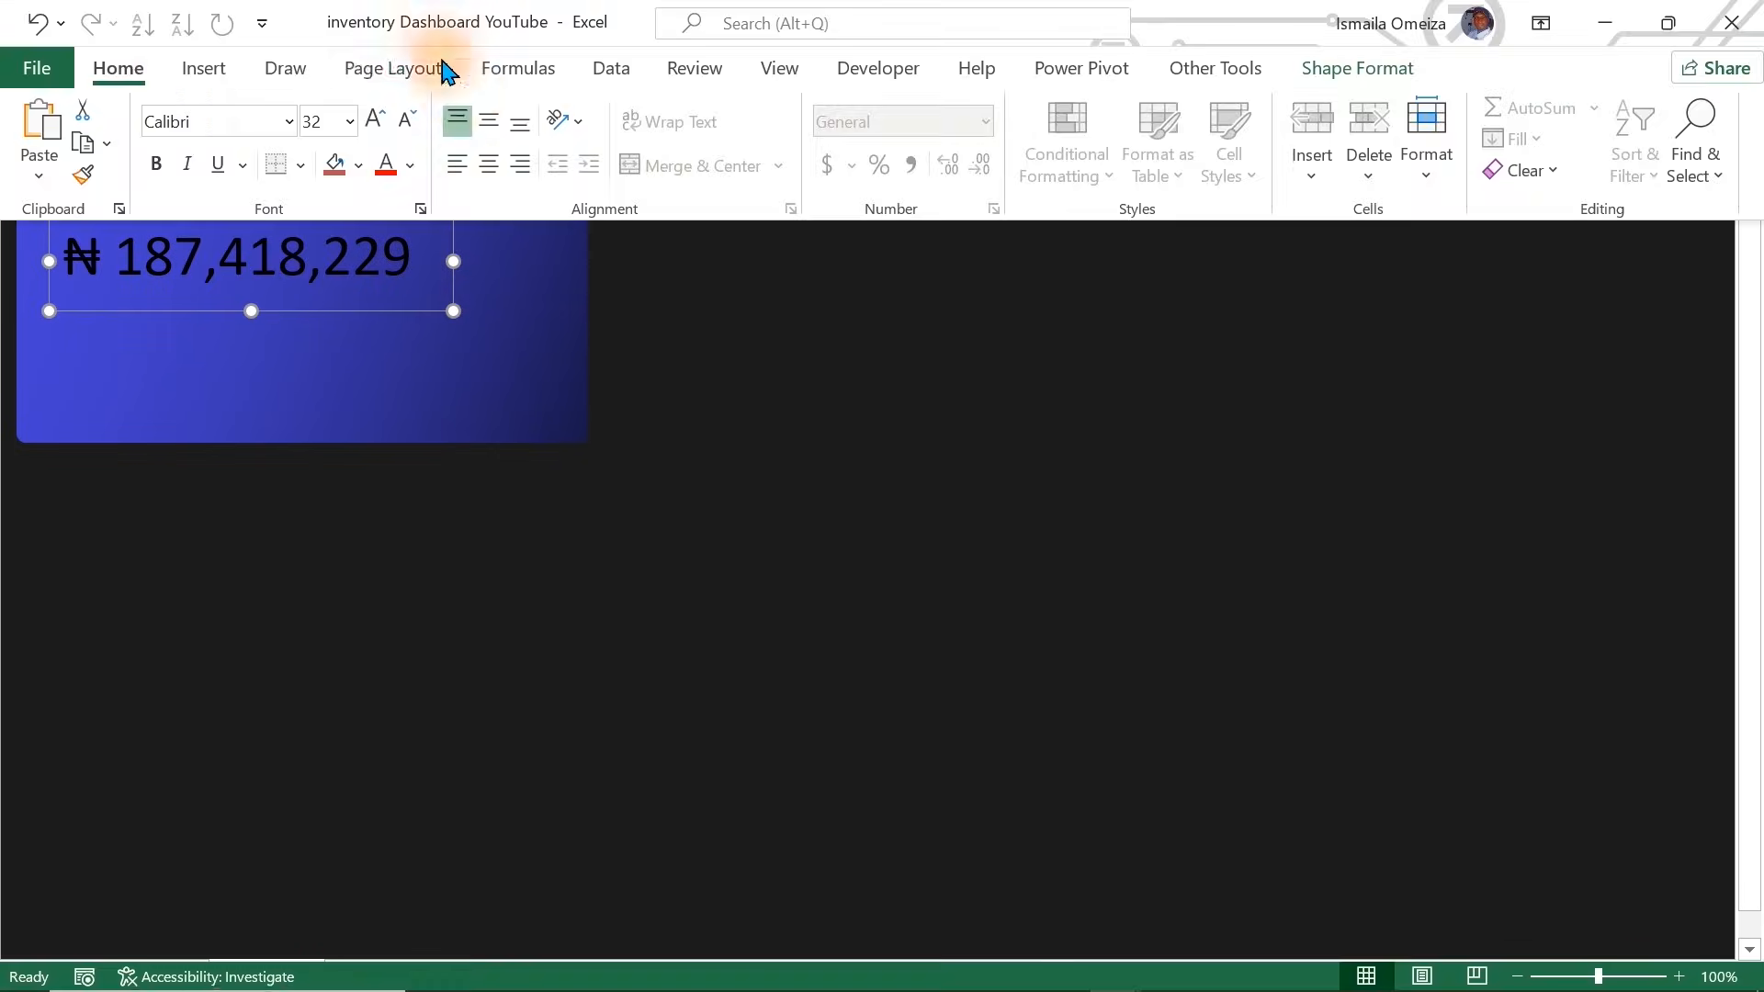
{"action": "left_click", "coordinate": [413, 165]}
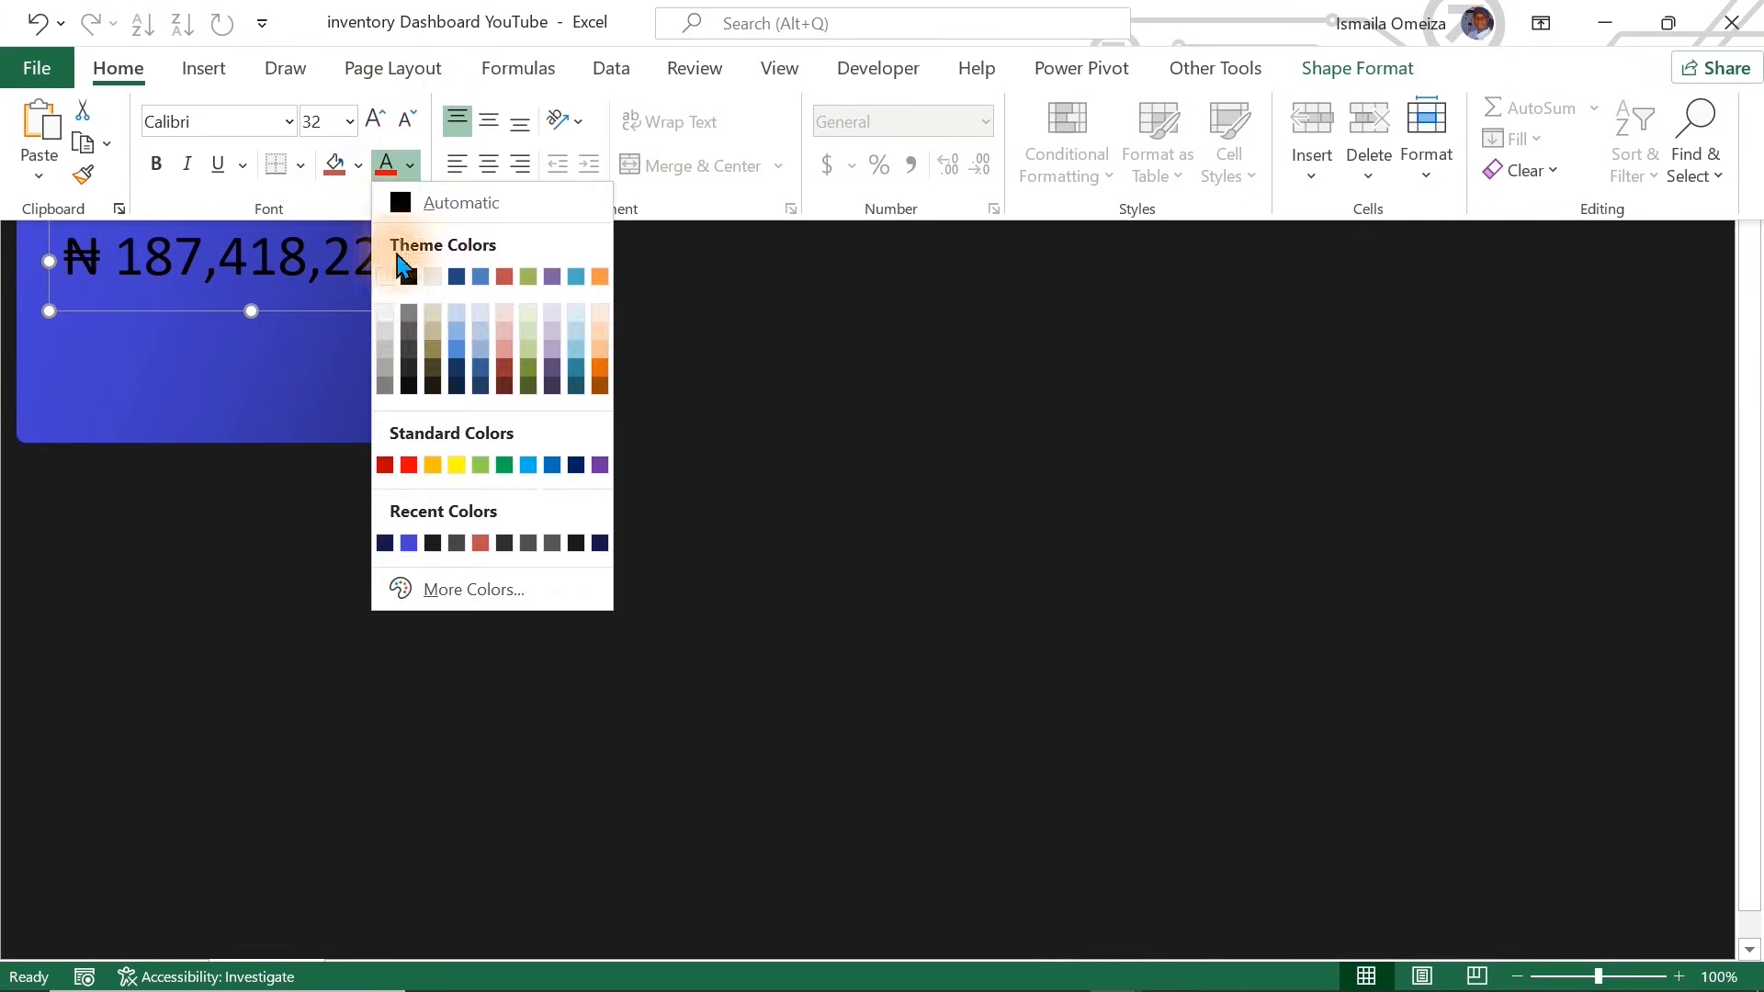
{"action": "left_click", "coordinate": [384, 314]}
{"action": "left_click", "coordinate": [679, 339]}
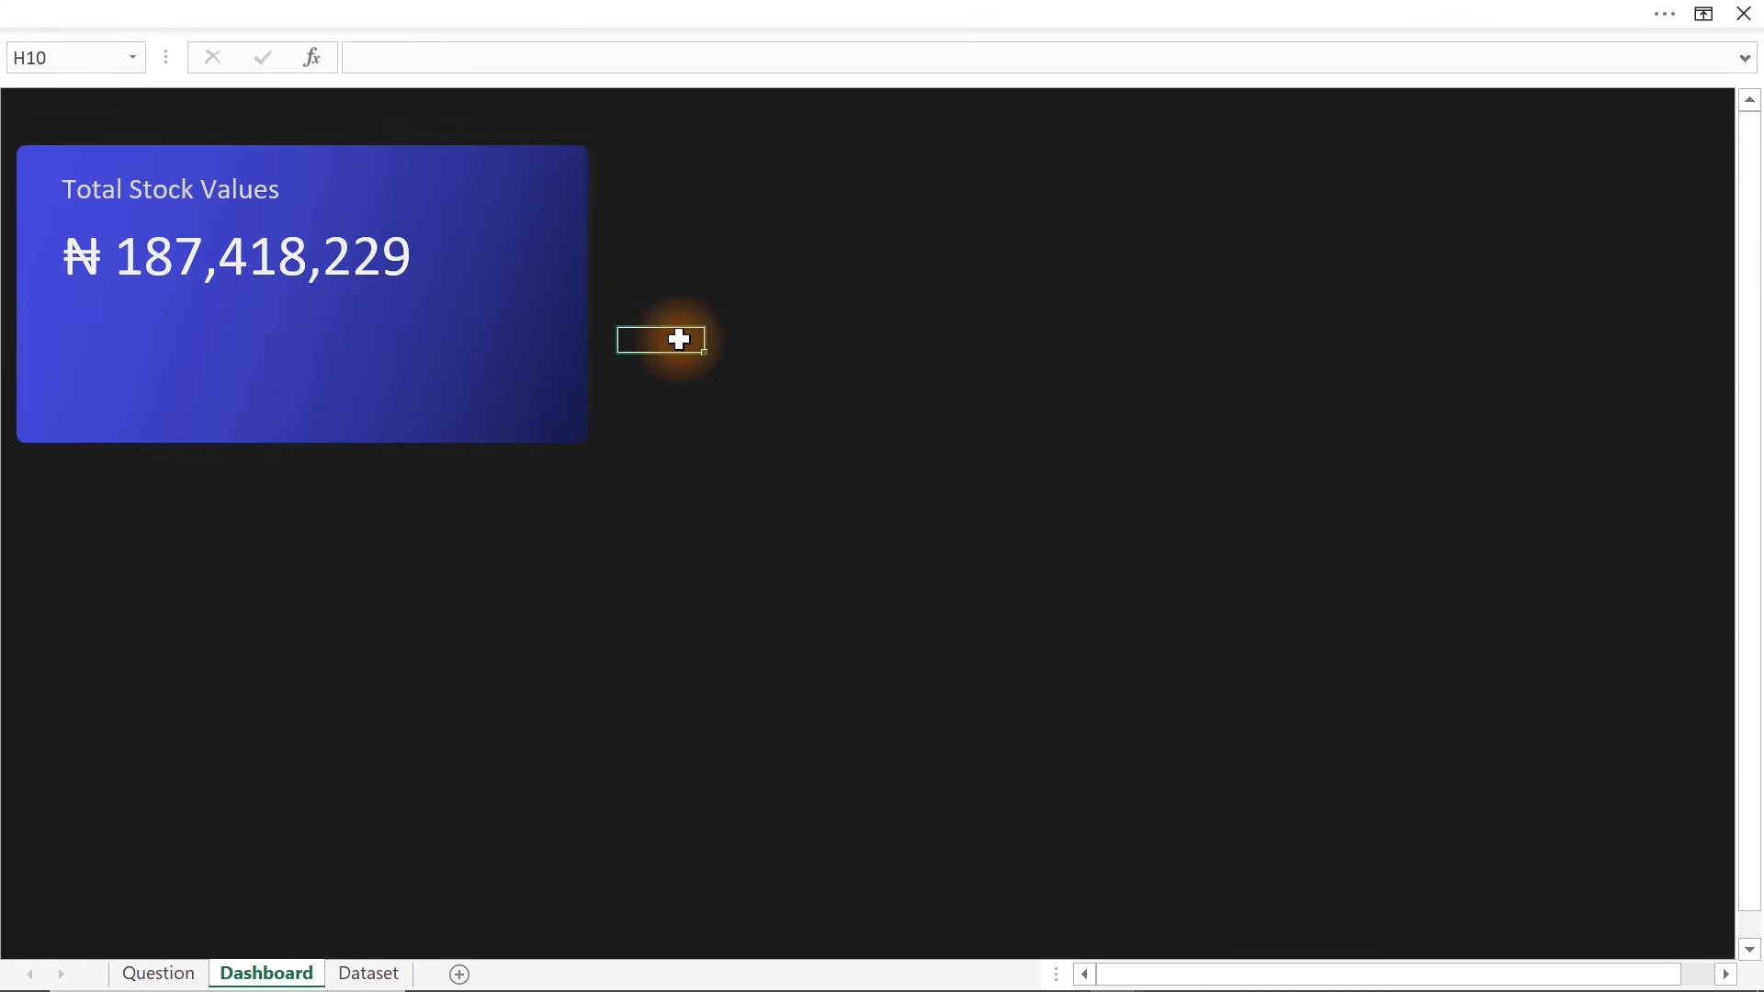
Set the width of the gradient card to 4.33 inches
{"action": "left_click", "coordinate": [577, 294]}
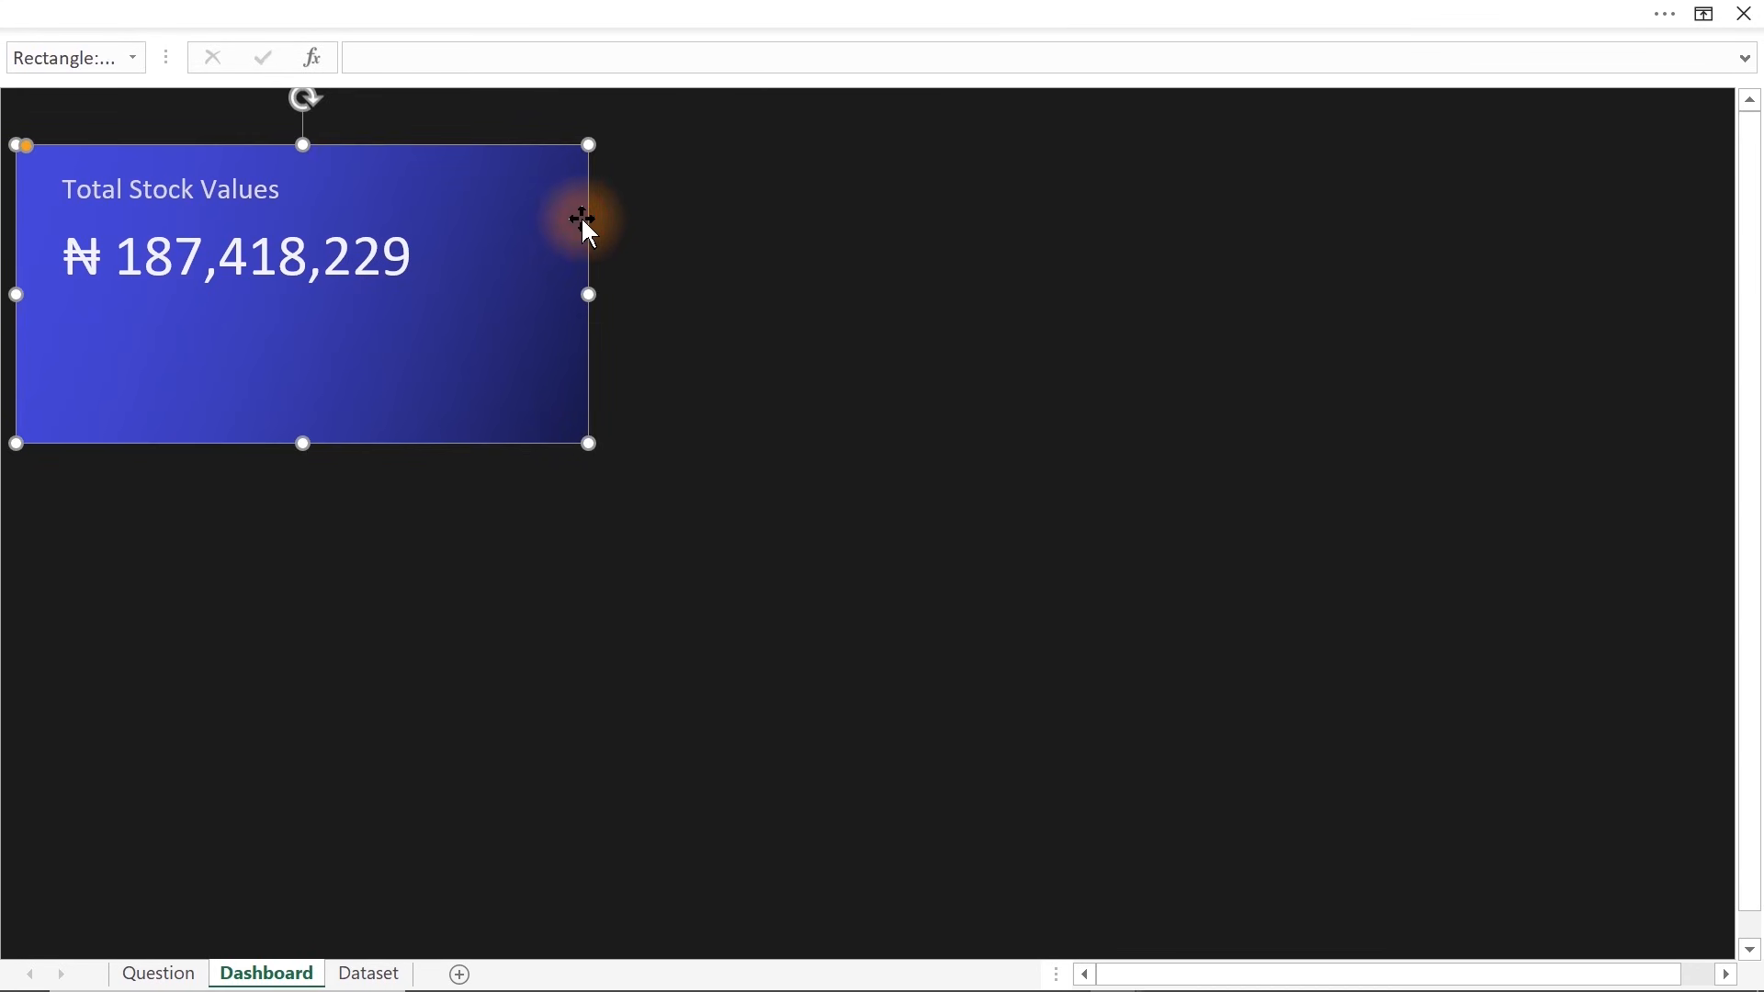
{"action": "left_click", "coordinate": [680, 13]}
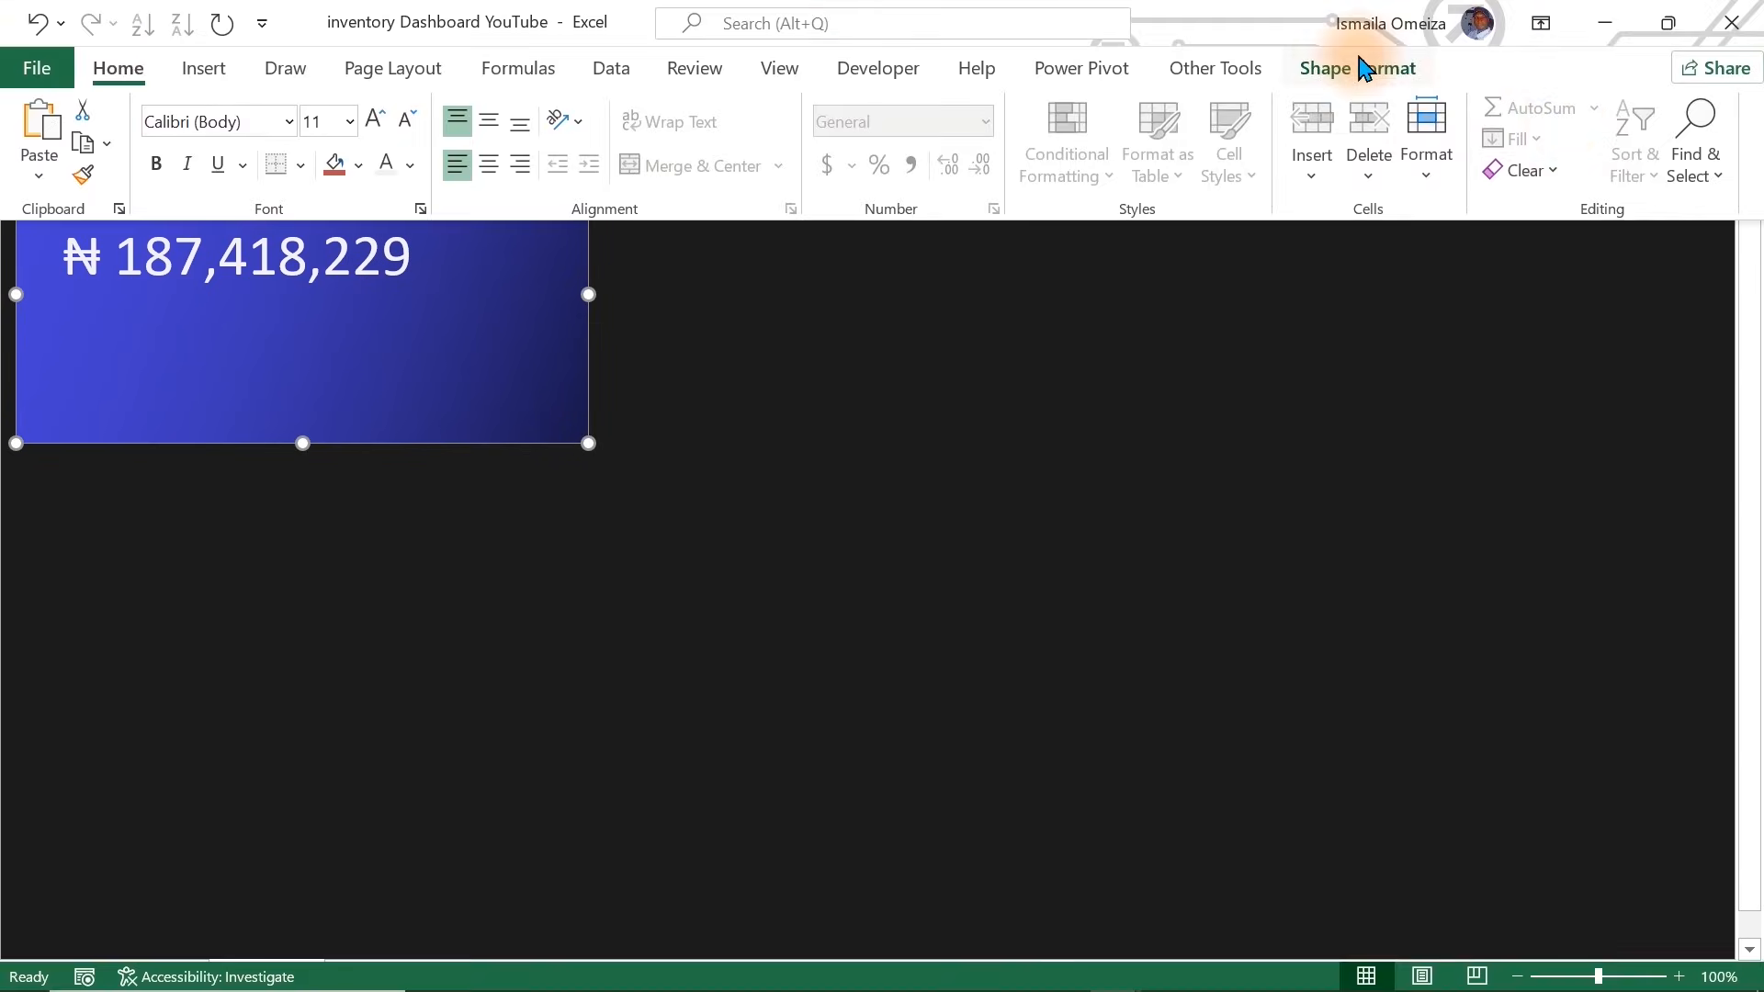
{"action": "left_click", "coordinate": [1350, 73]}
{"action": "left_click", "coordinate": [1665, 168]}
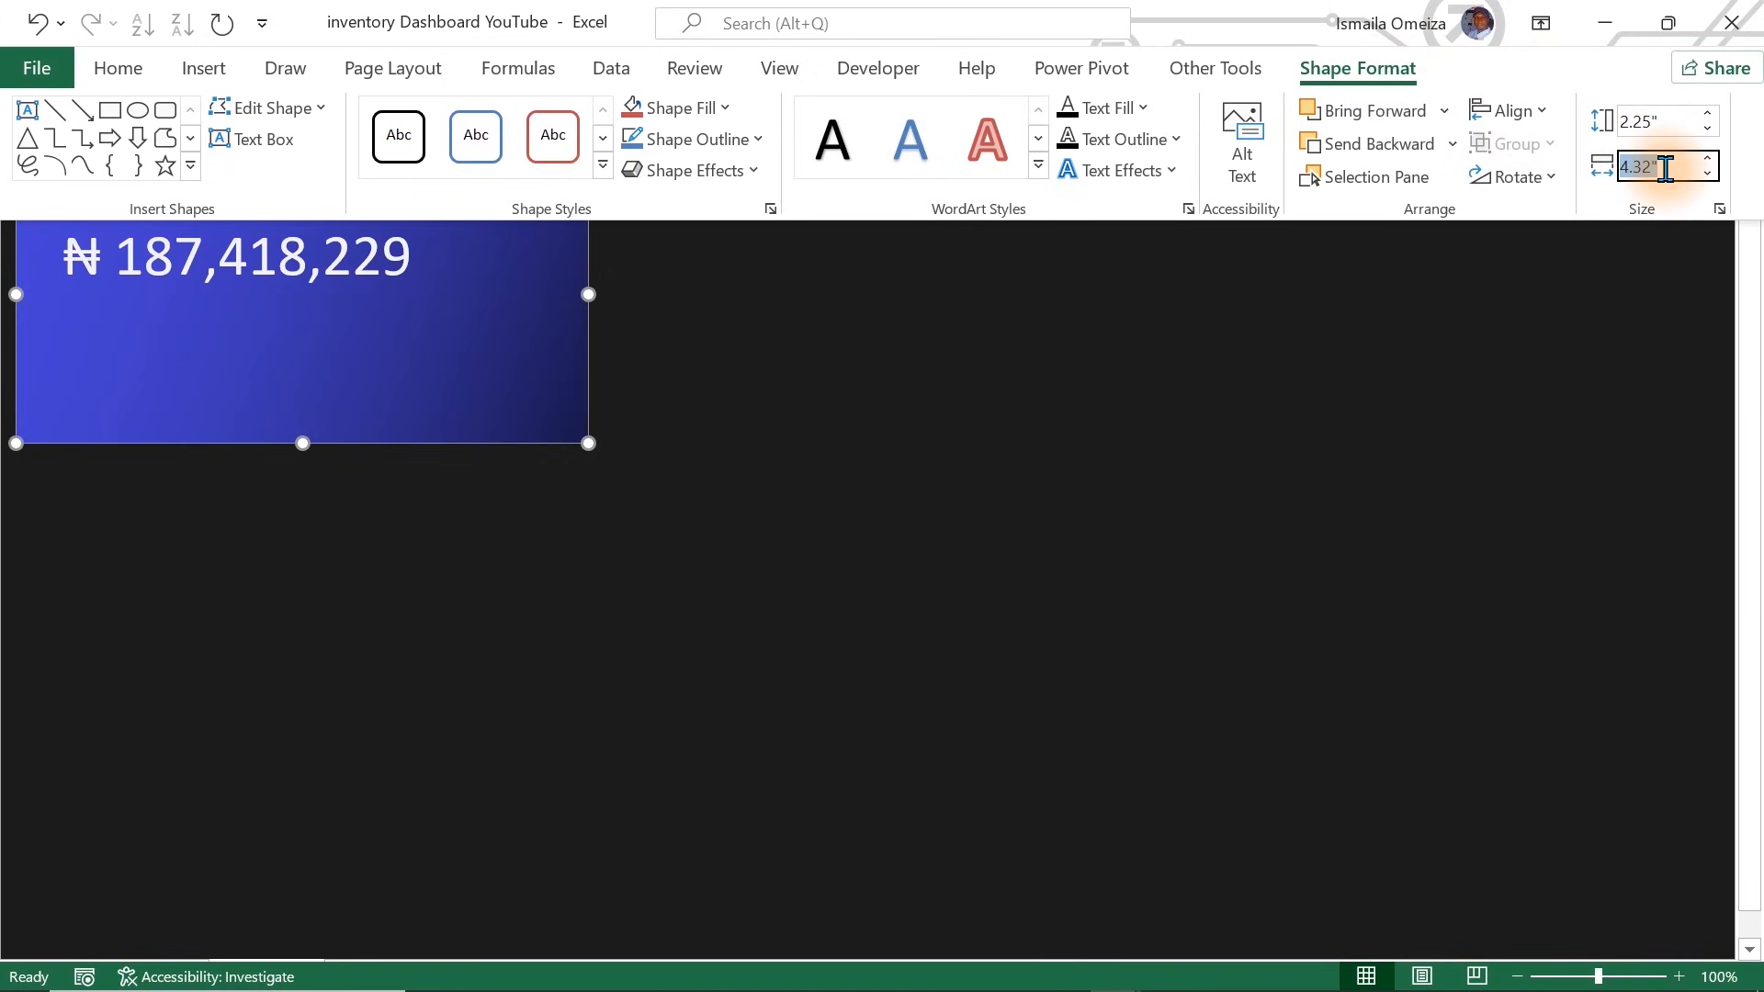
{"action": "type", "text": "4.33"}
{"action": "key", "text": "Return"}
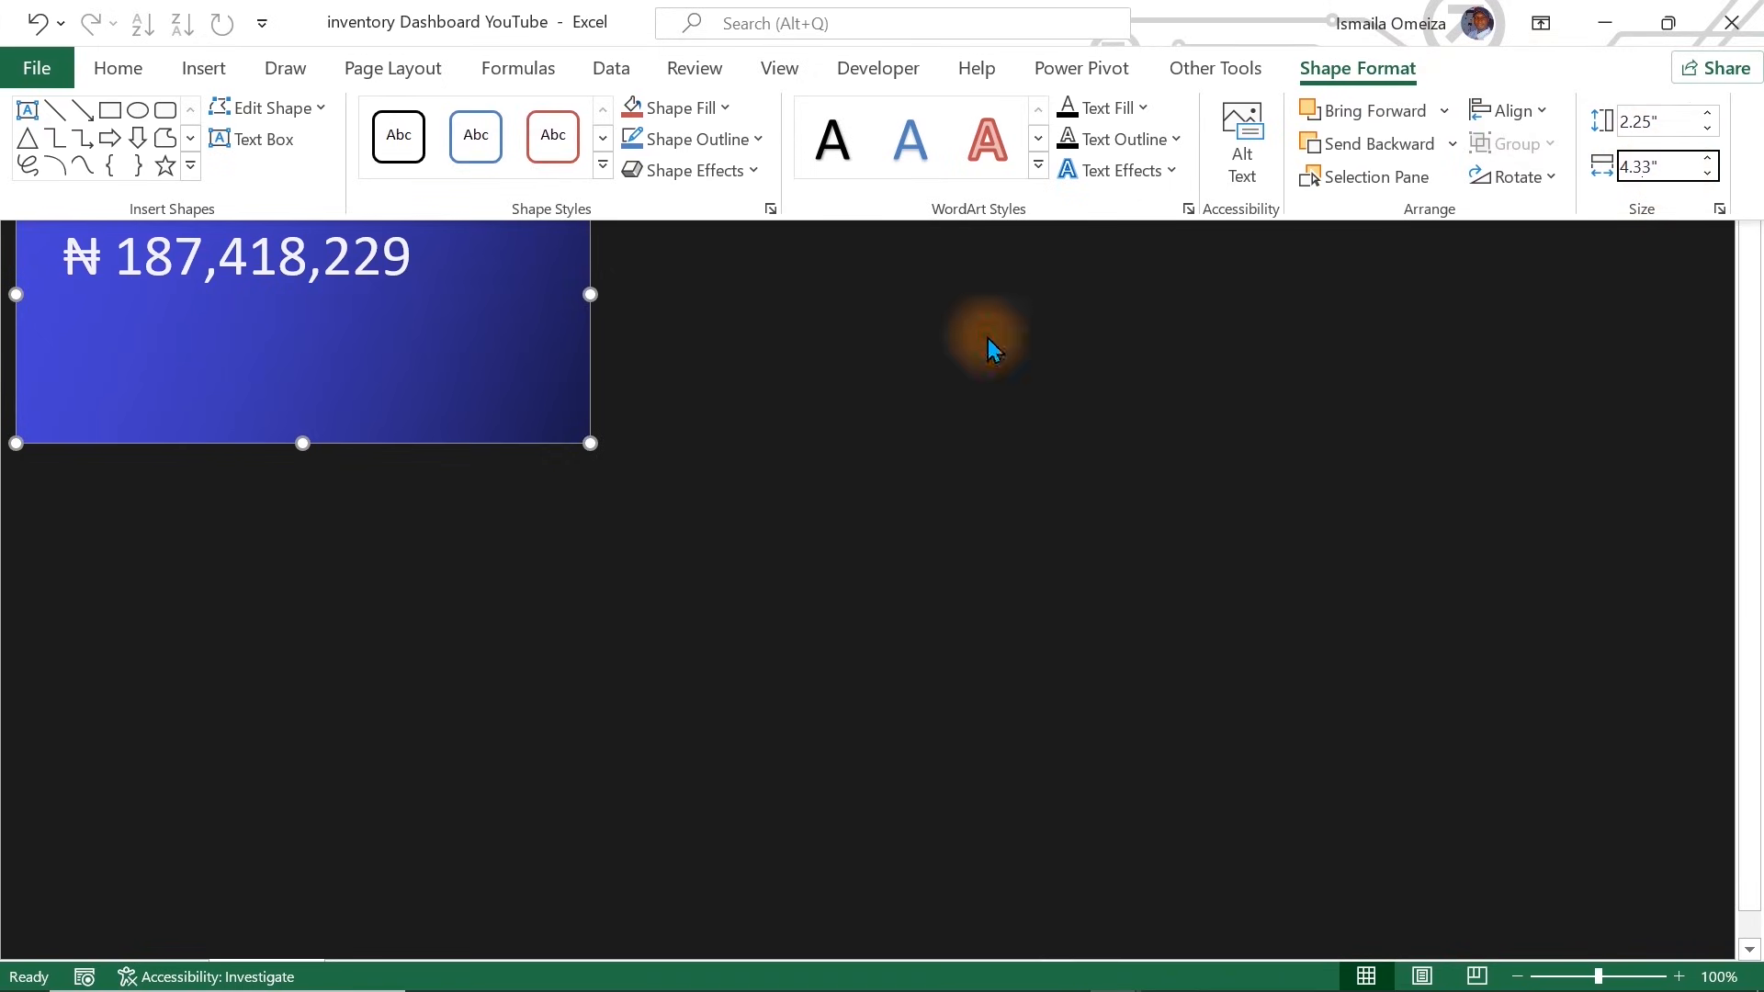
{"action": "key", "text": "ctrl+shift+F1"}
Move the linked stock value text box up so it sits closer beneath the Total Stock Values title
{"action": "left_click", "coordinate": [673, 370]}
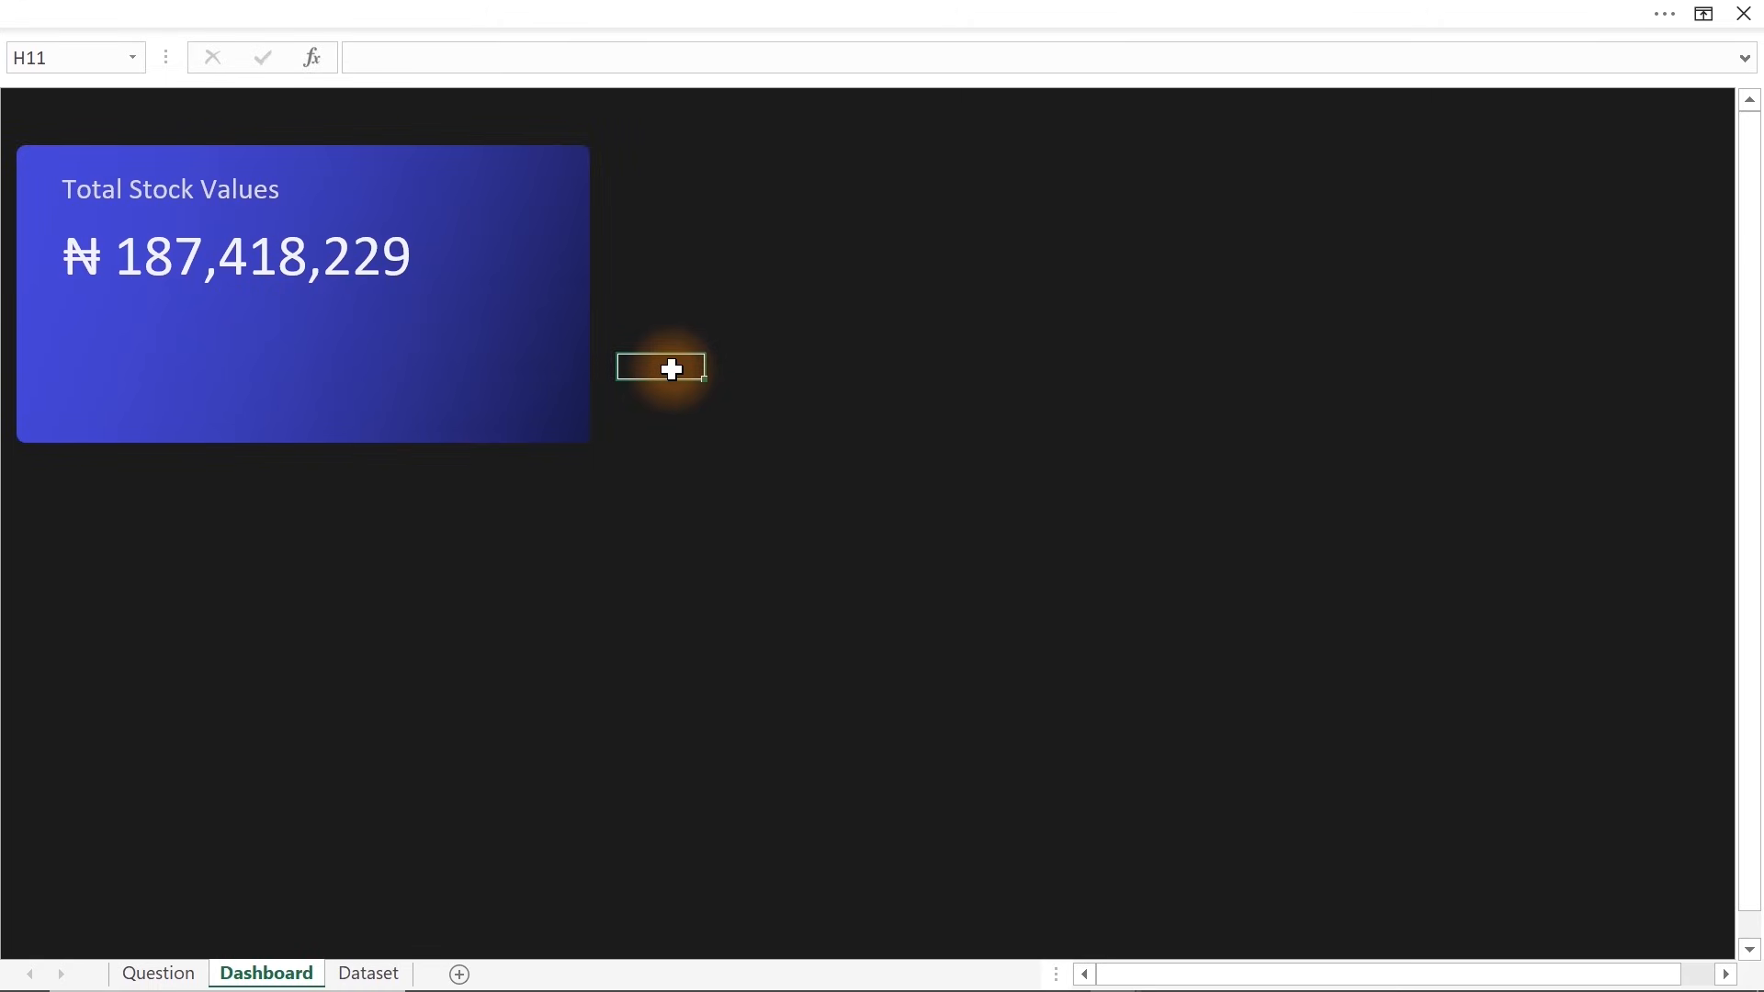
{"action": "left_click", "coordinate": [251, 252]}
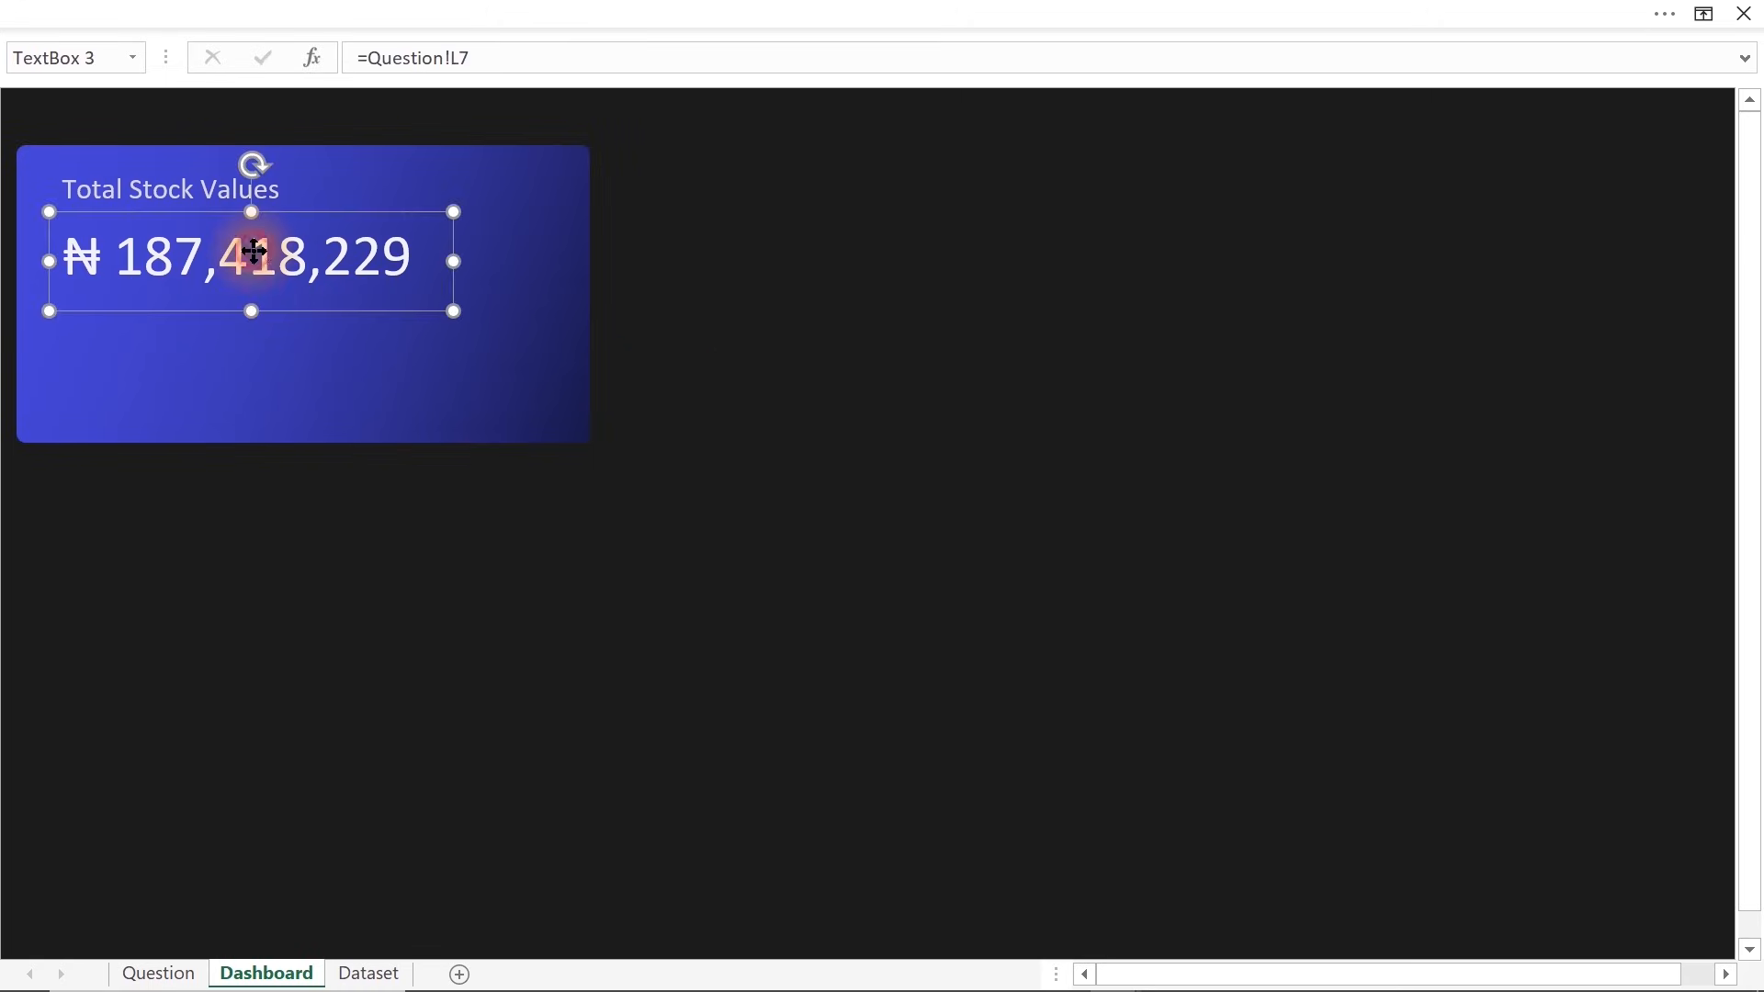
{"action": "left_click_drag", "start_coordinate": [252, 248], "coordinate": [258, 237]}
Duplicate the gradient card below the original and shrink the copy to a small rectangle roughly a third of its width
{"action": "left_click", "coordinate": [281, 344]}
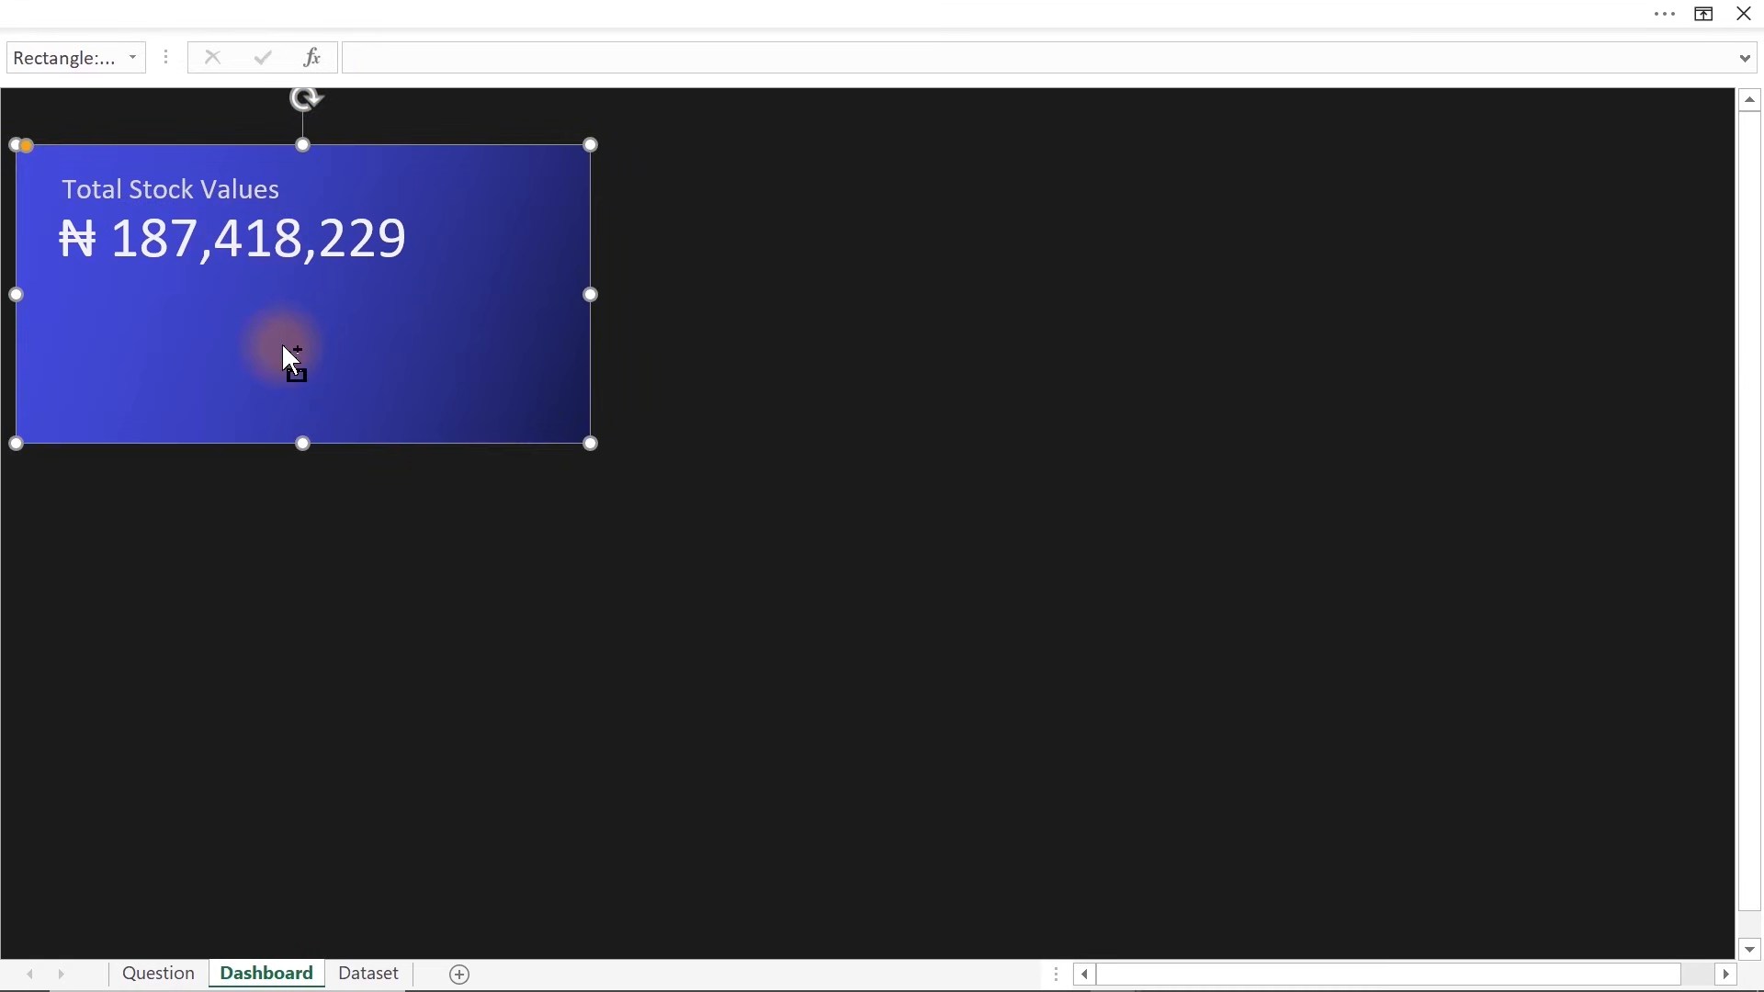
{"action": "left_click_drag", "start_coordinate": [283, 344], "coordinate": [458, 588], "text": "ctrl"}
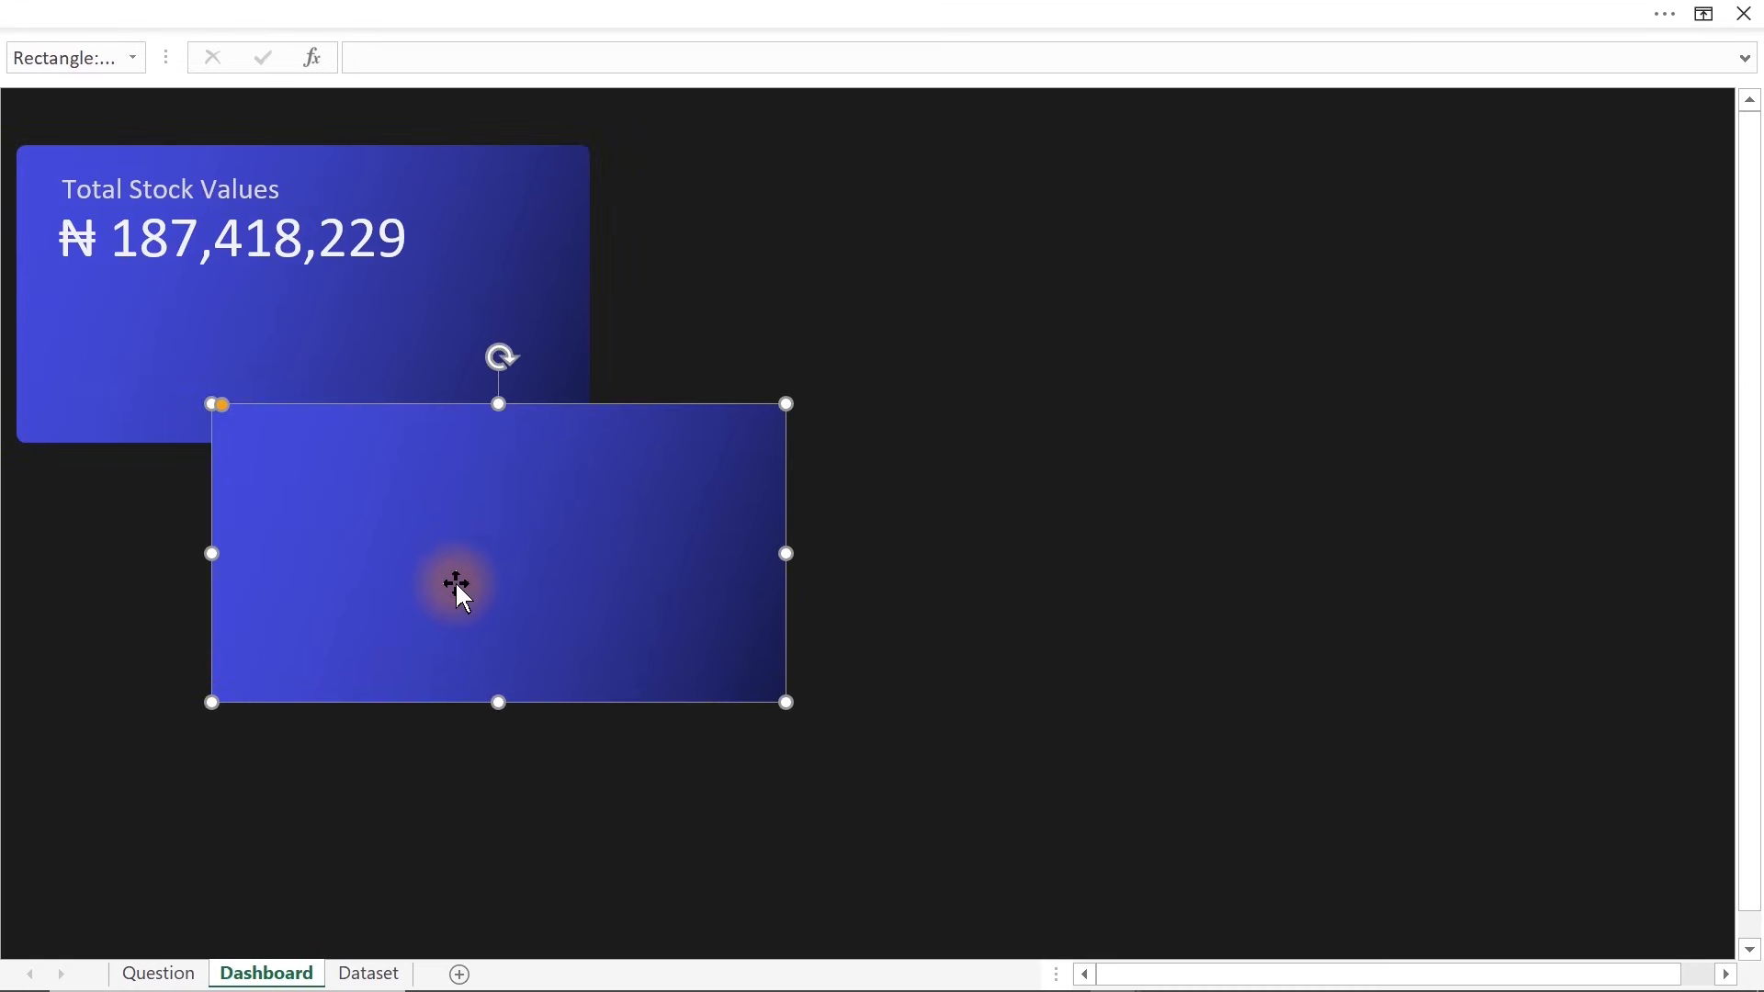
{"action": "left_click_drag", "start_coordinate": [786, 702], "coordinate": [336, 599]}
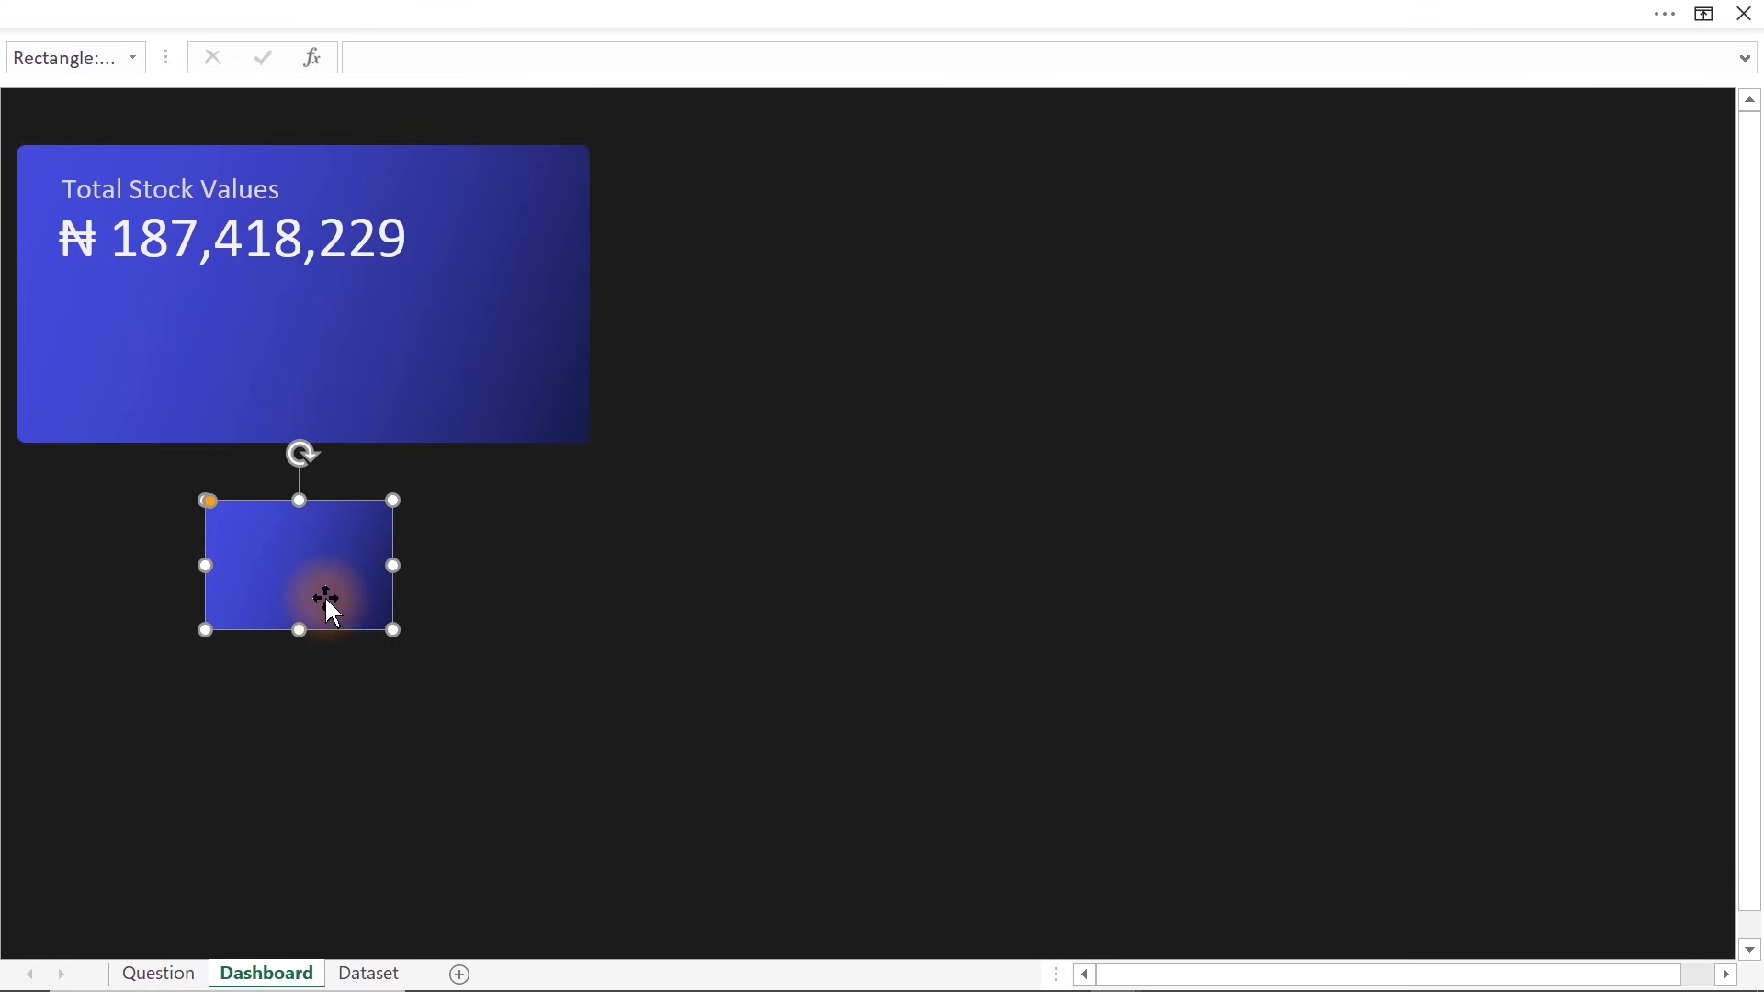
Give the small rectangle a solid dark grey fill slightly lighter than the sheet background
{"action": "key", "text": "ctrl+1"}
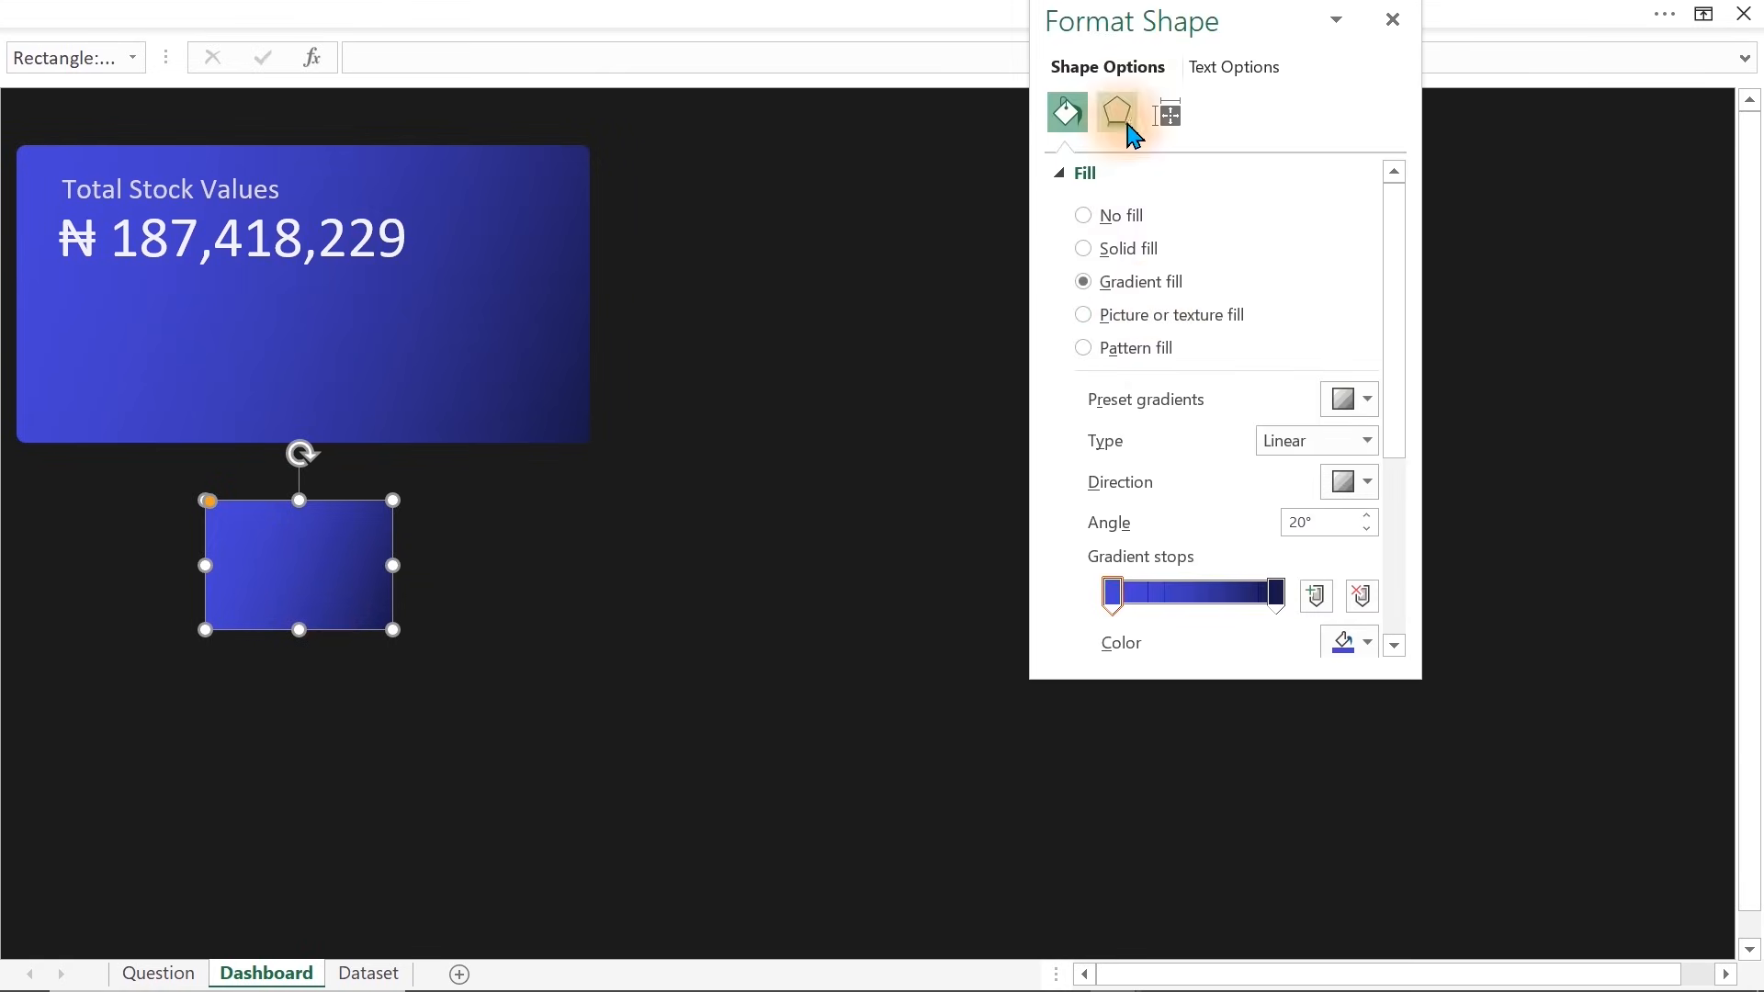
{"action": "left_click", "coordinate": [1108, 224]}
{"action": "left_click", "coordinate": [1106, 253]}
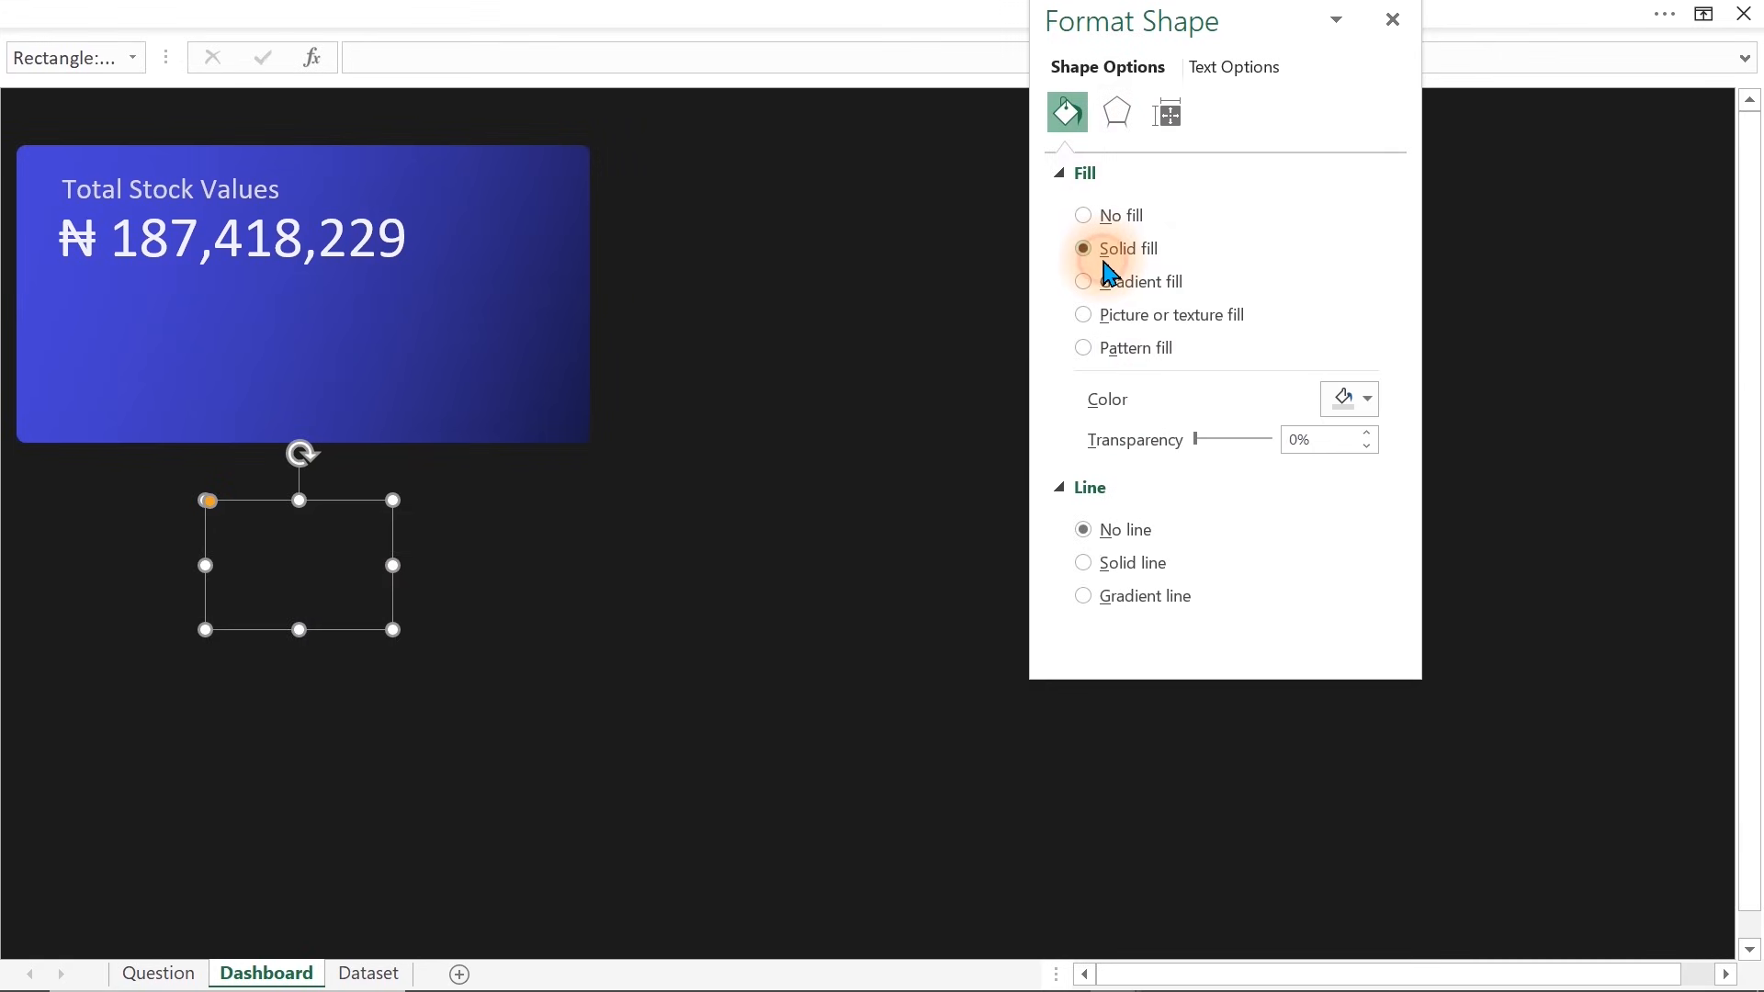
{"action": "left_click", "coordinate": [1350, 398]}
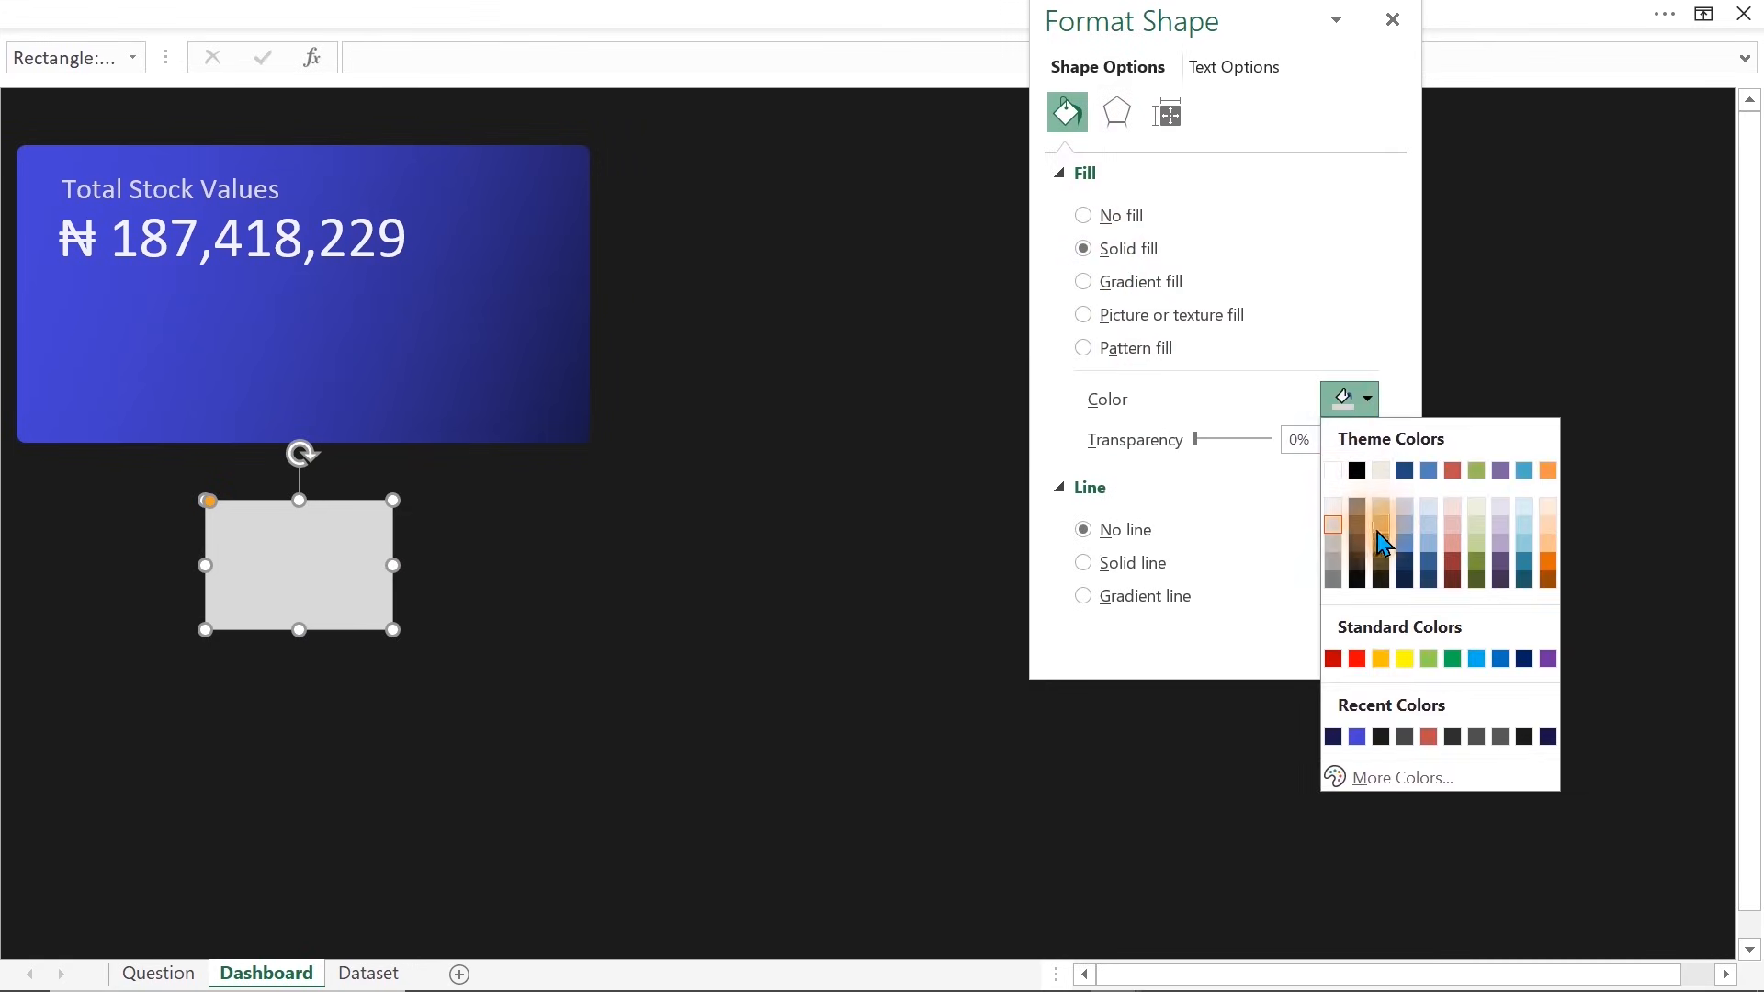
{"action": "left_click", "coordinate": [1356, 541]}
{"action": "left_click", "coordinate": [1354, 408]}
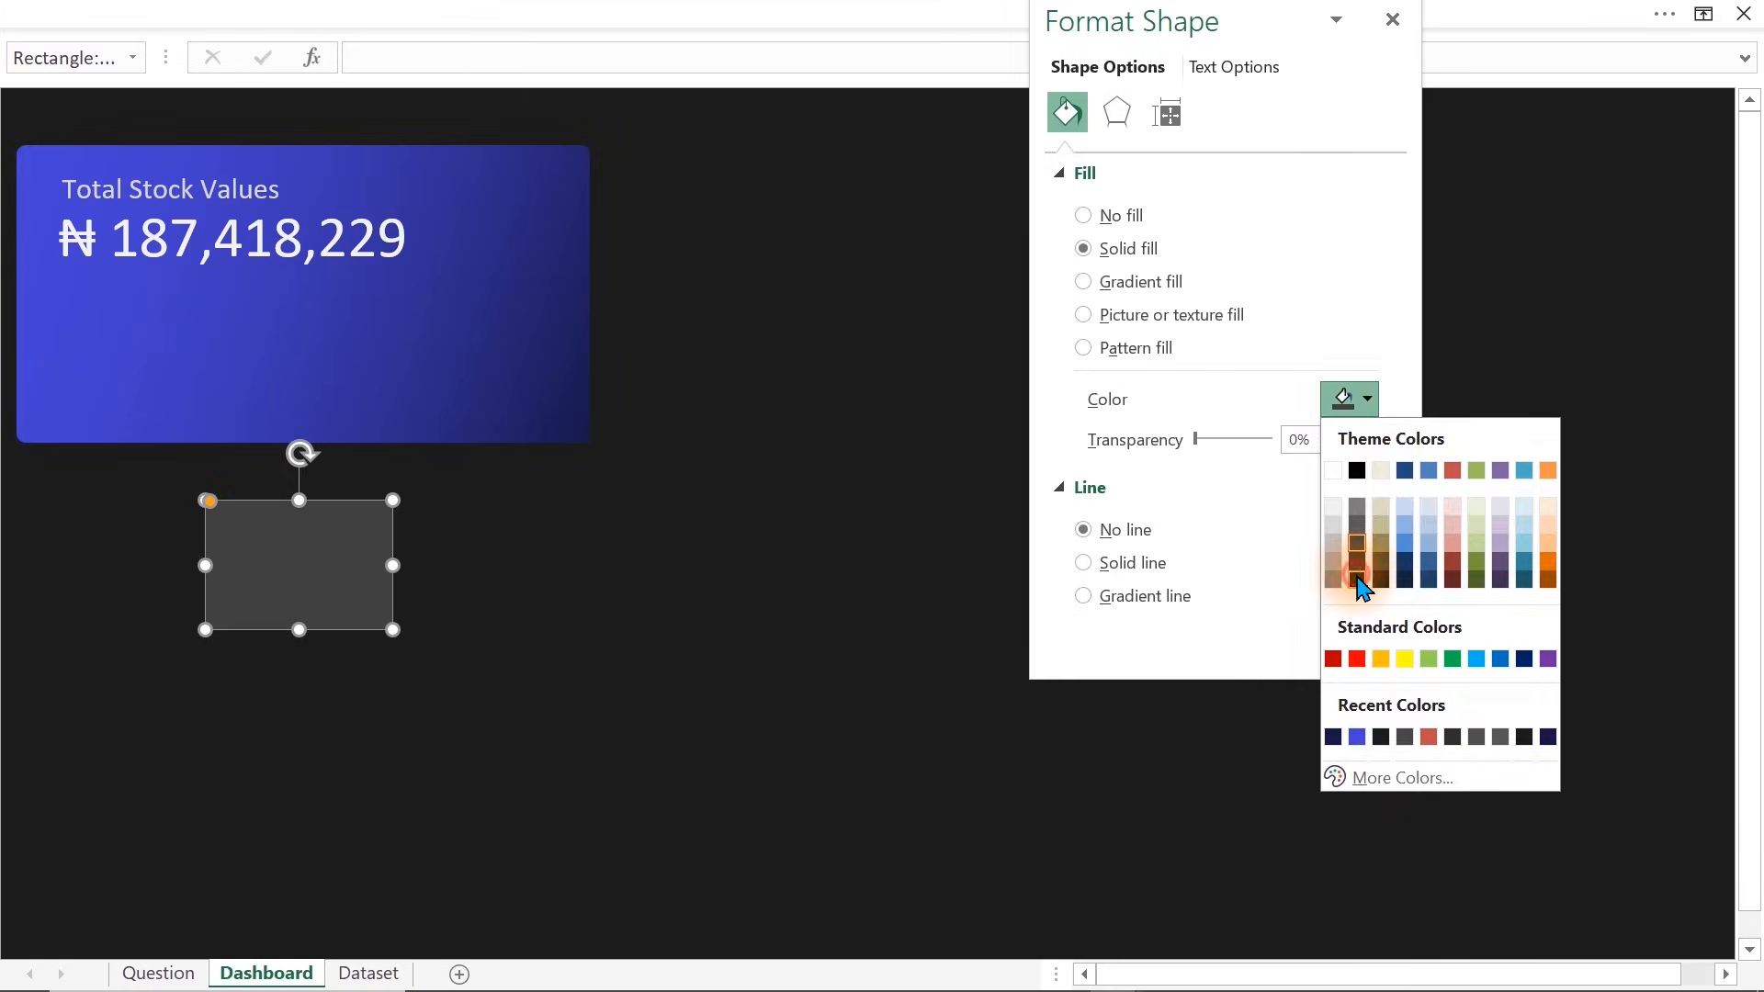
{"action": "left_click", "coordinate": [1357, 571]}
{"action": "left_click", "coordinate": [1357, 411]}
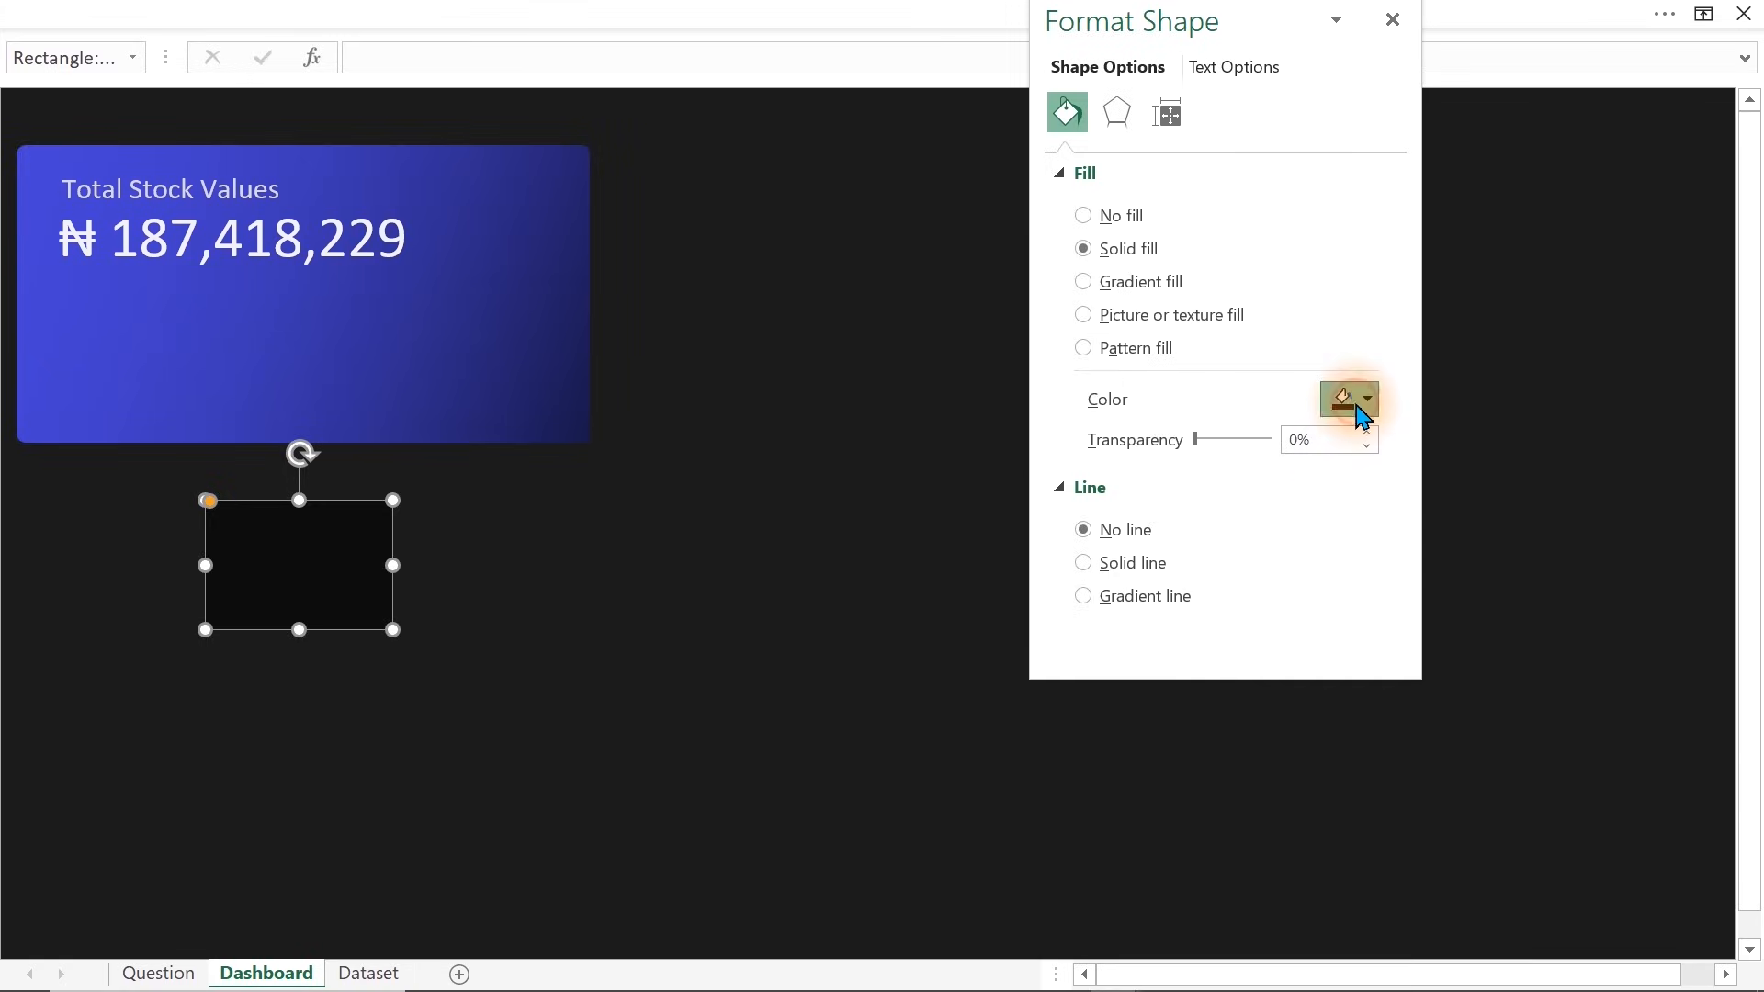
{"action": "left_click", "coordinate": [1357, 560]}
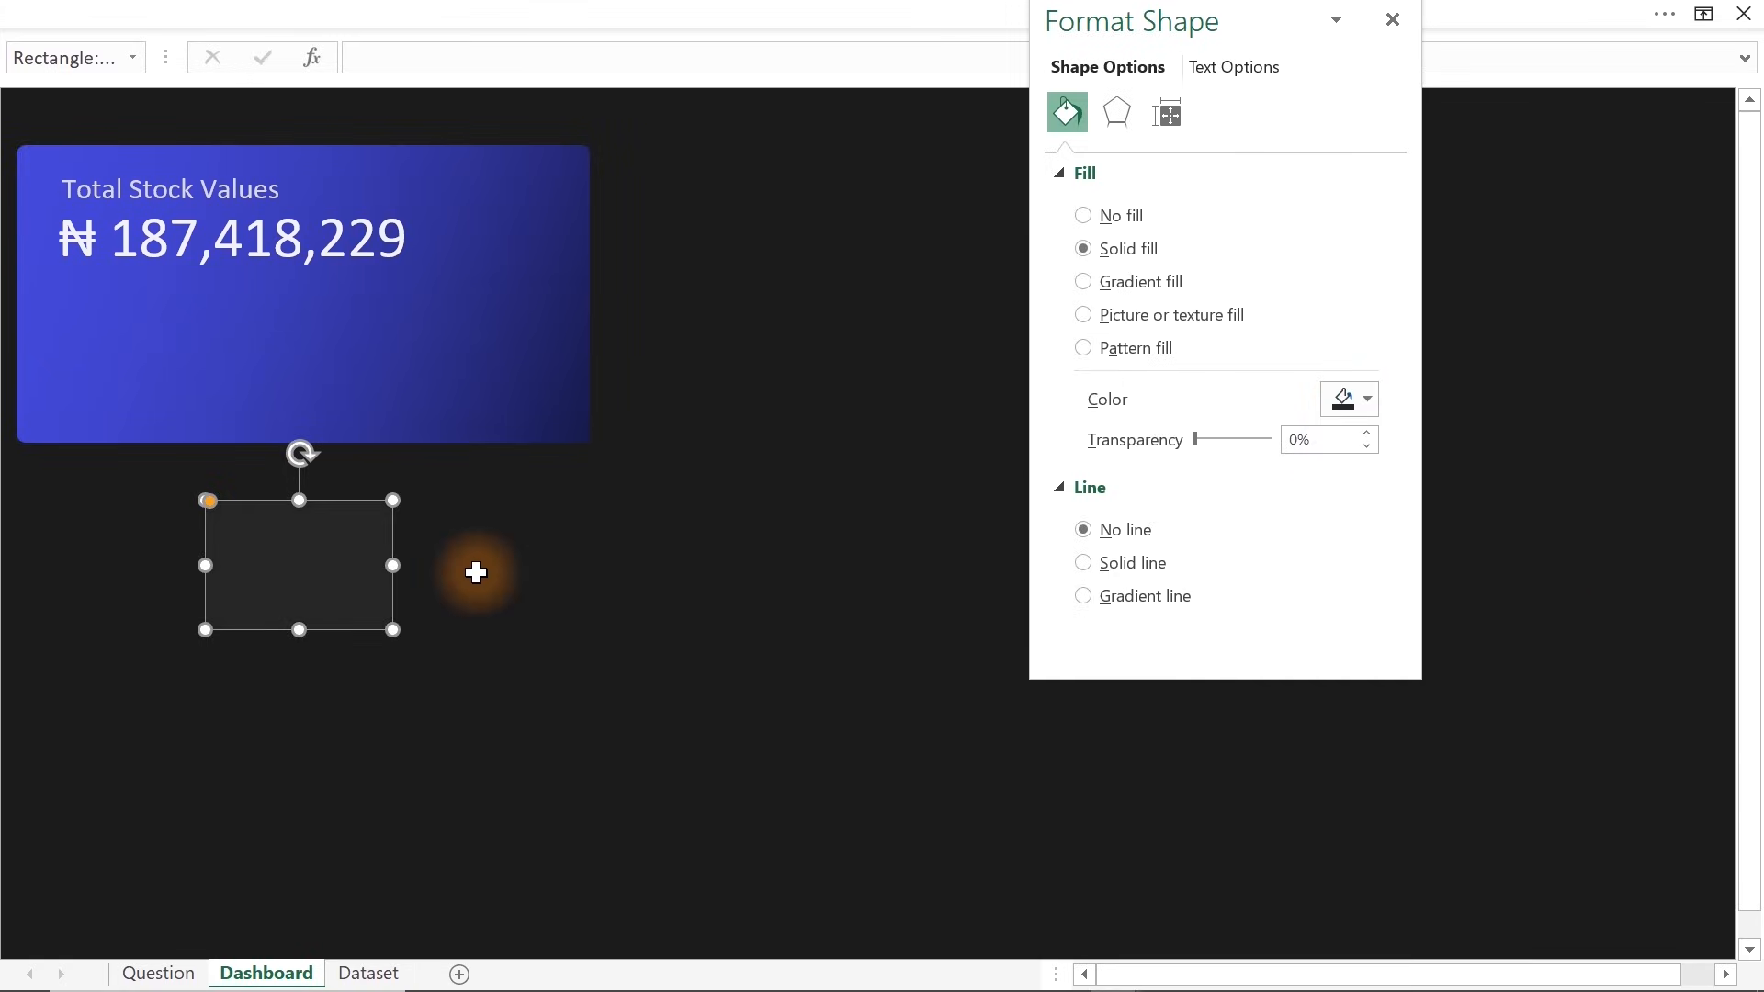
Place the dark rectangle in the card's lower-left corner, round its corners more and size it to about 1.3 by 0.75 inches
{"action": "left_click", "coordinate": [364, 467]}
{"action": "left_click_drag", "start_coordinate": [365, 467], "coordinate": [154, 379]}
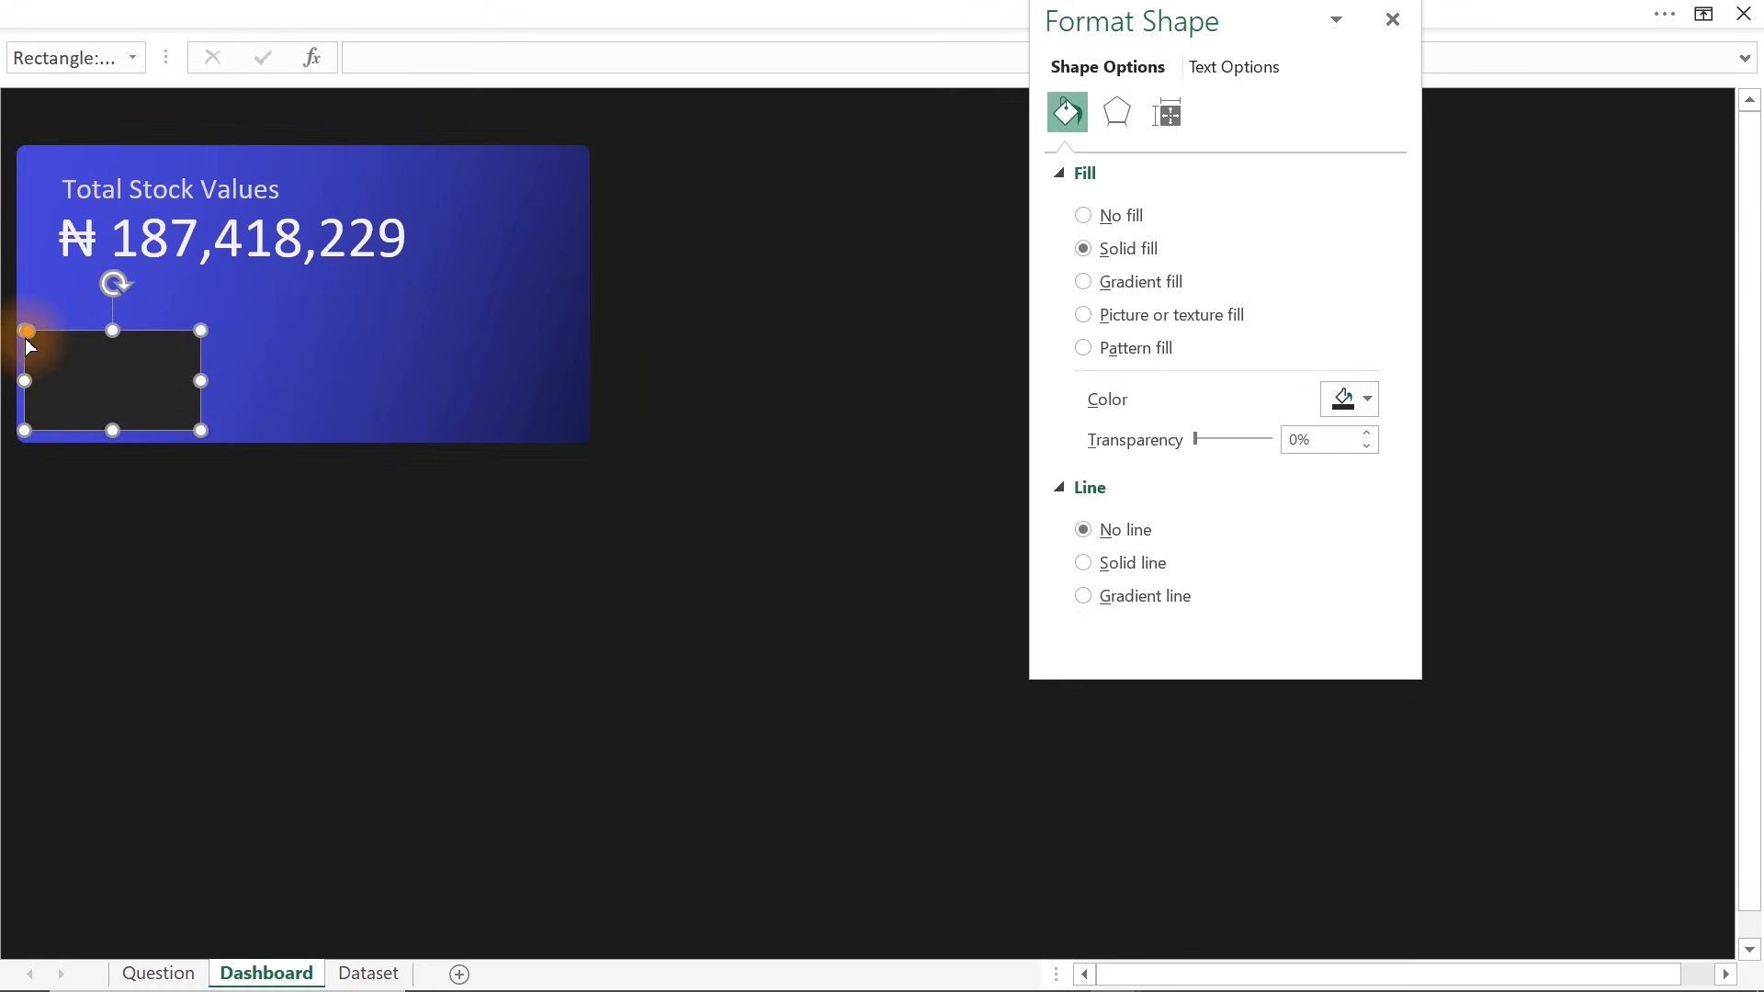
{"action": "left_click_drag", "start_coordinate": [25, 336], "coordinate": [30, 337]}
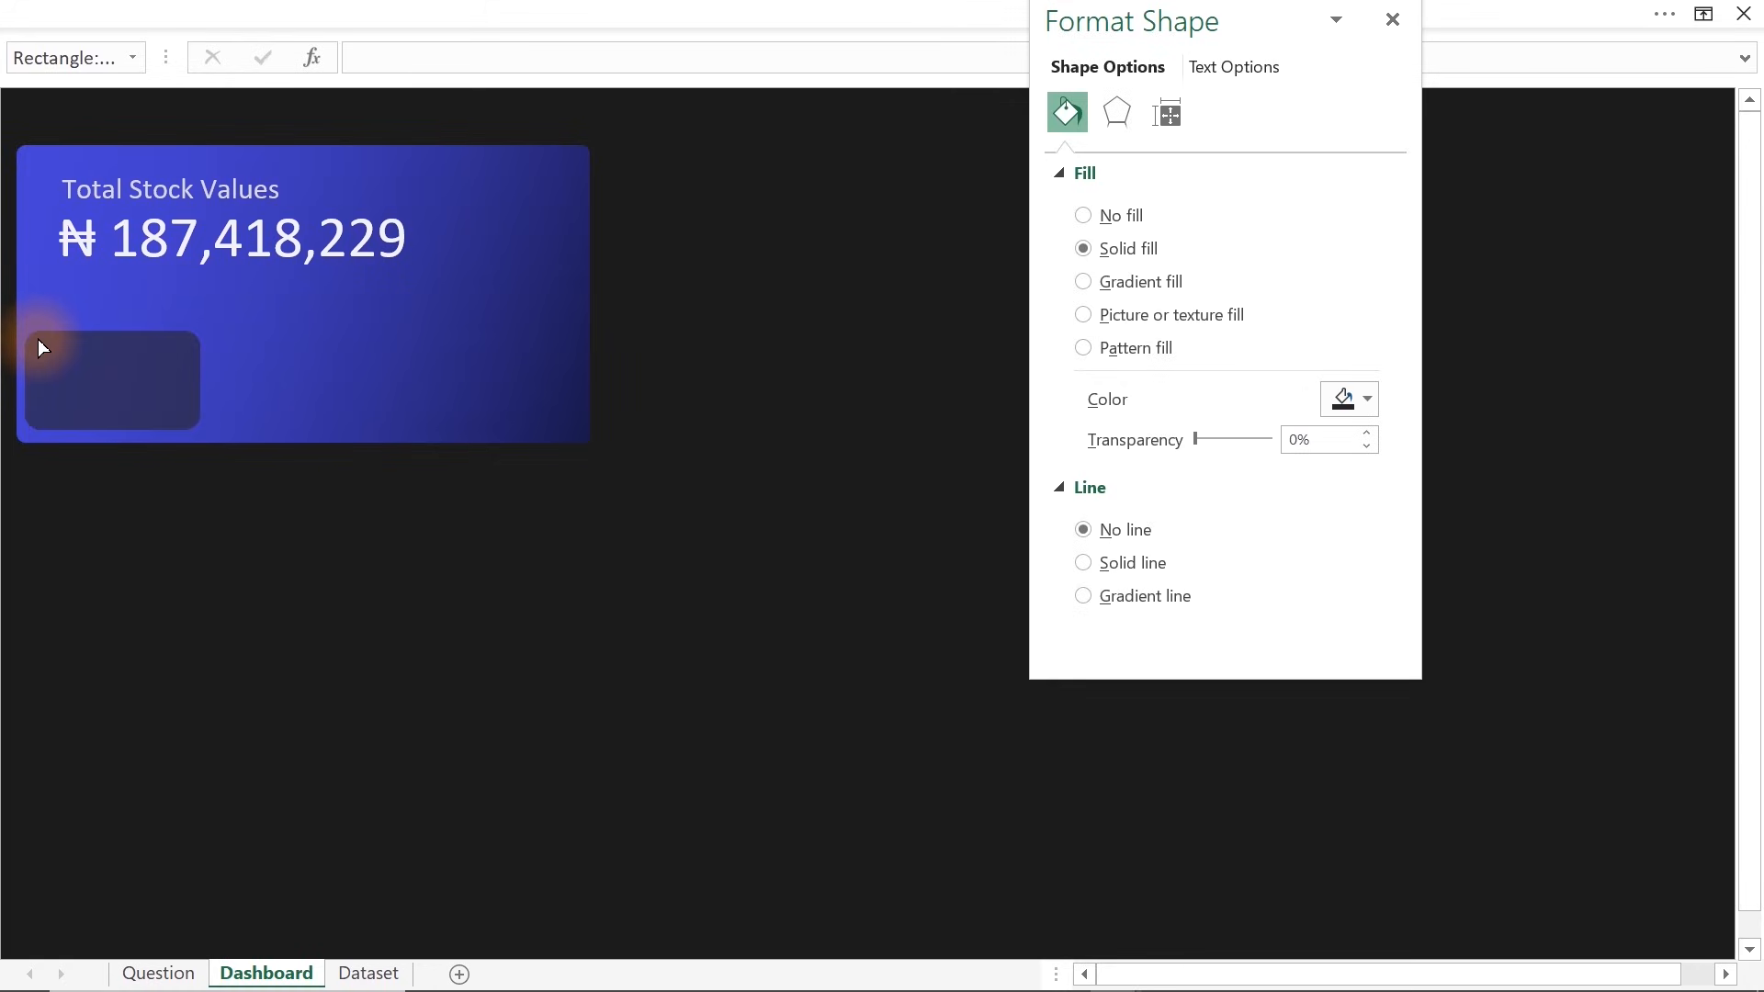
{"action": "left_click_drag", "start_coordinate": [35, 340], "coordinate": [35, 344]}
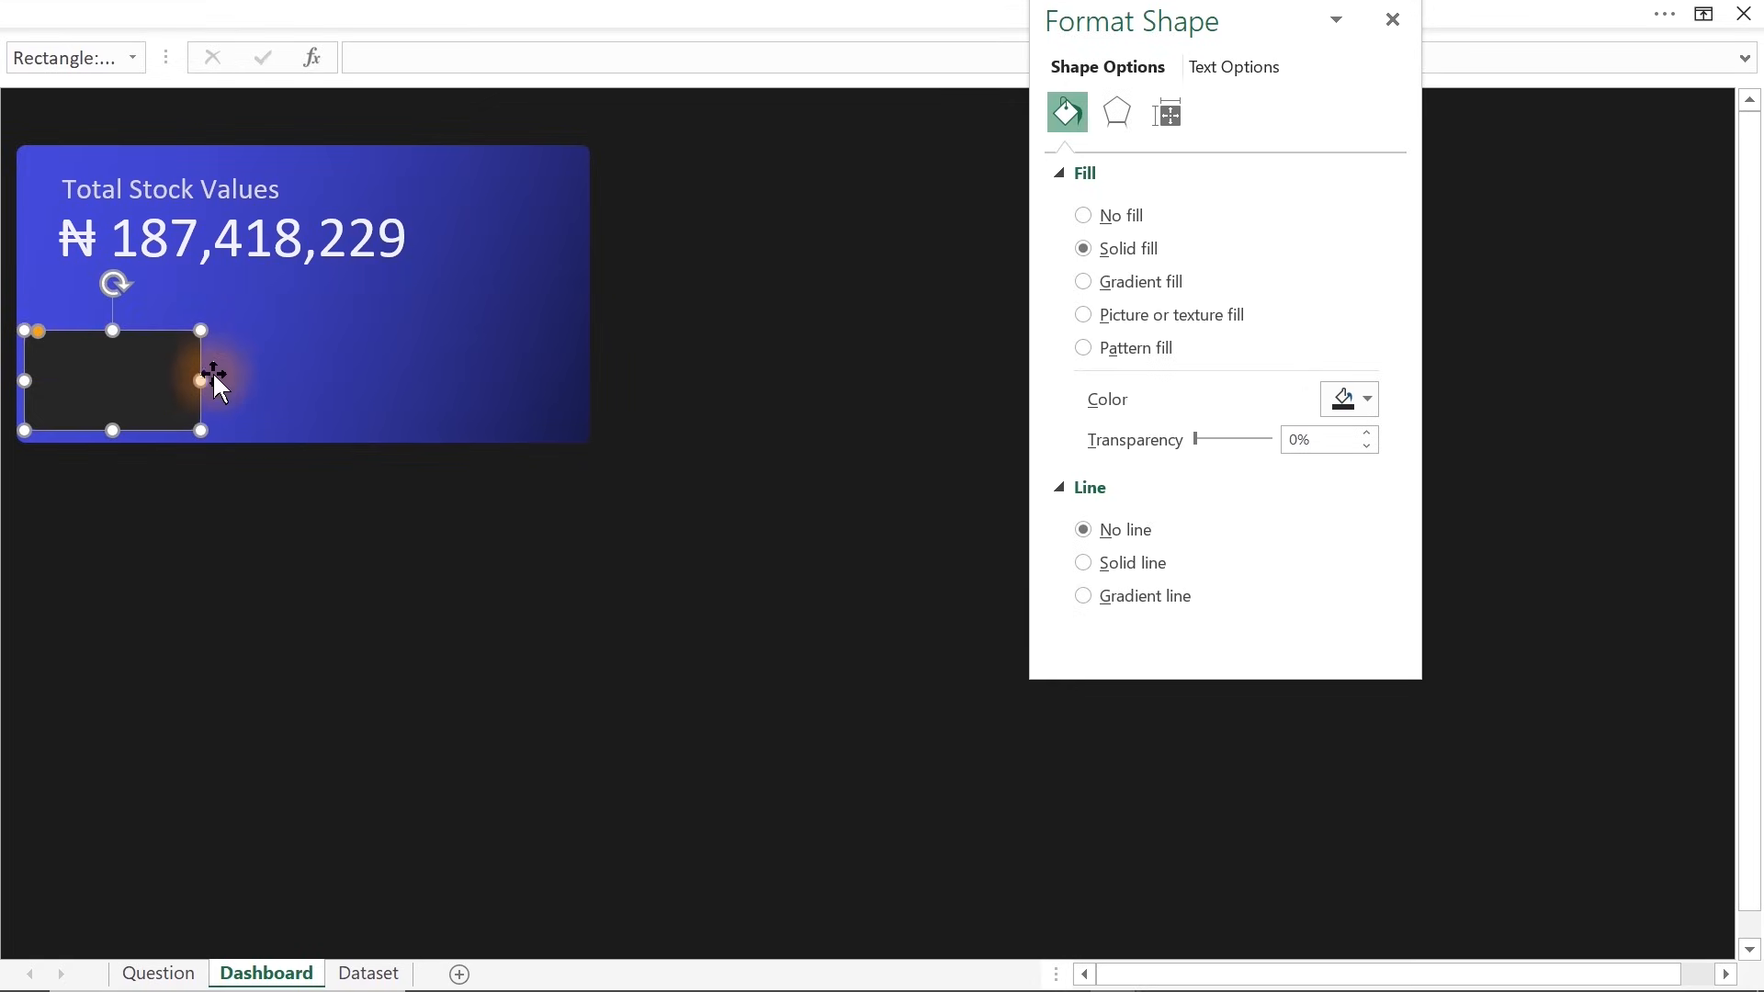
{"action": "left_click_drag", "start_coordinate": [202, 376], "coordinate": [196, 379]}
{"action": "key", "text": "ctrl+c"}
{"action": "key", "text": "ctrl+v"}
{"action": "left_click_drag", "start_coordinate": [122, 551], "coordinate": [296, 367]}
{"action": "key", "text": "ctrl+d"}
{"action": "left_click_drag", "start_coordinate": [488, 393], "coordinate": [504, 393]}
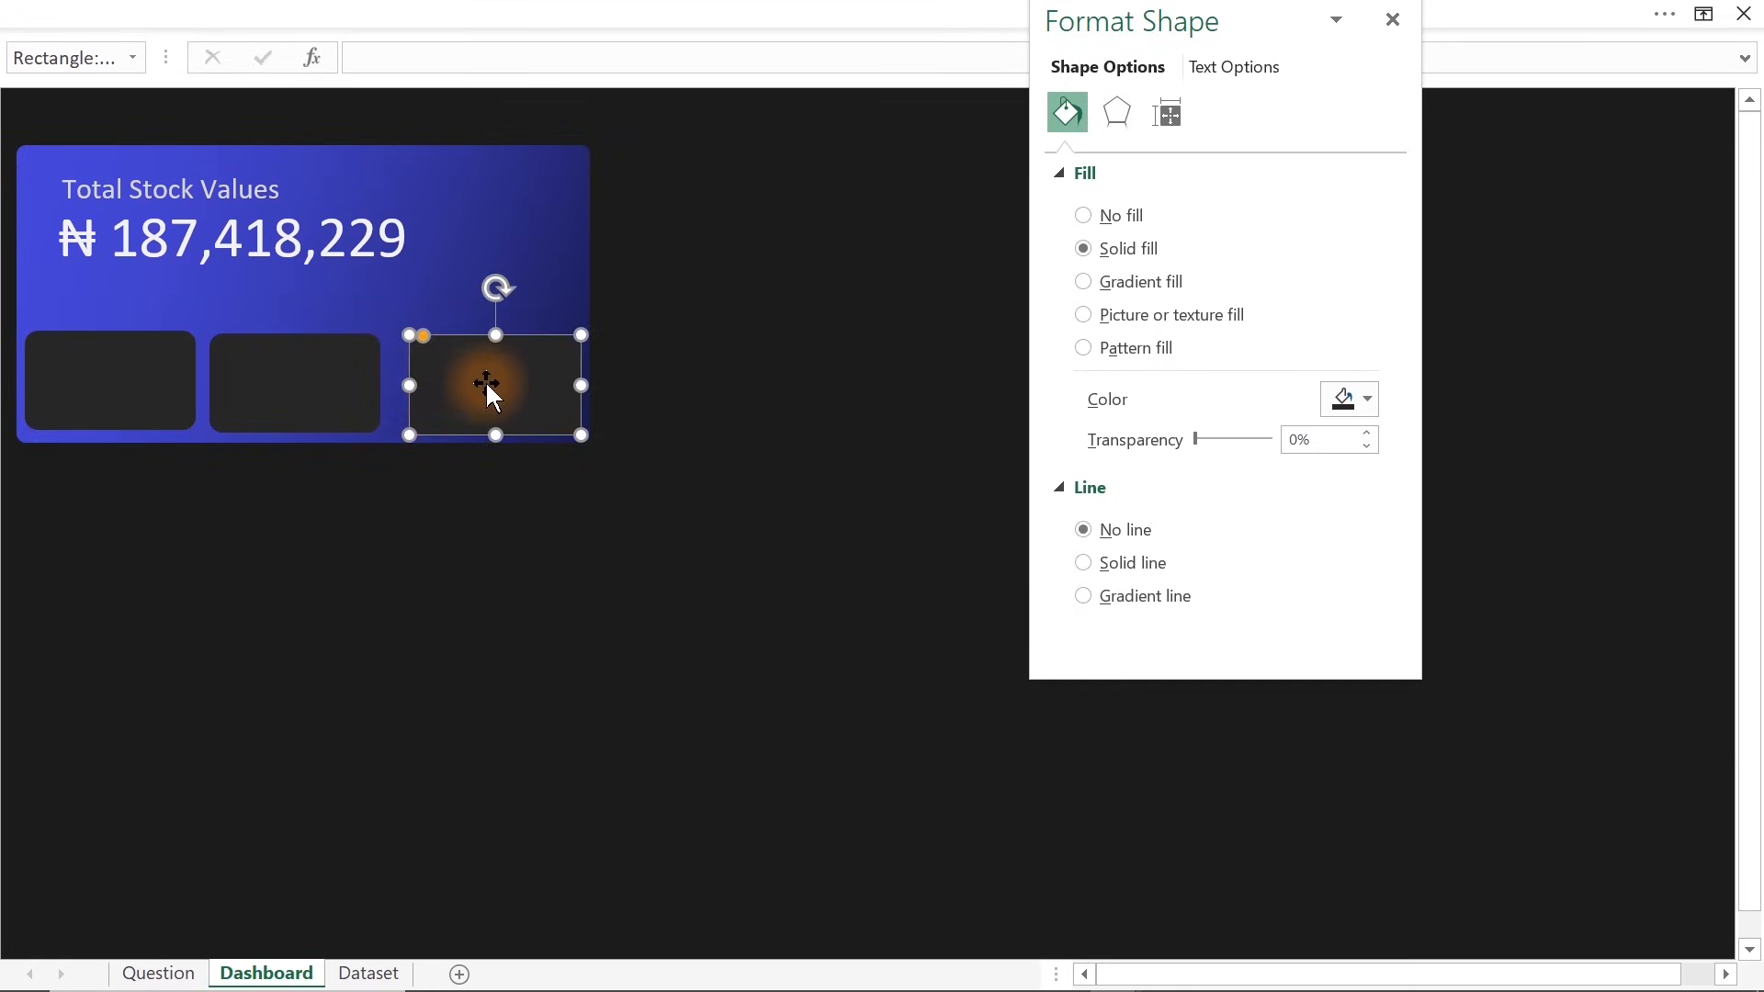
{"action": "key", "text": "Delete"}
{"action": "left_click", "coordinate": [315, 378]}
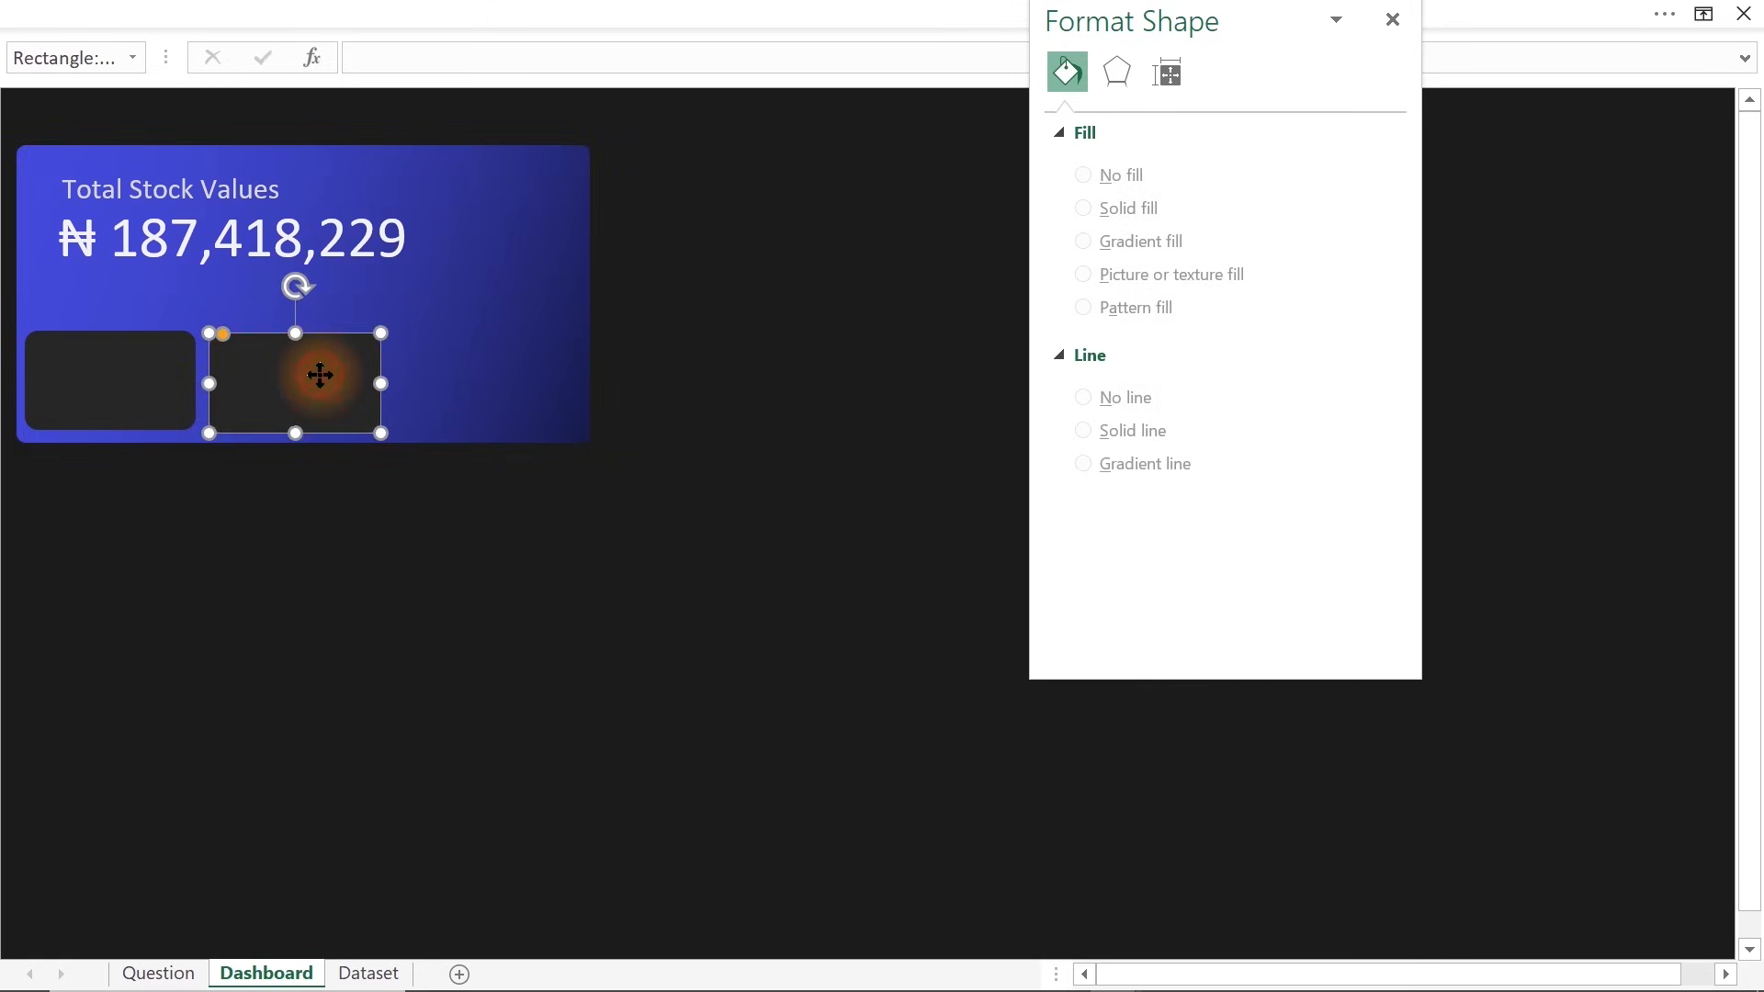
{"action": "key", "text": "Delete"}
Duplicate the dark rounded rectangle twice to form a row of three along the lower part of the card
{"action": "left_click", "coordinate": [156, 372]}
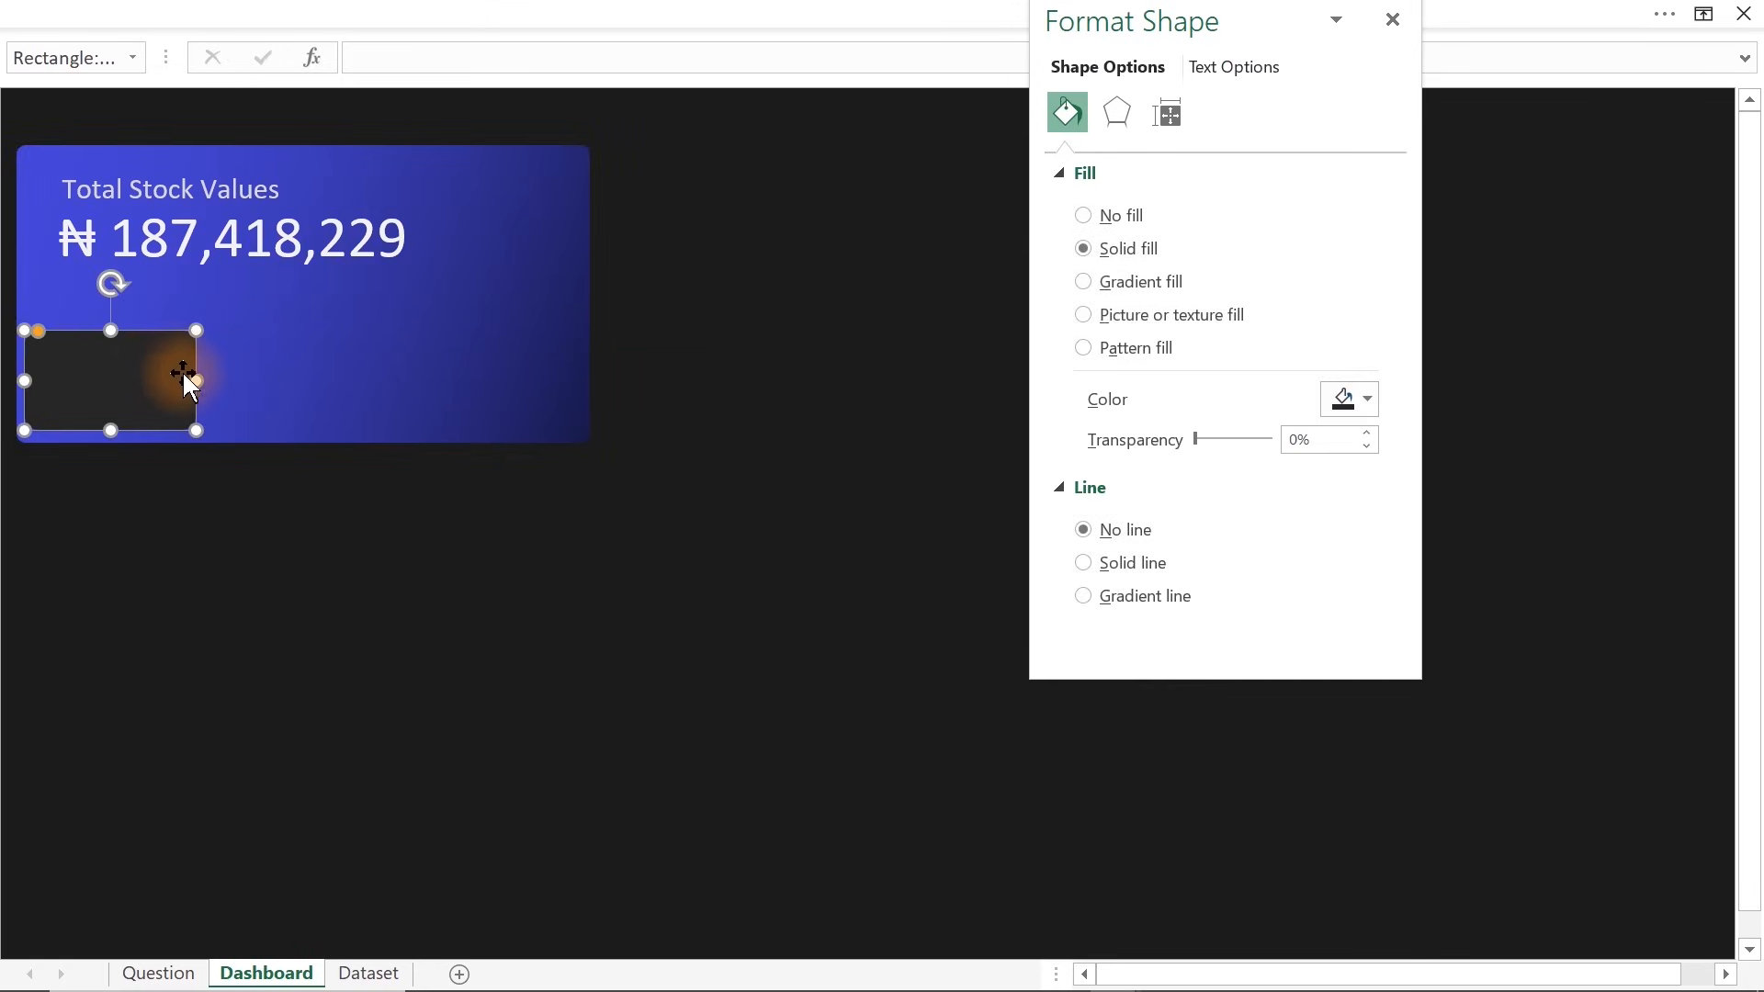
{"action": "left_click_drag", "start_coordinate": [191, 376], "coordinate": [504, 378]}
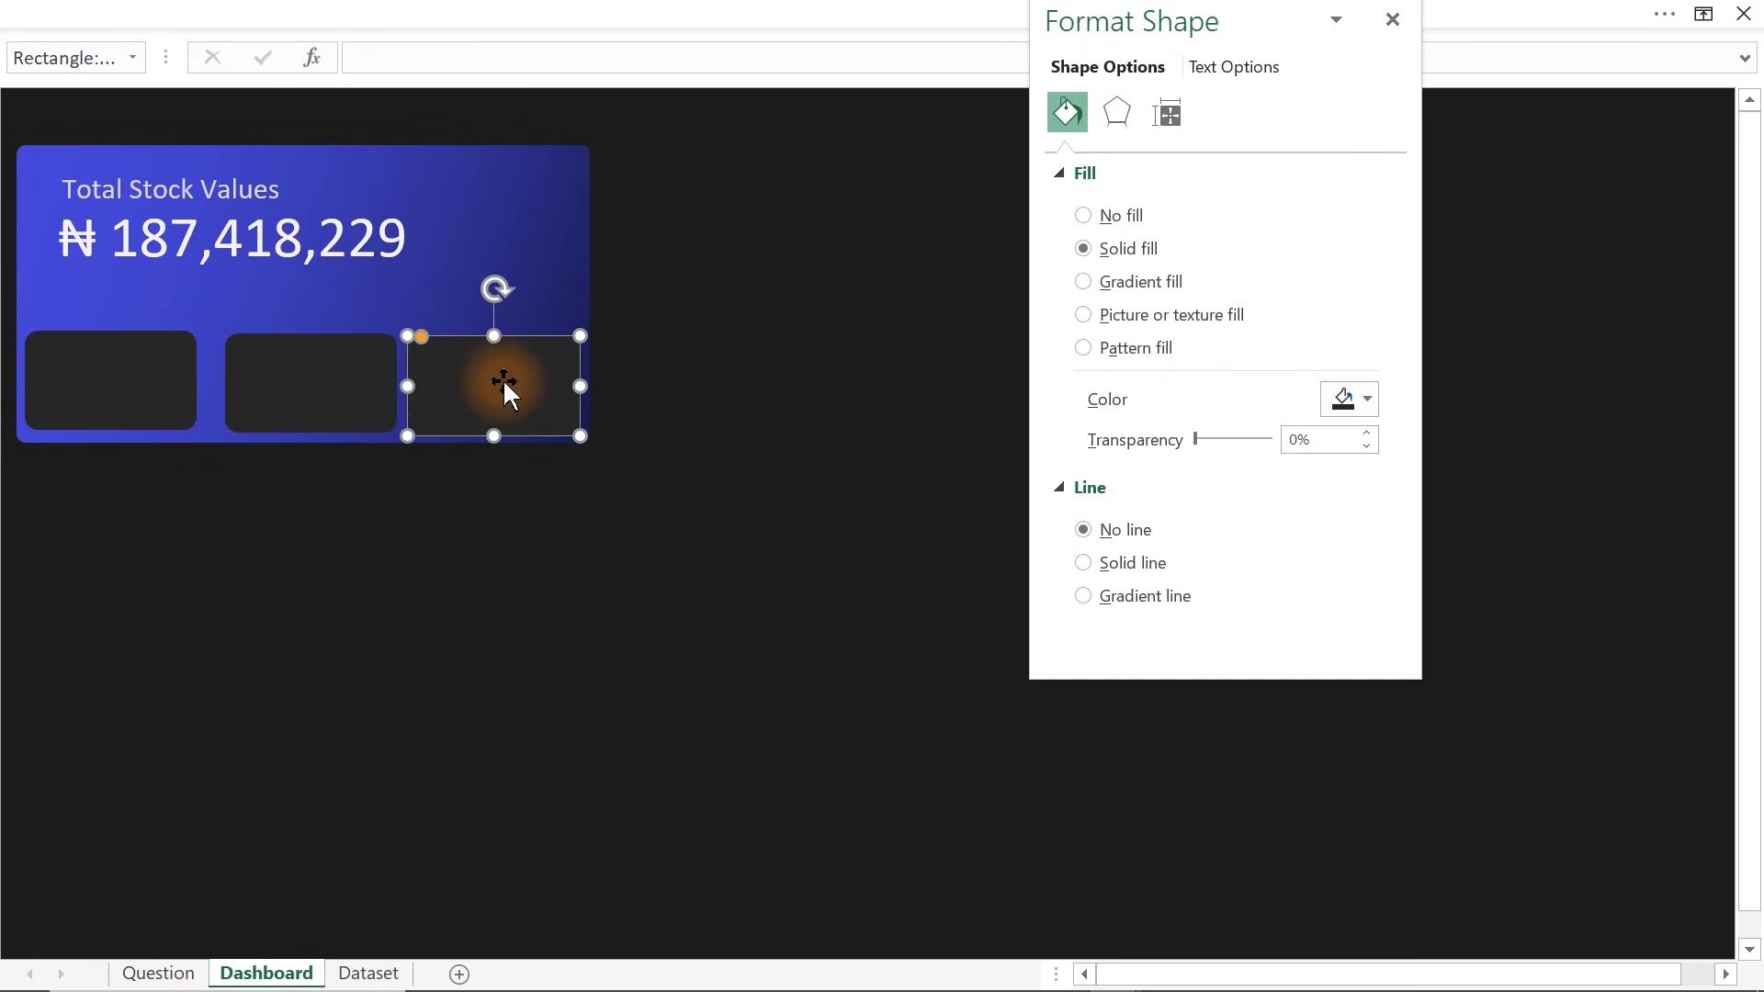
Distribute the three dark rectangles horizontally and align their tops
{"action": "left_click", "coordinate": [351, 378], "text": "ctrl"}
{"action": "left_click", "coordinate": [185, 372], "text": "ctrl"}
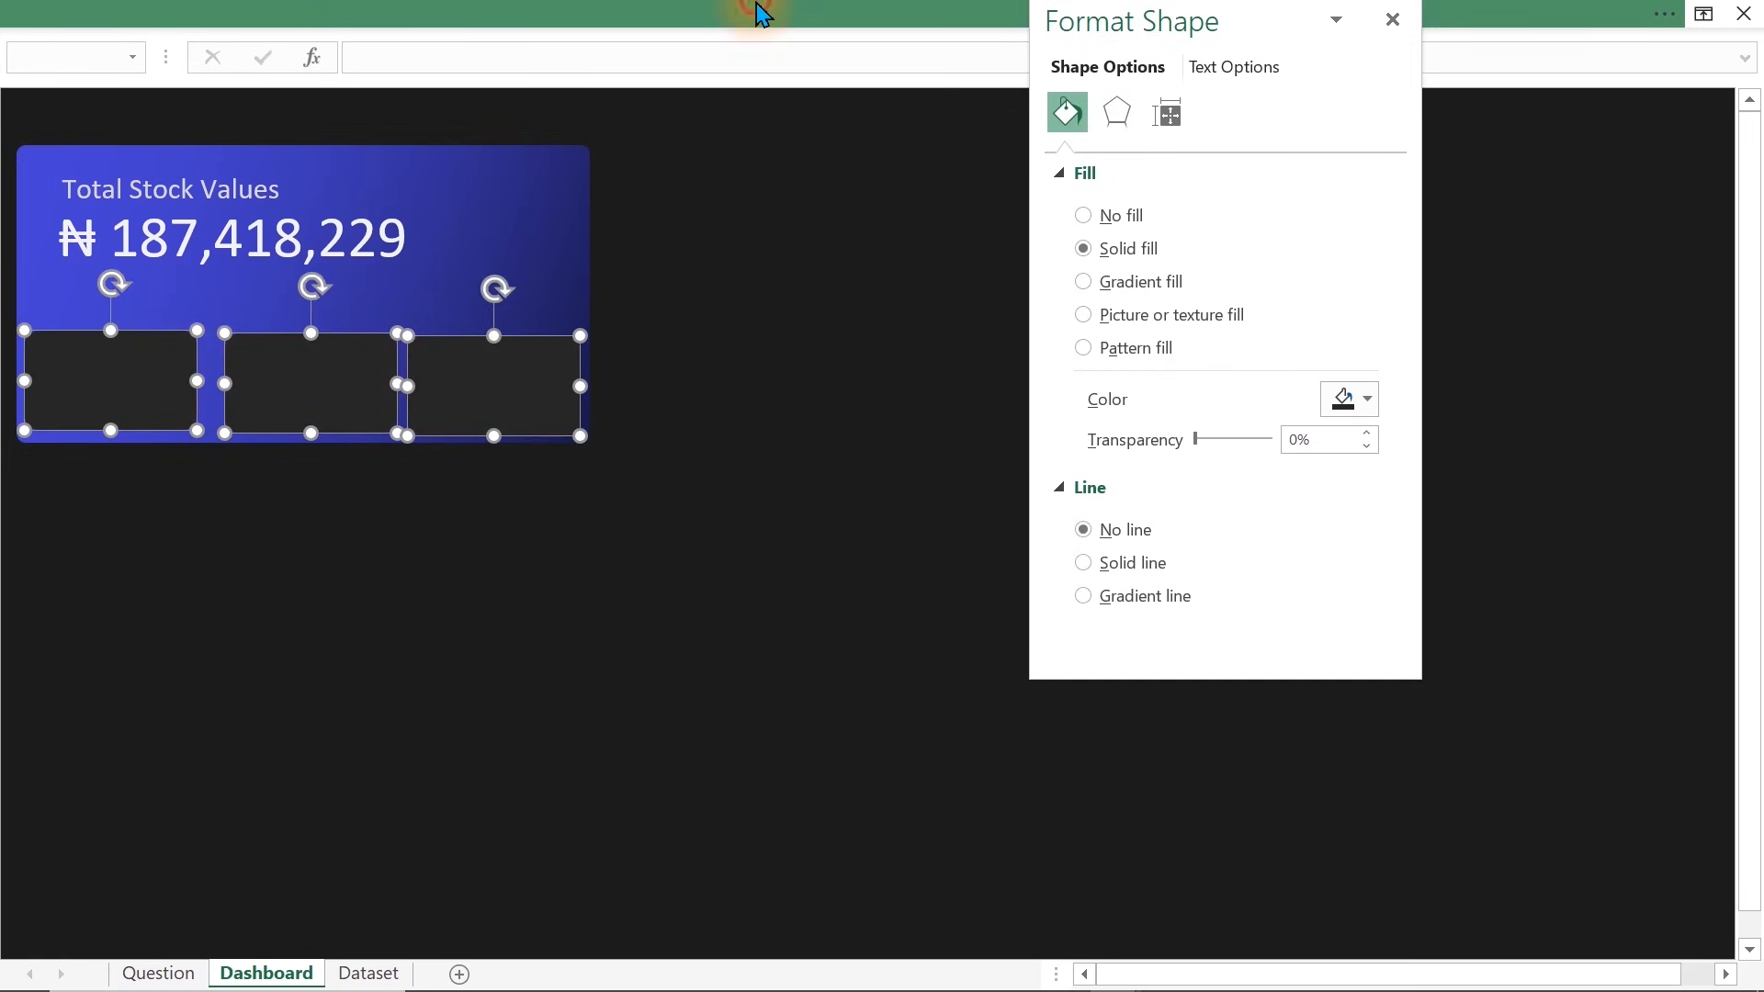
{"action": "left_click", "coordinate": [980, 25]}
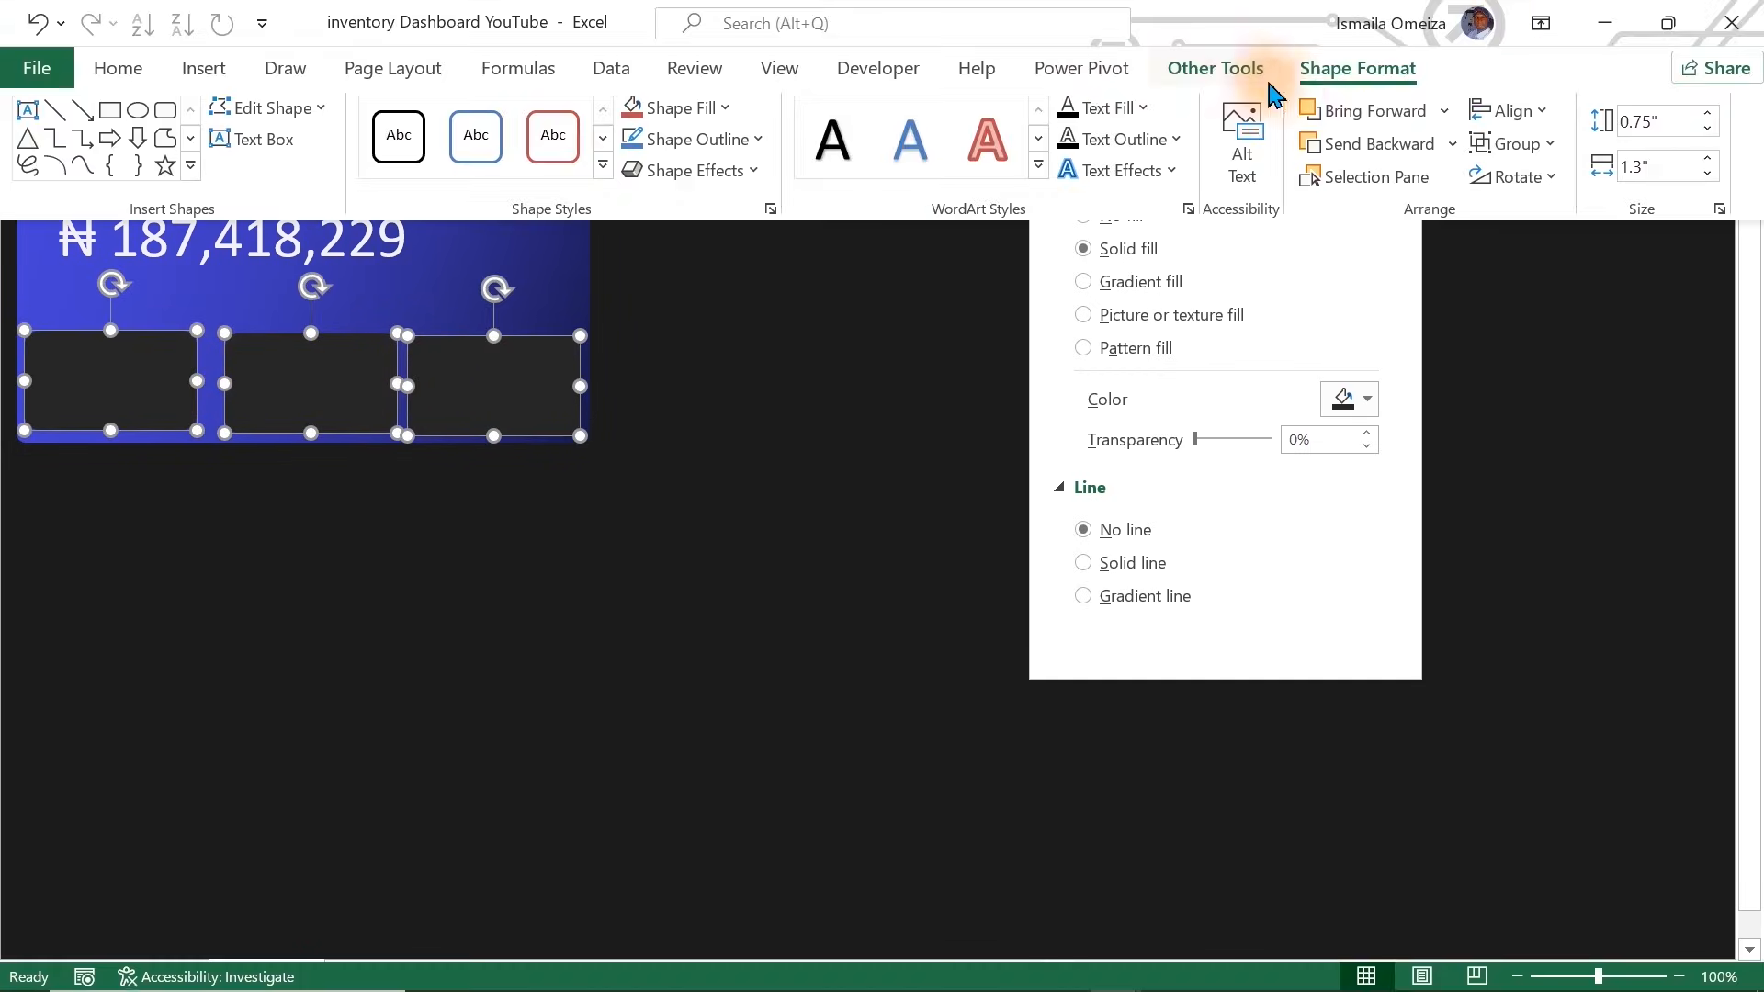
{"action": "left_click", "coordinate": [1506, 108]}
{"action": "left_click", "coordinate": [1579, 396]}
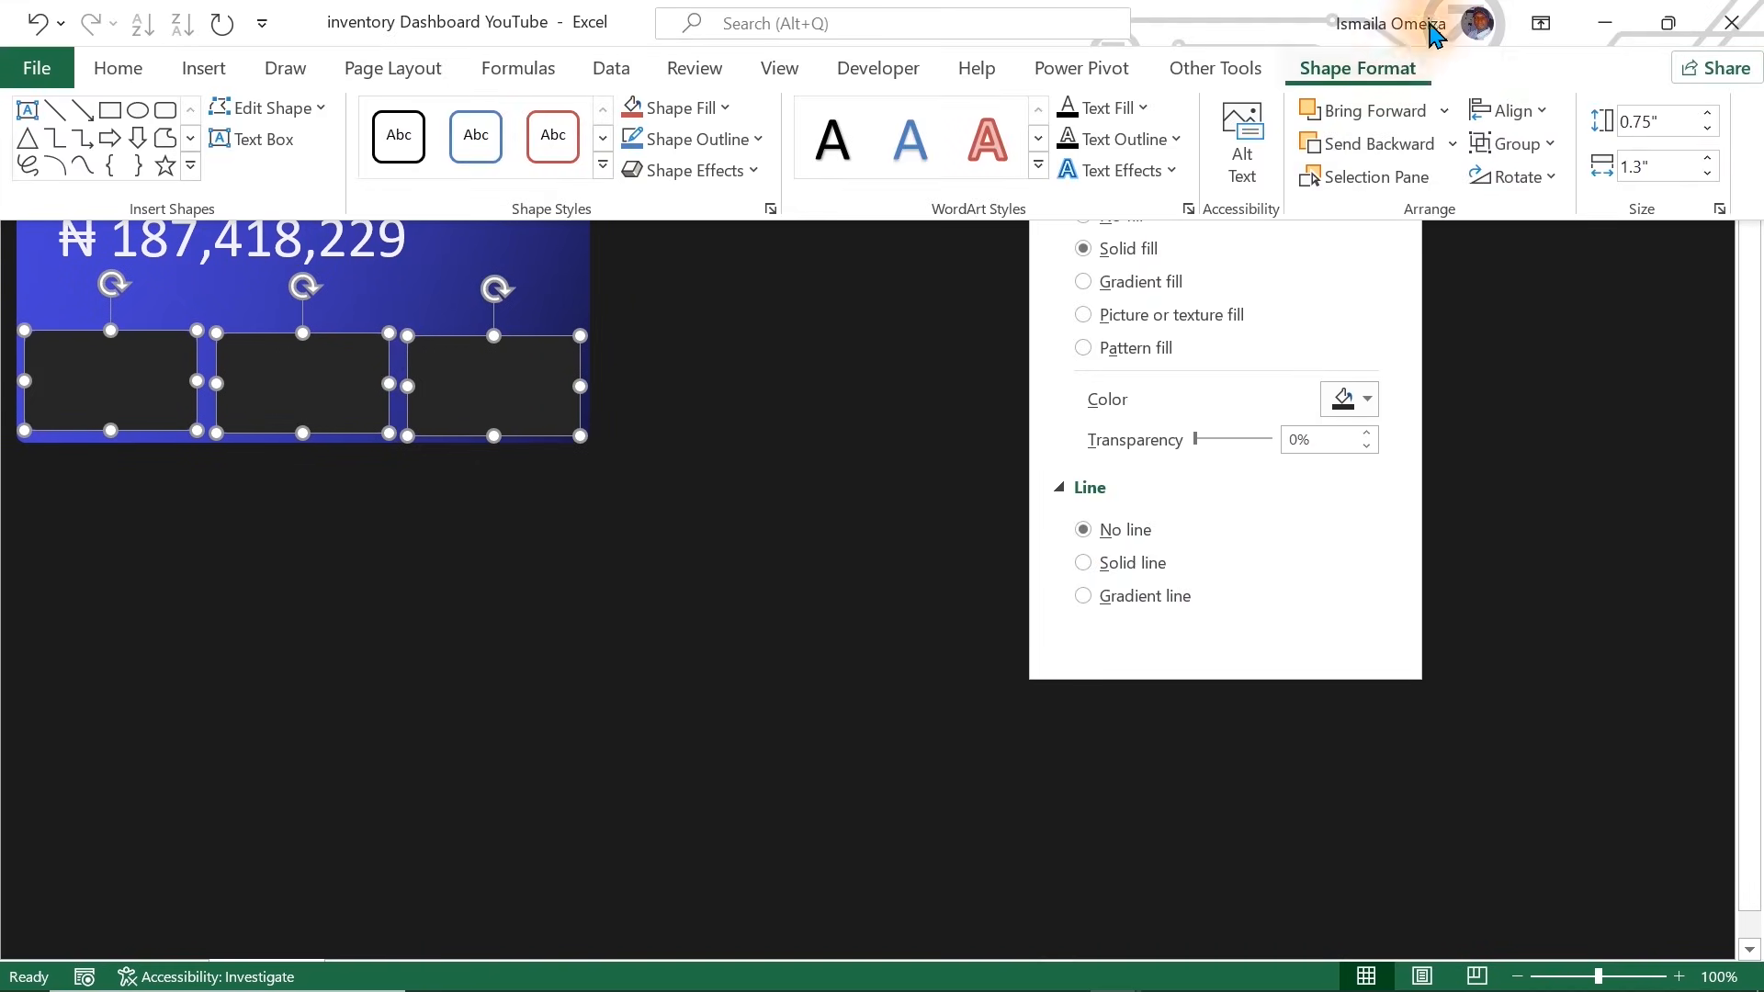
{"action": "left_click", "coordinate": [1534, 111]}
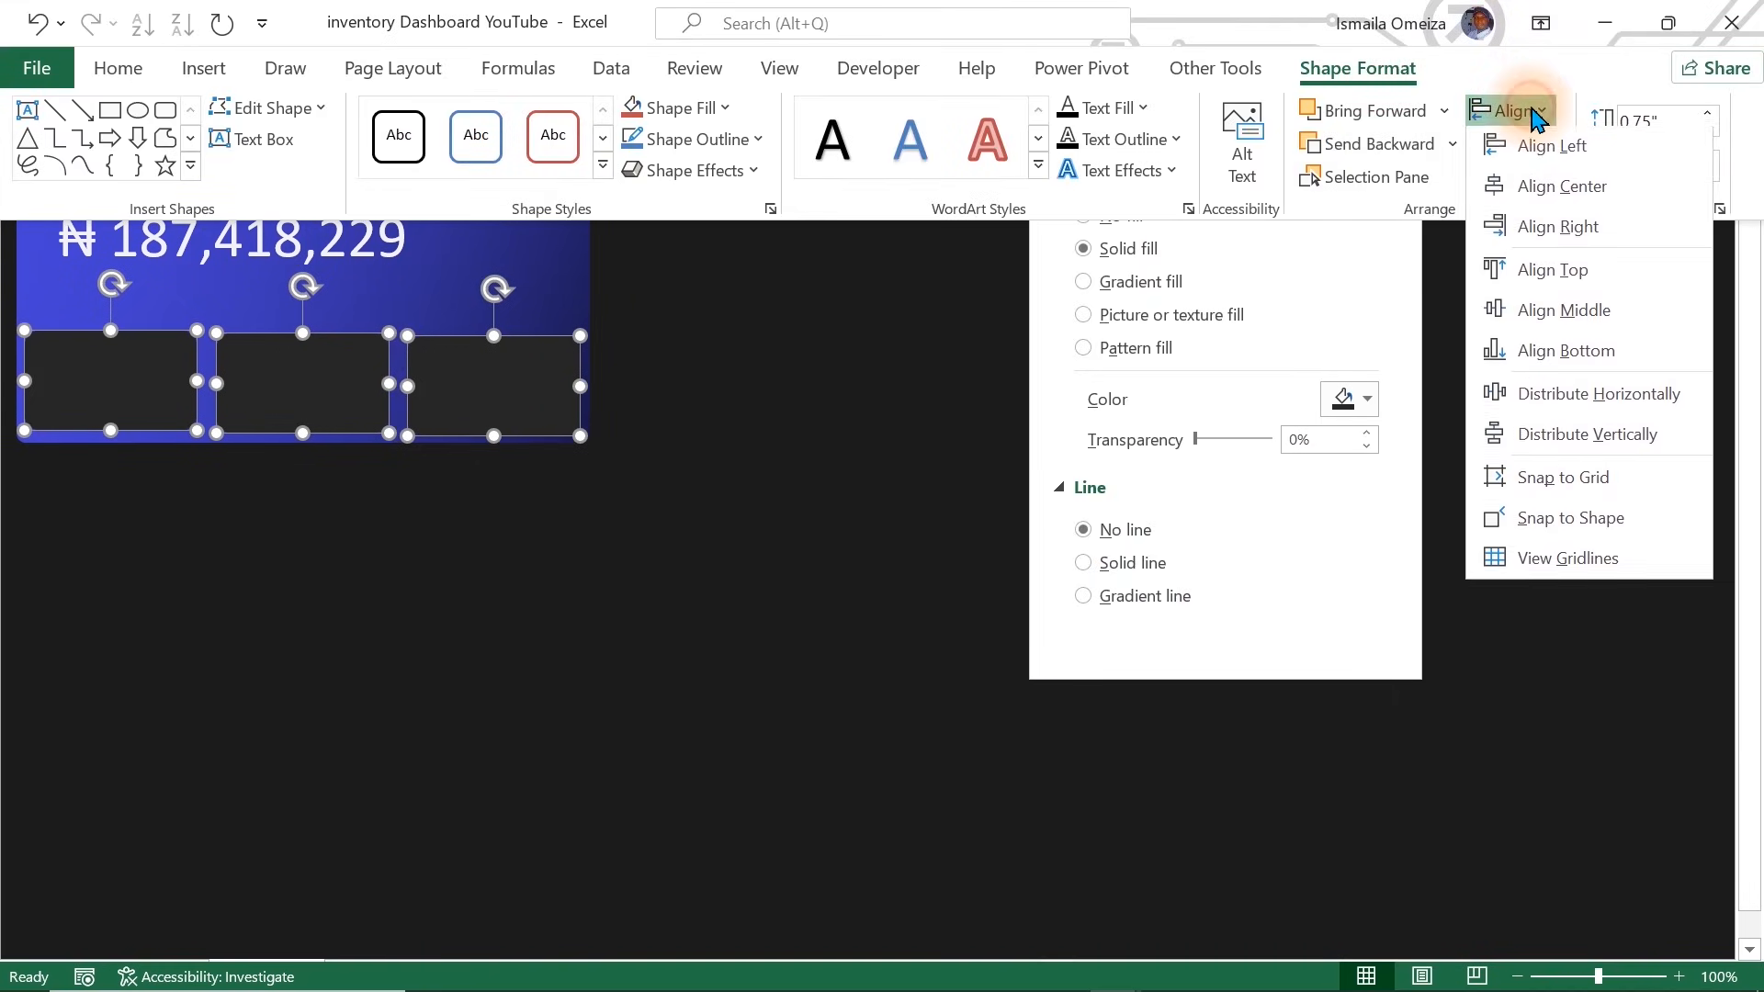
{"action": "left_click", "coordinate": [1552, 273]}
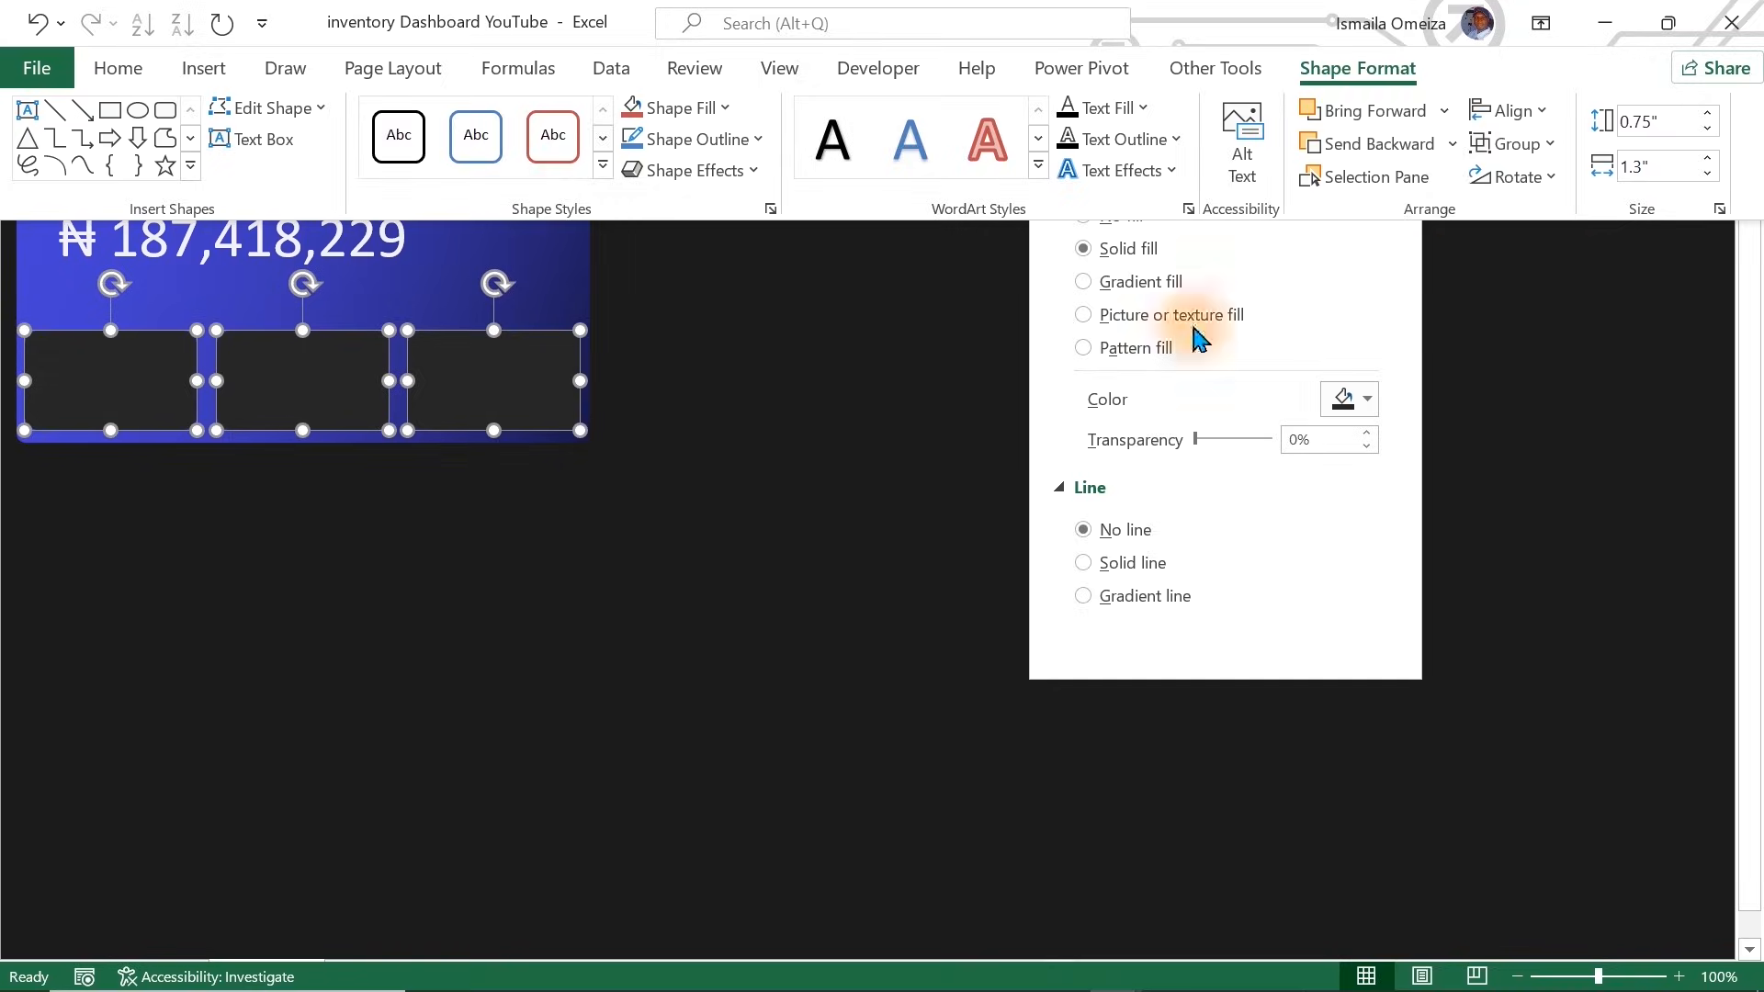
{"action": "left_click", "coordinate": [821, 440]}
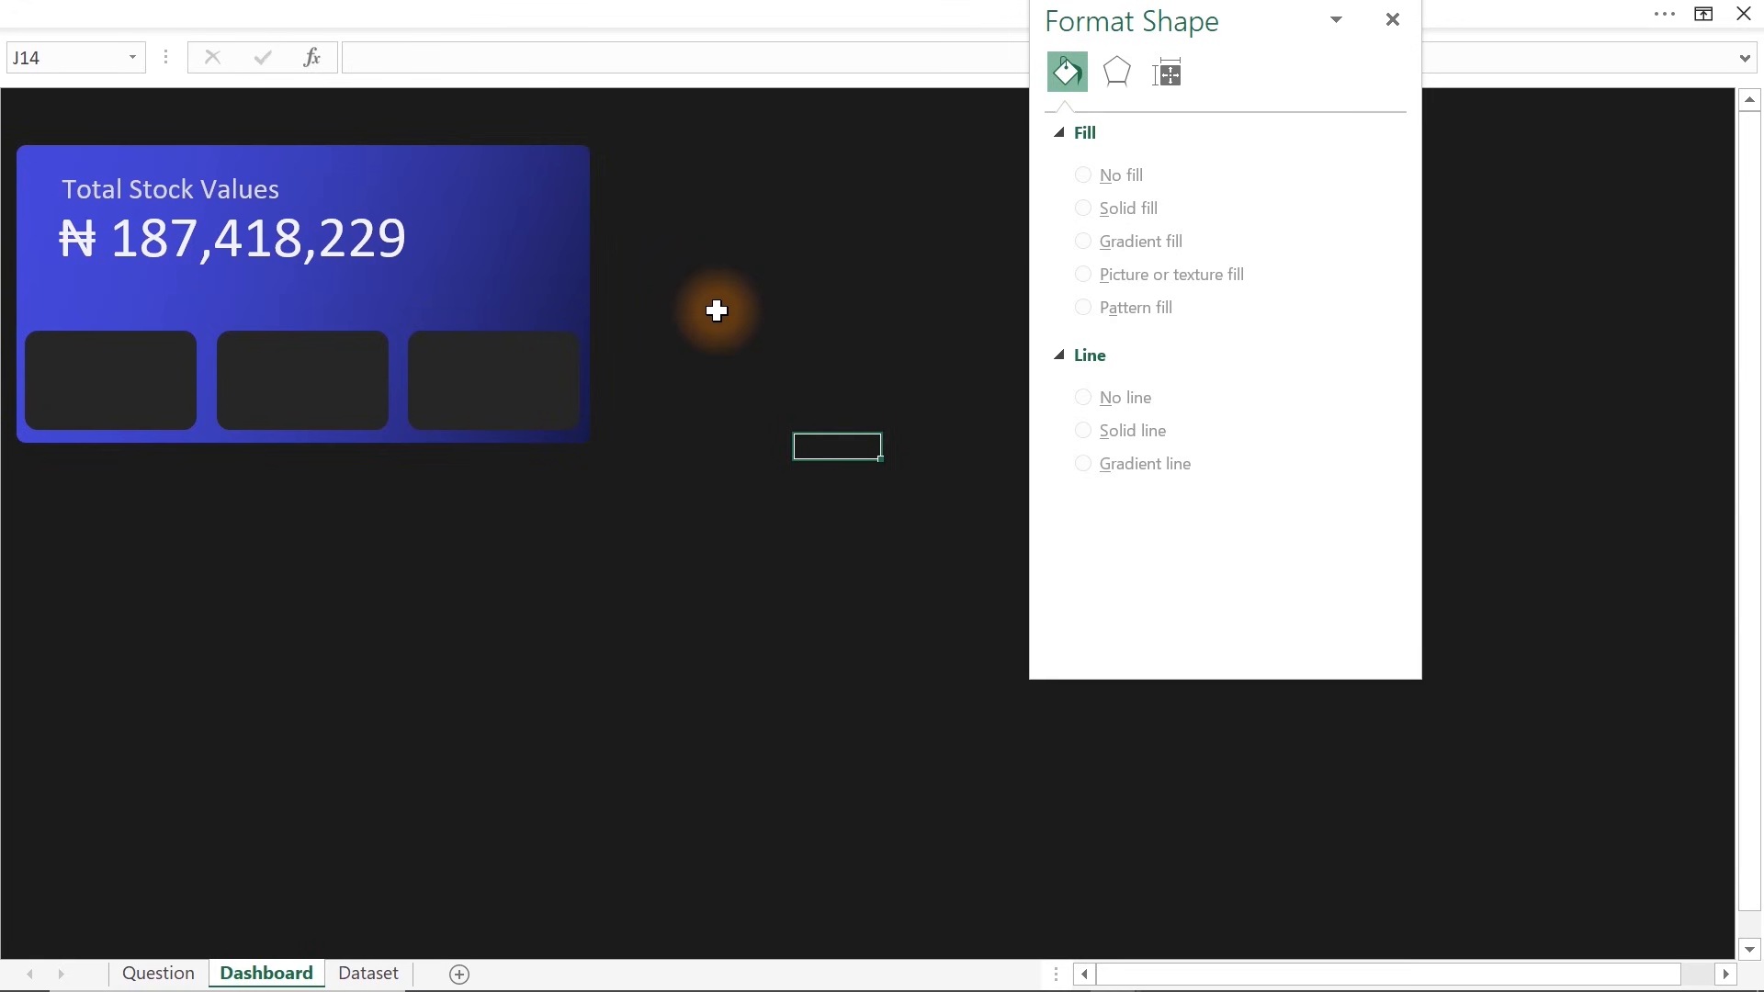
Draw a tiny oval on the empty dark area beside the gradient card
{"action": "left_click", "coordinate": [455, 9]}
{"action": "left_click", "coordinate": [209, 75]}
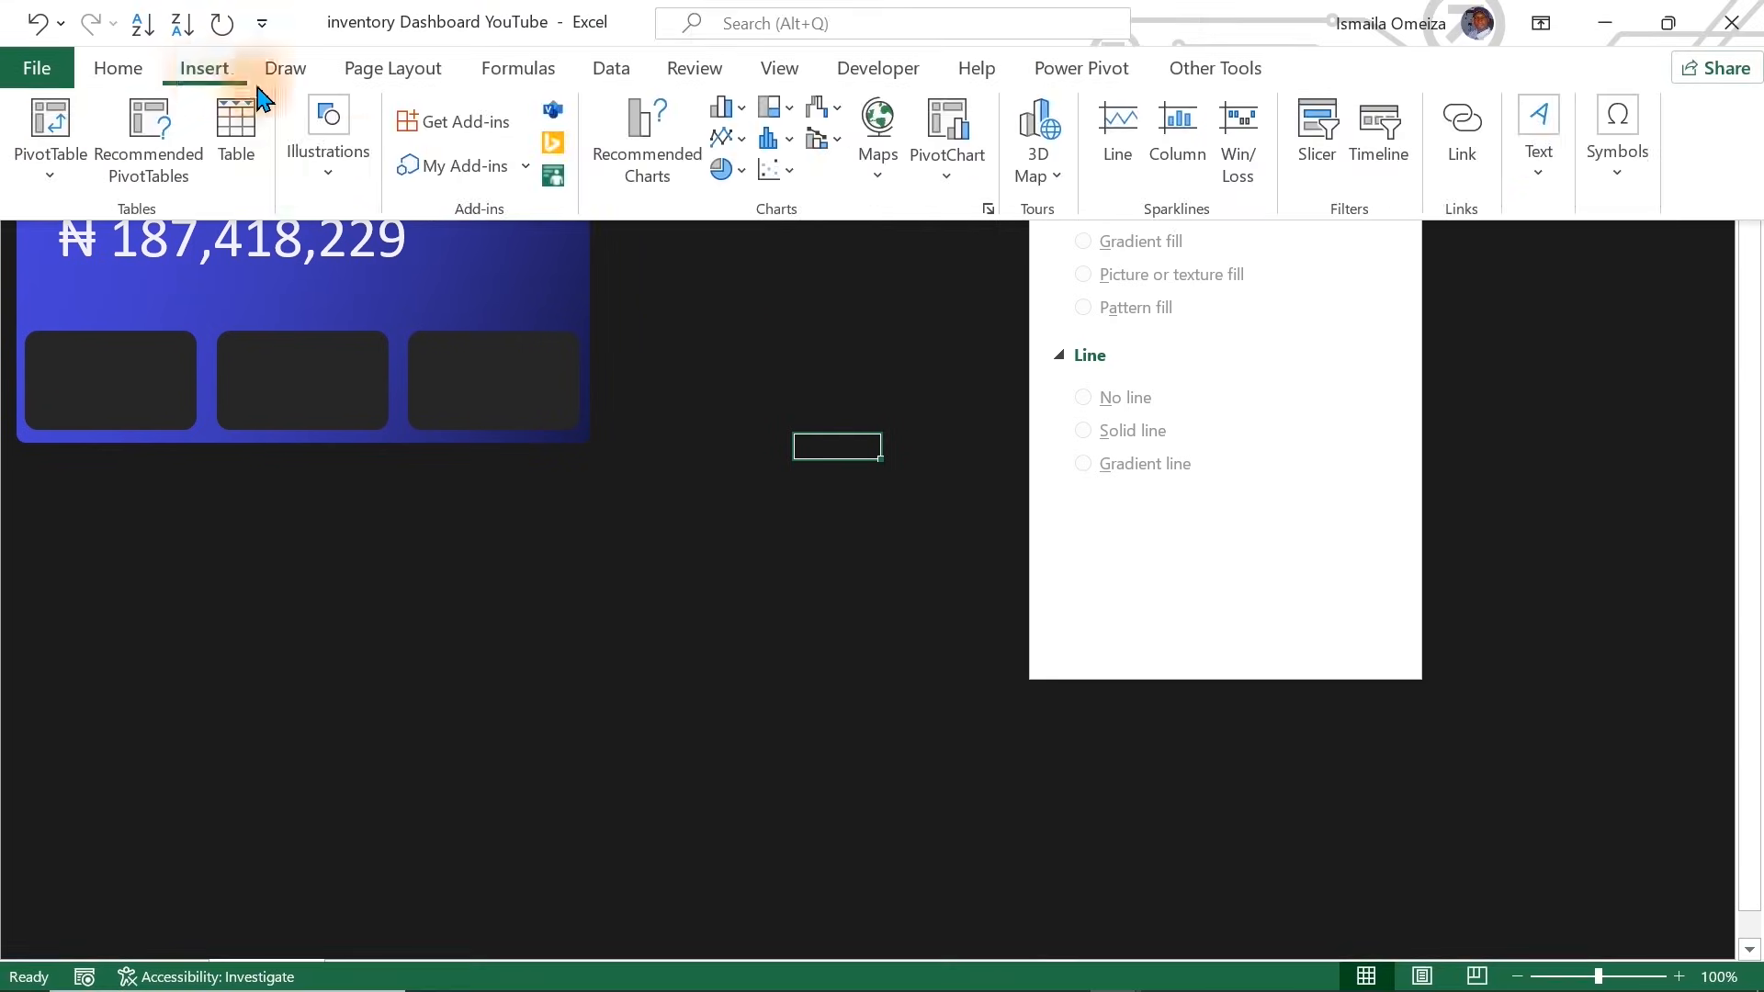
{"action": "left_click", "coordinate": [324, 174]}
{"action": "left_click", "coordinate": [378, 307]}
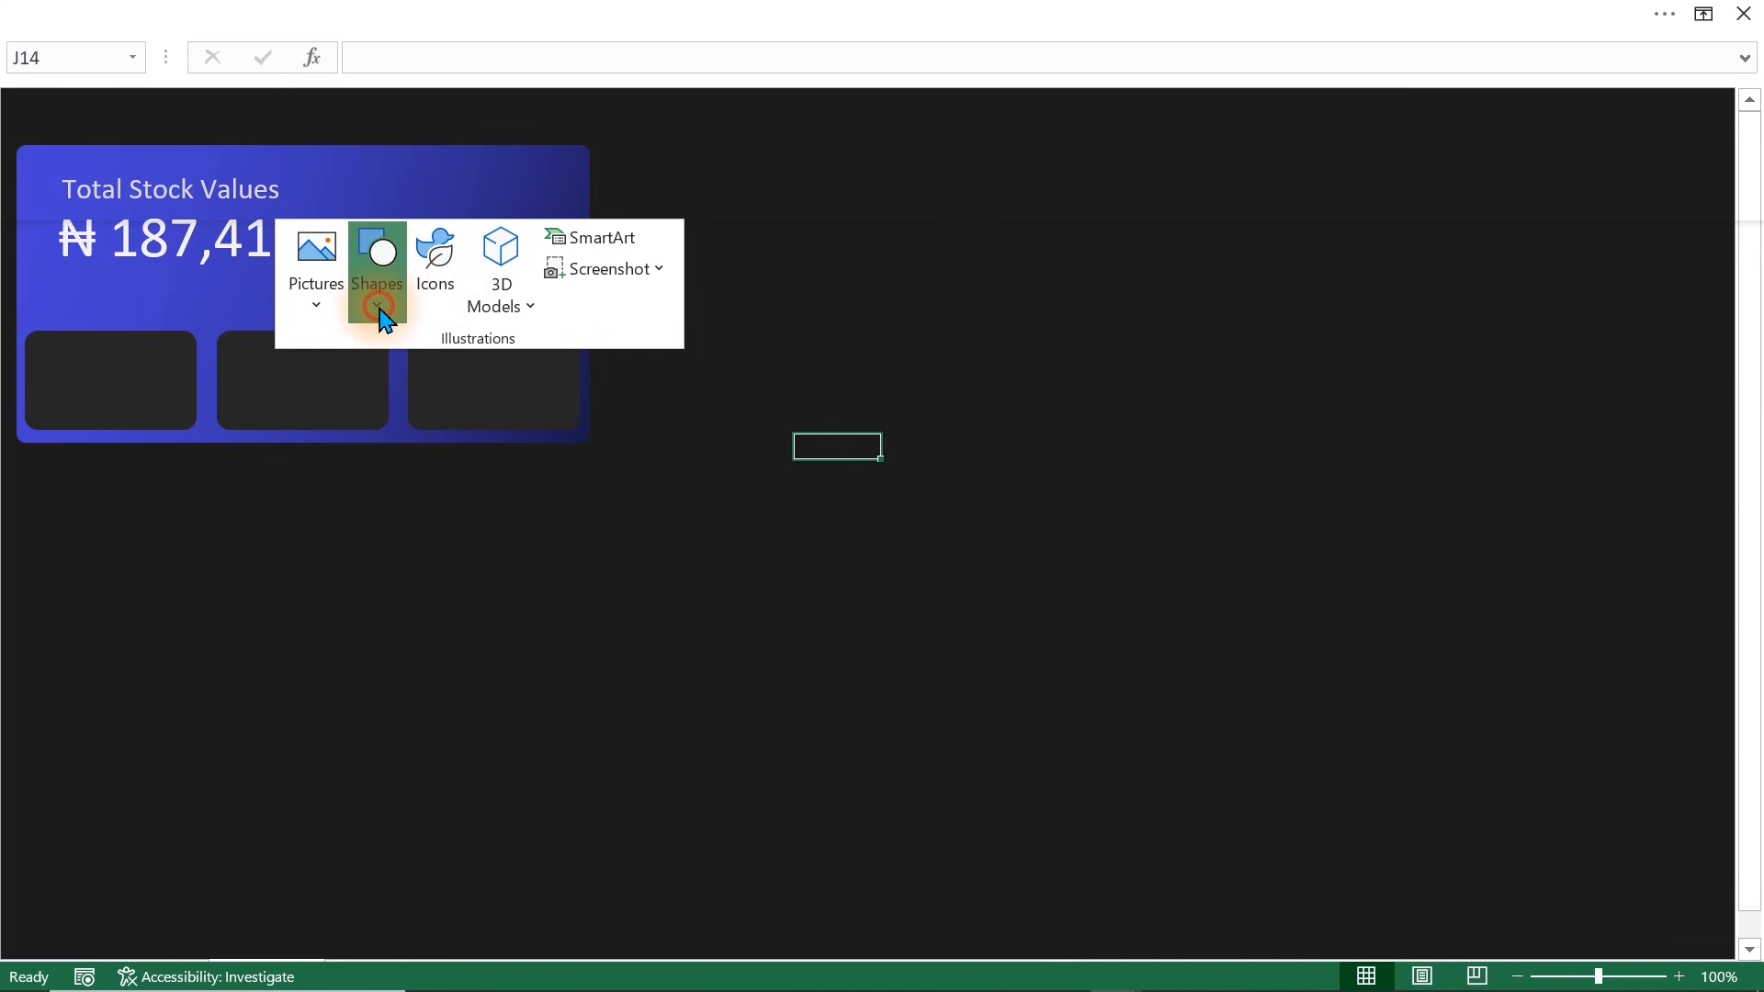
{"action": "left_click", "coordinate": [473, 382]}
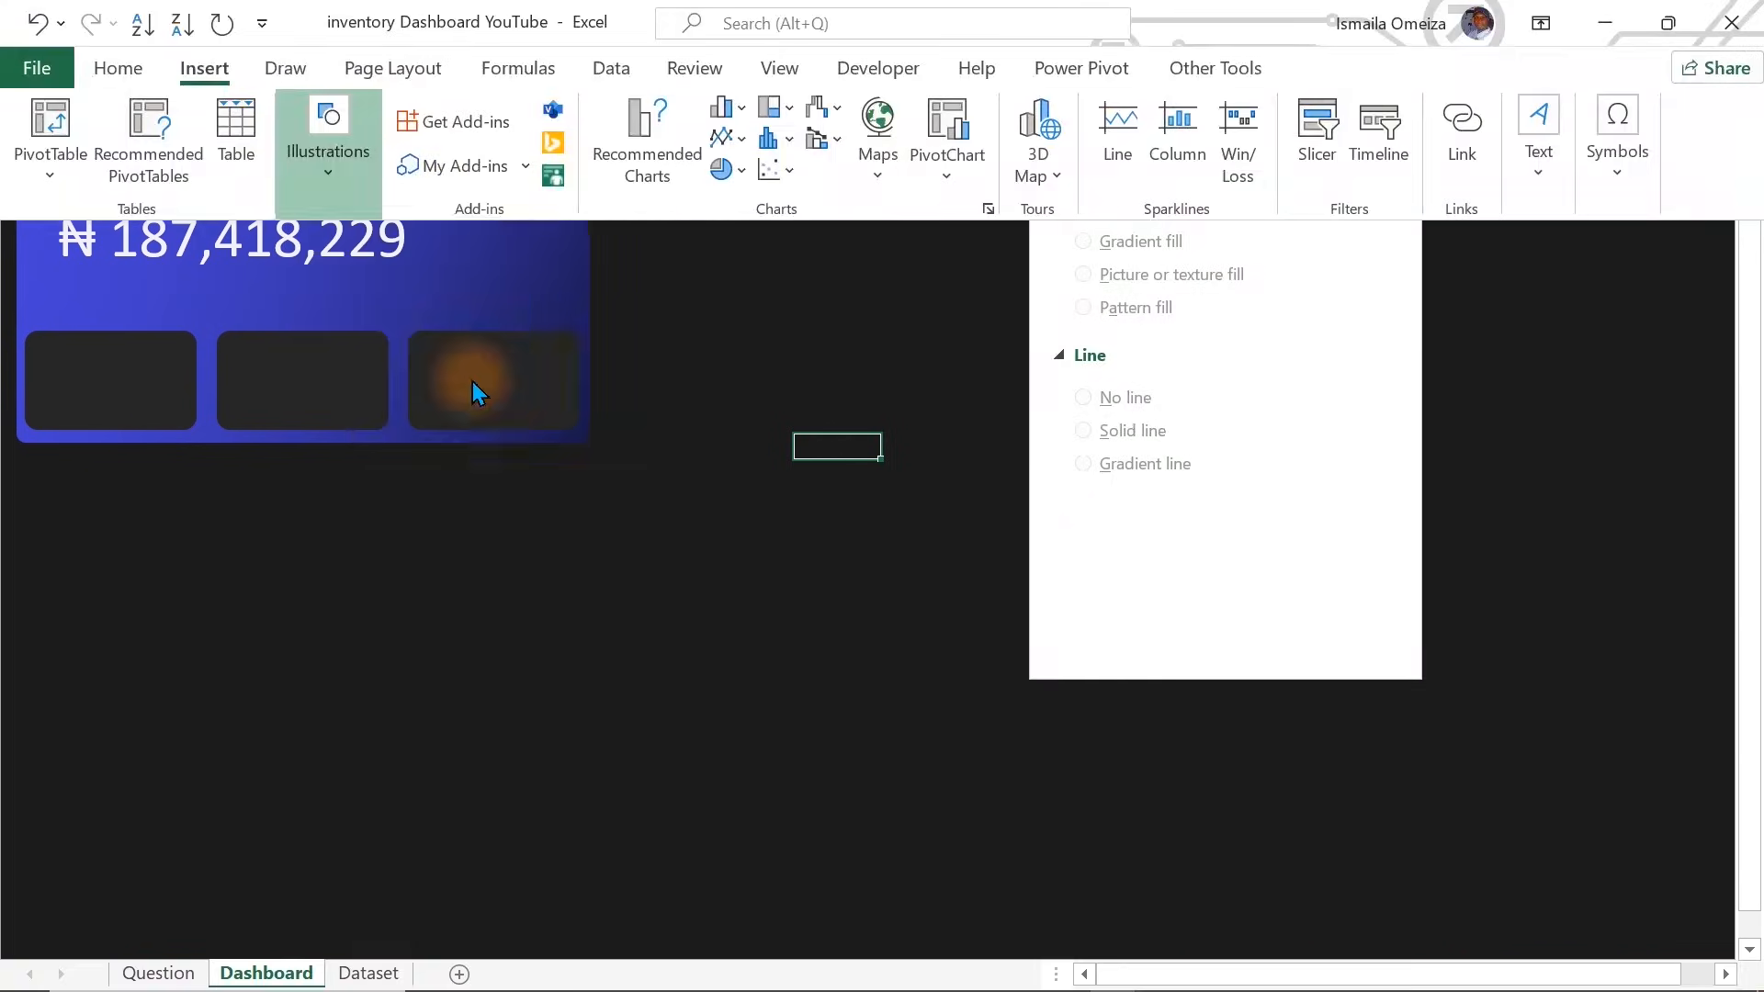
{"action": "left_click", "coordinate": [740, 448]}
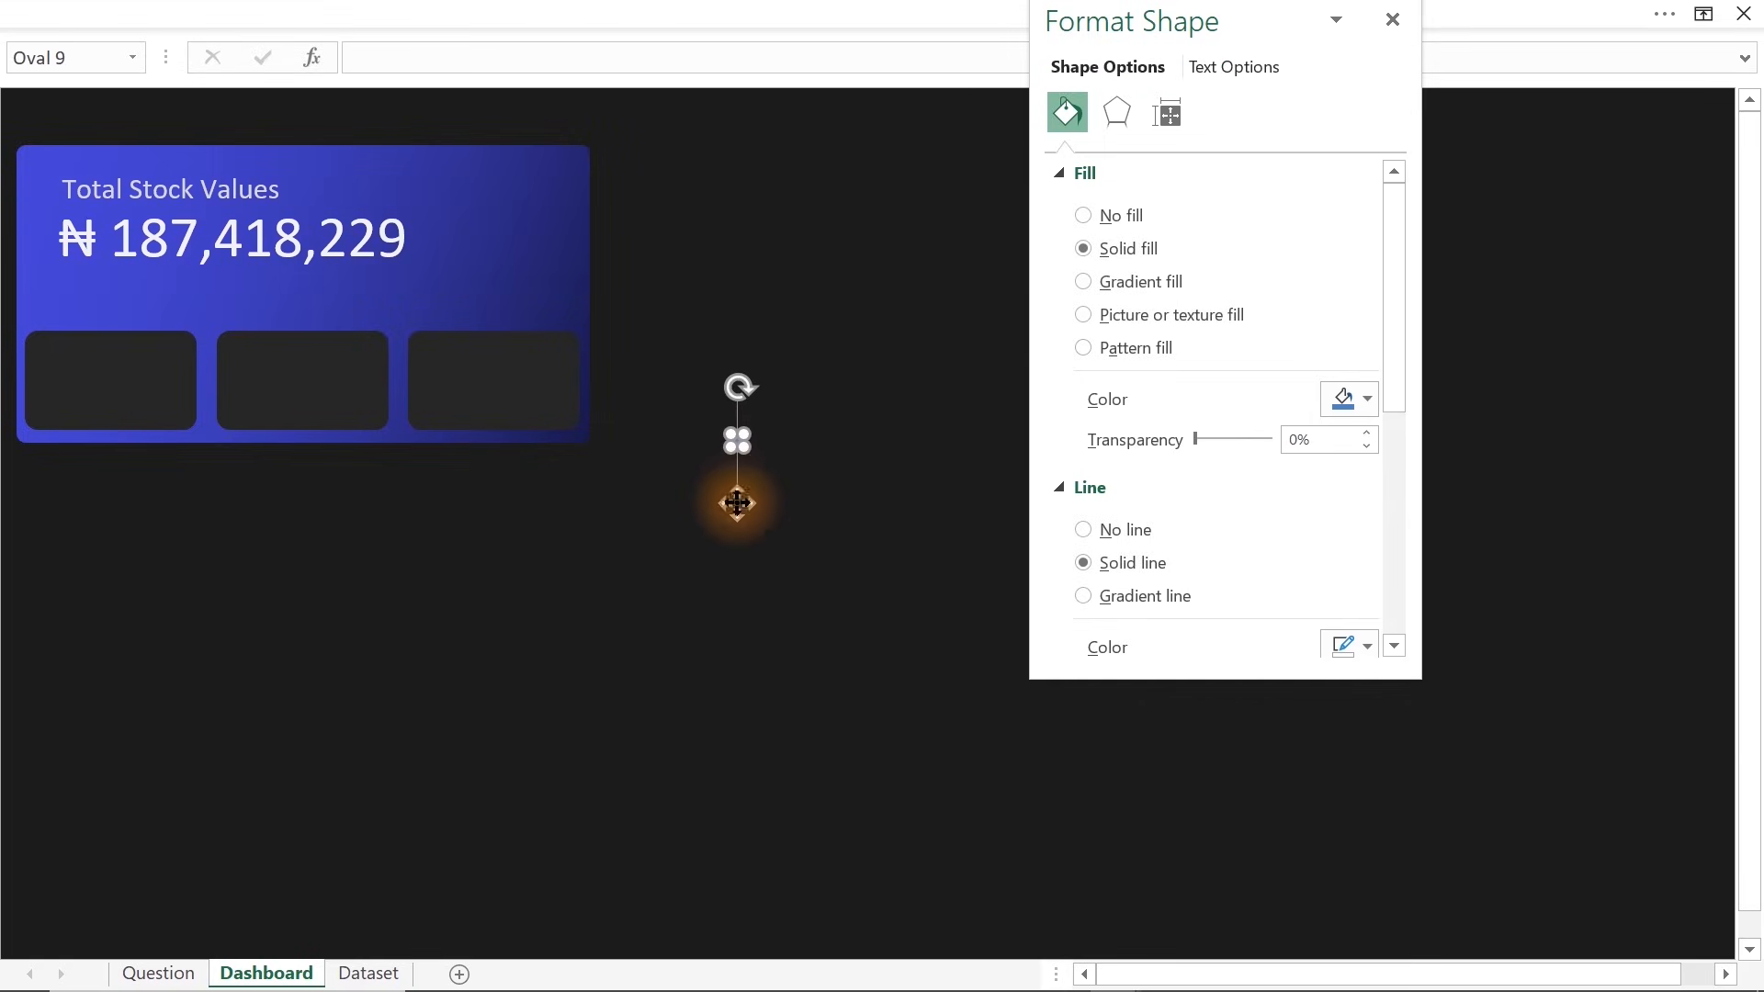
Move the tiny oval onto the upper right of the gradient card, give it a pale blue solid fill and remove its outline
{"action": "left_click_drag", "start_coordinate": [737, 506], "coordinate": [491, 243]}
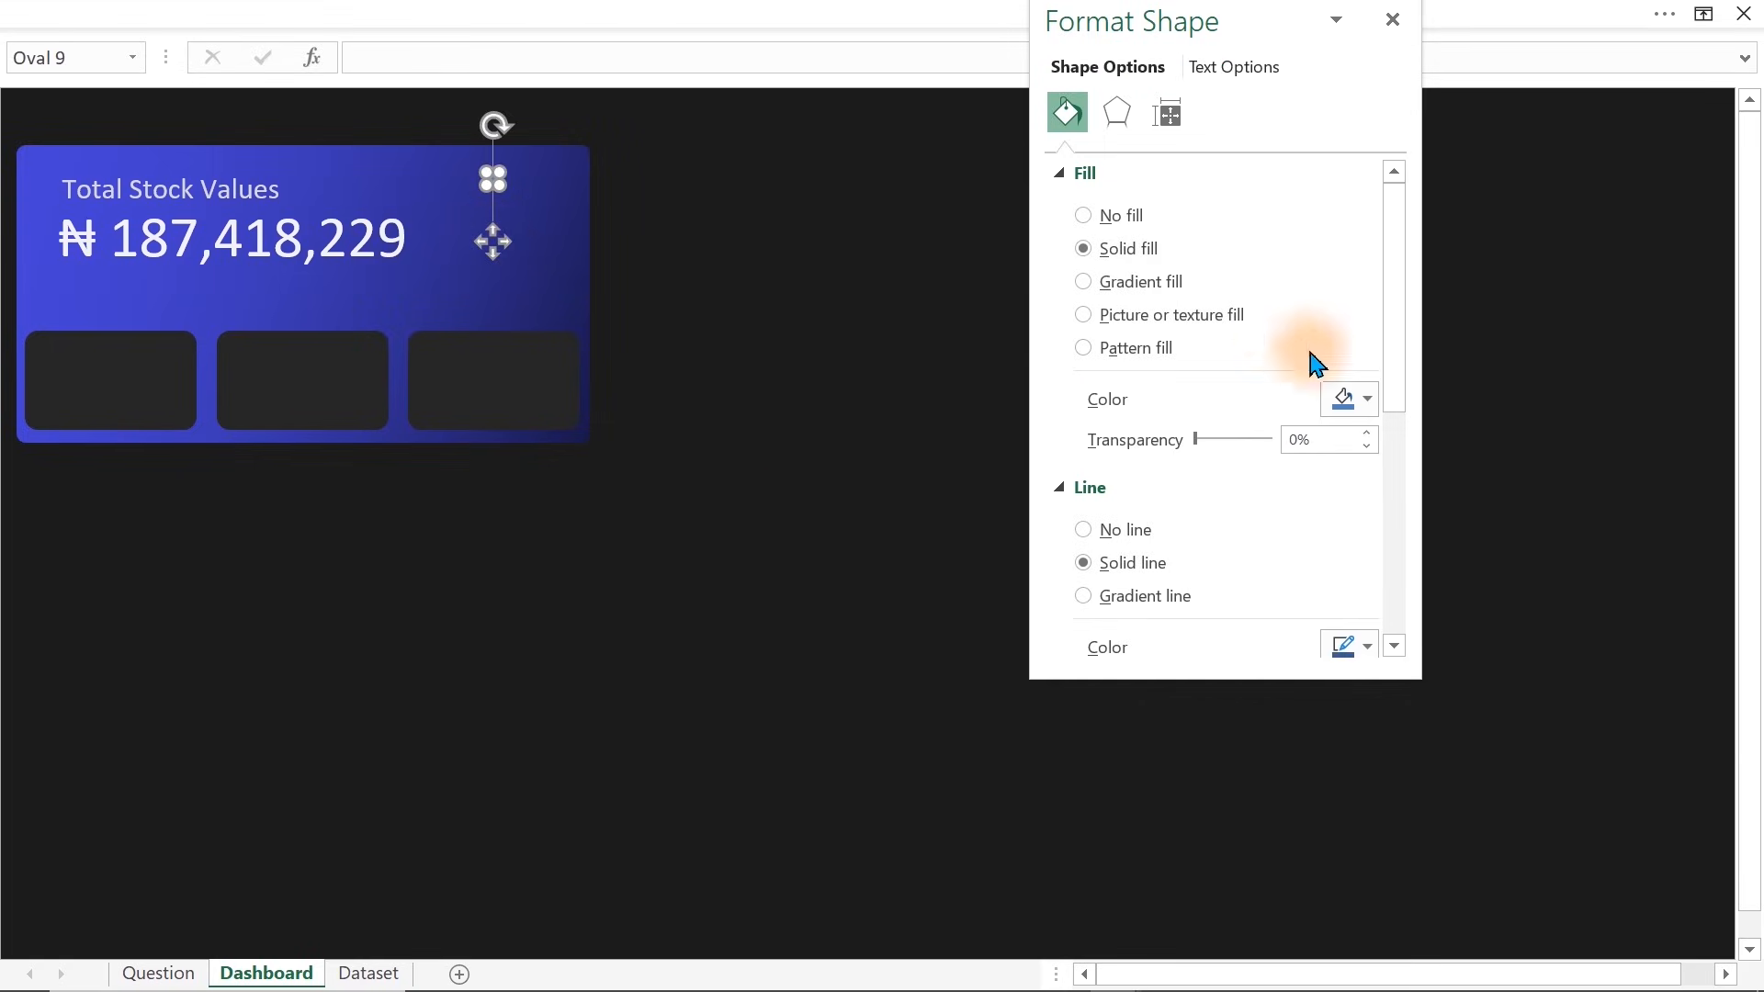
{"action": "left_click", "coordinate": [1357, 409]}
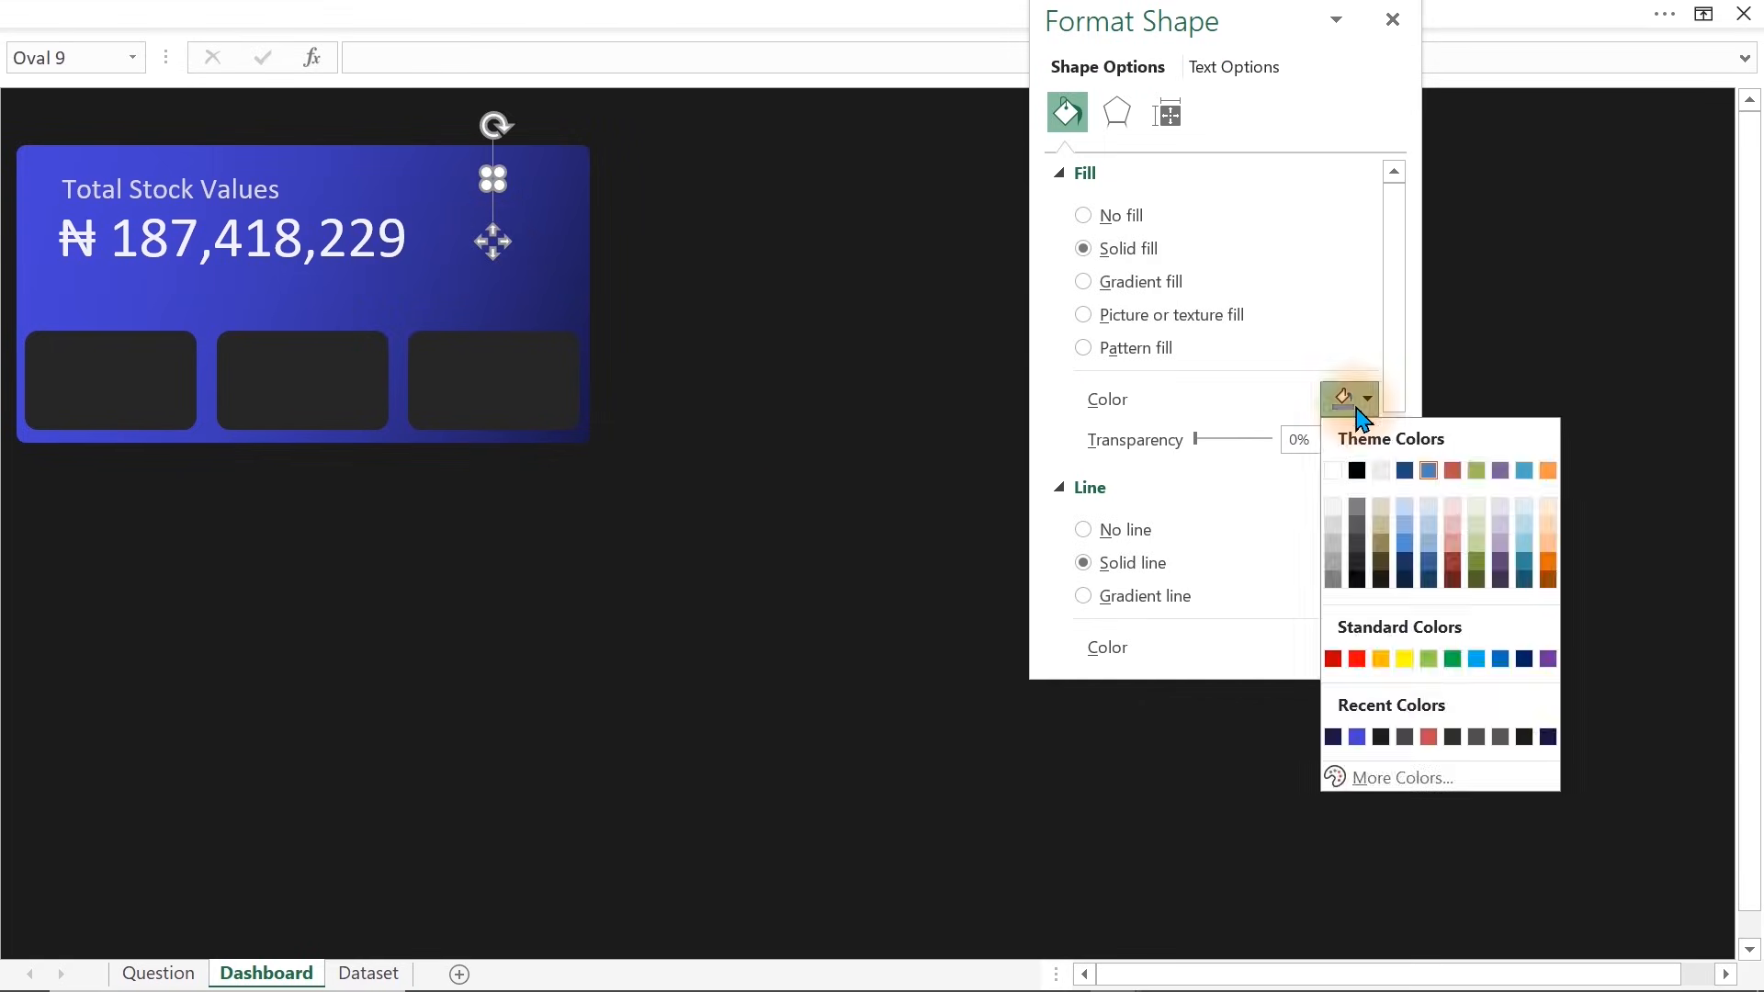
{"action": "left_click", "coordinate": [1431, 516]}
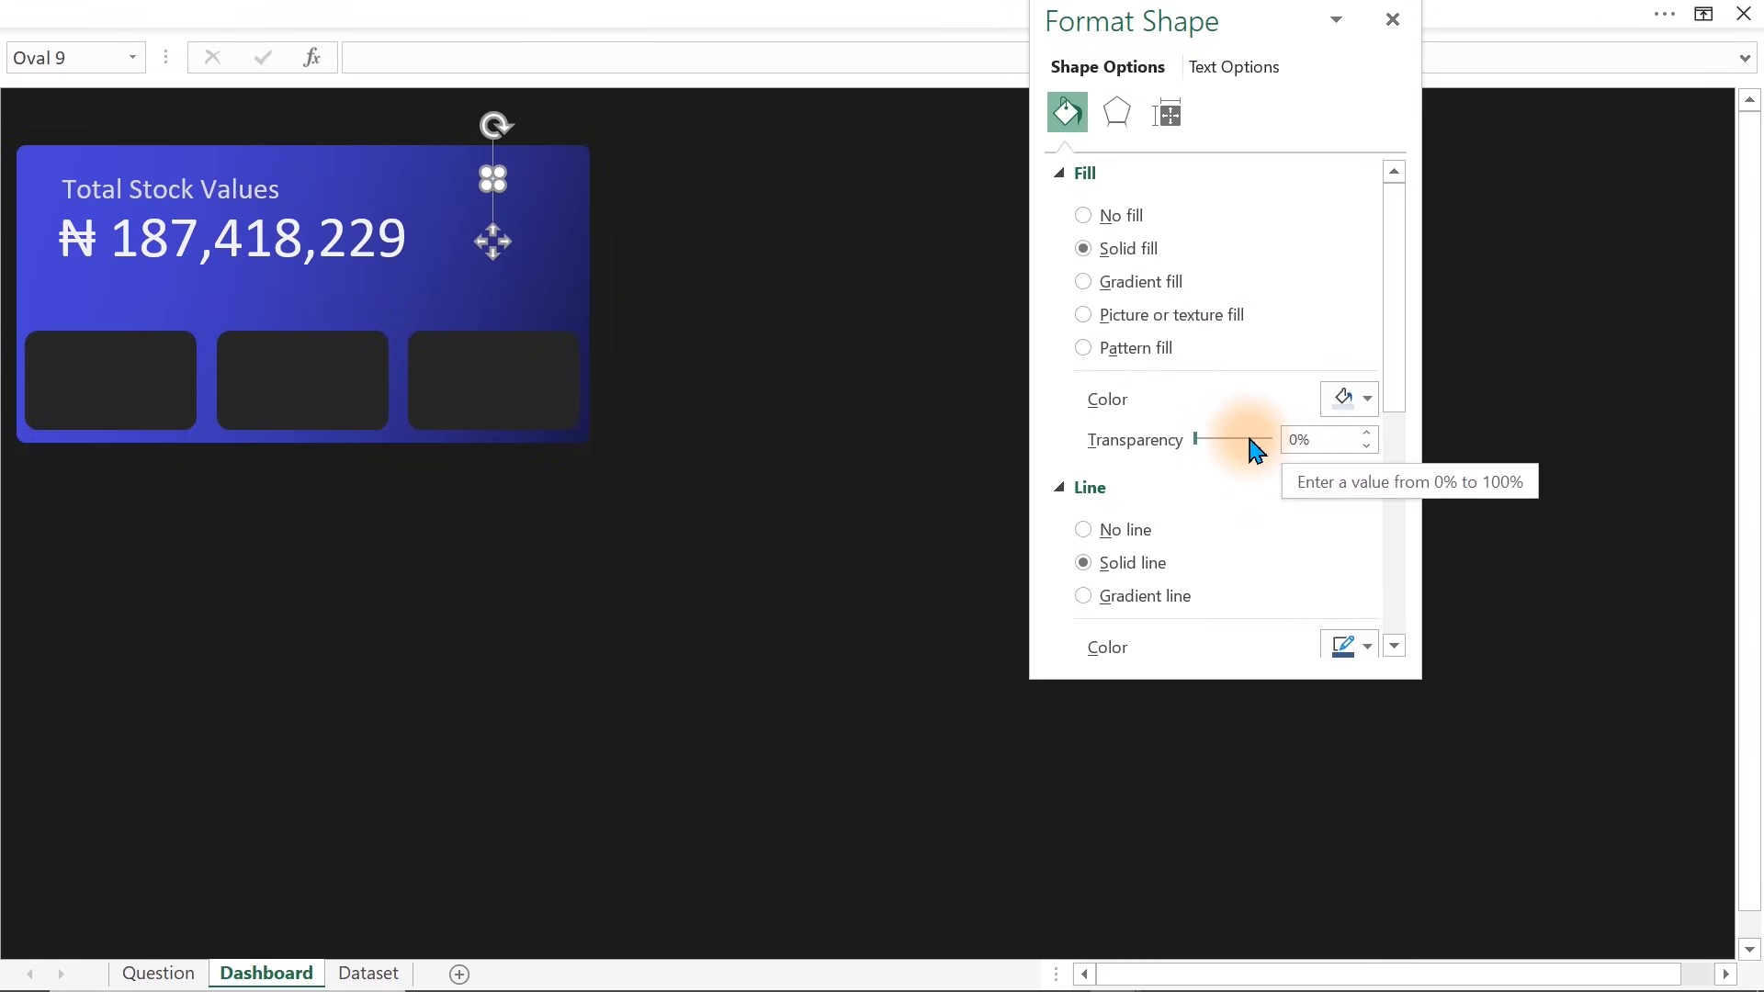
{"action": "left_click", "coordinate": [1113, 540]}
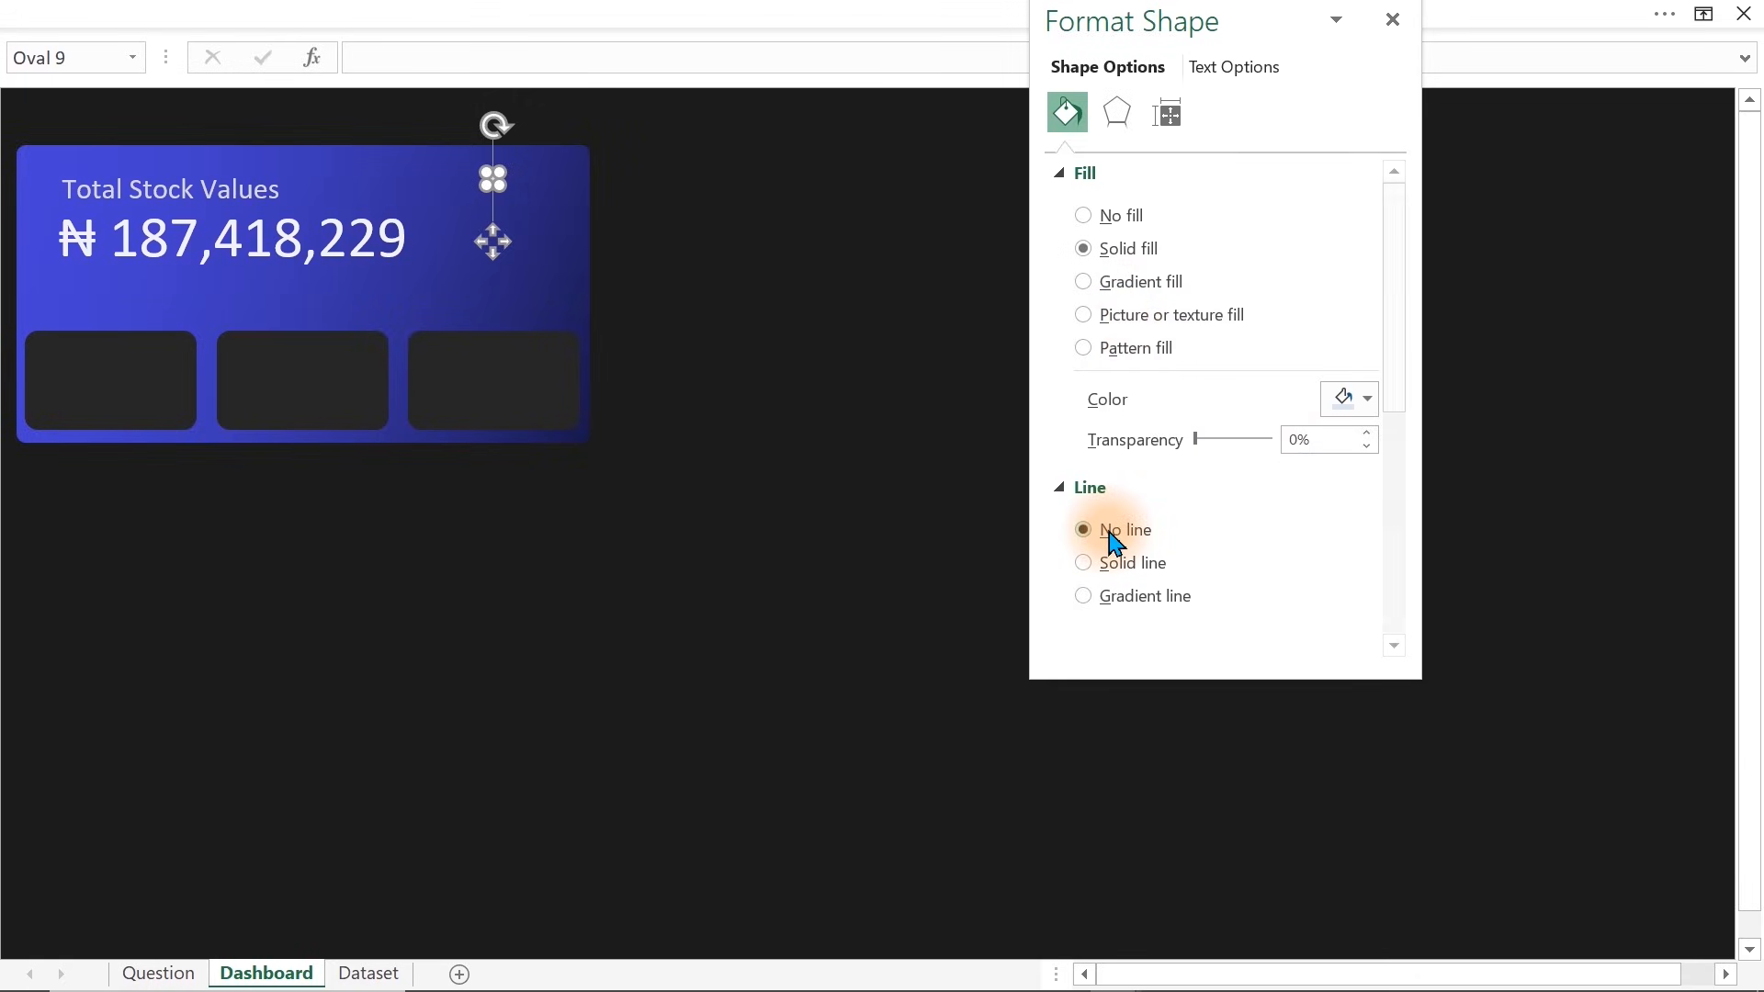
{"action": "left_click", "coordinate": [763, 346]}
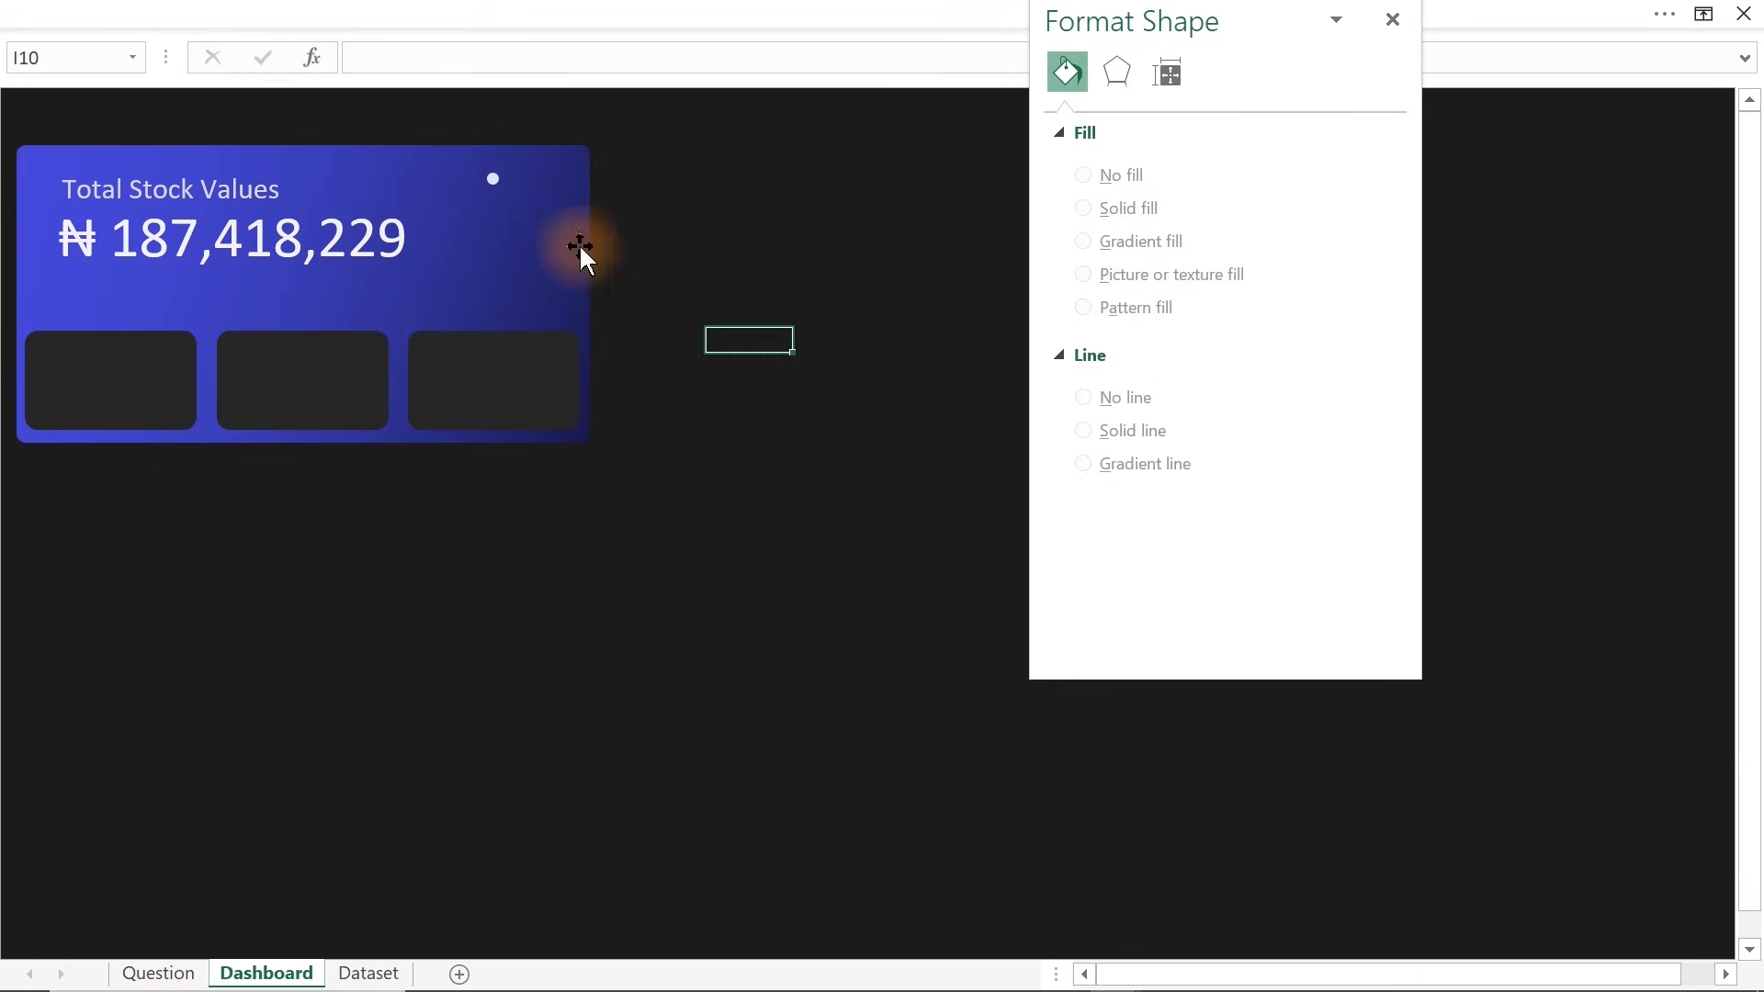
Duplicate the pale dot into a diagonal row of five beside the amount, plus a sixth dot level with the first
{"action": "left_click", "coordinate": [492, 176]}
{"action": "left_click_drag", "start_coordinate": [493, 179], "coordinate": [464, 232]}
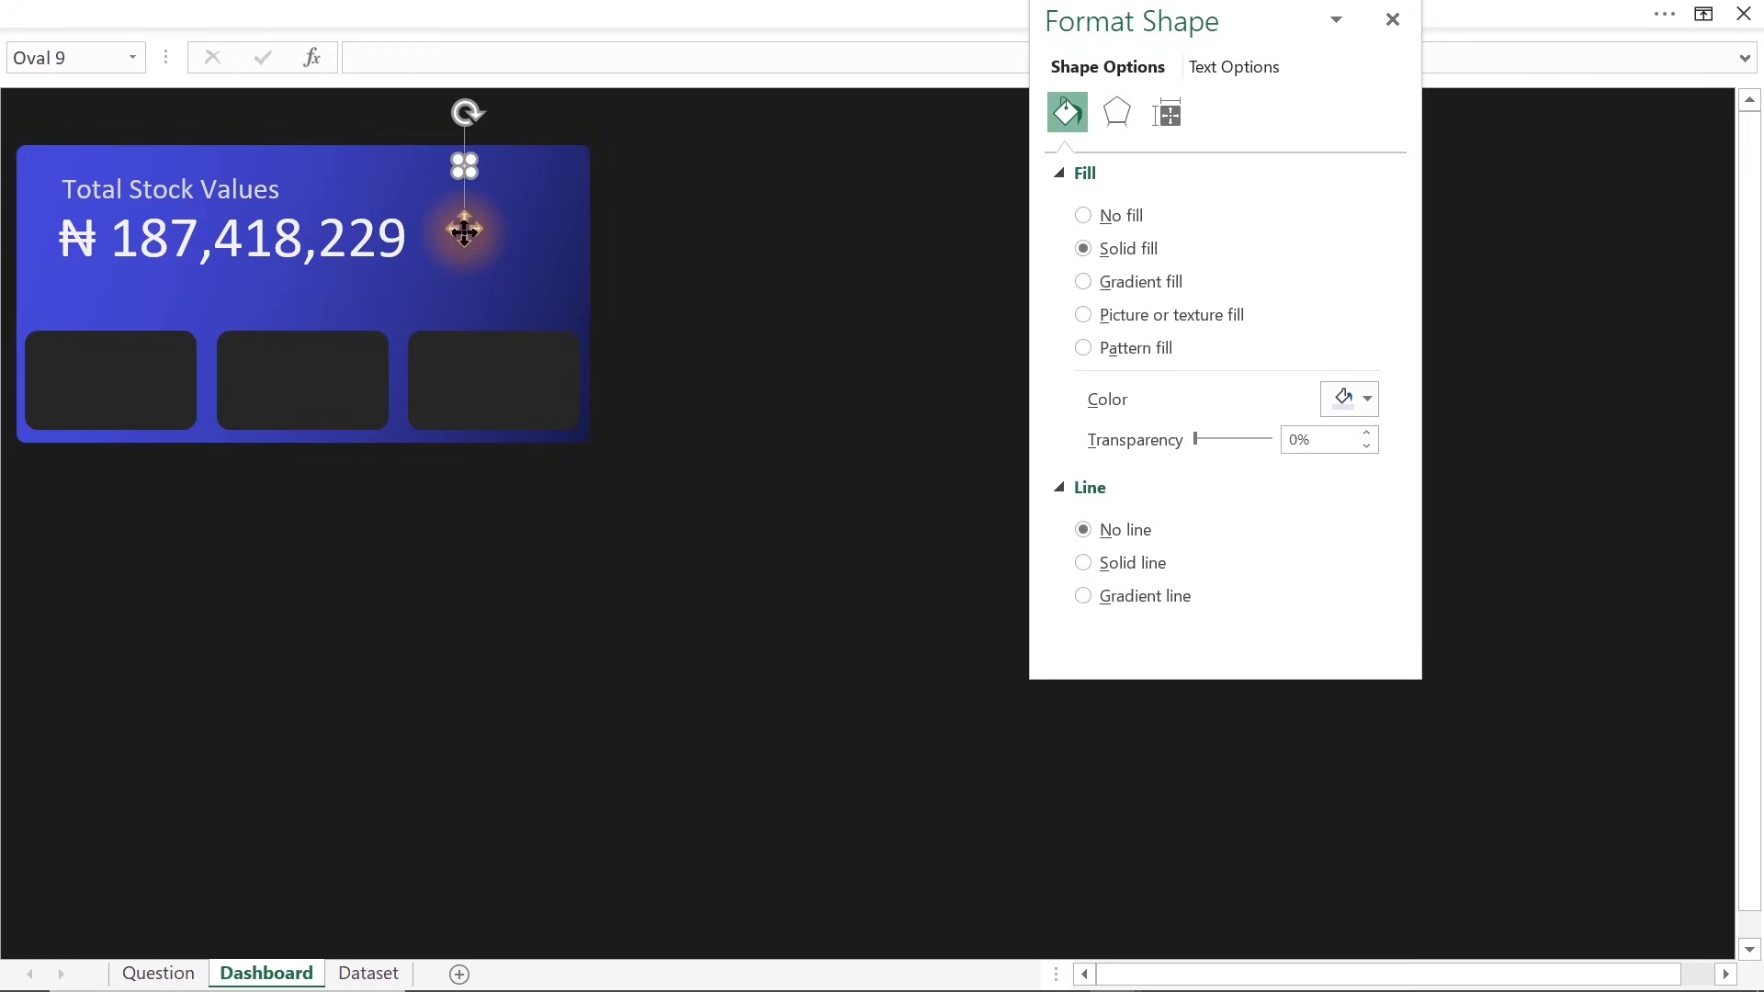
{"action": "key", "text": "ctrl+d"}
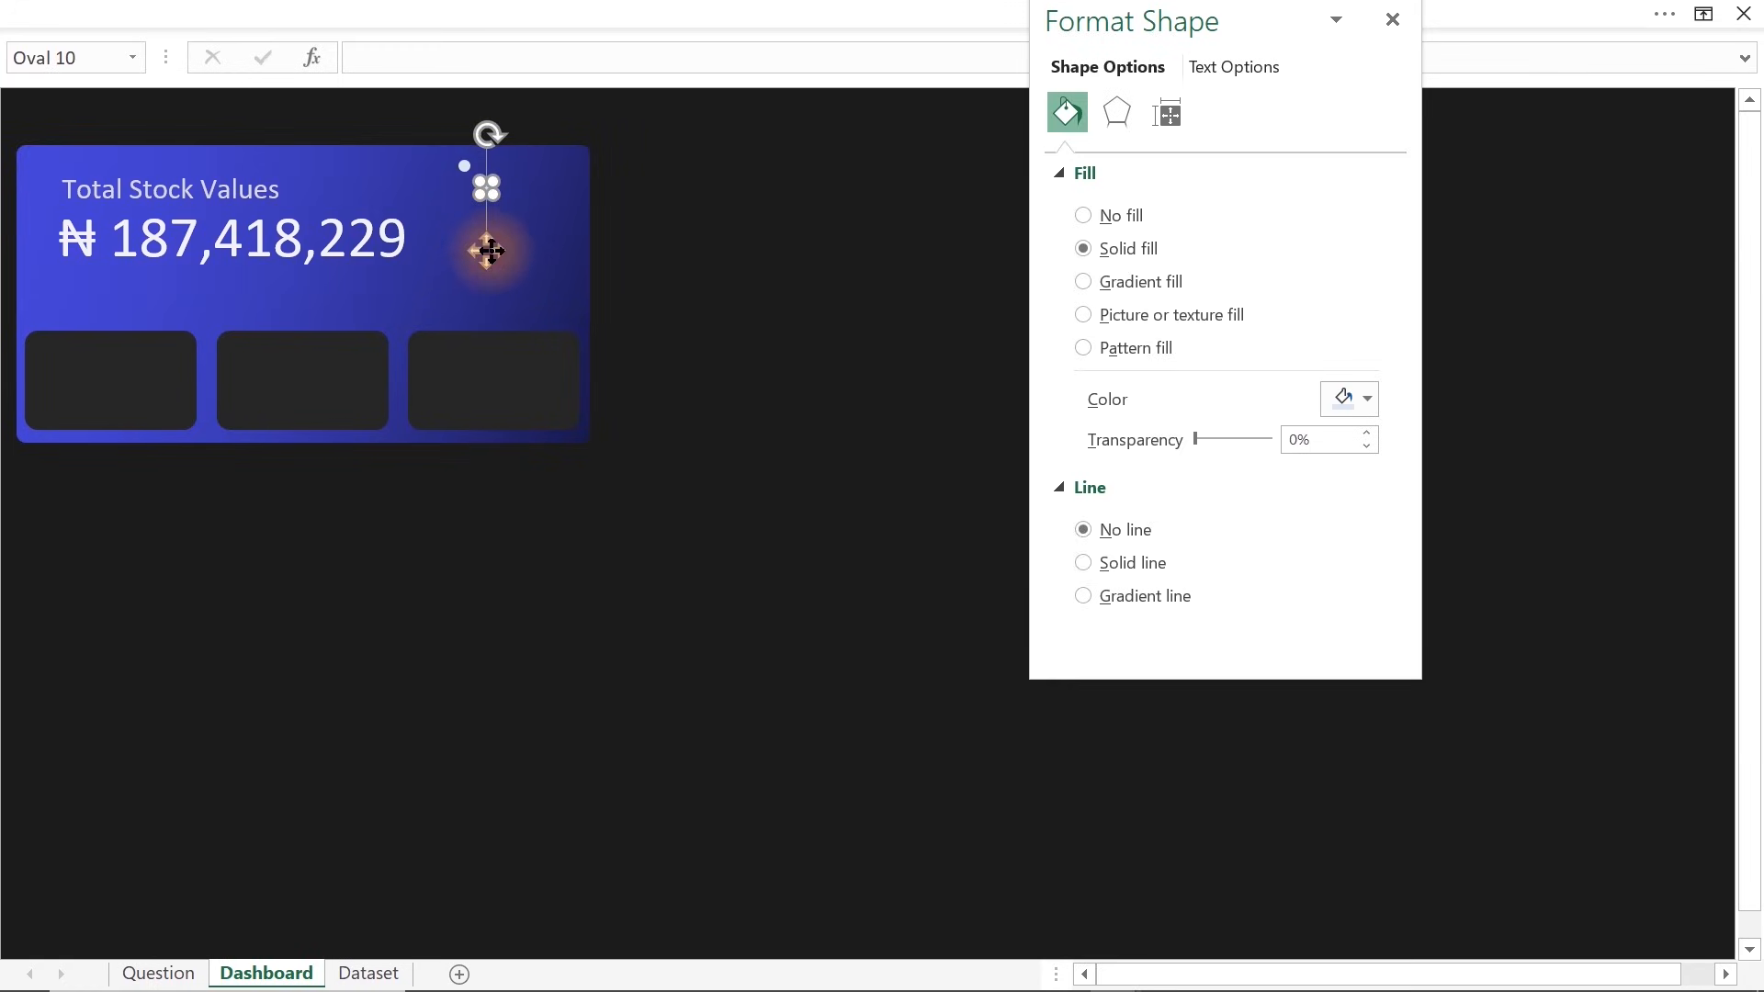
{"action": "key", "text": "ctrl+d"}
{"action": "key", "text": "ctrl+d"}
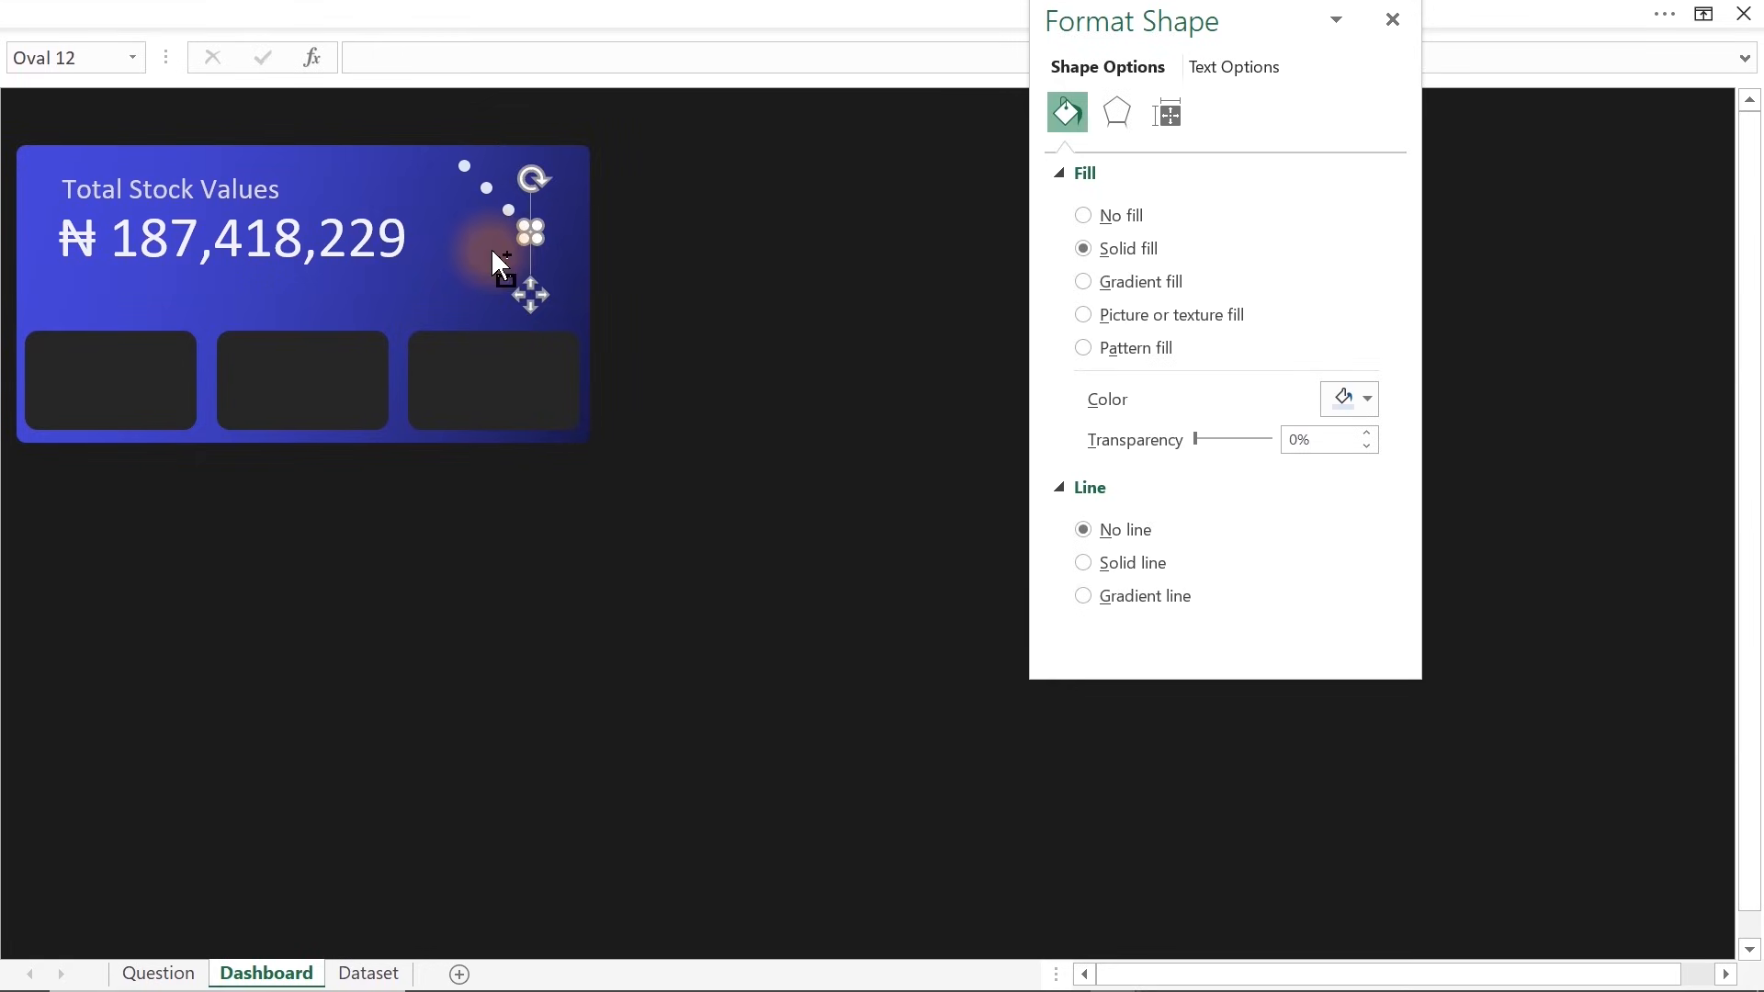
{"action": "key", "text": "ctrl+d"}
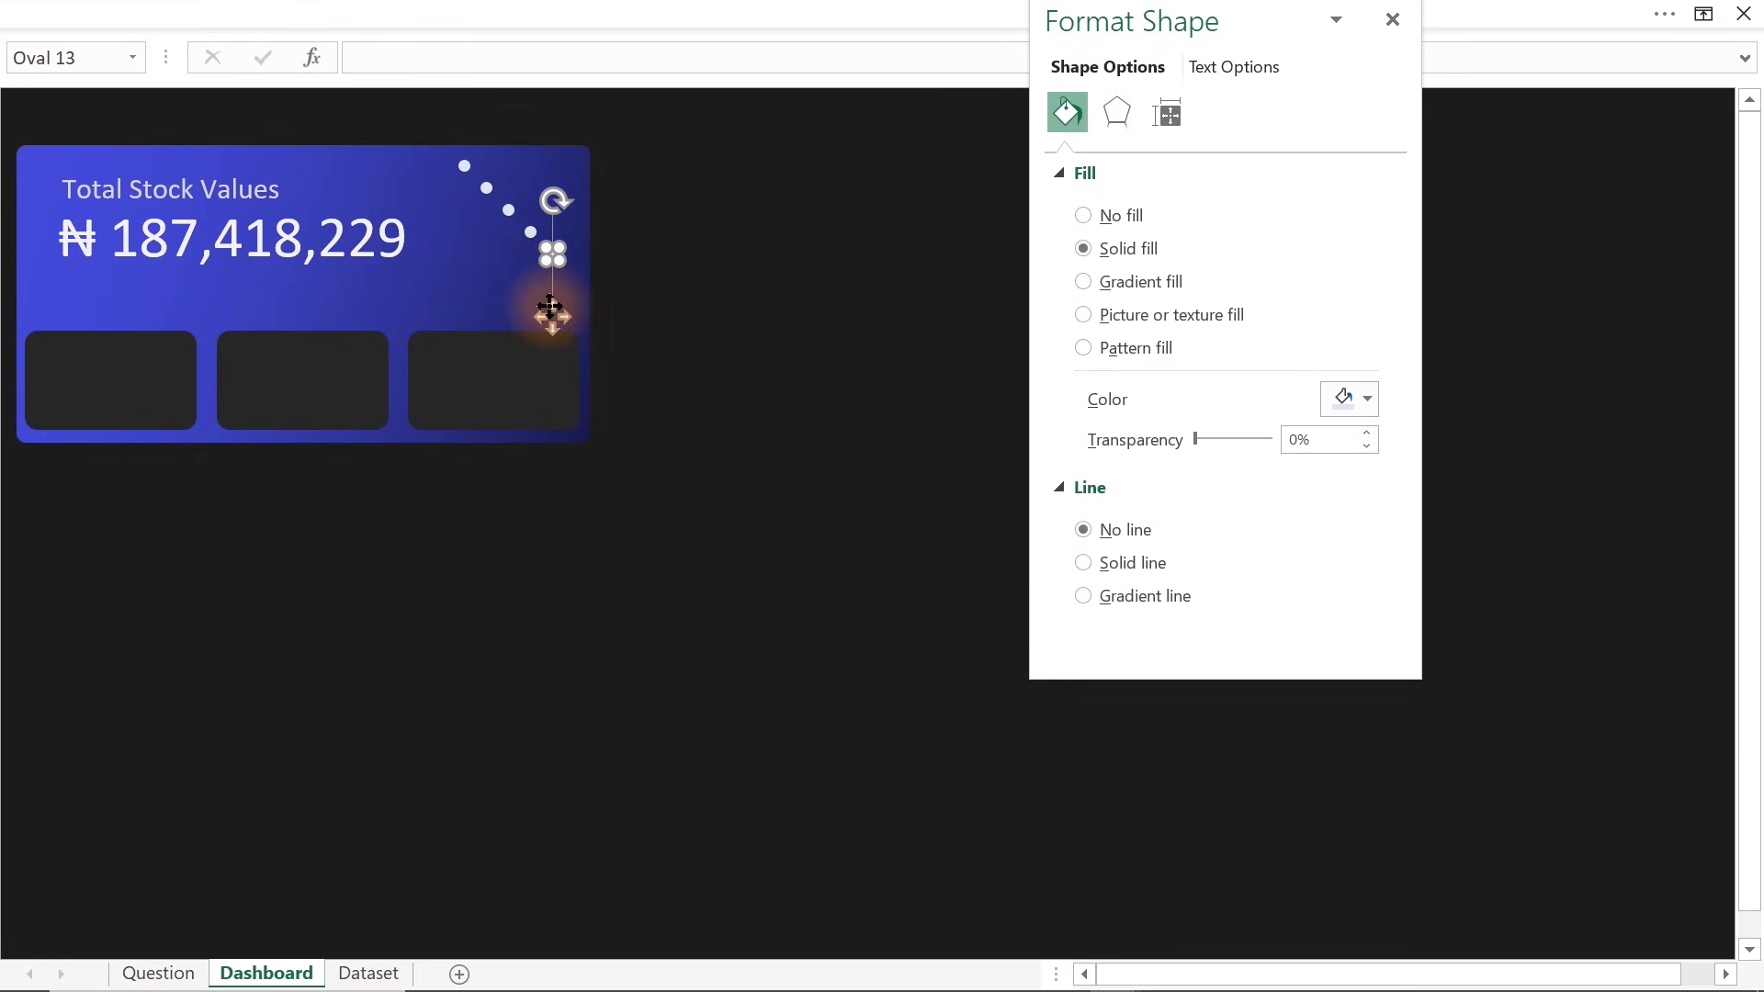
{"action": "key", "text": "ctrl+d"}
{"action": "left_click_drag", "start_coordinate": [575, 336], "coordinate": [505, 222]}
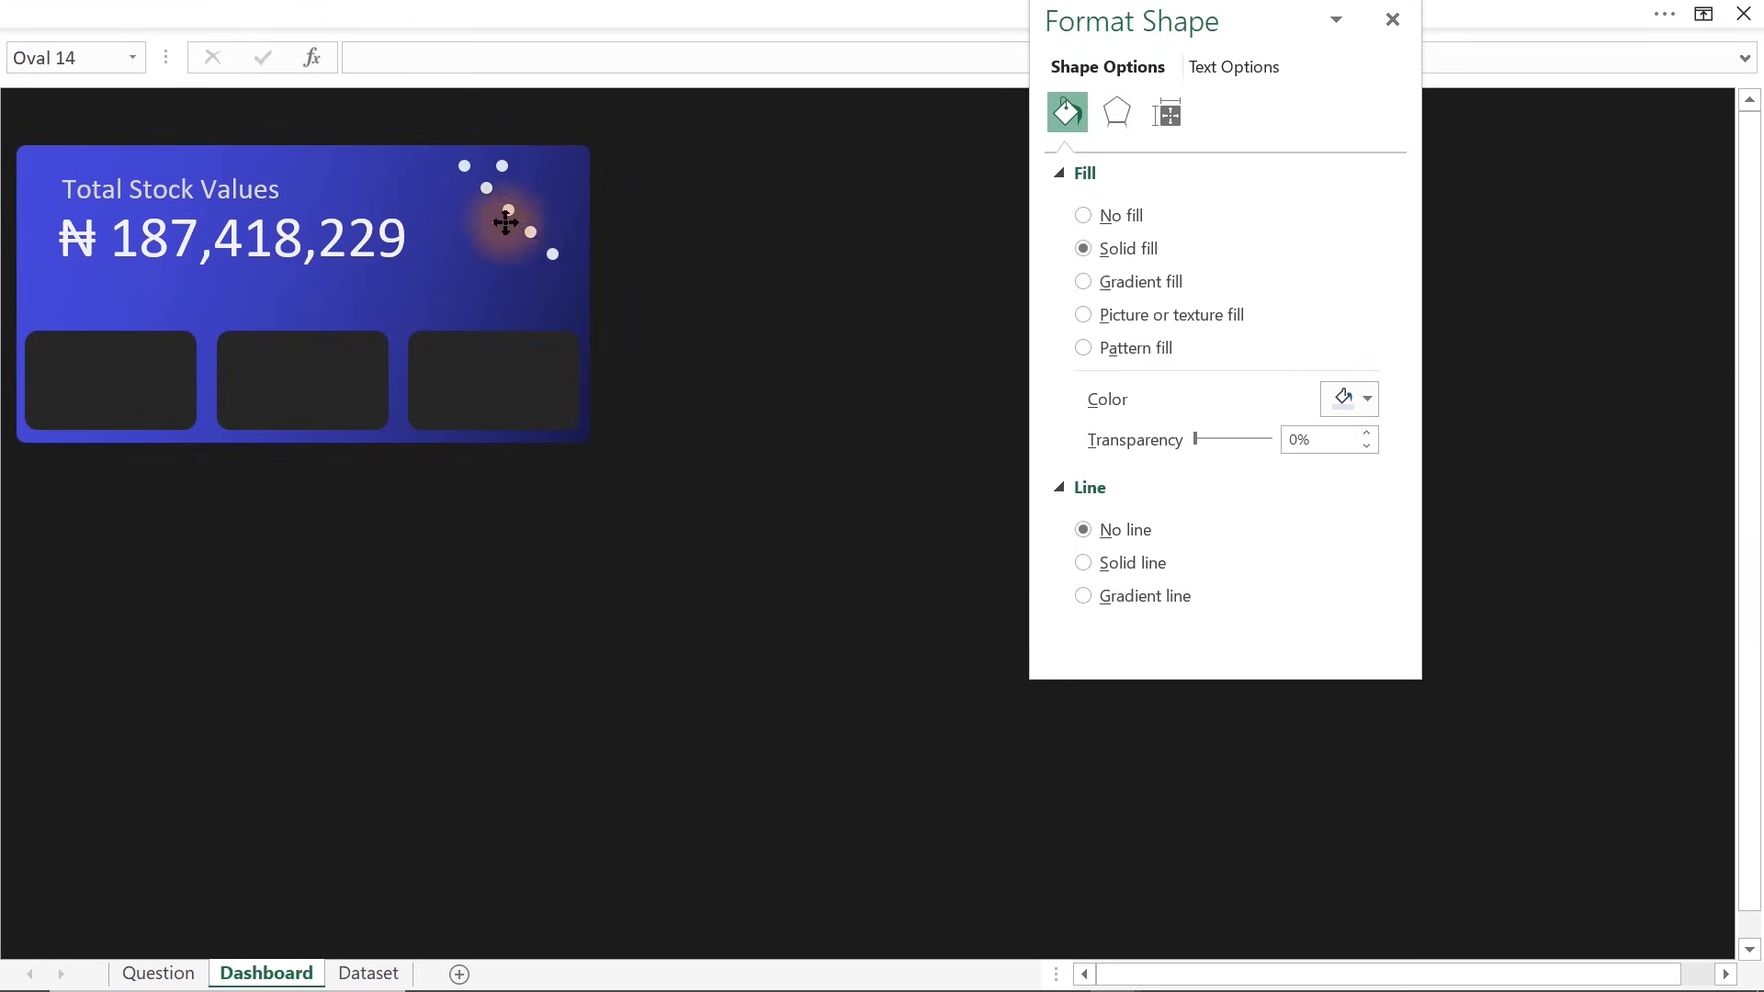
{"action": "key", "text": "ctrl+d"}
{"action": "mouse_move", "coordinate": [512, 229]}
{"action": "left_mouse_down"}
{"action": "mouse_move", "coordinate": [448, 112]}
{"action": "mouse_move", "coordinate": [524, 223]}
{"action": "left_mouse_up"}
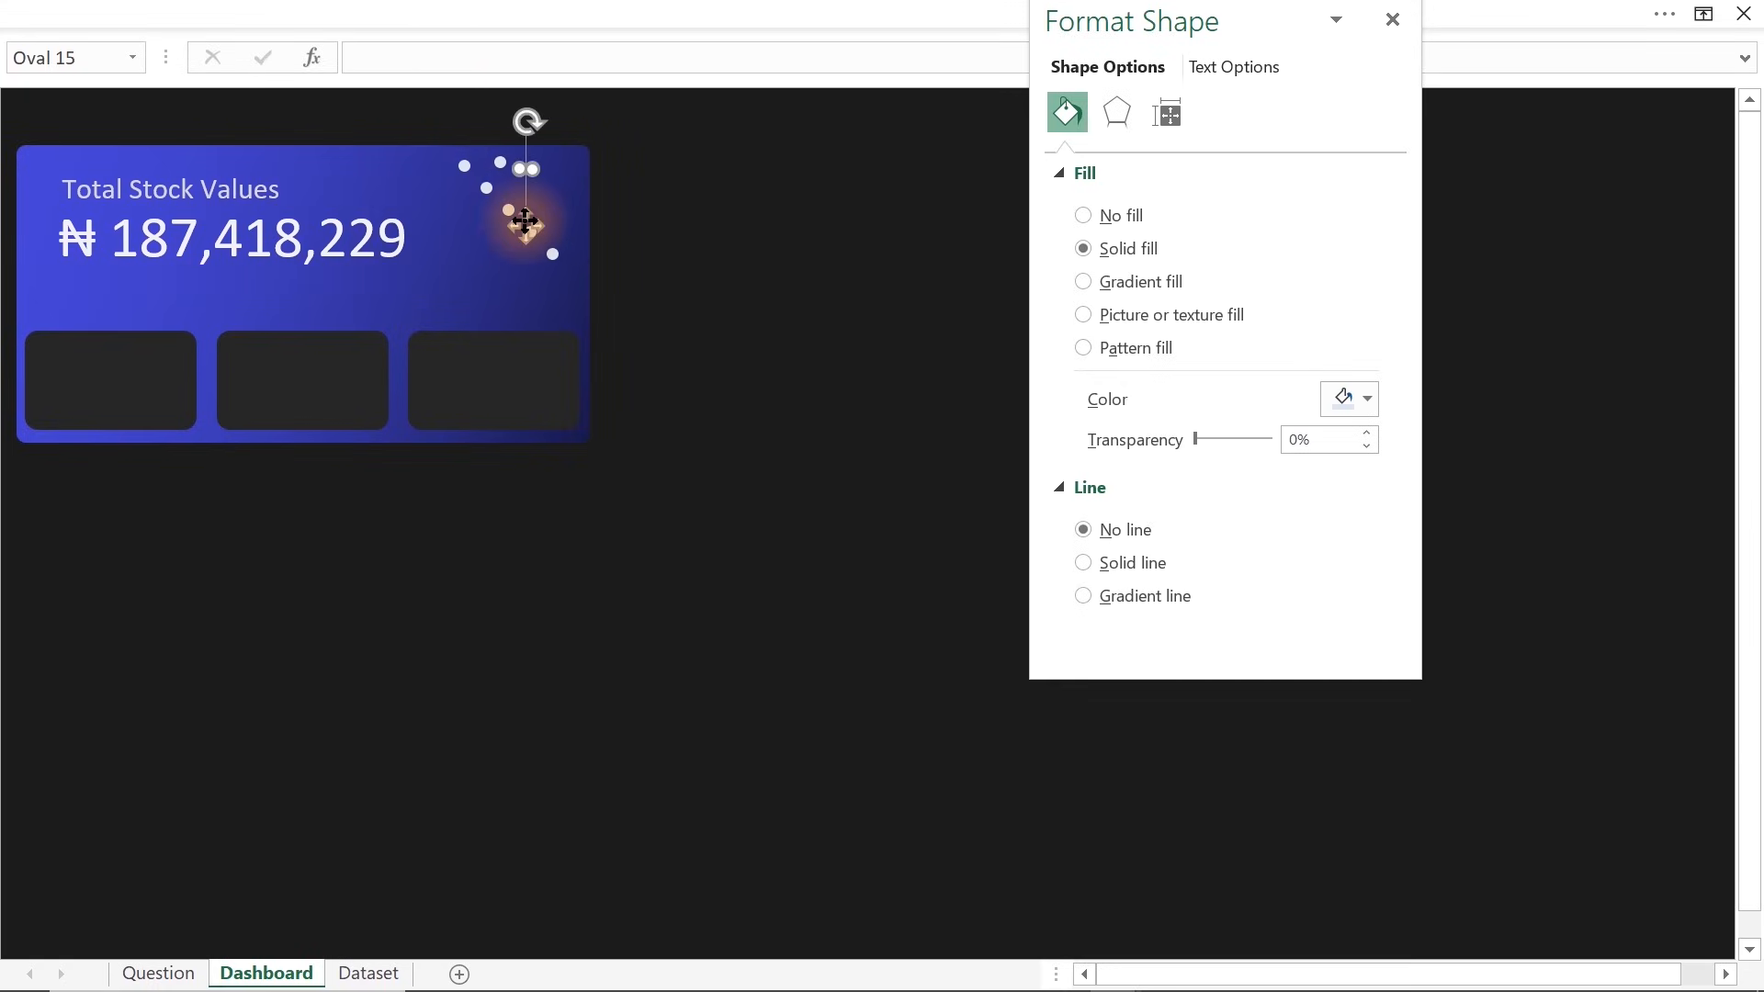
{"action": "key", "text": "ctrl+z"}
{"action": "key", "text": "ctrl+z"}
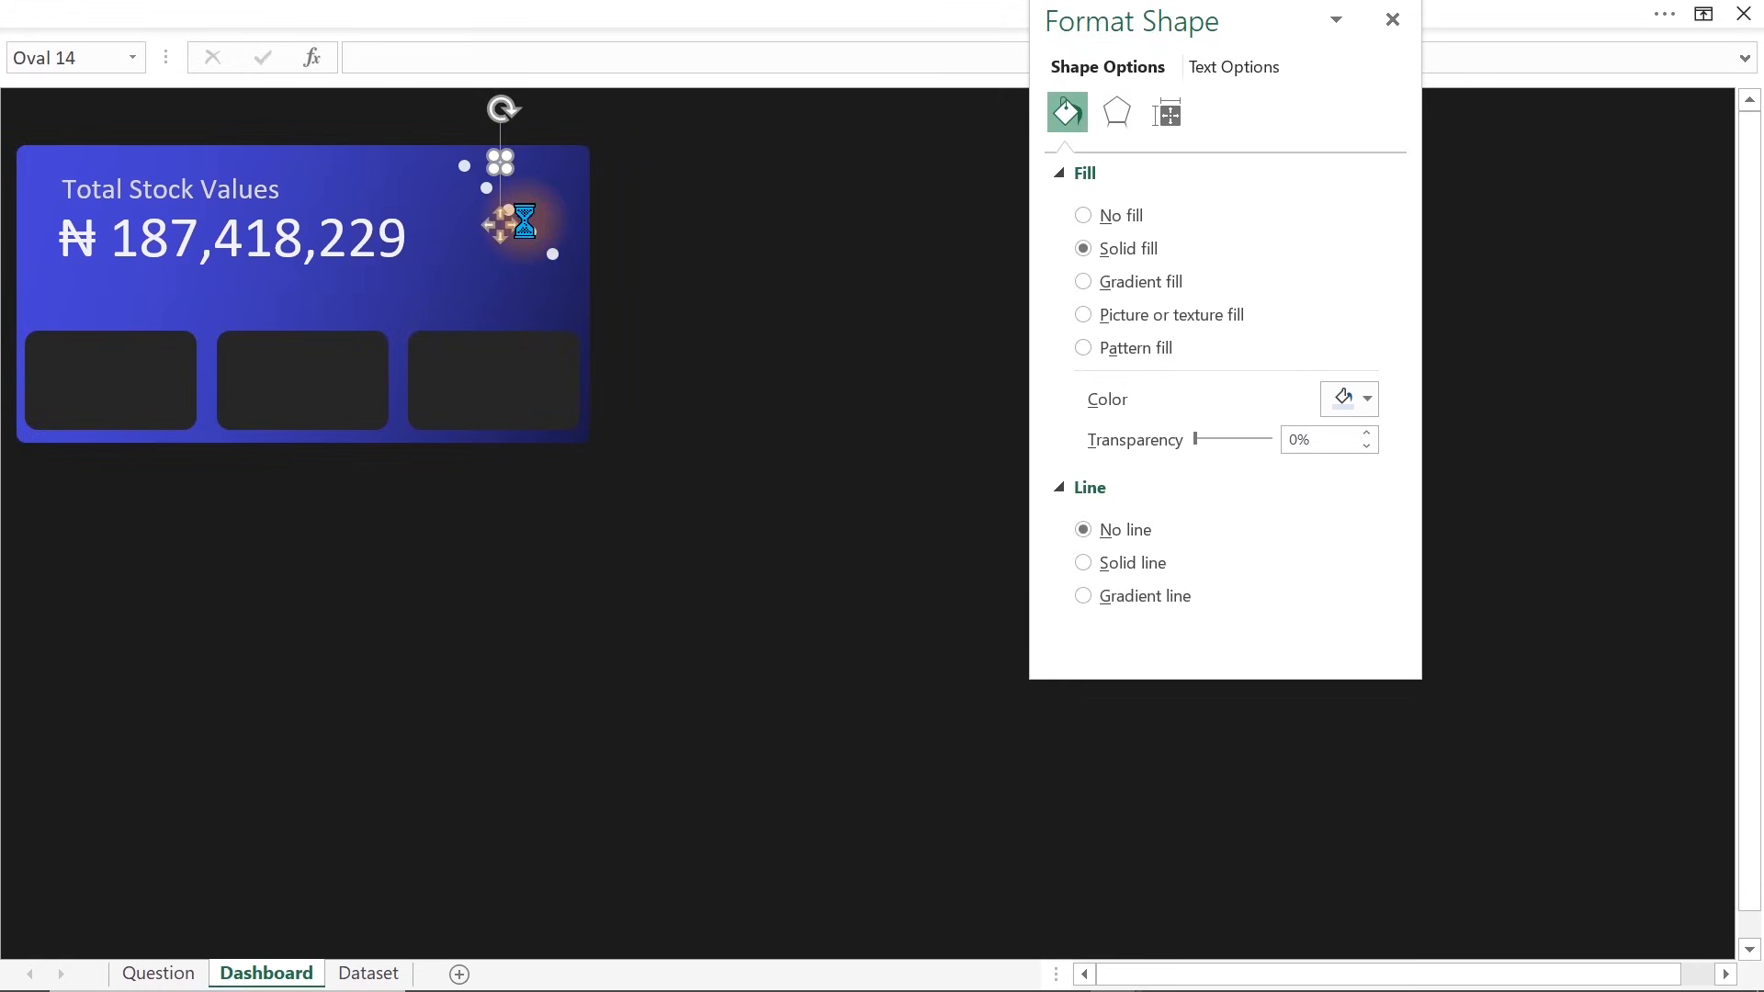
Duplicate more dots and scatter them between the diagonal row and the card's upper-right corner
{"action": "key", "text": "ctrl+d"}
{"action": "mouse_move", "coordinate": [522, 239]}
{"action": "left_mouse_down"}
{"action": "mouse_move", "coordinate": [543, 250]}
{"action": "mouse_move", "coordinate": [523, 237]}
{"action": "left_mouse_up"}
{"action": "left_click", "coordinate": [521, 237]}
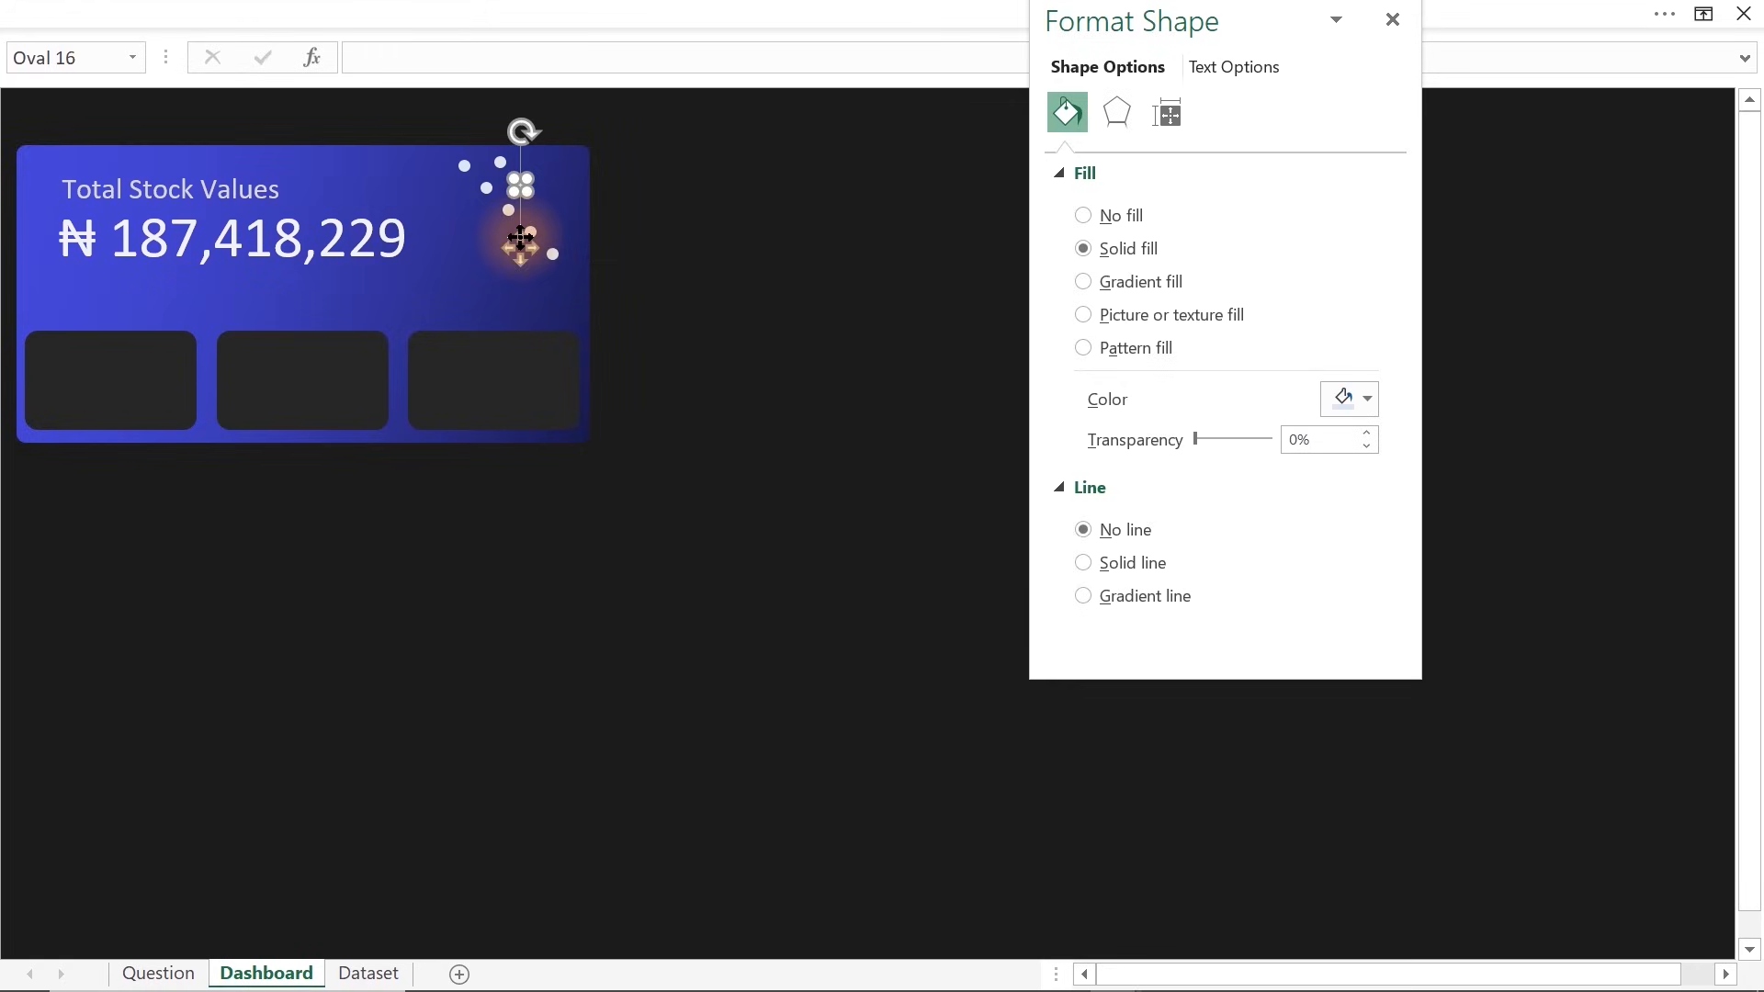
{"action": "left_click_drag", "start_coordinate": [521, 237], "coordinate": [573, 212]}
{"action": "left_click", "coordinate": [563, 236]}
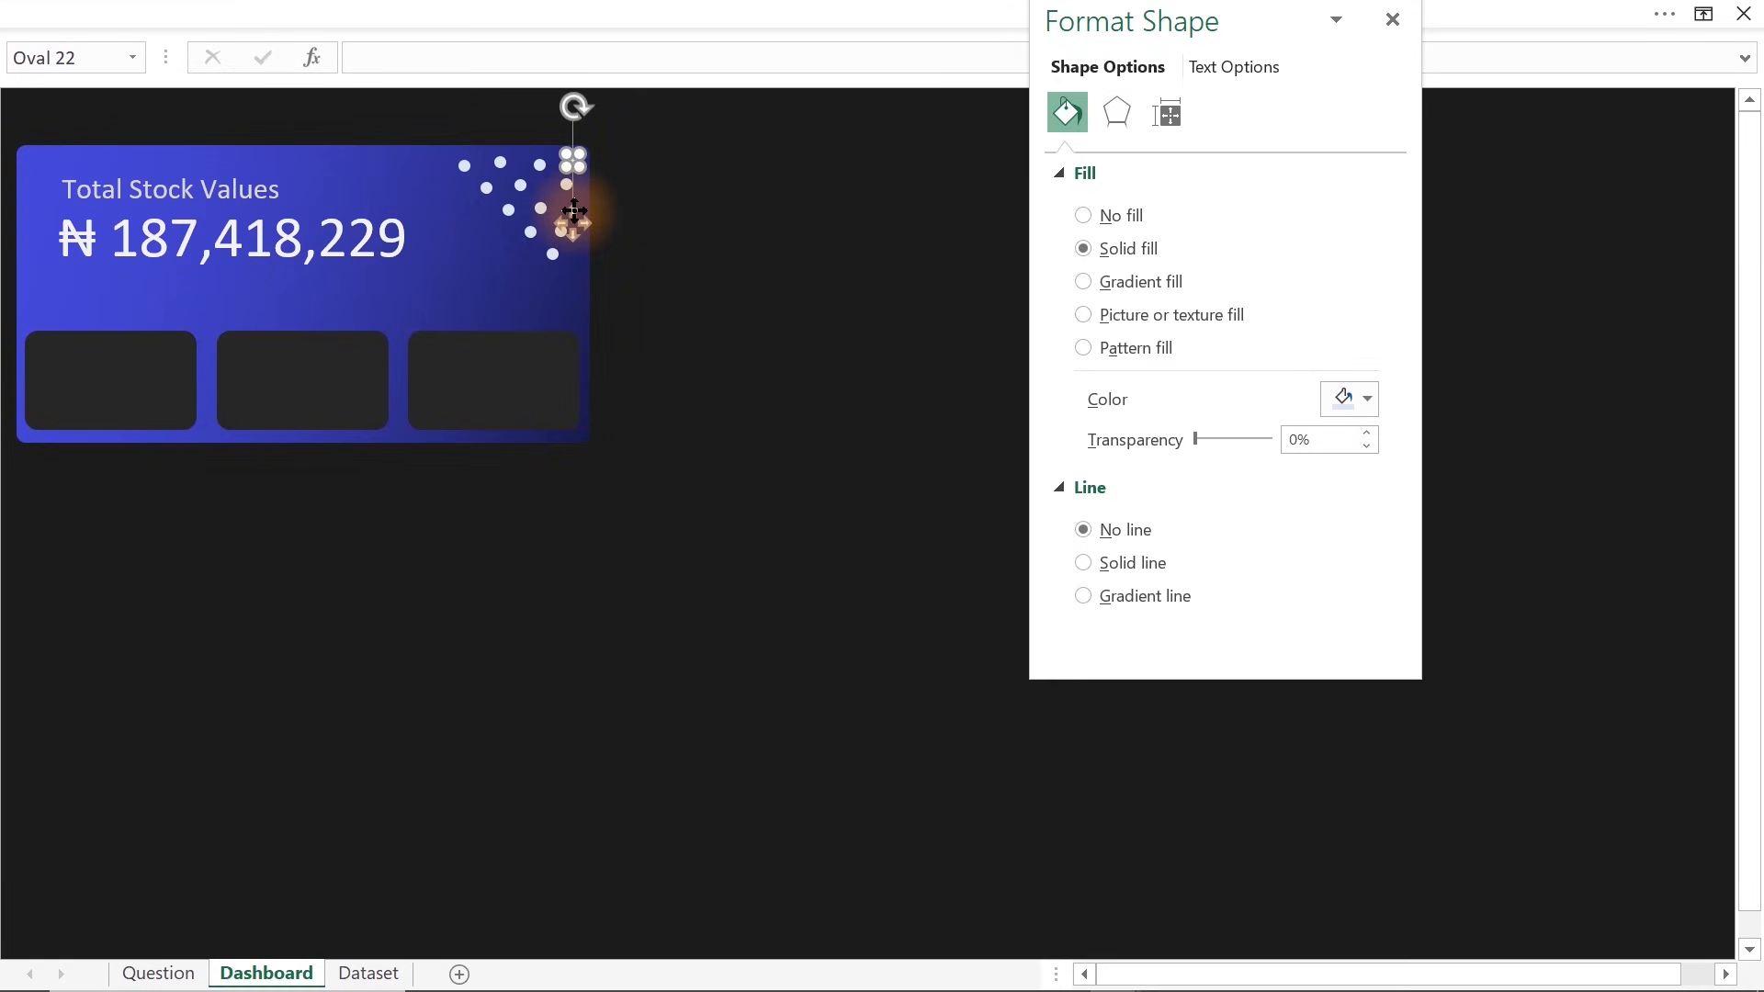
{"action": "left_click", "coordinate": [724, 250]}
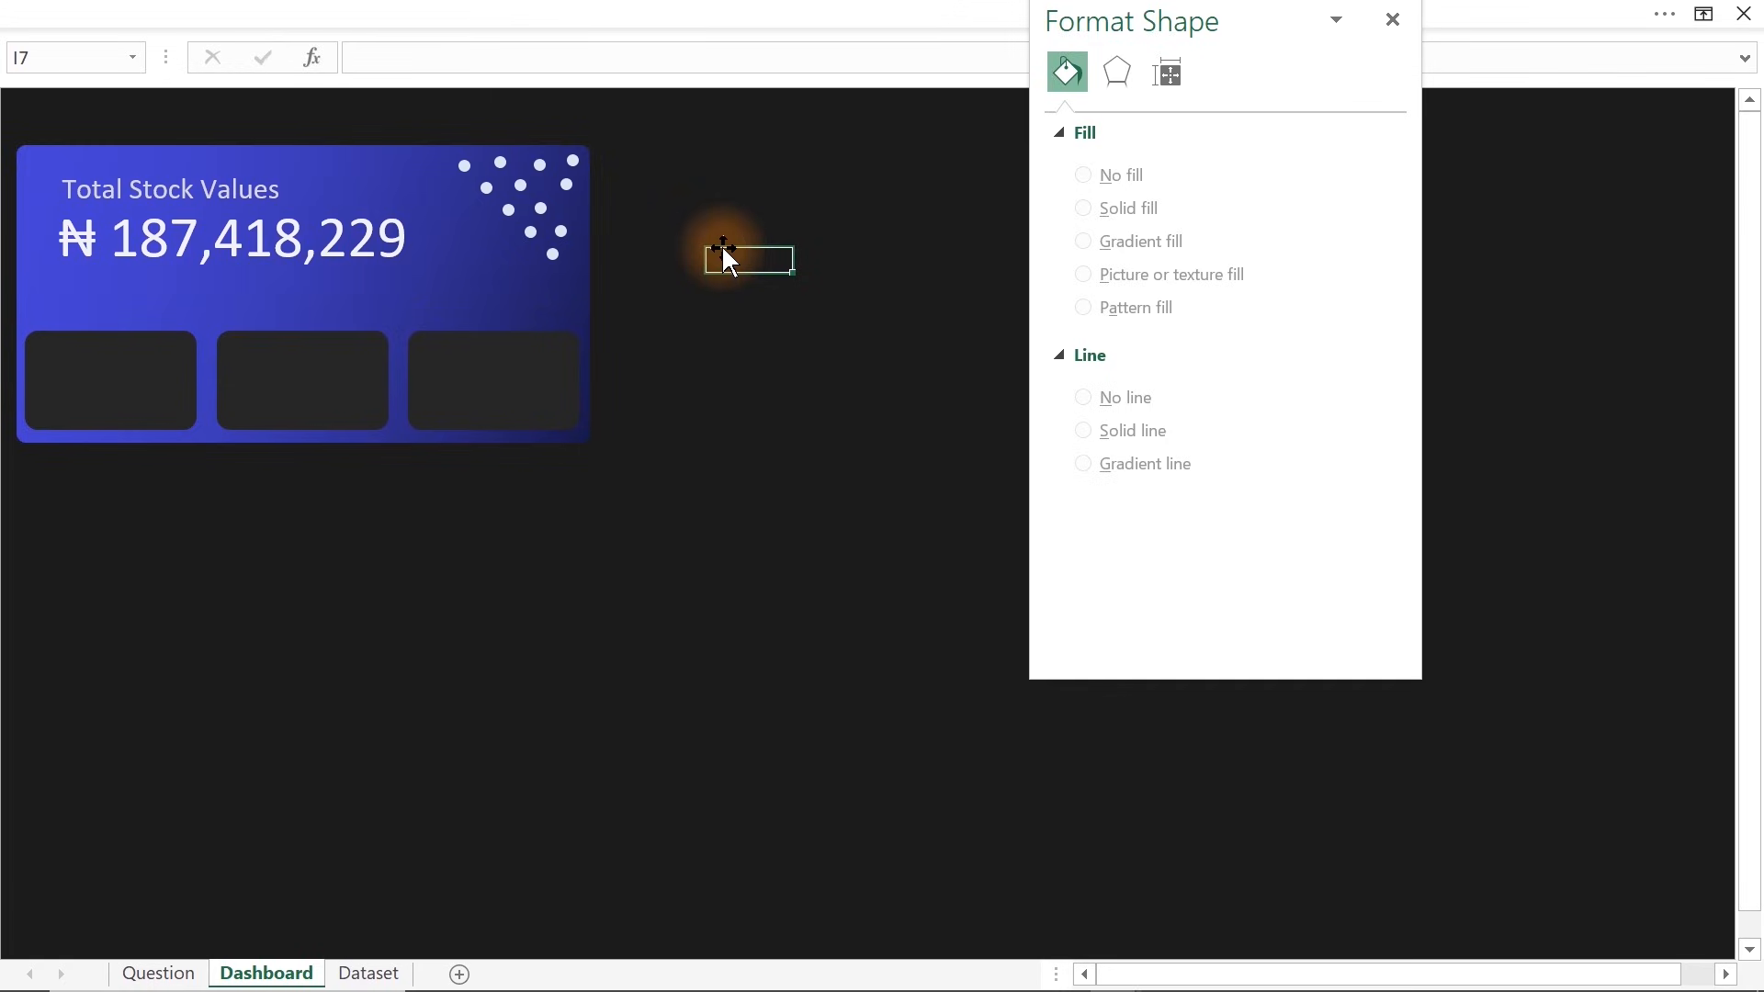
Duplicate the lowest dot, enlarge the copy slightly and place it at the lower end of the dot pattern
{"action": "left_click", "coordinate": [551, 252]}
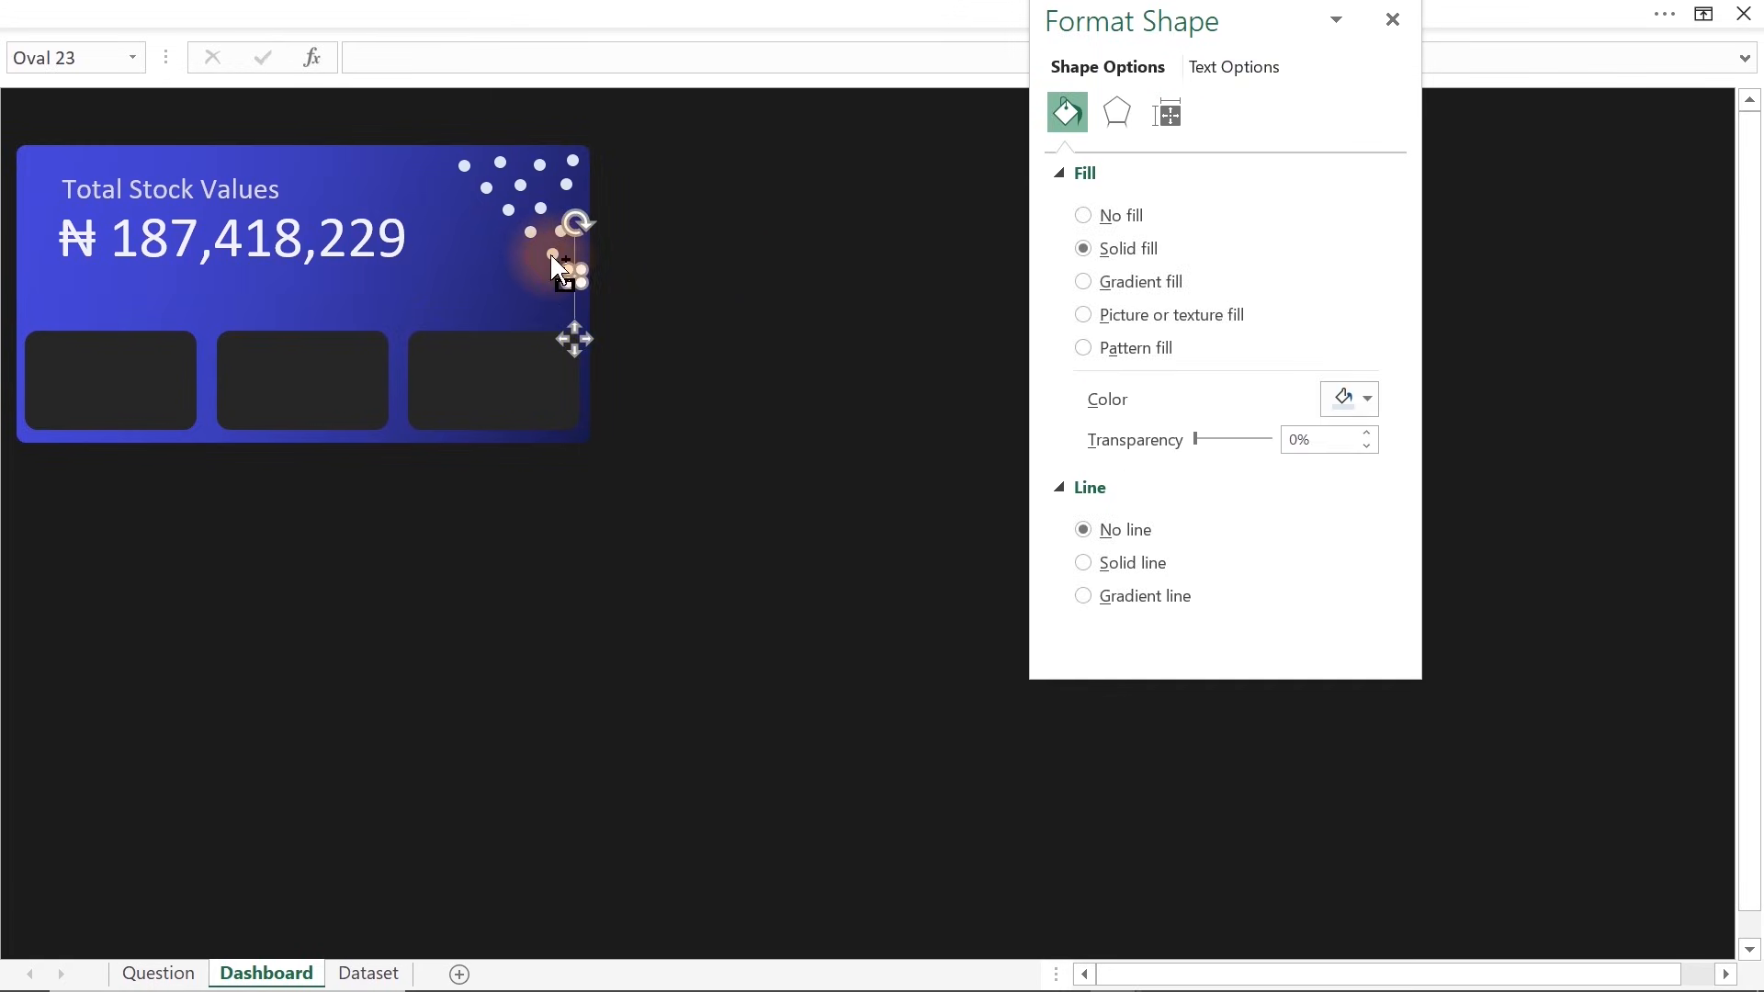
{"action": "left_click", "coordinate": [577, 320]}
{"action": "left_click_drag", "start_coordinate": [577, 320], "coordinate": [571, 327]}
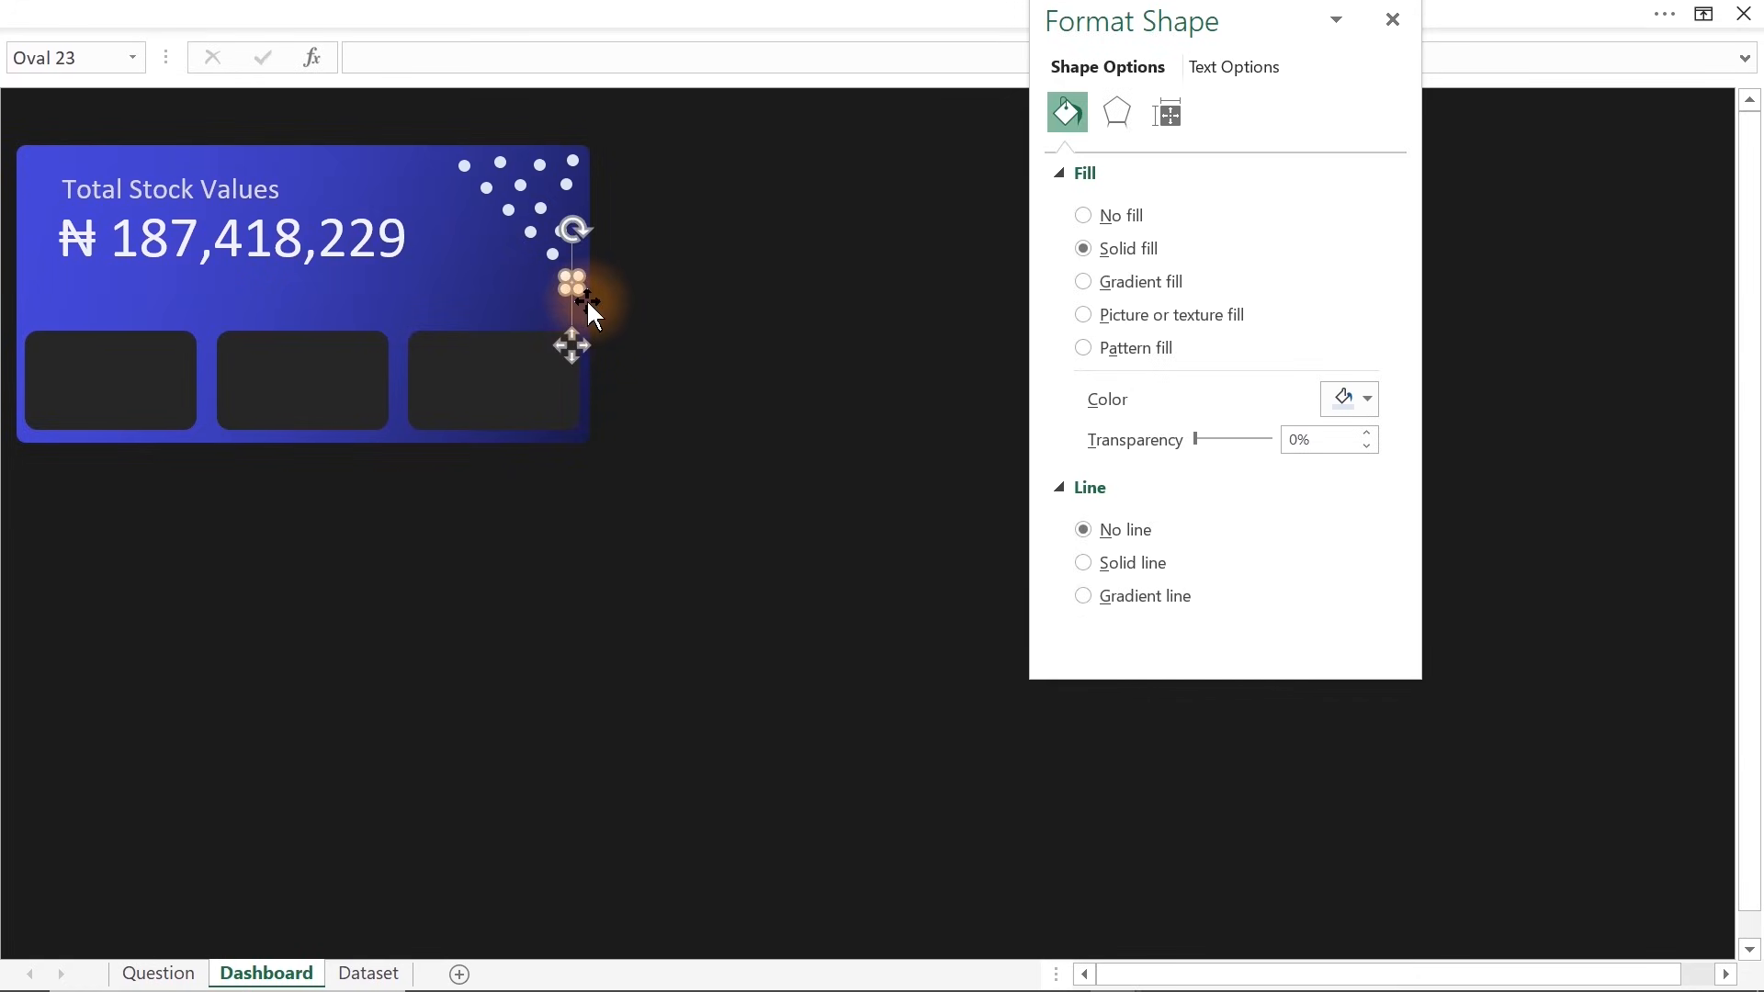
{"action": "left_click_drag", "start_coordinate": [586, 300], "coordinate": [573, 339]}
Duplicate the larger dot four times to form a diagonal row along the lower-left edge of the dot pattern
{"action": "key", "text": "ctrl+d"}
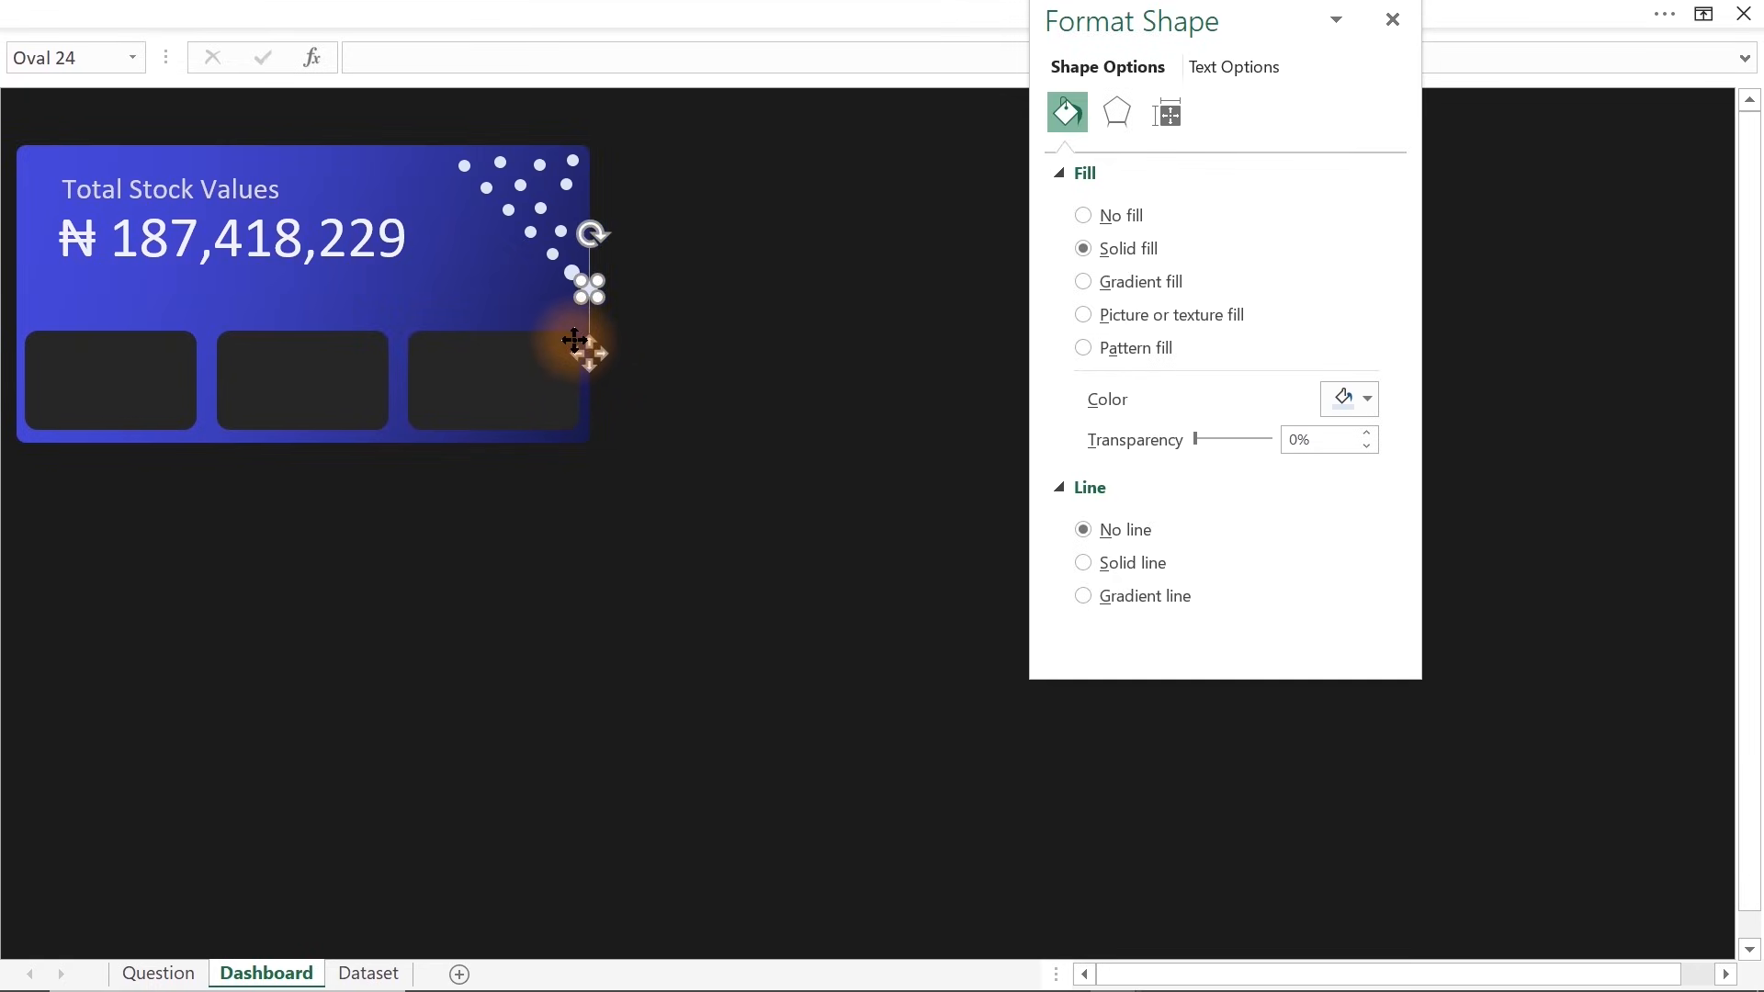
{"action": "left_click_drag", "start_coordinate": [586, 346], "coordinate": [476, 291]}
{"action": "key", "text": "ctrl+d"}
{"action": "key", "text": "ctrl+d"}
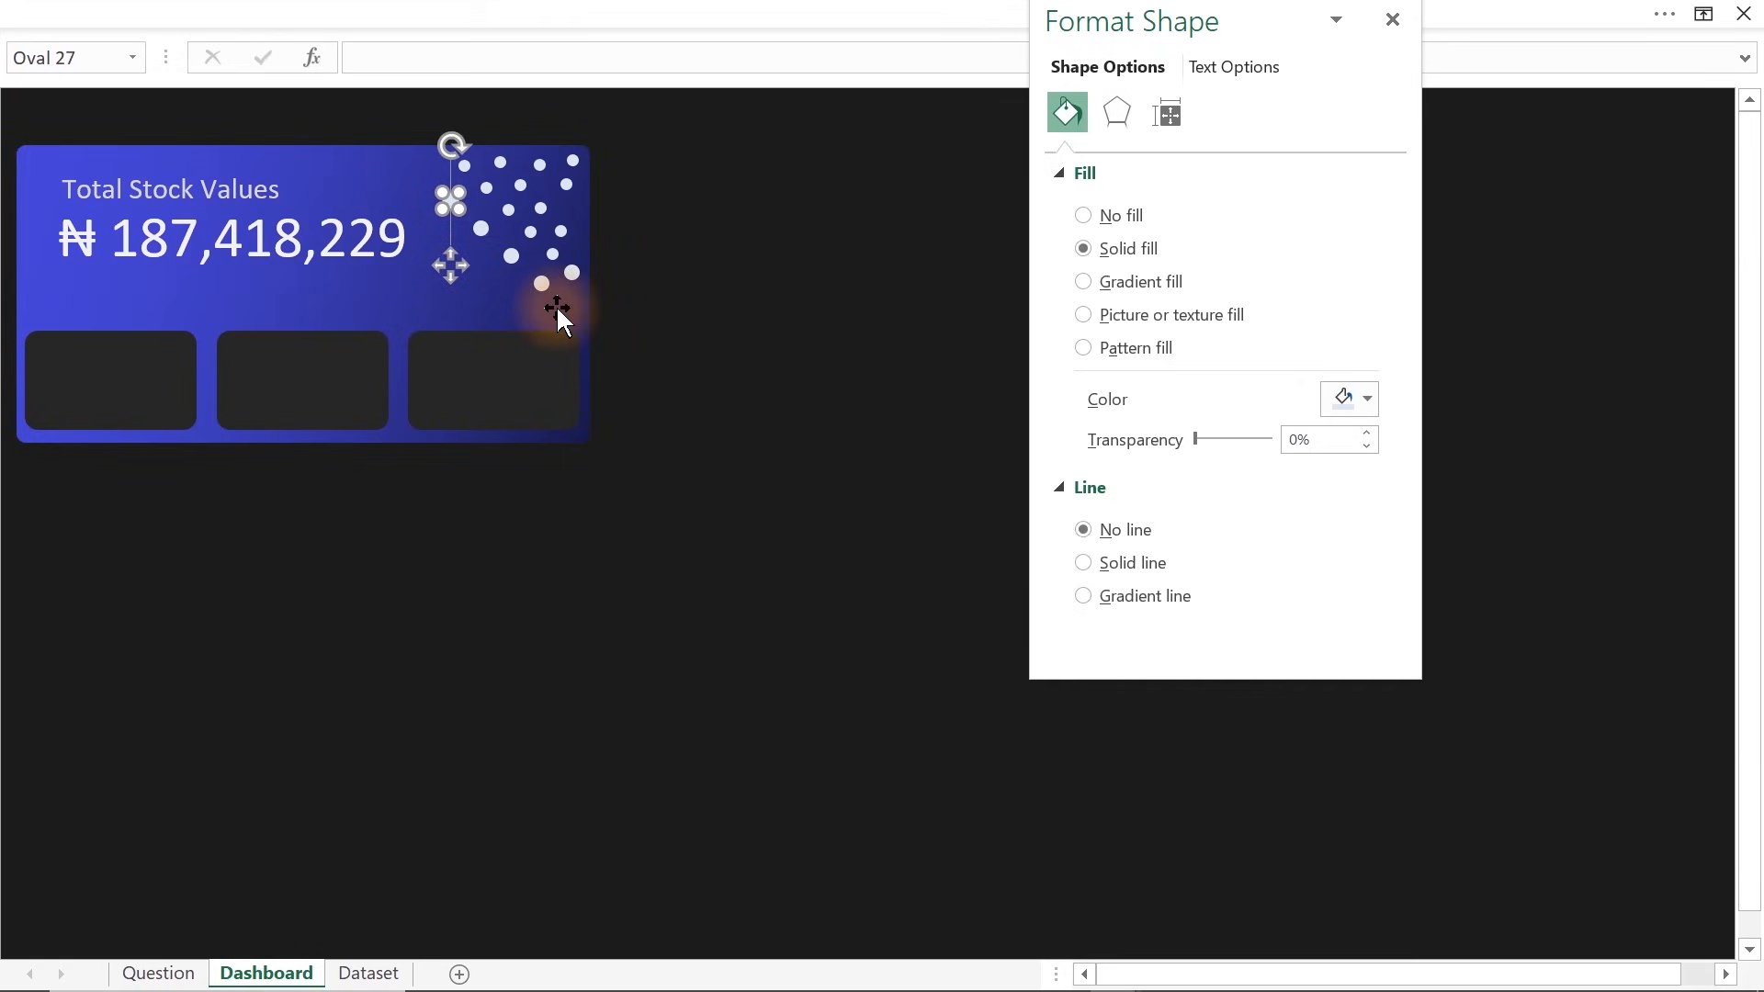
{"action": "left_click", "coordinate": [732, 248]}
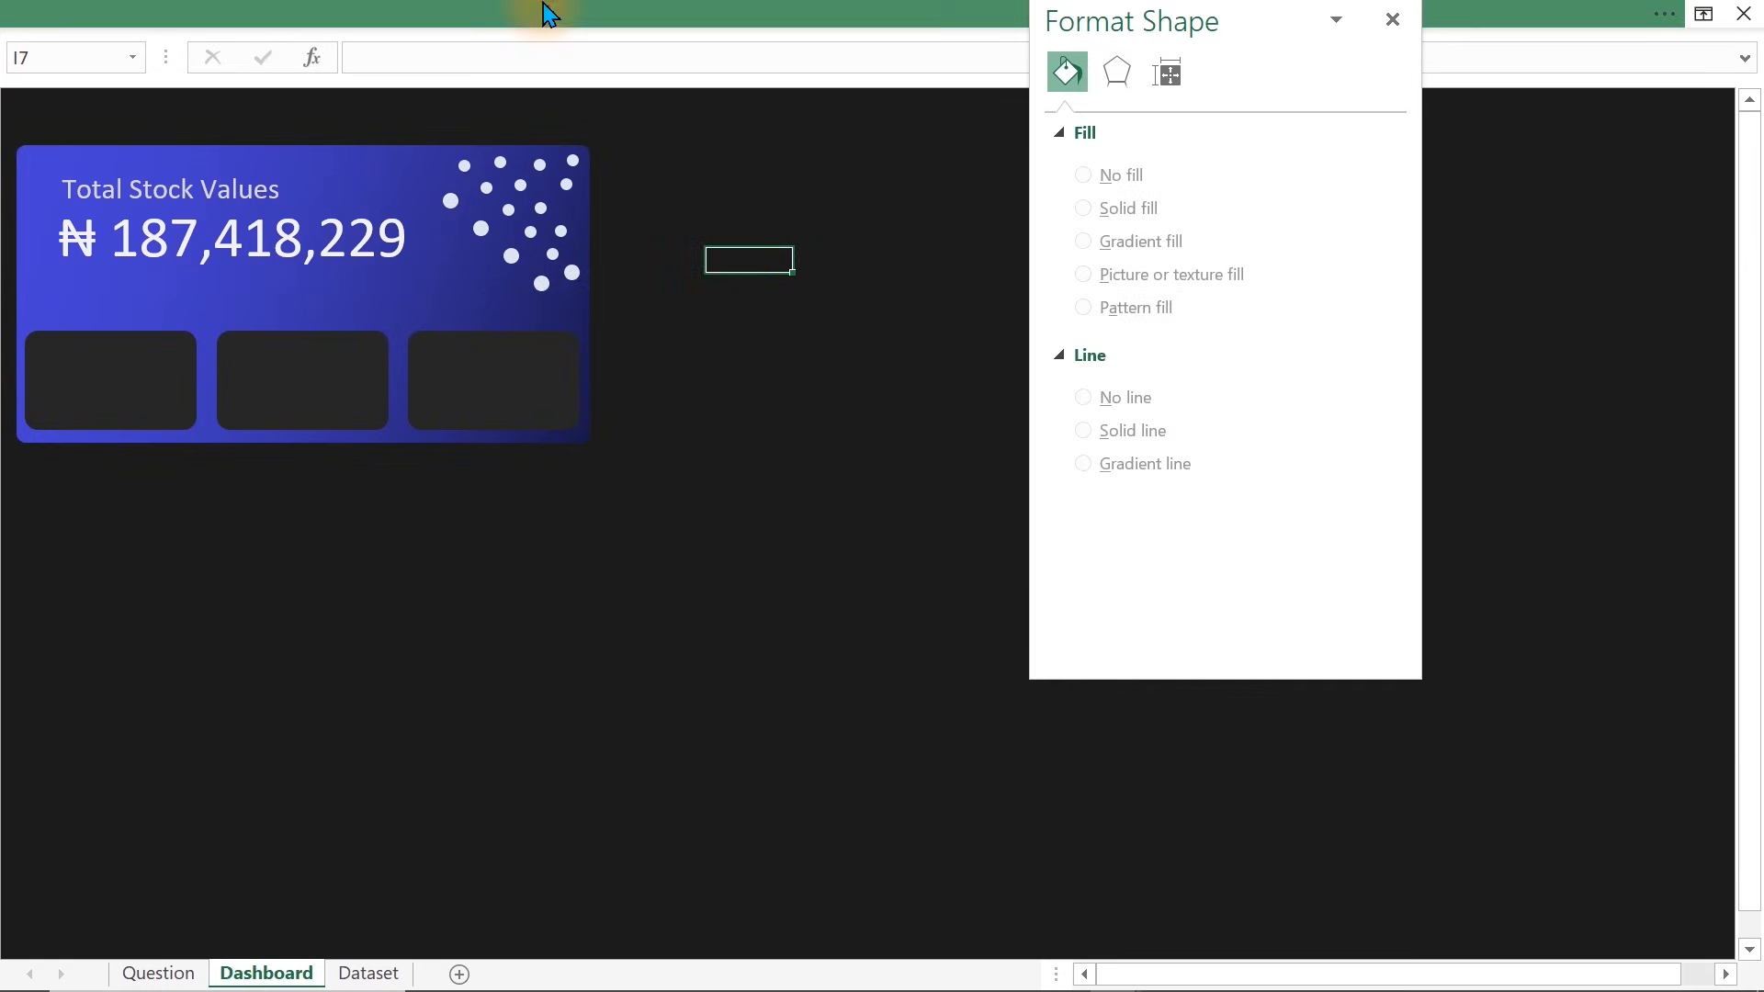
Select all the decorative dots with Select Objects and set their fill transparency to 80%
{"action": "left_click", "coordinate": [549, 12]}
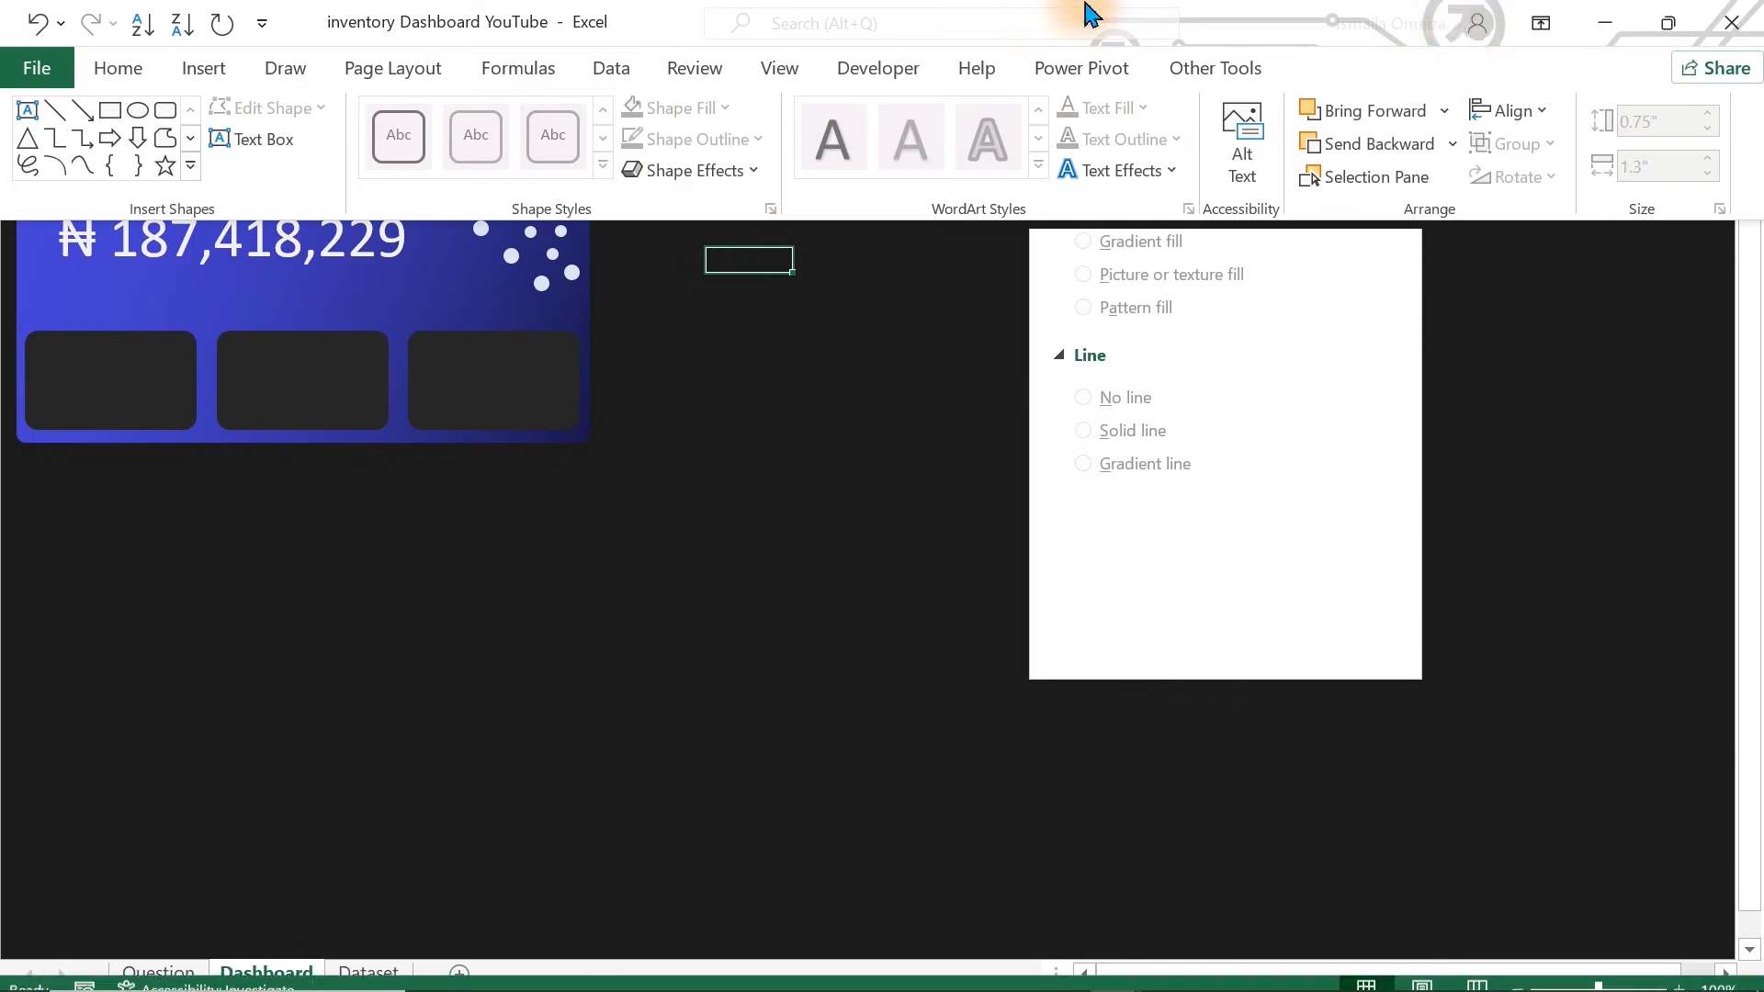
{"action": "left_click", "coordinate": [119, 68]}
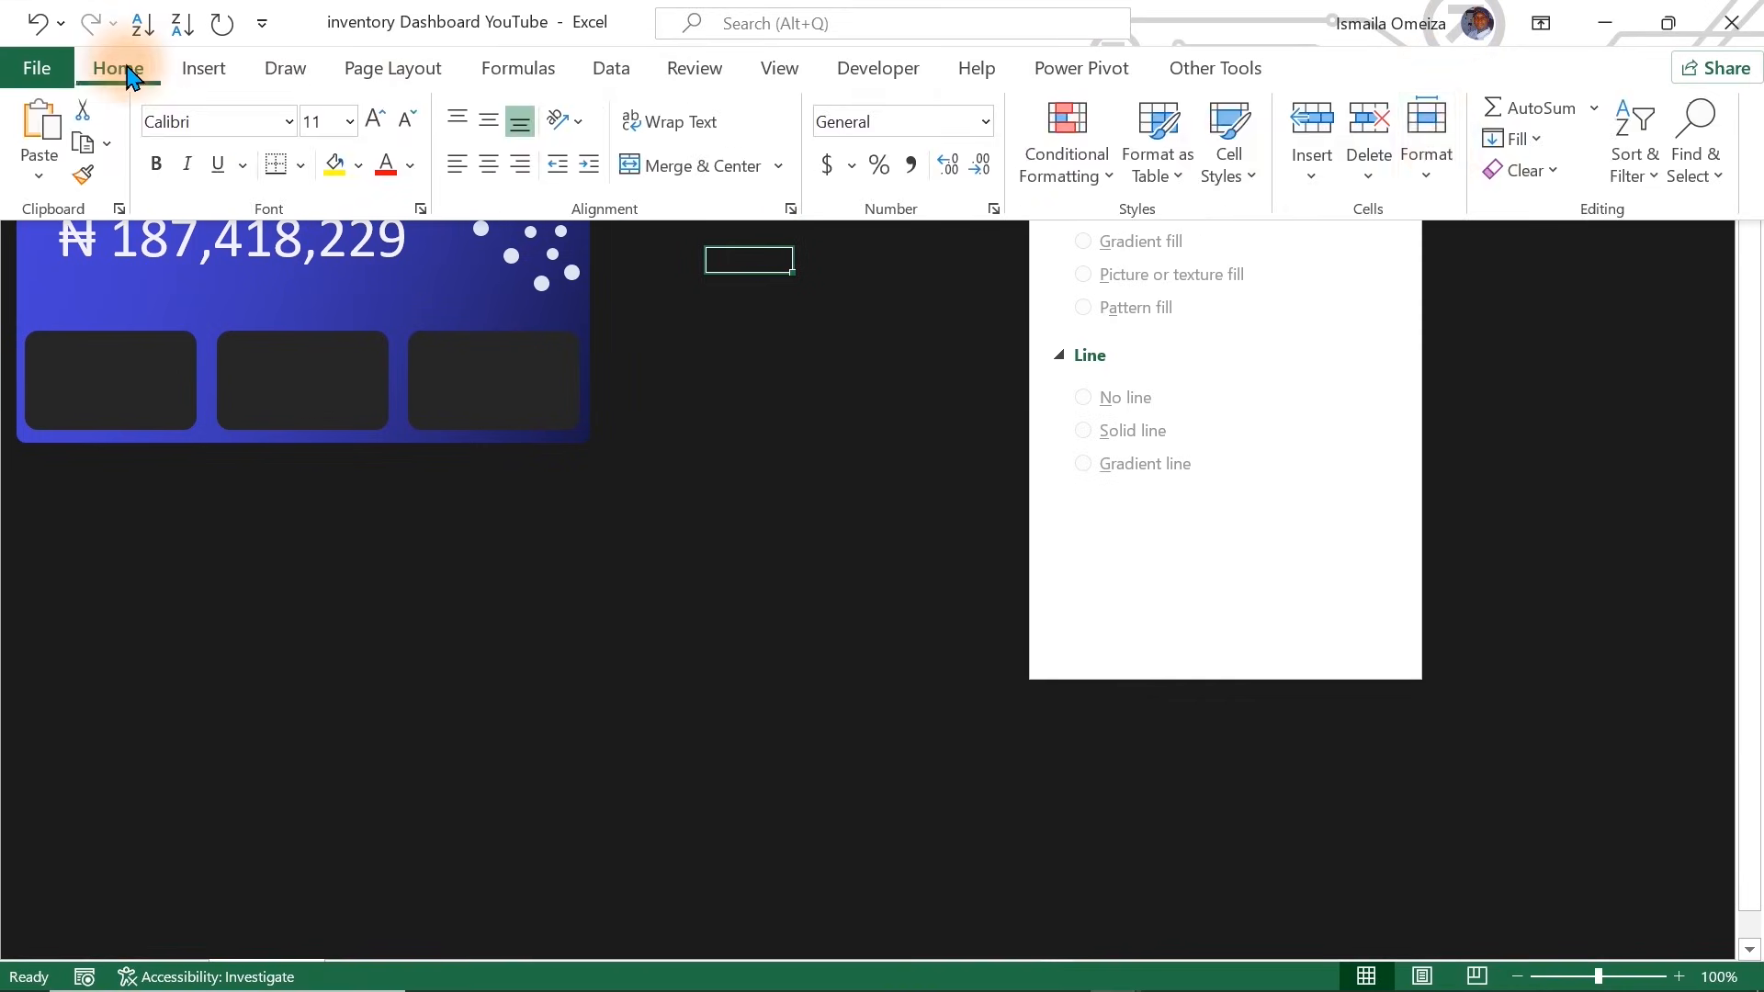
{"action": "left_click", "coordinate": [1700, 183]}
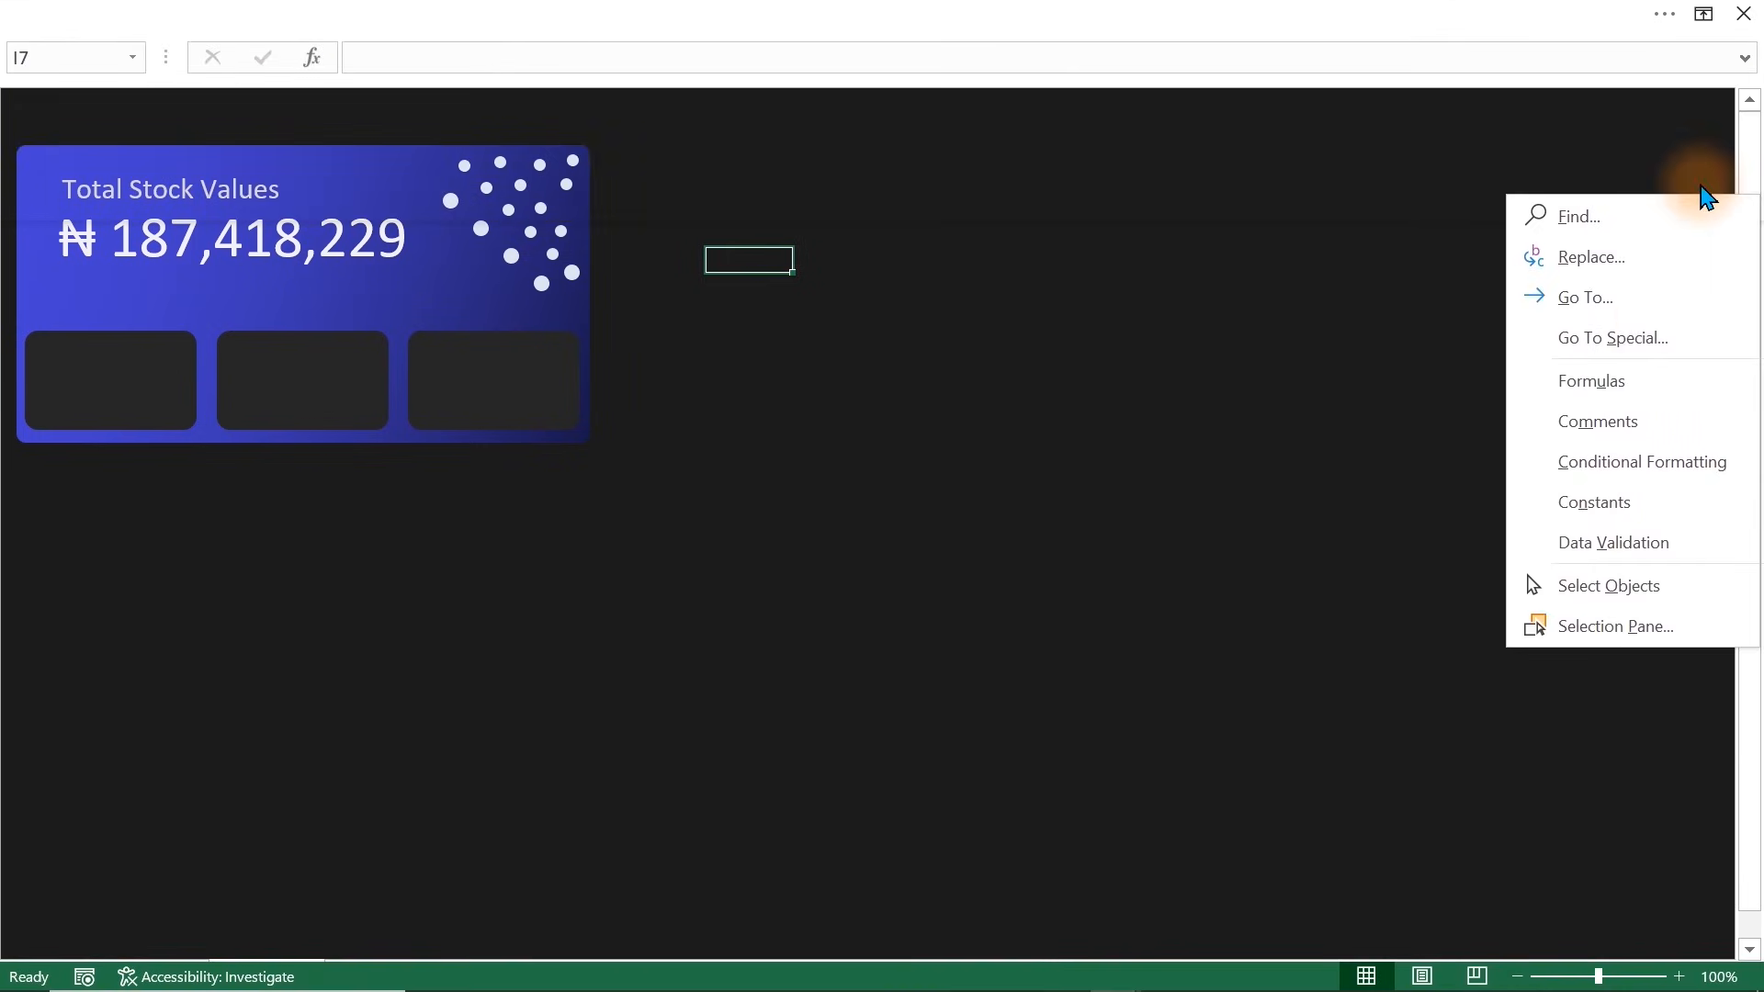
{"action": "left_click", "coordinate": [1610, 593]}
{"action": "left_click_drag", "start_coordinate": [682, 344], "coordinate": [356, 83]}
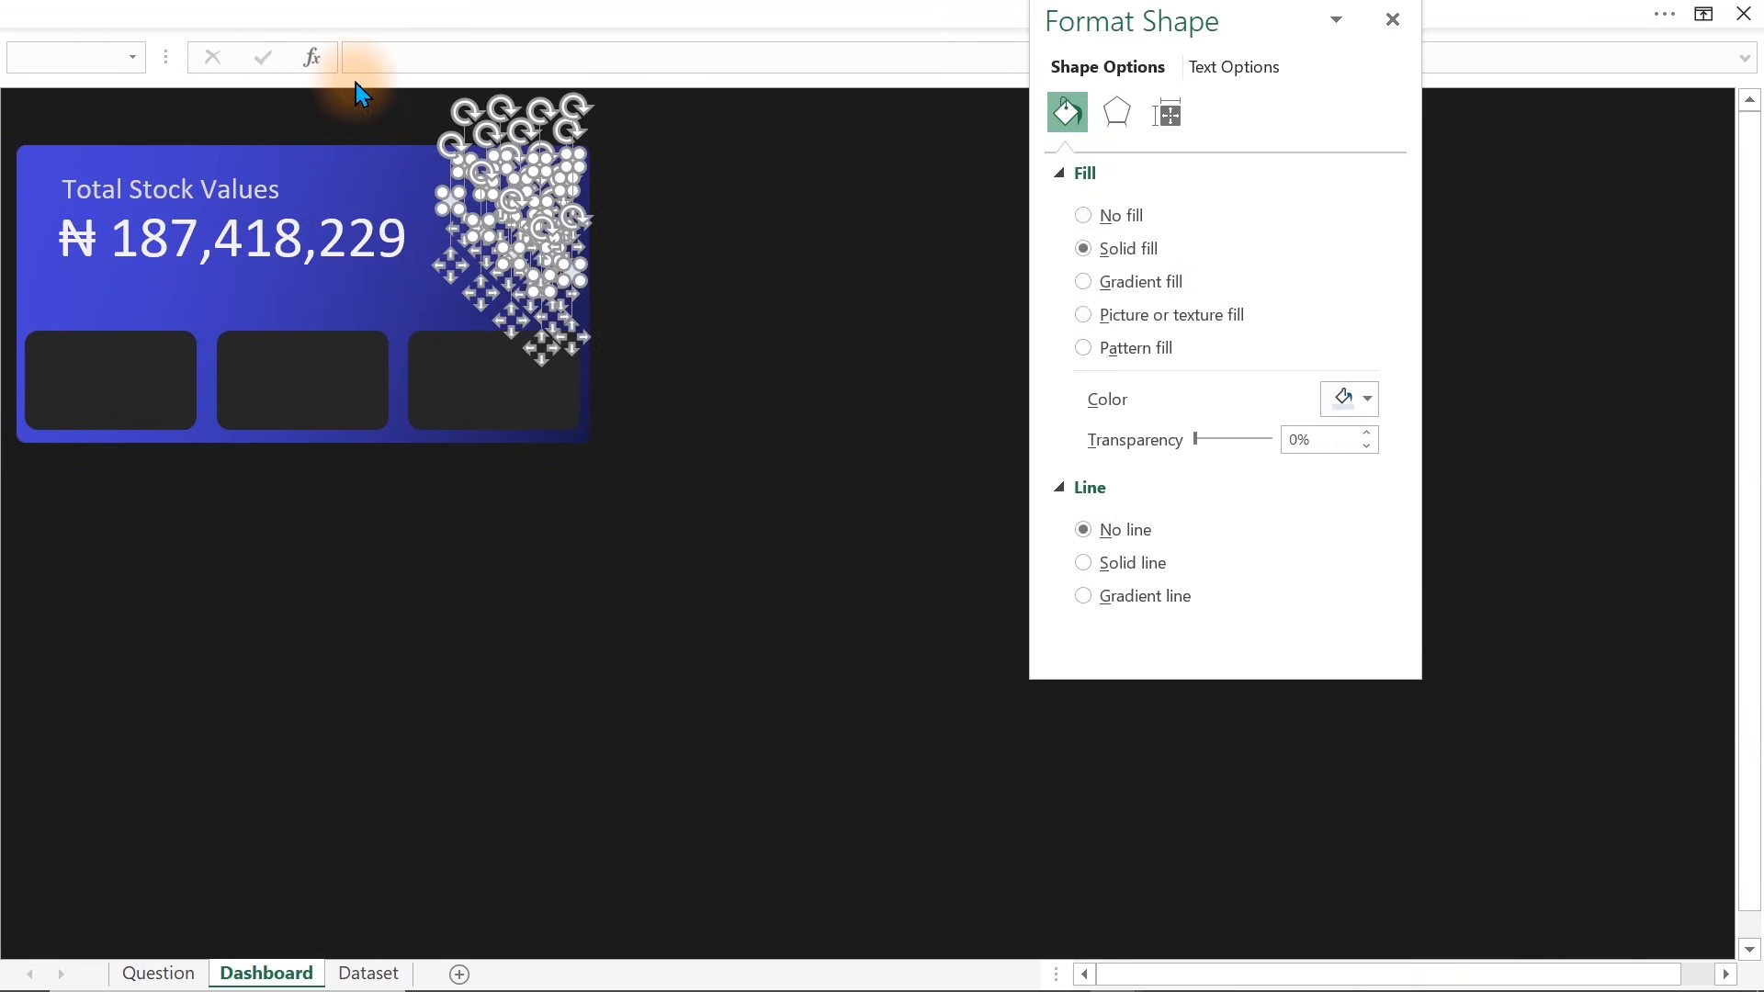
{"action": "left_click", "coordinate": [1287, 440]}
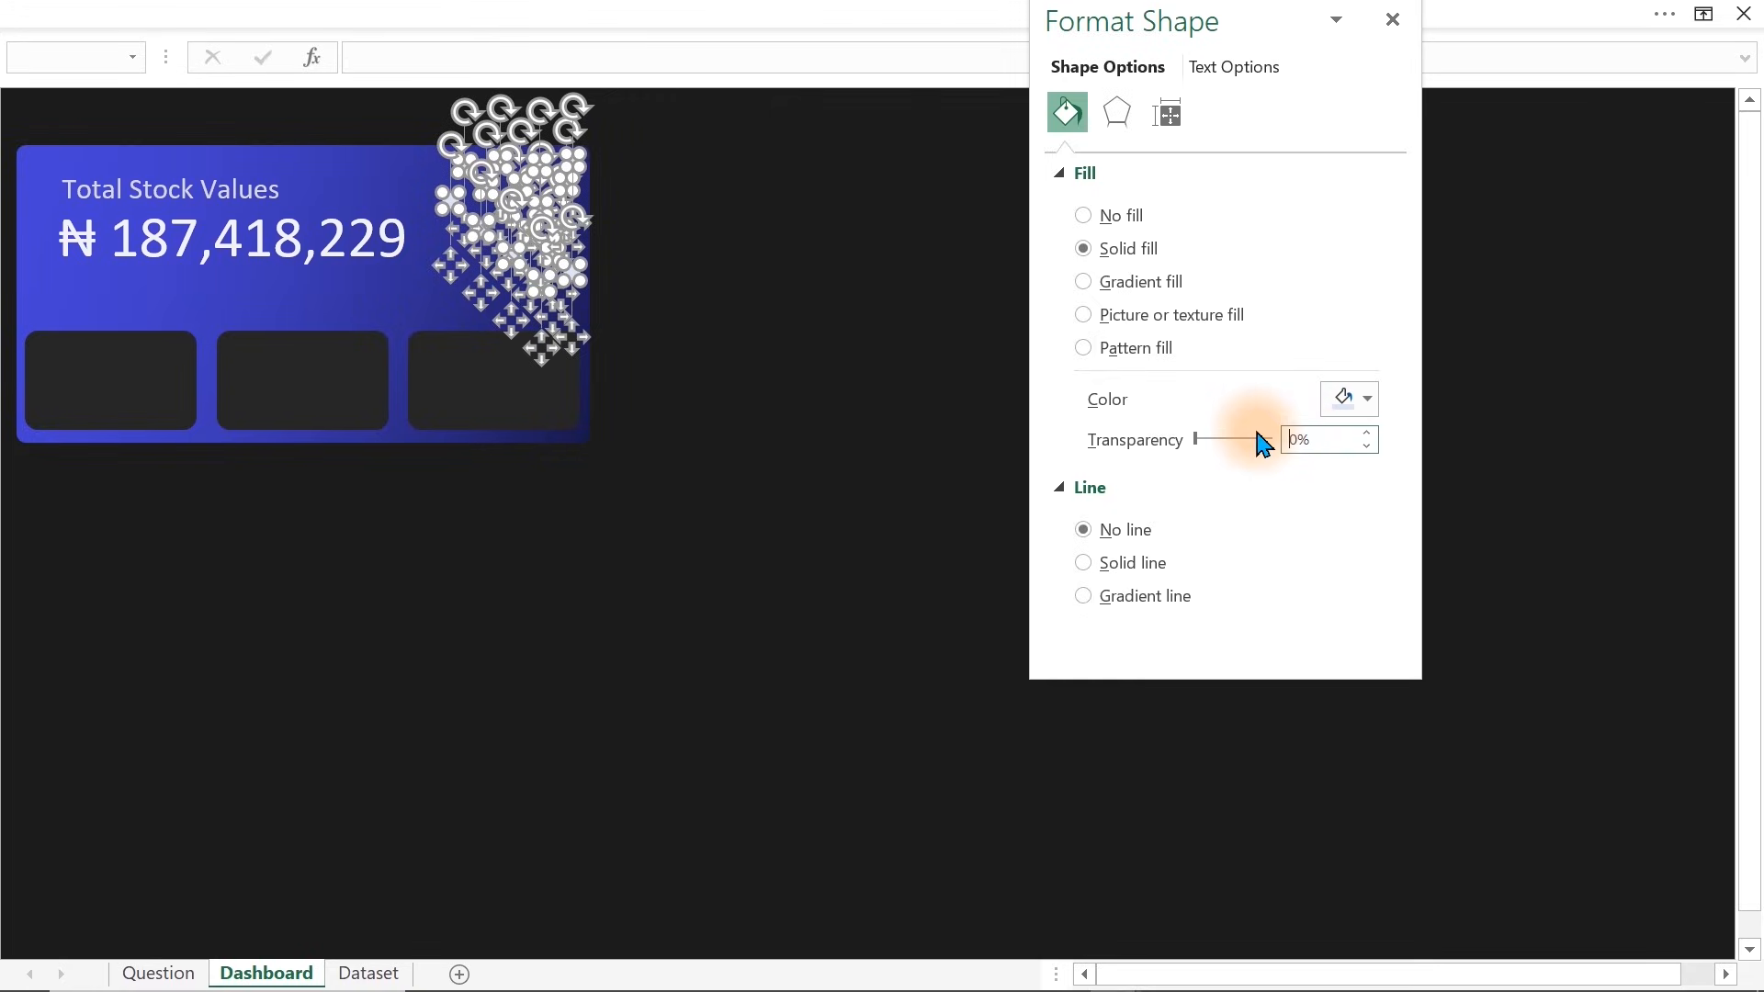
{"action": "type", "text": "8"}
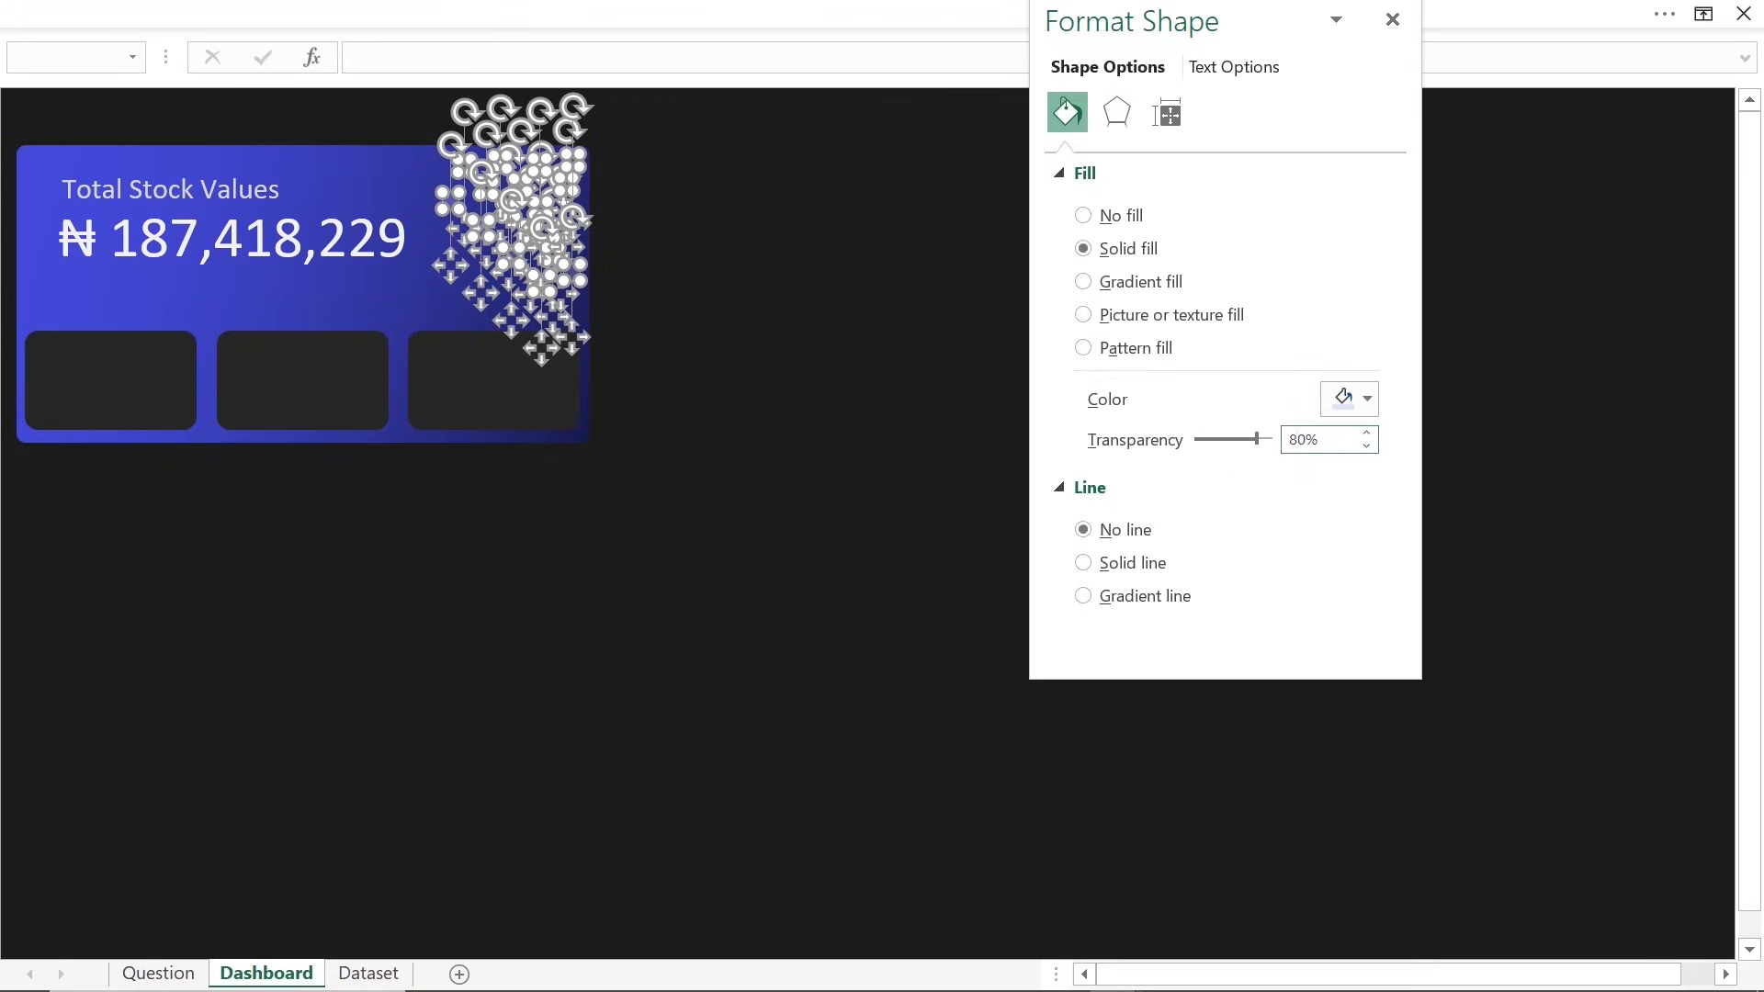
{"action": "left_click", "coordinate": [825, 444]}
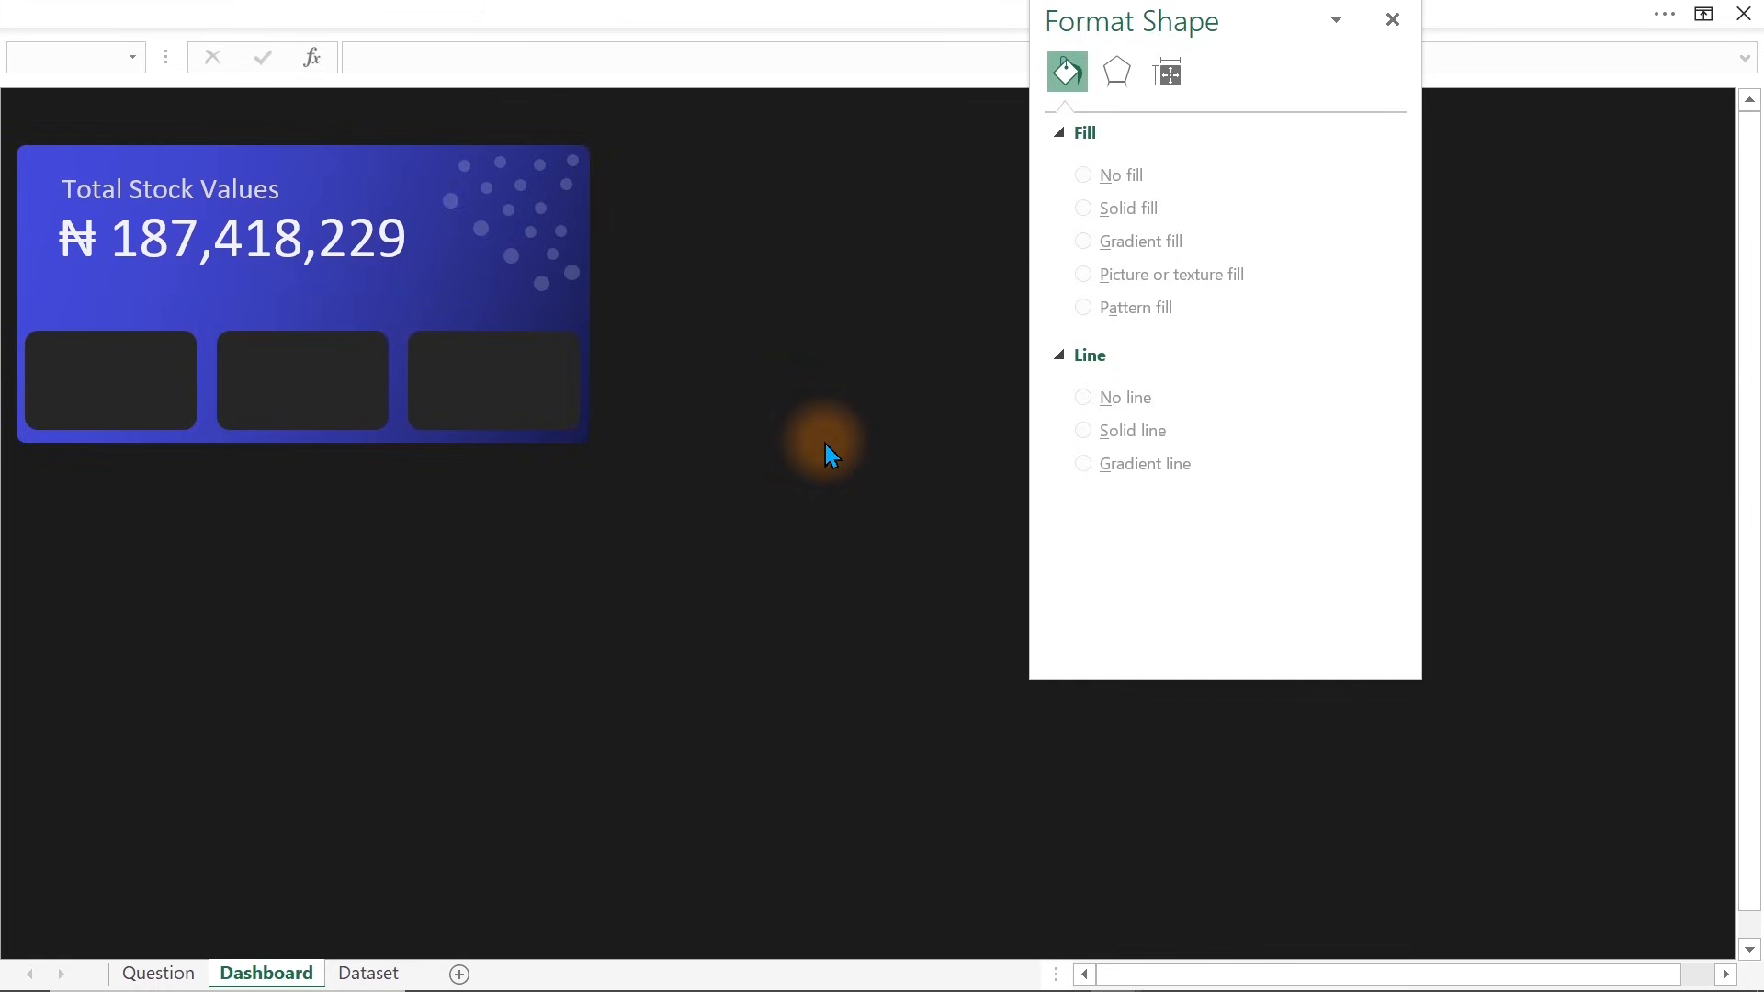
{"action": "key", "text": "Escape"}
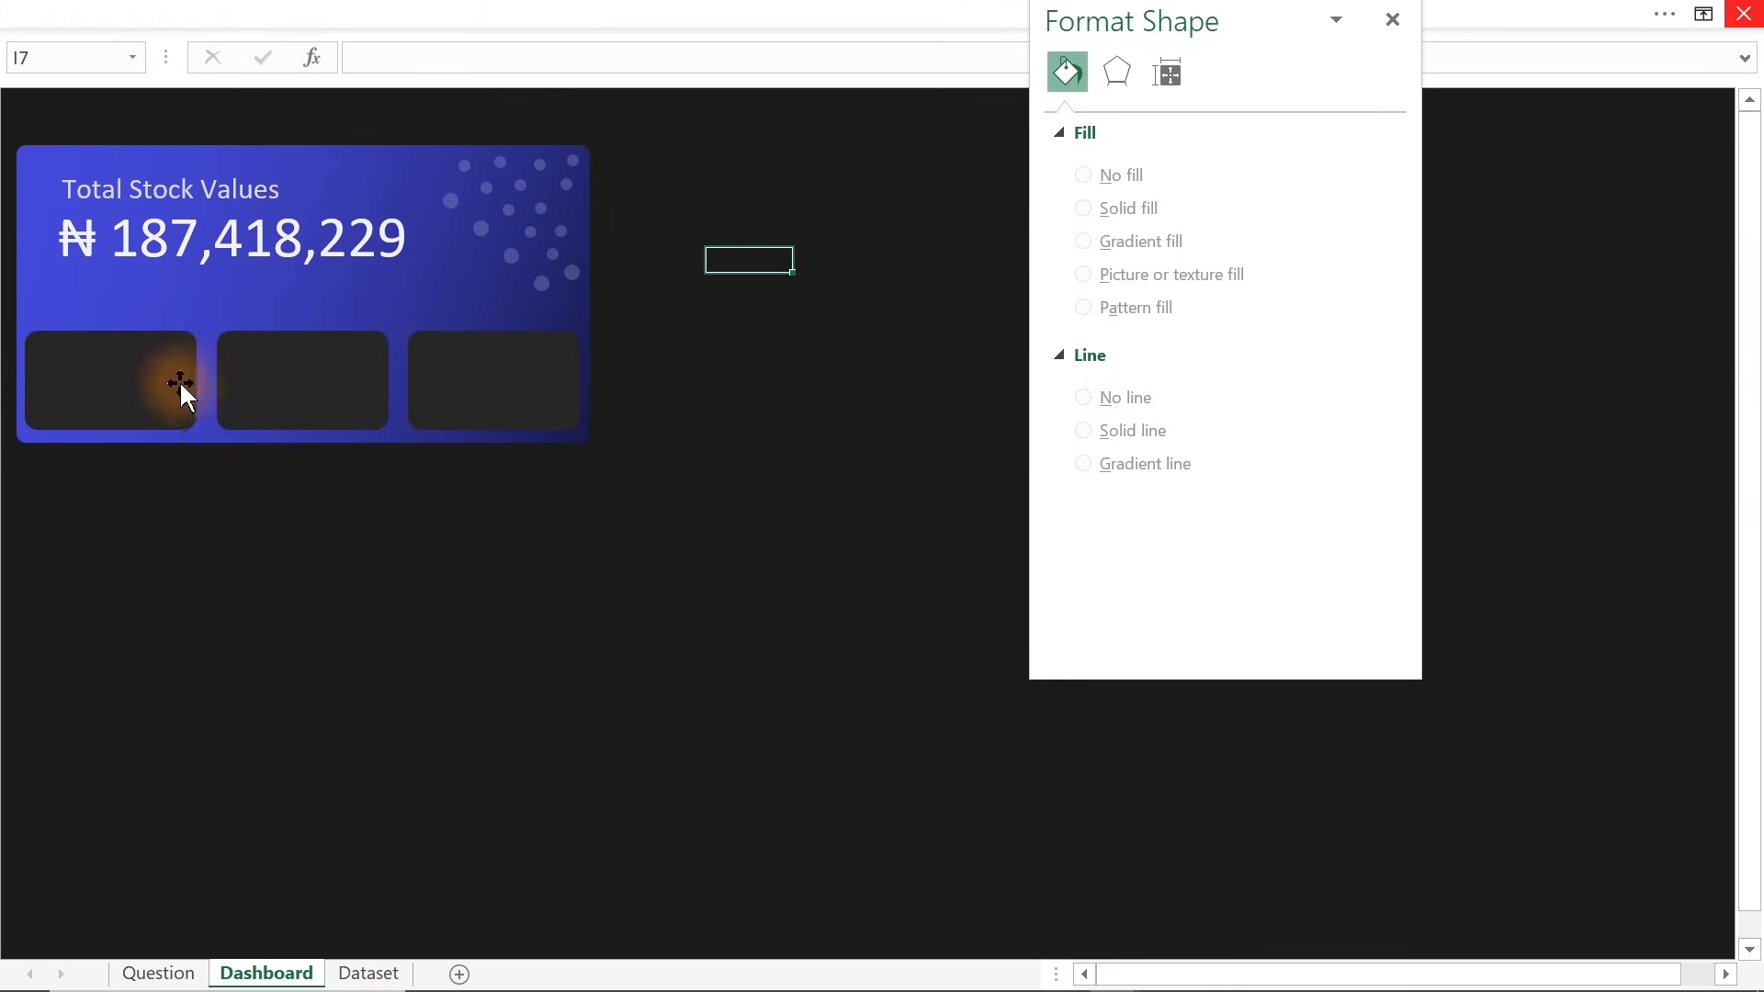
Duplicate the "Total Stock Values" text box onto the first dark tile and change the copy's text to "Total Products"
{"action": "left_click", "coordinate": [196, 182]}
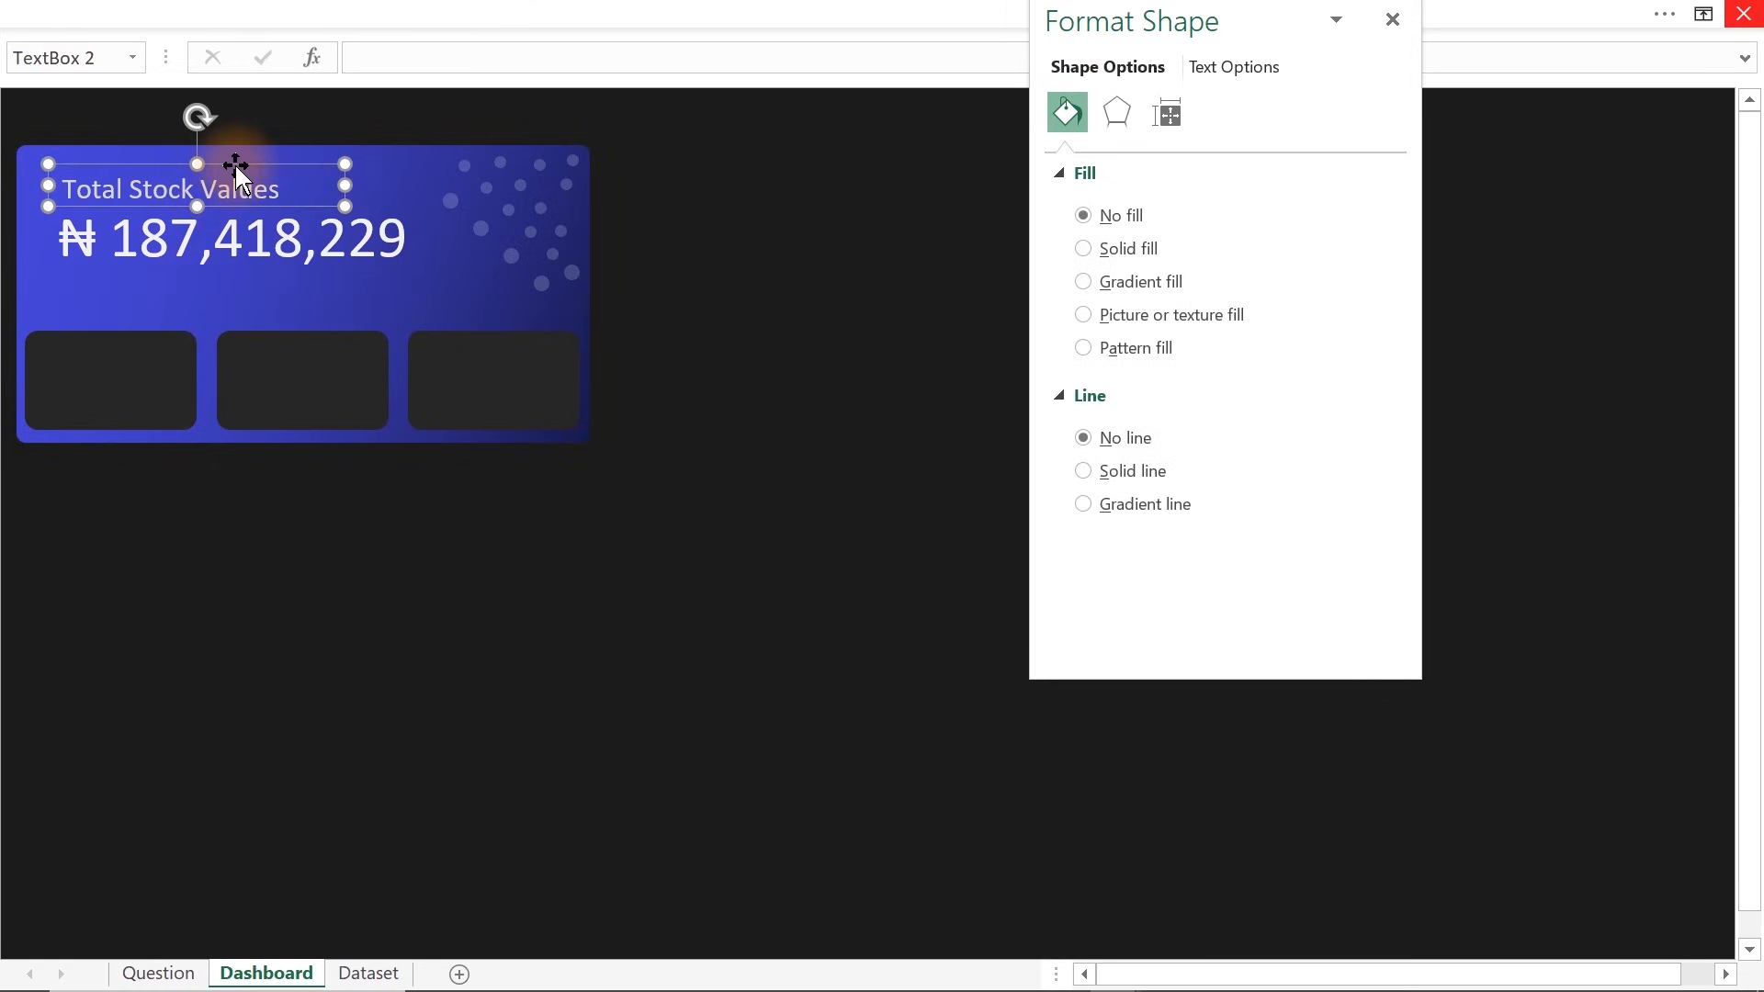
{"action": "key", "text": "ctrl+d"}
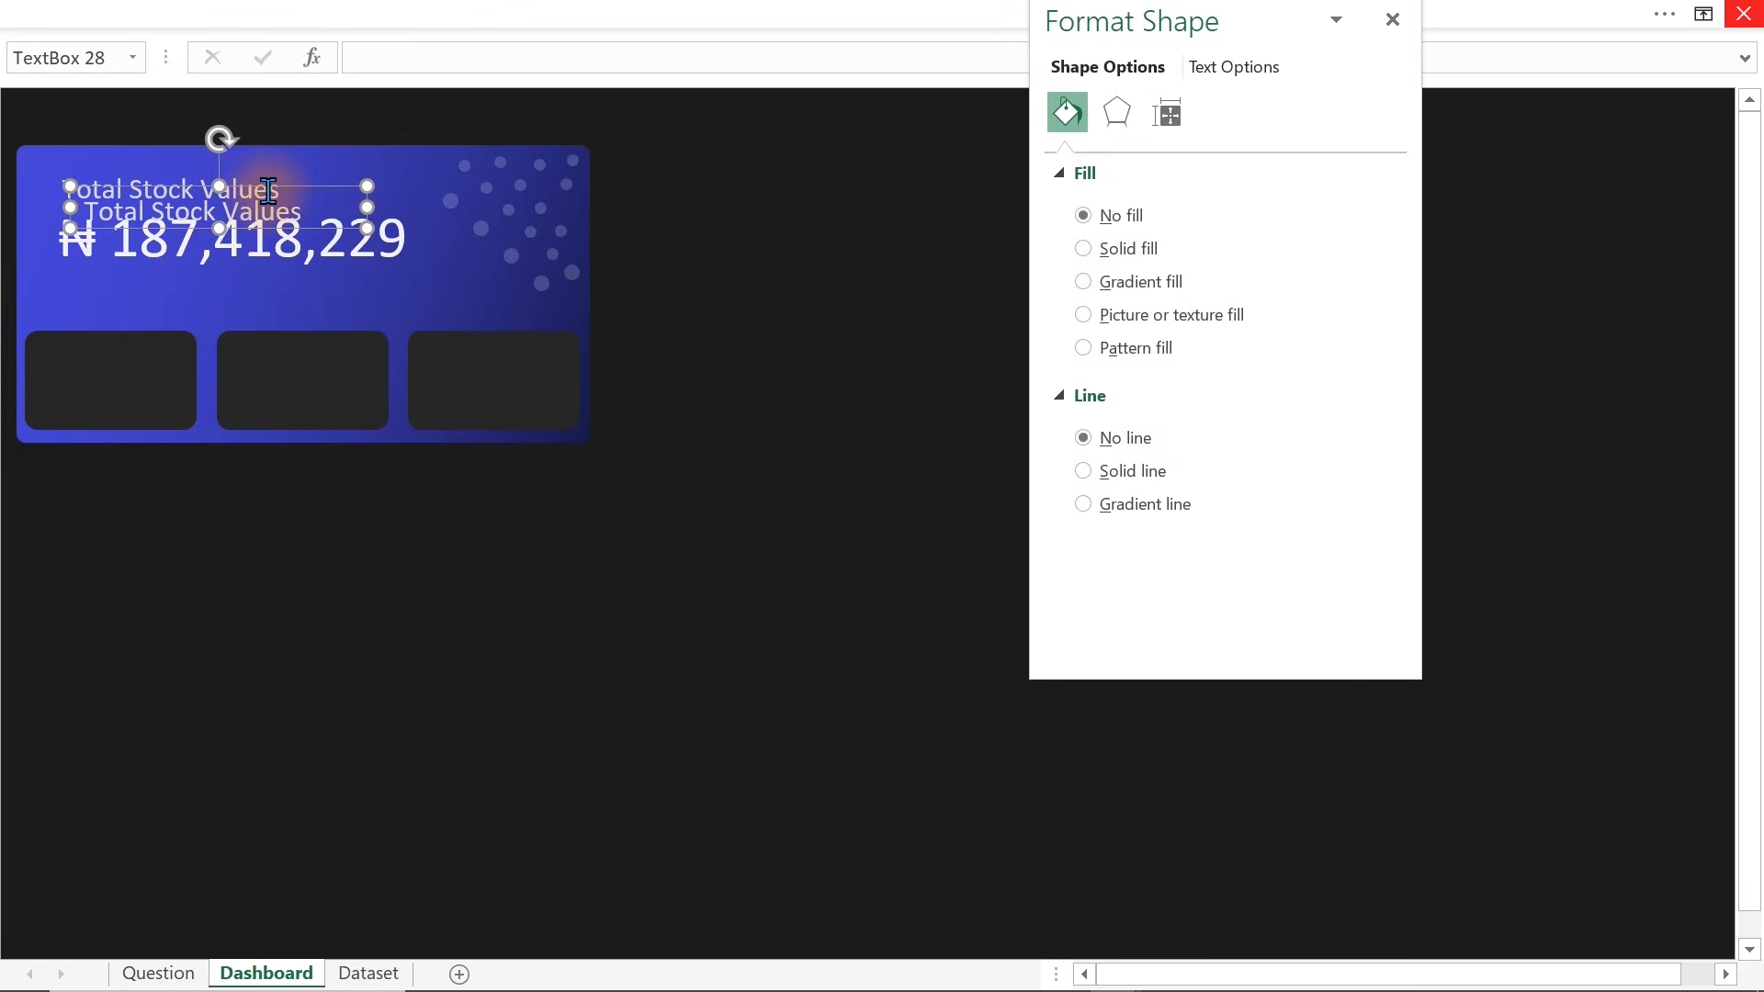
{"action": "left_click_drag", "start_coordinate": [314, 224], "coordinate": [265, 404]}
{"action": "left_click", "coordinate": [158, 391]}
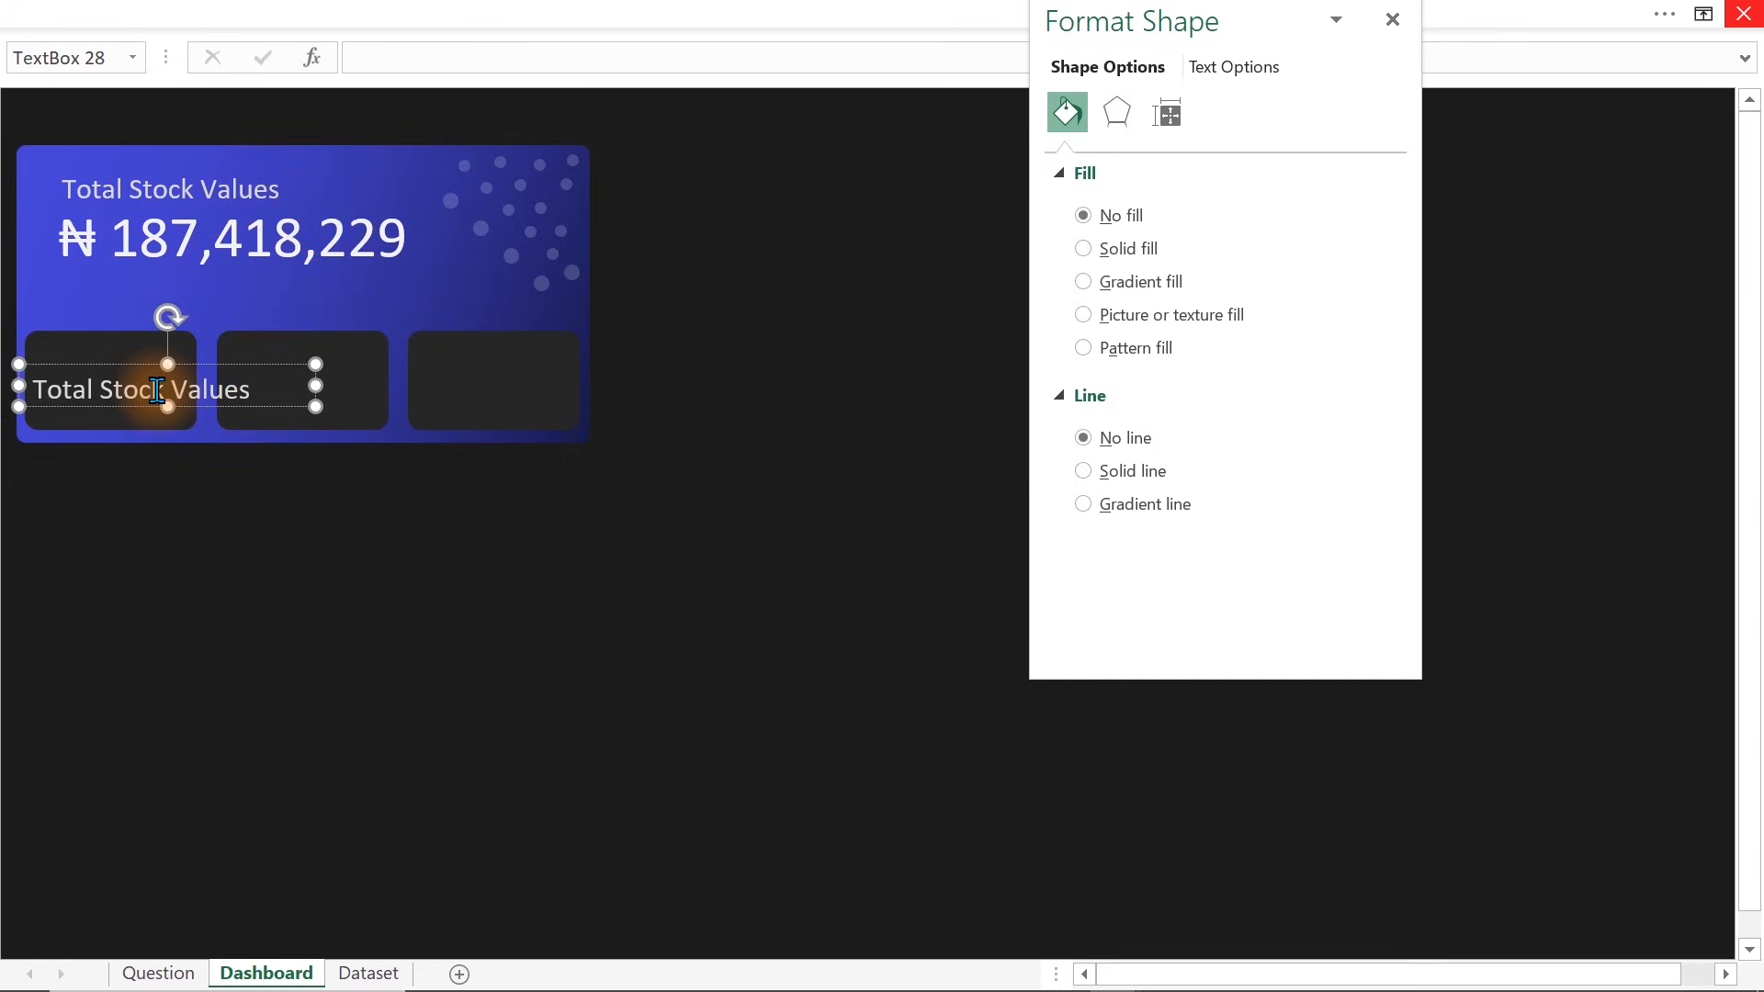
{"action": "triple_click", "coordinate": [157, 390]}
{"action": "type", "text": "Total Products"}
{"action": "left_click", "coordinate": [213, 405]}
Reduce the "Total Products" label's font size to 10.5, narrow its text box and place it low in the first dark tile
{"action": "left_click", "coordinate": [445, 7]}
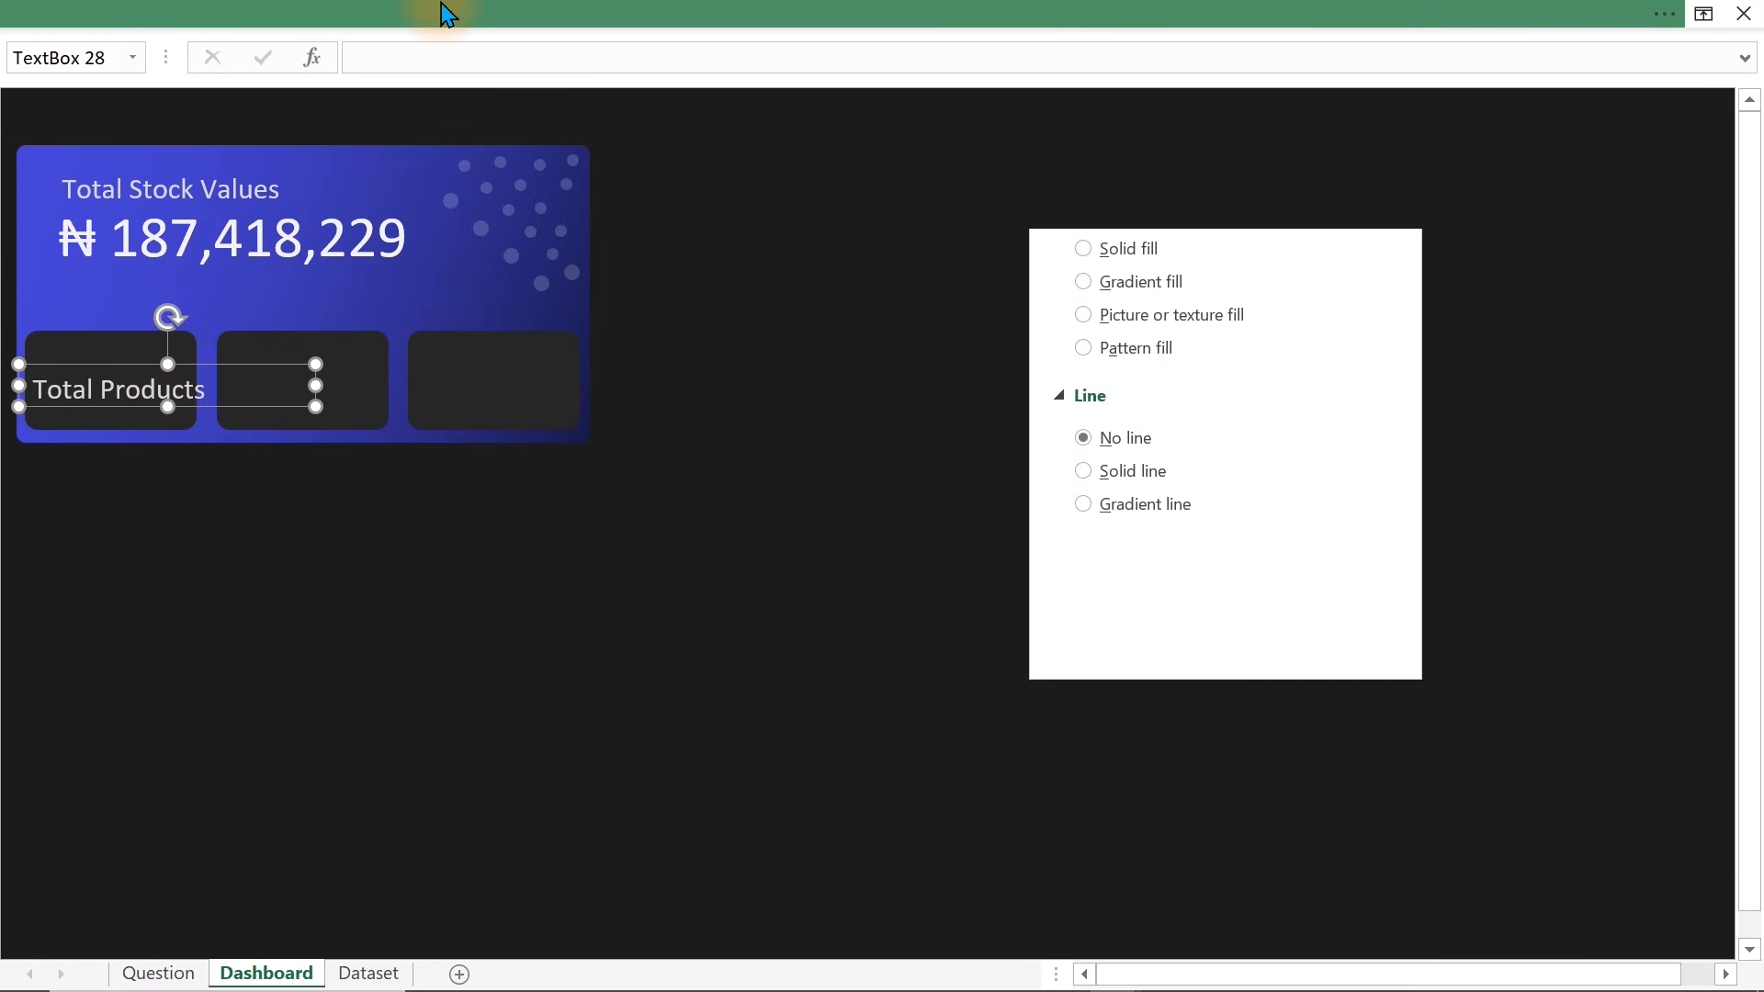
{"action": "left_click", "coordinate": [405, 119]}
{"action": "left_click", "coordinate": [405, 120]}
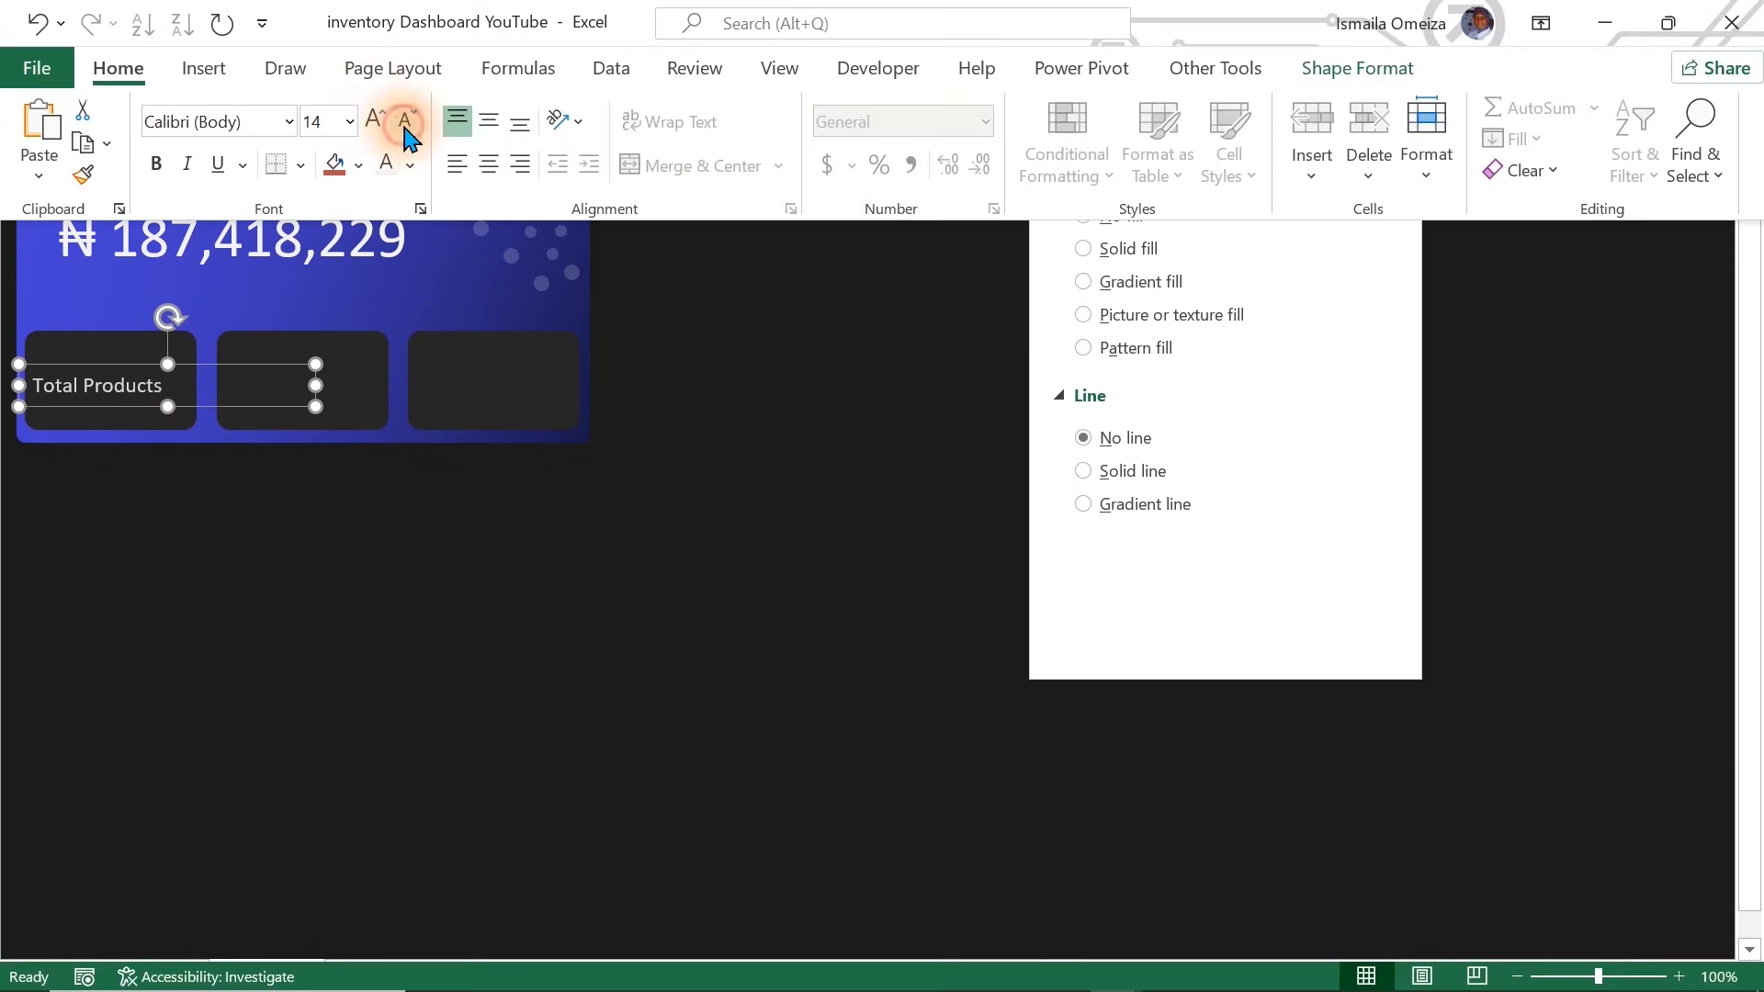
{"action": "left_click", "coordinate": [405, 119]}
{"action": "left_click", "coordinate": [405, 121]}
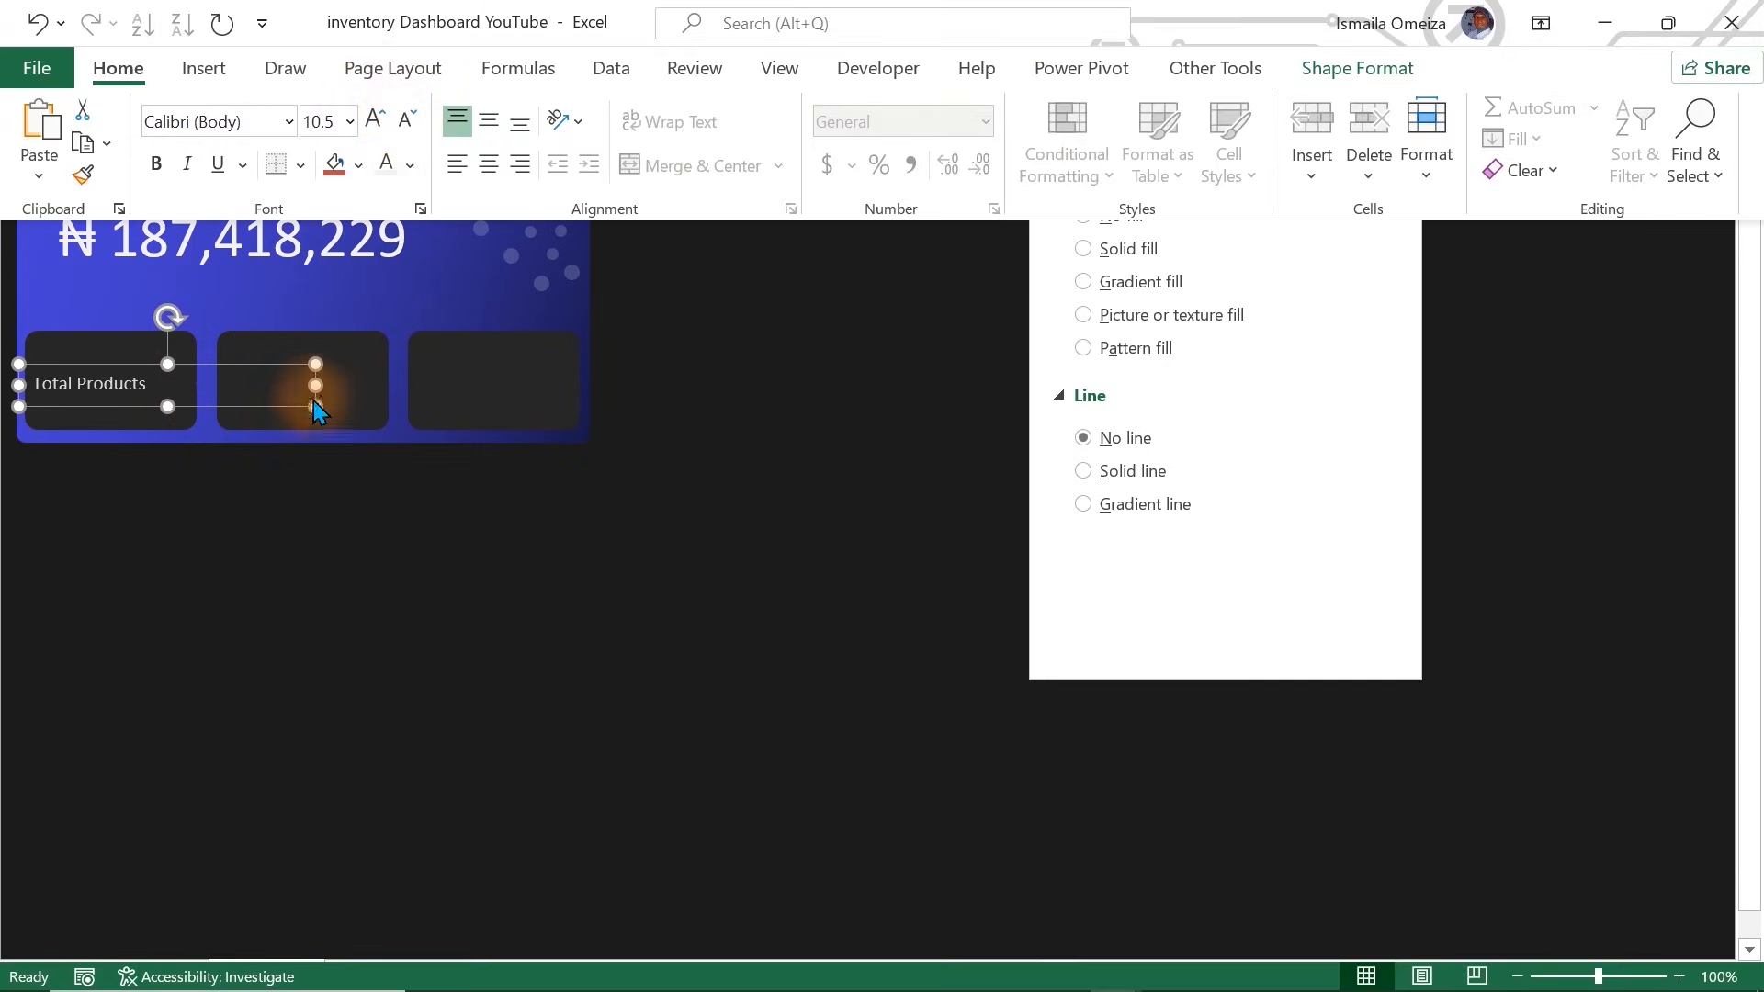
{"action": "left_click_drag", "start_coordinate": [312, 402], "coordinate": [180, 432]}
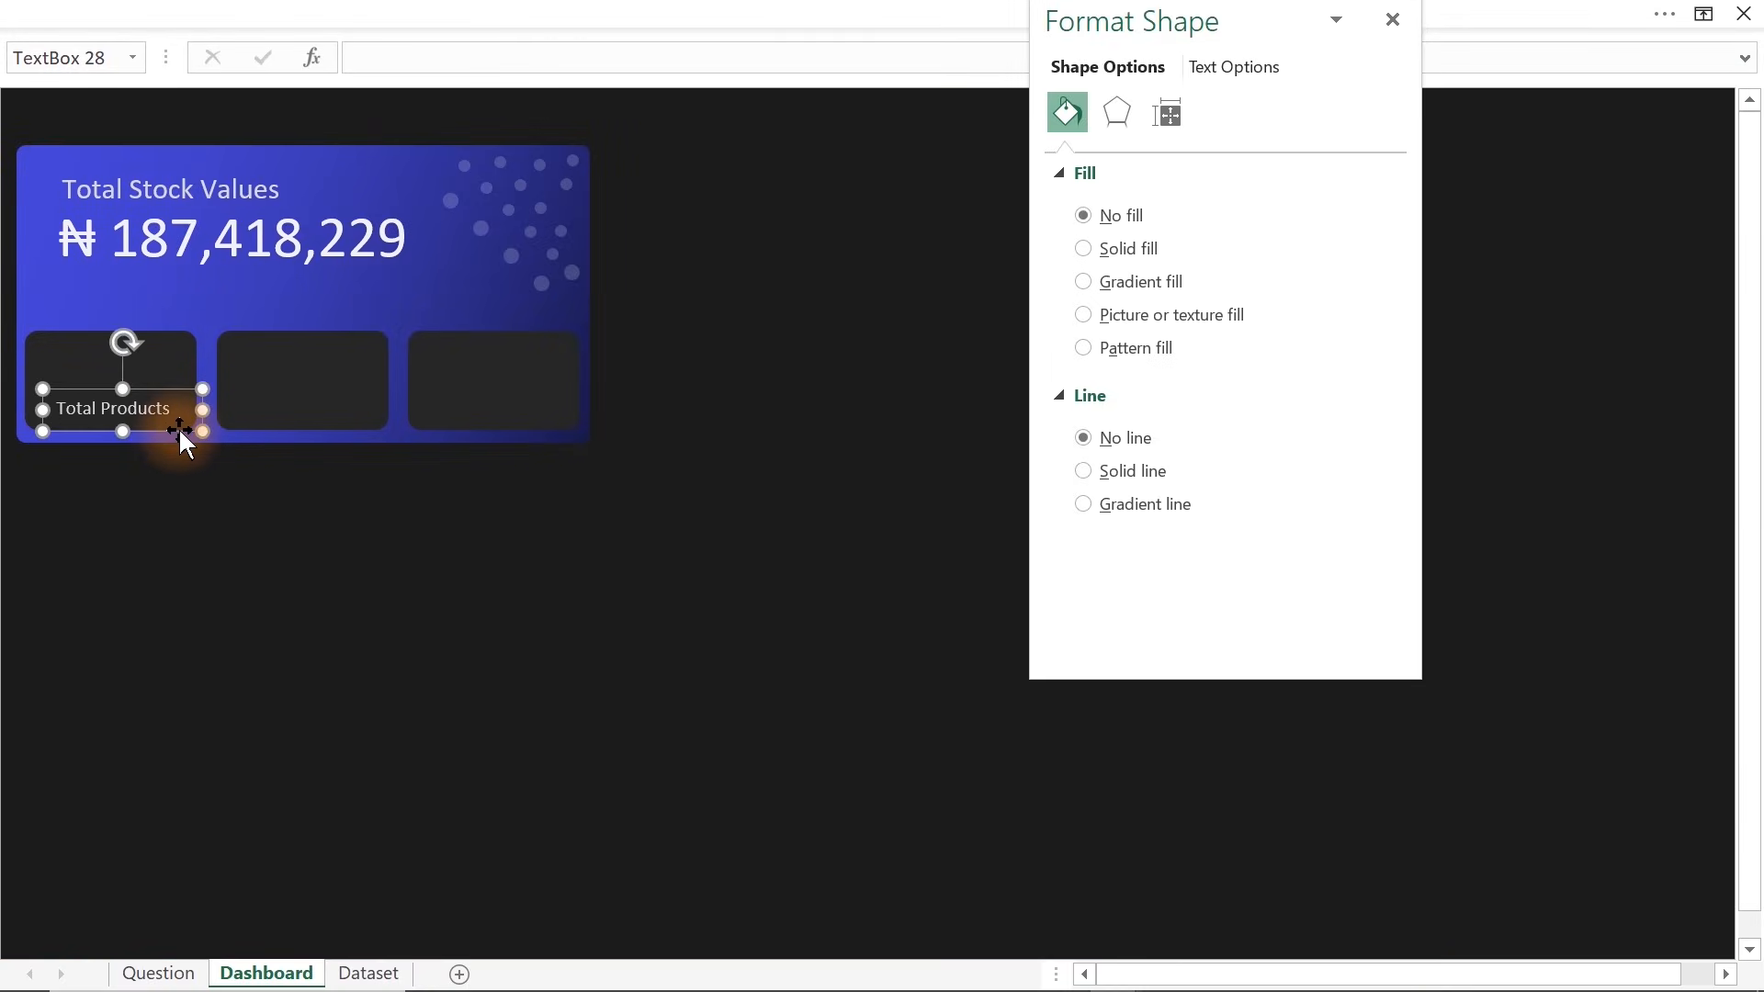
Duplicate the "Total Products" label onto the second and third dark tiles
{"action": "key", "text": "ctrl+v"}
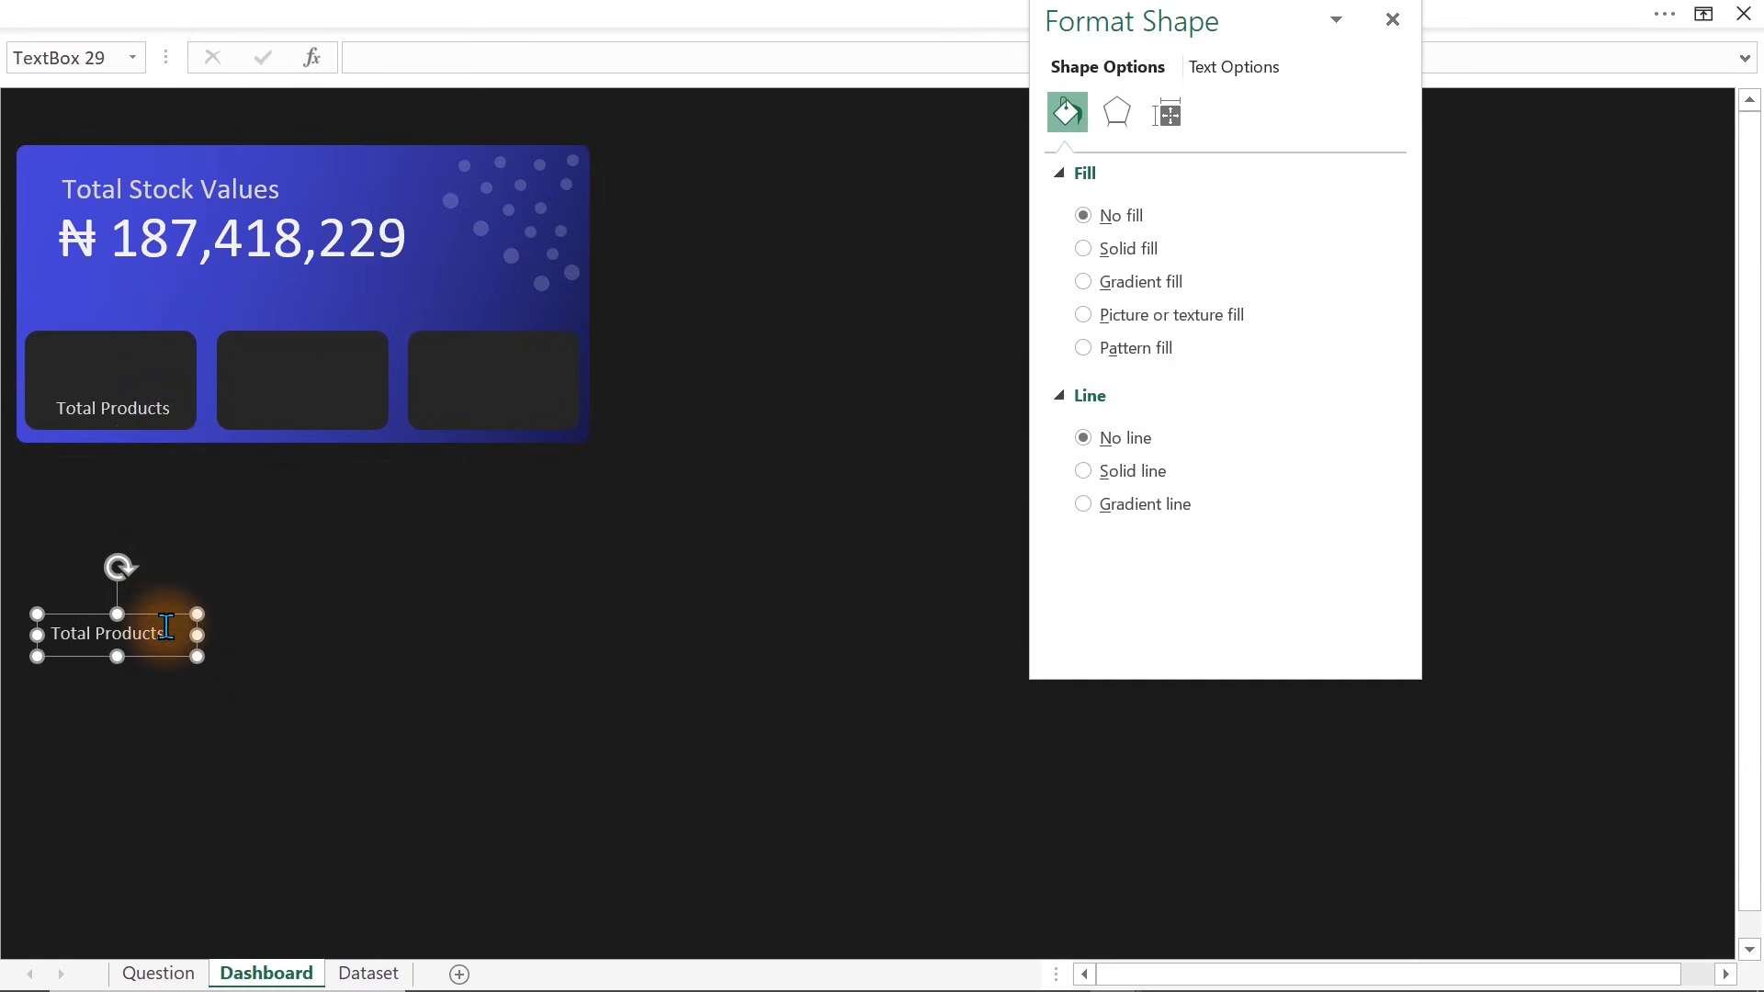
{"action": "left_click_drag", "start_coordinate": [161, 632], "coordinate": [341, 394]}
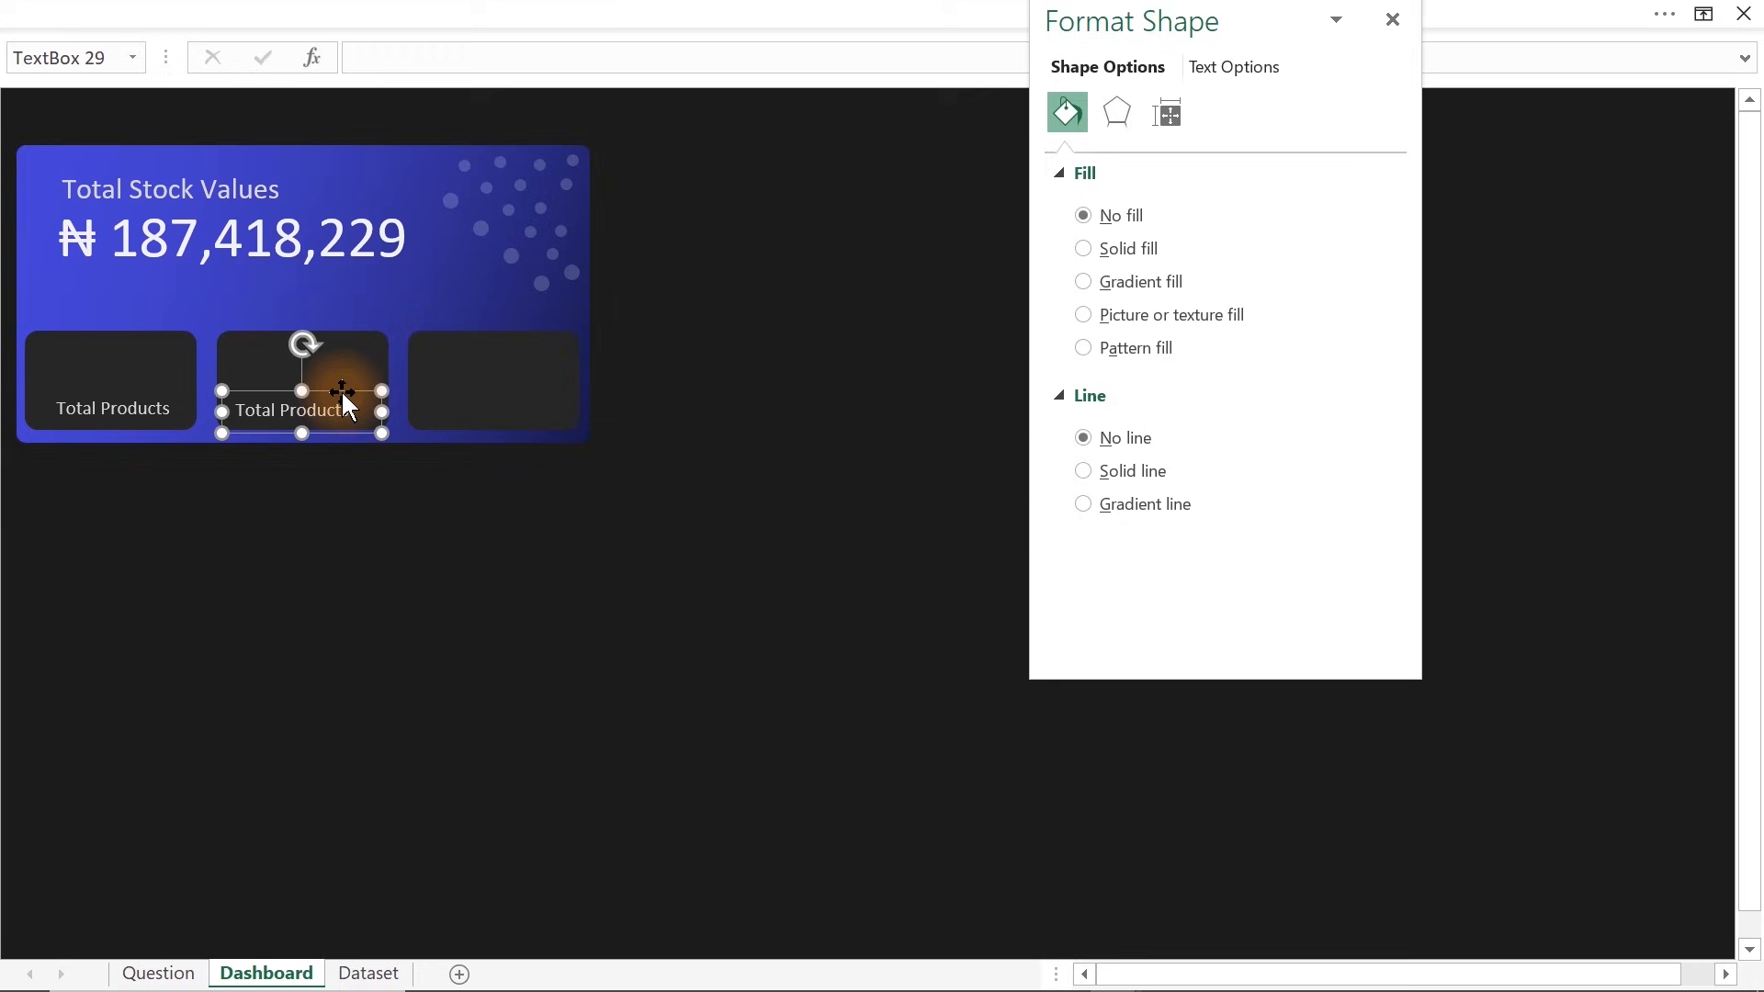
{"action": "key", "text": "ctrl+d"}
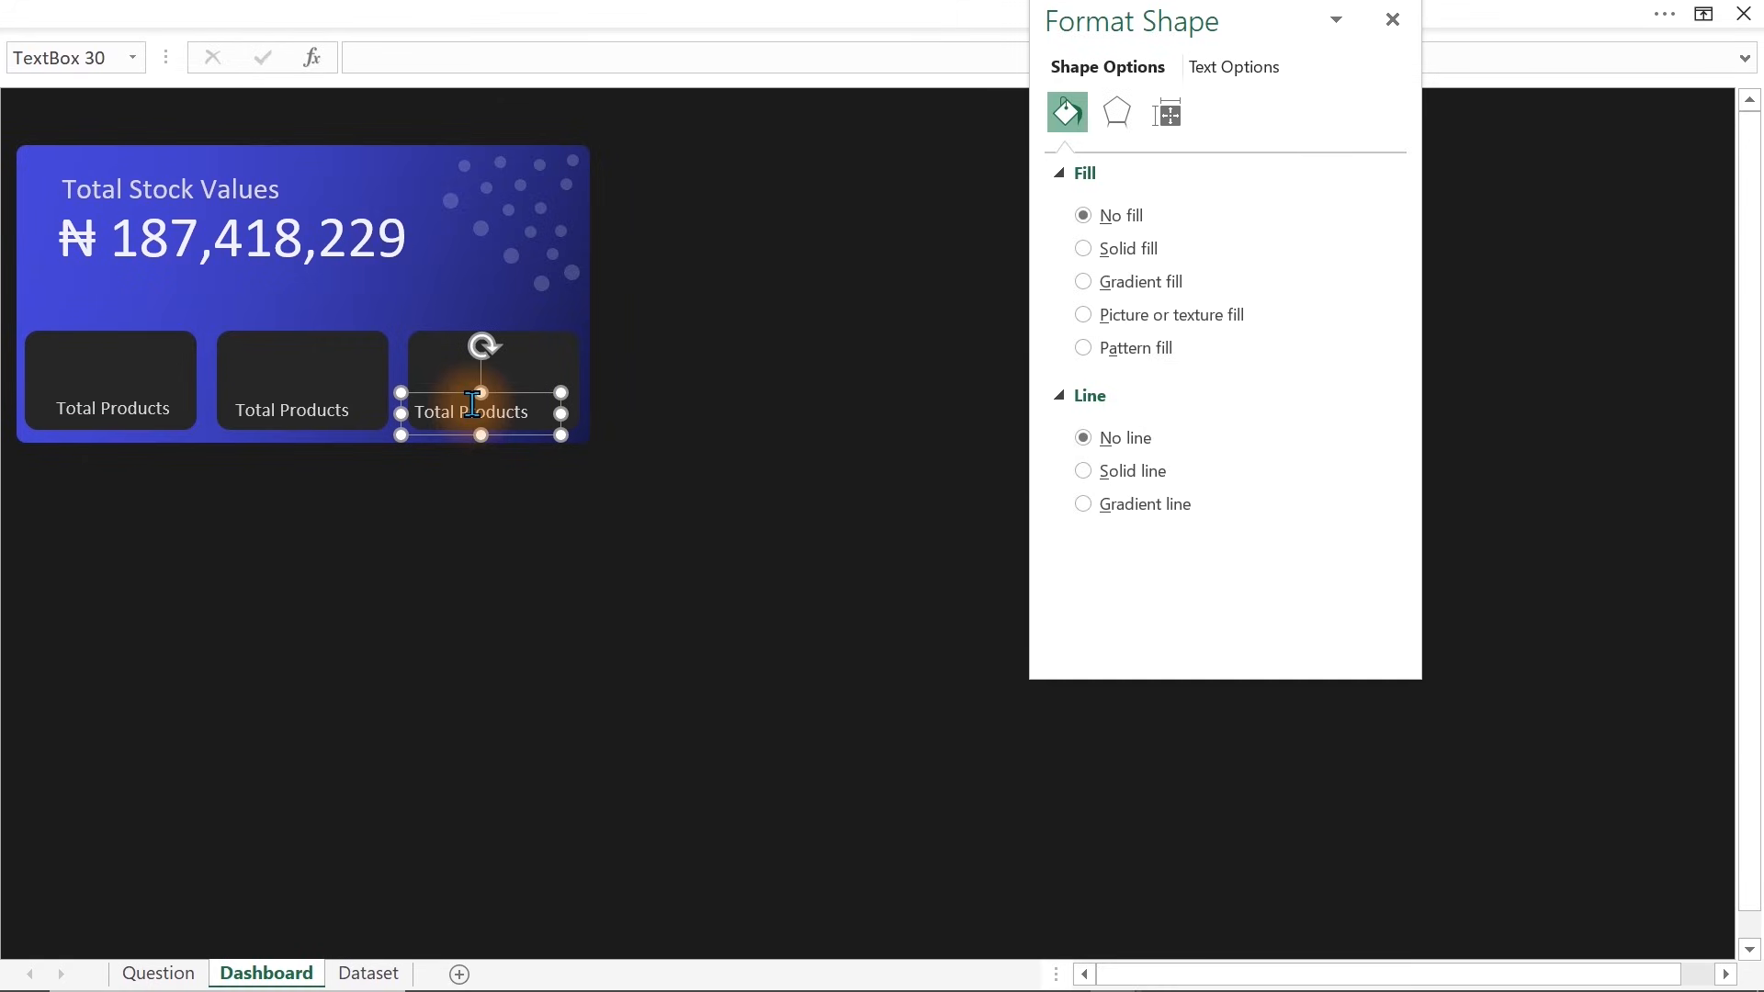
Change the second tile's label to "Total Categories" and the third tile's label to "Current Stocks"
{"action": "left_click", "coordinate": [272, 411]}
{"action": "right_click", "coordinate": [292, 412]}
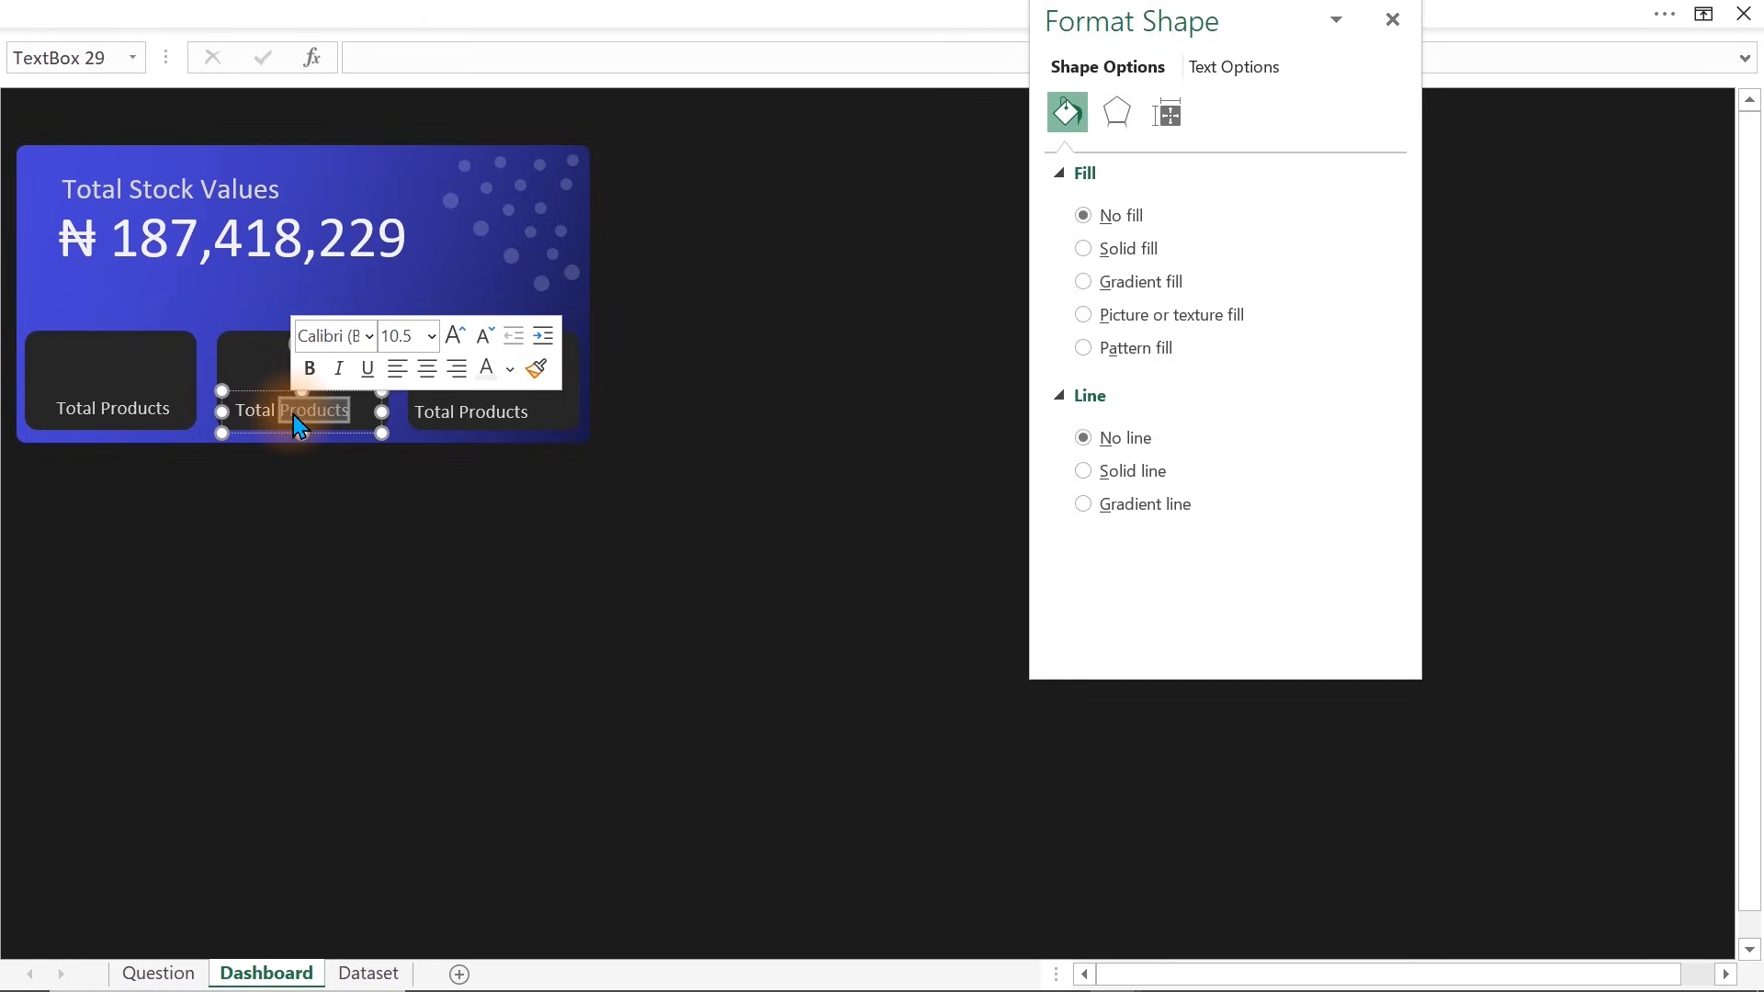
{"action": "type", "text": "Categorie"}
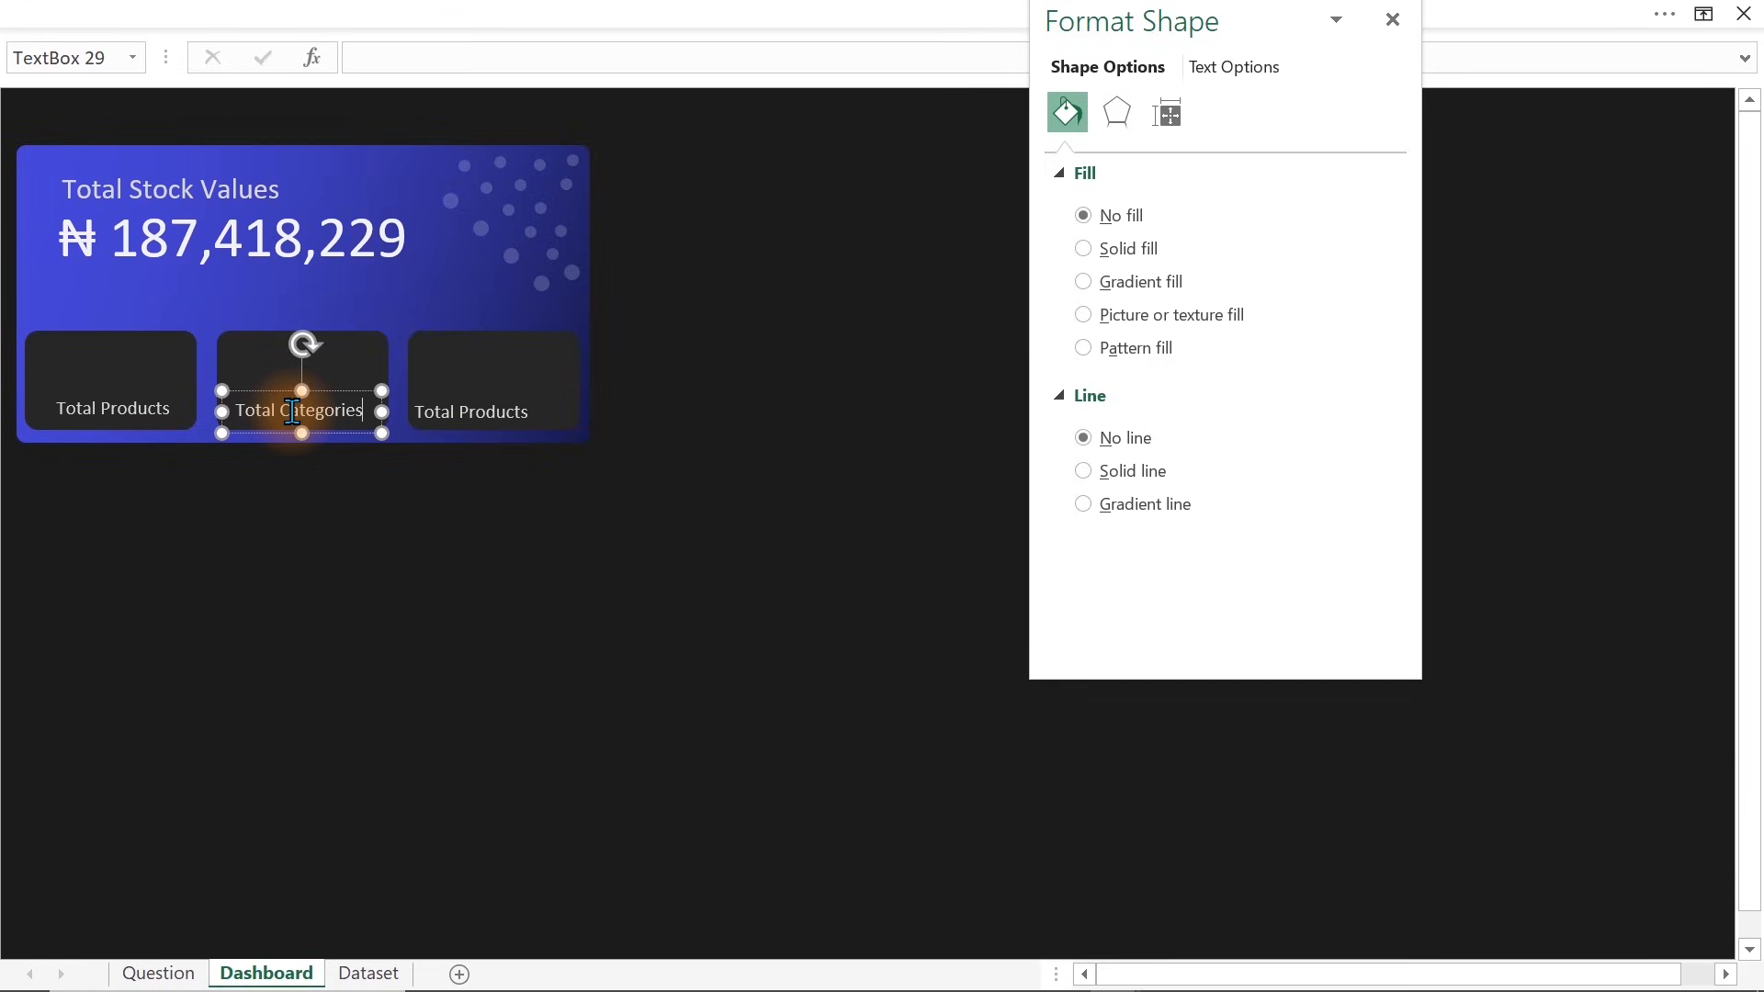
{"action": "right_click", "coordinate": [497, 423]}
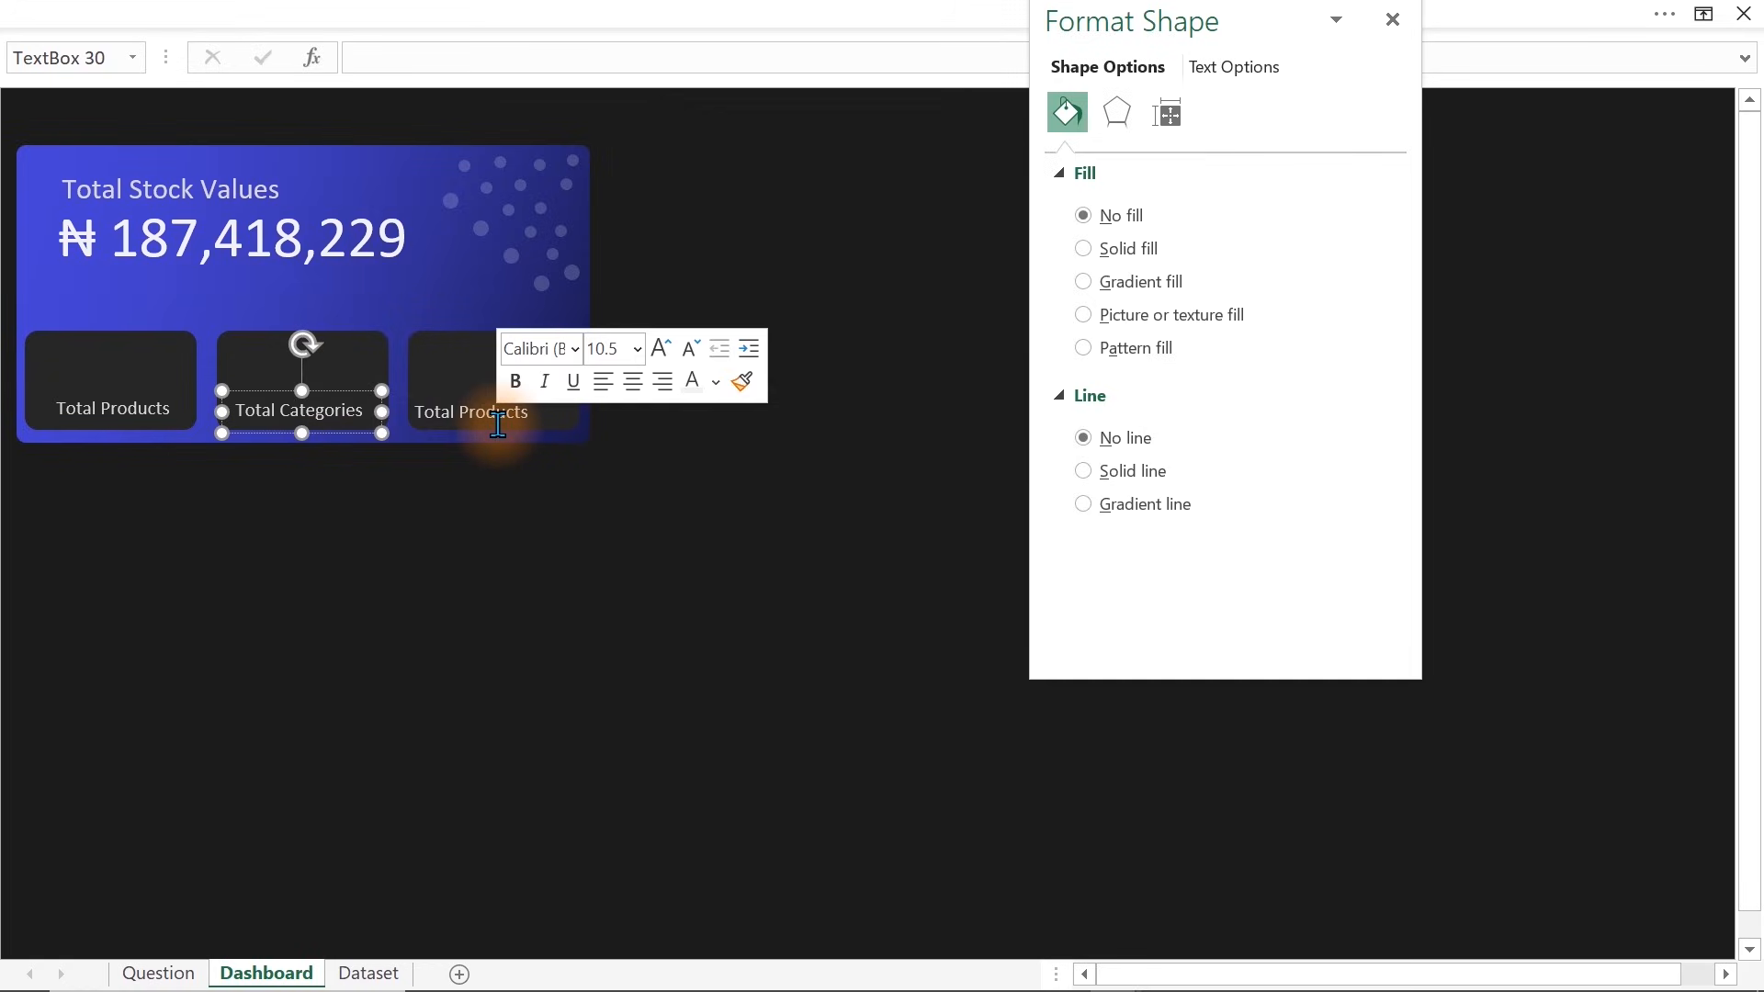
{"action": "triple_click", "coordinate": [488, 427]}
{"action": "type", "text": "Current Stocks"}
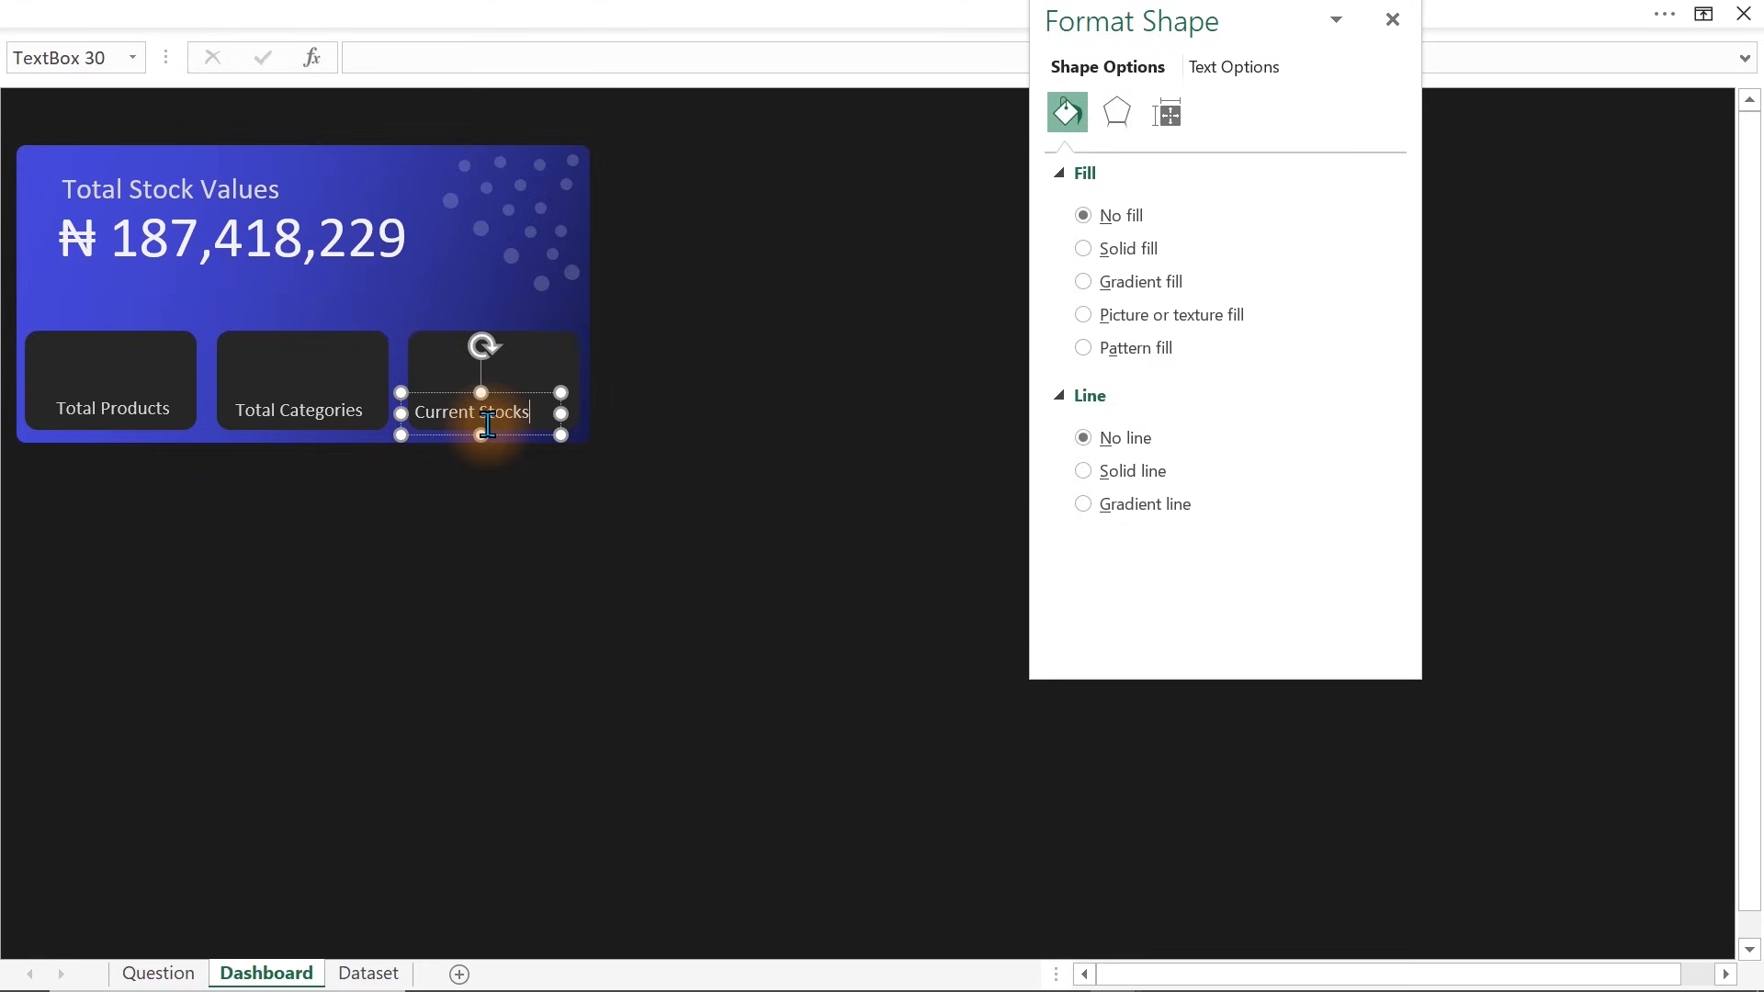
Move the "Current Stocks" label slightly right and up within the third dark tile
{"action": "left_click", "coordinate": [532, 436]}
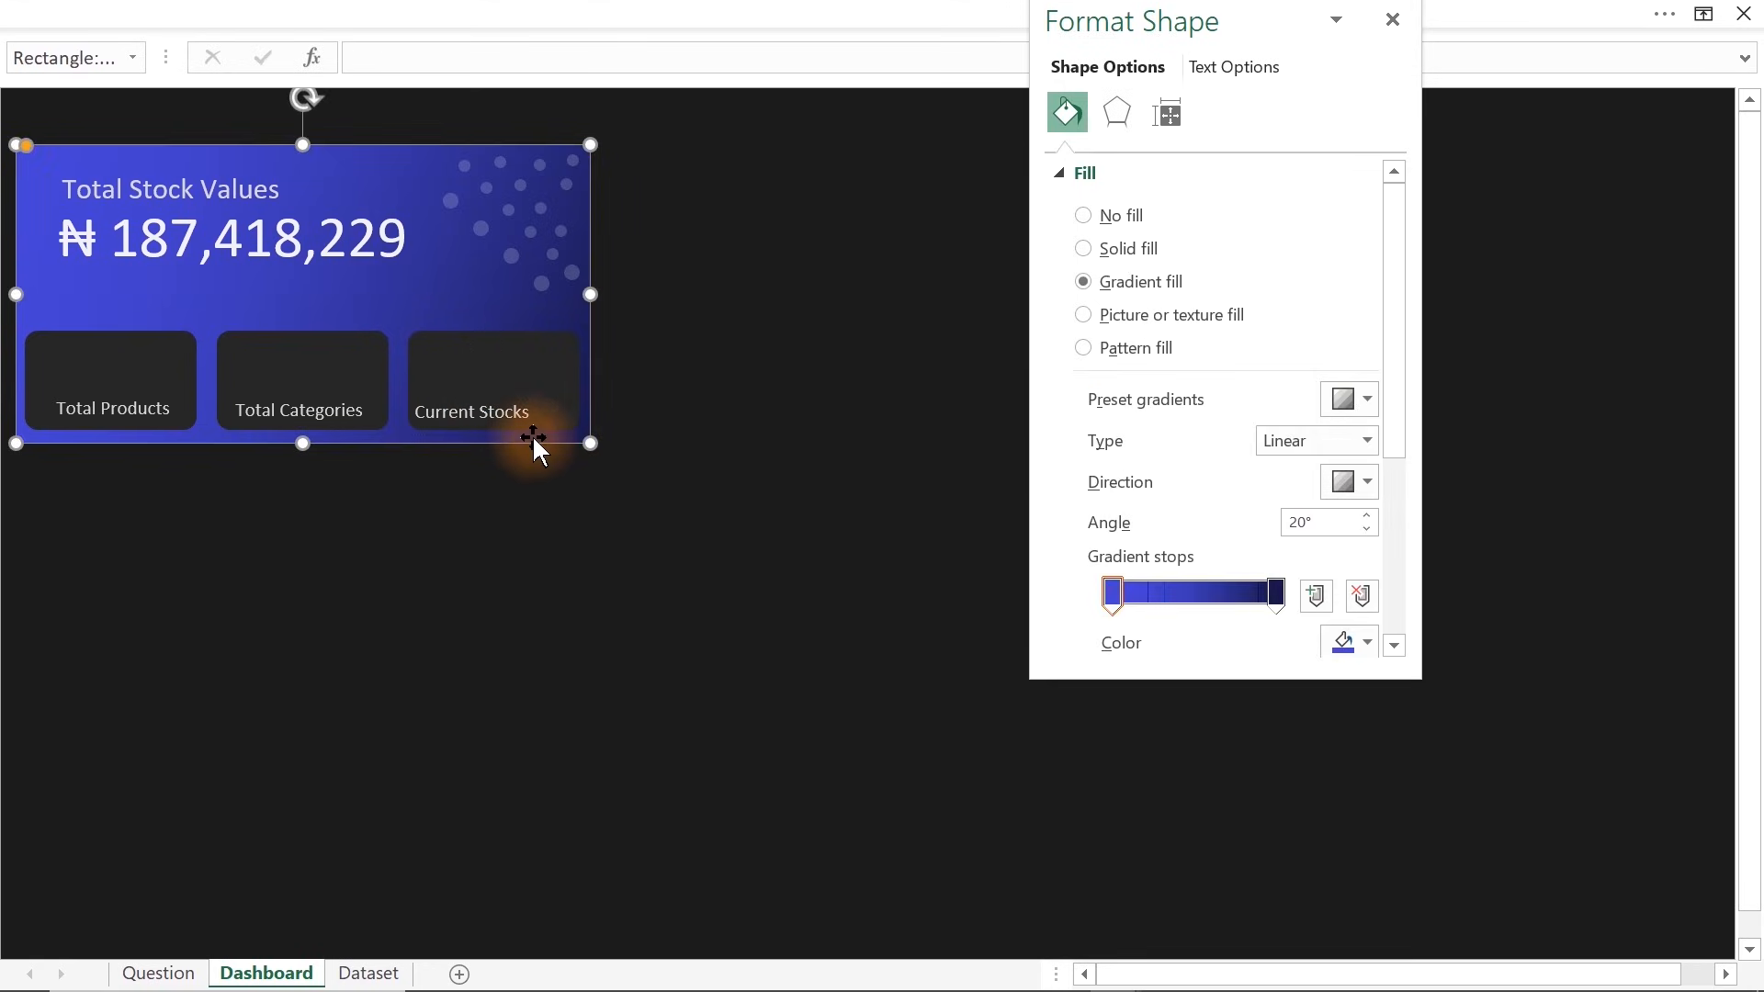
{"action": "left_click", "coordinate": [534, 434]}
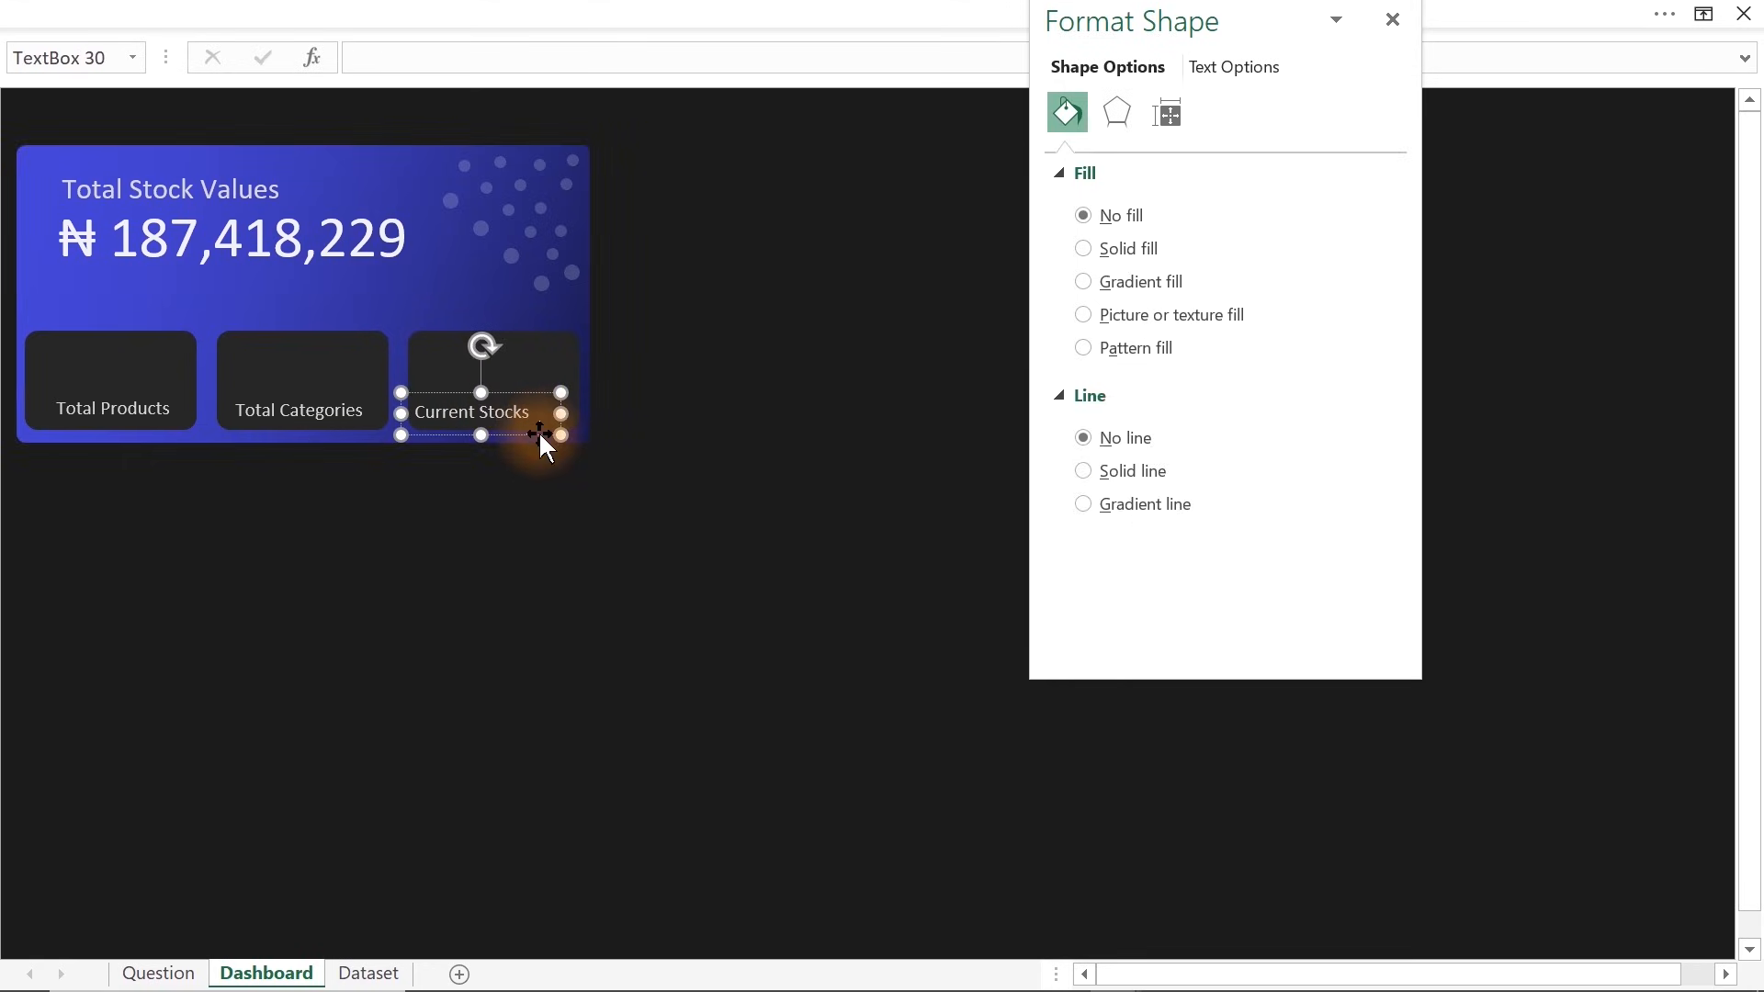
{"action": "left_click_drag", "start_coordinate": [539, 432], "coordinate": [549, 431]}
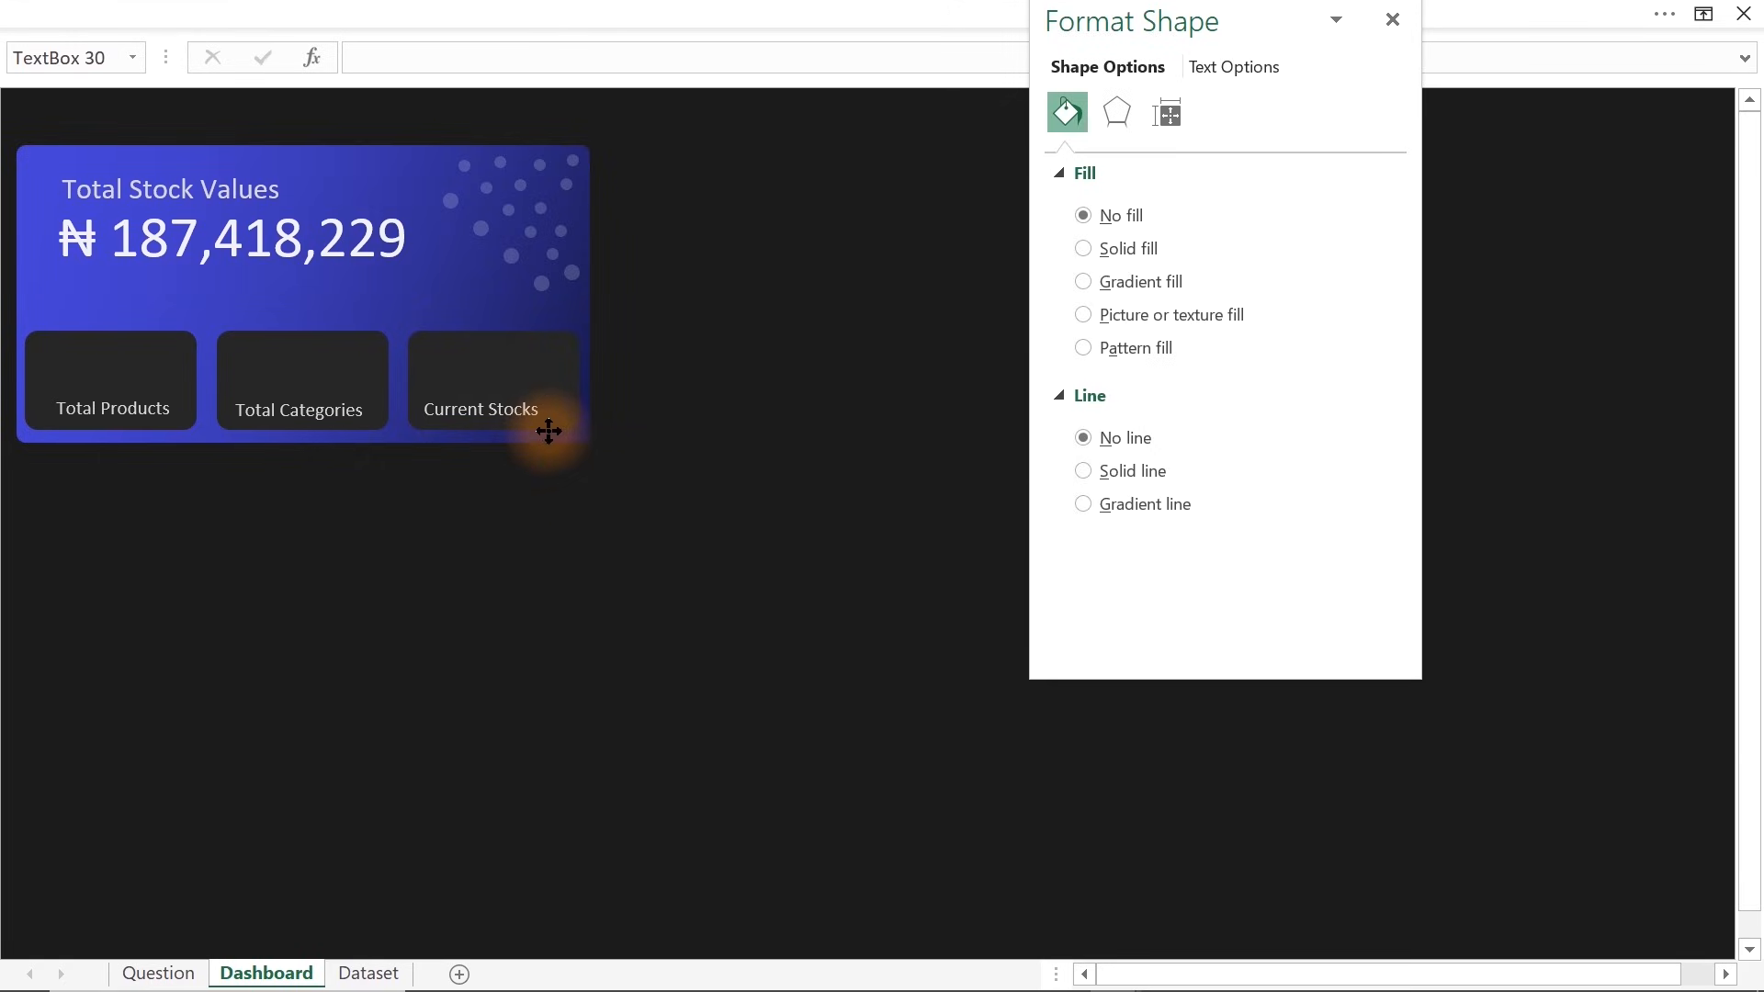
{"action": "left_click_drag", "start_coordinate": [548, 431], "coordinate": [555, 426]}
Select the three tile labels together and apply Align Top to them
{"action": "left_click", "coordinate": [264, 410], "text": "shift"}
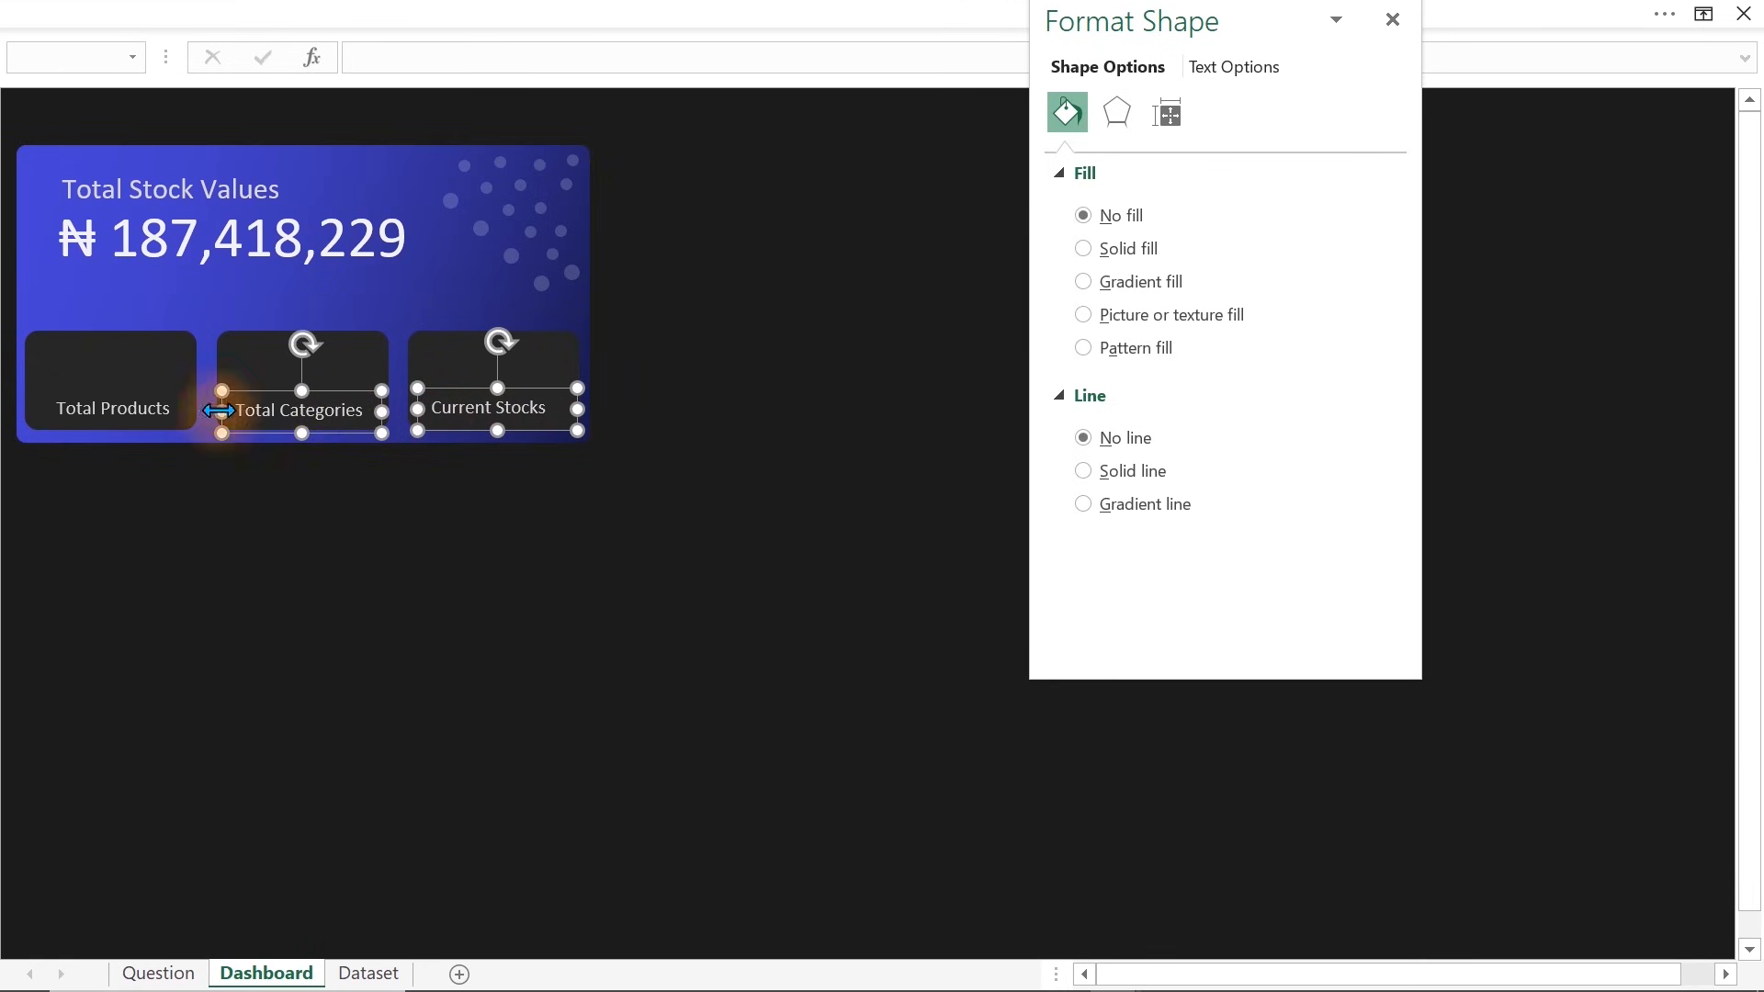
{"action": "left_click", "coordinate": [109, 409], "text": "shift"}
{"action": "left_click", "coordinate": [649, 12]}
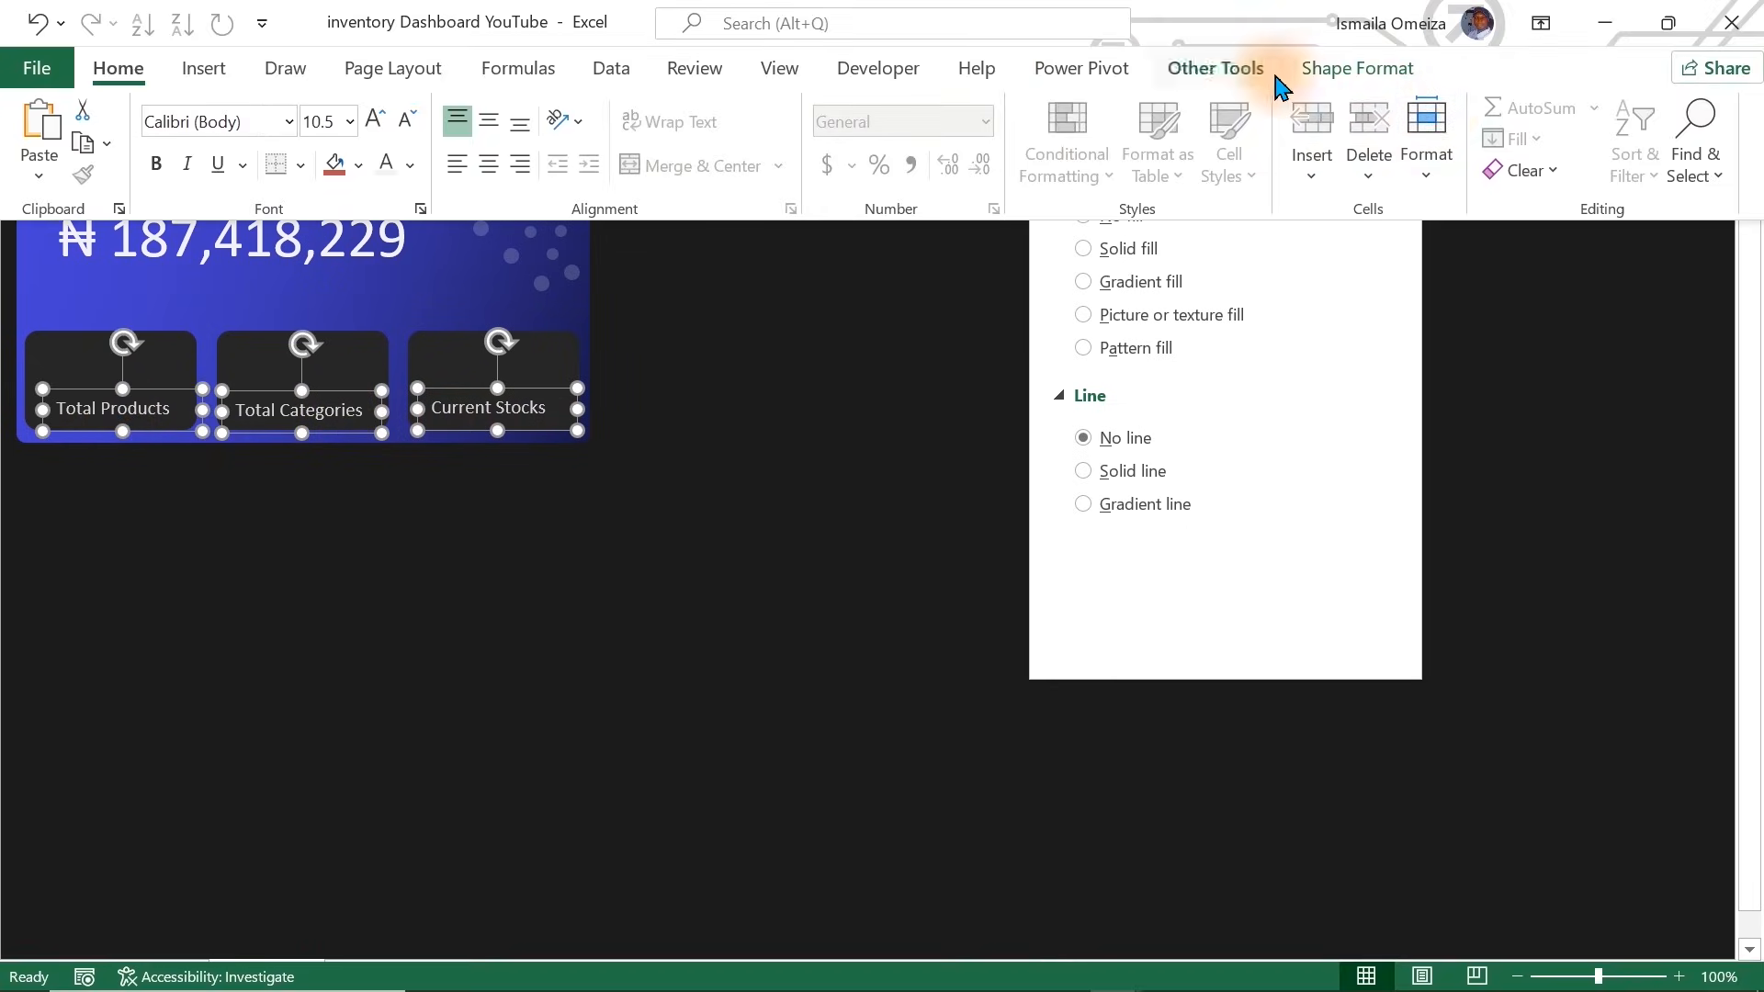
{"action": "left_click", "coordinate": [1359, 69]}
{"action": "left_click", "coordinate": [1532, 114]}
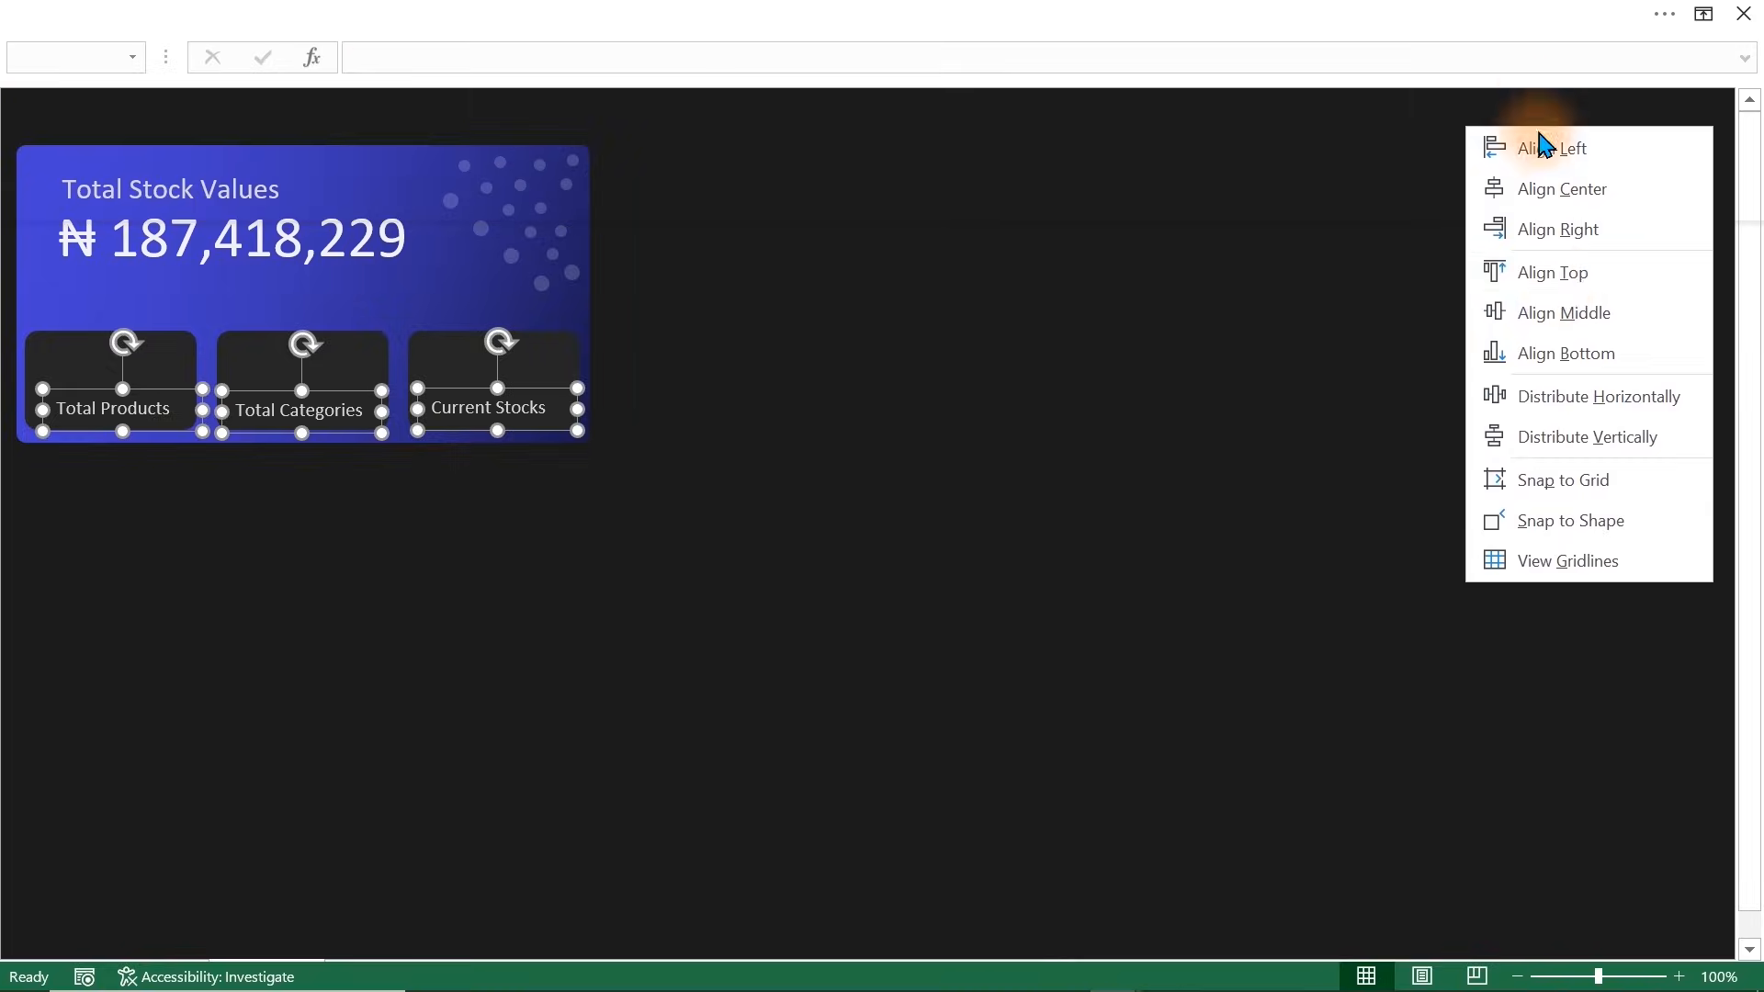
{"action": "left_click", "coordinate": [1571, 274]}
{"action": "left_click", "coordinate": [791, 588]}
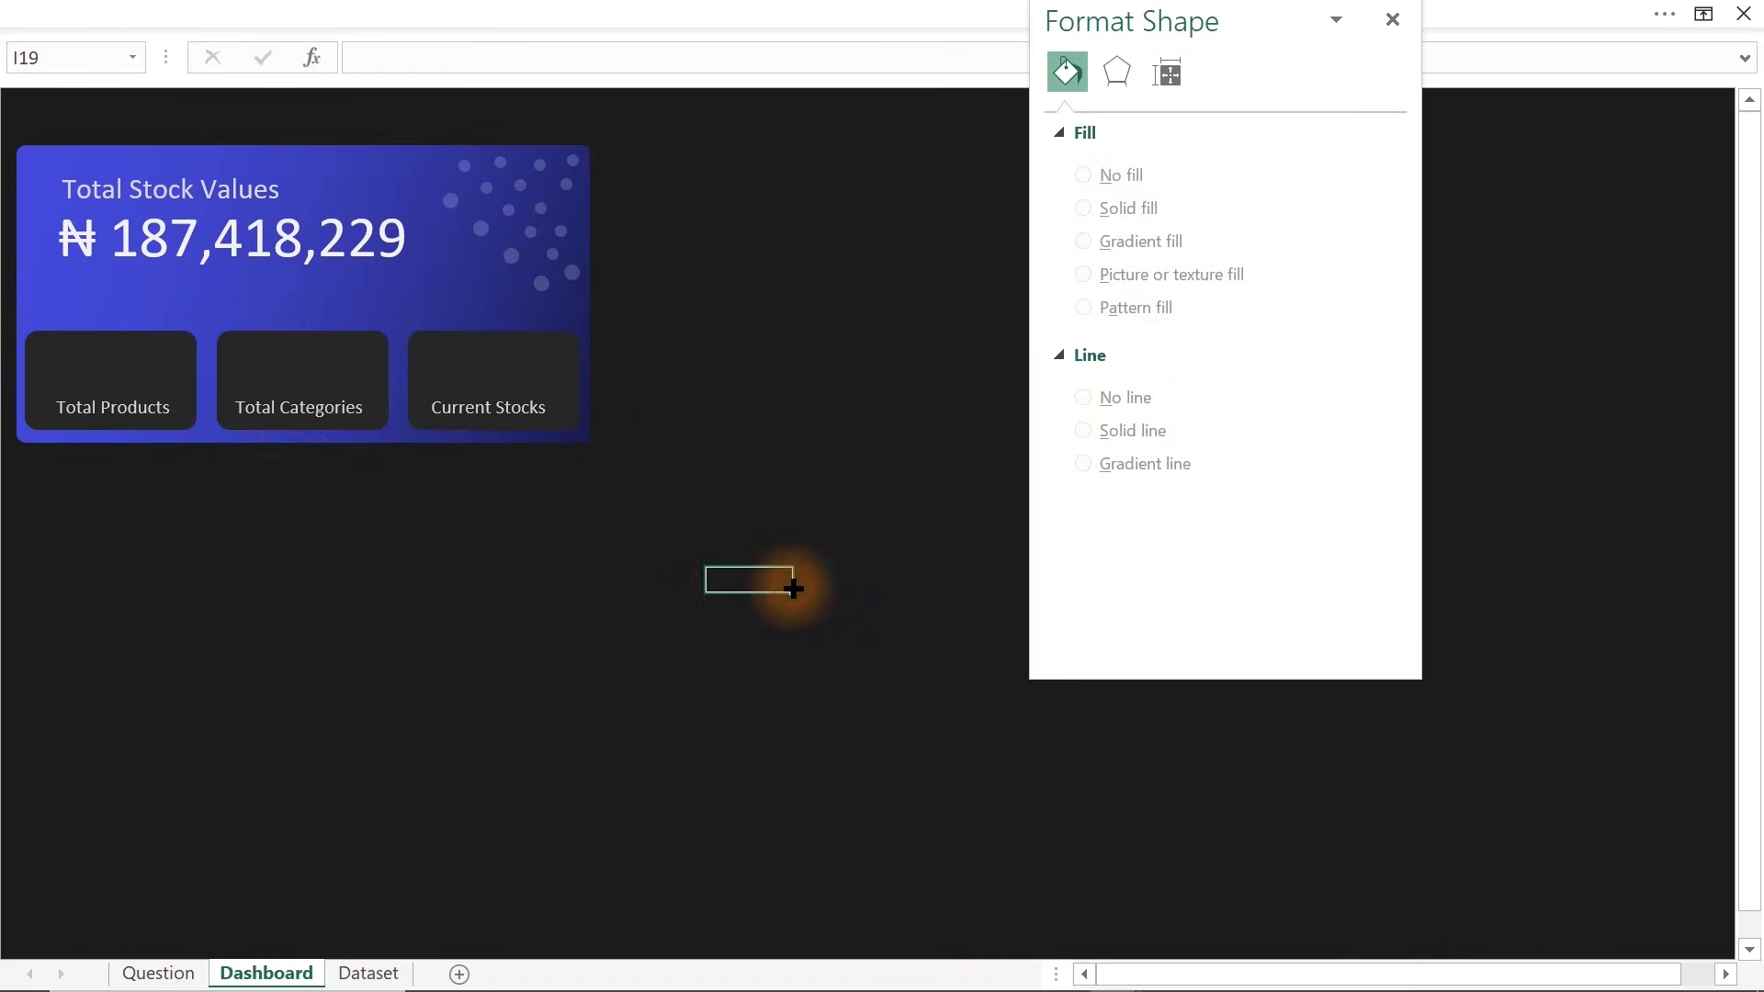
Nudge the "Total Products" label slightly left within the first dark tile
{"action": "left_click", "coordinate": [147, 409]}
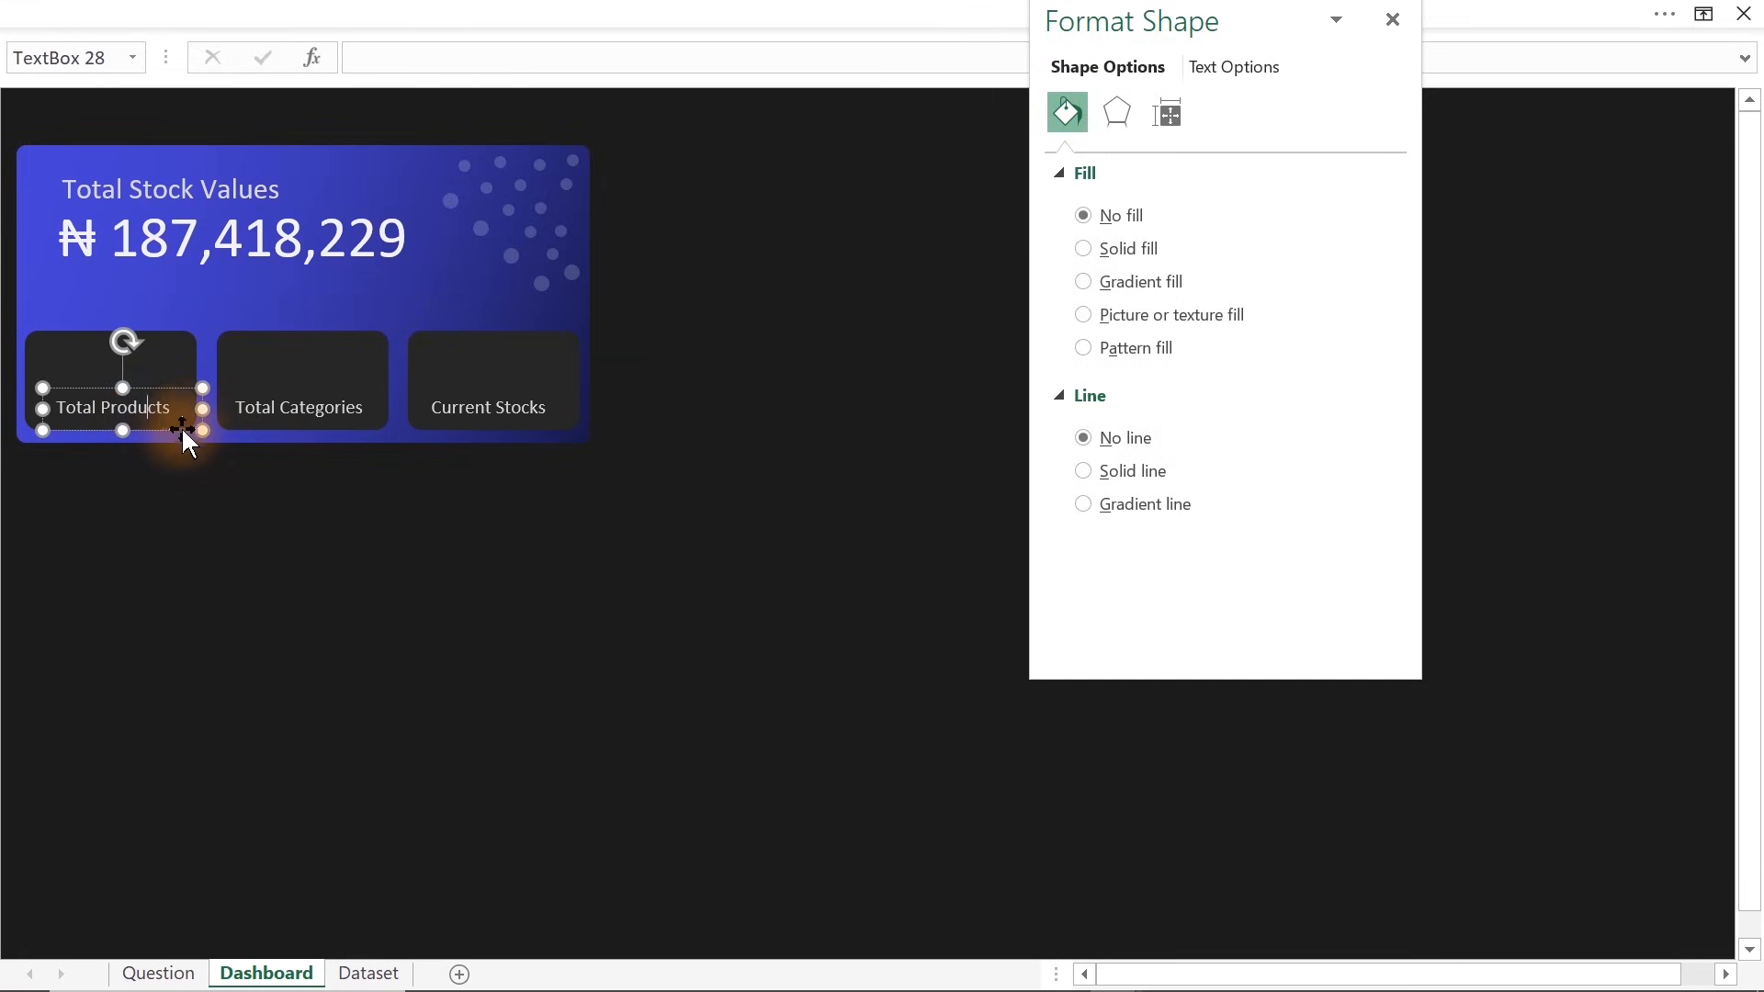
{"action": "left_click", "coordinate": [169, 388]}
{"action": "key", "text": "Left"}
{"action": "key", "text": "Left"}
{"action": "key", "text": "Left"}
{"action": "key", "text": "Left"}
{"action": "key", "text": "Left"}
{"action": "key", "text": "Left"}
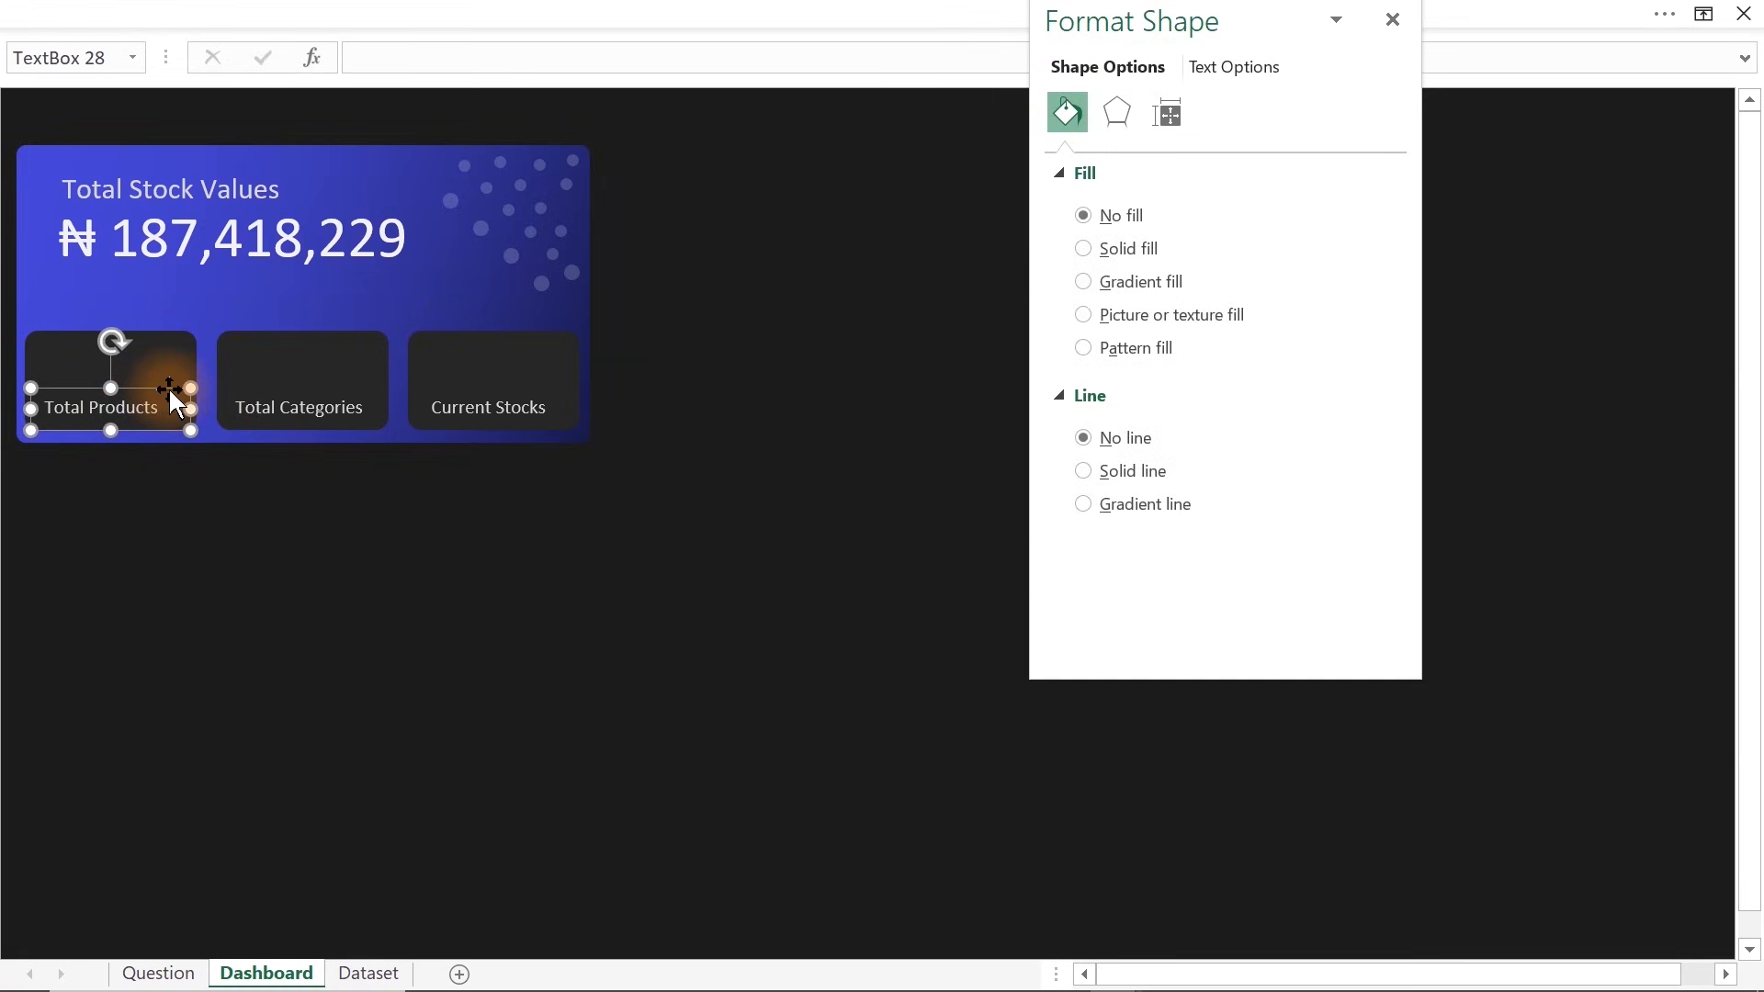
{"action": "left_click", "coordinate": [377, 602]}
Insert a small circle on the first dark tile, just above the start of the "Total Products" label
{"action": "left_click", "coordinate": [437, 11]}
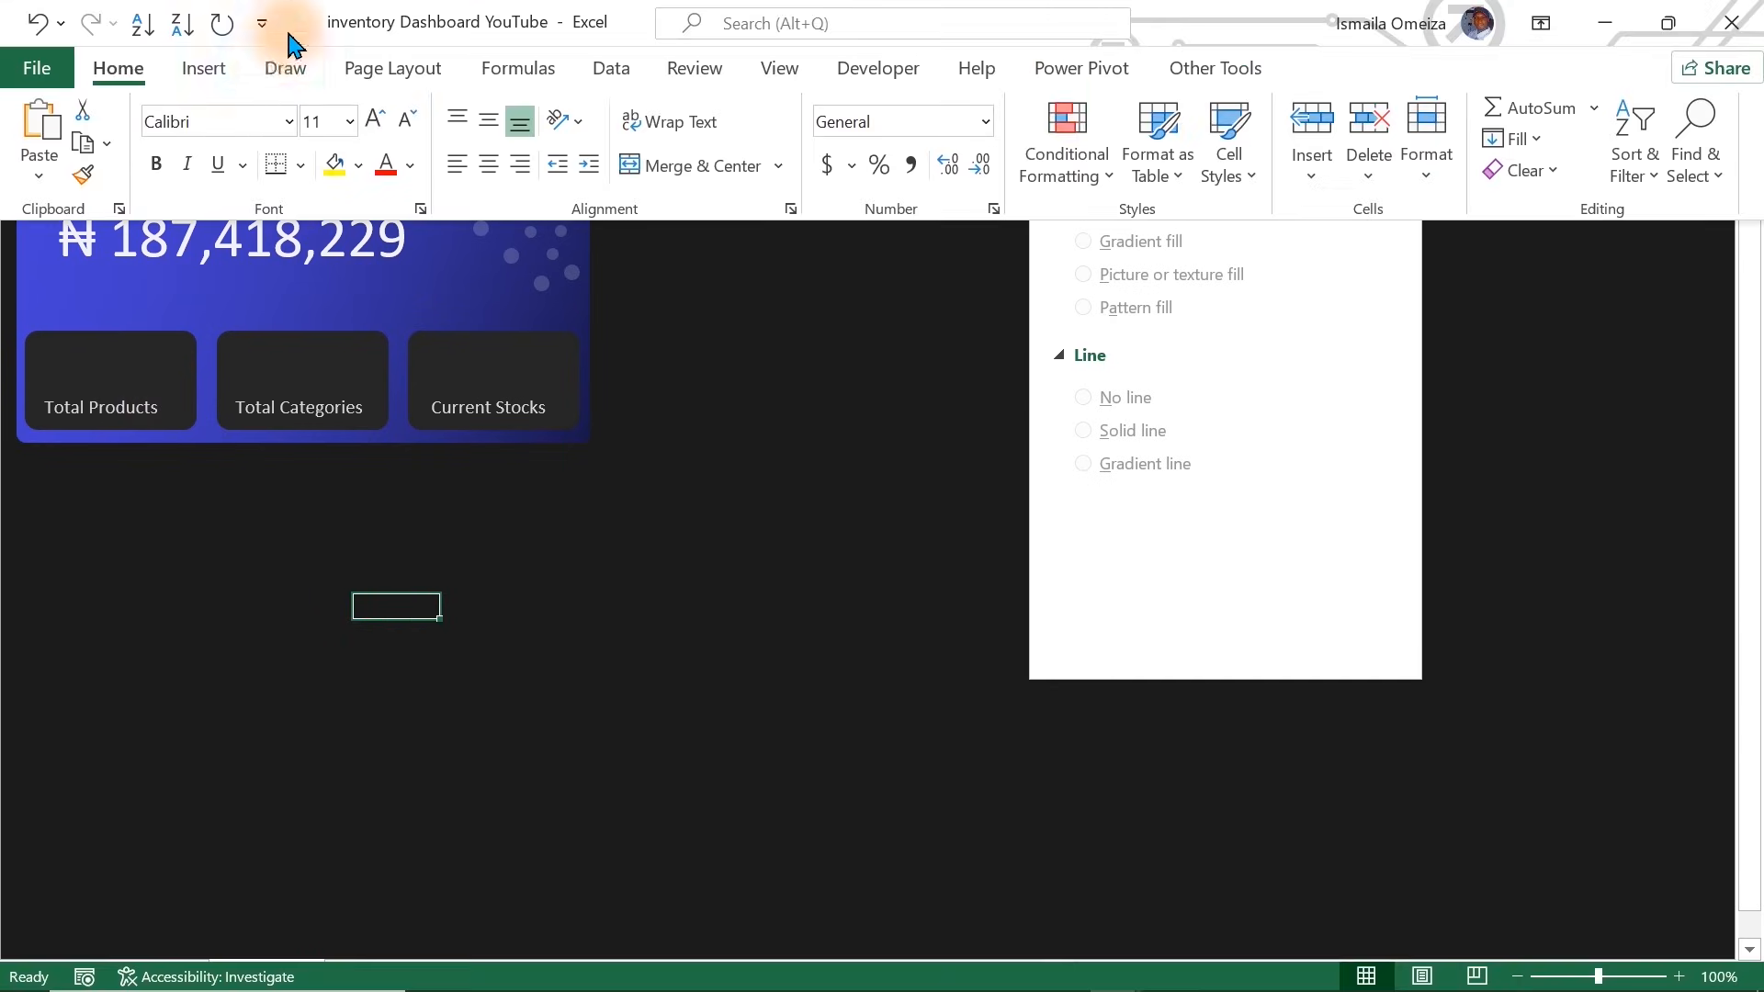
{"action": "left_click", "coordinate": [203, 66]}
{"action": "left_click", "coordinate": [324, 173]}
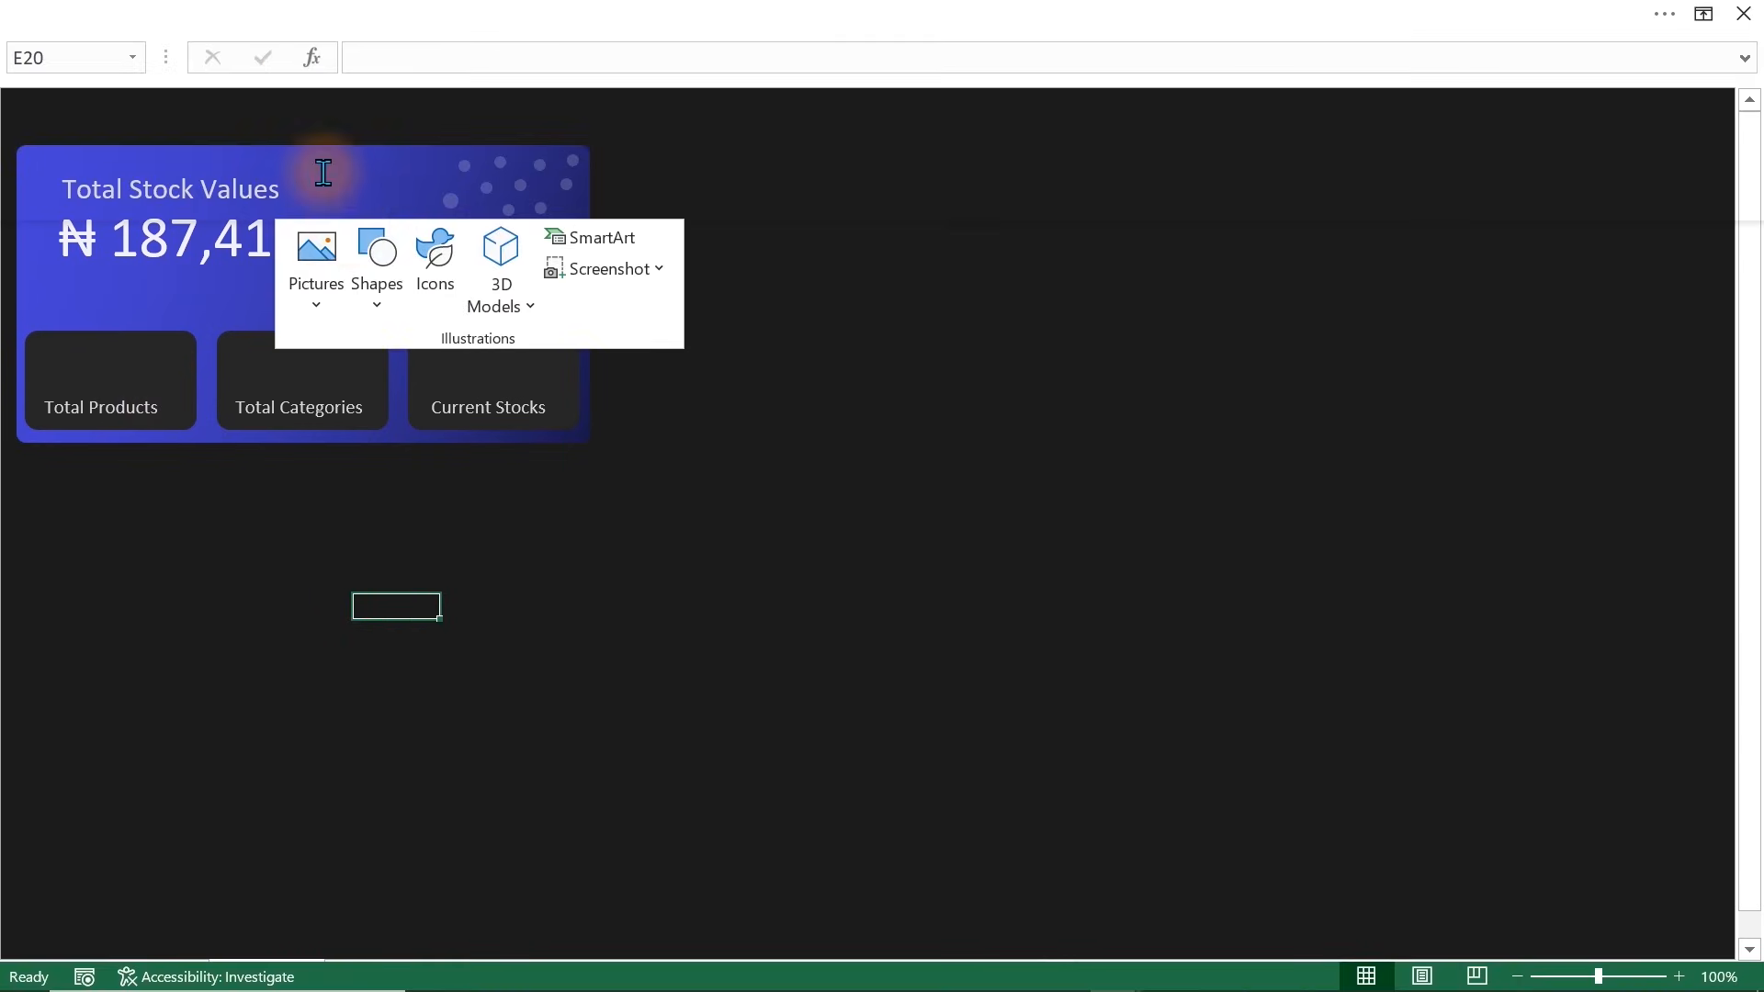
{"action": "left_click", "coordinate": [372, 308]}
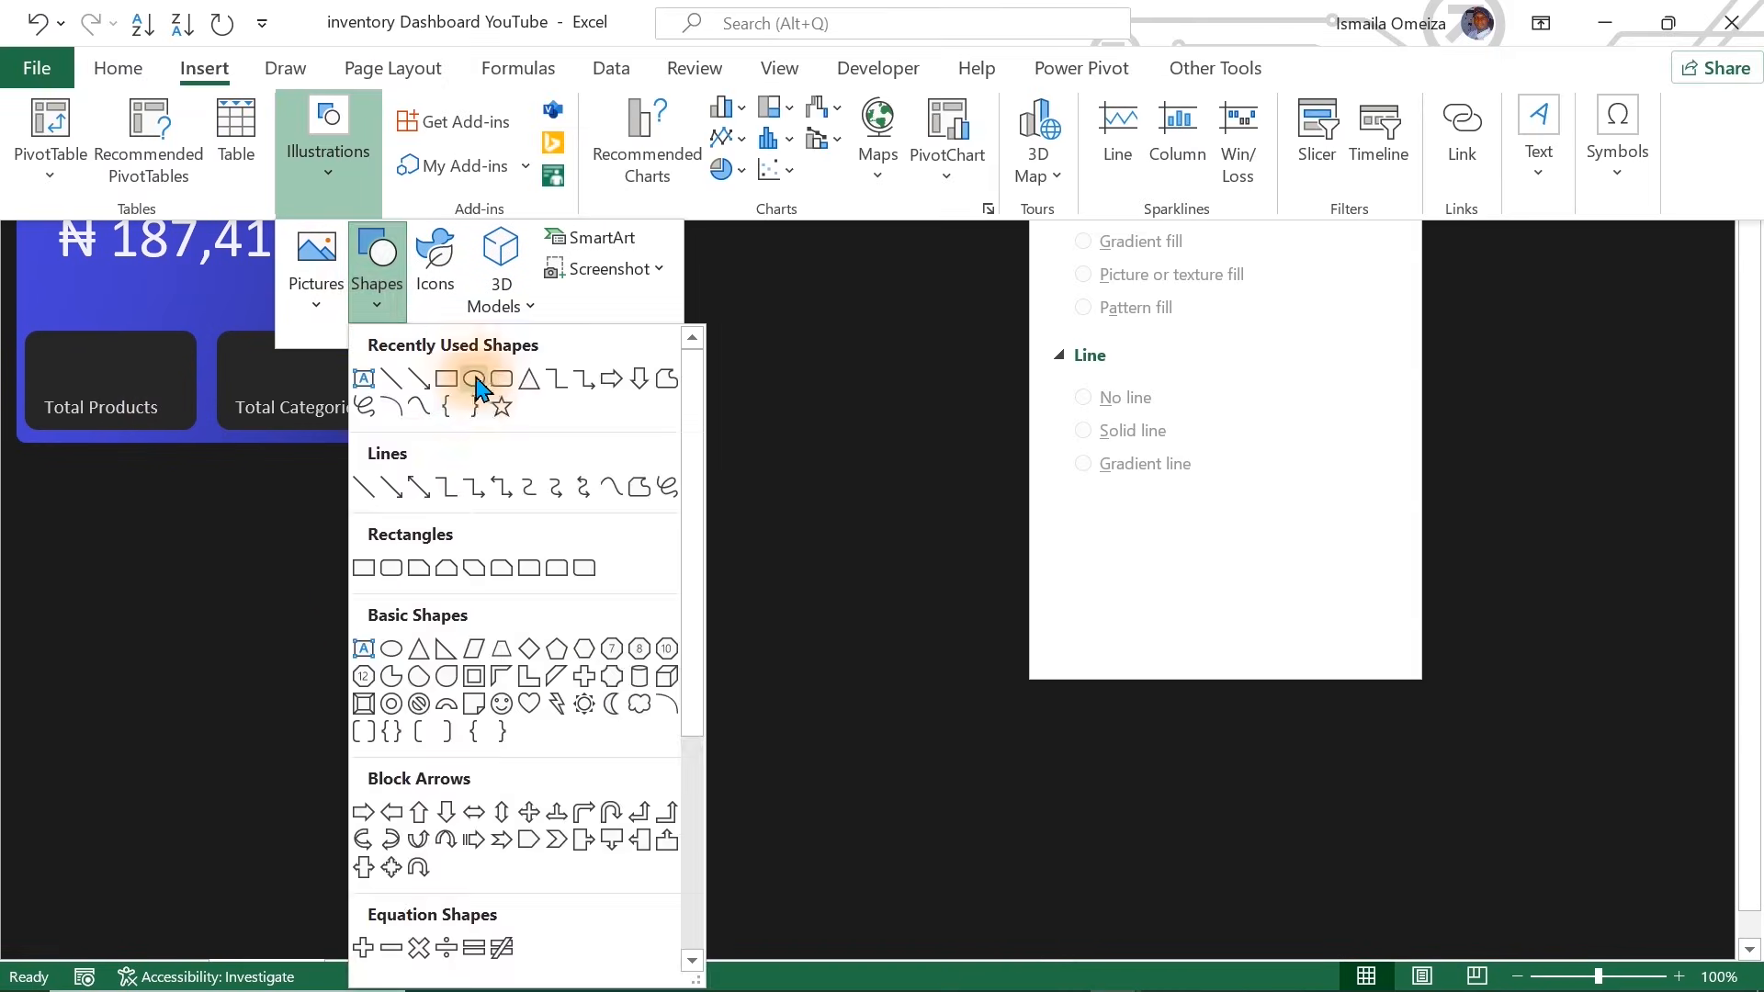
{"action": "left_click", "coordinate": [474, 379]}
{"action": "mouse_move", "coordinate": [375, 550]}
{"action": "left_mouse_down"}
{"action": "mouse_move", "coordinate": [394, 580]}
{"action": "mouse_move", "coordinate": [101, 482]}
{"action": "mouse_move", "coordinate": [57, 439]}
{"action": "left_mouse_up"}
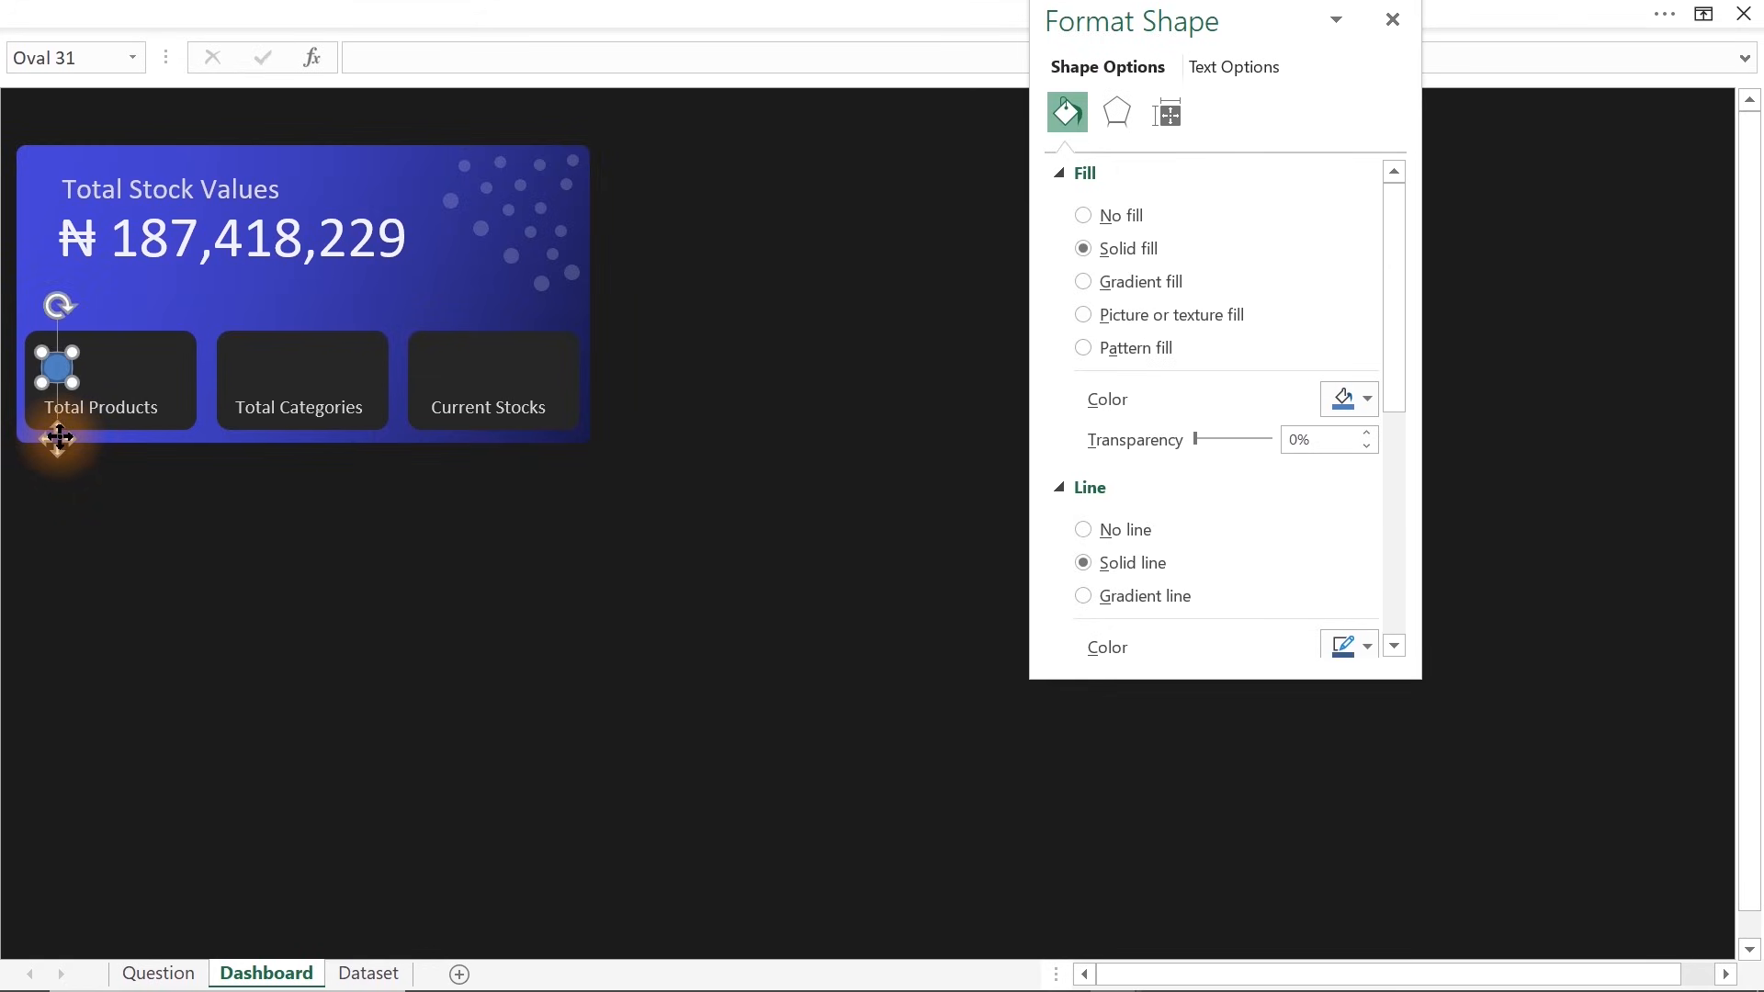
Remove the small circle's outline and fill it with the recently used bright indigo blue
{"action": "left_click", "coordinate": [1084, 530]}
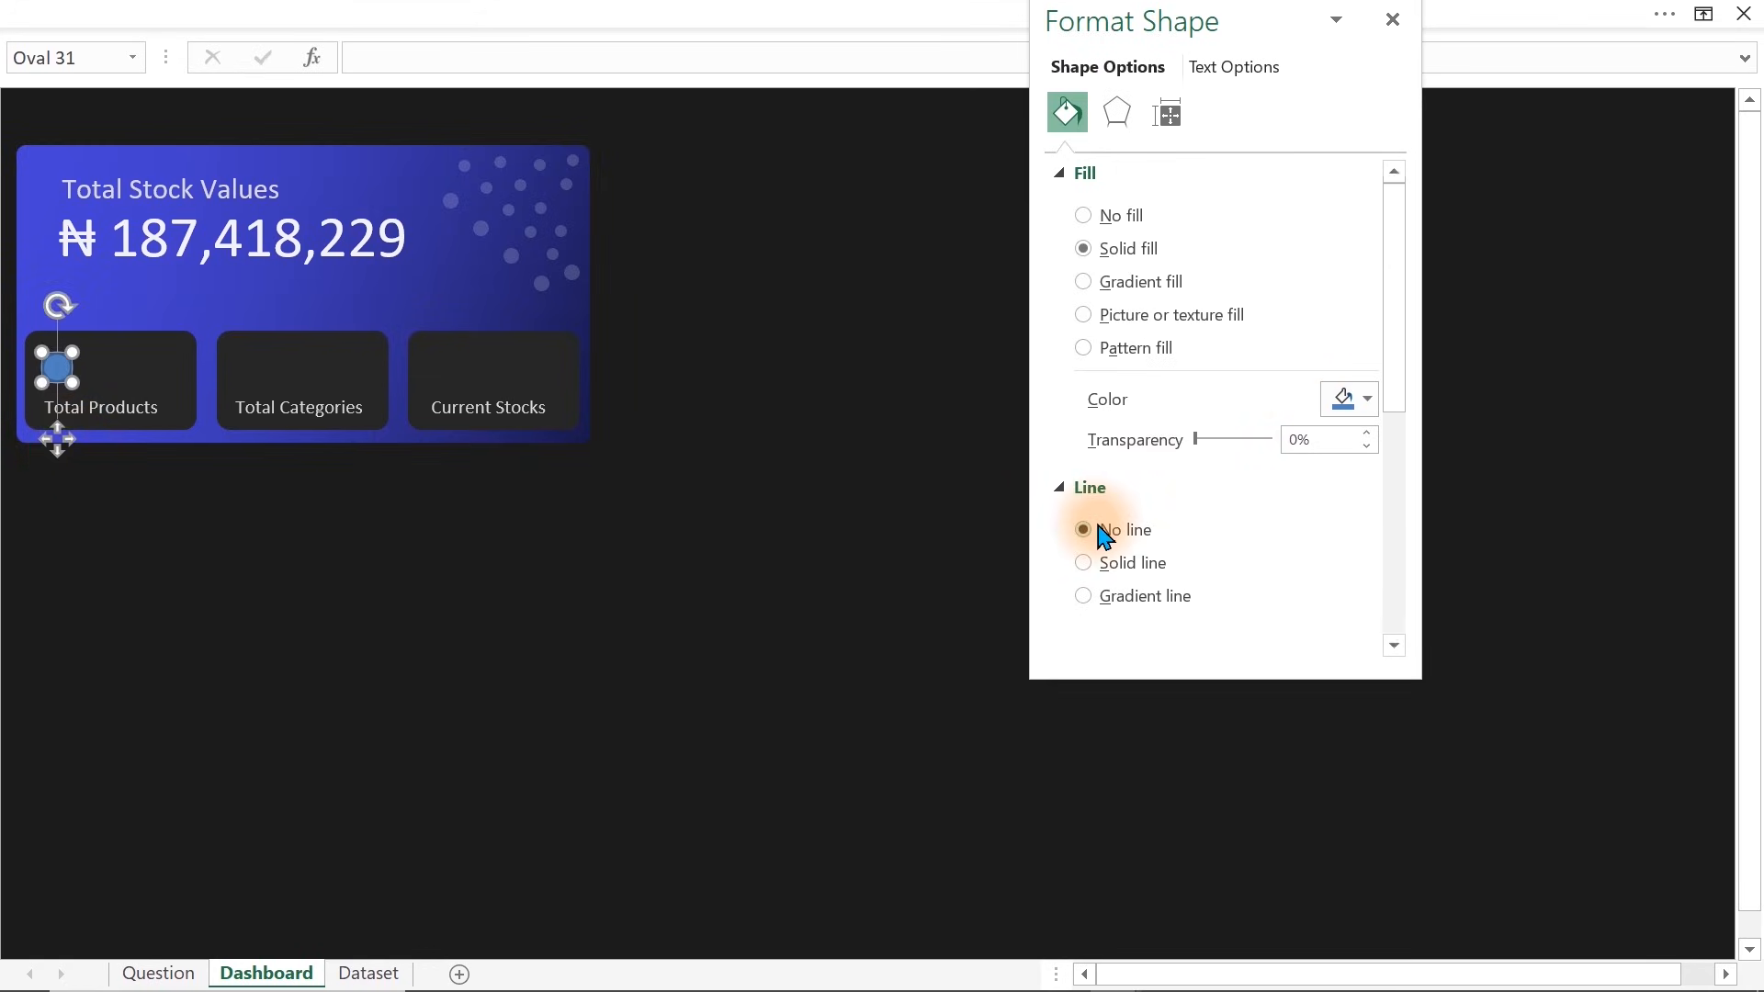
{"action": "left_click", "coordinate": [1352, 400]}
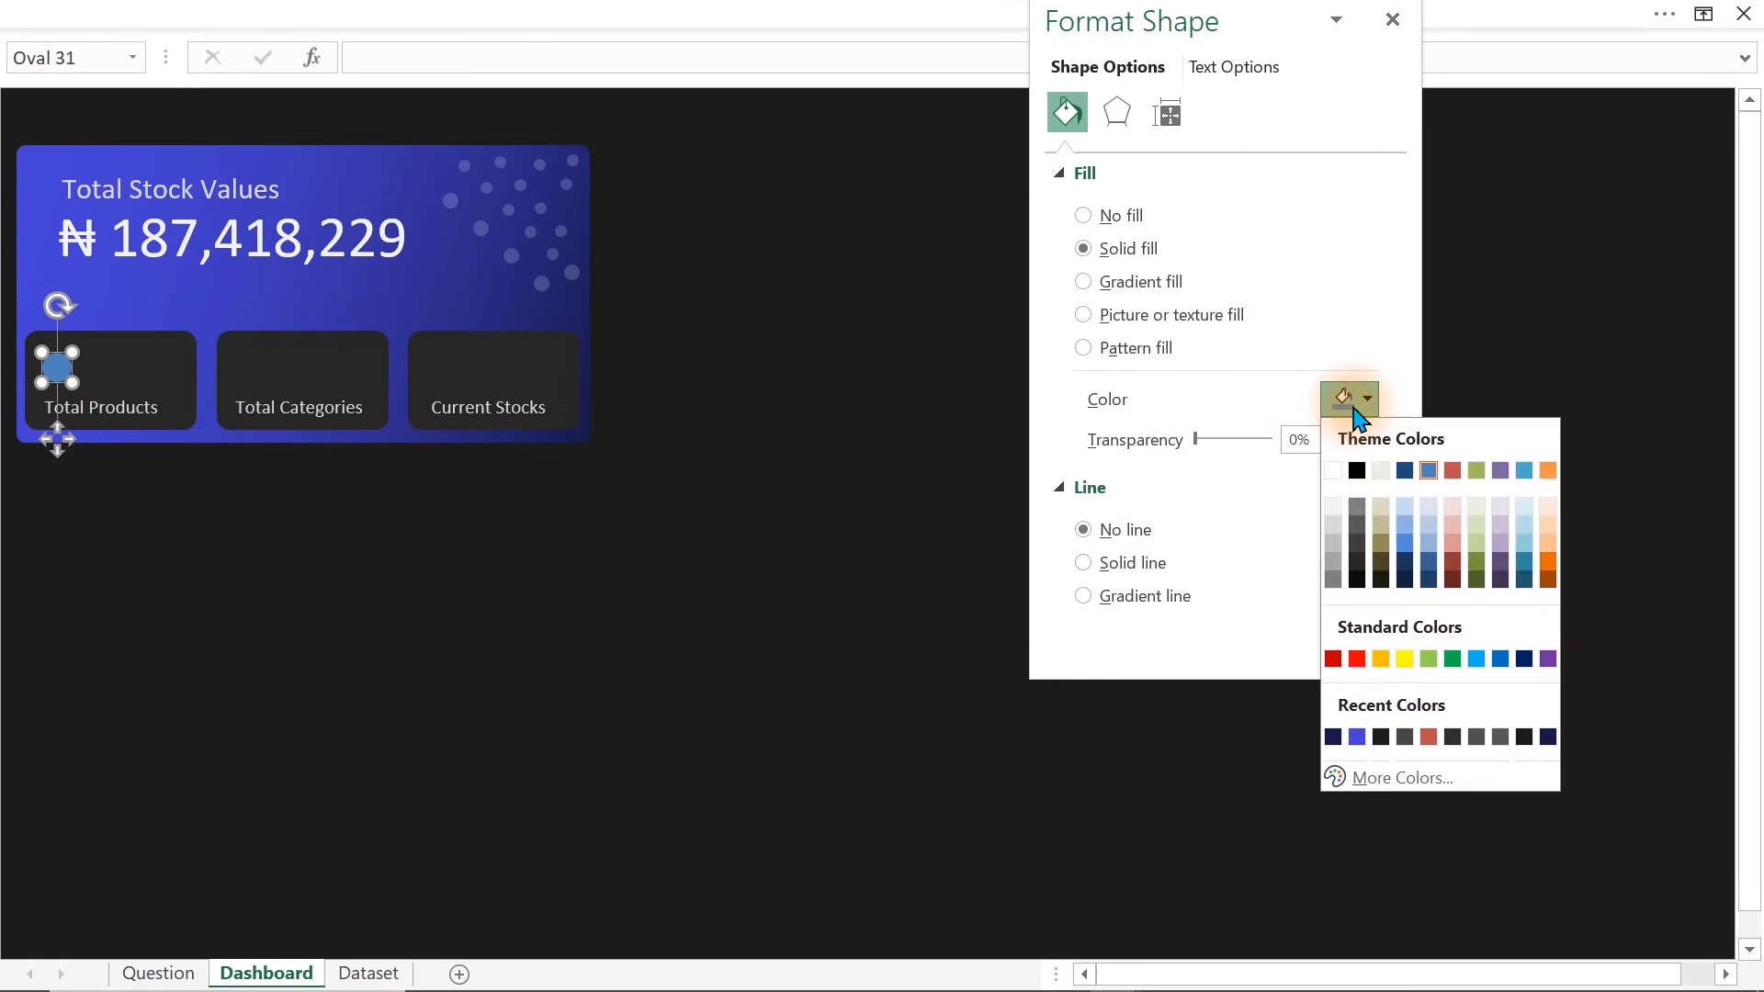
{"action": "left_click", "coordinate": [1357, 737]}
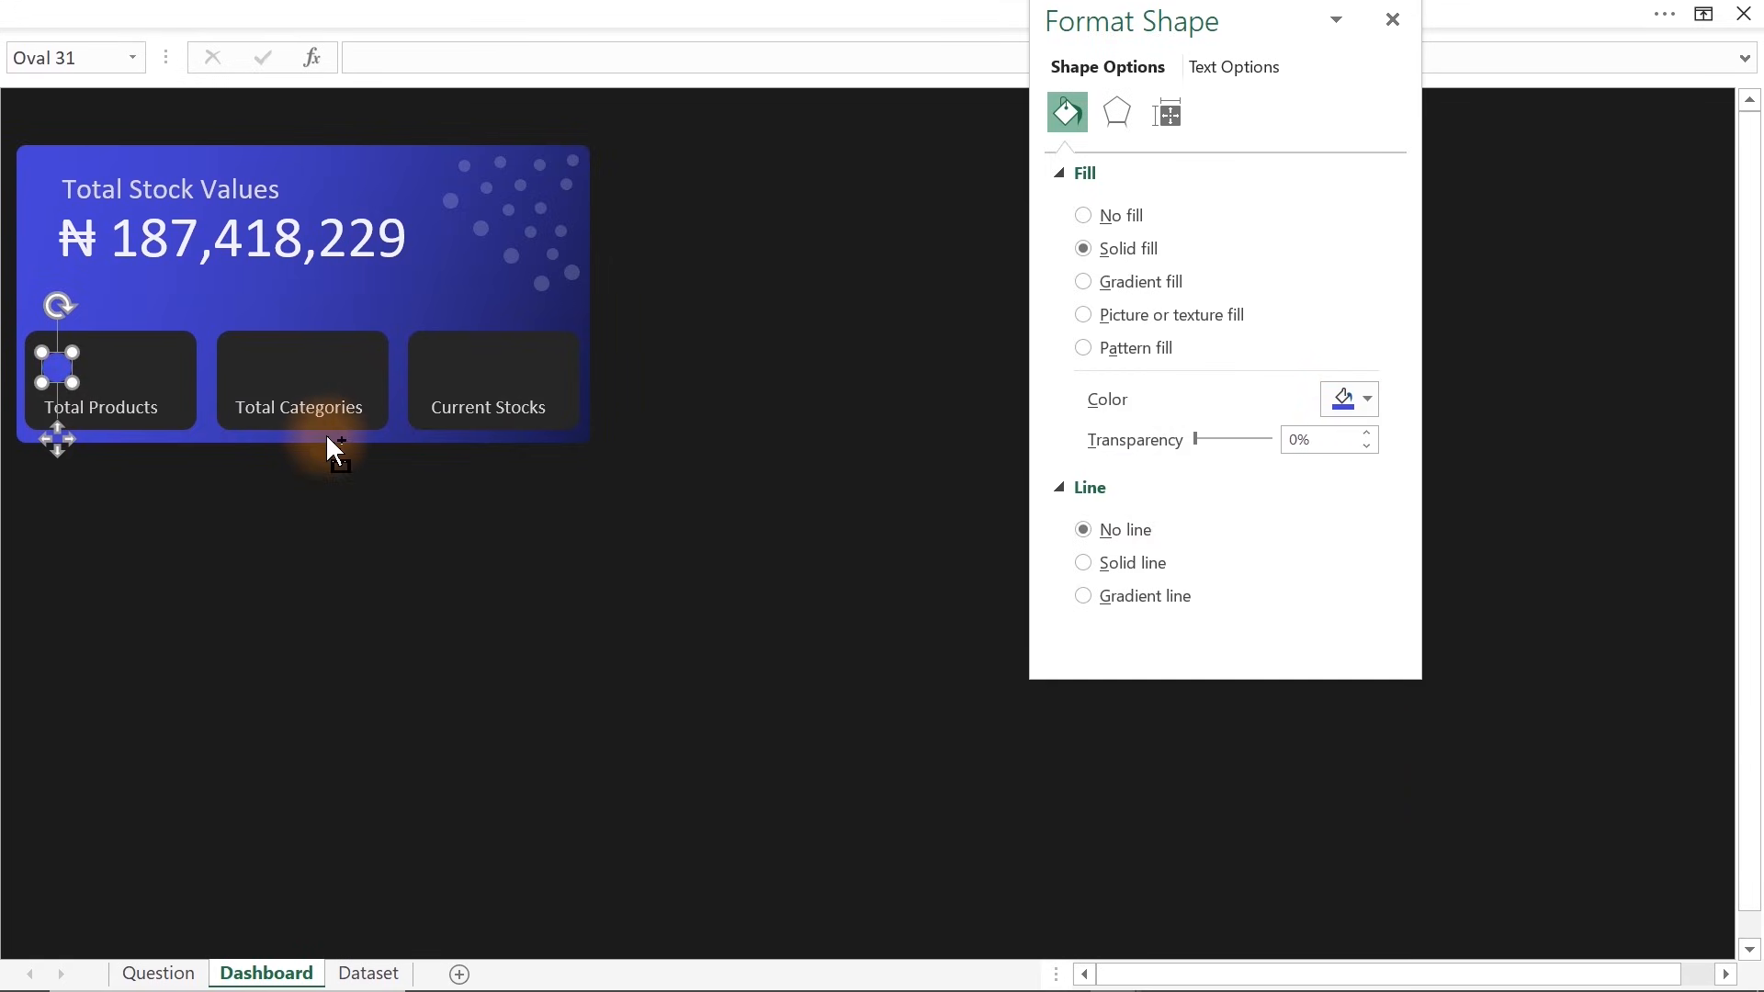
Duplicate the circle onto the "Total Categories" tile and fill the copy with the lightest tint of the dark blue theme color
{"action": "left_click_drag", "start_coordinate": [55, 440], "coordinate": [246, 439]}
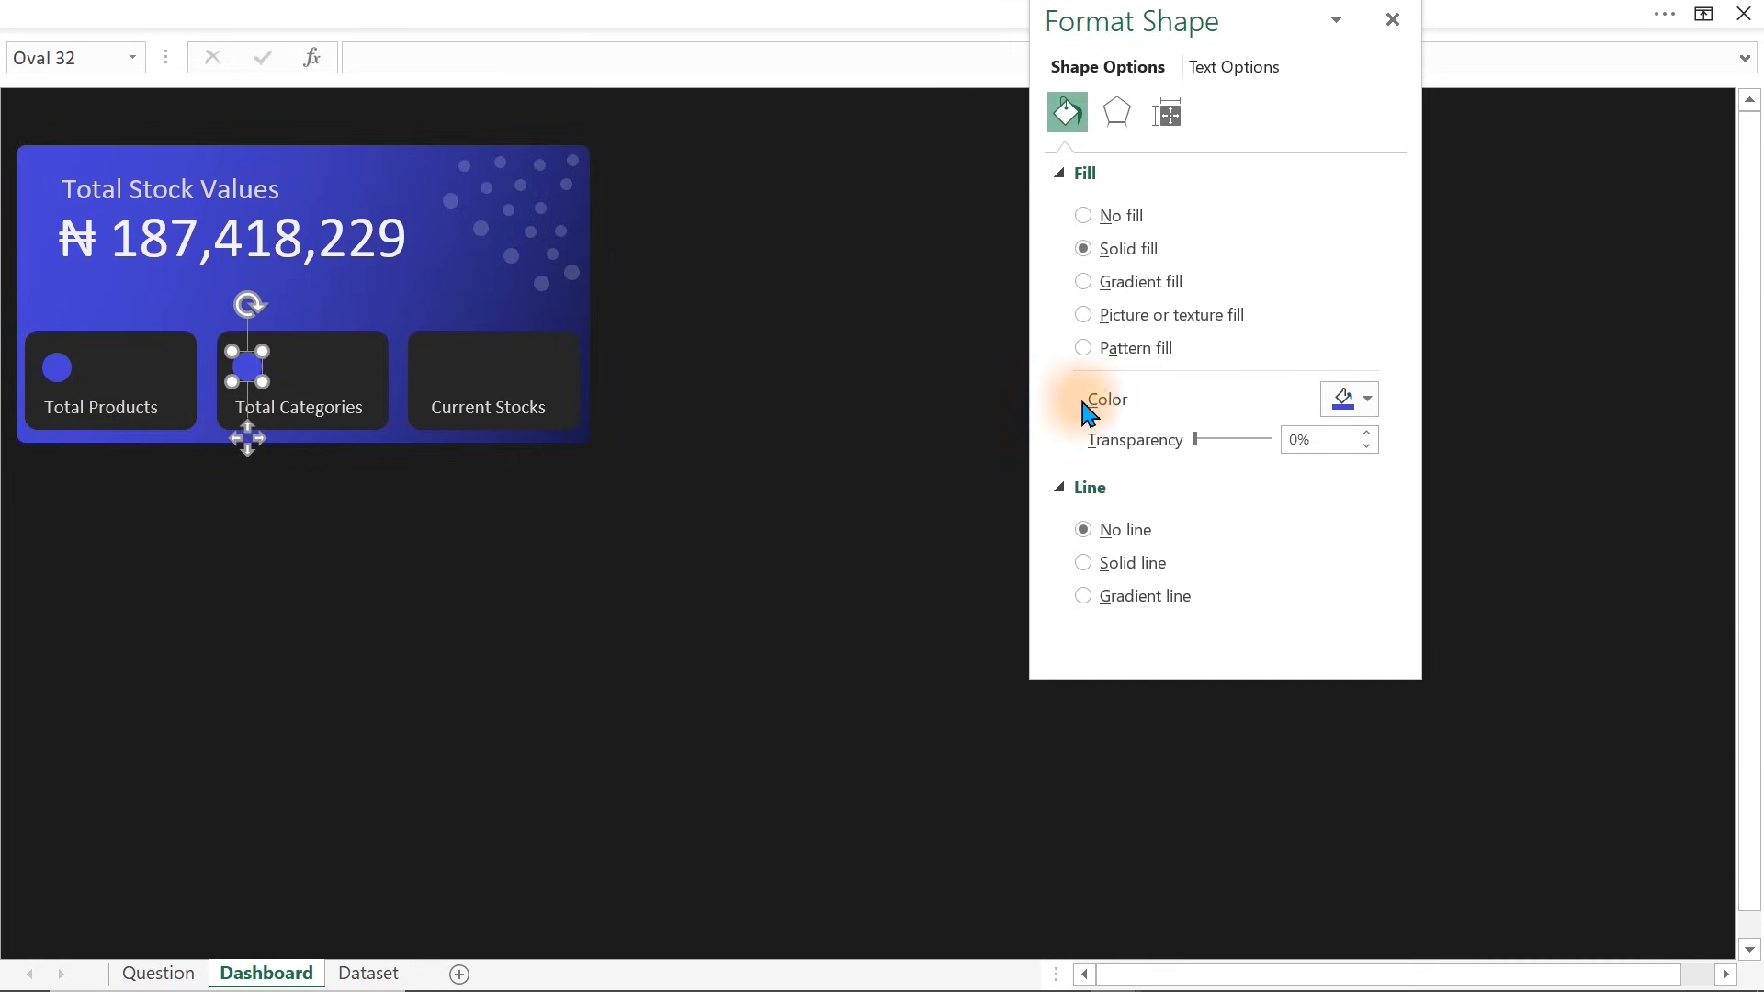
{"action": "left_click", "coordinate": [1369, 398]}
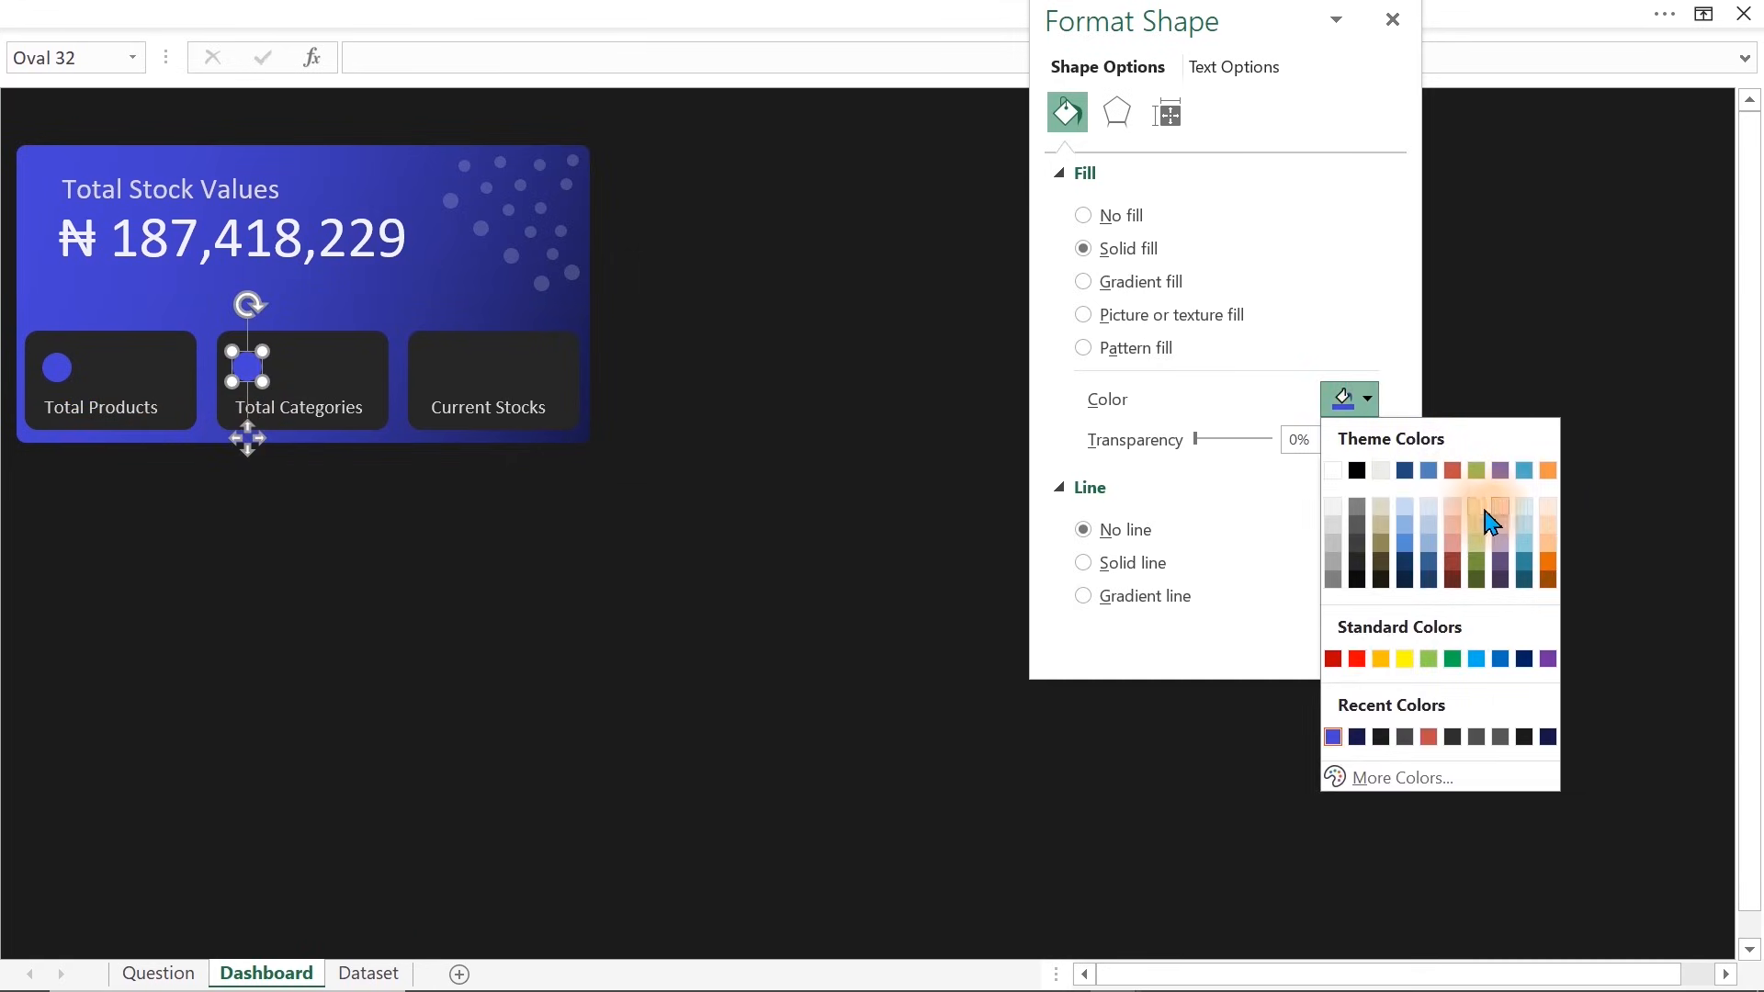
{"action": "left_click", "coordinate": [1524, 508]}
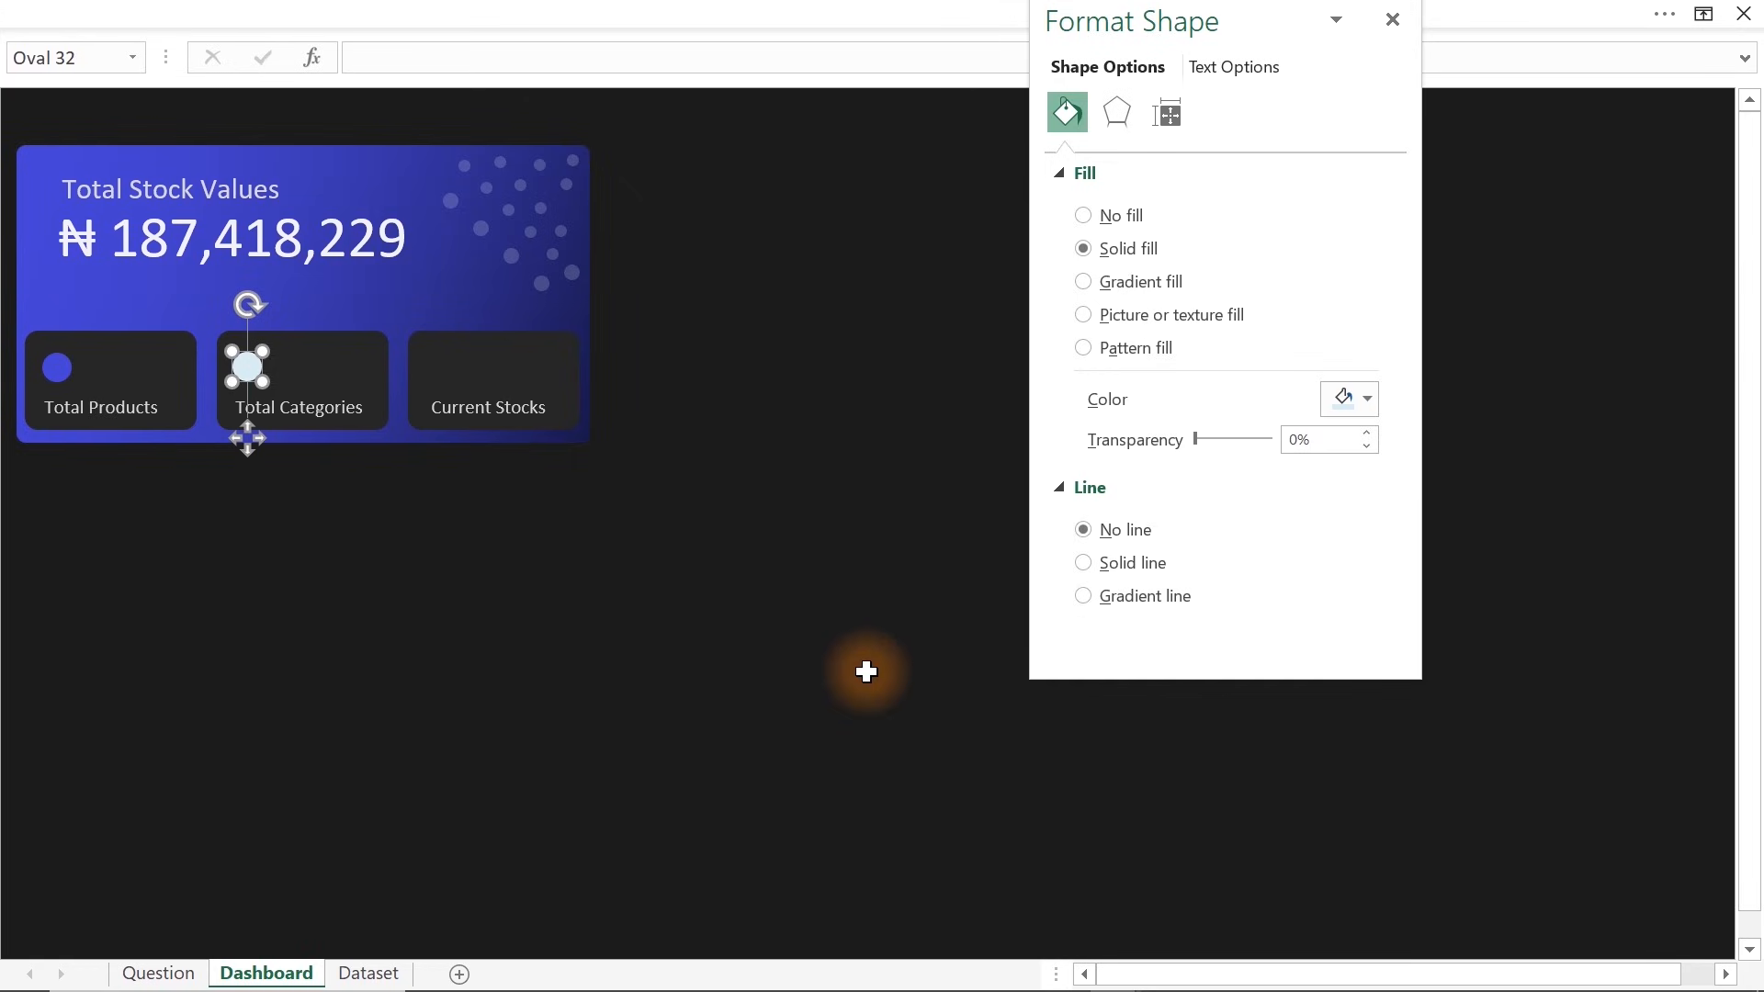
{"action": "left_click", "coordinate": [1366, 399]}
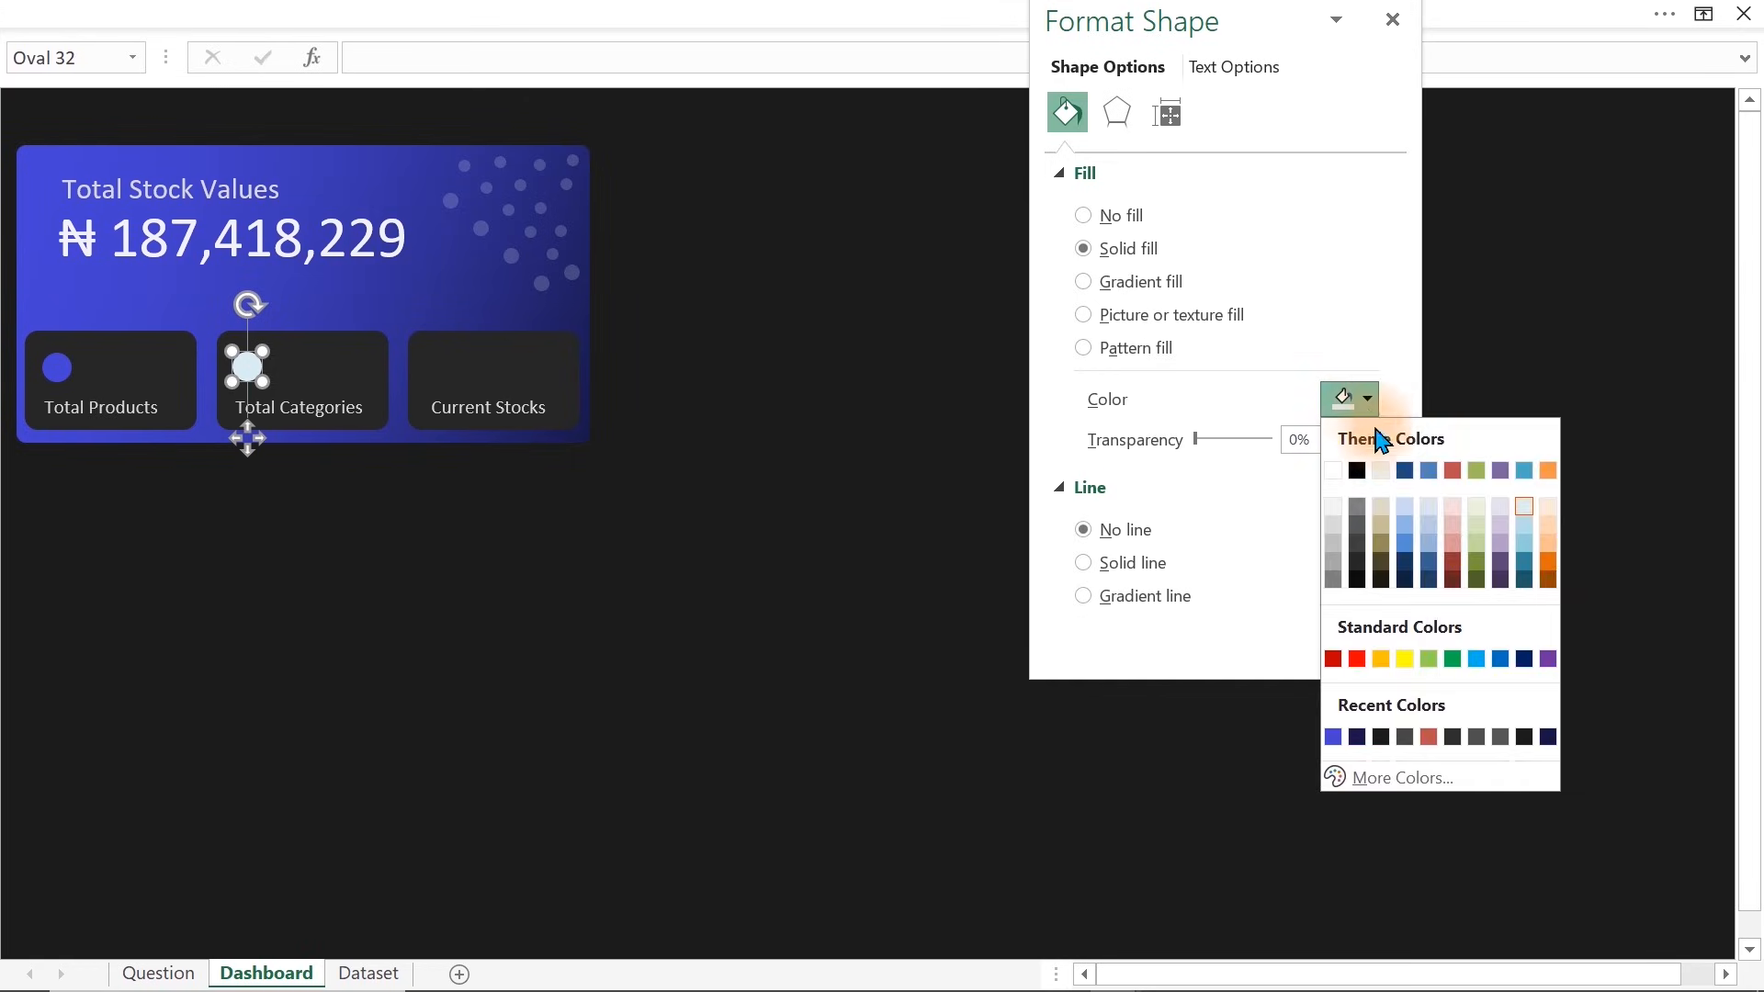
{"action": "left_click", "coordinate": [1406, 511]}
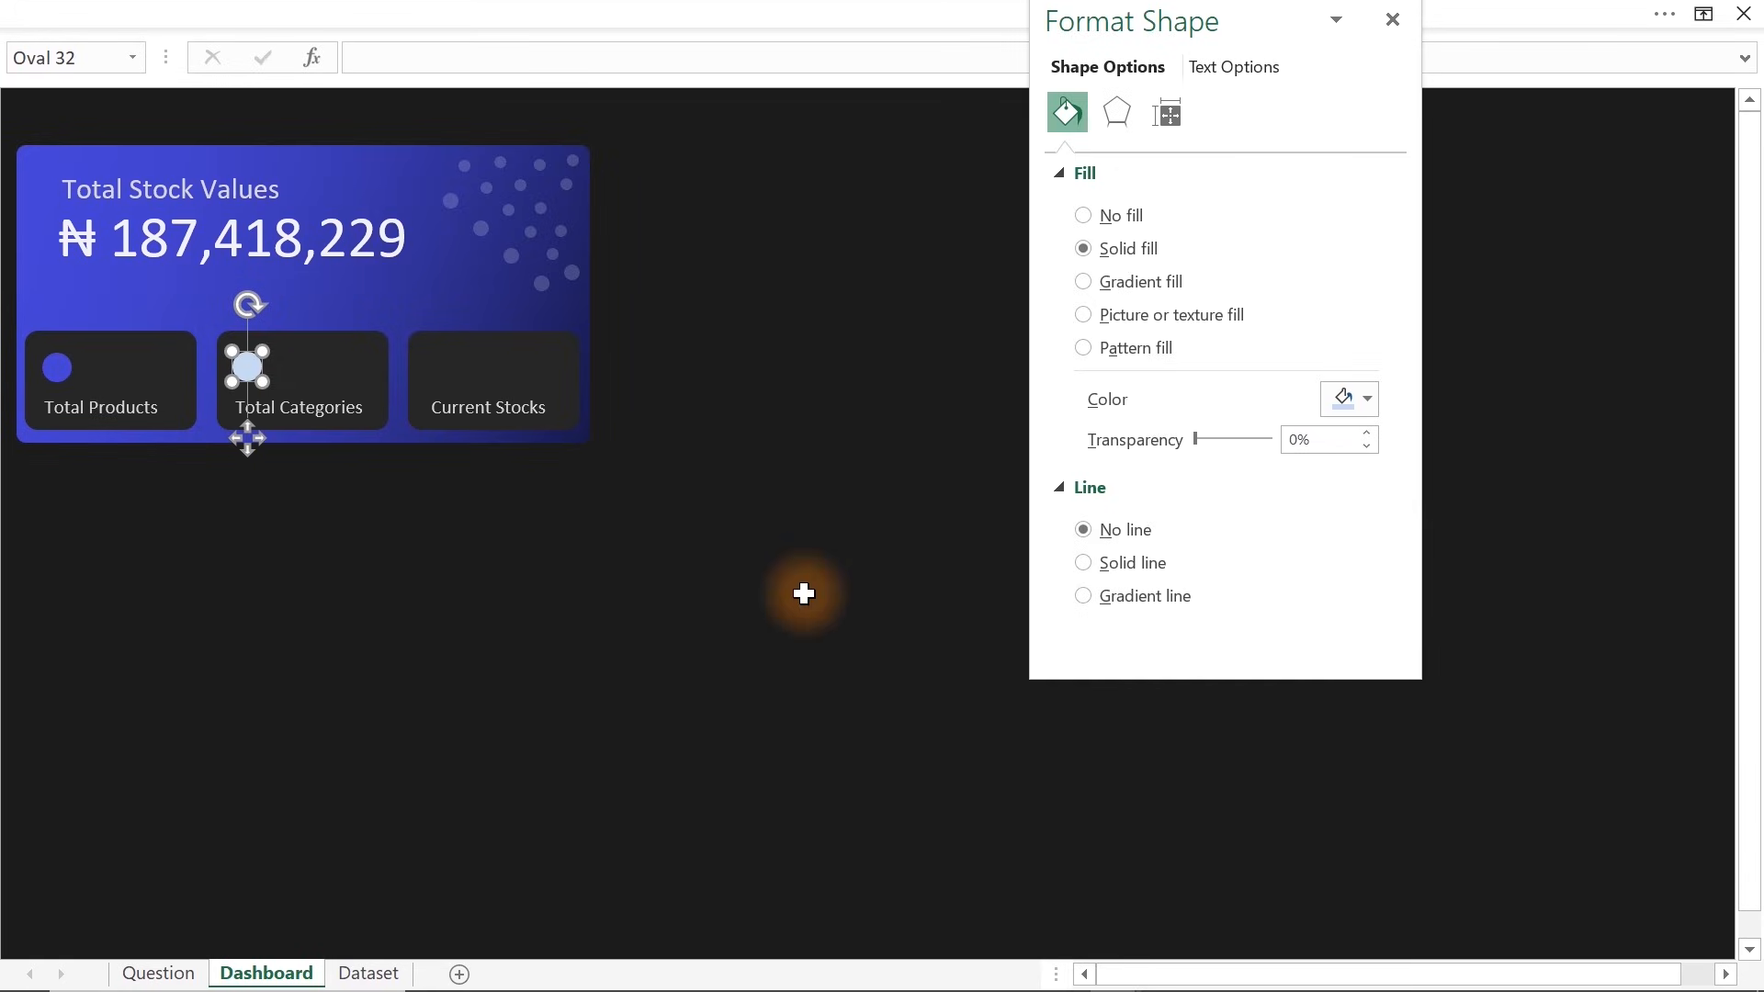
Duplicate the circle onto the "Current Stocks" tile and fill the copy with the lightest orange theme tint
{"action": "key", "text": "Tab"}
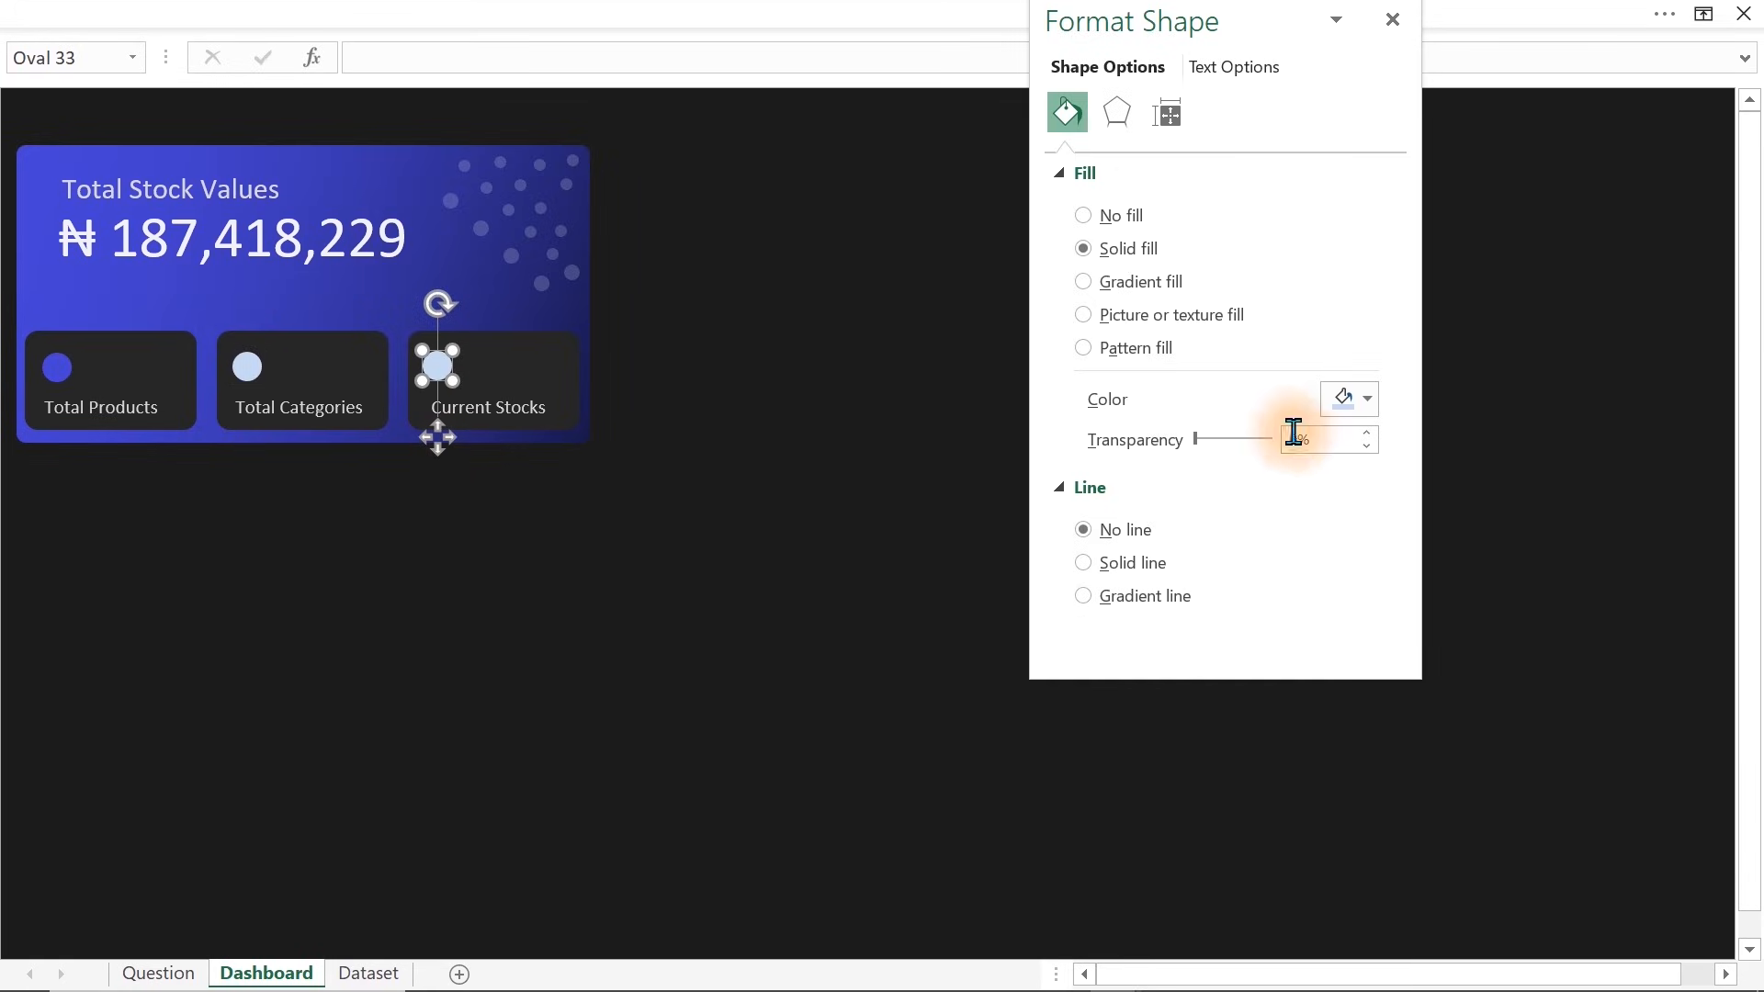
{"action": "left_click", "coordinate": [1367, 399]}
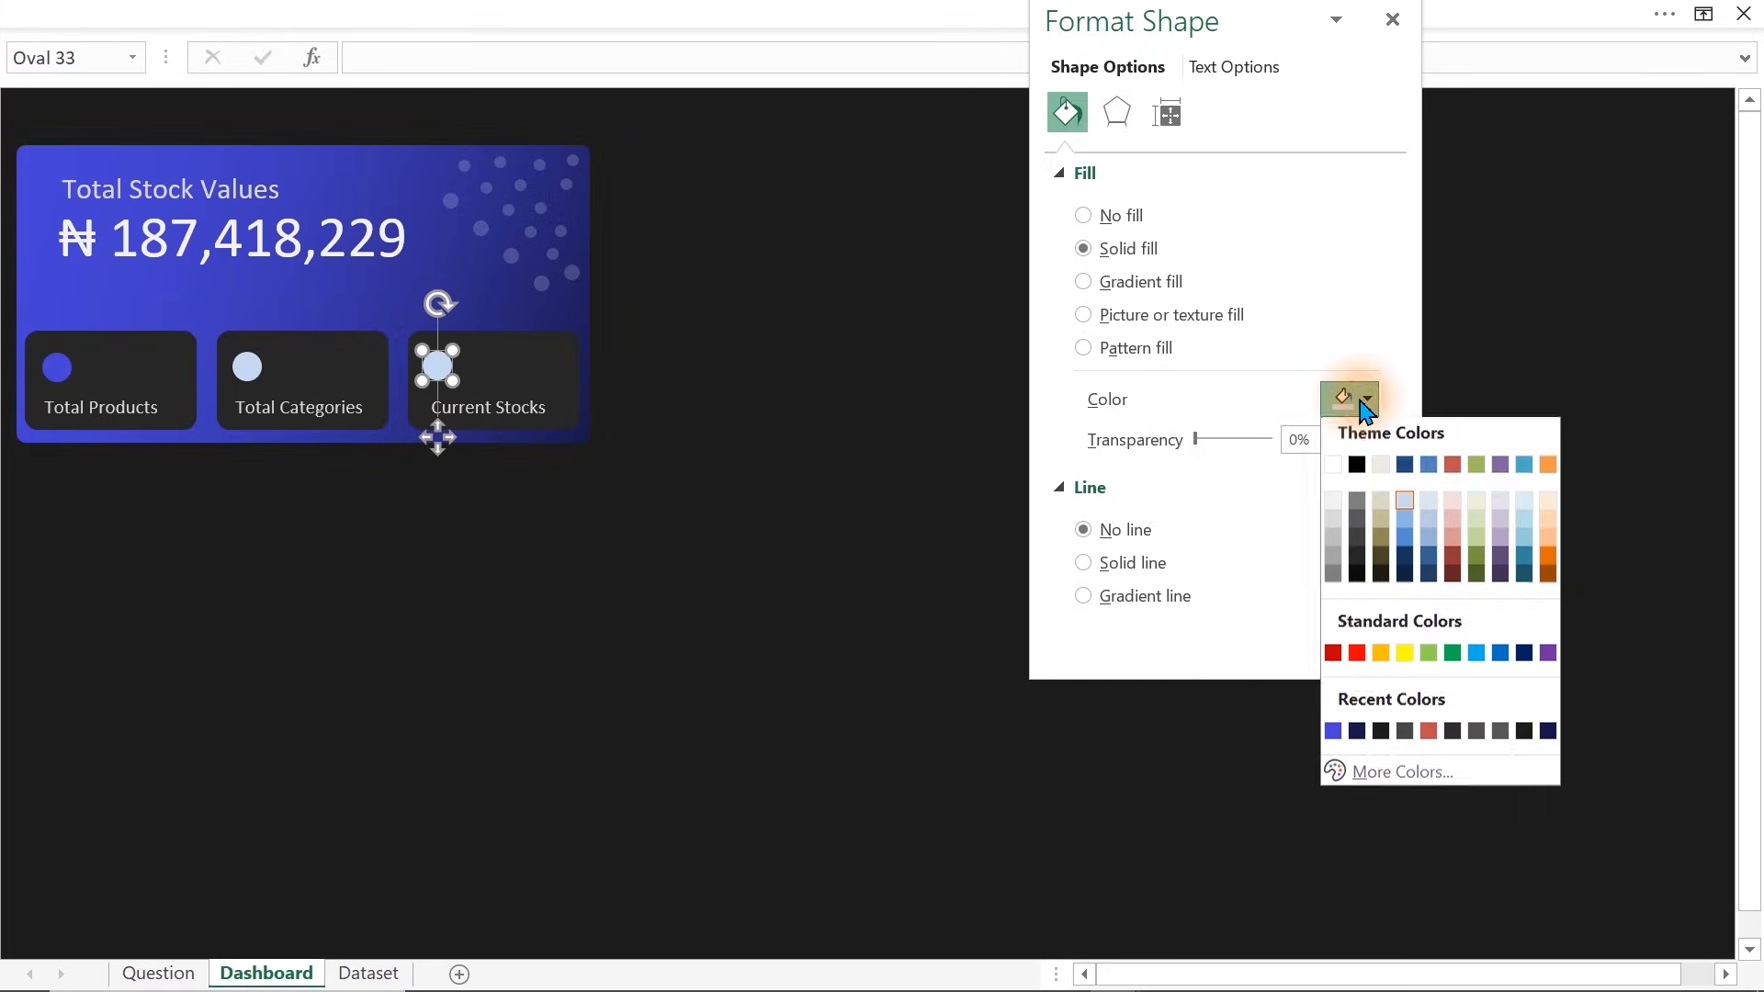
{"action": "left_click", "coordinate": [1548, 514]}
{"action": "left_click", "coordinate": [758, 652]}
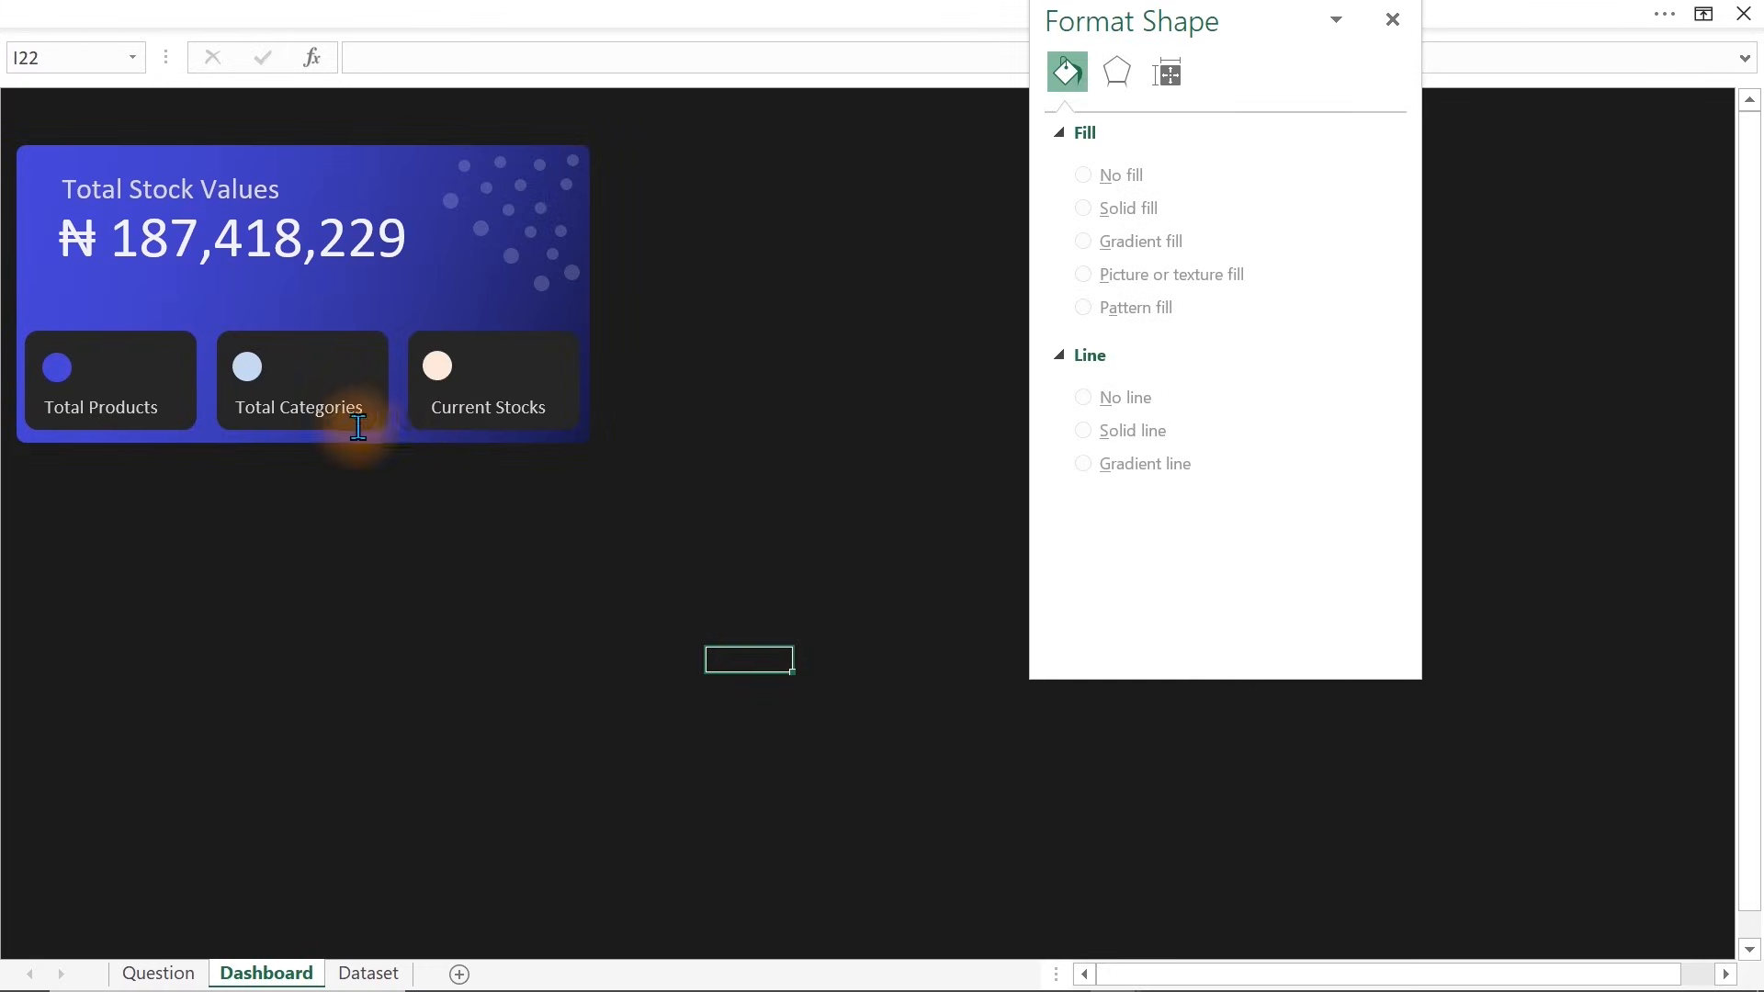
Duplicate the "Total Categories" text box and place the copy beside the blue circle in the first dark tile
{"action": "left_click", "coordinate": [333, 411]}
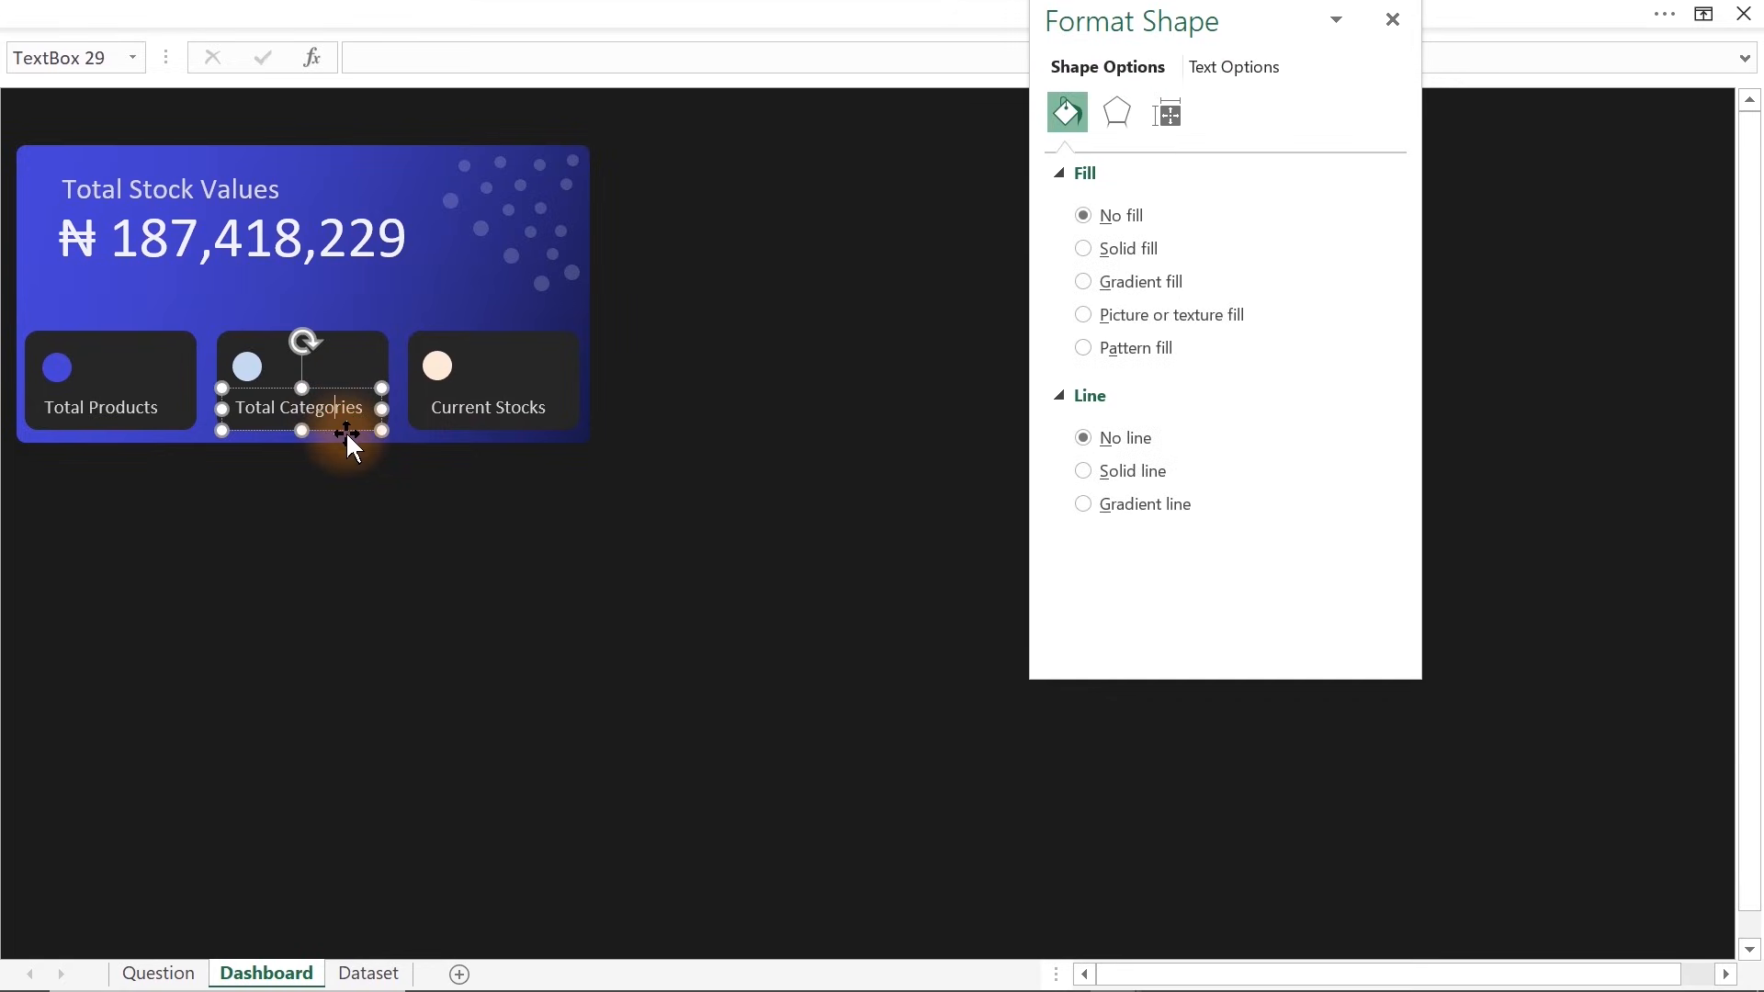
{"action": "left_click", "coordinate": [347, 430]}
{"action": "key", "text": "ctrl+d"}
{"action": "left_click_drag", "start_coordinate": [373, 452], "coordinate": [200, 395]}
Link the copied text box beside the indigo circle to cell B7 of the Question sheet
{"action": "left_click", "coordinate": [388, 60]}
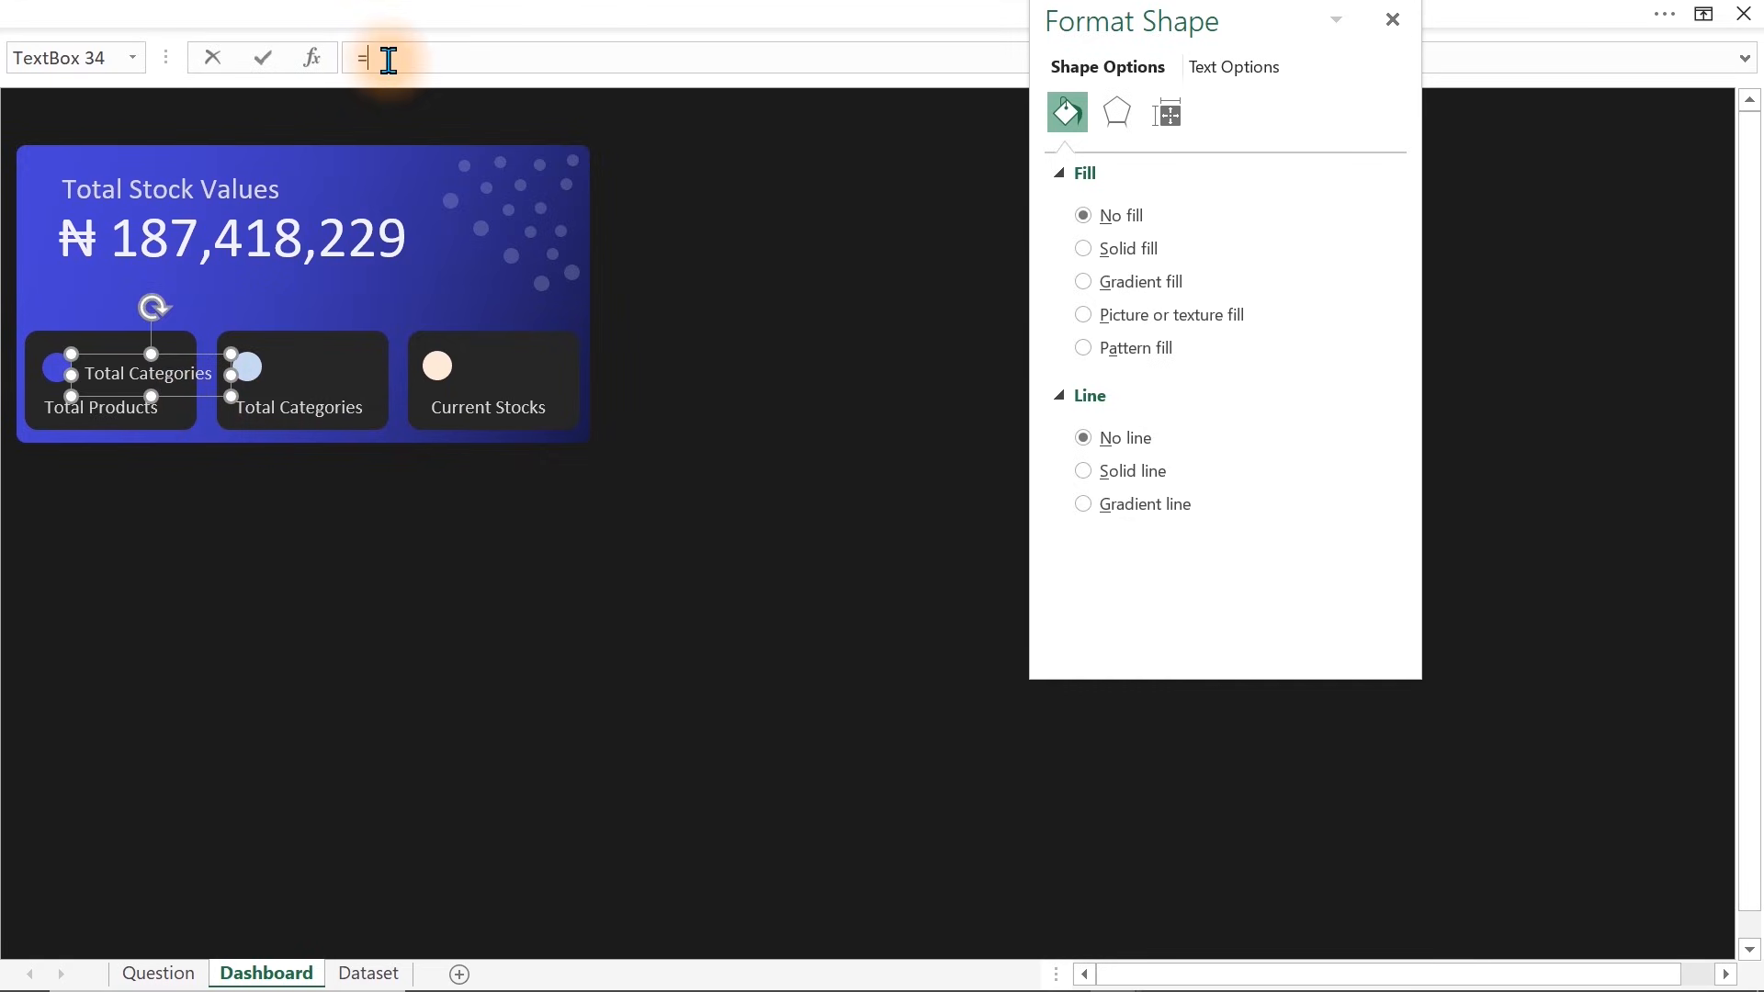
{"action": "left_click", "coordinate": [158, 973]}
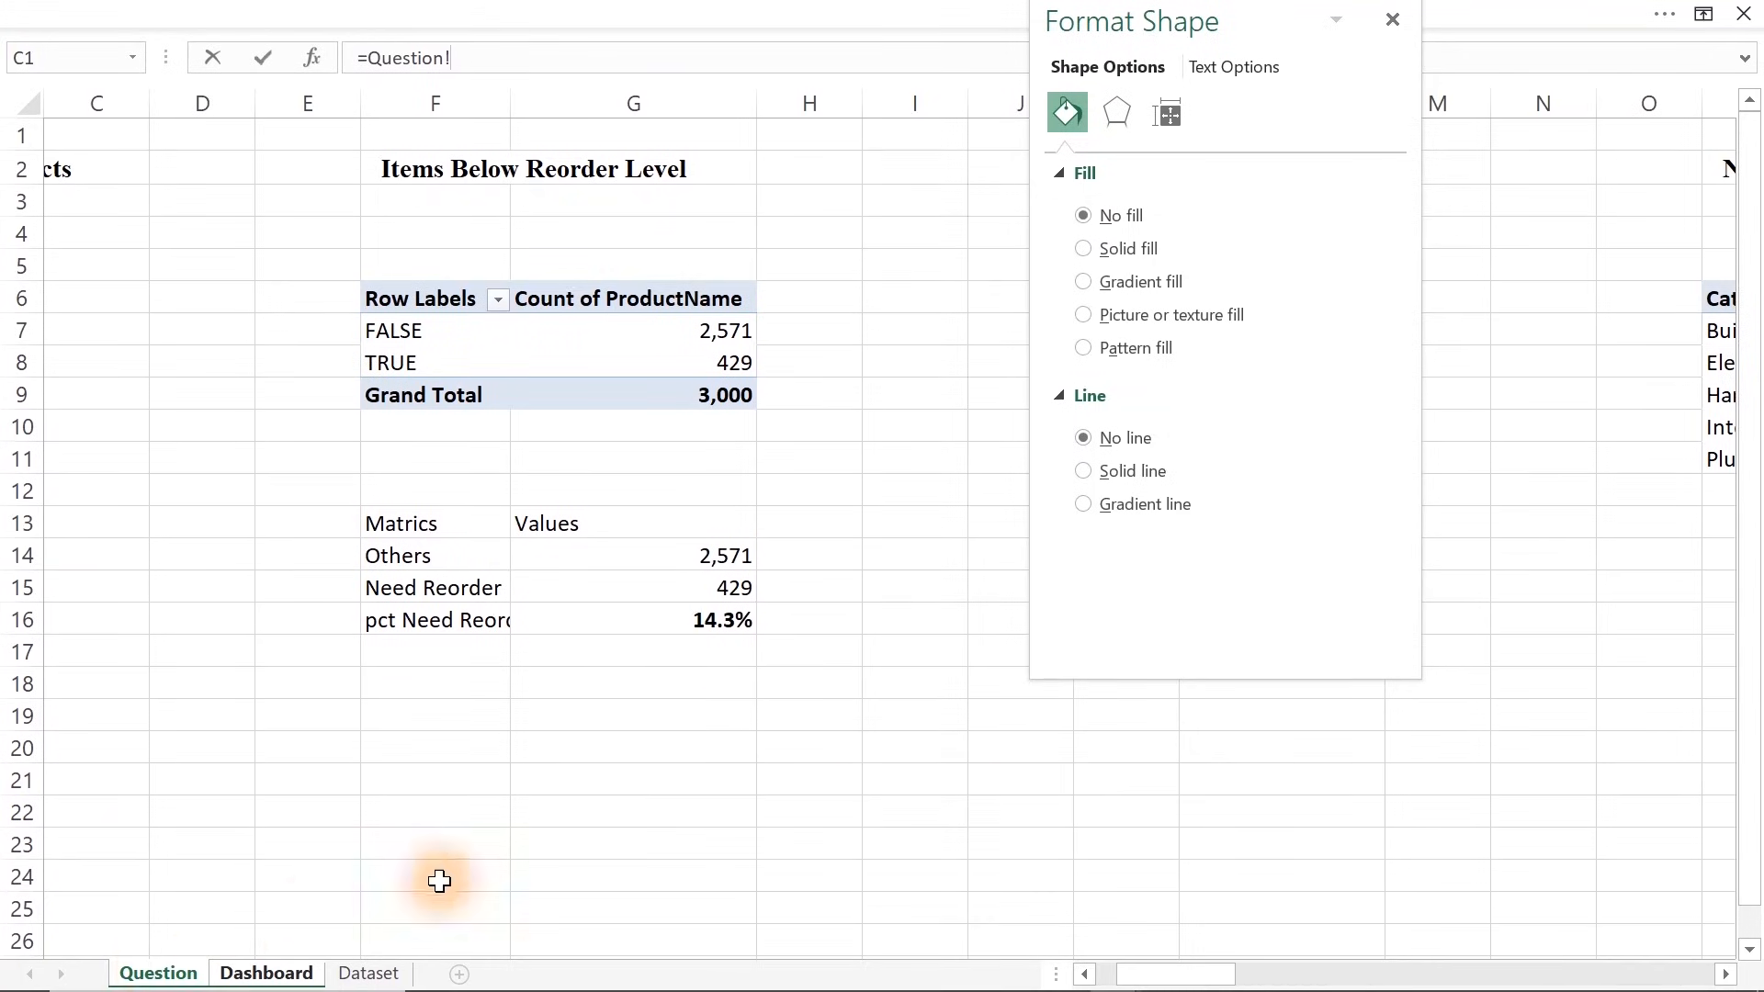
{"action": "left_click", "coordinate": [1330, 972]}
{"action": "left_click_drag", "start_coordinate": [1312, 977], "coordinate": [1165, 972]}
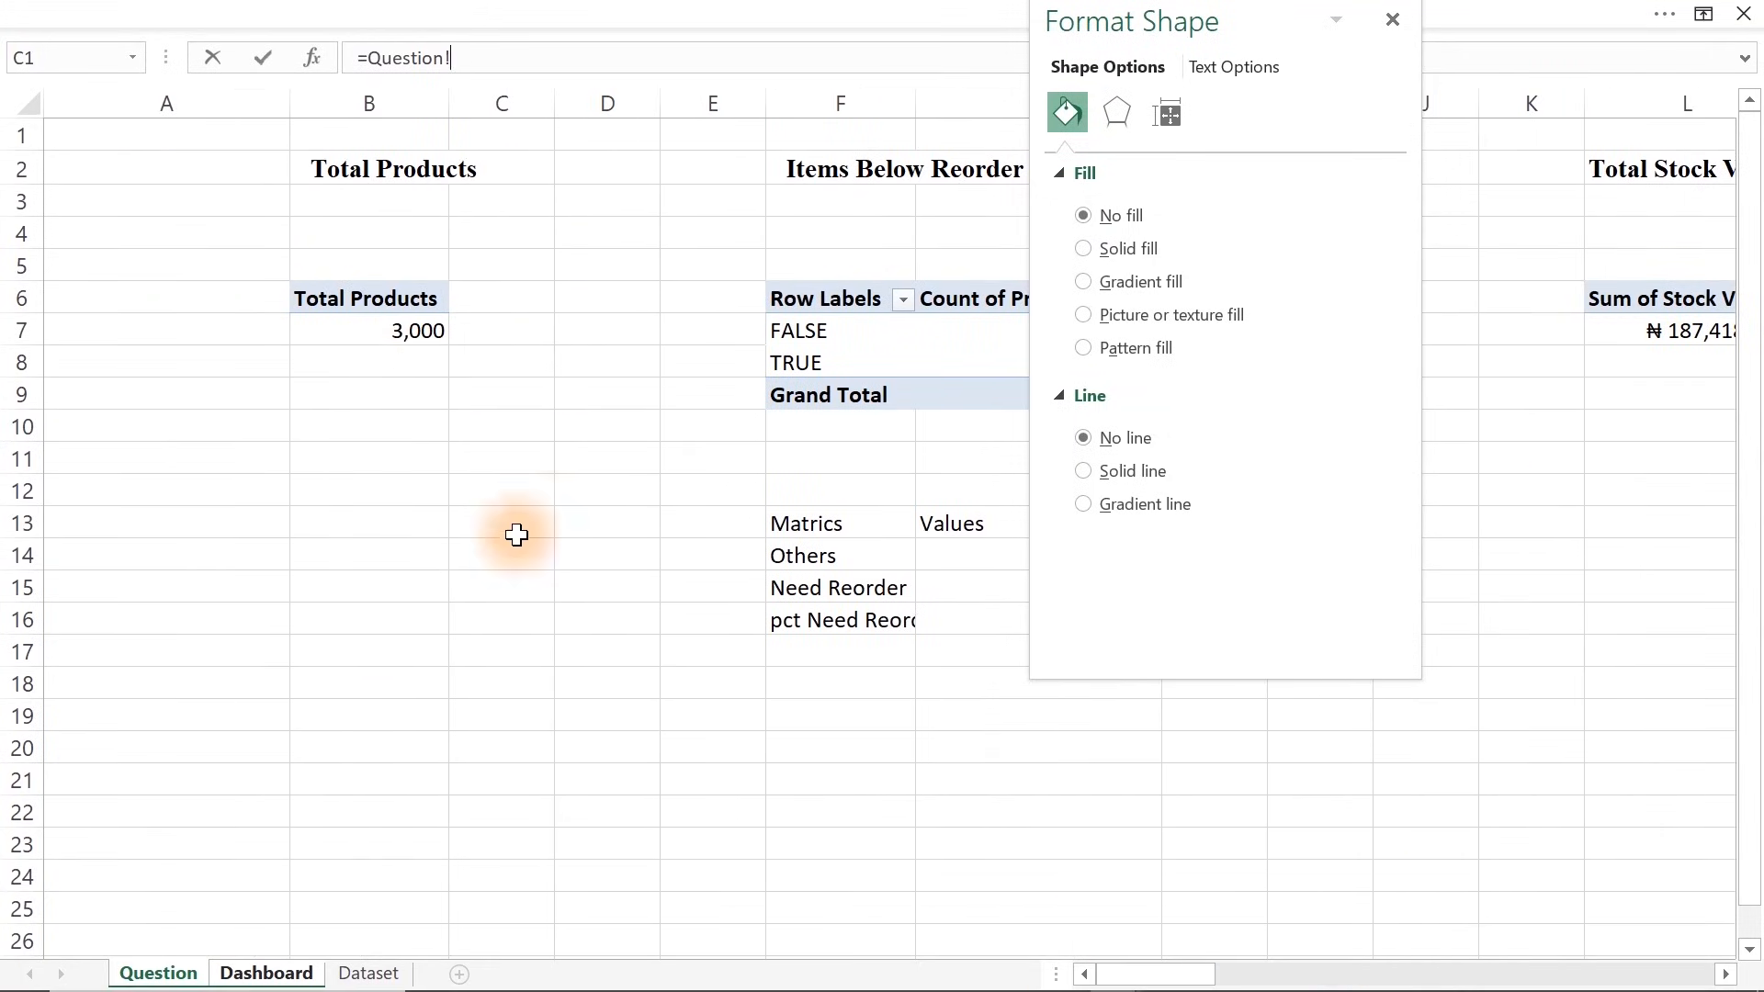
{"action": "left_click", "coordinate": [391, 326]}
{"action": "key", "text": "Return"}
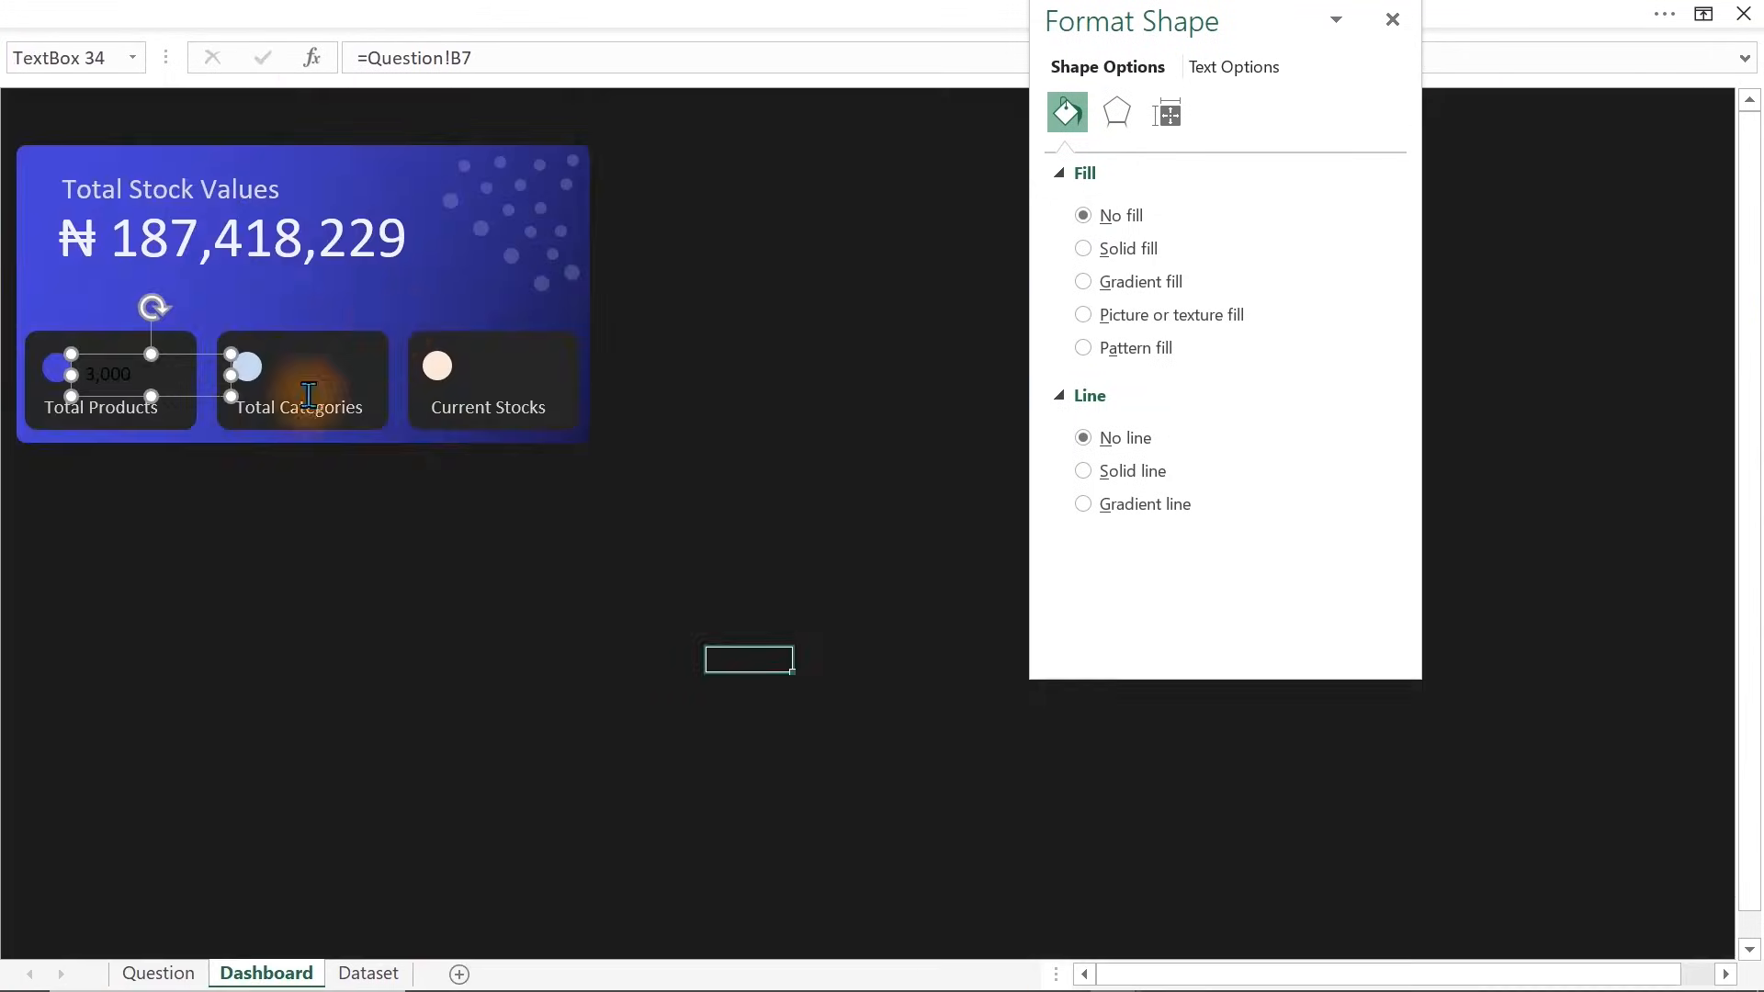
Narrow the linked value box to fit the "Total Products" tile and format its text in white at 14 pt
{"action": "left_click_drag", "start_coordinate": [236, 376], "coordinate": [161, 389]}
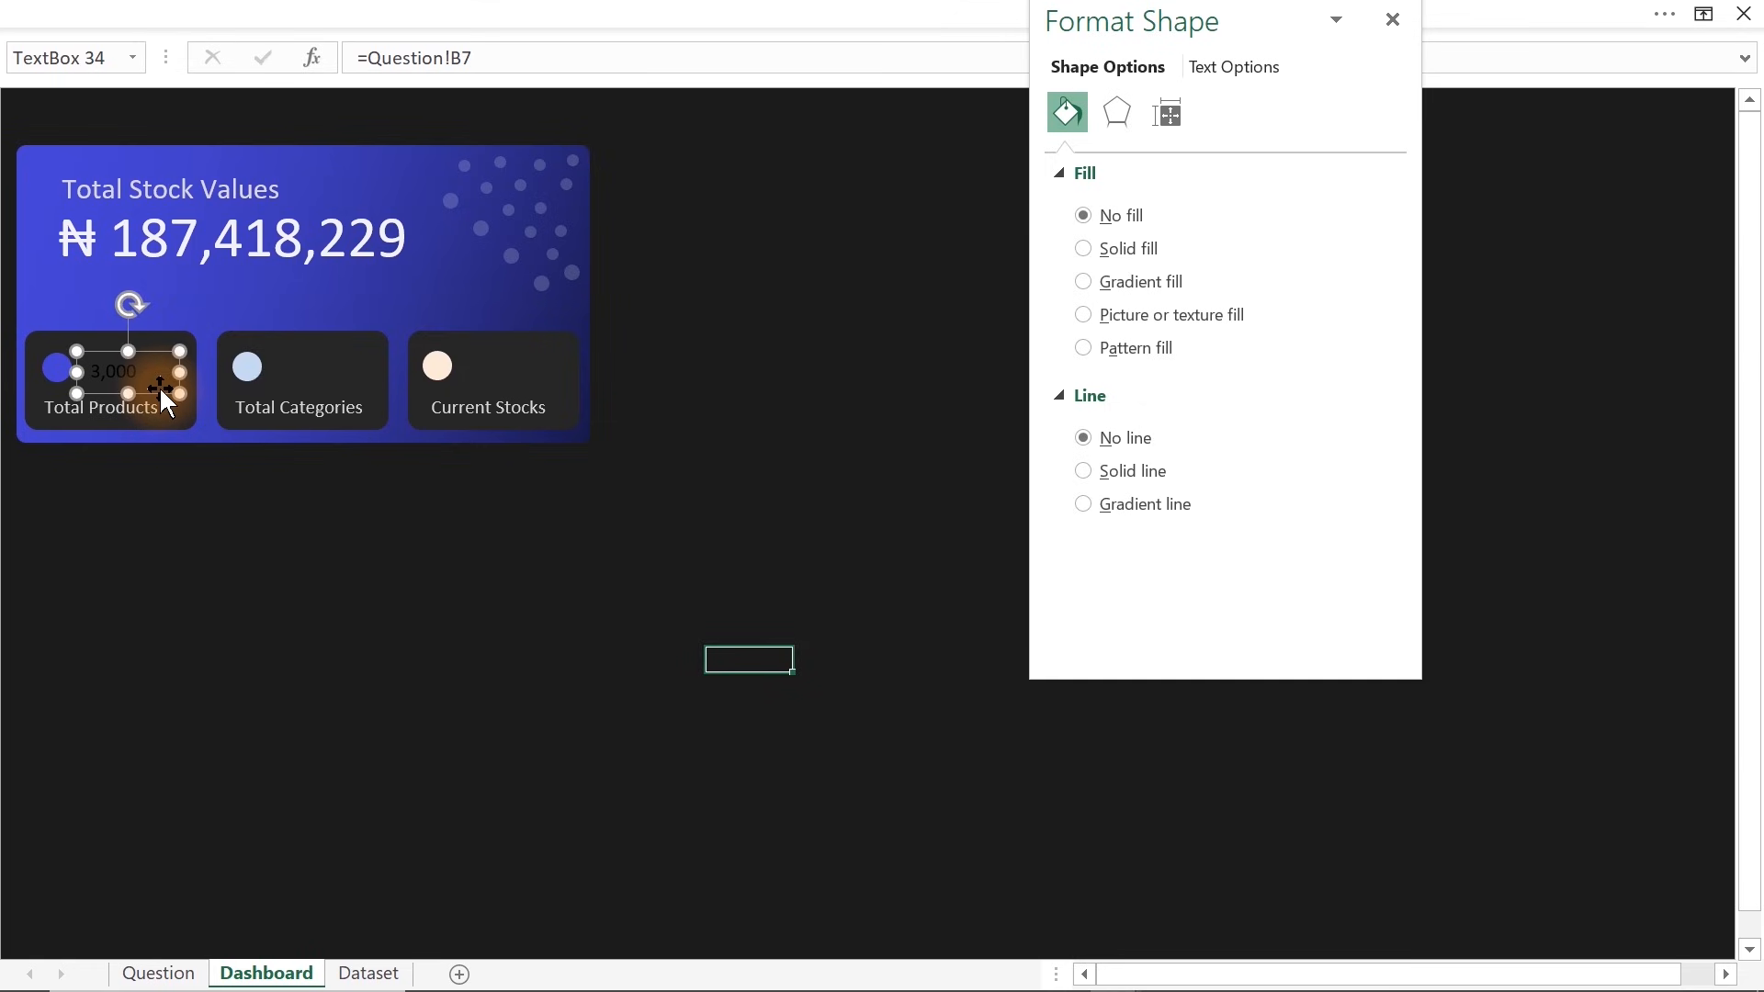
{"action": "left_click", "coordinate": [465, 16]}
{"action": "left_click", "coordinate": [160, 74]}
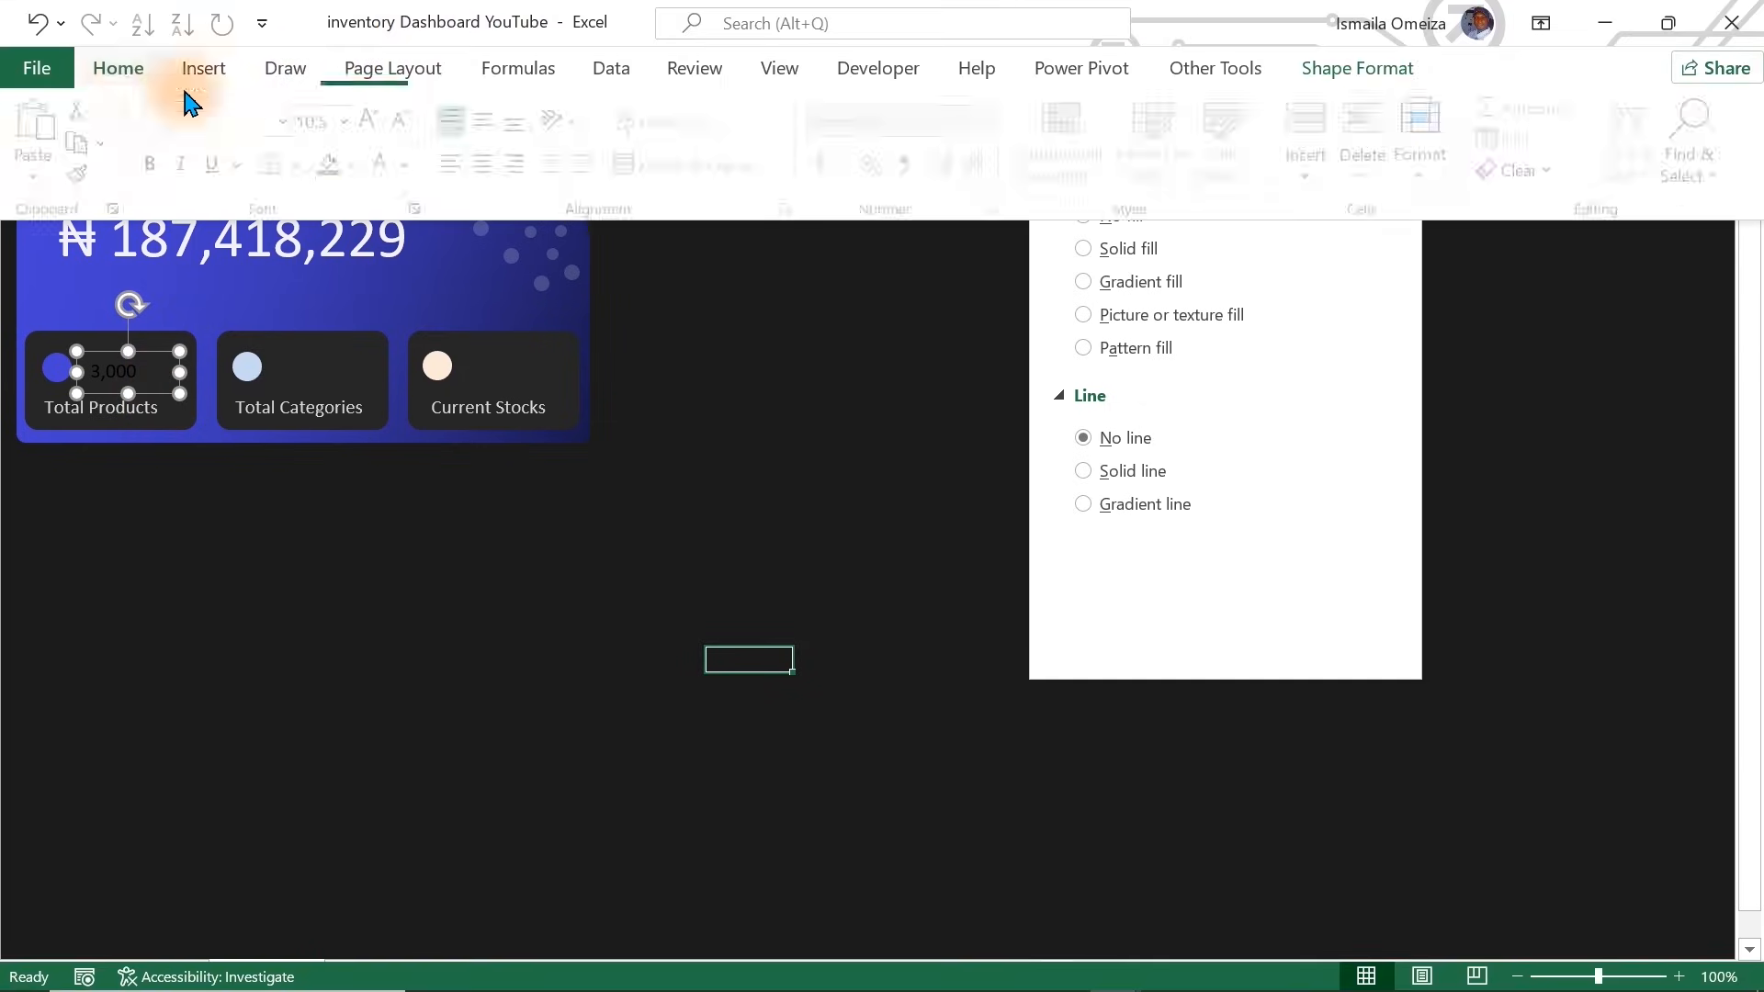
{"action": "left_click", "coordinate": [374, 119]}
{"action": "left_click", "coordinate": [374, 119]}
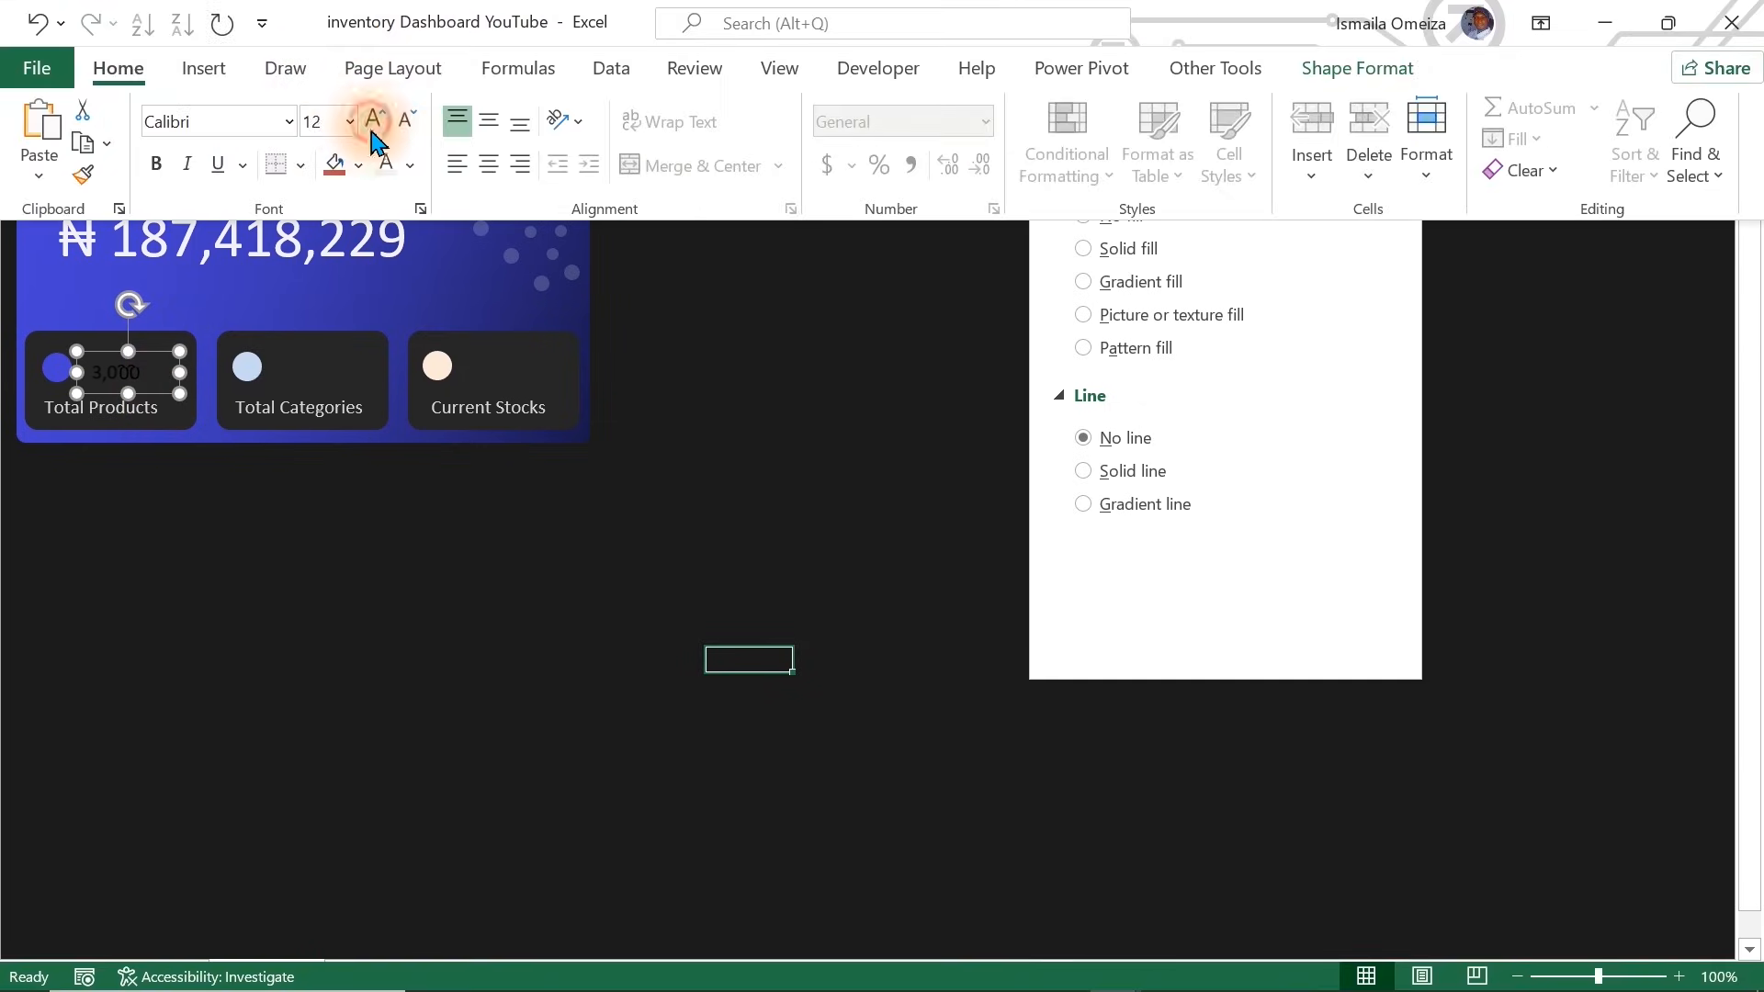
{"action": "left_click", "coordinate": [410, 165]}
{"action": "left_click", "coordinate": [387, 310]}
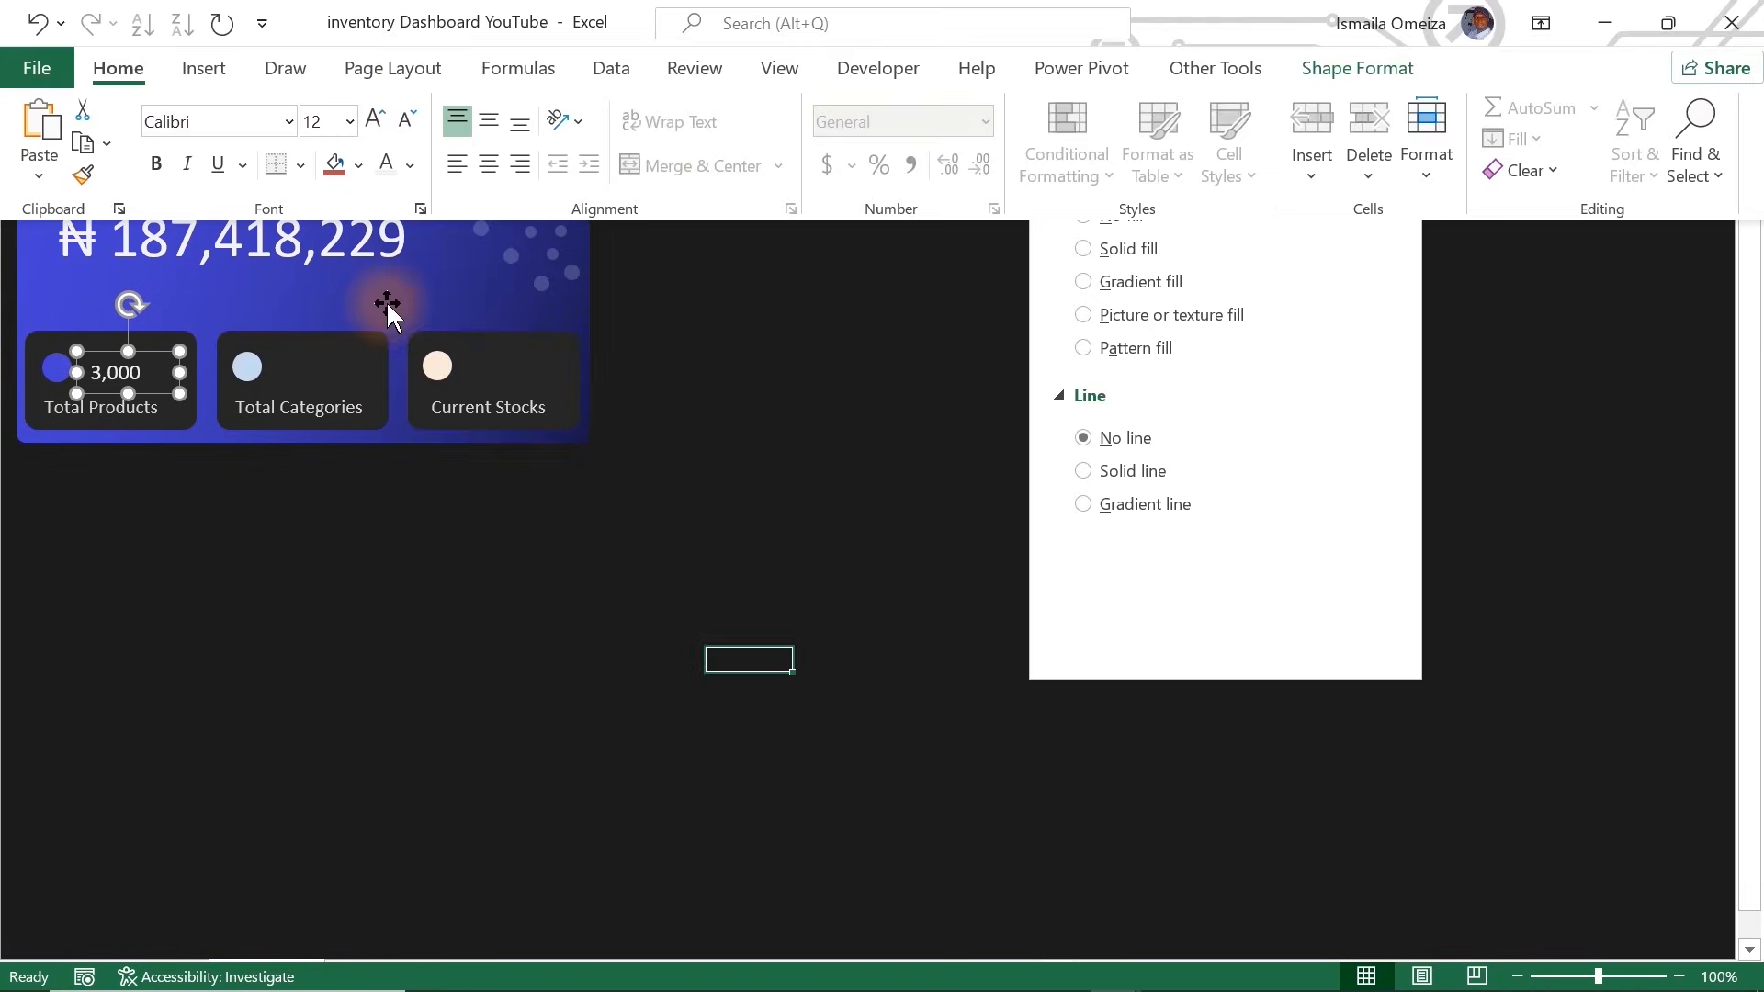
{"action": "left_click", "coordinate": [374, 121]}
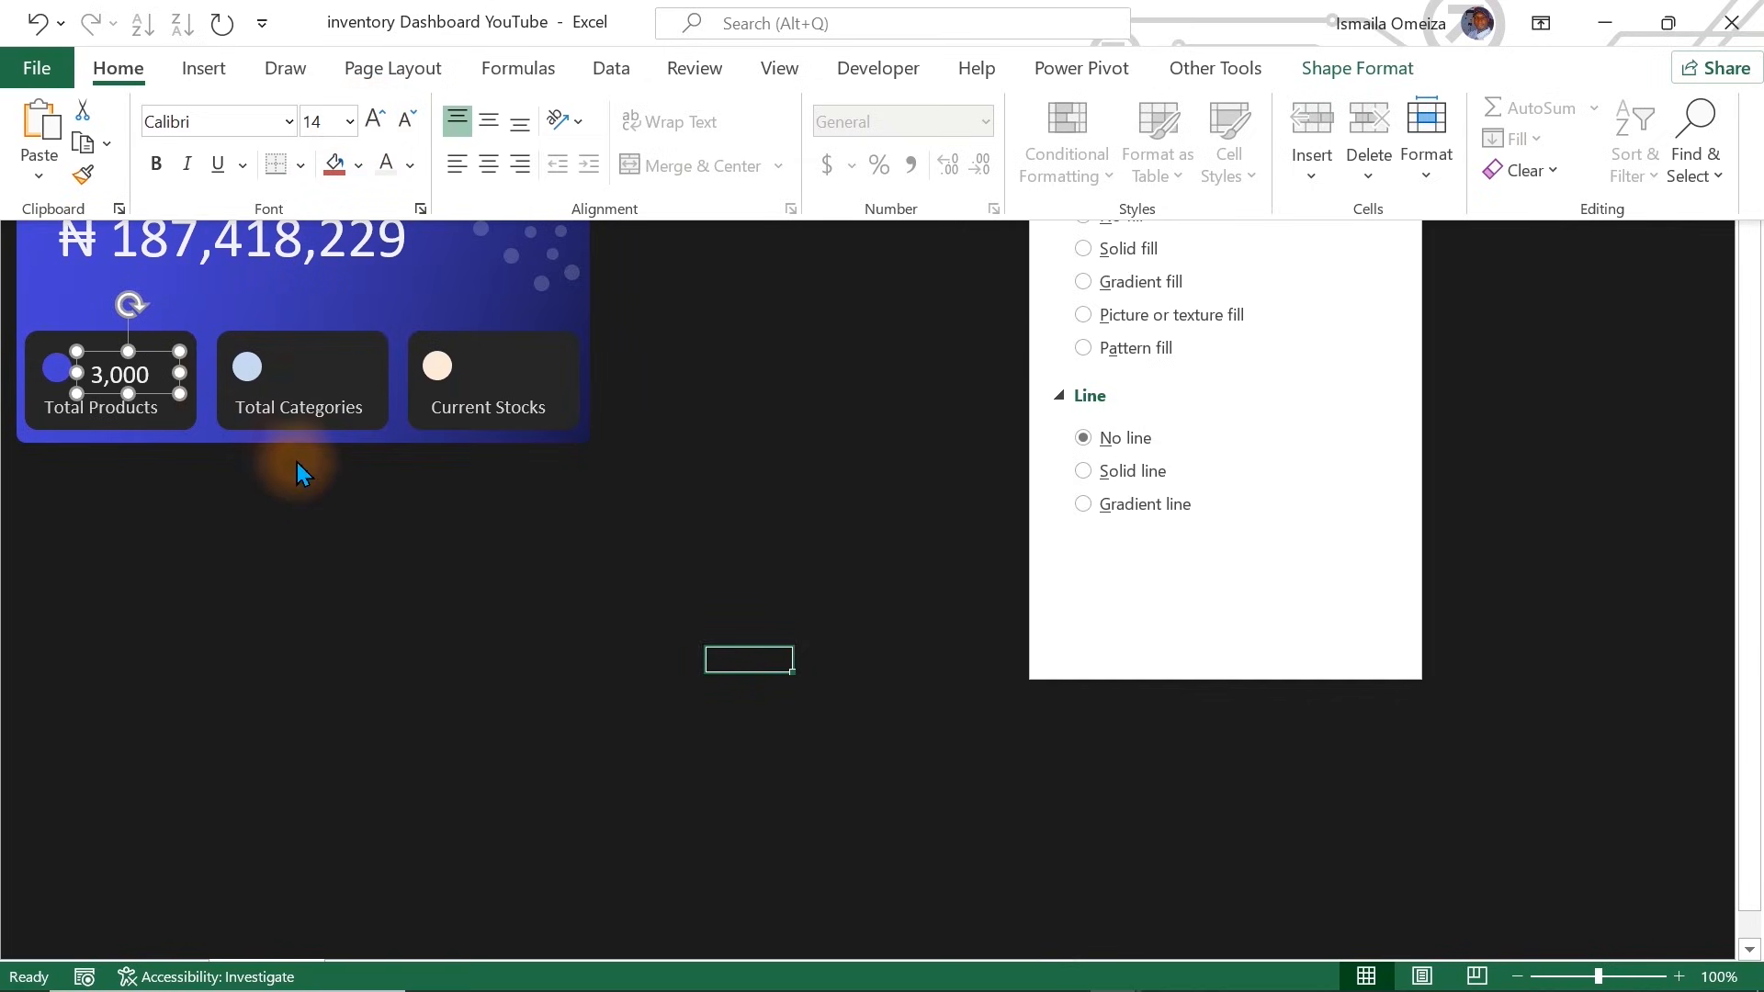
Duplicate the "Total Products" value box twice, placing the copies beside the circles on the "Total Categories" and "Current Stocks" tiles
{"action": "key", "text": "Tab"}
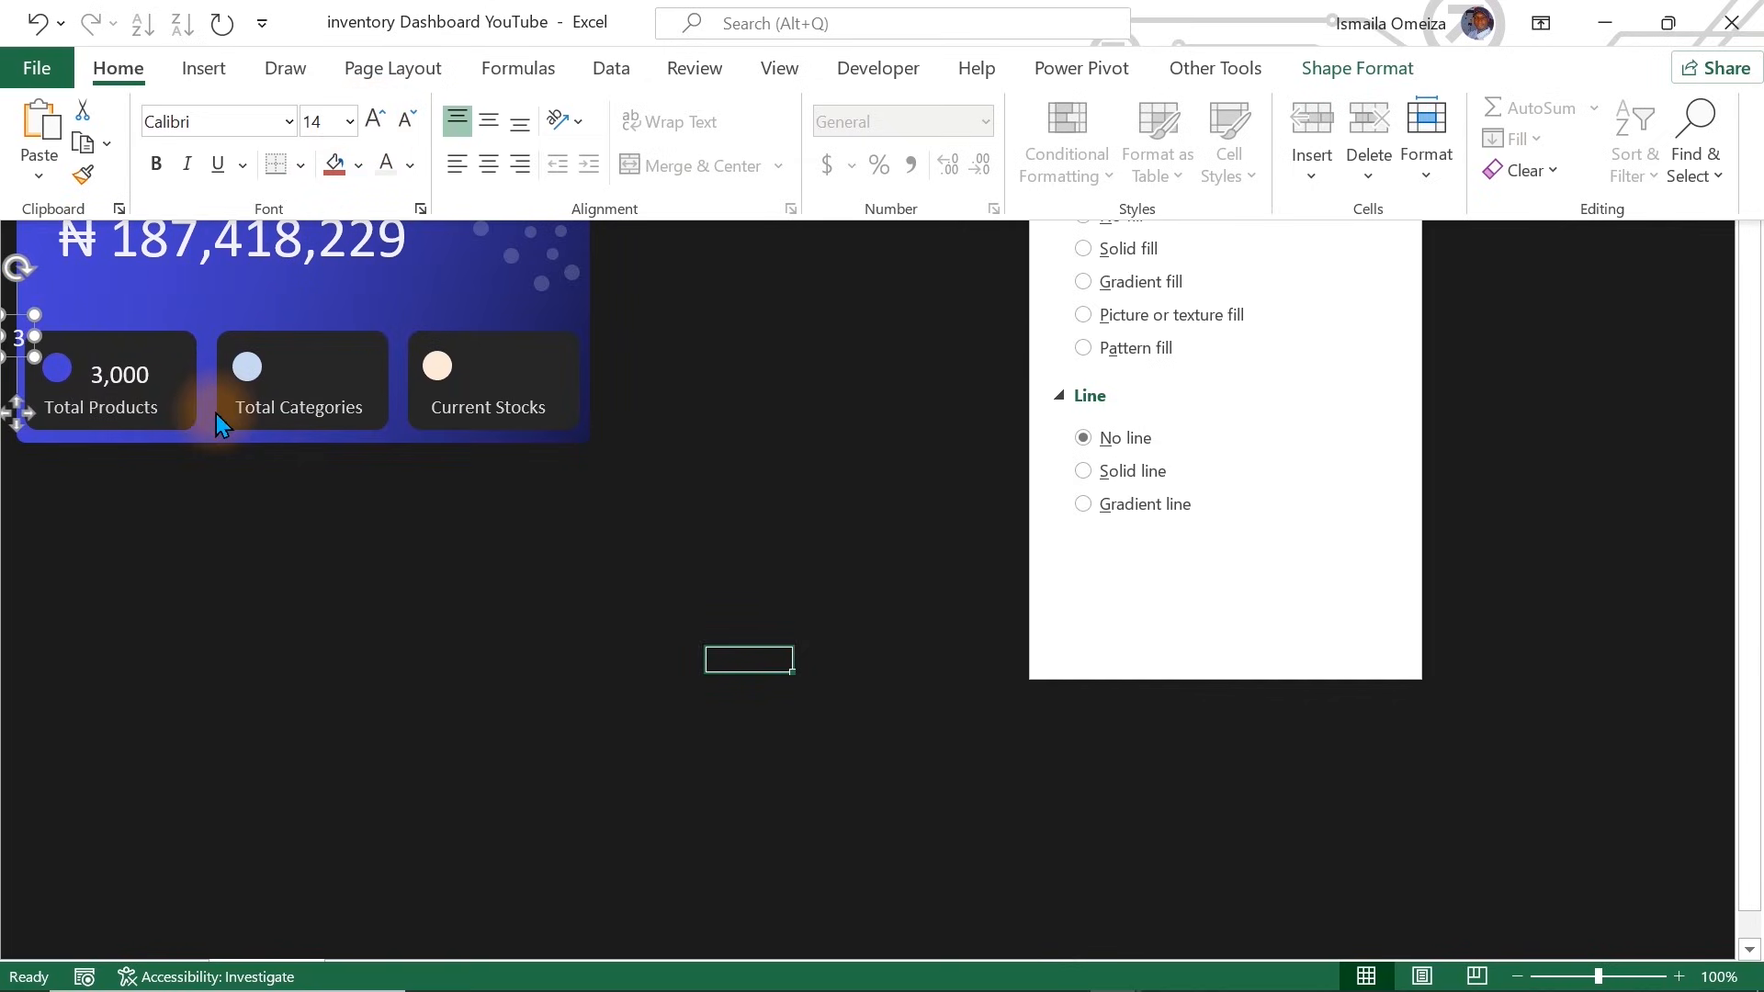
{"action": "left_click_drag", "start_coordinate": [15, 331], "coordinate": [179, 386]}
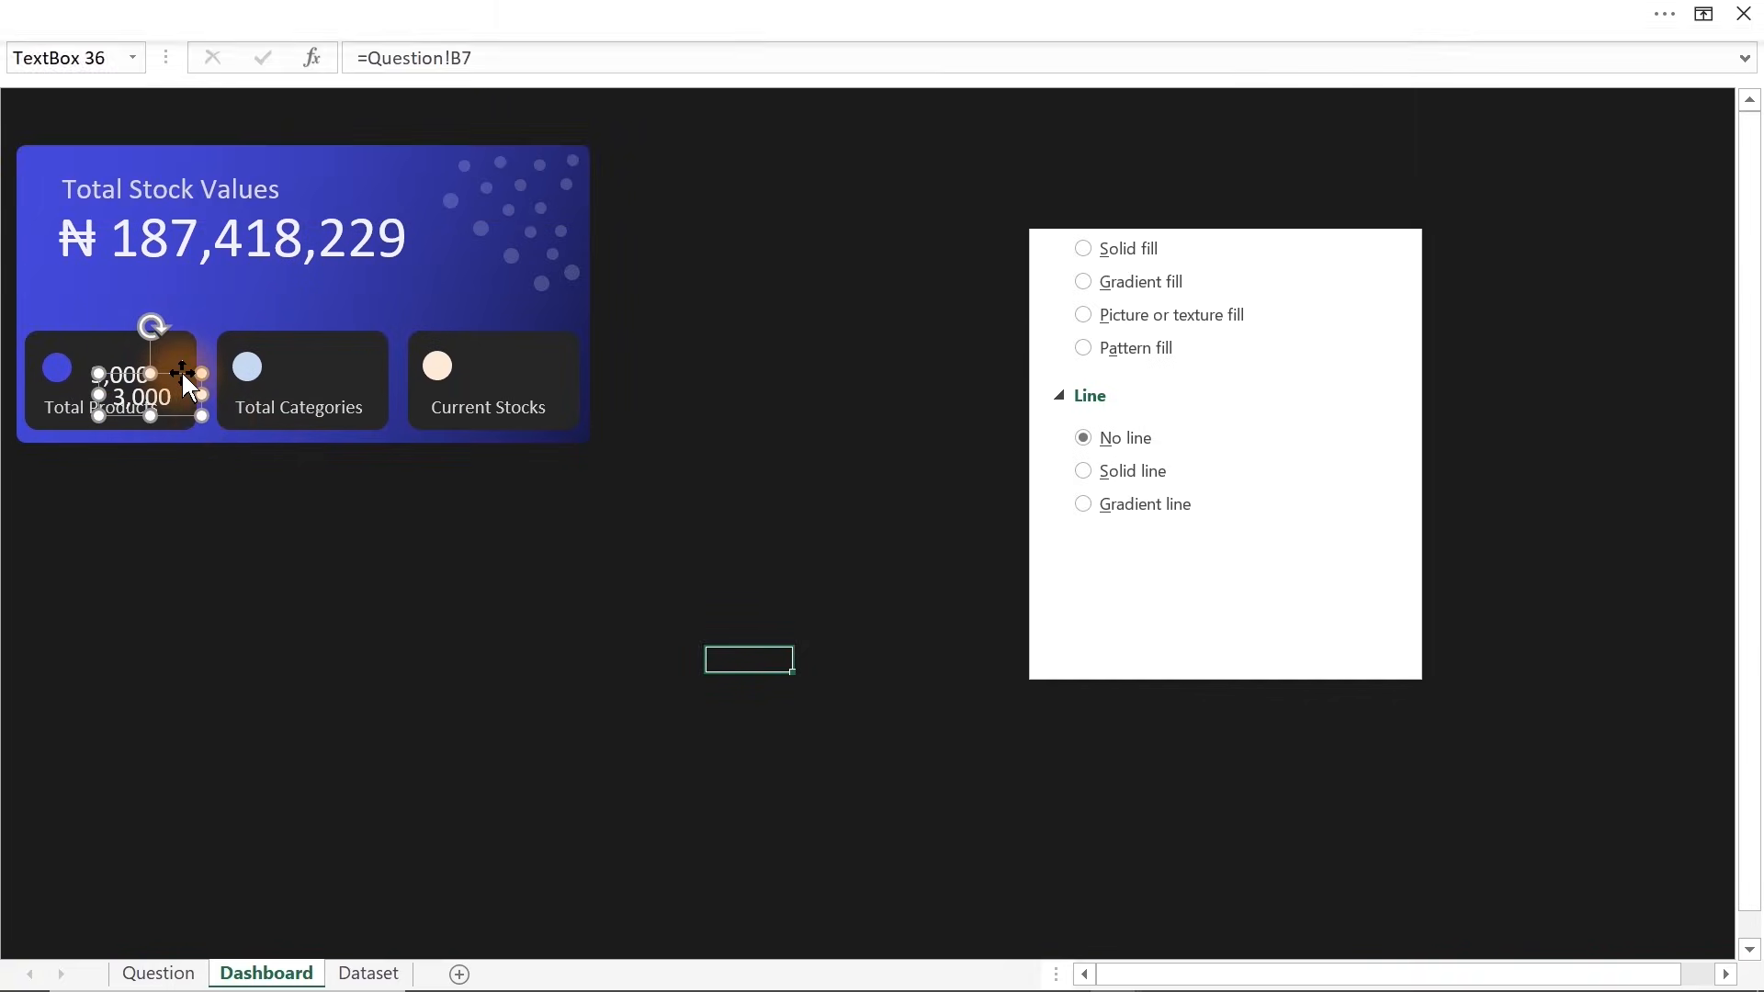
{"action": "left_click_drag", "start_coordinate": [180, 377], "coordinate": [579, 365]}
{"action": "left_click_drag", "start_coordinate": [474, 58], "coordinate": [384, 58]}
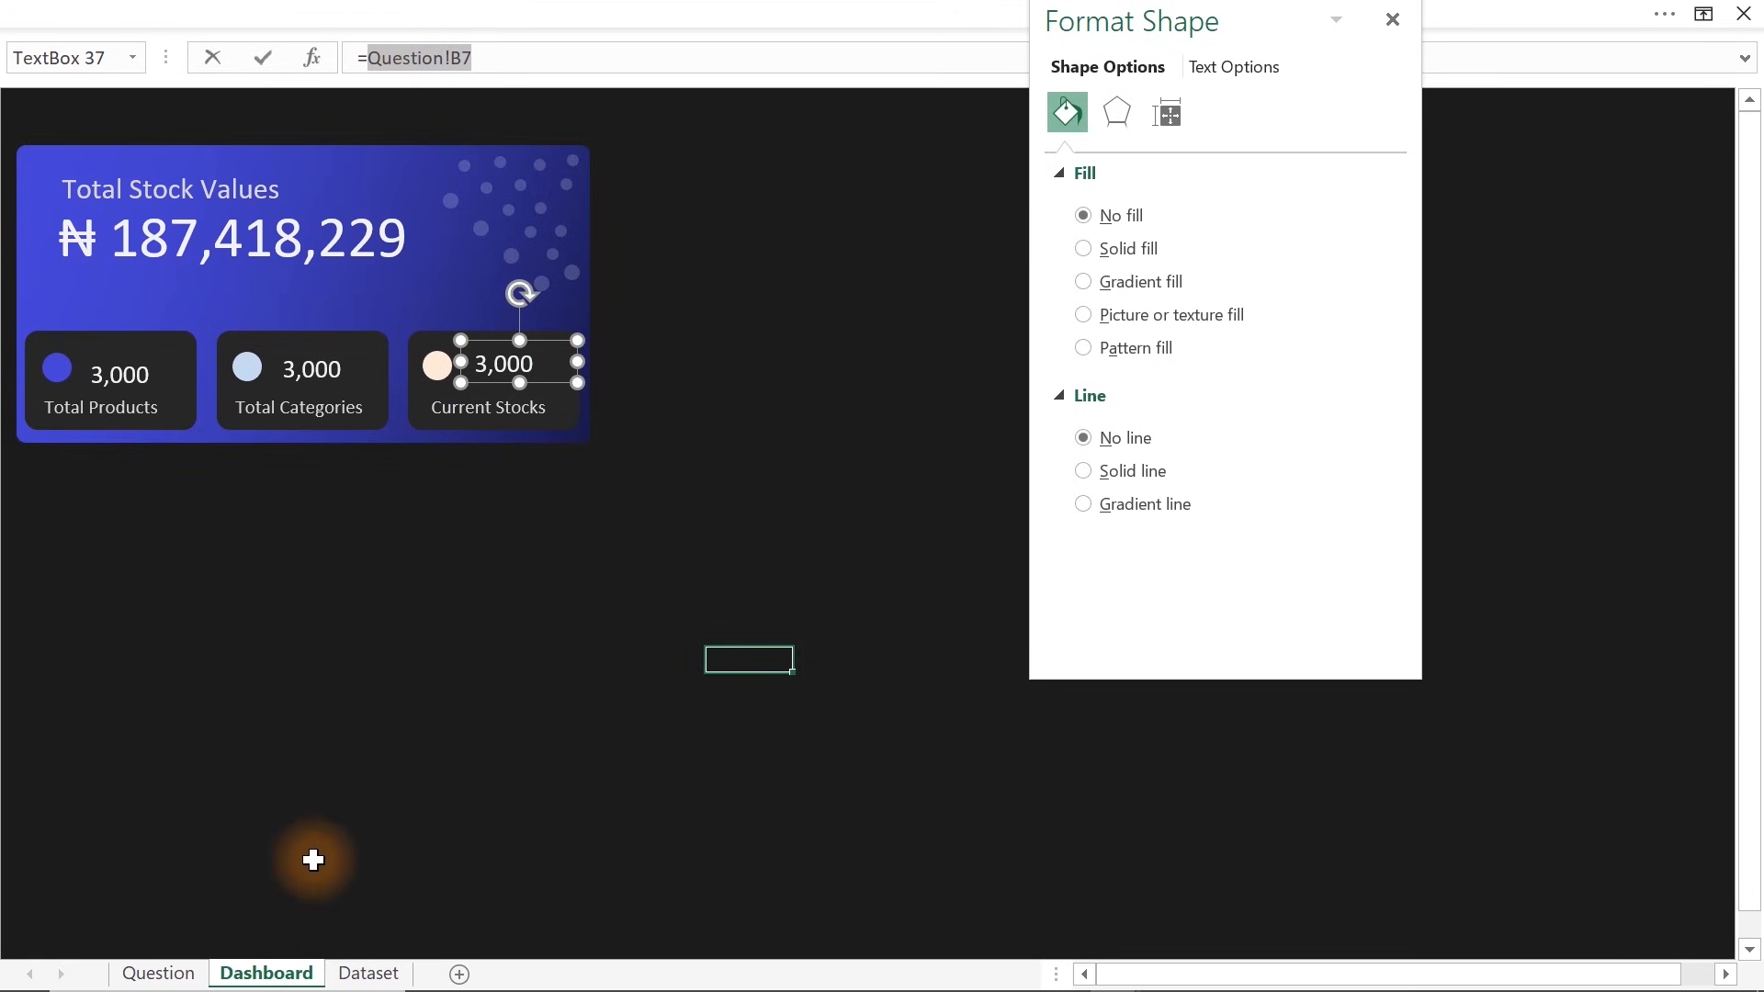
{"action": "left_click", "coordinate": [158, 972]}
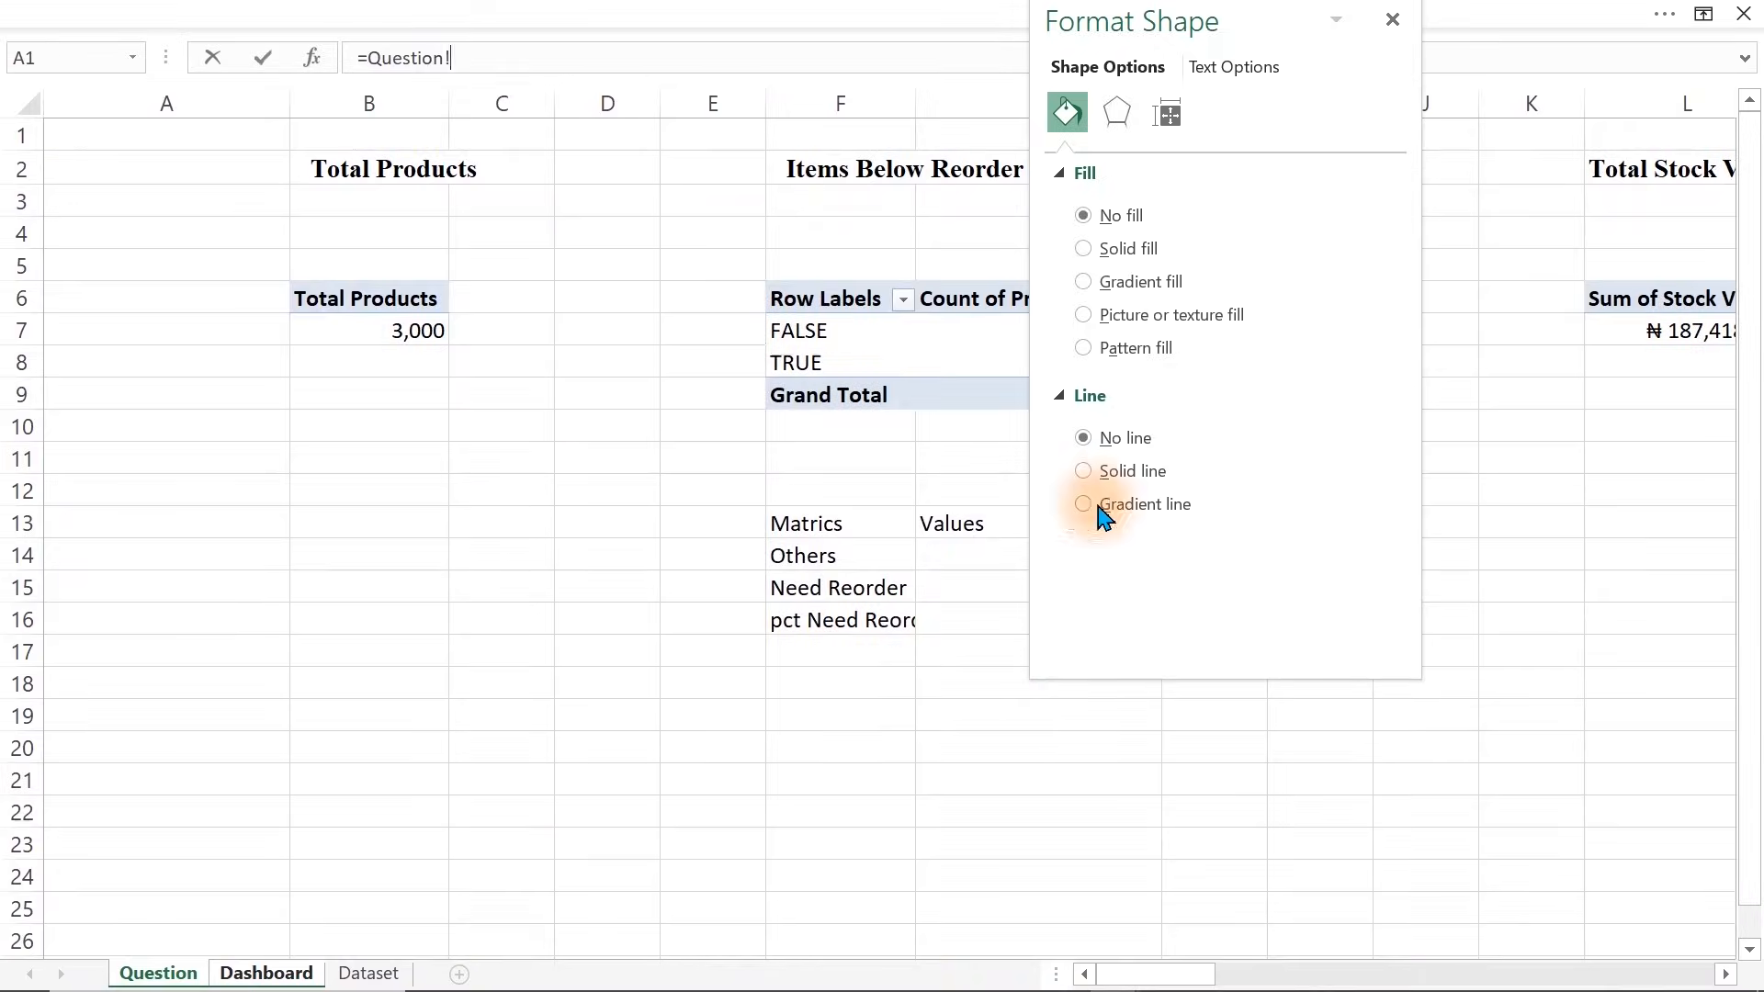
{"action": "left_click", "coordinate": [1392, 20]}
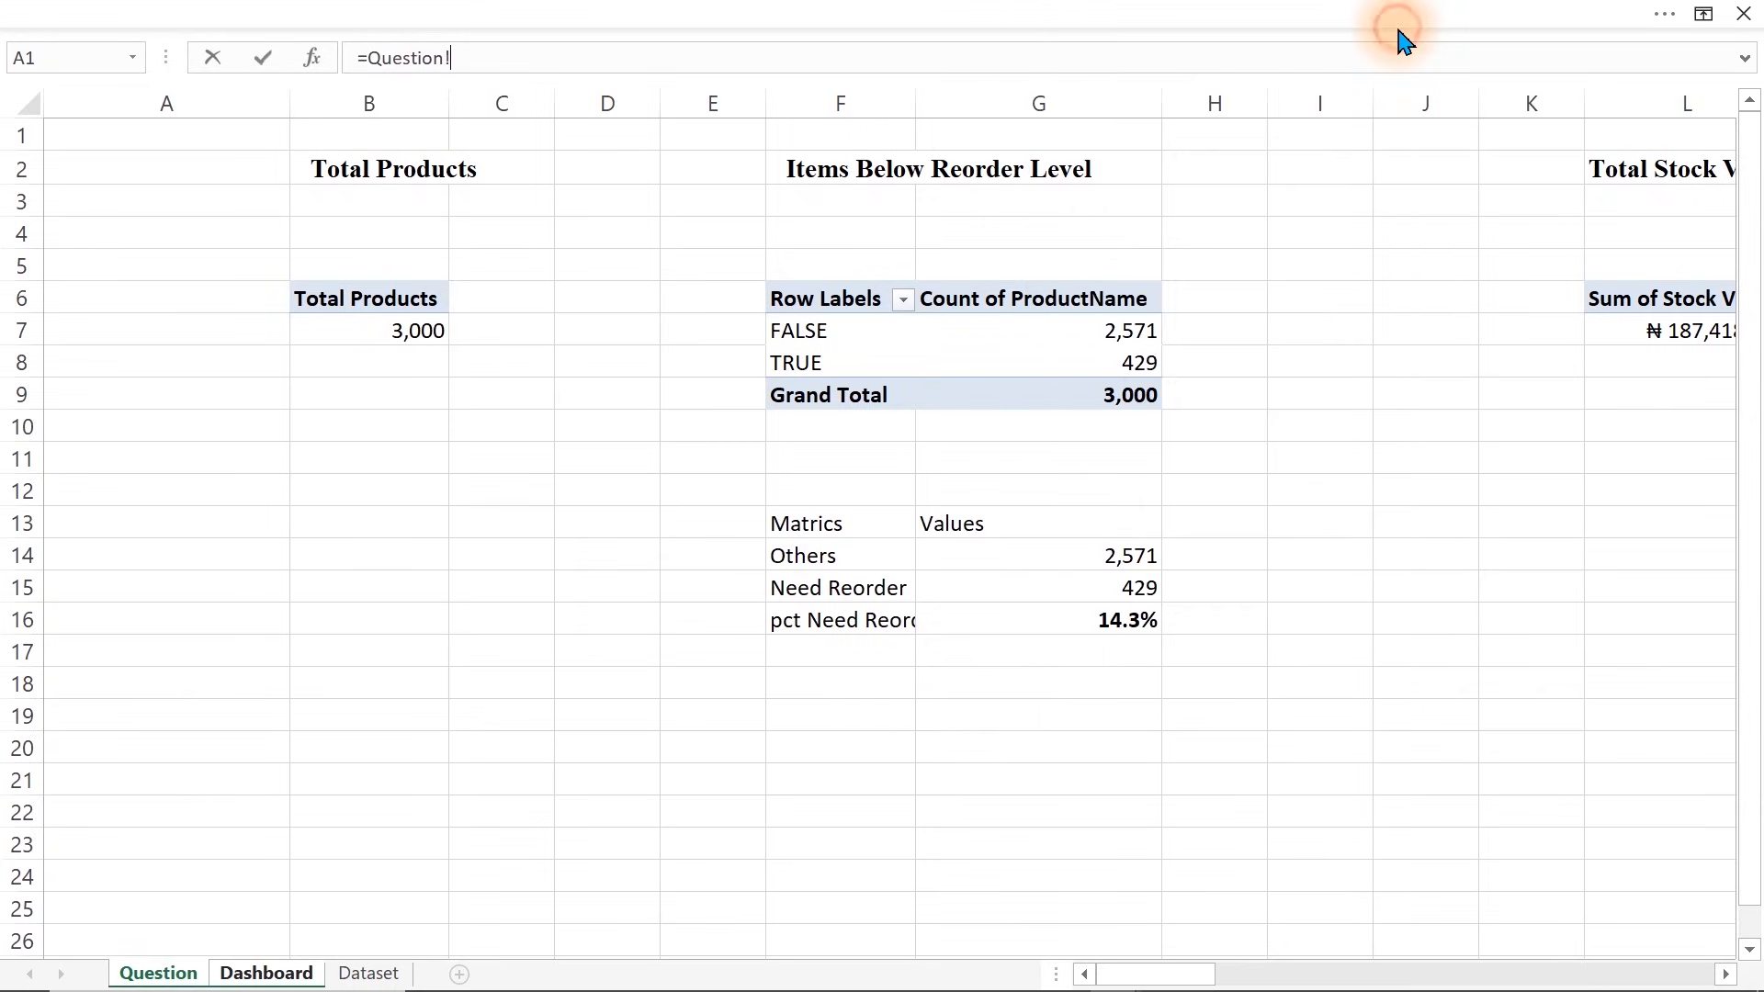
{"action": "left_click_drag", "start_coordinate": [1178, 974], "coordinate": [1131, 896]}
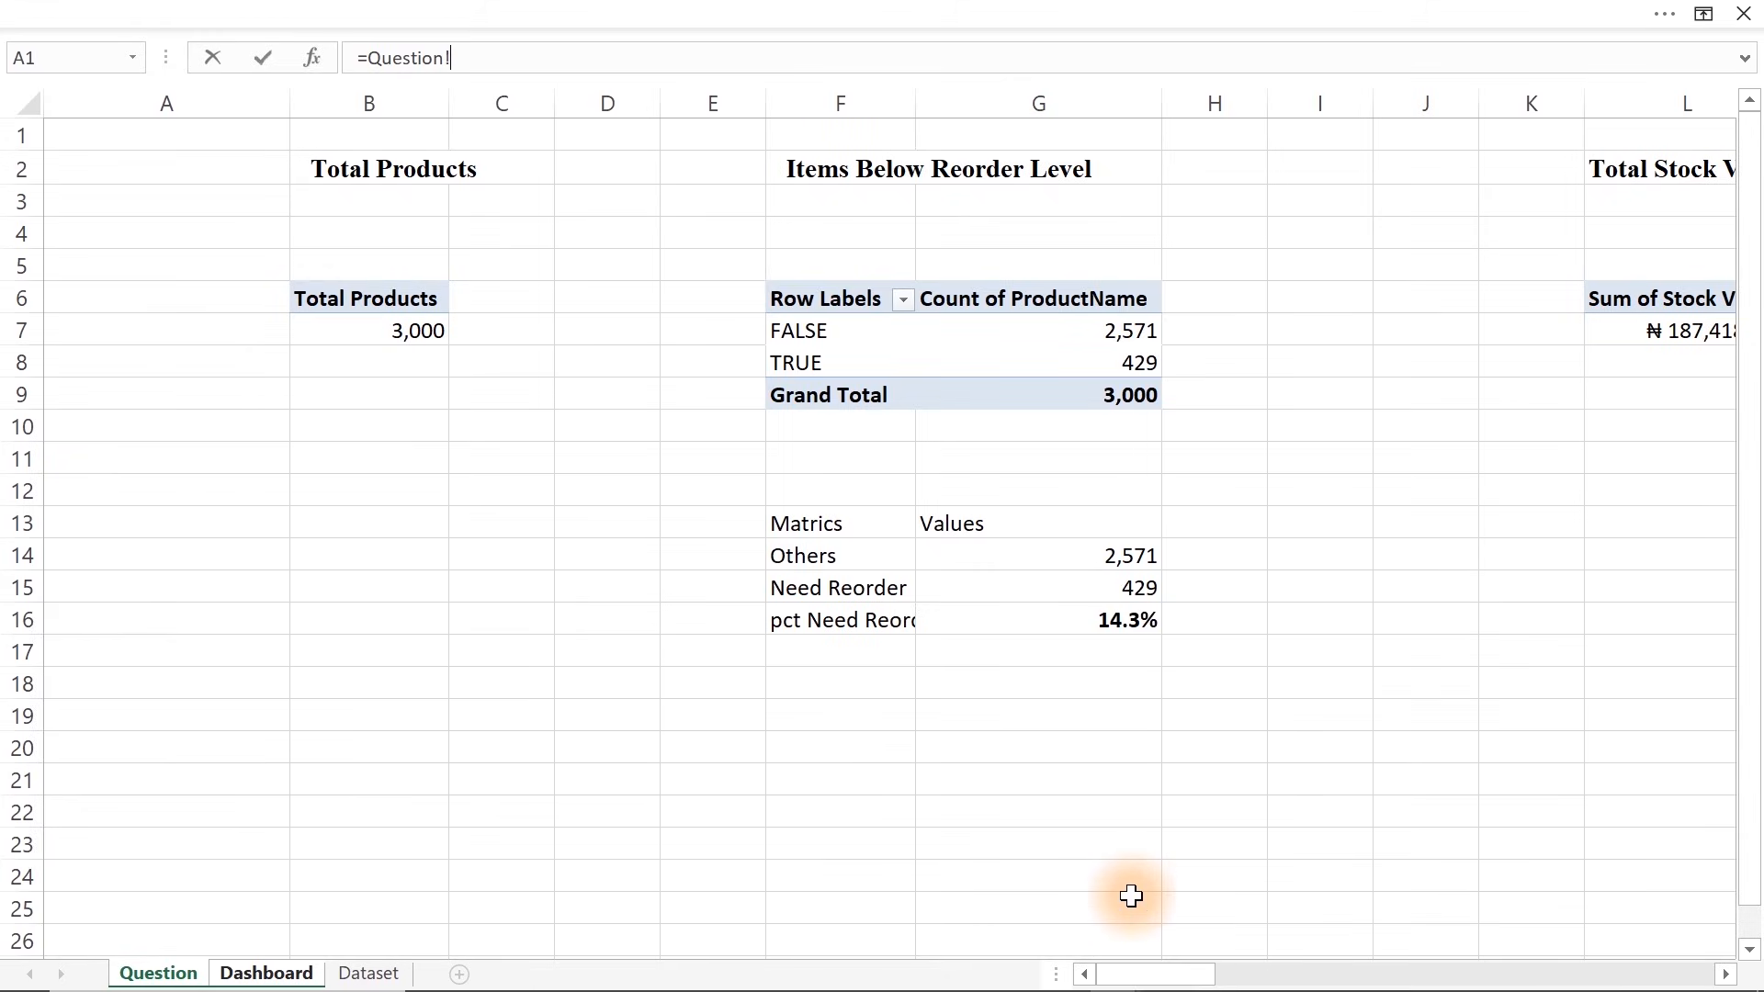
{"action": "type", "text": "B7"}
{"action": "key", "text": "Return"}
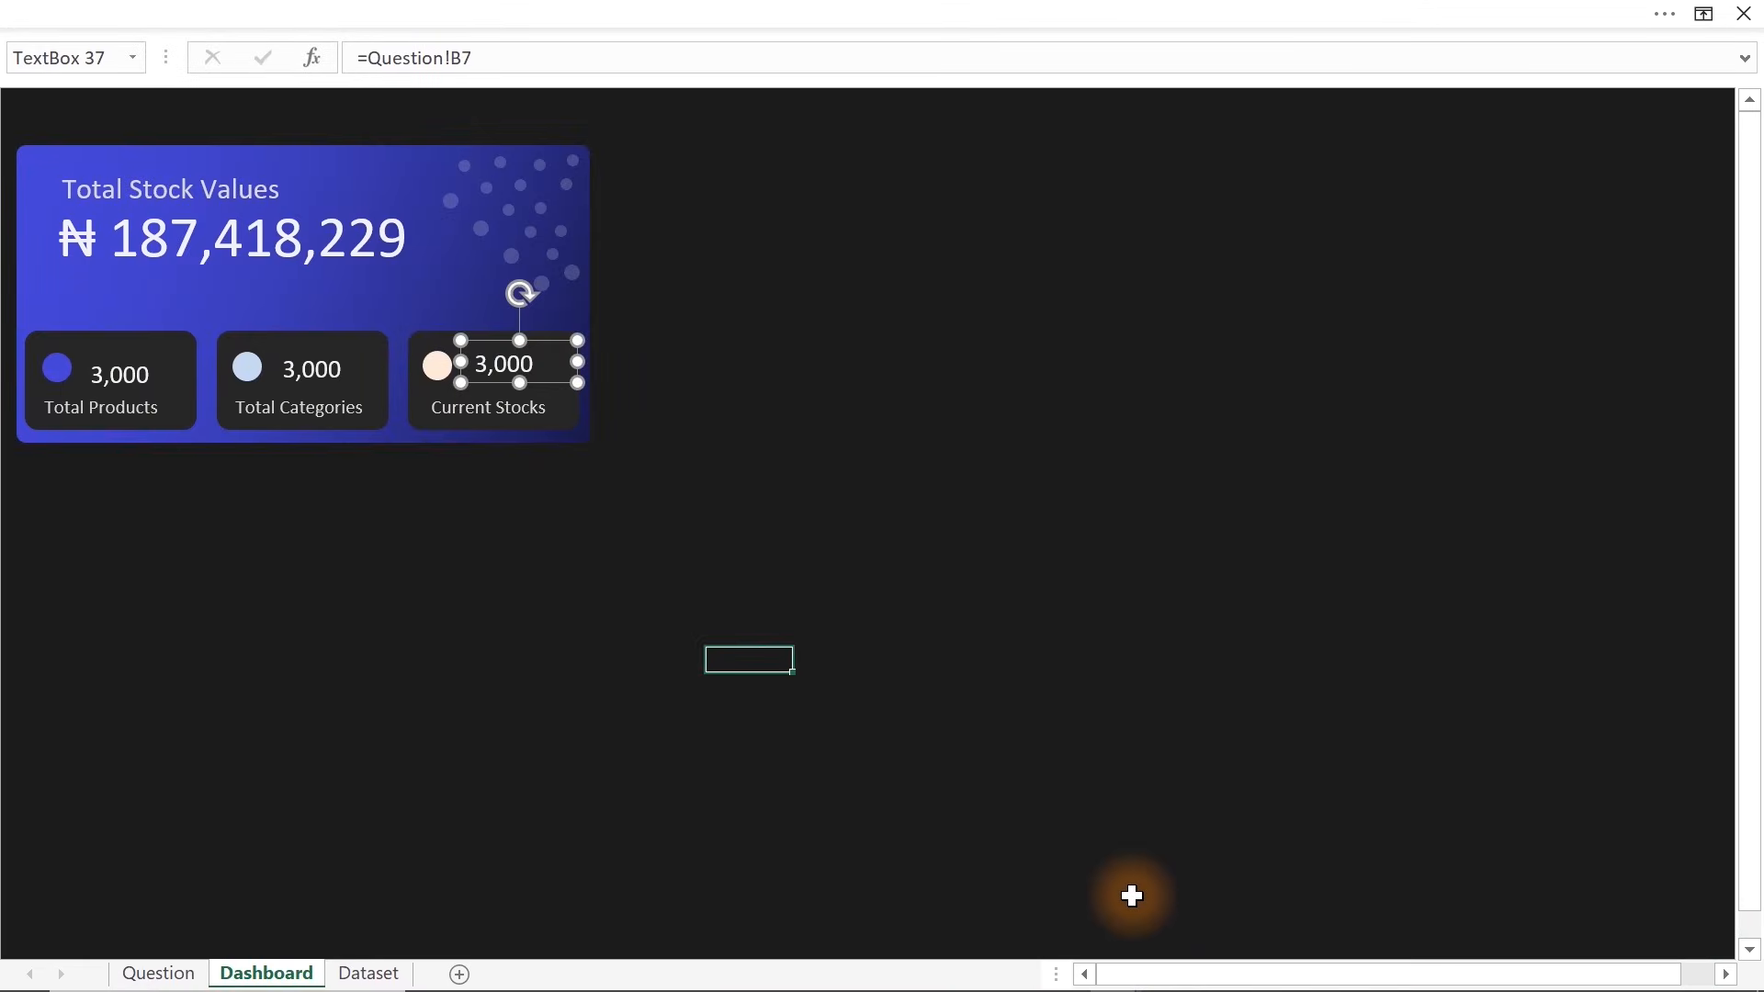
{"action": "key", "text": "Escape"}
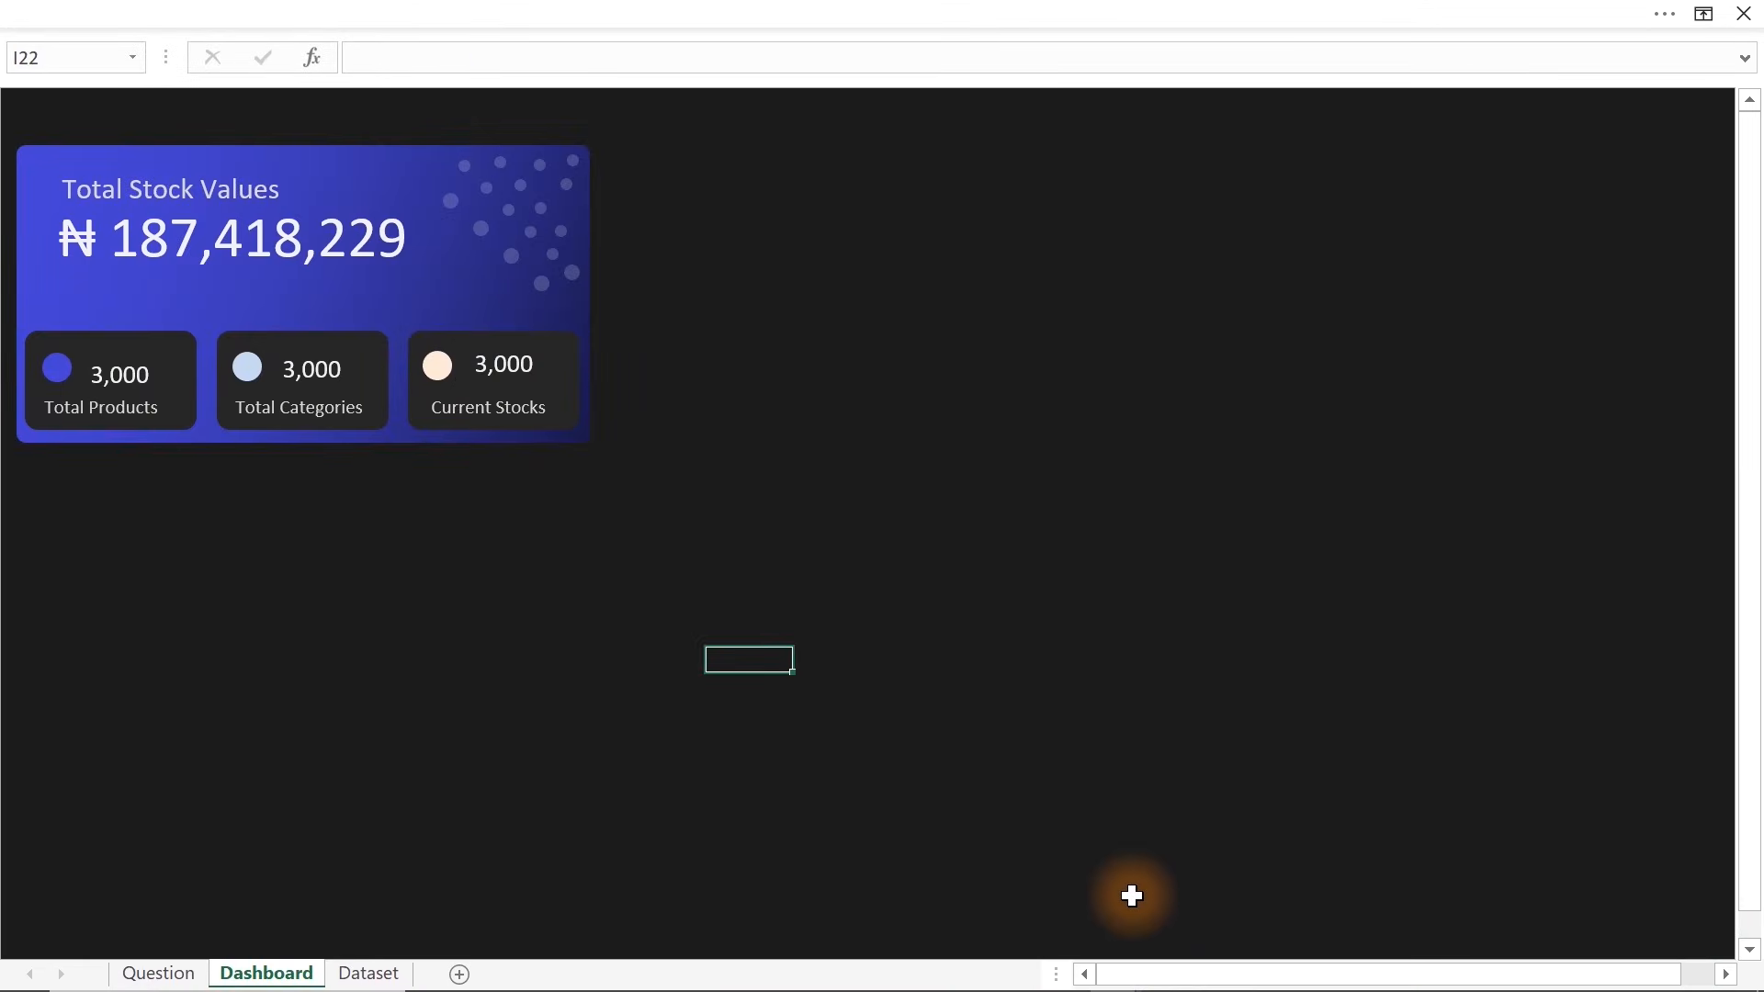
Copy the Total Products pivot table to cell B13 of the Question sheet and replace its value field with CurrentStock
{"action": "left_click", "coordinate": [159, 975]}
{"action": "left_click", "coordinate": [346, 300]}
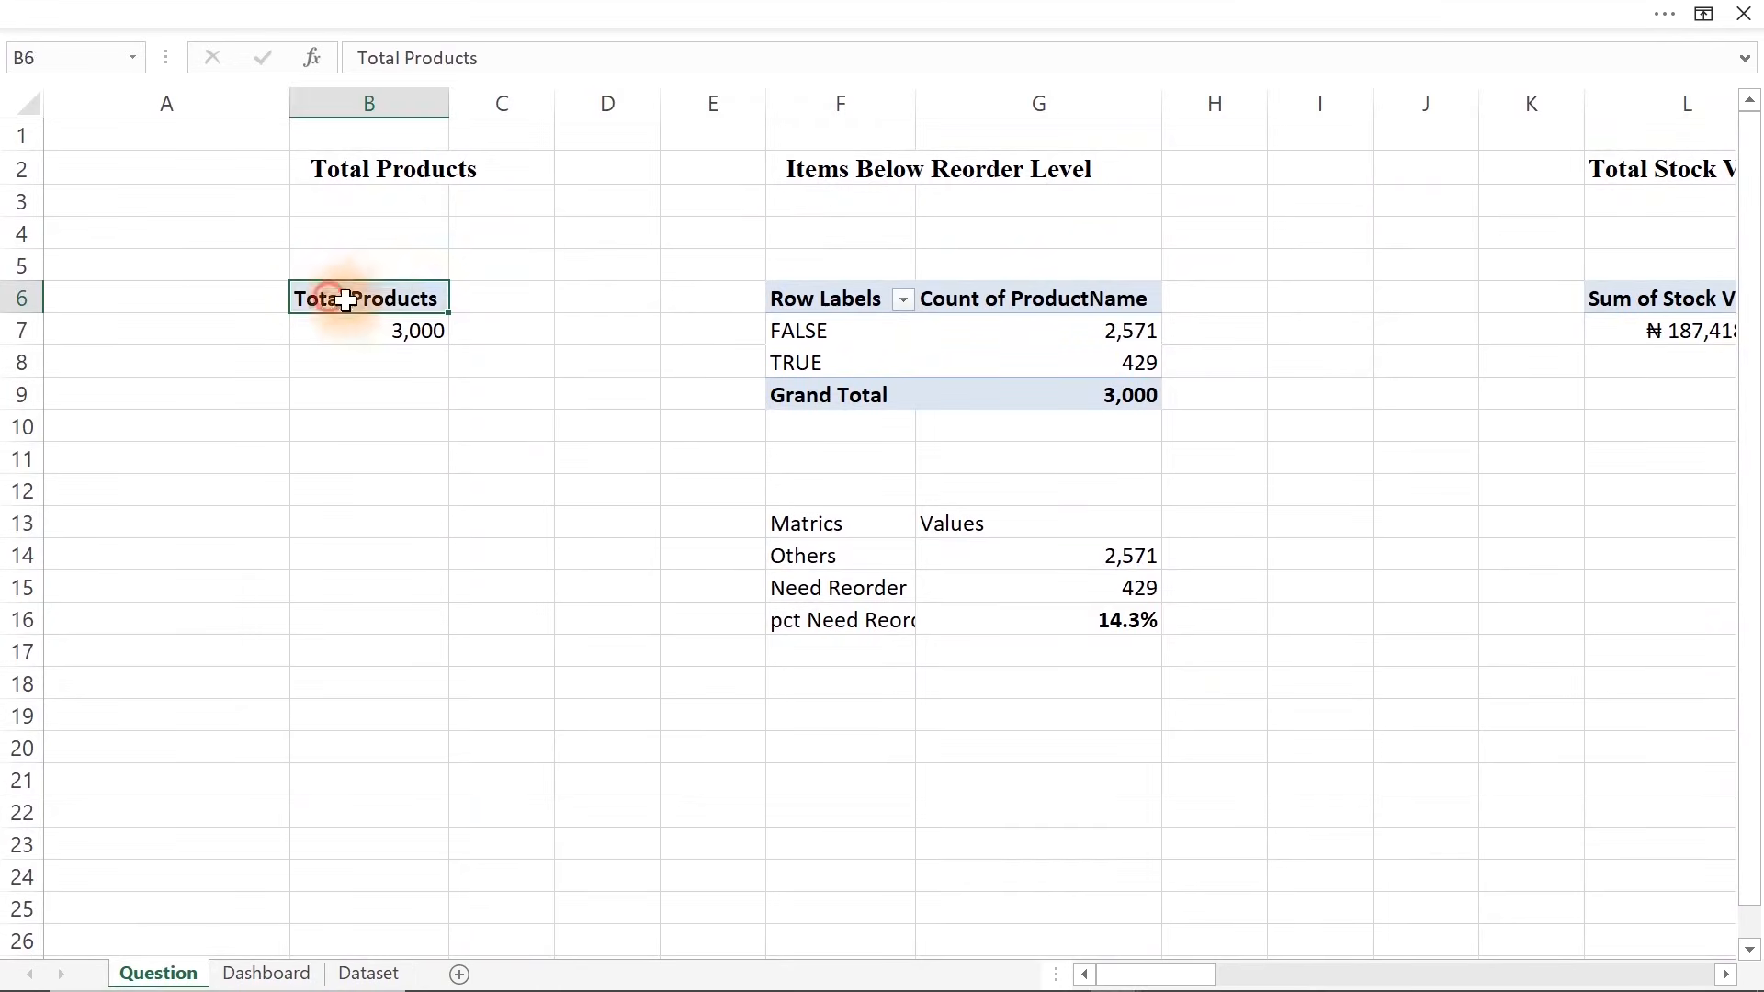
{"action": "left_click_drag", "start_coordinate": [345, 301], "coordinate": [433, 330]}
{"action": "key", "text": "ctrl+c"}
{"action": "left_click", "coordinate": [307, 536]}
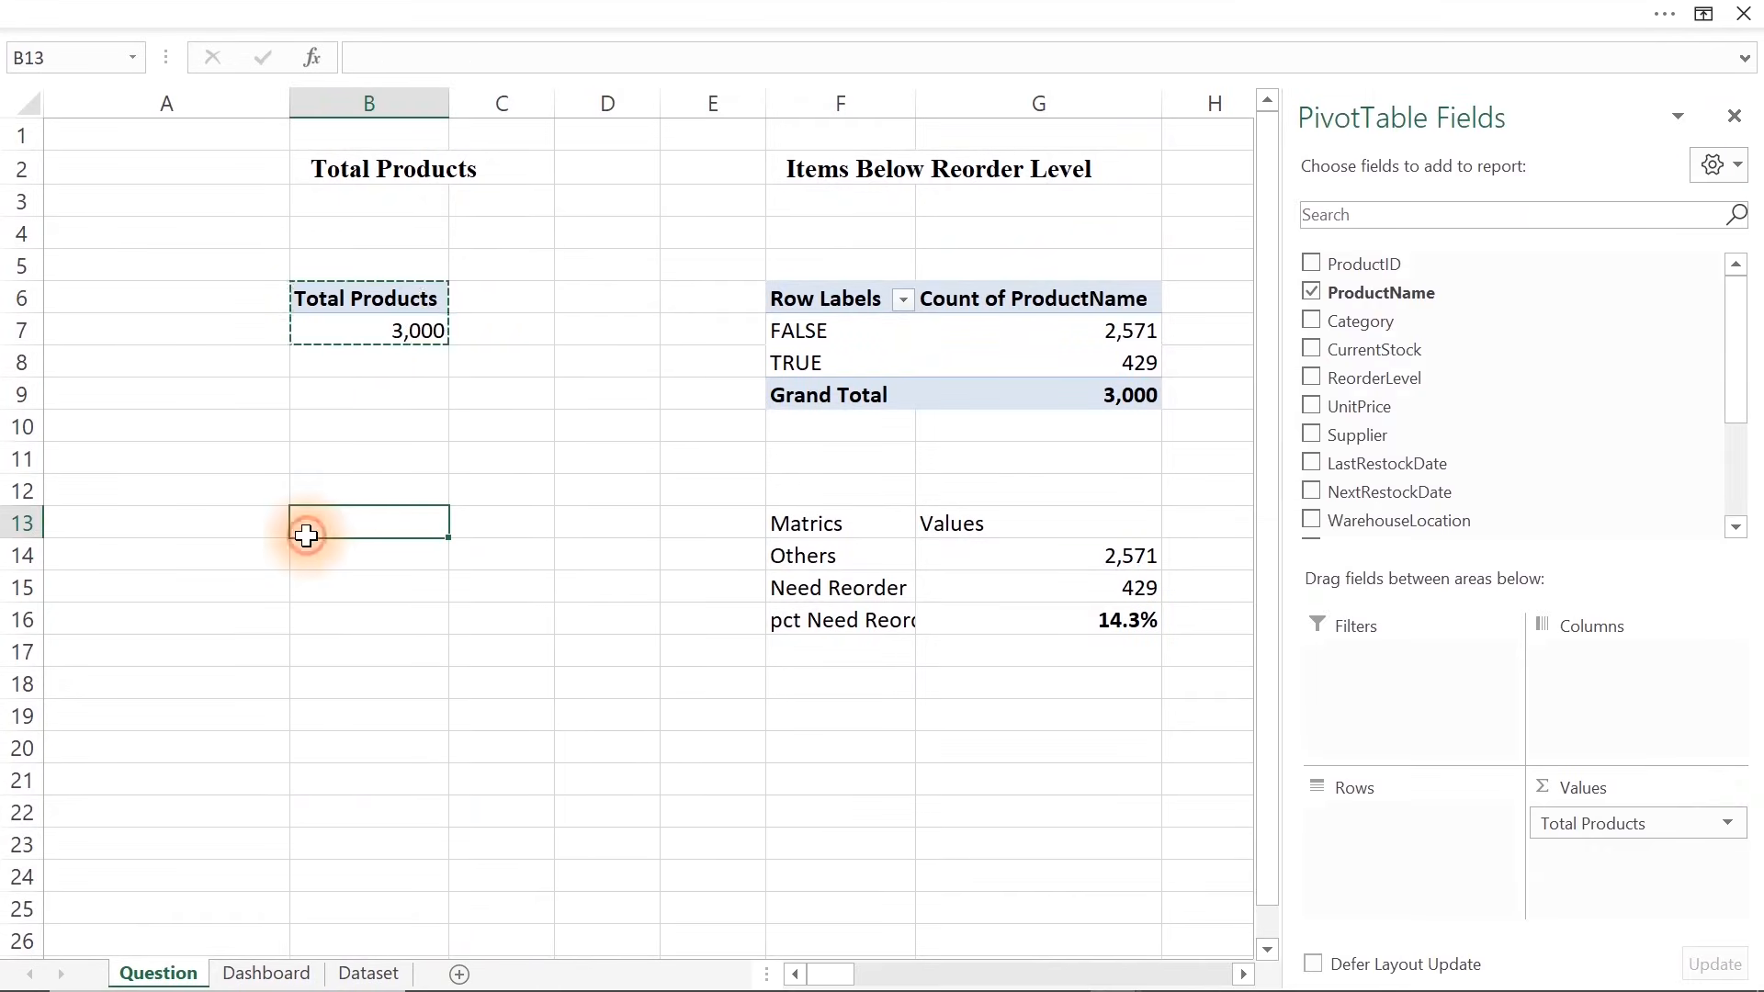
{"action": "key", "text": "ctrl+v"}
{"action": "left_click_drag", "start_coordinate": [1620, 822], "coordinate": [1311, 482]}
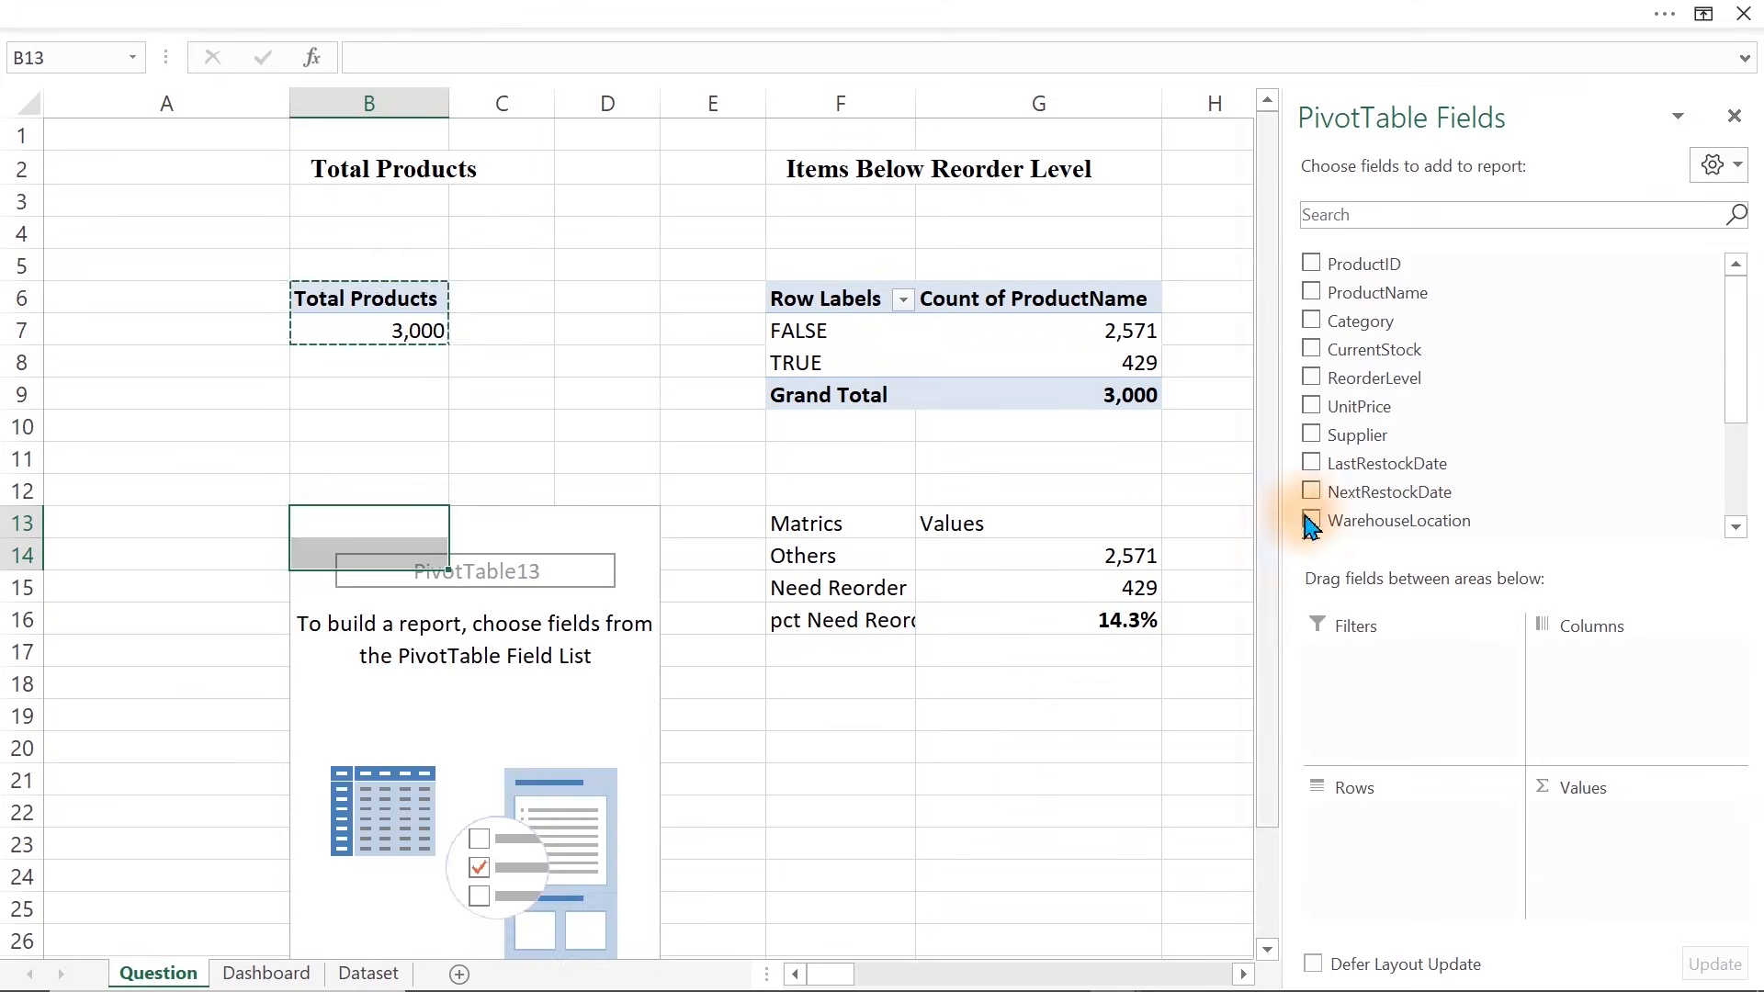
{"action": "left_click", "coordinate": [1311, 353]}
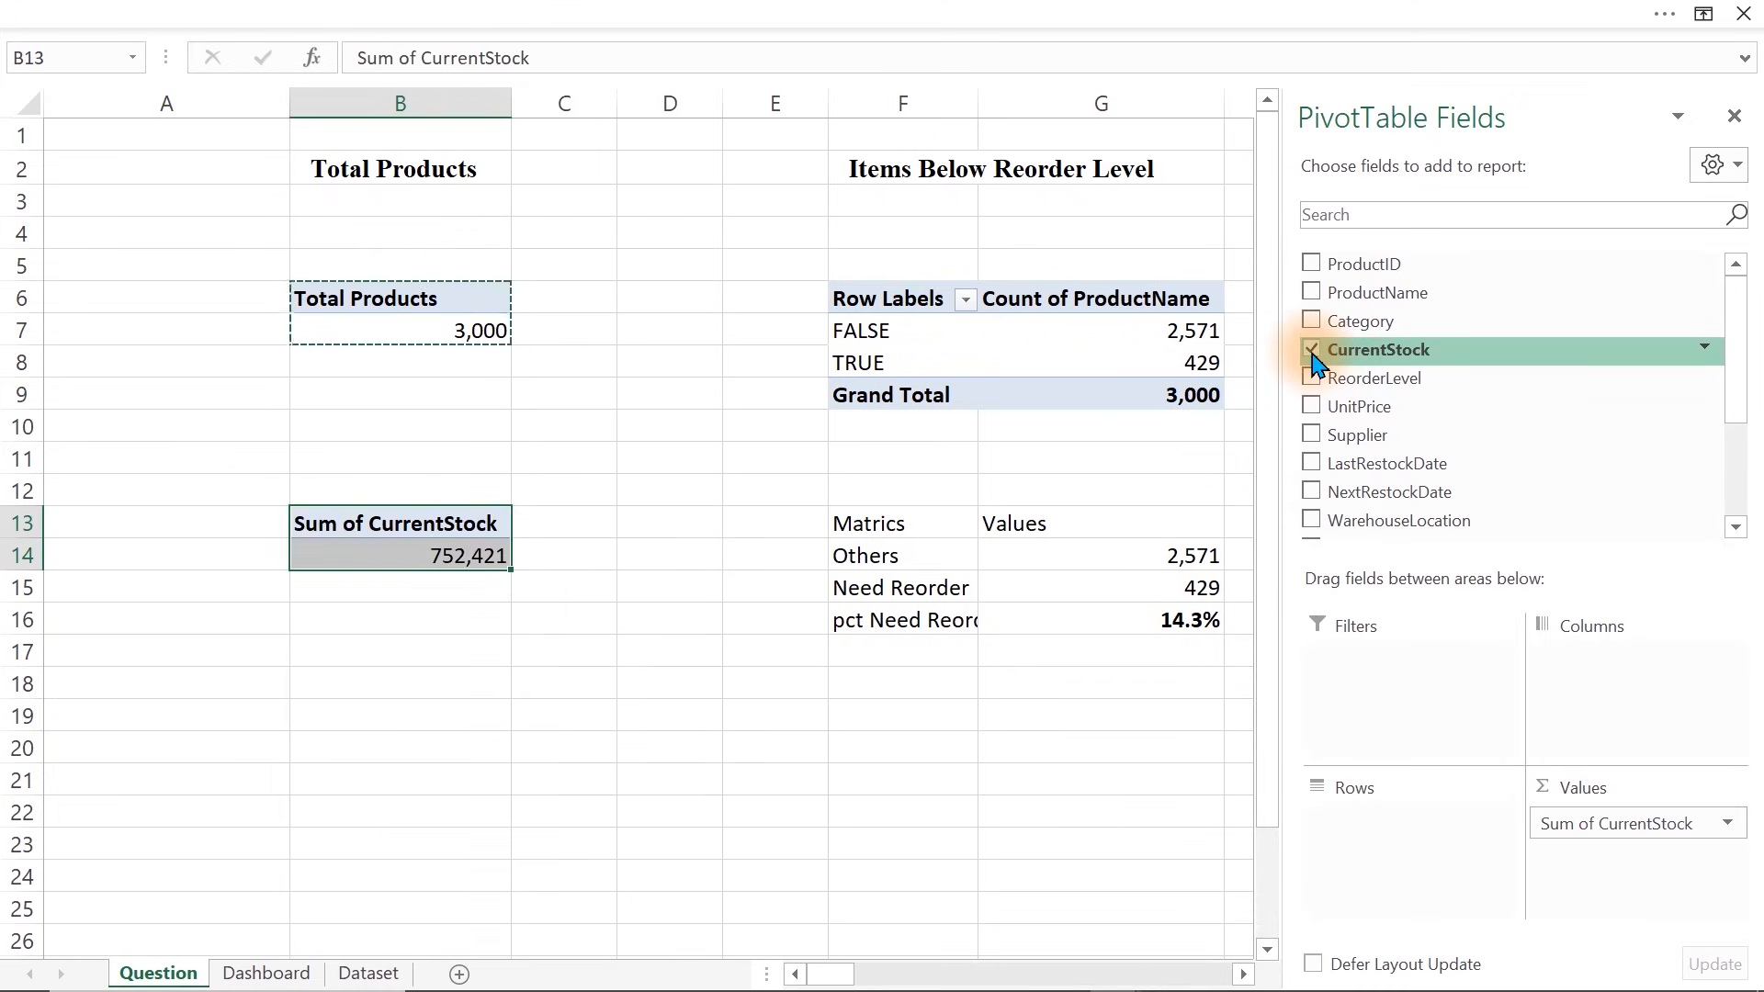
Link the value box on the Dashboard's "Current Stocks" tile to cell B14 of the Question sheet
{"action": "left_click", "coordinate": [267, 974]}
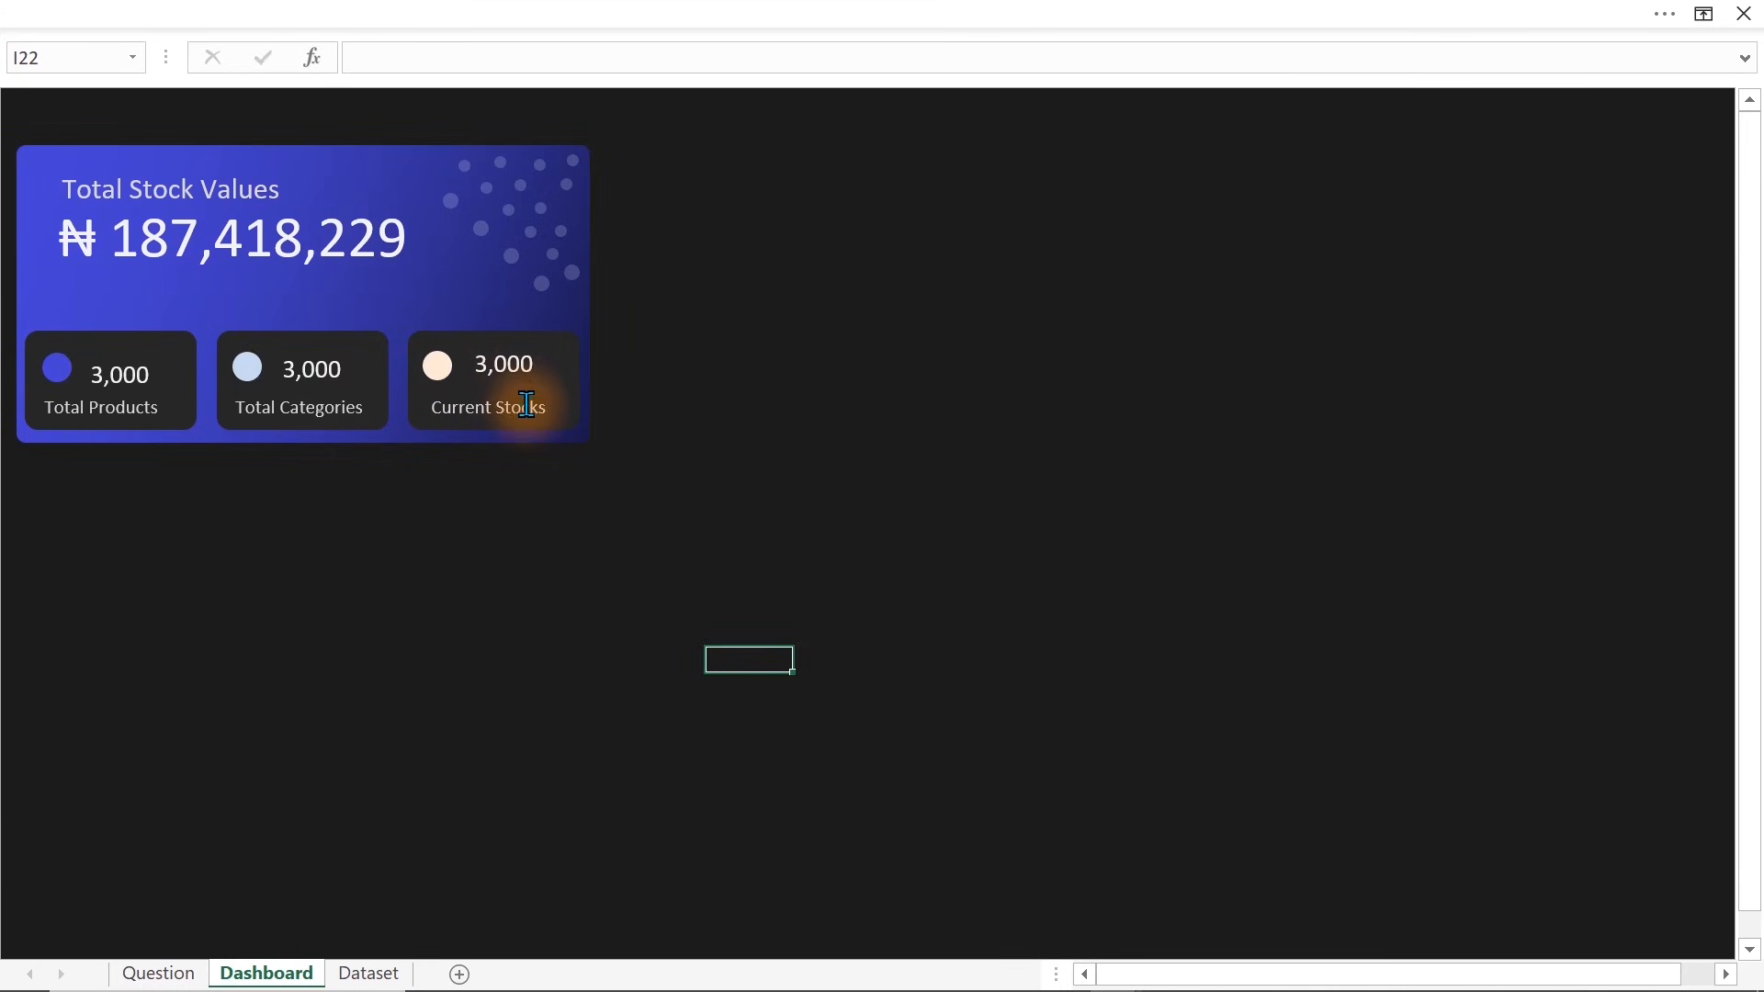
{"action": "left_click", "coordinate": [508, 364]}
{"action": "left_click_drag", "start_coordinate": [472, 58], "coordinate": [368, 58]}
{"action": "left_click", "coordinate": [161, 972]}
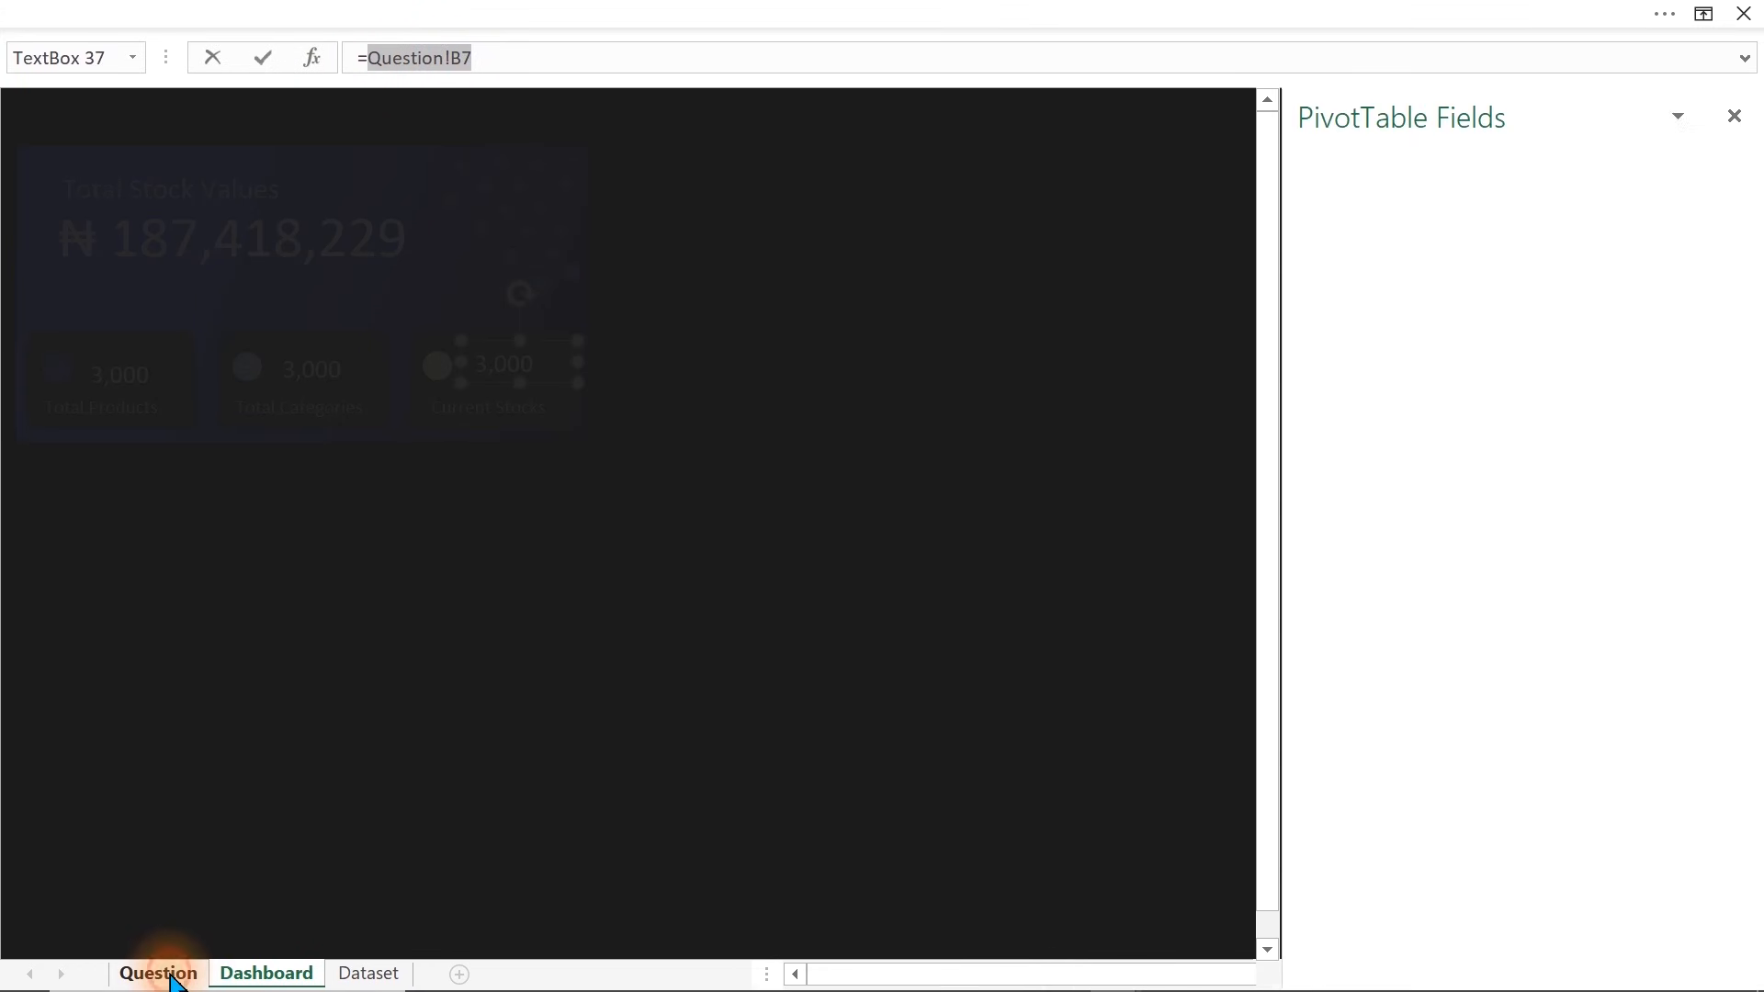
{"action": "left_click", "coordinate": [445, 553]}
{"action": "key", "text": "Return"}
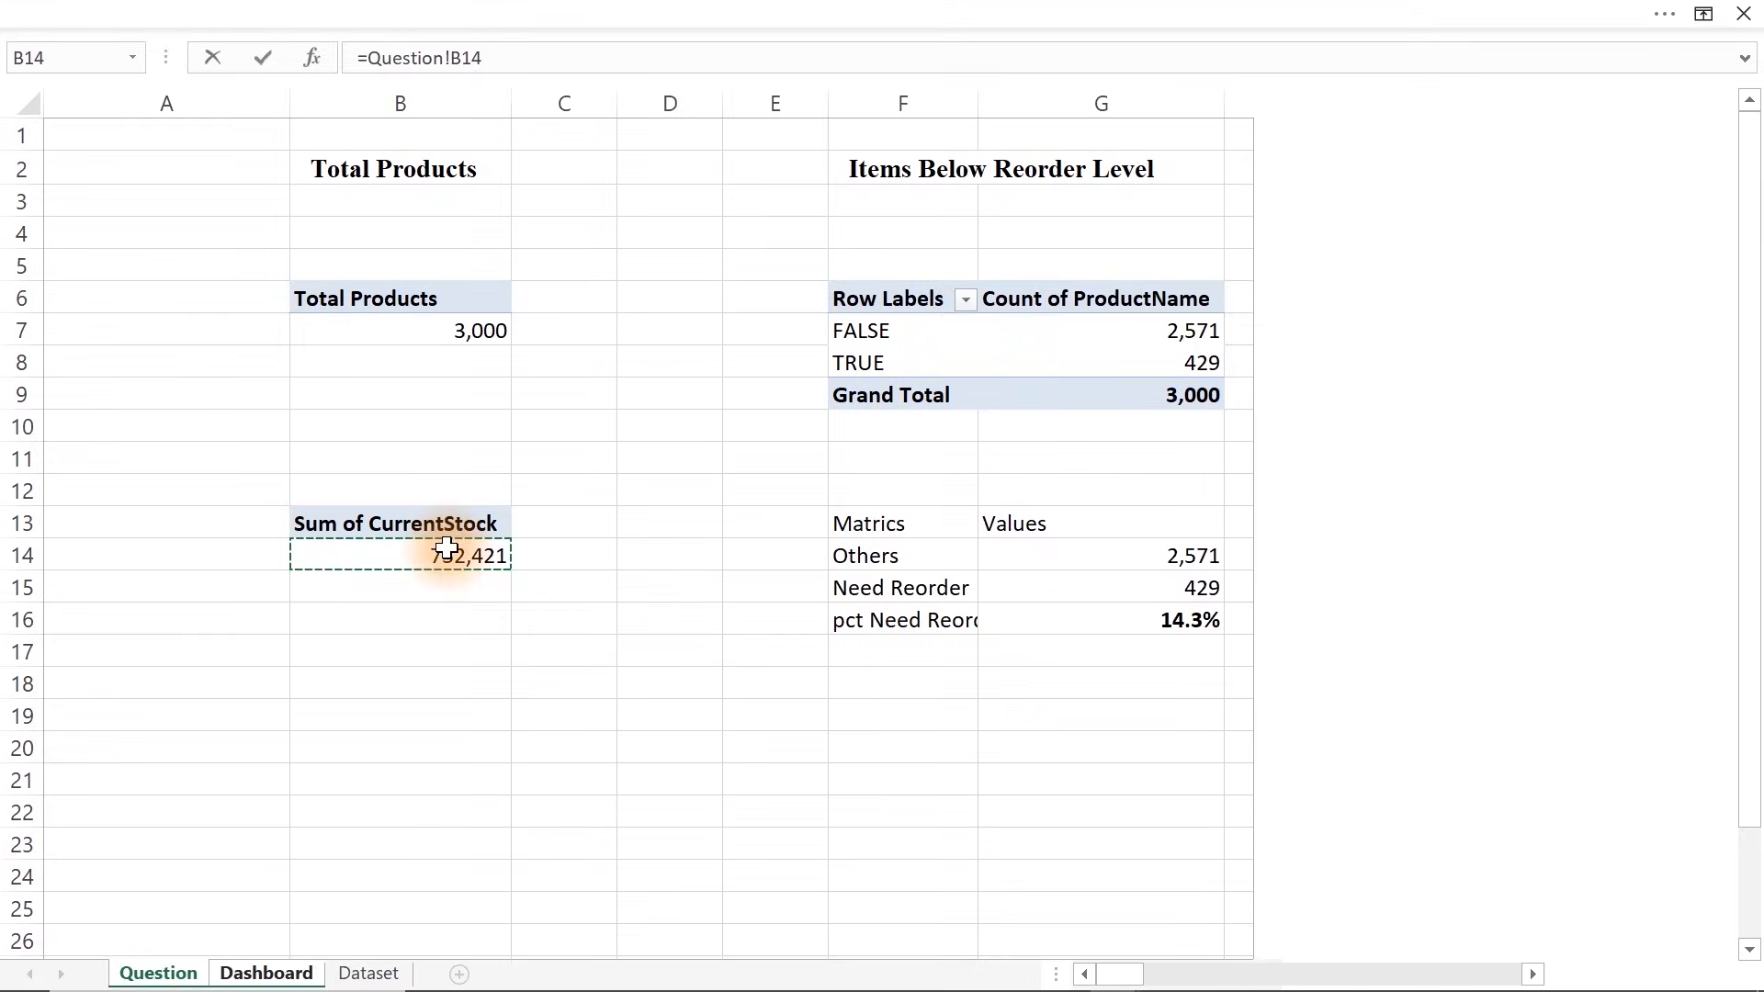
Link the value box on the "Total Categories" tile to the category count in cell R6 of the Question sheet
{"action": "left_click", "coordinate": [299, 365]}
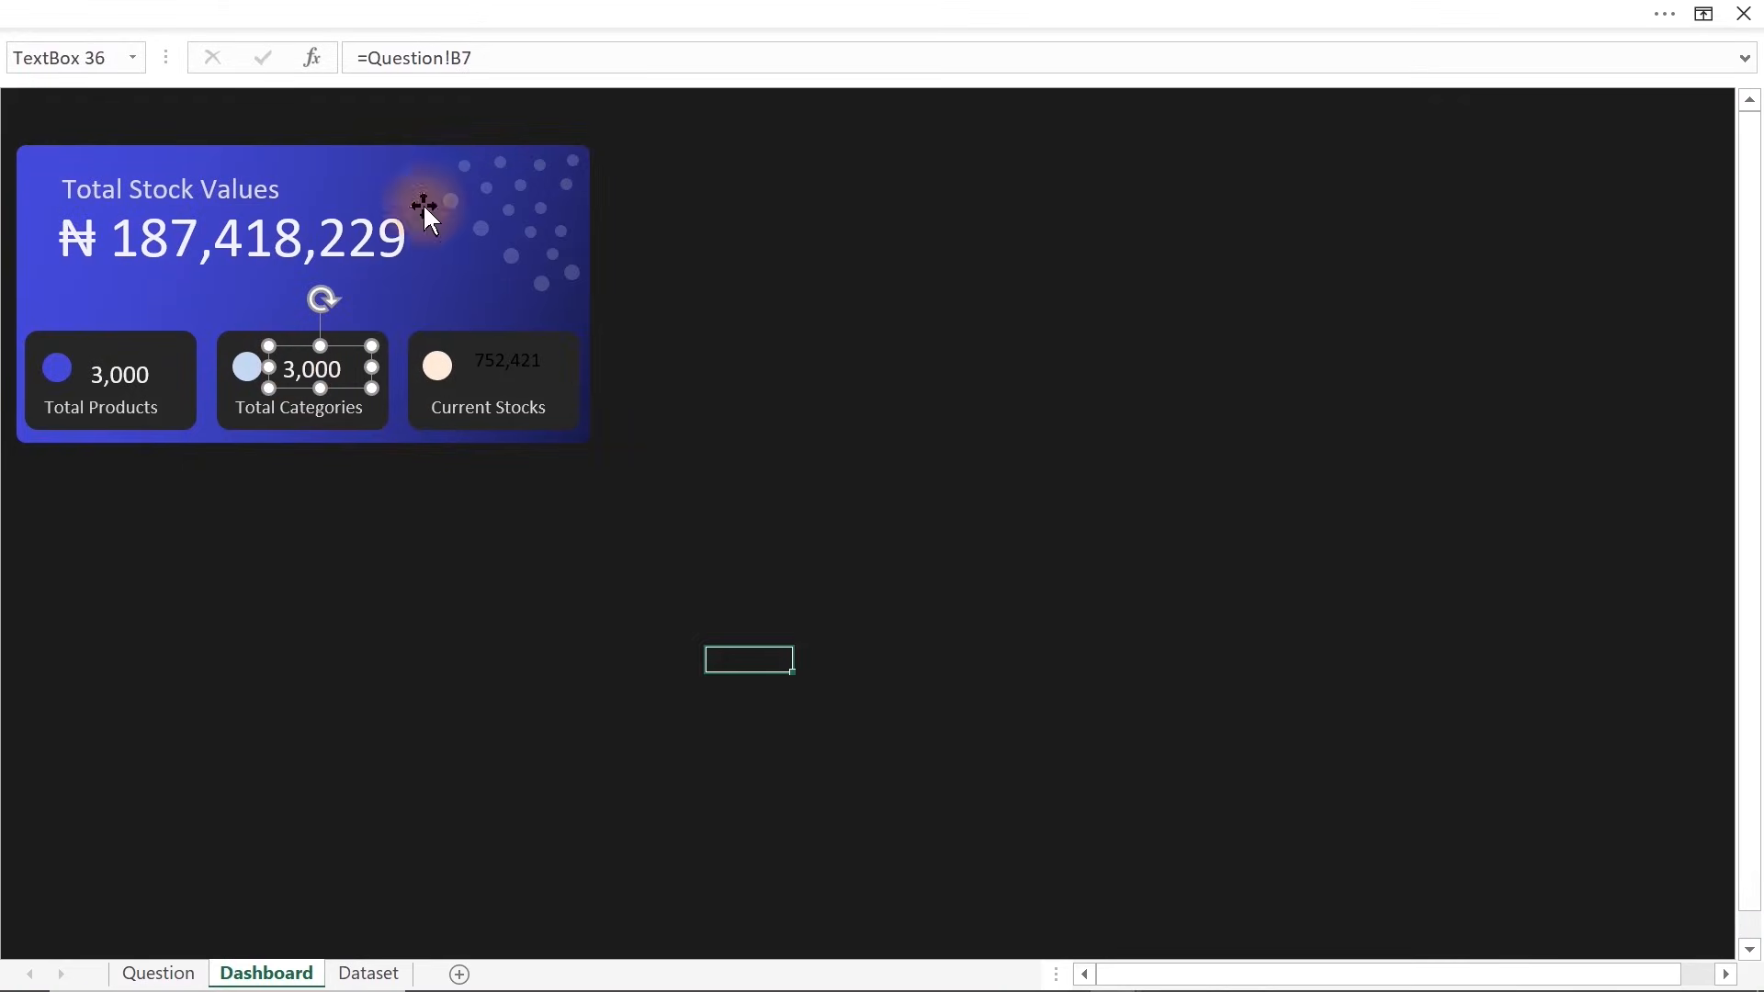
{"action": "left_click_drag", "start_coordinate": [501, 58], "coordinate": [363, 58]}
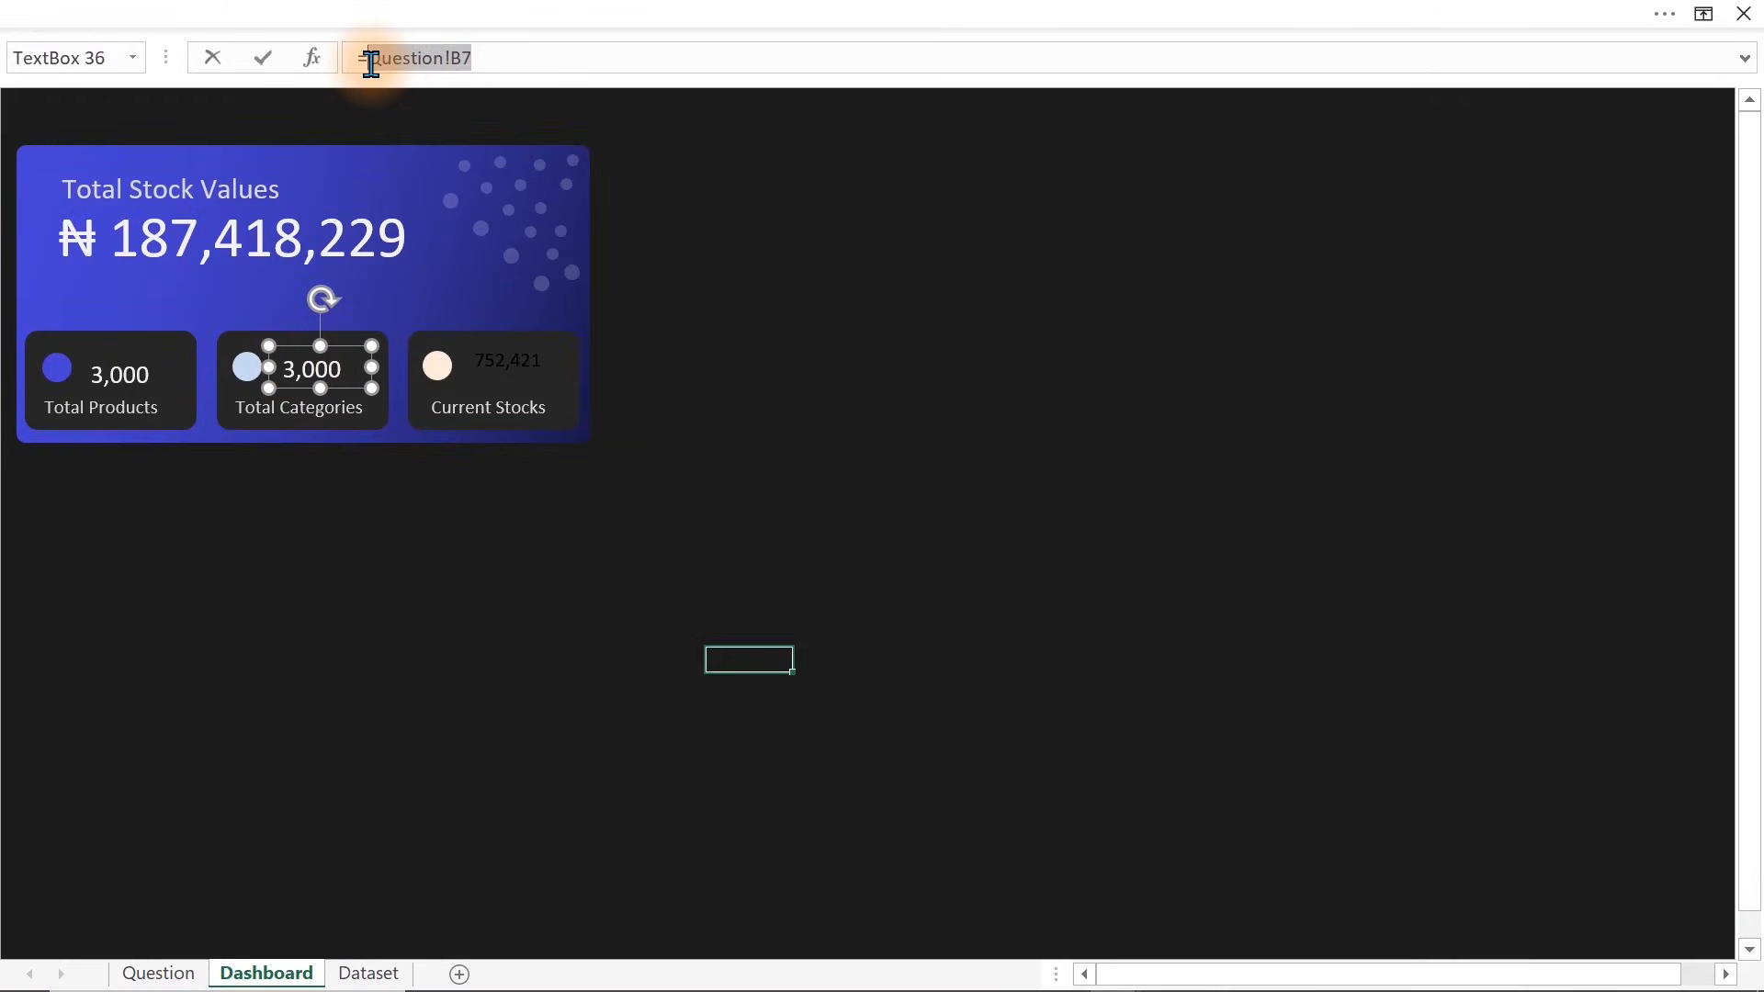
{"action": "left_click", "coordinate": [158, 973]}
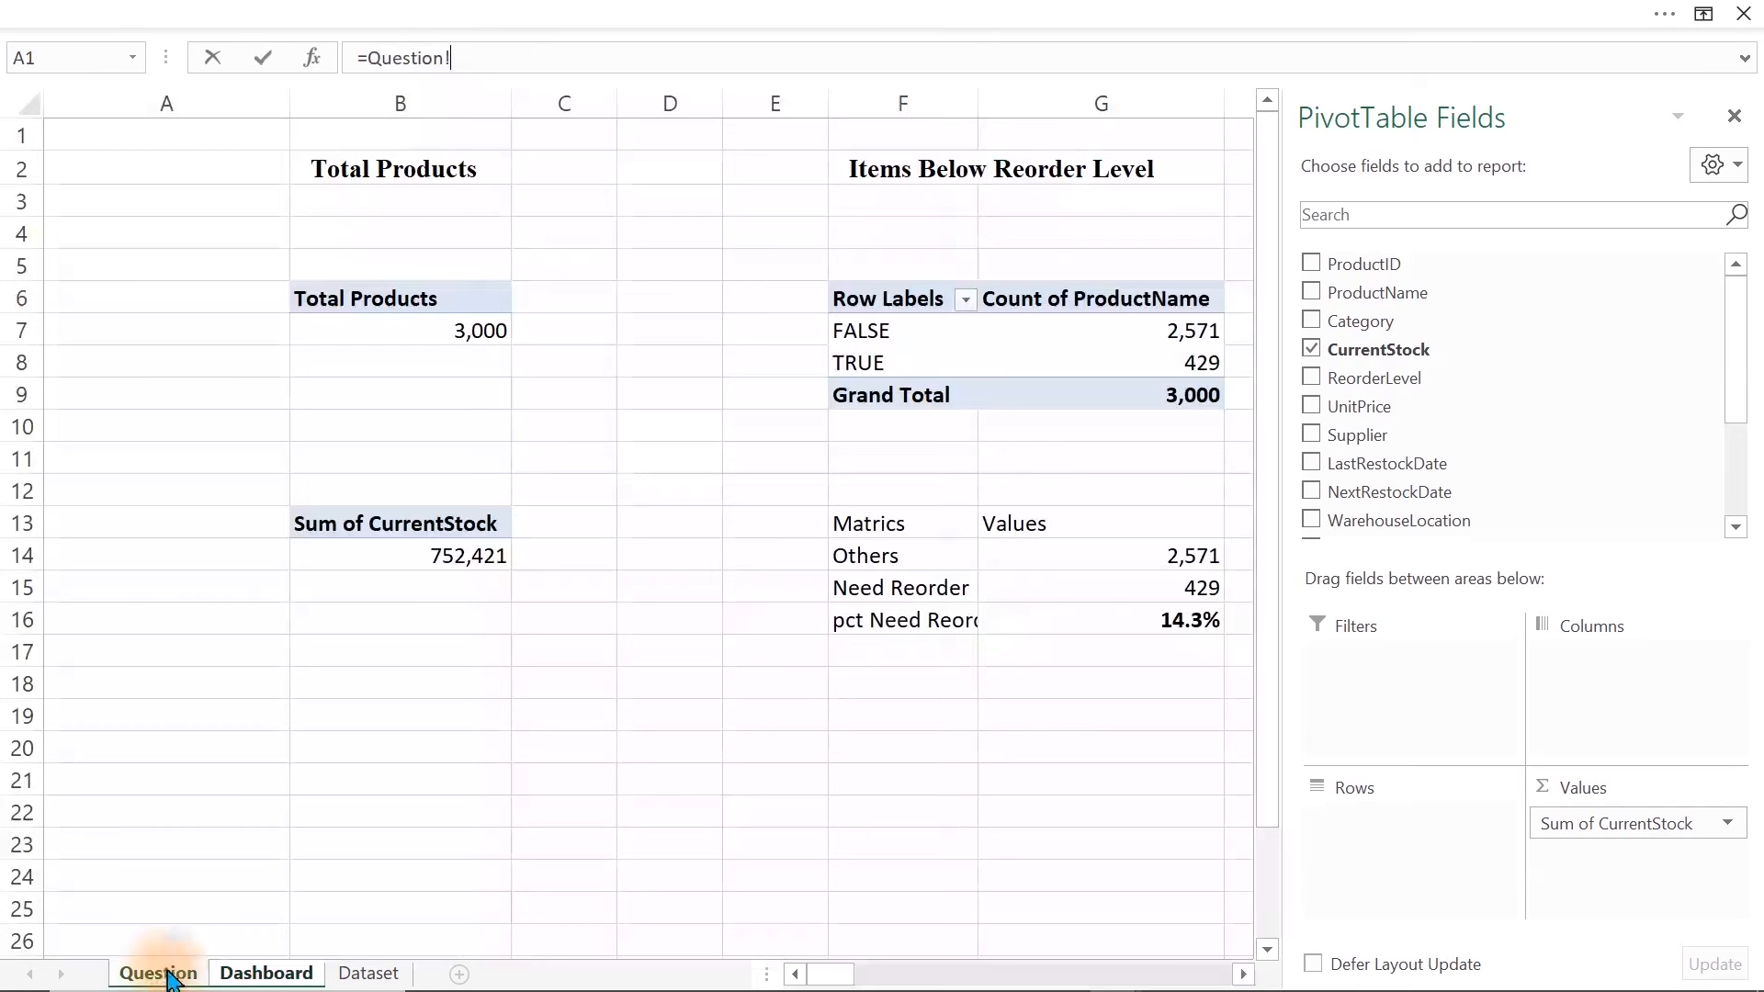
{"action": "left_click", "coordinate": [837, 974]}
{"action": "left_click_drag", "start_coordinate": [837, 974], "coordinate": [909, 976]}
{"action": "left_click", "coordinate": [942, 298]}
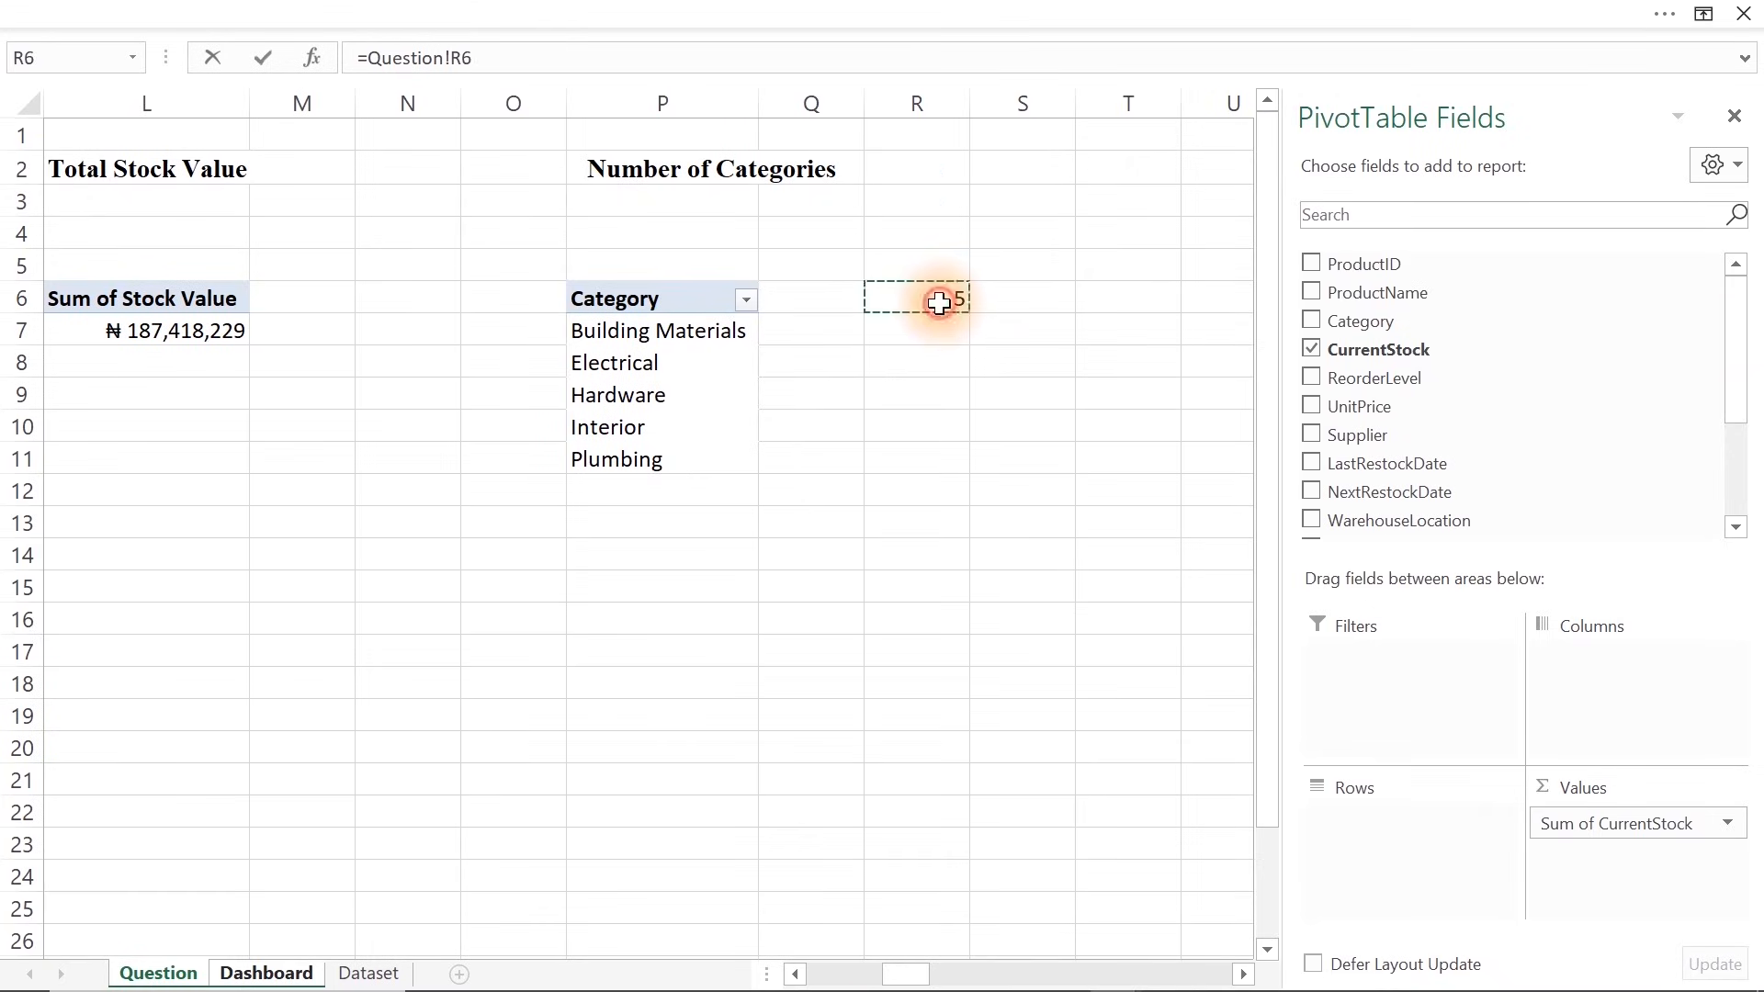
{"action": "key", "text": "Return"}
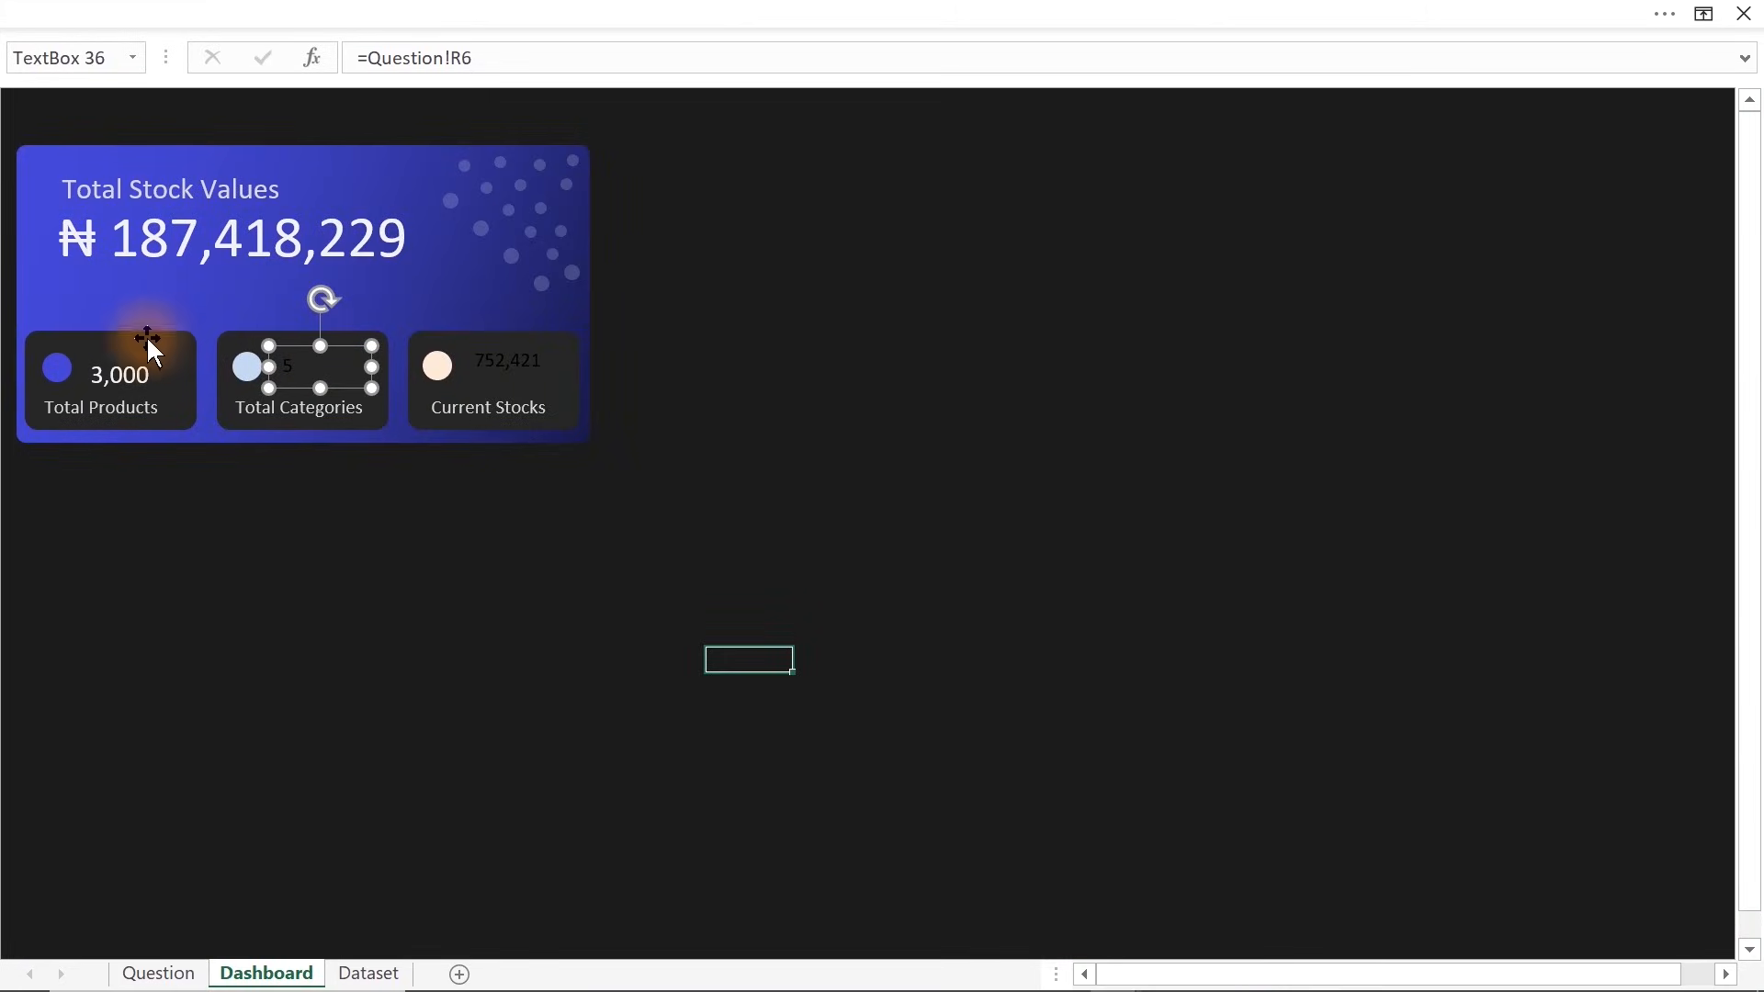
Copy the formatting of the "Total Products" value onto the "Total Categories" and "Current Stocks" values with Format Painter
{"action": "left_click", "coordinate": [127, 363]}
{"action": "left_click", "coordinate": [184, 12]}
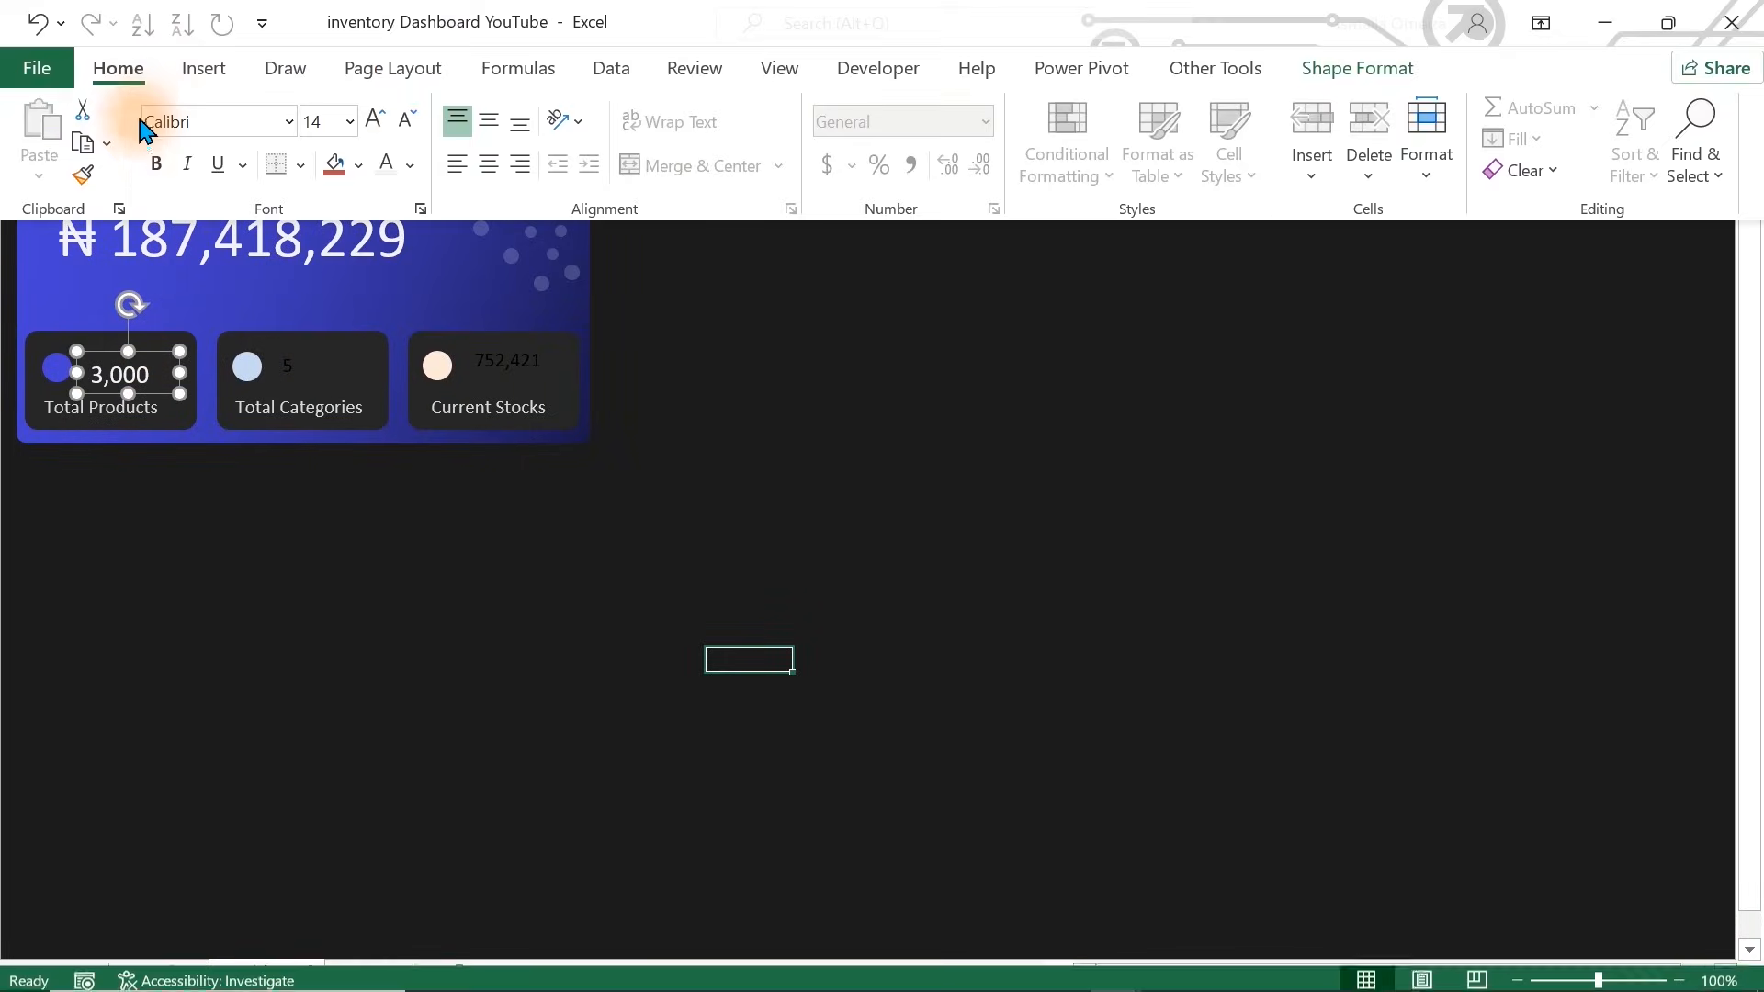
{"action": "left_click", "coordinate": [83, 176]}
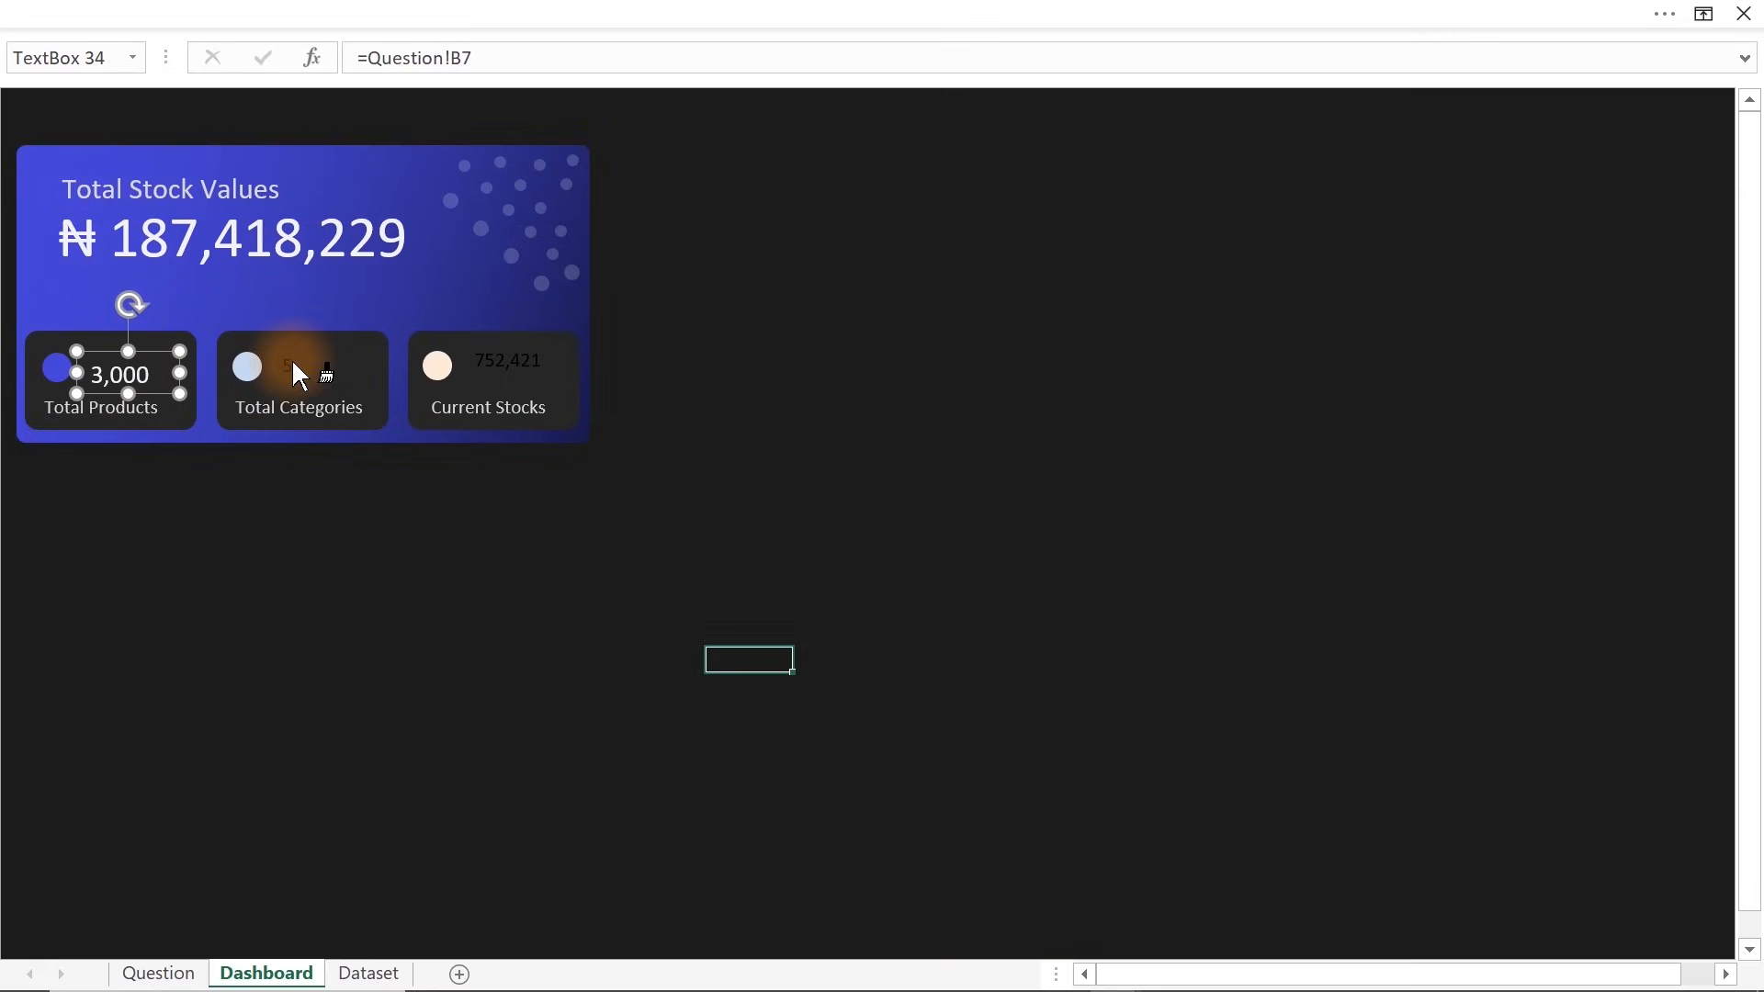
{"action": "left_click", "coordinate": [293, 362]}
{"action": "left_click", "coordinate": [503, 369]}
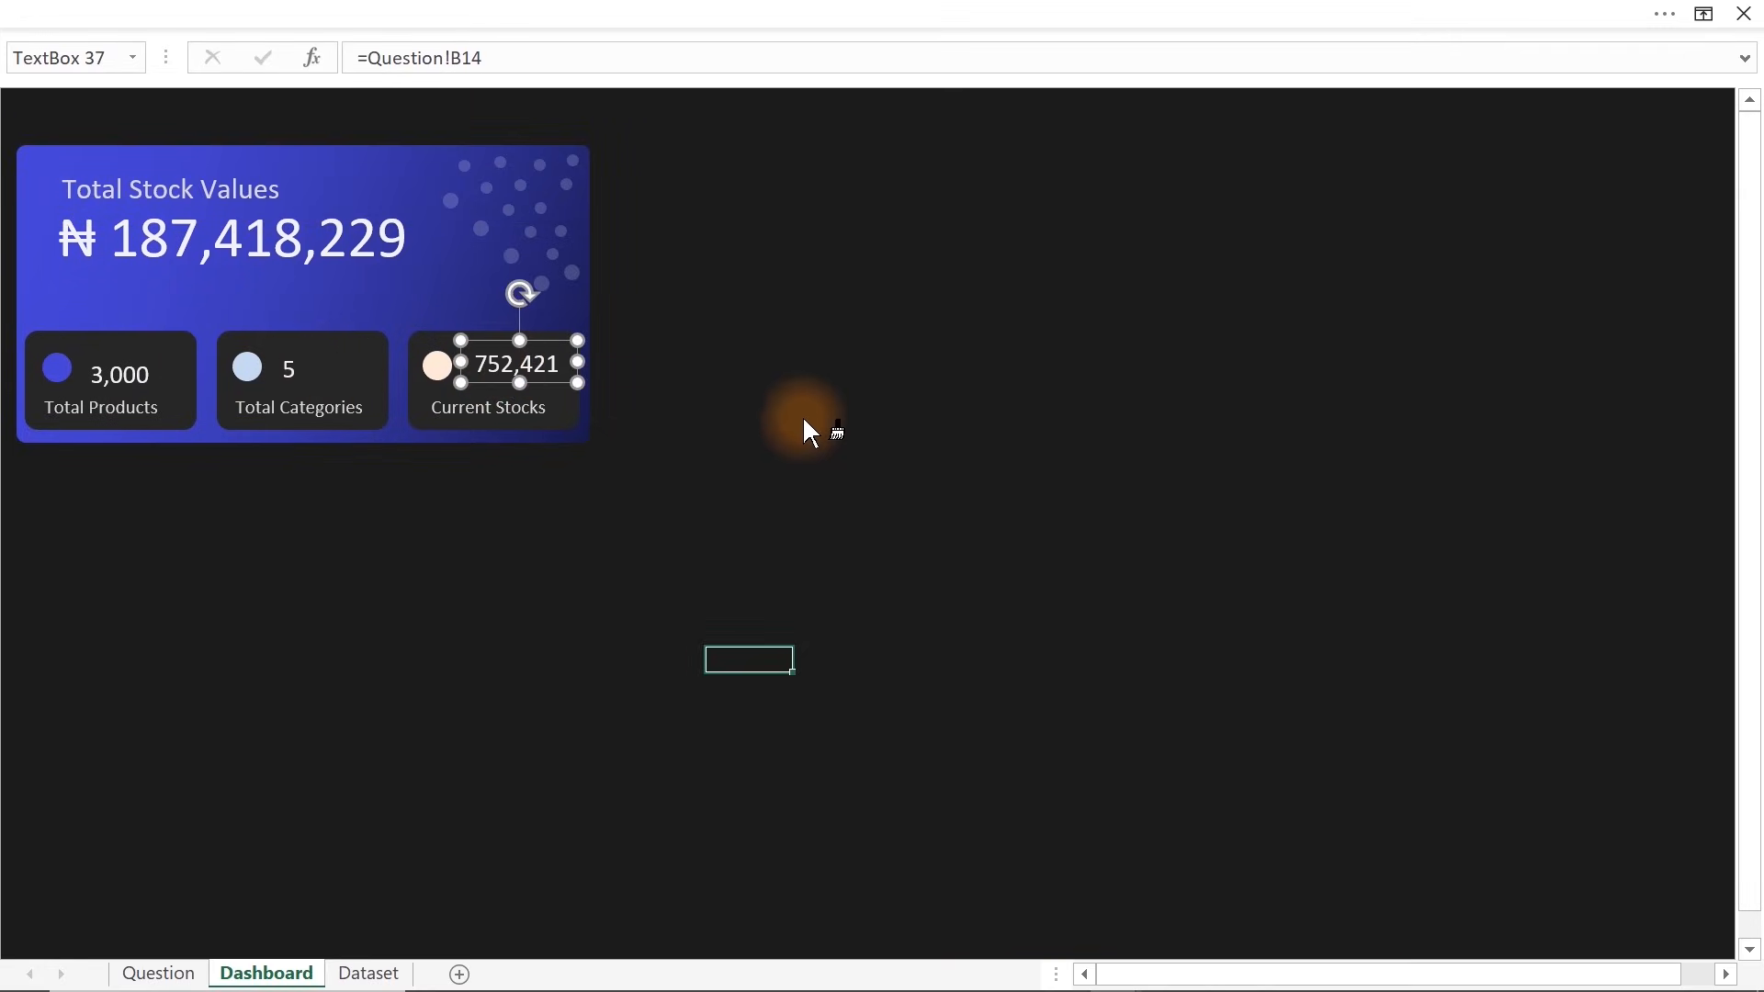
Align the bottom edges of the value boxes on the Total Products, Total Categories and Current Stocks tiles
{"action": "left_click", "coordinate": [303, 370], "text": "shift"}
{"action": "left_click", "coordinate": [114, 369], "text": "shift"}
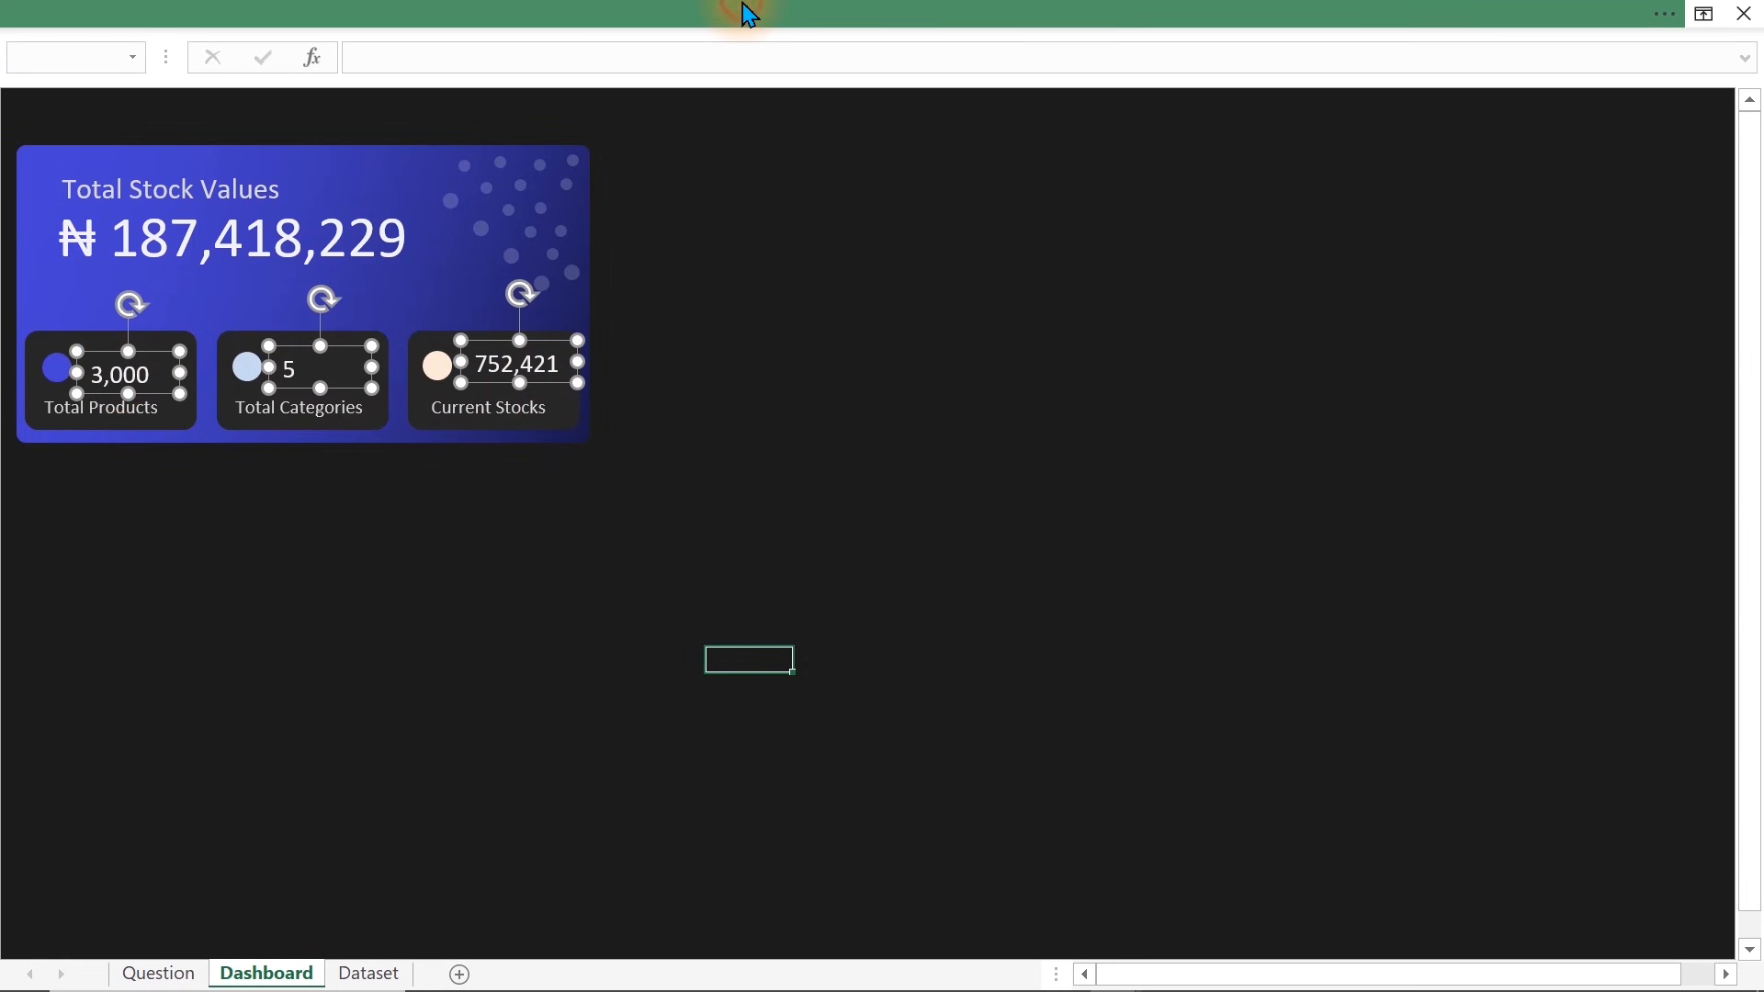
{"action": "left_click", "coordinate": [749, 9]}
{"action": "left_click", "coordinate": [1377, 73]}
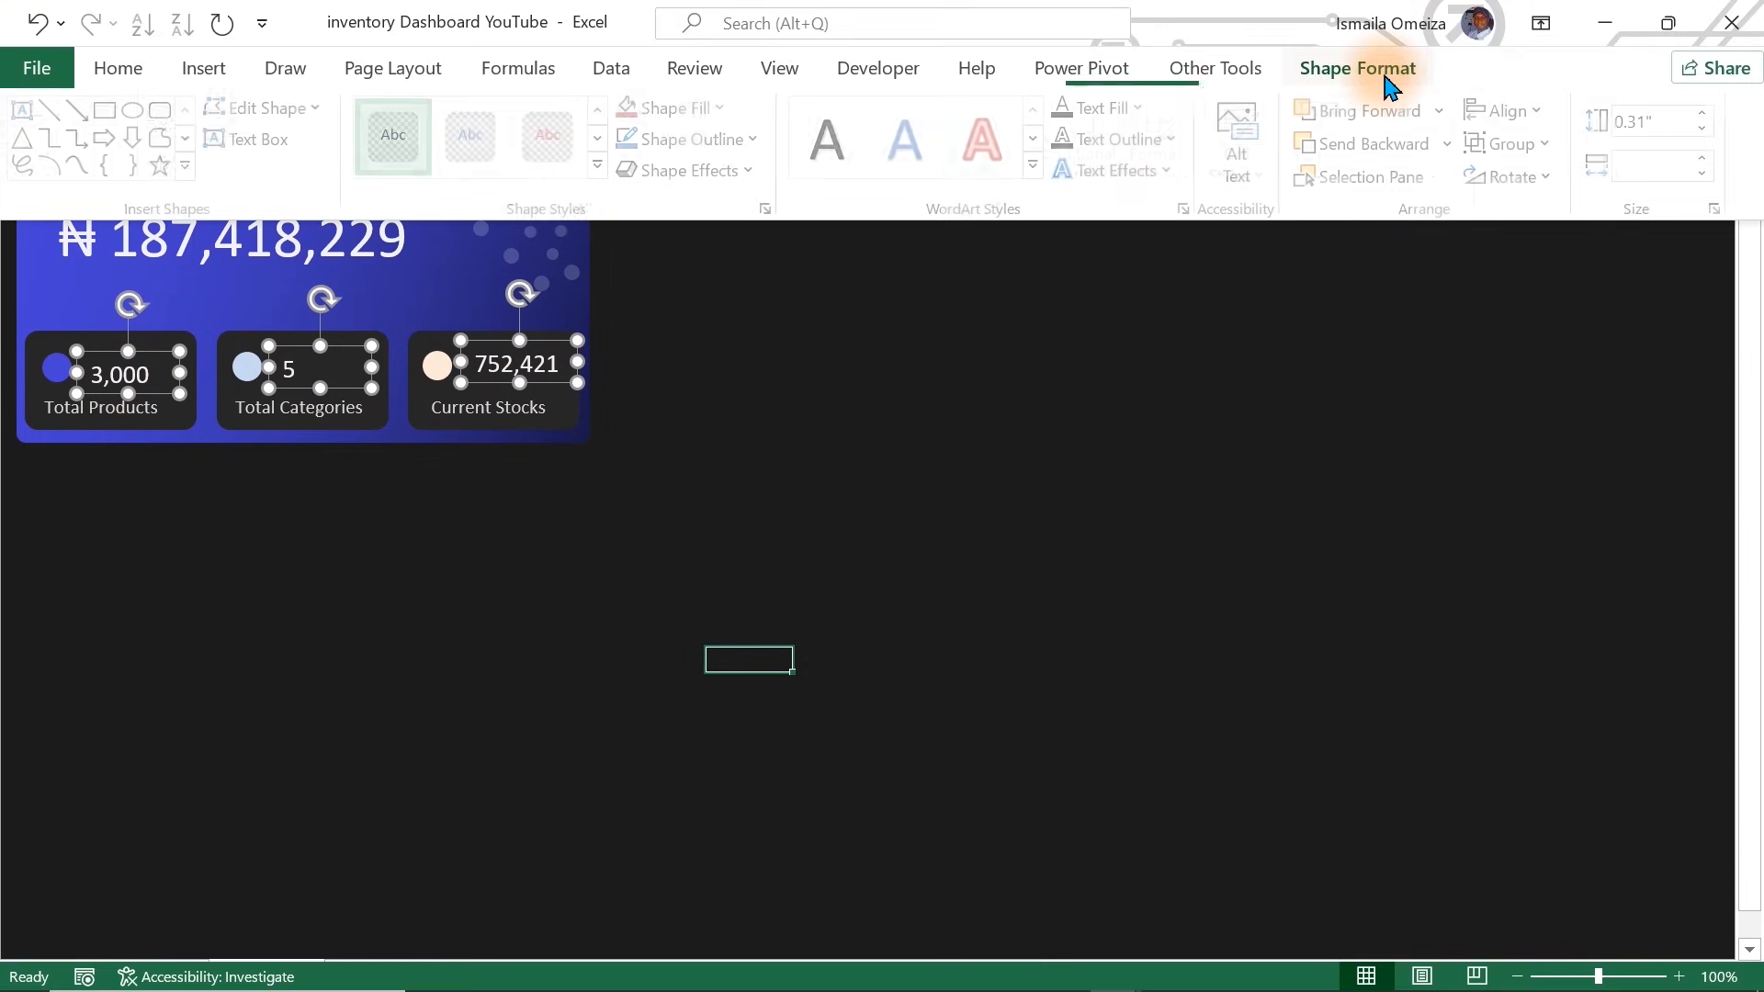
{"action": "left_click", "coordinate": [1549, 123]}
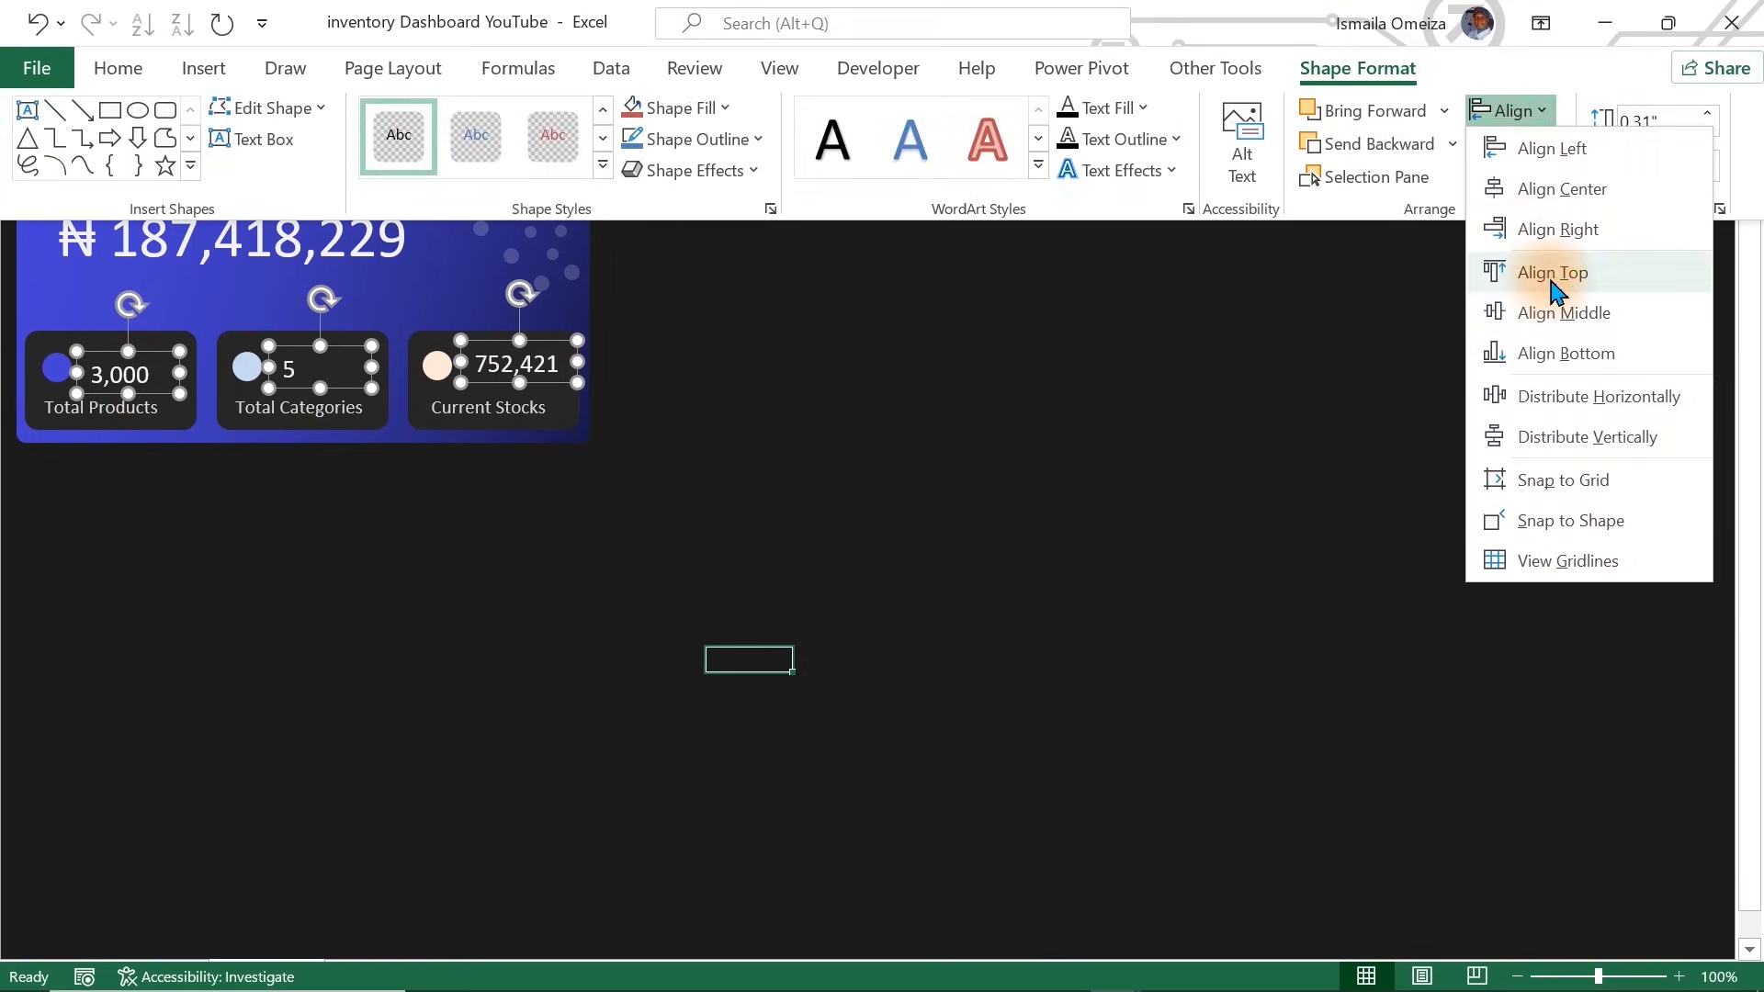
{"action": "left_click", "coordinate": [1584, 354]}
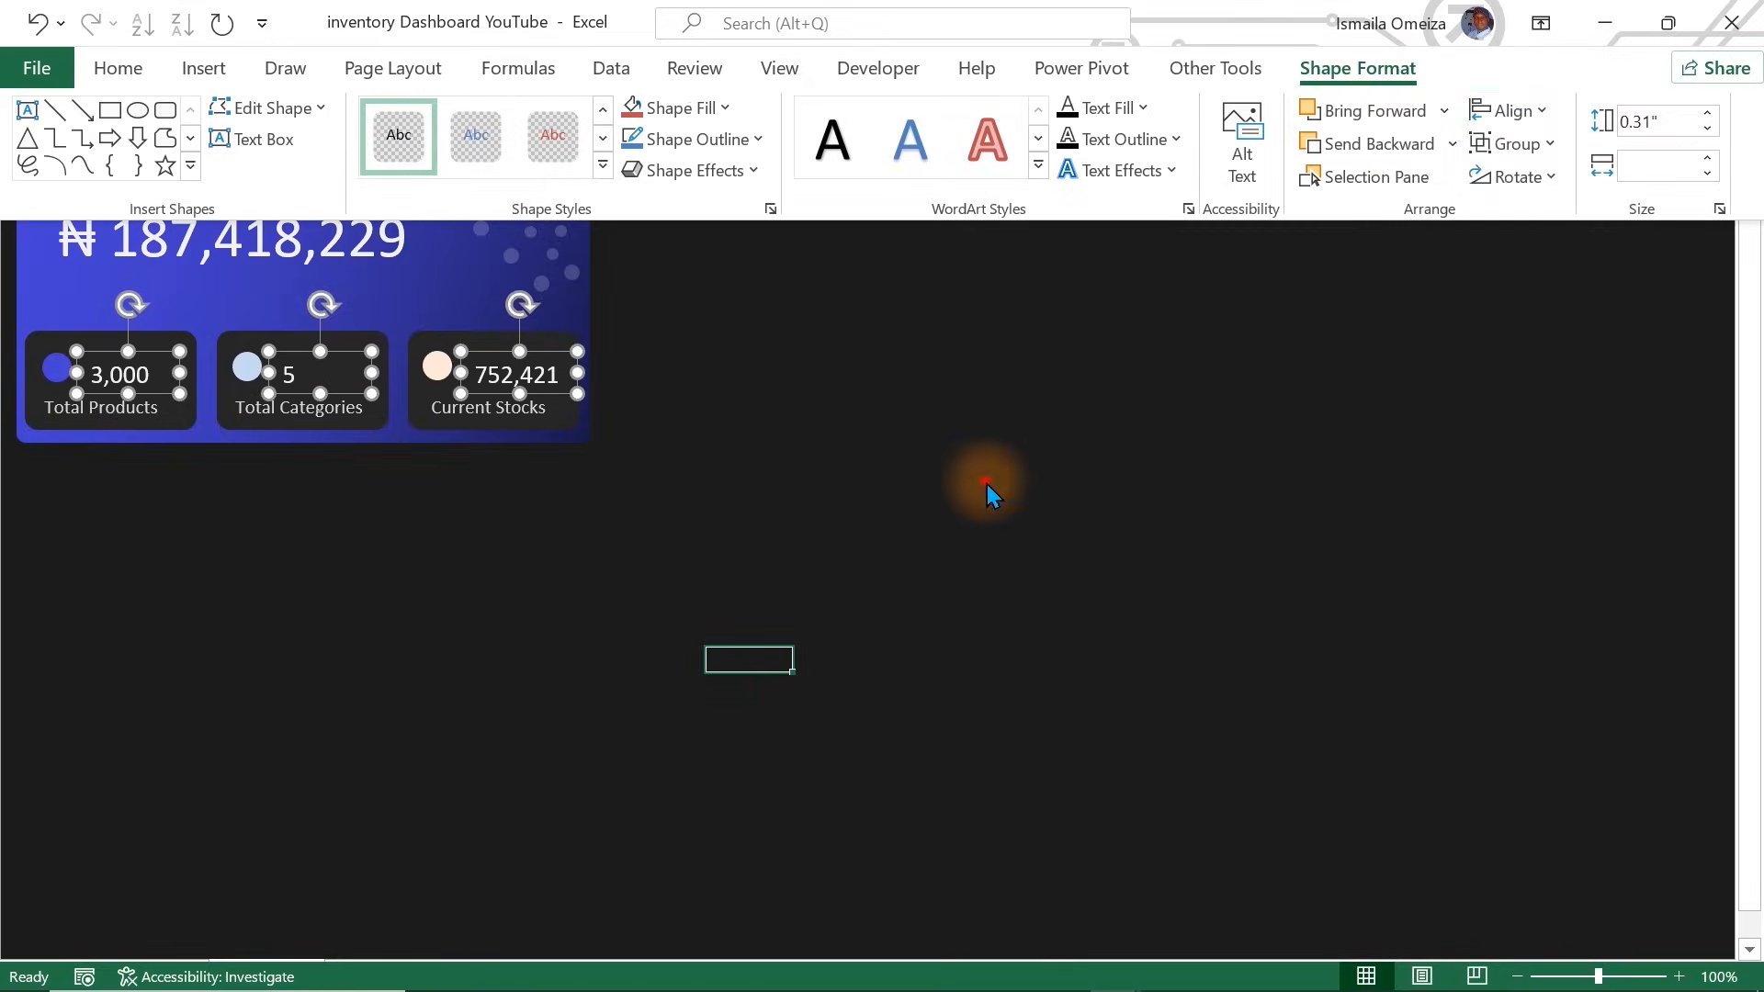
{"action": "left_click", "coordinate": [983, 482]}
{"action": "left_click", "coordinate": [985, 479]}
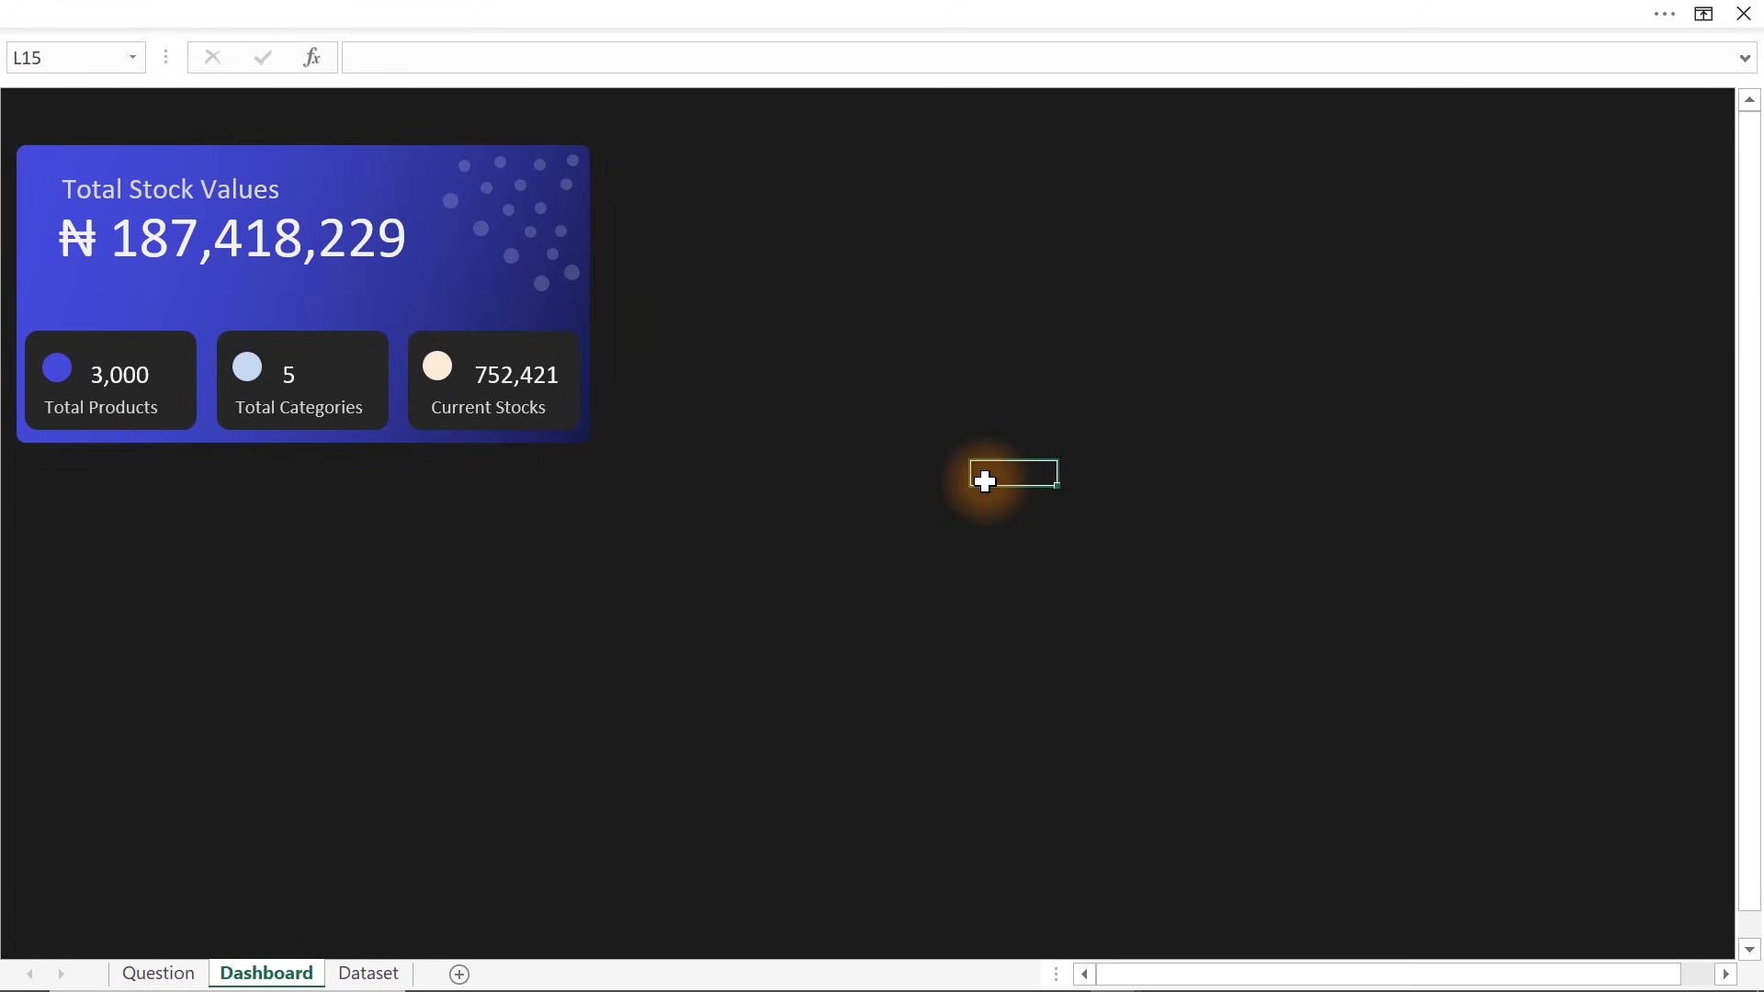
Duplicate the blue gradient card, place the copy beside the original and align both cards at their top edges
{"action": "left_click", "coordinate": [337, 155]}
{"action": "left_click_drag", "start_coordinate": [338, 153], "coordinate": [892, 236]}
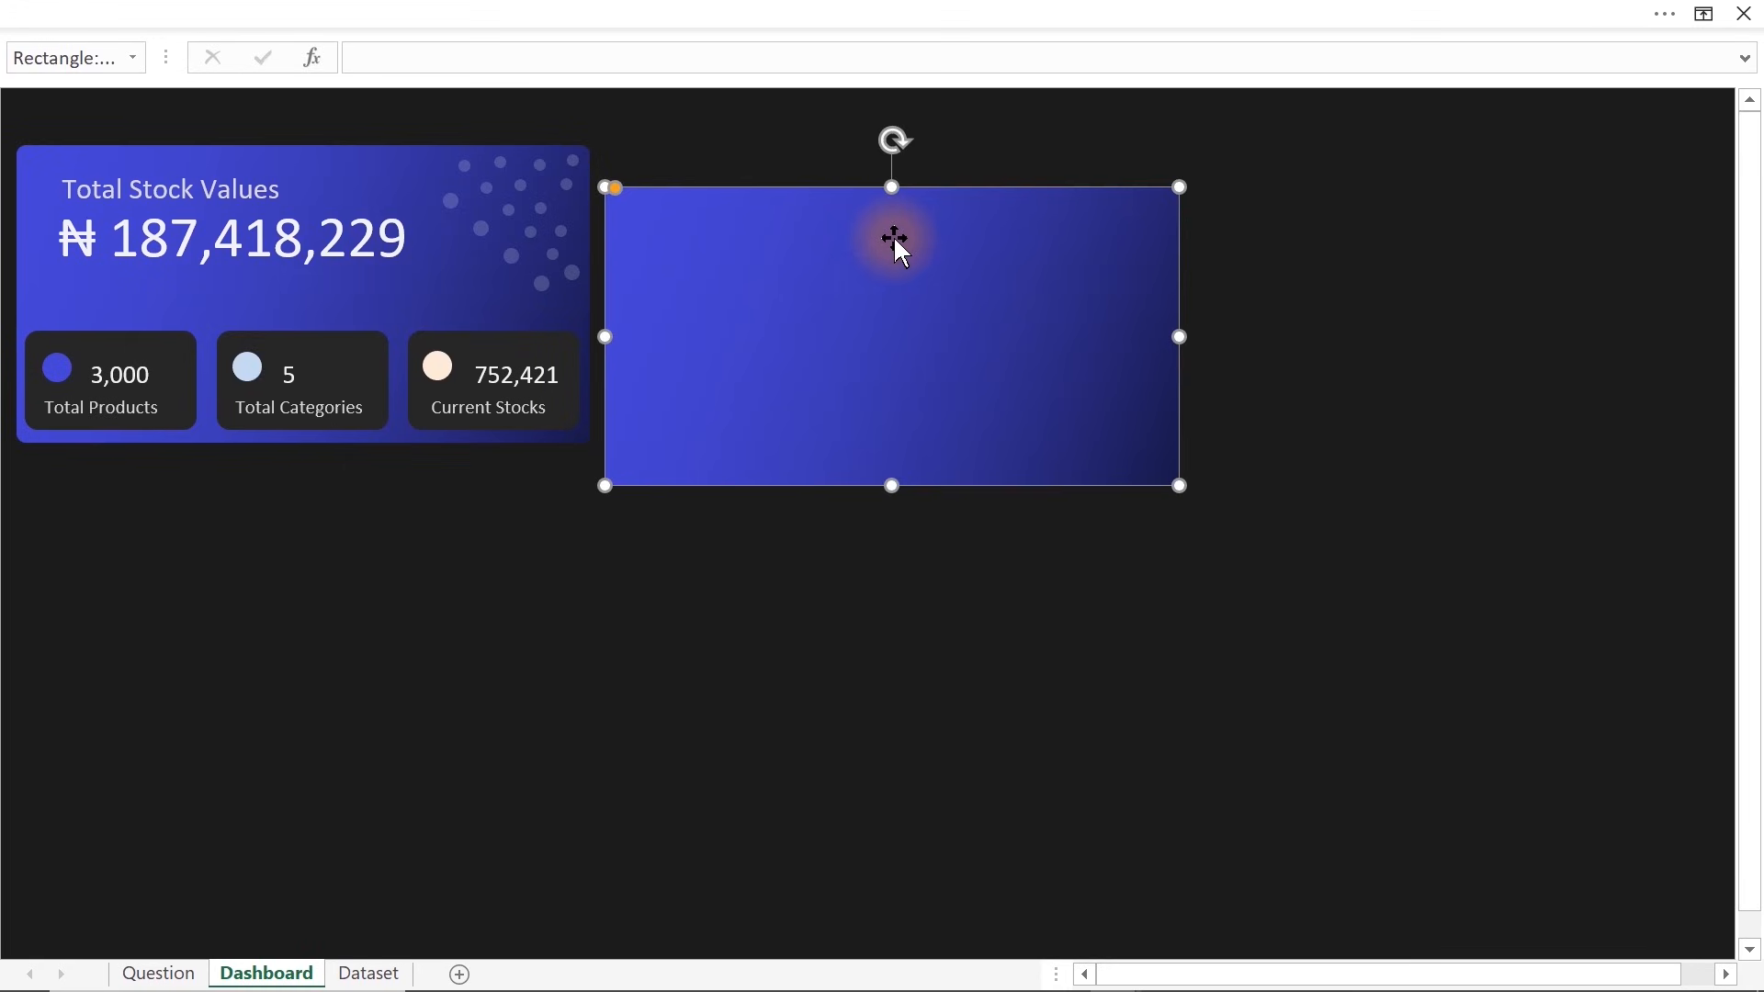
{"action": "left_click", "coordinate": [307, 157], "text": "shift"}
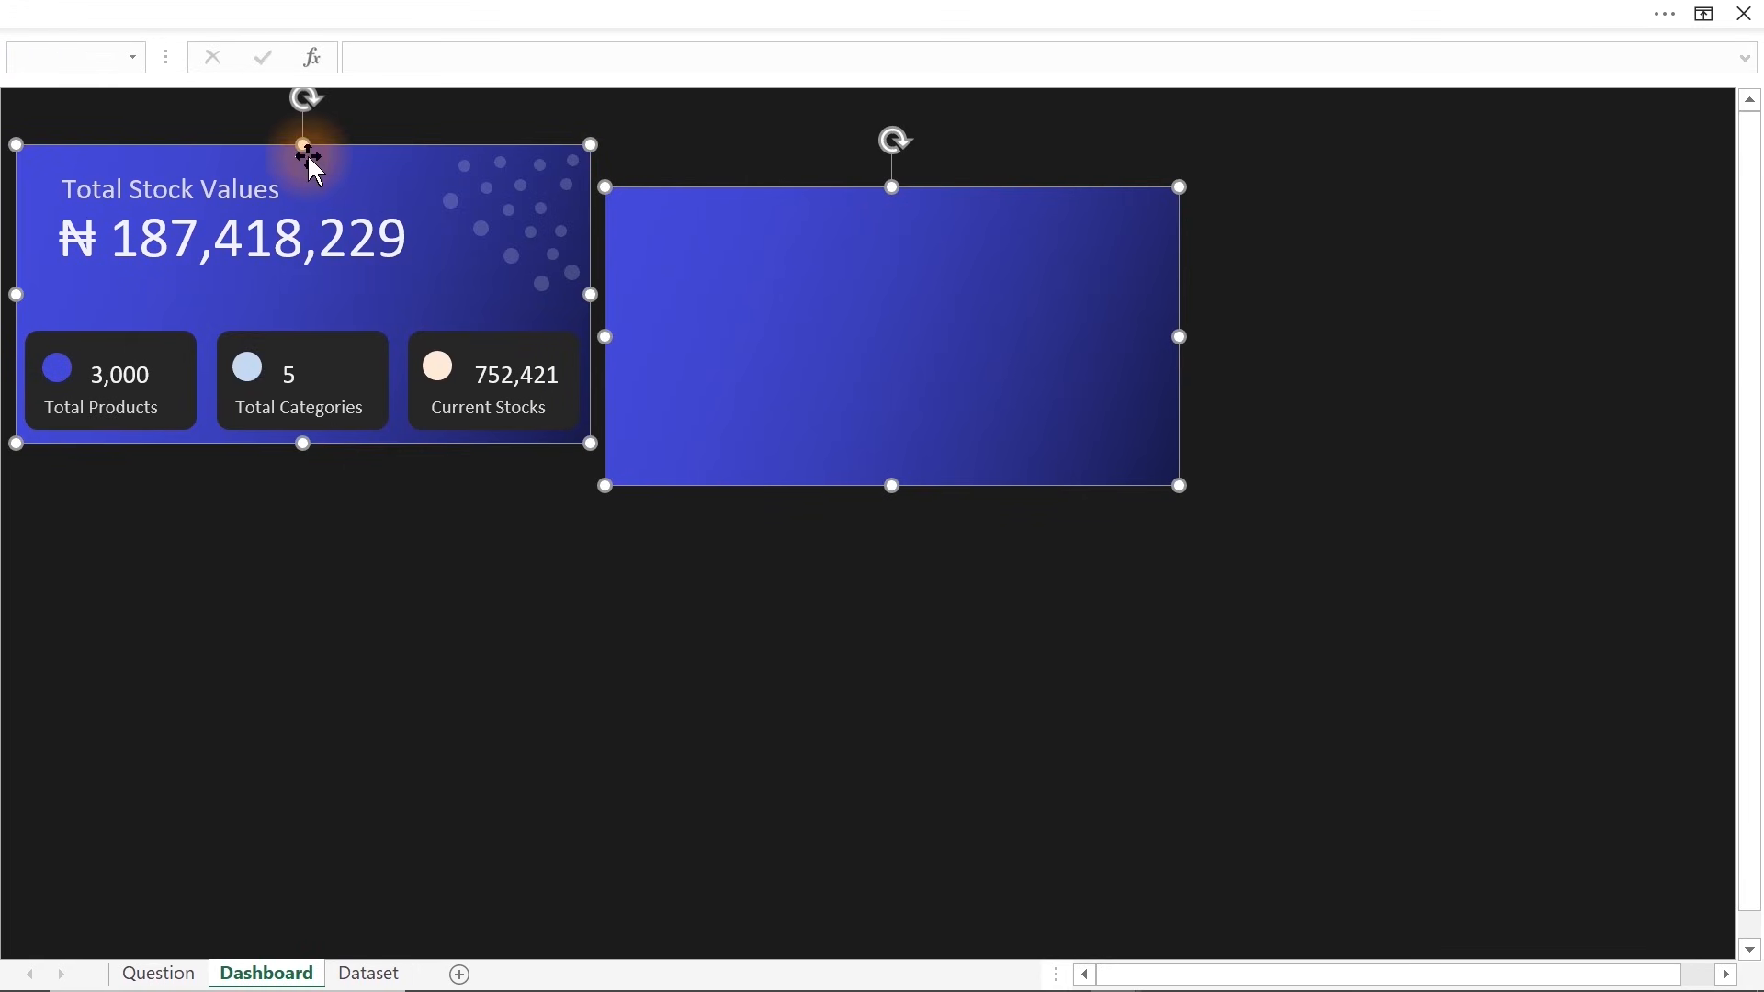
{"action": "left_click", "coordinate": [652, 14]}
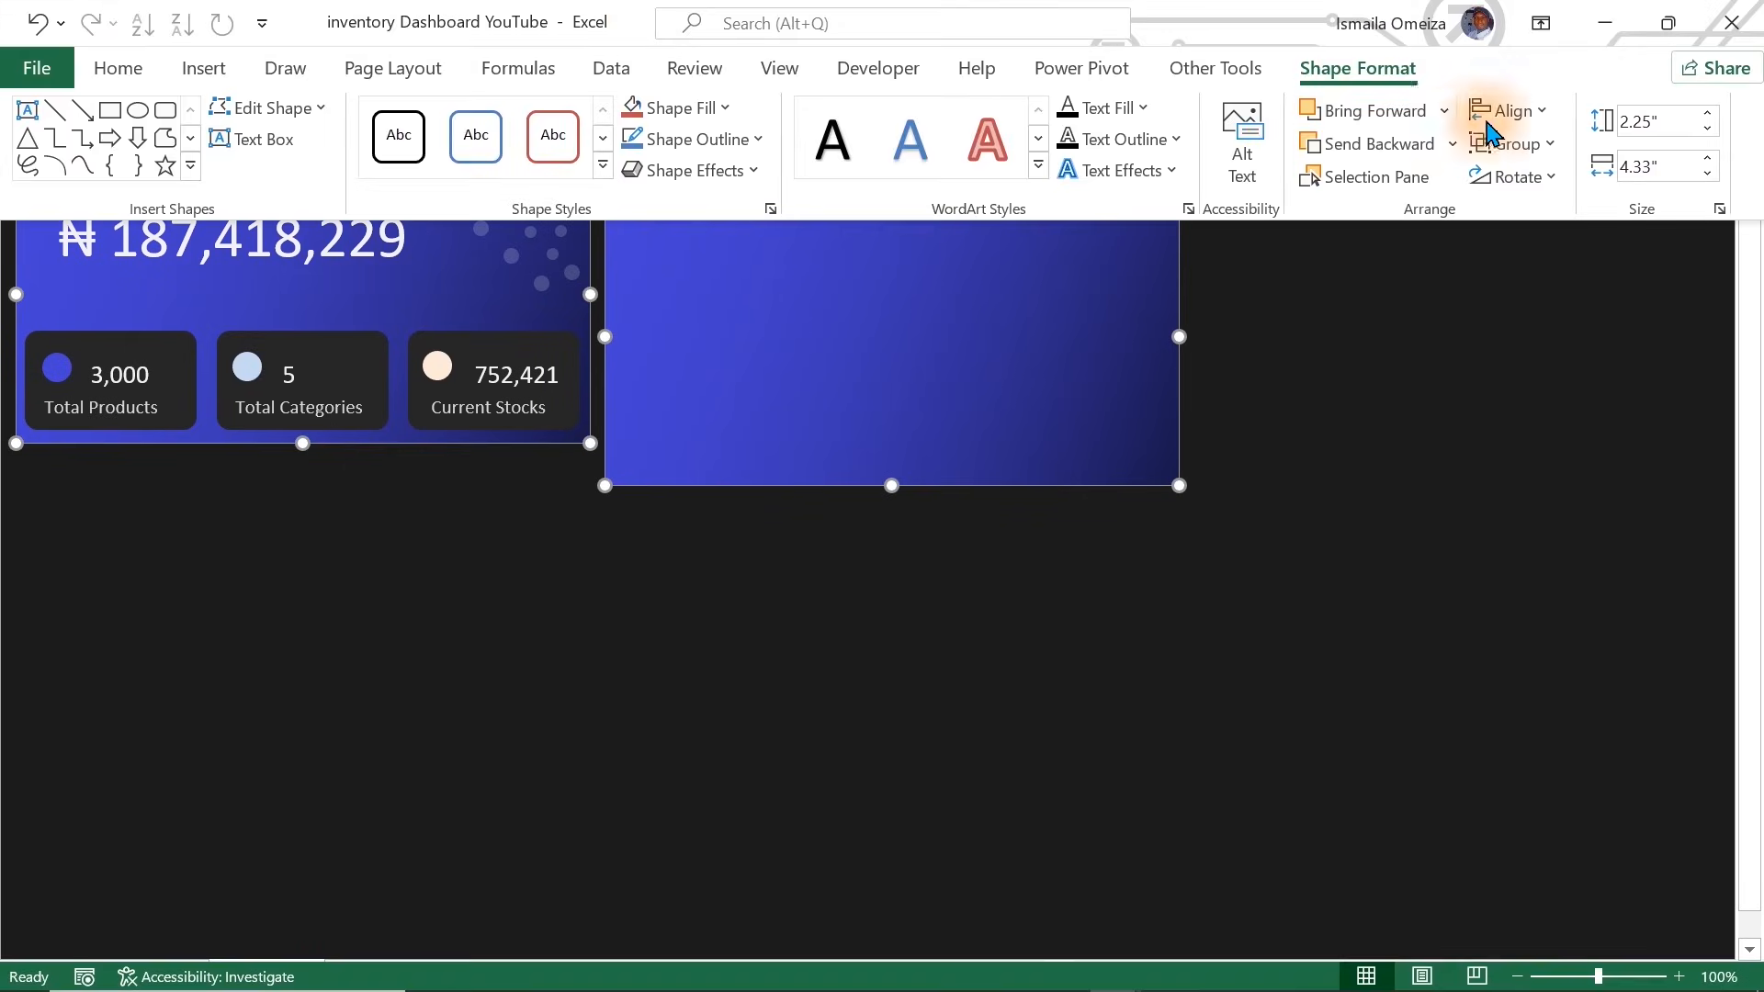
{"action": "left_click", "coordinate": [1506, 110]}
{"action": "left_click", "coordinate": [1586, 285]}
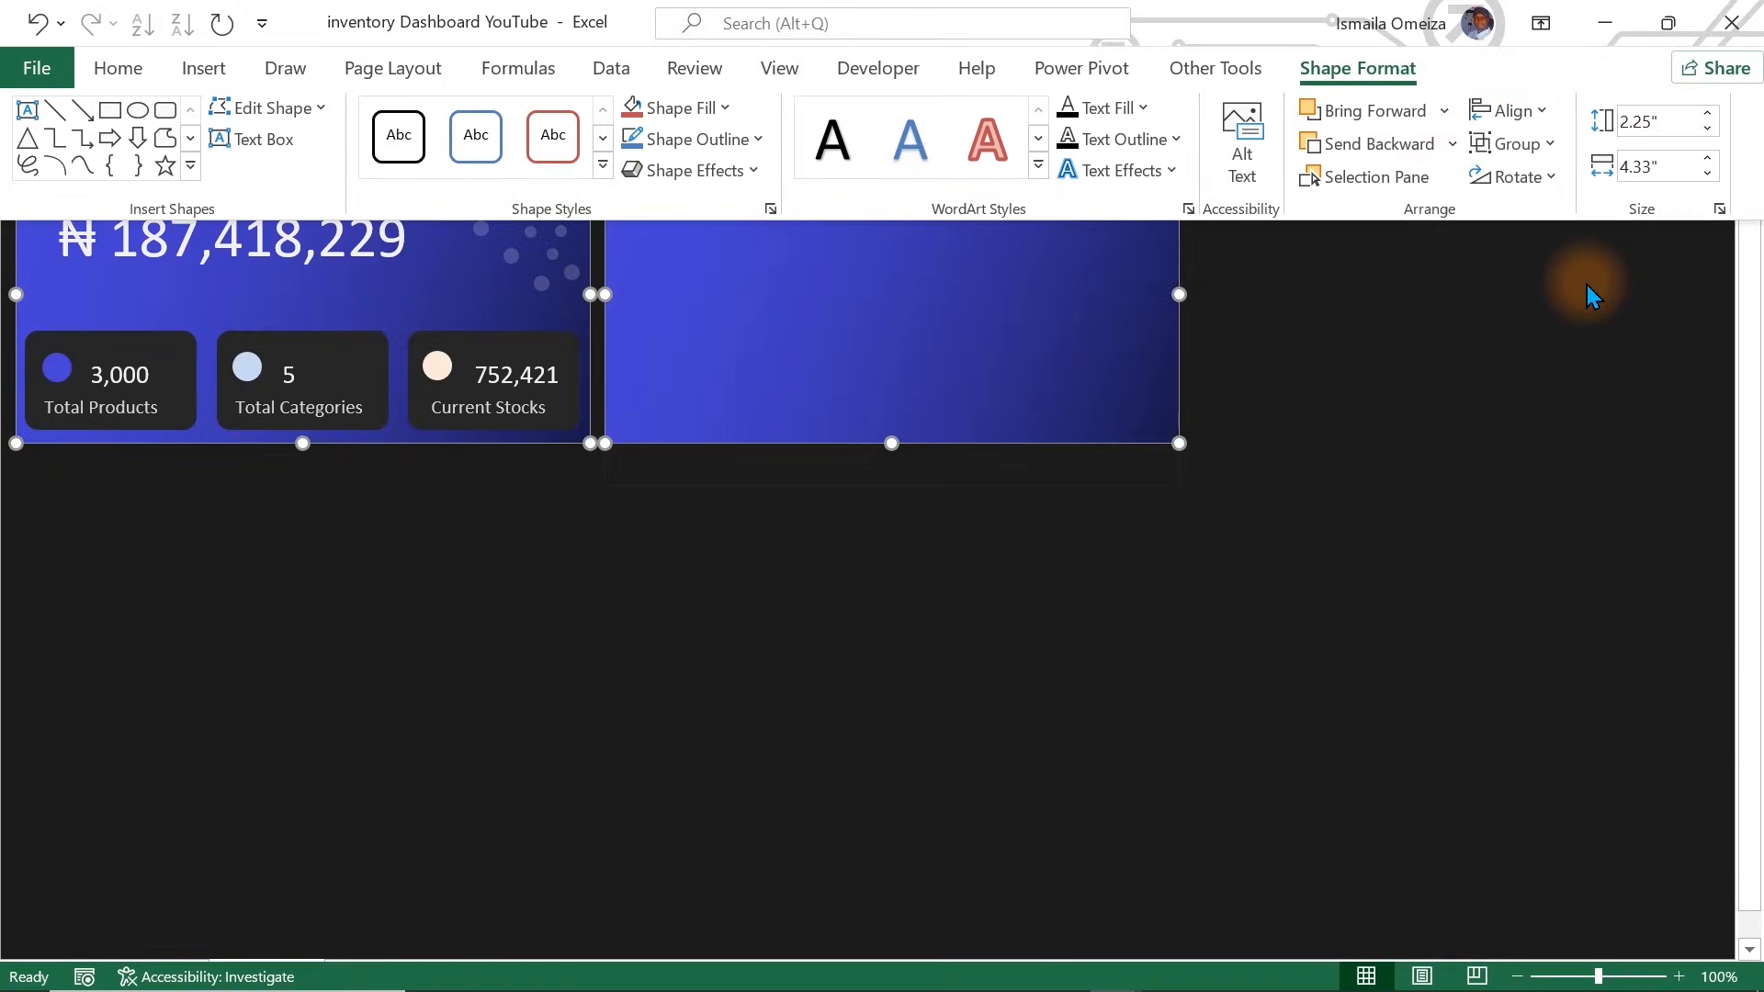
{"action": "left_click", "coordinate": [1334, 417]}
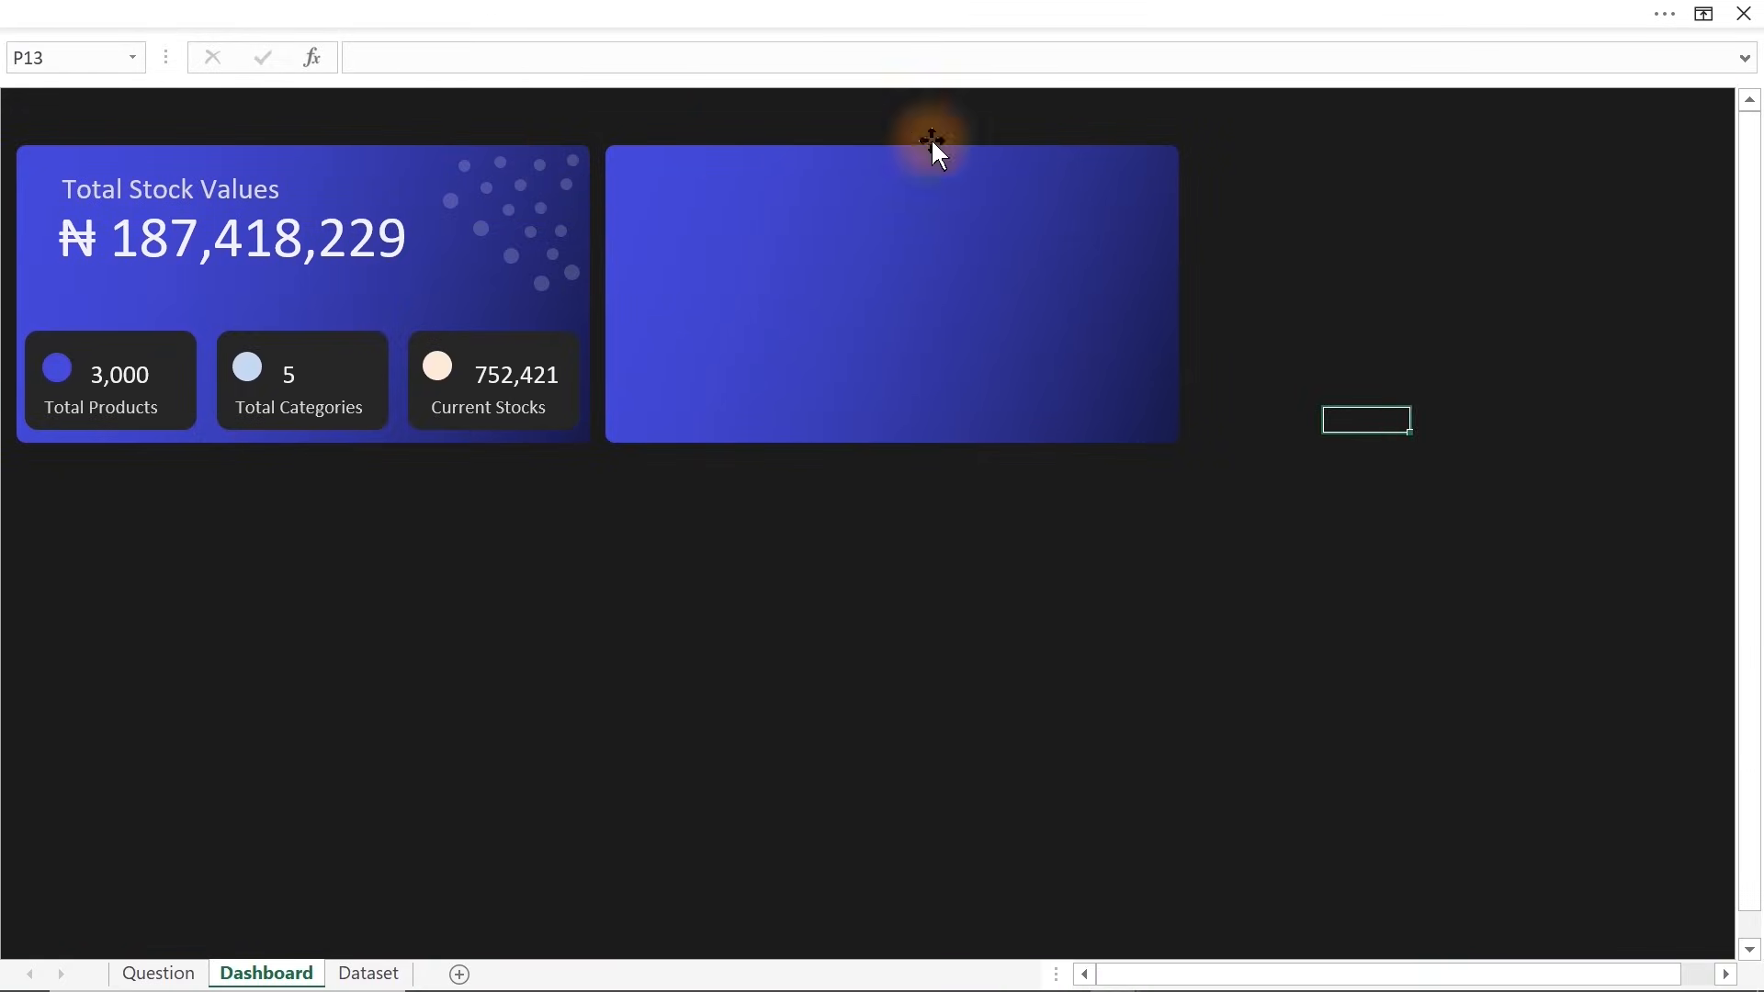
Set the width of the duplicated gradient card to 2.89"
{"action": "left_click", "coordinate": [1065, 306]}
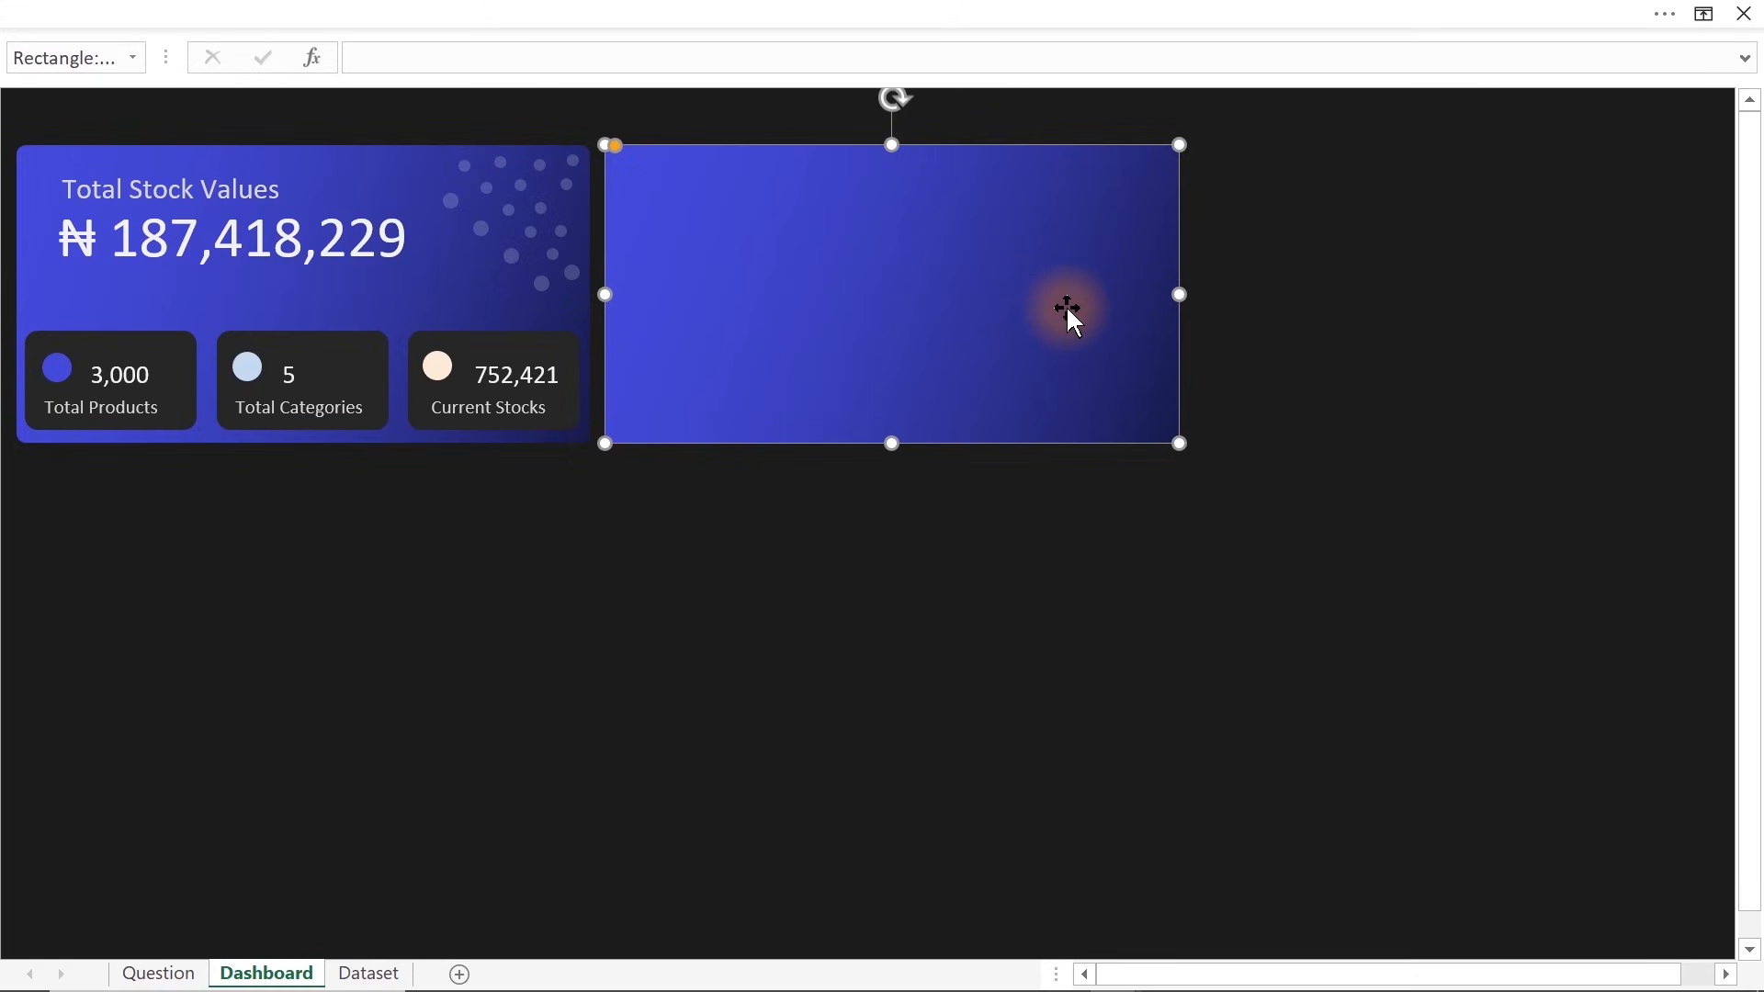
{"action": "left_click", "coordinate": [972, 305]}
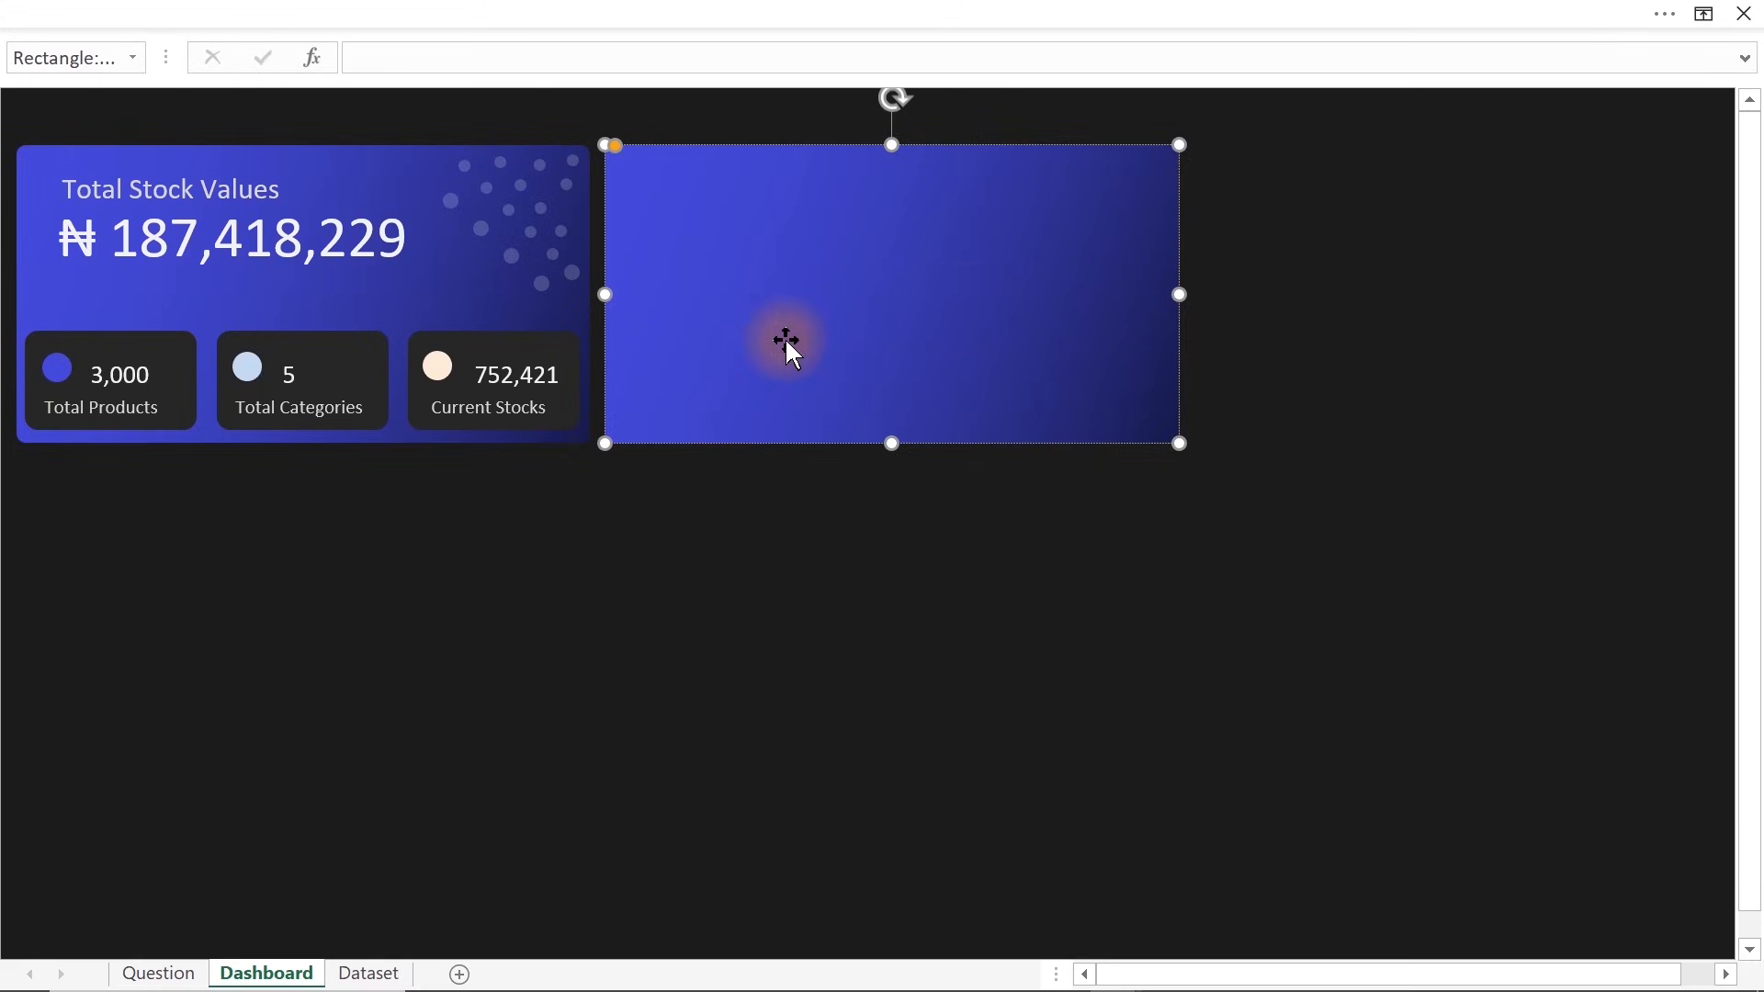
{"action": "left_click", "coordinate": [919, 12]}
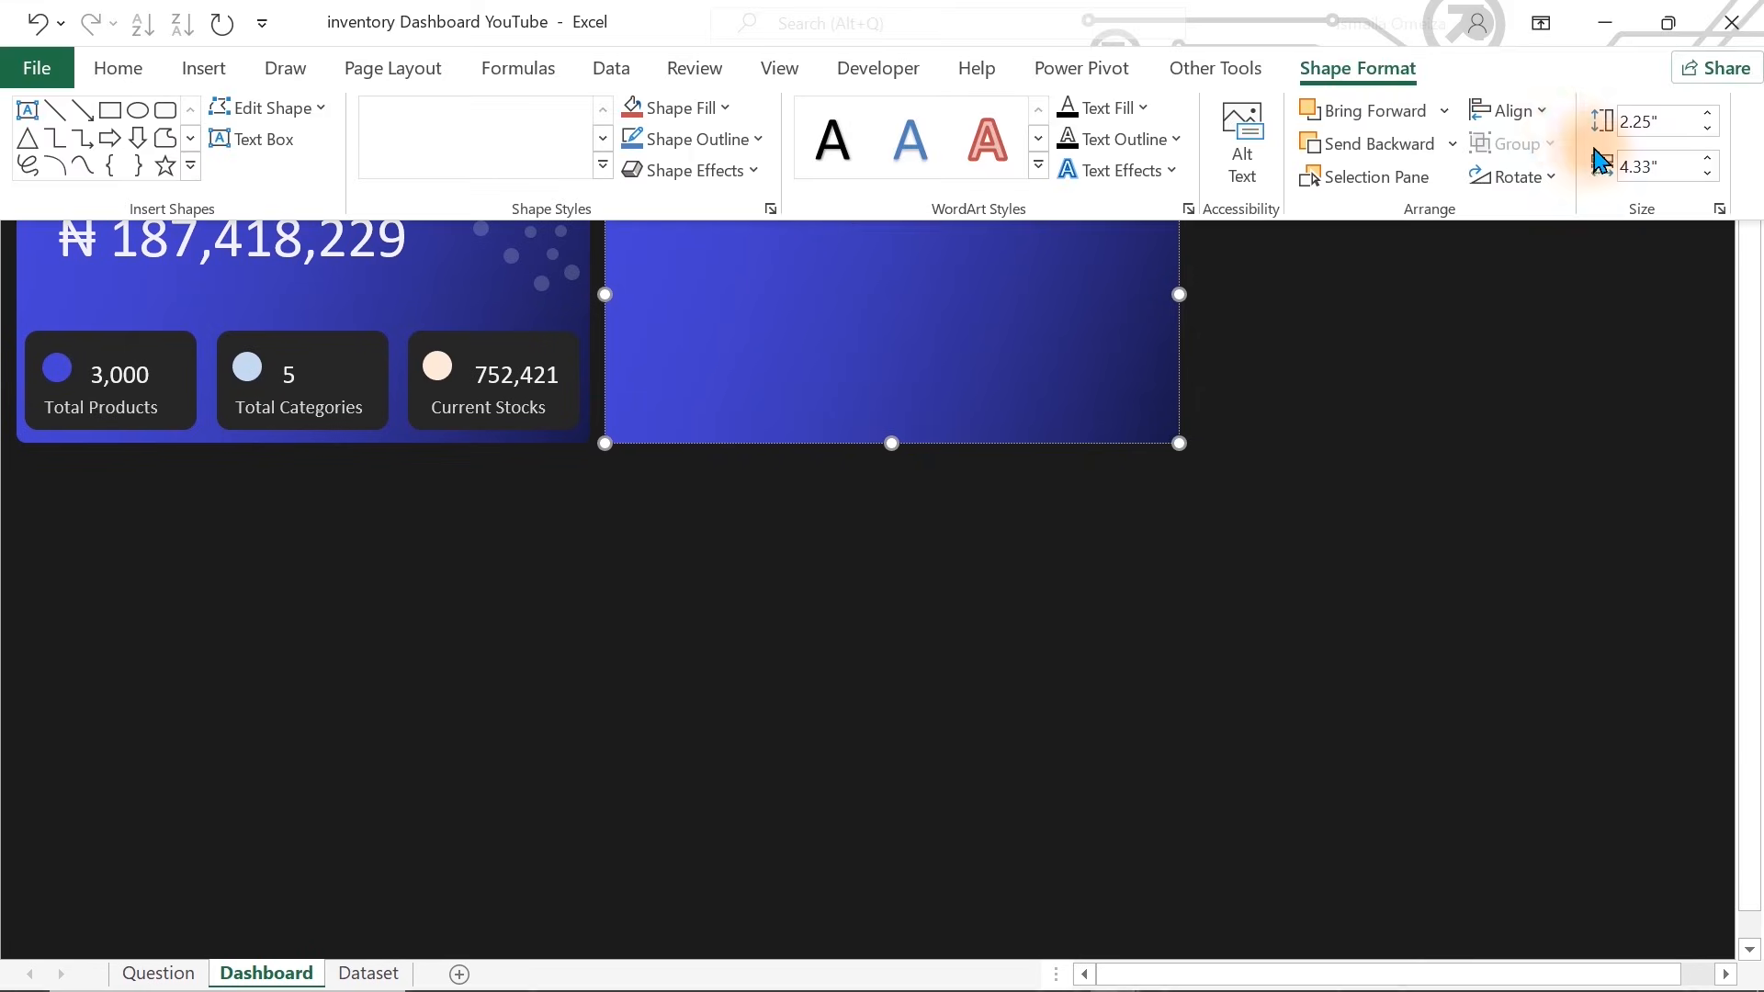
{"action": "left_click", "coordinate": [1647, 167]}
{"action": "type", "text": "2.89"}
{"action": "key", "text": "Return"}
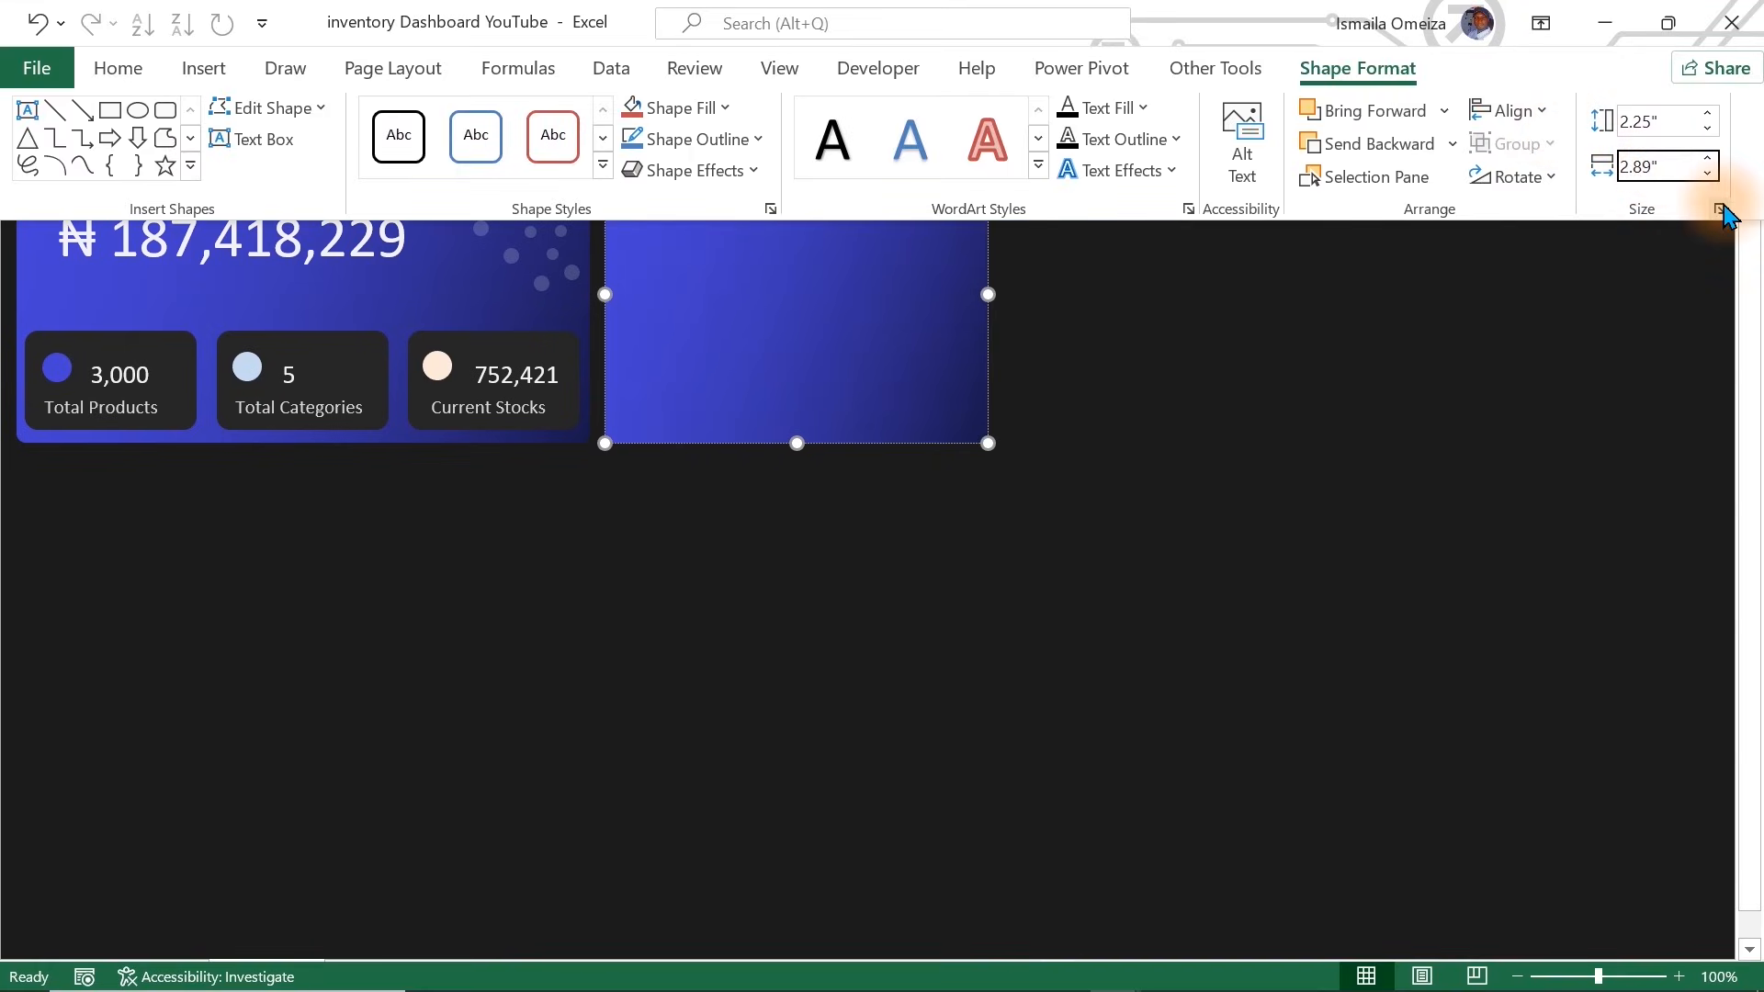
{"action": "left_click", "coordinate": [979, 384]}
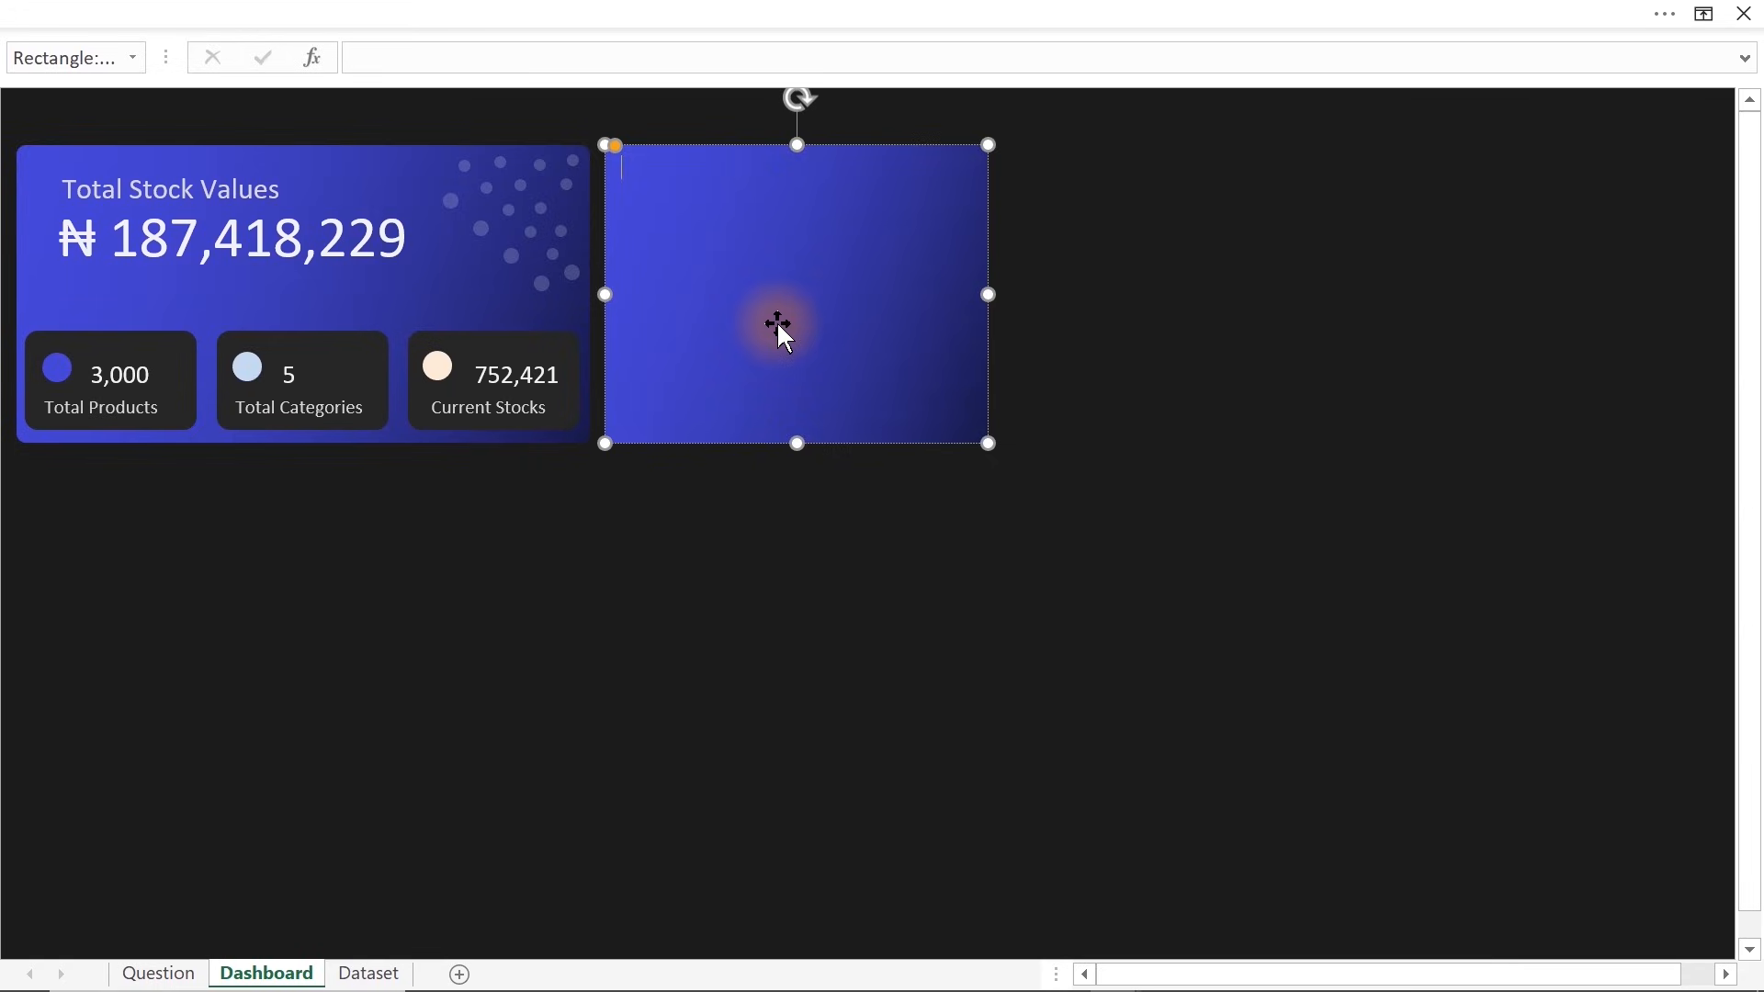
Give the duplicated card a solid dark gray fill with RGB 71, 71, 71
{"action": "left_click", "coordinate": [818, 218]}
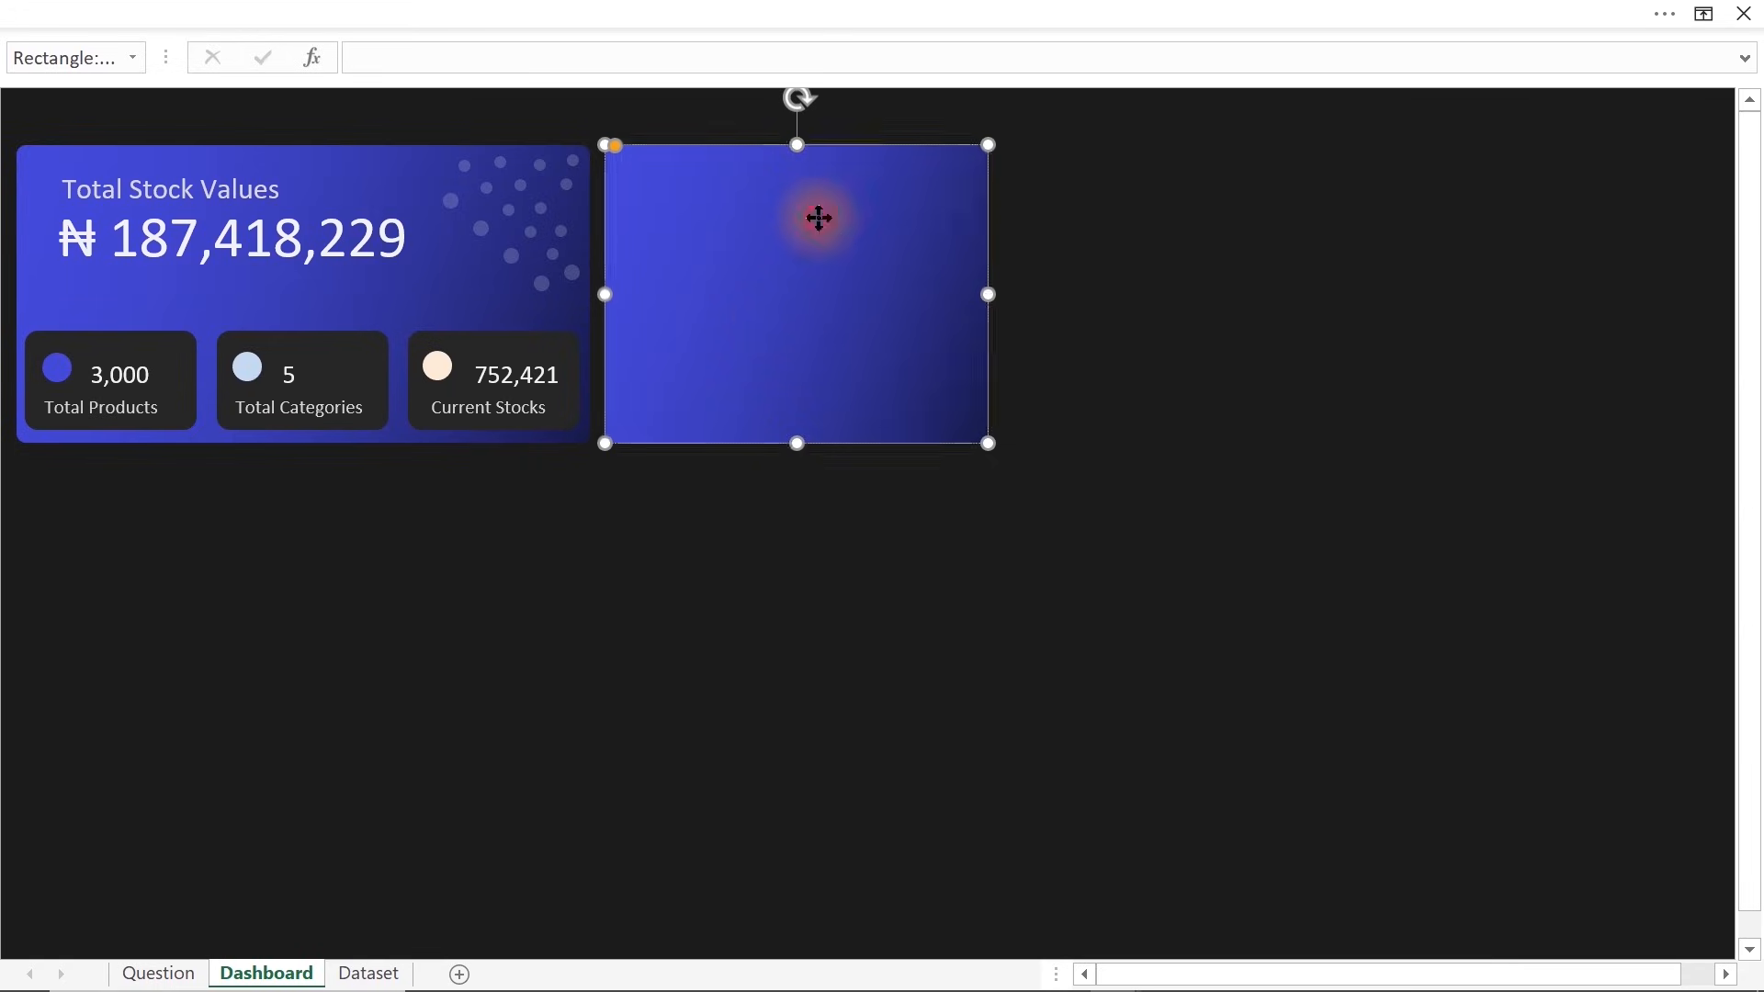
{"action": "key", "text": "ctrl+1"}
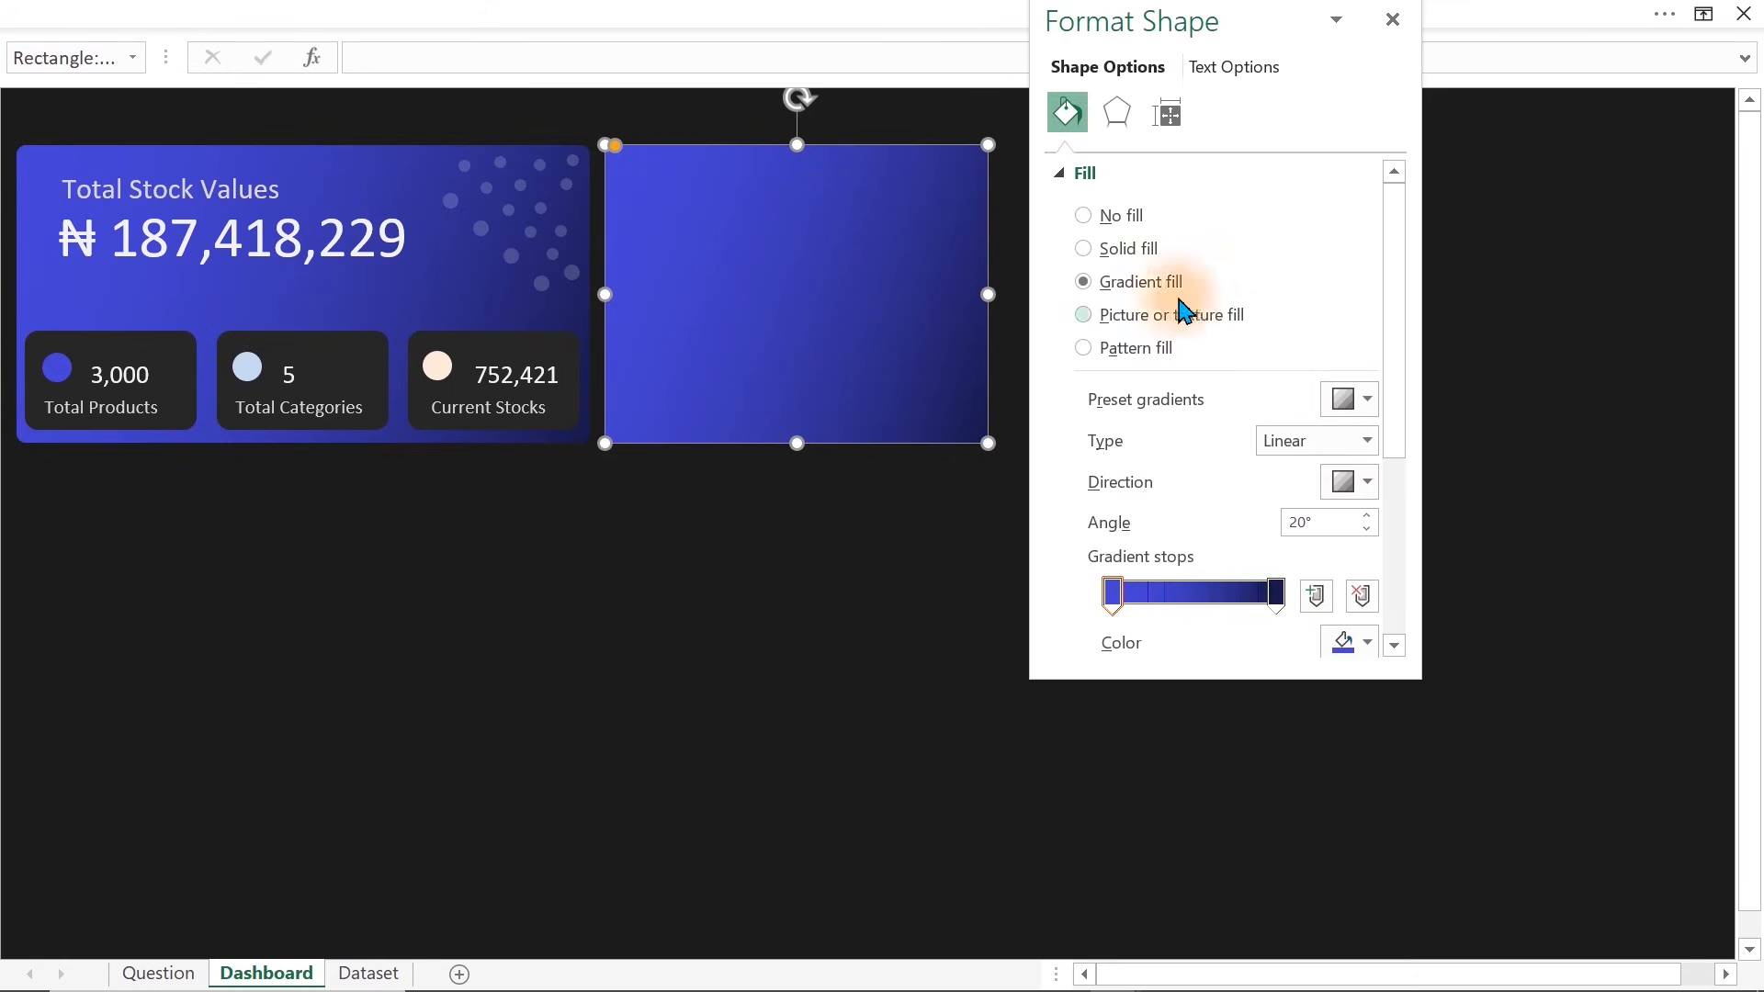
{"action": "left_click", "coordinate": [1128, 248]}
{"action": "left_click", "coordinate": [1350, 398]}
{"action": "left_click", "coordinate": [1408, 788]}
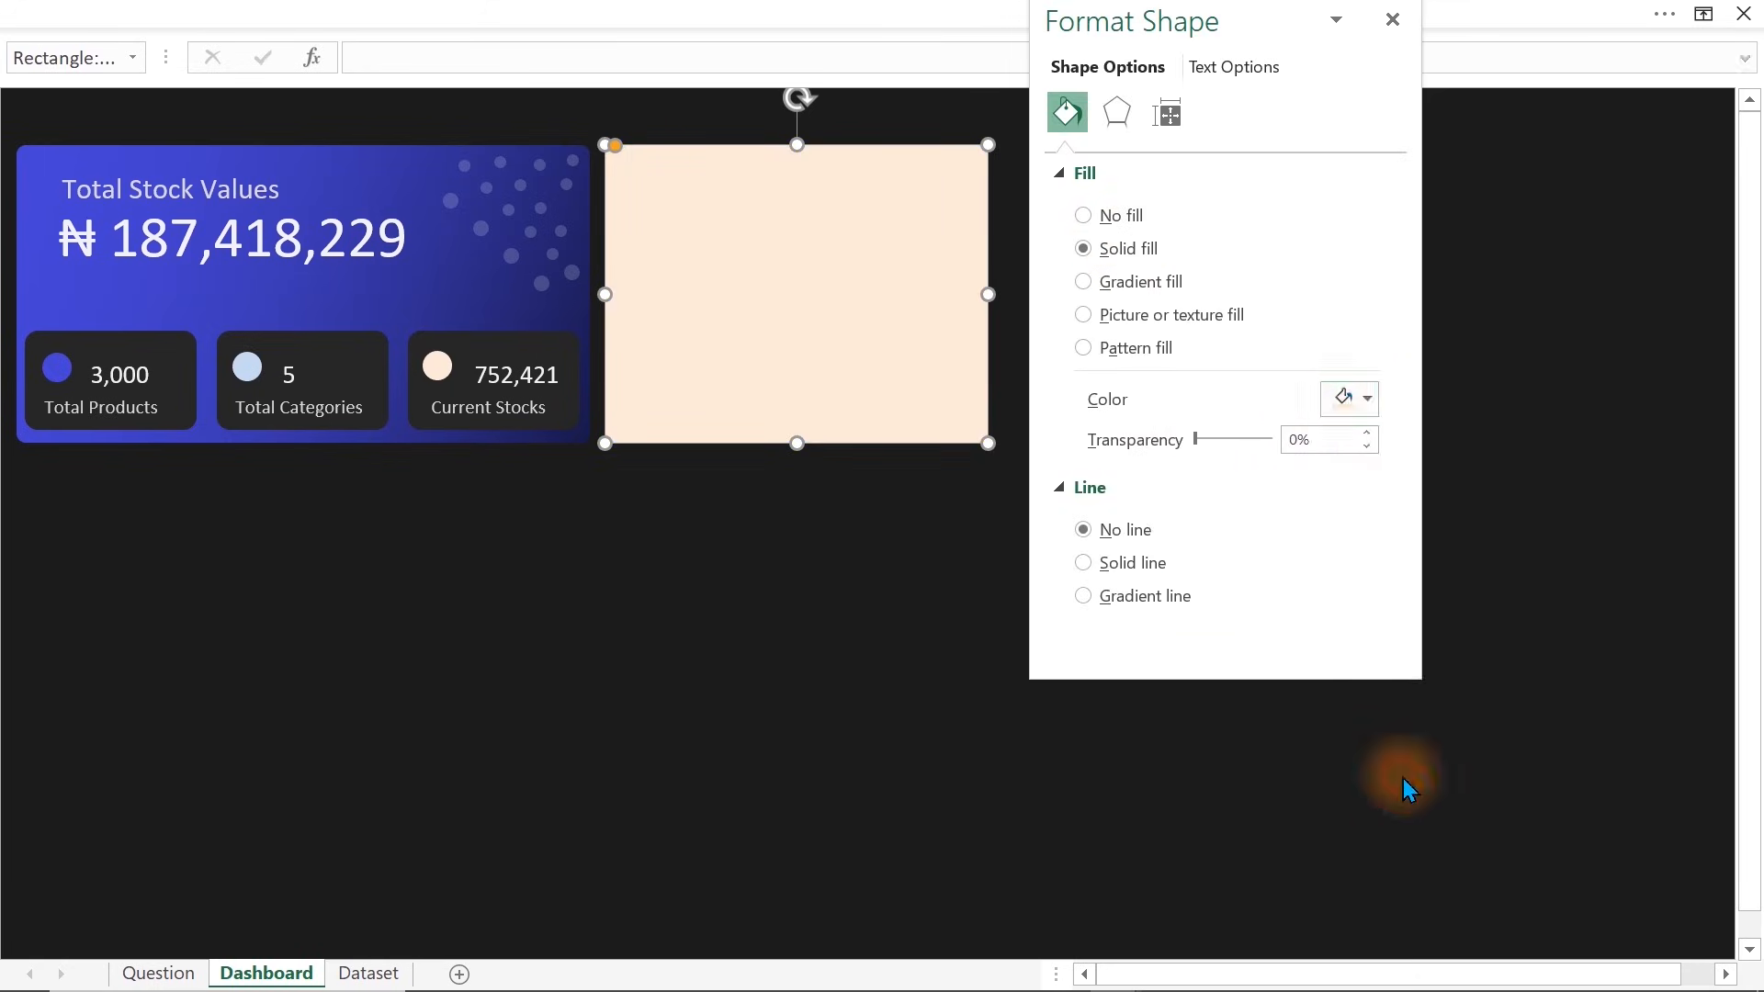
{"action": "left_click_drag", "start_coordinate": [393, 778], "coordinate": [263, 788]}
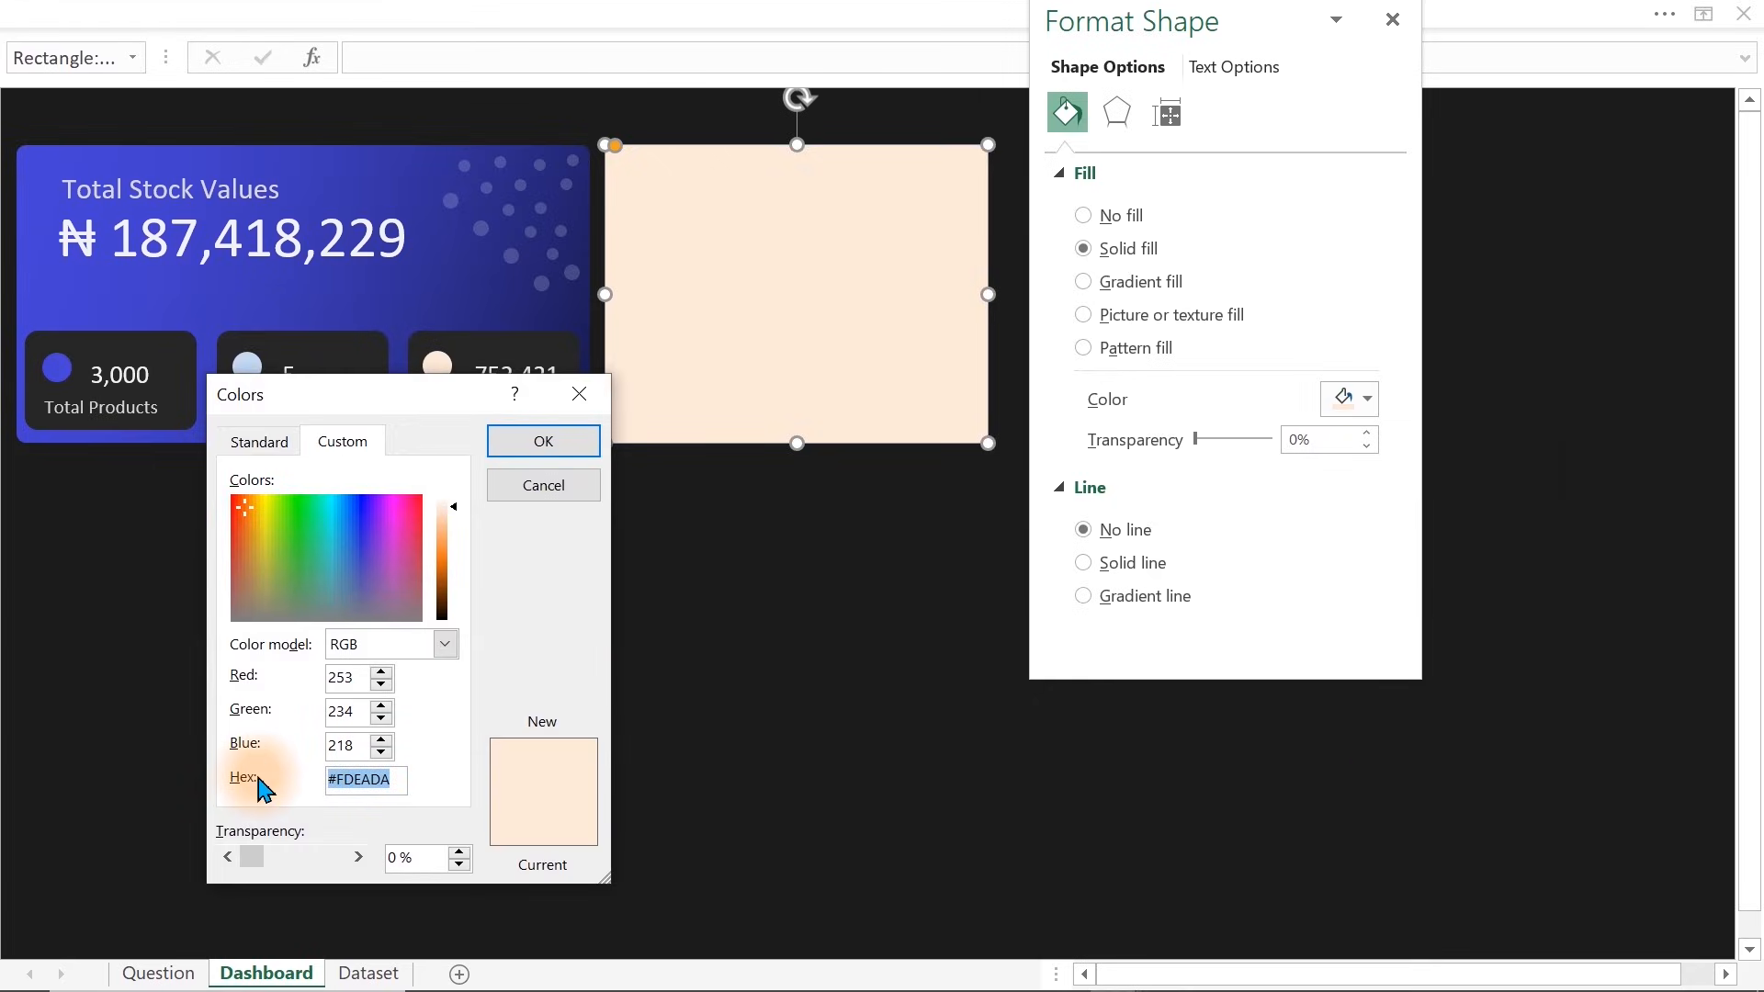
{"action": "left_click_drag", "start_coordinate": [365, 678], "coordinate": [256, 686]}
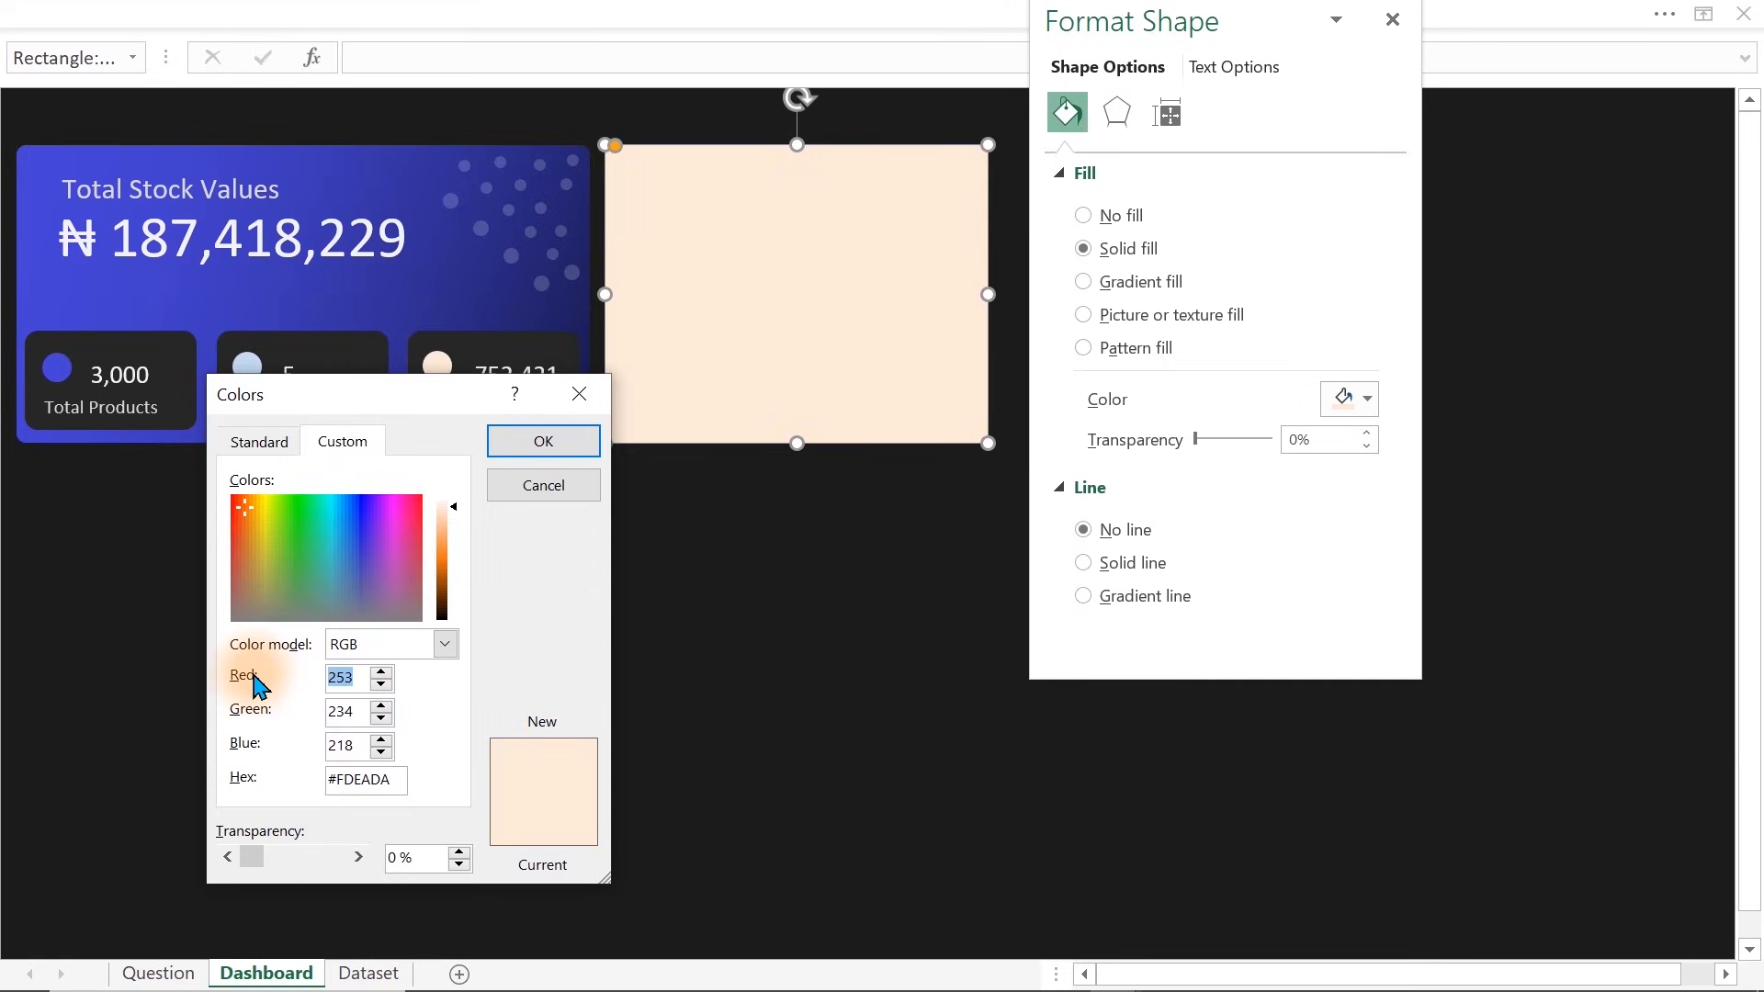
{"action": "type", "text": "71"}
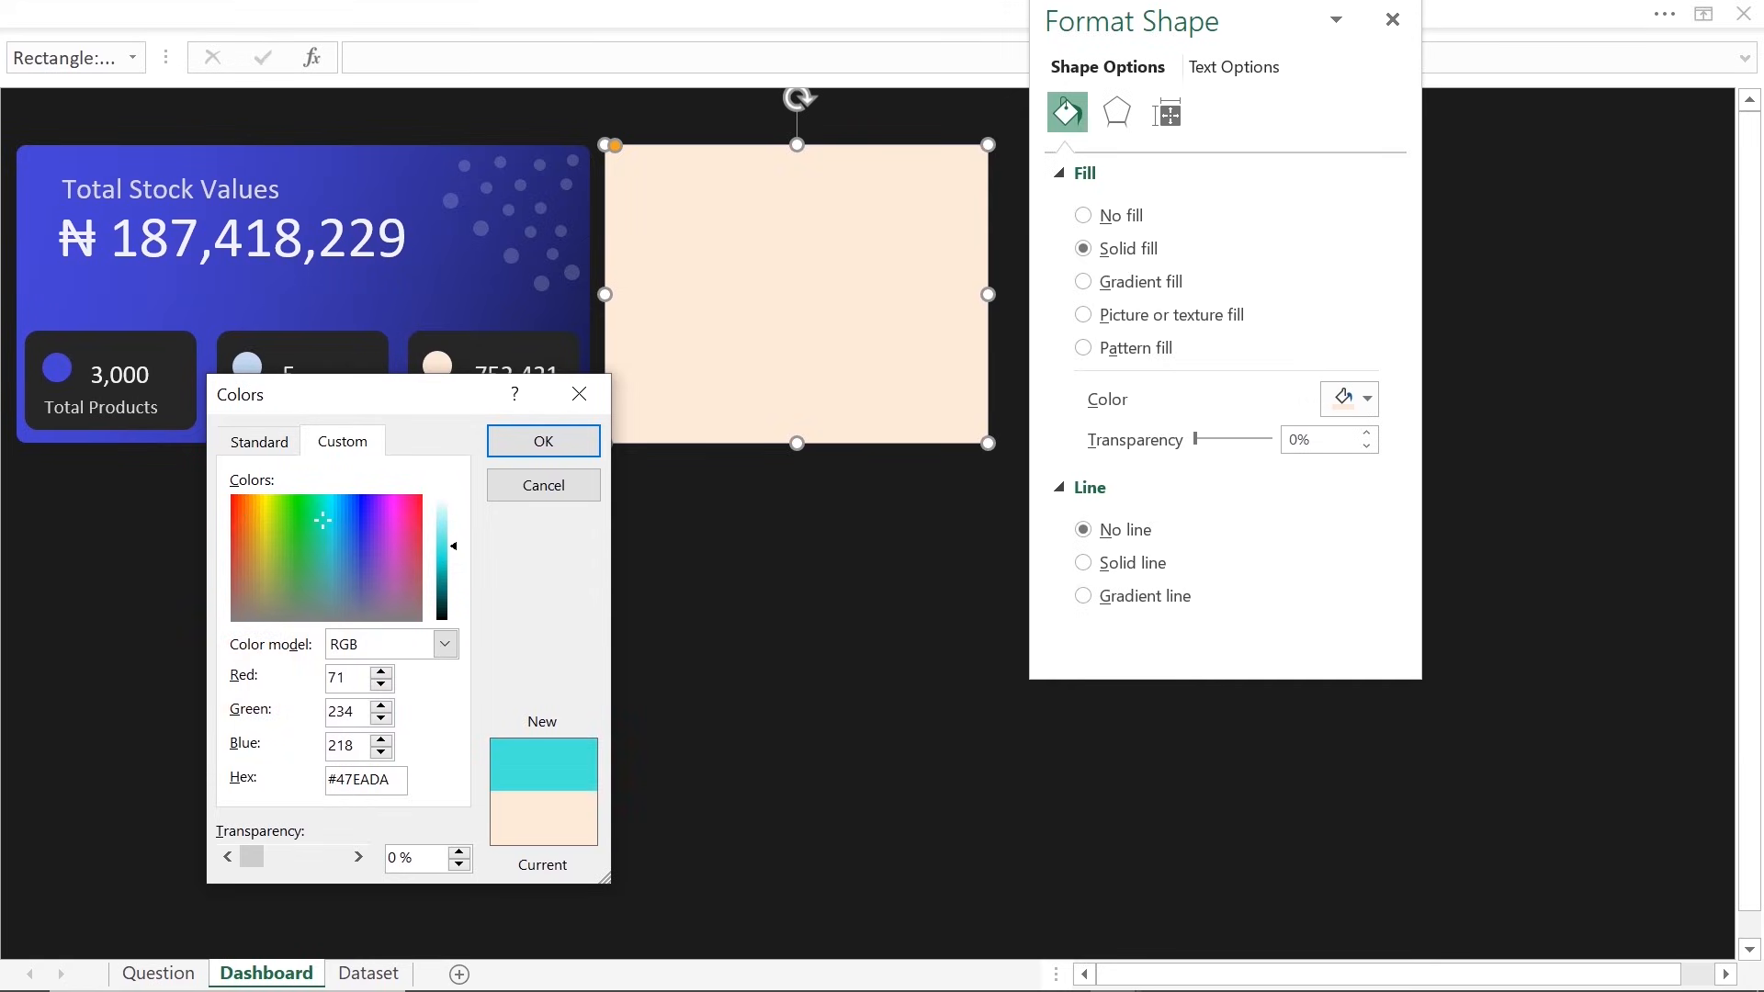
{"action": "type", "text": "71"}
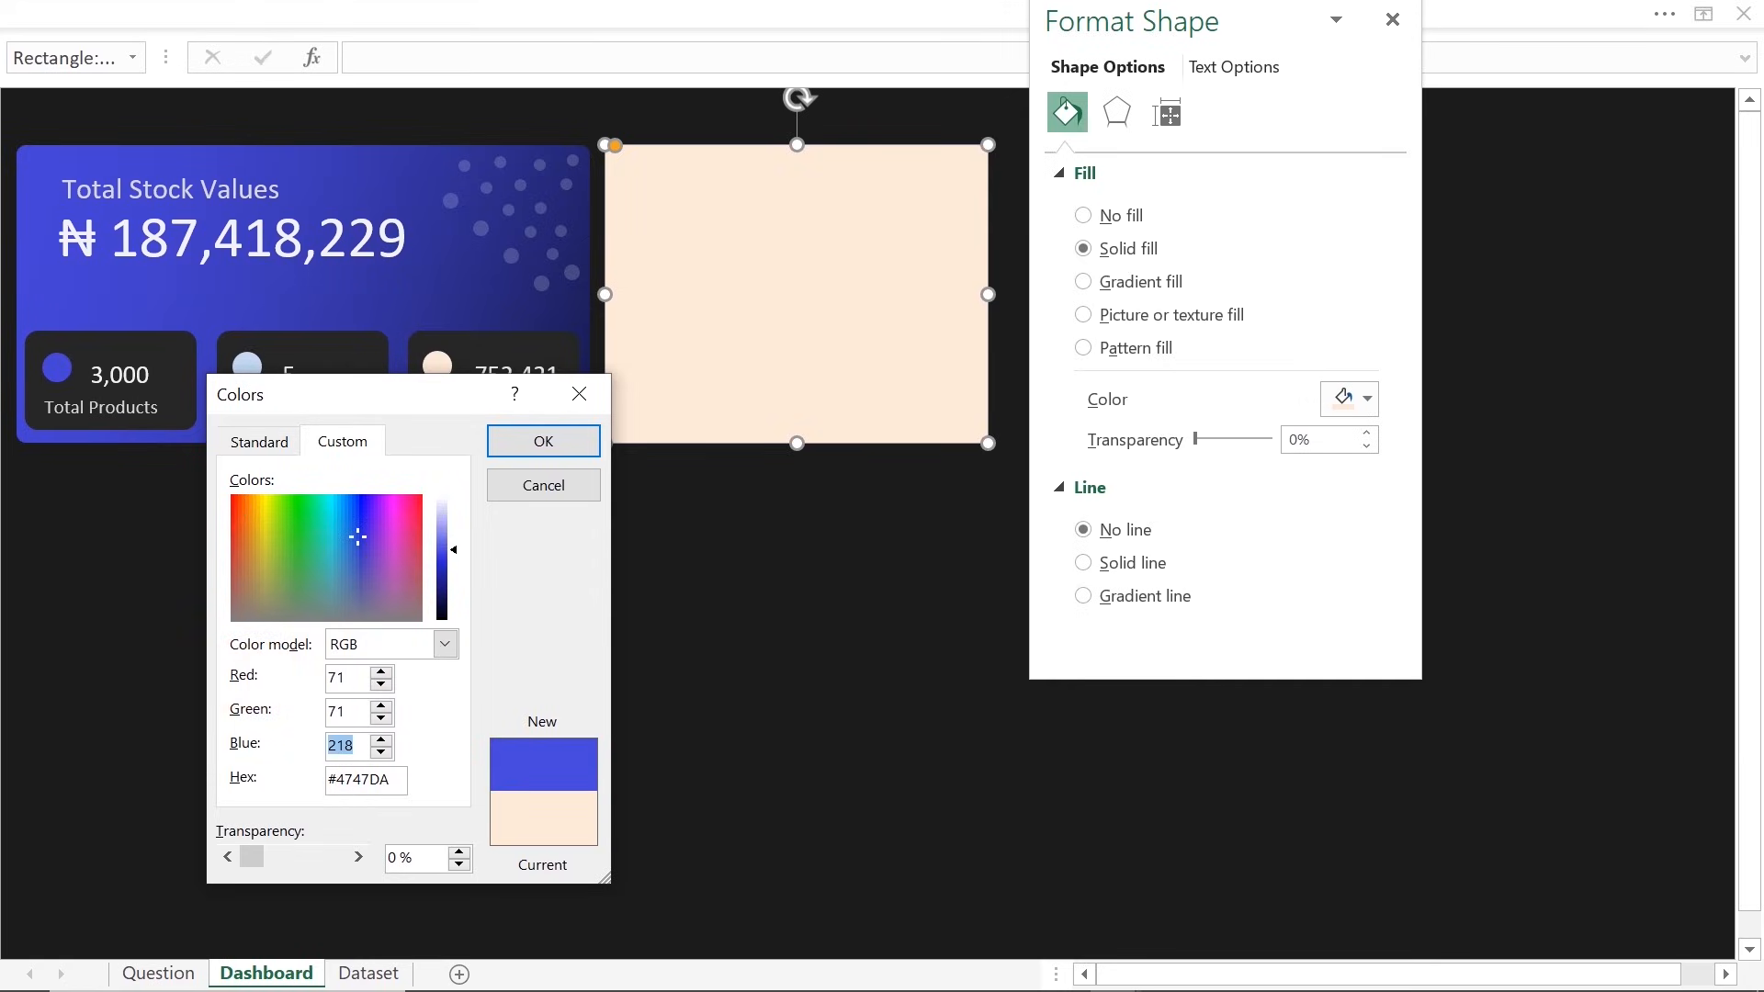
{"action": "type", "text": "71"}
{"action": "left_click", "coordinate": [514, 442]}
{"action": "left_click", "coordinate": [707, 512]}
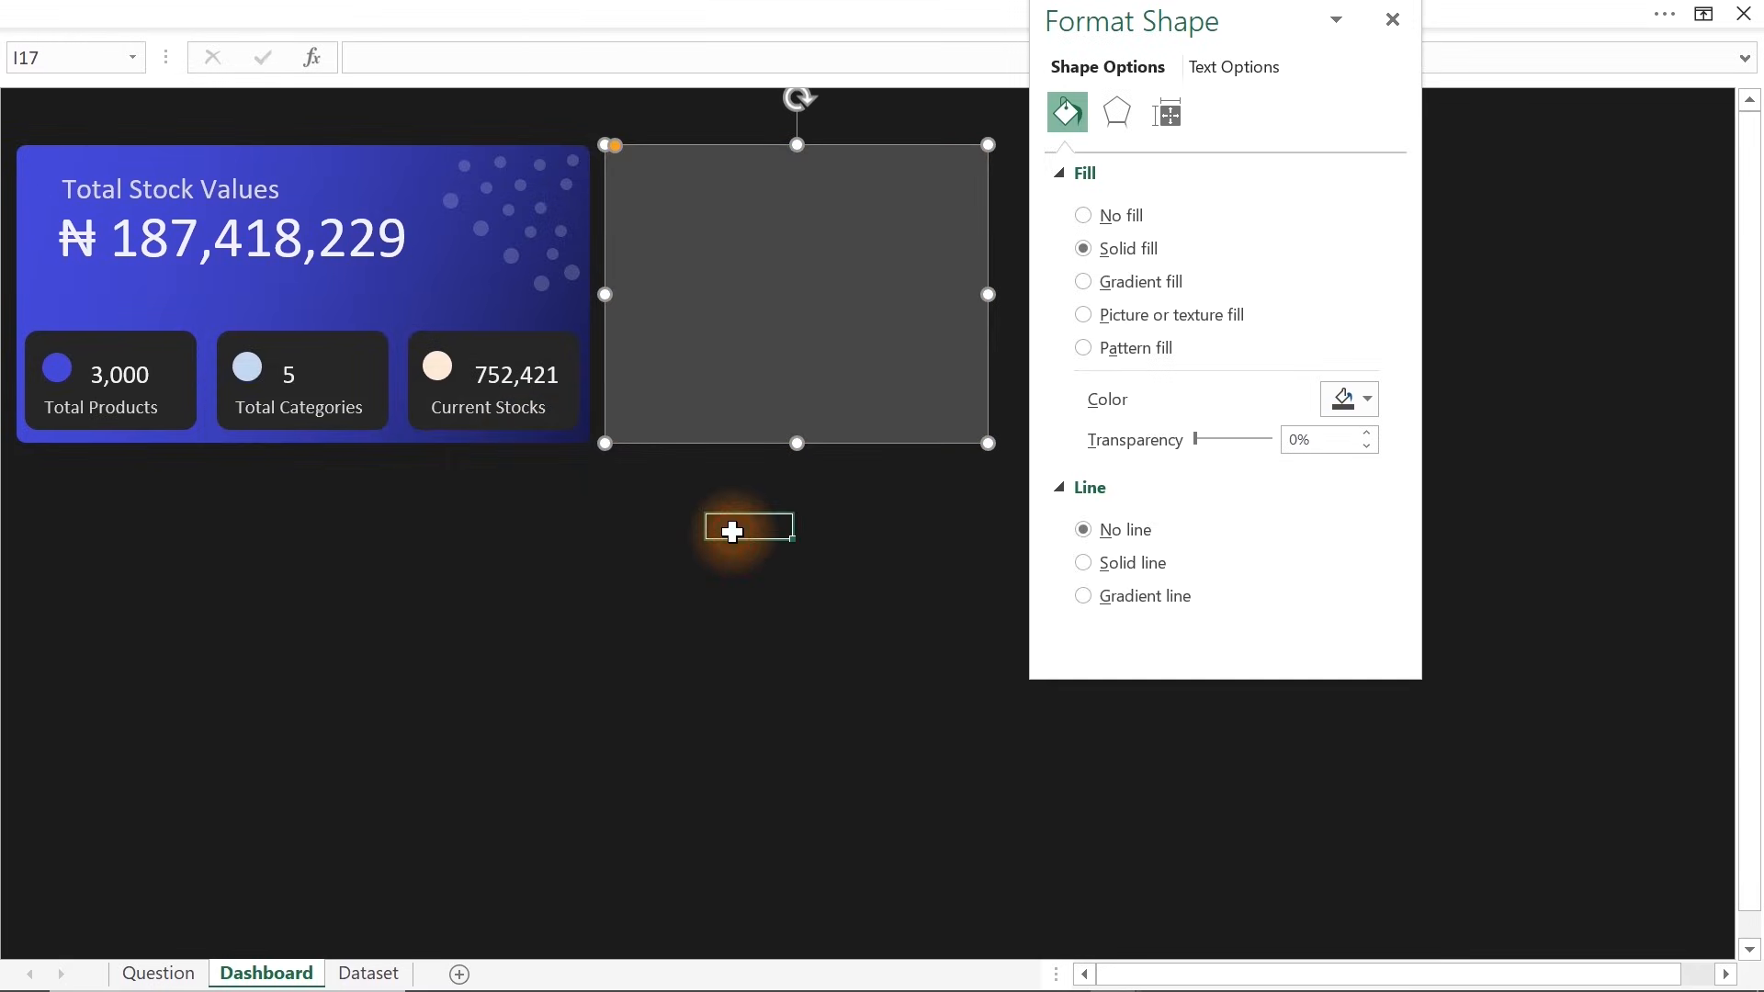
{"action": "left_click", "coordinate": [1393, 20]}
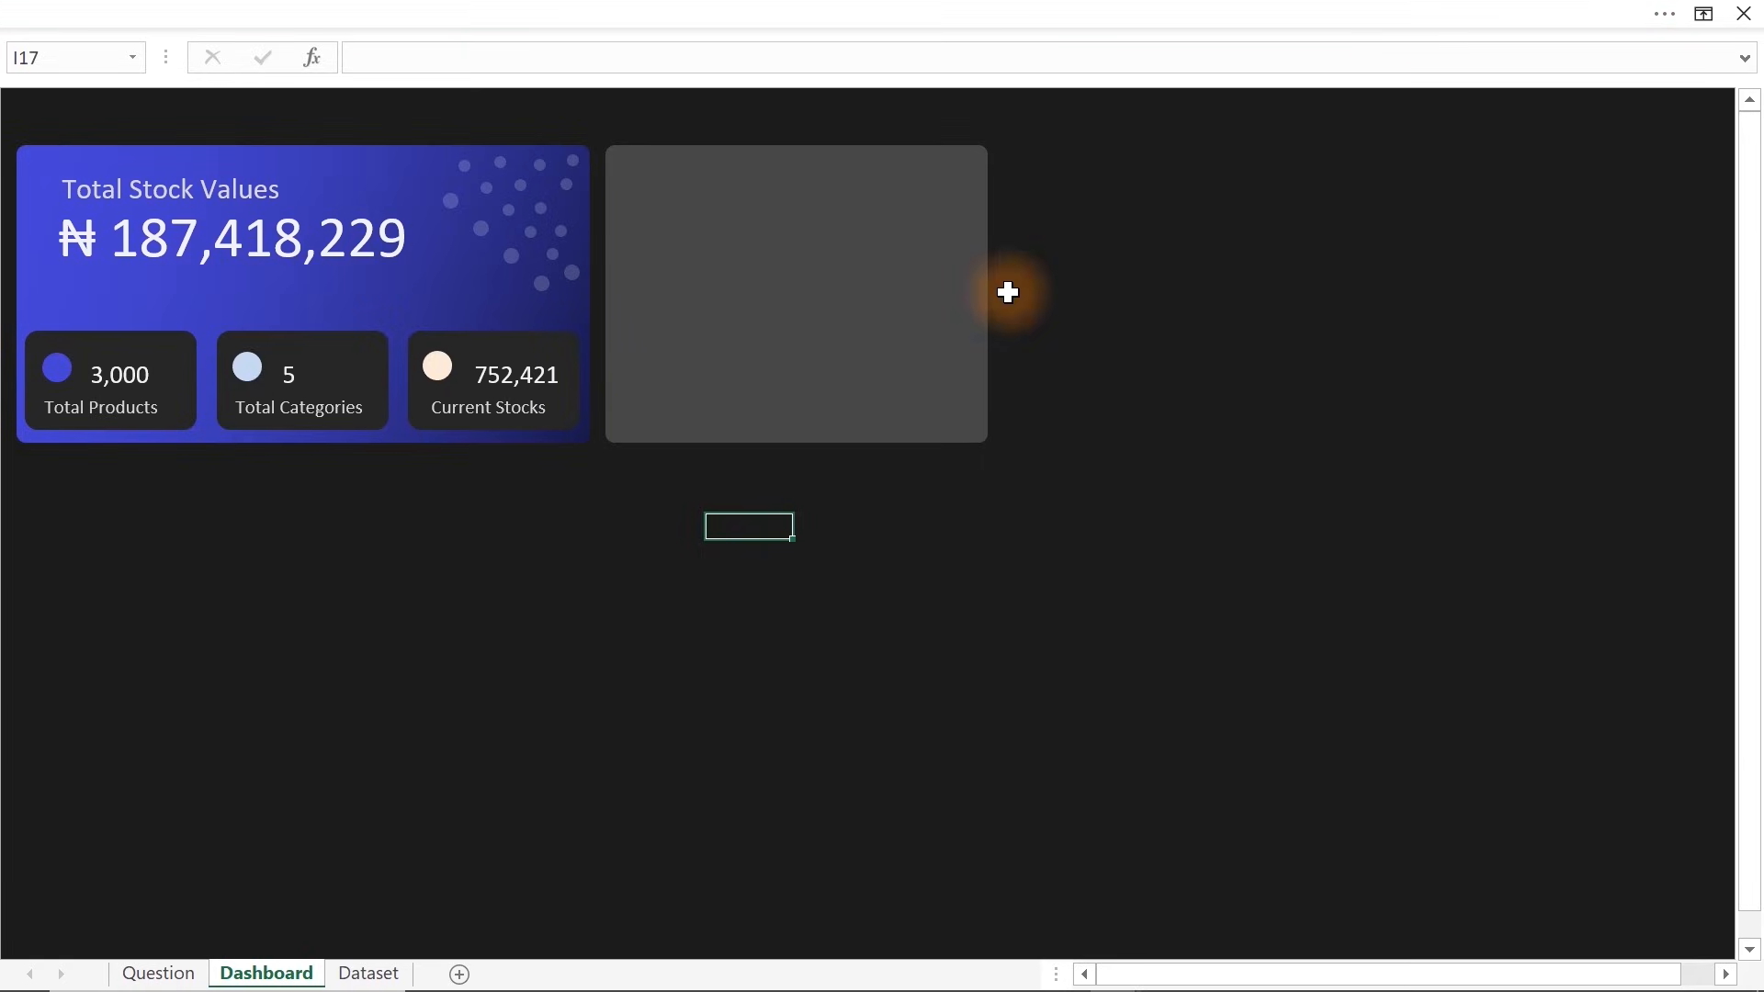
Review the Items Below Reorder Level tables on the Question sheet and return to the Dashboard sheet
{"action": "left_click", "coordinate": [161, 974]}
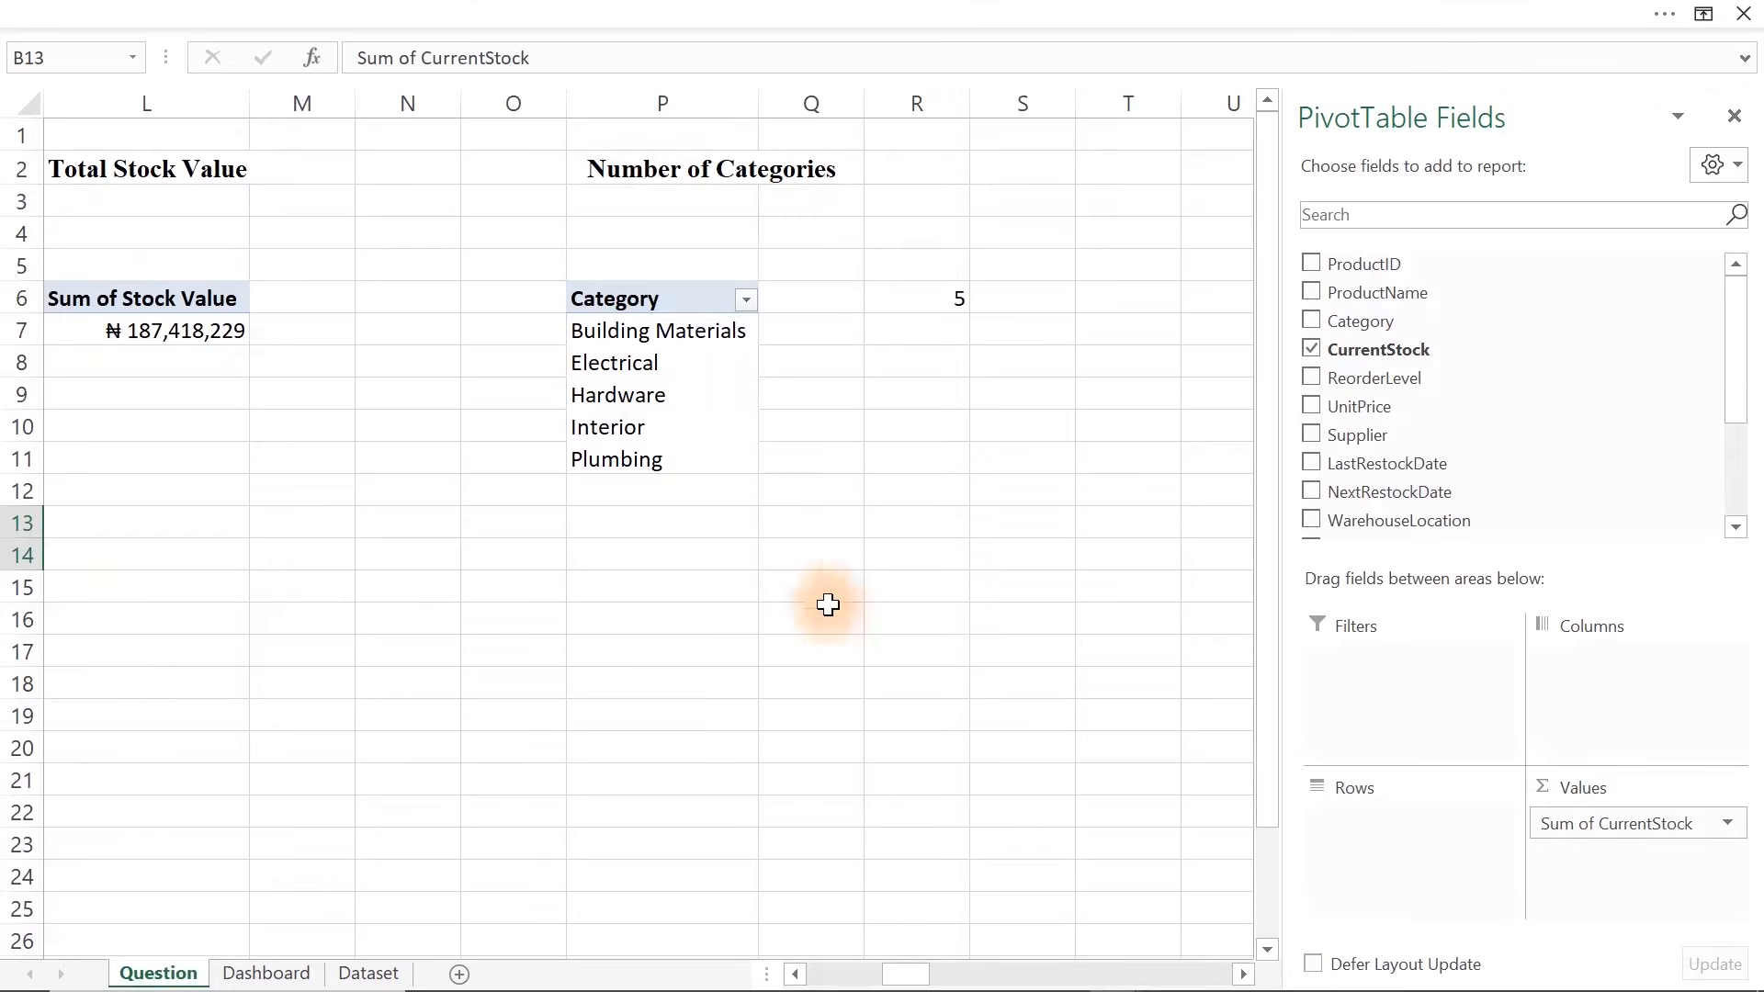
{"action": "left_click", "coordinate": [350, 439]}
{"action": "key", "text": "Left"}
{"action": "key", "text": "Left"}
{"action": "key", "text": "Left"}
{"action": "key", "text": "Left"}
{"action": "key", "text": "Left"}
{"action": "key", "text": "Left"}
{"action": "key", "text": "Left"}
{"action": "key", "text": "Left"}
{"action": "key", "text": "Left"}
{"action": "key", "text": "Left"}
{"action": "key", "text": "Left"}
{"action": "key", "text": "Left"}
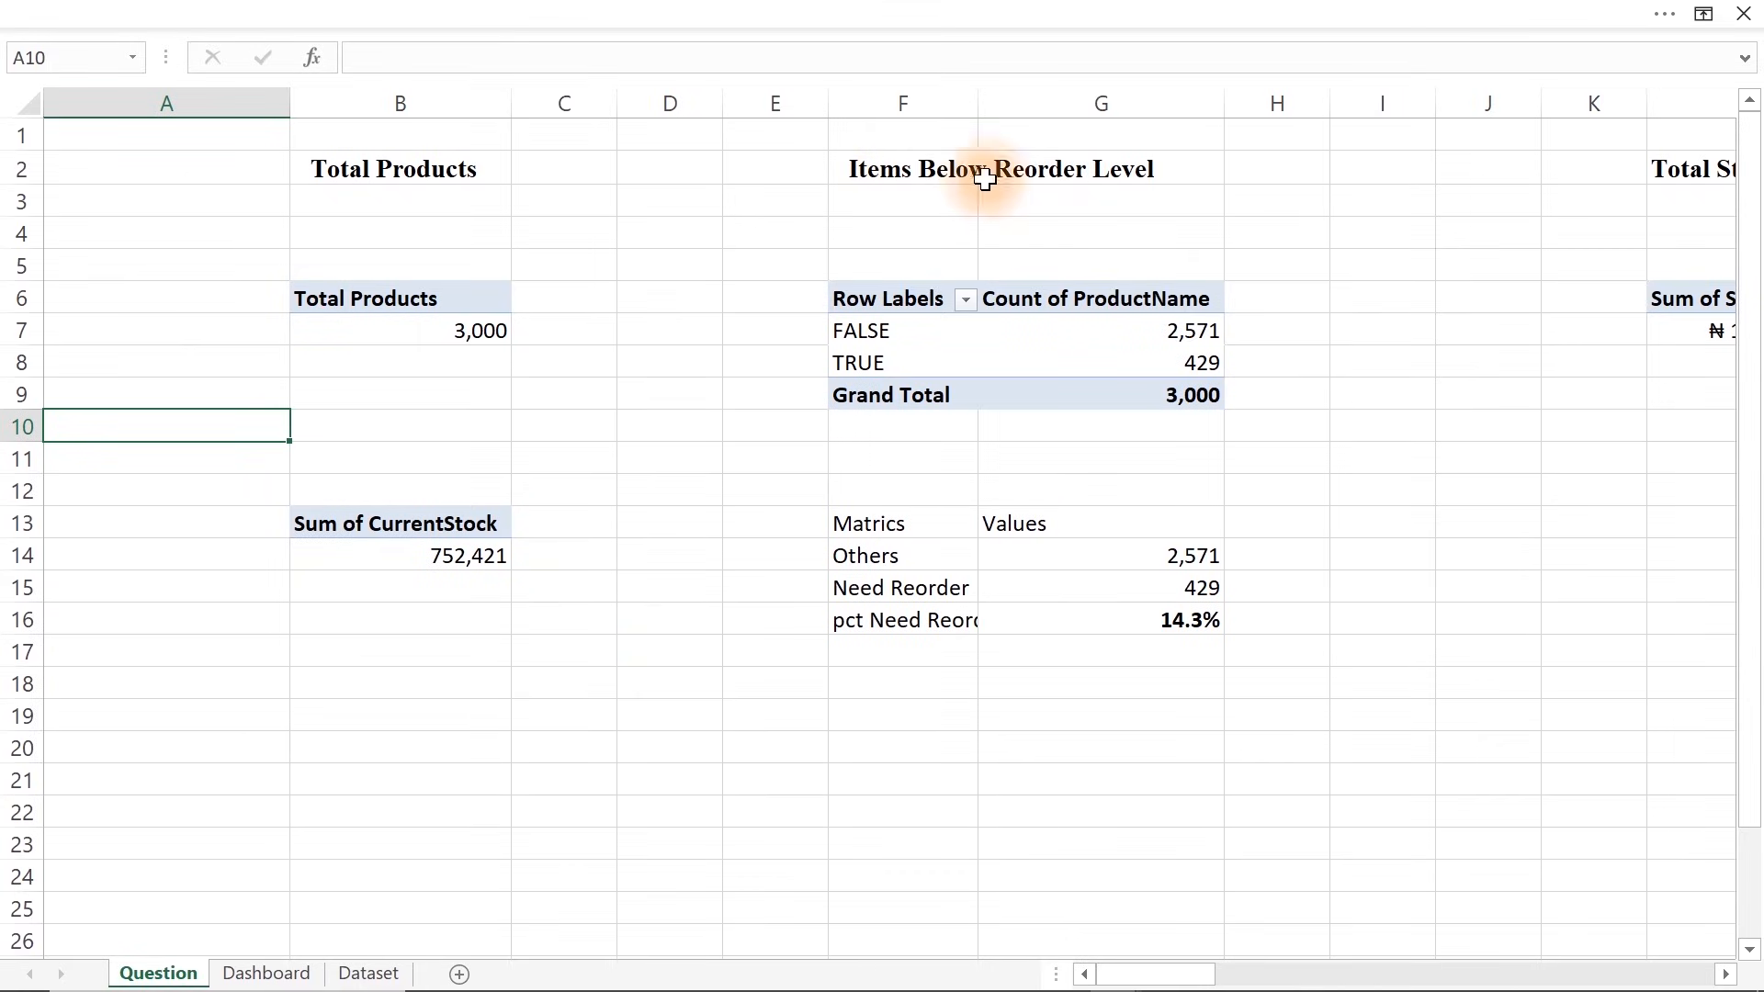
{"action": "left_click", "coordinate": [266, 973]}
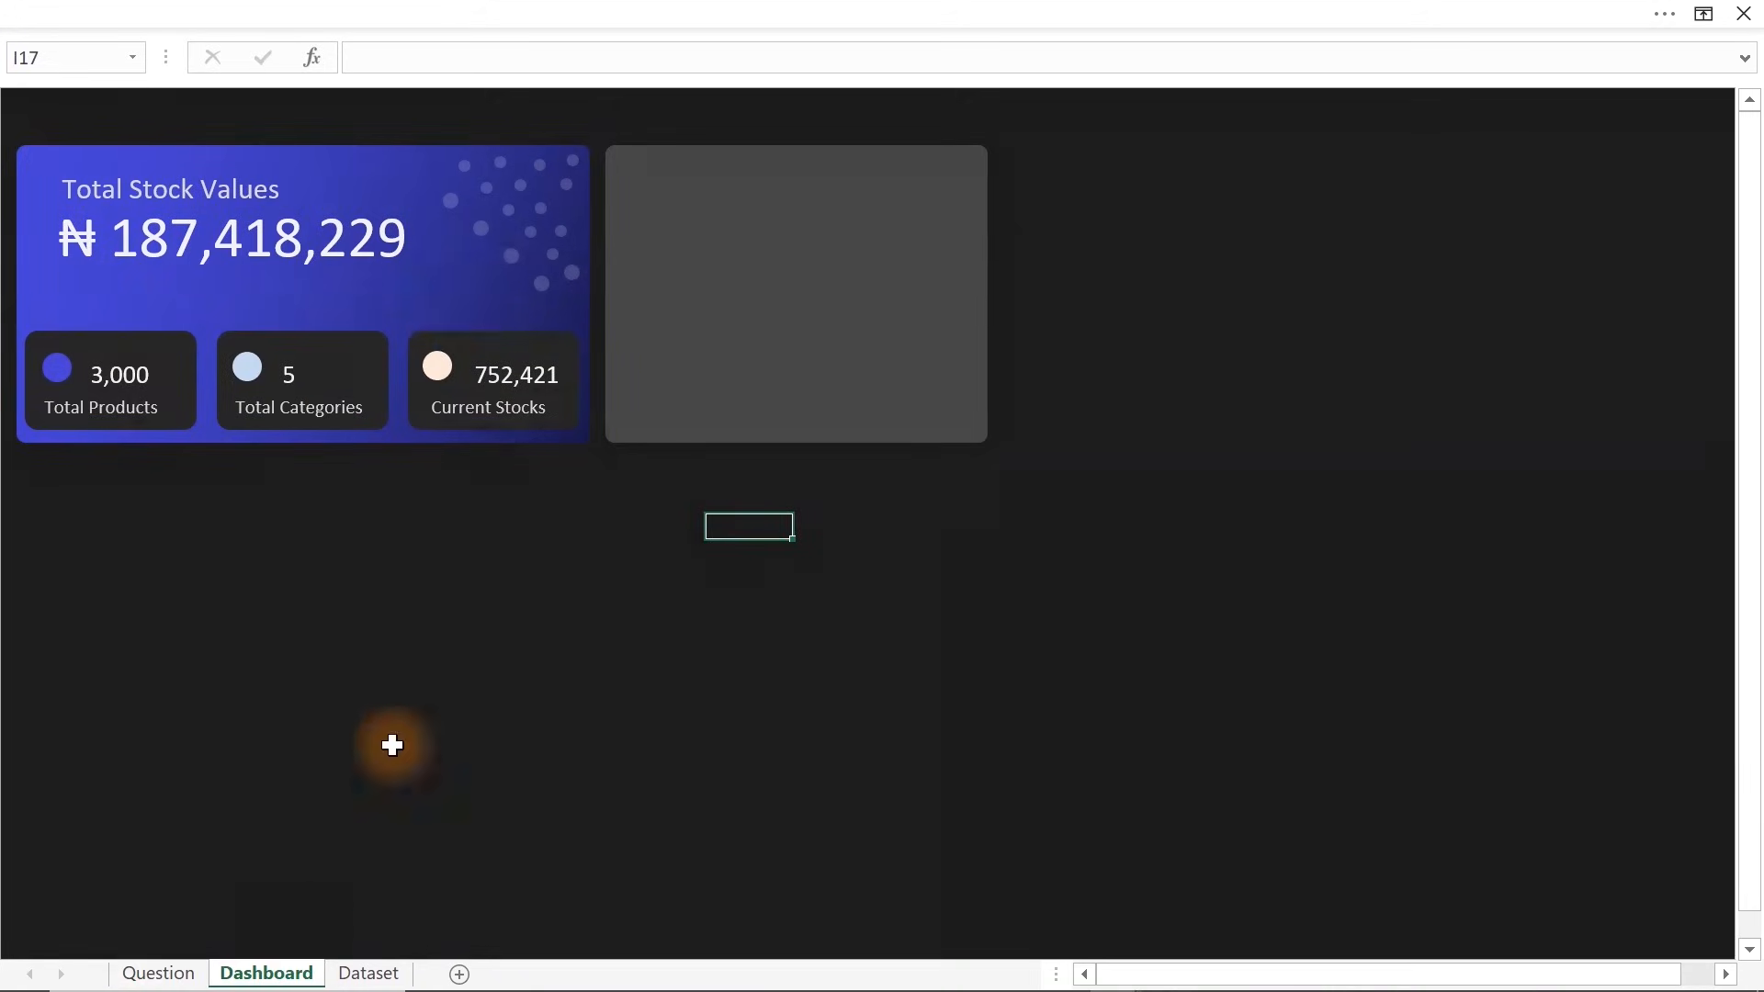
Duplicate the "Total Stock Values" heading text box and fit the copy across the upper edge of the gray card
{"action": "left_click", "coordinate": [253, 187]}
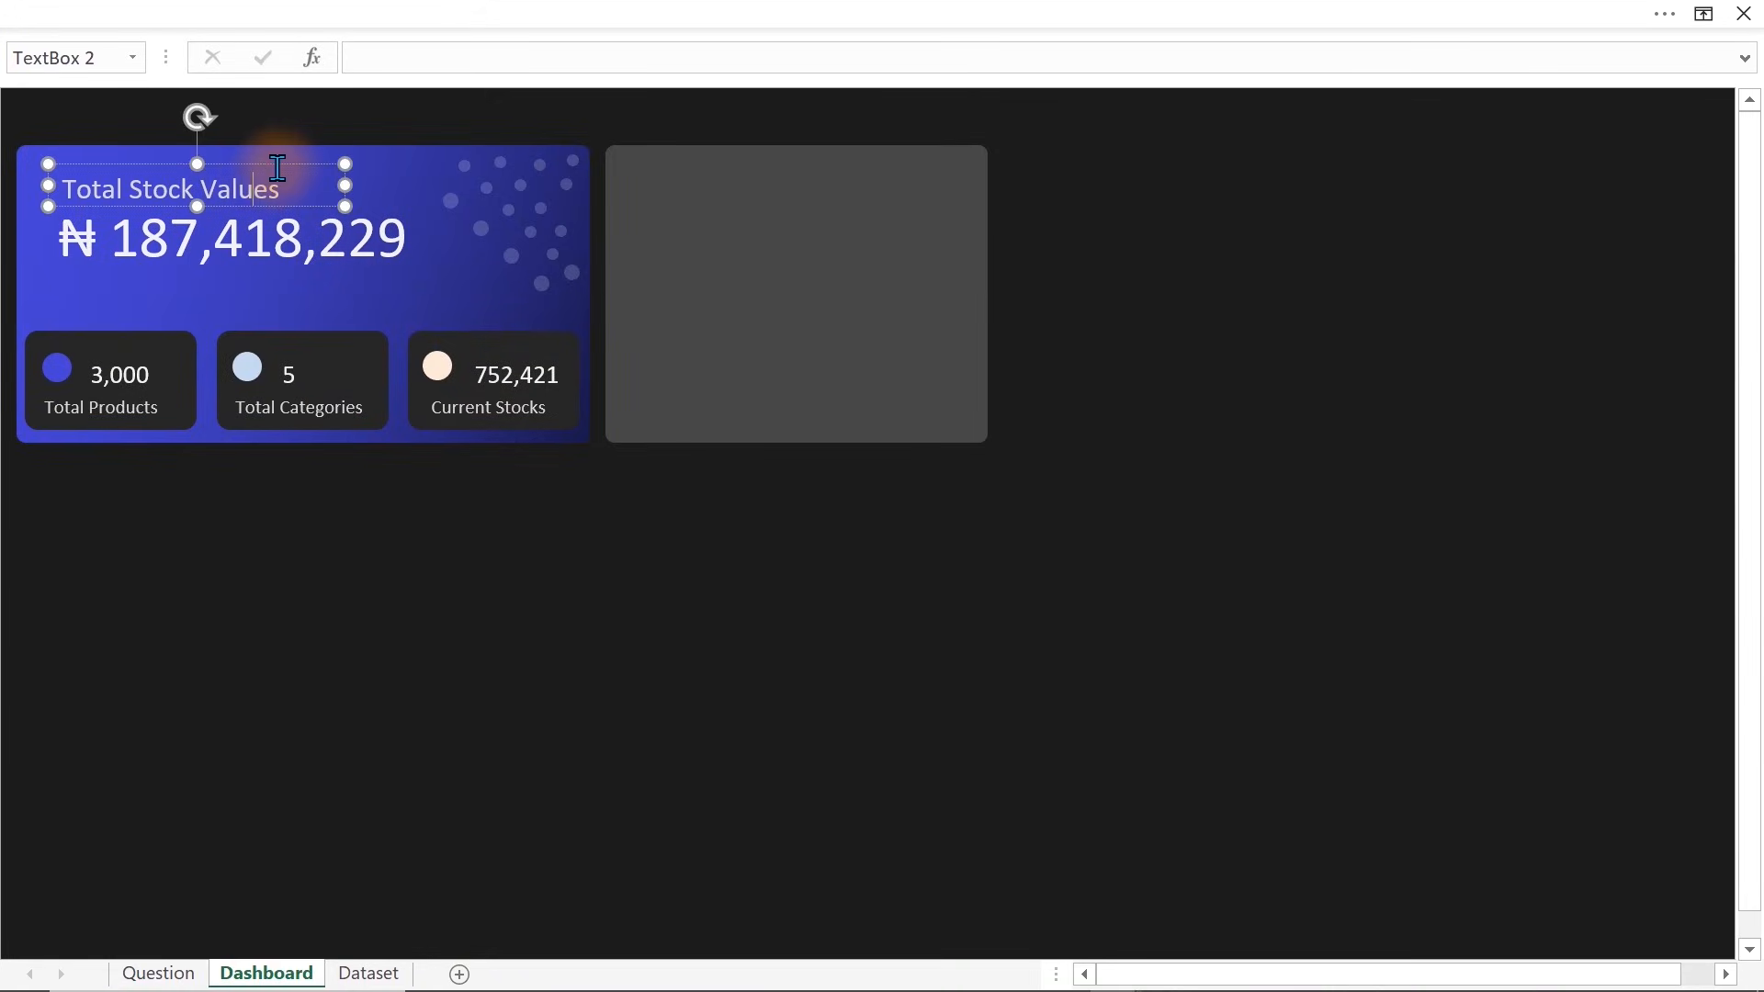
{"action": "left_click_drag", "start_coordinate": [277, 163], "coordinate": [301, 186]}
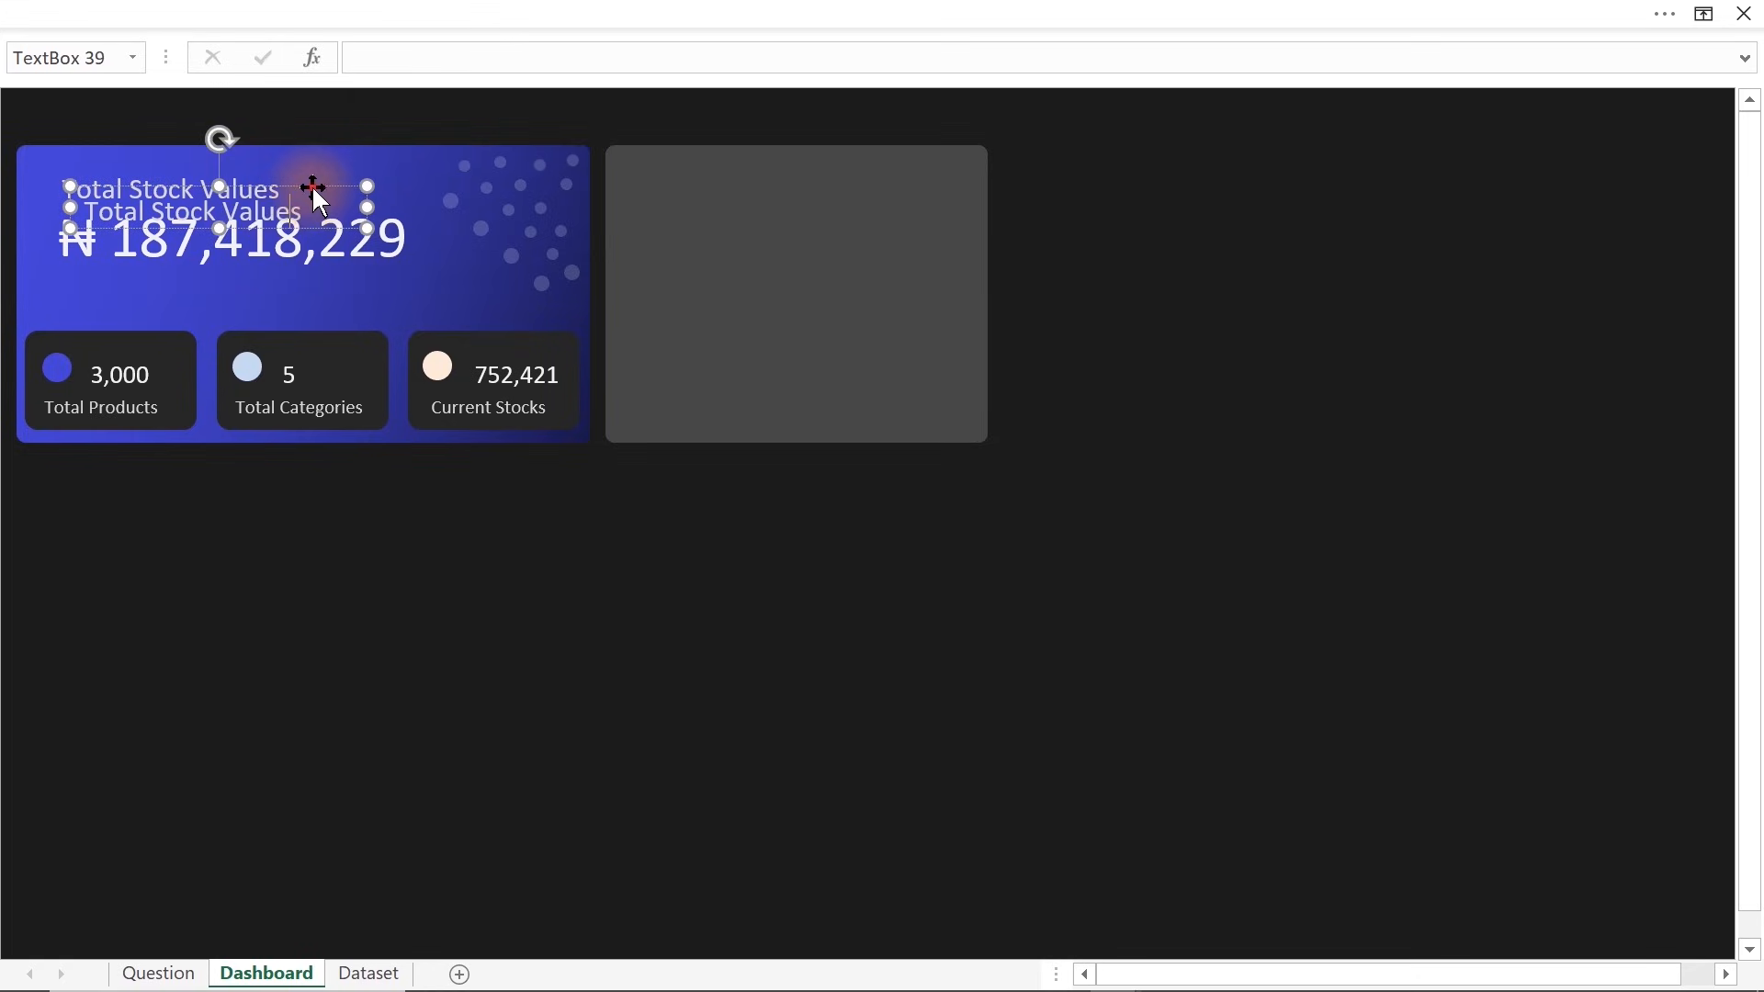
{"action": "left_click_drag", "start_coordinate": [313, 186], "coordinate": [987, 173]}
Link the gray card's heading text box to the Items Below Reorder Level title in cell F2 of the Question sheet
{"action": "left_click", "coordinate": [399, 63]}
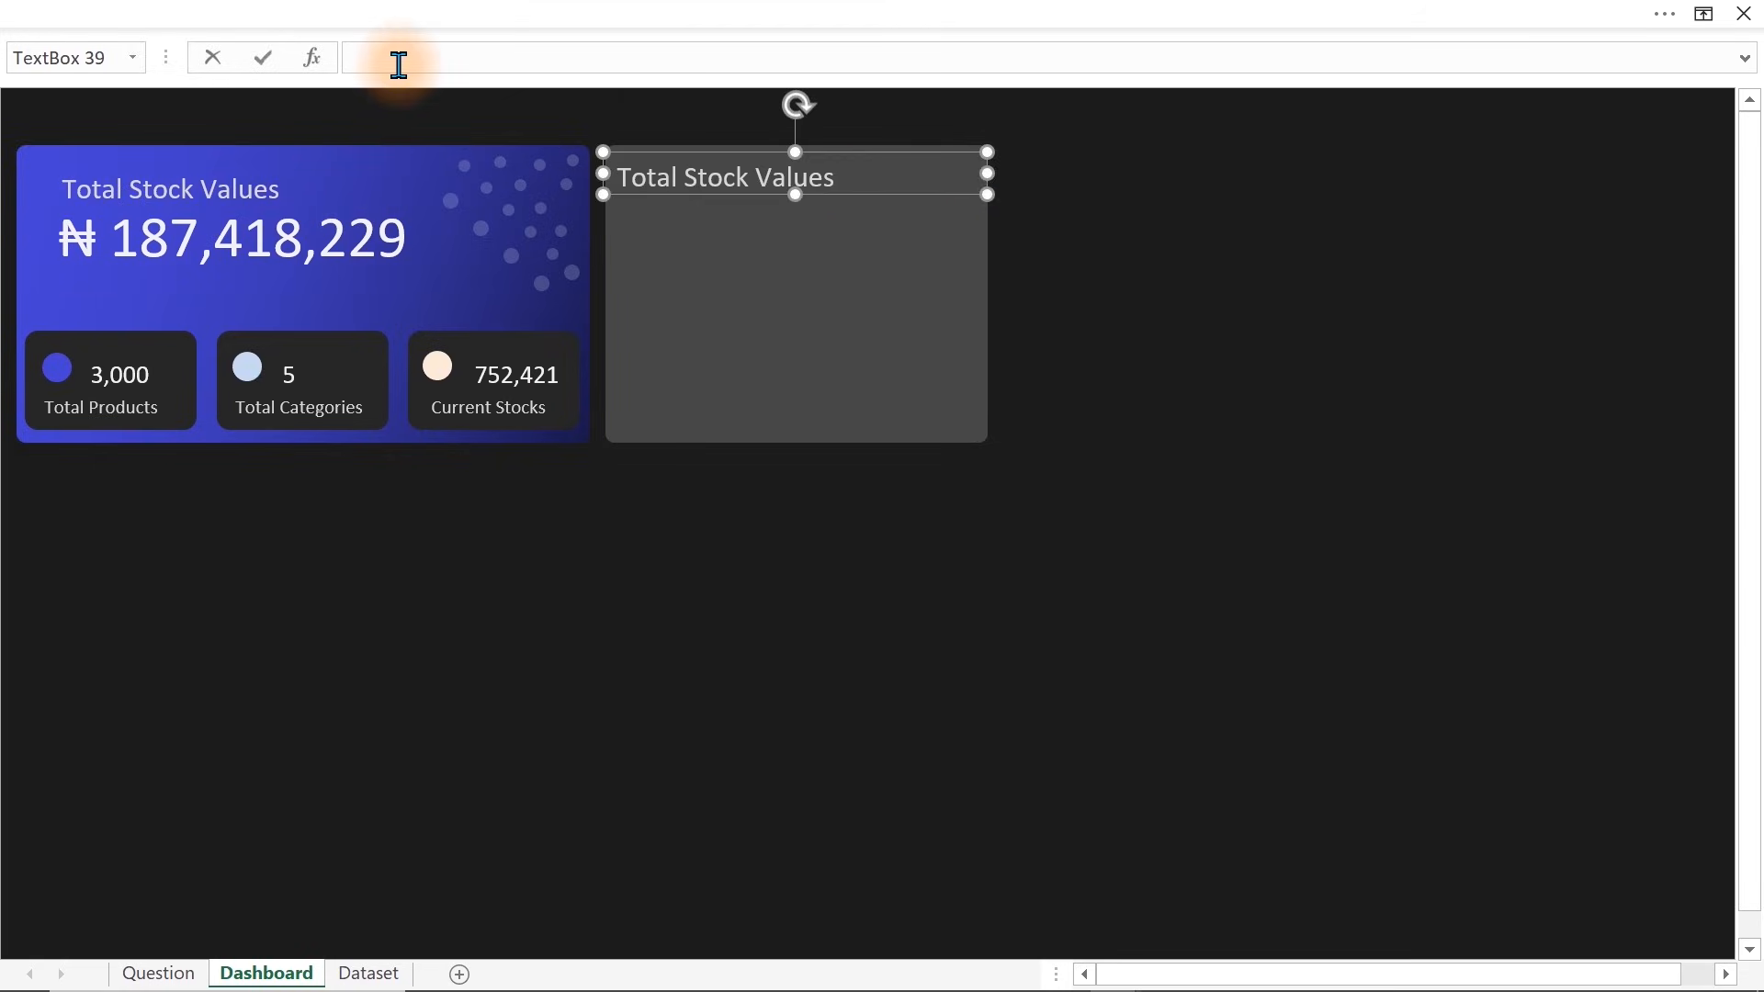
{"action": "type", "text": "="}
{"action": "left_click", "coordinate": [158, 972]}
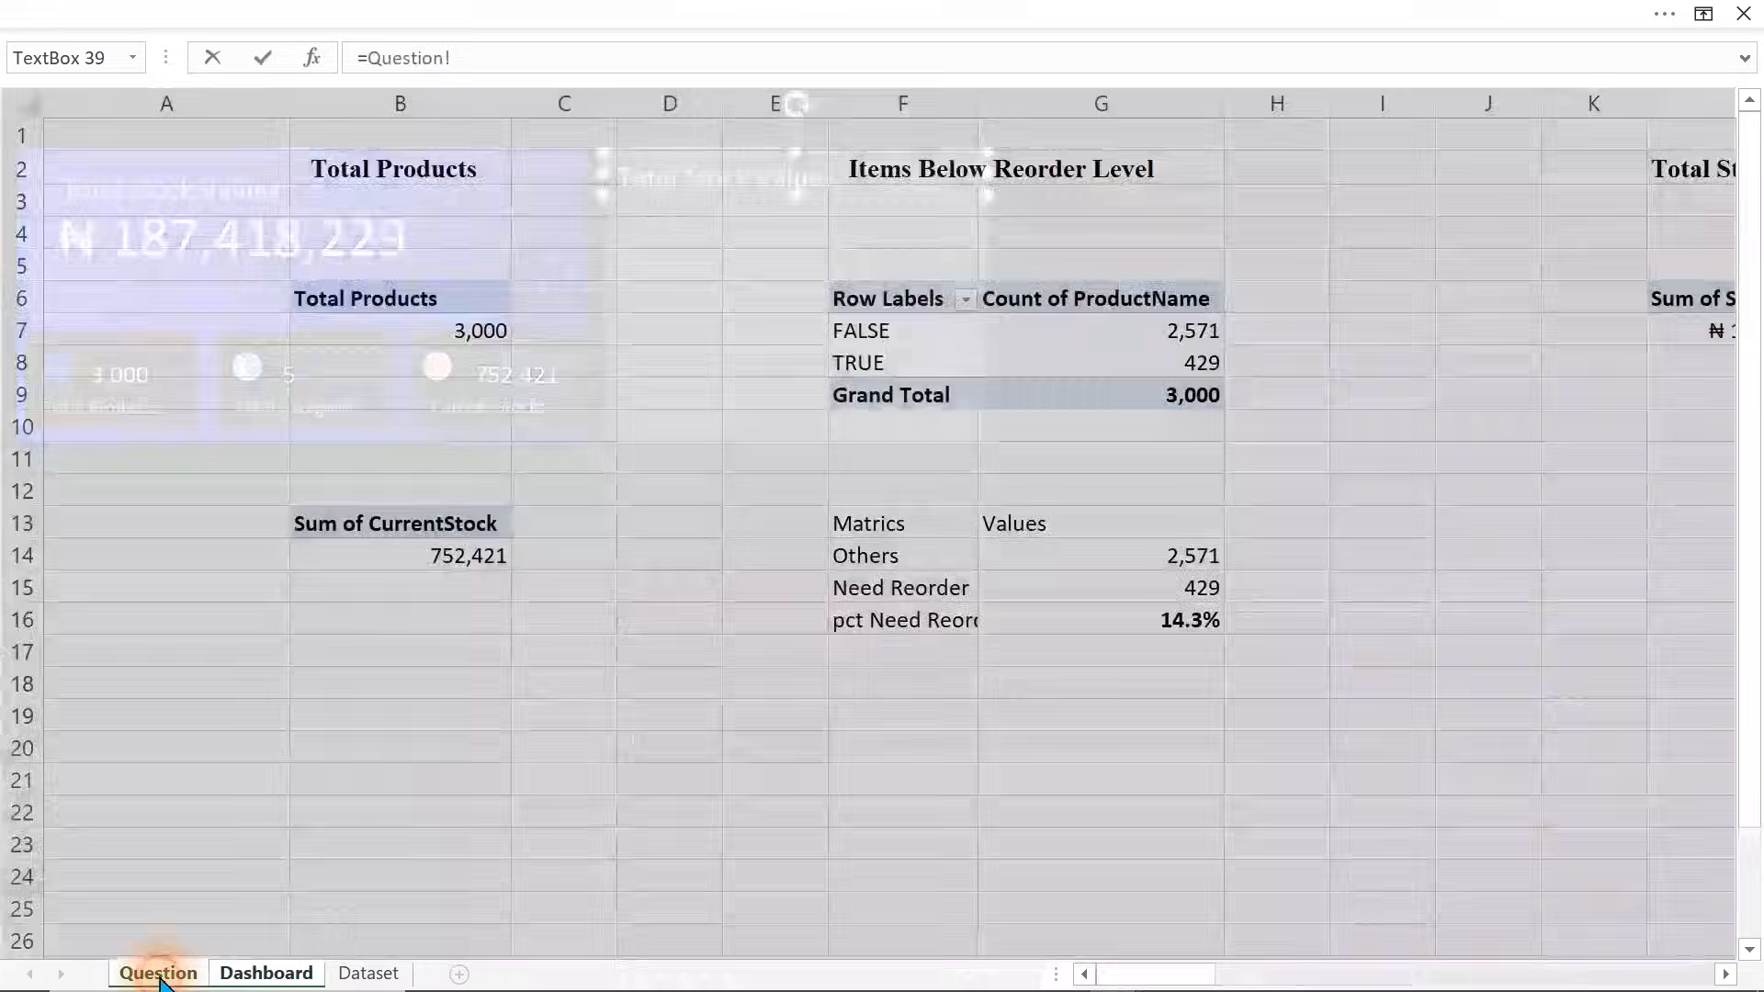
{"action": "left_click", "coordinate": [898, 169]}
{"action": "key", "text": "Return"}
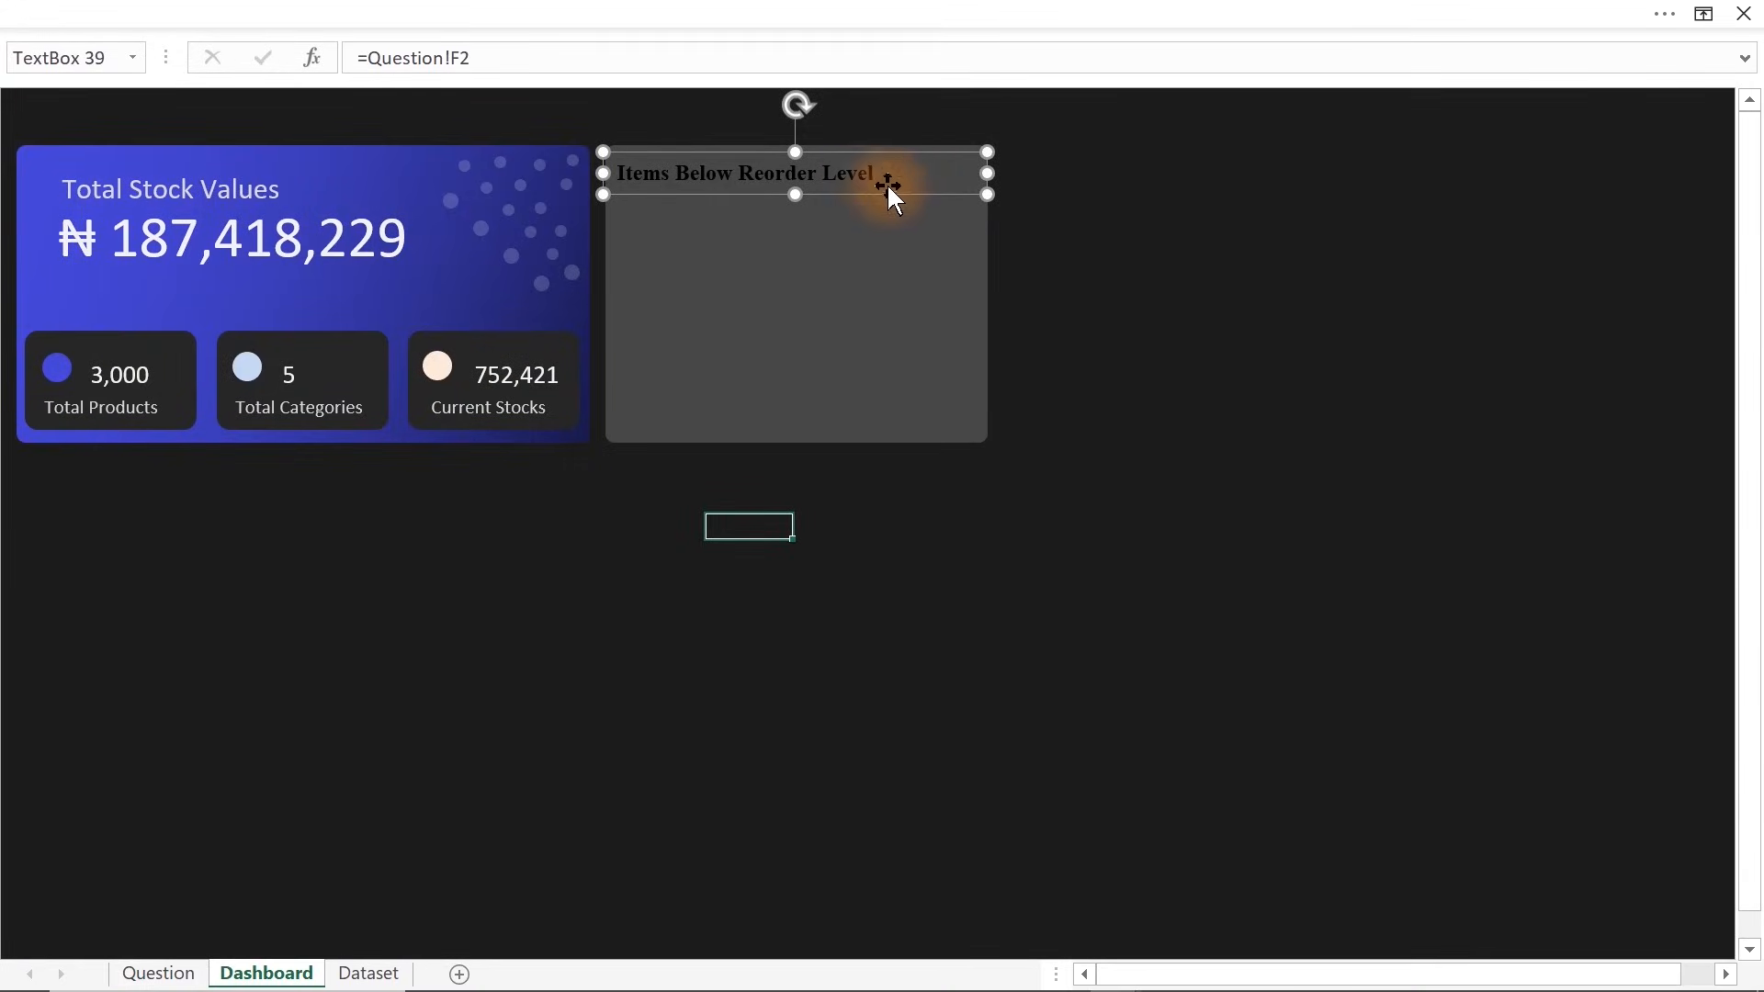
Color the "Items Below Reorder Level" heading white, remove its bold formatting and reduce its font size
{"action": "left_click", "coordinate": [244, 11]}
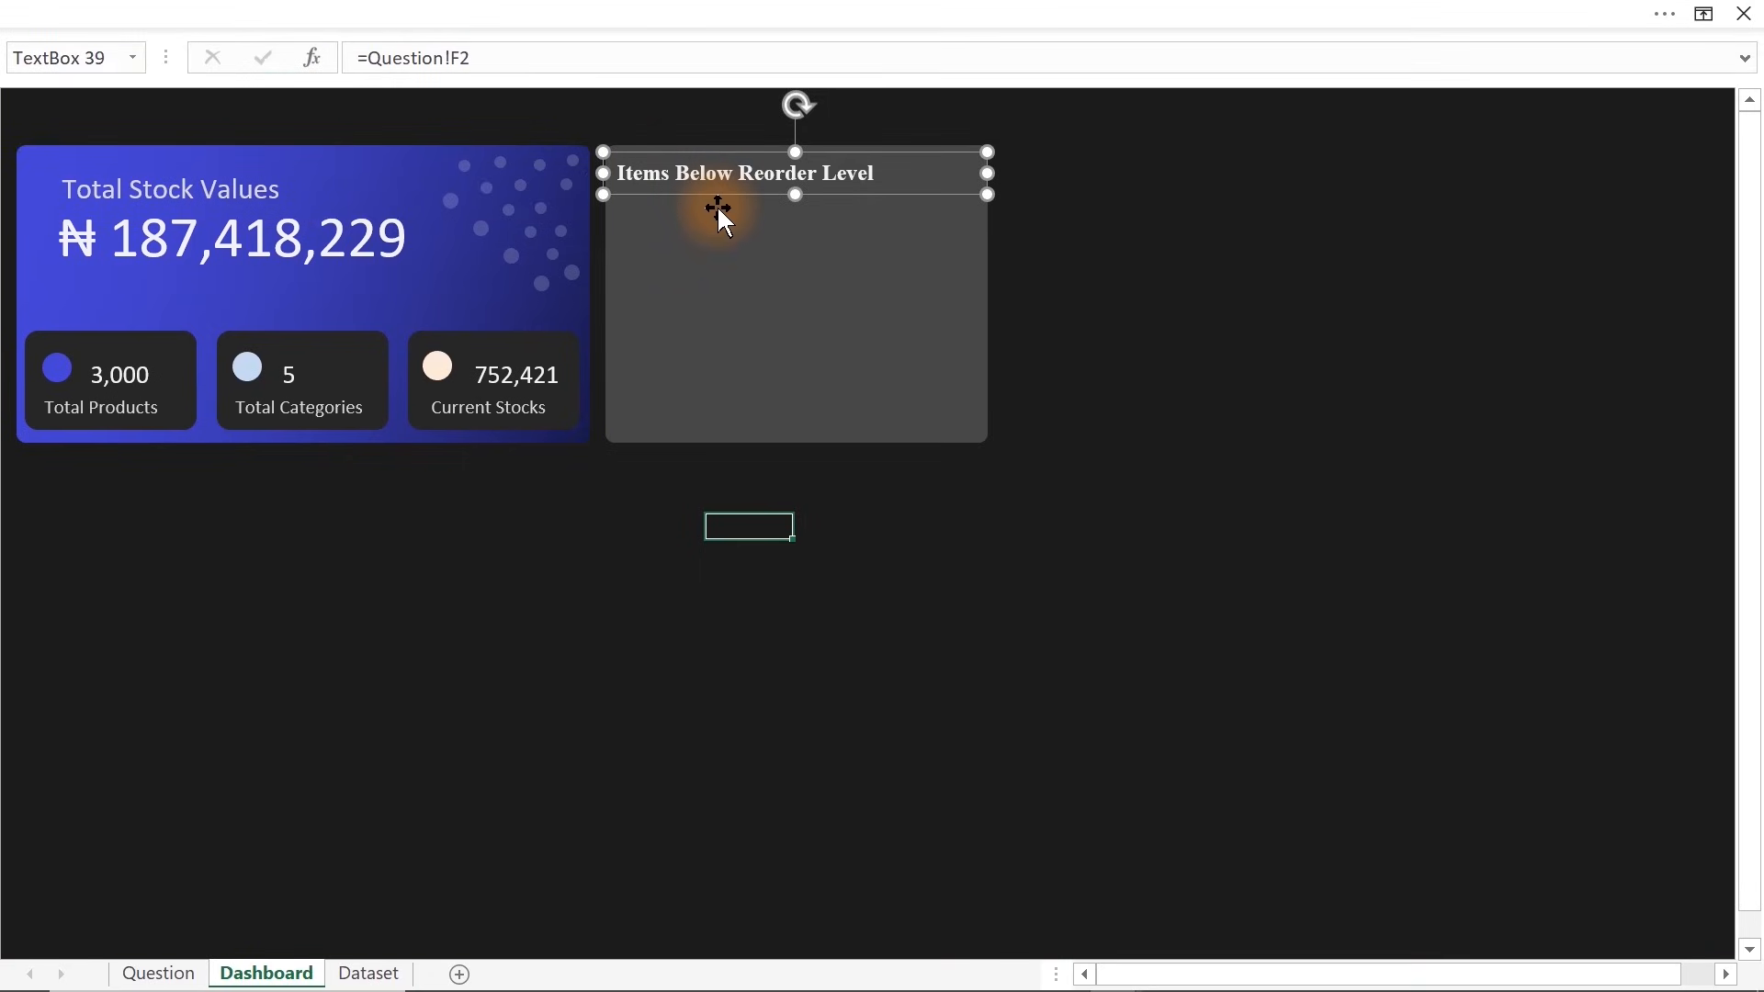
{"action": "key", "text": "ctrl+b"}
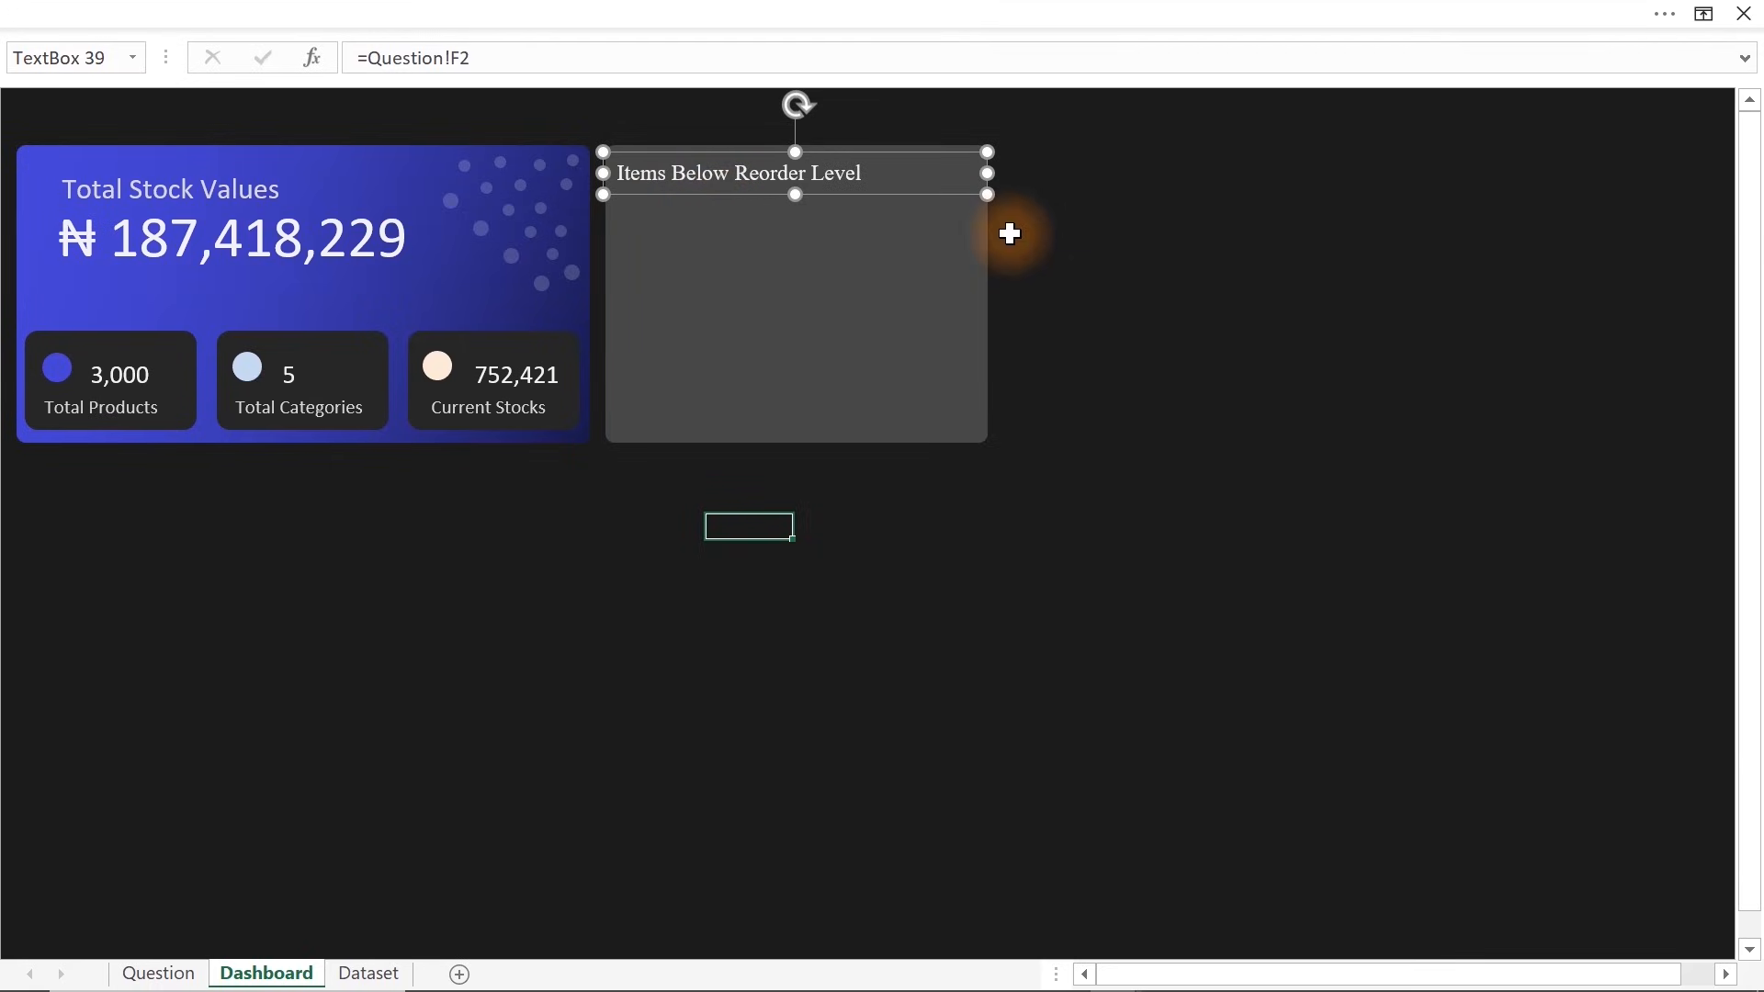
{"action": "left_click", "coordinate": [523, 11]}
{"action": "left_click", "coordinate": [405, 119]}
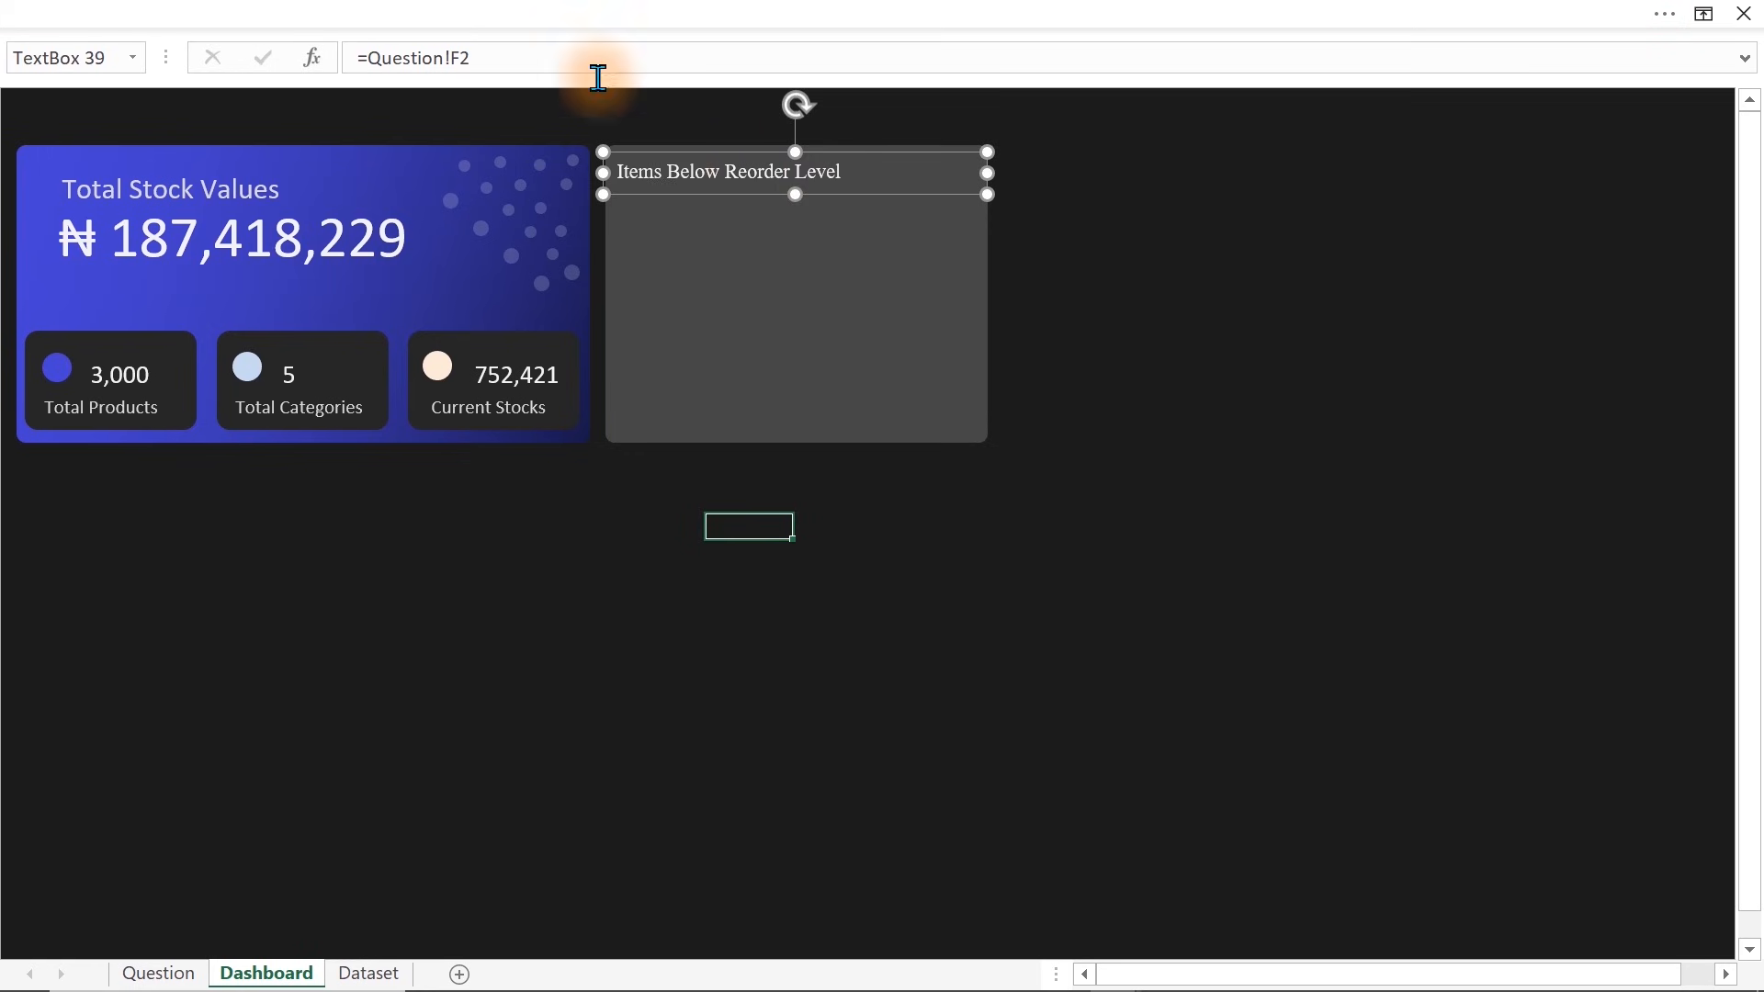
Recolor the "Items Below Reorder Level" heading with a slightly darker white theme shade
{"action": "left_click", "coordinate": [413, 13]}
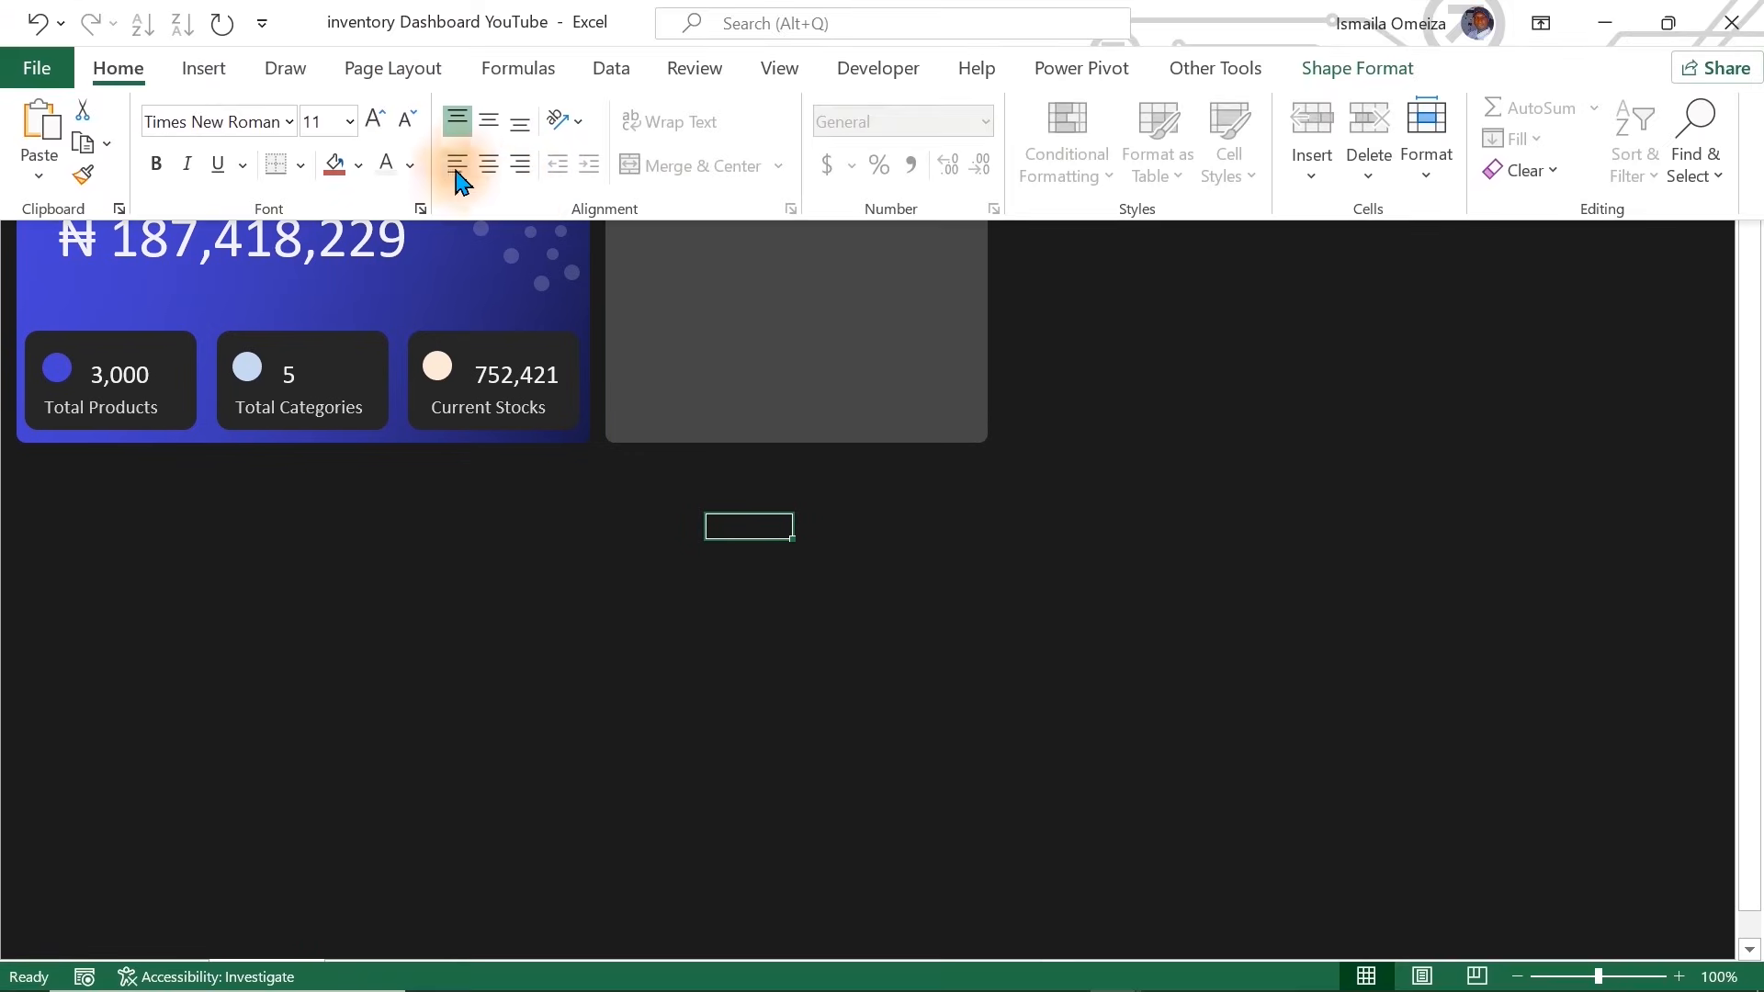
{"action": "left_click", "coordinate": [410, 166]}
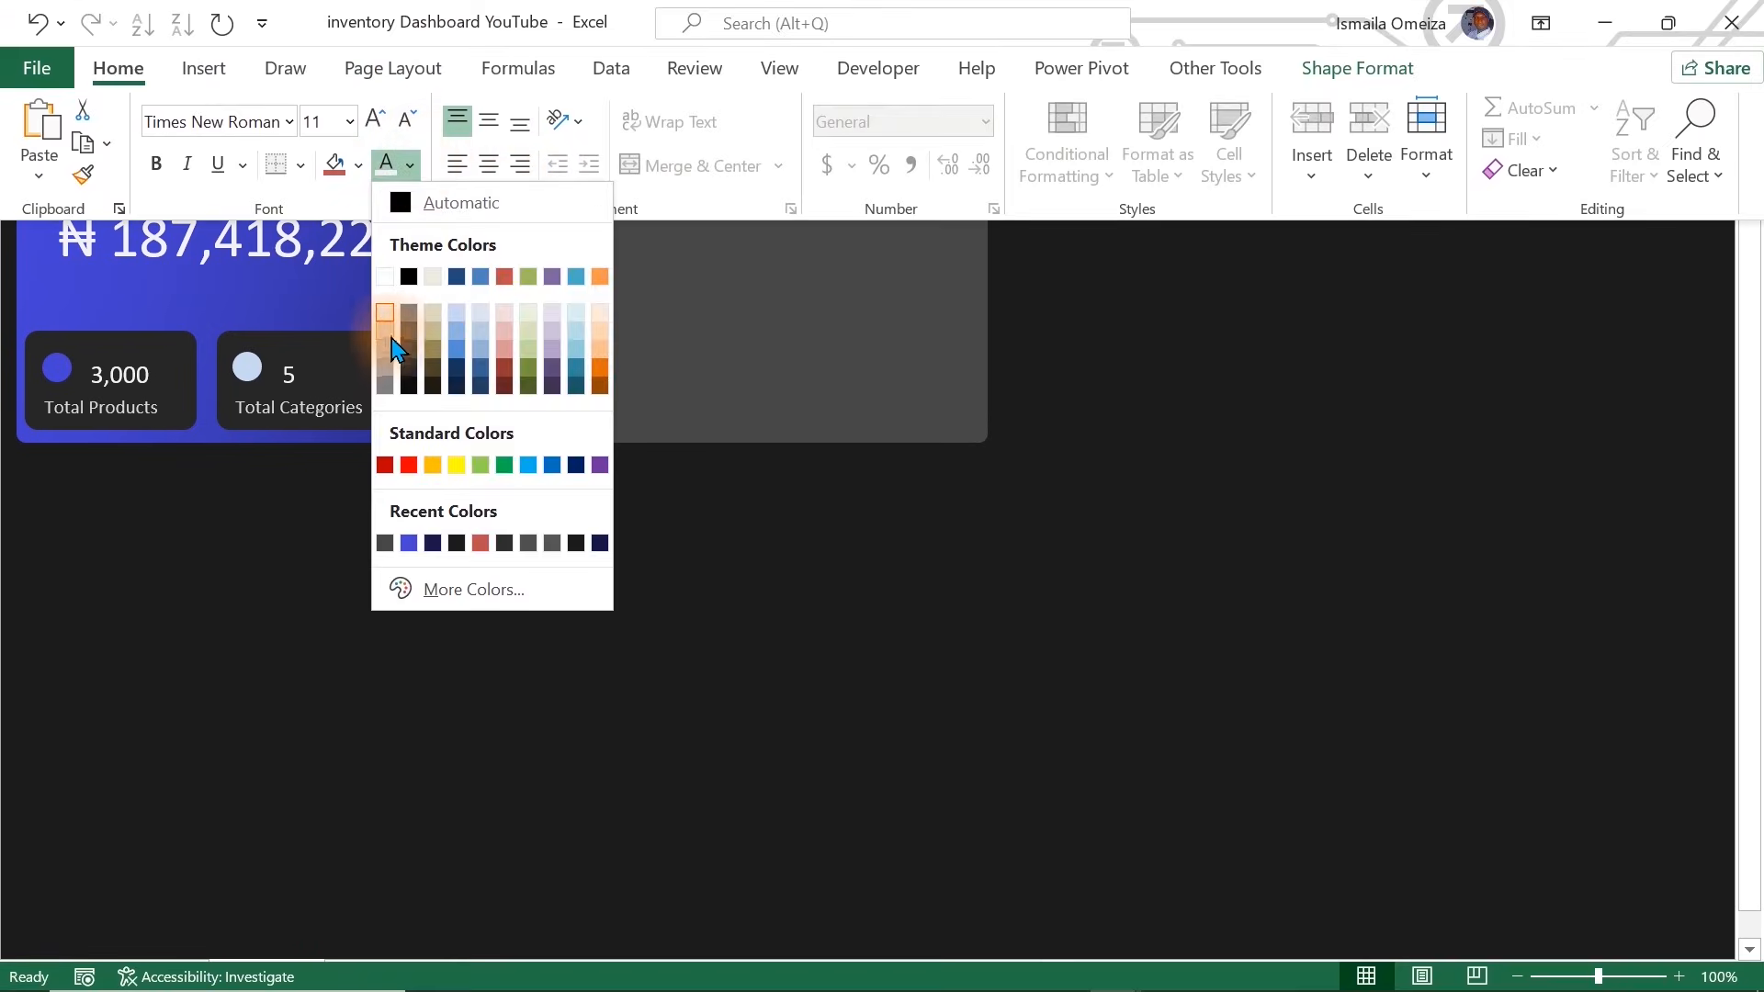
{"action": "left_click", "coordinate": [389, 336]}
{"action": "left_click", "coordinate": [764, 608]}
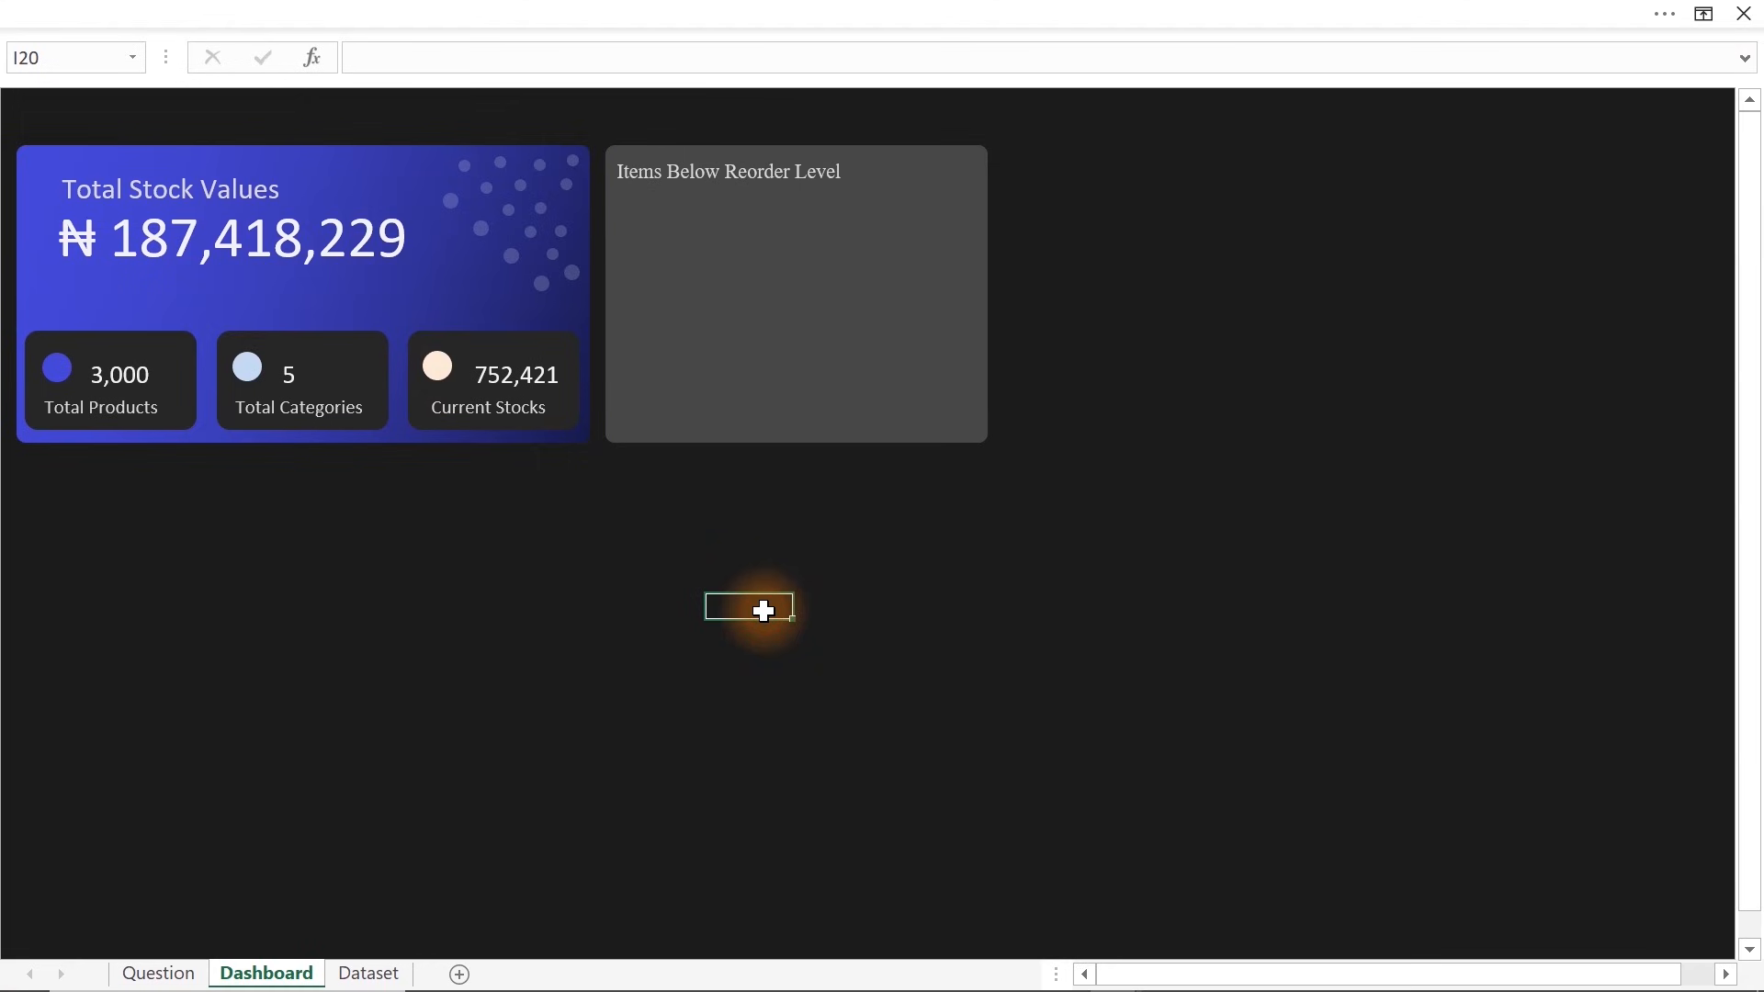
Insert a 2-D pie chart from the Others and Need Reorder data in F13:G15 of the Question sheet
{"action": "left_click", "coordinate": [155, 973]}
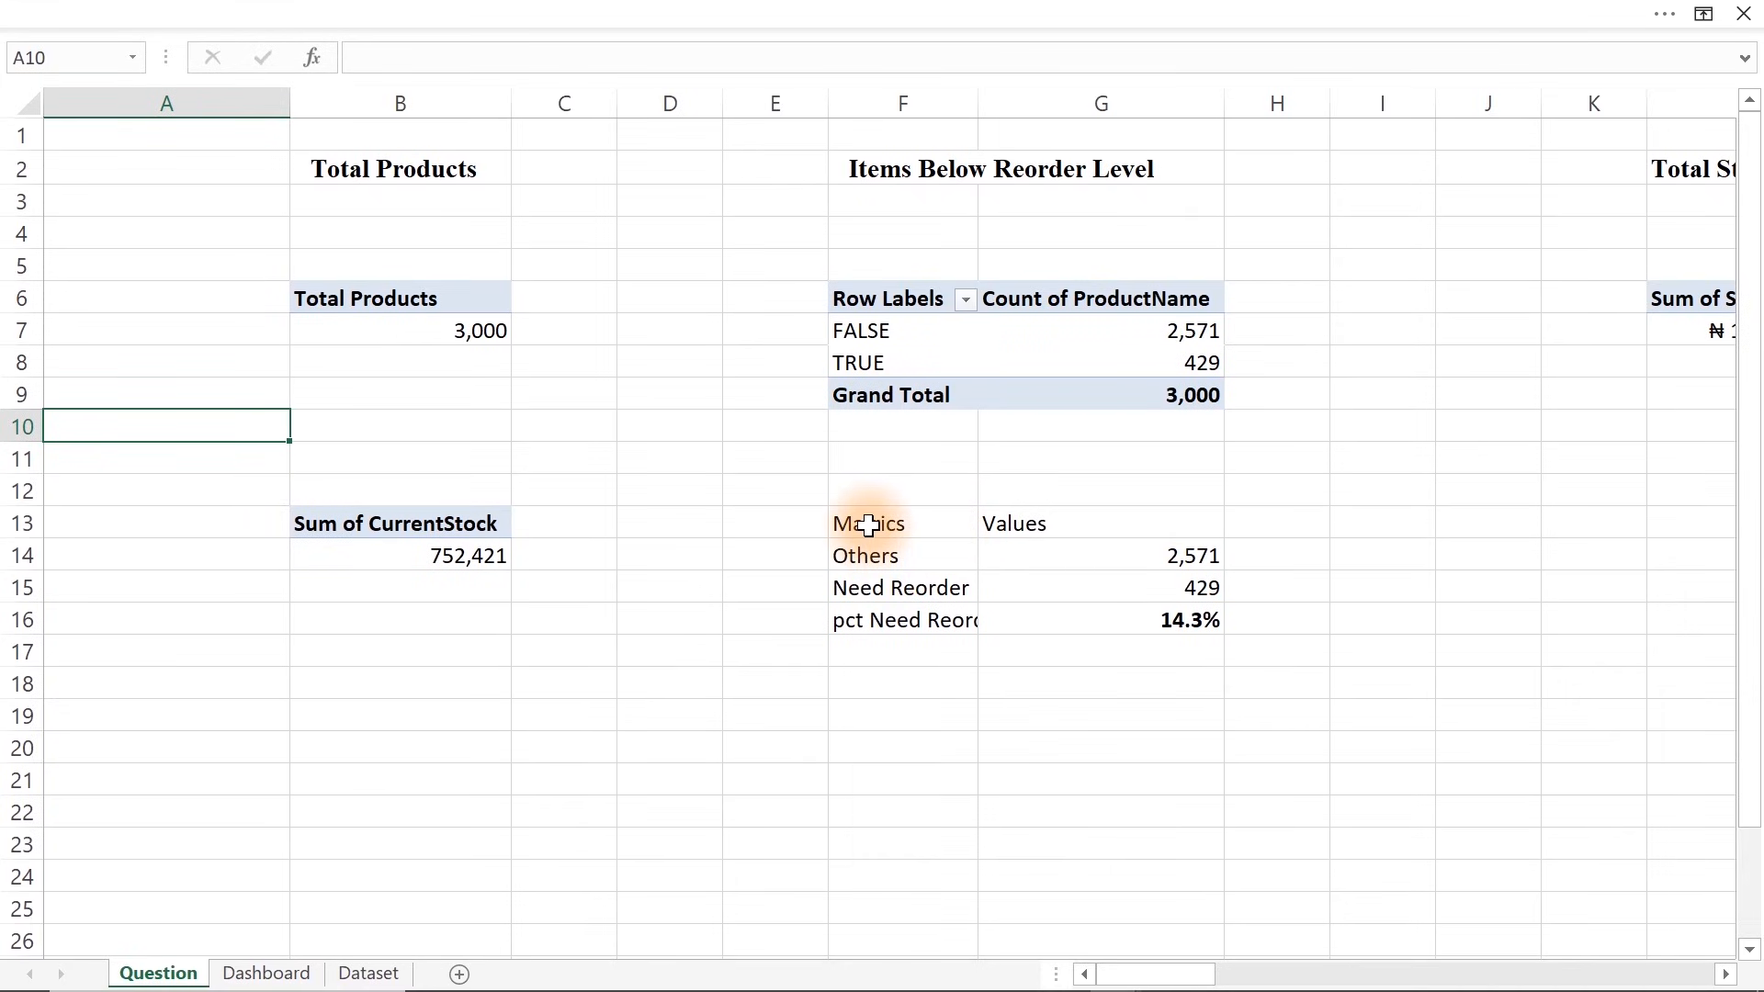
{"action": "left_click_drag", "start_coordinate": [868, 524], "coordinate": [1087, 587]}
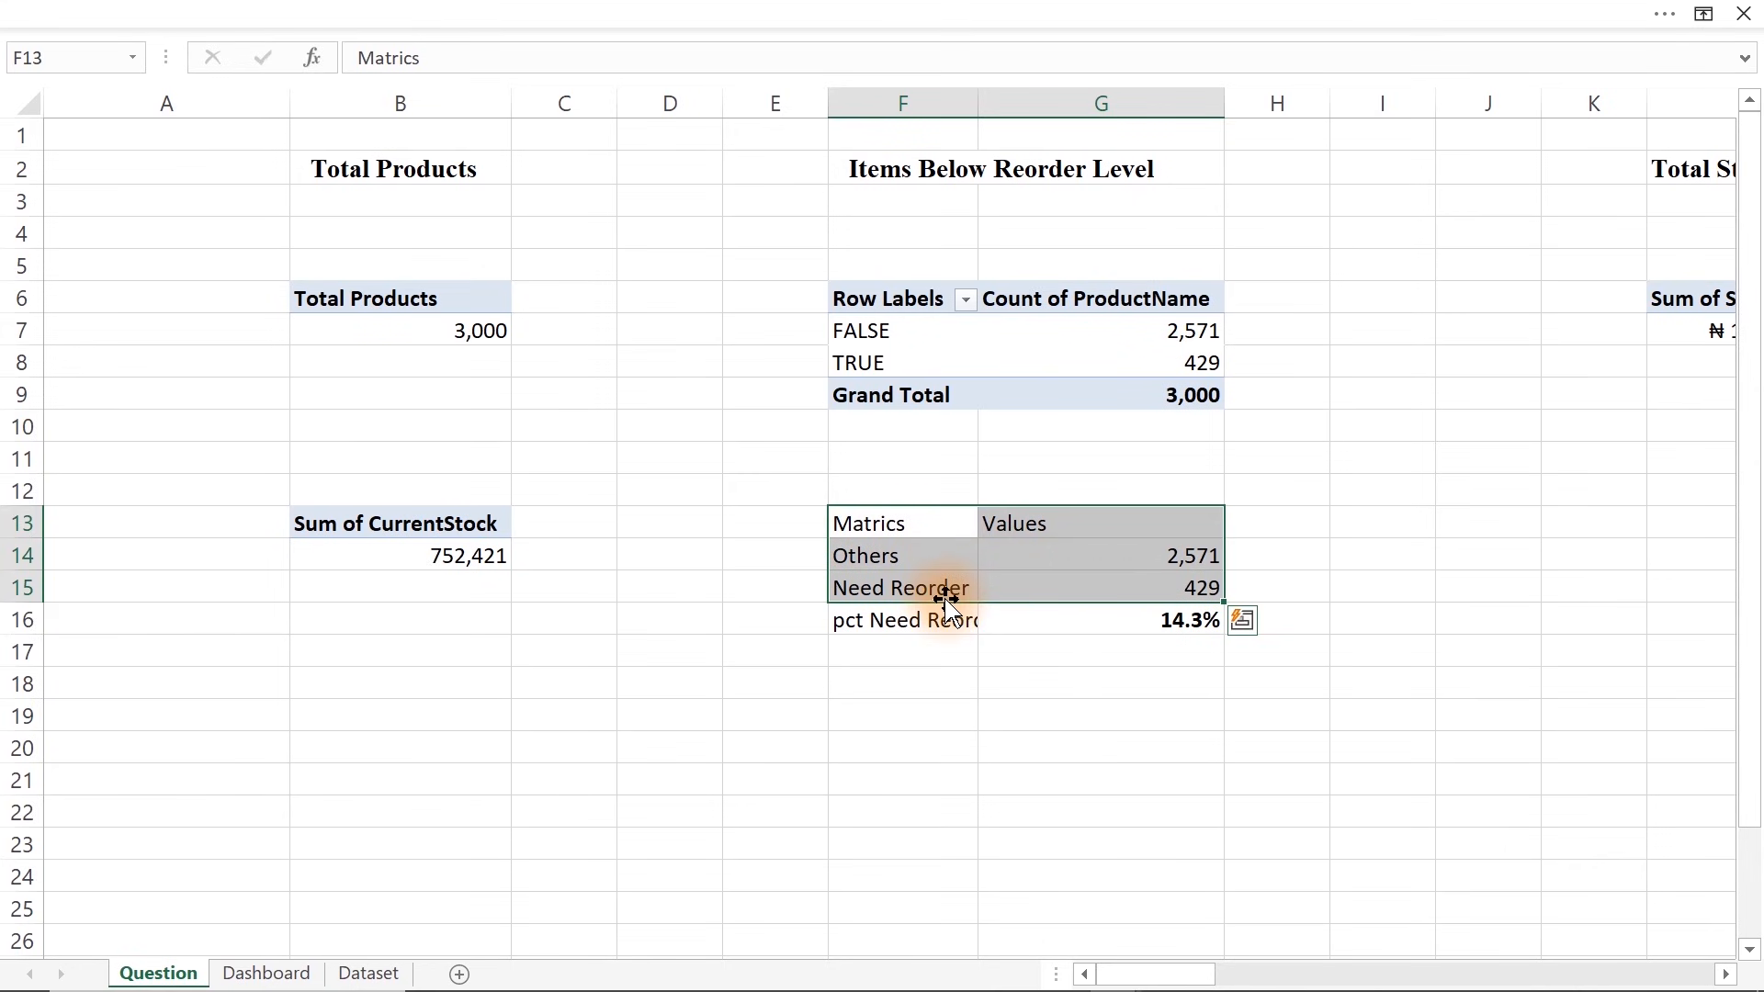
{"action": "left_click", "coordinate": [422, 8]}
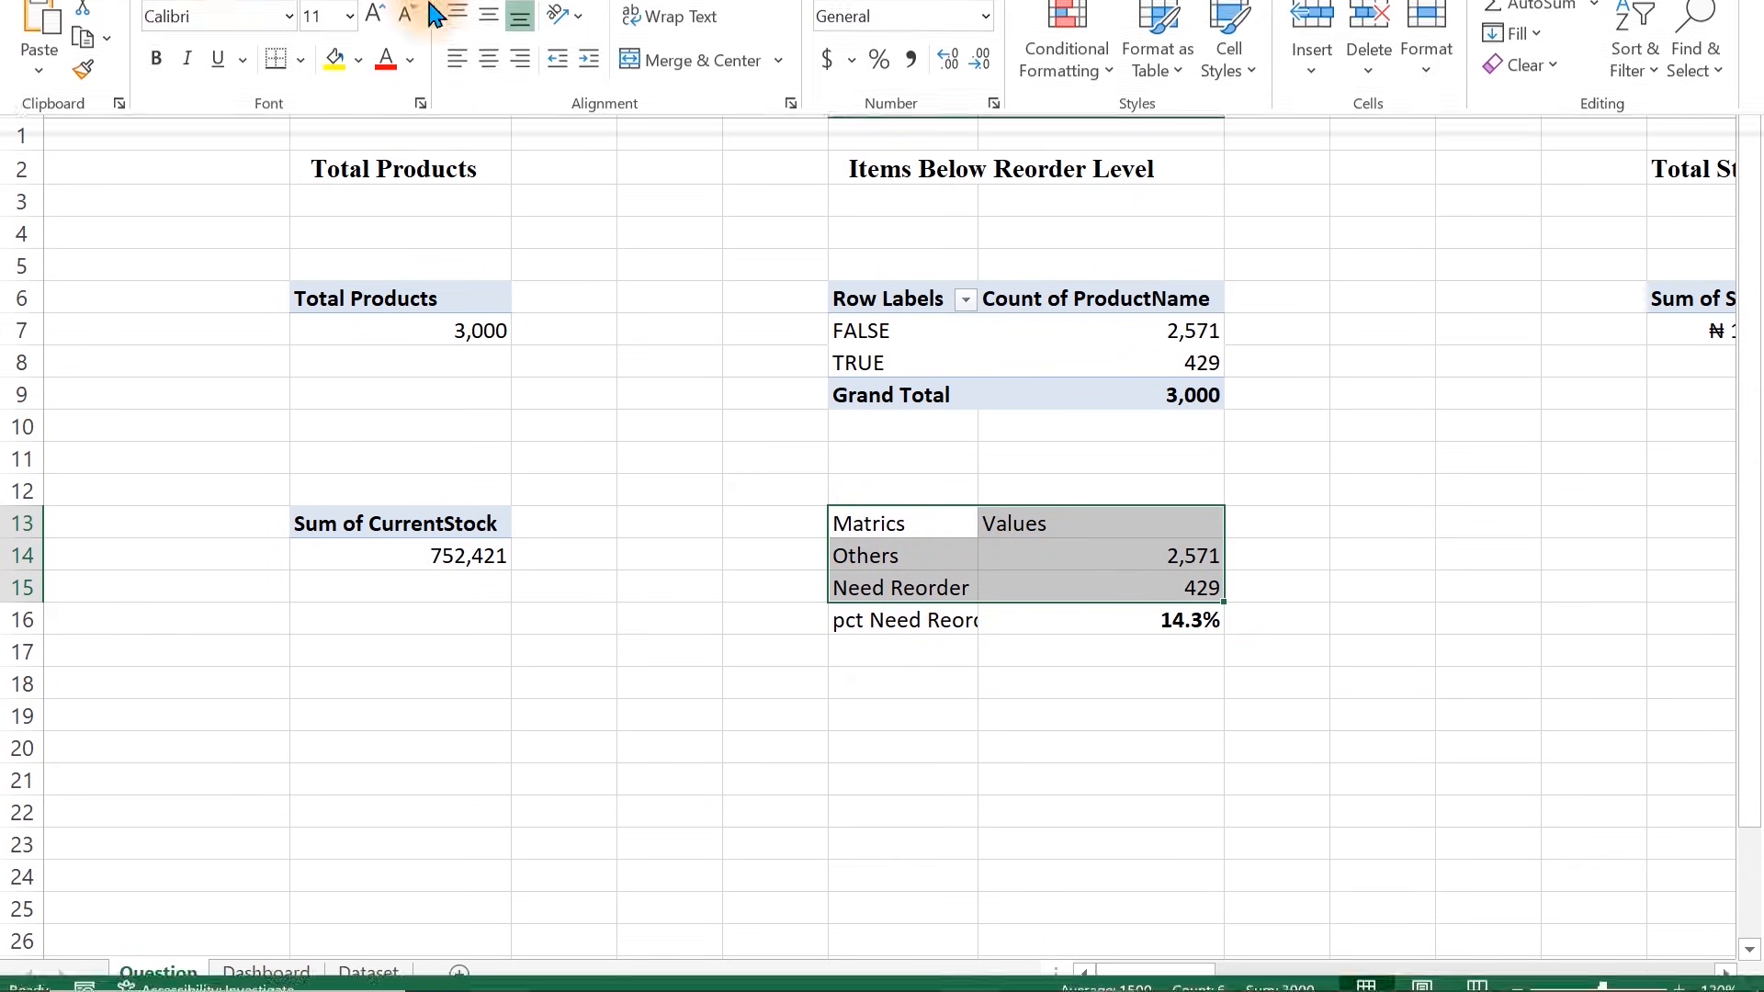
{"action": "left_click", "coordinate": [206, 72]}
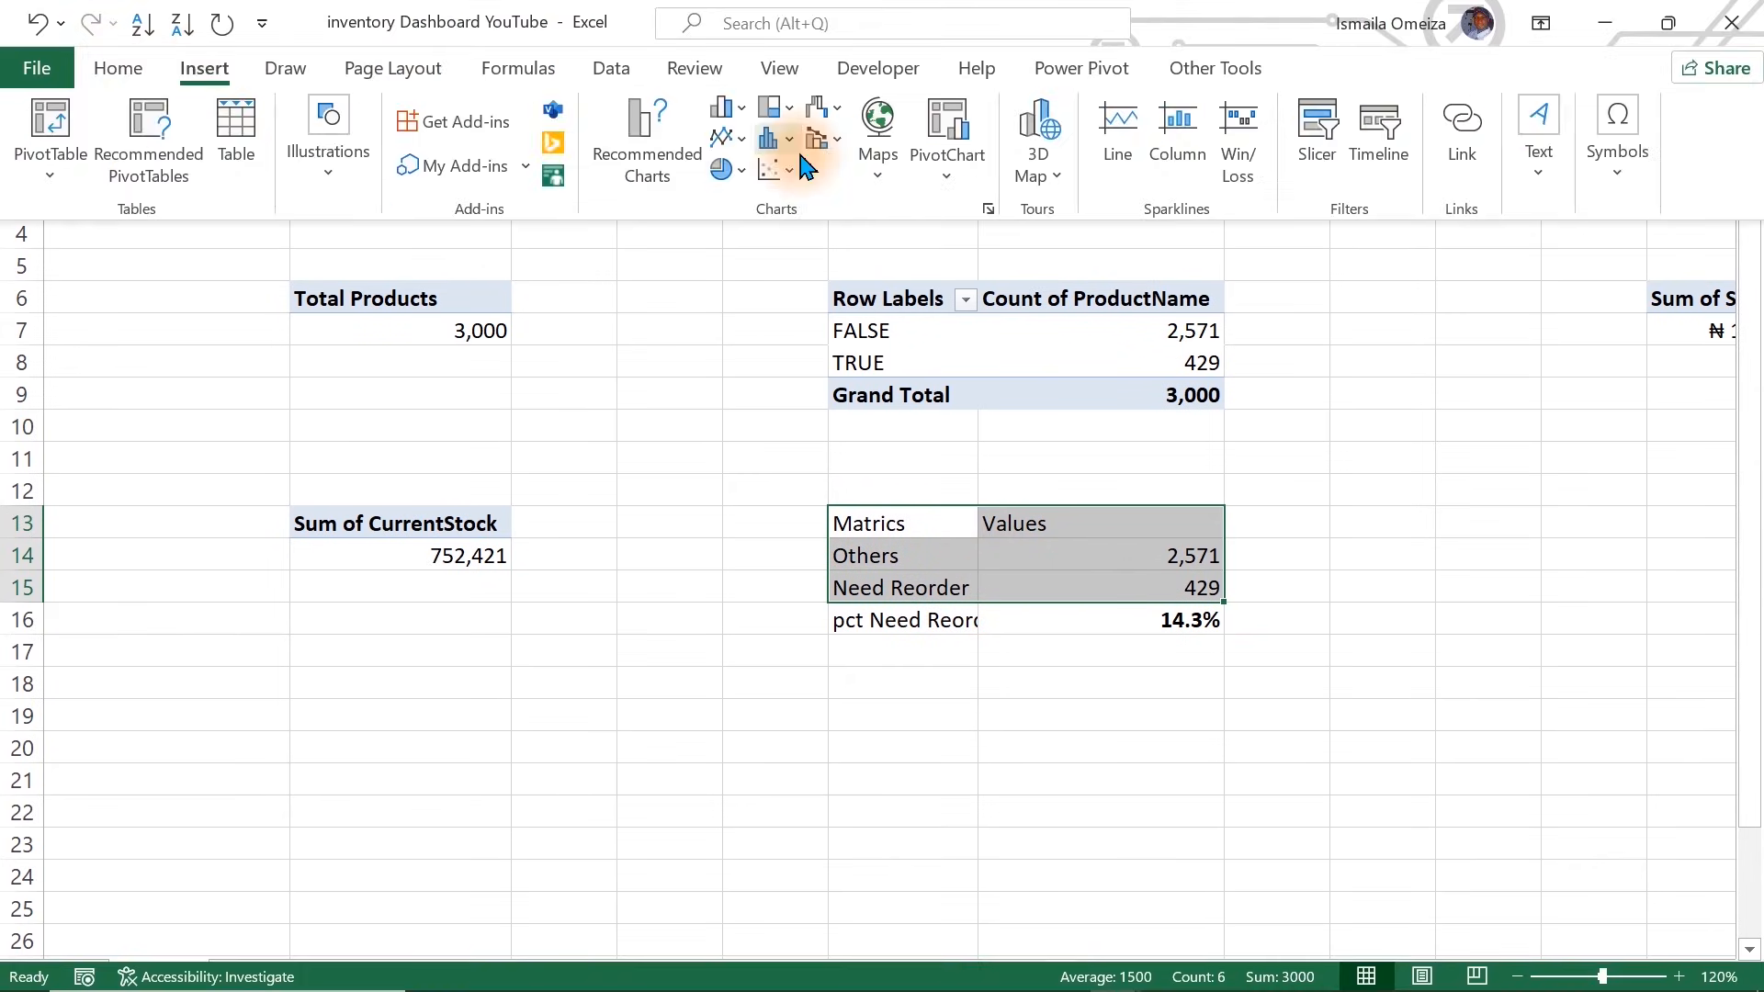
{"action": "left_click", "coordinate": [730, 169]}
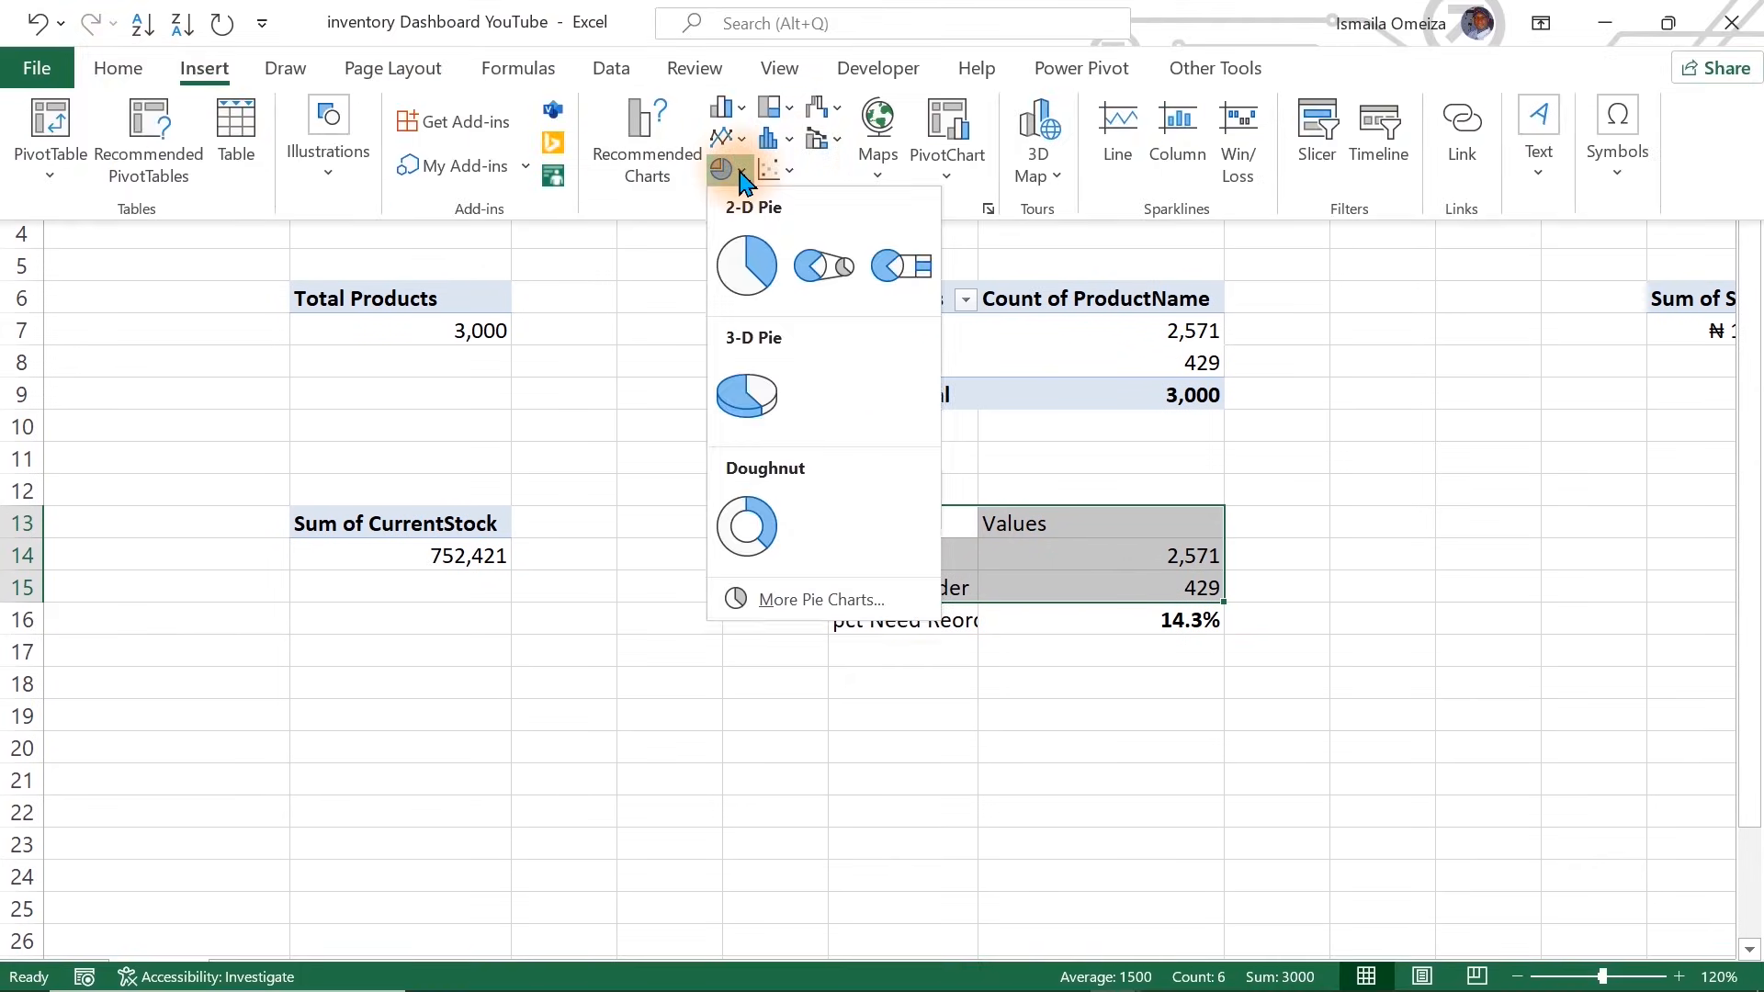
{"action": "left_click", "coordinate": [746, 266]}
Delete the pie chart's legend and its "Values" title, and shrink the chart
{"action": "left_click", "coordinate": [923, 748]}
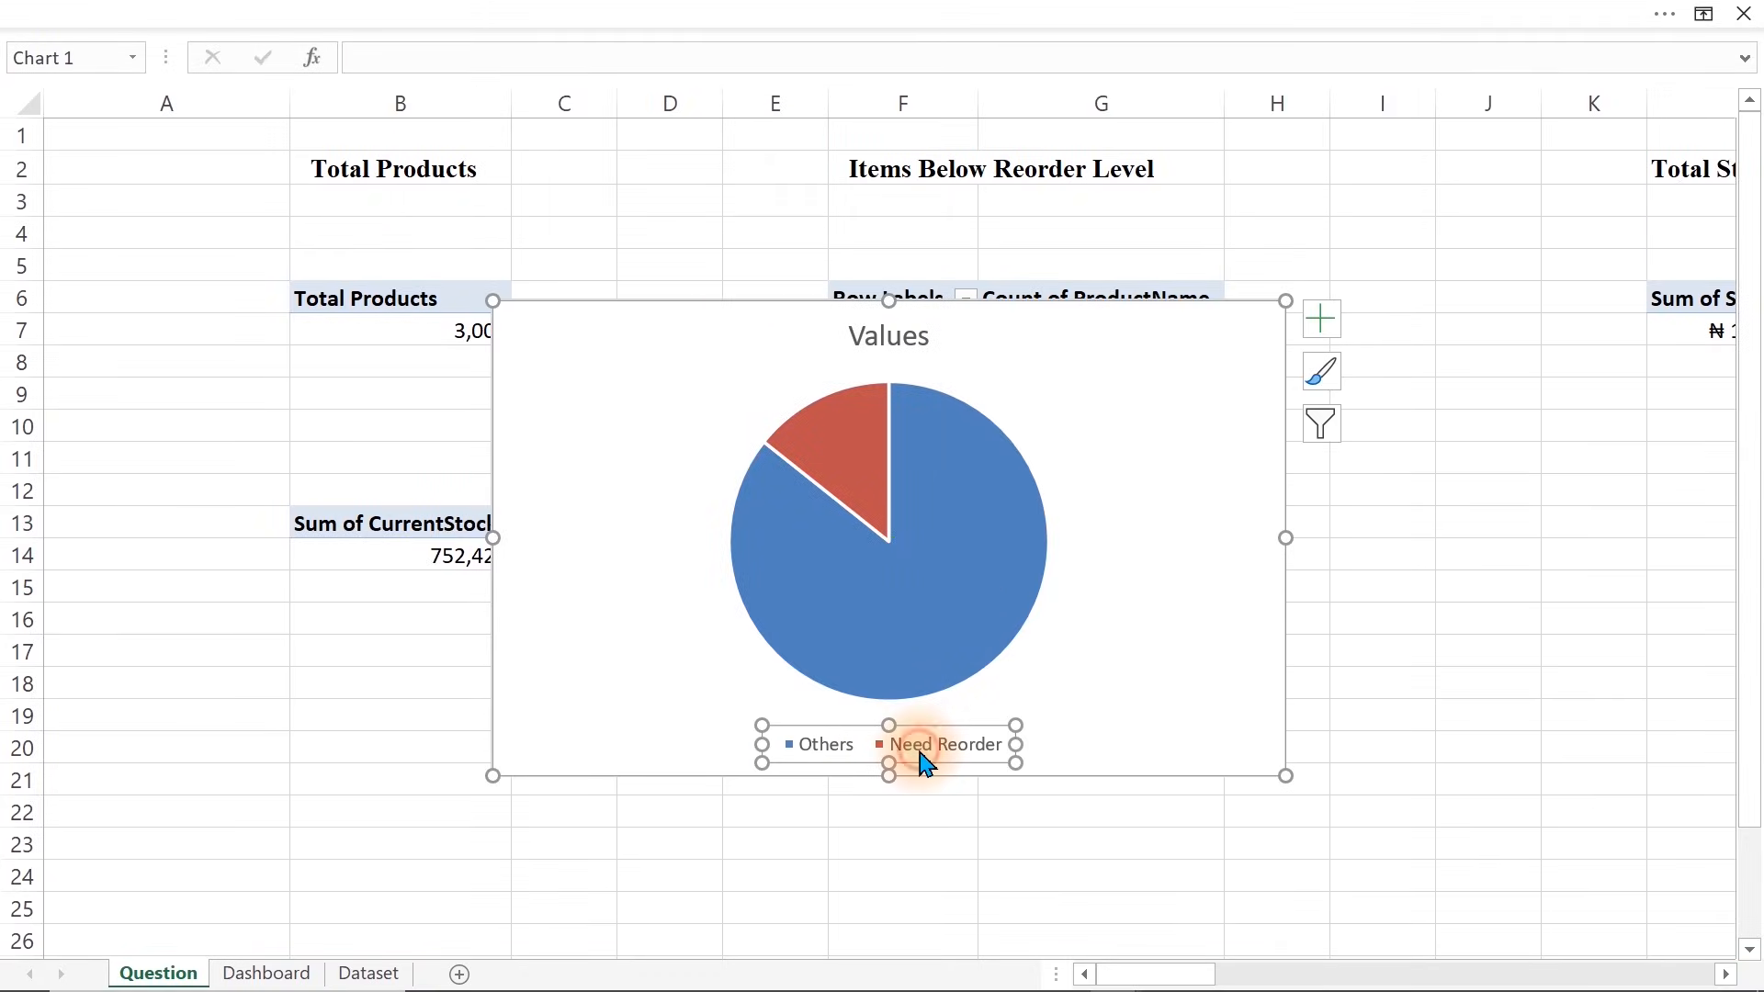
{"action": "key", "text": "Delete"}
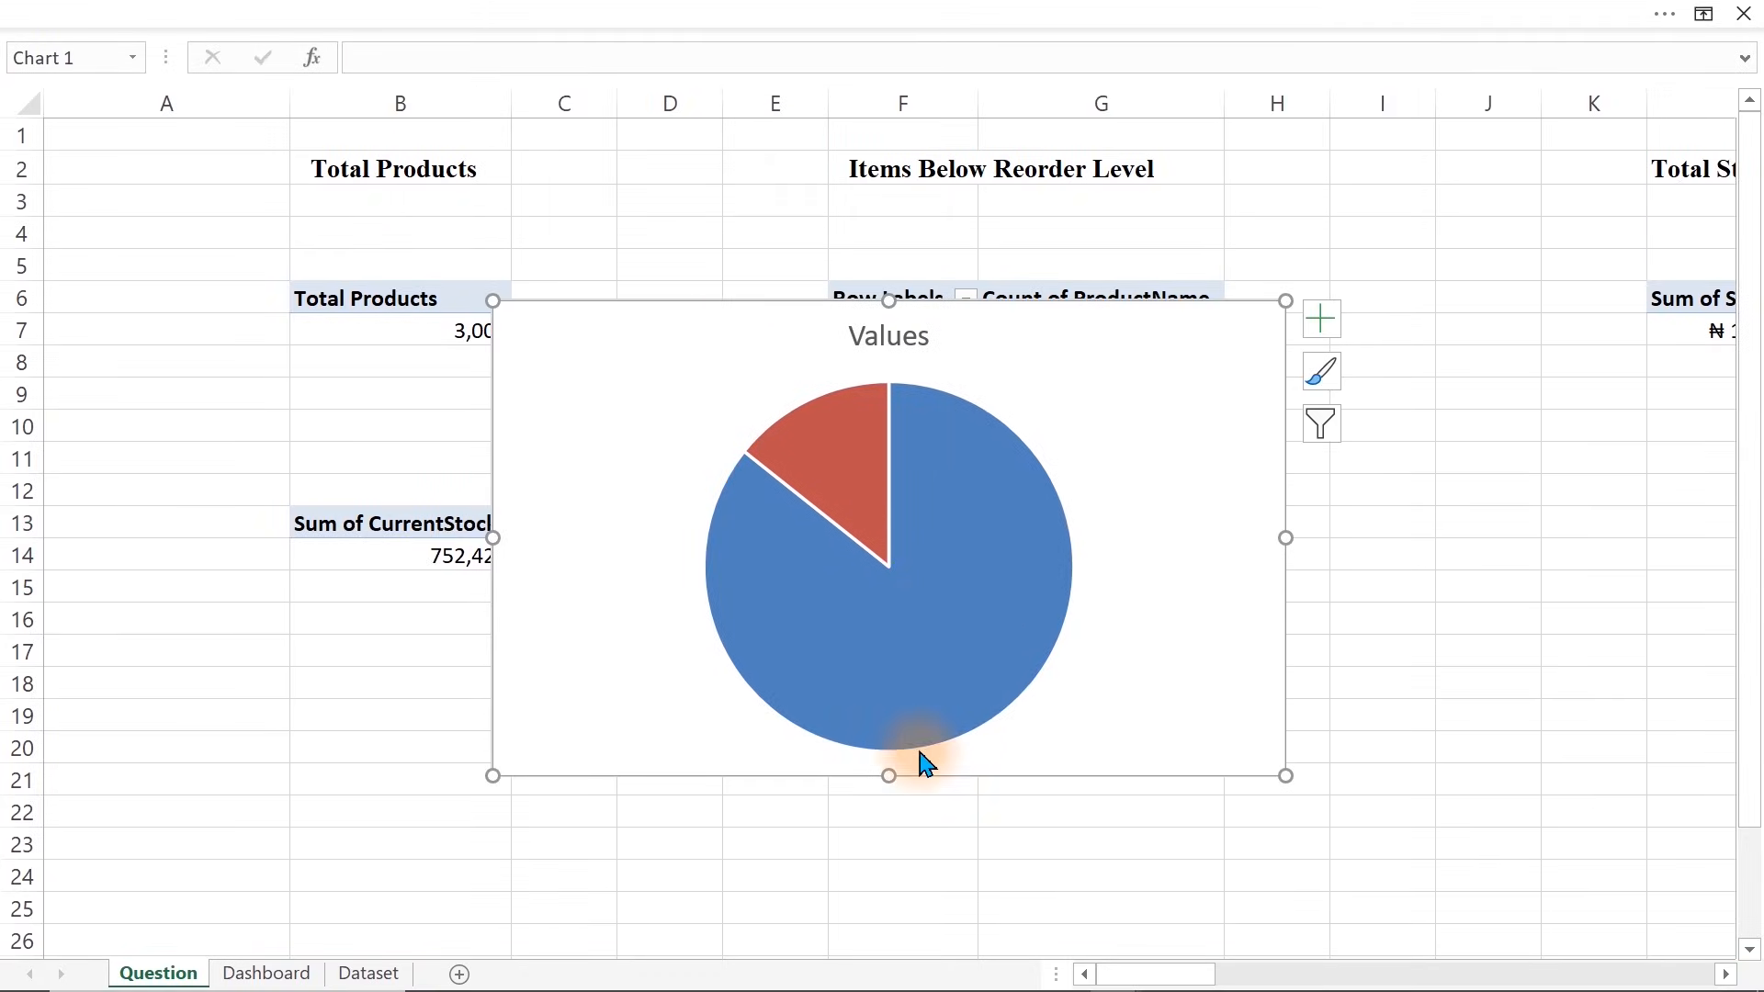
{"action": "left_click", "coordinate": [897, 332]}
{"action": "key", "text": "Delete"}
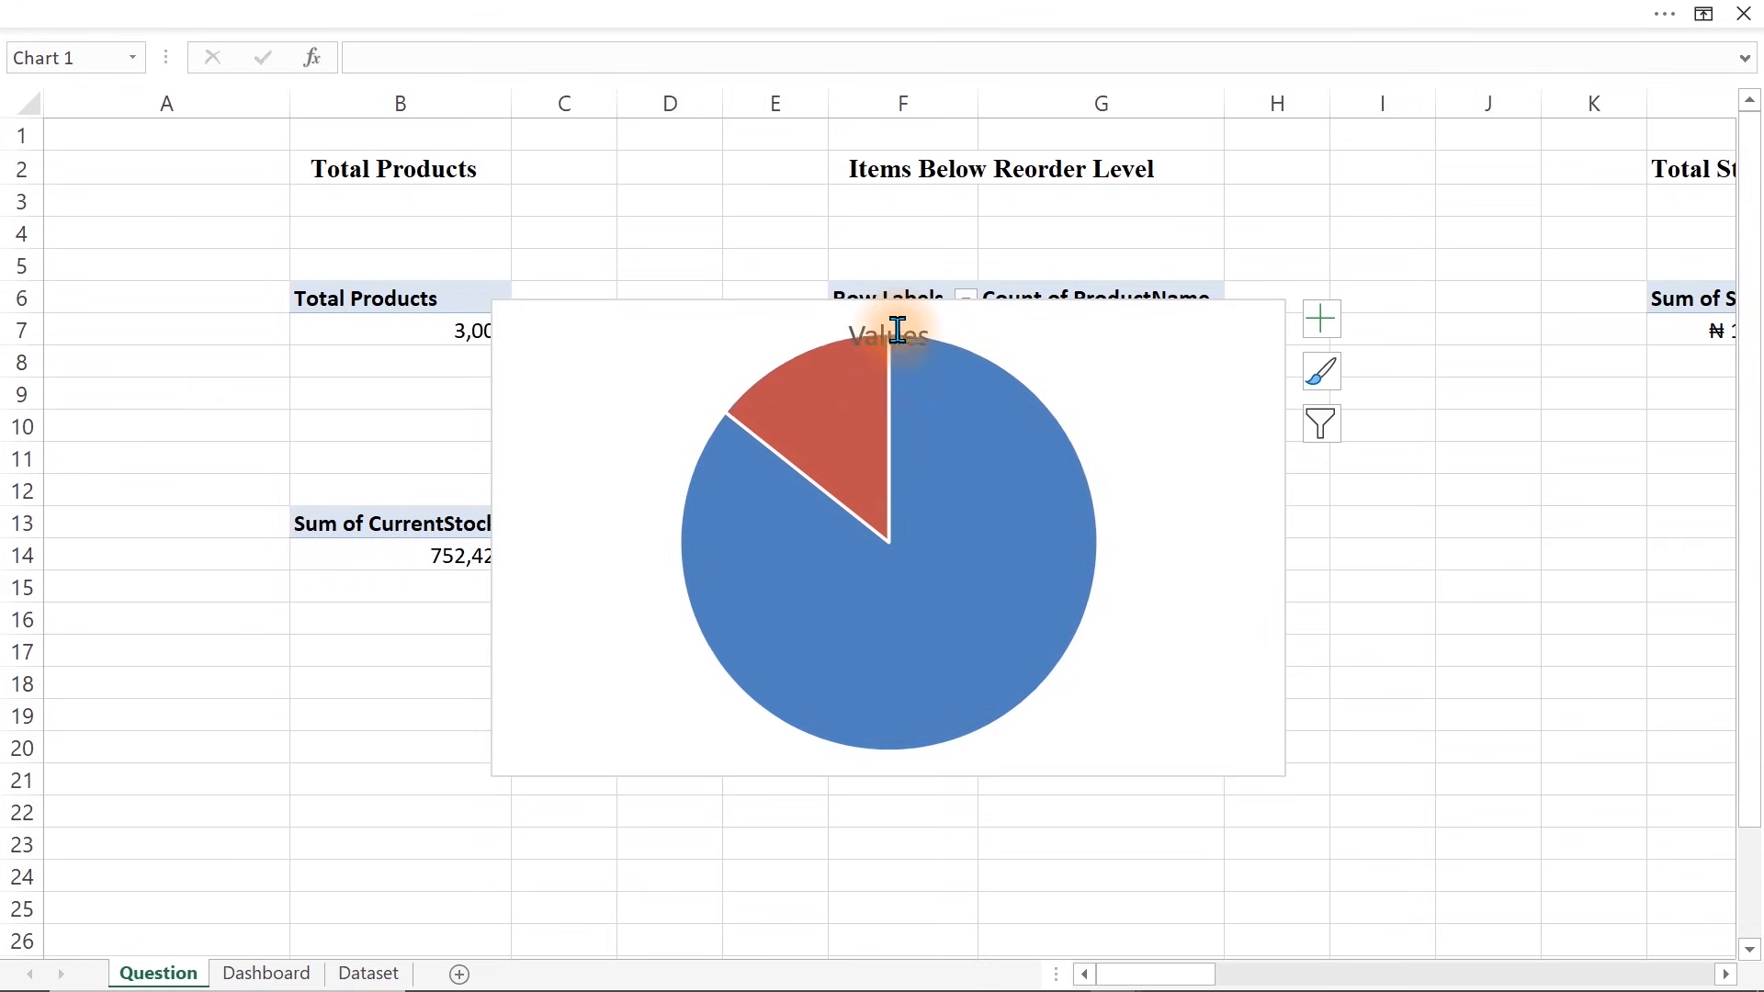
{"action": "left_click_drag", "start_coordinate": [1288, 300], "coordinate": [856, 455]}
Move the pie chart to the Dashboard sheet and fit it onto the gray card below the "Items Below Reorder Level" heading
{"action": "key", "text": "ctrl+x"}
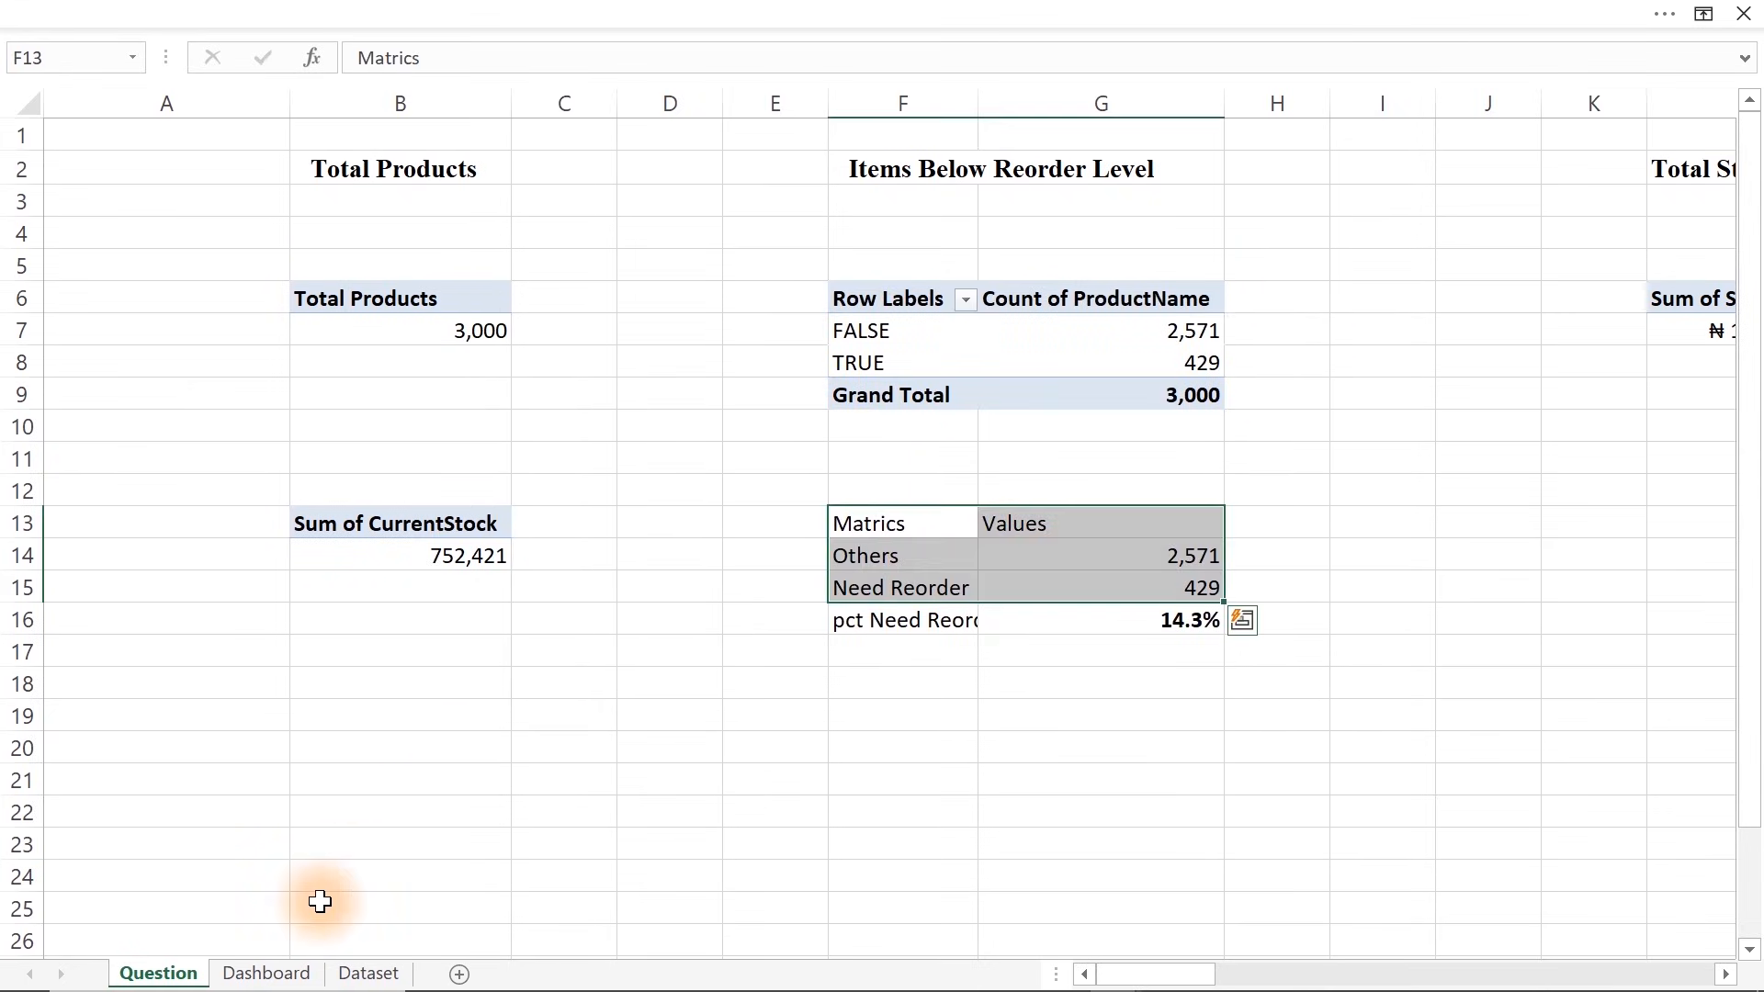
{"action": "left_click", "coordinate": [267, 972]}
{"action": "key", "text": "ctrl+v"}
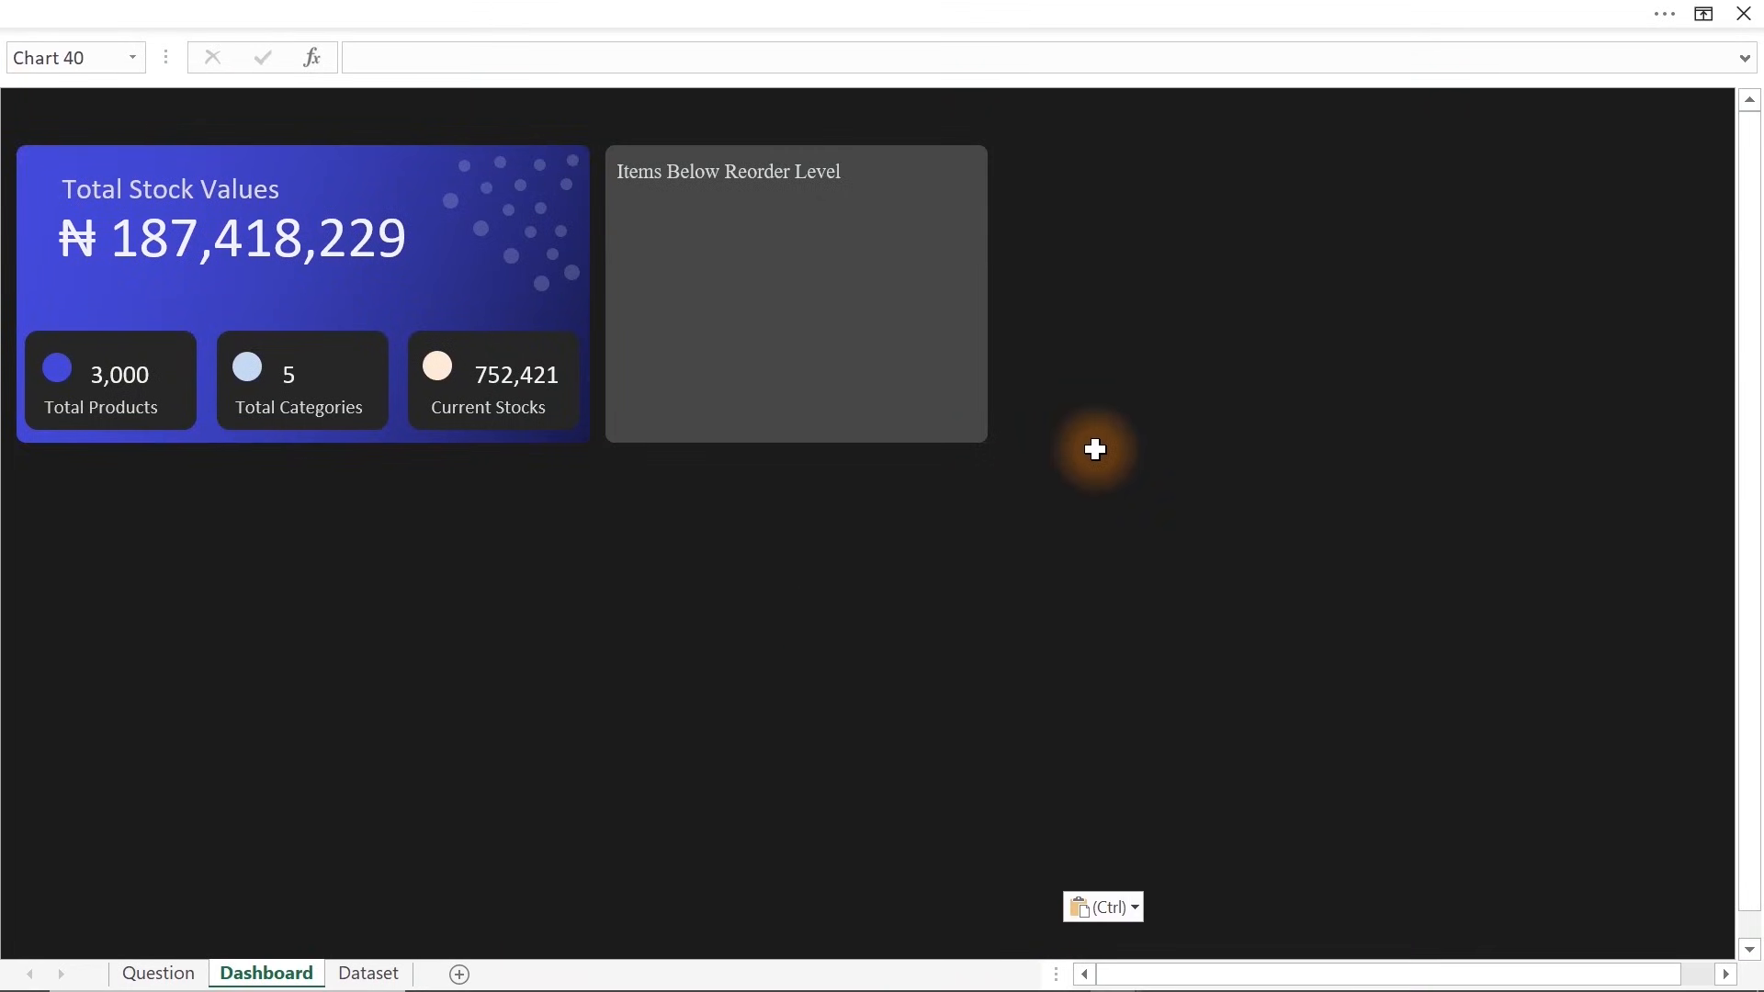
{"action": "left_click_drag", "start_coordinate": [1015, 706], "coordinate": [915, 304]}
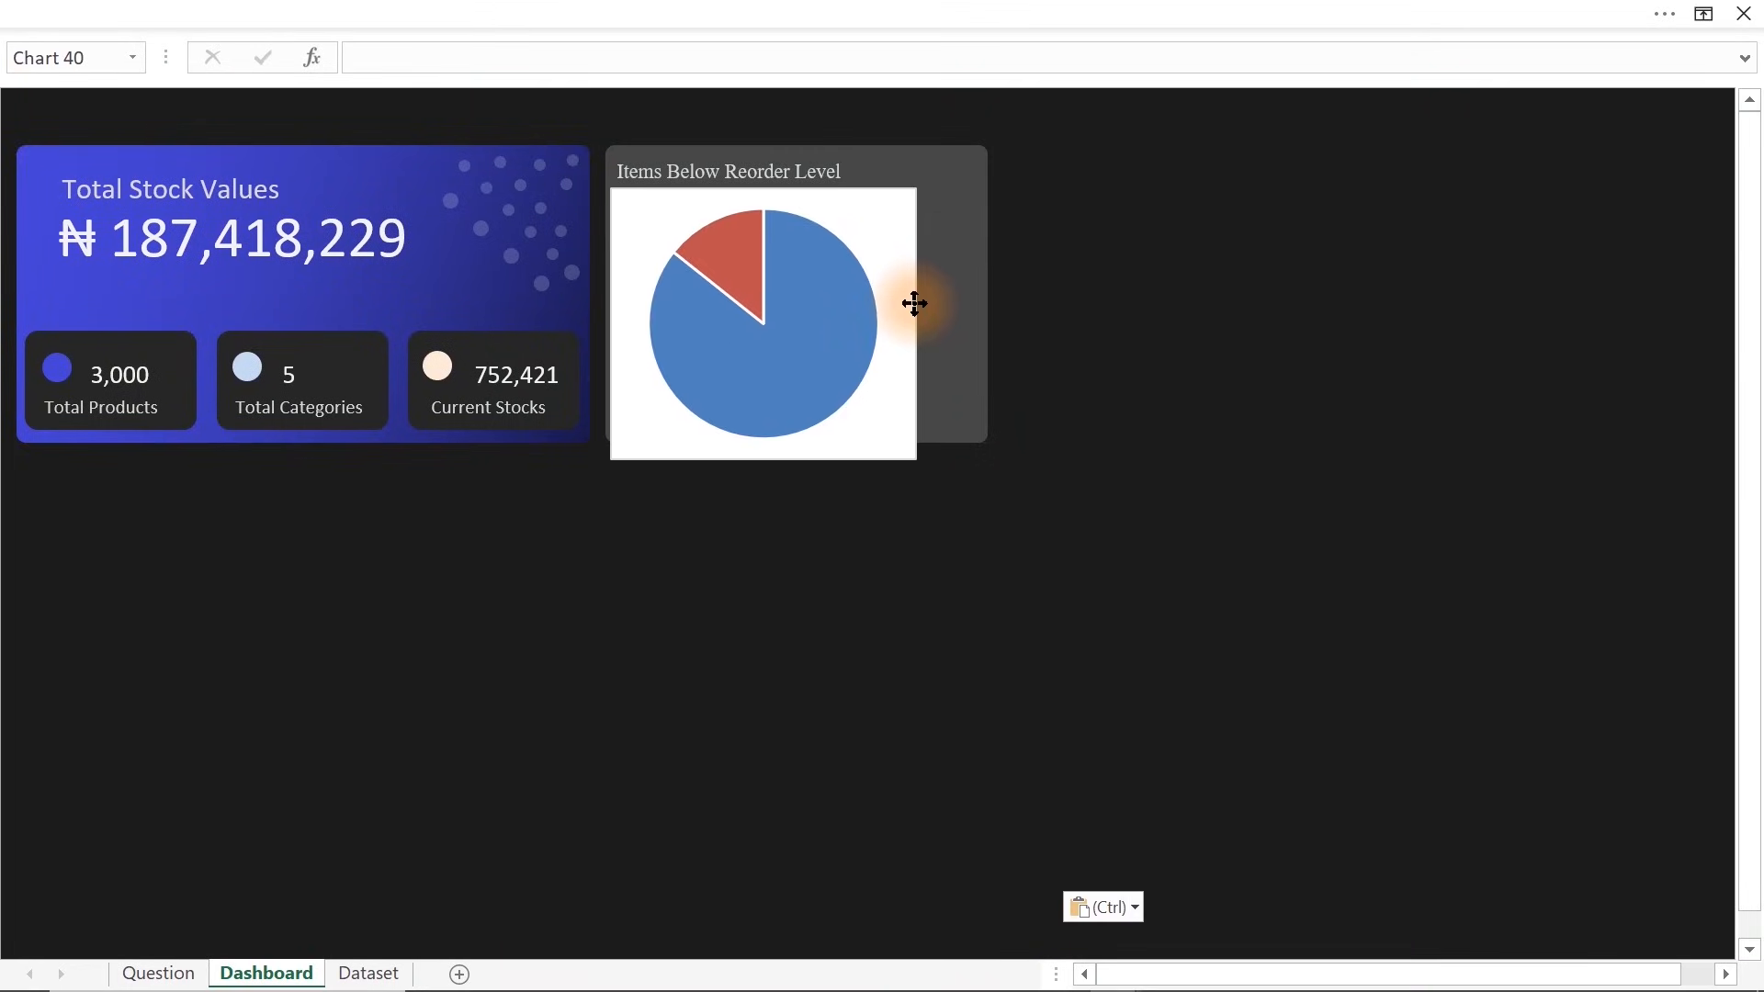
{"action": "left_click_drag", "start_coordinate": [915, 459], "coordinate": [858, 401]}
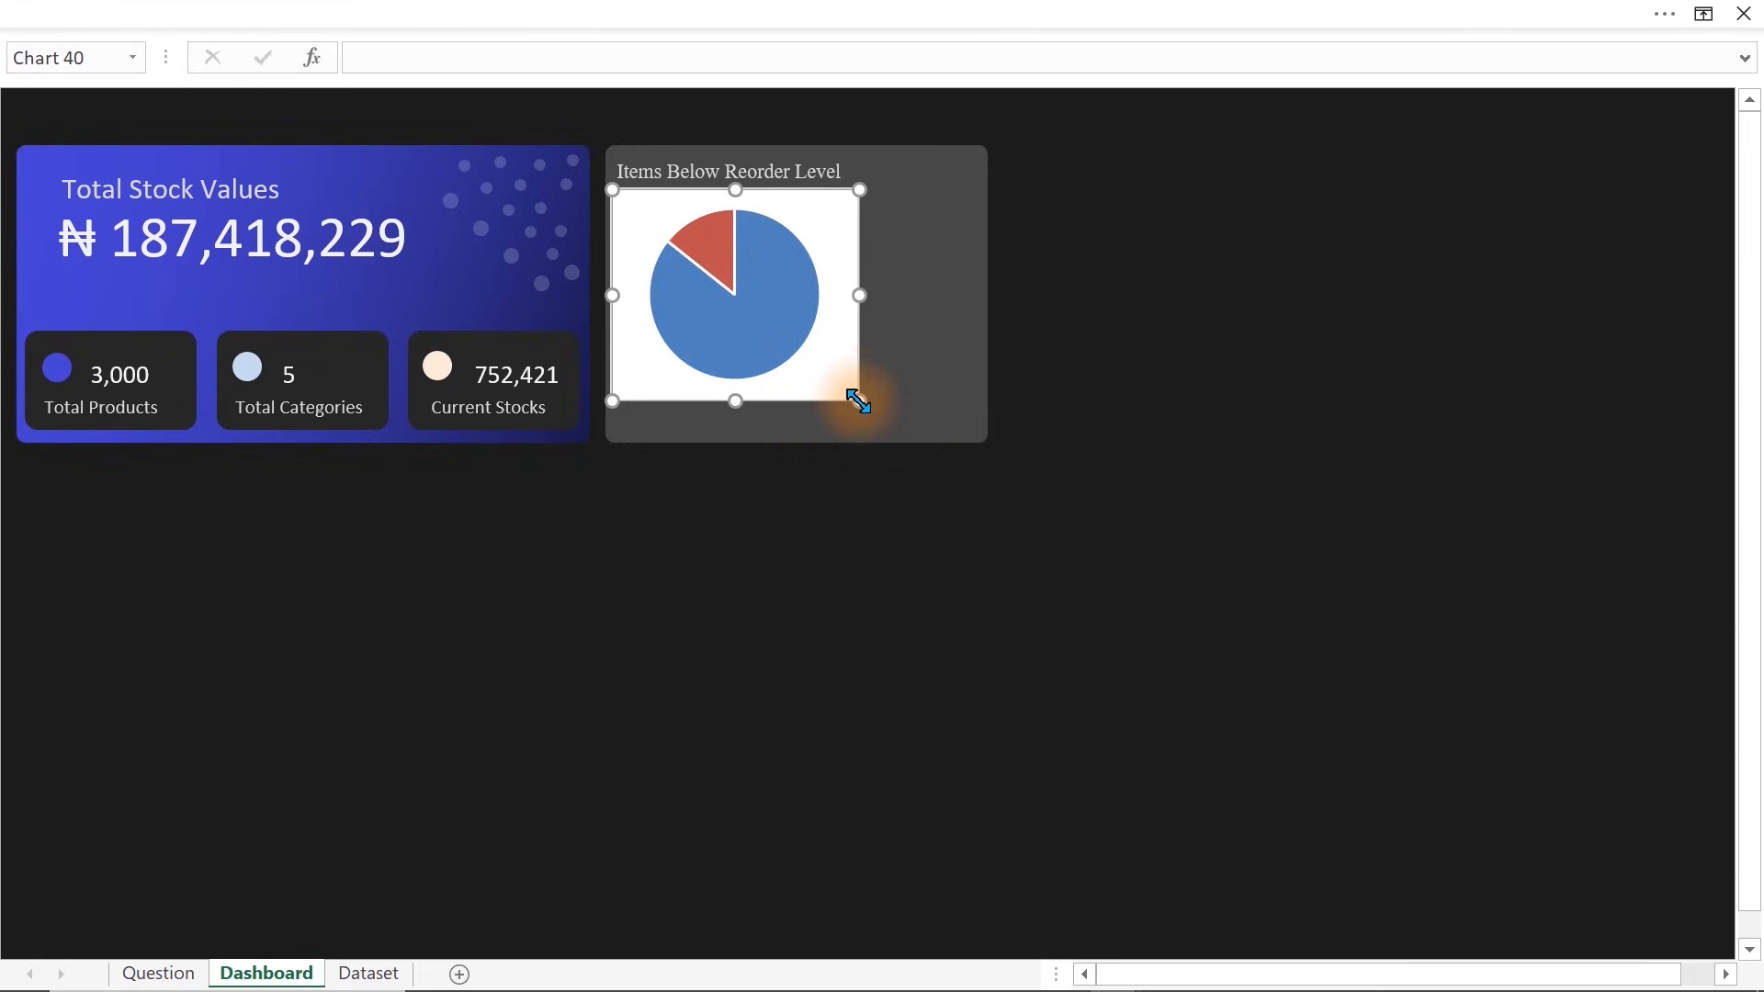
{"action": "left_click_drag", "start_coordinate": [857, 395], "coordinate": [842, 401]}
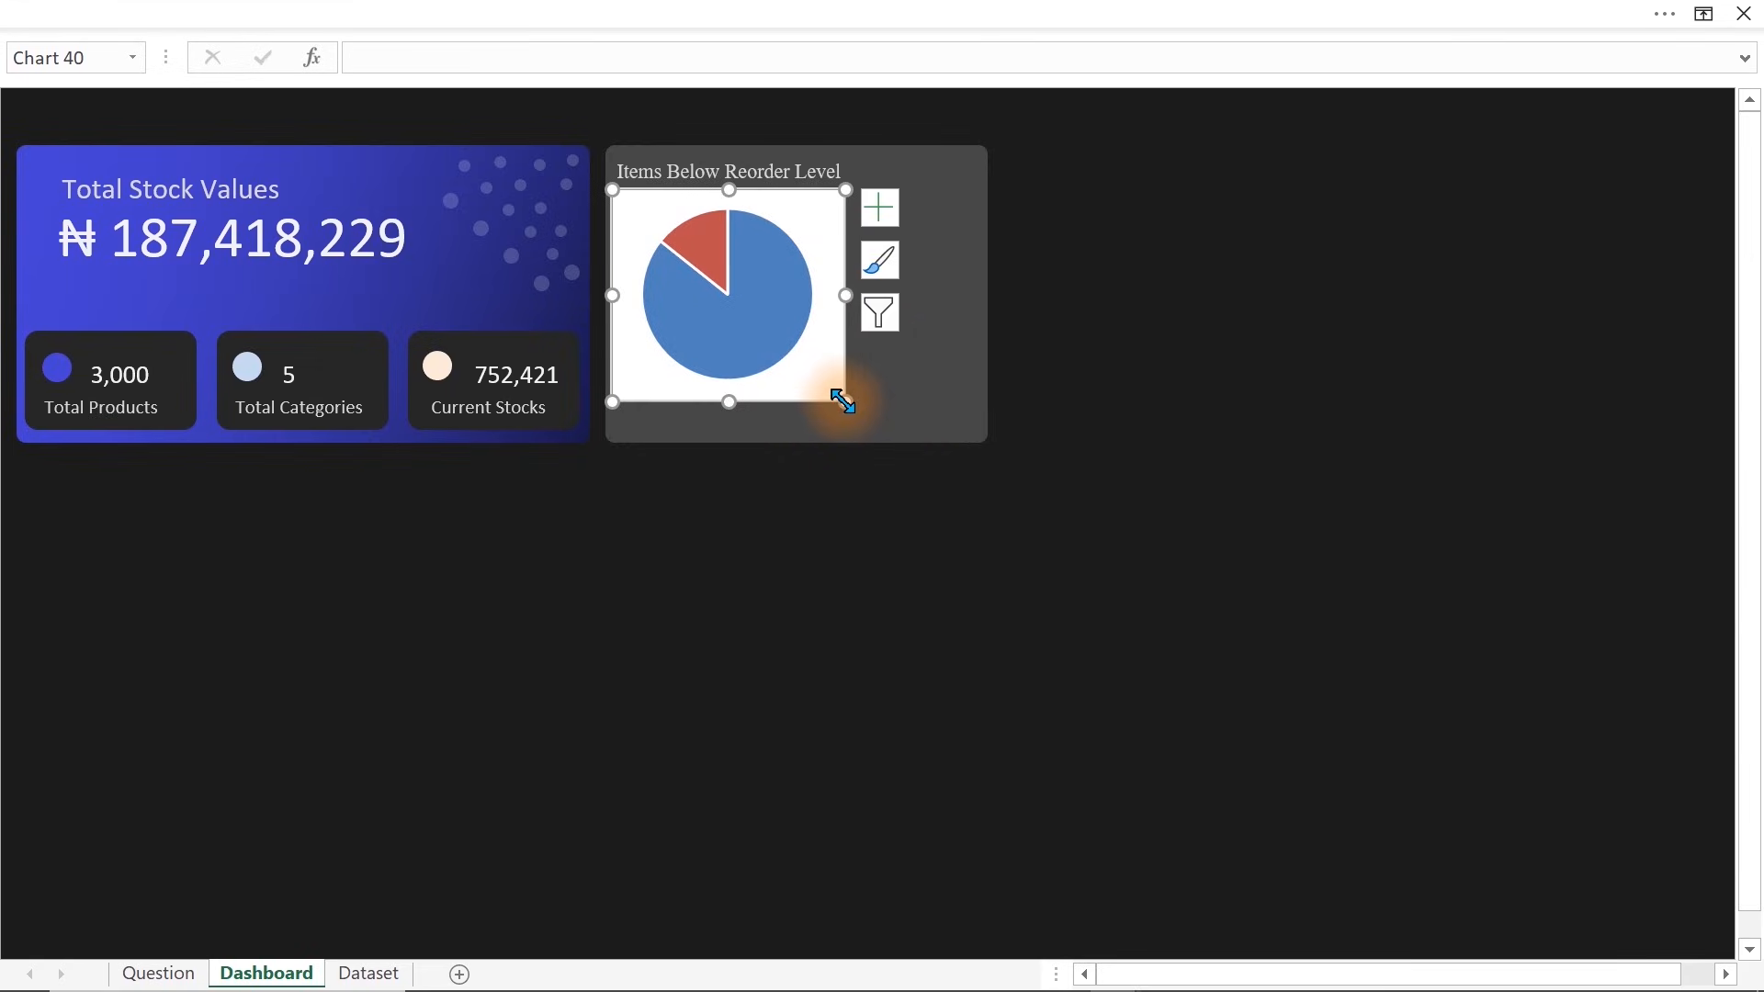
Set the pie chart area to no fill and no border line so the gray card shows through
{"action": "left_click", "coordinate": [798, 357]}
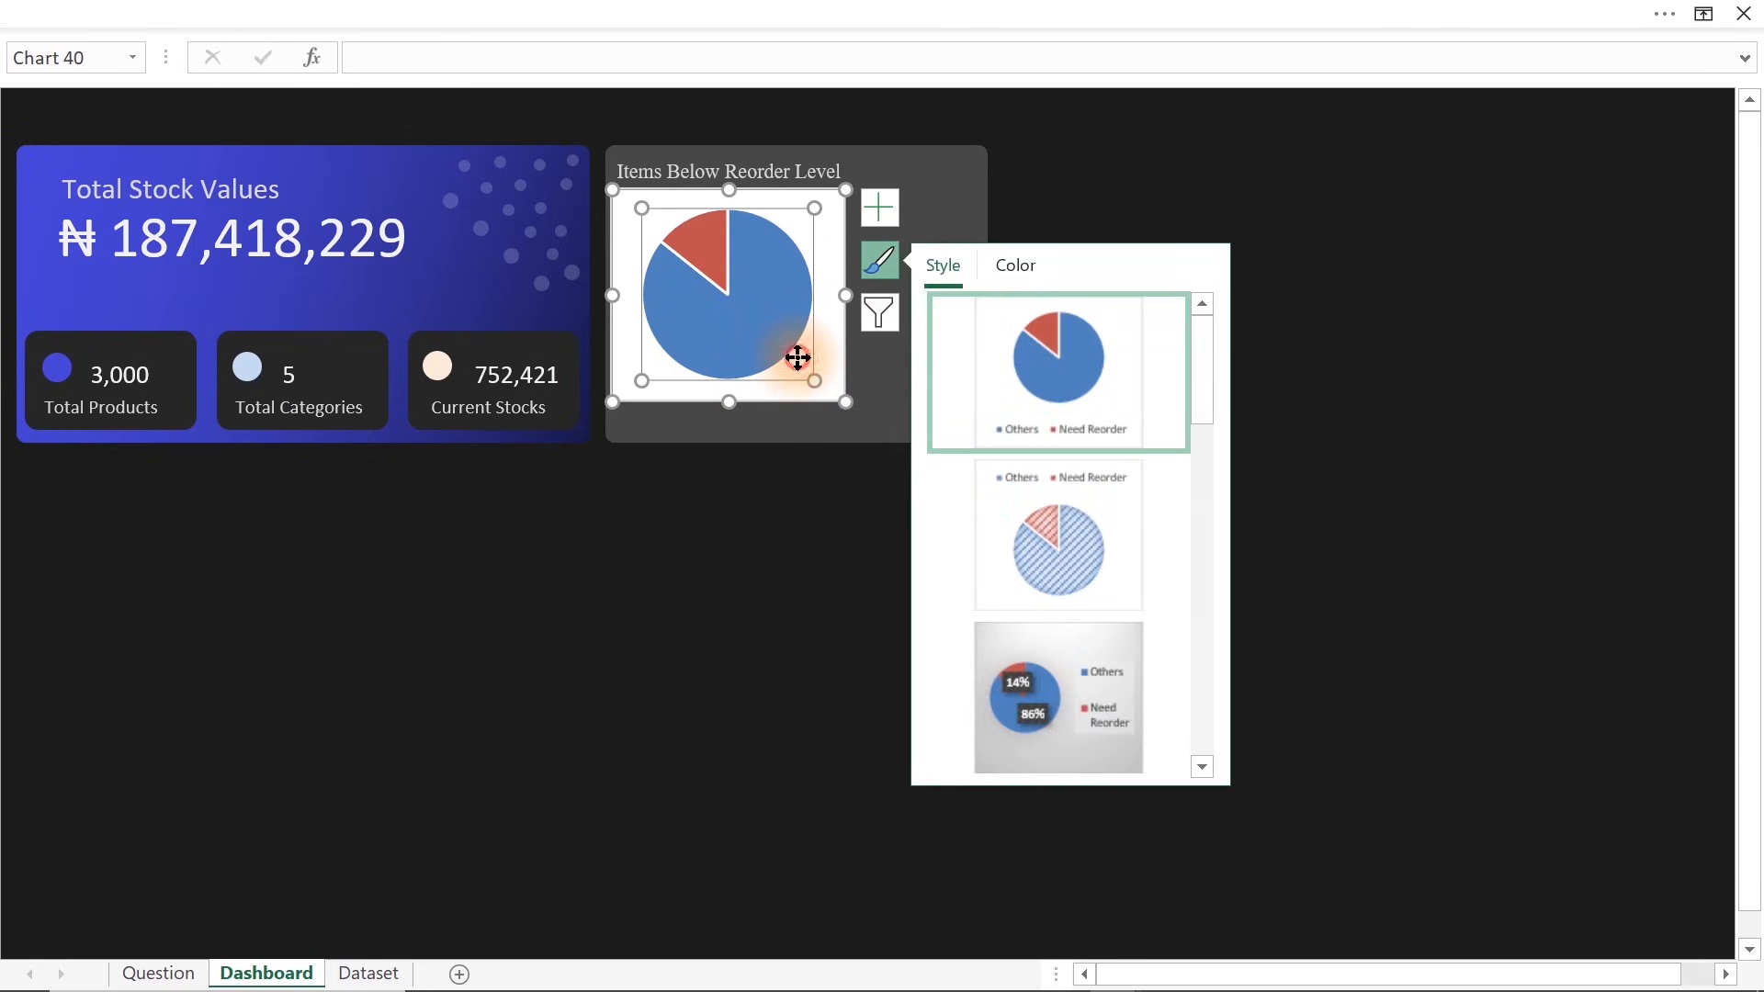
{"action": "left_click", "coordinate": [831, 384]}
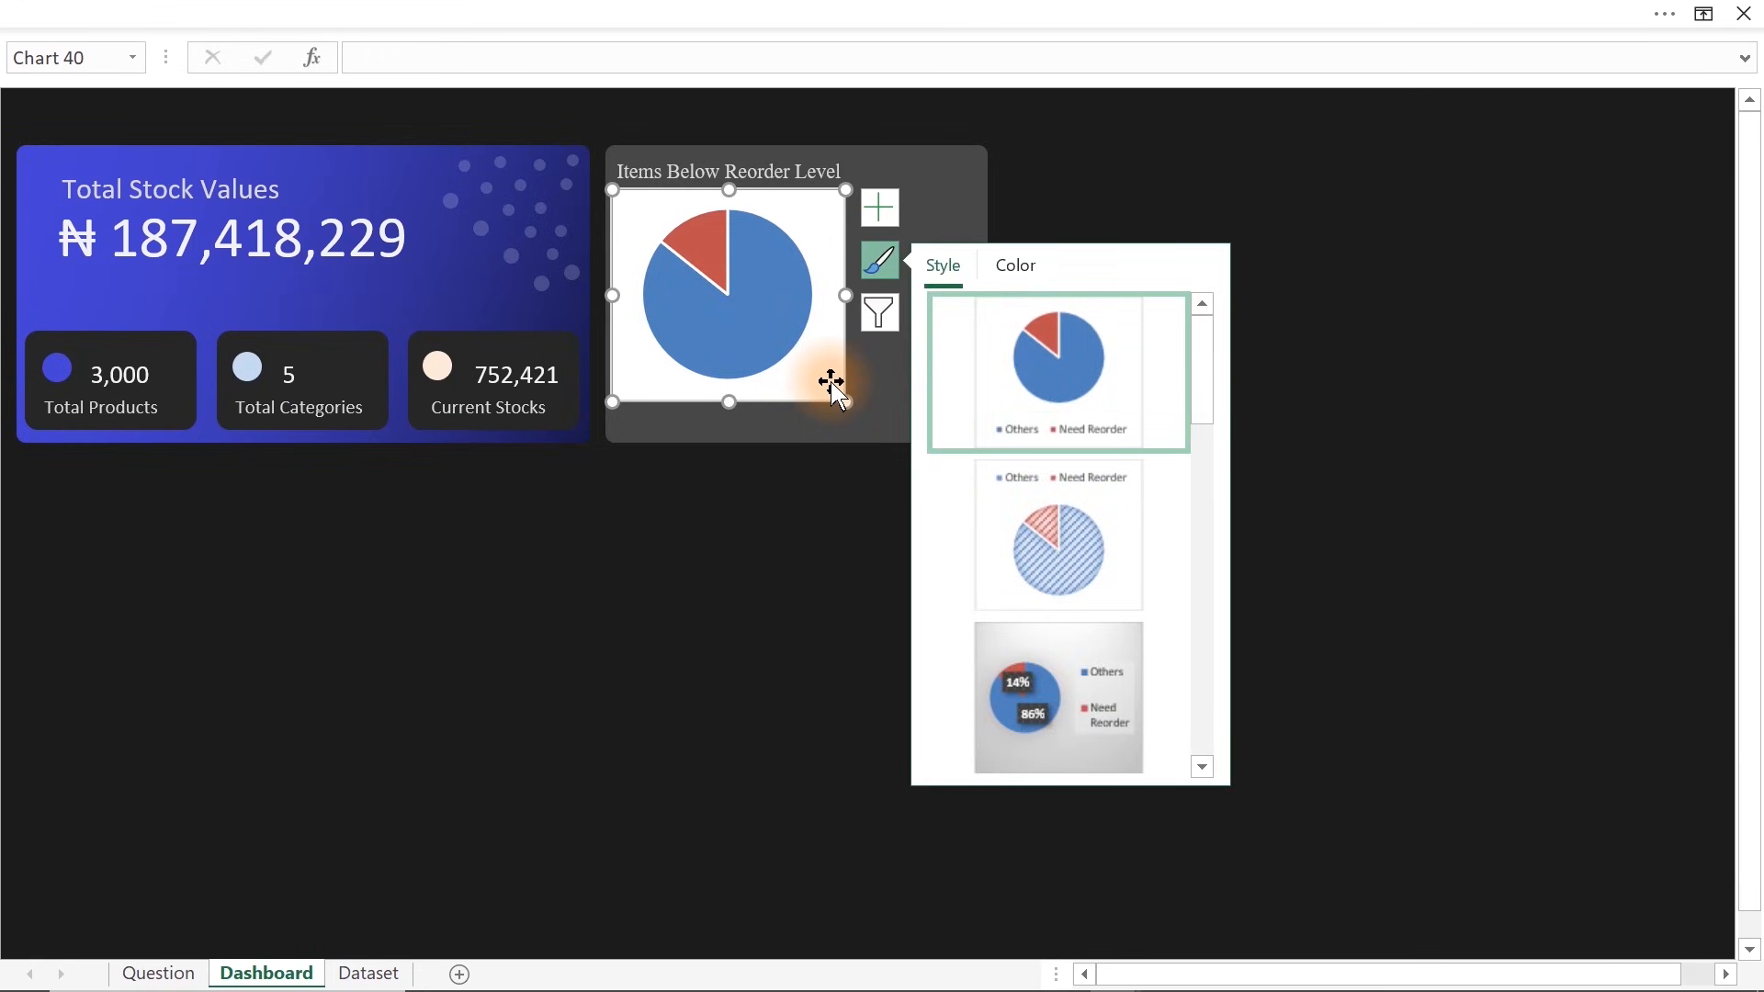
{"action": "double_click", "coordinate": [831, 384]}
{"action": "left_click", "coordinate": [1086, 215]}
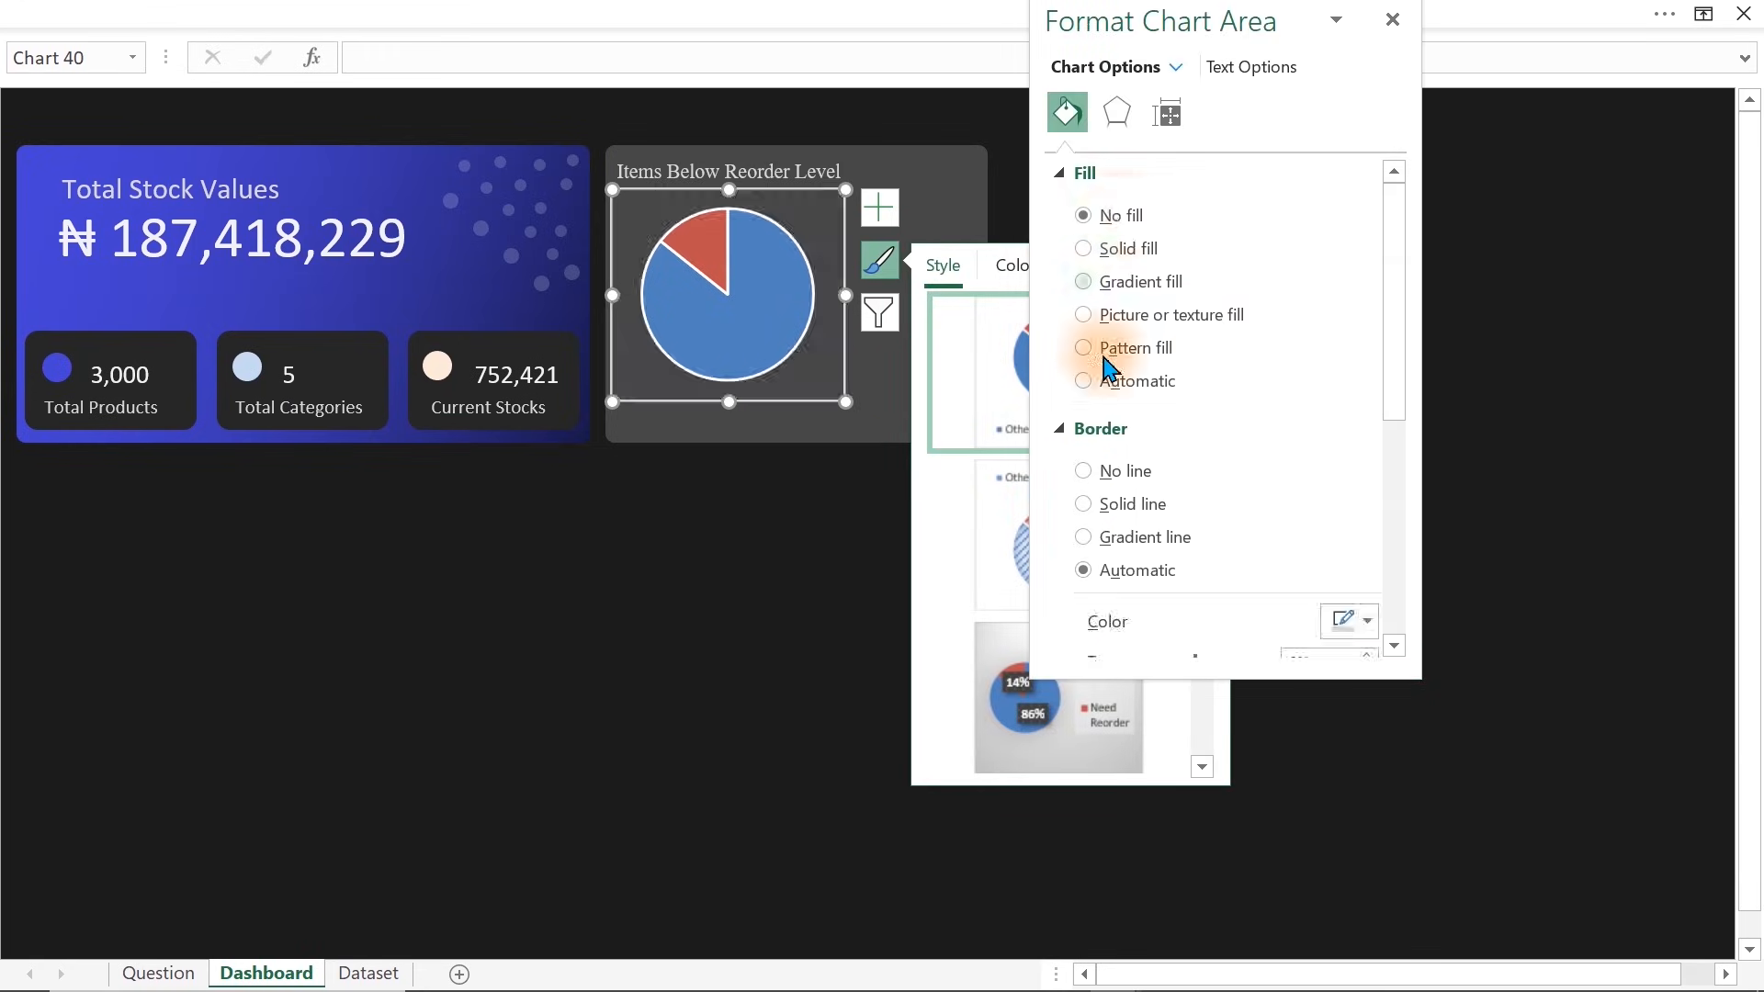
{"action": "left_click", "coordinate": [1084, 470]}
{"action": "left_click", "coordinate": [644, 589]}
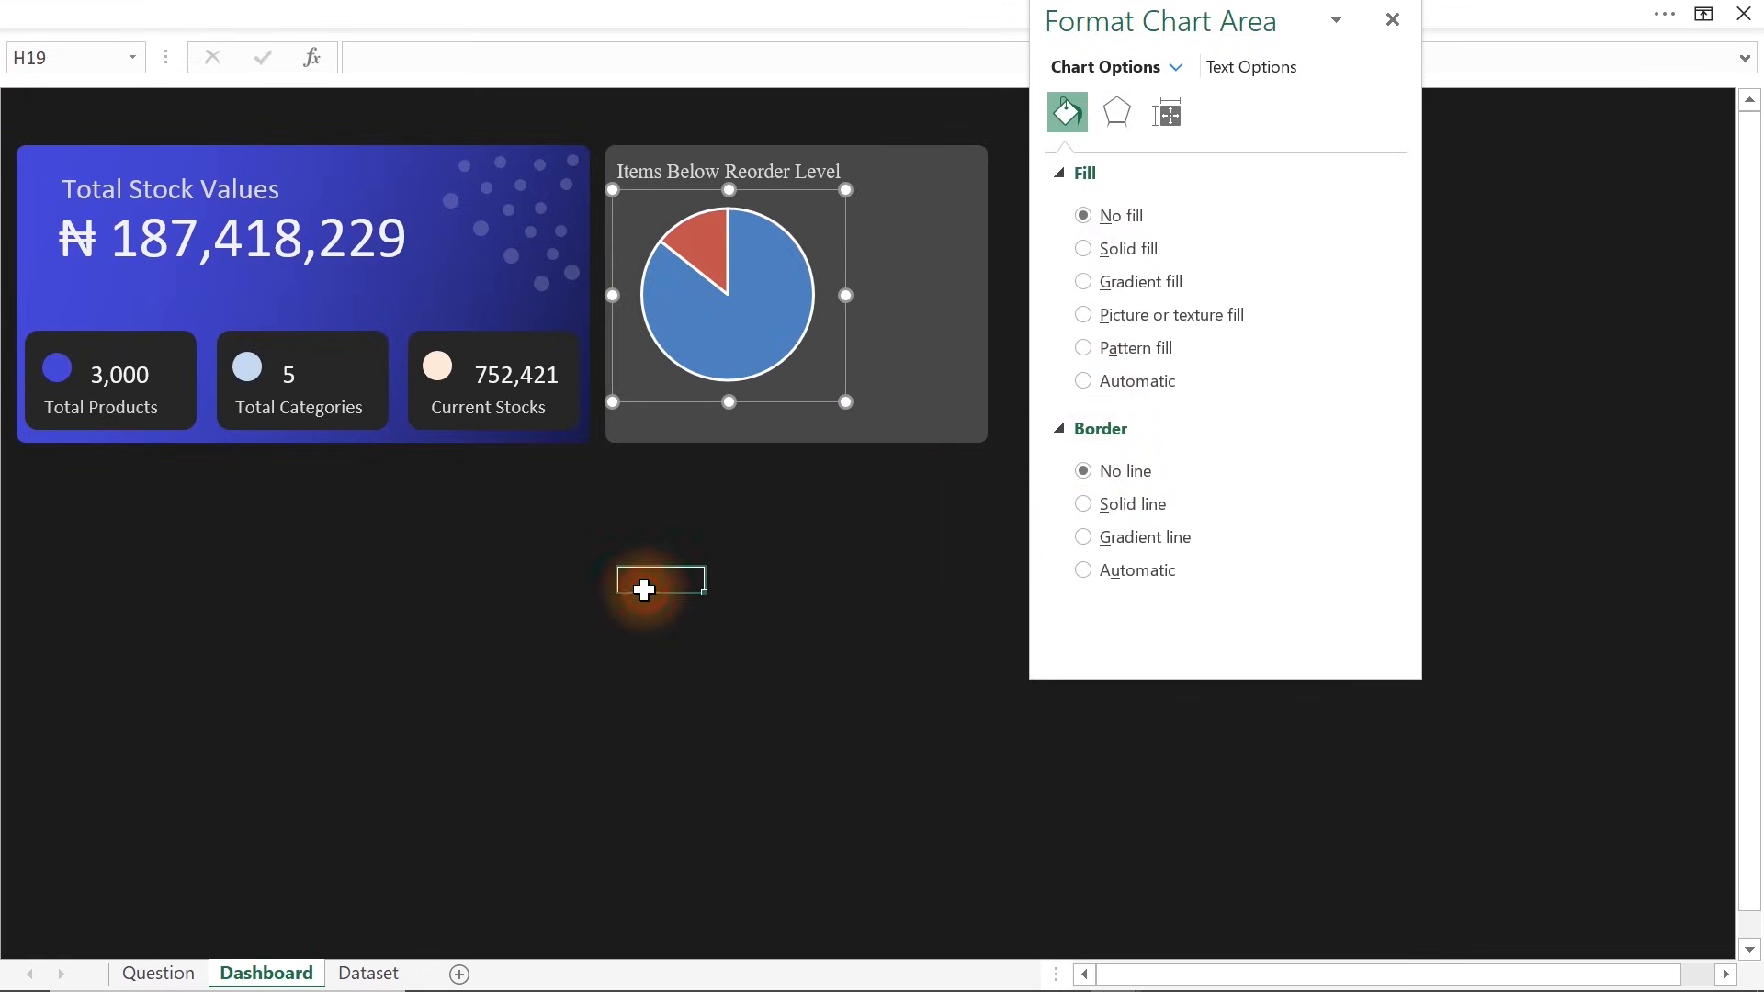
Open the series options for the pie chart's data series
{"action": "left_click", "coordinate": [732, 372]}
{"action": "left_click", "coordinate": [1167, 112]}
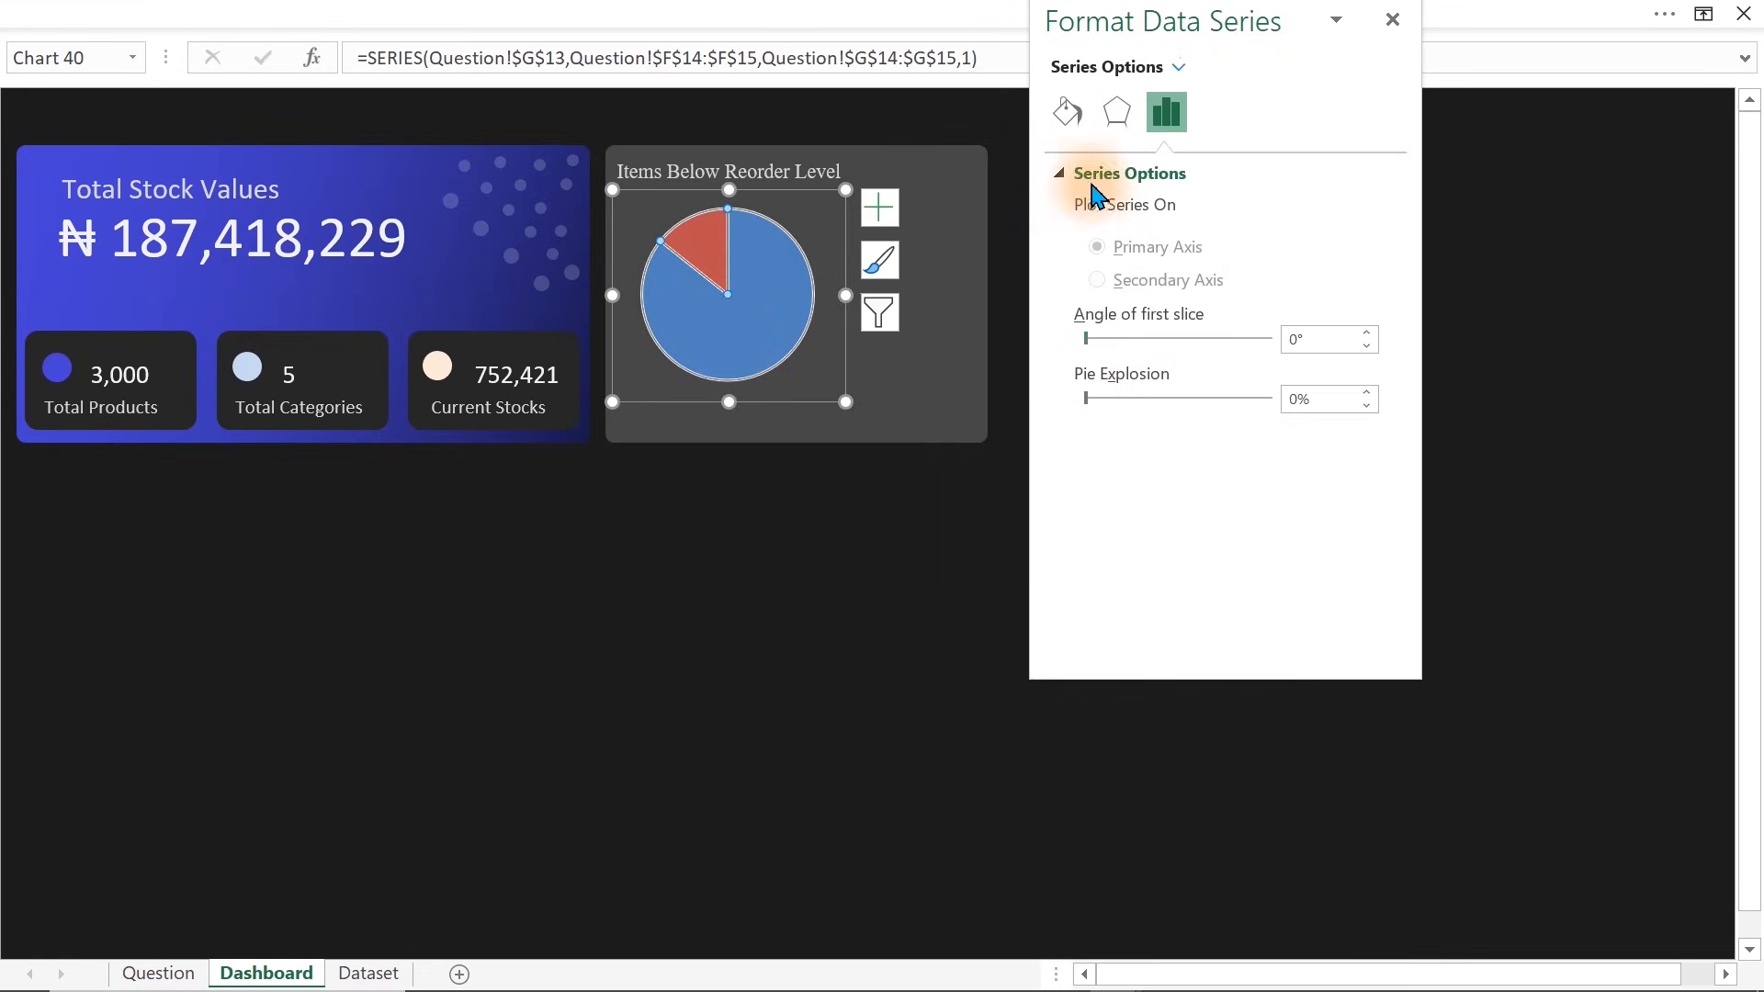
Remove the border line from the pie series in the Items Below Reorder Level chart
{"action": "left_click", "coordinate": [1067, 112]}
{"action": "left_click", "coordinate": [1083, 563]}
{"action": "left_click", "coordinate": [788, 601]}
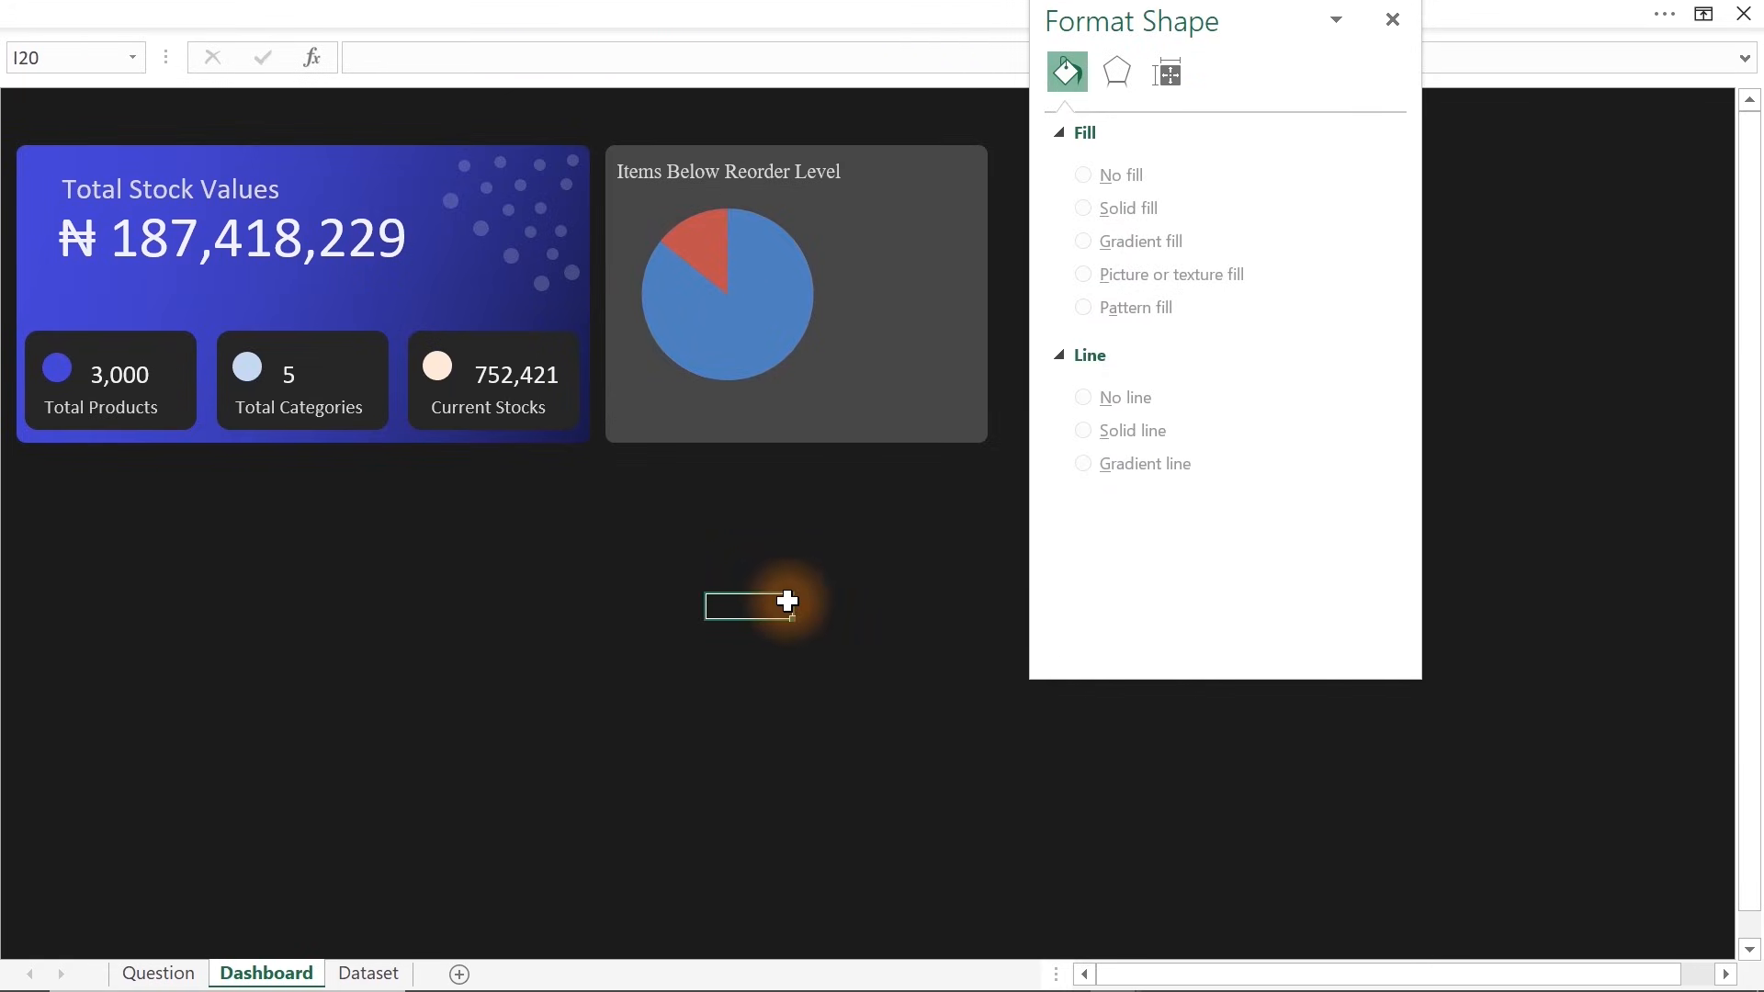
Try several solid grey fills, from light to dark, on the large blue Others slice of the pie
{"action": "left_click", "coordinate": [757, 316]}
{"action": "left_click", "coordinate": [757, 316]}
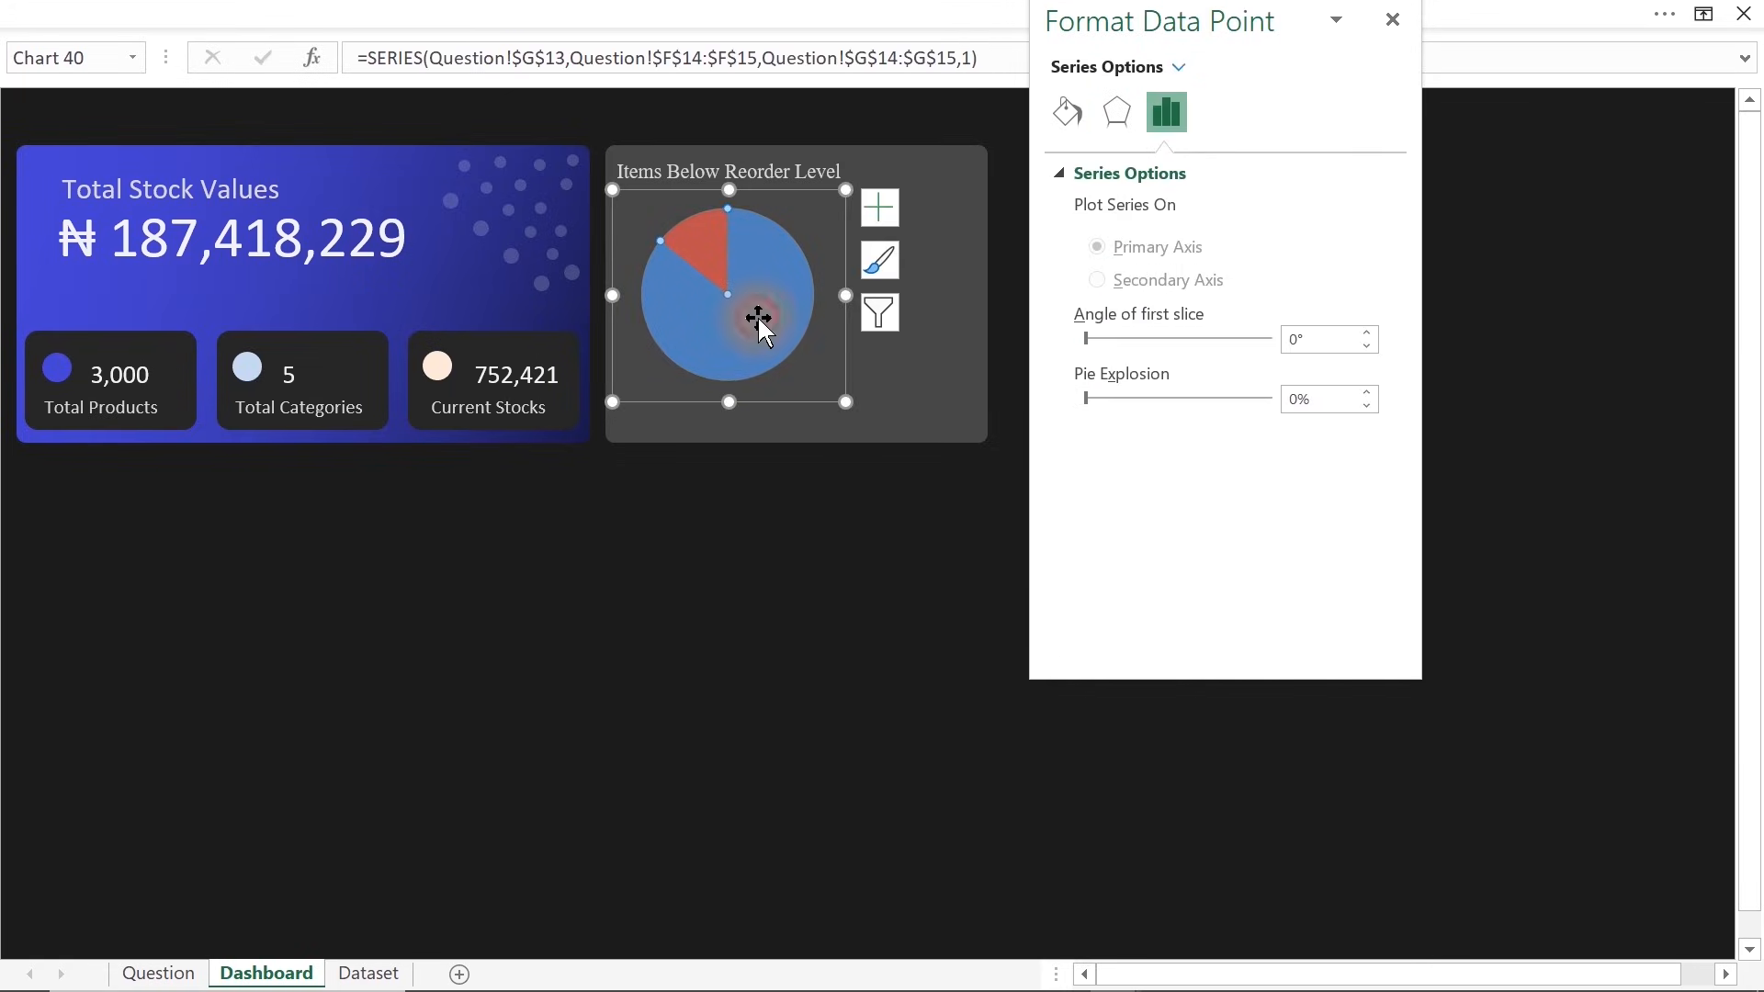
{"action": "left_click", "coordinate": [1067, 114]}
{"action": "left_click", "coordinate": [1363, 470]}
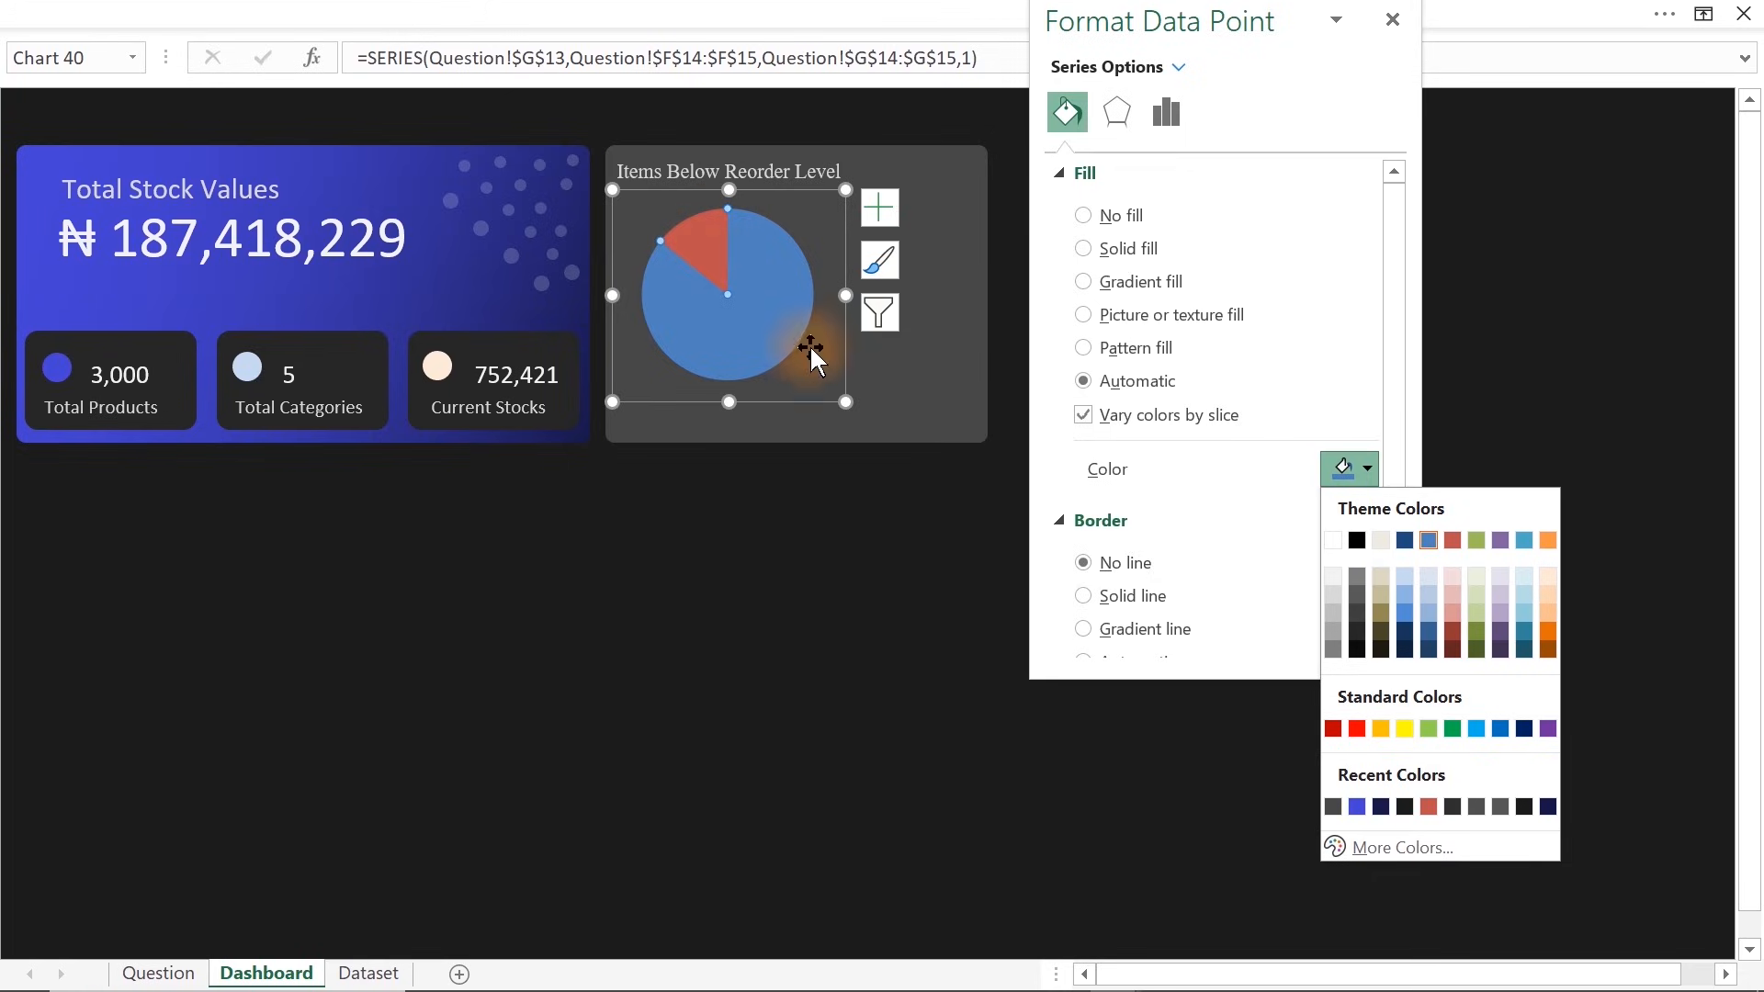
{"action": "left_click", "coordinate": [1335, 614]}
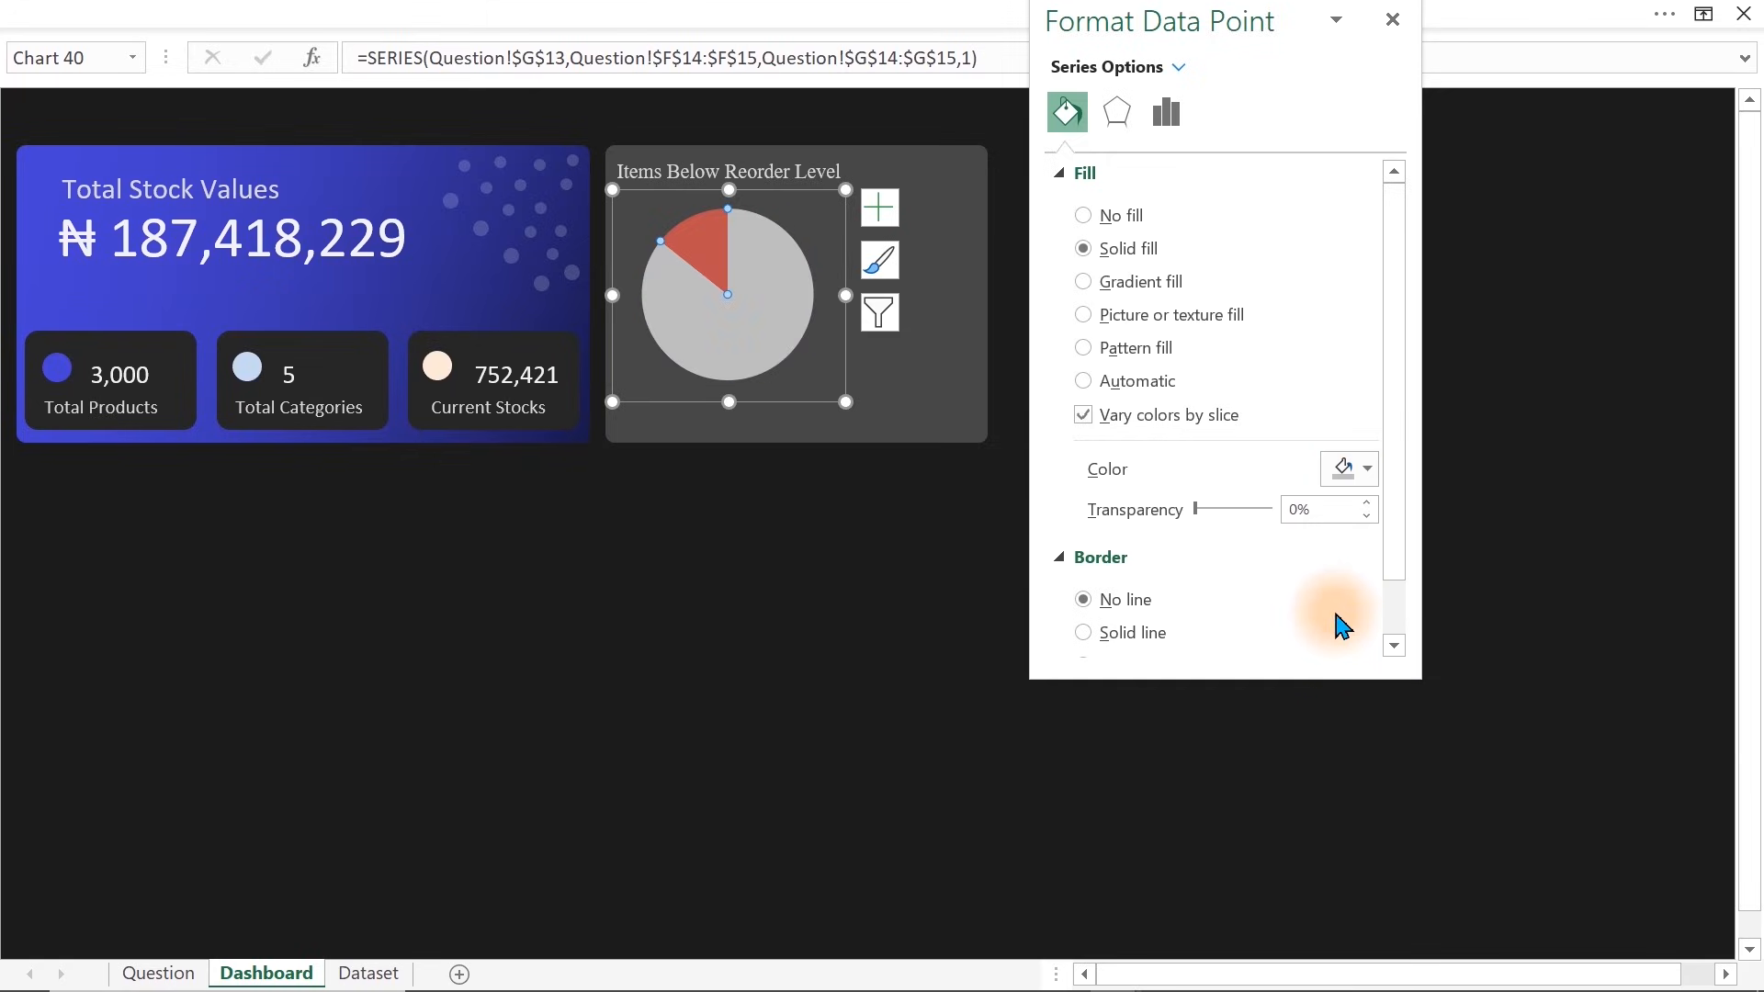
{"action": "left_click", "coordinate": [1356, 470]}
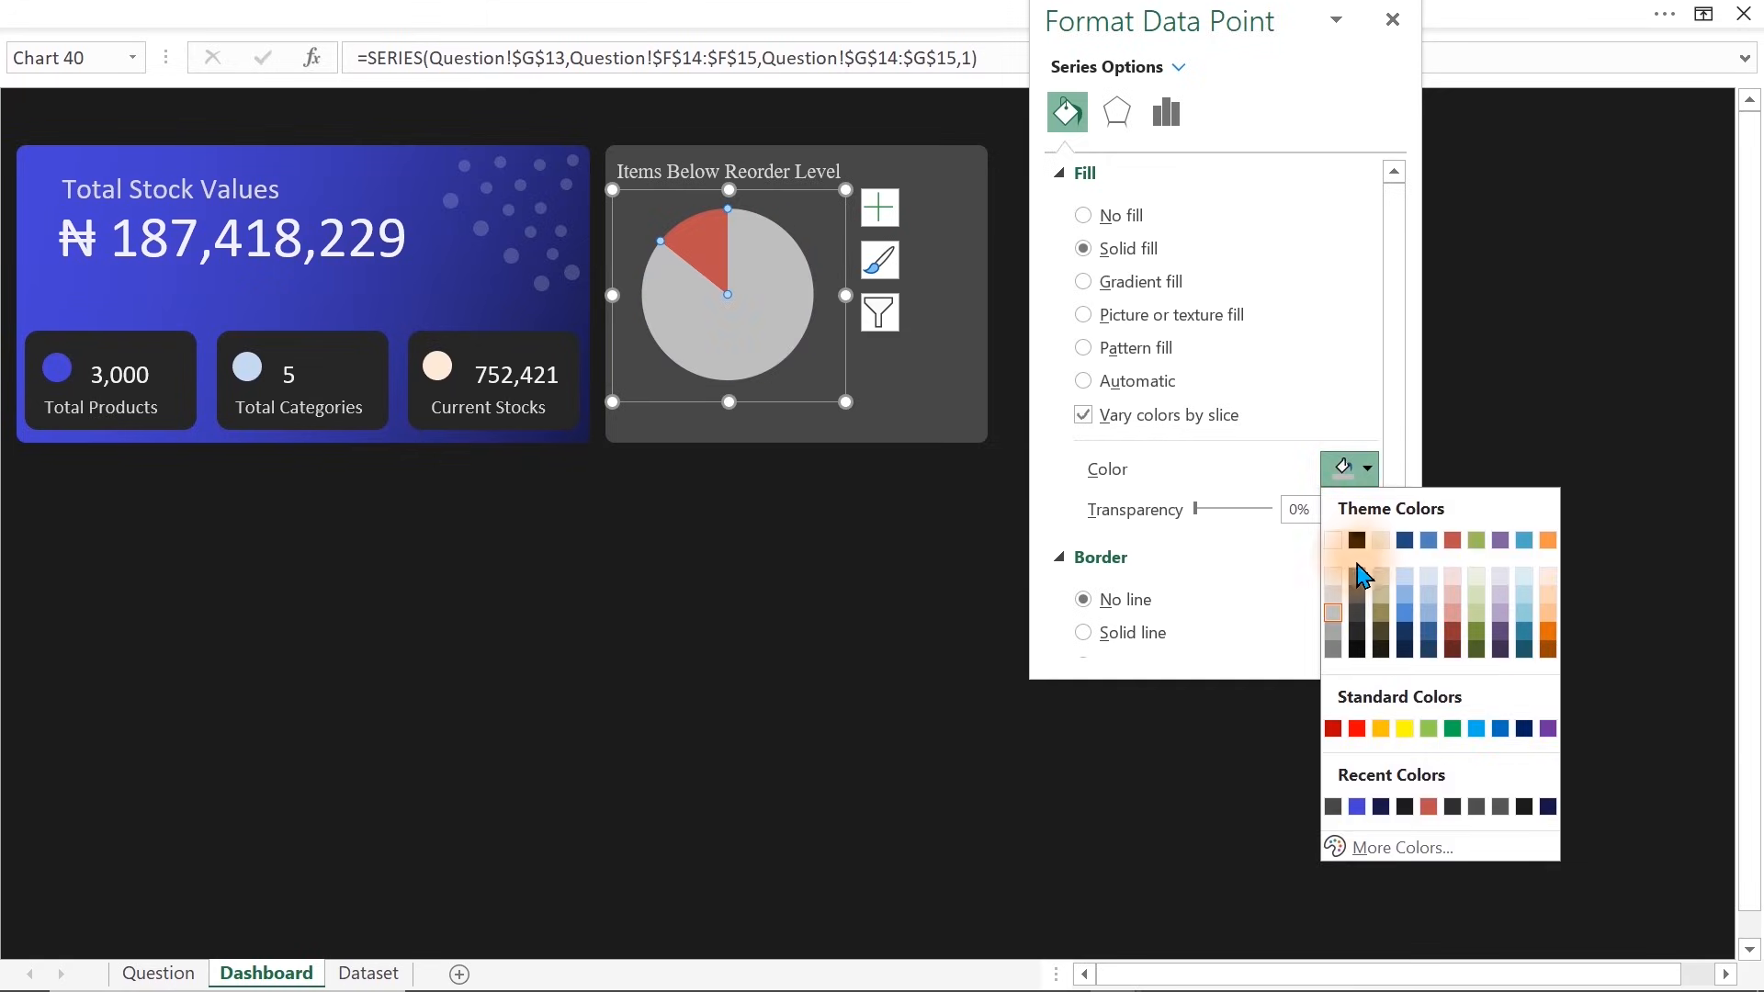
{"action": "left_click", "coordinate": [1331, 648]}
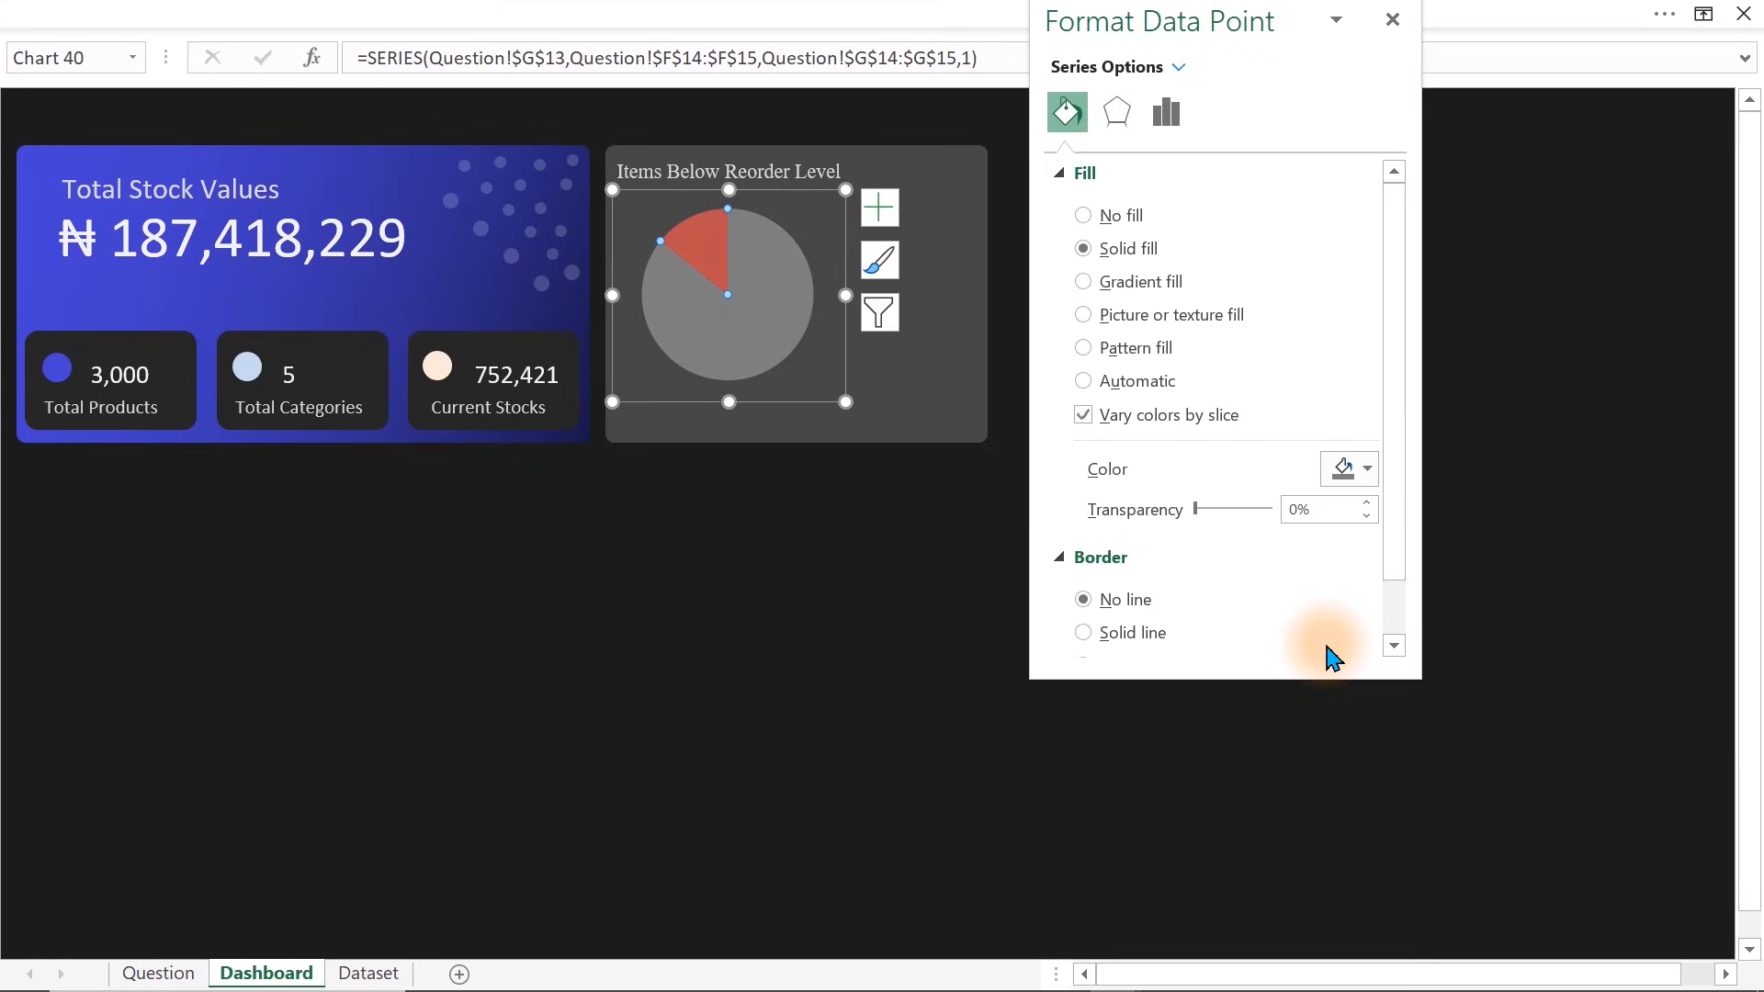
{"action": "left_click", "coordinate": [1365, 470]}
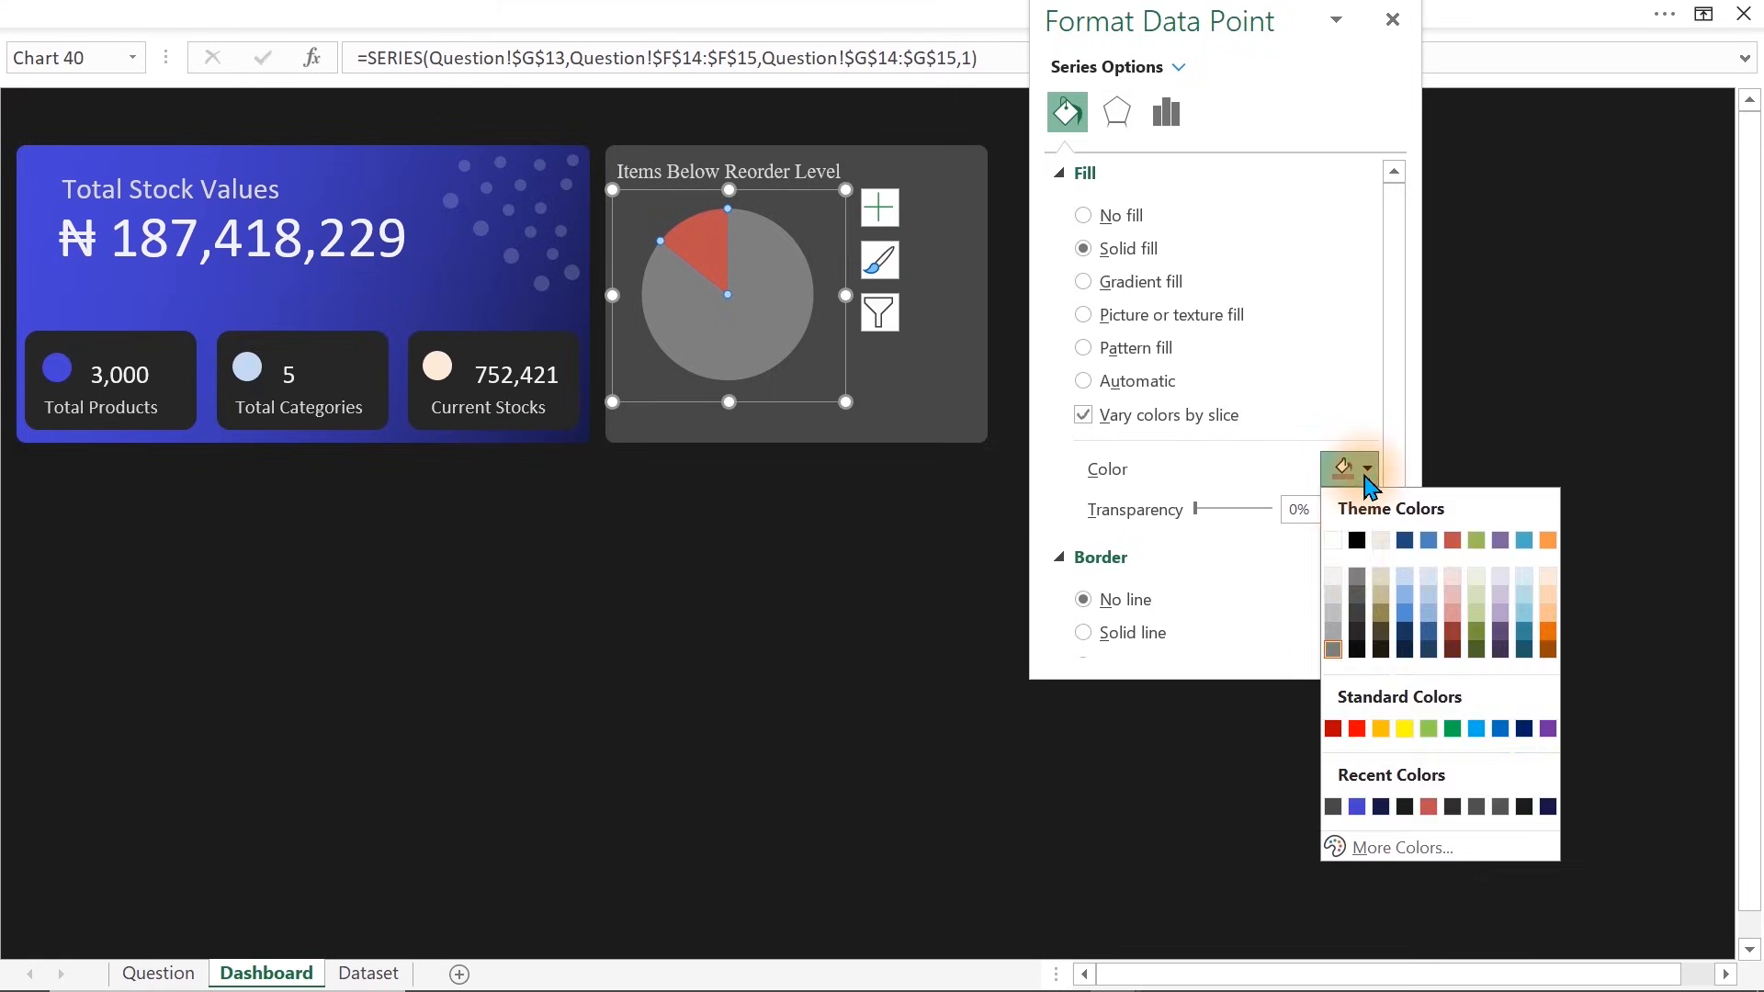
{"action": "left_click", "coordinate": [1356, 574]}
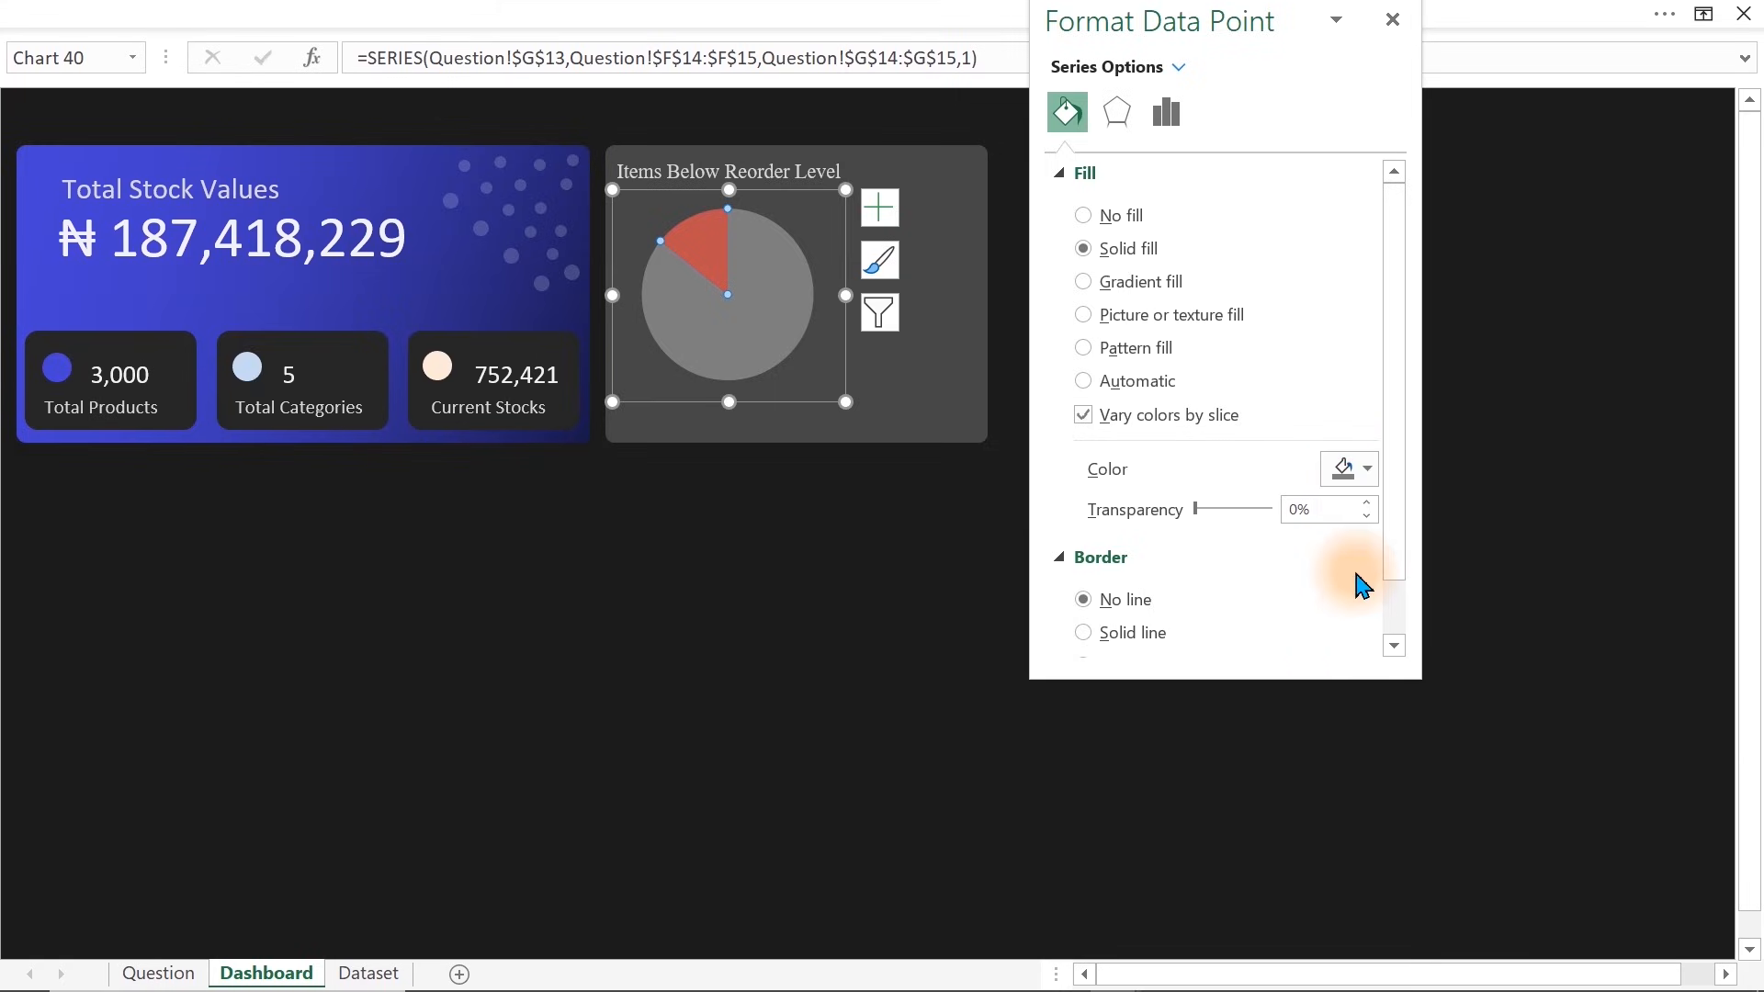
{"action": "left_click", "coordinate": [1360, 471]}
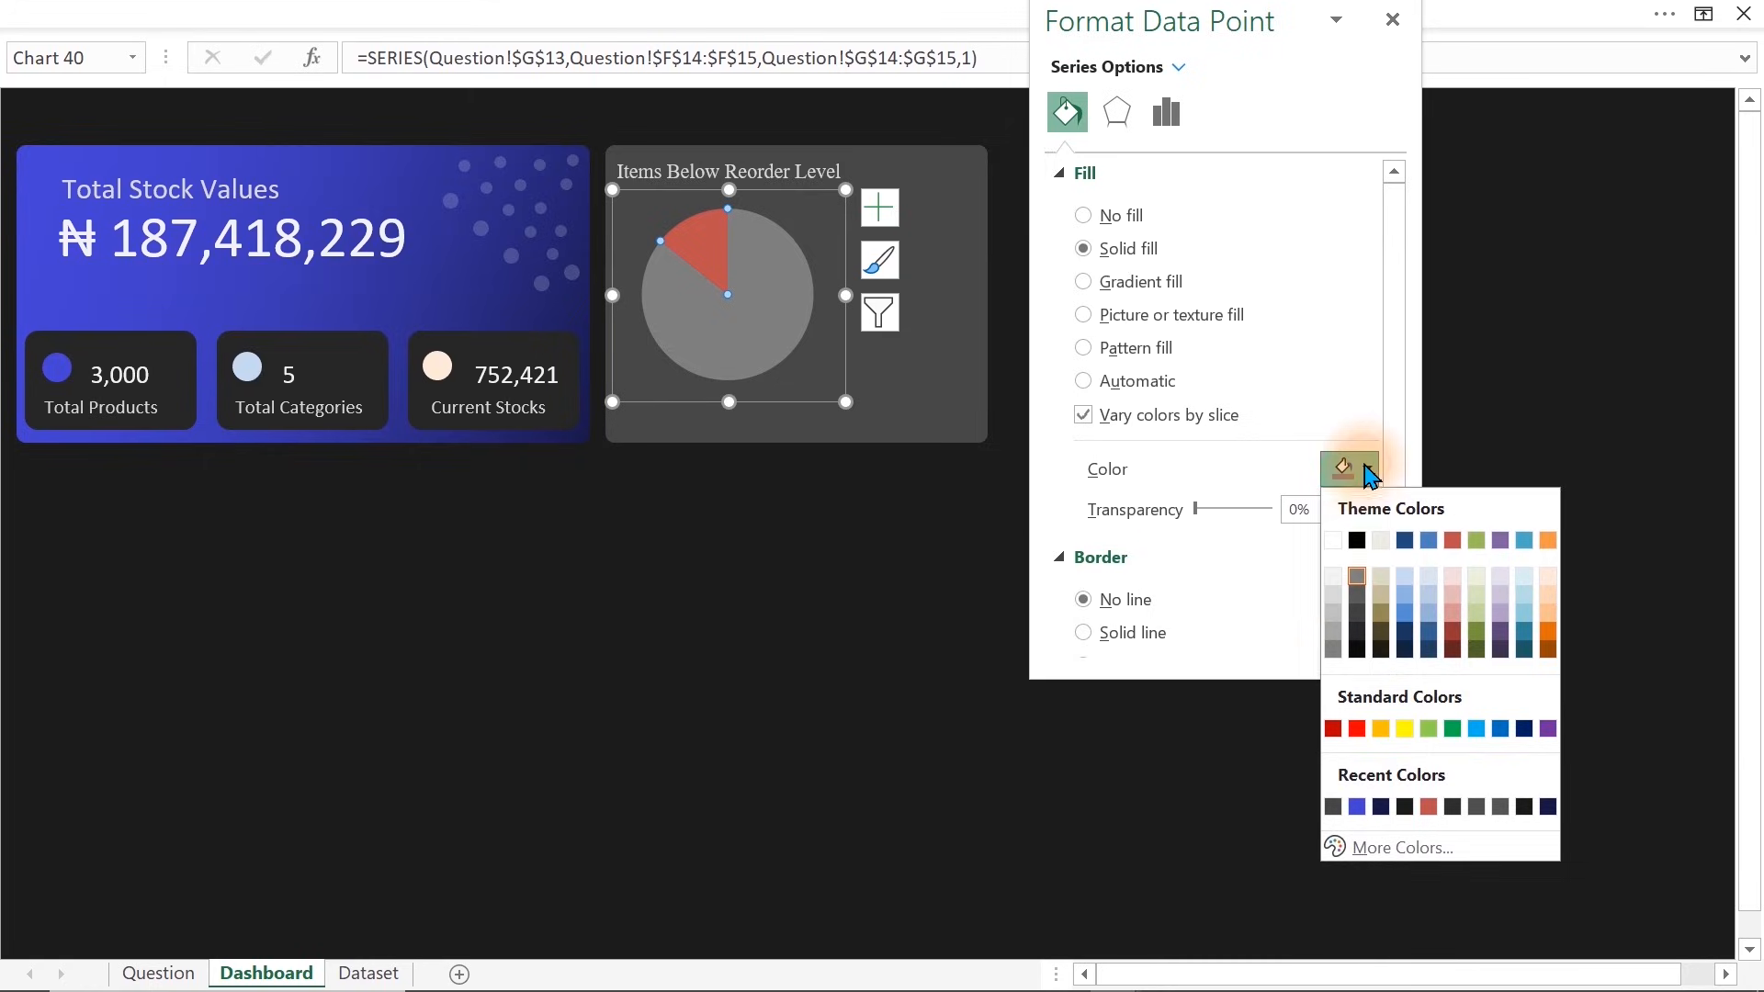
{"action": "left_click", "coordinate": [1358, 610]}
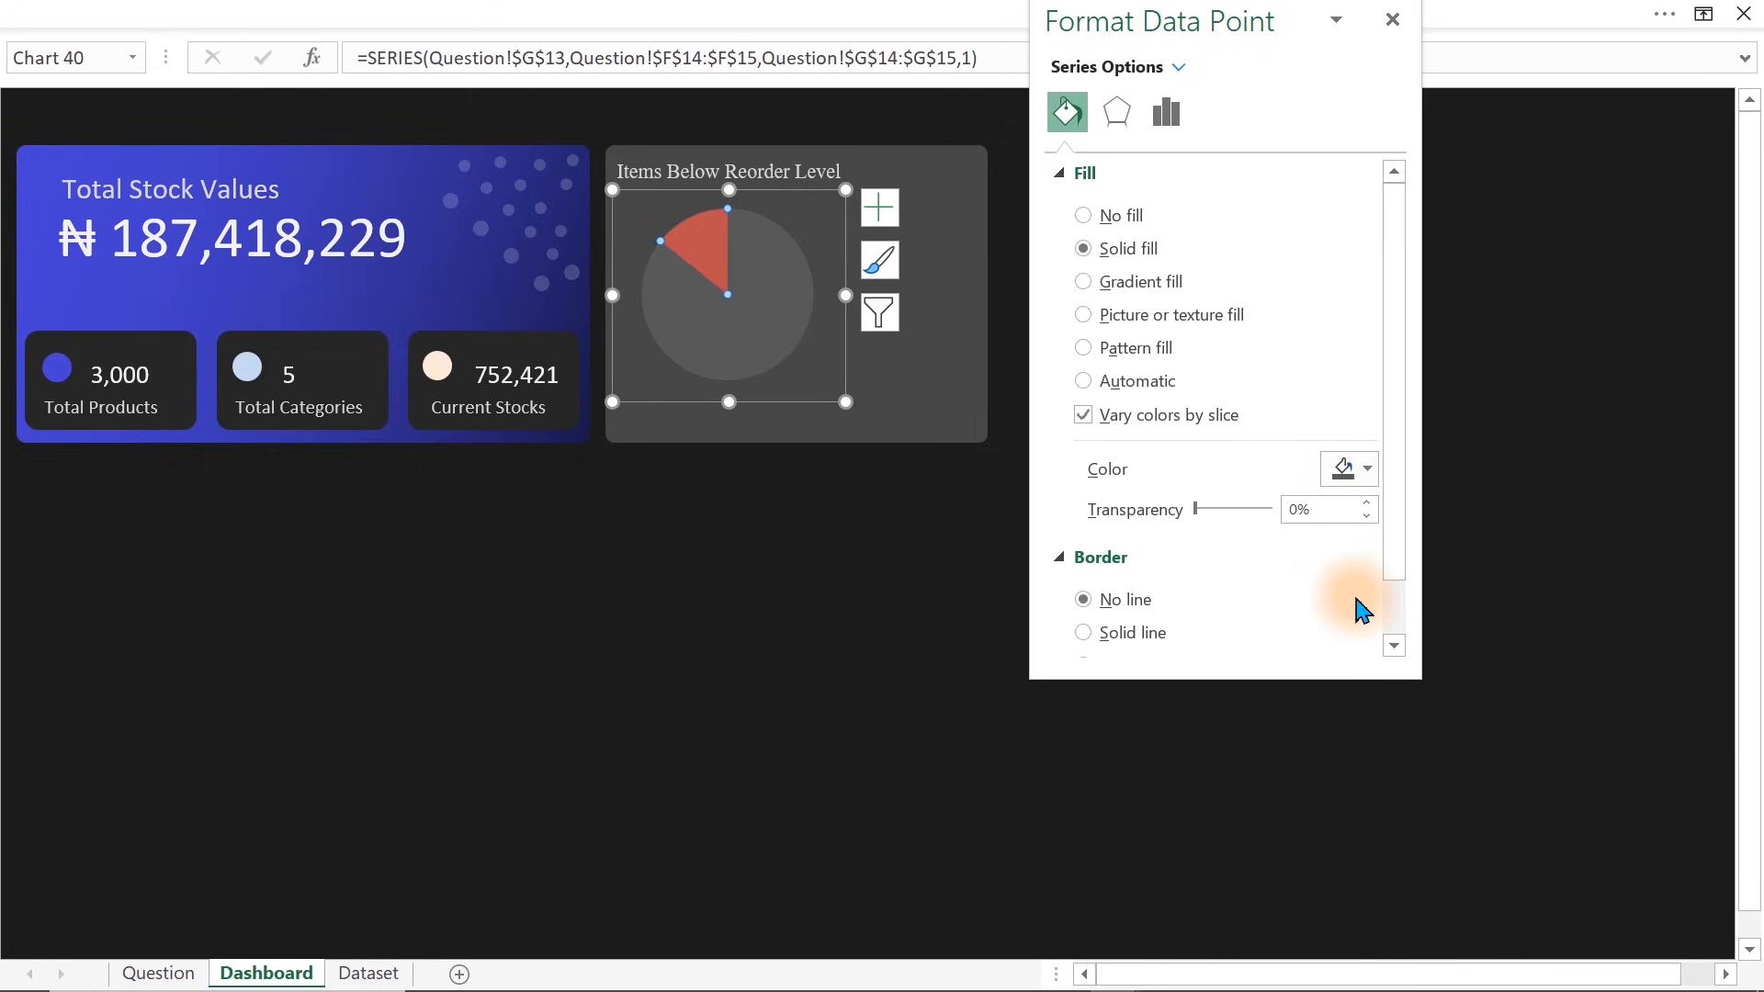
{"action": "left_click", "coordinate": [740, 636]}
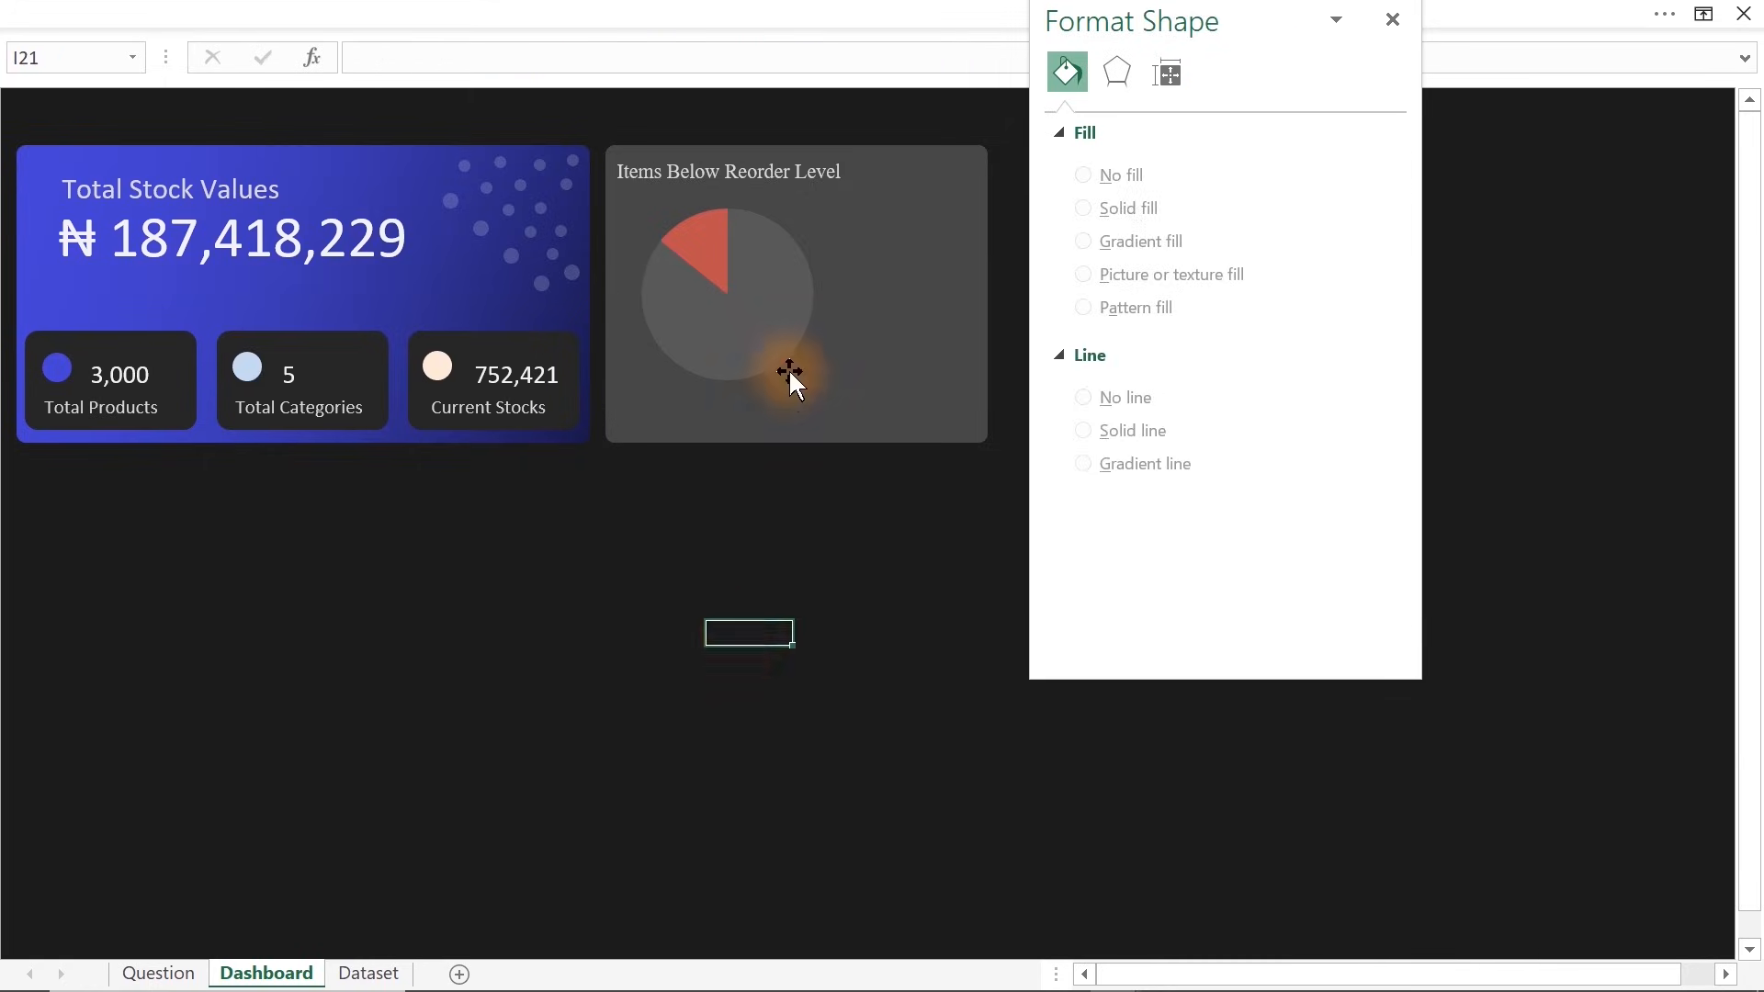
Fill the Others slice with the lightest shade of black from the theme colours and set its transparency to 56%
{"action": "mouse_move", "coordinate": [787, 358]}
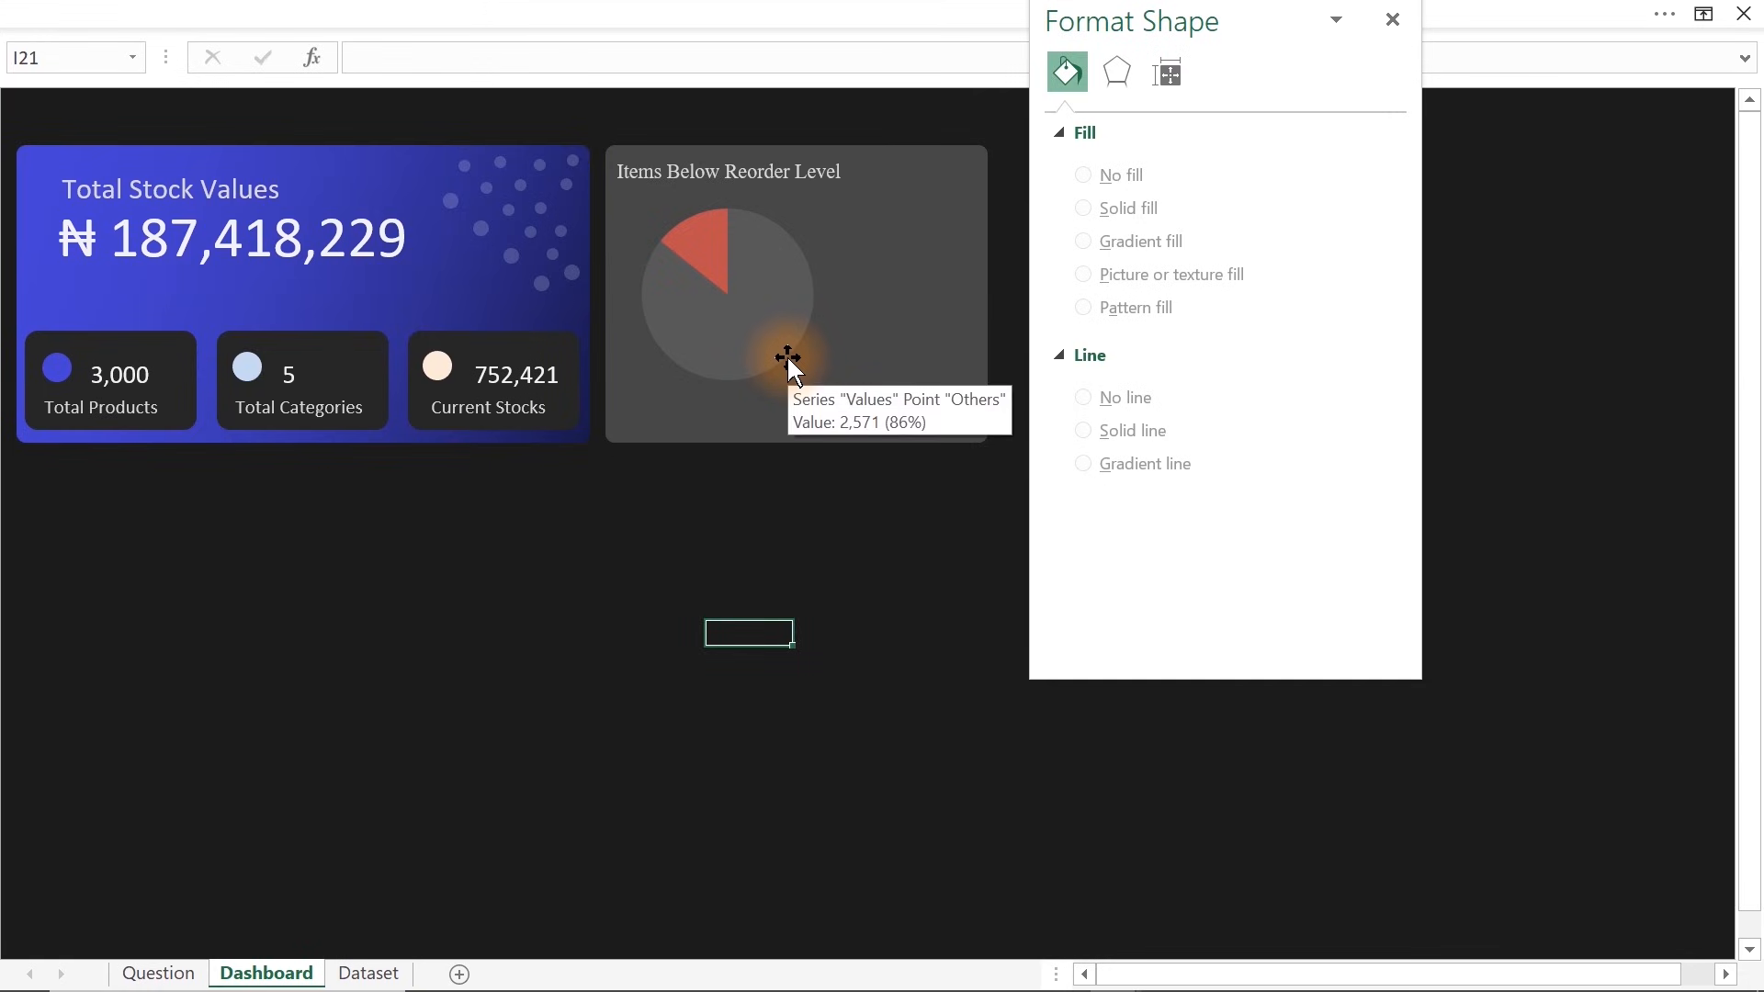
{"action": "left_click", "coordinate": [786, 355]}
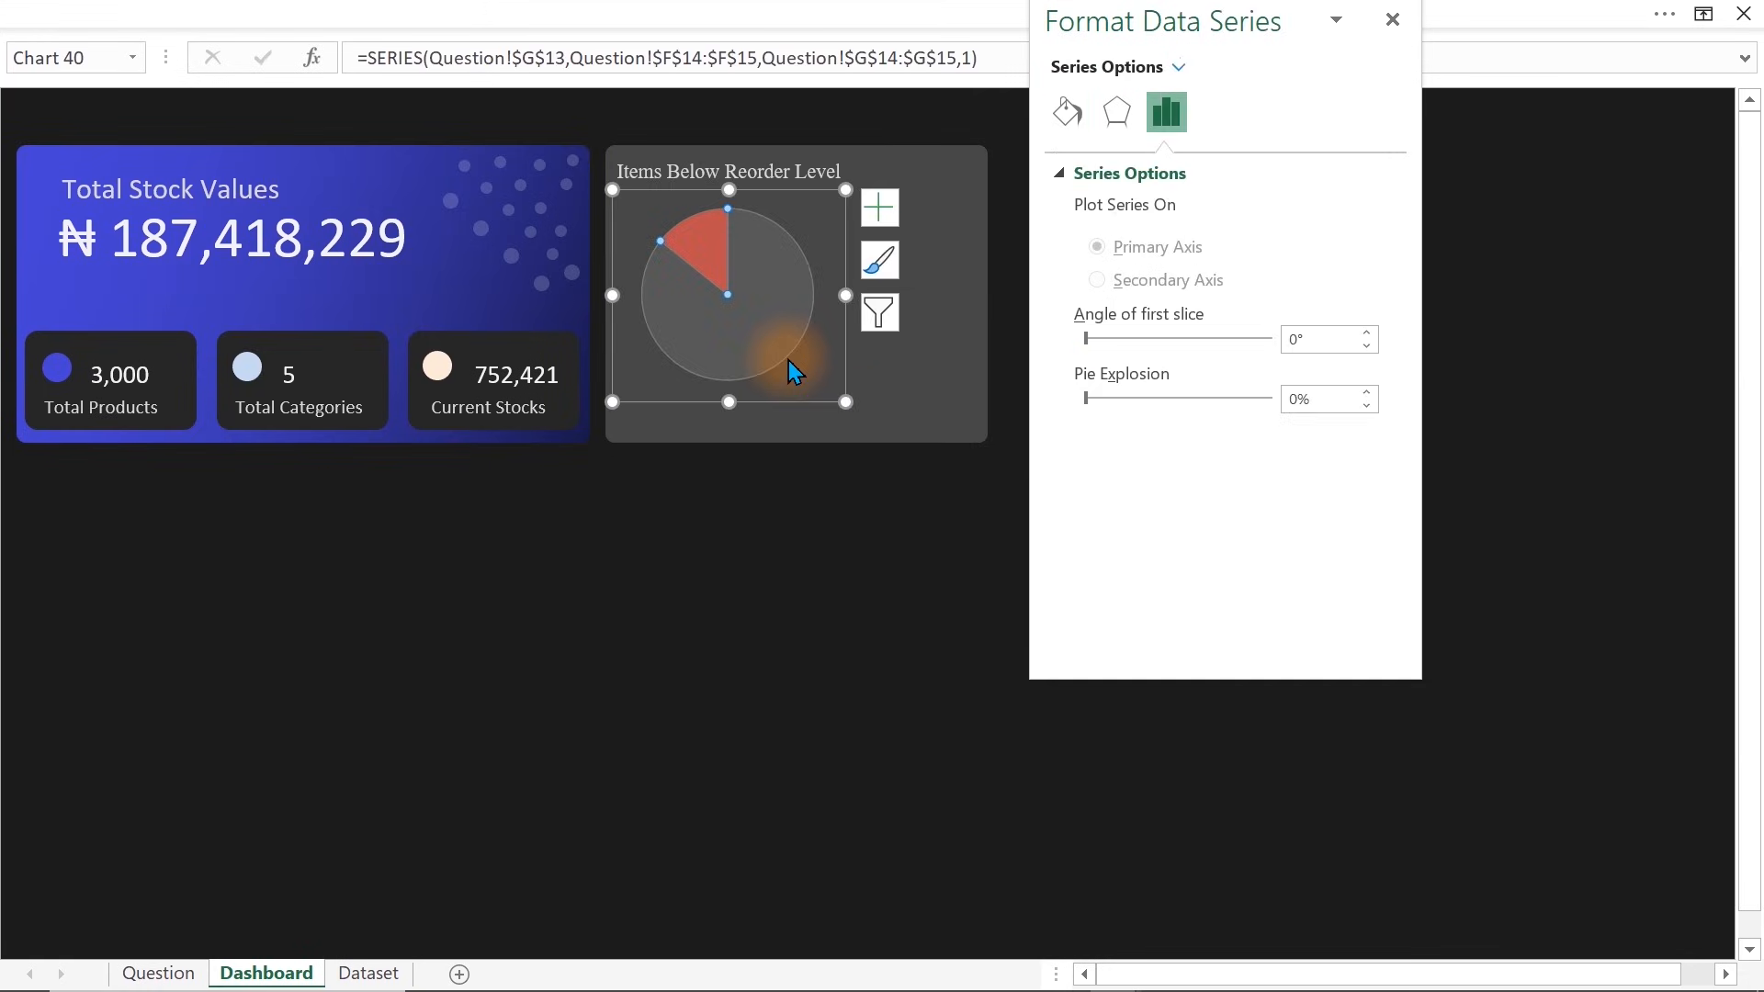
{"action": "left_click", "coordinate": [735, 351]}
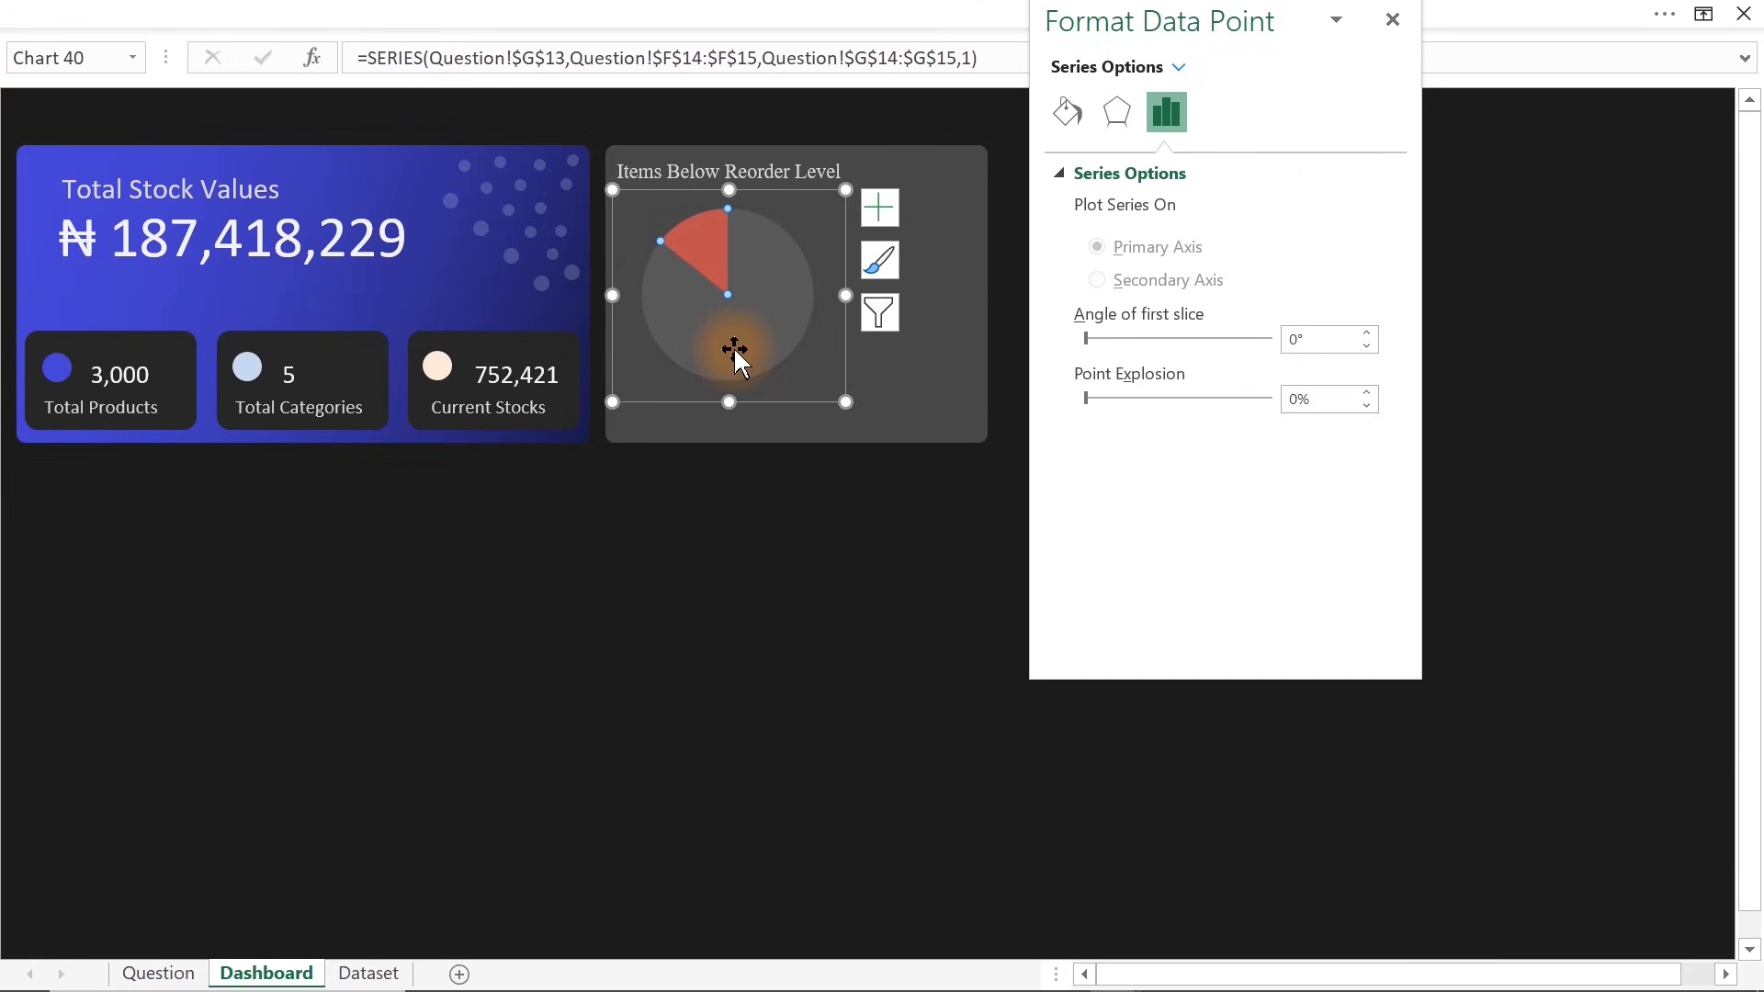
{"action": "left_click", "coordinate": [1067, 112]}
{"action": "left_click", "coordinate": [1359, 473]}
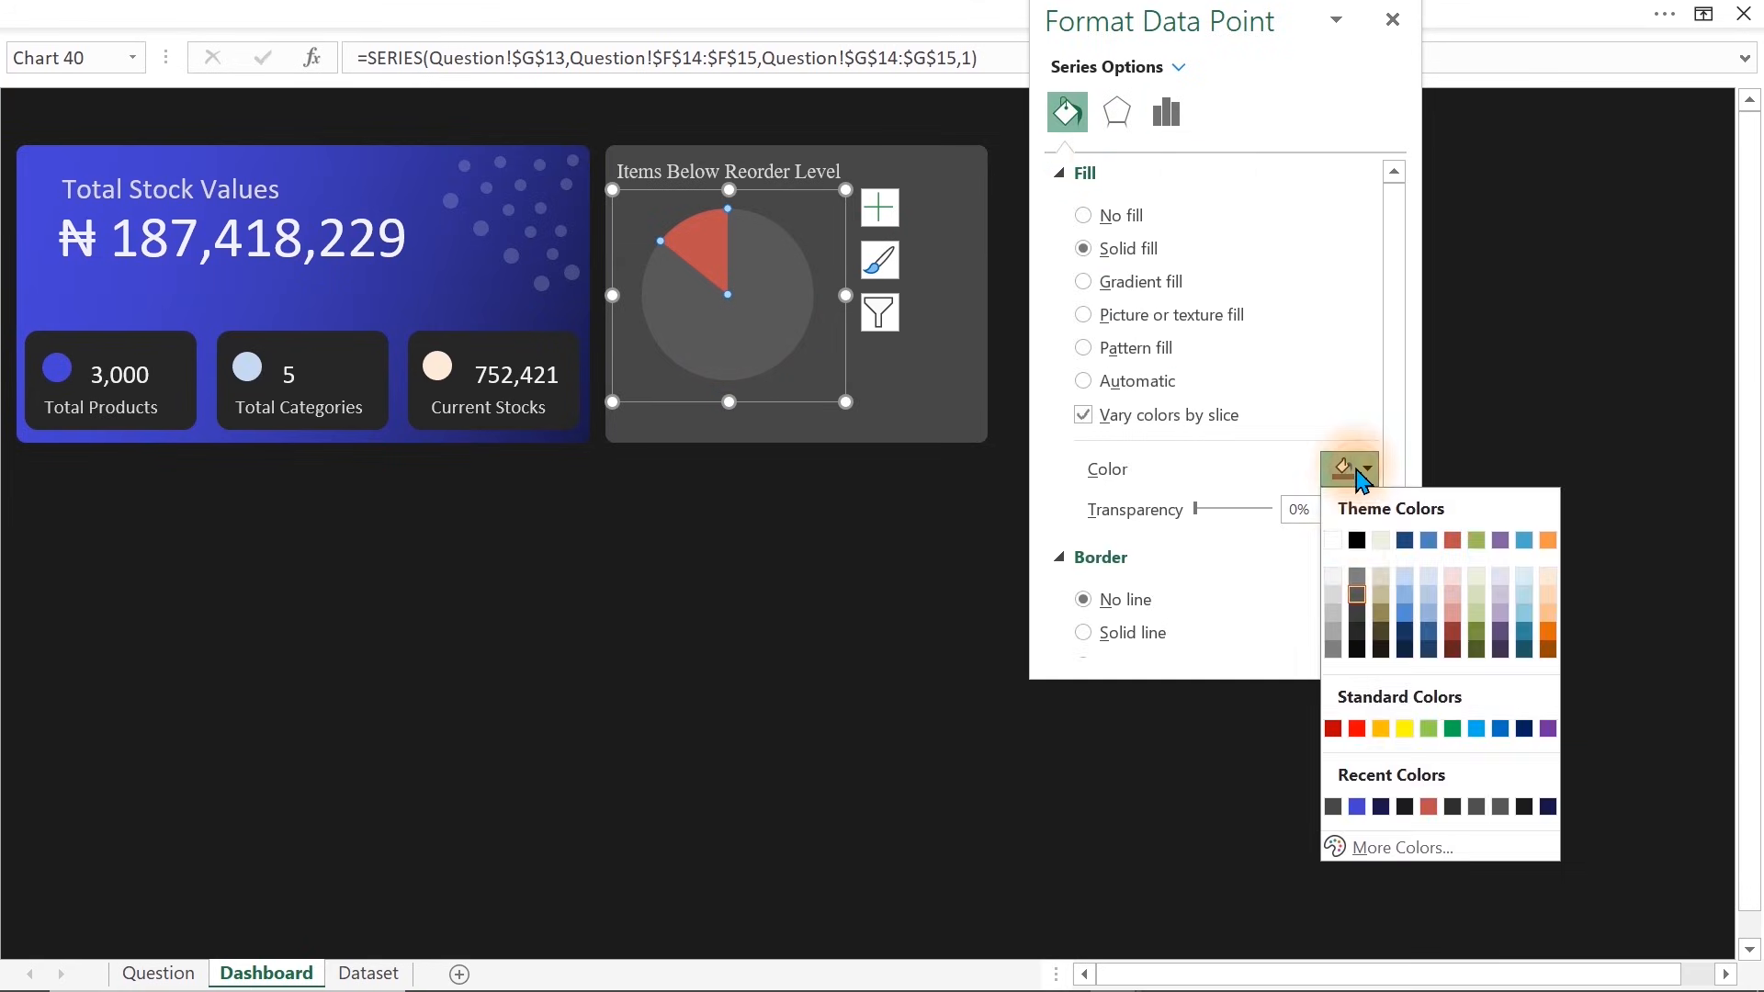
{"action": "left_click", "coordinate": [1358, 579]}
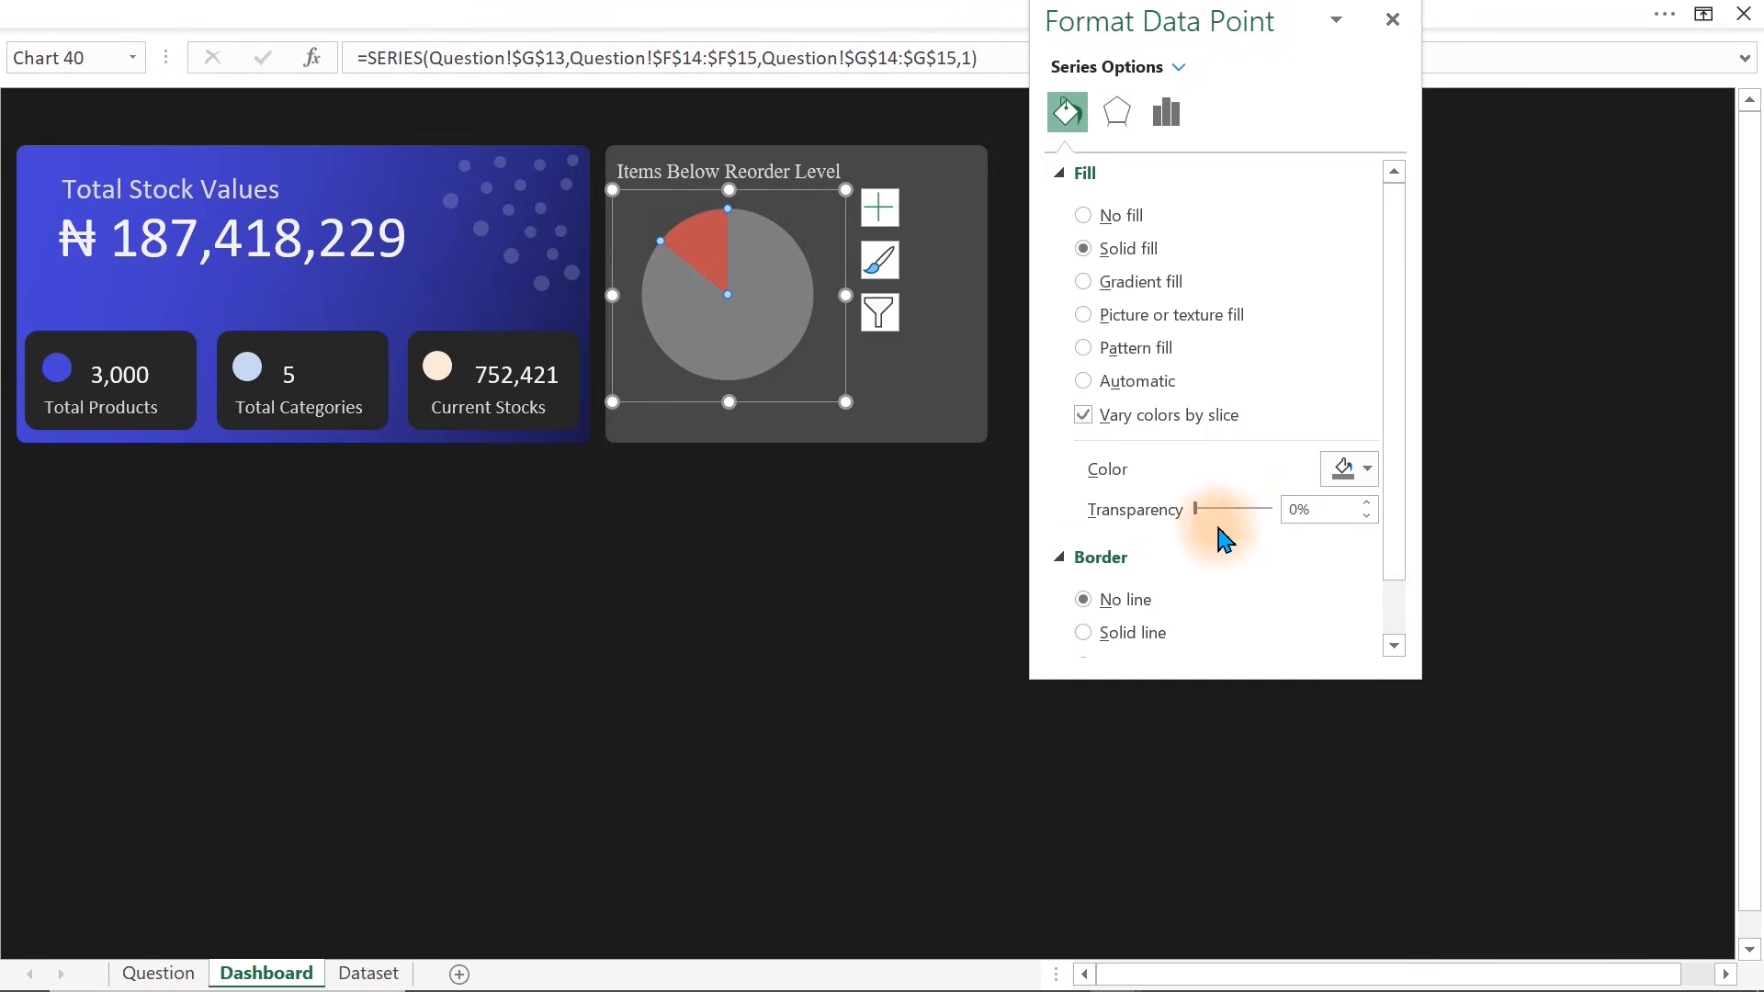
{"action": "left_click_drag", "start_coordinate": [1197, 510], "coordinate": [1243, 522]}
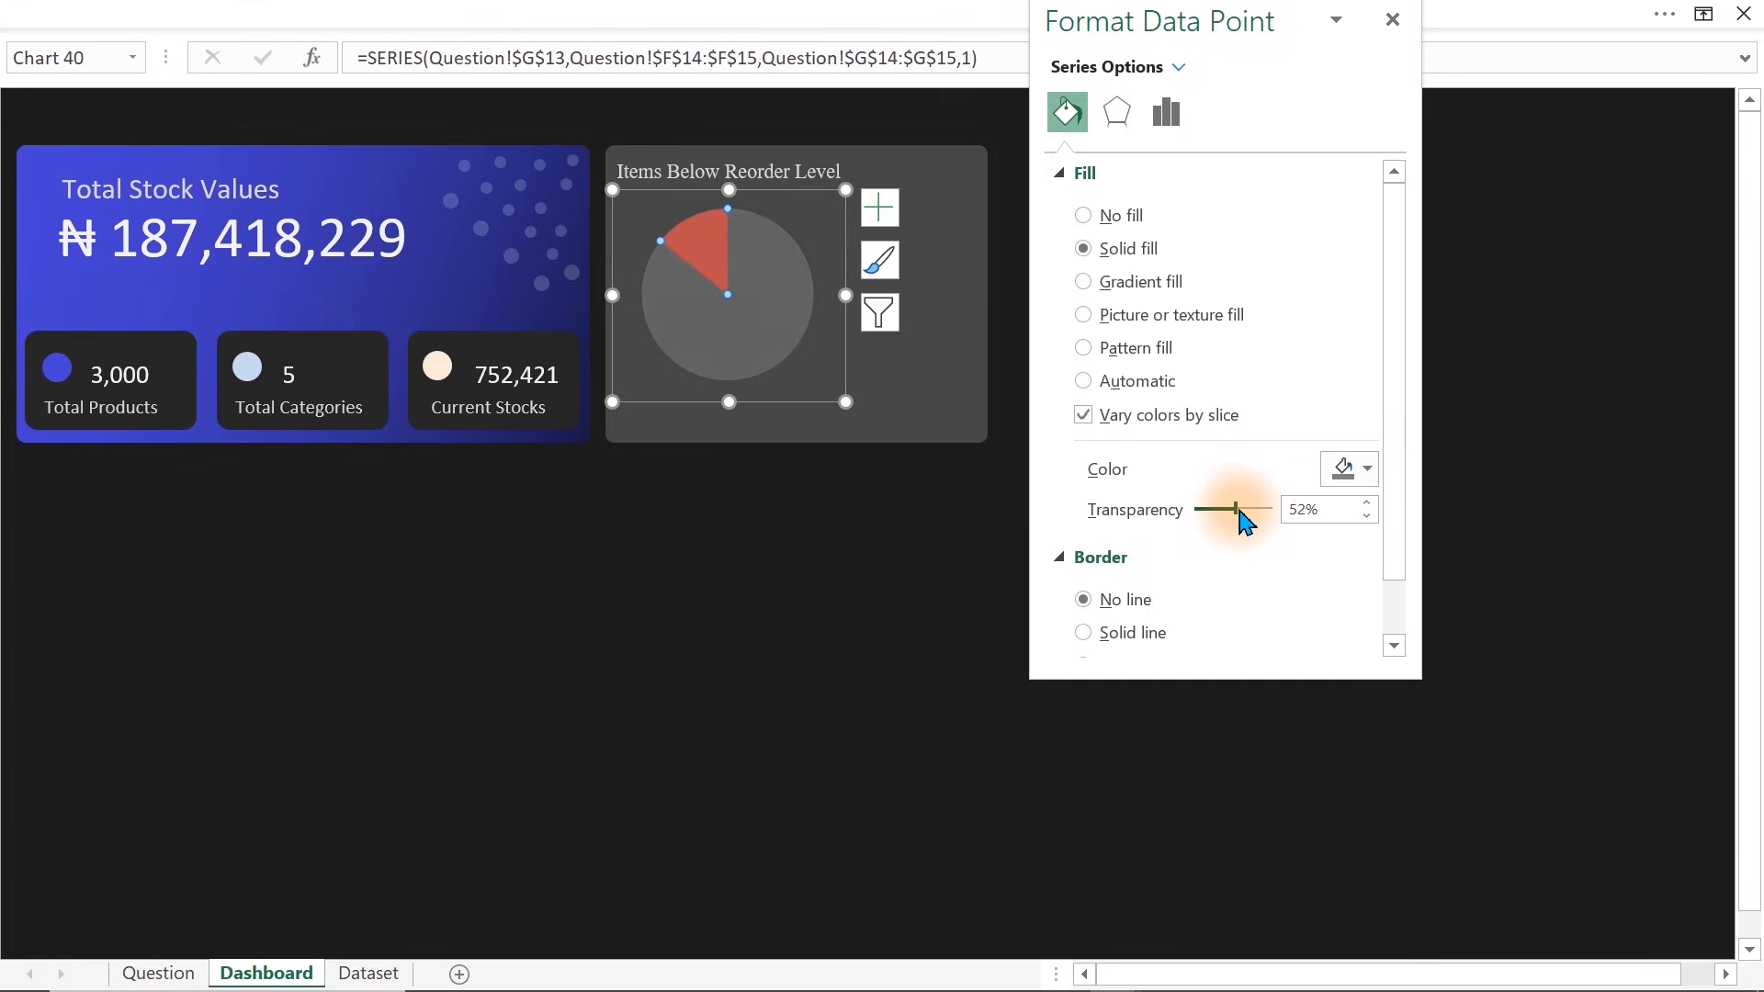
{"action": "left_click", "coordinate": [749, 553]}
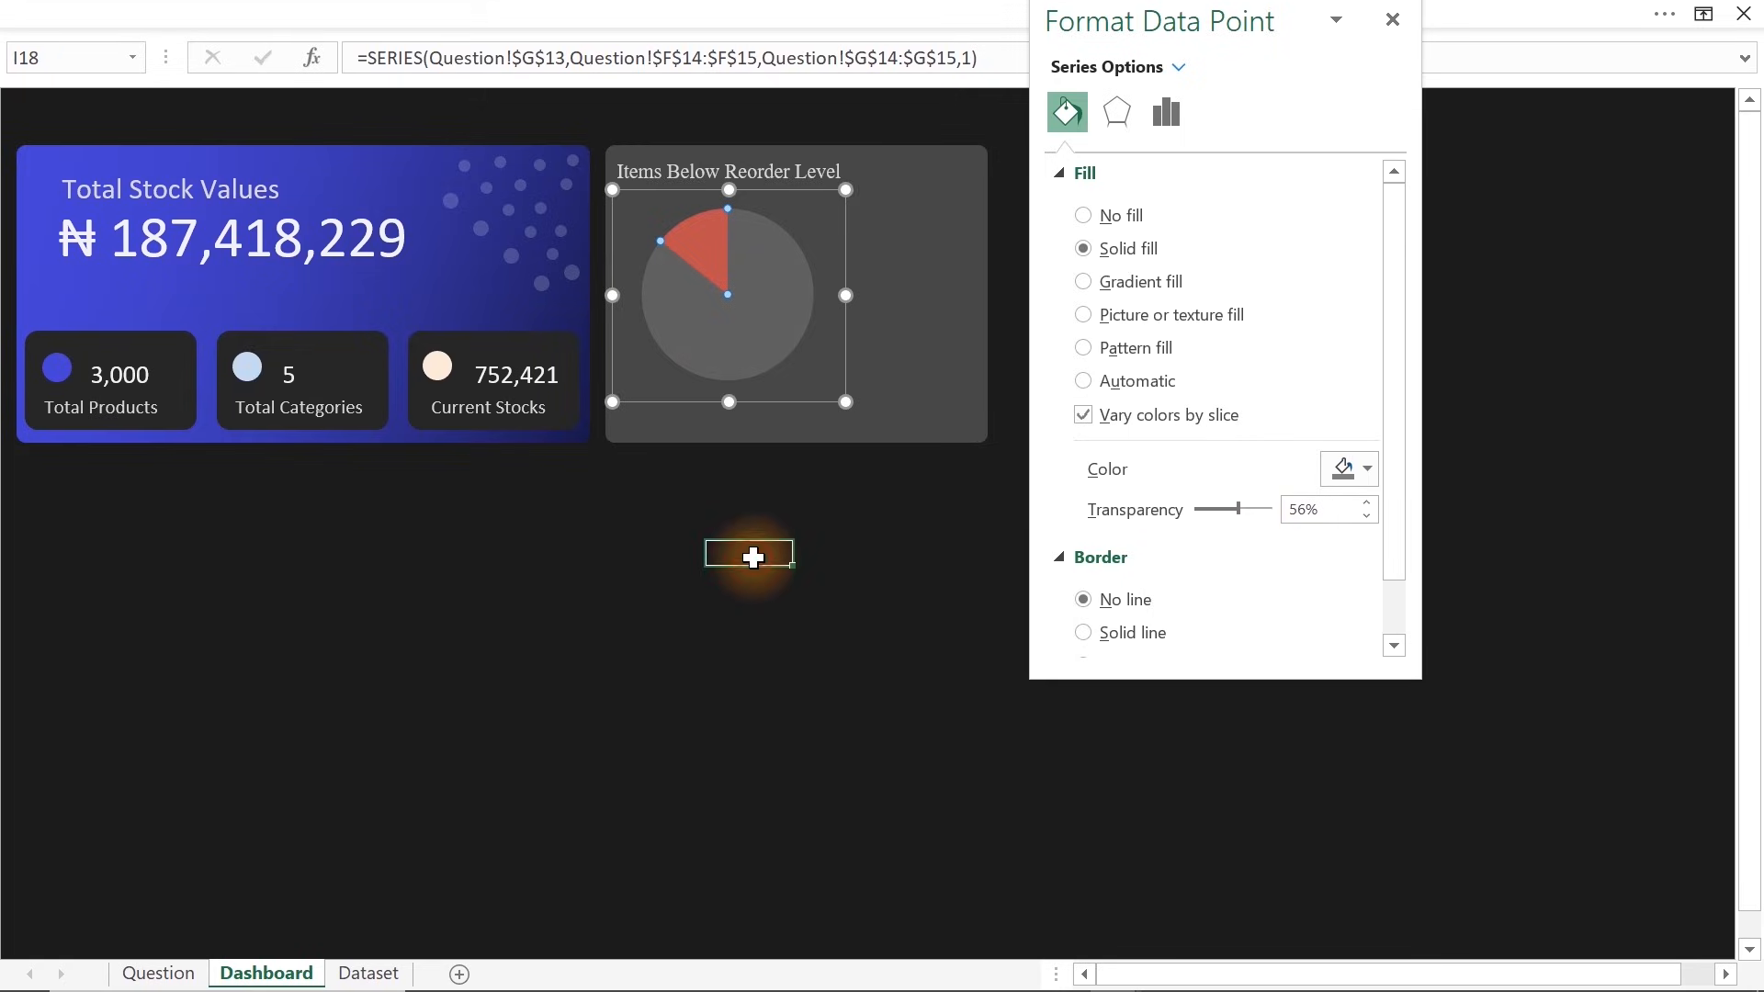
Pull the red Need Reorder slice out of the pie with a point explosion of 17%
{"action": "left_click", "coordinate": [712, 237]}
{"action": "left_click", "coordinate": [713, 237]}
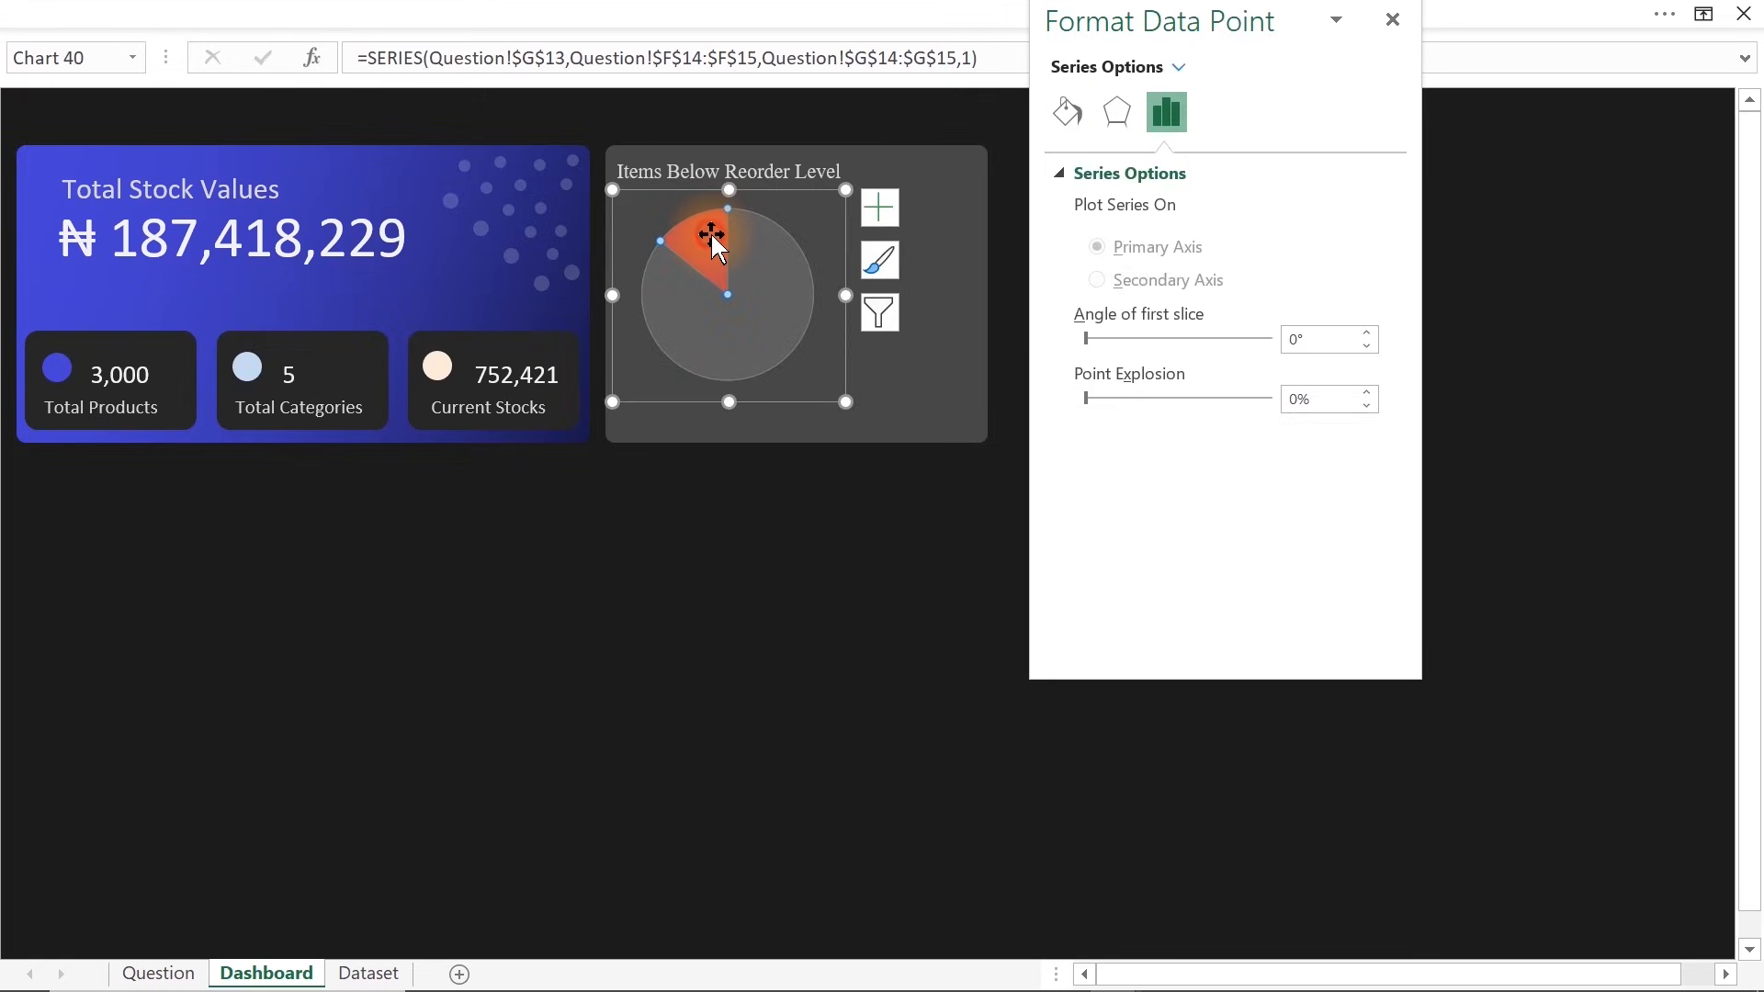
{"action": "left_click_drag", "start_coordinate": [1087, 399], "coordinate": [1099, 410]}
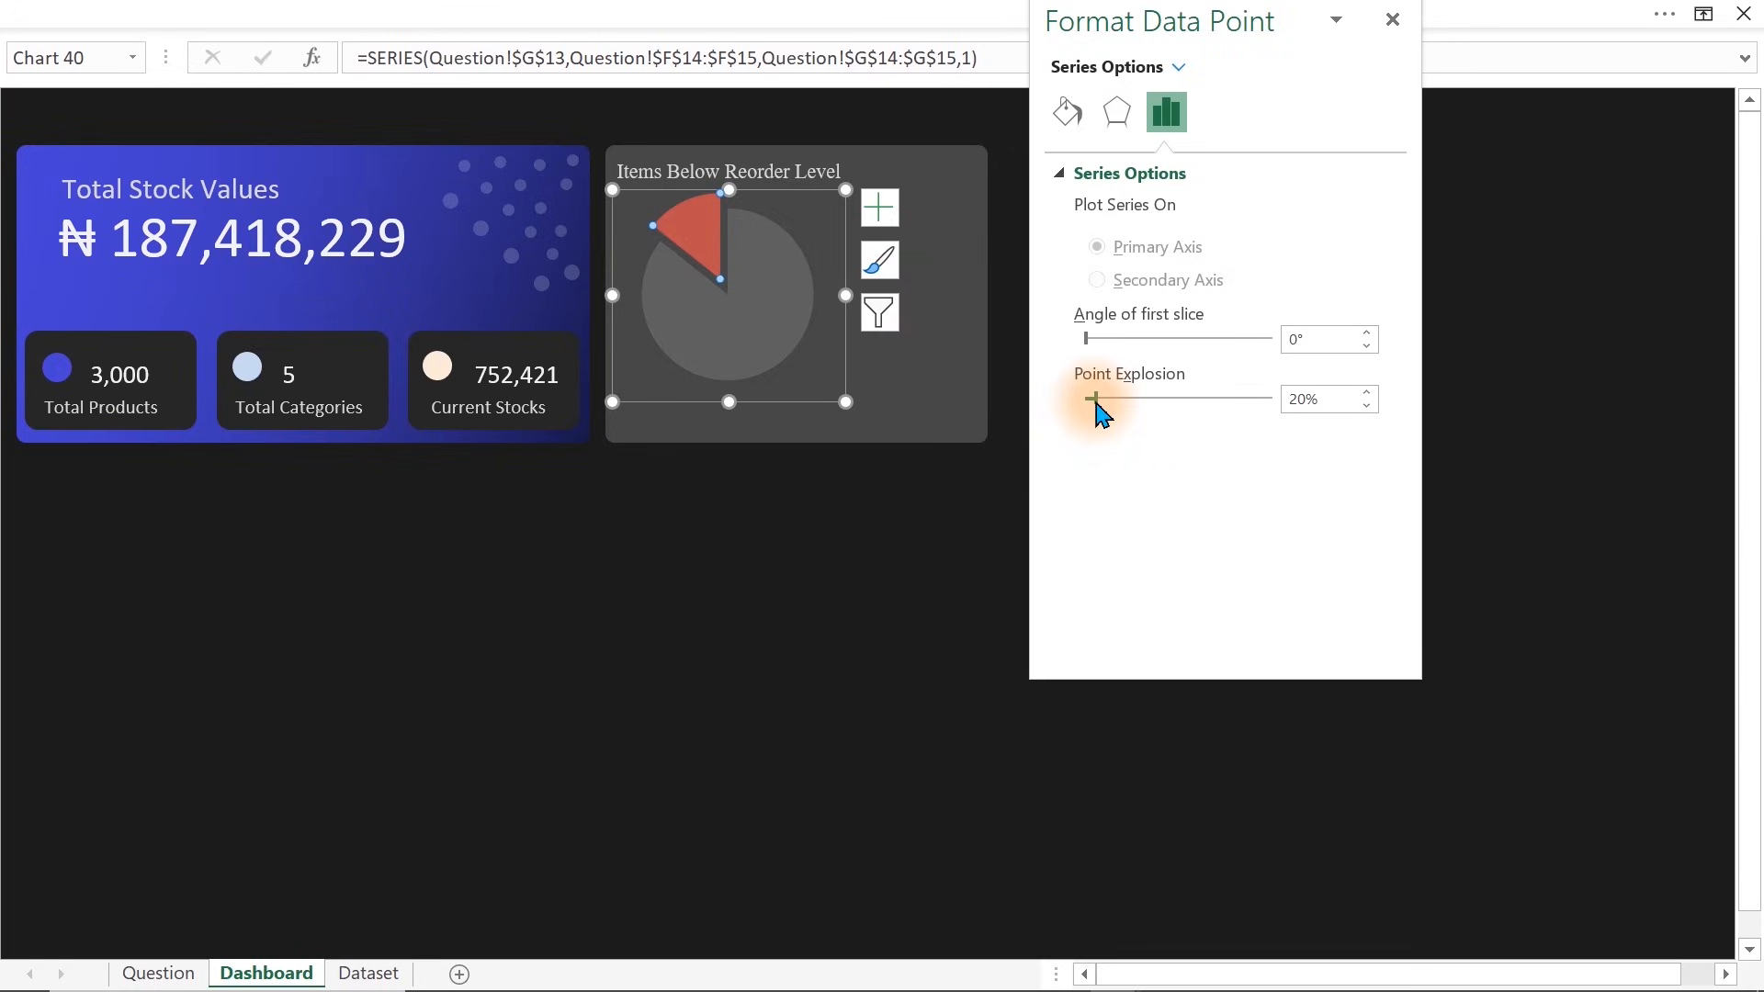
{"action": "left_click", "coordinate": [1367, 405]}
{"action": "left_click", "coordinate": [1367, 405]}
{"action": "left_click", "coordinate": [721, 632]}
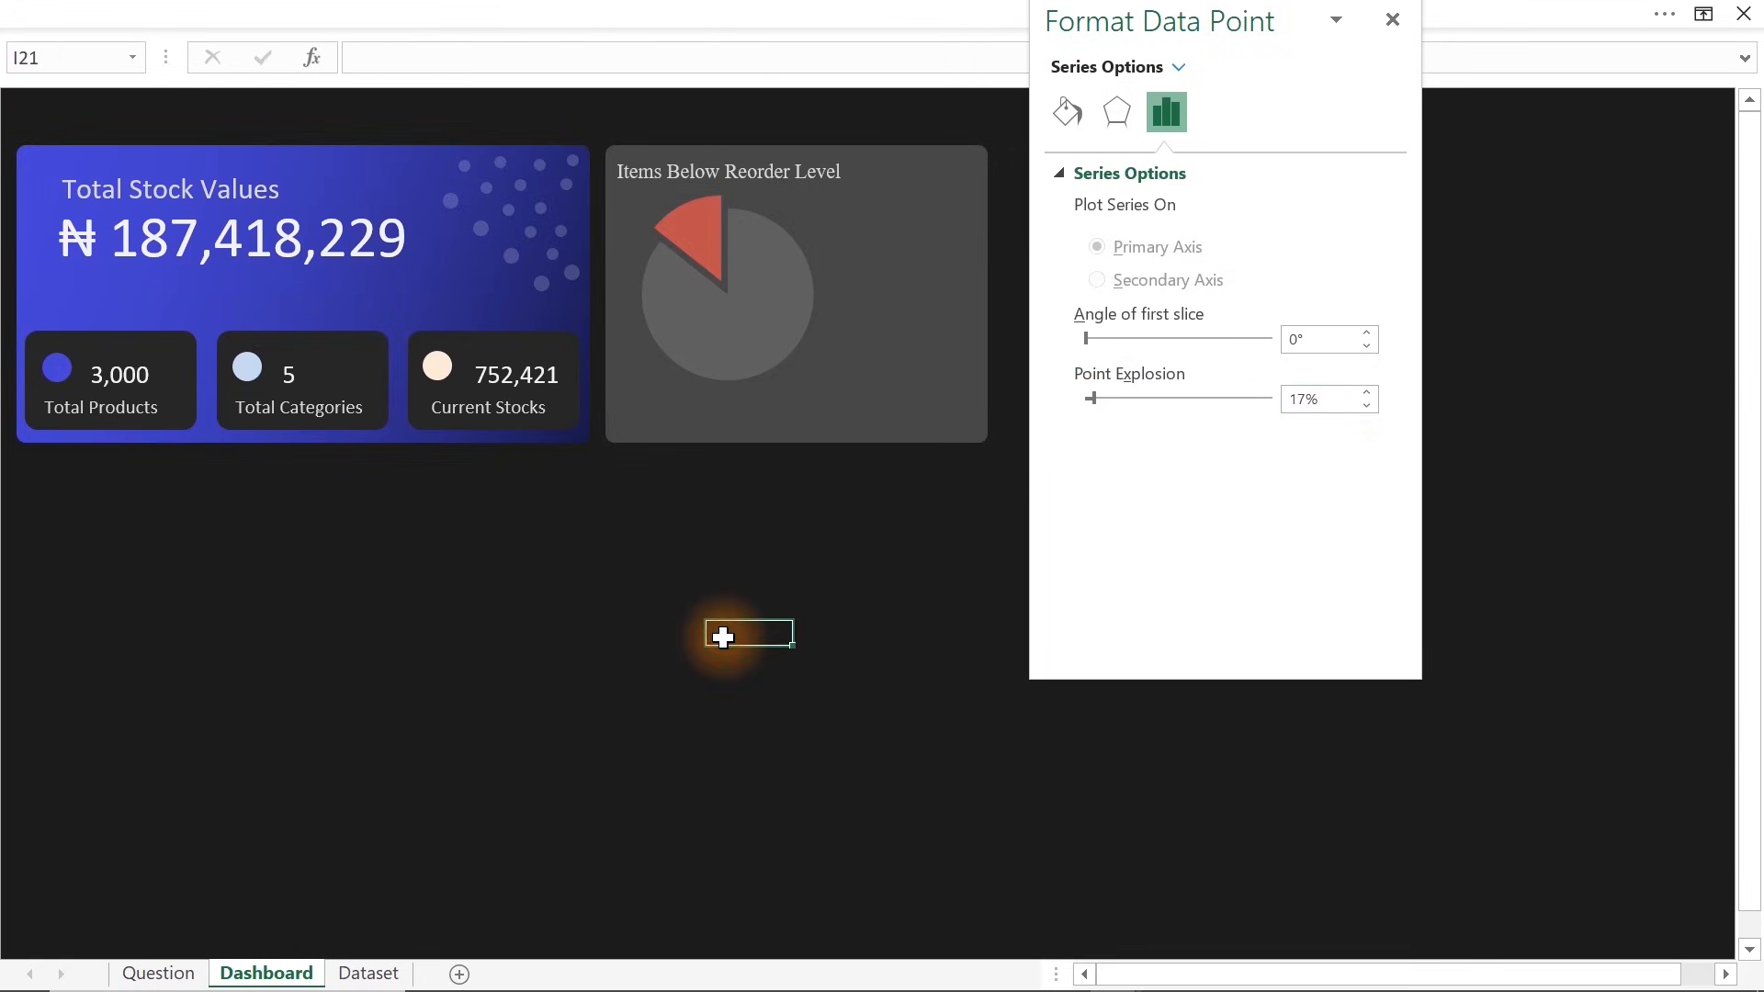
Move the pie chart slightly down and to the left within the Items Below Reorder Level card
{"action": "mouse_move", "coordinate": [708, 225]}
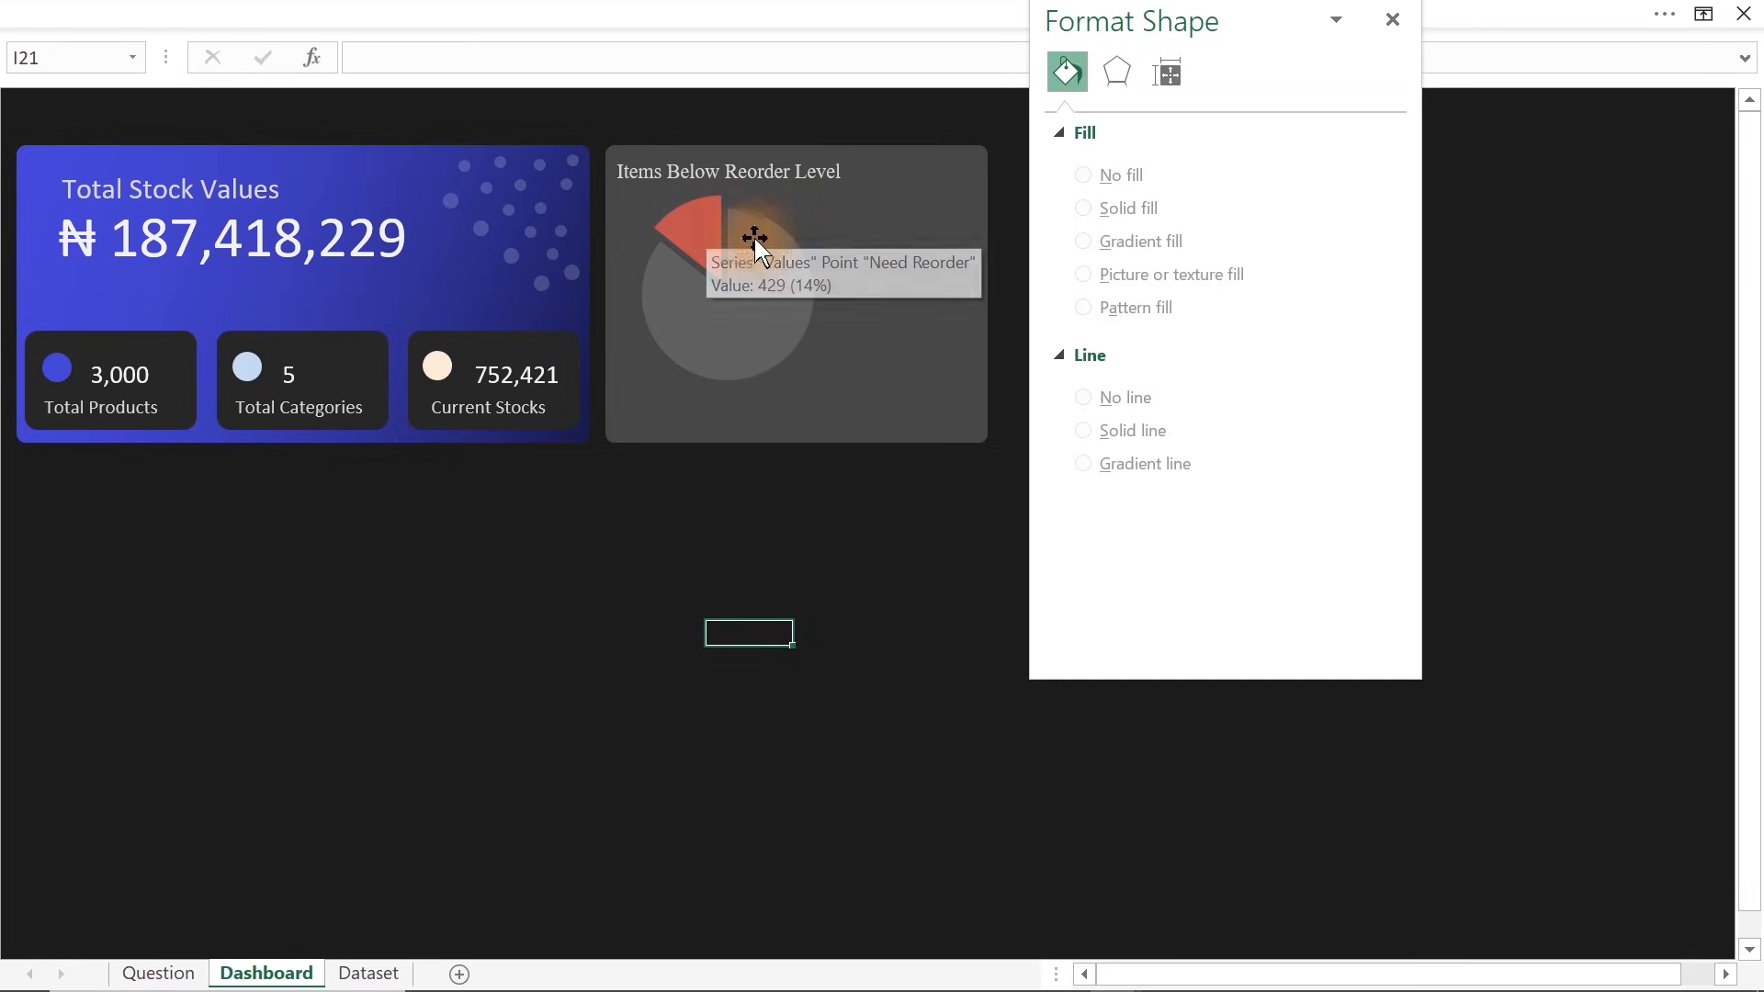
{"action": "left_click", "coordinate": [763, 235]}
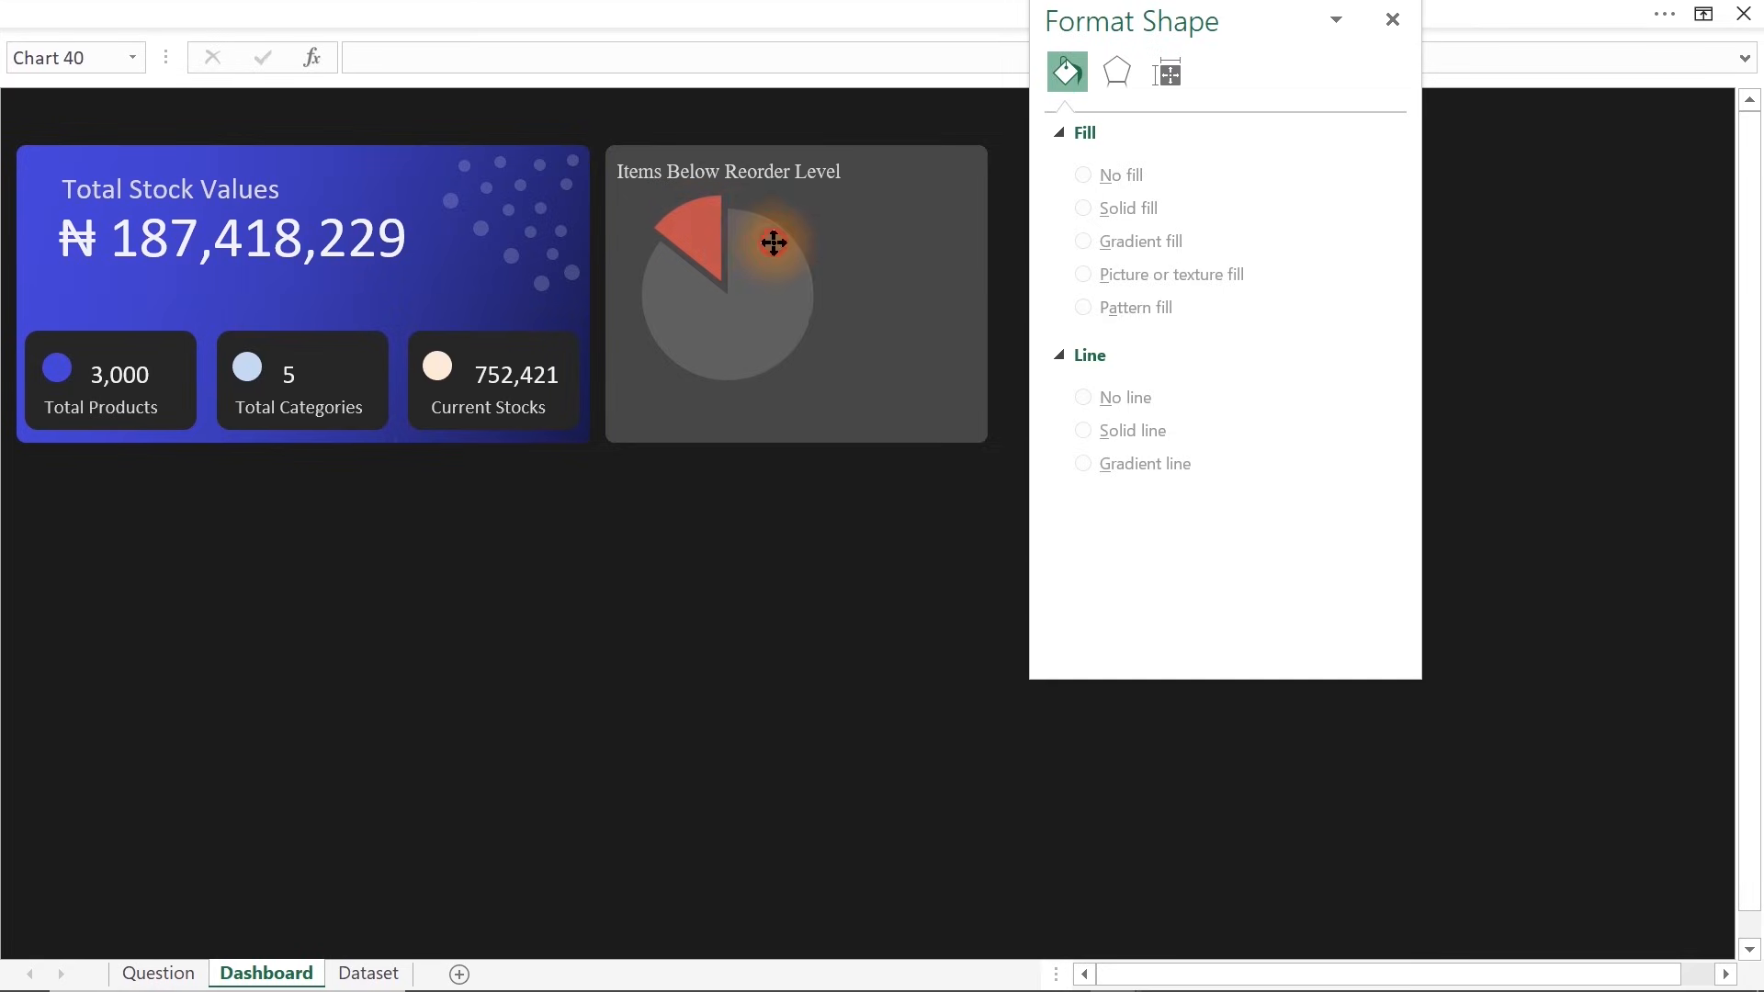
{"action": "left_click", "coordinate": [769, 239]}
{"action": "left_click", "coordinate": [847, 329]}
{"action": "left_click", "coordinate": [808, 322]}
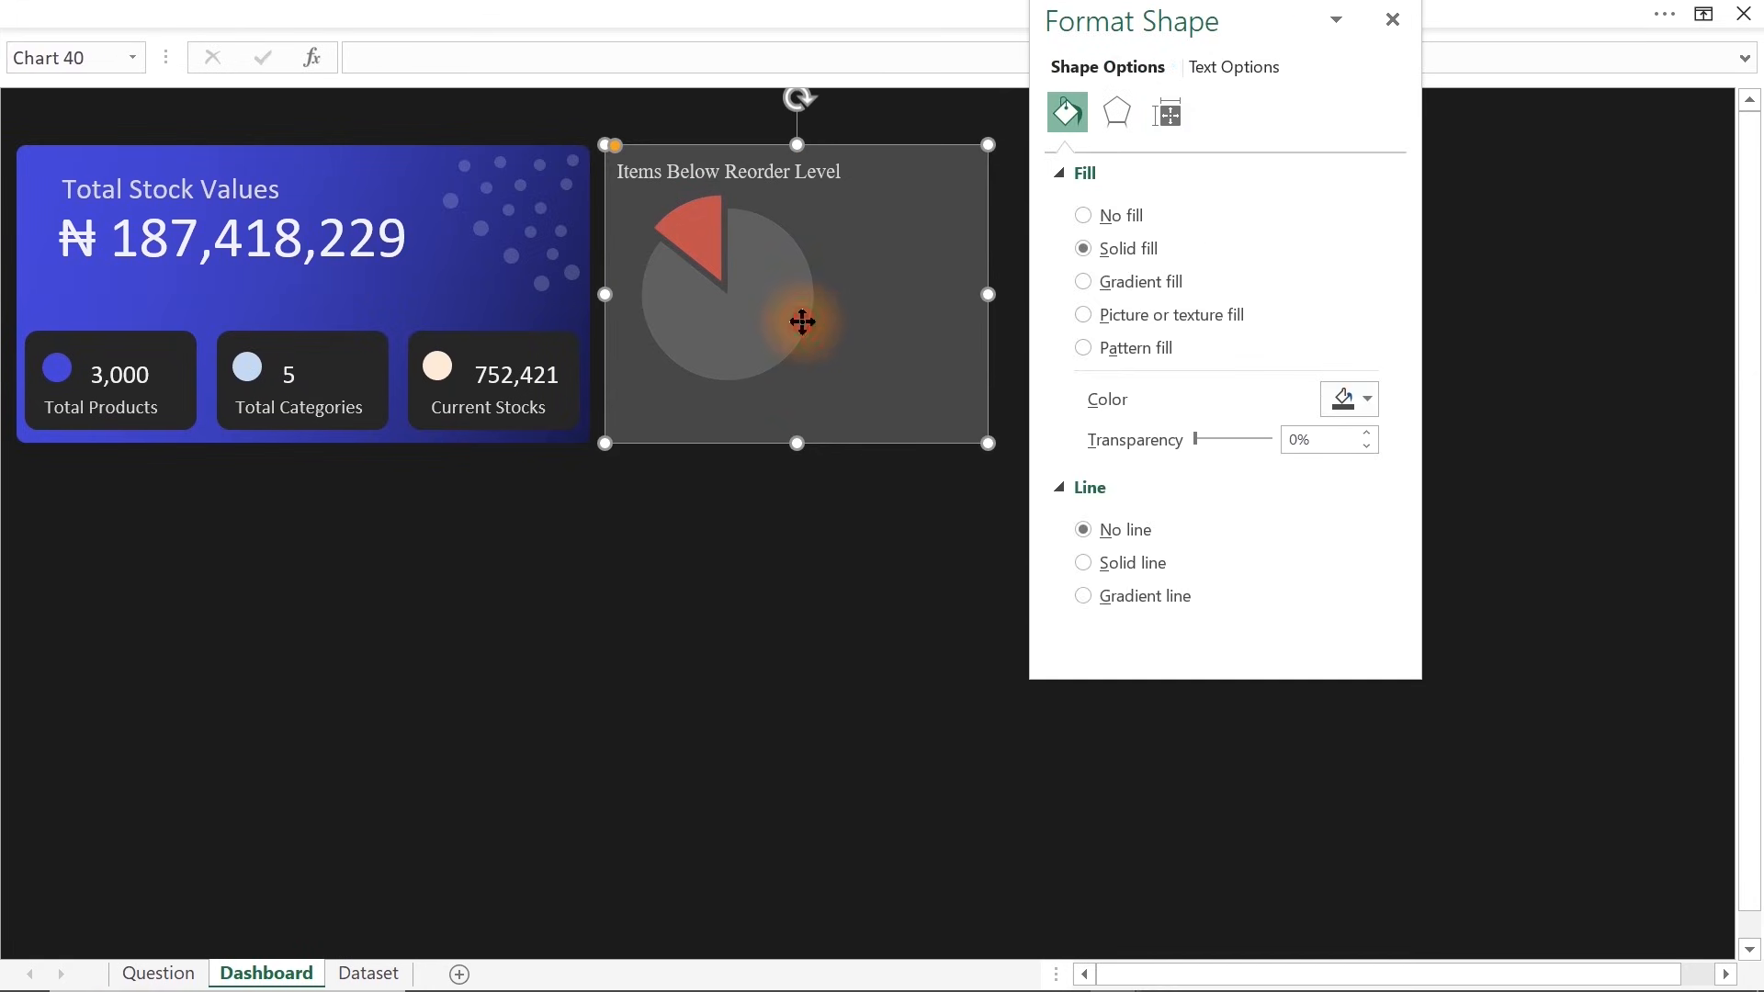
{"action": "left_click", "coordinate": [827, 322]}
{"action": "left_click_drag", "start_coordinate": [837, 344], "coordinate": [827, 342]}
{"action": "left_click", "coordinate": [745, 599]}
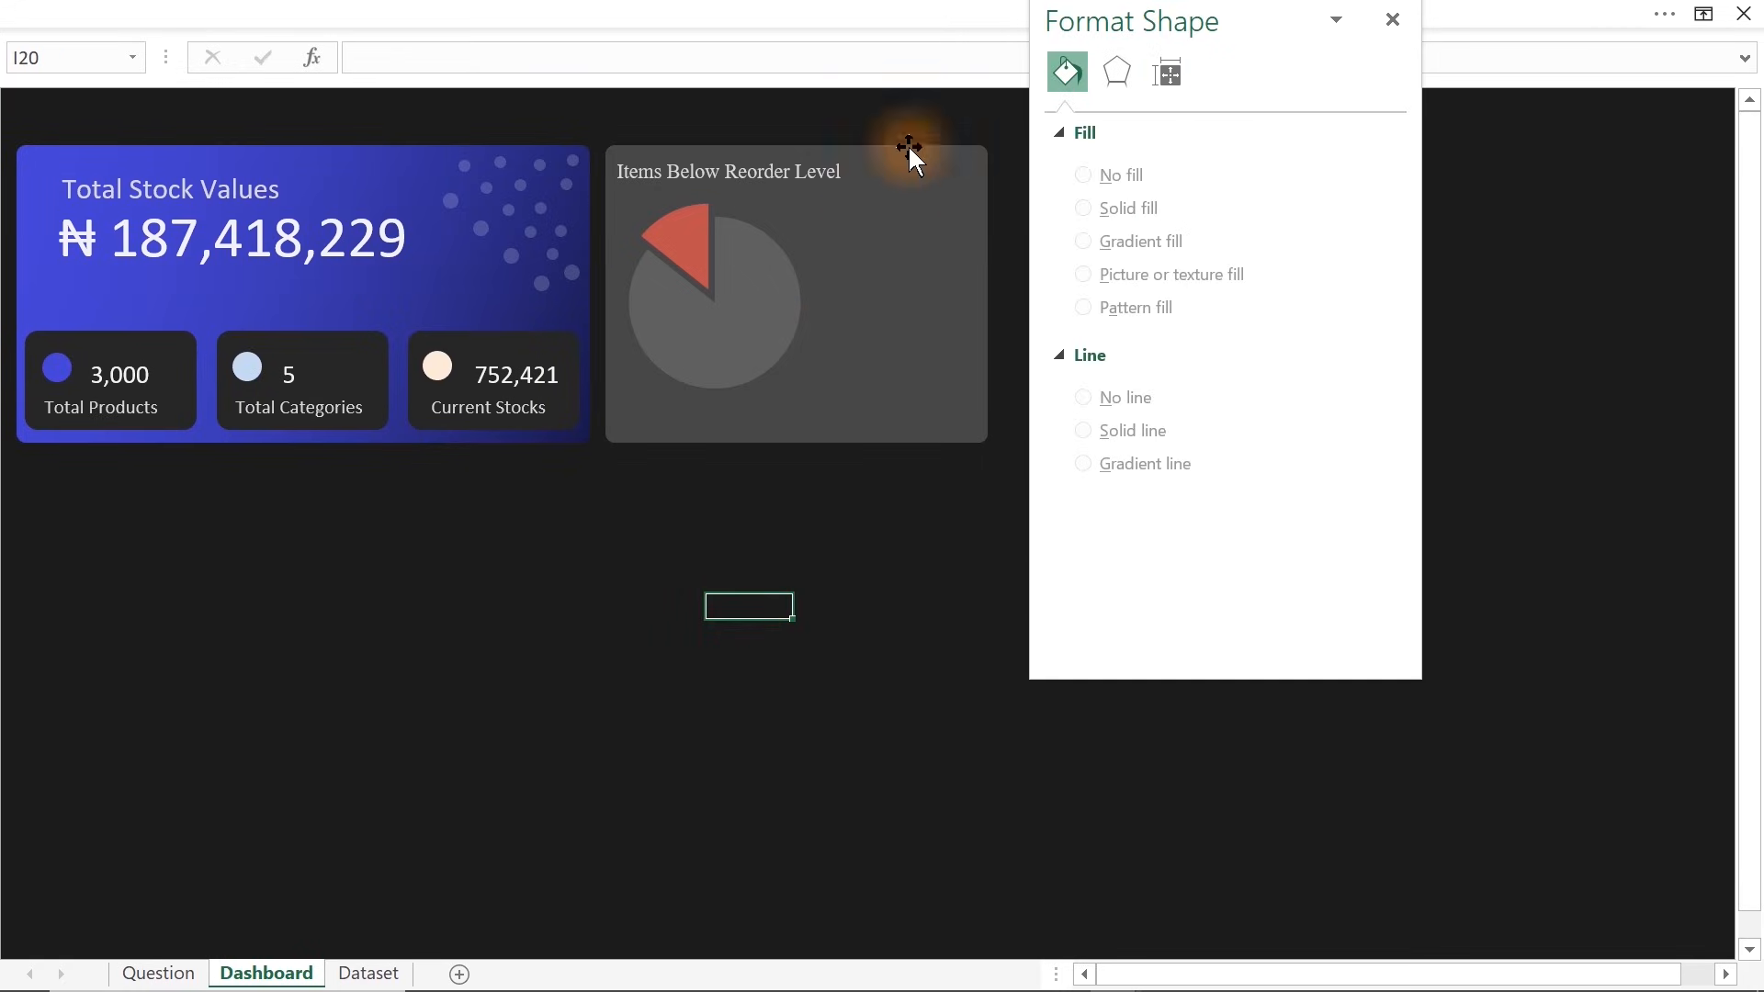
Duplicate the peach circle of the Current Stocks card, shrink the copy and place it just right of the pie's upper edge
{"action": "left_click", "coordinate": [850, 13]}
{"action": "left_click", "coordinate": [437, 367]}
{"action": "key", "text": "ctrl+d"}
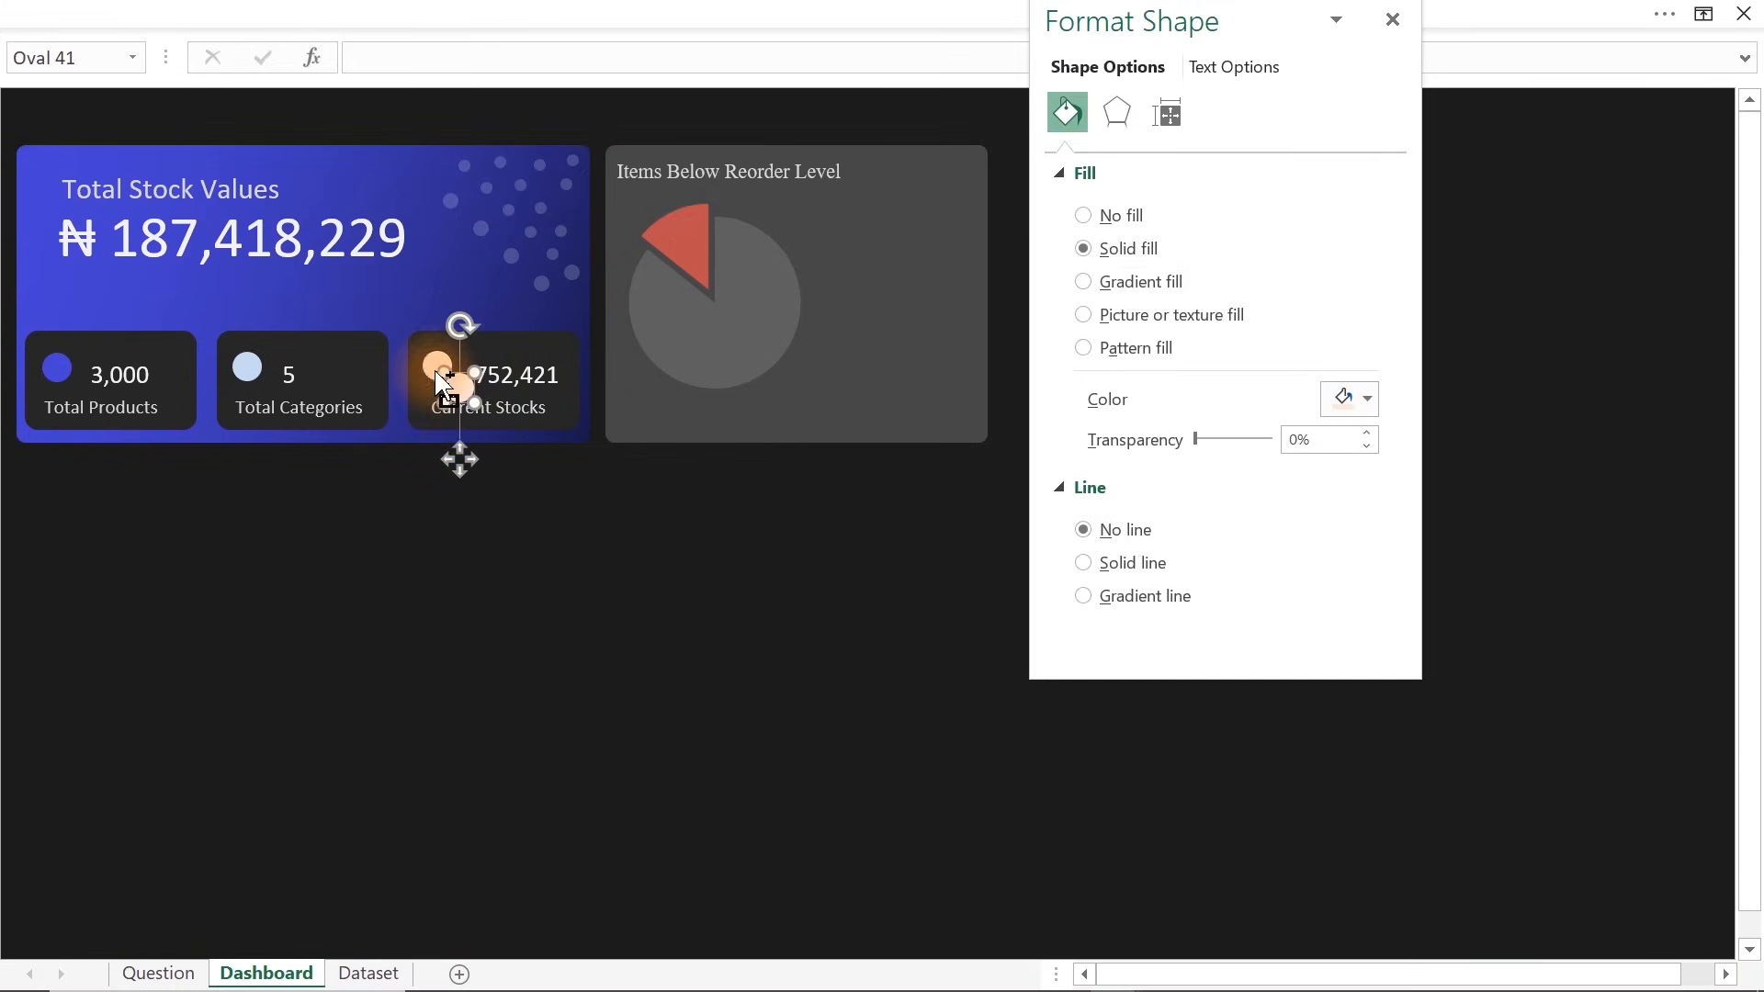
{"action": "left_click", "coordinate": [452, 462]}
{"action": "left_click_drag", "start_coordinate": [473, 386], "coordinate": [836, 327]}
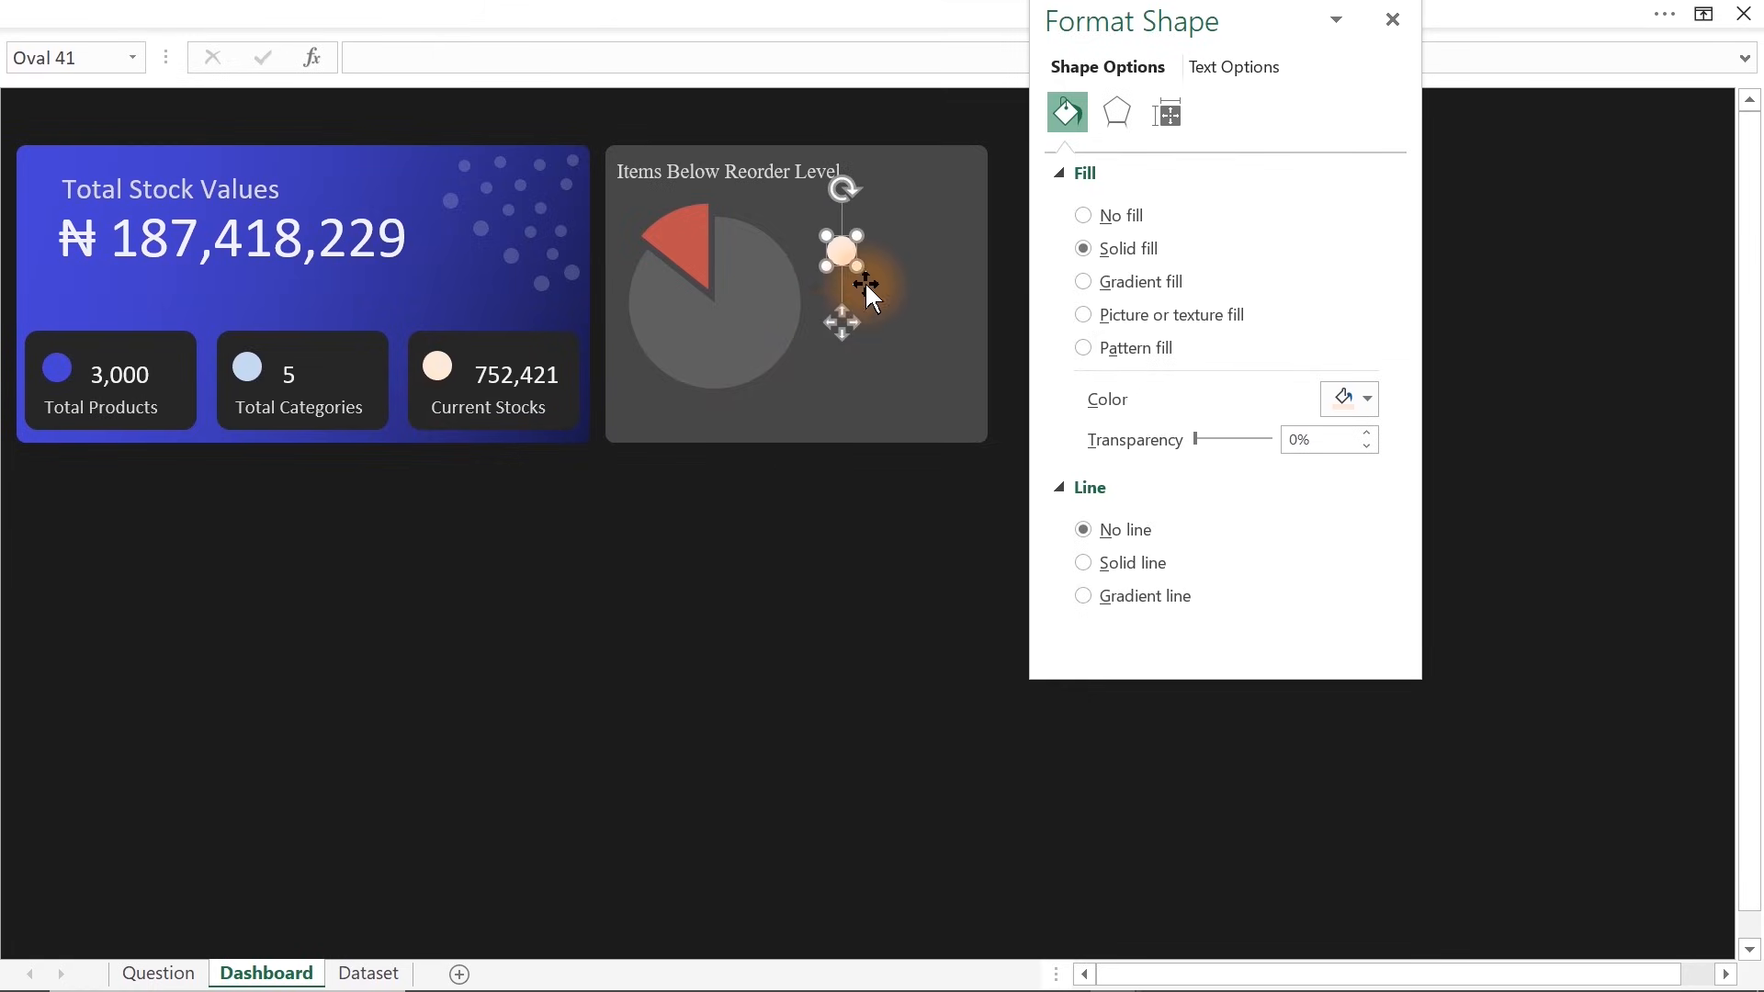
{"action": "left_click_drag", "start_coordinate": [851, 267], "coordinate": [829, 303]}
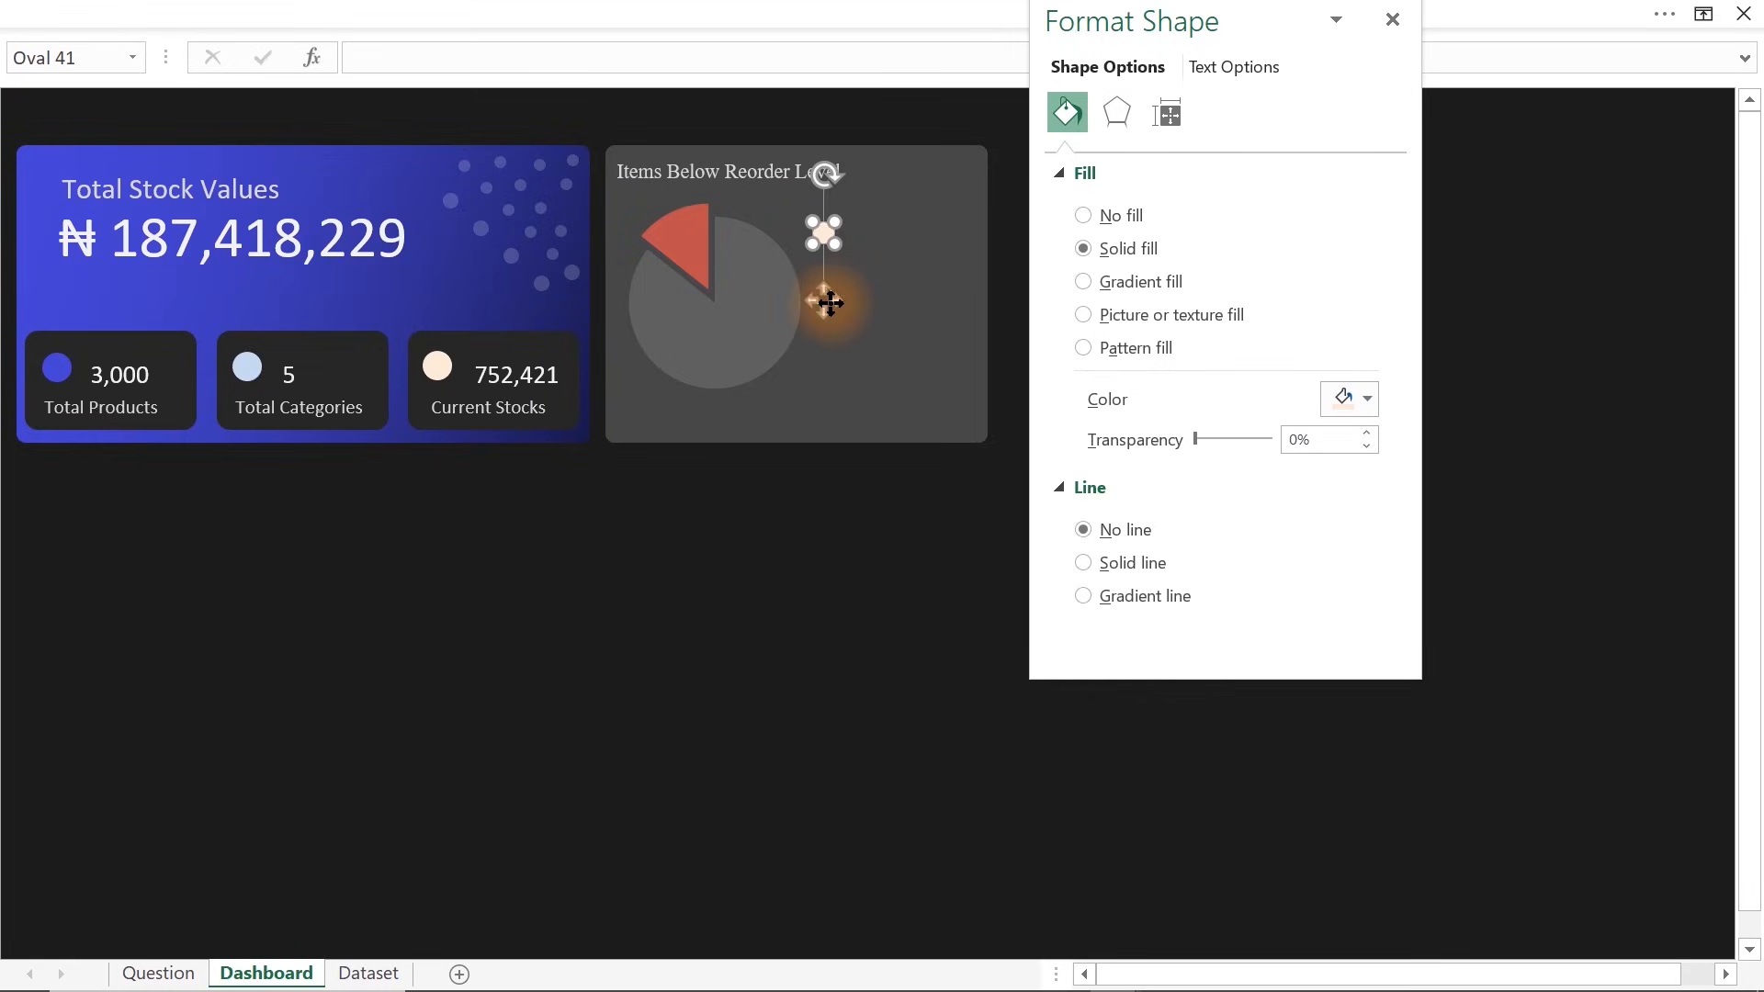
Copy the hex colour code of the red Need Reorder slice, leaving the slice's fill as it is
{"action": "left_click", "coordinate": [1343, 415]}
{"action": "left_click", "coordinate": [681, 225]}
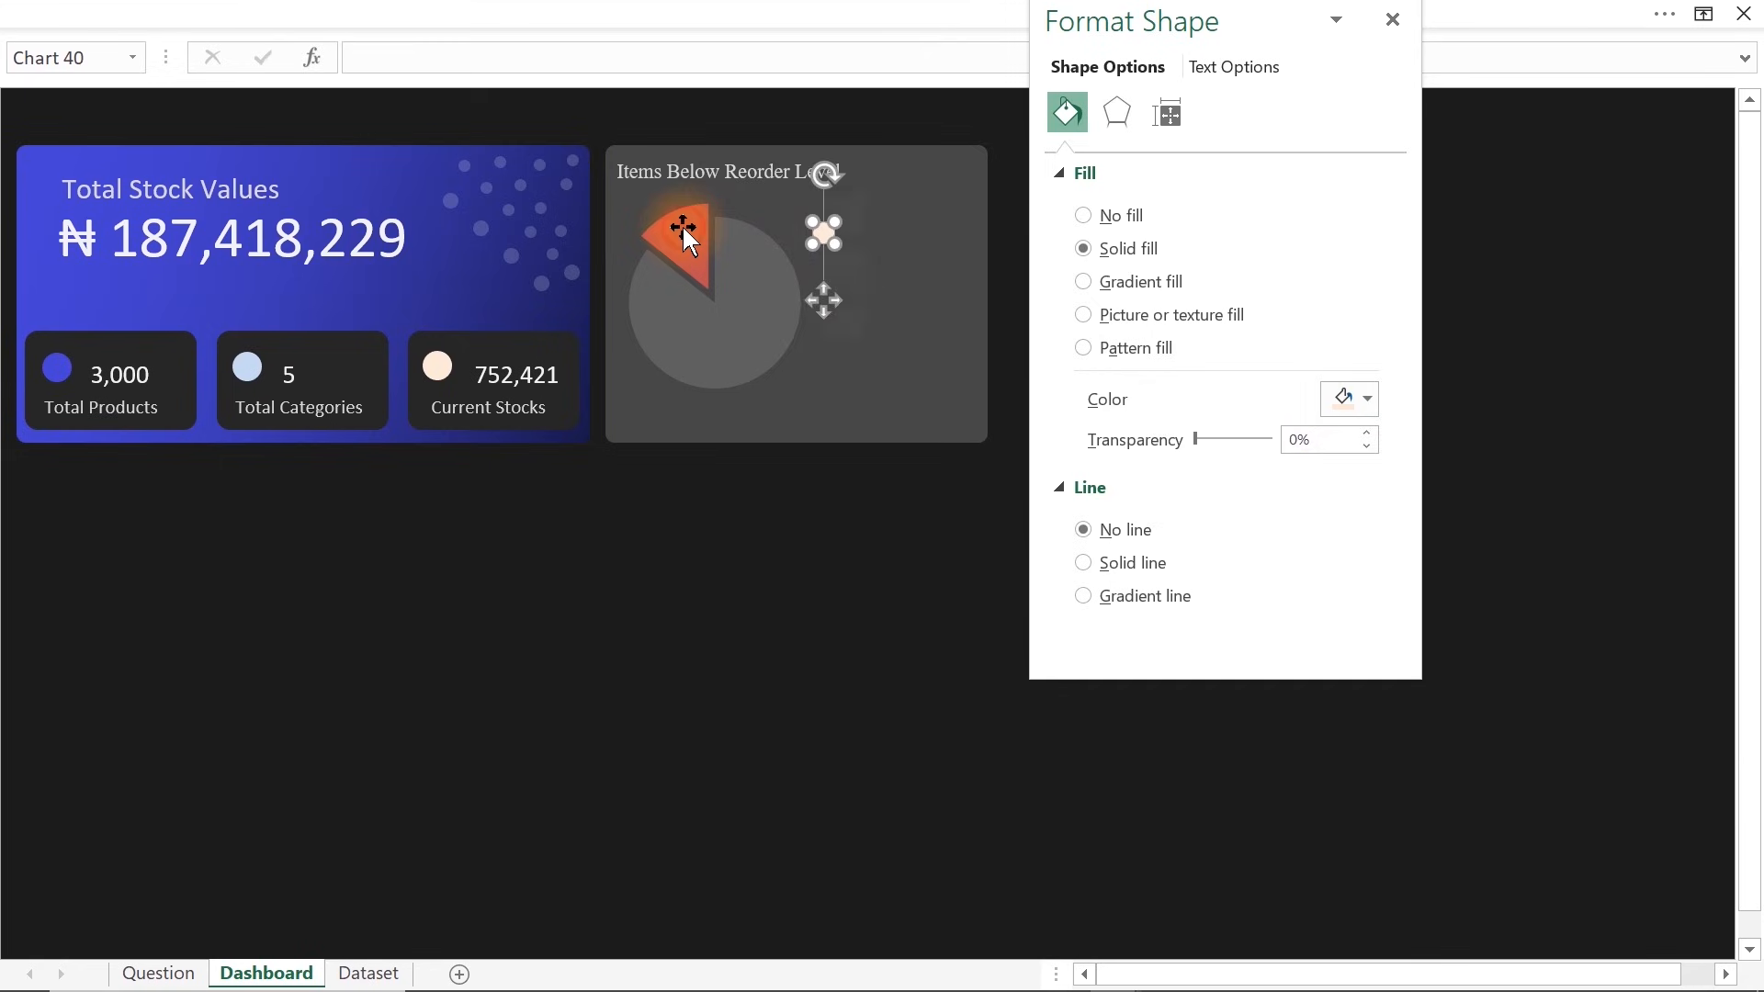
{"action": "left_click", "coordinate": [681, 225]}
{"action": "left_click", "coordinate": [1066, 112]}
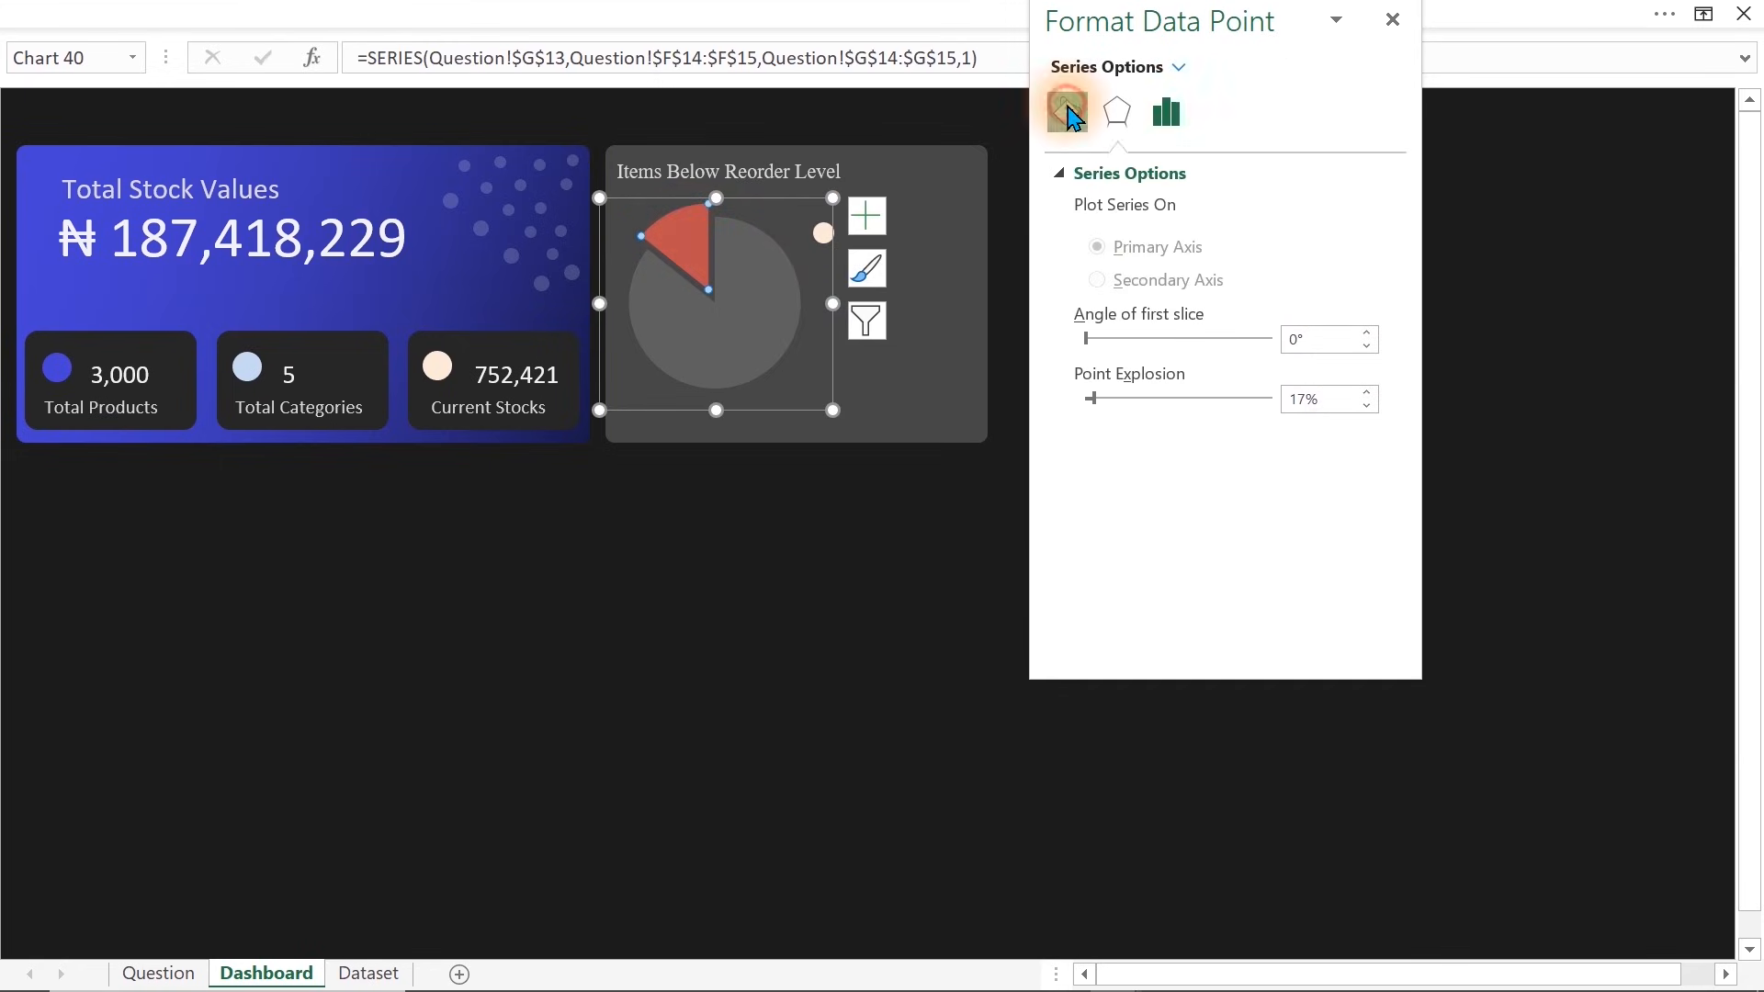
{"action": "left_click", "coordinate": [1137, 381]}
{"action": "left_click", "coordinate": [1367, 471]}
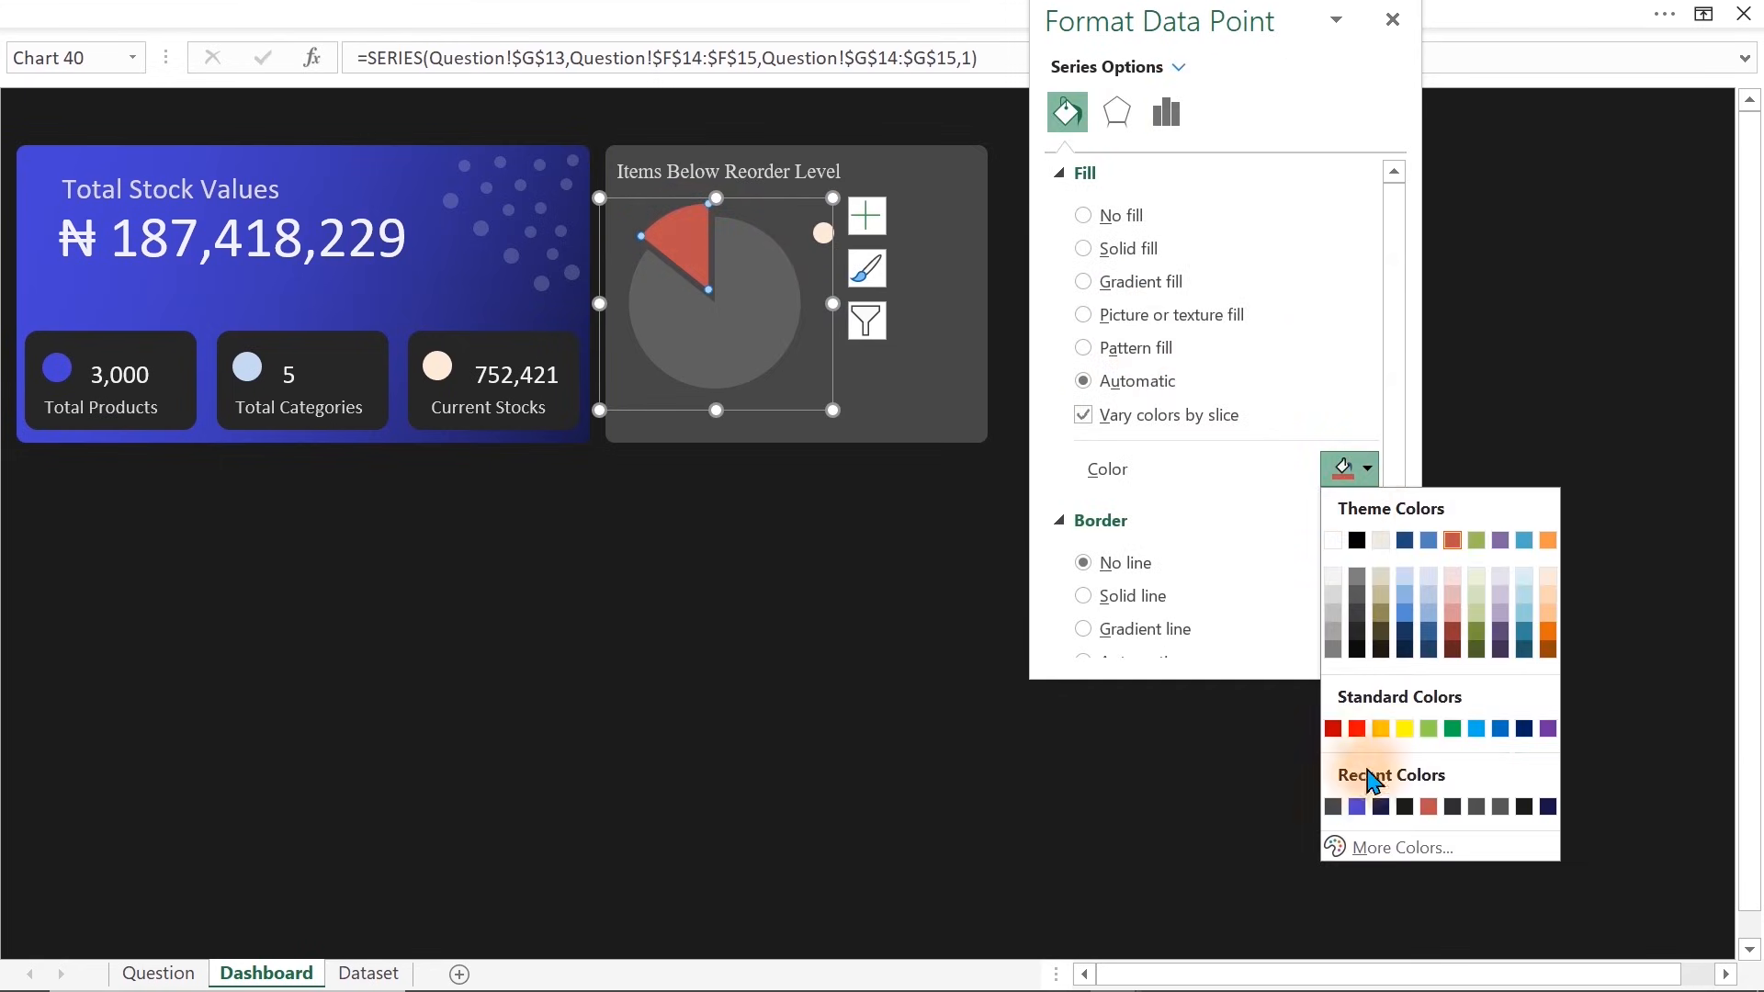
{"action": "left_click", "coordinate": [1398, 850]}
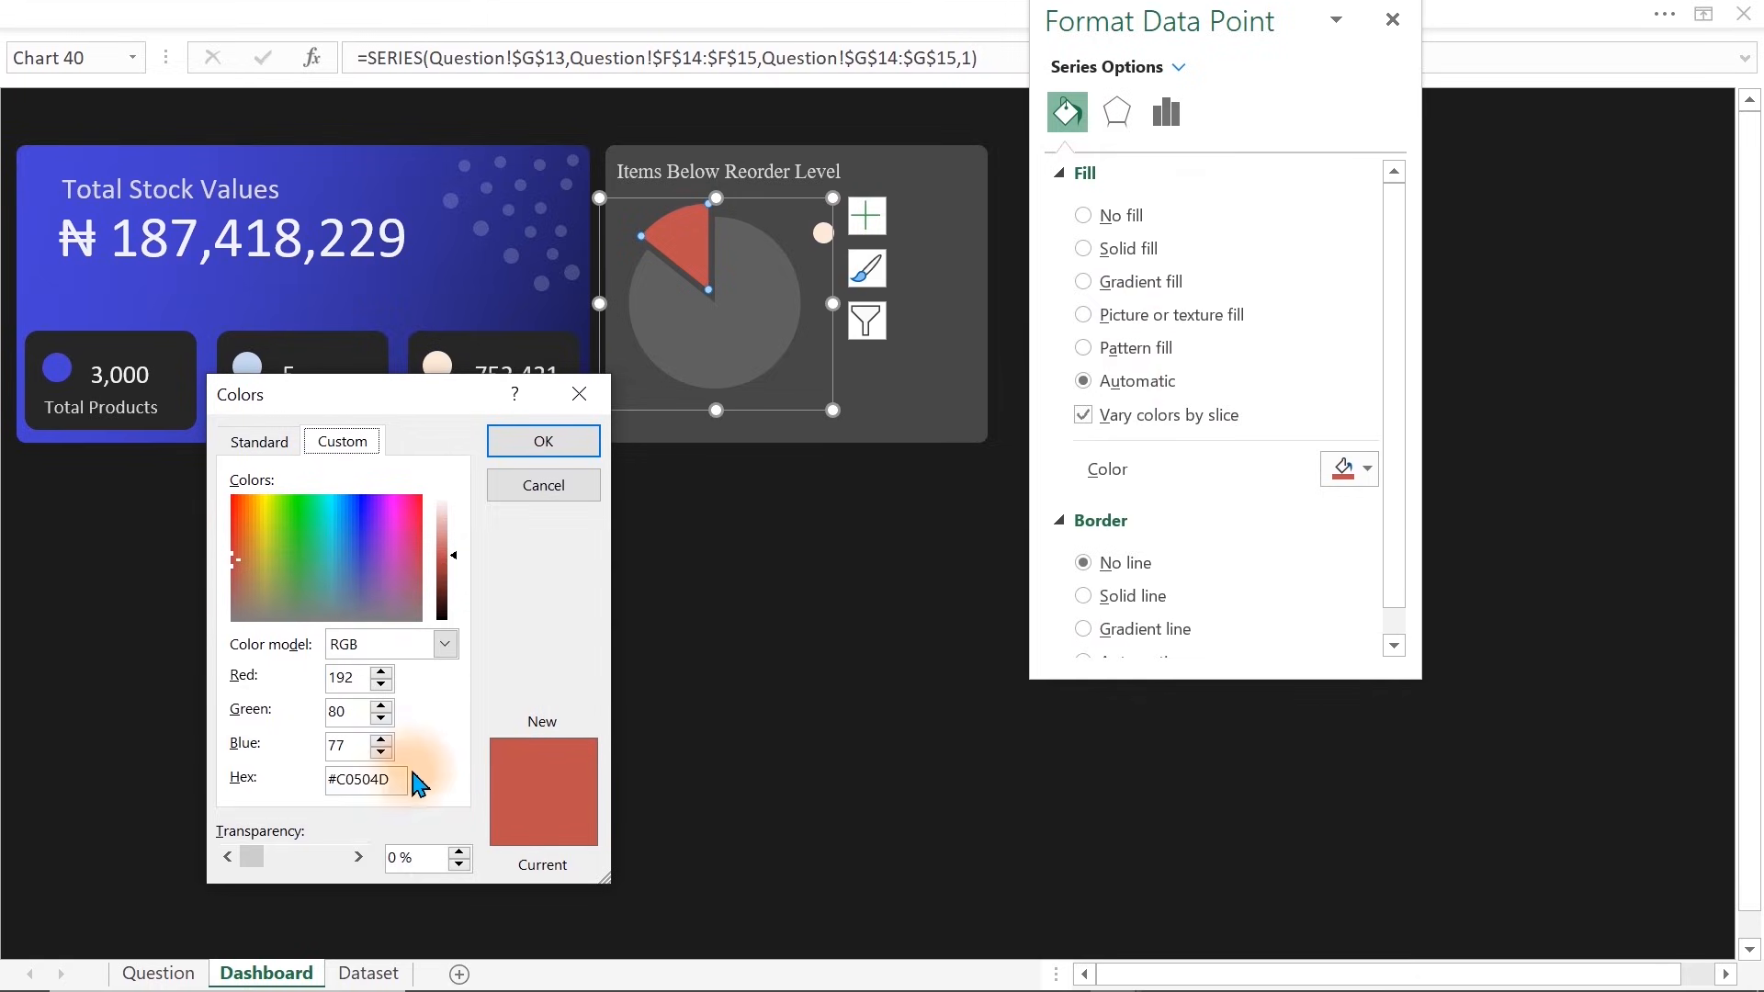
{"action": "left_click_drag", "start_coordinate": [394, 788], "coordinate": [221, 792]}
{"action": "key", "text": "ctrl+c"}
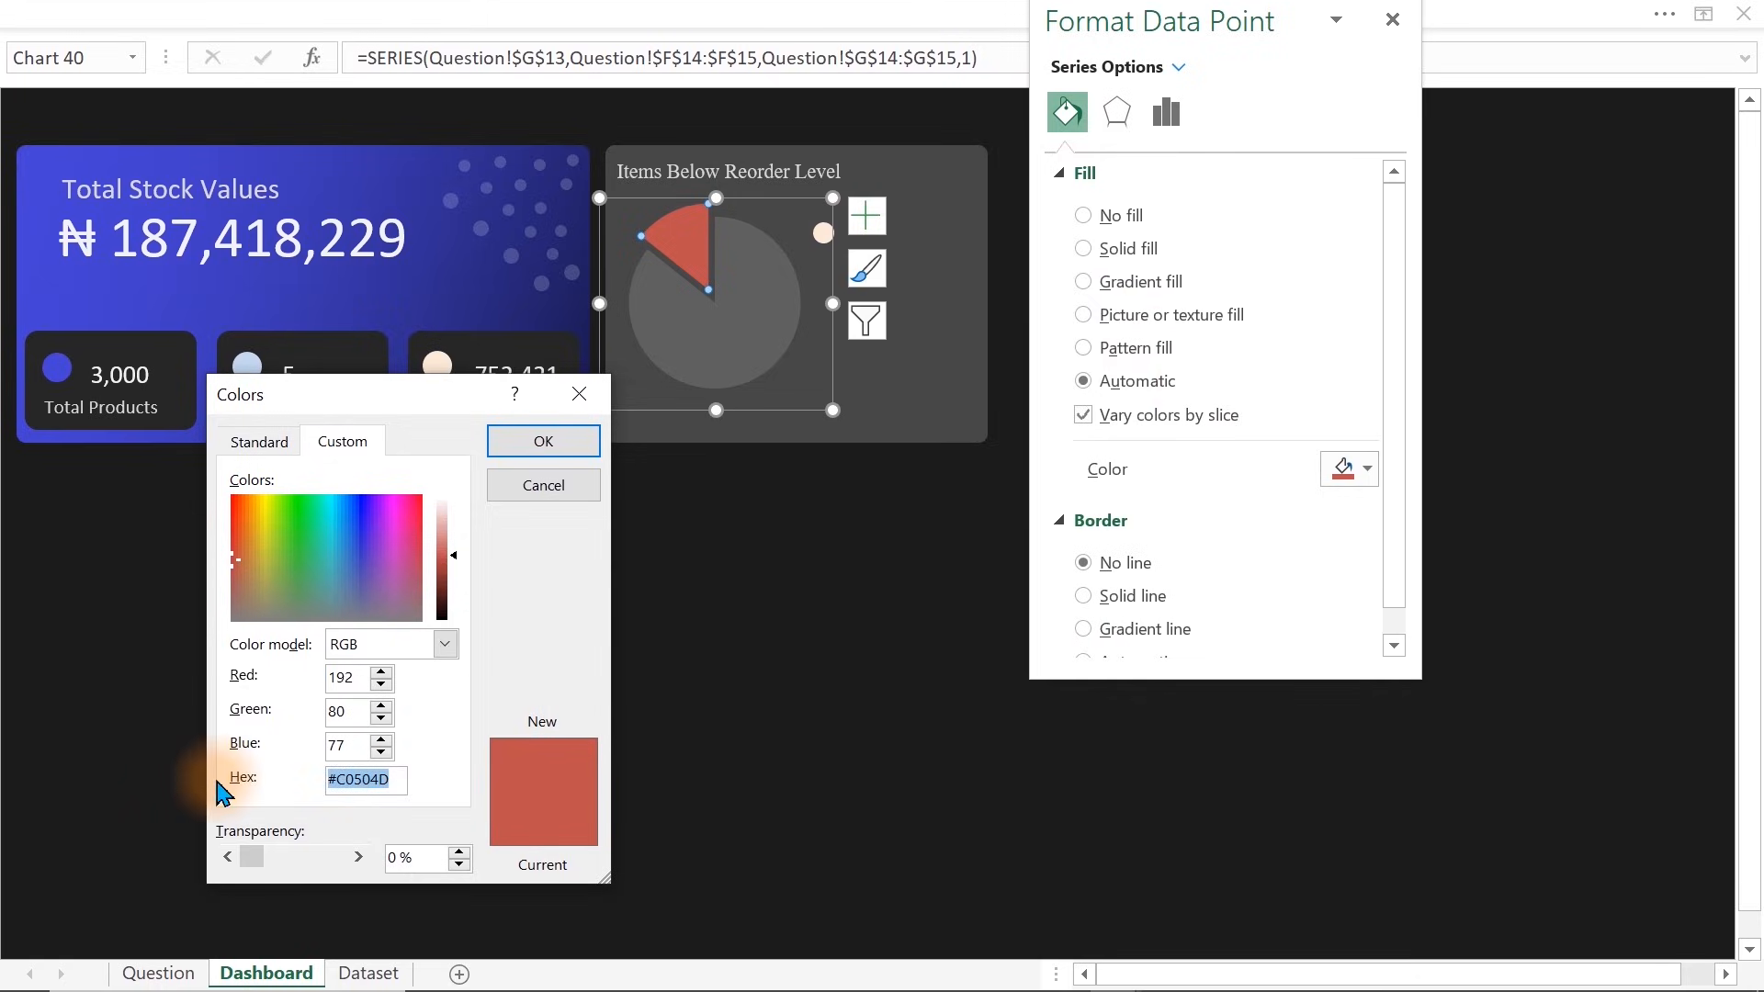
{"action": "left_click", "coordinate": [525, 486]}
{"action": "left_click", "coordinate": [878, 702]}
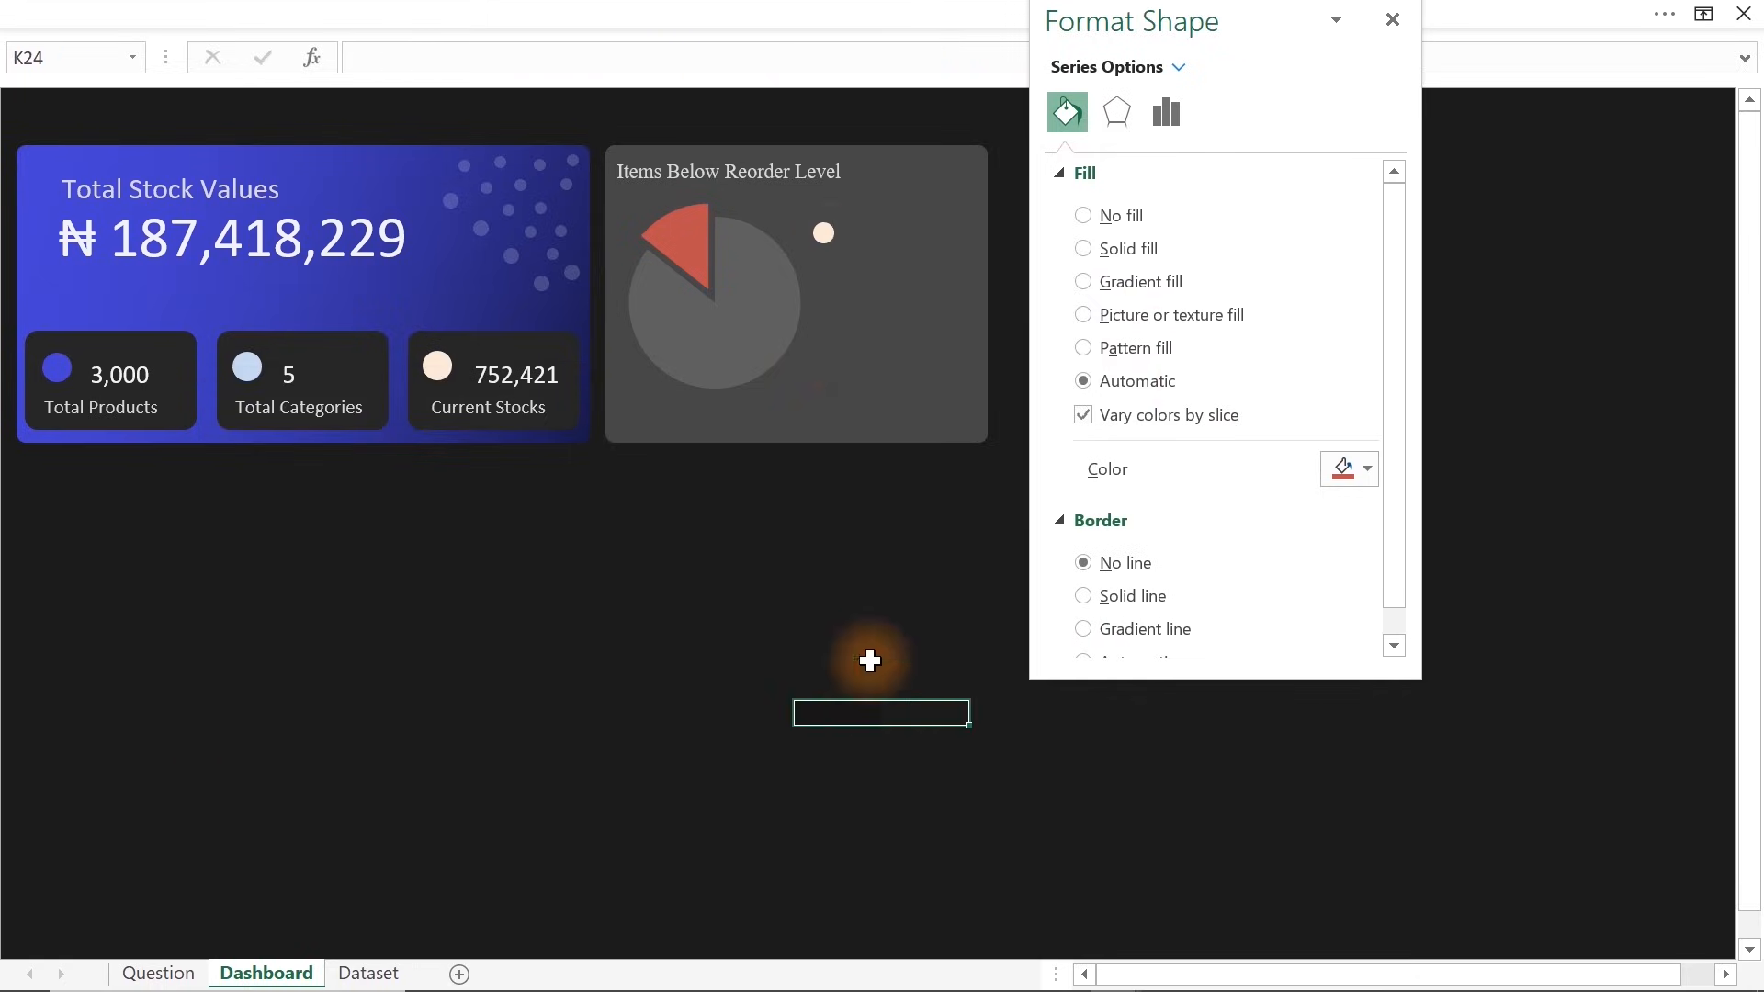
Fill the small peach circle beside the pie with the copied hex colour #C0504D
{"action": "left_click", "coordinate": [824, 234]}
{"action": "left_click", "coordinate": [1367, 399]}
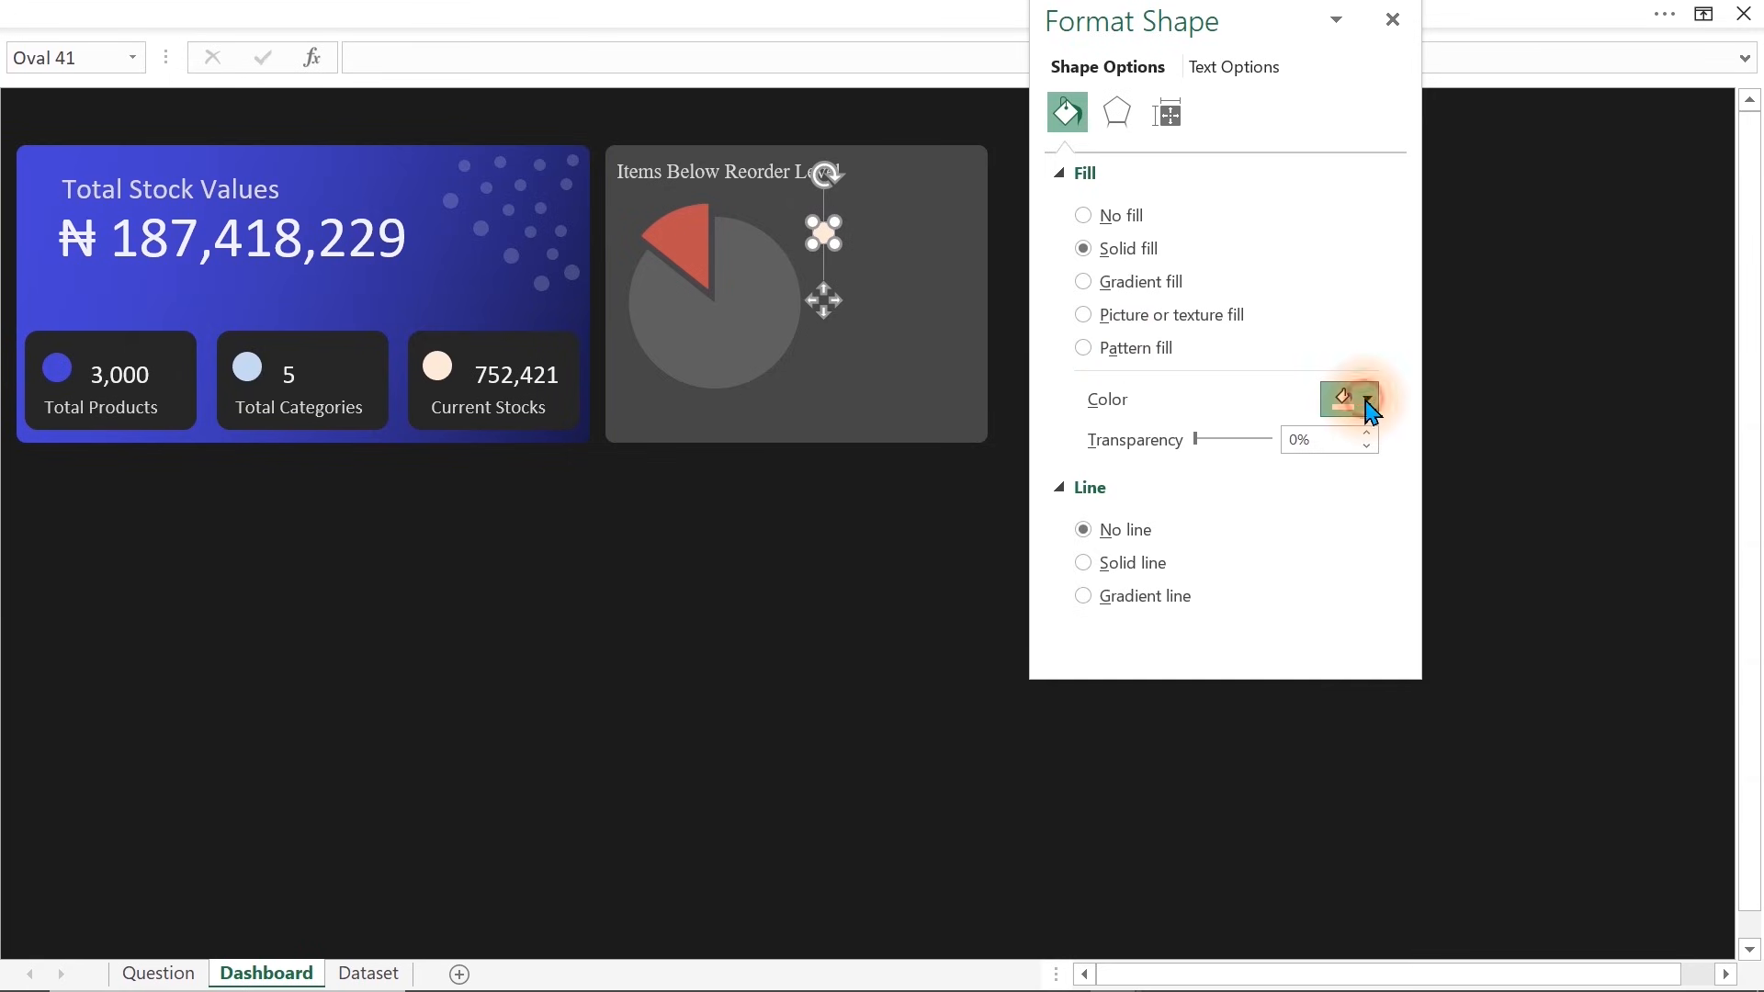
{"action": "left_click", "coordinate": [1354, 775]}
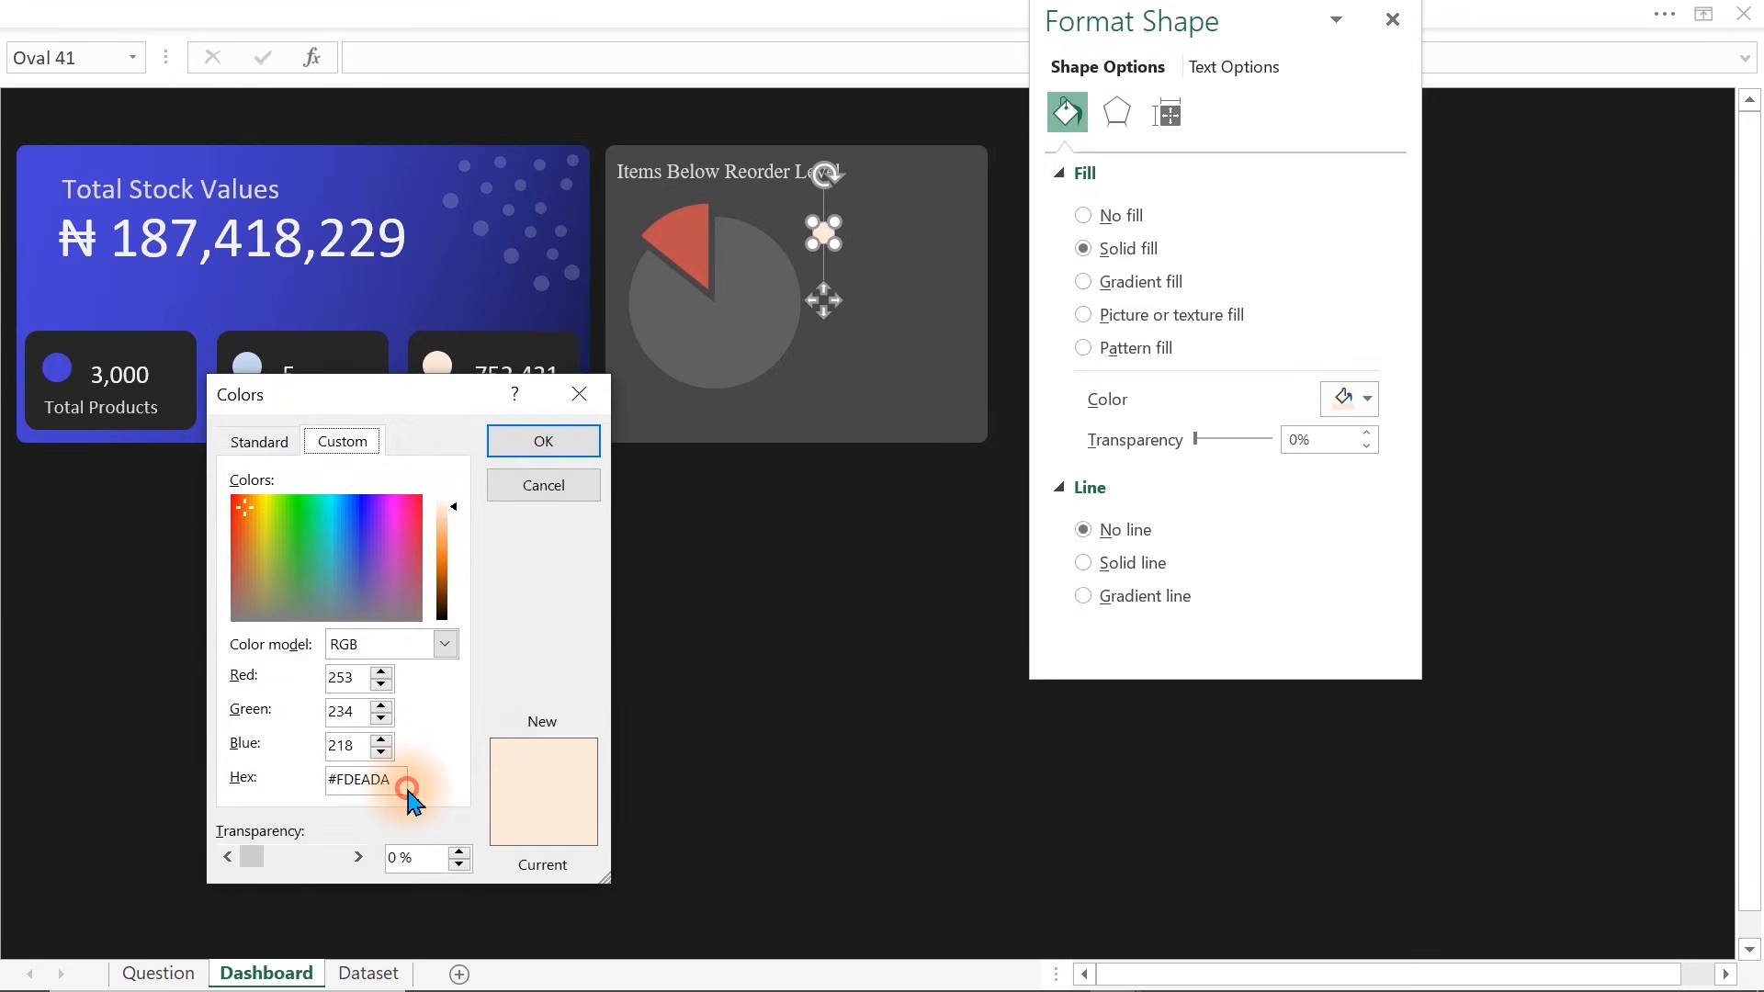
{"action": "left_click_drag", "start_coordinate": [405, 787], "coordinate": [284, 788]}
{"action": "key", "text": "ctrl+v"}
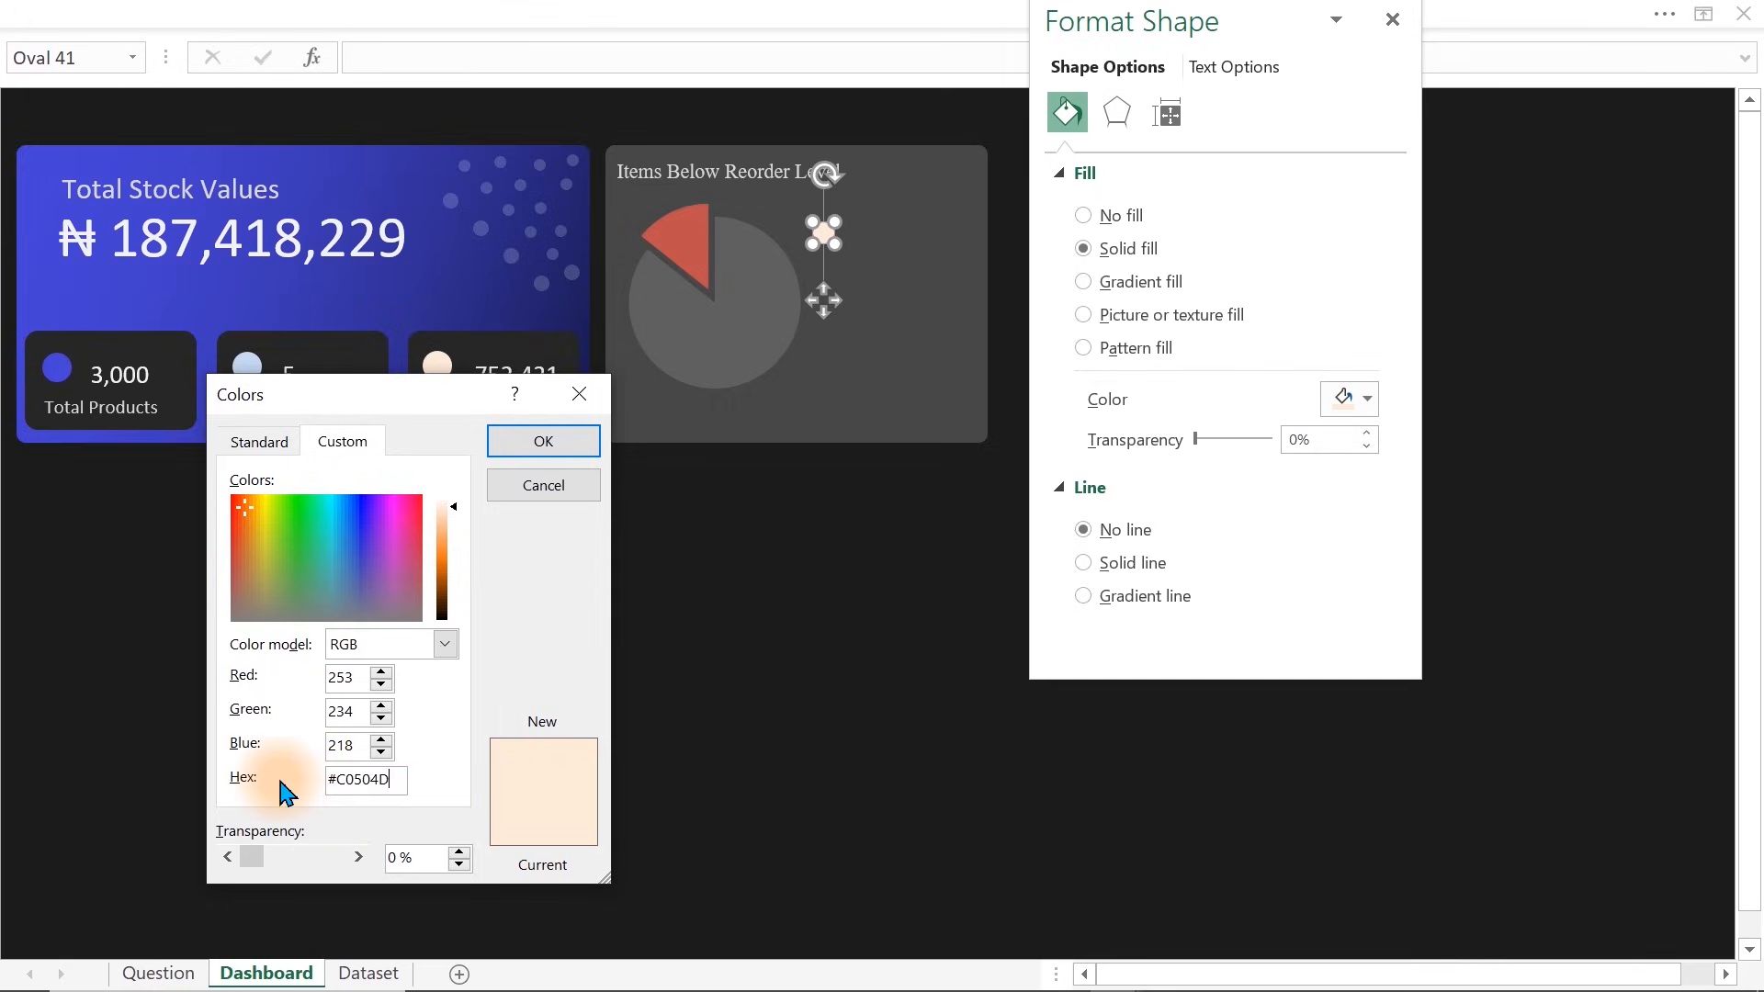
{"action": "left_click", "coordinate": [549, 445]}
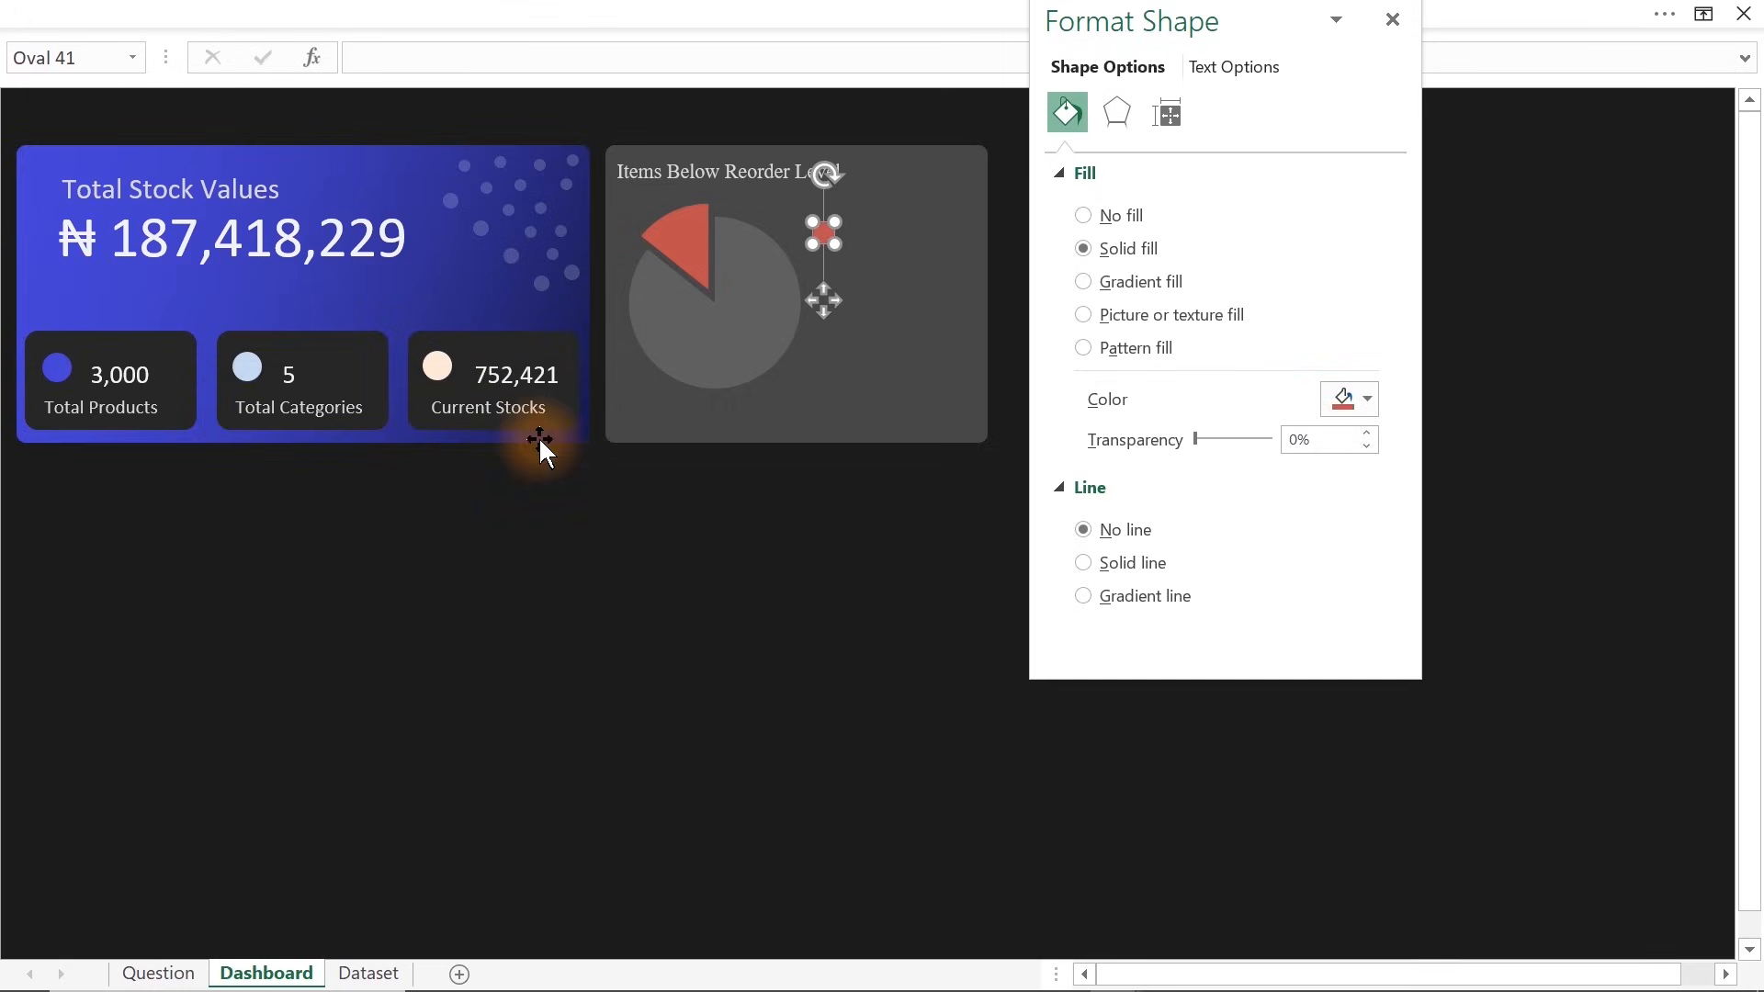
Duplicate the small red circle, place the copy directly below it and fill it with a mid-grey theme colour
{"action": "key", "text": "ctrl+d"}
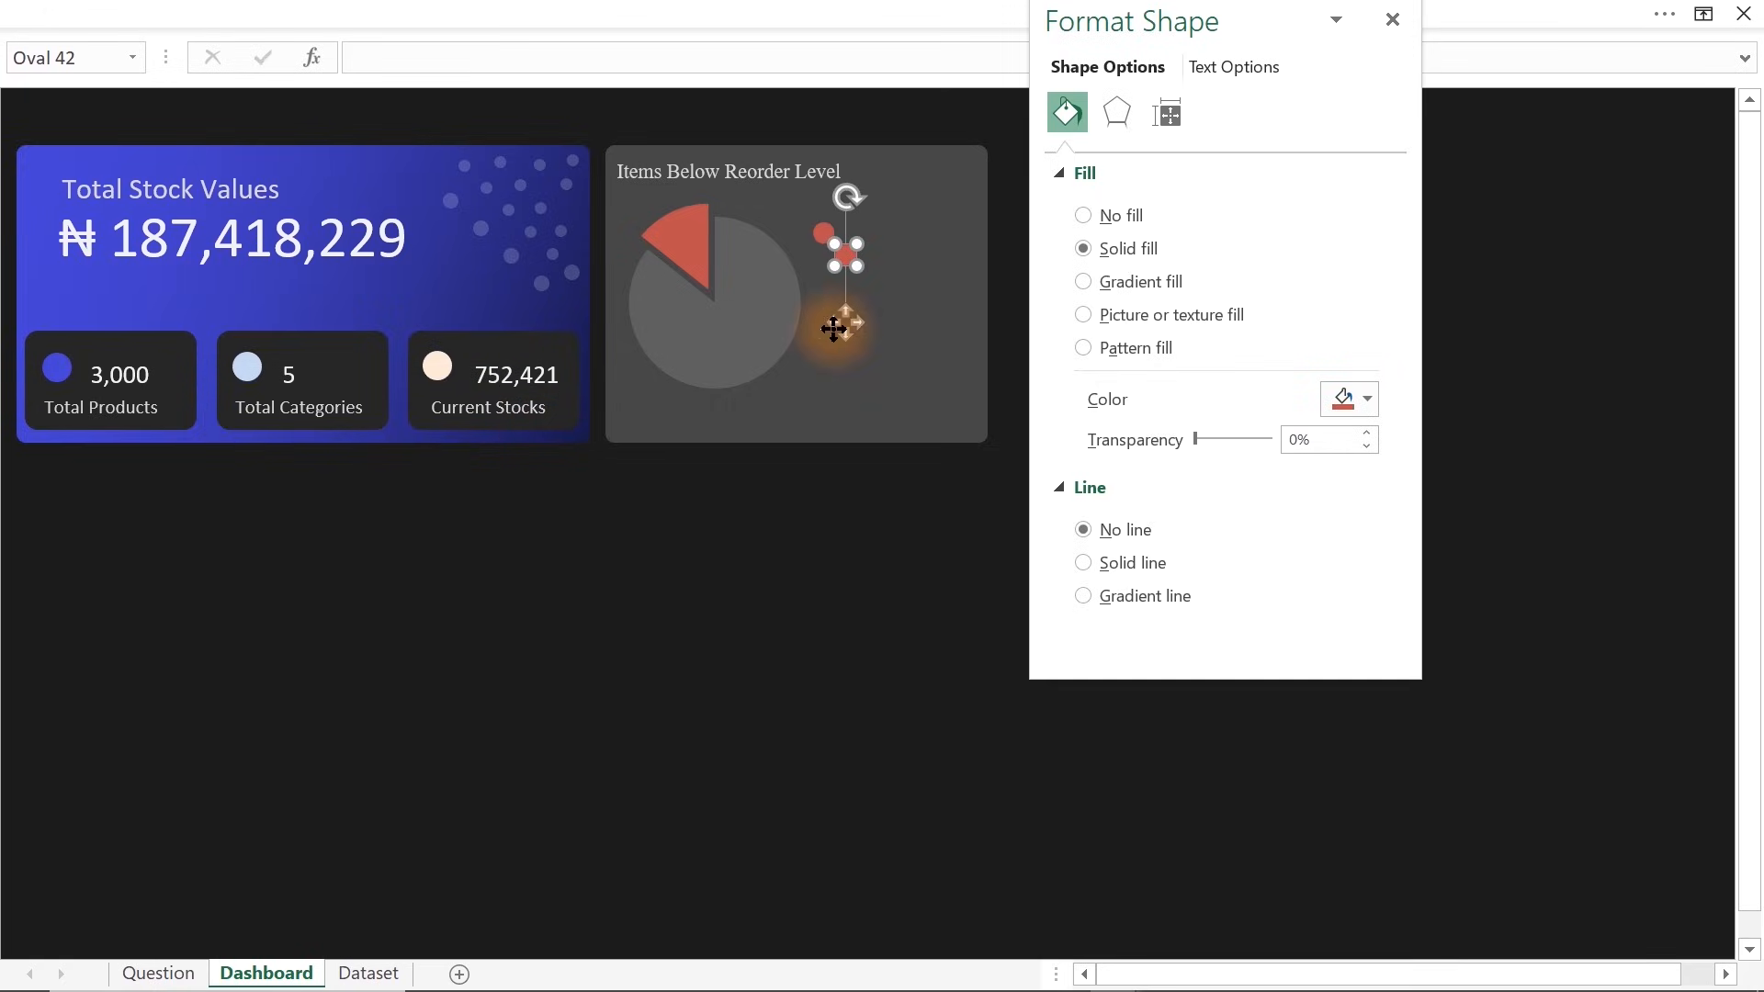
{"action": "left_click_drag", "start_coordinate": [836, 351], "coordinate": [832, 365]}
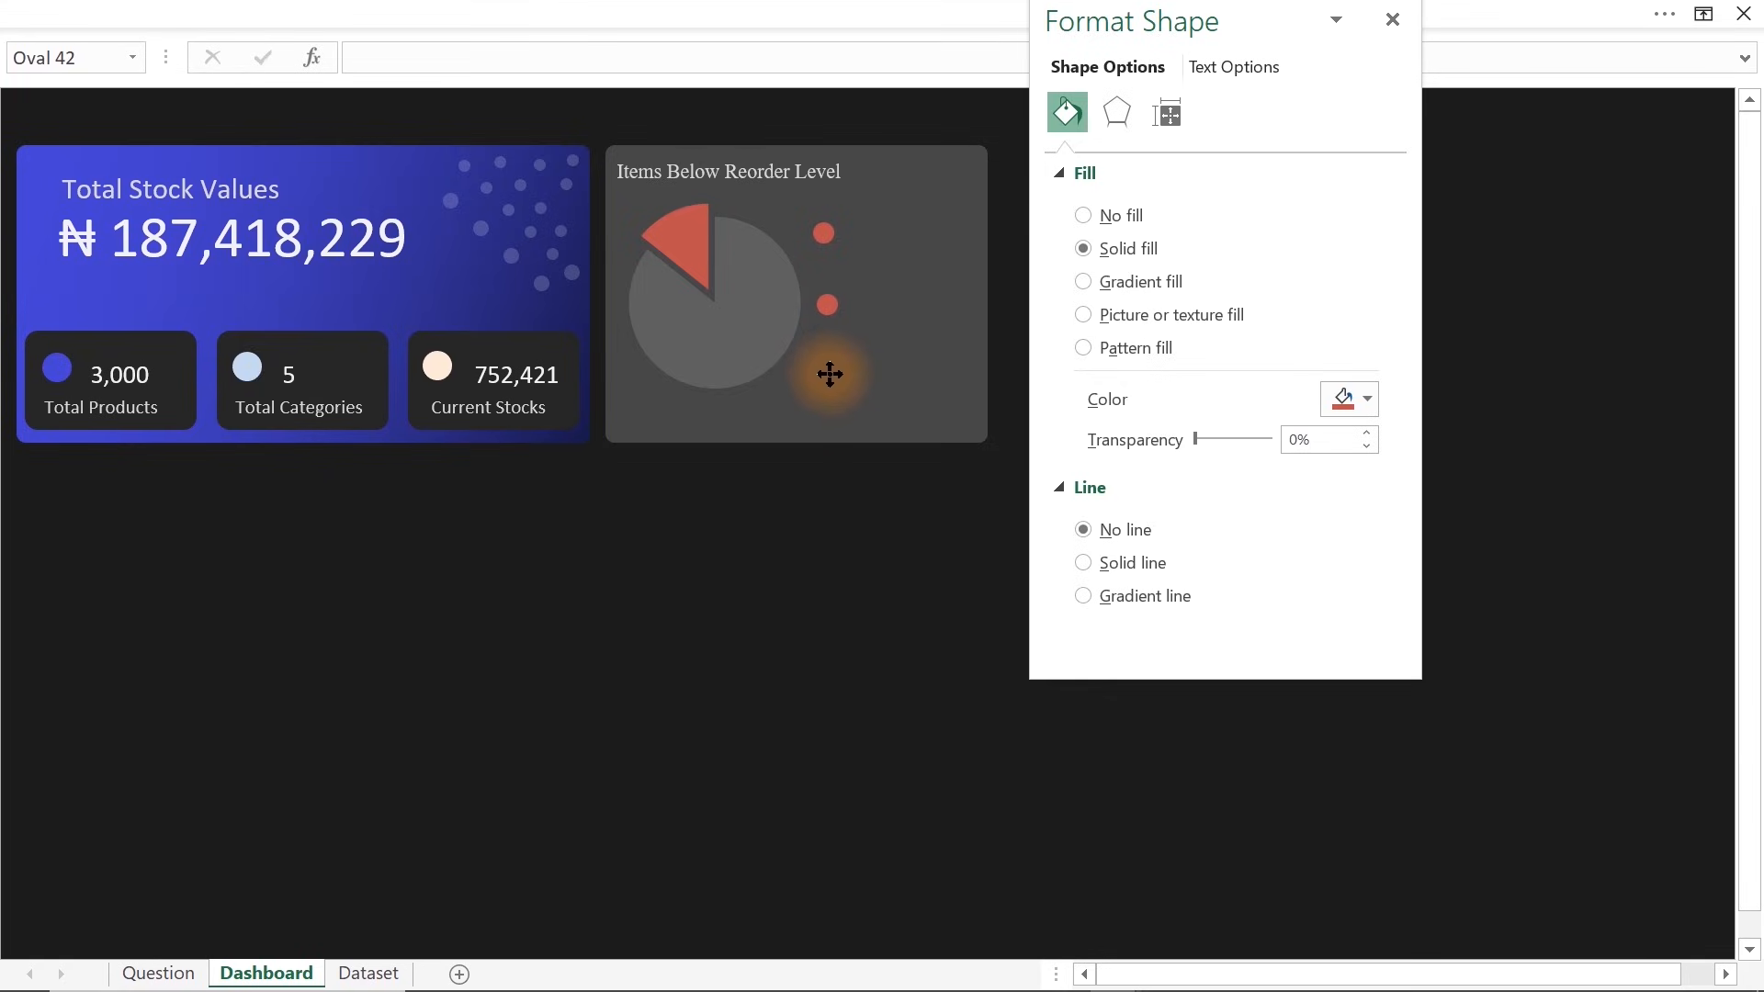
{"action": "left_click_drag", "start_coordinate": [829, 373], "coordinate": [827, 374]}
{"action": "left_click", "coordinate": [1350, 399]}
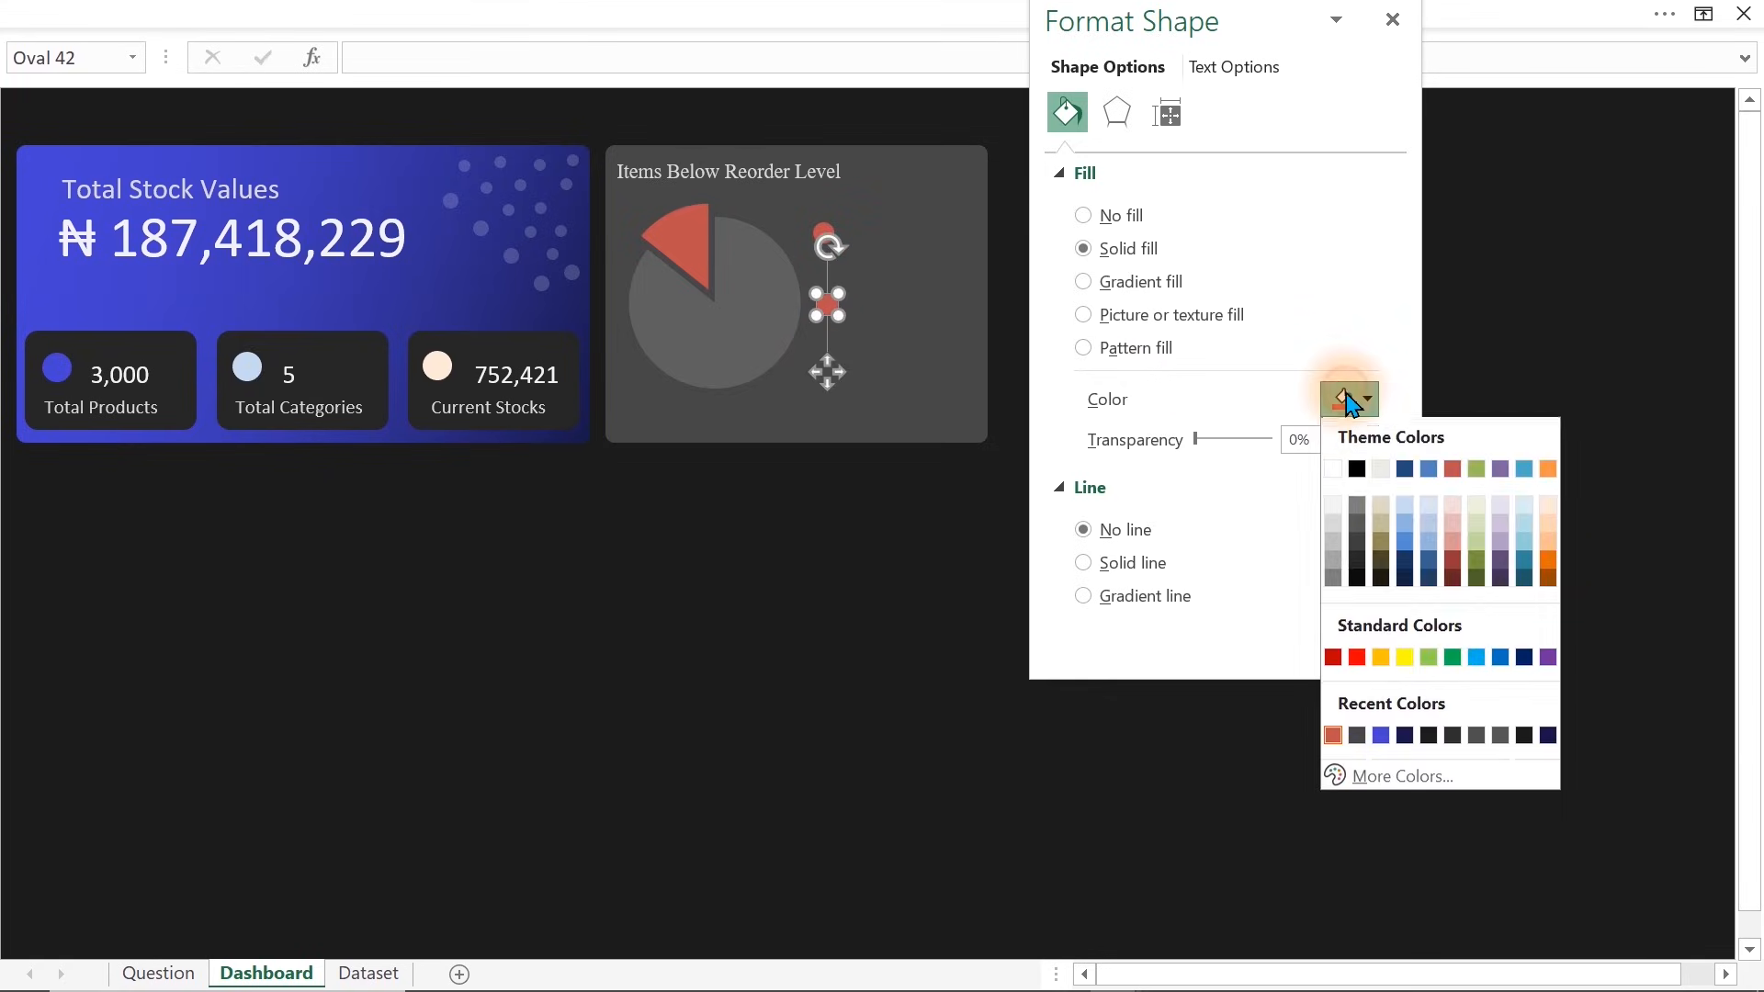
{"action": "left_click", "coordinate": [1358, 507]}
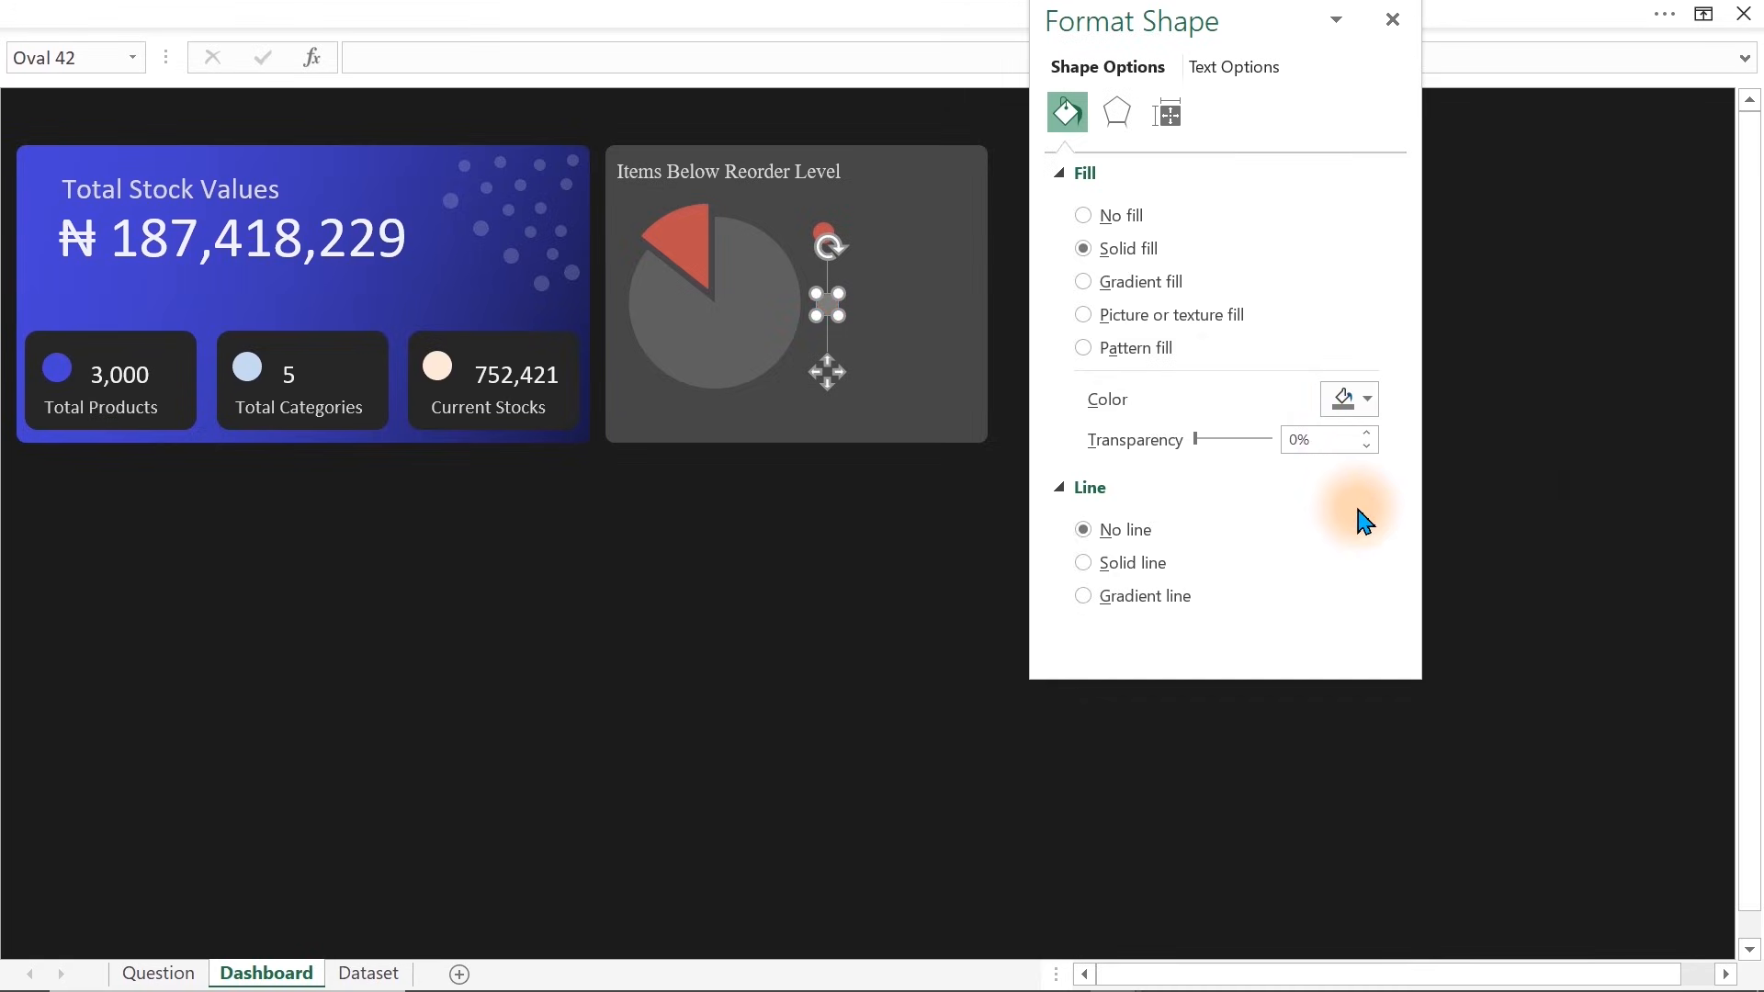
{"action": "left_click", "coordinate": [682, 531]}
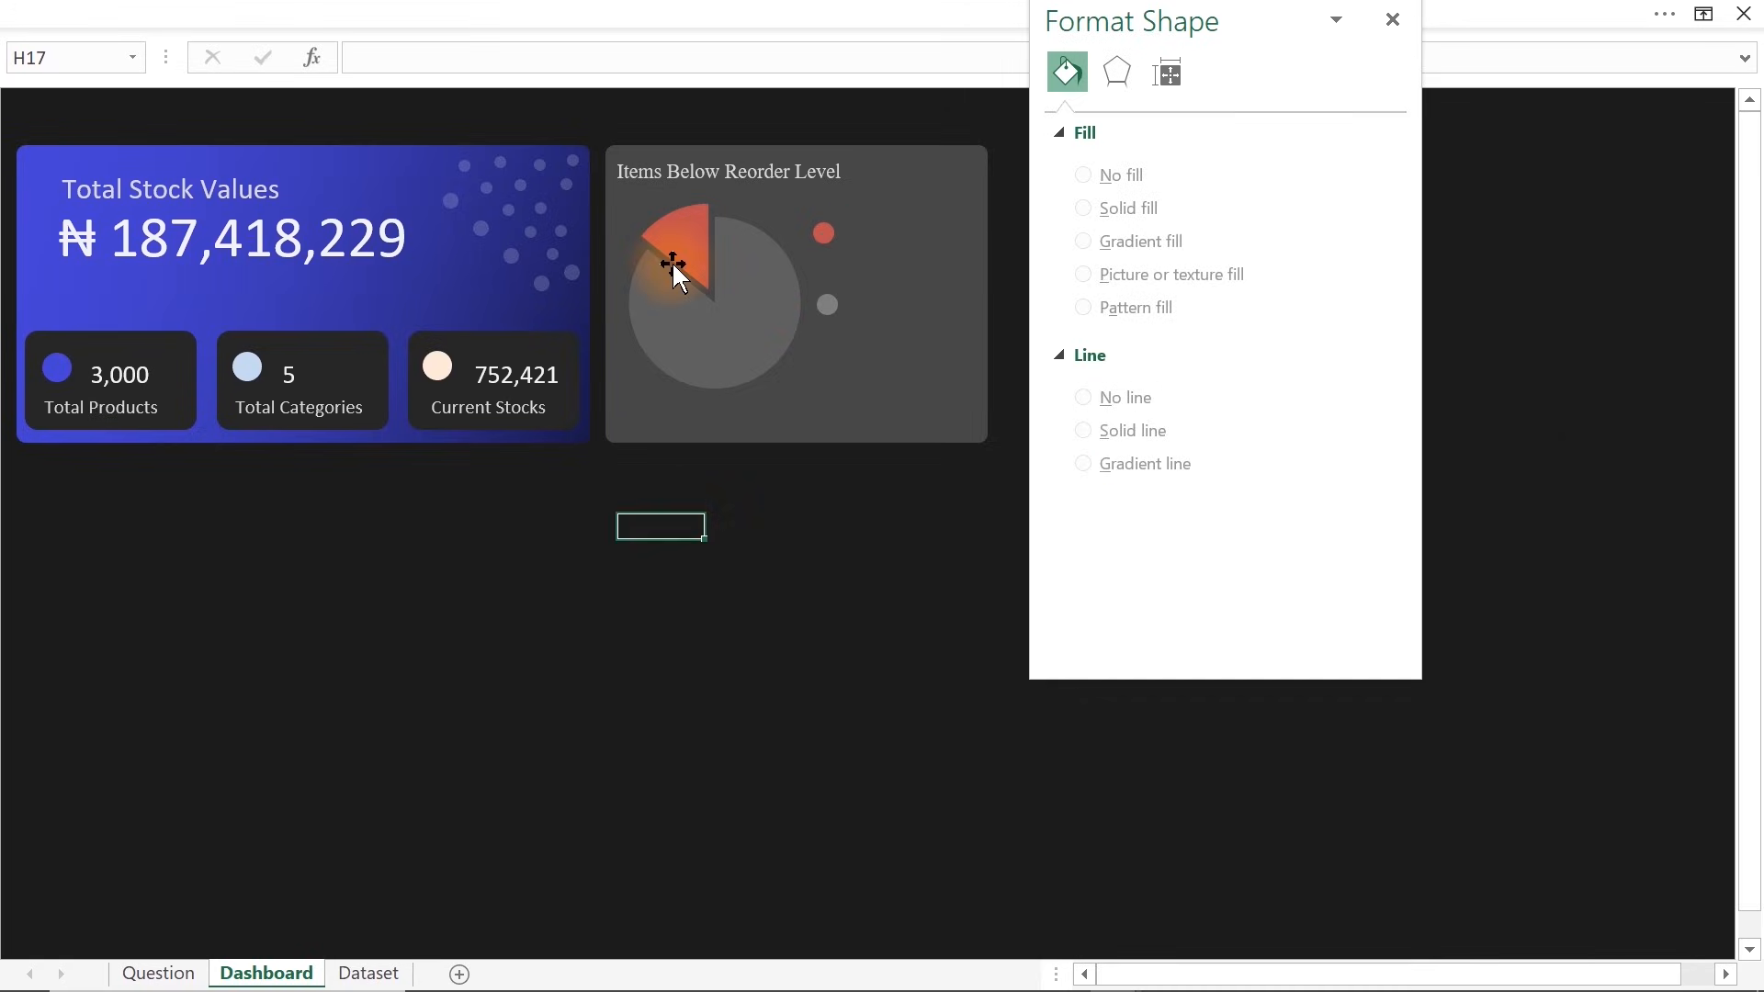
Duplicate the Items Below Reorder Level title, place the copy beside the red marker and replace its text with "Need Reorder"
{"action": "left_click", "coordinate": [683, 171]}
{"action": "key", "text": "ctrl+d"}
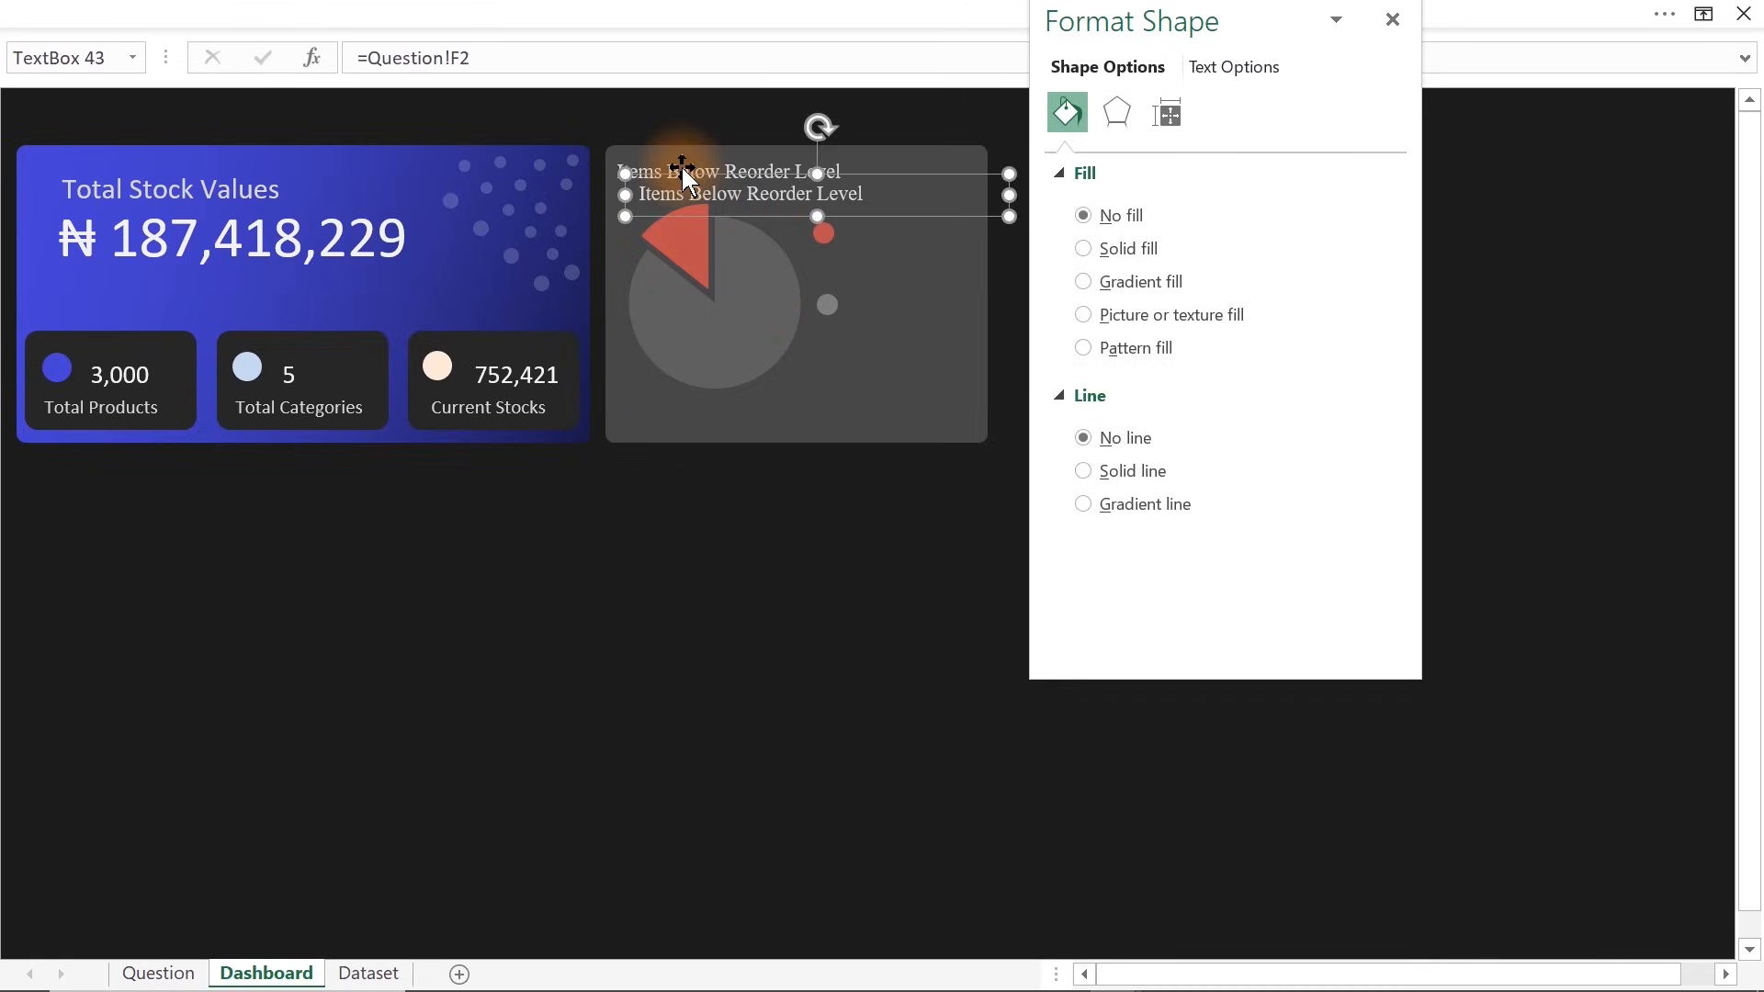
{"action": "left_click_drag", "start_coordinate": [707, 186], "coordinate": [914, 230]}
{"action": "left_click", "coordinate": [914, 235]}
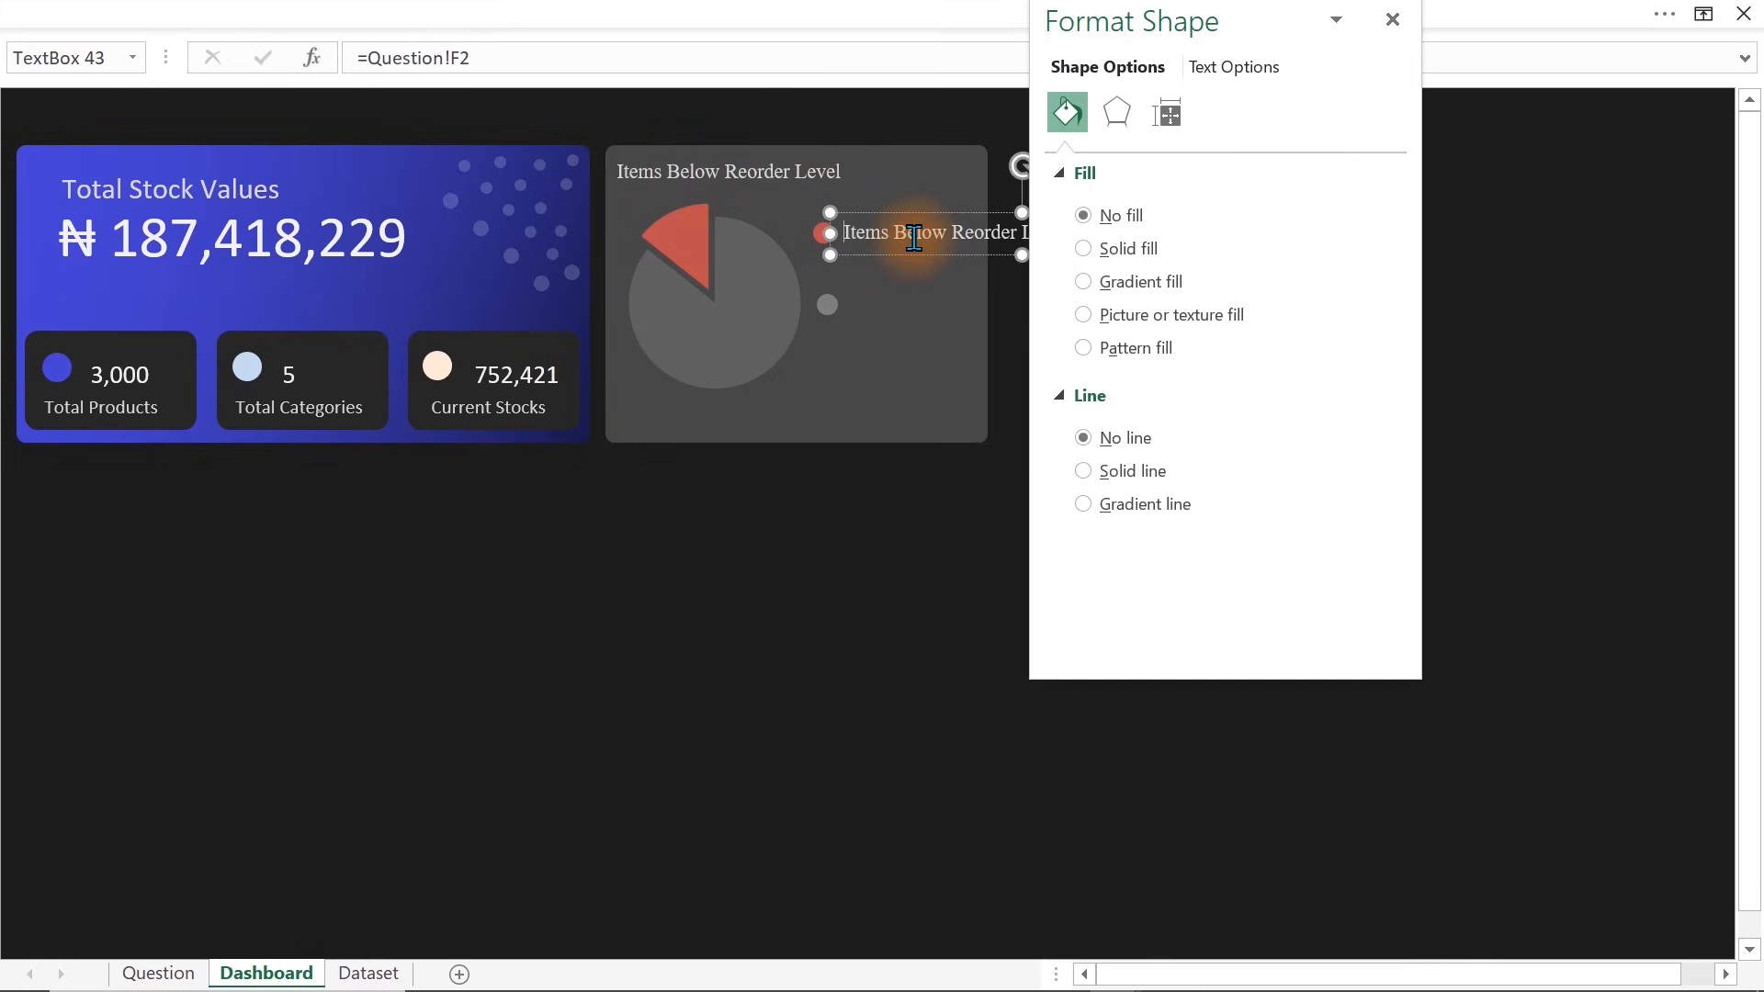
{"action": "key", "text": "ctrl+a"}
{"action": "key", "text": "Delete"}
{"action": "type", "text": "Nee"}
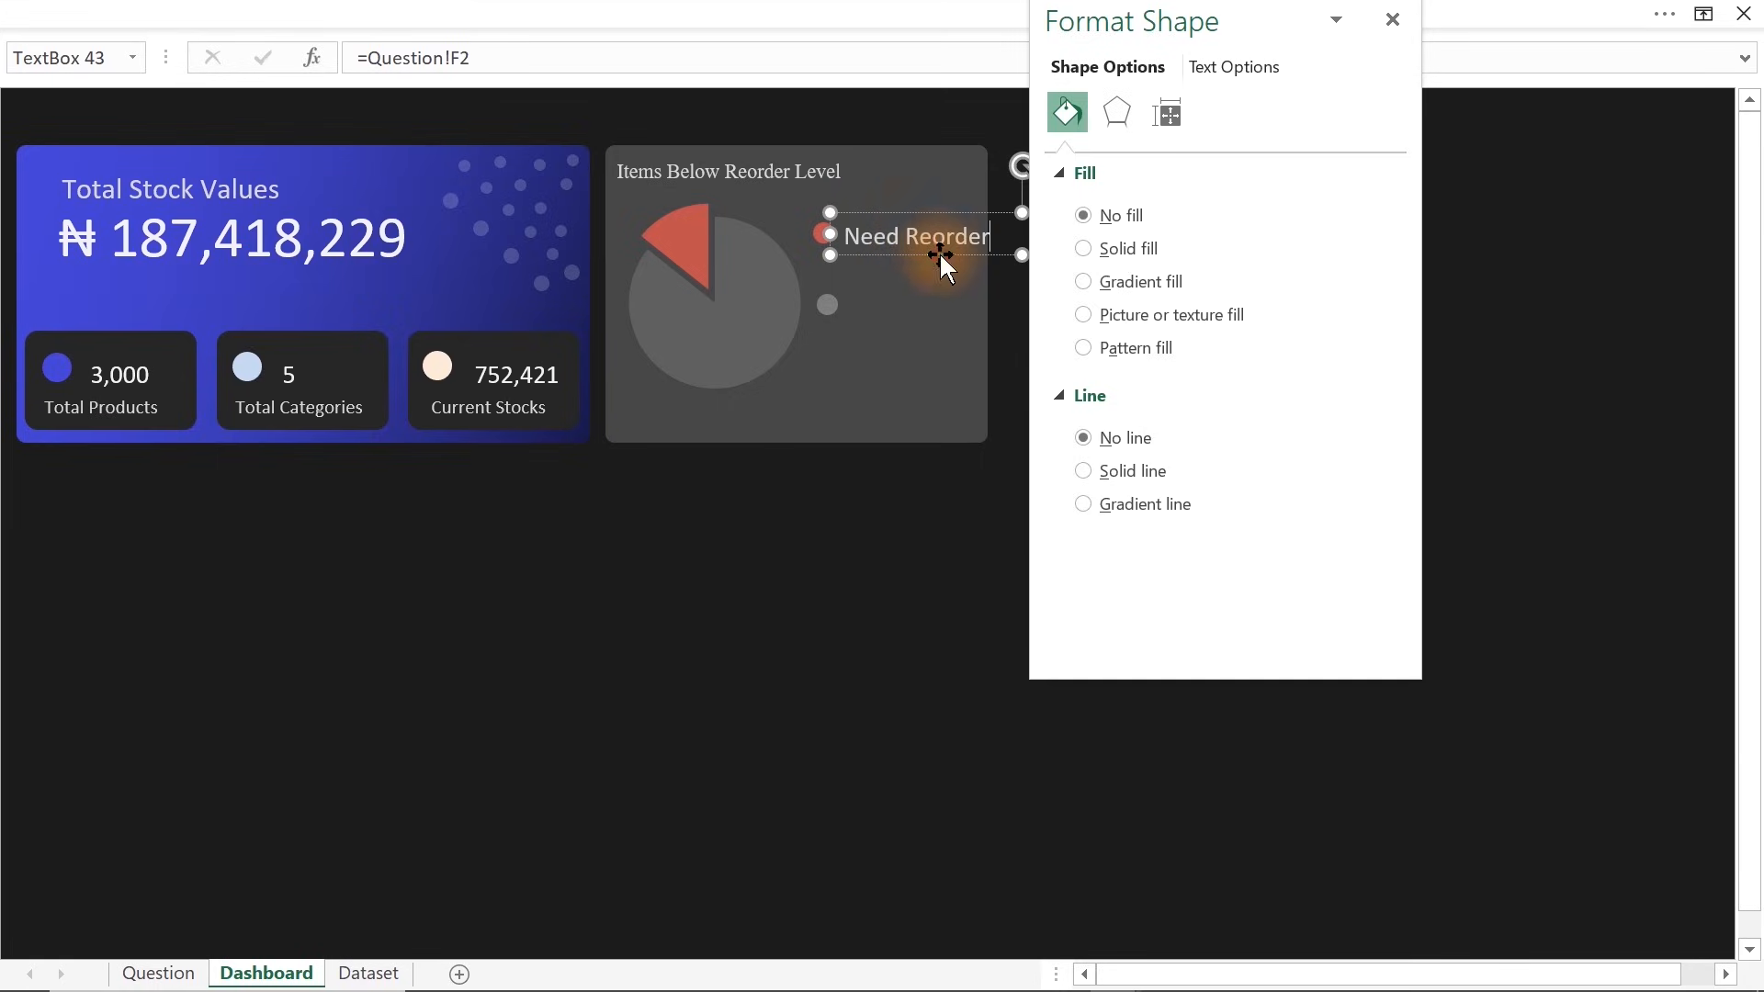
Reduce the Need Reorder label's font size to 10.5 and narrow its text box to about the card's edge
{"action": "left_click", "coordinate": [248, 9]}
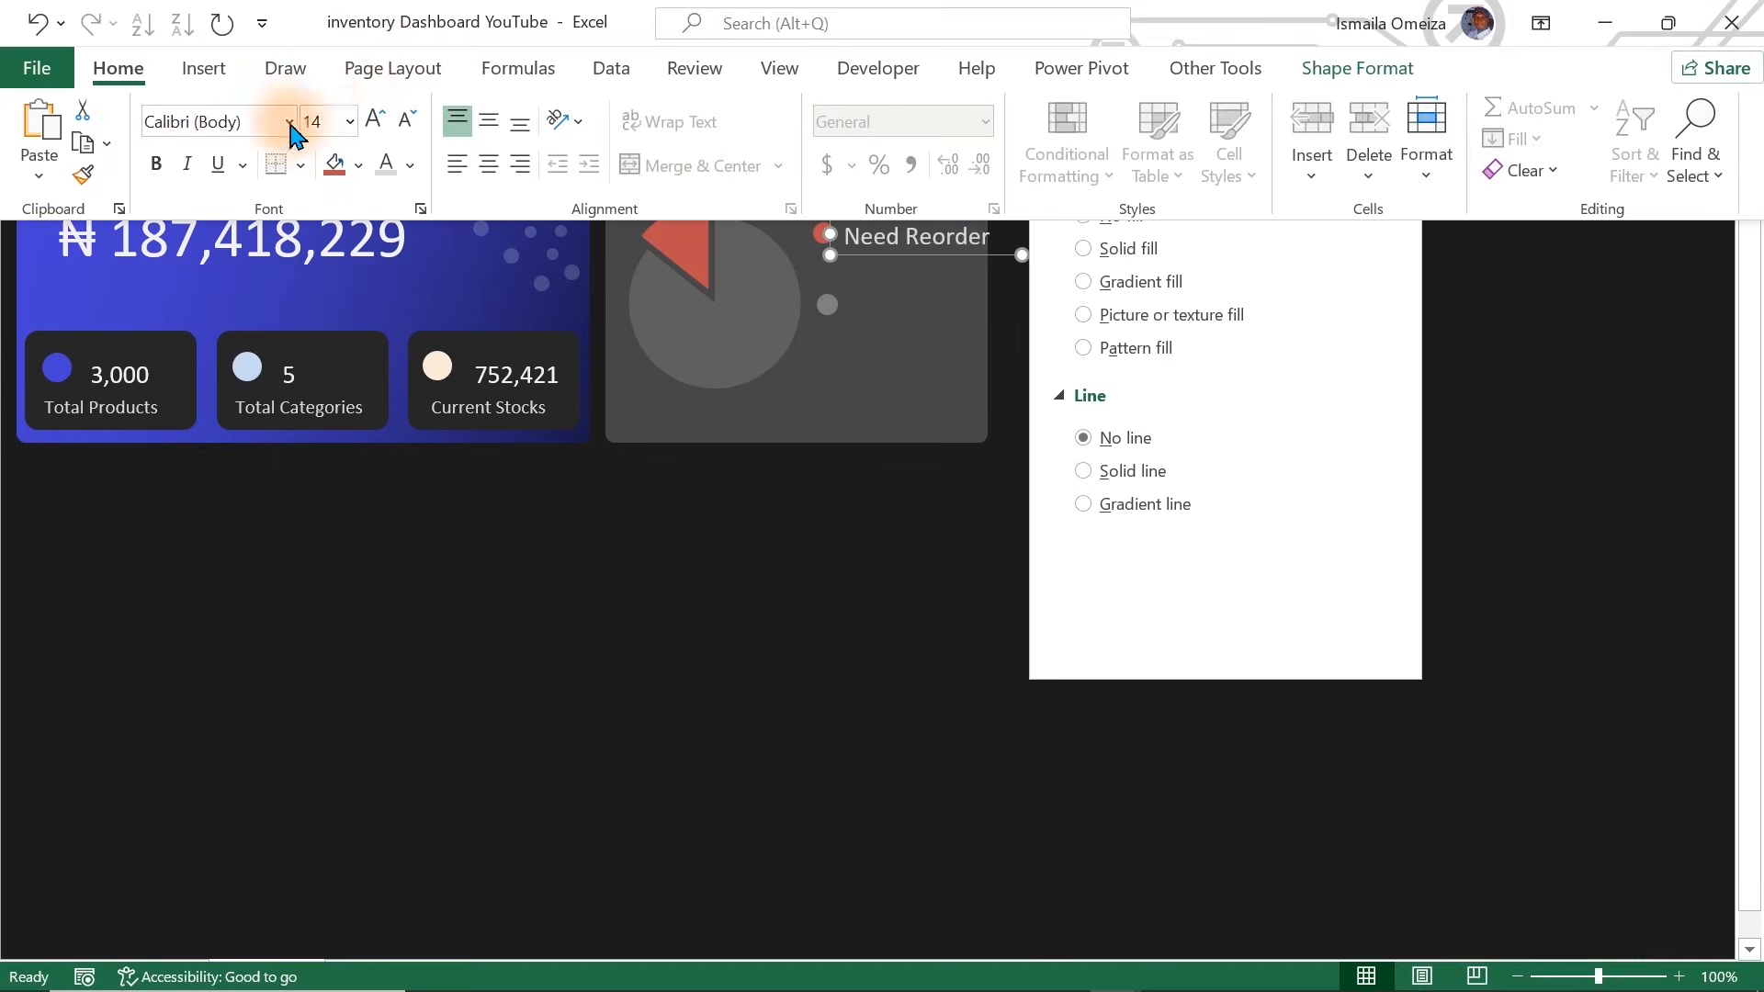
{"action": "left_click", "coordinate": [404, 129]}
{"action": "left_click", "coordinate": [404, 129]}
{"action": "left_click", "coordinate": [404, 128]}
{"action": "left_click", "coordinate": [971, 526]}
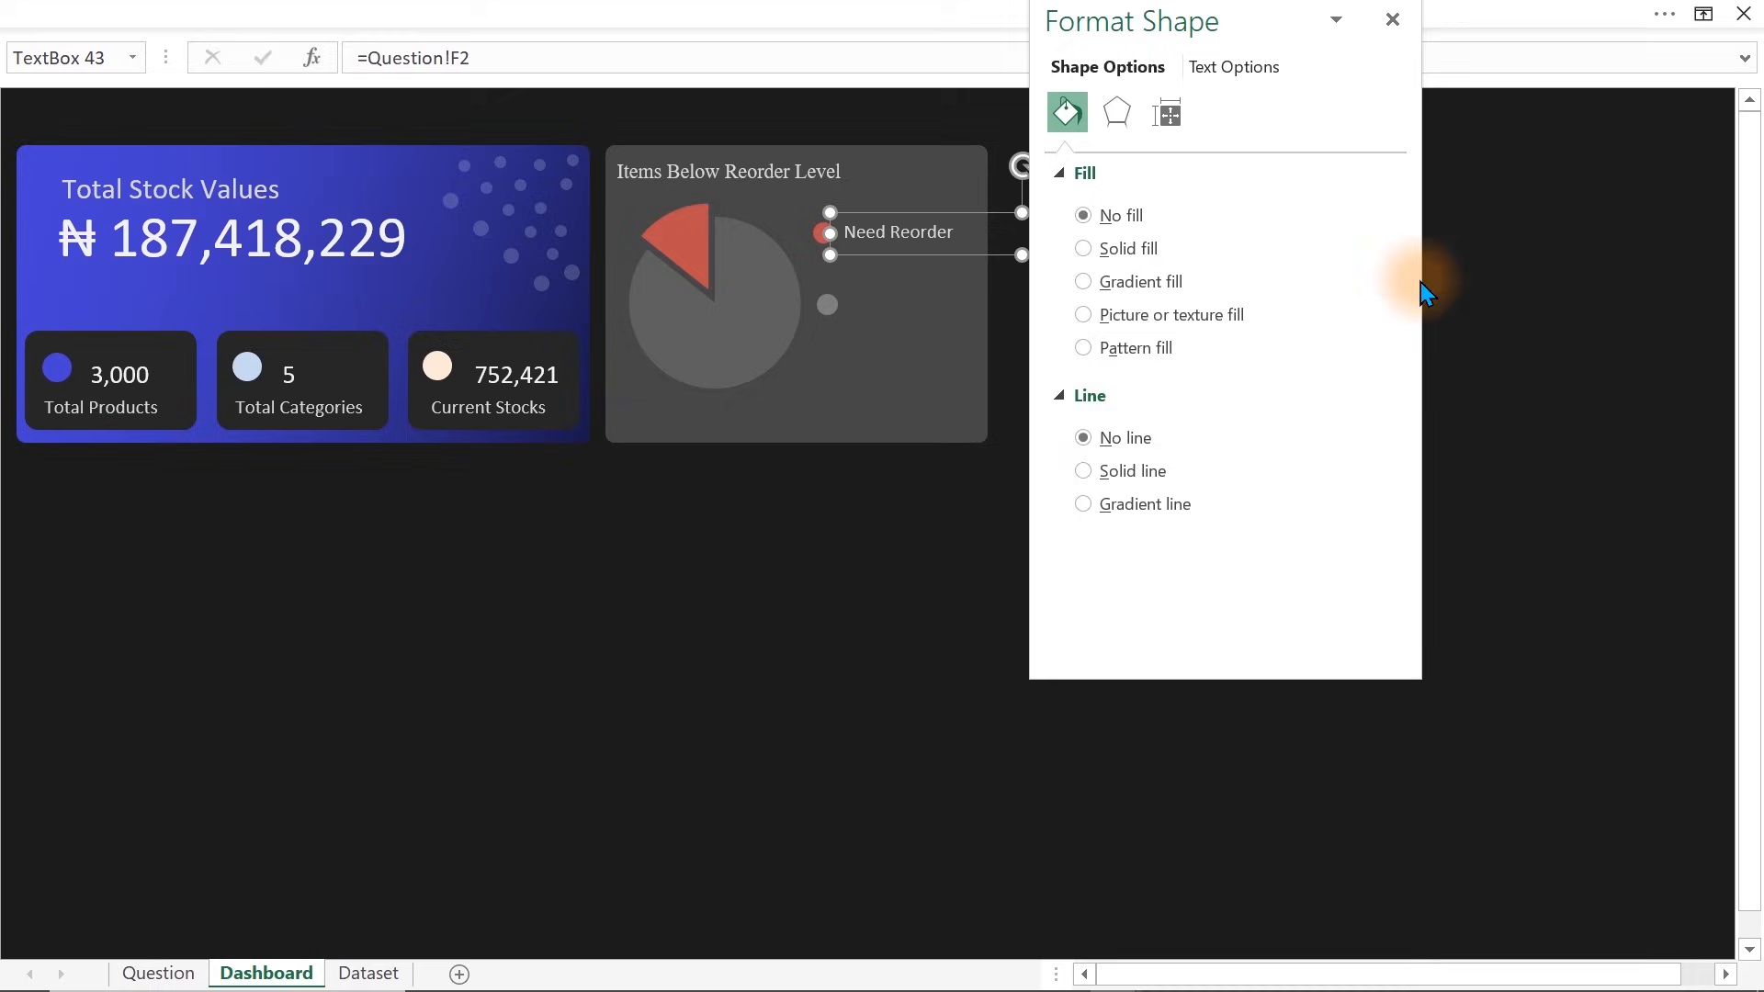
{"action": "left_click", "coordinate": [1392, 19]}
{"action": "left_click_drag", "start_coordinate": [1214, 234], "coordinate": [990, 239]}
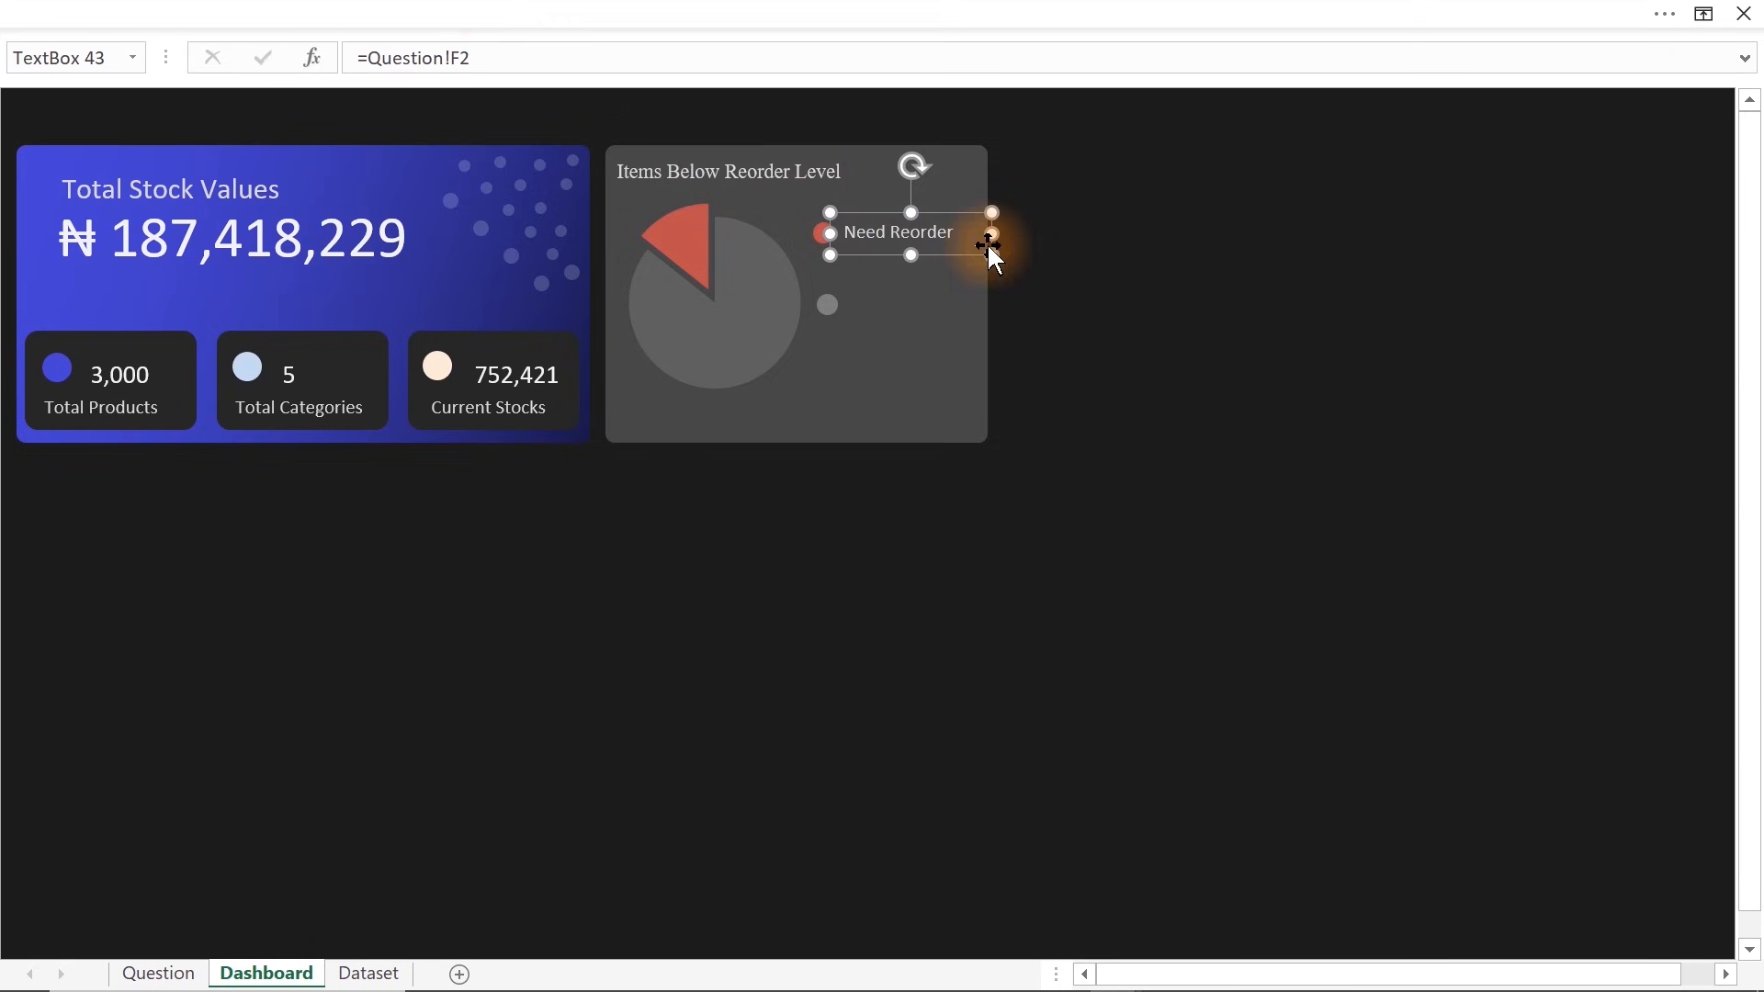
Change the Need Reorder label's font colour to a light grey theme shade
{"action": "left_click", "coordinate": [501, 7]}
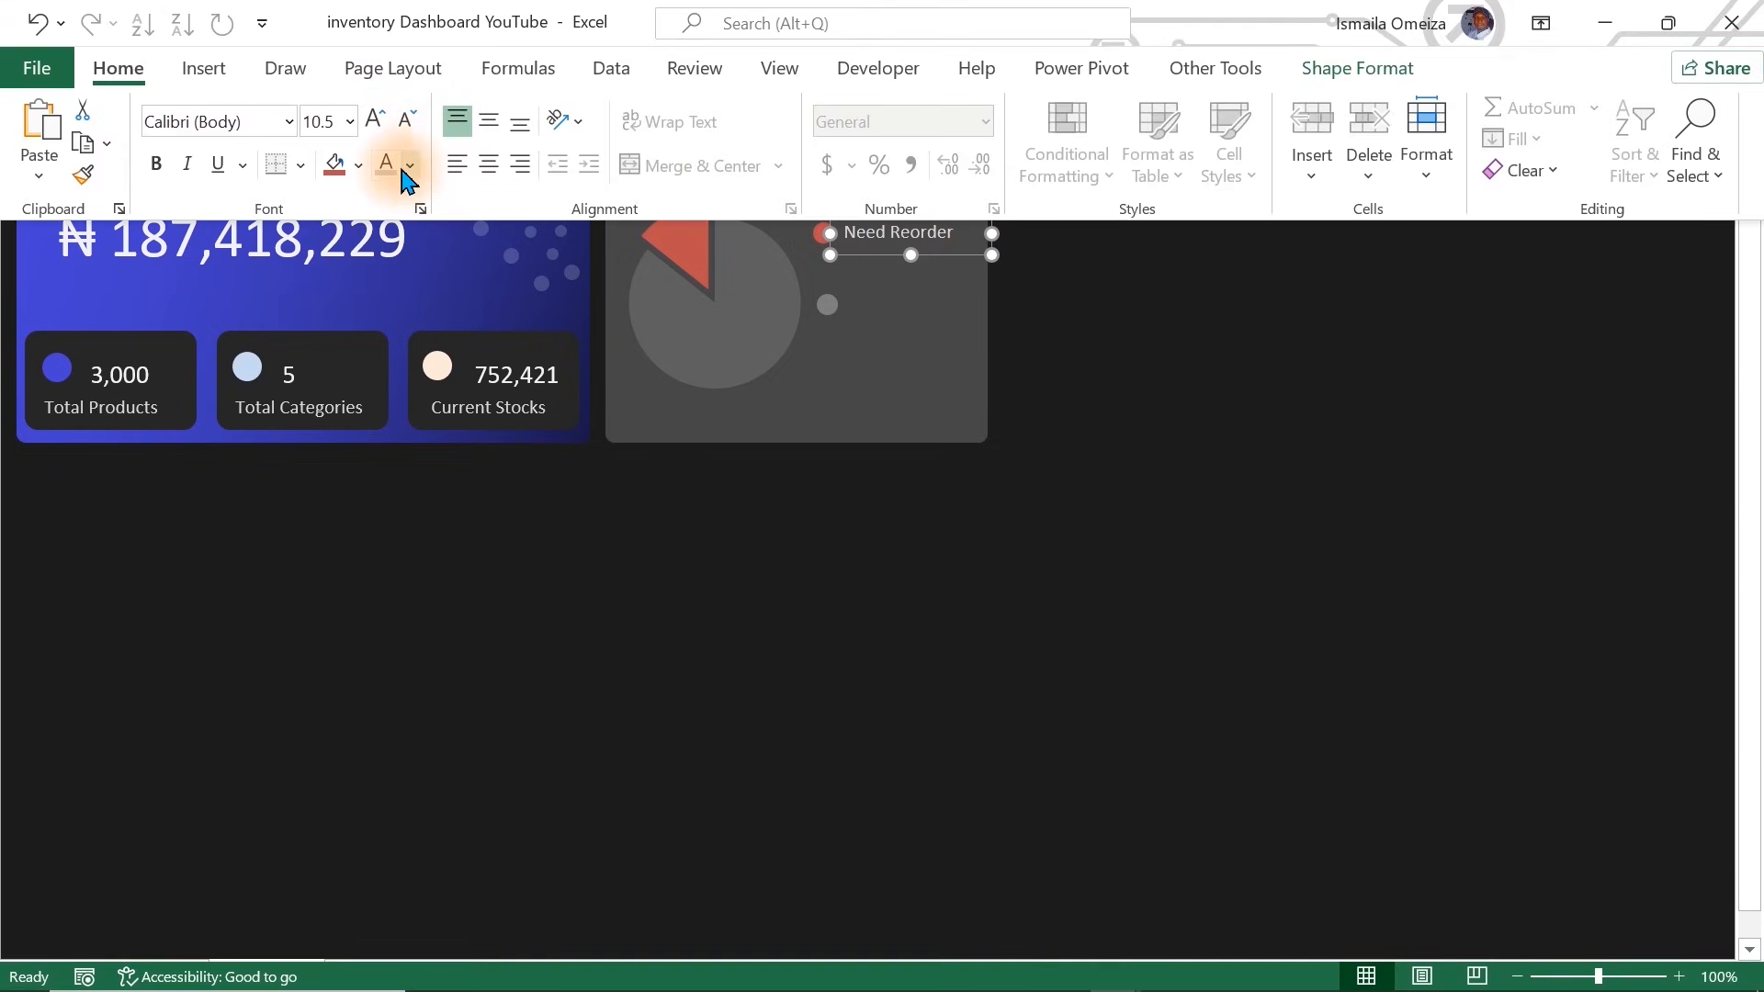
{"action": "left_click", "coordinate": [410, 165]}
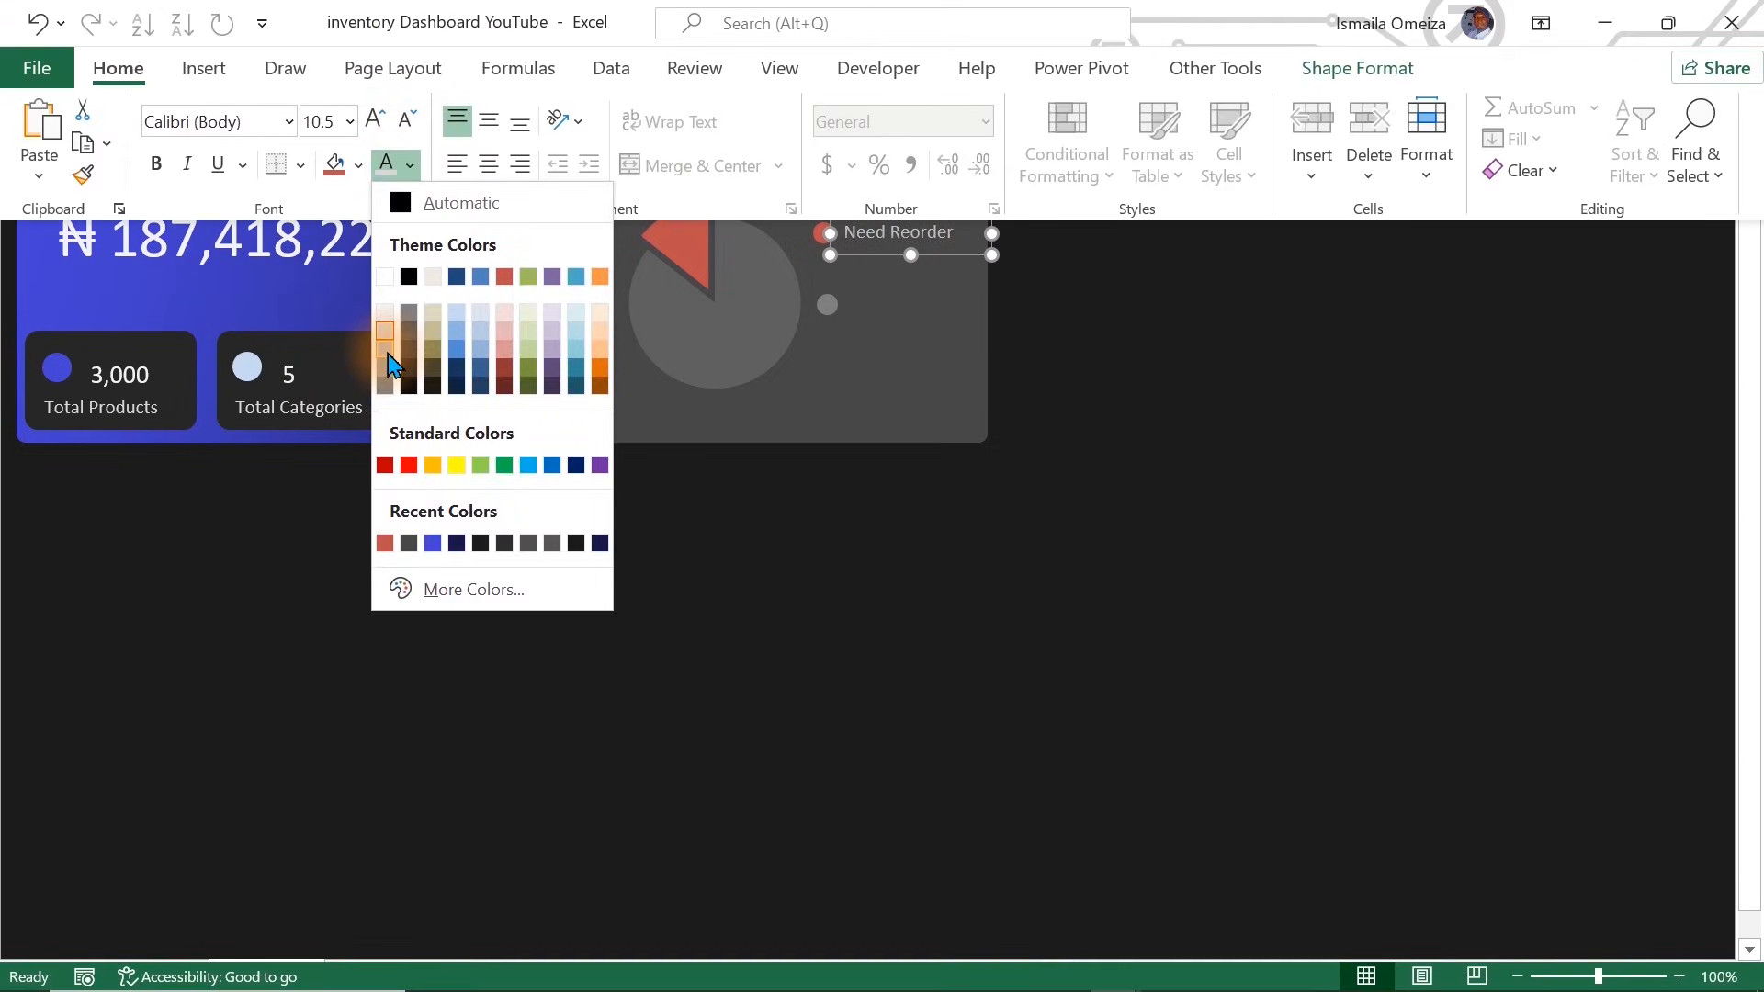
{"action": "left_click", "coordinate": [386, 353]}
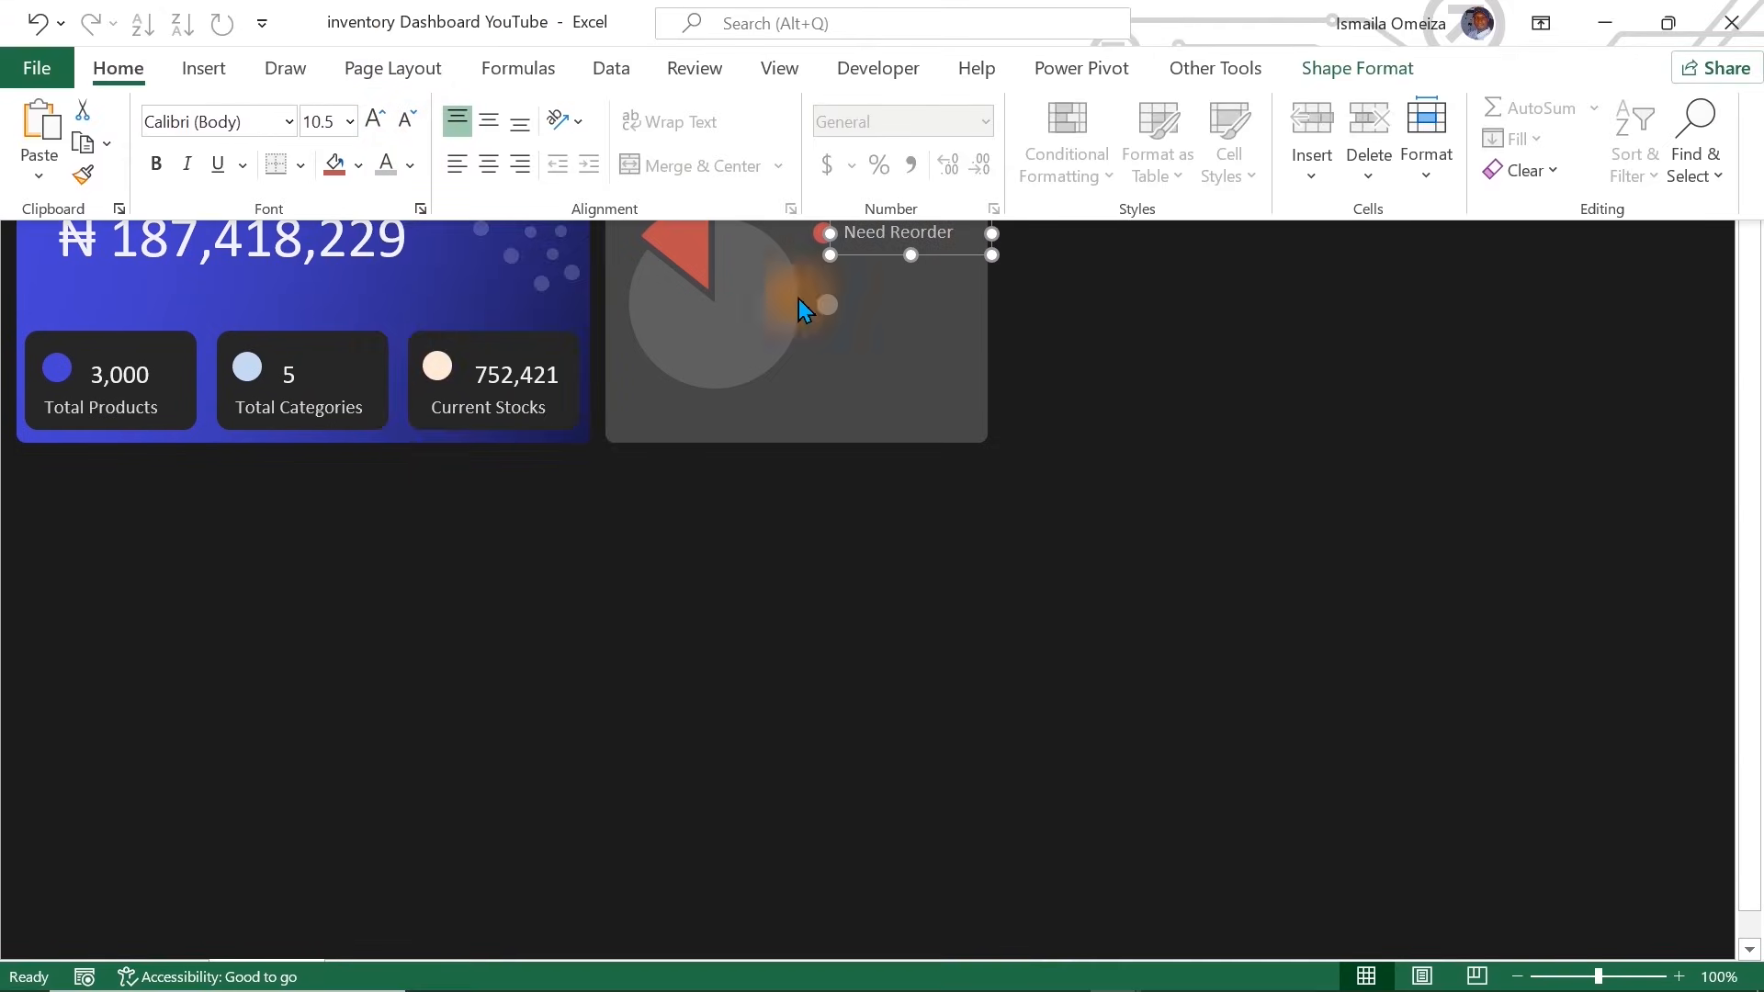
Copy the Need Reorder label, place the copy beside the grey marker and change its text to "Others"
{"action": "left_click", "coordinate": [878, 256]}
{"action": "key", "text": "ctrl+c"}
{"action": "key", "text": "ctrl+v"}
{"action": "left_click_drag", "start_coordinate": [878, 251], "coordinate": [892, 326]}
{"action": "triple_click", "coordinate": [893, 308]}
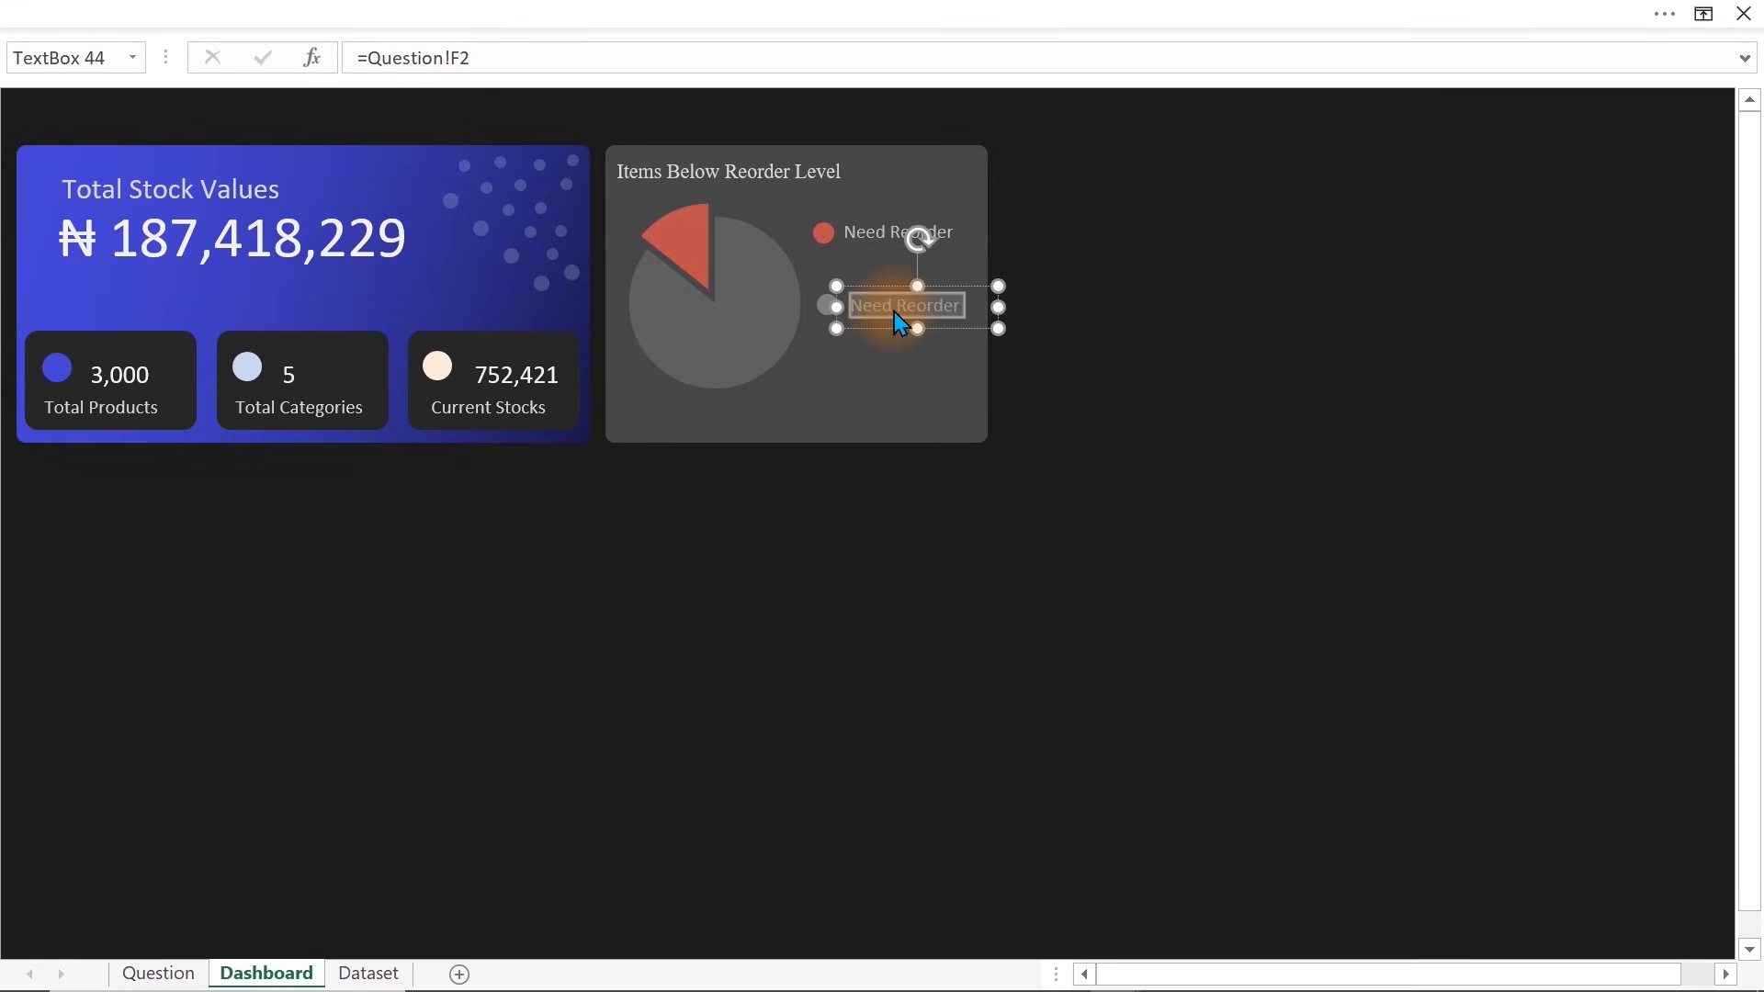
{"action": "type", "text": "Others"}
{"action": "left_click", "coordinate": [1118, 370]}
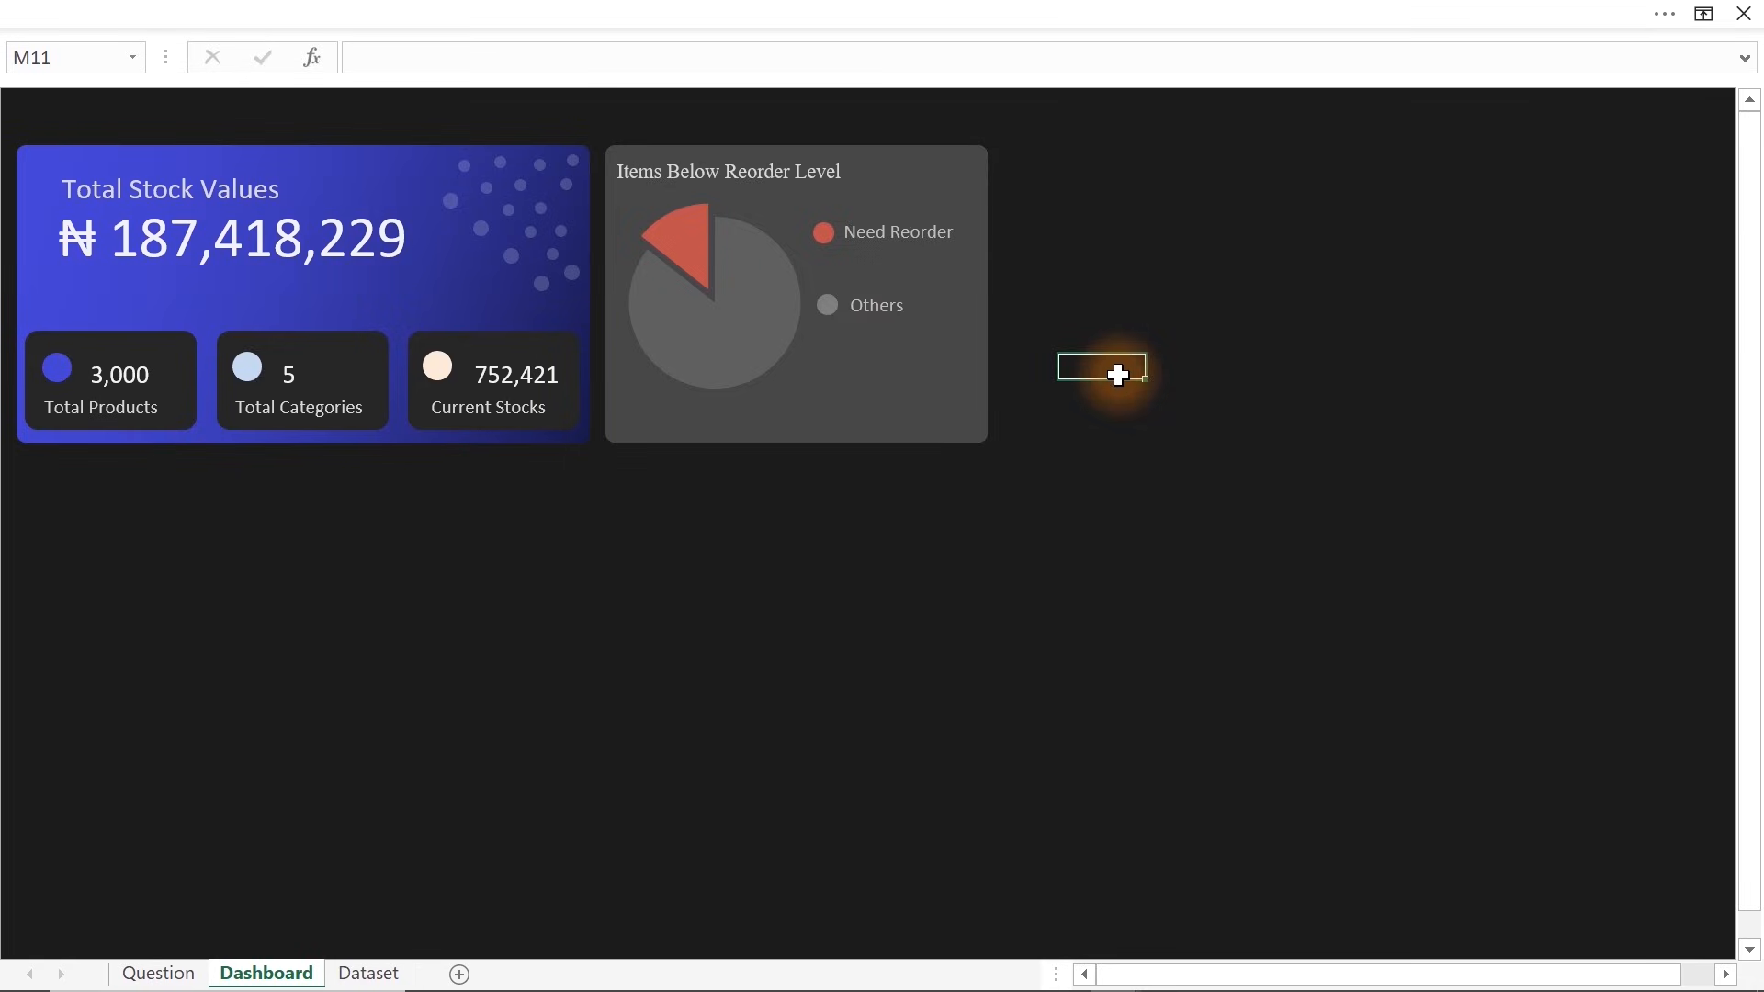
Move the grey marker and its Others label together further down, widening the gap below the Need Reorder entry
{"action": "left_click", "coordinate": [831, 324]}
{"action": "left_click", "coordinate": [865, 308], "text": "ctrl"}
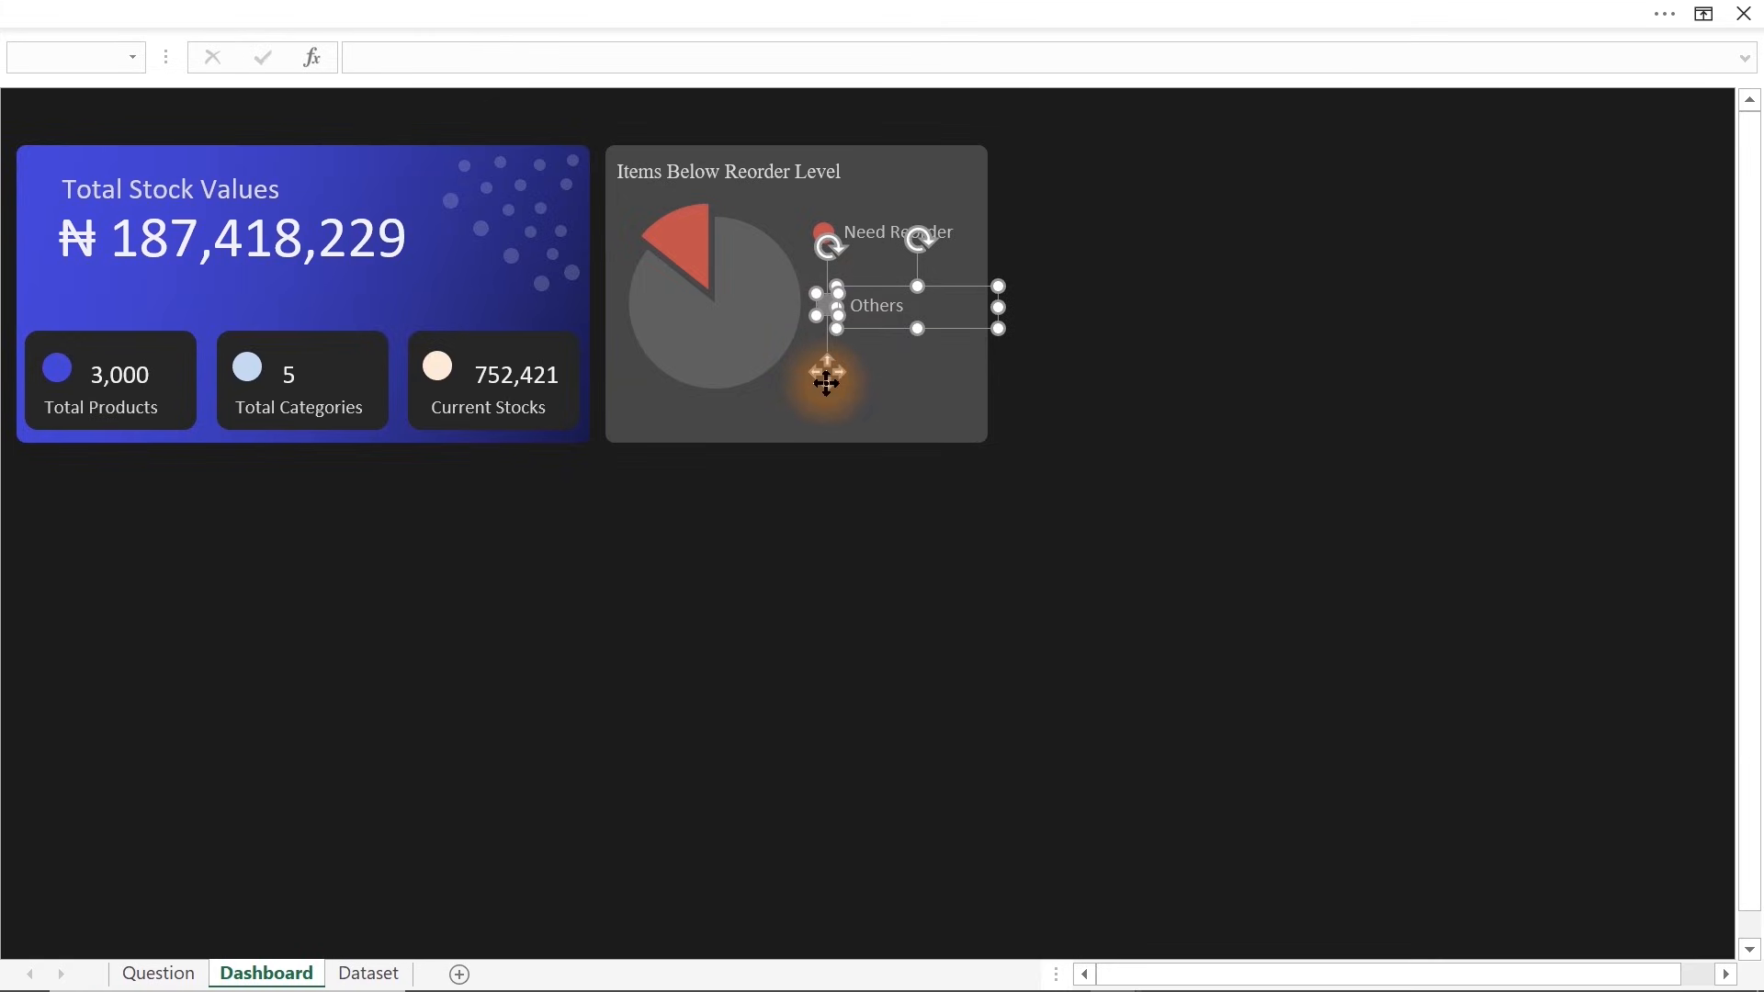
{"action": "left_click_drag", "start_coordinate": [826, 375], "coordinate": [823, 409]}
{"action": "left_click", "coordinate": [1139, 372]}
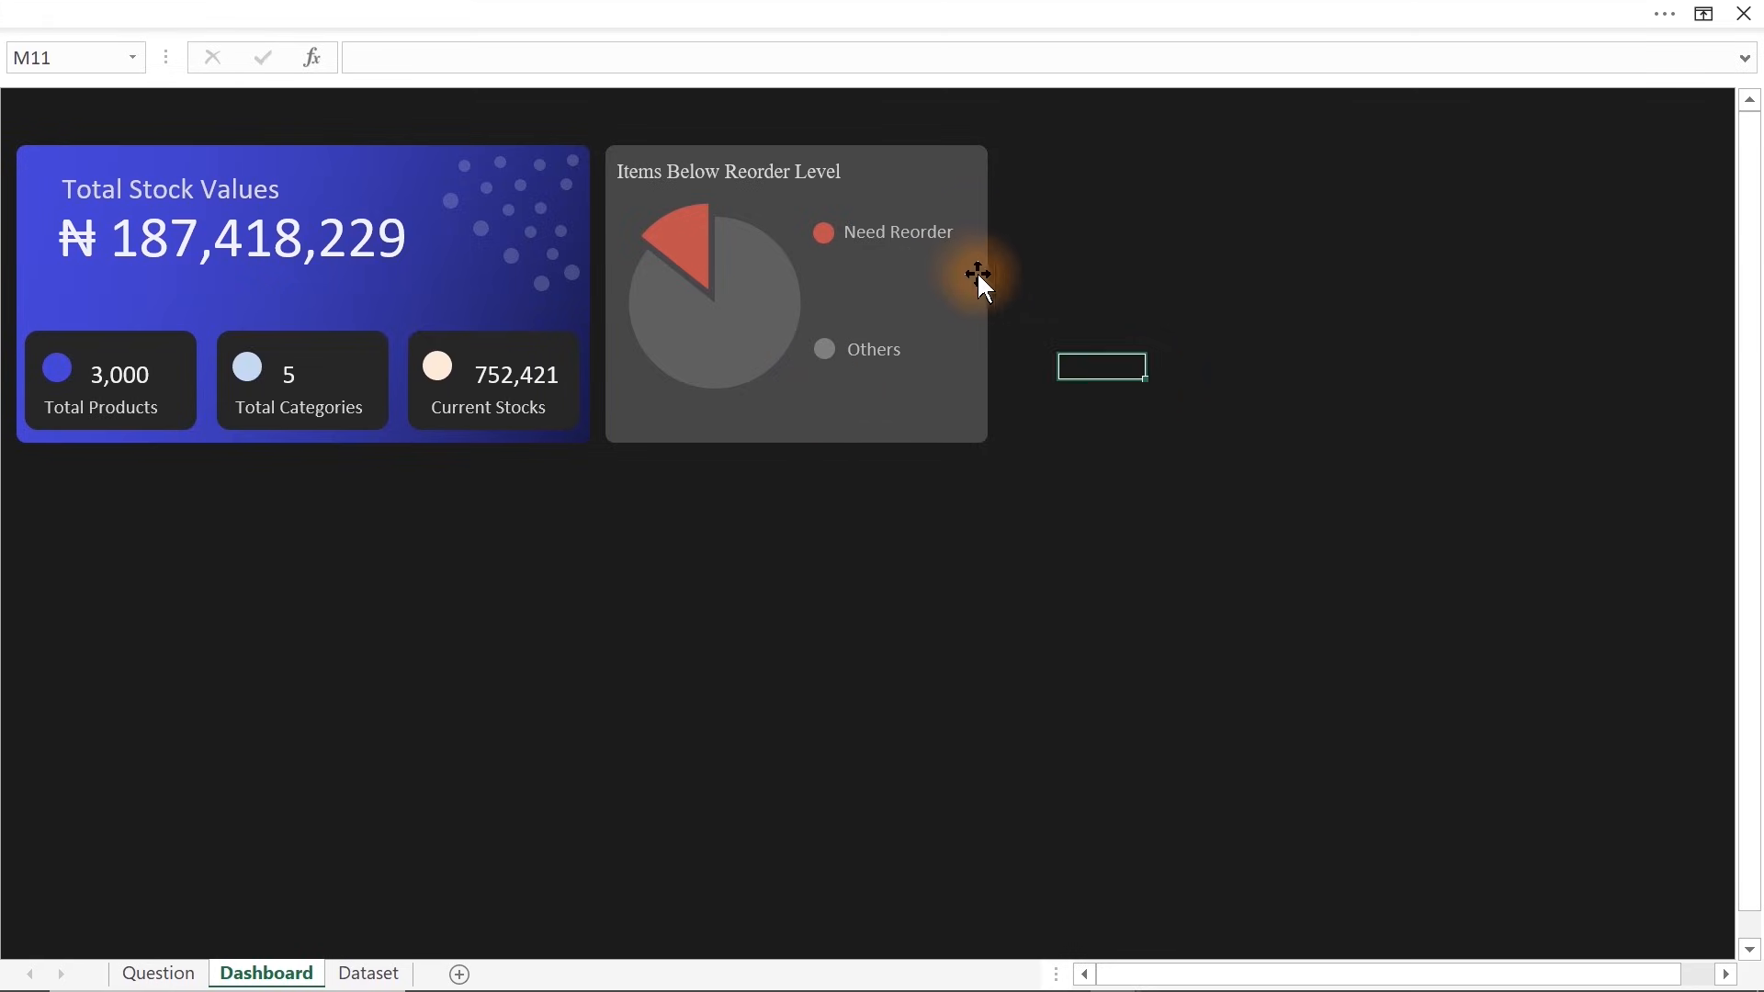
Duplicate the Need Reorder label, place the copy directly beneath it and link it to cell G15 of the Question sheet
{"action": "left_click", "coordinate": [925, 234]}
{"action": "key", "text": "ctrl+d"}
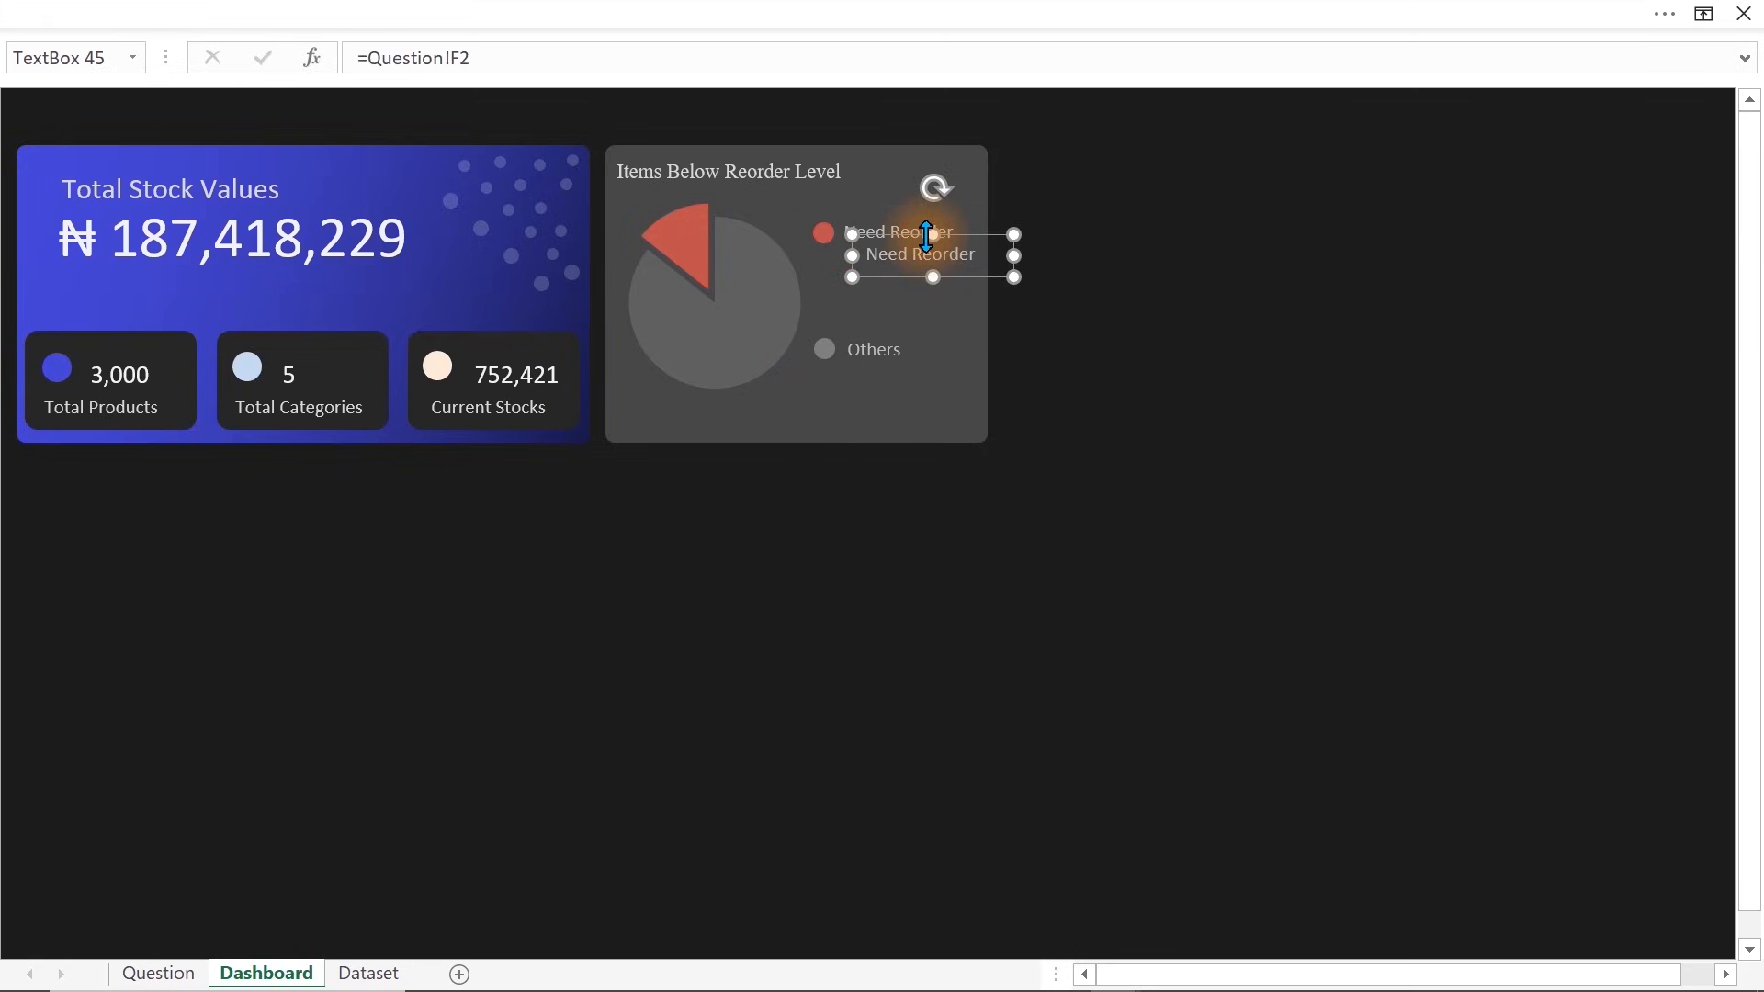
{"action": "left_click_drag", "start_coordinate": [926, 254], "coordinate": [904, 267]}
{"action": "left_click_drag", "start_coordinate": [500, 55], "coordinate": [370, 55]}
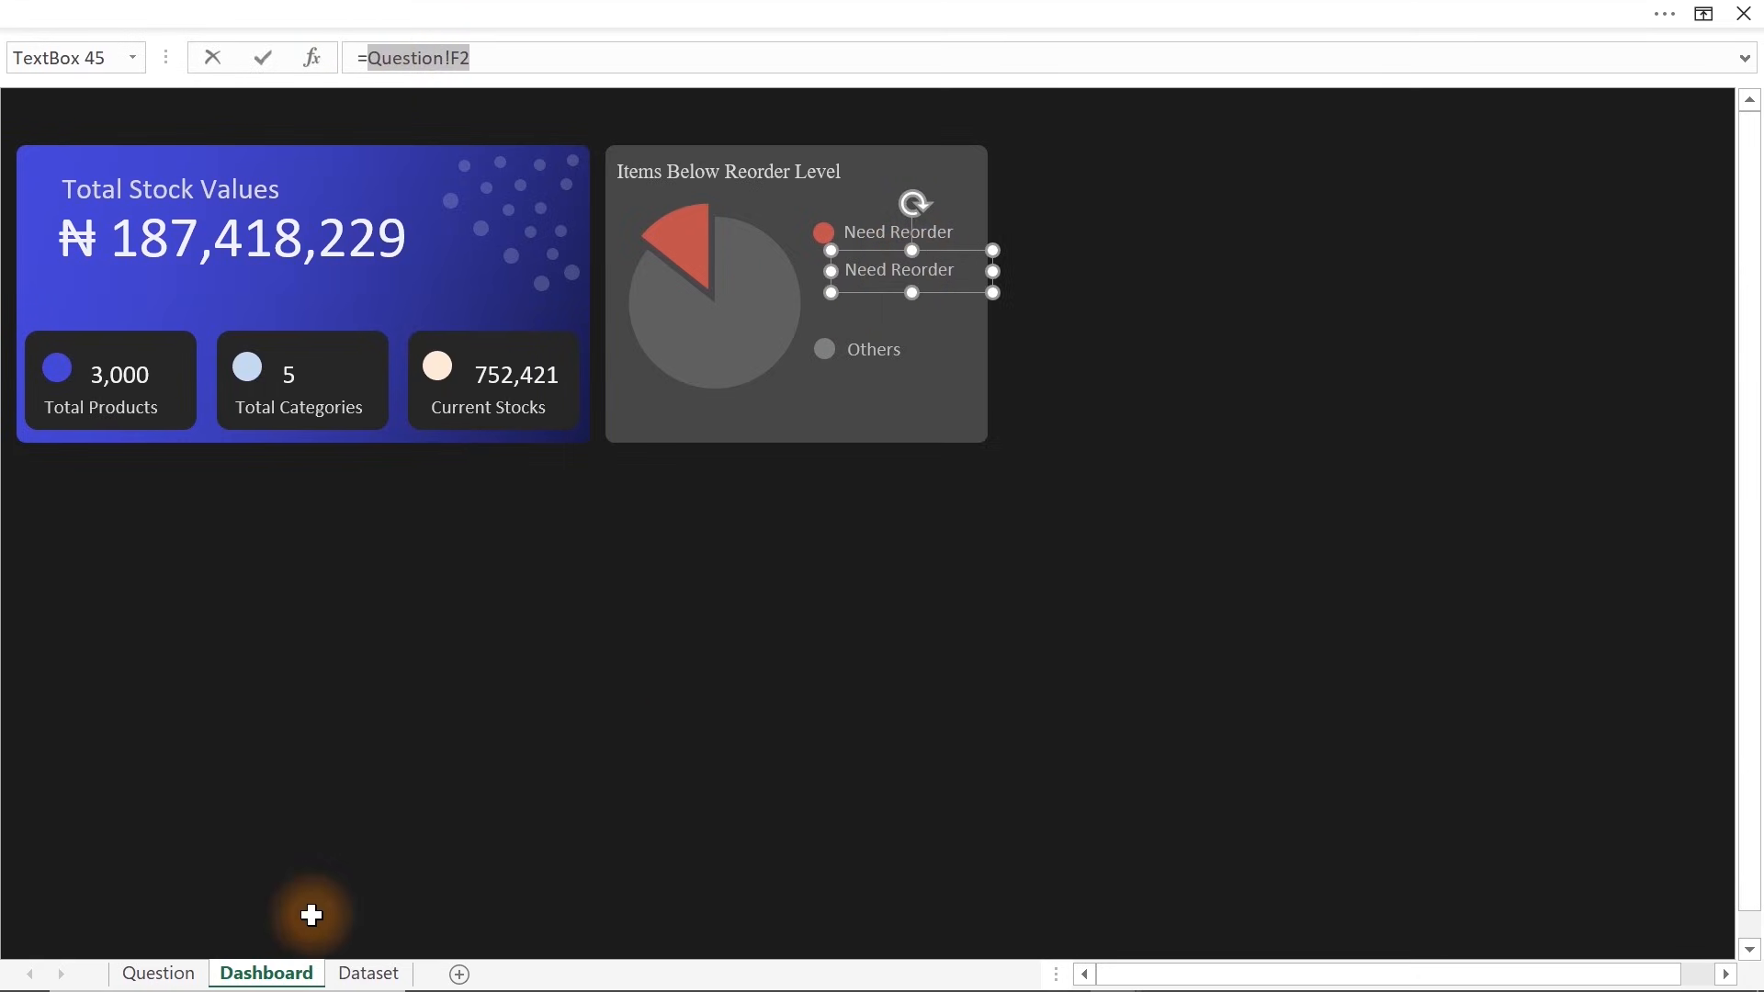
{"action": "left_click", "coordinate": [158, 973]}
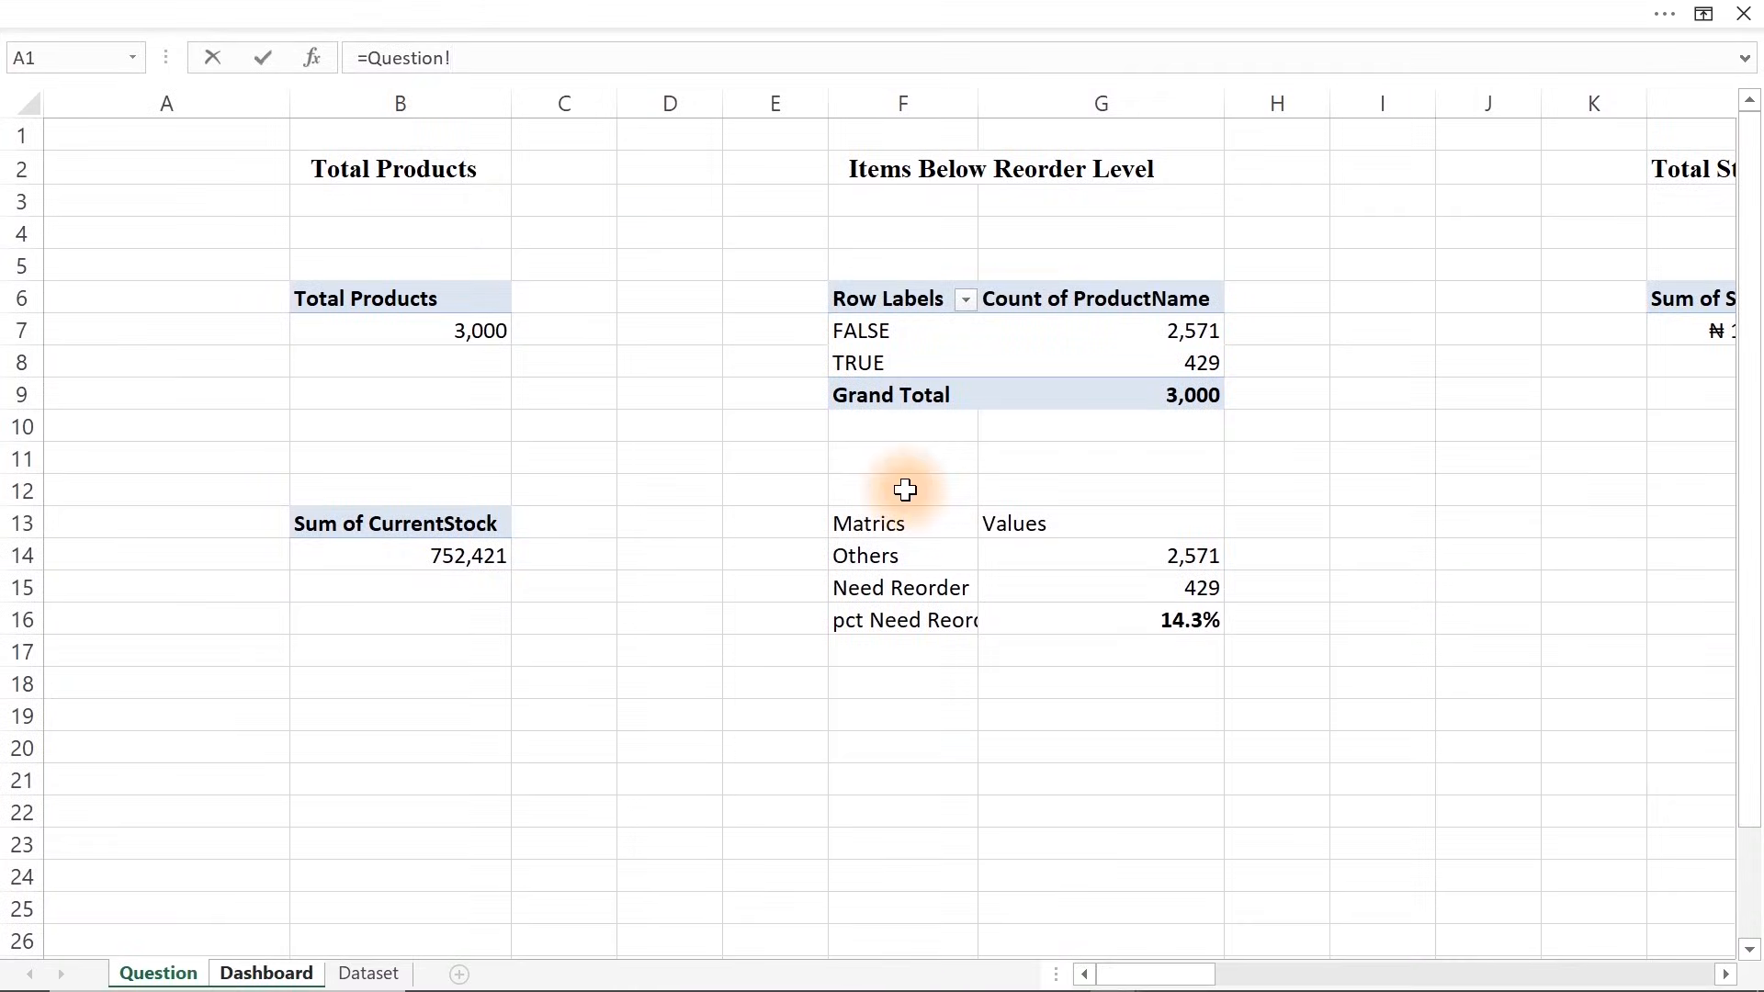
{"action": "left_click", "coordinate": [1203, 593]}
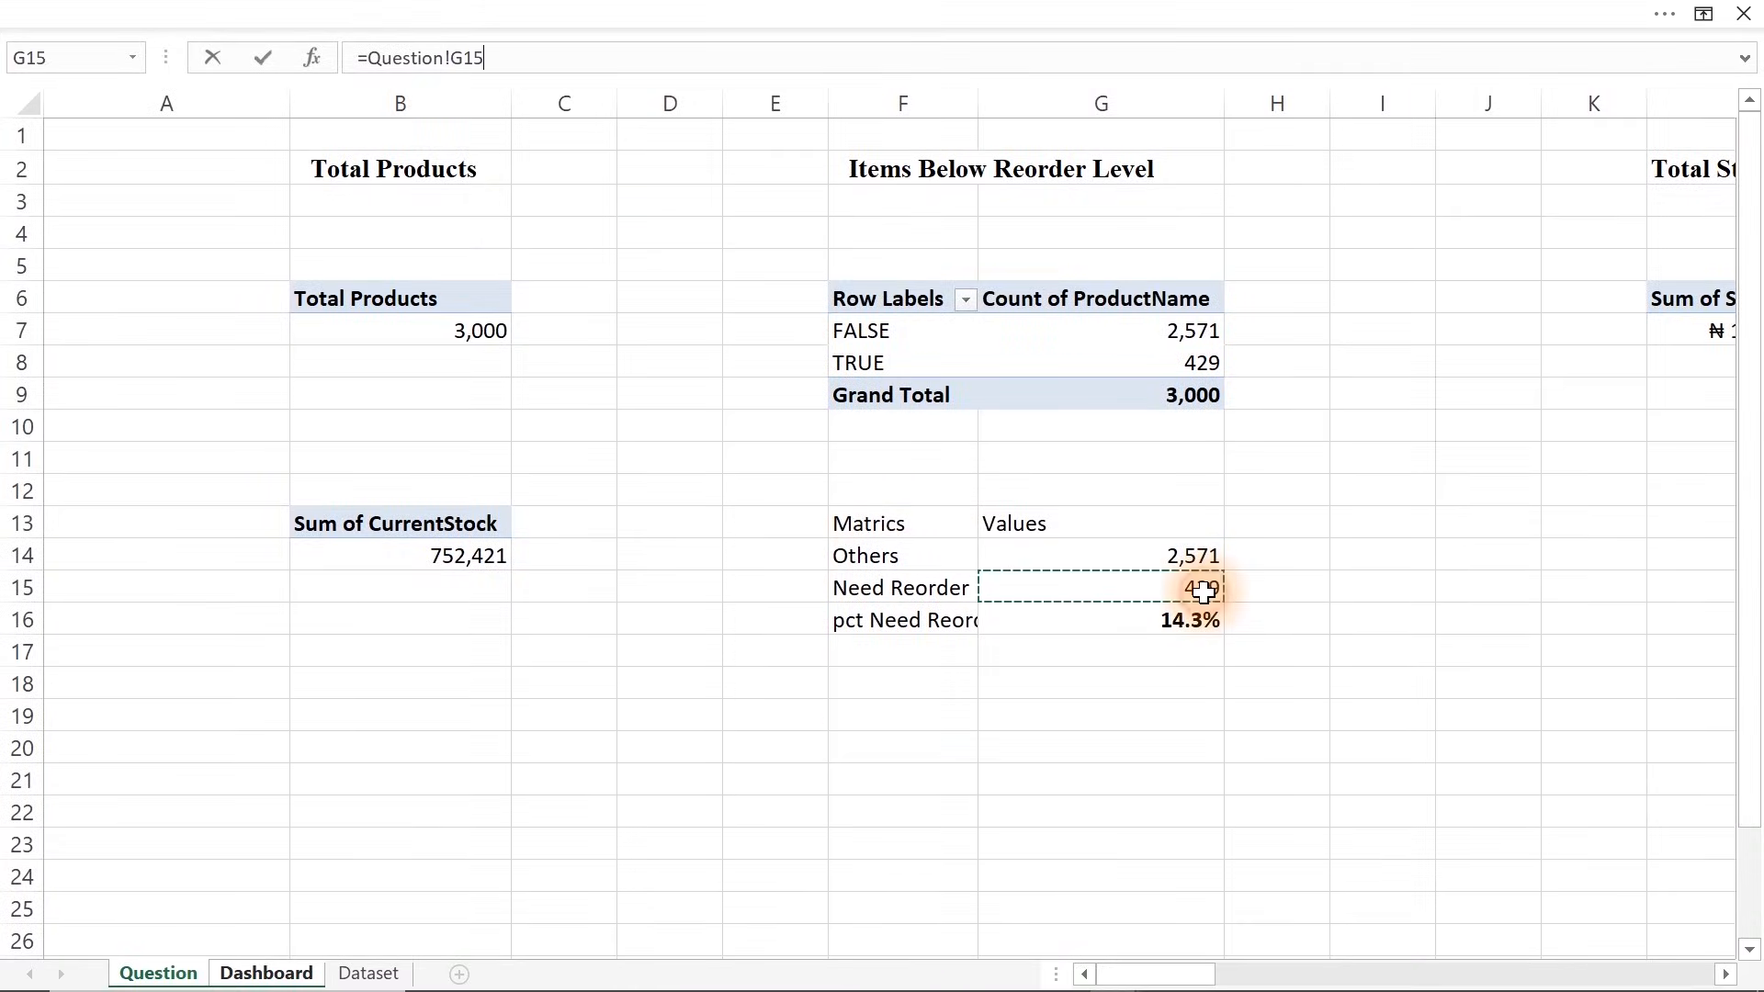
{"action": "key", "text": "Return"}
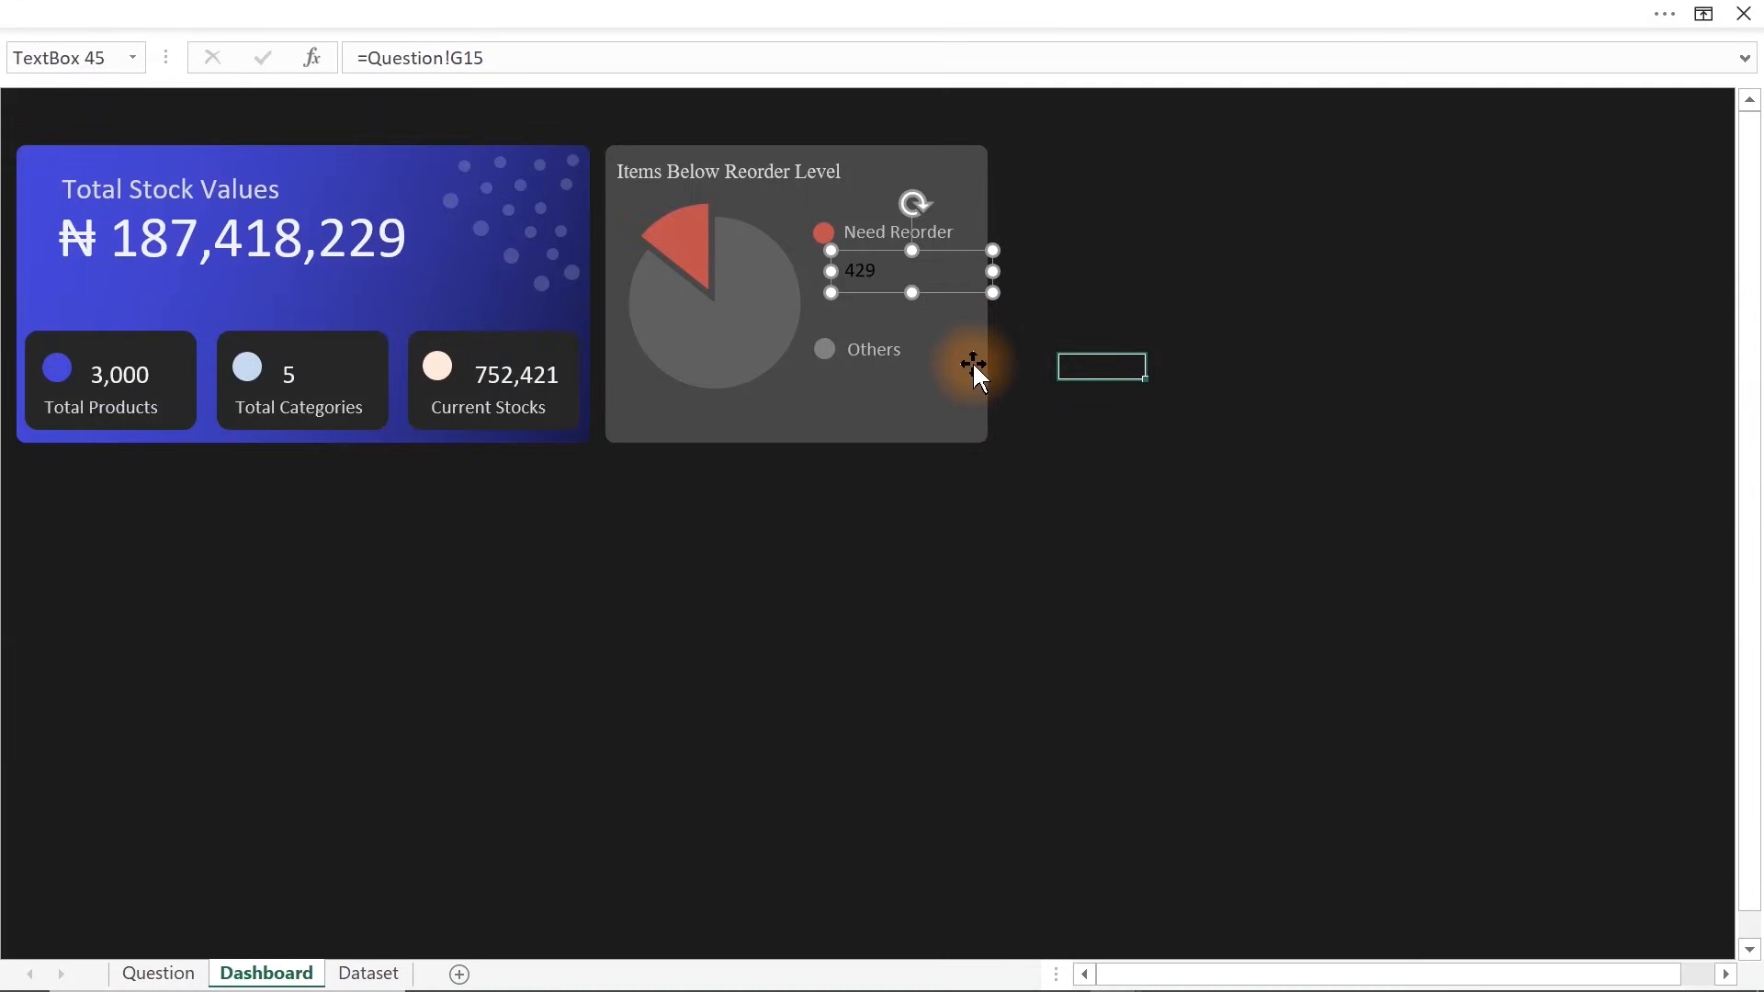
Duplicate the Need Reorder value box, place the copy beneath the Others label and link it to cell G14 of the Question sheet
{"action": "key", "text": "ctrl+d"}
{"action": "left_click_drag", "start_coordinate": [912, 310], "coordinate": [902, 373]}
{"action": "left_click_drag", "start_coordinate": [512, 58], "coordinate": [367, 60]}
{"action": "left_click", "coordinate": [169, 973]}
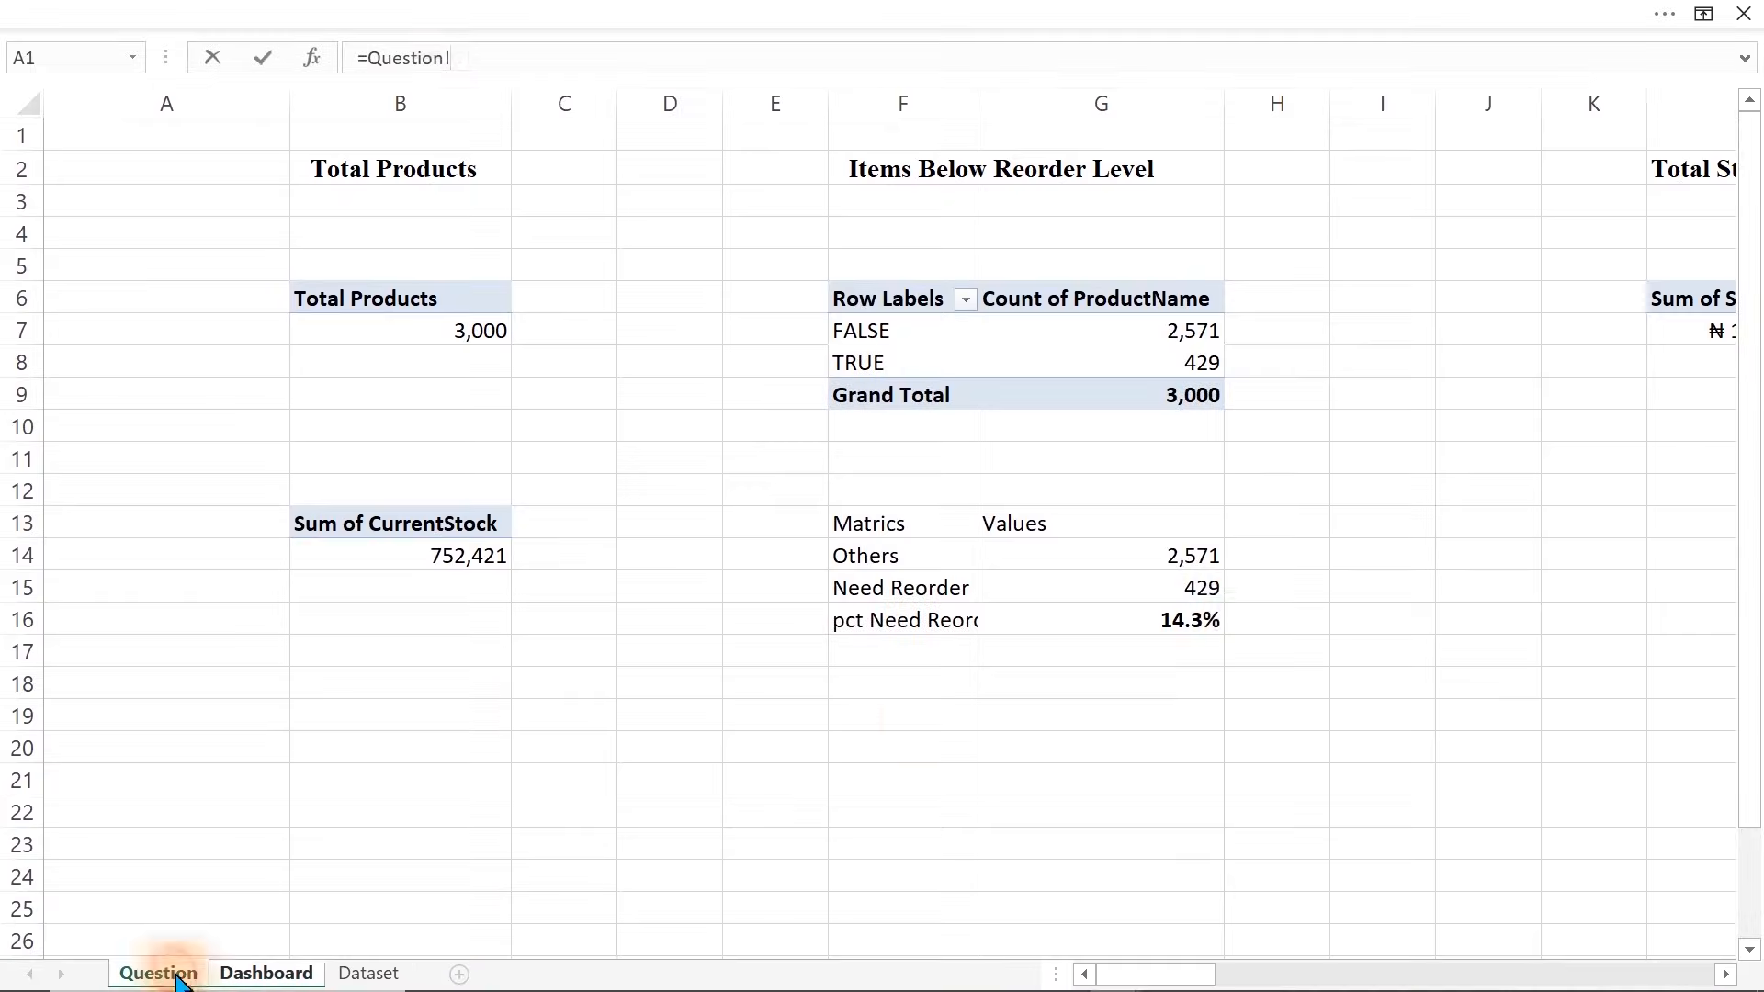
{"action": "left_click", "coordinate": [1142, 555]}
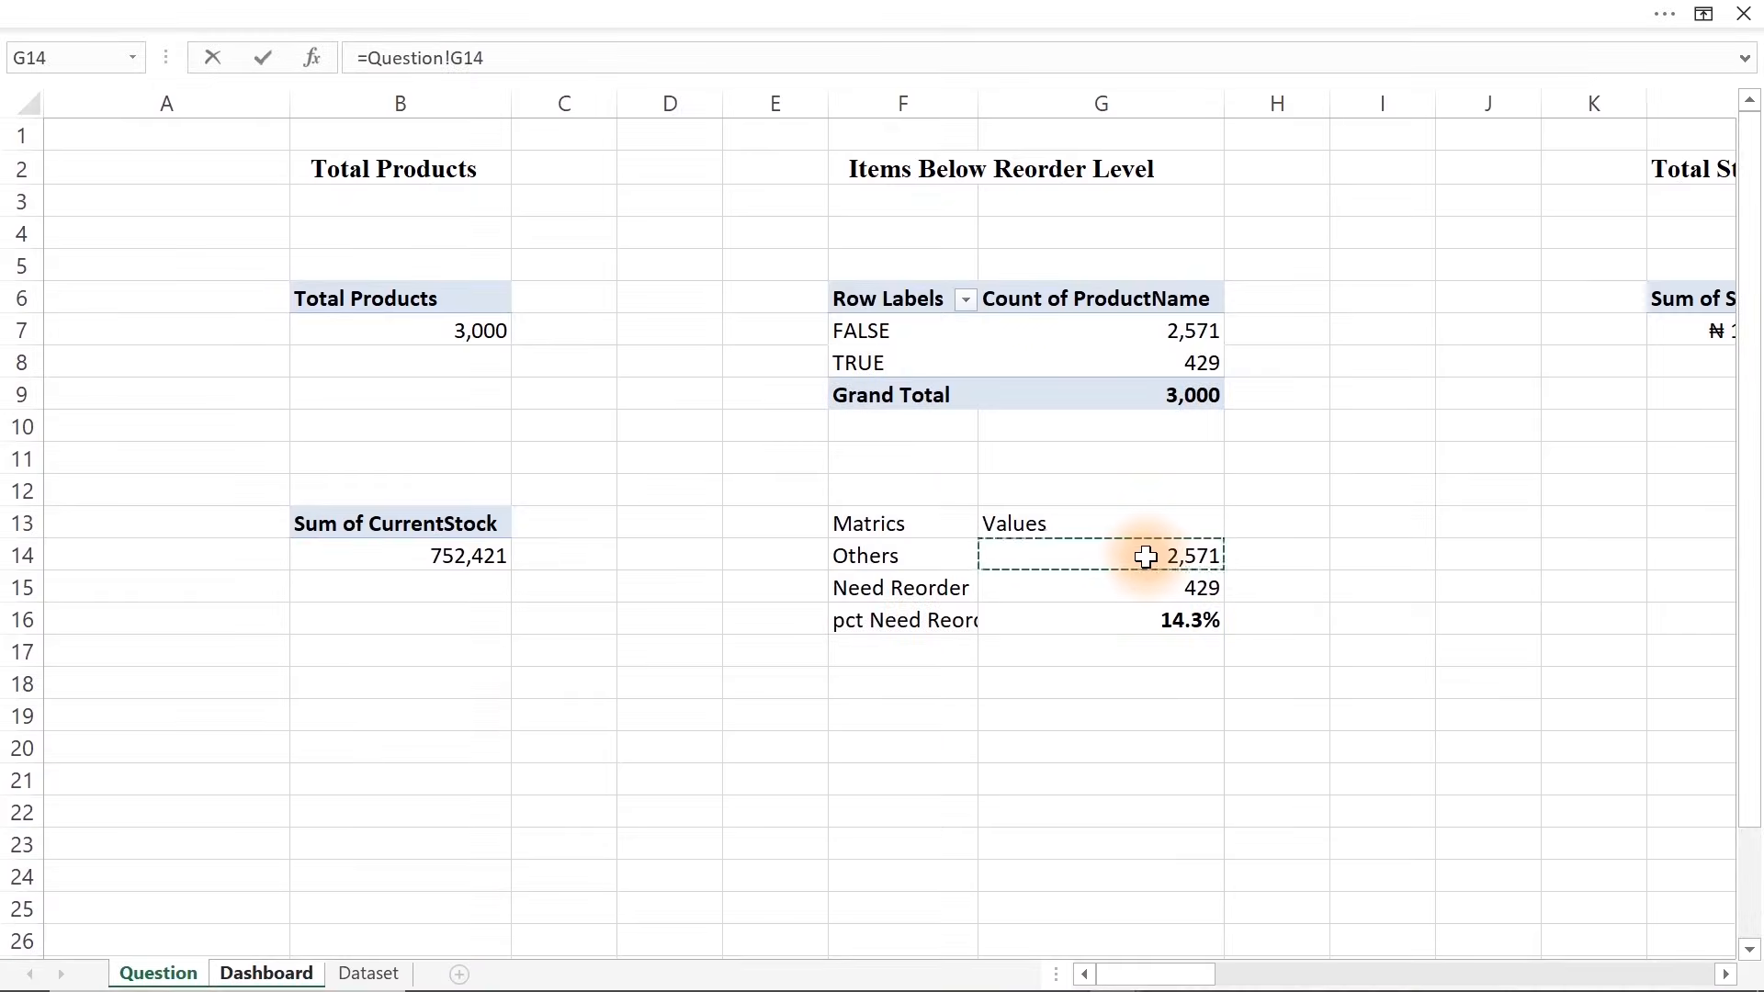
{"action": "key", "text": "Return"}
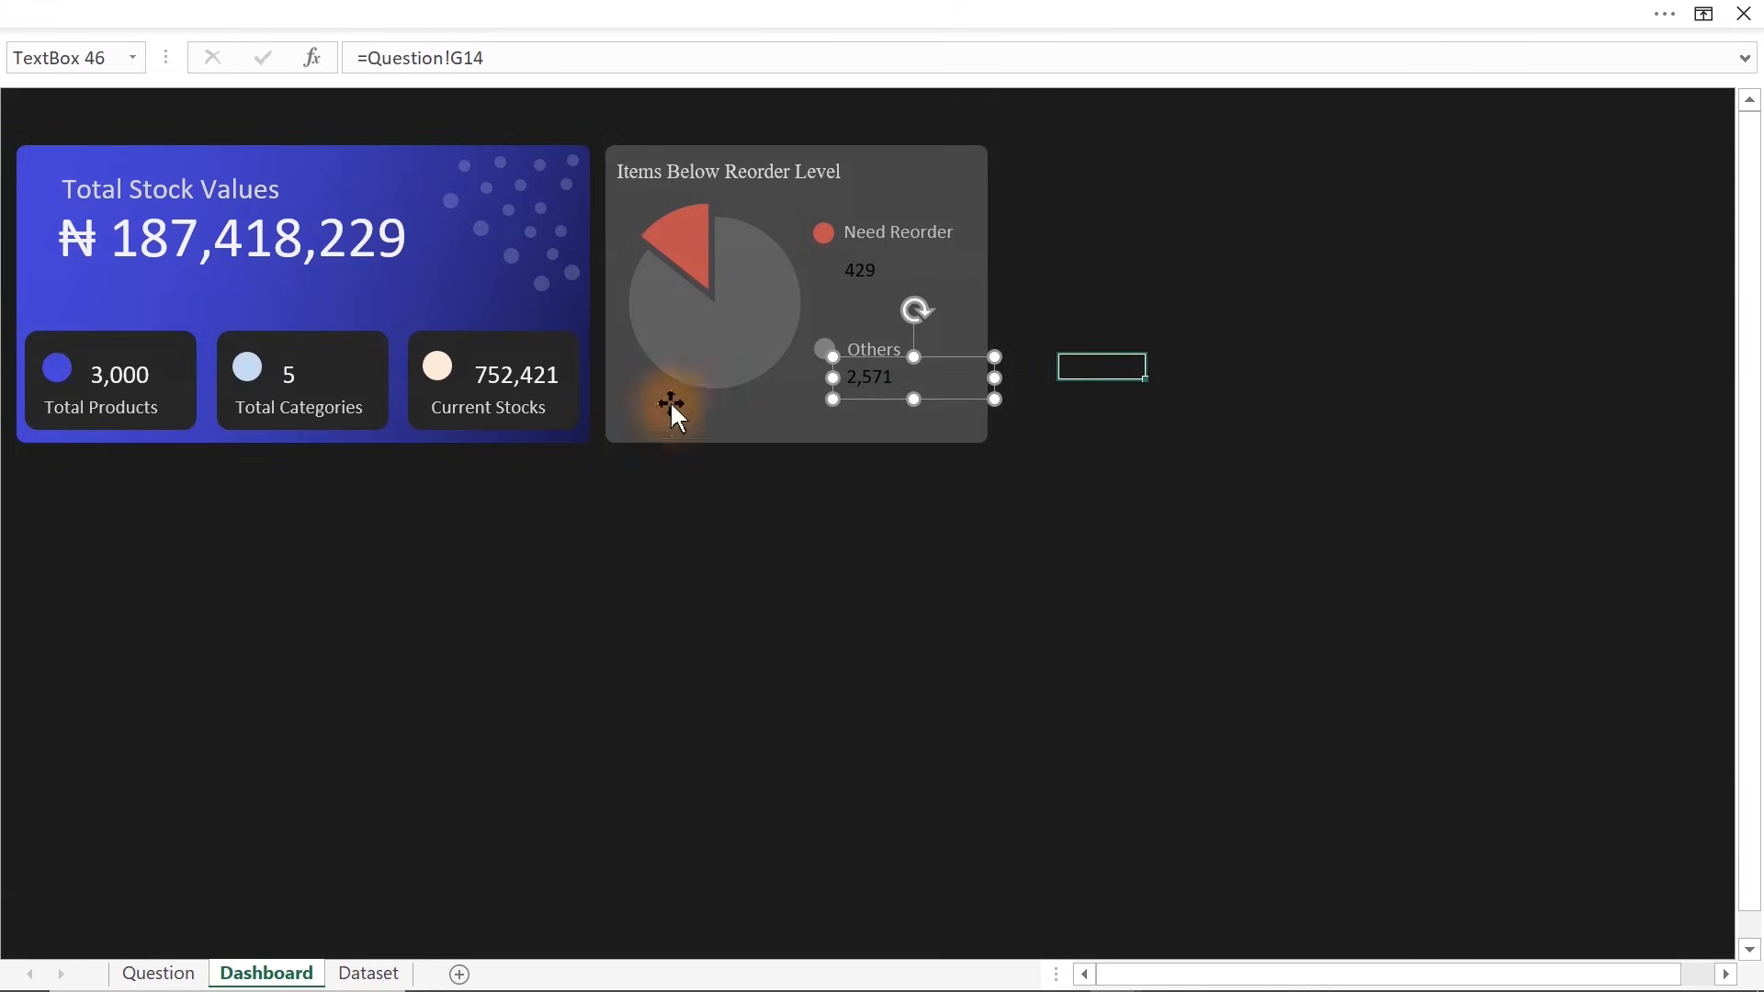
Copy the text formatting of the Current Stocks value onto the Others and Need Reorder values
{"action": "left_click", "coordinate": [521, 367]}
{"action": "left_click", "coordinate": [189, 11]}
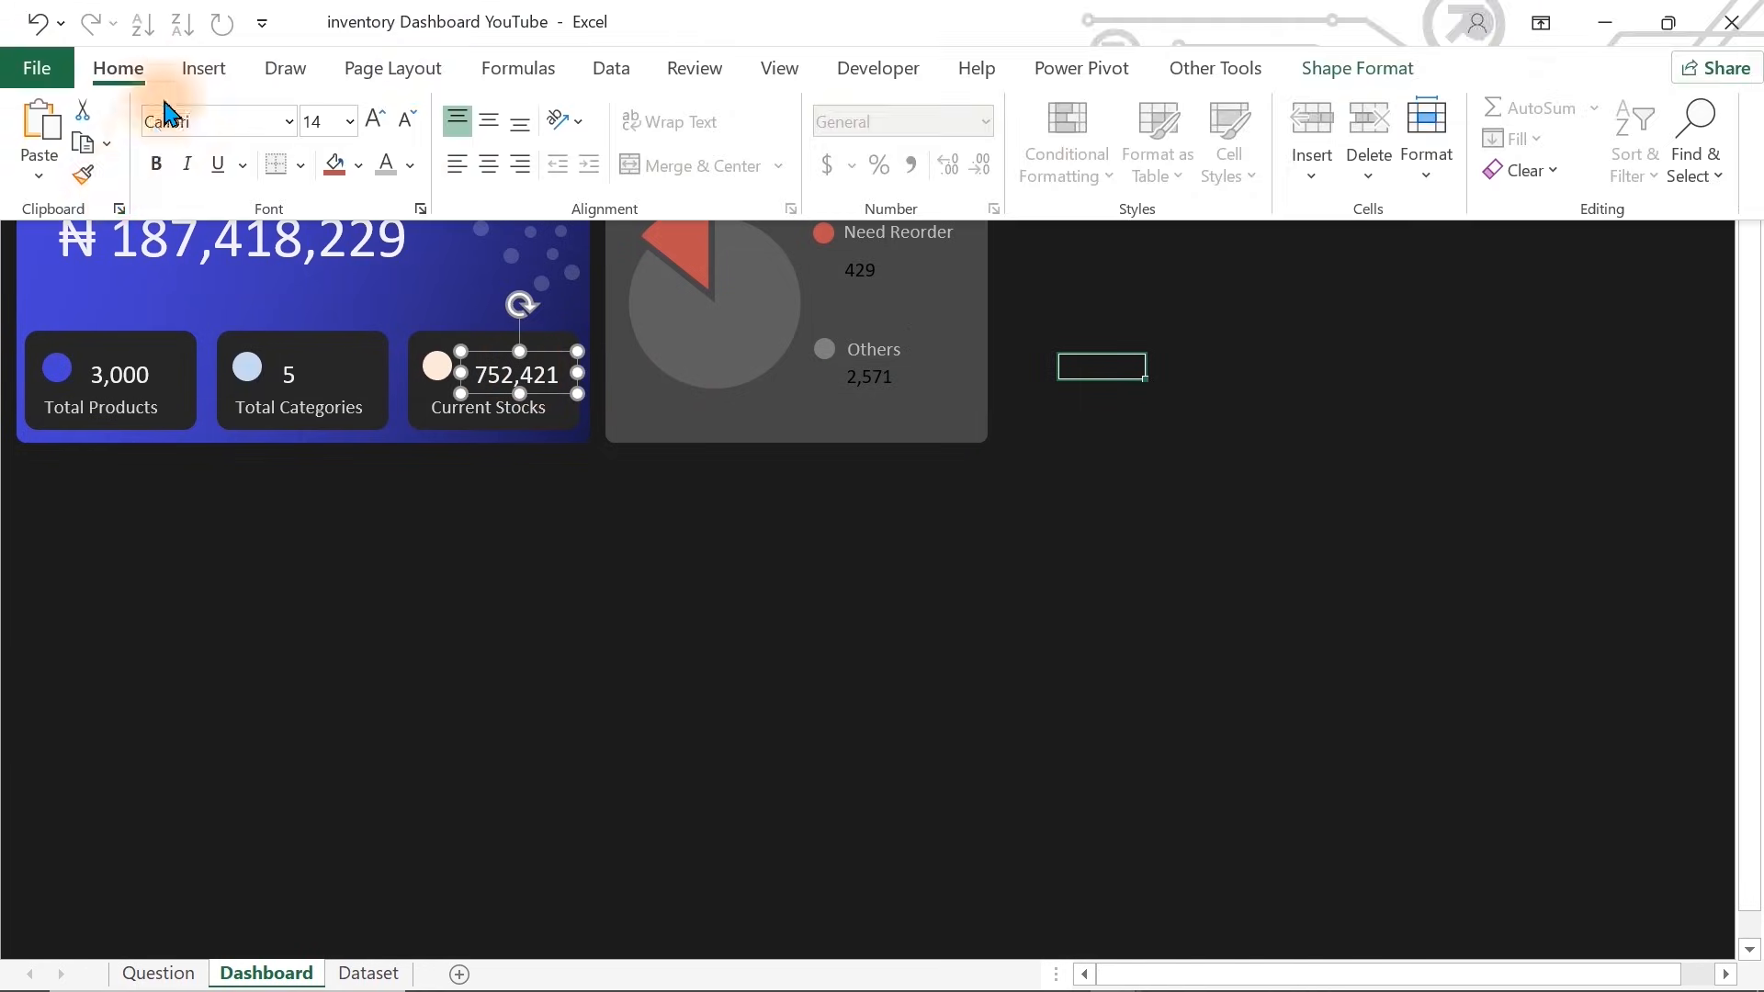
{"action": "left_click", "coordinate": [83, 173]}
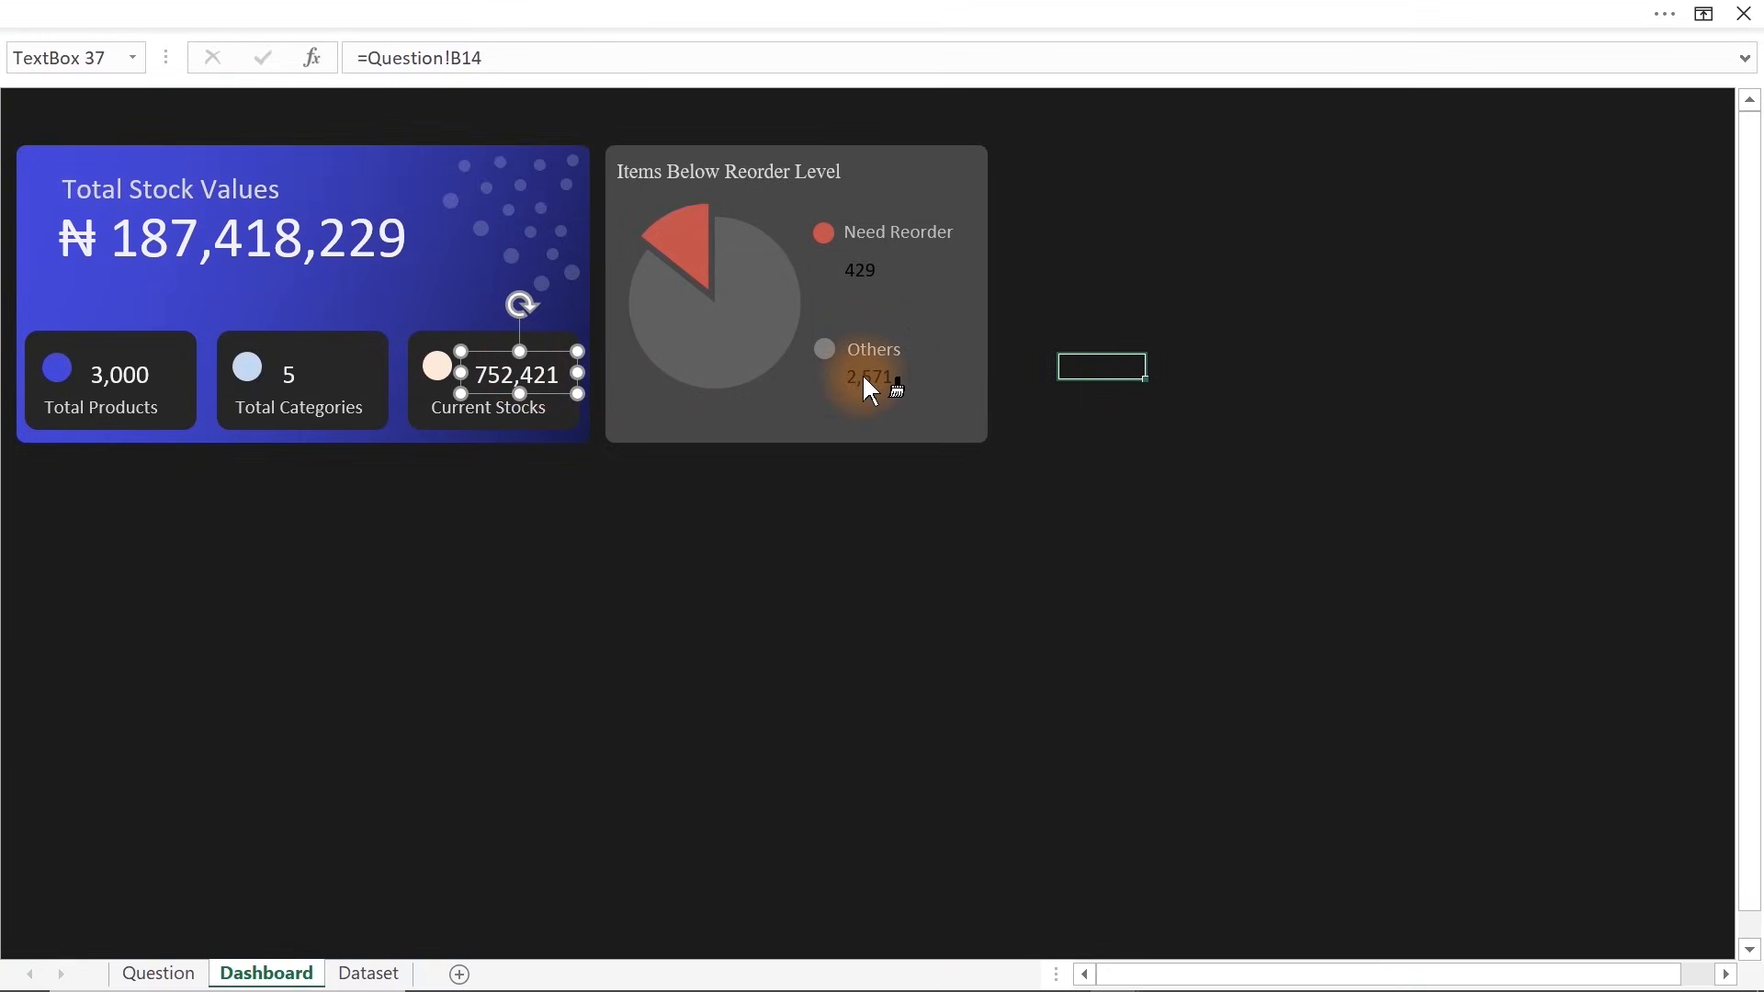
{"action": "left_click", "coordinate": [865, 380]}
{"action": "left_click", "coordinate": [873, 274]}
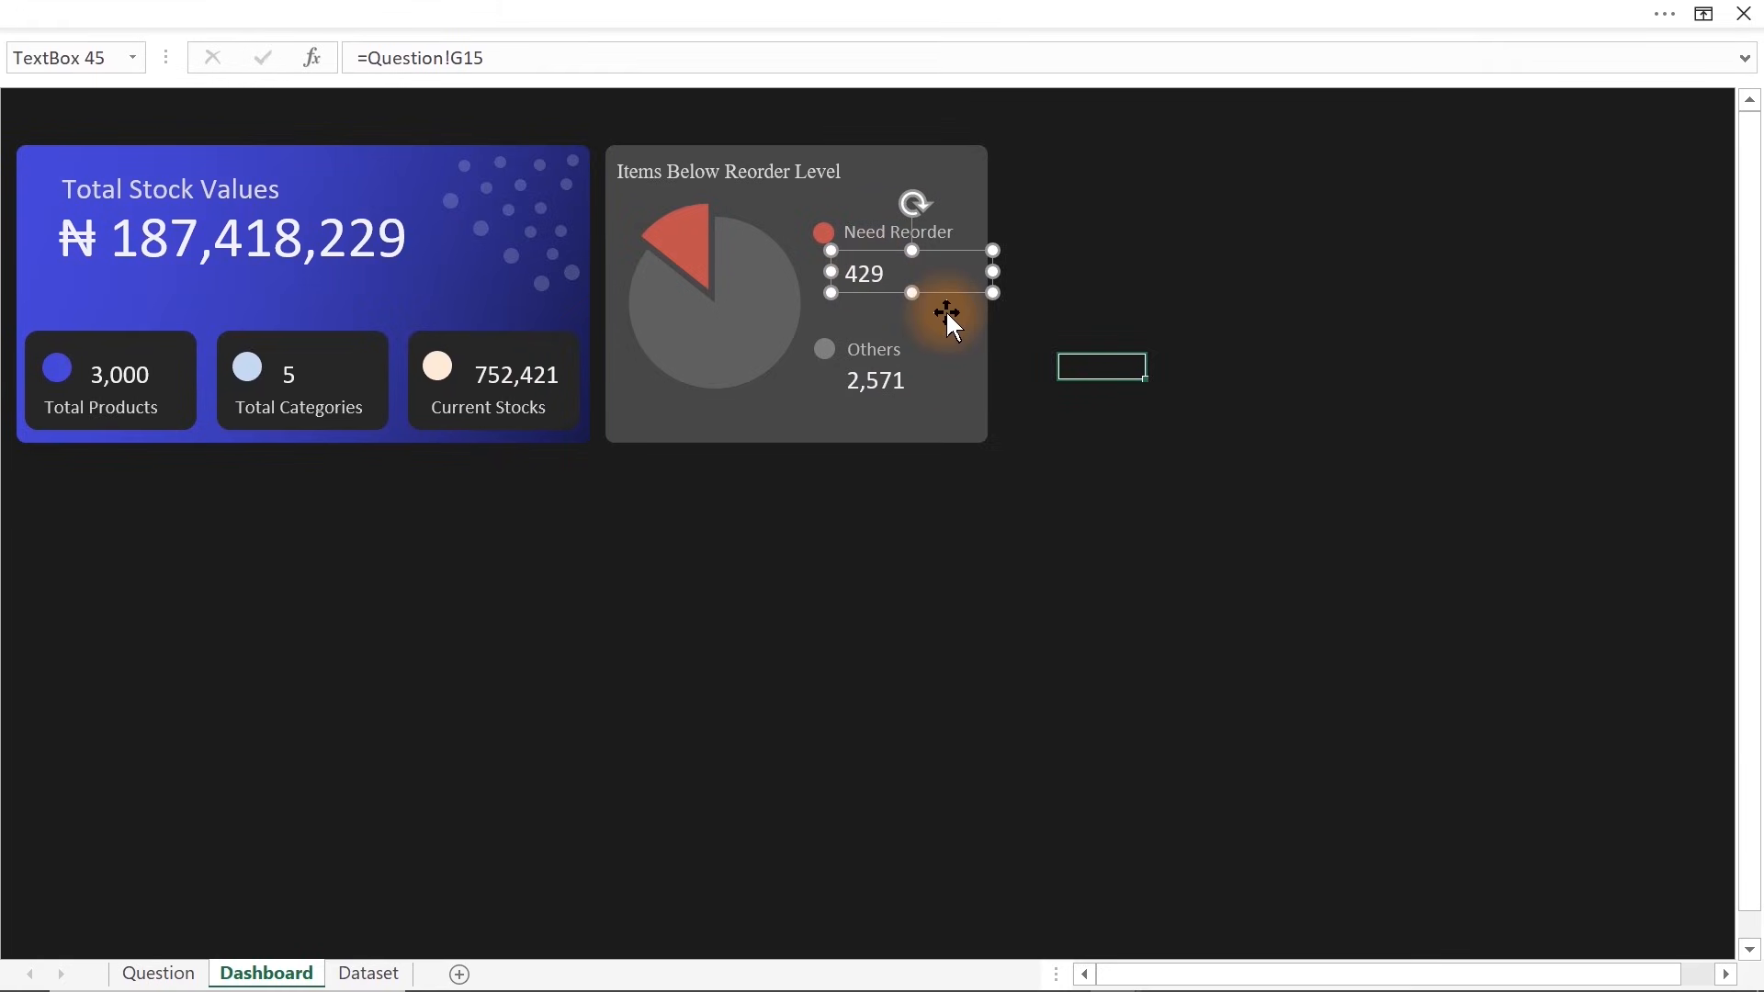
Nudge the Need Reorder value slightly up, closer to its label
{"action": "key", "text": "Up"}
{"action": "key", "text": "Up"}
{"action": "key", "text": "Up"}
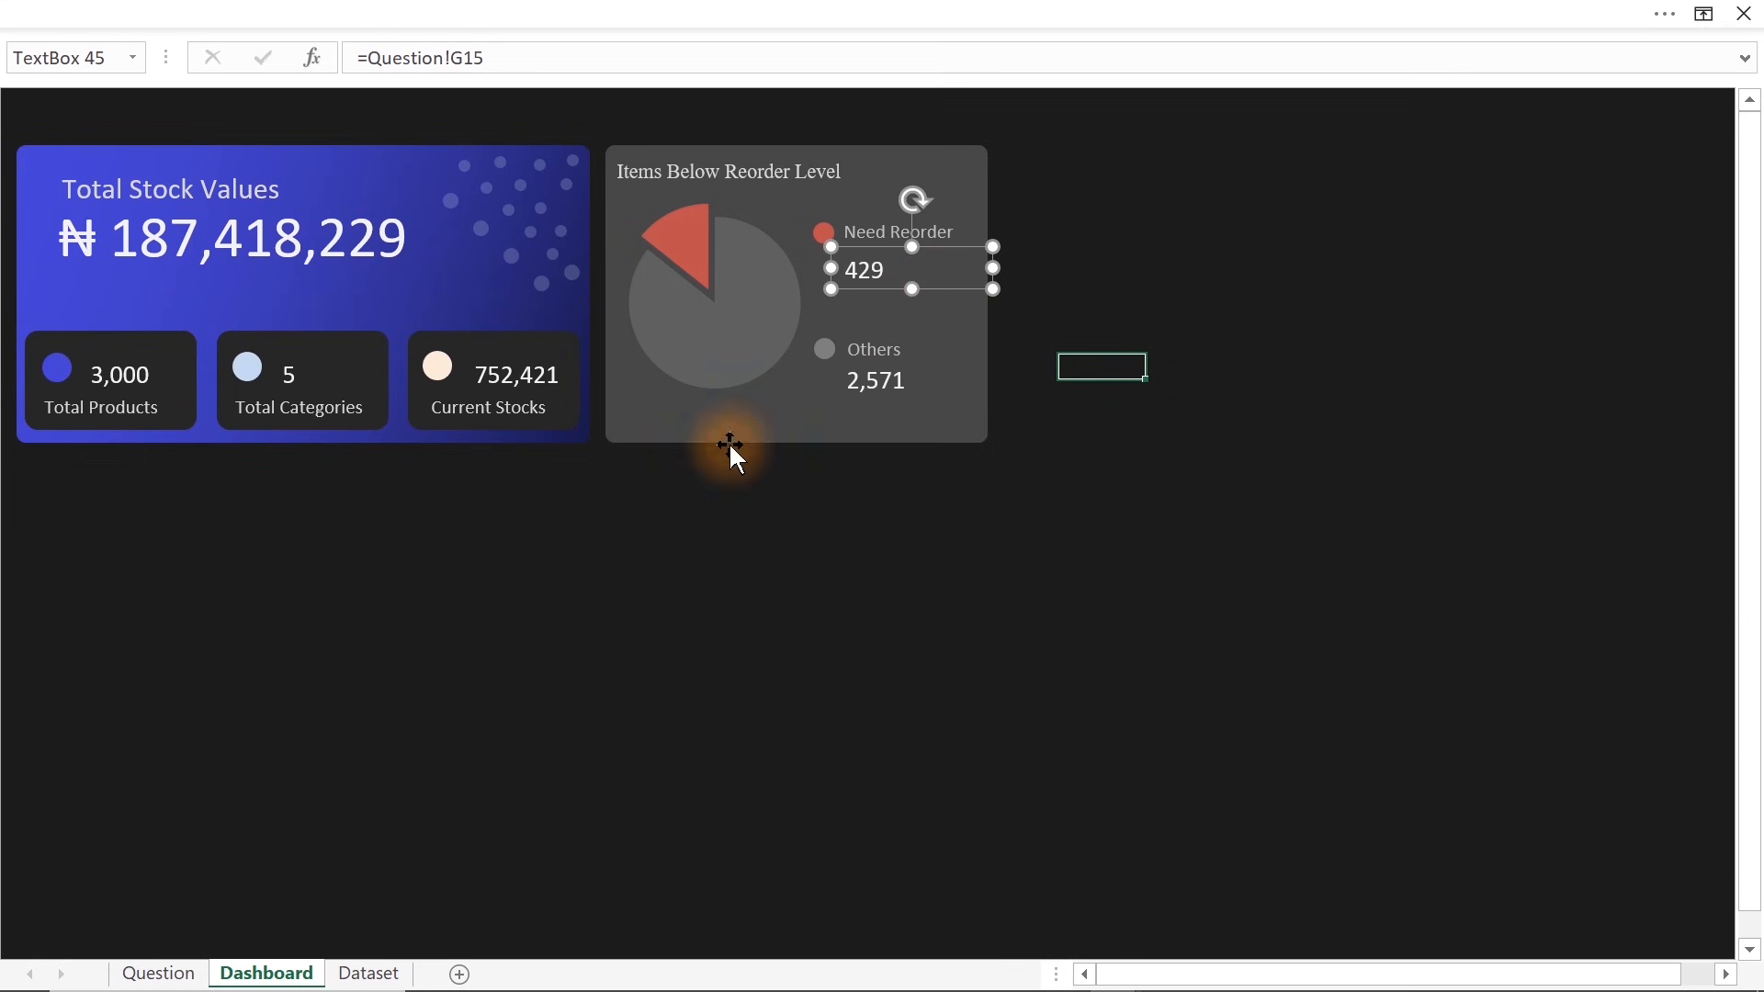
On the Question sheet, enter a formula in cell F19 that references the reorder percentage in G16
{"action": "left_click", "coordinate": [161, 973]}
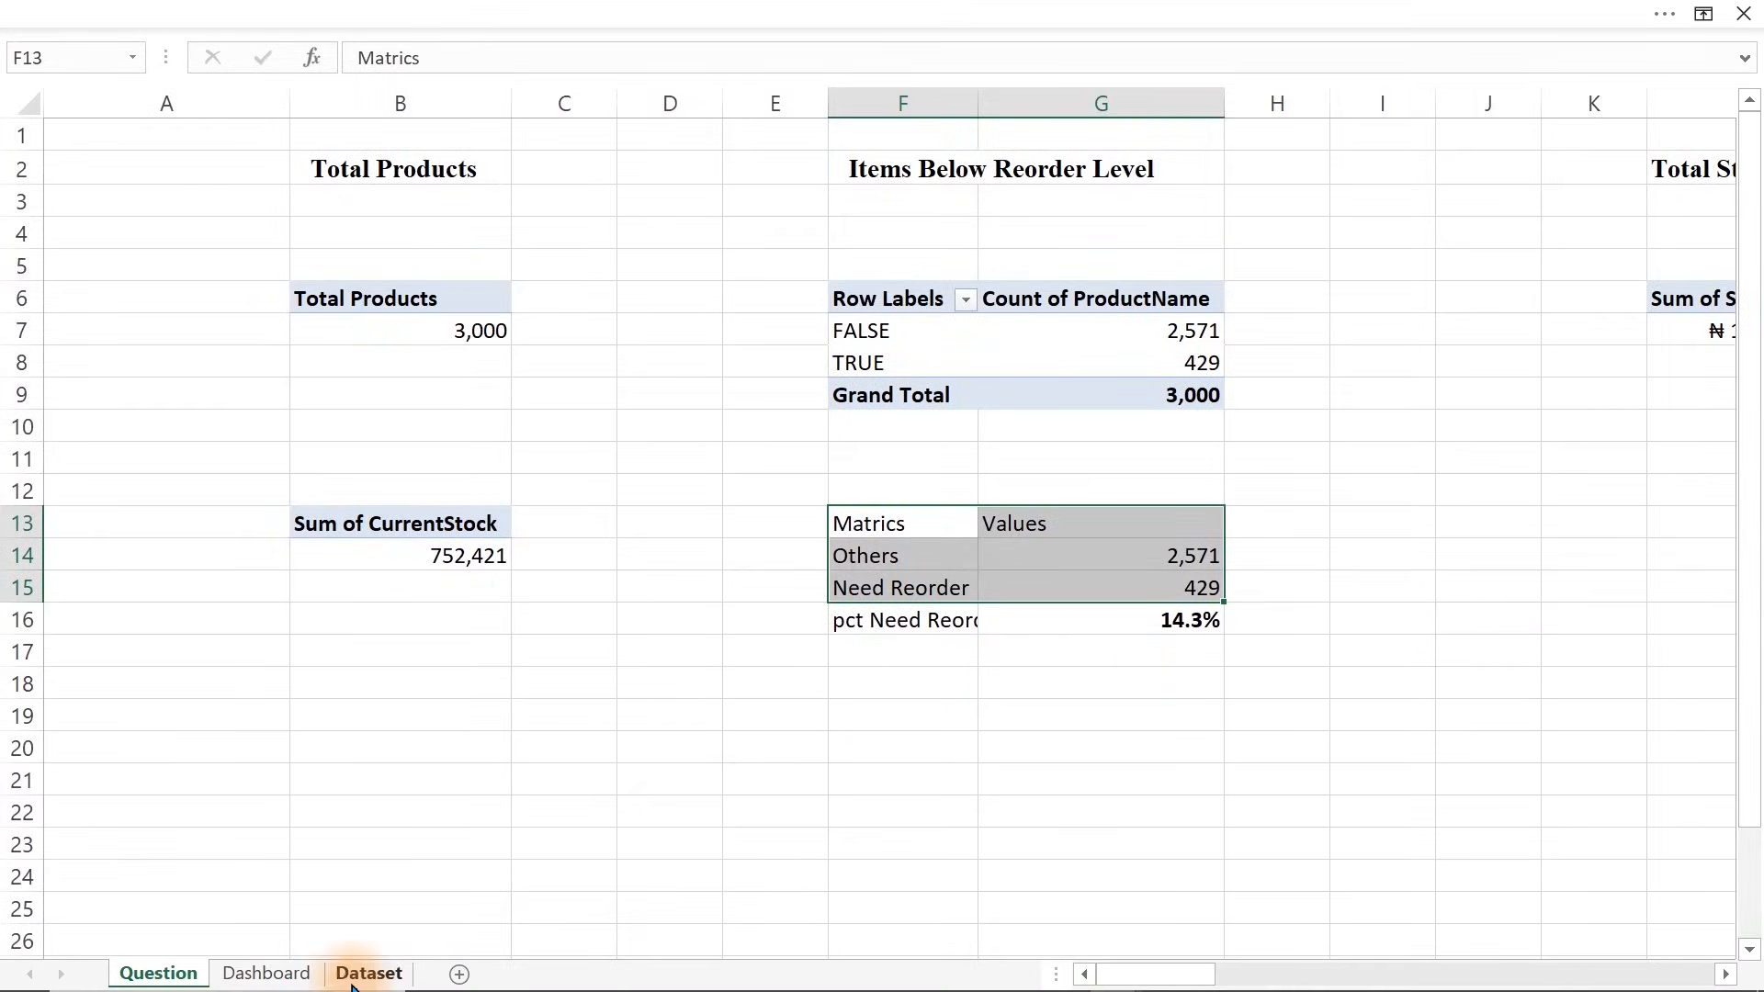
{"action": "left_click", "coordinate": [271, 974]}
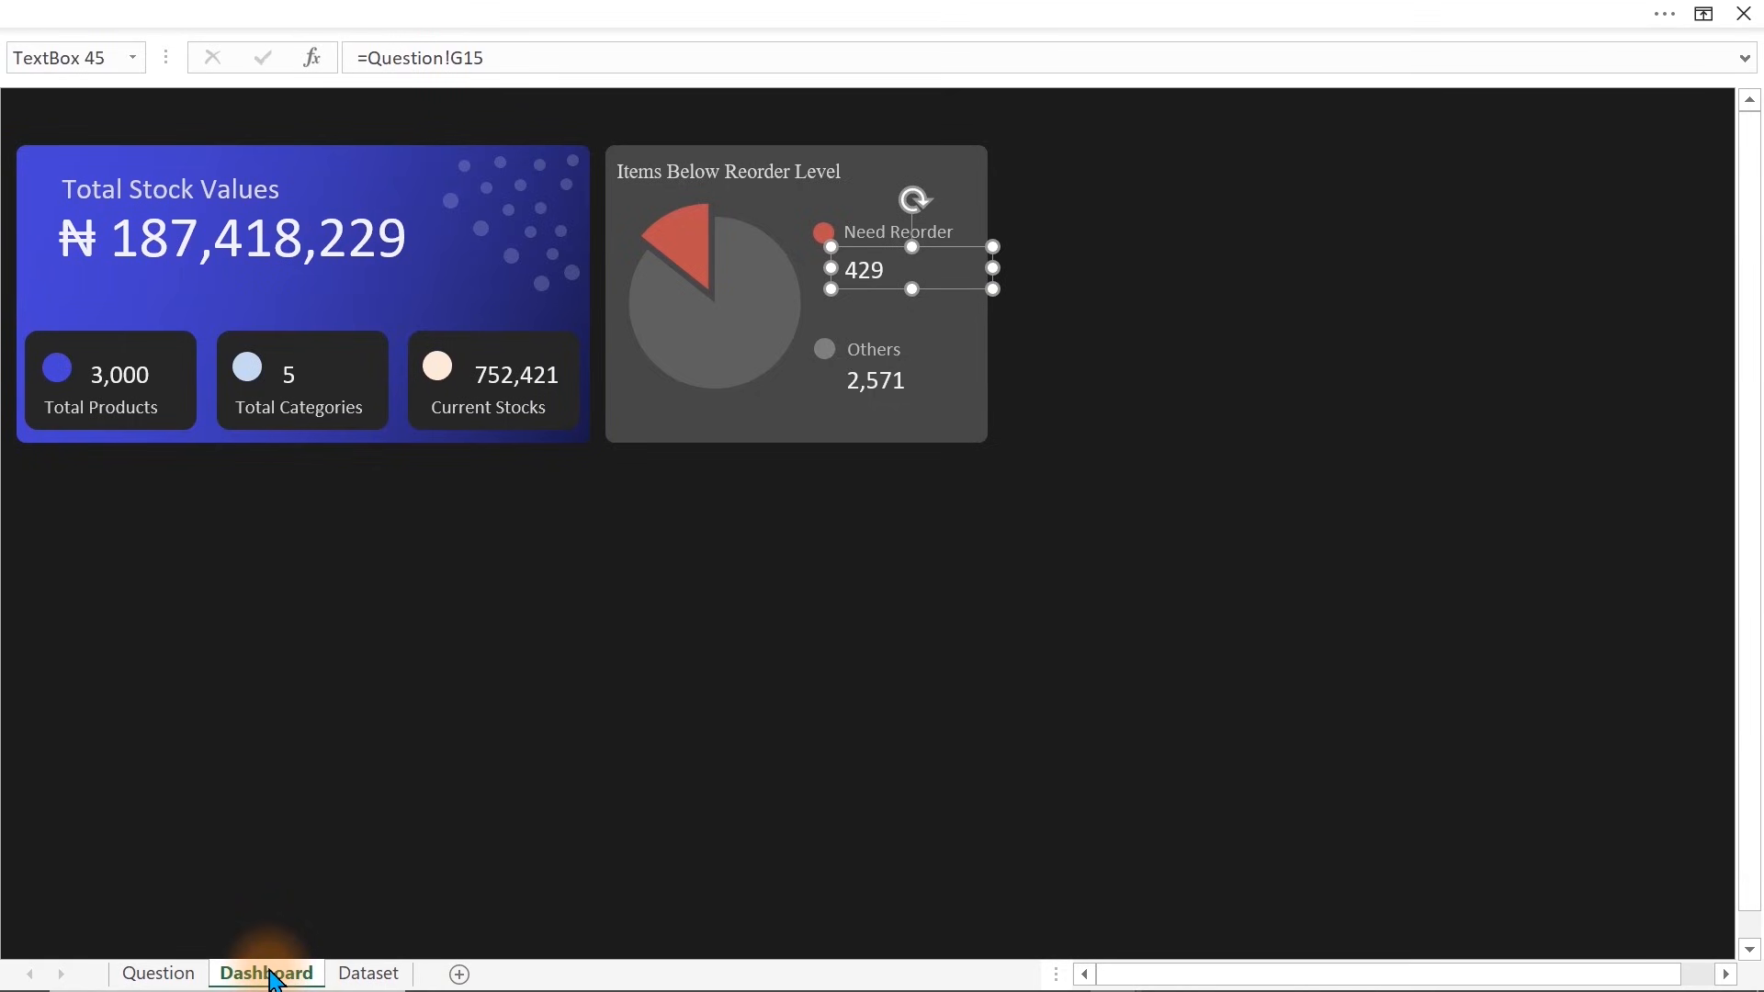
{"action": "left_click", "coordinate": [203, 976]}
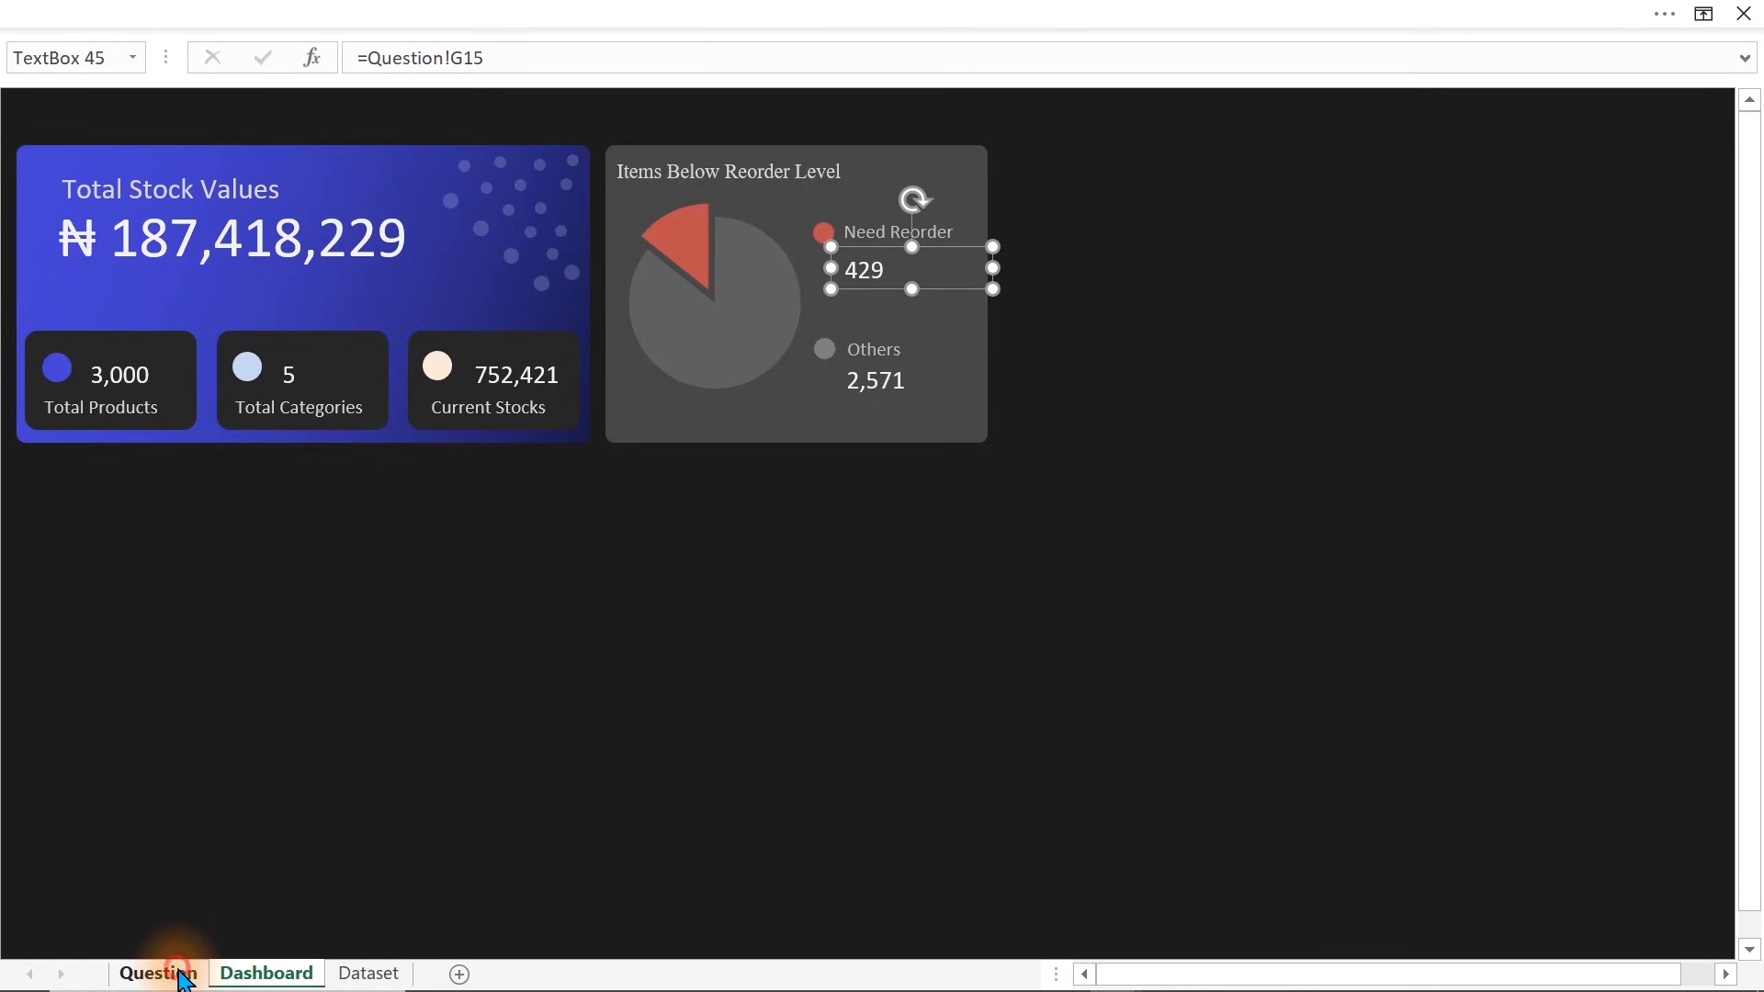
{"action": "left_click", "coordinate": [900, 722]}
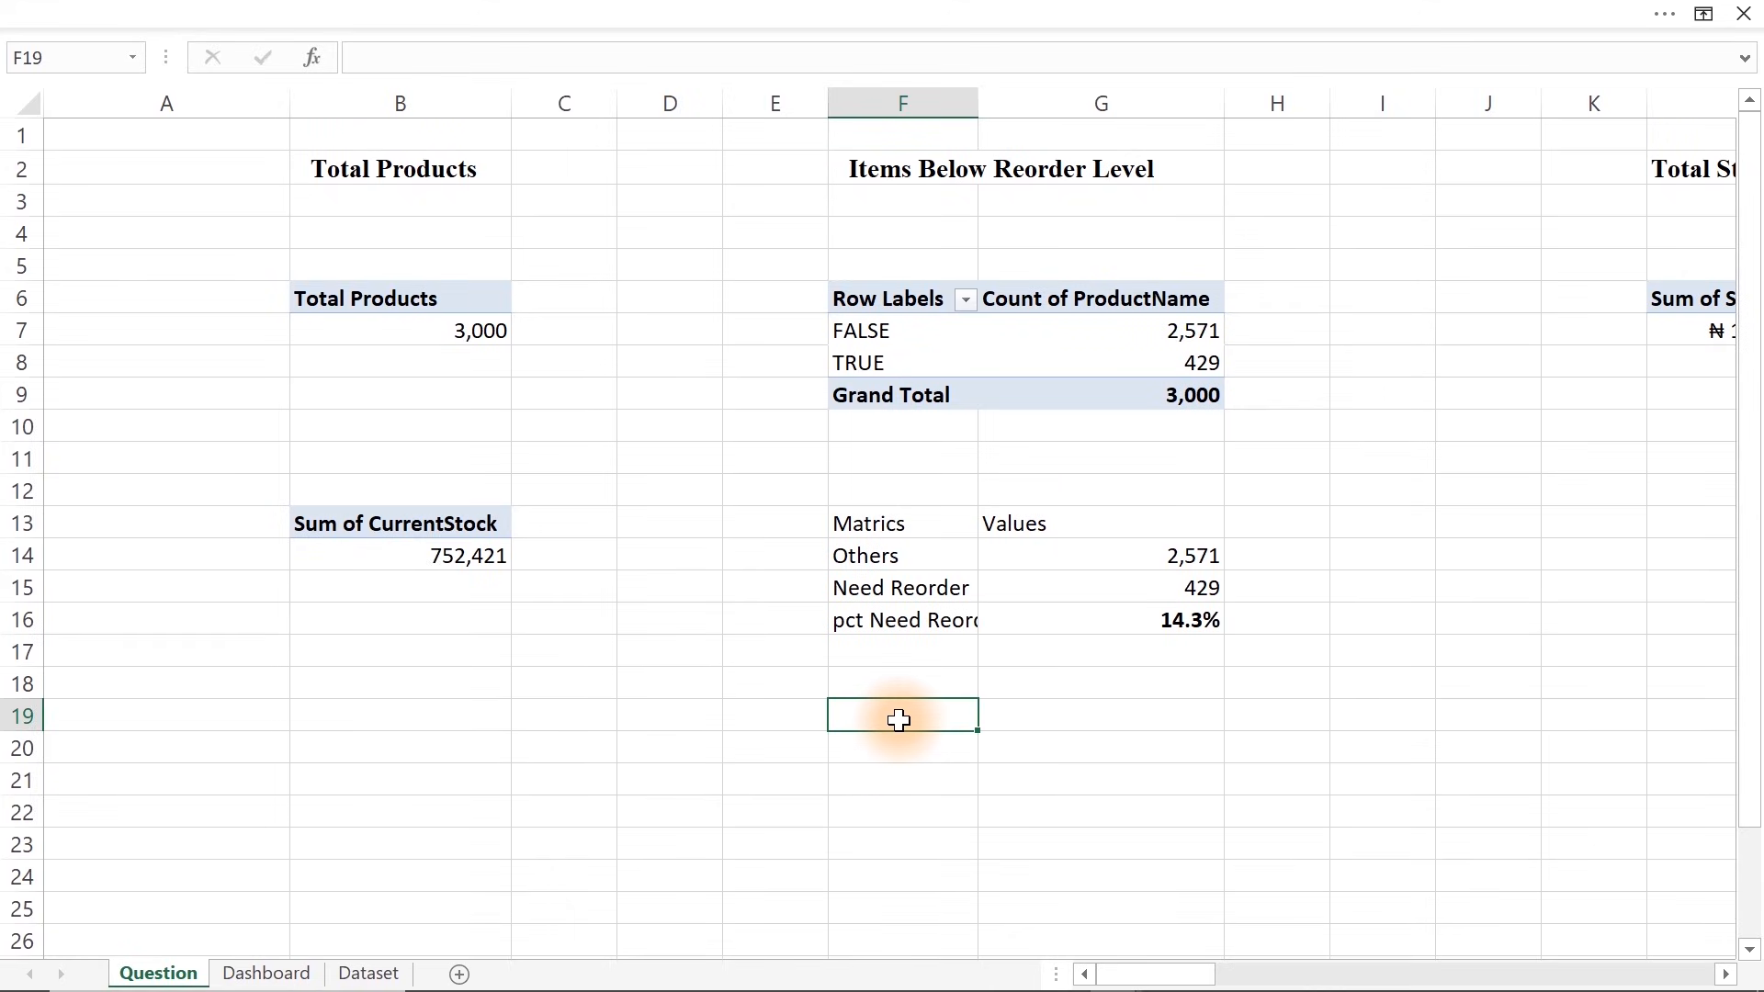
{"action": "type", "text": "=tex"}
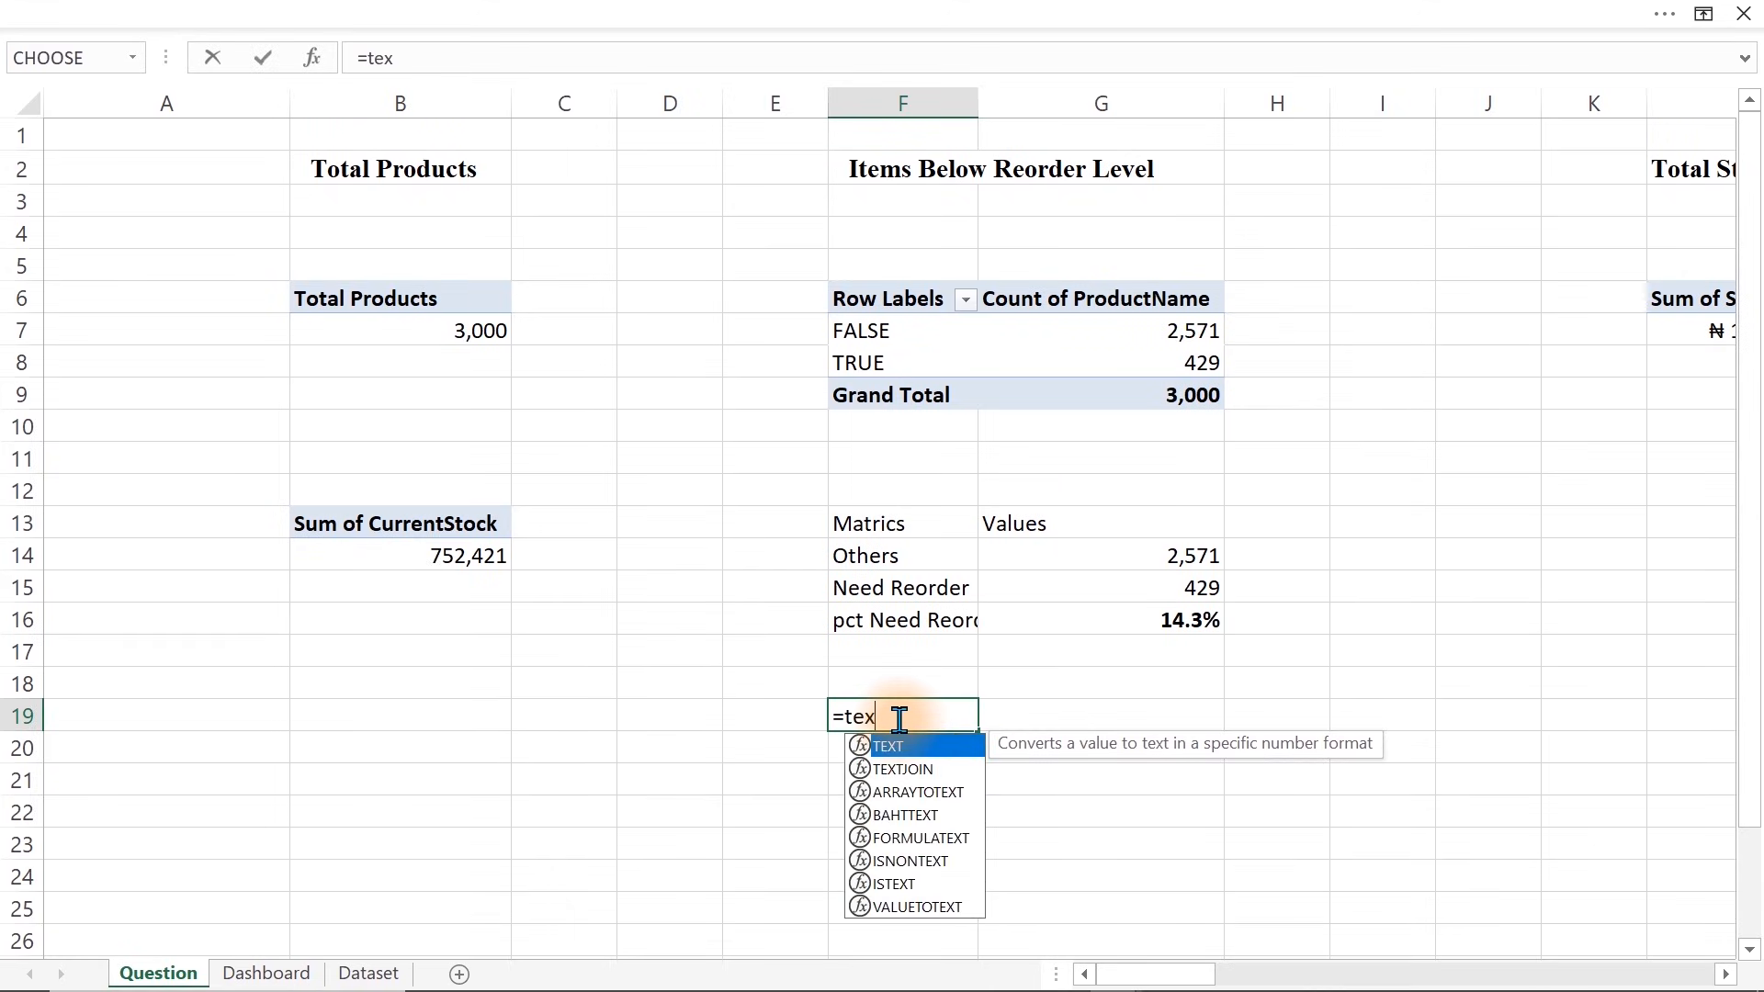
{"action": "key", "text": "Tab"}
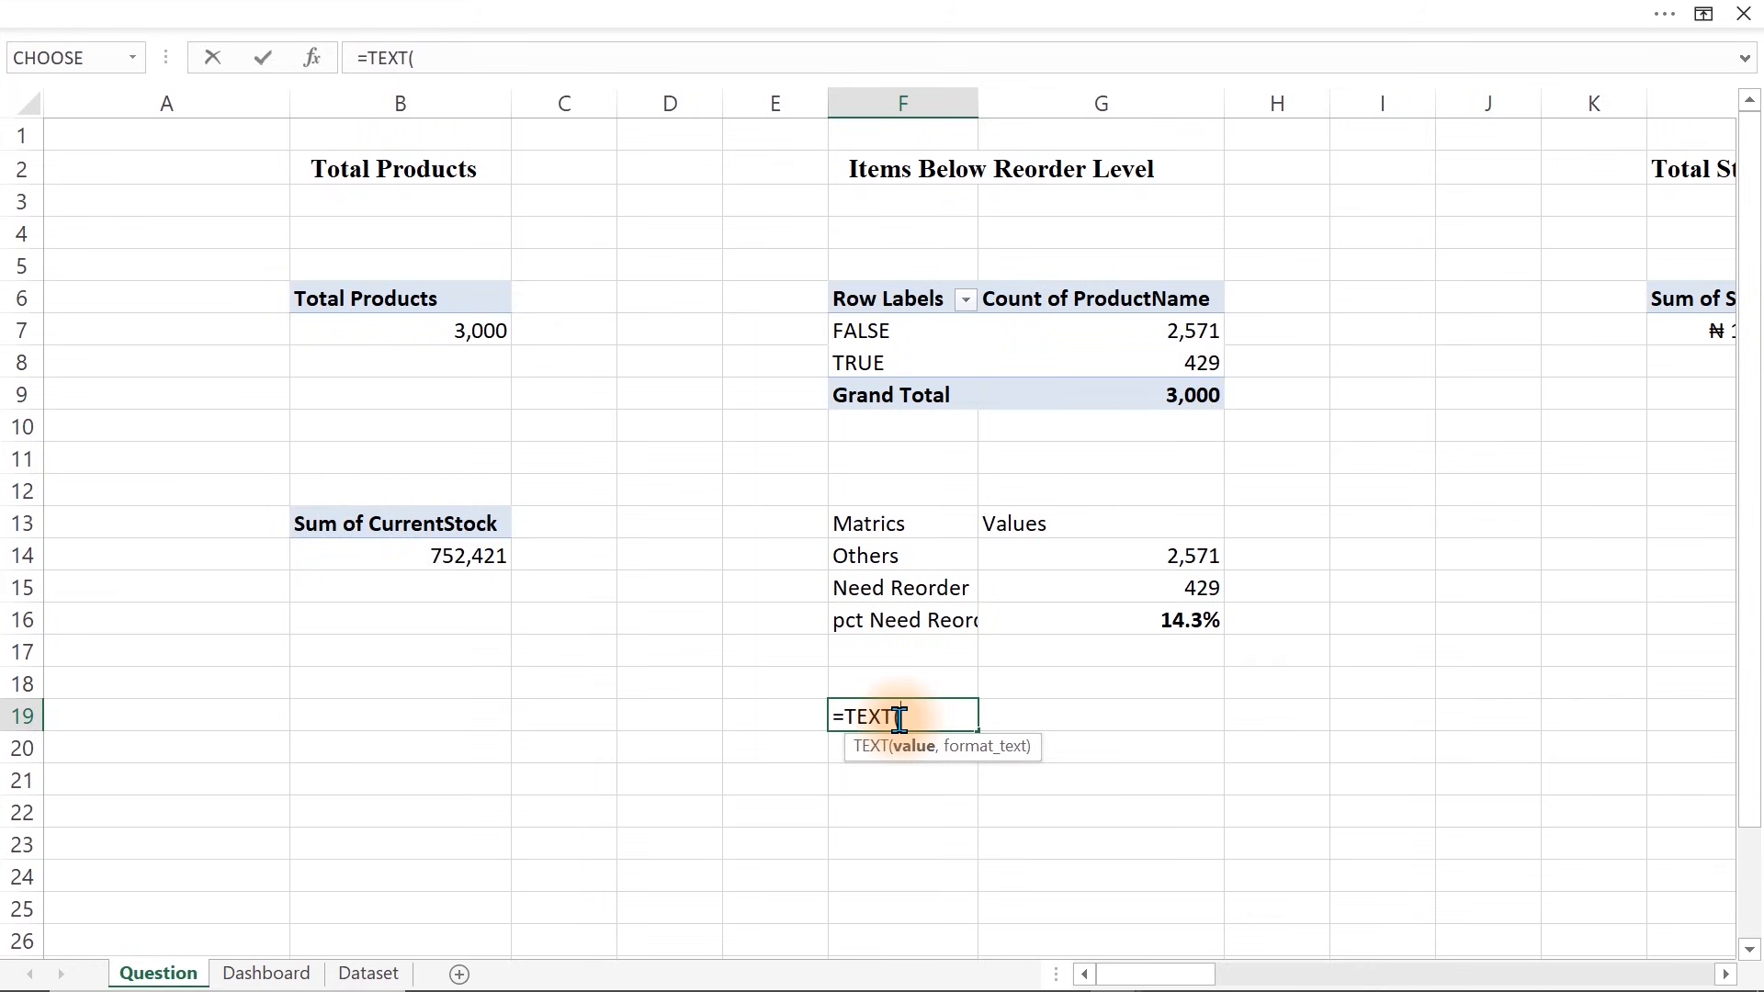
{"action": "key", "text": "BackSpace"}
{"action": "key", "text": "BackSpace"}
{"action": "key", "text": "BackSpace"}
{"action": "key", "text": "BackSpace"}
{"action": "key", "text": "BackSpace"}
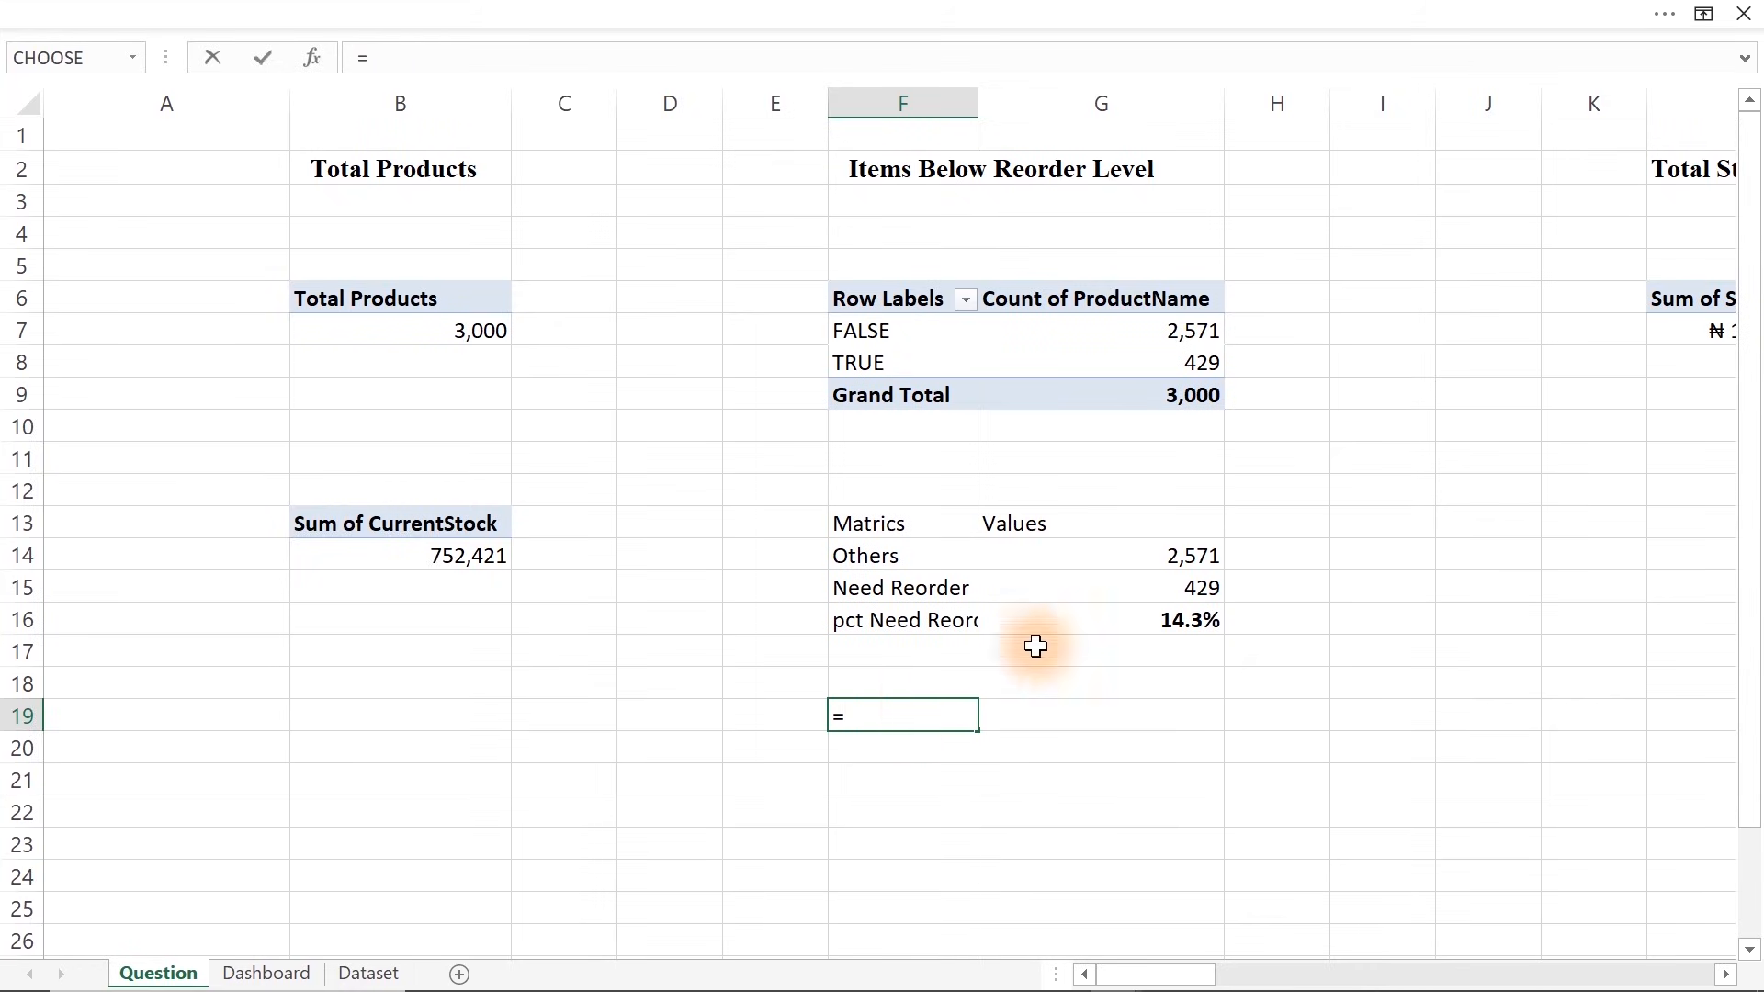
{"action": "left_click", "coordinate": [1187, 616]}
{"action": "key", "text": "Return"}
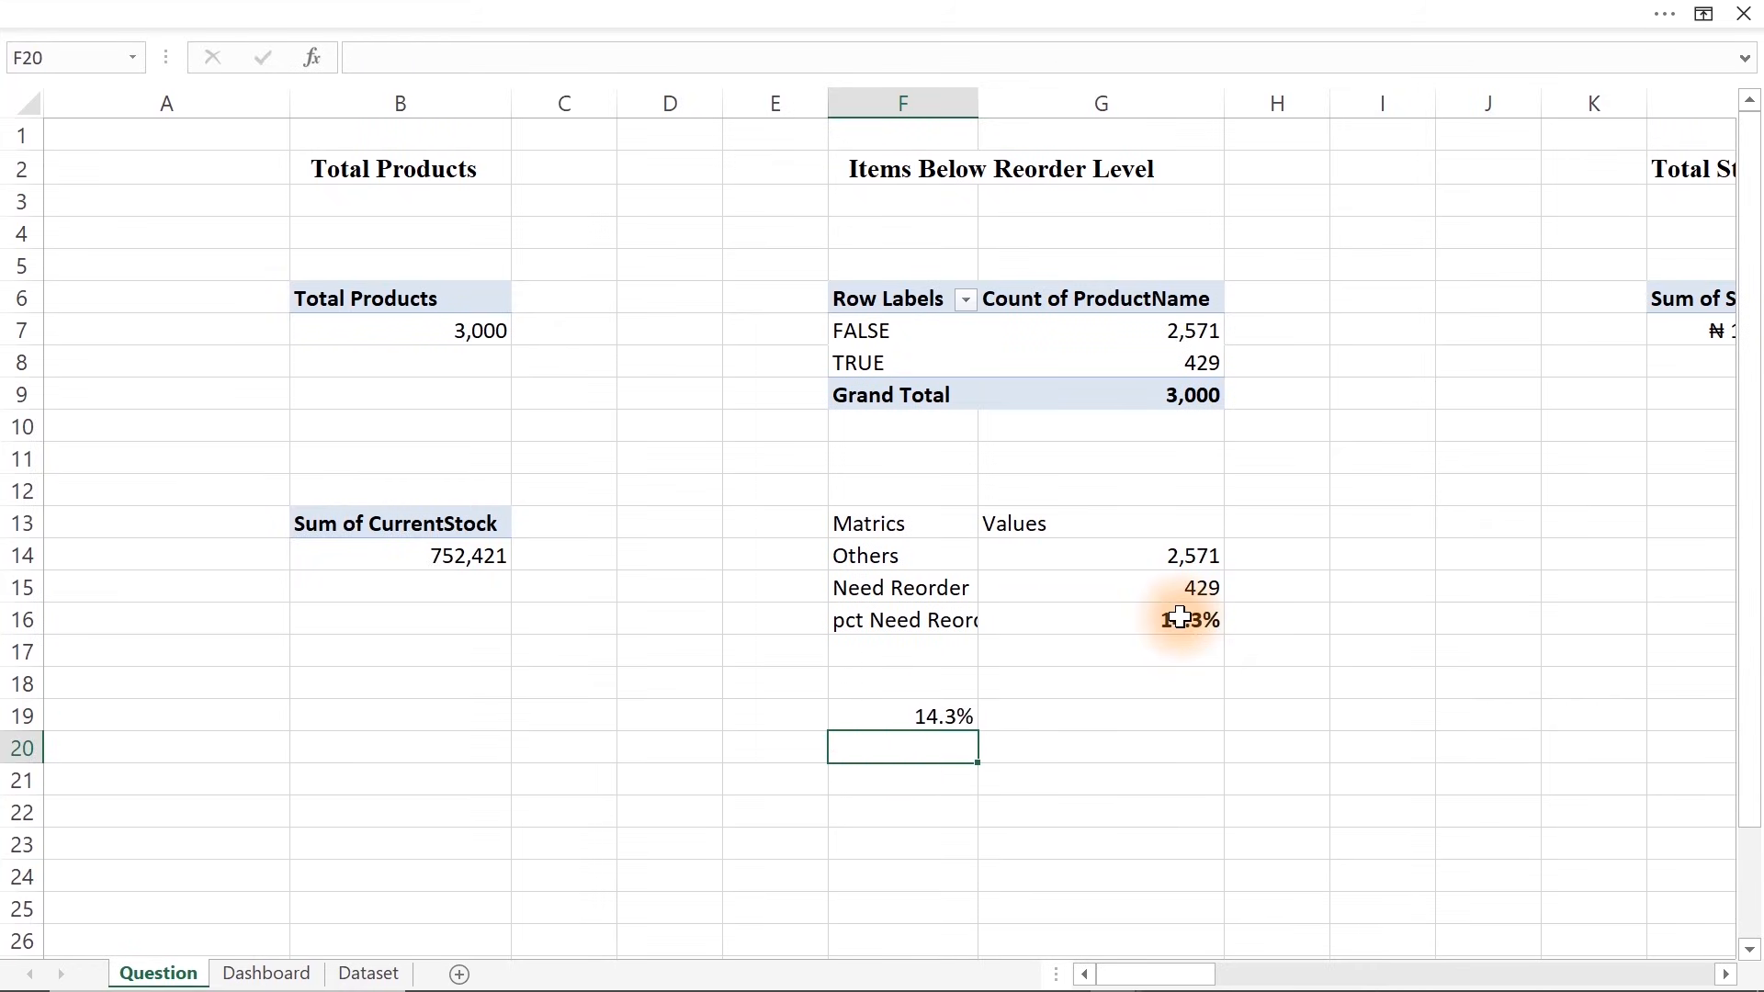
Append the text " are below Reorder", with a leading space, to the G16 reference in cell F19
{"action": "double_click", "coordinate": [919, 715]}
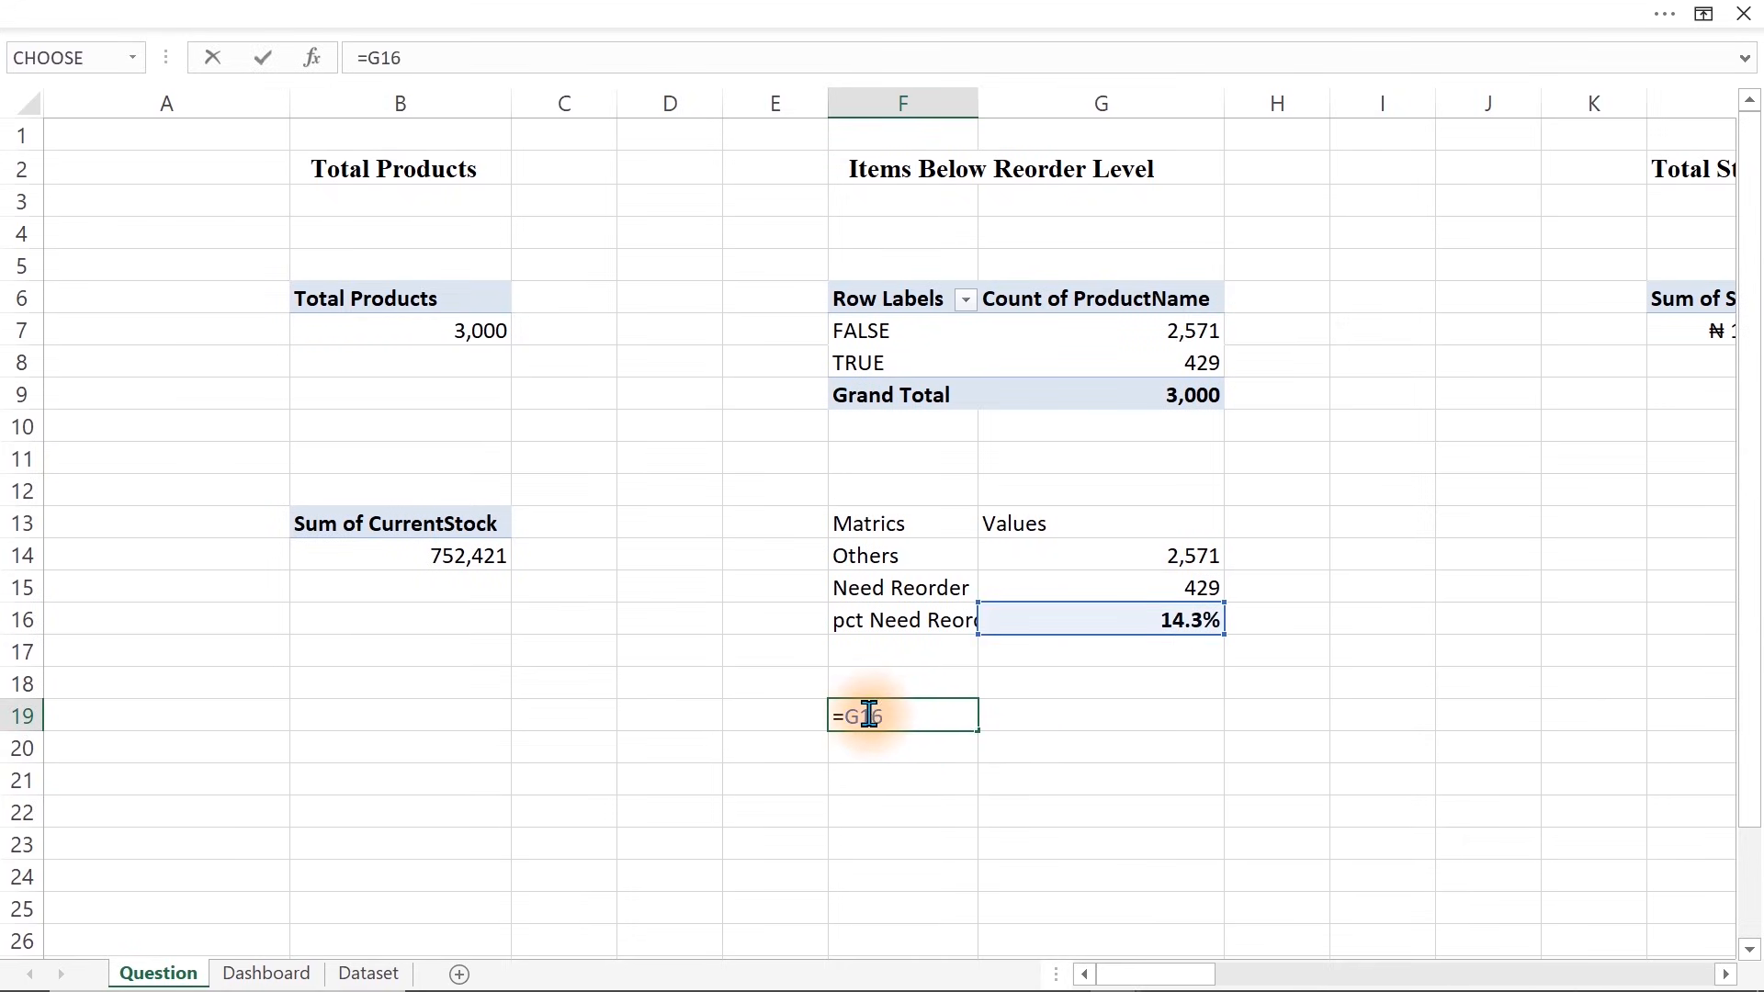
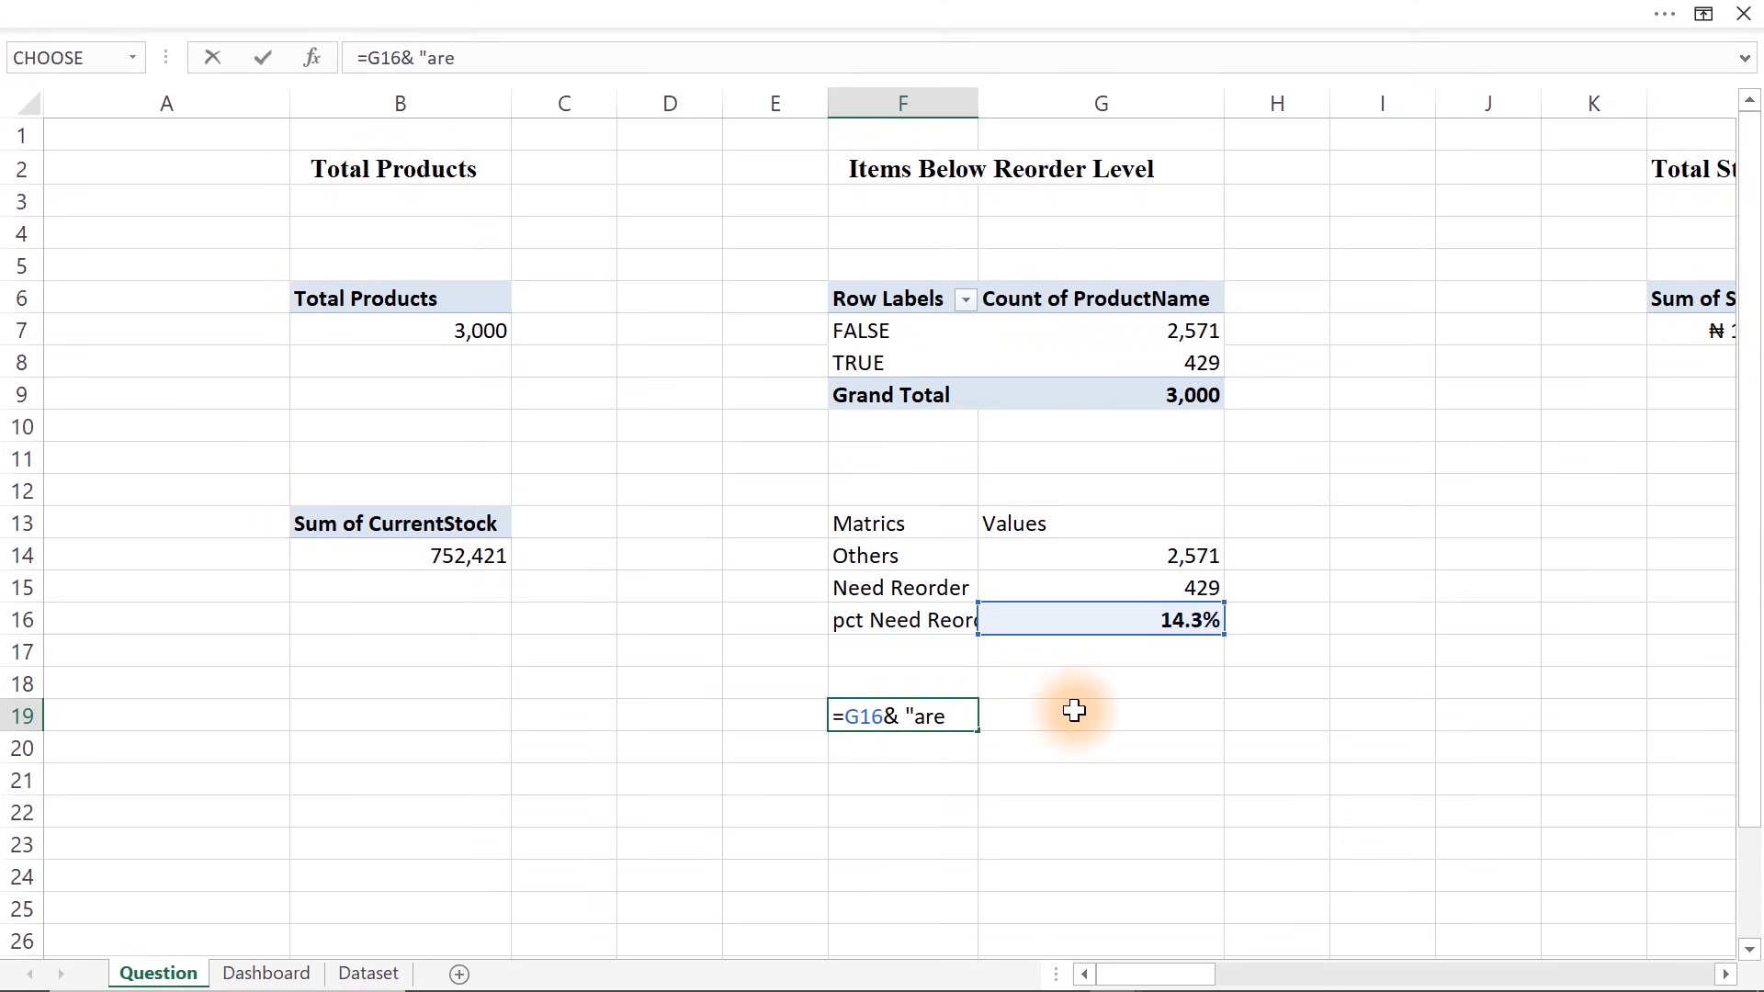
{"action": "type", "text": "below Reorder"}
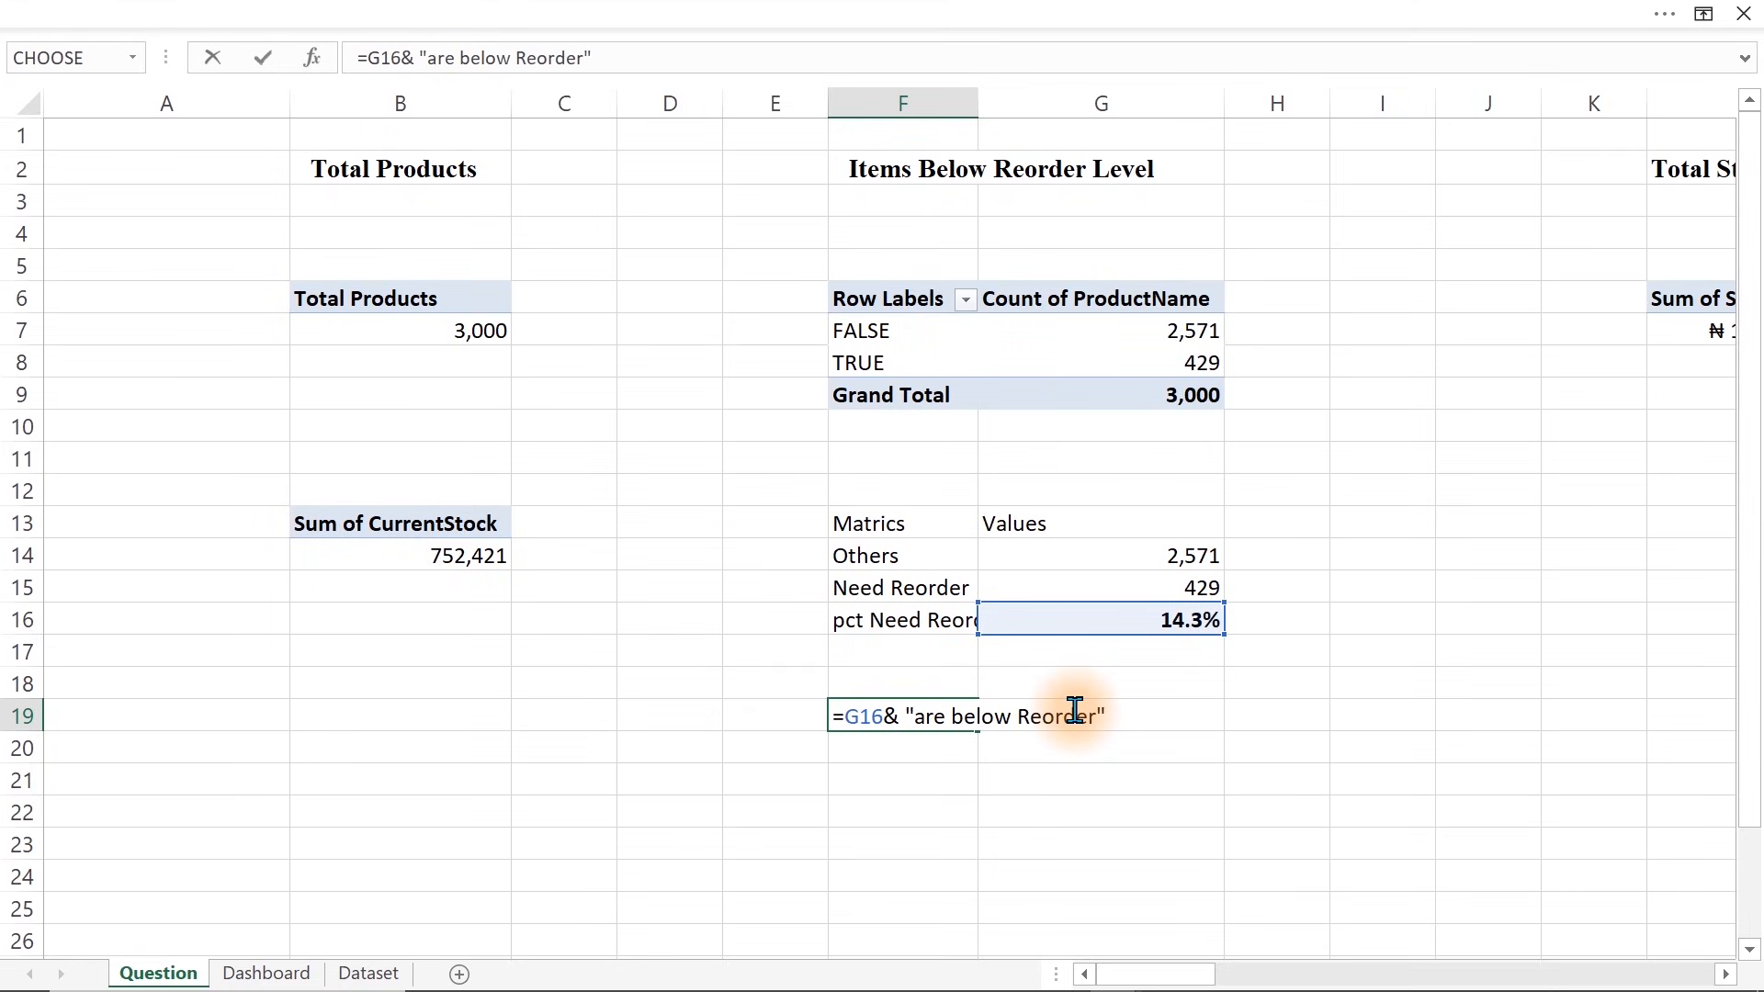
{"action": "key", "text": "Return"}
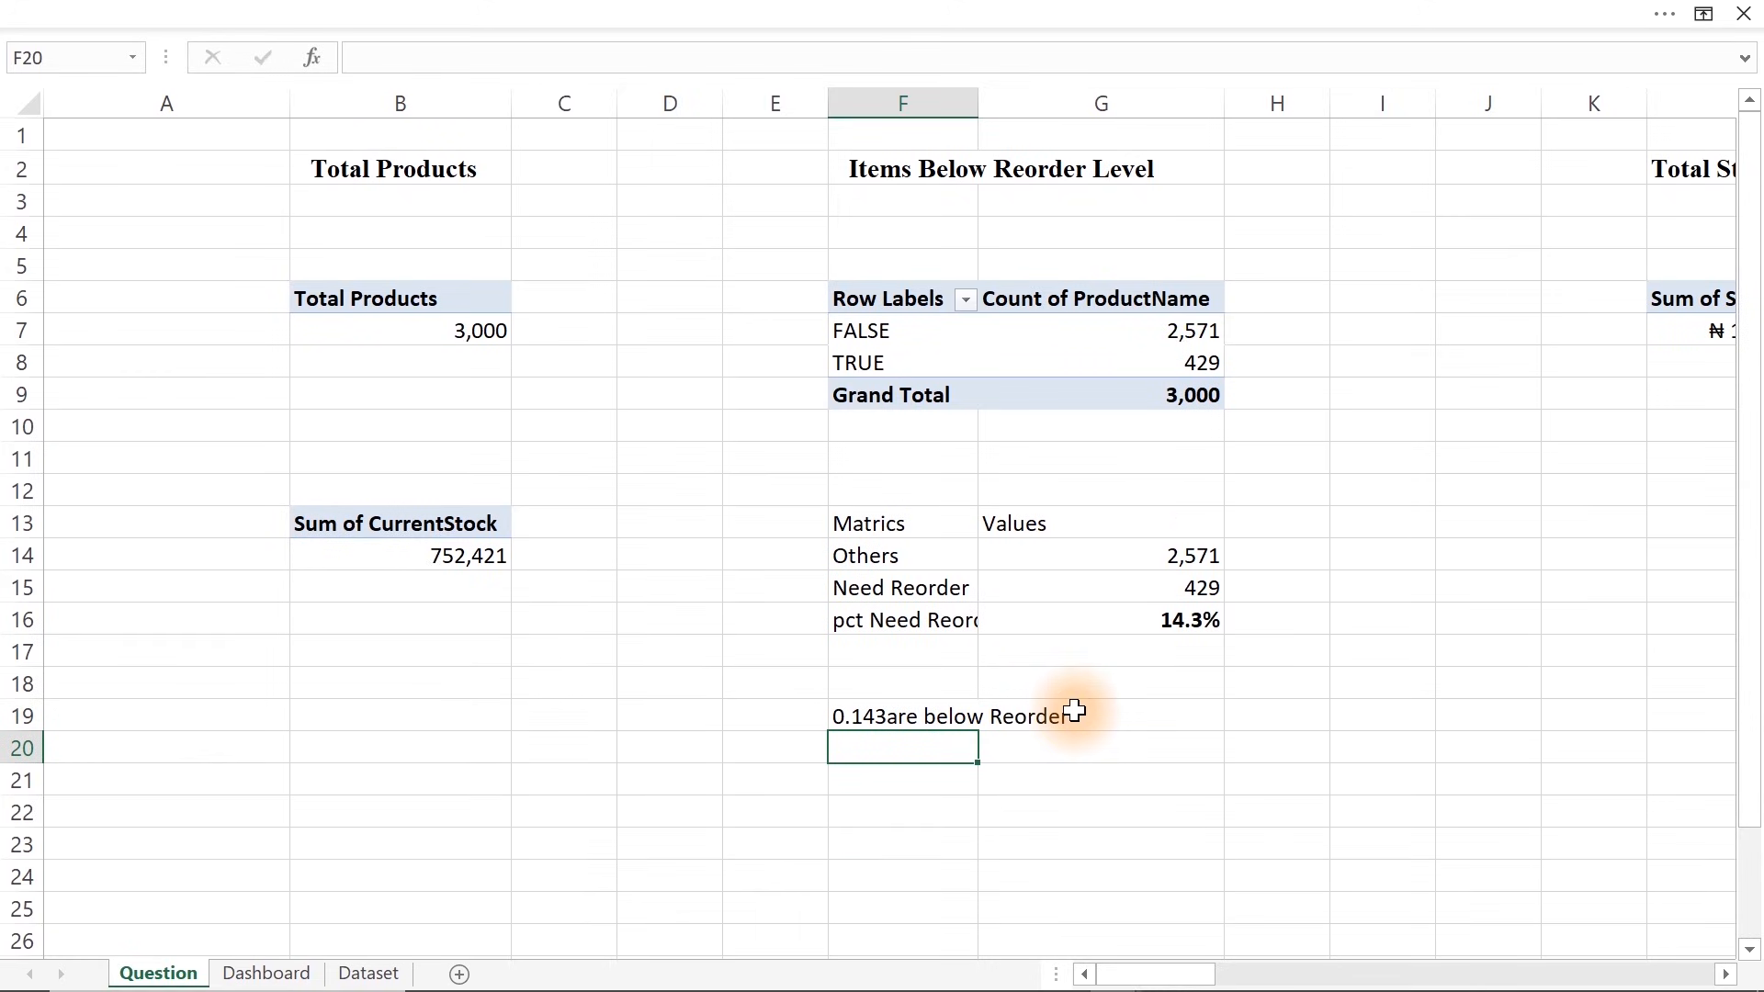
{"action": "double_click", "coordinate": [853, 716]}
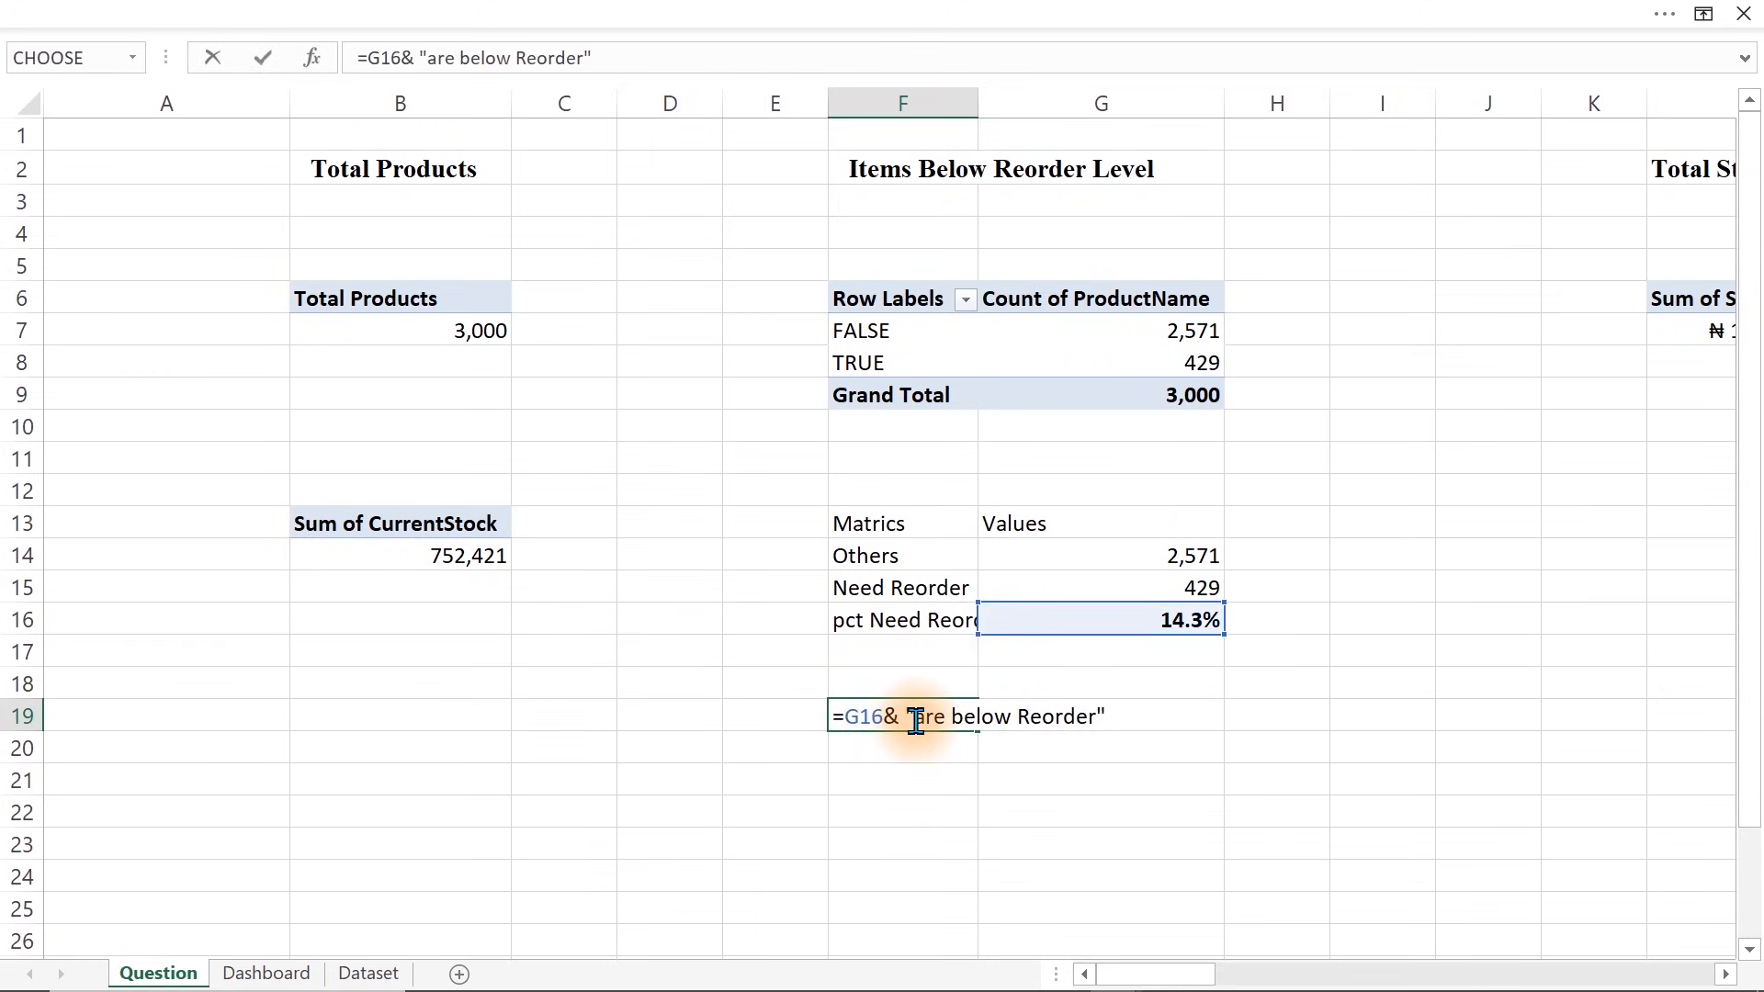
{"action": "left_click", "coordinate": [912, 716]}
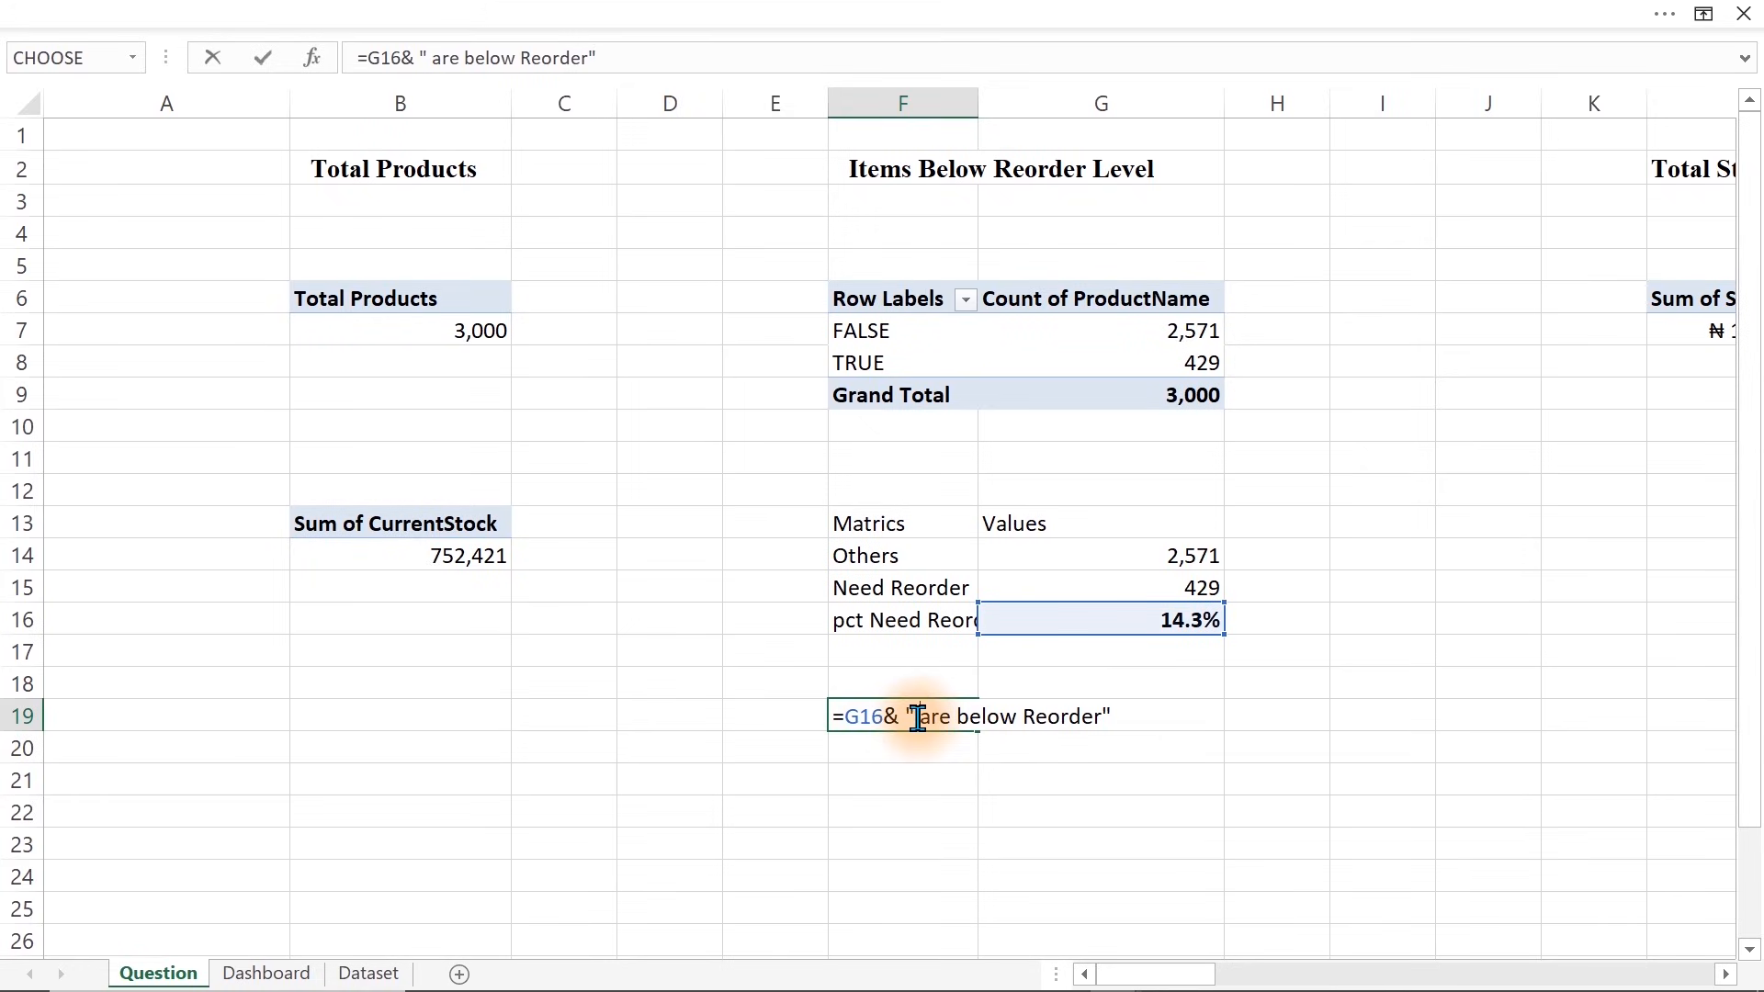
{"action": "key", "text": "Return"}
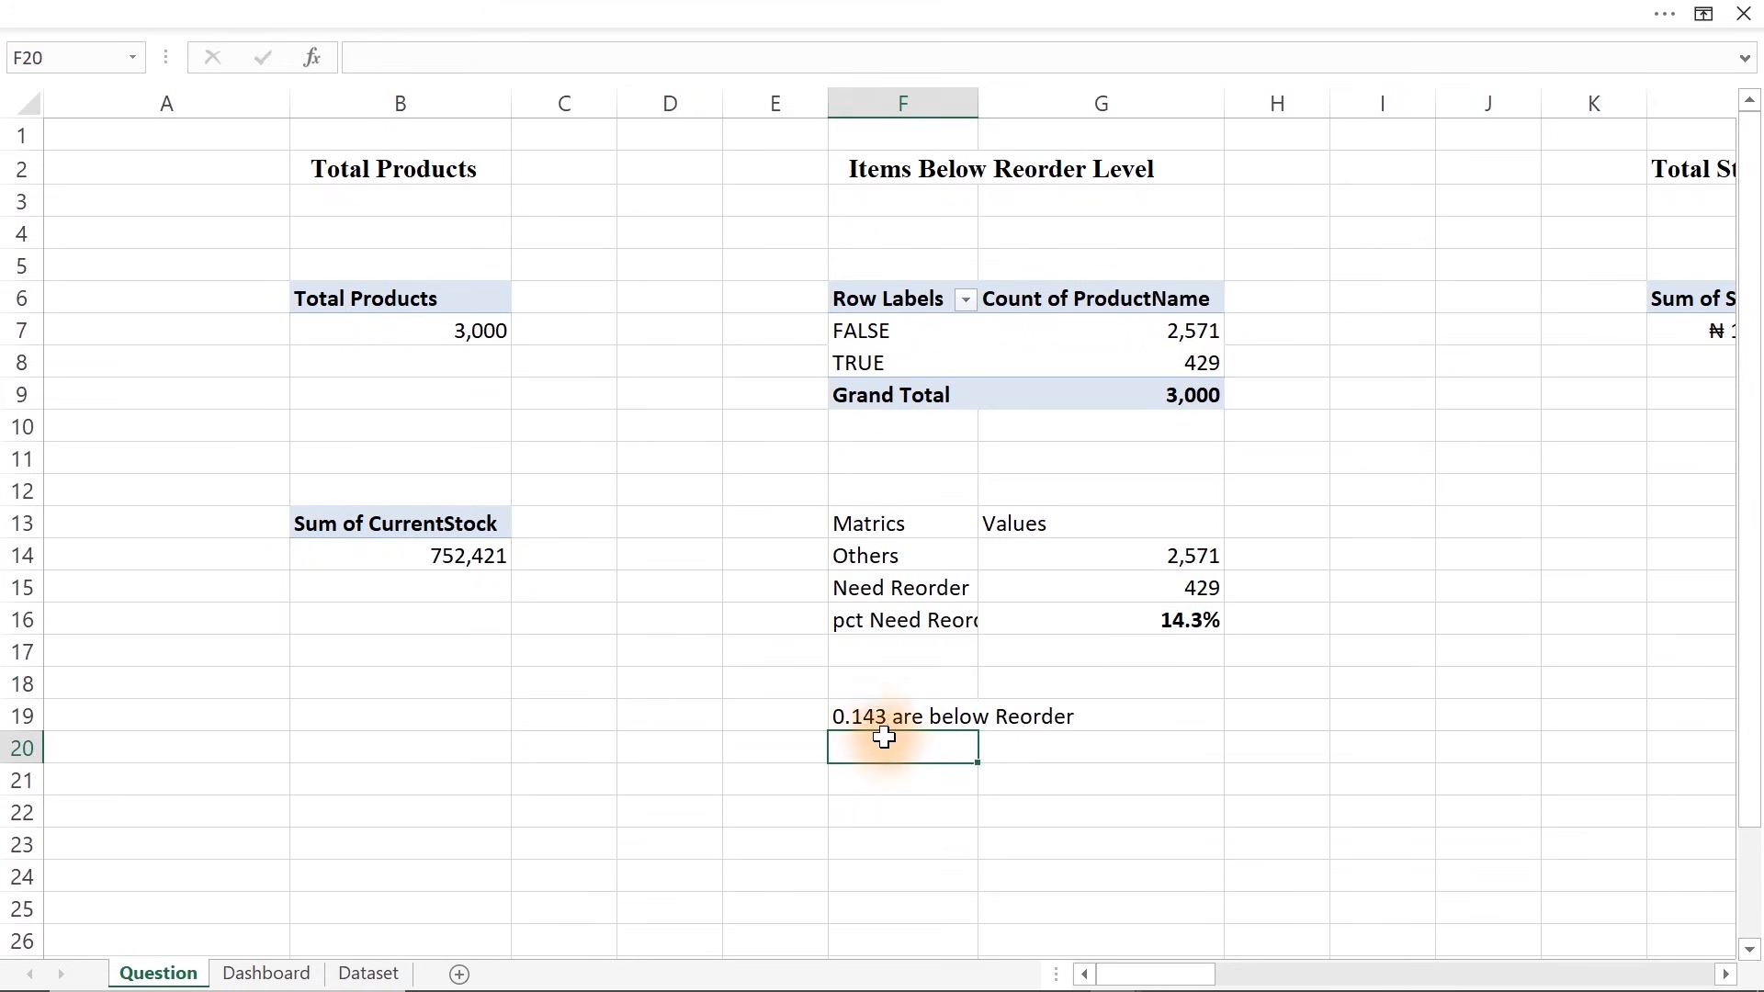
Wrap the G16 reference in F19 in a TEXT function with the format "0.0%"
{"action": "double_click", "coordinate": [872, 715]}
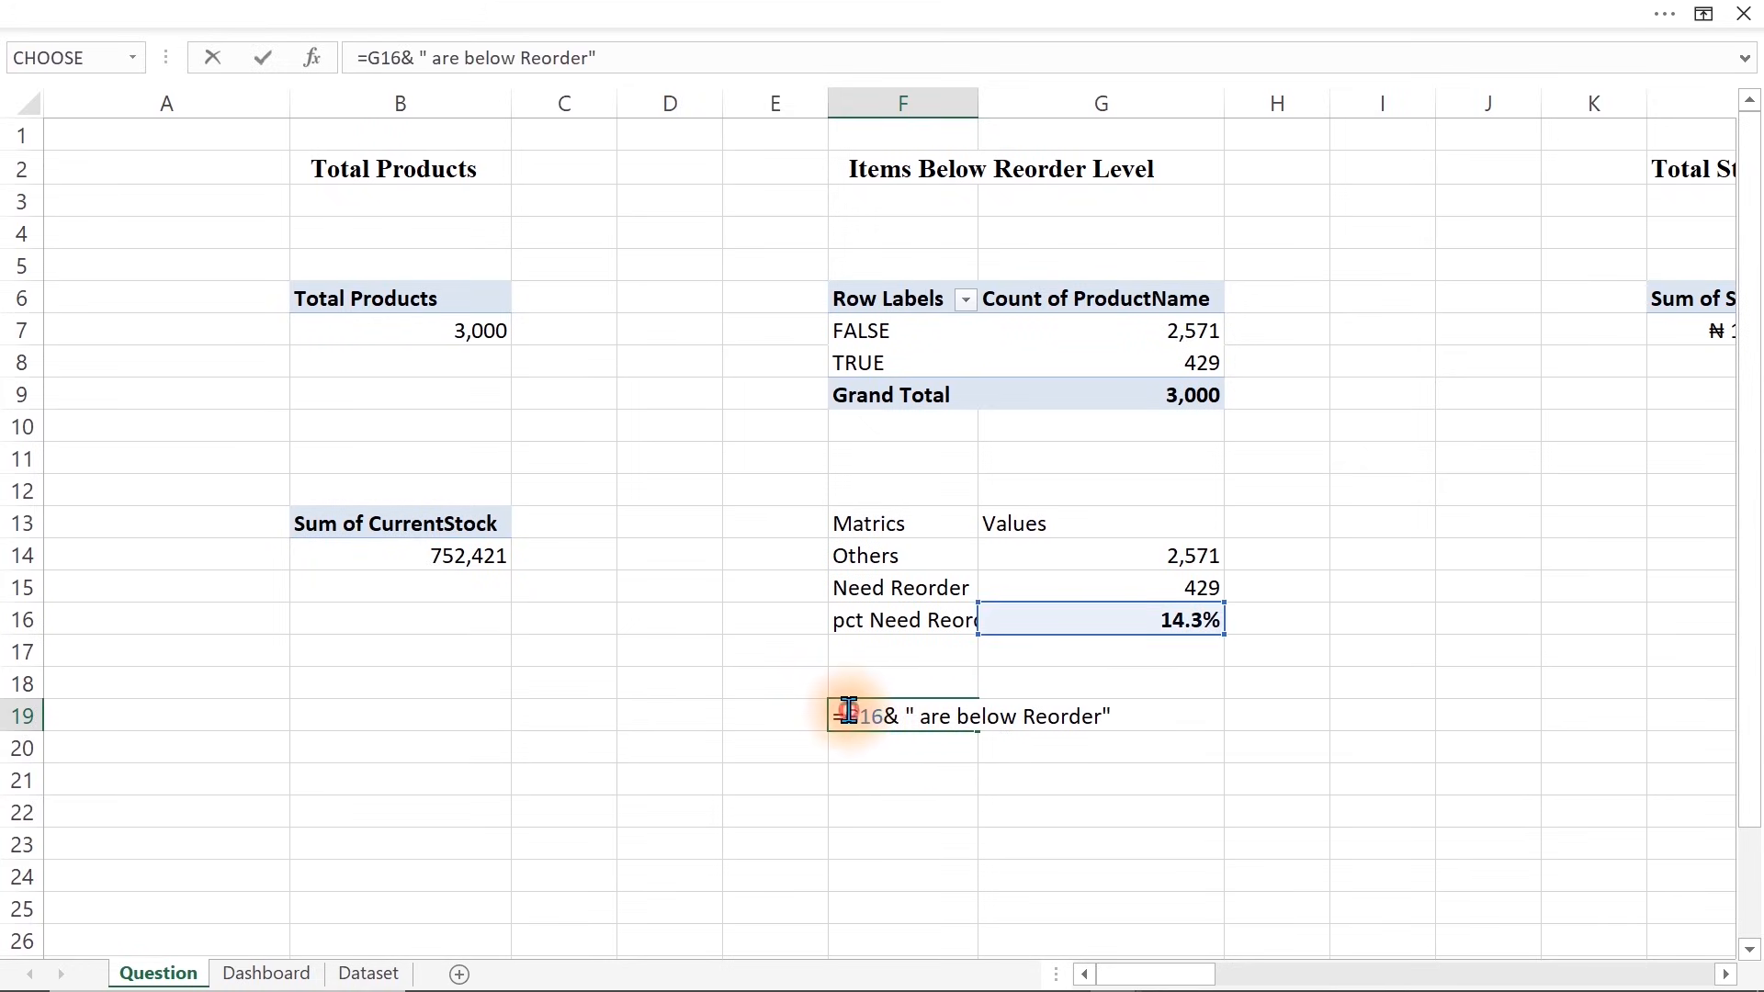
{"action": "type", "text": "text("}
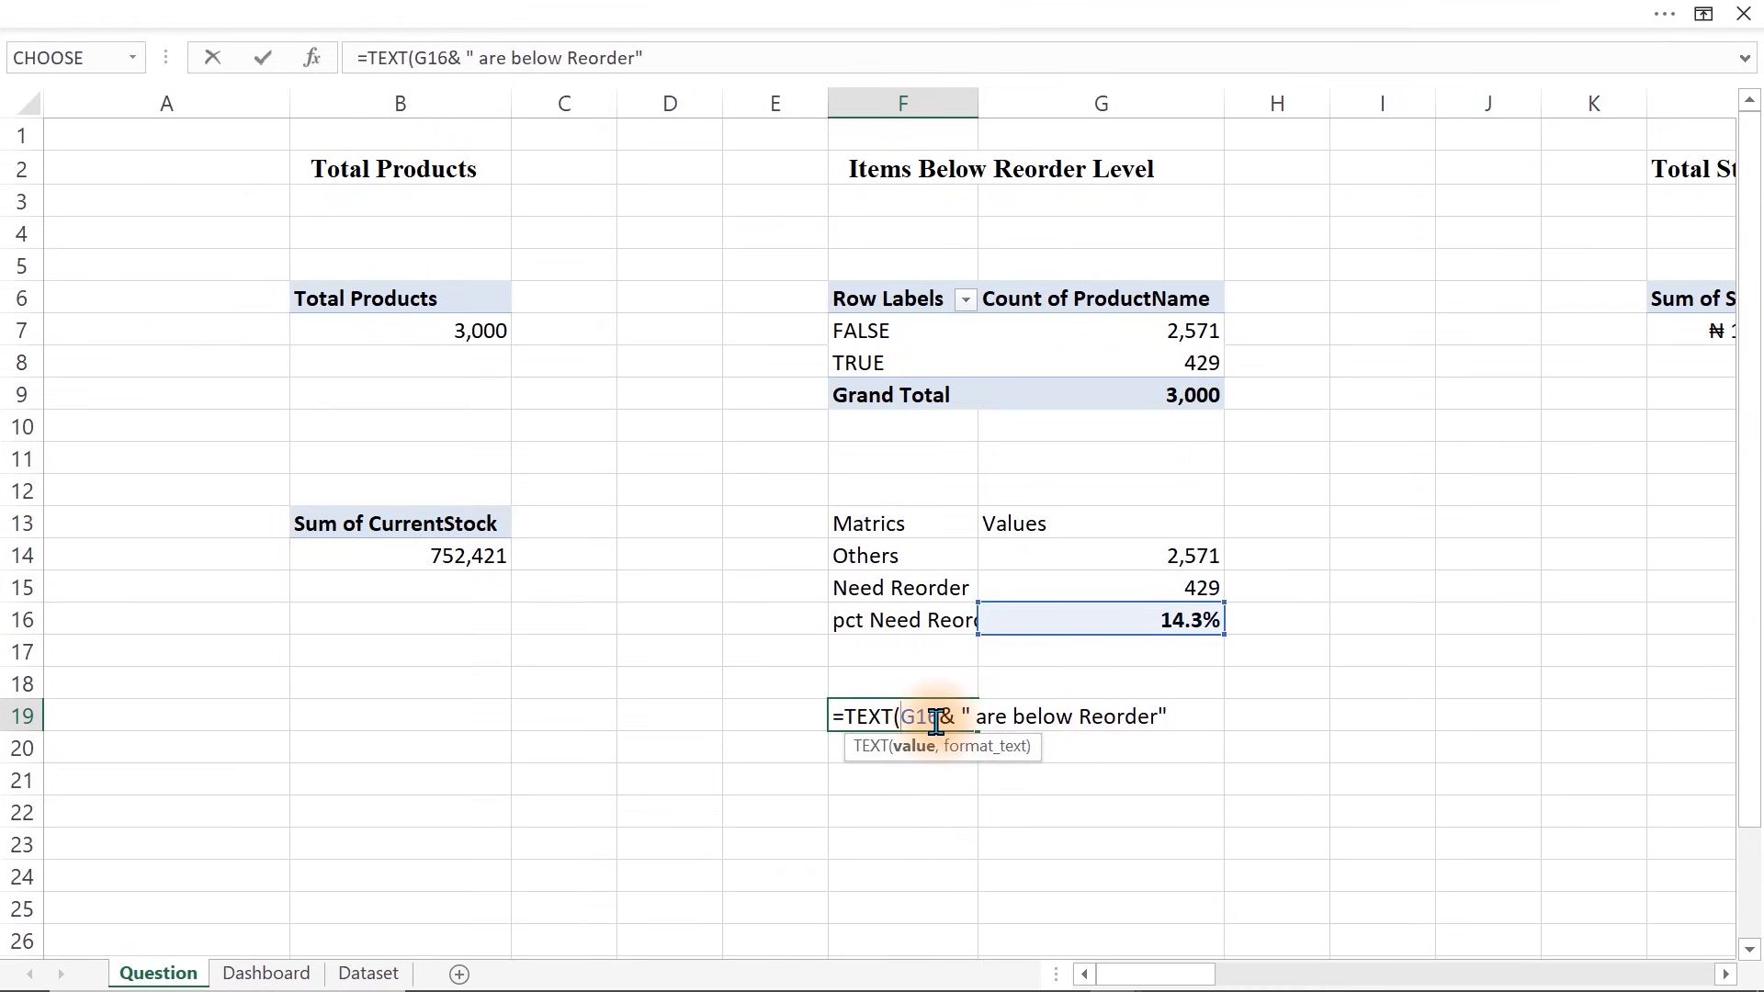
{"action": "left_click_drag", "start_coordinate": [937, 721], "coordinate": [1060, 735]}
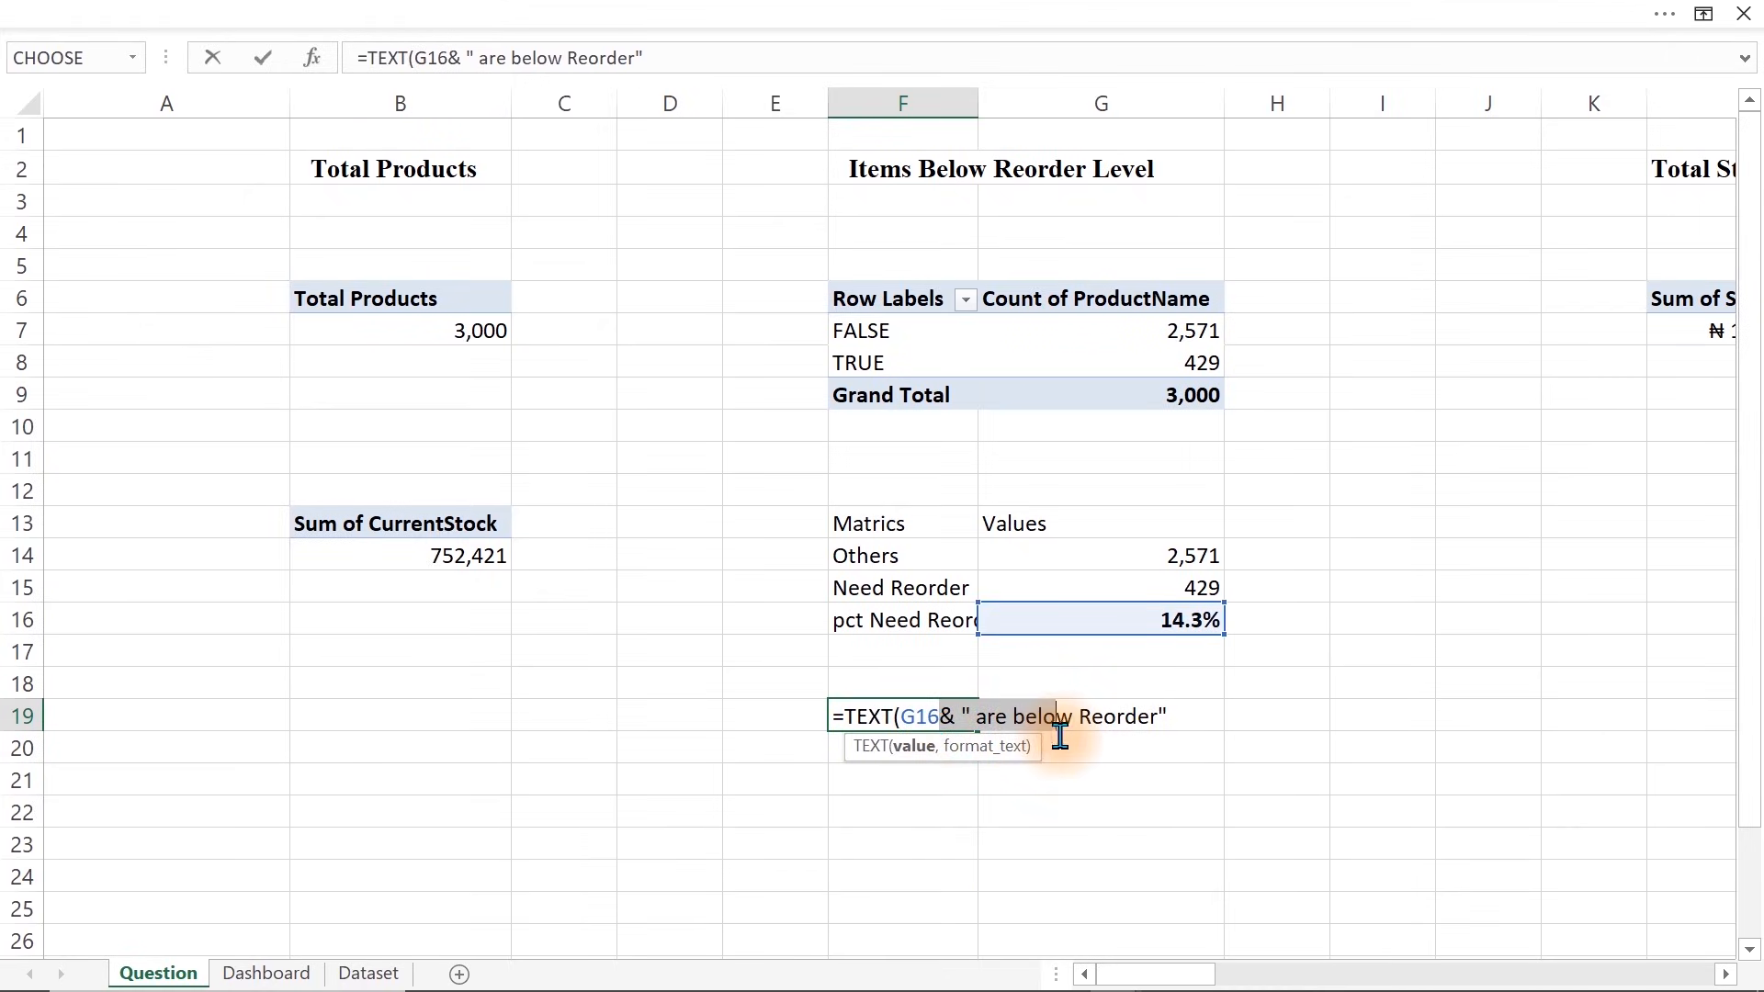
{"action": "left_click", "coordinate": [940, 721]}
{"action": "type", "text": ",\""}
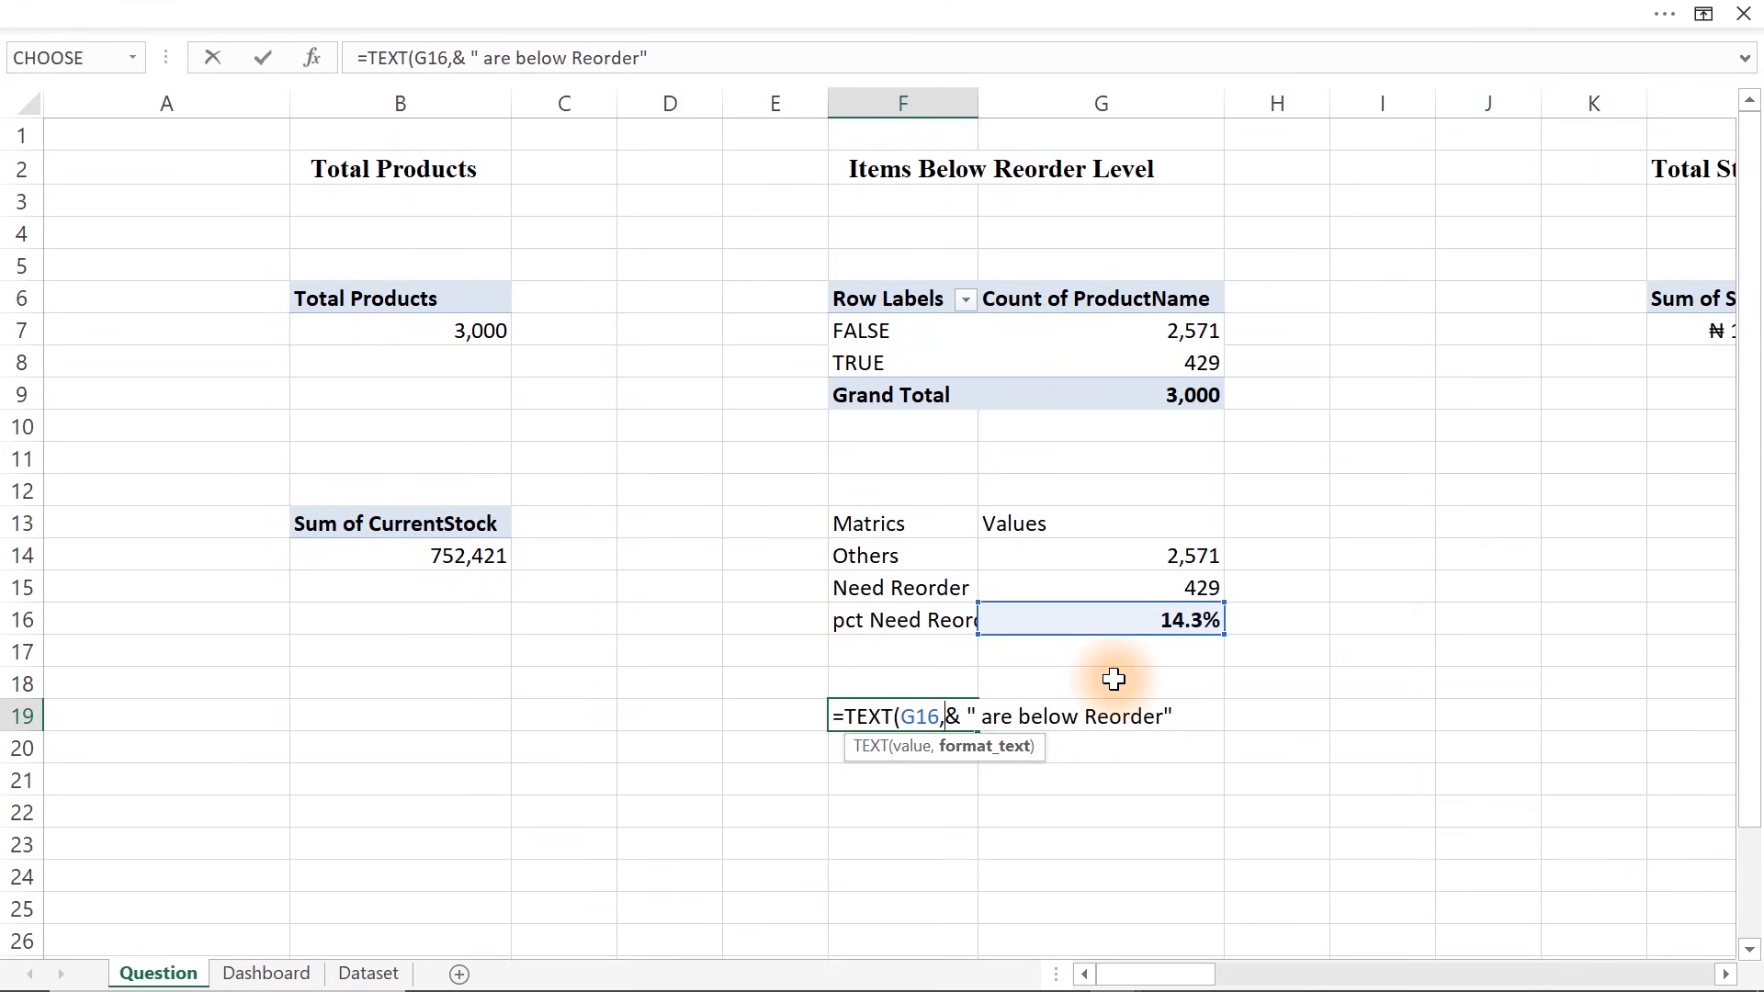
{"action": "type", "text": "0.0"}
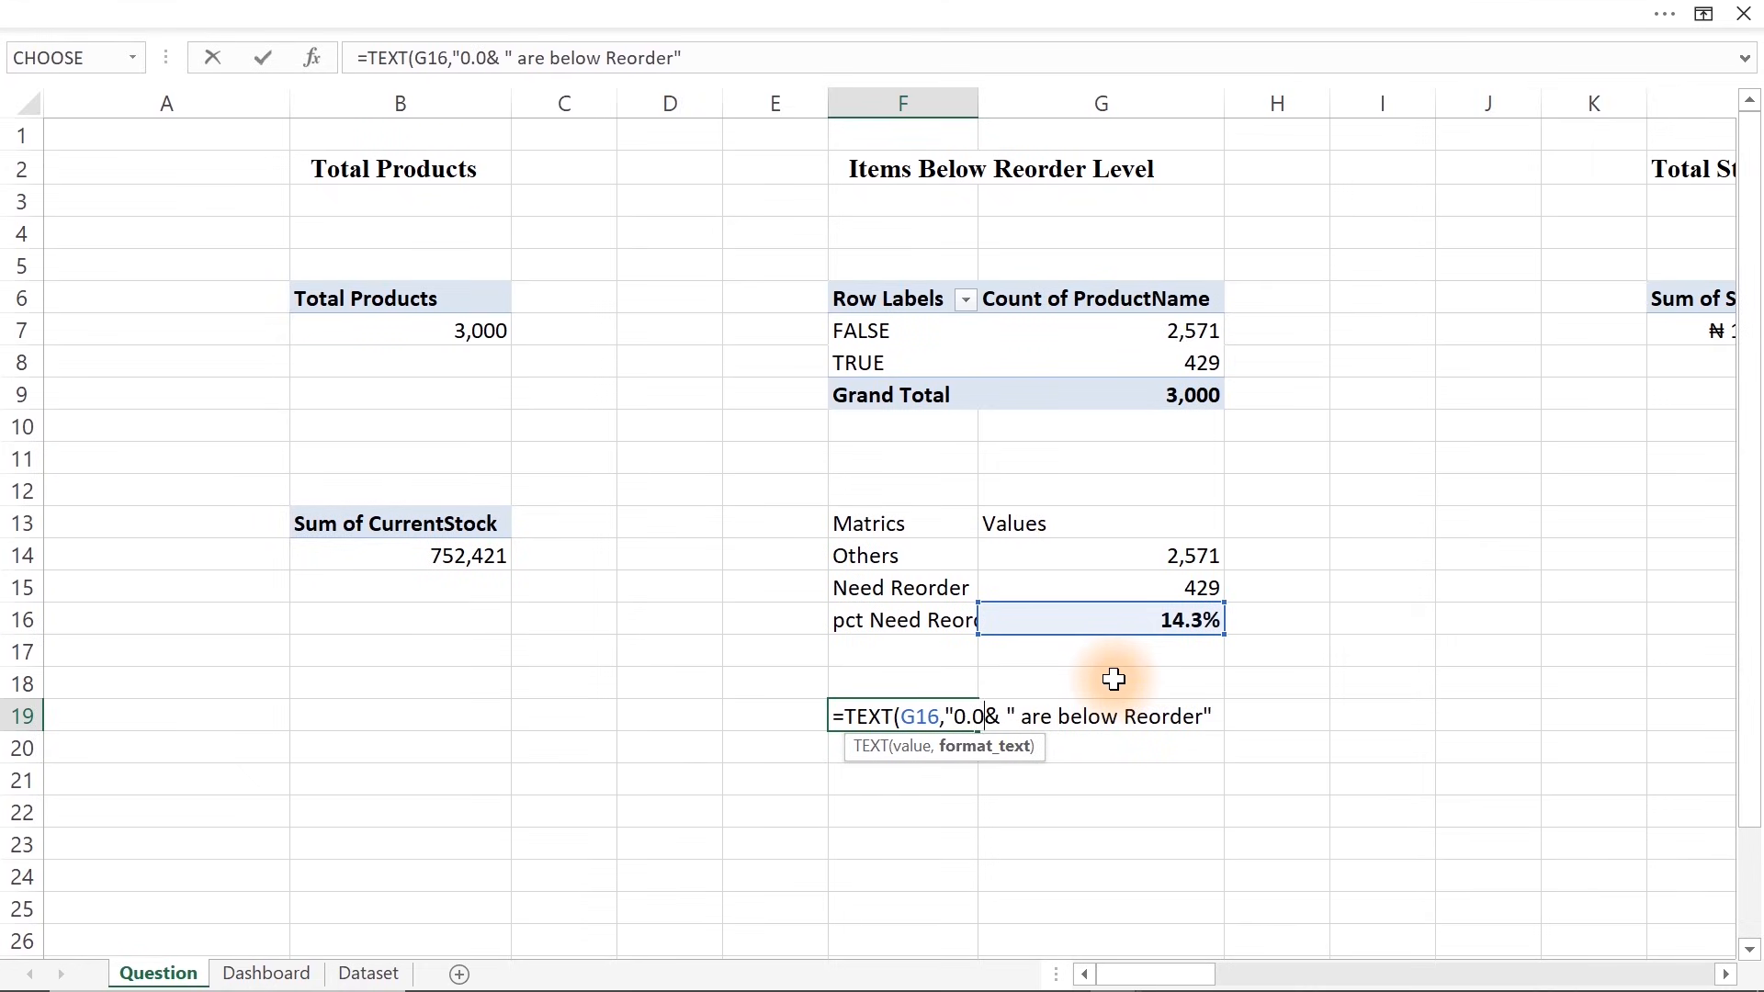
{"action": "type", "text": "%\""}
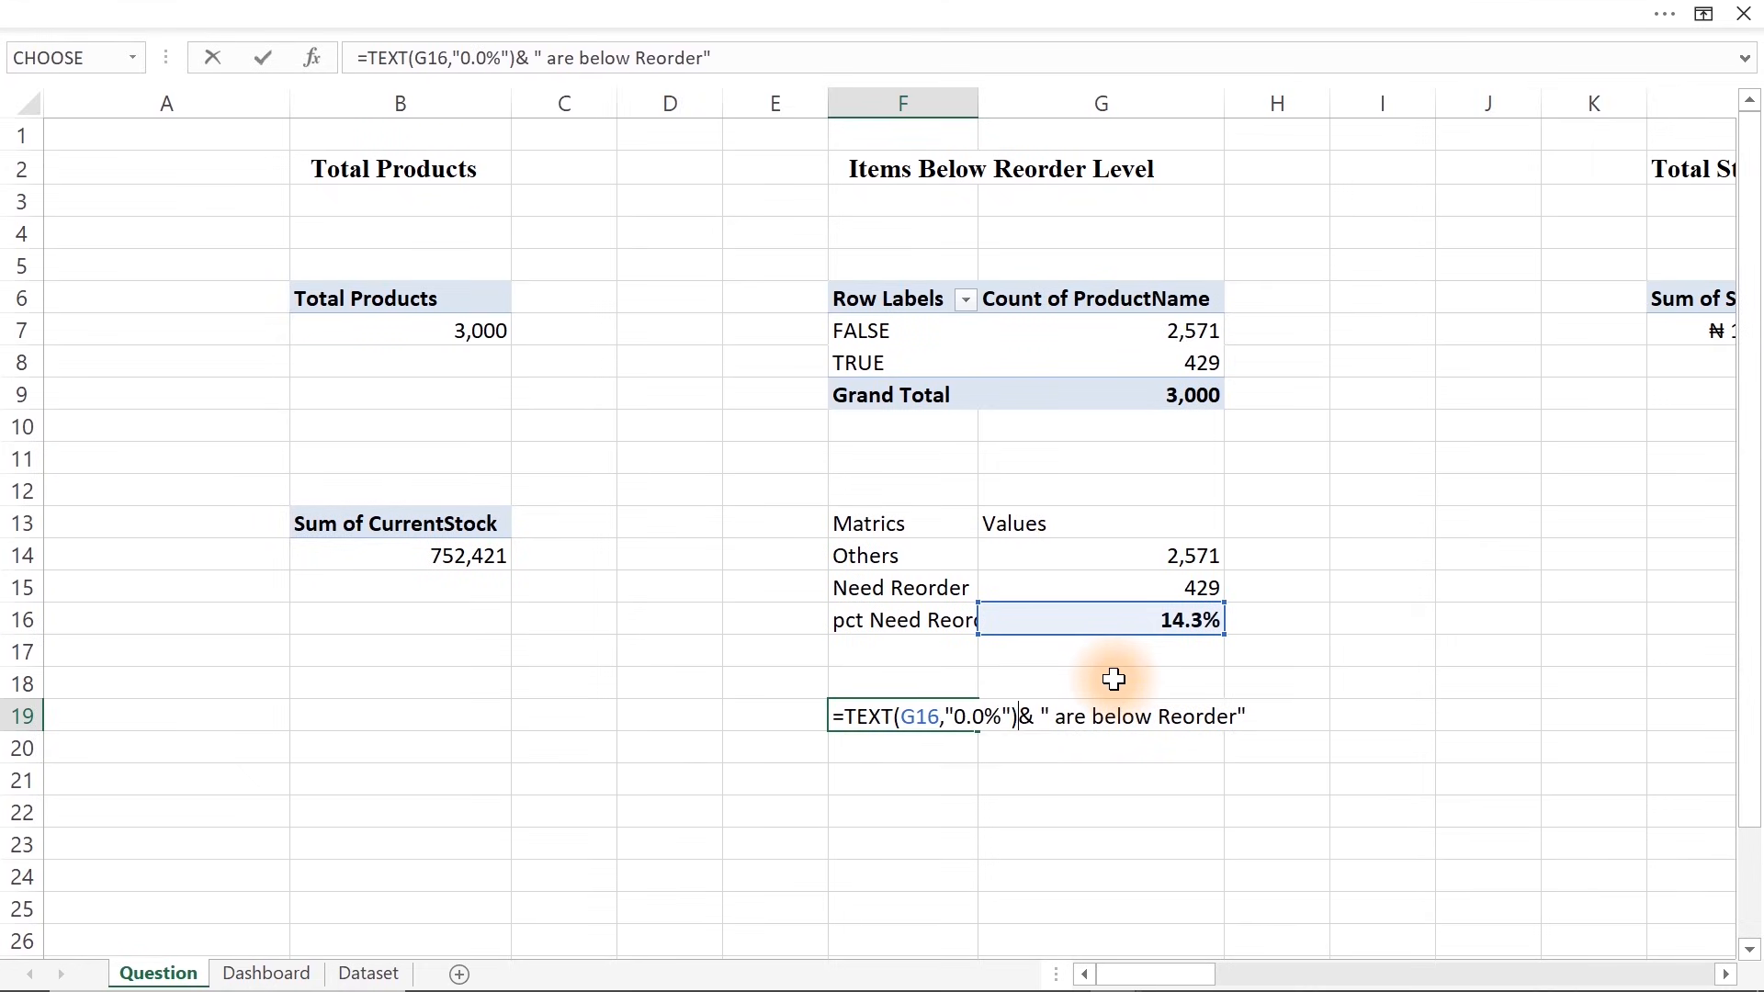
{"action": "key", "text": "Return"}
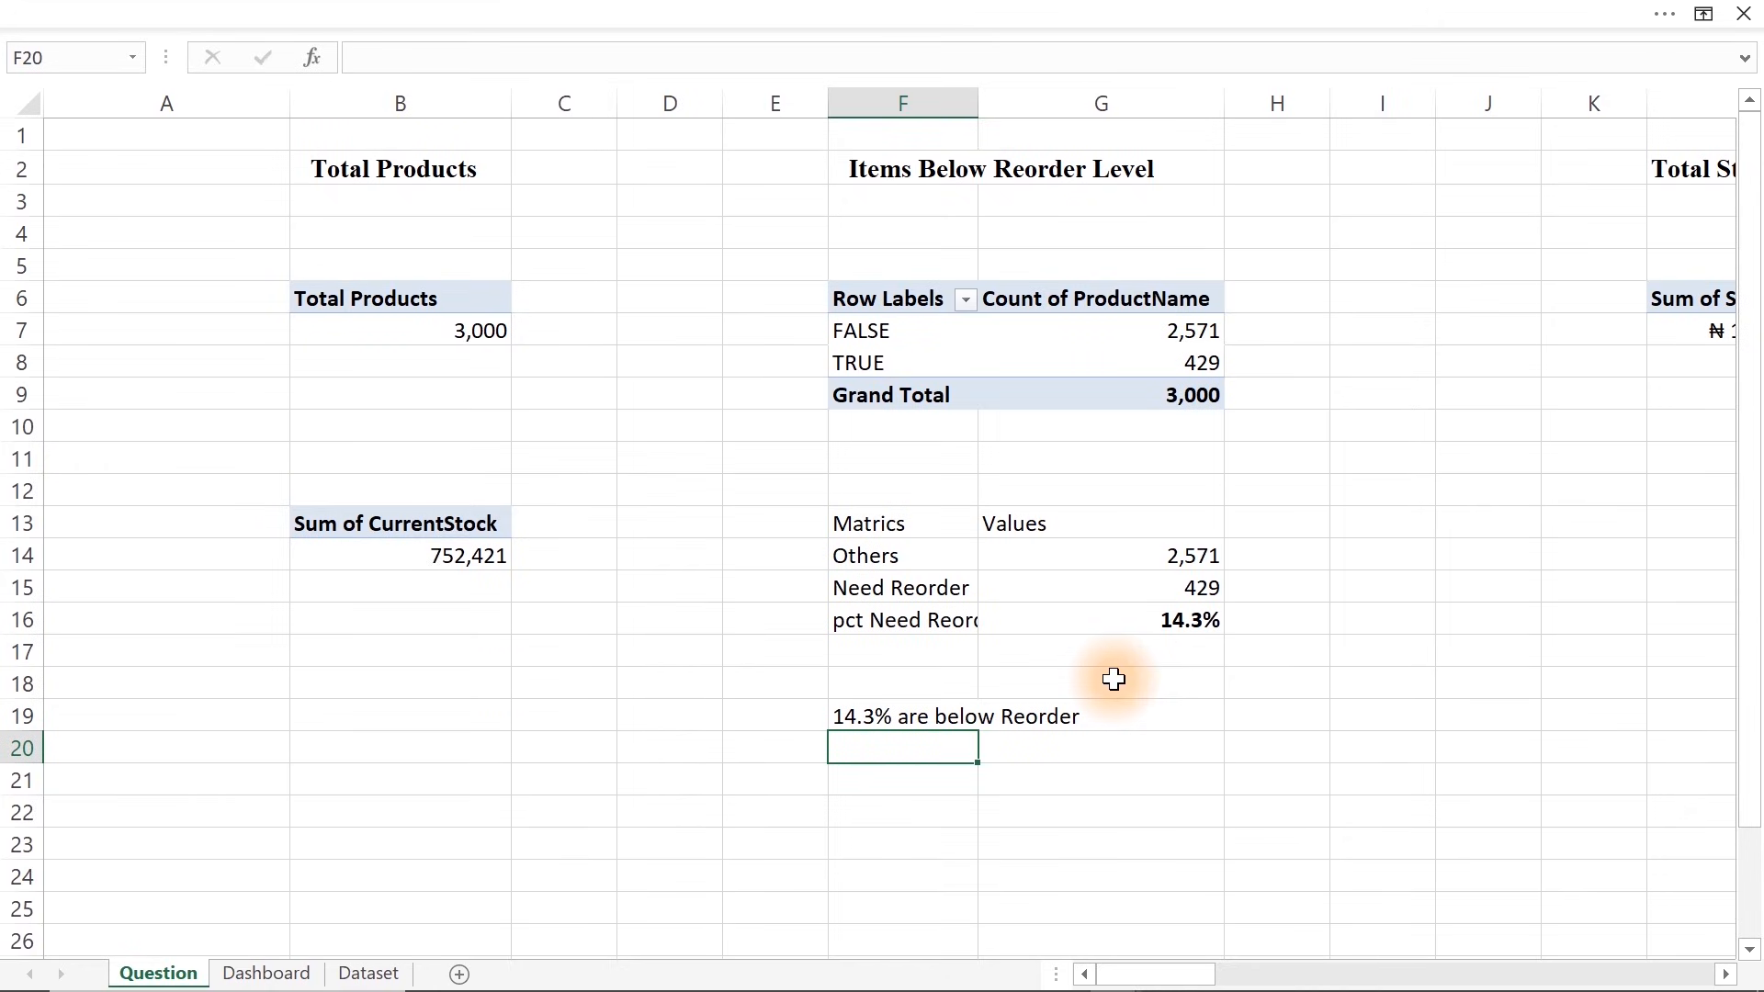
Duplicate the Need Reorder label on the Dashboard, stretch the copy across the base of the pie card and link it to Question!F19
{"action": "left_click", "coordinate": [266, 973]}
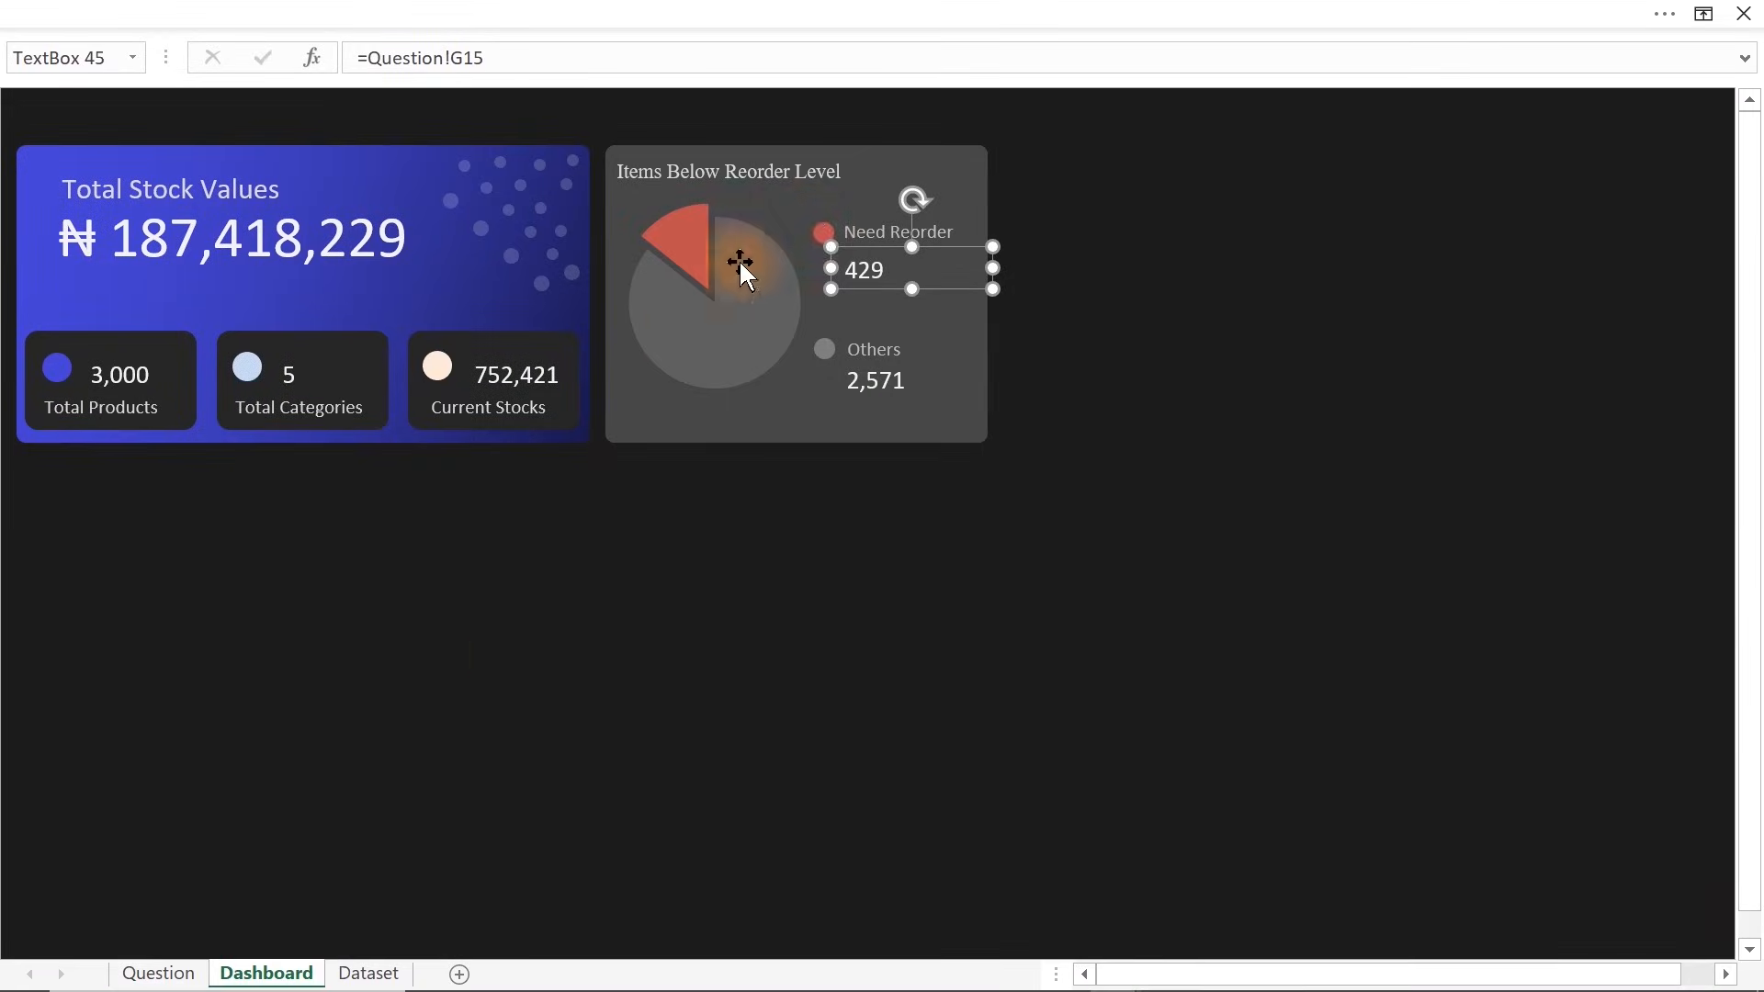
{"action": "left_click", "coordinate": [864, 230]}
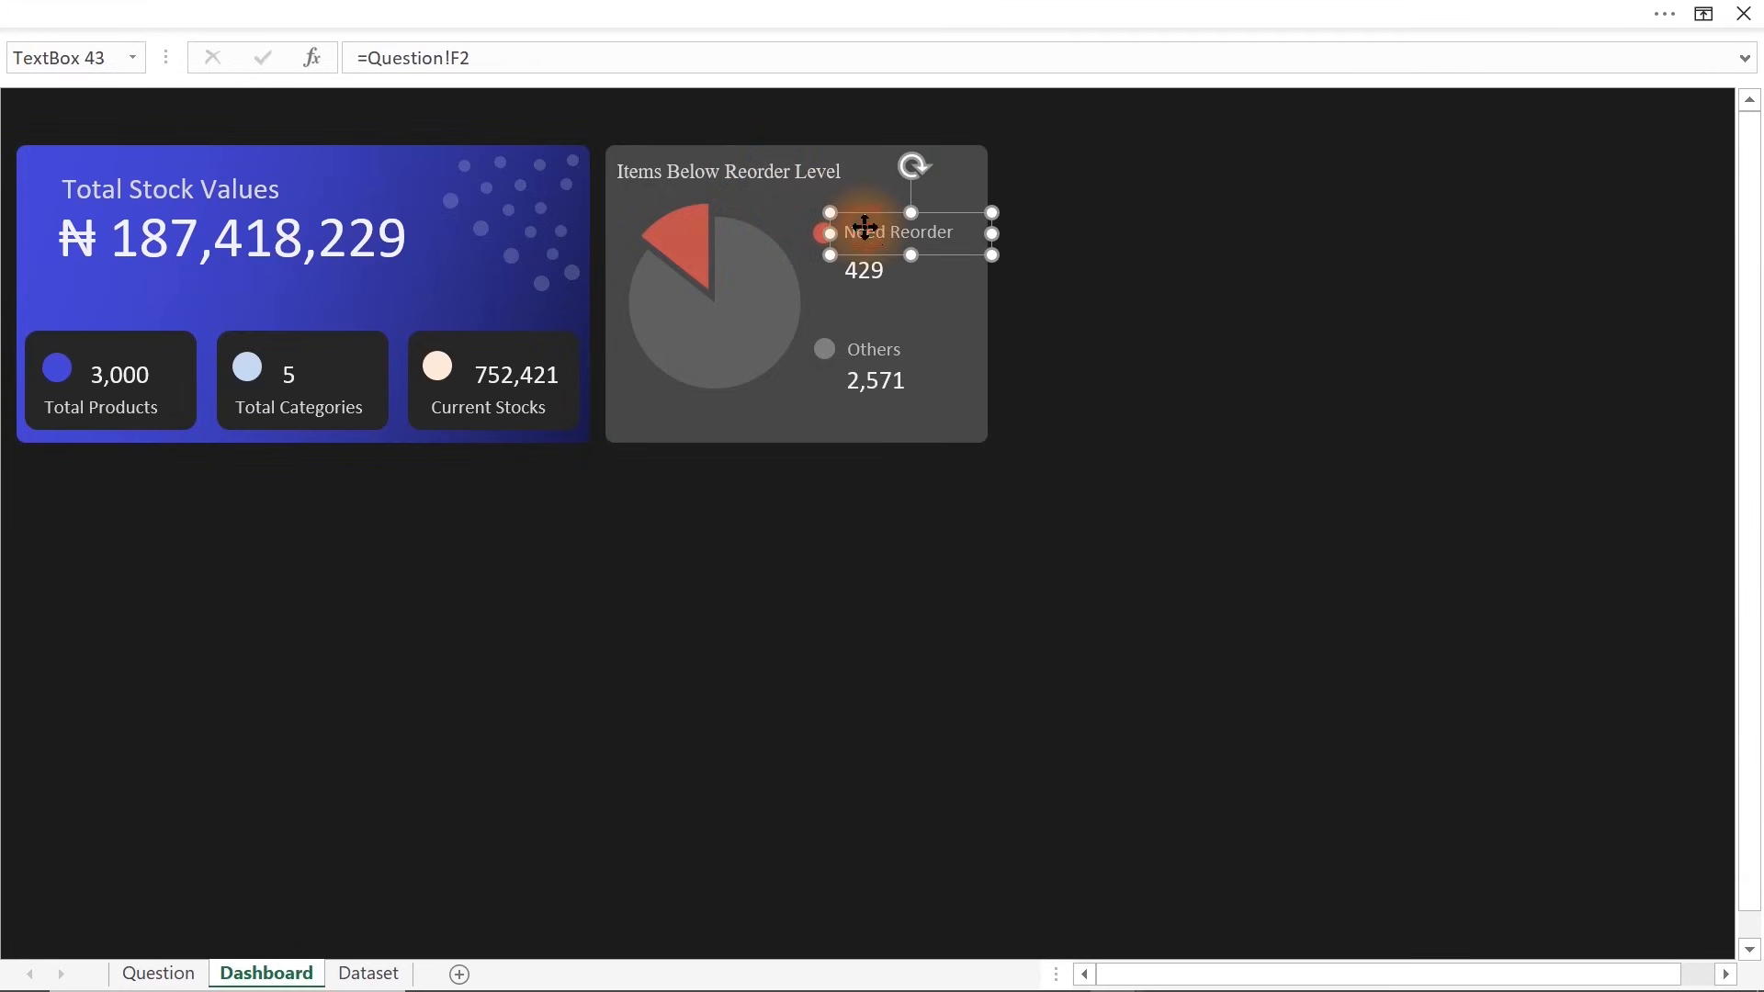
{"action": "key", "text": "ctrl+d"}
{"action": "left_click_drag", "start_coordinate": [956, 260], "coordinate": [976, 421]}
{"action": "left_click", "coordinate": [489, 57]}
{"action": "left_click_drag", "start_coordinate": [425, 57], "coordinate": [366, 55]}
{"action": "left_click", "coordinate": [175, 976]}
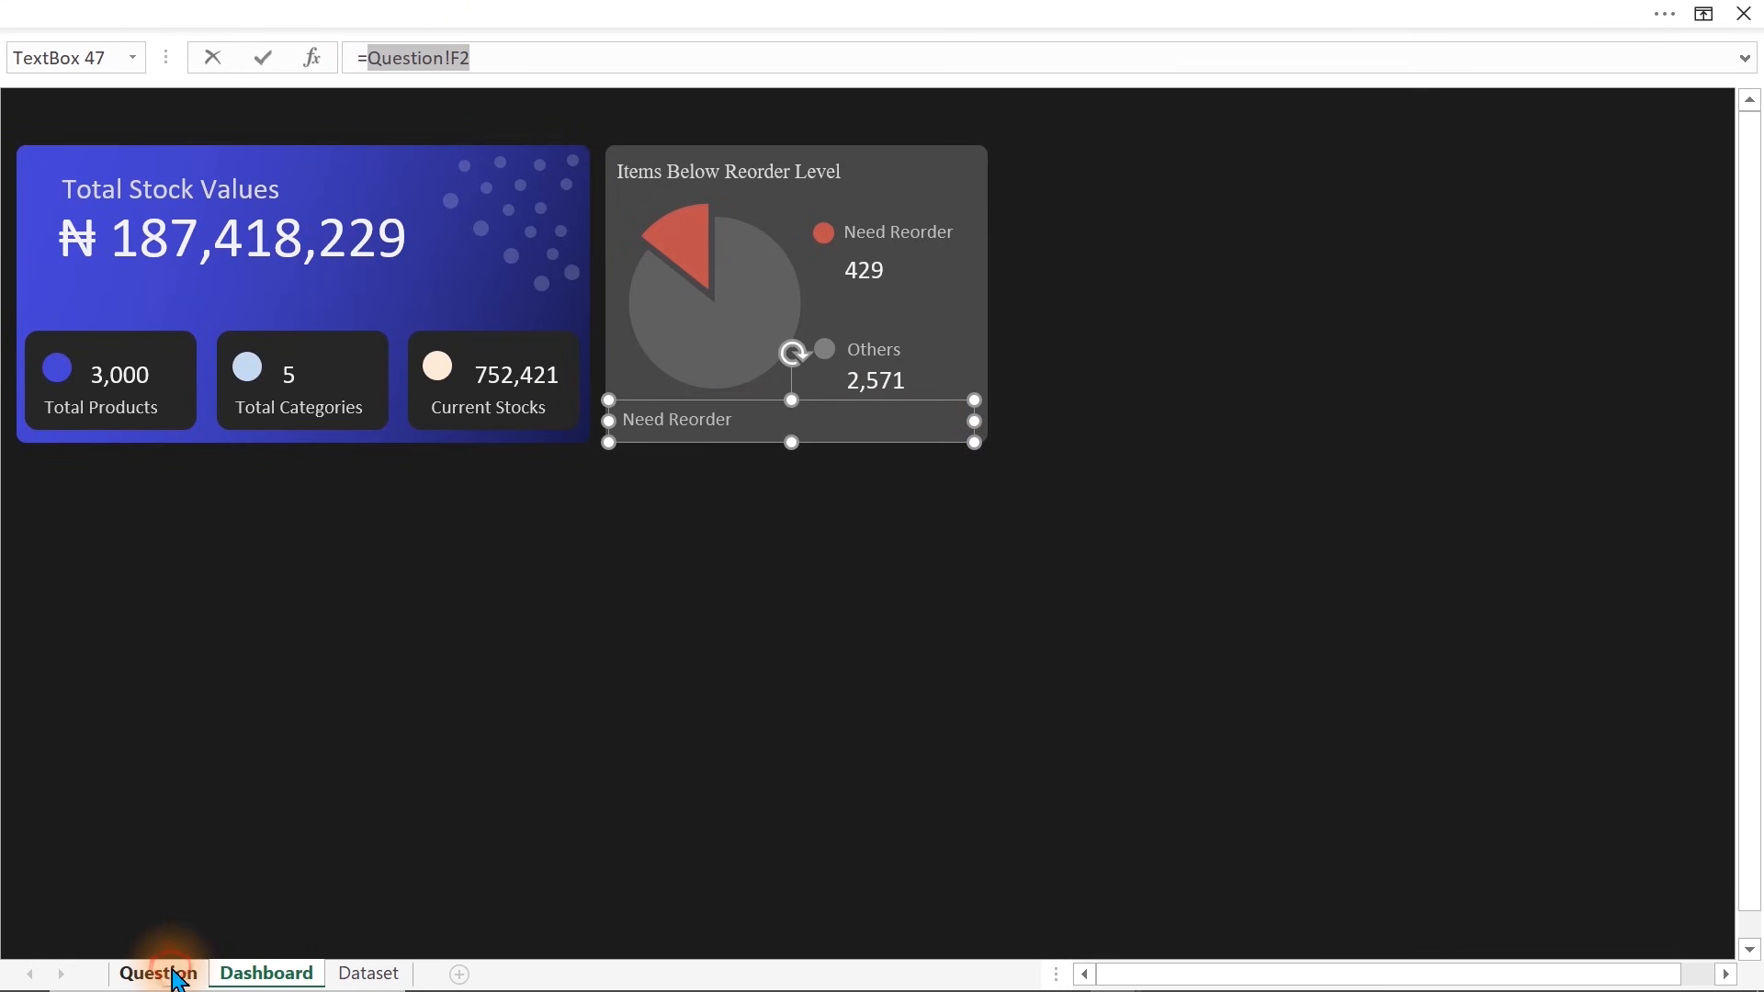
{"action": "left_click", "coordinate": [854, 717]}
{"action": "key", "text": "Return"}
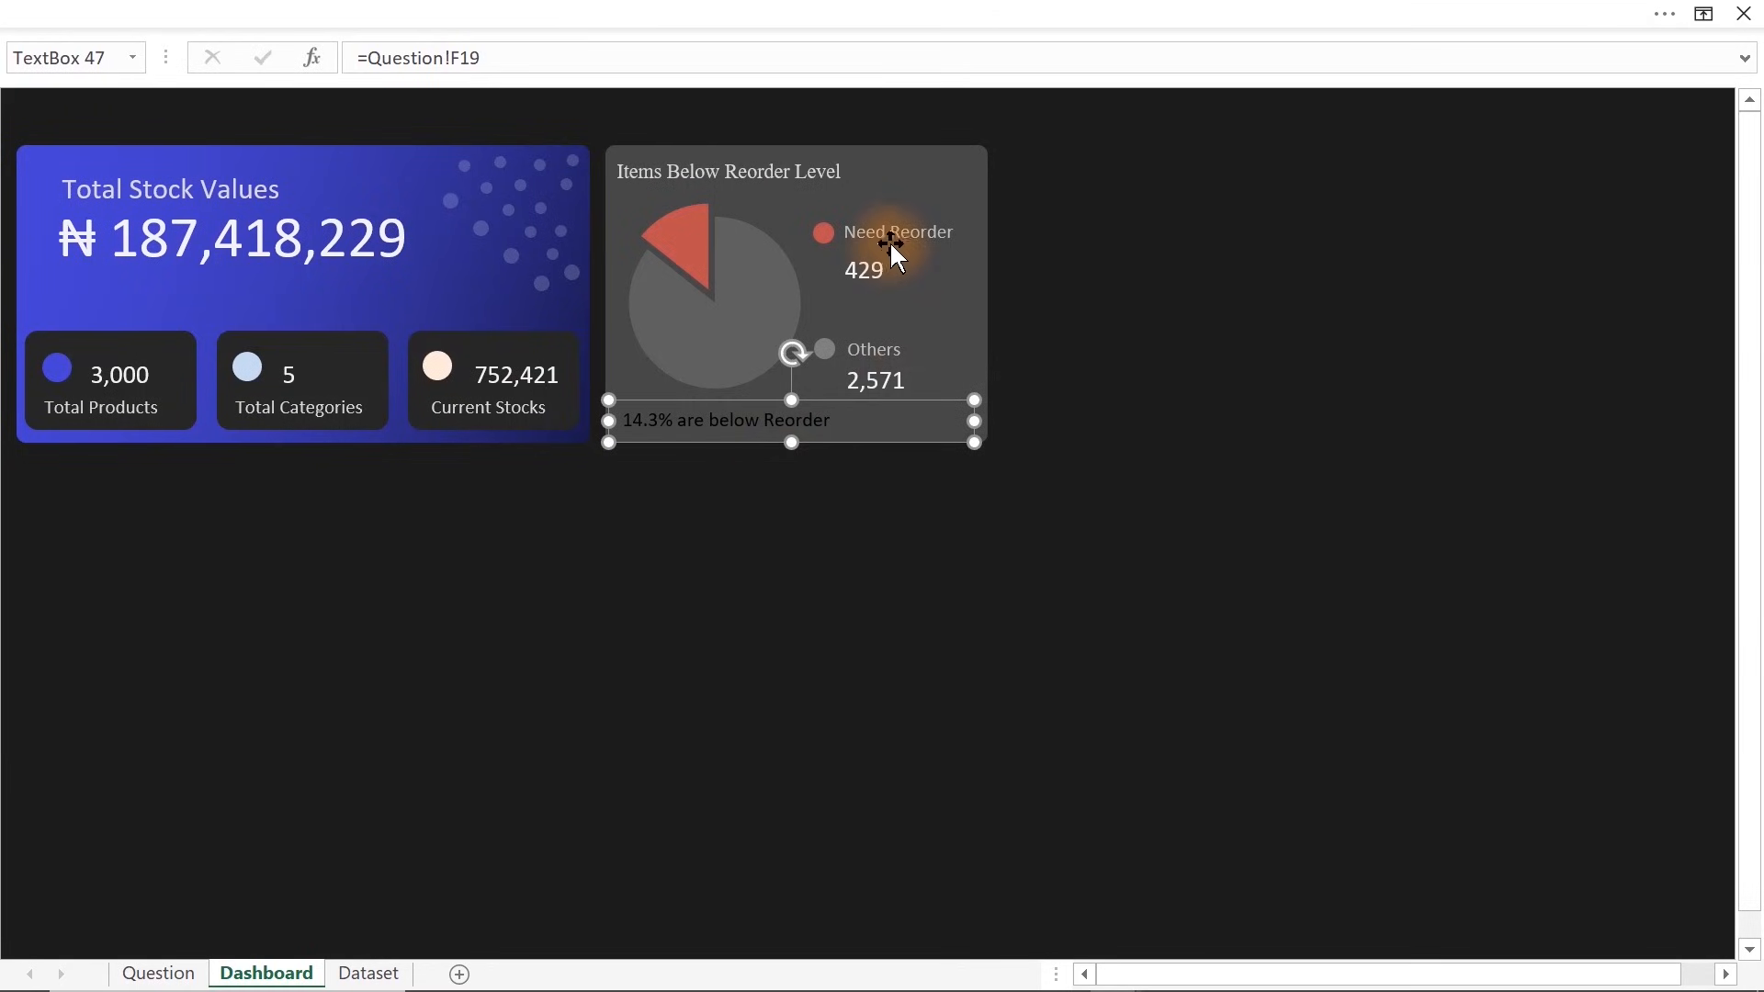
Copy the Need Reorder label's formatting onto the percentage sentence beneath the pie chart
{"action": "left_click", "coordinate": [890, 246]}
{"action": "left_click", "coordinate": [551, 14]}
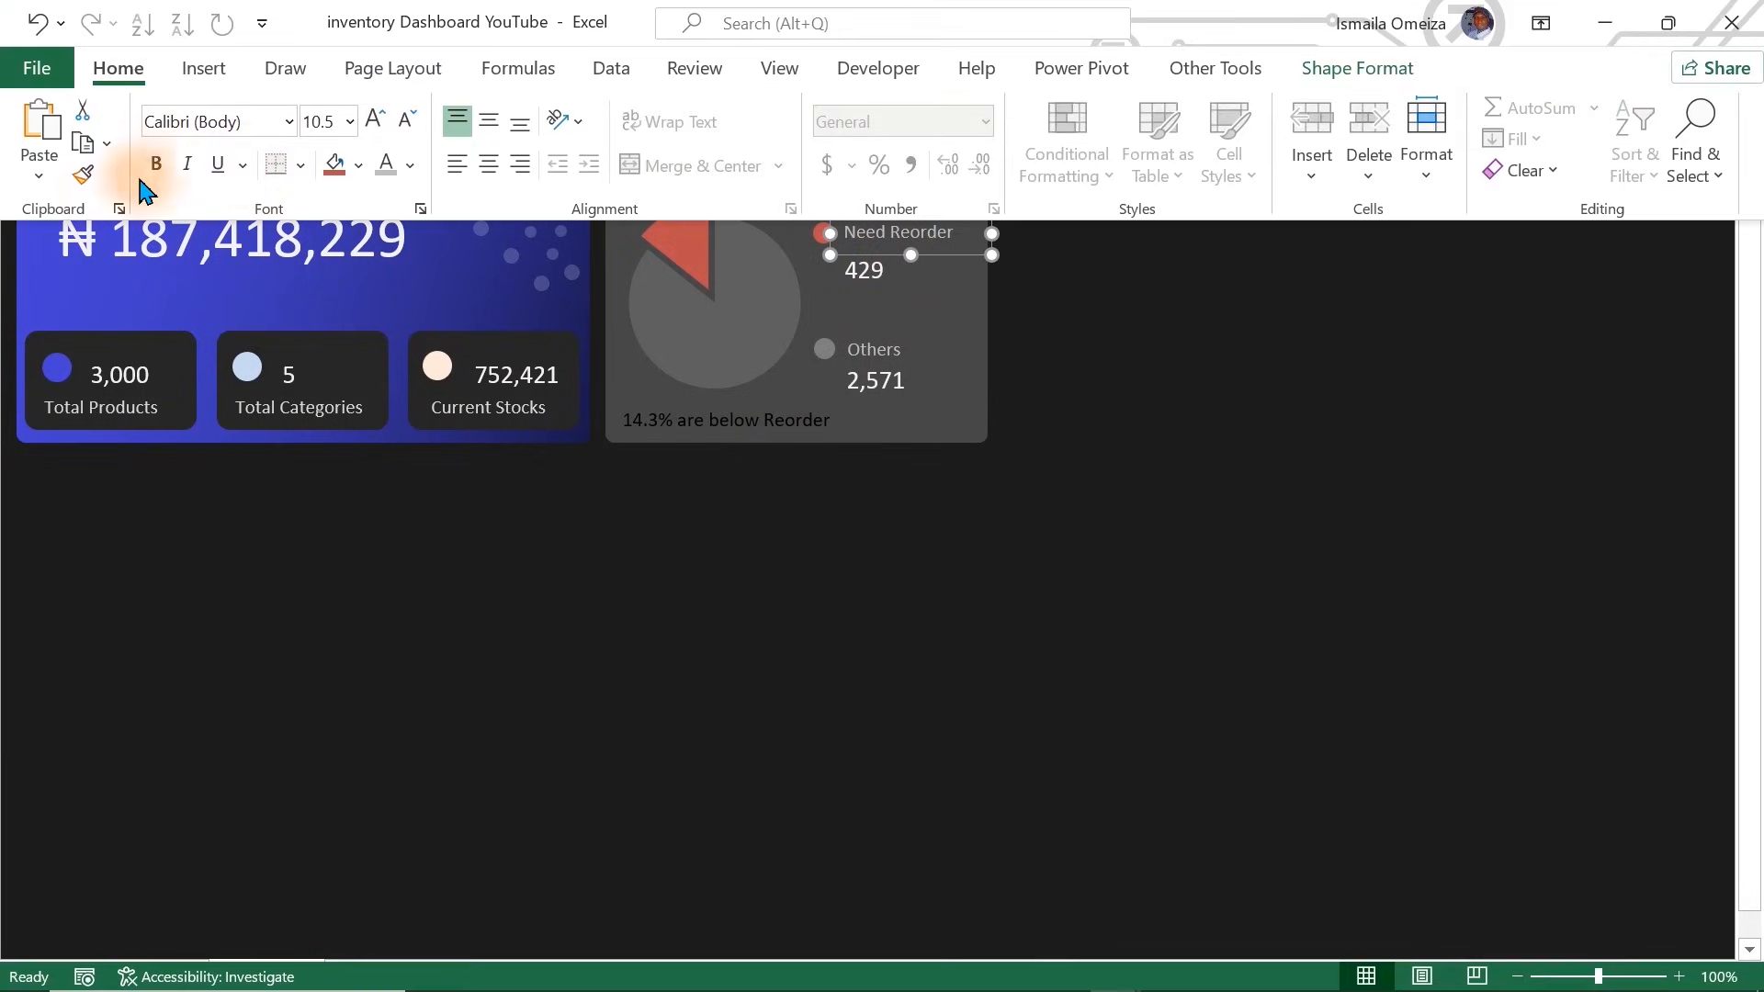
{"action": "left_click", "coordinate": [82, 174]}
{"action": "left_click", "coordinate": [689, 424]}
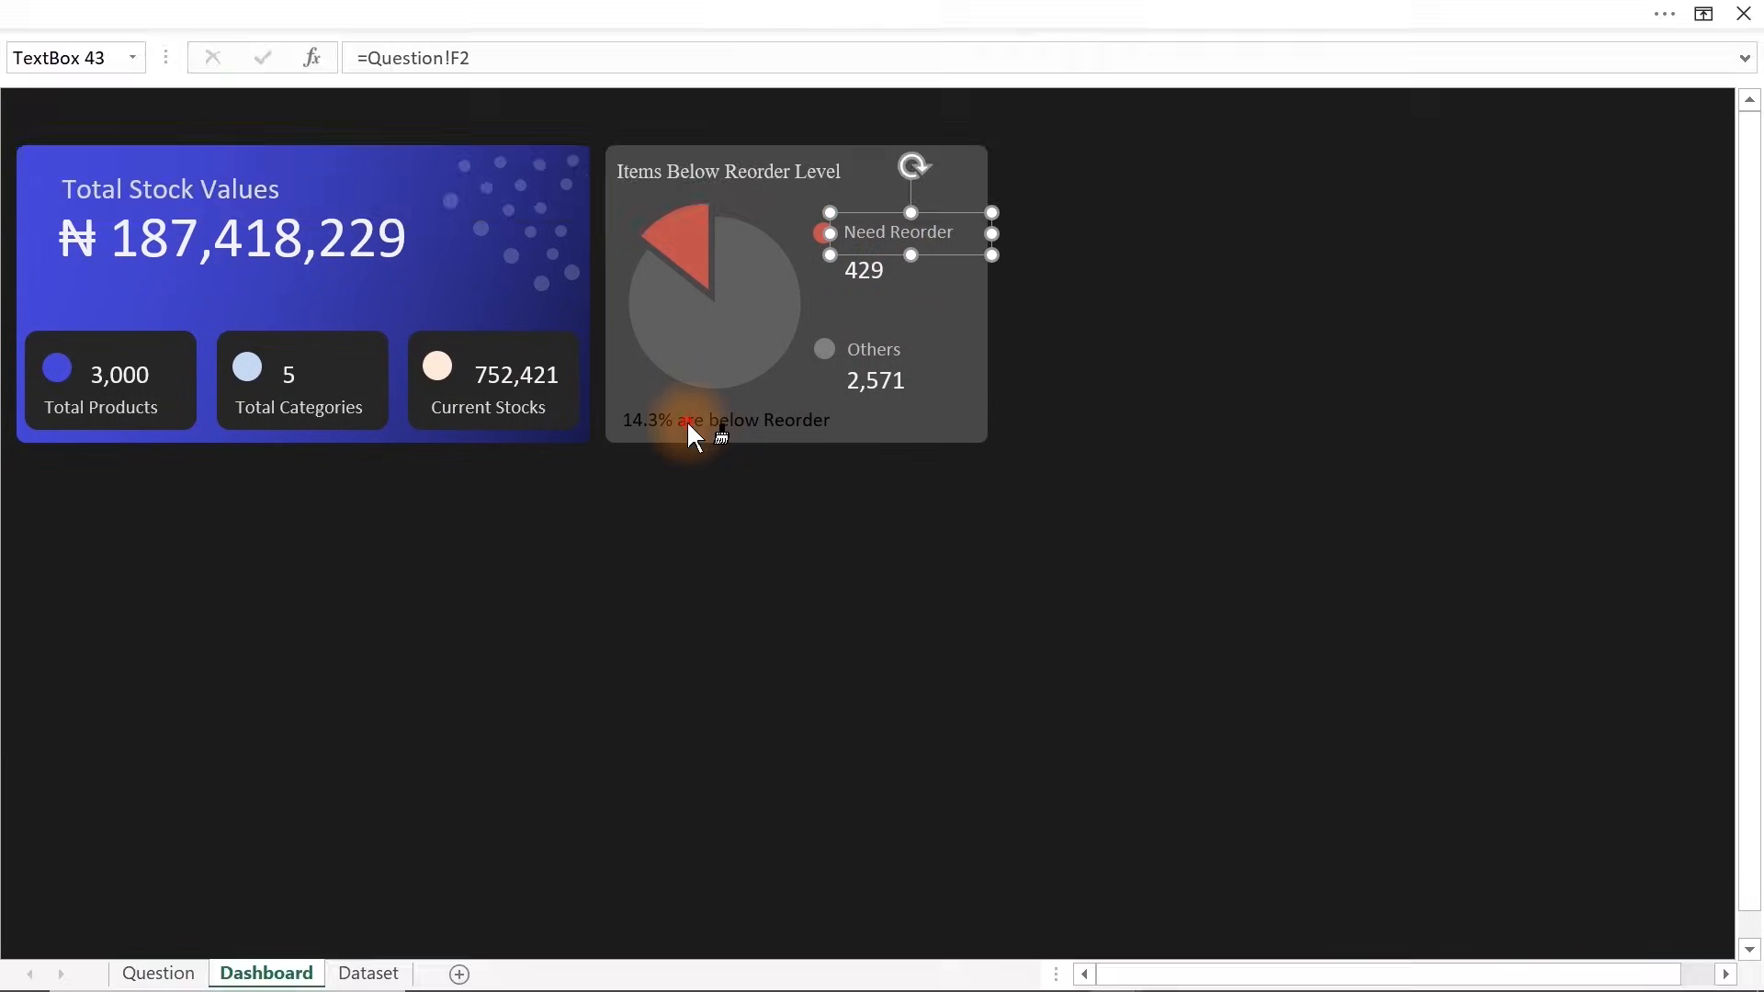
{"action": "left_click", "coordinate": [927, 599]}
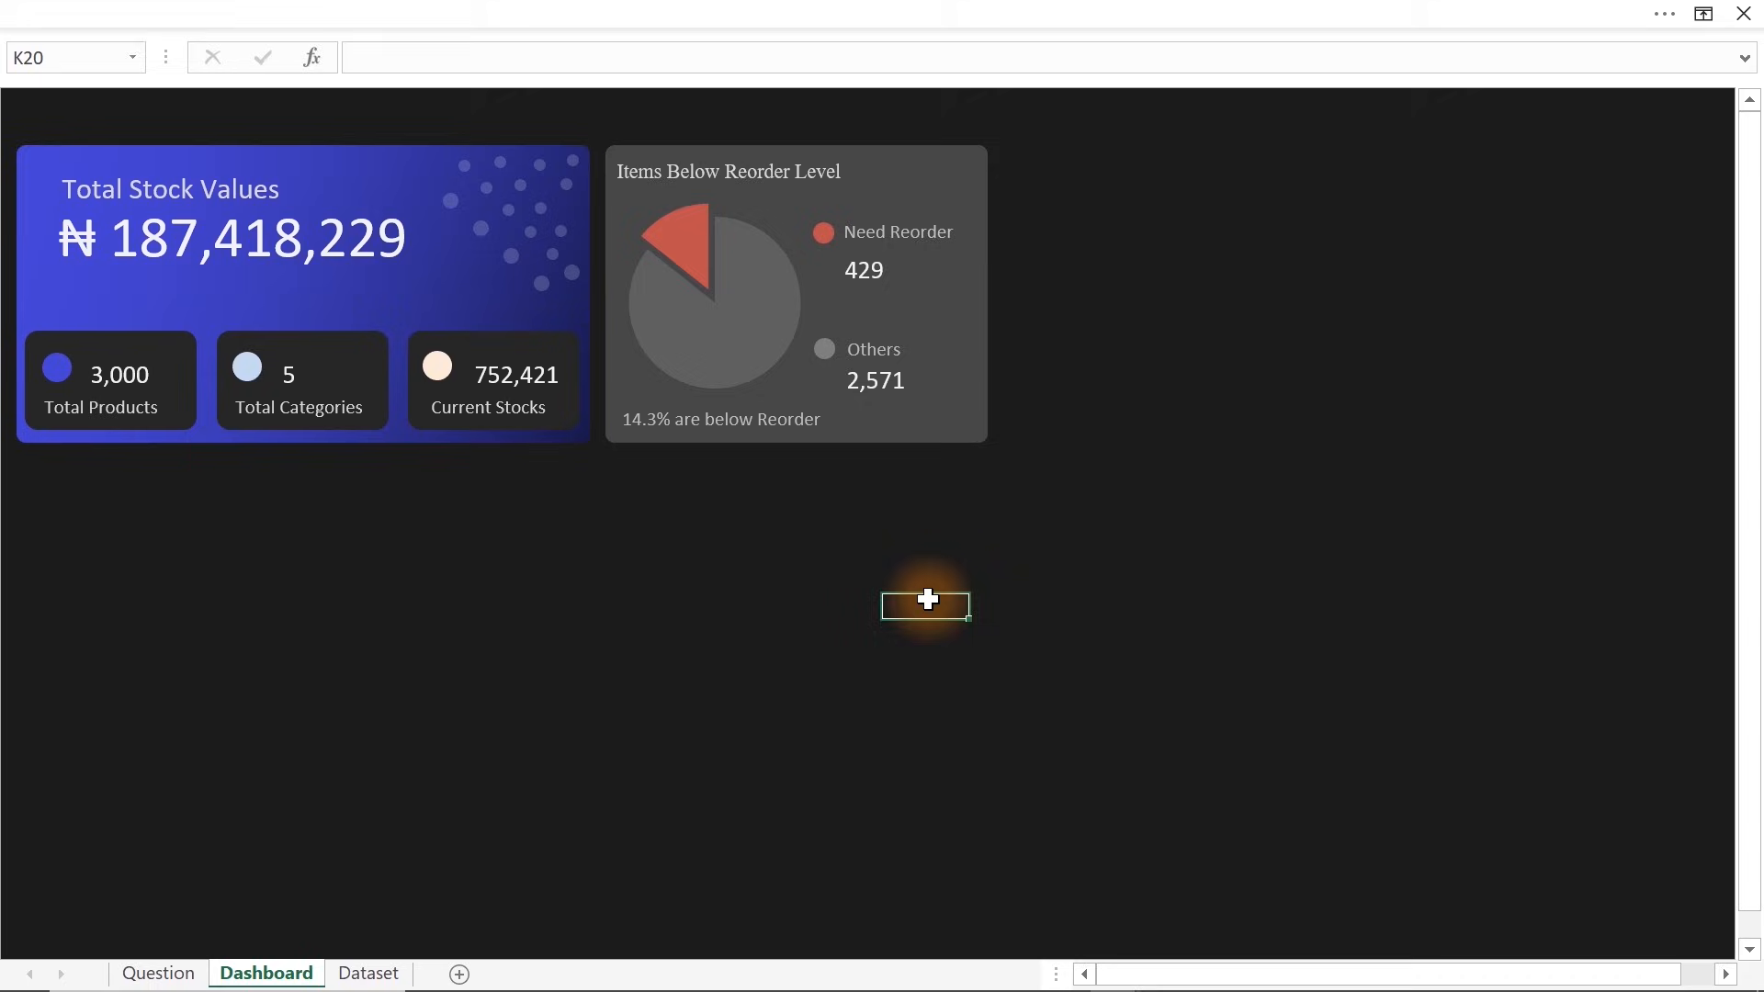
Duplicate the pie card's background rectangle, place the copy beside it and widen it across the remaining dashboard width
{"action": "left_click", "coordinate": [985, 356]}
{"action": "left_click", "coordinate": [983, 298]}
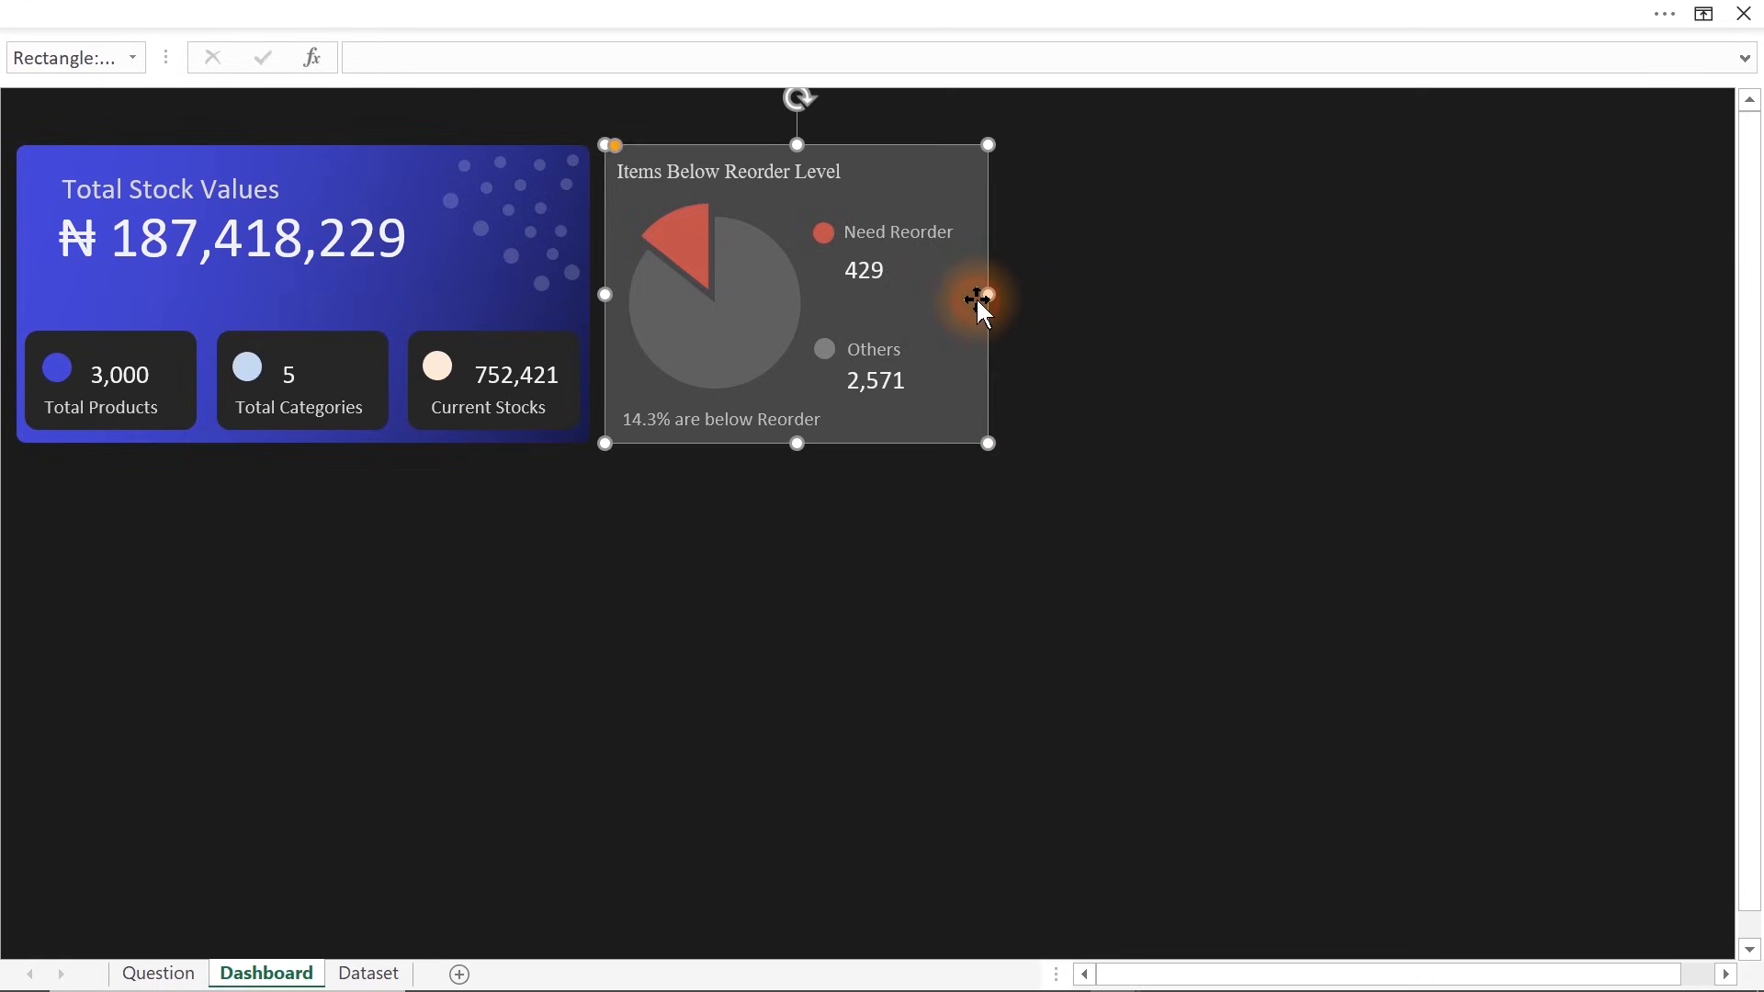
{"action": "left_click_drag", "start_coordinate": [975, 296], "coordinate": [1197, 311]}
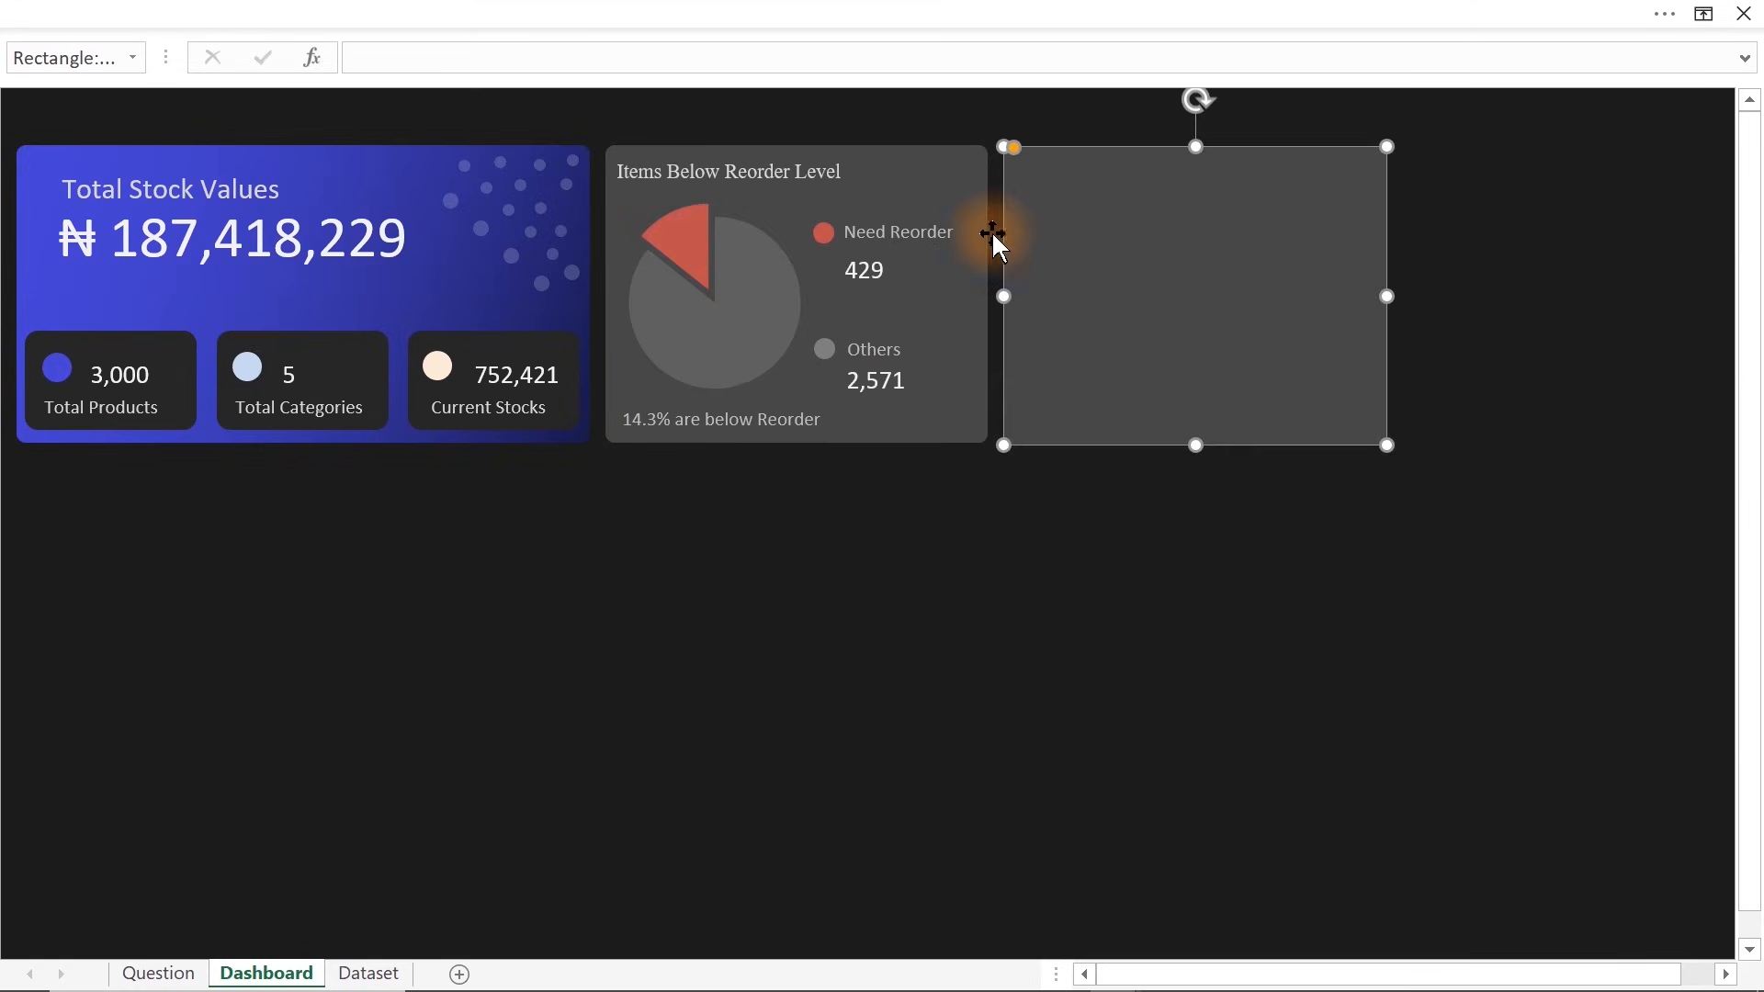
{"action": "left_click_drag", "start_coordinate": [1387, 296], "coordinate": [1710, 296]}
Hide the formula bar and extend the new empty card's right edge slightly outward
{"action": "left_click", "coordinate": [842, 12]}
{"action": "left_click", "coordinate": [781, 68]}
{"action": "left_click", "coordinate": [412, 120]}
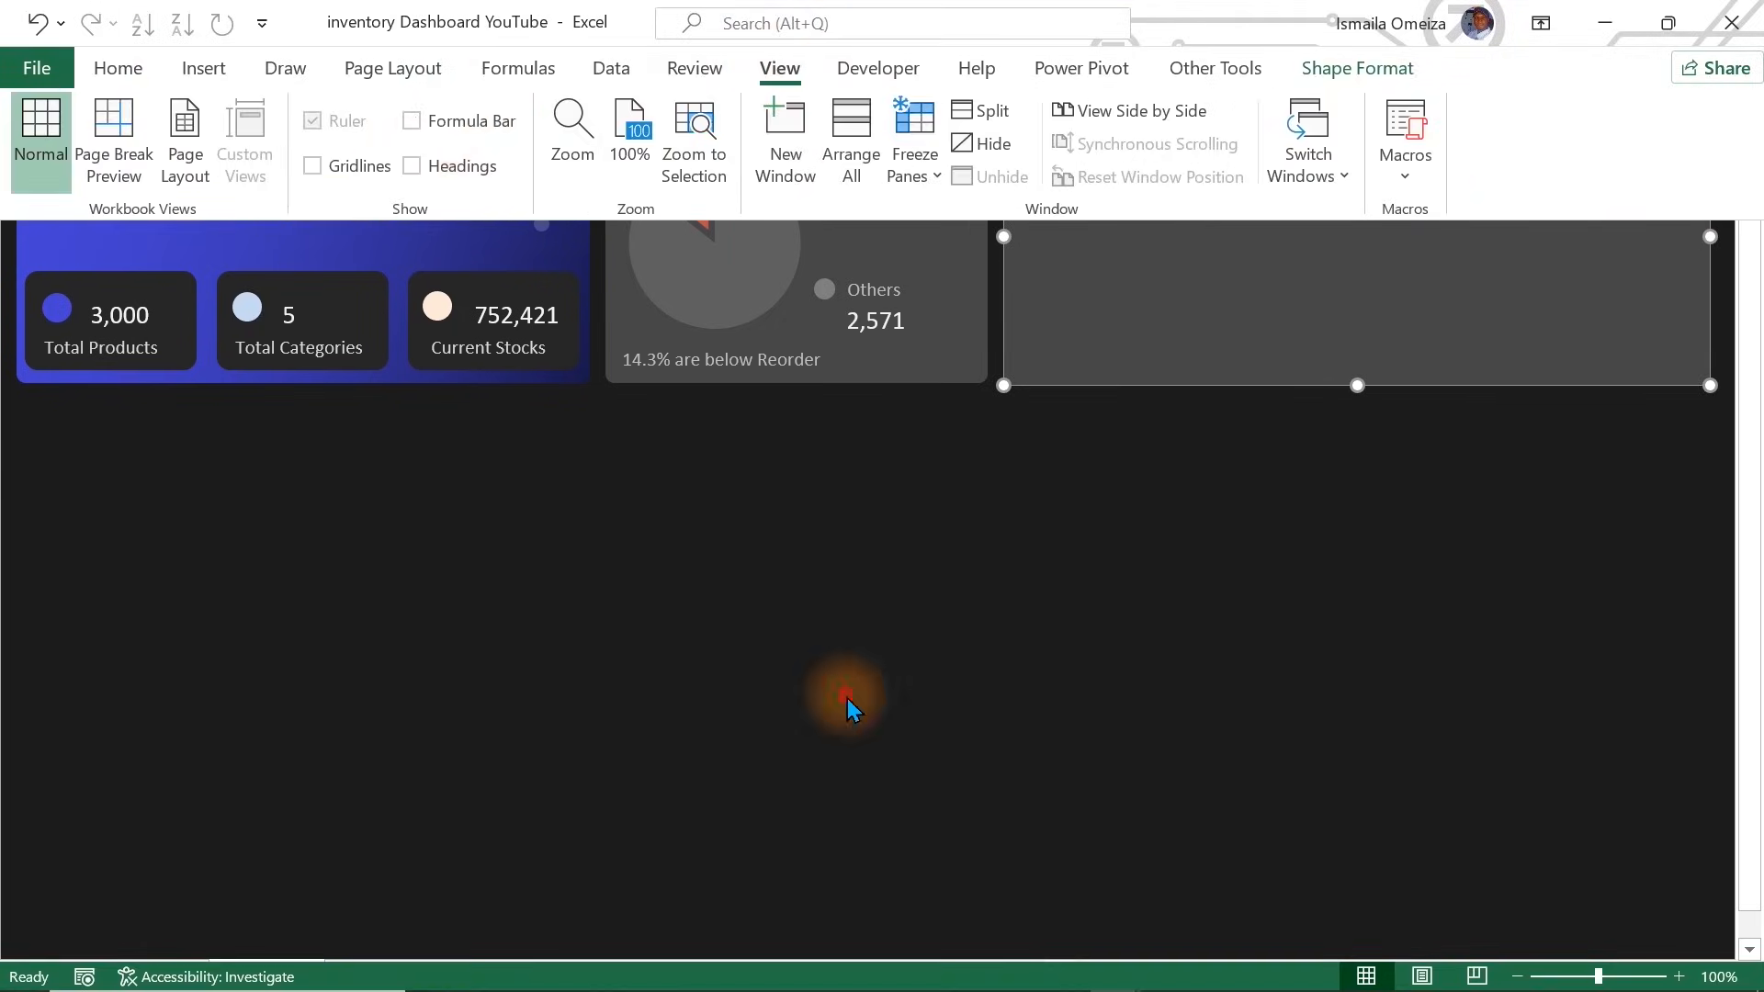
{"action": "left_click", "coordinate": [846, 698]}
{"action": "left_click_drag", "start_coordinate": [1715, 240], "coordinate": [1721, 241]}
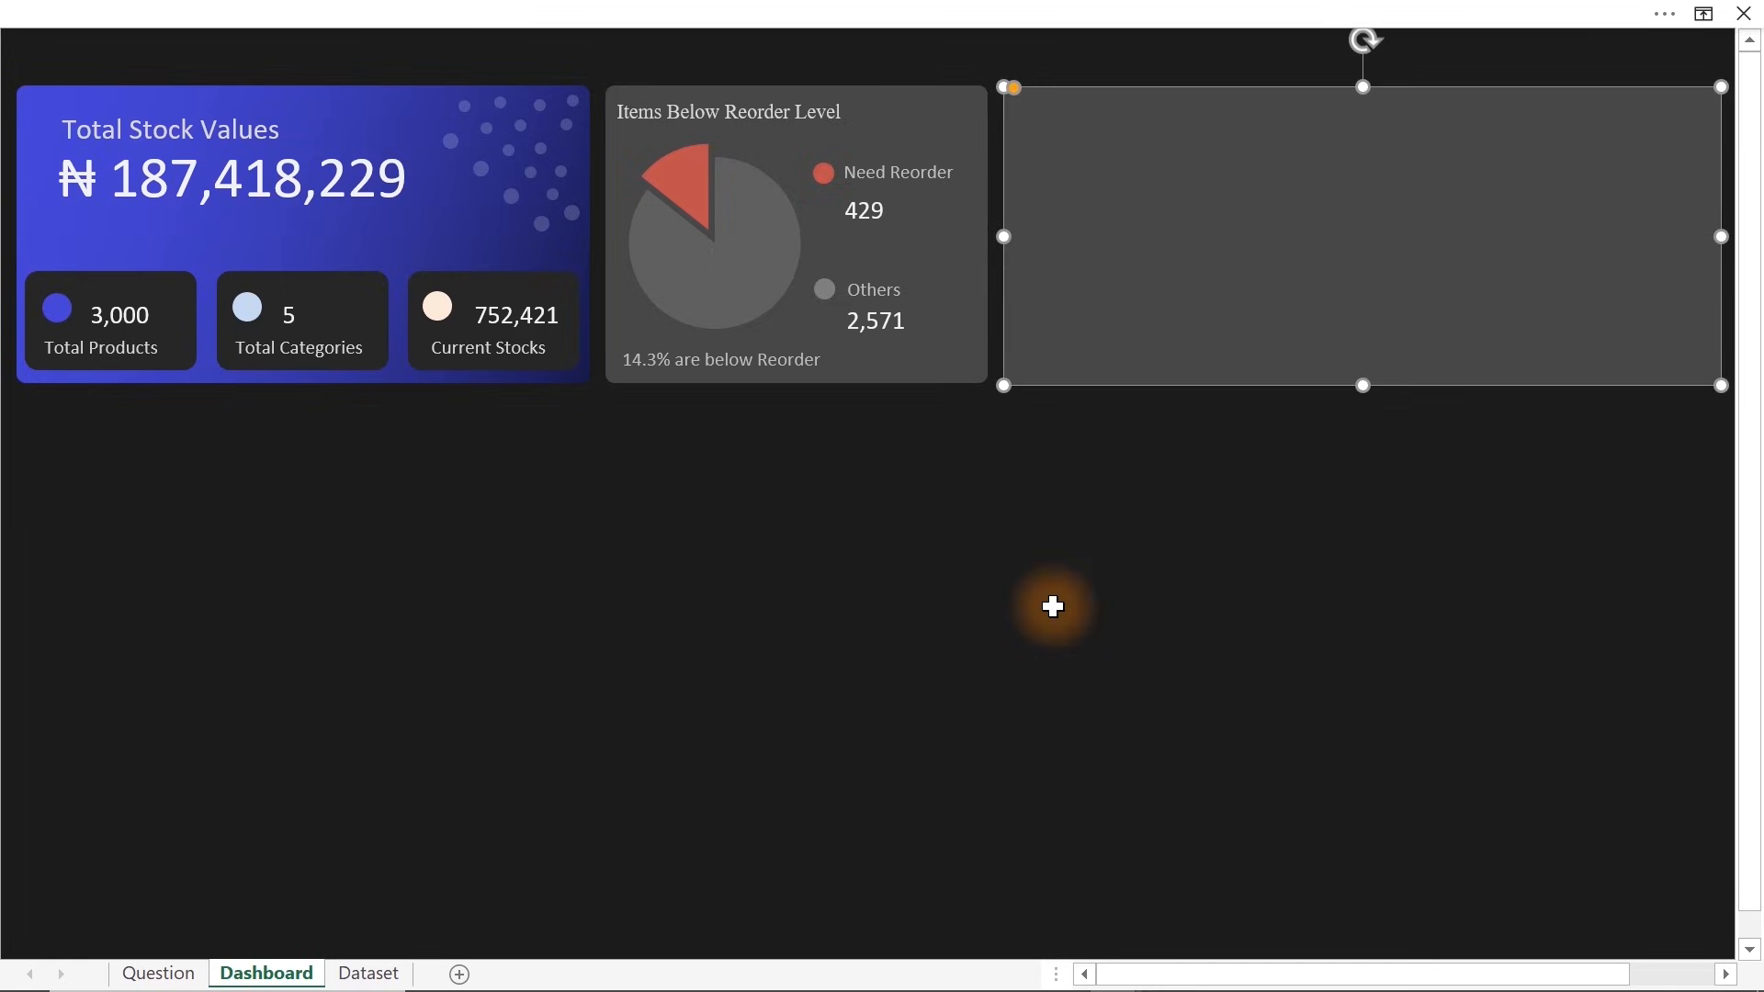
{"action": "left_click", "coordinate": [1137, 652]}
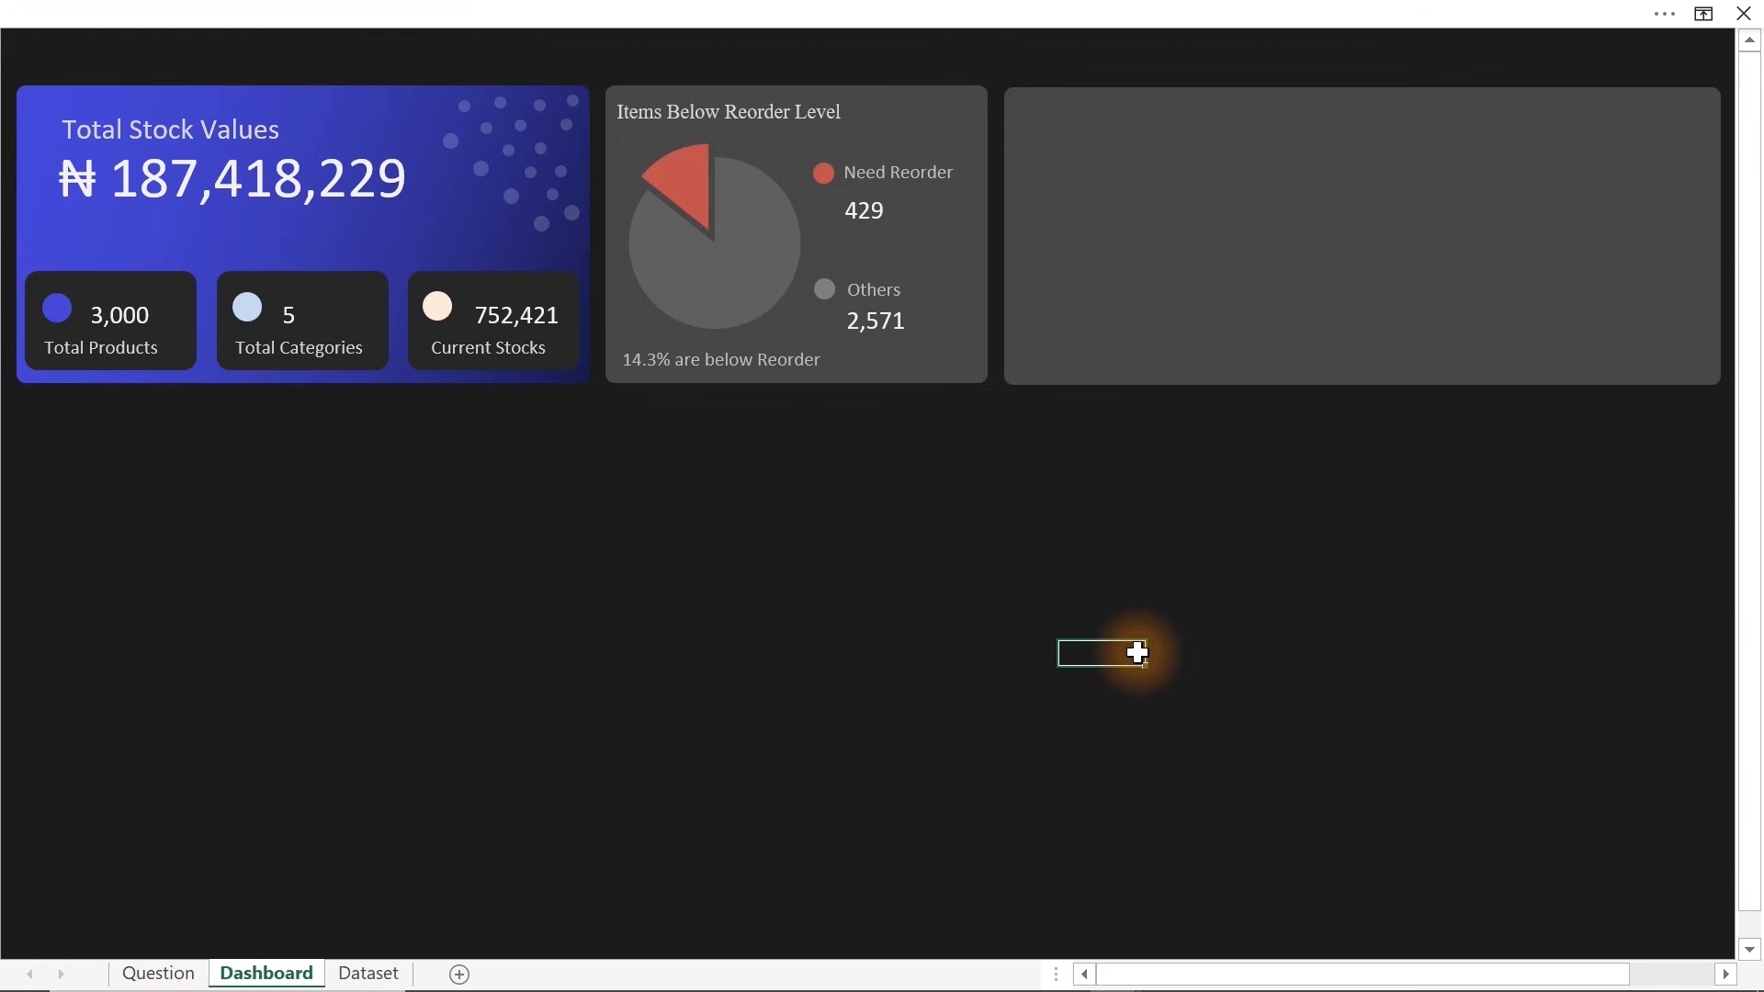
Look through the Question sheet's pivot tables, from Total Products across to the overstocking analysis, for one to feature in the empty card
{"action": "left_click", "coordinate": [158, 972]}
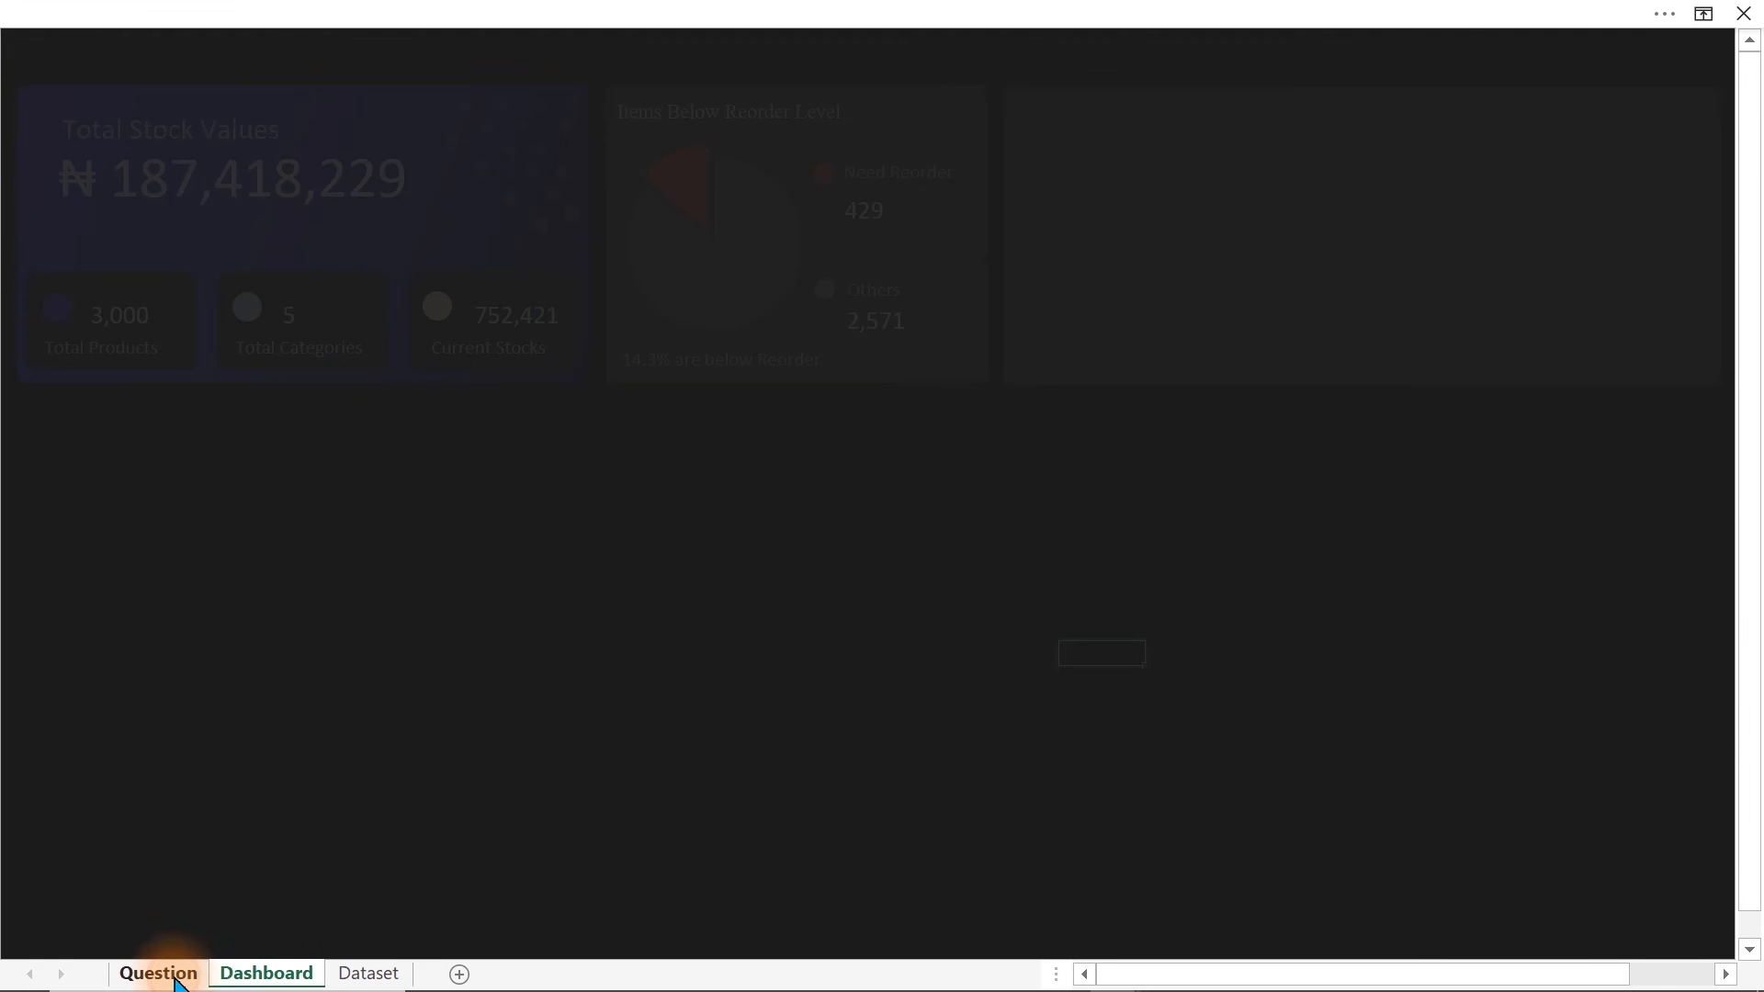
{"action": "left_click", "coordinate": [1487, 259]}
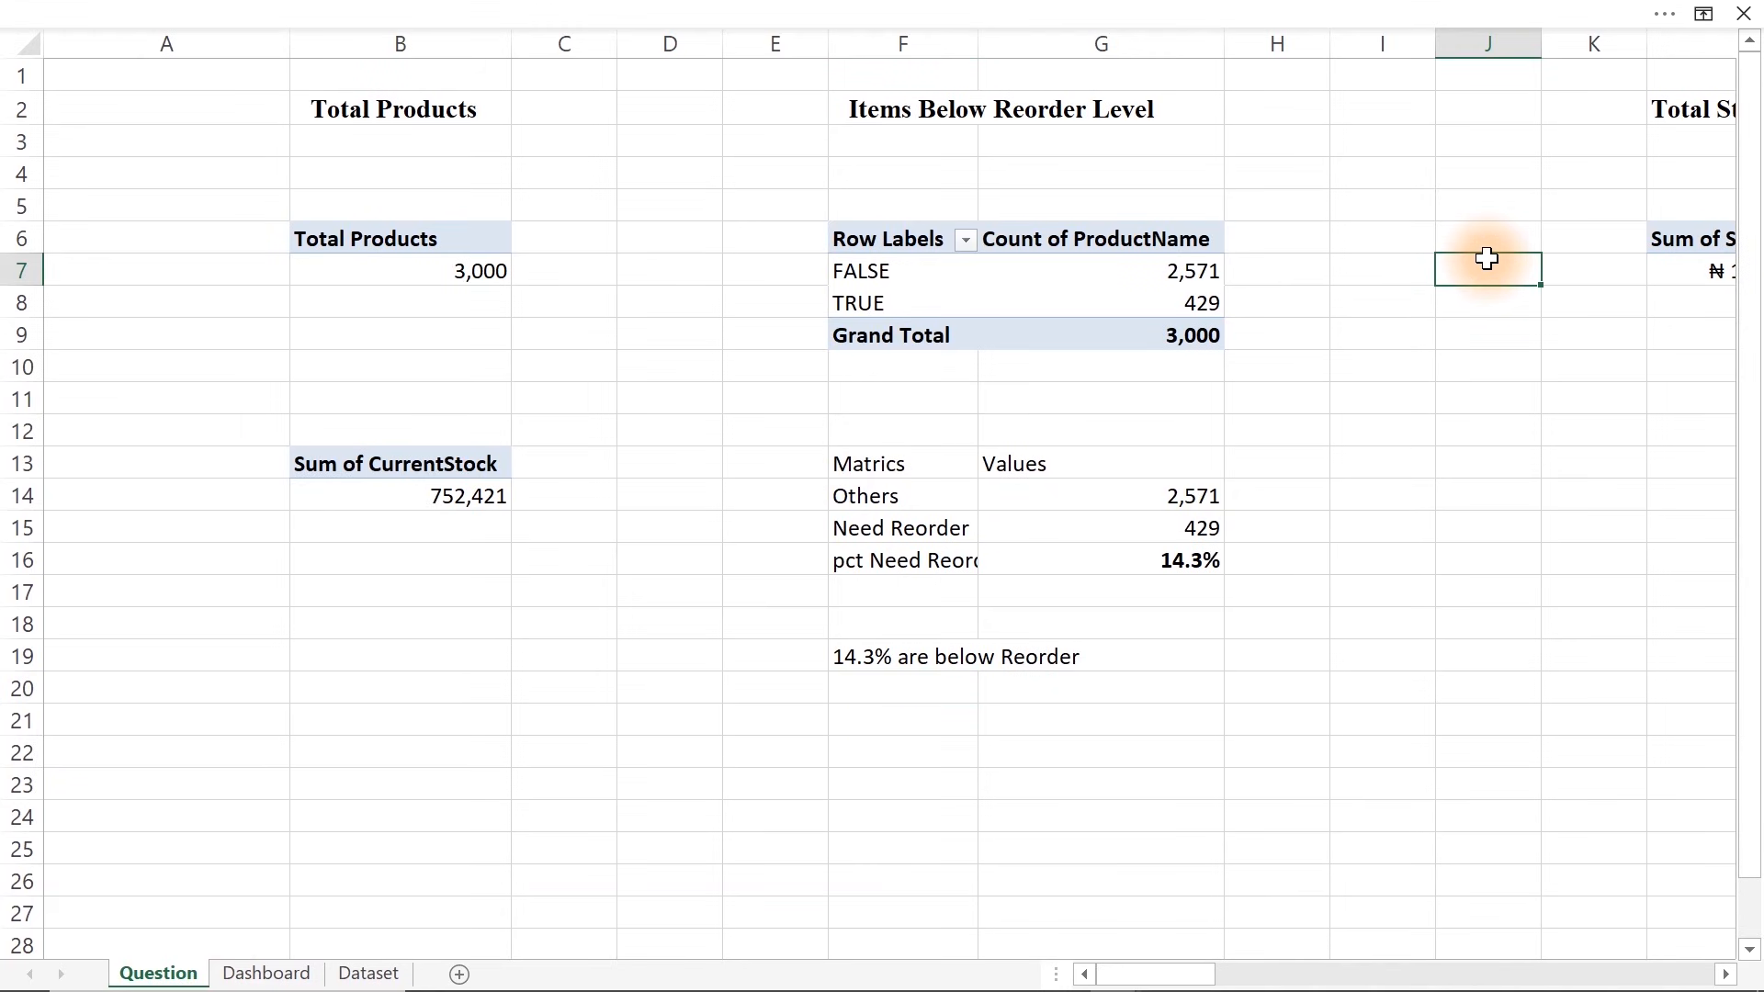
{"action": "key", "text": "Right"}
{"action": "key", "text": "Right"}
{"action": "key", "text": "Right"}
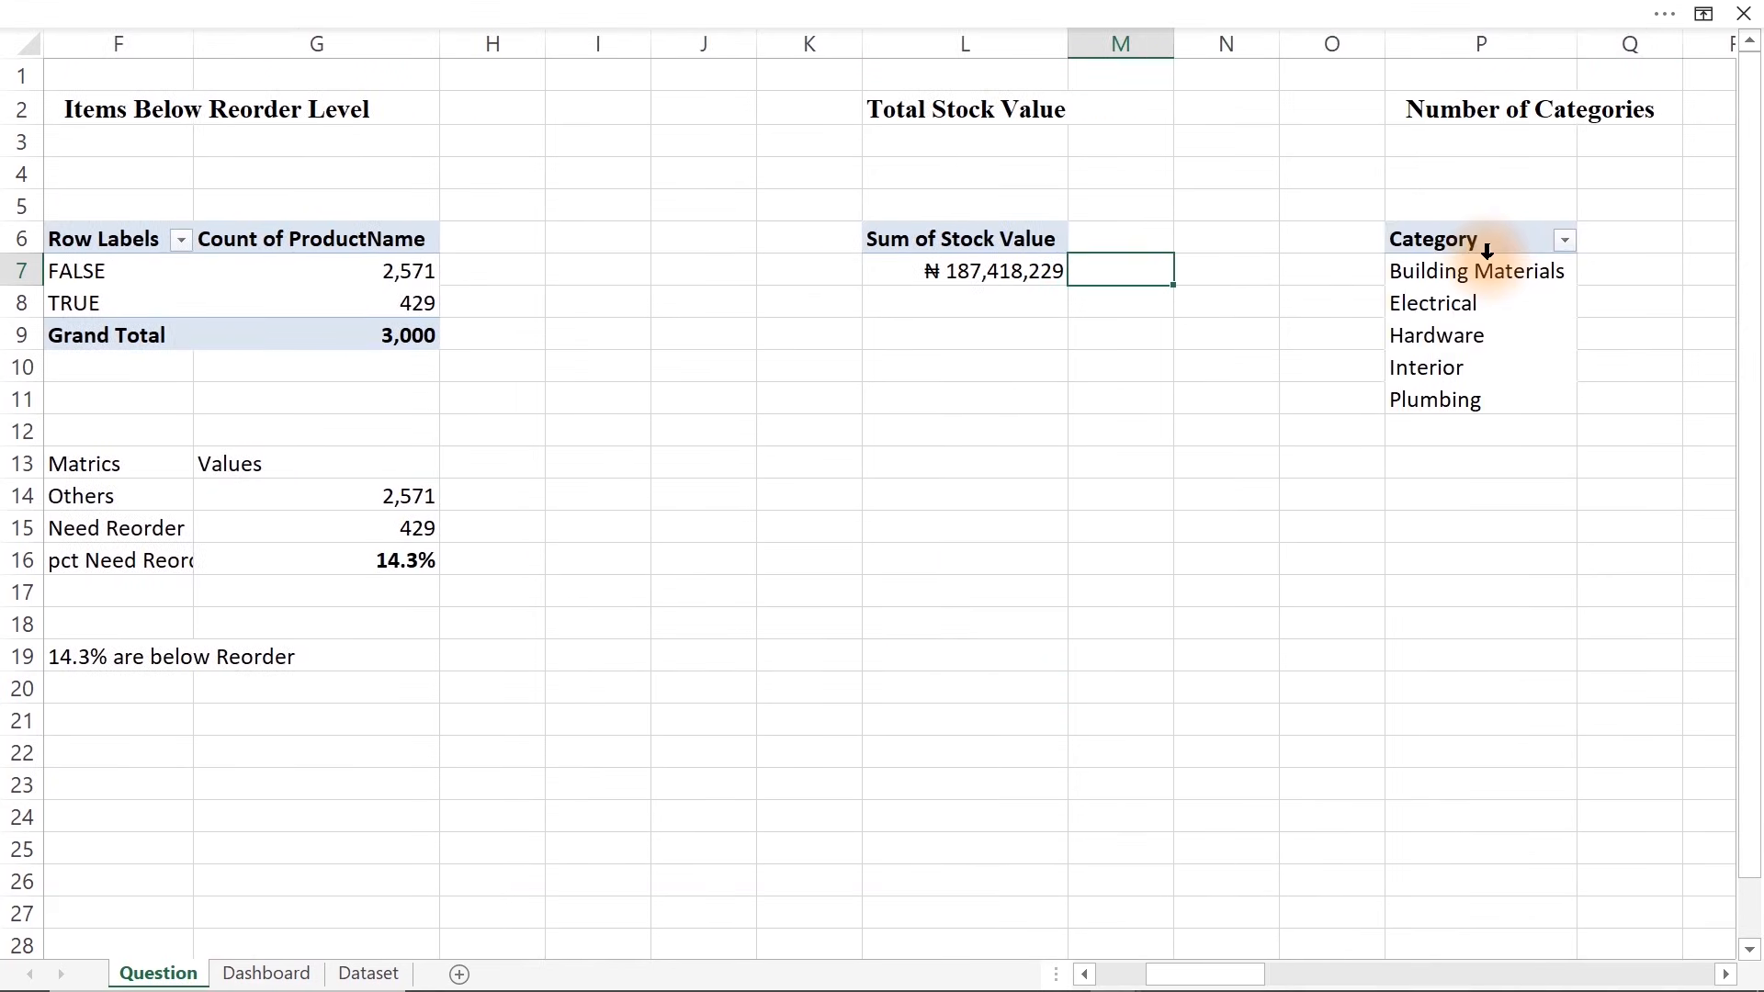
{"action": "key", "text": "Right"}
{"action": "key", "text": "Right"}
{"action": "key", "text": "Right"}
{"action": "key", "text": "Right"}
{"action": "key", "text": "Right"}
{"action": "key", "text": "Right"}
{"action": "key", "text": "Right"}
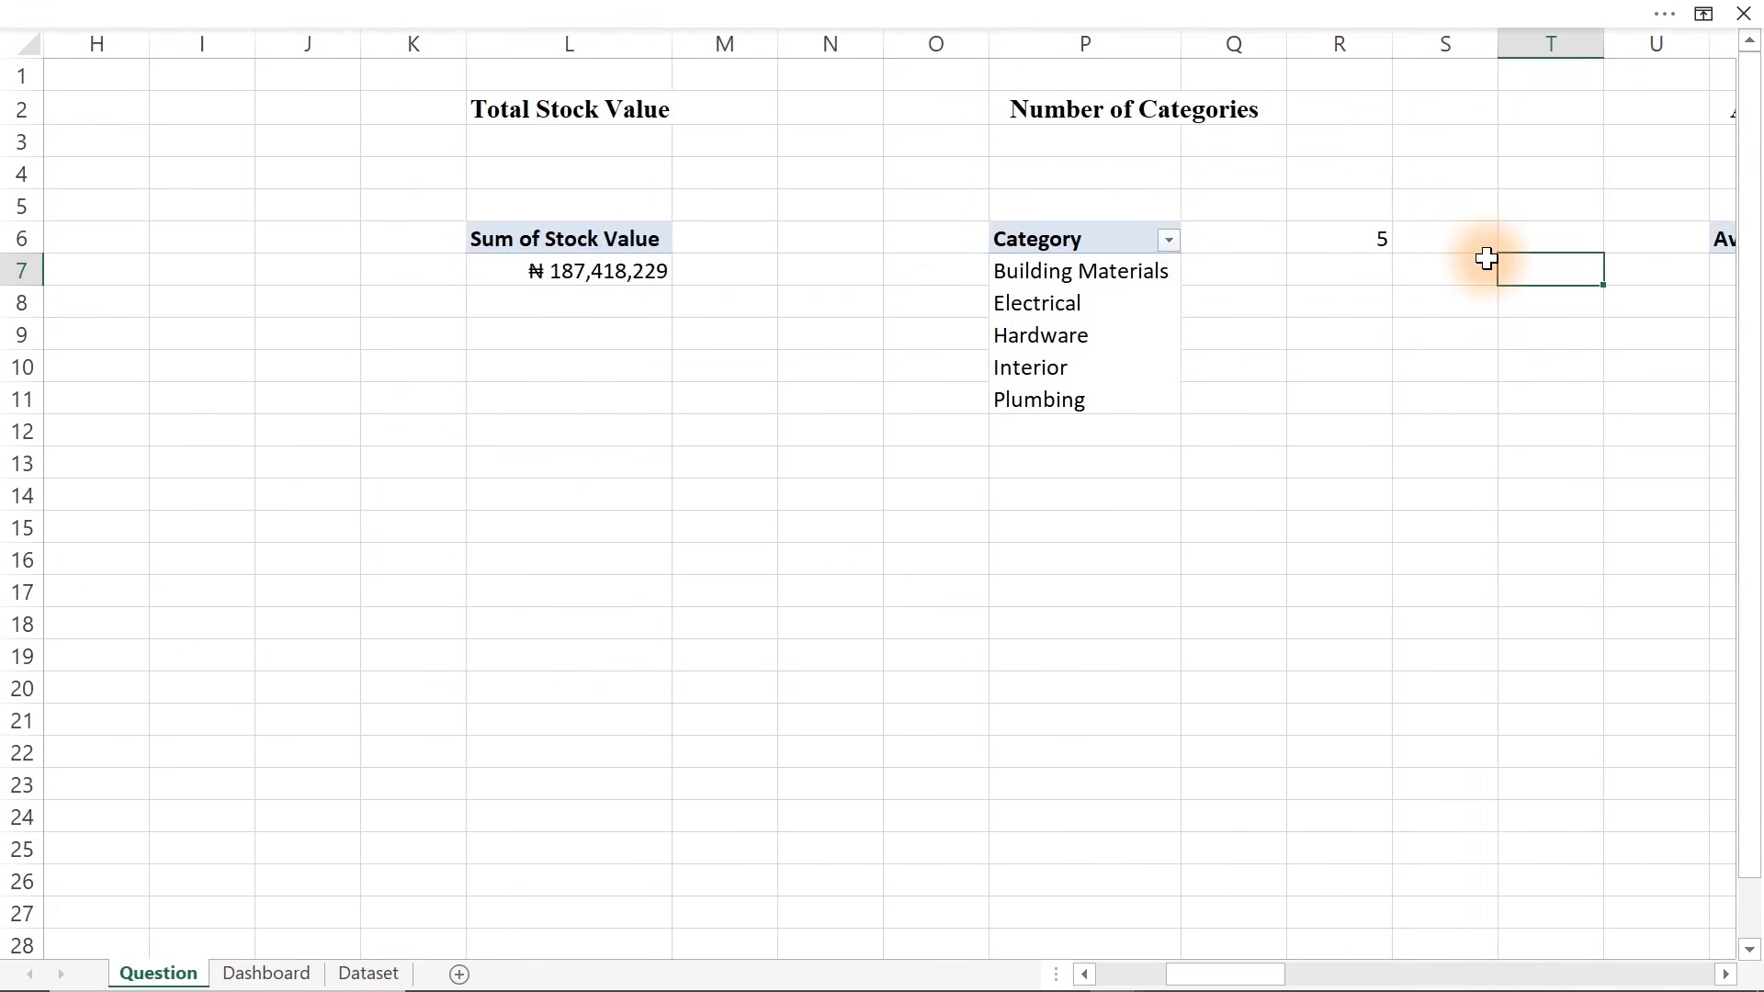
{"action": "key", "text": "Right"}
{"action": "key", "text": "Right"}
{"action": "key", "text": "Right"}
{"action": "key", "text": "Right"}
{"action": "key", "text": "Right"}
{"action": "key", "text": "Right"}
{"action": "key", "text": "Right"}
{"action": "key", "text": "Right"}
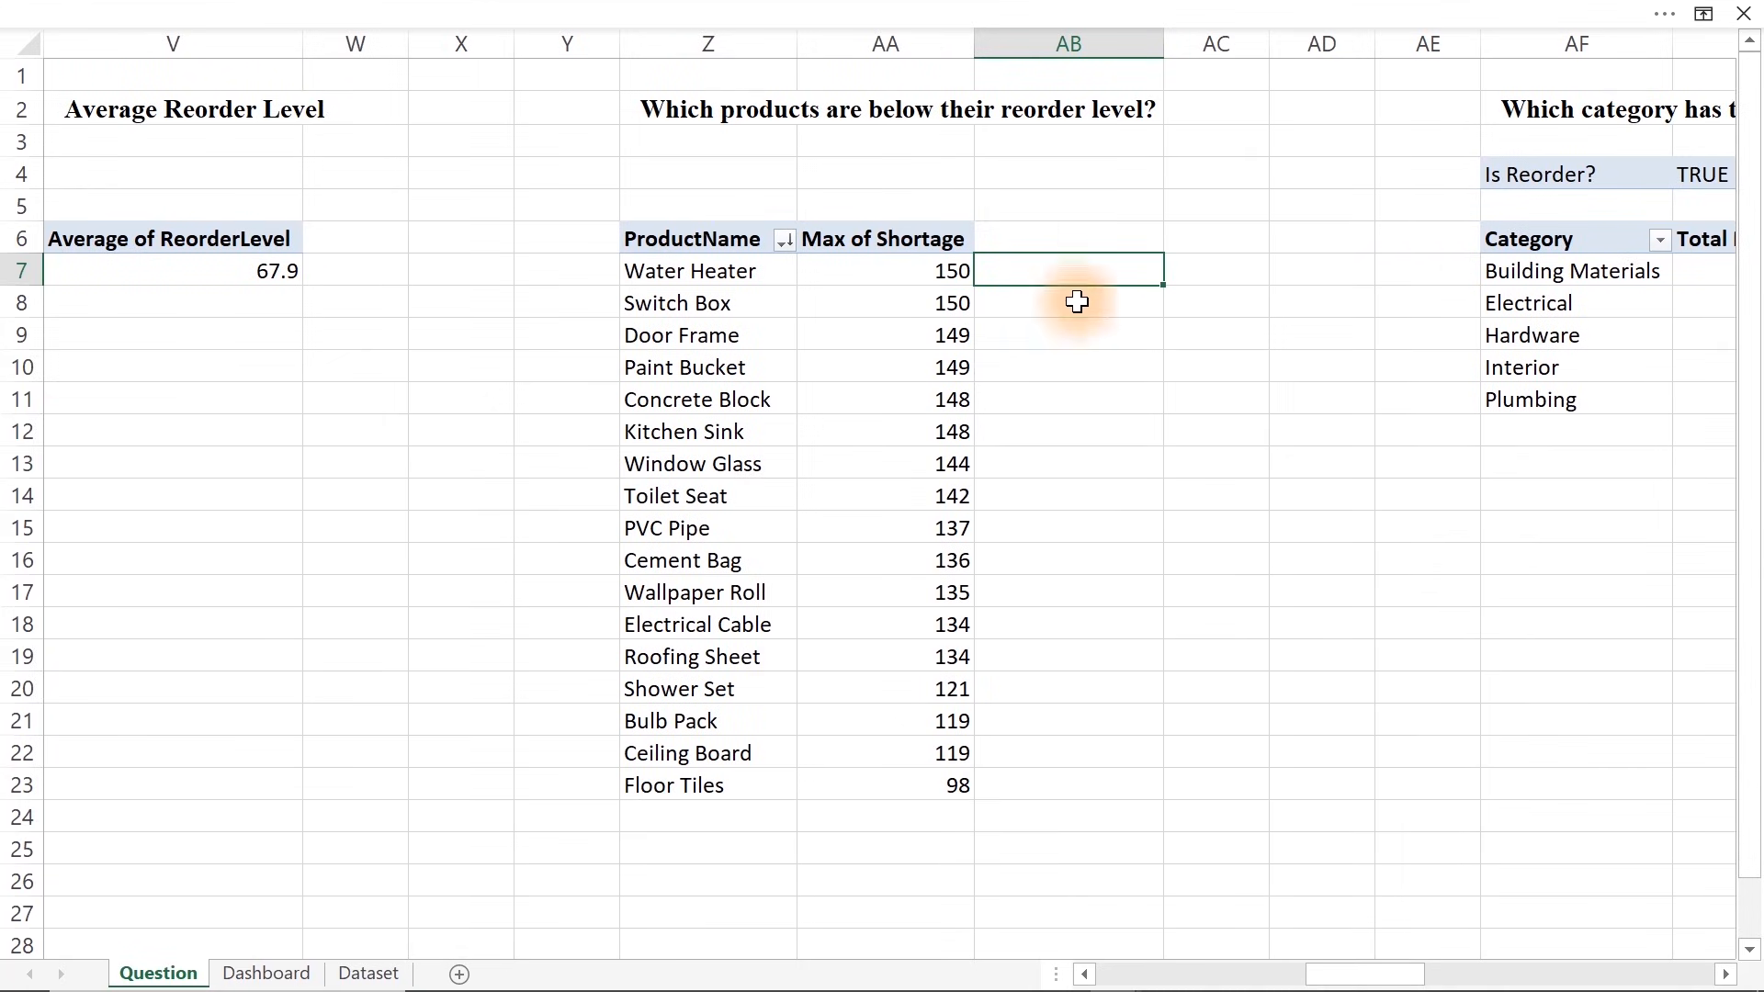
{"action": "left_click", "coordinate": [1363, 454]}
{"action": "key", "text": "Right"}
{"action": "key", "text": "Right"}
{"action": "key", "text": "Right"}
{"action": "key", "text": "Right"}
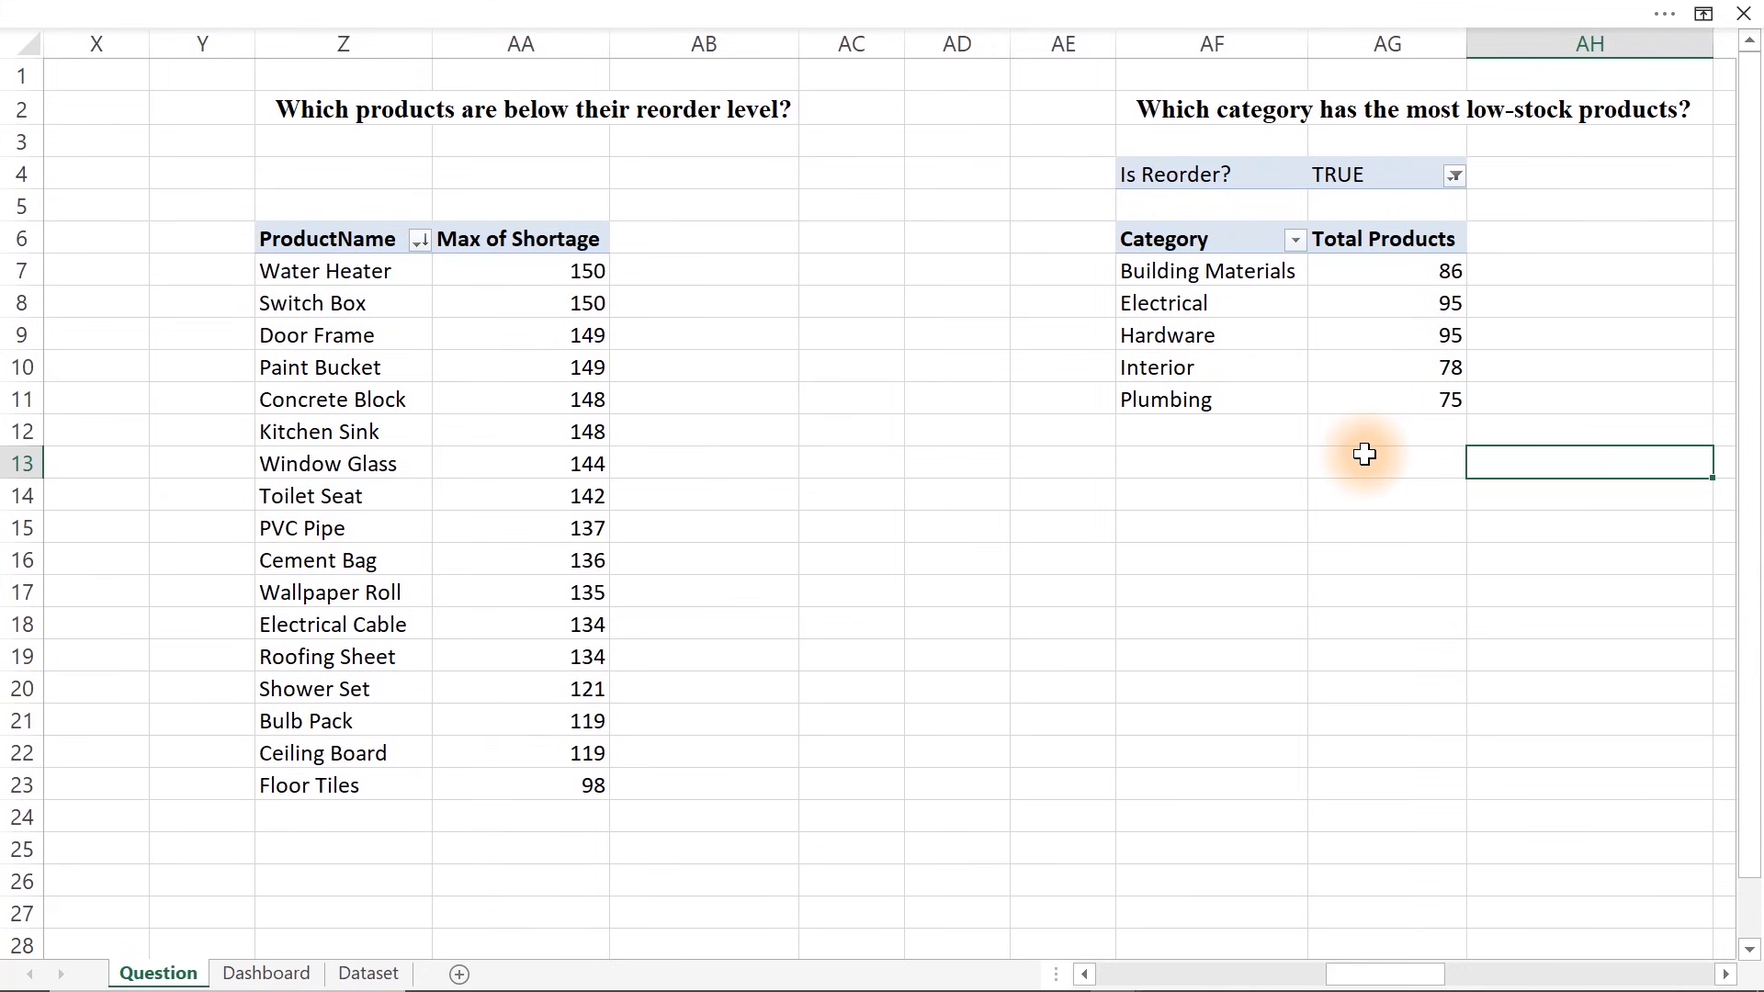
{"action": "key", "text": "Right"}
{"action": "key", "text": "Right"}
{"action": "key", "text": "Right"}
{"action": "key", "text": "Right"}
{"action": "key", "text": "Right"}
{"action": "key", "text": "Right"}
{"action": "key", "text": "Right"}
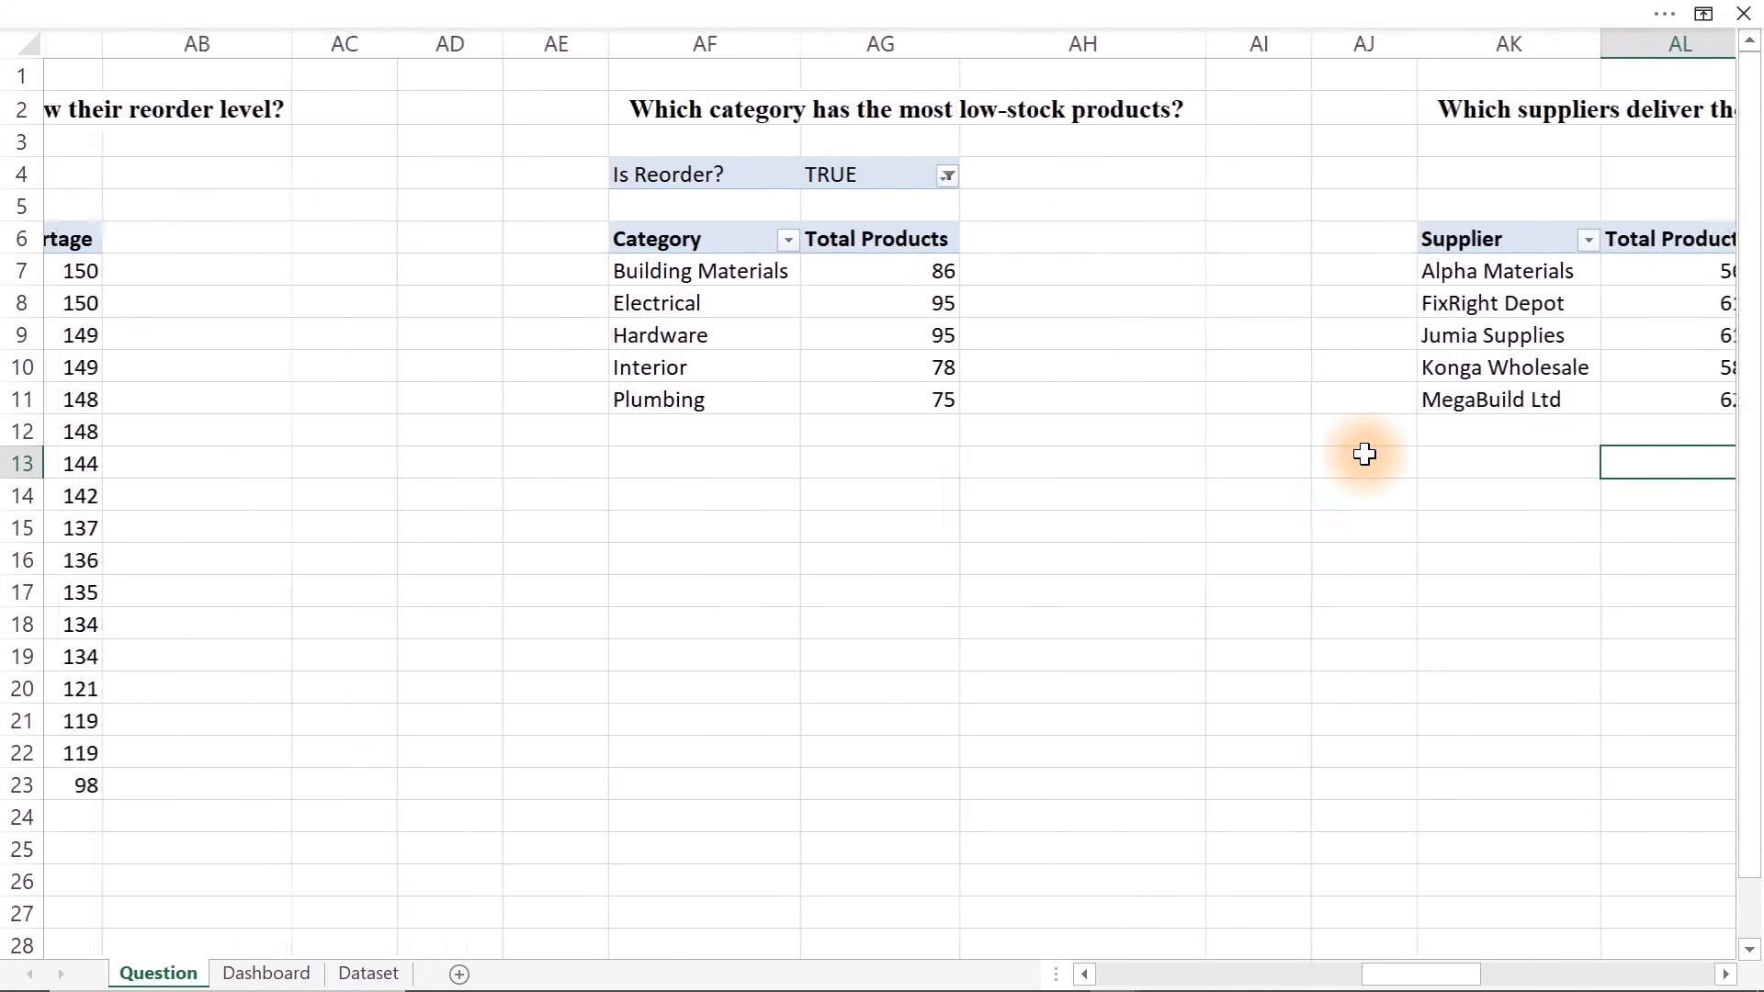
{"action": "key", "text": "Right"}
{"action": "key", "text": "Right"}
{"action": "key", "text": "Right"}
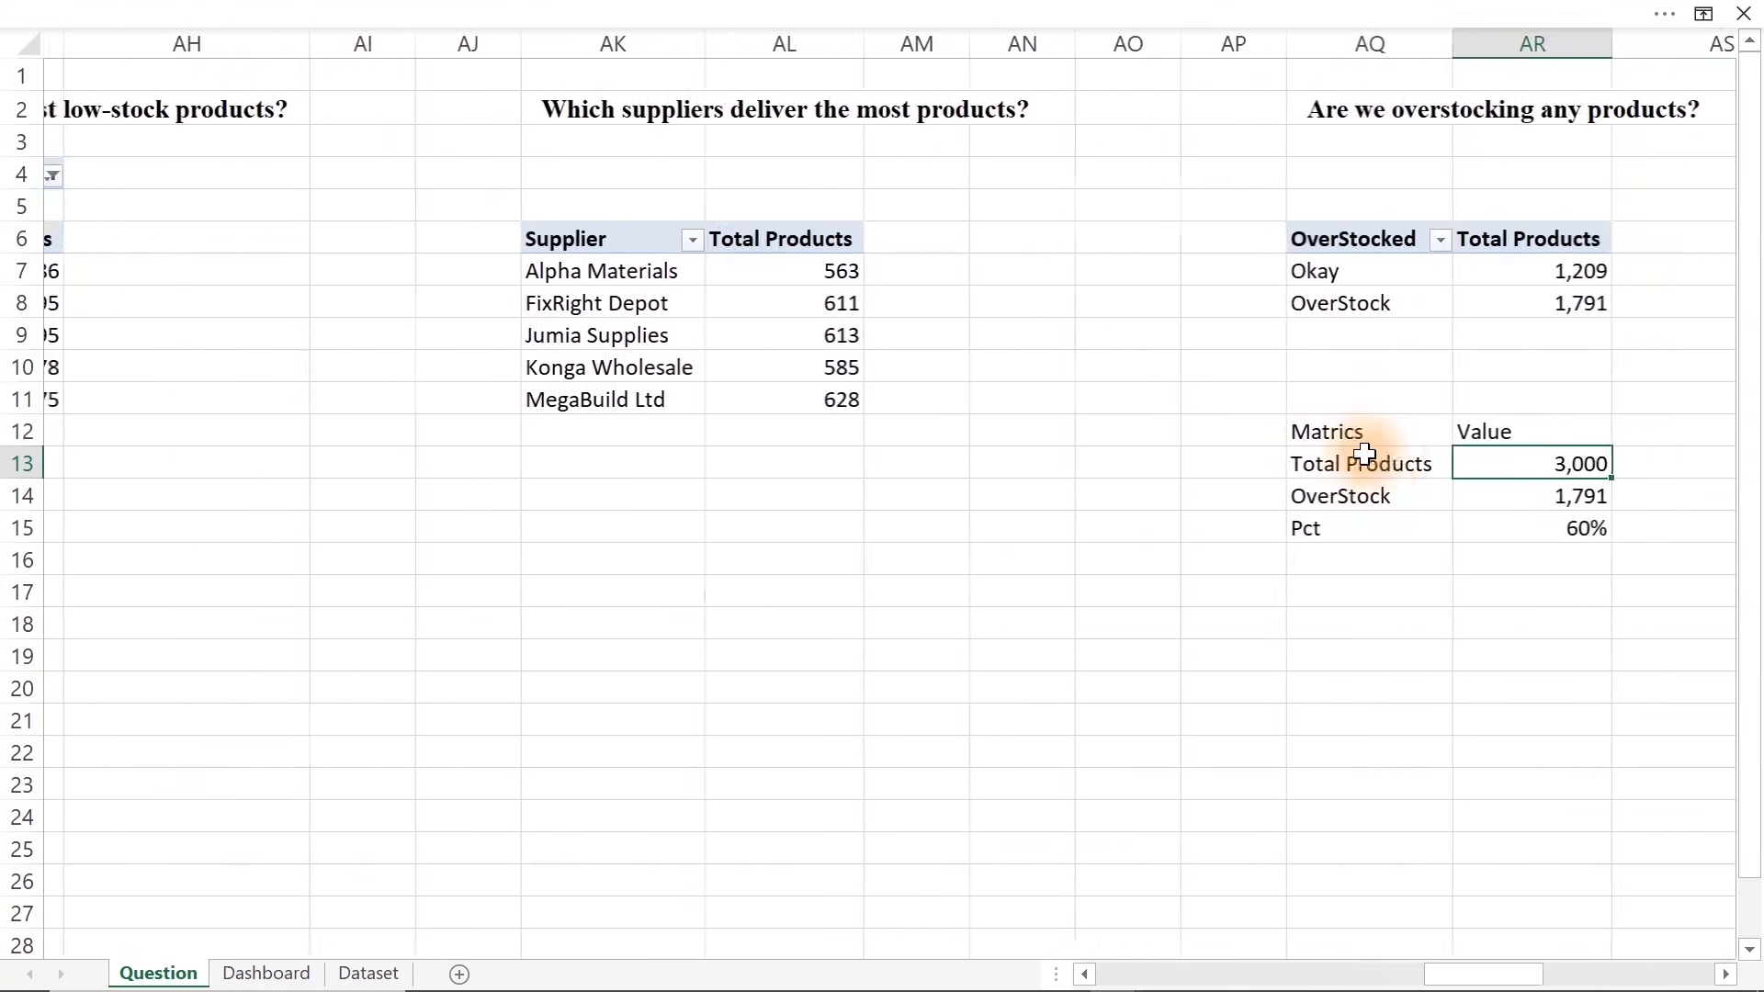
Duplicate the Items Below Reorder Level title on the Dashboard and place the copy at the head of the empty third card
{"action": "left_click", "coordinate": [265, 973]}
{"action": "left_click", "coordinate": [815, 103]}
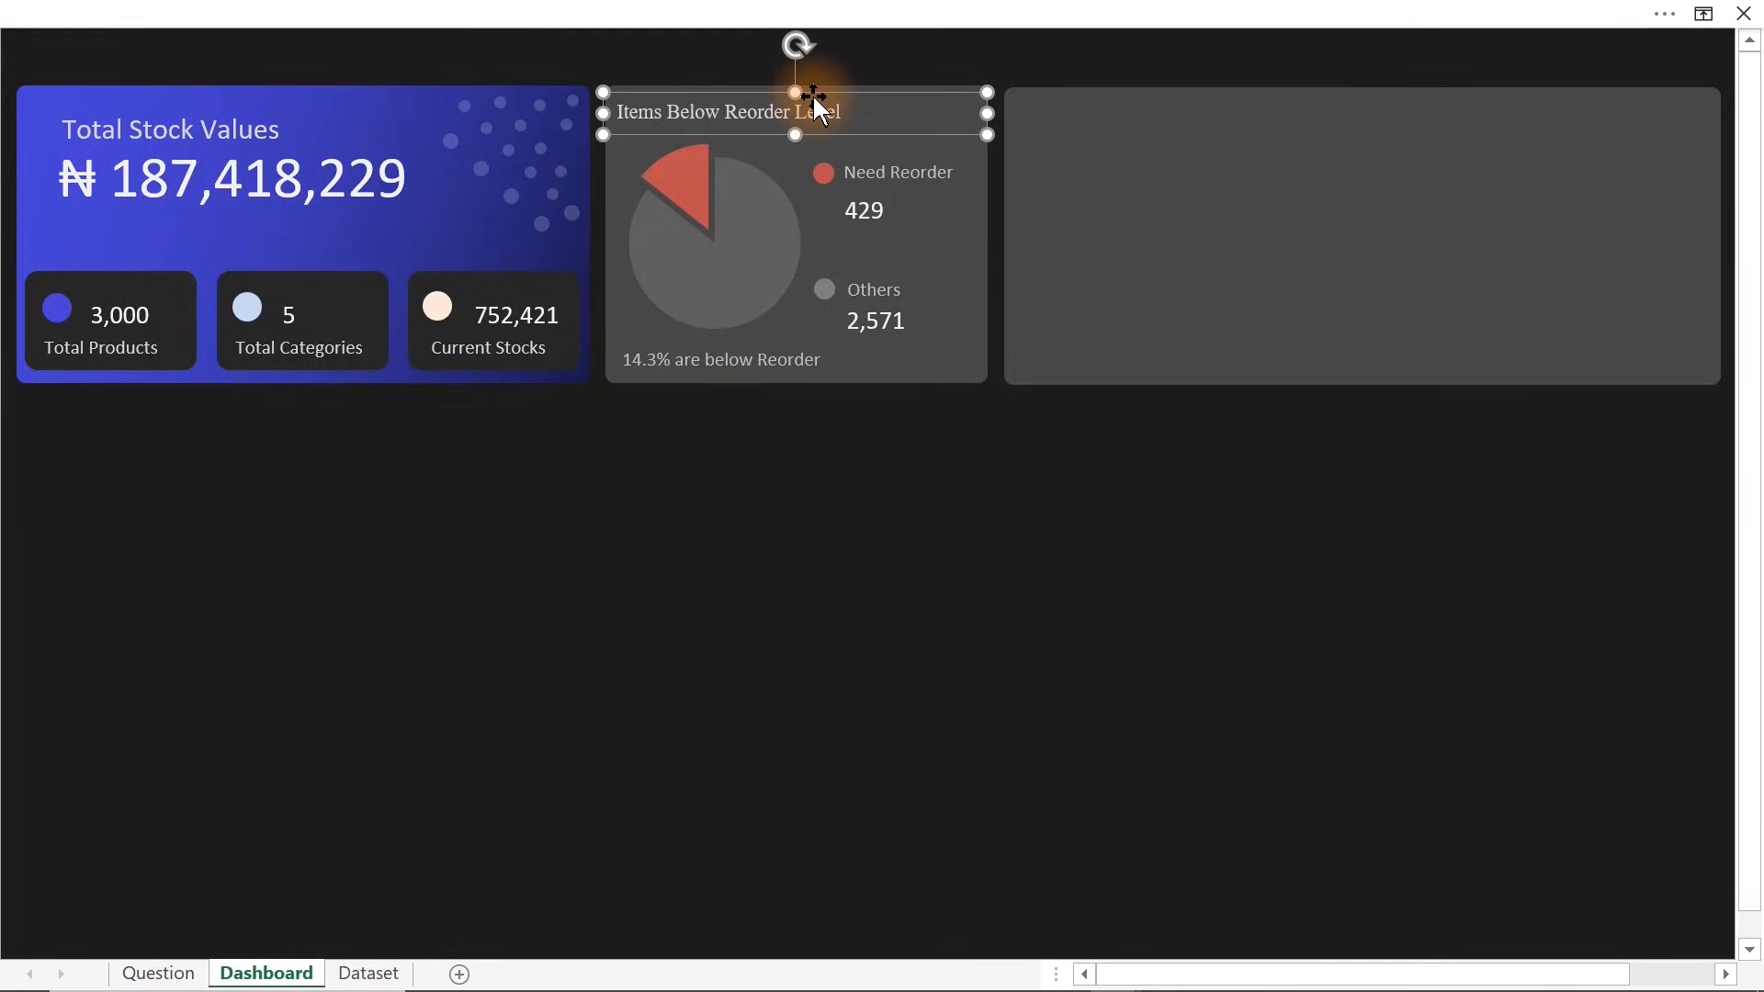
{"action": "key", "text": "ctrl+d"}
{"action": "left_click_drag", "start_coordinate": [796, 134], "coordinate": [1188, 113]}
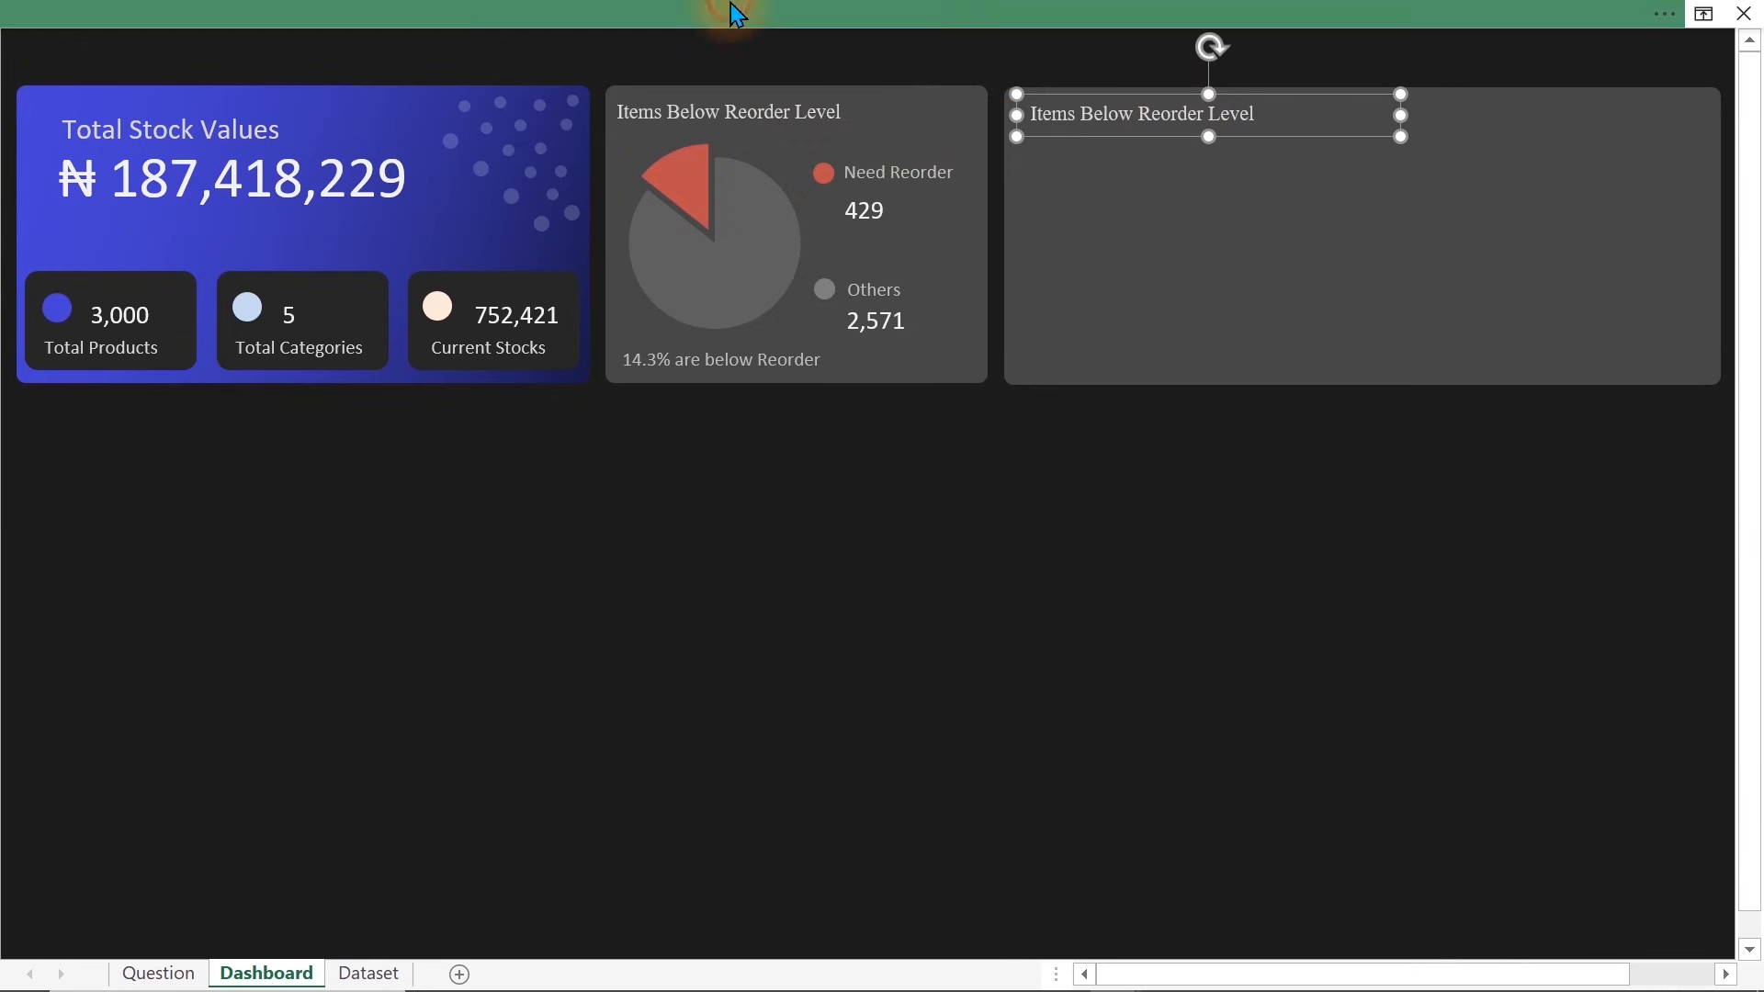
Show the formula bar and link the copied title to the supplier question heading in Question!AK2
{"action": "left_click", "coordinate": [846, 12]}
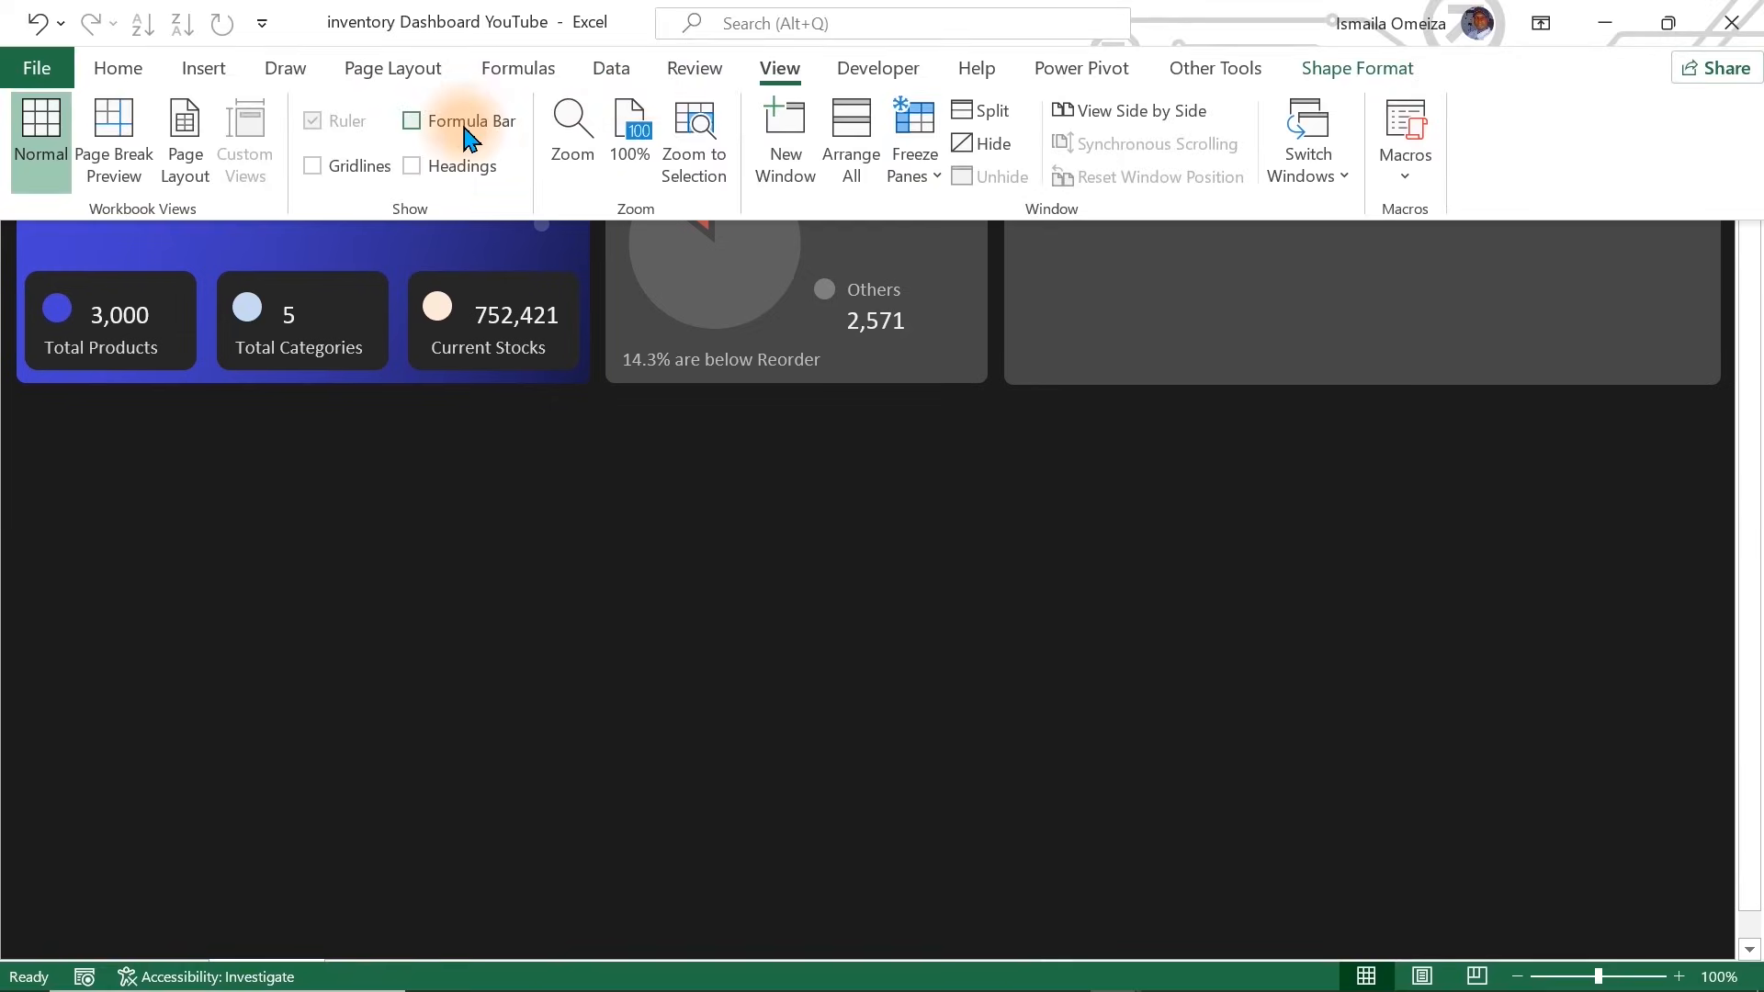
{"action": "left_click", "coordinate": [450, 121]}
{"action": "left_click_drag", "start_coordinate": [555, 57], "coordinate": [371, 58]}
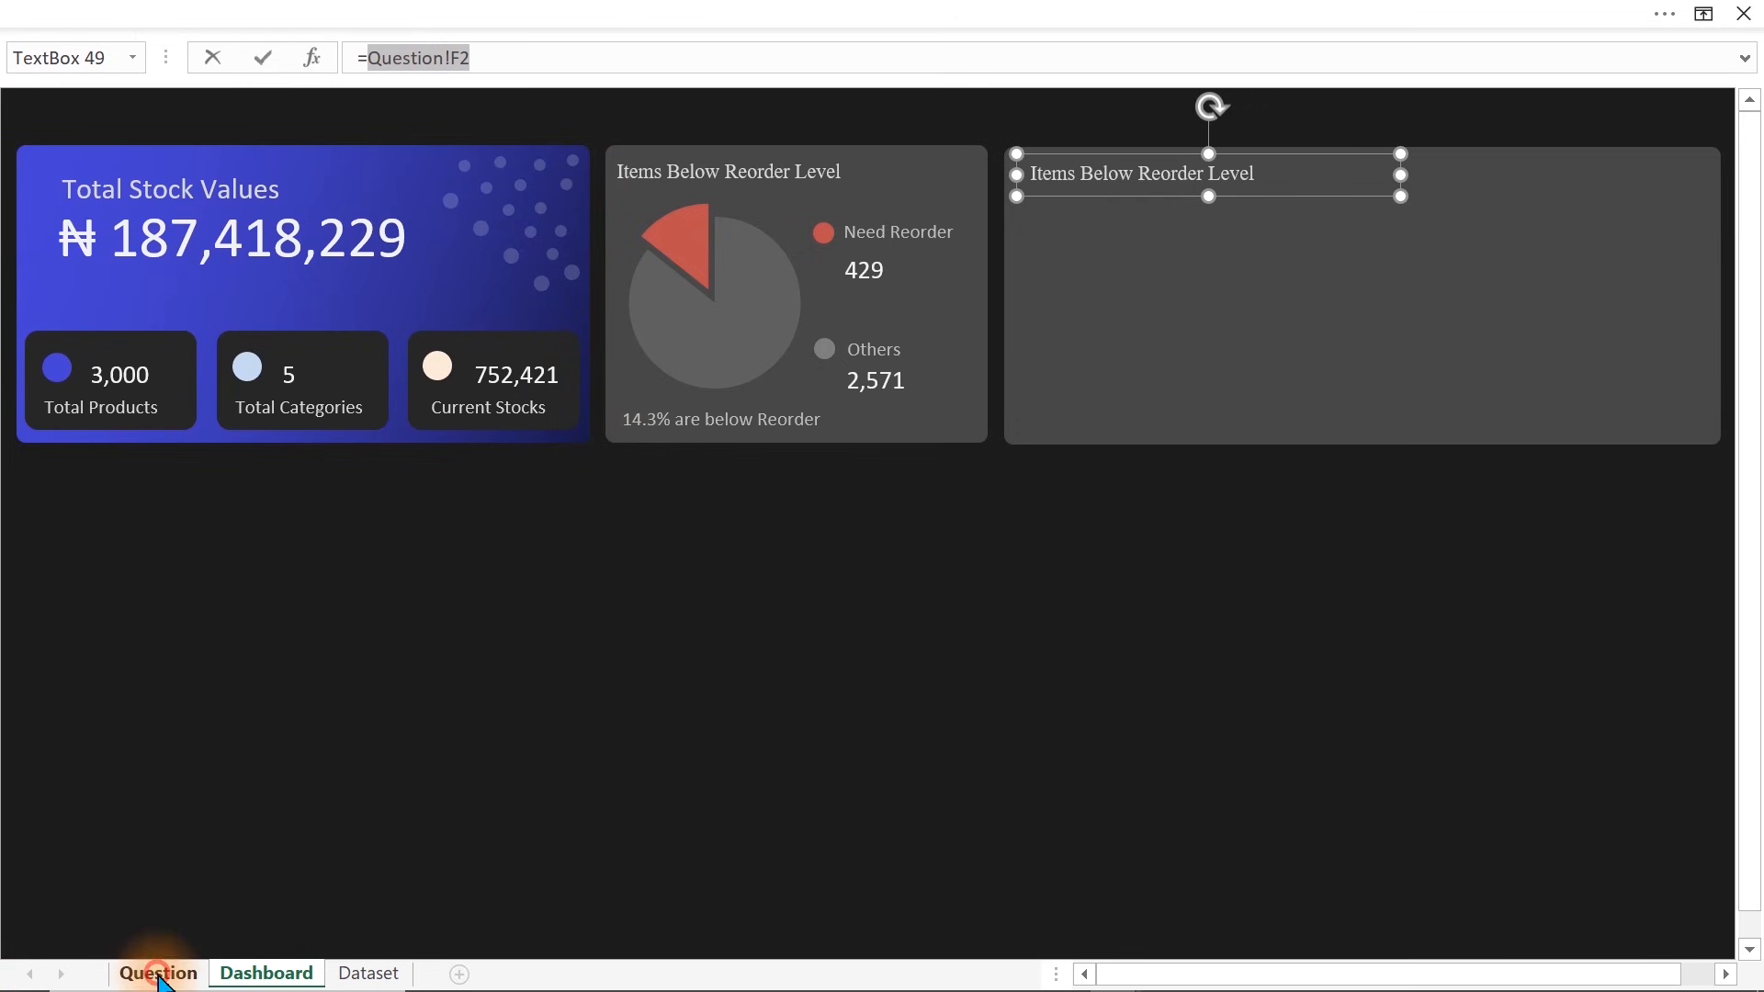
{"action": "left_click", "coordinate": [156, 974]}
{"action": "left_click", "coordinate": [579, 169]}
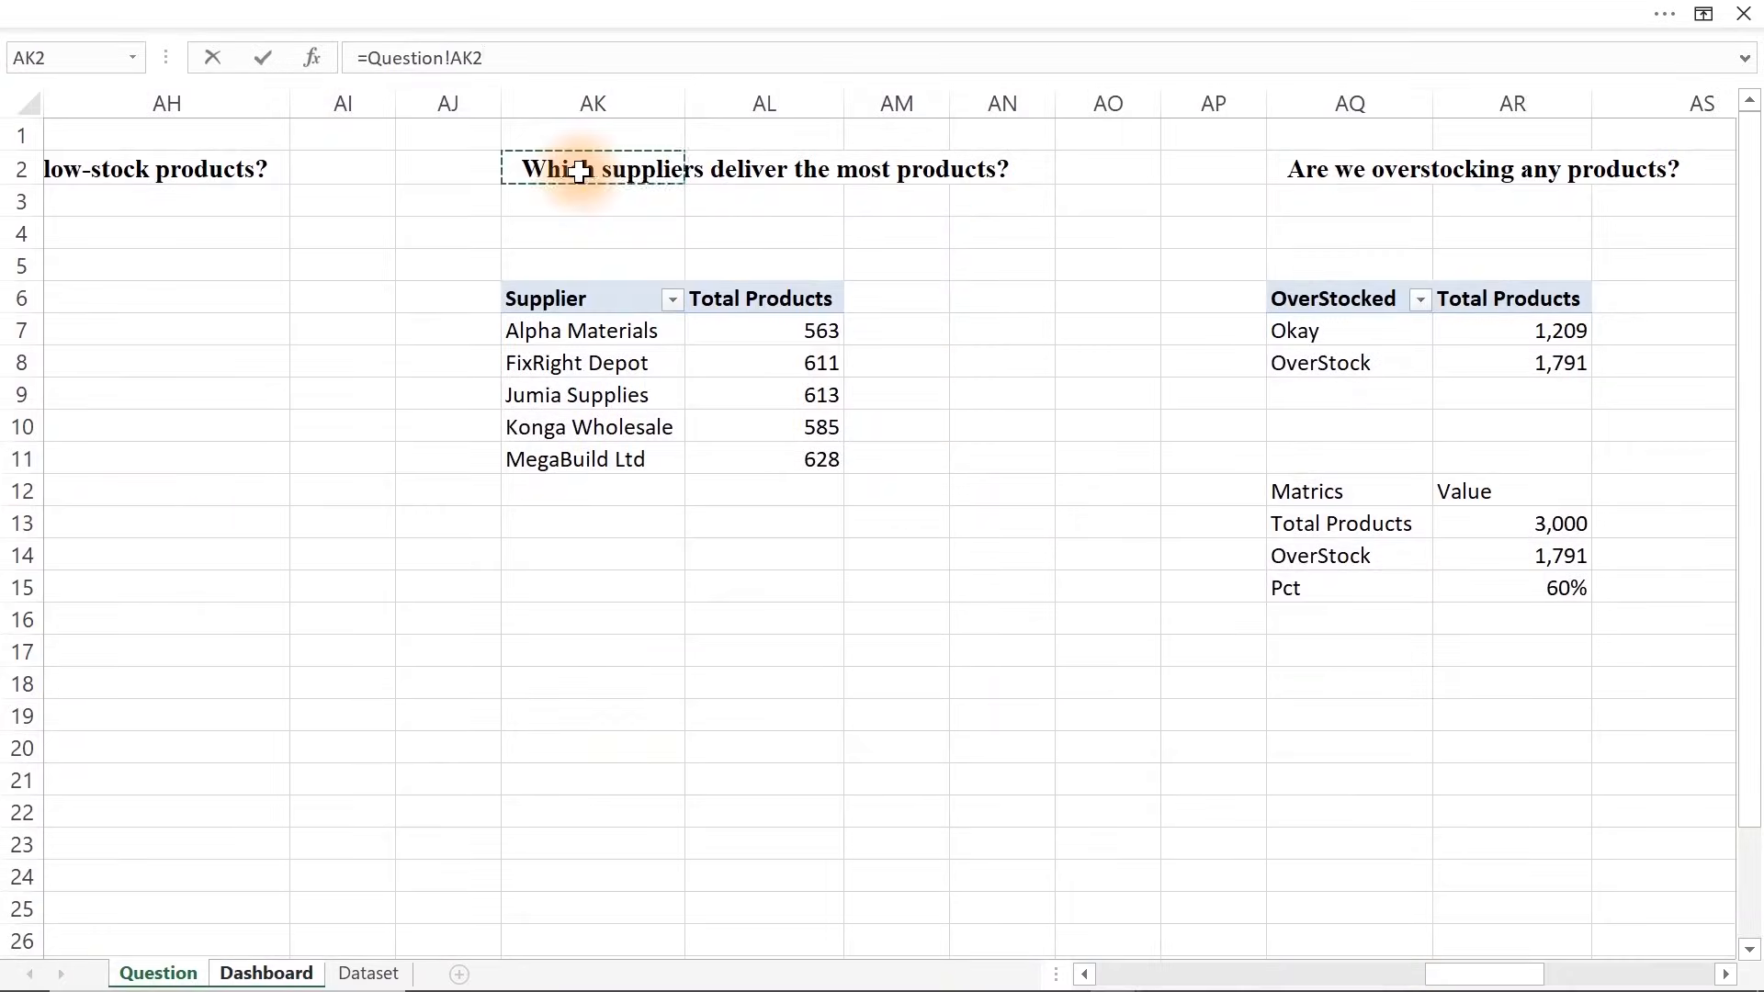
{"action": "key", "text": "Return"}
Copy the Items Below Reorder Level title's formatting onto the supplier question title in the third card
{"action": "left_click", "coordinate": [736, 167]}
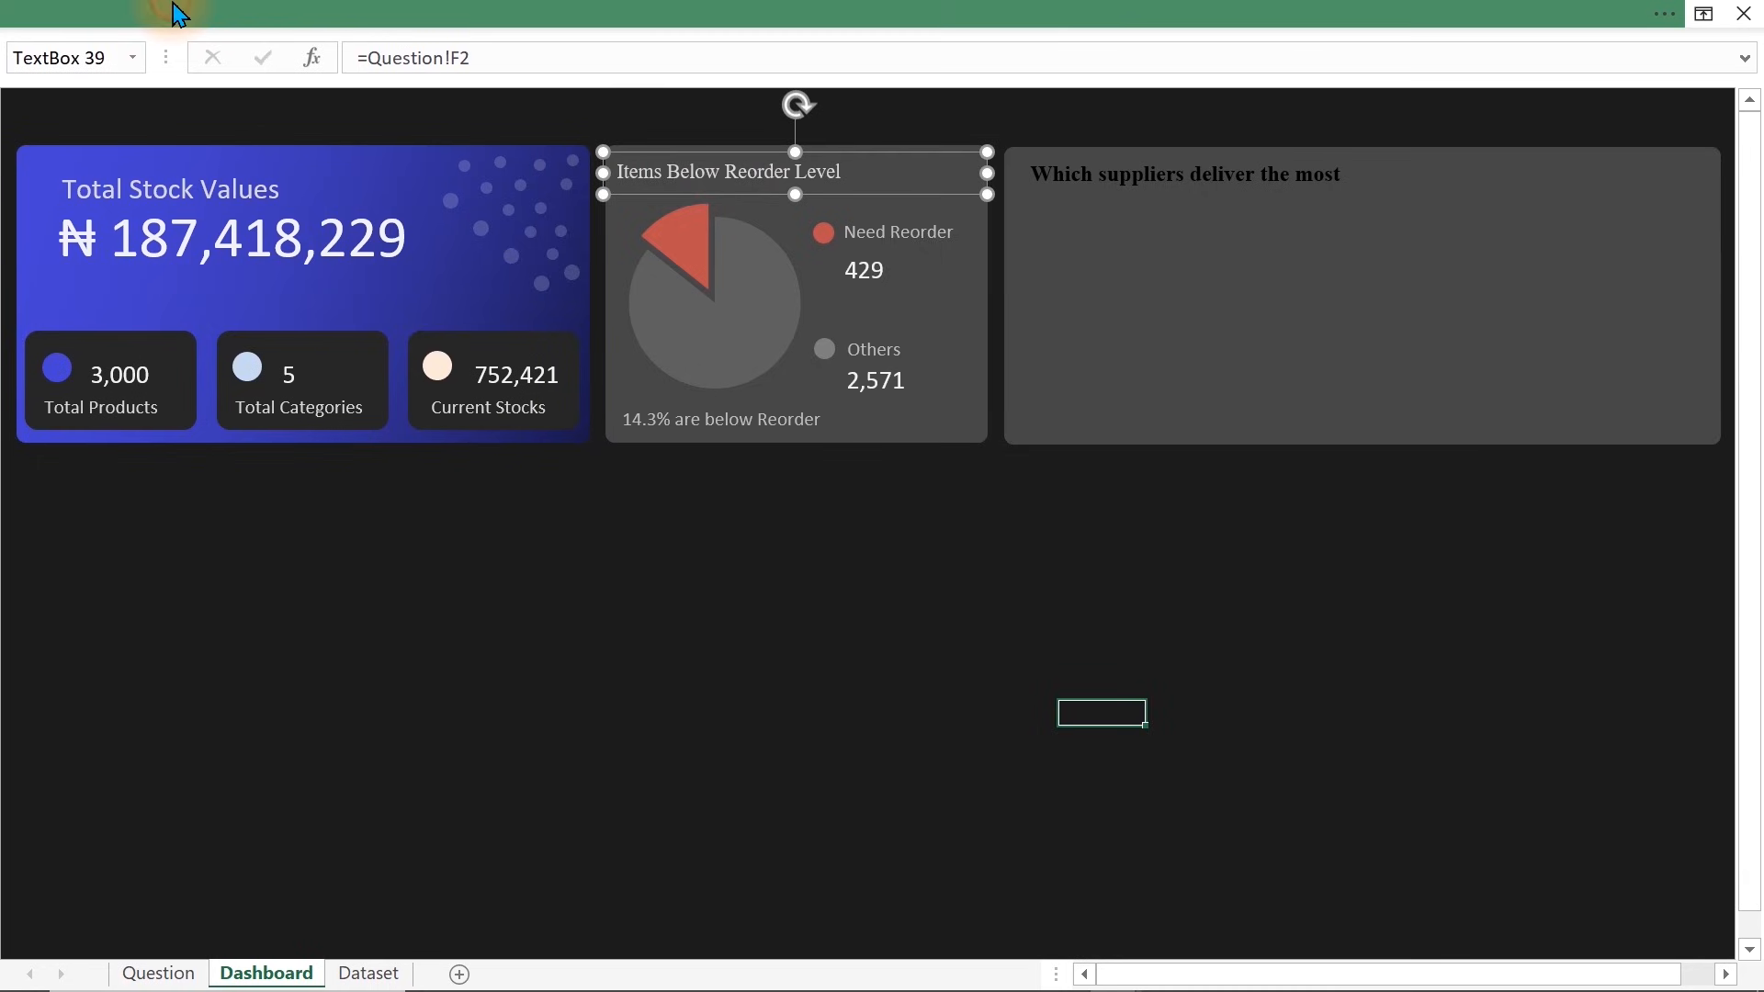
{"action": "left_click", "coordinate": [176, 9]}
{"action": "left_click", "coordinate": [117, 68]}
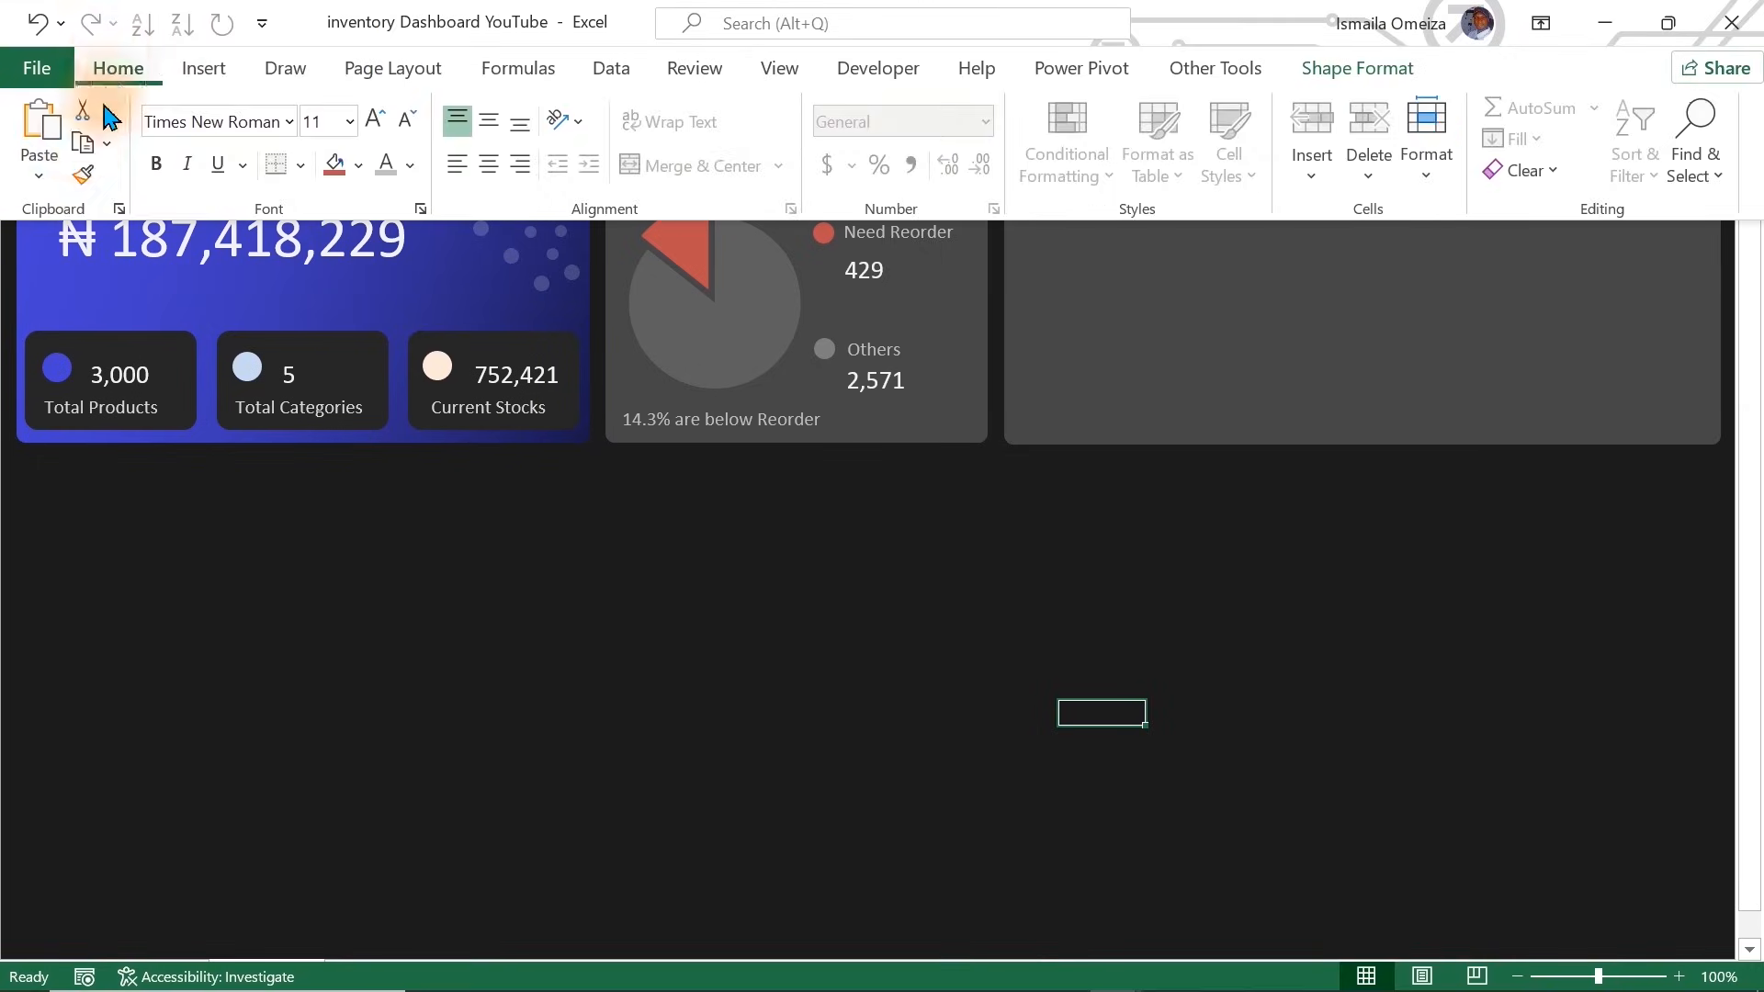
{"action": "left_click", "coordinate": [81, 176]}
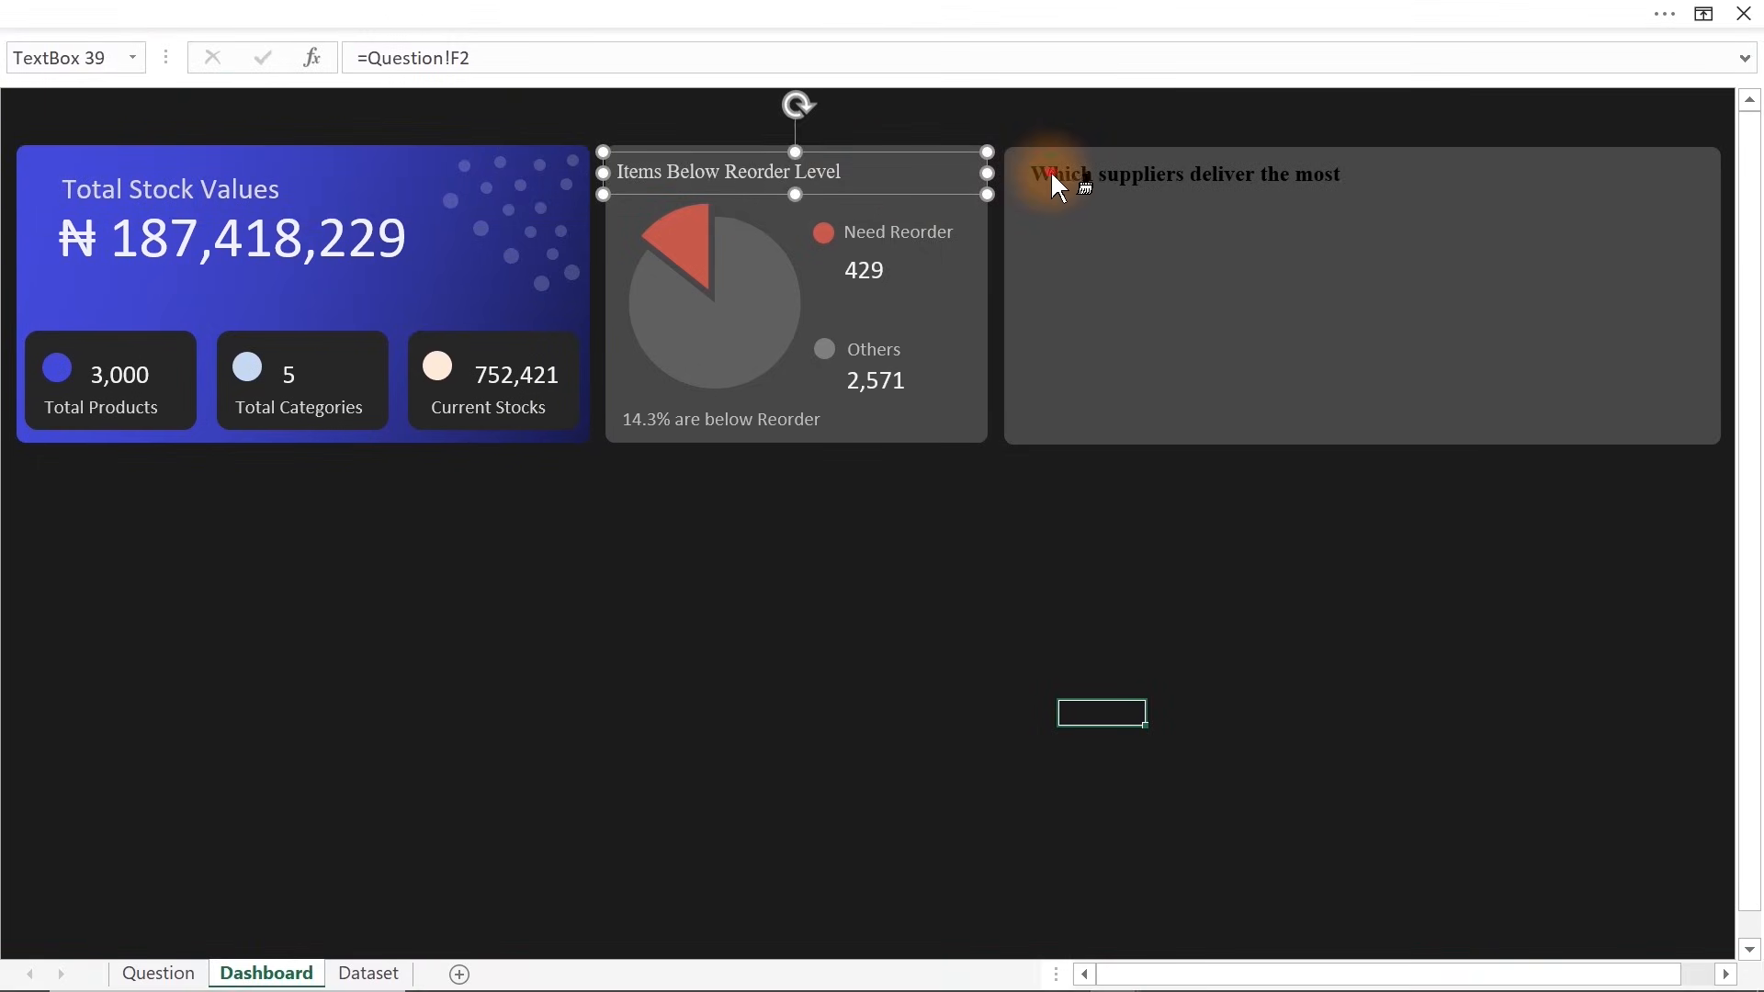
{"action": "left_click", "coordinate": [1053, 177]}
{"action": "left_click", "coordinate": [966, 576]}
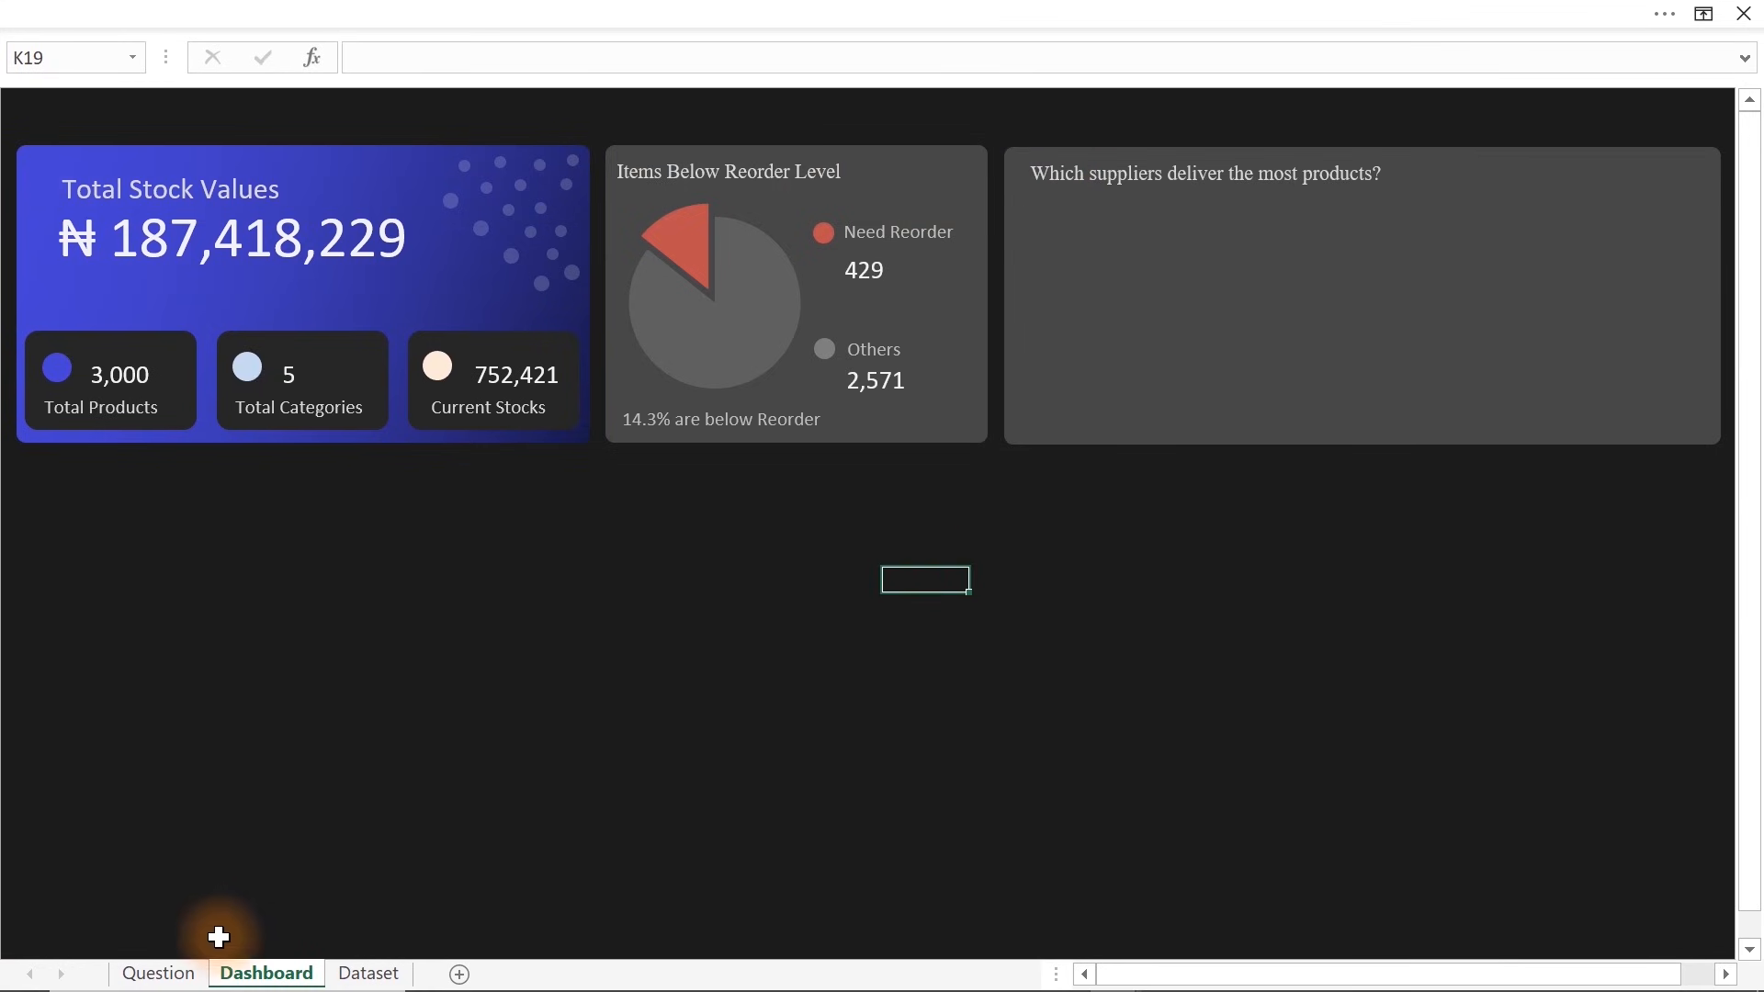
Insert a clustered column chart from the Supplier pivot table on the Question sheet
{"action": "left_click", "coordinate": [158, 971]}
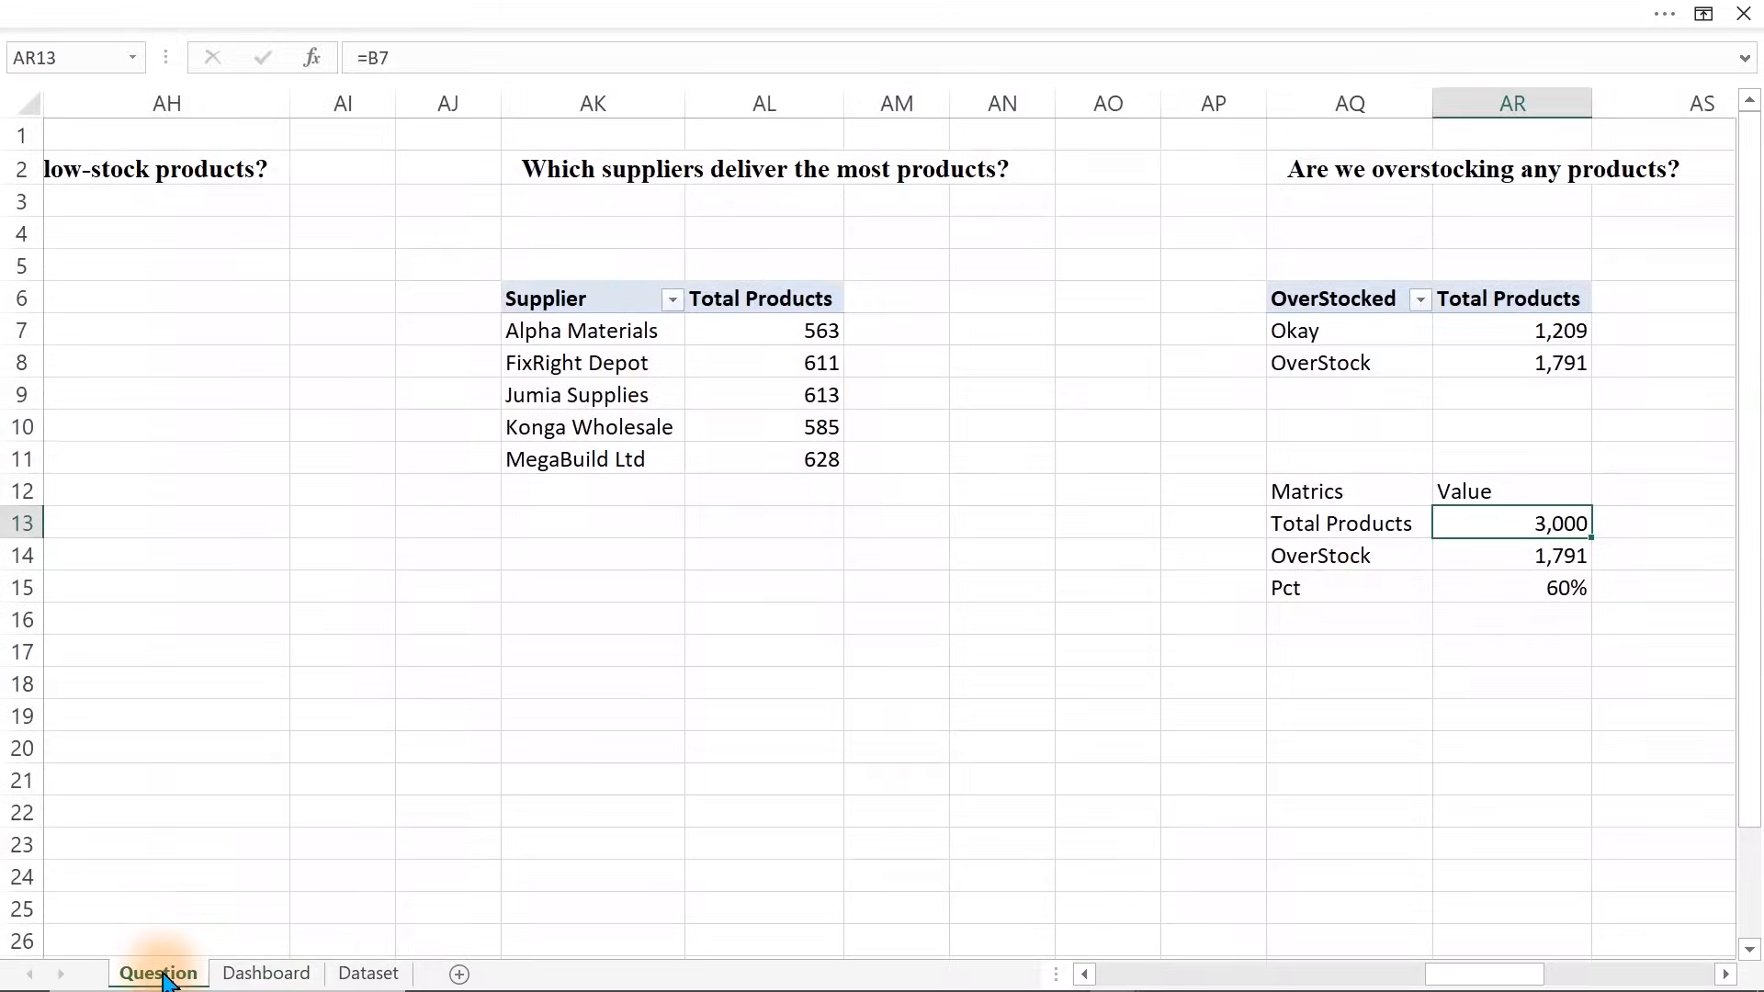
{"action": "left_click", "coordinate": [551, 395]}
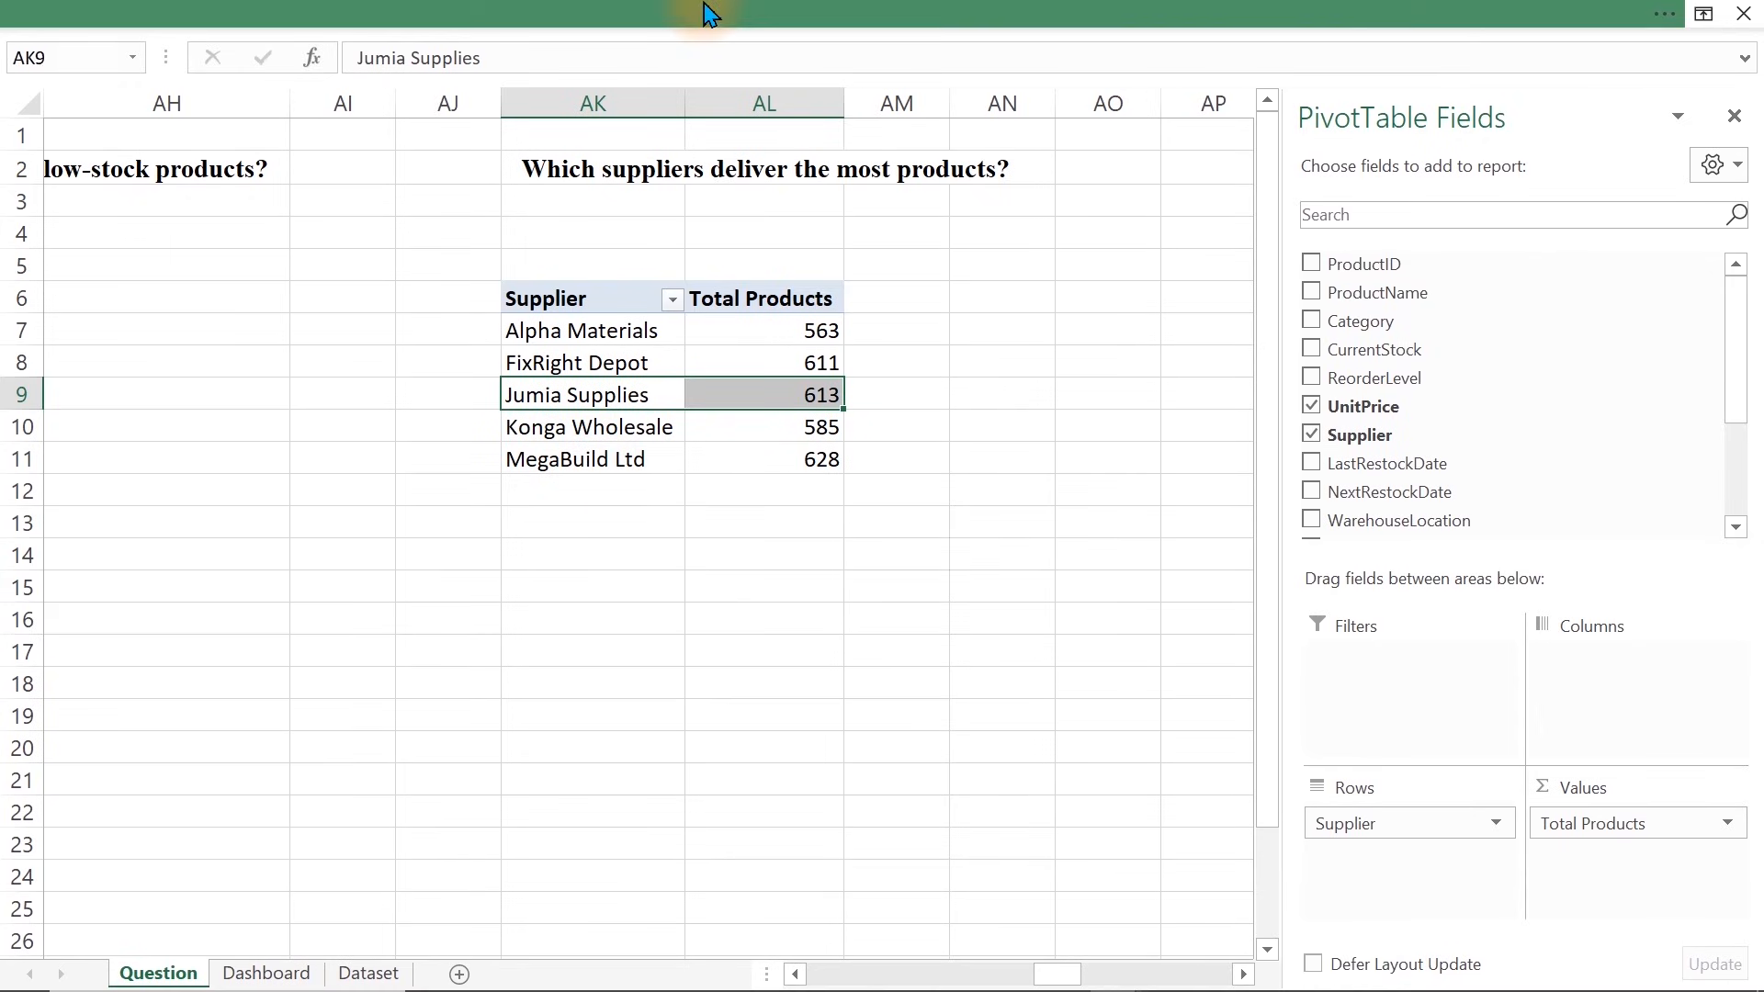
{"action": "left_click", "coordinate": [707, 13]}
{"action": "left_click", "coordinate": [204, 72]}
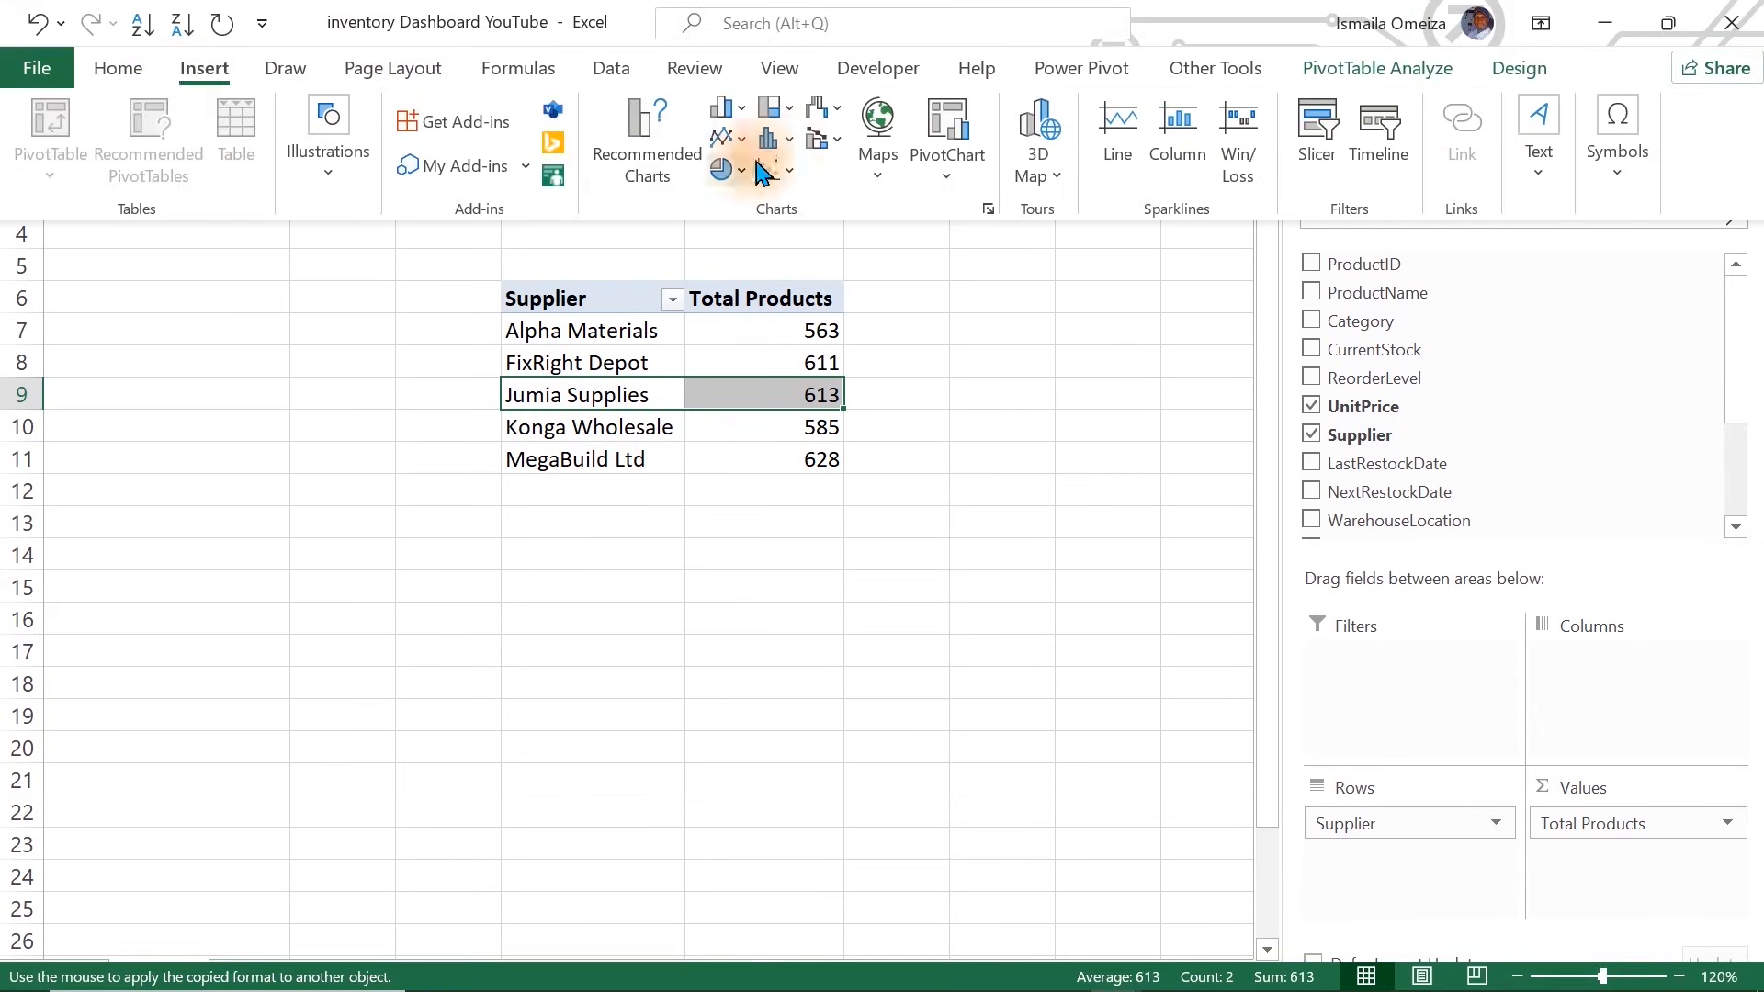
{"action": "left_click", "coordinate": [726, 108]}
{"action": "left_click", "coordinate": [755, 201]}
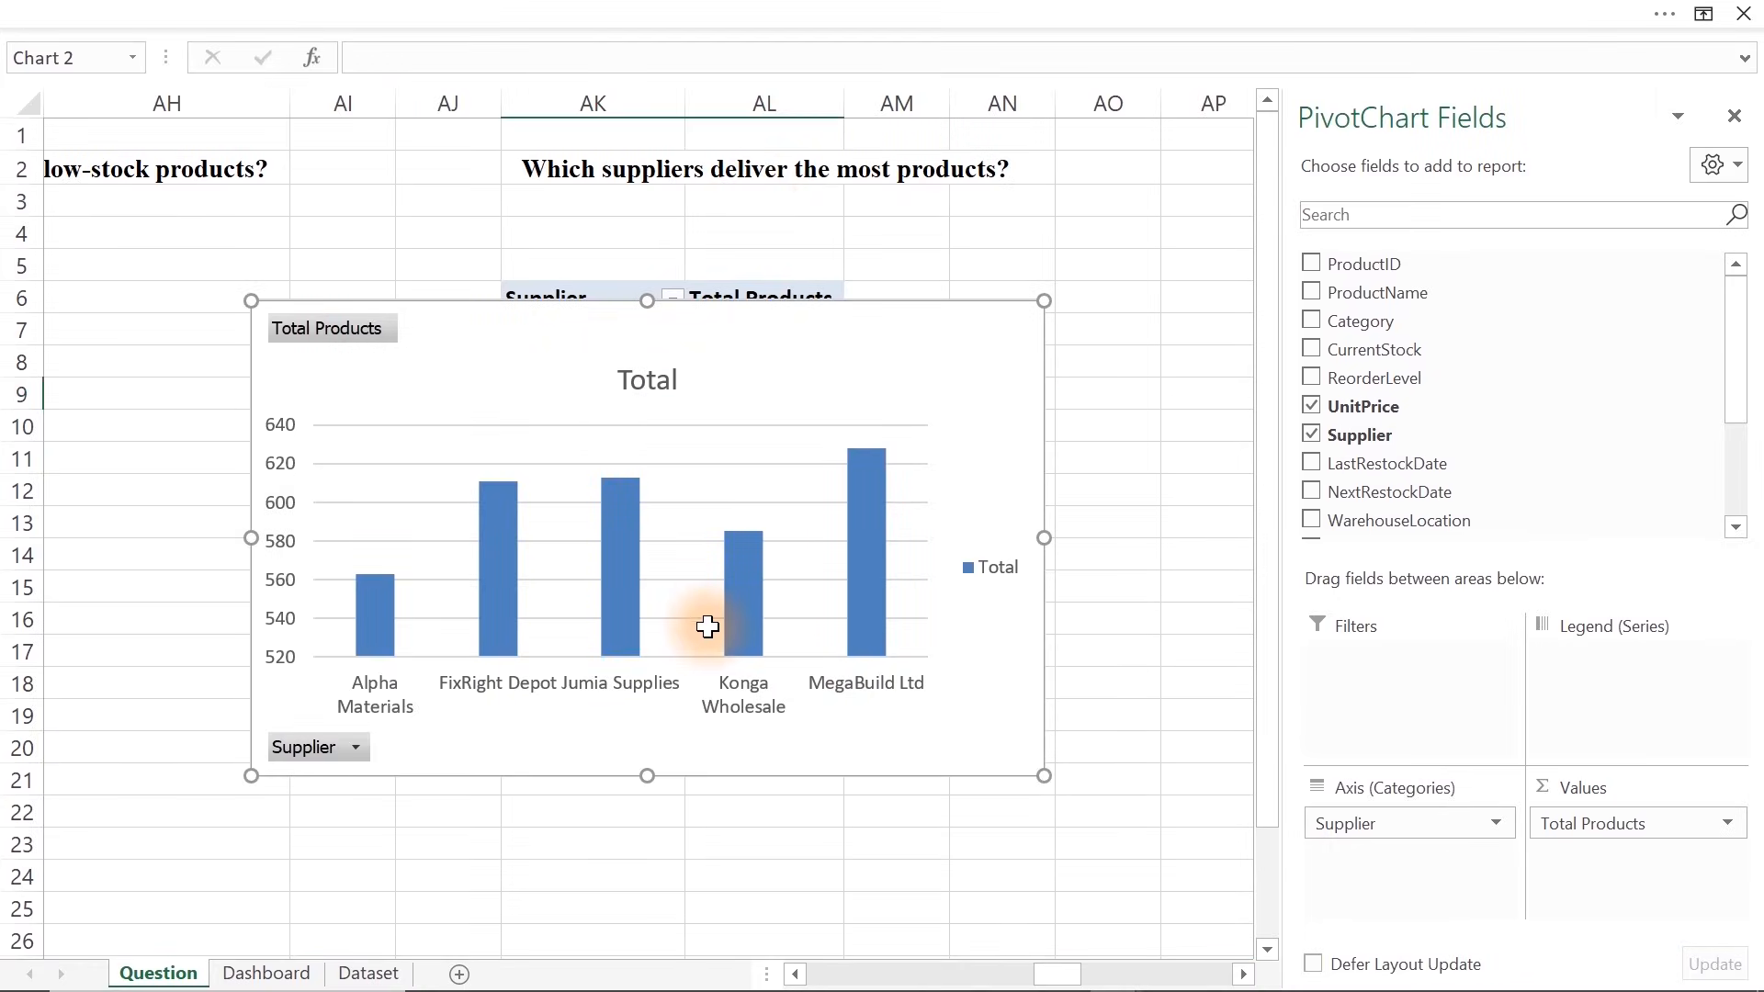
Move the supplier chart to the Dashboard and resize it to fit inside the third card beneath its title
{"action": "key", "text": "ctrl+x"}
{"action": "left_click", "coordinate": [265, 973]}
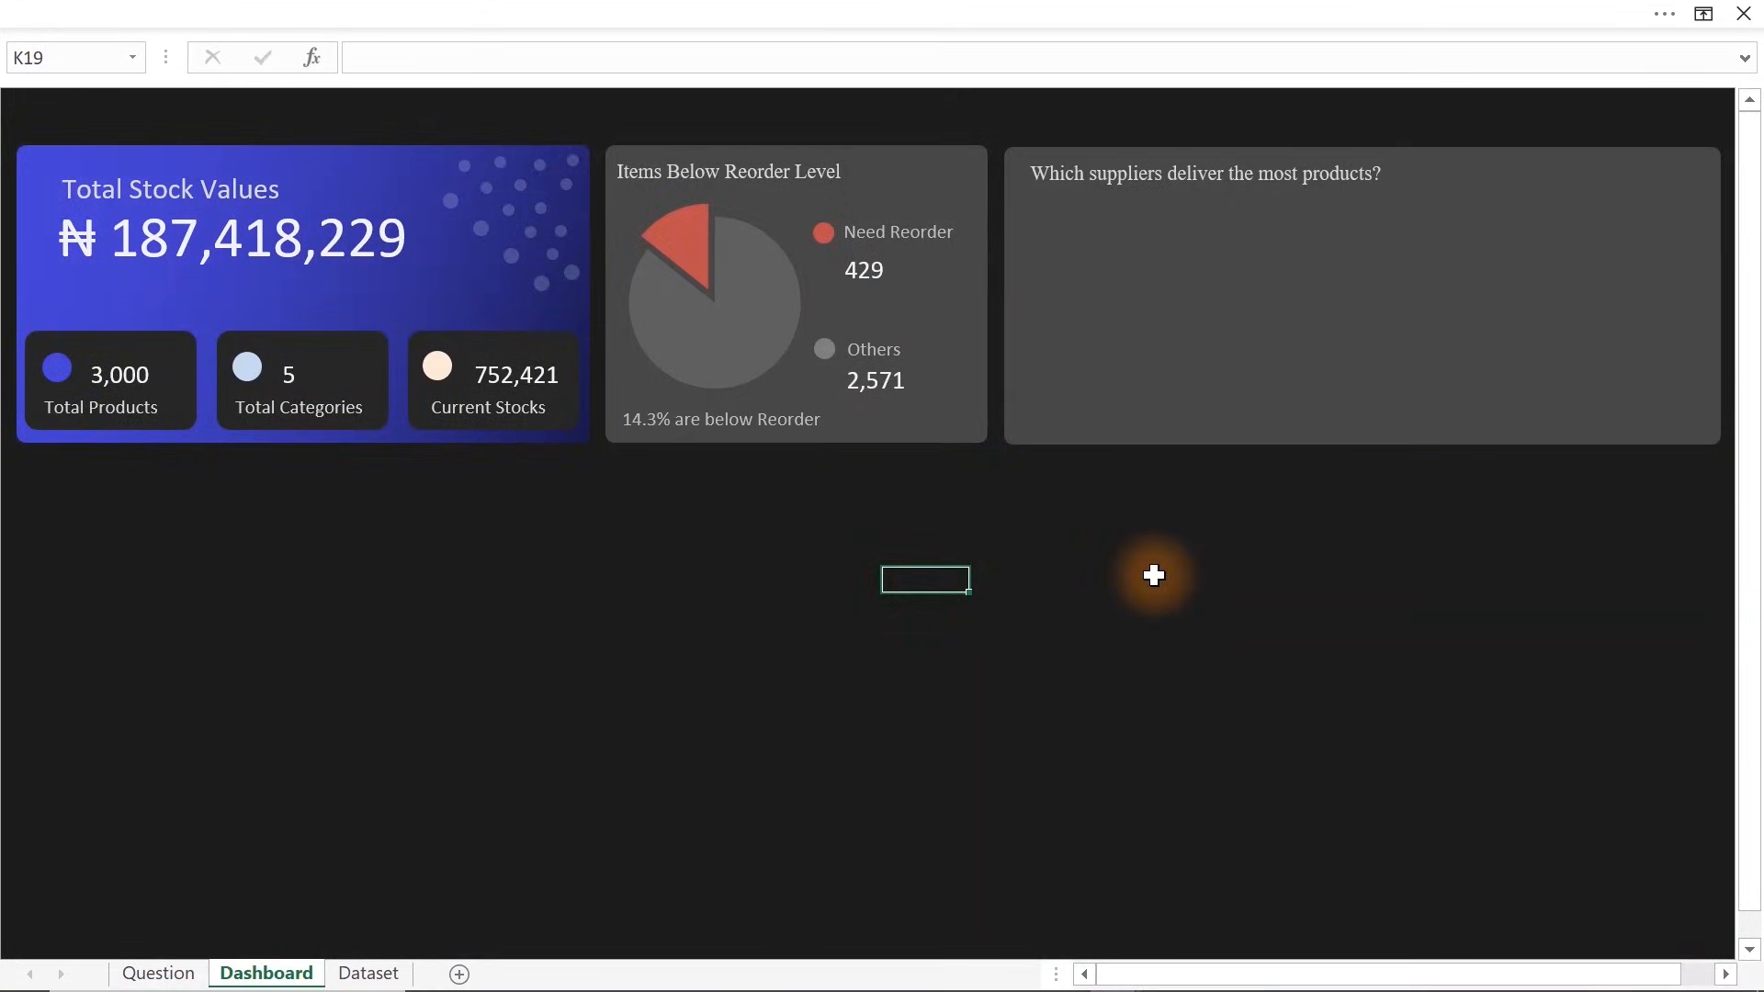
{"action": "key", "text": "ctrl+v"}
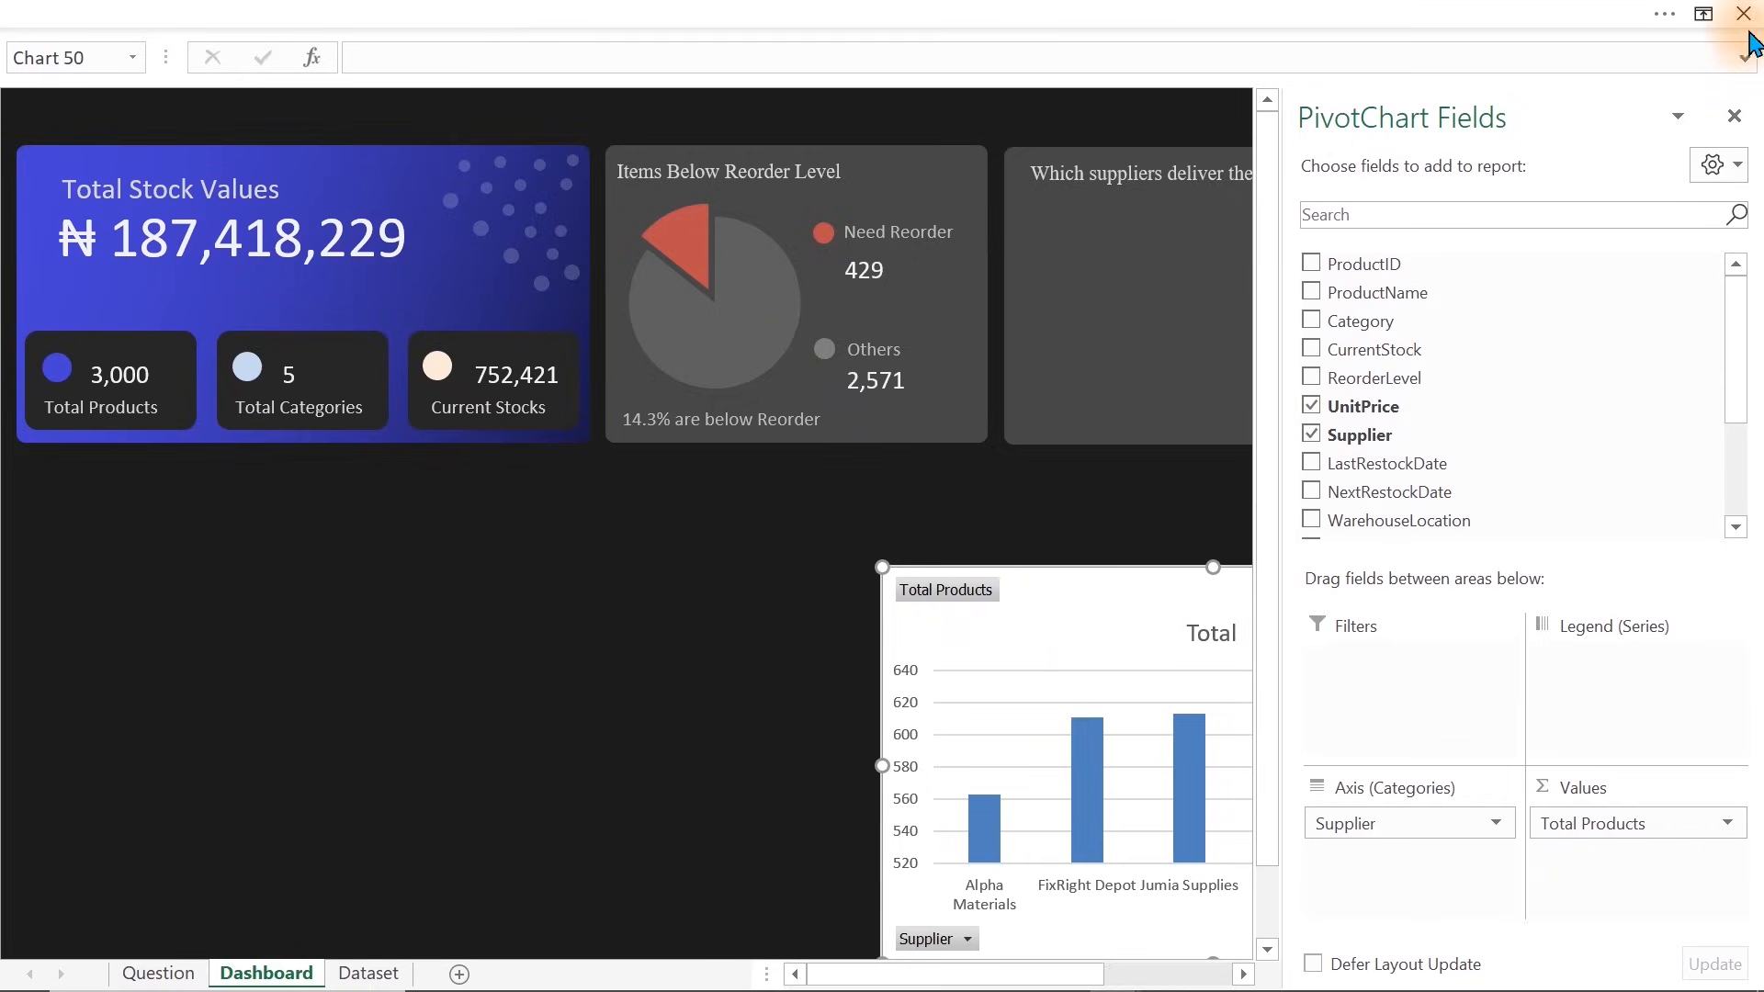
{"action": "left_click", "coordinate": [1734, 117]}
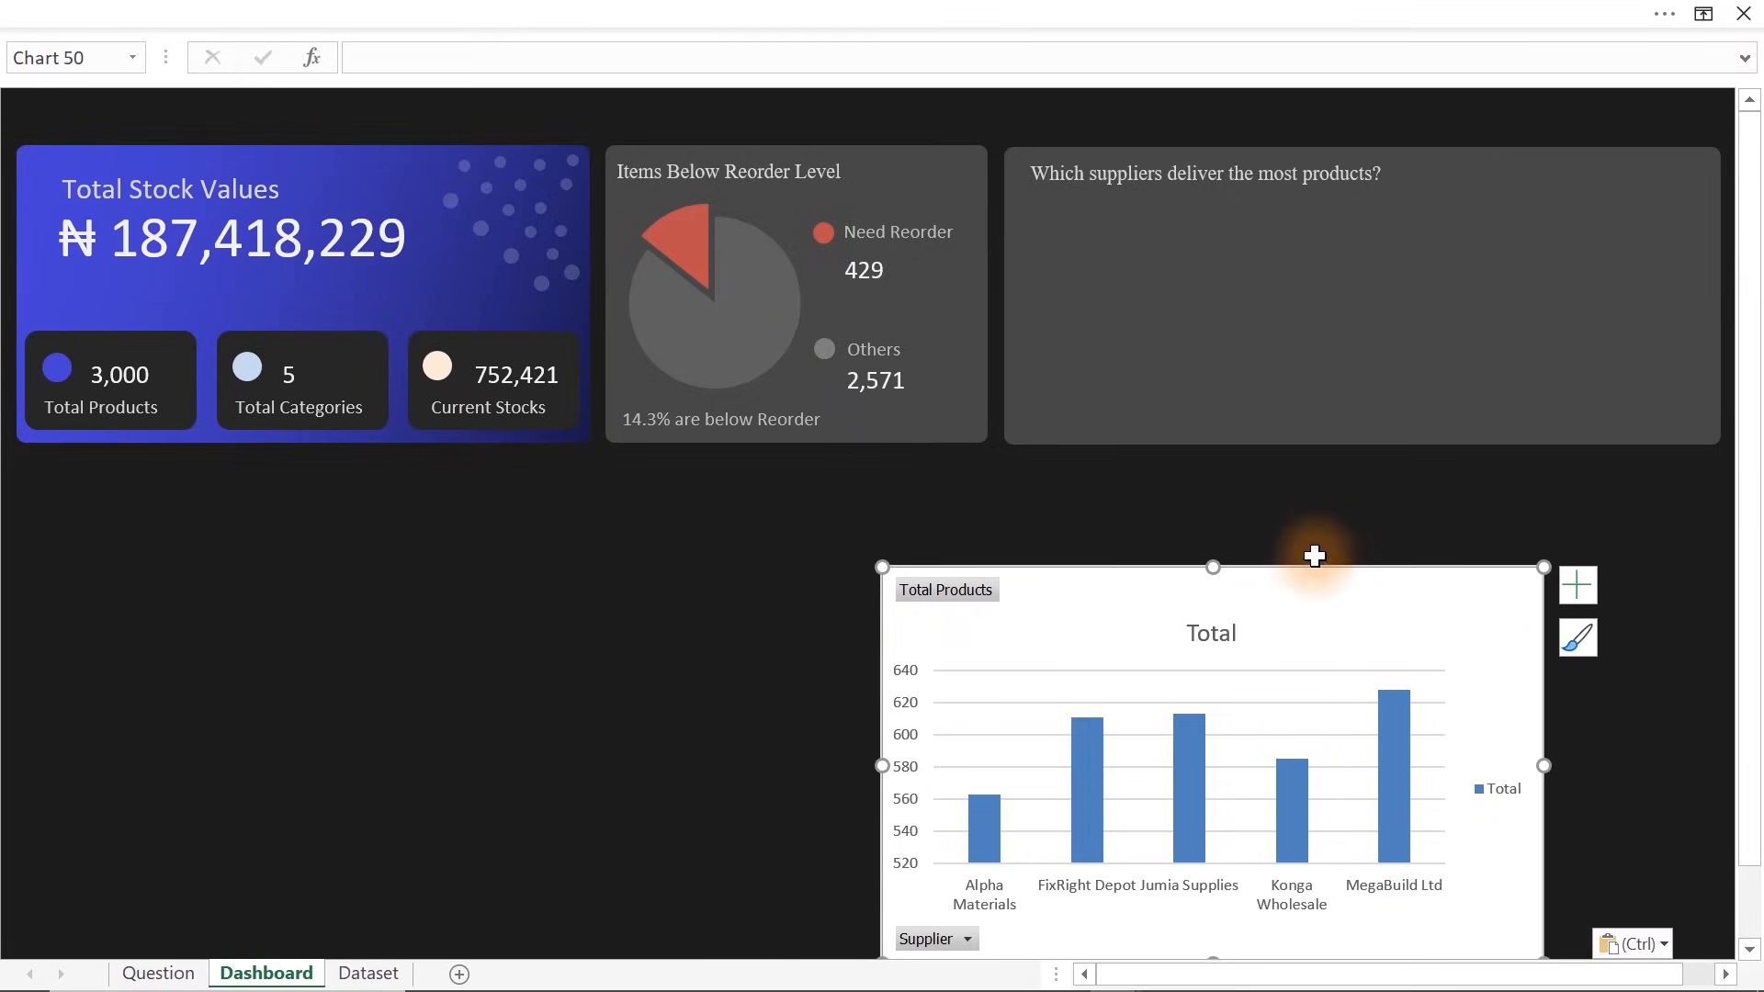
{"action": "left_click_drag", "start_coordinate": [1313, 565], "coordinate": [1492, 202]}
{"action": "left_click_drag", "start_coordinate": [1689, 599], "coordinate": [1349, 429]}
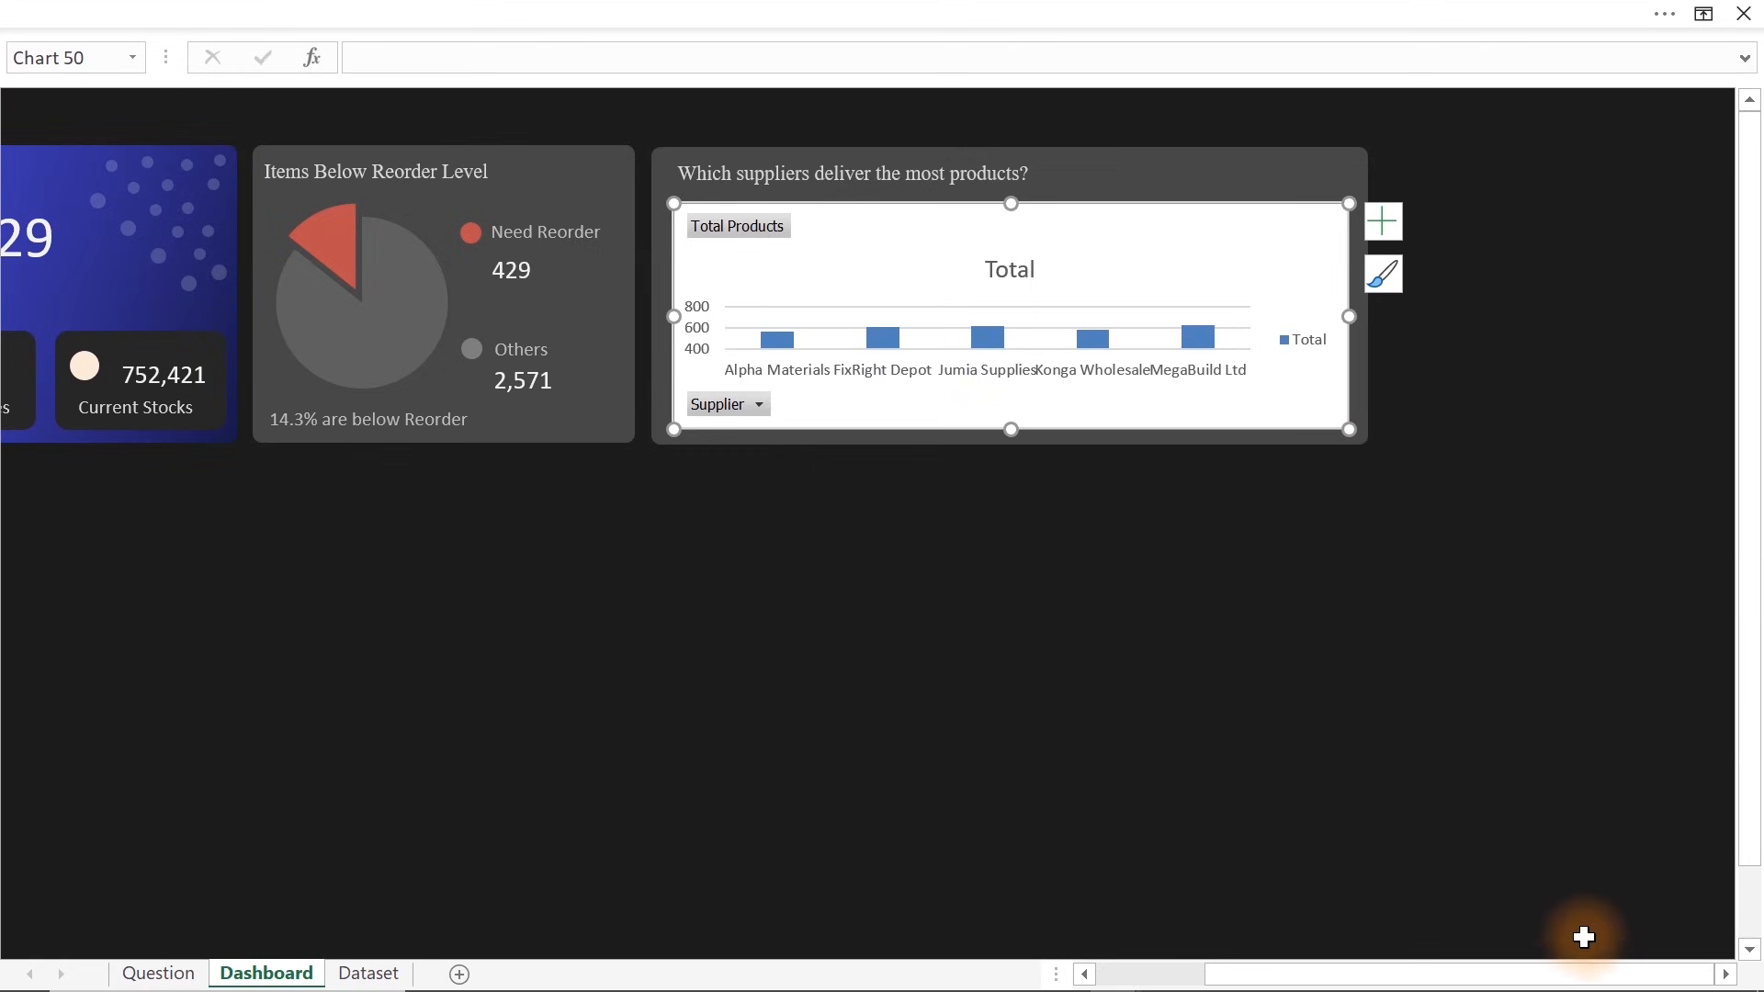
{"action": "left_click_drag", "start_coordinate": [1575, 980], "coordinate": [1360, 988]}
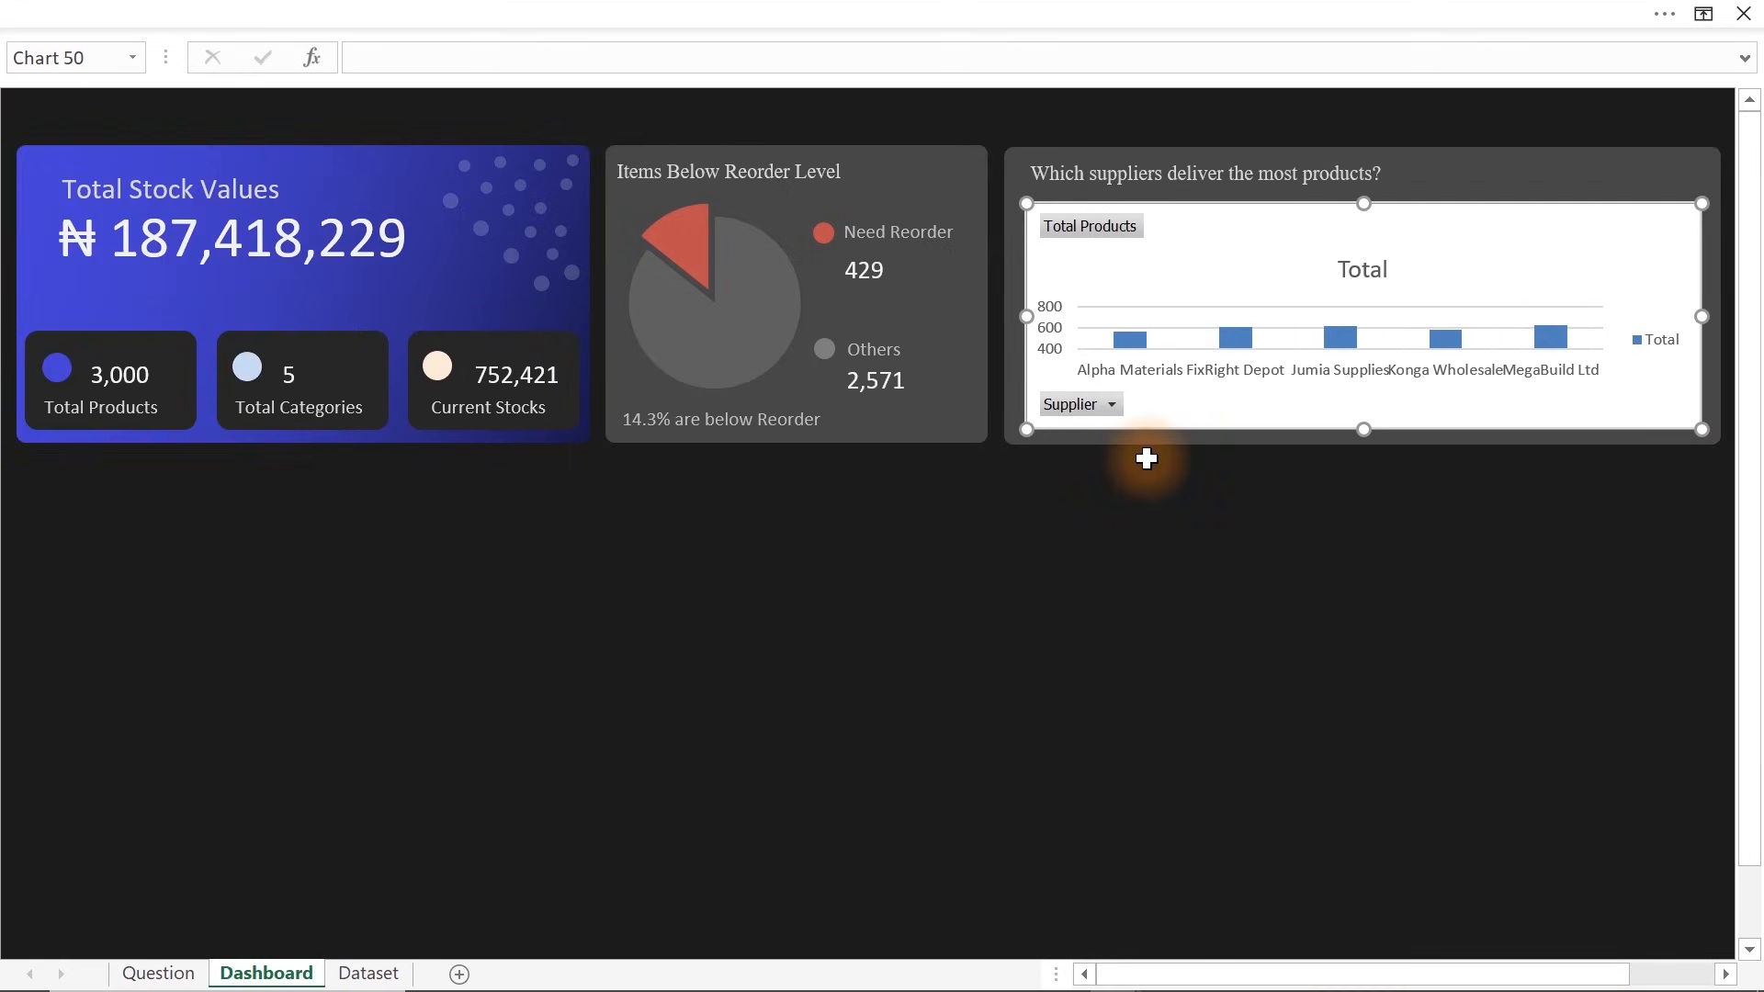
Hide all field buttons on the supplier chart and delete its legend and chart title
{"action": "right_click", "coordinate": [1106, 233]}
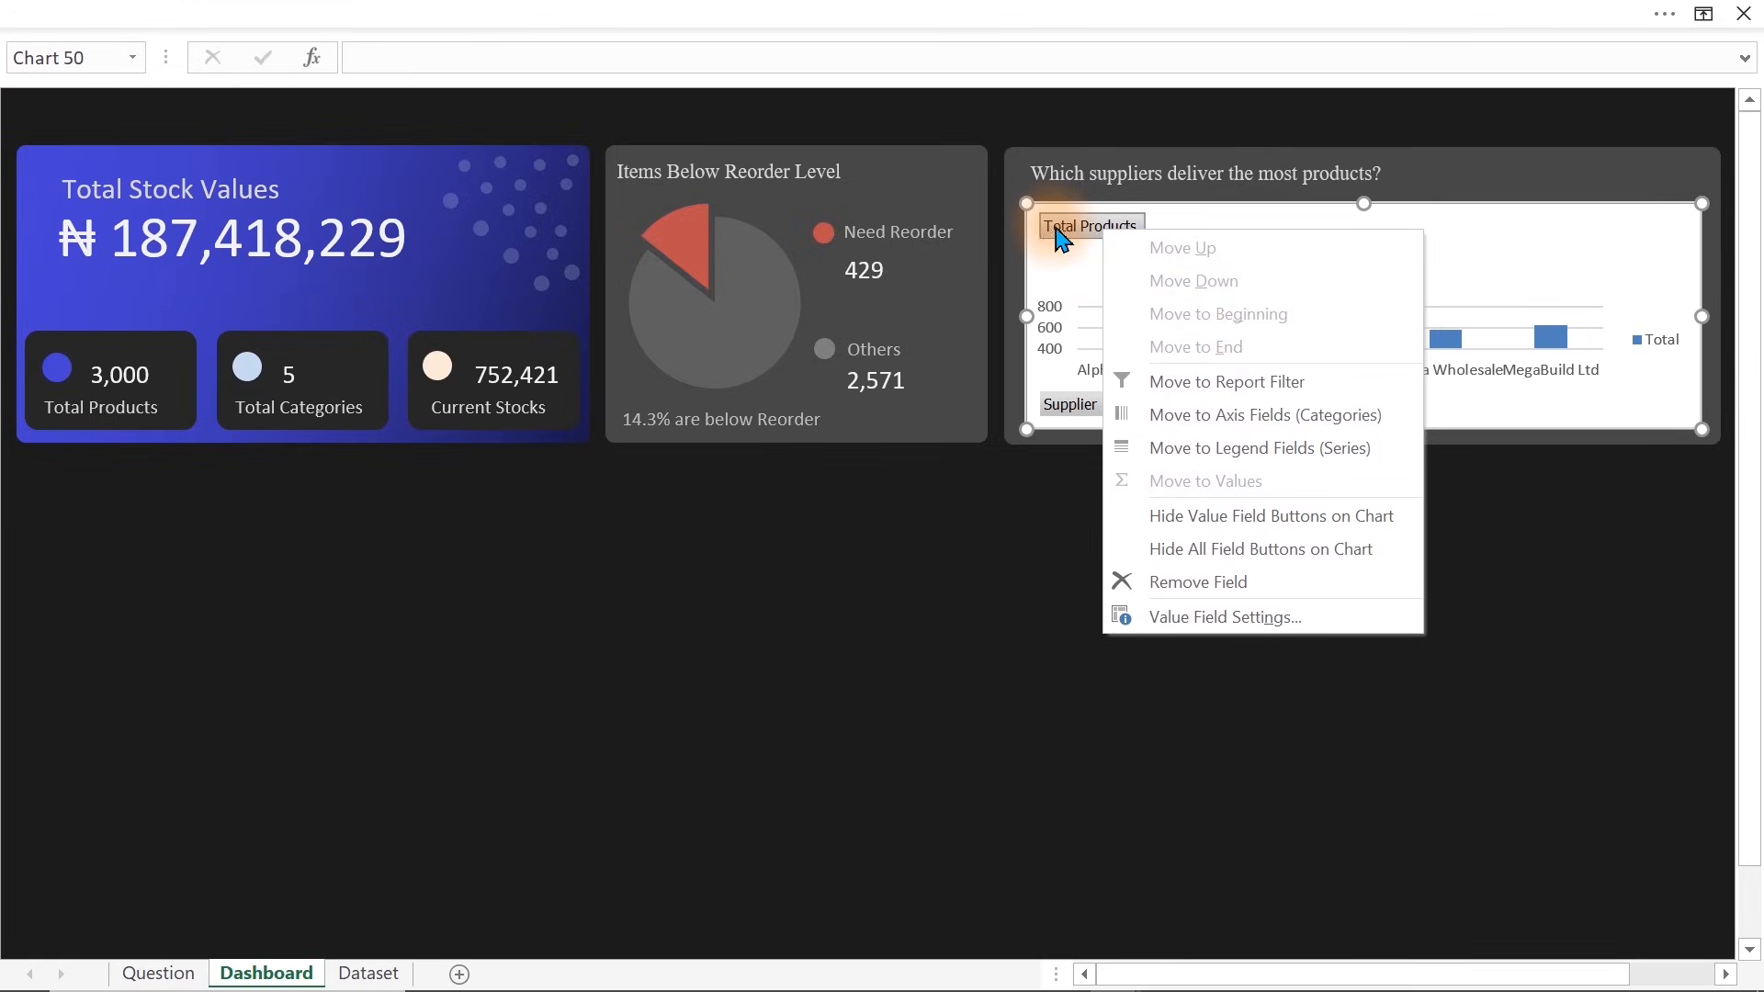
{"action": "left_click", "coordinate": [1222, 549]}
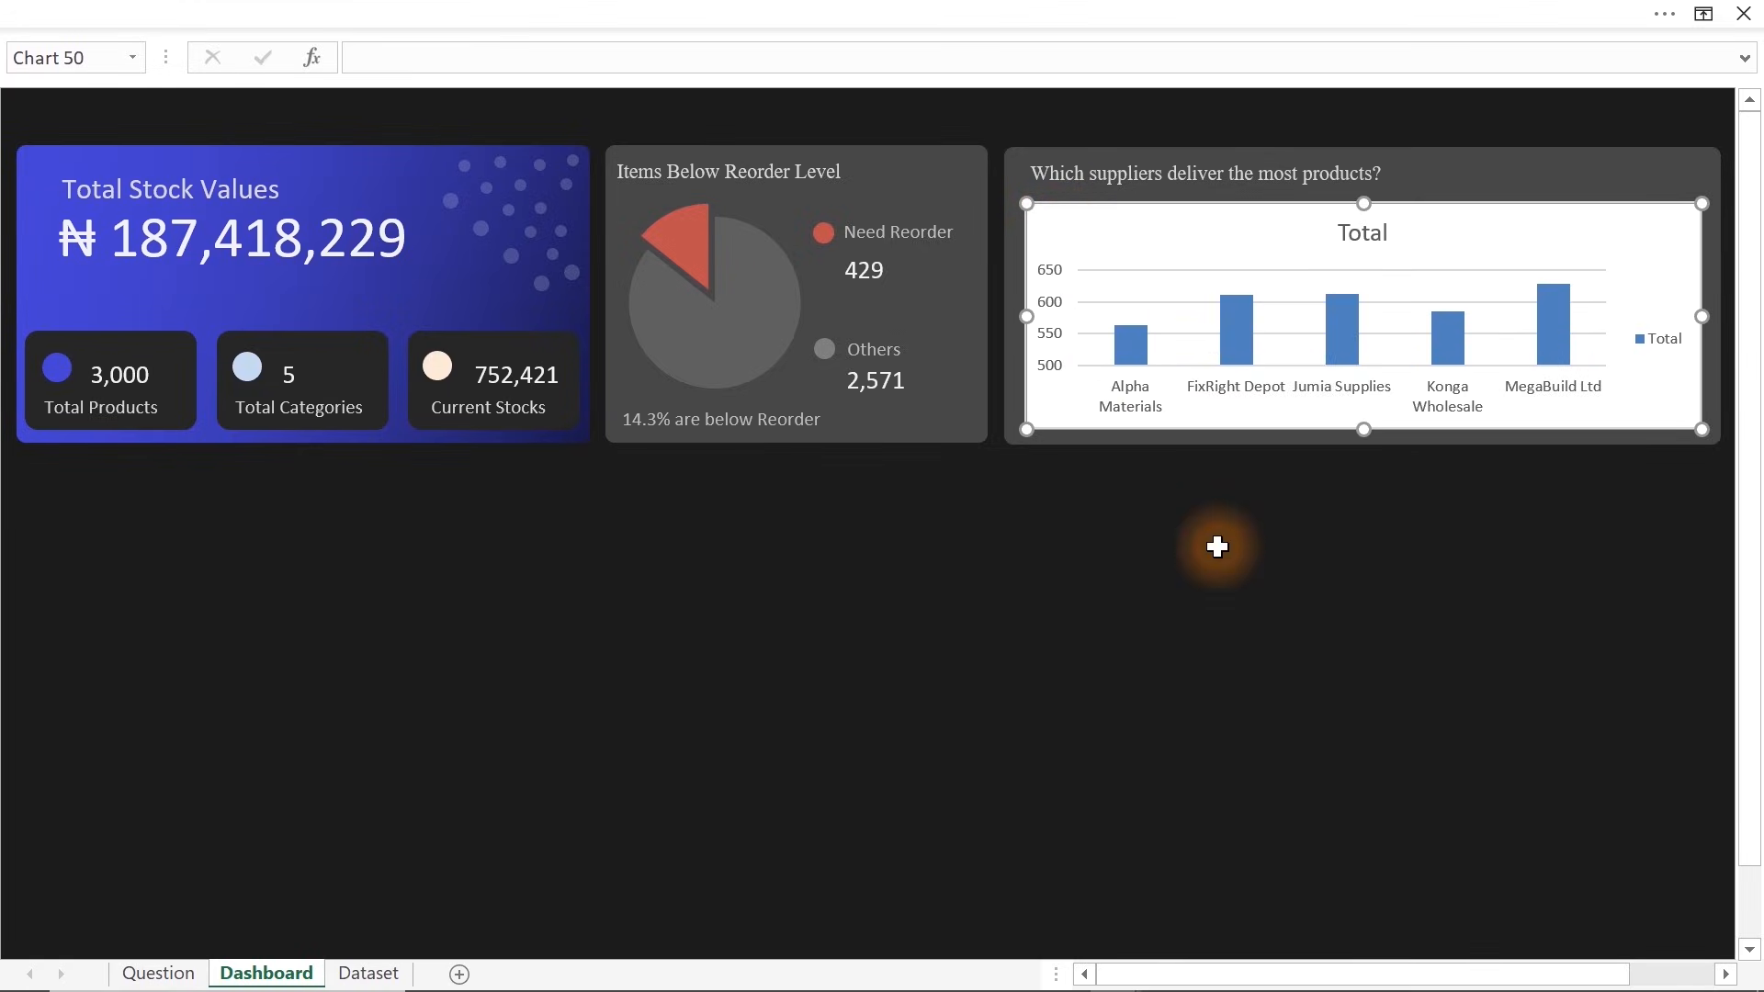
{"action": "left_click", "coordinate": [1653, 340]}
{"action": "key", "text": "Delete"}
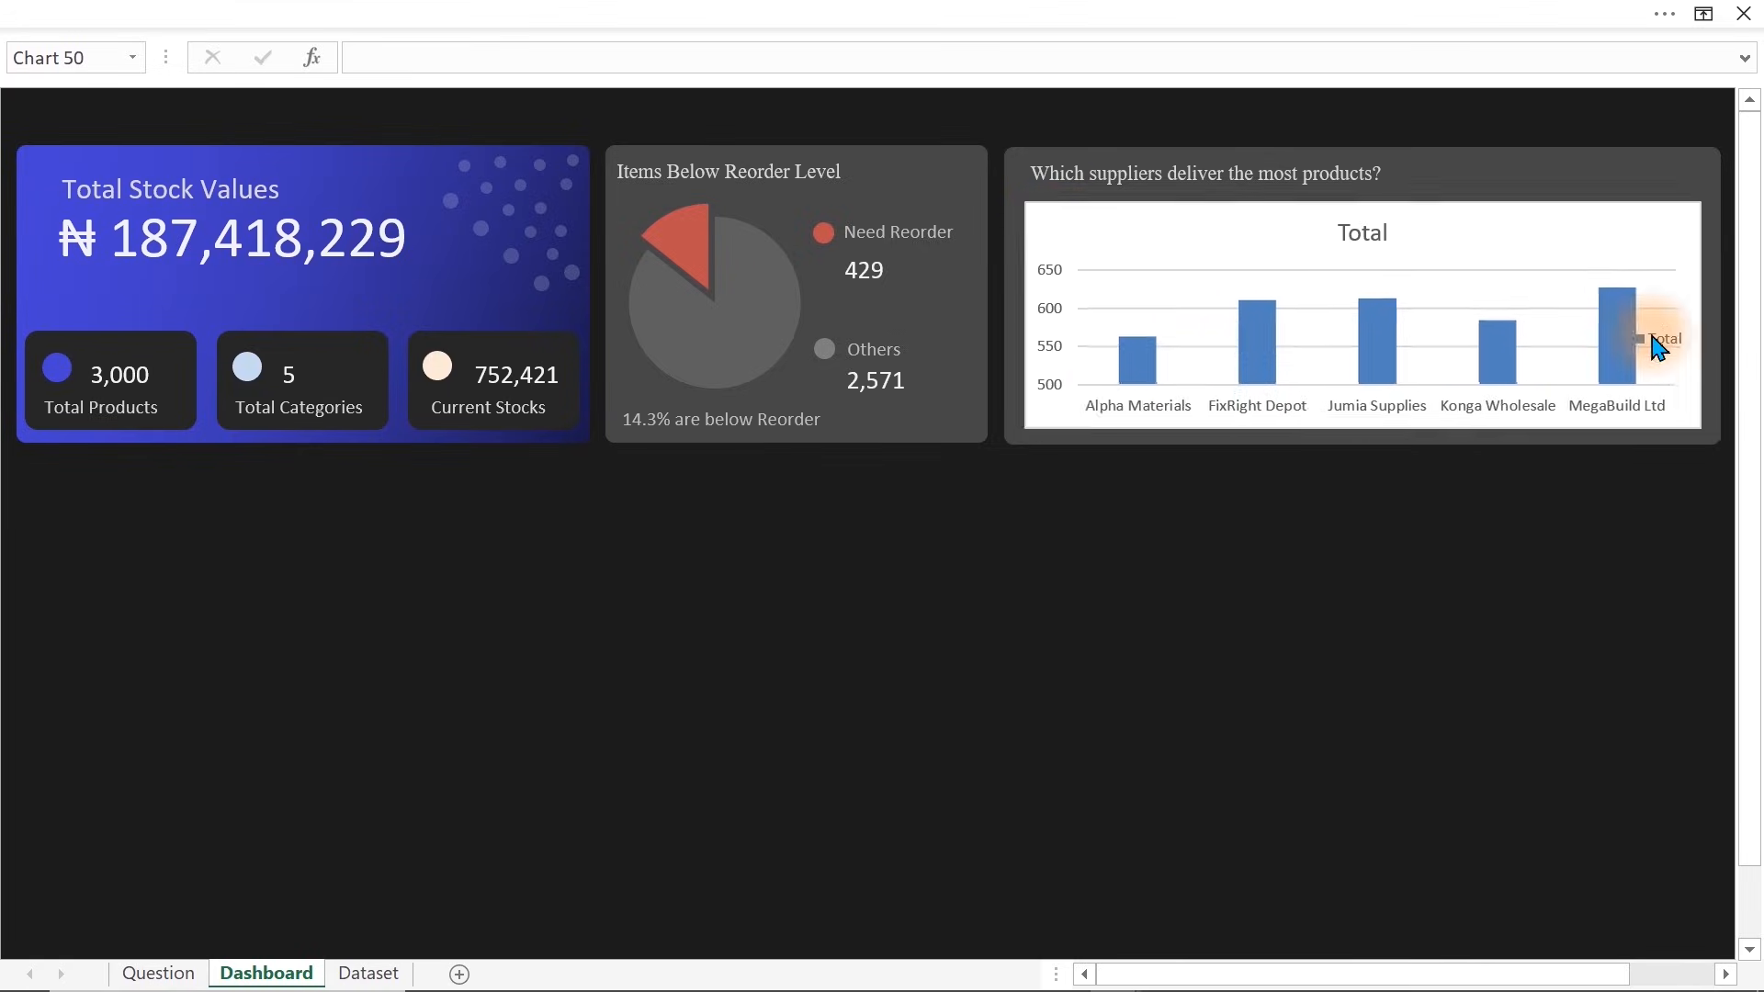
{"action": "left_click", "coordinate": [1366, 213]}
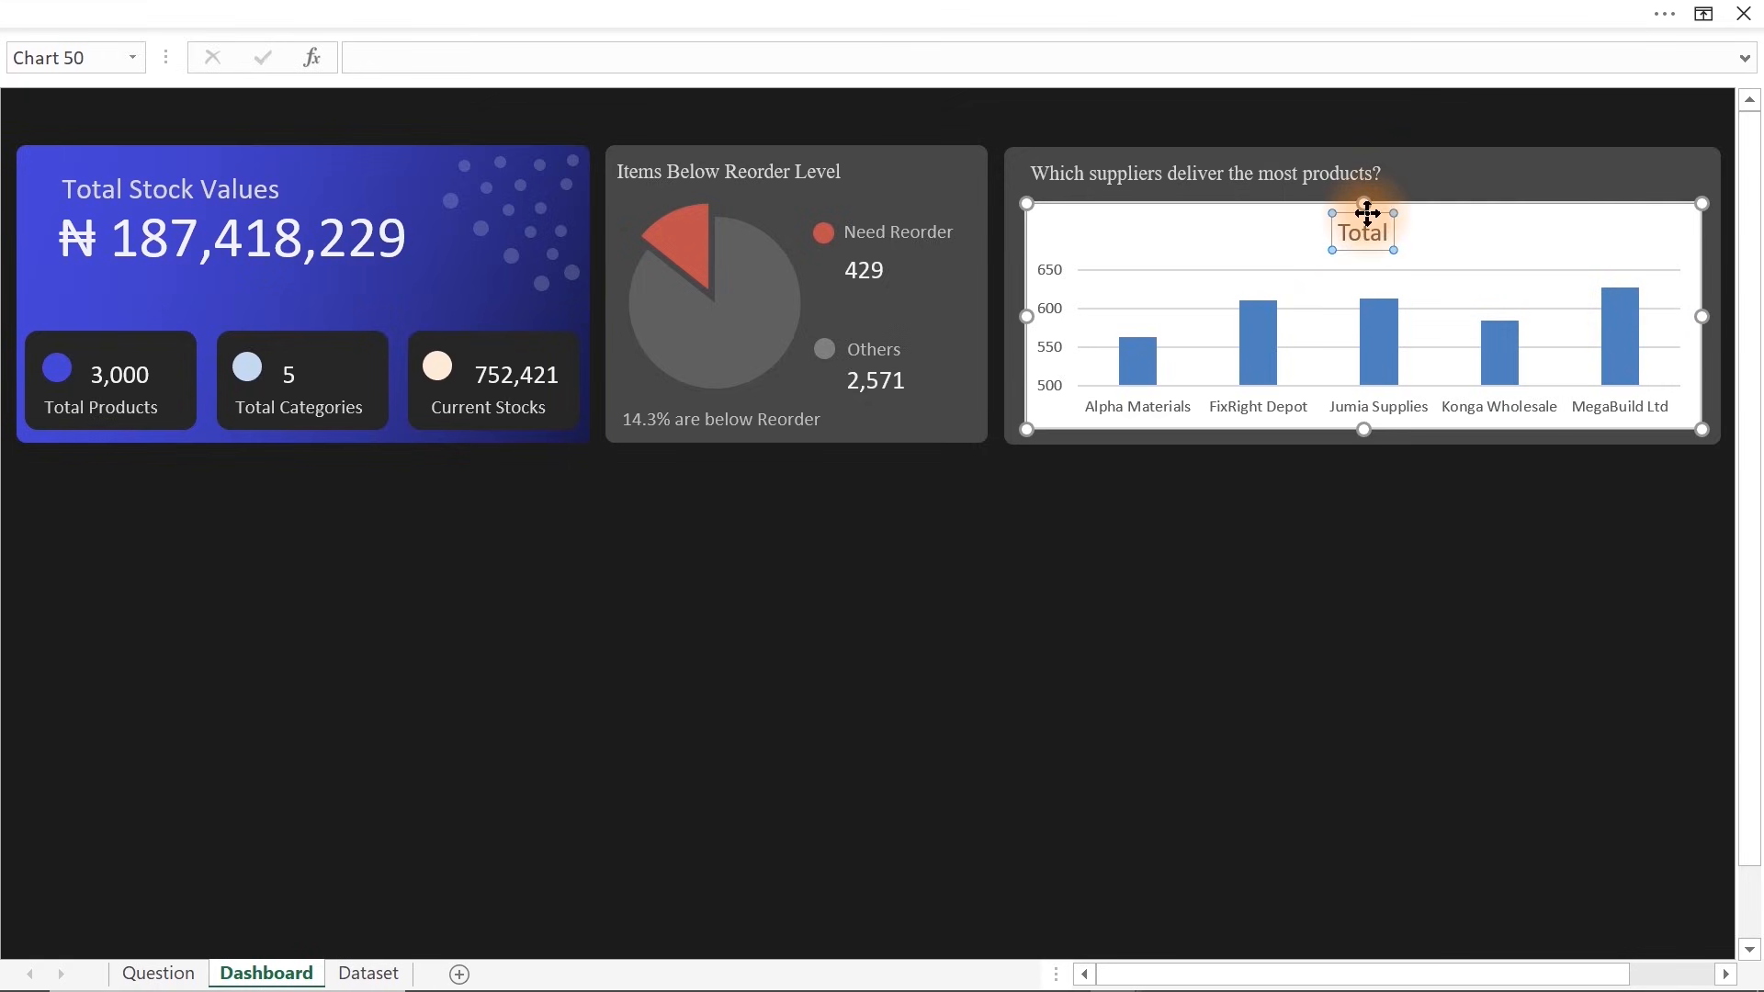
{"action": "key", "text": "Delete"}
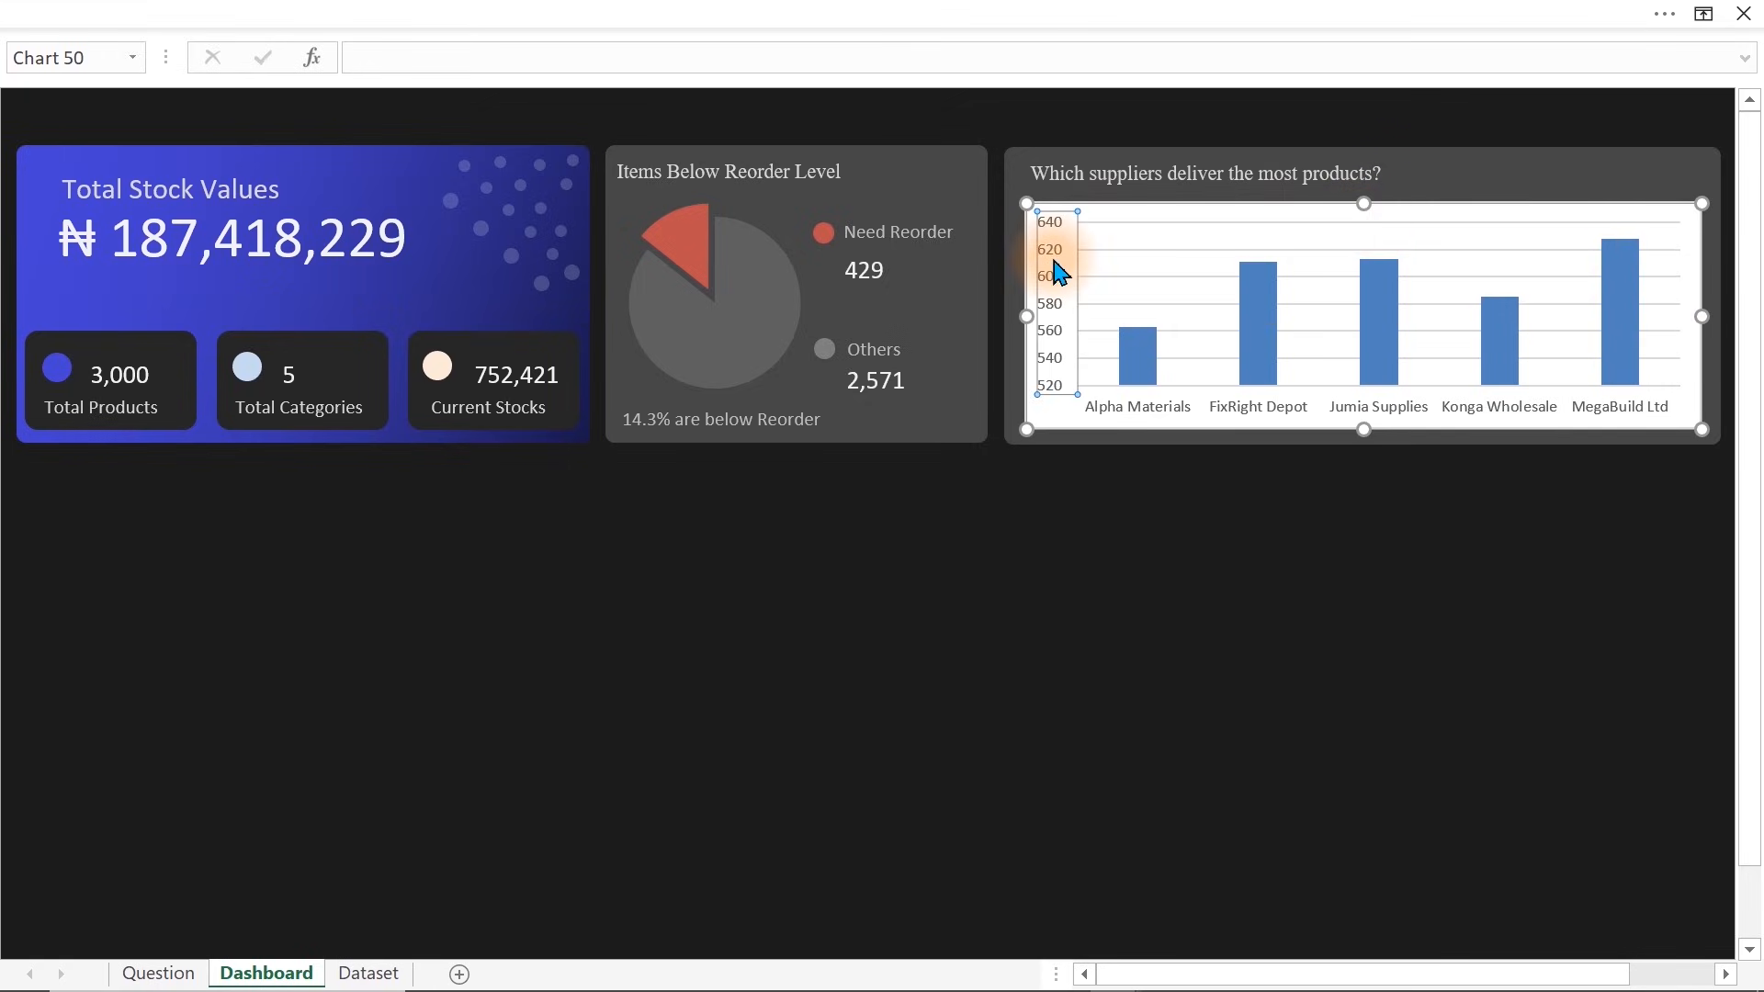
Delete the supplier chart's vertical axis and horizontal gridlines
{"action": "key", "text": "Delete"}
{"action": "left_click", "coordinate": [1065, 260]}
{"action": "left_click", "coordinate": [1096, 250]}
{"action": "key", "text": "Delete"}
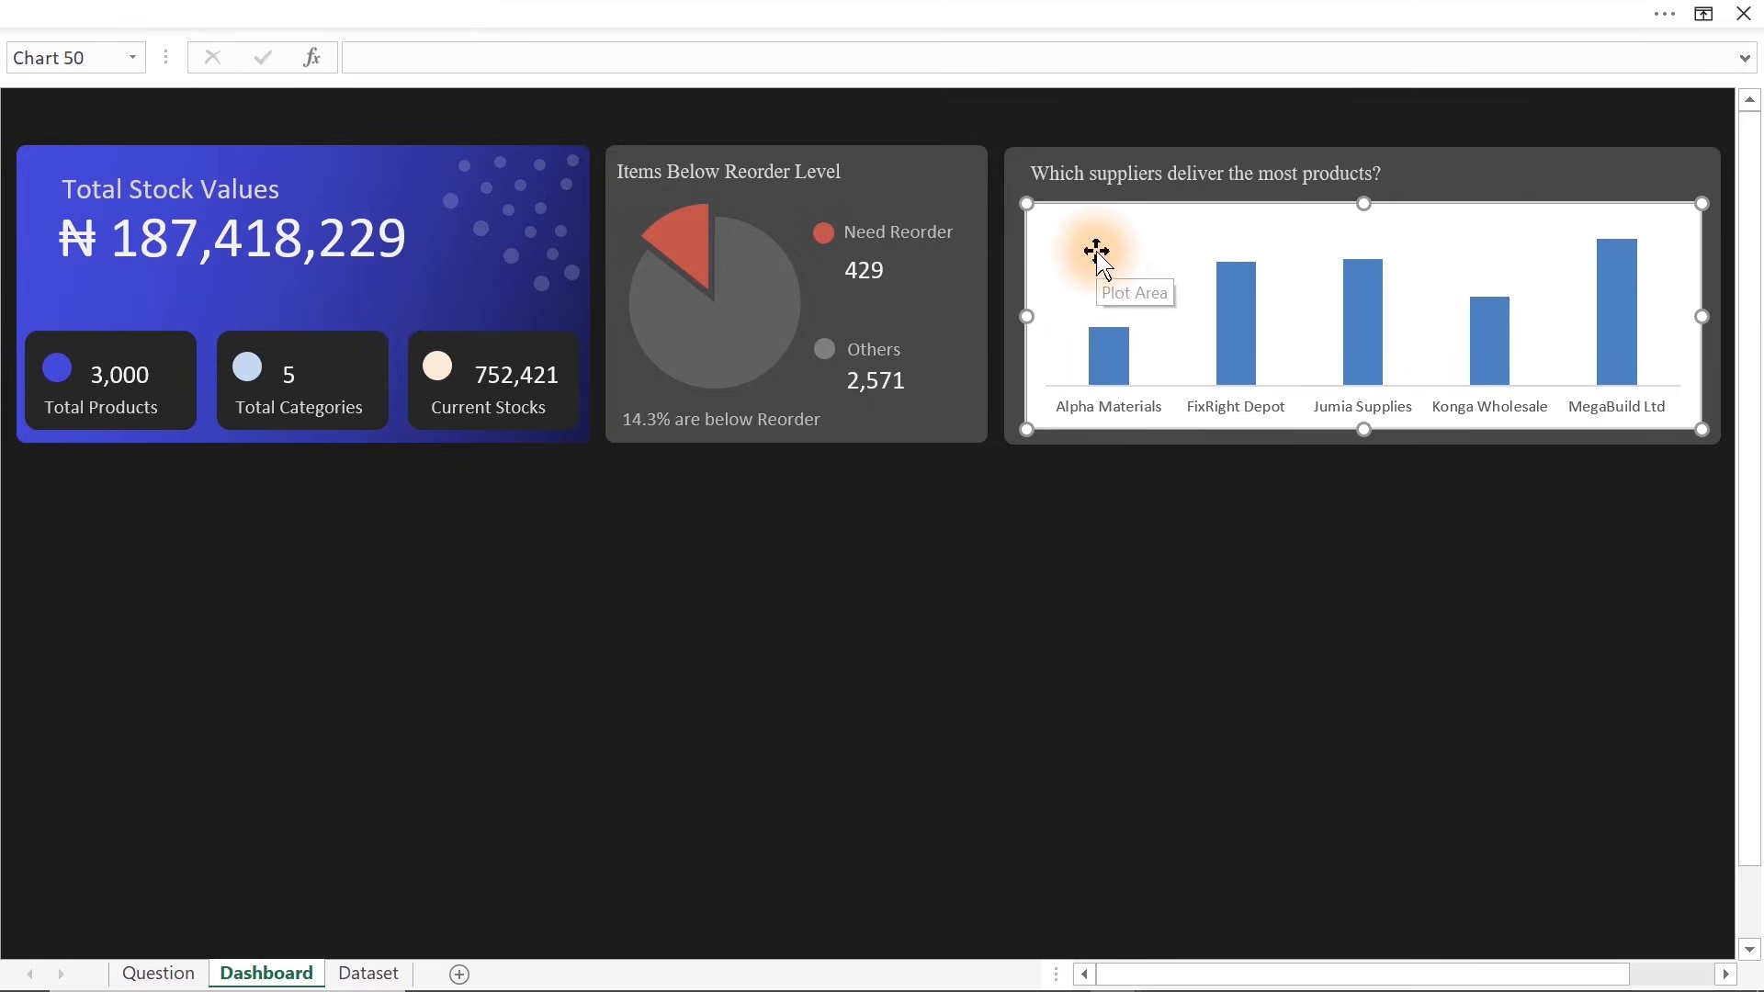
Set the supplier chart area to no fill and no border line, and move the formatting pane clear of the chart
{"action": "double_click", "coordinate": [1149, 201]}
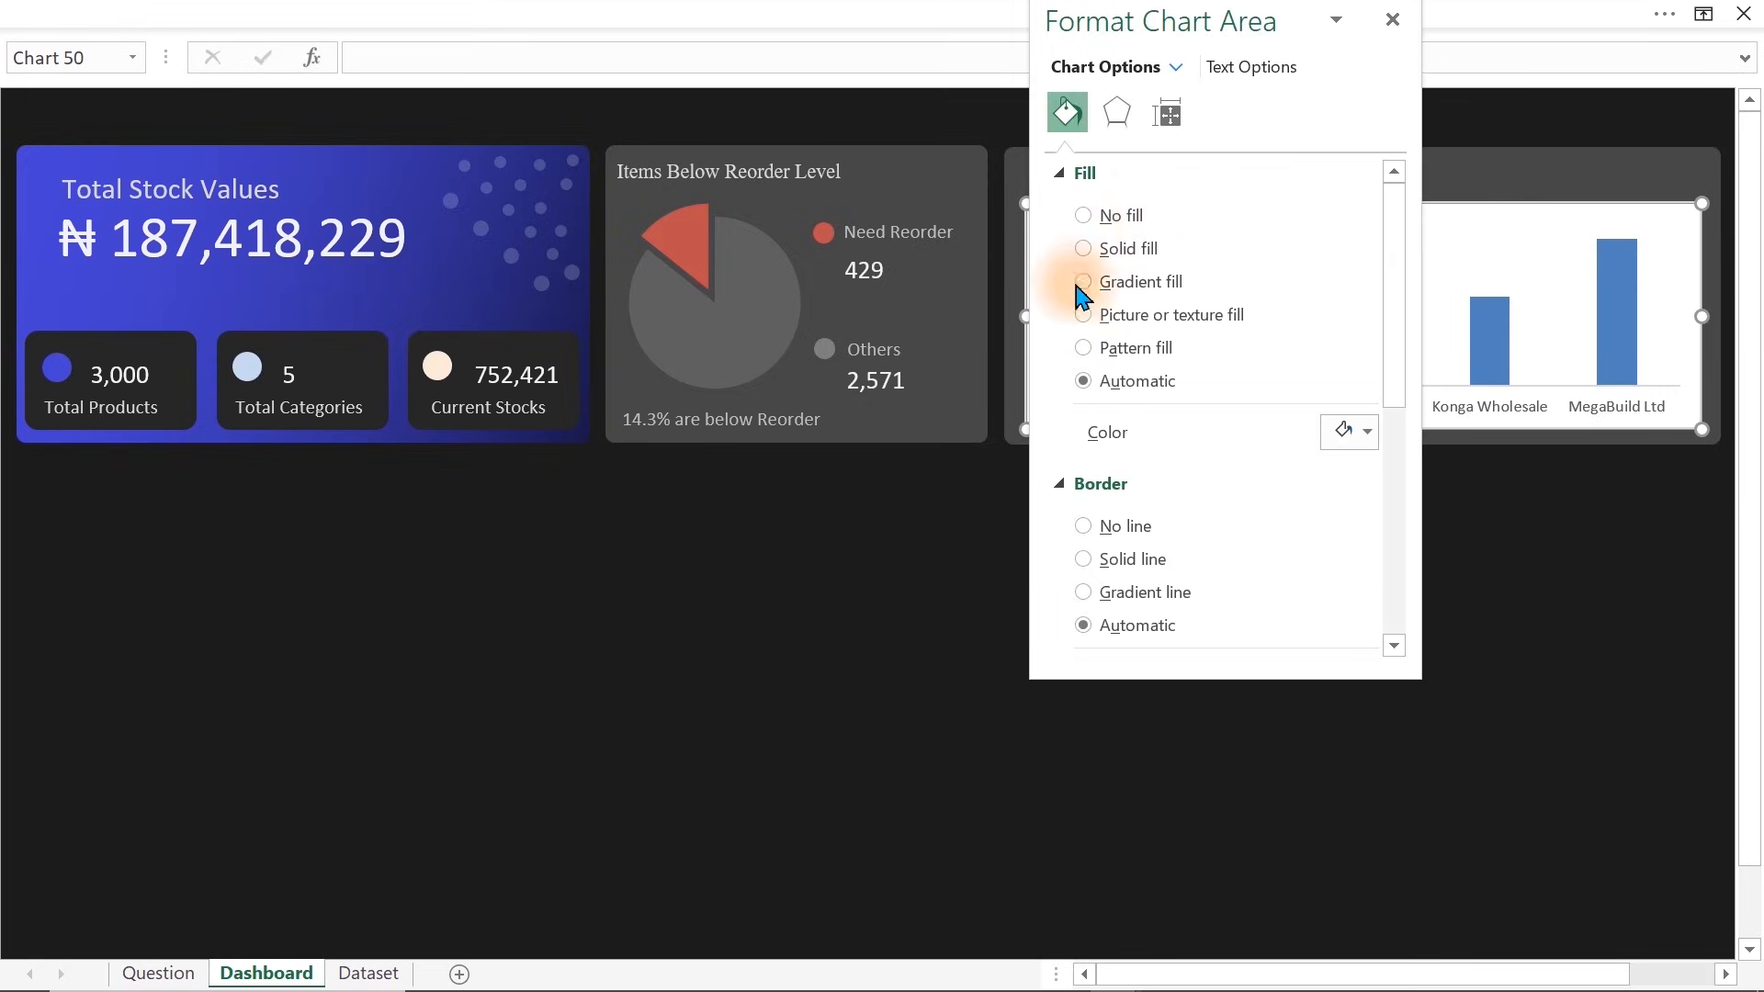
{"action": "left_click", "coordinate": [1083, 217]}
{"action": "left_click", "coordinate": [1083, 470]}
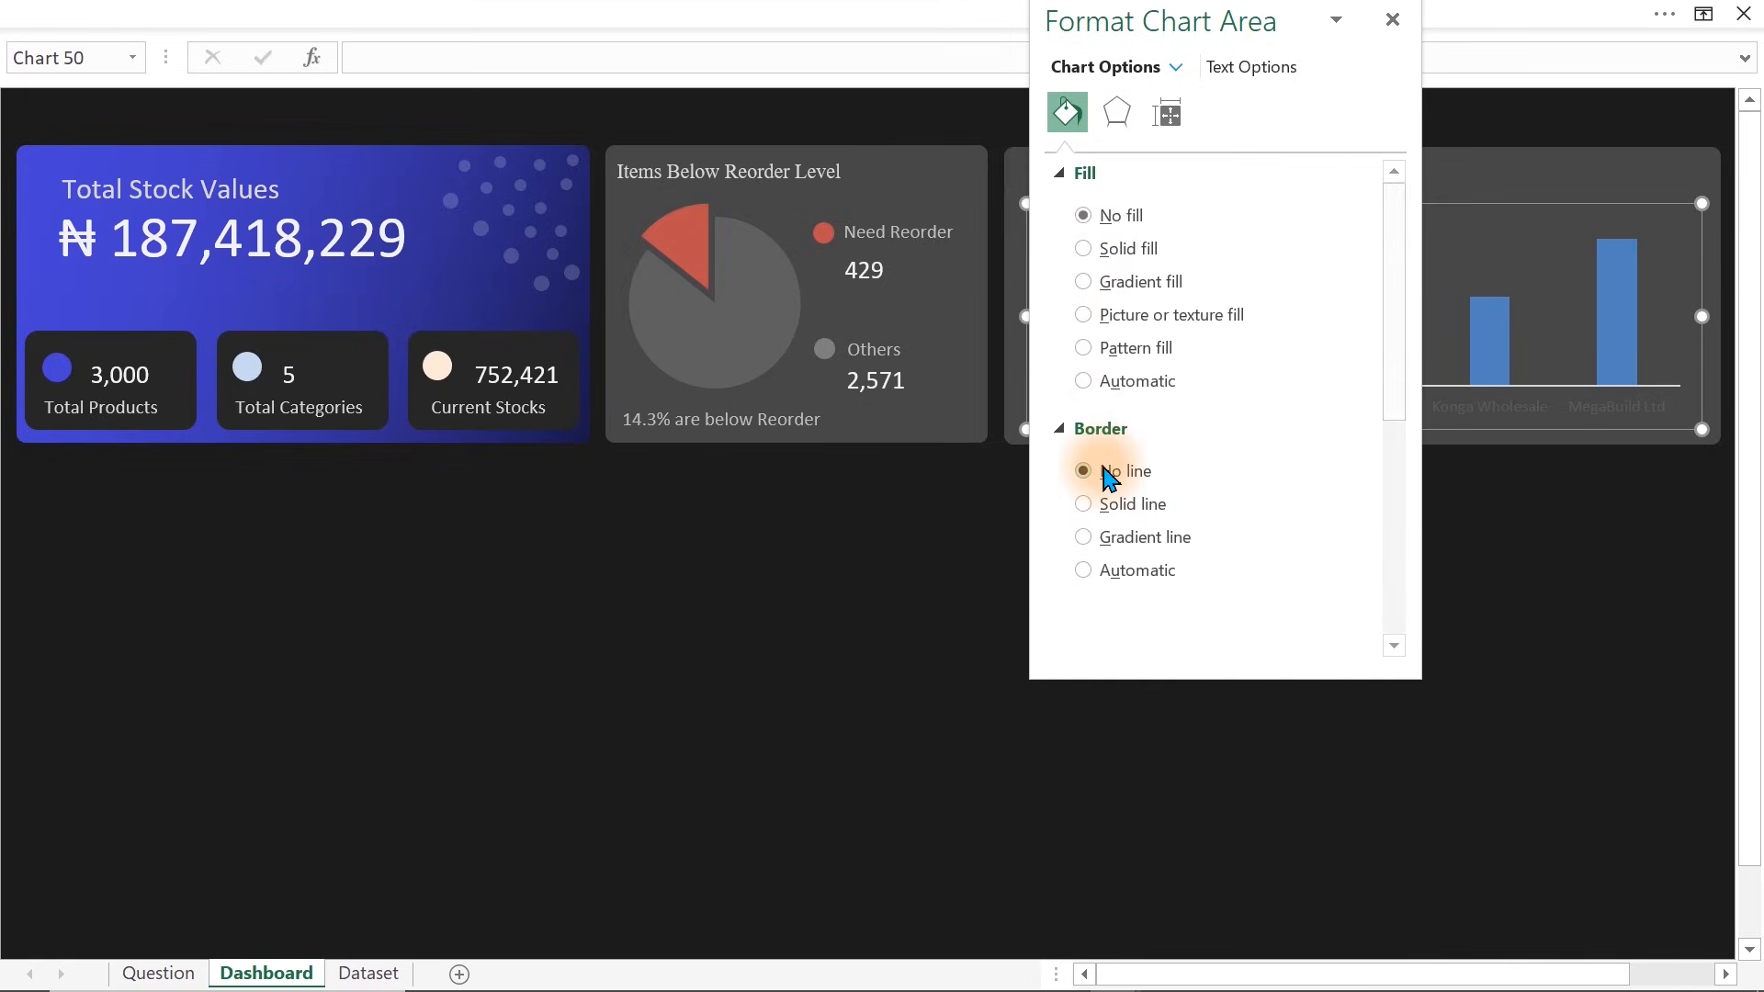
{"action": "left_click_drag", "start_coordinate": [1186, 28], "coordinate": [606, 158]}
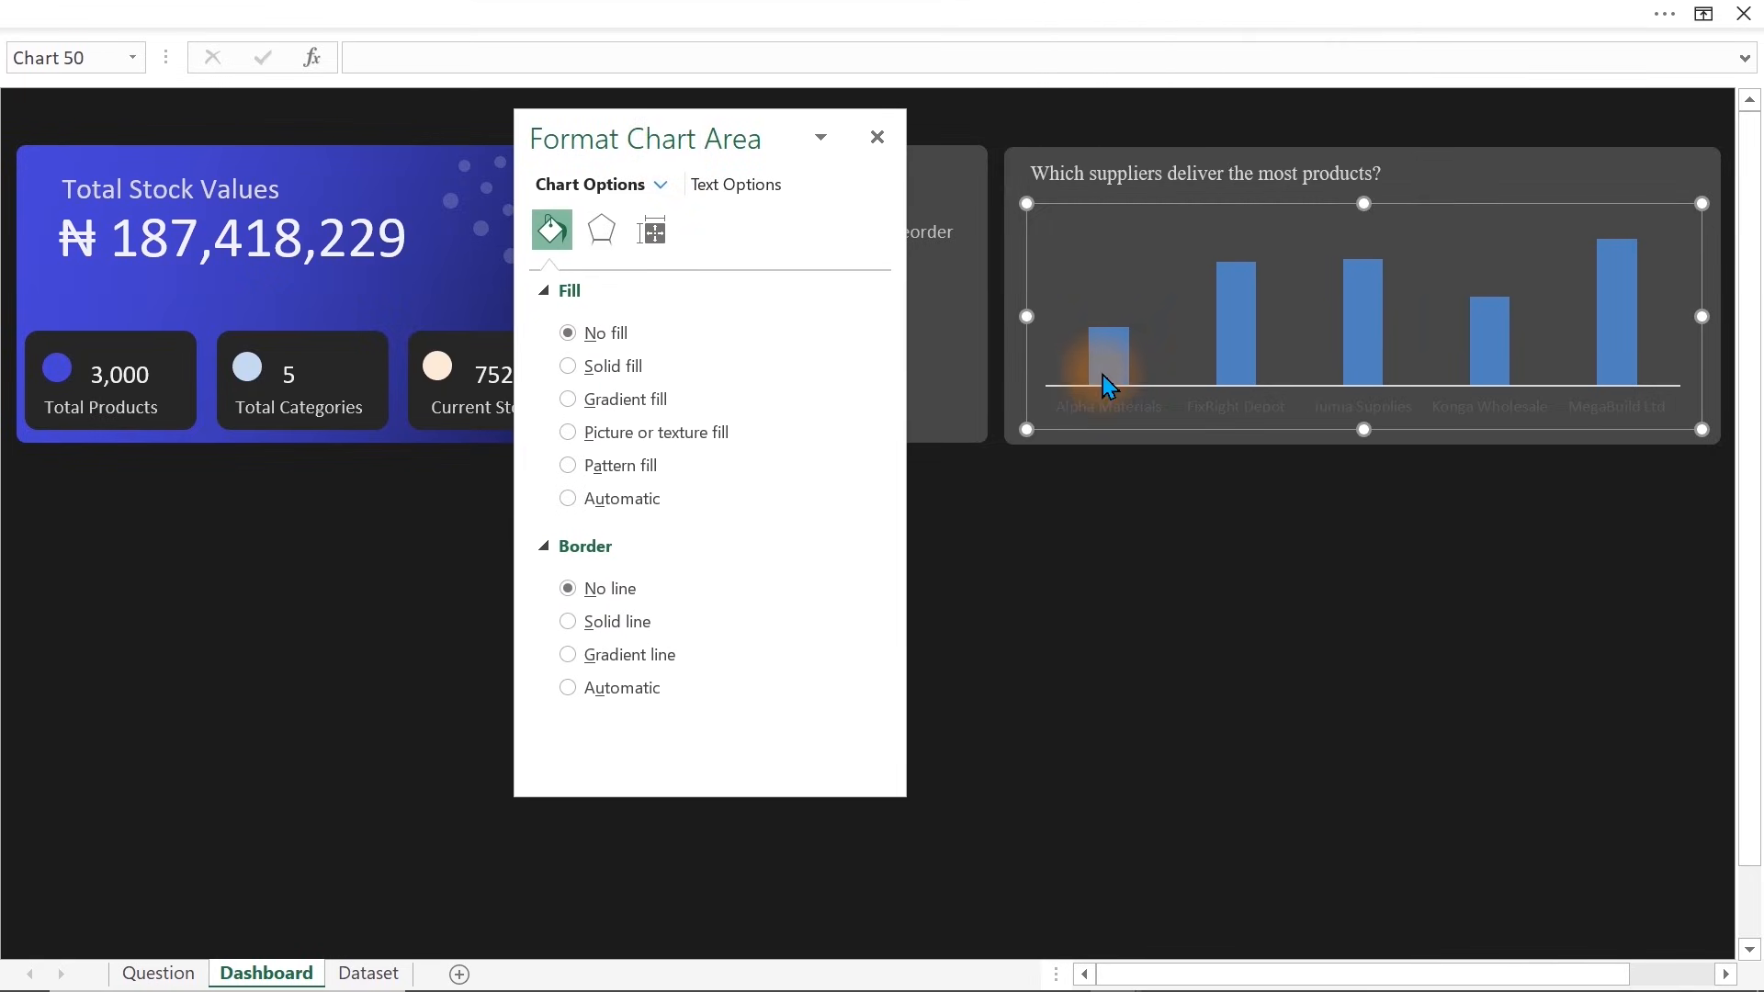
Remove the supplier chart's horizontal axis line and set its supplier name labels to a light text colour
{"action": "left_click", "coordinate": [1230, 386]}
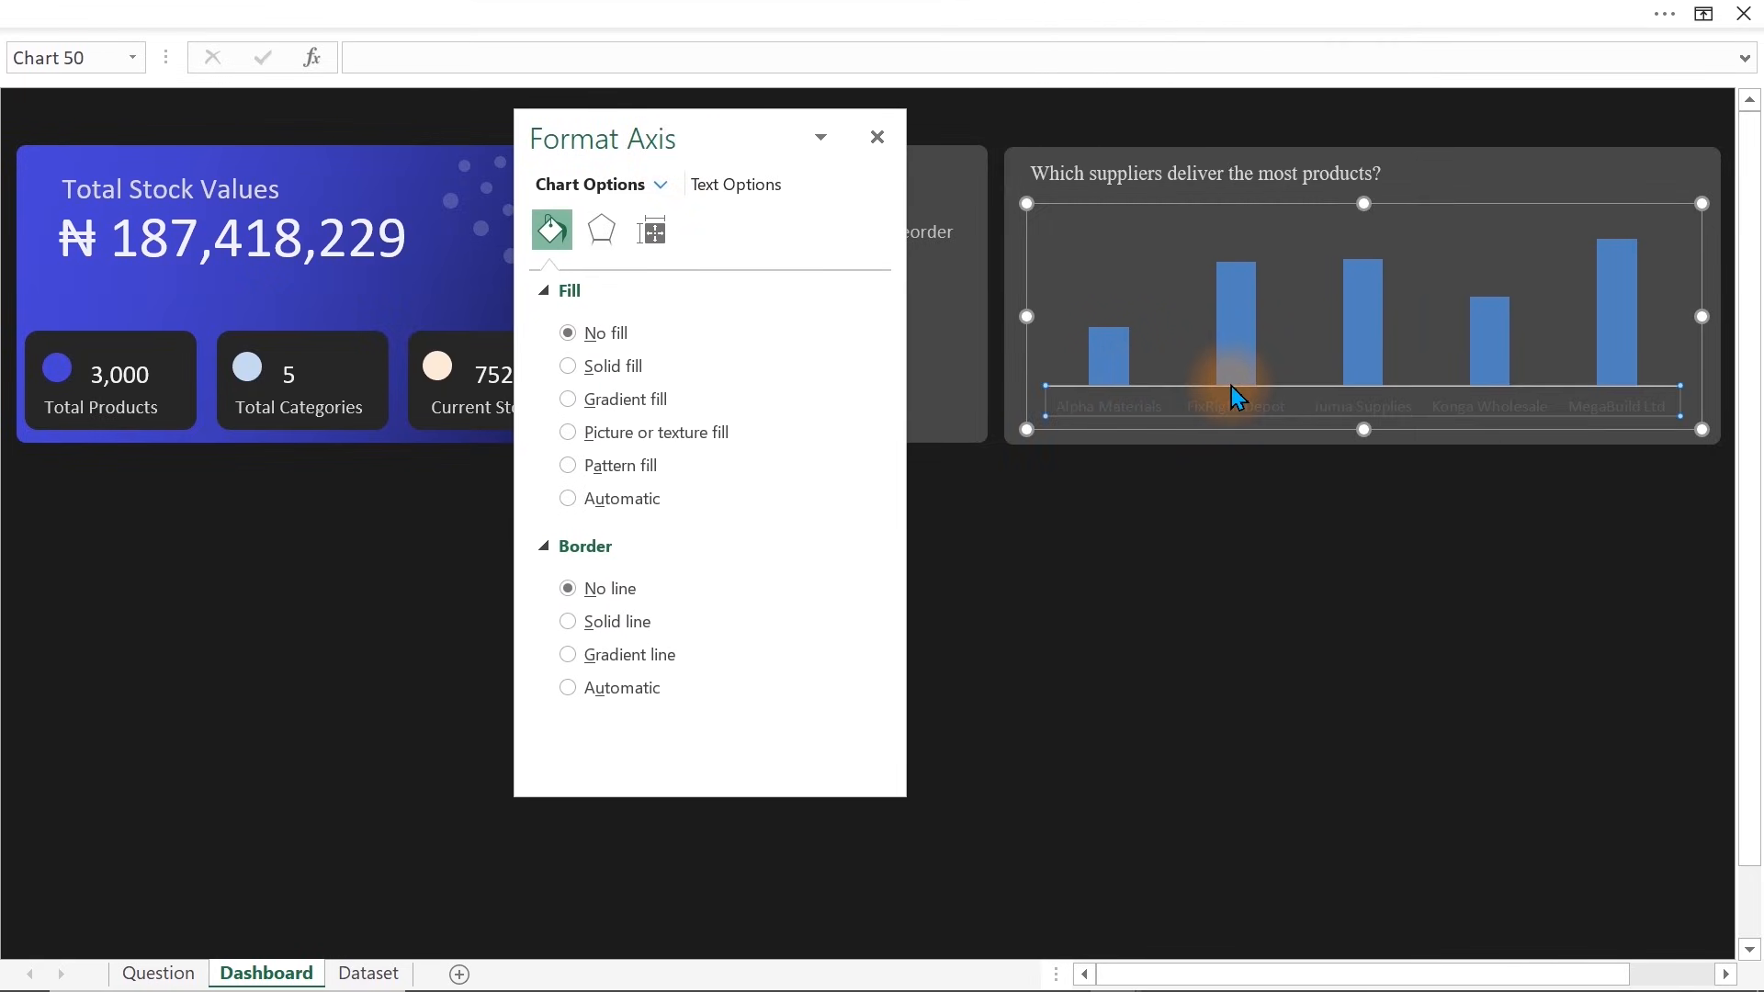
{"action": "left_click", "coordinate": [569, 645]}
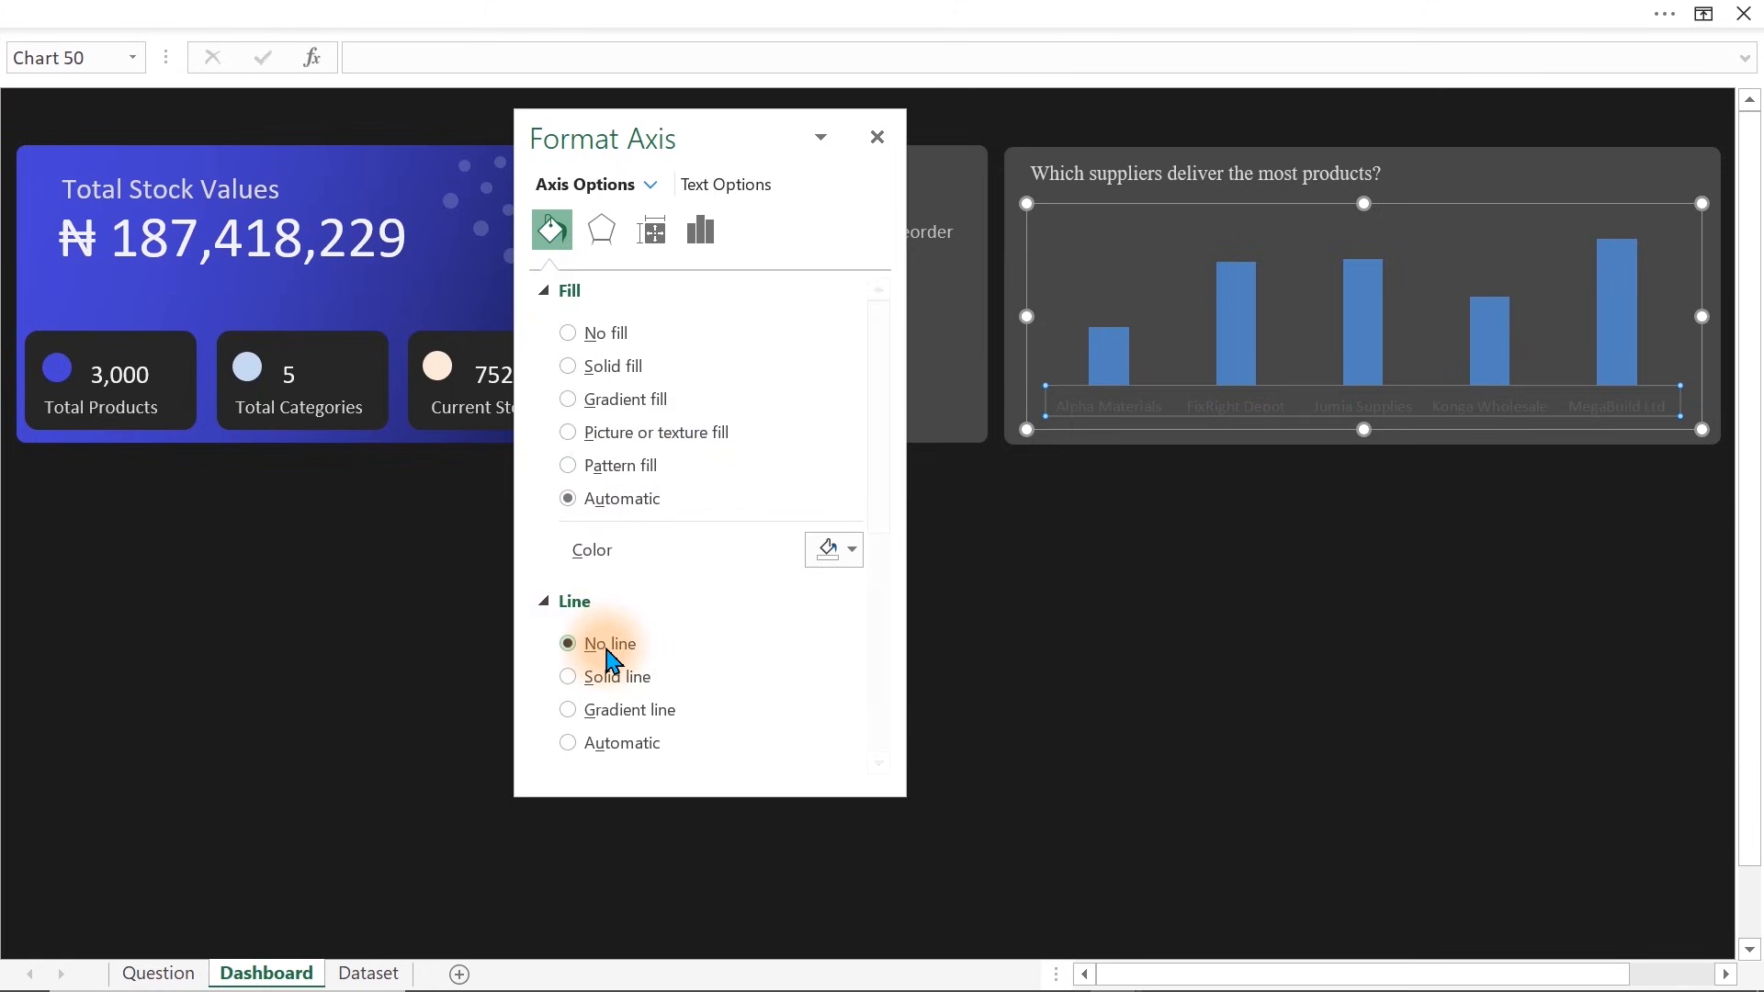
{"action": "left_click", "coordinate": [721, 183]}
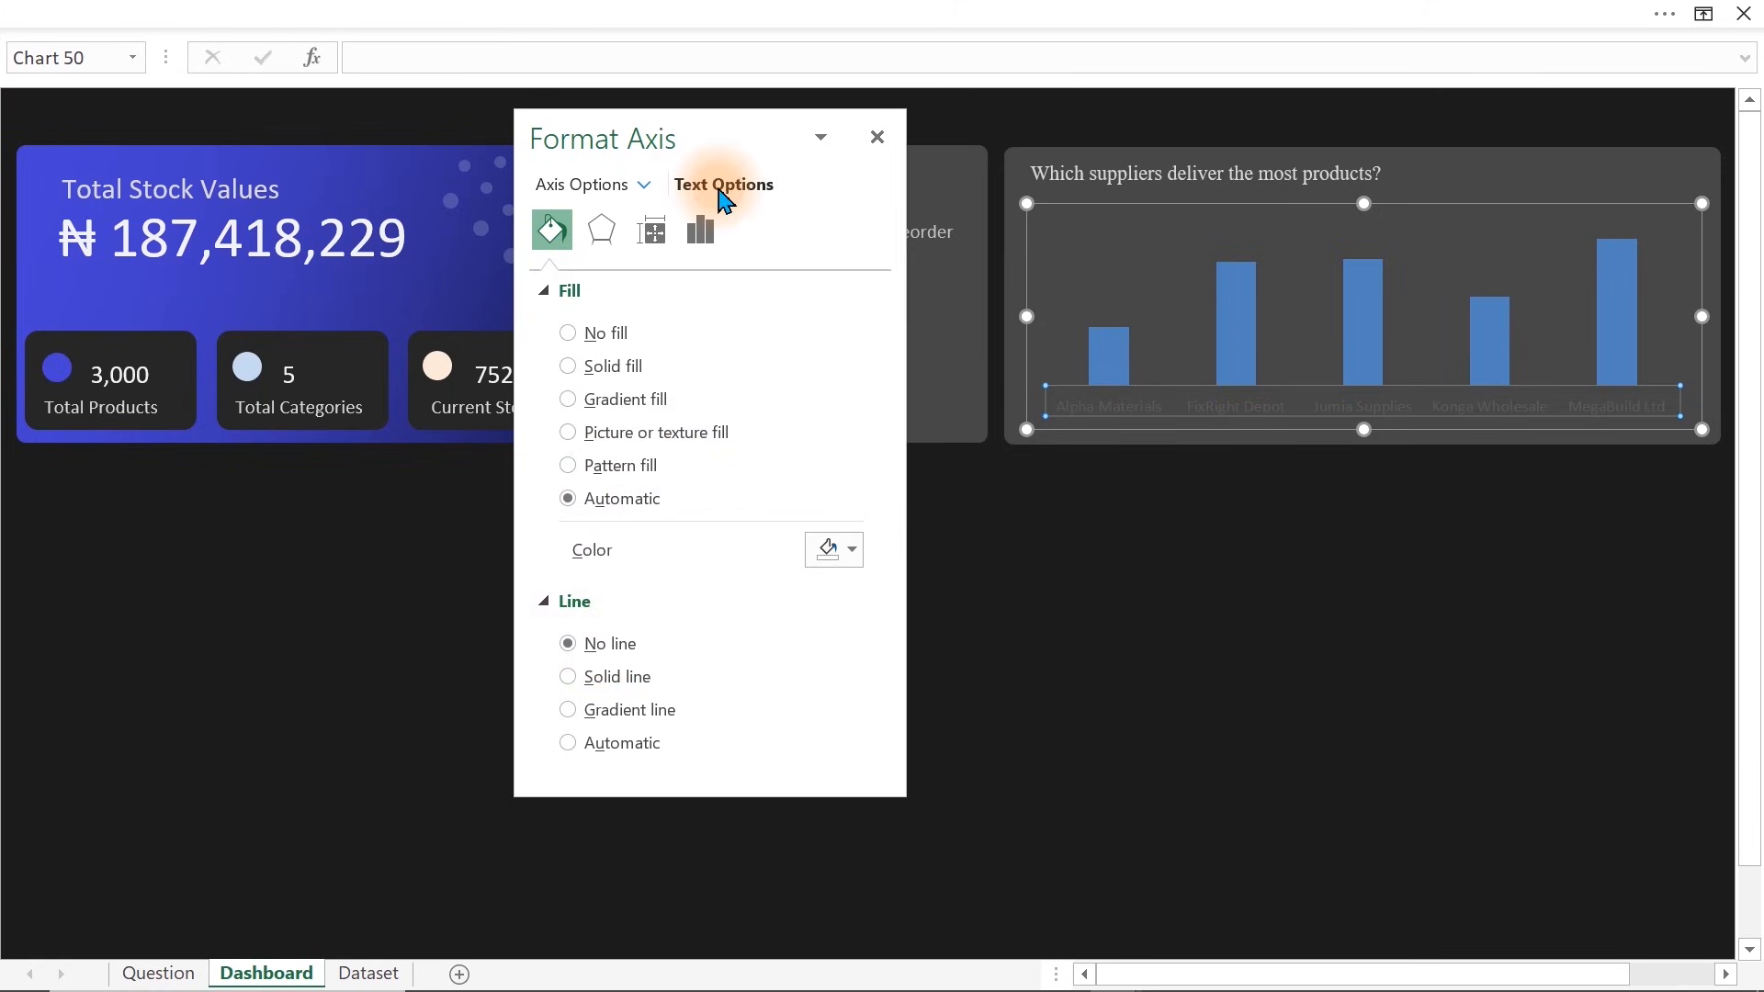
{"action": "left_click", "coordinate": [834, 516]}
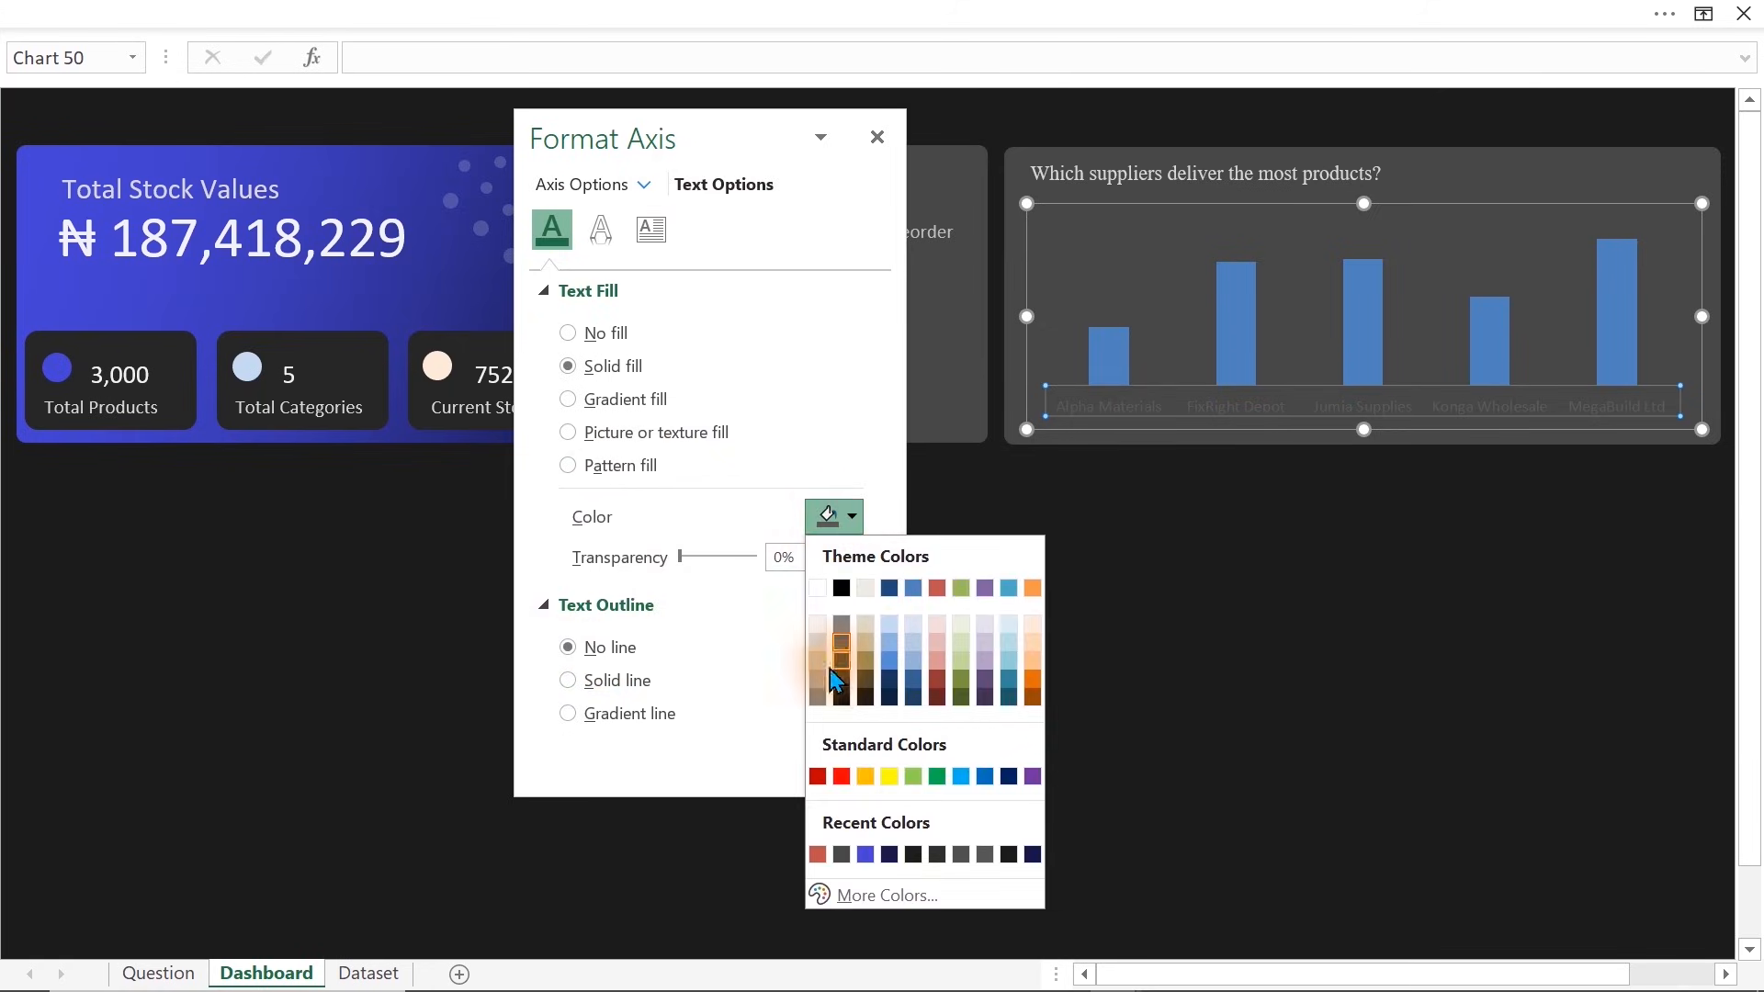
{"action": "left_click", "coordinate": [823, 630]}
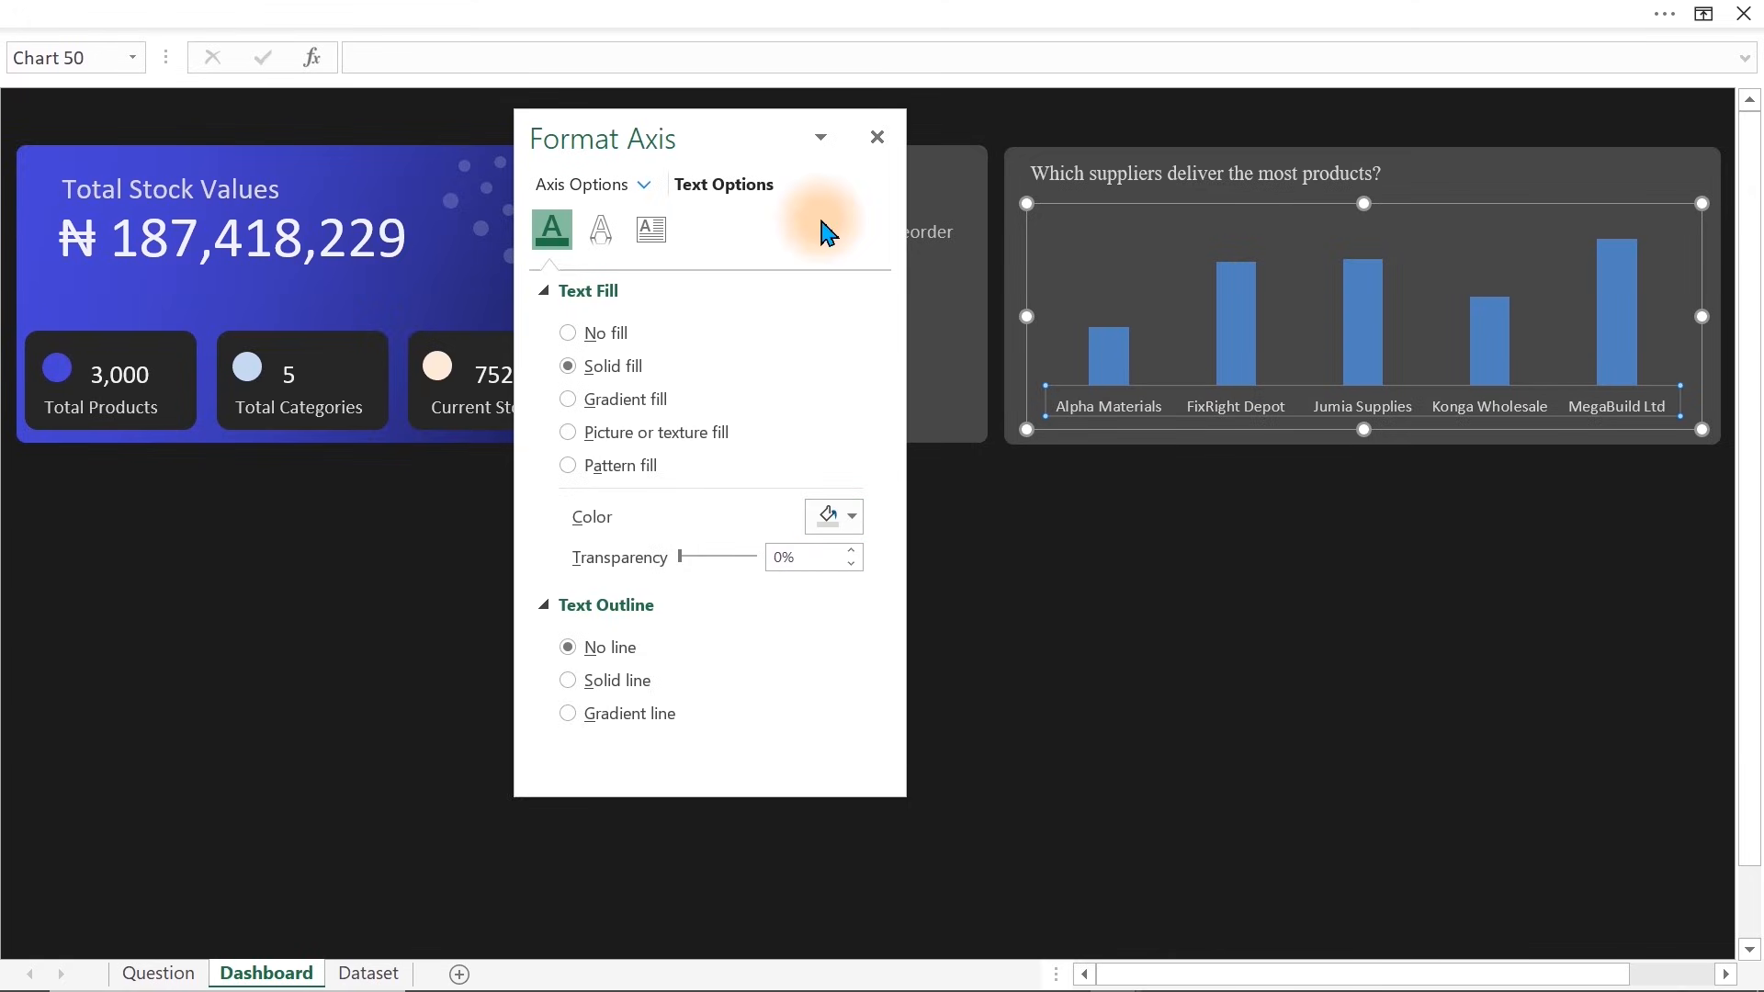
Fill the supplier chart's columns with solid pale aqua, then deselect the chart
{"action": "left_click", "coordinate": [1121, 342]}
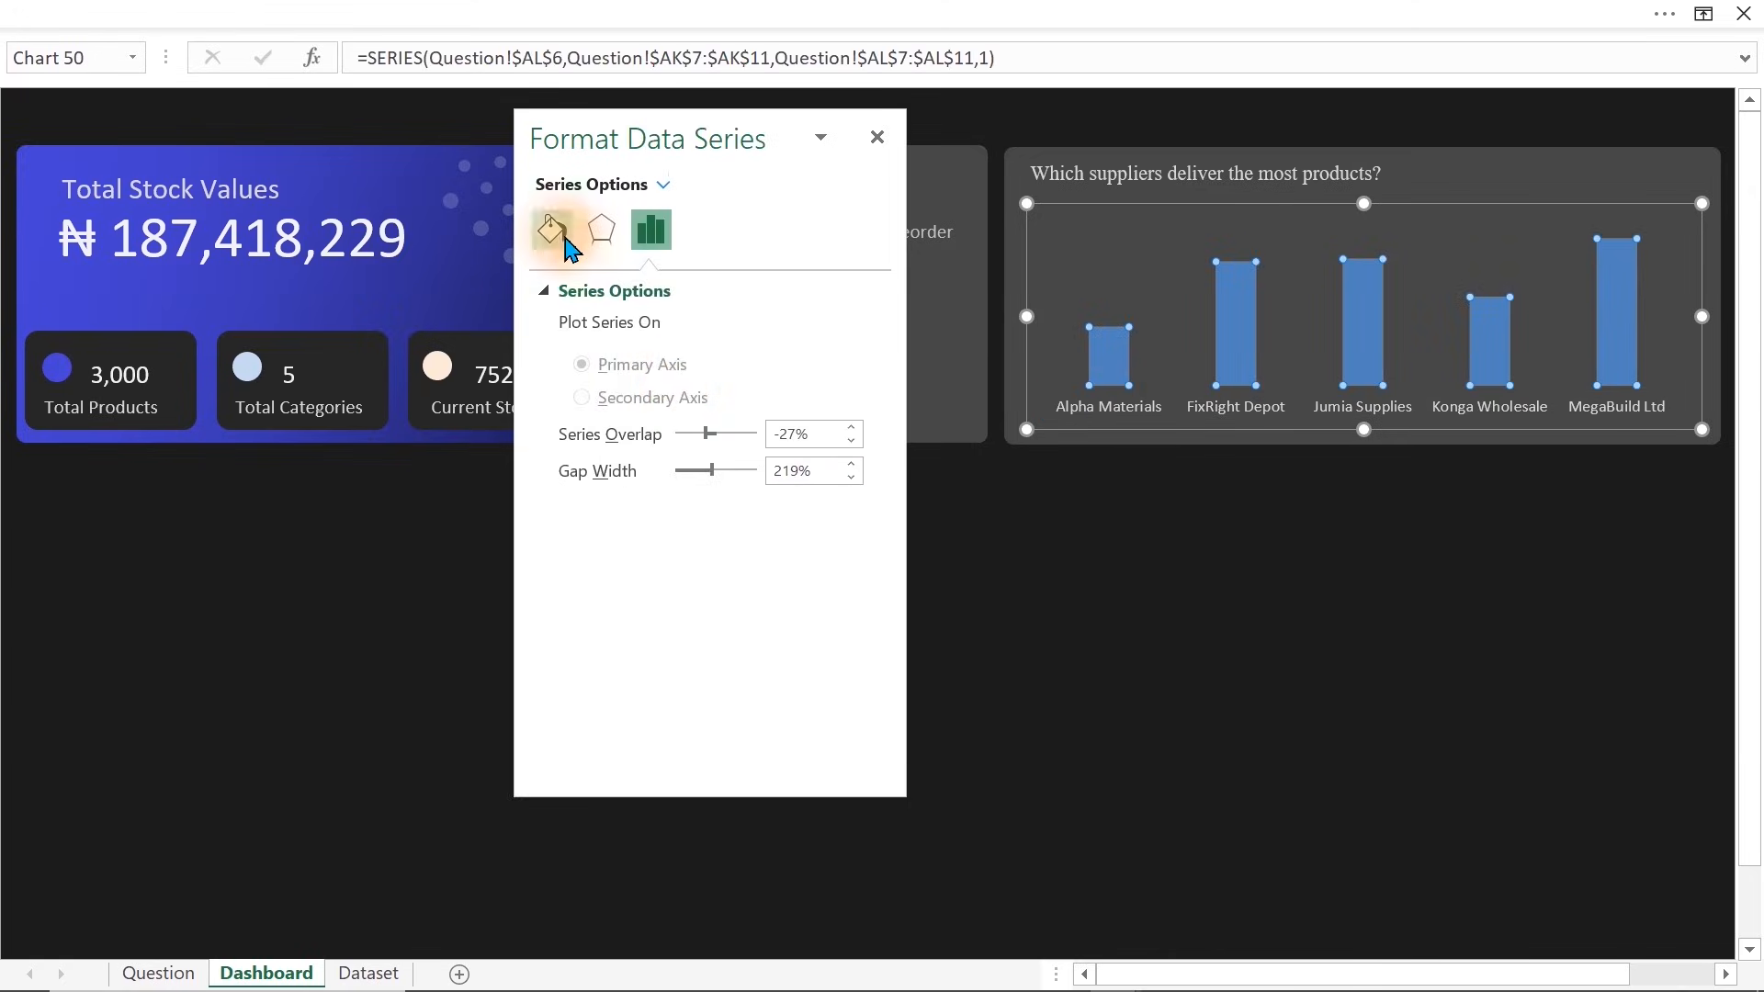
{"action": "left_click", "coordinate": [552, 228]}
{"action": "left_click", "coordinate": [834, 621]}
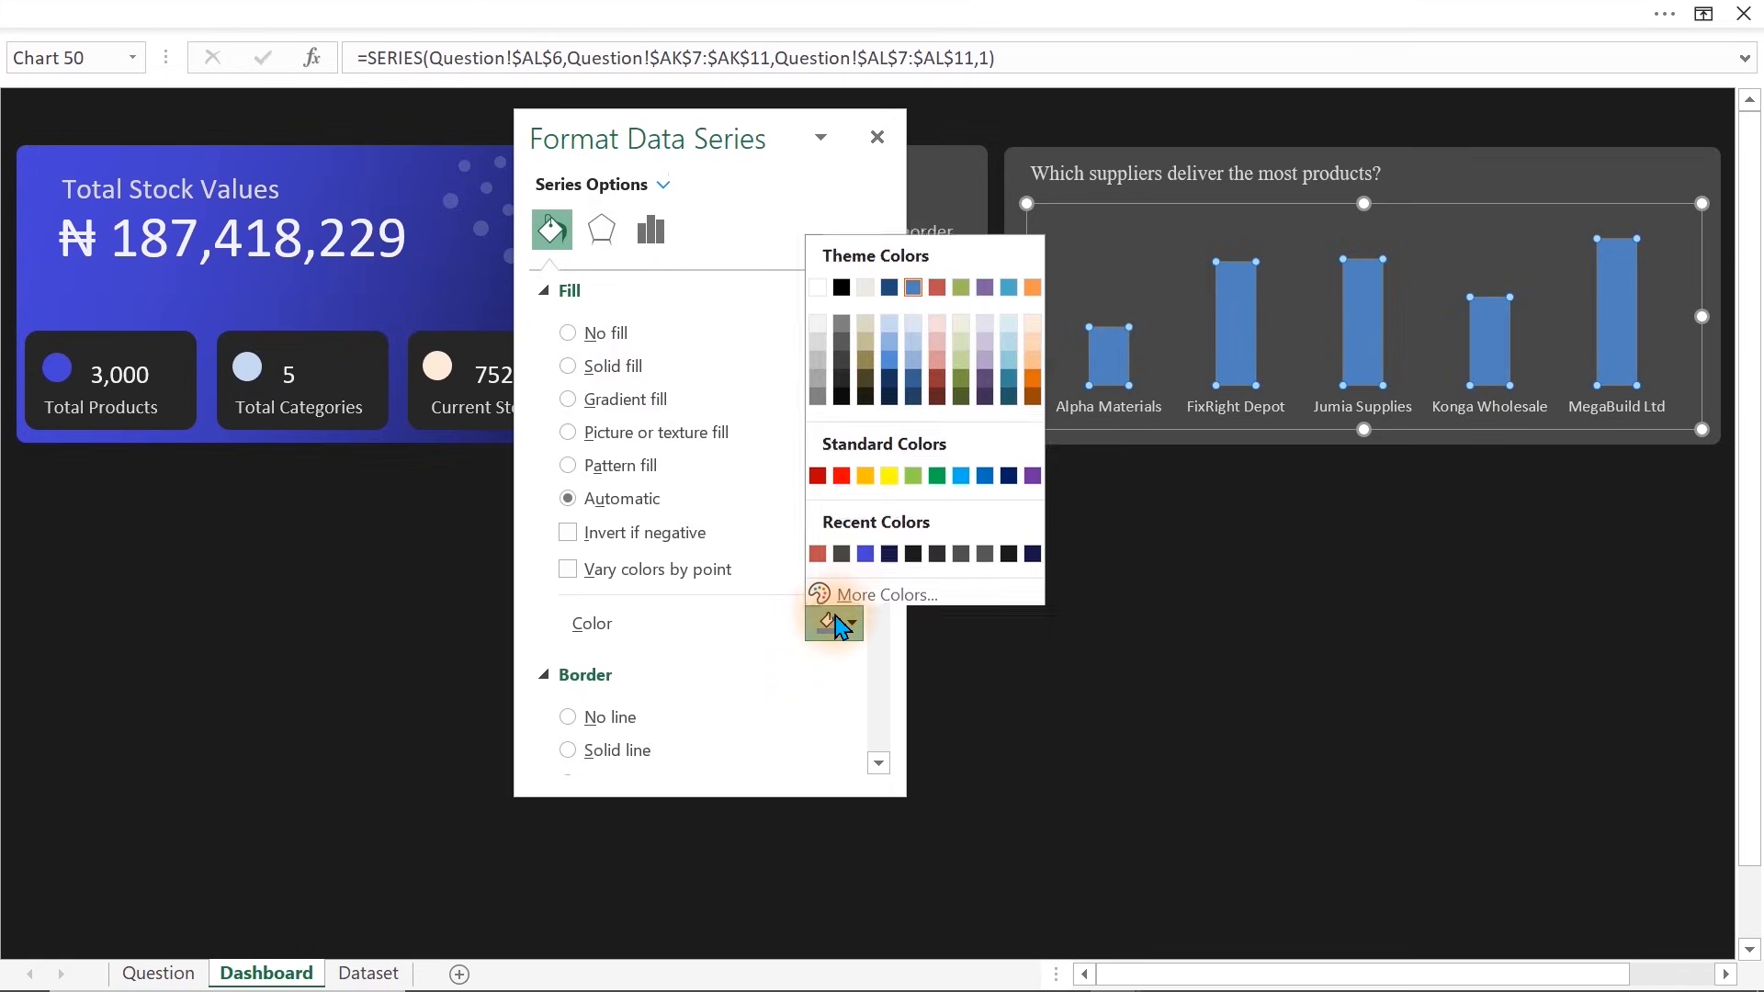
{"action": "left_click", "coordinate": [1010, 320]}
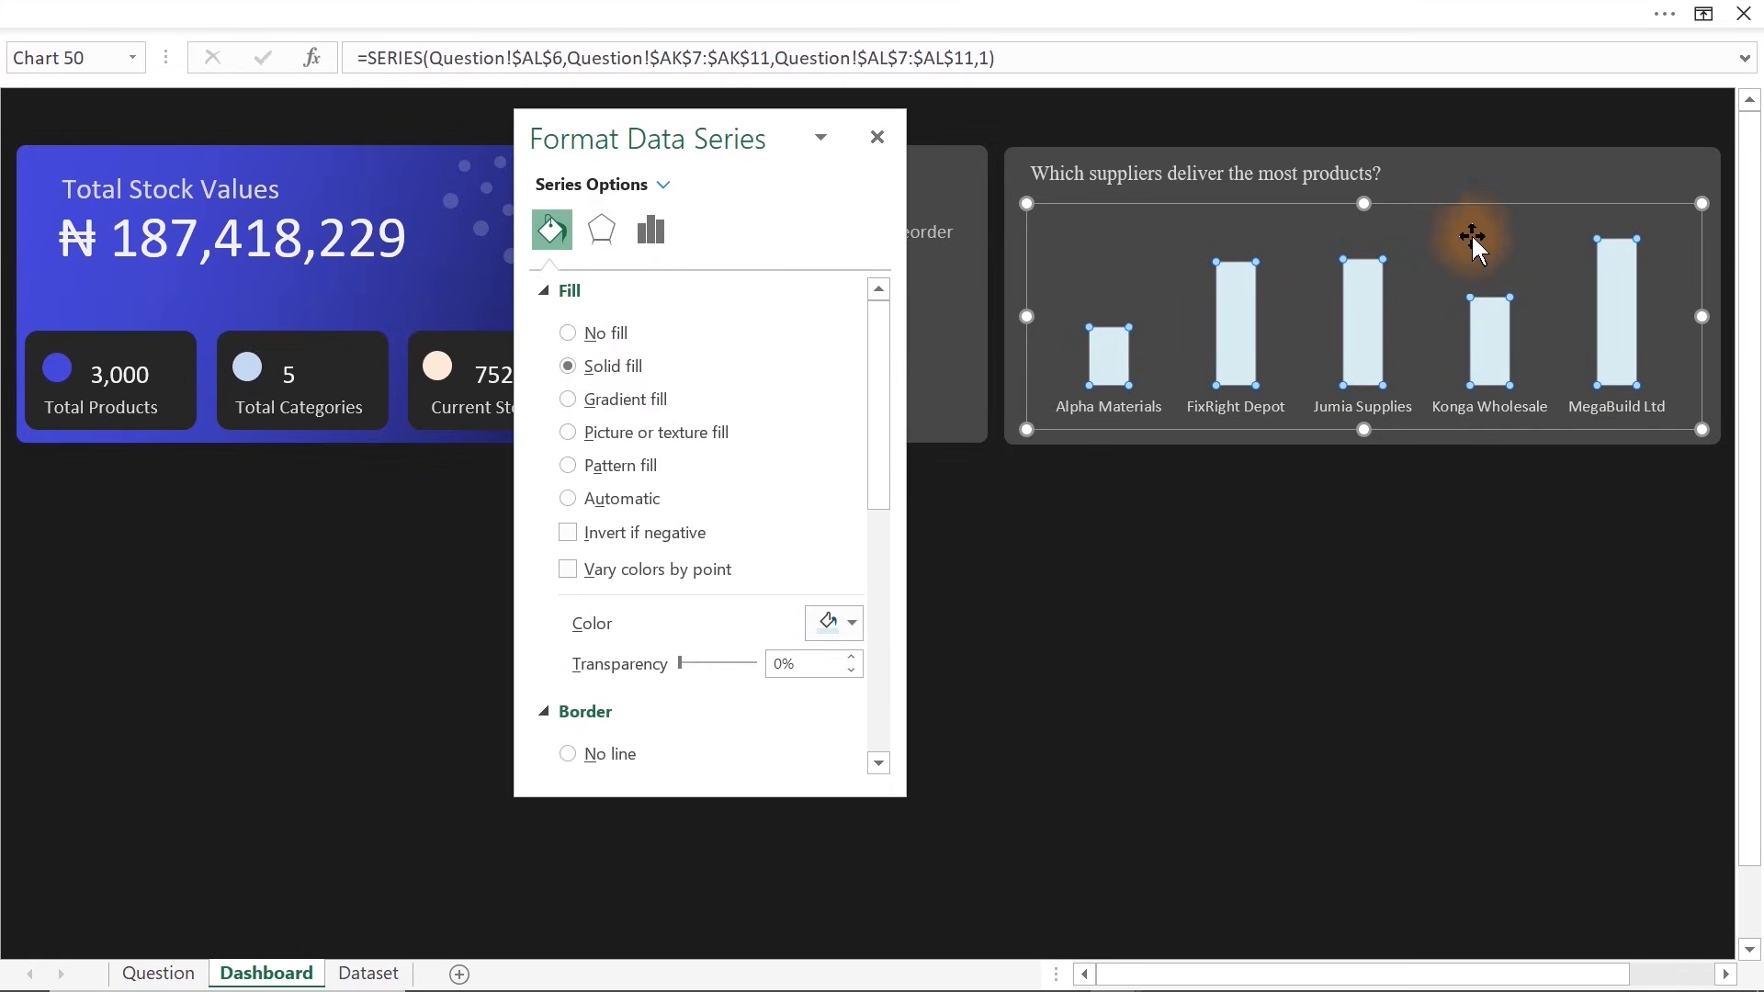
{"action": "left_click", "coordinate": [1470, 668]}
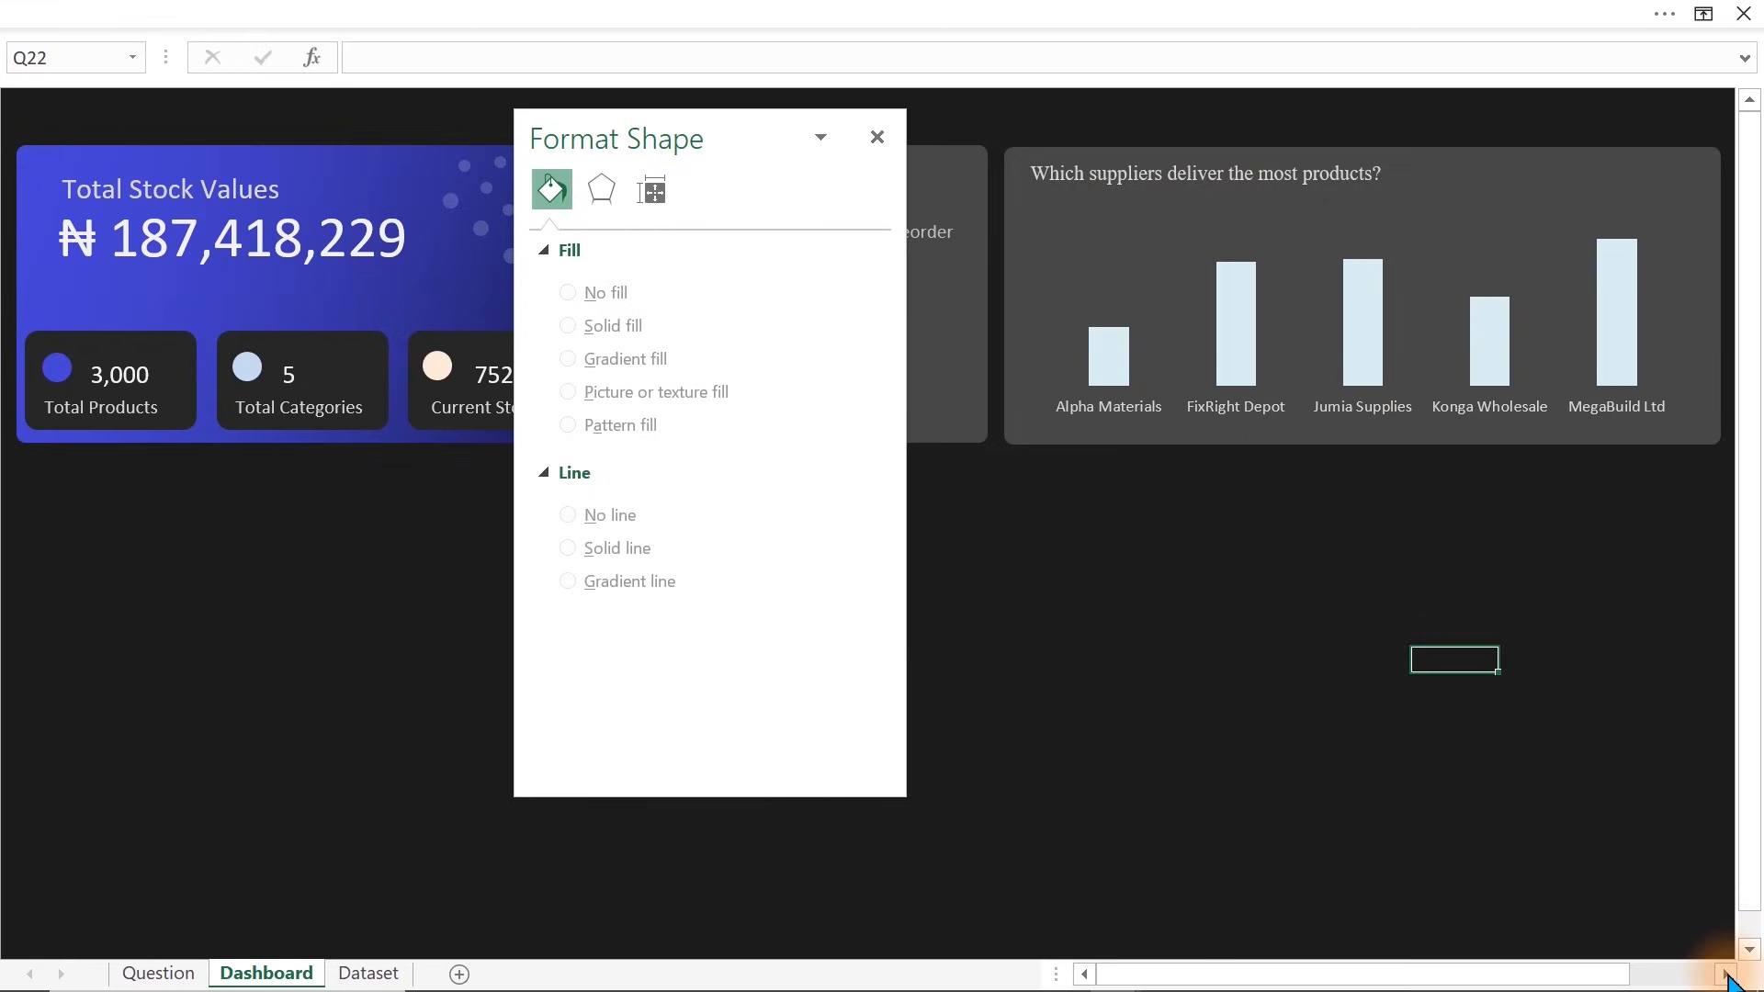
Add data labels to the supplier chart's columns
{"action": "left_click", "coordinate": [1725, 974]}
{"action": "left_click", "coordinate": [1194, 215]}
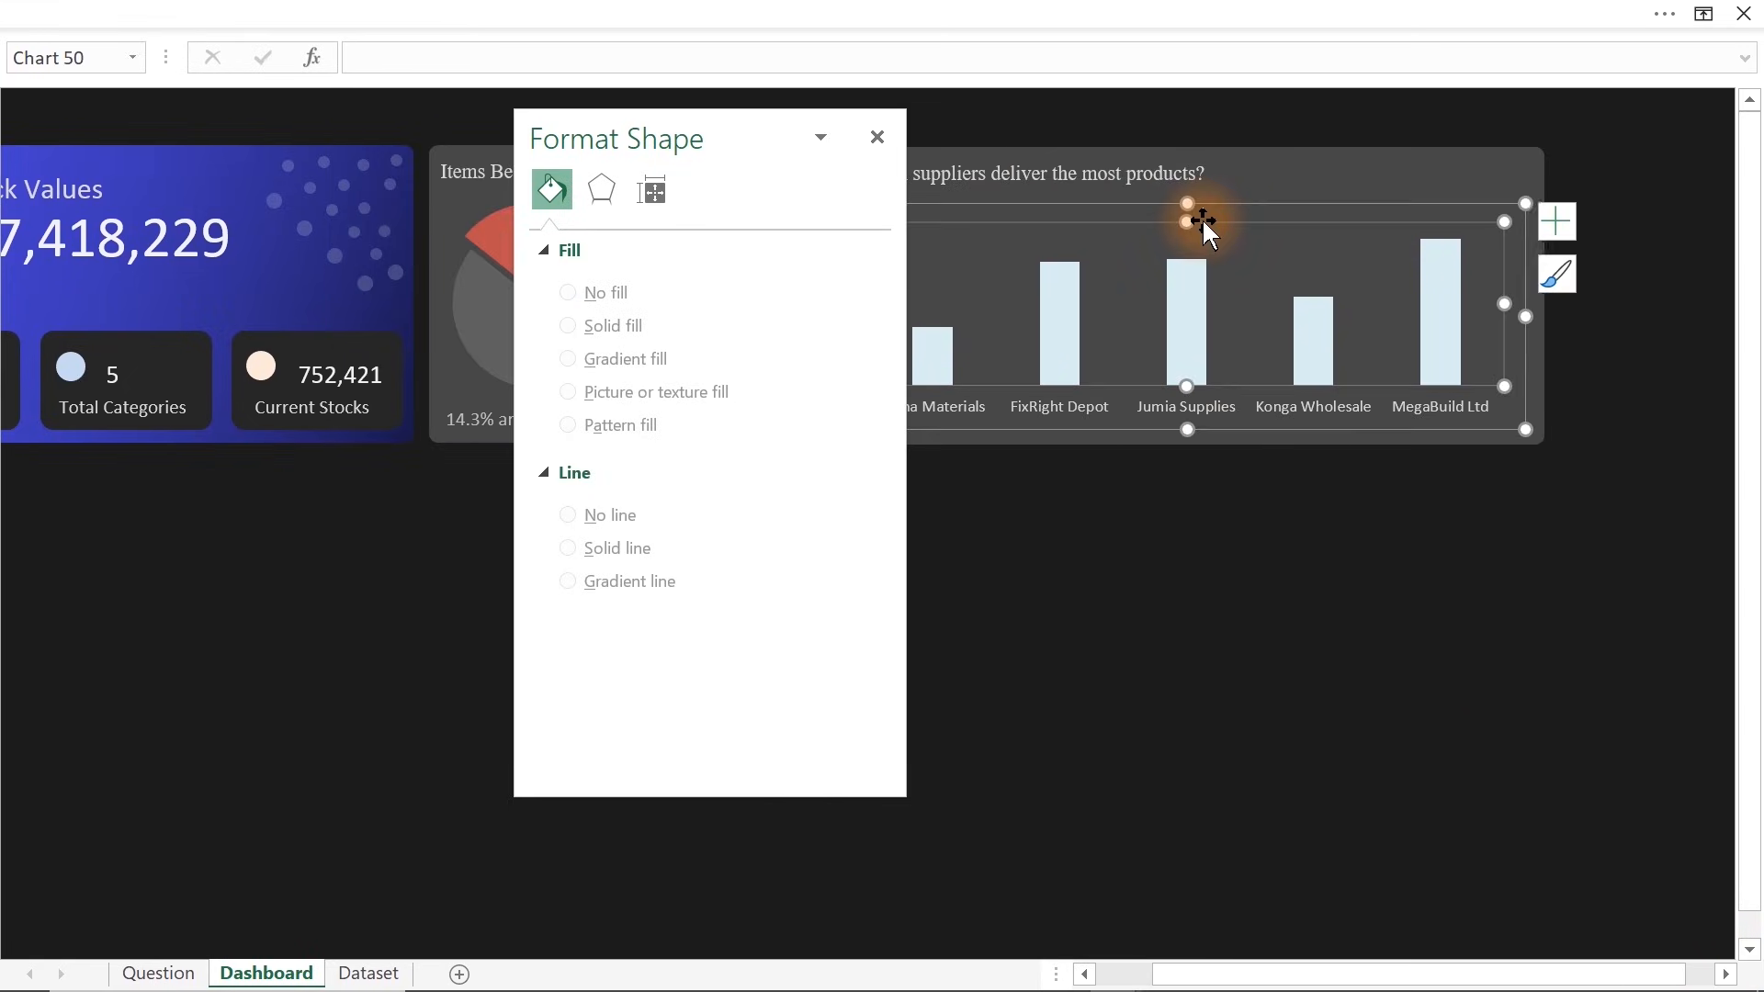
{"action": "left_click", "coordinate": [1561, 223]}
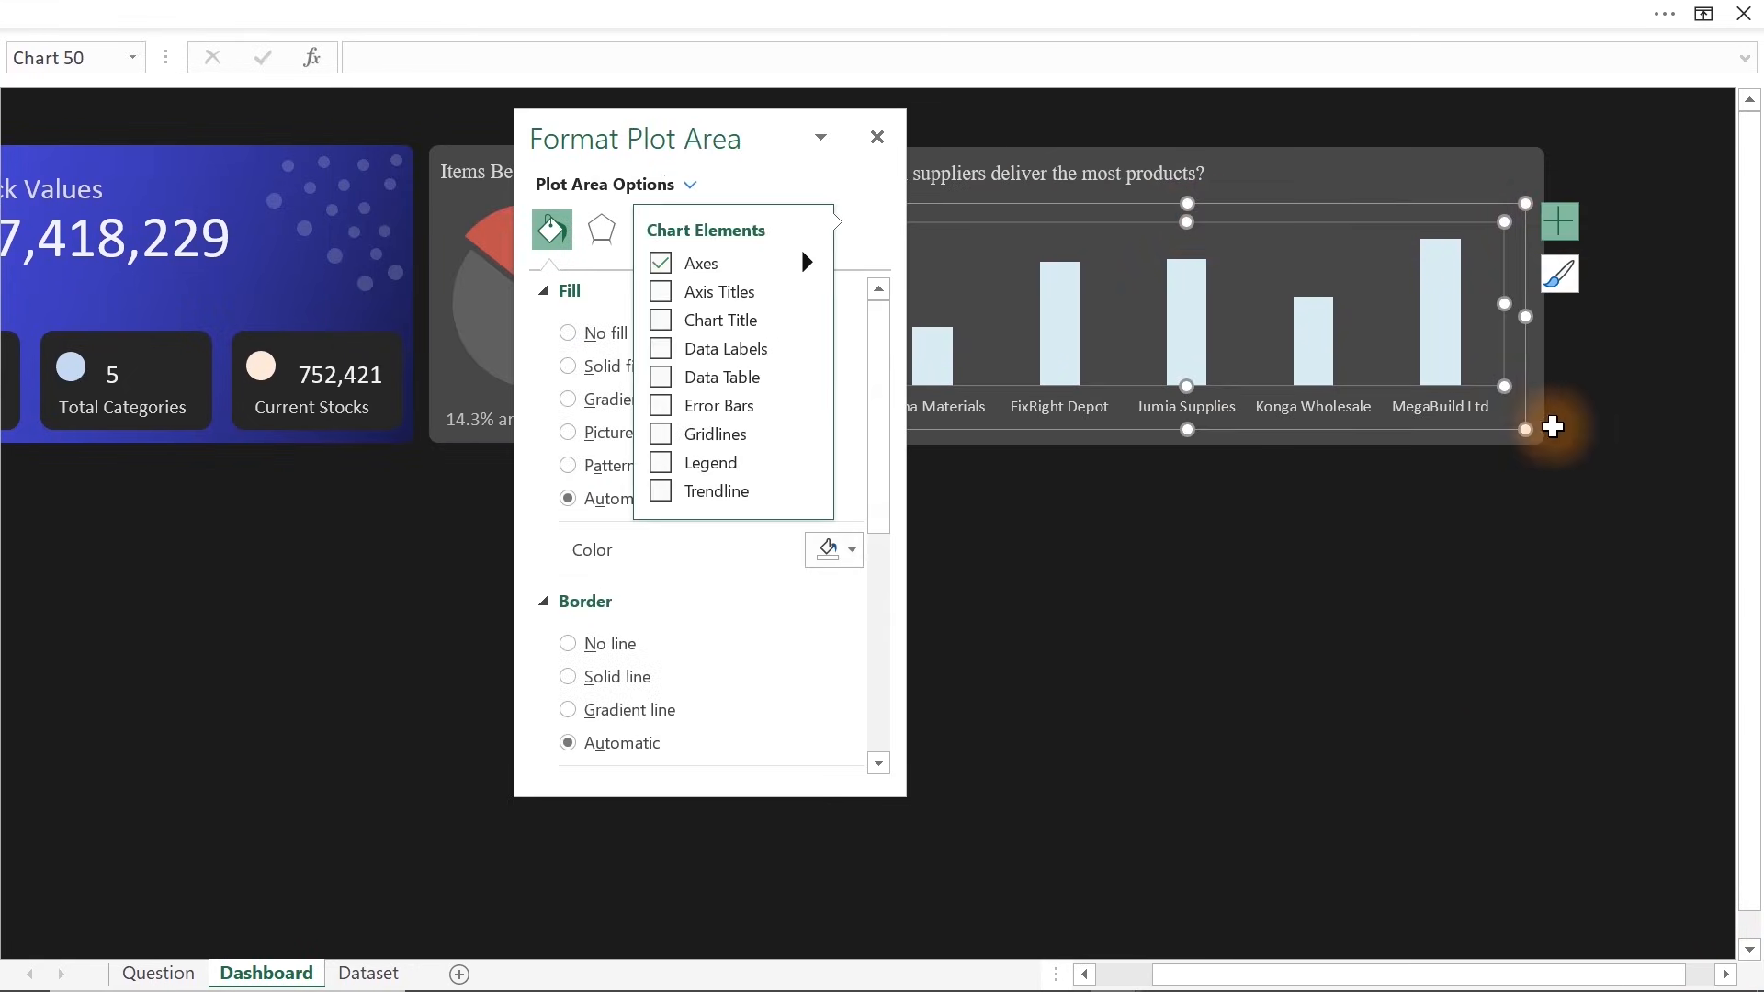
{"action": "left_click", "coordinate": [1561, 237]}
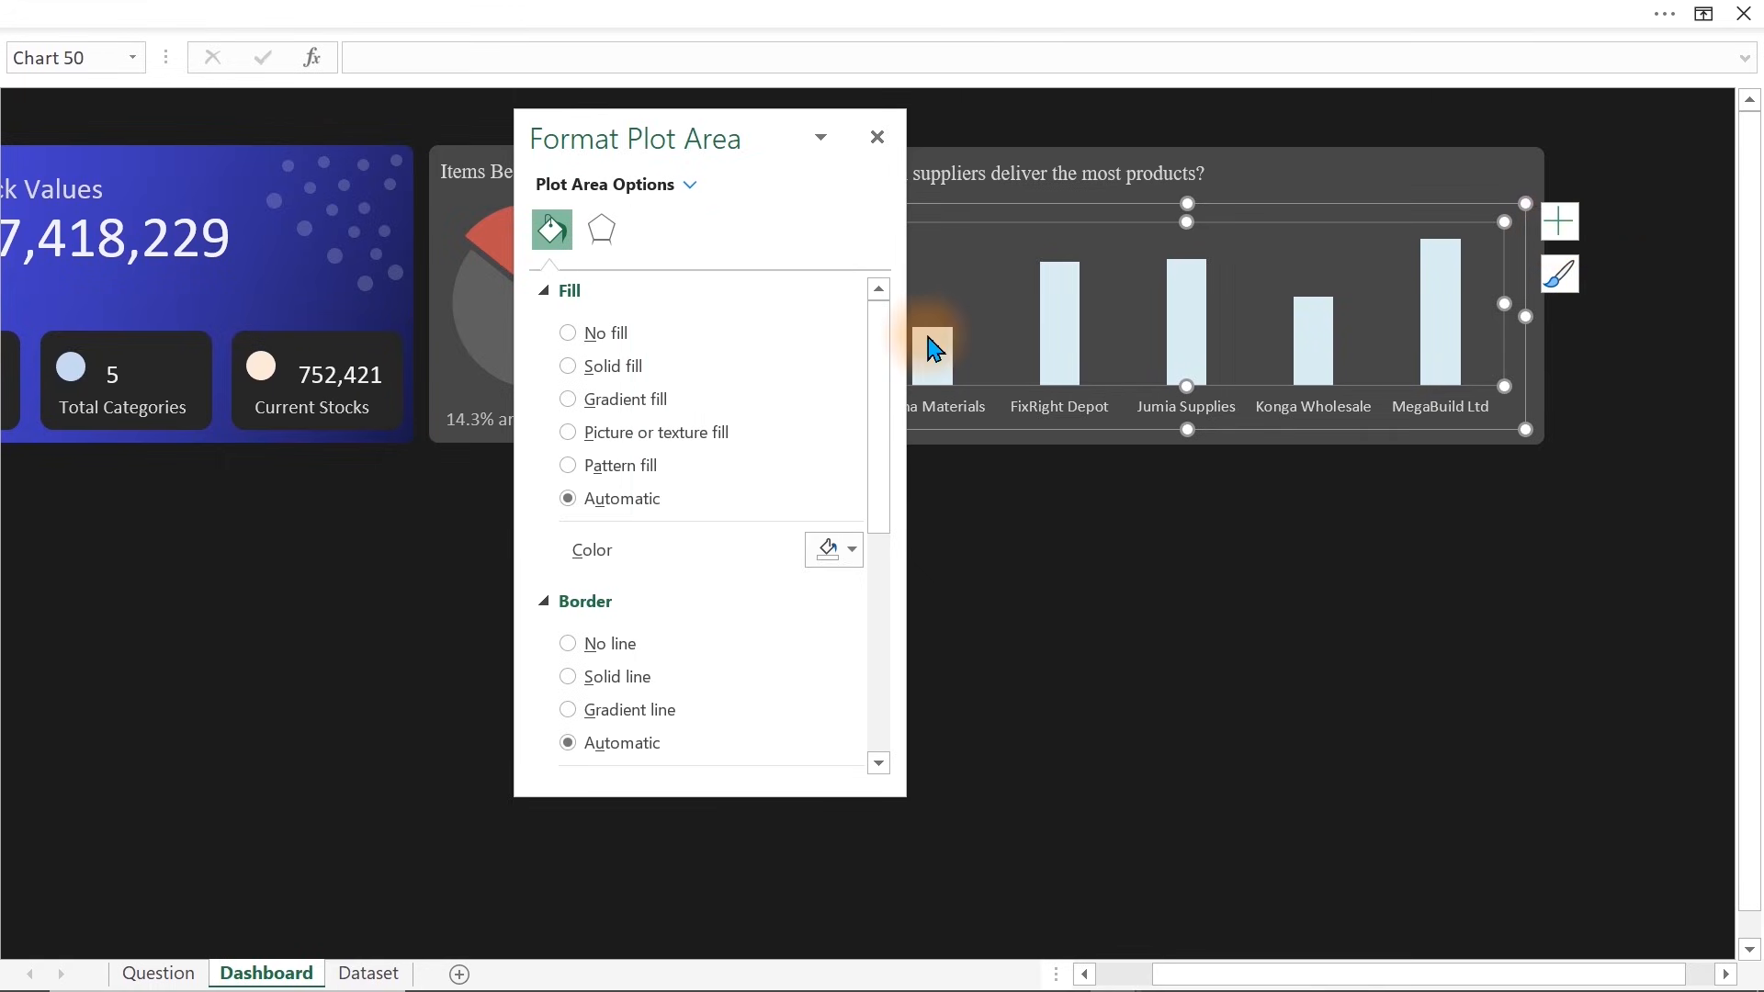
{"action": "left_click", "coordinate": [1565, 228]}
{"action": "left_click", "coordinate": [665, 352]}
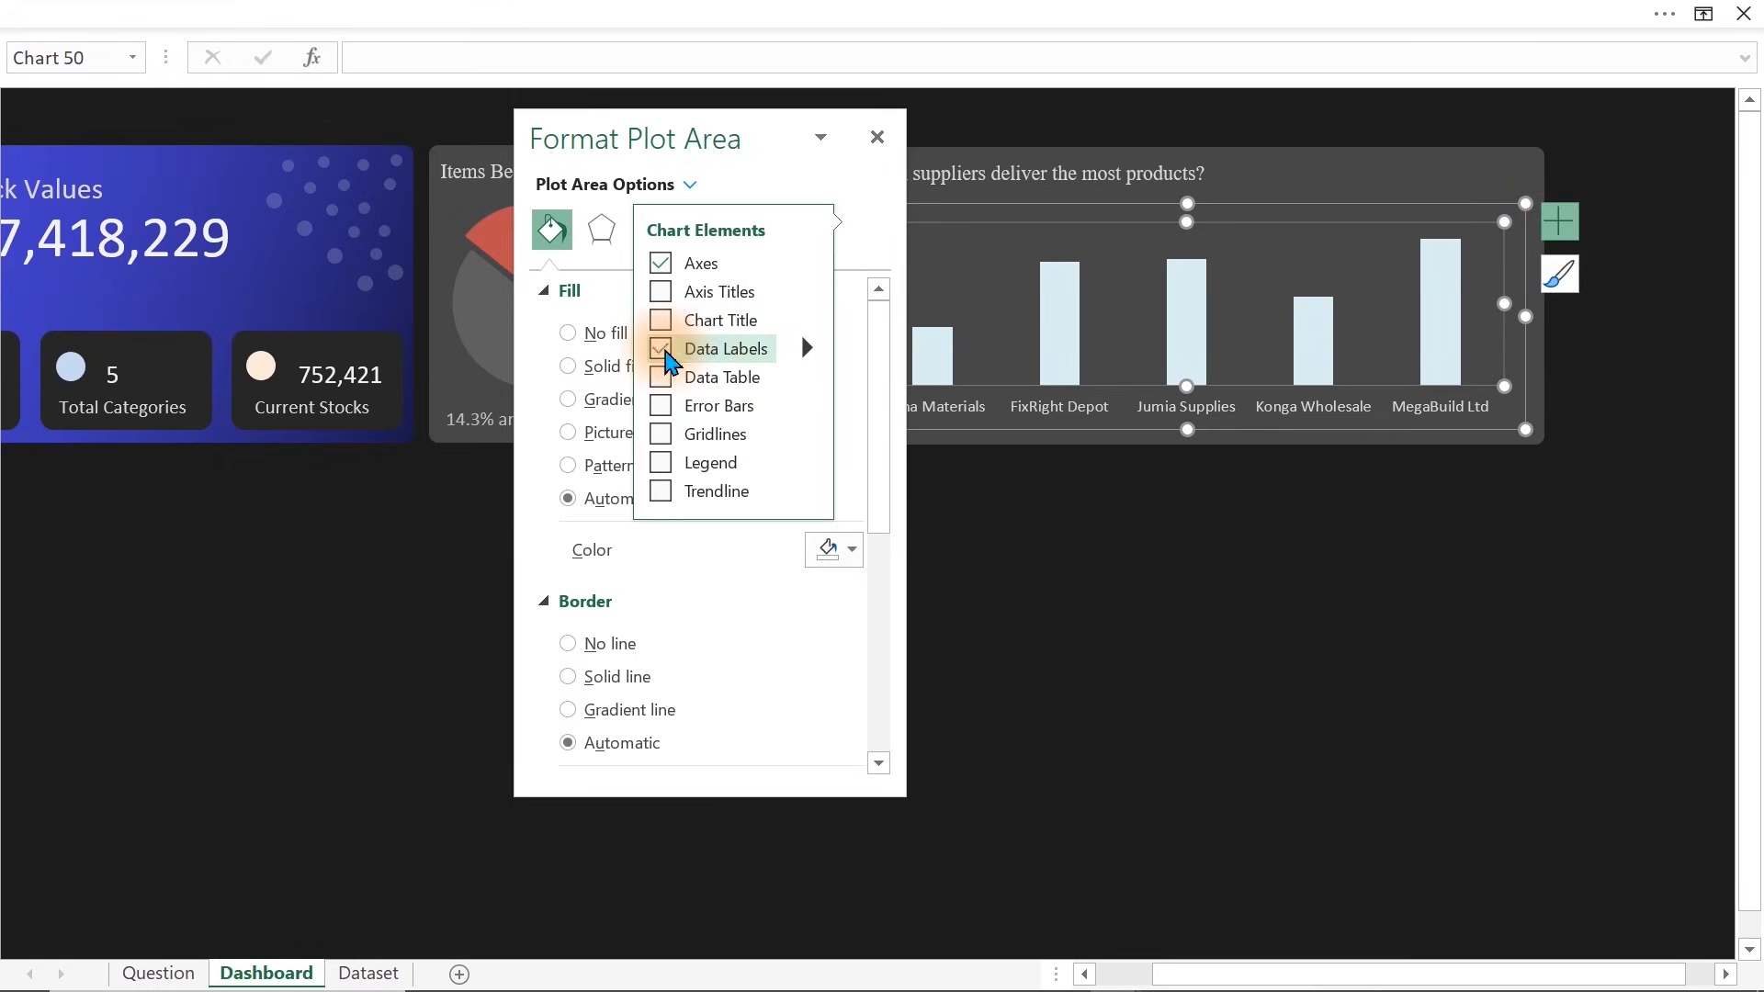
Set the supplier chart's data labels to a solid light grey text fill and close the formatting pane
{"action": "left_click", "coordinate": [1061, 240]}
{"action": "left_click", "coordinate": [735, 186]}
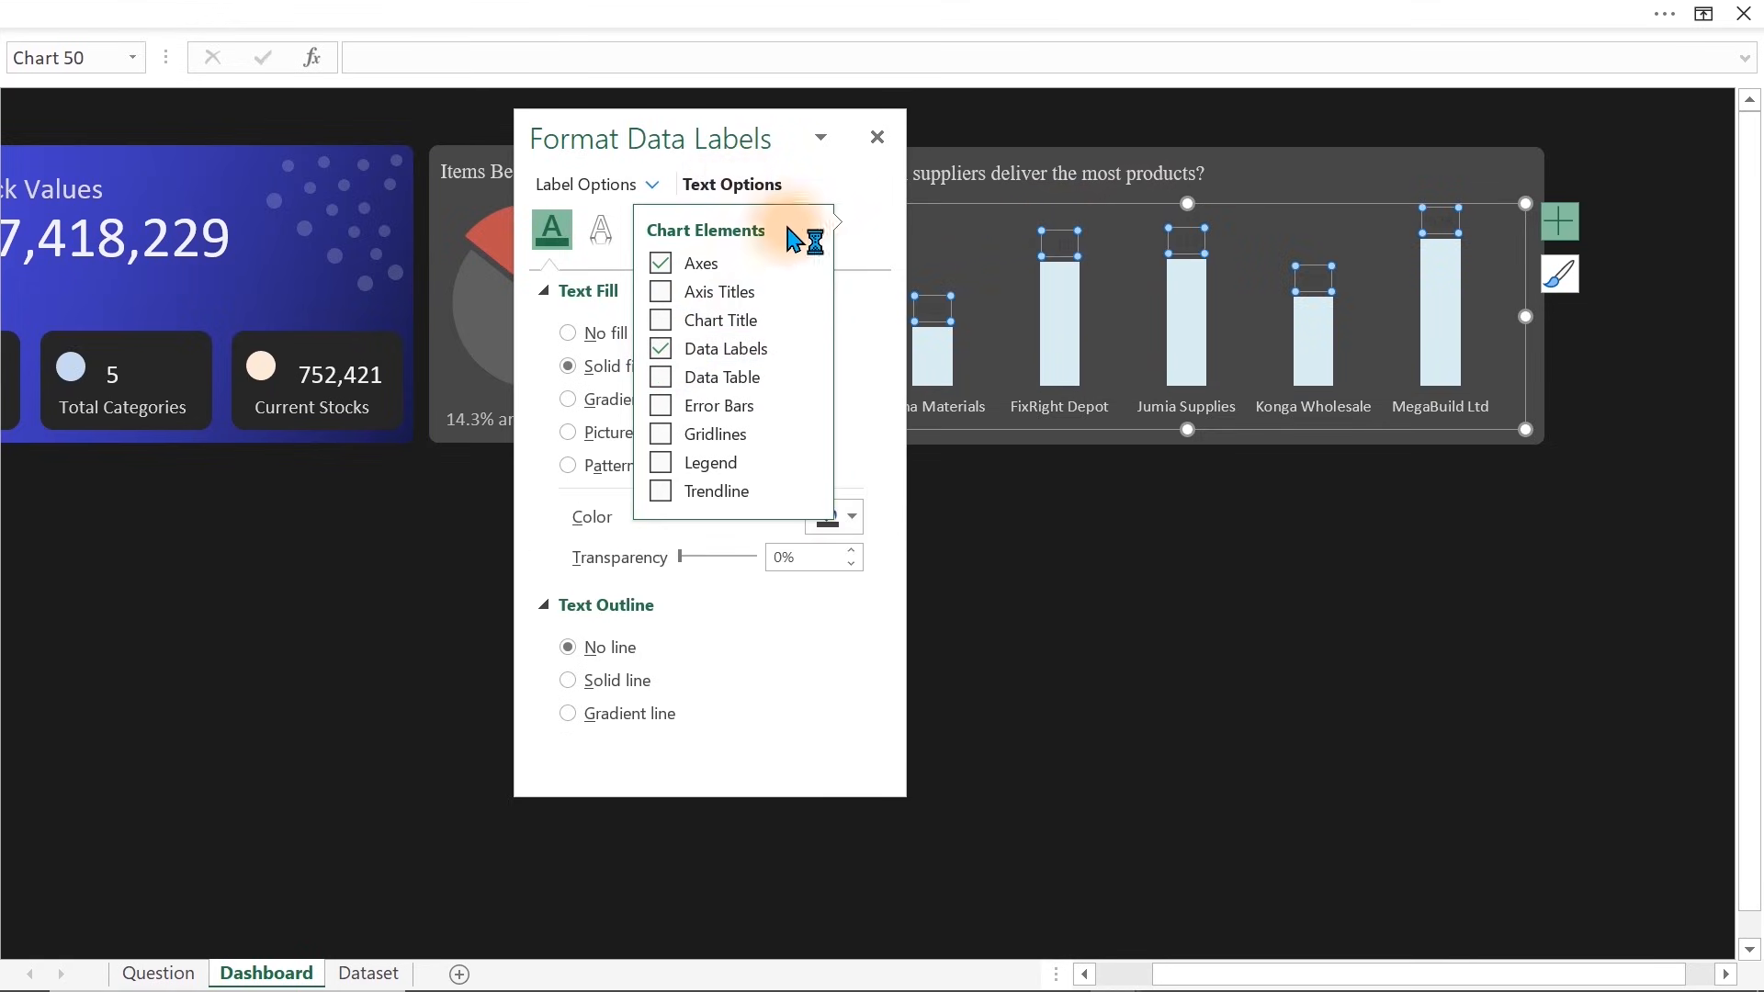
{"action": "left_click", "coordinate": [838, 517]}
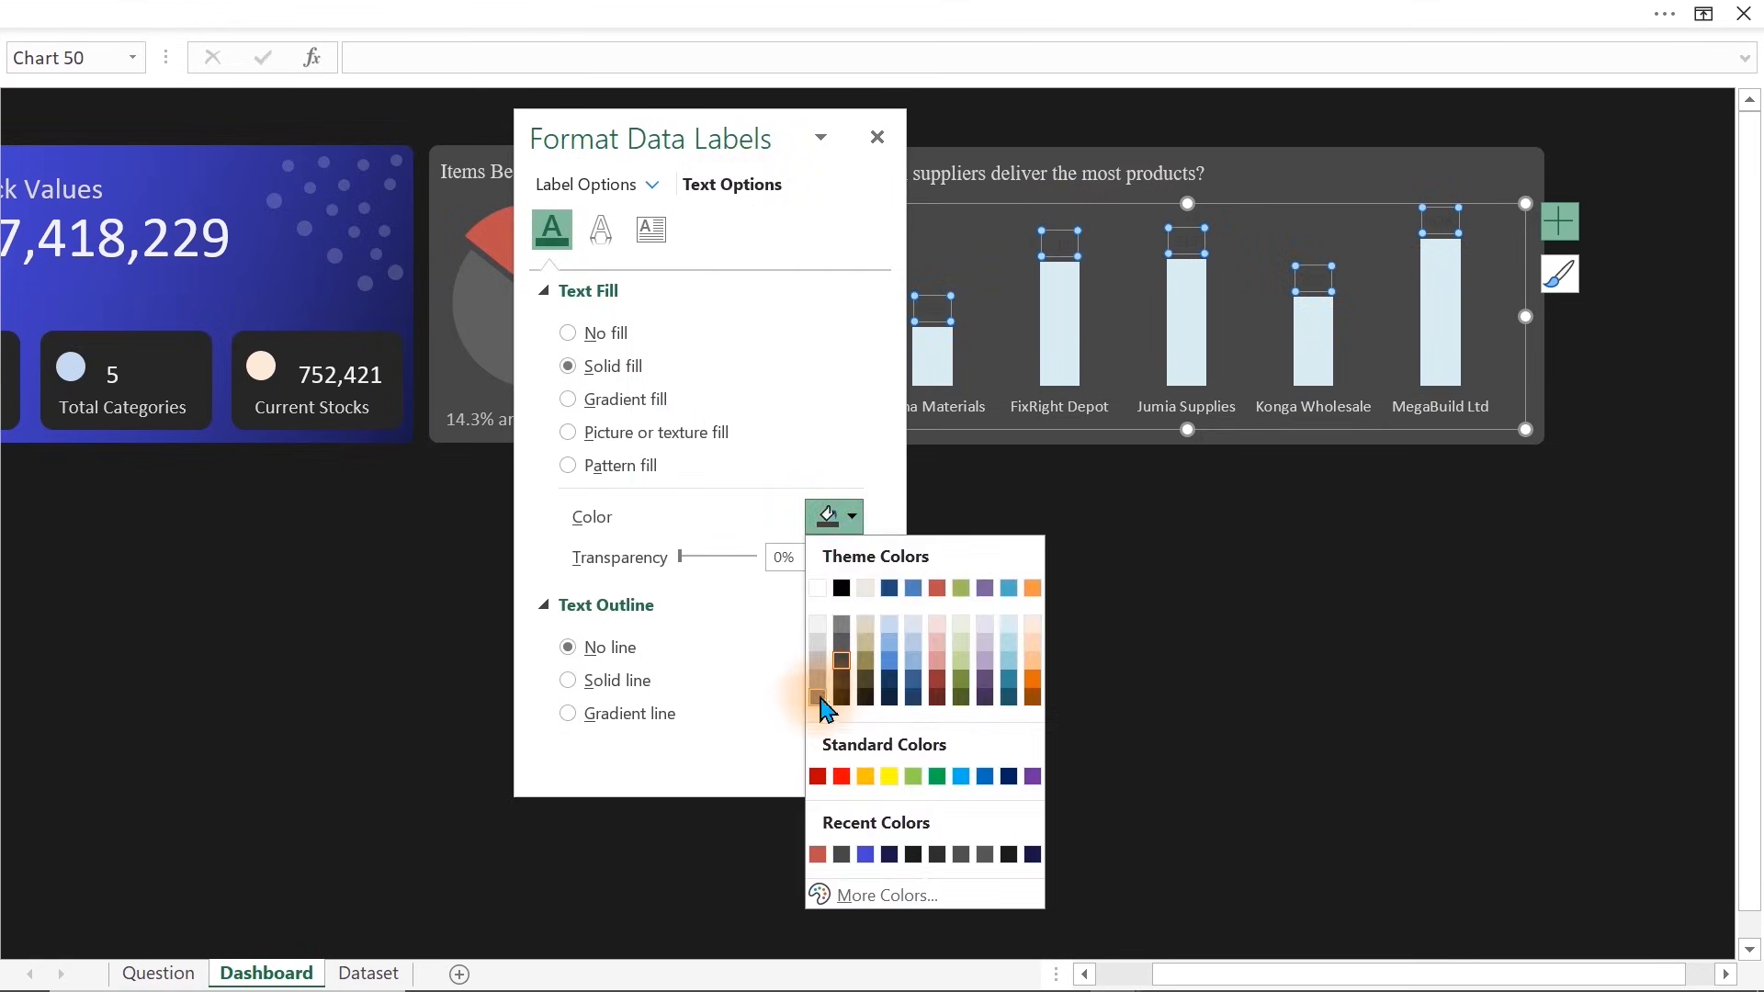
{"action": "left_click", "coordinate": [818, 642]}
{"action": "left_click", "coordinate": [1102, 616]}
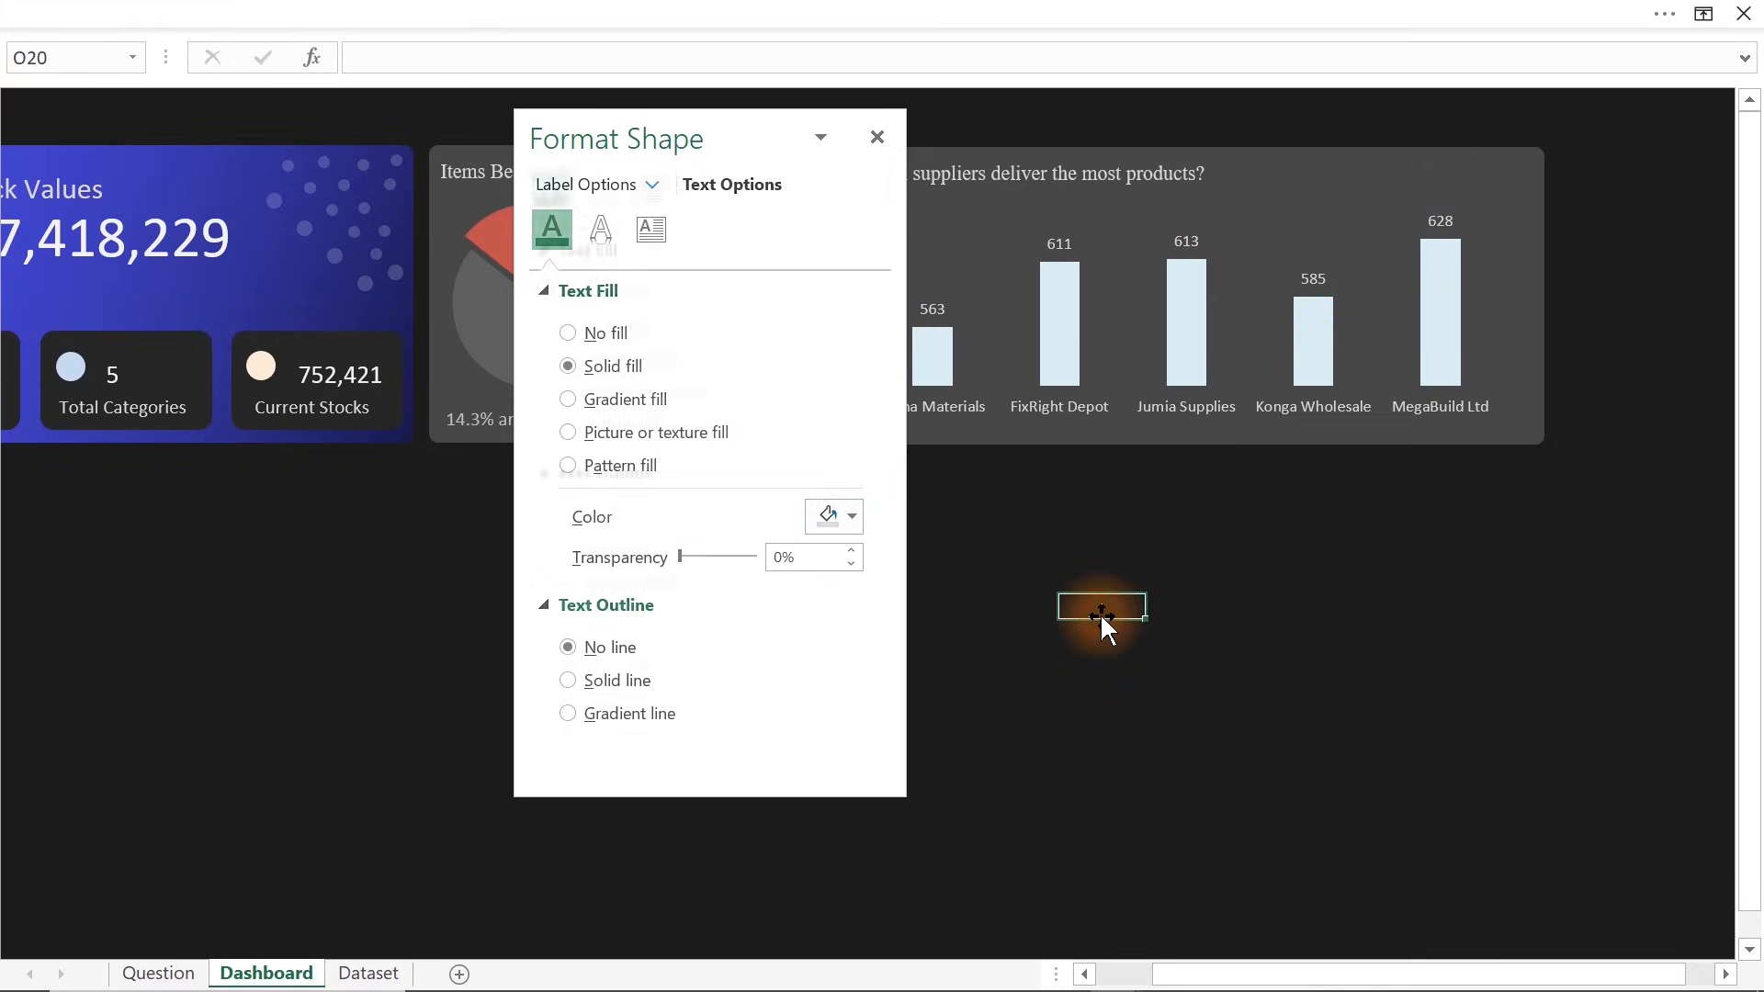
{"action": "left_click", "coordinate": [877, 136]}
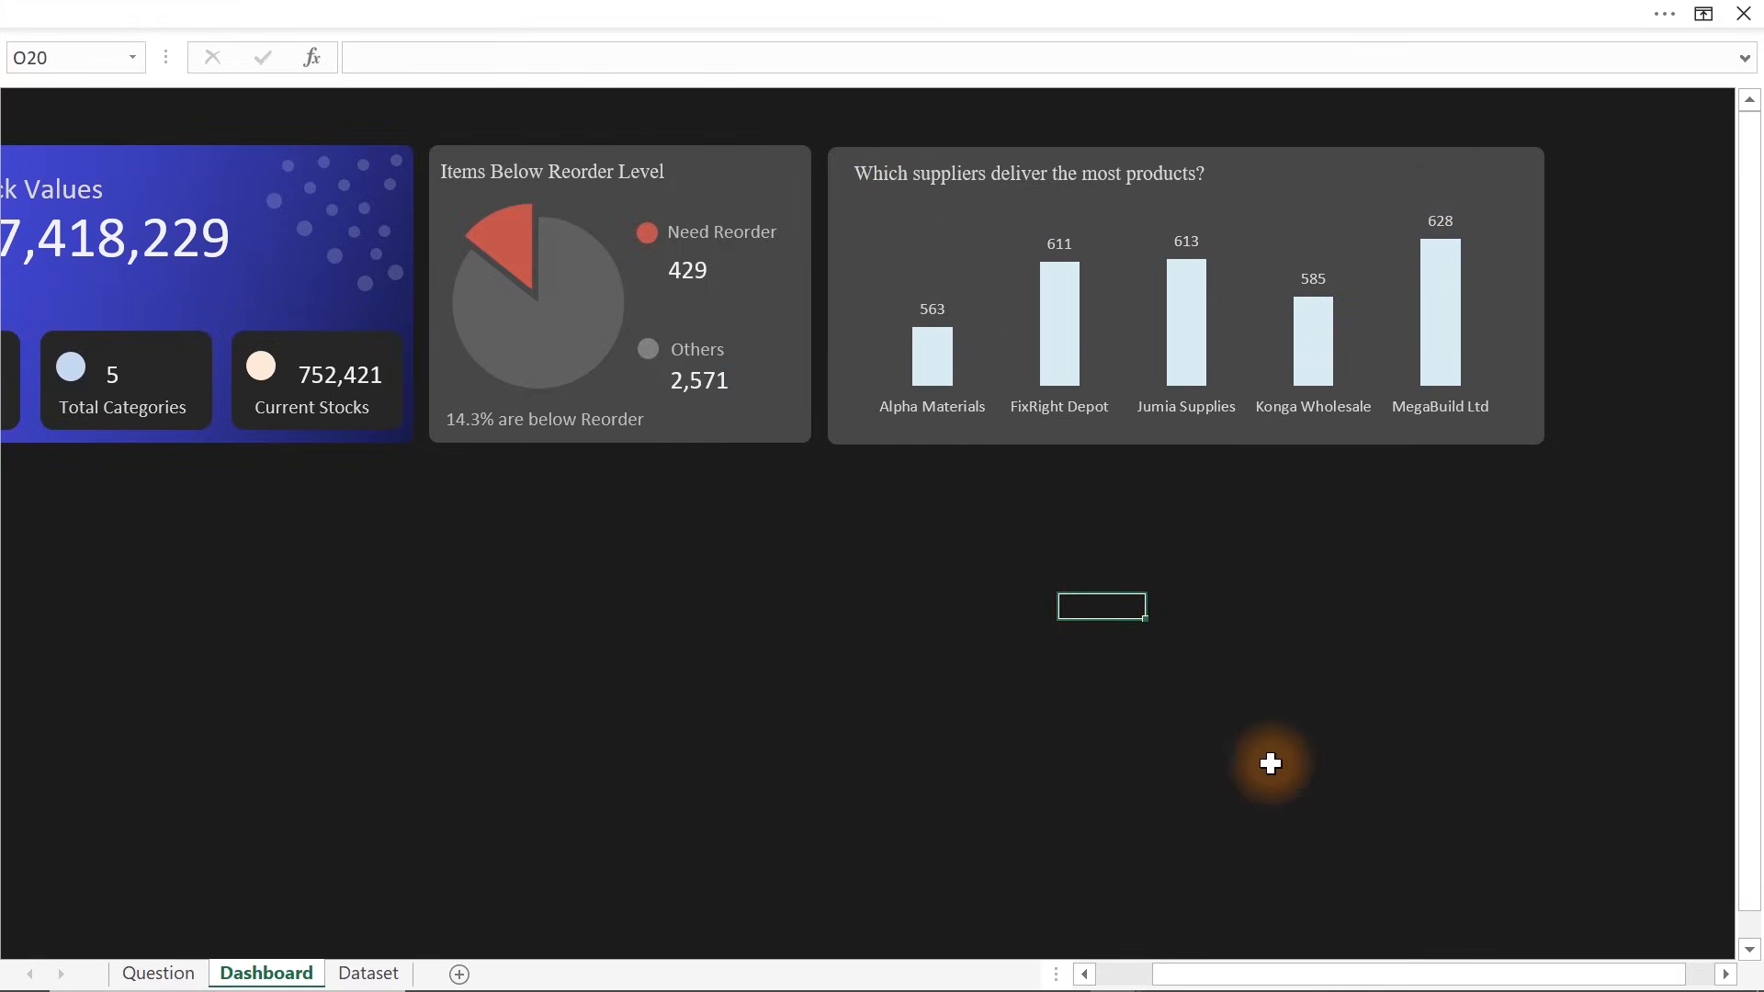
Review the empty cards and their question titles in the lower part of the dashboard
{"action": "left_click_drag", "start_coordinate": [1267, 974], "coordinate": [1132, 978]}
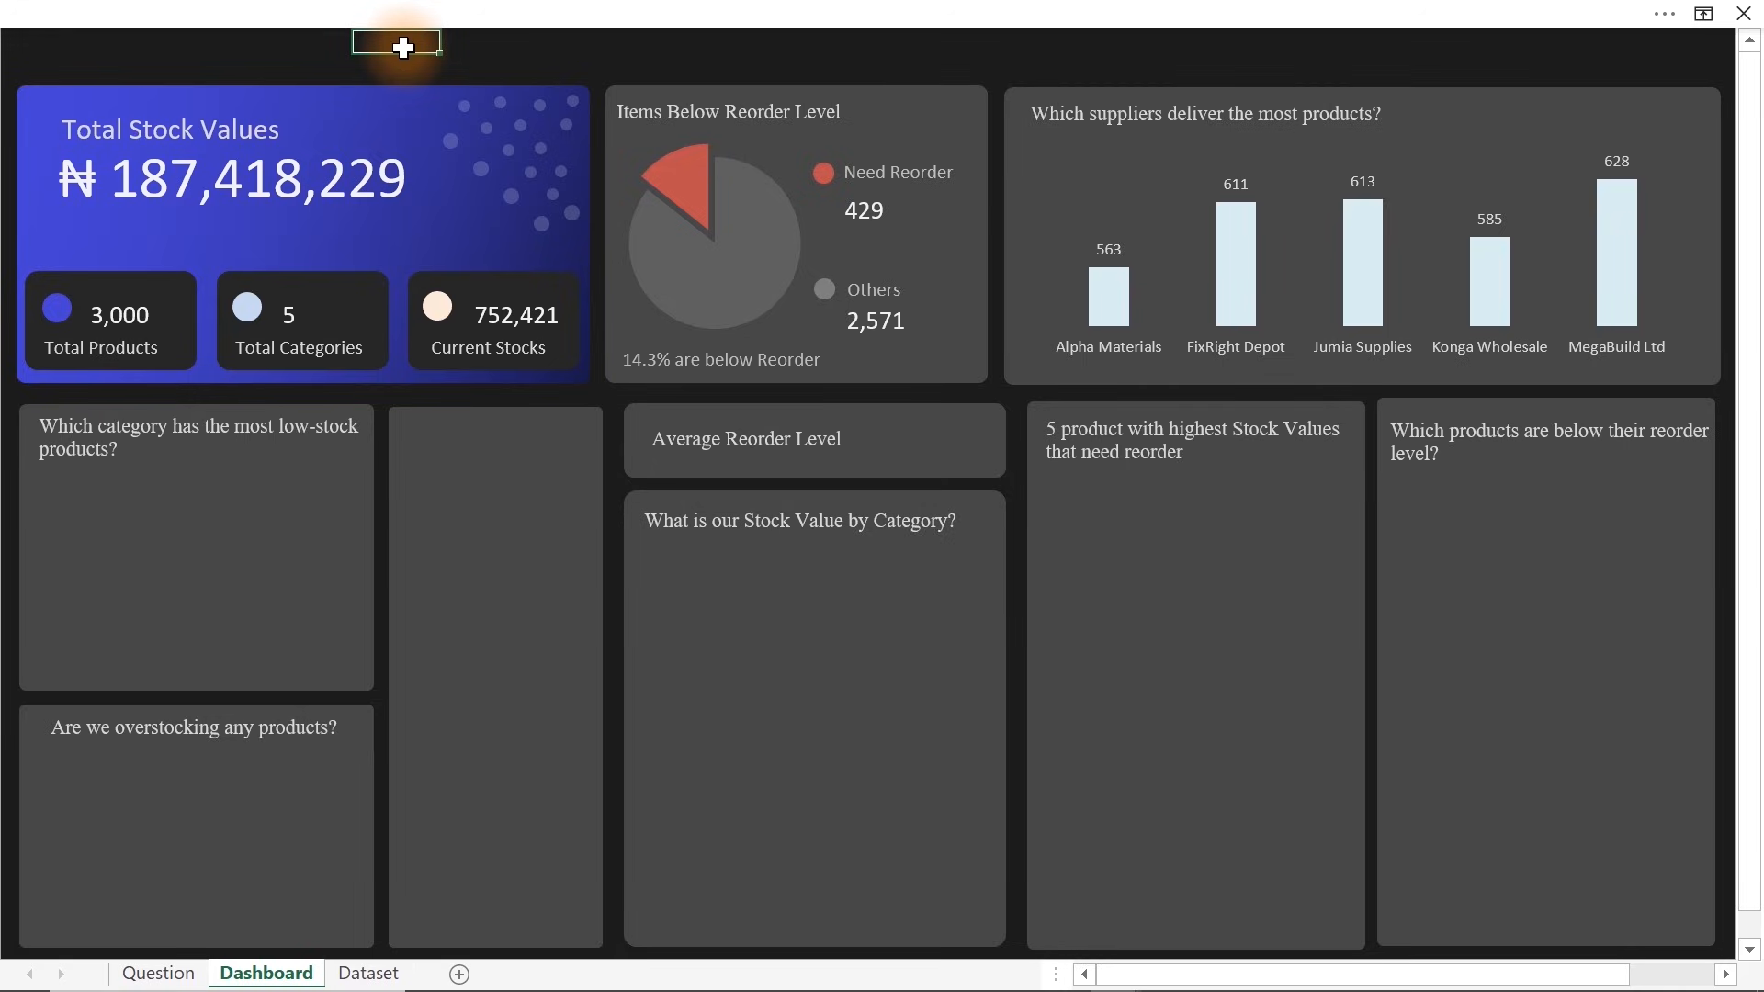
{"action": "left_click", "coordinate": [327, 548]}
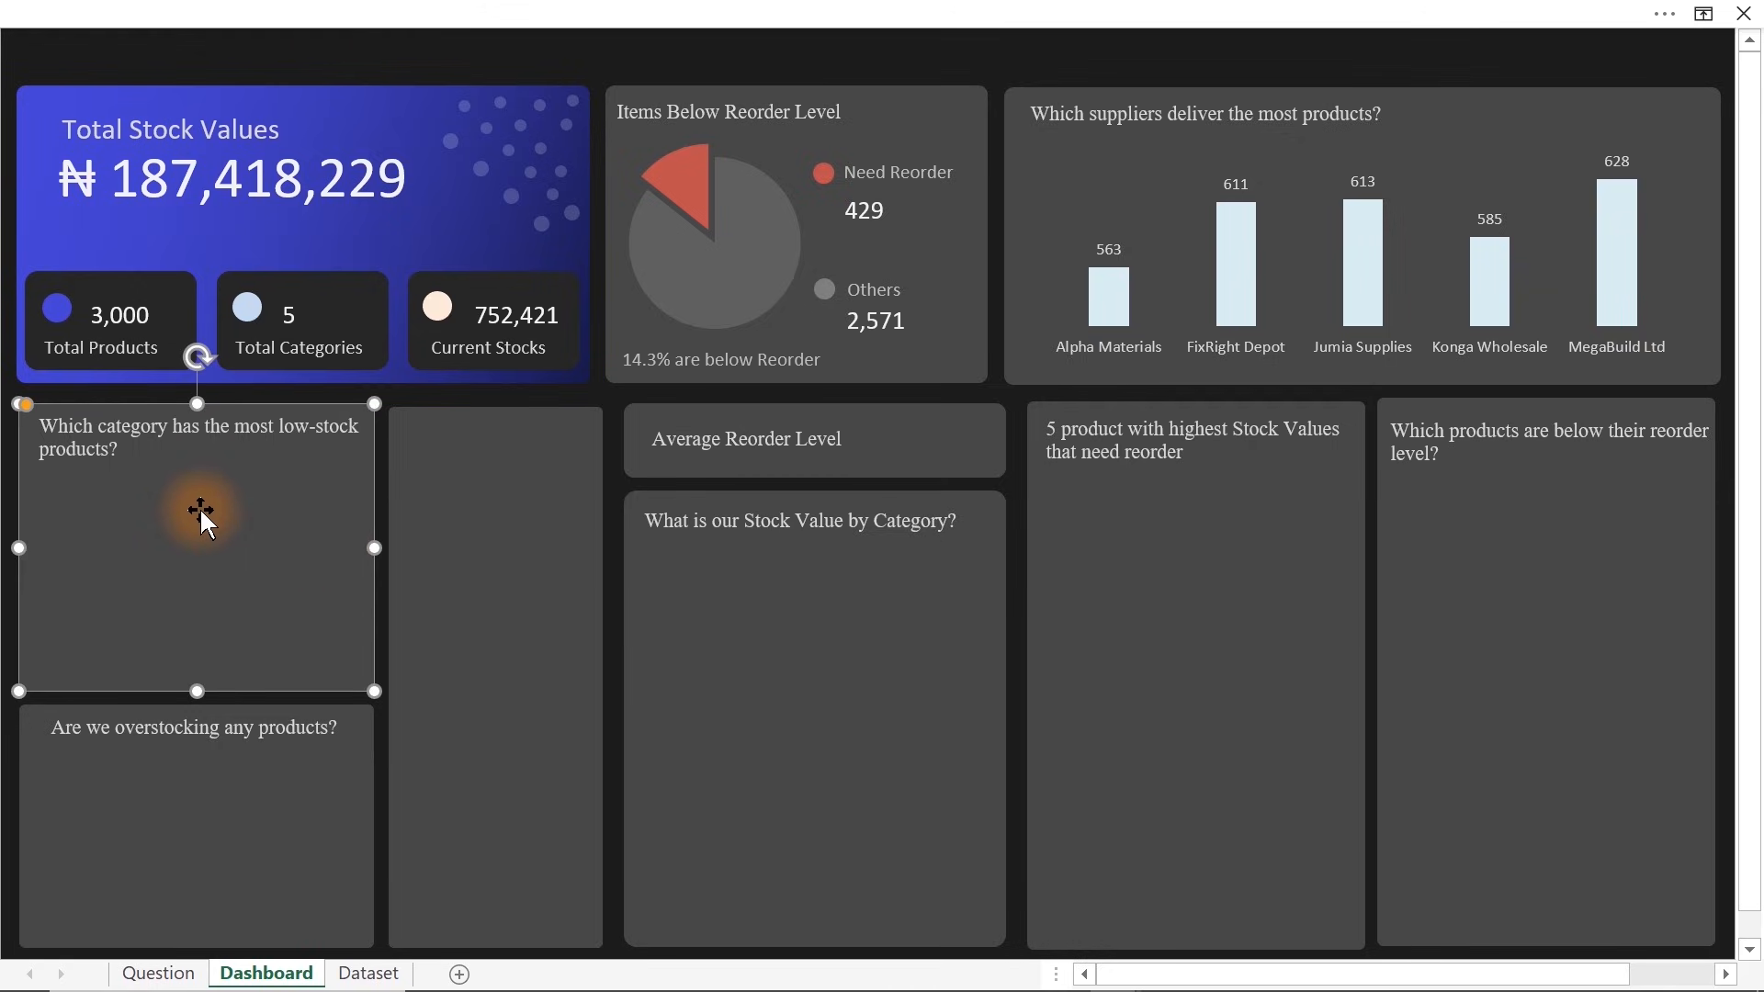
{"action": "left_click", "coordinate": [230, 849]}
{"action": "left_click", "coordinate": [485, 640]}
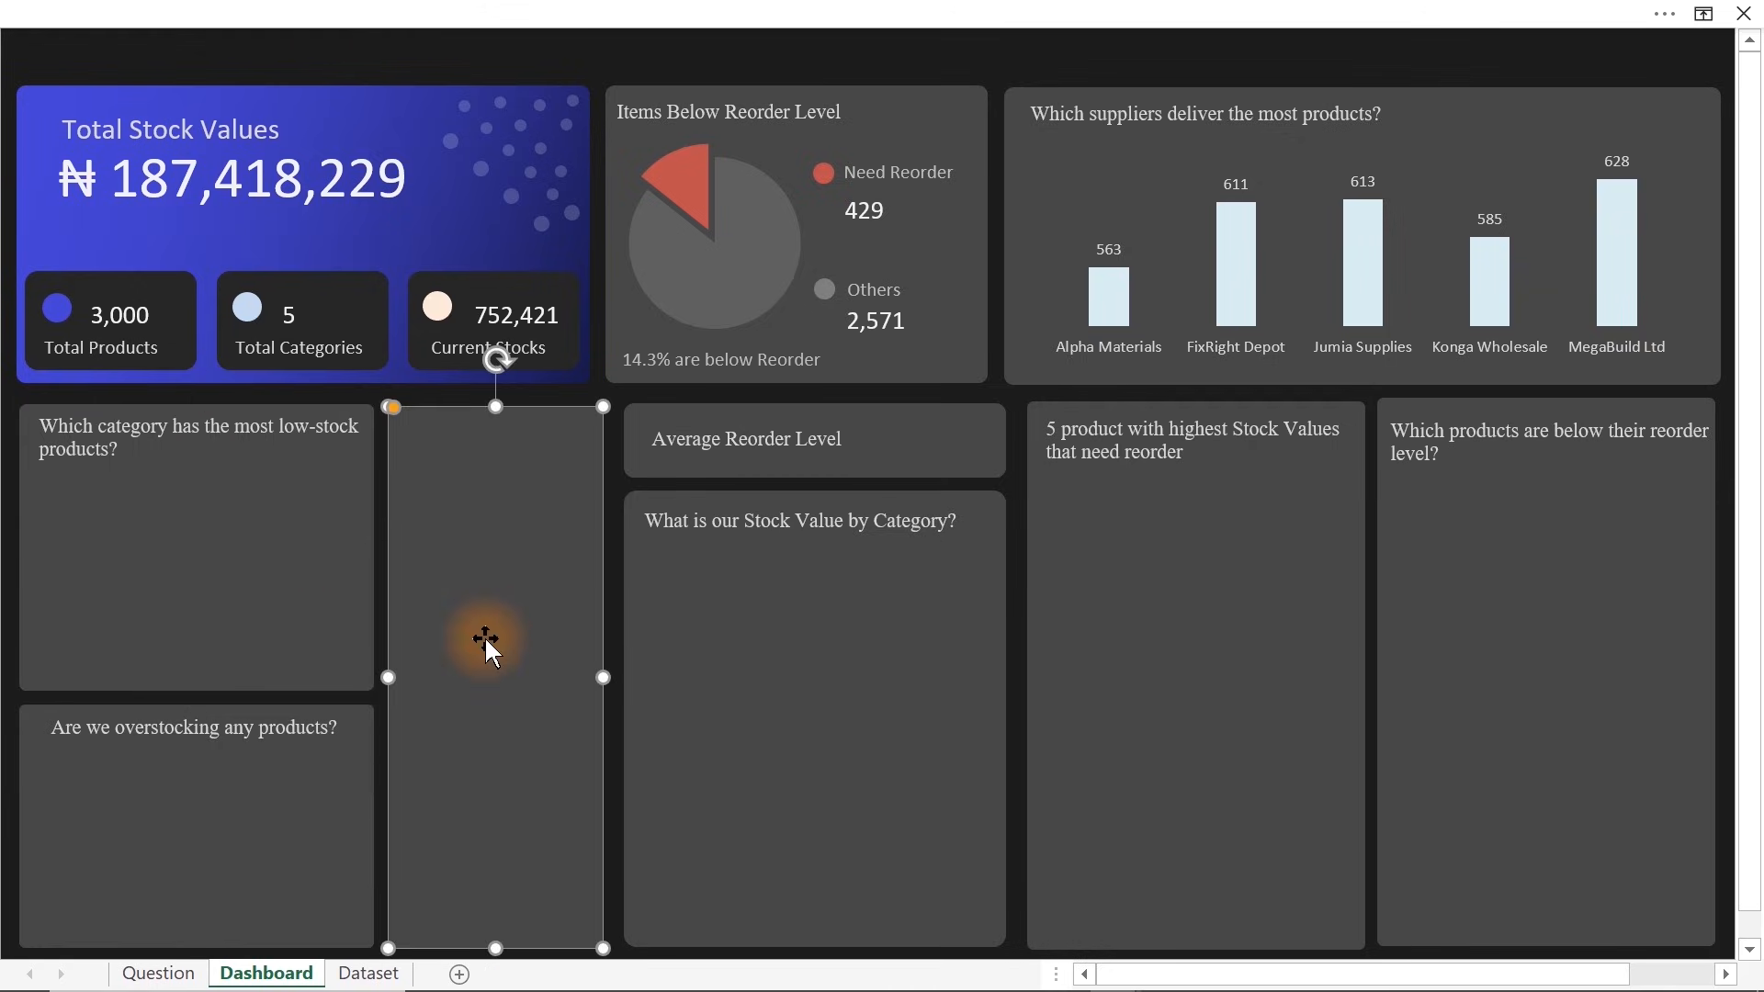
{"action": "left_click", "coordinate": [790, 648]}
{"action": "left_click", "coordinate": [912, 429]}
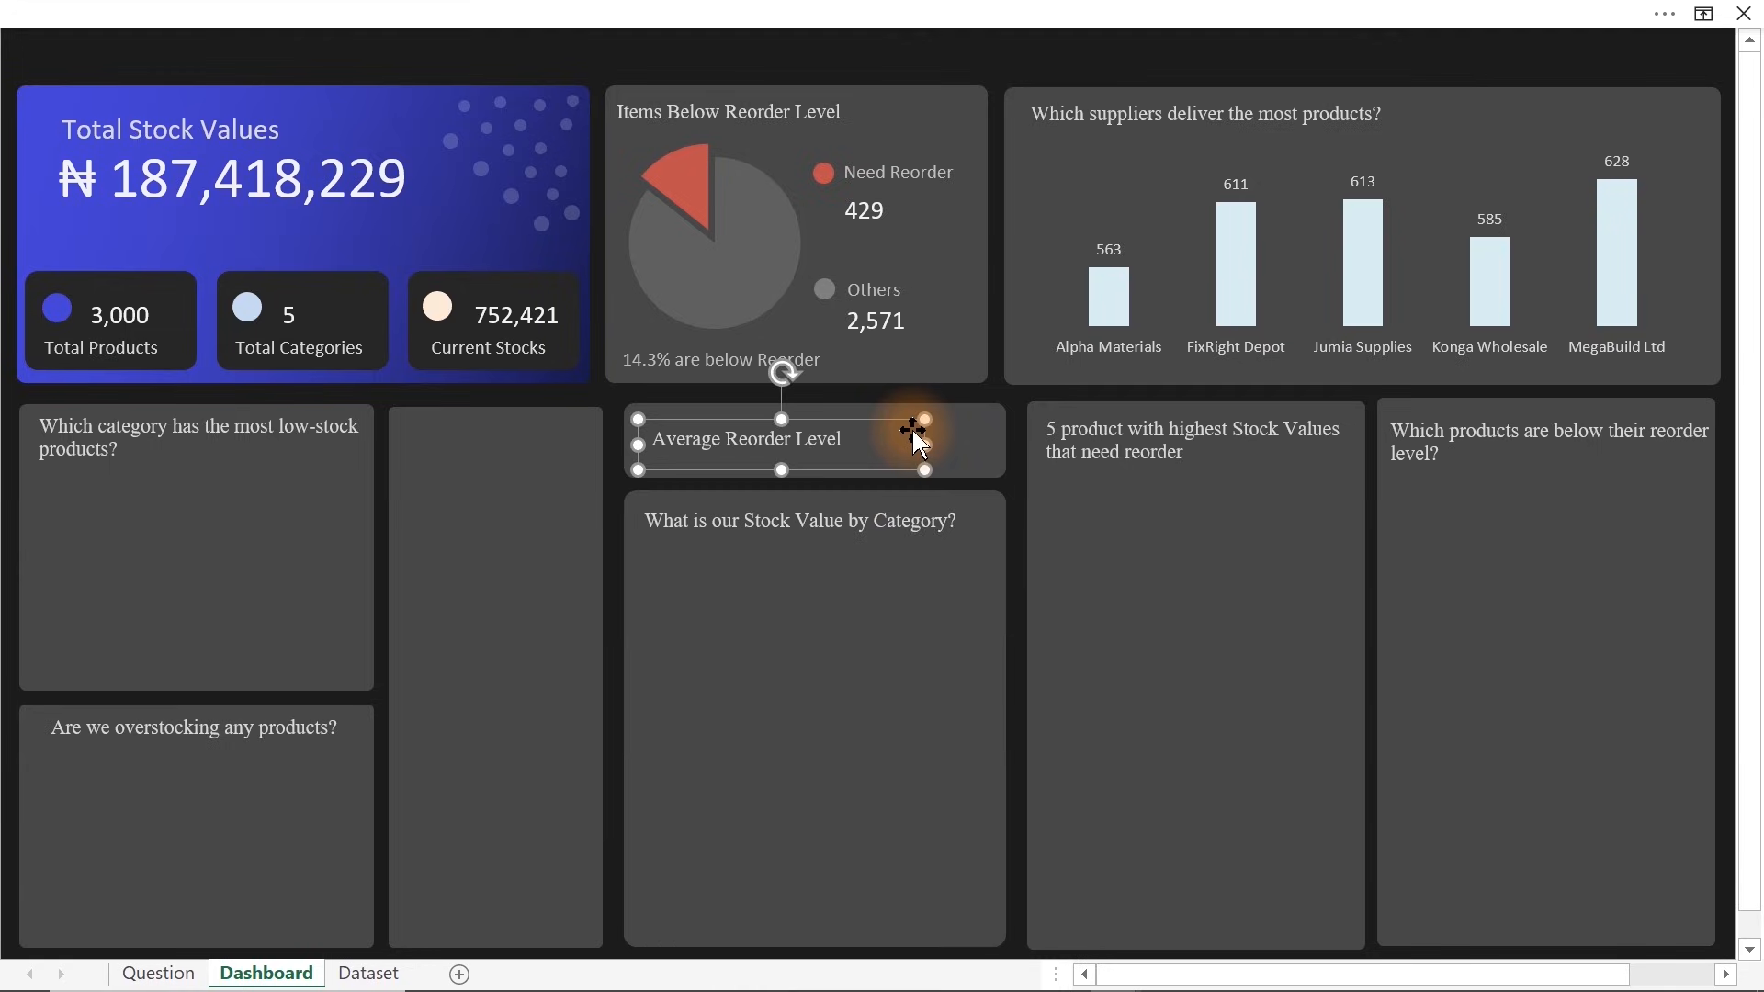
{"action": "left_click", "coordinate": [1232, 537]}
{"action": "left_click", "coordinate": [1495, 588]}
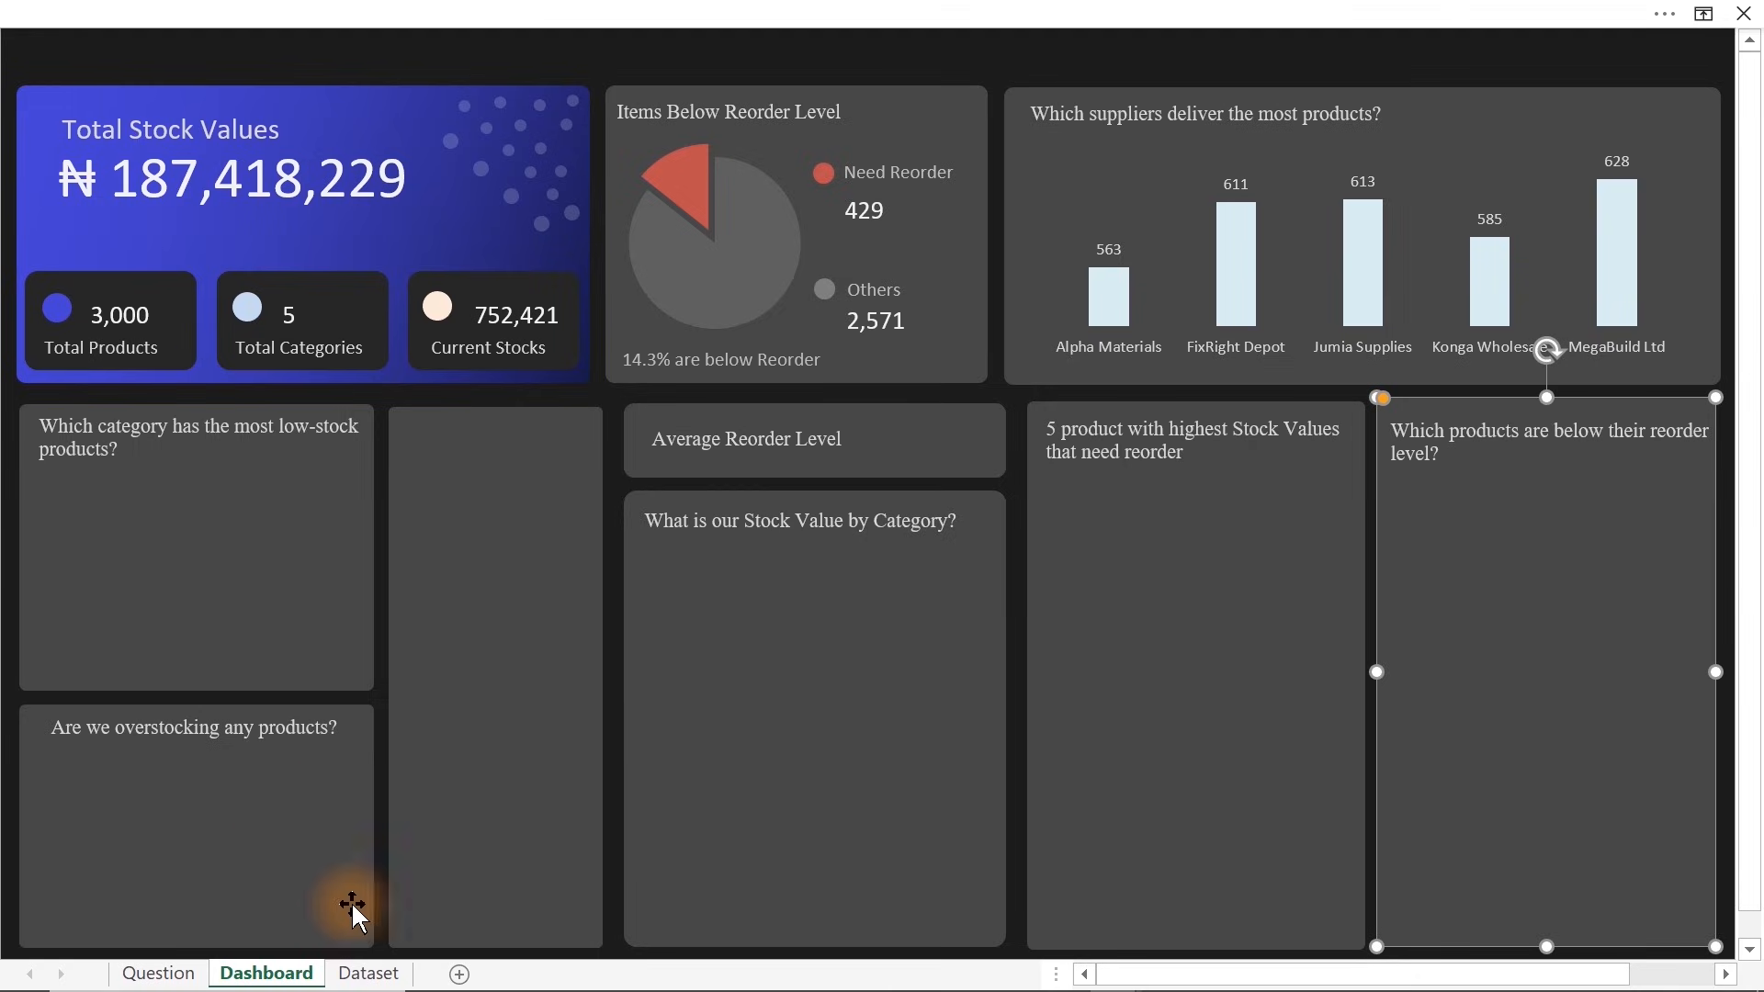
Stretch the narrow untitled card slightly upward so its upper edge lines up with the neighbouring cards
{"action": "left_click", "coordinate": [520, 520]}
{"action": "left_click_drag", "start_coordinate": [495, 405], "coordinate": [495, 400]}
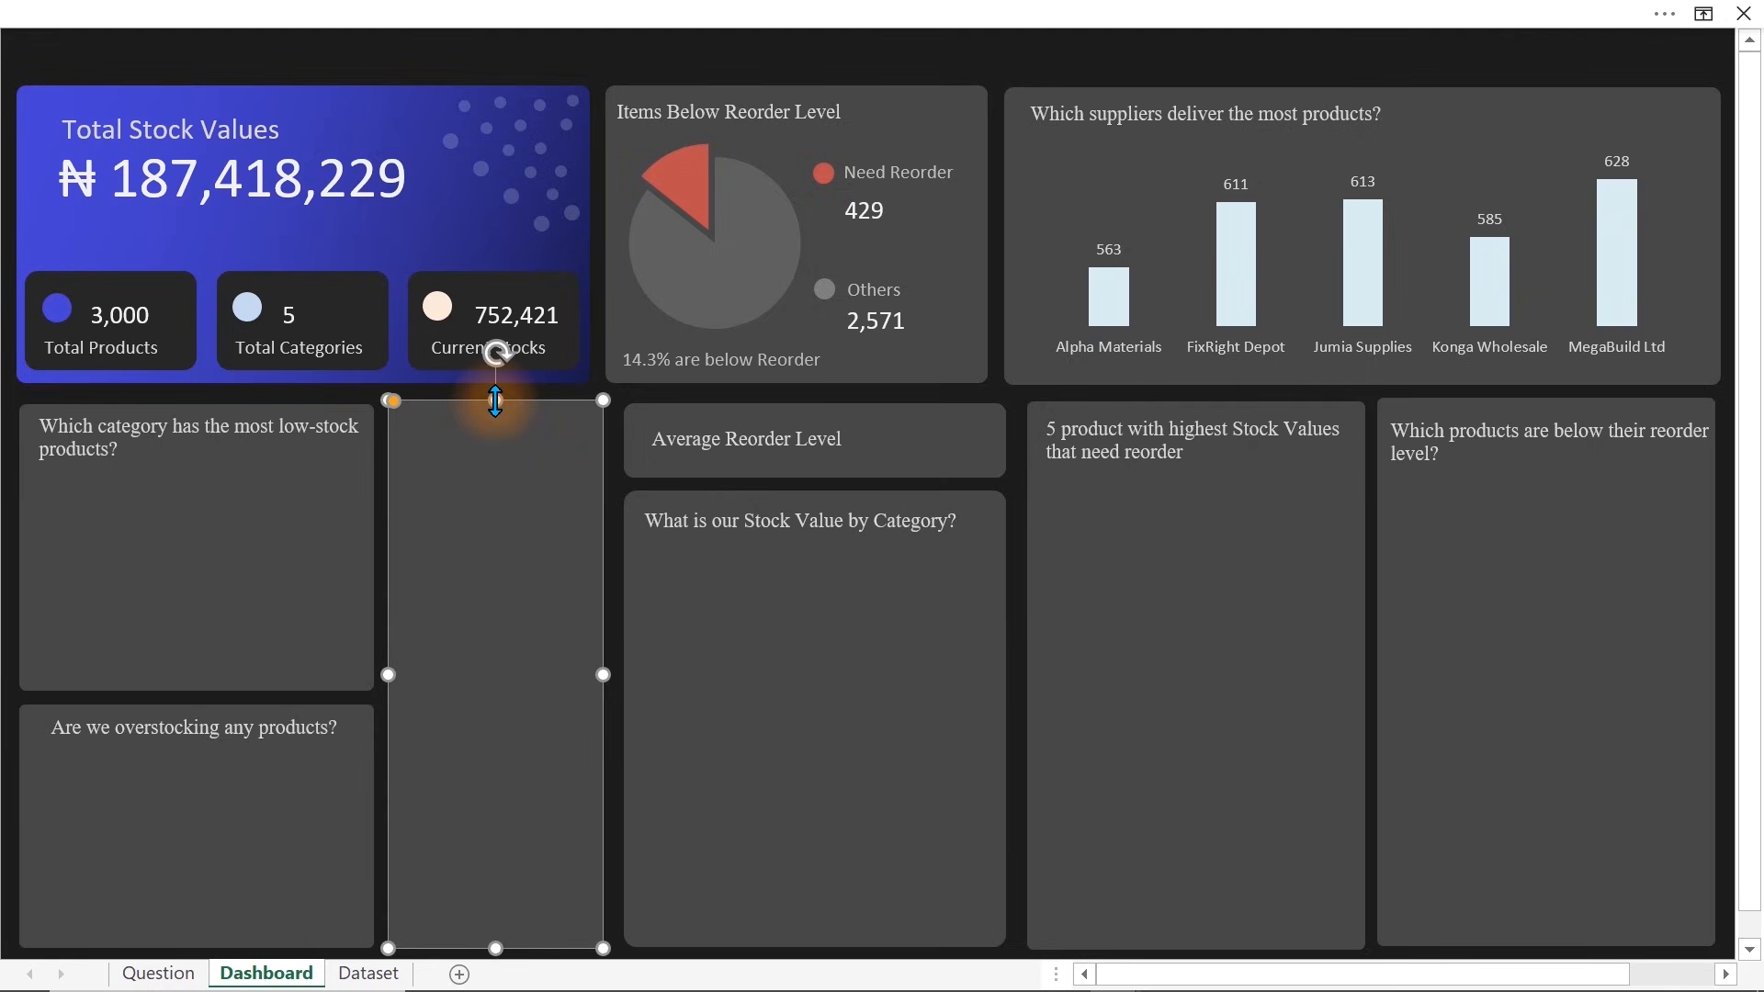
{"action": "left_click", "coordinate": [305, 446]}
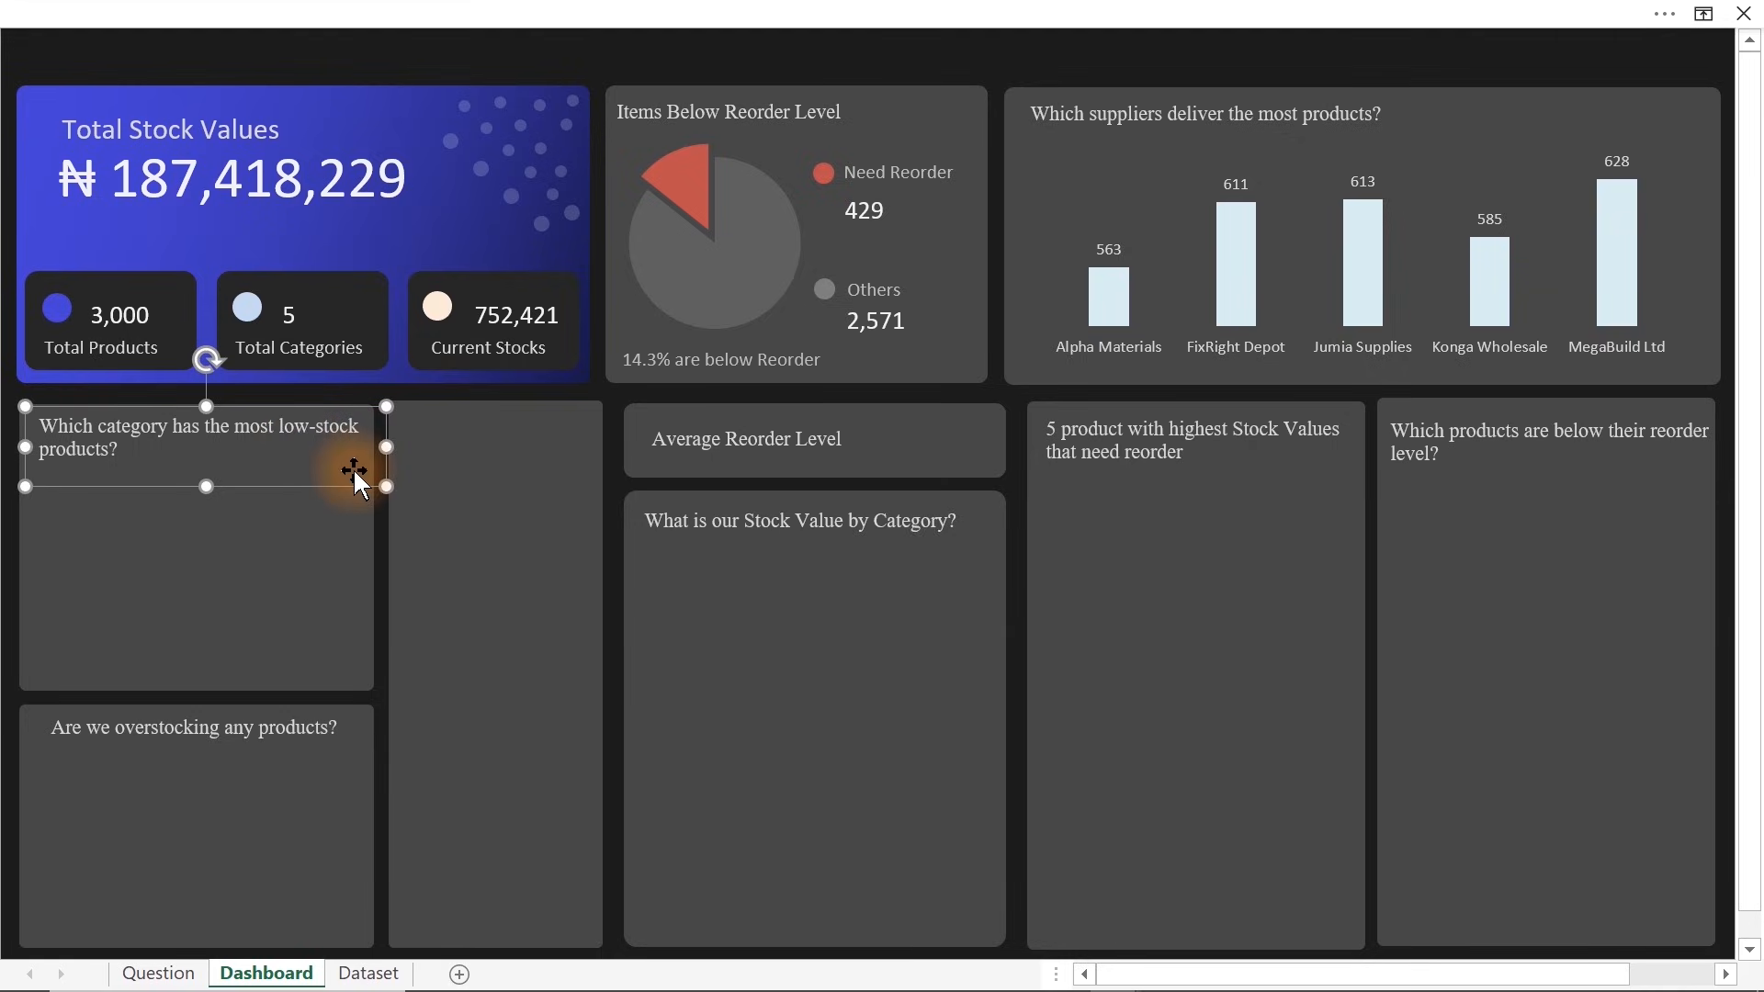
Find the pivot table for "Which category has the most low-stock products?" on the Question sheet
{"action": "left_click", "coordinate": [158, 973]}
{"action": "left_click", "coordinate": [1089, 298]}
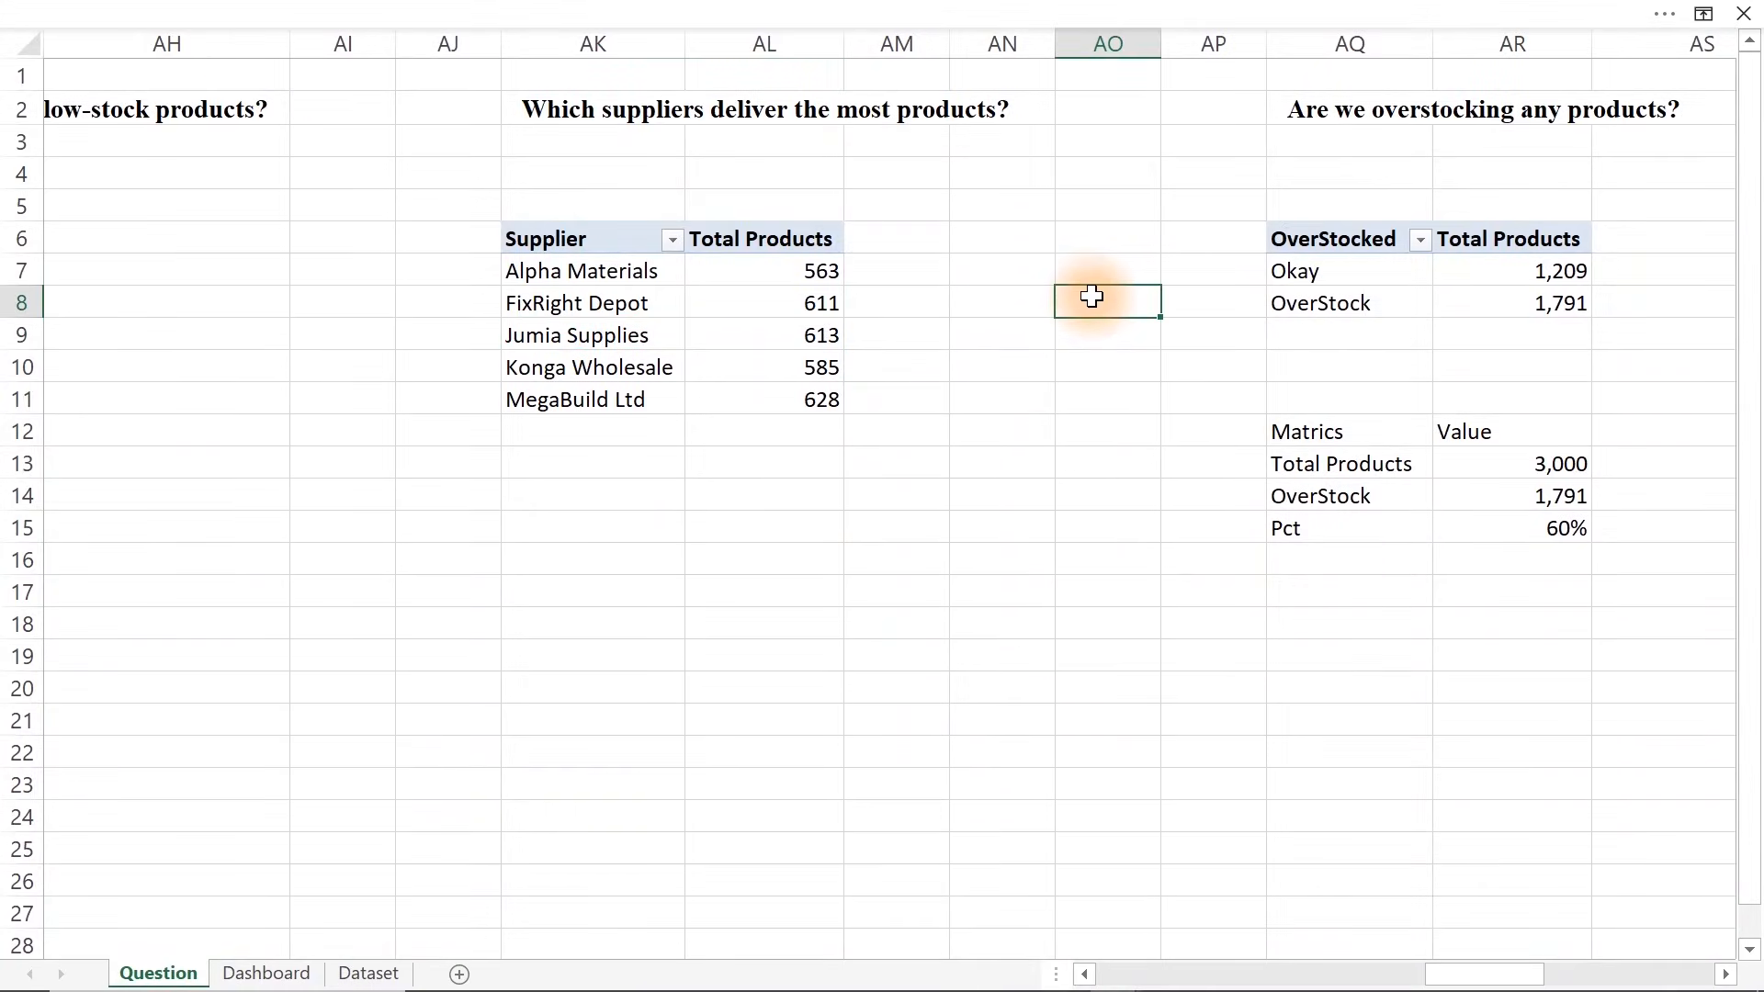
{"action": "left_click", "coordinate": [1339, 186]}
{"action": "key", "text": "Right"}
{"action": "key", "text": "Right"}
{"action": "key", "text": "Right"}
{"action": "key", "text": "Right"}
{"action": "key", "text": "Right"}
{"action": "key", "text": "Right"}
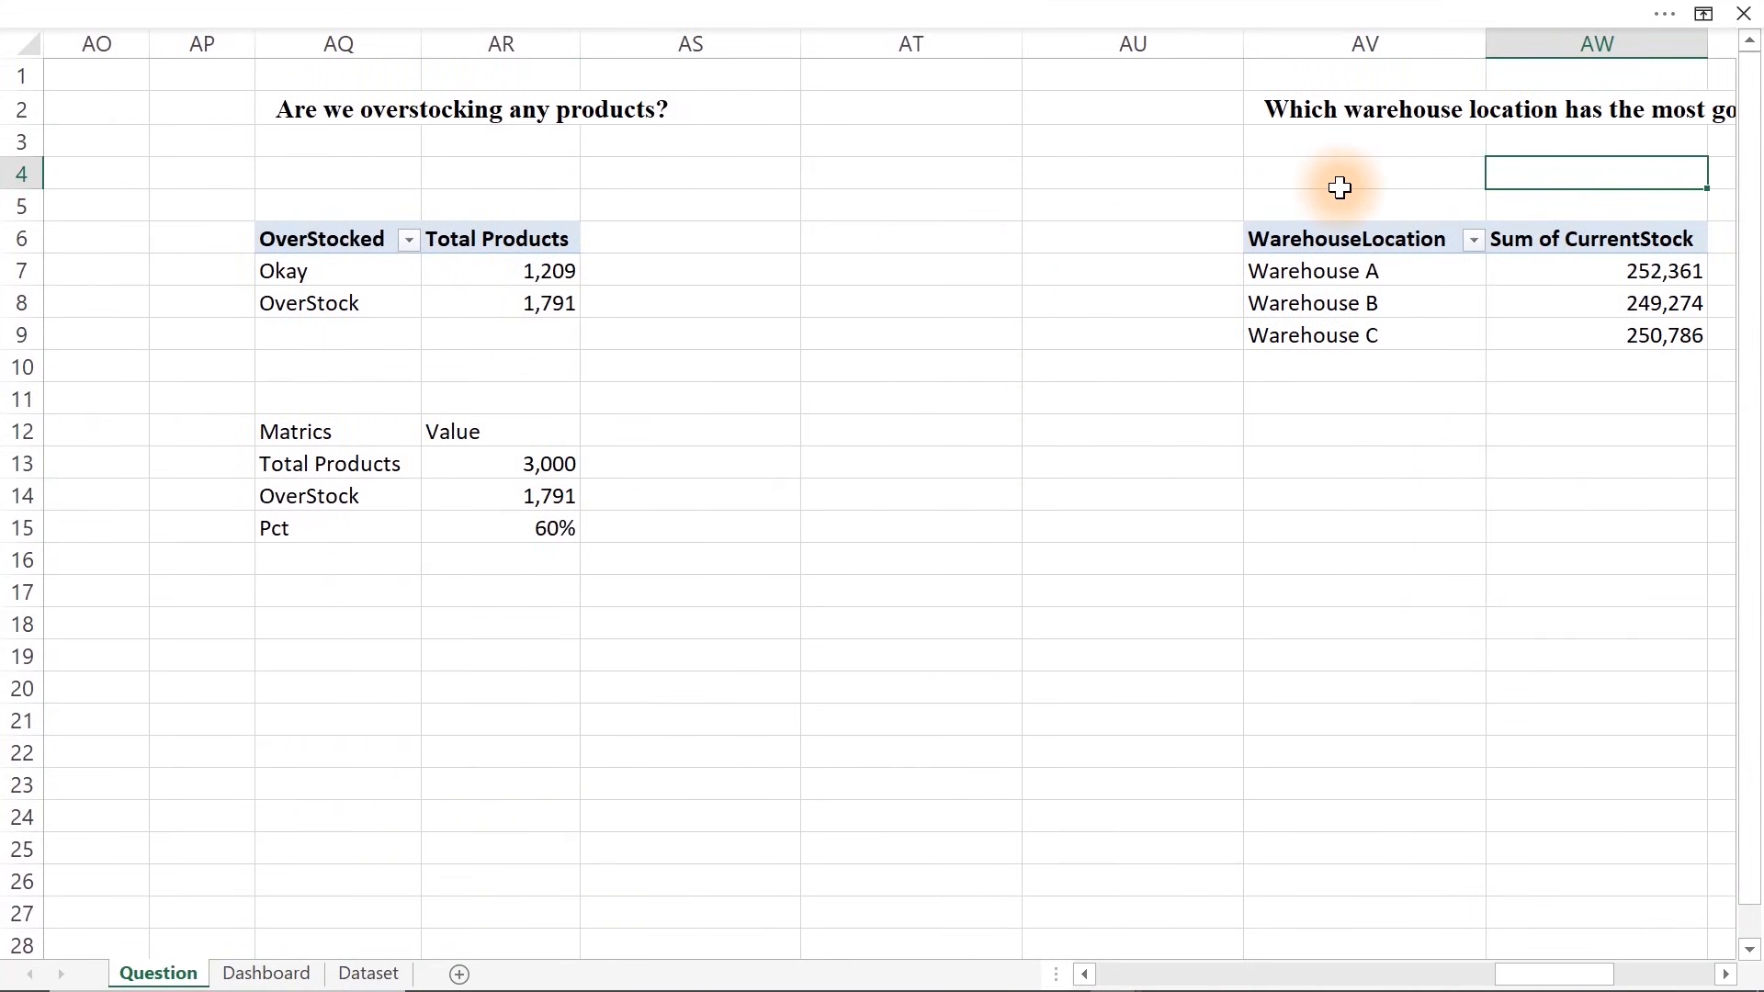
{"action": "key", "text": "Left"}
{"action": "key", "text": "Left"}
{"action": "key", "text": "Left"}
{"action": "key", "text": "Left"}
{"action": "key", "text": "Left"}
{"action": "key", "text": "Left"}
{"action": "key", "text": "Left"}
{"action": "key", "text": "Left"}
{"action": "key", "text": "Left"}
{"action": "key", "text": "Left"}
{"action": "key", "text": "Left"}
{"action": "key", "text": "Left"}
{"action": "key", "text": "Left"}
{"action": "key", "text": "Left"}
{"action": "key", "text": "Left"}
{"action": "key", "text": "Left"}
{"action": "key", "text": "Left"}
{"action": "key", "text": "Left"}
{"action": "key", "text": "Left"}
{"action": "key", "text": "Left"}
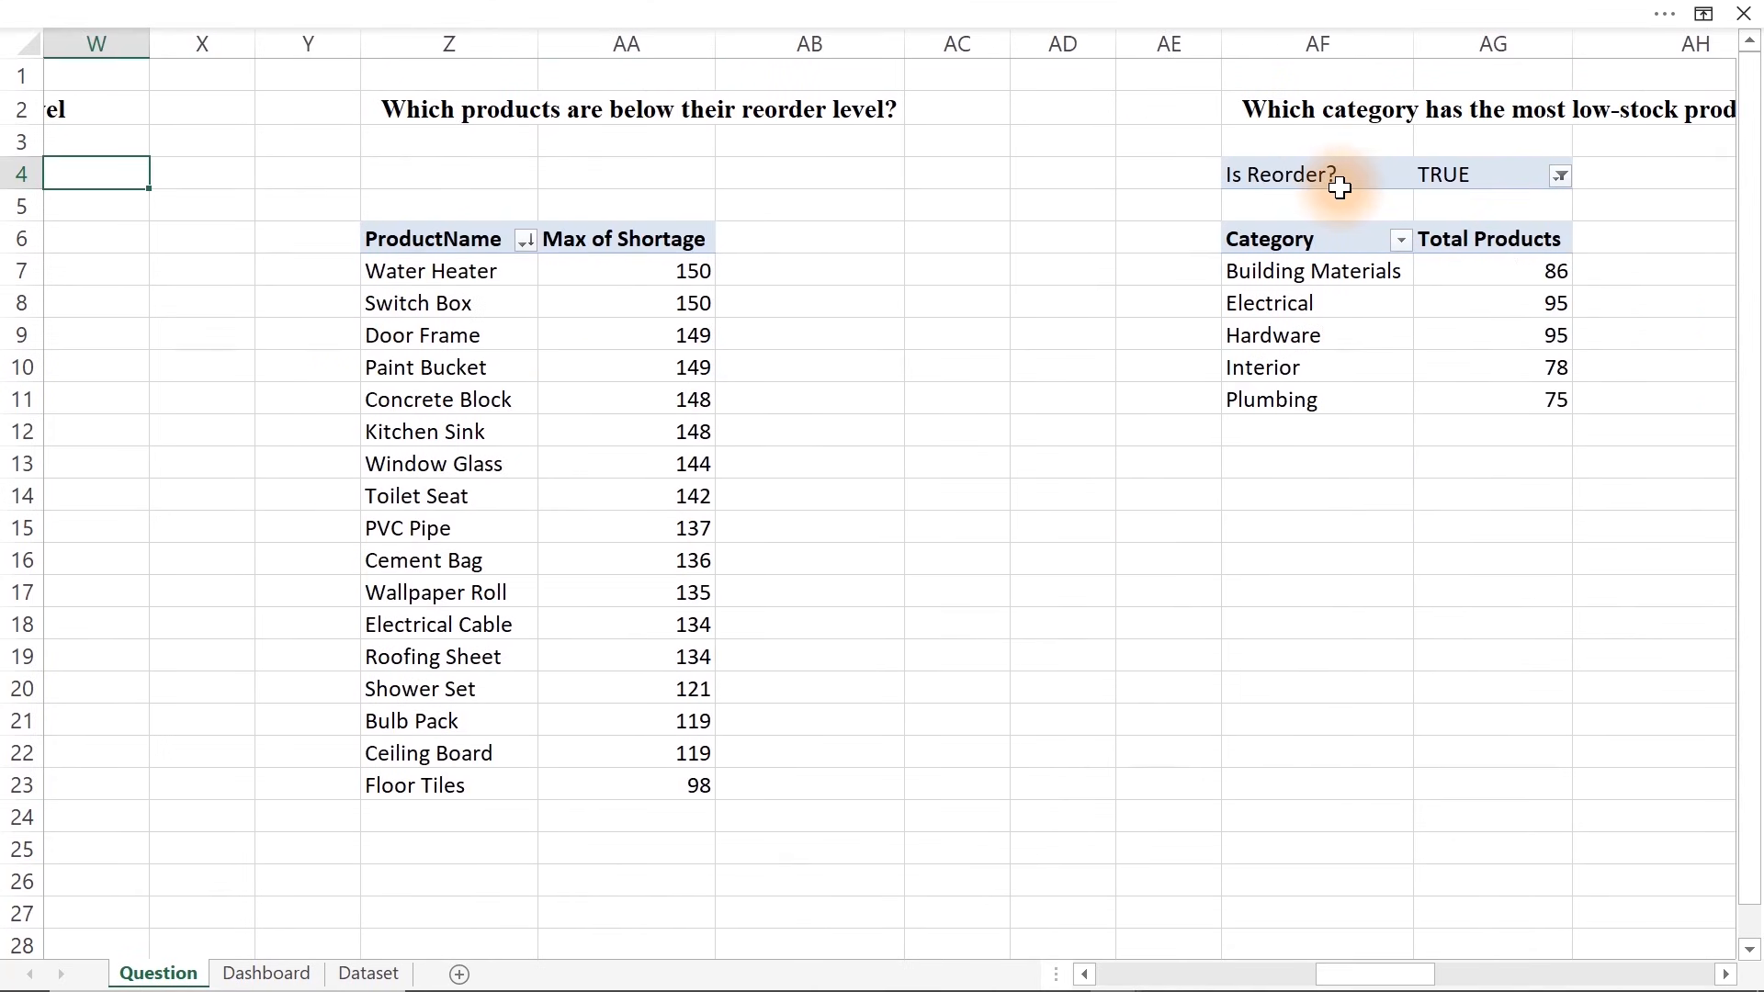
{"action": "key", "text": "Right"}
{"action": "key", "text": "Right"}
{"action": "key", "text": "Right"}
{"action": "key", "text": "Right"}
{"action": "key", "text": "Right"}
{"action": "key", "text": "Right"}
{"action": "key", "text": "Right"}
{"action": "key", "text": "Right"}
{"action": "key", "text": "Right"}
{"action": "key", "text": "Right"}
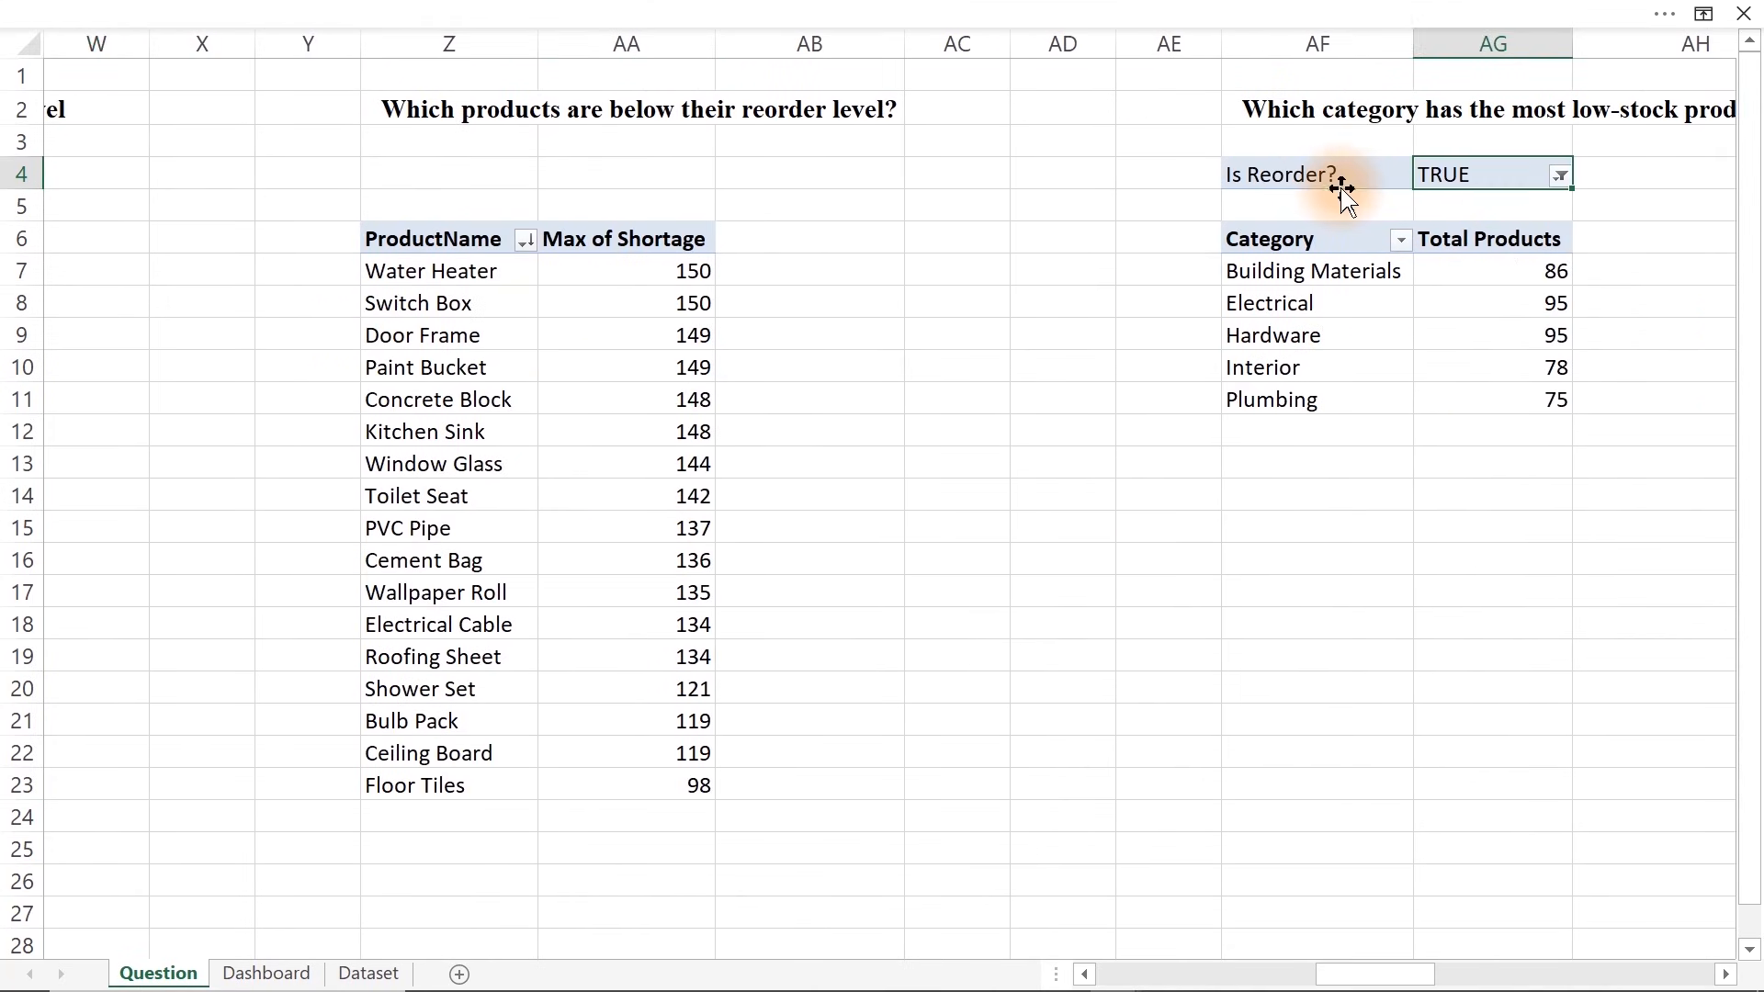
Insert a 2-D clustered column chart from the low-stock category pivot table
{"action": "left_click", "coordinate": [1255, 281]}
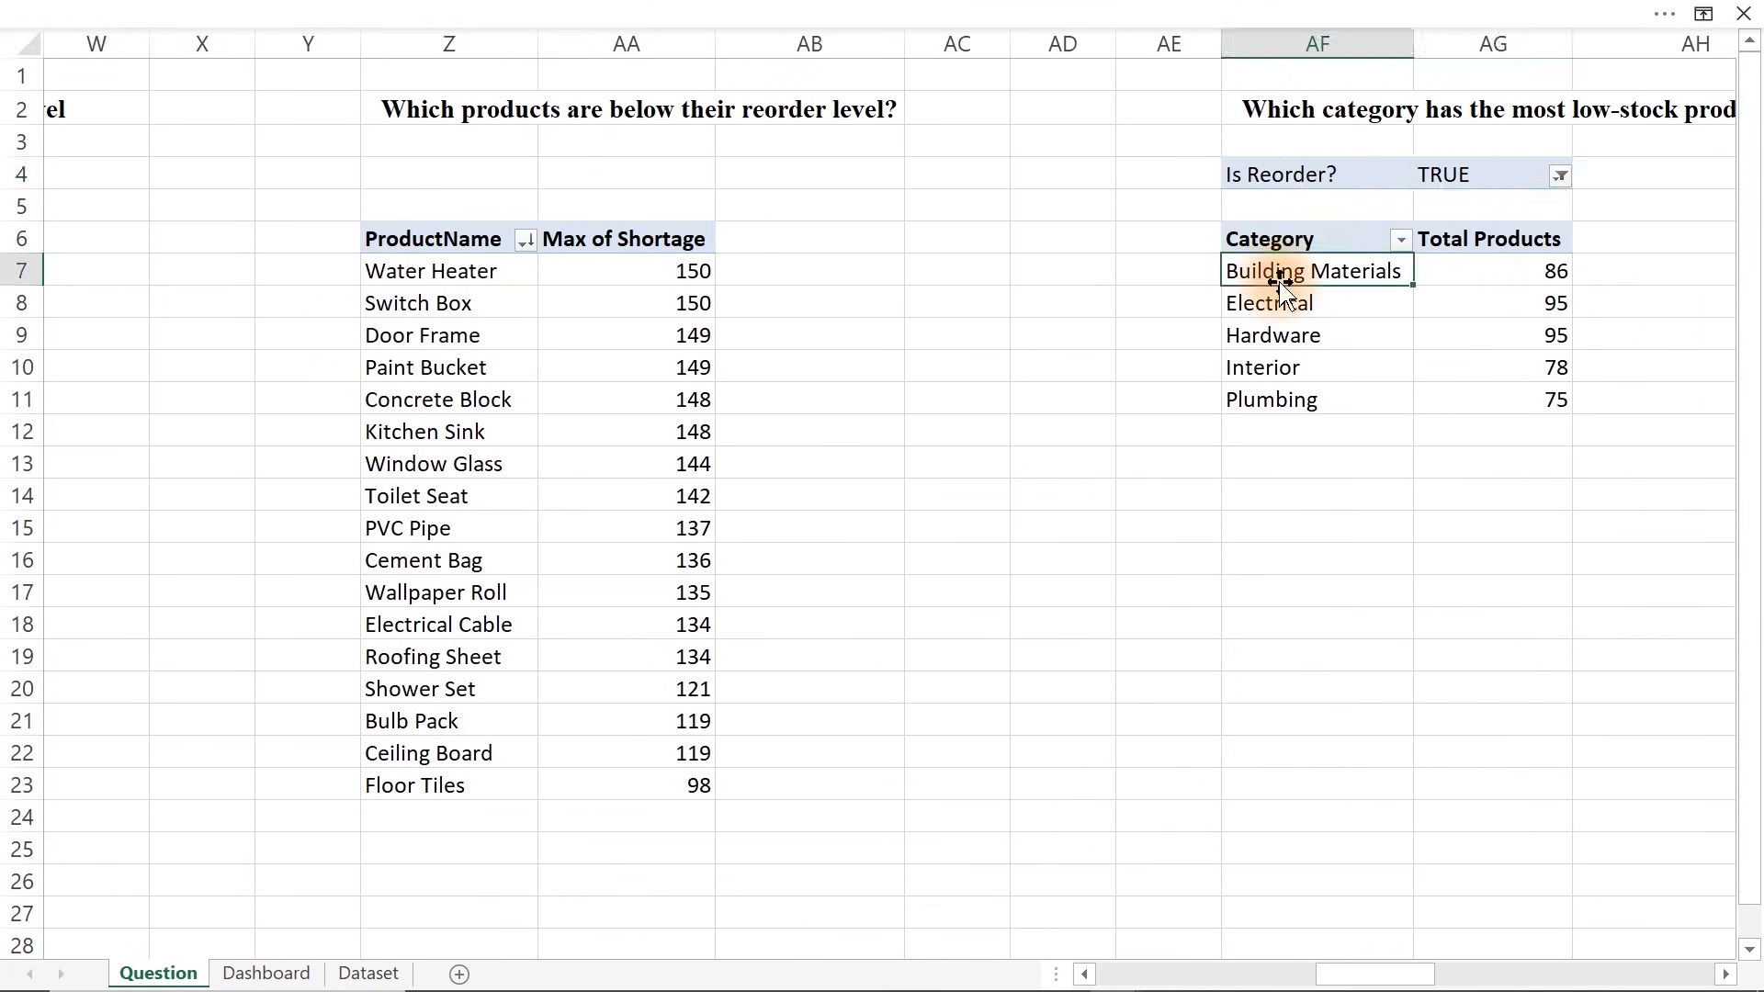
{"action": "left_click", "coordinate": [700, 12]}
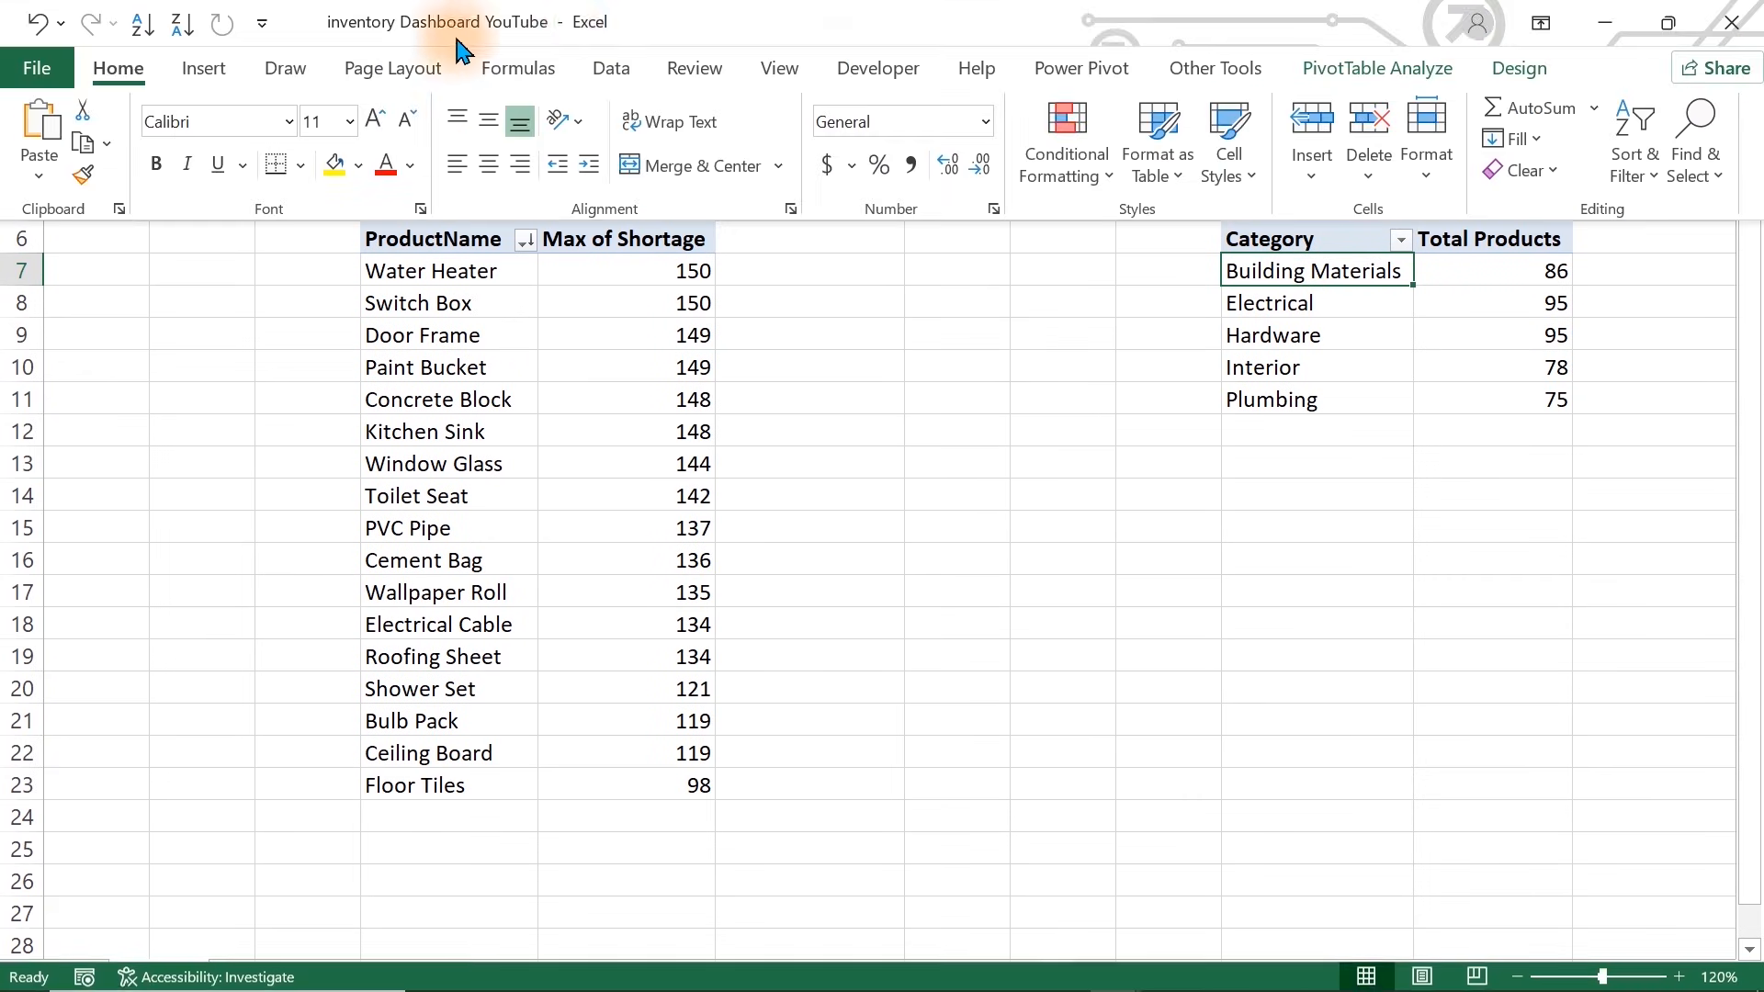
{"action": "left_click", "coordinate": [204, 70]}
{"action": "left_click", "coordinate": [719, 112]}
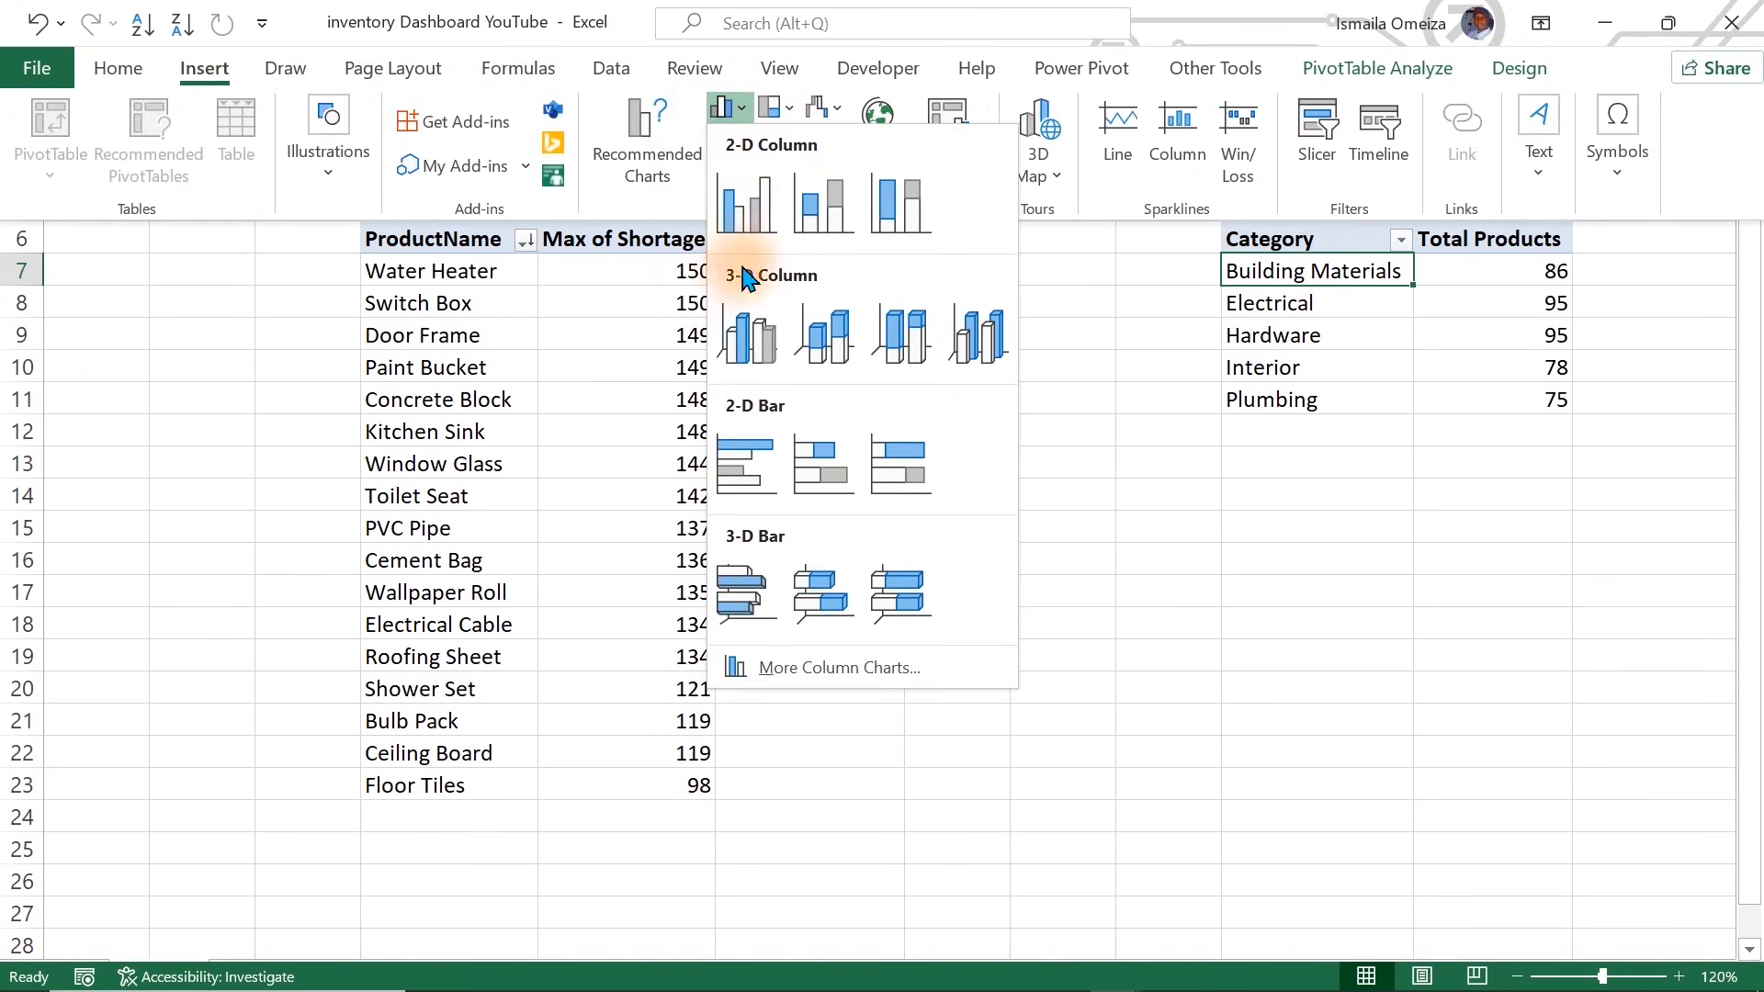
{"action": "left_click", "coordinate": [755, 218]}
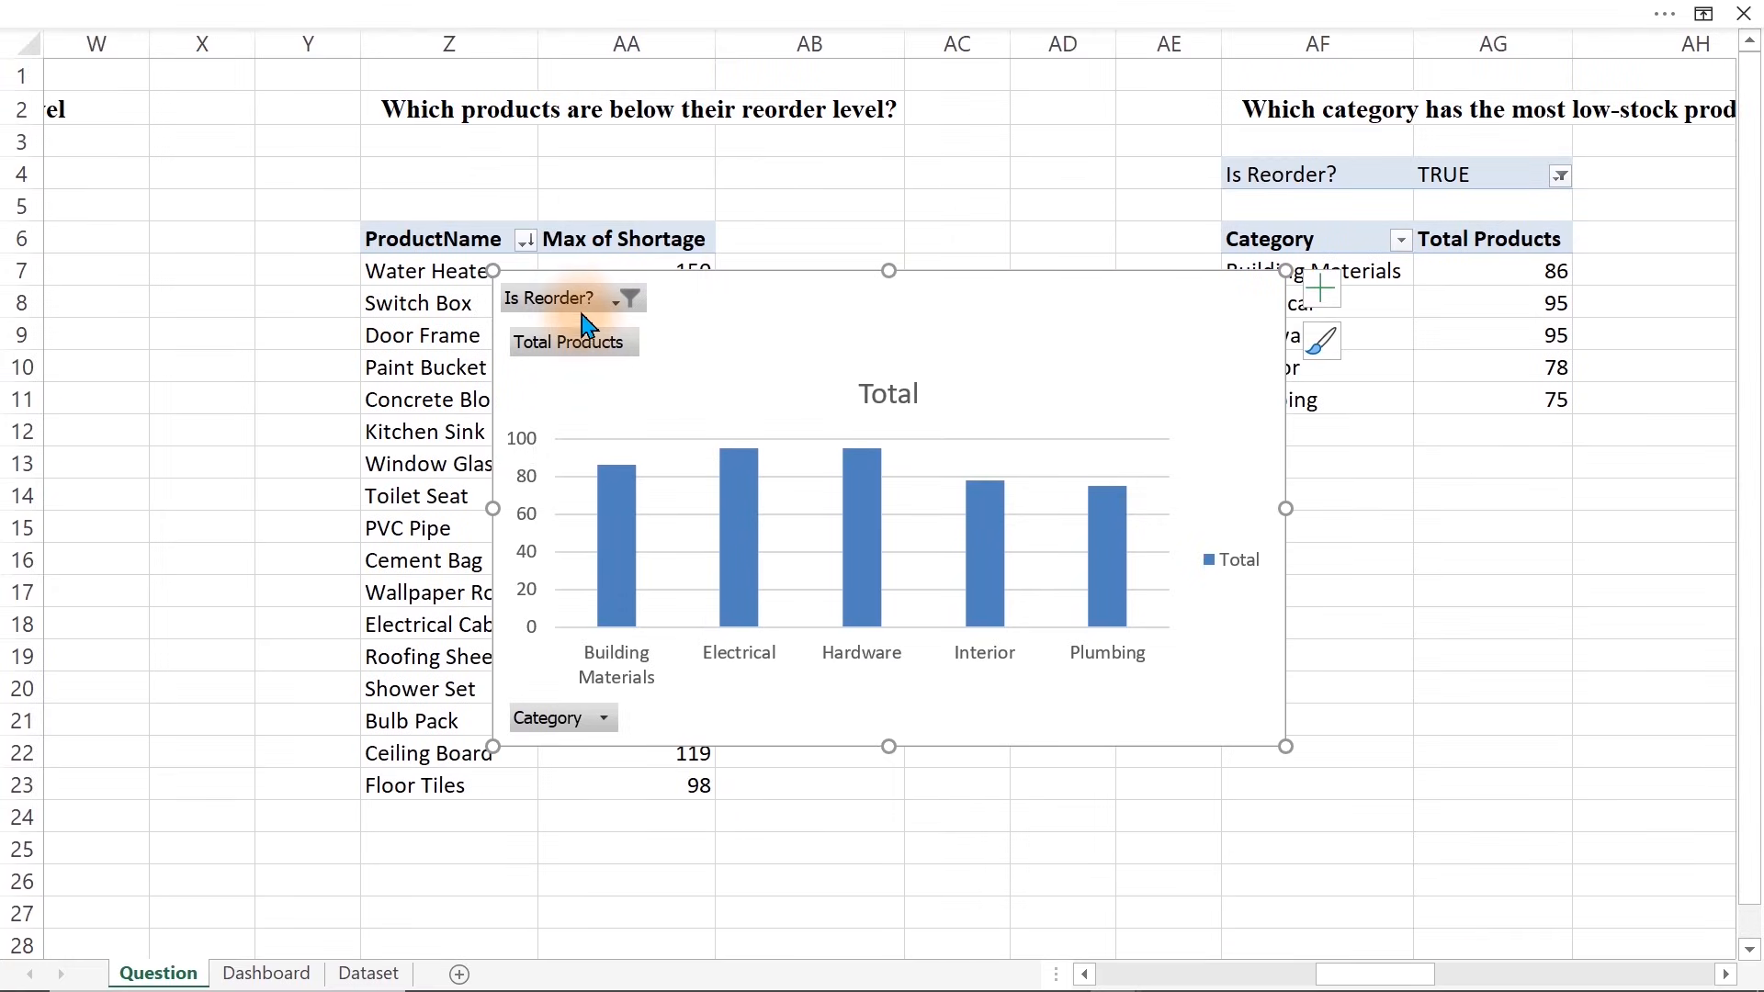
Hide all field buttons on the low-stock category chart and delete its legend and chart title
{"action": "right_click", "coordinate": [599, 349]}
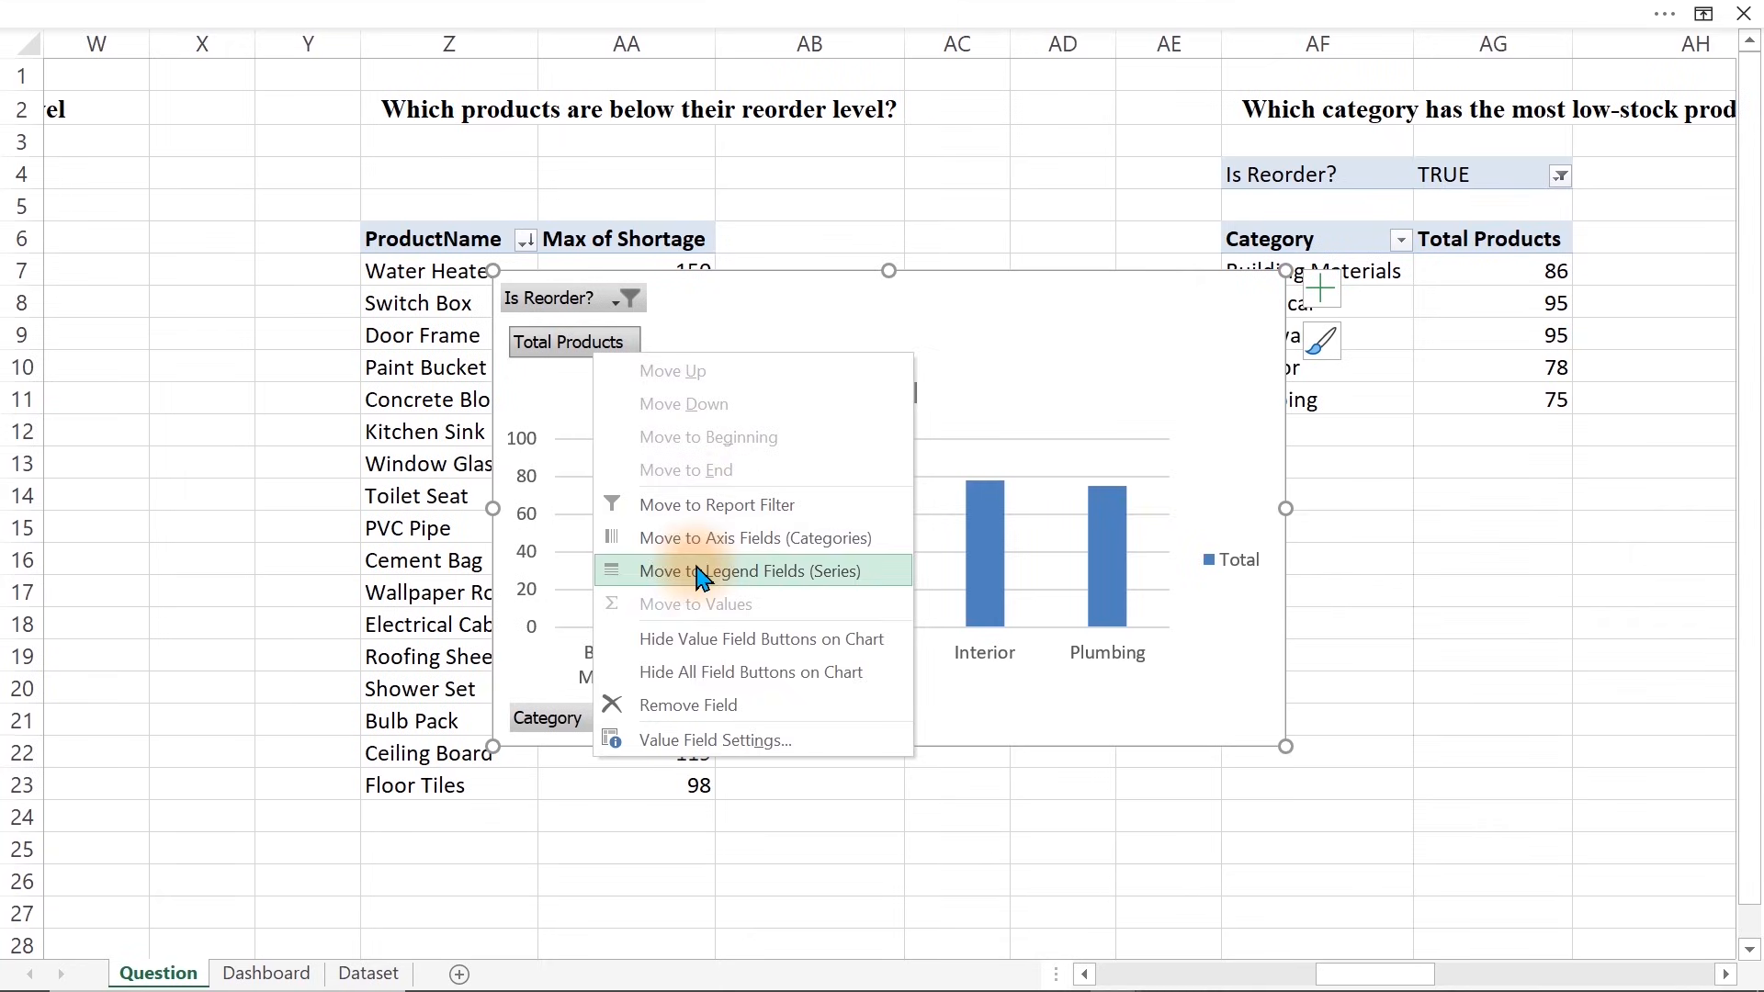
{"action": "left_click", "coordinate": [690, 671]}
{"action": "left_click", "coordinate": [1248, 549]}
{"action": "key", "text": "Delete"}
{"action": "left_click", "coordinate": [884, 299]}
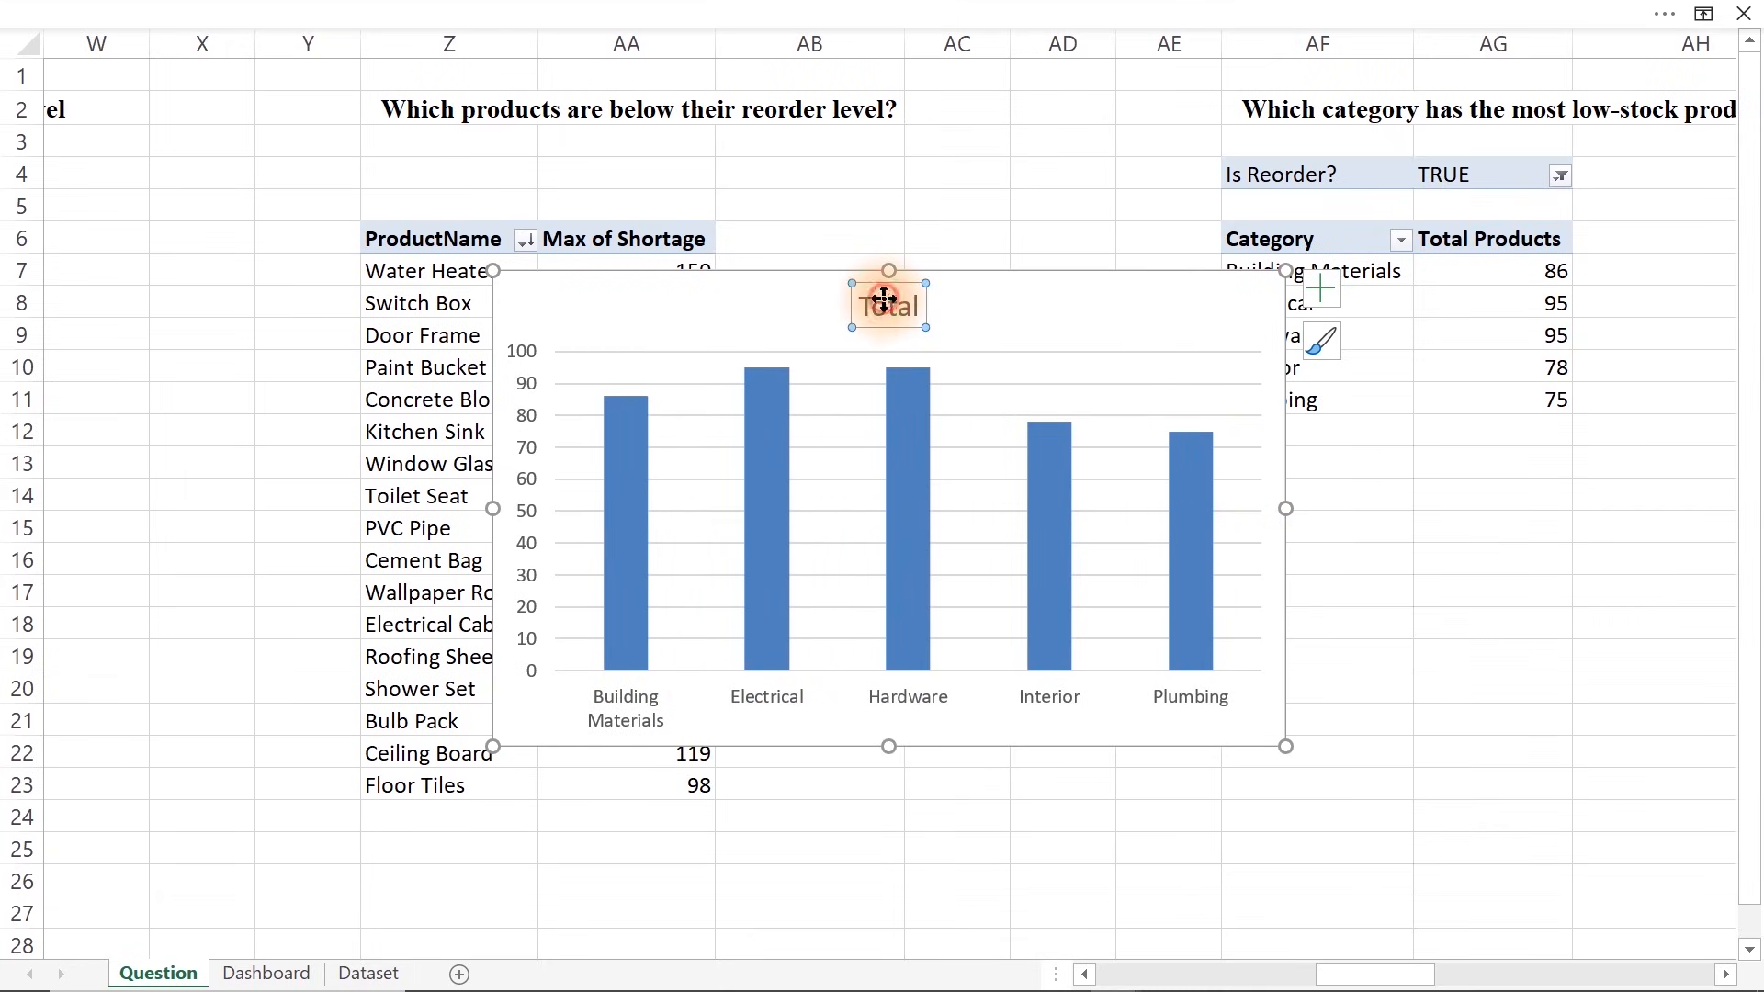
{"action": "key", "text": "Delete"}
Delete the value axis from the low-stock category chart and move the chart from the Question sheet to the Dashboard sheet
{"action": "left_click", "coordinate": [525, 407]}
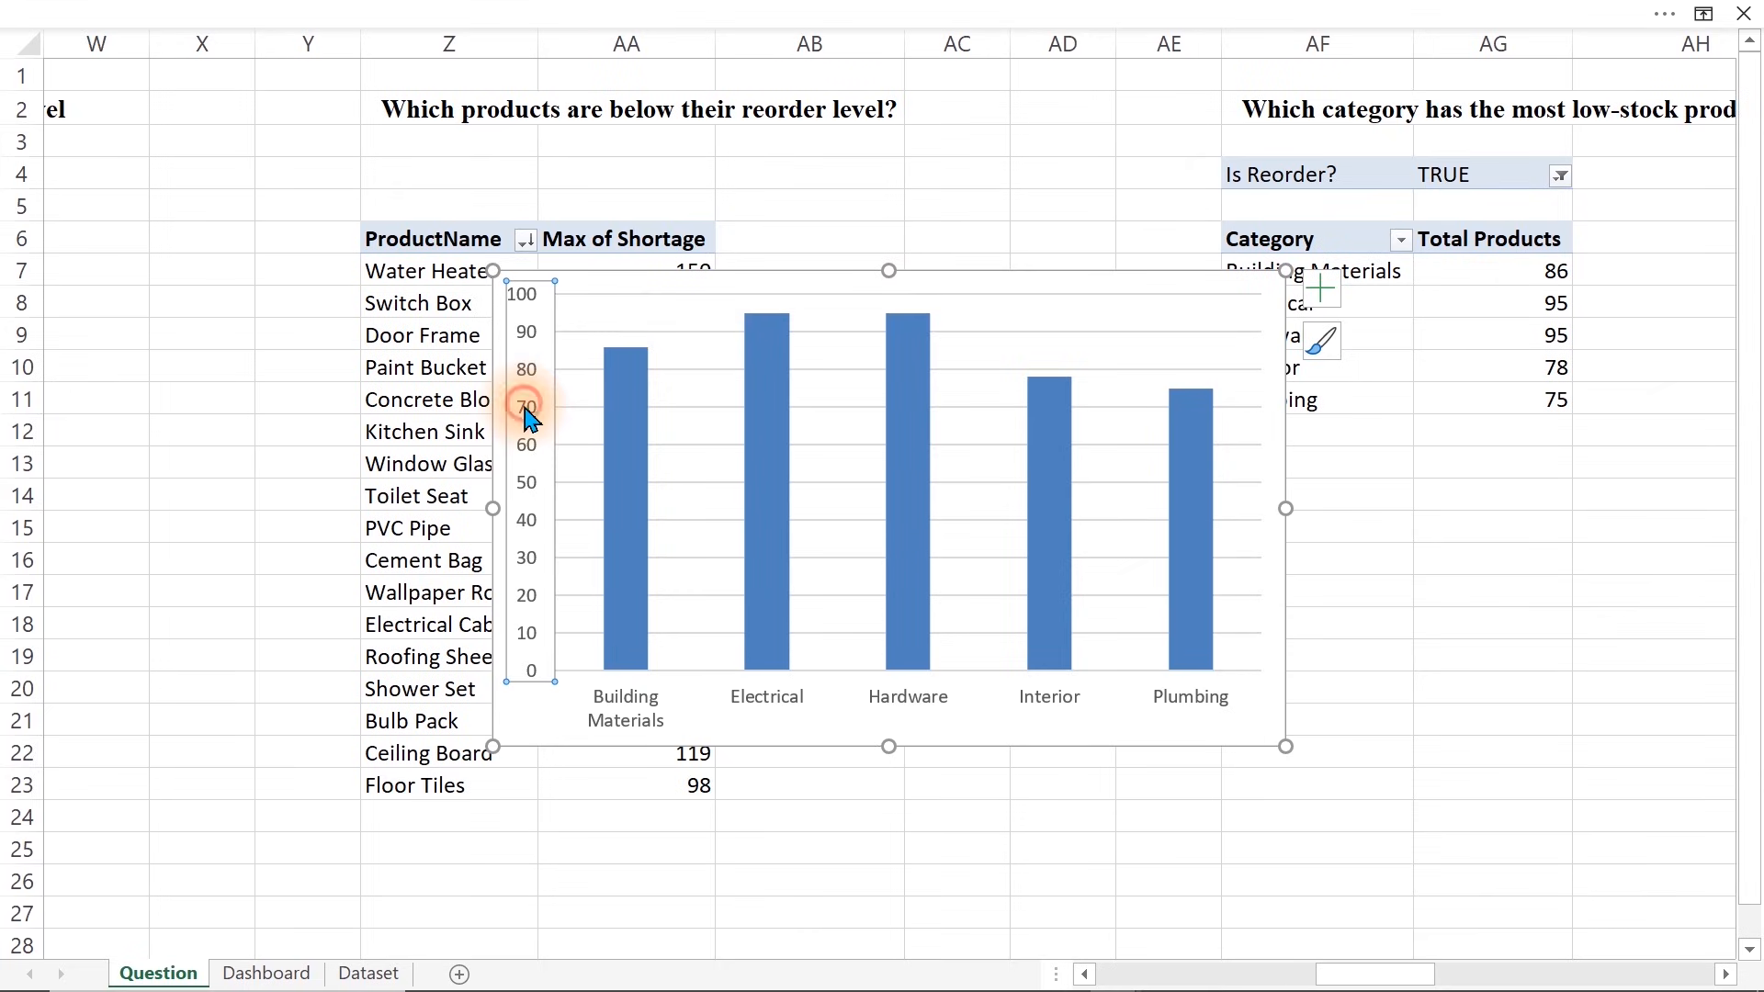
{"action": "key", "text": "Delete"}
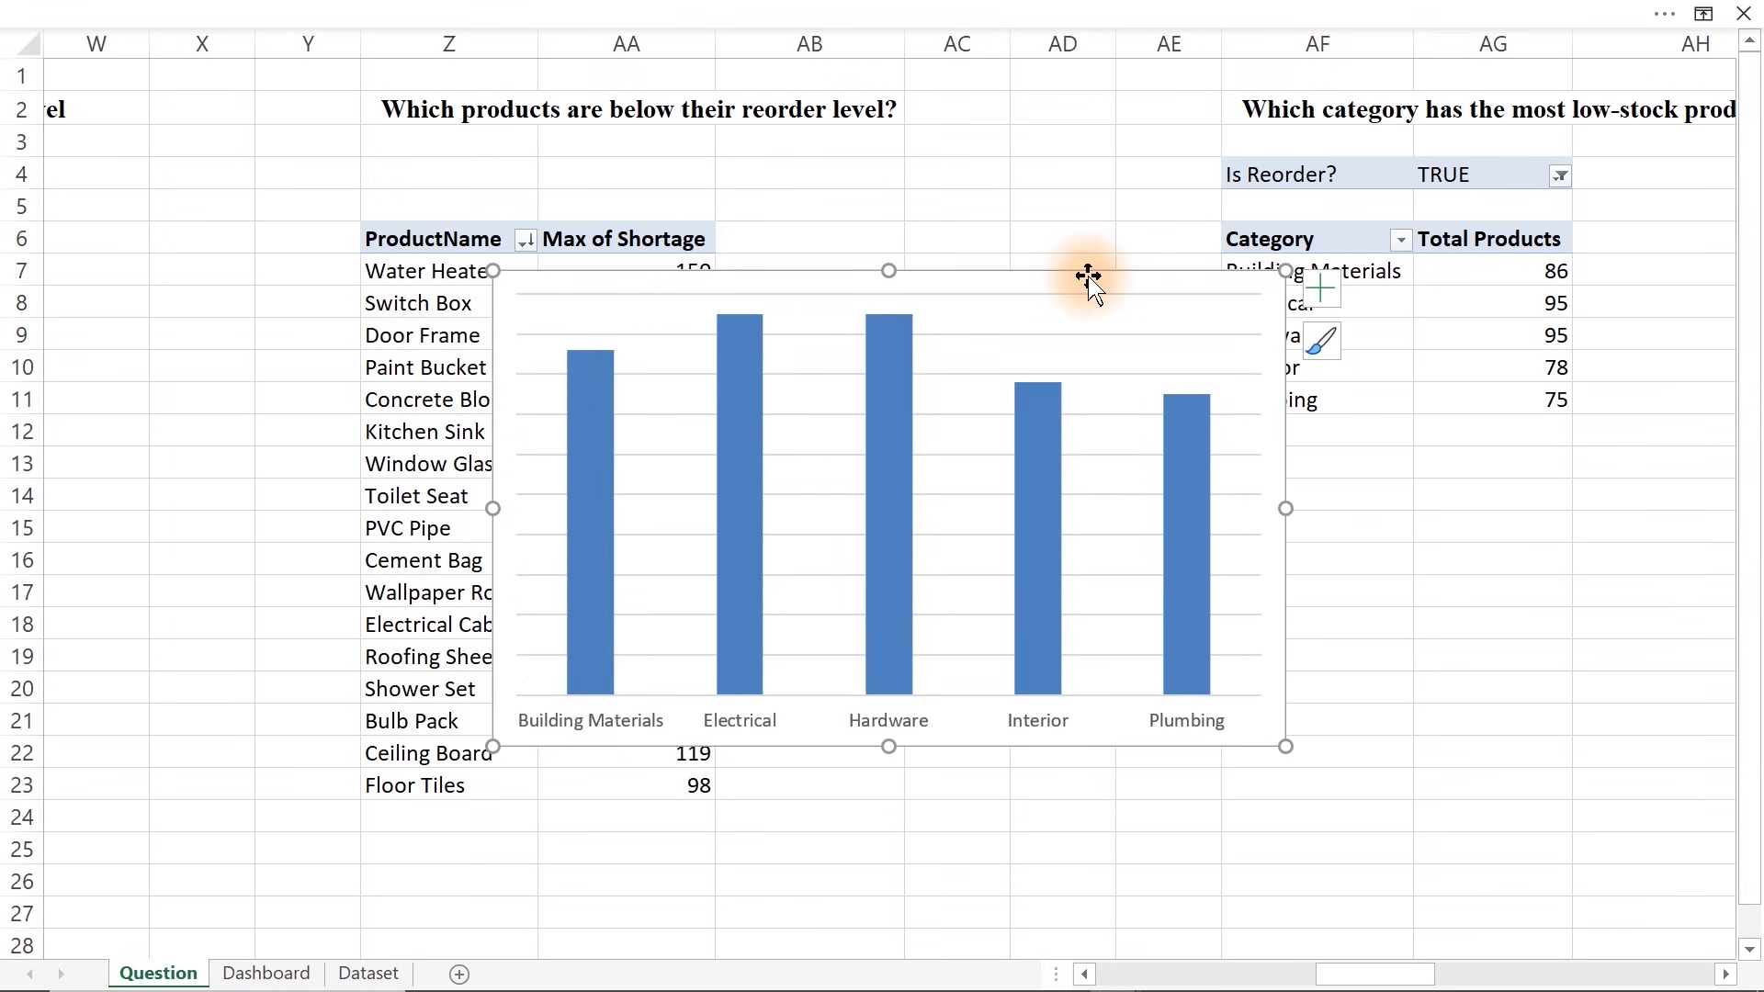
{"action": "key", "text": "ctrl+x"}
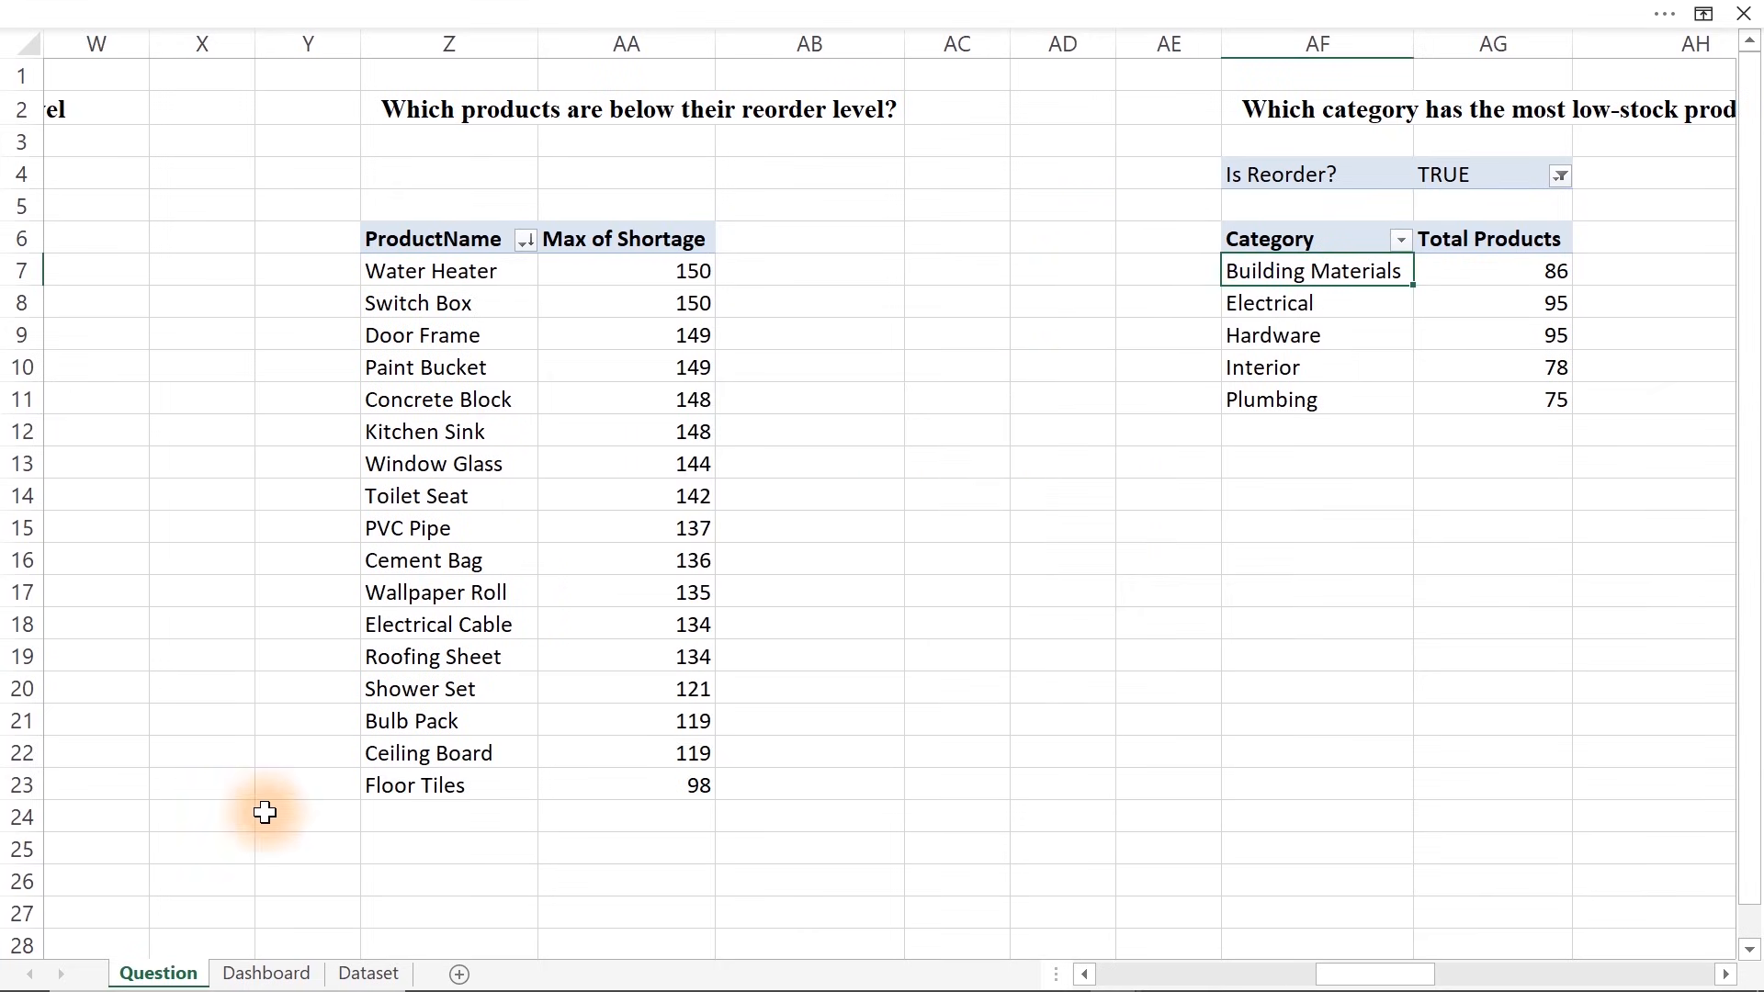
{"action": "left_click", "coordinate": [262, 973]}
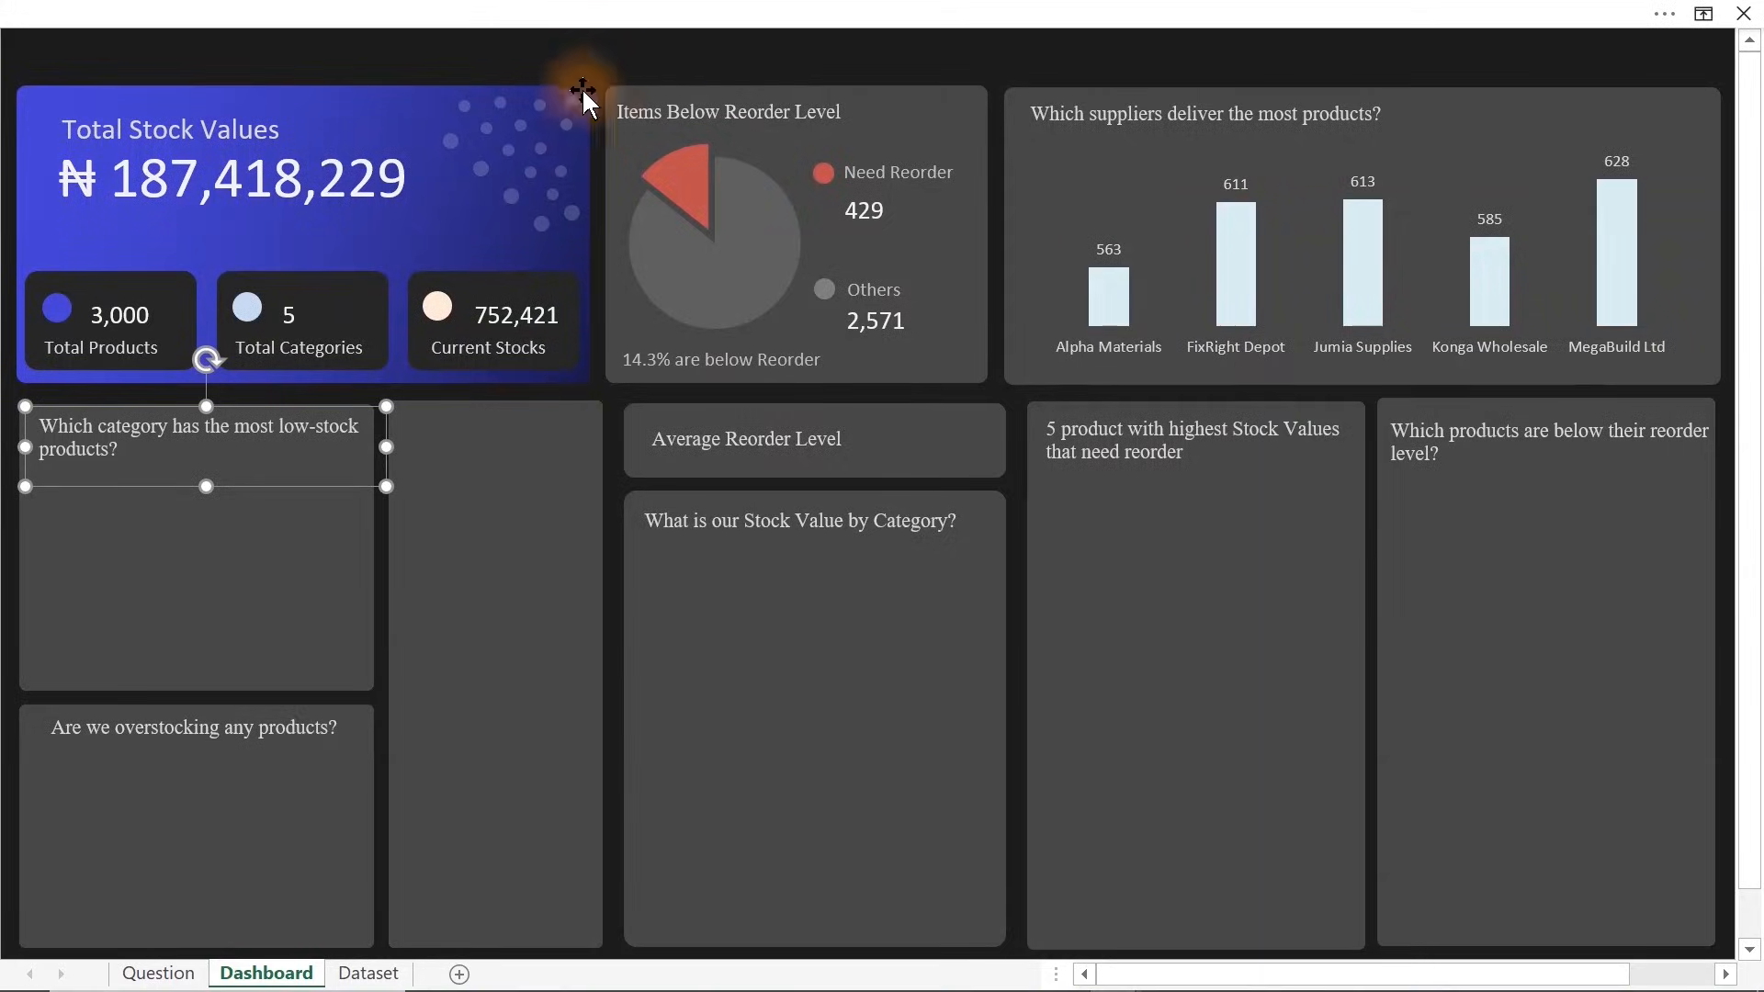
{"action": "left_click", "coordinate": [551, 61]}
{"action": "key", "text": "ctrl+v"}
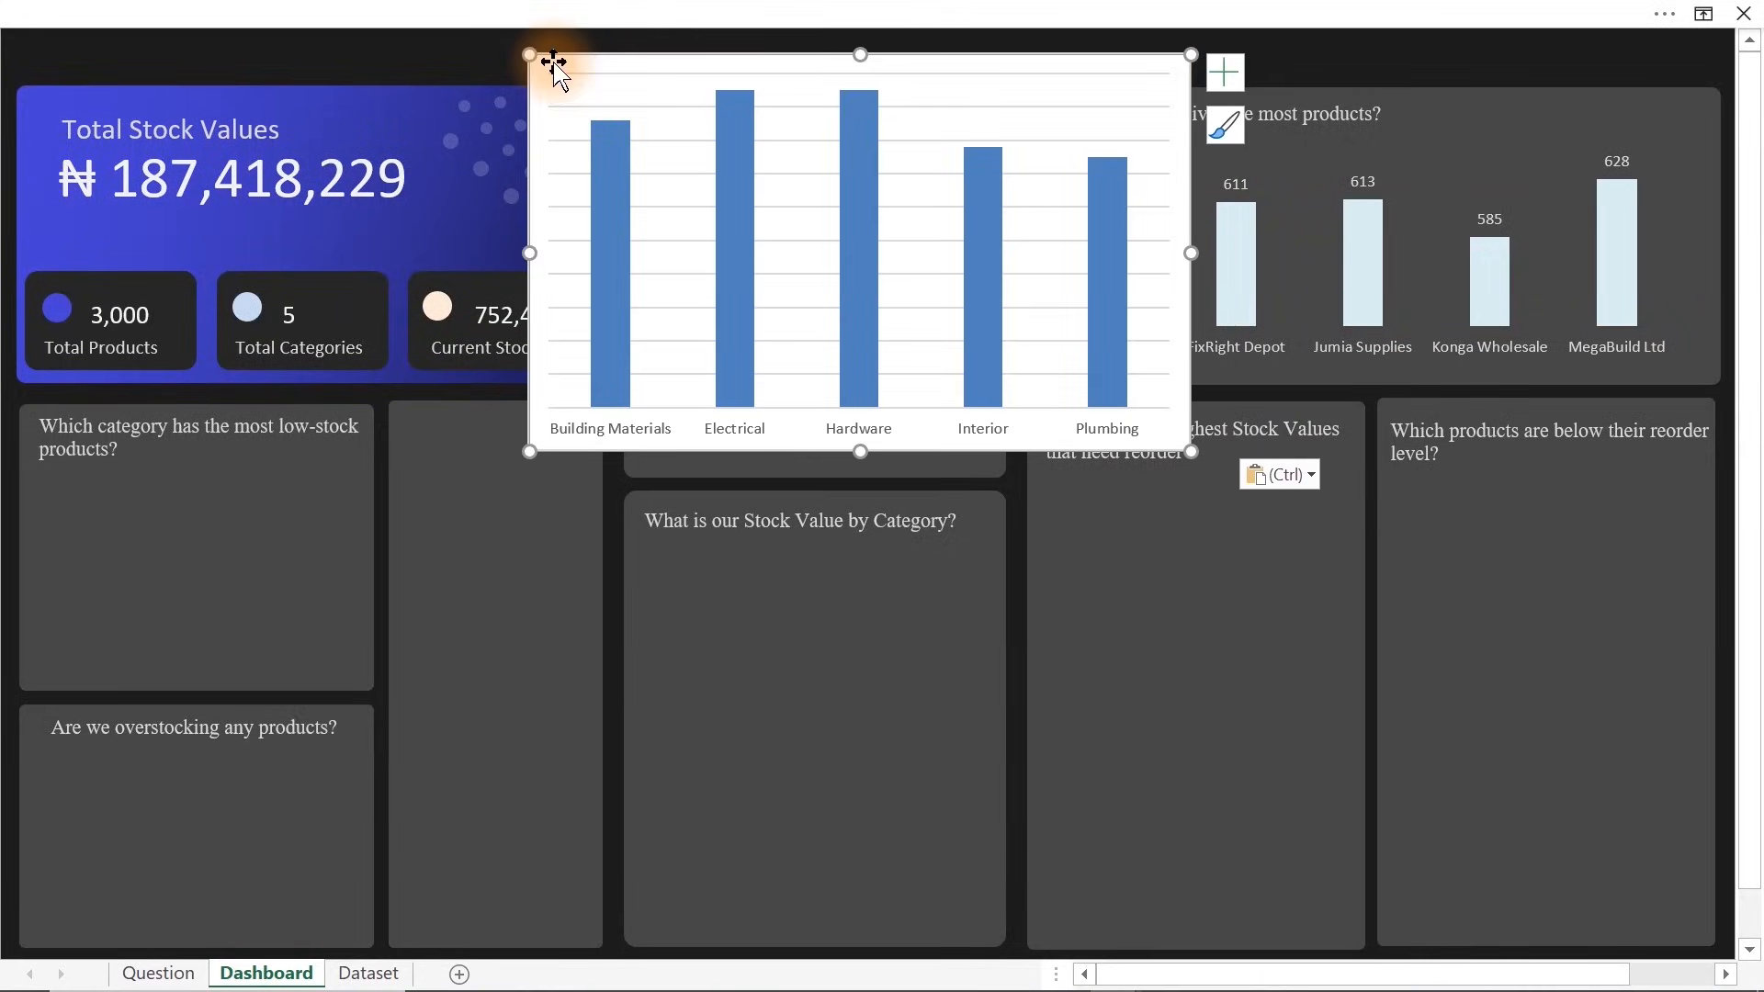
Shrink the pasted chart and fit it beneath the title in the "Which category has the most low-stock products?" card
{"action": "left_click_drag", "start_coordinate": [1190, 54], "coordinate": [996, 193]}
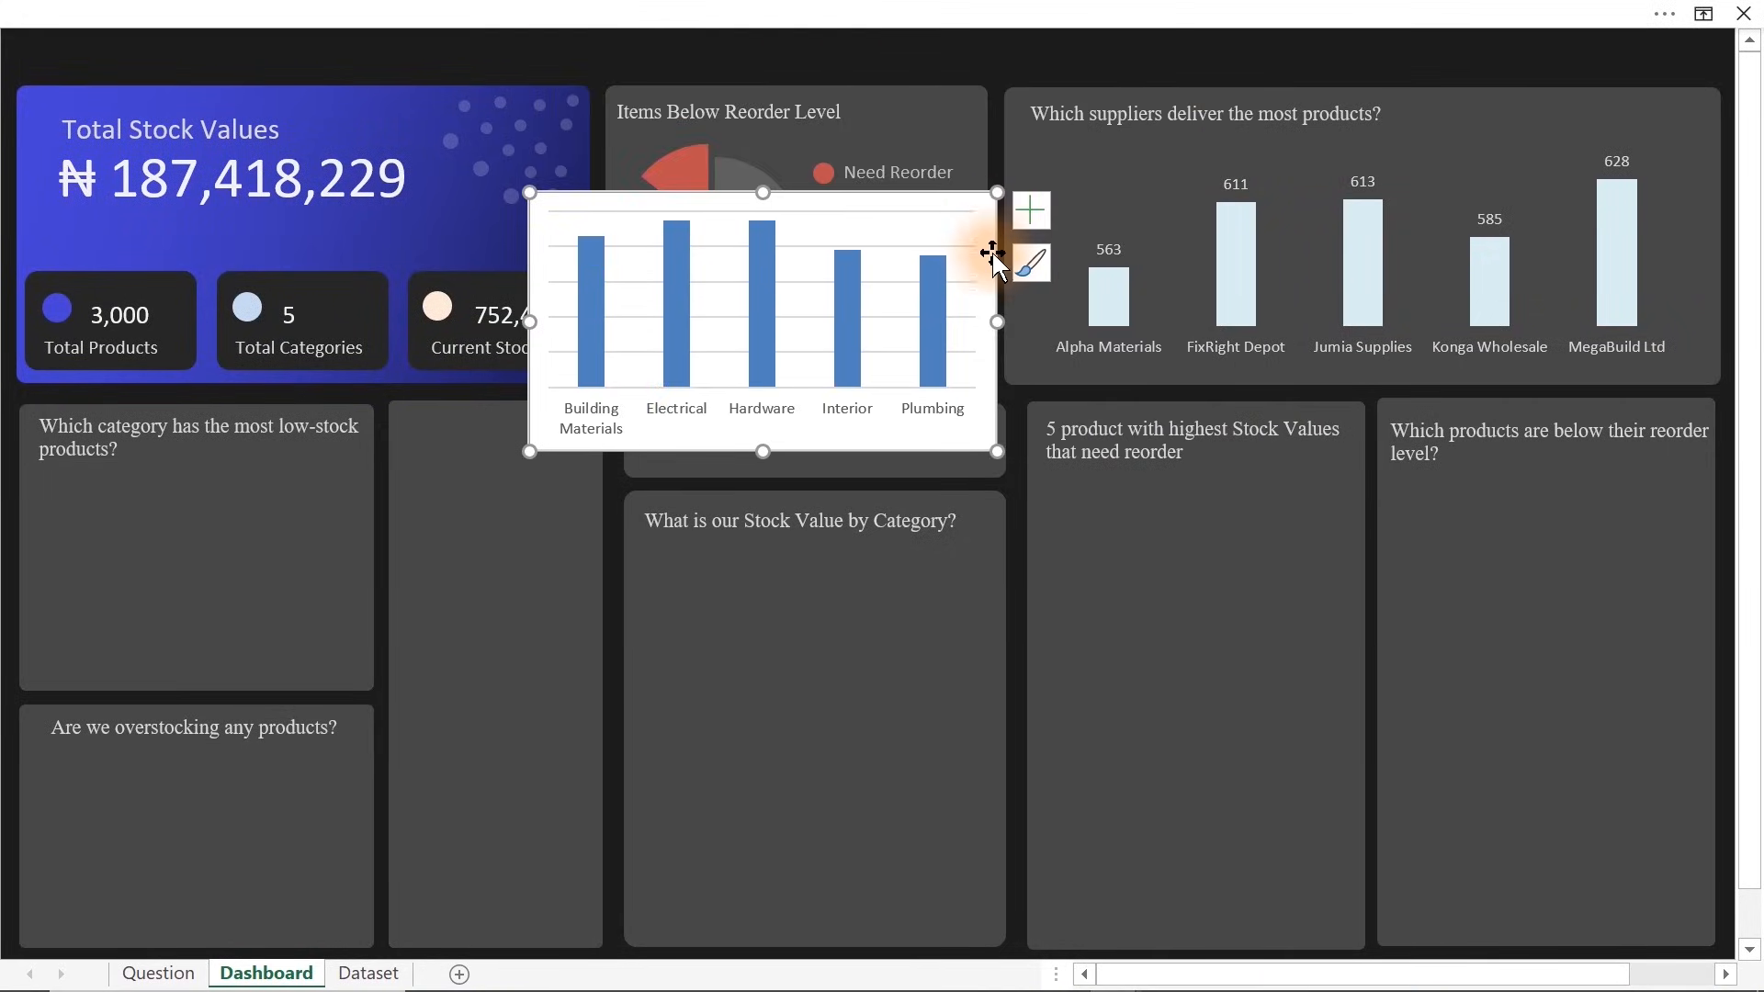
{"action": "left_click_drag", "start_coordinate": [992, 260], "coordinate": [498, 483]}
{"action": "double_click", "coordinate": [356, 680]}
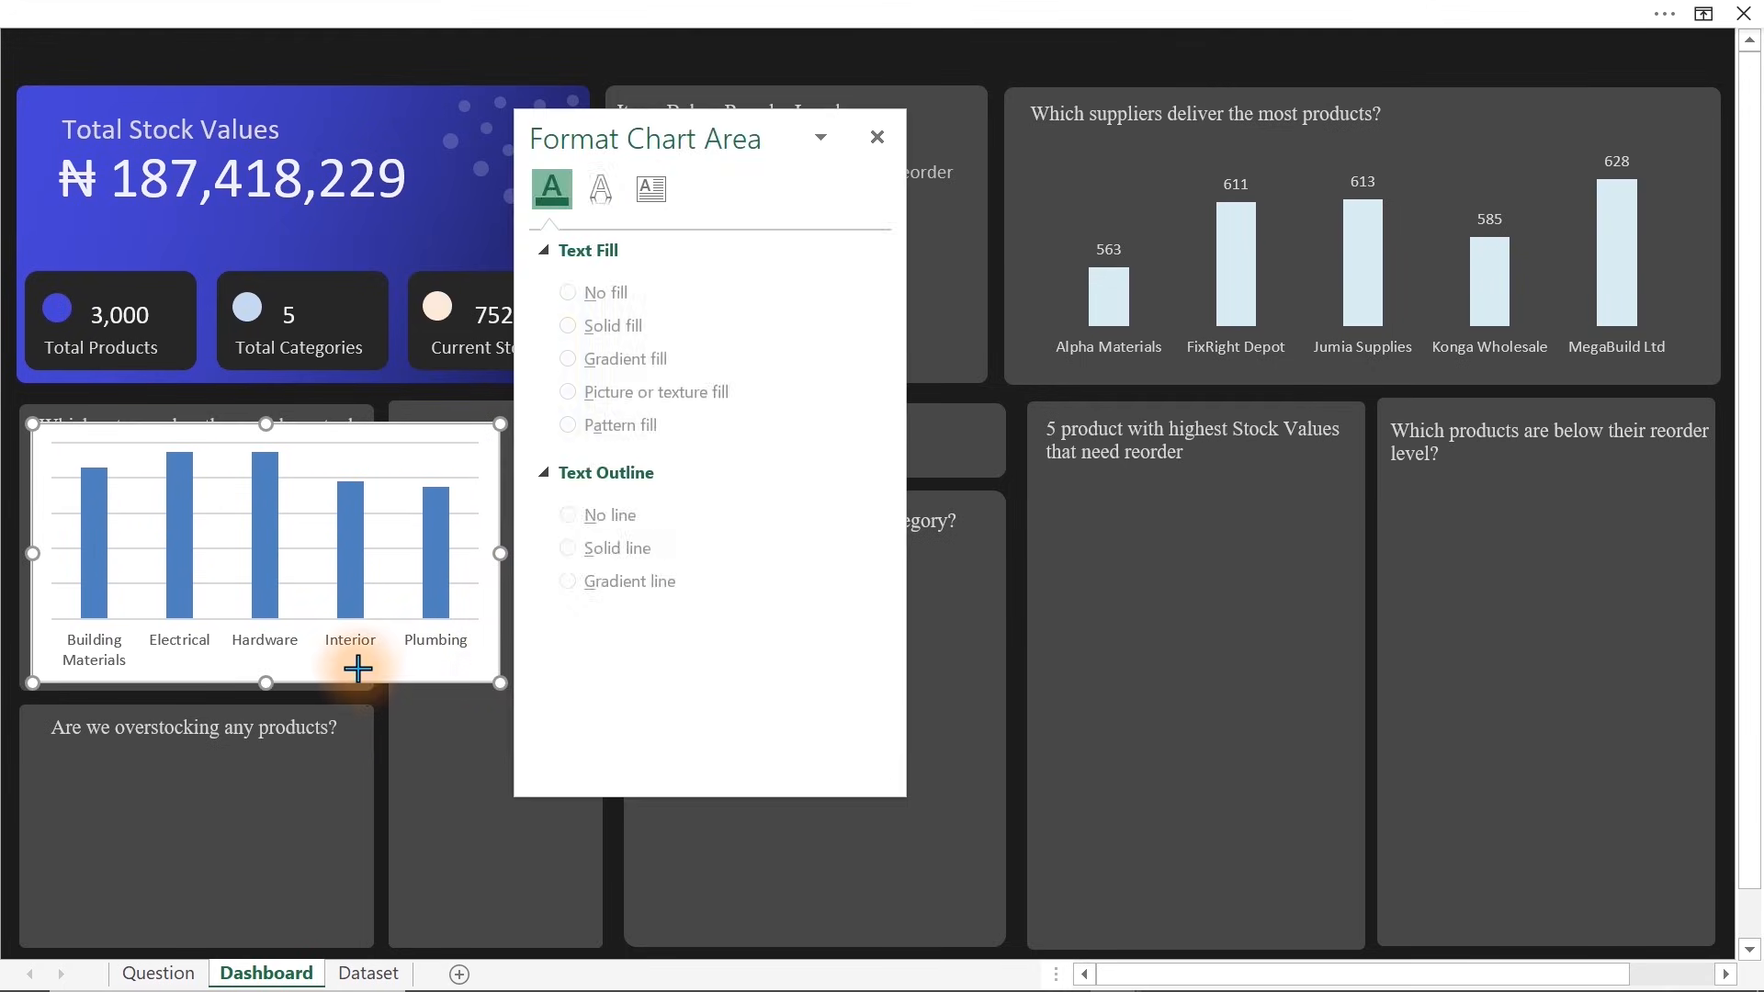
{"action": "left_click_drag", "start_coordinate": [496, 682], "coordinate": [369, 677]}
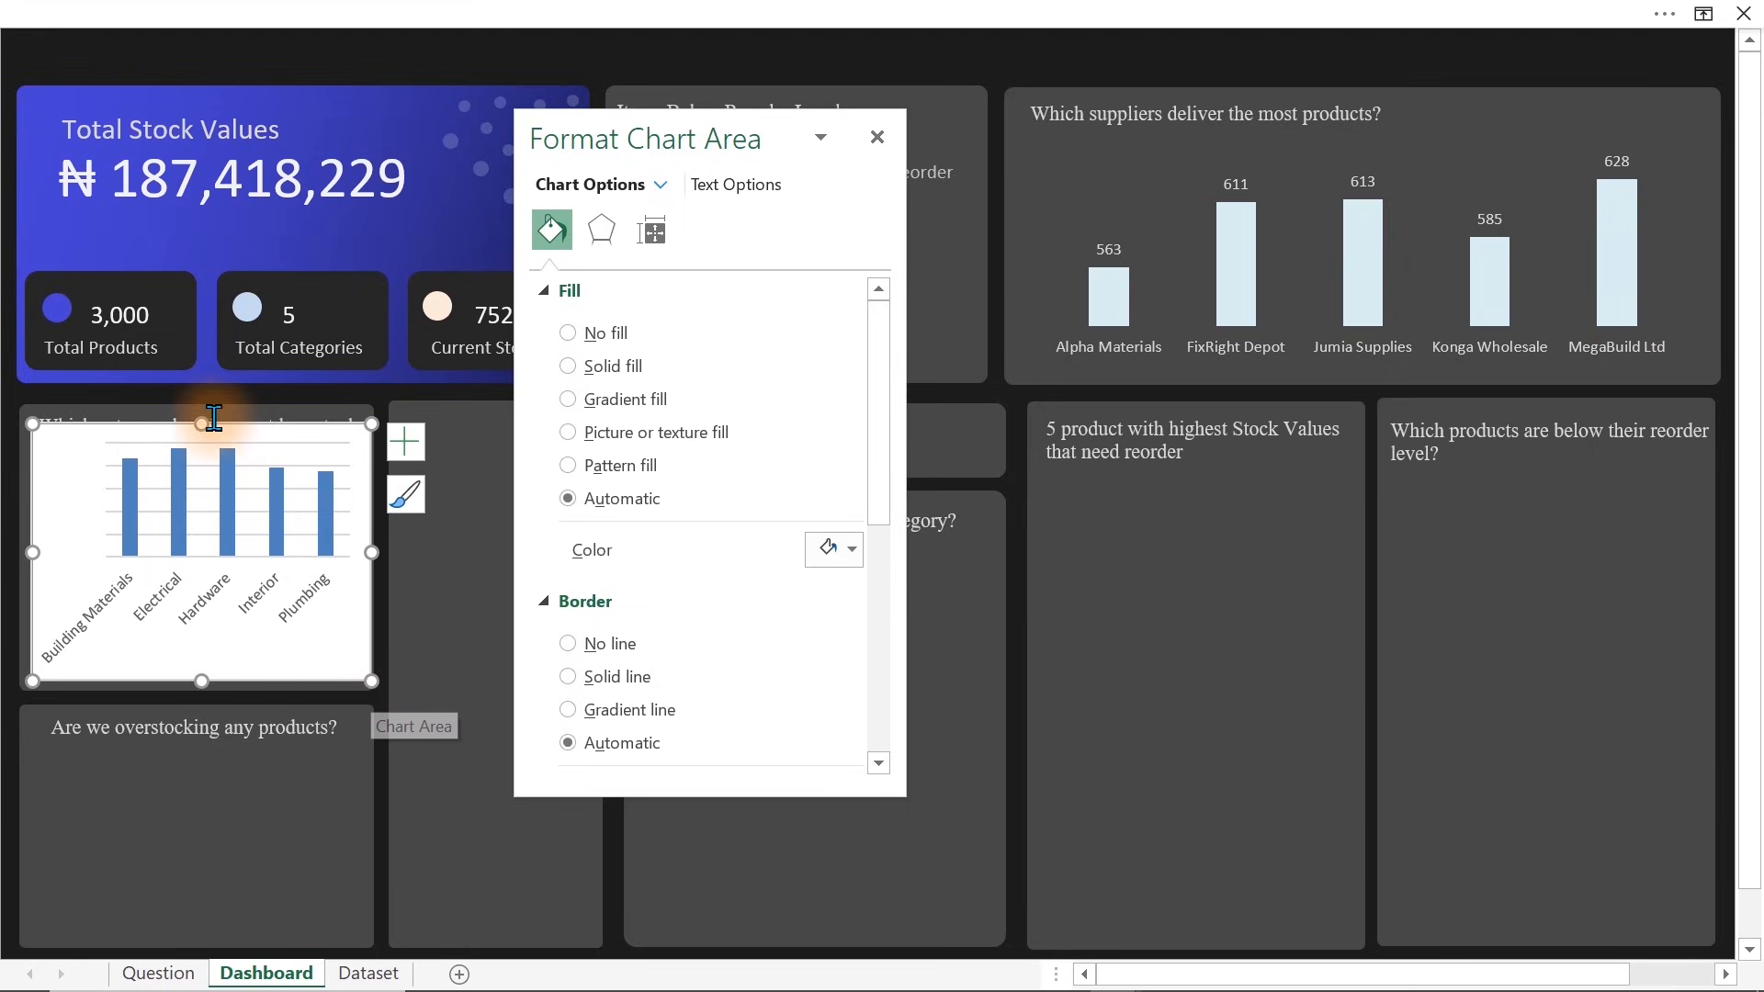
{"action": "left_click_drag", "start_coordinate": [201, 423], "coordinate": [199, 465]}
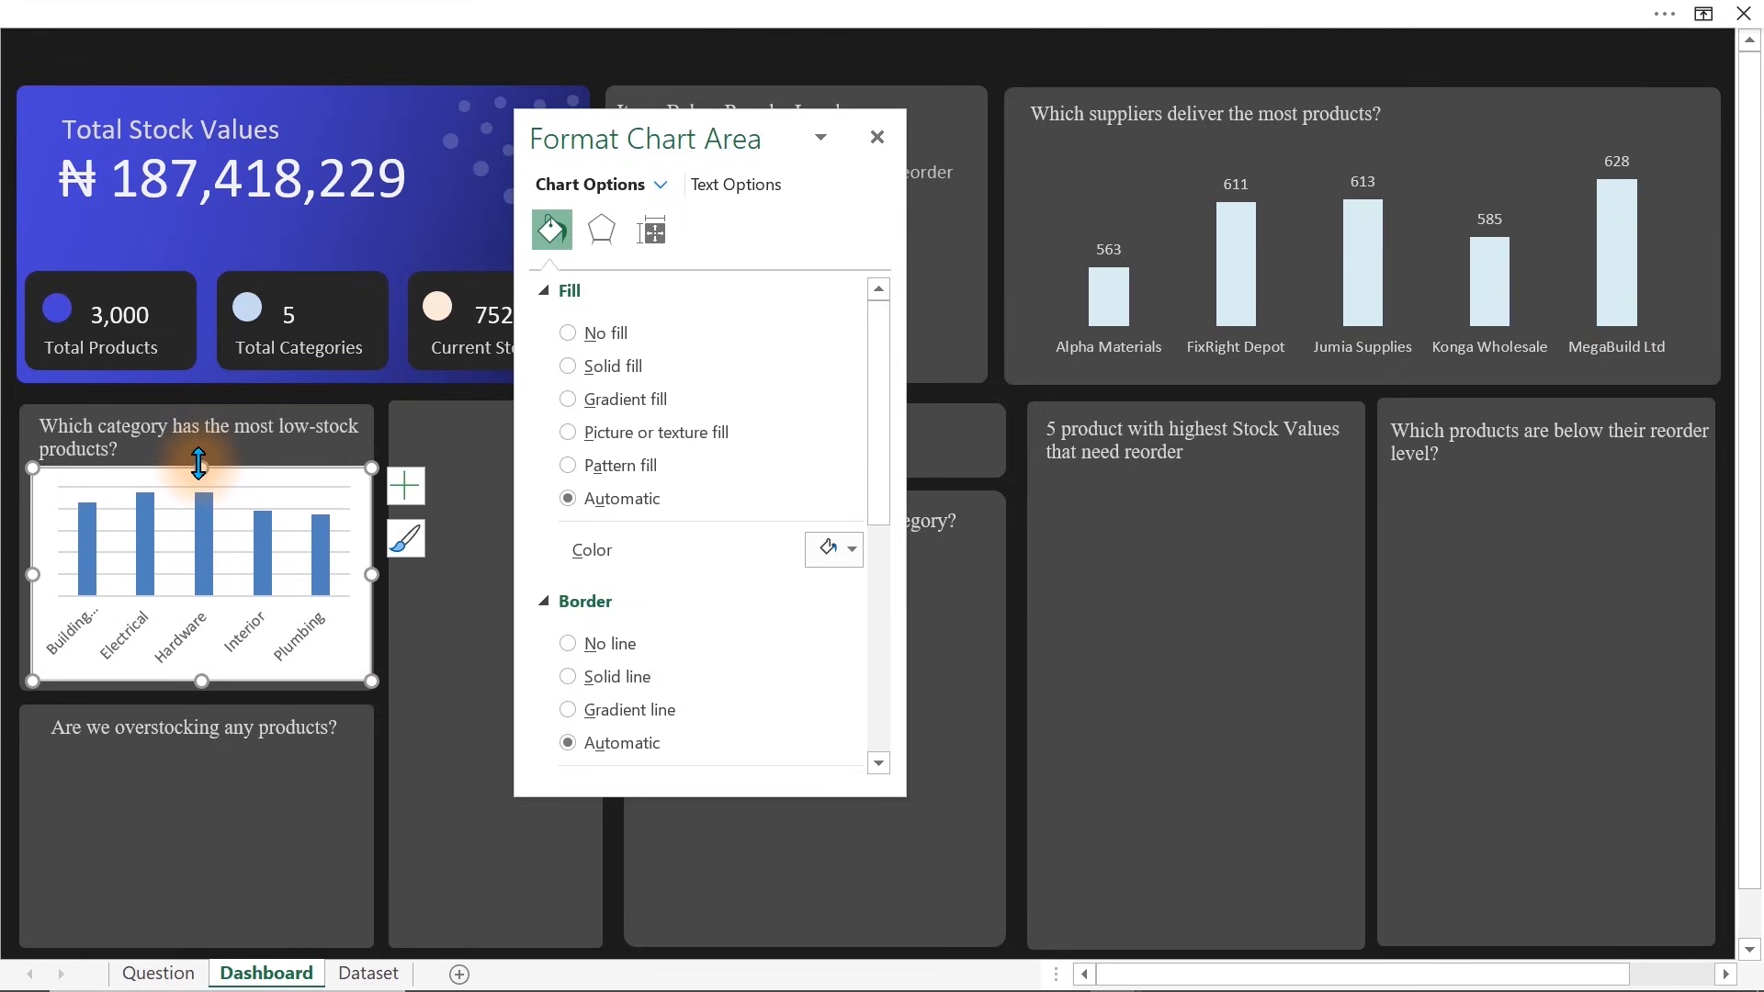
Change the low-stock category chart's type to Clustered Bar
{"action": "left_click", "coordinate": [896, 12]}
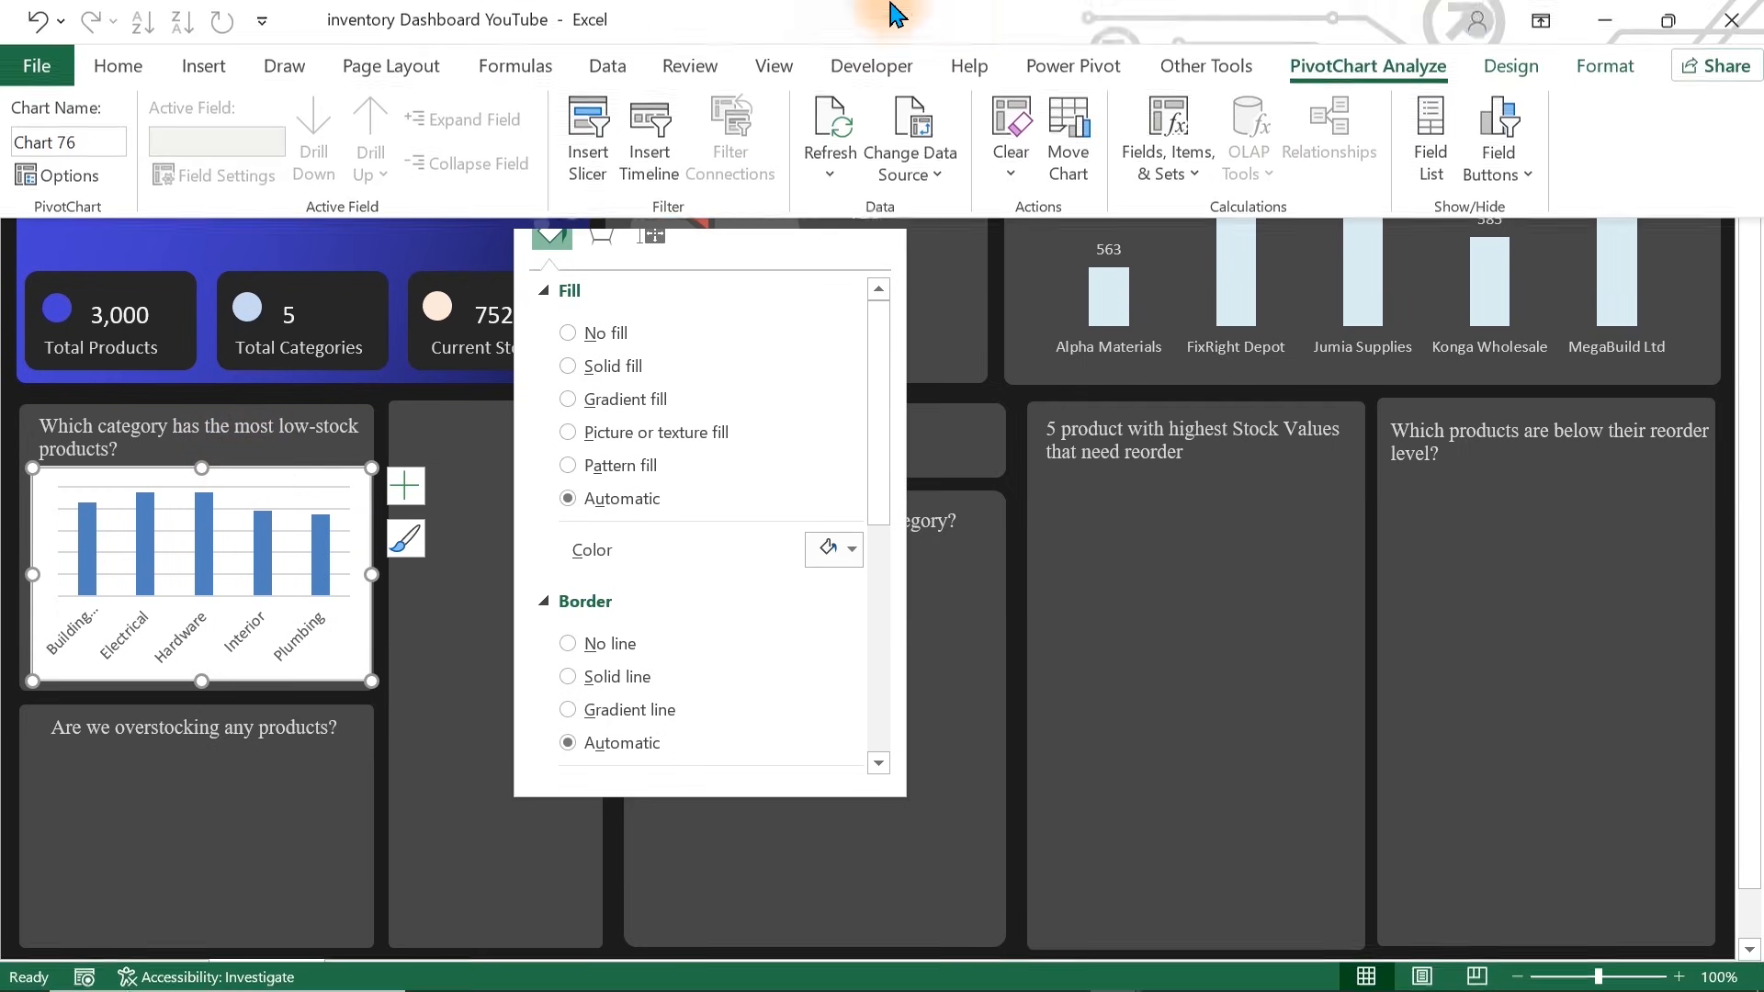
{"action": "left_click", "coordinate": [1537, 73]}
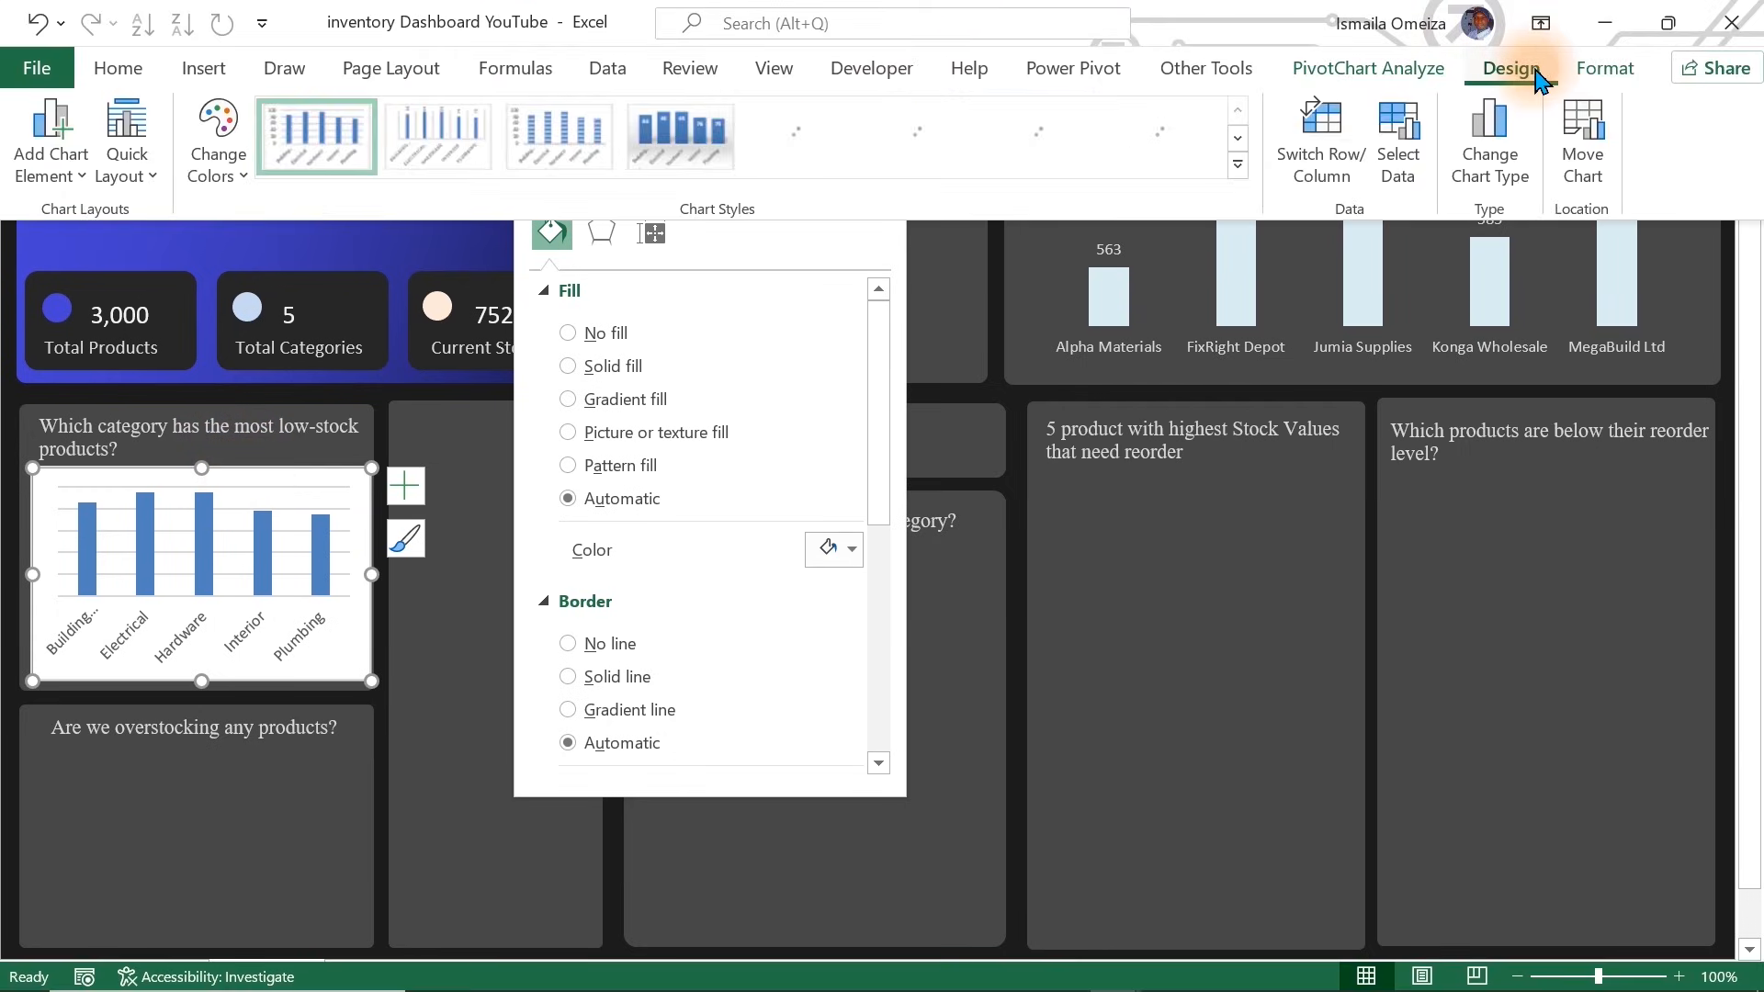
{"action": "left_click", "coordinate": [1488, 133]}
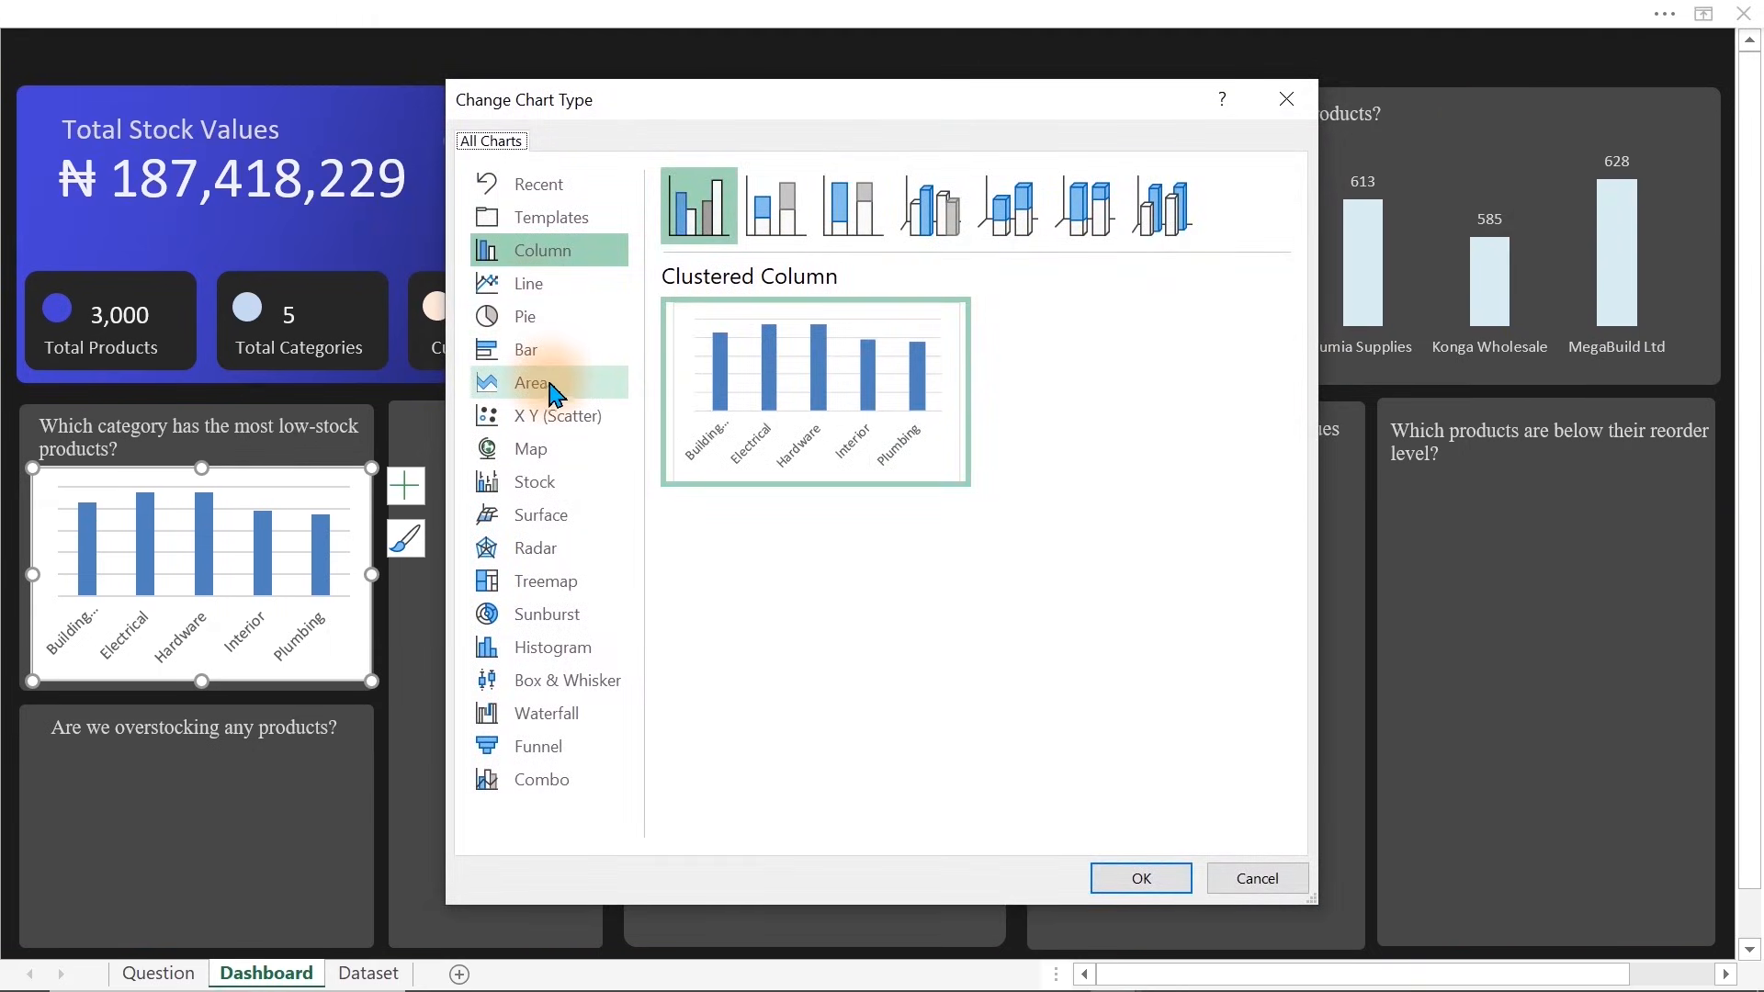
{"action": "left_click", "coordinate": [526, 361]}
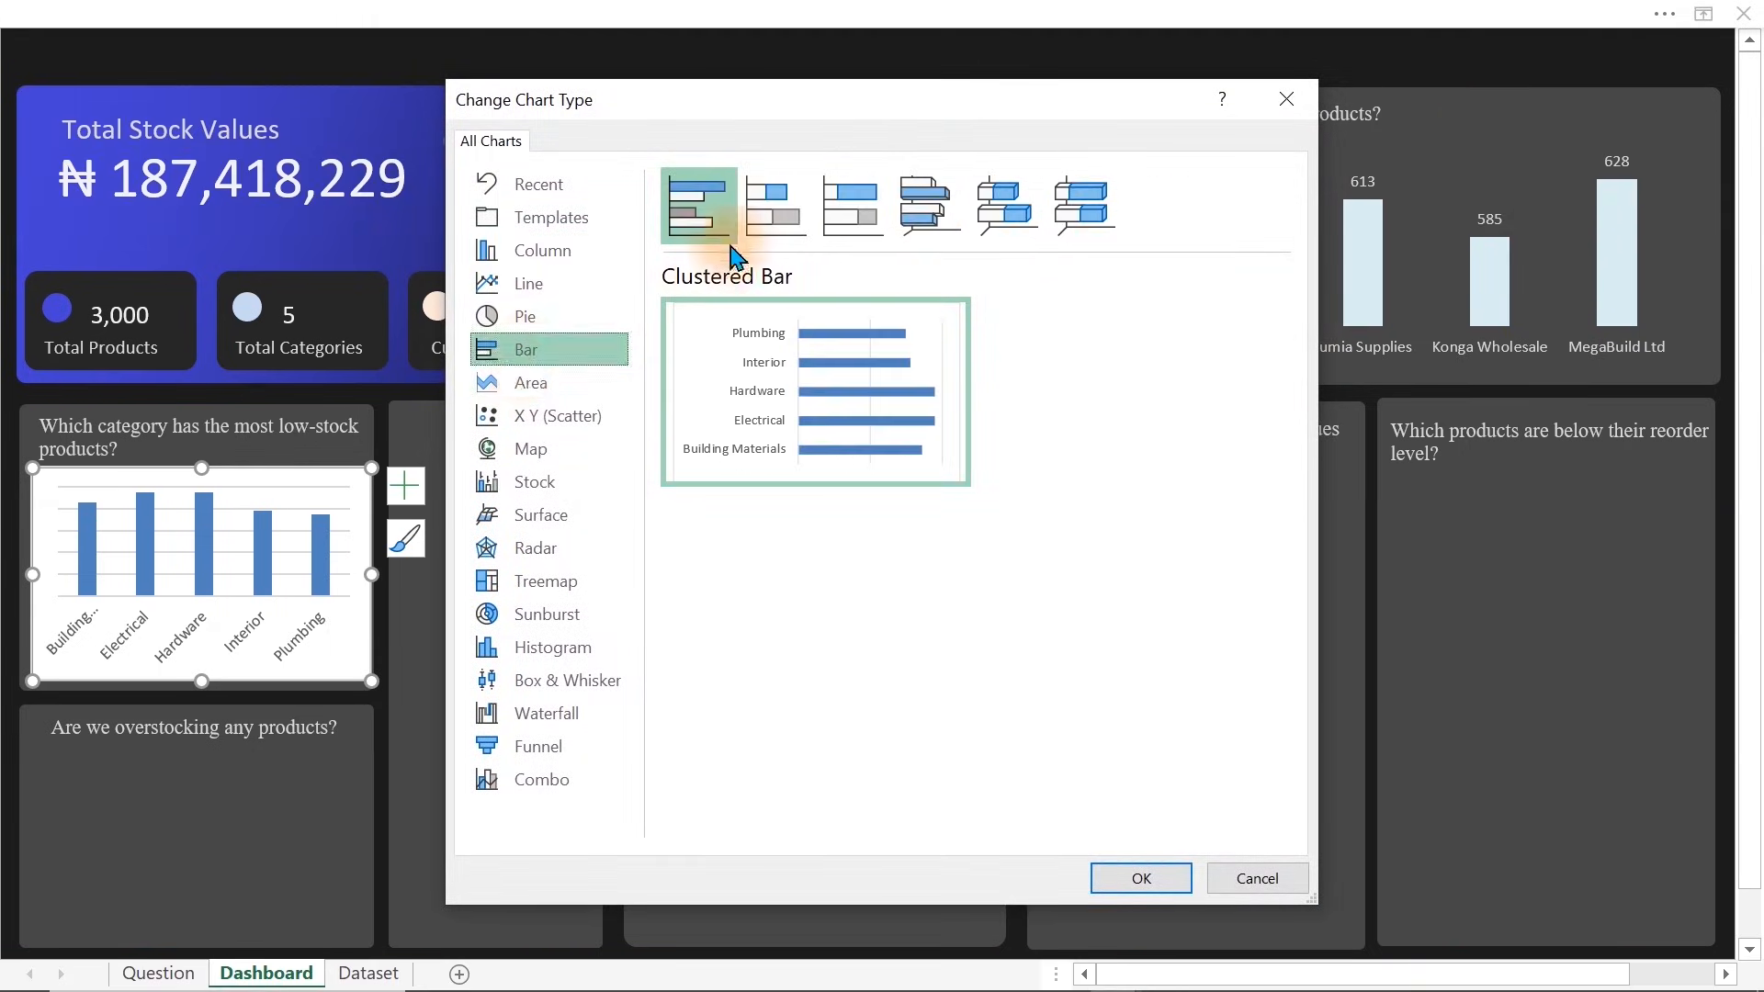
{"action": "left_click", "coordinate": [1141, 878]}
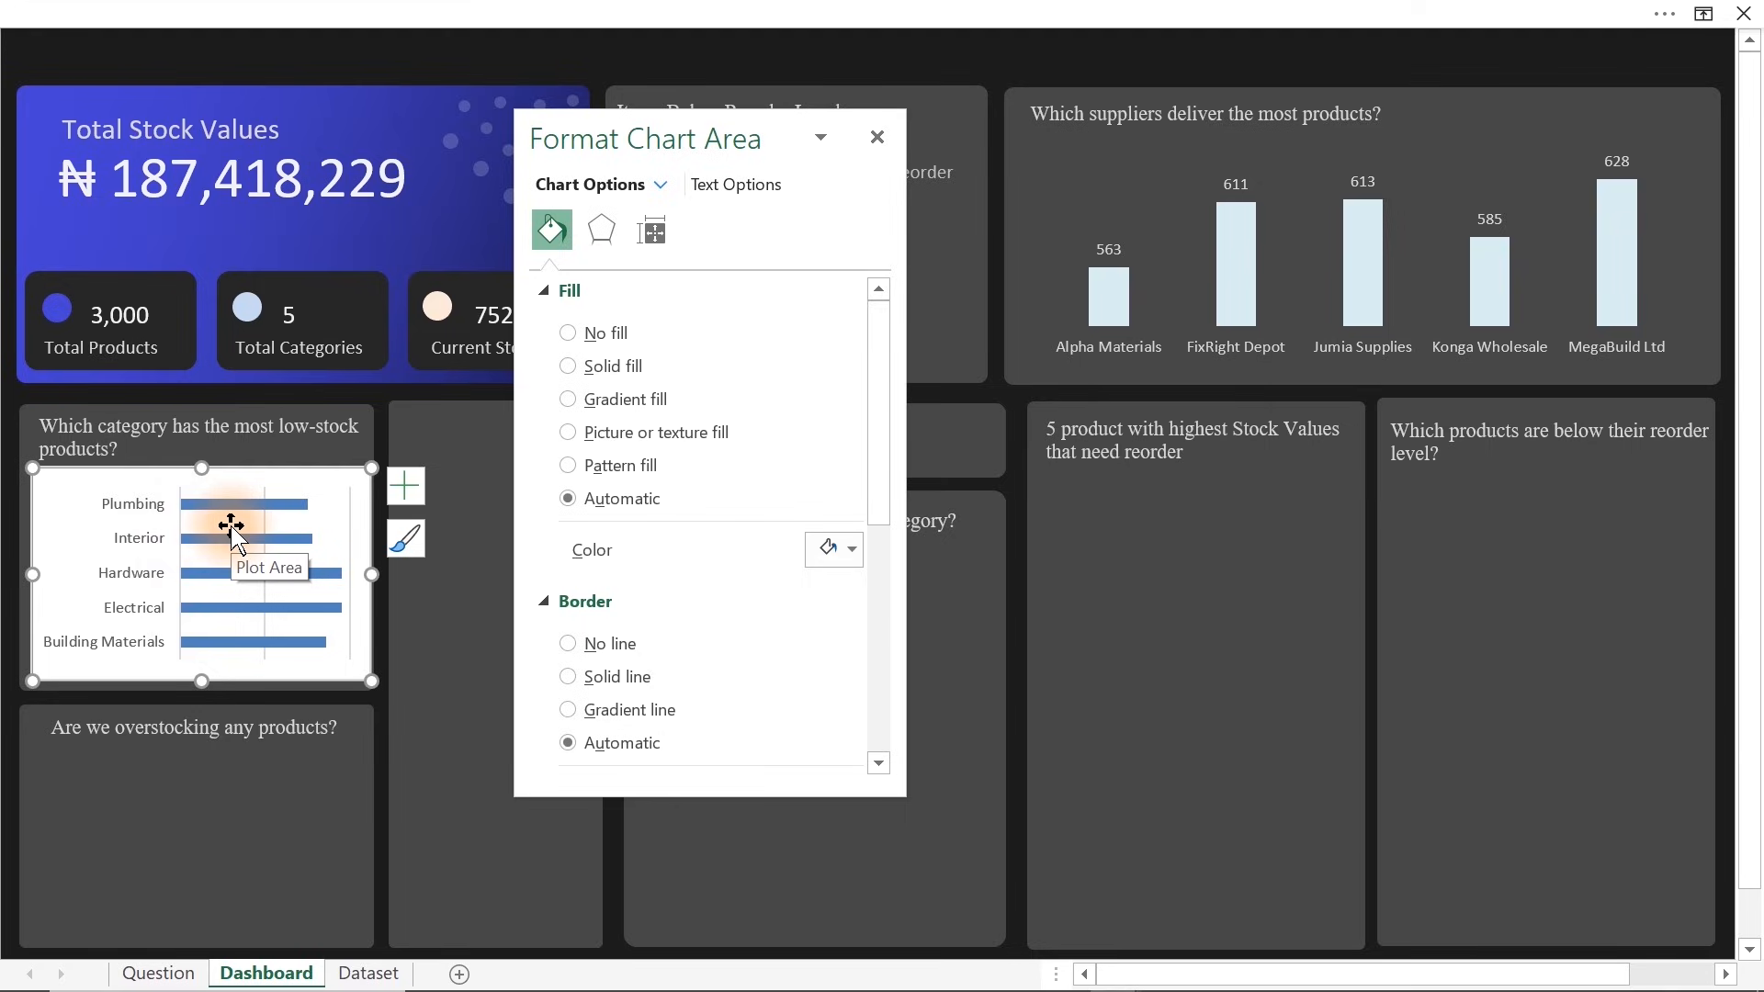
Remove the gridlines from the low-stock bar chart and switch its axes off and on again
{"action": "left_click", "coordinate": [347, 523]}
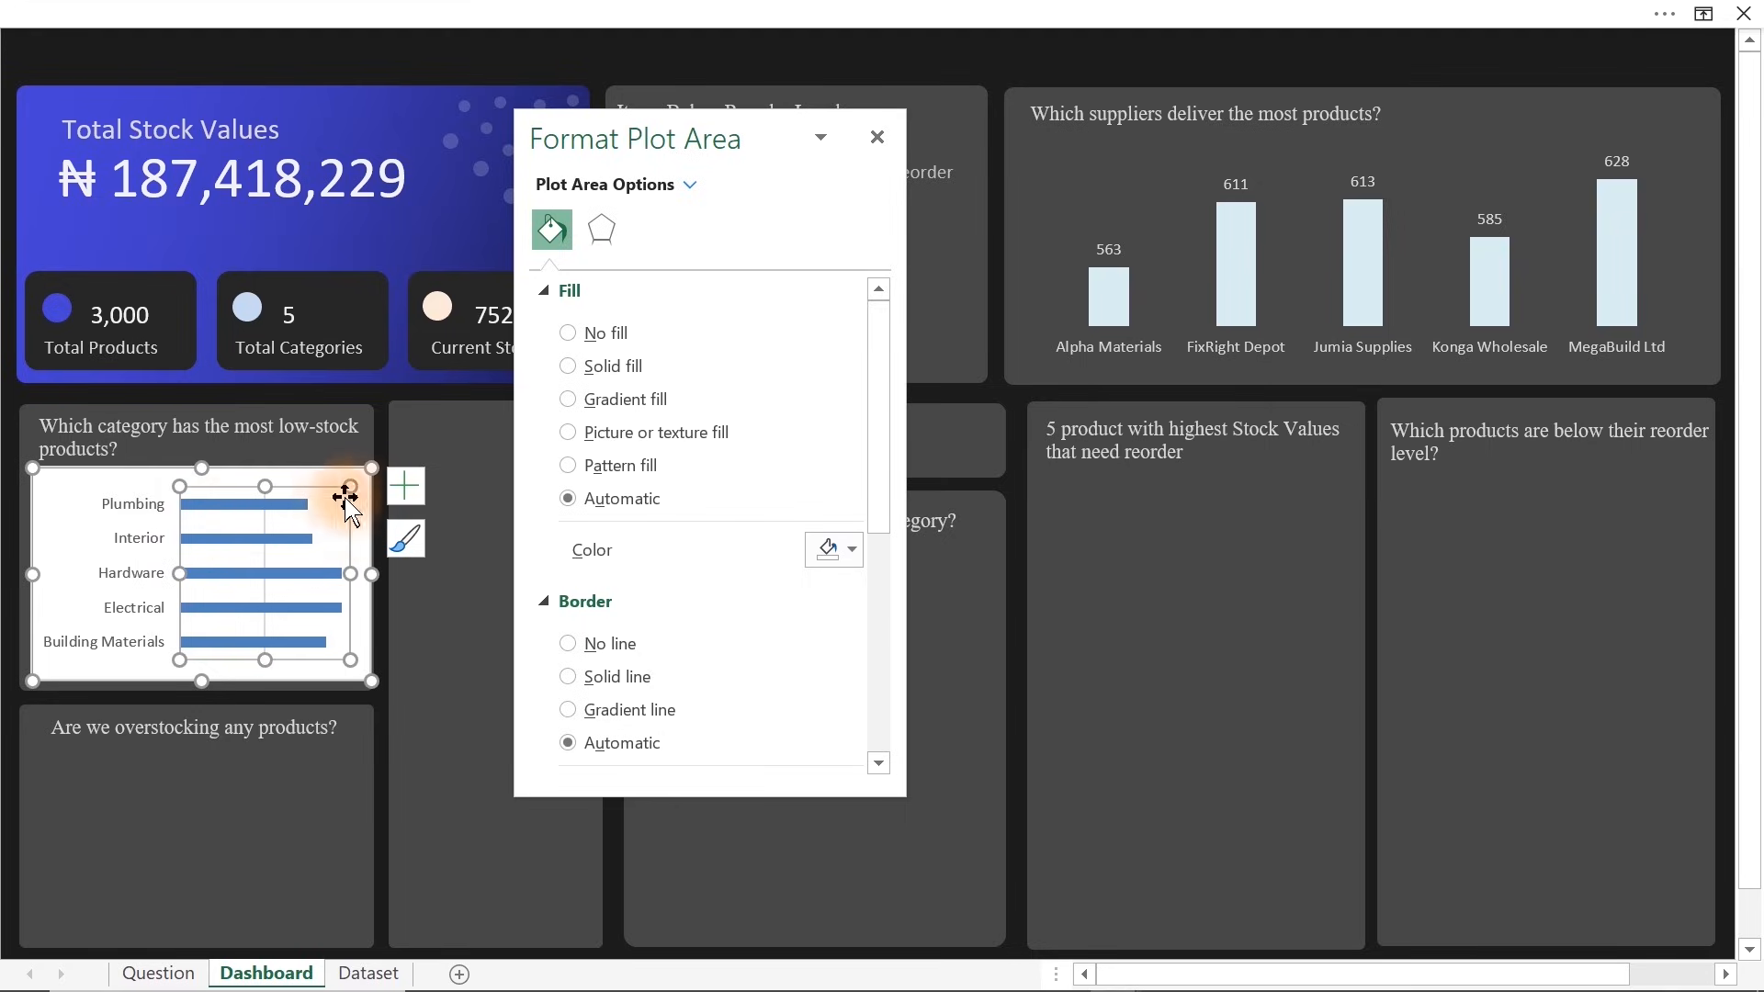
{"action": "left_click", "coordinate": [417, 494]}
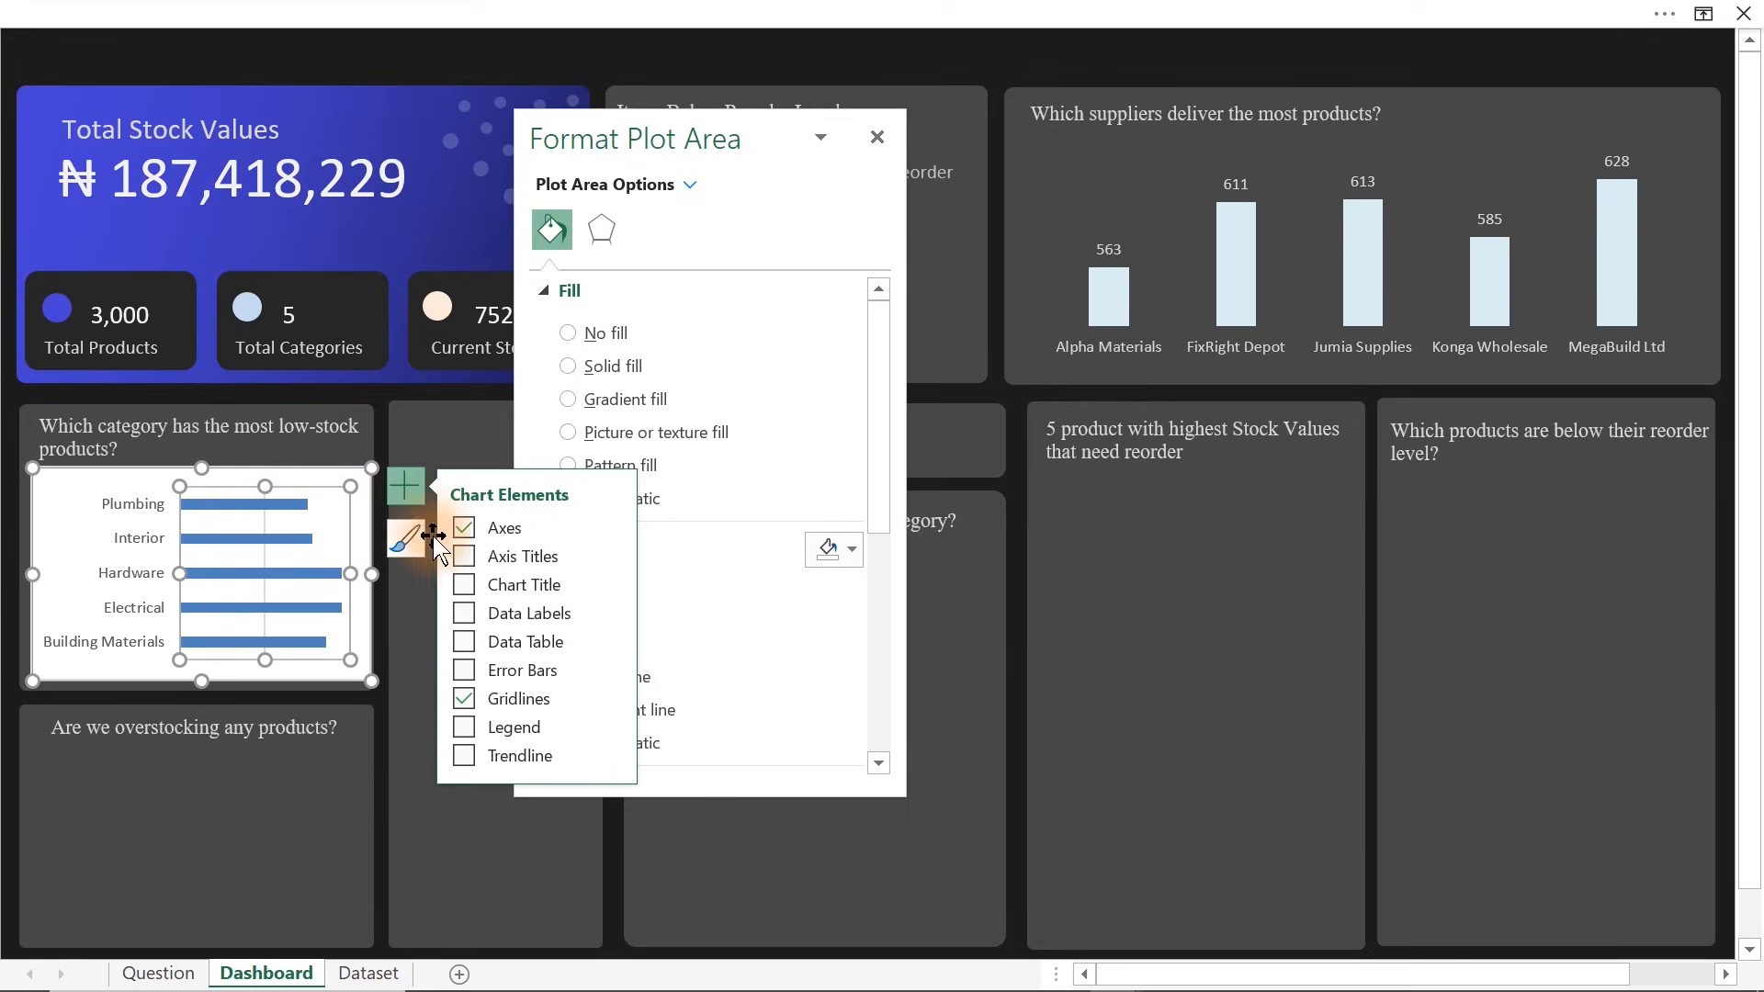
{"action": "left_click", "coordinate": [463, 700]}
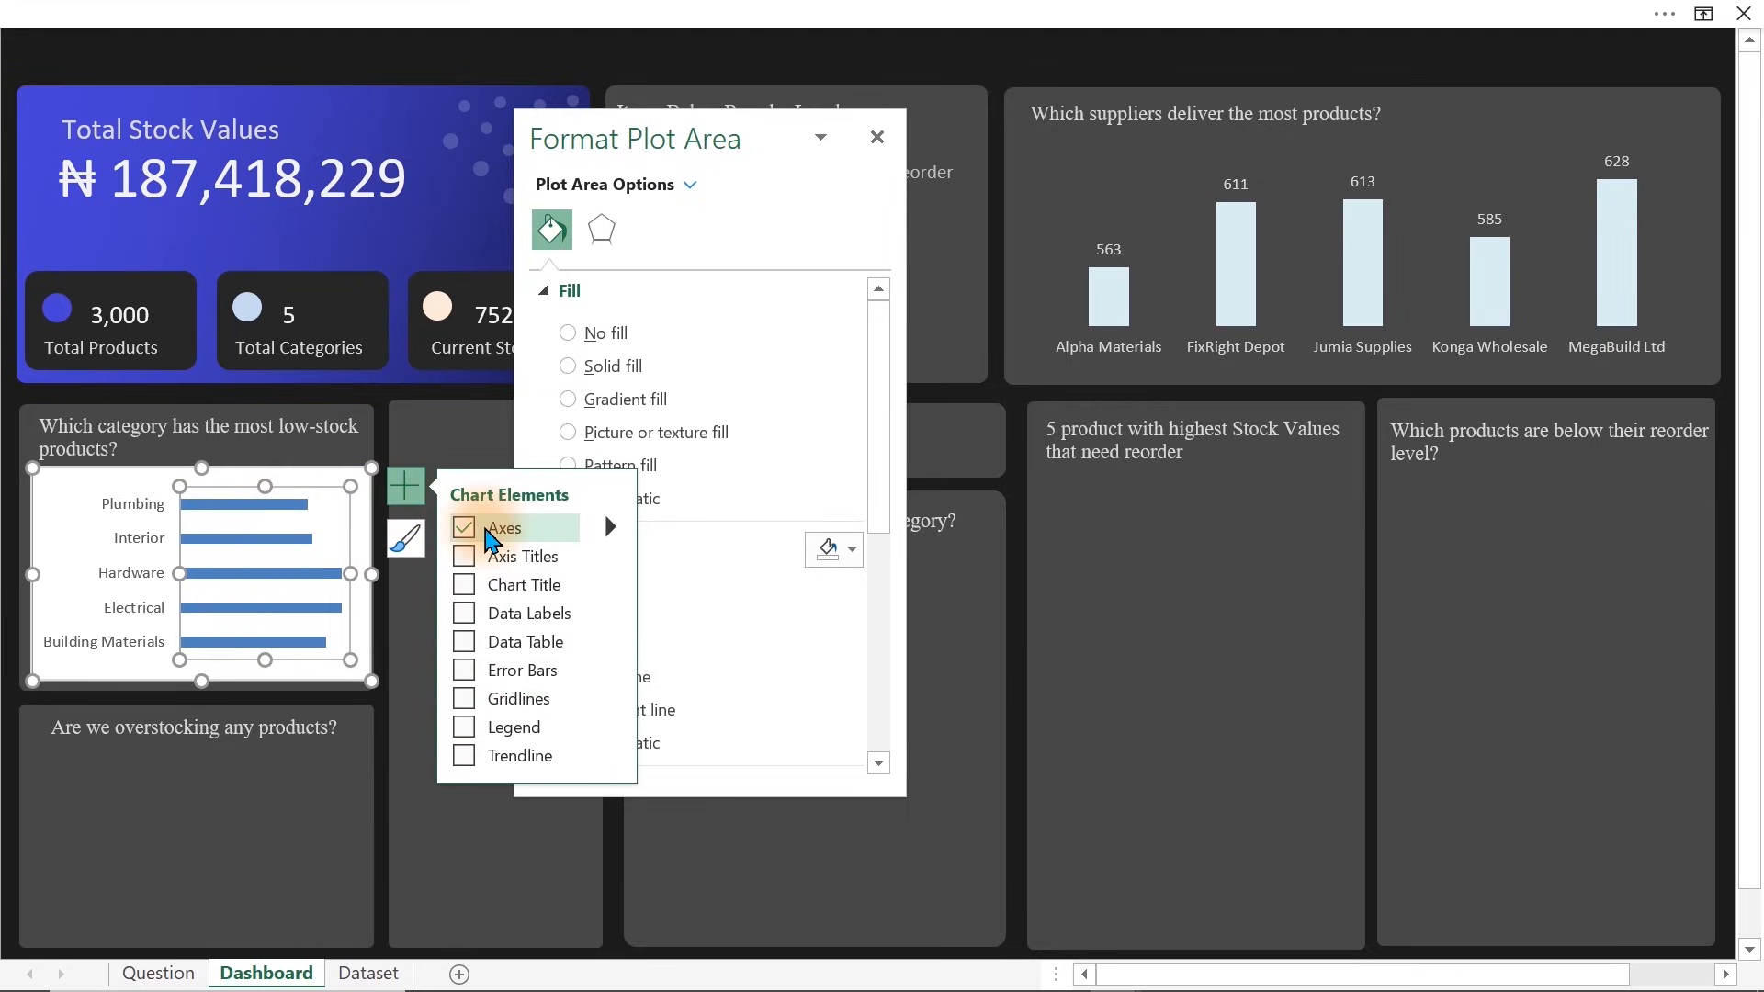
{"action": "left_click", "coordinate": [486, 531]}
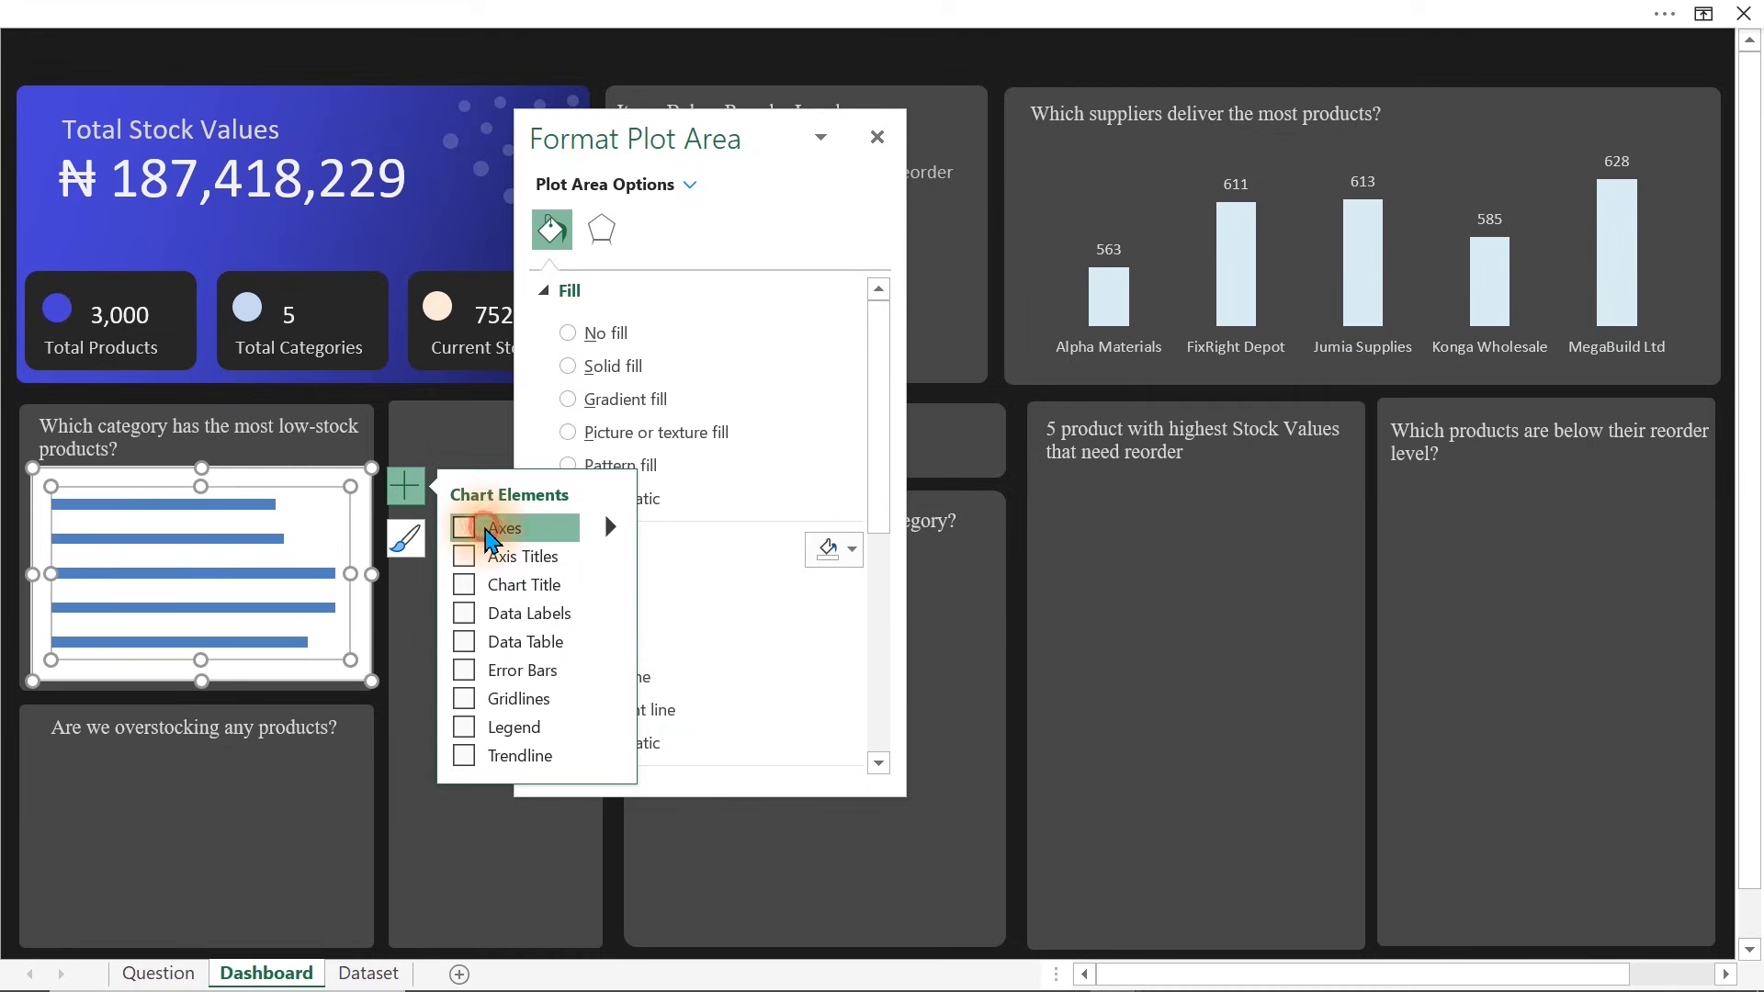
{"action": "left_click", "coordinate": [486, 531]}
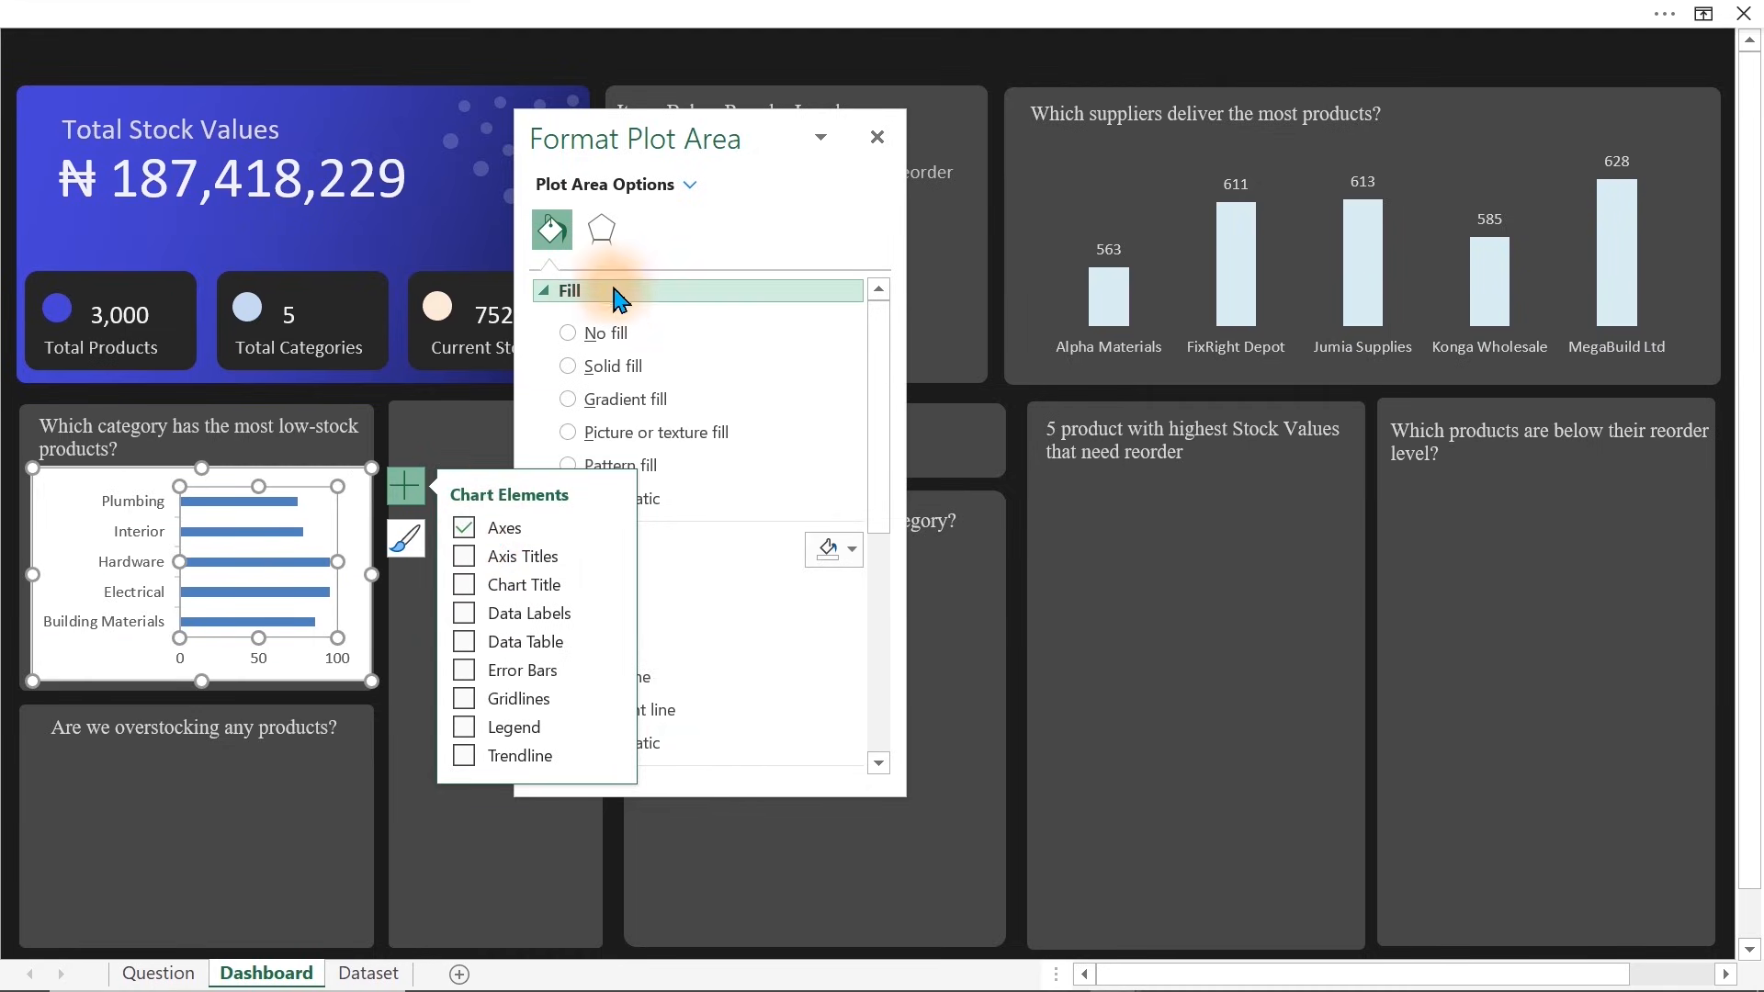
Set the low-stock chart's plot area to no fill and its chart area to no fill with no border line
{"action": "left_click", "coordinate": [585, 334]}
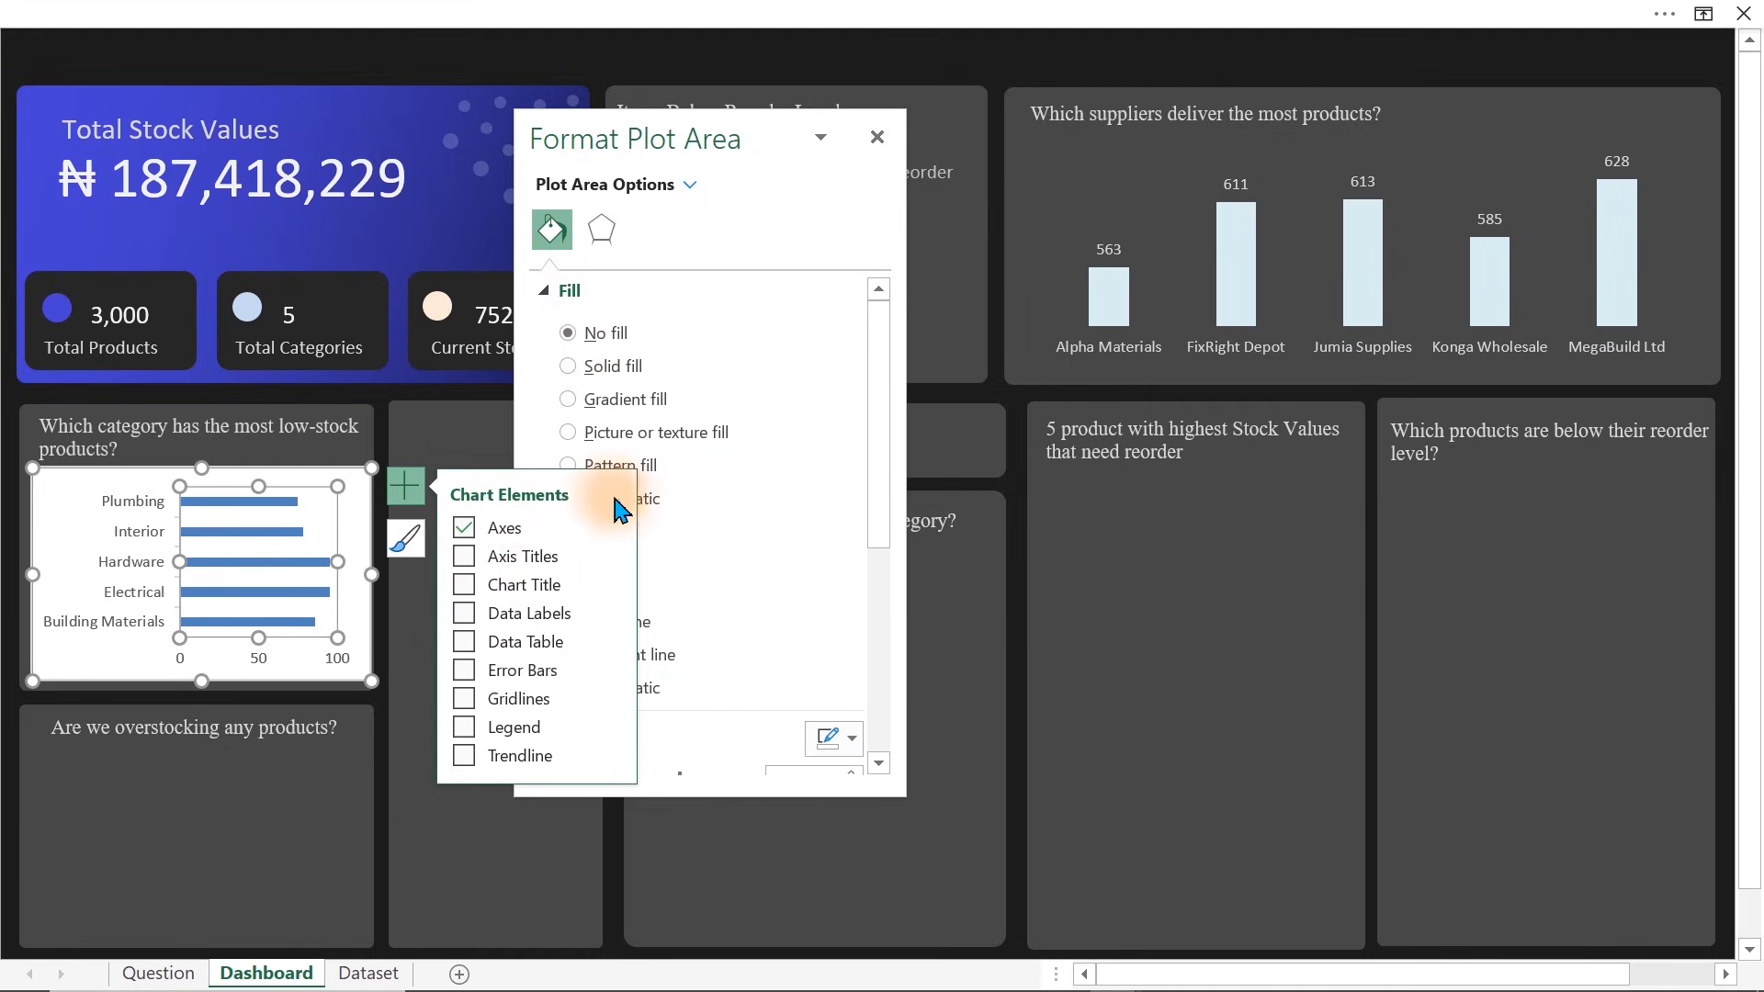
{"action": "left_click", "coordinate": [555, 237]}
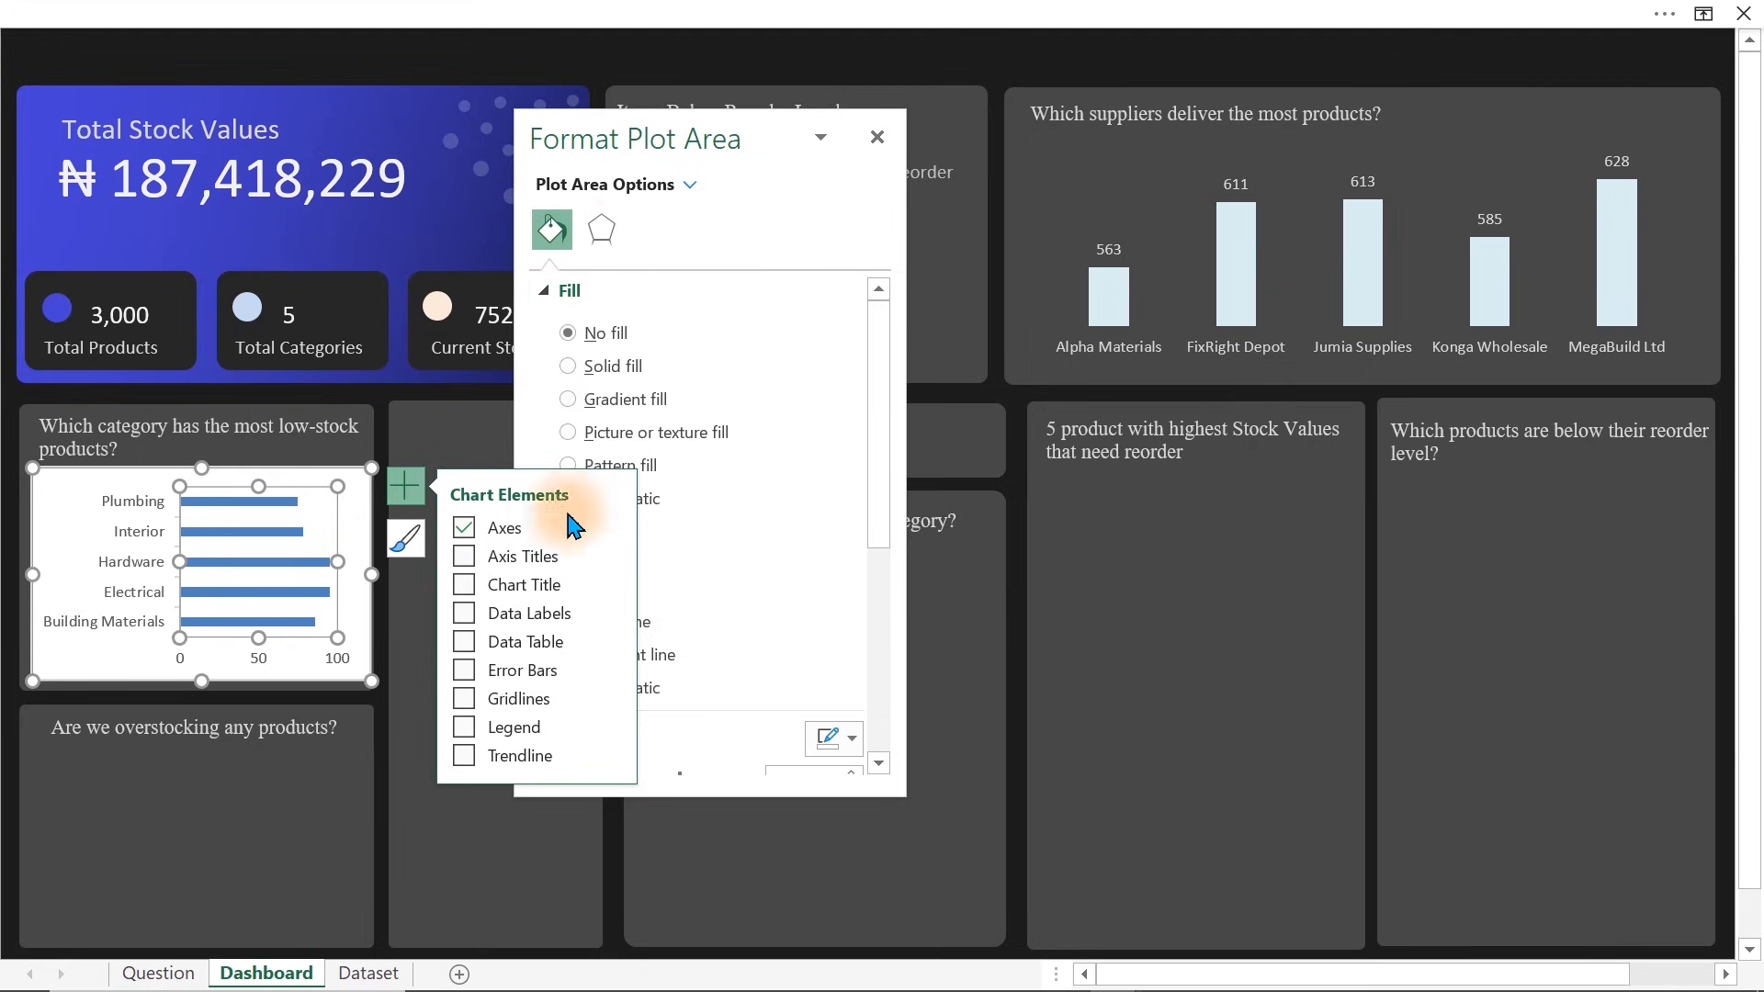
{"action": "left_click", "coordinate": [404, 787]}
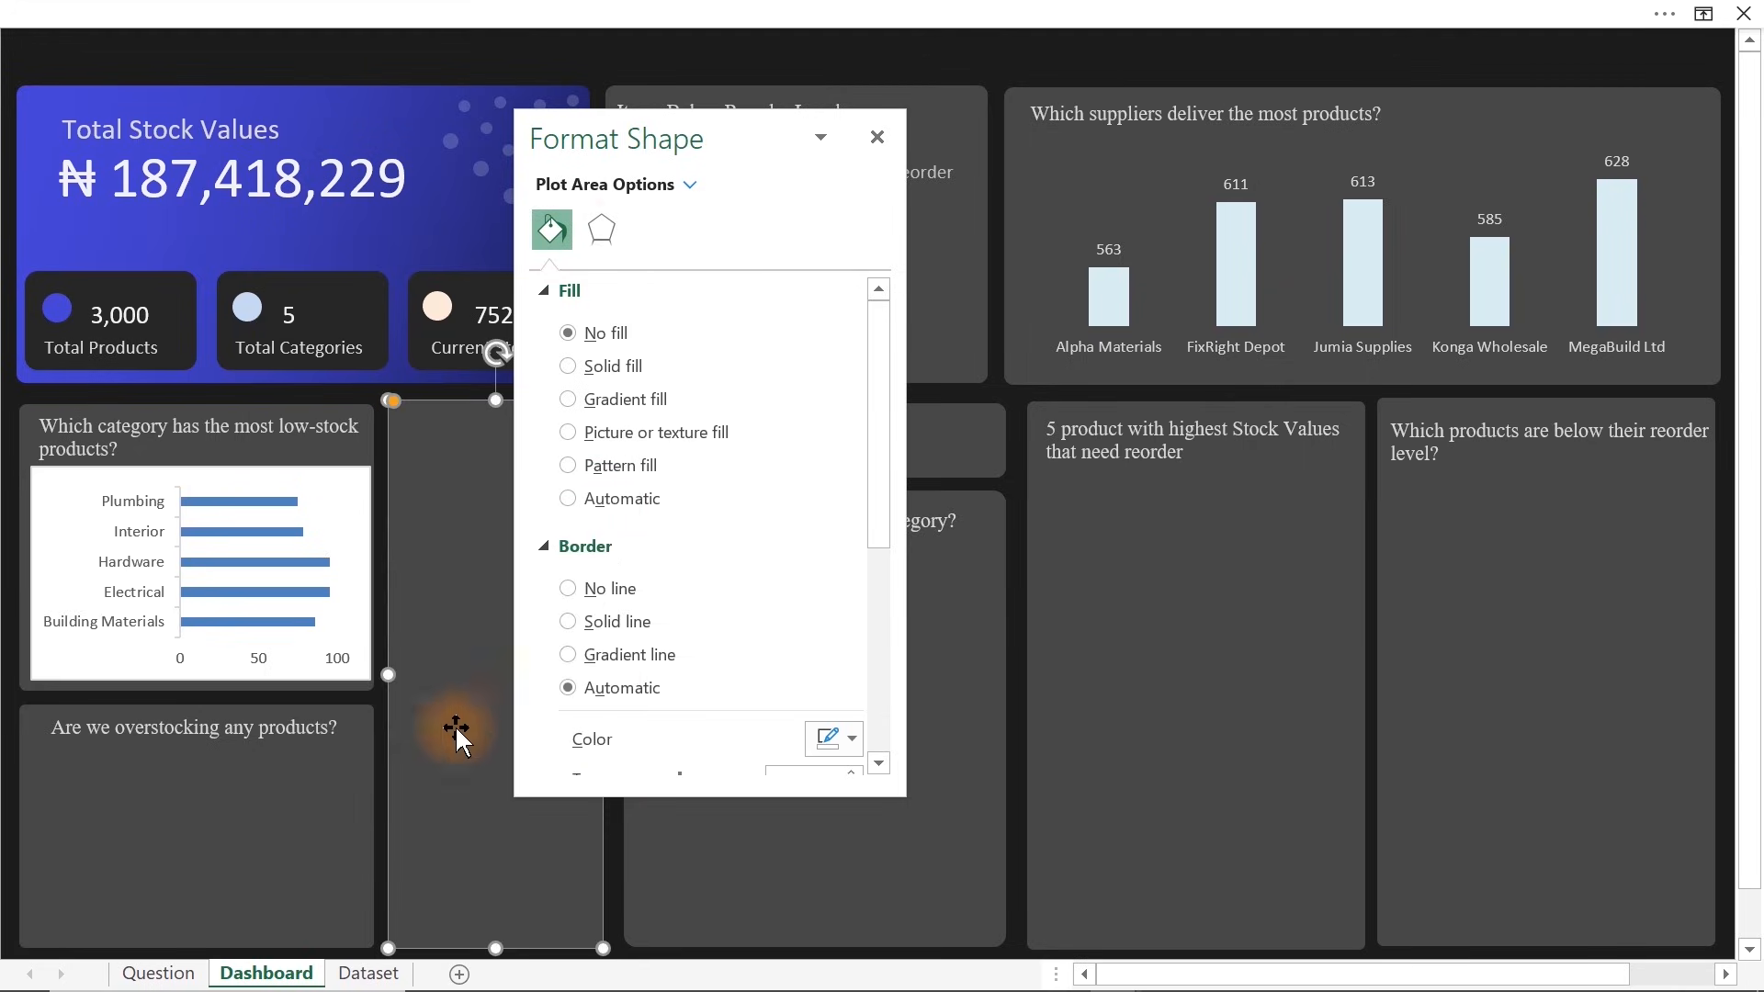
{"action": "left_click", "coordinate": [365, 524]}
{"action": "left_click", "coordinate": [593, 334]}
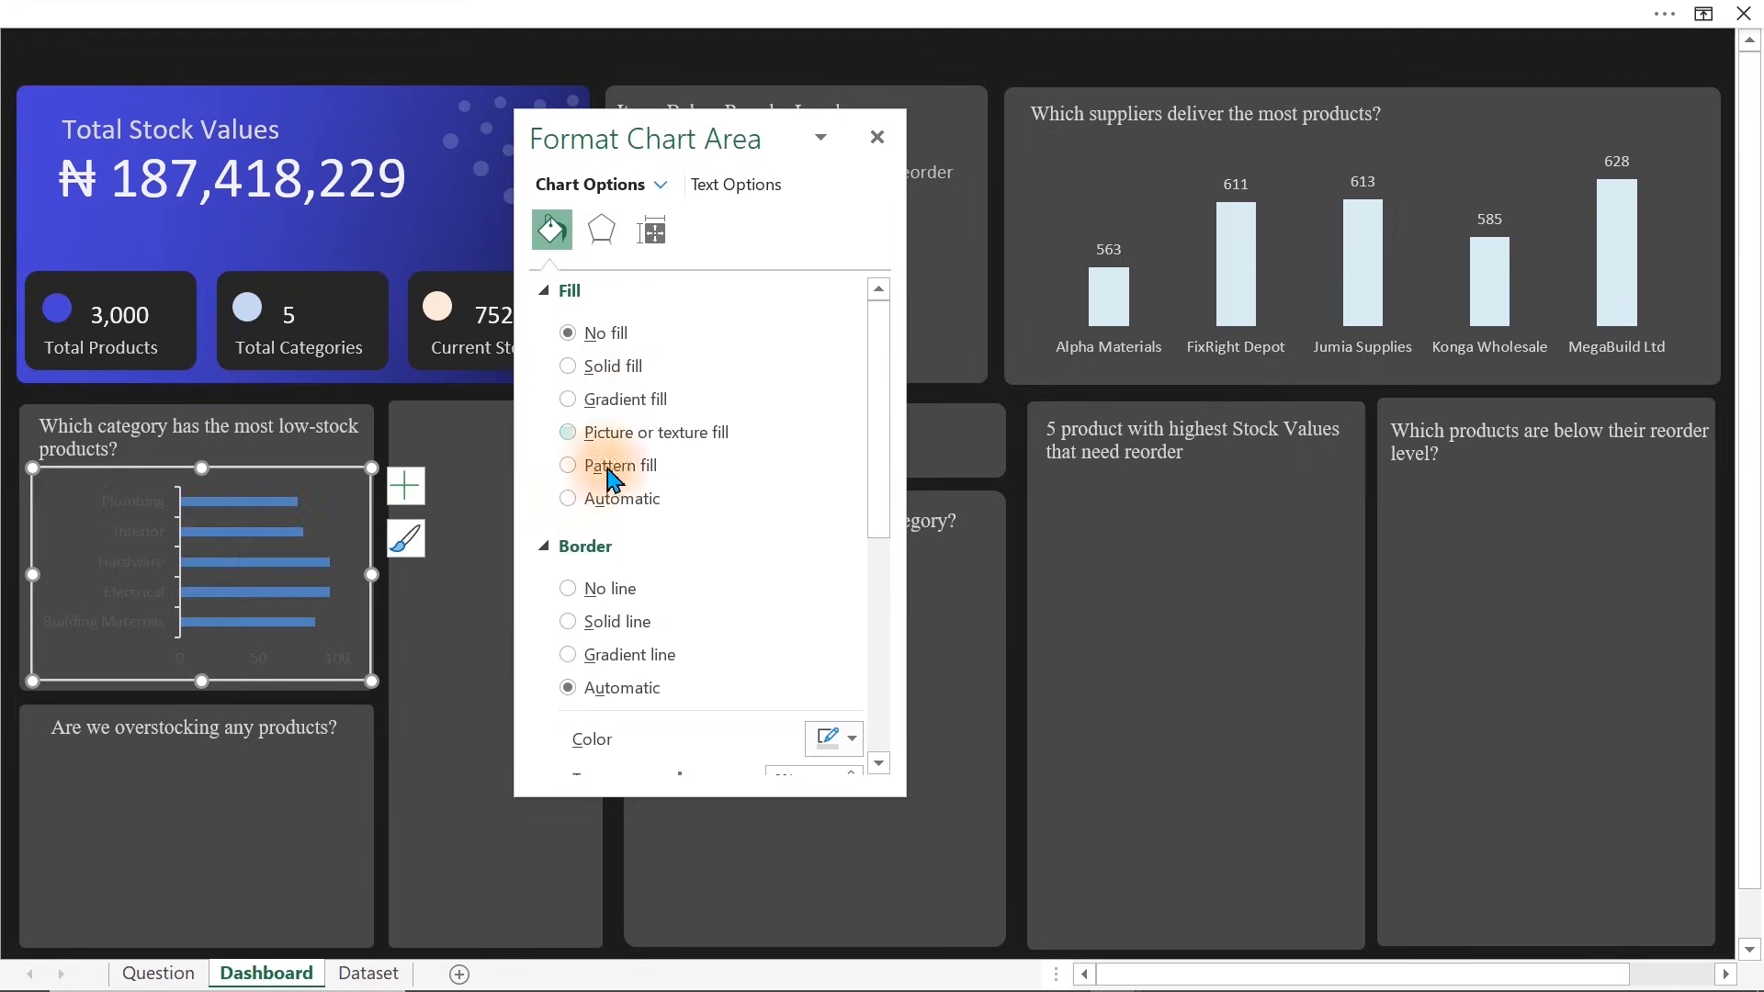
{"action": "left_click", "coordinate": [591, 593]}
Set the low-stock bars' gap width to 44% and fill them with the light aqua used in the supplier chart
{"action": "left_click", "coordinate": [238, 549]}
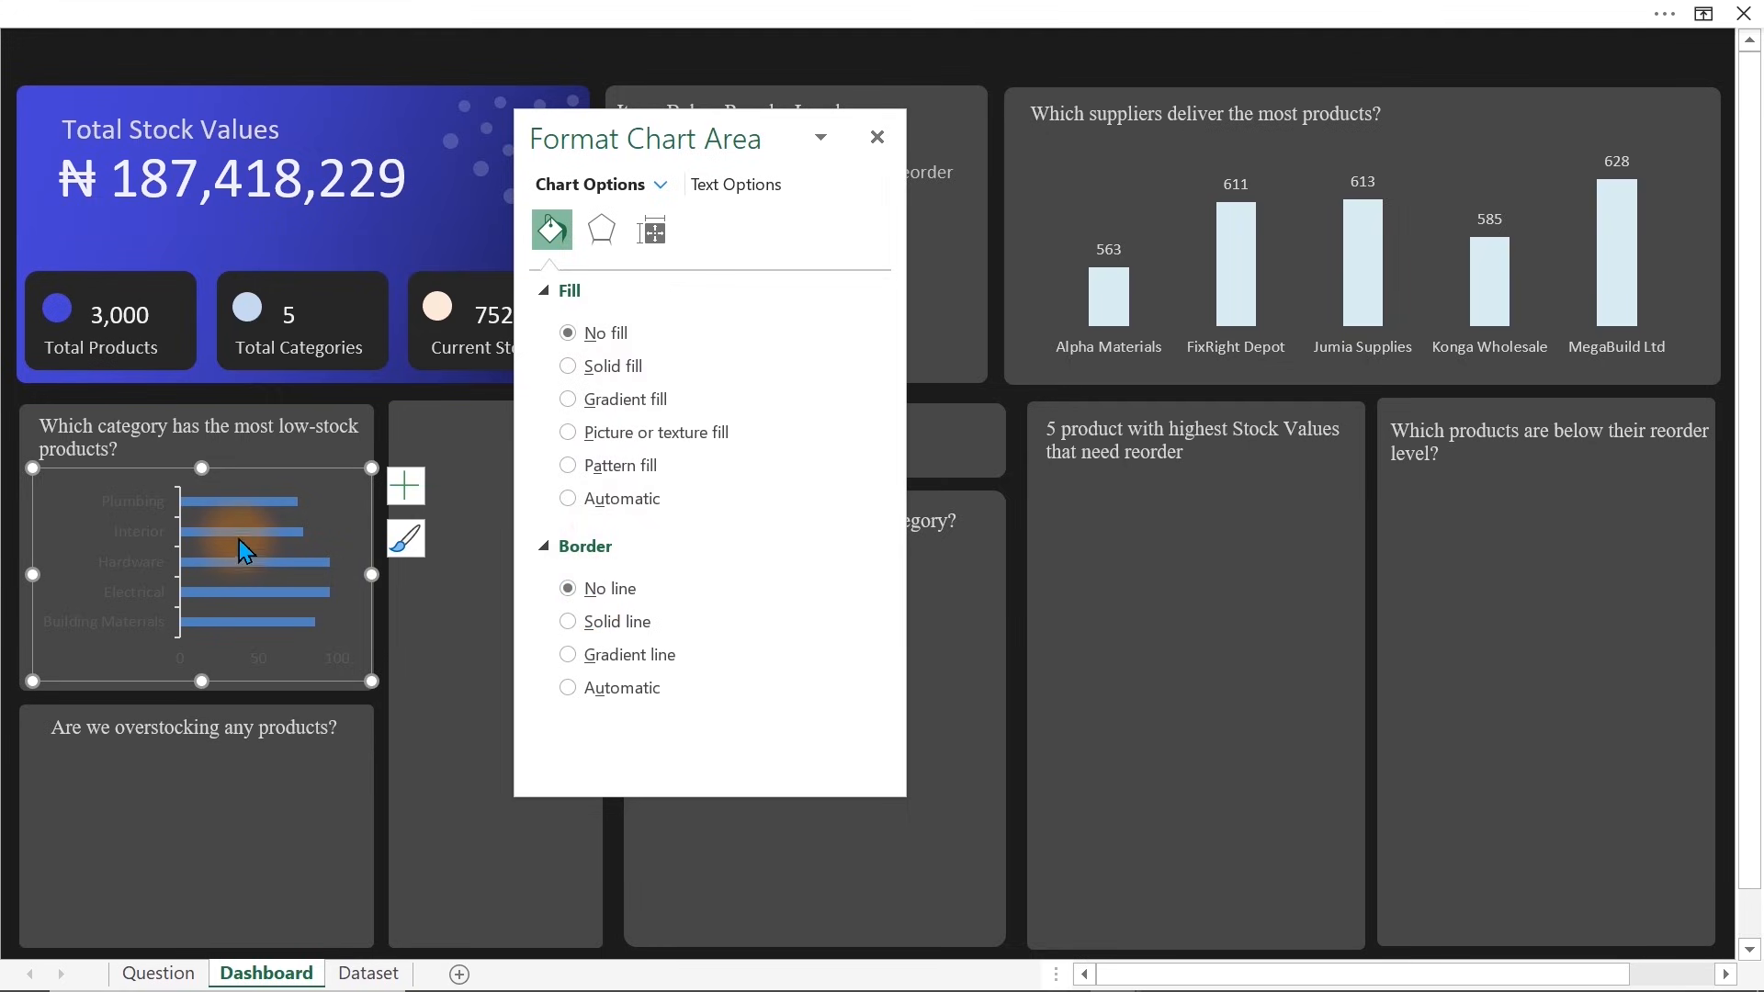
{"action": "left_click", "coordinate": [651, 233]}
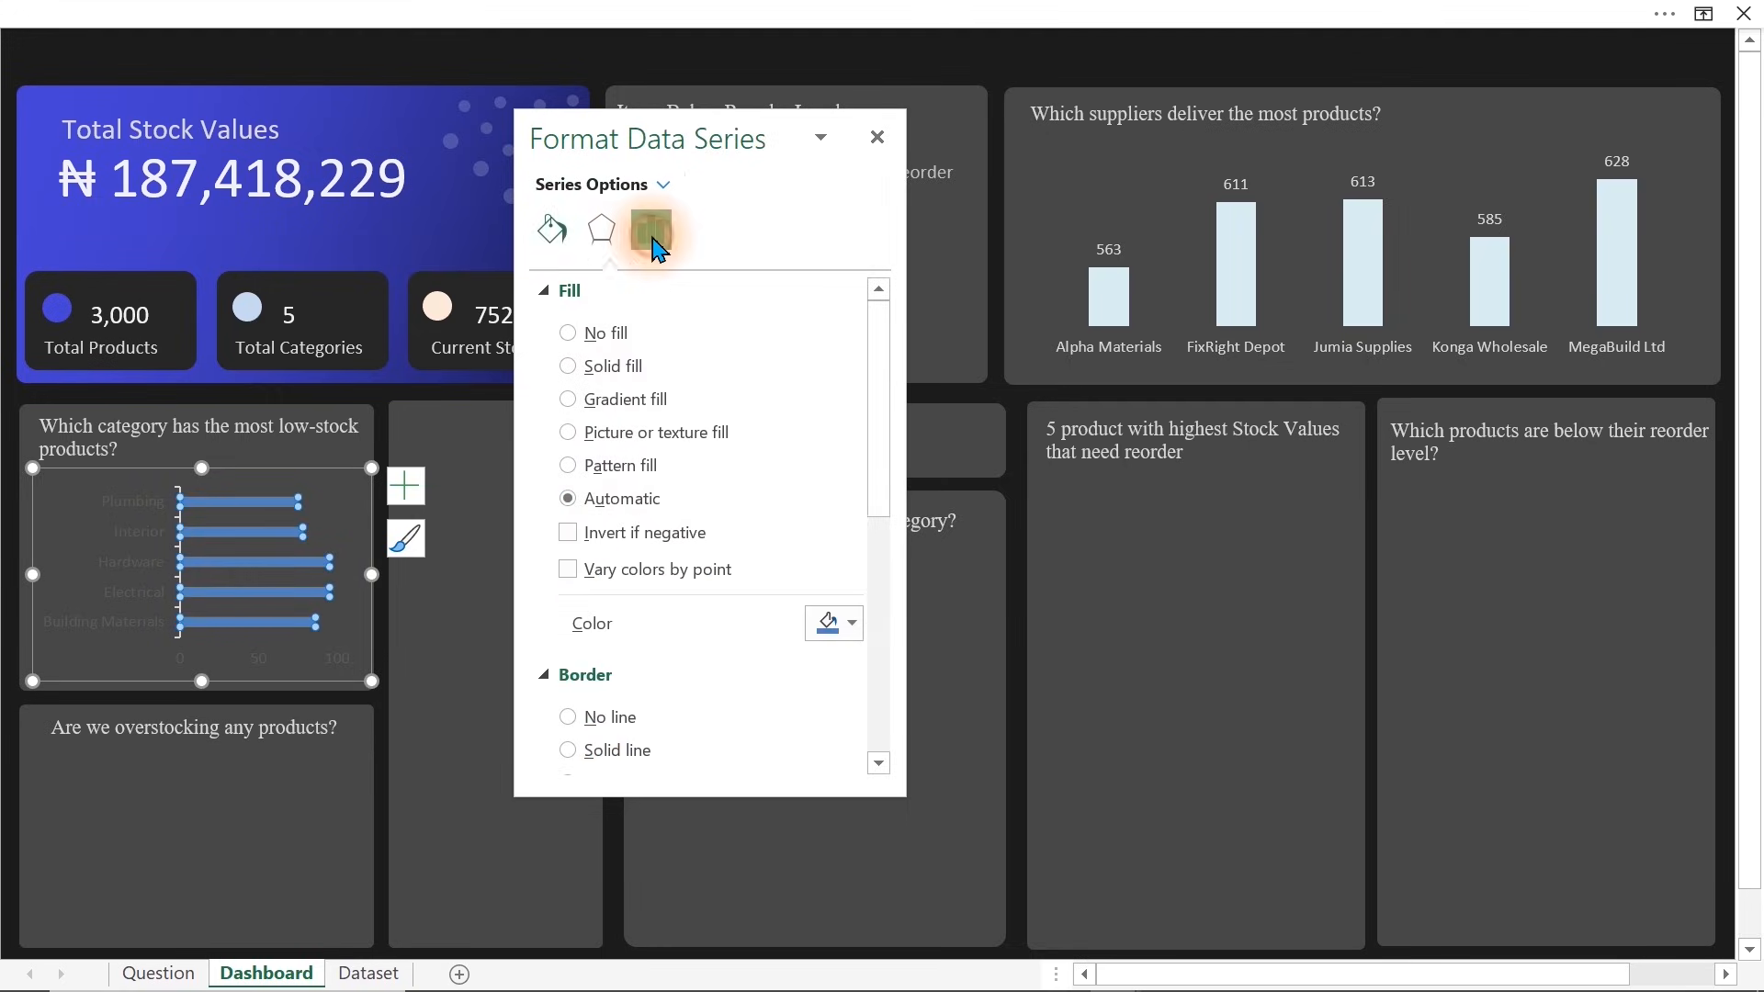
{"action": "mouse_move", "coordinate": [687, 470]}
{"action": "left_mouse_down"}
{"action": "mouse_move", "coordinate": [712, 472]}
{"action": "mouse_move", "coordinate": [691, 478]}
{"action": "left_mouse_up"}
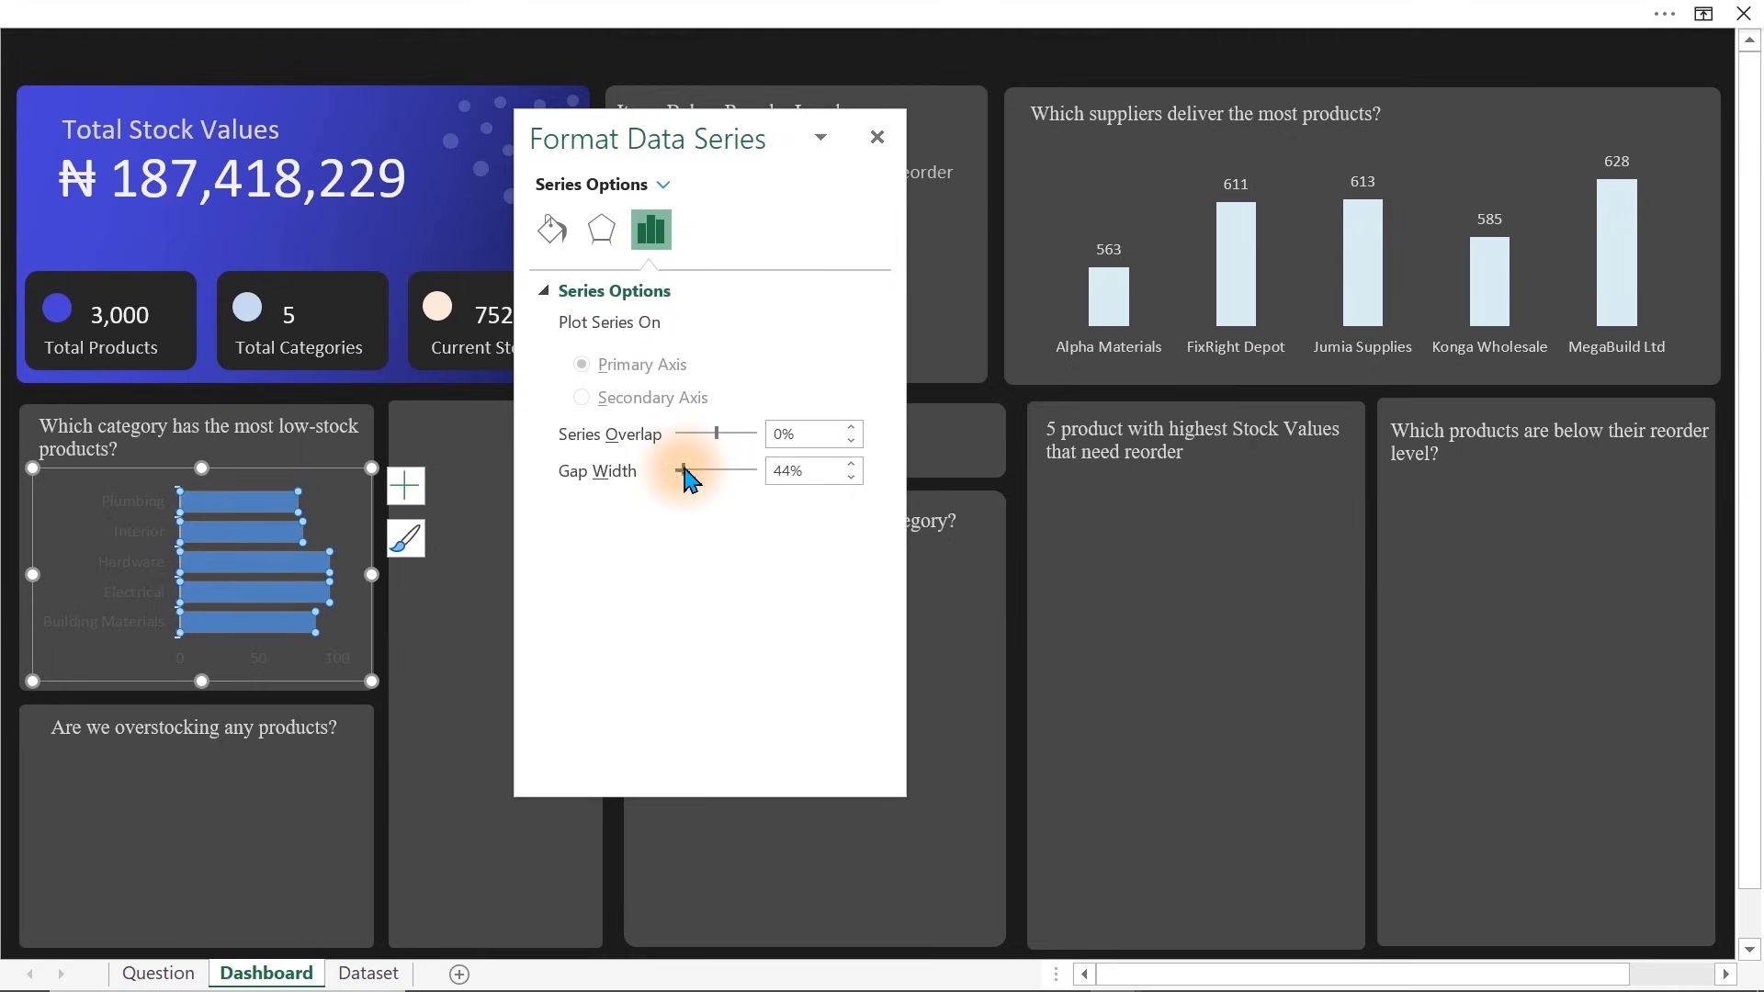
{"action": "left_click", "coordinate": [552, 229]}
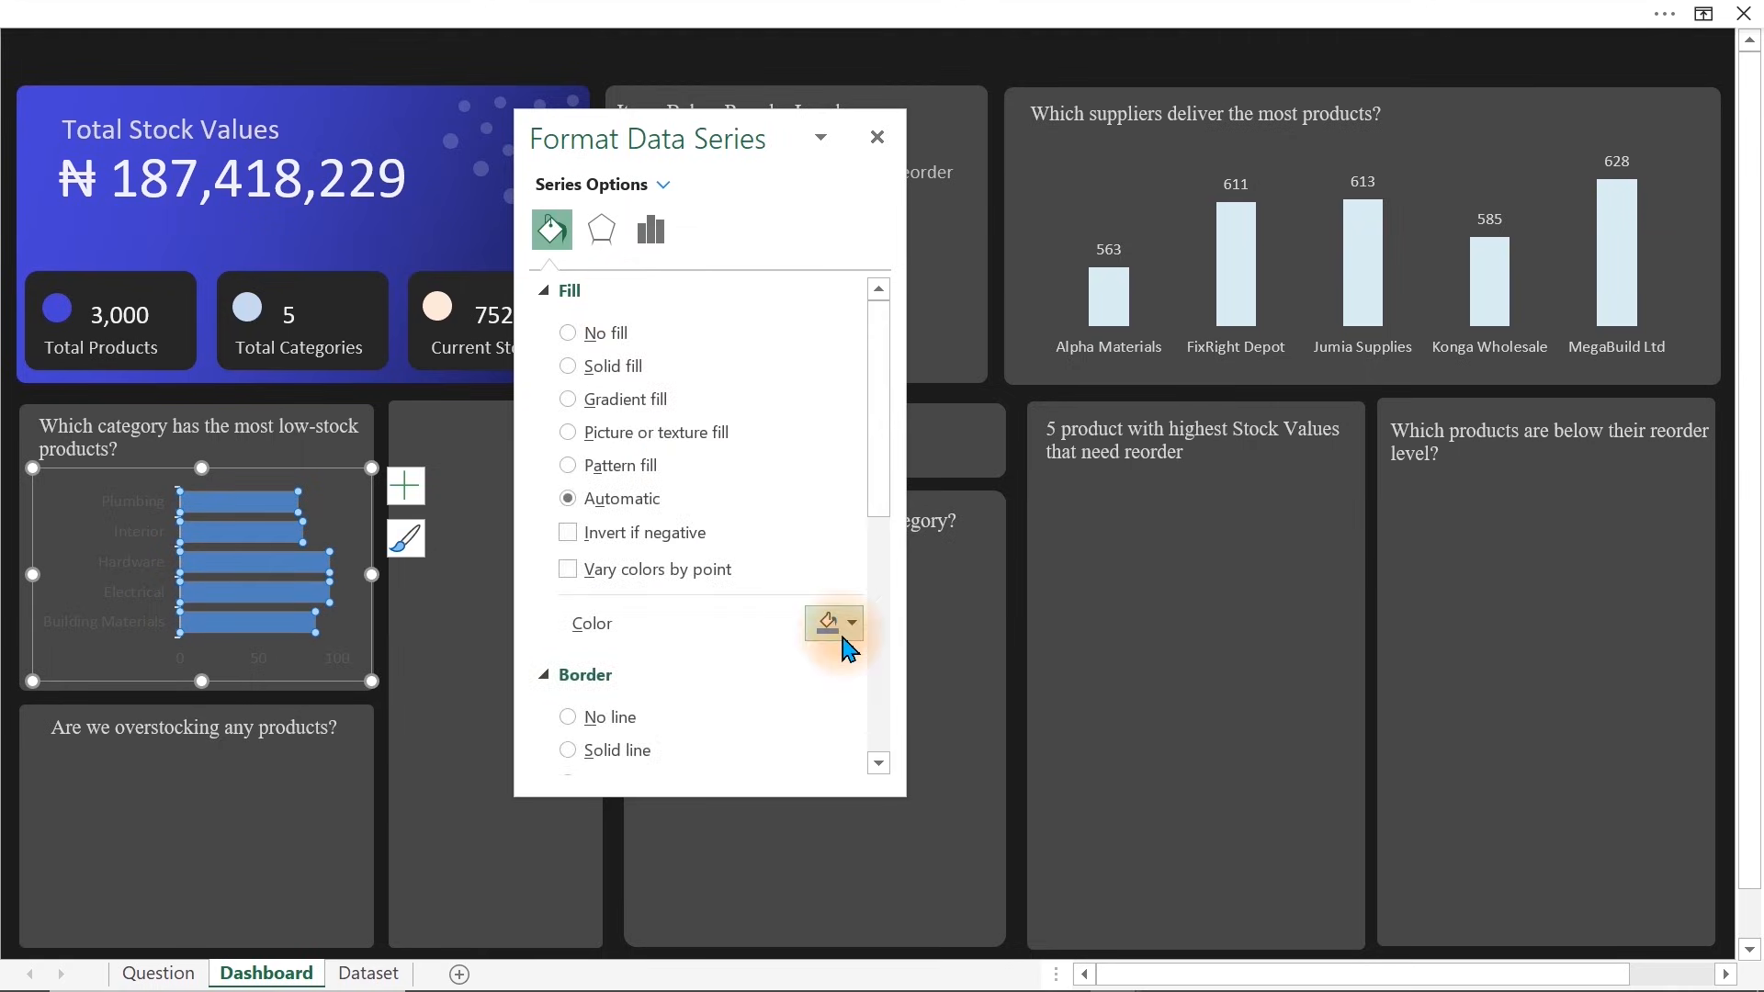
{"action": "left_click", "coordinate": [842, 635]}
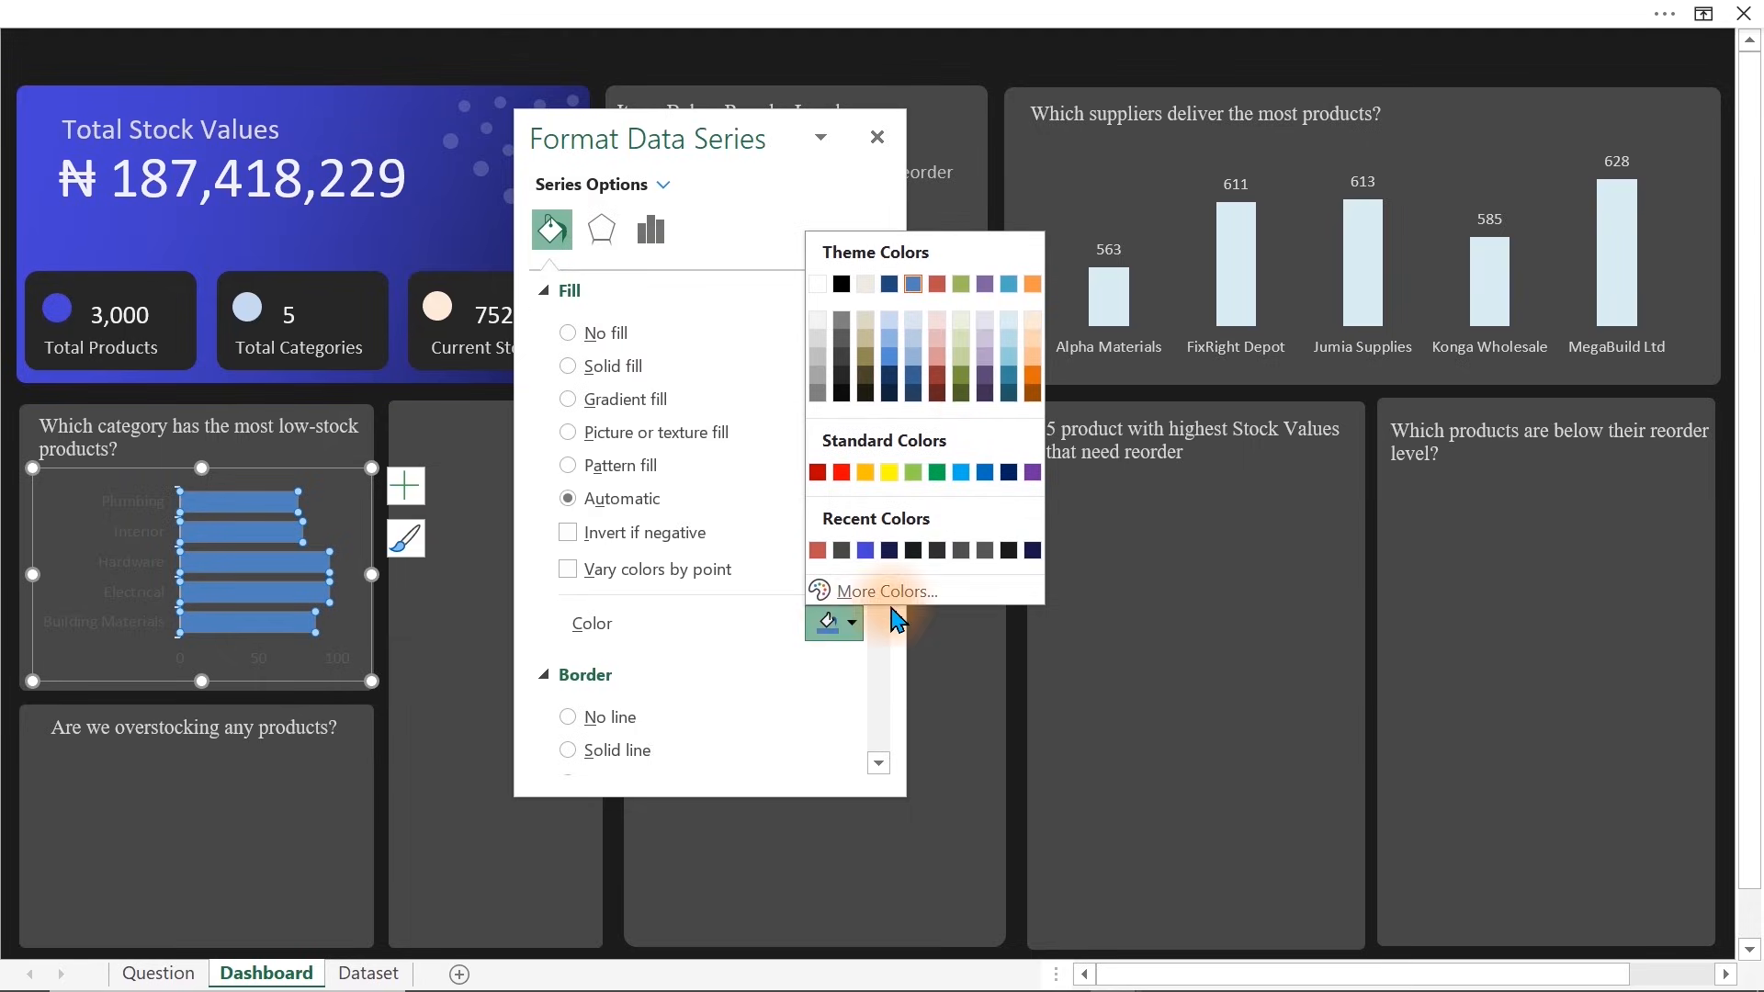
{"action": "left_click", "coordinate": [1008, 318]}
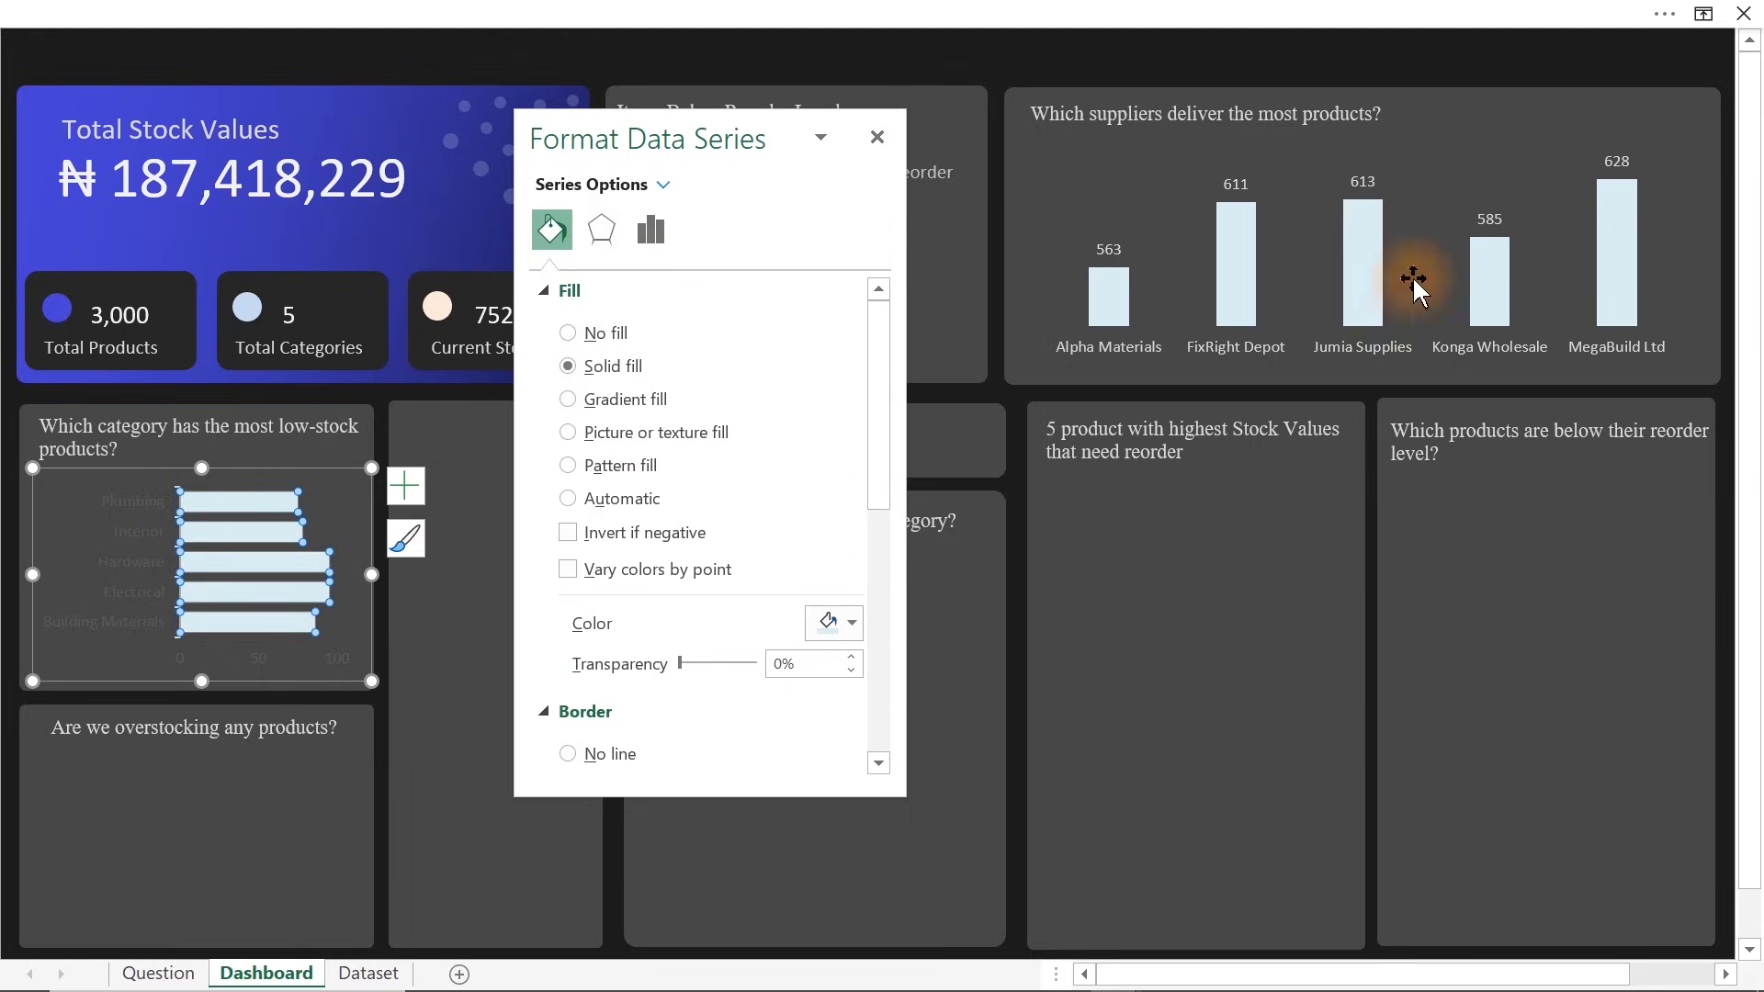
Recolor the low-stock chart's category labels light grey and delete its horizontal value axis
{"action": "left_click", "coordinate": [125, 566]}
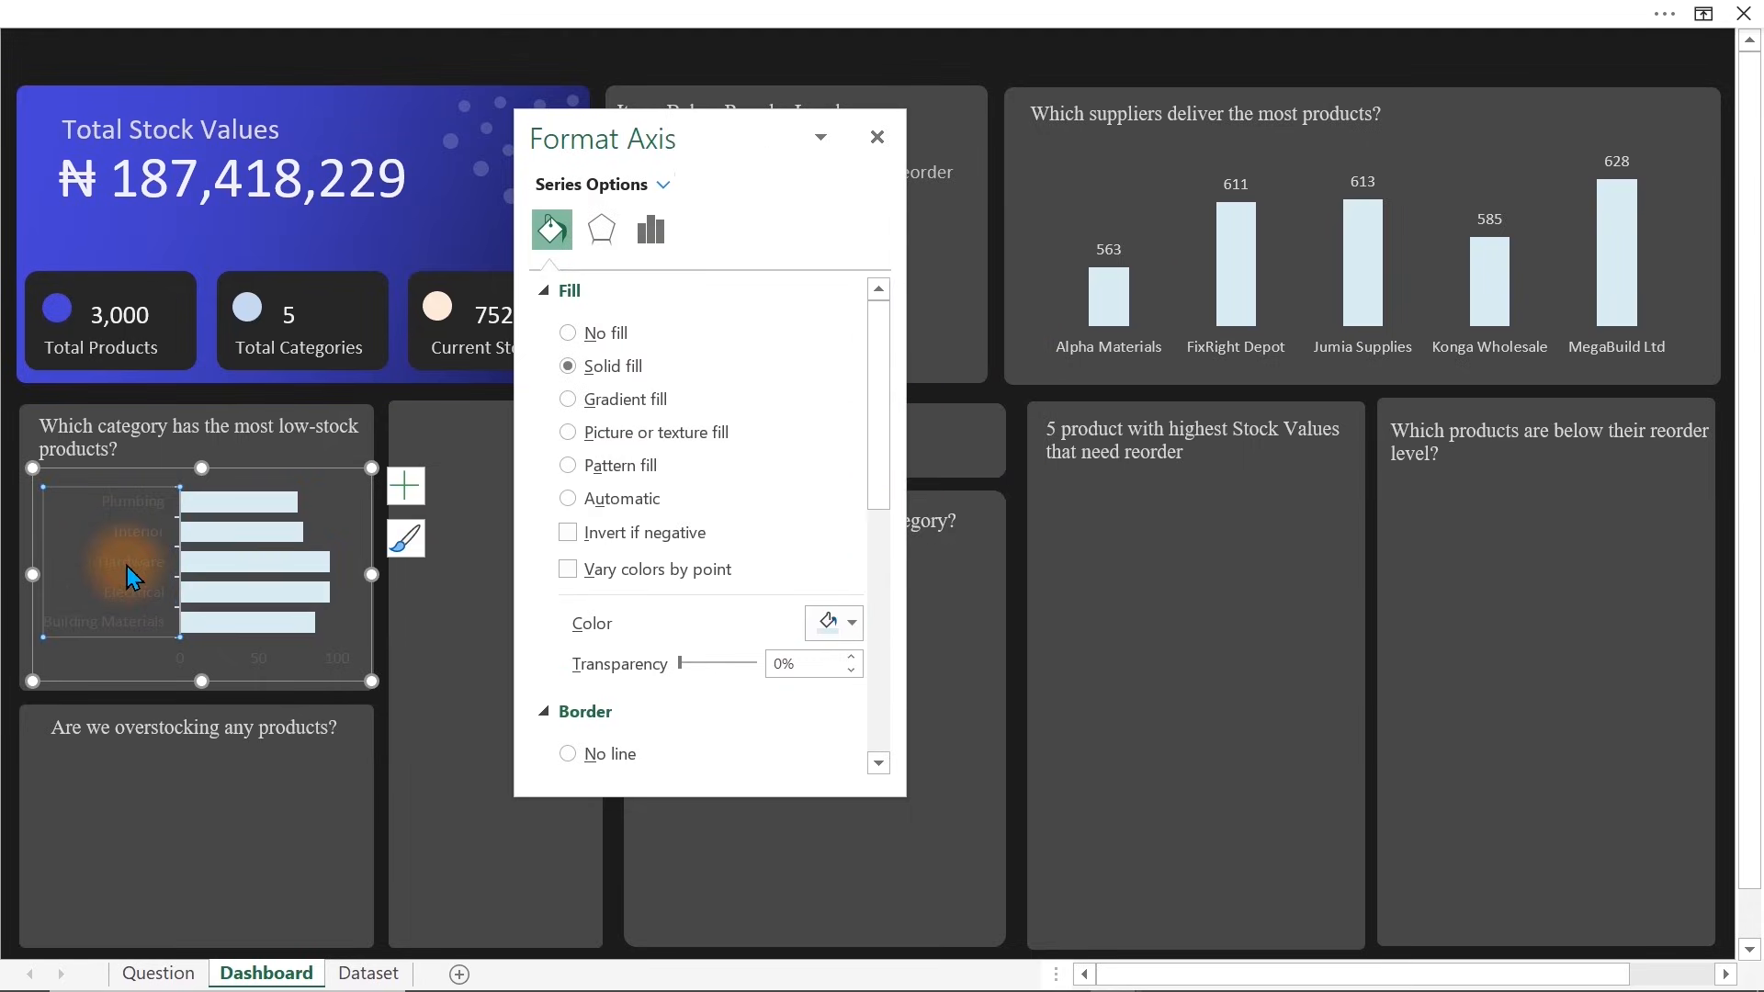
{"action": "left_click", "coordinate": [725, 184]}
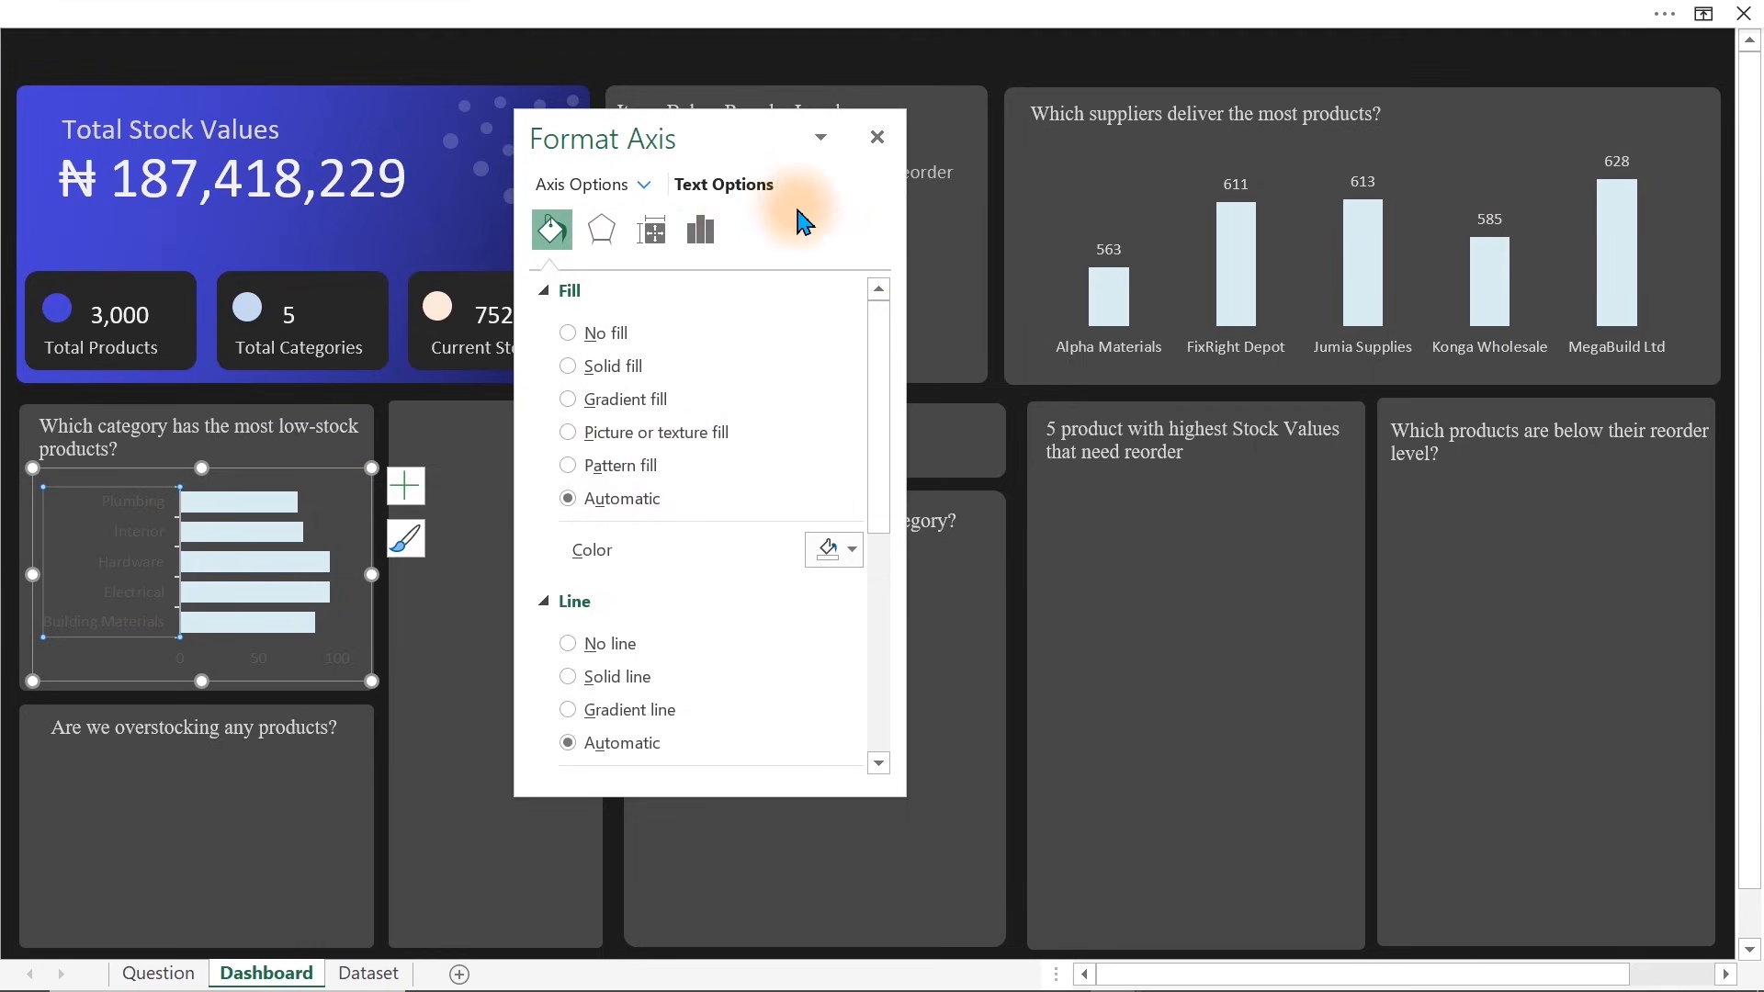
{"action": "left_click", "coordinate": [836, 517]}
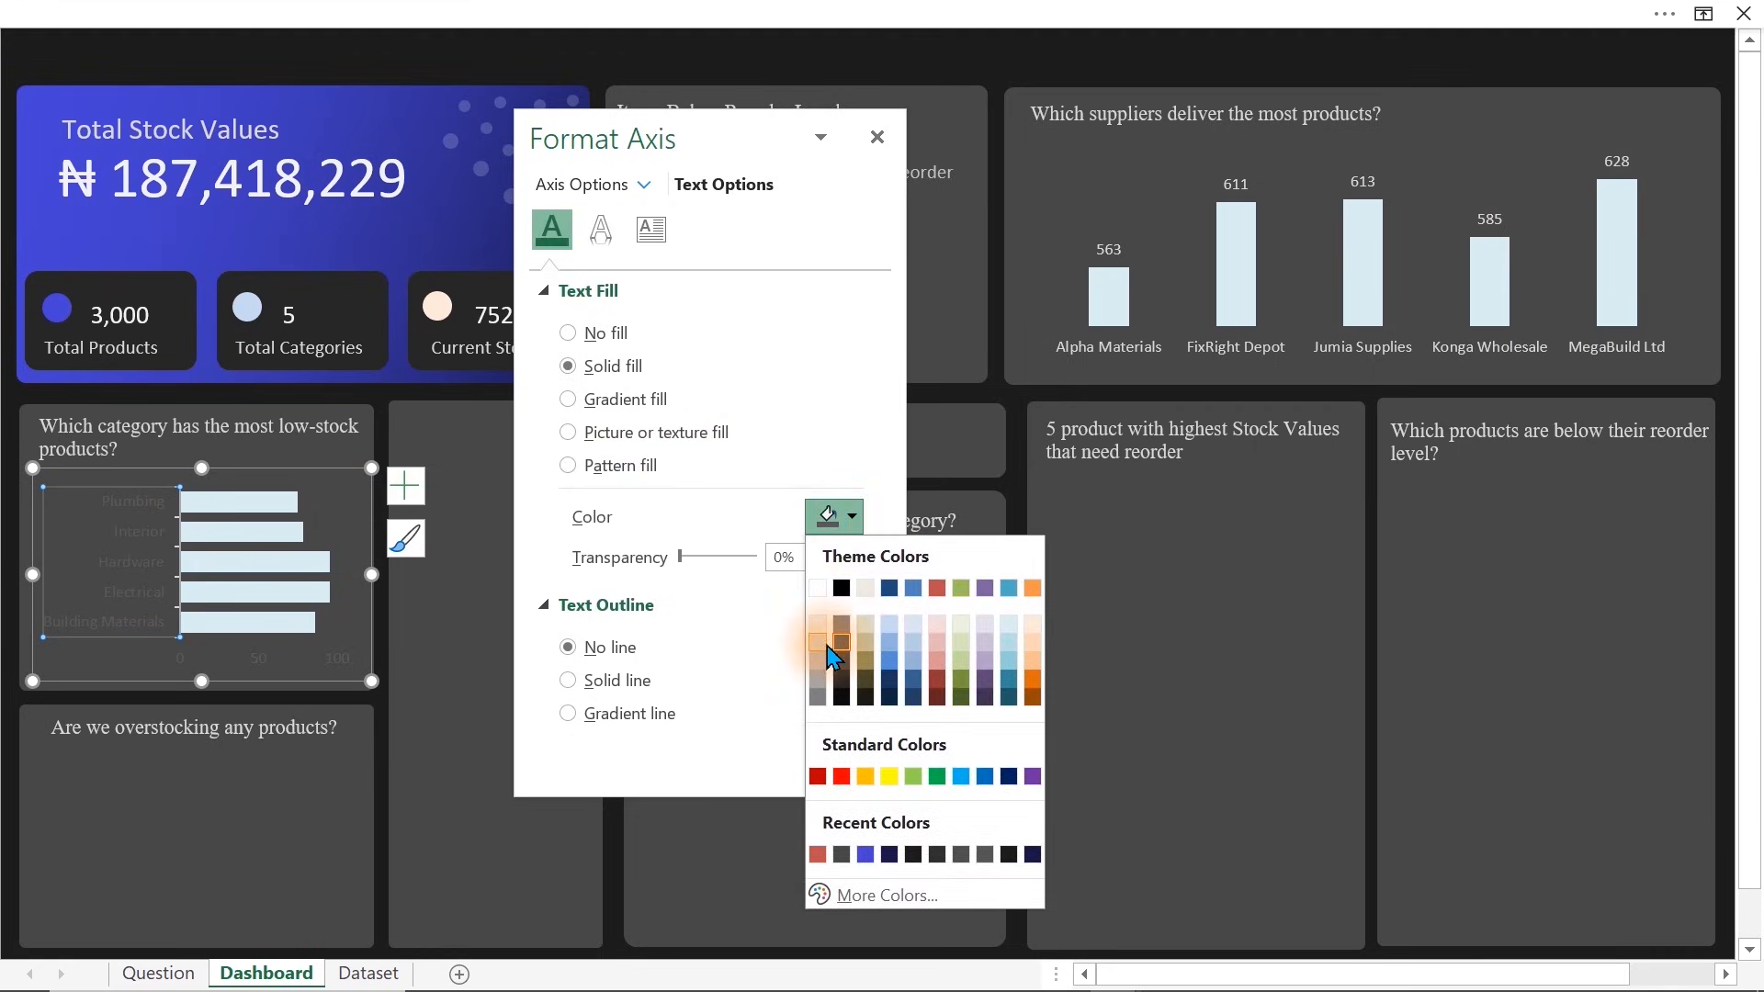
{"action": "left_click", "coordinate": [818, 647]}
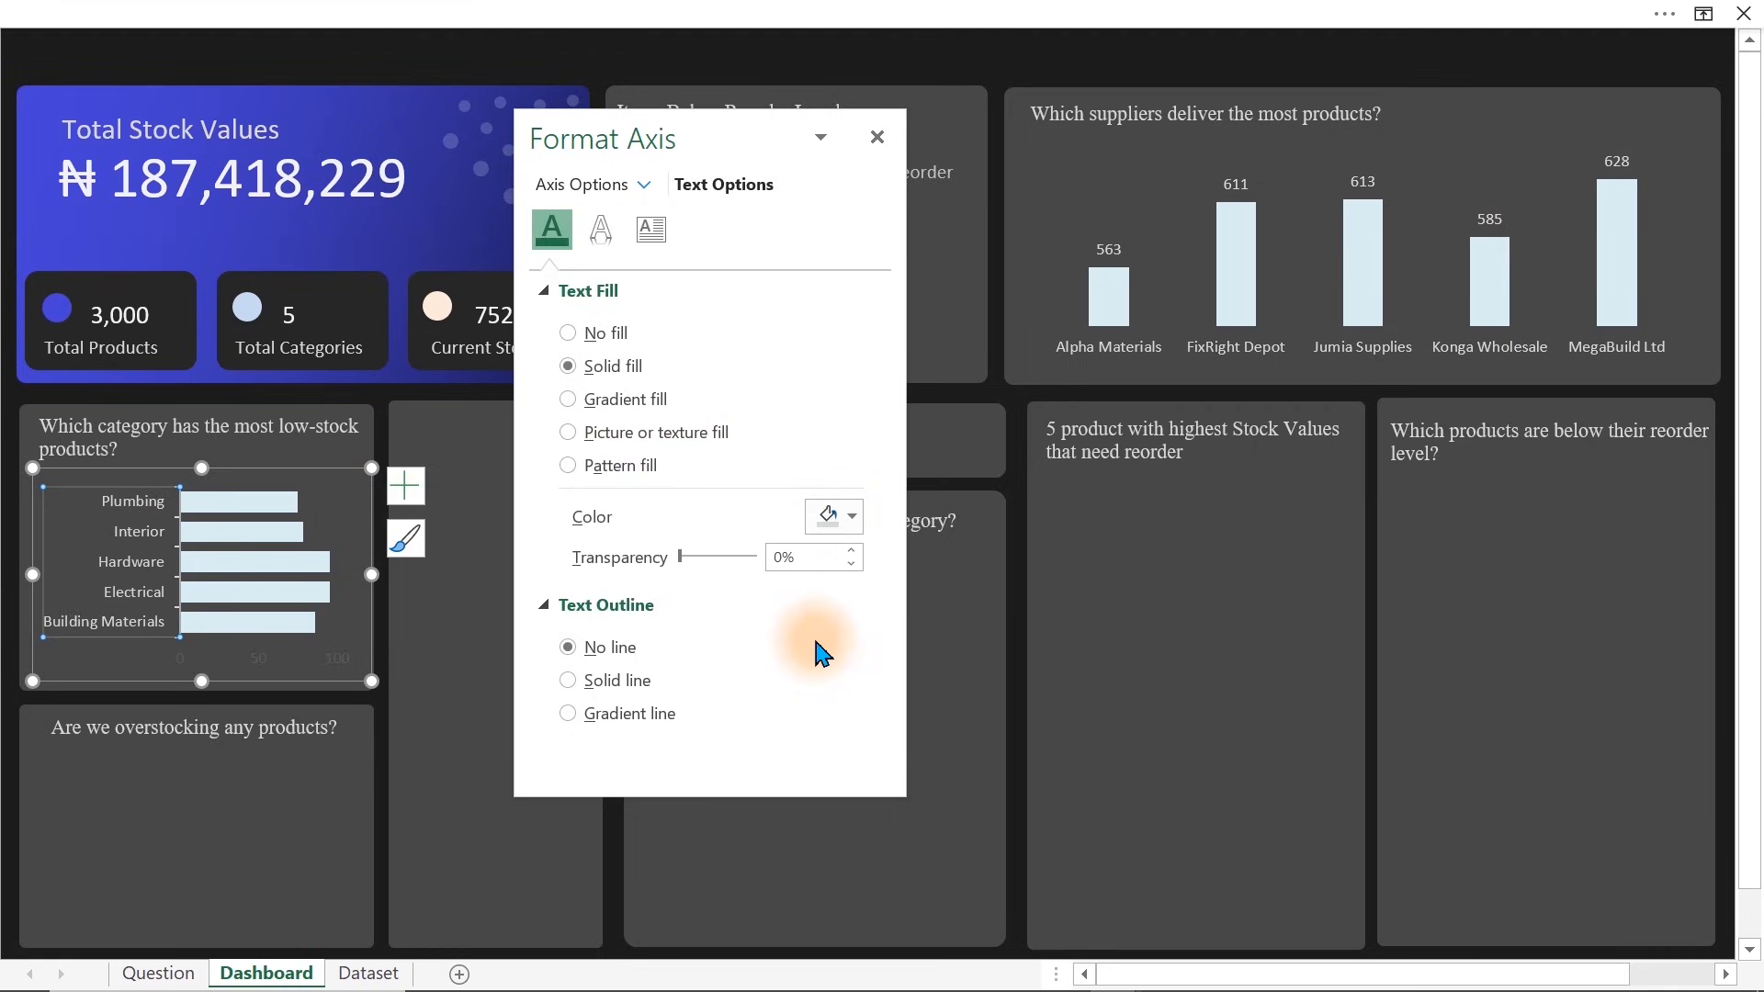
{"action": "left_click", "coordinate": [239, 655]}
{"action": "left_click", "coordinate": [259, 657]}
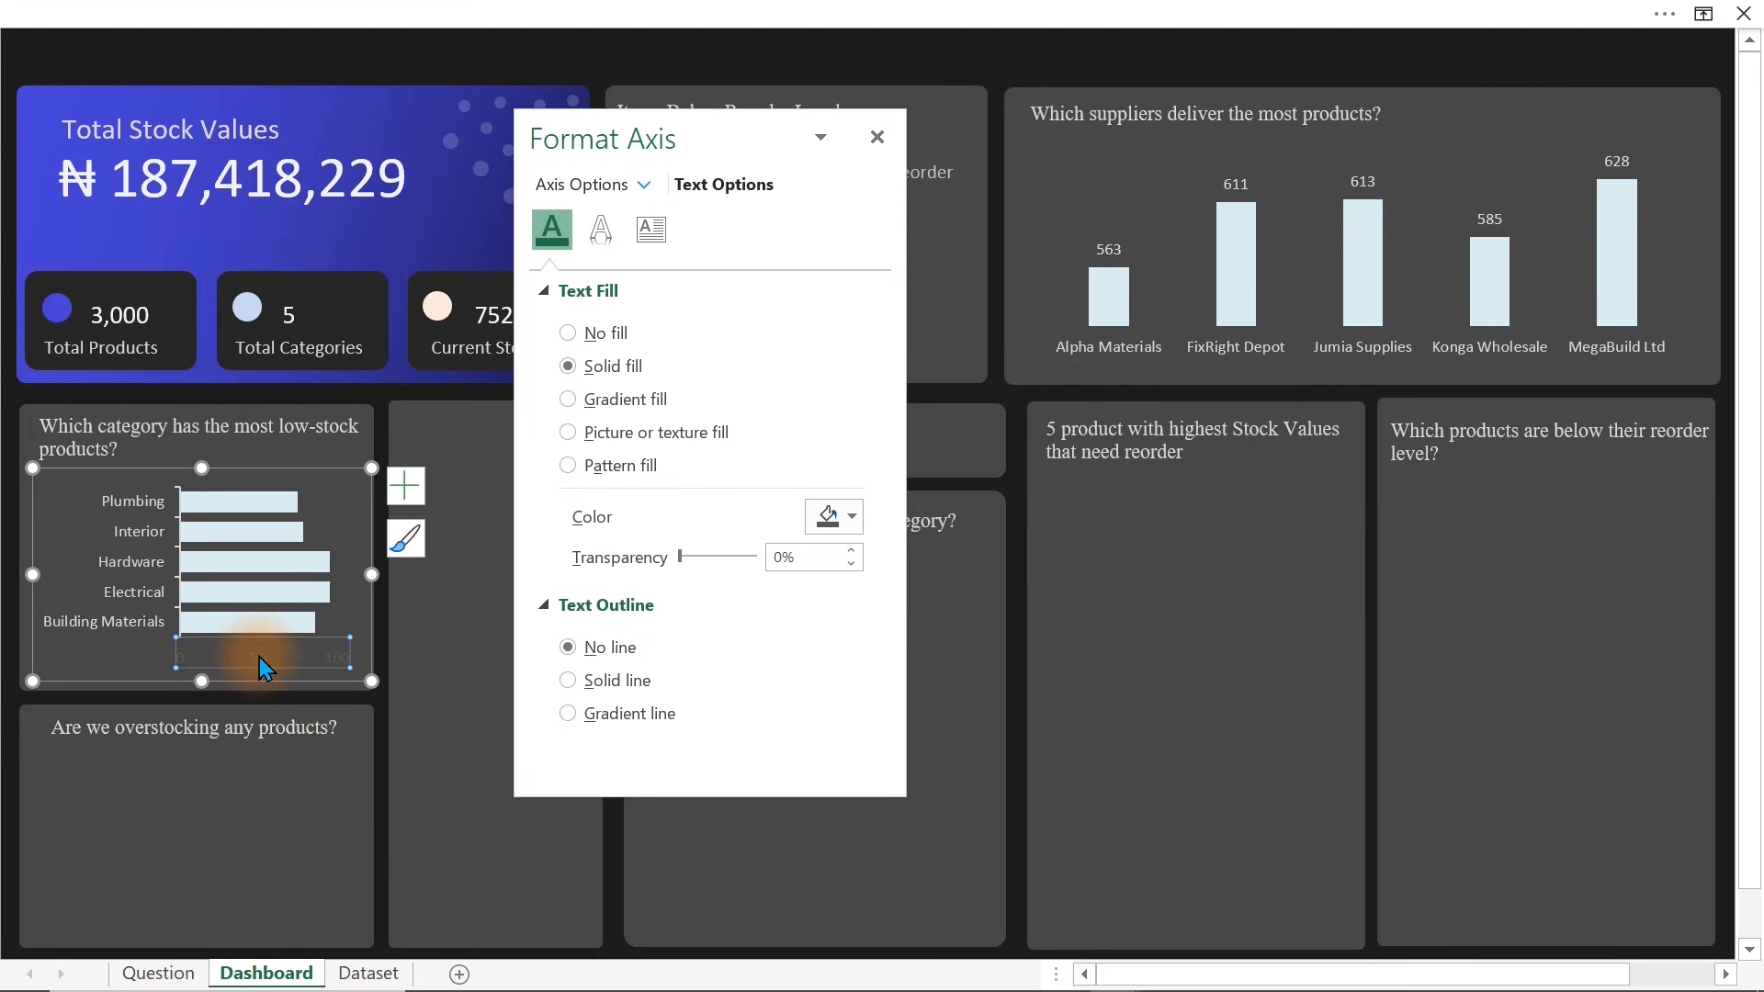
{"action": "key", "text": "Delete"}
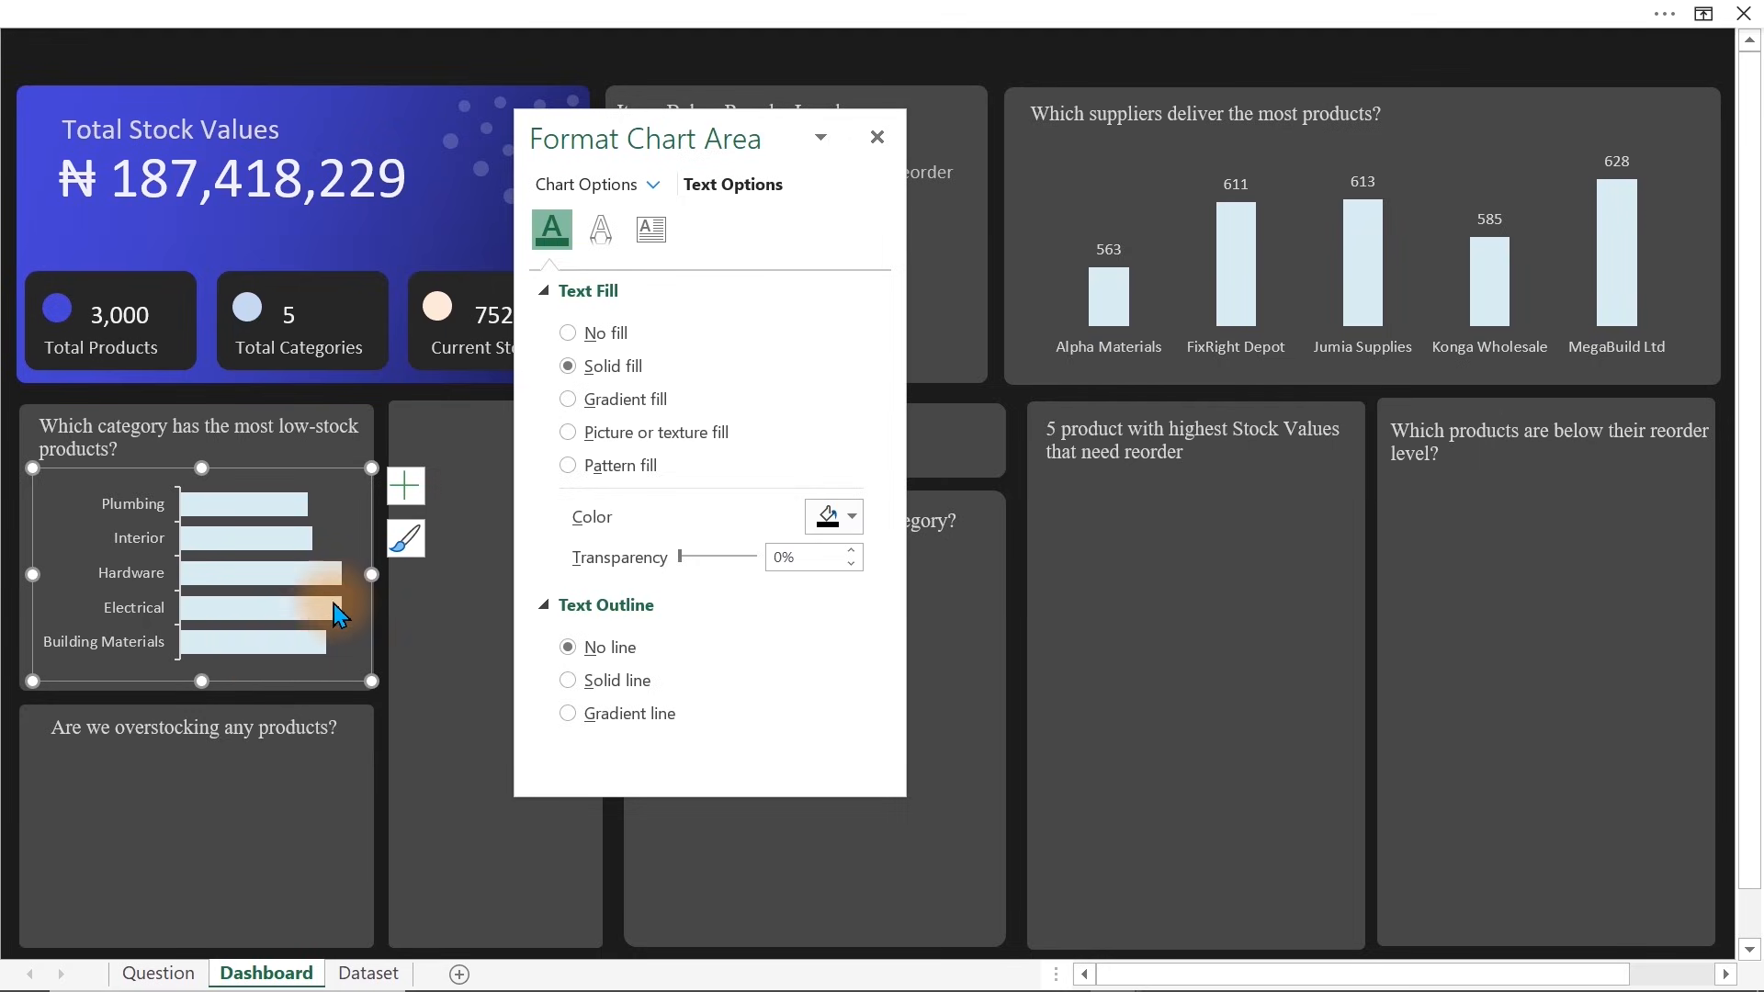
Narrow the low-stock chart's plot area to leave room beside the bars and add data labels
{"action": "left_click", "coordinate": [329, 552]}
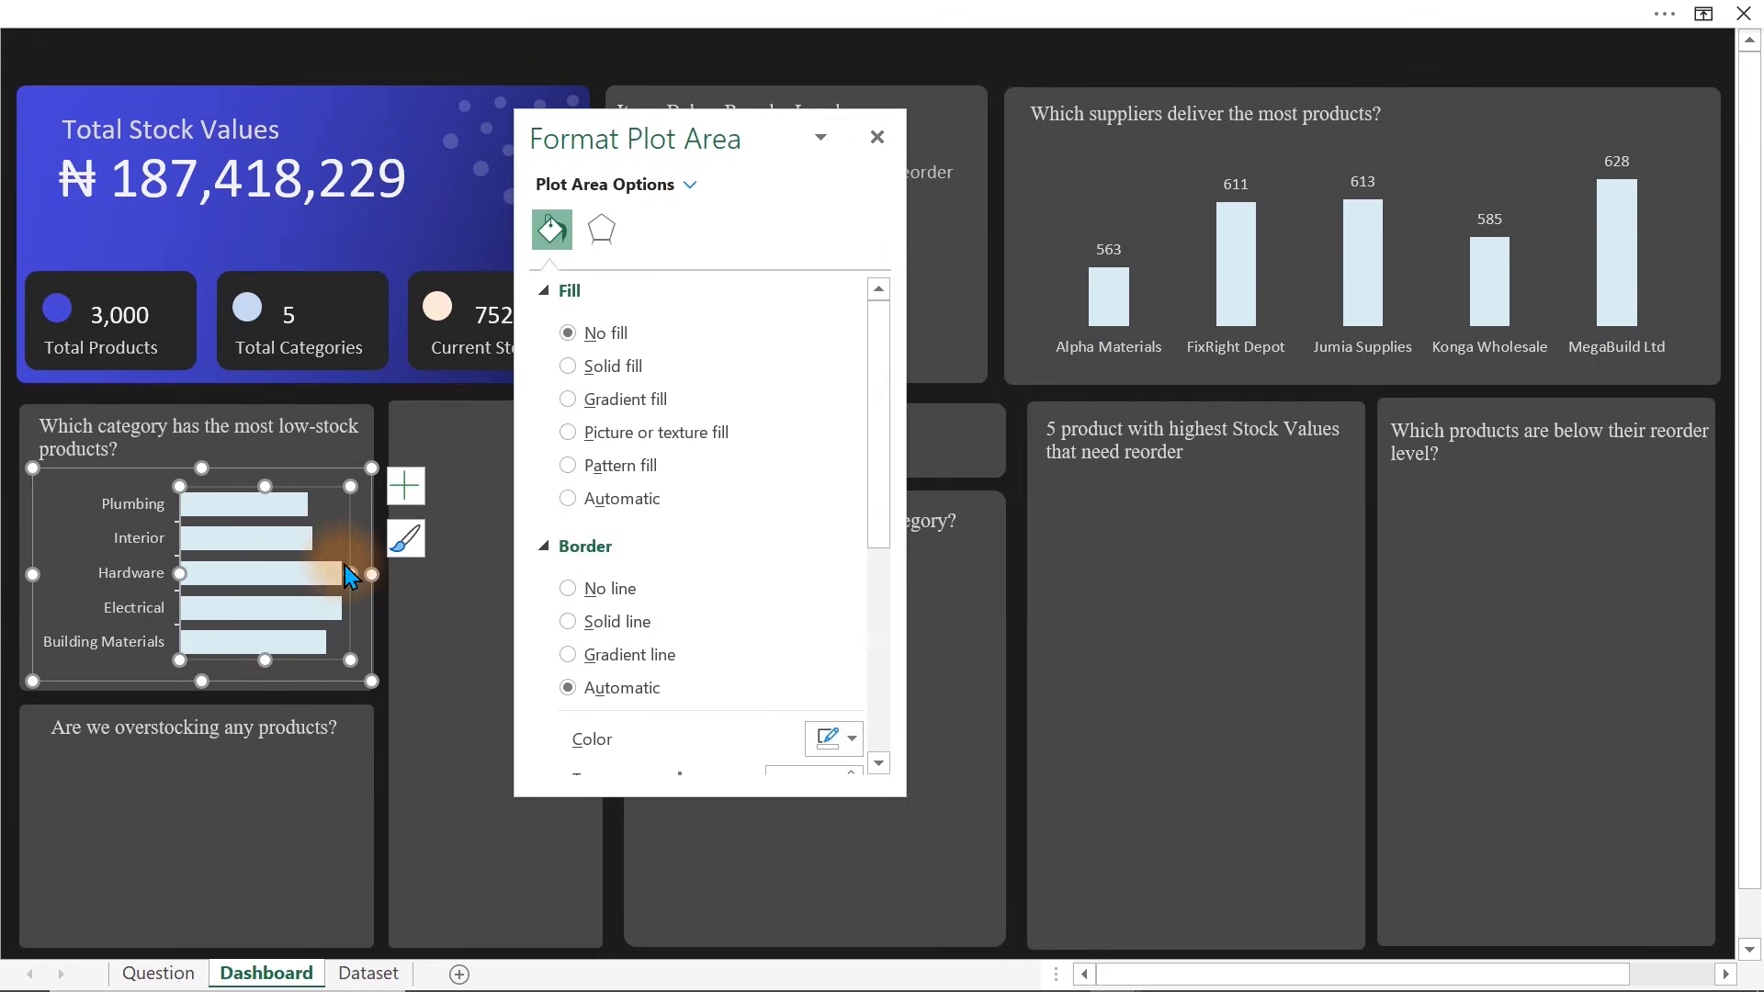
{"action": "left_click_drag", "start_coordinate": [350, 570], "coordinate": [313, 574]}
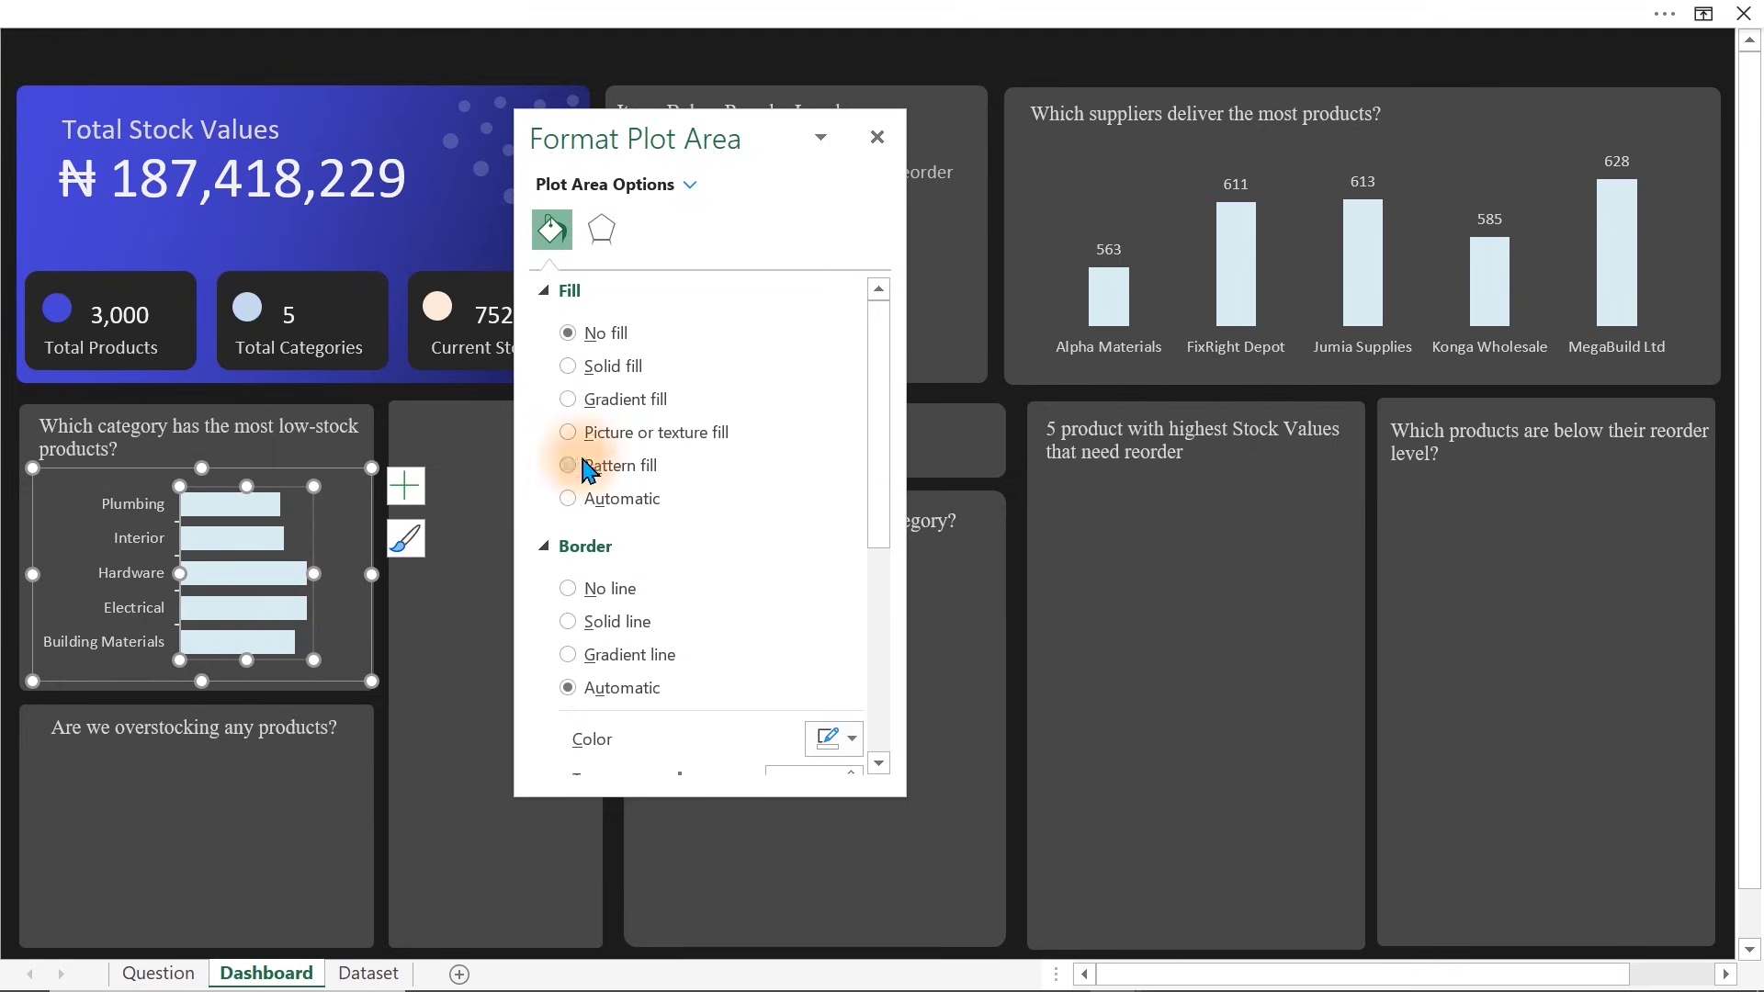
{"action": "left_click", "coordinate": [405, 485]}
{"action": "left_click", "coordinate": [465, 614]}
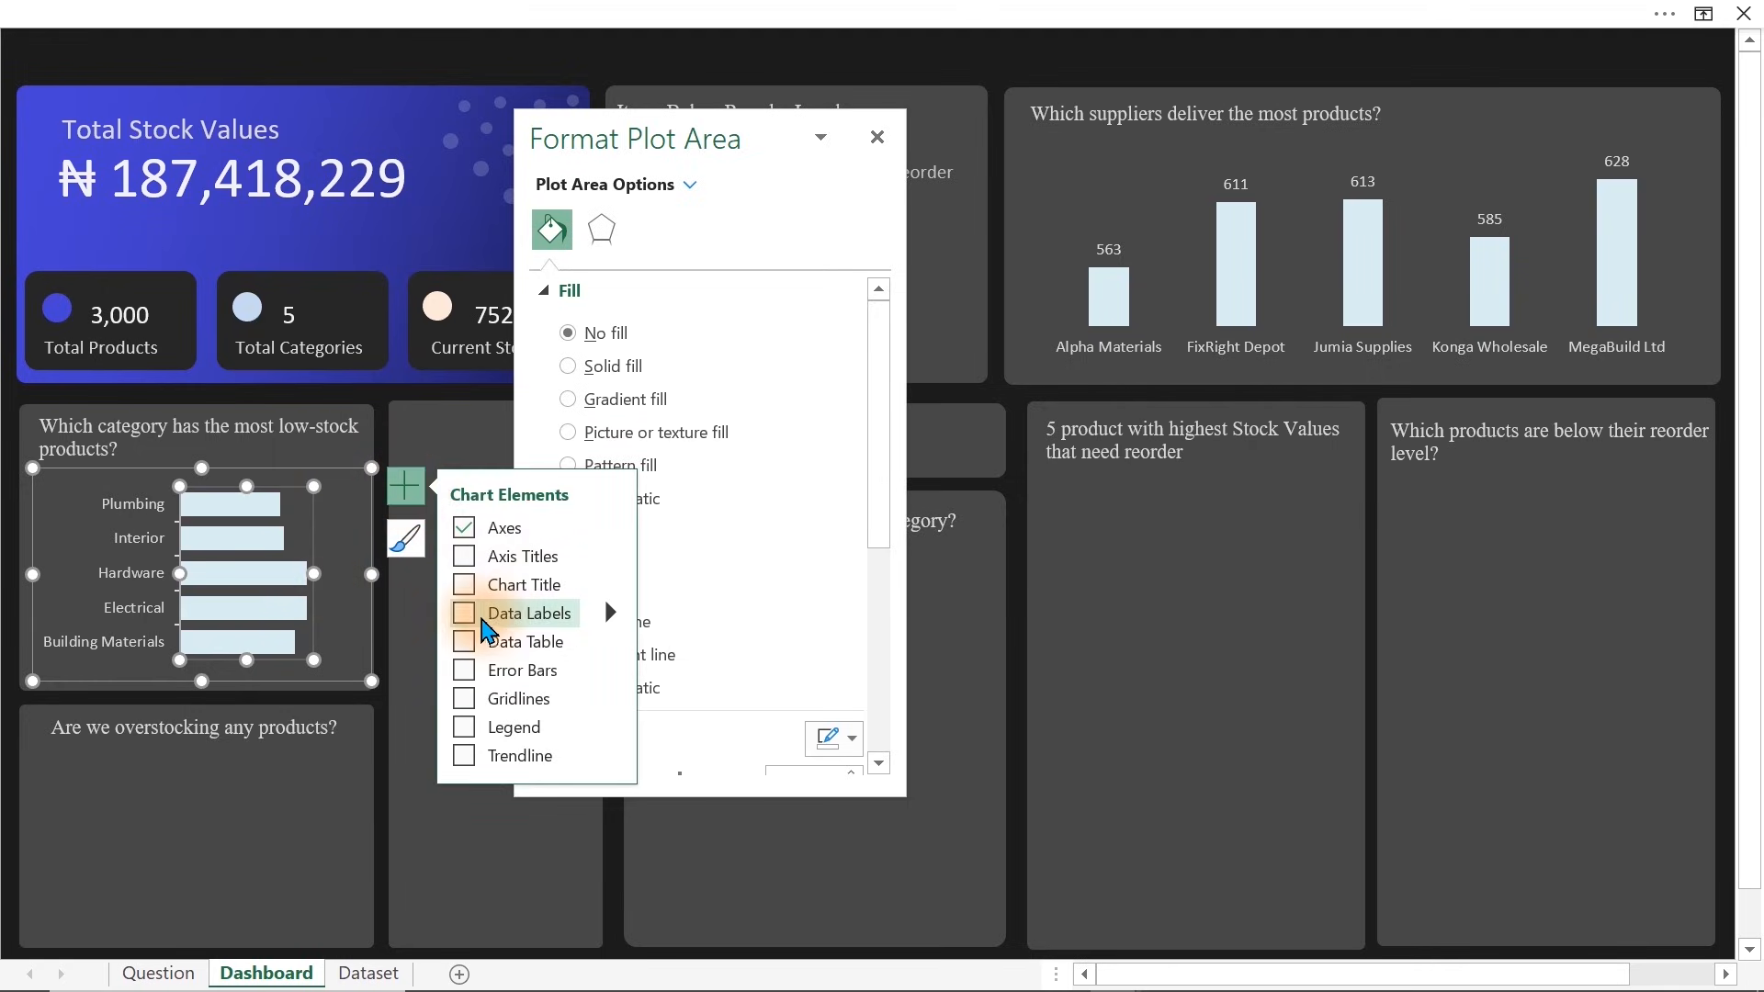
Recolor the low-stock chart's data labels light grey
{"action": "left_click", "coordinate": [327, 564]}
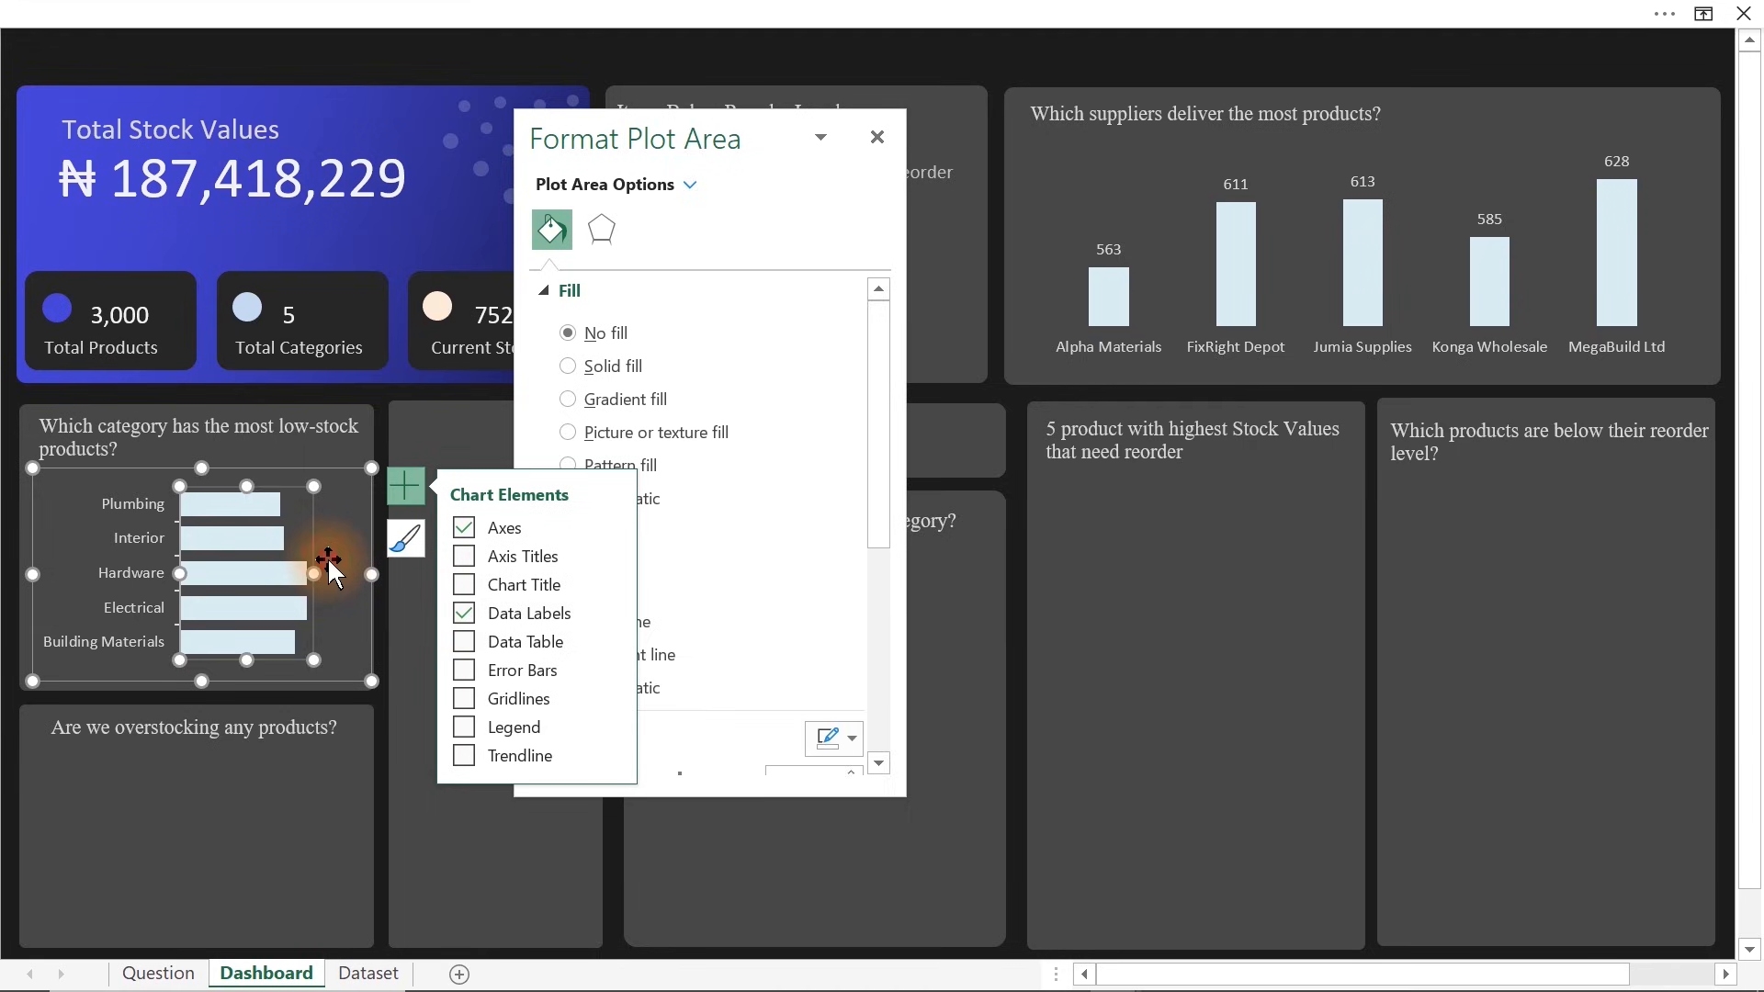
{"action": "left_click", "coordinate": [314, 574]}
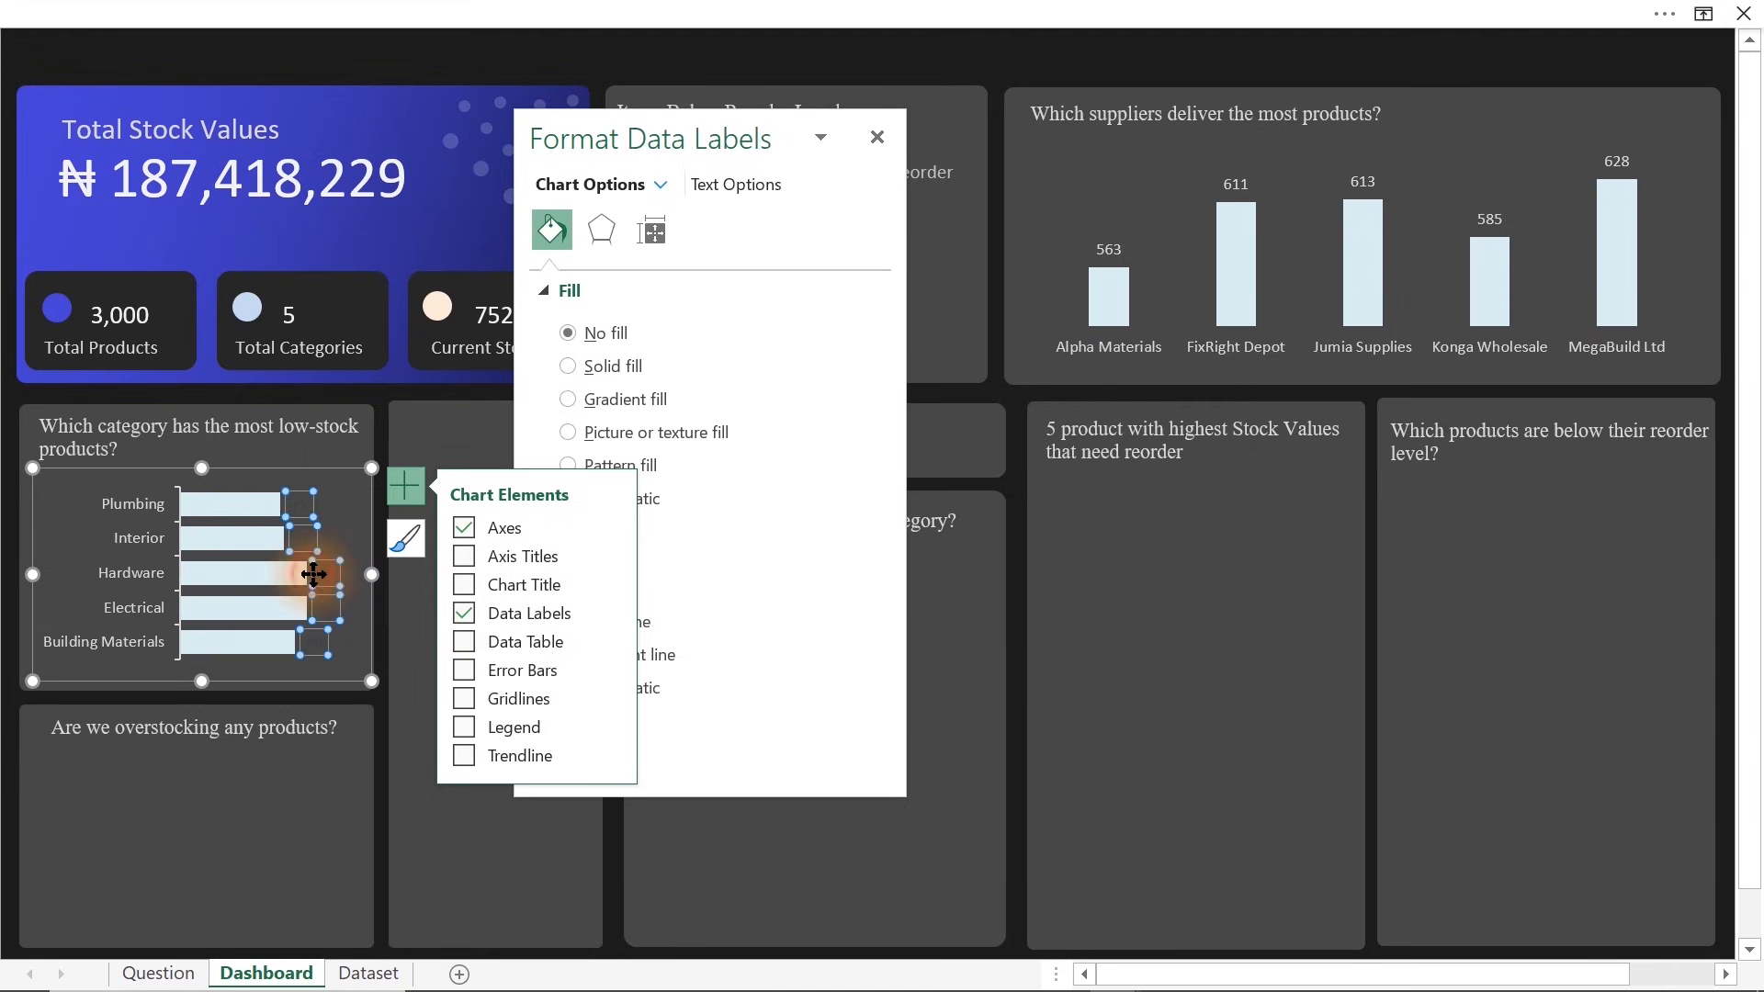
{"action": "left_click", "coordinate": [324, 9]}
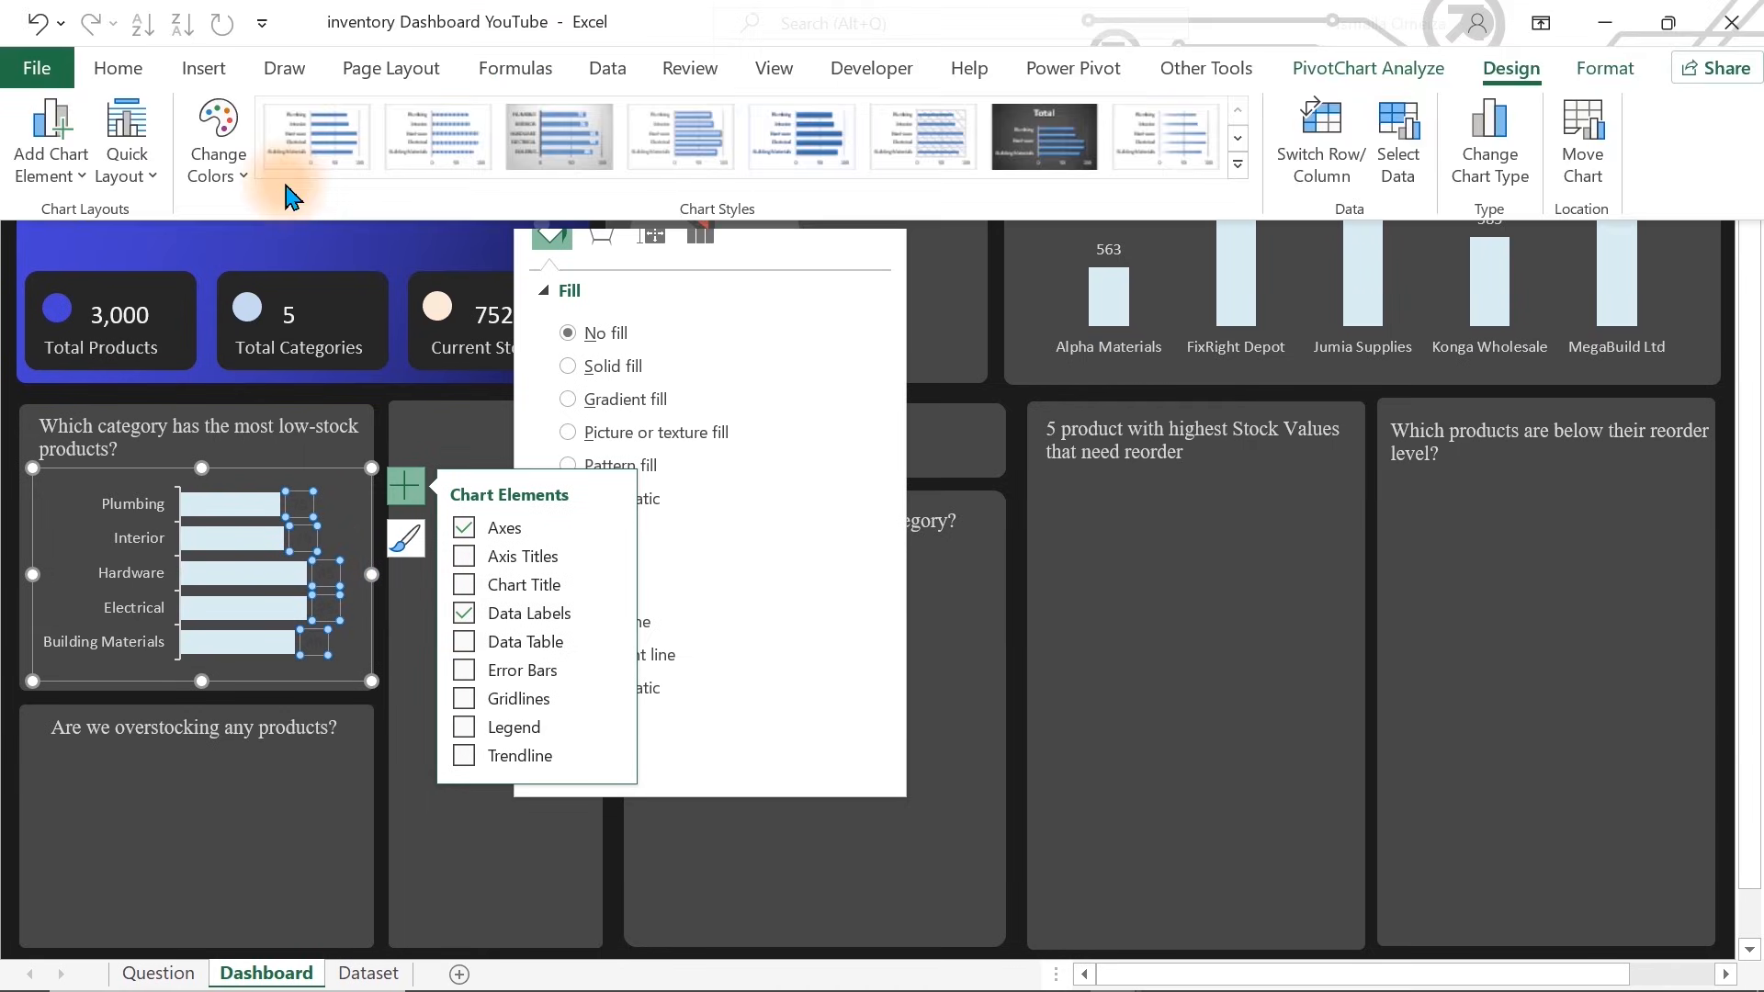
{"action": "left_click", "coordinate": [121, 69]}
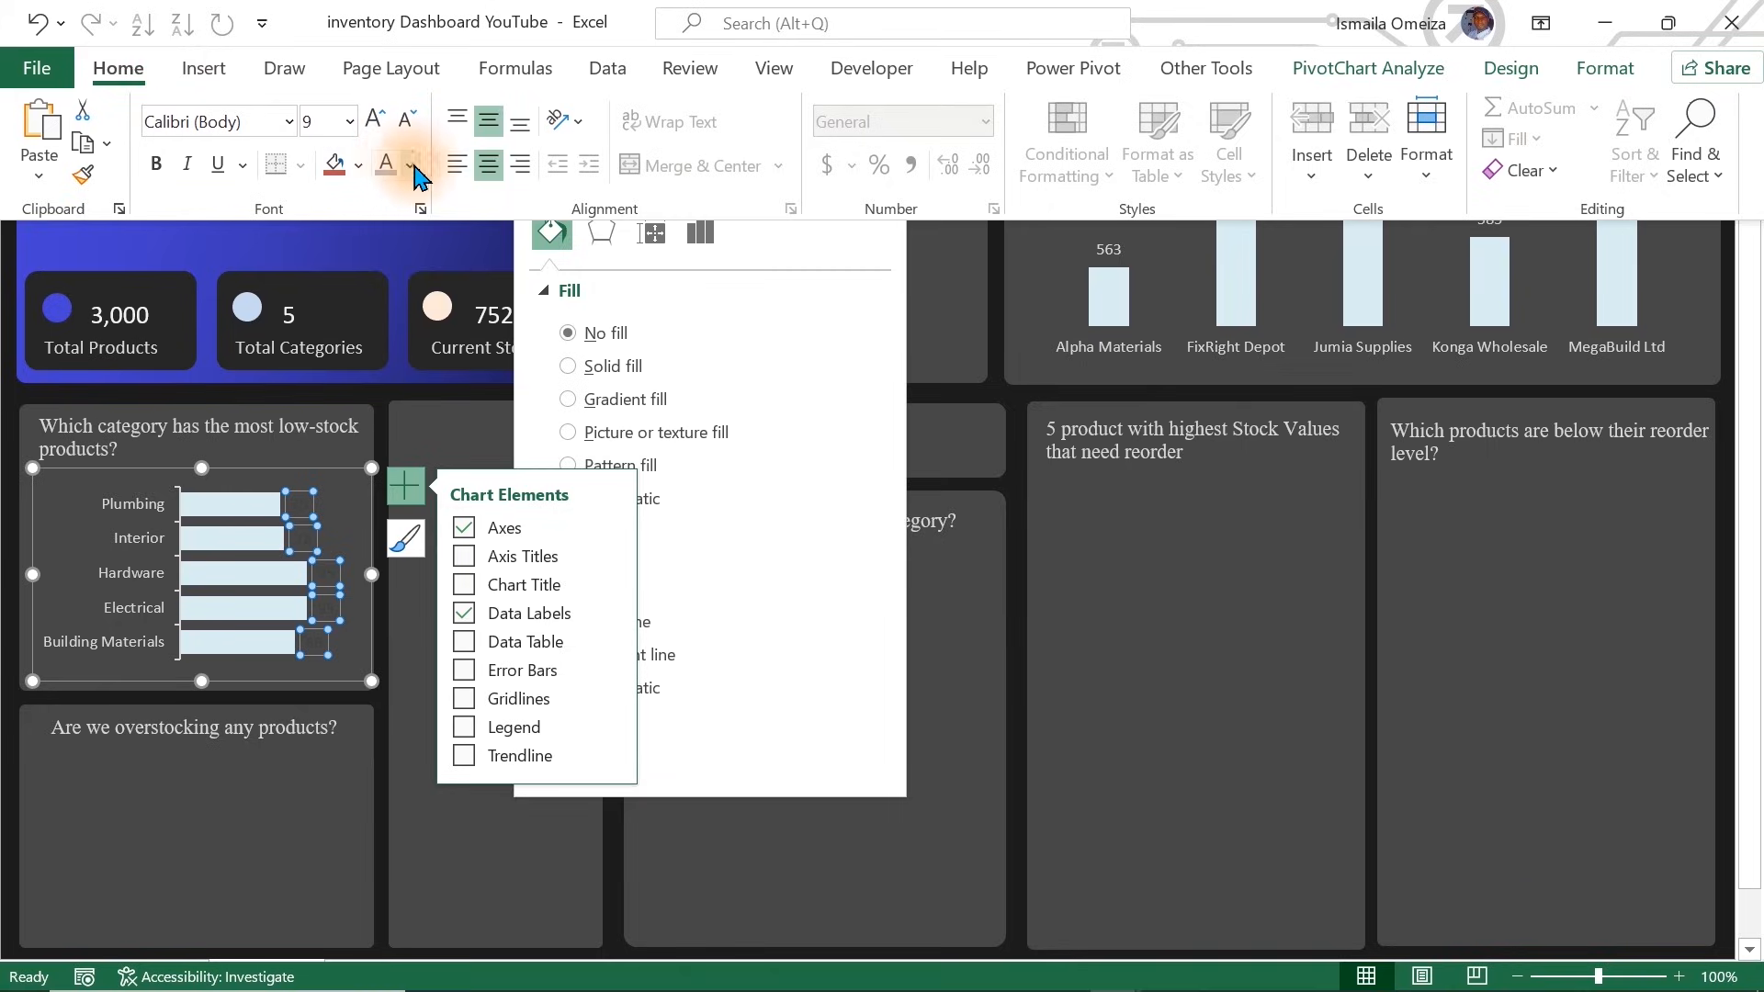
{"action": "left_click", "coordinate": [386, 168]}
{"action": "left_click", "coordinate": [410, 166]}
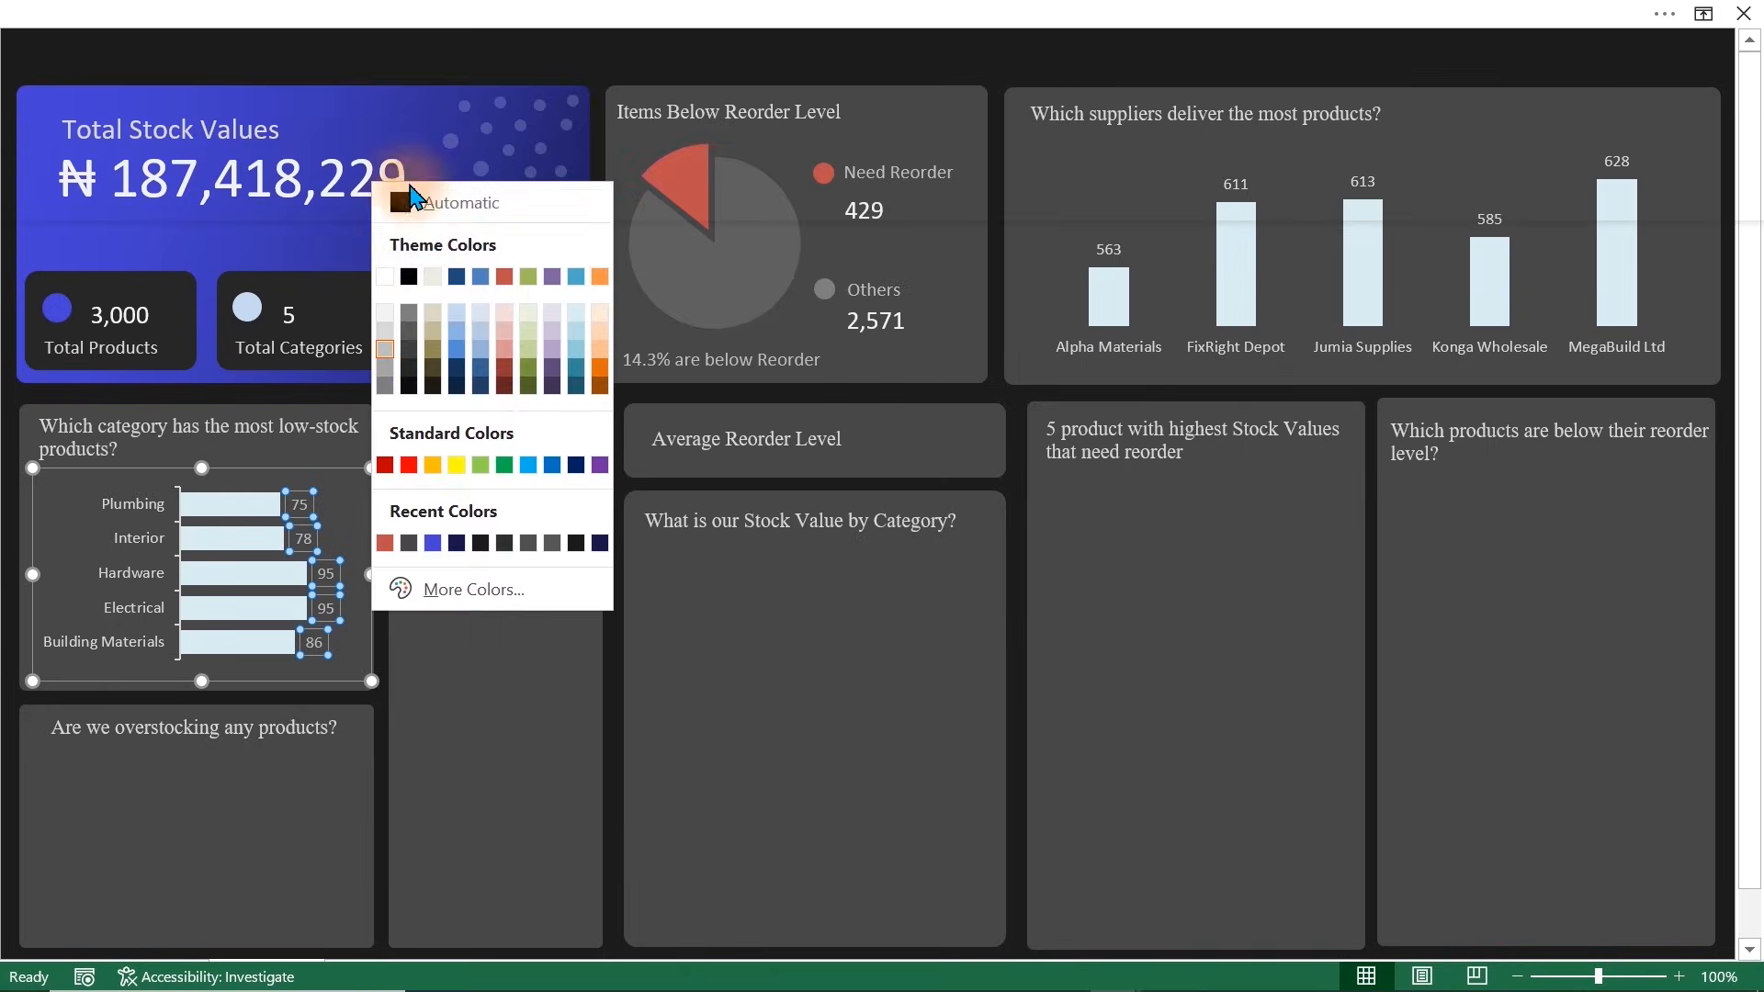
{"action": "left_click", "coordinate": [386, 329]}
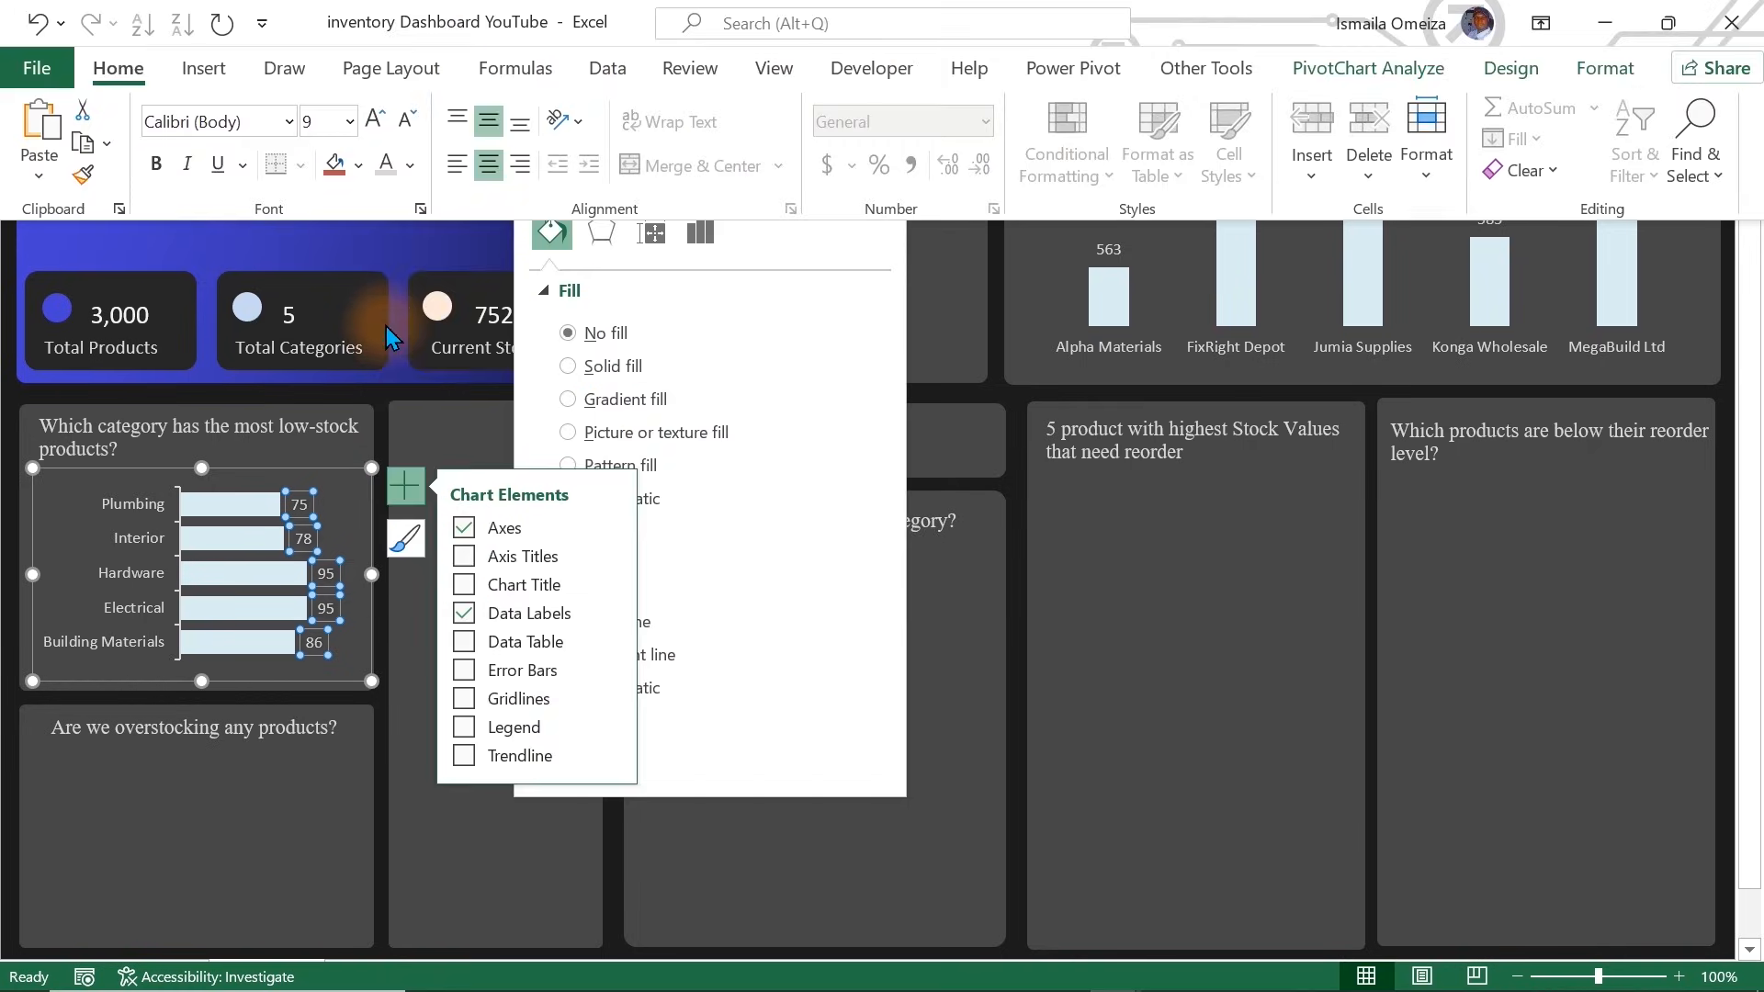
{"action": "left_click", "coordinate": [5, 454]}
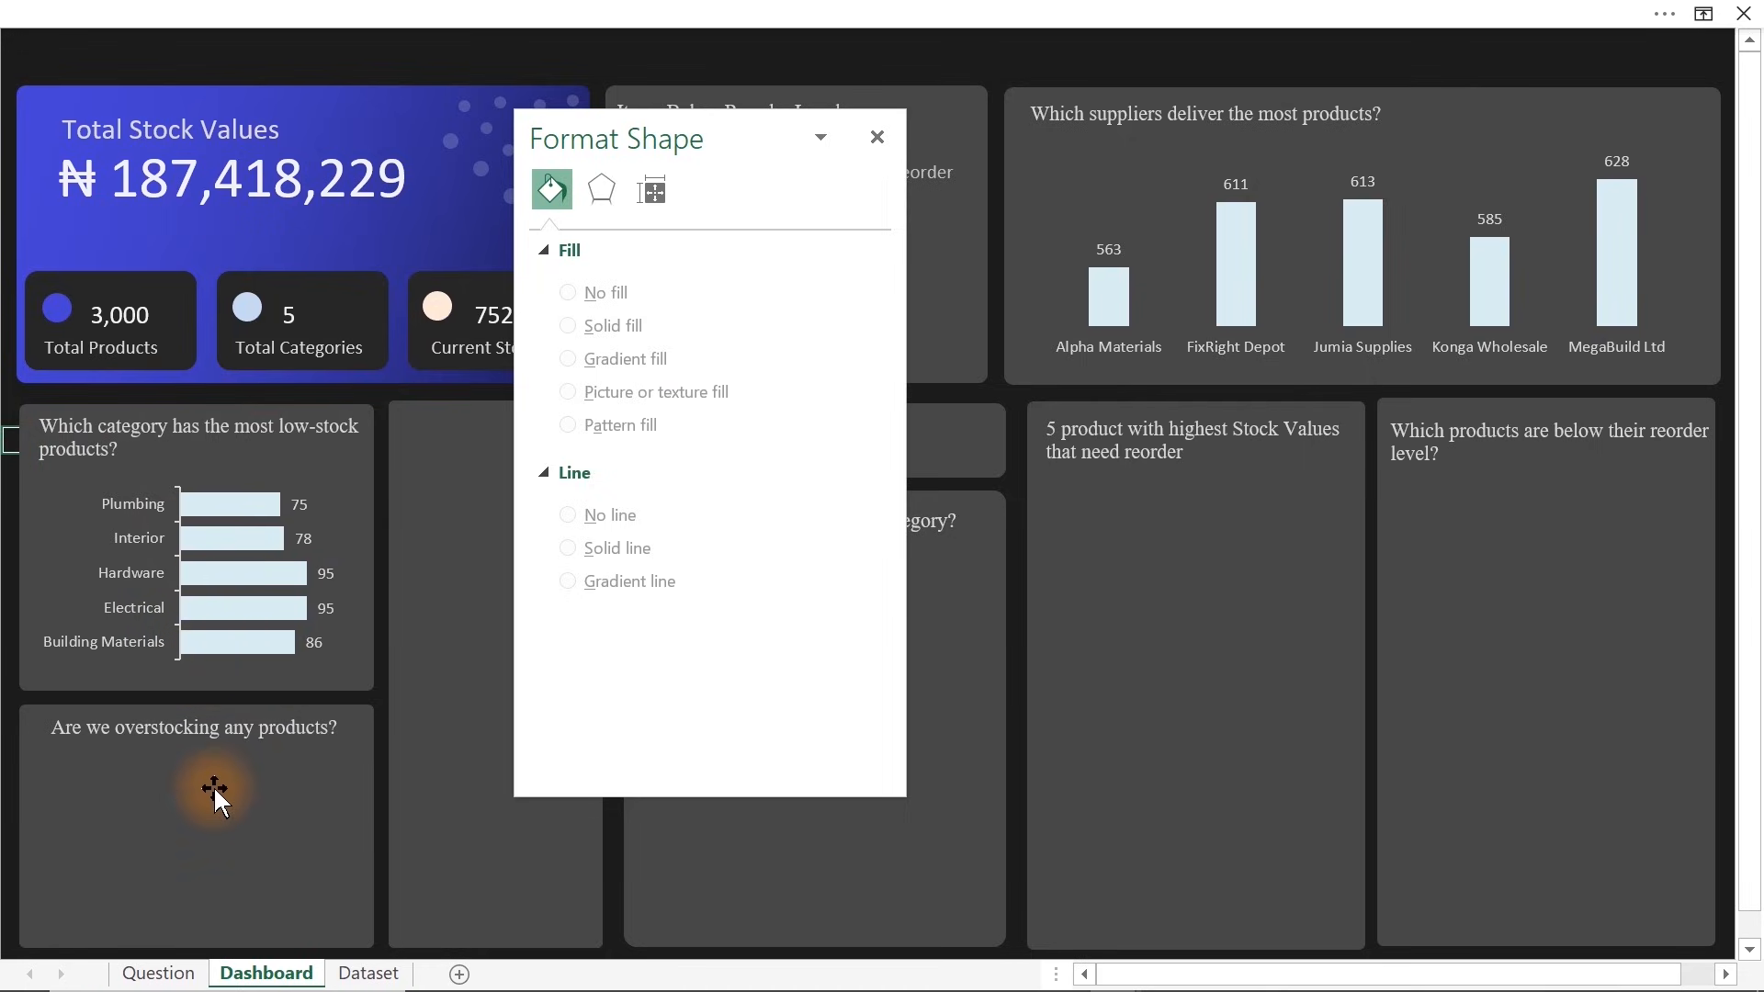
Close the formatting pane and enter =SUM(AG7:AG11)&" Products have most Low Stocks" in cell AF14 of the Question sheet
{"action": "left_click", "coordinate": [158, 972]}
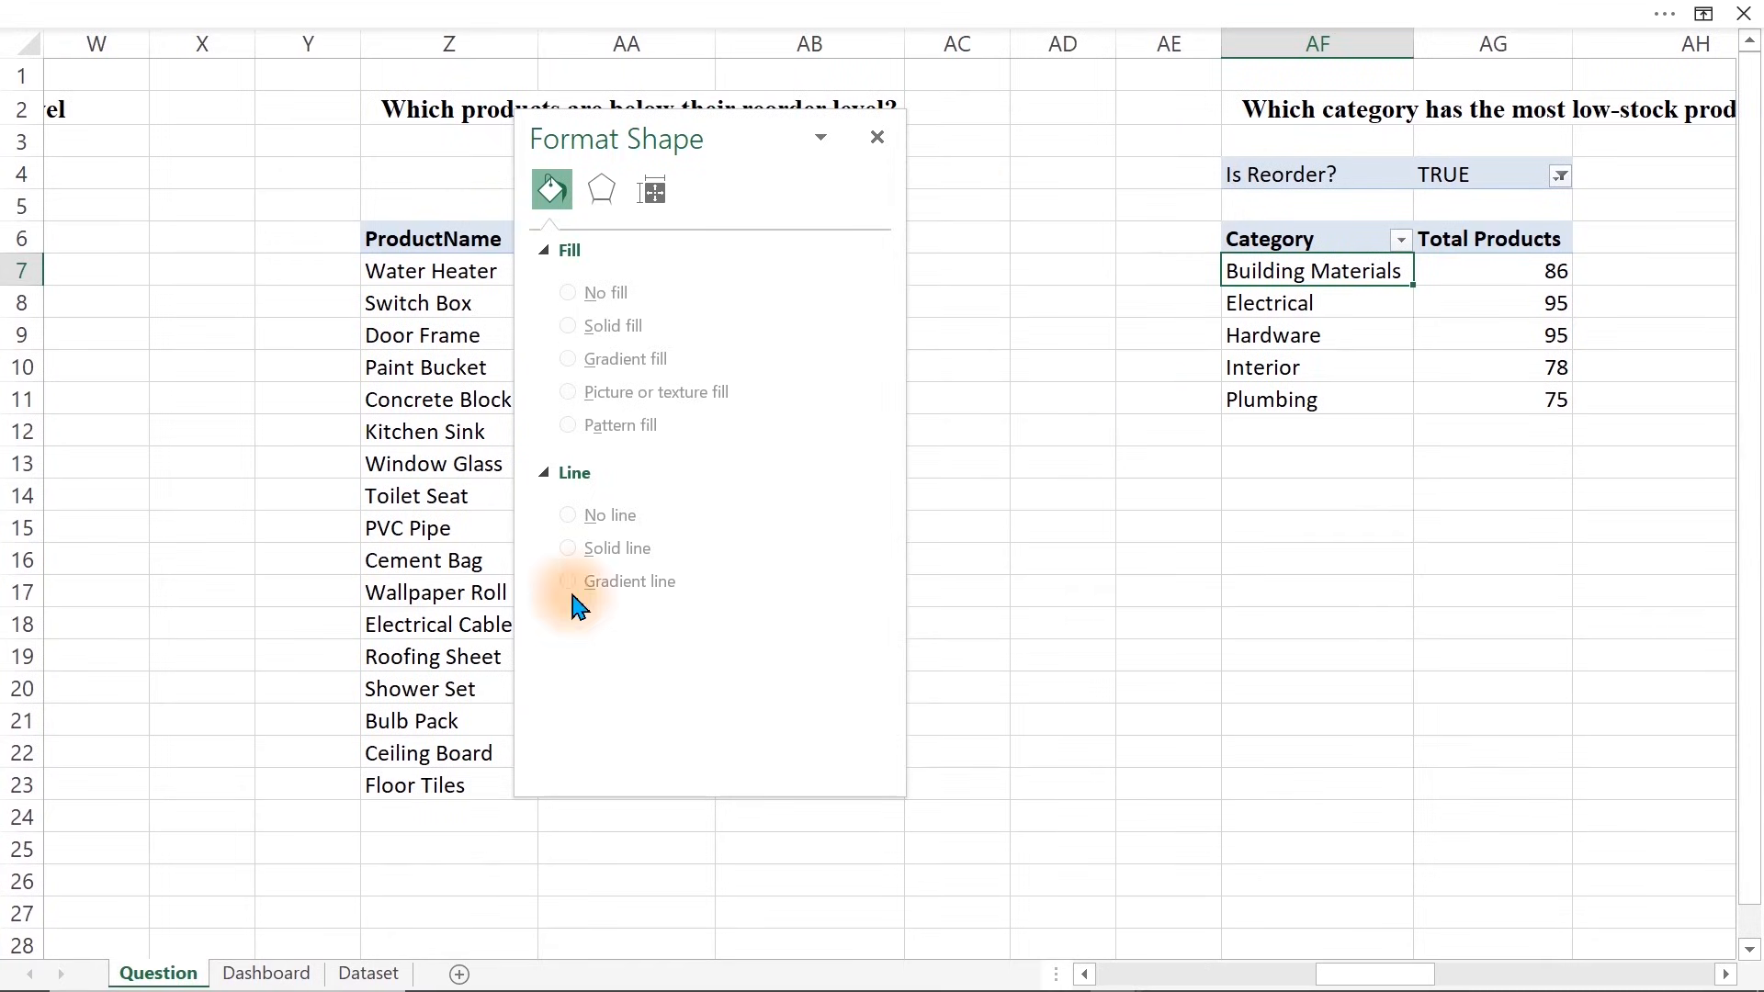
{"action": "left_click", "coordinate": [877, 137]}
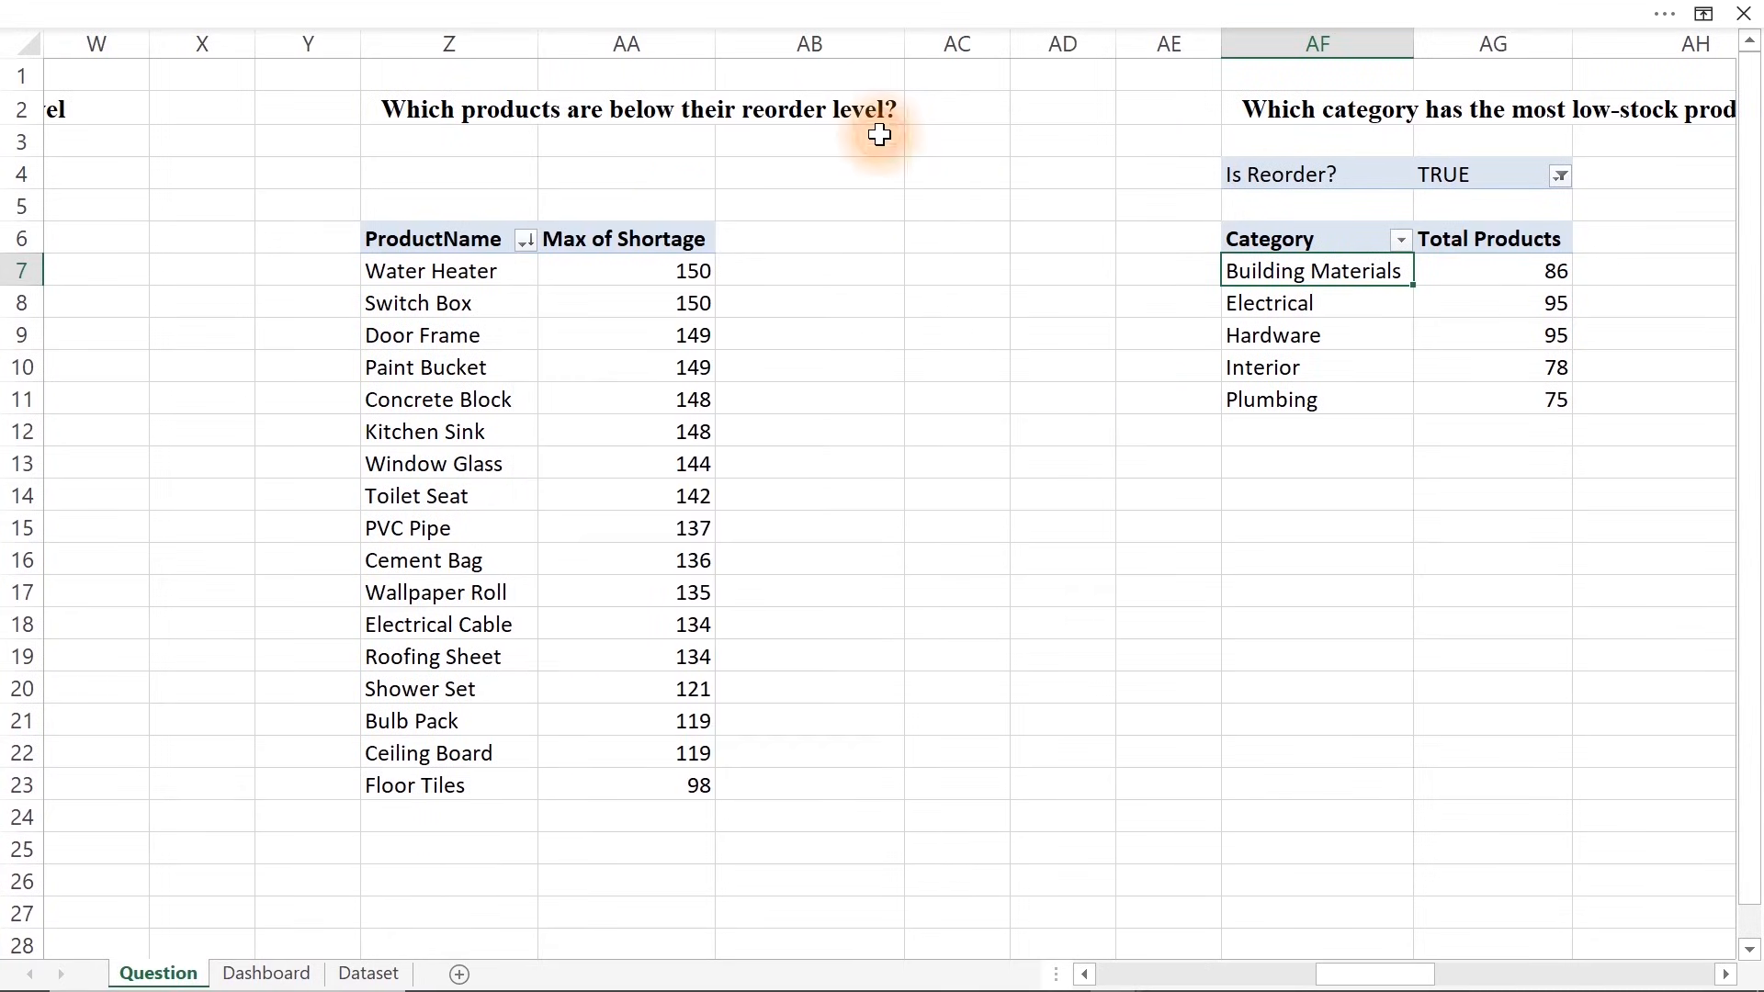
{"action": "left_click", "coordinate": [1316, 525]}
{"action": "key", "text": "Right"}
{"action": "key", "text": "Right"}
{"action": "key", "text": "Right"}
{"action": "key", "text": "Right"}
{"action": "key", "text": "Right"}
{"action": "key", "text": "Right"}
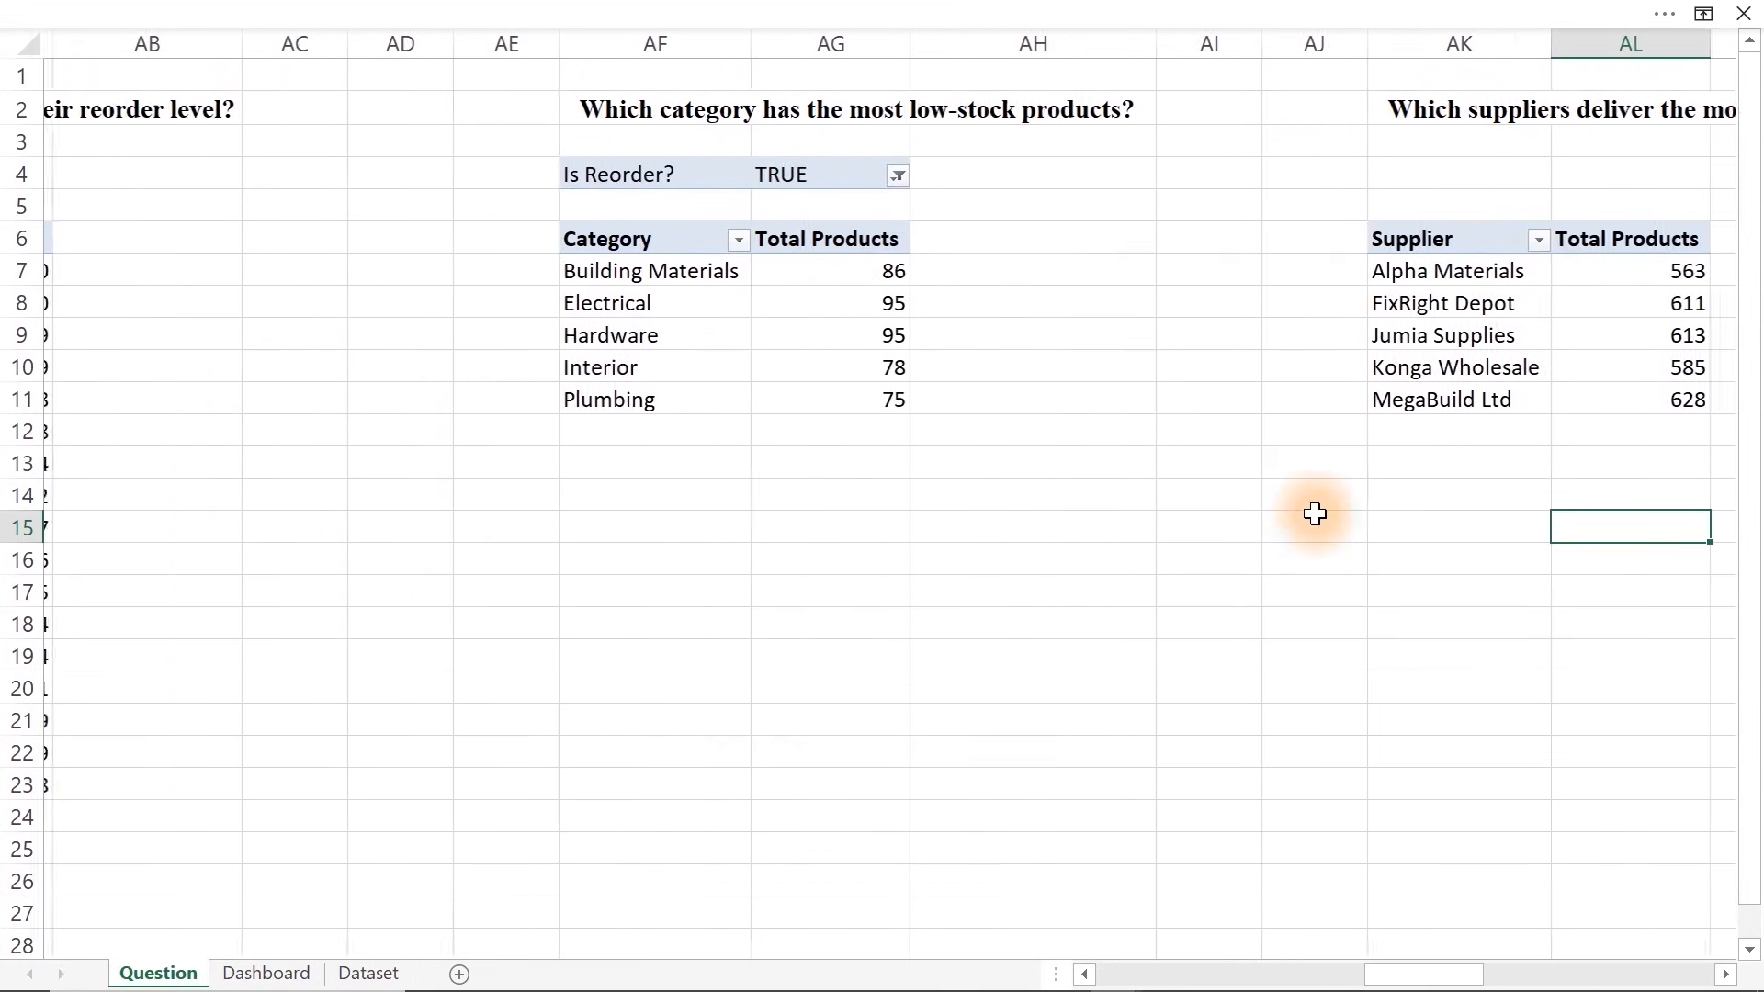
{"action": "left_click", "coordinate": [626, 494]}
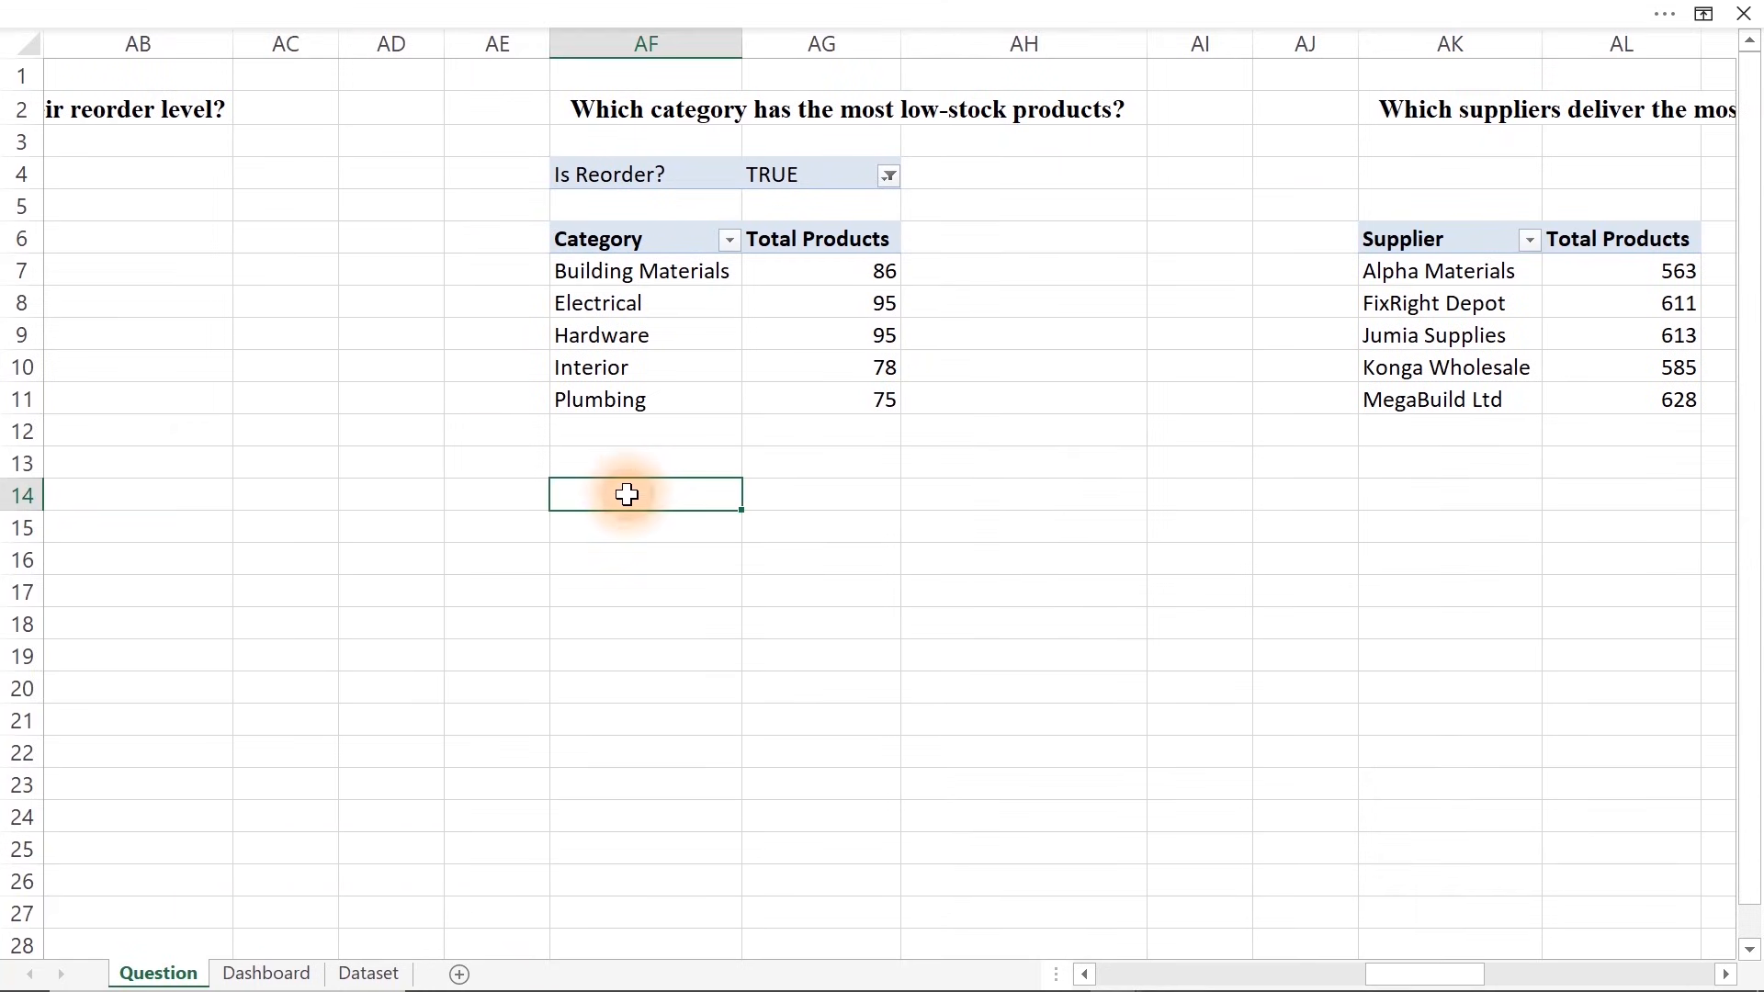
{"action": "type", "text": "=sum"}
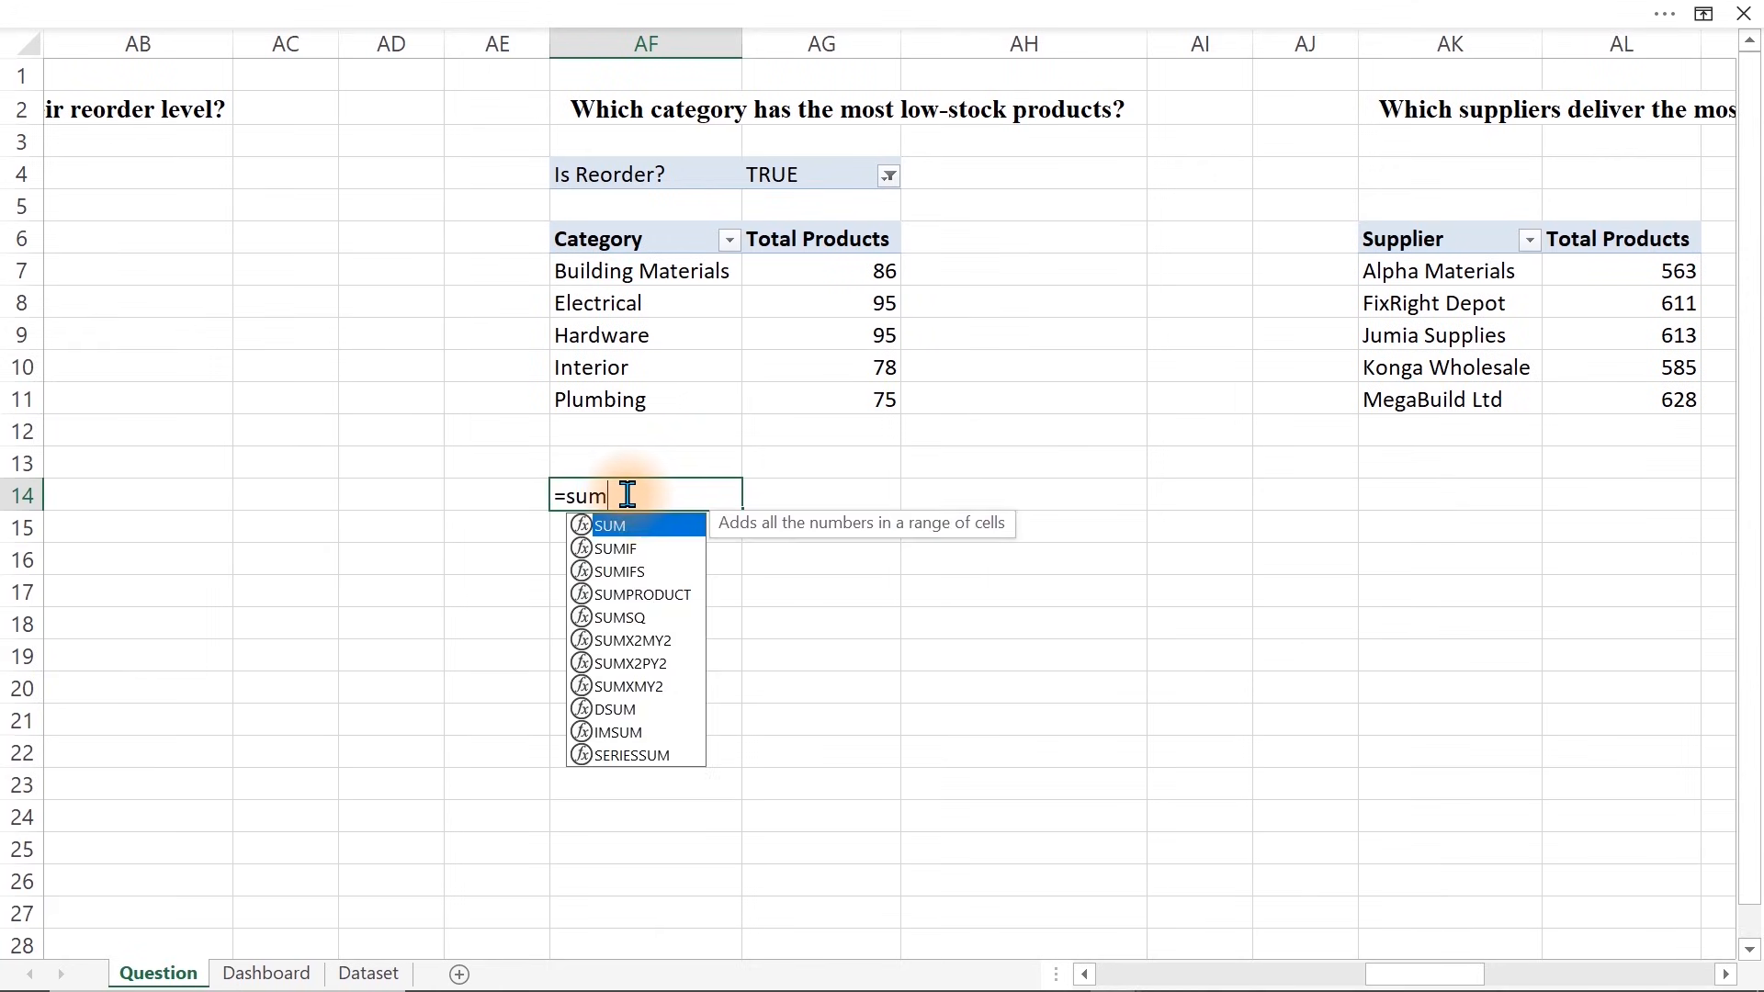
{"action": "key", "text": "Tab"}
{"action": "left_click_drag", "start_coordinate": [846, 276], "coordinate": [848, 404]}
{"action": "type", "text": ")"}
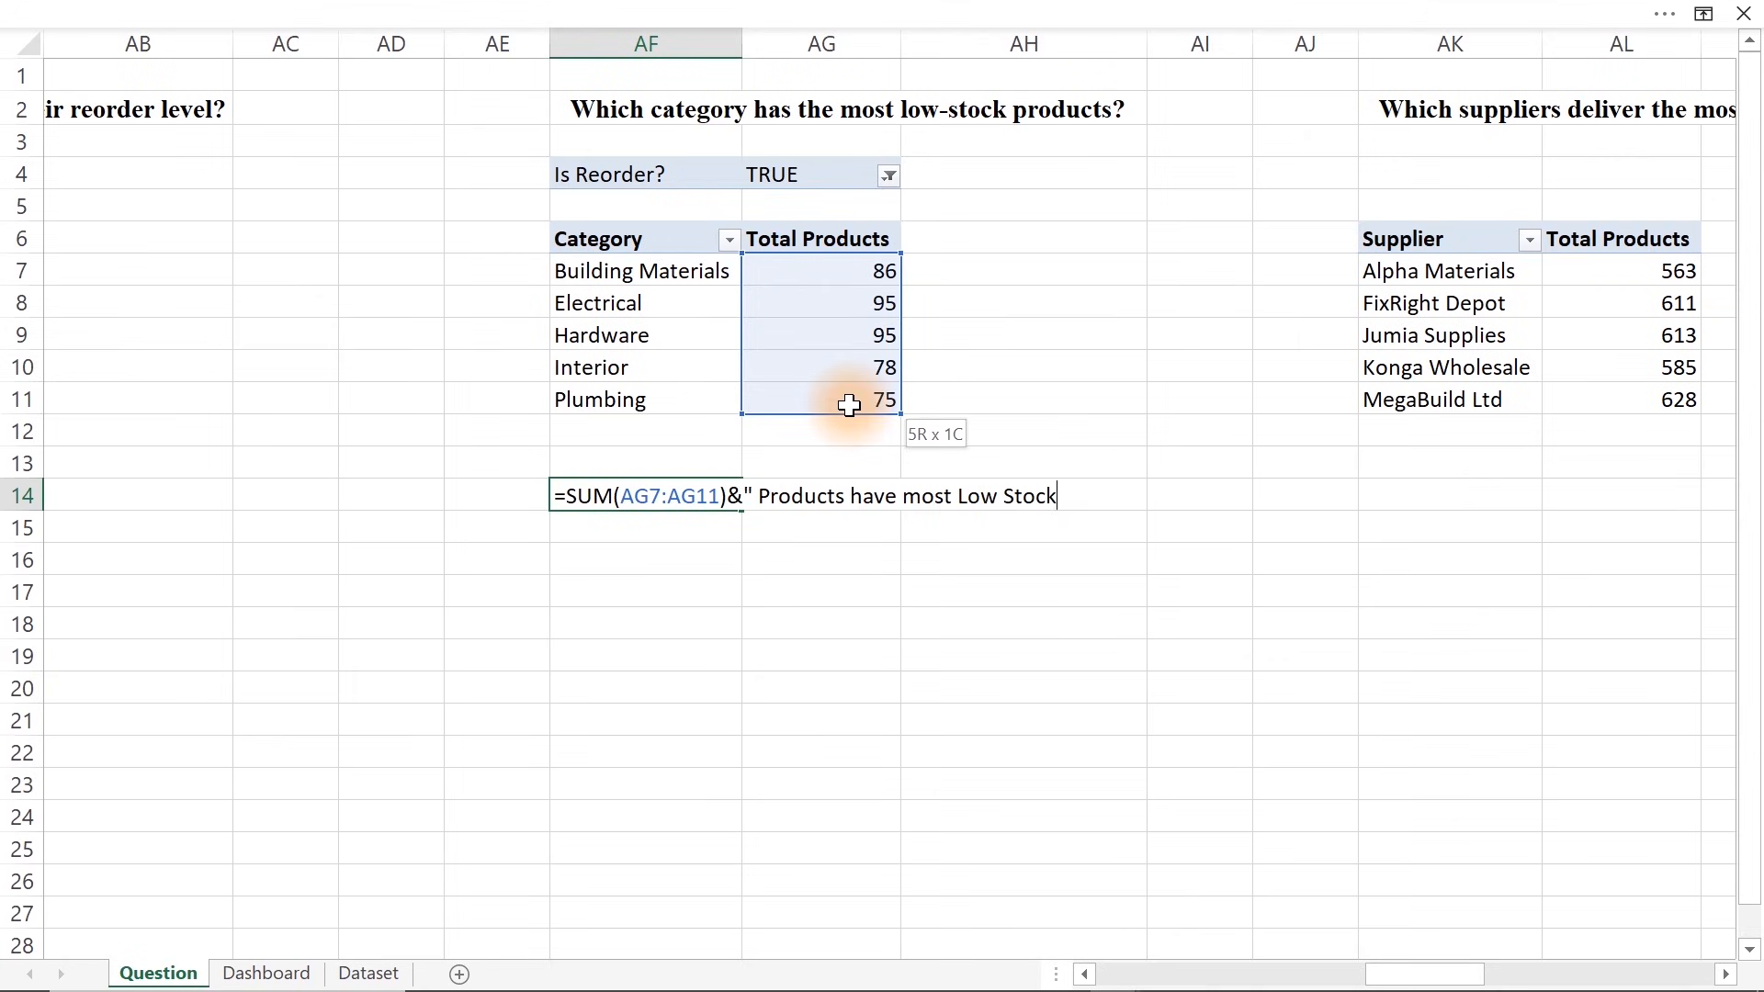
{"action": "key", "text": "Return"}
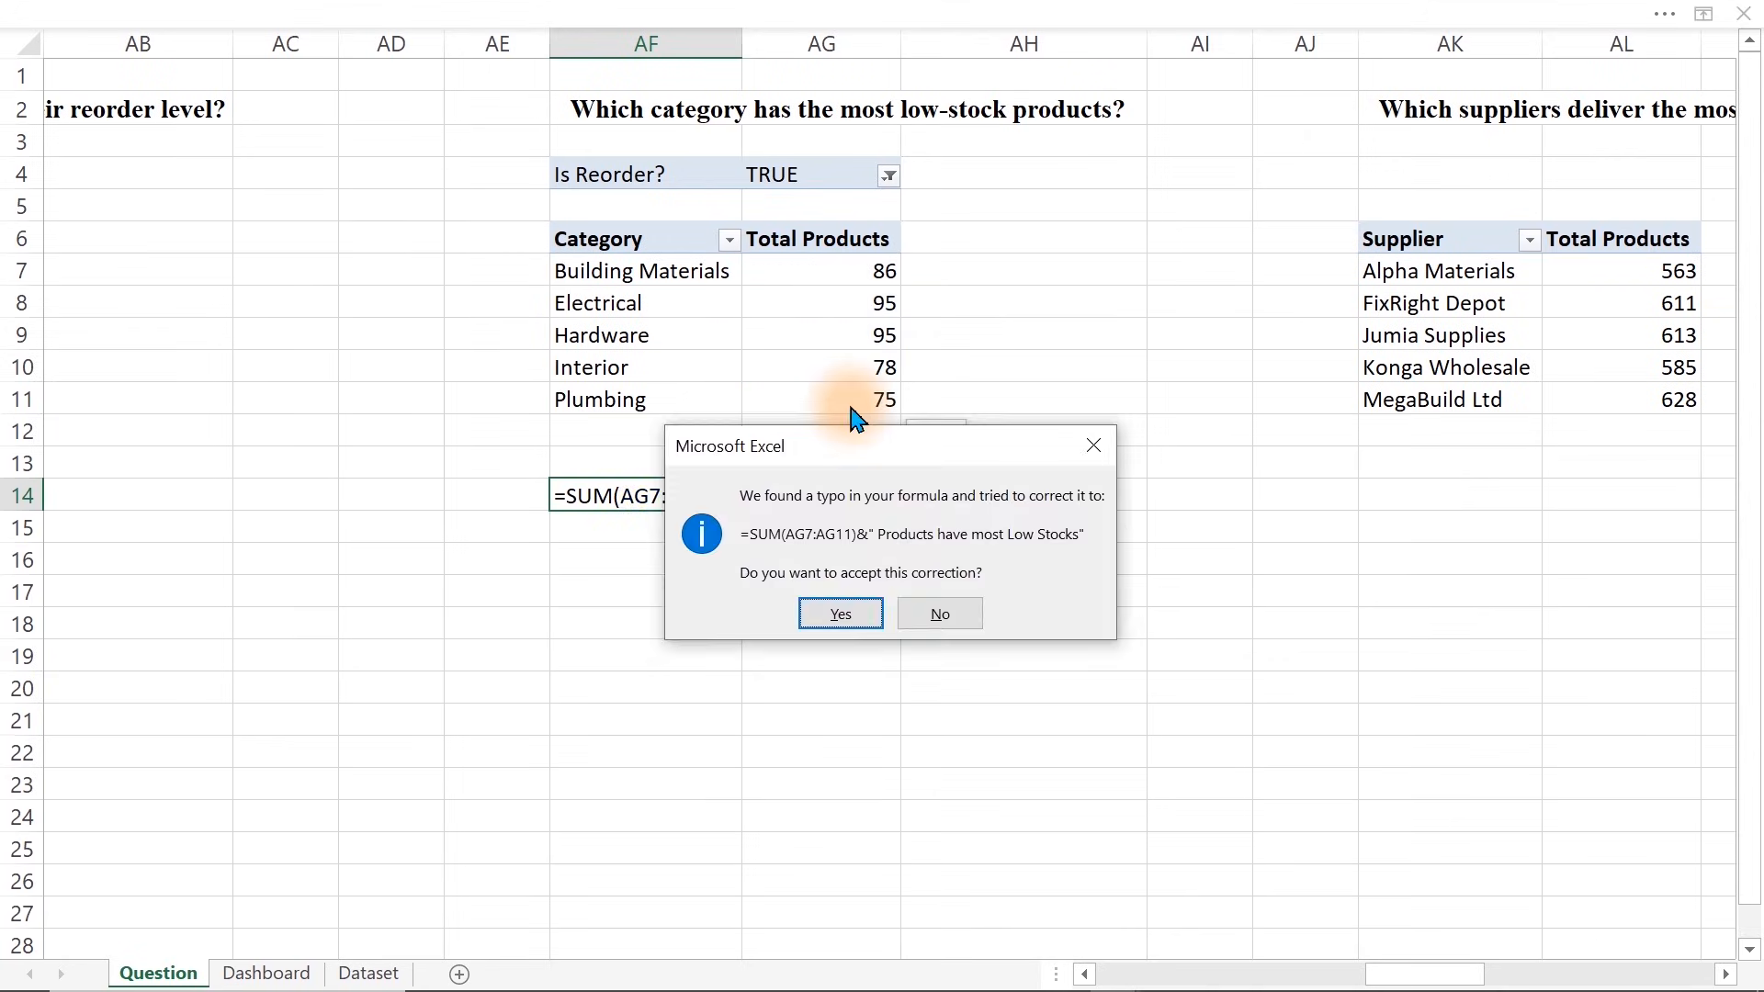
{"action": "key", "text": "Return"}
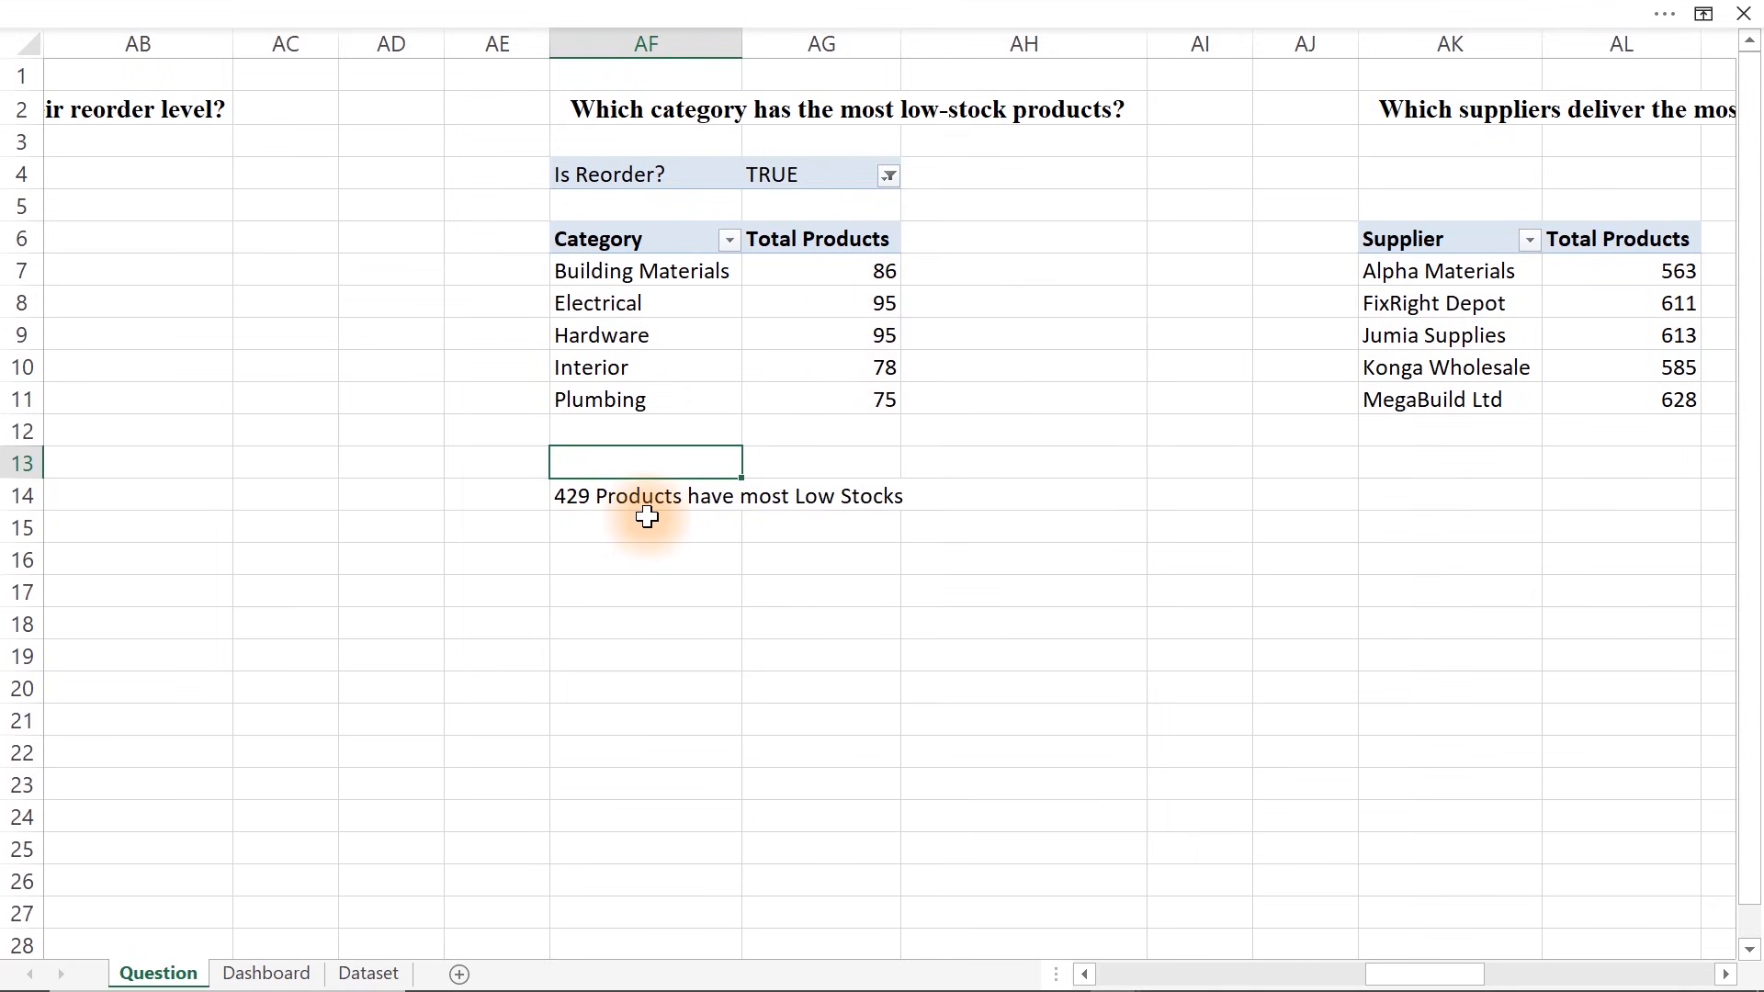
Copy the "14.3% are below Reorder" caption to the bottom of the low-stock card on the Dashboard sheet and shift the chart slightly up
{"action": "left_click", "coordinate": [266, 973]}
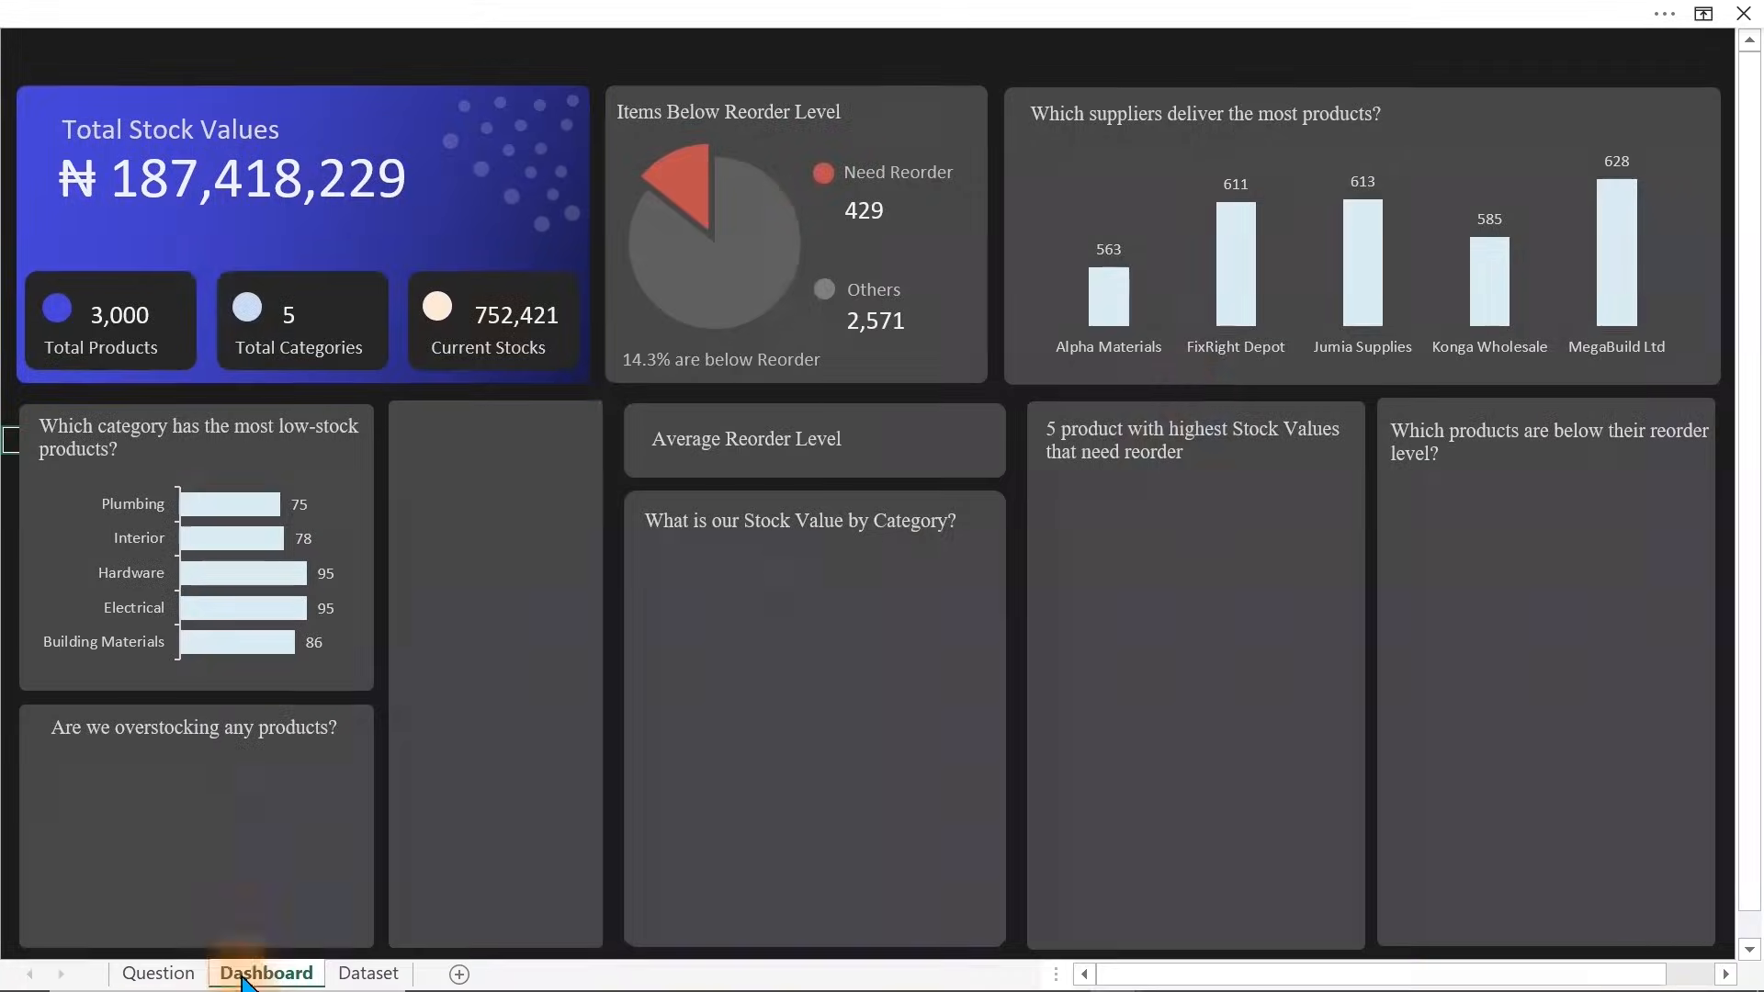
{"action": "left_click", "coordinate": [755, 360]}
{"action": "left_click_drag", "start_coordinate": [754, 361], "coordinate": [137, 668]}
{"action": "left_click", "coordinate": [335, 501]}
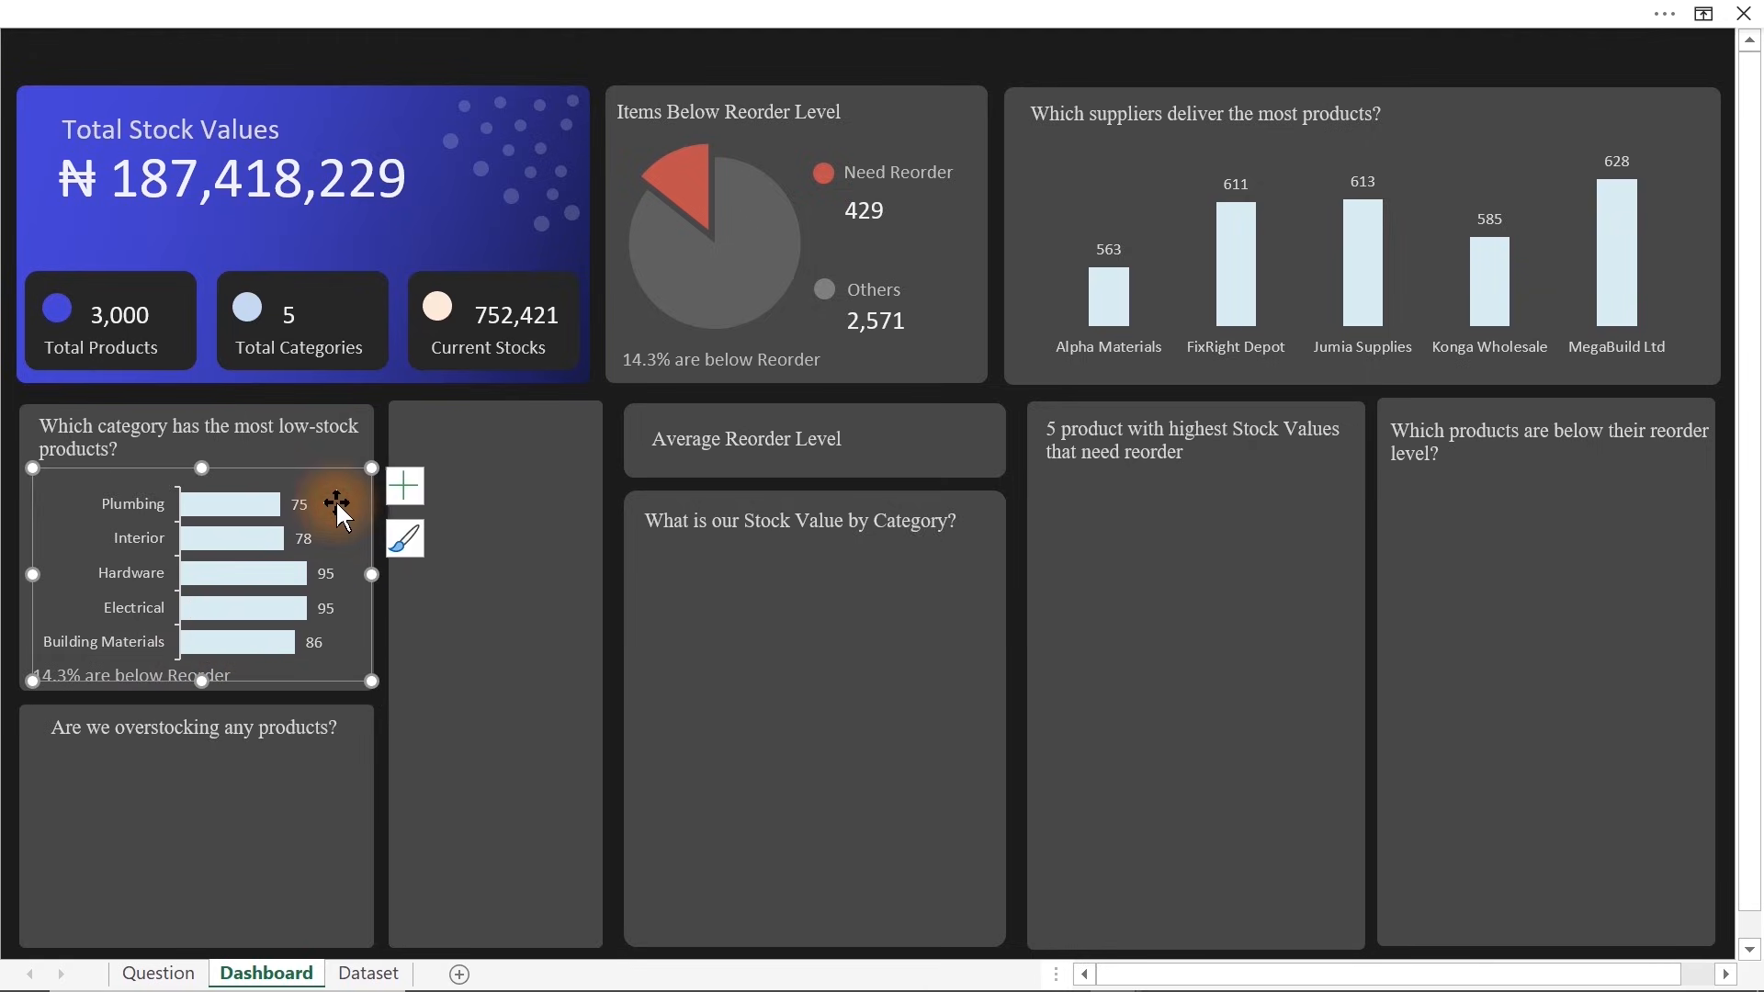
{"action": "left_click_drag", "start_coordinate": [367, 521], "coordinate": [366, 505]}
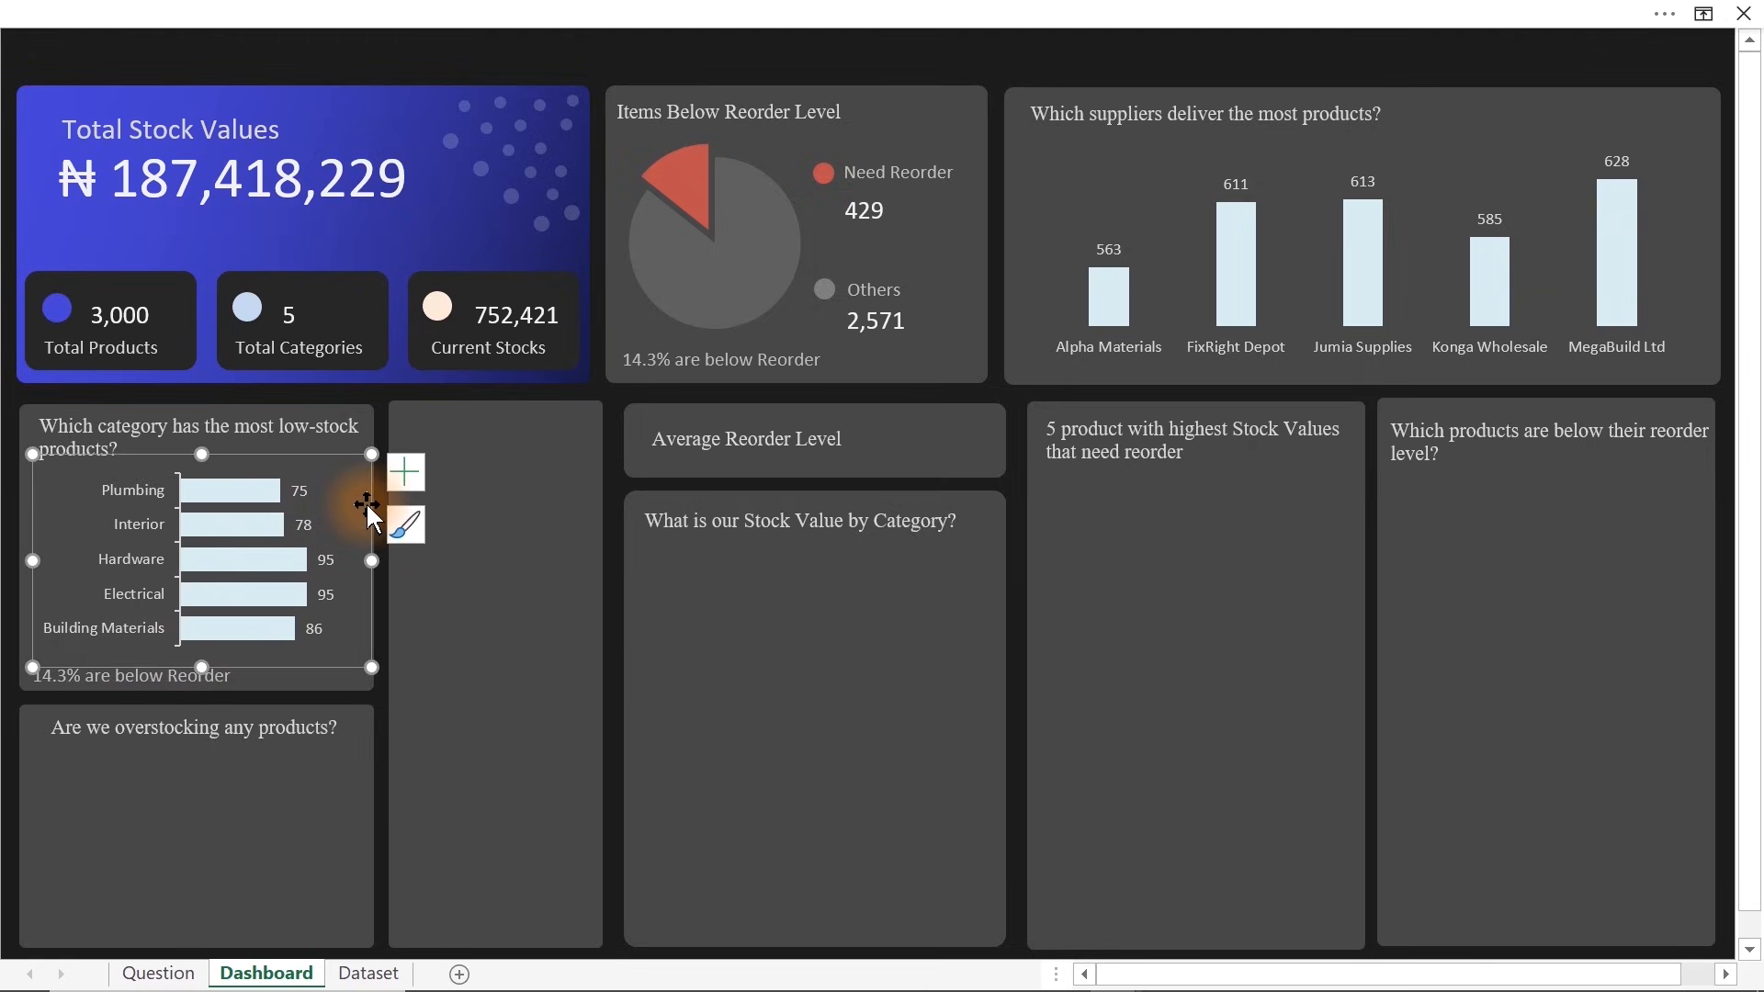
Show the formula bar and link the copied caption in the low-stock card to Question!AF14
{"action": "left_click", "coordinate": [176, 691]}
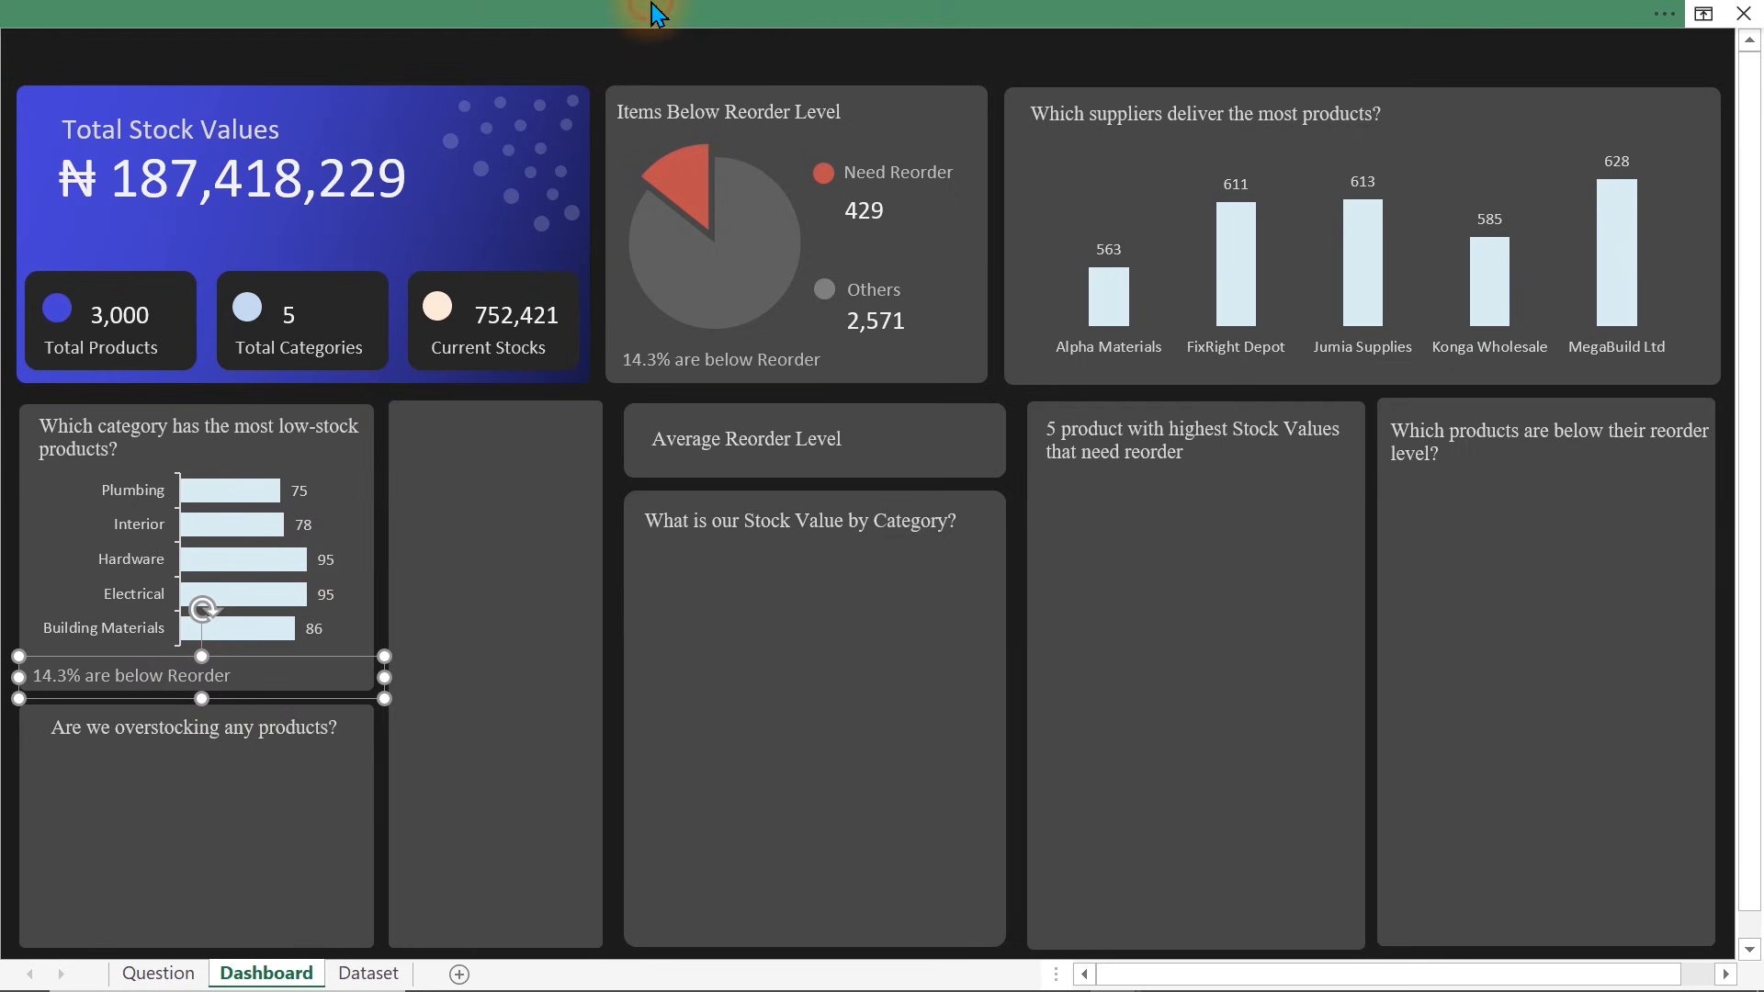
{"action": "left_click", "coordinate": [854, 27]}
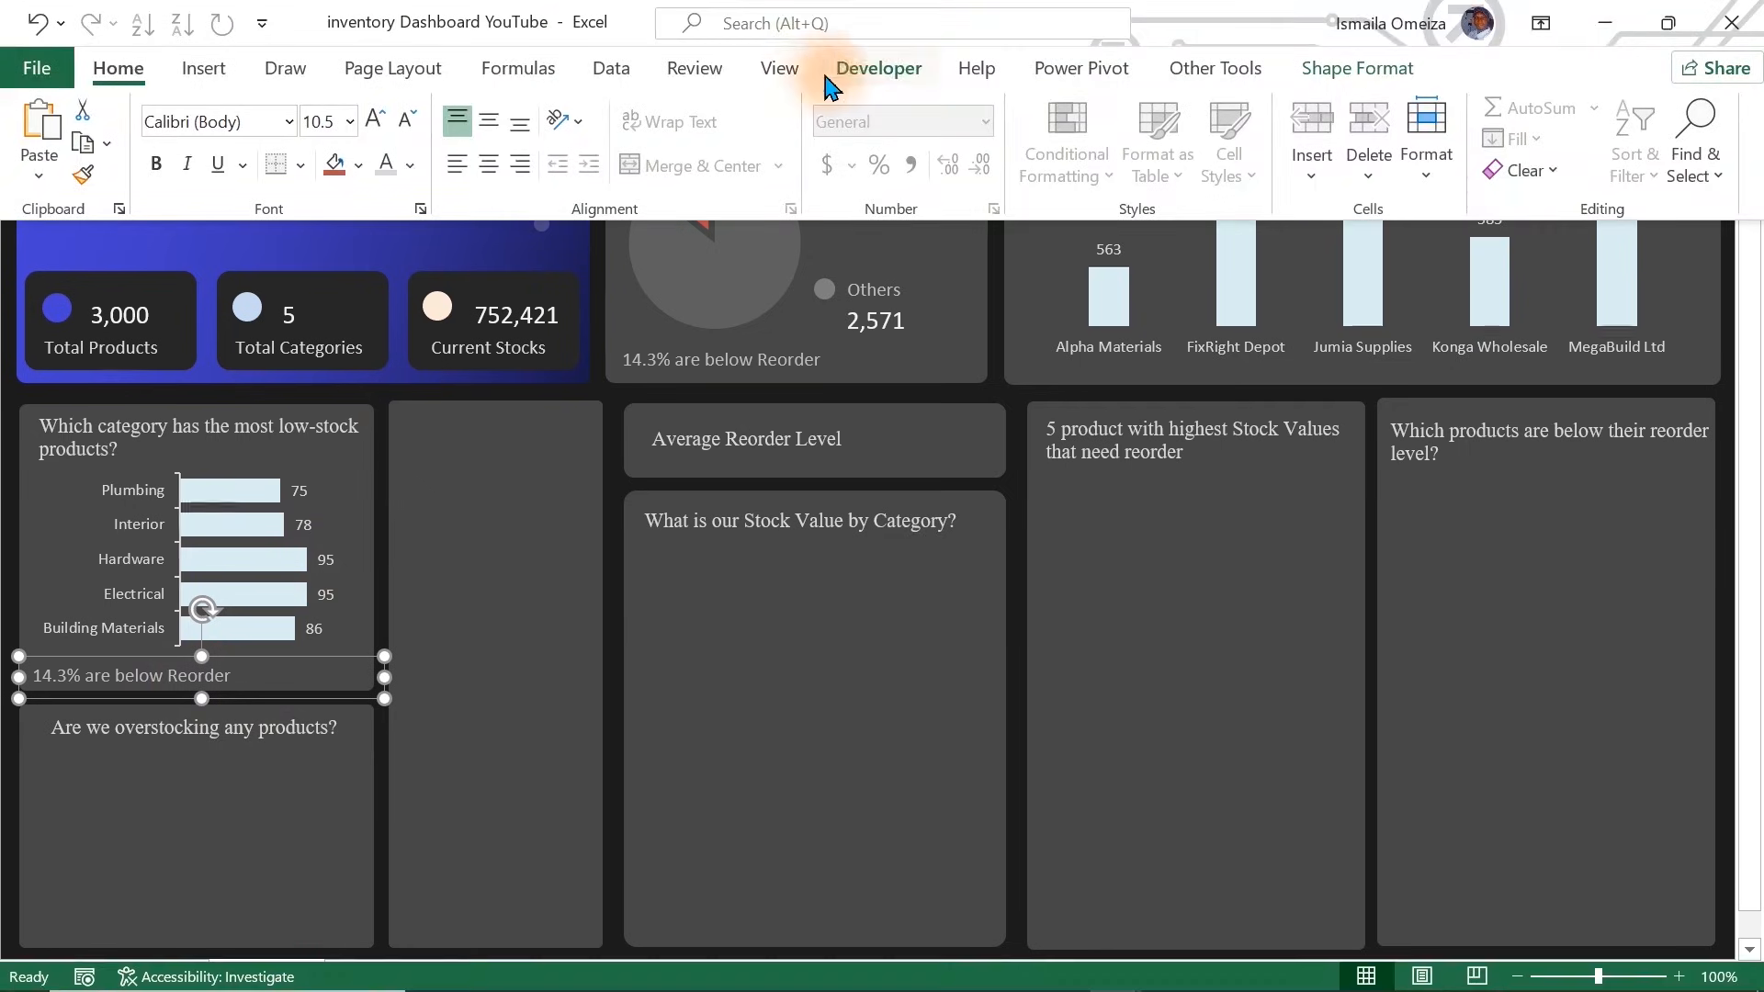
{"action": "left_click", "coordinate": [771, 70]}
{"action": "left_click", "coordinate": [487, 138]}
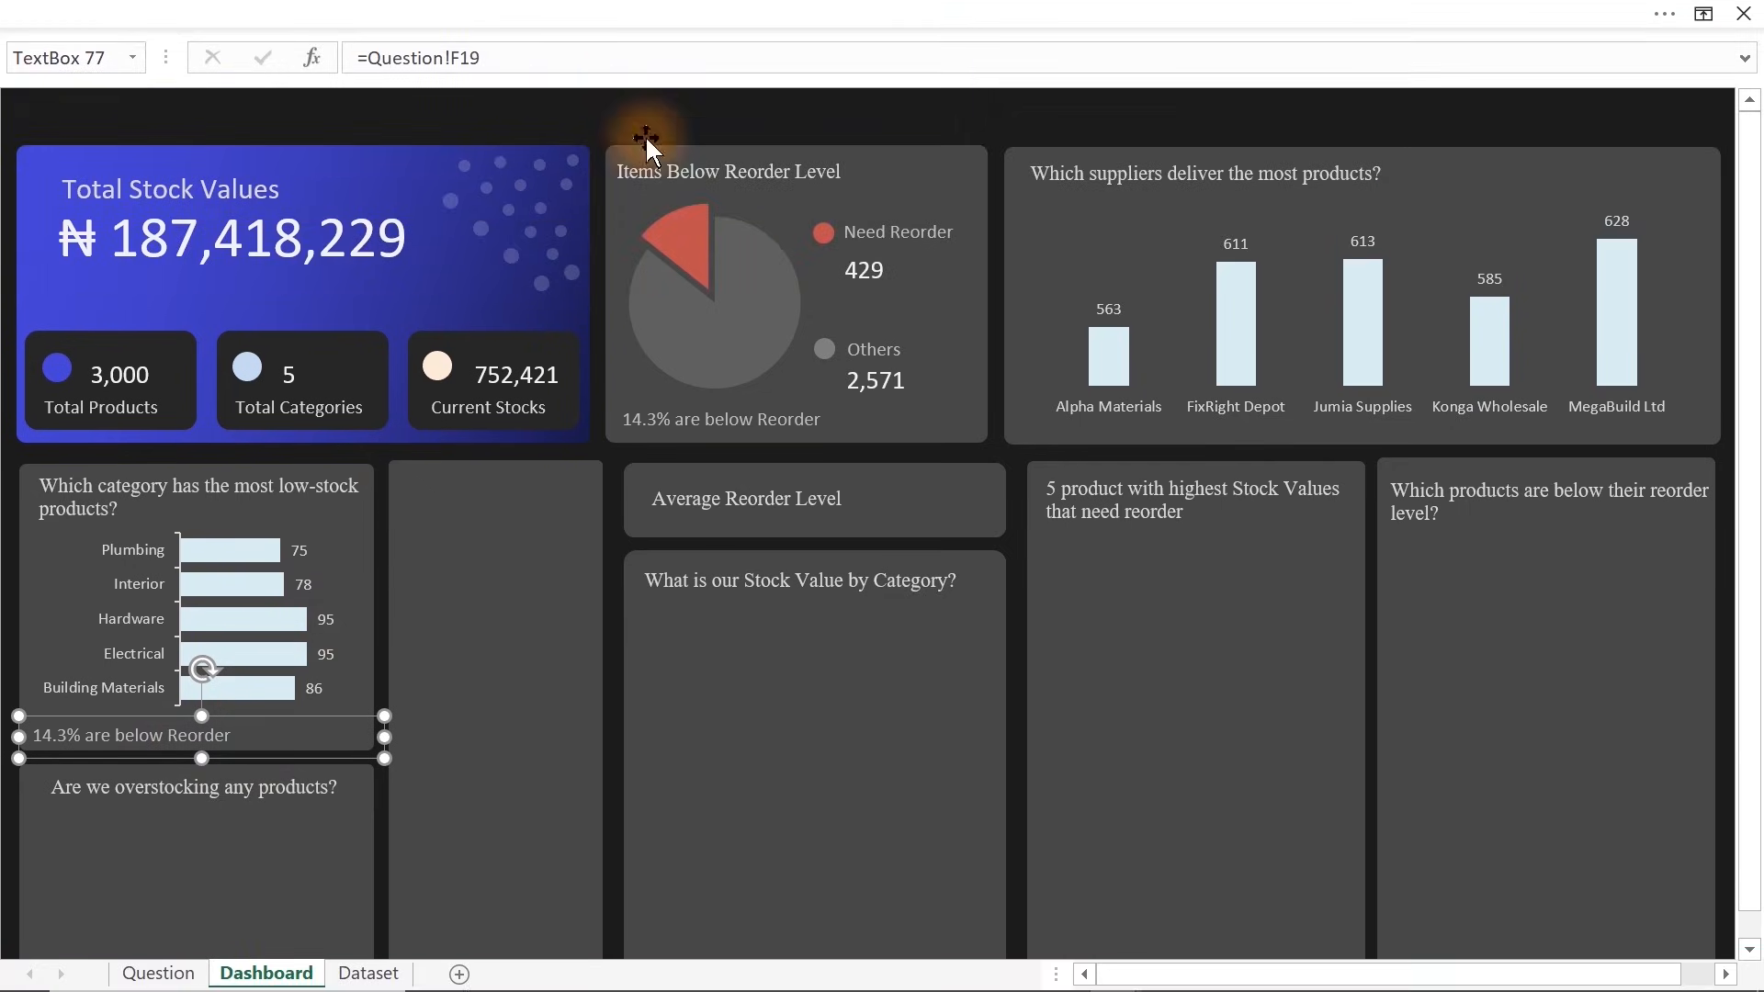
{"action": "left_click_drag", "start_coordinate": [602, 57], "coordinate": [364, 58]}
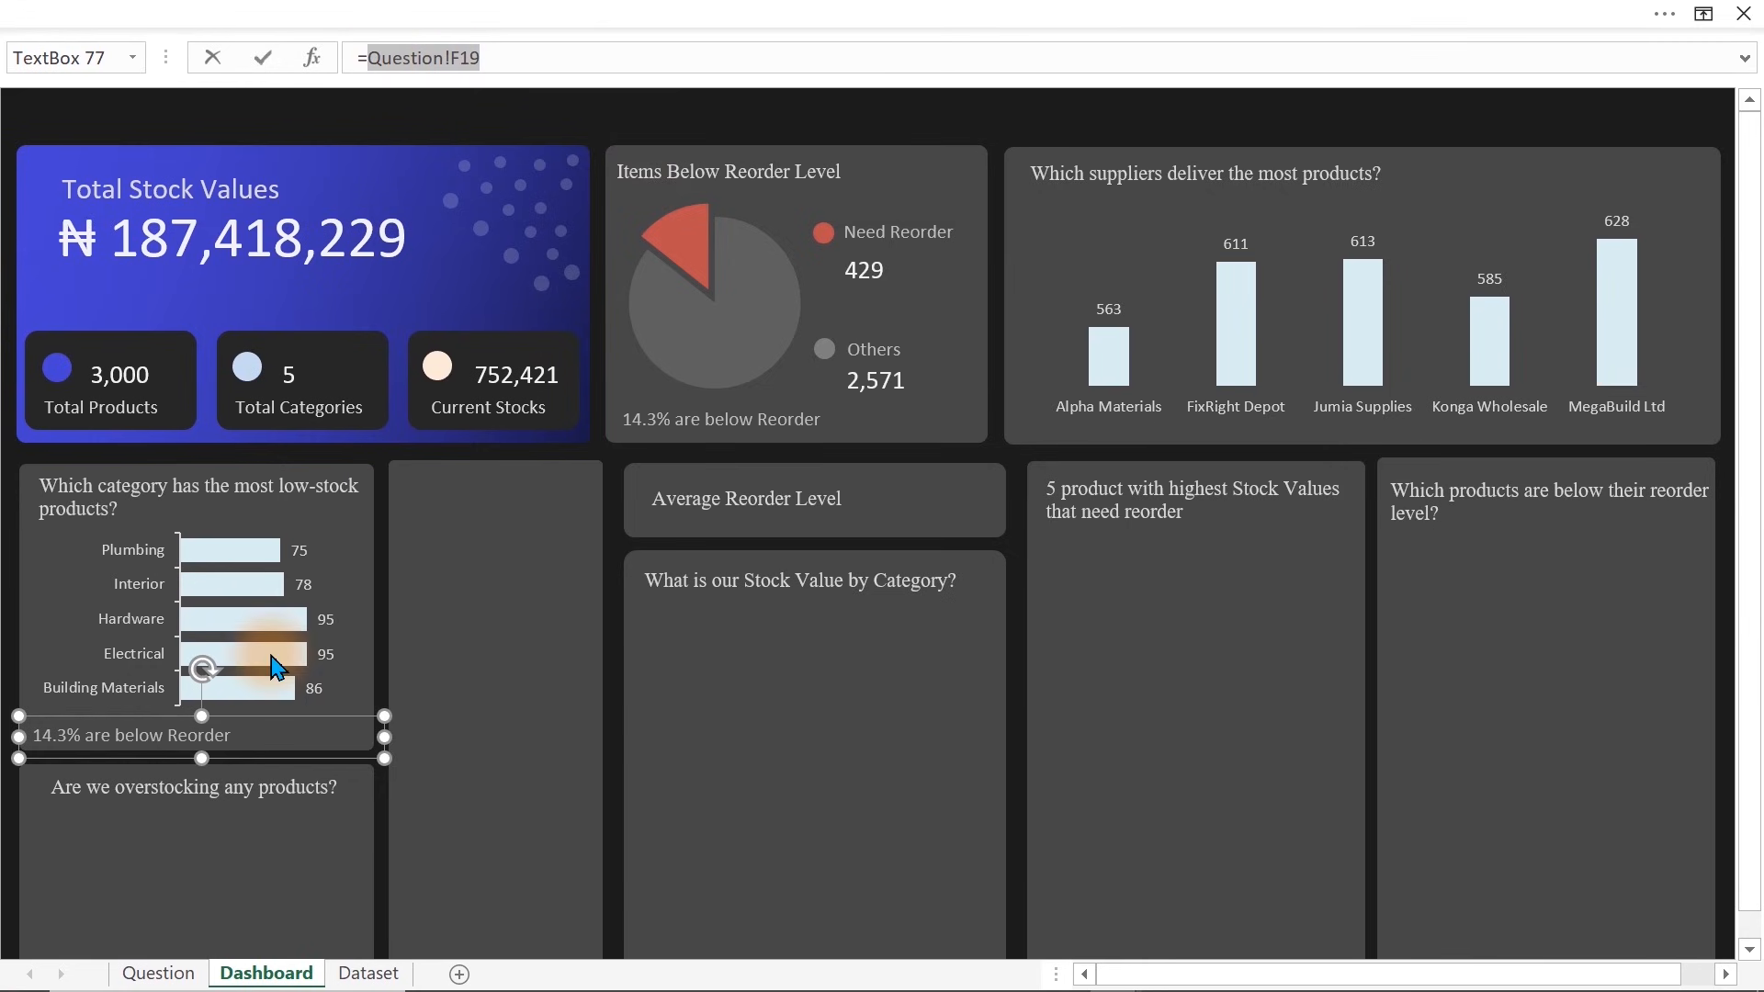
{"action": "left_click", "coordinate": [138, 969]}
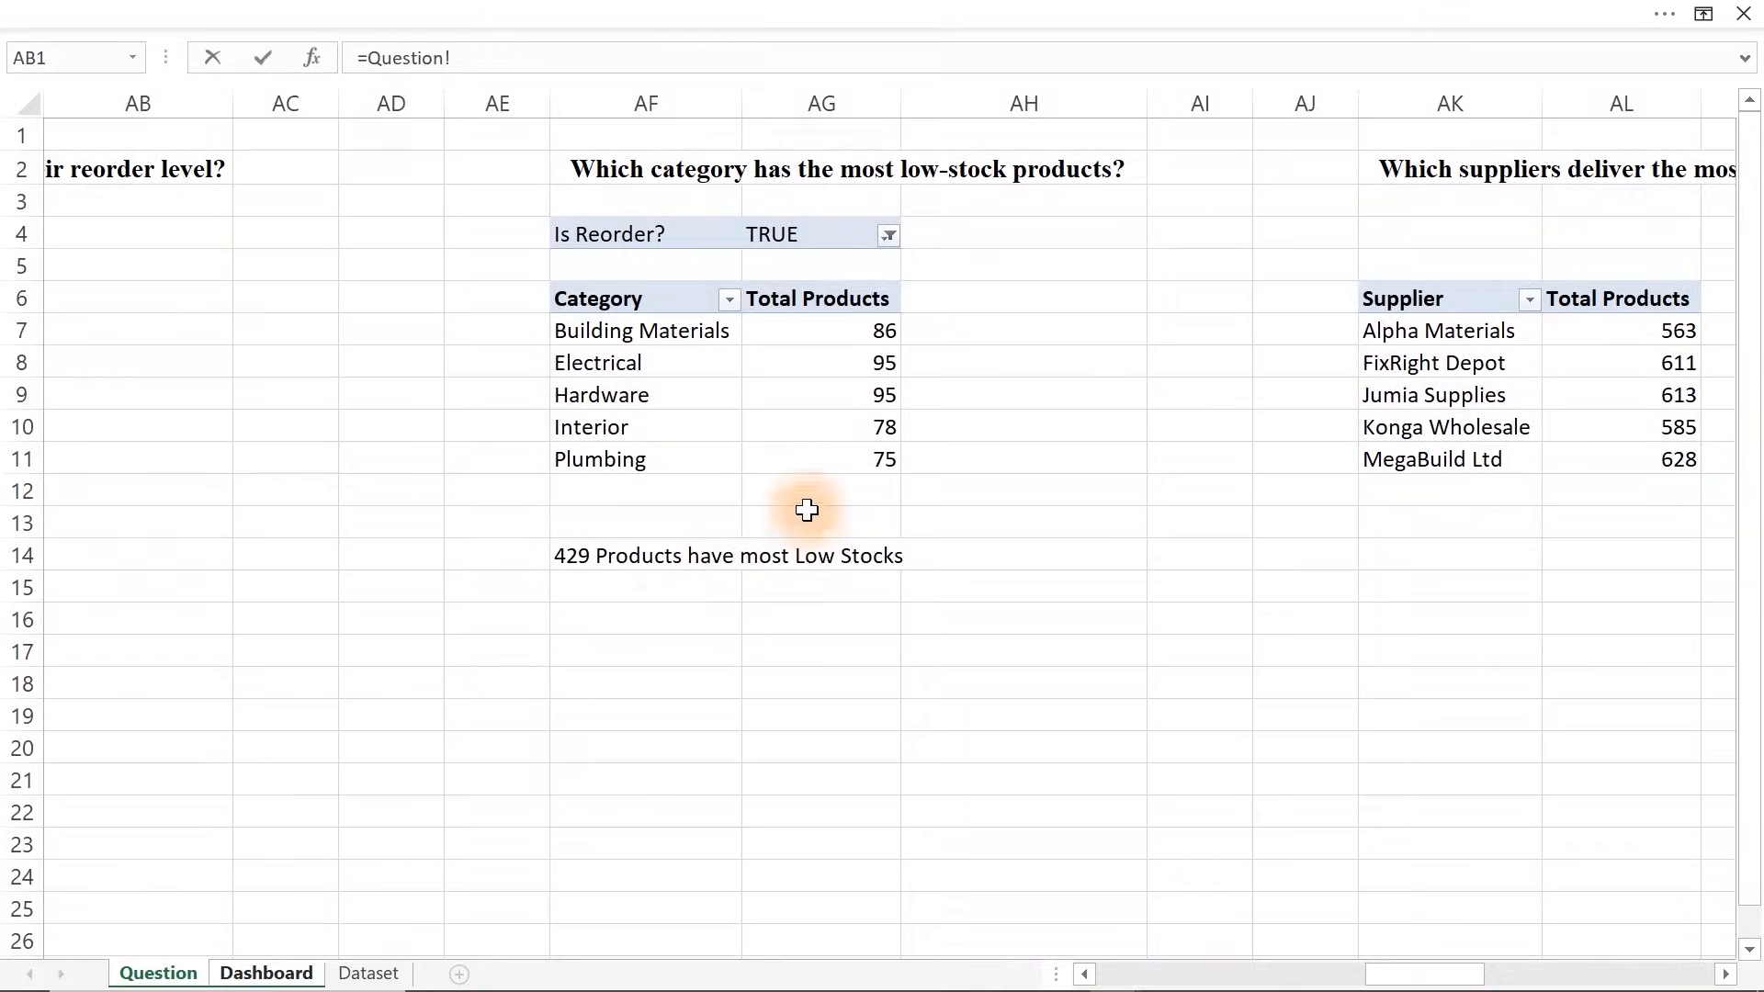
{"action": "left_click", "coordinate": [580, 557]}
{"action": "key", "text": "Return"}
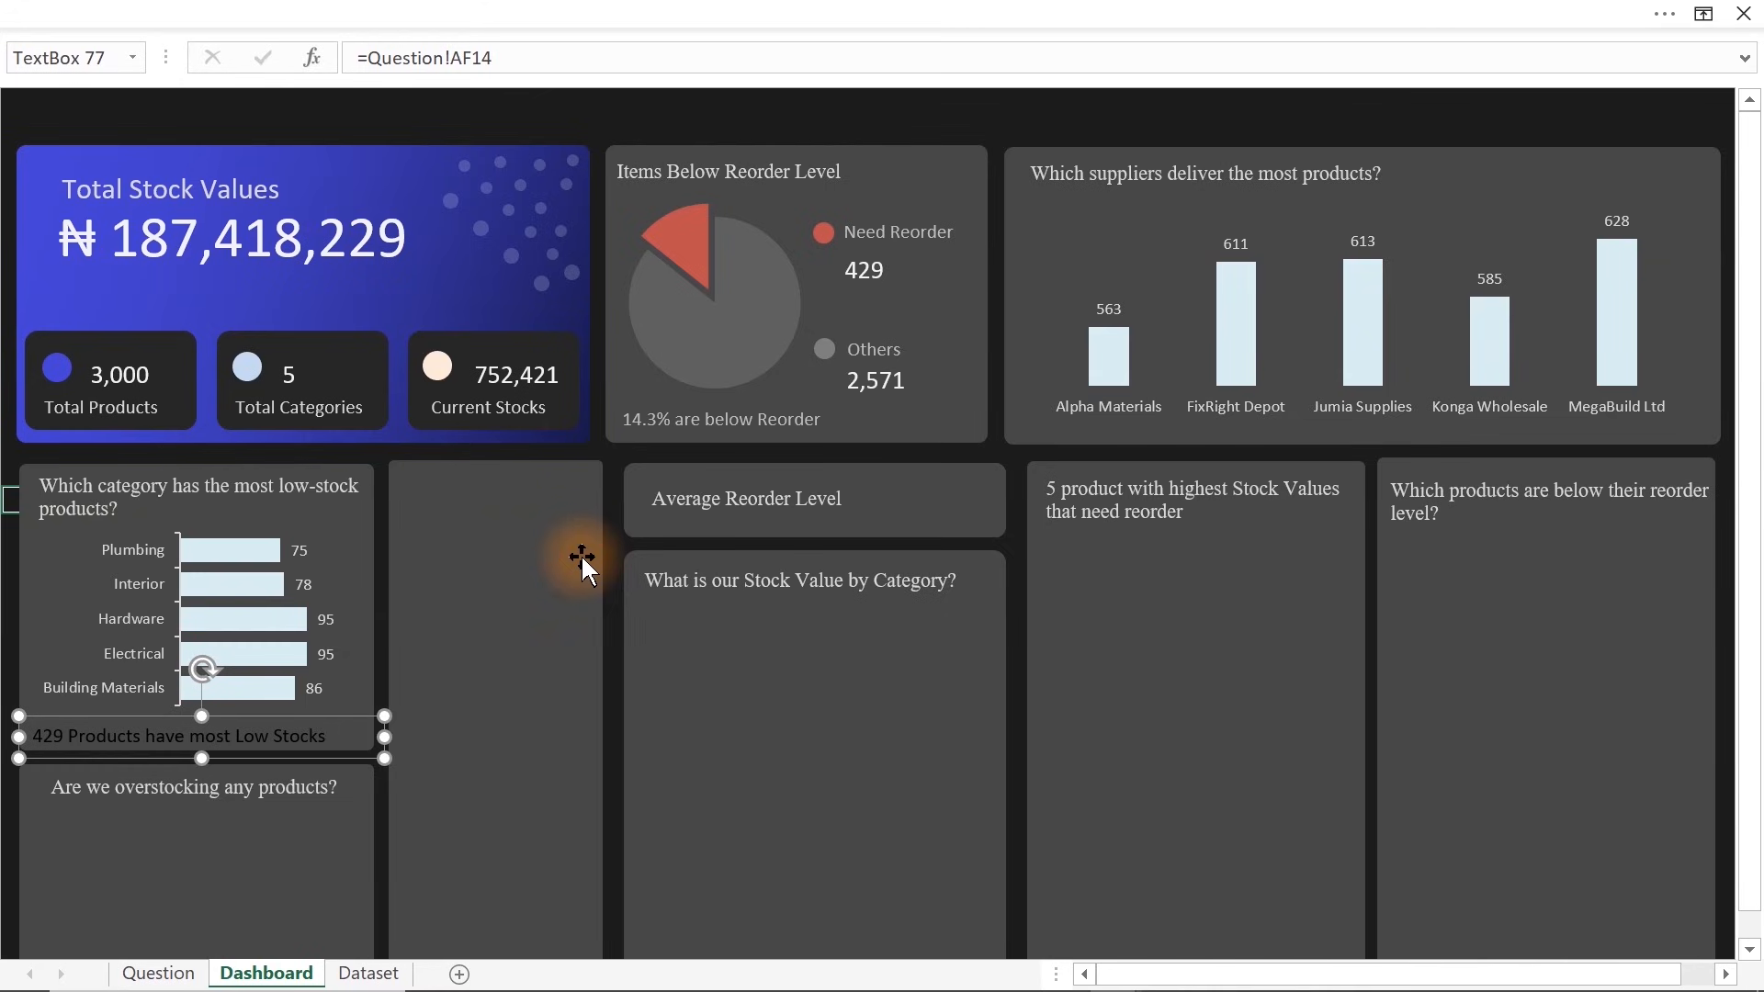
Copy the formatting of the "14.3% are below Reorder" caption onto the low-stock caption and nudge that caption slightly up within its card
{"action": "left_click", "coordinate": [771, 419]}
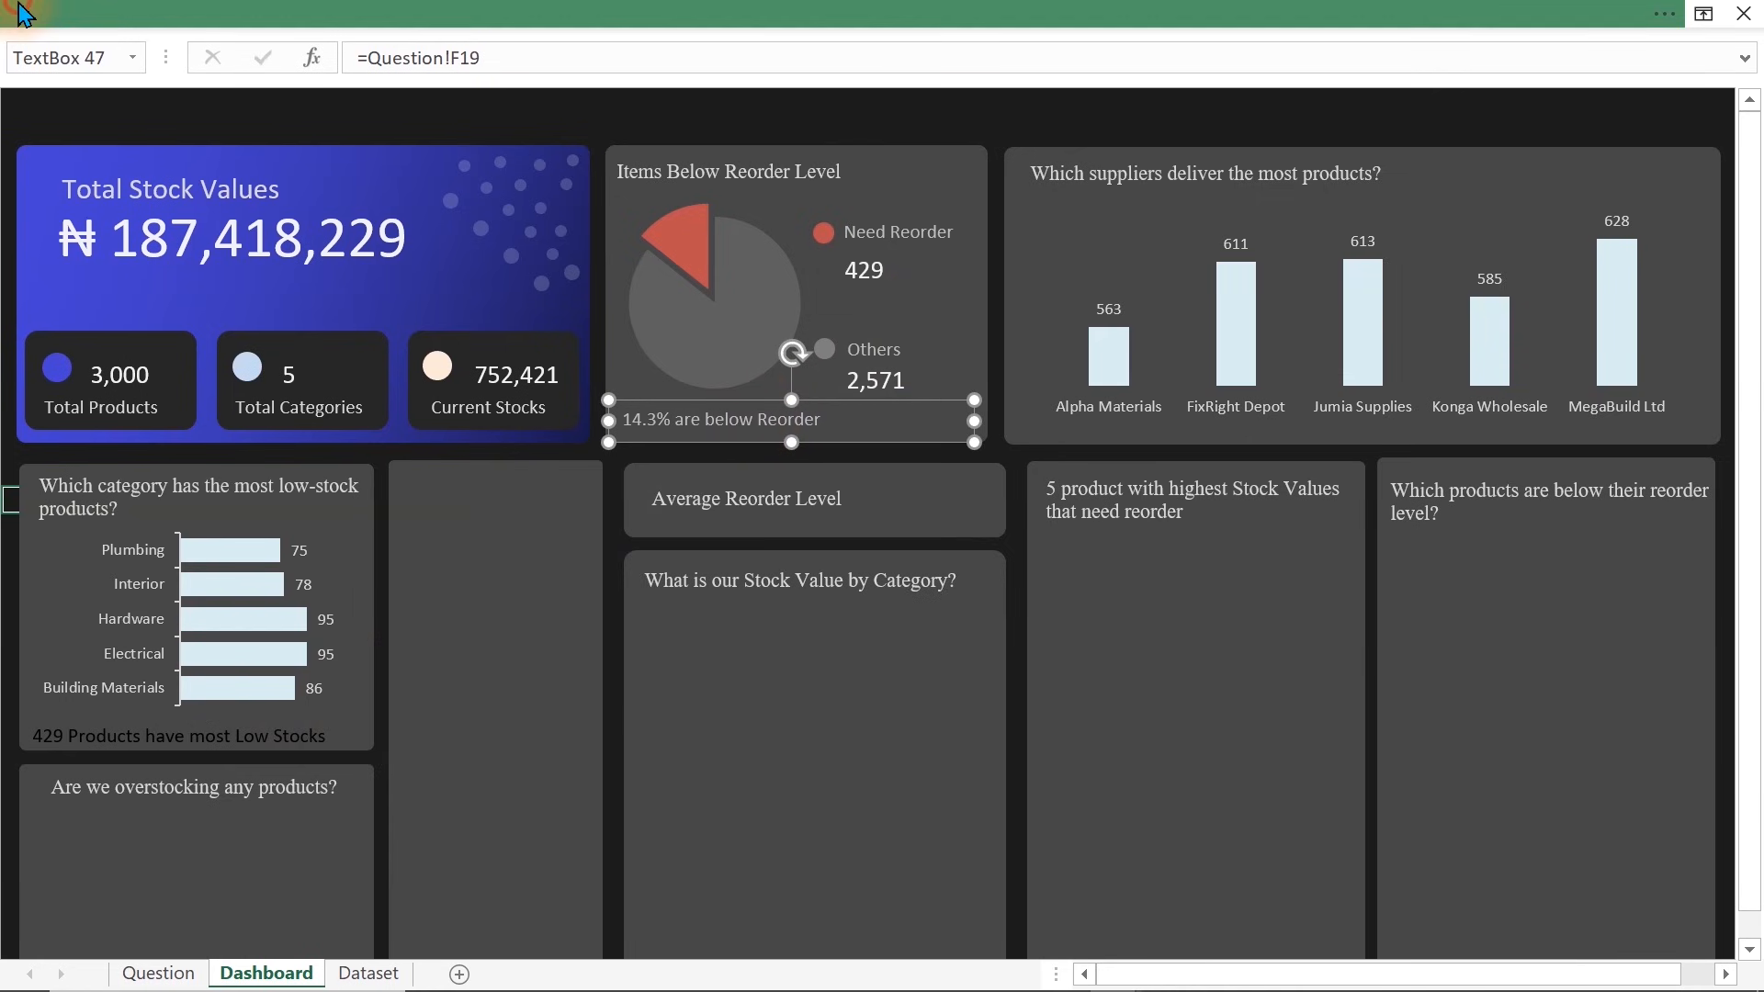
{"action": "left_click", "coordinate": [104, 74]}
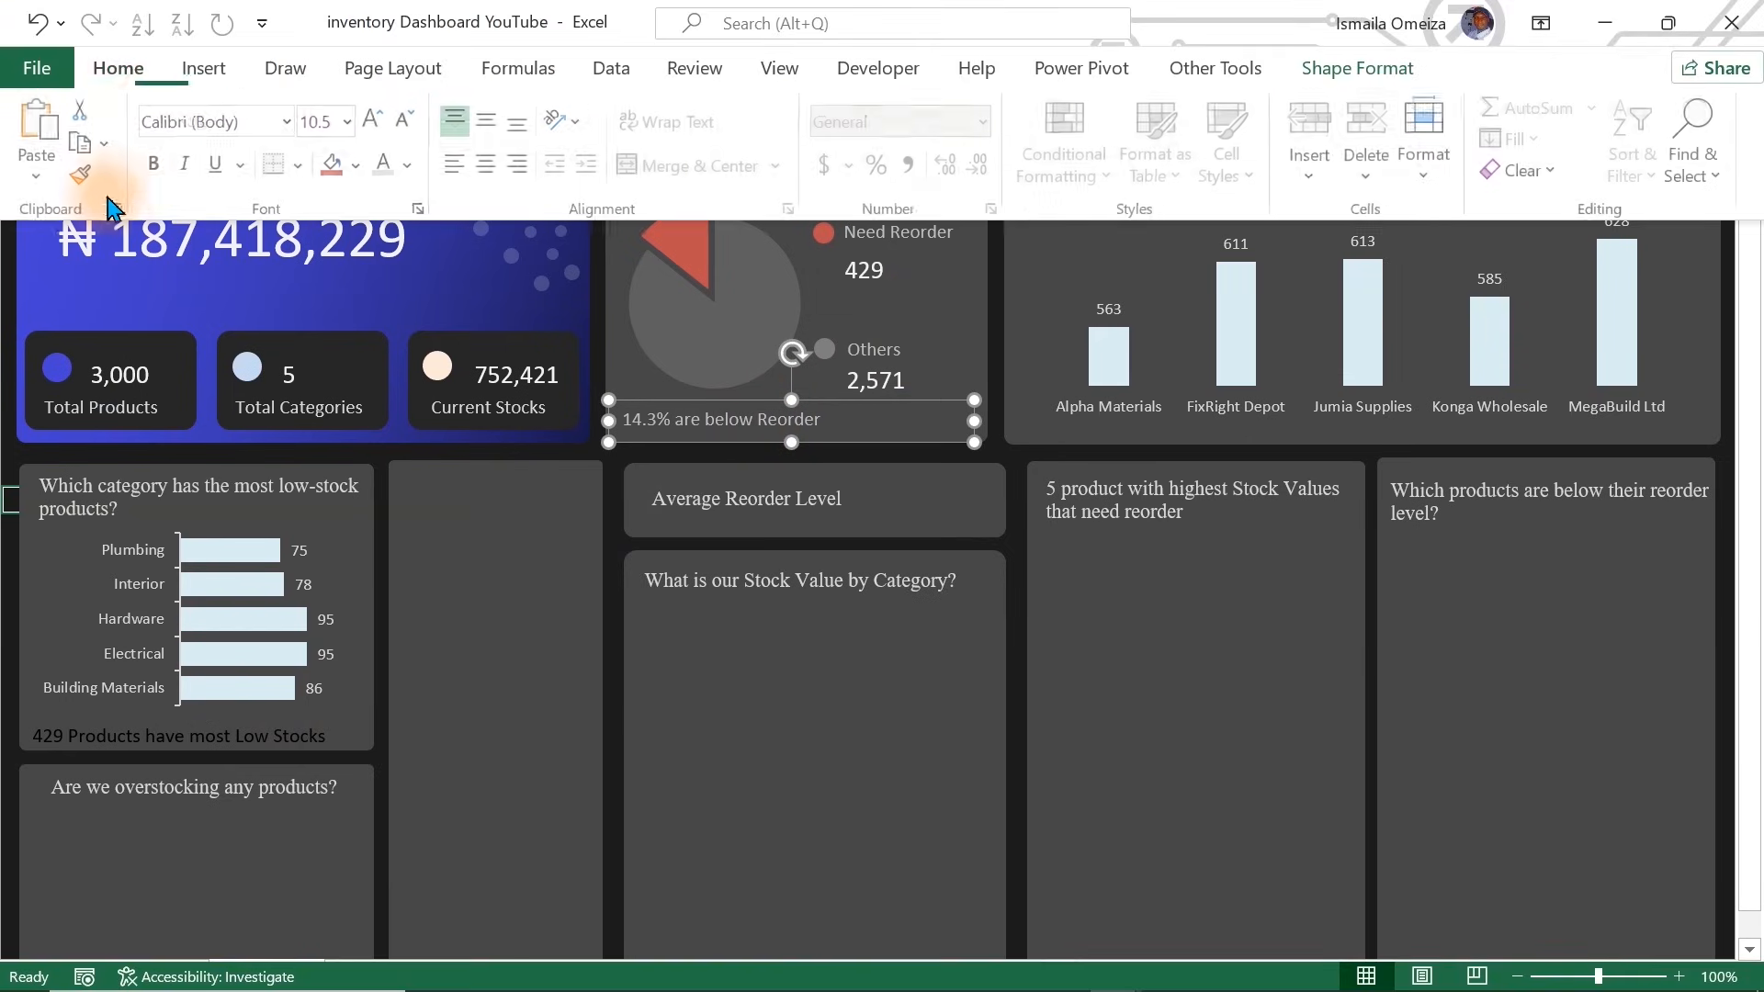
{"action": "left_click", "coordinate": [83, 175]}
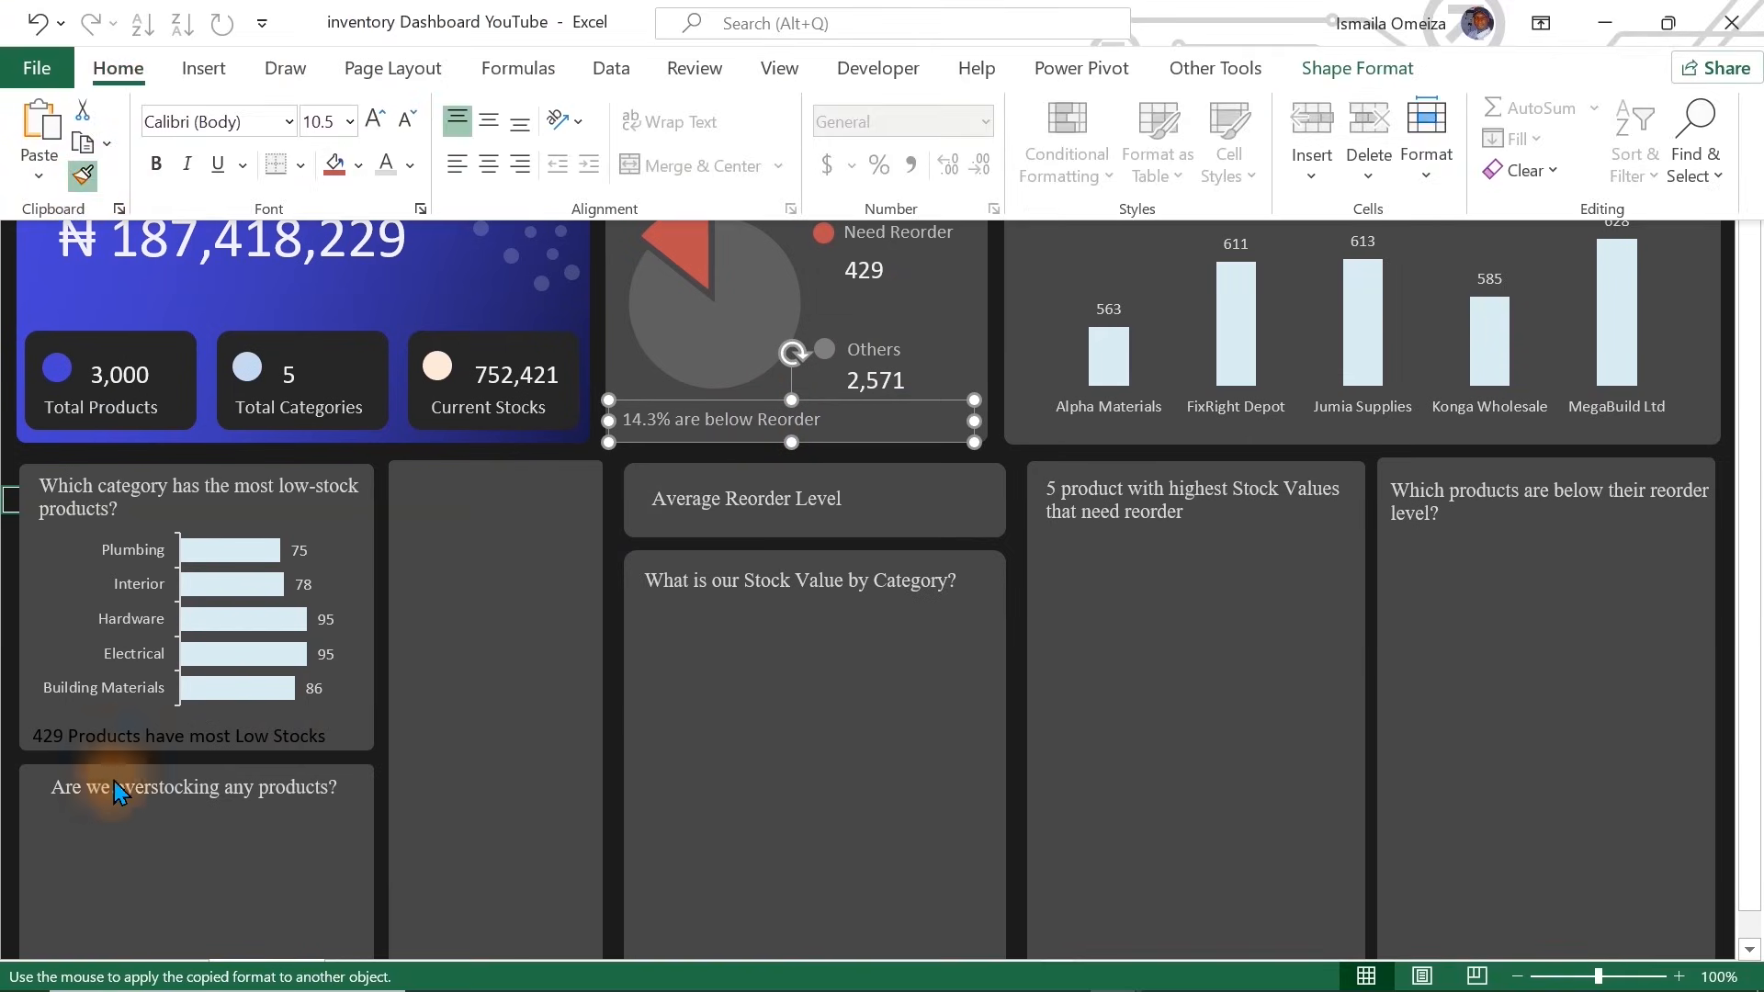
{"action": "left_click", "coordinate": [54, 735]}
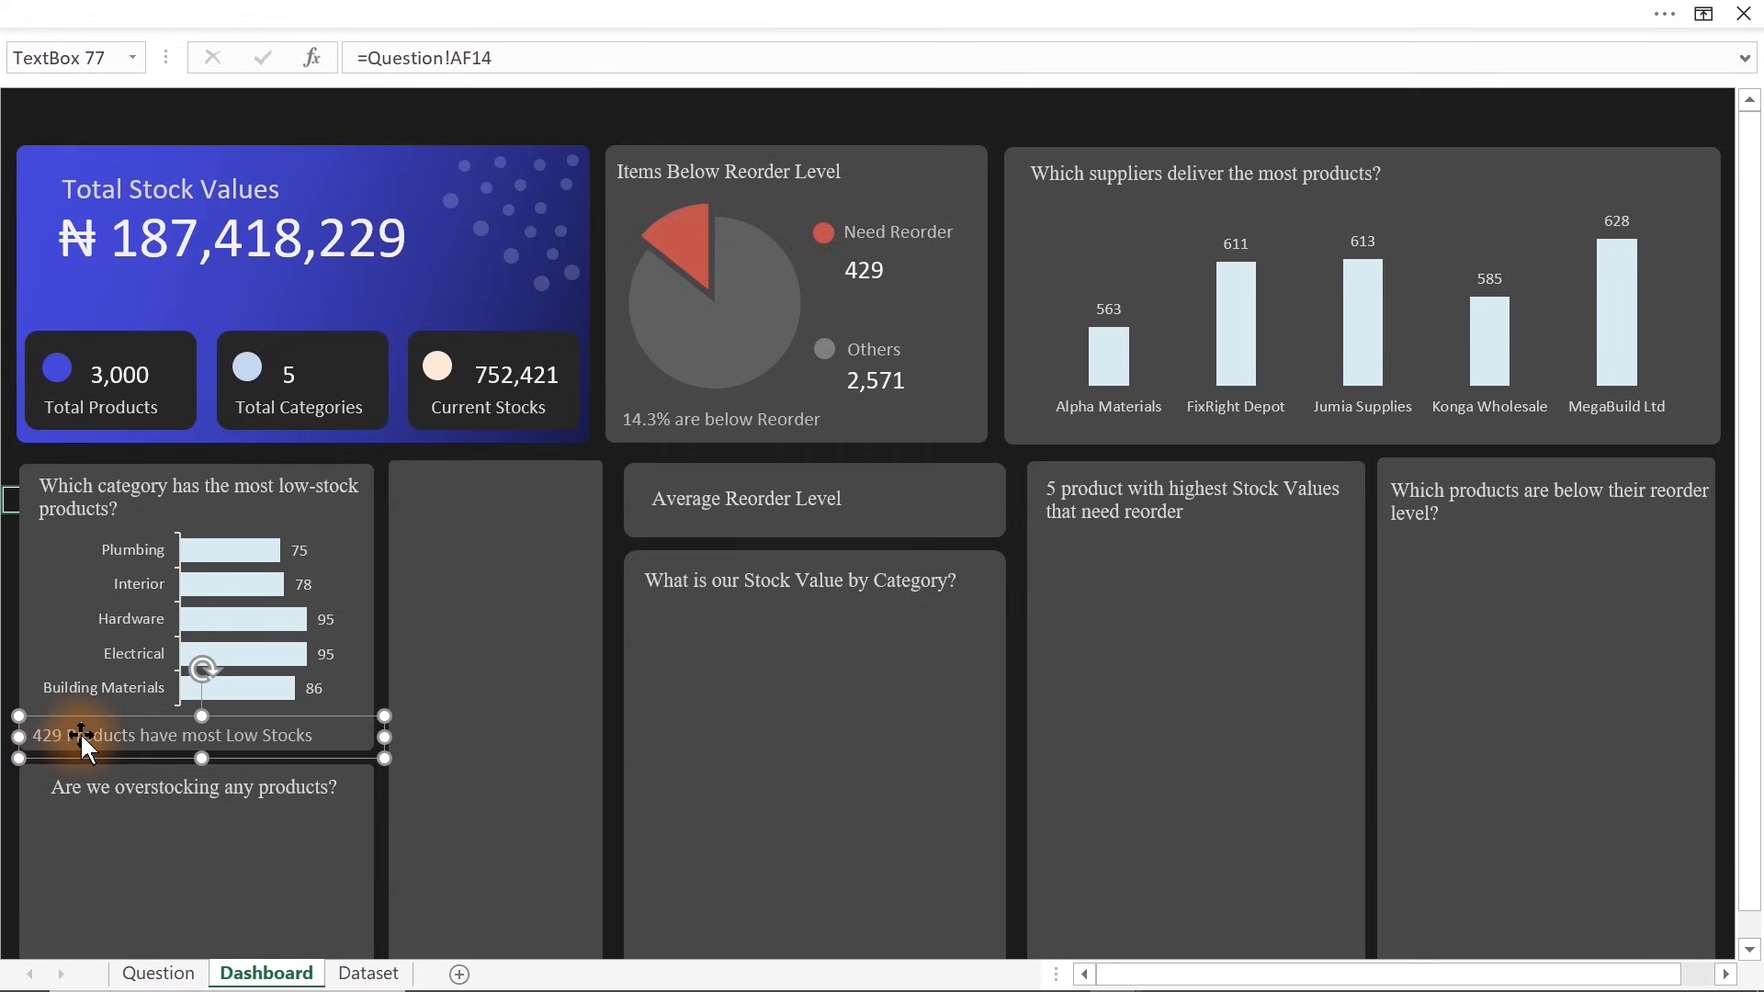
{"action": "left_click_drag", "start_coordinate": [81, 735], "coordinate": [84, 730]}
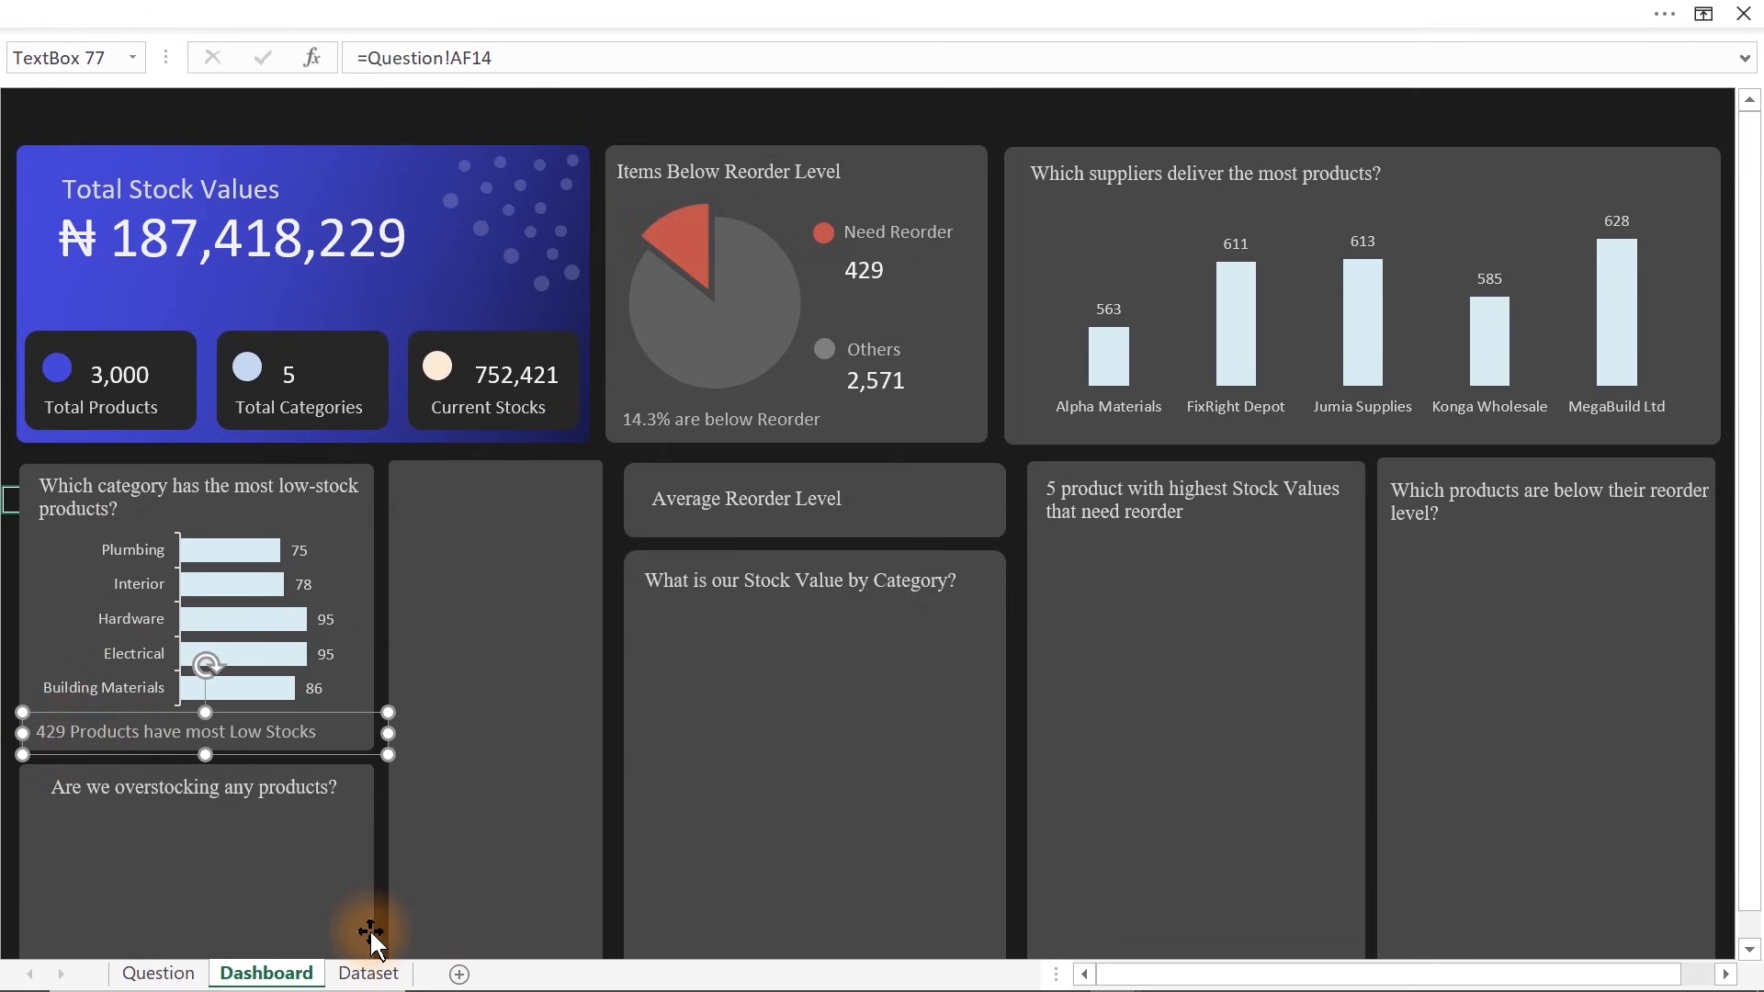
Copy both legend circles with the Need Reorder and Others labels and values from the Items Below Reorder Level card into the overstocking card
{"action": "left_click", "coordinate": [1750, 950]}
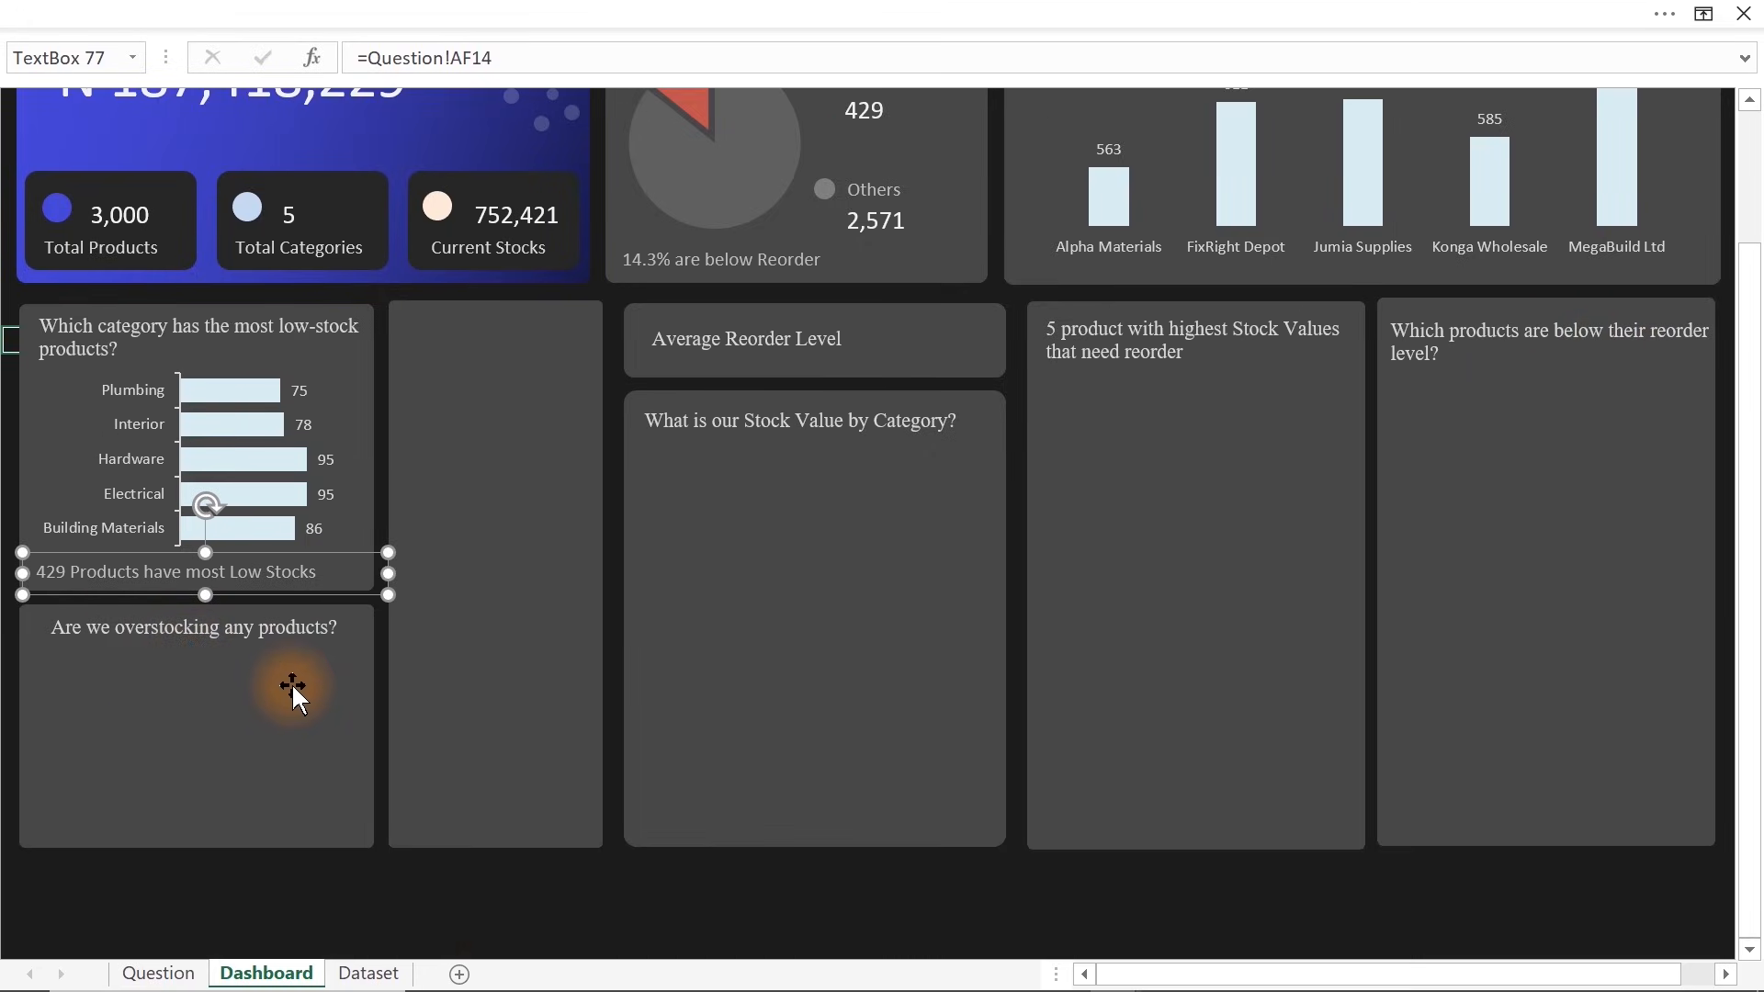
{"action": "left_click", "coordinate": [1055, 896]}
{"action": "left_click", "coordinate": [1750, 170]}
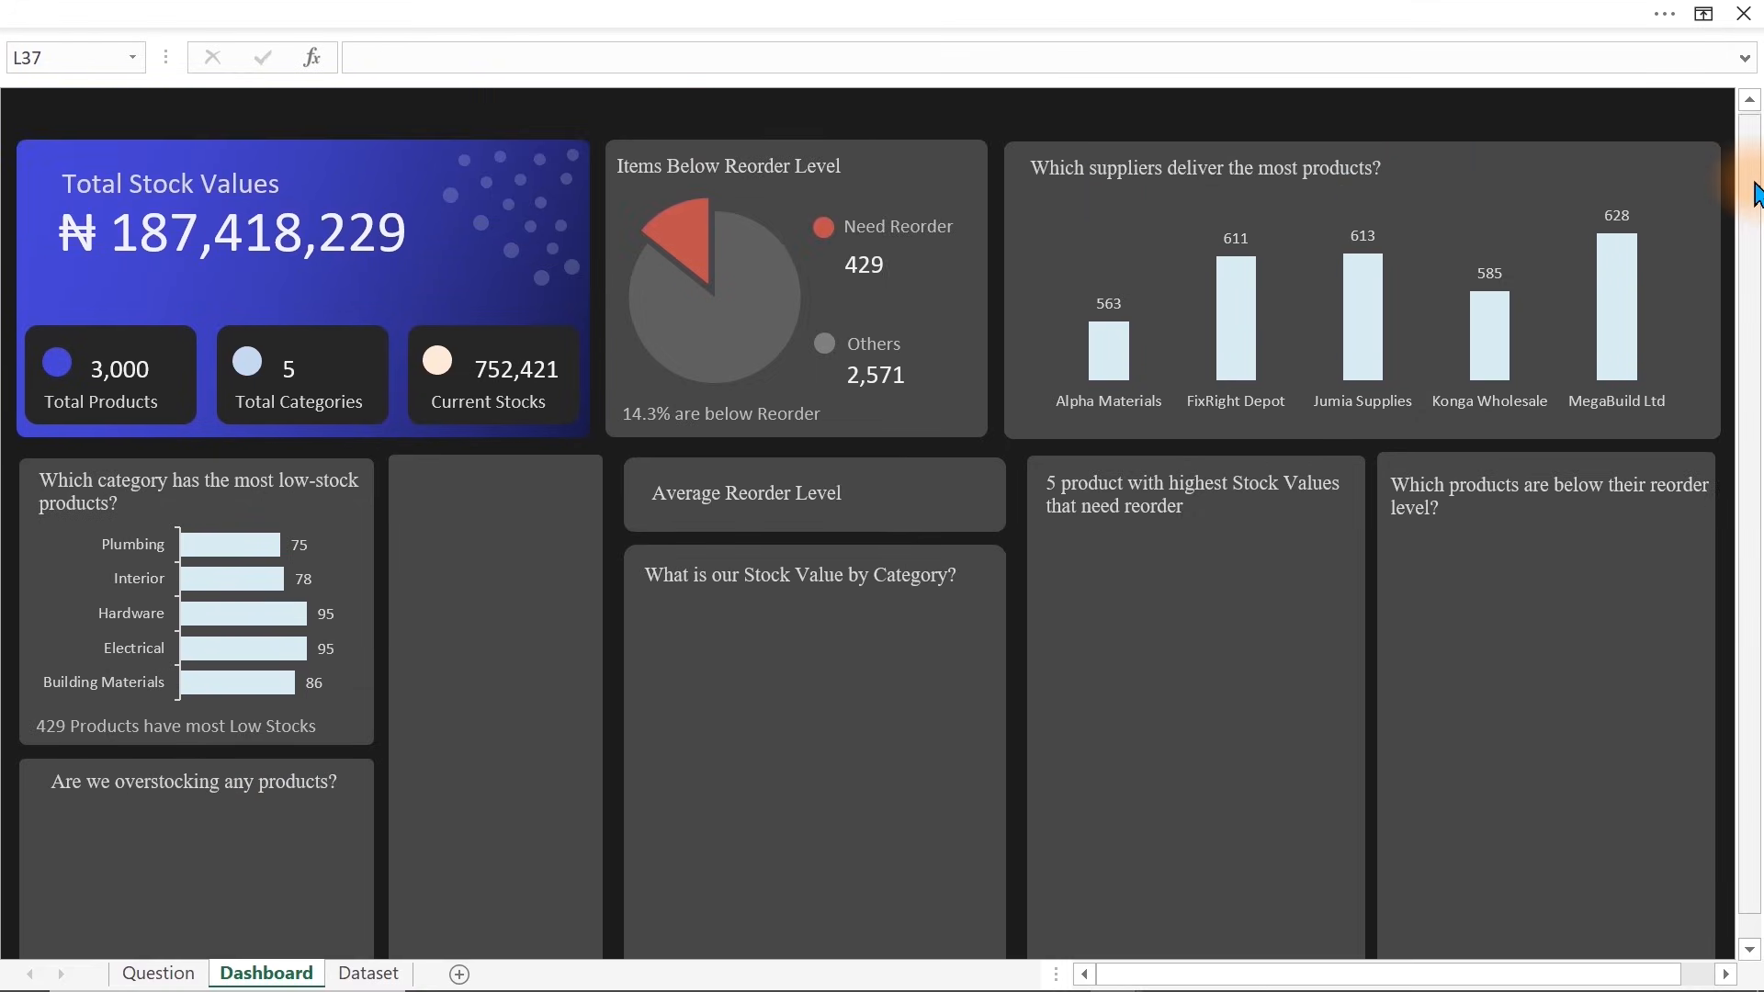
{"action": "left_click", "coordinate": [823, 223]}
{"action": "left_click", "coordinate": [865, 224], "text": "shift"}
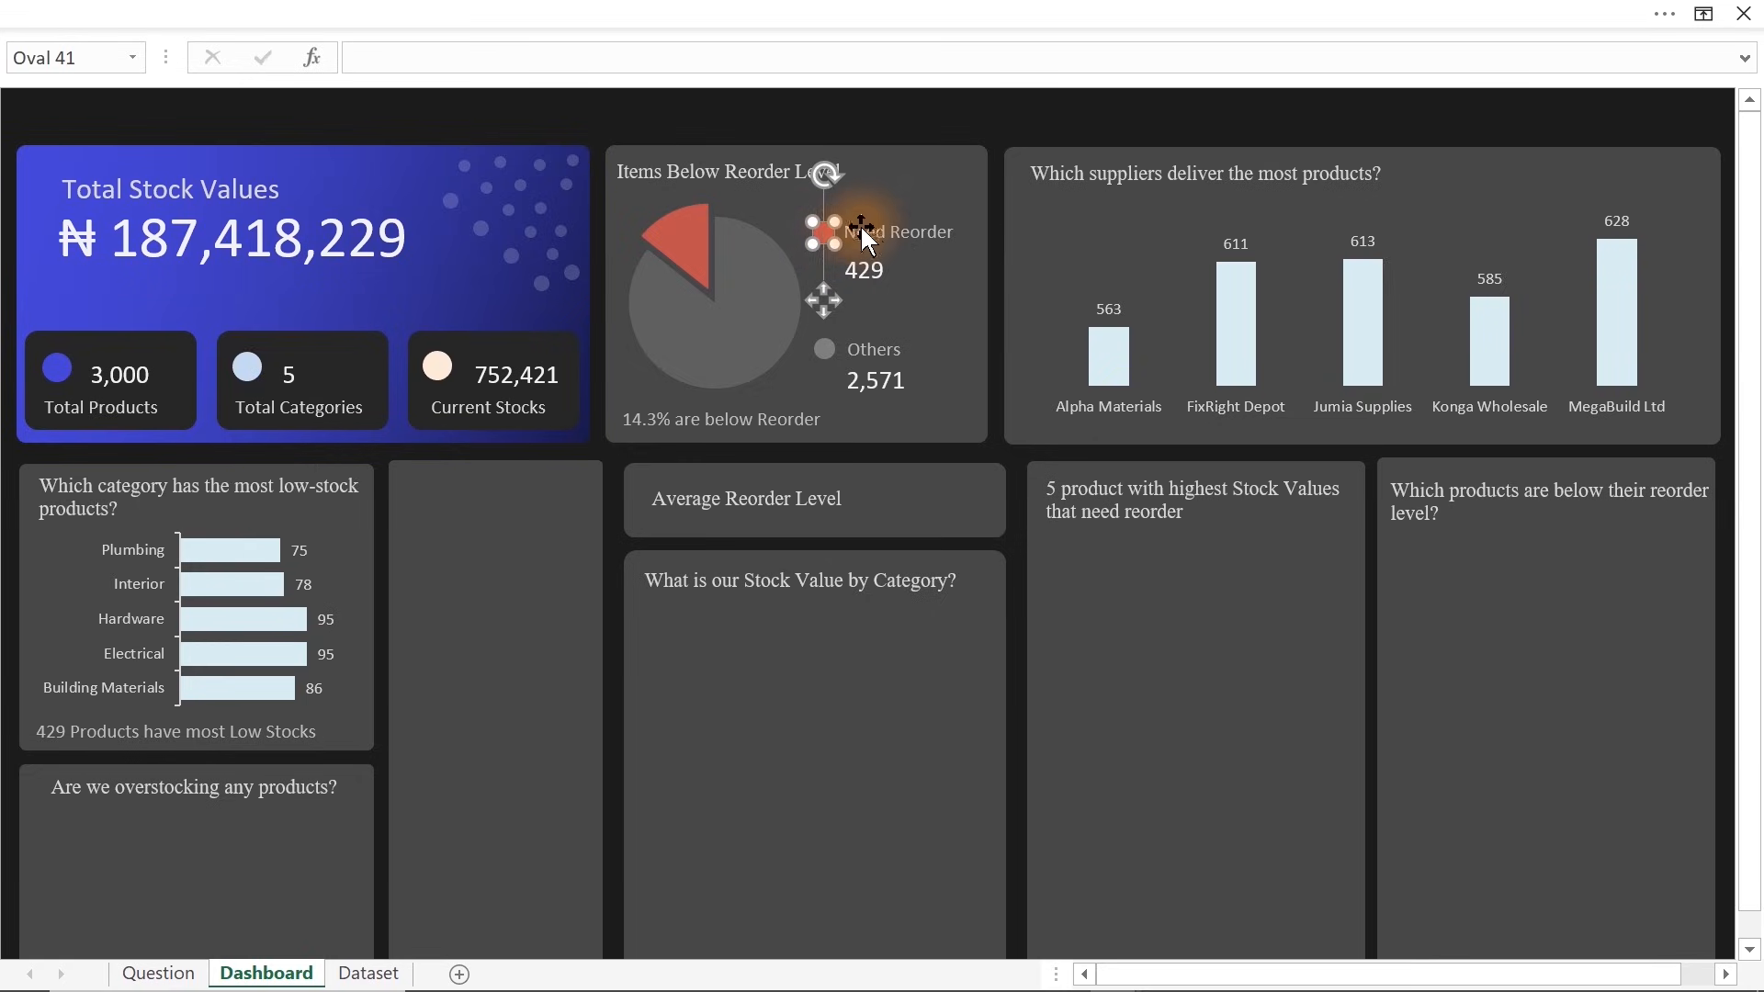
{"action": "left_click", "coordinate": [867, 272], "text": "shift"}
{"action": "left_click", "coordinate": [823, 349], "text": "shift"}
{"action": "left_click_drag", "start_coordinate": [824, 349], "coordinate": [869, 347]}
{"action": "key", "text": "ctrl+z"}
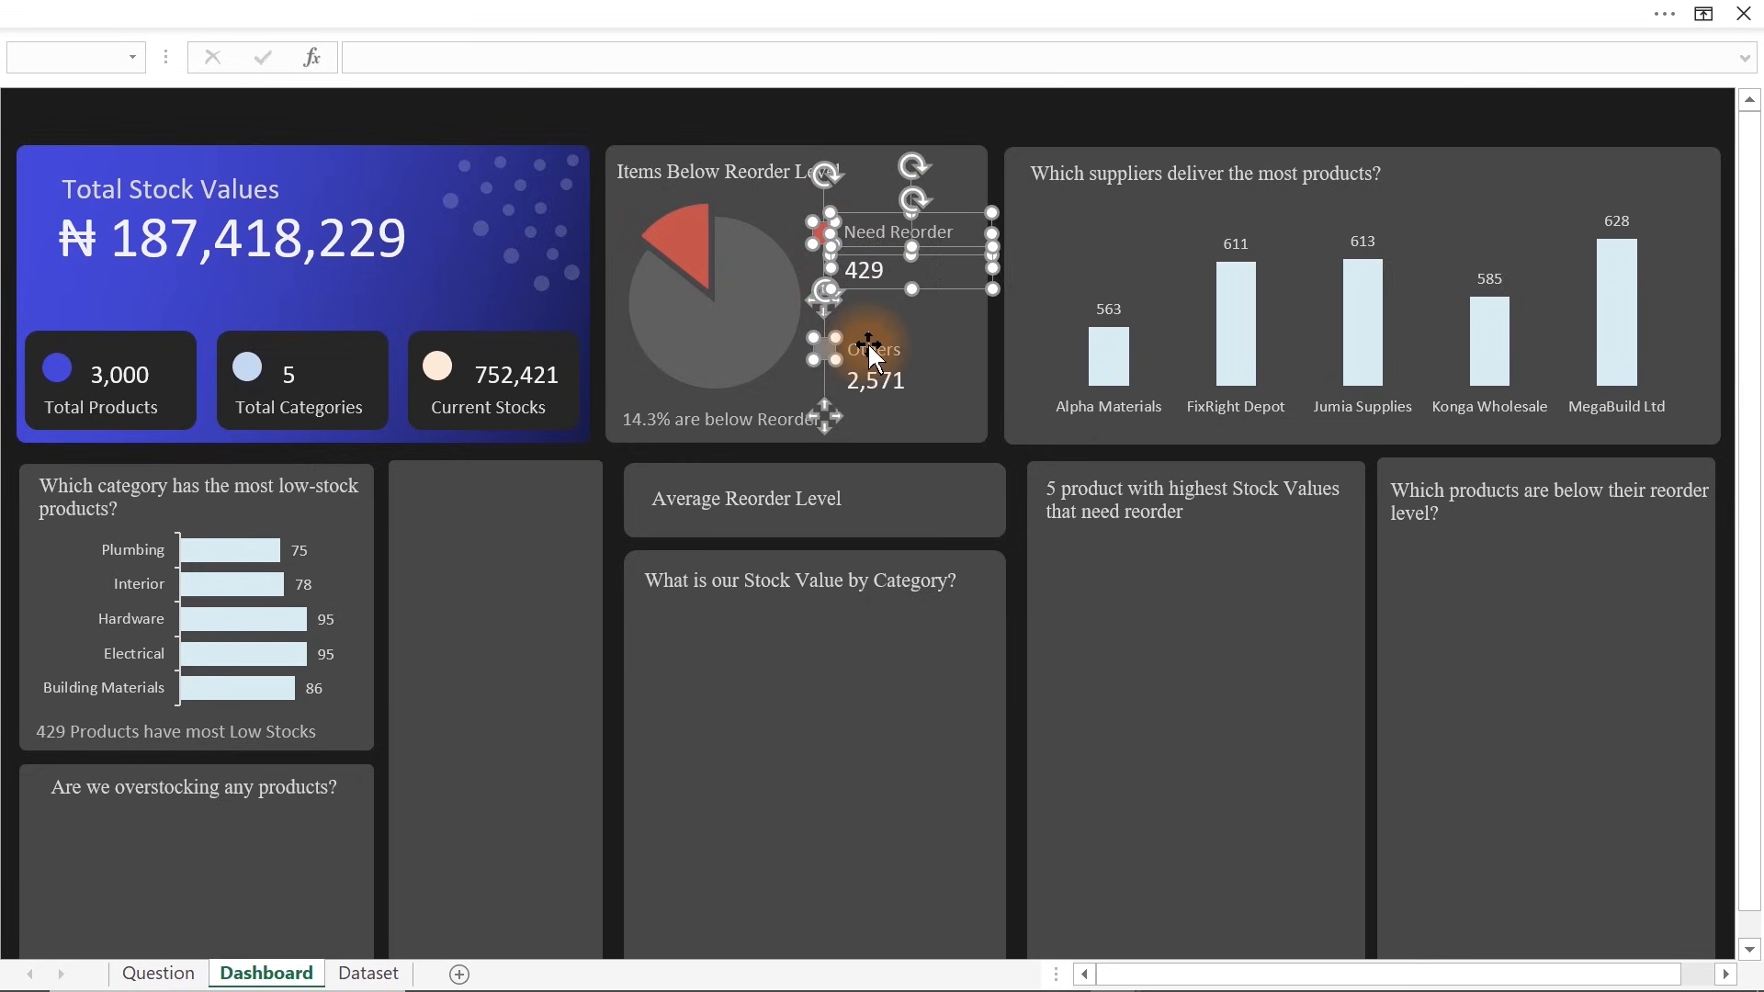
{"action": "left_click", "coordinate": [864, 349], "text": "ctrl"}
{"action": "left_click", "coordinate": [880, 388], "text": "ctrl"}
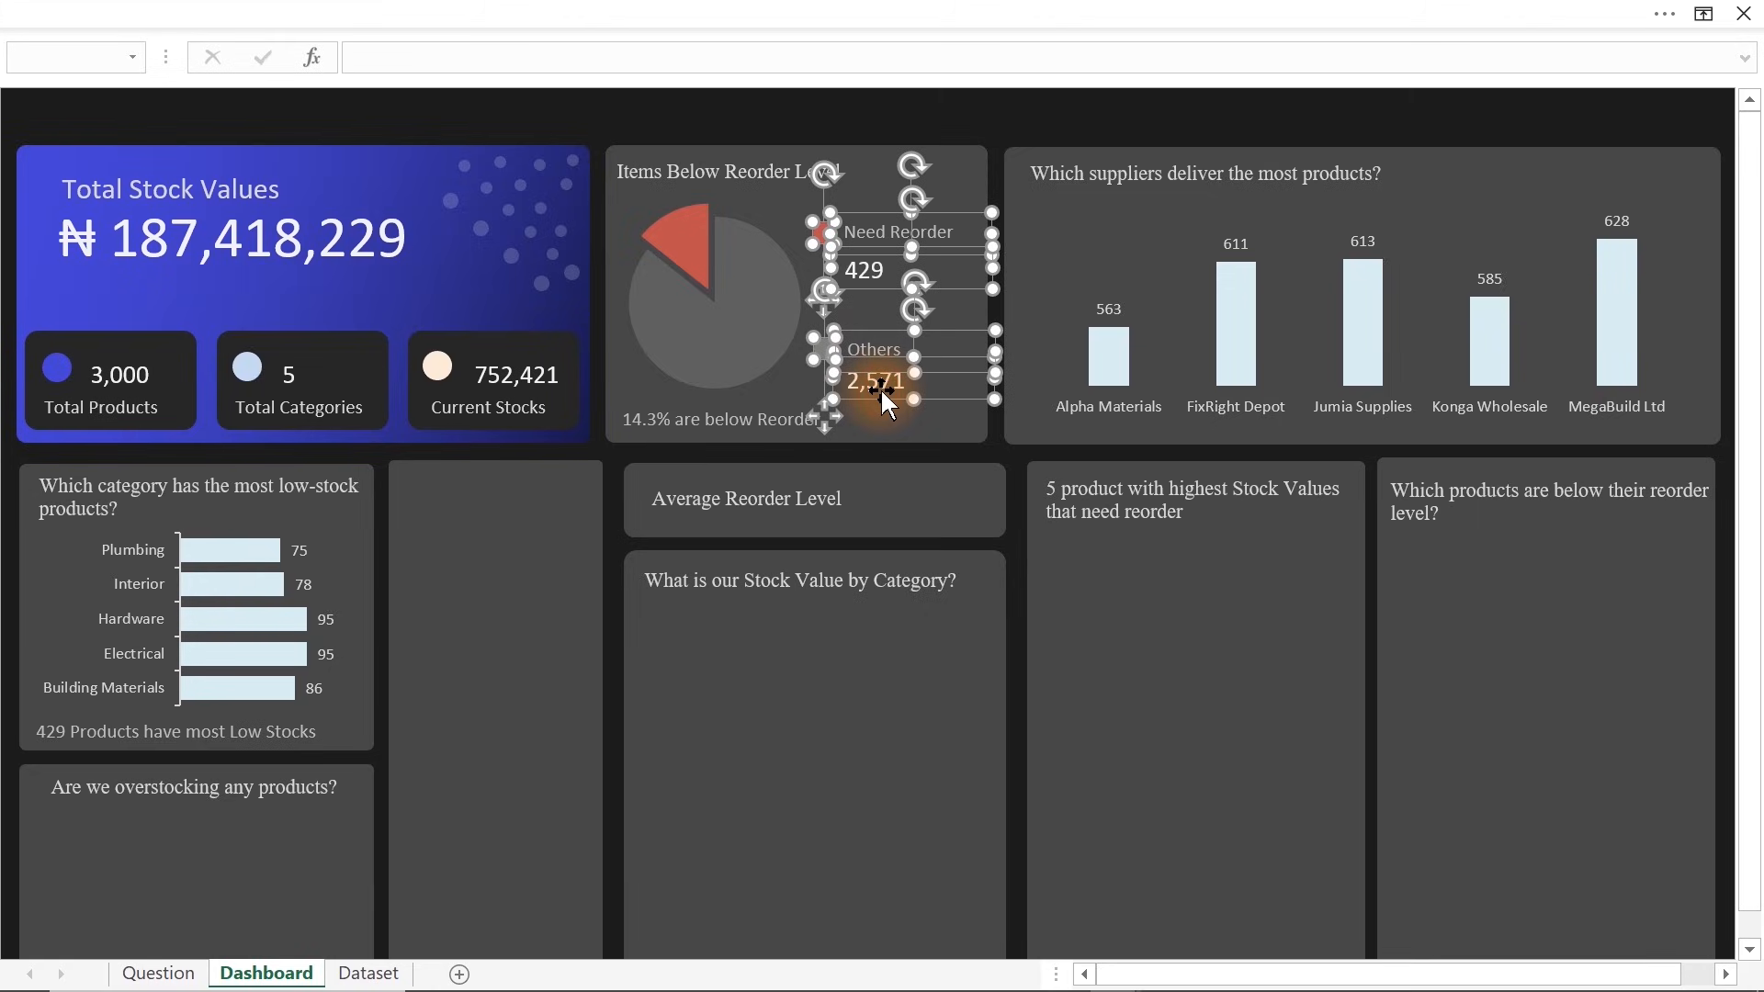
{"action": "left_click_drag", "start_coordinate": [880, 388], "coordinate": [981, 393]}
{"action": "left_click_drag", "start_coordinate": [983, 272], "coordinate": [350, 815]}
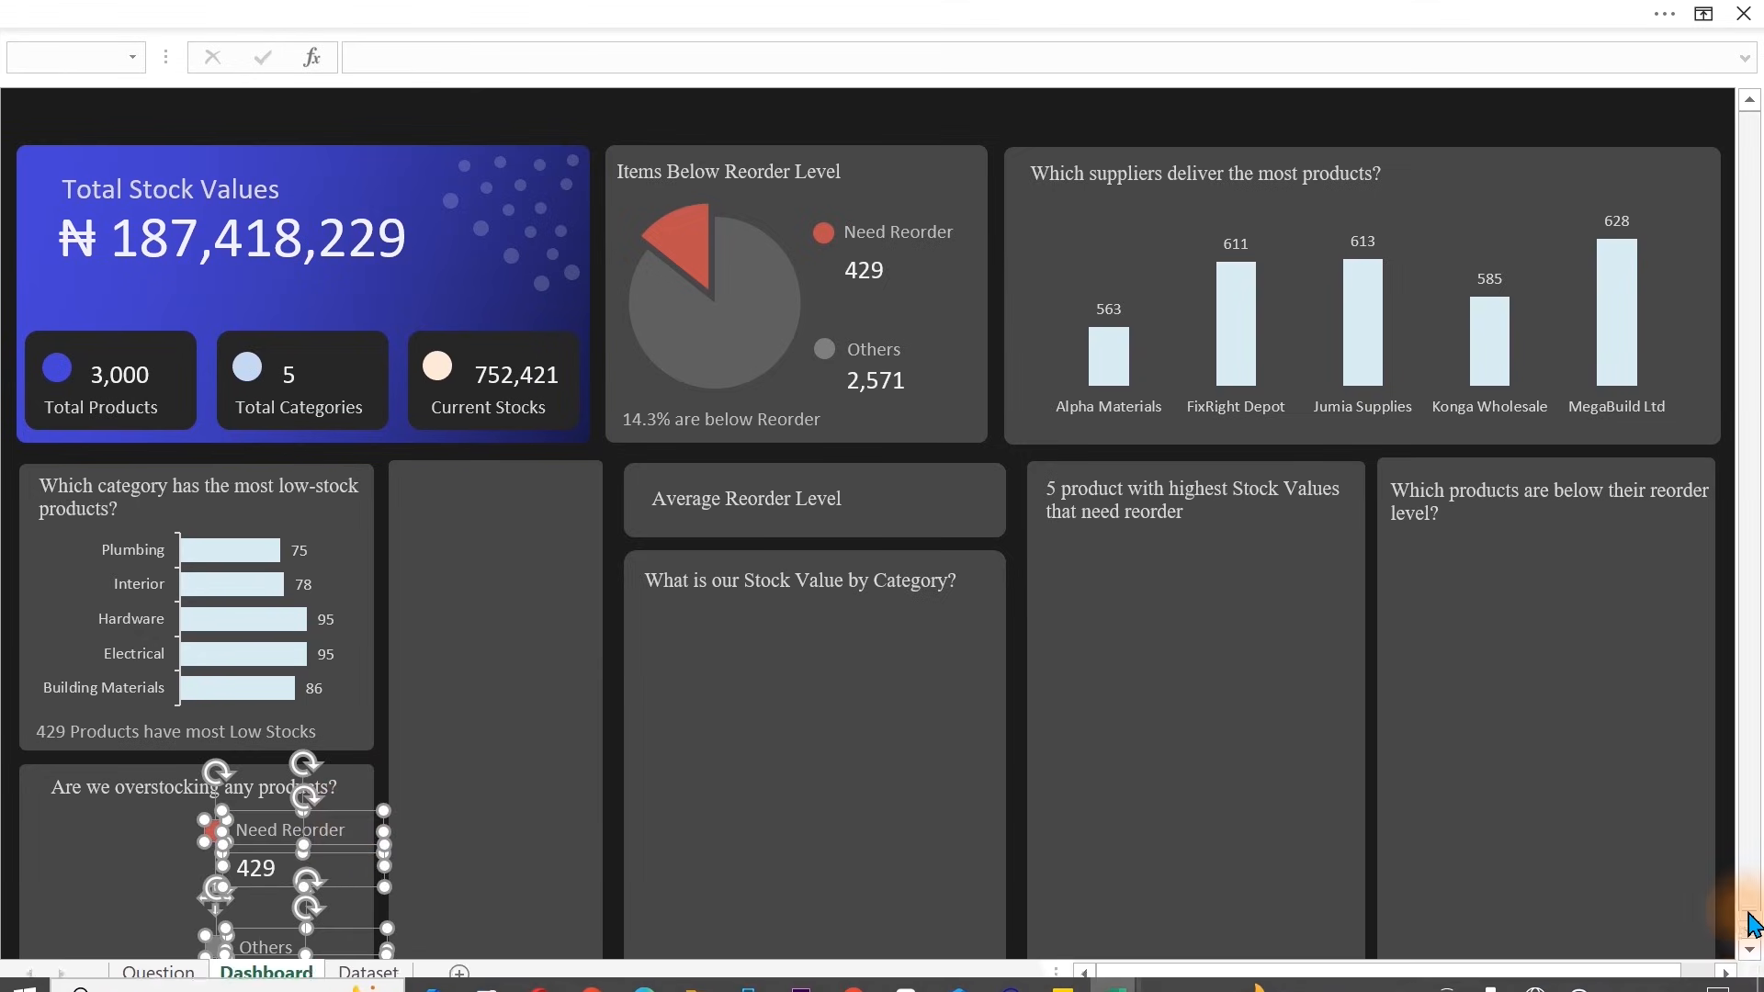
{"action": "left_click", "coordinate": [1750, 951]}
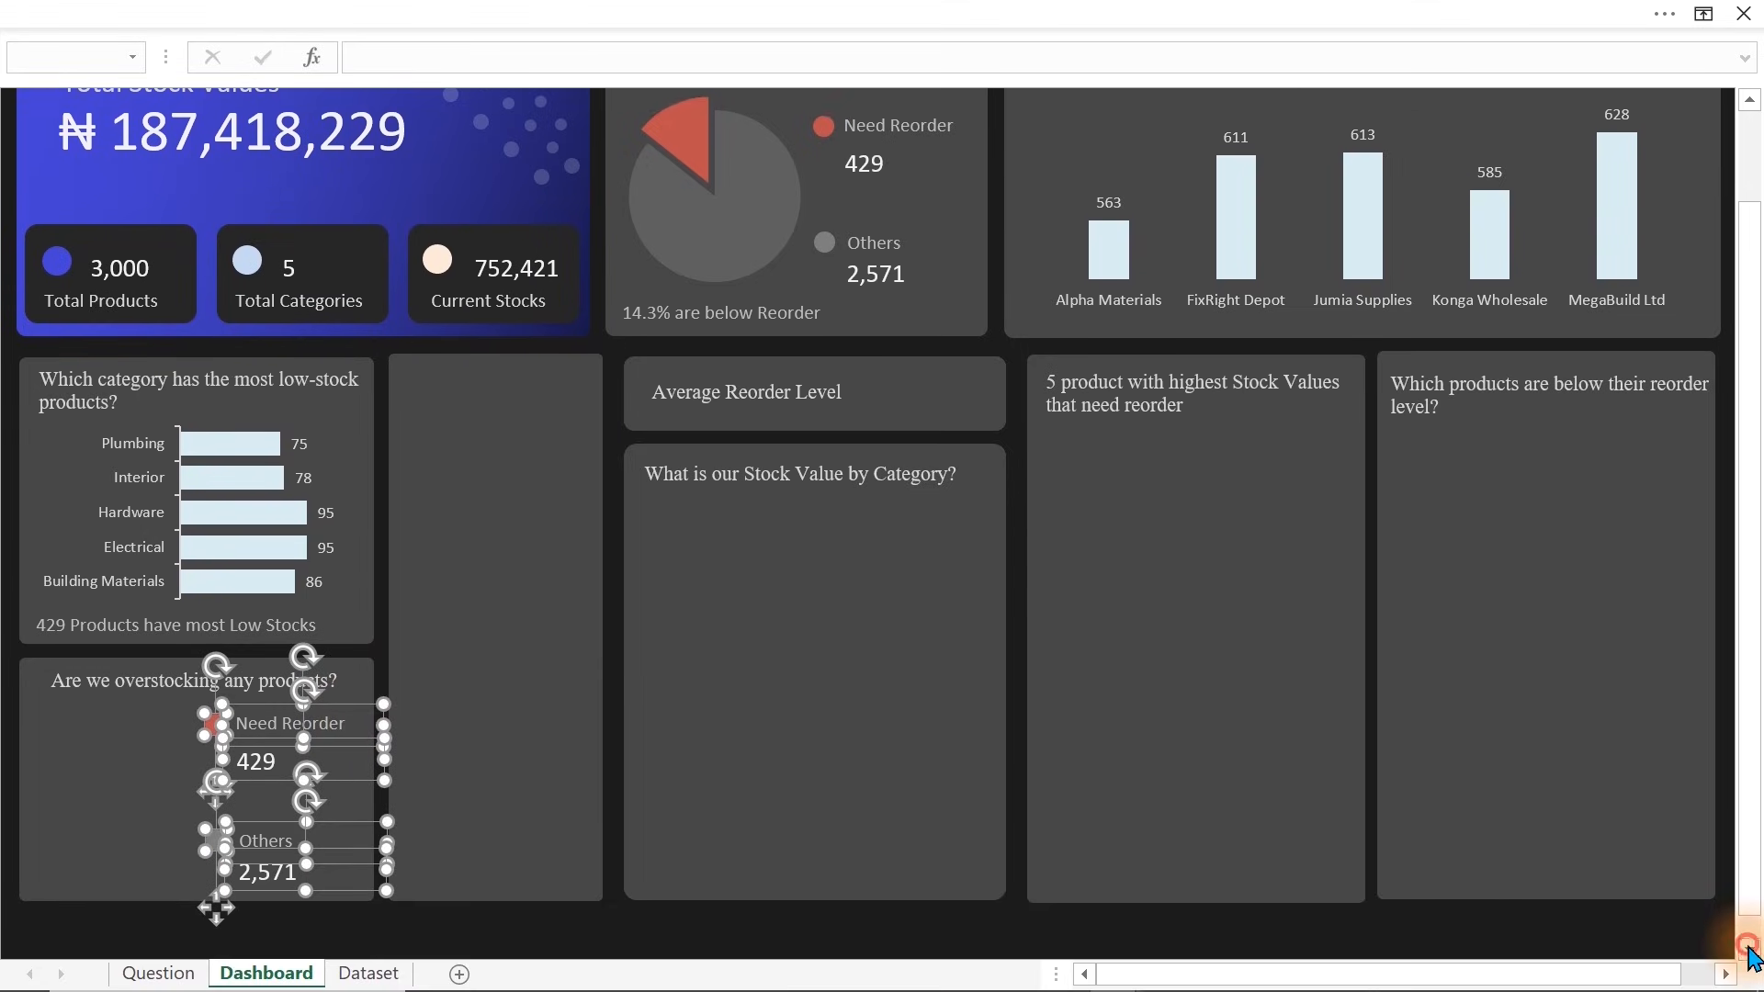
{"action": "left_click", "coordinate": [577, 927]}
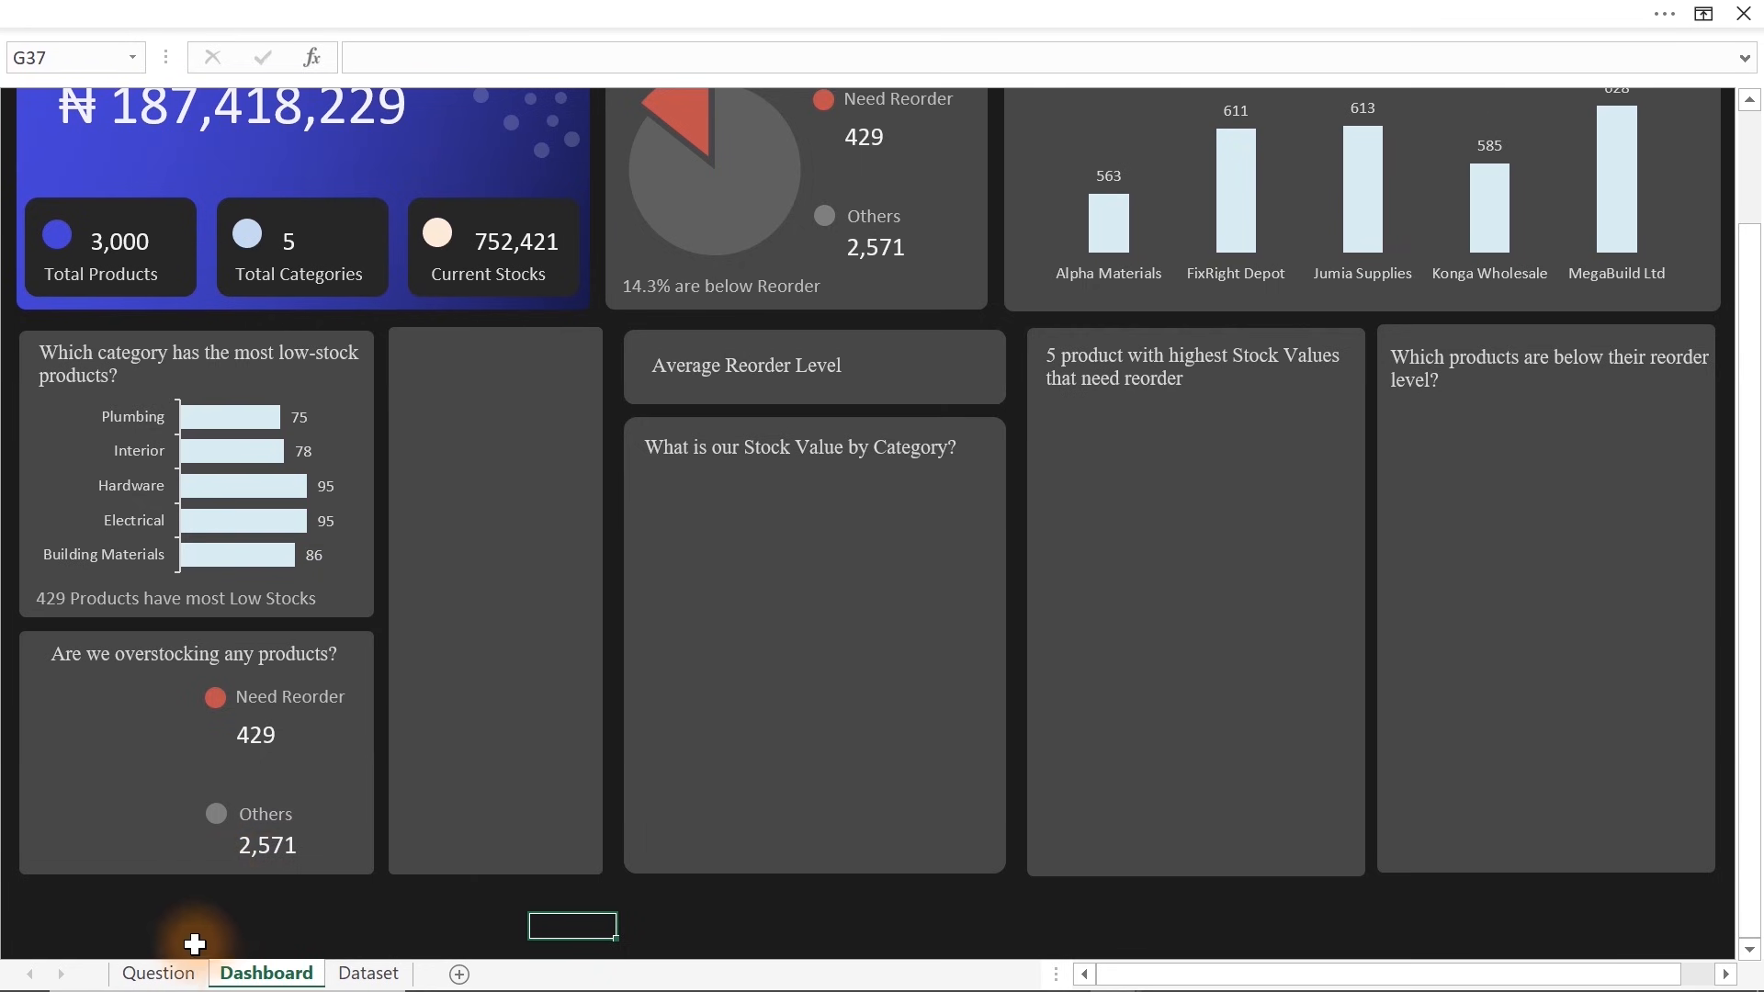
Insert a 2-D pie chart from the overstocking metrics in AQ12:AR14 on the Question sheet, leaving out the Pct row
{"action": "left_click", "coordinate": [158, 972]}
{"action": "key", "text": "Down"}
{"action": "key", "text": "Right"}
{"action": "key", "text": "Right"}
{"action": "key", "text": "Right"}
{"action": "key", "text": "Right"}
{"action": "key", "text": "Right"}
{"action": "key", "text": "Right"}
{"action": "key", "text": "Right"}
{"action": "key", "text": "Right"}
{"action": "key", "text": "Right"}
{"action": "key", "text": "Right"}
{"action": "key", "text": "Right"}
{"action": "key", "text": "Right"}
{"action": "key", "text": "Right"}
{"action": "key", "text": "Right"}
{"action": "key", "text": "Right"}
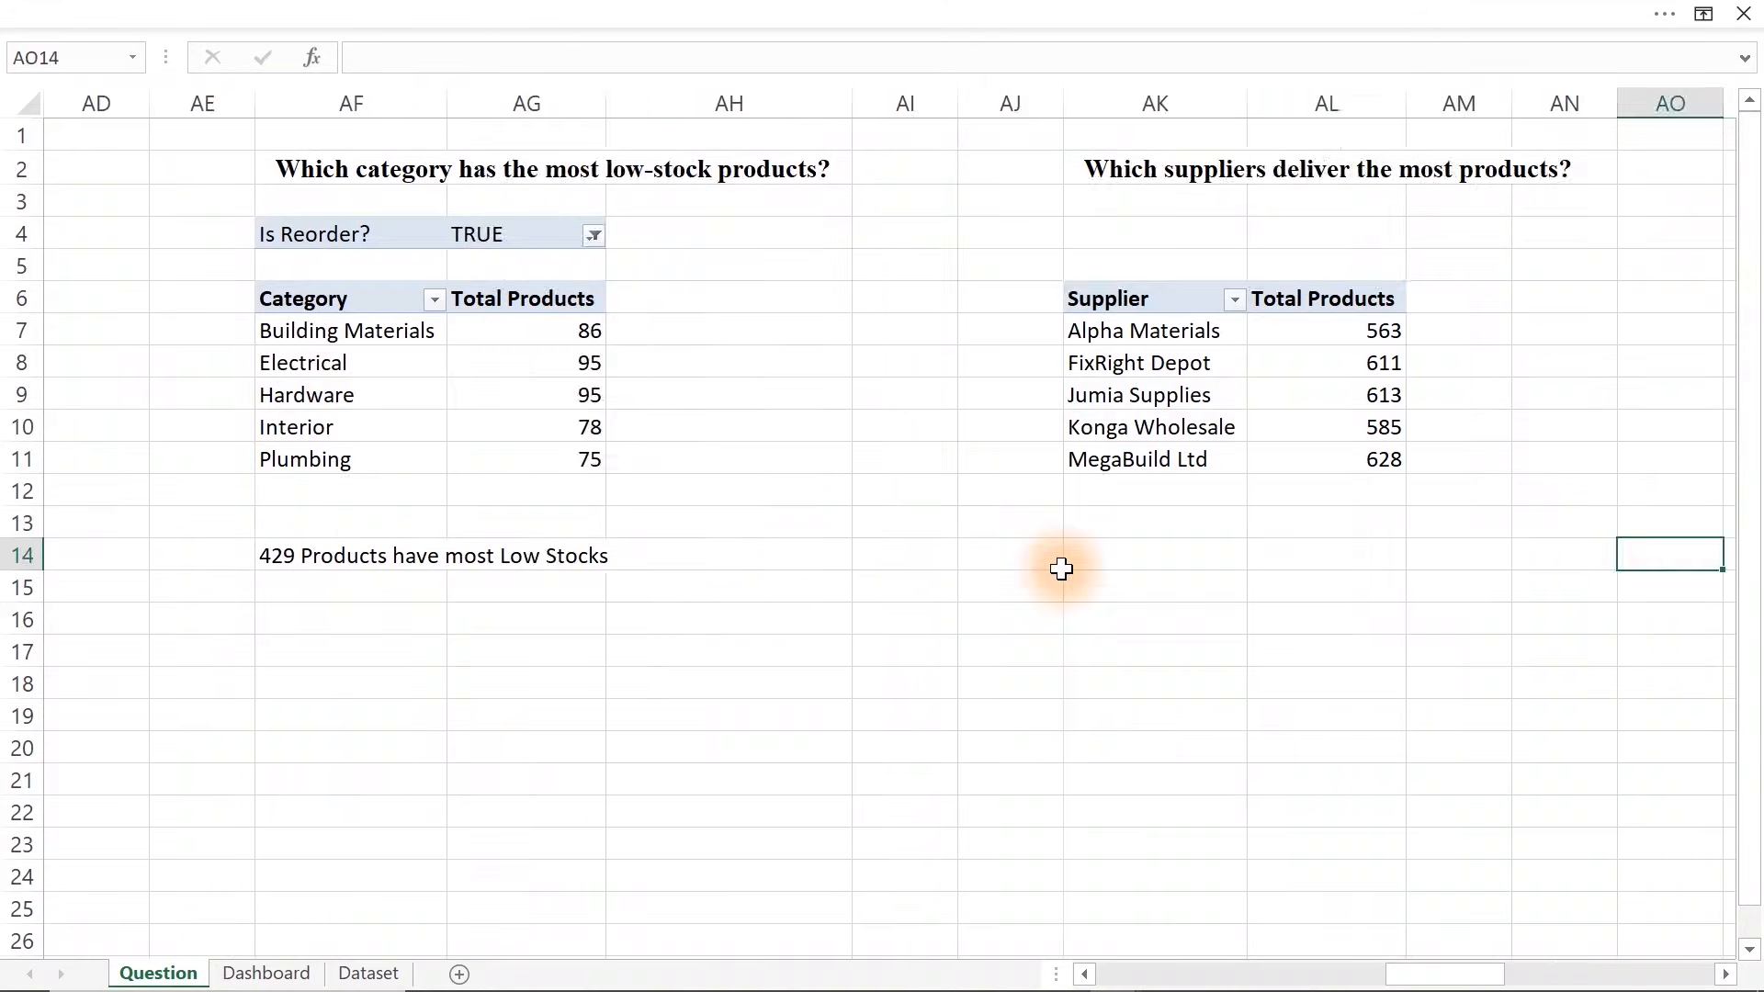
{"action": "key", "text": "Right"}
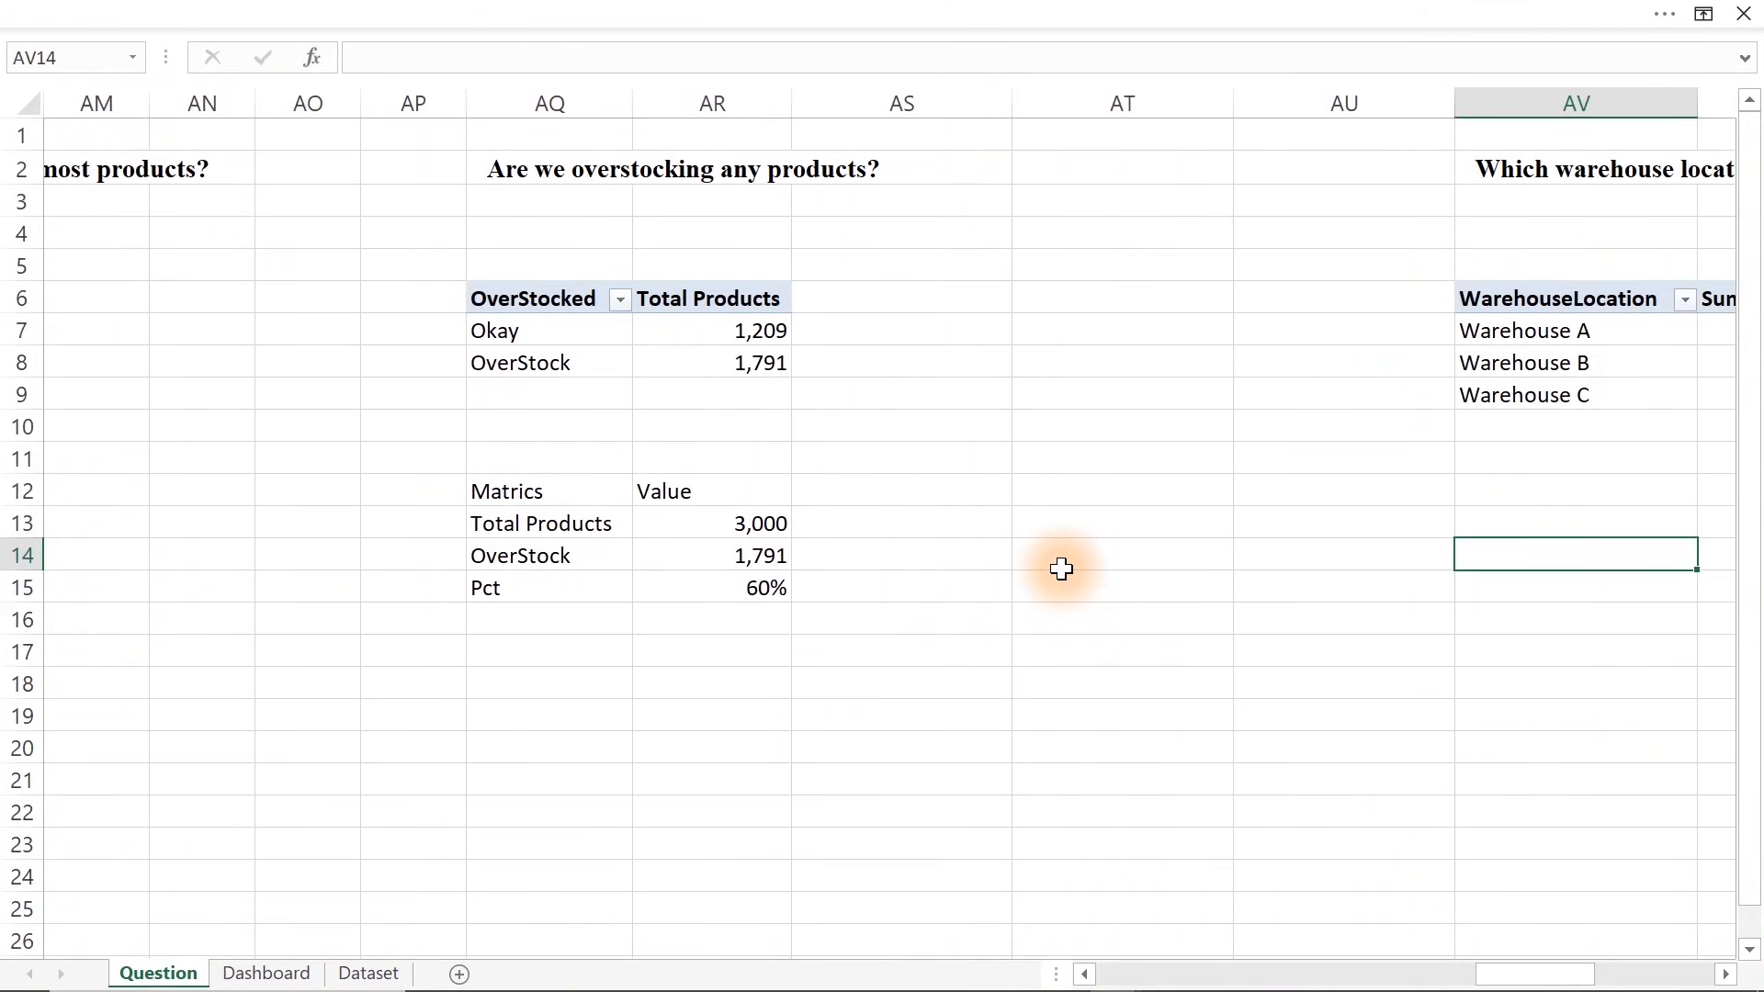
{"action": "left_click_drag", "start_coordinate": [501, 491], "coordinate": [736, 563]}
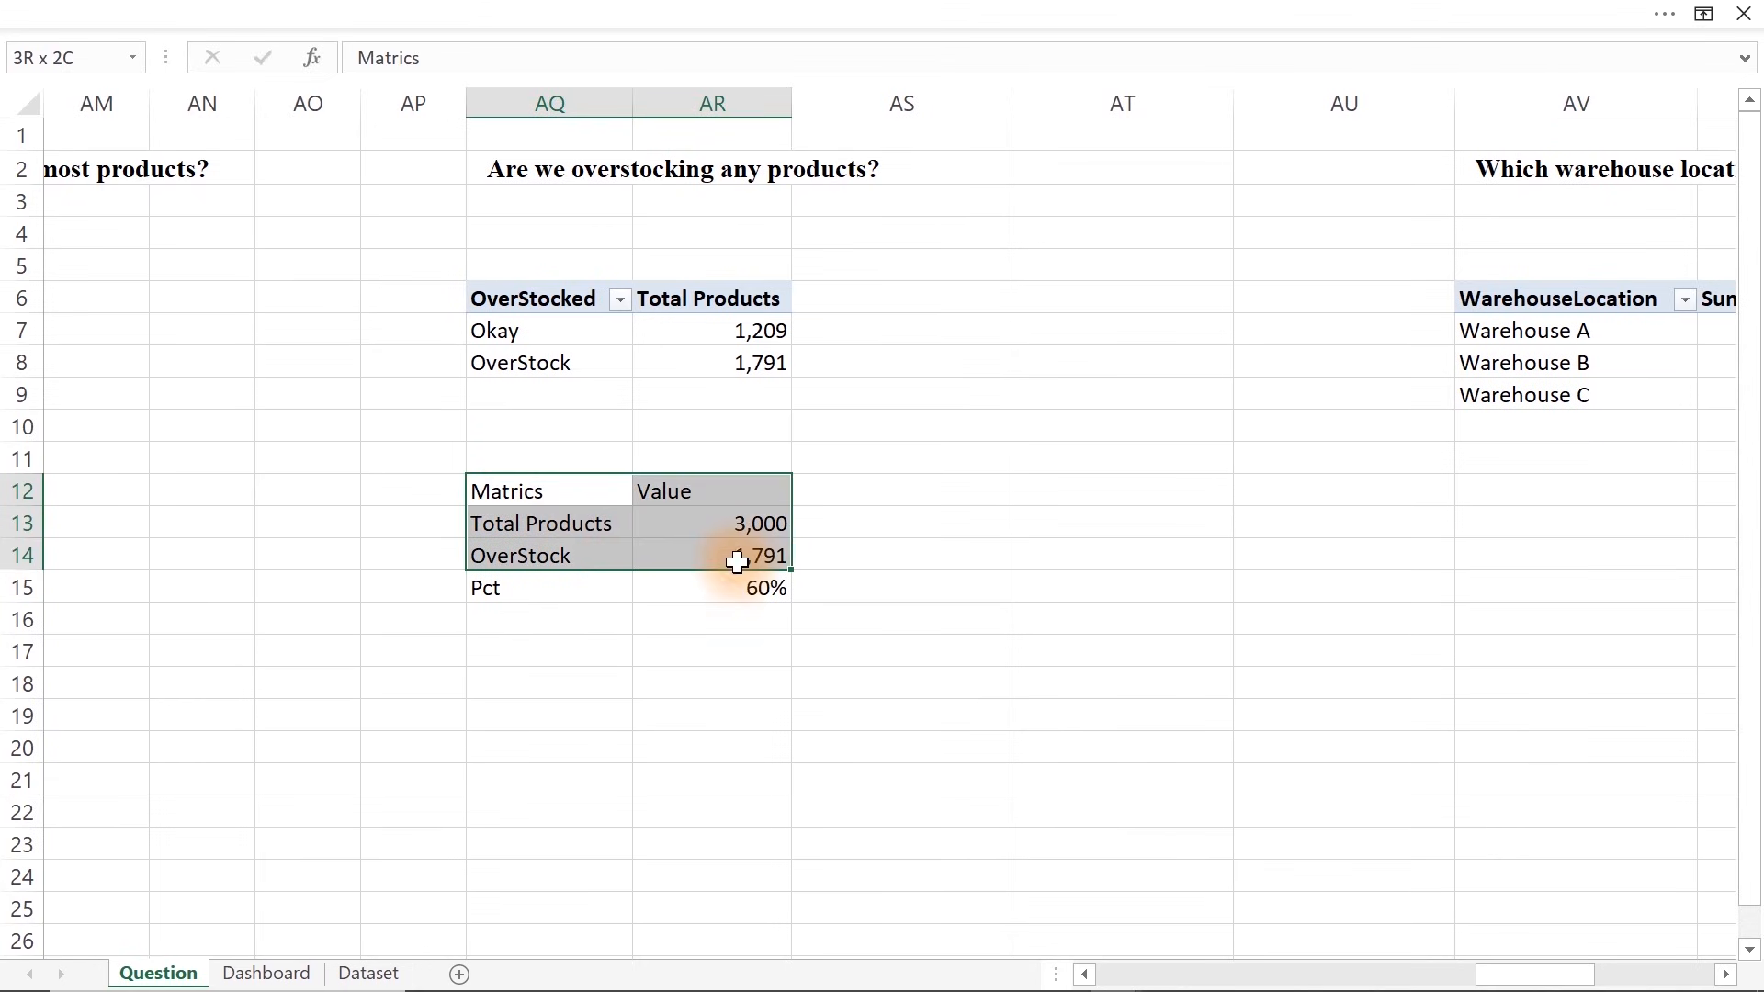
{"action": "left_click", "coordinate": [475, 9]}
{"action": "left_click", "coordinate": [224, 68]}
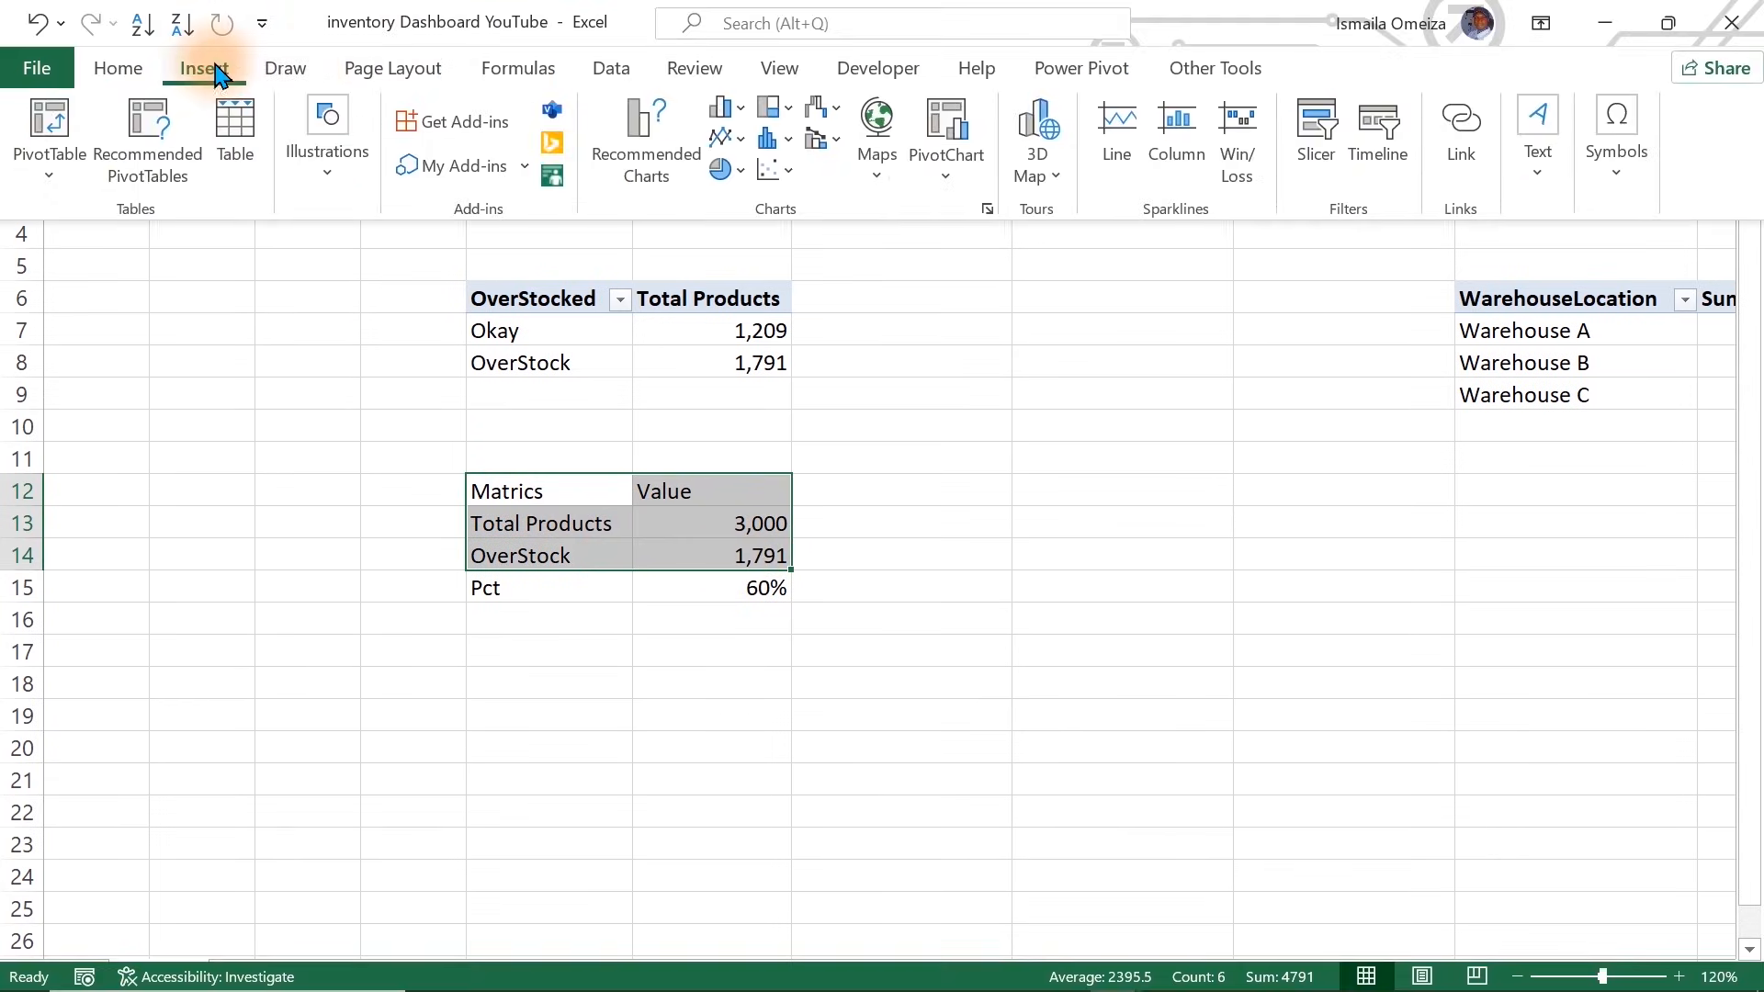
{"action": "left_click", "coordinate": [731, 169]}
{"action": "left_click", "coordinate": [744, 263]}
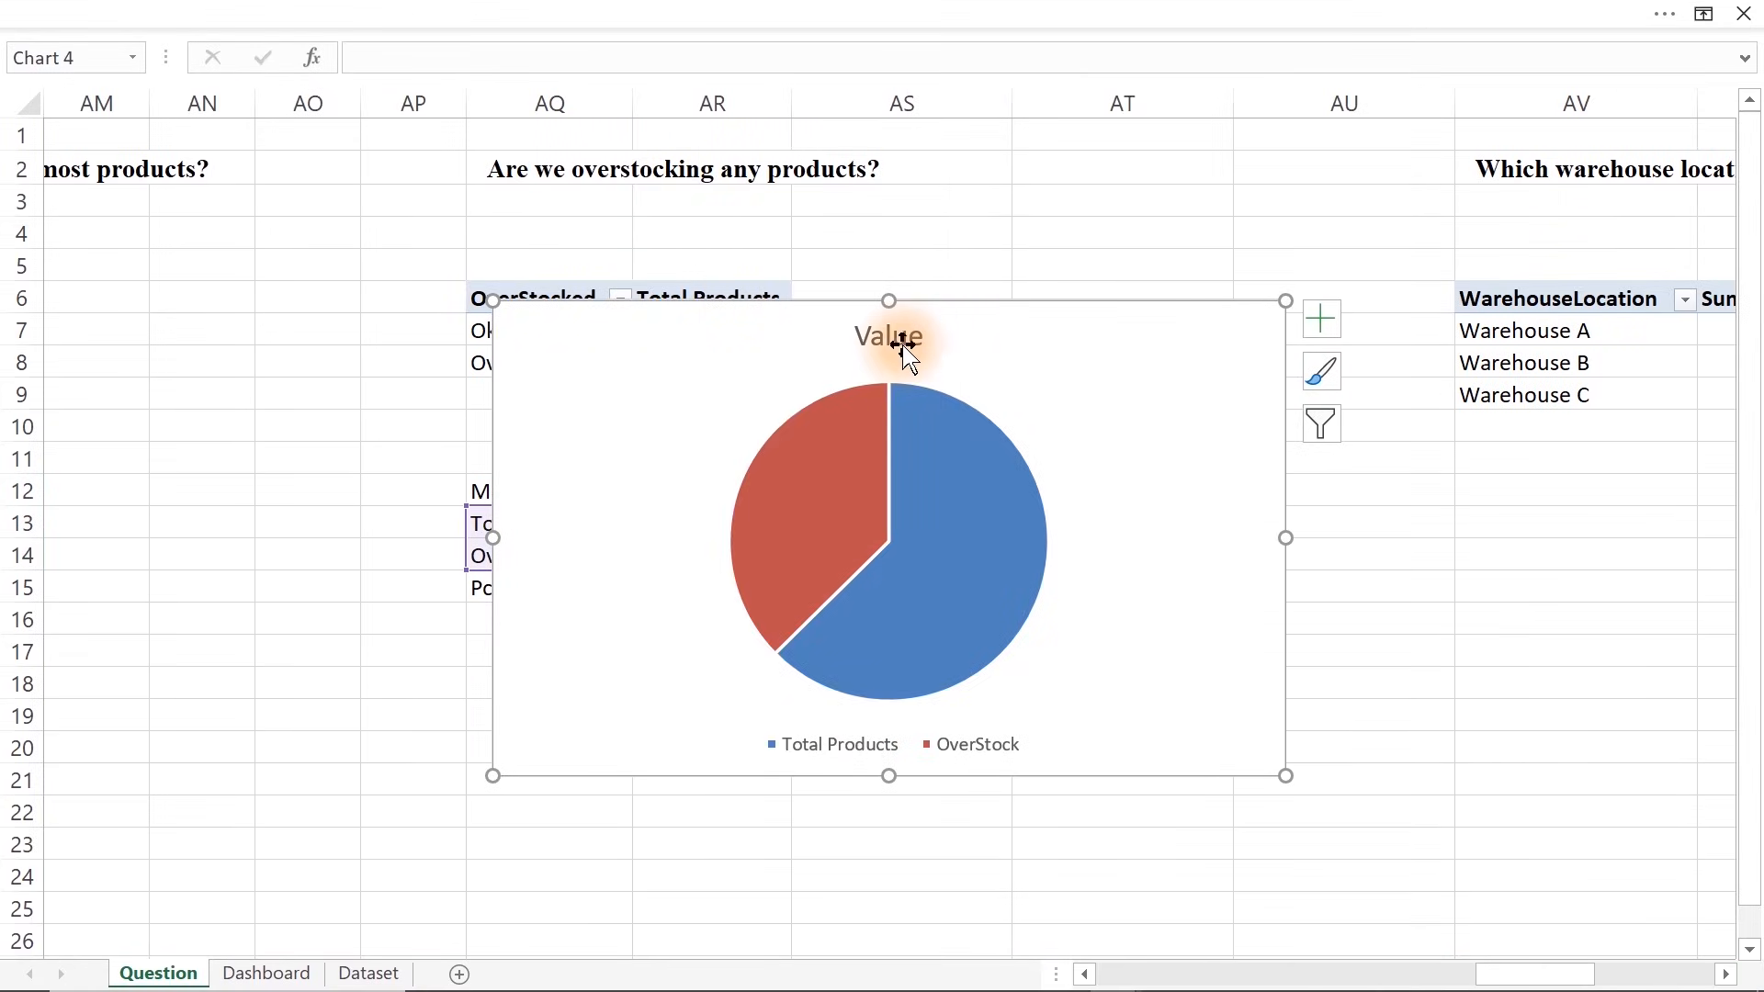
Delete the title and legend of the overstock pie chart and shrink the chart
{"action": "key", "text": "Delete"}
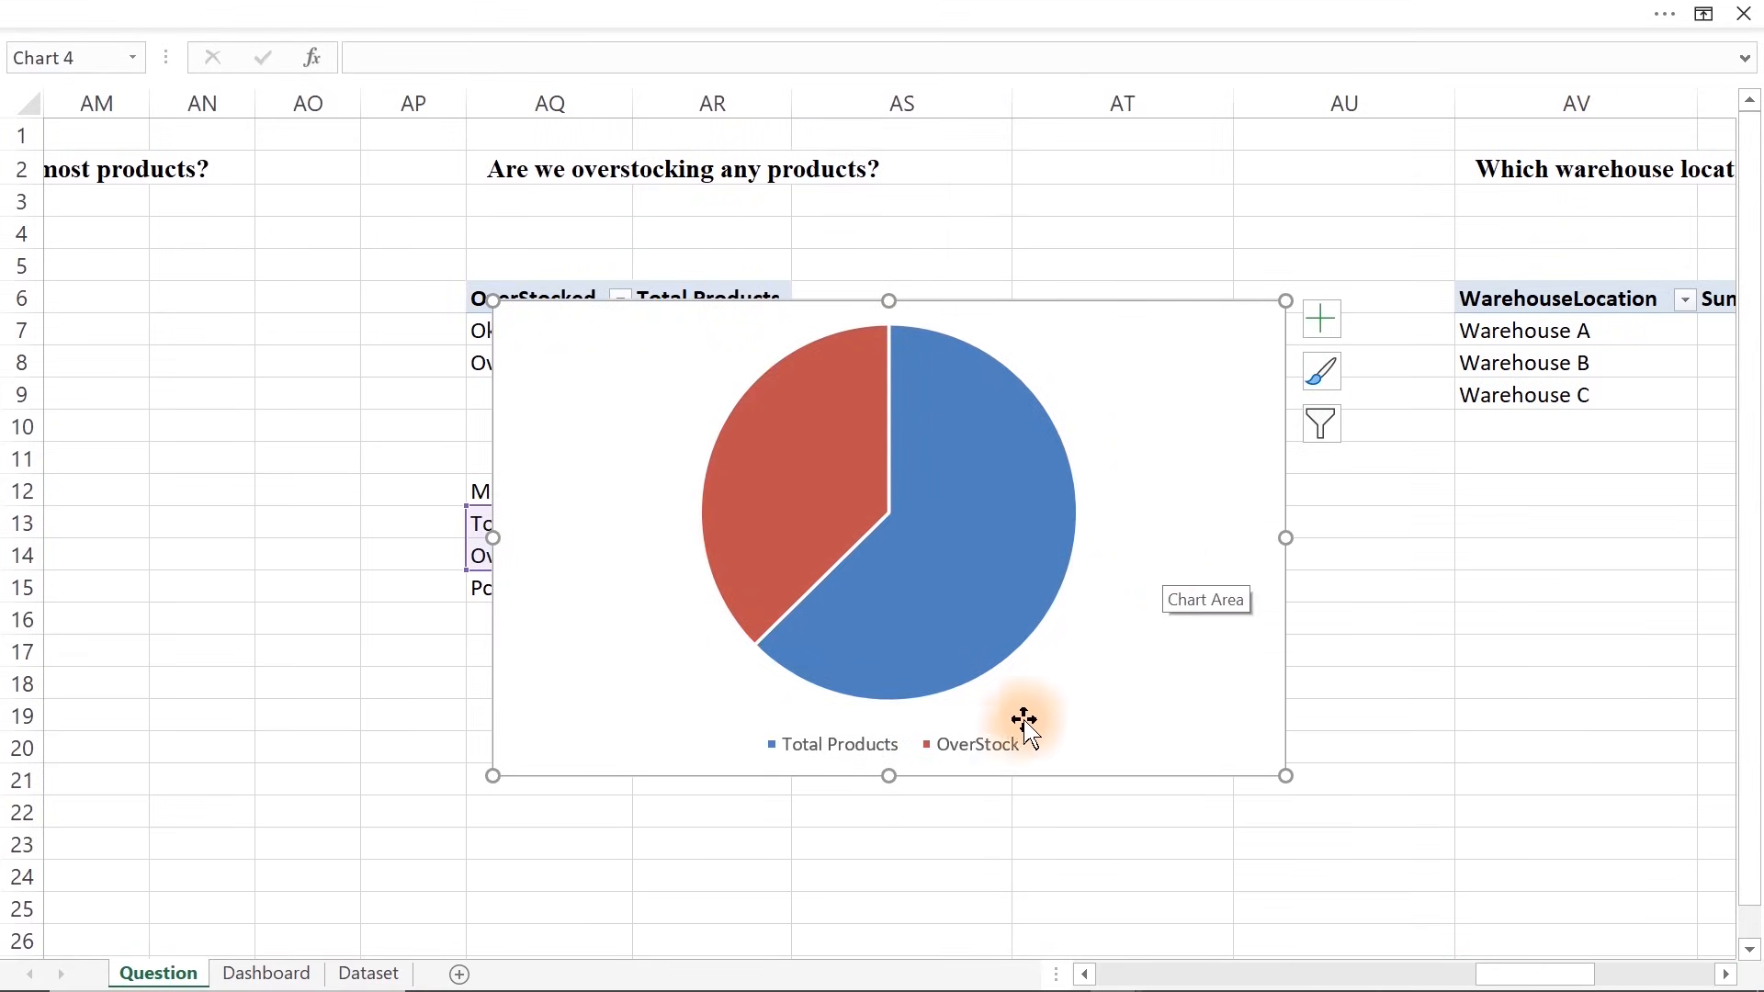
{"action": "left_click", "coordinate": [993, 755]}
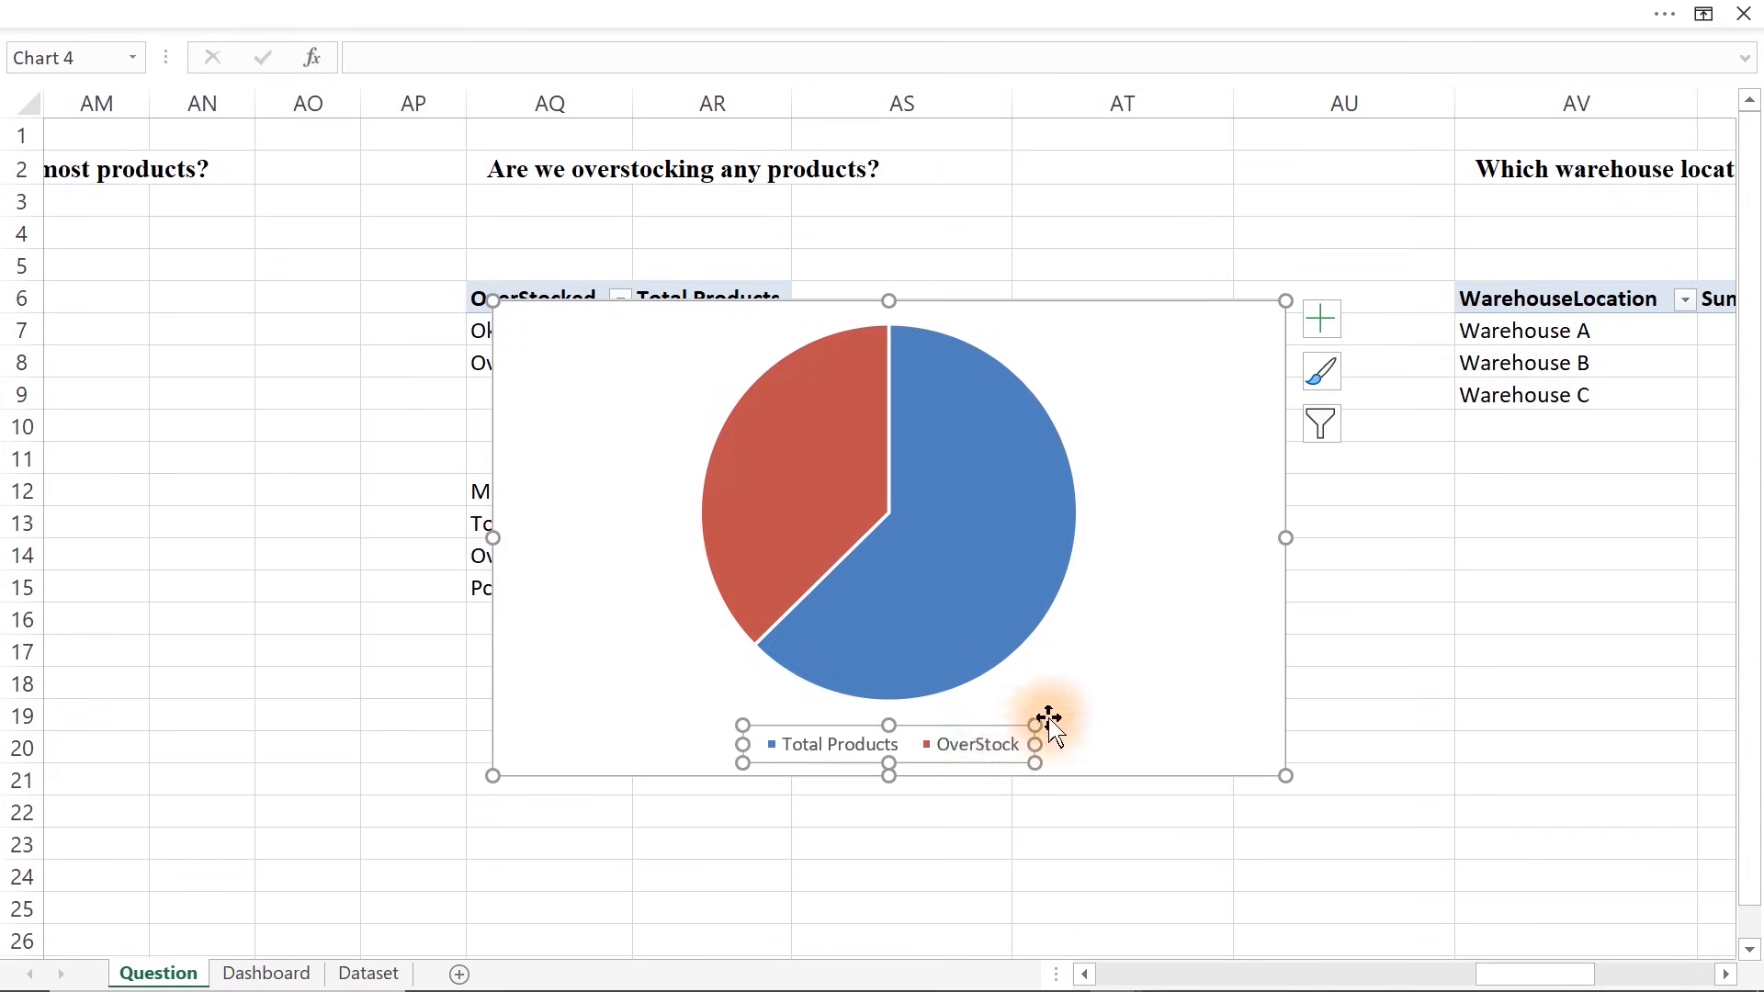
{"action": "key", "text": "Delete"}
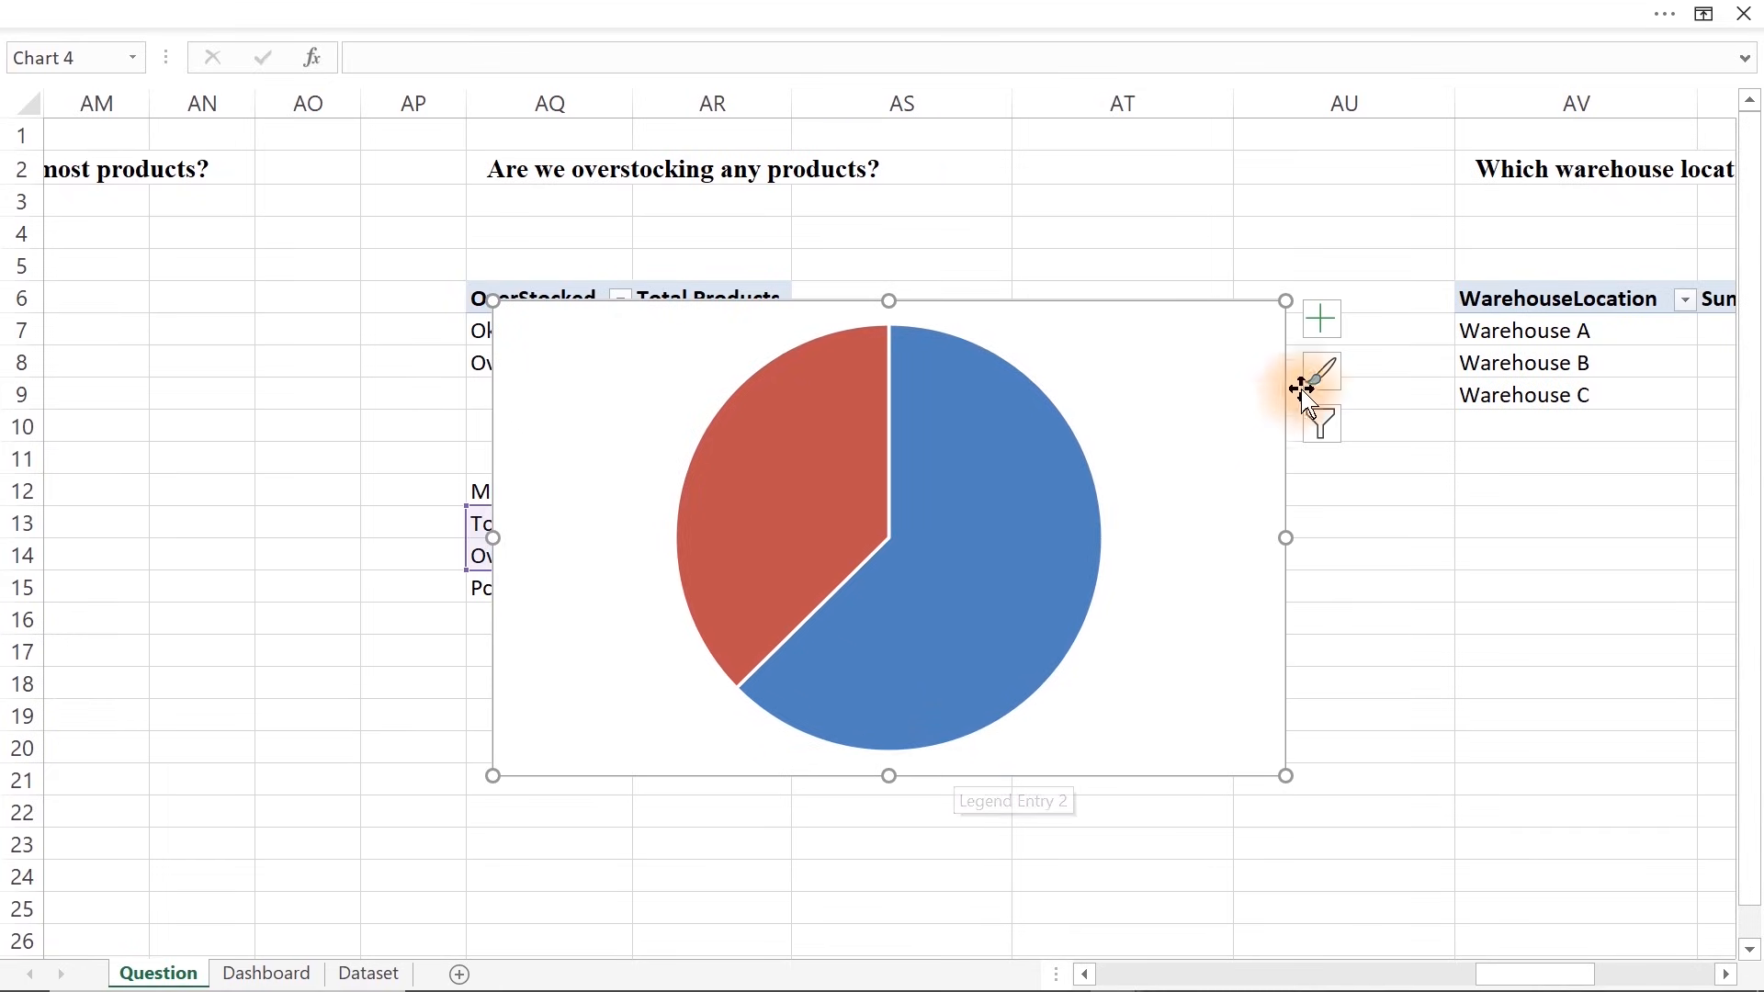
{"action": "left_click_drag", "start_coordinate": [1285, 301], "coordinate": [774, 531]}
Move the overstock pie chart to the Dashboard sheet and fit it beside the copied legend in the overstocking card
{"action": "key", "text": "ctrl+x"}
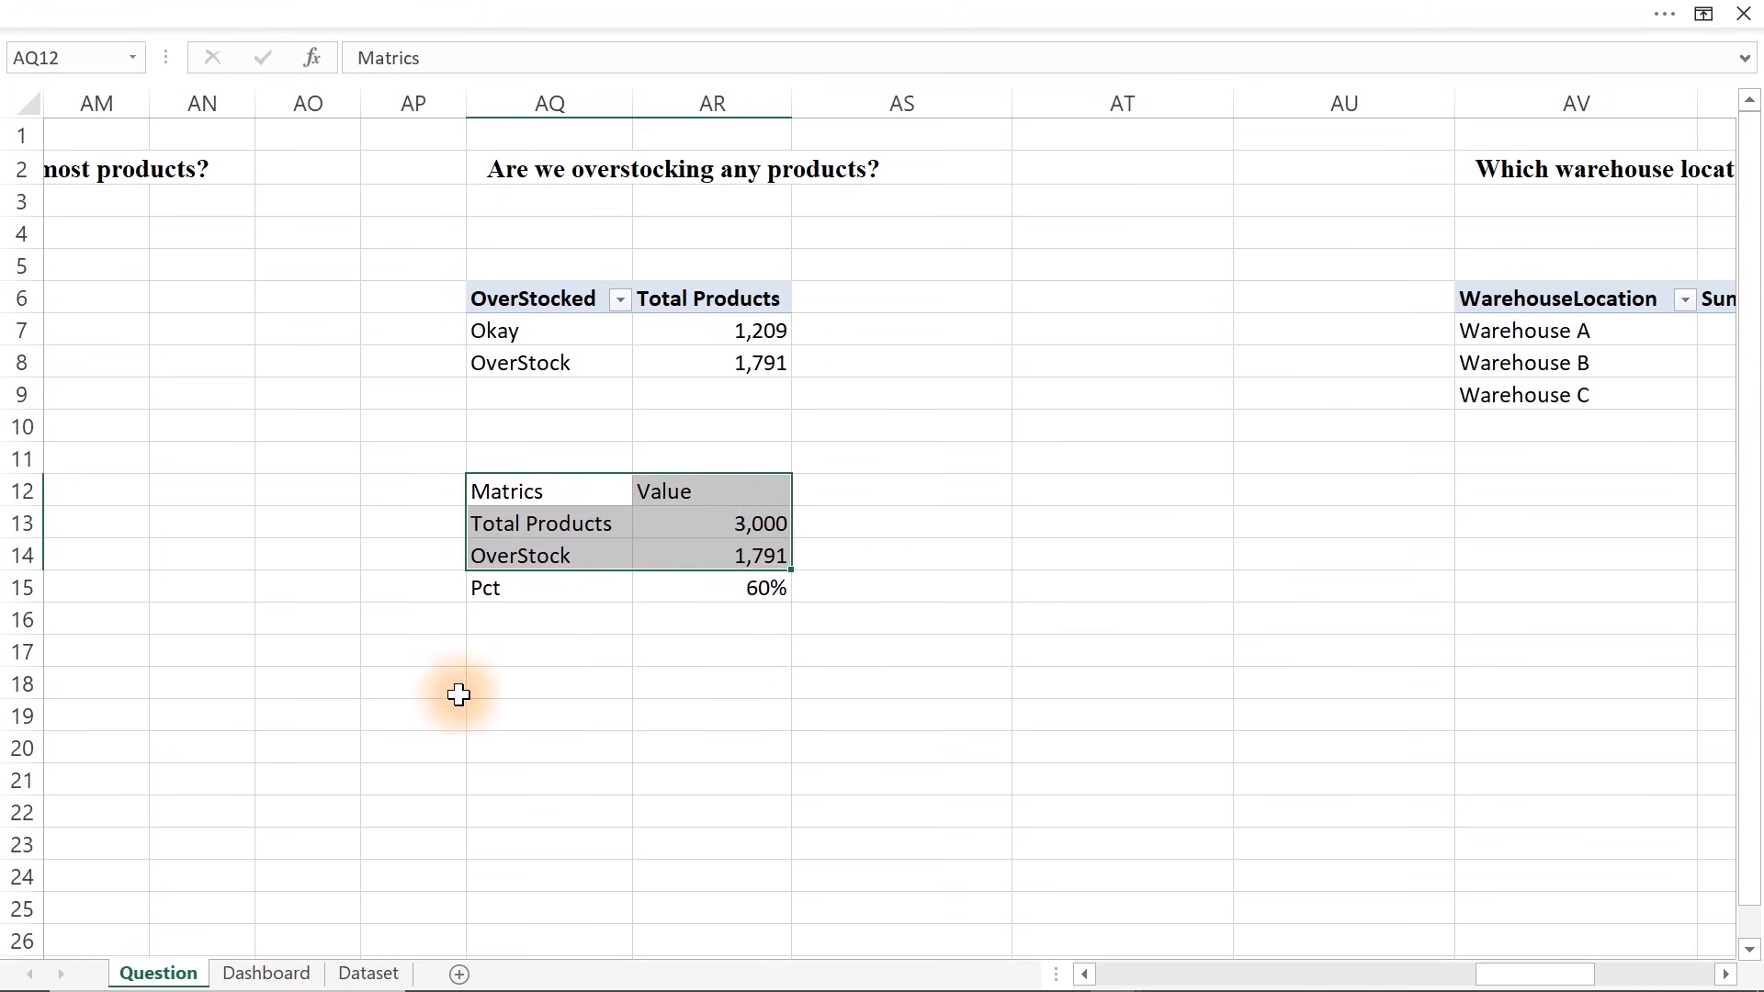
{"action": "left_click", "coordinate": [244, 973]}
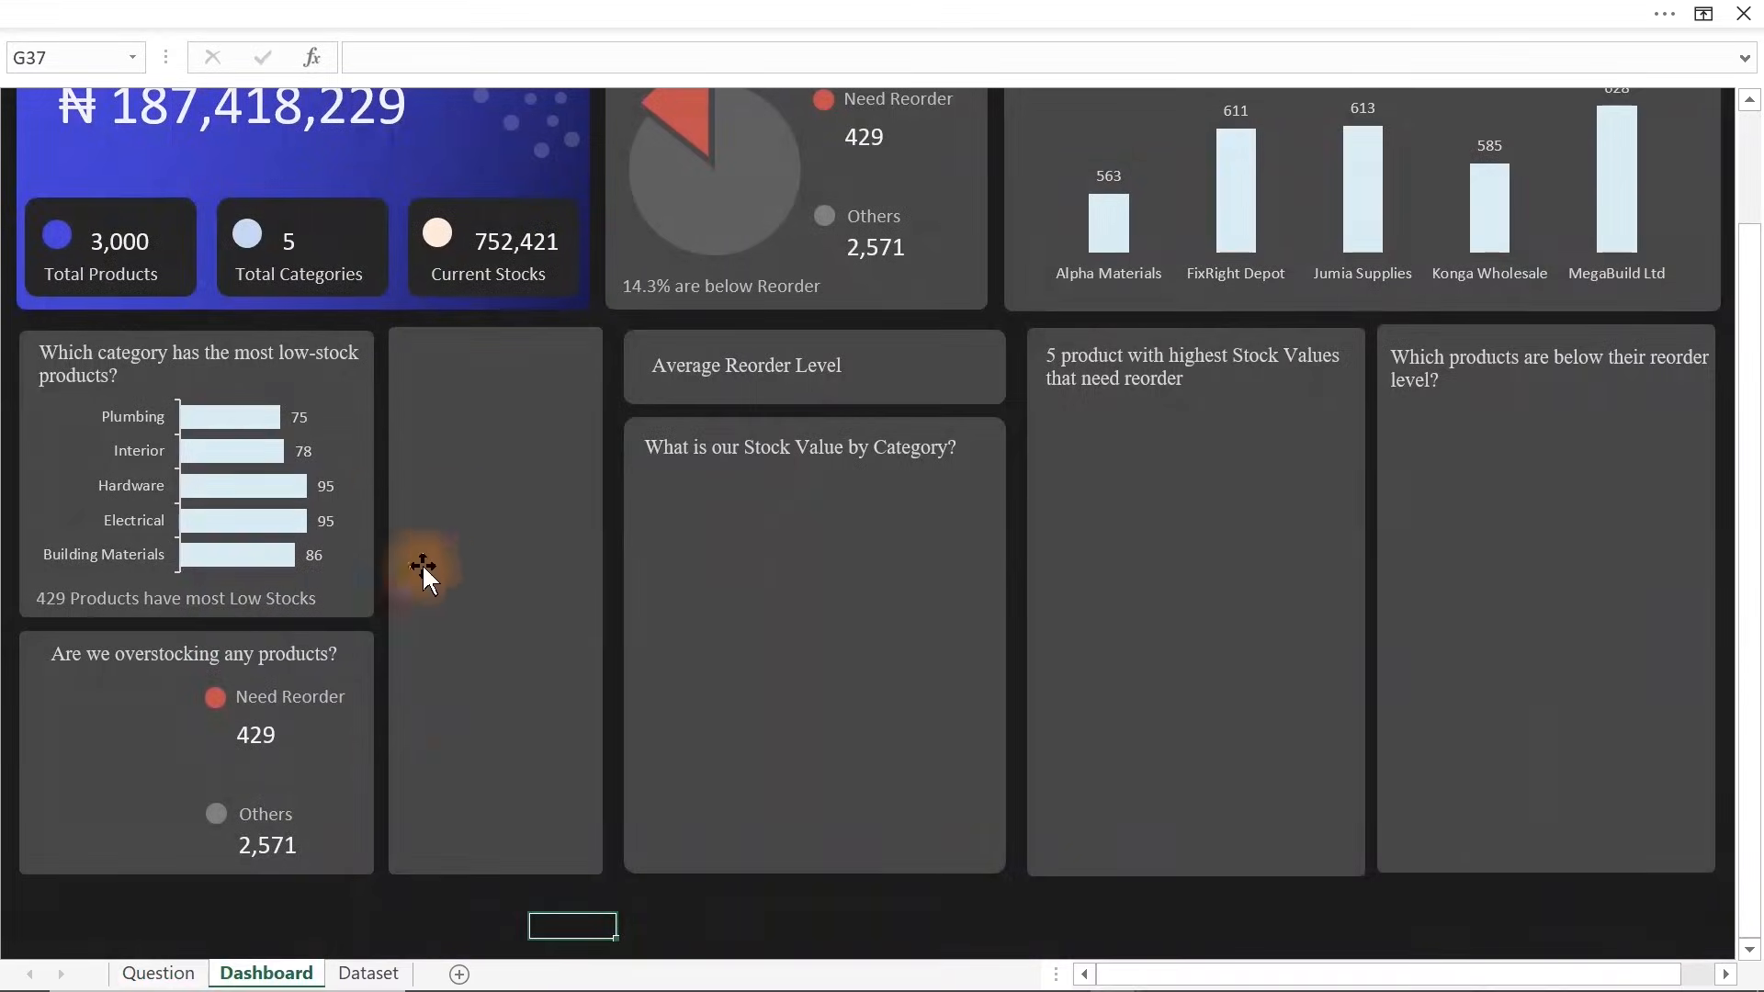
{"action": "key", "text": "ctrl+v"}
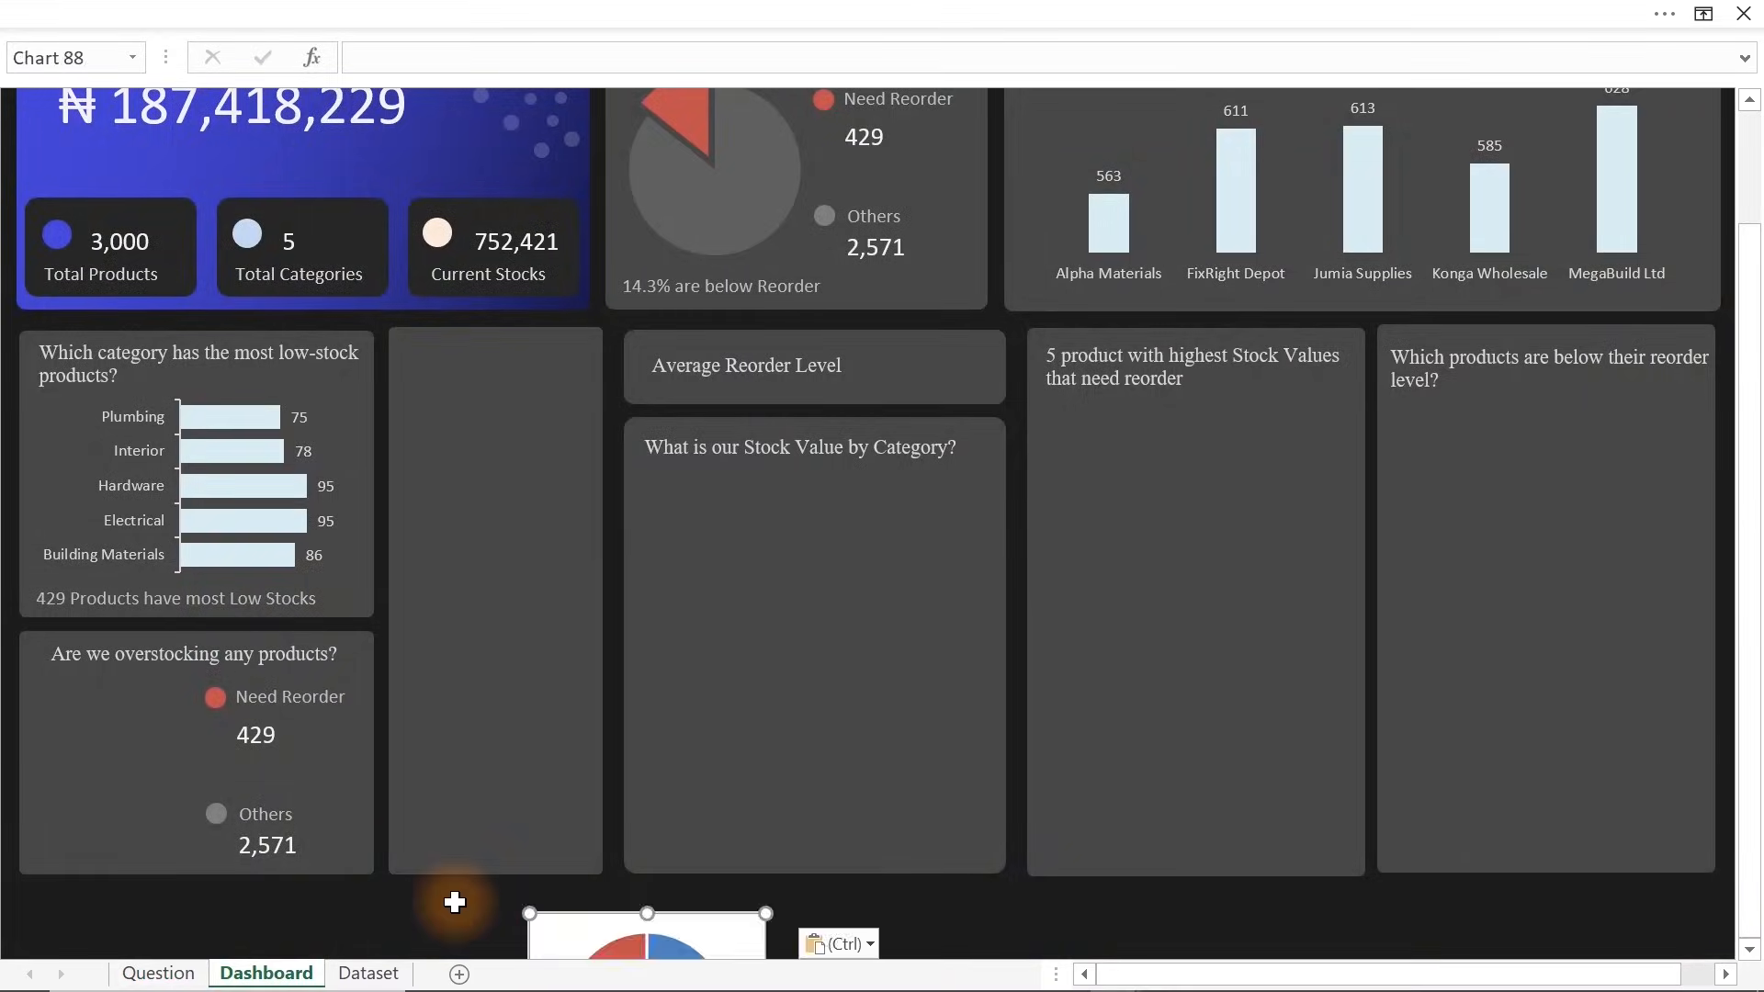
{"action": "left_click_drag", "start_coordinate": [575, 913], "coordinate": [489, 592]}
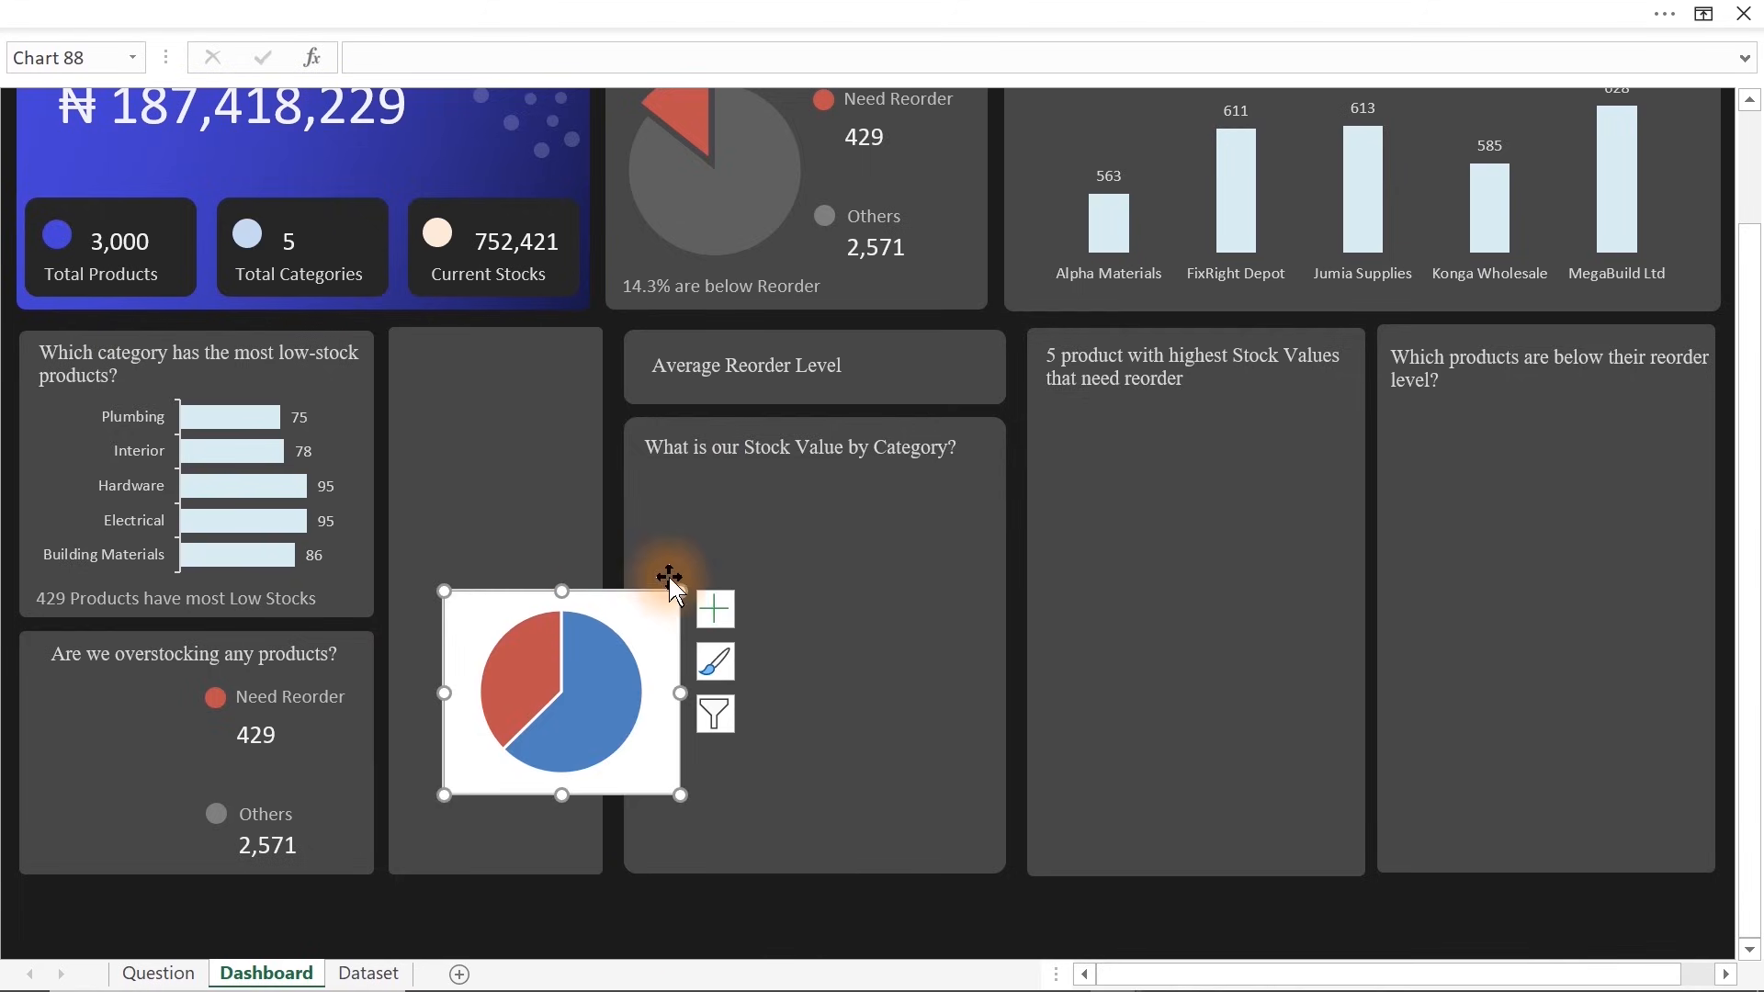
{"action": "left_click_drag", "start_coordinate": [680, 591], "coordinate": [203, 737]}
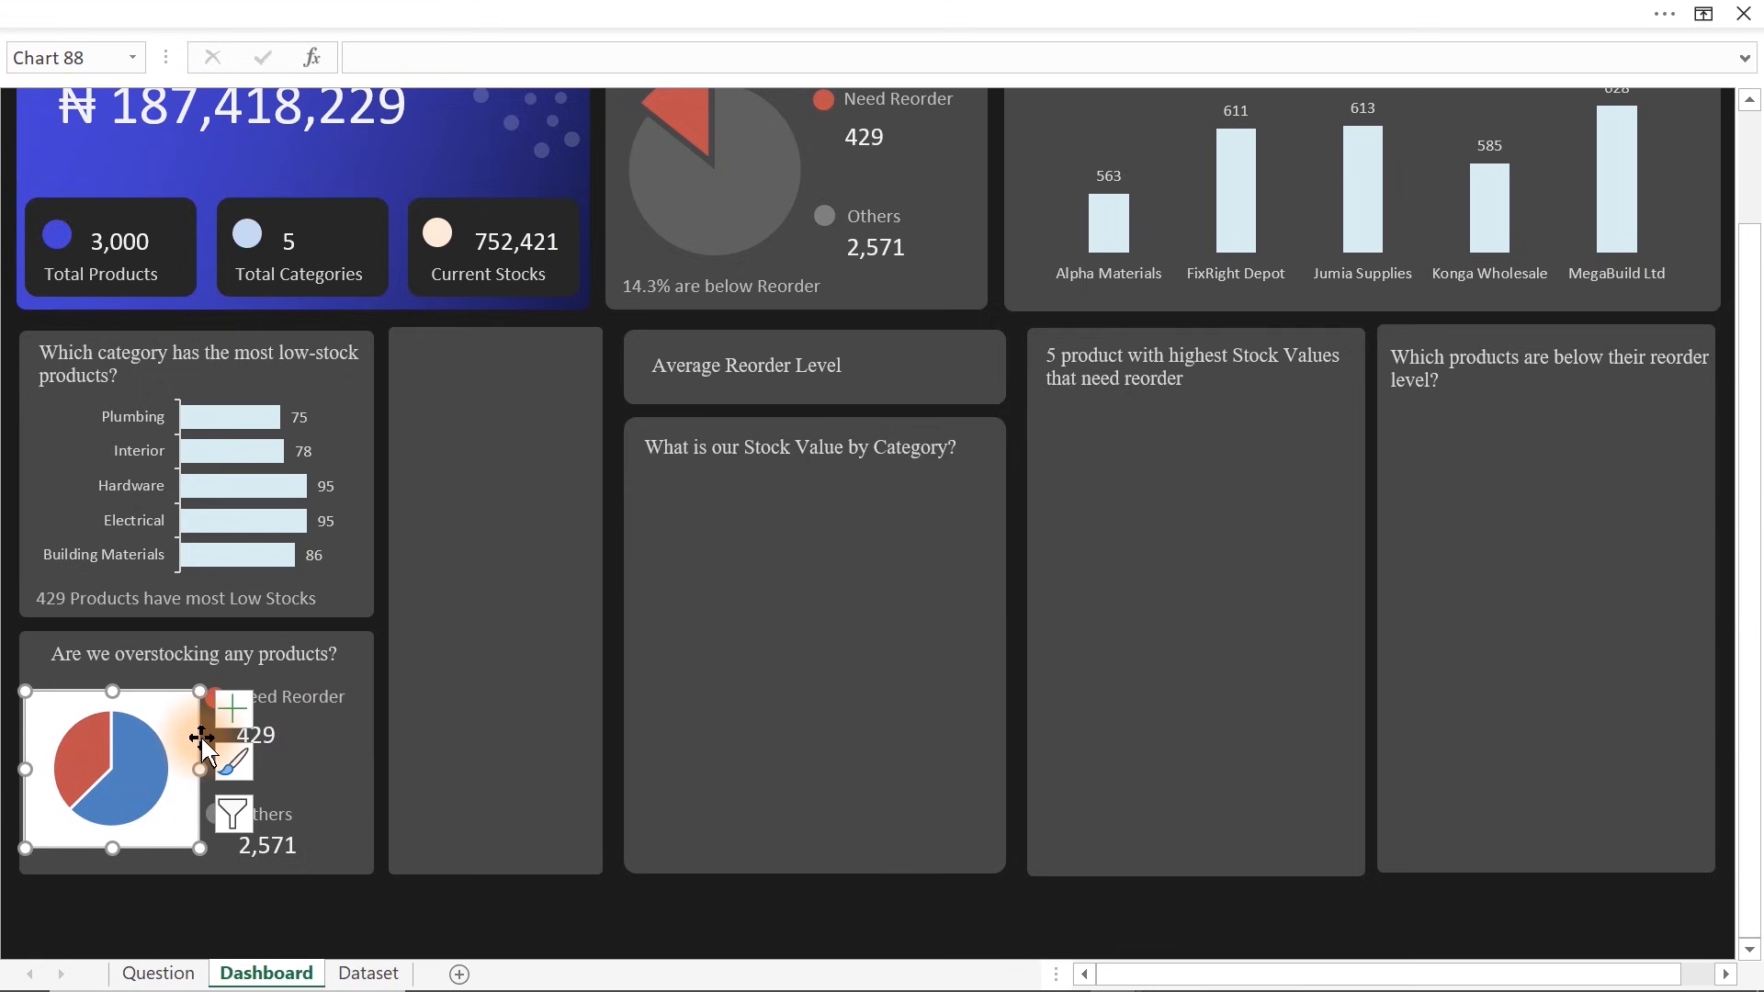
Give the overstock chart area no fill and no border, and remove the outline of the pie slices
{"action": "double_click", "coordinate": [202, 738]}
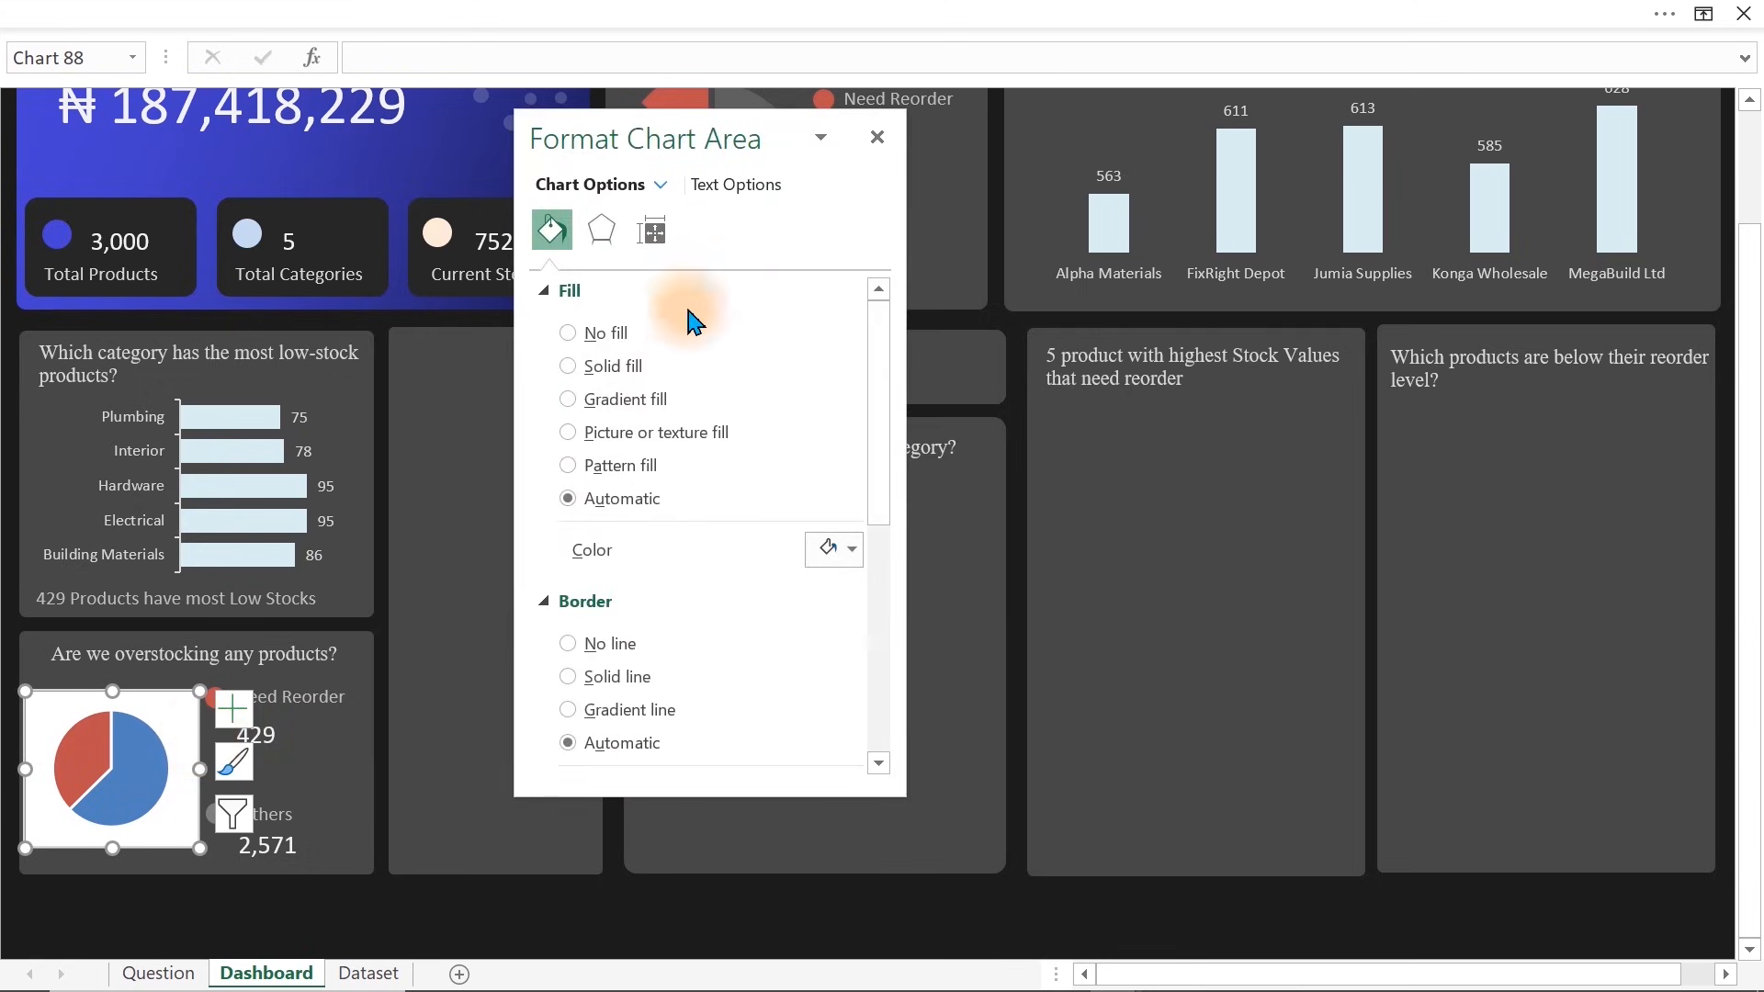
{"action": "left_click", "coordinate": [597, 332]}
{"action": "left_click", "coordinate": [568, 588]}
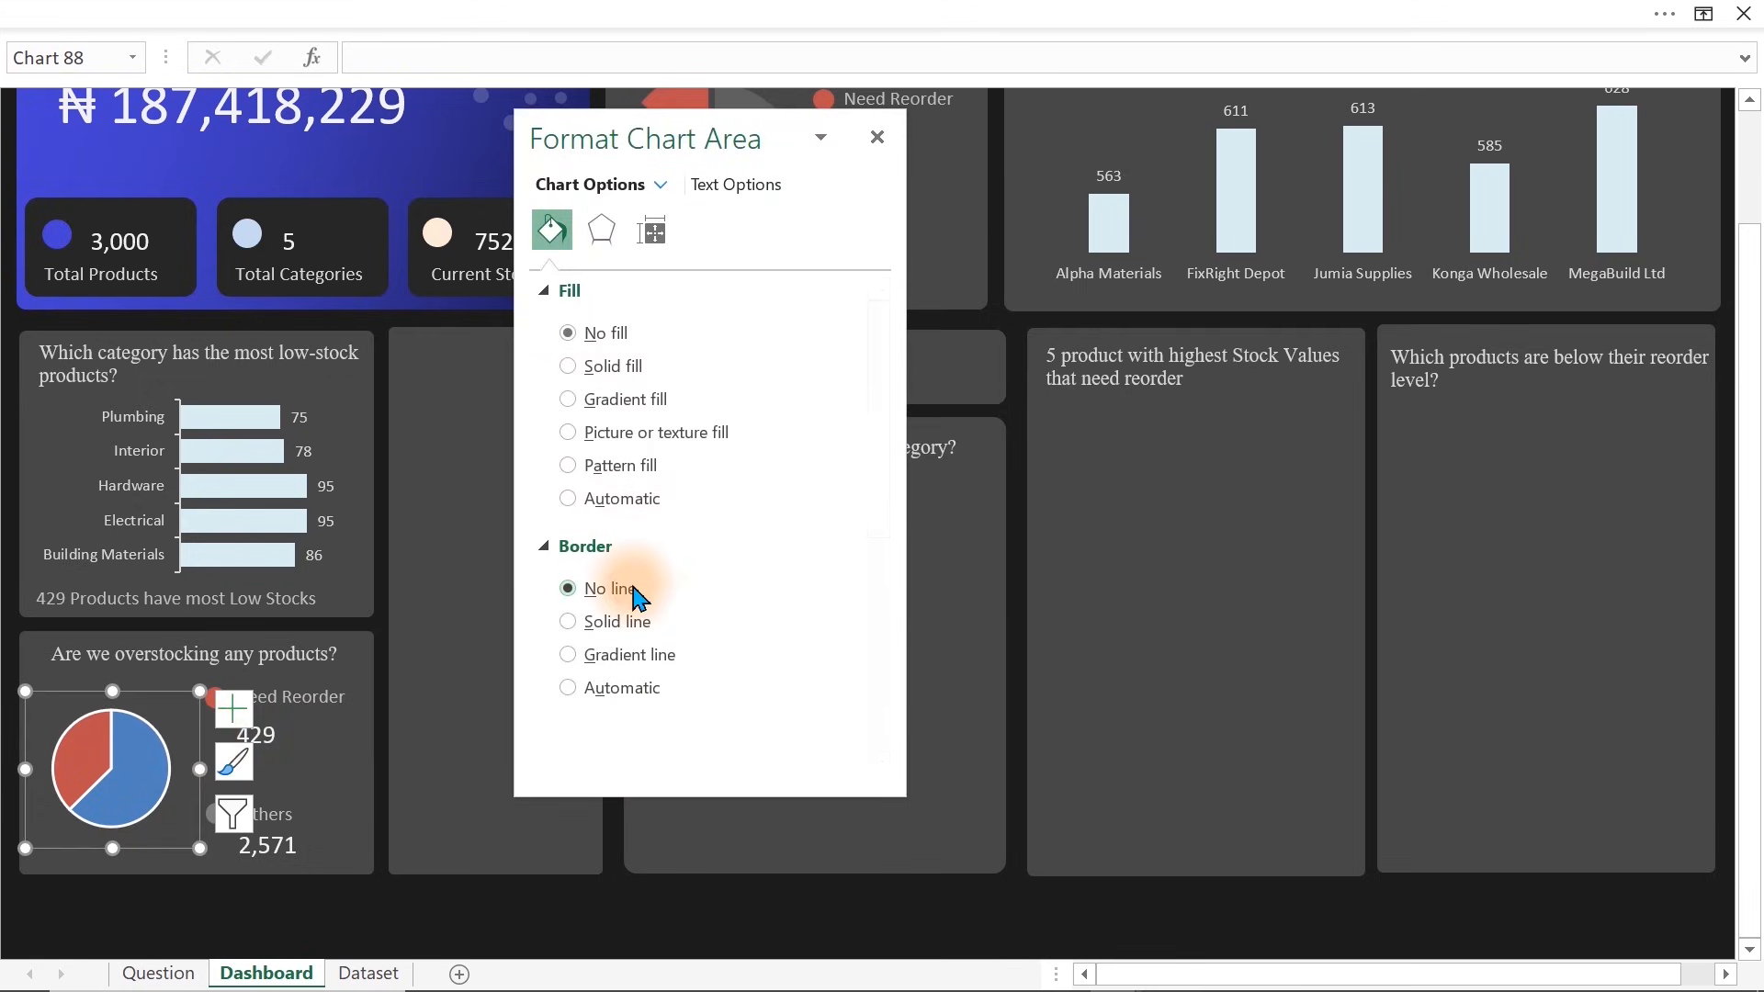
{"action": "left_click", "coordinate": [152, 792]}
{"action": "left_click", "coordinate": [568, 680]}
{"action": "left_click", "coordinate": [334, 892]}
Set the overstock pie's explosion to 10% and fill its Total Products slice with solid grey at 41% transparency
{"action": "left_click", "coordinate": [58, 754]}
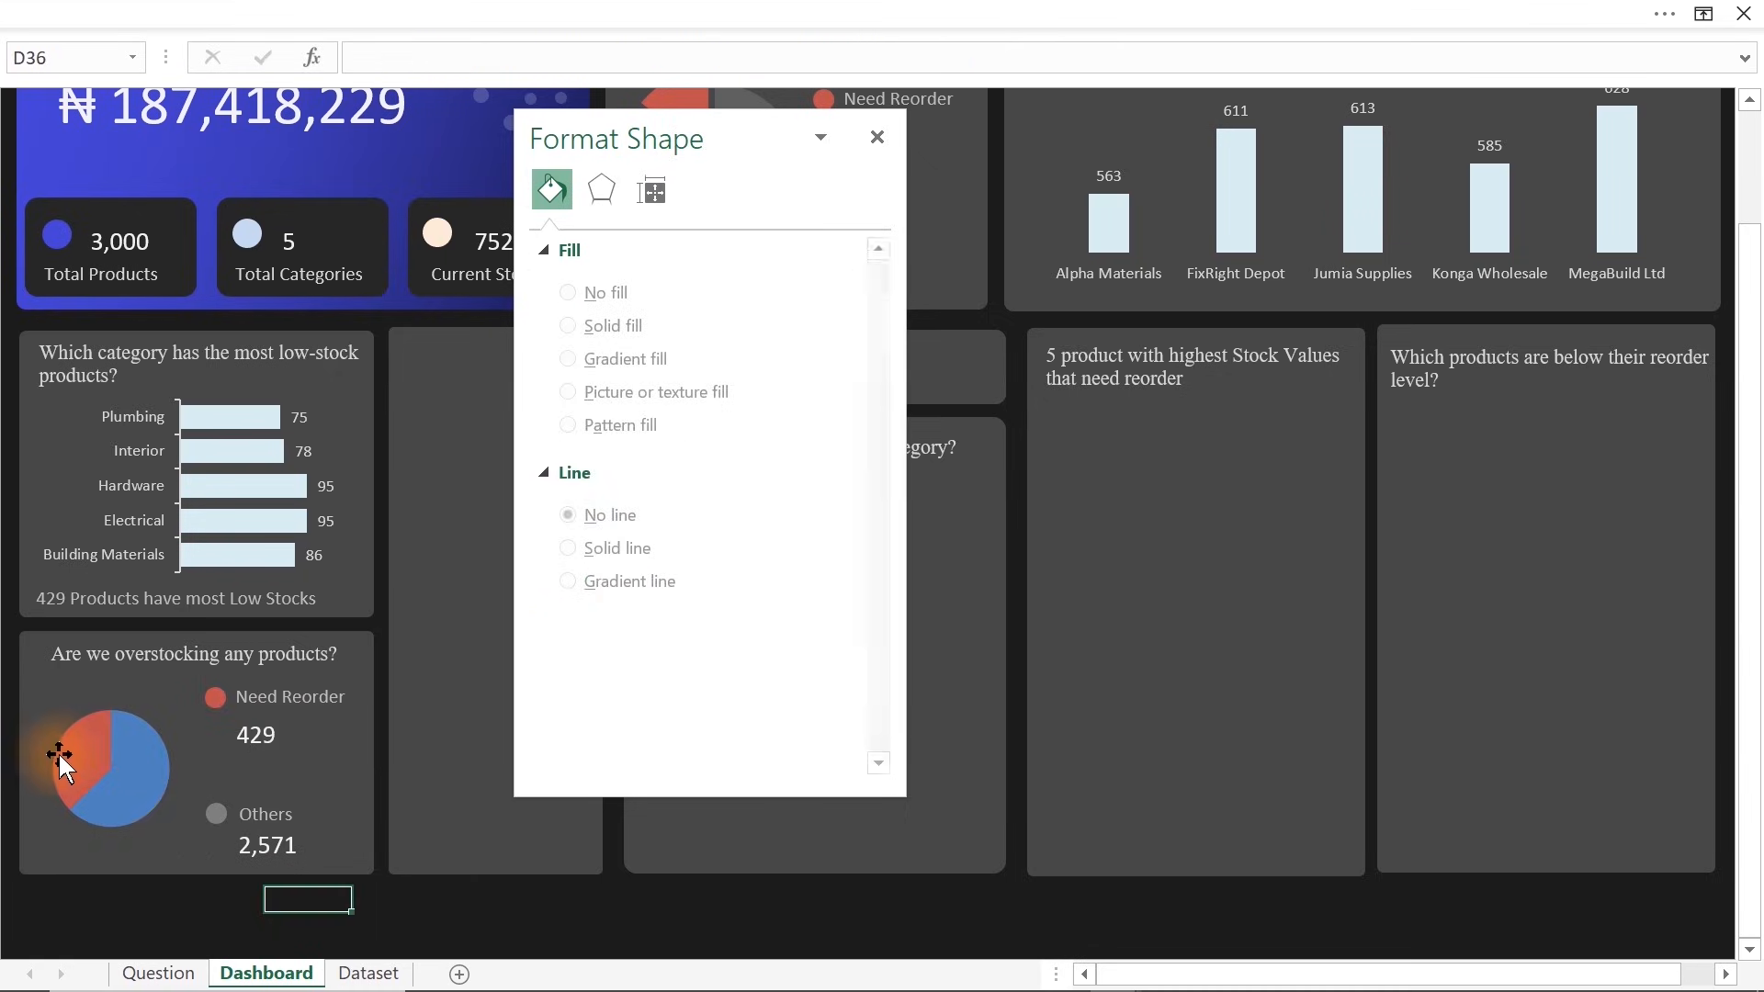
{"action": "left_click", "coordinate": [79, 736]}
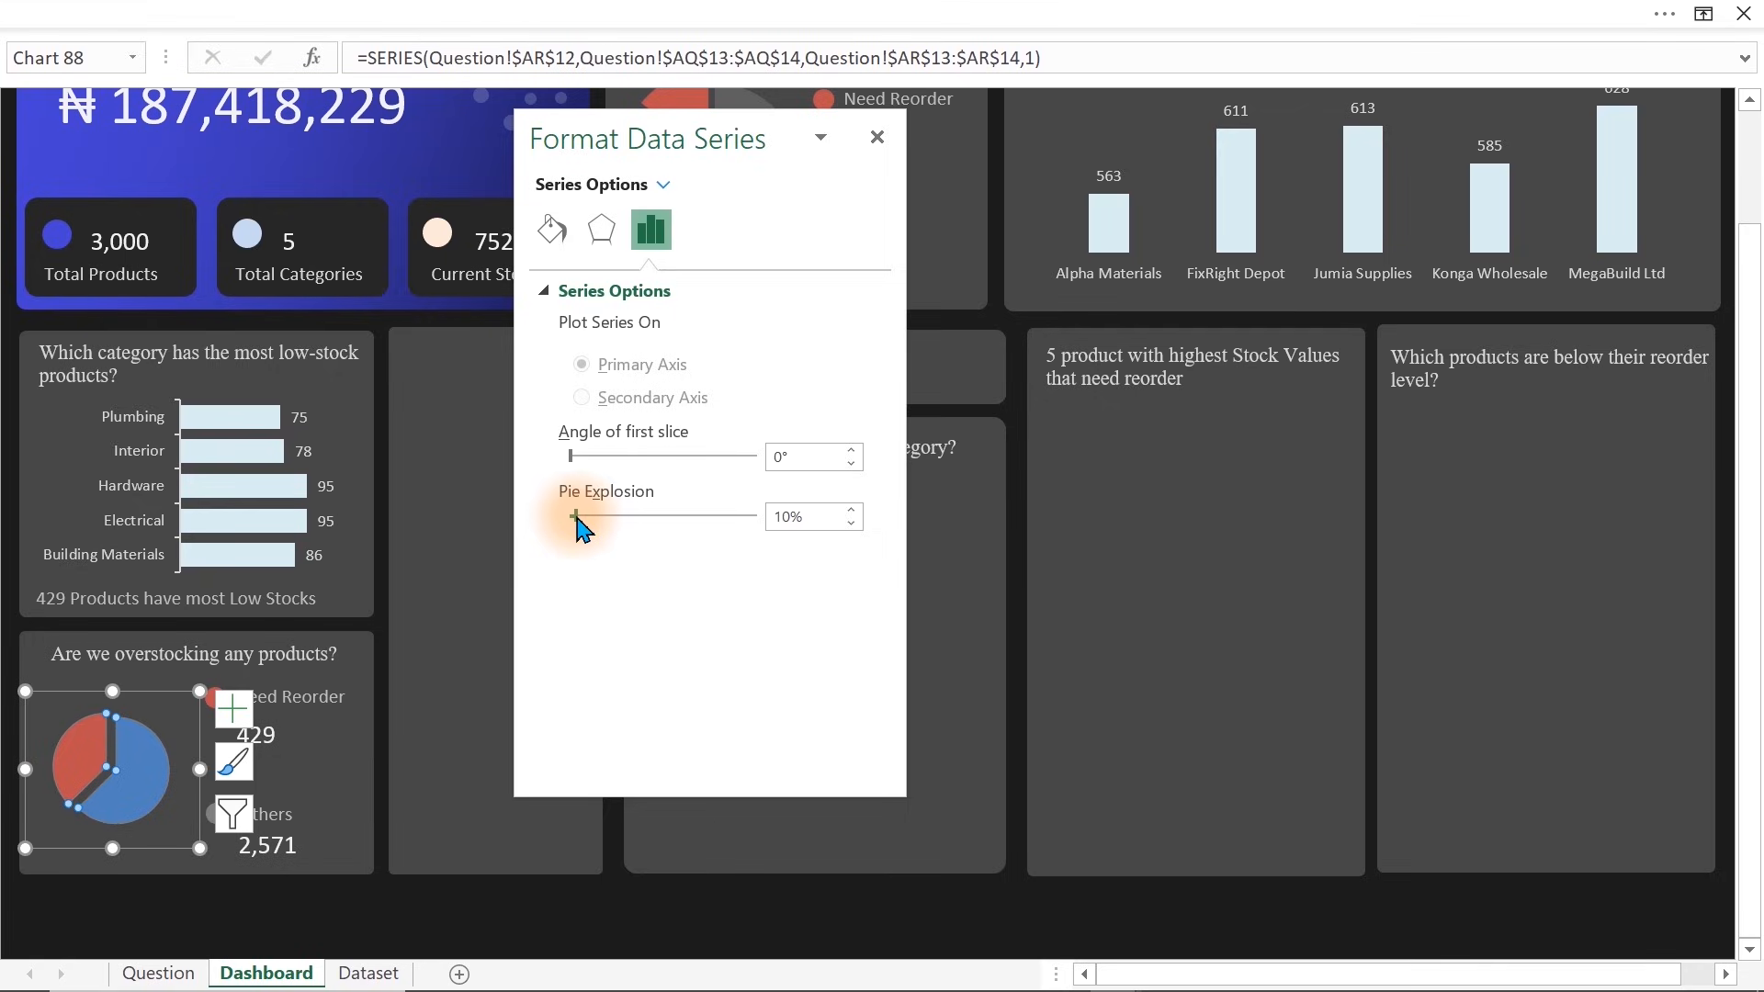
{"action": "left_click", "coordinate": [137, 795]}
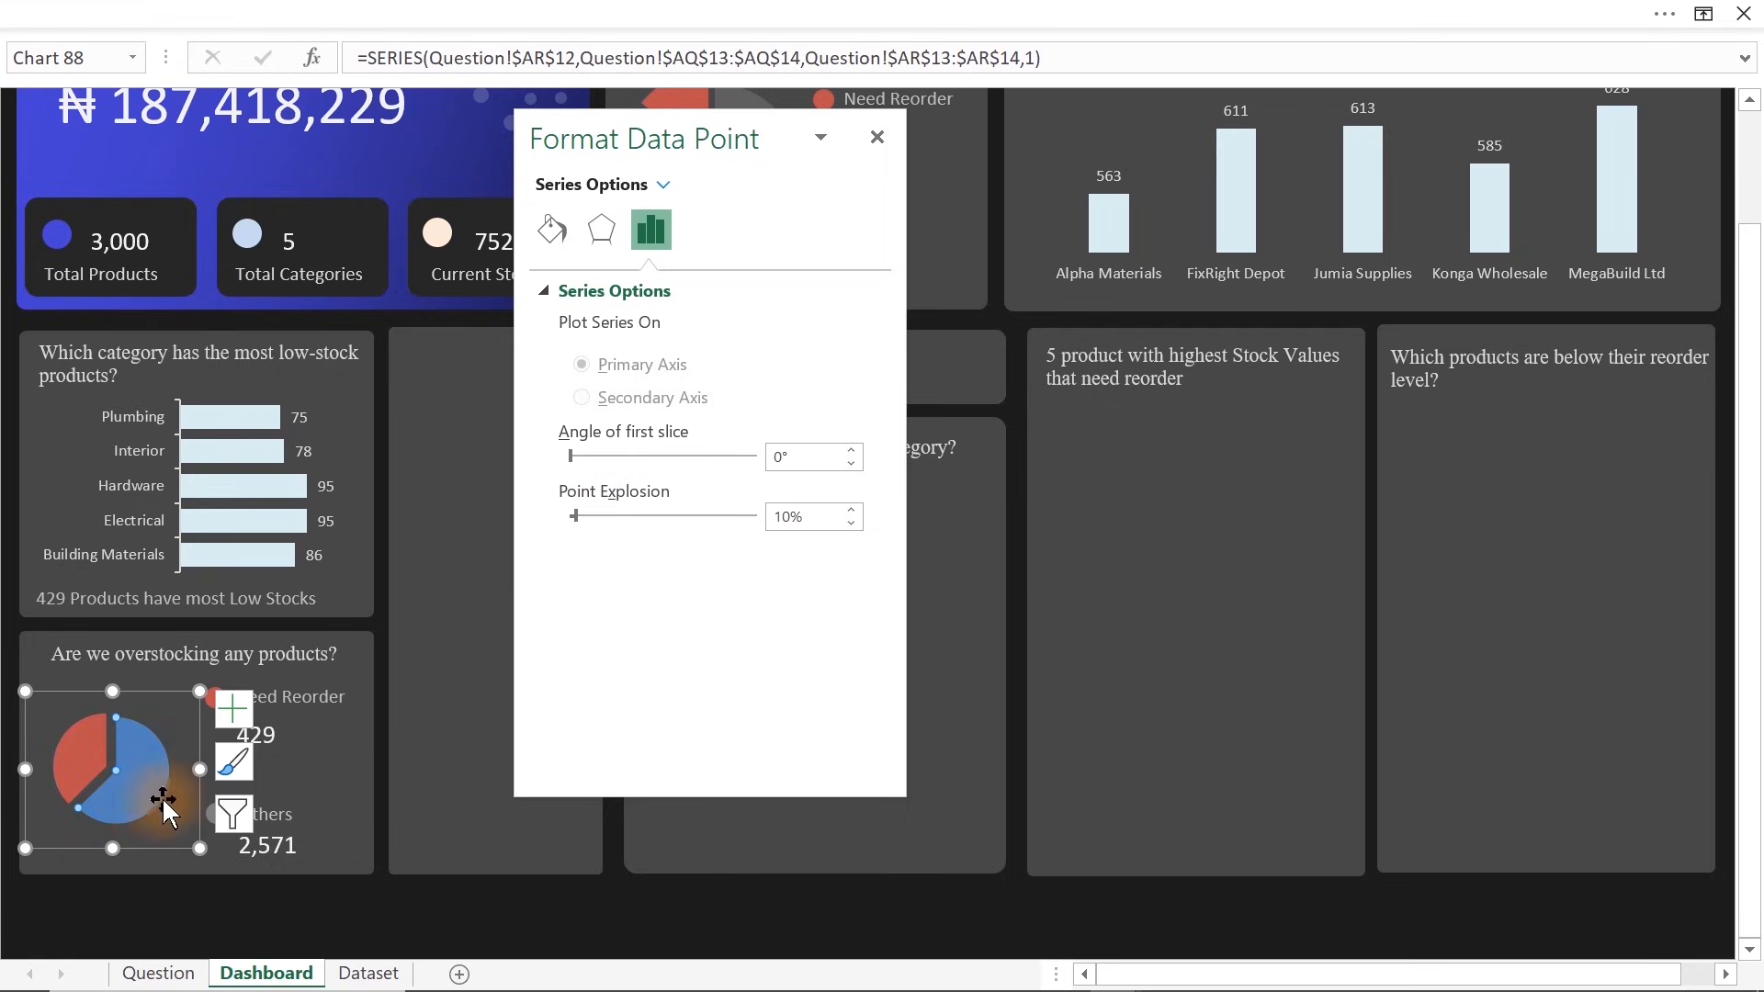
{"action": "left_click", "coordinate": [551, 229]}
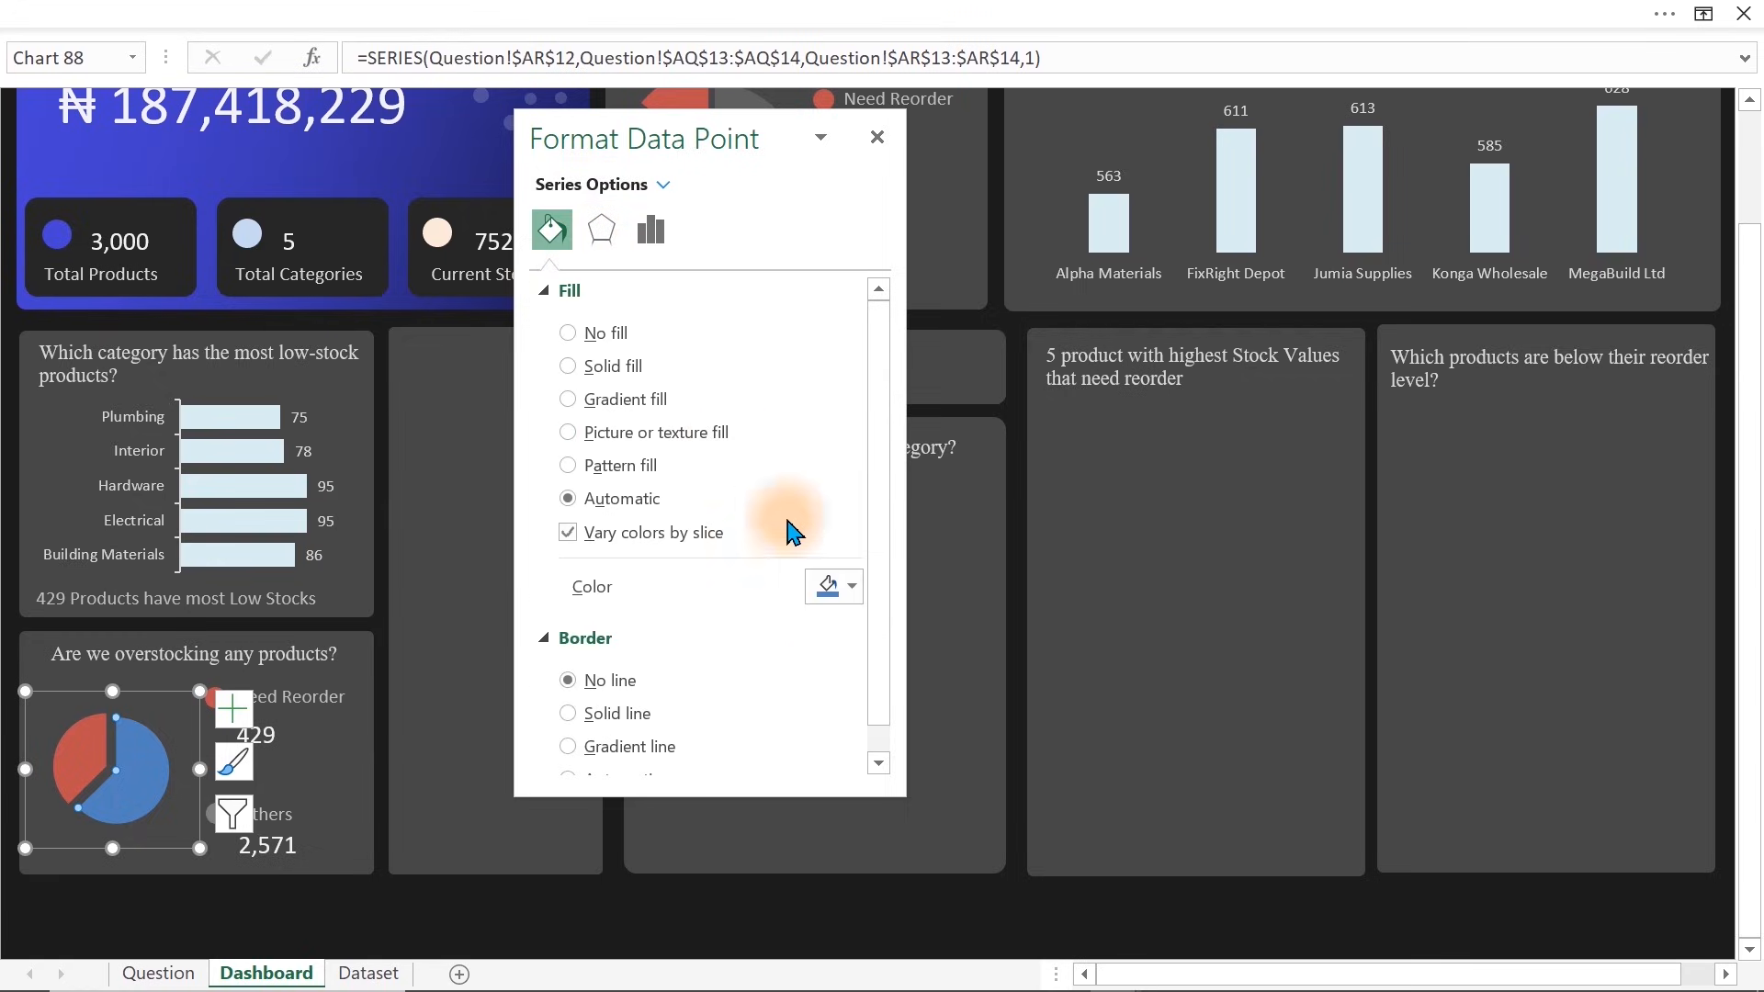
{"action": "left_click", "coordinate": [831, 586]}
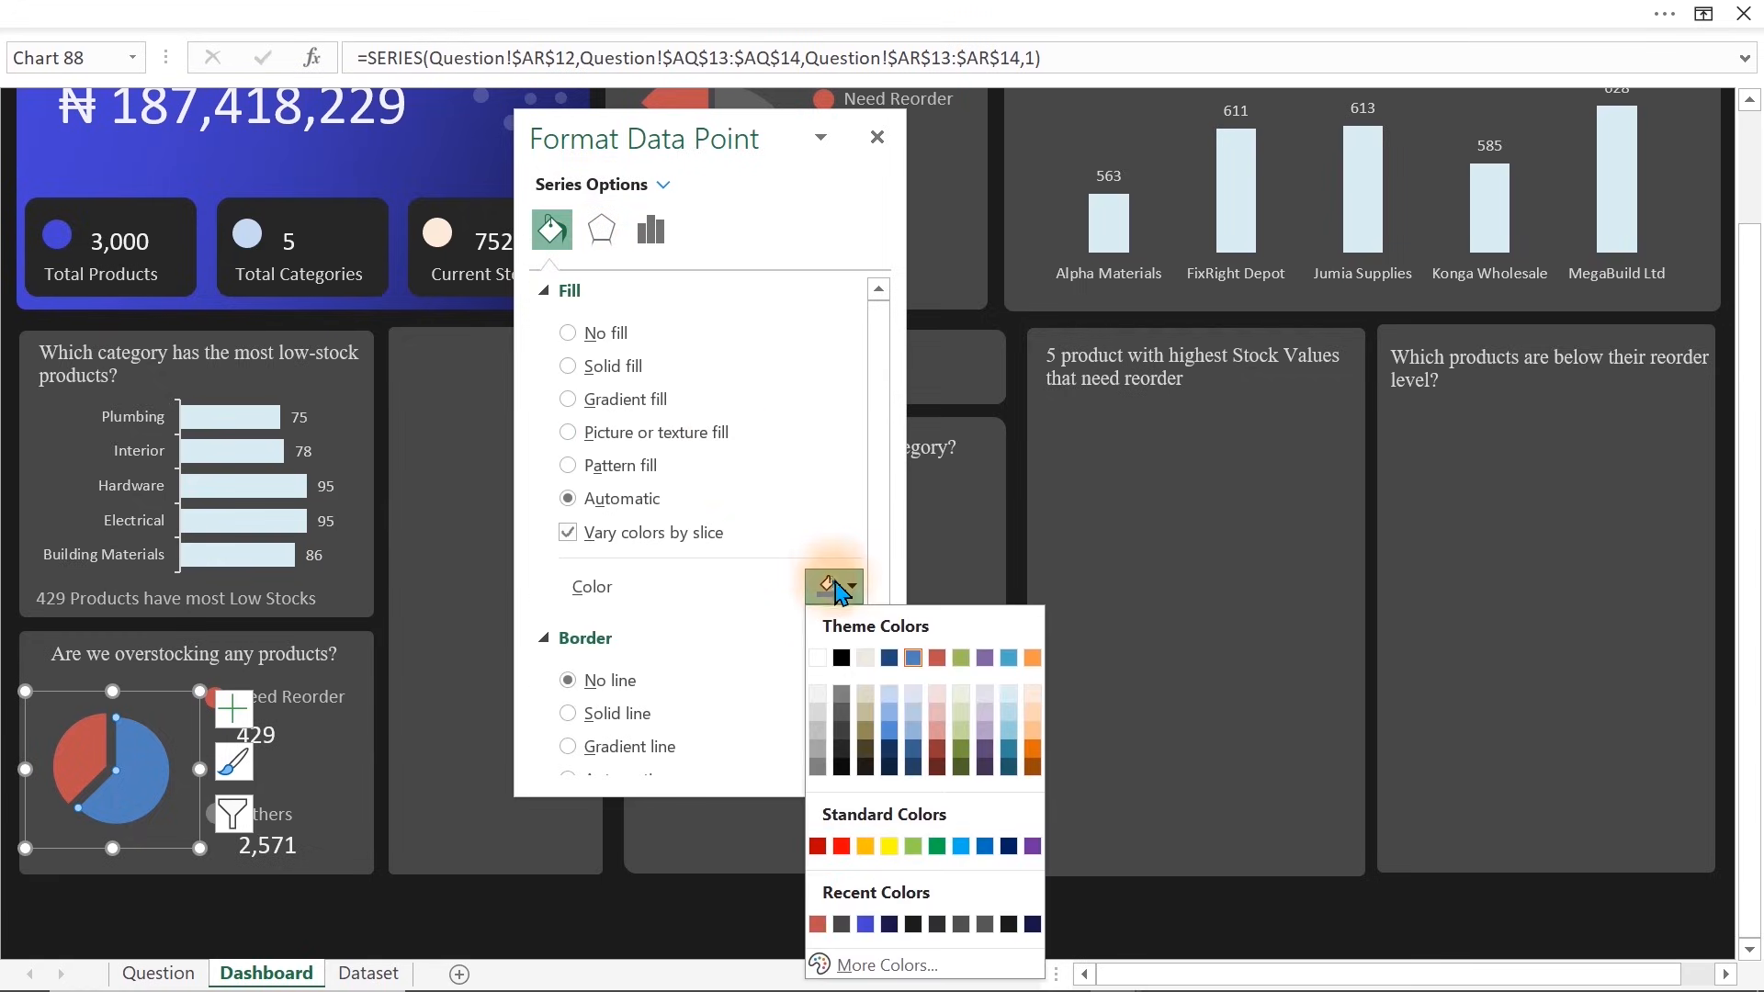
{"action": "left_click", "coordinate": [842, 701]}
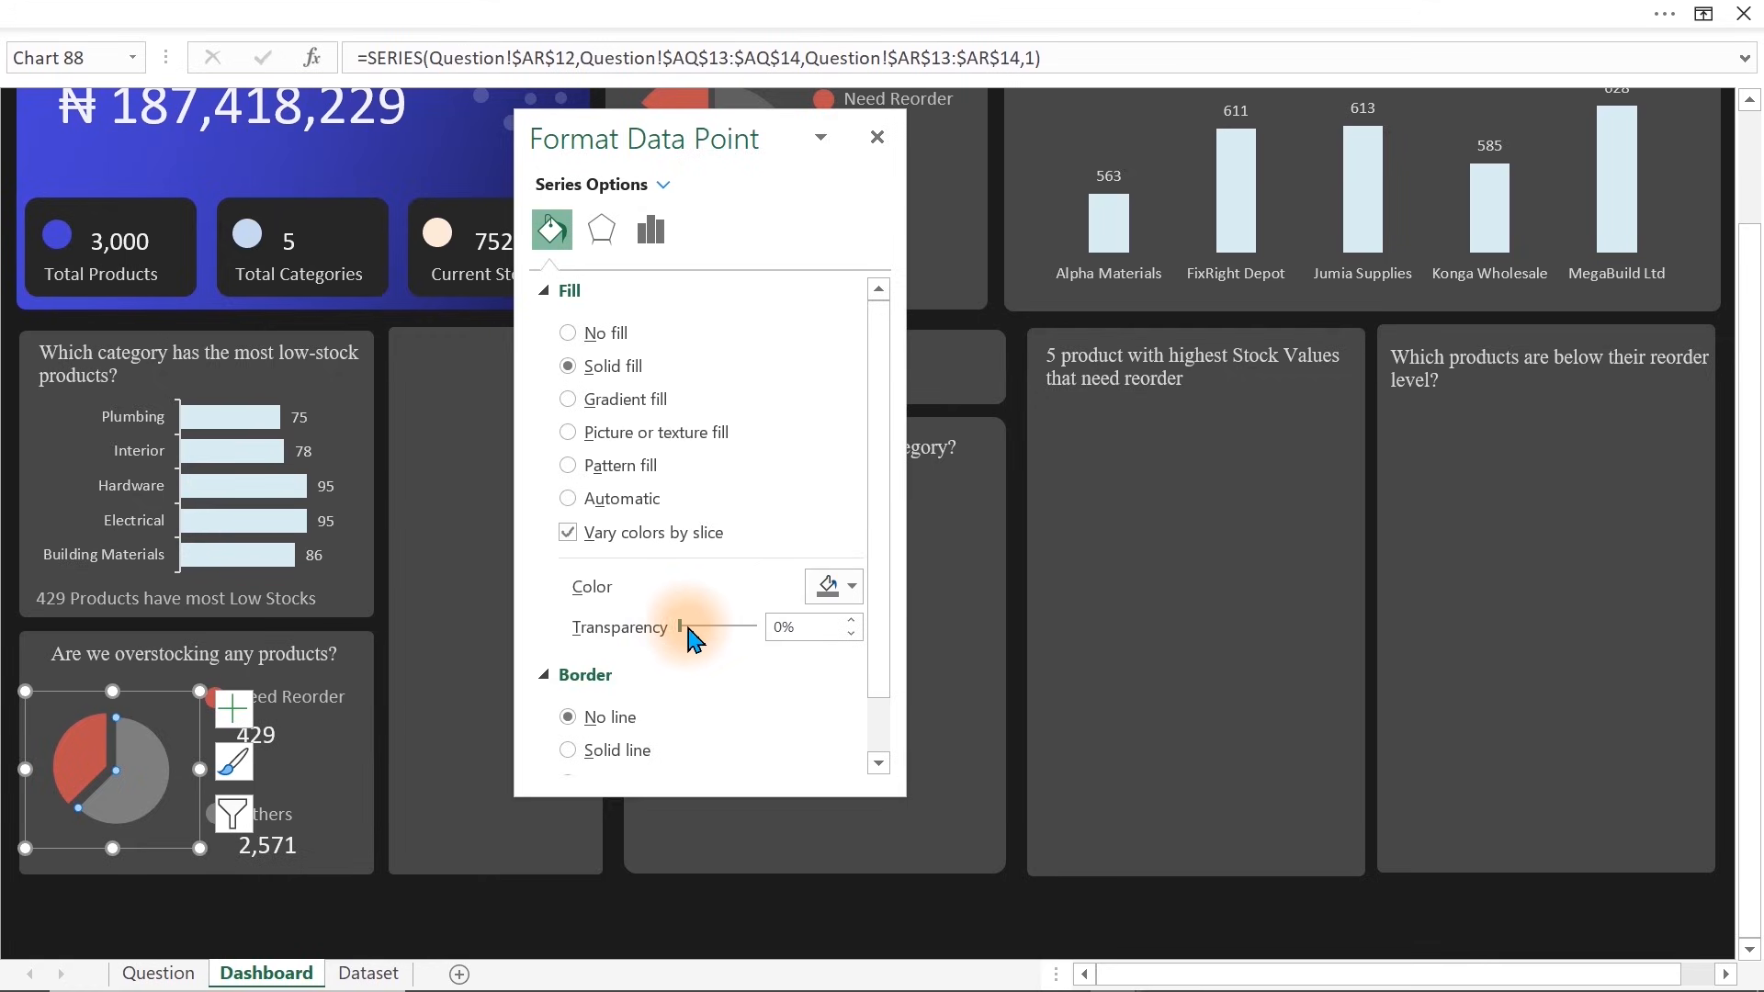
{"action": "left_click_drag", "start_coordinate": [685, 628], "coordinate": [702, 628]}
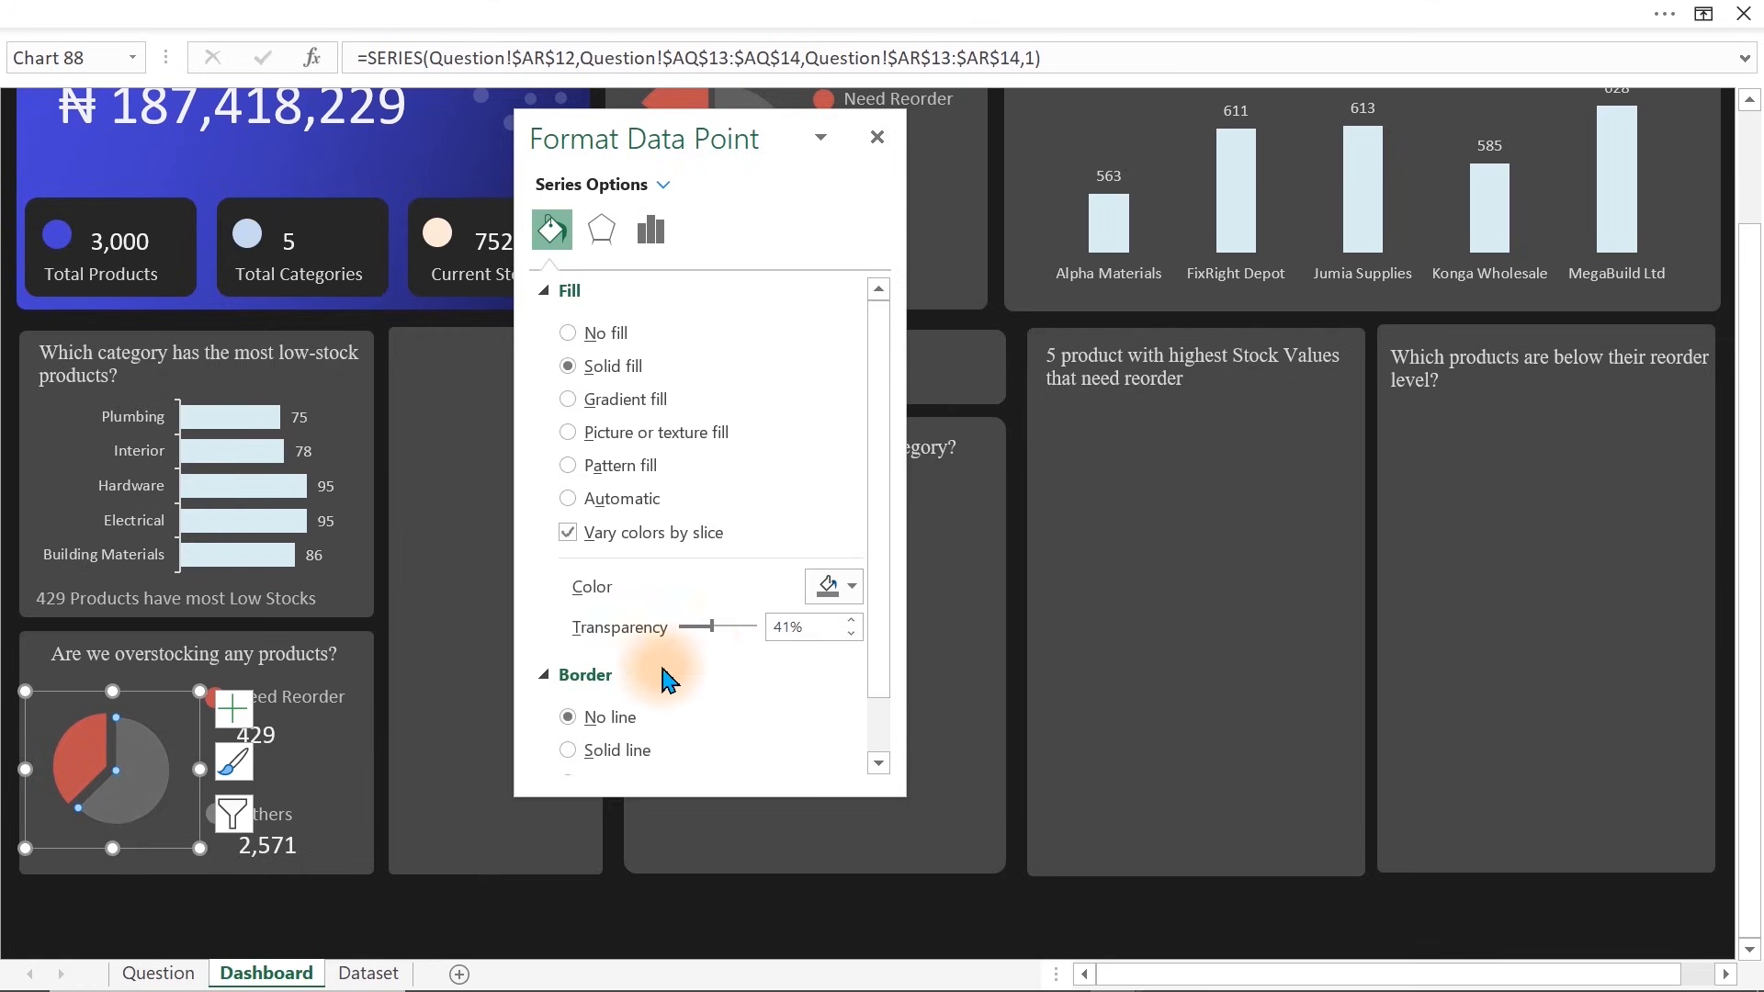
{"action": "left_click", "coordinate": [400, 917]}
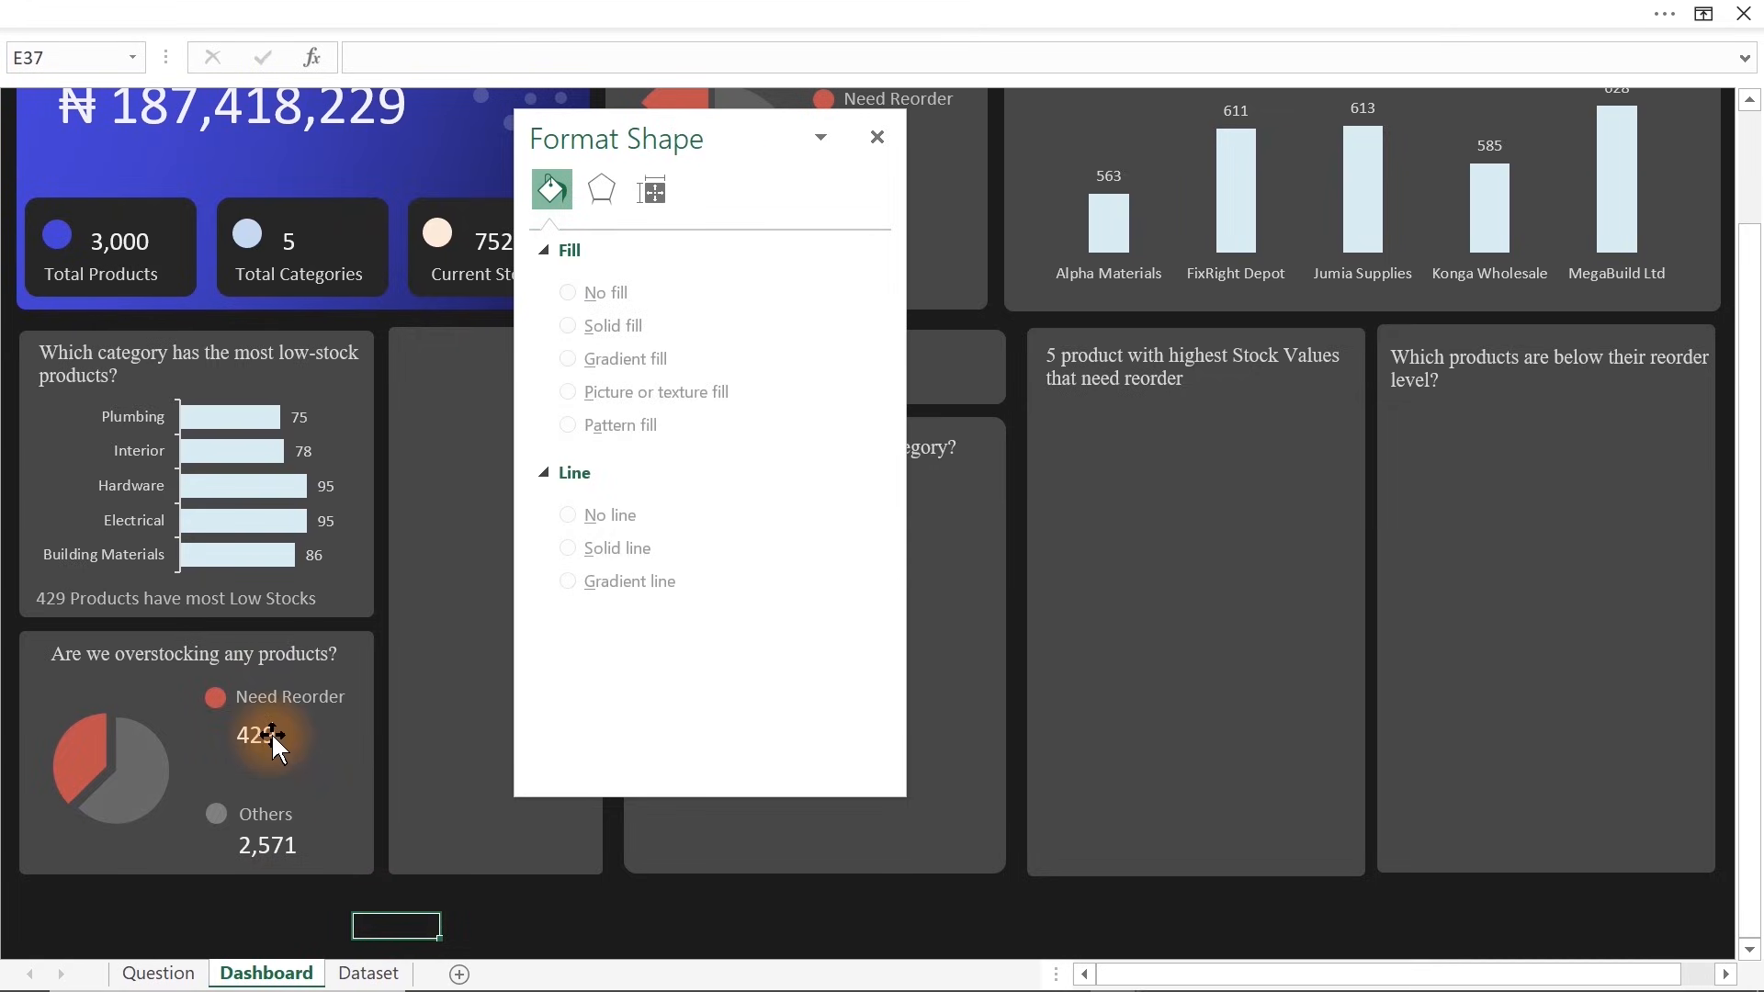
Move the grey circle, Others label and its value slightly up in the overstocking card, closer to the Need Reorder entry
{"action": "left_click", "coordinate": [215, 812]}
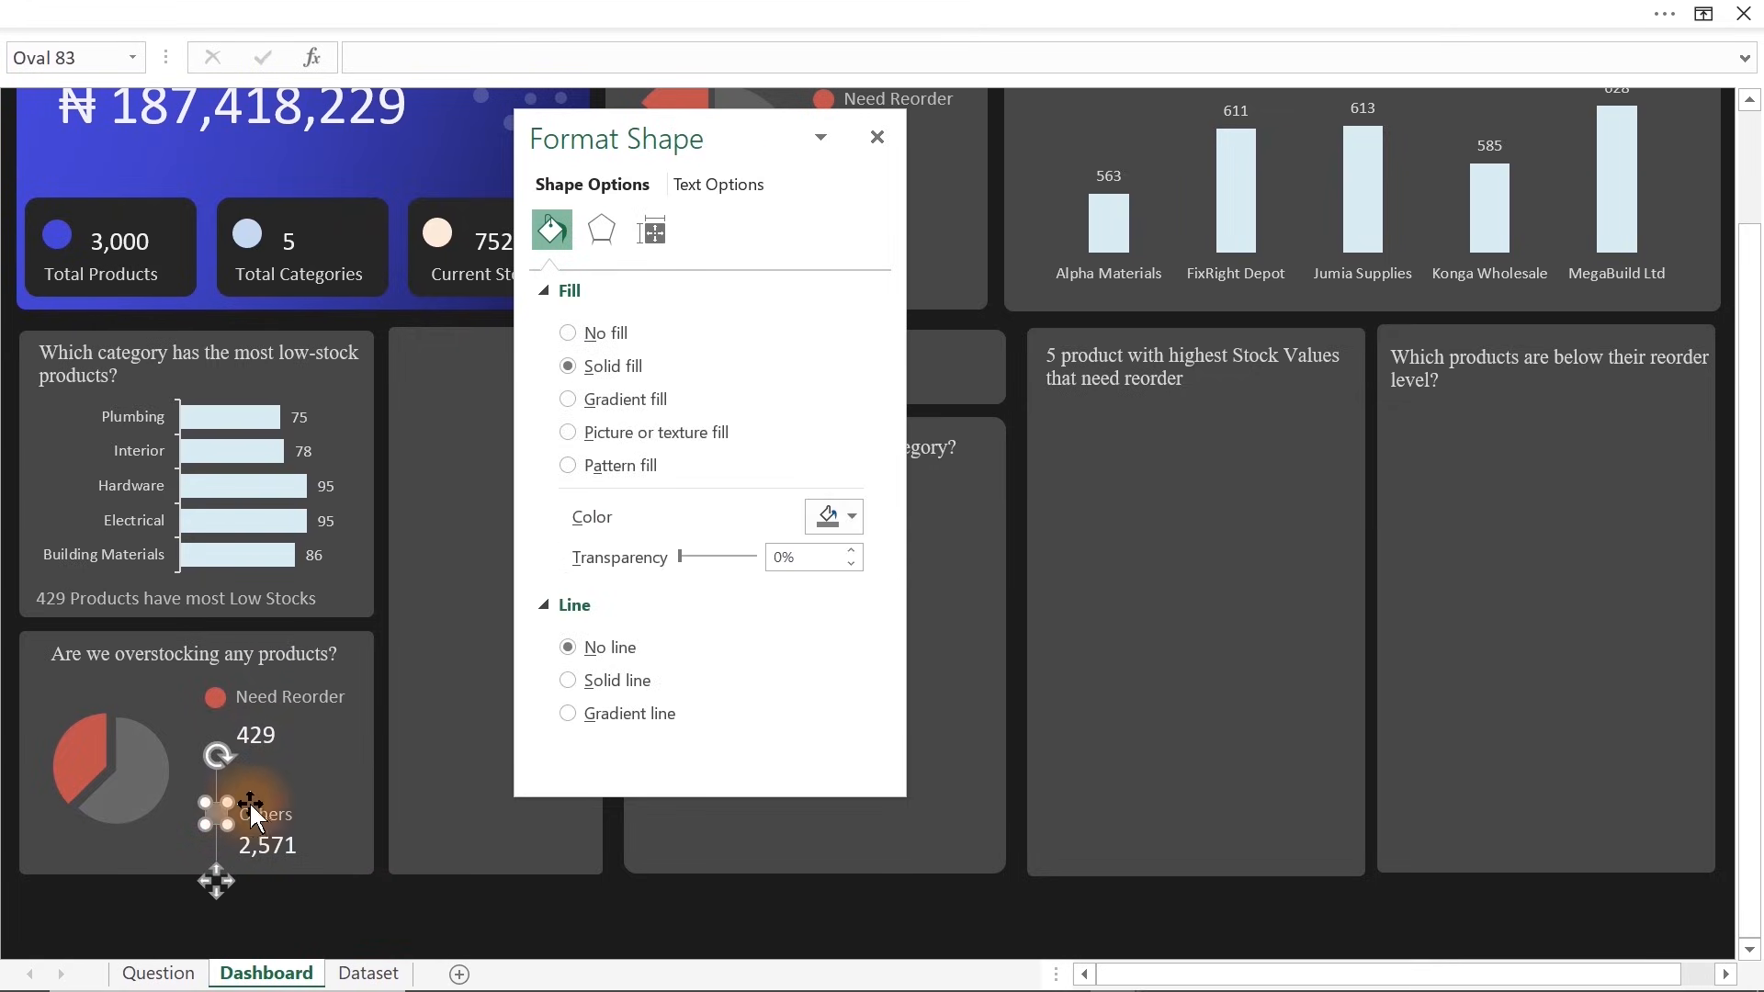
{"action": "left_click", "coordinate": [261, 845], "text": "shift"}
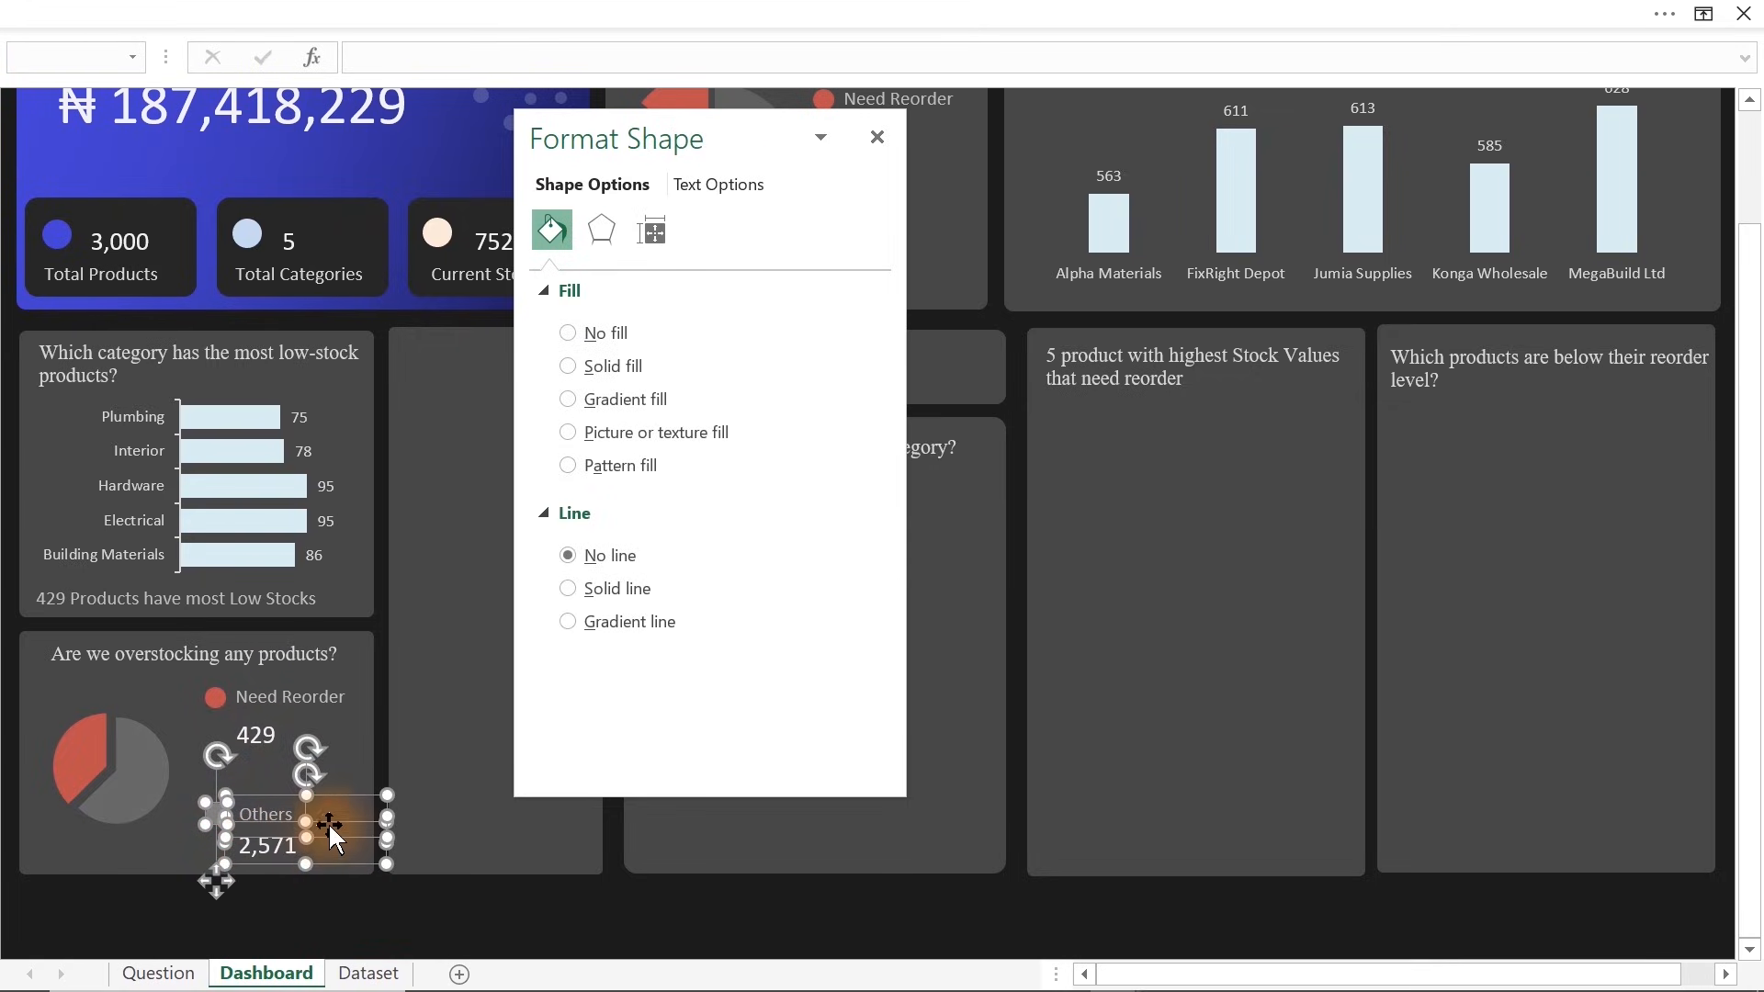
{"action": "left_click_drag", "start_coordinate": [335, 834], "coordinate": [332, 814]}
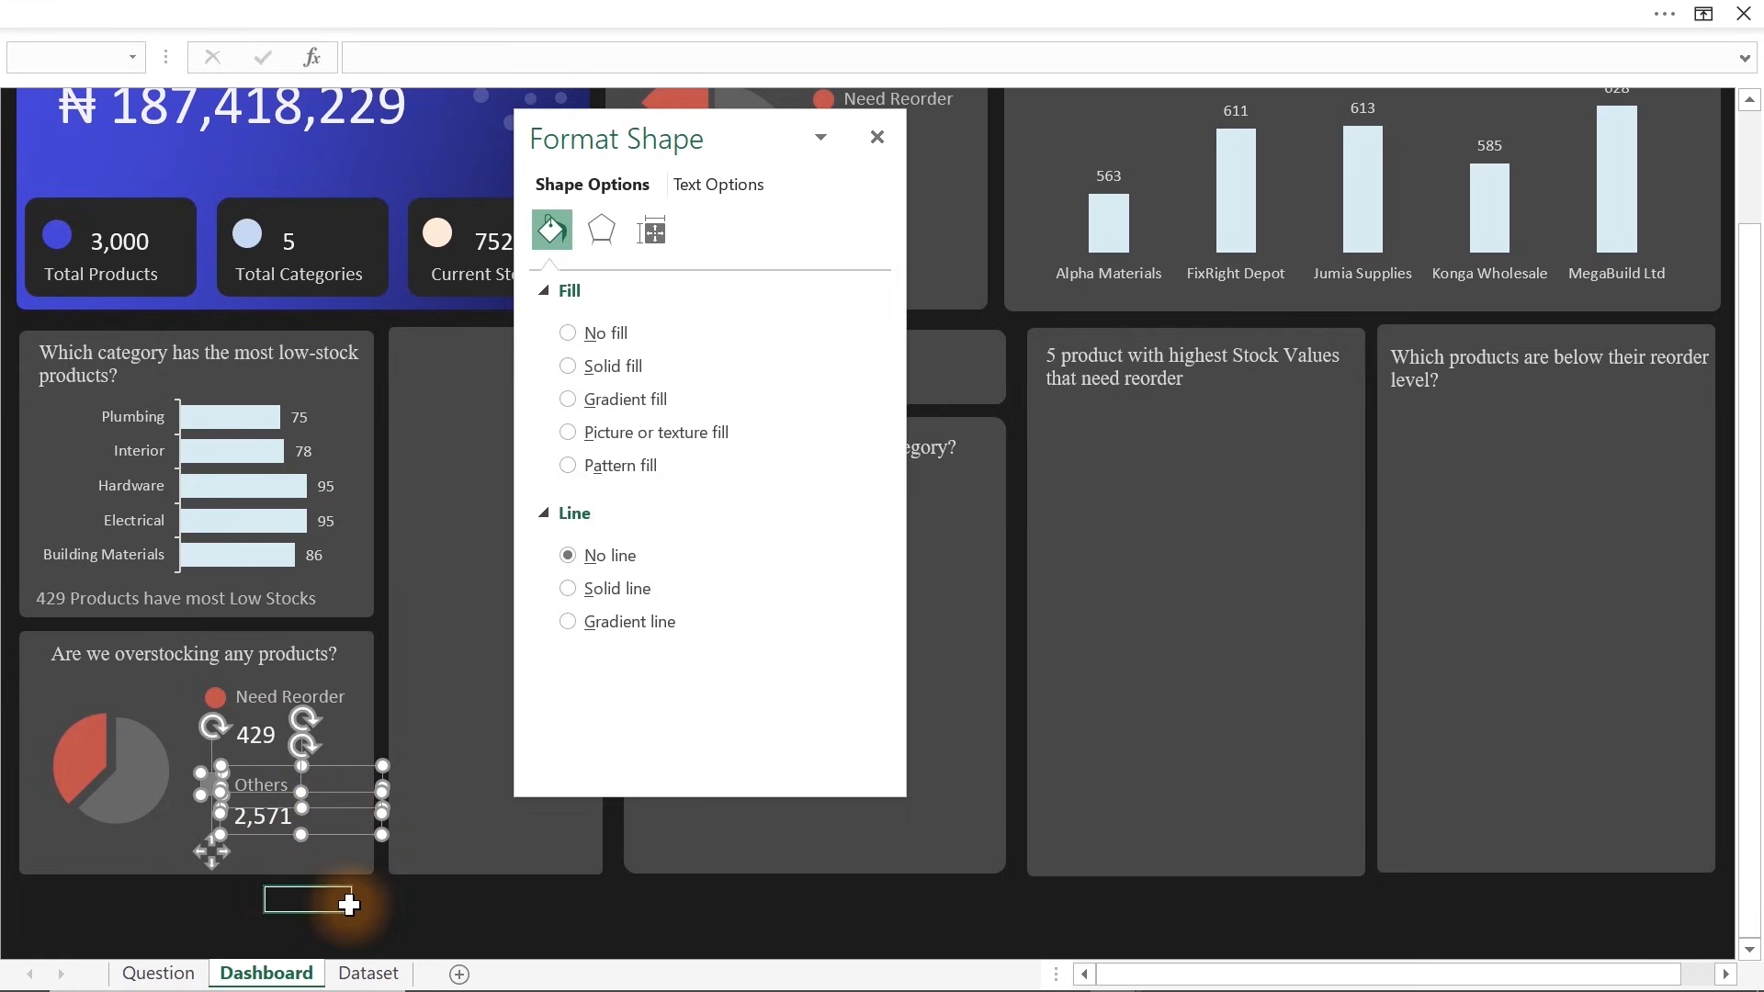
{"action": "left_click", "coordinate": [279, 891]}
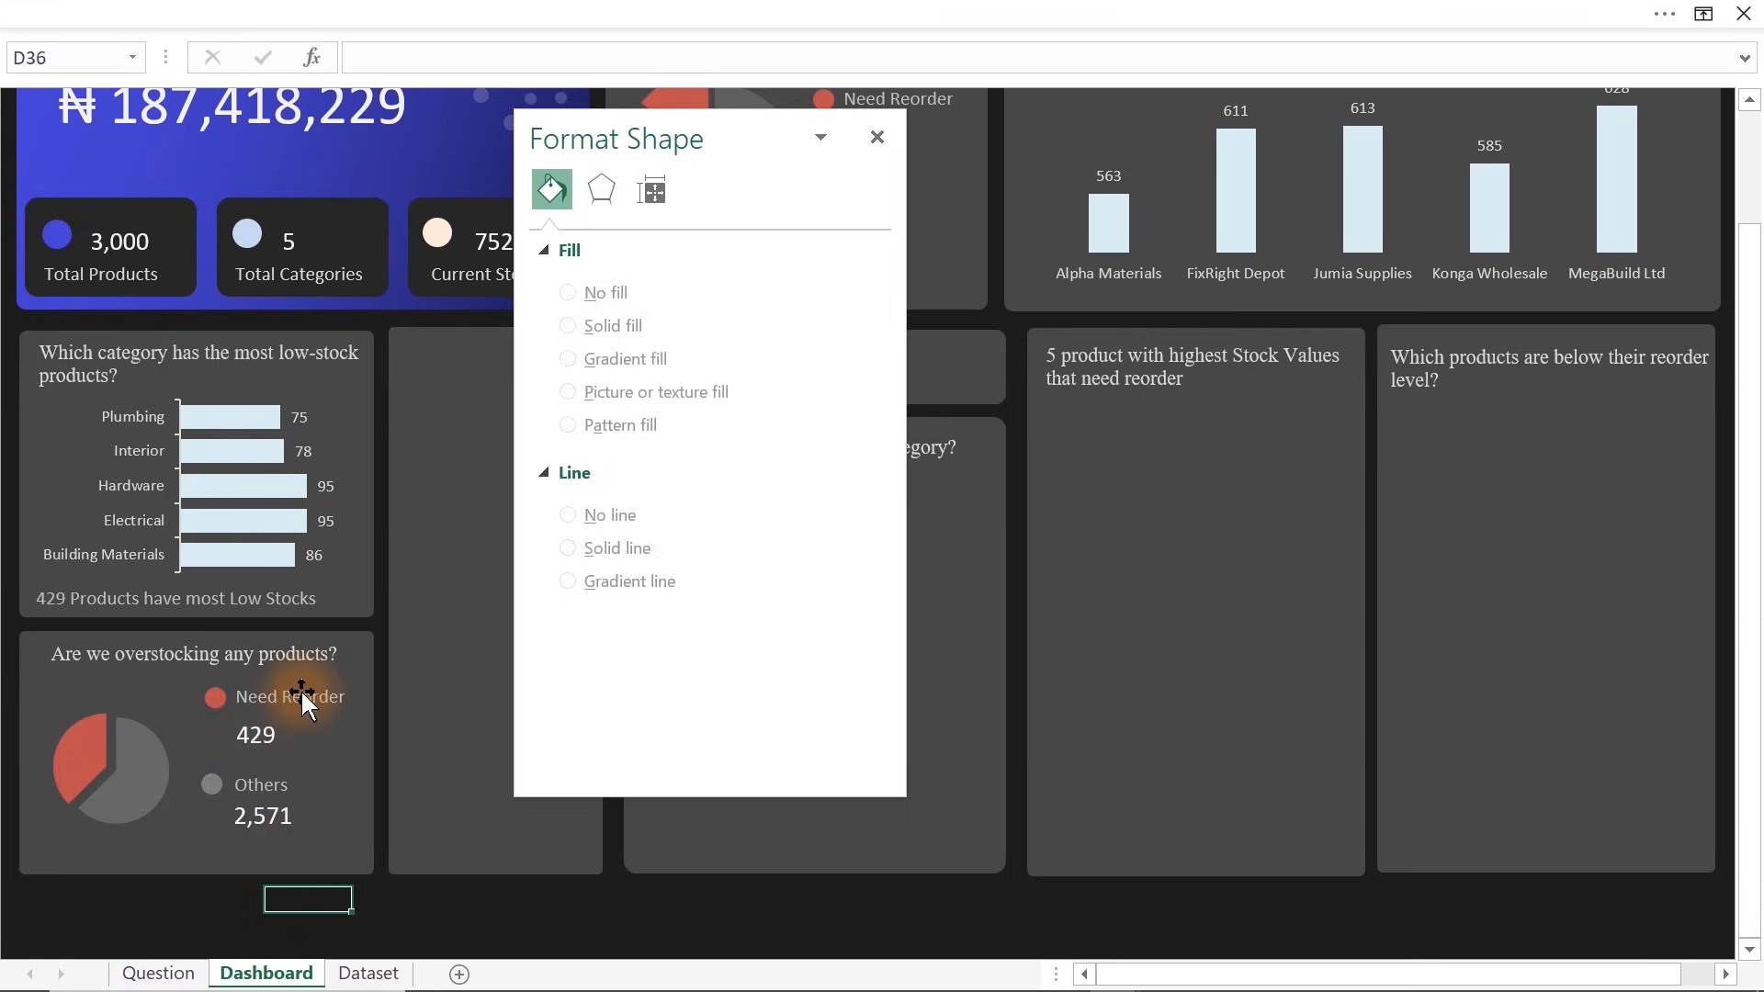
Insert a pie chart on the Question sheet from the OverStocked pivot table in AQ6:AR8
{"action": "left_click", "coordinate": [158, 973]}
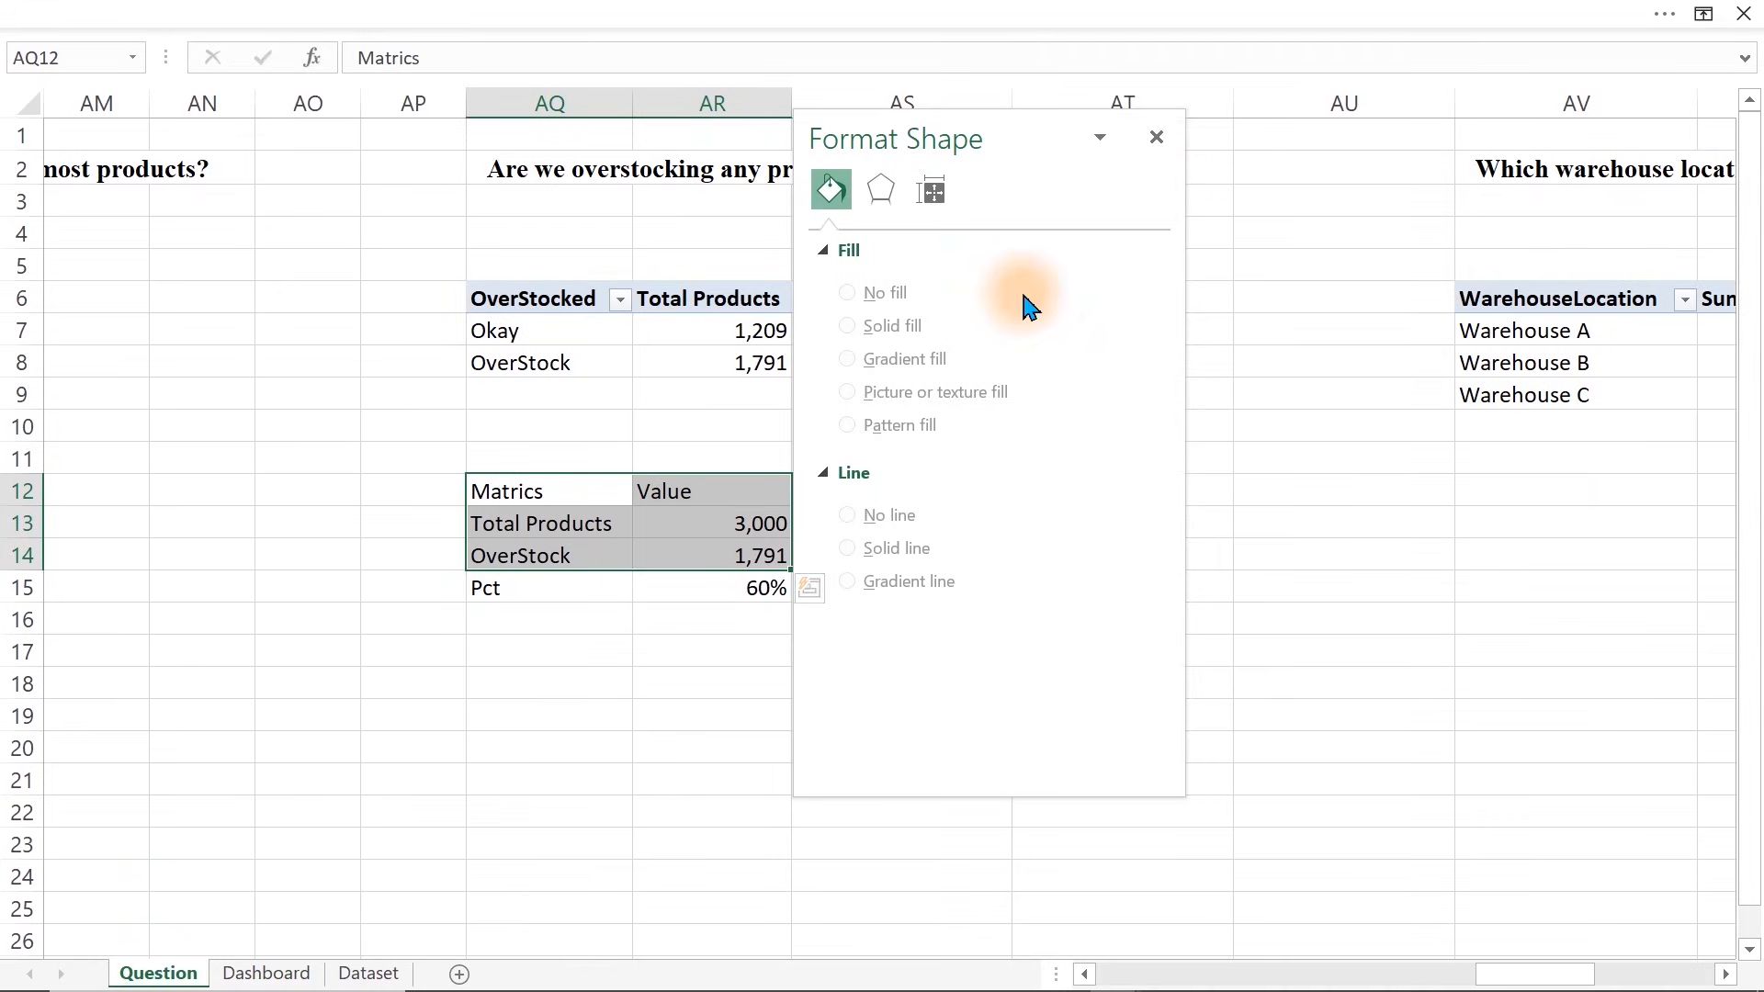
{"action": "left_click", "coordinate": [1157, 137]}
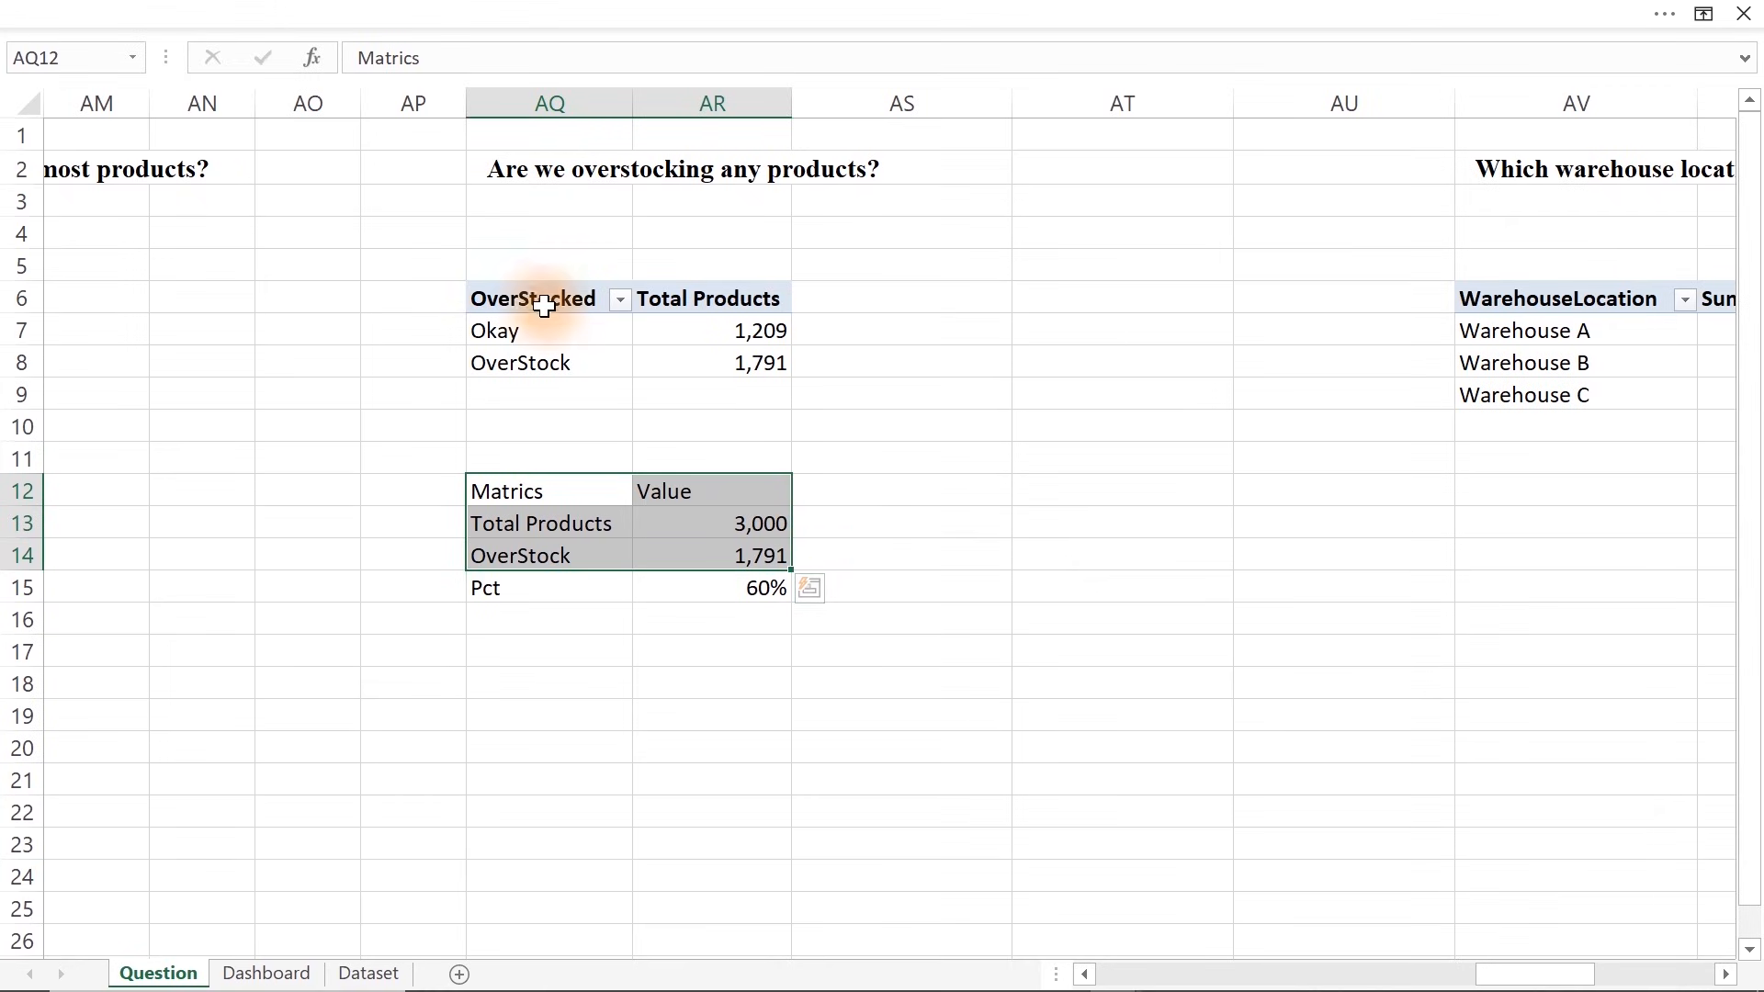
{"action": "left_click", "coordinate": [507, 301]}
{"action": "left_click_drag", "start_coordinate": [507, 300], "coordinate": [662, 360]}
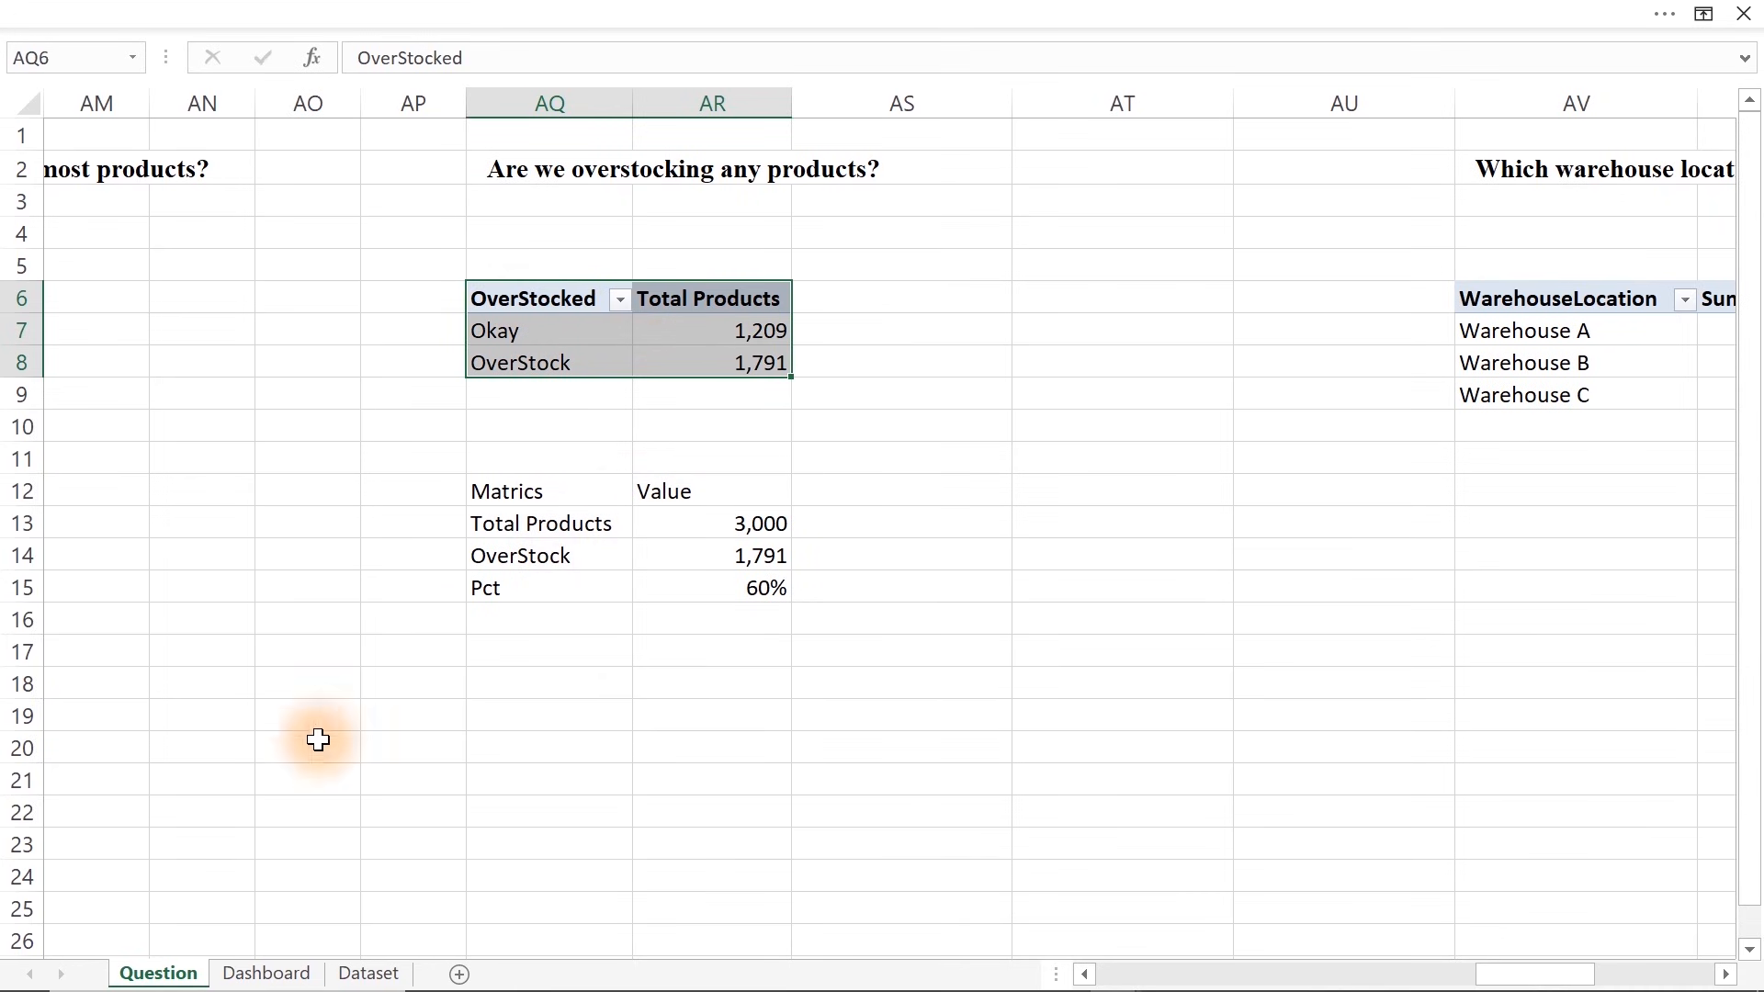
{"action": "left_click", "coordinate": [256, 975]}
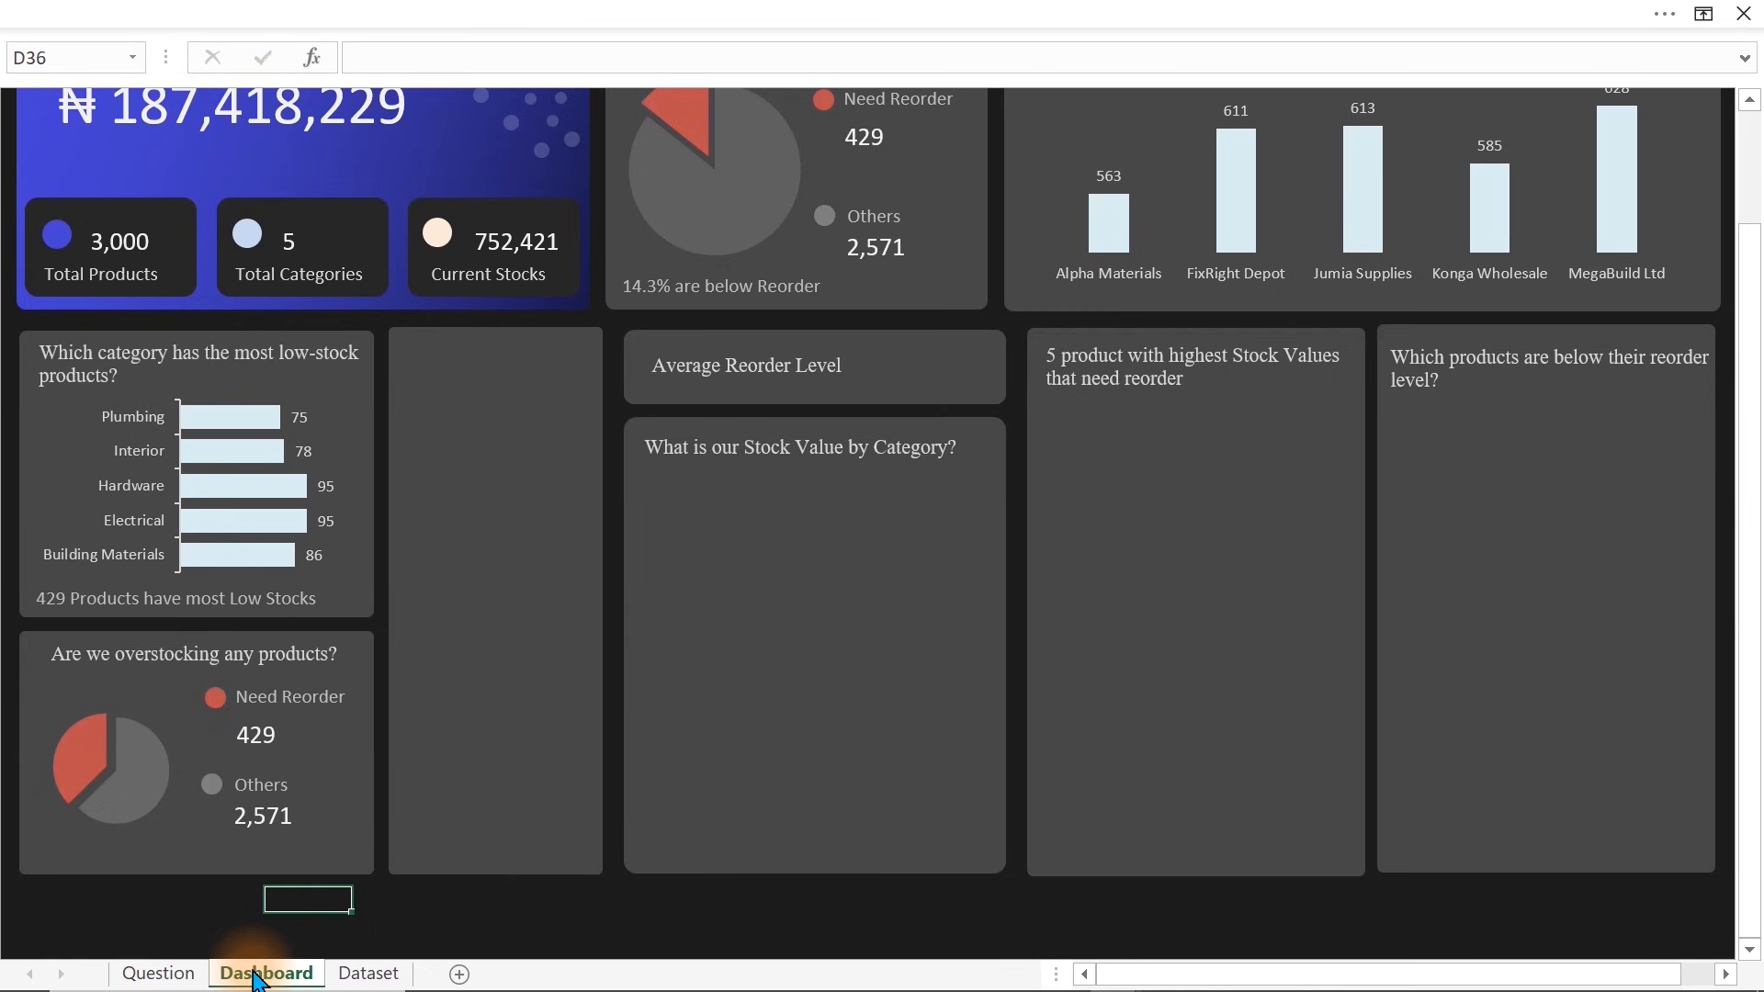
{"action": "left_click", "coordinate": [93, 779]}
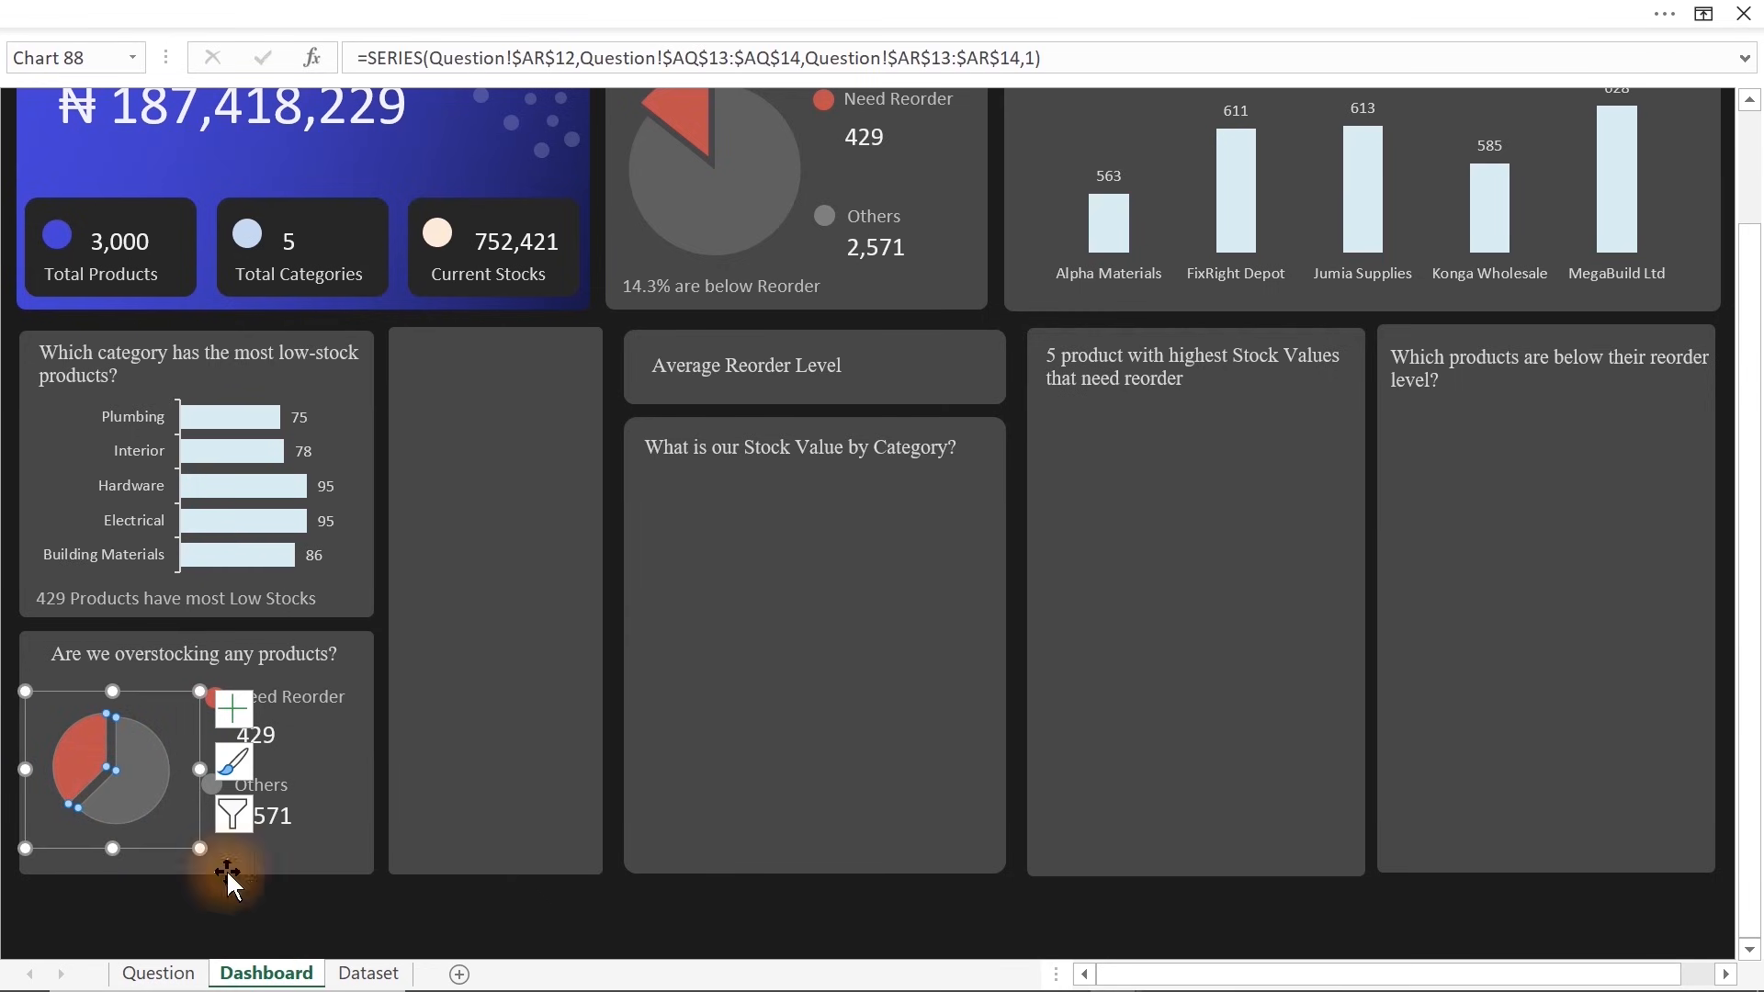
{"action": "left_click", "coordinate": [145, 976]}
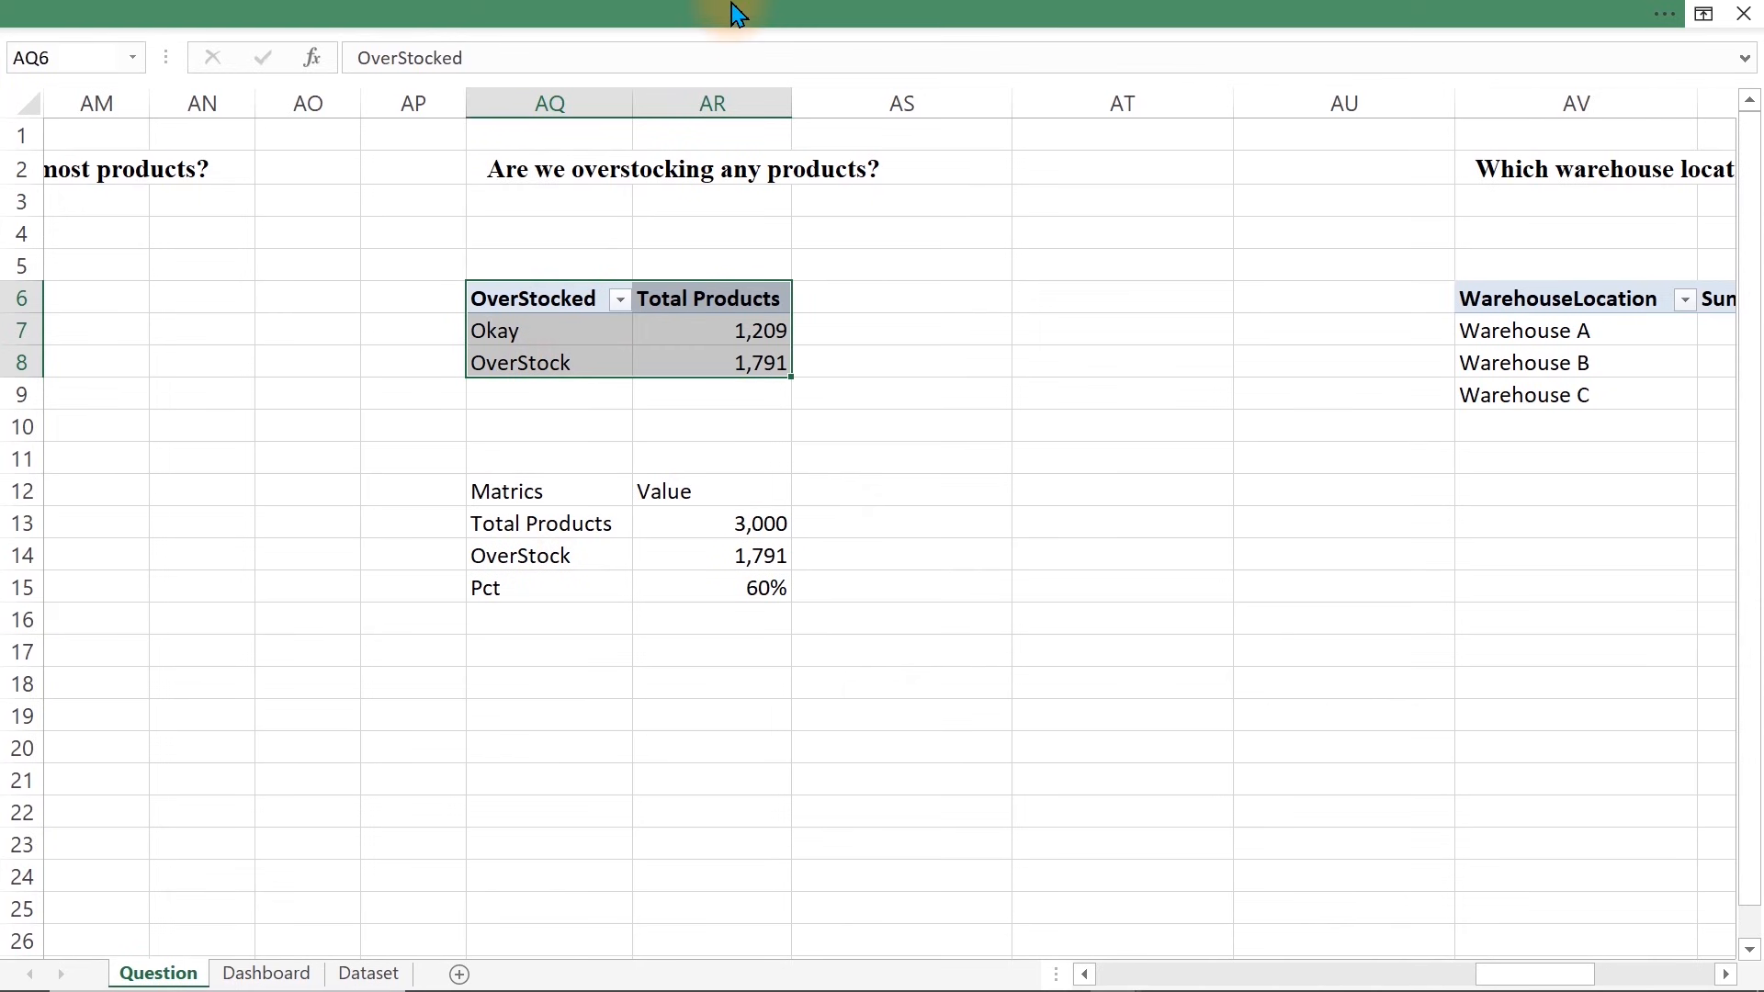
{"action": "left_click", "coordinate": [728, 7]}
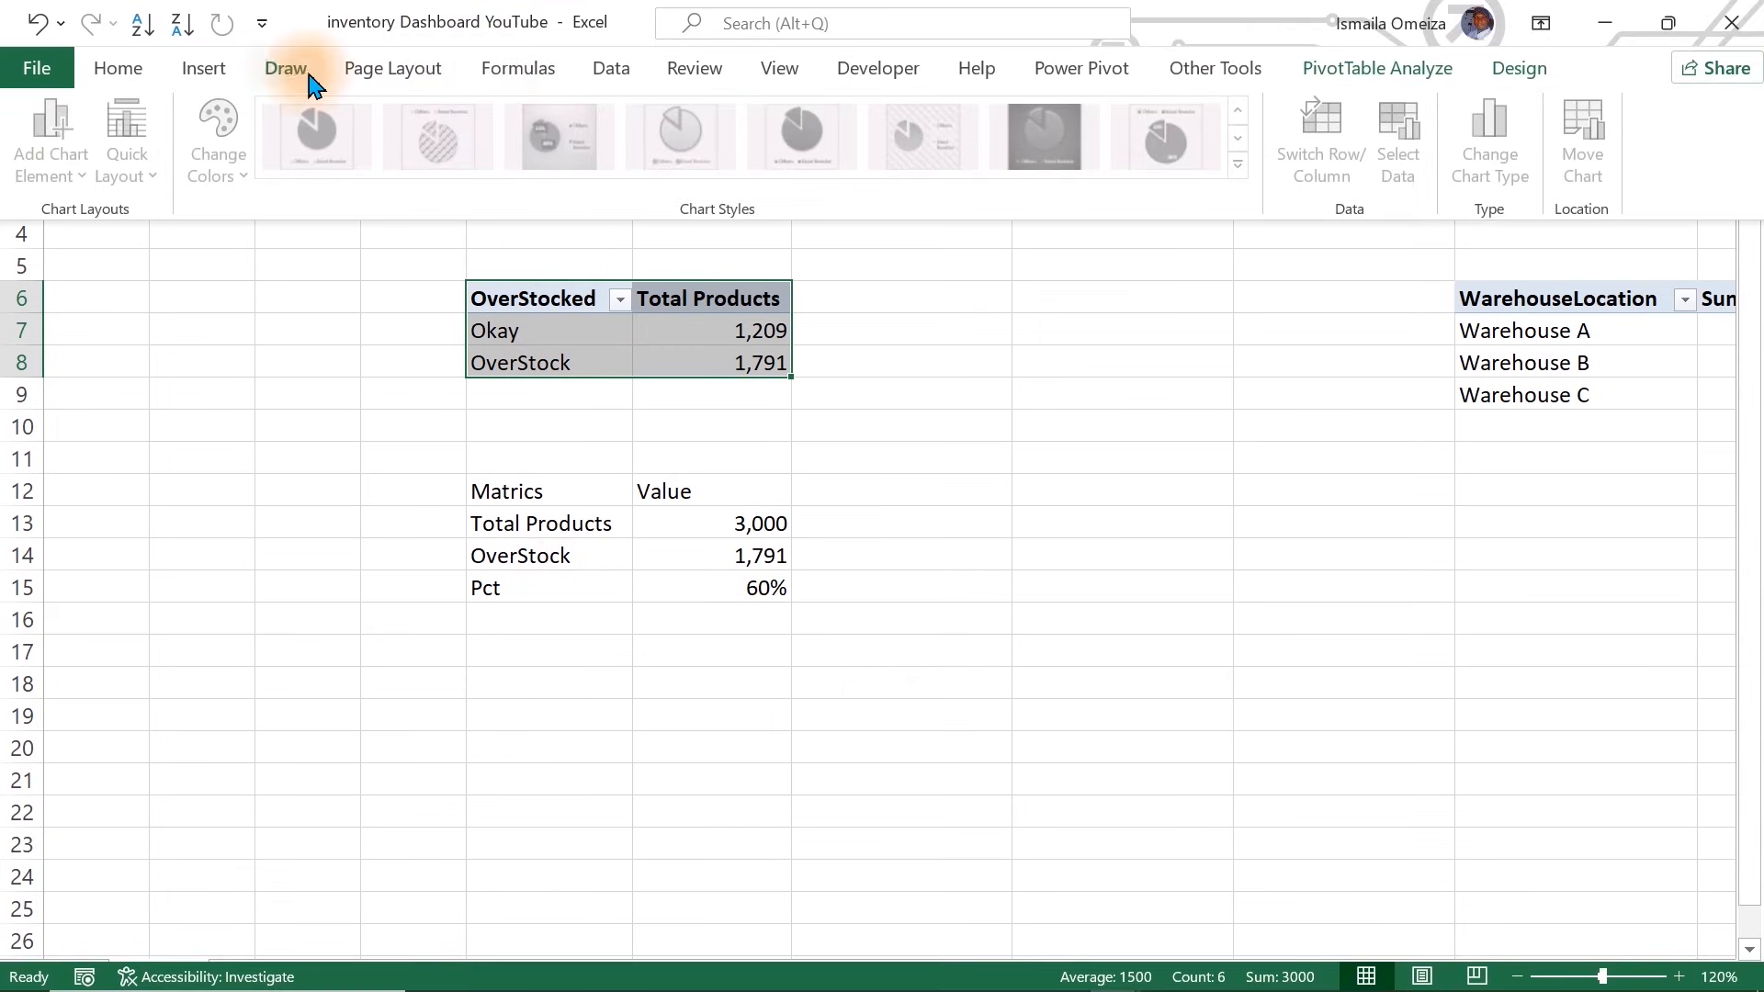
{"action": "left_click", "coordinate": [213, 73]}
{"action": "left_click", "coordinate": [725, 169]}
{"action": "left_click", "coordinate": [744, 276]}
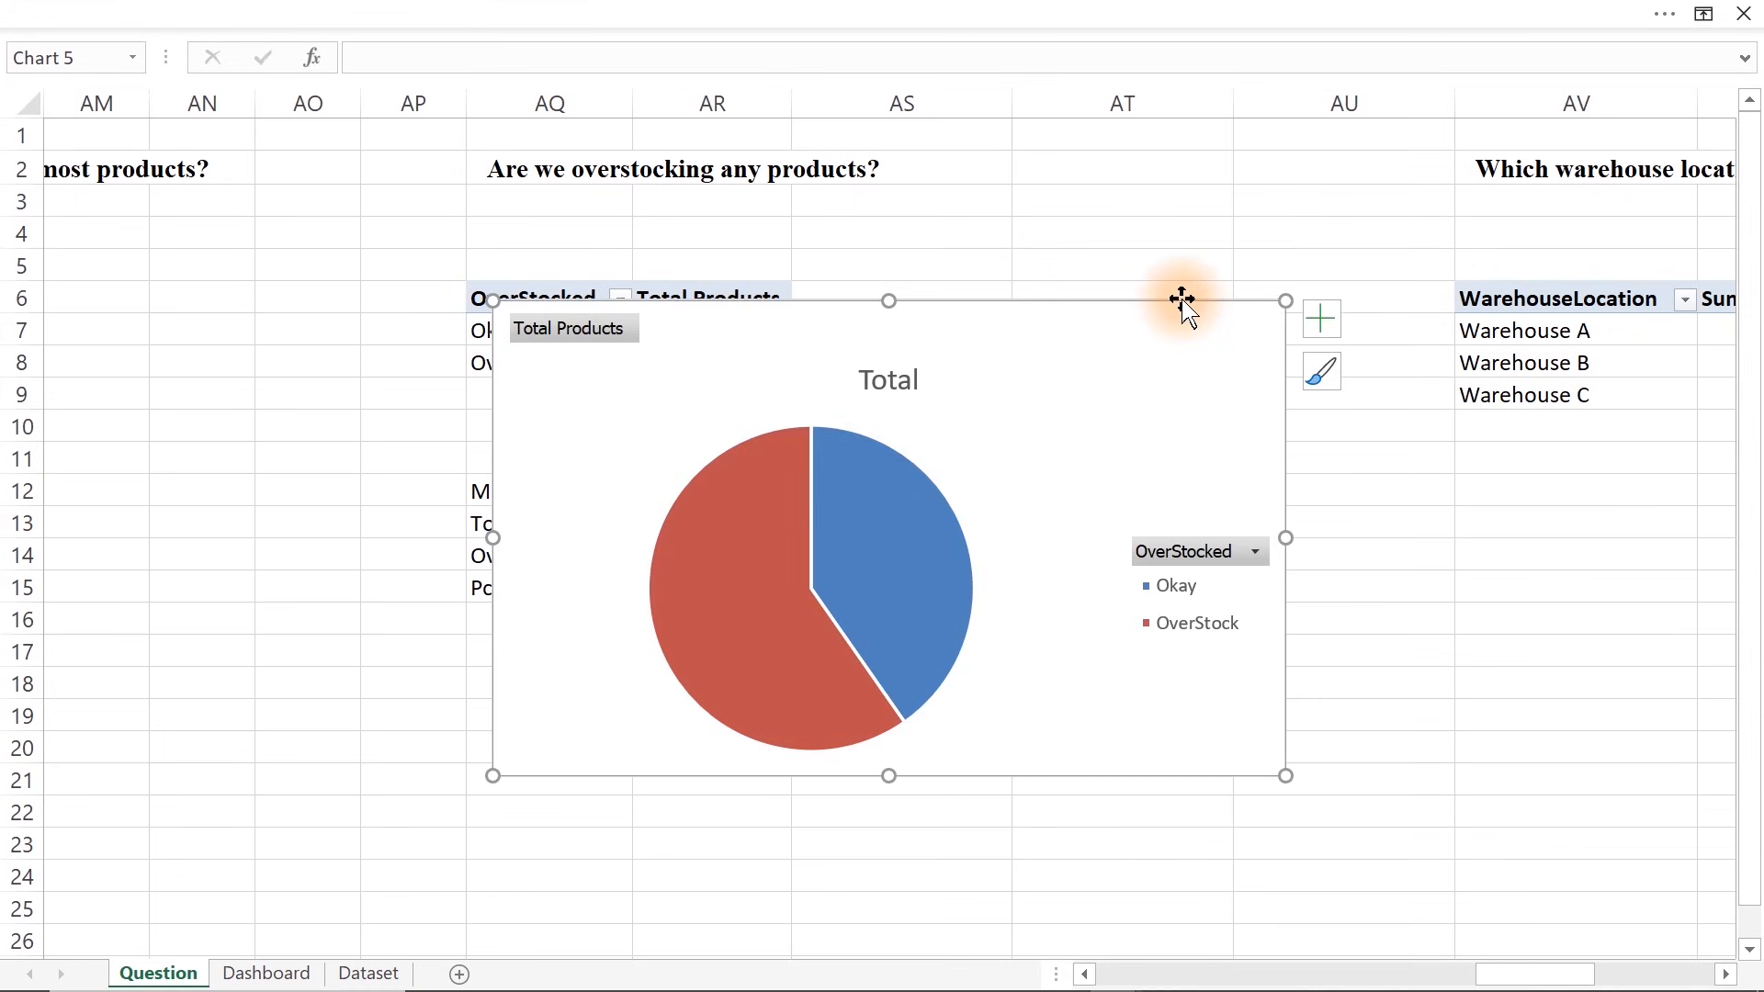
Move the new pie chart to the Dashboard sheet, replacing the old pie in the overstocking card
{"action": "key", "text": "Delete"}
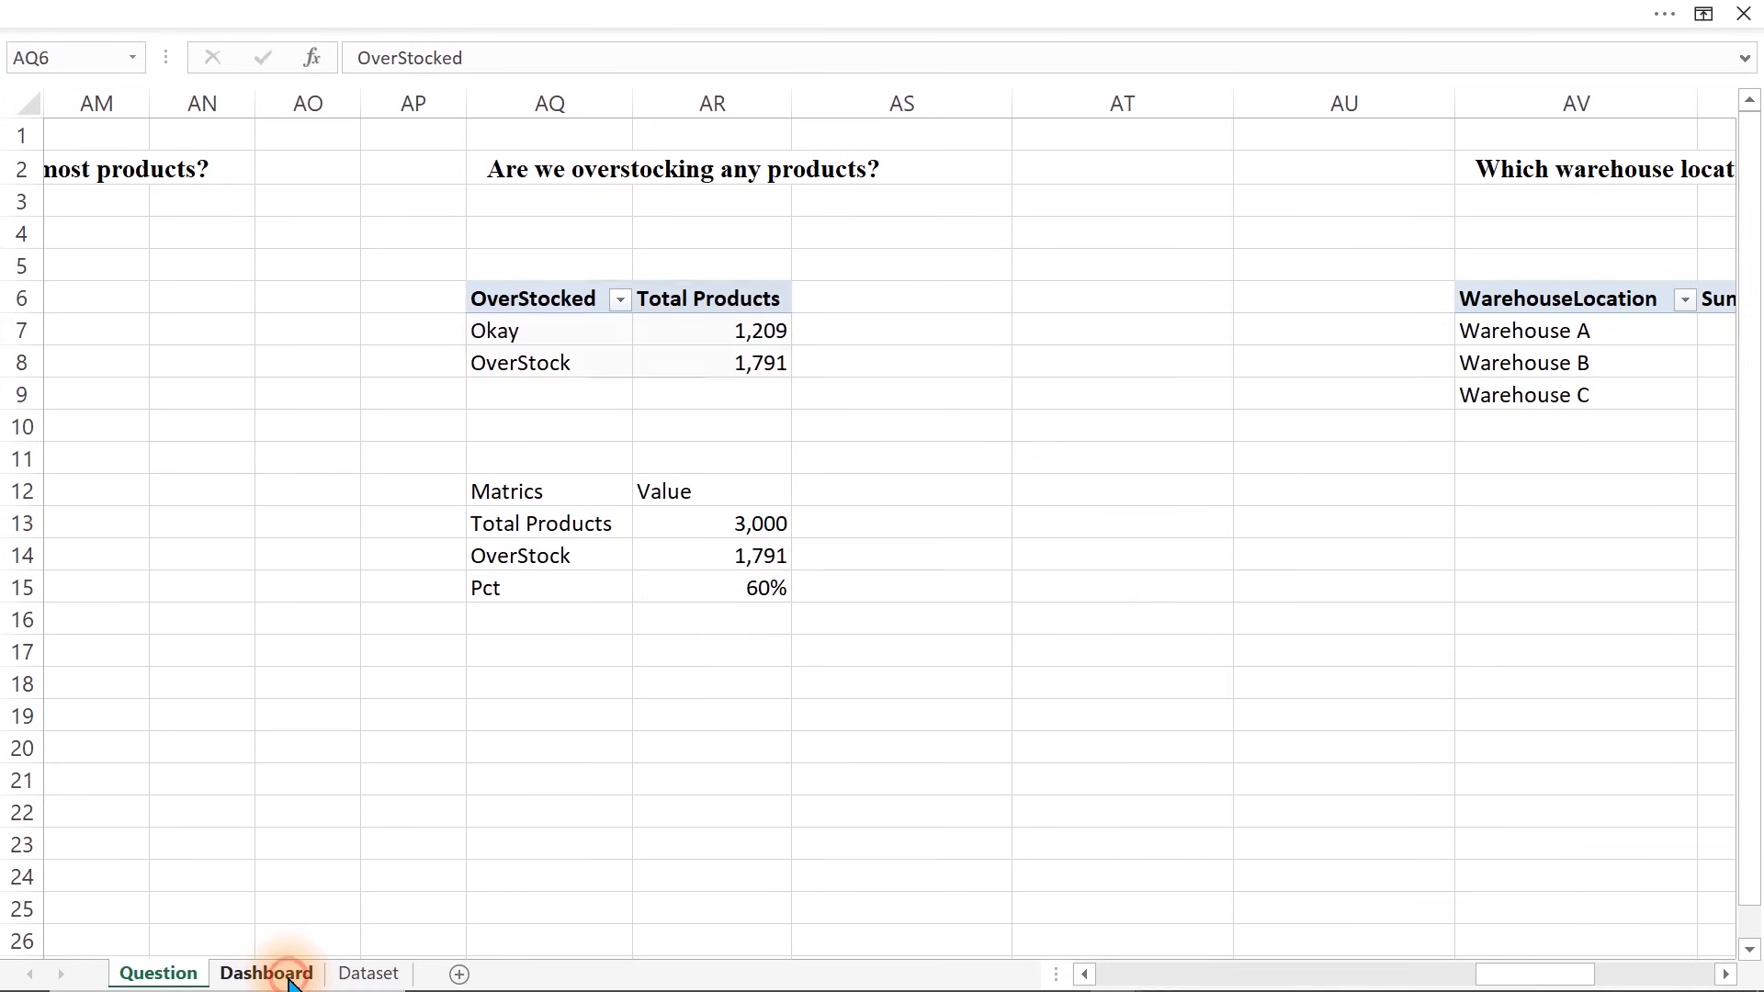
{"action": "left_click", "coordinate": [271, 973]}
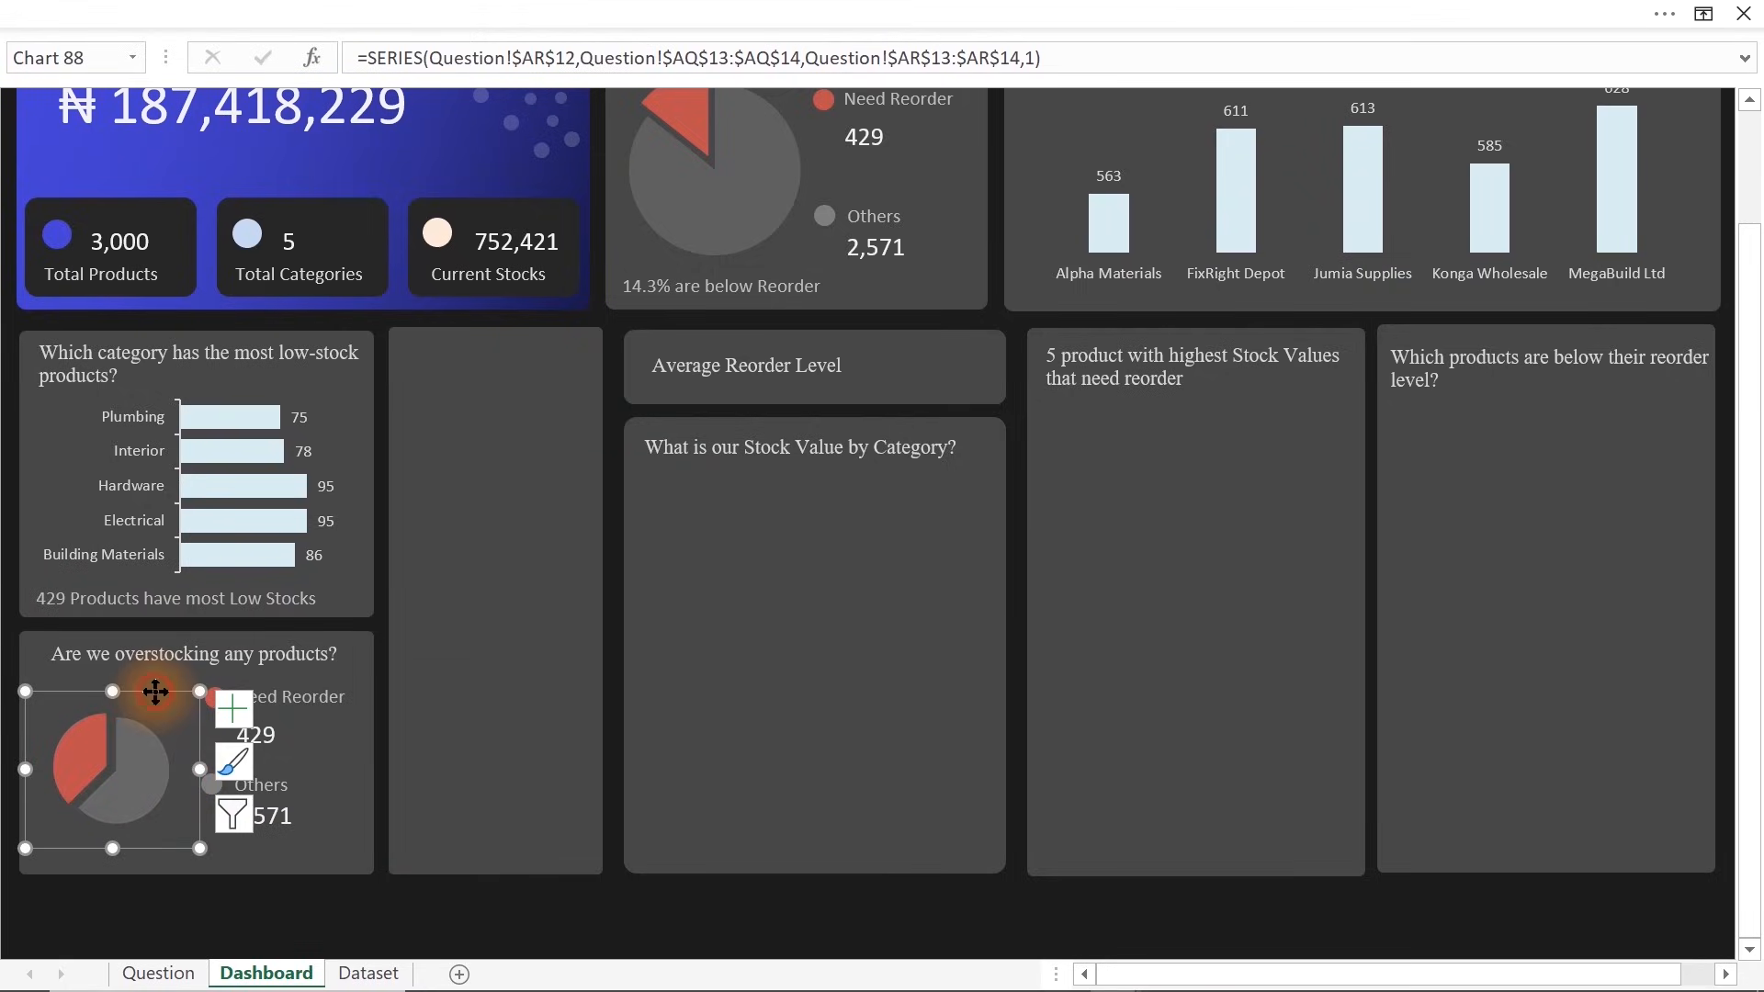
{"action": "key", "text": "Delete"}
{"action": "key", "text": "ctrl+v"}
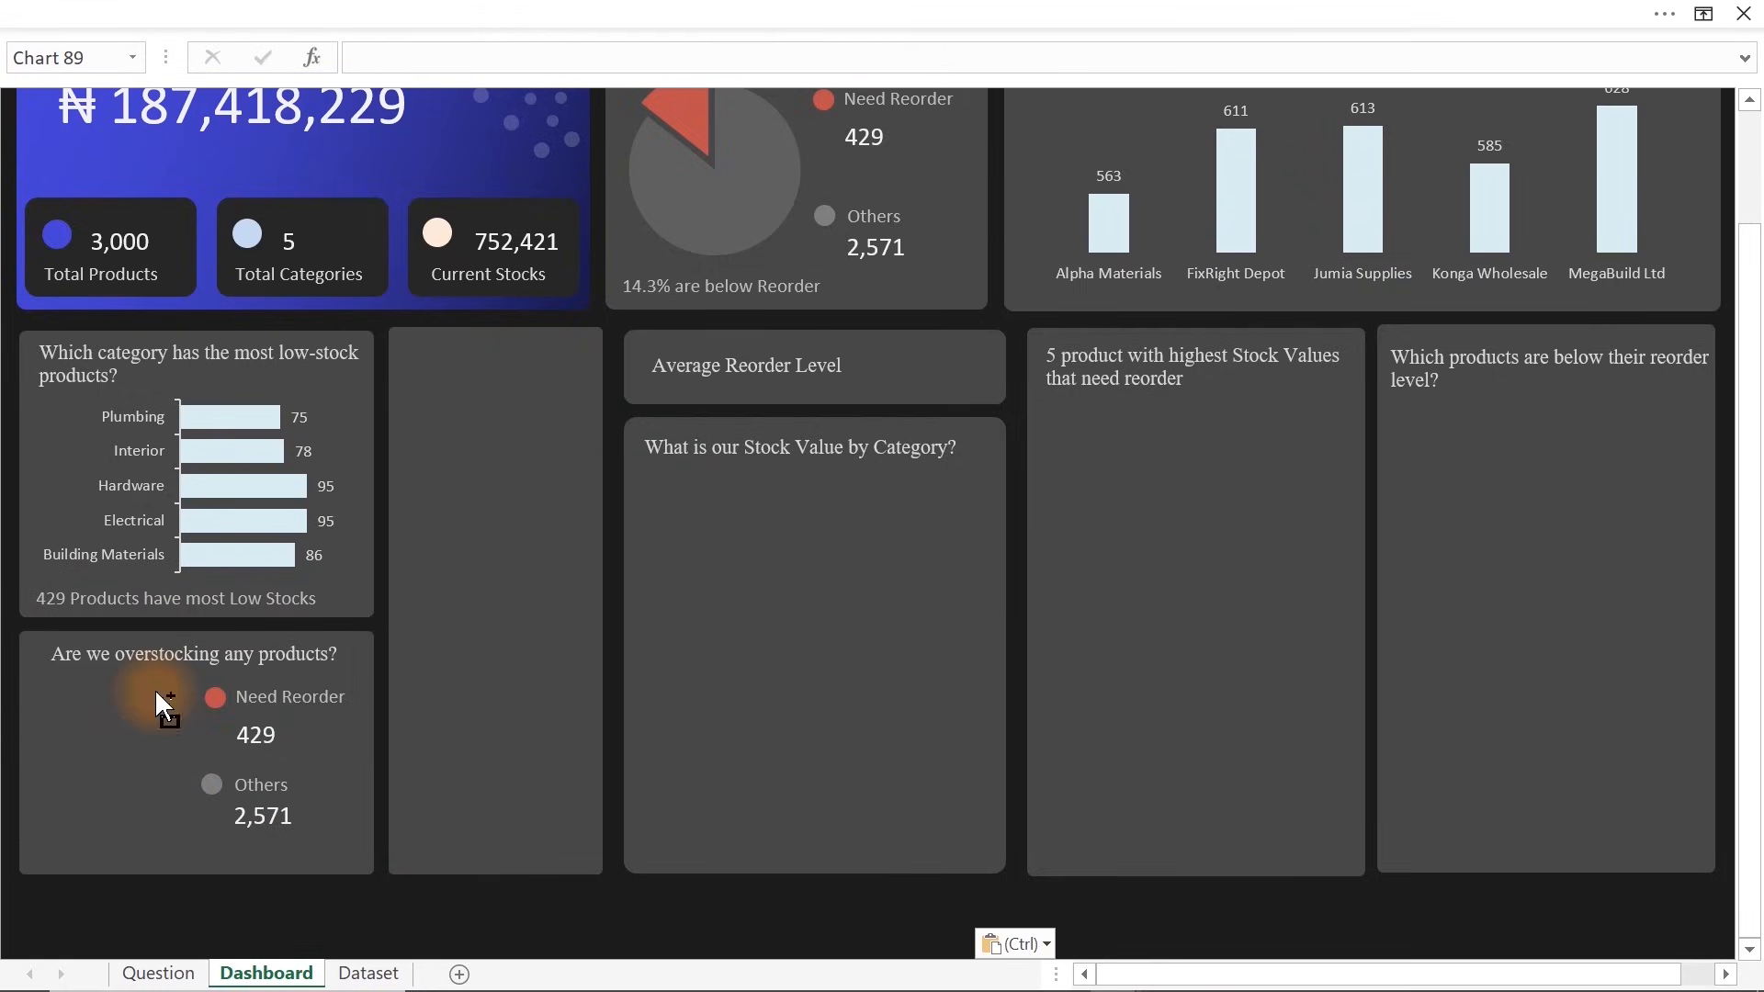
{"action": "left_click_drag", "start_coordinate": [470, 887], "coordinate": [521, 377]}
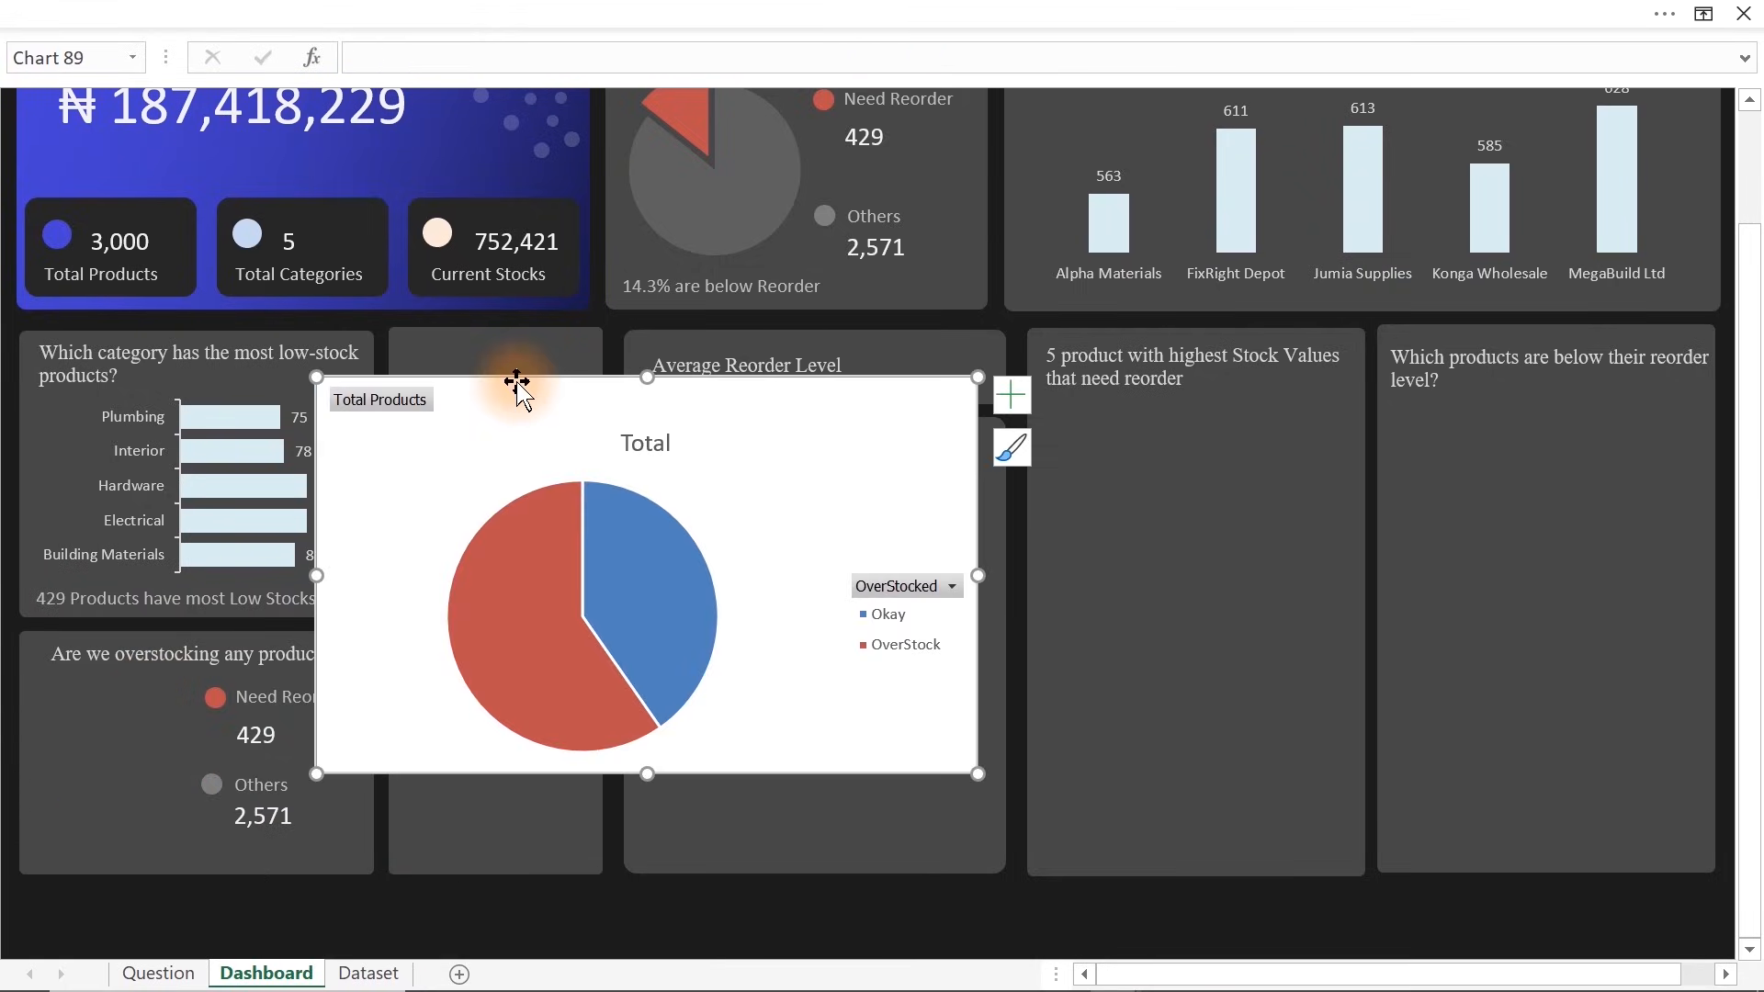
Strip the new pie chart of all field buttons, legend and title, and shrink it to fit the overstocking card beside the legend
{"action": "right_click", "coordinate": [367, 402]}
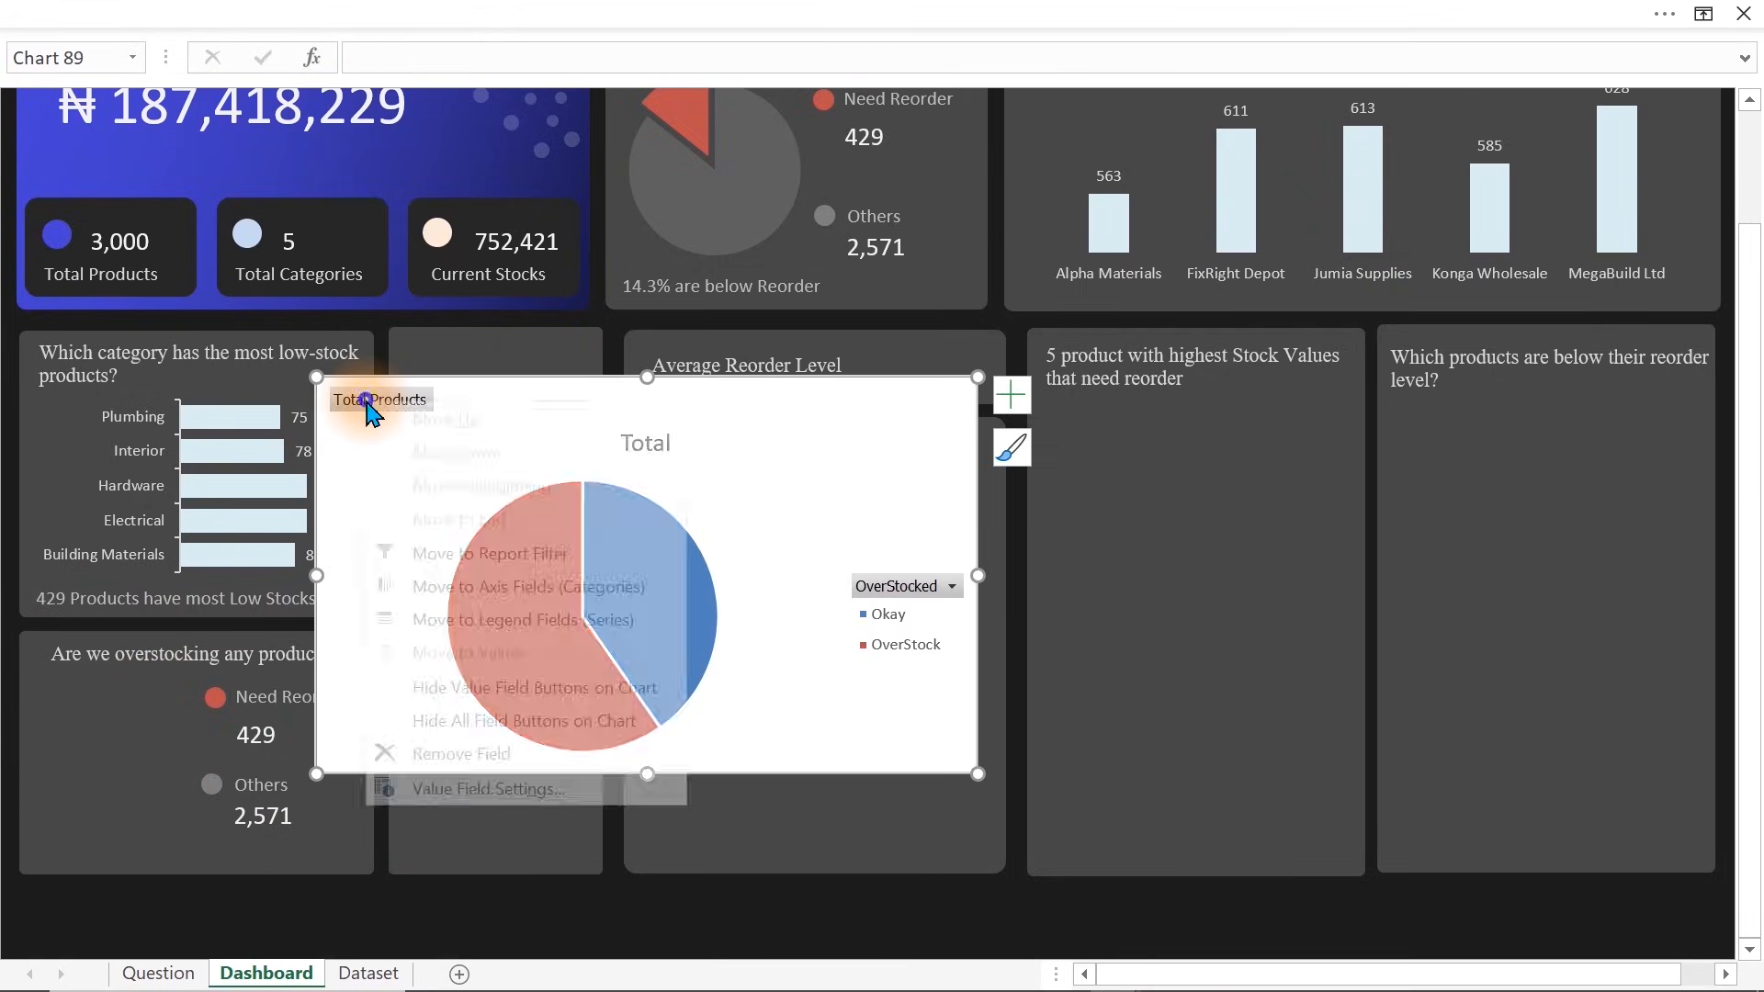
{"action": "left_click", "coordinate": [464, 720]}
{"action": "left_click", "coordinate": [926, 595]}
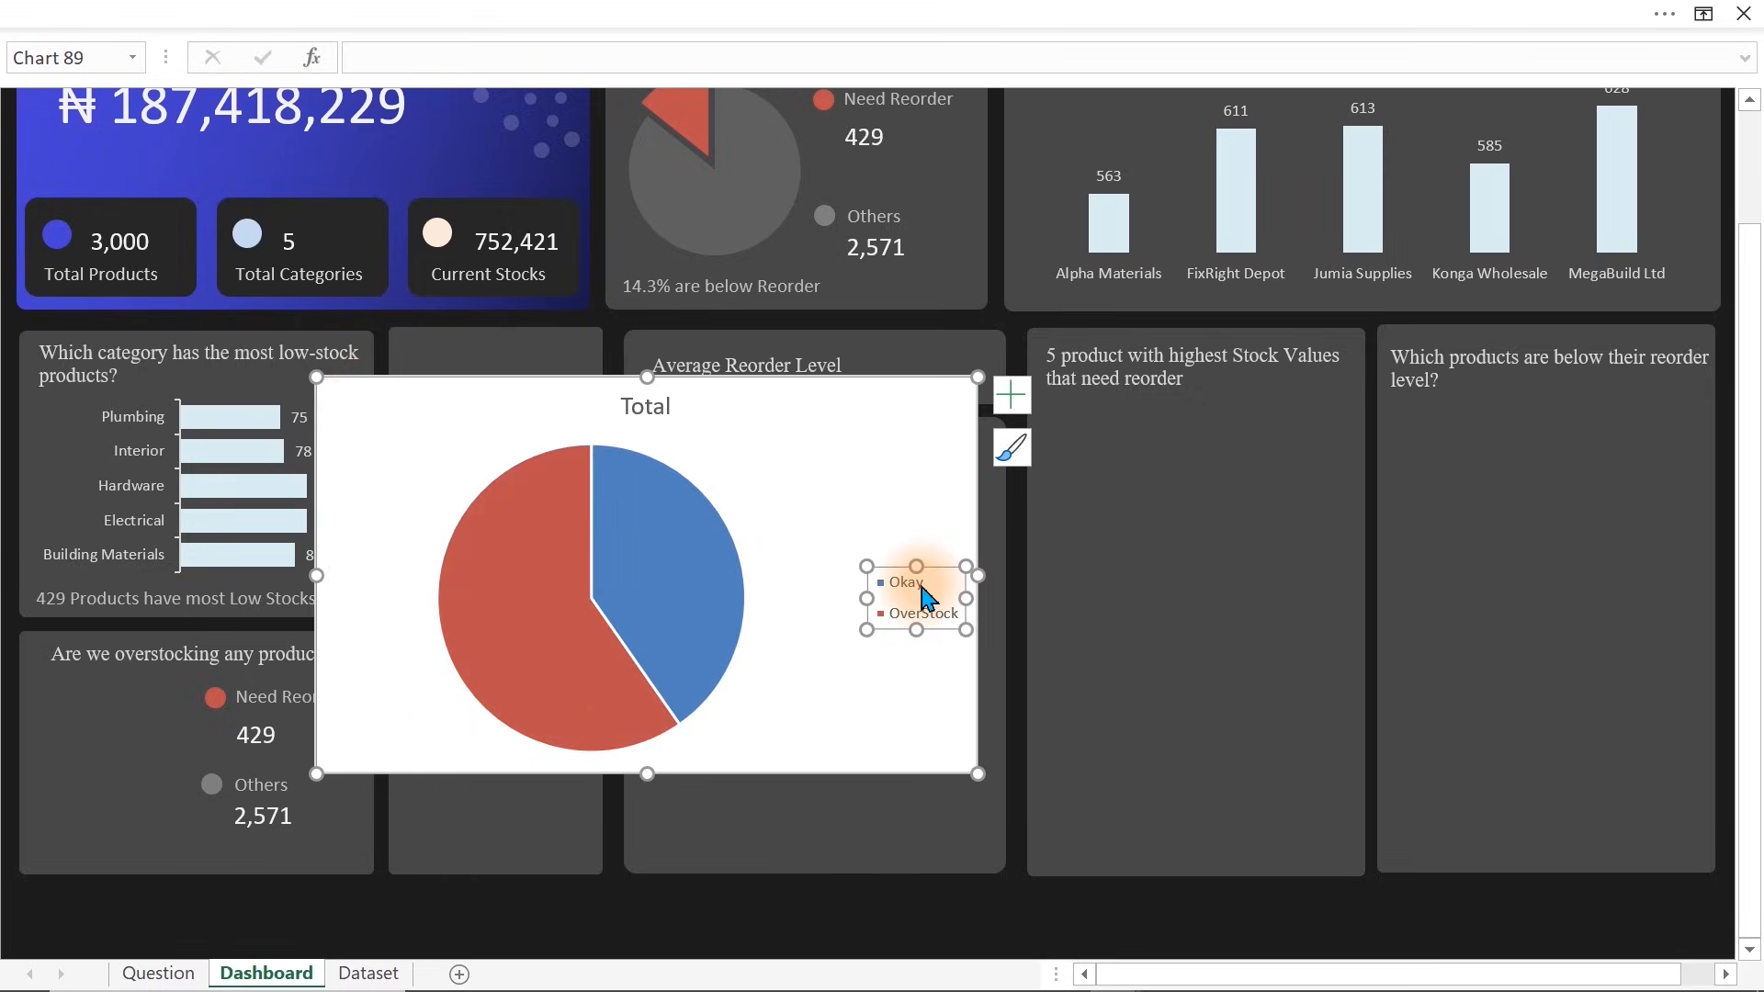
{"action": "key", "text": "Delete"}
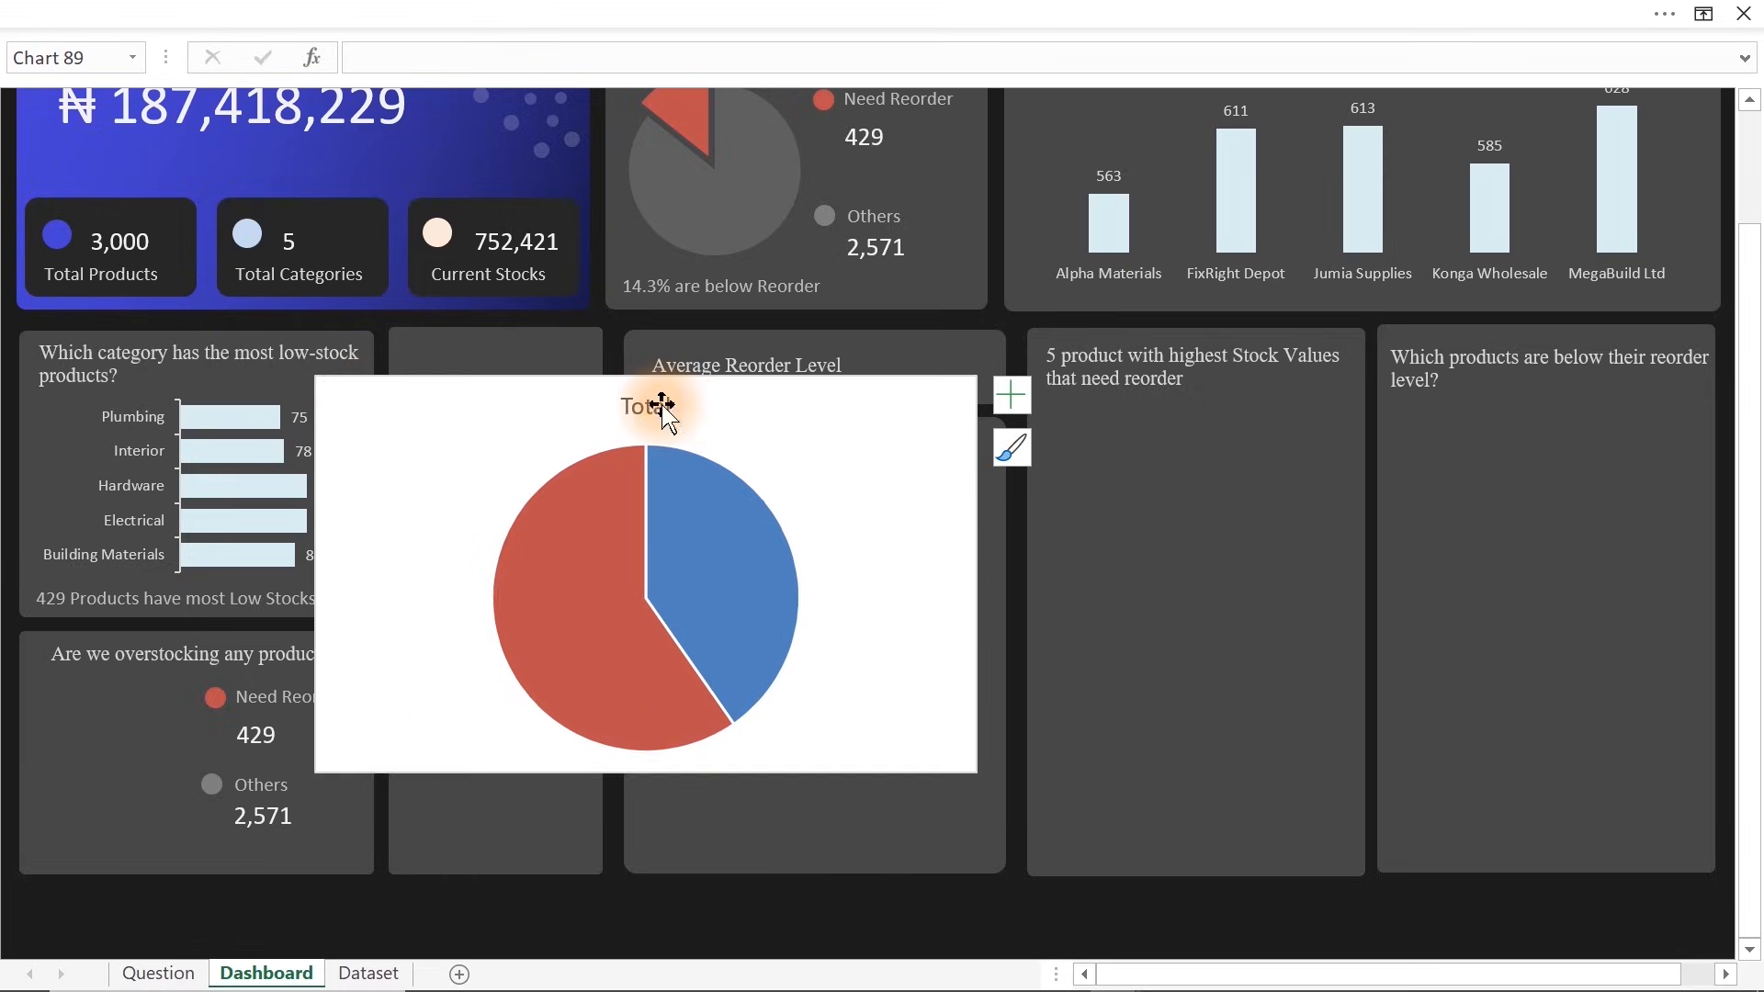
{"action": "key", "text": "Delete"}
{"action": "left_click_drag", "start_coordinate": [977, 376], "coordinate": [202, 739]}
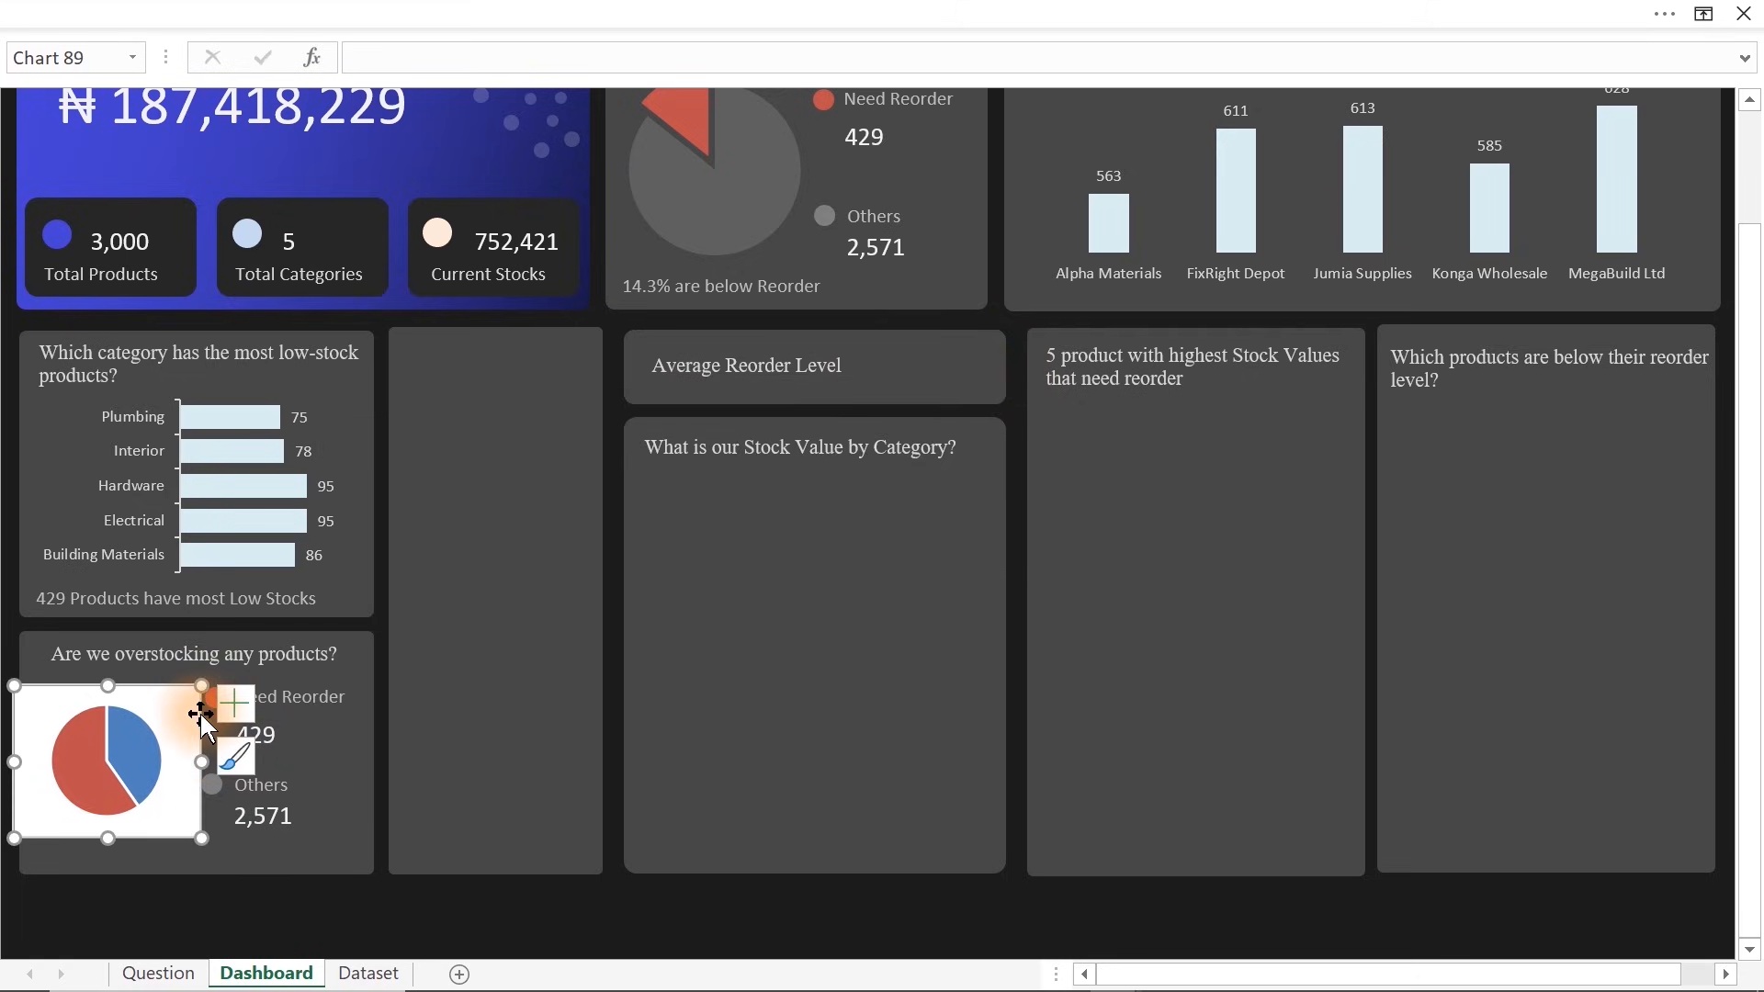
Remove the new pie chart's background fill, border and slice outlines, and adjust its placement slightly in the overstocking card
{"action": "double_click", "coordinate": [201, 711]}
{"action": "left_click", "coordinate": [847, 333]}
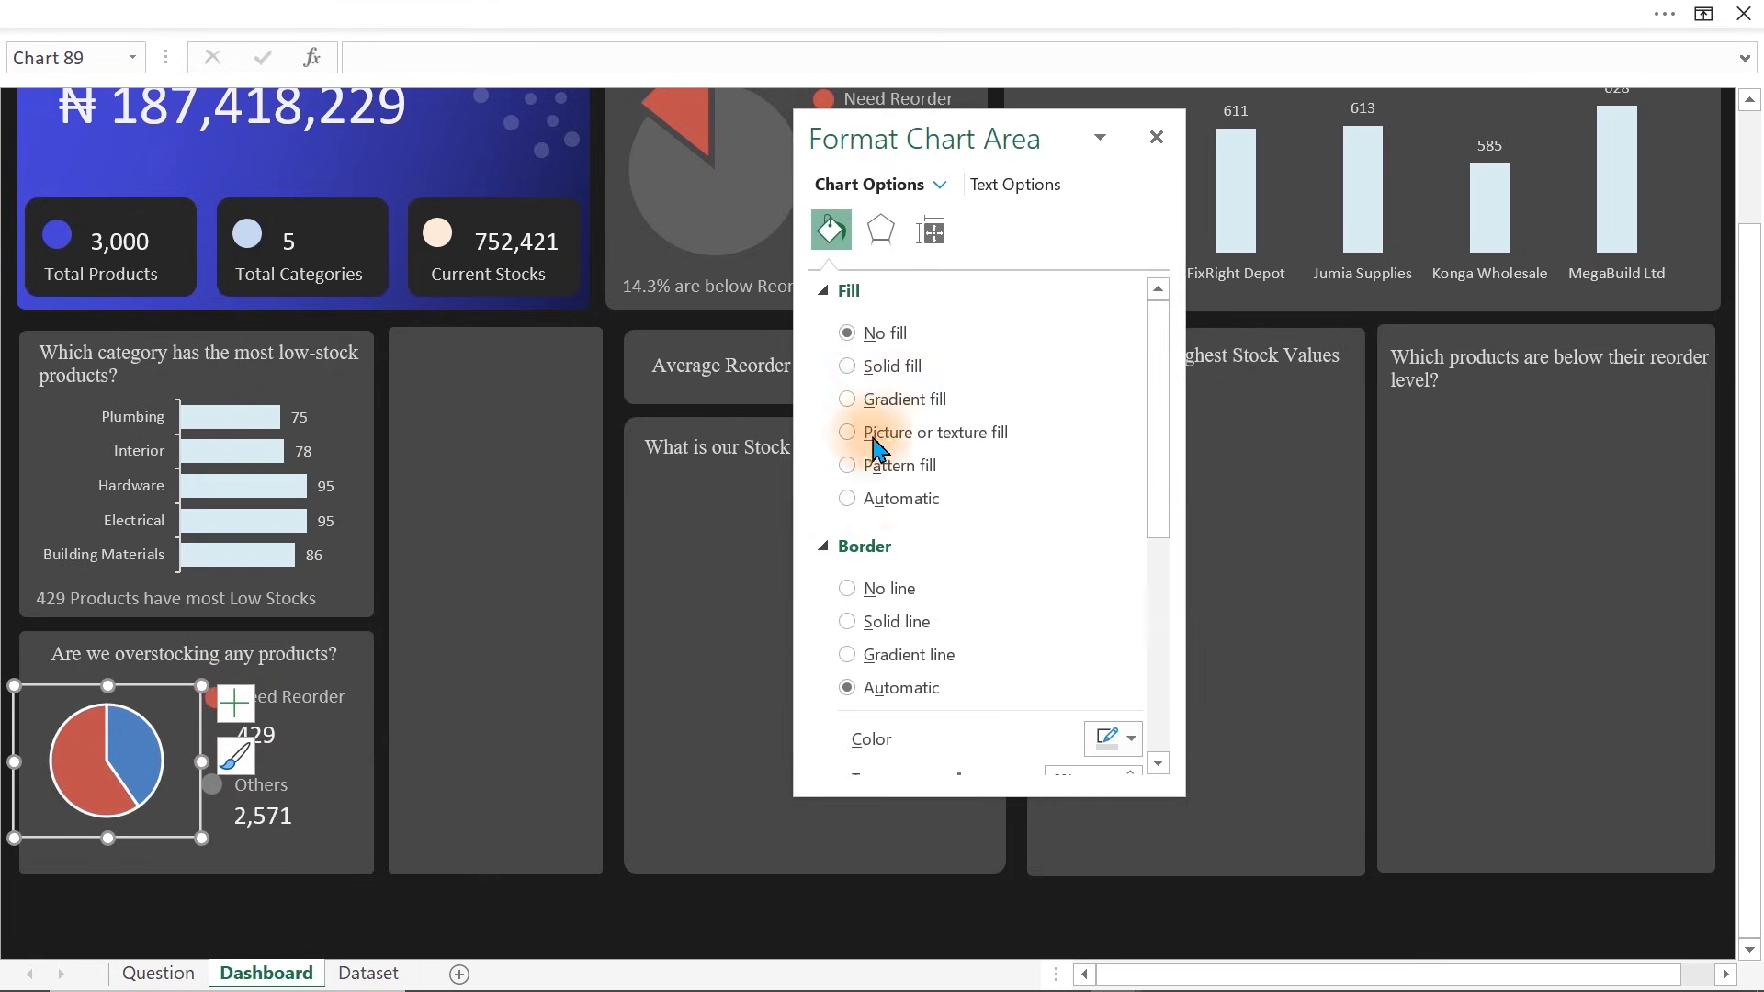
{"action": "left_click", "coordinate": [847, 588]}
{"action": "left_click", "coordinate": [82, 776]}
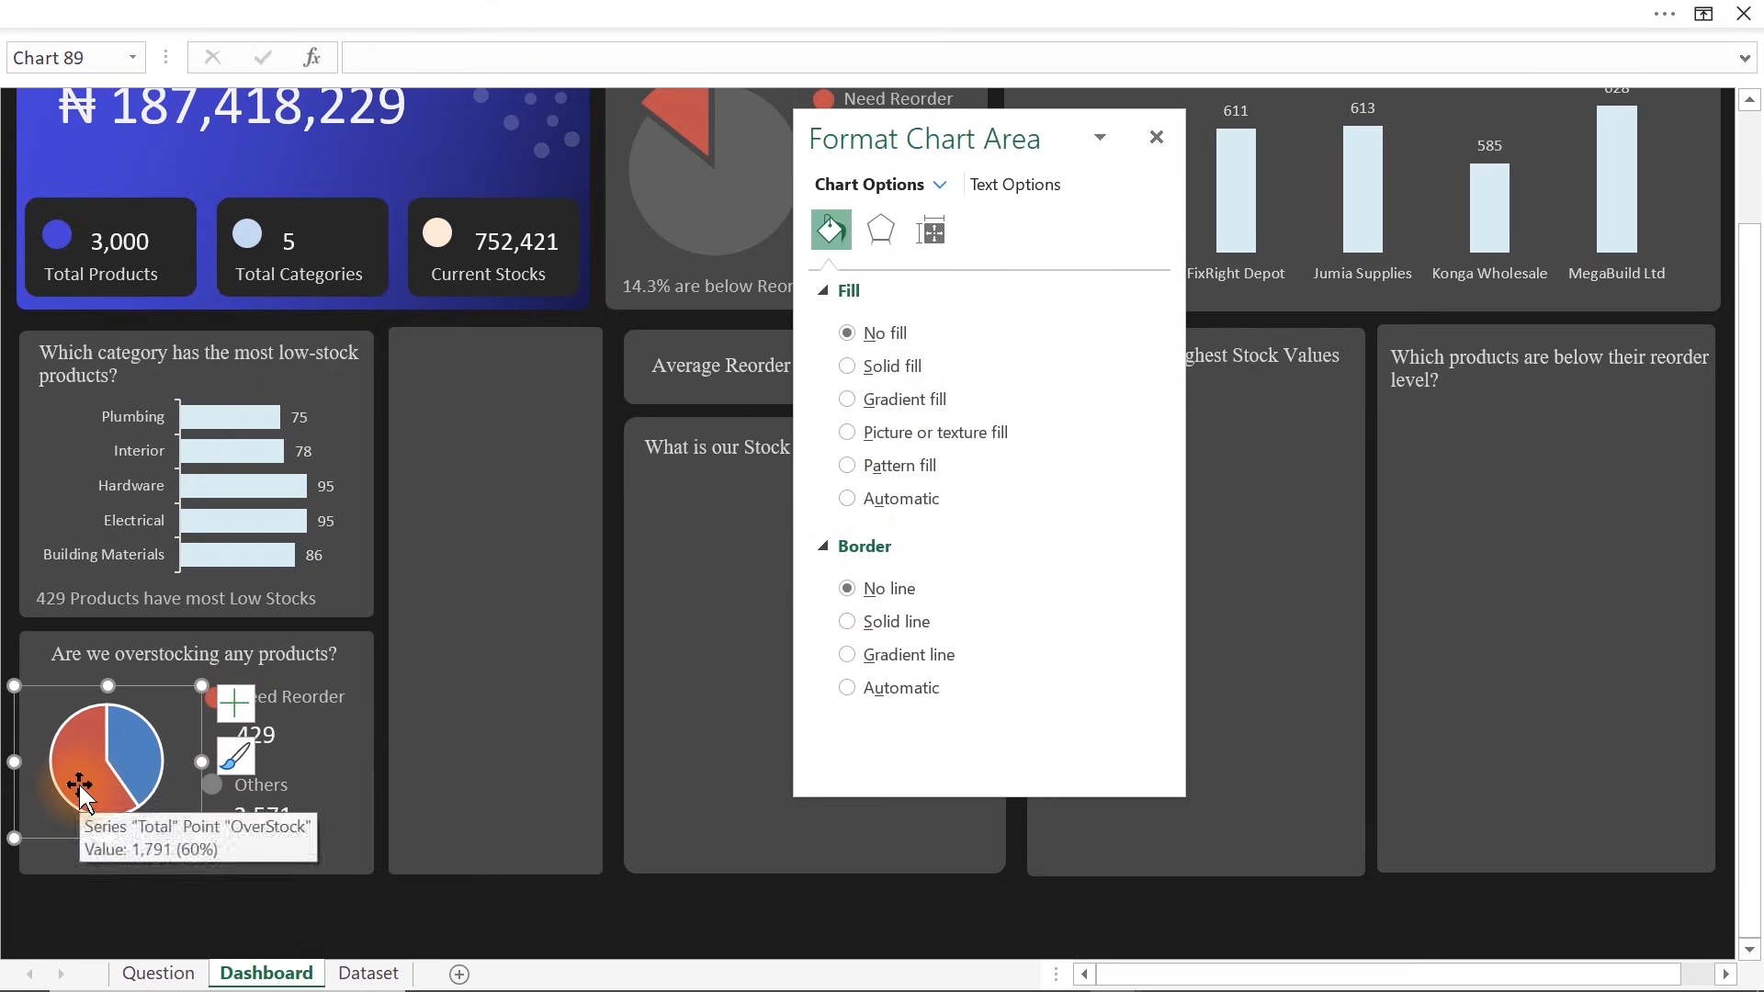
{"action": "left_click", "coordinate": [847, 680]}
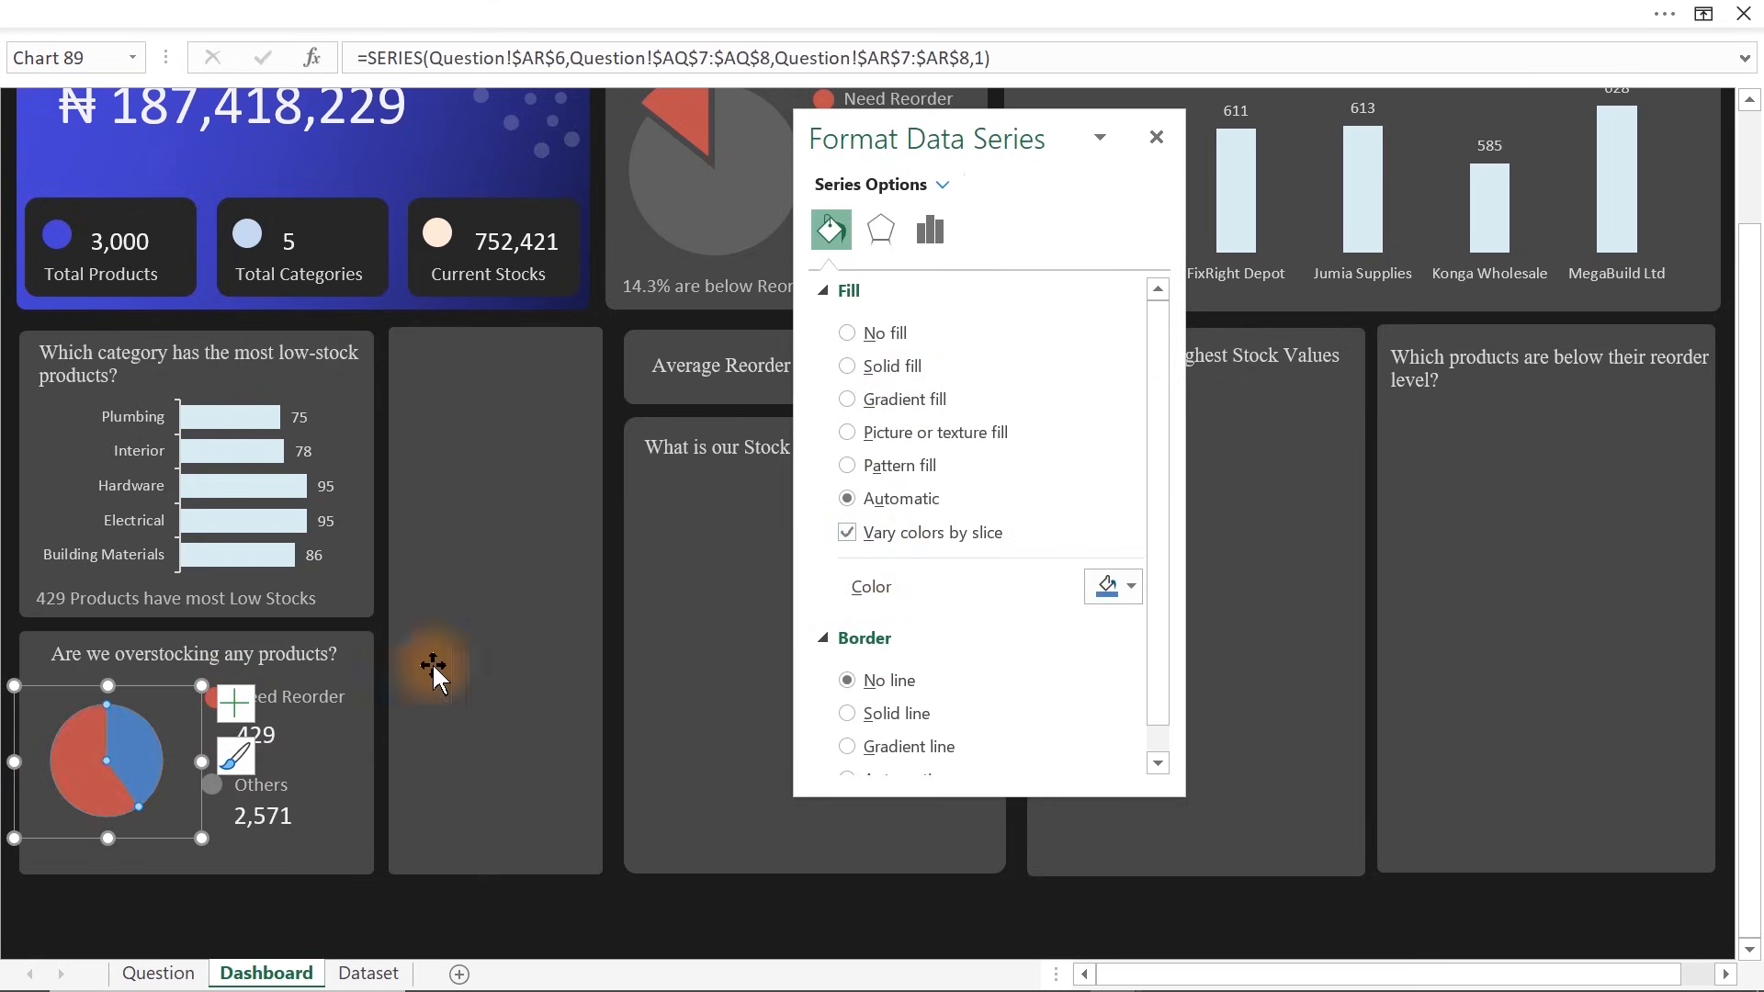
{"action": "mouse_move", "coordinate": [201, 686]}
{"action": "left_mouse_down"}
{"action": "mouse_move", "coordinate": [149, 679]}
{"action": "mouse_move", "coordinate": [207, 678]}
{"action": "mouse_move", "coordinate": [184, 693]}
{"action": "left_mouse_up"}
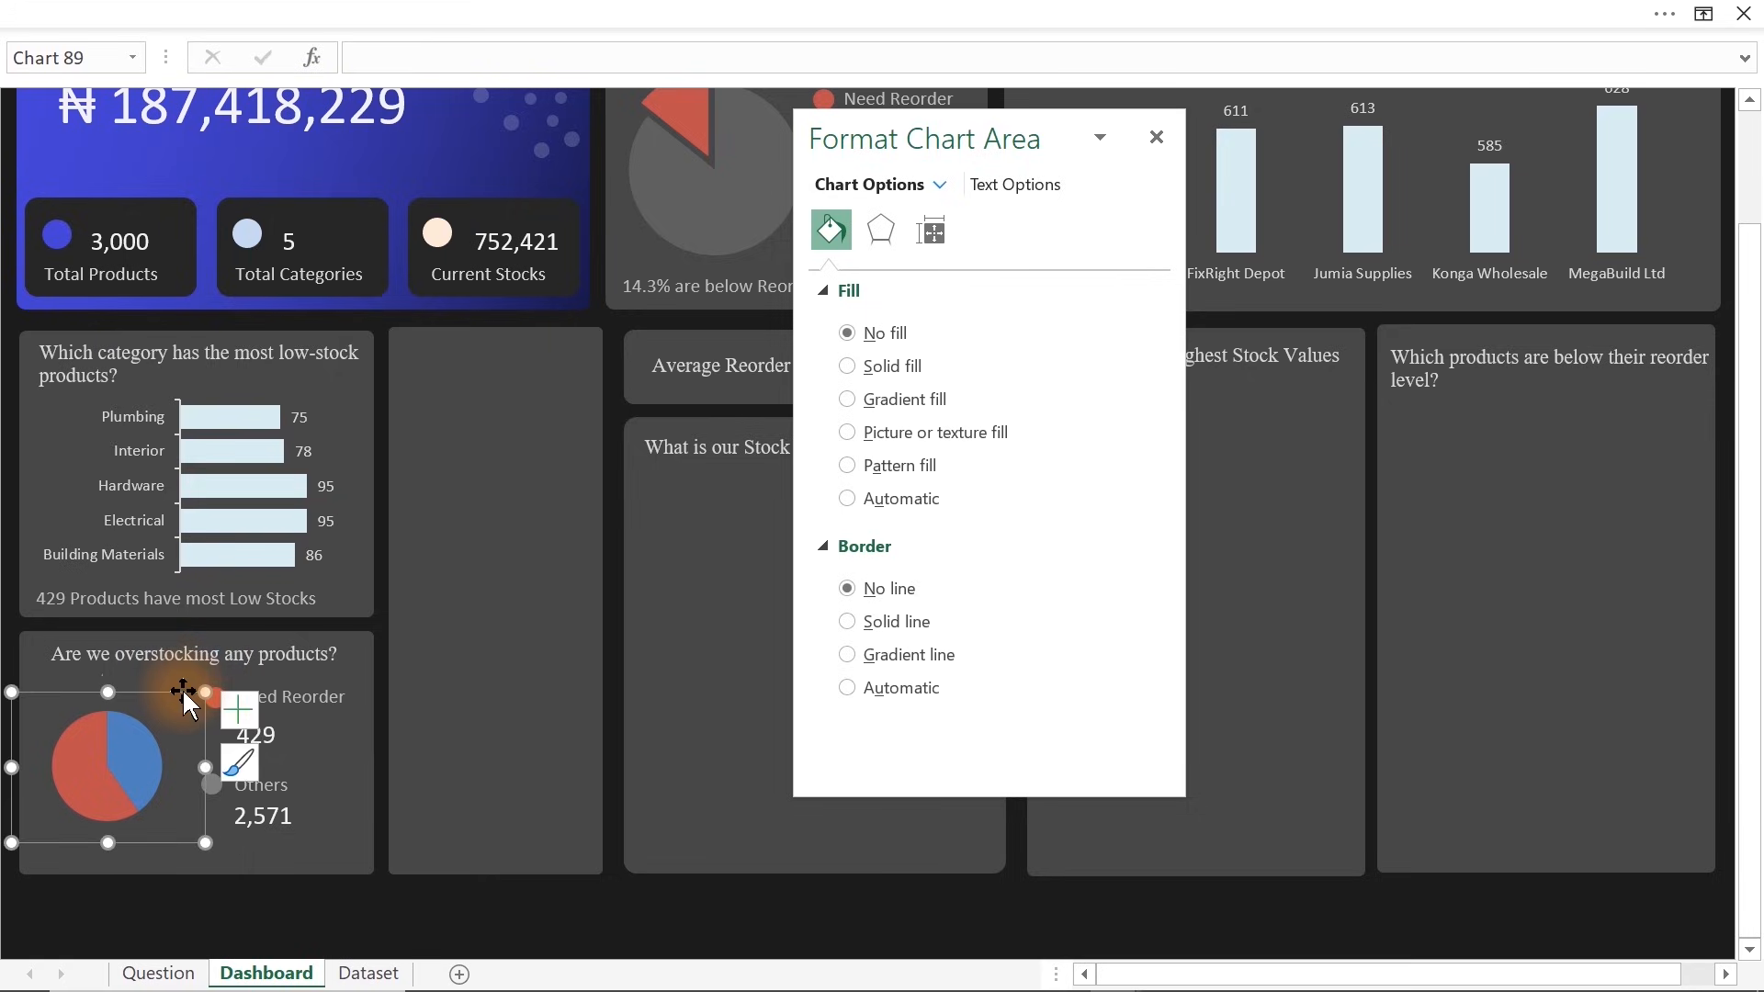
Set the new overstock pie's explosion to 8%
{"action": "left_click", "coordinate": [71, 735]}
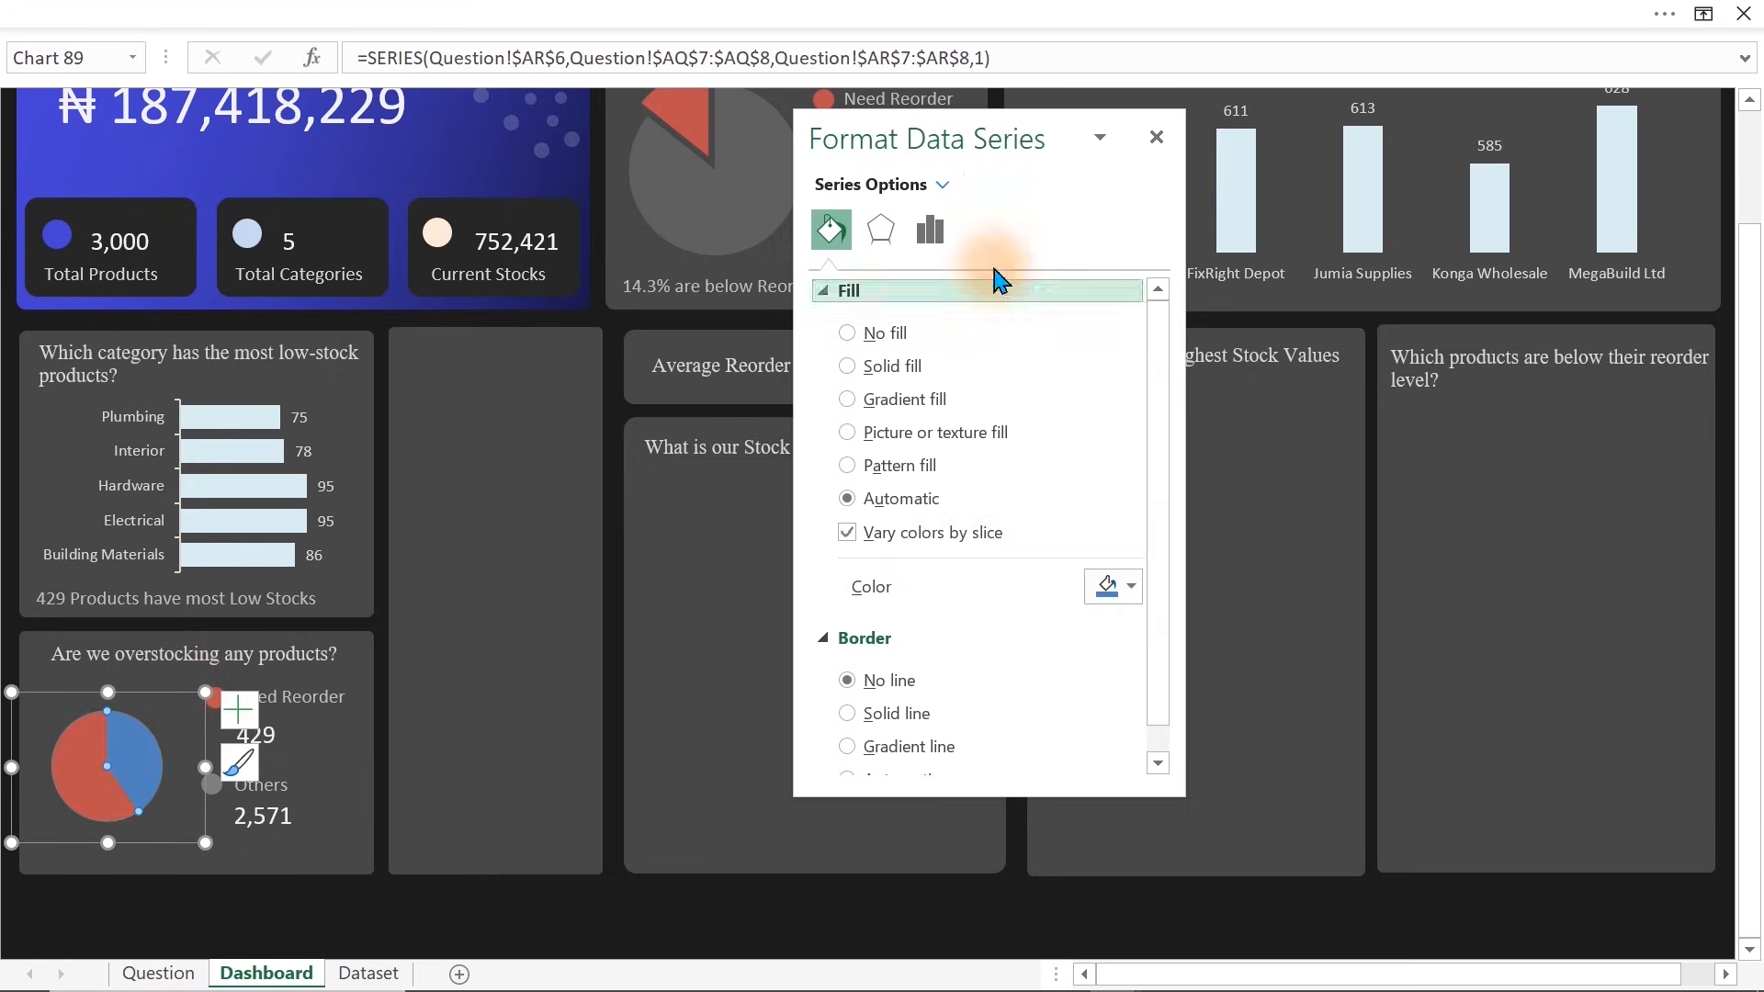
{"action": "left_click", "coordinate": [932, 232]}
{"action": "left_click", "coordinate": [851, 516]}
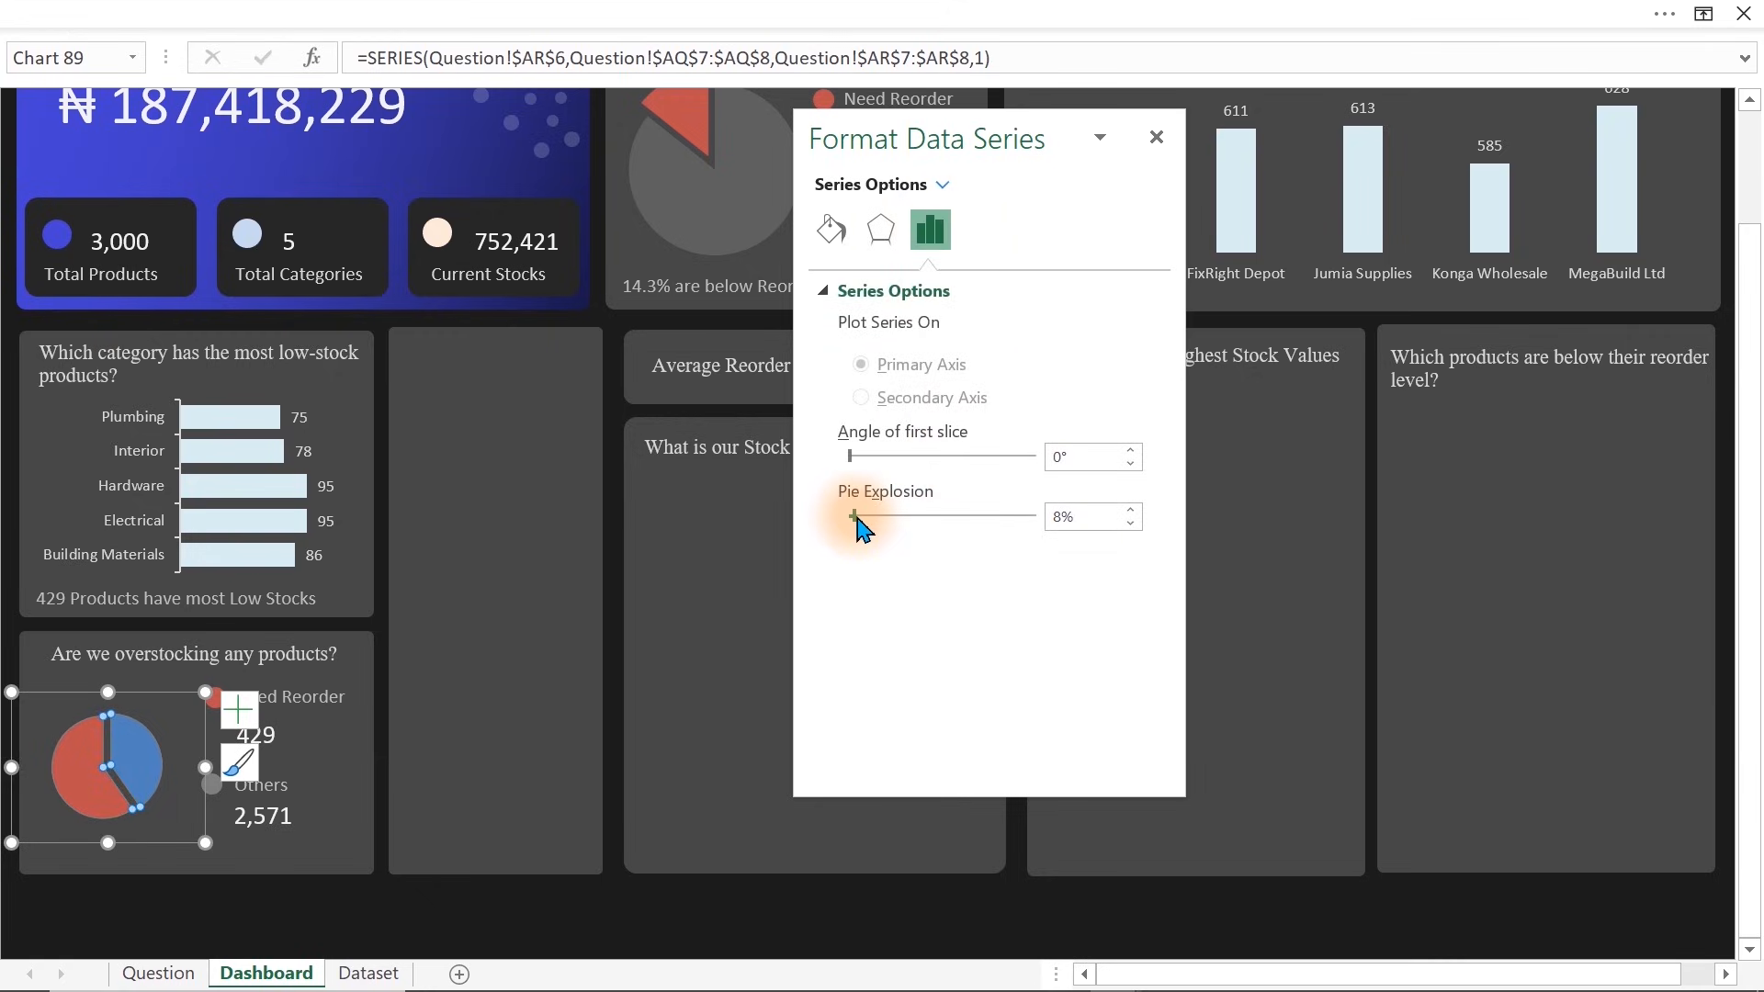
Fill the pie's Okay slice with solid grey at 49% transparency
{"action": "left_click", "coordinate": [136, 766]}
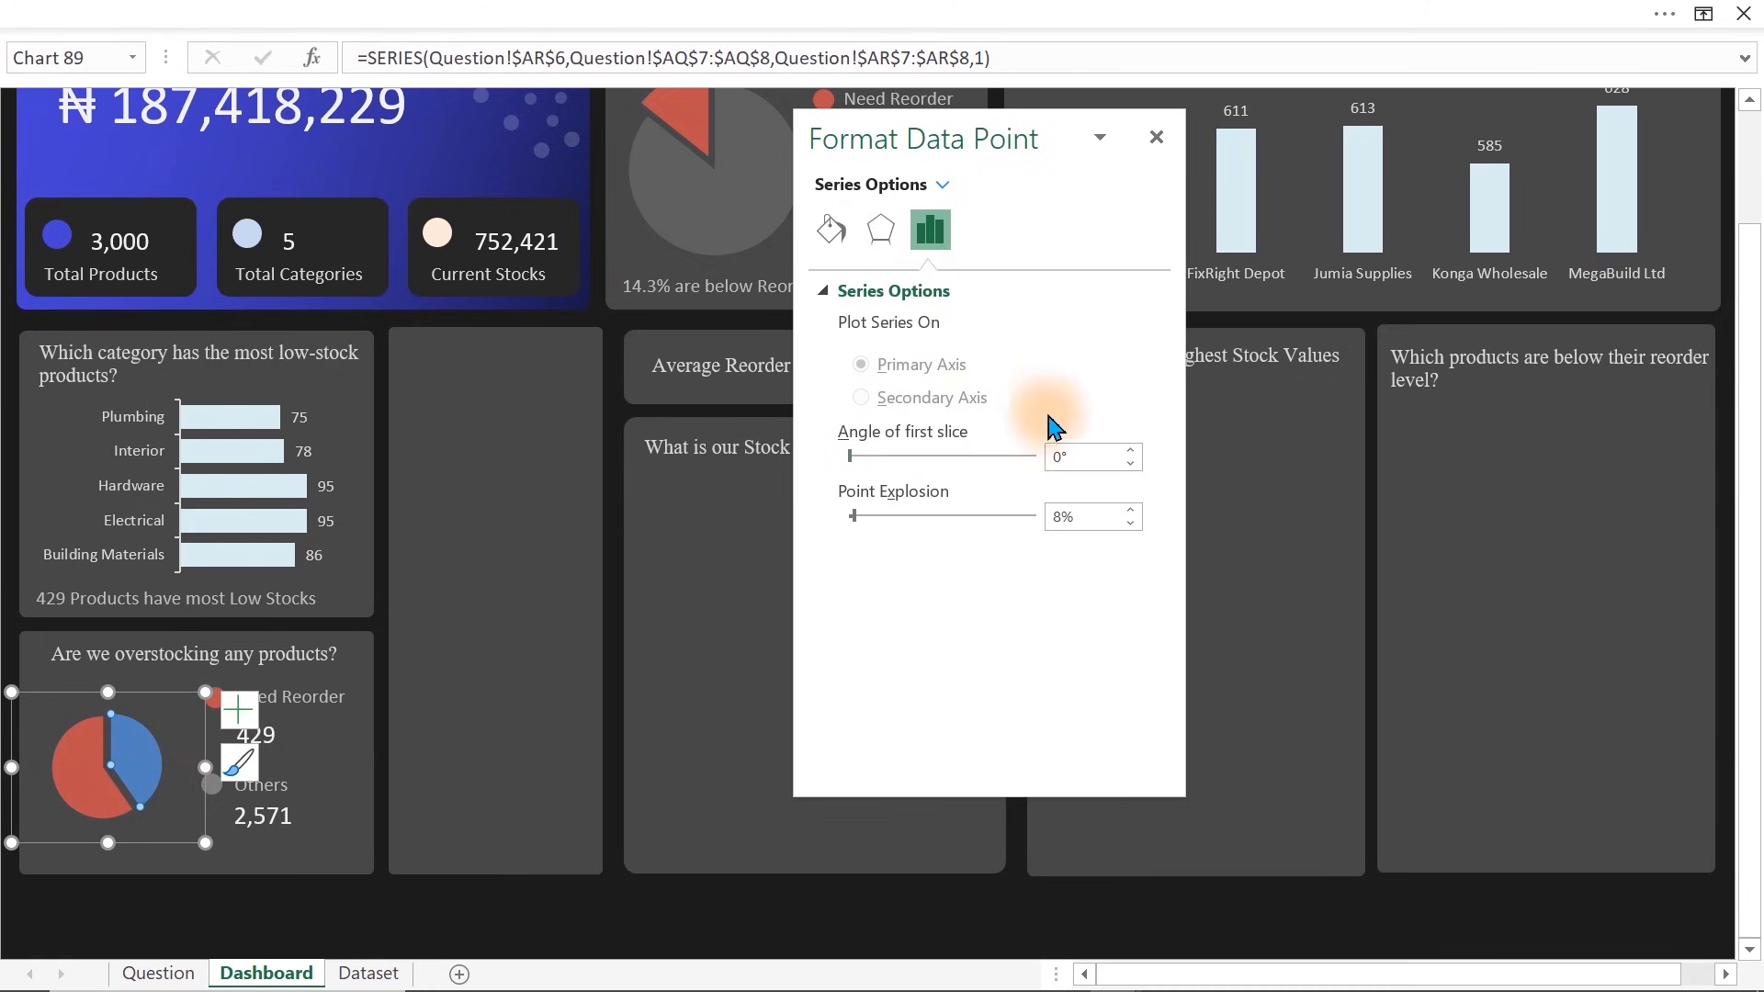
{"action": "left_click", "coordinate": [831, 229]}
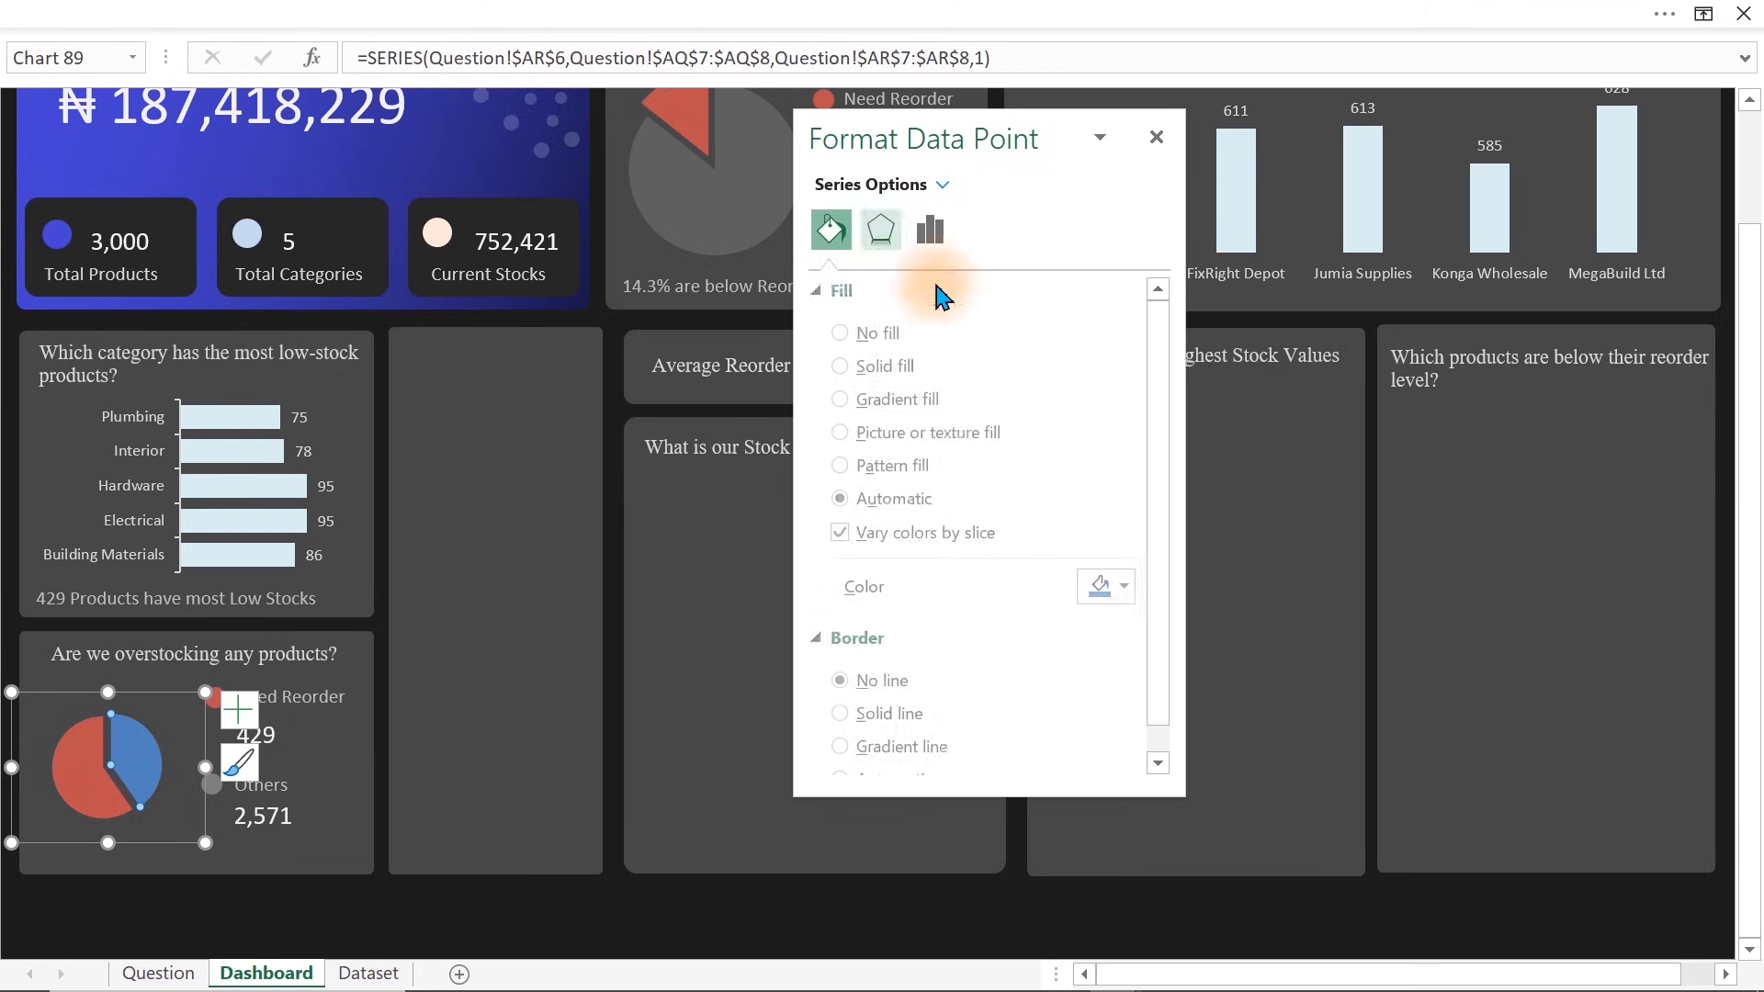
{"action": "left_click", "coordinate": [1126, 599]}
{"action": "left_click", "coordinate": [1120, 696]}
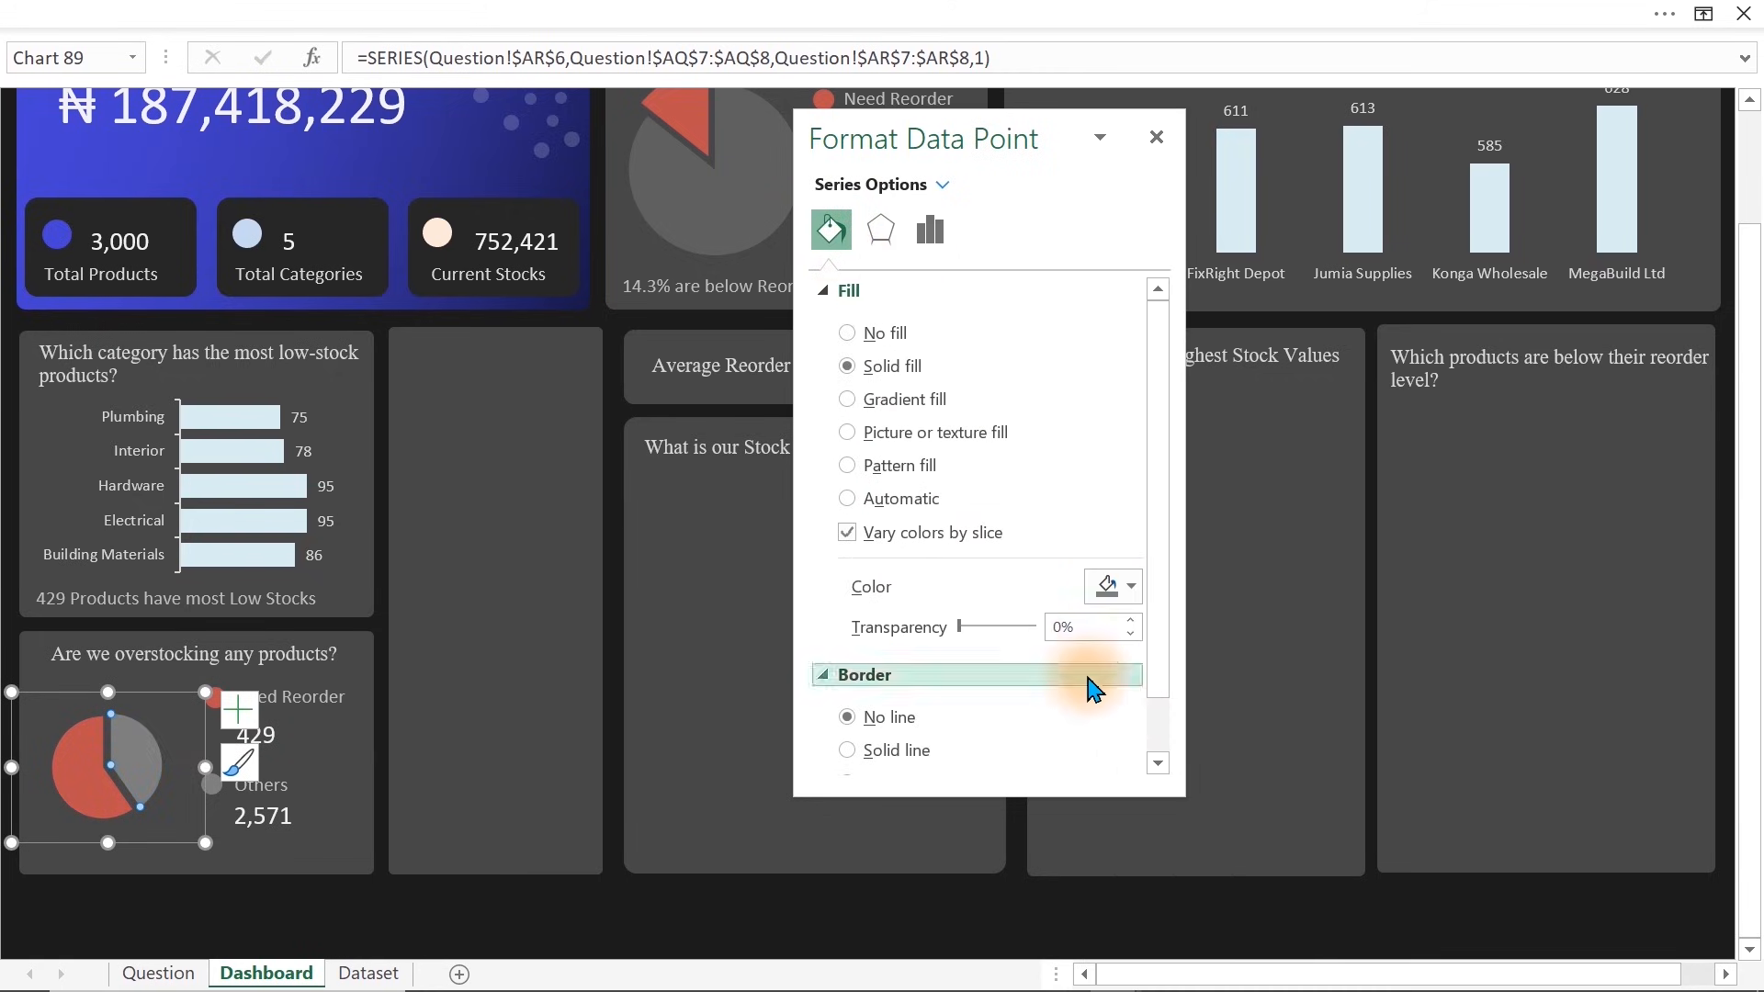
{"action": "left_click_drag", "start_coordinate": [963, 624], "coordinate": [1003, 638]}
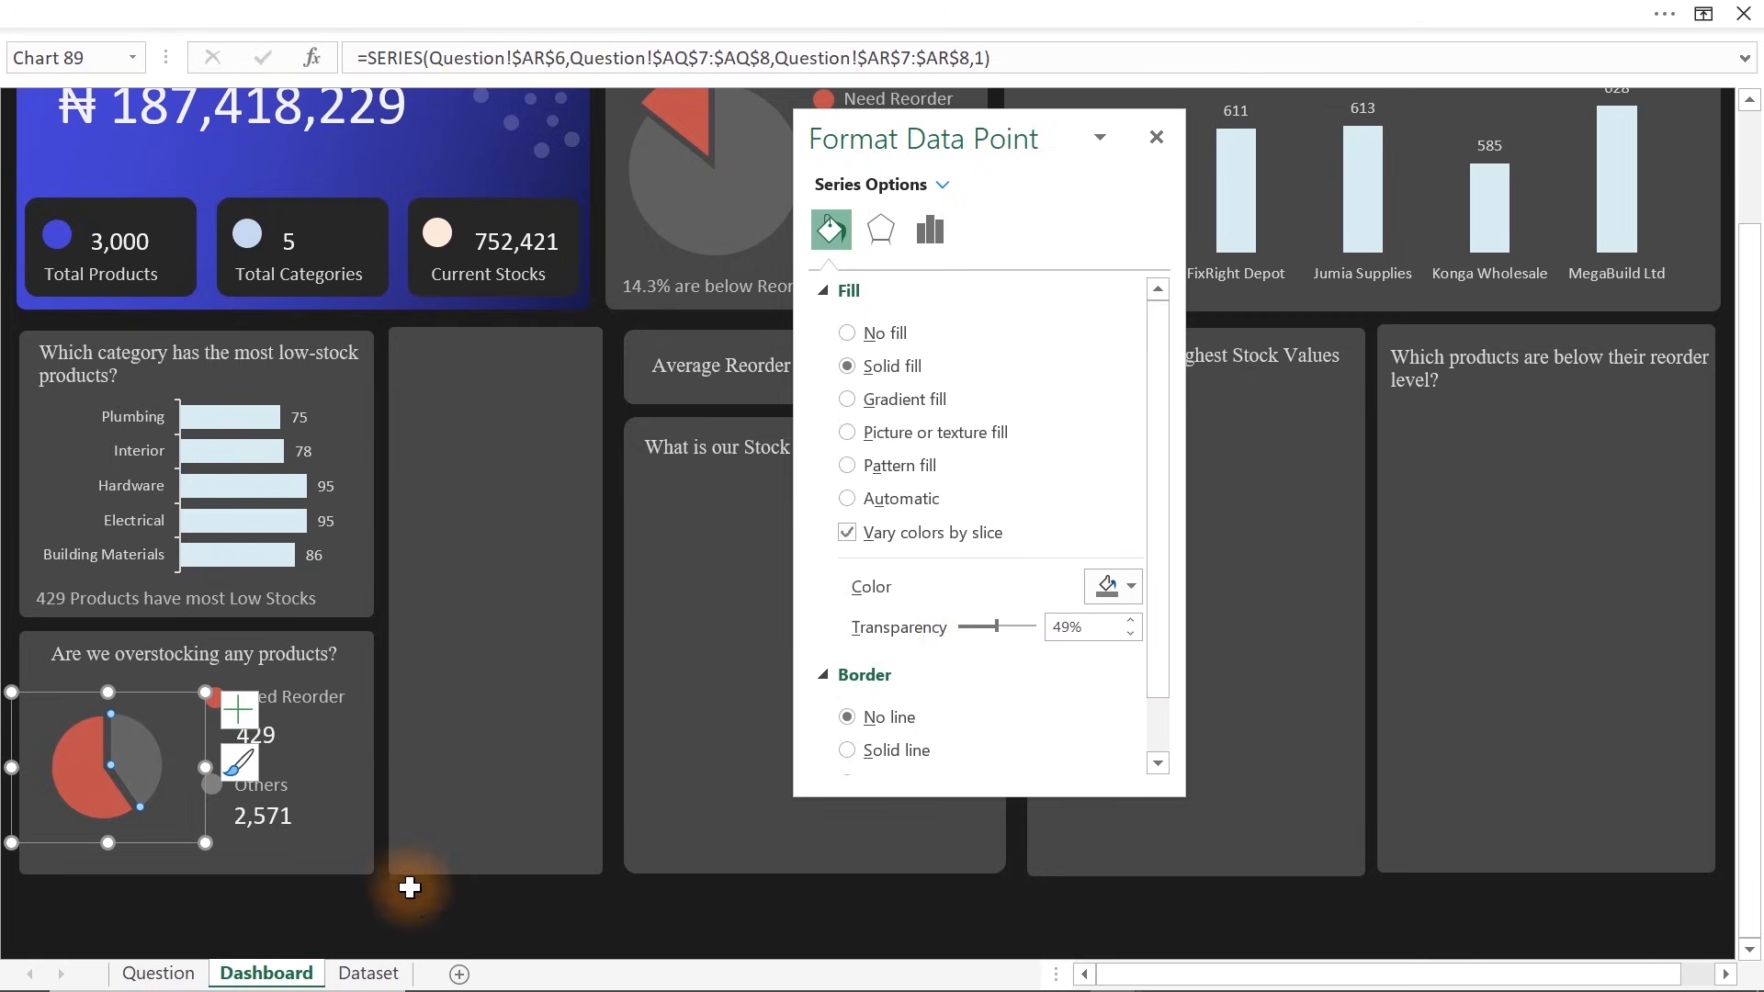
{"action": "left_click", "coordinate": [404, 923]}
Change the Need Reorder label in the overstocking card to OverStocked
{"action": "left_click", "coordinate": [271, 726]}
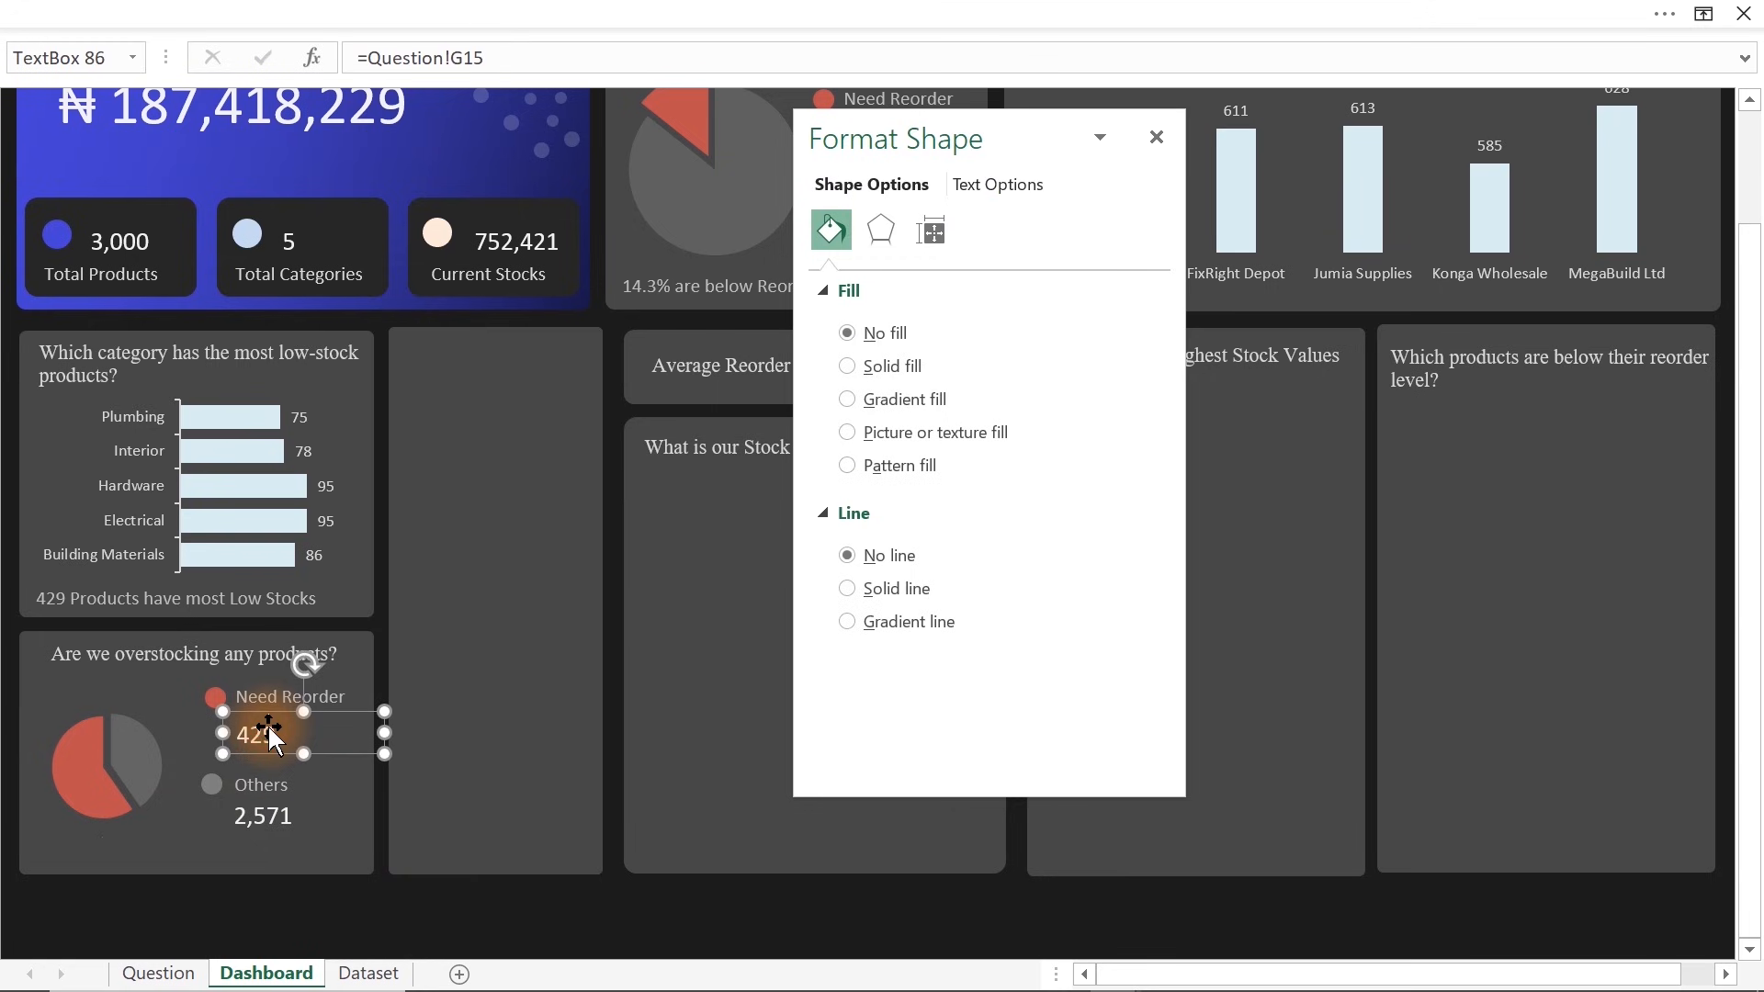
{"action": "left_click", "coordinate": [158, 972]}
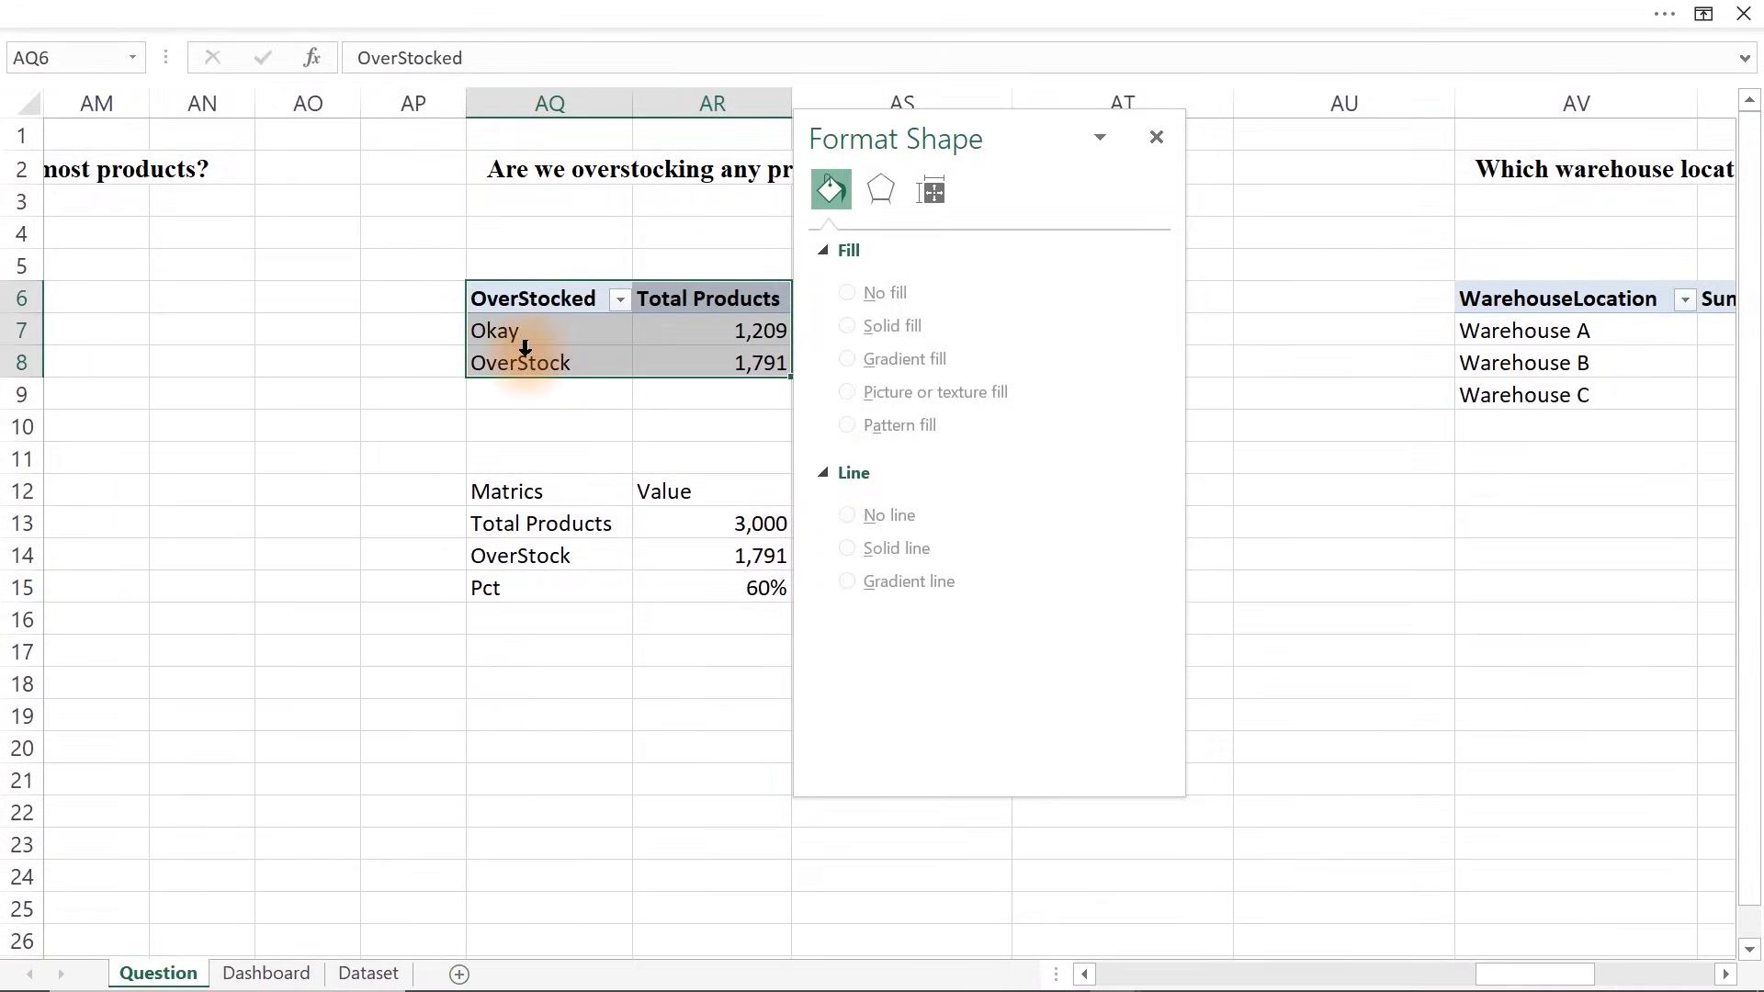
{"action": "left_click", "coordinate": [260, 979]}
{"action": "left_click", "coordinate": [277, 684]}
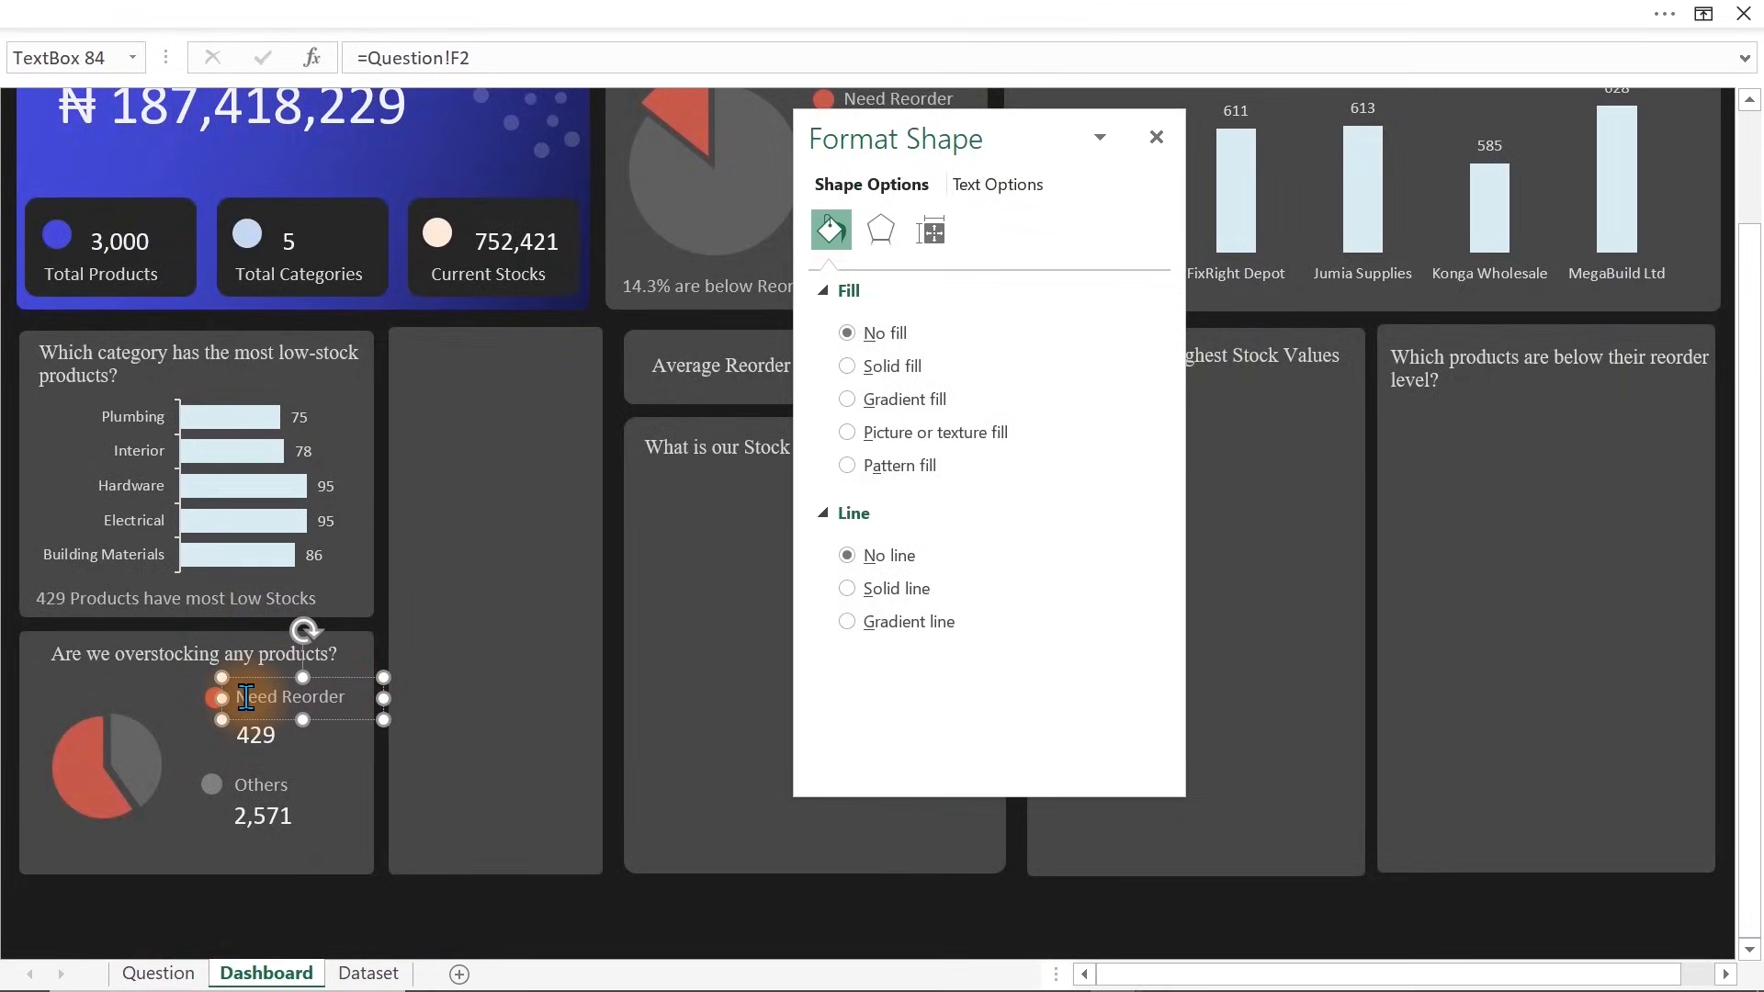
{"action": "type", "text": "OverStocked"}
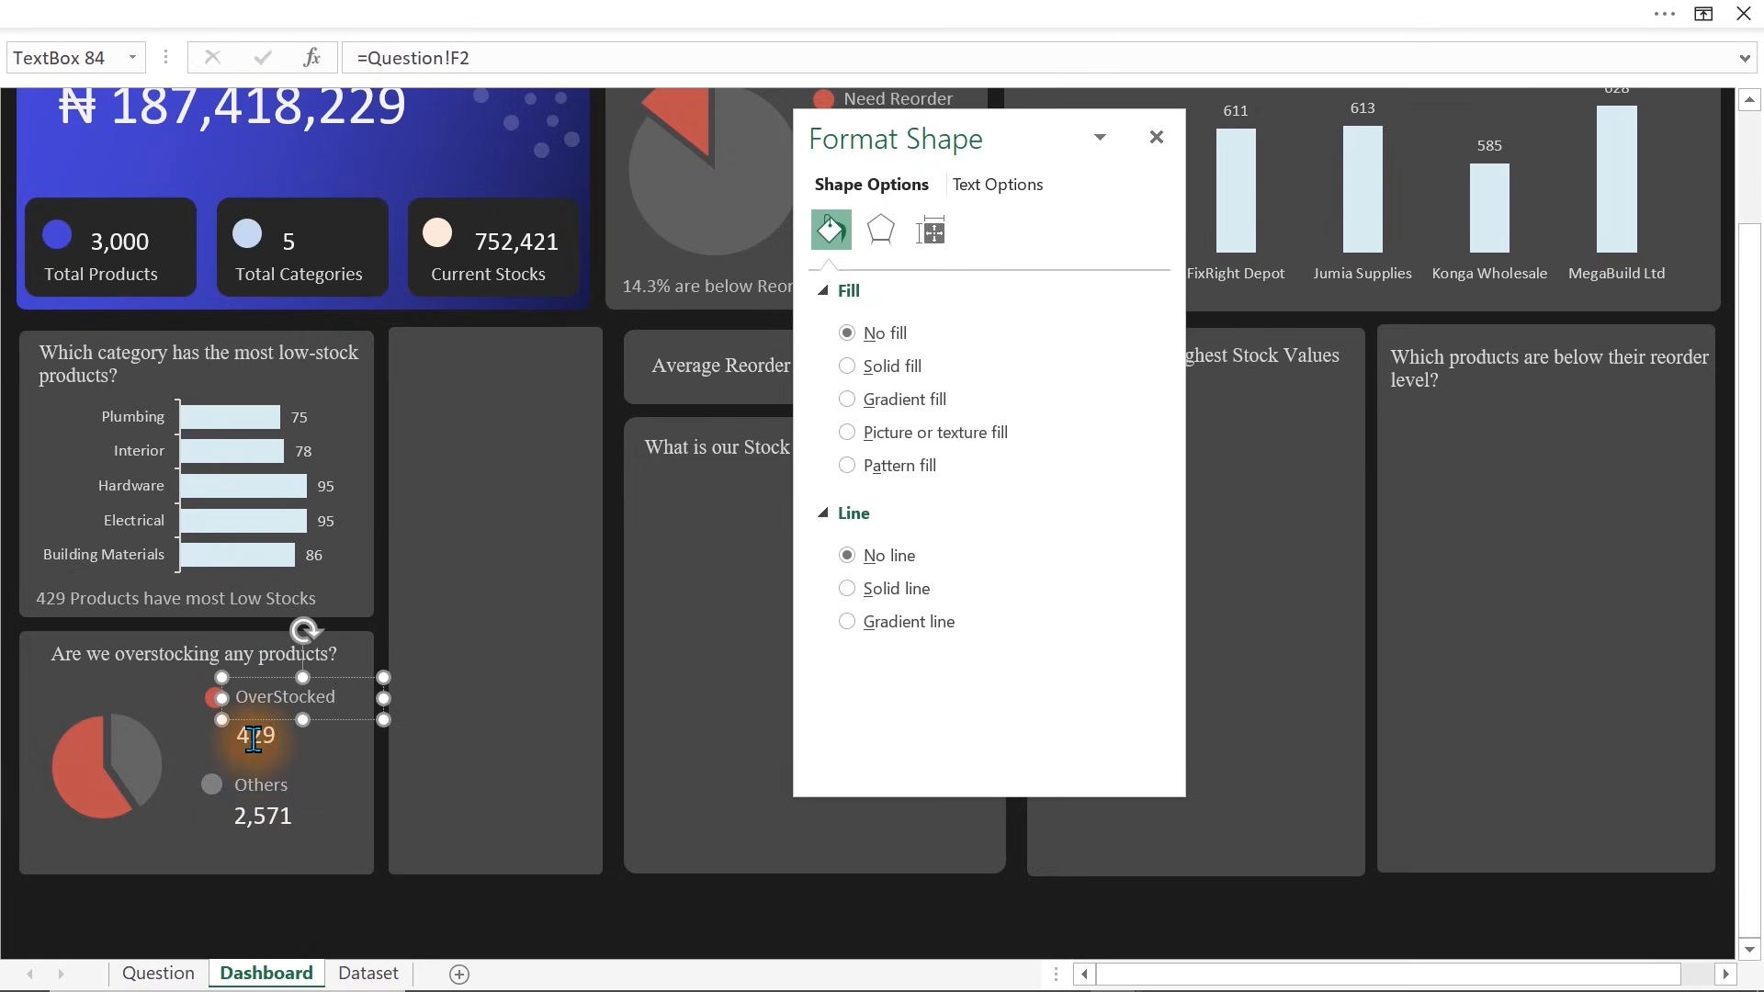
{"action": "left_click", "coordinate": [402, 902]}
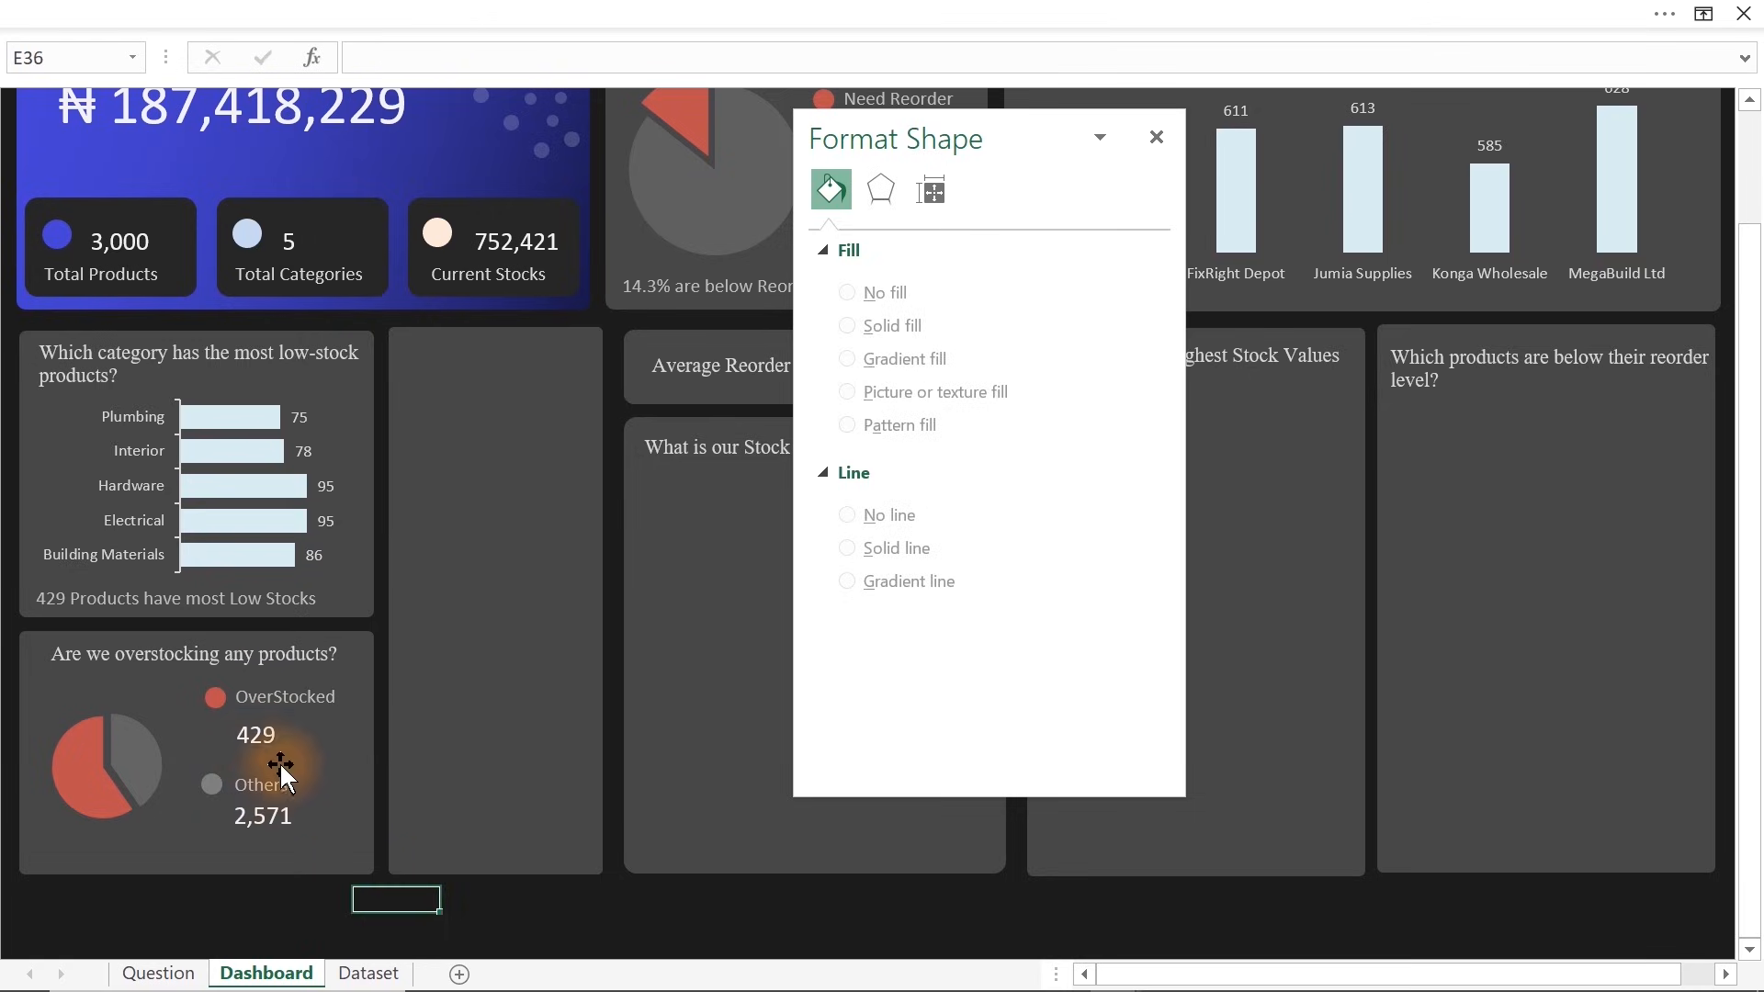
Link the value under the OverStocked label to cell AR8 of the Question sheet
{"action": "left_click", "coordinate": [262, 738]}
{"action": "left_click_drag", "start_coordinate": [520, 57], "coordinate": [369, 56]}
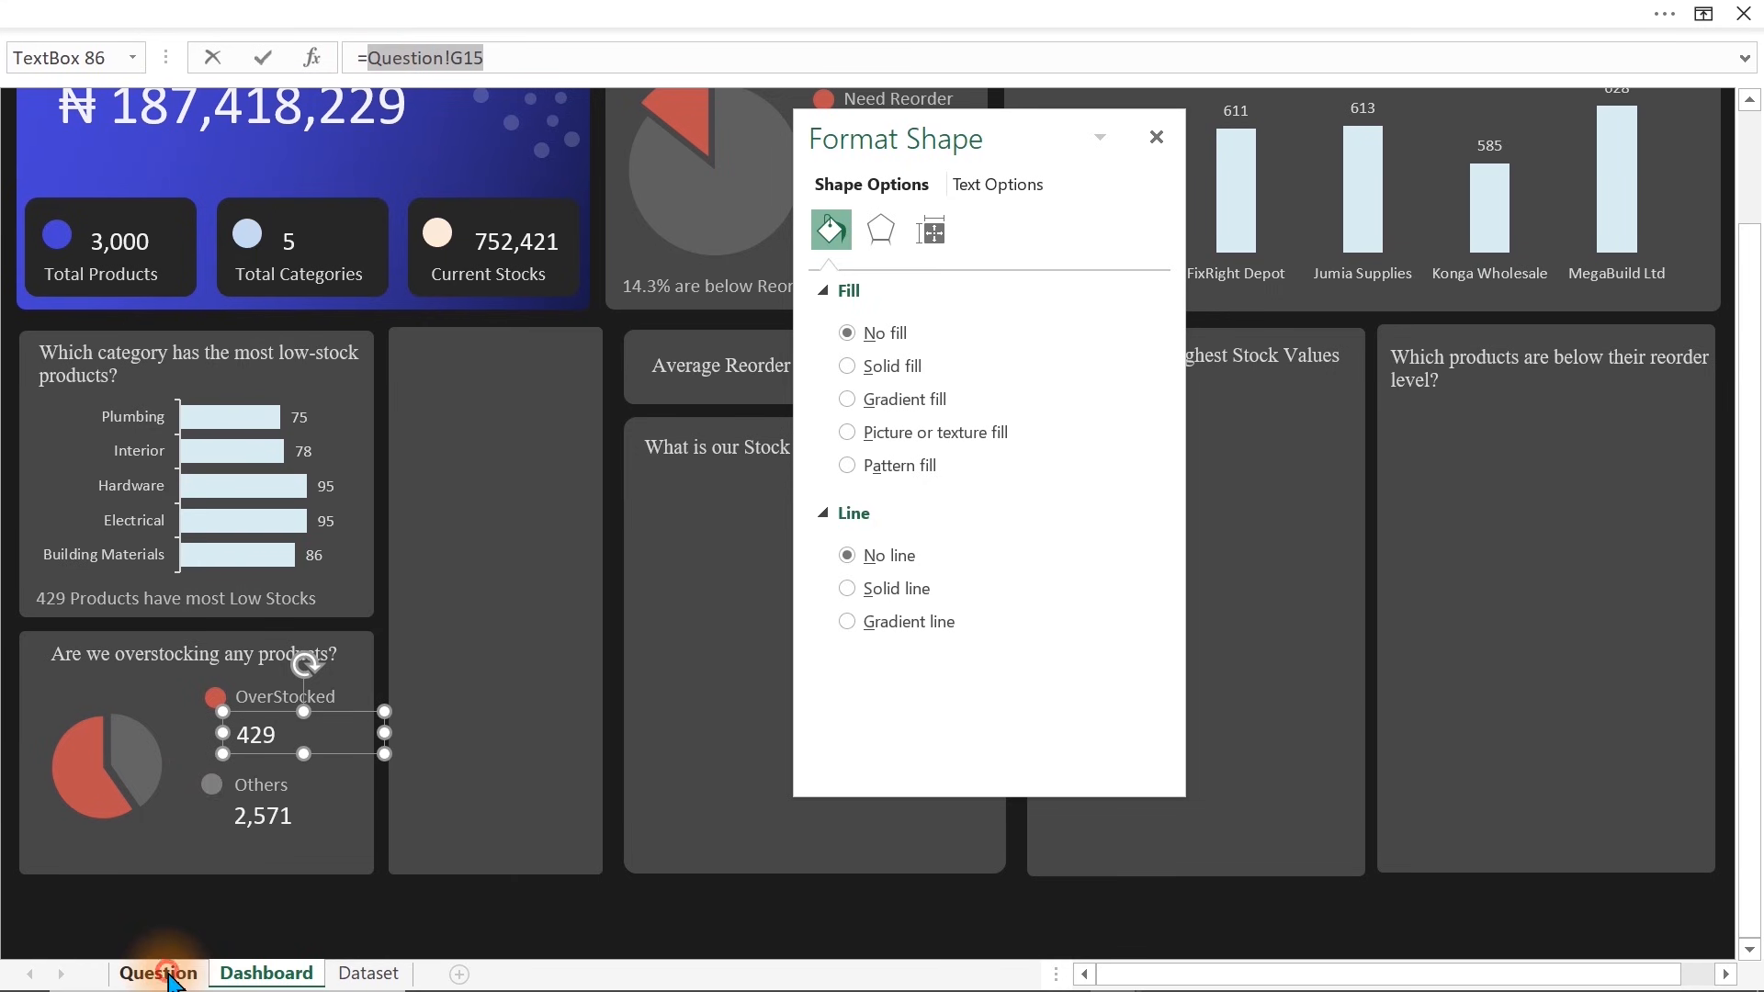
{"action": "left_click", "coordinate": [158, 973]}
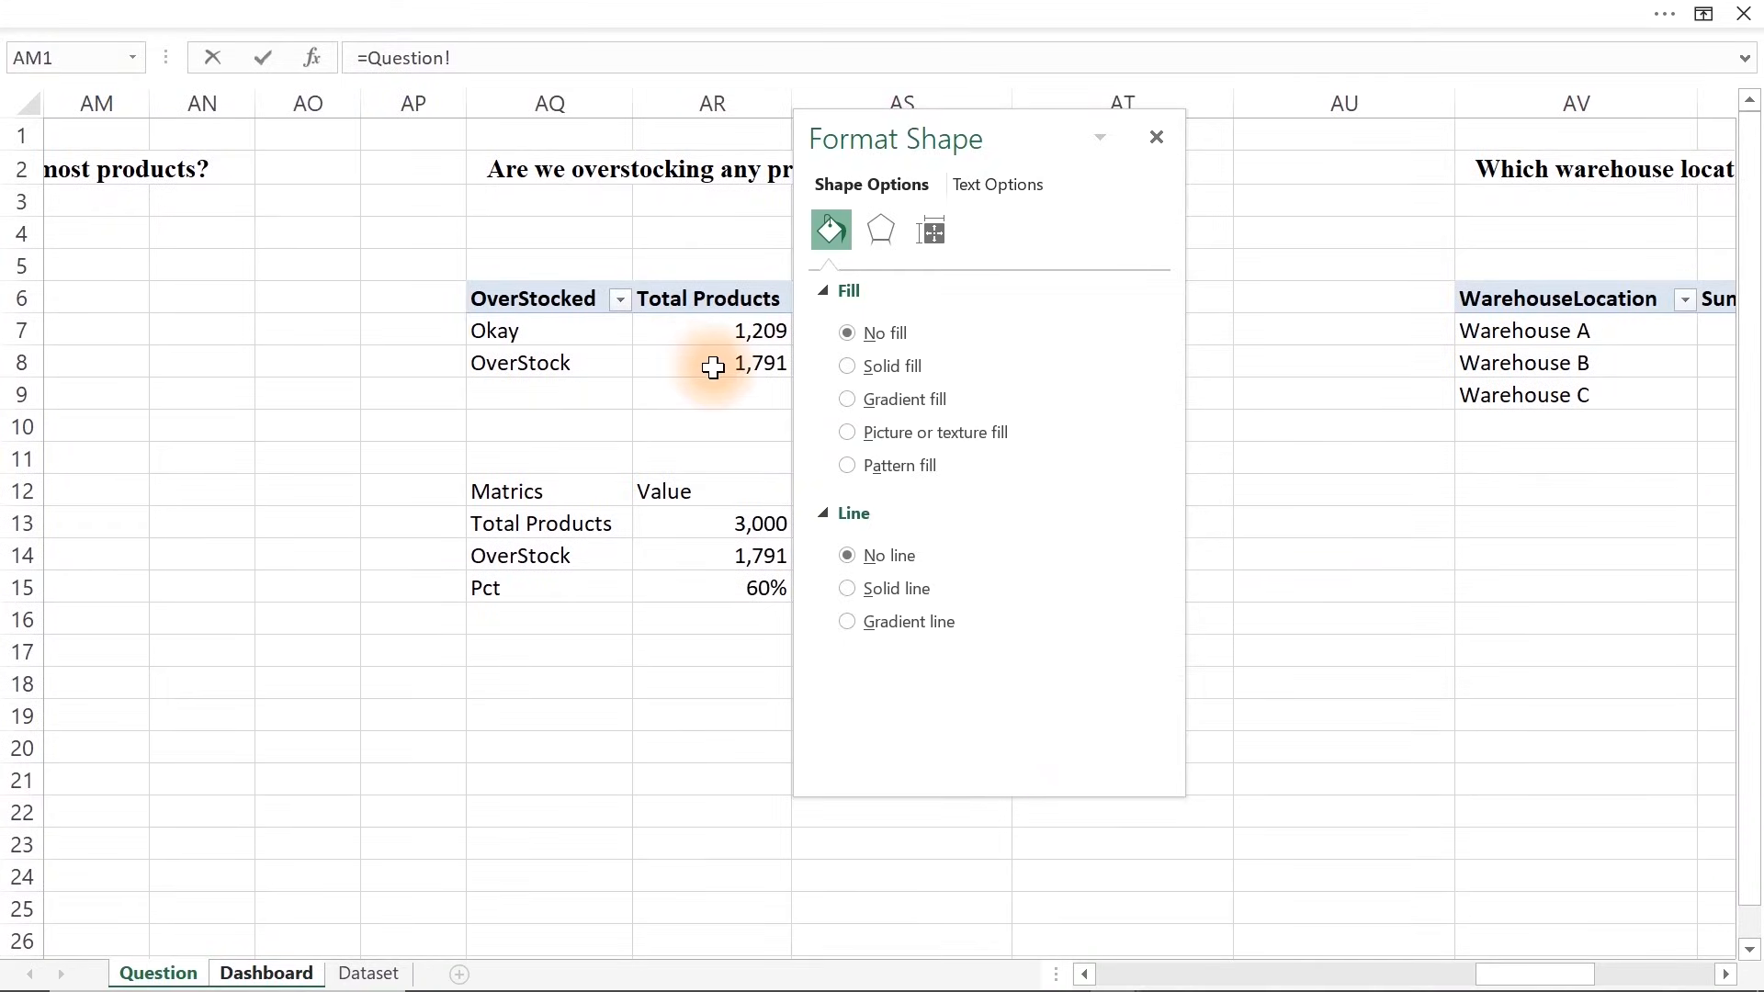
{"action": "key", "text": "Return"}
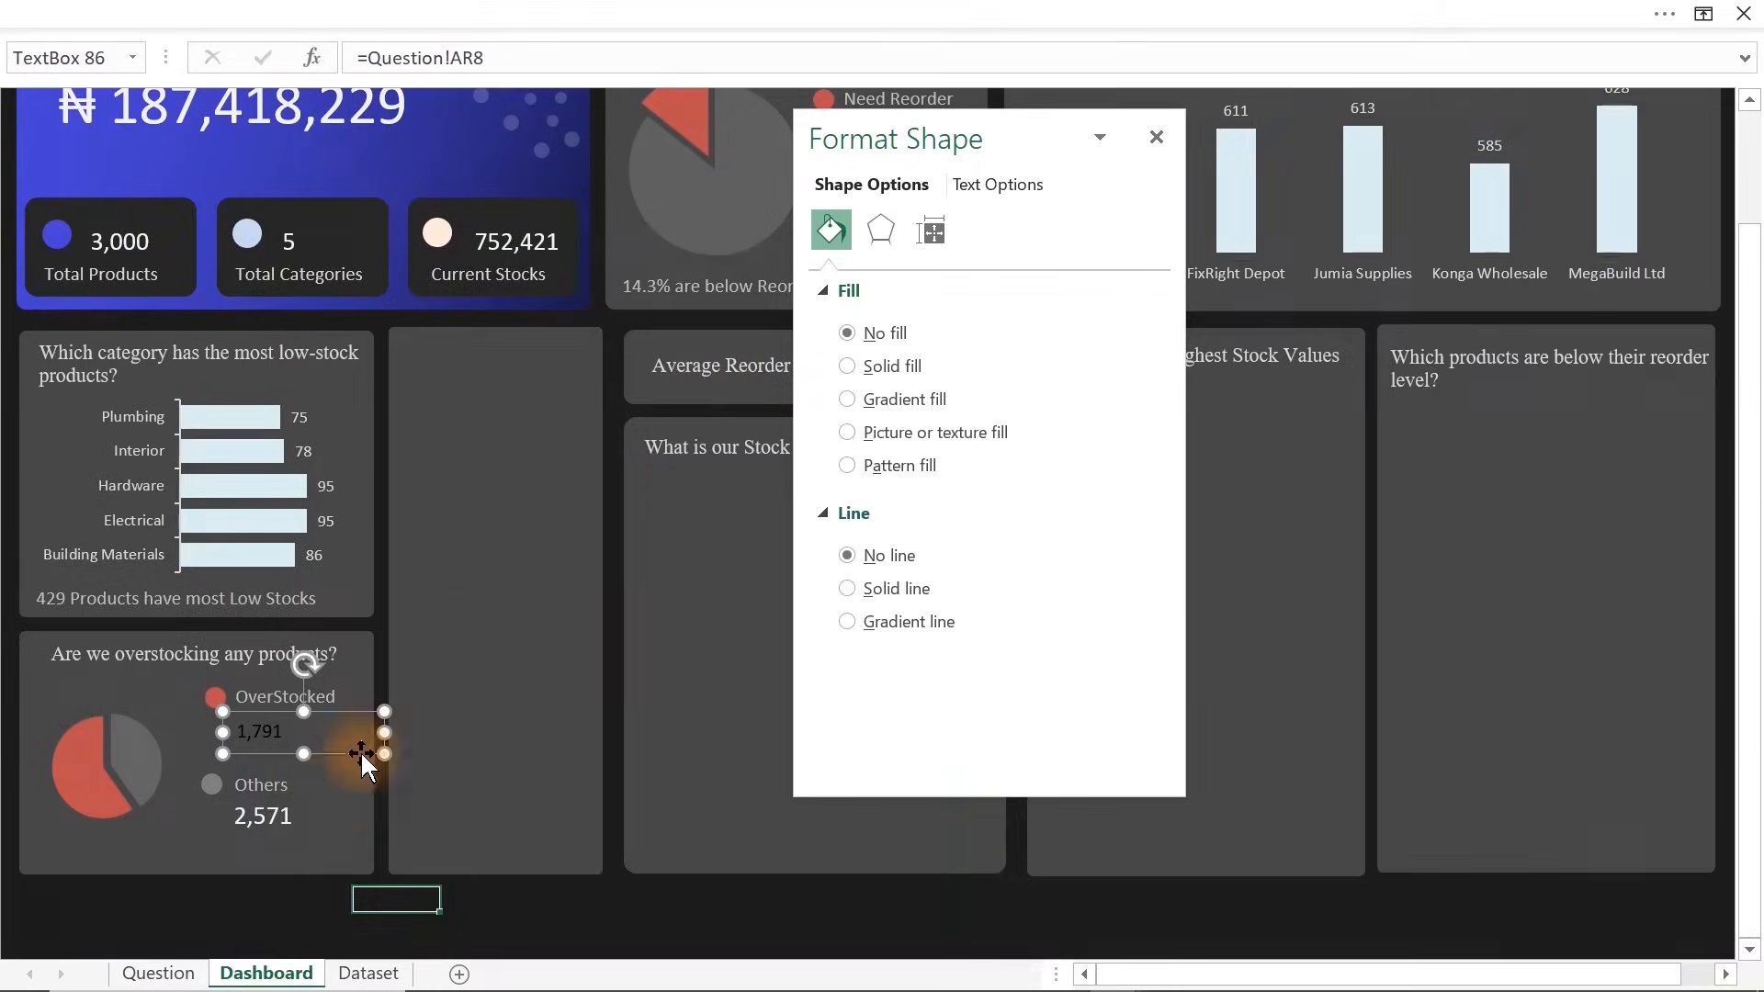
Link the value under the overstocking card's Others label to cell AR7 of the Question sheet
{"action": "left_click", "coordinate": [280, 822]}
{"action": "left_click_drag", "start_coordinate": [505, 58], "coordinate": [363, 58]}
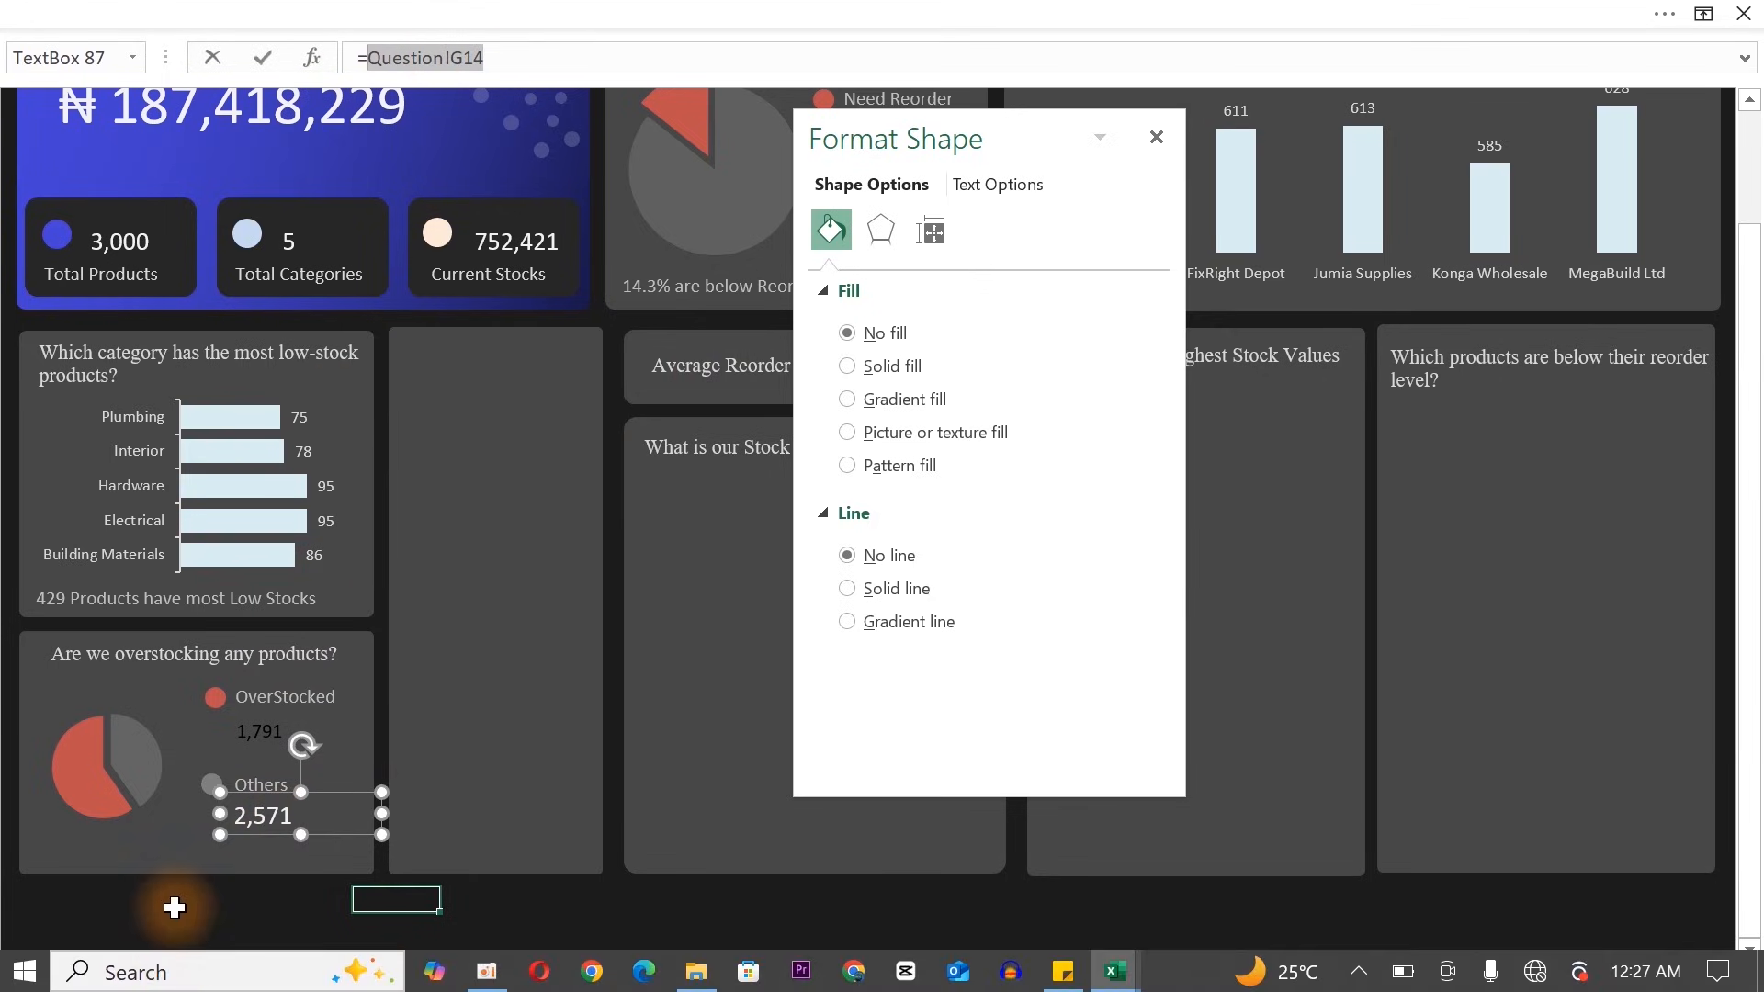
{"action": "left_click", "coordinate": [158, 973]}
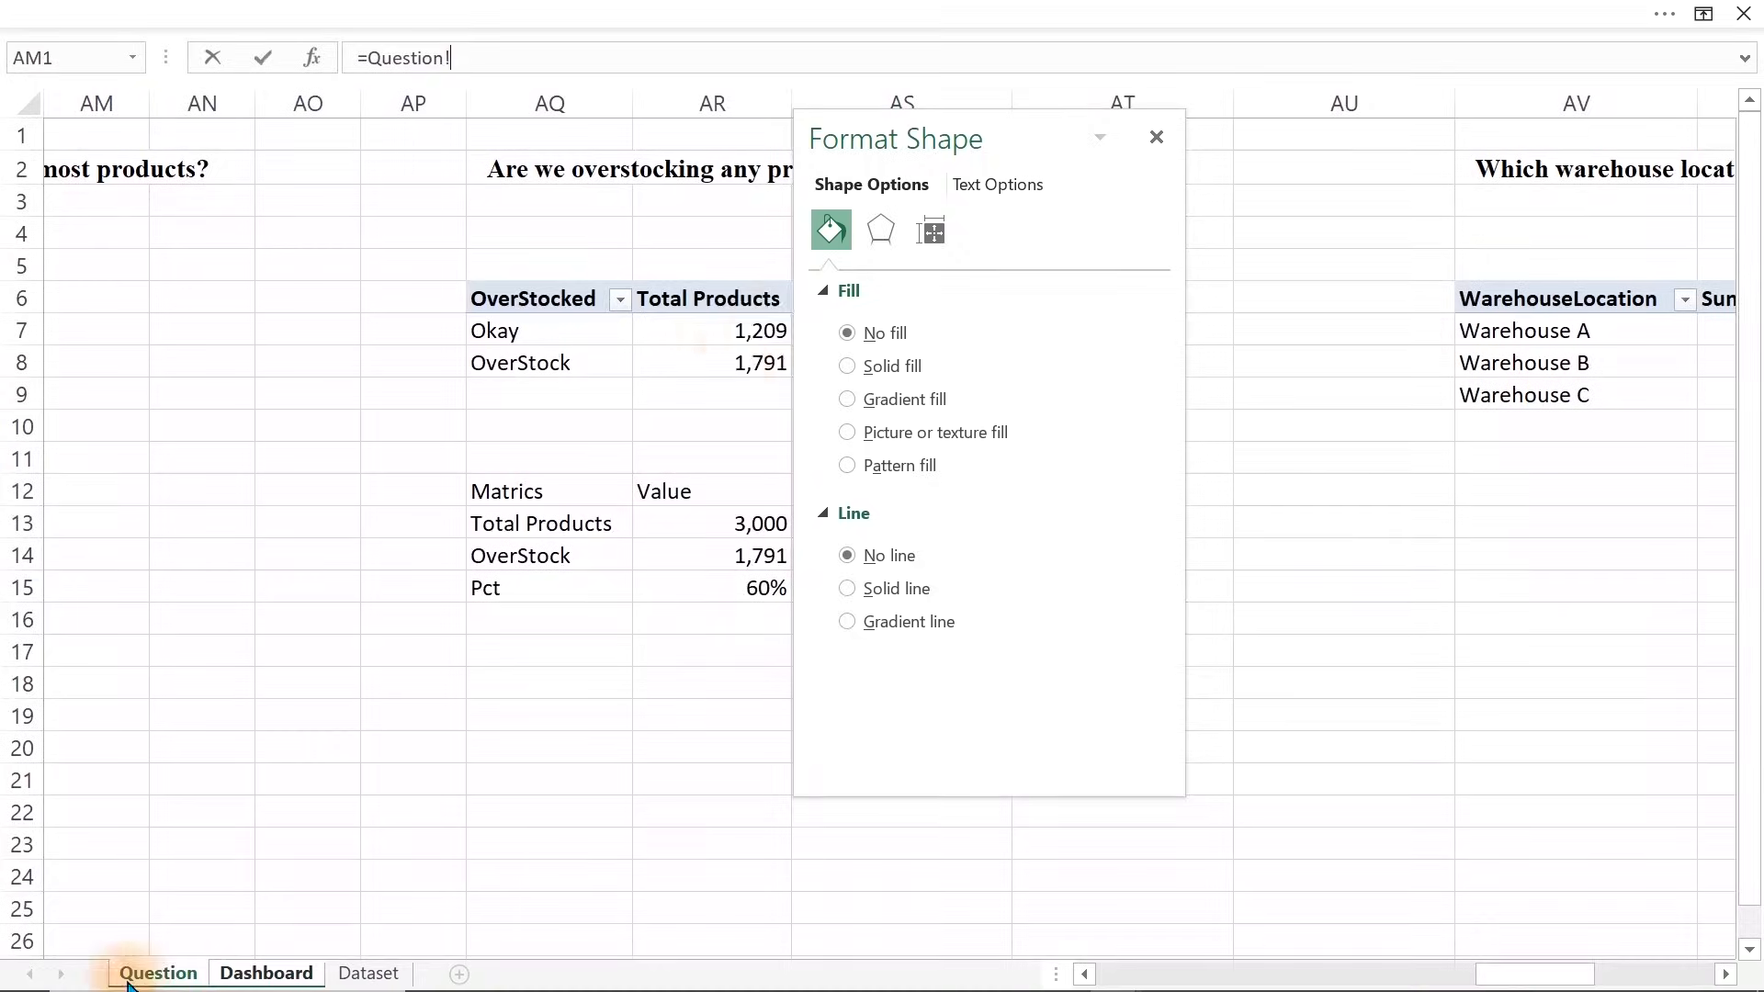
{"action": "left_click", "coordinate": [758, 329]}
{"action": "key", "text": "Return"}
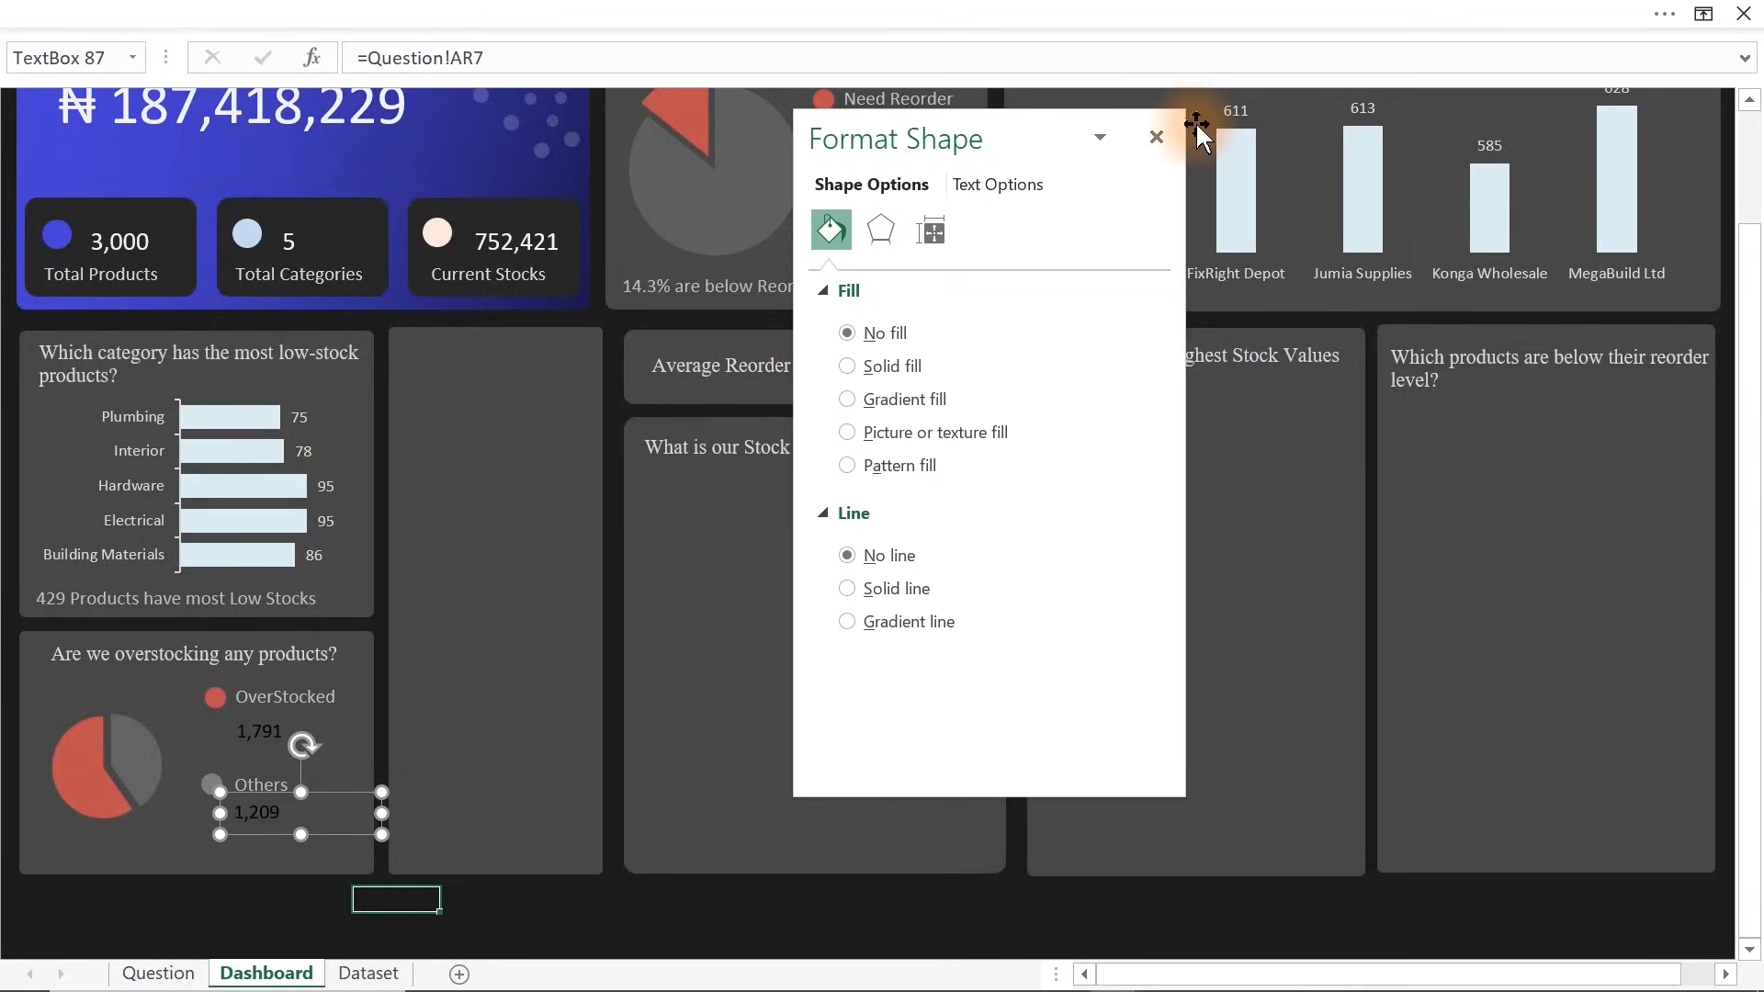
Copy the formatting of the reorder card's Others value onto both legend values in the overstocking card
{"action": "left_click", "coordinate": [1156, 138]}
{"action": "left_click", "coordinate": [877, 241]}
{"action": "left_click", "coordinate": [196, 11]}
{"action": "left_click", "coordinate": [119, 70]}
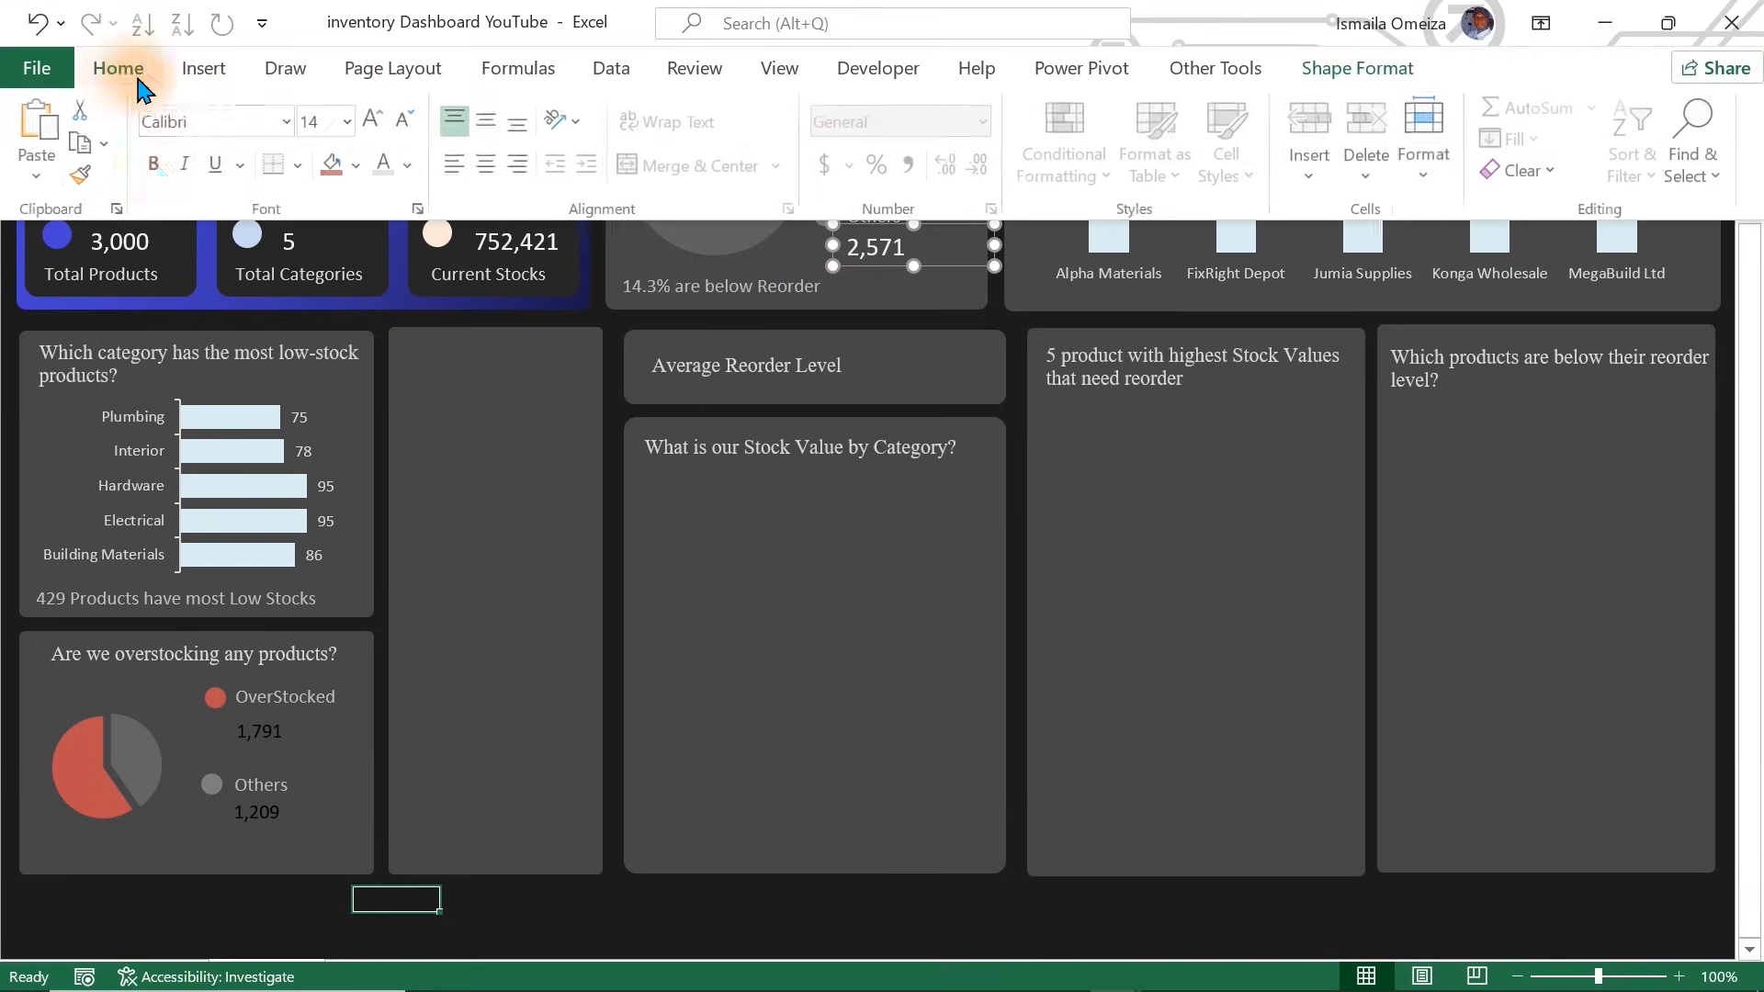
{"action": "left_click", "coordinate": [82, 180]}
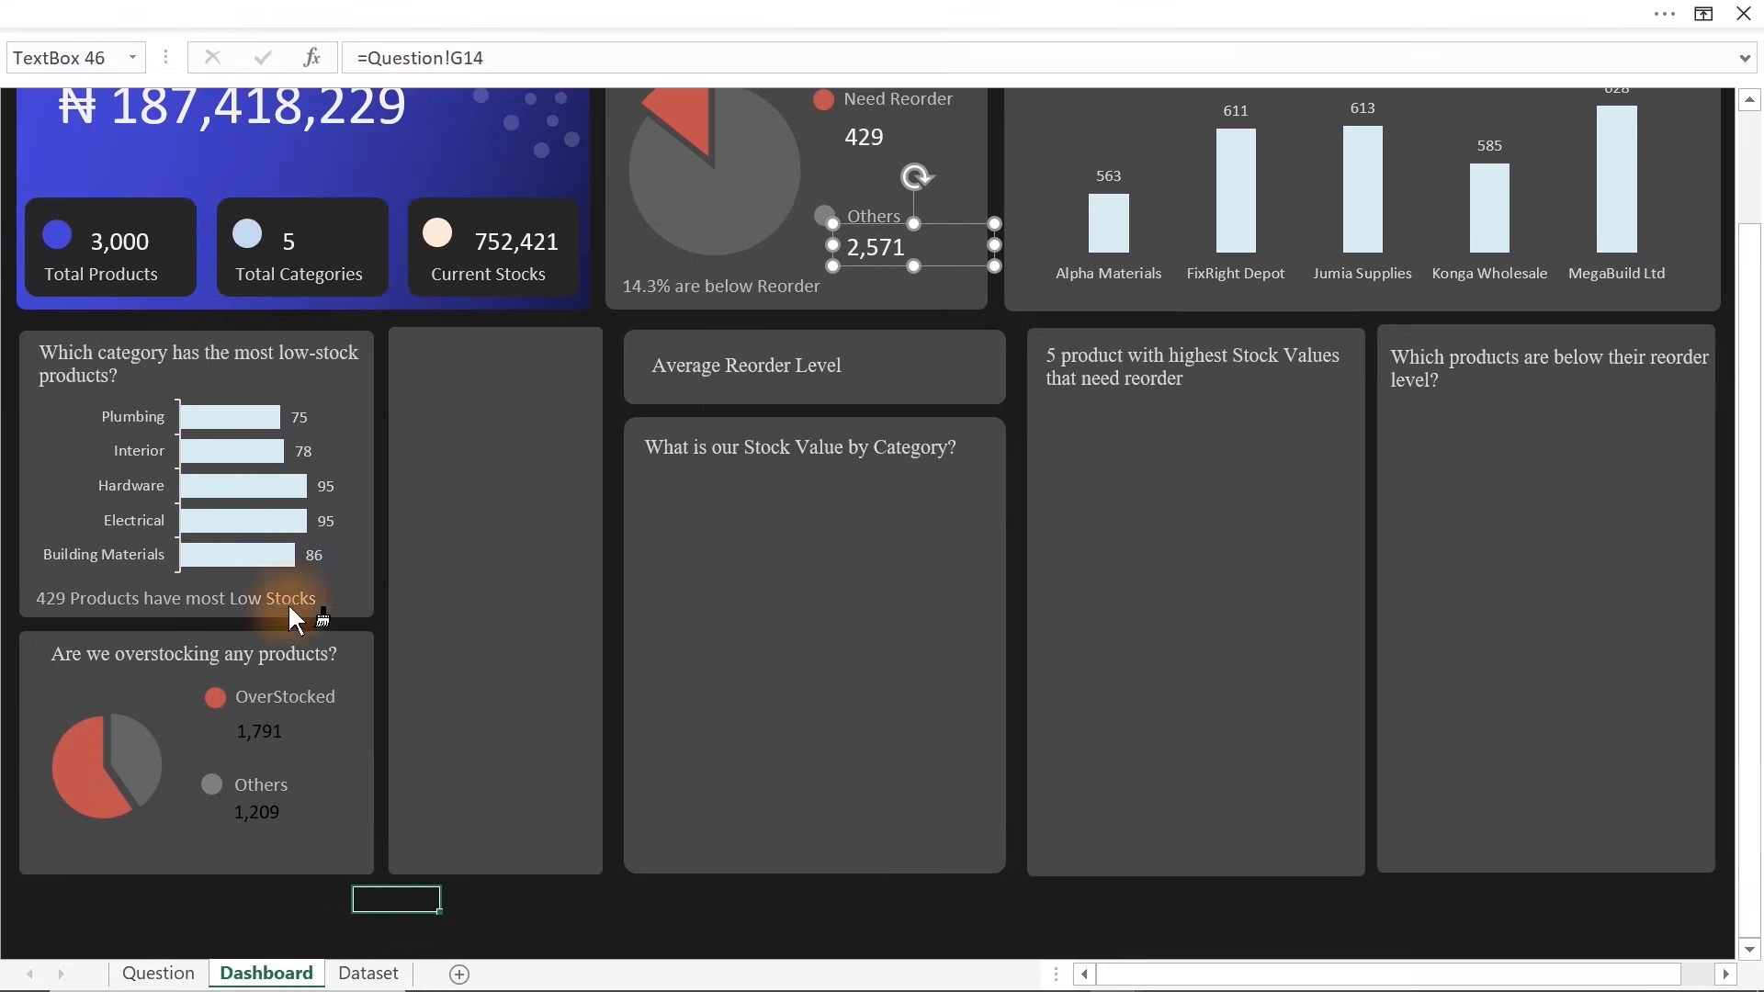
{"action": "left_click", "coordinate": [250, 724]}
{"action": "left_click", "coordinate": [254, 819]}
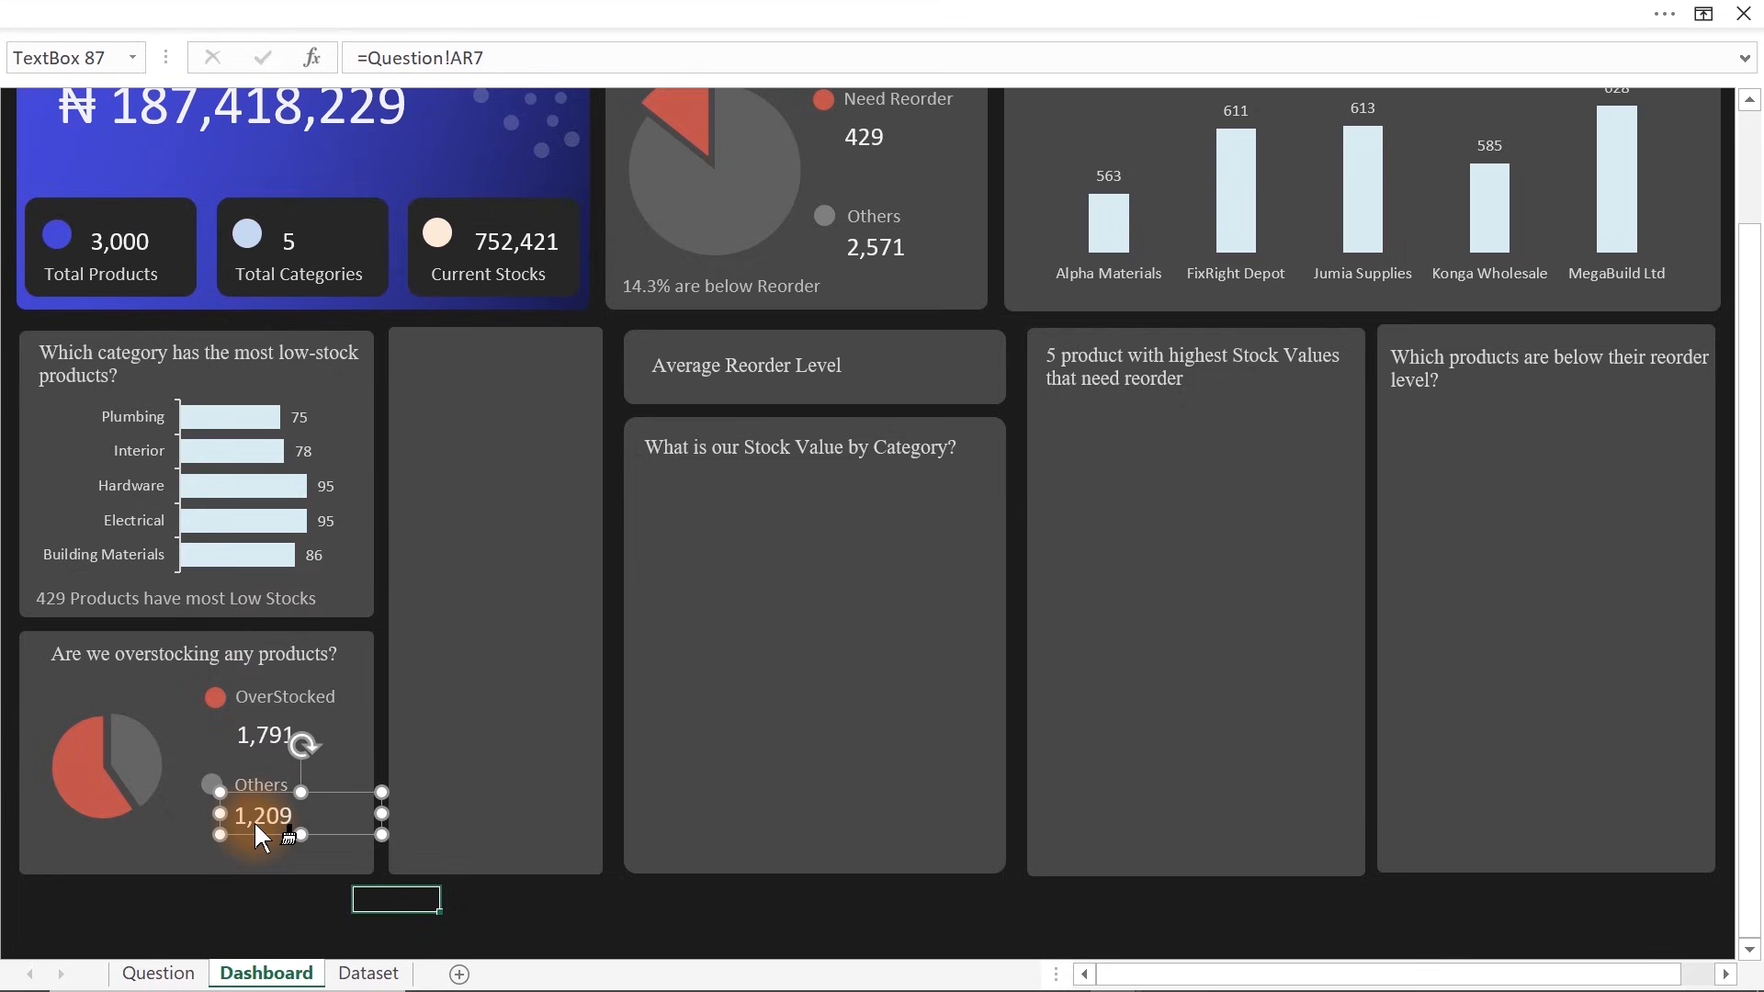
{"action": "left_click", "coordinate": [224, 899]}
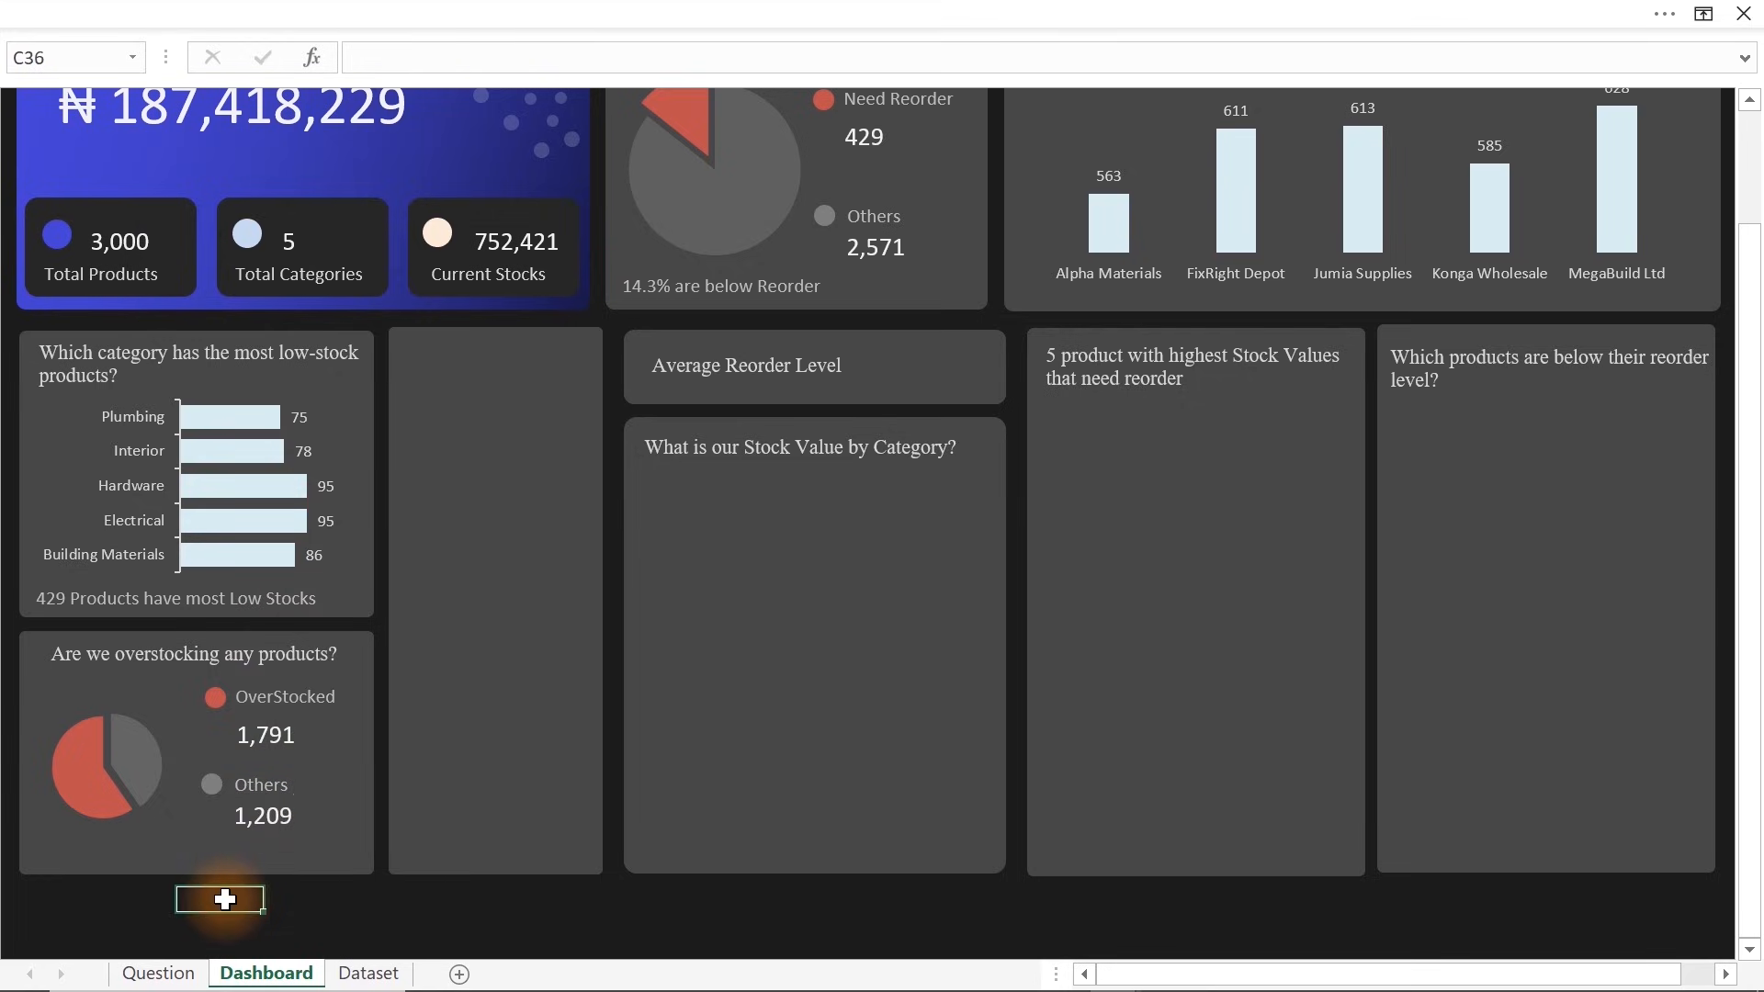
Duplicate the low-stock card's caption text box and place the copy along the lower edge of the overstocking card
{"action": "left_click", "coordinate": [206, 594]}
{"action": "key", "text": "ctrl+d"}
{"action": "left_click_drag", "start_coordinate": [212, 614], "coordinate": [196, 846]}
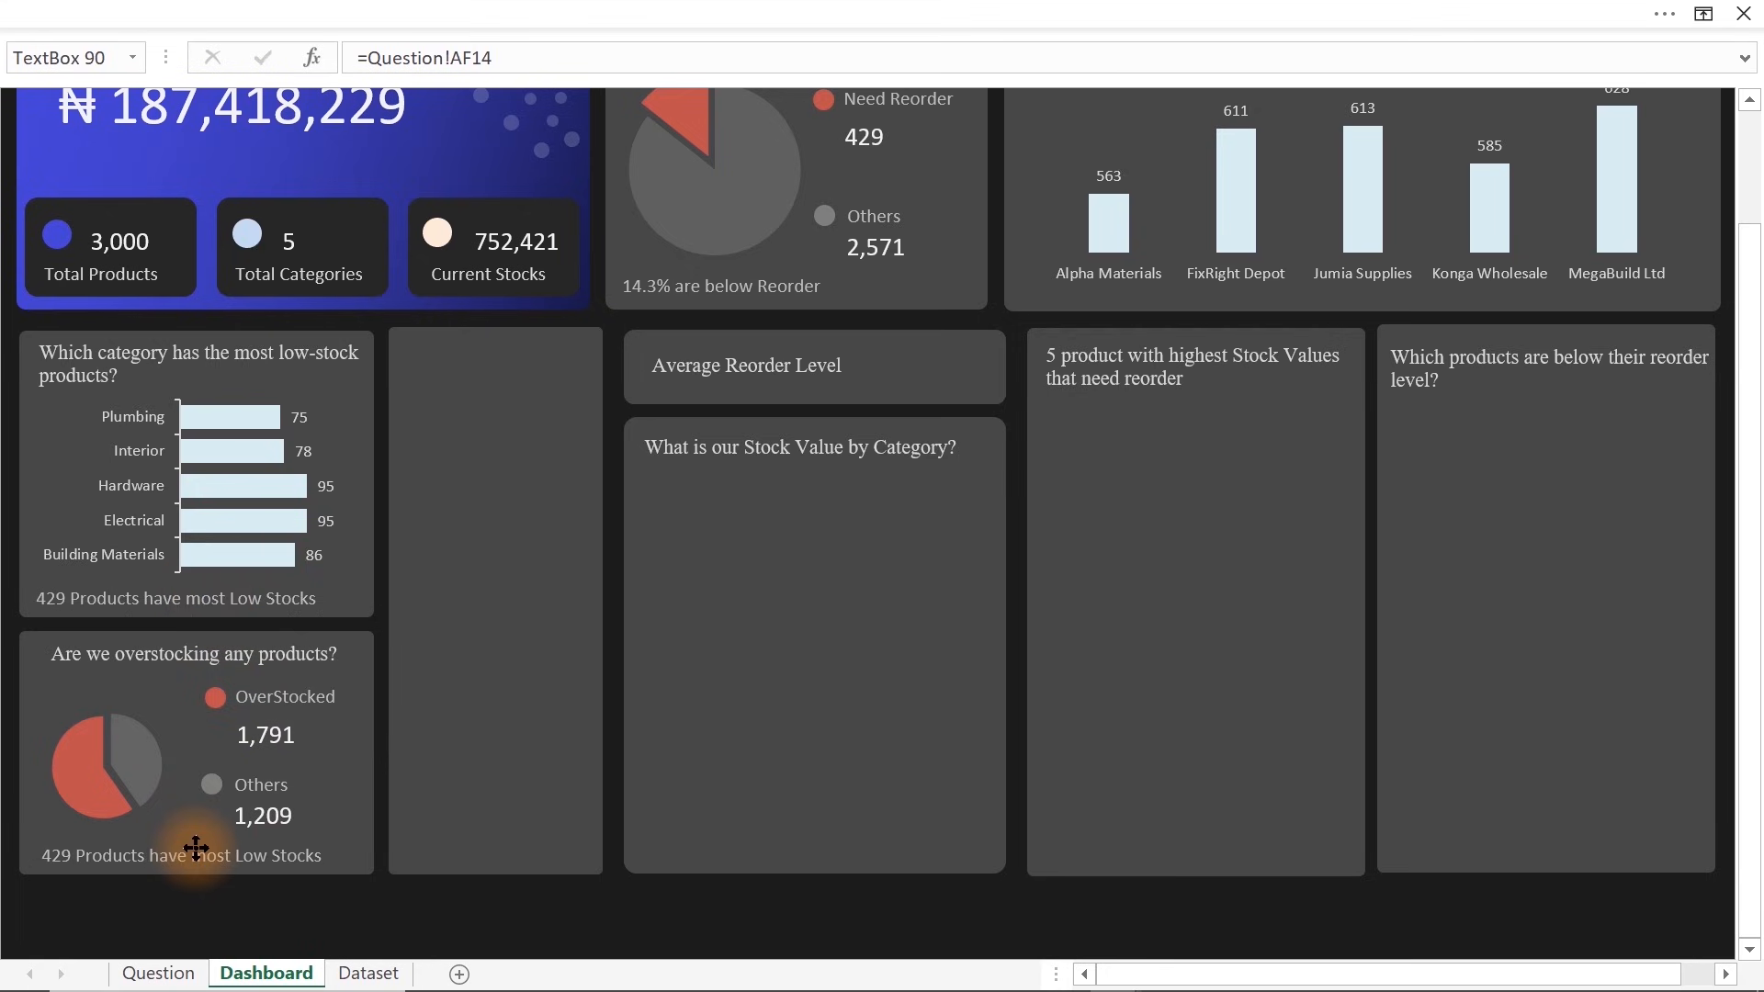
Enter =TEXT(AR15,"0.0%")&" of Products are OverStocked" in cell AQ18 of the Question sheet
{"action": "left_click", "coordinate": [156, 973]}
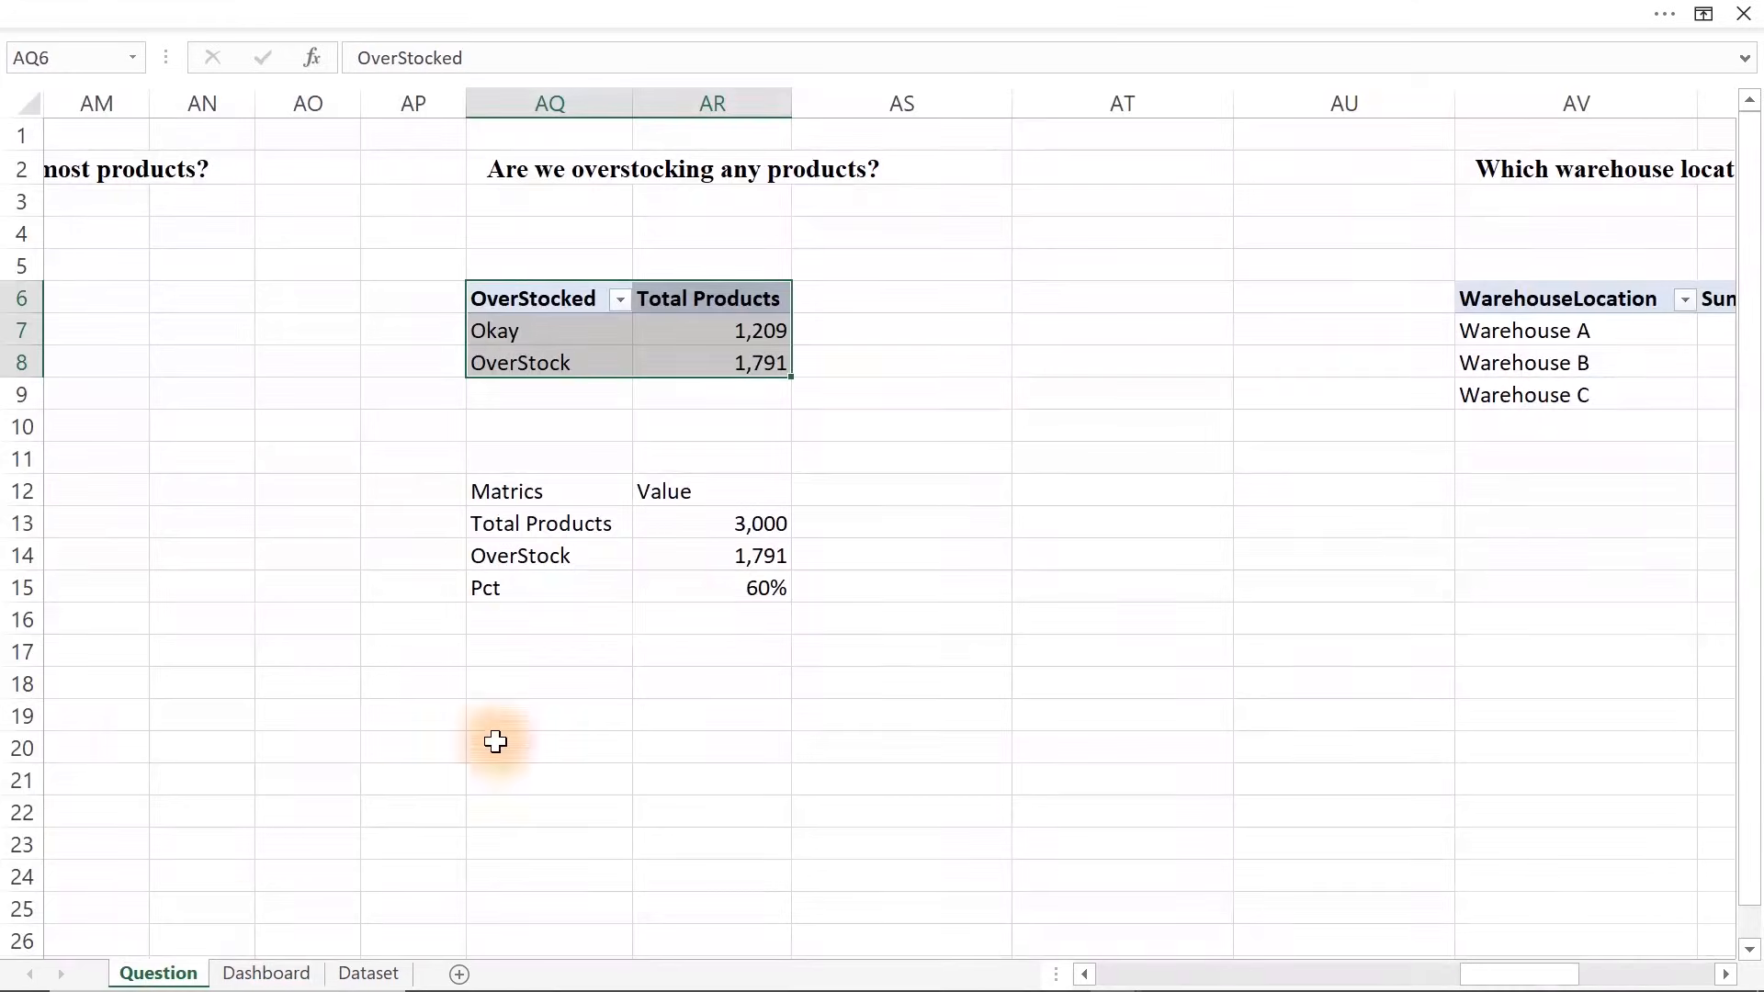
{"action": "left_click", "coordinate": [515, 686]}
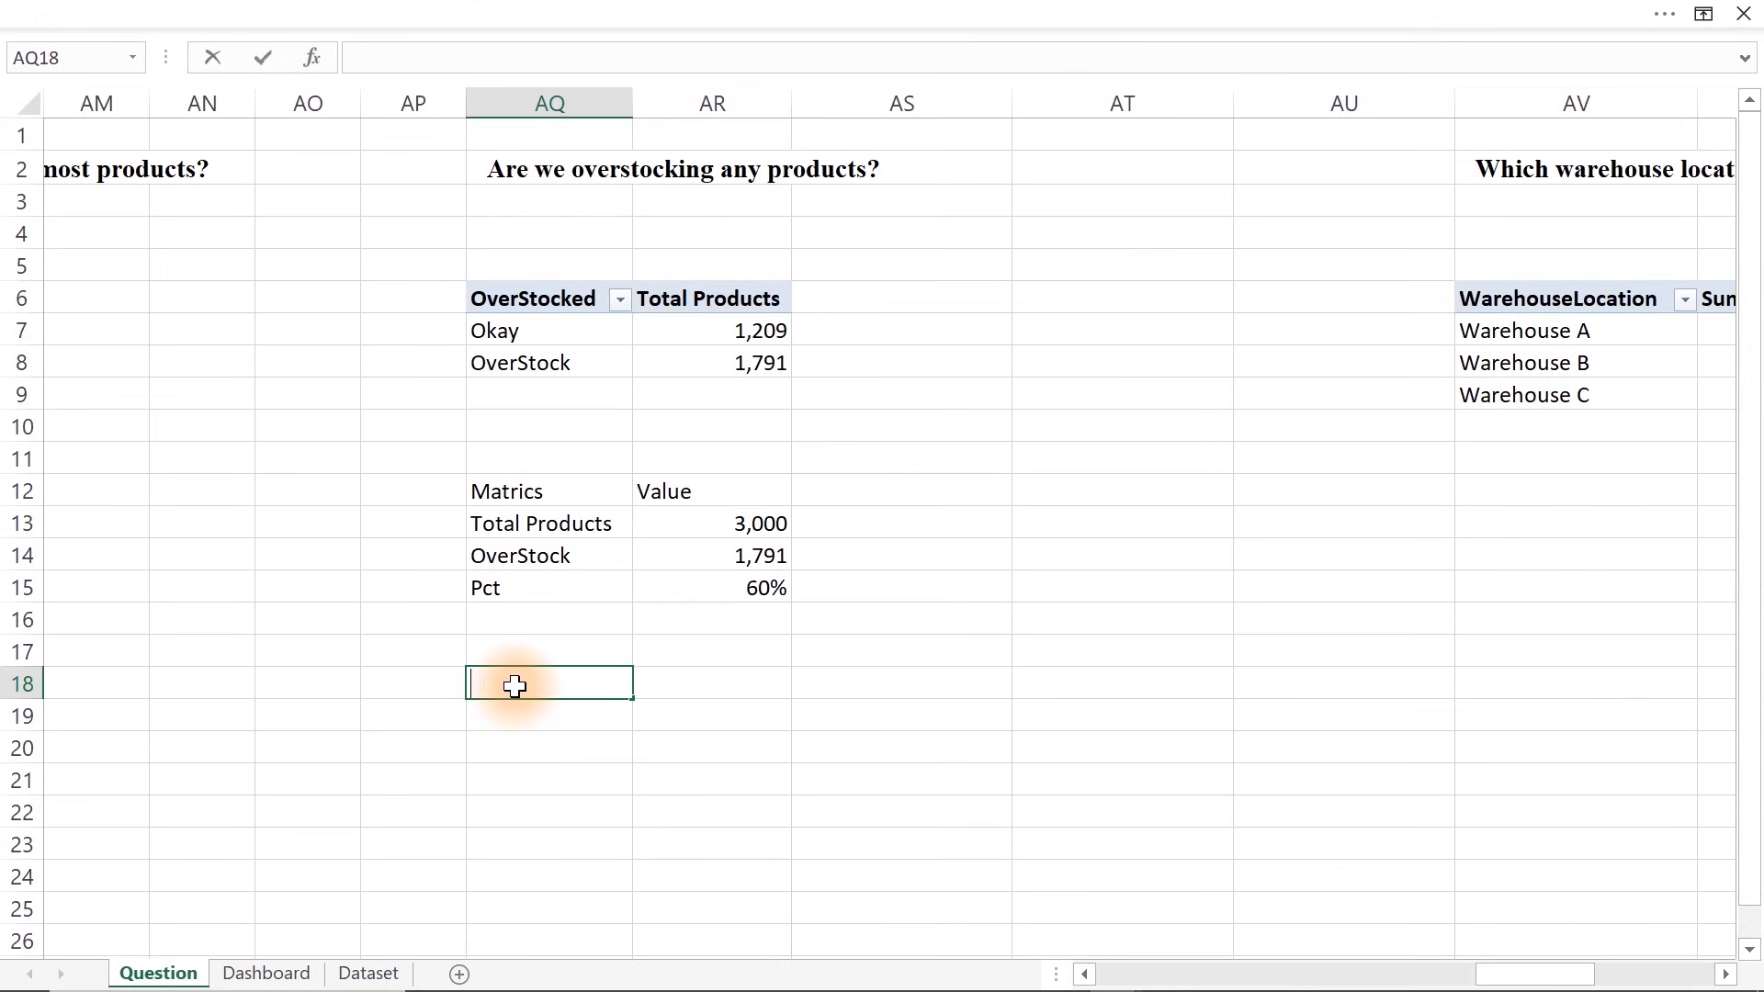
{"action": "type", "text": "=tex"}
{"action": "key", "text": "Tab"}
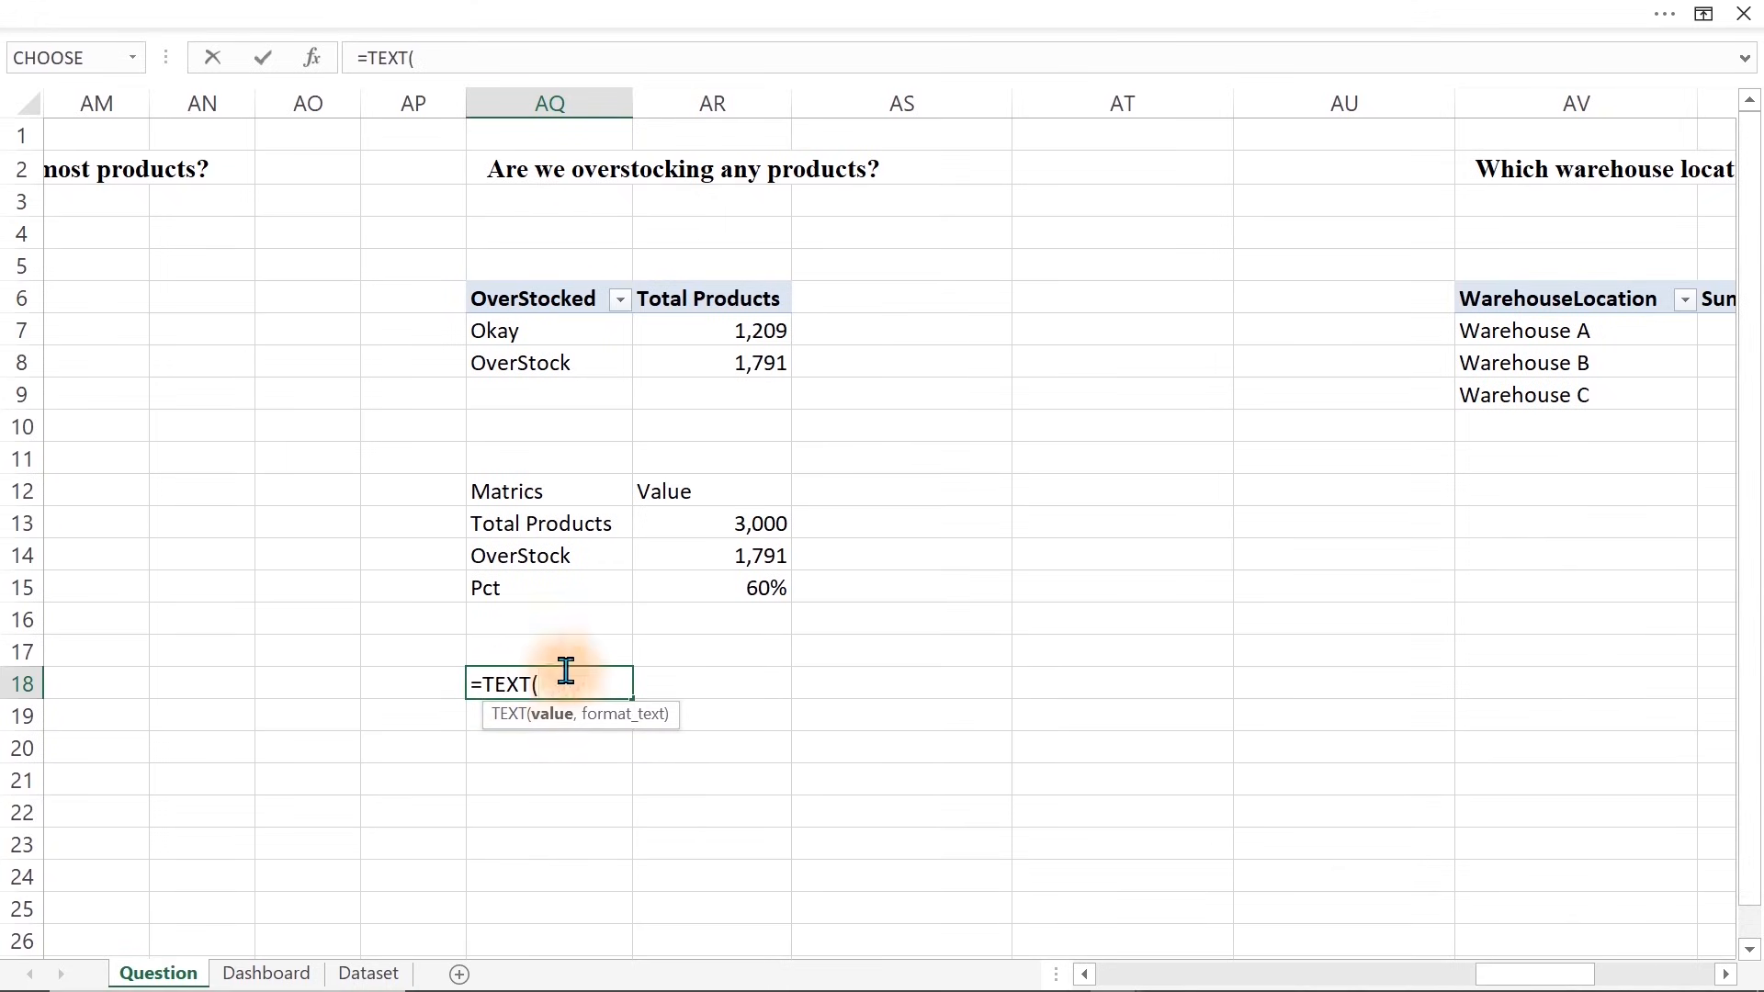
{"action": "left_click", "coordinate": [752, 592]}
{"action": "type", "text": ",\"0.0%"}
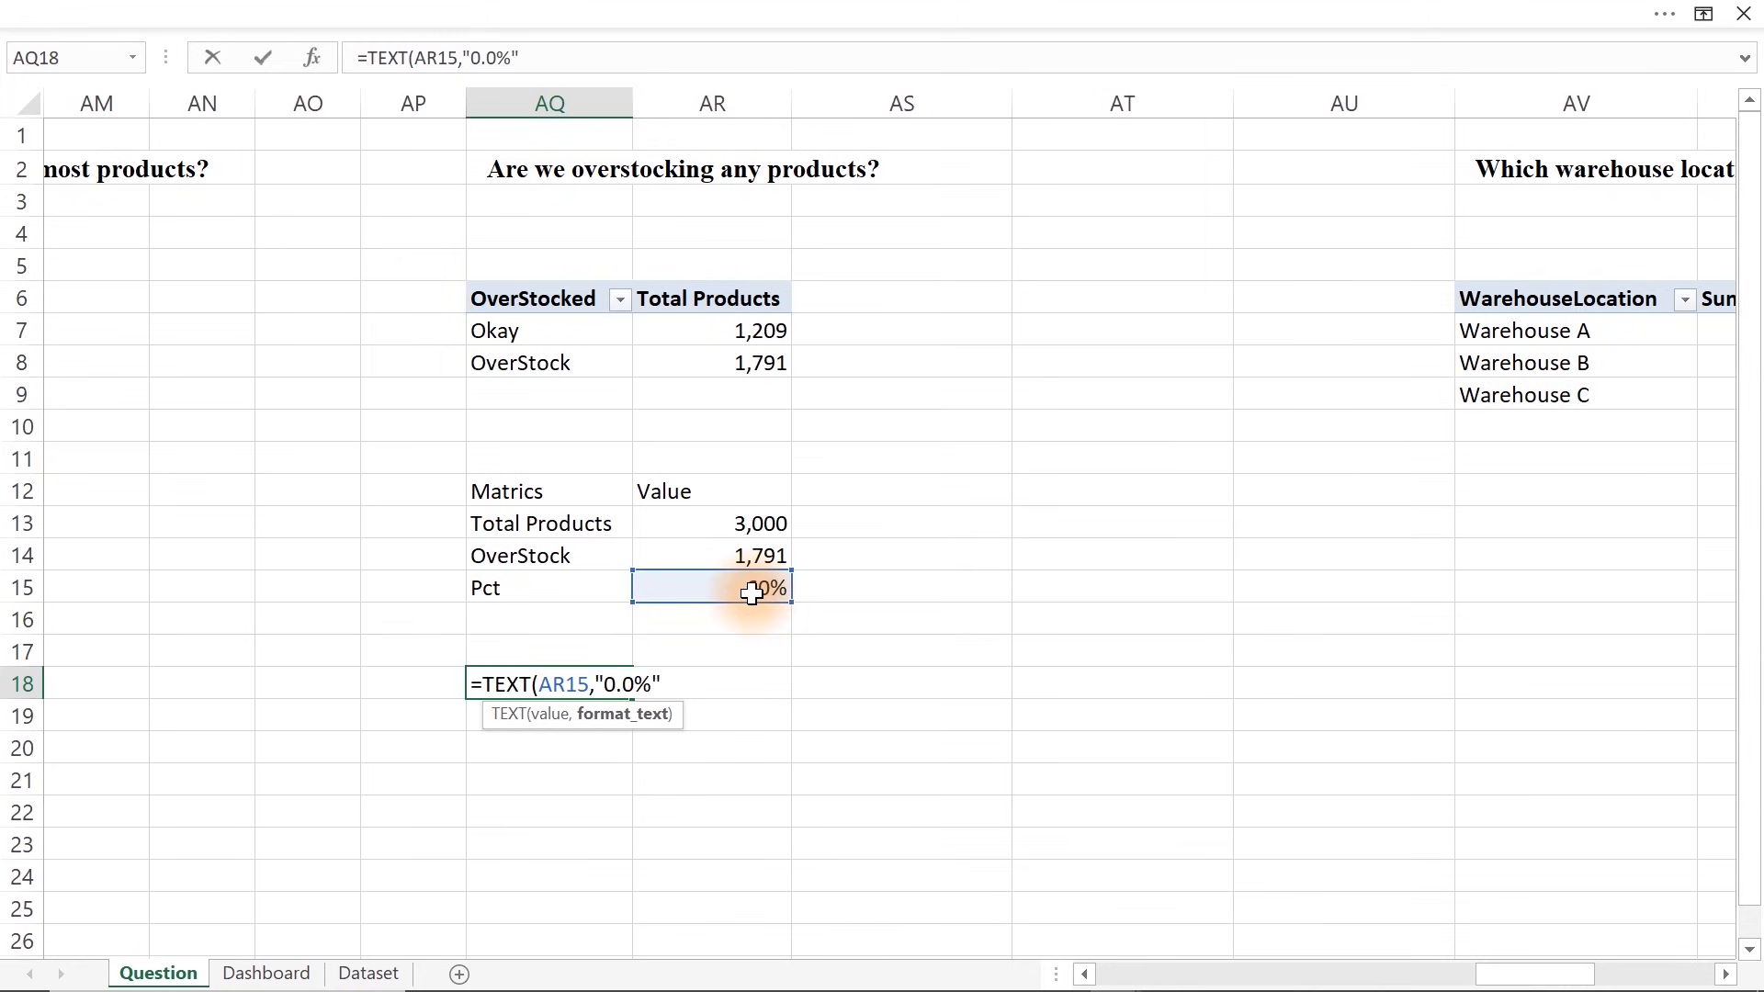
{"action": "type", "text": "\")&\" of Products are OverStocked"}
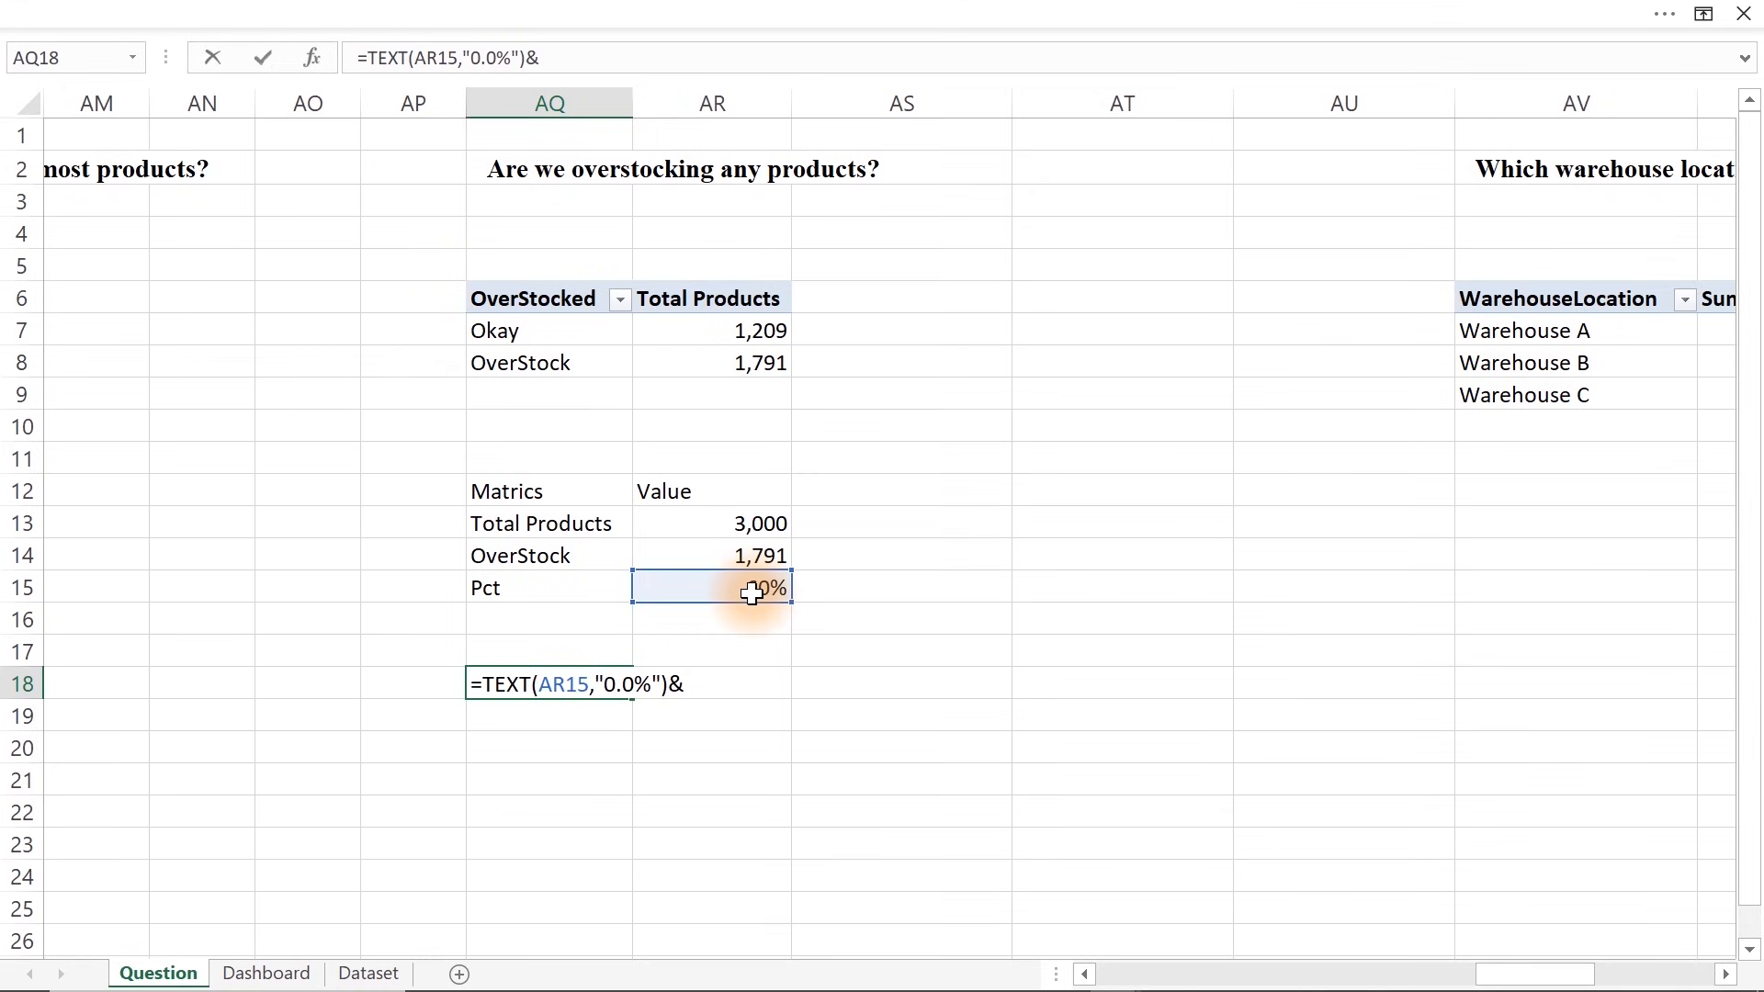
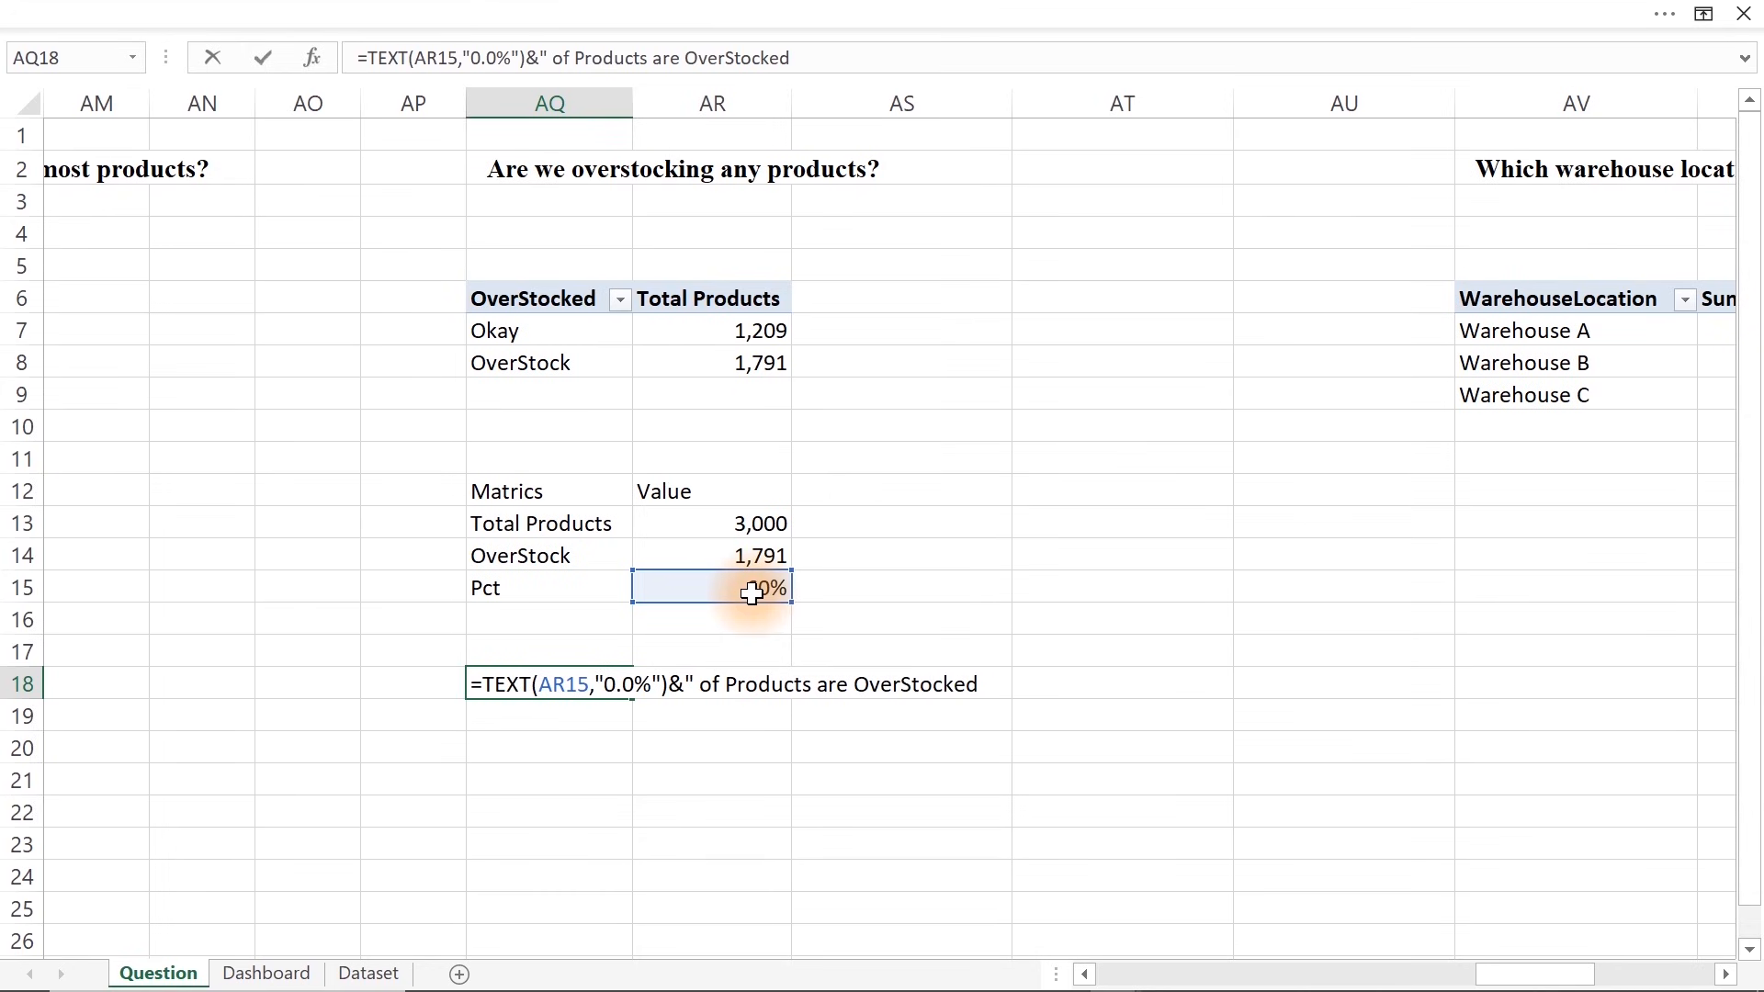
{"action": "type", "text": "\""}
{"action": "key", "text": "Return"}
Link the overstocking card's caption on the Dashboard sheet to cell AQ18 of the Question sheet
{"action": "left_click", "coordinate": [265, 973]}
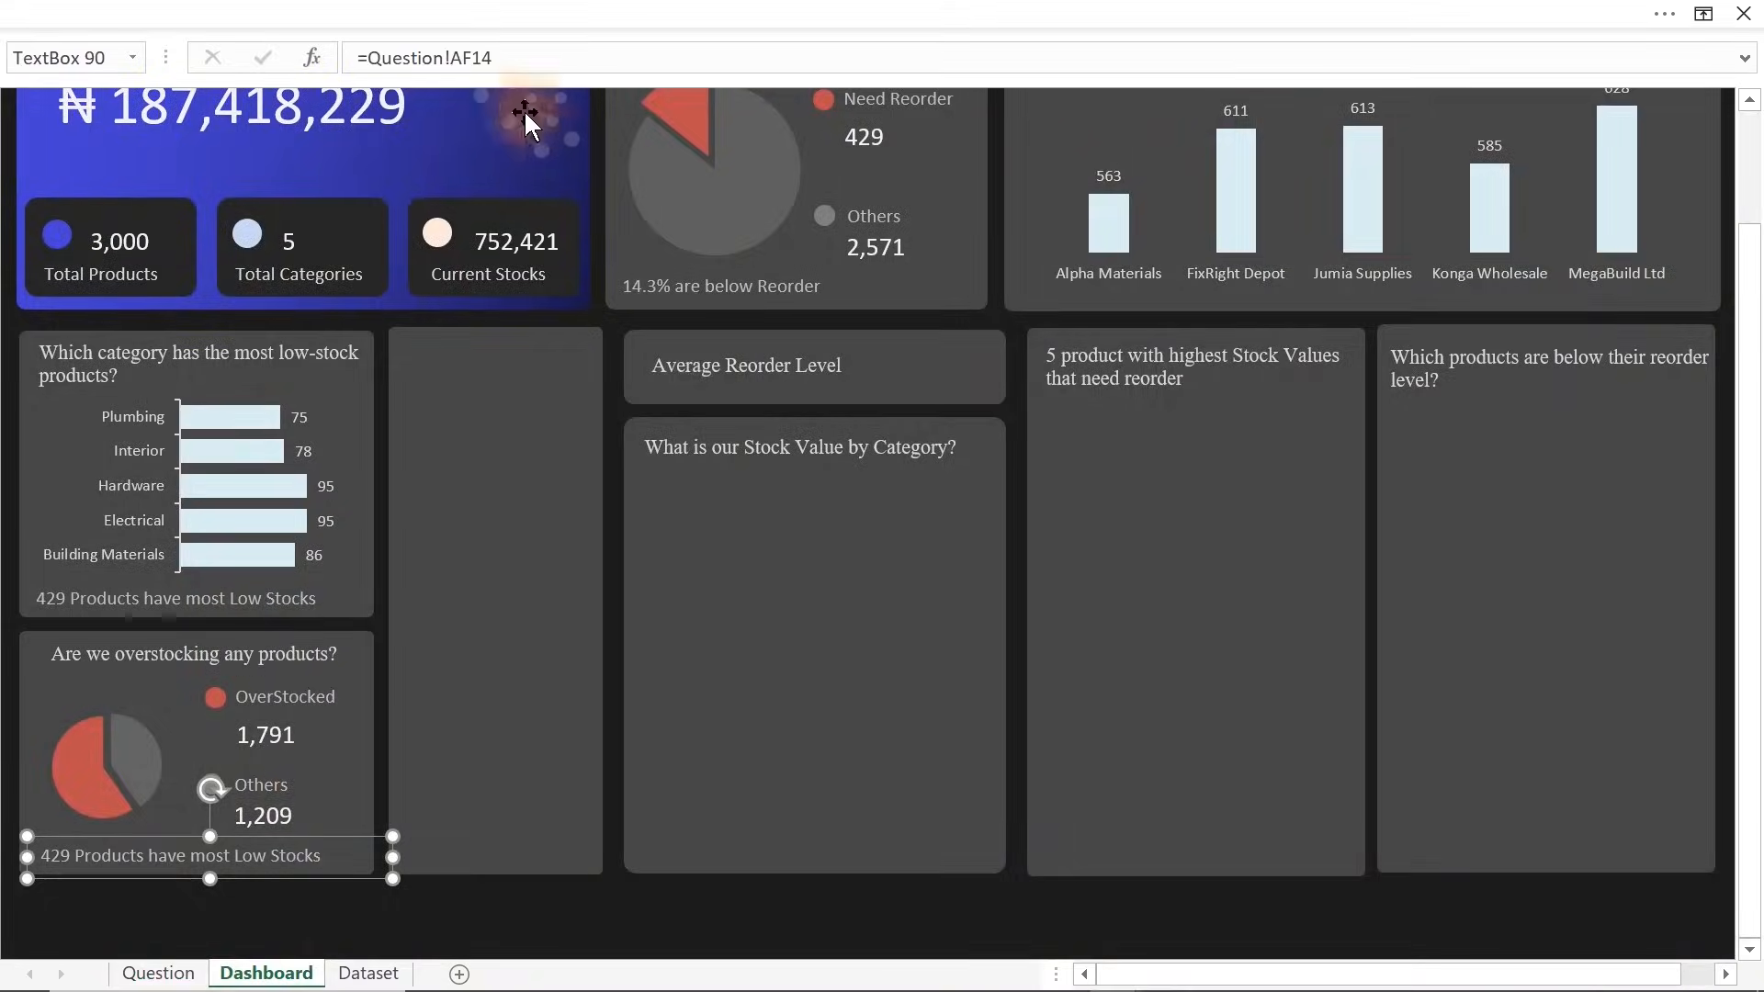
{"action": "left_click_drag", "start_coordinate": [500, 58], "coordinate": [381, 60]}
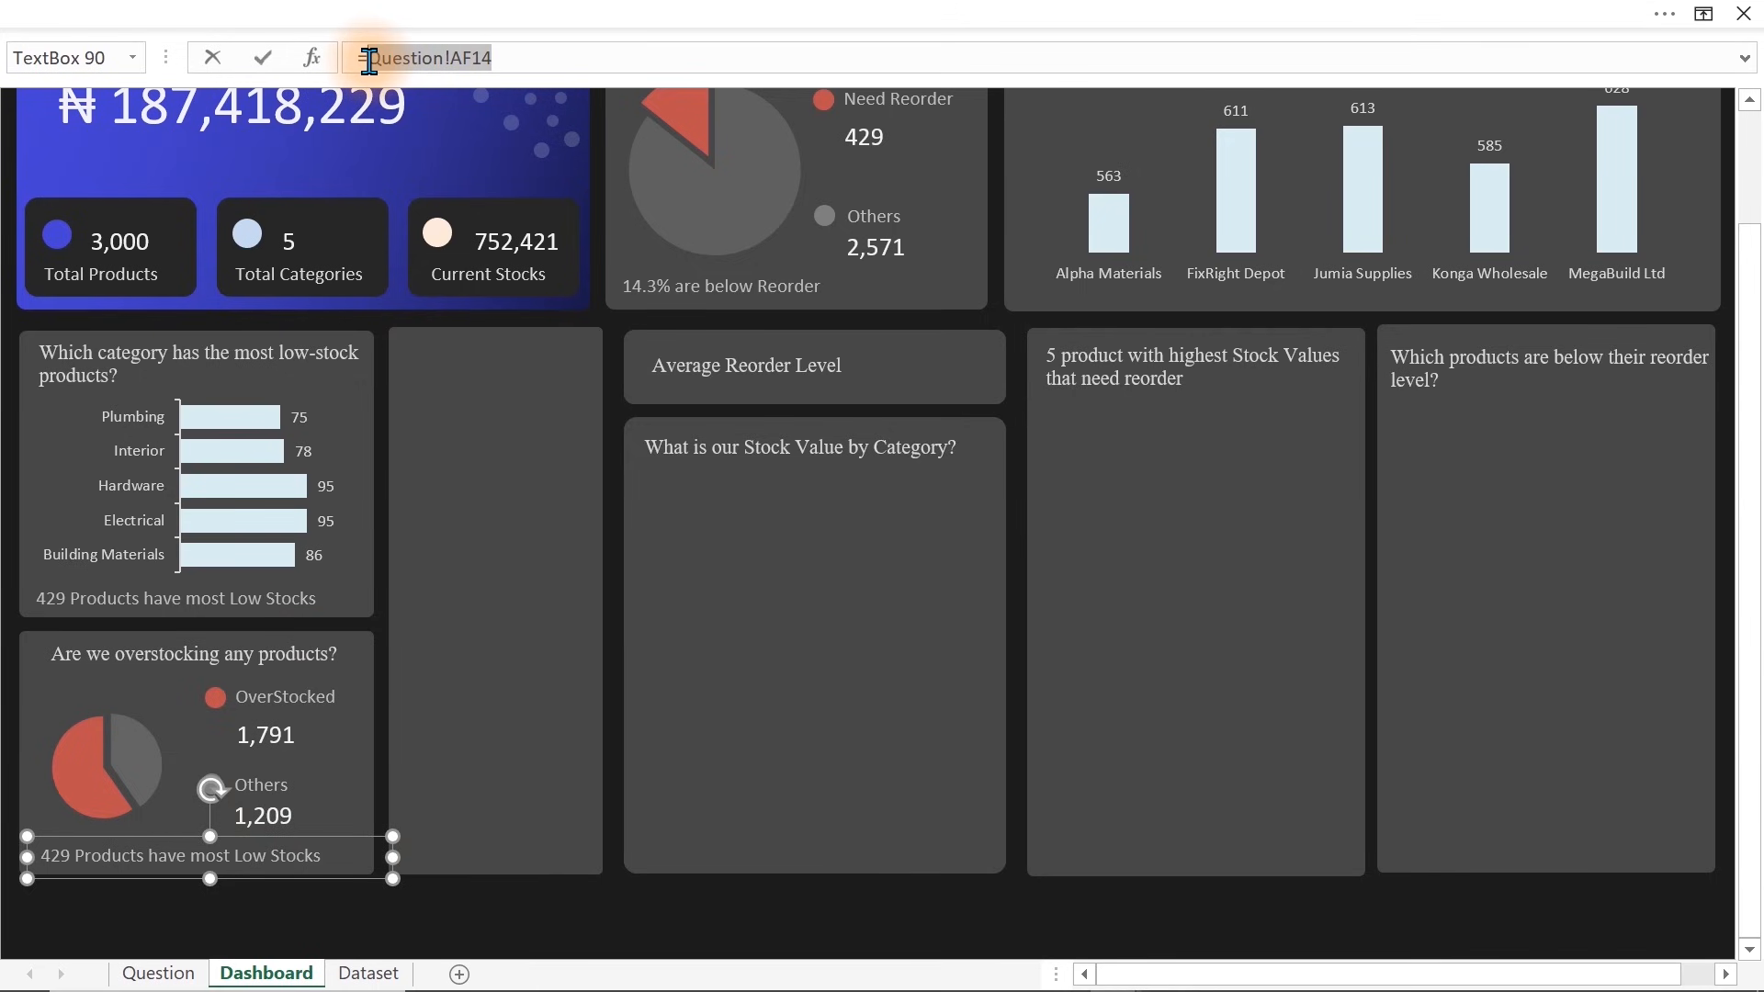
{"action": "left_click", "coordinate": [158, 973]}
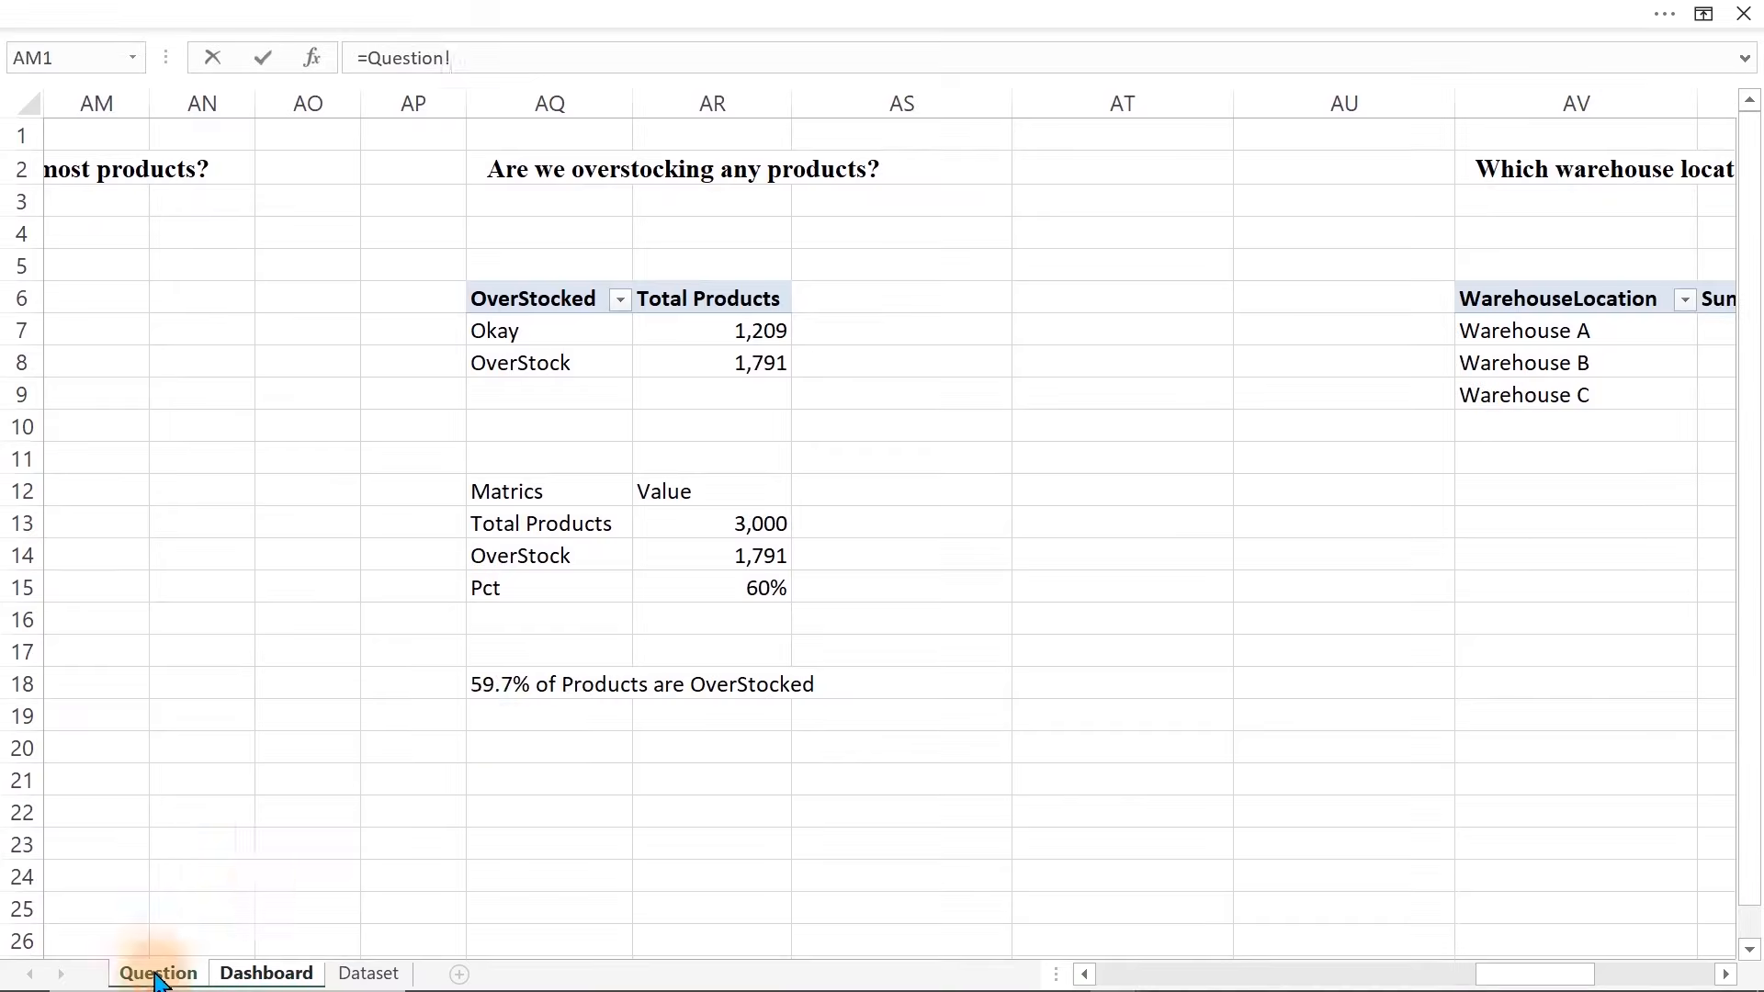
{"action": "left_click", "coordinate": [497, 687]}
{"action": "key", "text": "Return"}
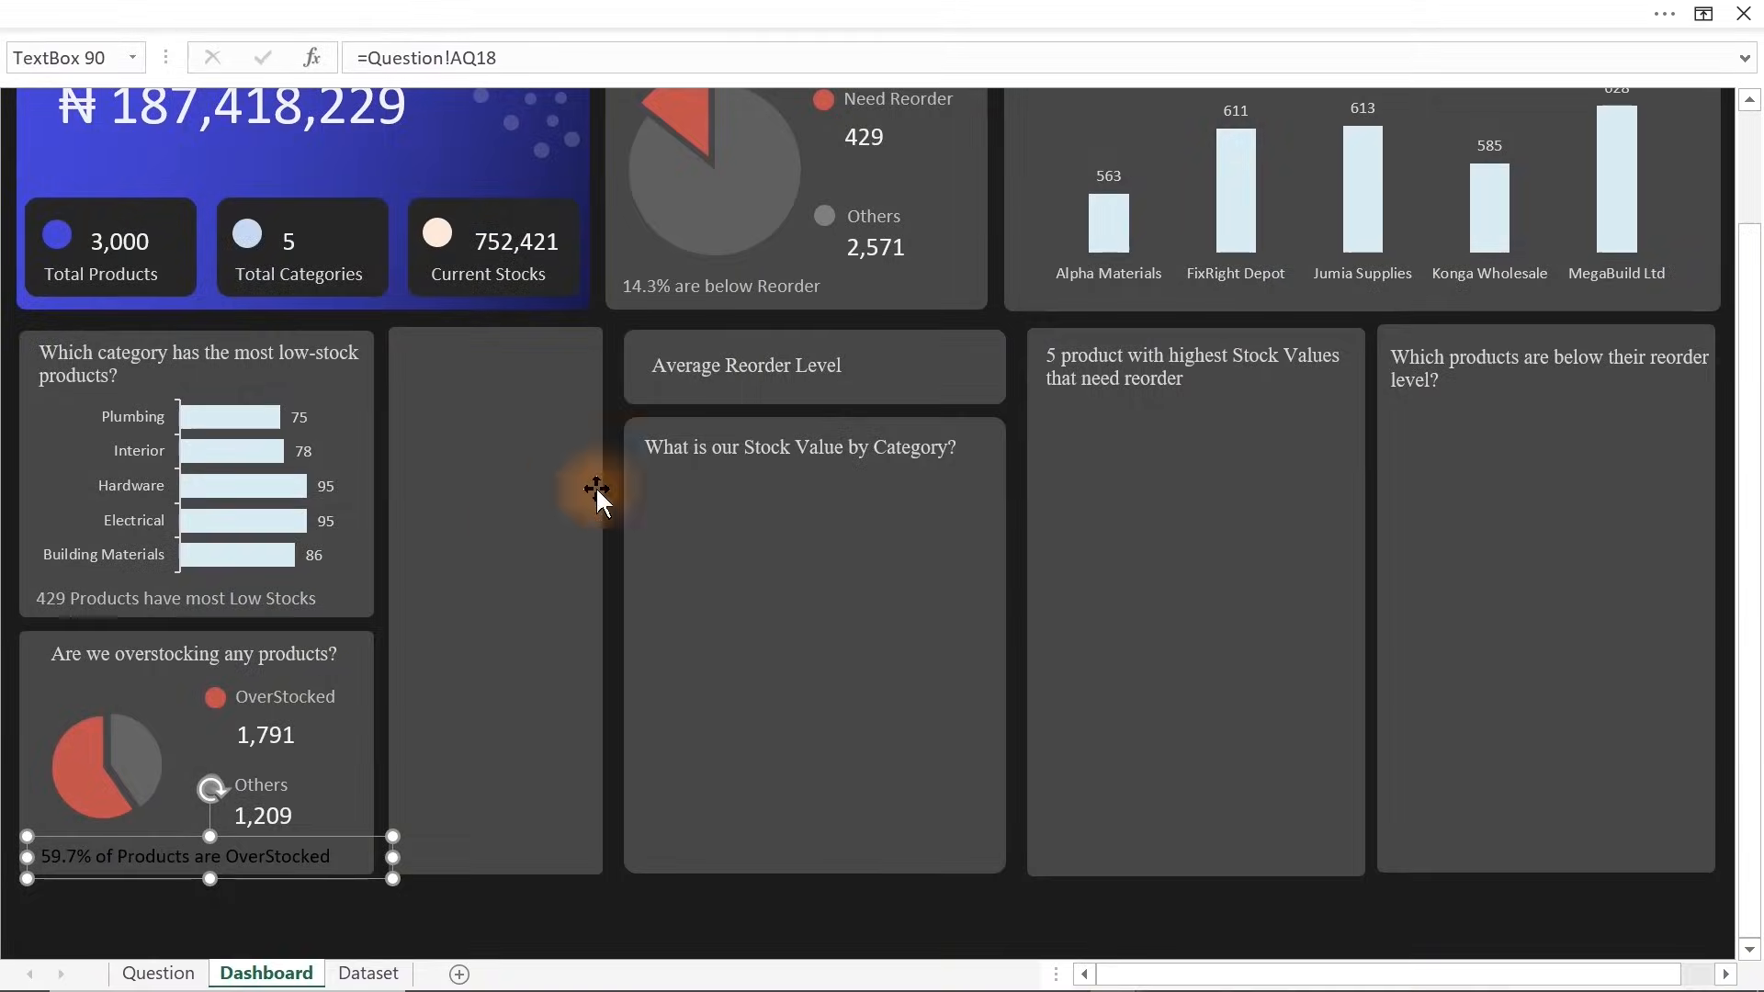
Copy the low-stock caption's formatting onto the overstocking card's caption
{"action": "left_click", "coordinate": [194, 605]}
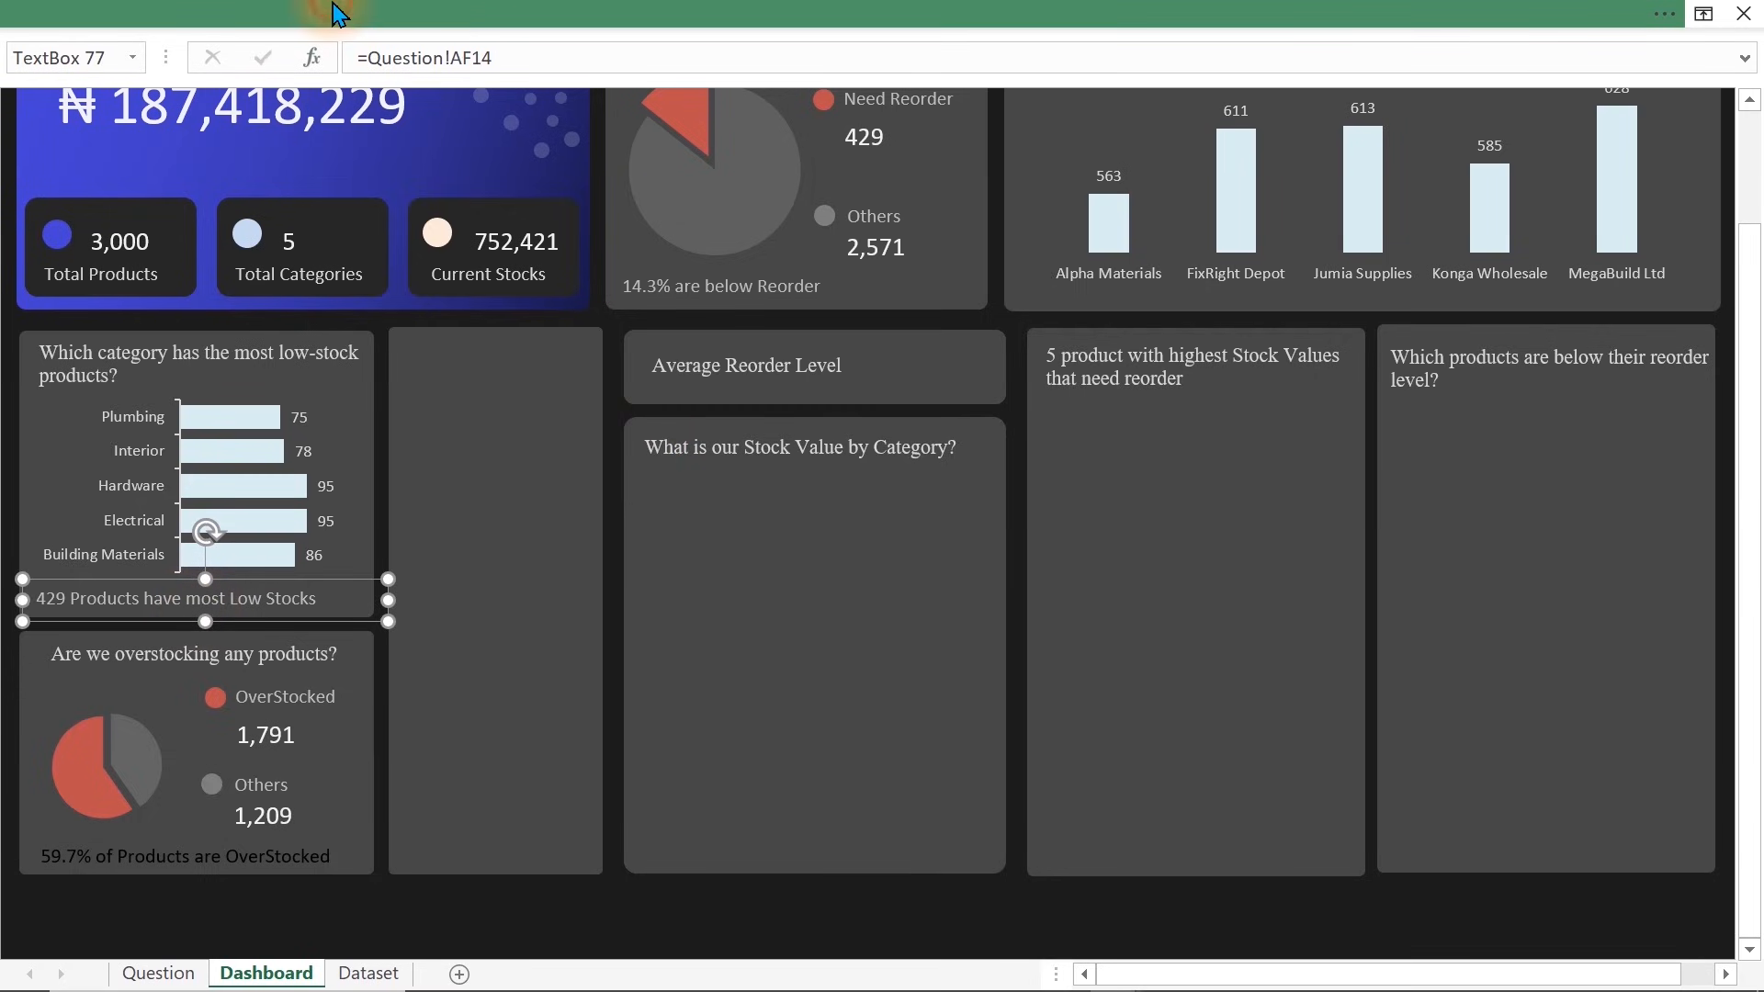
{"action": "left_click", "coordinate": [184, 14]}
{"action": "left_click", "coordinate": [83, 174]}
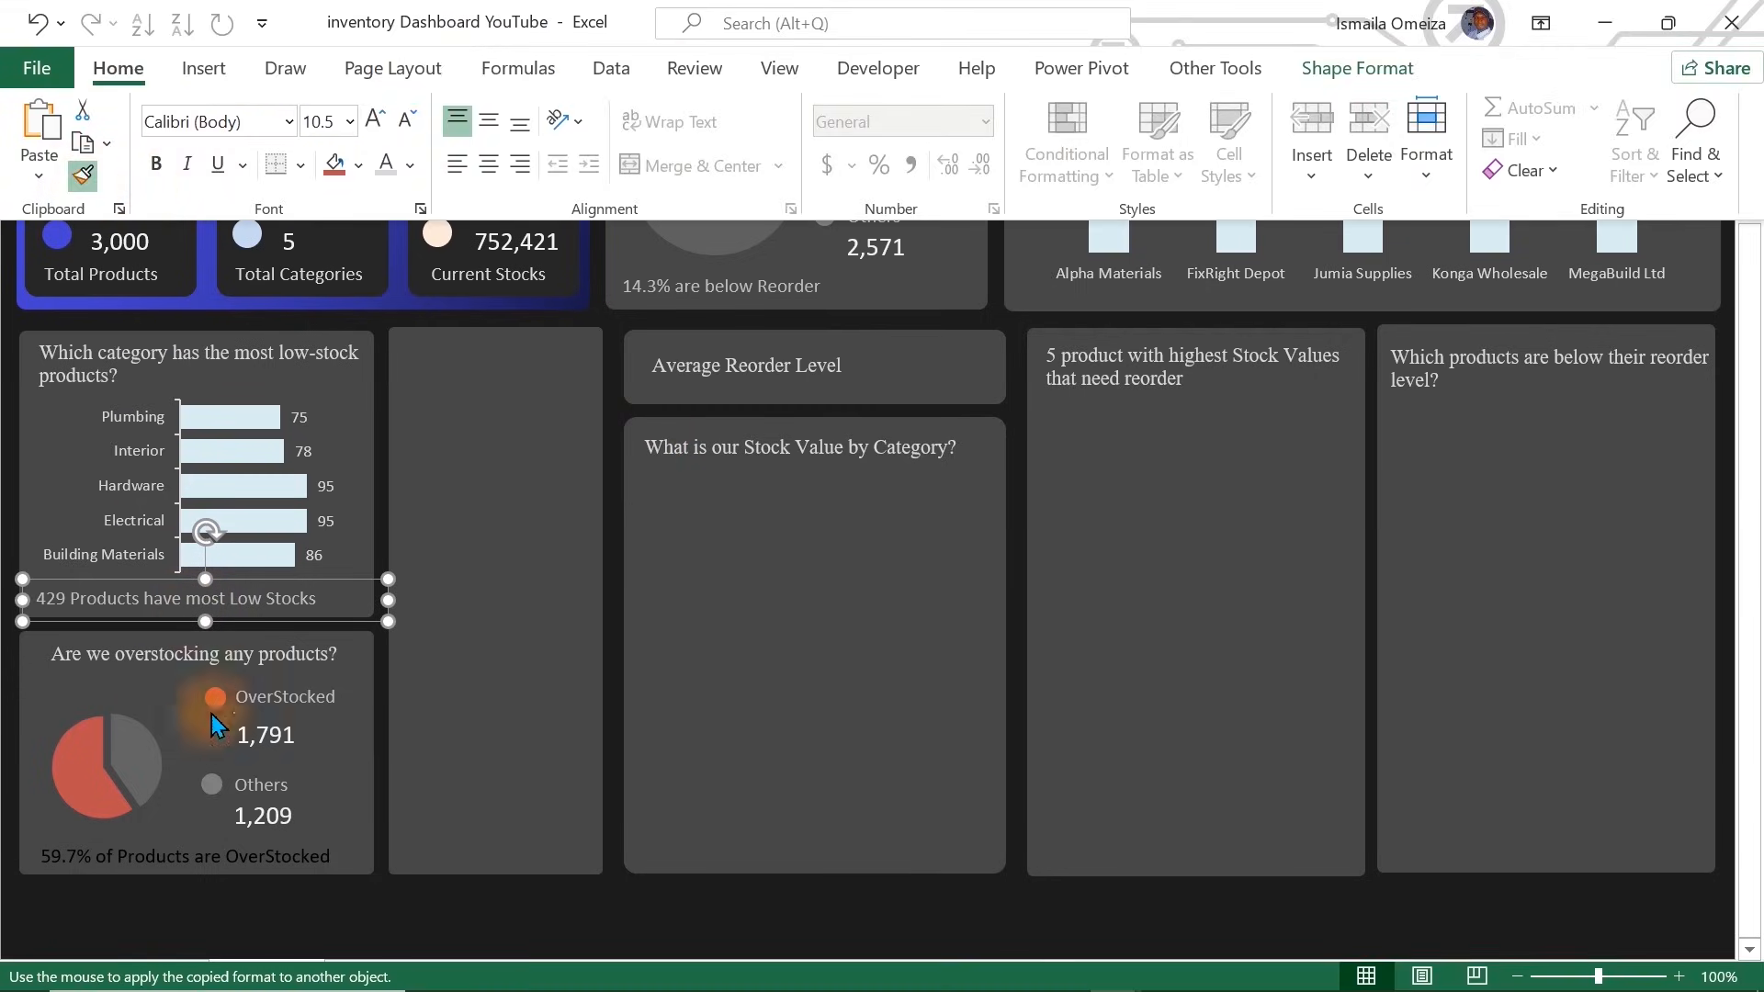
{"action": "left_click", "coordinate": [153, 868]}
{"action": "left_click", "coordinate": [151, 857]}
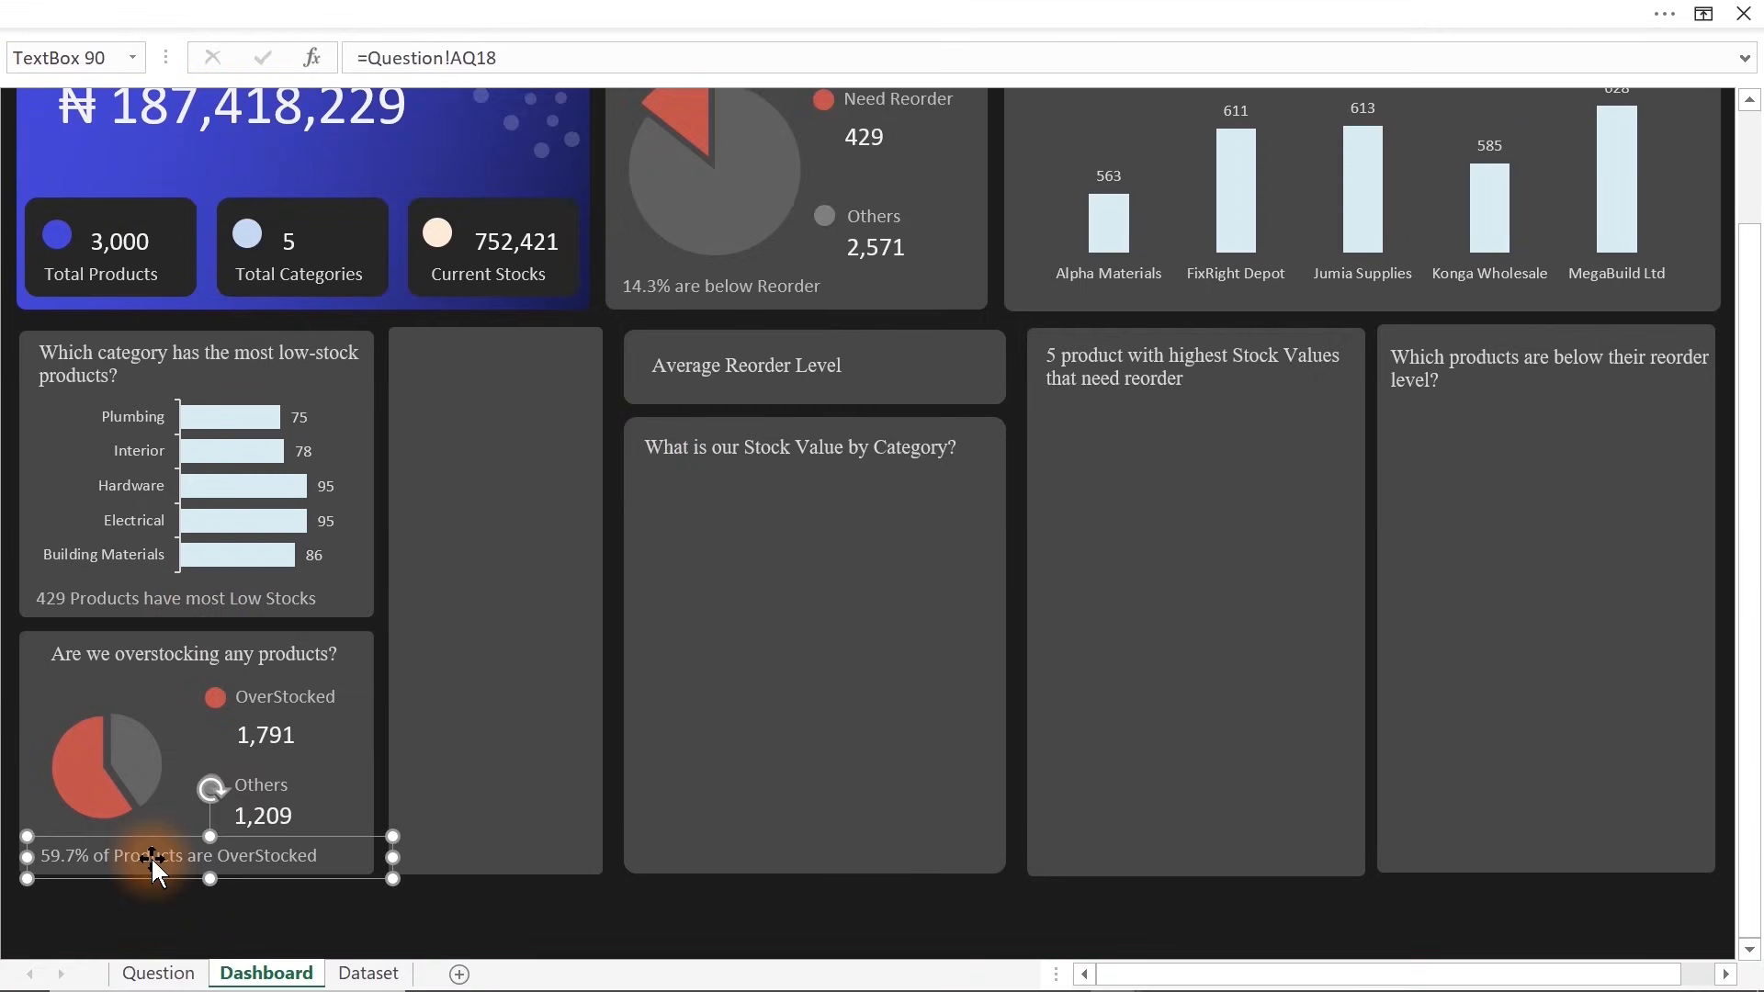
Duplicate the Others value text box from the reorder card, place it beside the Average Reorder Level label and narrow it to fit the card
{"action": "left_click", "coordinate": [303, 926]}
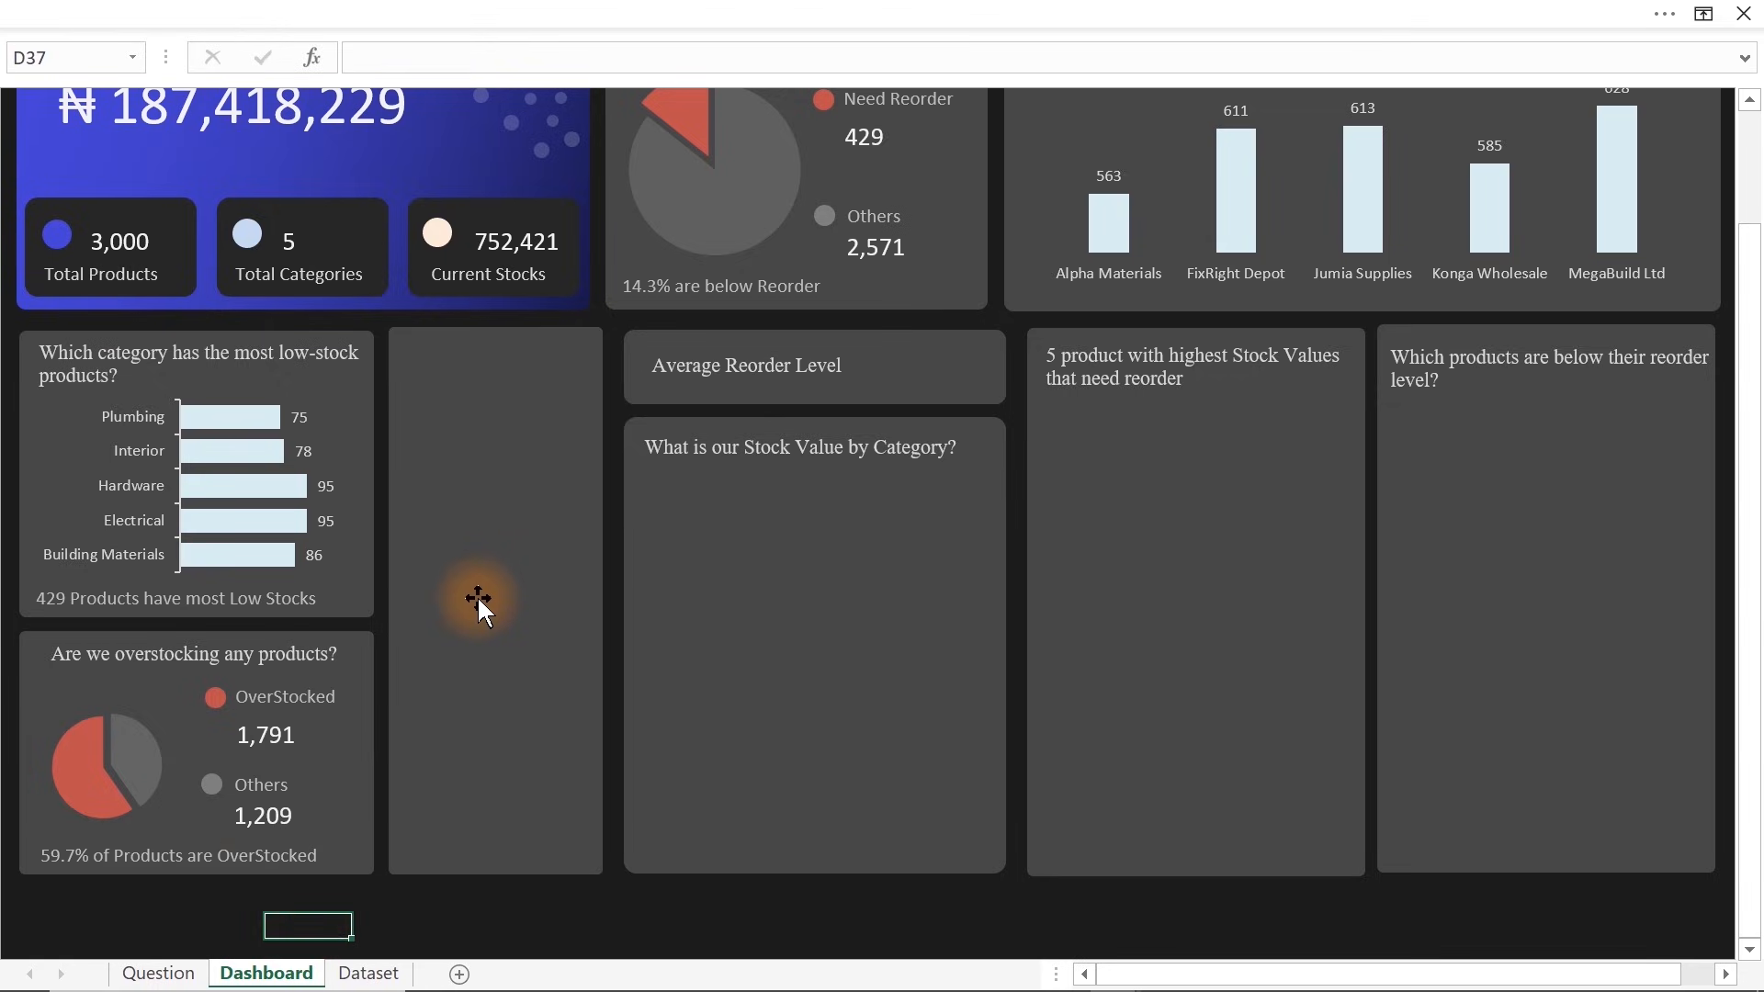
{"action": "left_click", "coordinate": [893, 347]}
{"action": "left_click", "coordinate": [838, 372]}
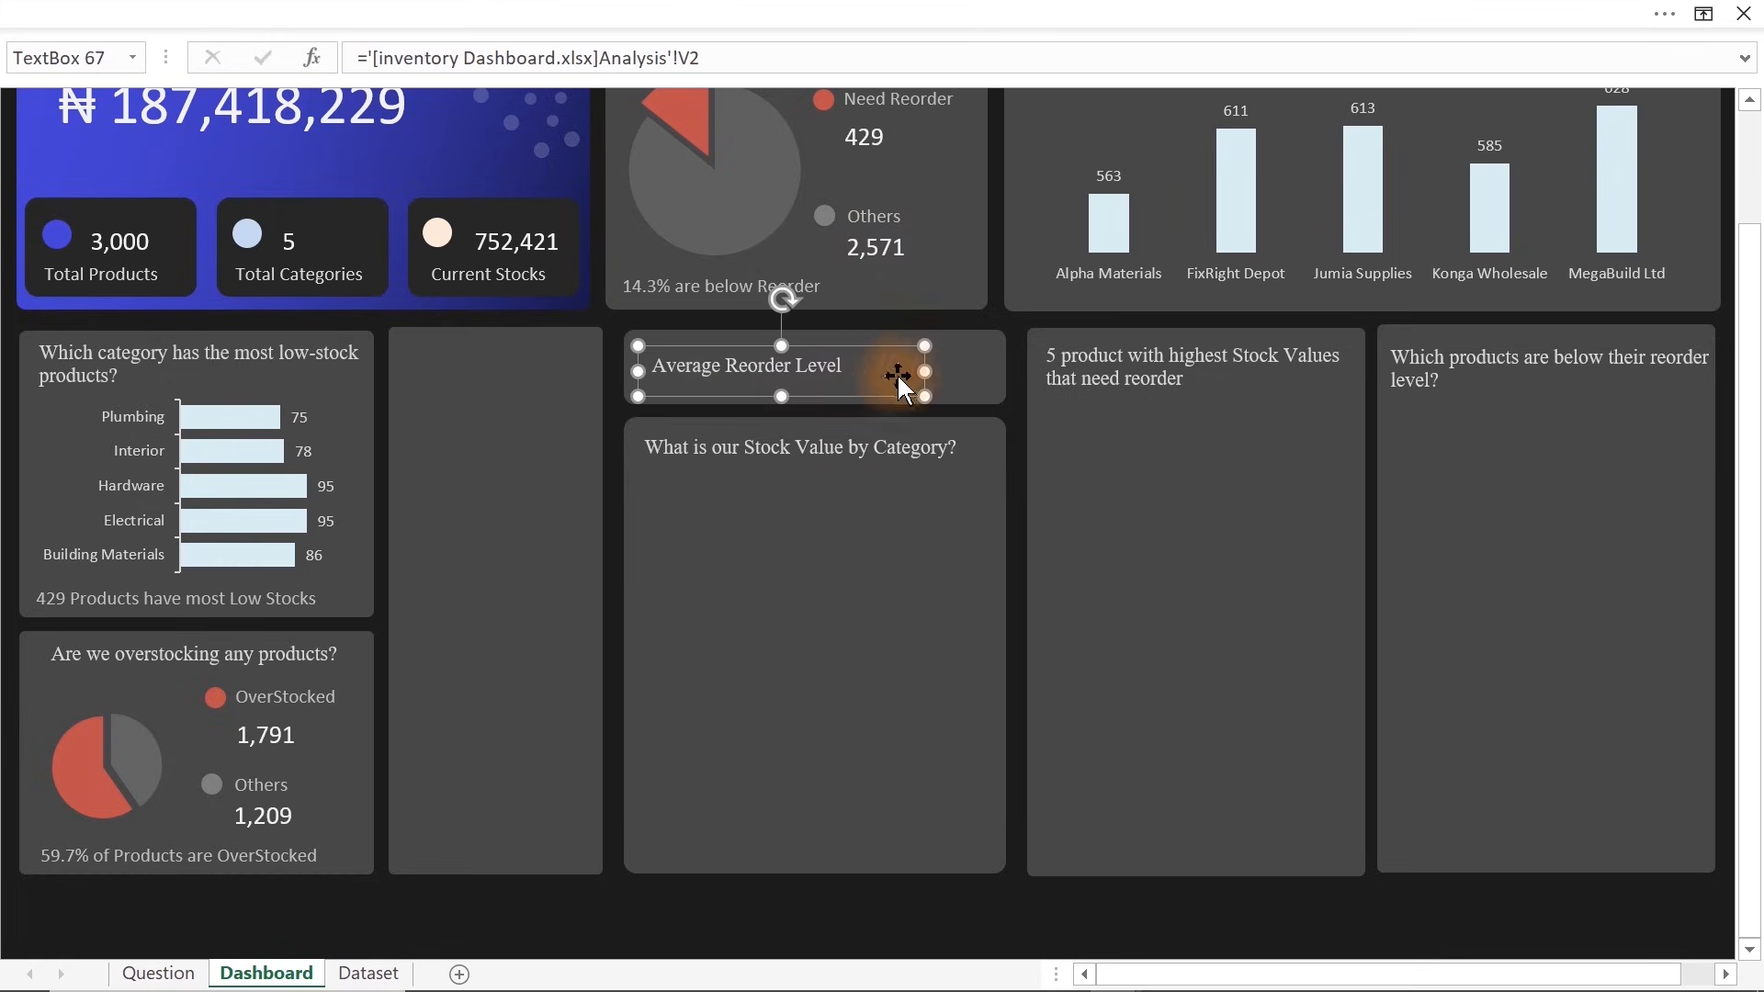
{"action": "left_click", "coordinate": [884, 259]}
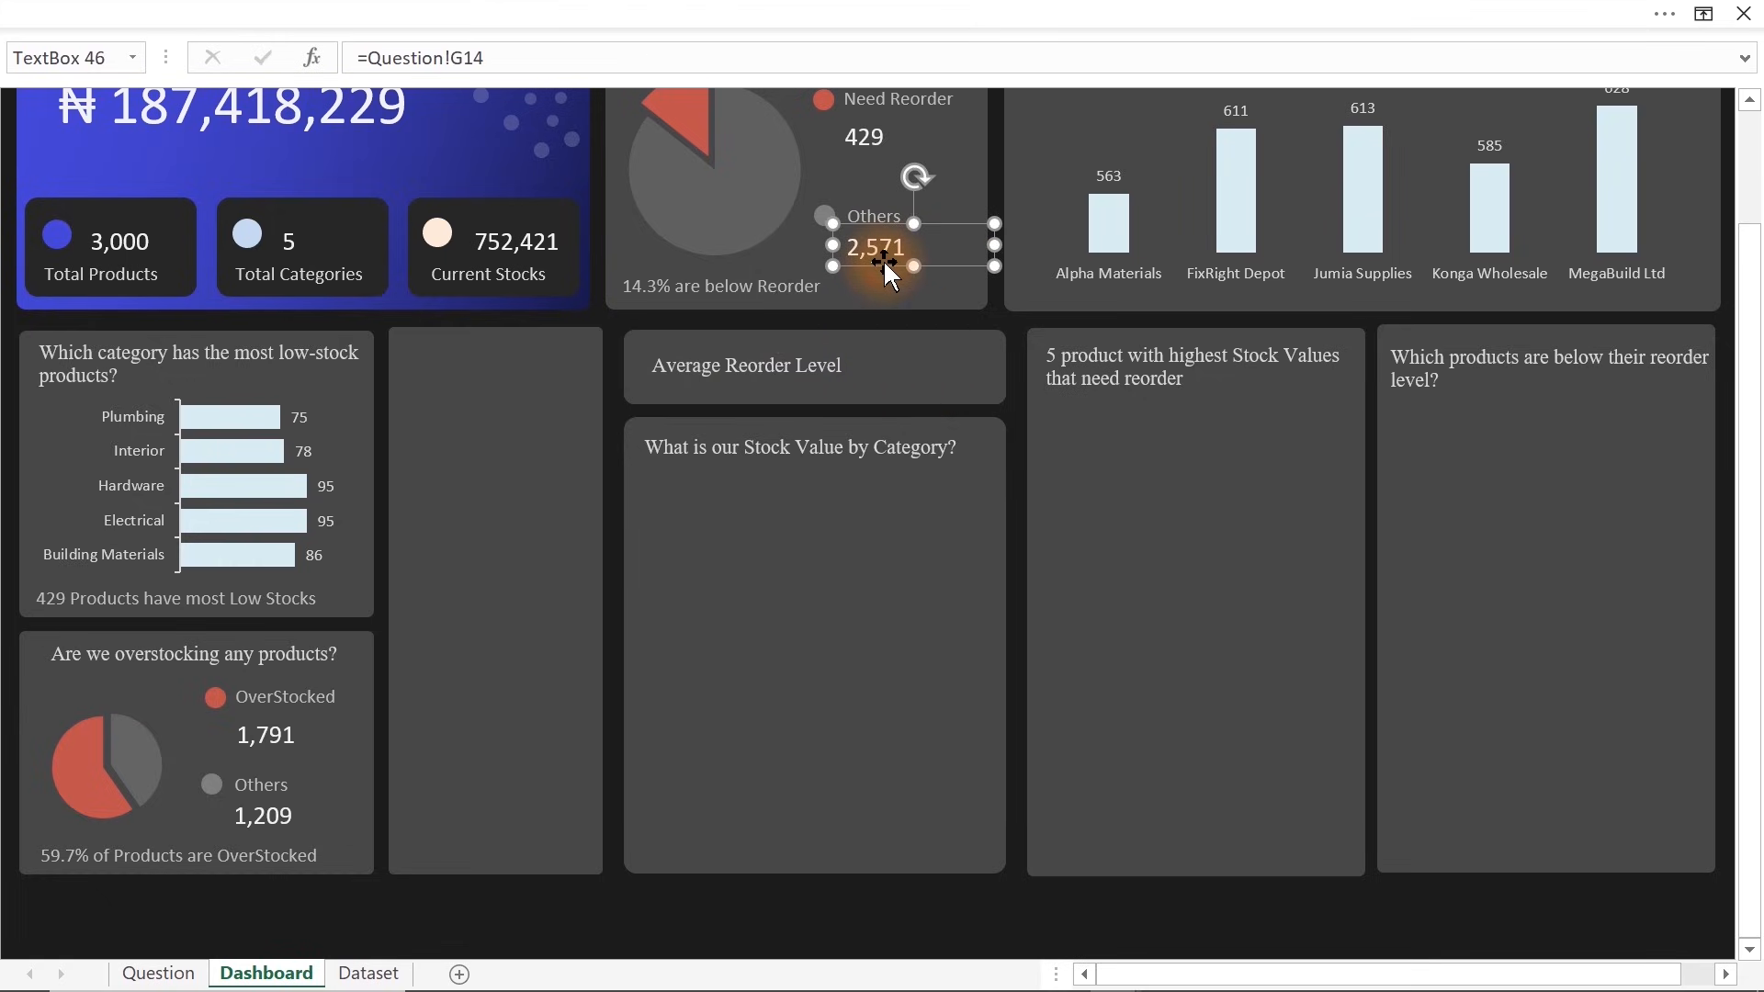
{"action": "key", "text": "ctrl+c"}
{"action": "key", "text": "ctrl+v"}
{"action": "left_click_drag", "start_coordinate": [898, 259], "coordinate": [933, 363]}
{"action": "left_click_drag", "start_coordinate": [1042, 367], "coordinate": [987, 370]}
Link the duplicated text box to the average reorder level in cell V7 of the Question sheet
{"action": "left_click_drag", "start_coordinate": [484, 58], "coordinate": [367, 55]}
{"action": "left_click", "coordinate": [133, 975]}
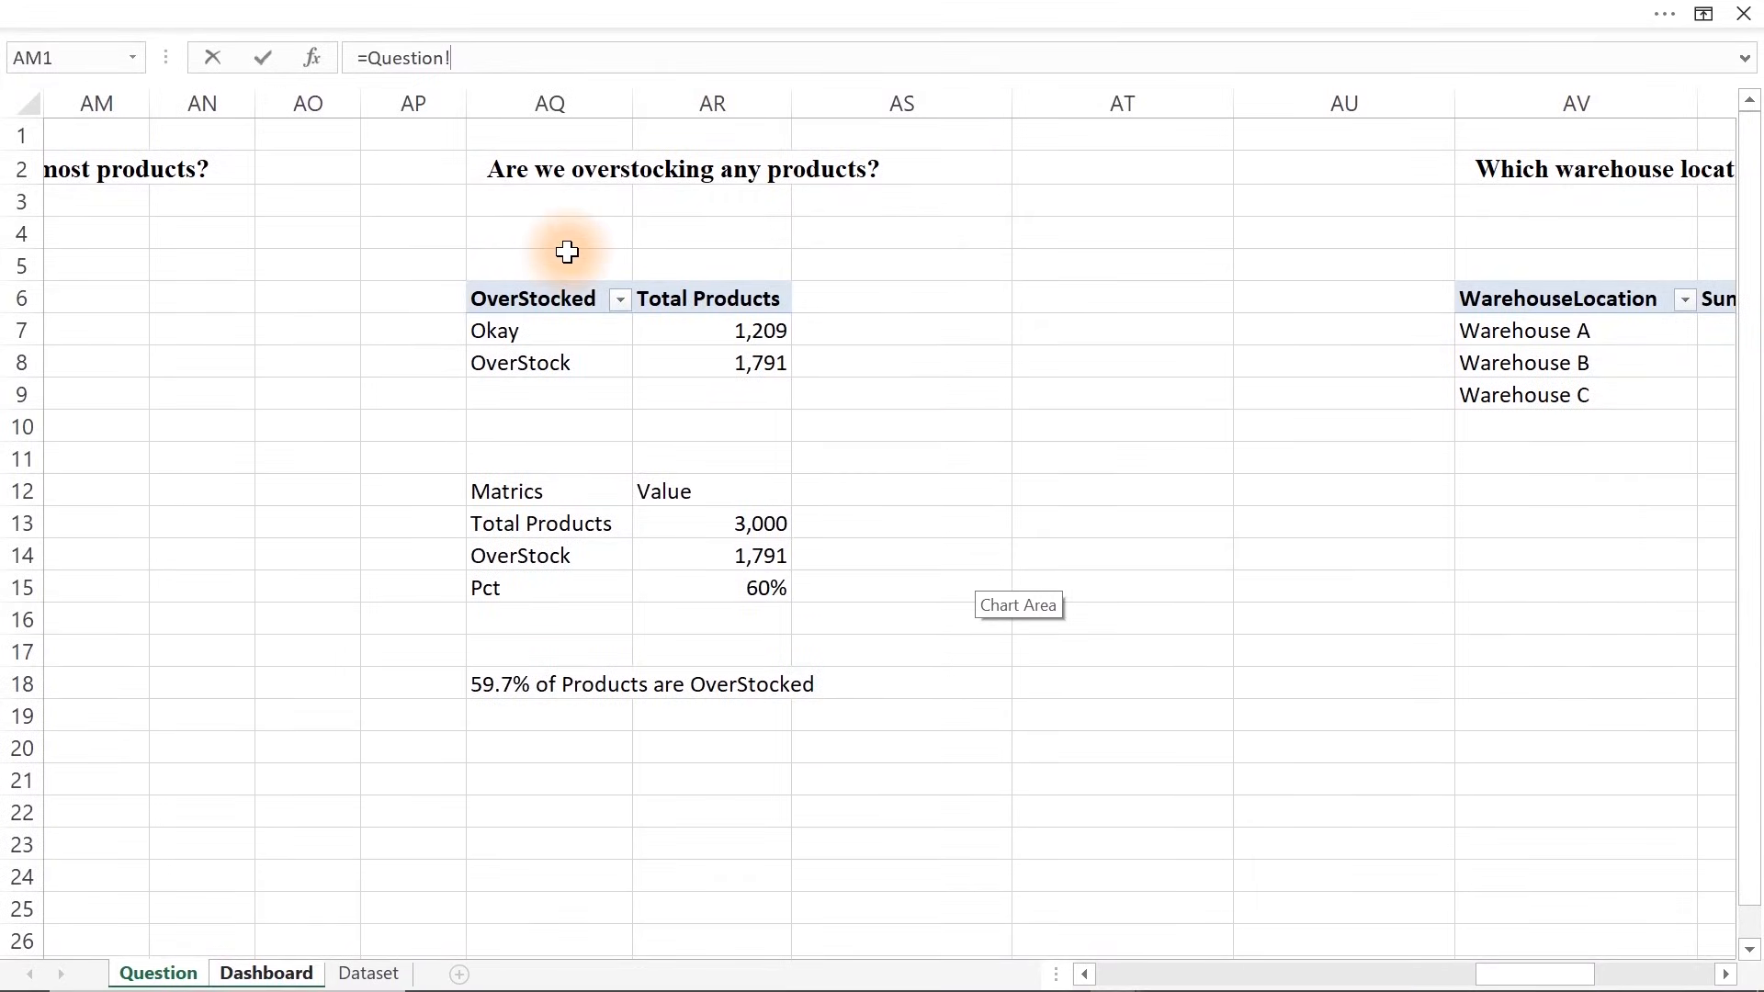
{"action": "left_click_drag", "start_coordinate": [1531, 972], "coordinate": [1291, 976]}
{"action": "left_click", "coordinate": [1311, 328]}
{"action": "key", "text": "Return"}
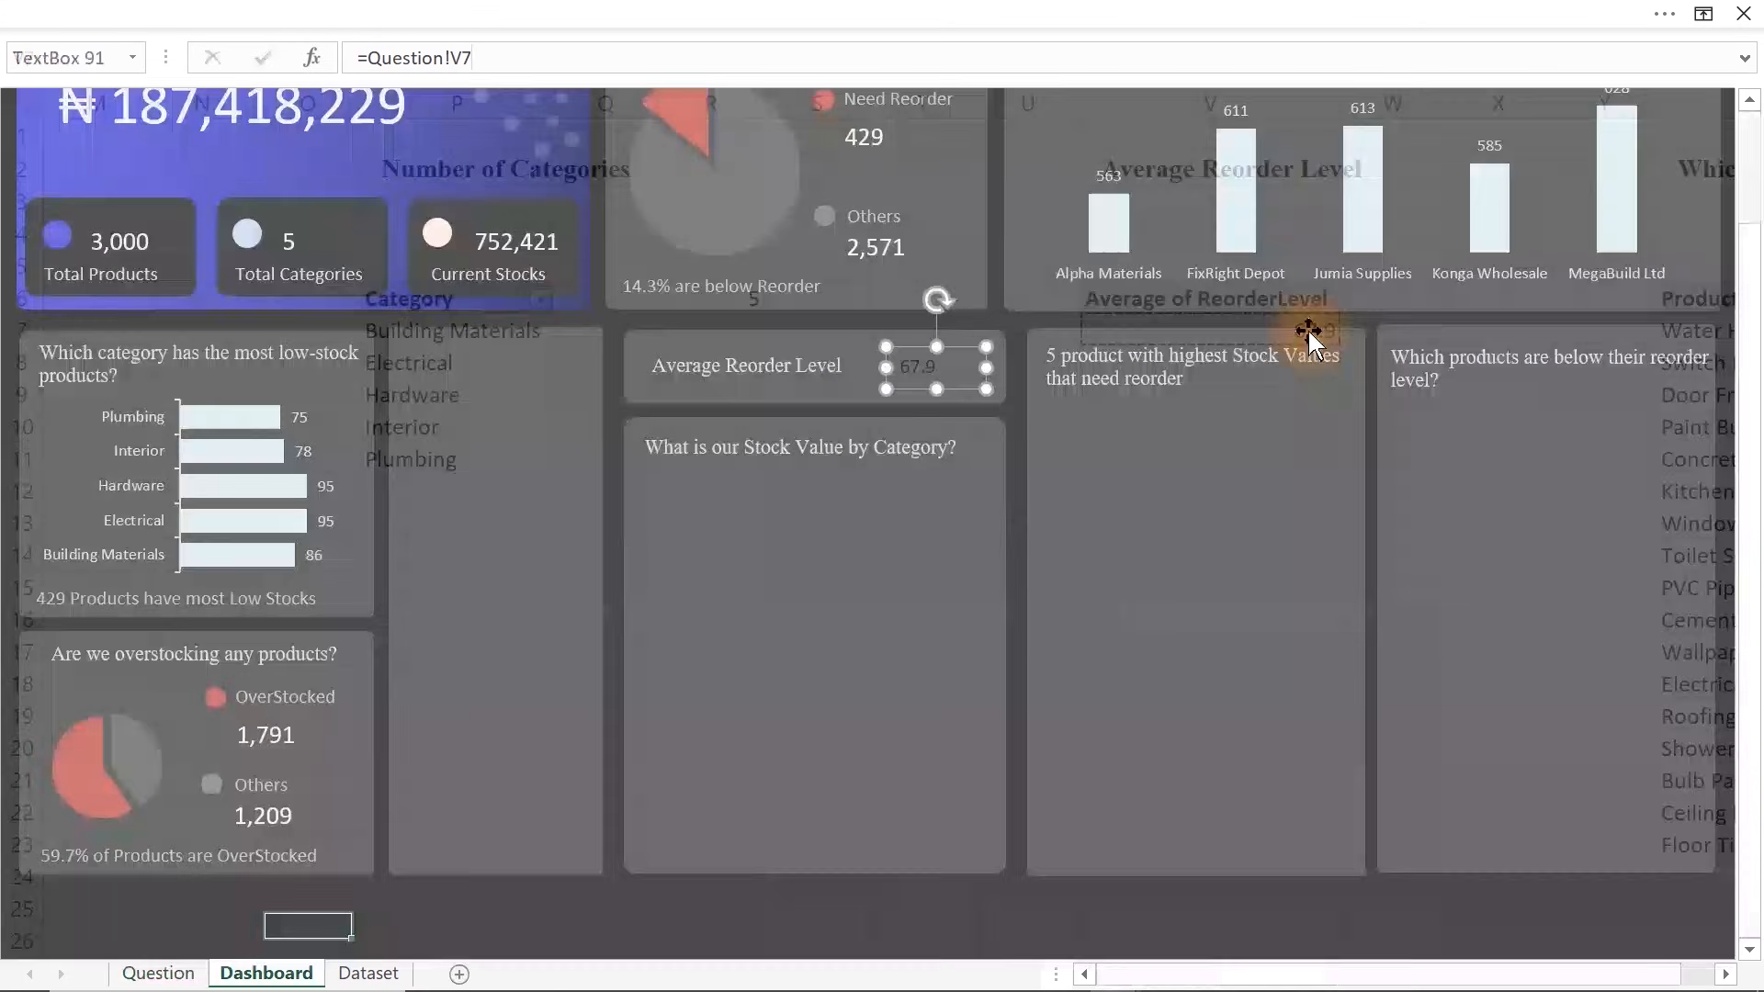
Copy the formatting of the Others value onto the average reorder level value and narrow its text box slightly
{"action": "left_click", "coordinate": [854, 247]}
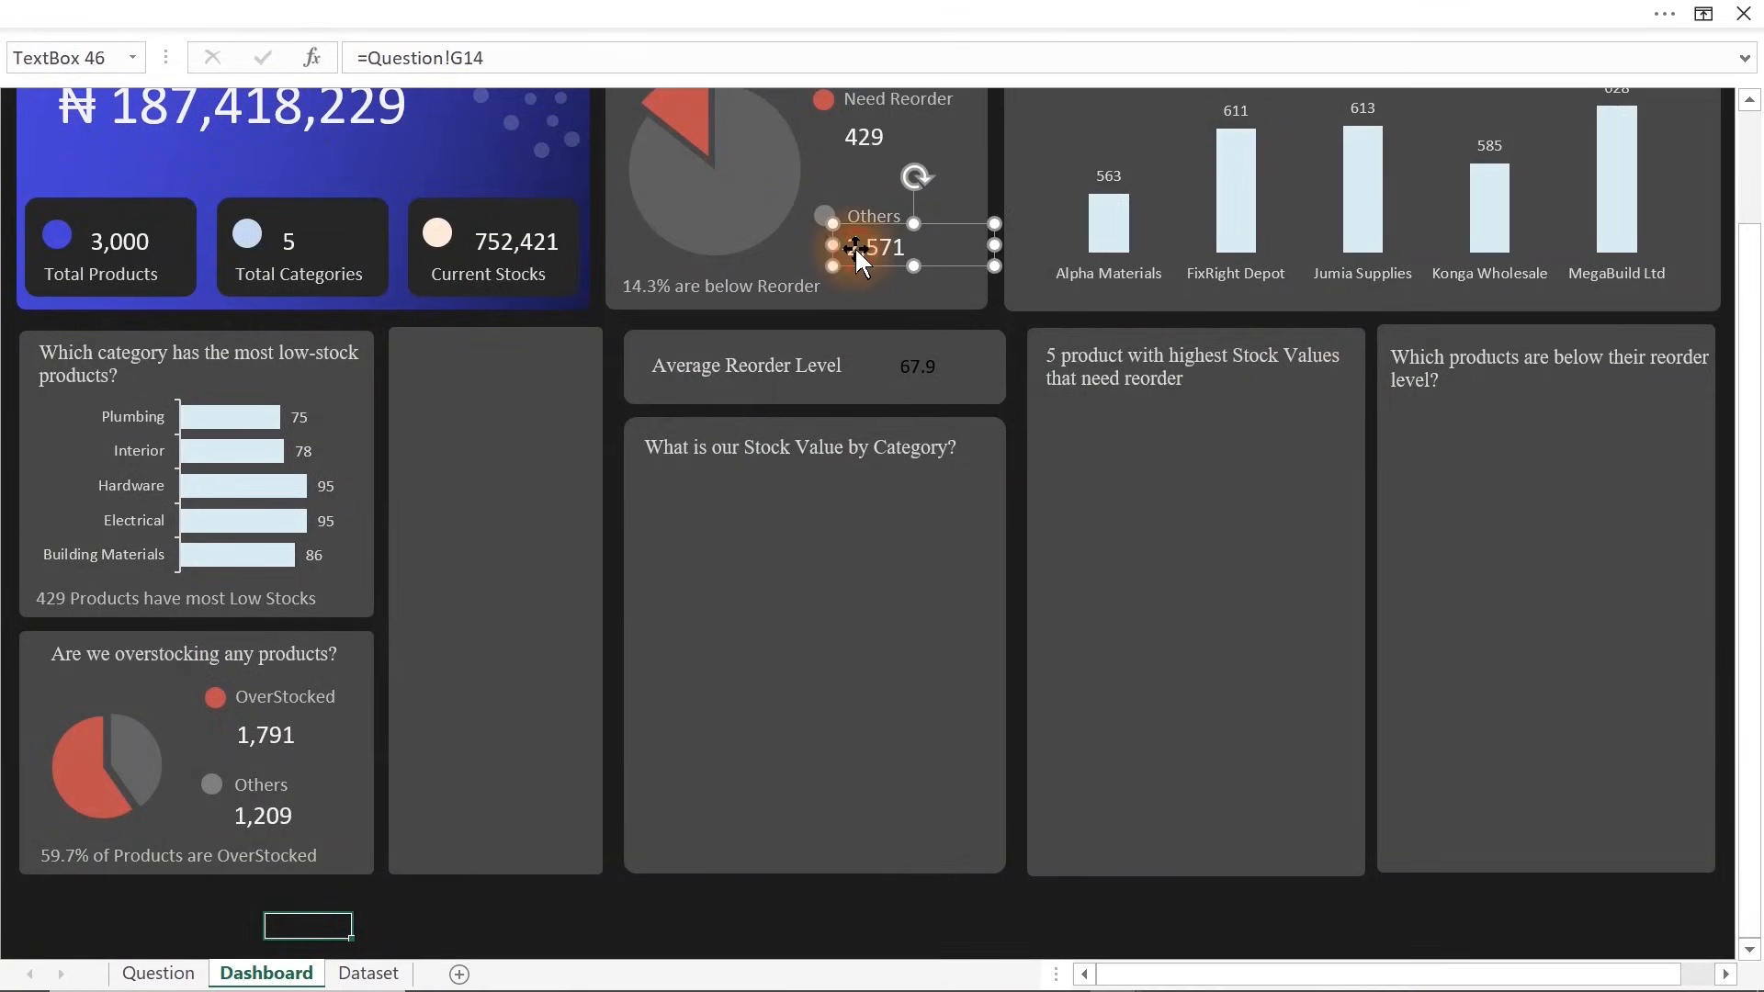
{"action": "left_click", "coordinate": [138, 19]}
{"action": "left_click", "coordinate": [83, 175]}
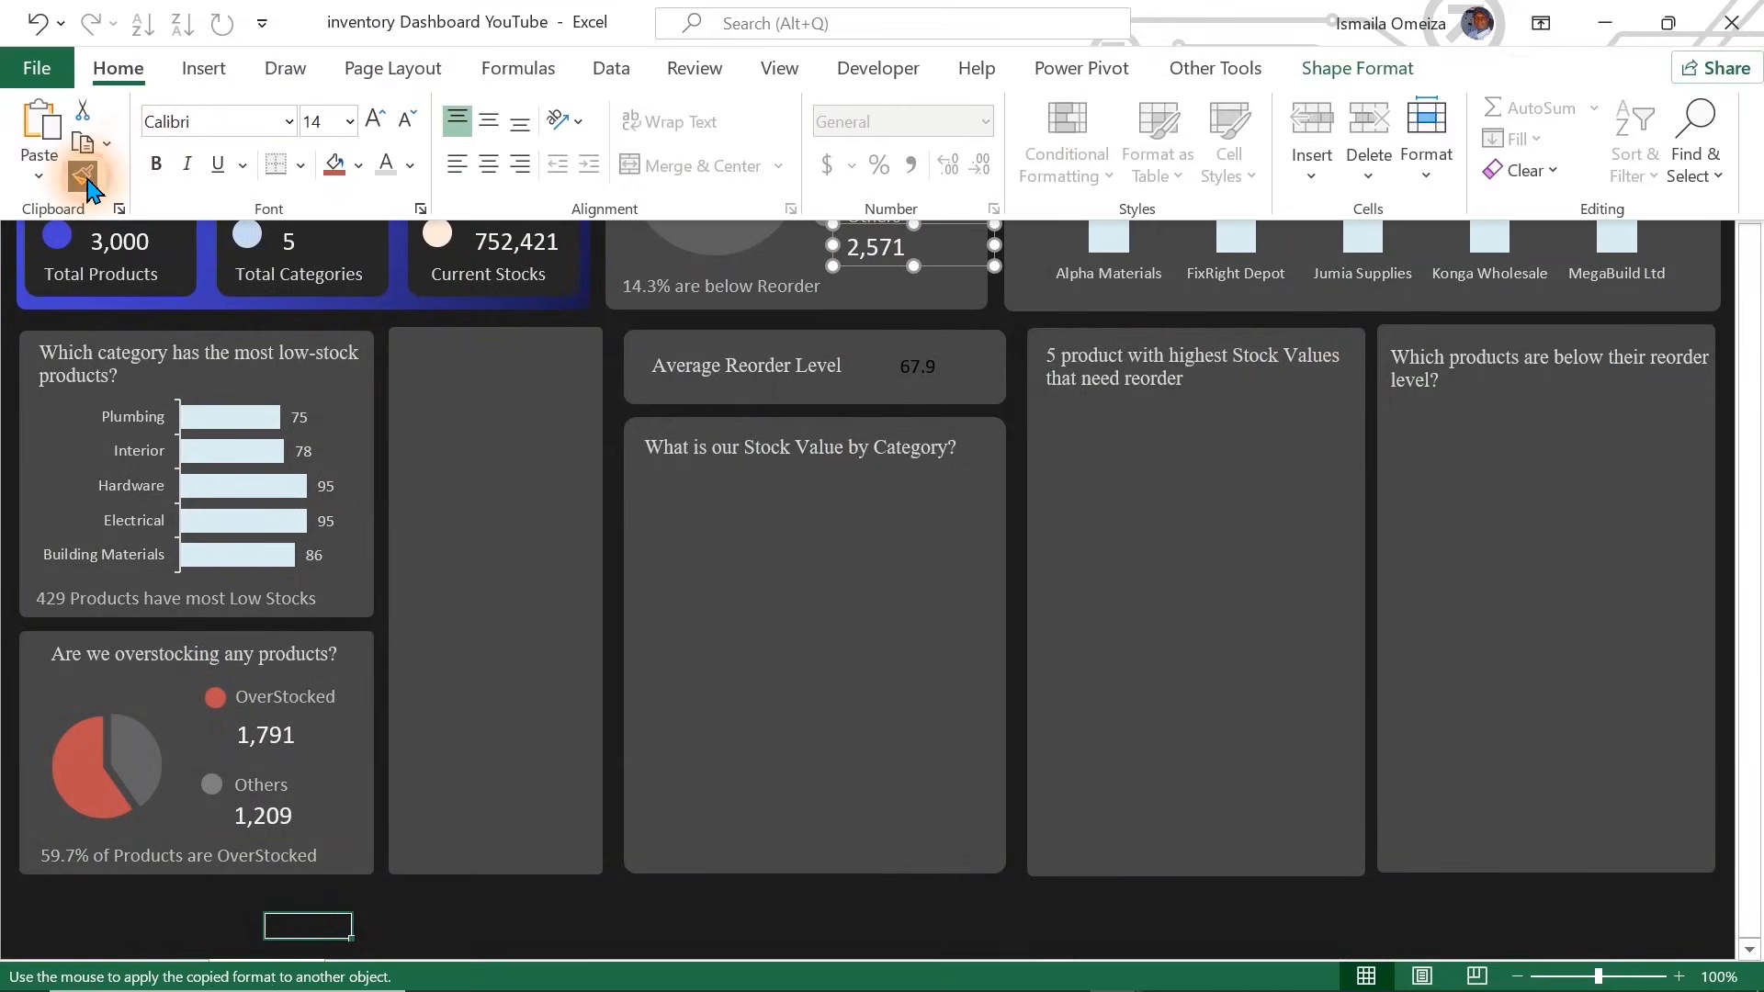
{"action": "left_click", "coordinate": [924, 369]}
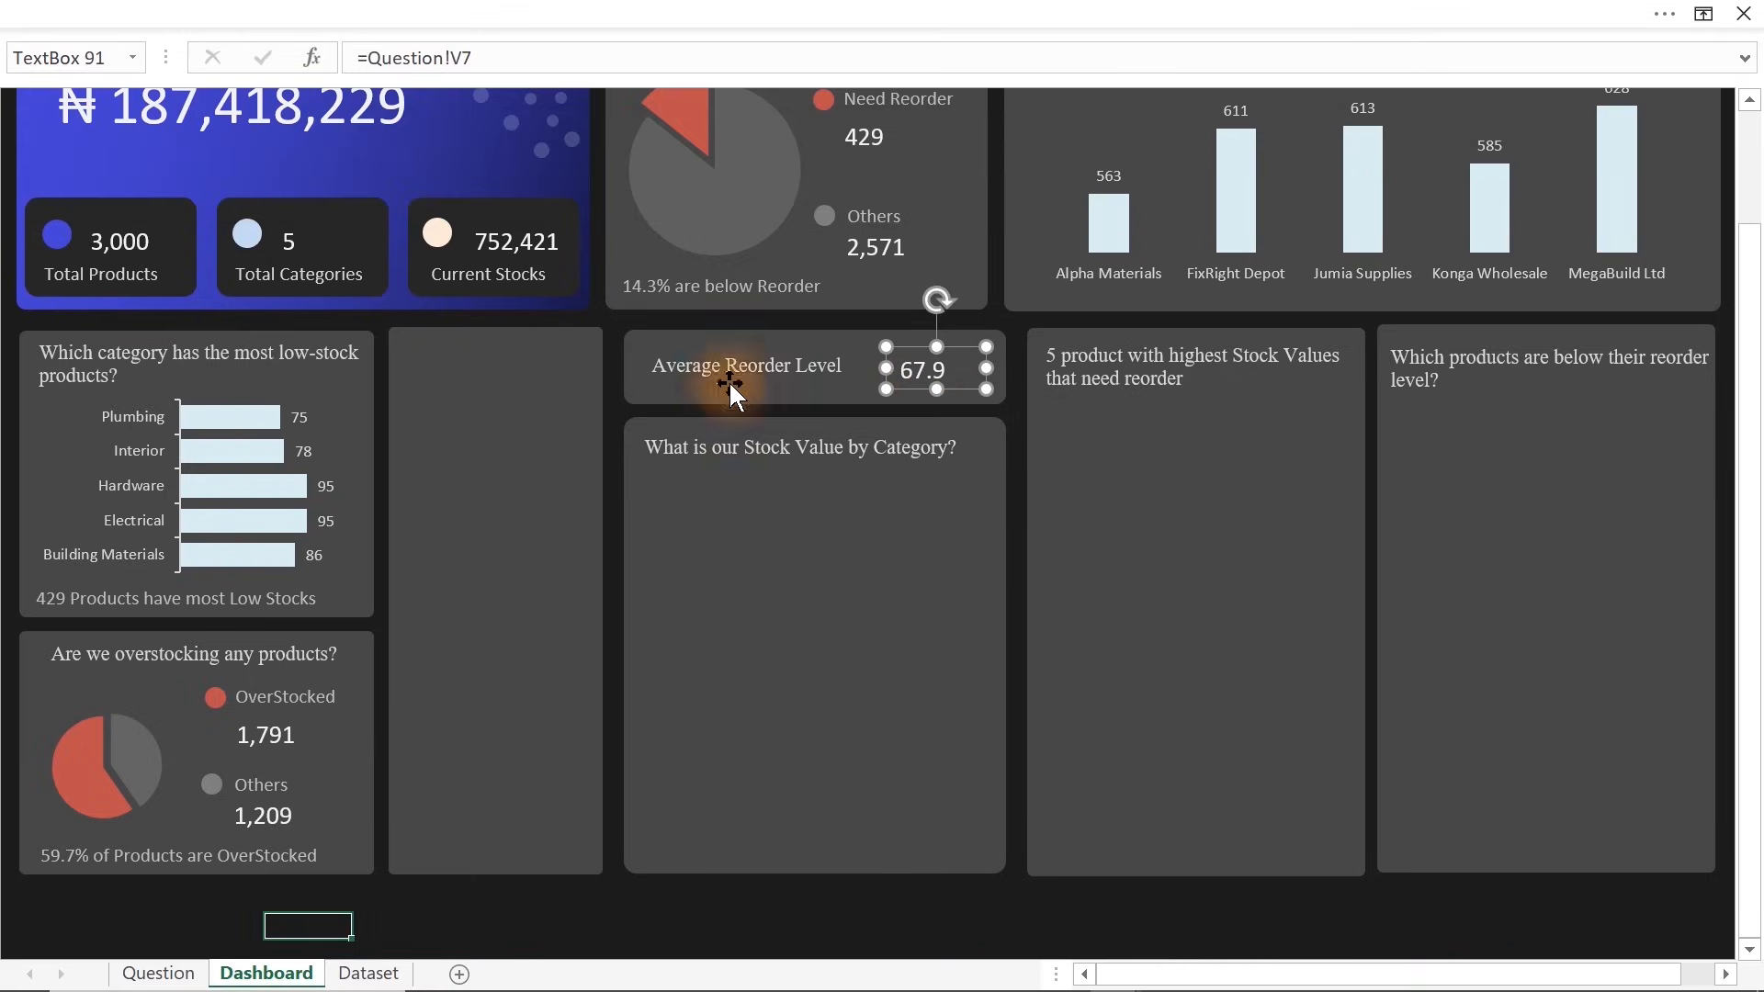
{"action": "left_click", "coordinate": [688, 342]}
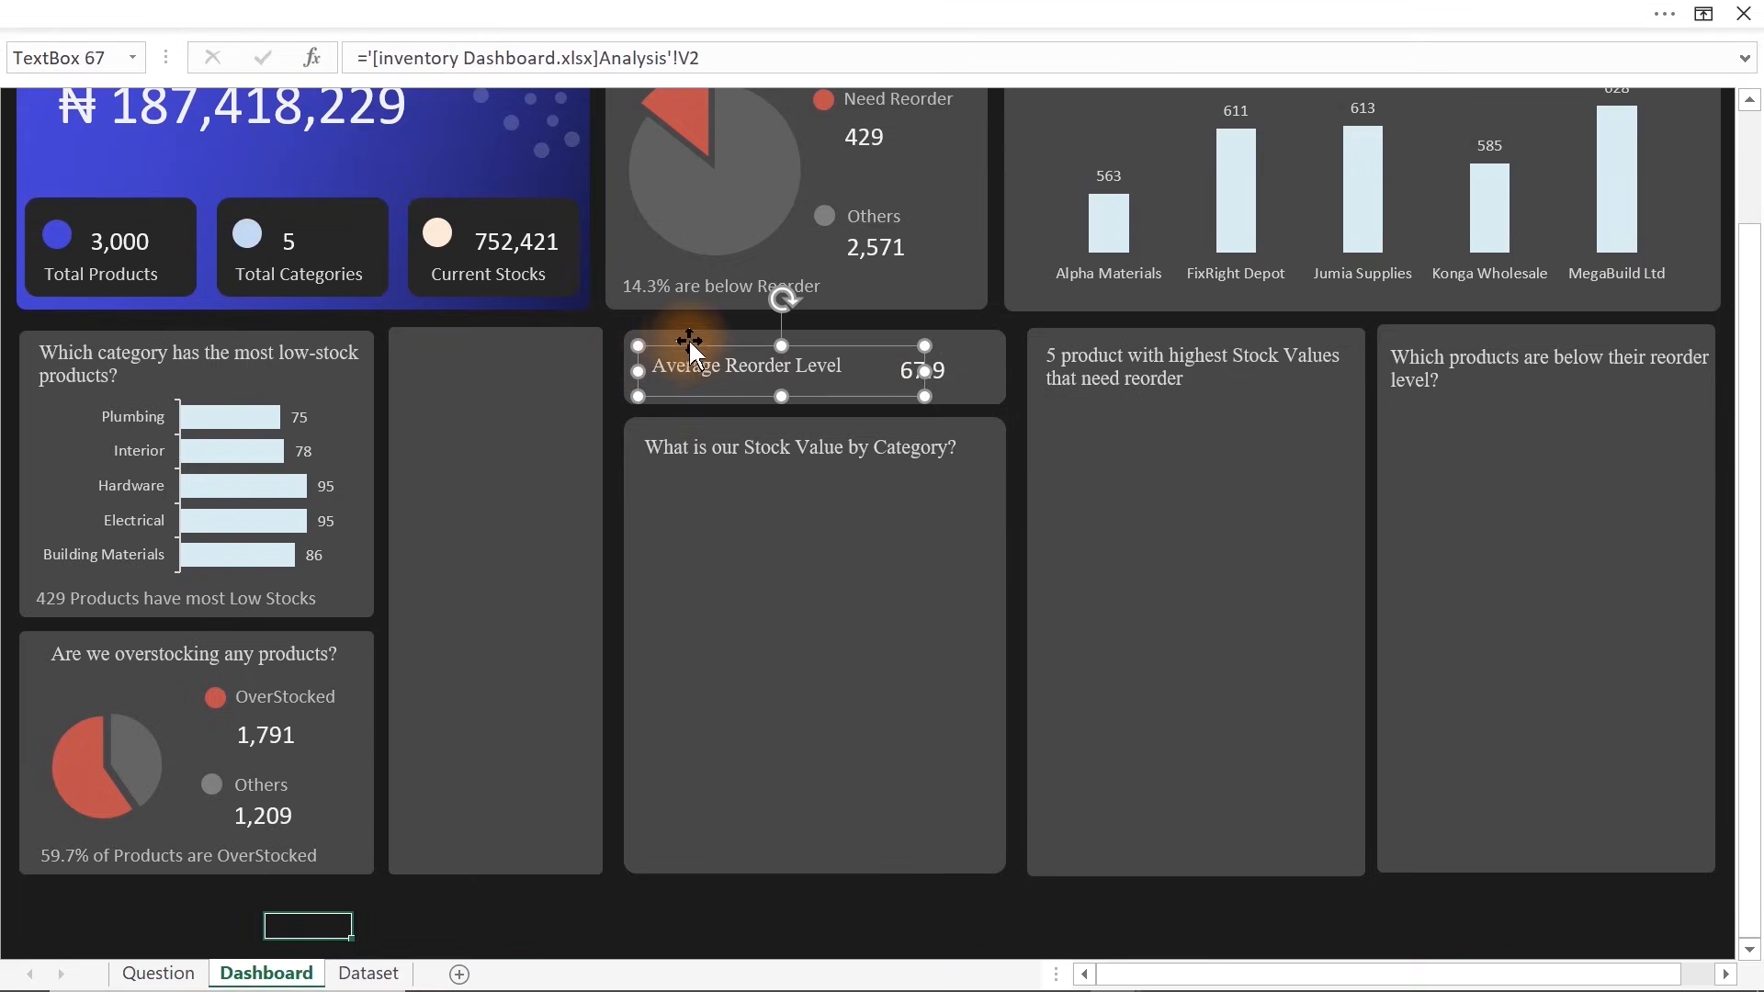
{"action": "left_click", "coordinate": [981, 364]}
{"action": "left_click_drag", "start_coordinate": [985, 364], "coordinate": [963, 365]}
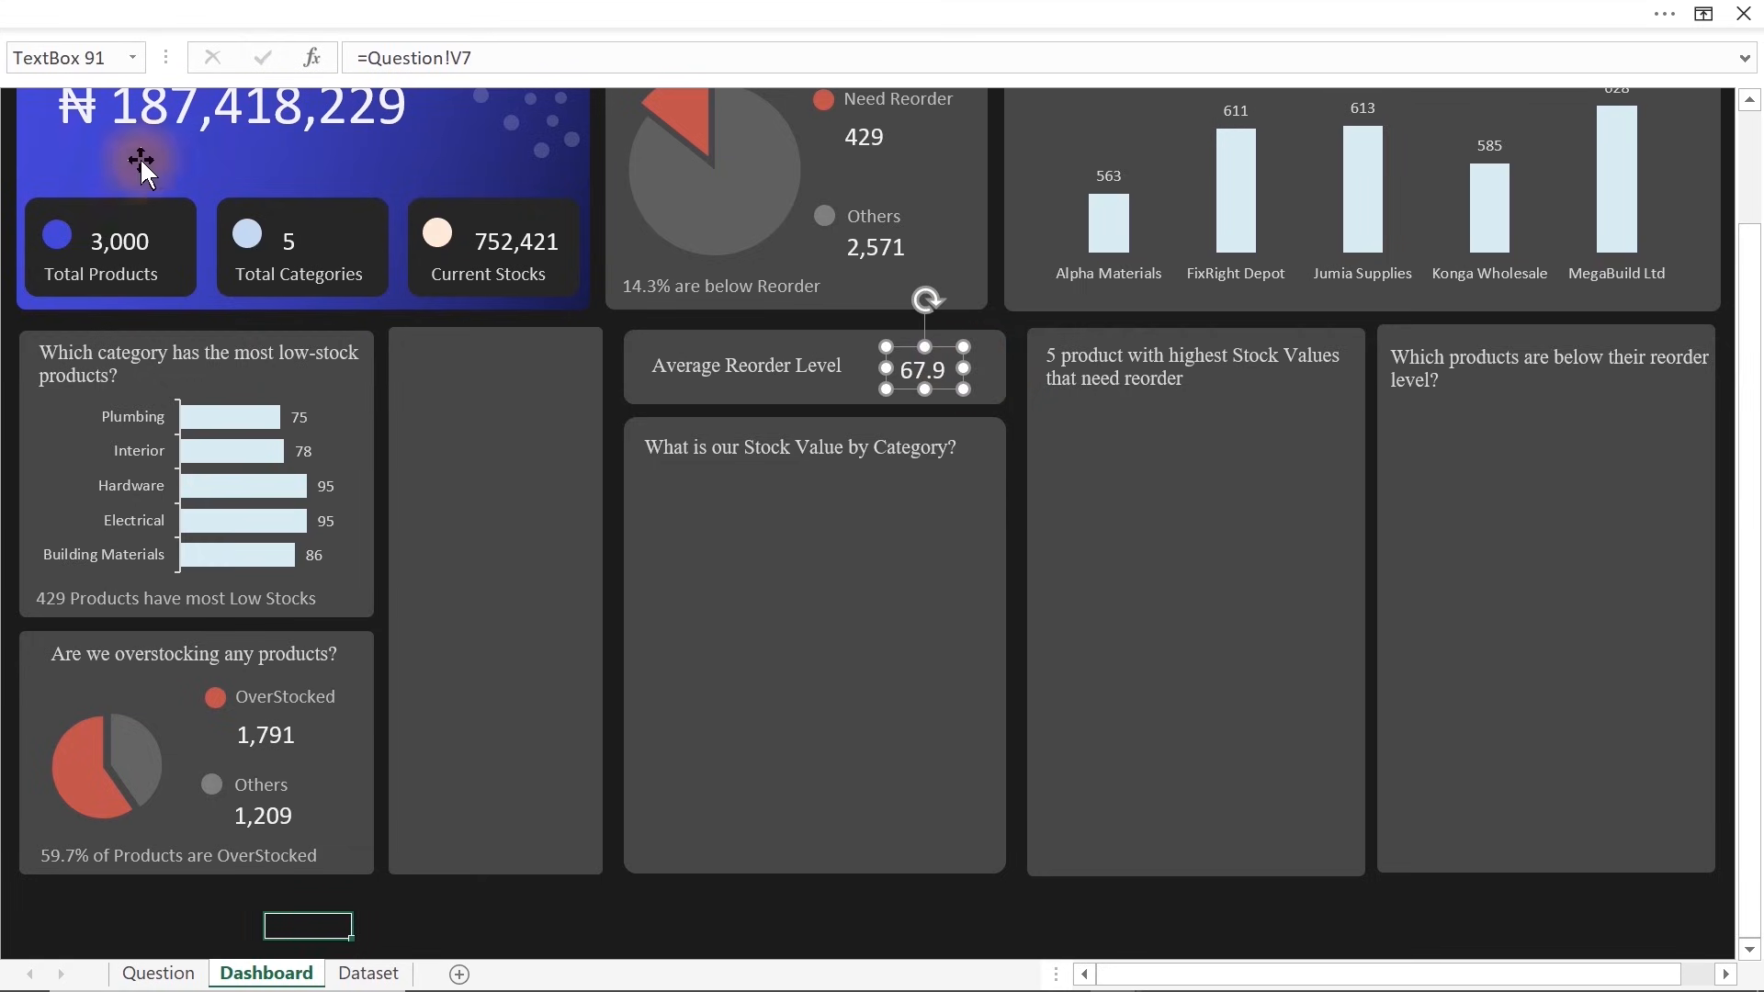
Copy the blue gradient formatting of the total stock value card onto the Average Reorder Level card
{"action": "left_click", "coordinate": [105, 155]}
{"action": "left_click", "coordinate": [43, 175]}
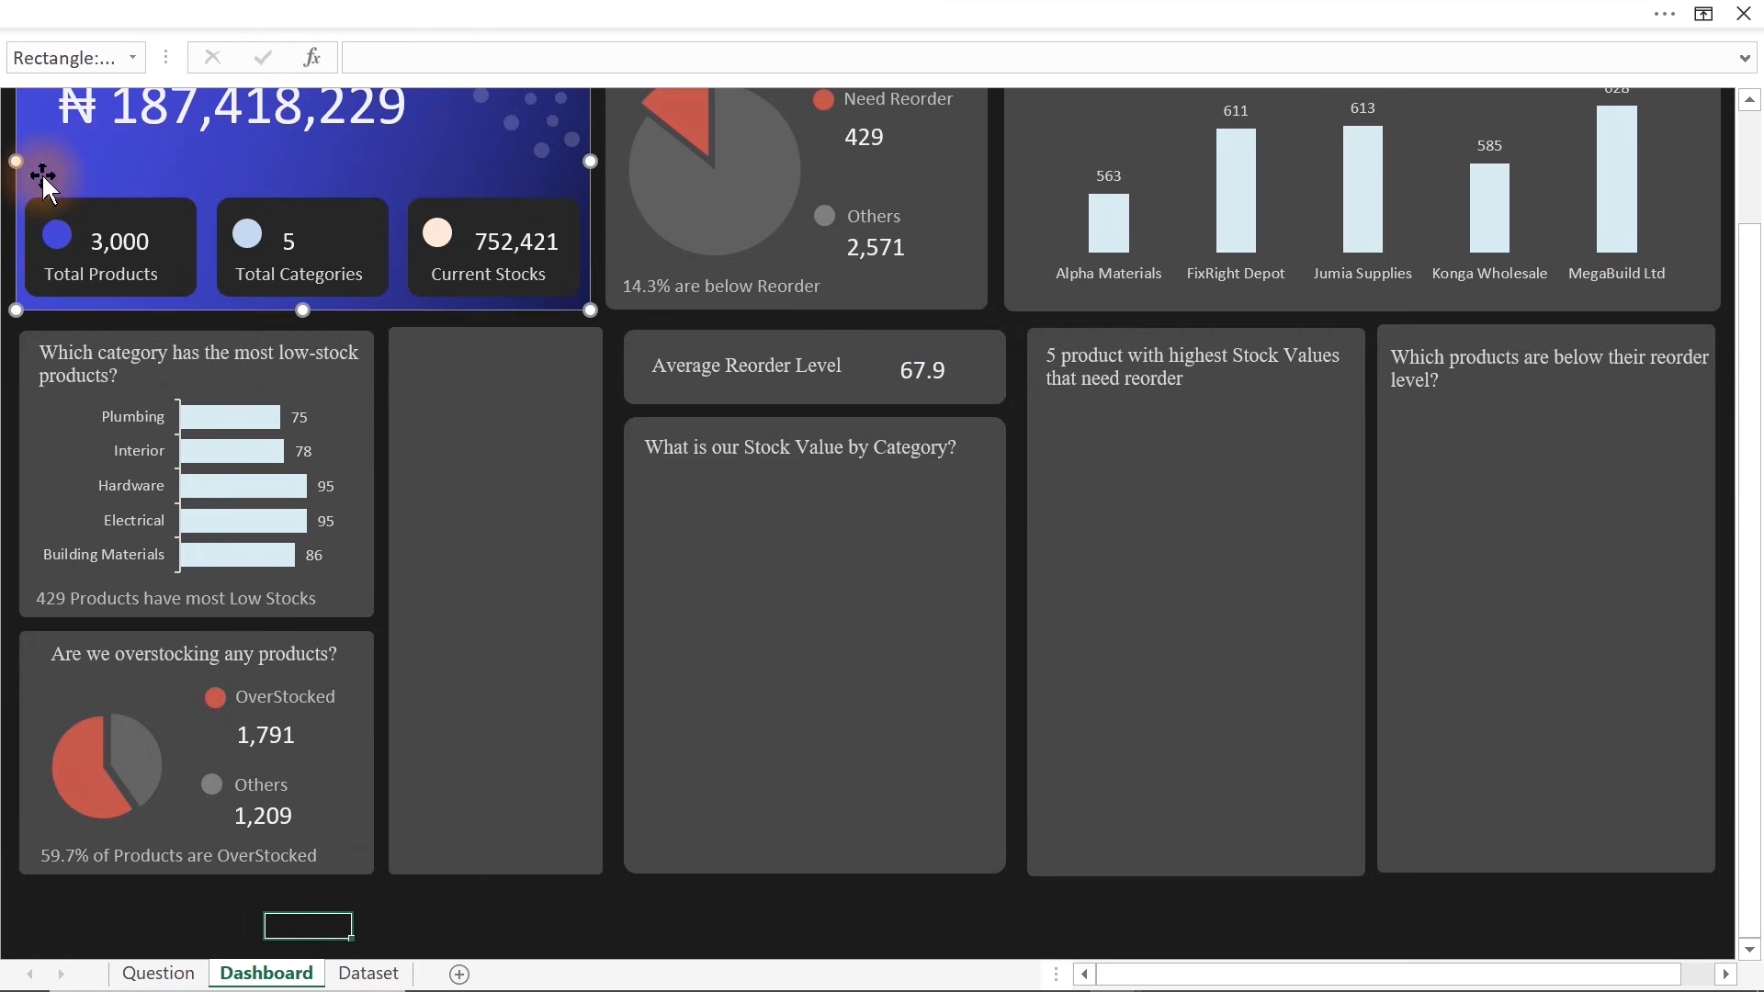
{"action": "left_click", "coordinate": [174, 11]}
{"action": "left_click", "coordinate": [86, 177]}
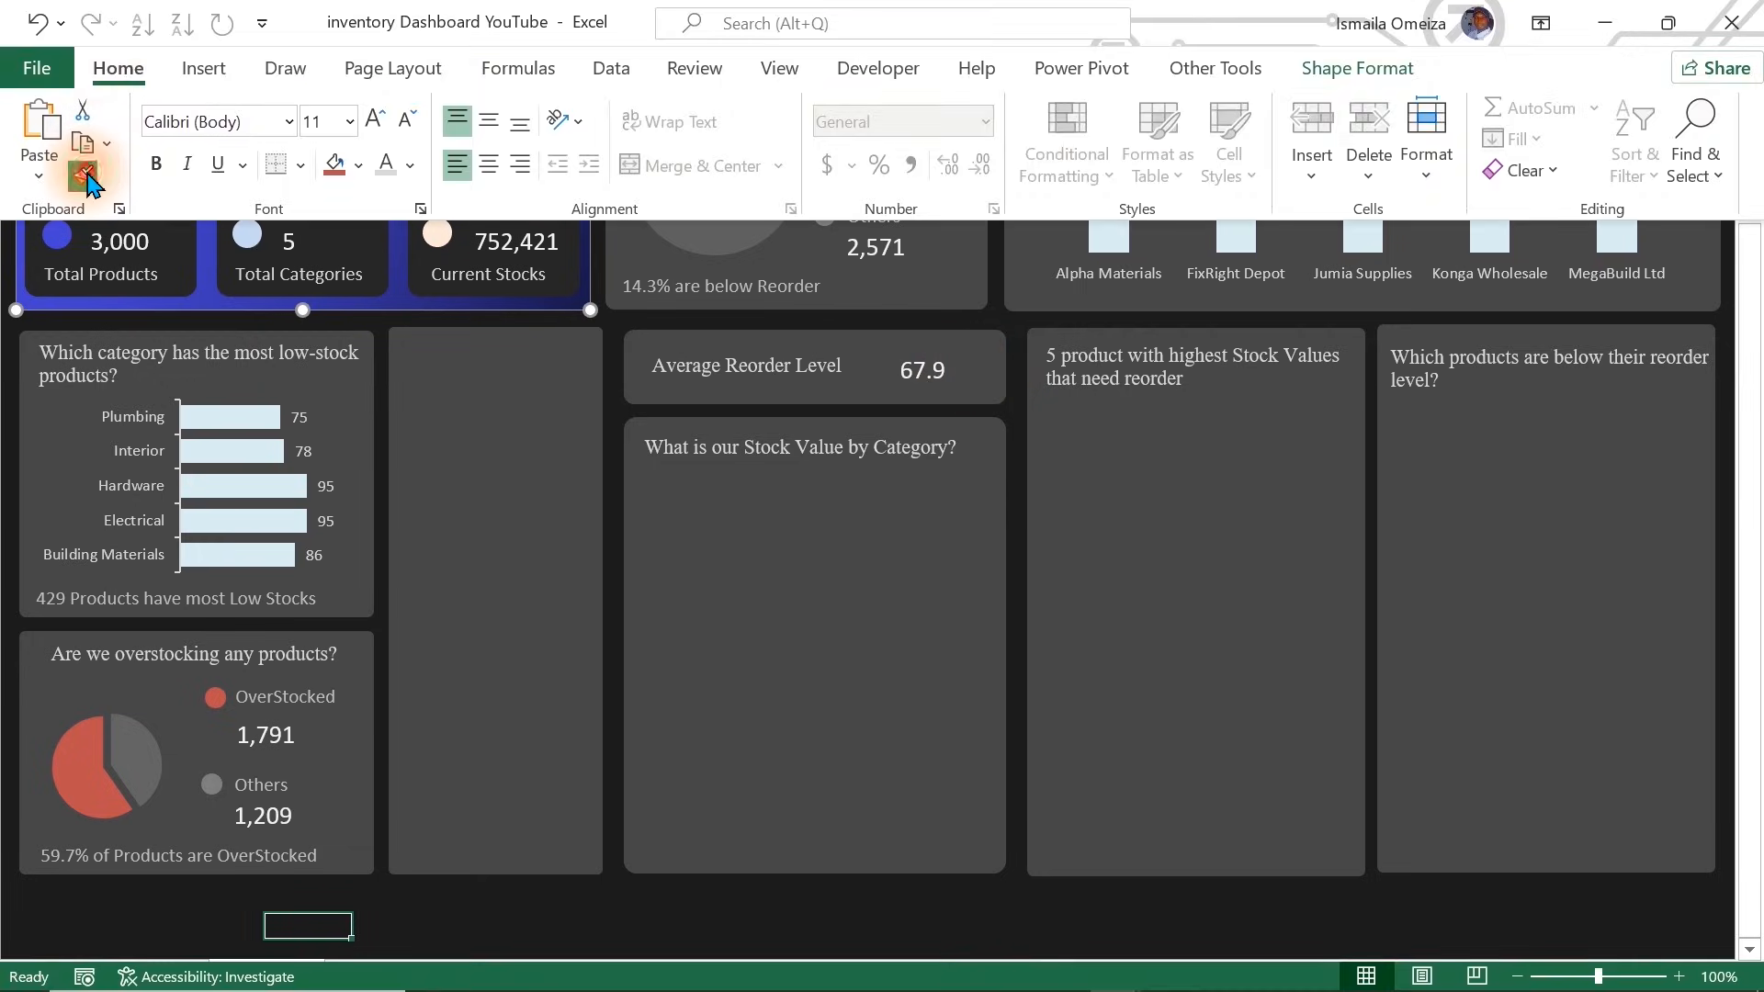
{"action": "left_click", "coordinate": [999, 342]}
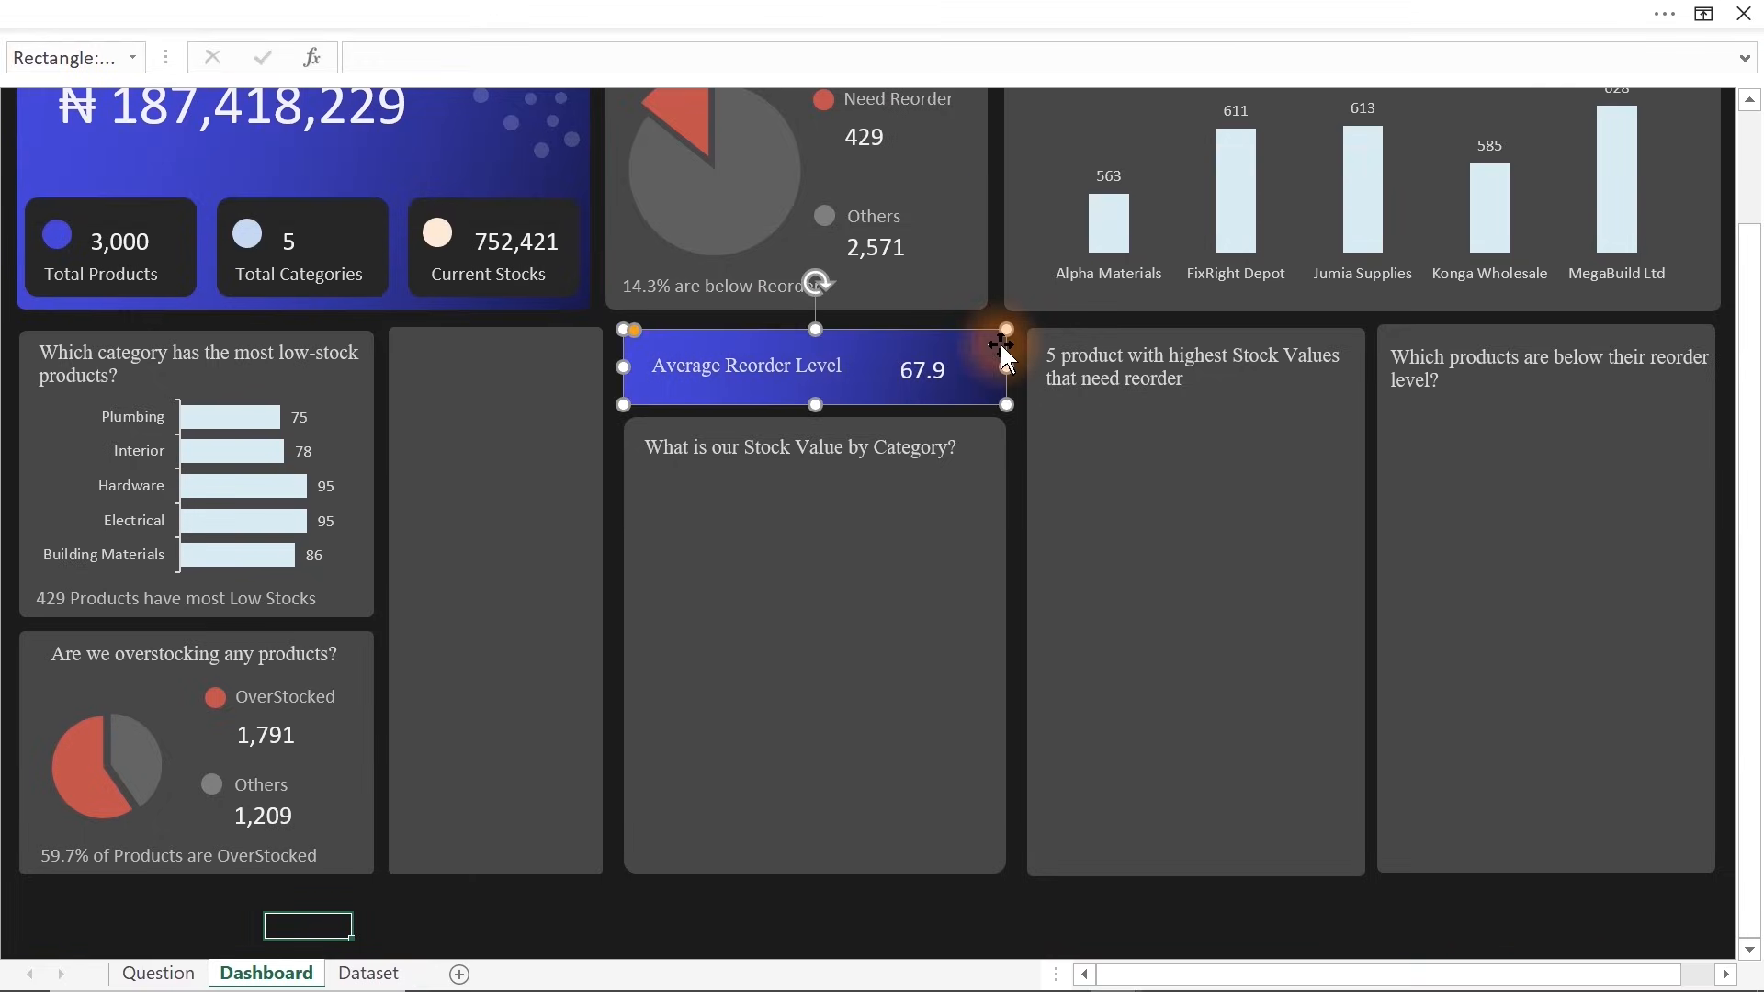
{"action": "left_click", "coordinate": [952, 905]}
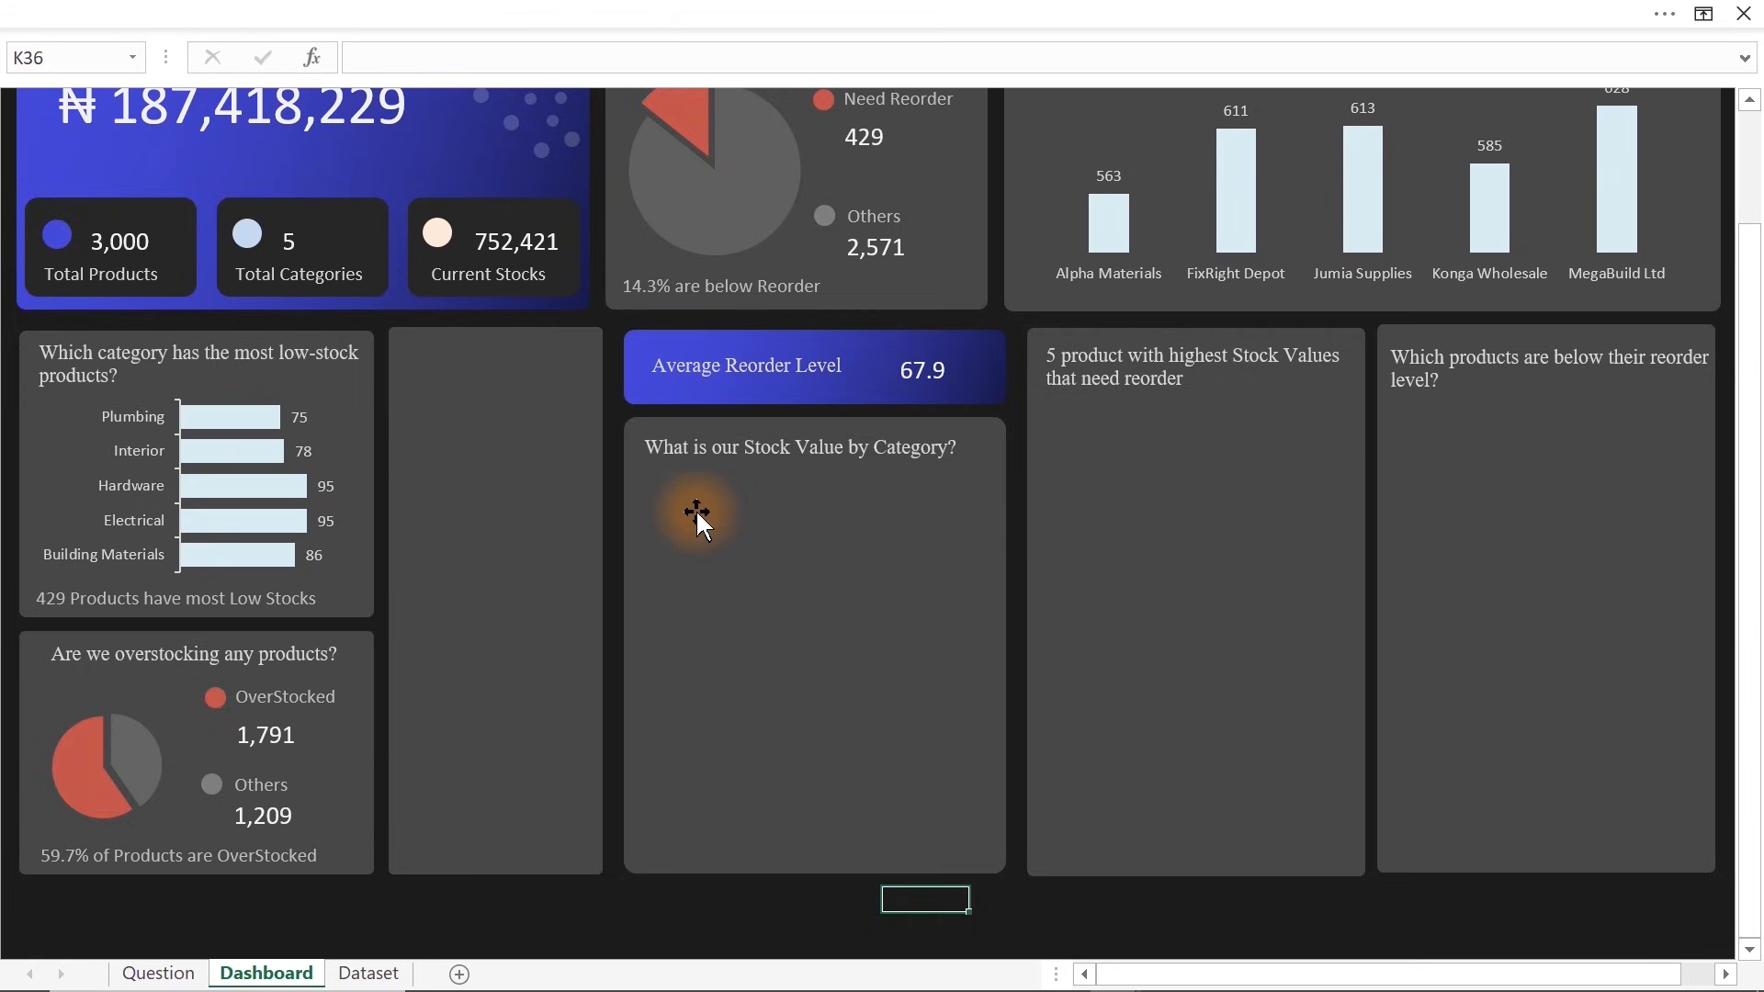
Insert a 2-D clustered bar chart from the Question sheet's stock value by category pivot table and move it clear of the table
{"action": "left_click", "coordinate": [158, 973]}
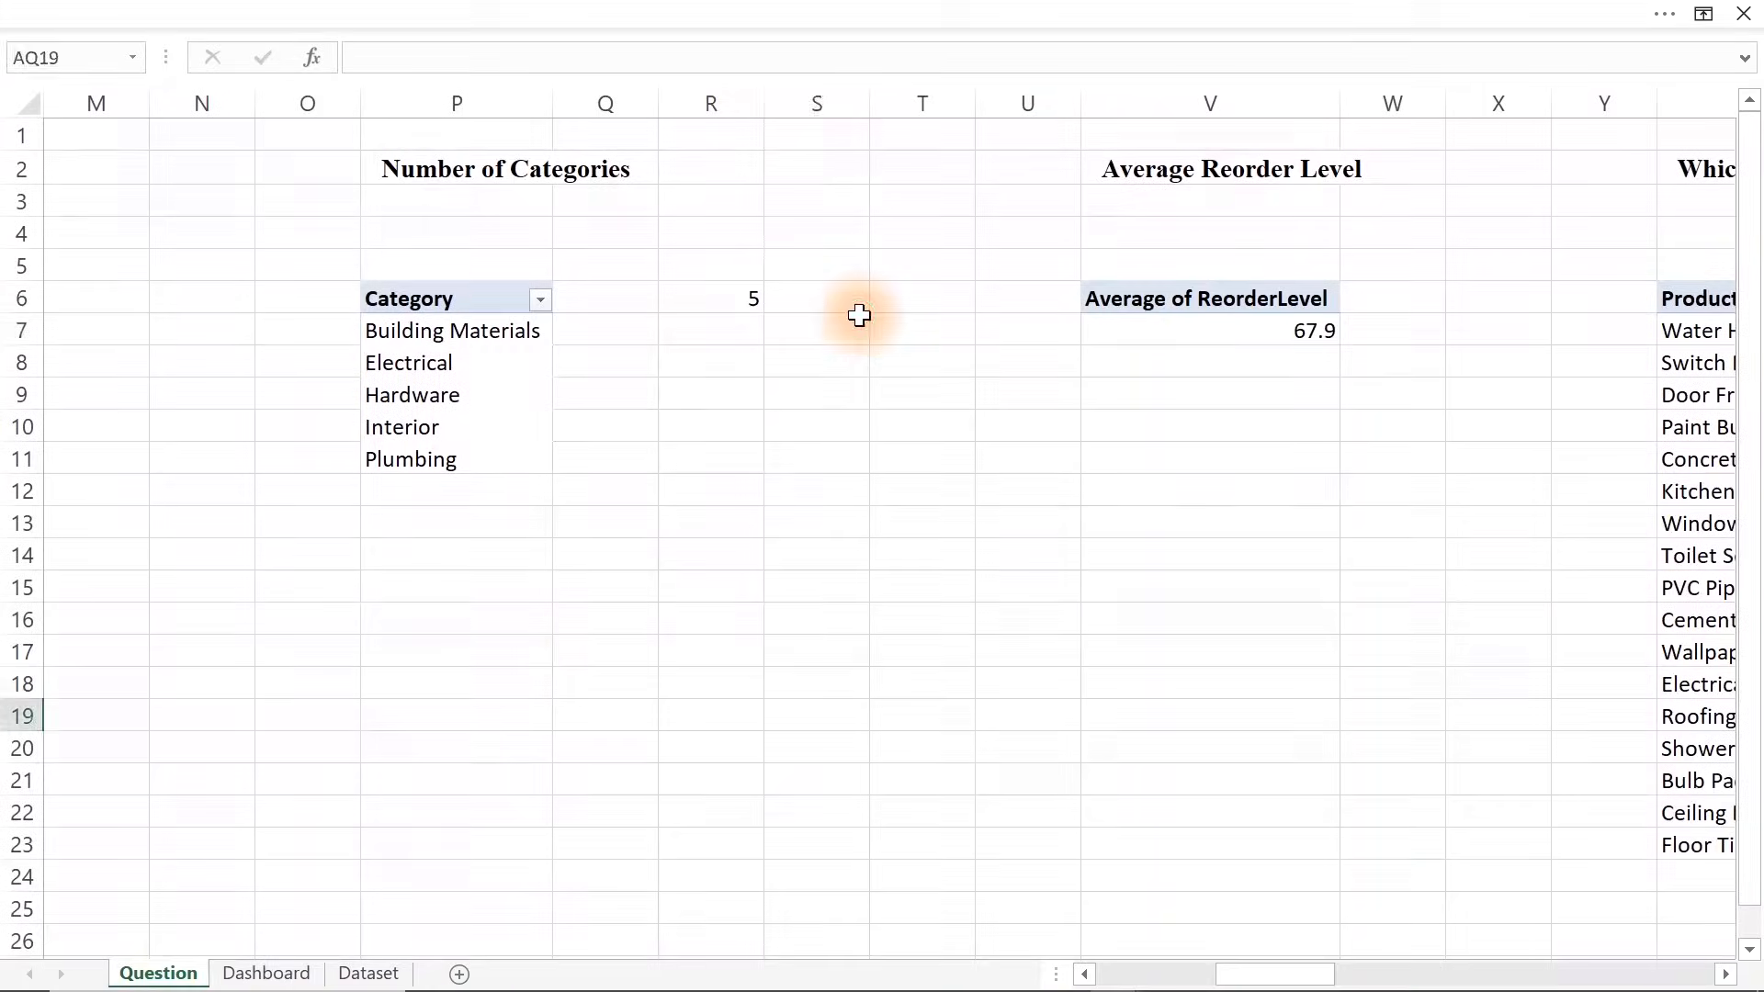
{"action": "left_click", "coordinate": [860, 319]}
{"action": "key", "text": "Right"}
{"action": "key", "text": "Right"}
{"action": "key", "text": "Right"}
{"action": "key", "text": "Right"}
{"action": "key", "text": "Right"}
{"action": "key", "text": "Right"}
{"action": "key", "text": "Right"}
{"action": "key", "text": "Right"}
{"action": "key", "text": "Right"}
{"action": "key", "text": "Right"}
{"action": "key", "text": "Right"}
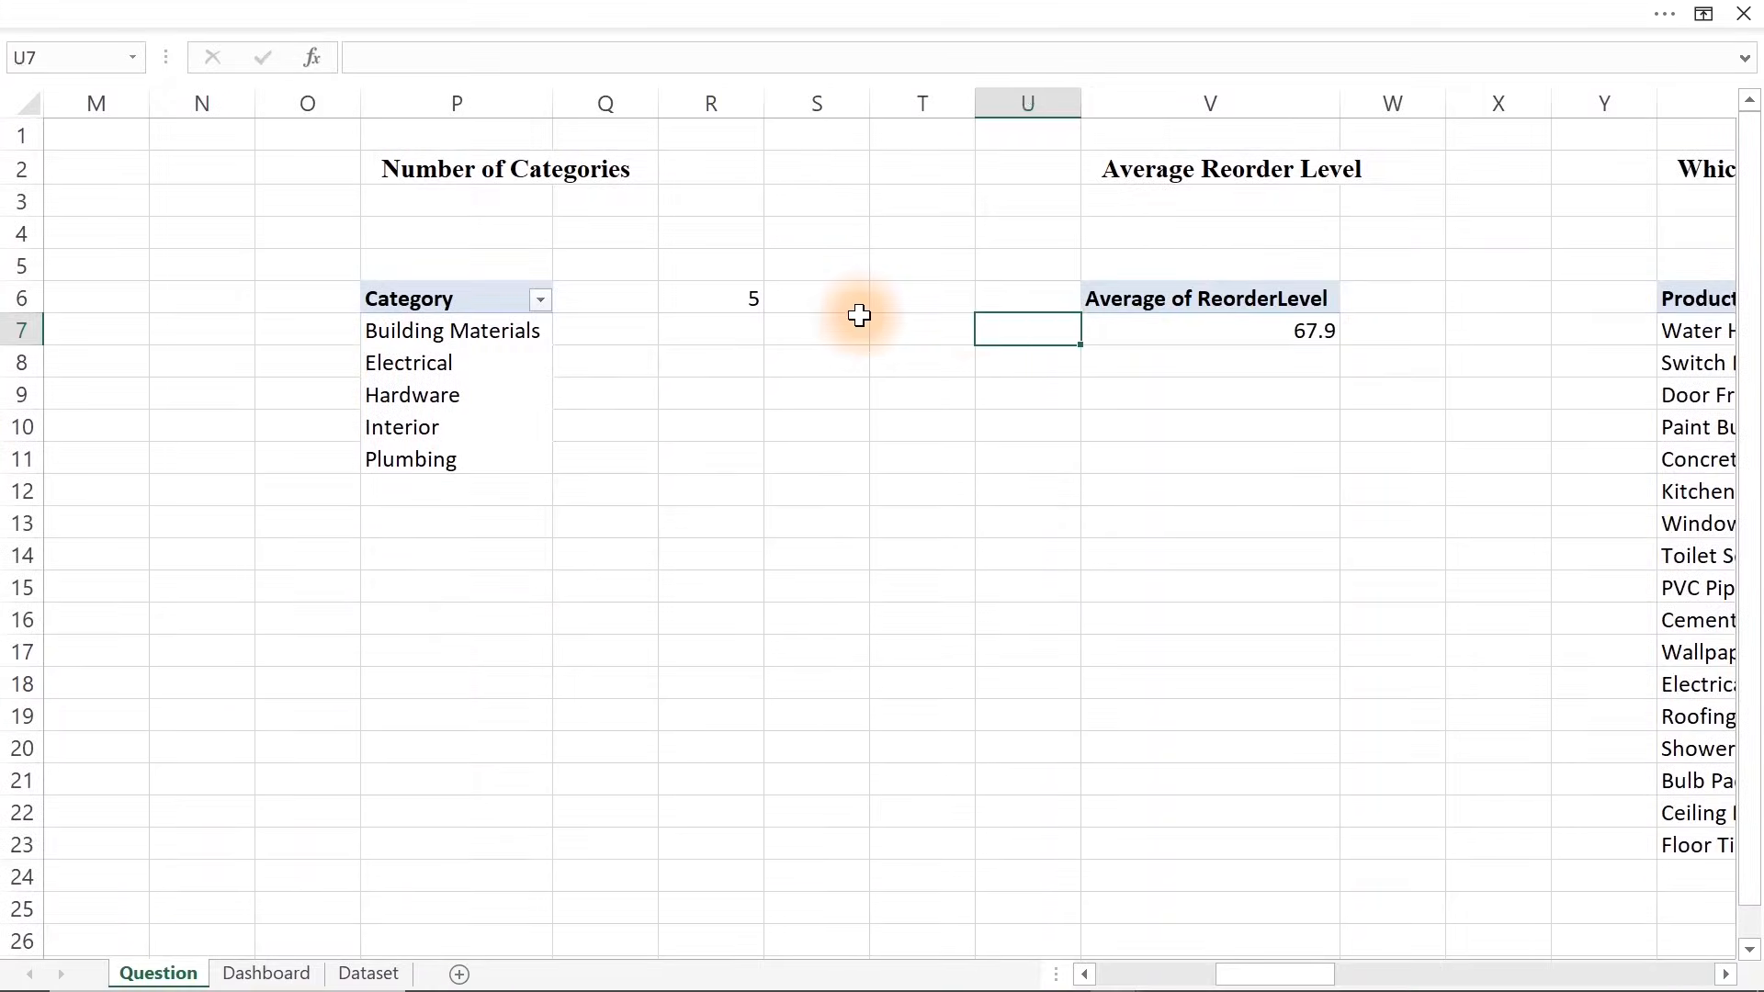
{"action": "key", "text": "Right"}
{"action": "key", "text": "Right"}
{"action": "key", "text": "Right"}
{"action": "key", "text": "Right"}
{"action": "key", "text": "Right"}
{"action": "key", "text": "Right"}
{"action": "key", "text": "Right"}
{"action": "key", "text": "Right"}
{"action": "key", "text": "Right"}
{"action": "key", "text": "Right"}
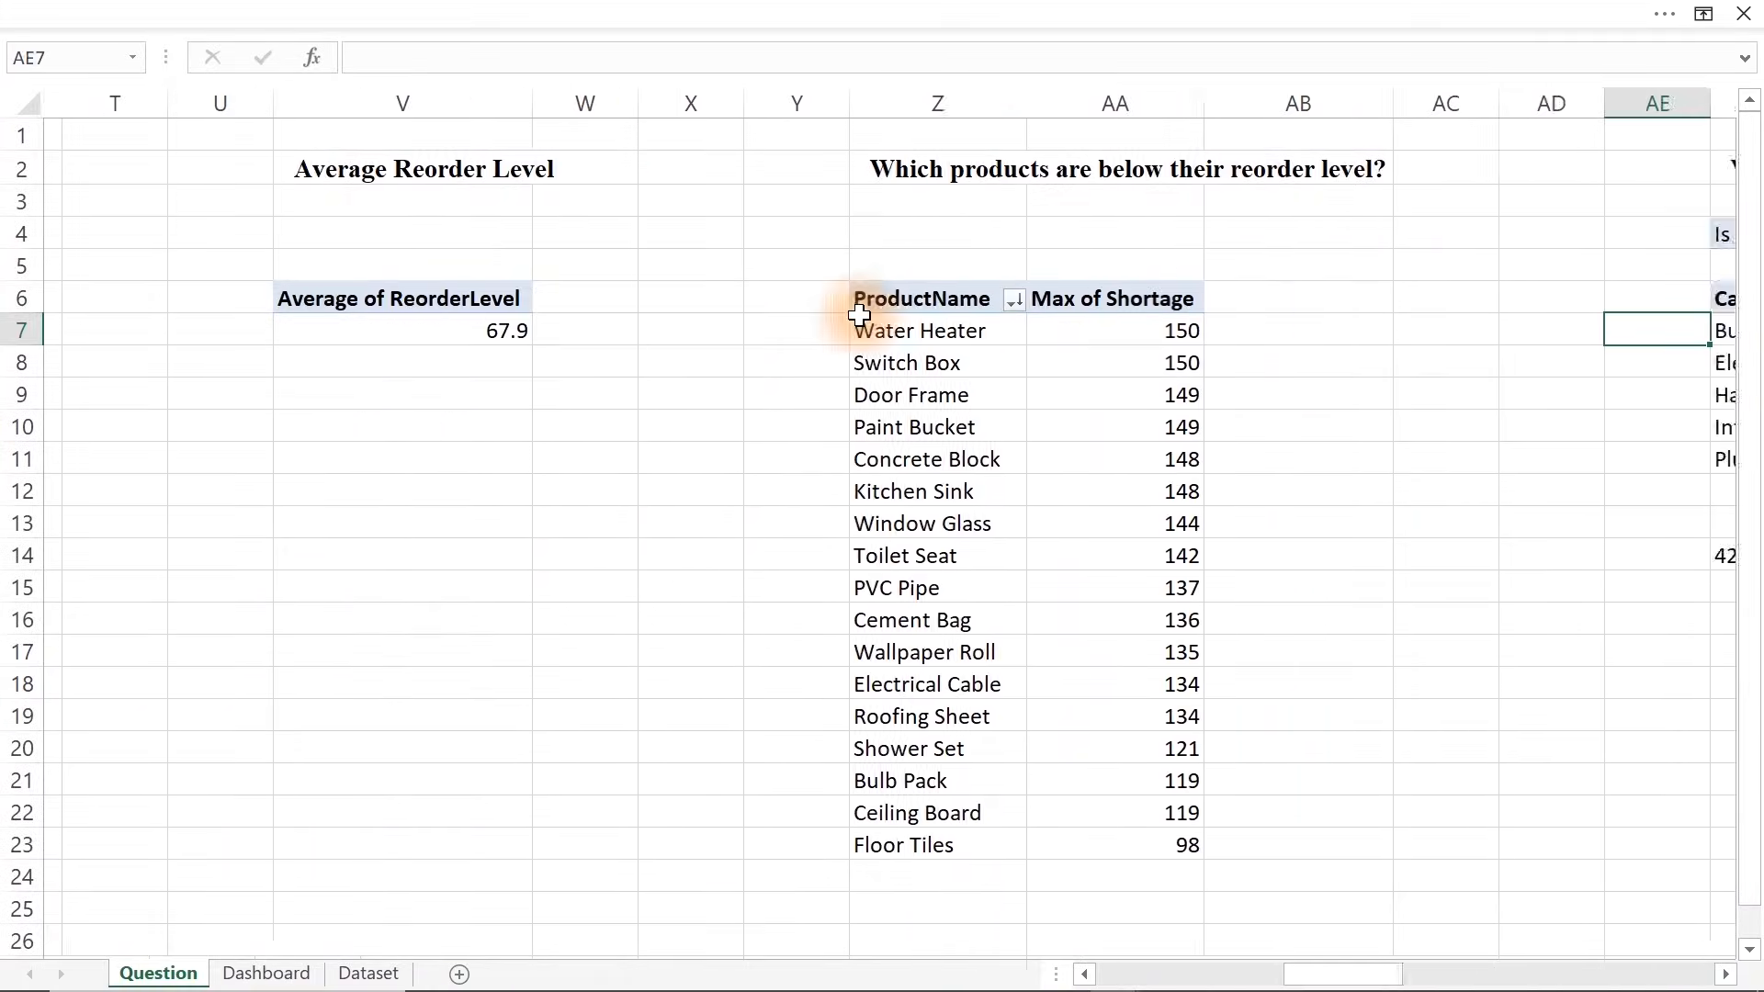
{"action": "key", "text": "Right"}
{"action": "key", "text": "Right"}
{"action": "key", "text": "Right"}
{"action": "key", "text": "Right"}
{"action": "key", "text": "Right"}
{"action": "key", "text": "Right"}
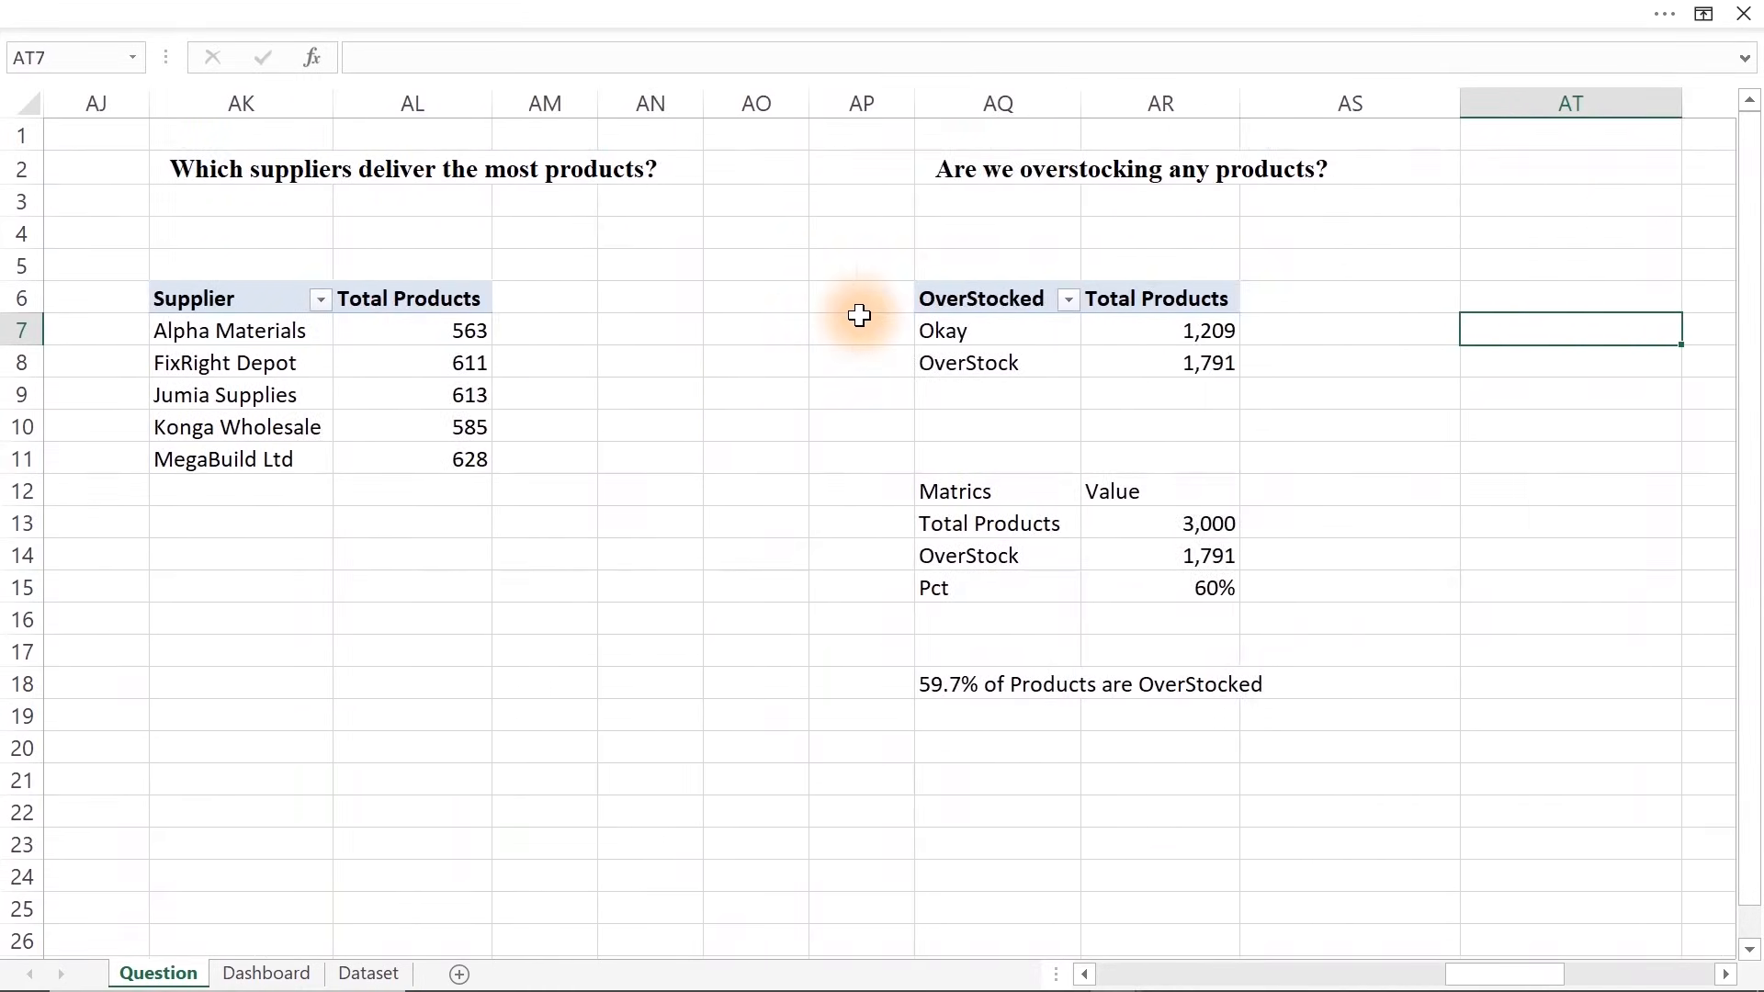
{"action": "key", "text": "Right"}
{"action": "key", "text": "Right"}
{"action": "key", "text": "Right"}
{"action": "key", "text": "Right"}
{"action": "key", "text": "Right"}
{"action": "key", "text": "Right"}
{"action": "key", "text": "Right"}
{"action": "key", "text": "Right"}
{"action": "key", "text": "Right"}
{"action": "key", "text": "Right"}
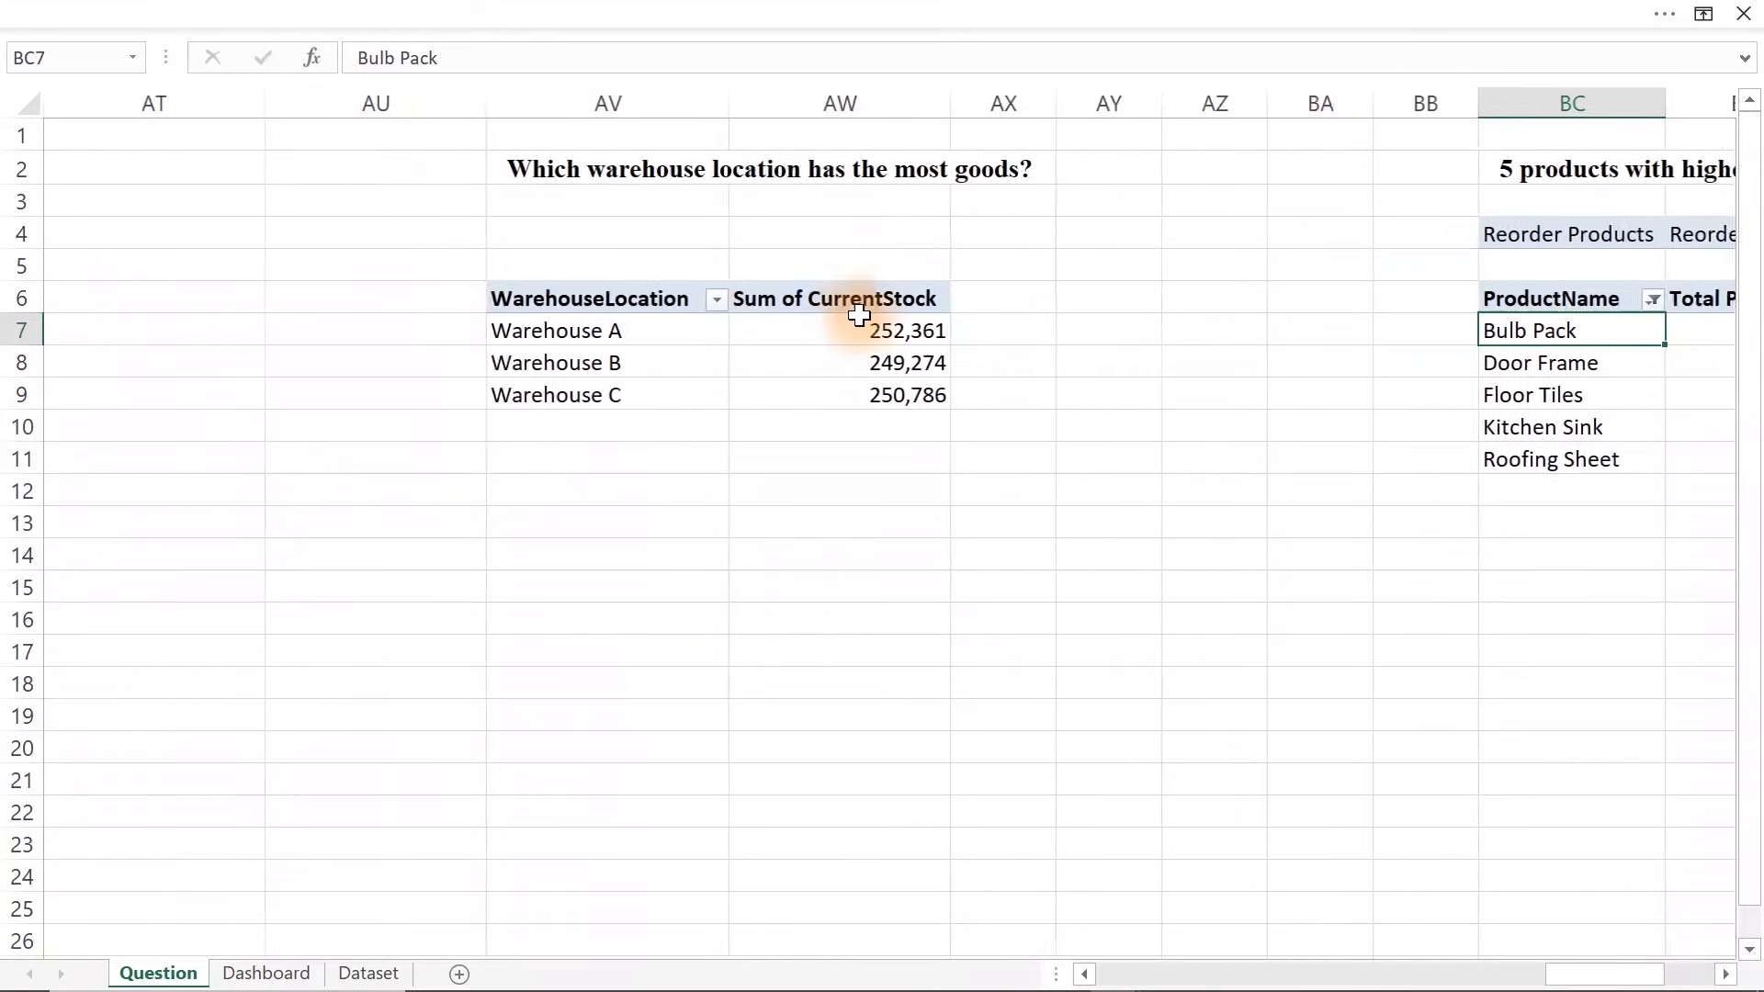
{"action": "key", "text": "Right"}
{"action": "key", "text": "Right"}
{"action": "key", "text": "Right"}
{"action": "key", "text": "Right"}
{"action": "key", "text": "Right"}
{"action": "key", "text": "Right"}
{"action": "key", "text": "Right"}
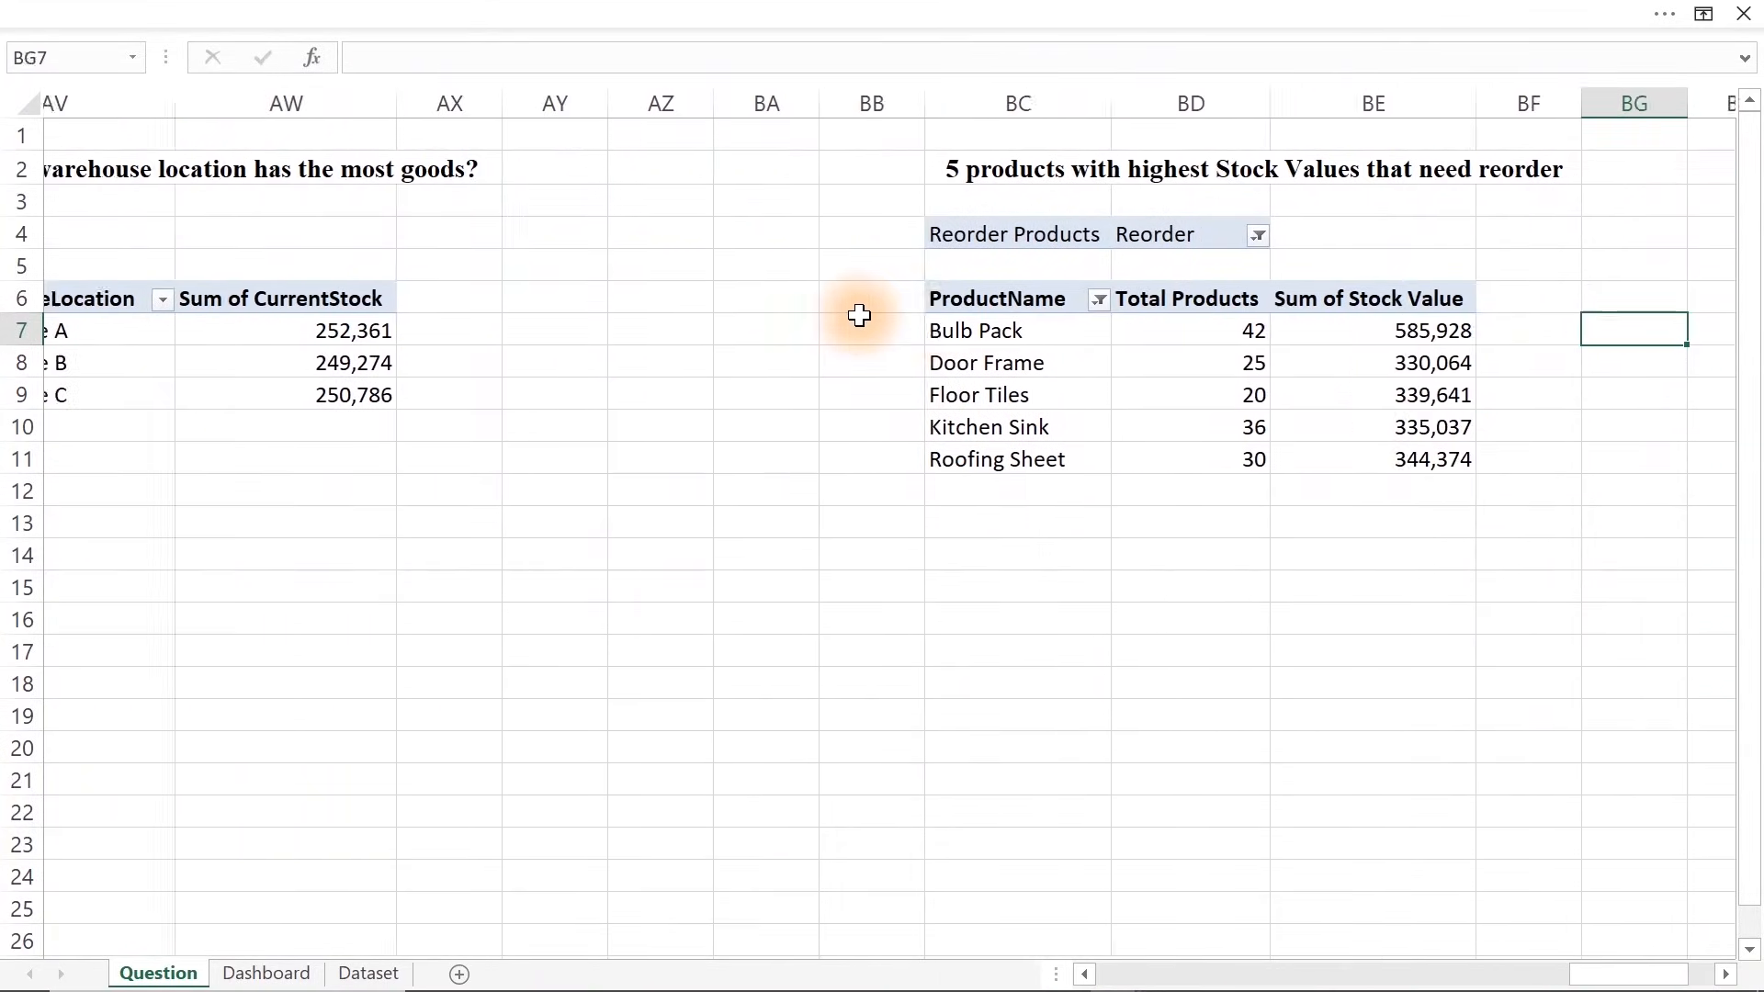
{"action": "scroll", "coordinate": [859, 315], "scroll_direction": "left", "scroll_amount": 1}
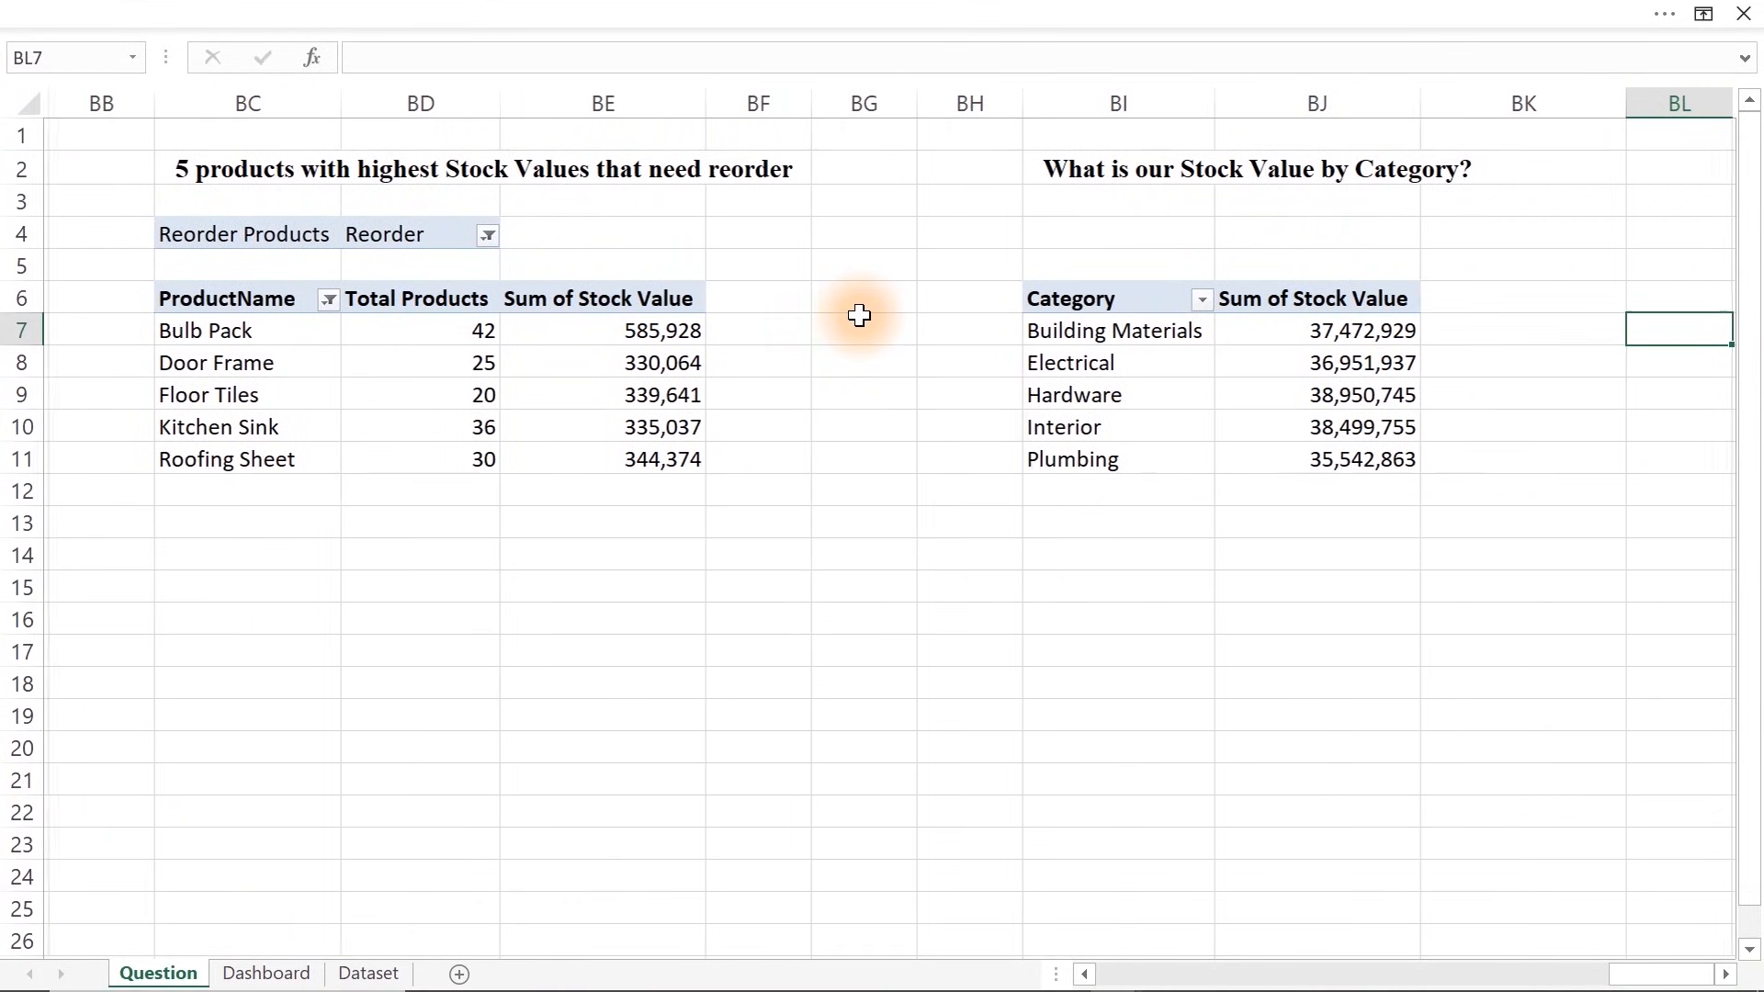
{"action": "left_click", "coordinate": [1110, 331]}
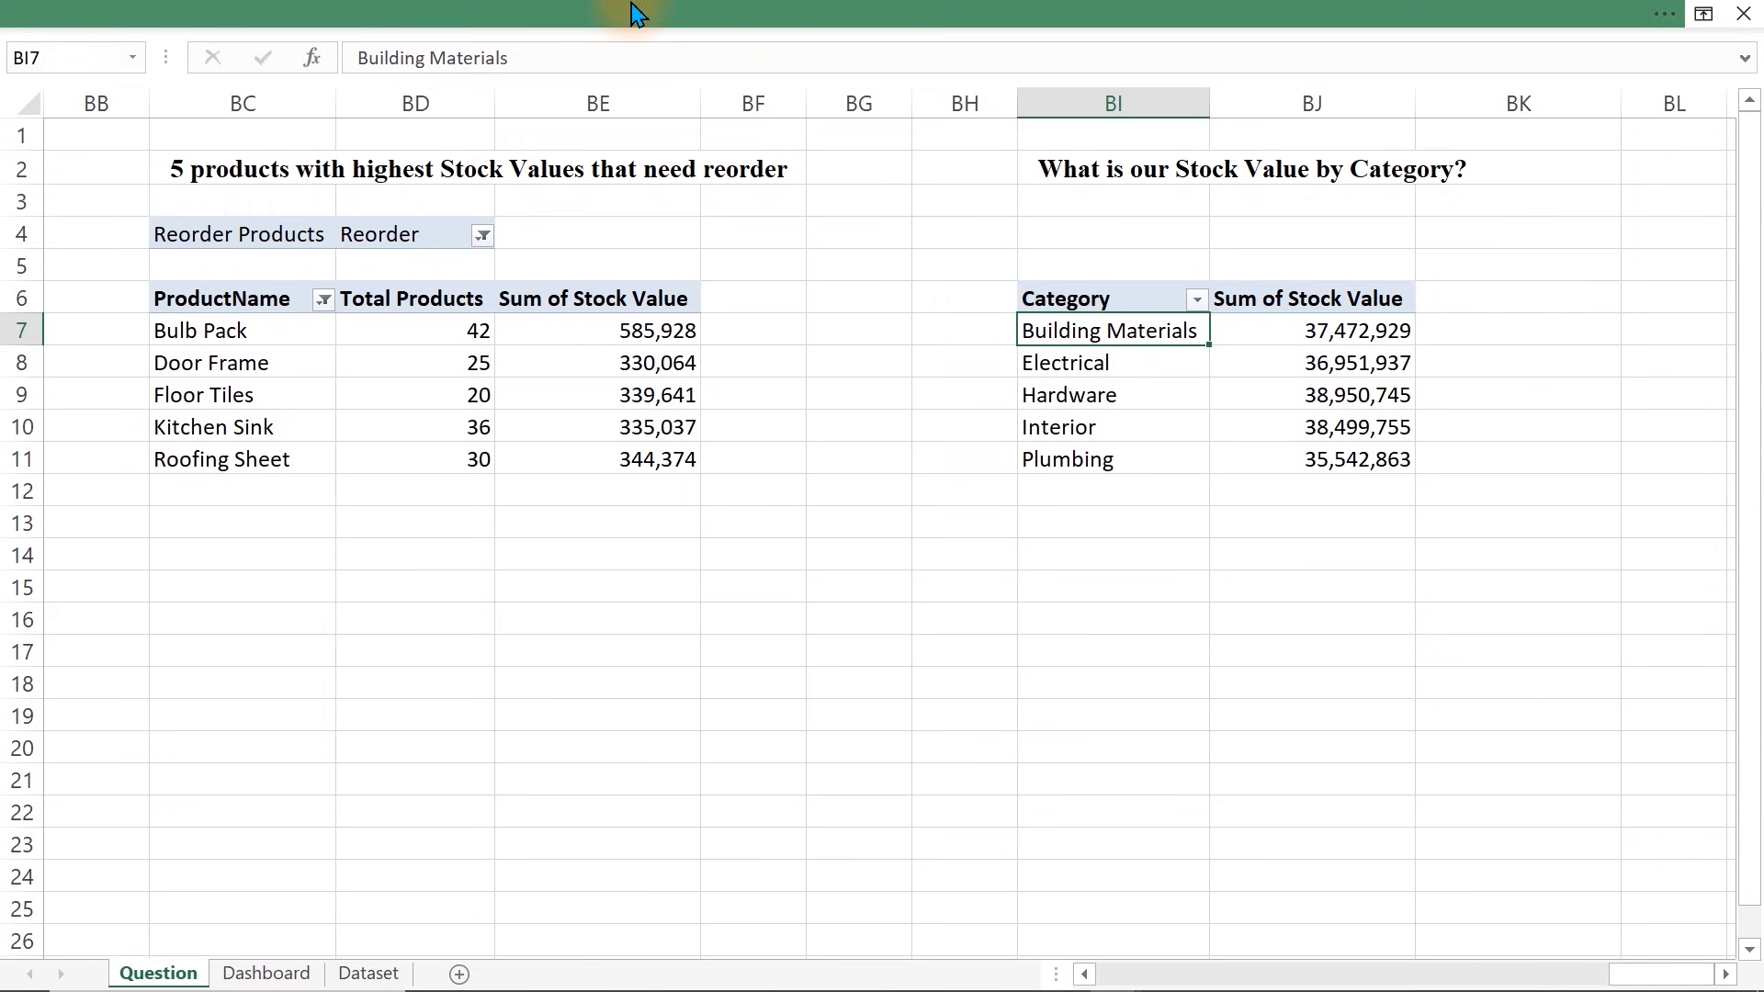
{"action": "left_click", "coordinate": [634, 12]}
{"action": "left_click", "coordinate": [204, 68]}
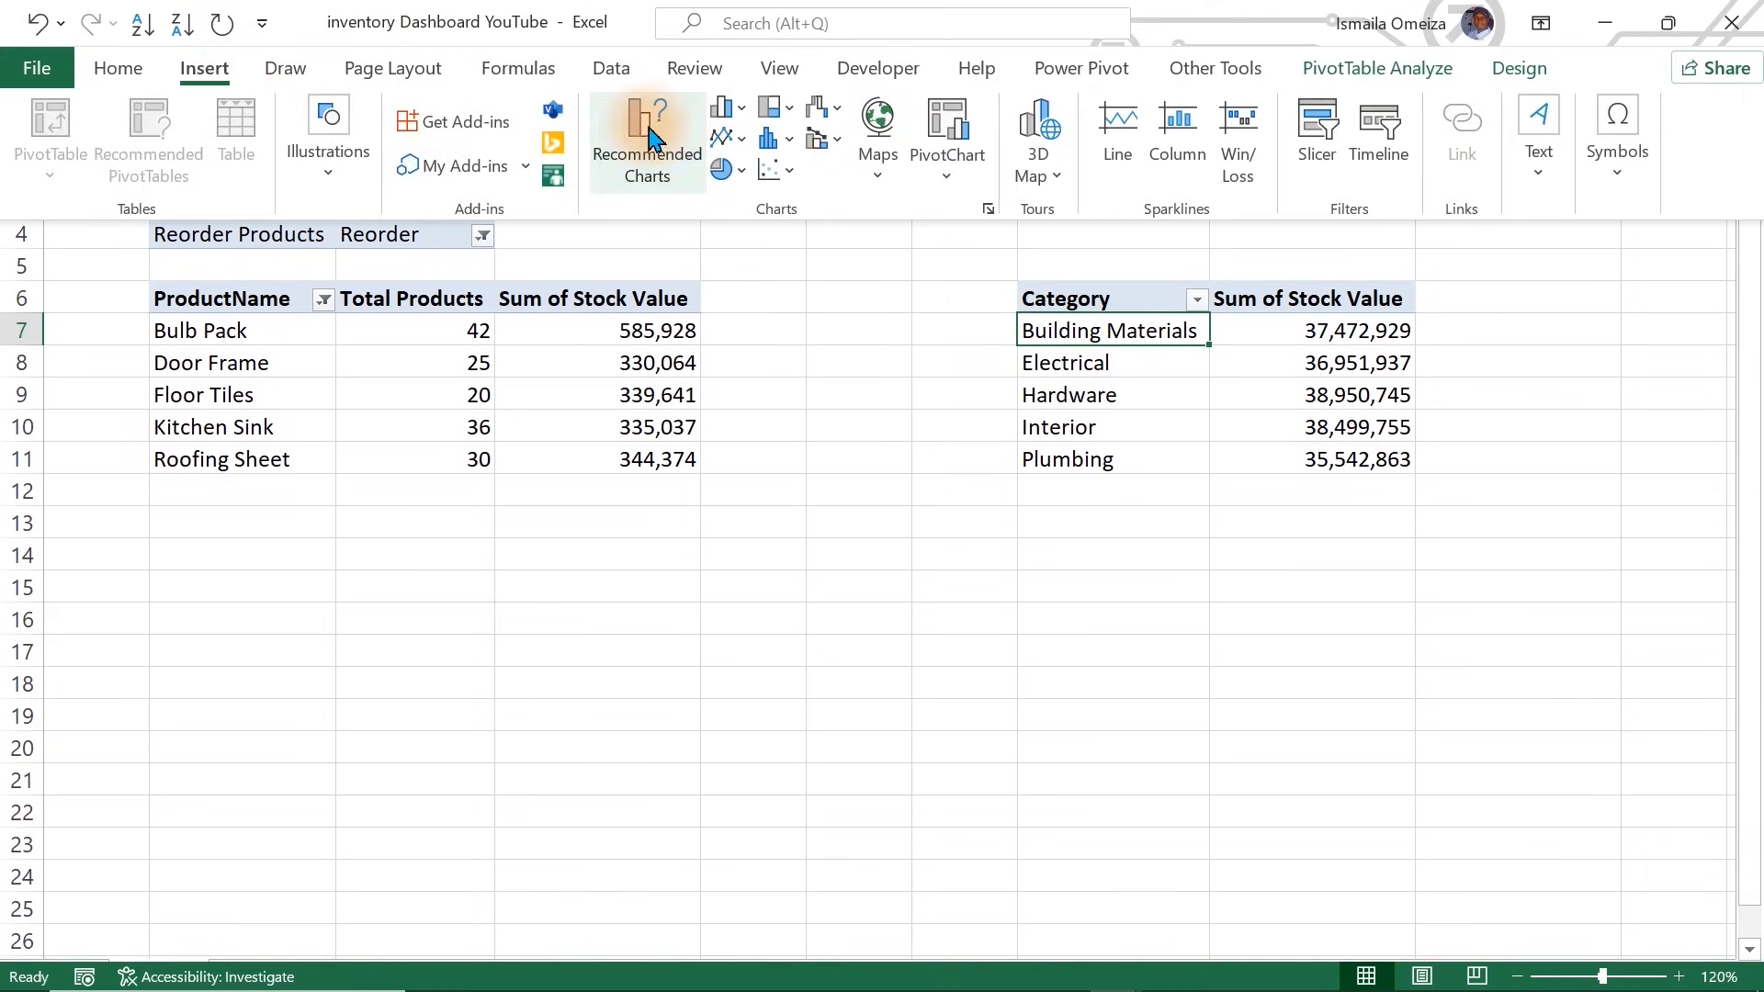
{"action": "left_click", "coordinate": [730, 115]}
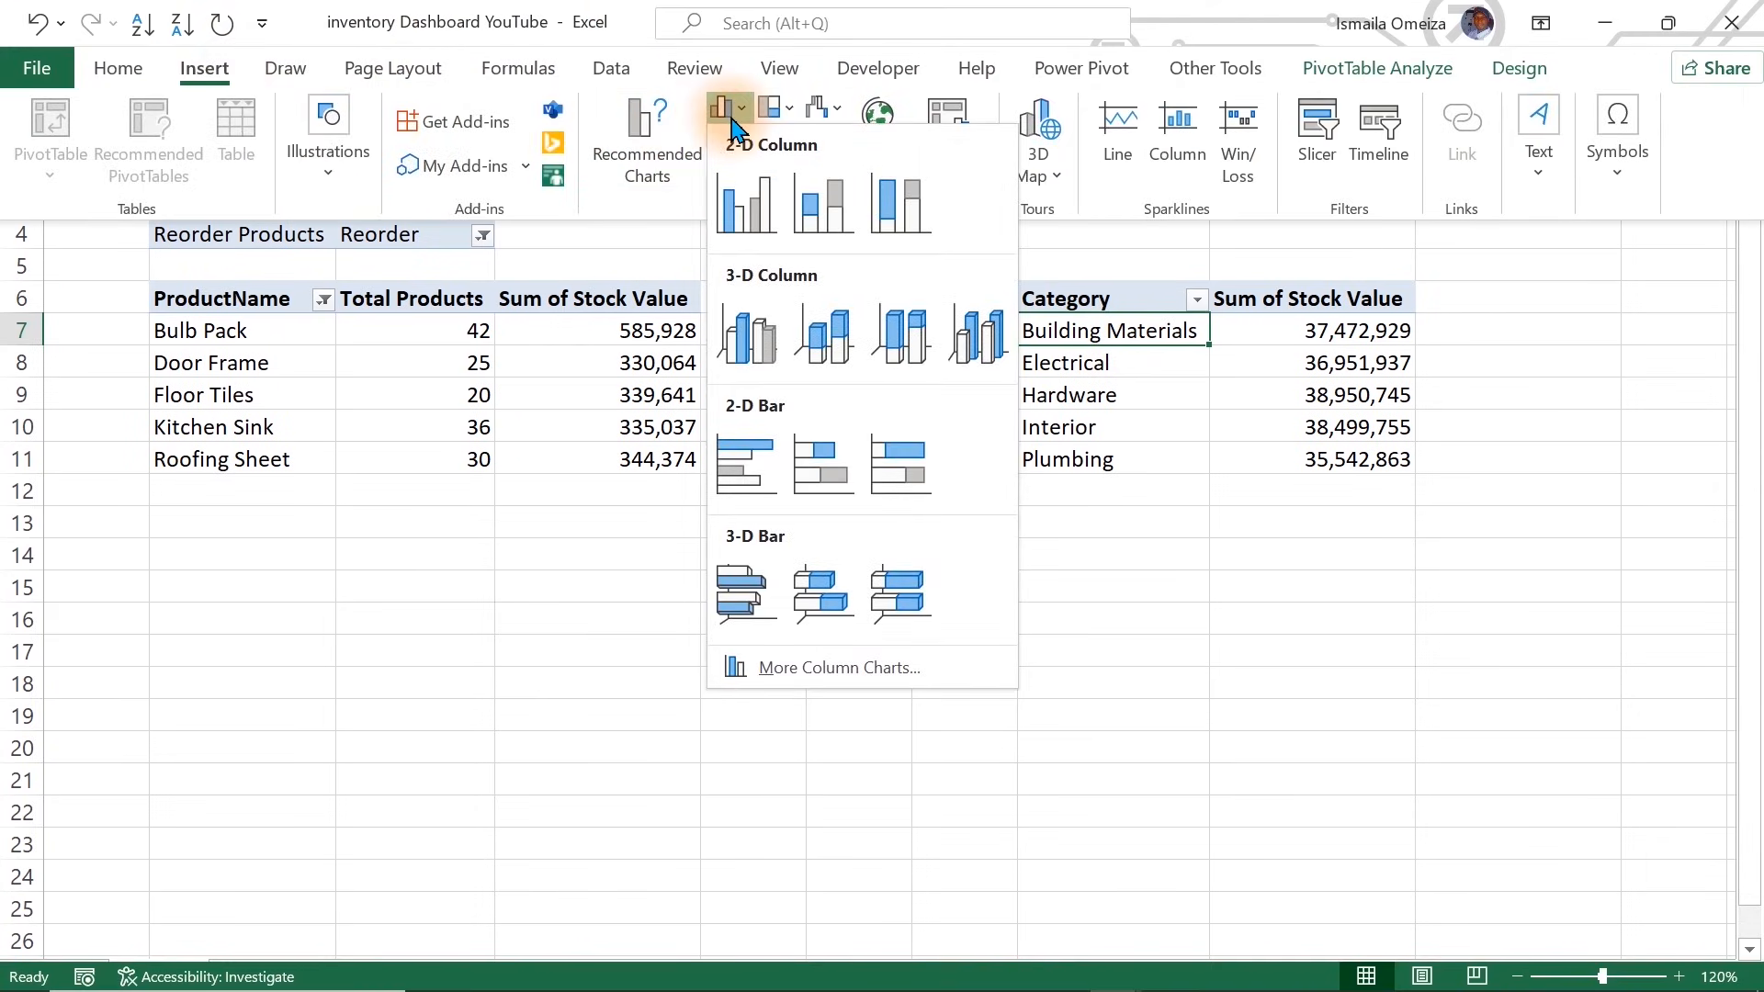
{"action": "left_click", "coordinate": [744, 464]}
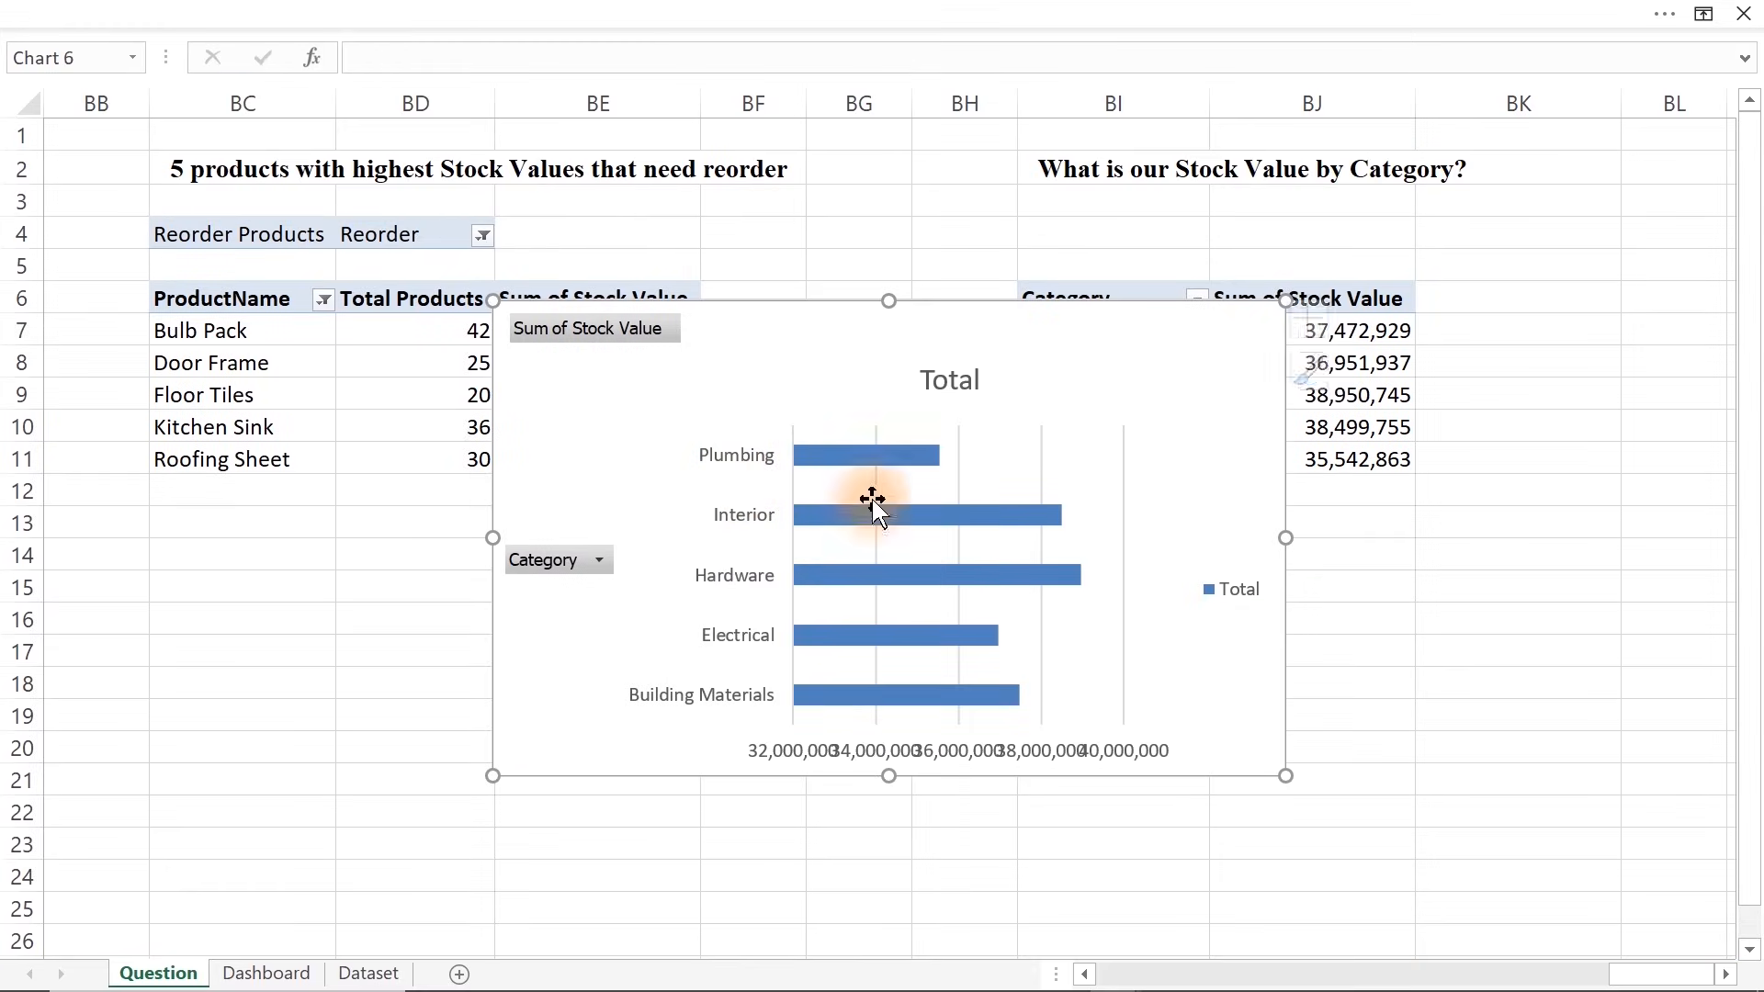
{"action": "left_click_drag", "start_coordinate": [1153, 307], "coordinate": [744, 361]}
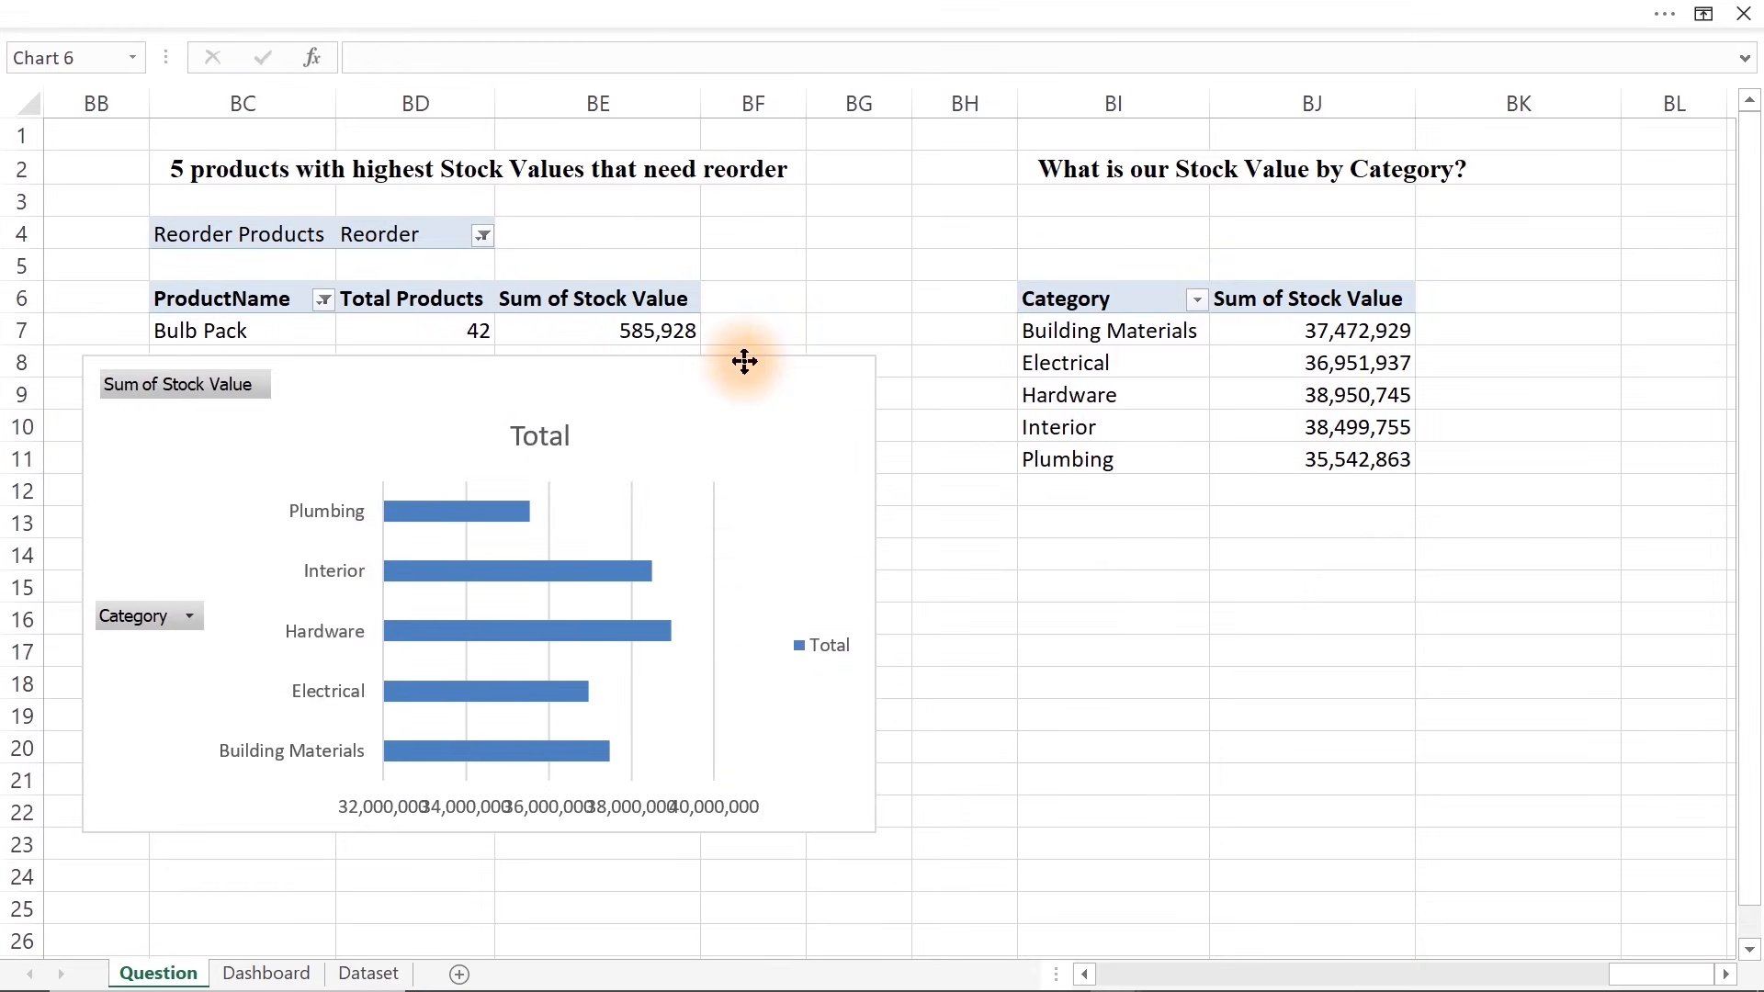
Sort the stock value by category pivot table from smallest to largest by Sum of Stock Value
{"action": "left_click", "coordinate": [1328, 333]}
{"action": "right_click", "coordinate": [1327, 342]}
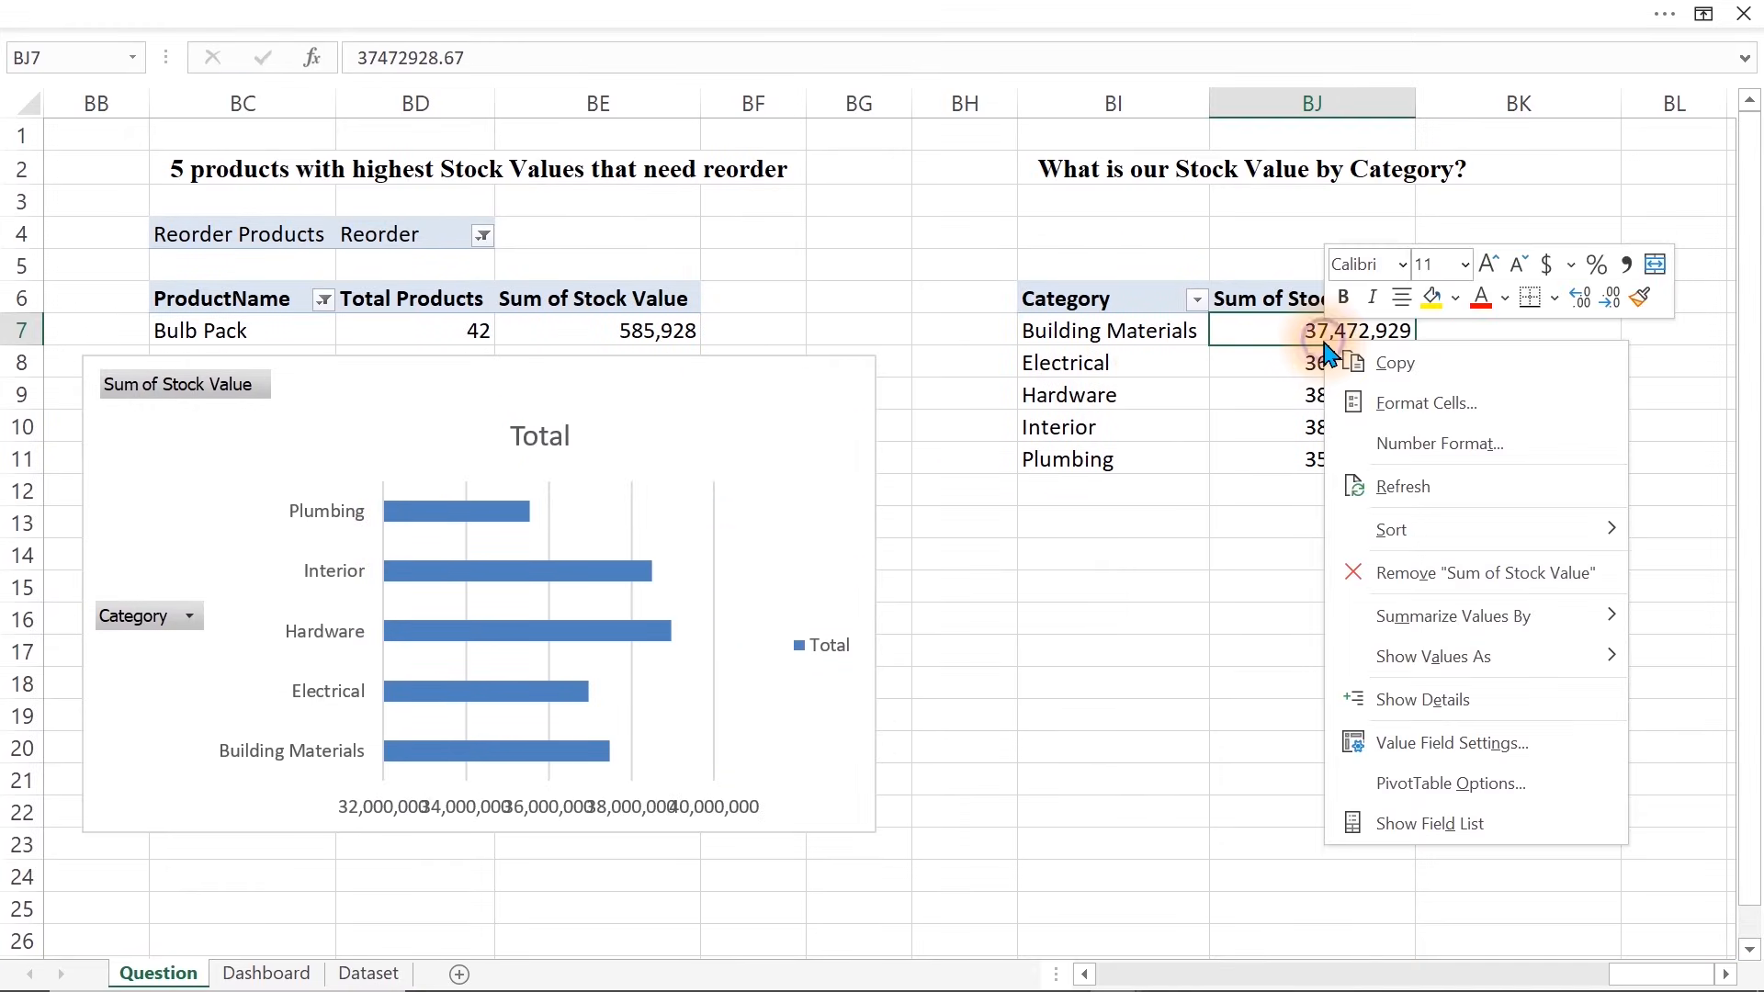
{"action": "mouse_move", "coordinate": [1389, 542]}
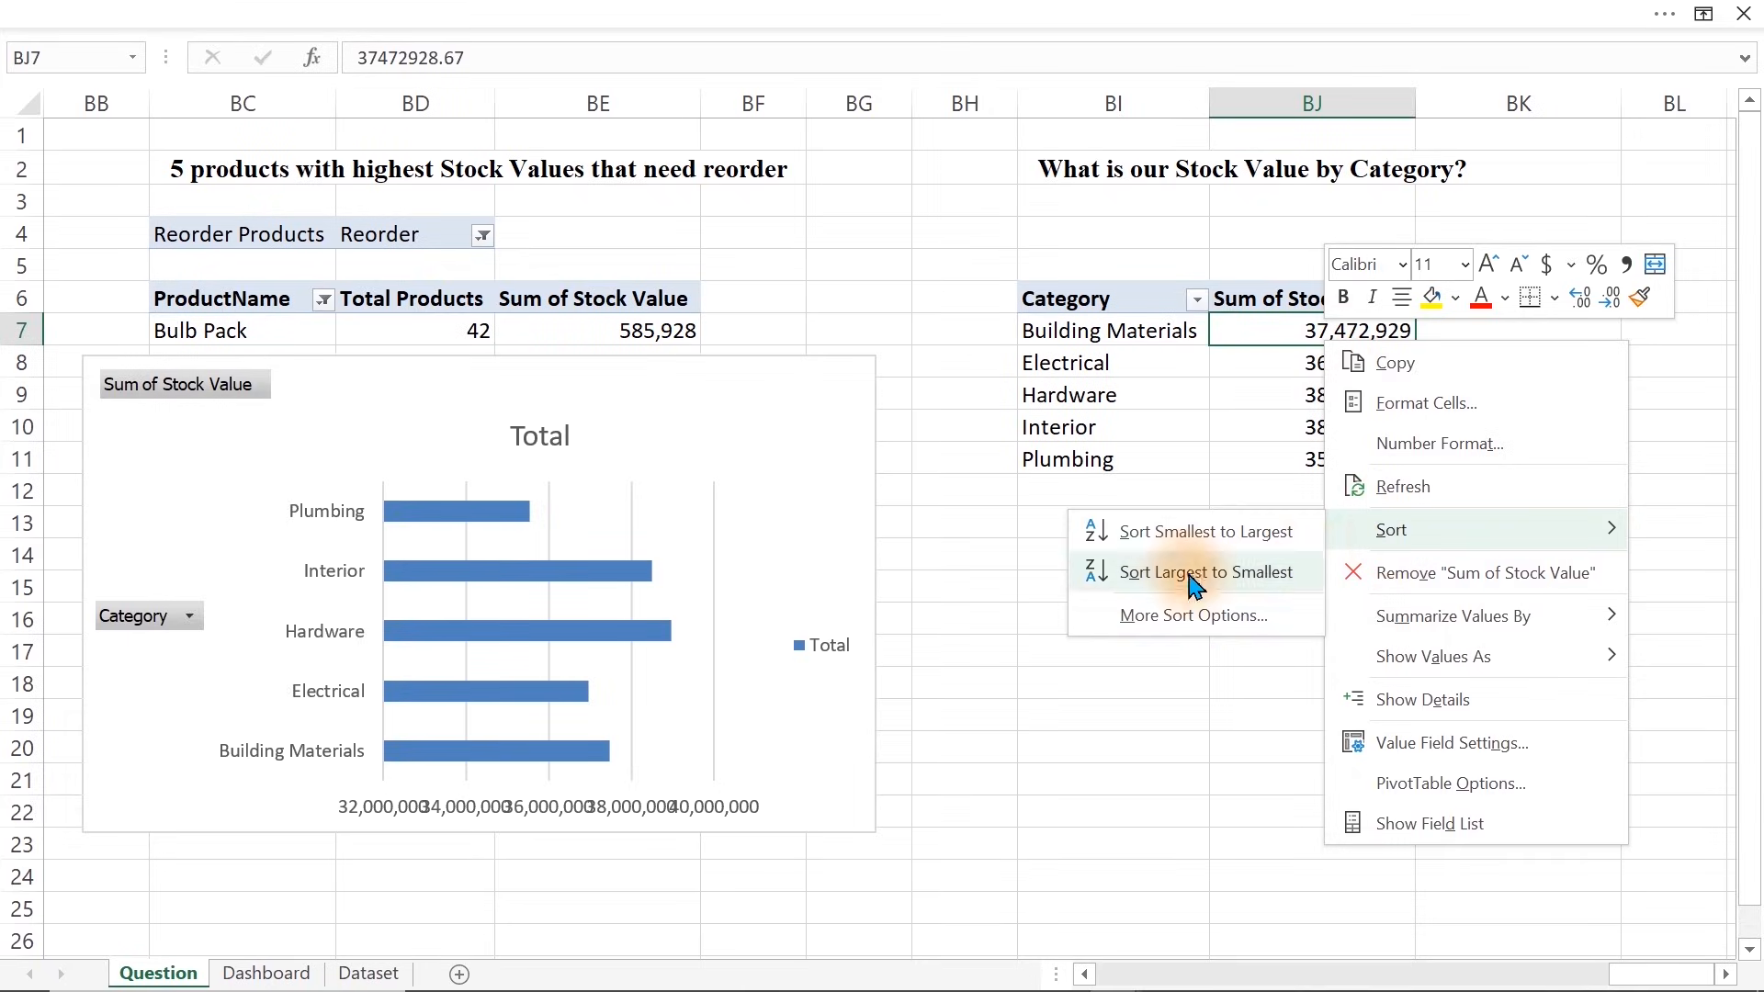
{"action": "left_click", "coordinate": [1187, 531]}
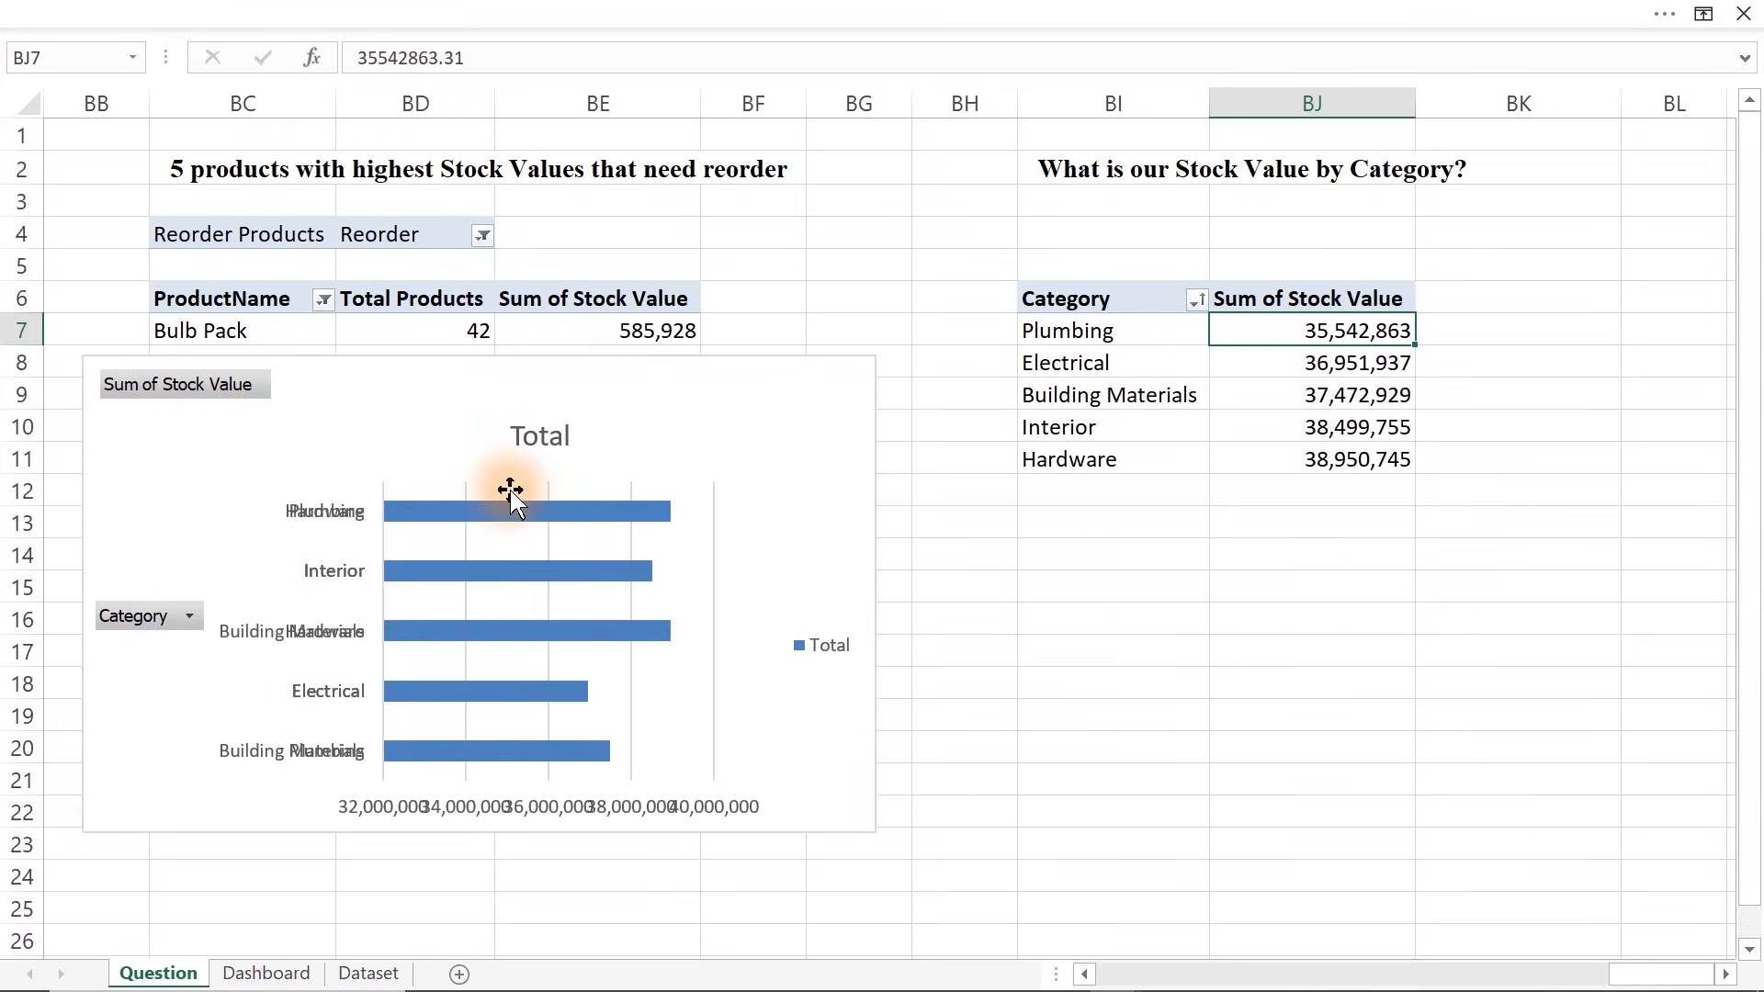
Remove the value axis, legend and title from the stock value bar chart and hide all of its field buttons
{"action": "left_click", "coordinate": [386, 807]}
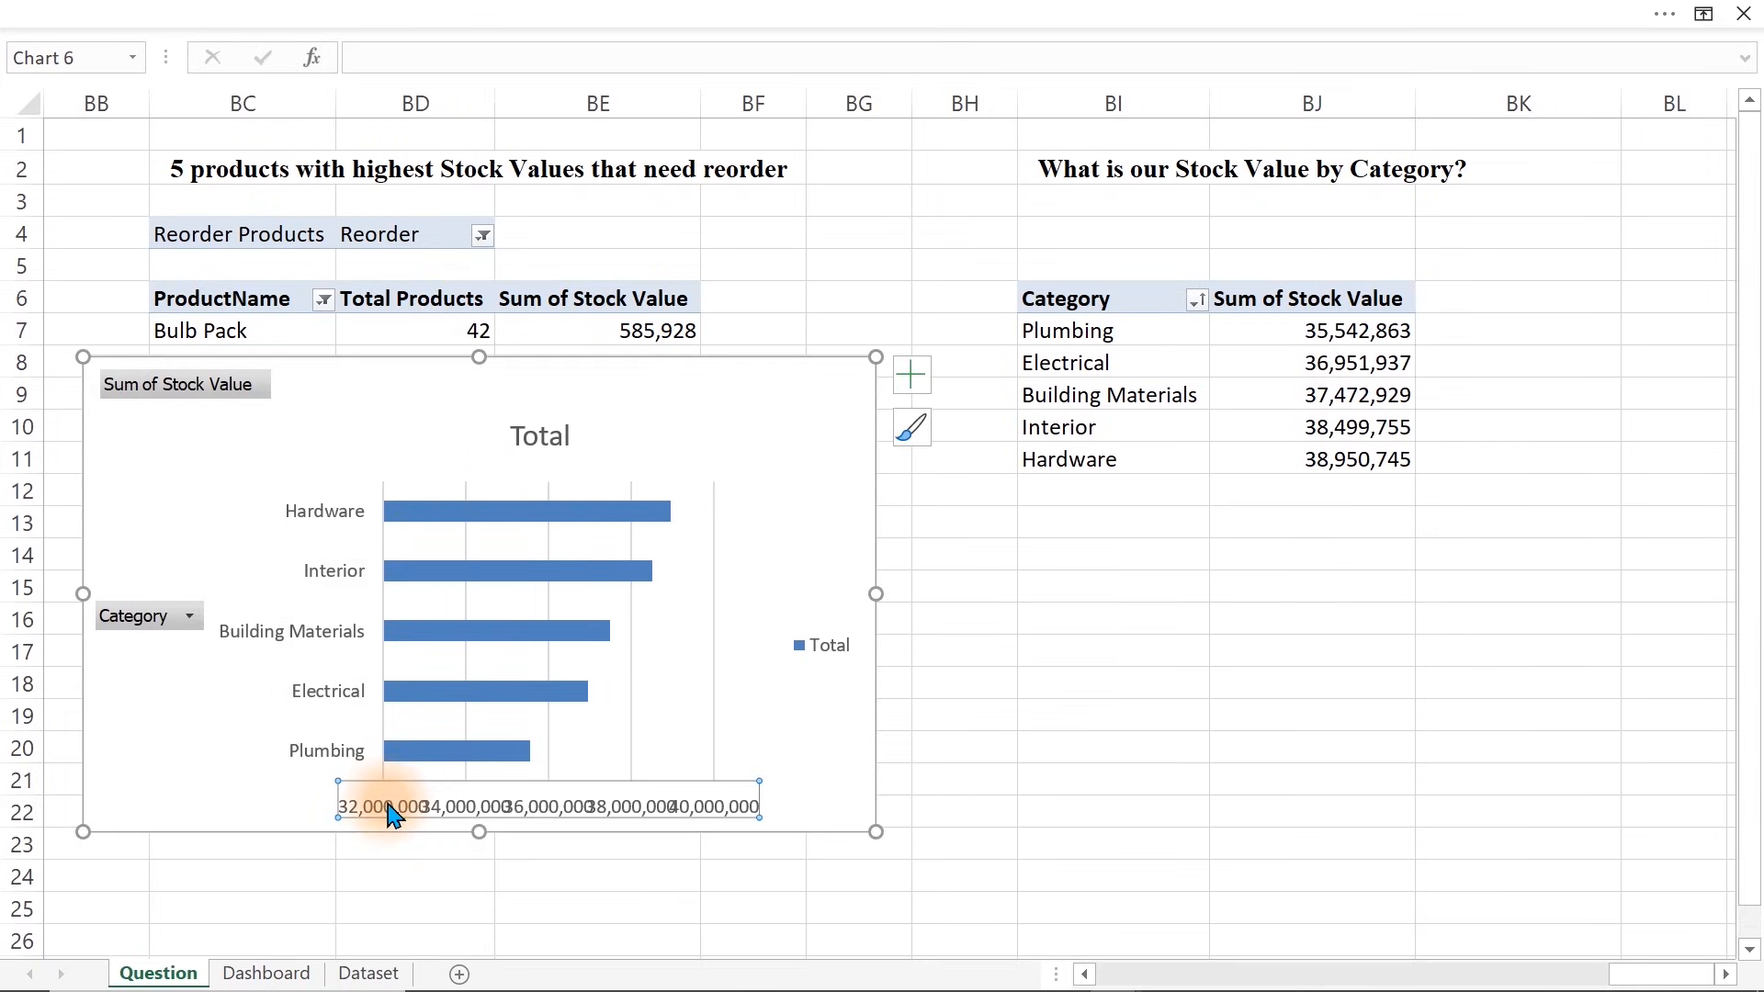
{"action": "key", "text": "Delete"}
{"action": "left_click", "coordinate": [853, 644]}
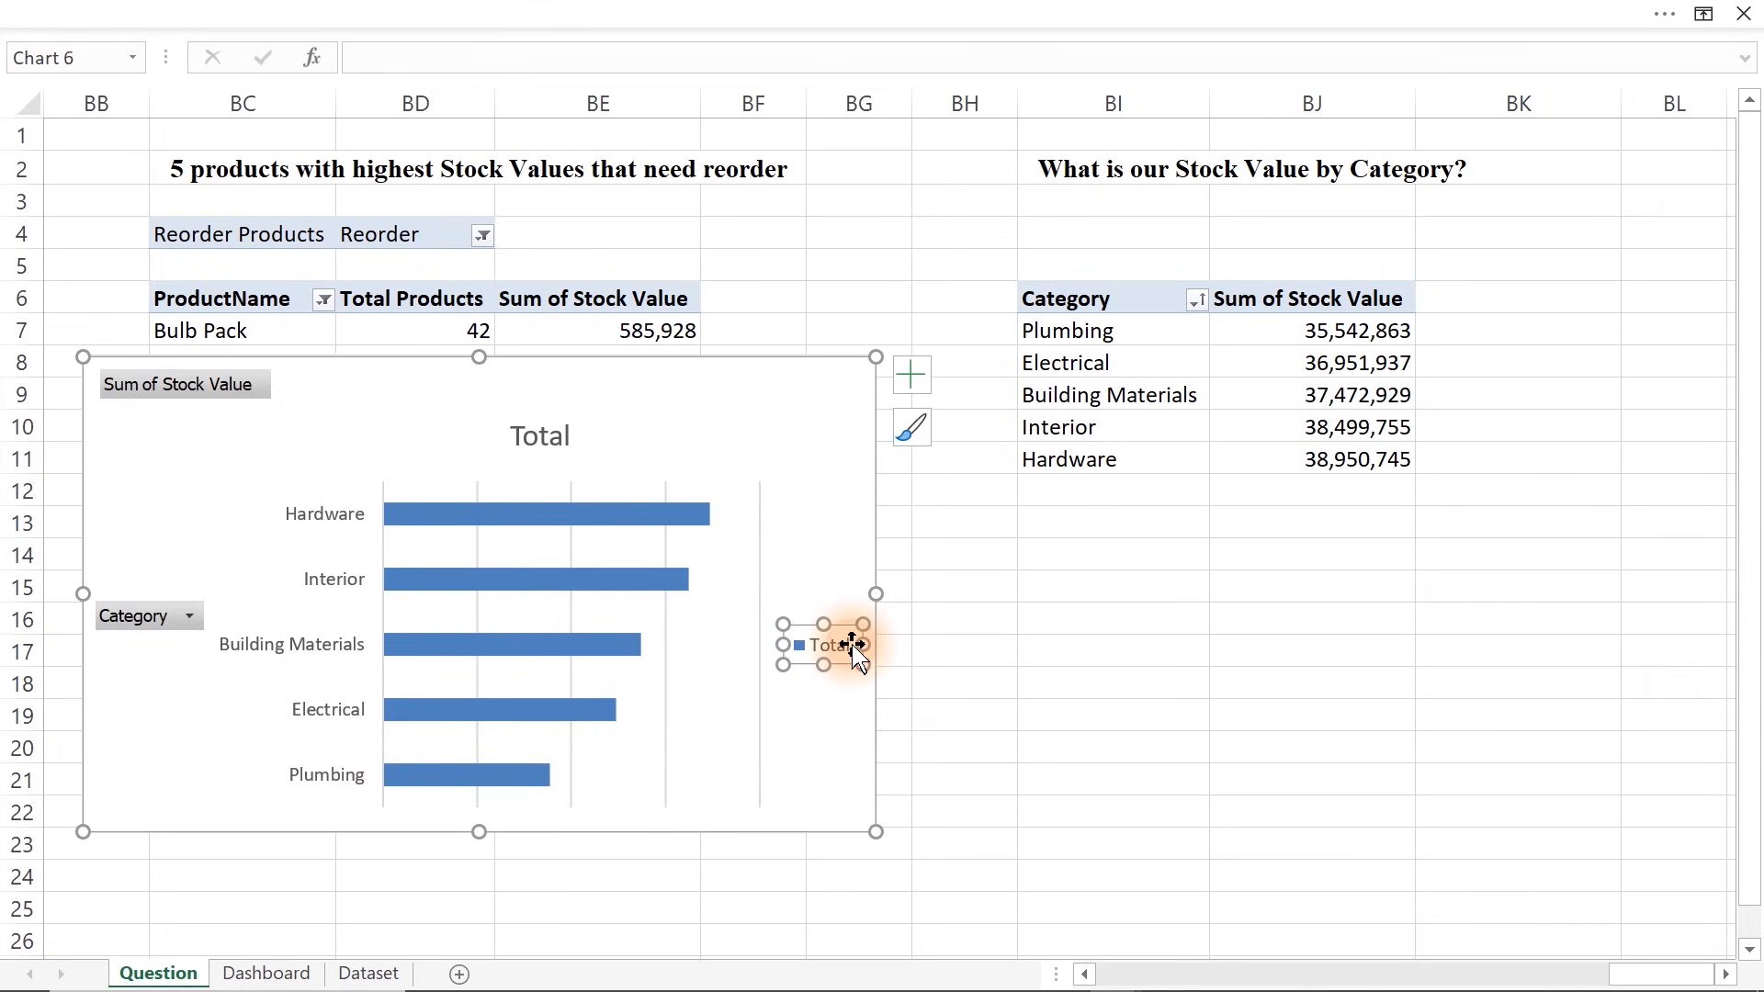
{"action": "key", "text": "Delete"}
{"action": "left_click", "coordinate": [527, 427]}
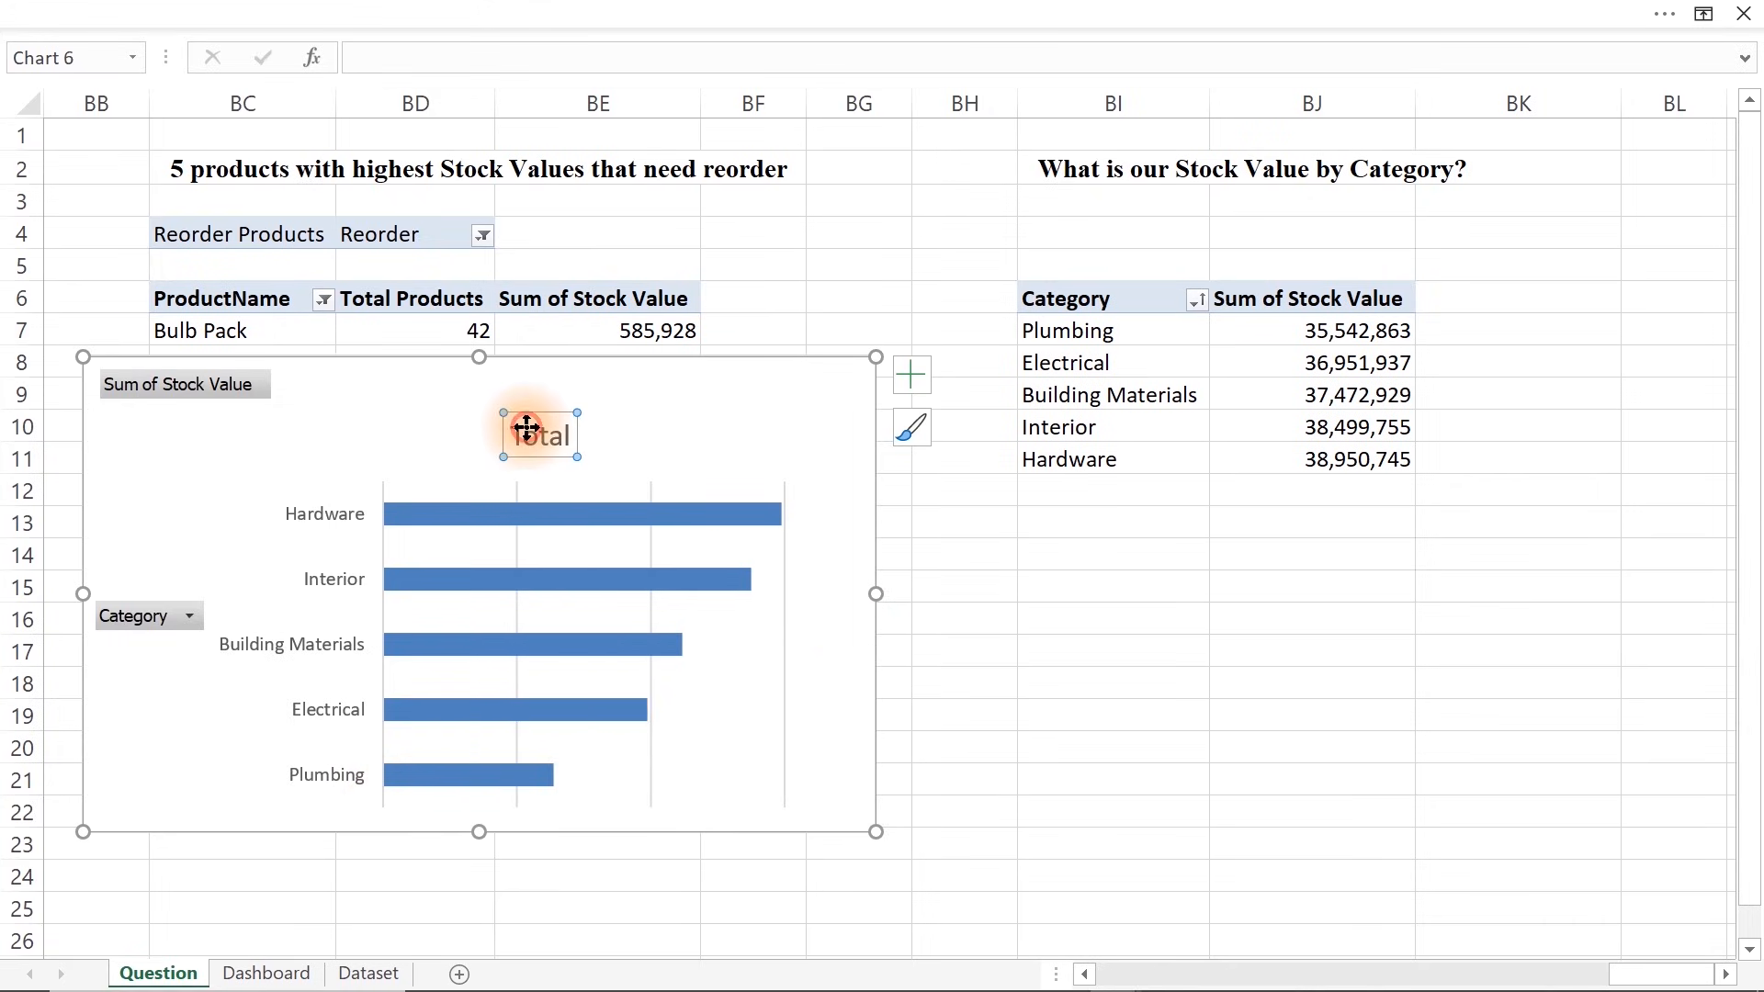
{"action": "key", "text": "Delete"}
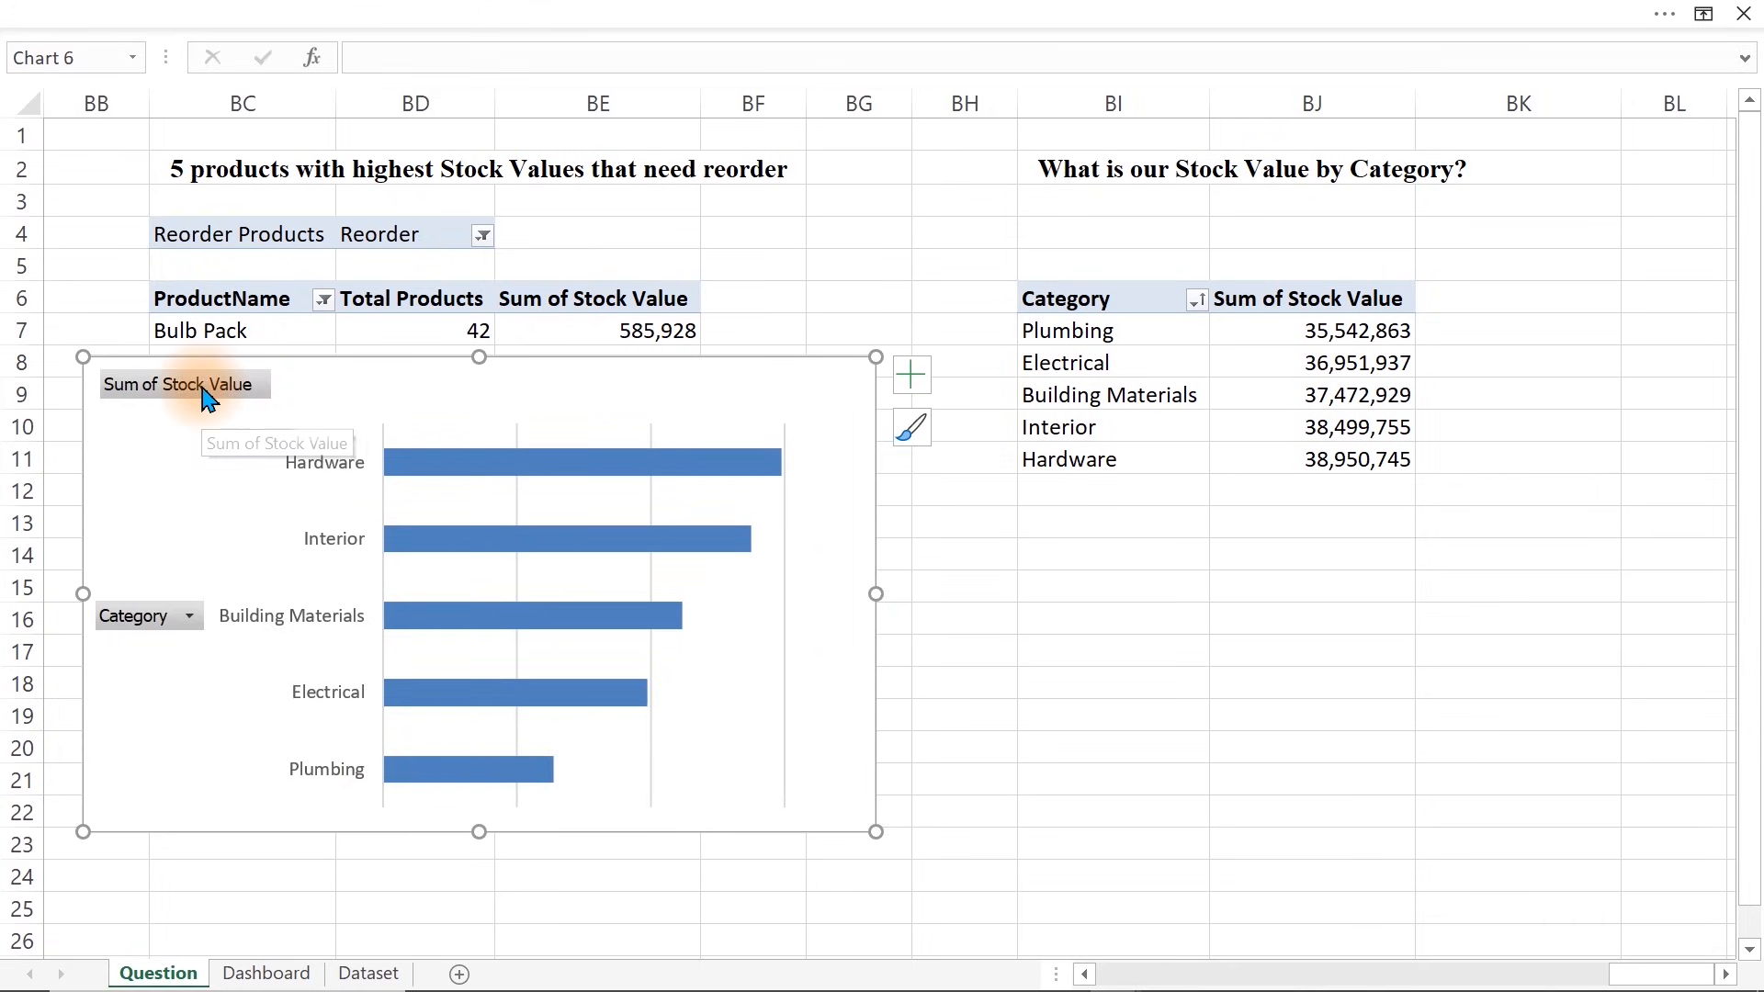
{"action": "right_click", "coordinate": [202, 386]}
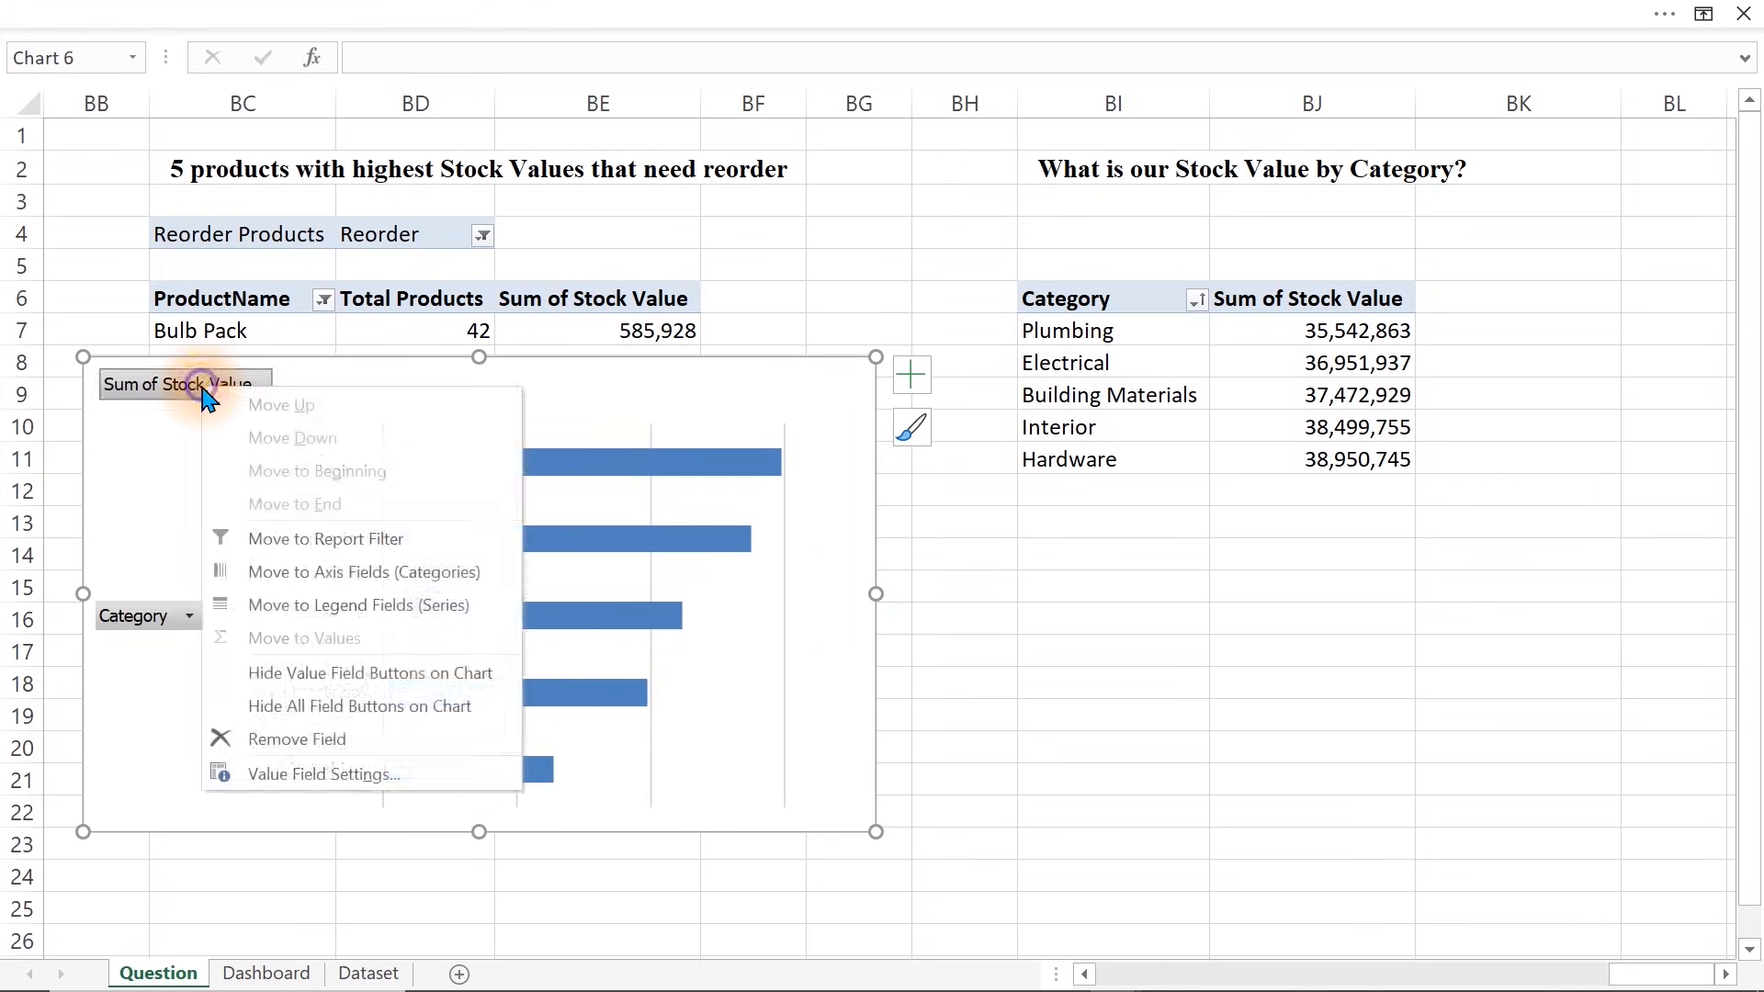
{"action": "left_click", "coordinate": [291, 708]}
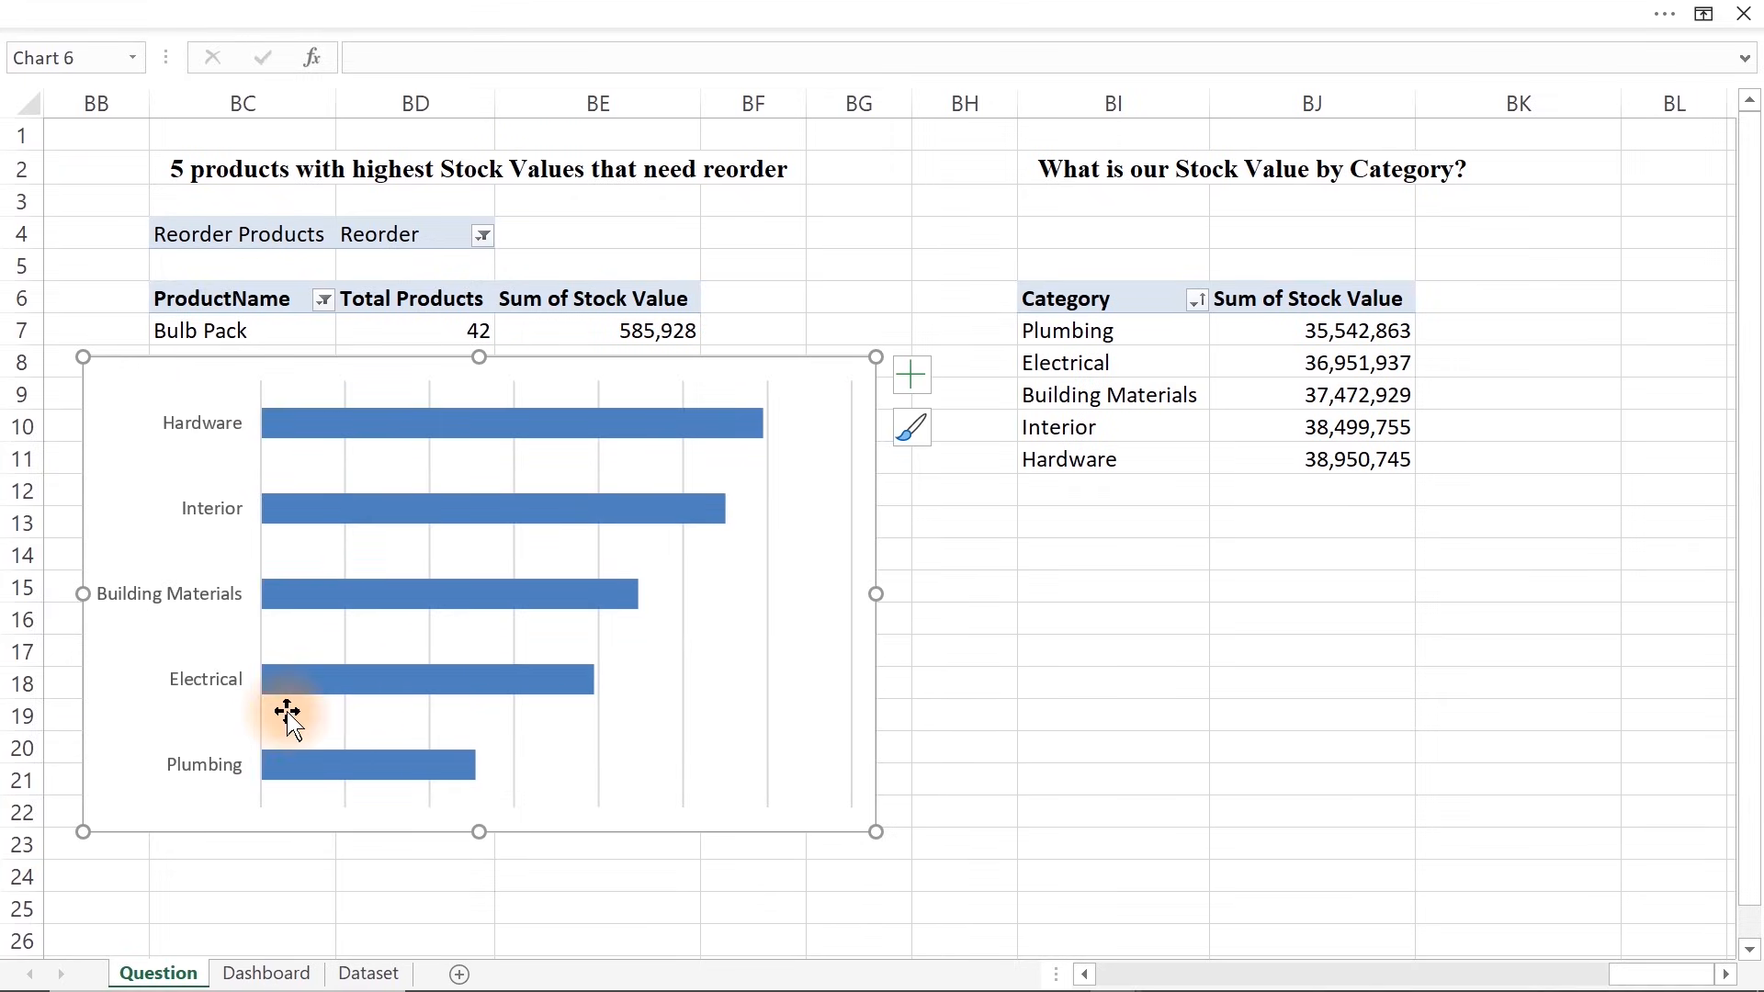
Remove the vertical gridlines from the stock value by category bar chart and make the chart smaller
{"action": "left_click", "coordinate": [680, 573]}
{"action": "left_click", "coordinate": [685, 573]}
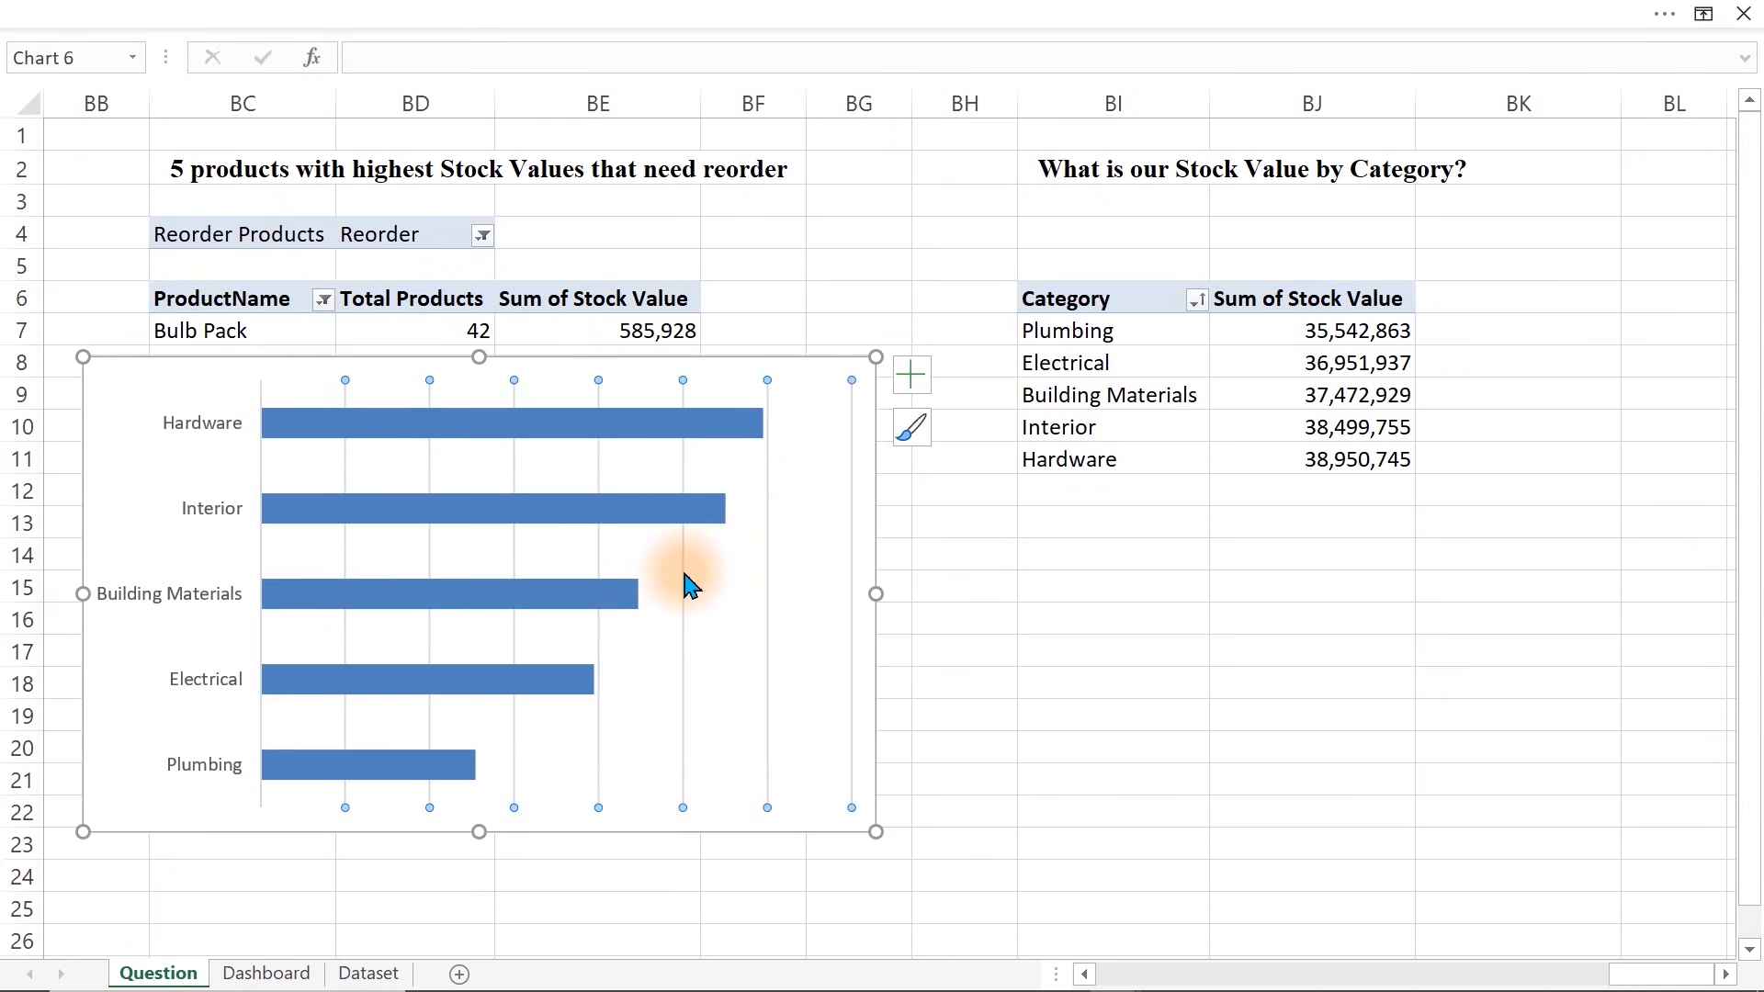
{"action": "key", "text": "Delete"}
{"action": "left_click_drag", "start_coordinate": [877, 357], "coordinate": [589, 482]}
Cut the stock value chart, paste it on the Dashboard sheet and fit it inside the "What is our Stock Value by Category?" card
{"action": "key", "text": "Delete"}
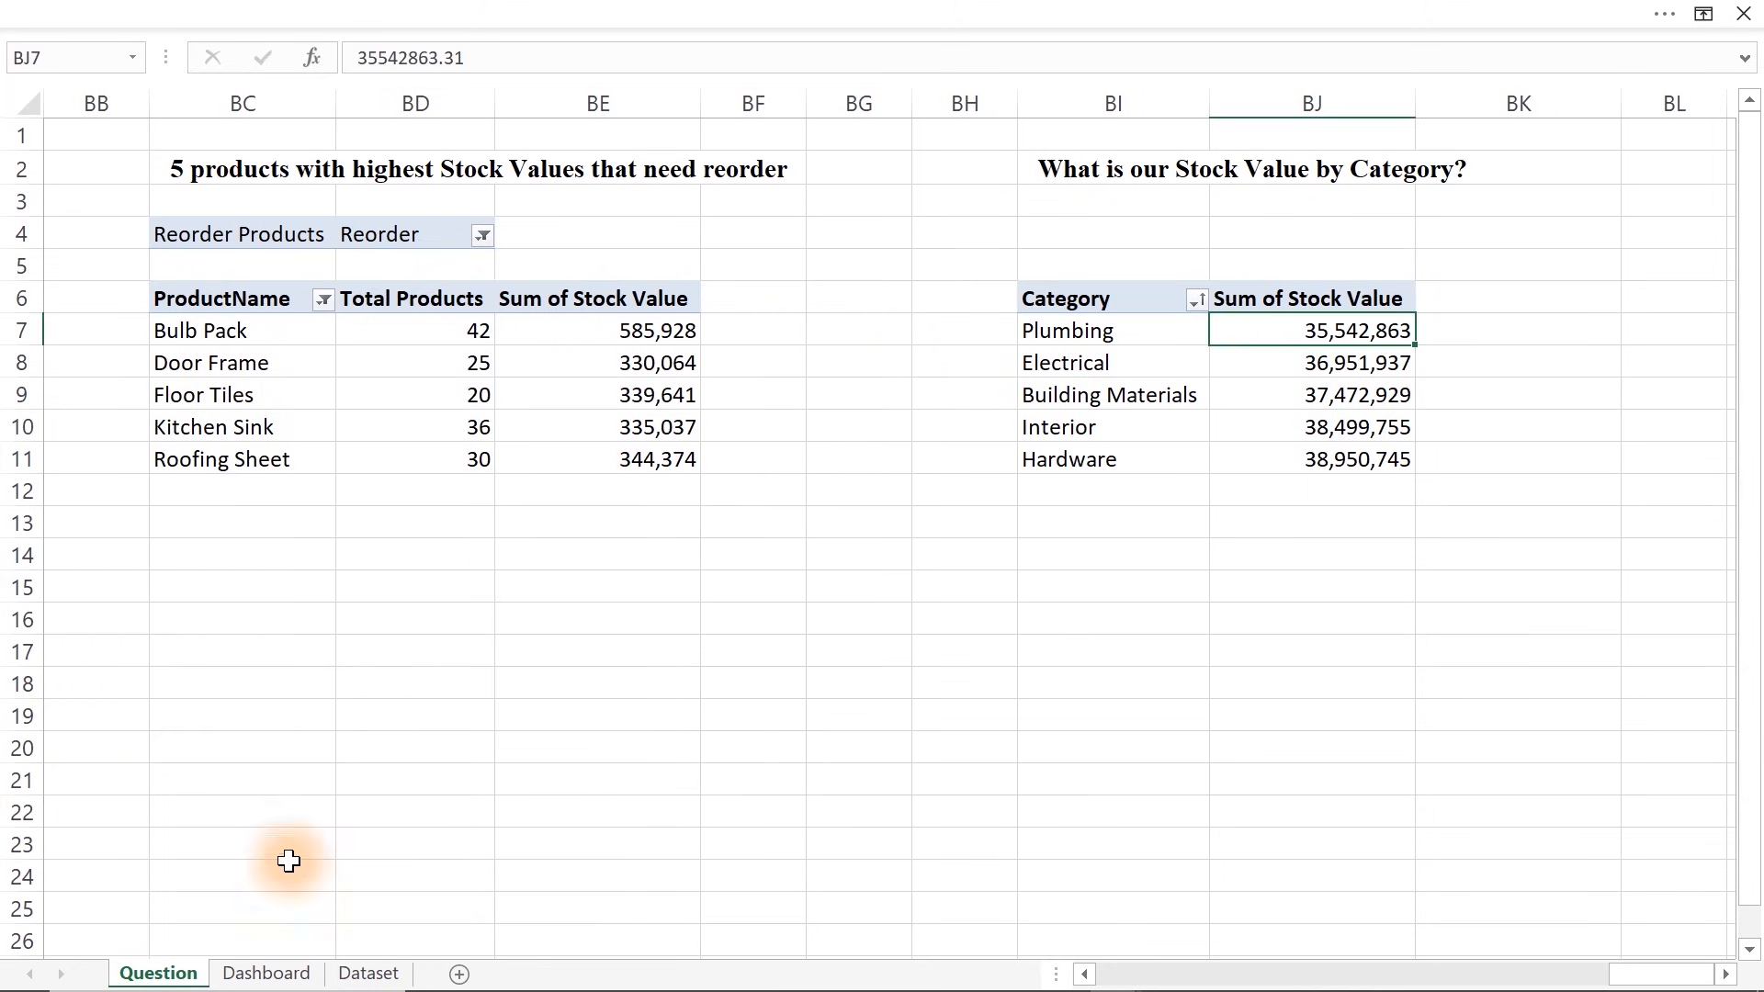
{"action": "left_click", "coordinate": [262, 974]}
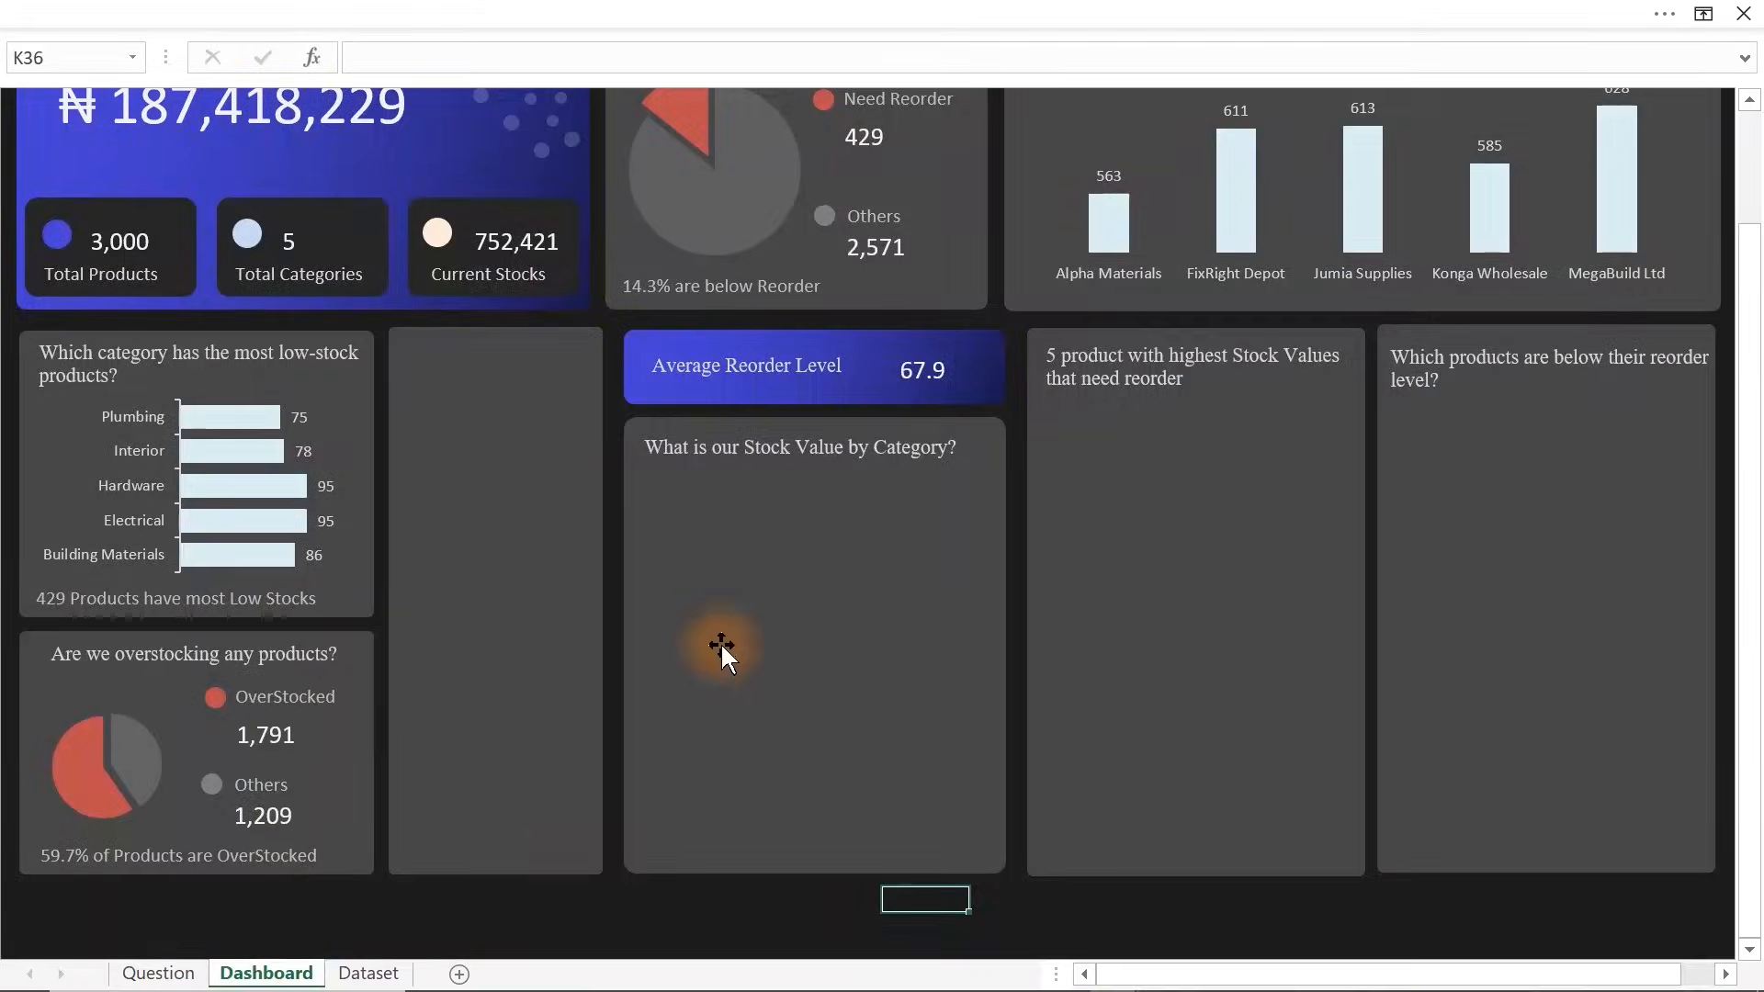
{"action": "key", "text": "ctrl+v"}
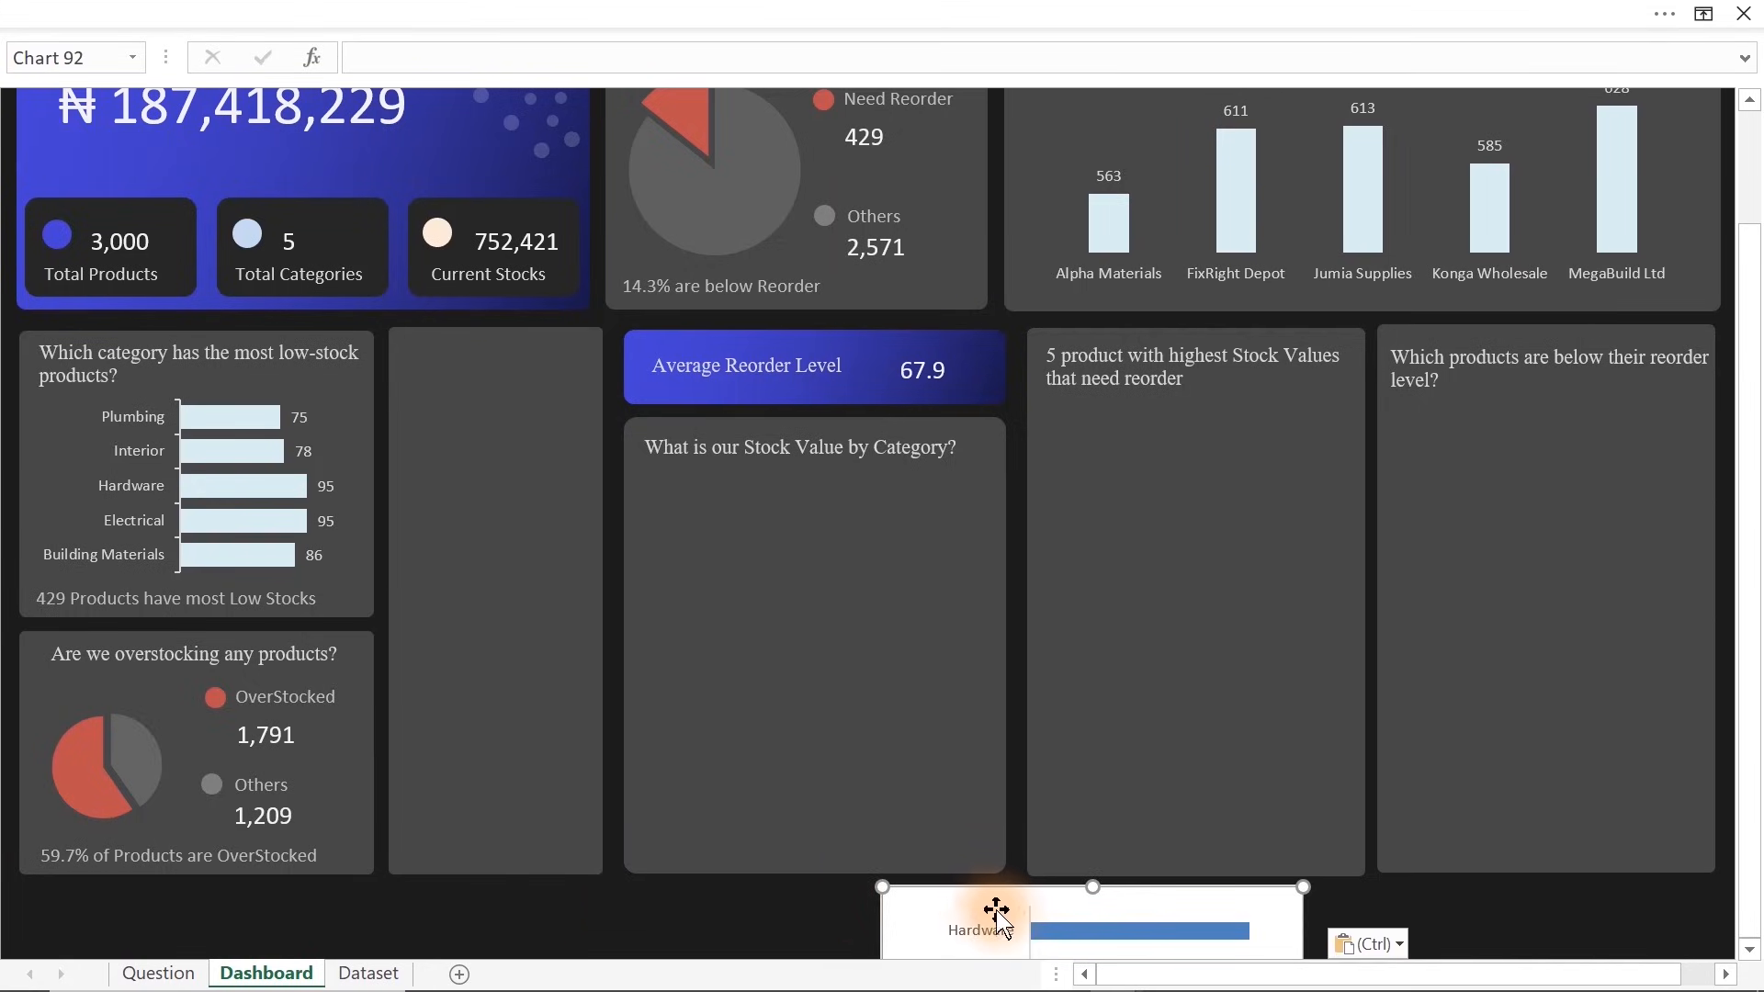
{"action": "left_click_drag", "start_coordinate": [1000, 897], "coordinate": [767, 476]}
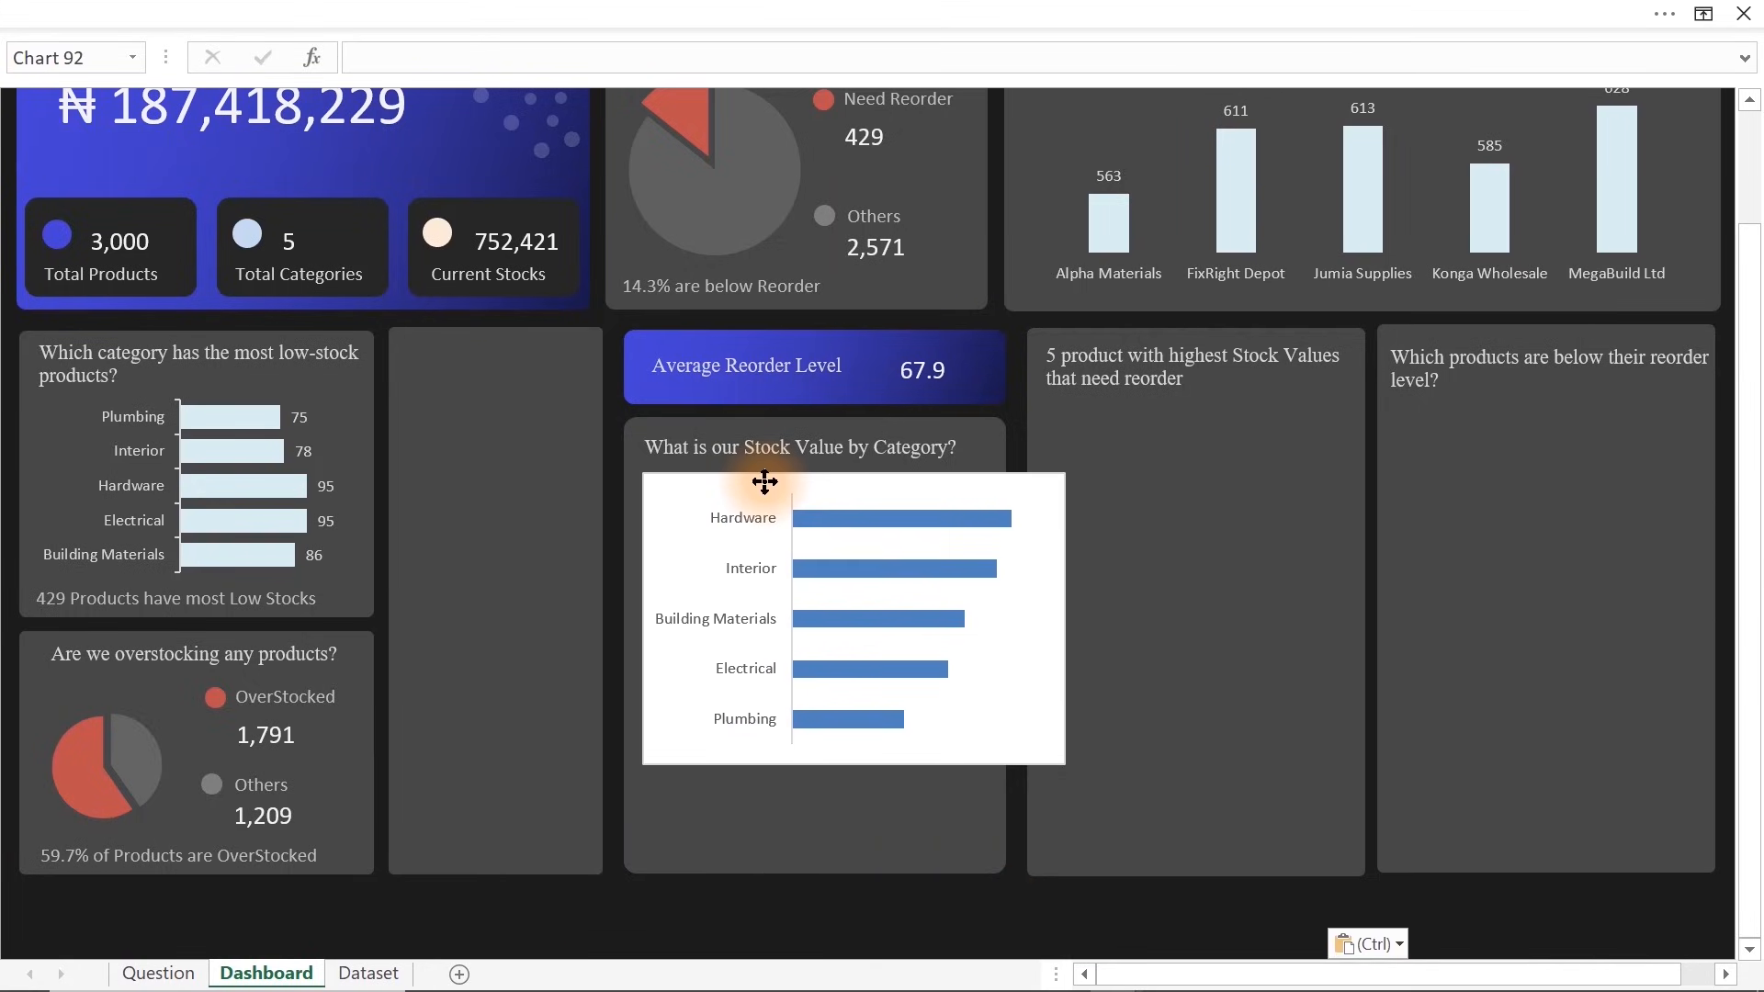
{"action": "left_click_drag", "start_coordinate": [1064, 765], "coordinate": [991, 856]}
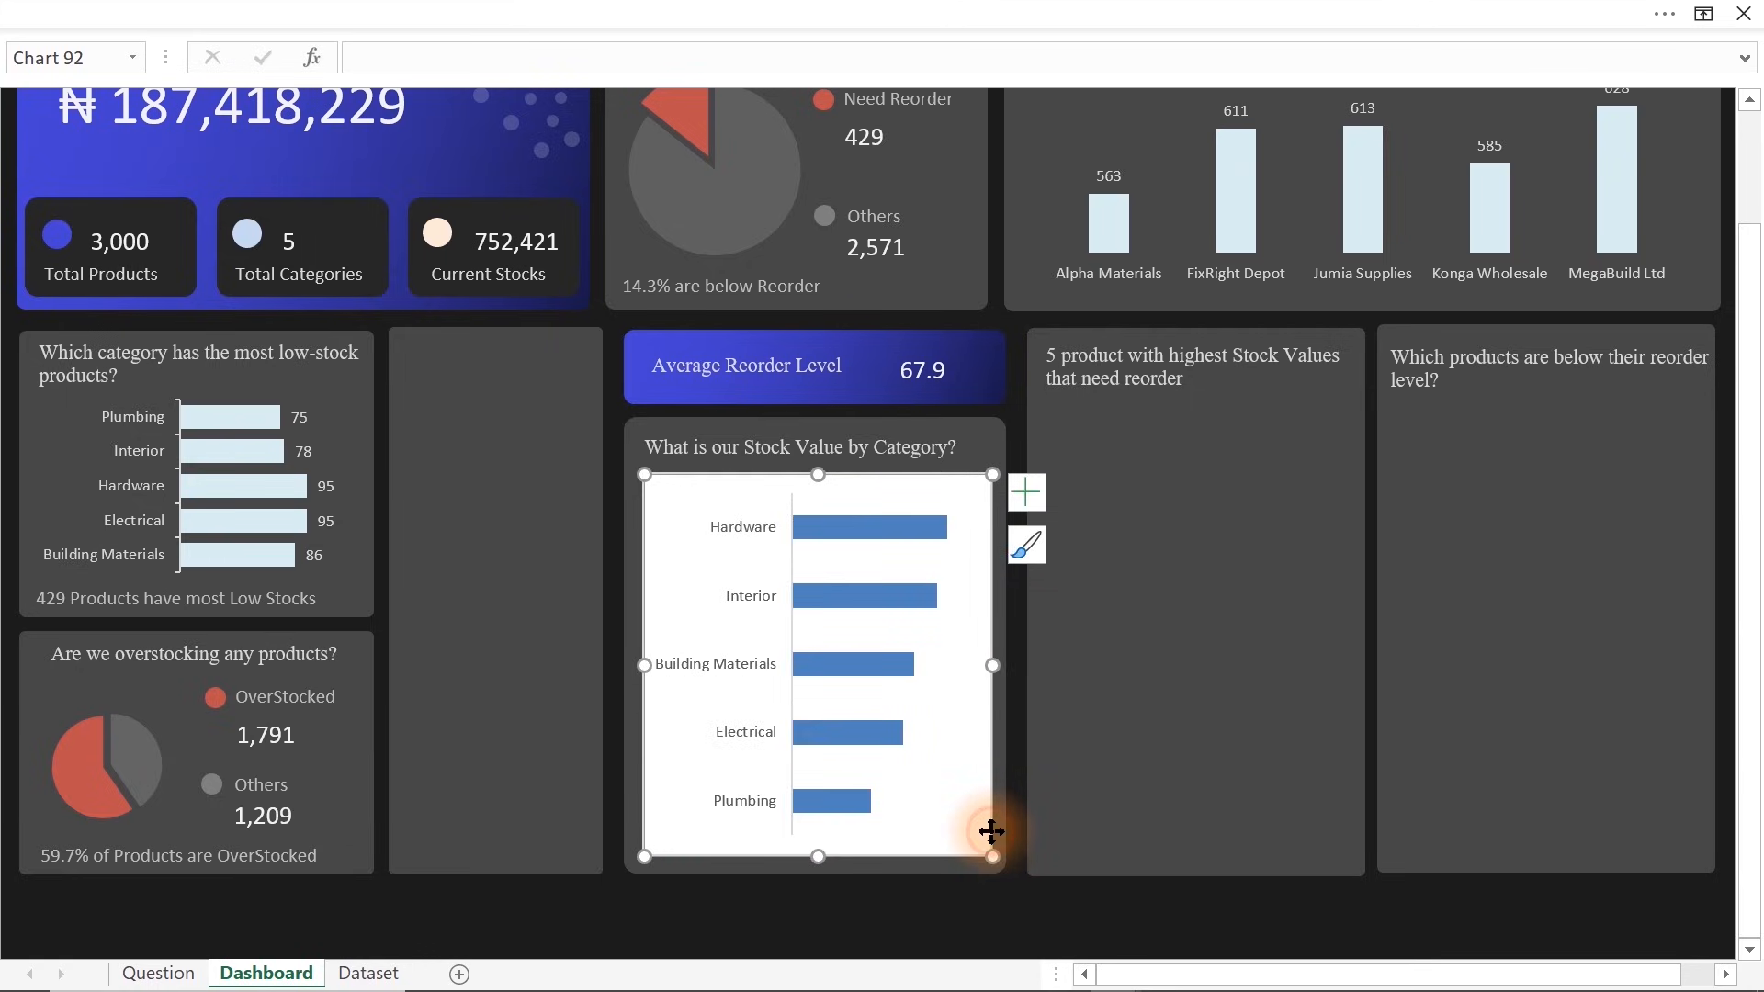
Set the stock value chart area to no fill and no border line, keeping the formatting pane clear of the chart
{"action": "double_click", "coordinate": [991, 831]}
{"action": "left_click", "coordinate": [847, 333]}
{"action": "left_click", "coordinate": [853, 588]}
{"action": "left_click_drag", "start_coordinate": [961, 129], "coordinate": [361, 232]}
Make the category axis labels of the stock value chart white
{"action": "left_click", "coordinate": [712, 528]}
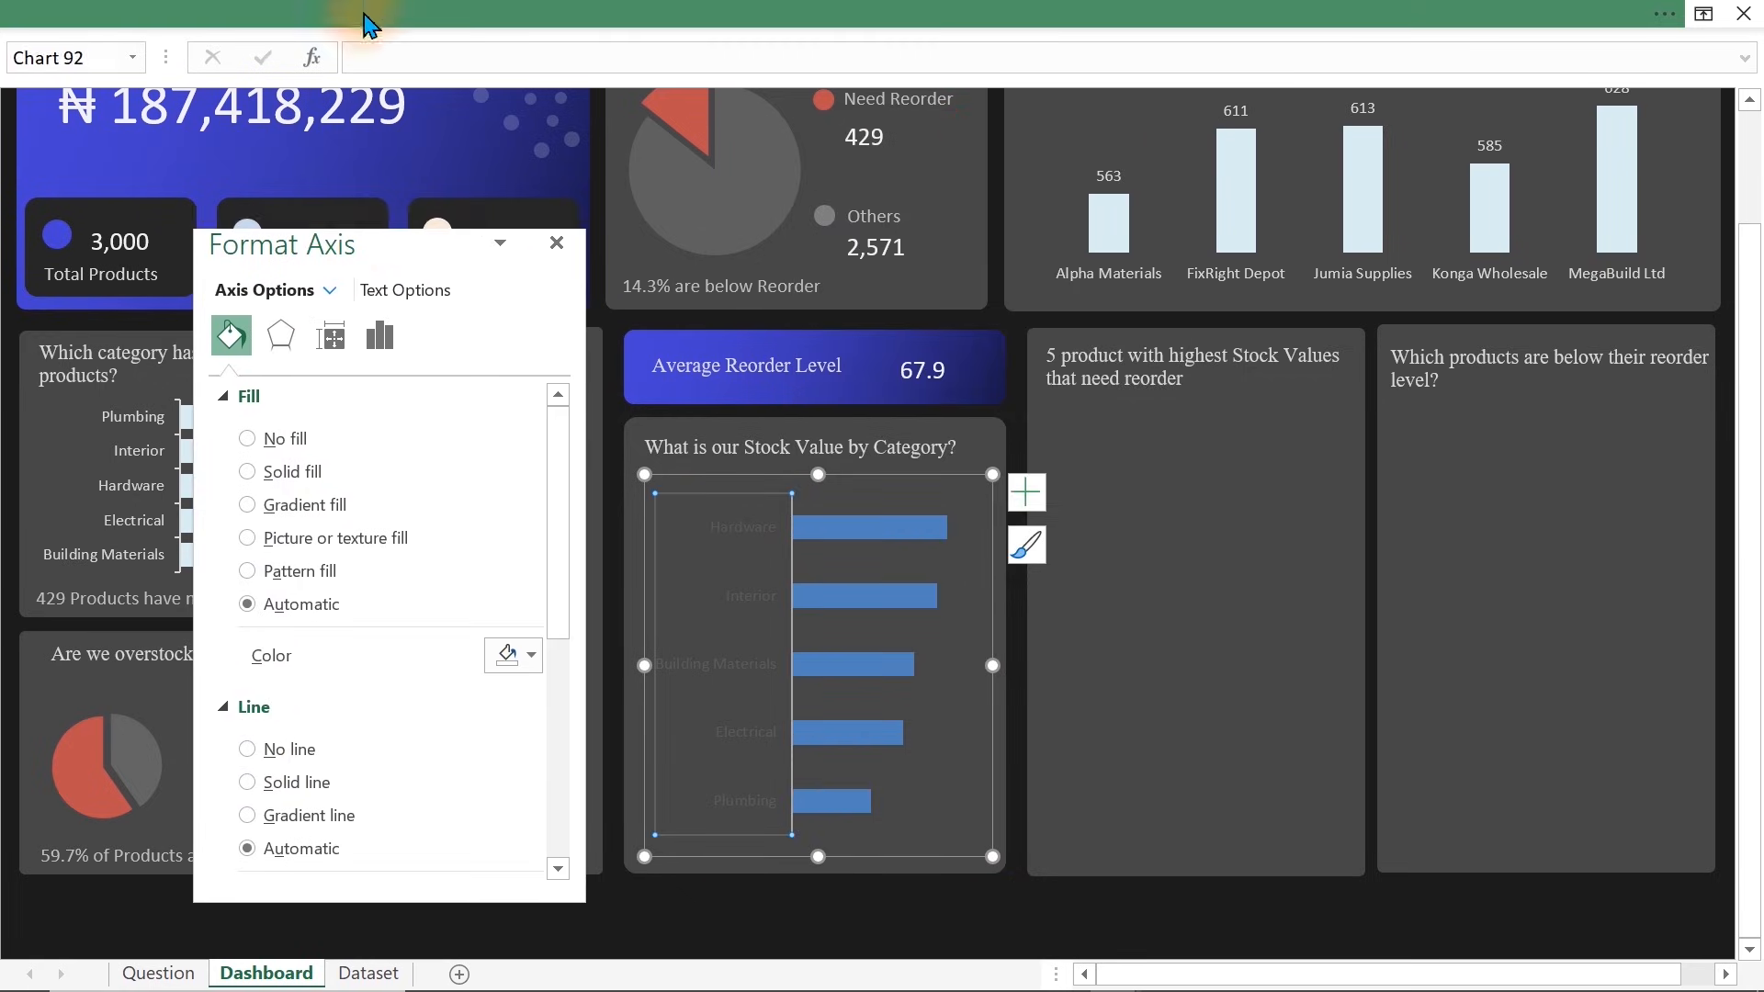
{"action": "left_click", "coordinate": [370, 19]}
{"action": "left_click", "coordinate": [118, 67]}
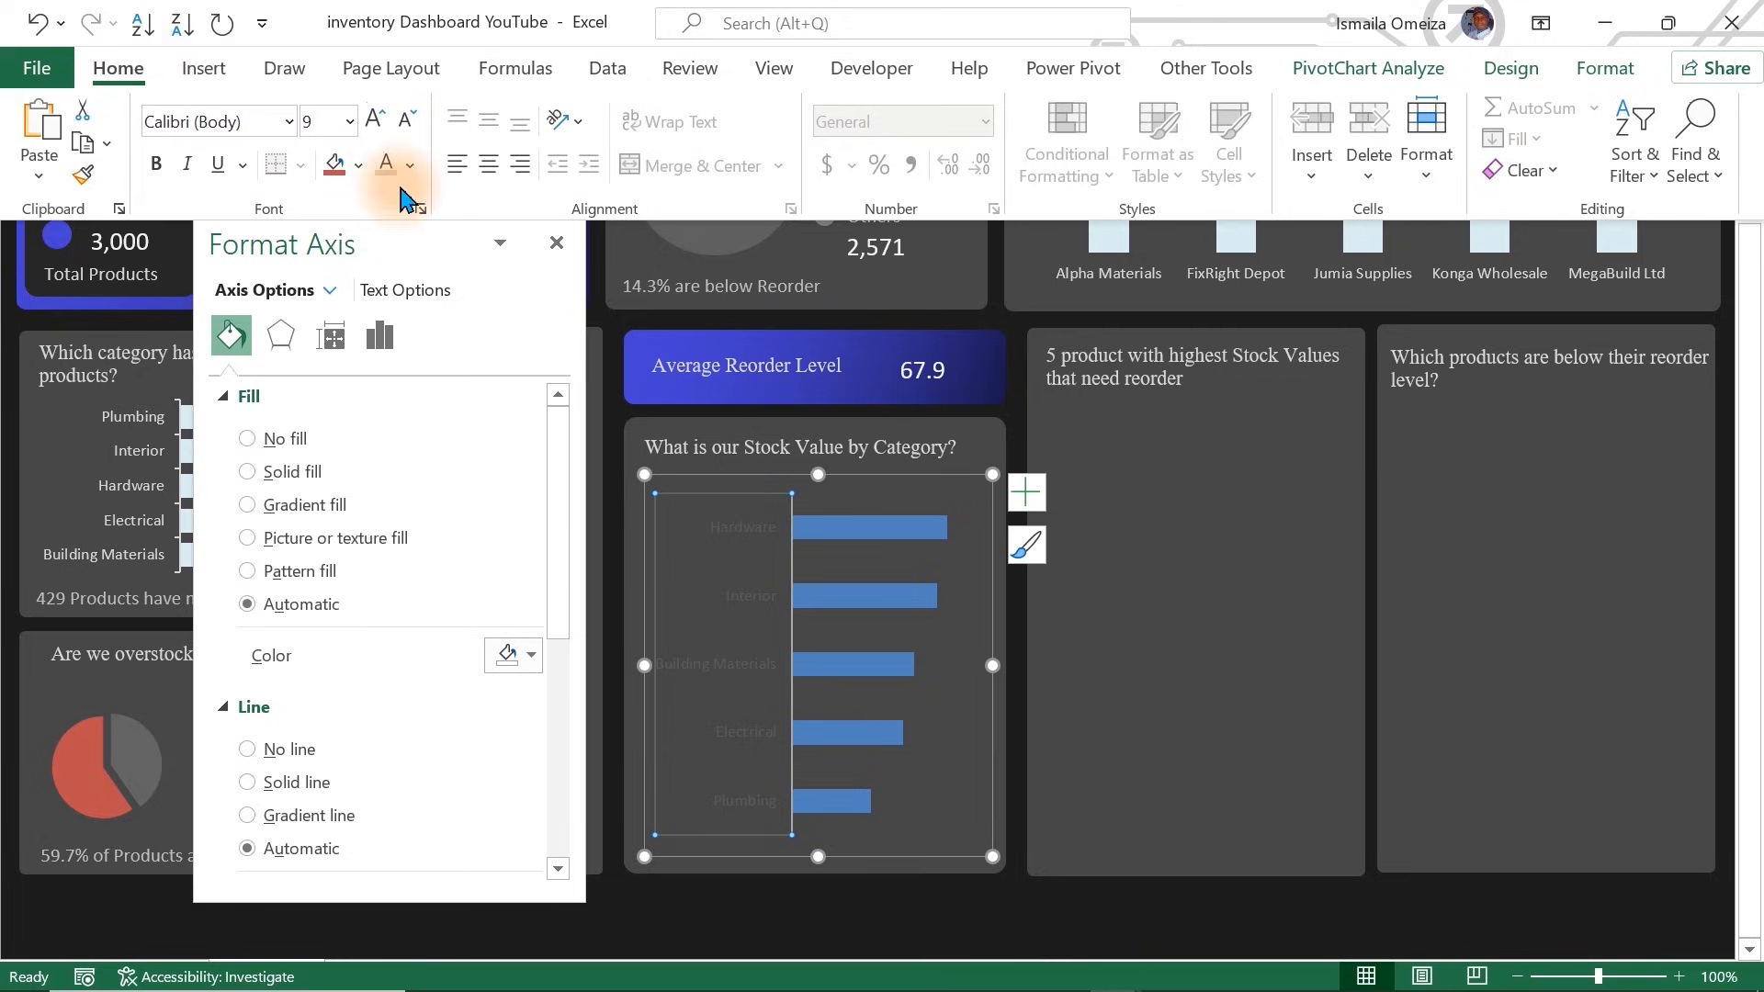
{"action": "left_click", "coordinate": [388, 166]}
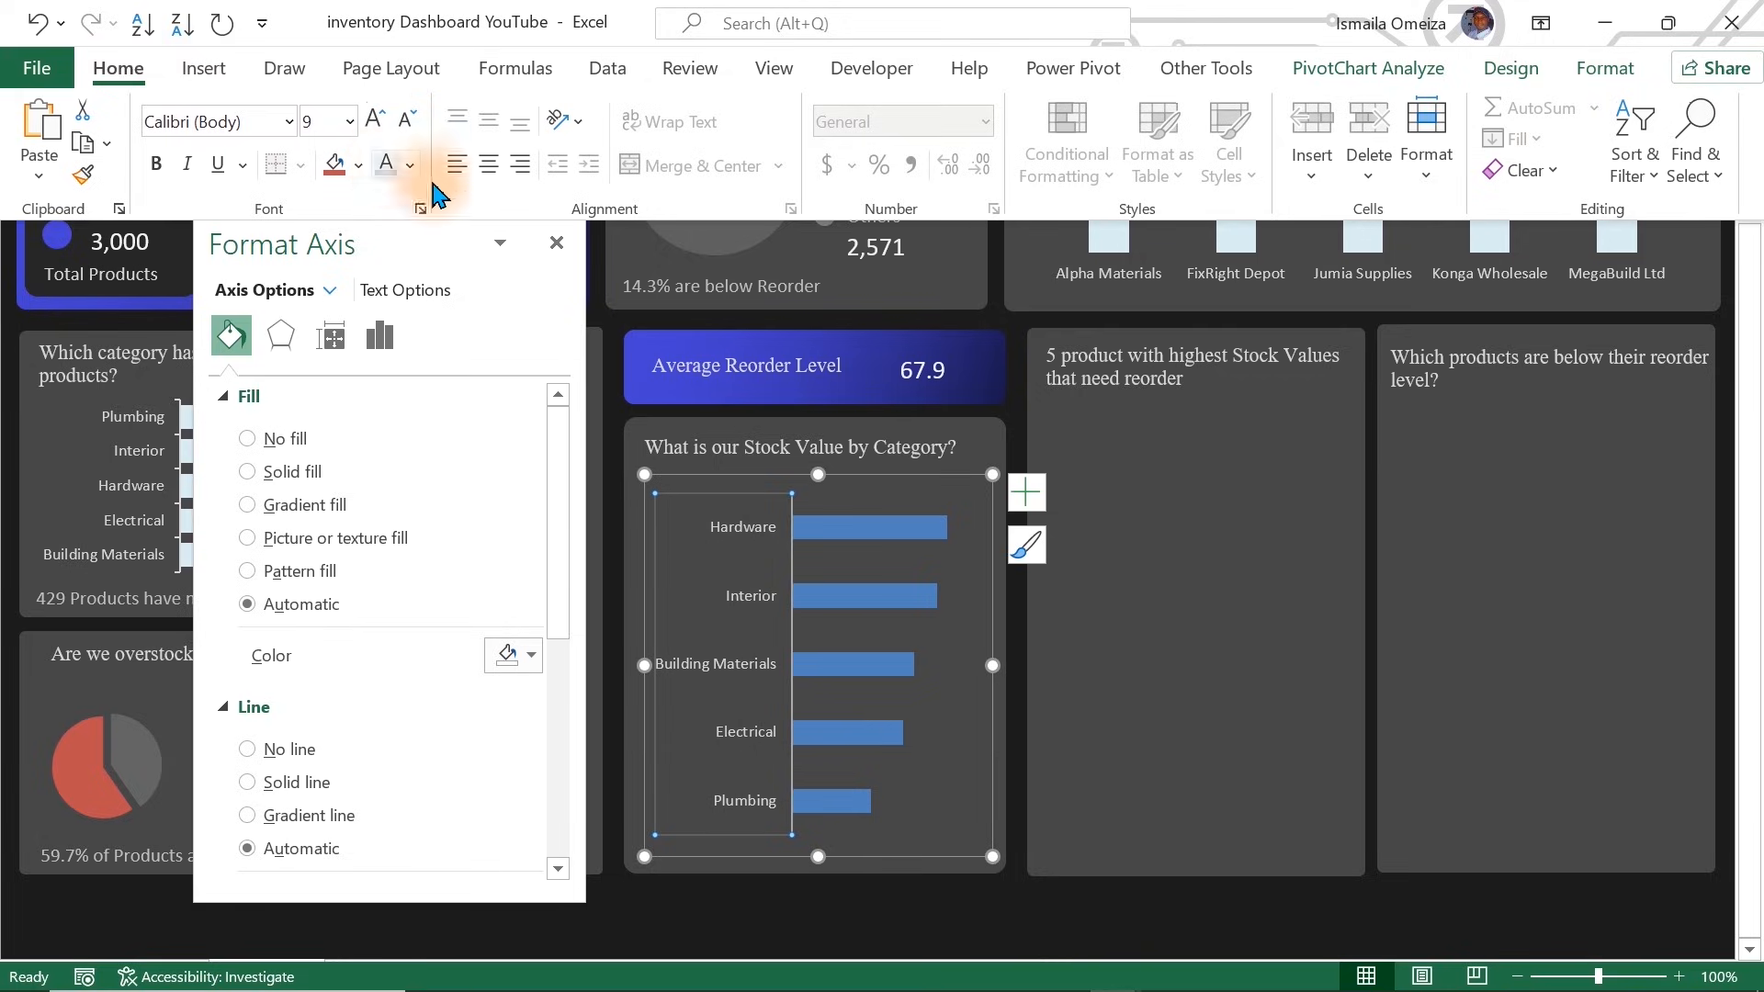
Set the stock value bars' gap width to 112% and fill them with the lightest aqua theme colour
{"action": "left_click", "coordinate": [856, 533]}
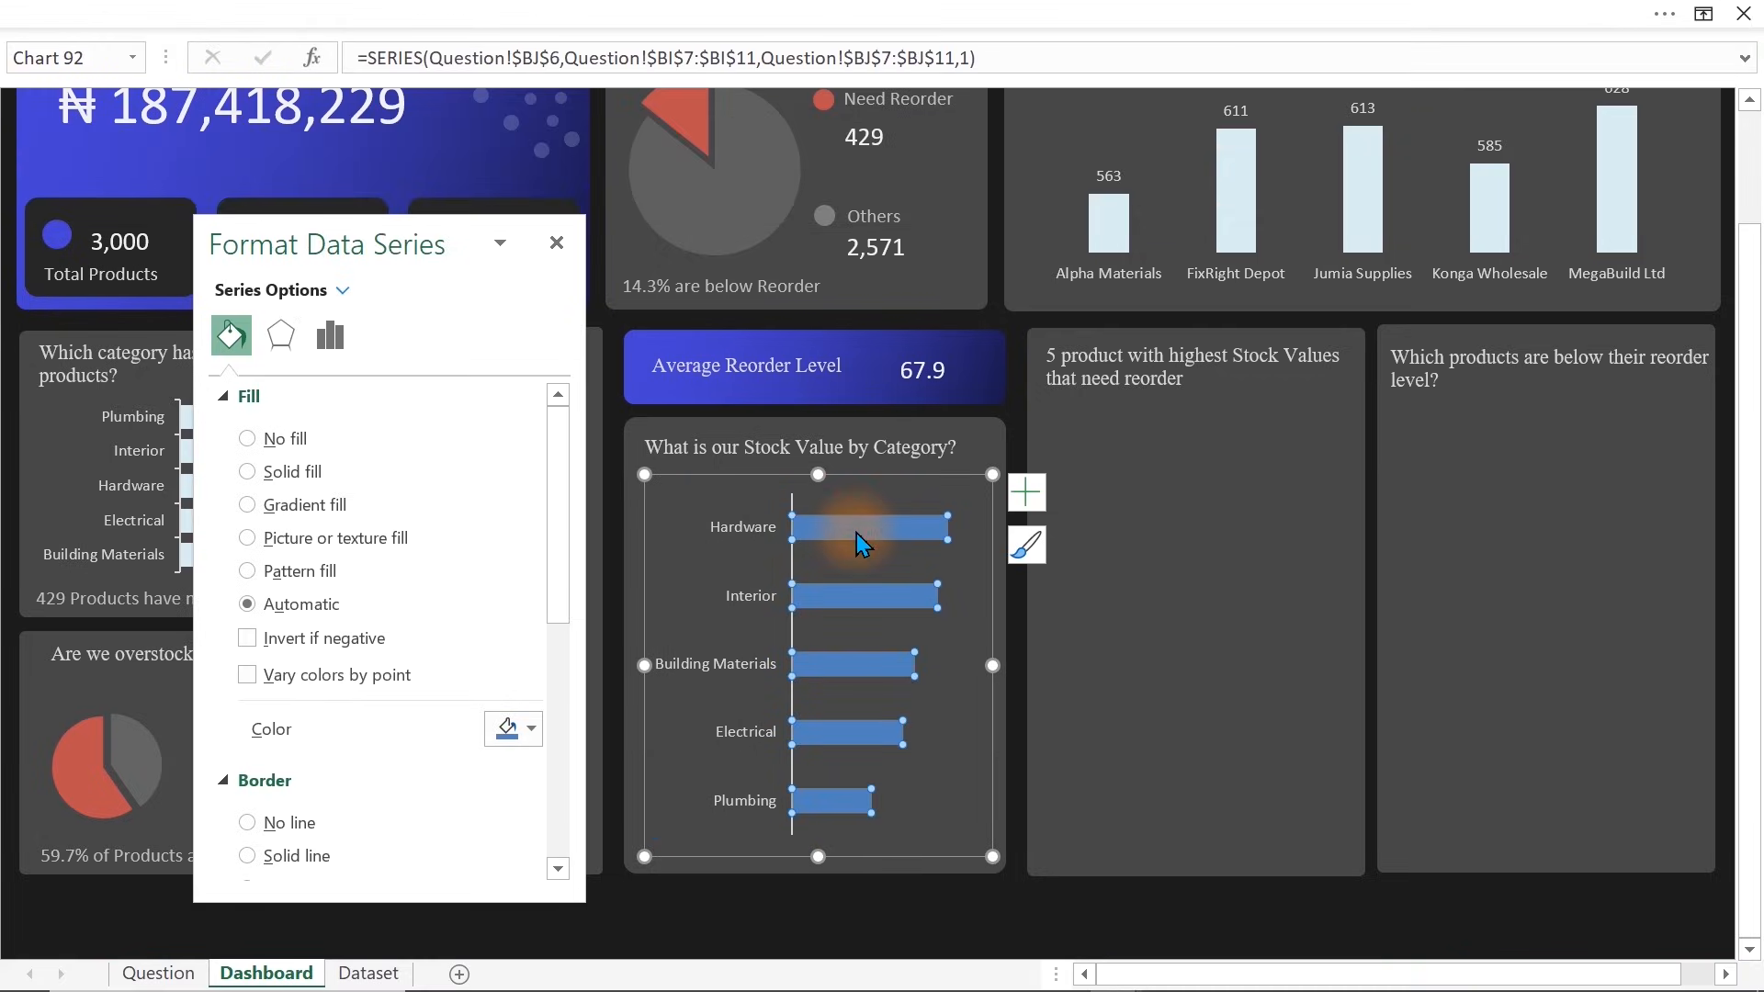
{"action": "left_click", "coordinate": [332, 336]}
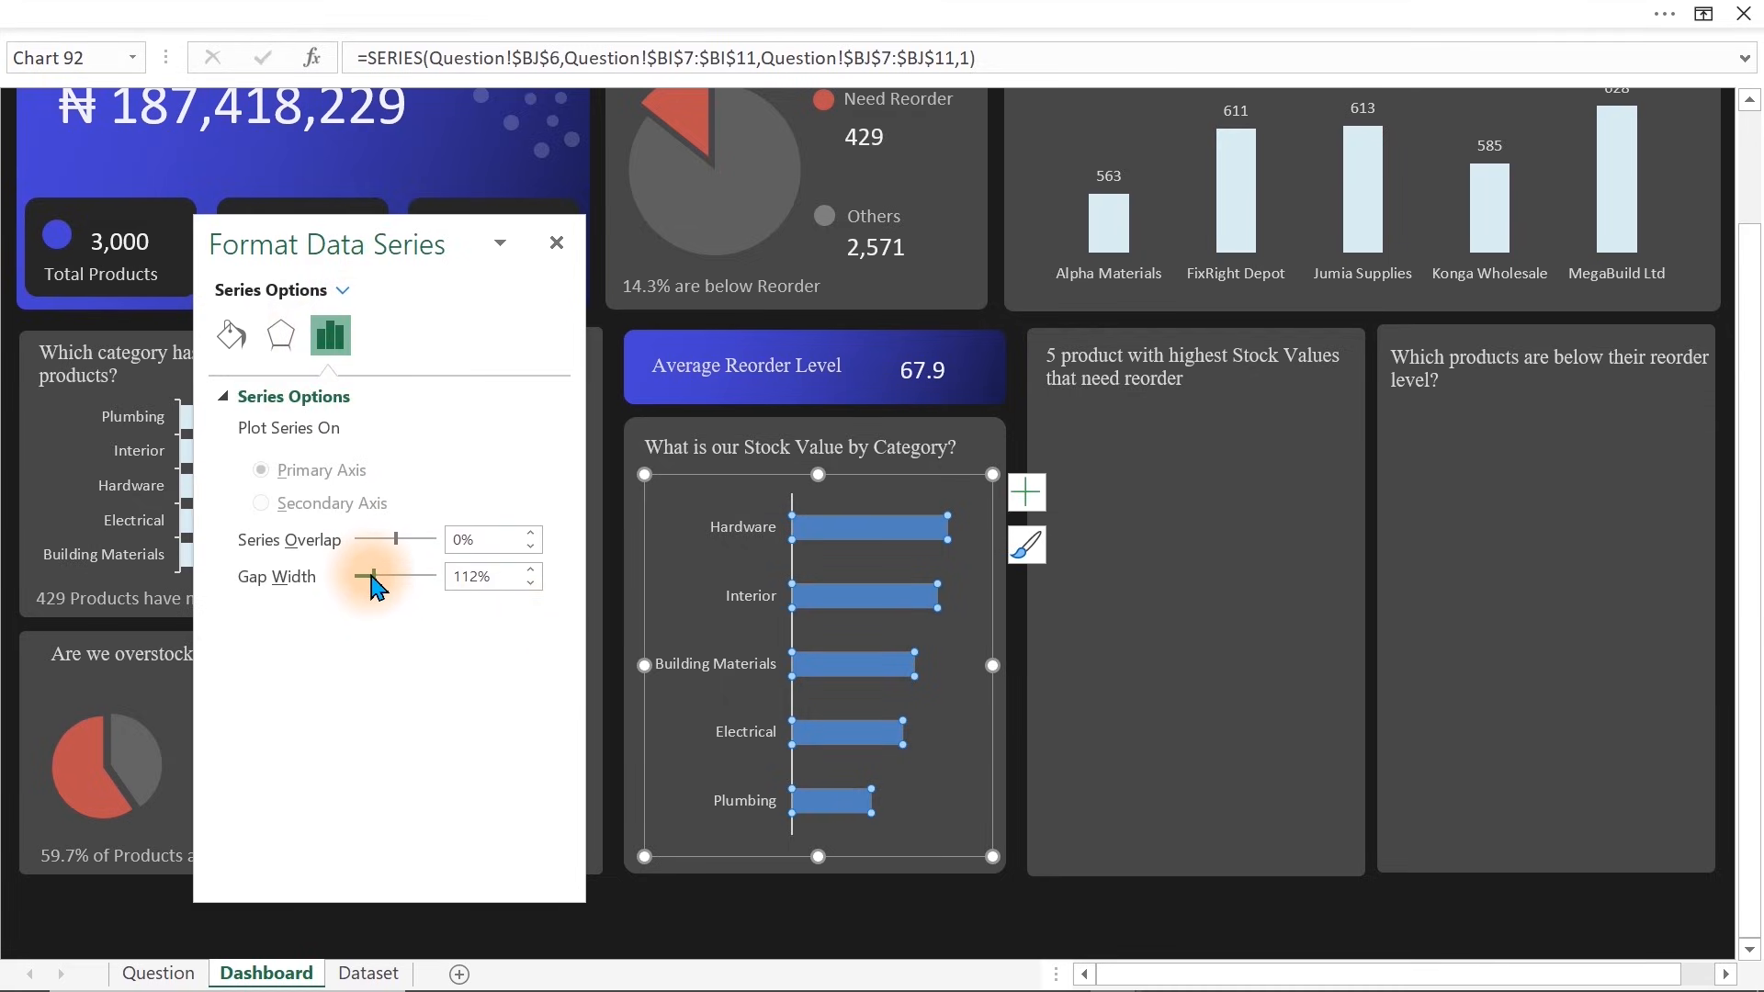
{"action": "left_click", "coordinate": [230, 334]}
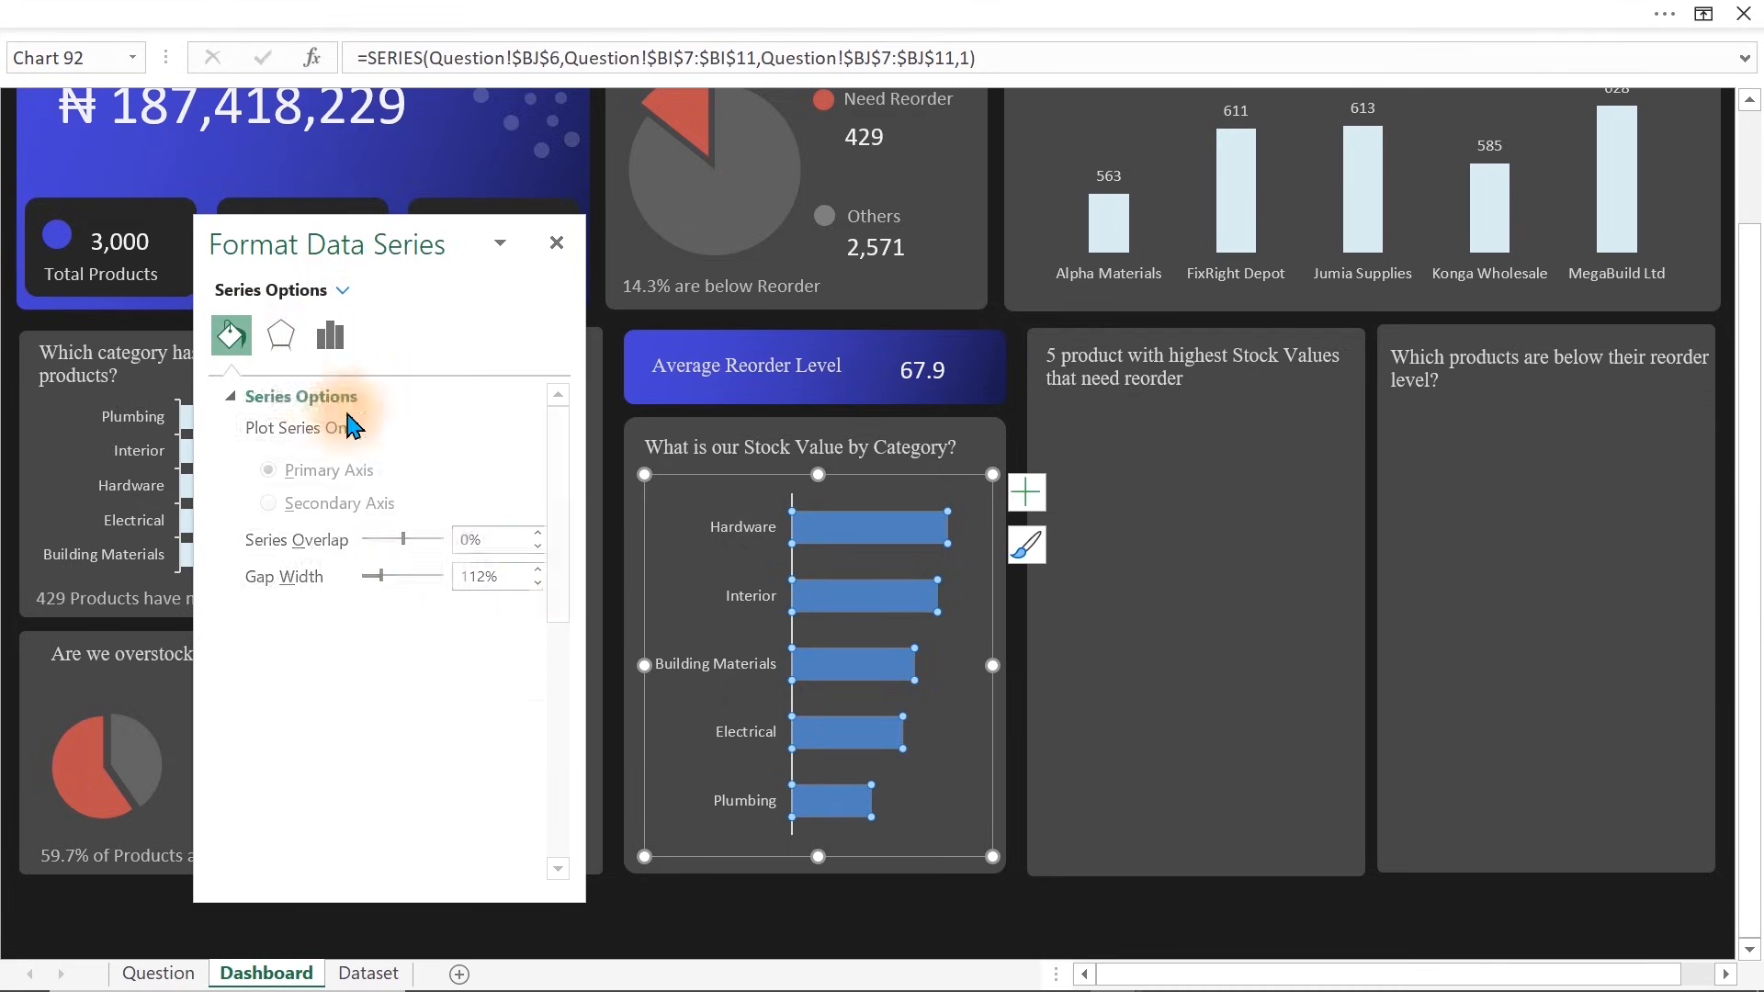
{"action": "left_click", "coordinate": [527, 732]}
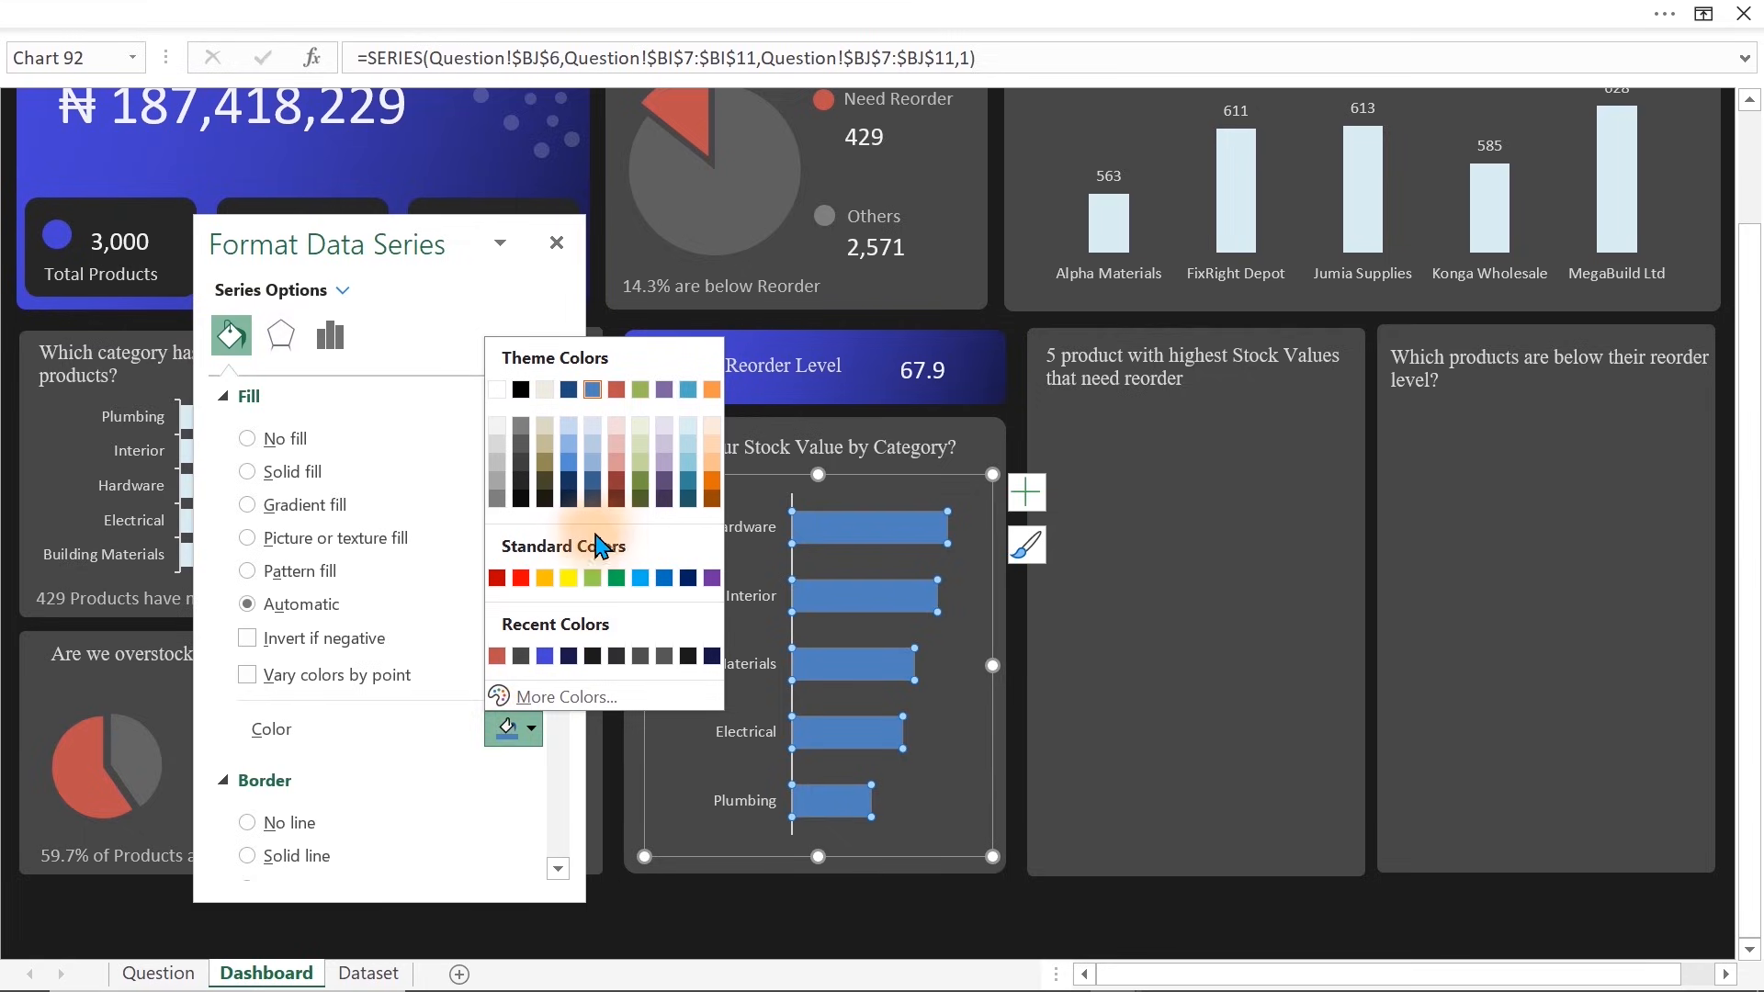
{"action": "left_click", "coordinate": [688, 429]}
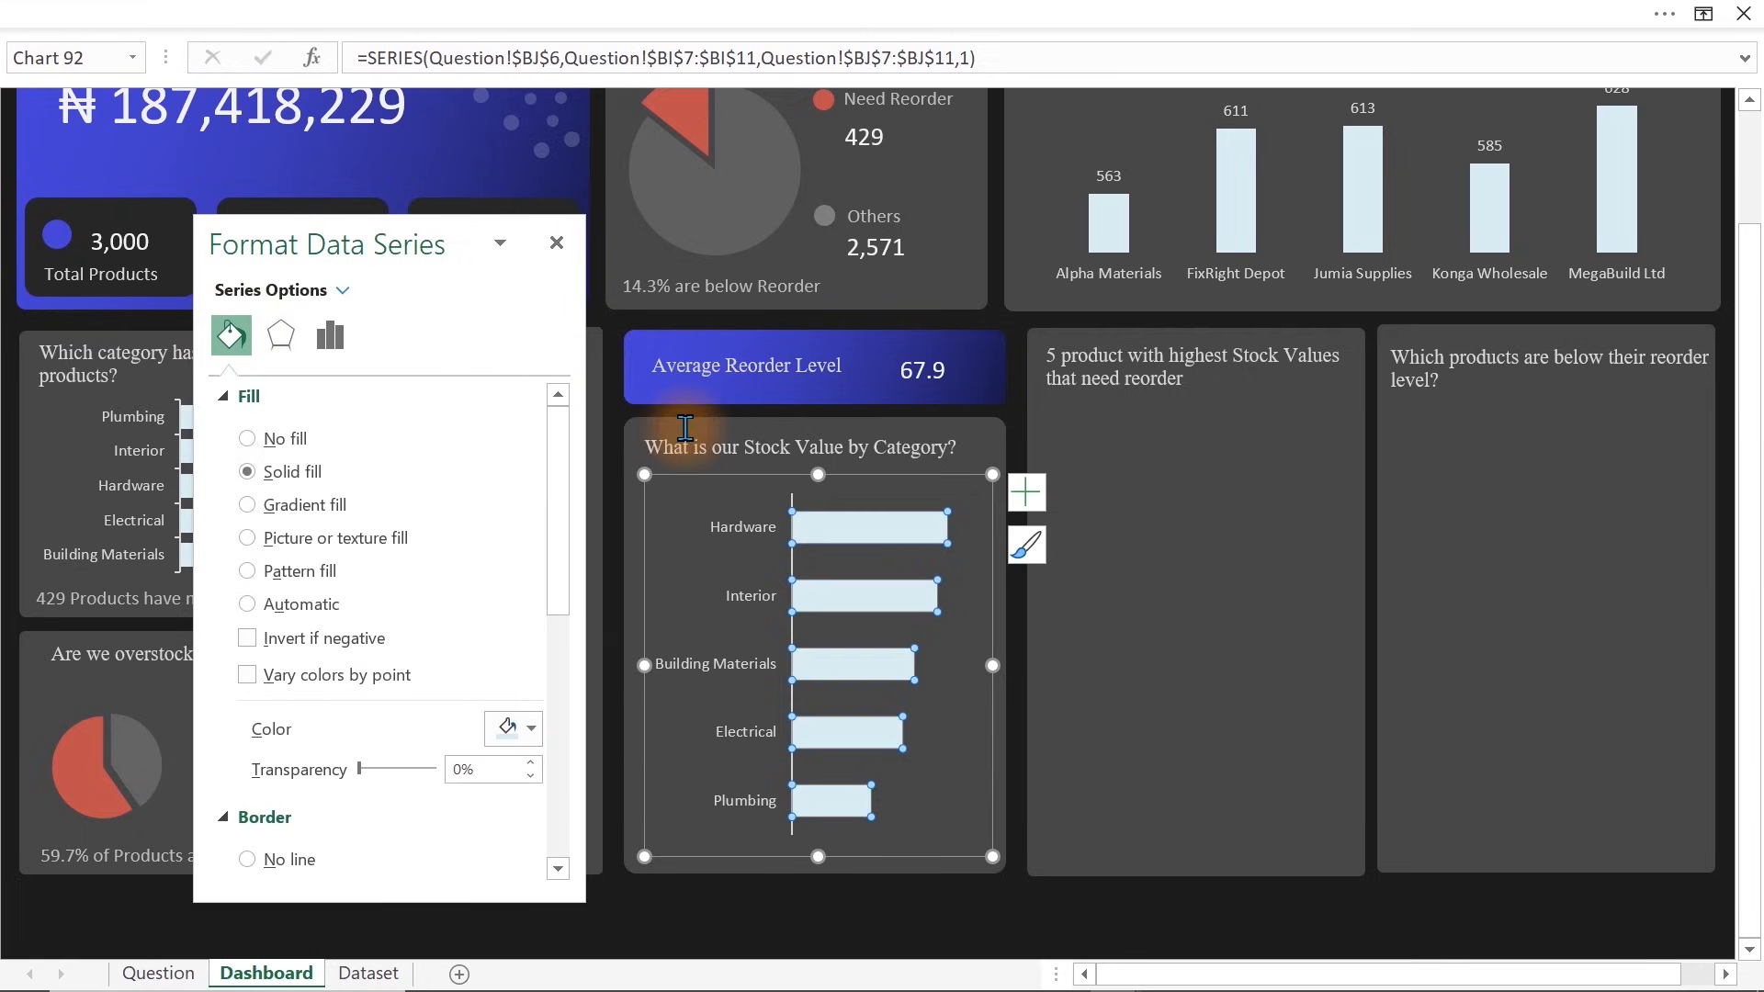
Add white data labels to the stock value bars and widen the chart so each label fits on one line
{"action": "left_click", "coordinate": [1026, 492]}
{"action": "left_click", "coordinate": [1084, 621]}
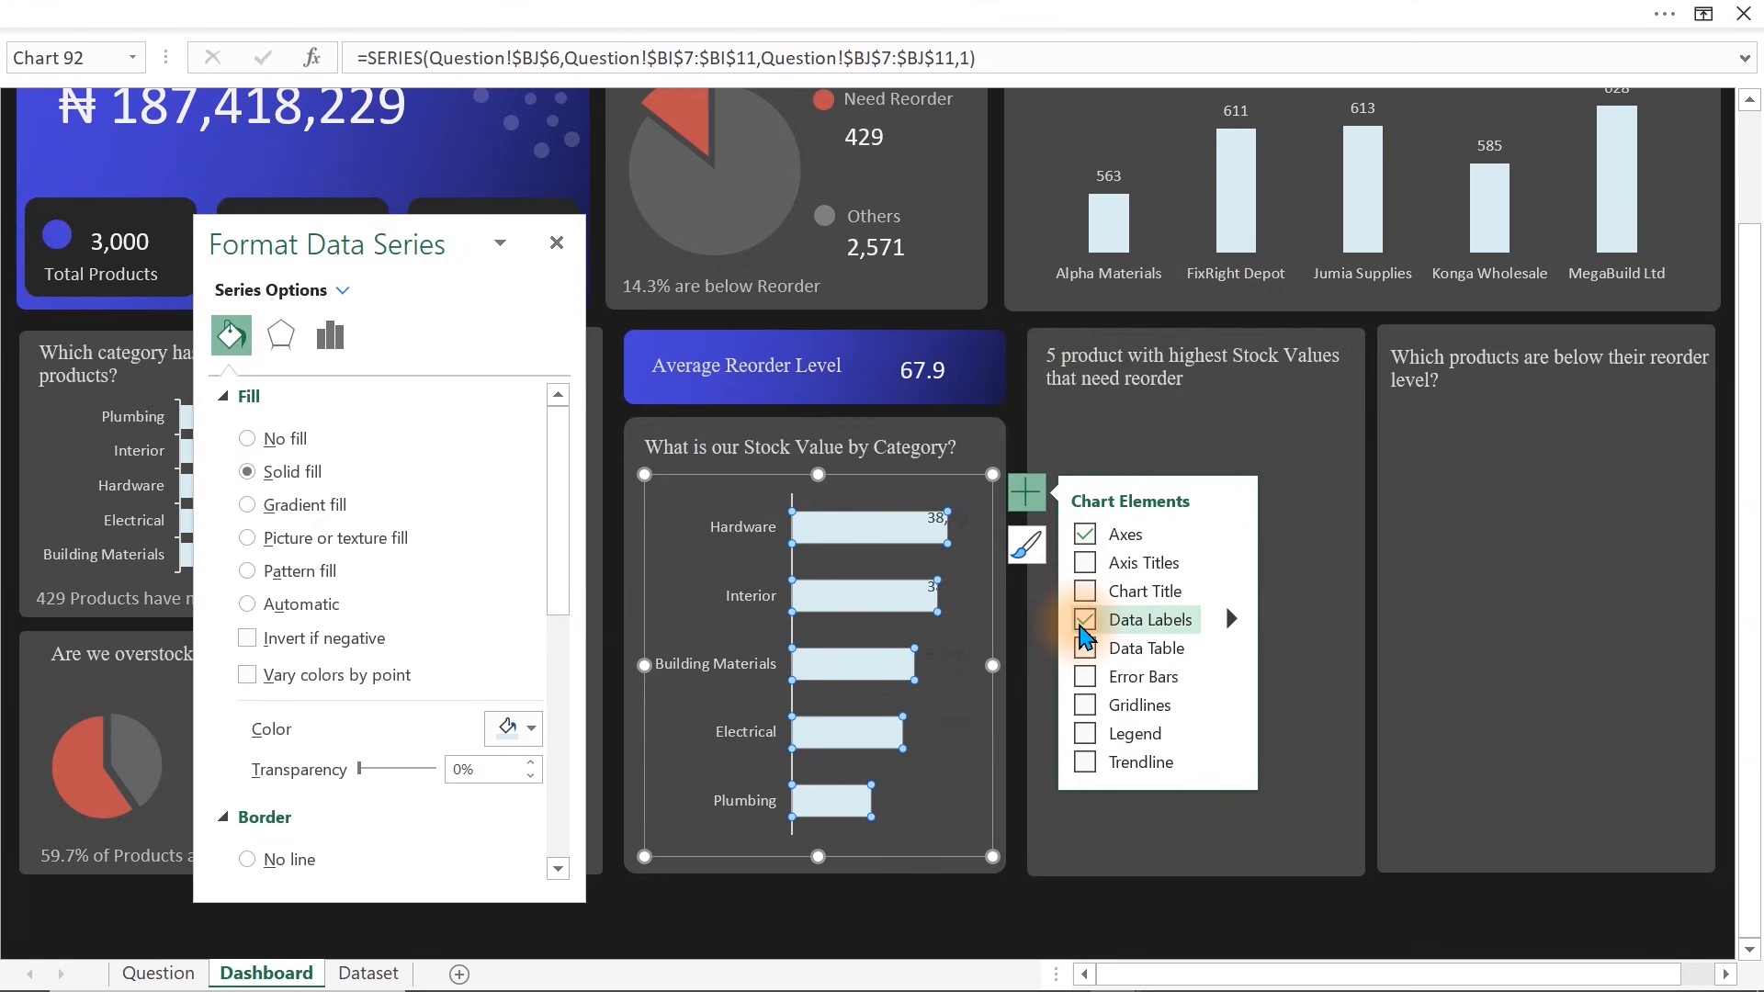
{"action": "left_click", "coordinate": [941, 518]}
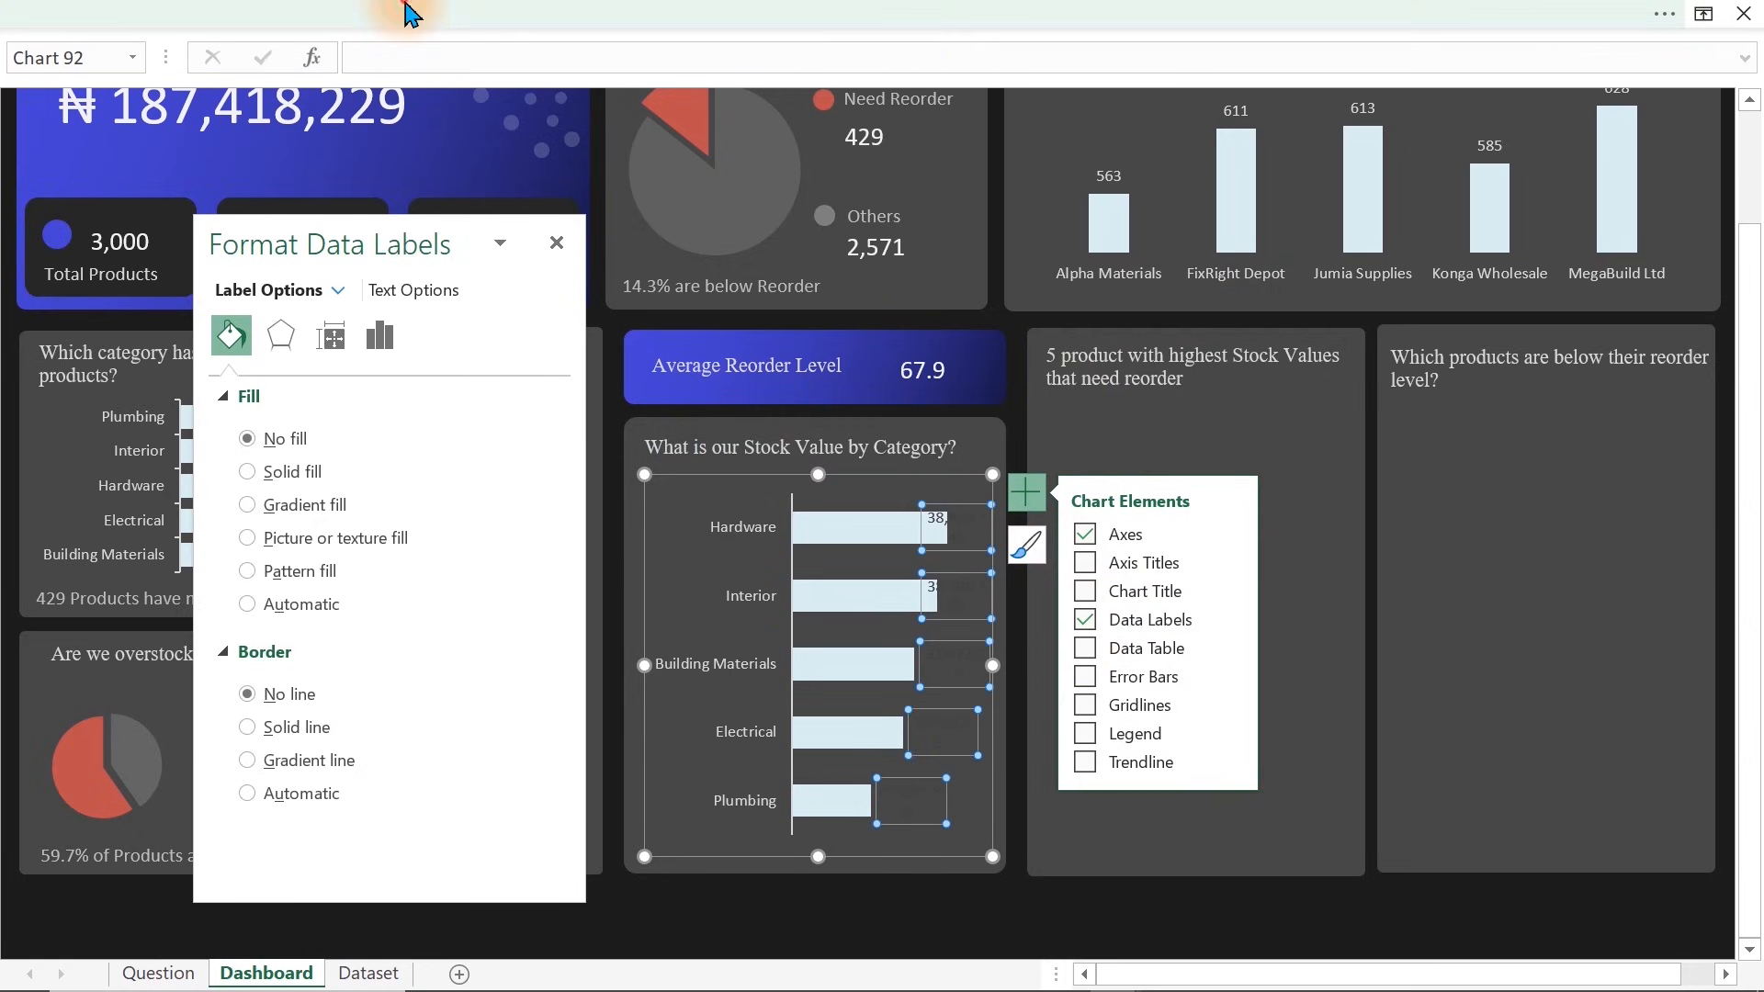
{"action": "left_click", "coordinate": [410, 10]}
{"action": "left_click", "coordinate": [394, 166]}
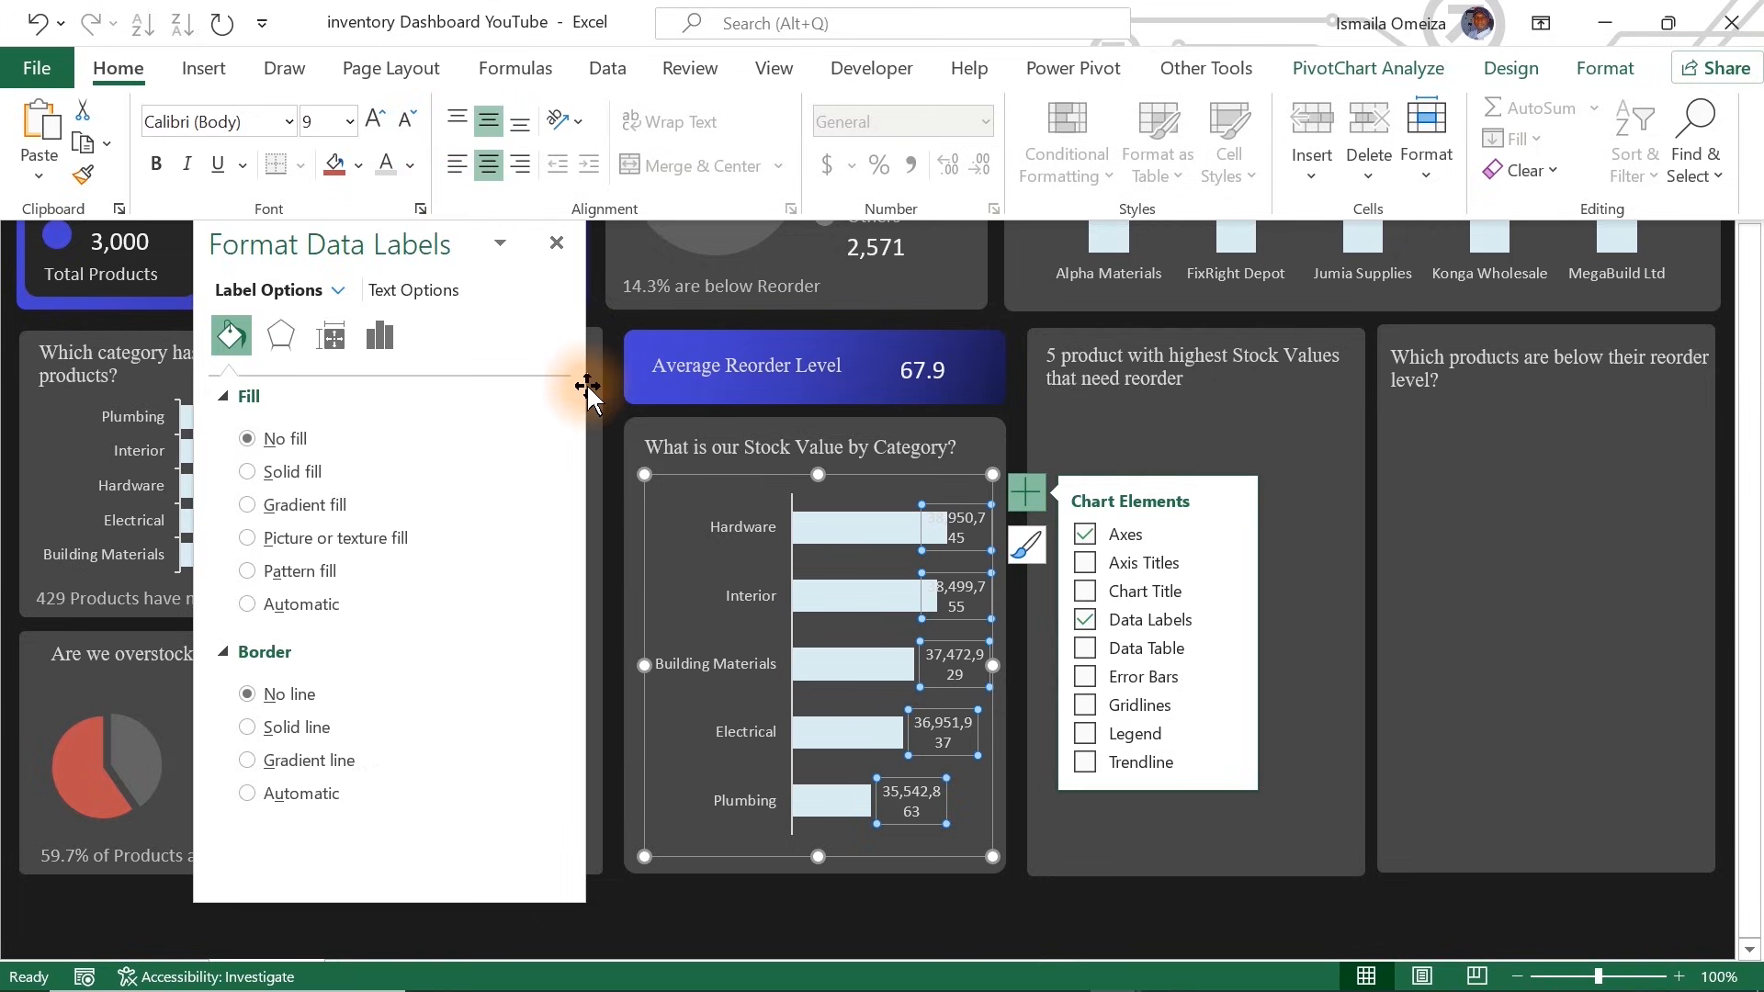
{"action": "left_click", "coordinate": [837, 571]}
{"action": "mouse_move", "coordinate": [967, 658]}
{"action": "left_mouse_down"}
{"action": "mouse_move", "coordinate": [905, 672]}
{"action": "mouse_move", "coordinate": [1093, 663]}
{"action": "mouse_move", "coordinate": [1082, 645]}
{"action": "mouse_move", "coordinate": [1029, 653]}
{"action": "left_mouse_up"}
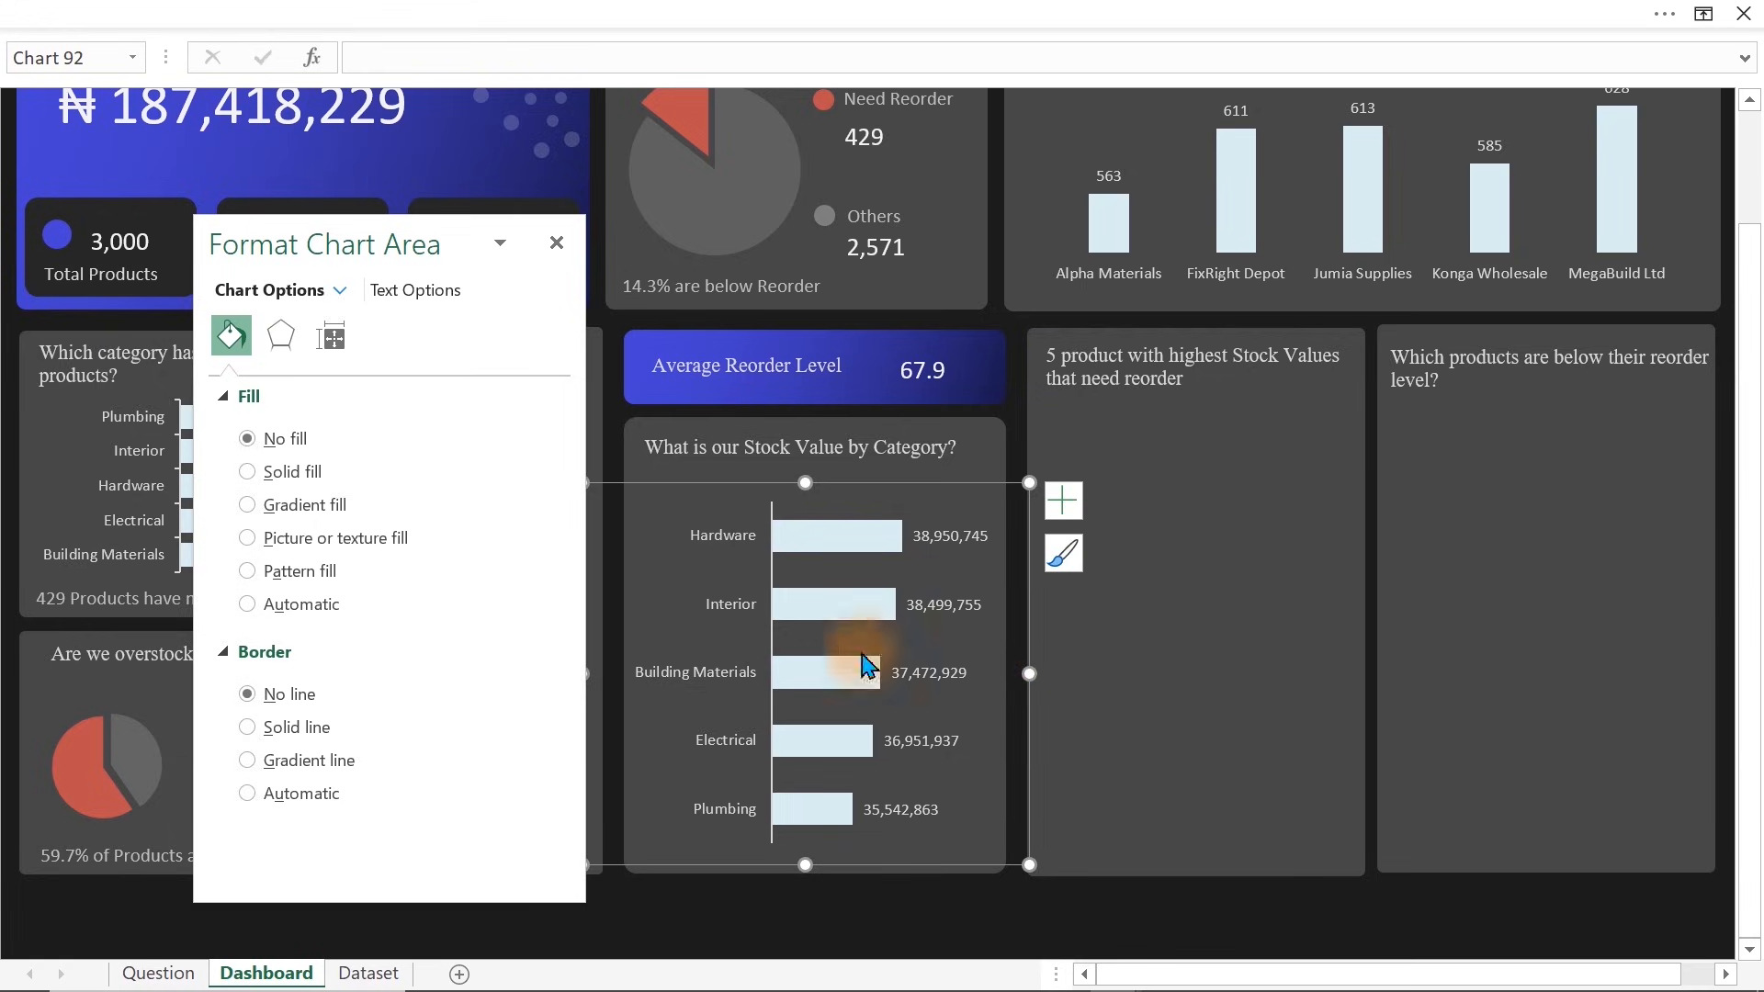
Remove the category axis line from the stock value chart on the dashboard
{"action": "left_click", "coordinate": [771, 589]}
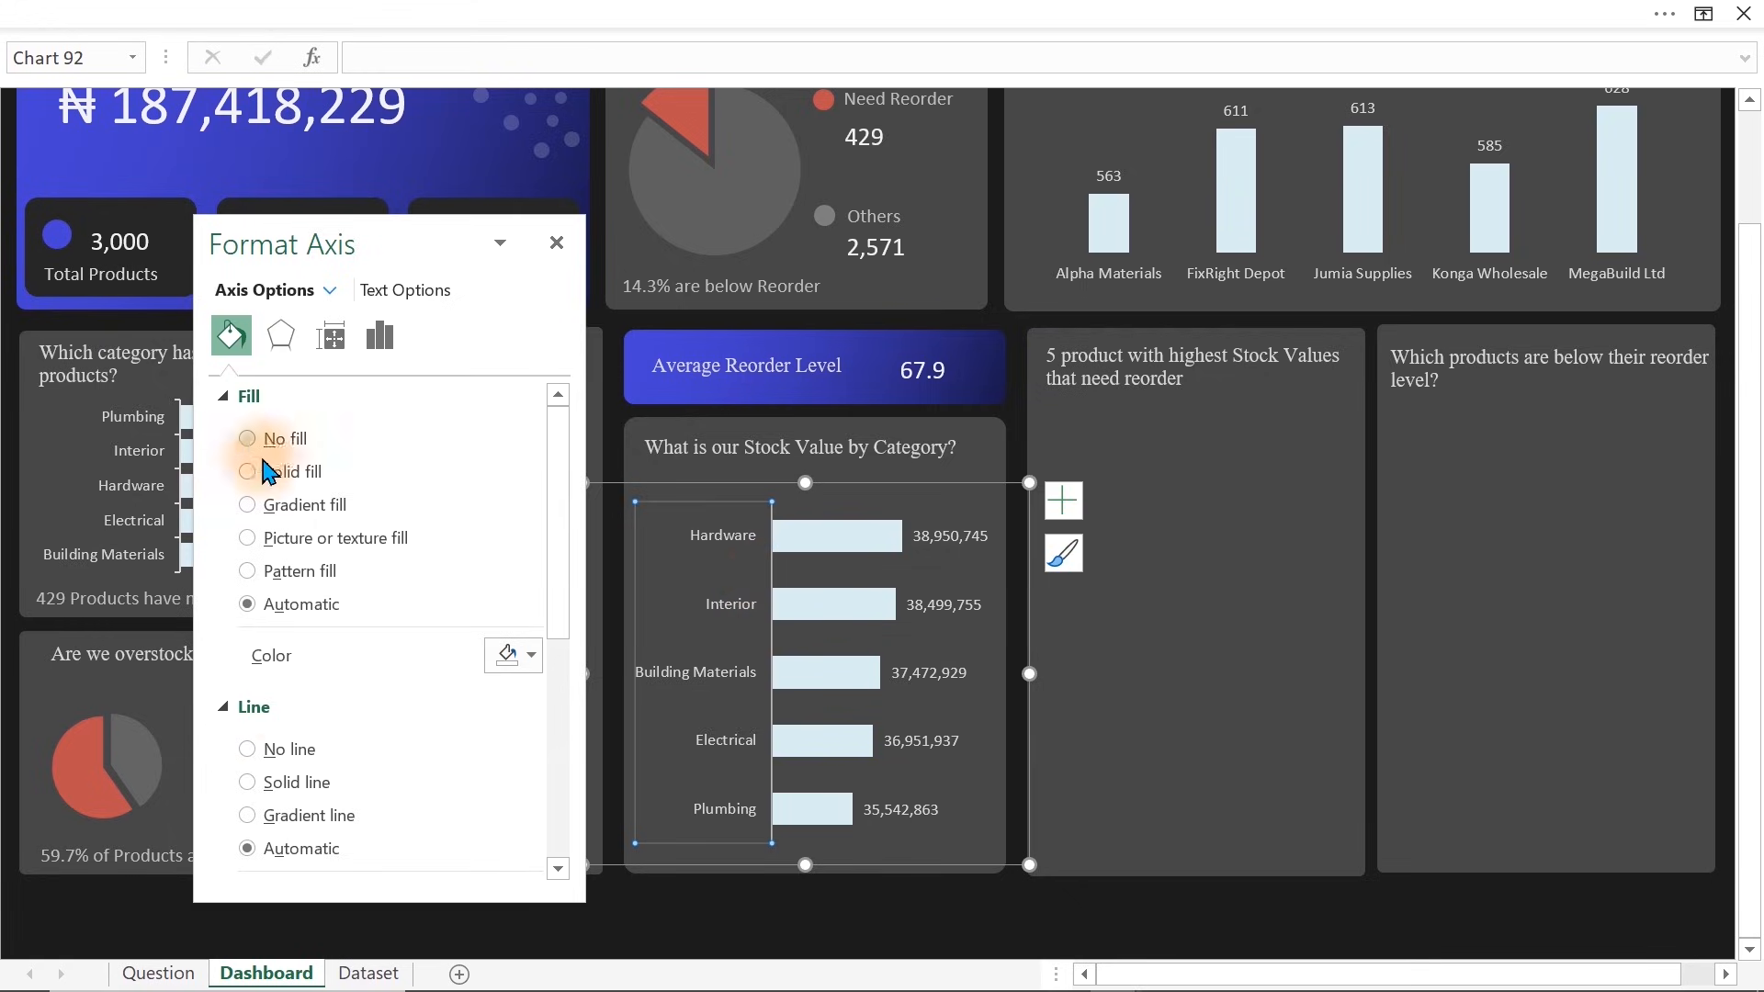
{"action": "left_click", "coordinate": [287, 752]}
{"action": "left_click", "coordinate": [789, 922]}
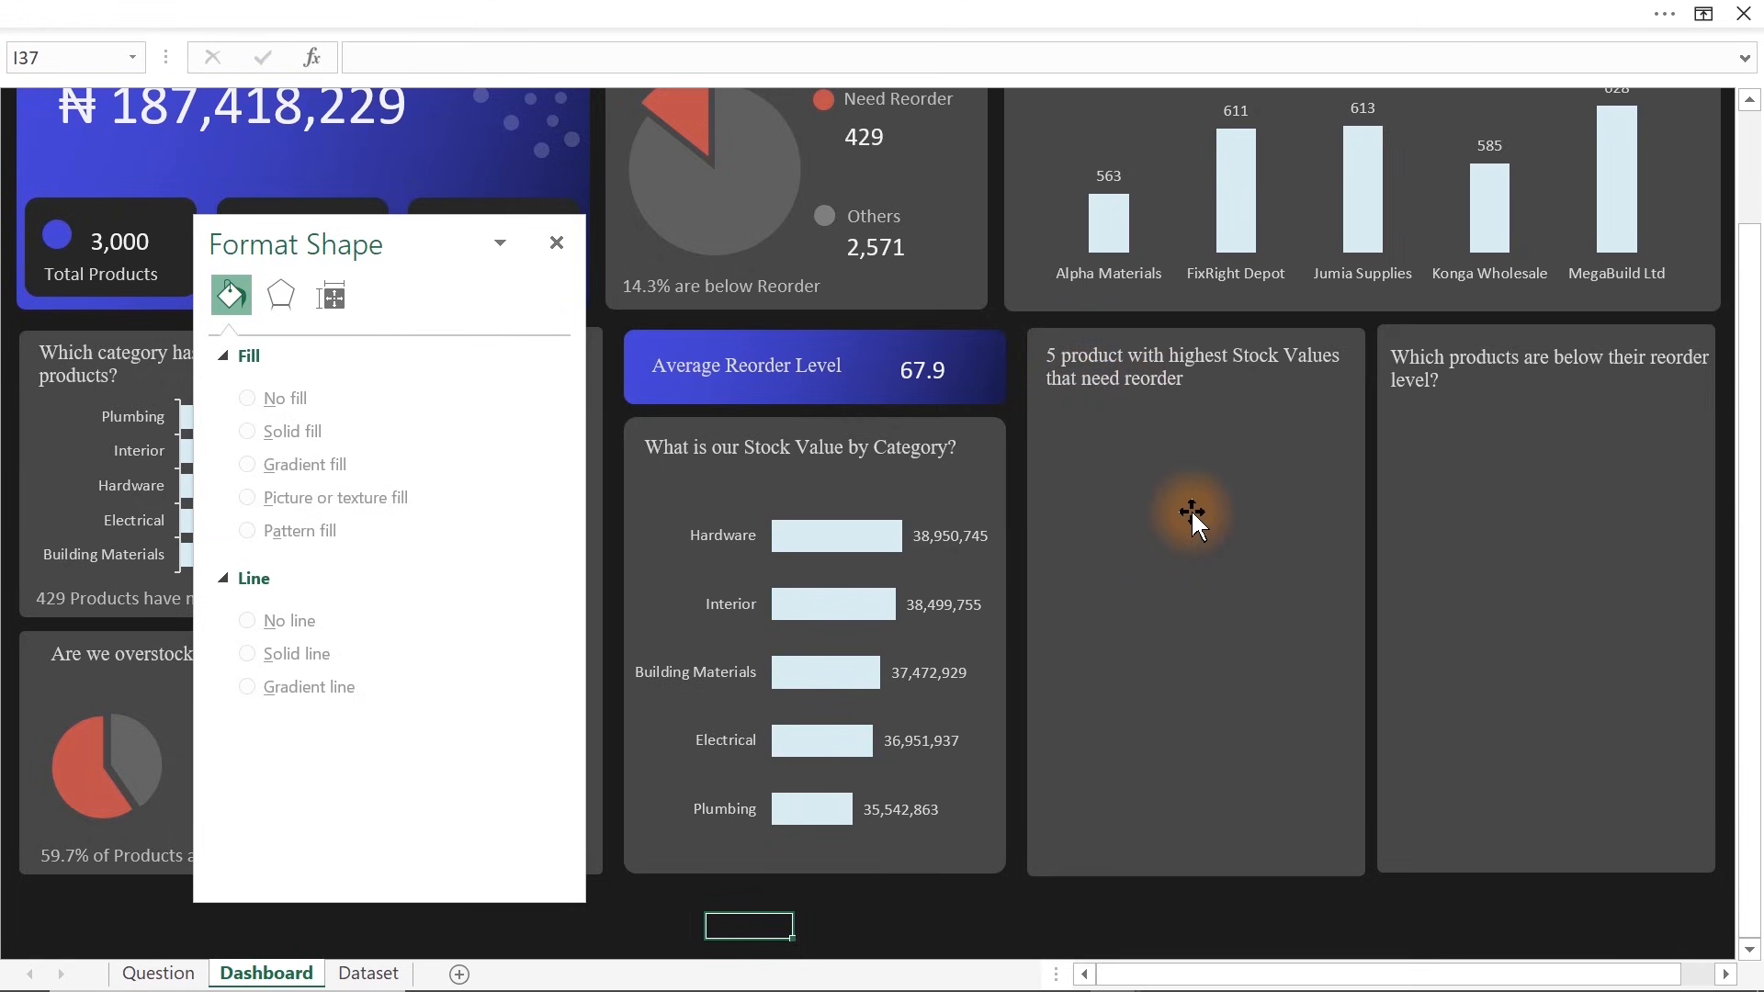
Insert a 2-D clustered bar chart from the Question sheet's pivot table of products below their reorder level
{"action": "left_click", "coordinate": [158, 973]}
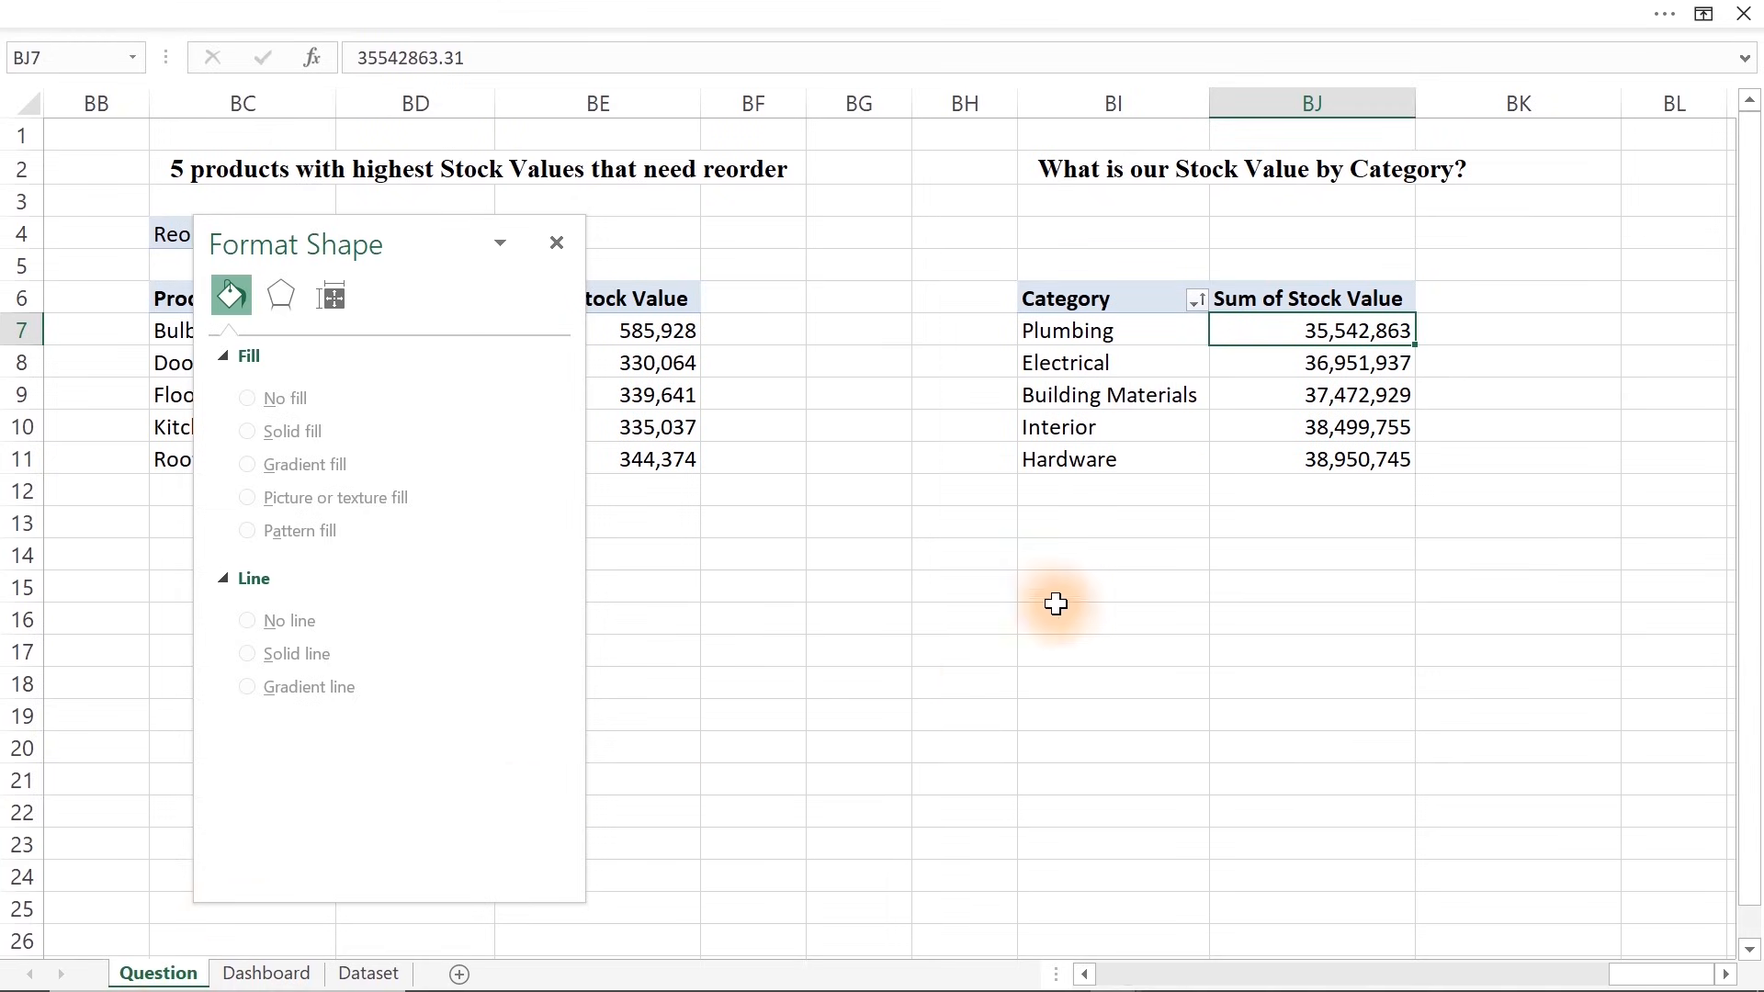
{"action": "left_click", "coordinate": [557, 243]}
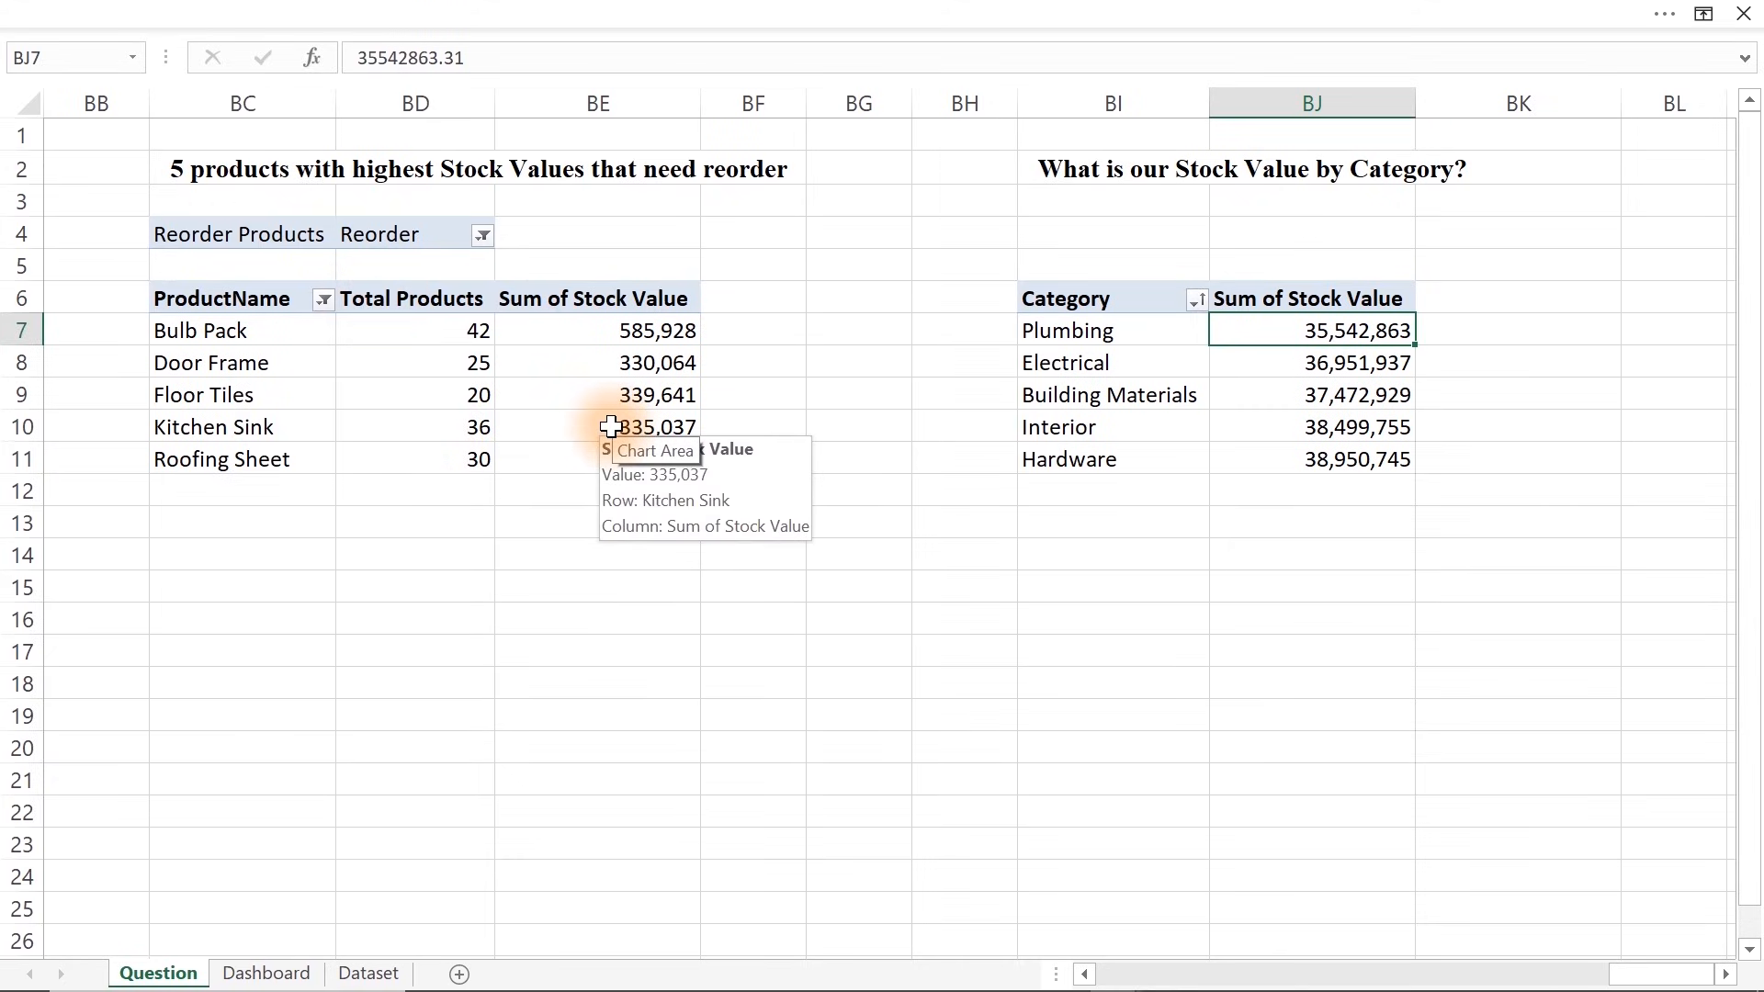
{"action": "left_click", "coordinate": [269, 974]}
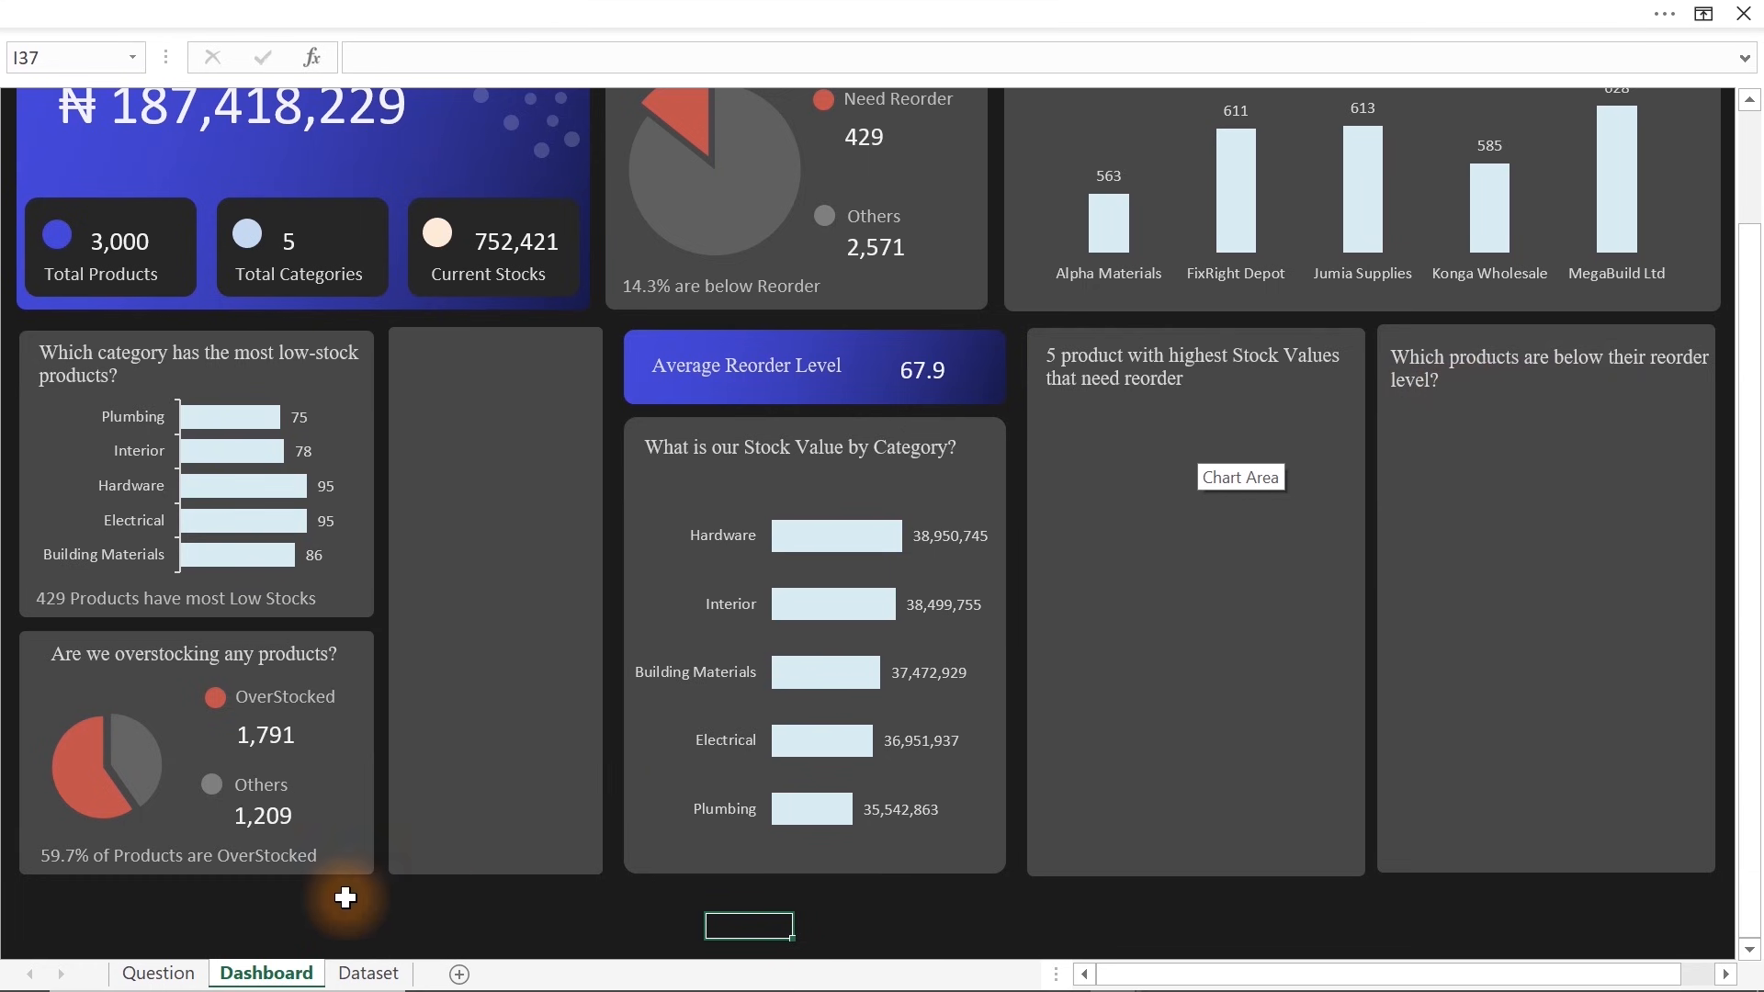
{"action": "left_click", "coordinate": [158, 972]}
{"action": "left_click", "coordinate": [598, 663]}
{"action": "key", "text": "Left"}
{"action": "key", "text": "Left"}
{"action": "key", "text": "Left"}
{"action": "key", "text": "Left"}
{"action": "key", "text": "Left"}
{"action": "key", "text": "Left"}
{"action": "key", "text": "Left"}
{"action": "key", "text": "Left"}
{"action": "key", "text": "Left"}
{"action": "key", "text": "Left"}
{"action": "key", "text": "Left"}
{"action": "key", "text": "Left"}
{"action": "key", "text": "Left"}
{"action": "key", "text": "Left"}
{"action": "key", "text": "Left"}
{"action": "key", "text": "Left"}
{"action": "key", "text": "Left"}
{"action": "key", "text": "Left"}
{"action": "key", "text": "Left"}
{"action": "key", "text": "Left"}
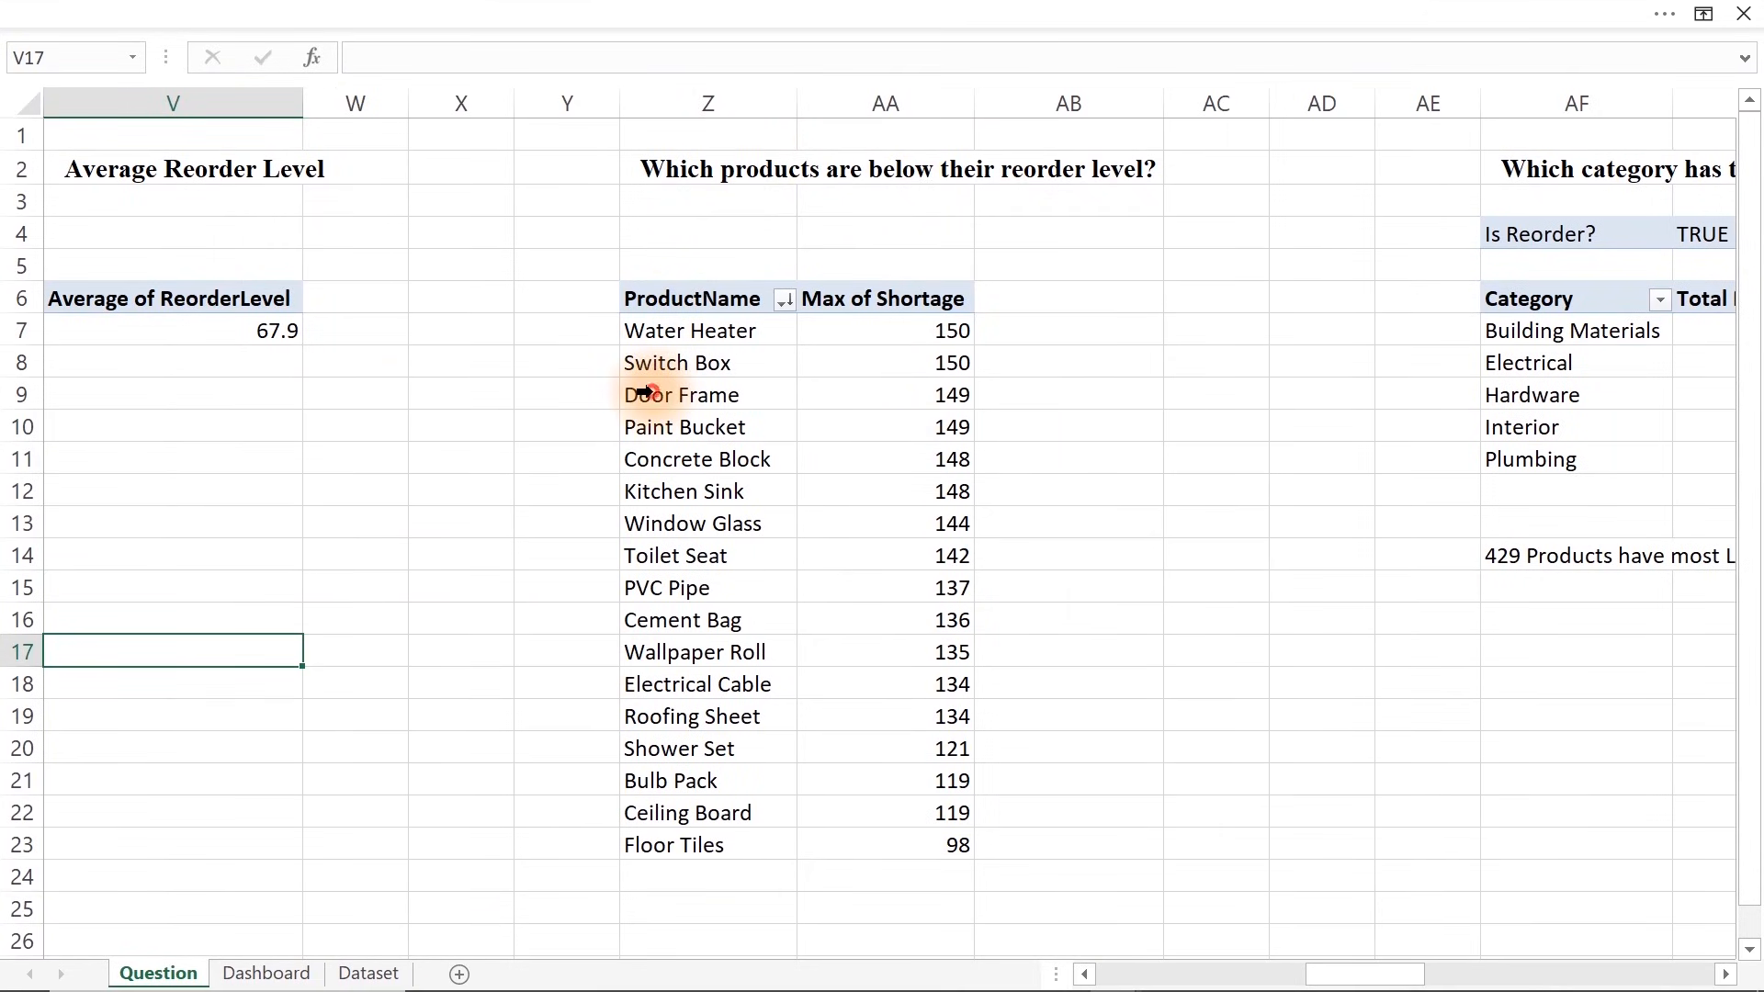
{"action": "left_click_drag", "start_coordinate": [653, 393], "coordinate": [885, 395]}
{"action": "left_click", "coordinate": [807, 9]}
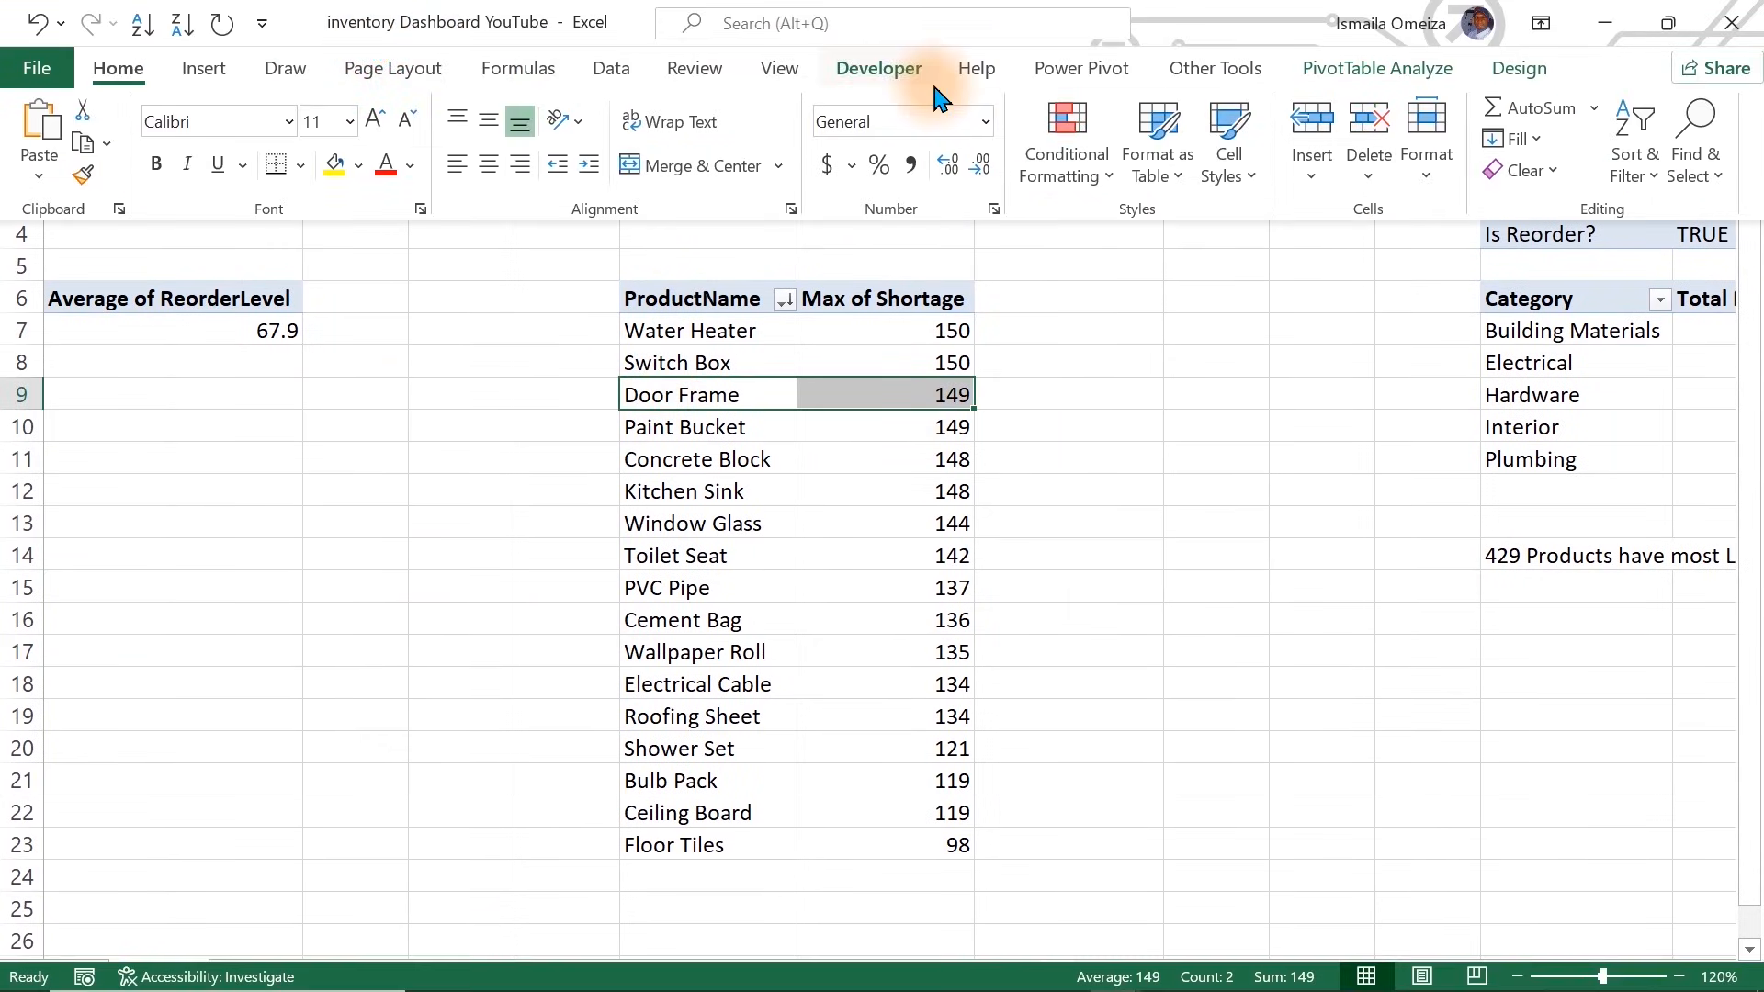
{"action": "left_click", "coordinate": [206, 69]}
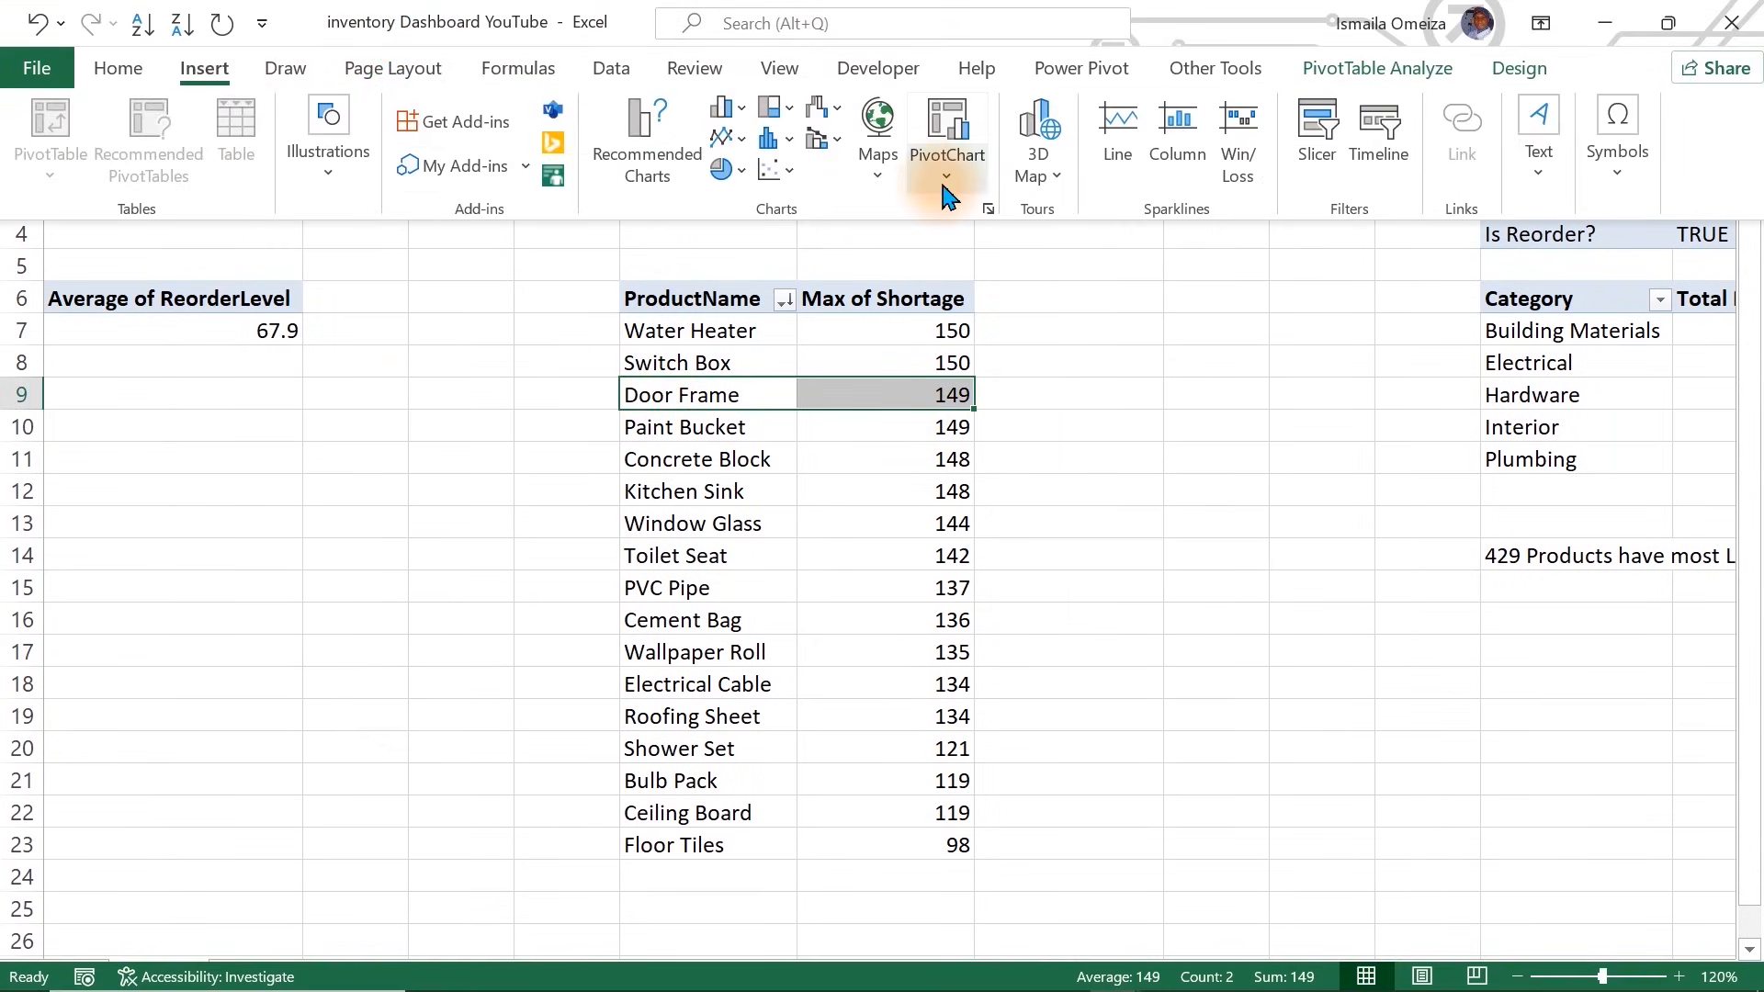
{"action": "left_click", "coordinate": [731, 119]}
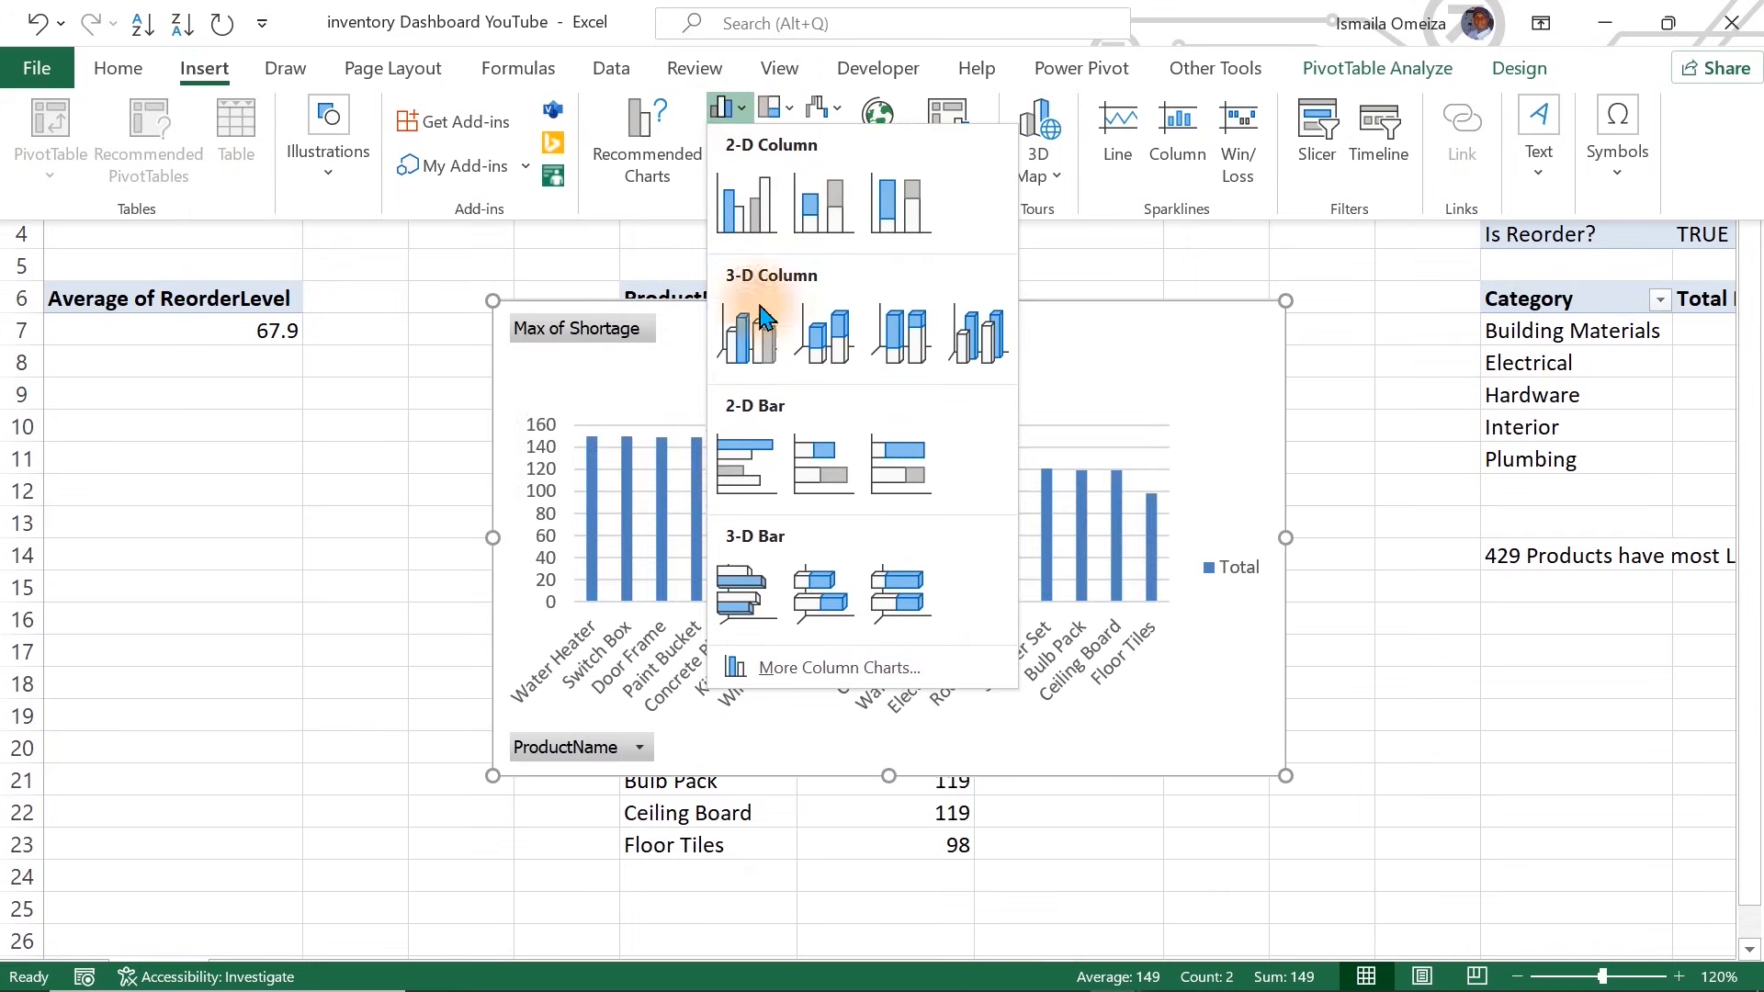
{"action": "left_click", "coordinate": [746, 487]}
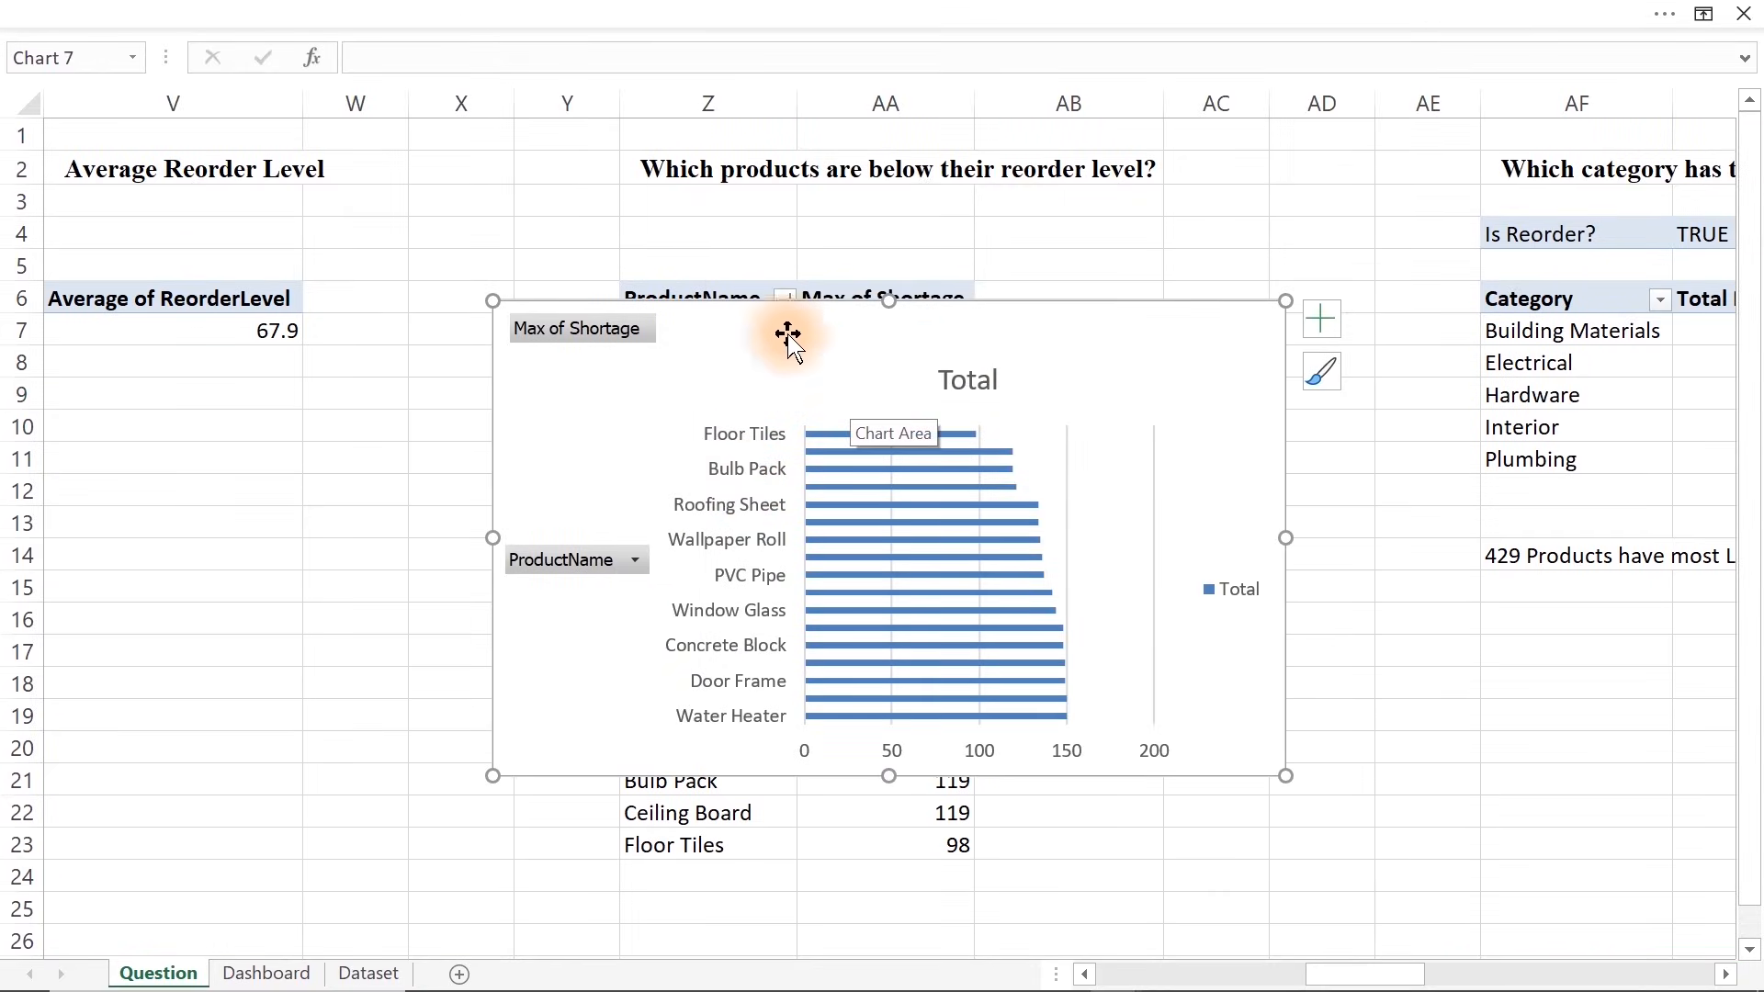
Cut the shortage chart, paste it on the Dashboard sheet and resize it over the "Which products are below their reorder level?" card
{"action": "key", "text": "Delete"}
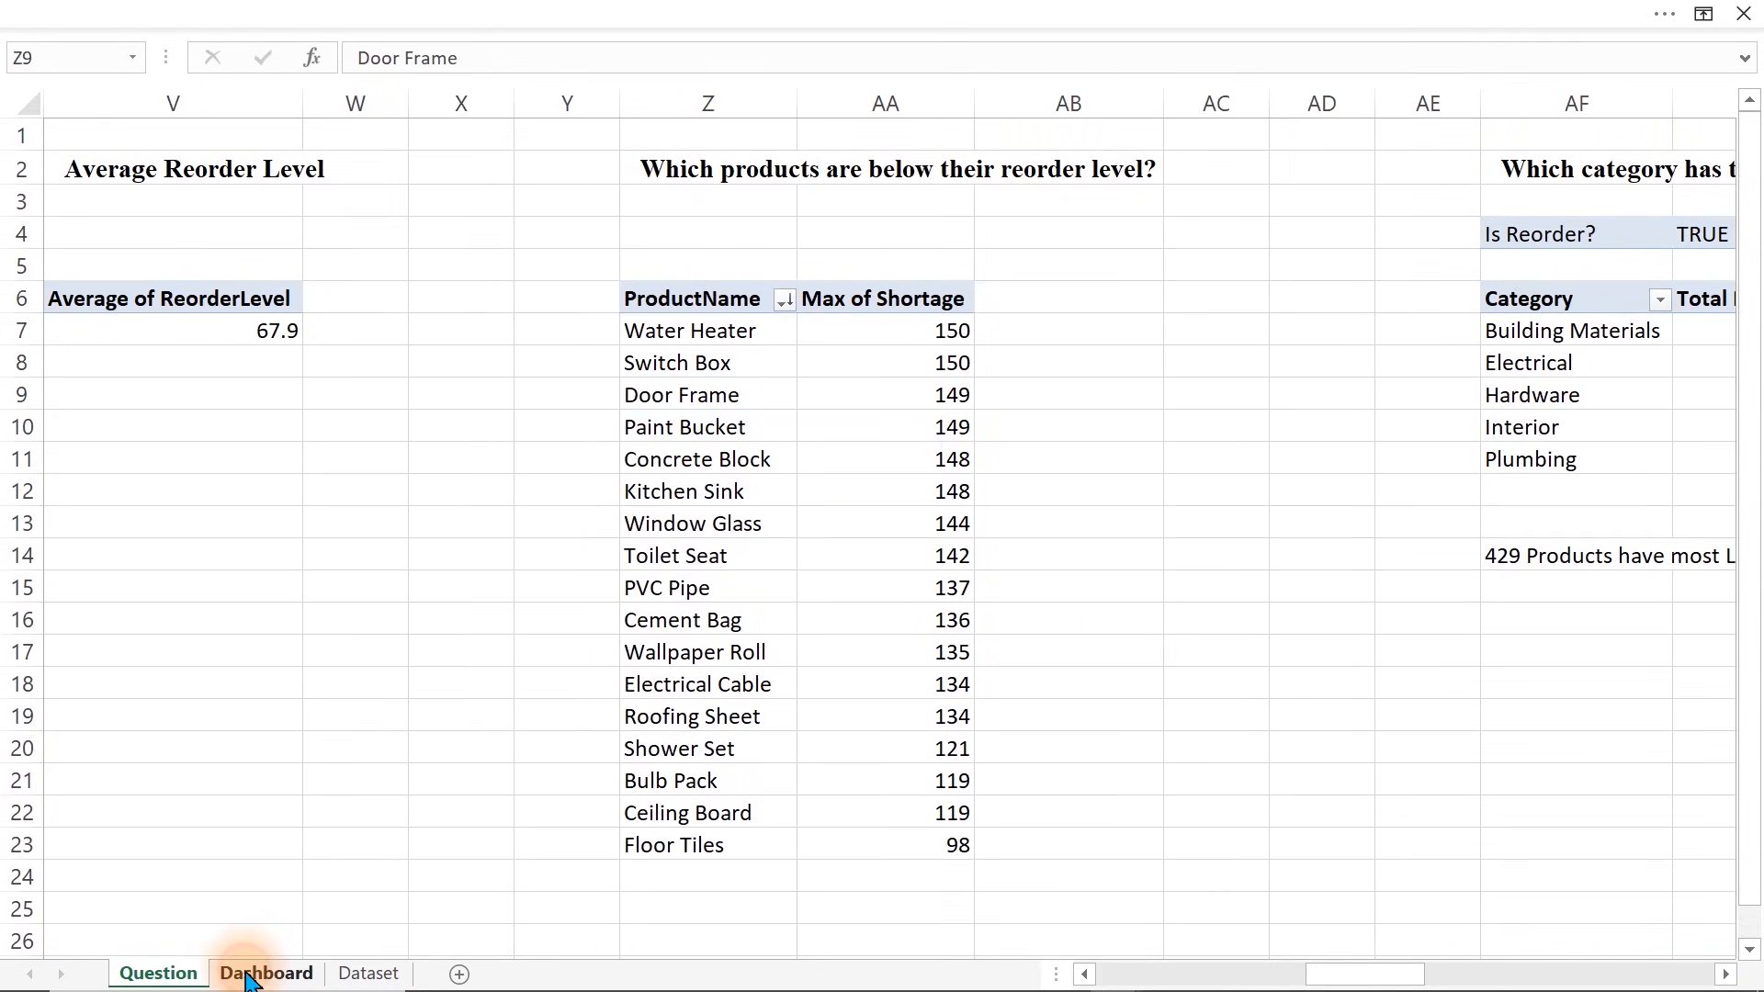
{"action": "left_click", "coordinate": [266, 973]}
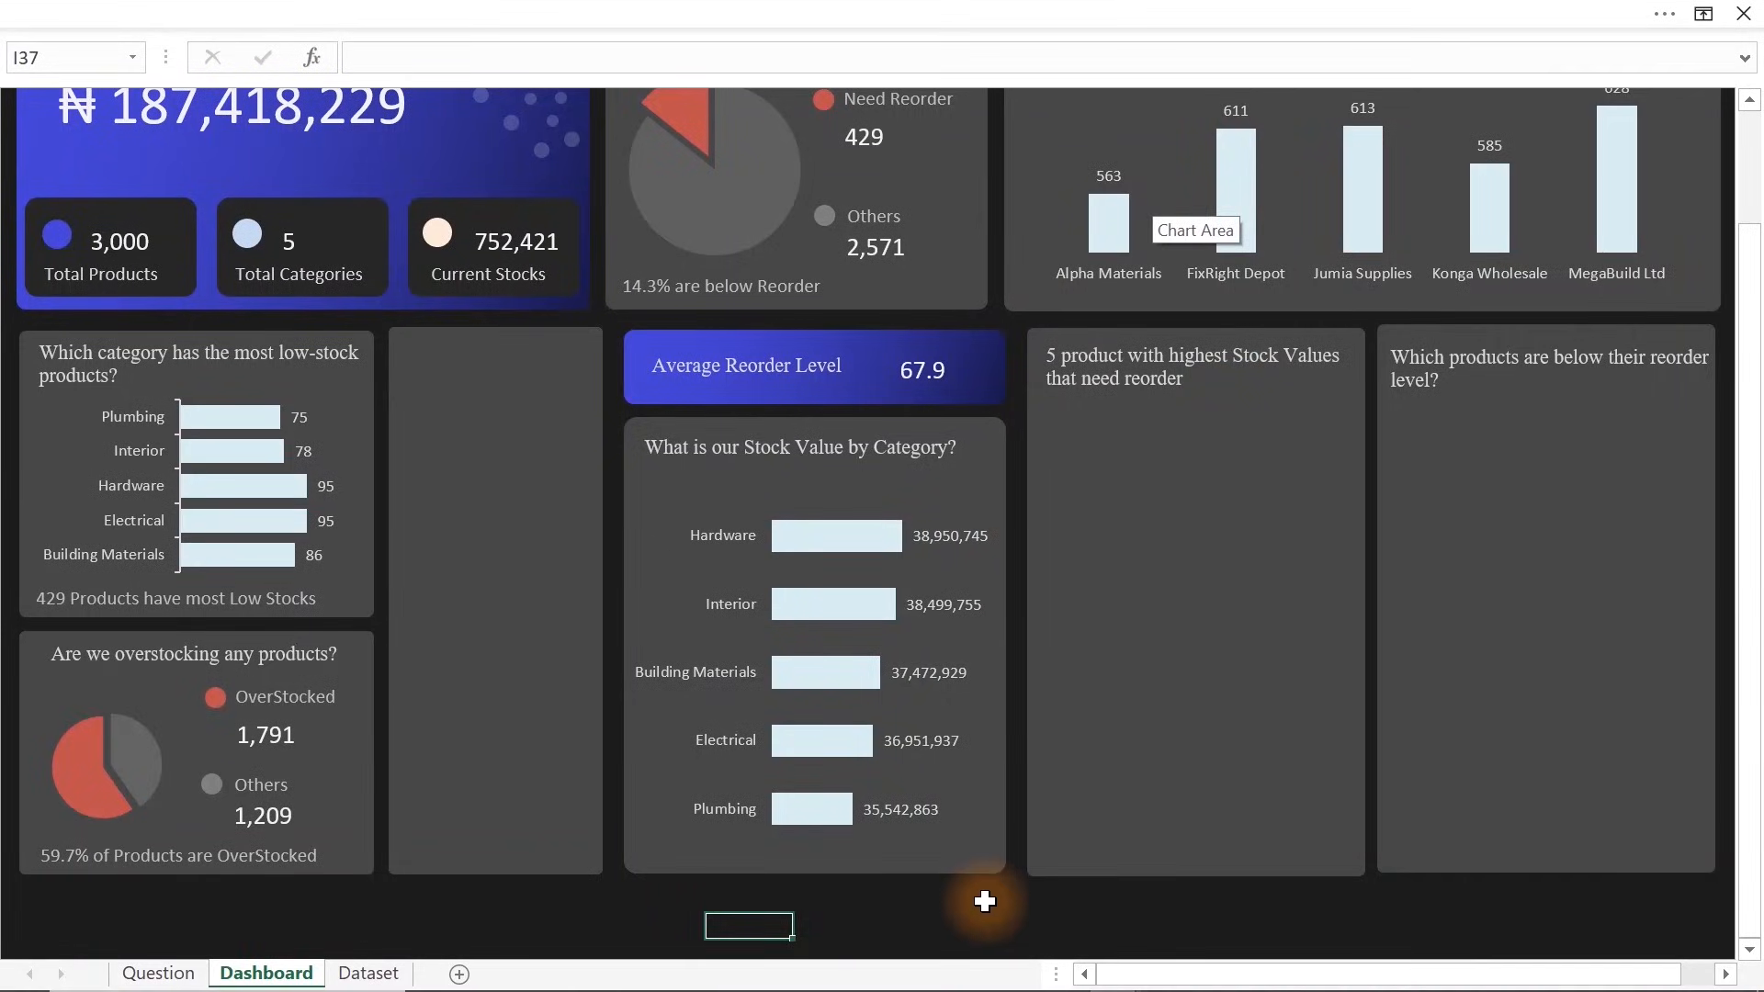
{"action": "key", "text": "ctrl+v"}
{"action": "left_click_drag", "start_coordinate": [997, 917], "coordinate": [1373, 384]}
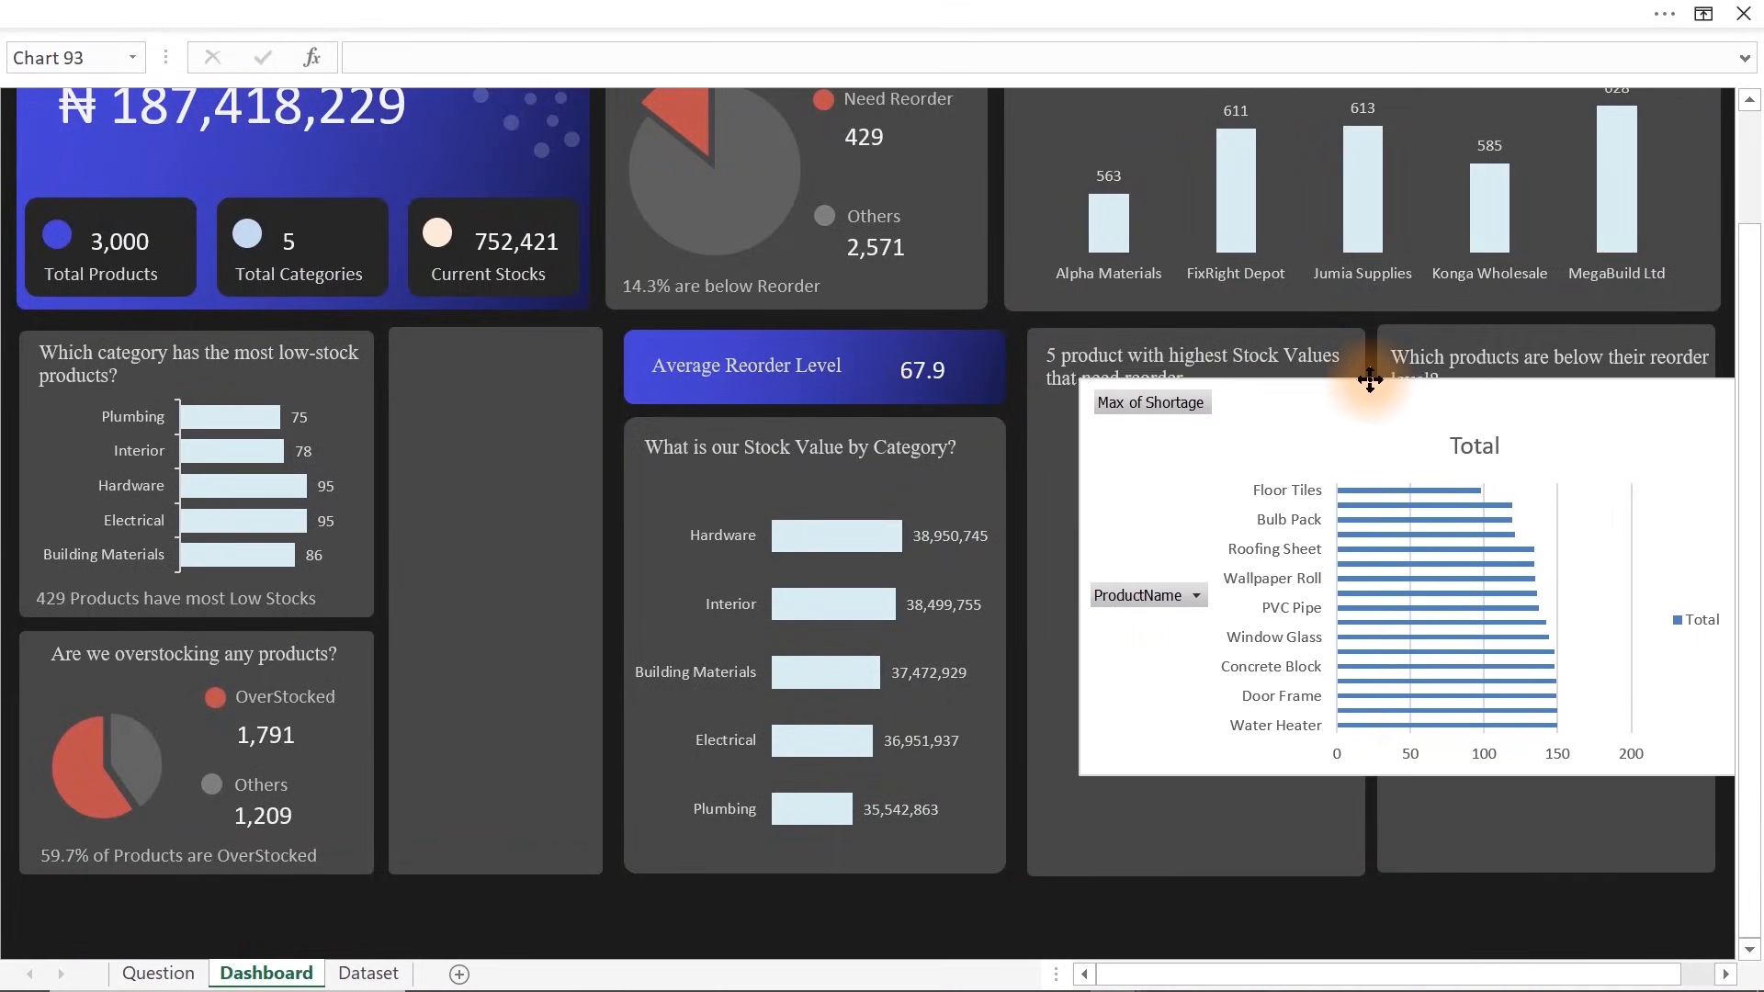
{"action": "left_click", "coordinate": [1723, 976]}
{"action": "left_click_drag", "start_coordinate": [634, 772], "coordinate": [946, 854]}
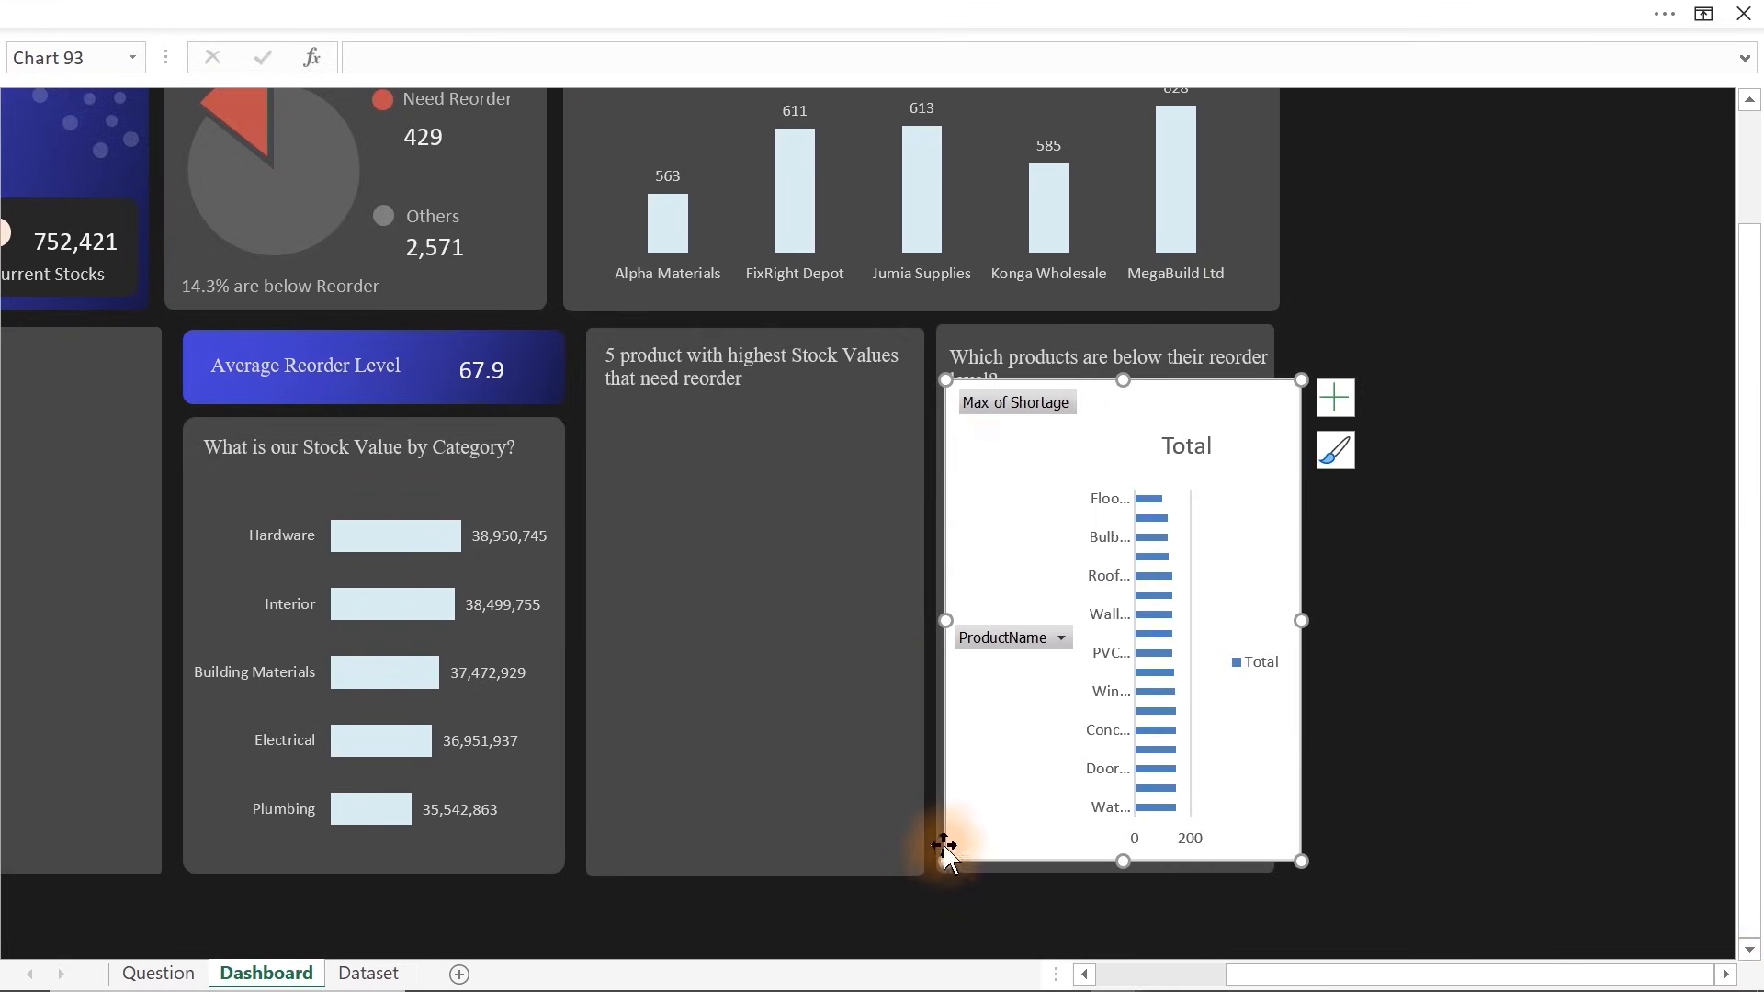
Hide all field buttons on the product shortage chart and remove its legend
{"action": "right_click", "coordinate": [974, 404]}
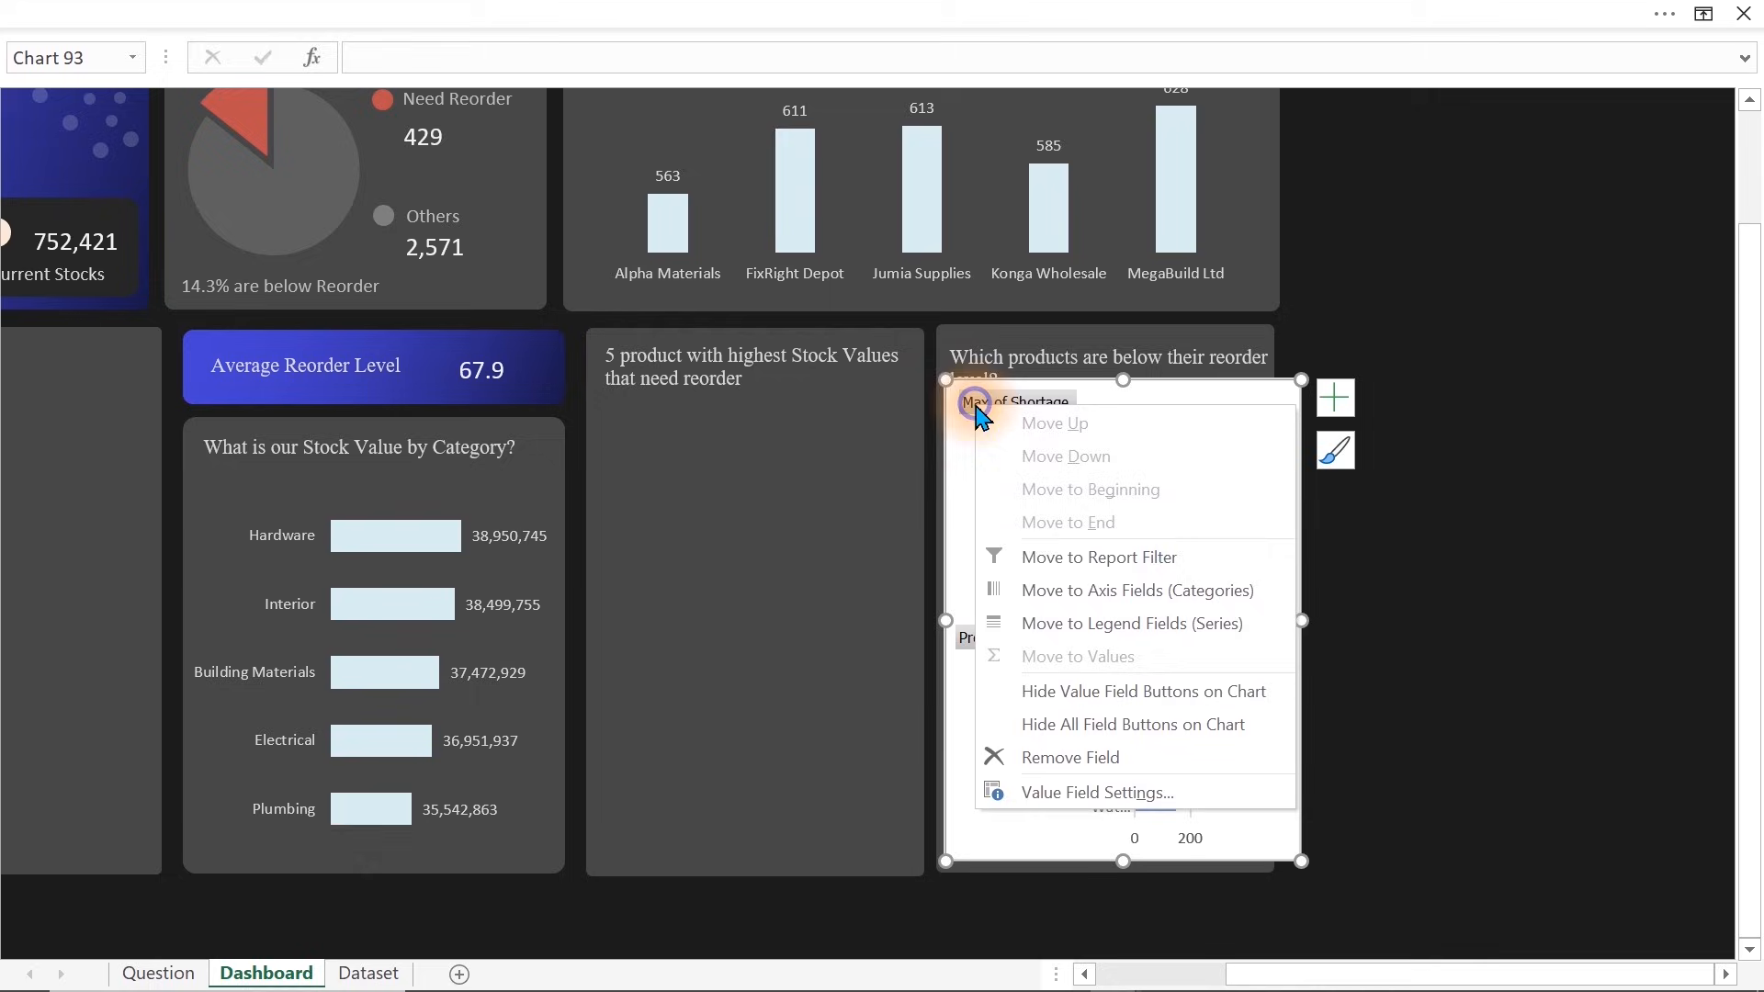
{"action": "left_click", "coordinate": [1054, 732]}
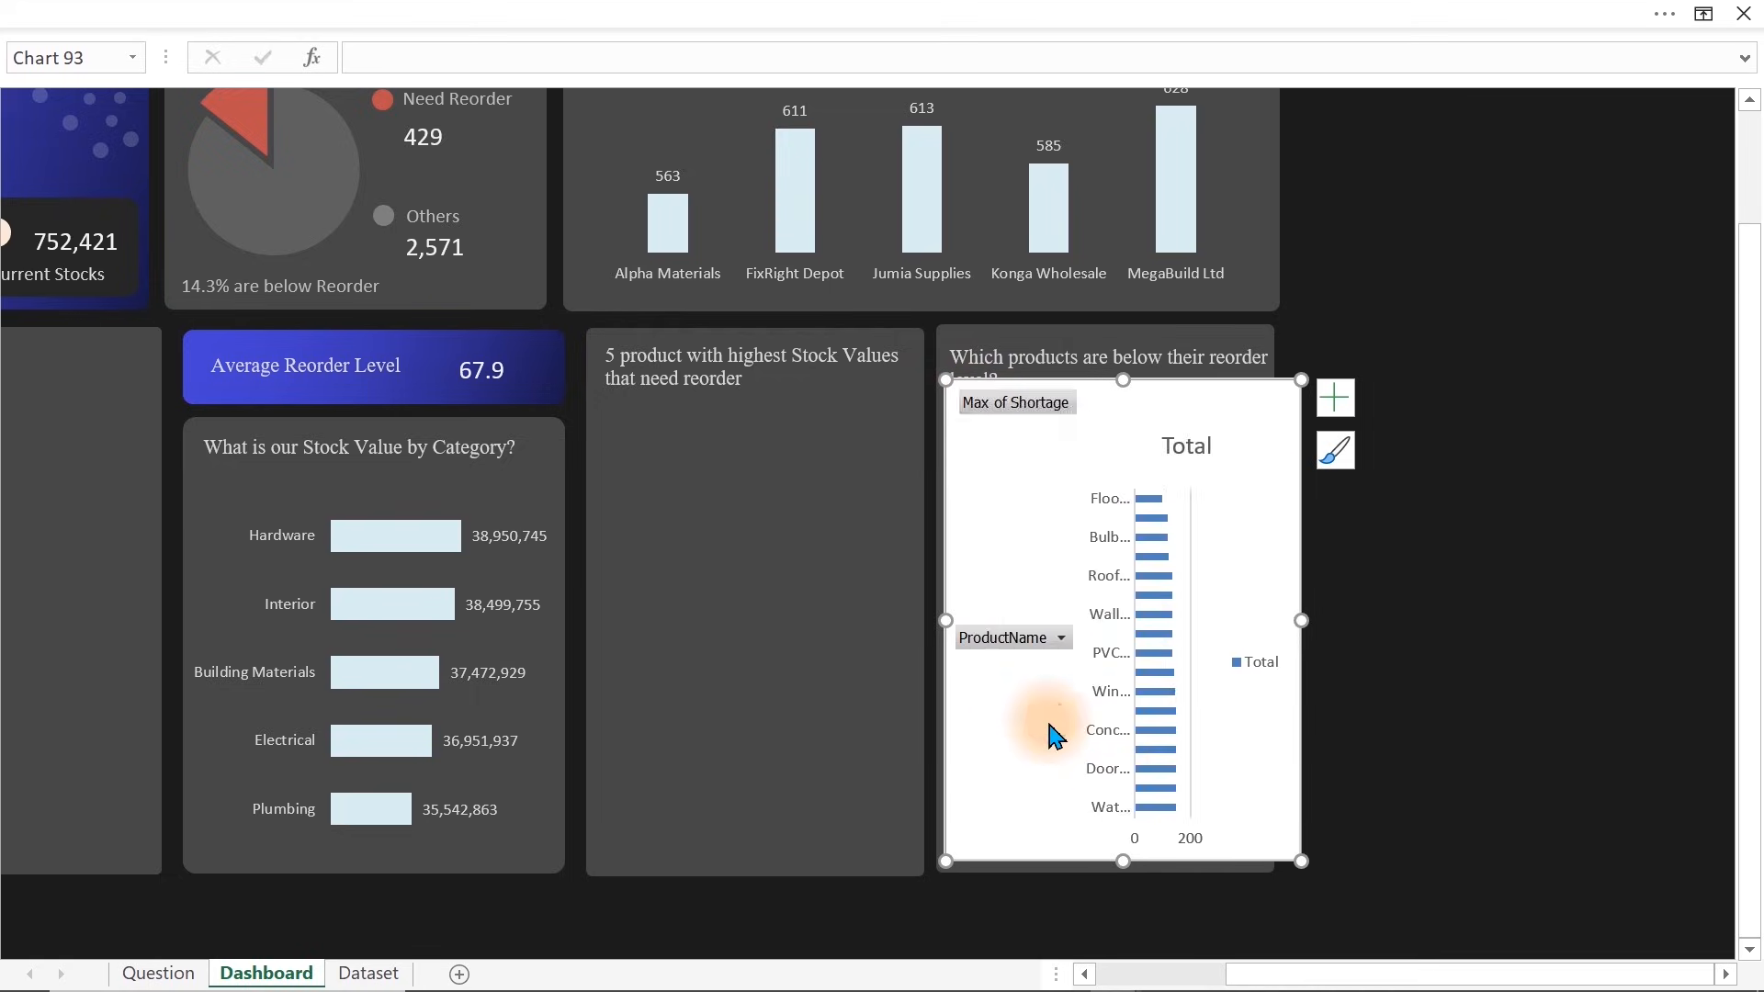
{"action": "key", "text": "Delete"}
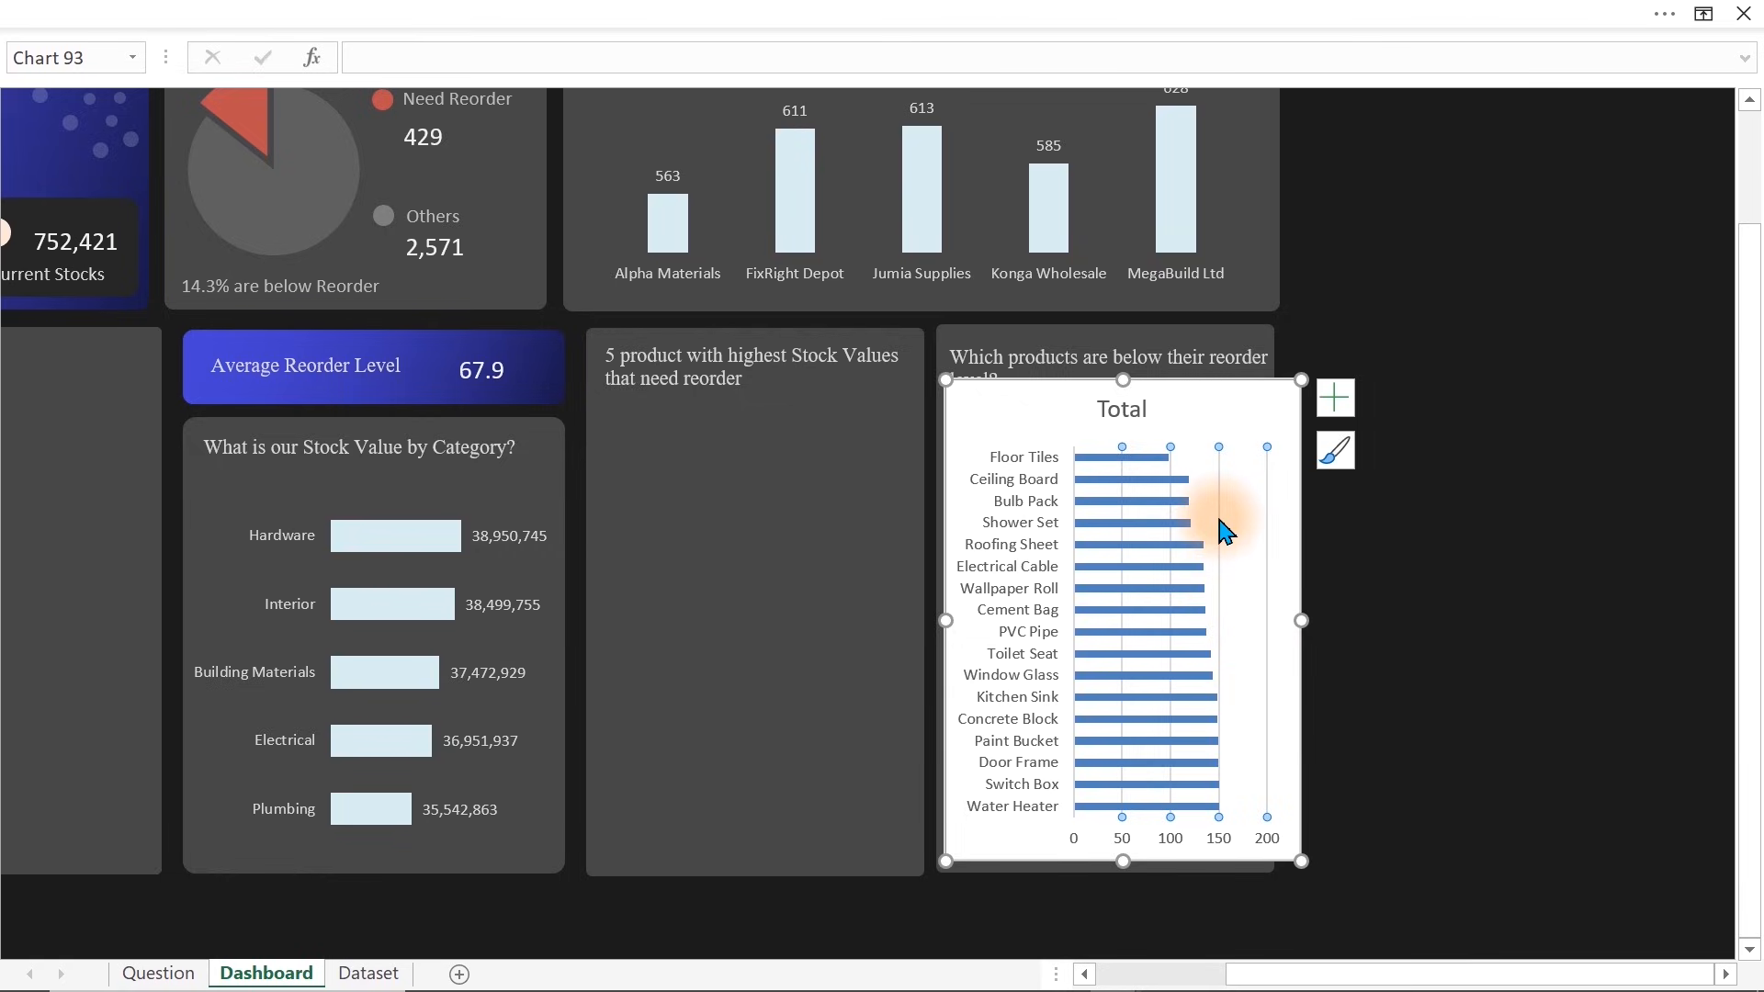
Delete the vertical gridlines and the title from the product shortage chart
{"action": "key", "text": "Delete"}
{"action": "left_click", "coordinate": [1137, 409]}
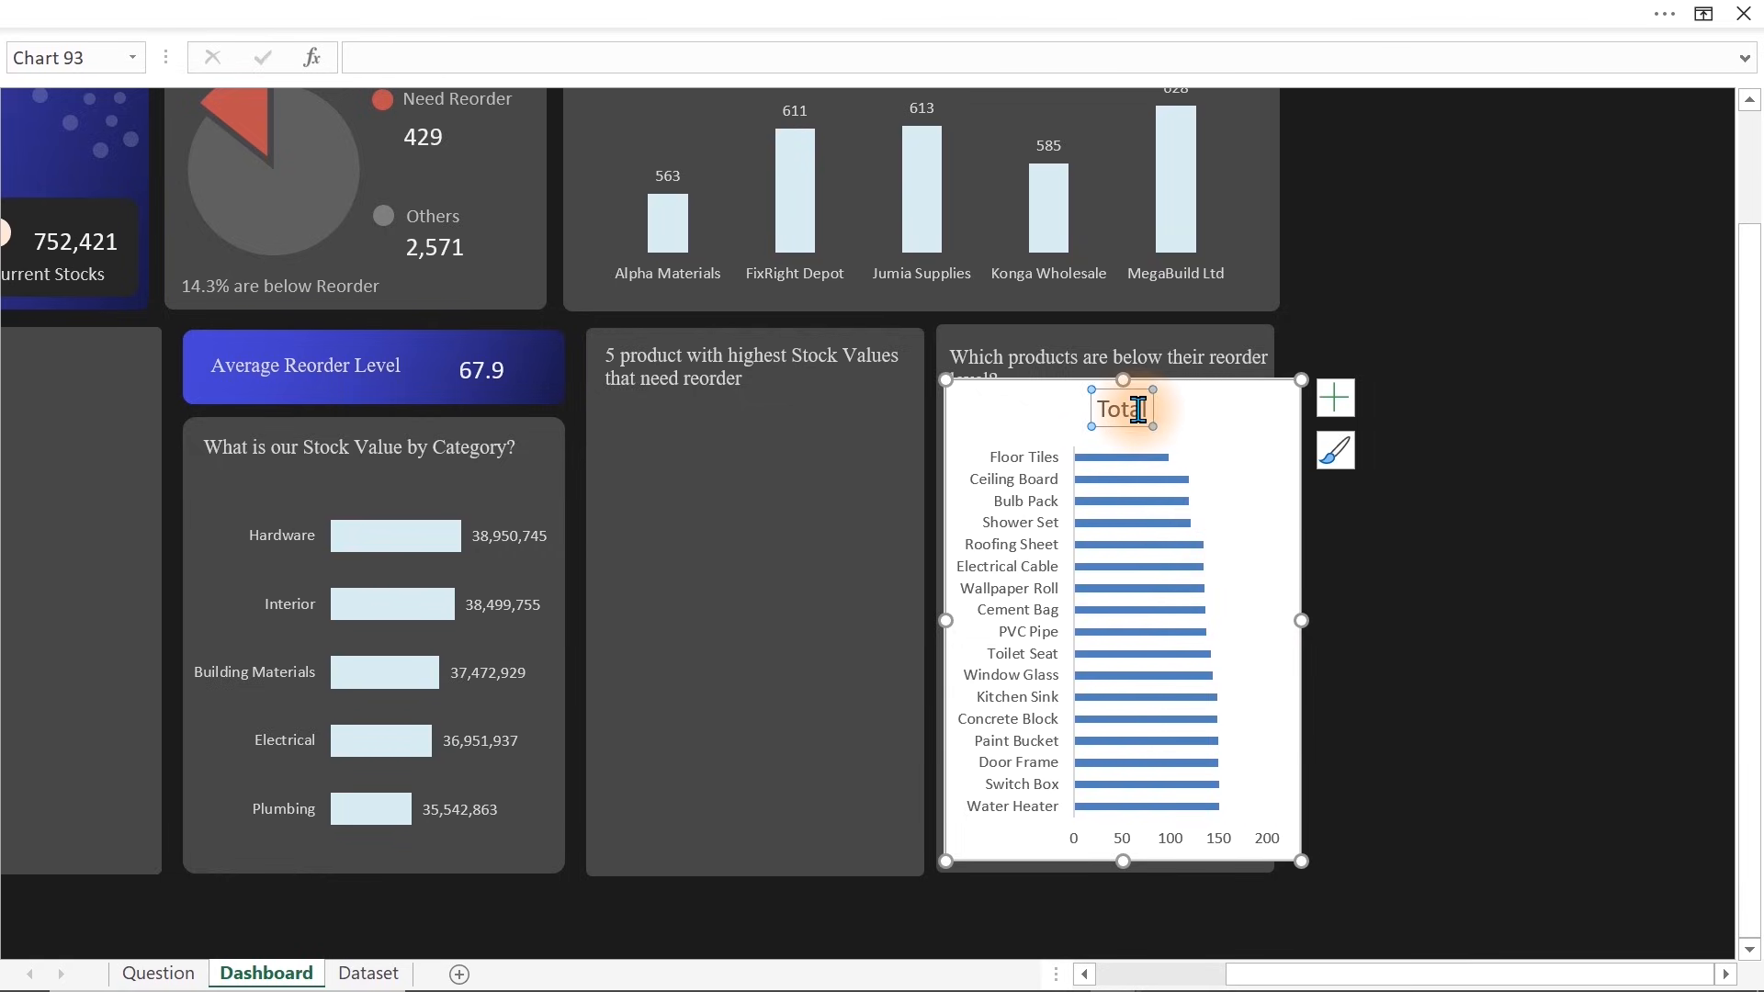
{"action": "key", "text": "Delete"}
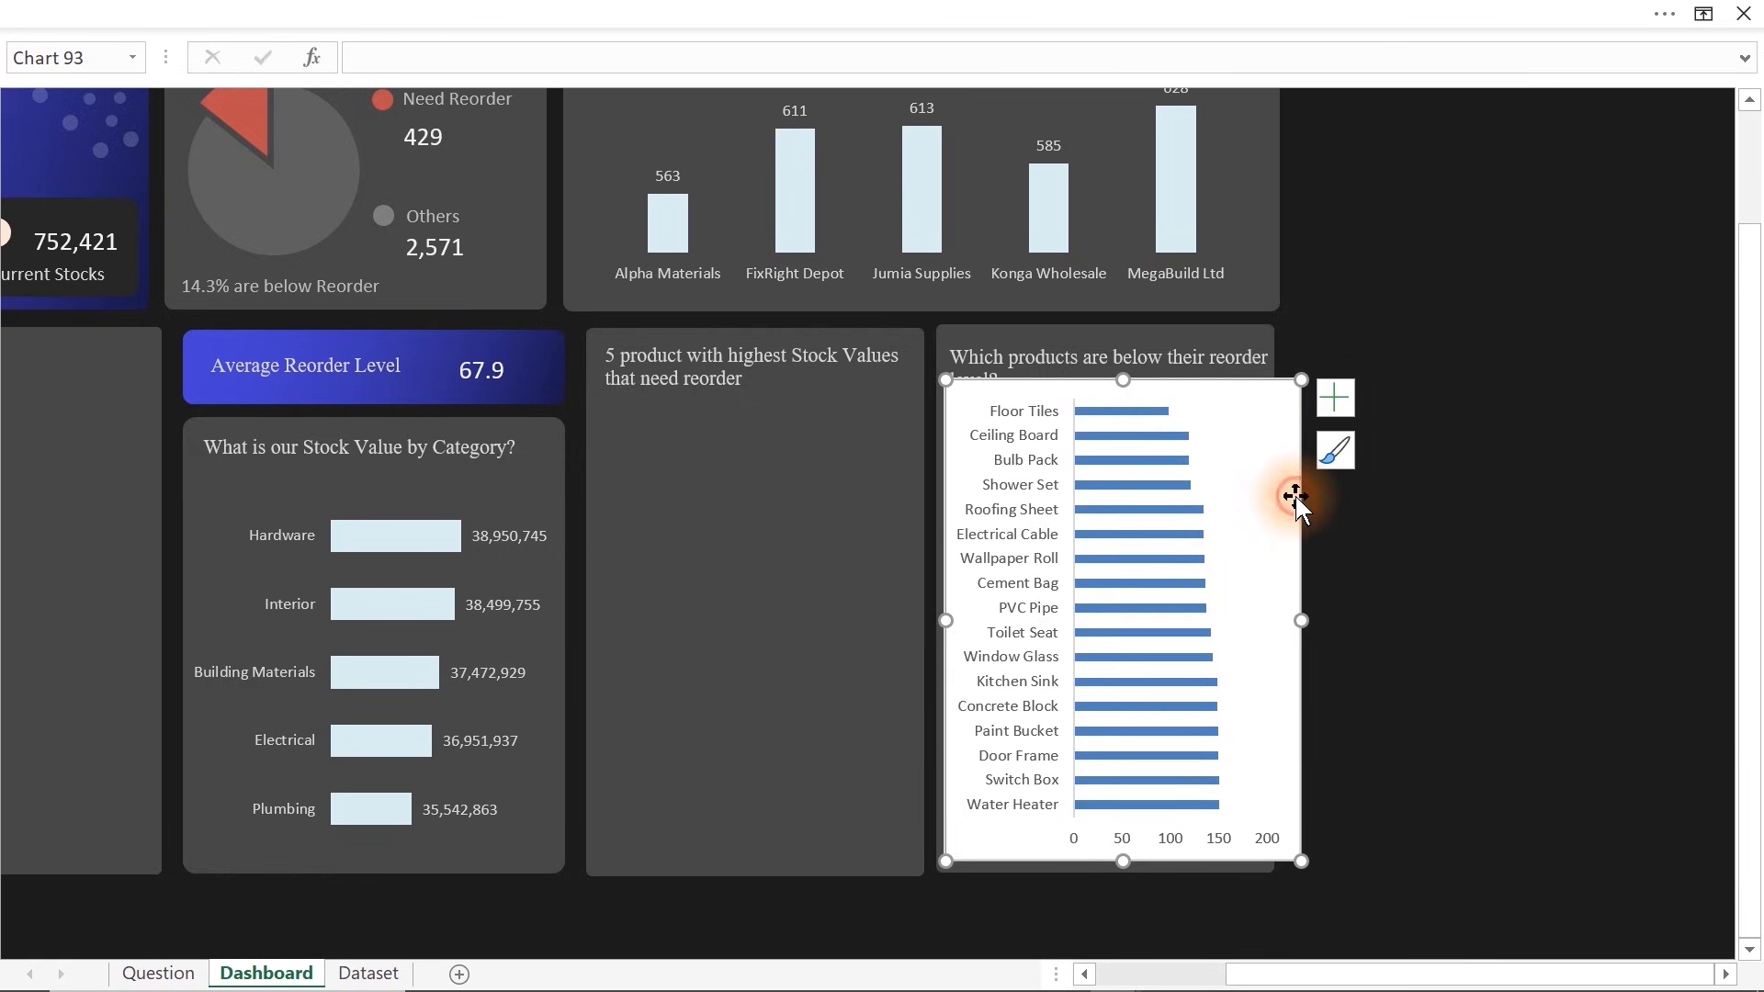
Set the product shortage chart's area to no fill and no border line
{"action": "double_click", "coordinate": [1295, 497]}
{"action": "left_click", "coordinate": [247, 438]}
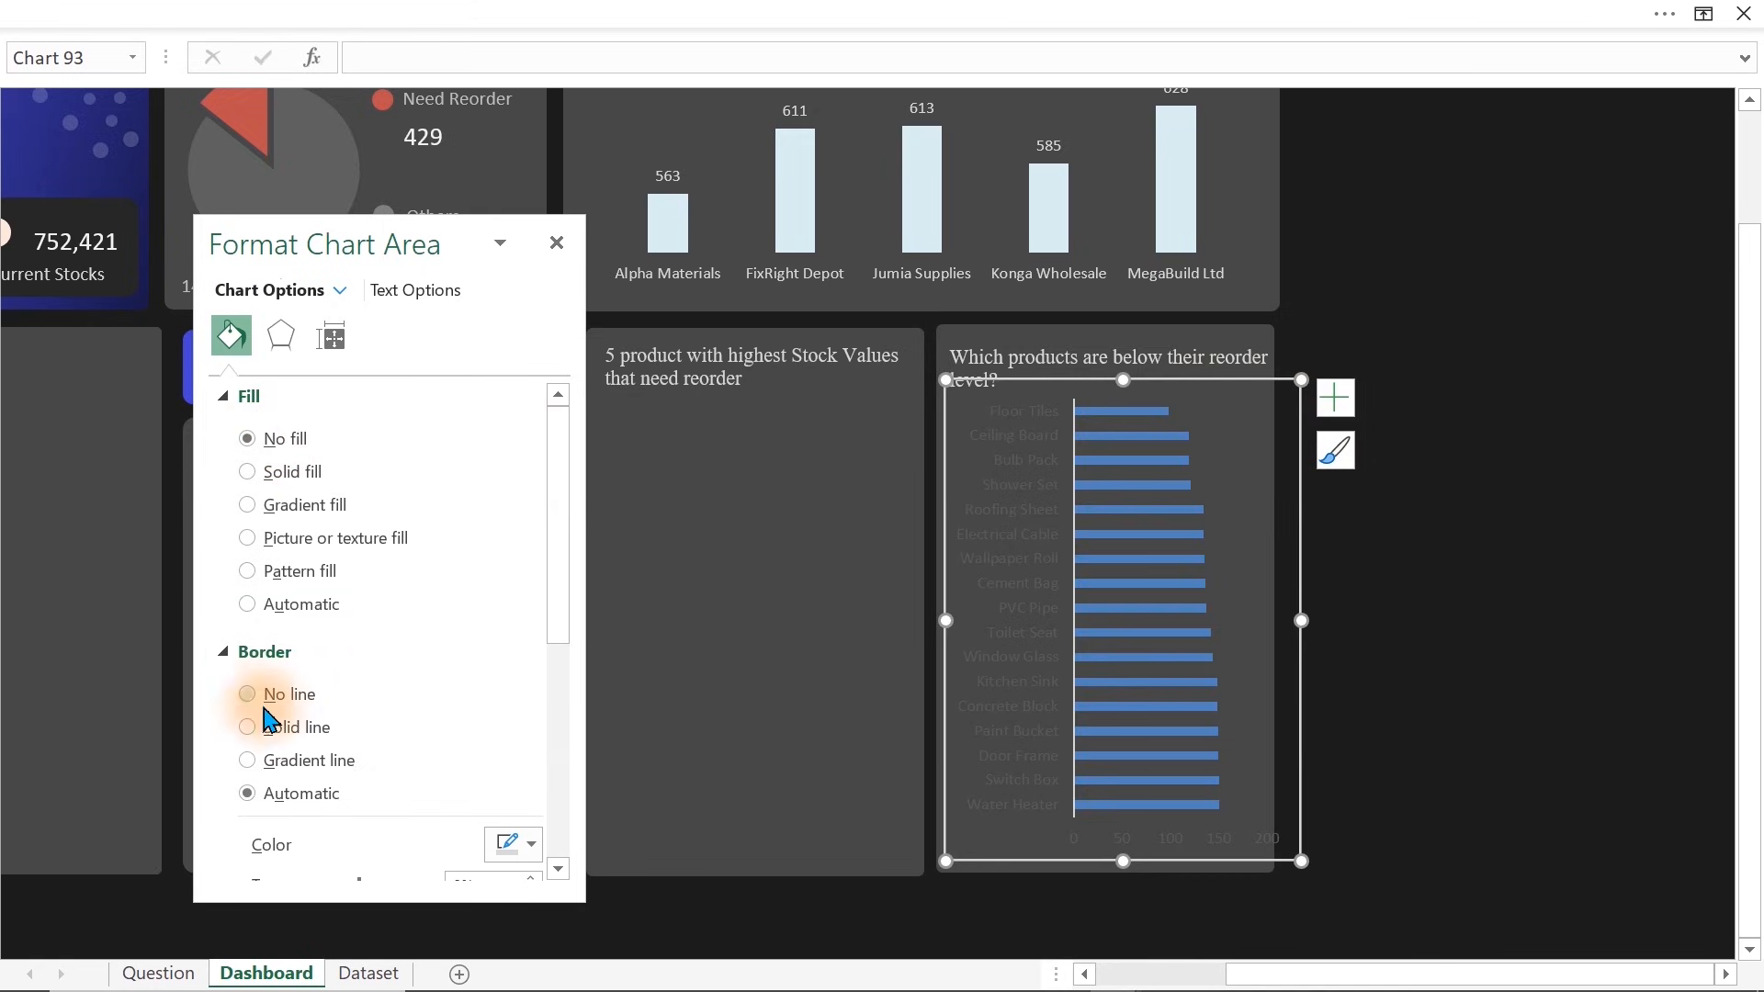
{"action": "left_click", "coordinate": [275, 695]}
Make the product name labels on the shortage chart's category axis white
{"action": "left_click", "coordinate": [1015, 551]}
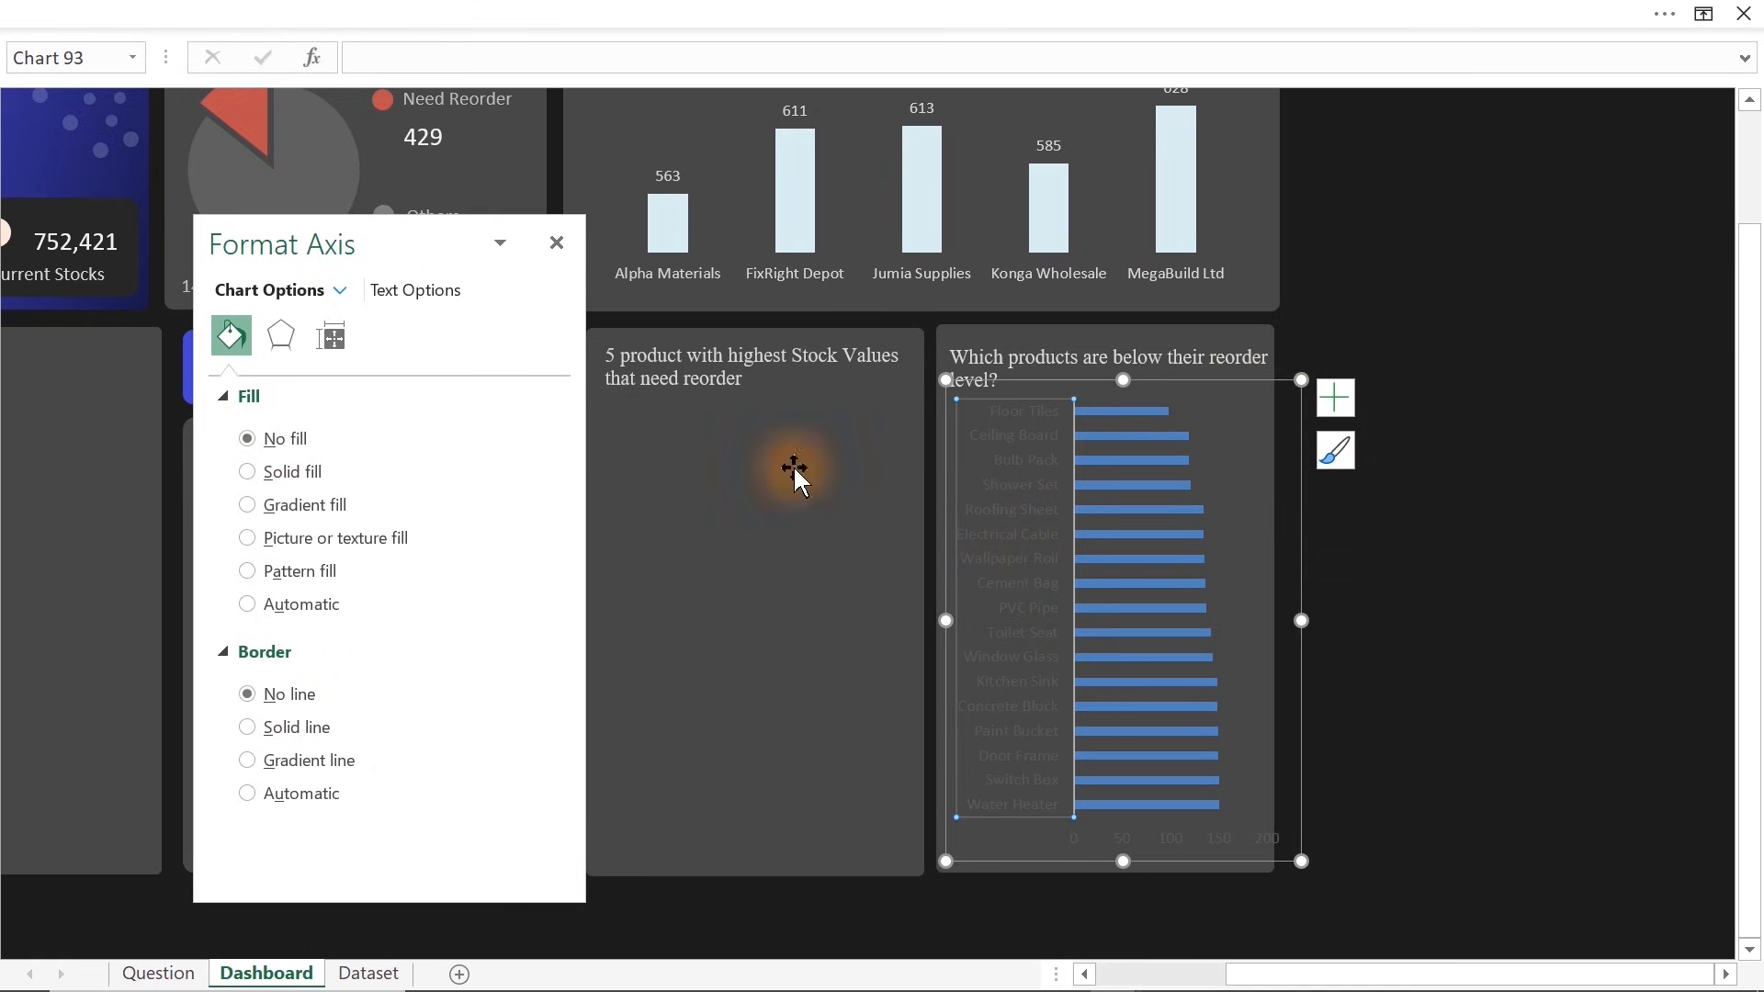
{"action": "left_click", "coordinate": [270, 6]}
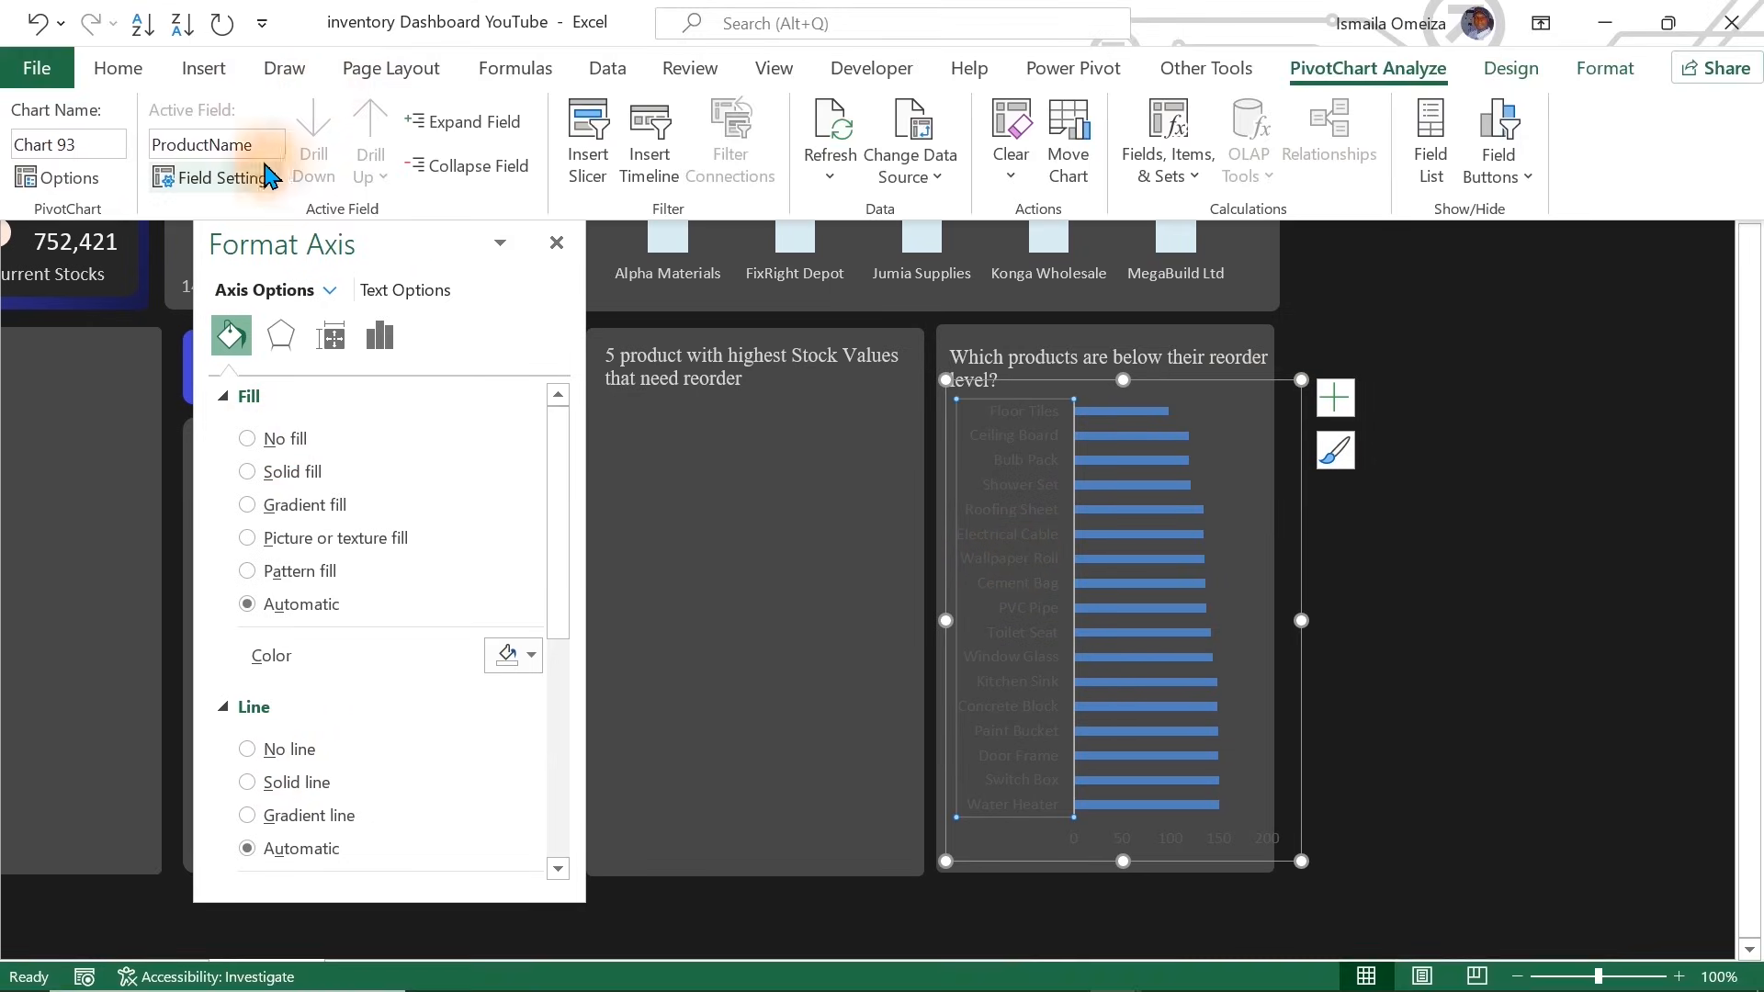
{"action": "left_click", "coordinate": [118, 68]}
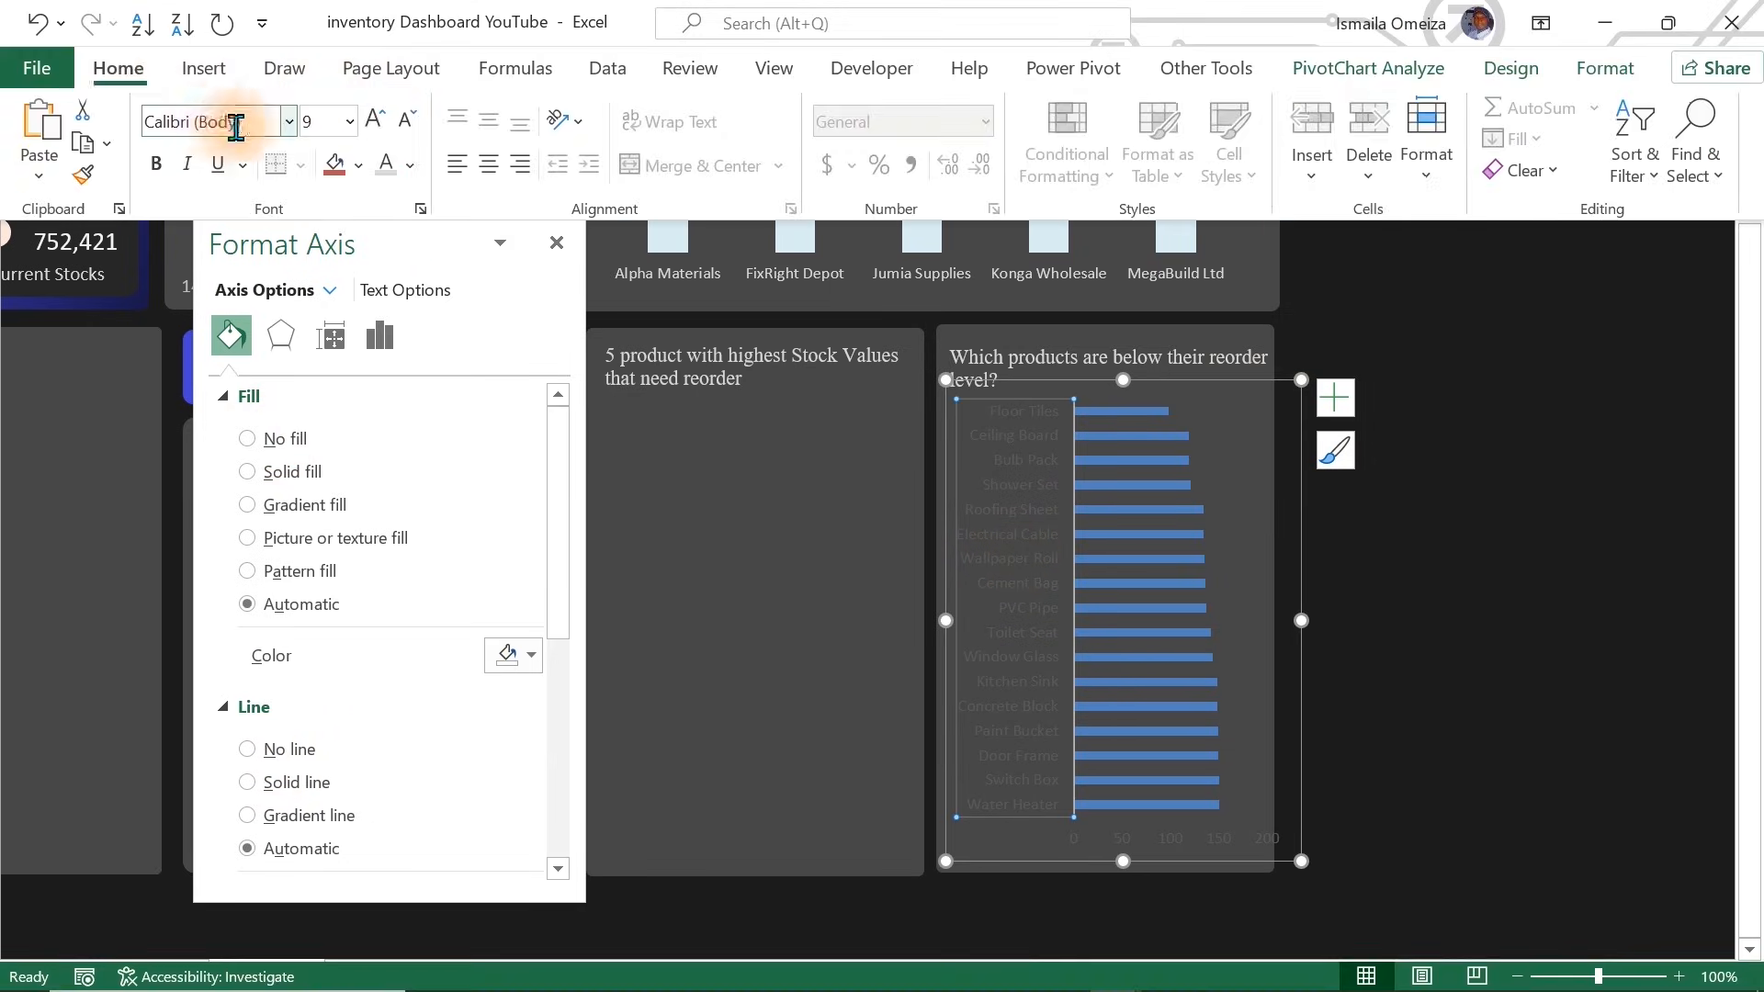
{"action": "left_click", "coordinate": [388, 166]}
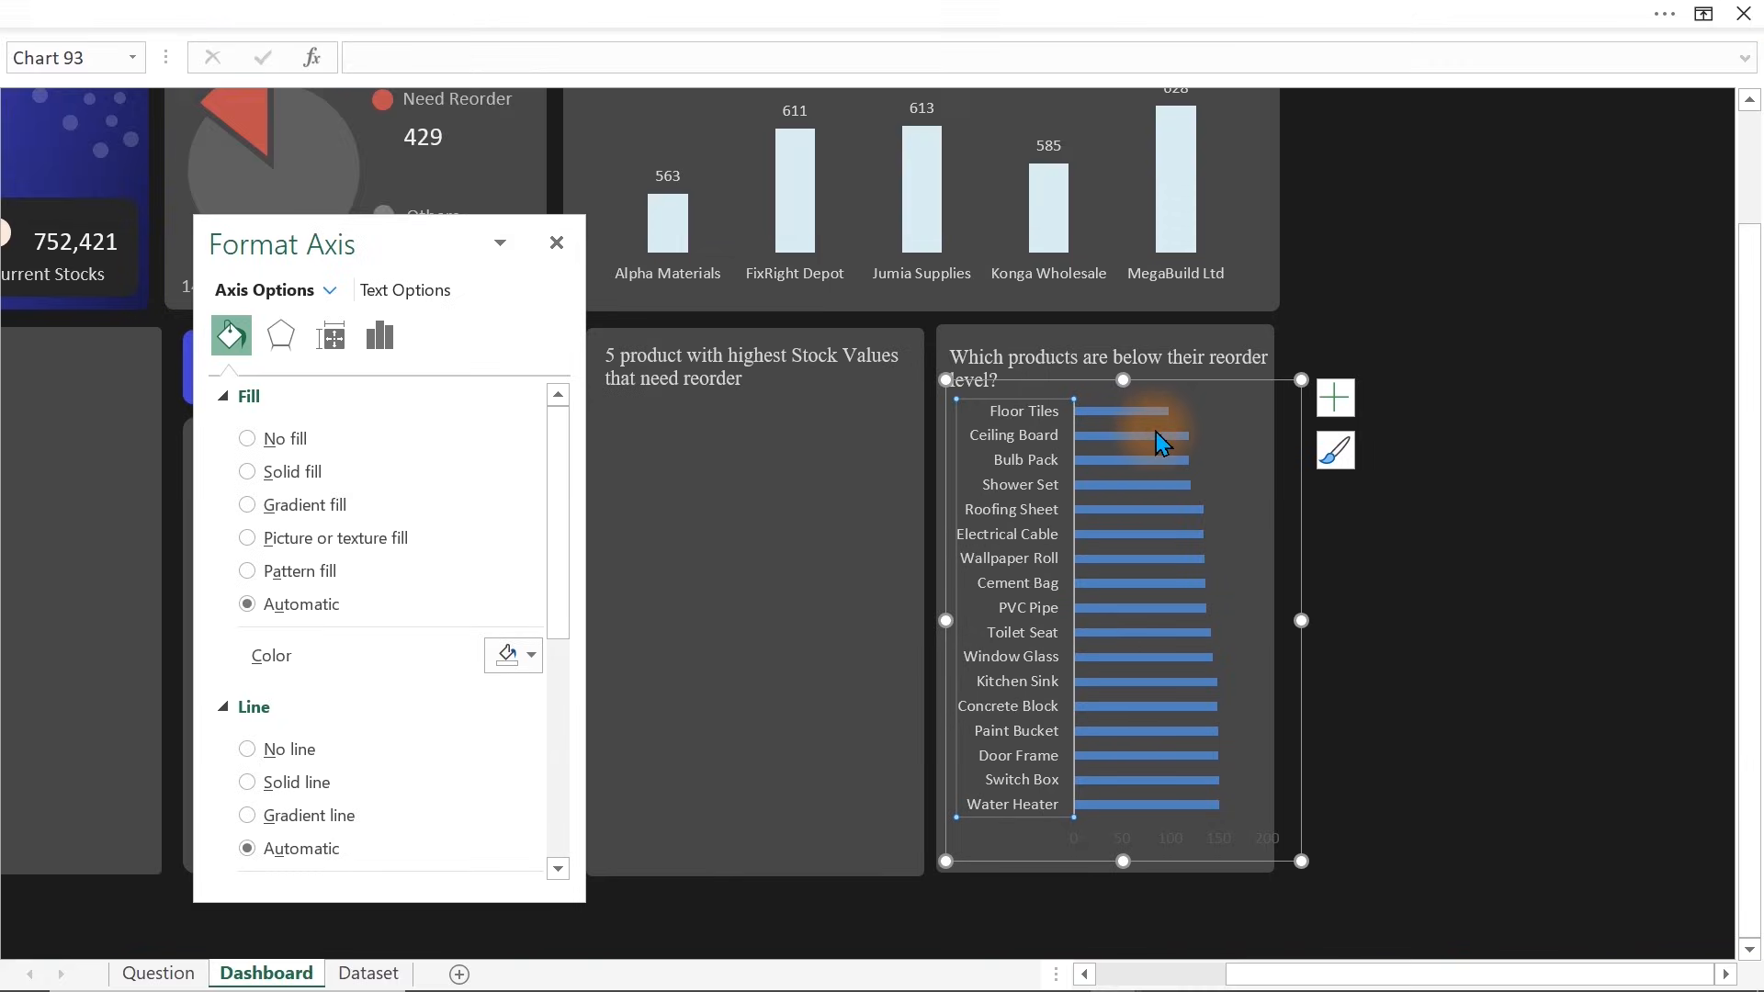
Add data labels to the shortage chart's bars and make their text white
{"action": "left_click", "coordinate": [1155, 432]}
{"action": "left_click", "coordinate": [1336, 397]}
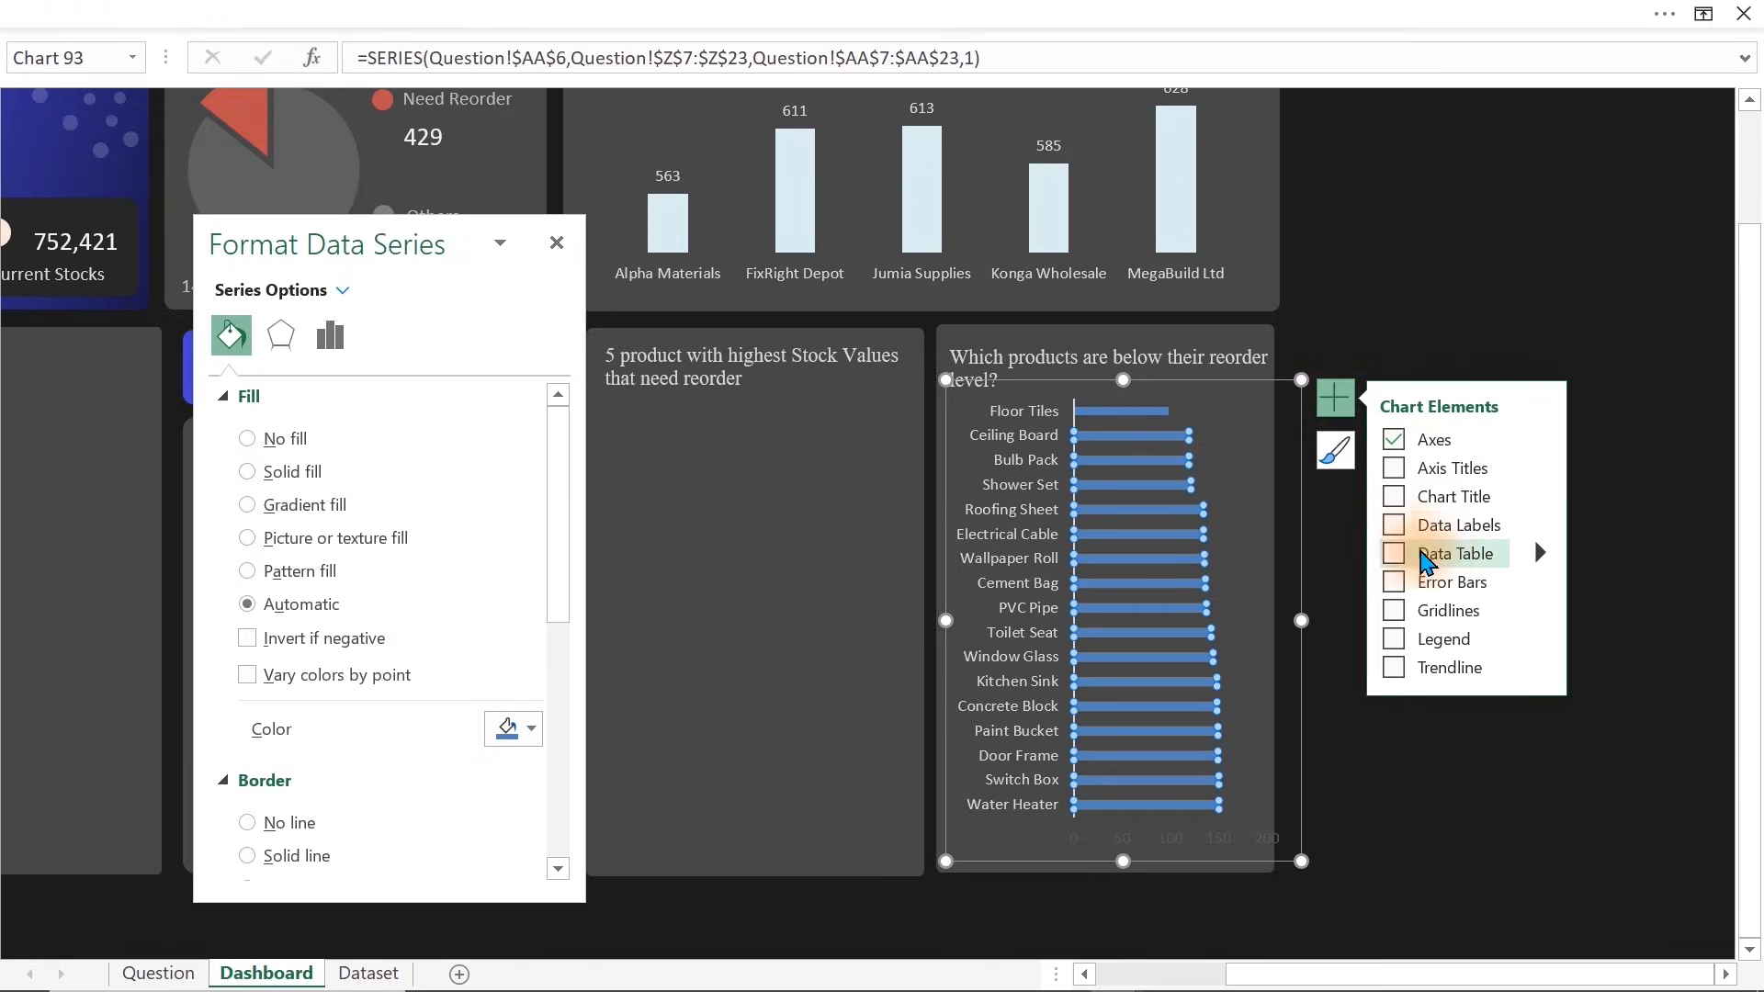
{"action": "left_click", "coordinate": [1394, 525]}
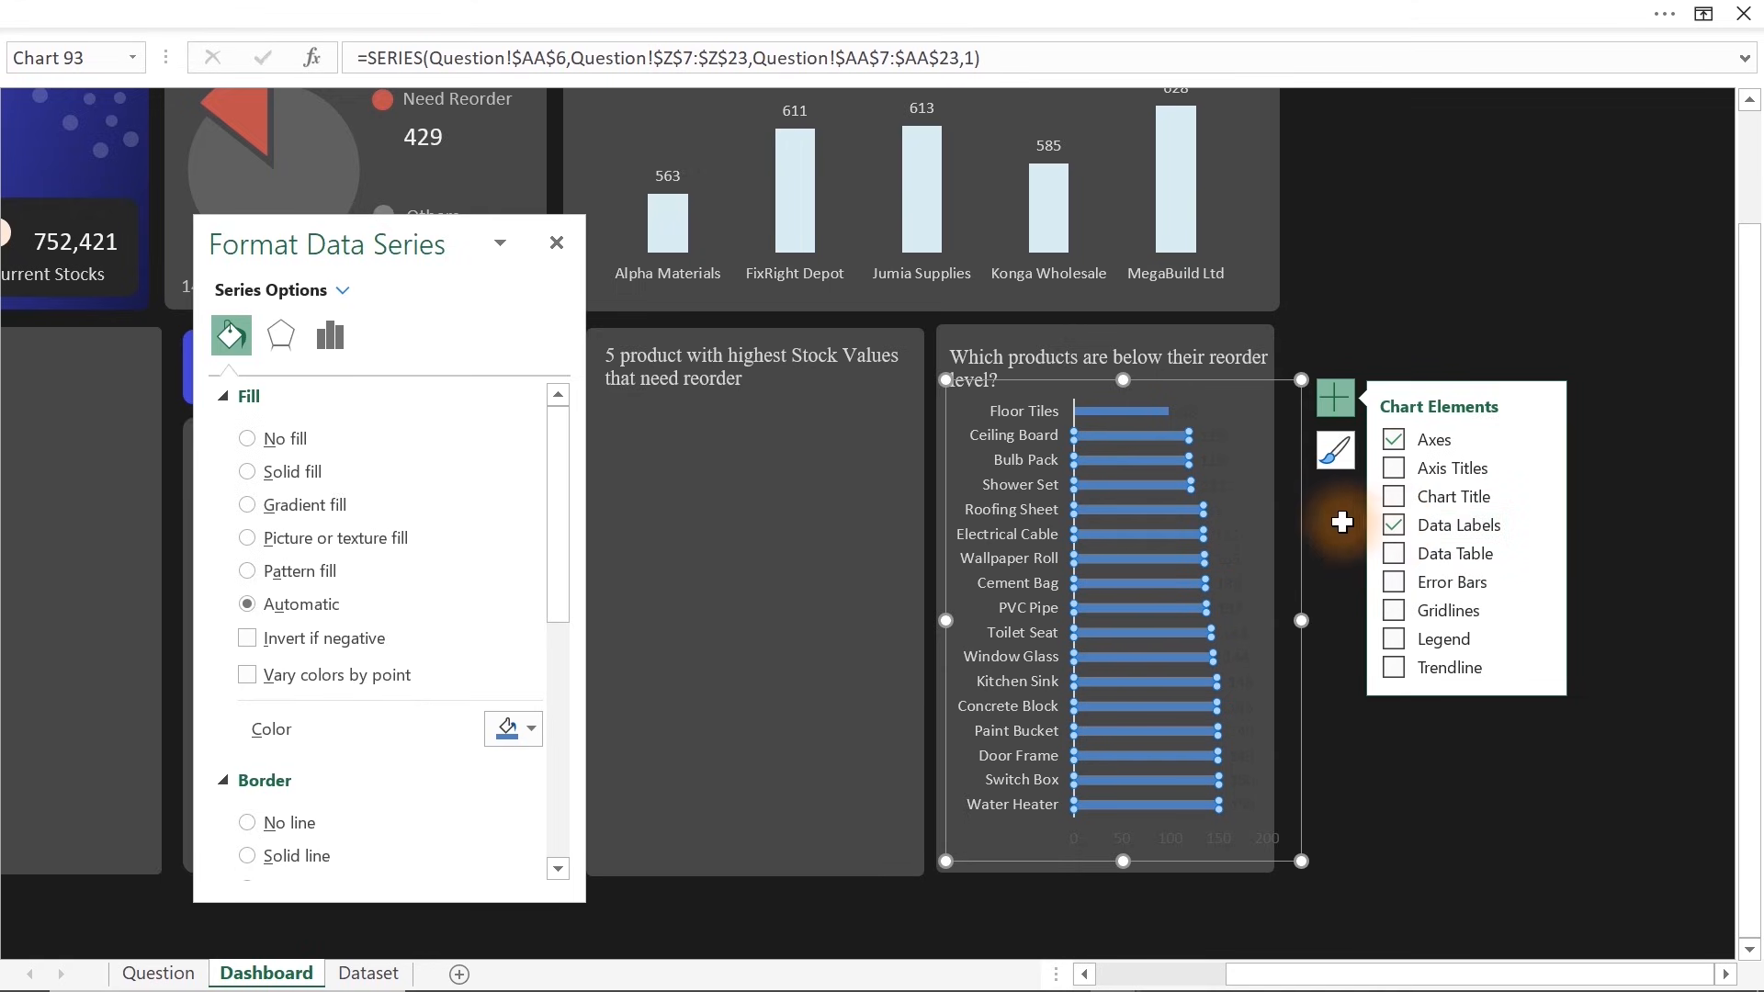
{"action": "left_click", "coordinate": [1235, 500]}
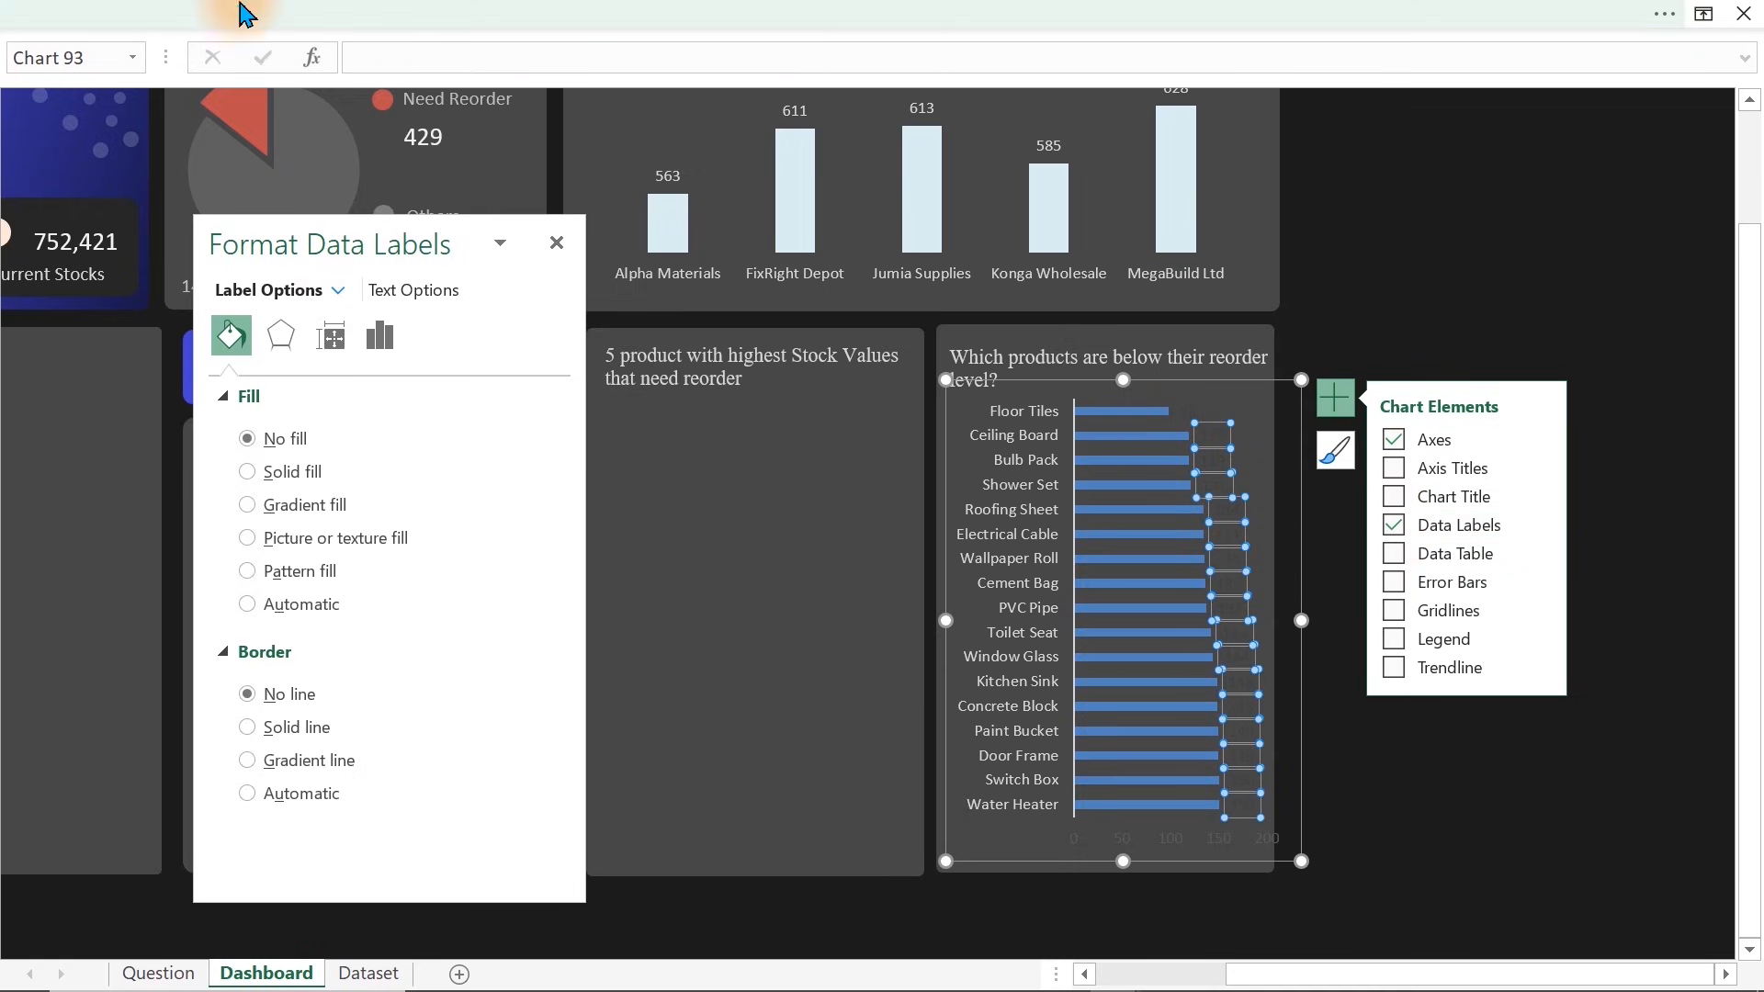
{"action": "left_click", "coordinate": [294, 13]}
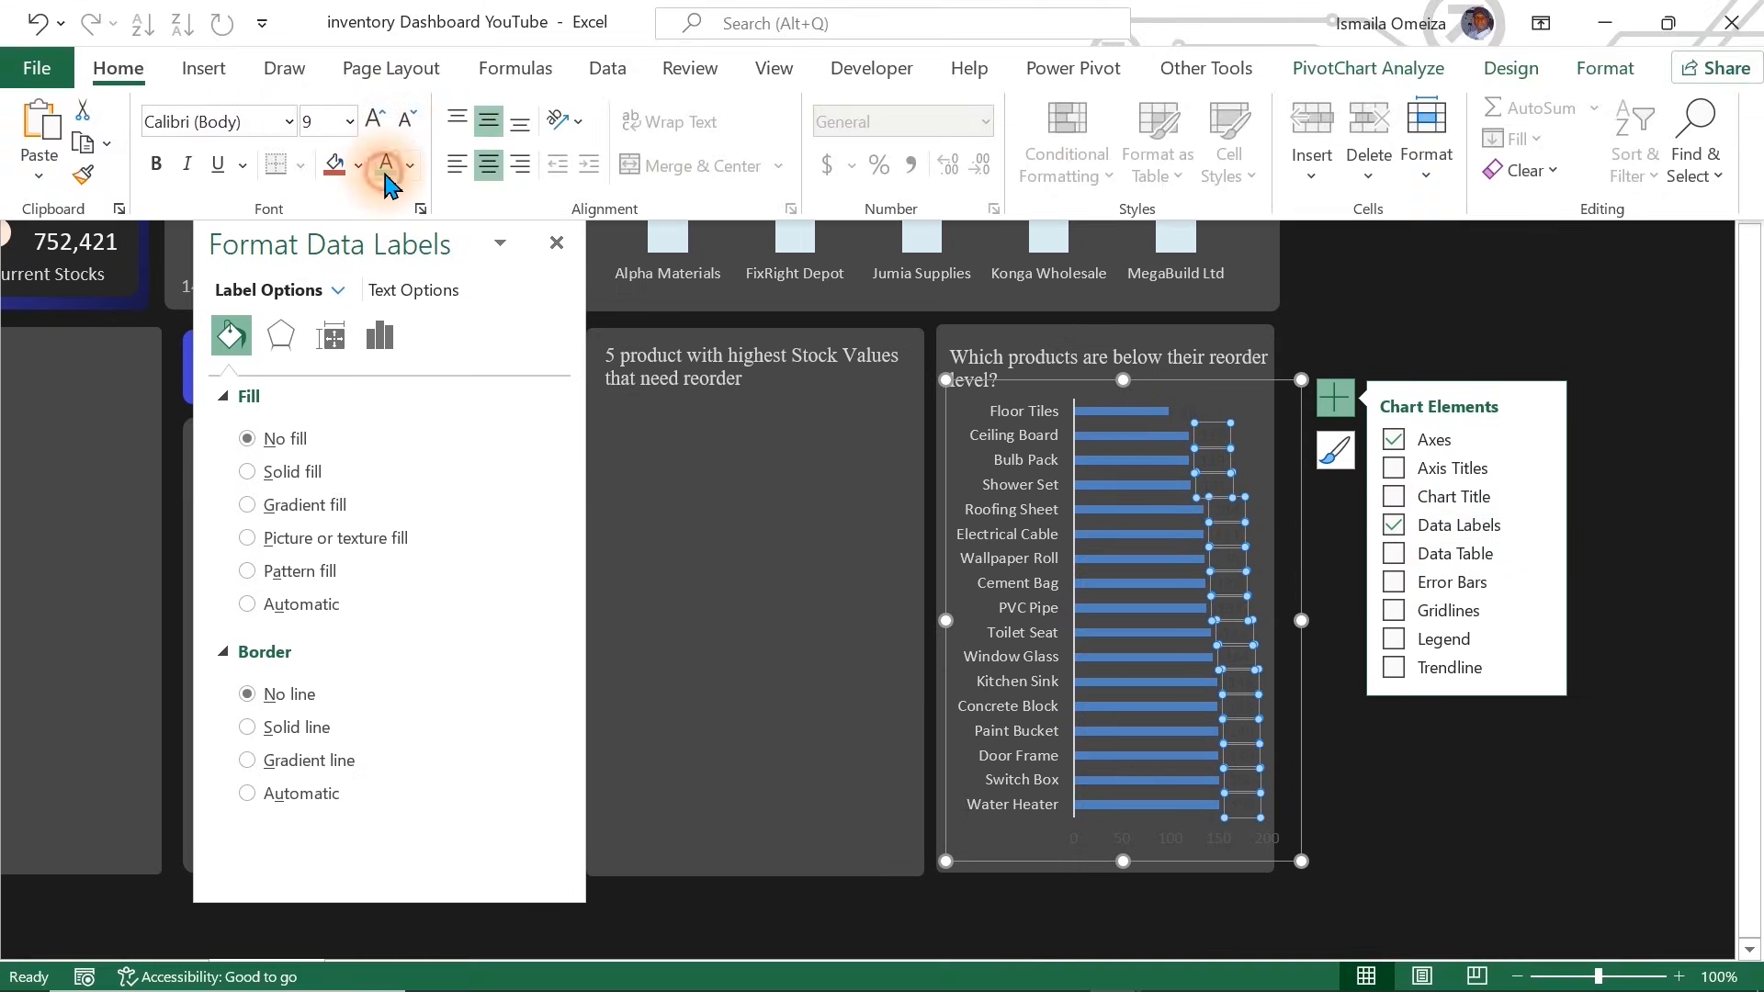
{"action": "left_click", "coordinate": [387, 175]}
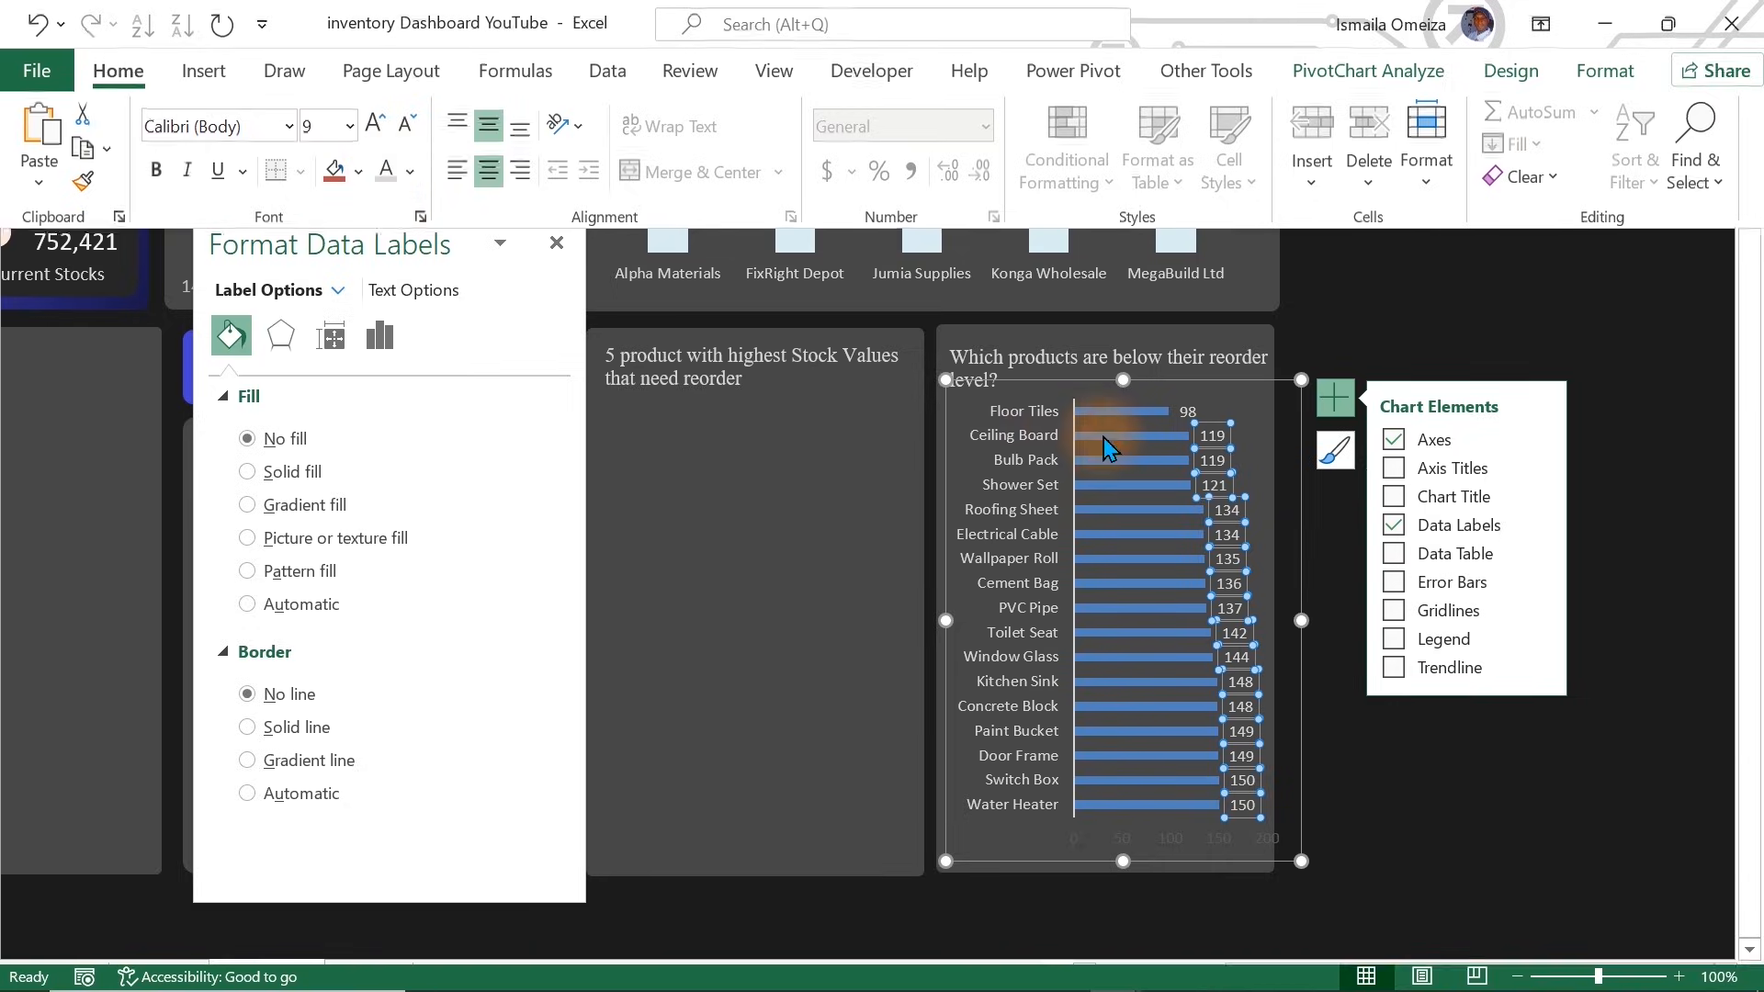
Remove the shortage chart's category axis line and set the bars' gap width to 52%
{"action": "left_click", "coordinate": [1077, 485]}
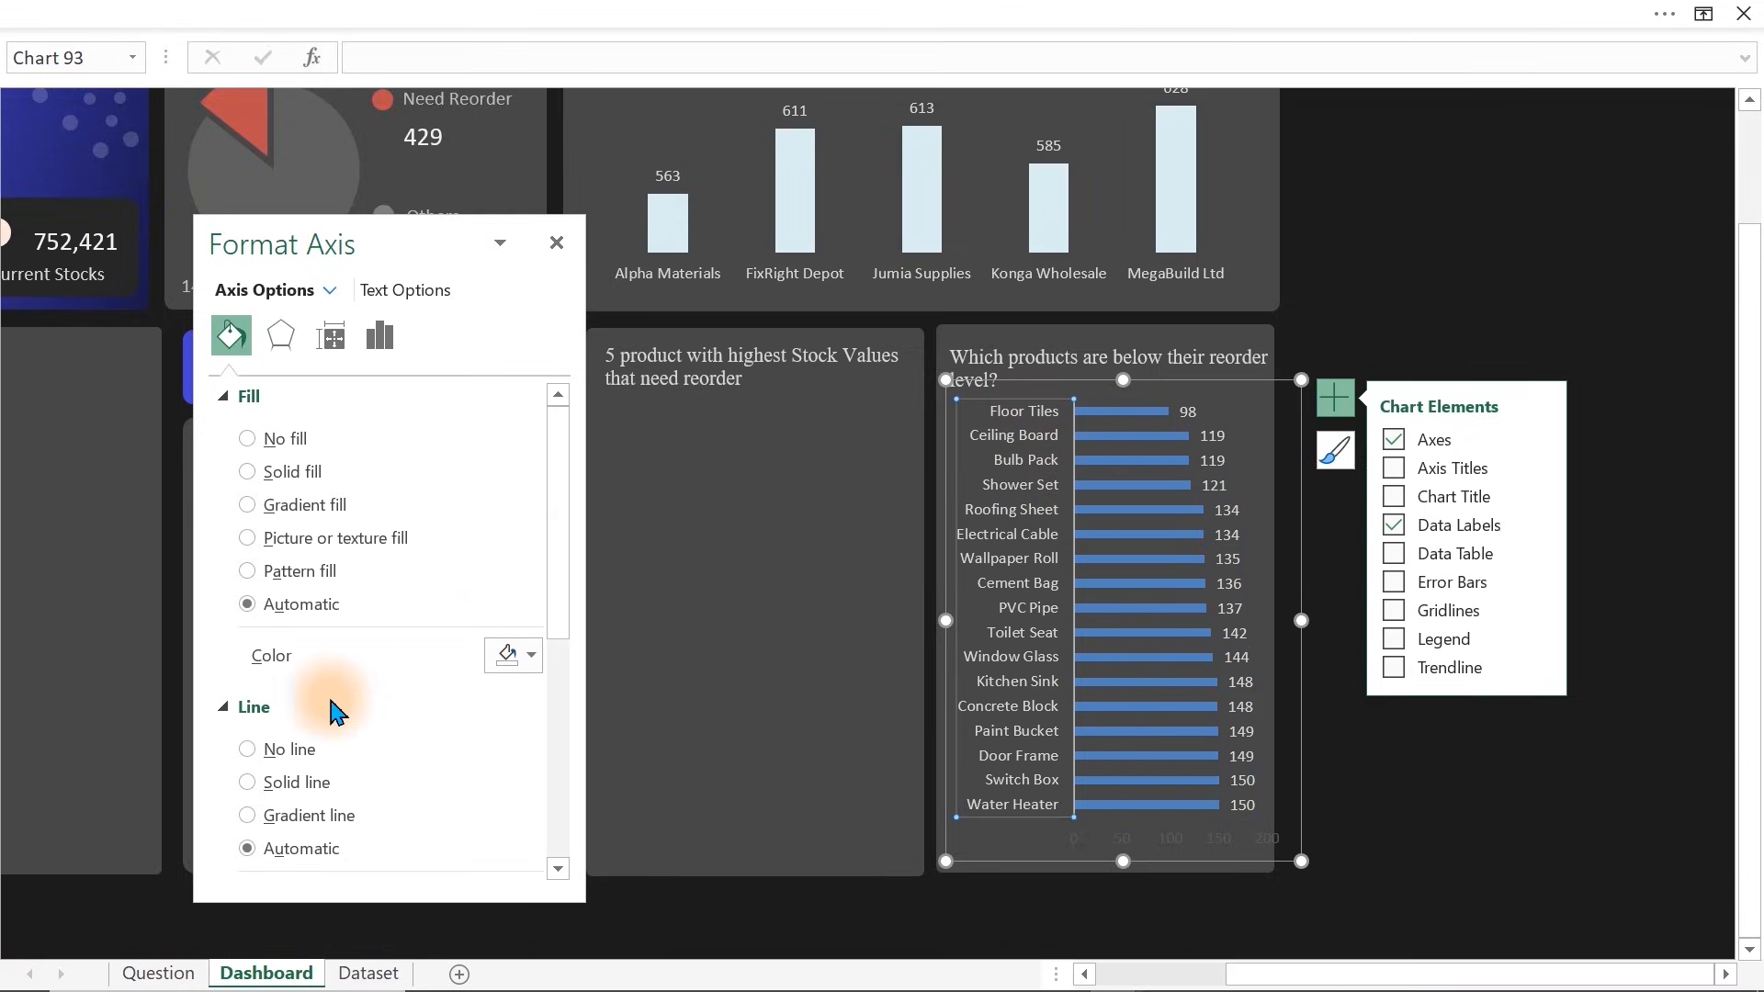
{"action": "left_click", "coordinate": [248, 748]}
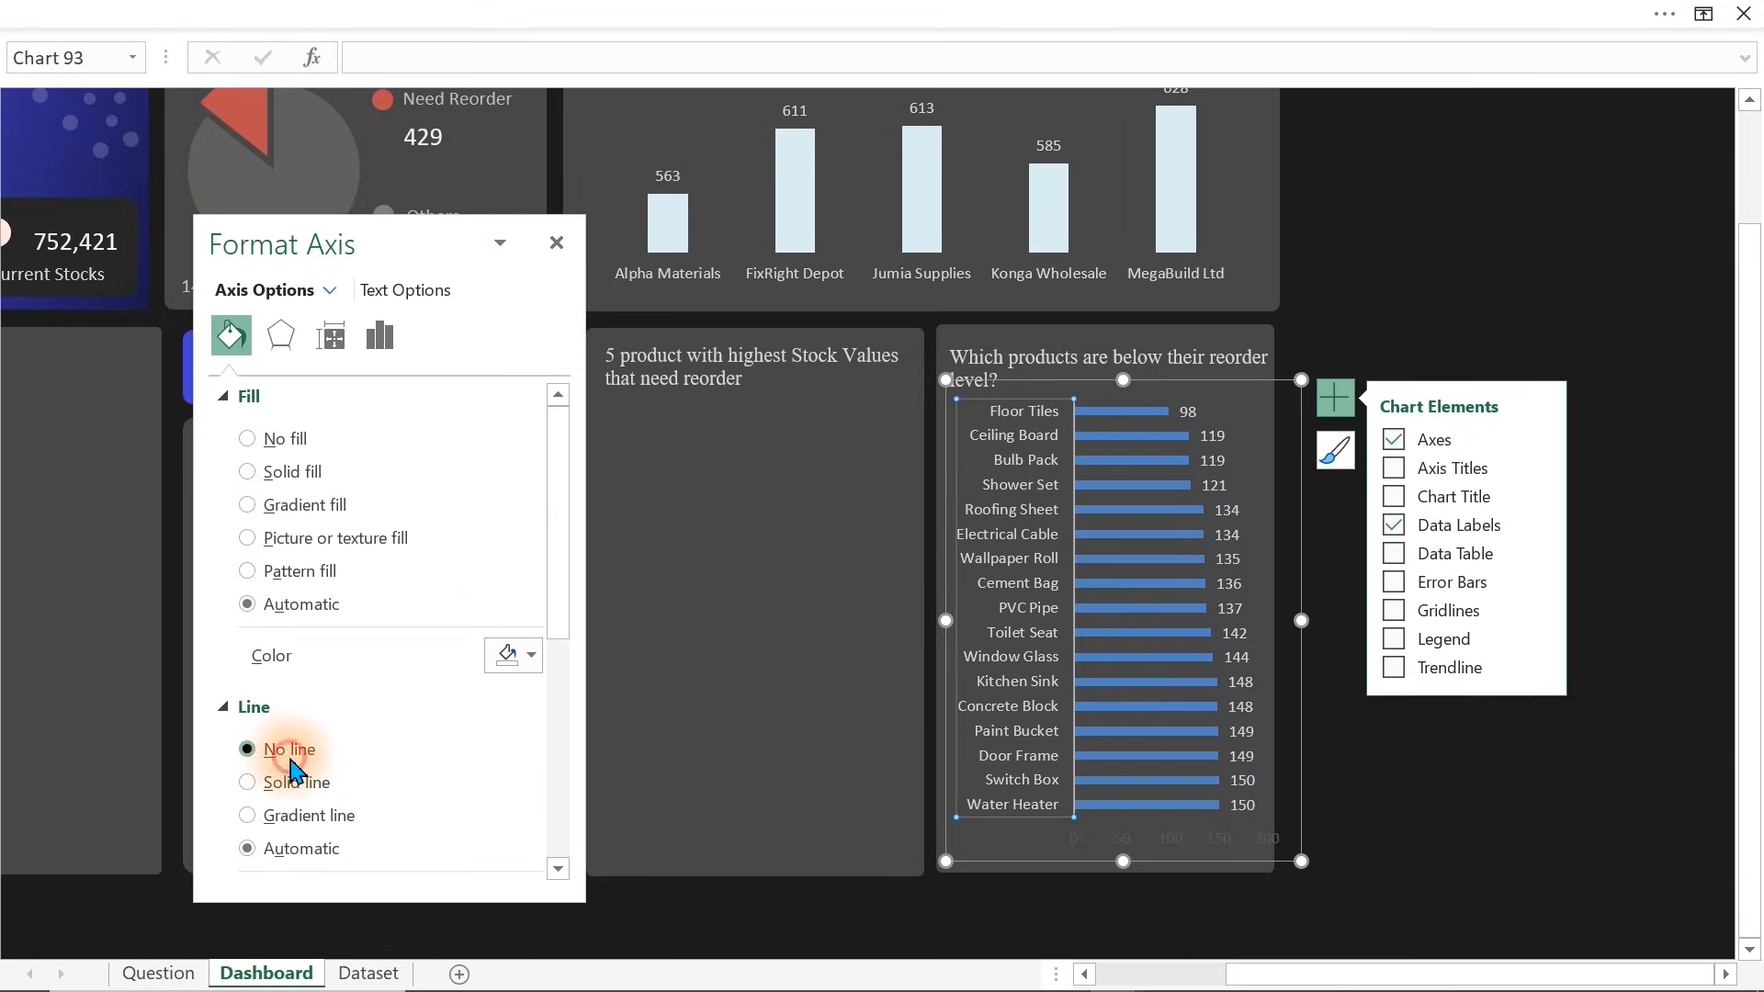
{"action": "left_click", "coordinate": [1151, 507]}
{"action": "left_click", "coordinate": [330, 335]}
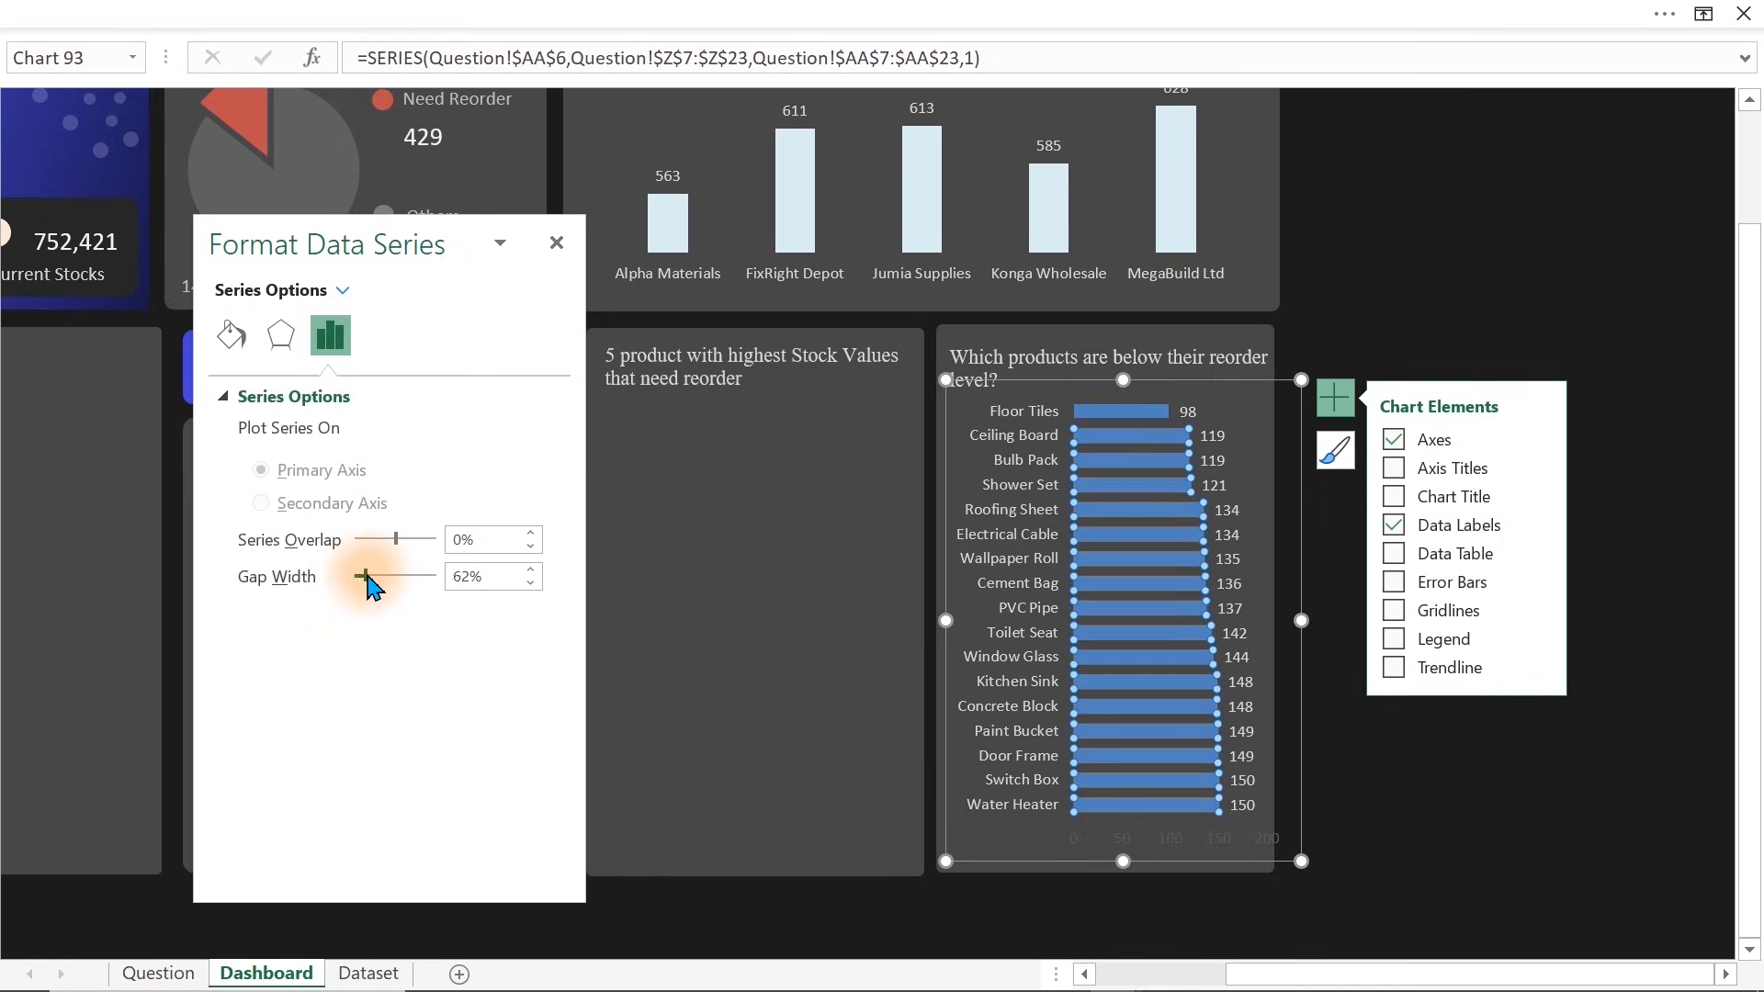
Fill the shortage chart's bars with the lightest aqua theme shade, matching the other dashboard charts
{"action": "left_click", "coordinate": [230, 336]}
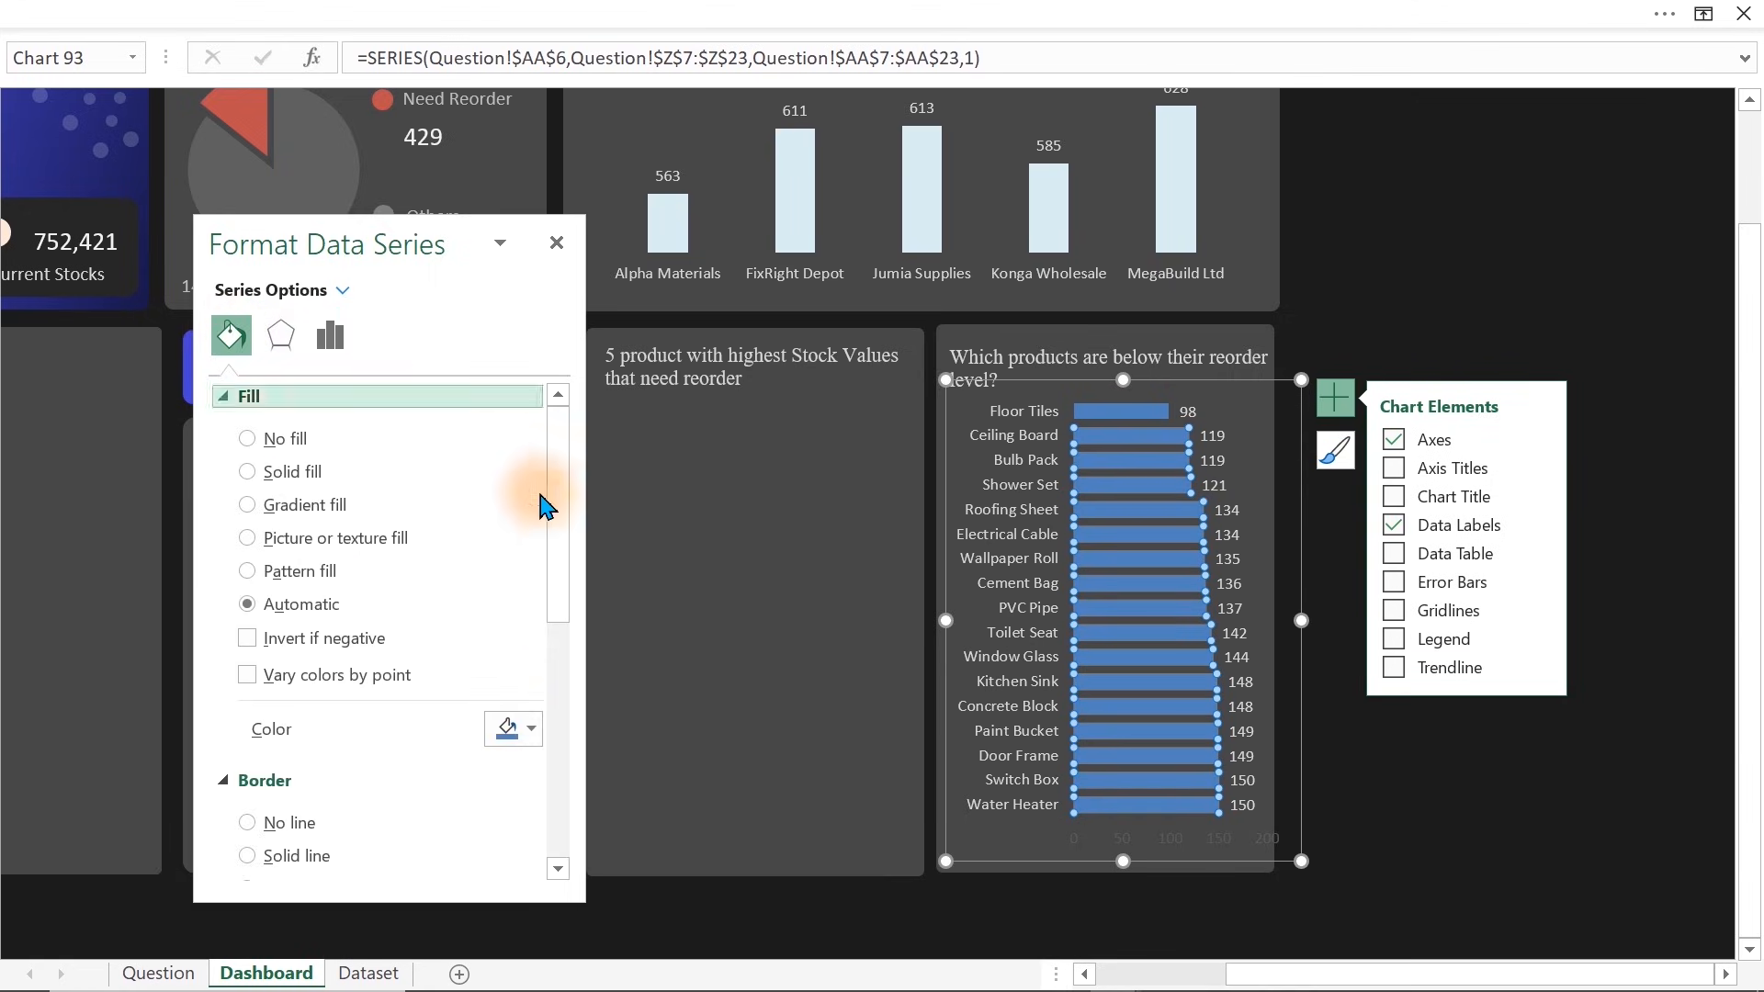
{"action": "left_click", "coordinate": [526, 728]}
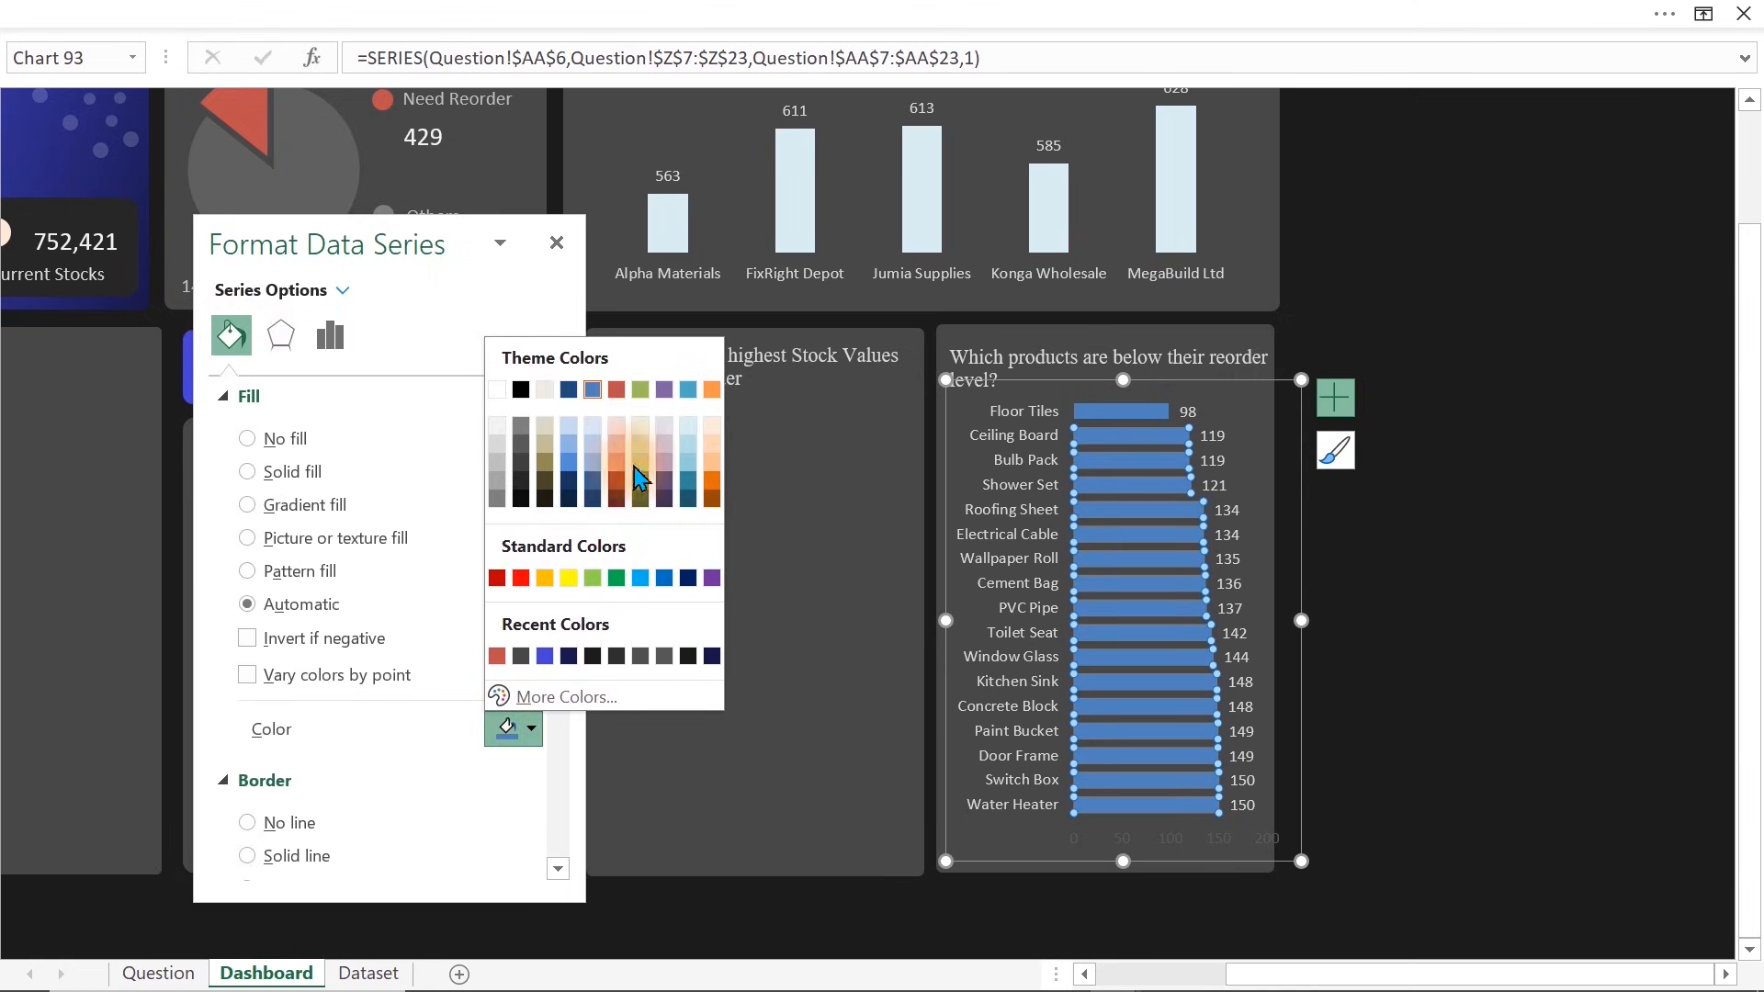
{"action": "left_click", "coordinate": [689, 426]}
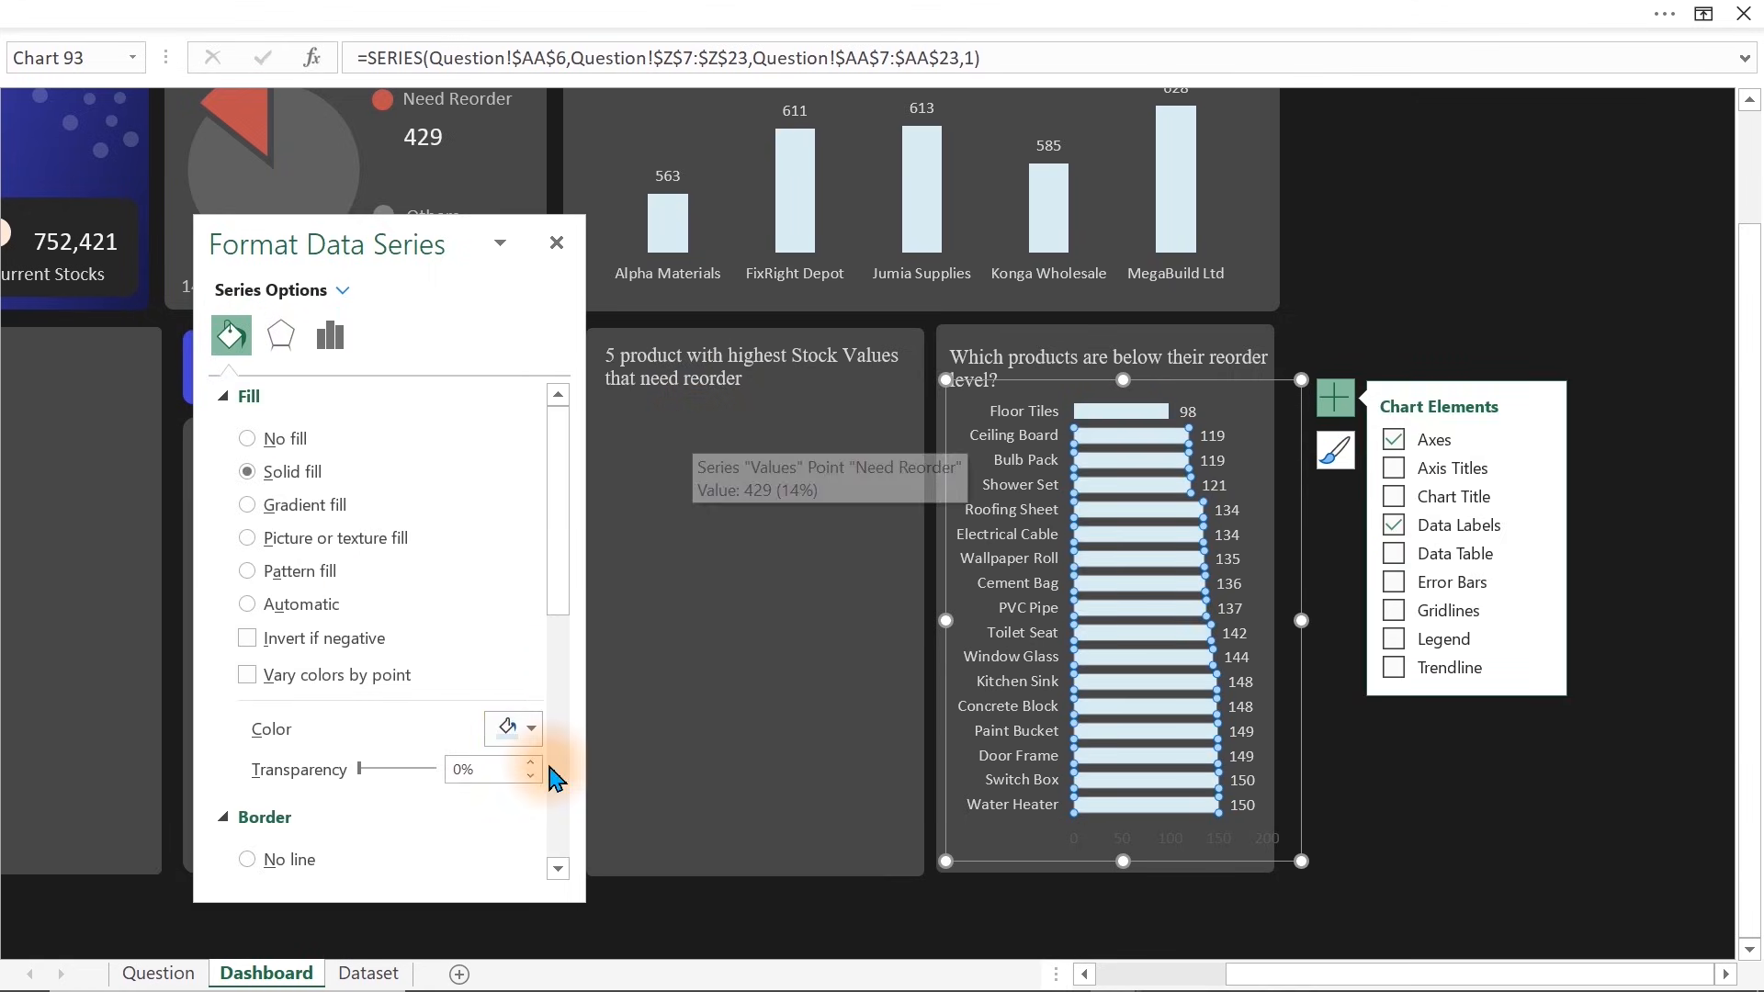
Sort the Question sheet's Max of Shortage pivot values from smallest to largest, then return to the Dashboard sheet
{"action": "left_click", "coordinate": [173, 976]}
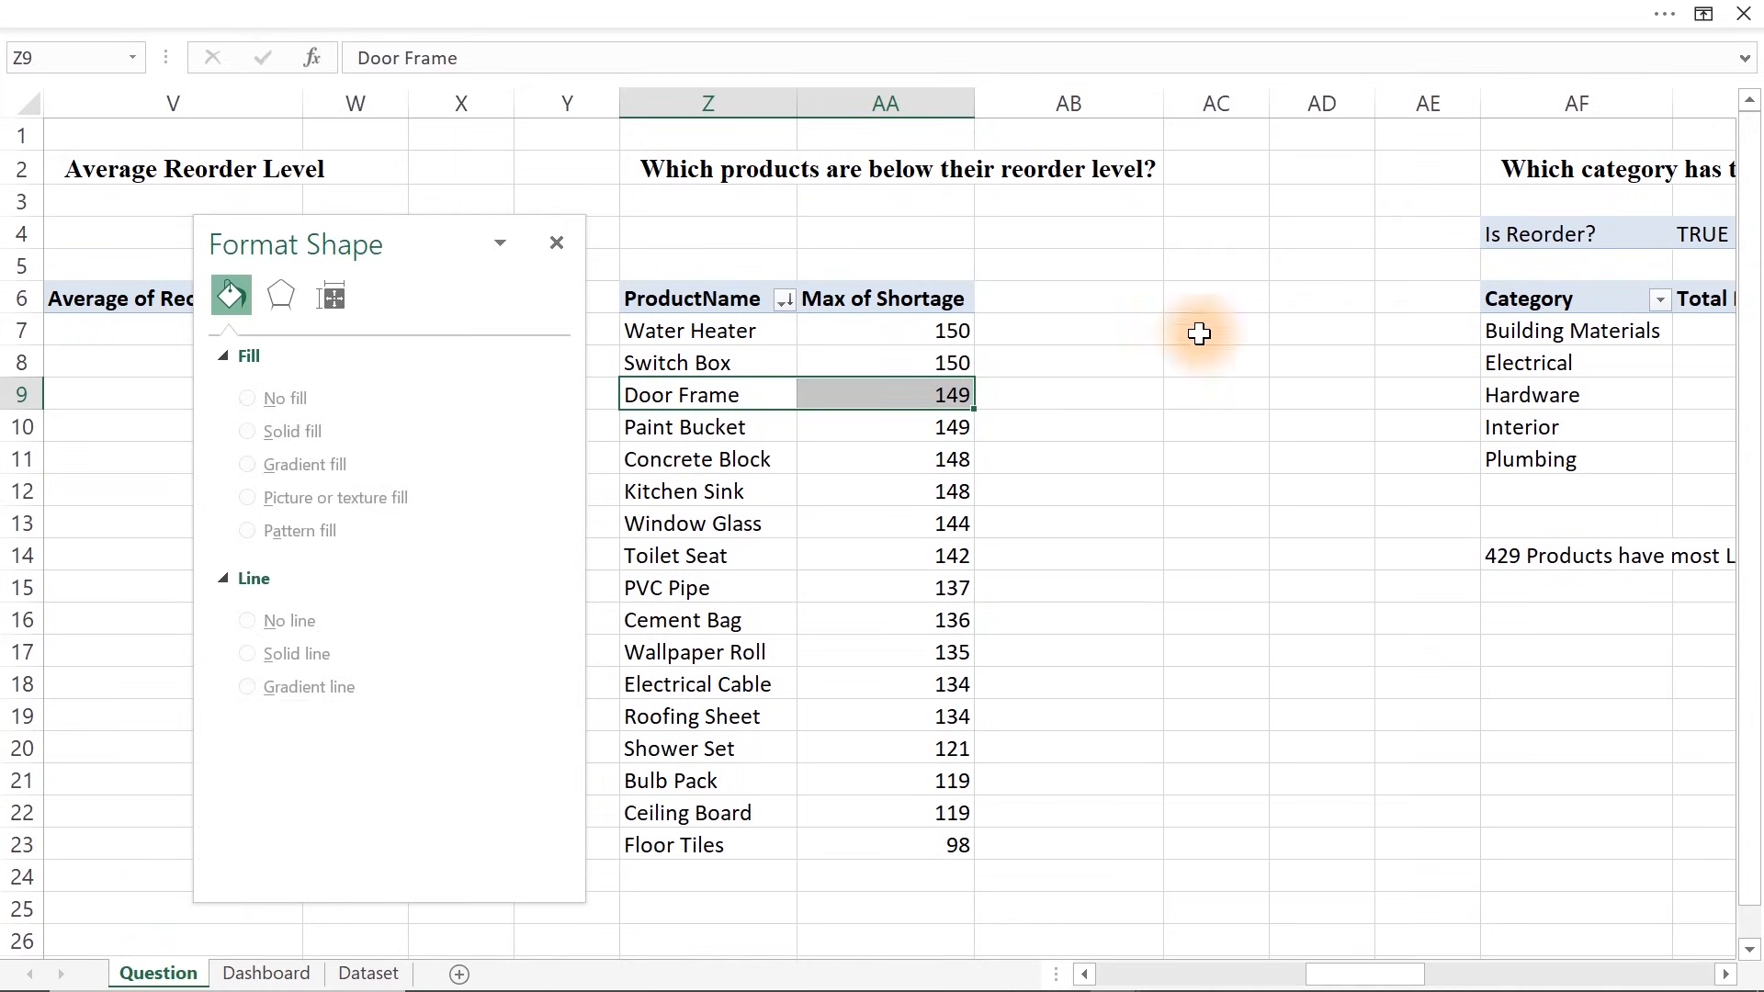
{"action": "left_click", "coordinate": [918, 336]}
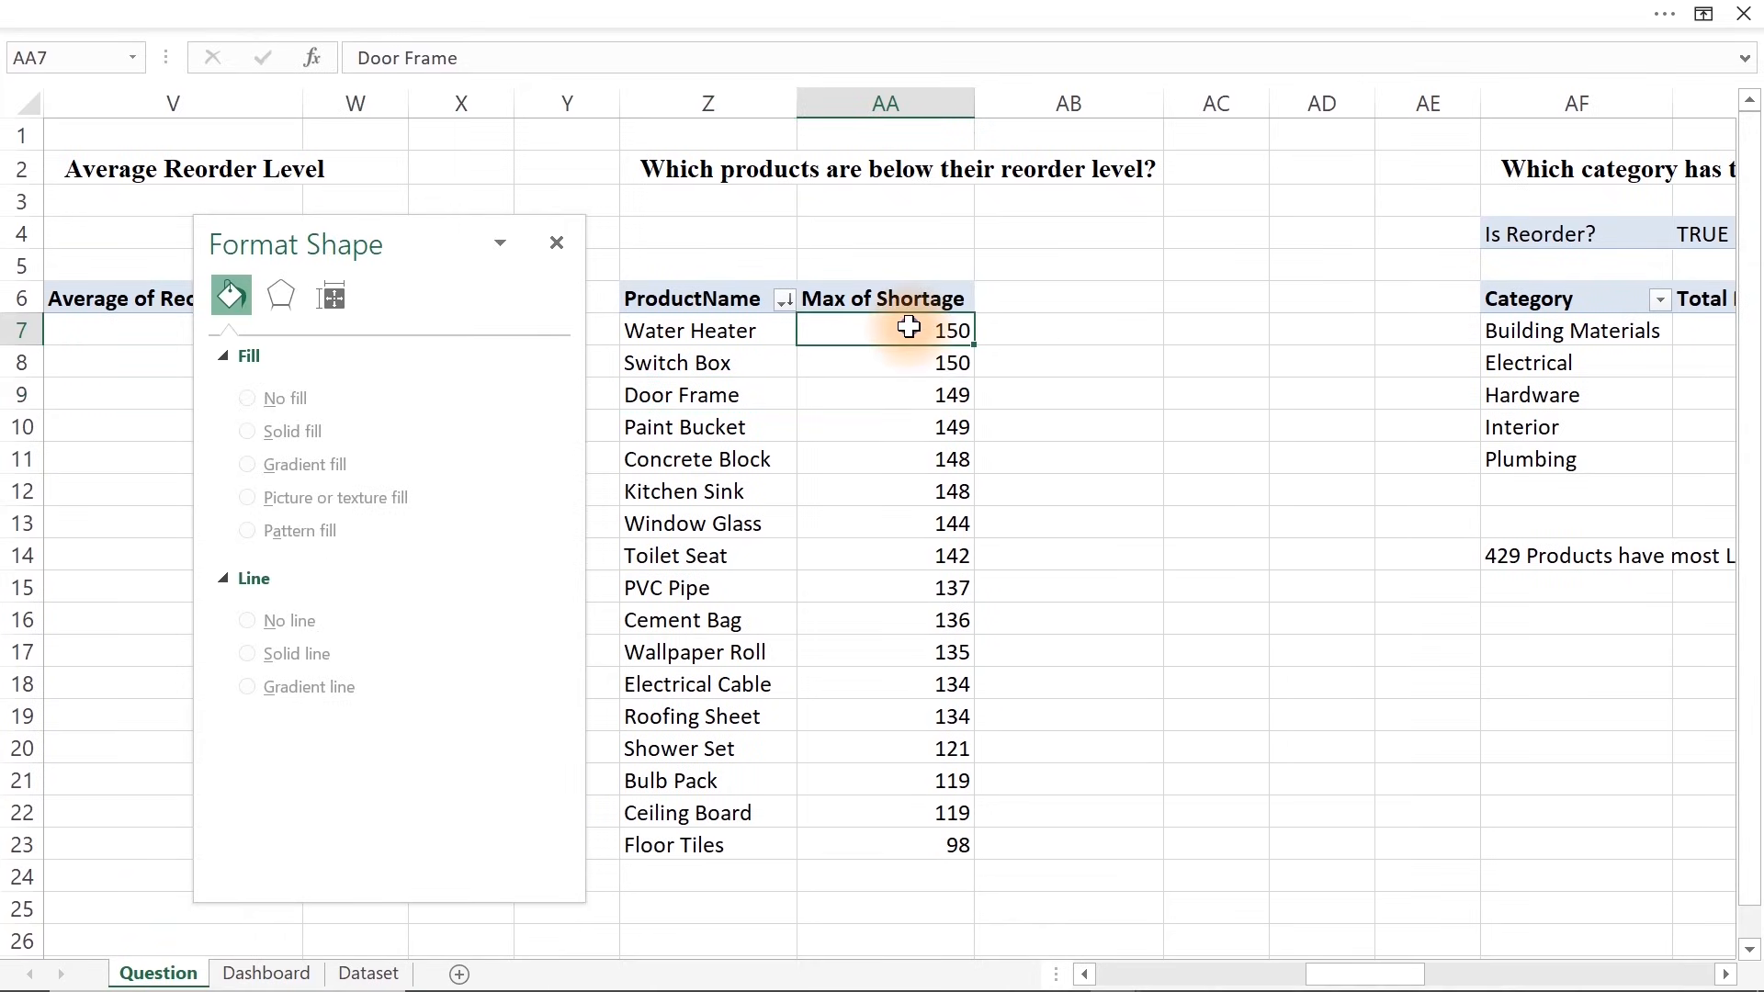
{"action": "right_click", "coordinate": [913, 331]}
{"action": "mouse_move", "coordinate": [991, 519]}
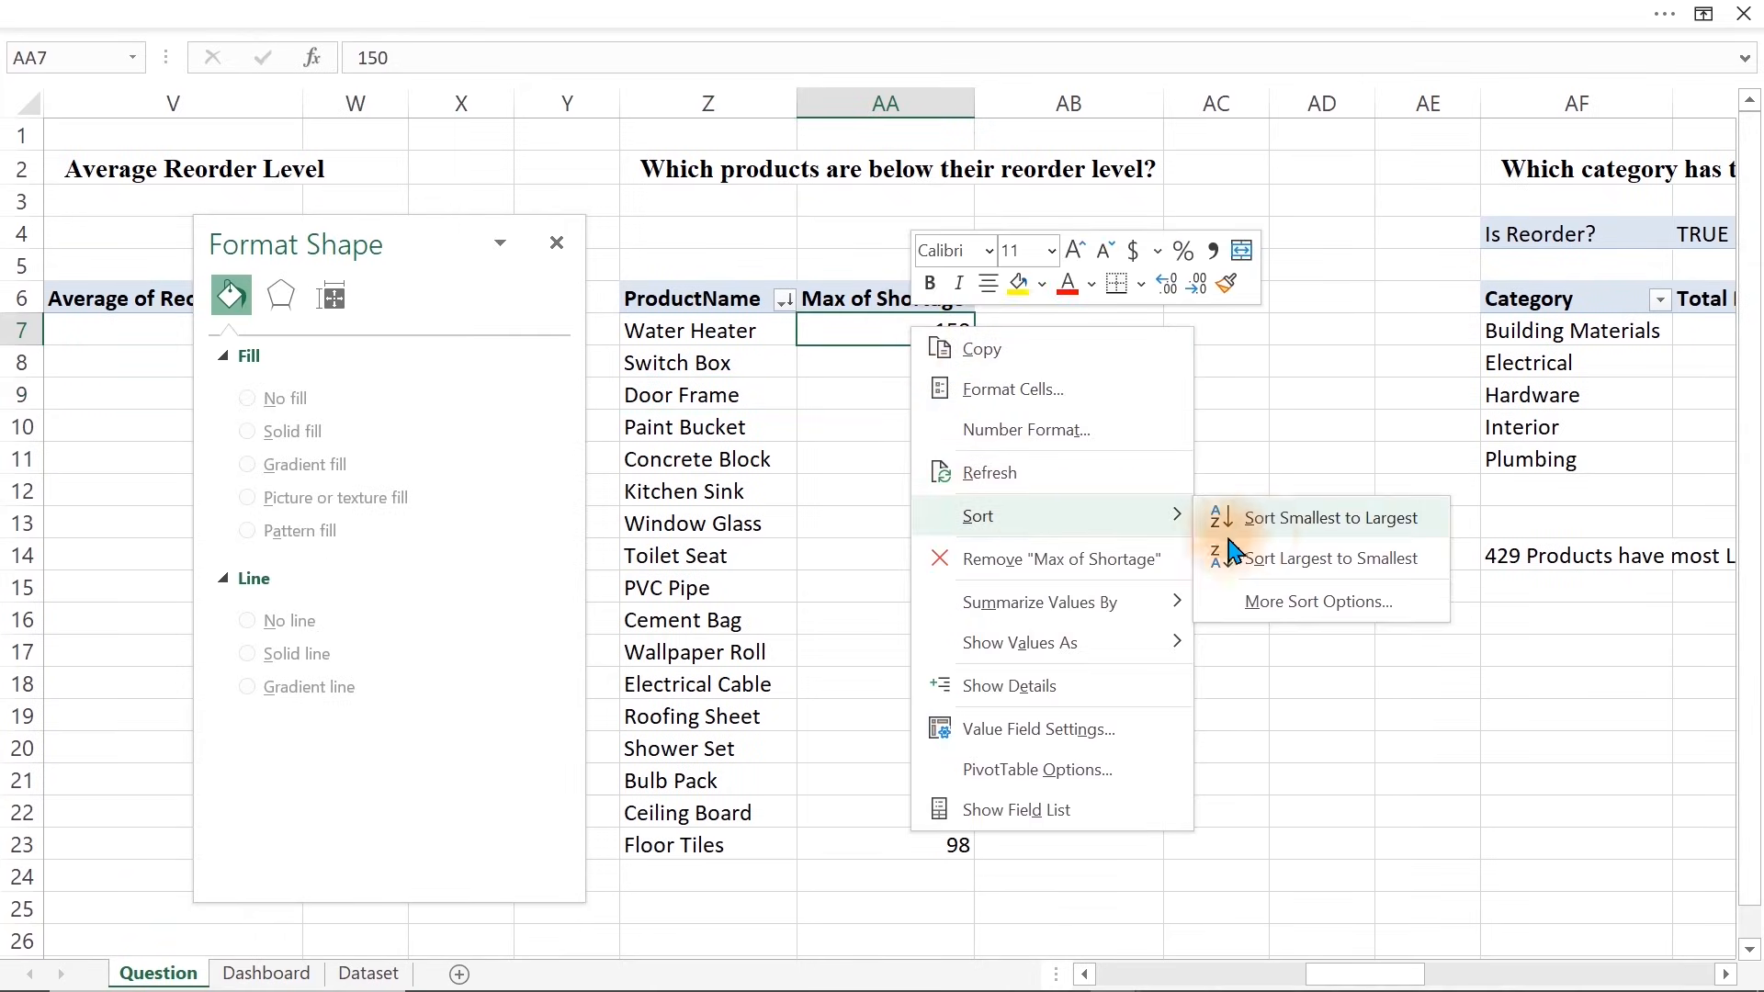
{"action": "left_click", "coordinate": [1278, 517]}
{"action": "left_click", "coordinate": [265, 973]}
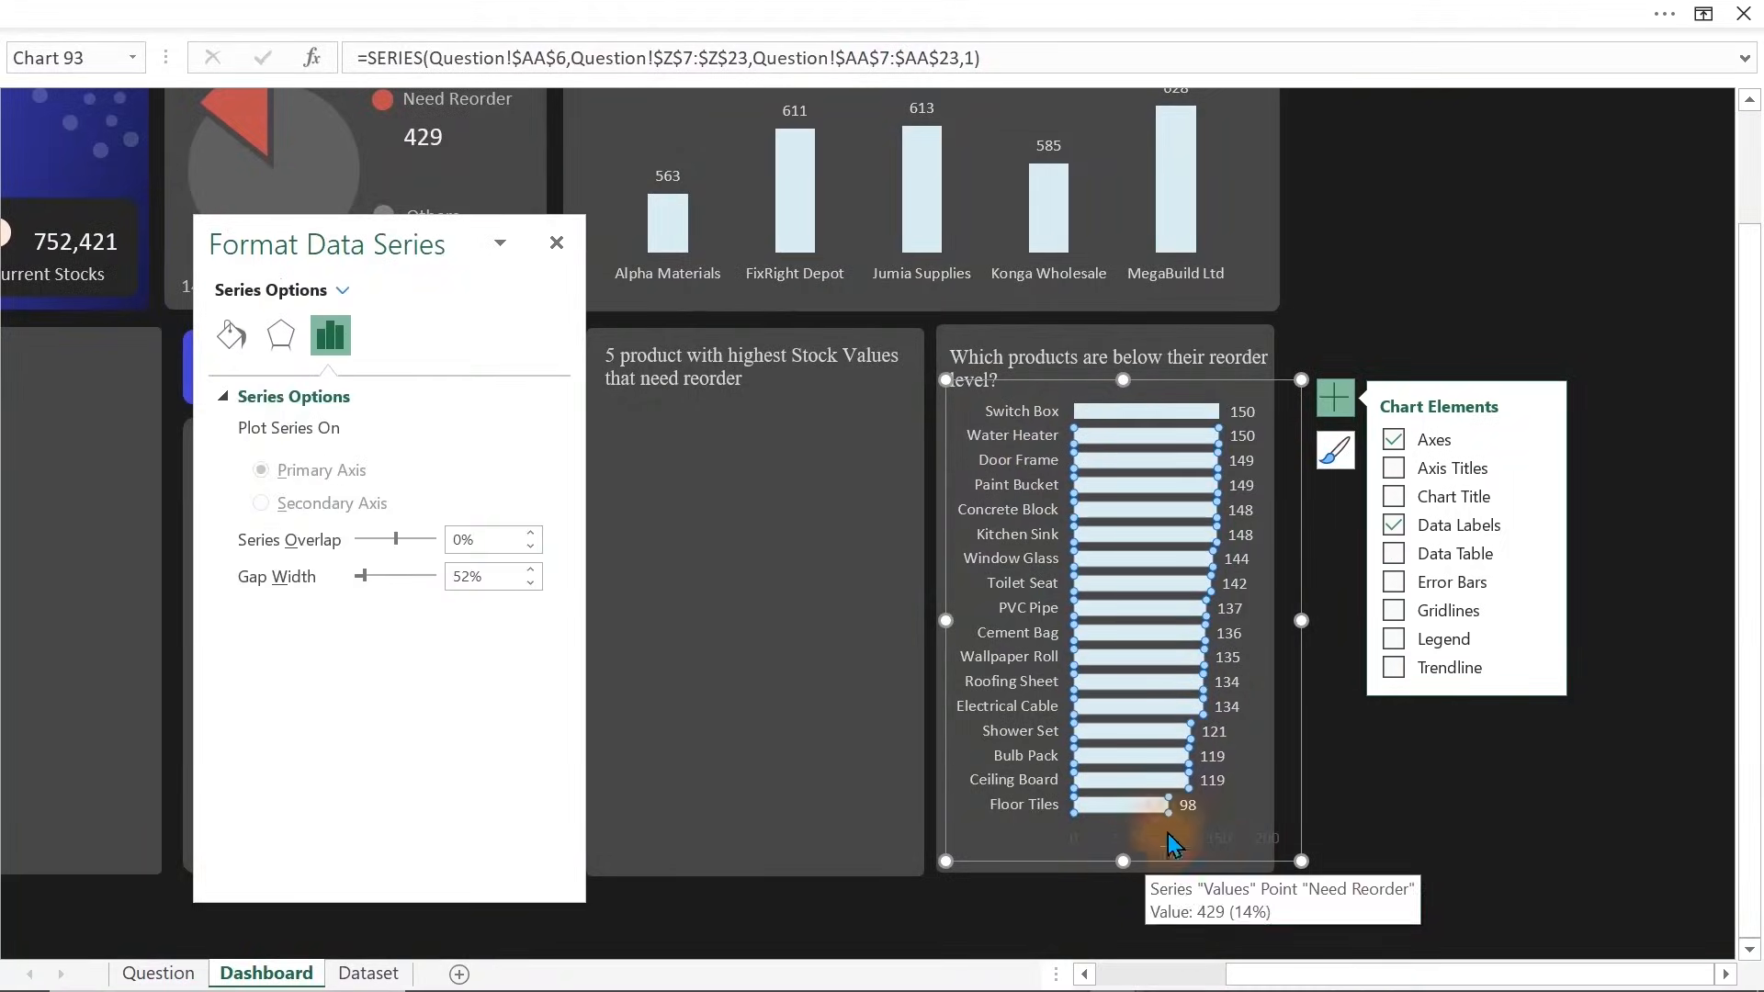
Delete the horizontal value axis from the product shortage chart
{"action": "left_click", "coordinate": [1407, 776]}
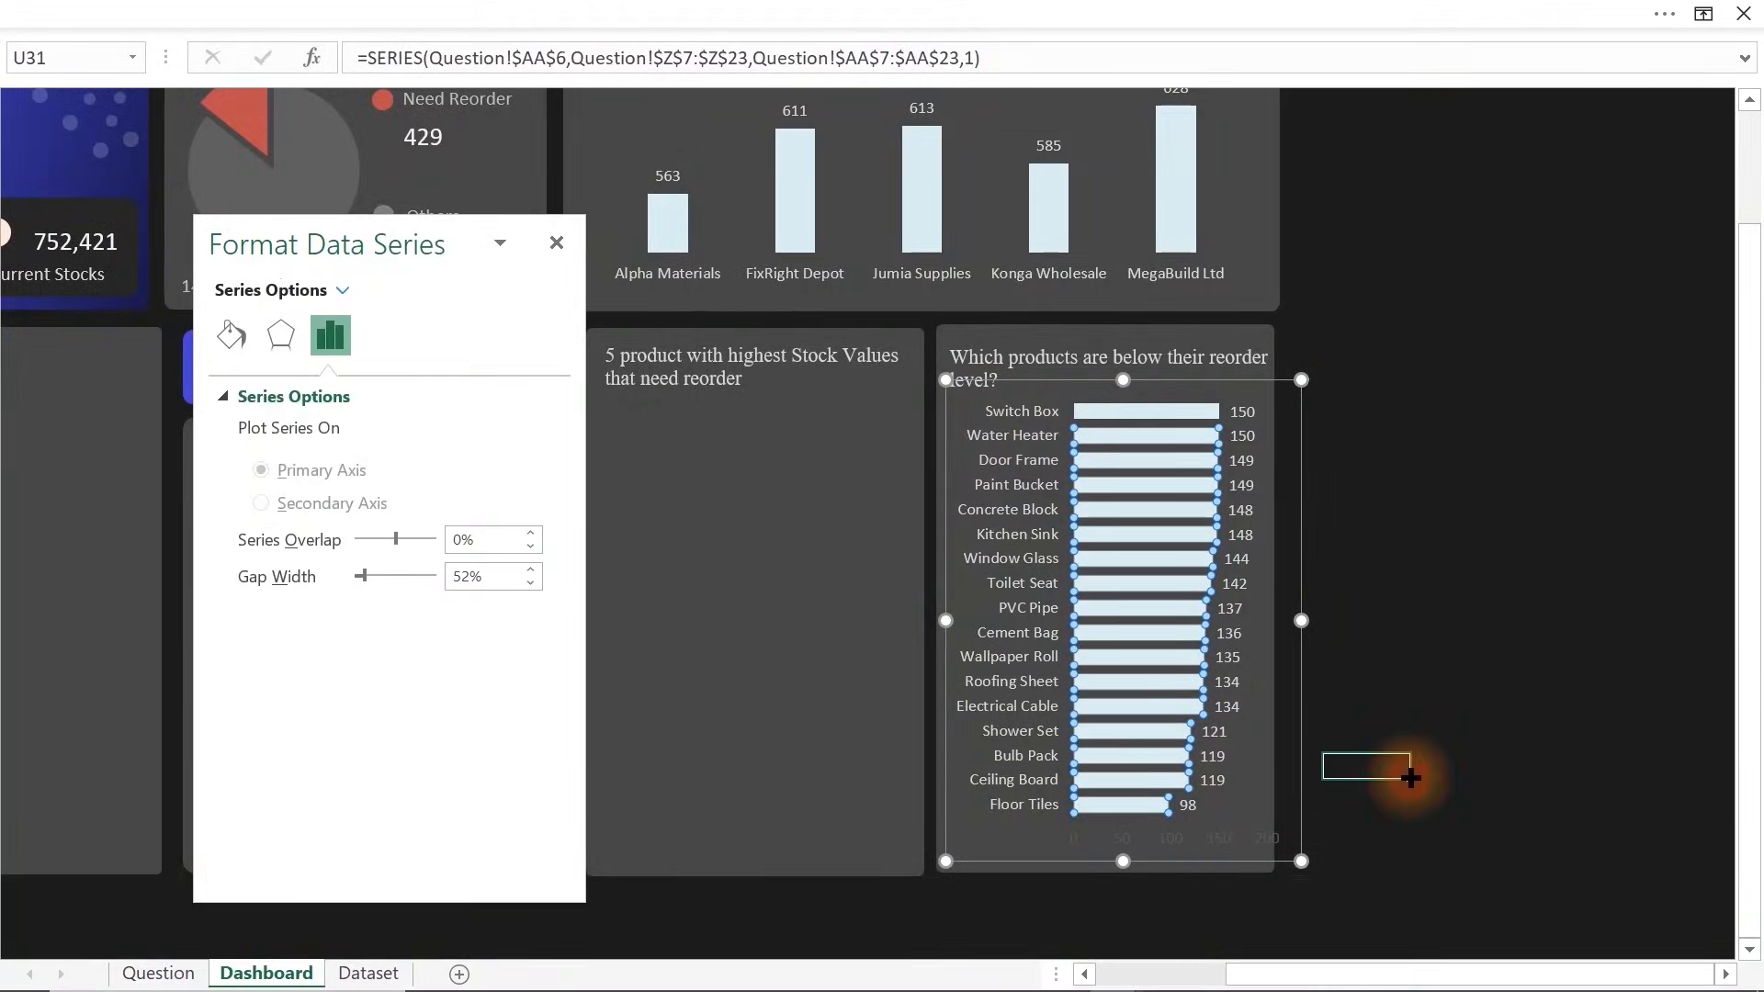
{"action": "left_click", "coordinate": [1222, 760]}
{"action": "left_click", "coordinate": [1240, 838]}
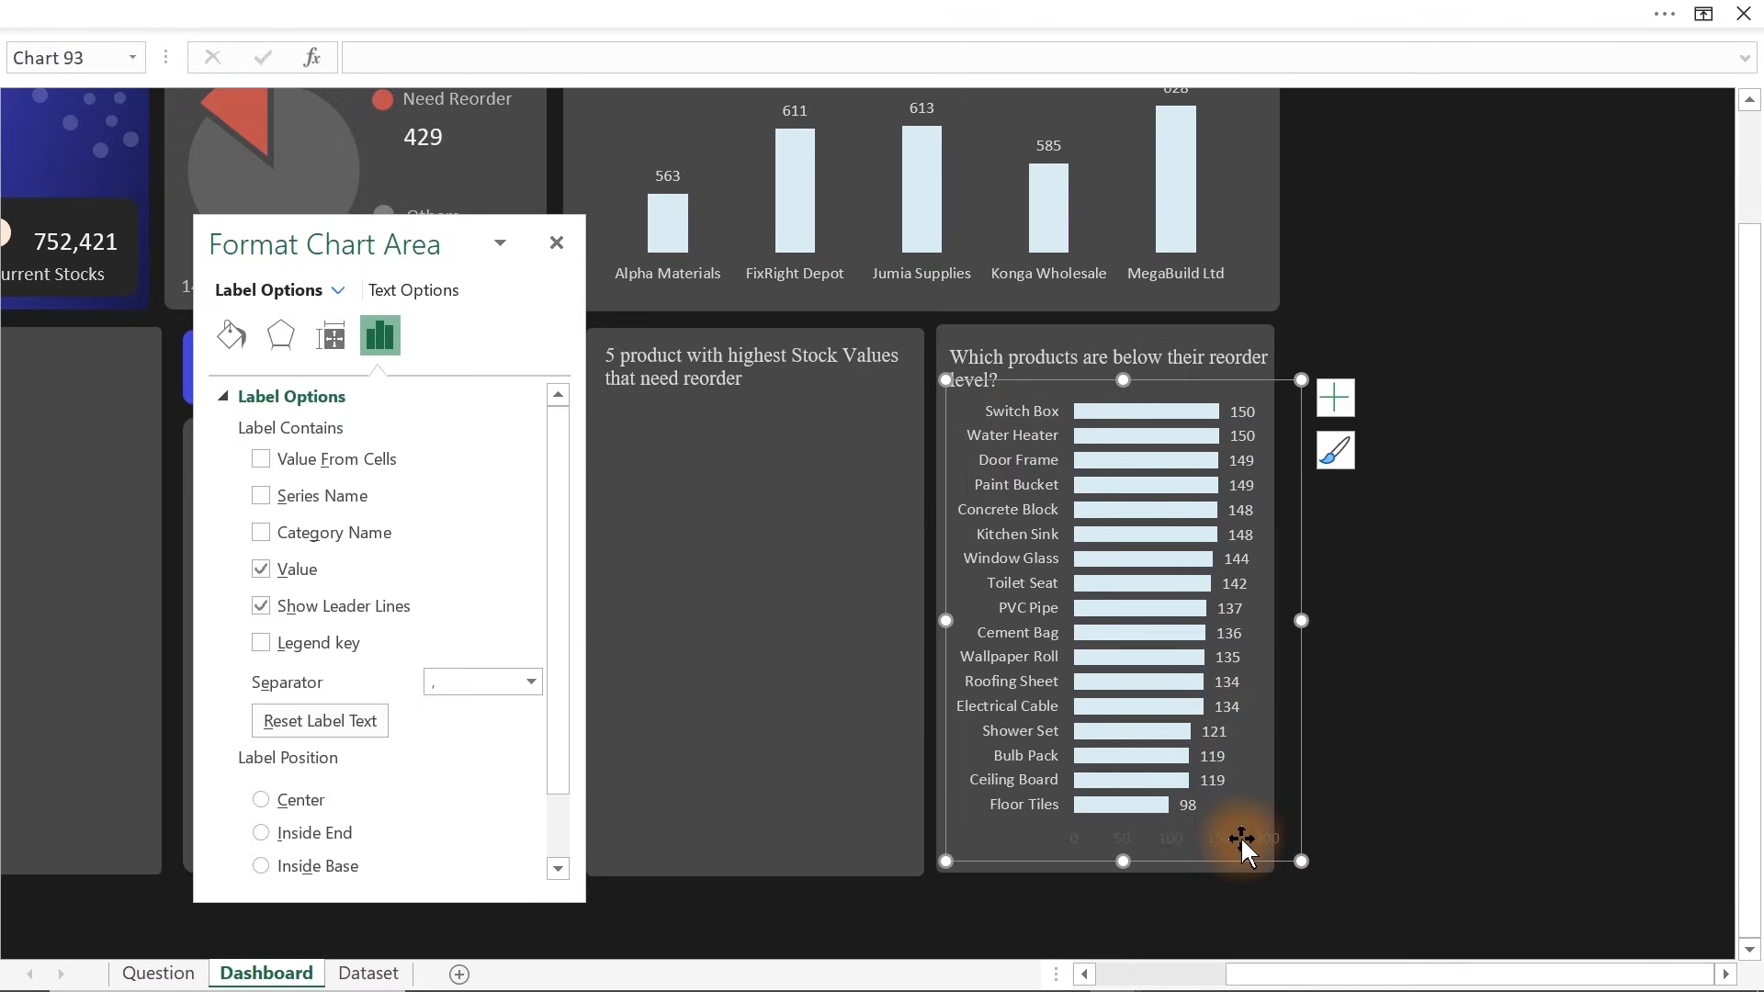
{"action": "left_click", "coordinate": [1166, 848]}
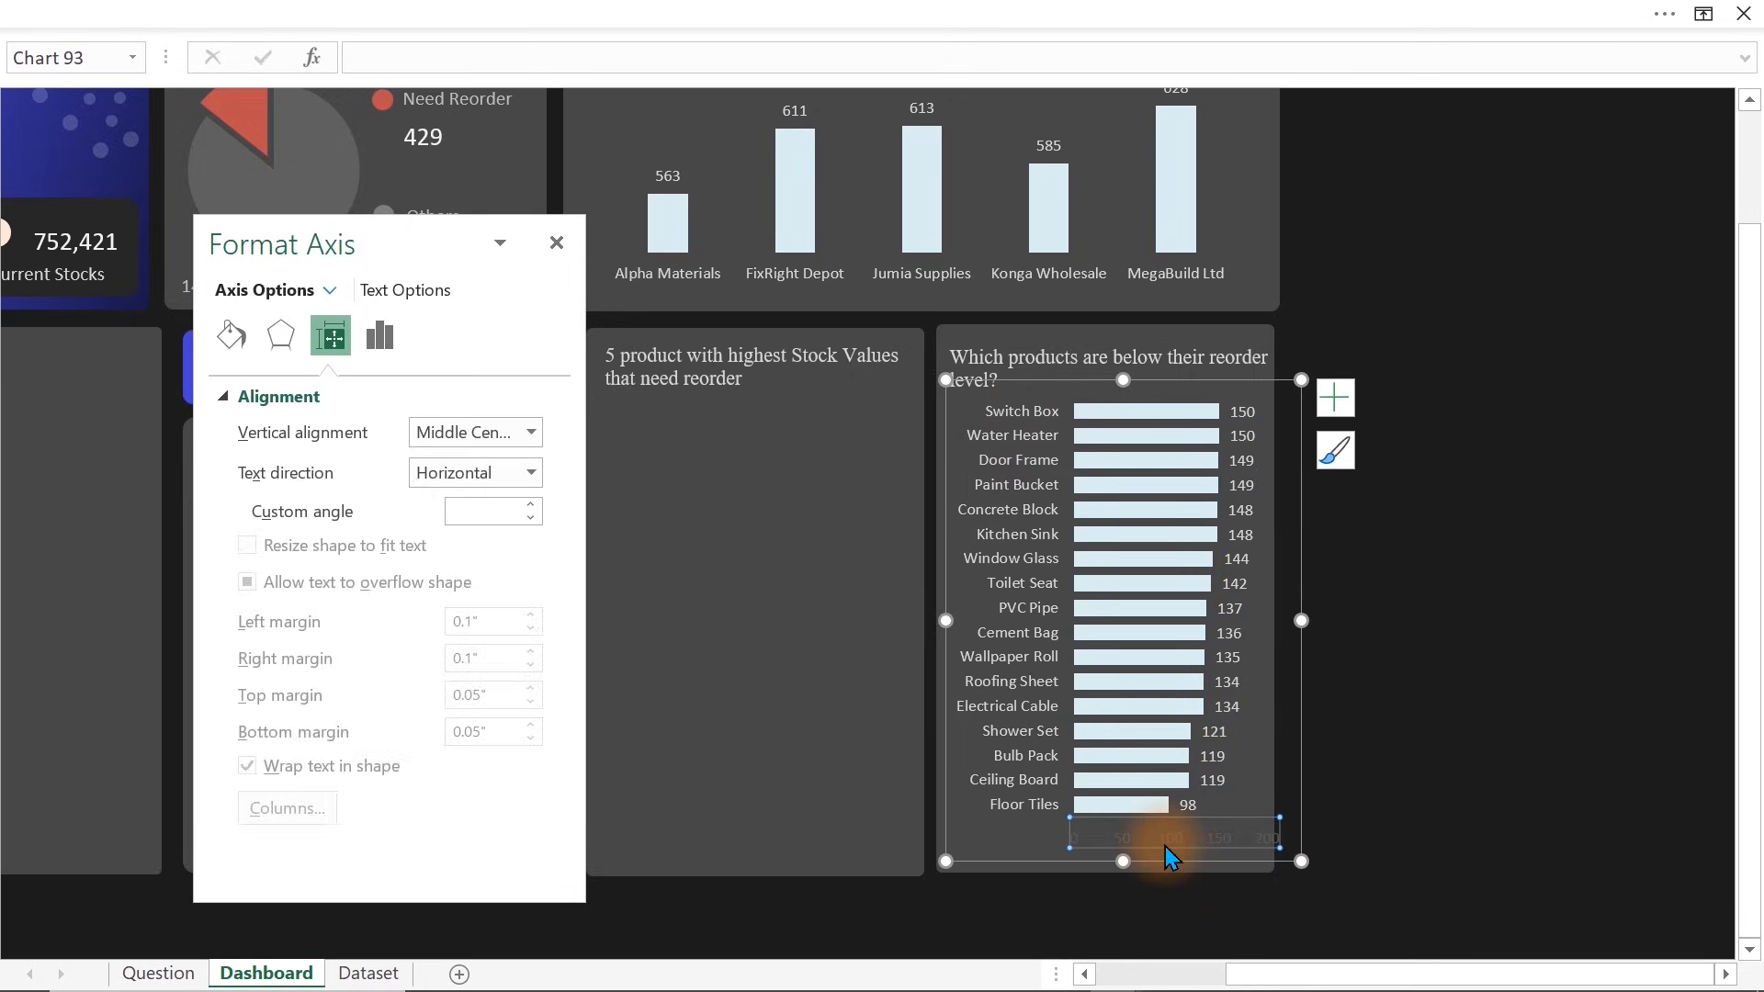
{"action": "key", "text": "Delete"}
Move the shortage chart slightly down to clear its card's heading and close the formatting pane
{"action": "left_click_drag", "start_coordinate": [1298, 710], "coordinate": [1294, 725]}
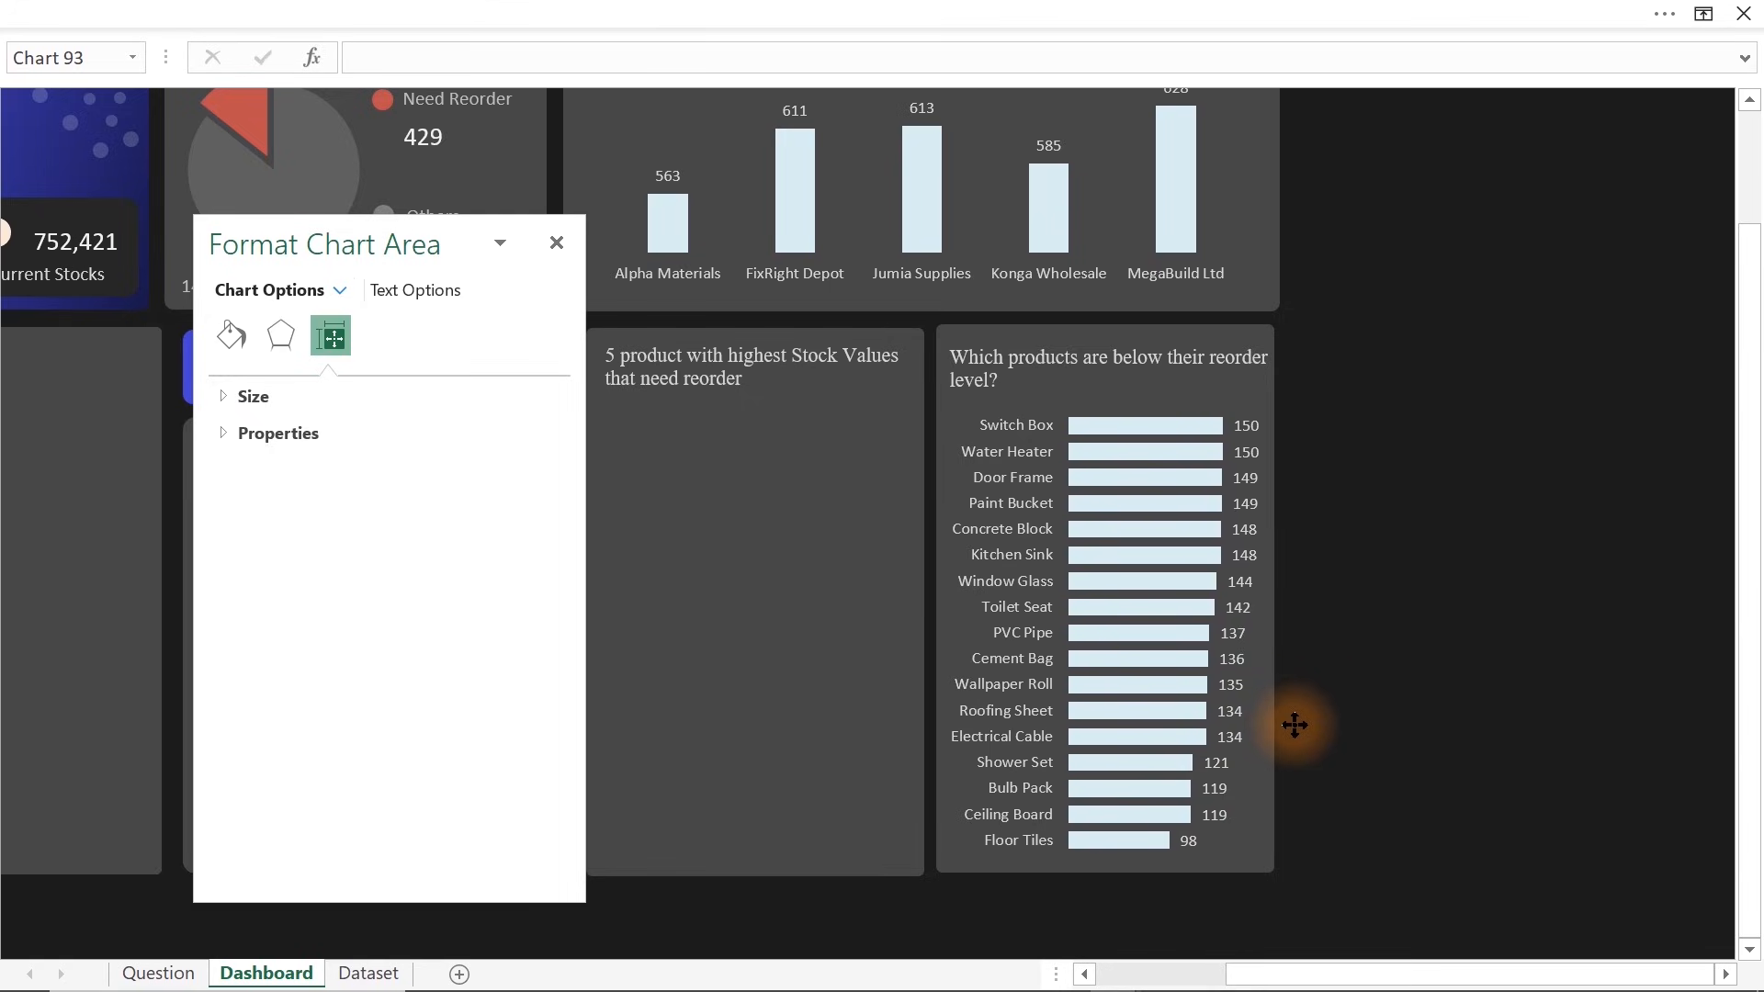
{"action": "left_click", "coordinate": [1294, 724]}
{"action": "left_click", "coordinate": [556, 242]}
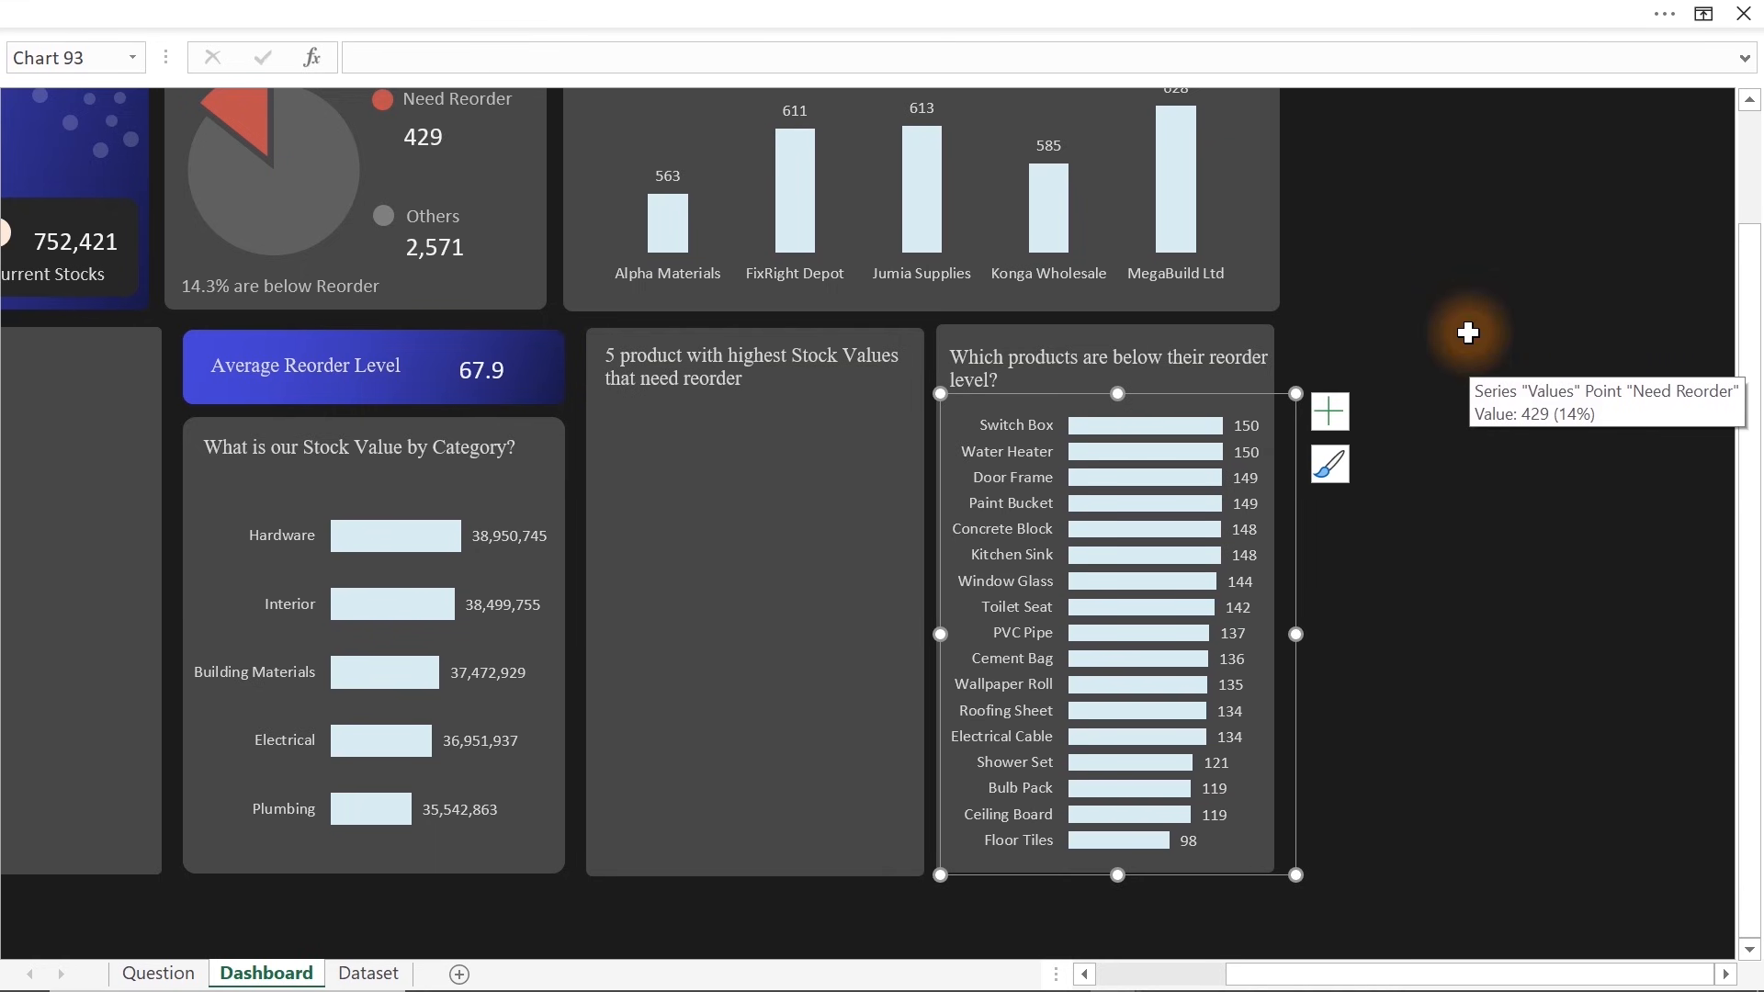
On the Question sheet, enter "Botton" in cell BC15 below the pivot table of 5 products with highest Stock Values that need reorder
{"action": "left_click", "coordinate": [158, 974]}
{"action": "left_click", "coordinate": [956, 617]}
{"action": "key", "text": "Right"}
{"action": "key", "text": "Right"}
{"action": "key", "text": "Right"}
{"action": "key", "text": "Right"}
{"action": "key", "text": "Right"}
{"action": "key", "text": "Right"}
{"action": "key", "text": "Right"}
{"action": "key", "text": "Right"}
{"action": "key", "text": "Right"}
{"action": "key", "text": "Right"}
{"action": "key", "text": "Right"}
{"action": "key", "text": "Right"}
{"action": "key", "text": "Right"}
{"action": "key", "text": "Right"}
{"action": "key", "text": "Right"}
{"action": "key", "text": "Right"}
{"action": "key", "text": "Right"}
{"action": "key", "text": "Right"}
{"action": "key", "text": "Right"}
{"action": "key", "text": "Right"}
{"action": "key", "text": "Right"}
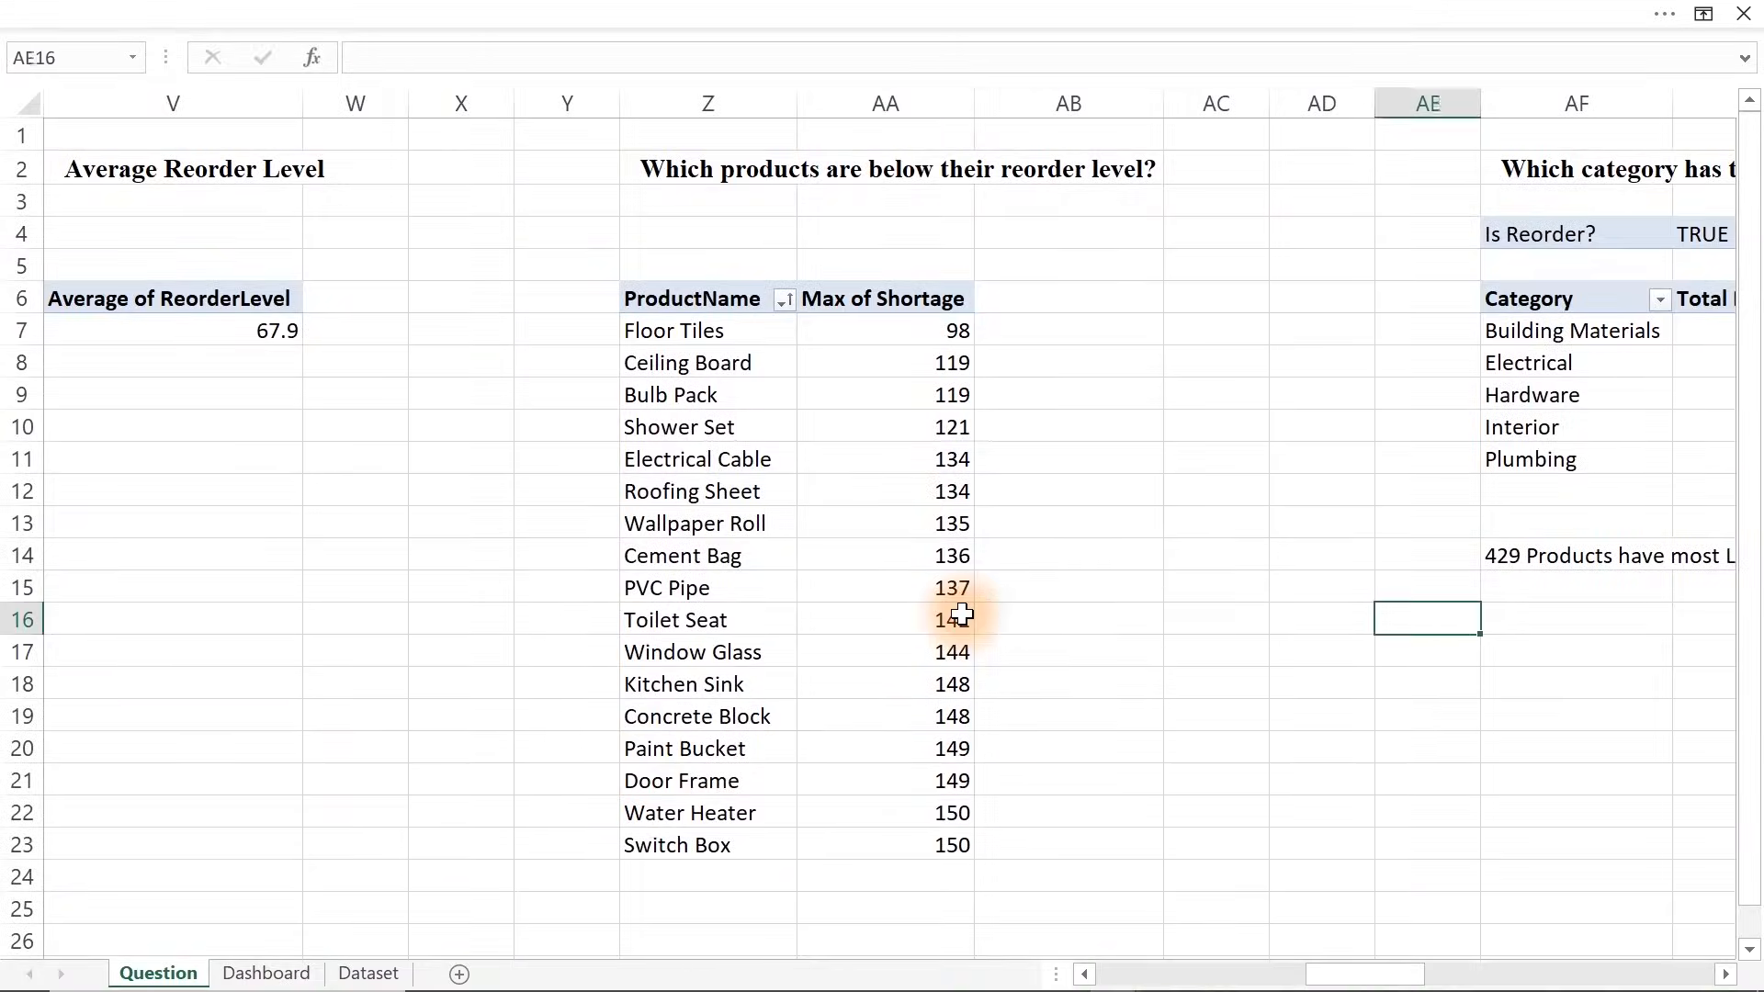
{"action": "key", "text": "Right"}
{"action": "key", "text": "Right"}
{"action": "key", "text": "Right"}
{"action": "key", "text": "Right"}
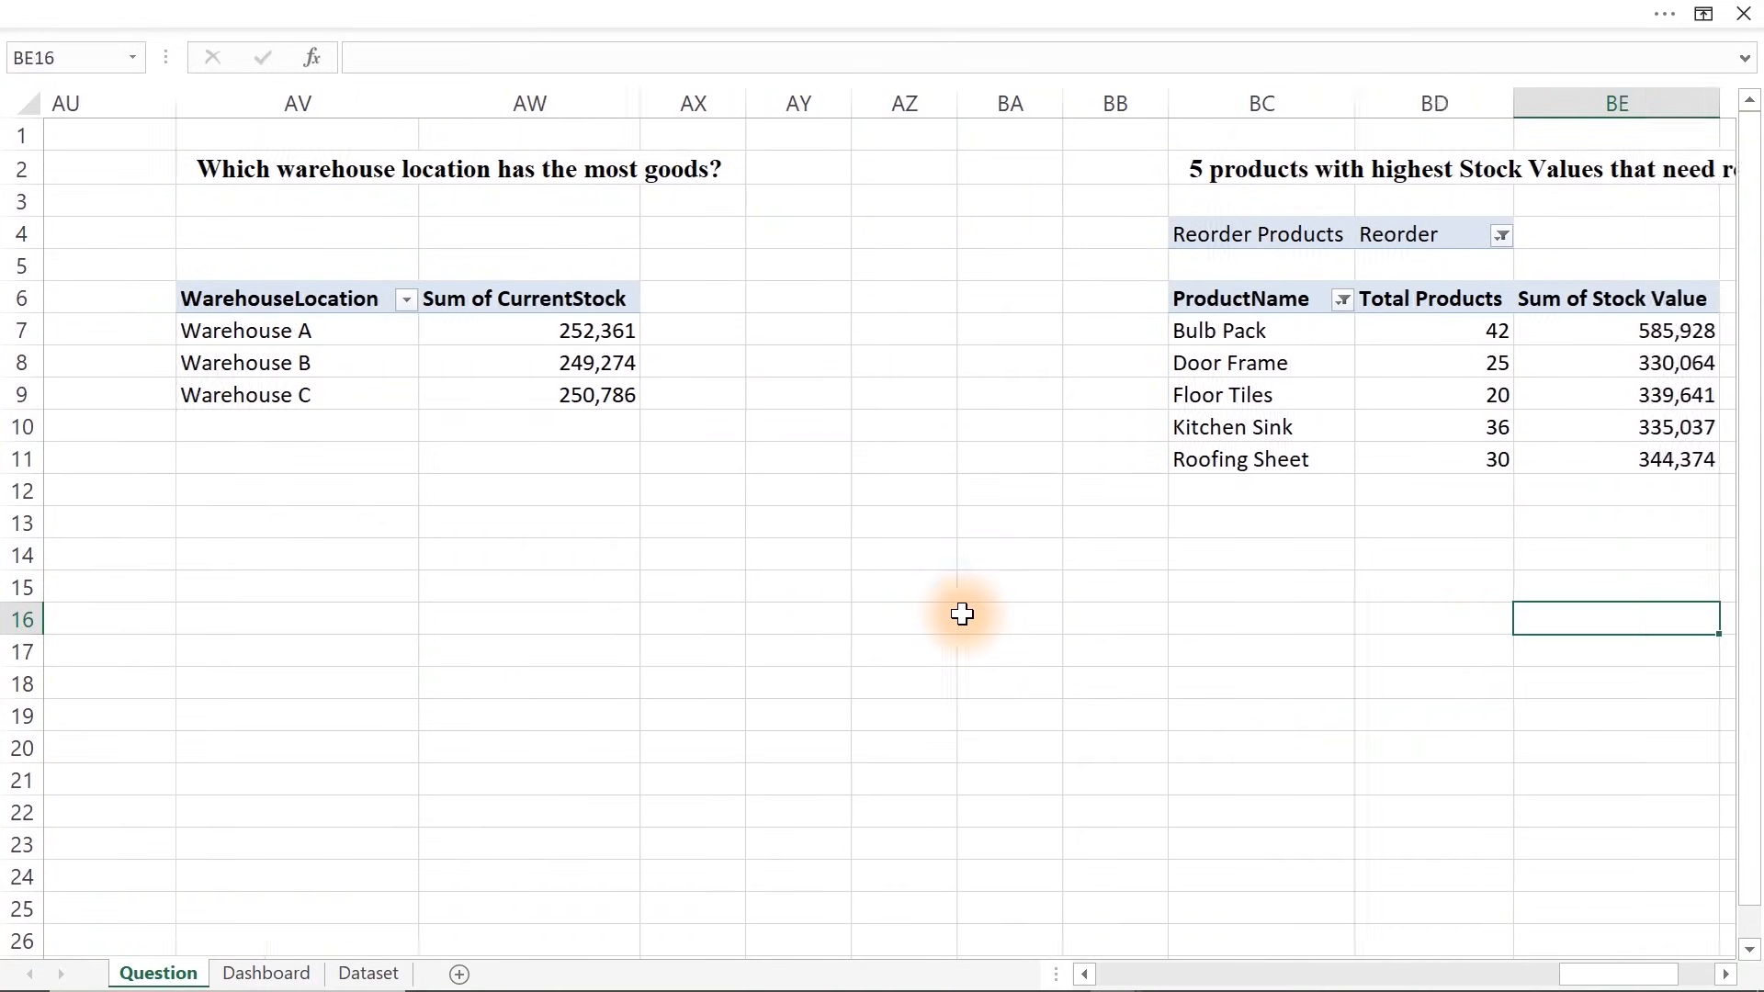
{"action": "left_click", "coordinate": [863, 592]}
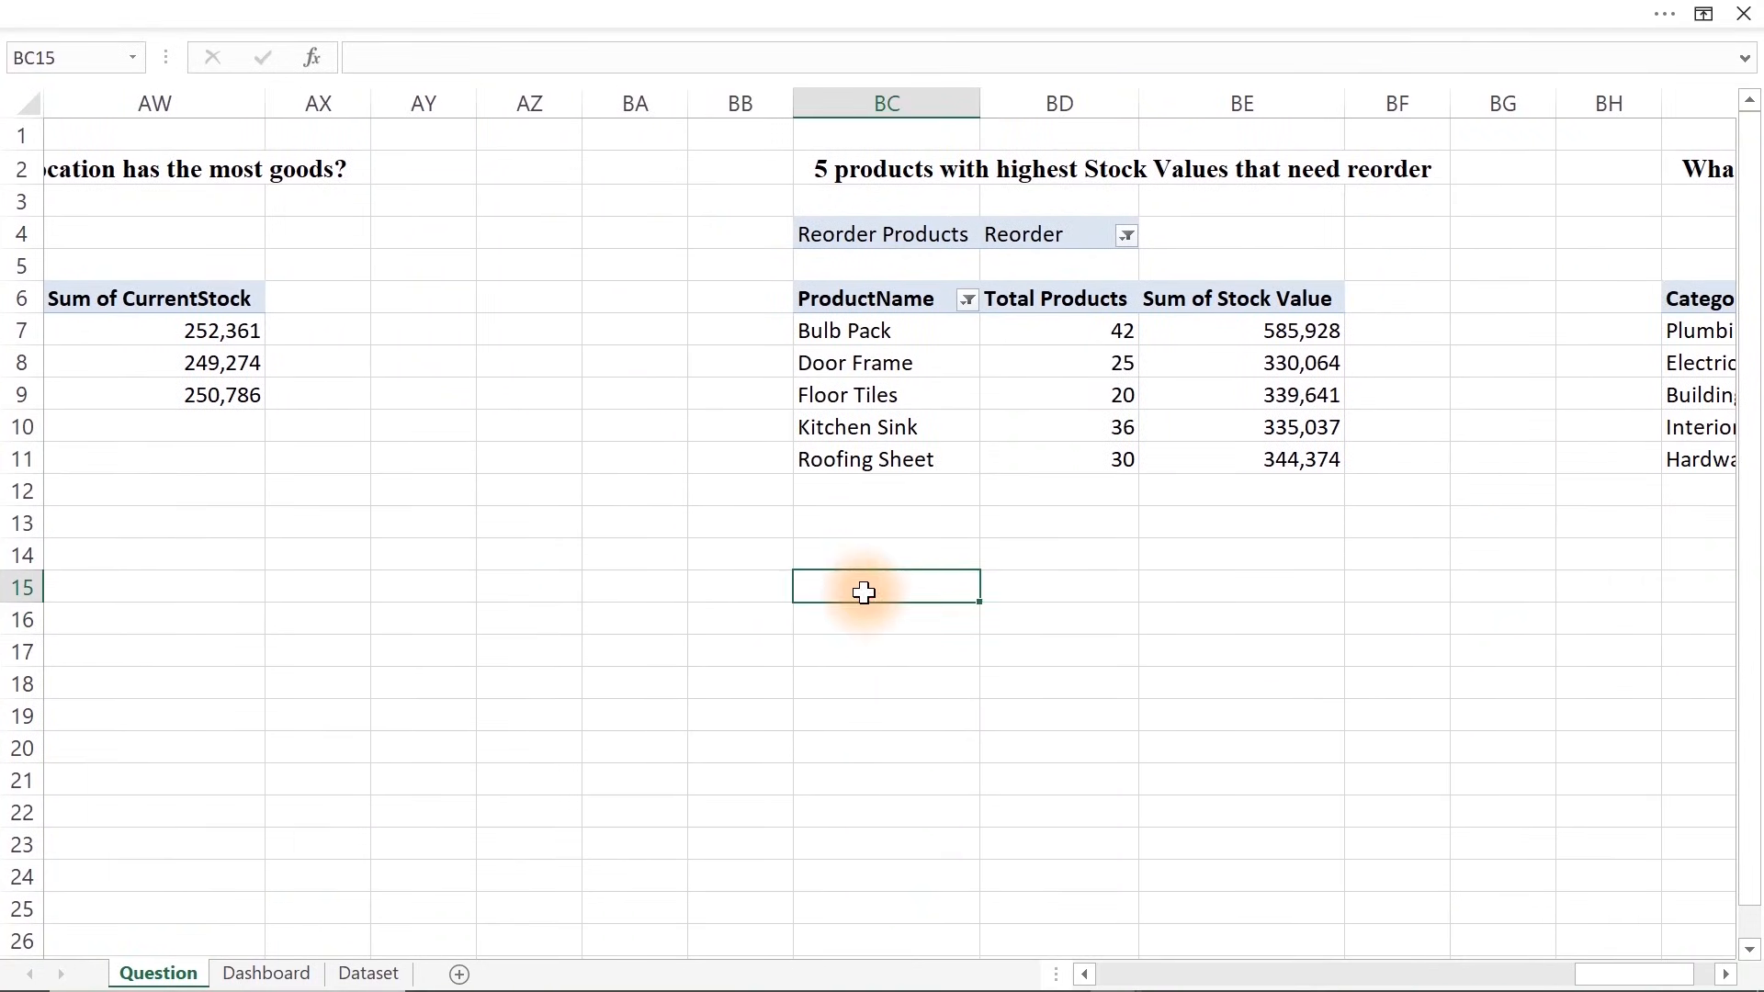
{"action": "type", "text": "Botton"}
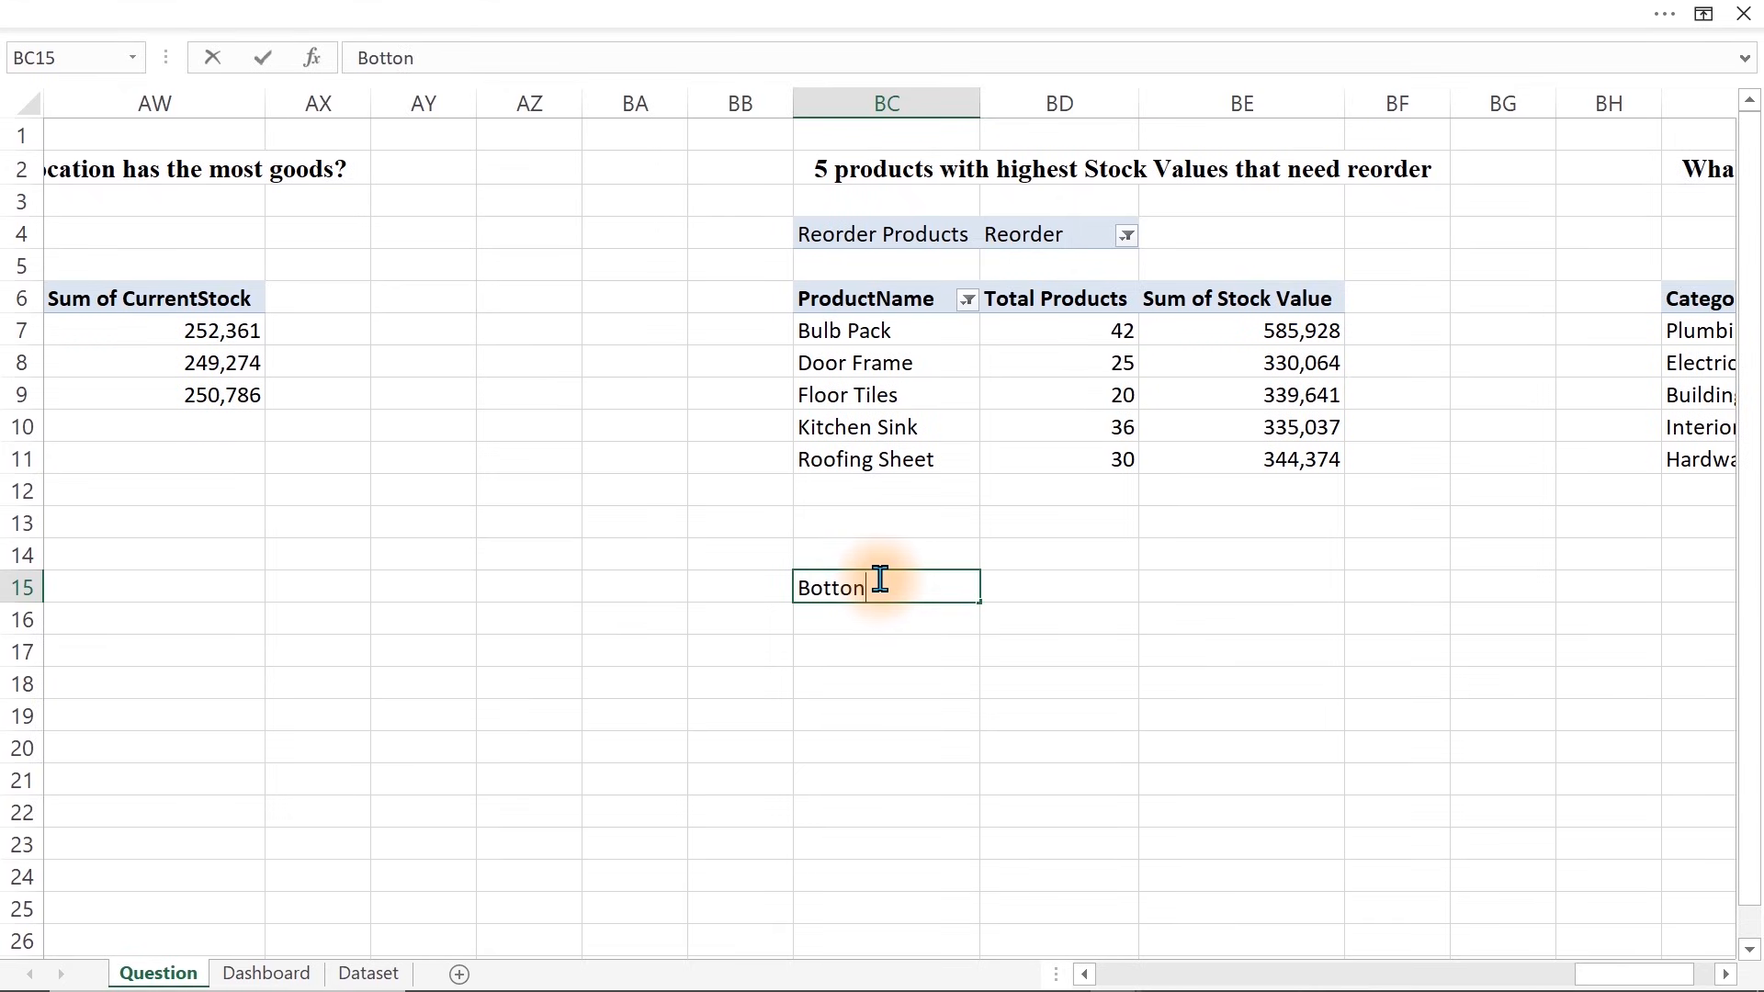
{"action": "key", "text": "Return"}
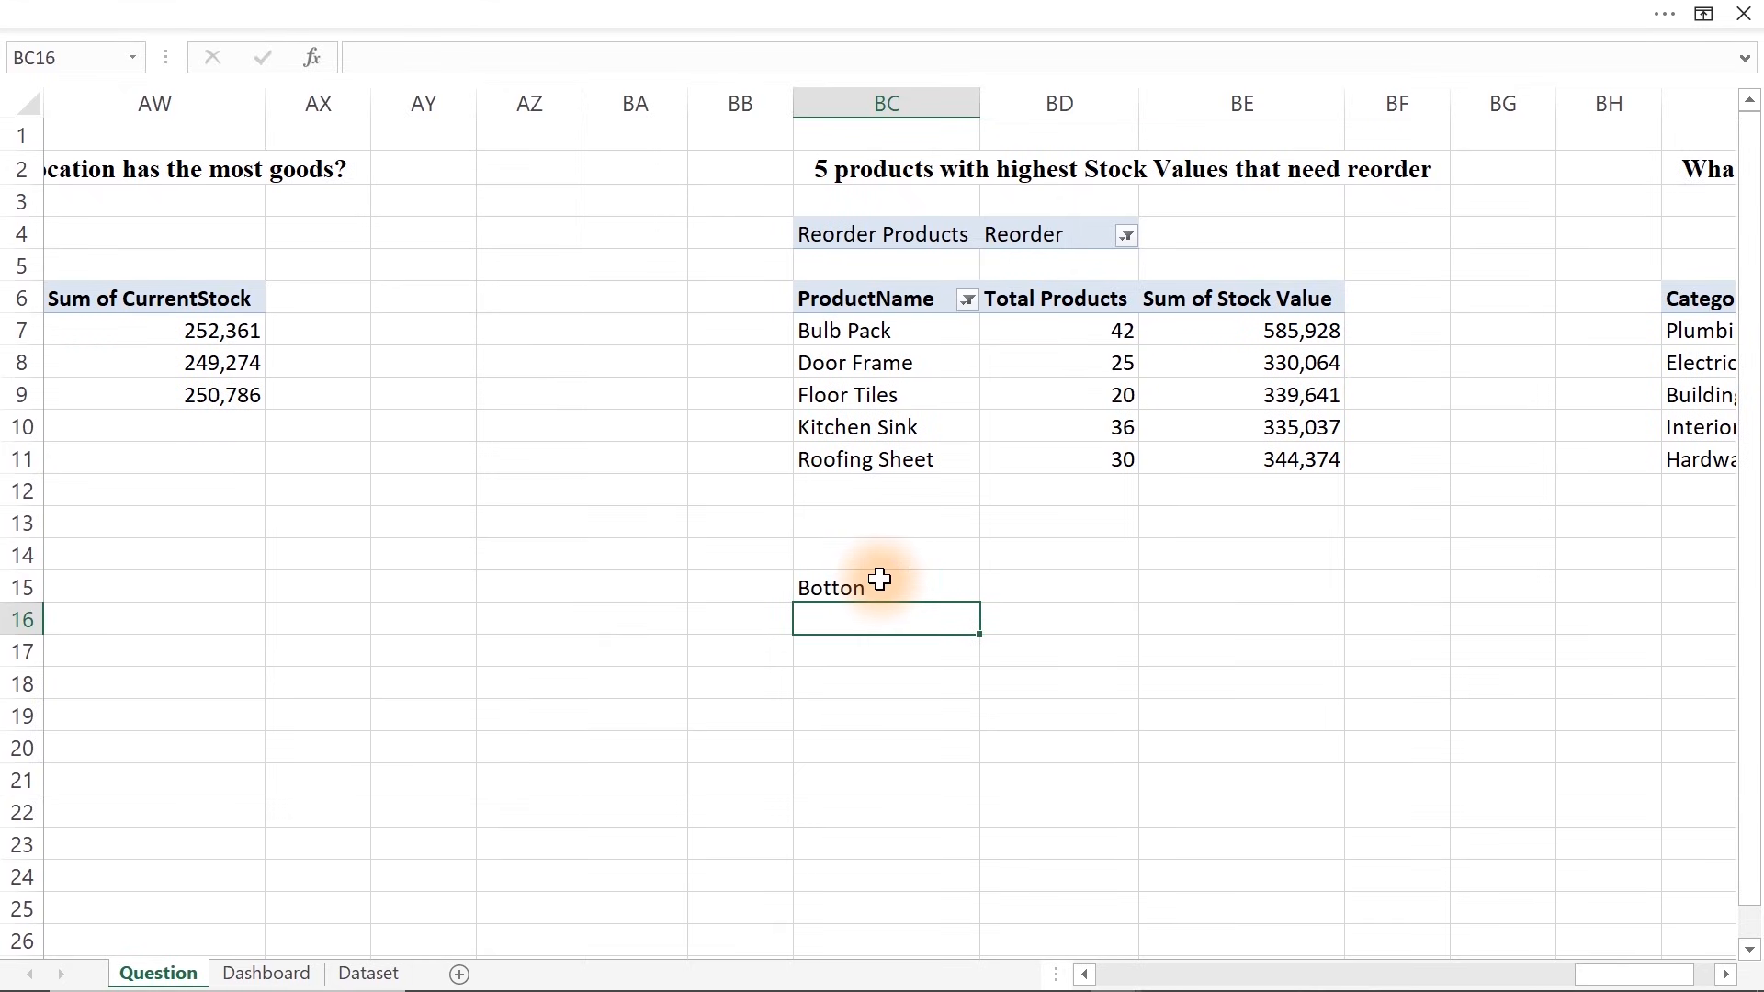
Insert an option button form control under the heading of the Dashboard's "5 product with highest Stock Values that need reorder" card
{"action": "left_click", "coordinate": [260, 975]}
{"action": "left_click", "coordinate": [680, 9]}
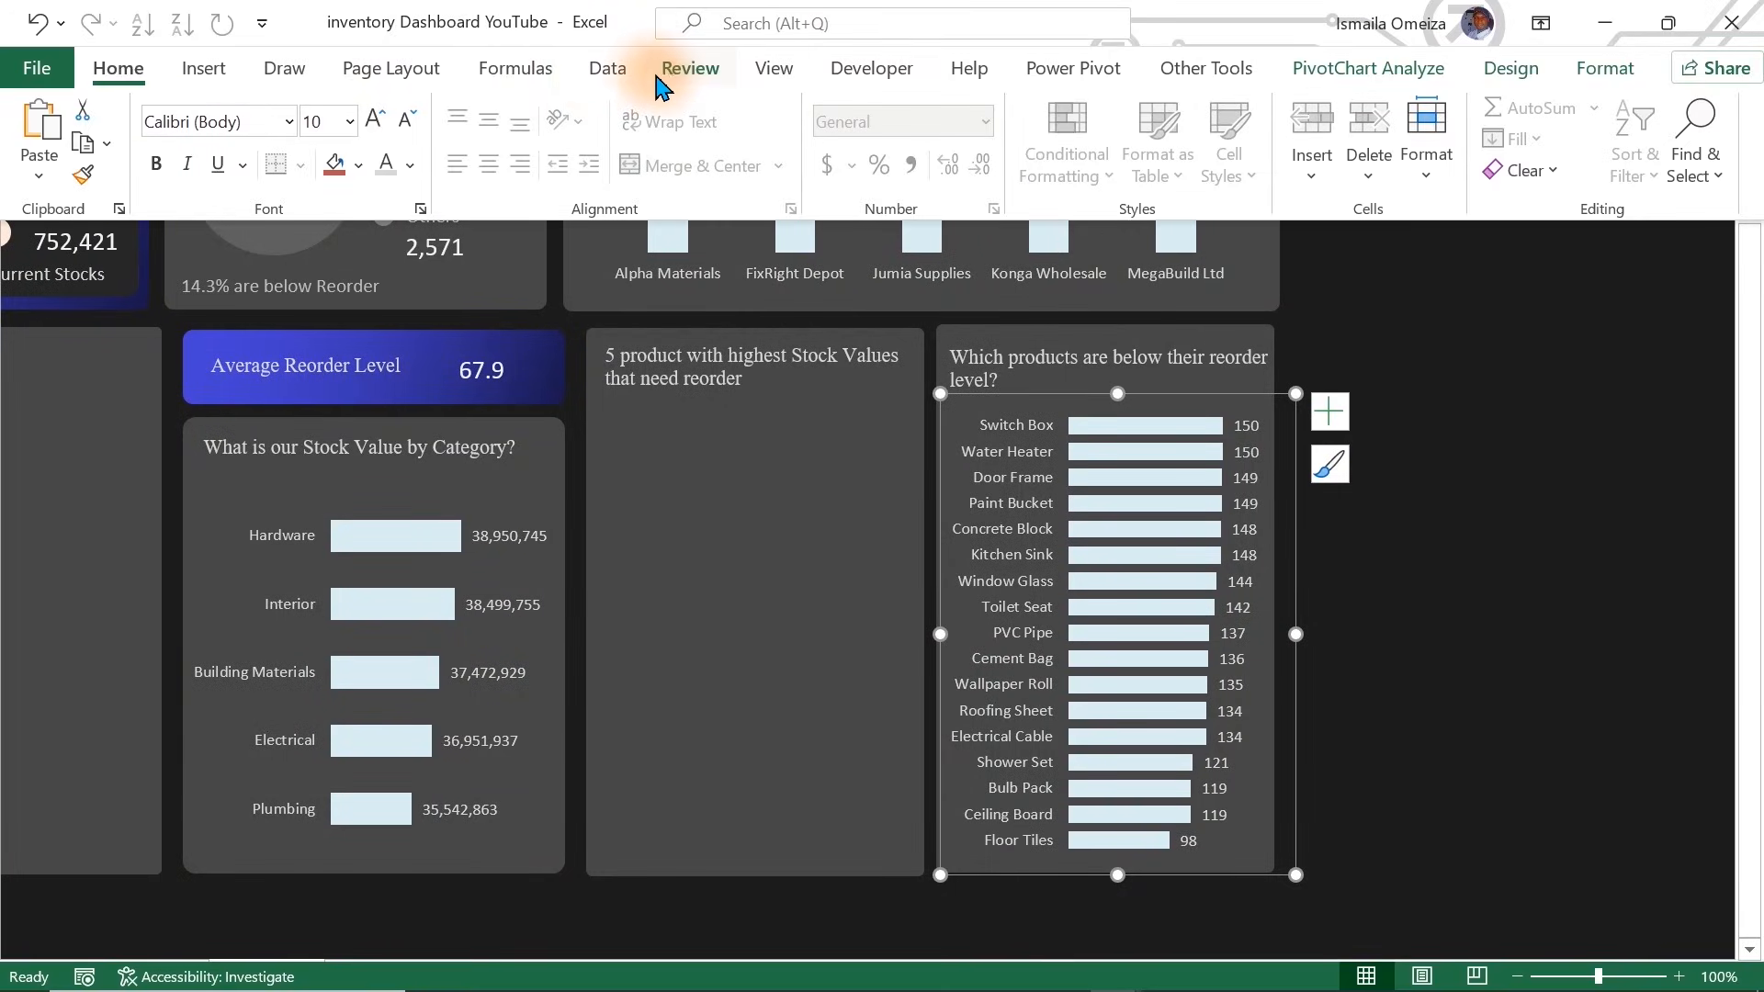
{"action": "left_click", "coordinate": [868, 70]}
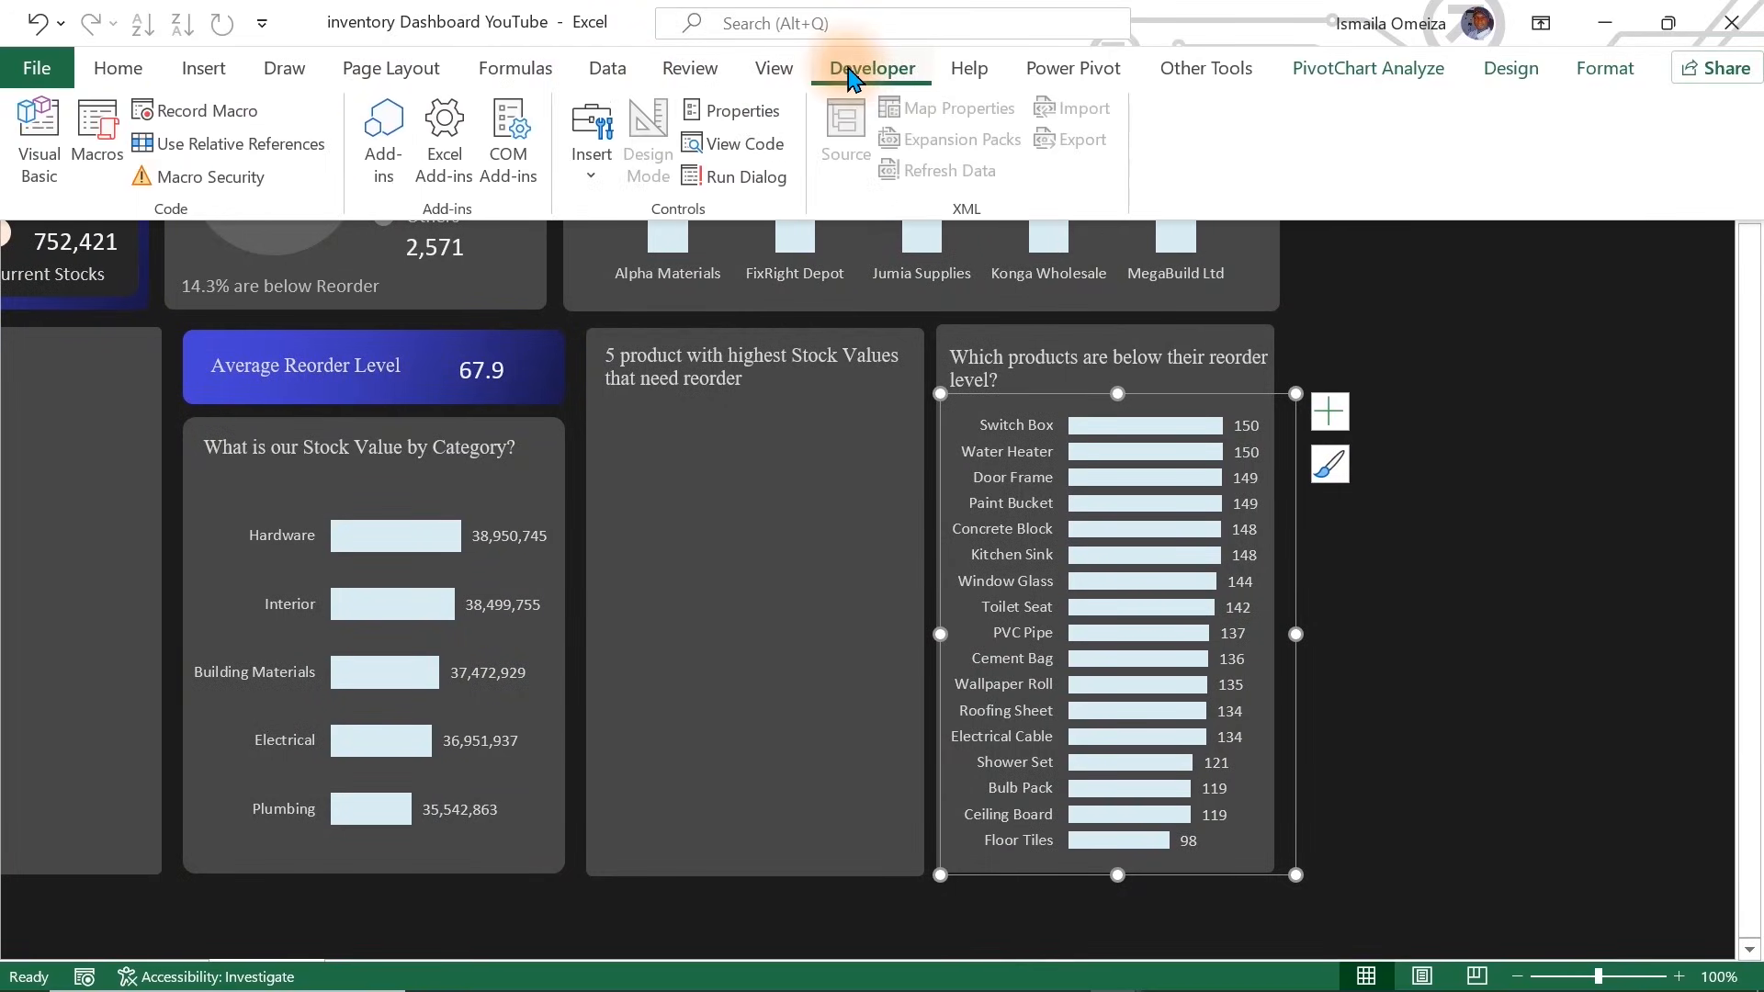
{"action": "left_click", "coordinate": [599, 180]}
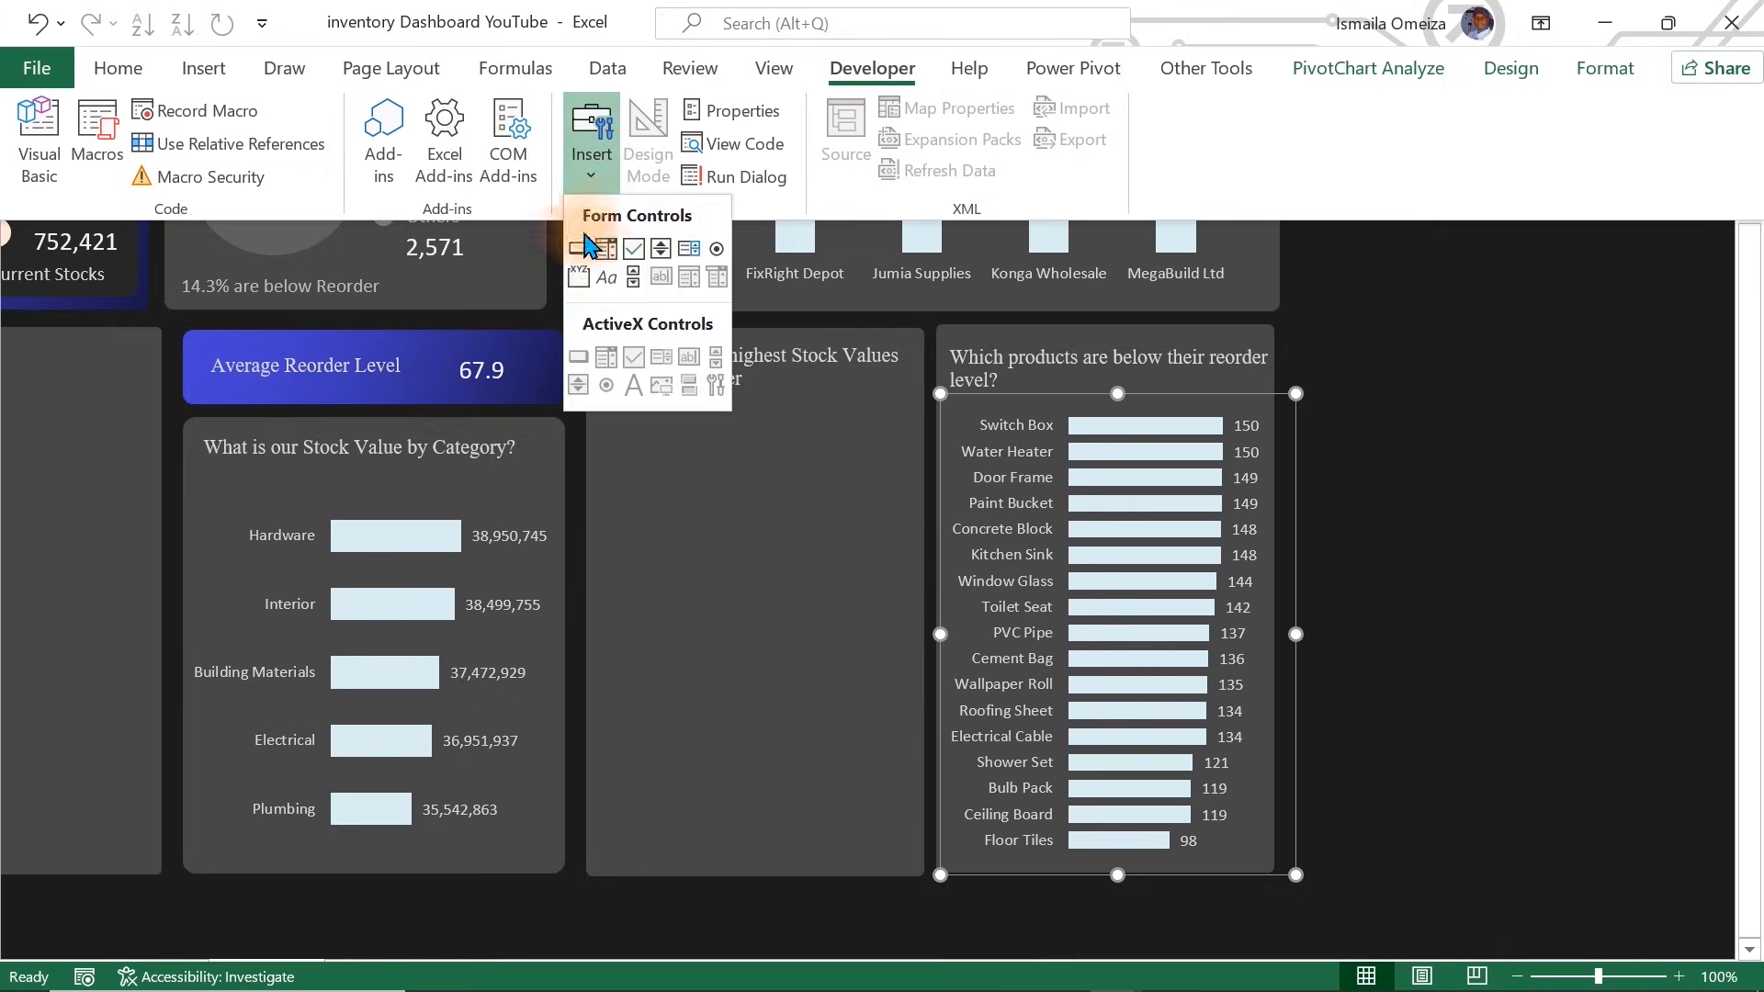
{"action": "left_click", "coordinate": [716, 249]}
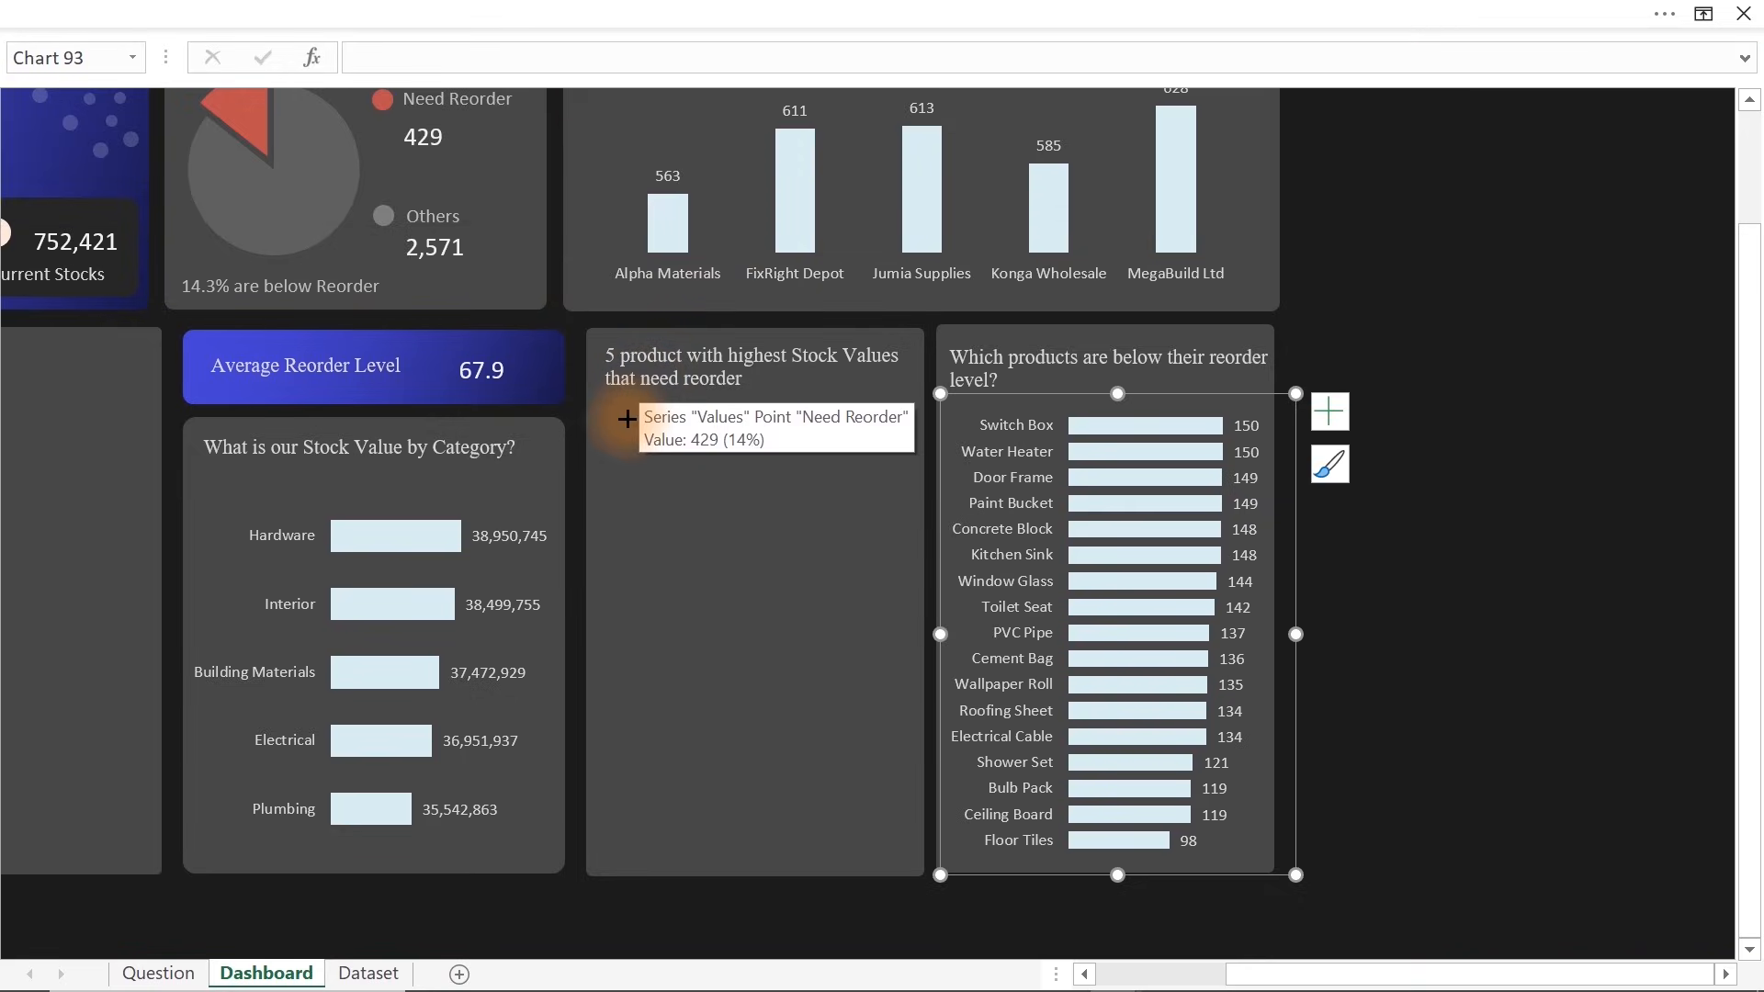
{"action": "left_click_drag", "start_coordinate": [628, 419], "coordinate": [761, 451]}
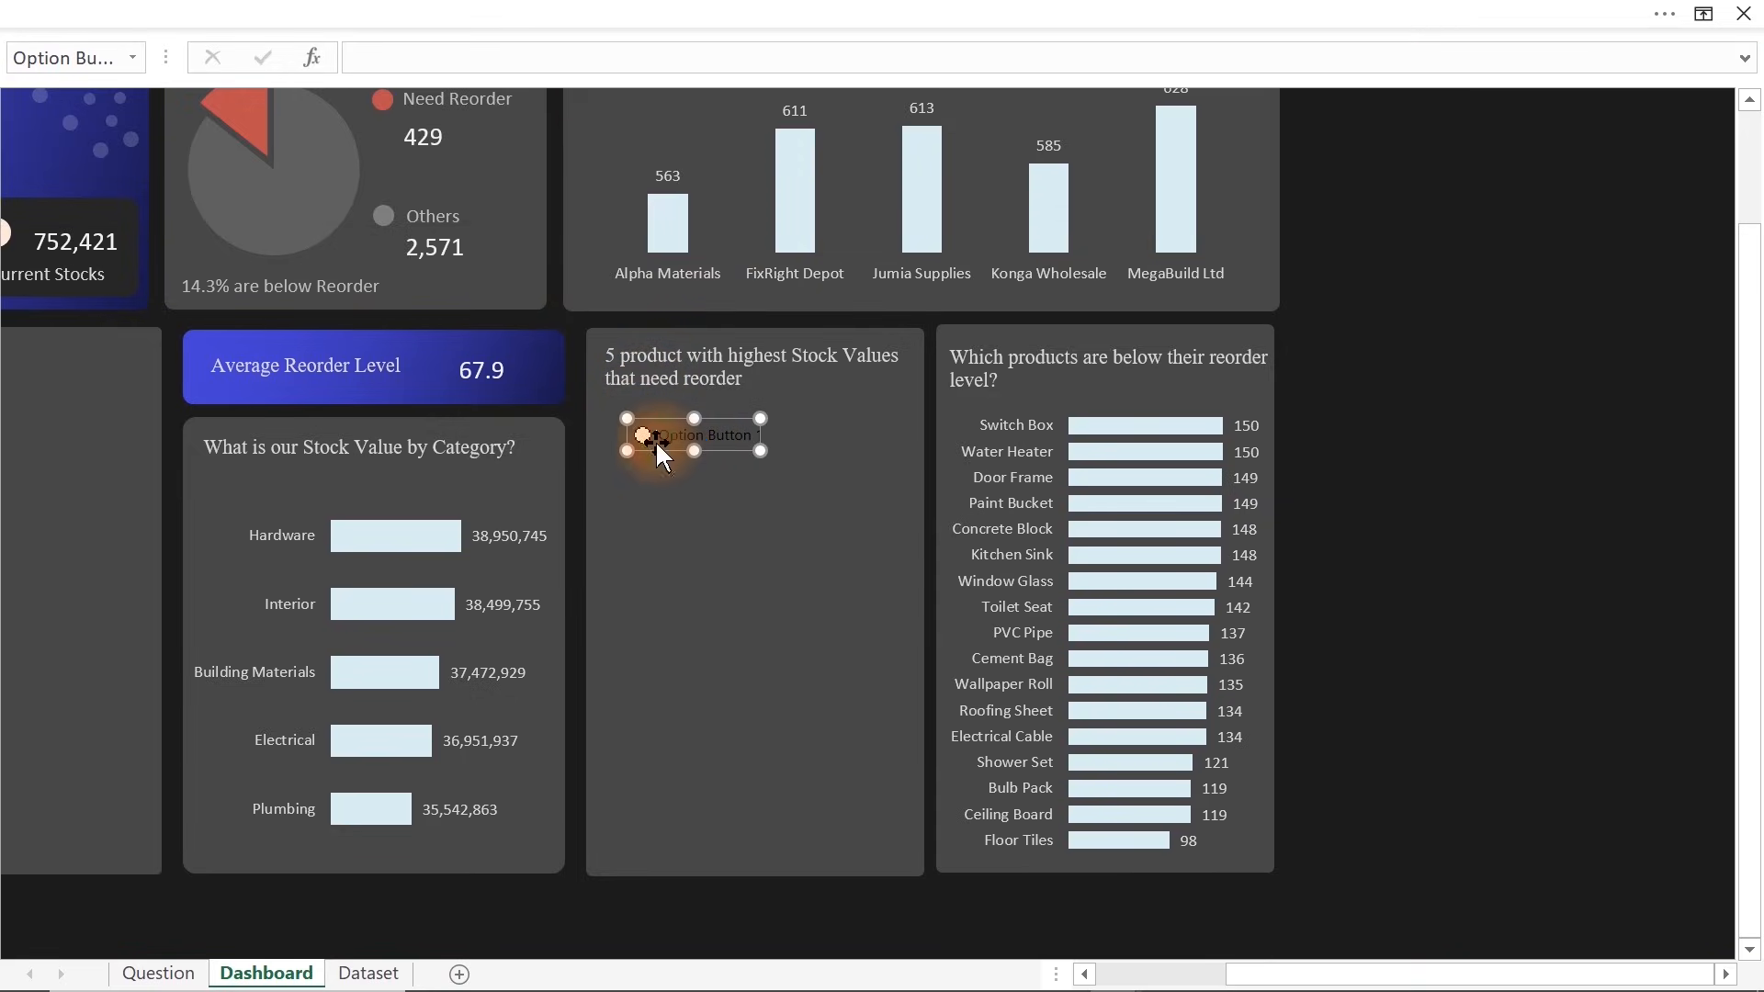
Clear the caption text of the new option button so only its circle is left
{"action": "left_click", "coordinate": [656, 435]}
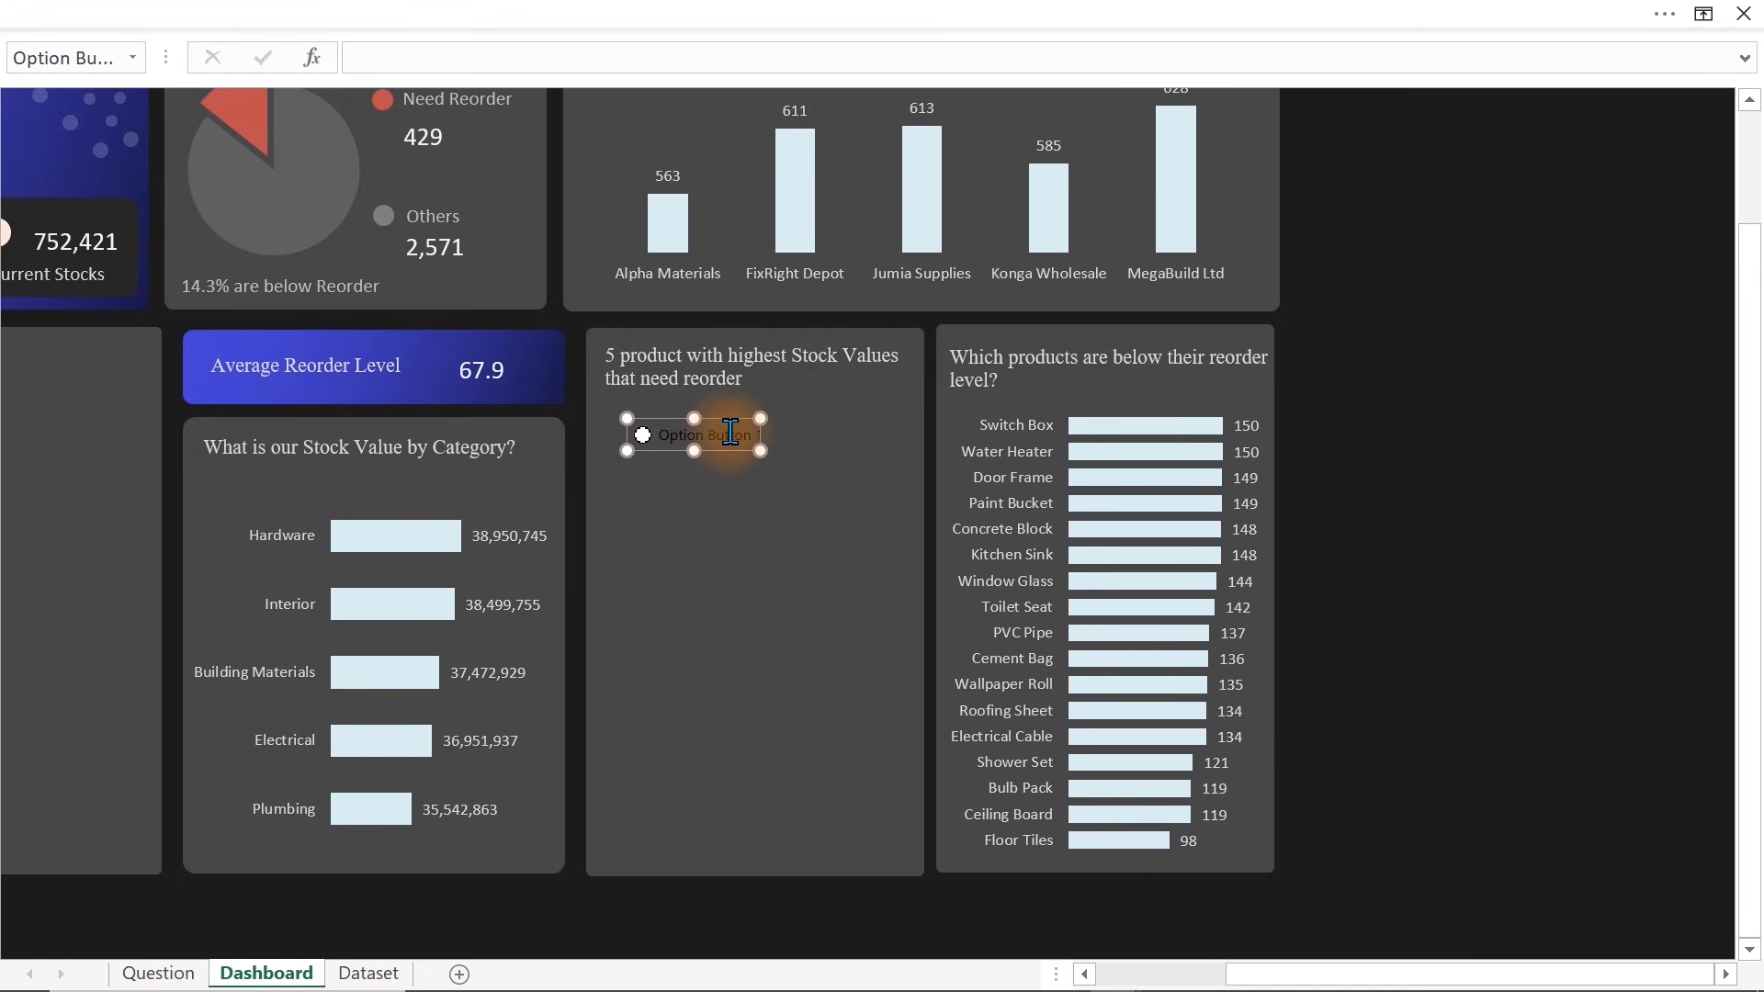
{"action": "left_click_drag", "start_coordinate": [661, 434], "coordinate": [754, 432]}
{"action": "key", "text": "BackSpace"}
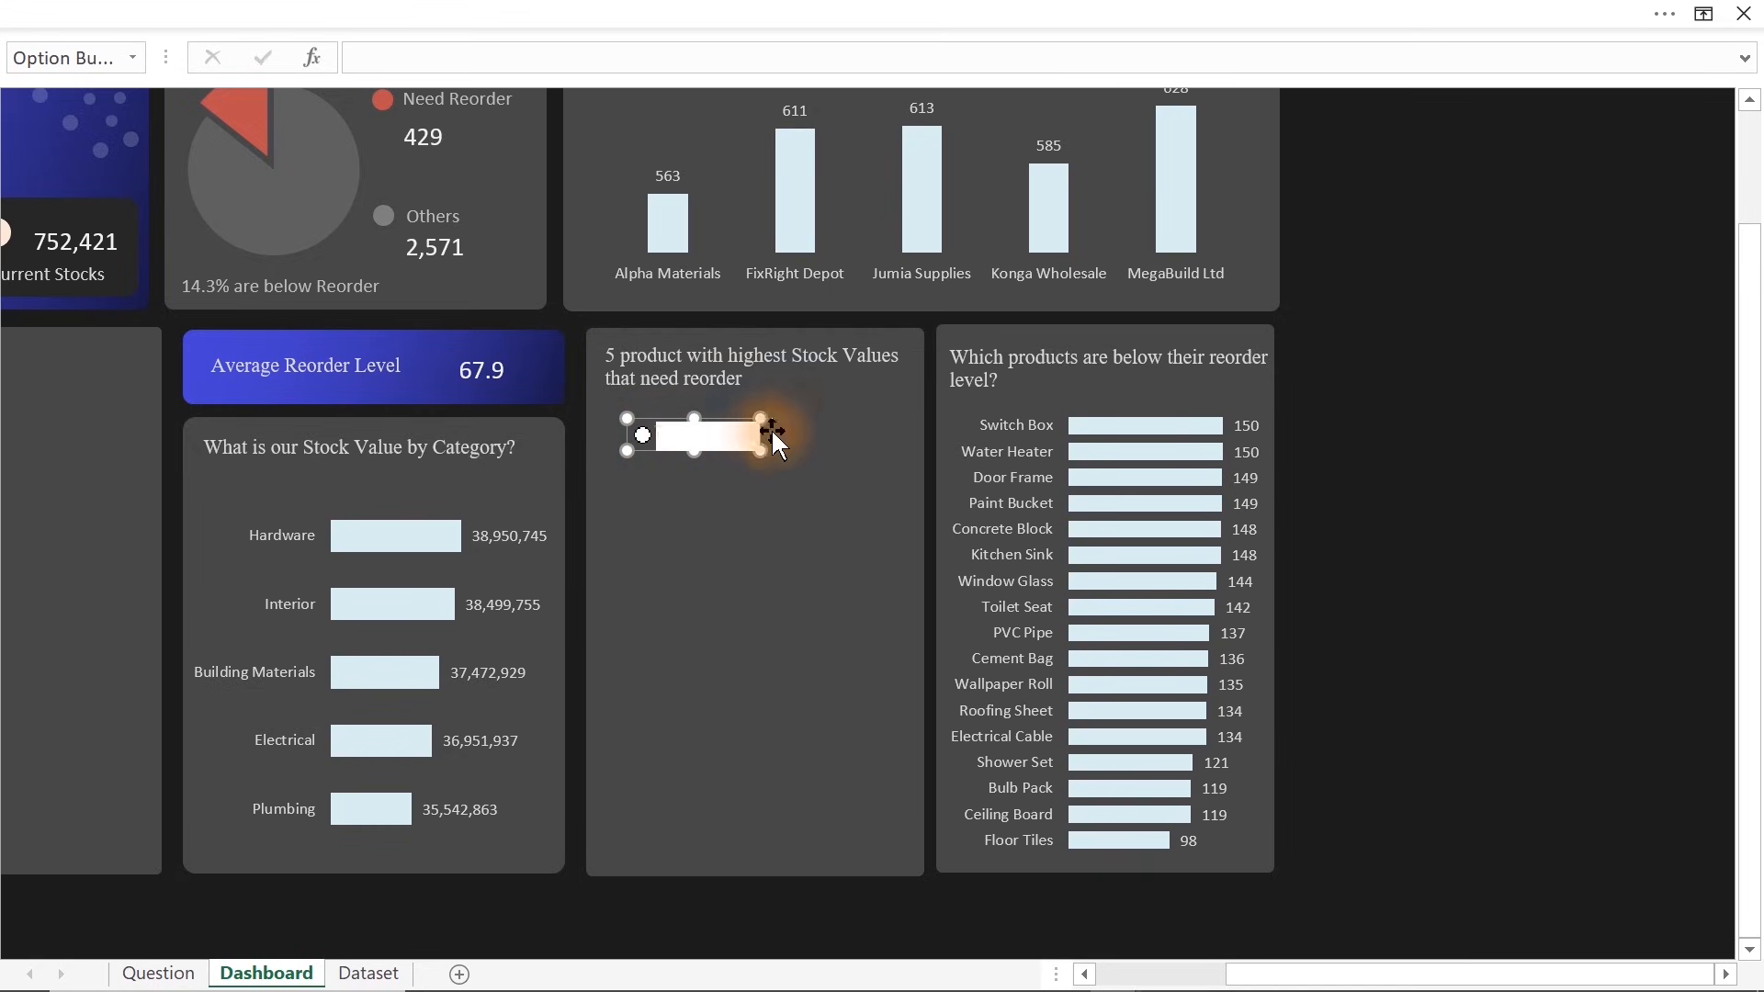
{"action": "left_click", "coordinate": [1376, 394]}
Duplicate the option button to the right on the same card, and move the original closer to the card's left edge
{"action": "left_click", "coordinate": [645, 439], "text": "ctrl"}
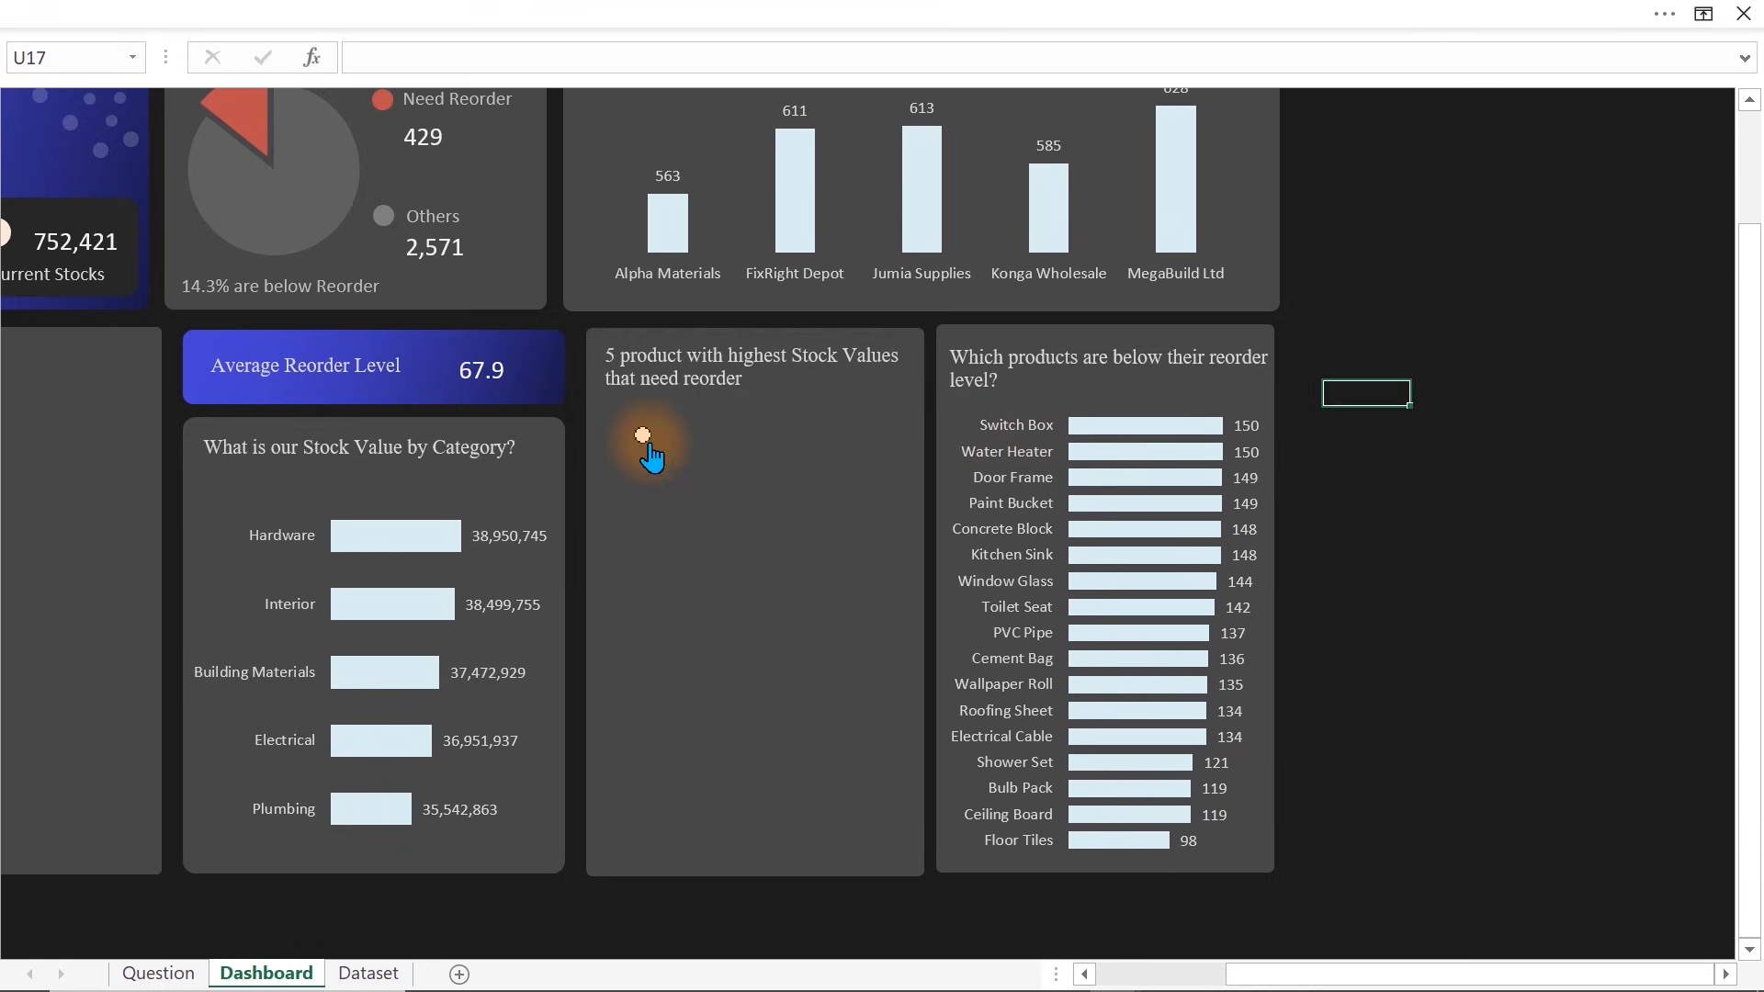
{"action": "left_click_drag", "start_coordinate": [649, 437], "coordinate": [833, 451]}
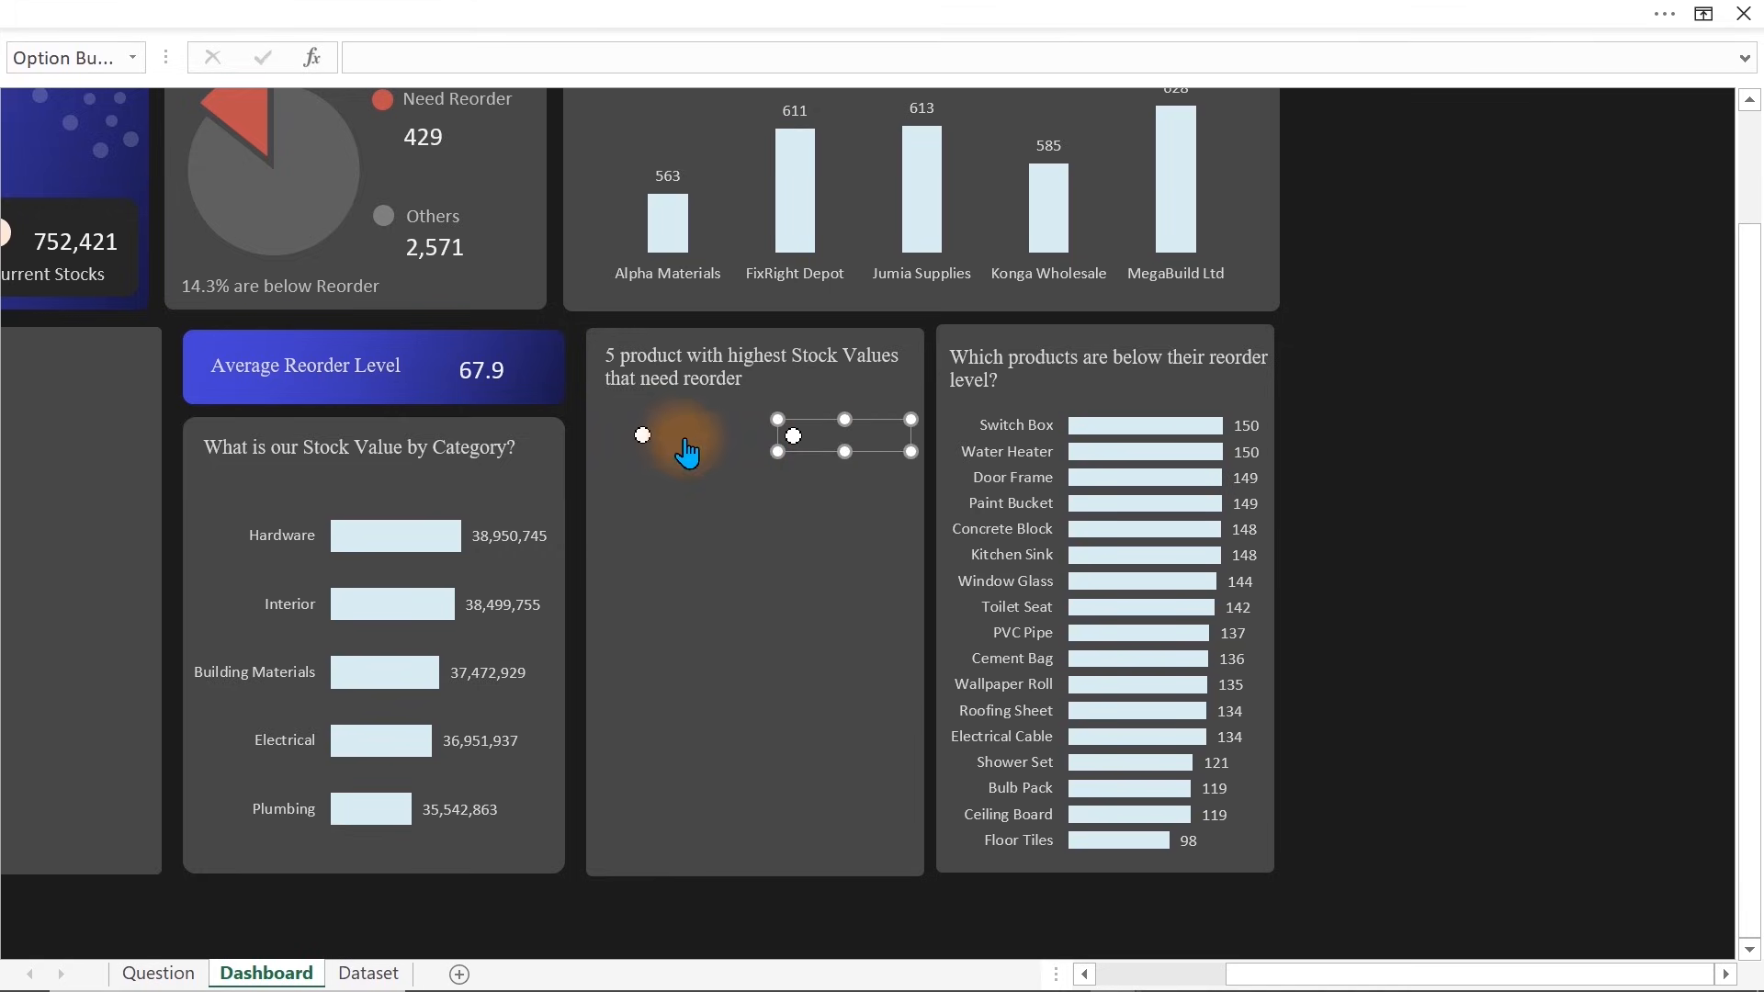
{"action": "left_click", "coordinate": [1443, 389]}
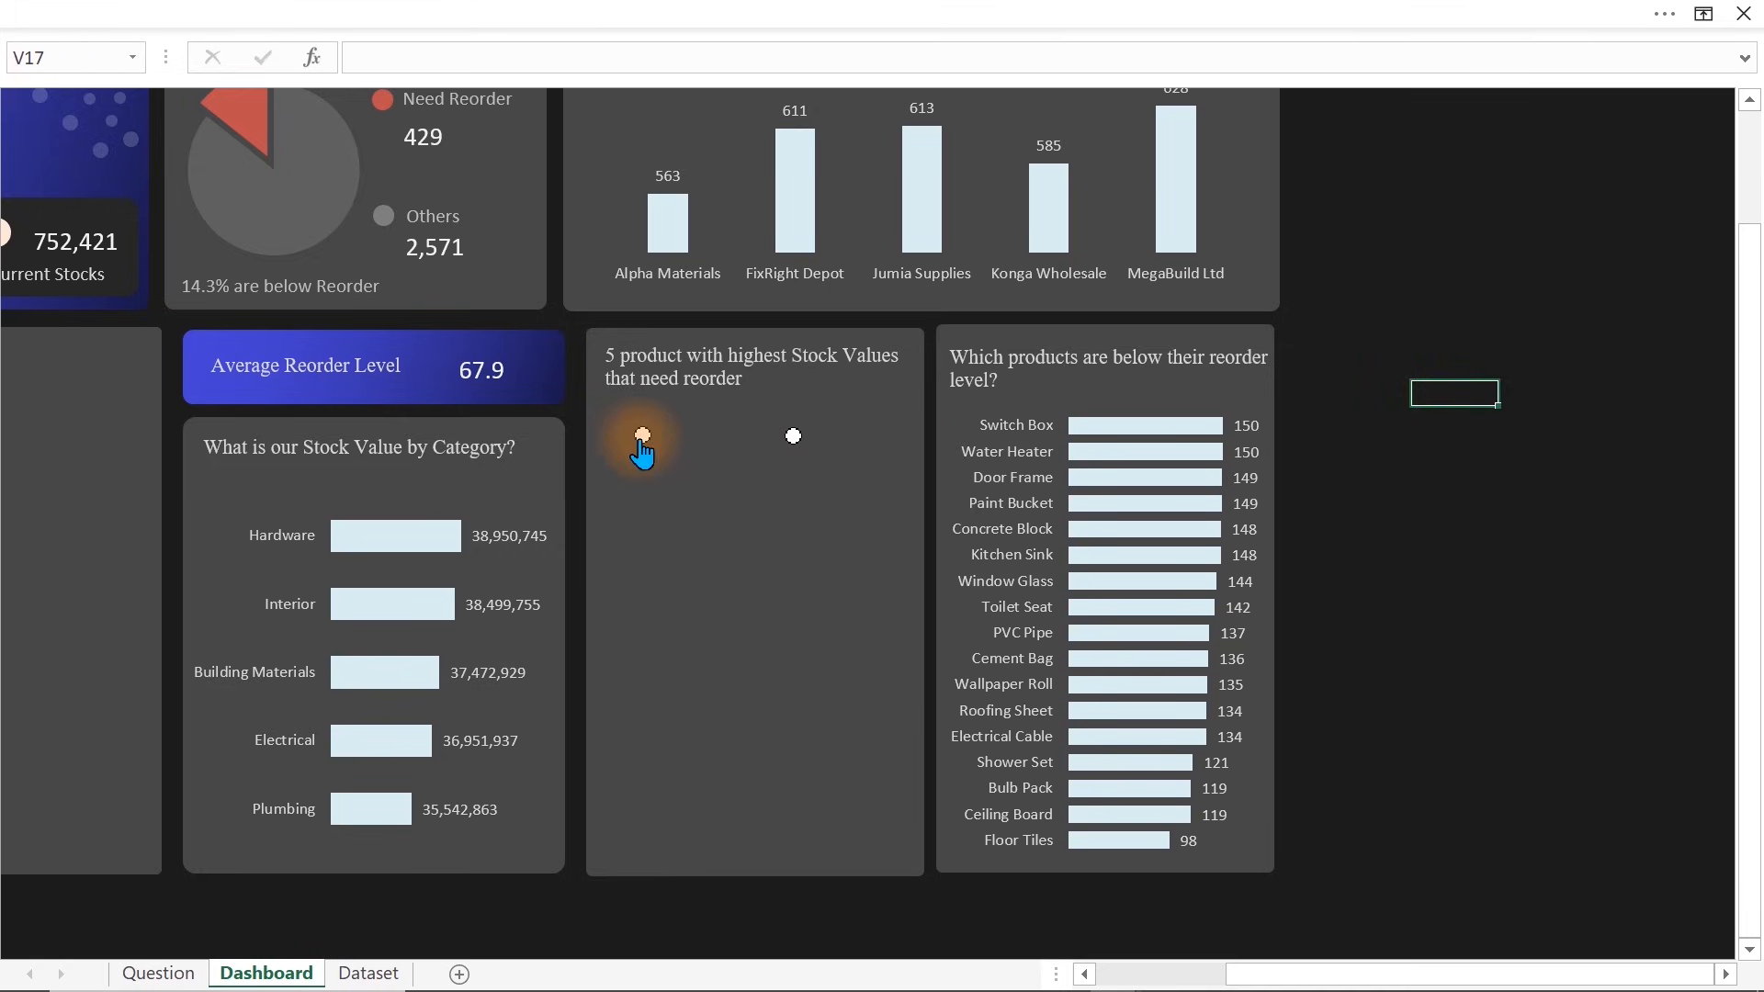
{"action": "left_click", "coordinate": [642, 435]}
{"action": "left_click_drag", "start_coordinate": [654, 438], "coordinate": [626, 443]}
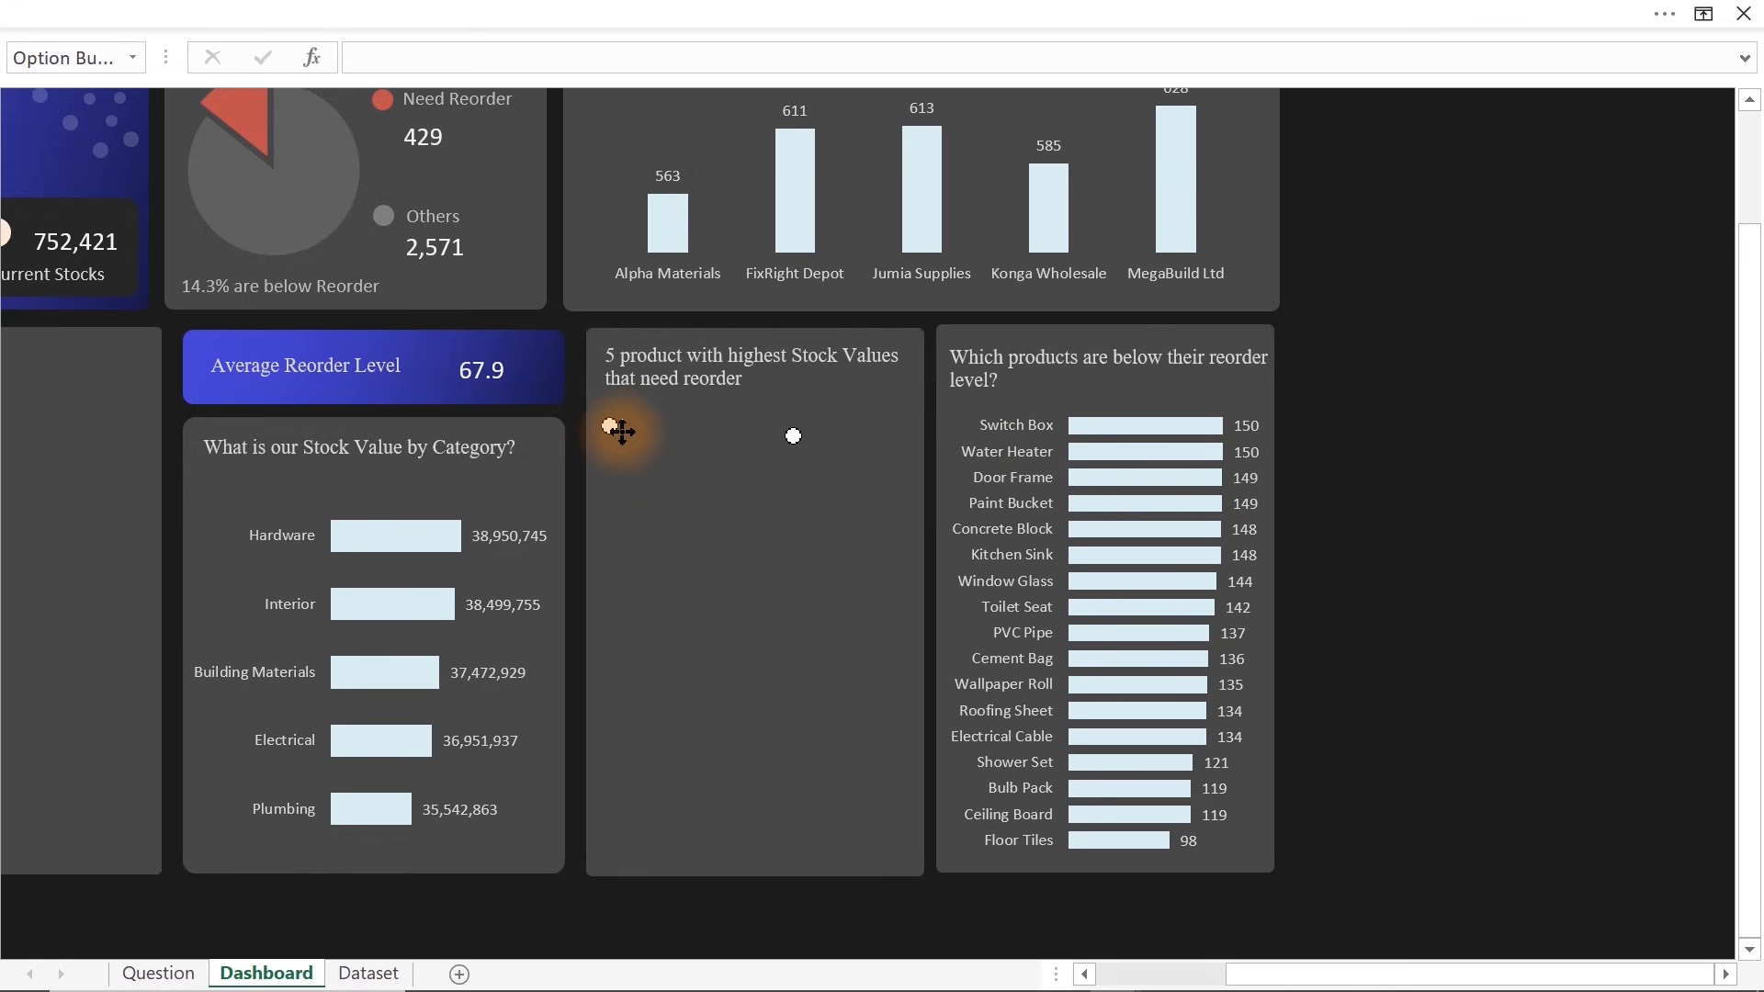
{"action": "left_click", "coordinate": [1367, 395]}
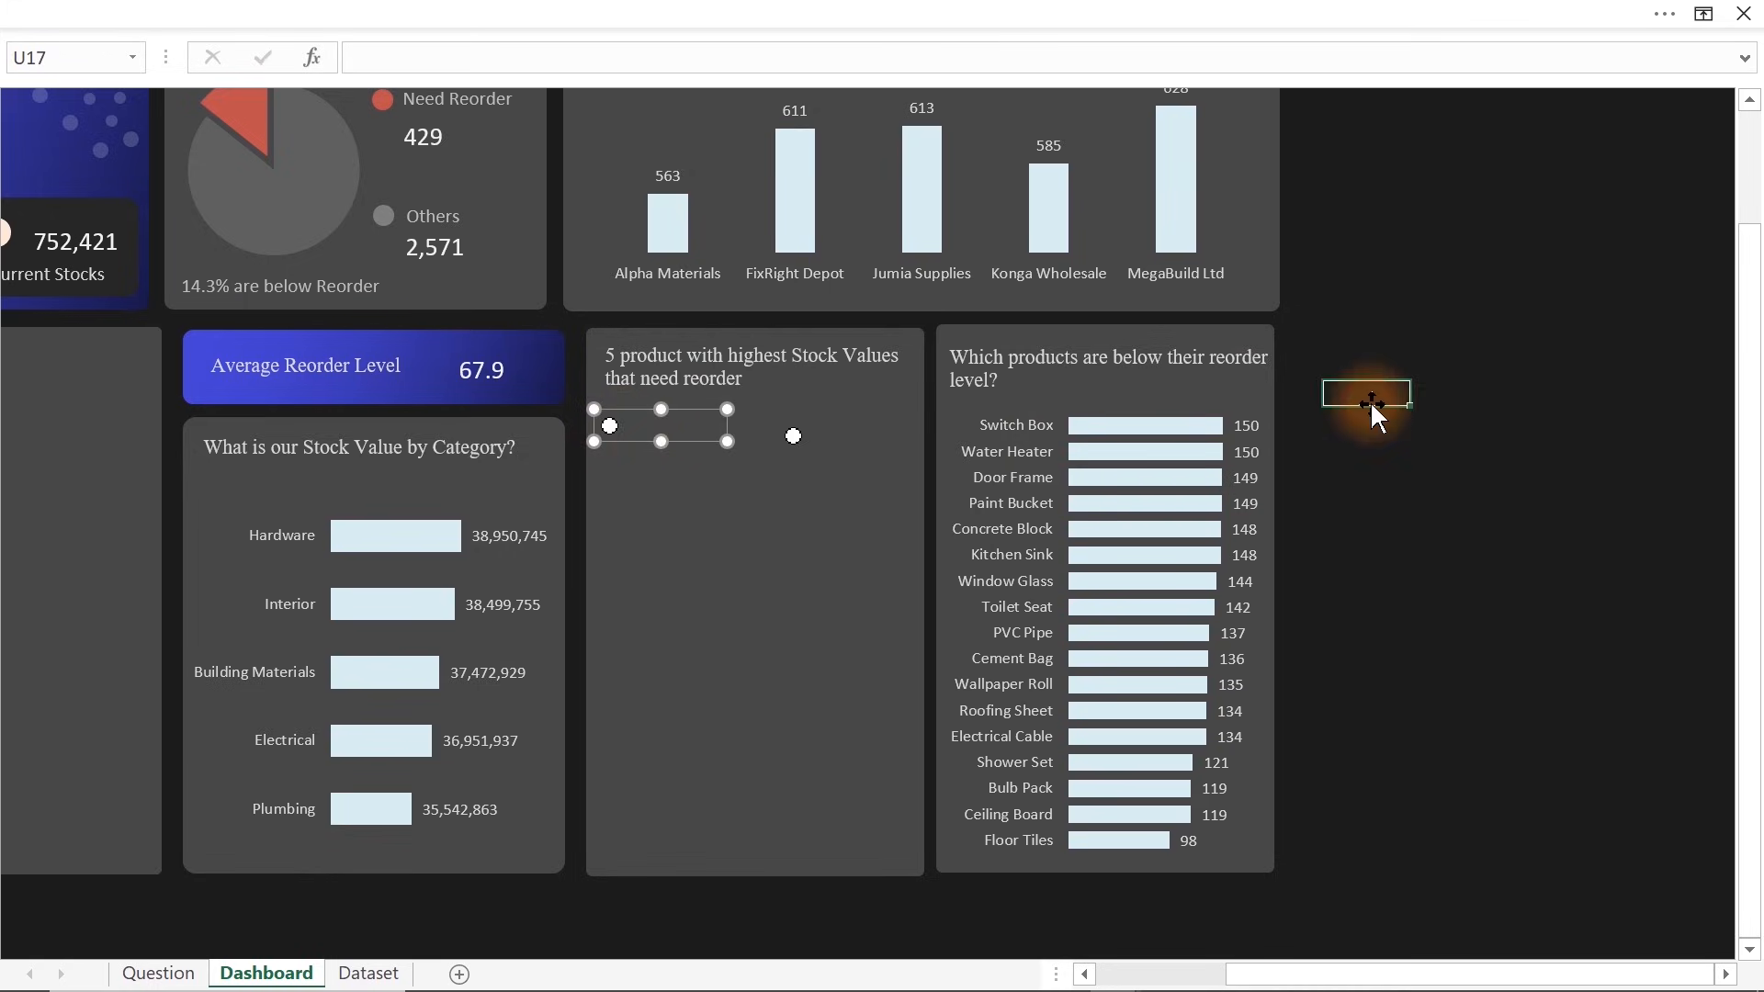
Duplicate the reorder level heading text box, change its text to "Reorder", shrink it and place it beside the first option button
{"action": "left_click", "coordinate": [1047, 356]}
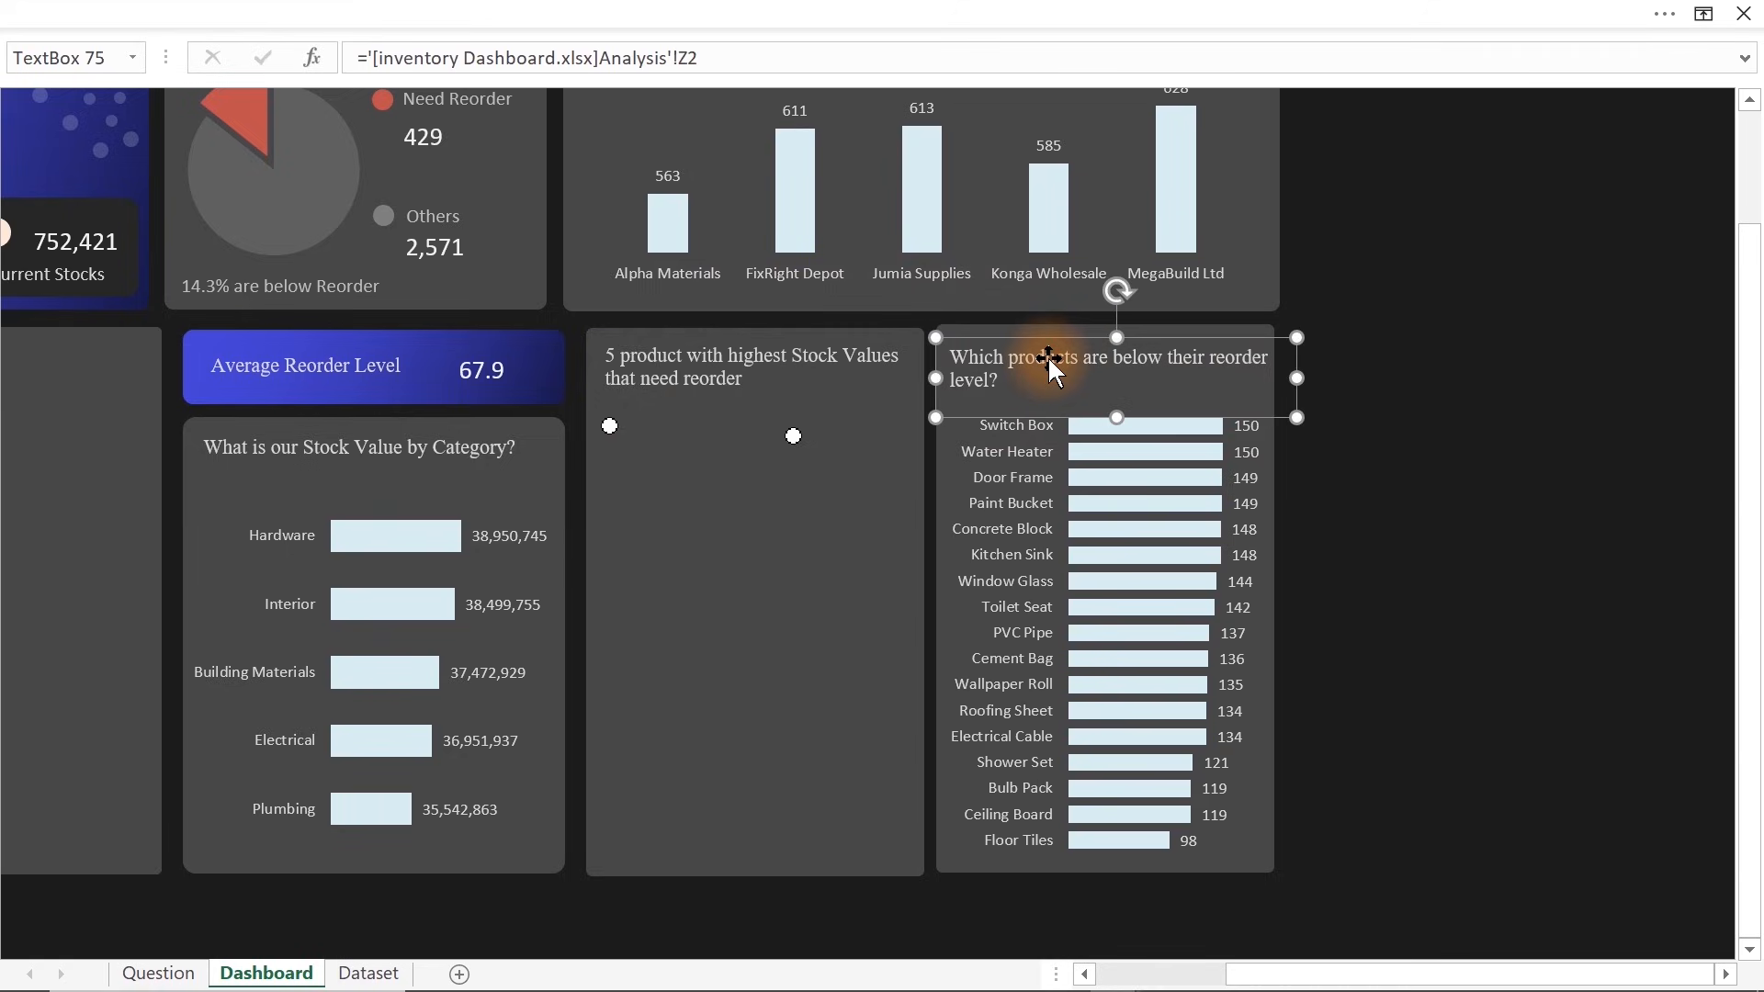
{"action": "left_click_drag", "start_coordinate": [1047, 355], "coordinate": [707, 570]}
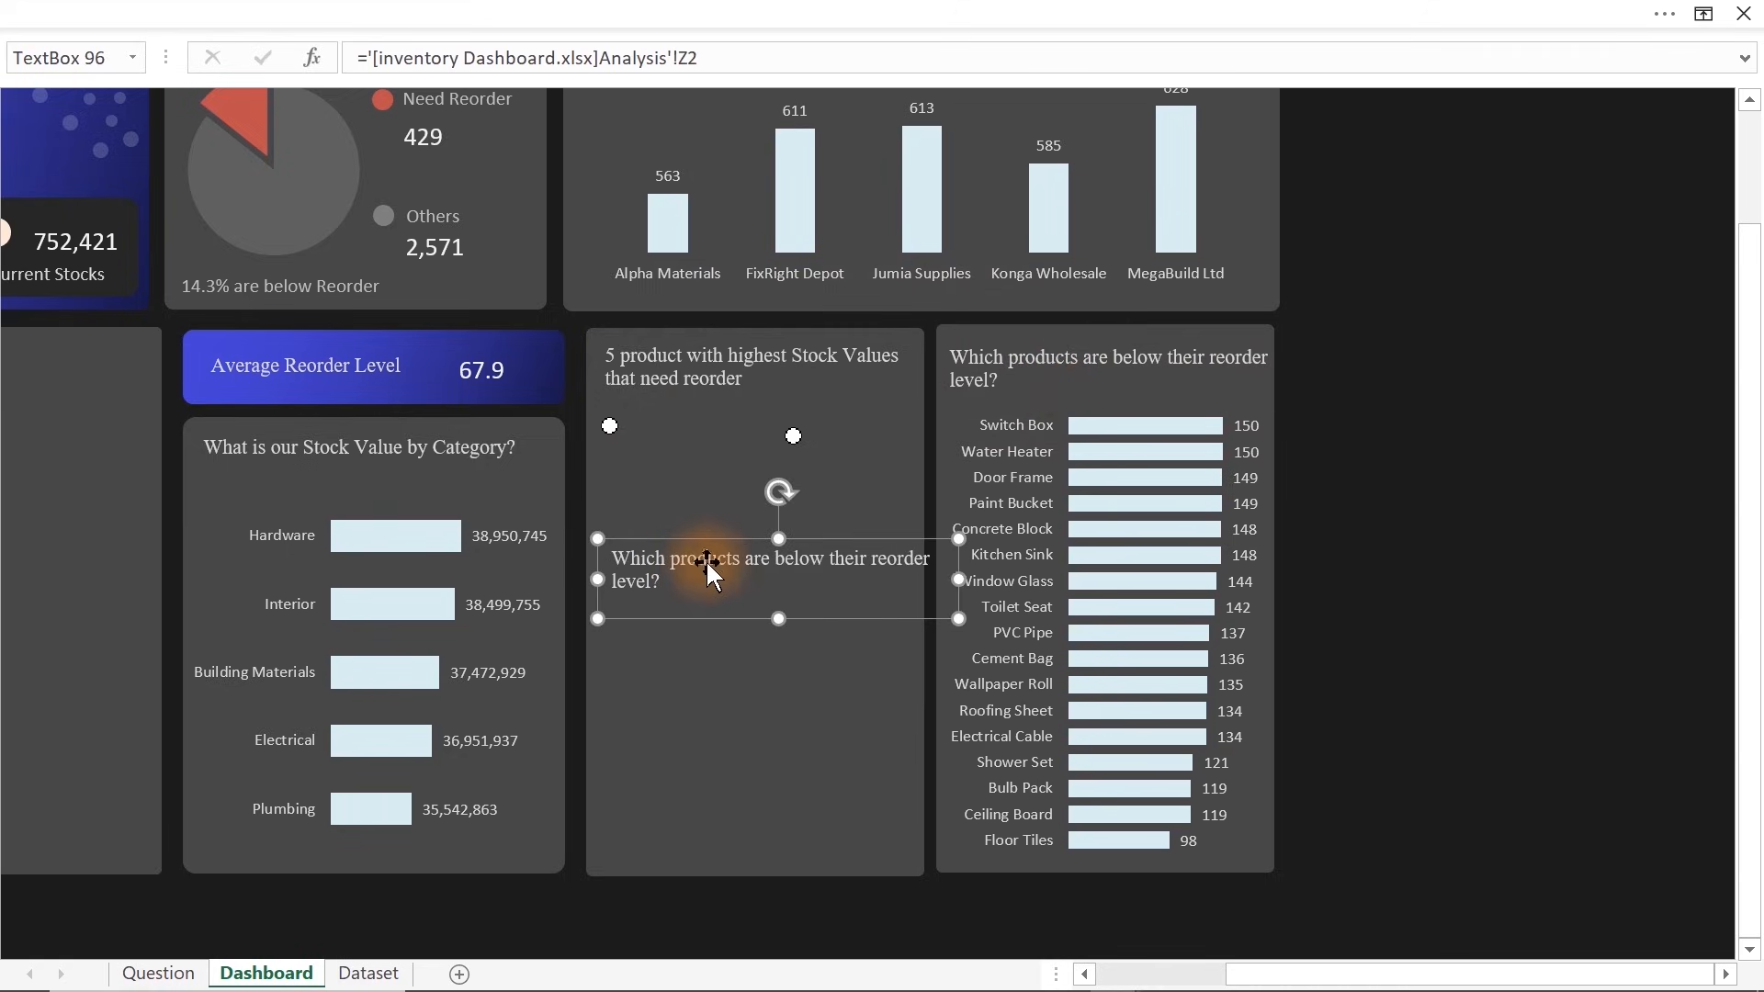
{"action": "key", "text": "ctrl+a"}
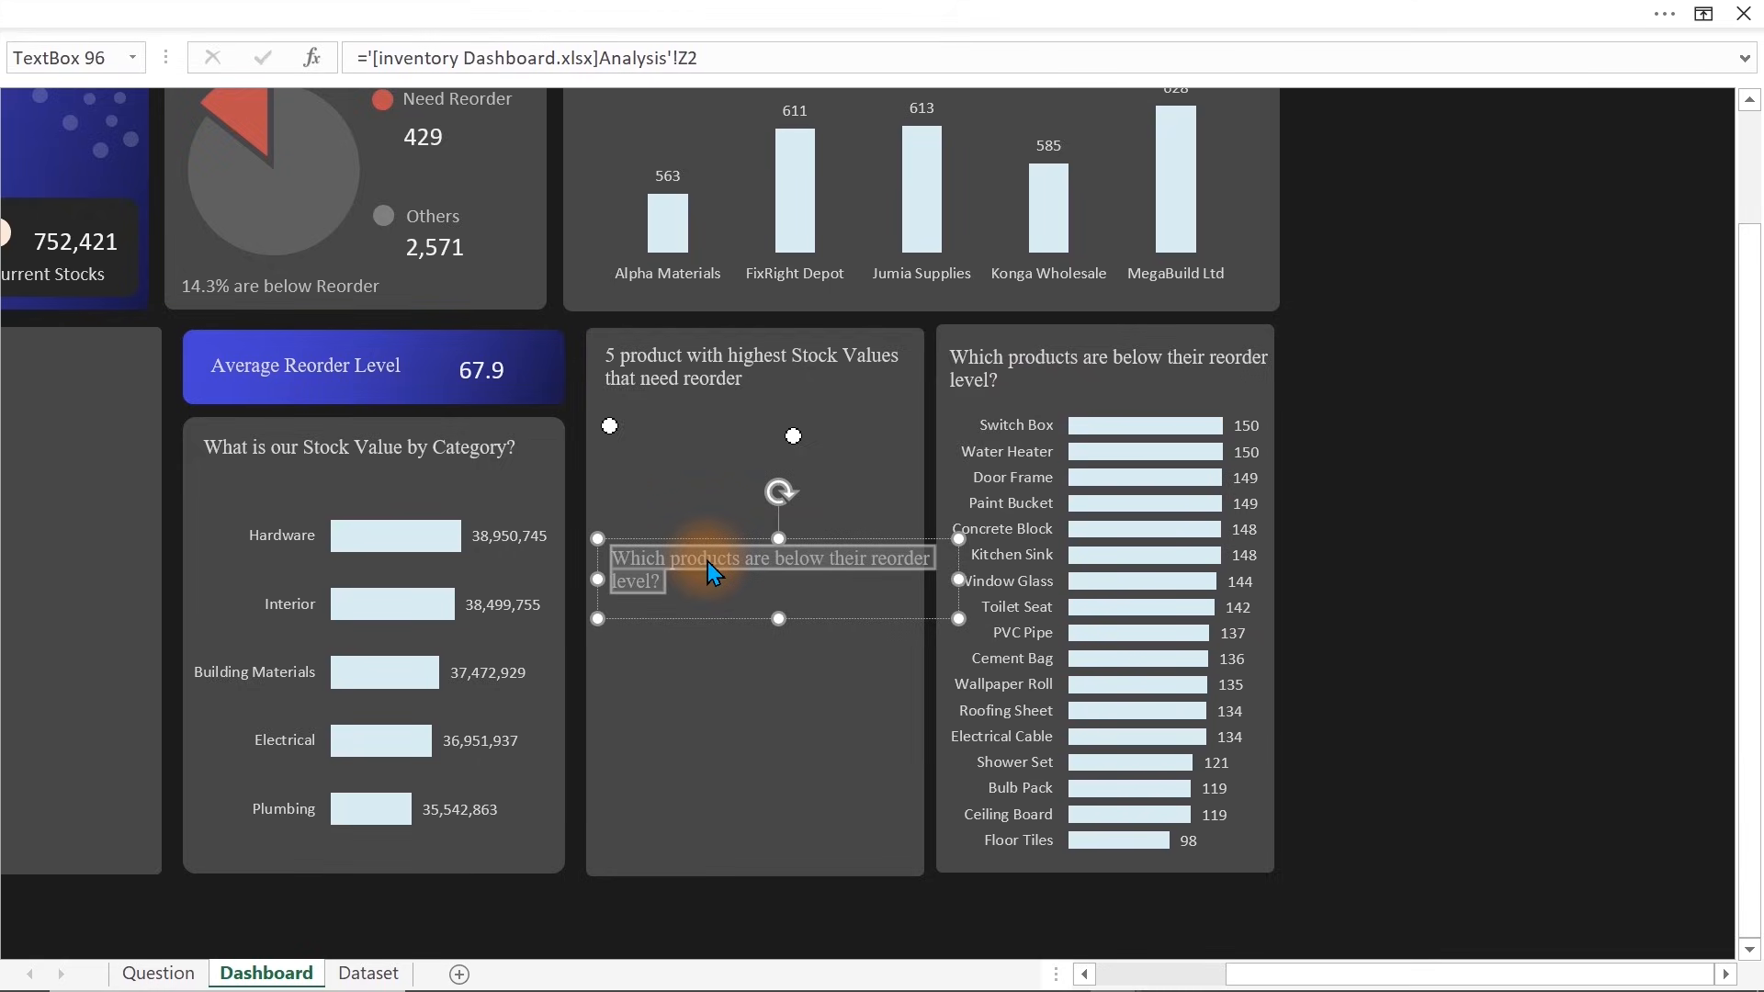
{"action": "type", "text": "Reorder"}
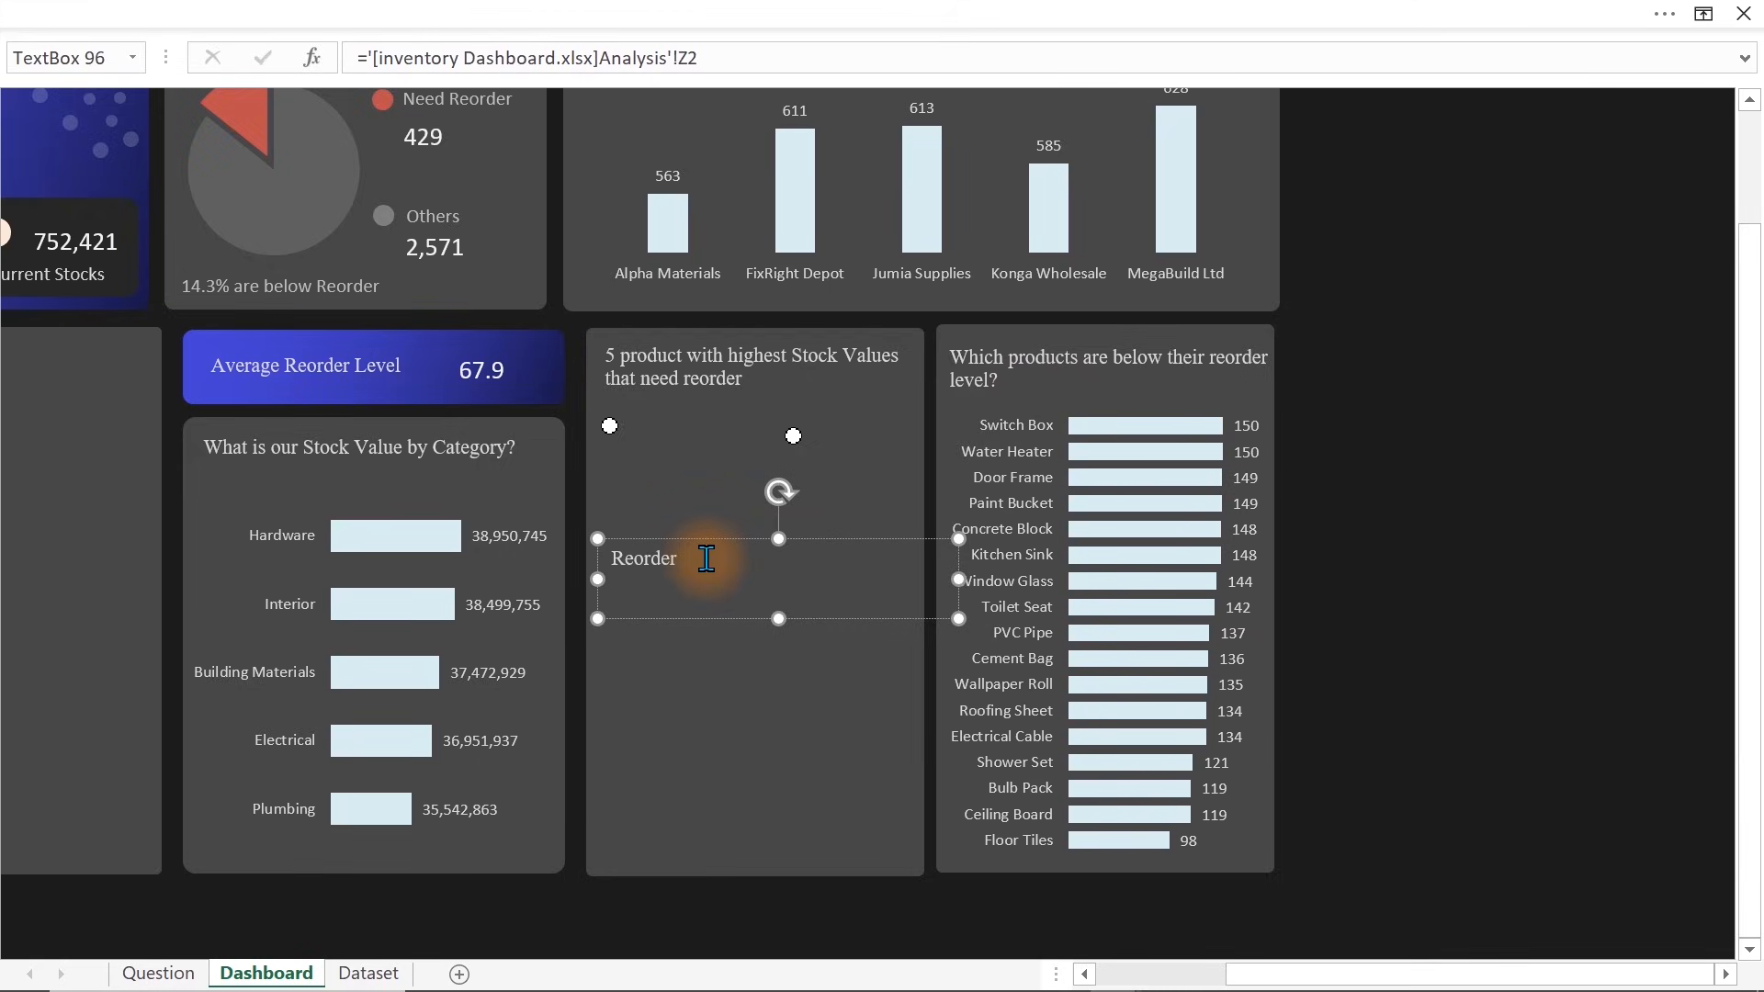
{"action": "left_click_drag", "start_coordinate": [958, 618], "coordinate": [655, 425]}
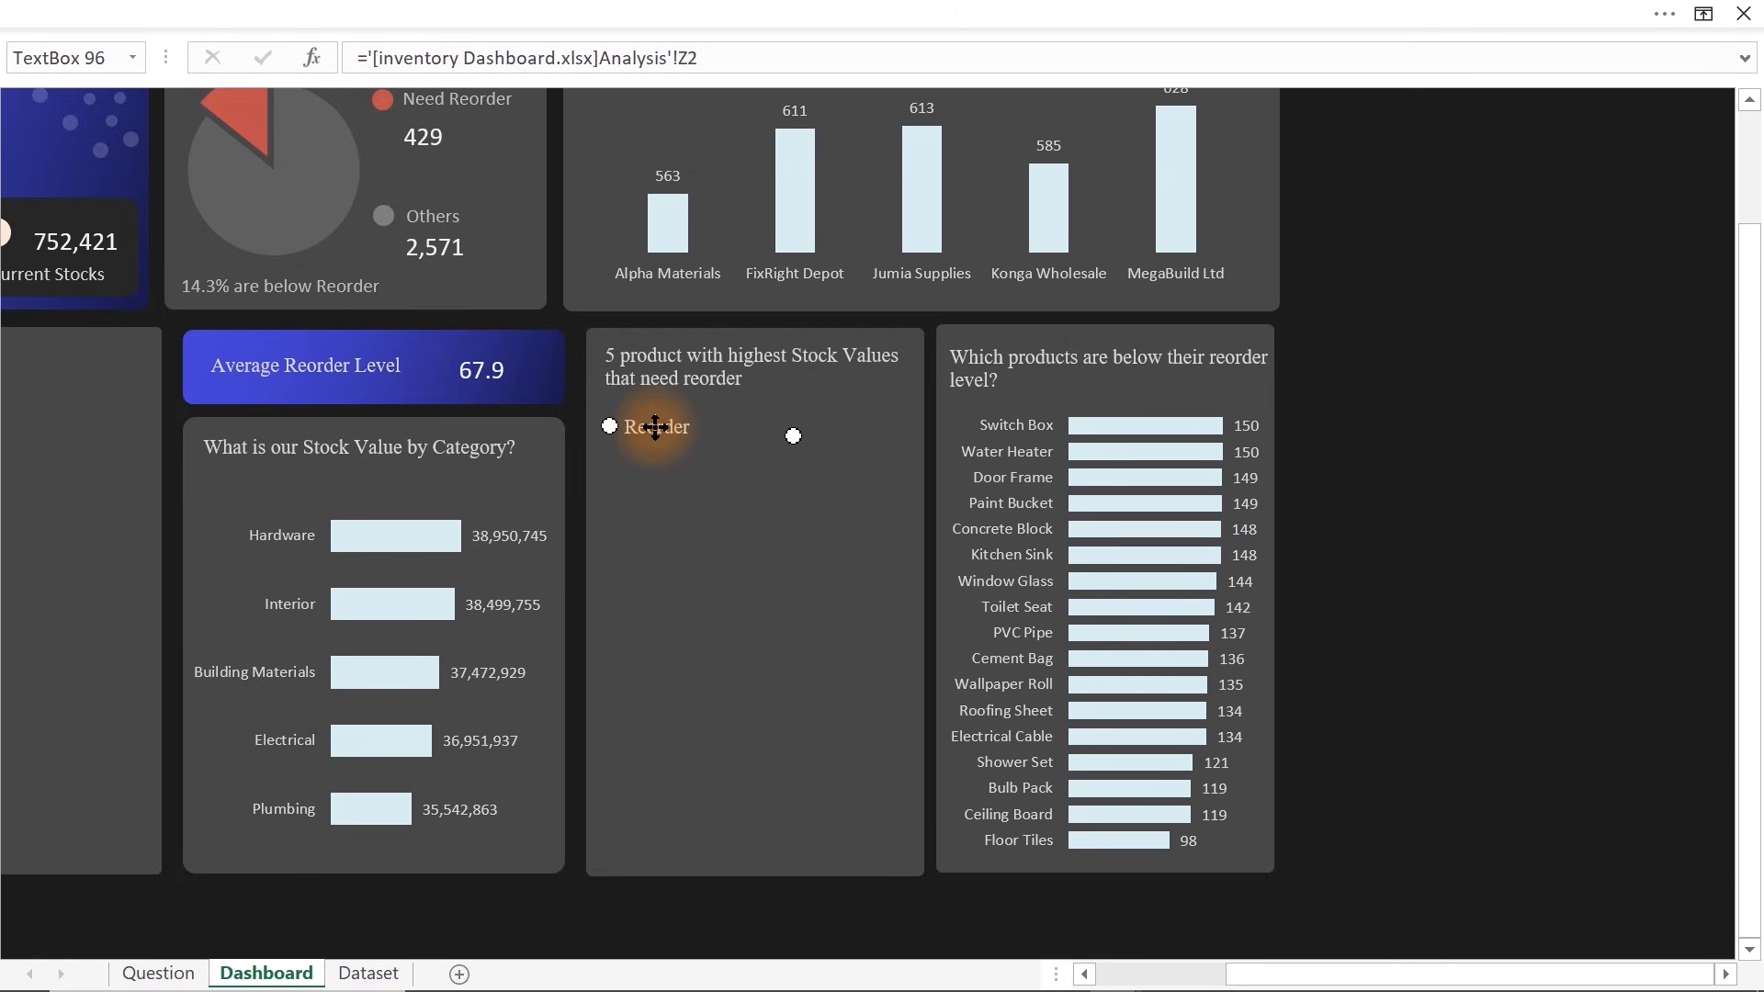
Duplicate the Reorder label within the card, change its text to "Stock Values" and fit the text box to it
{"action": "key", "text": "ctrl+v"}
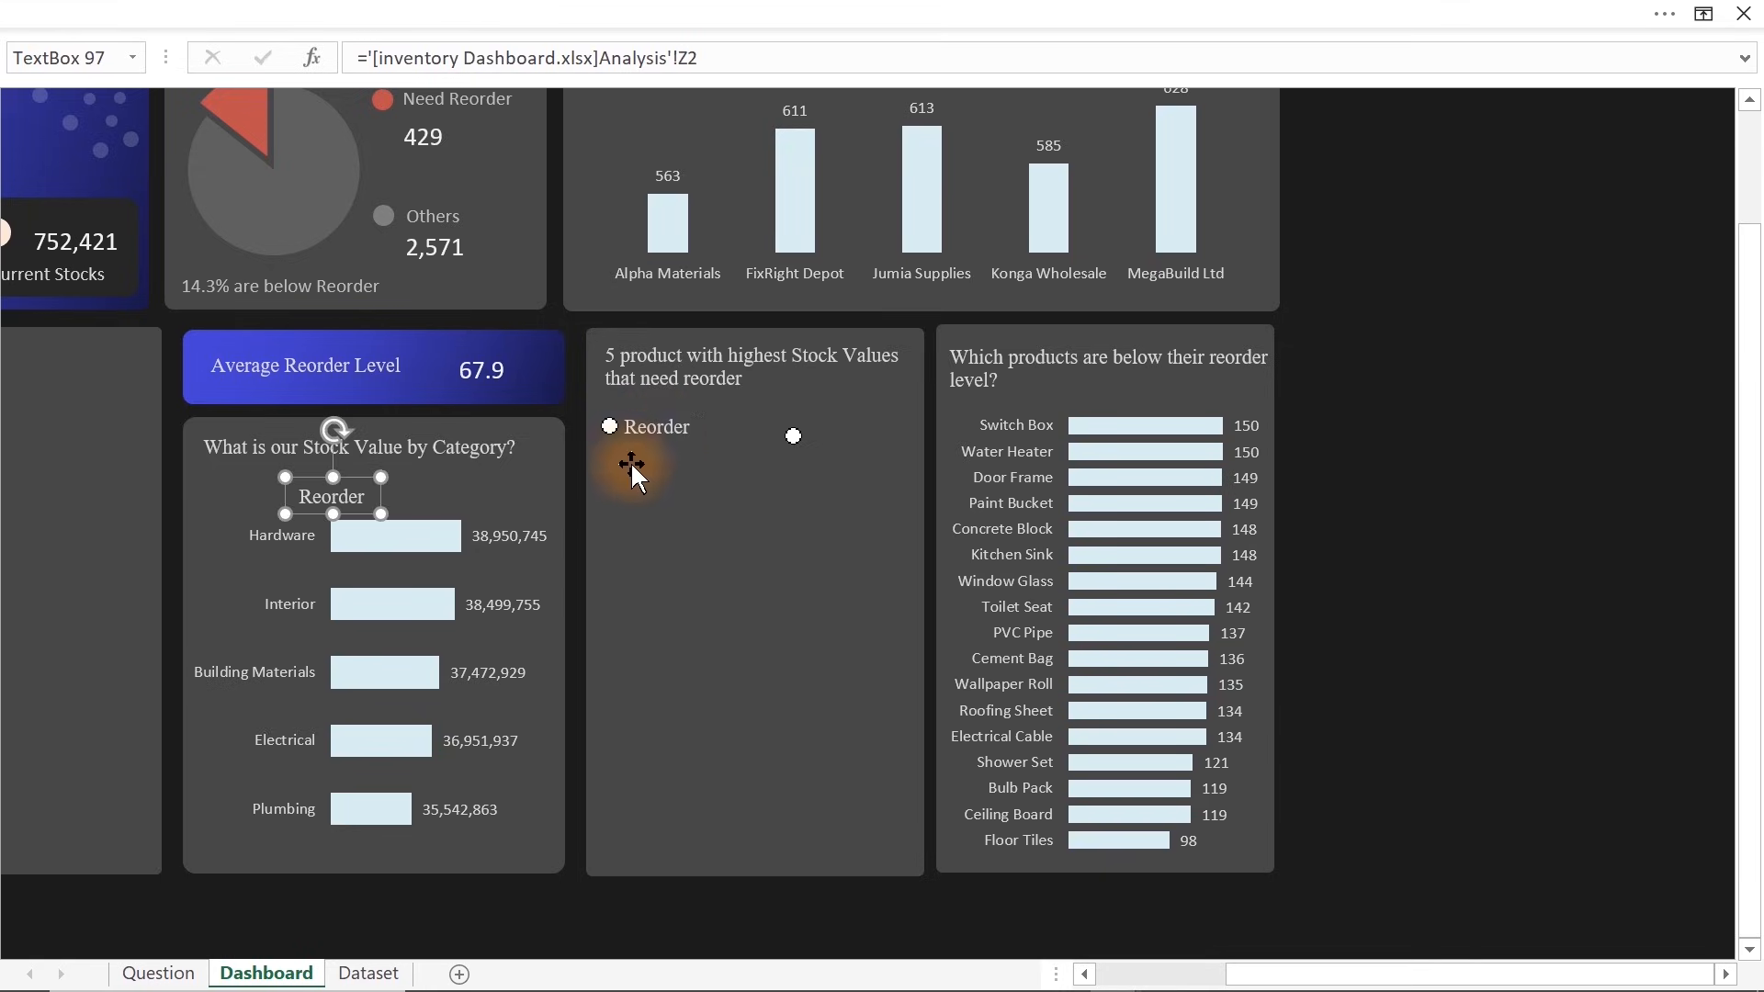
{"action": "left_click_drag", "start_coordinate": [319, 501], "coordinate": [862, 556]}
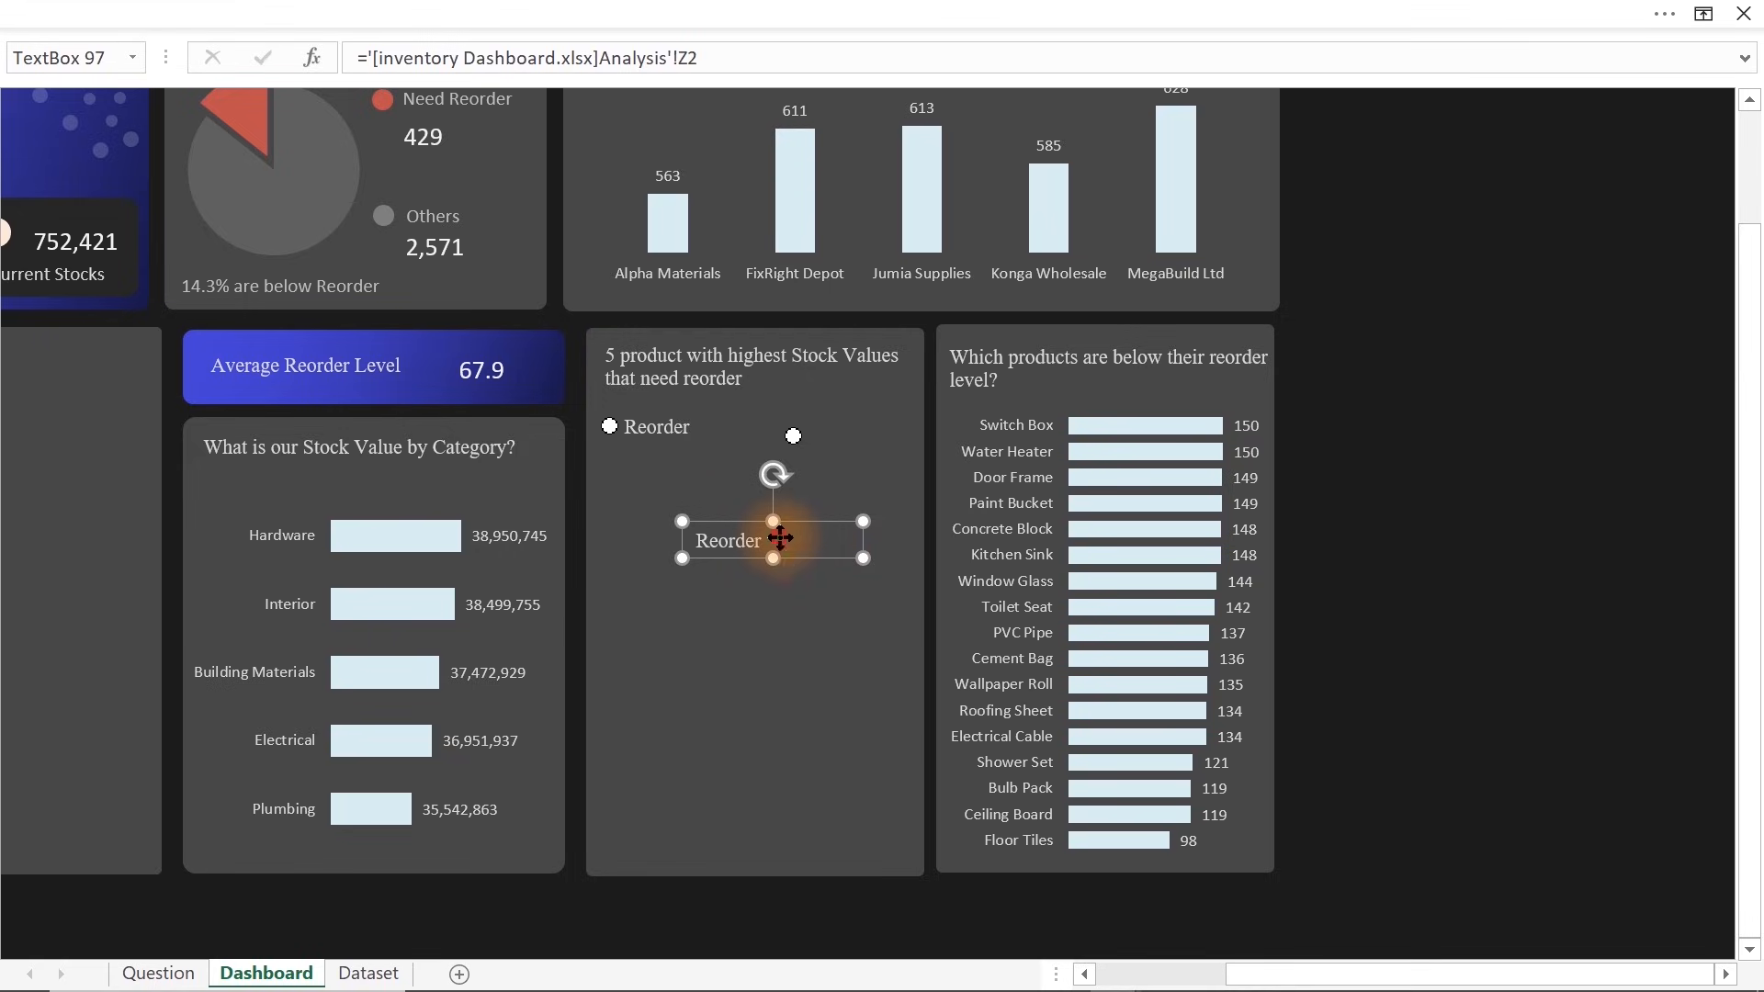
{"action": "key", "text": "ctrl+a"}
{"action": "type", "text": "St"}
{"action": "mouse_move", "coordinate": [863, 555]}
{"action": "left_mouse_down"}
{"action": "mouse_move", "coordinate": [824, 555]}
{"action": "mouse_move", "coordinate": [893, 437]}
{"action": "mouse_move", "coordinate": [846, 539]}
{"action": "left_mouse_up"}
{"action": "left_click", "coordinate": [1341, 535]}
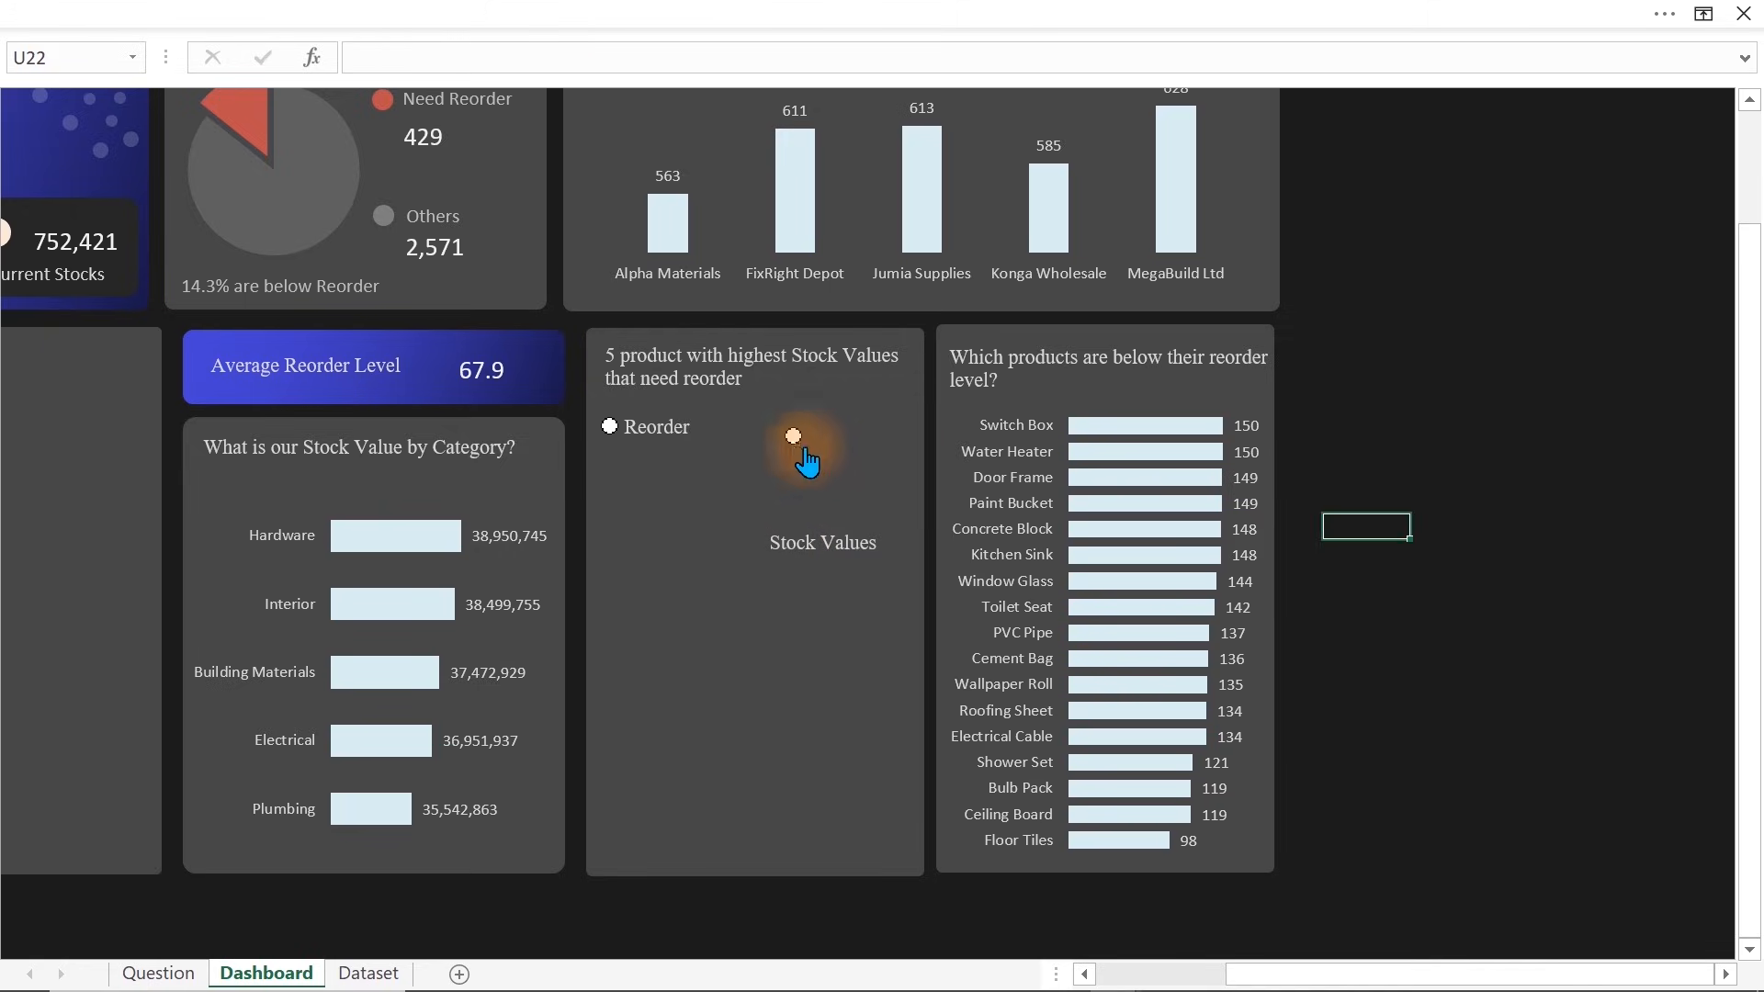
Shift the second option button slightly left and place the Stock Values label right beside it
{"action": "left_click", "coordinate": [795, 436], "text": "ctrl"}
{"action": "left_click_drag", "start_coordinate": [806, 434], "coordinate": [780, 431]}
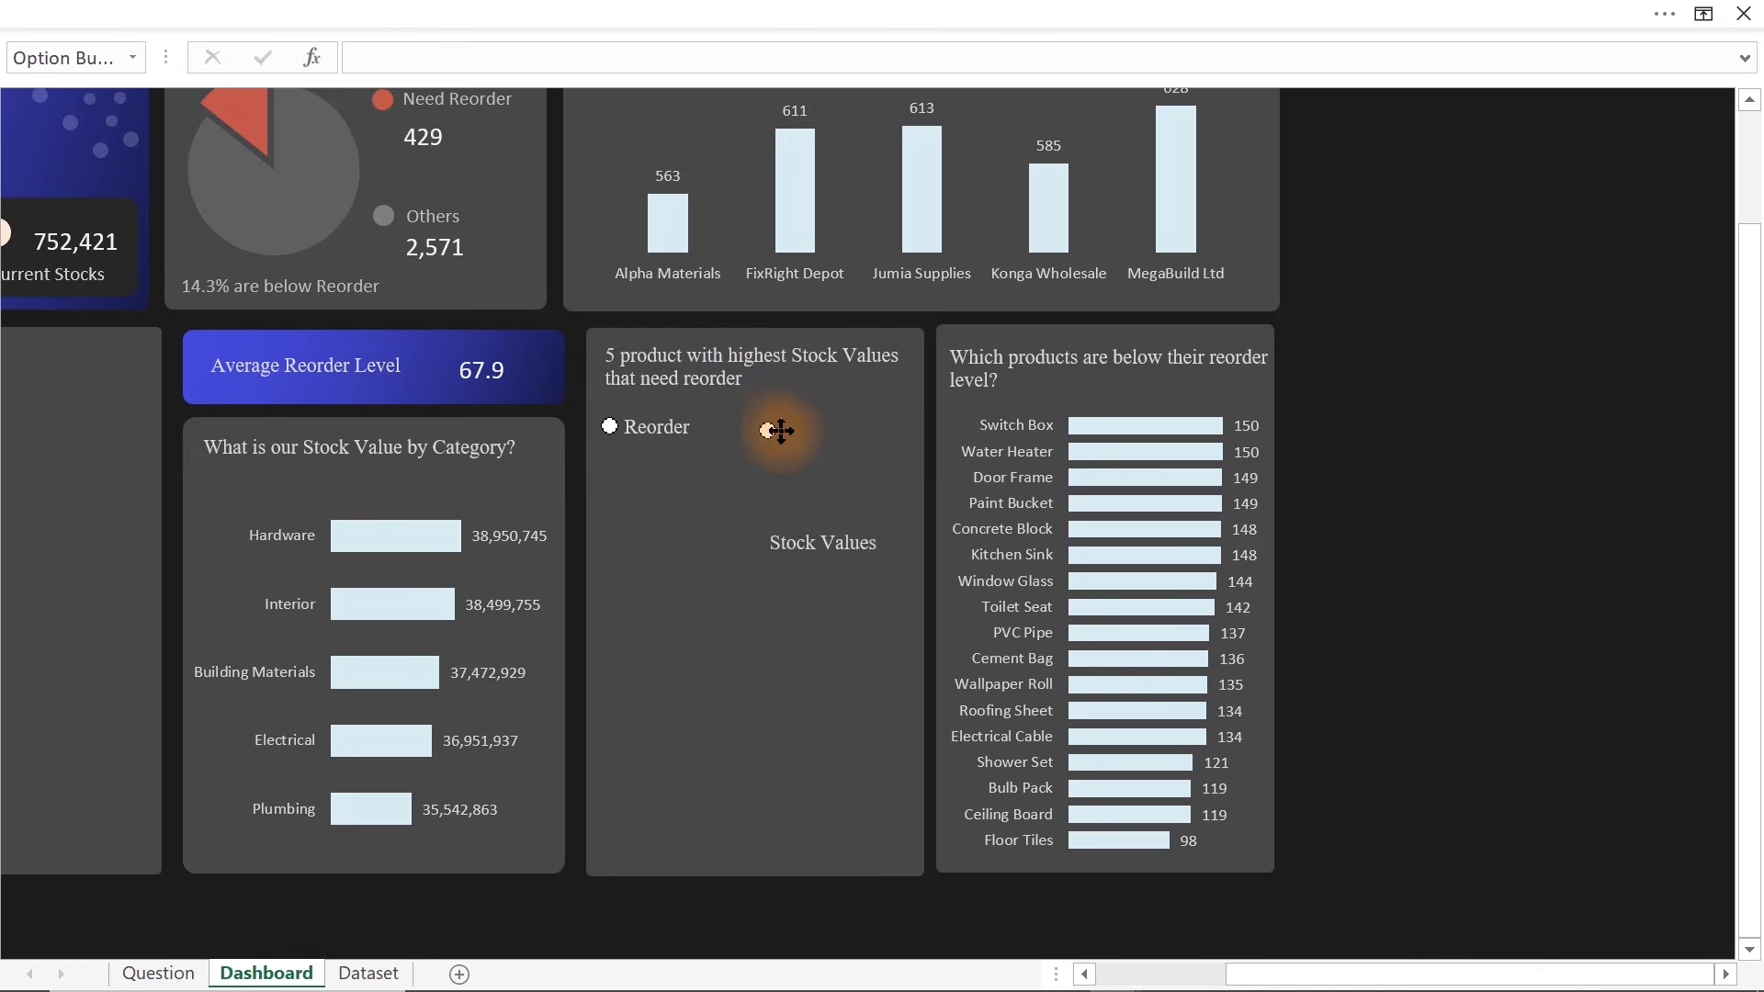
{"action": "left_click", "coordinate": [1378, 478]}
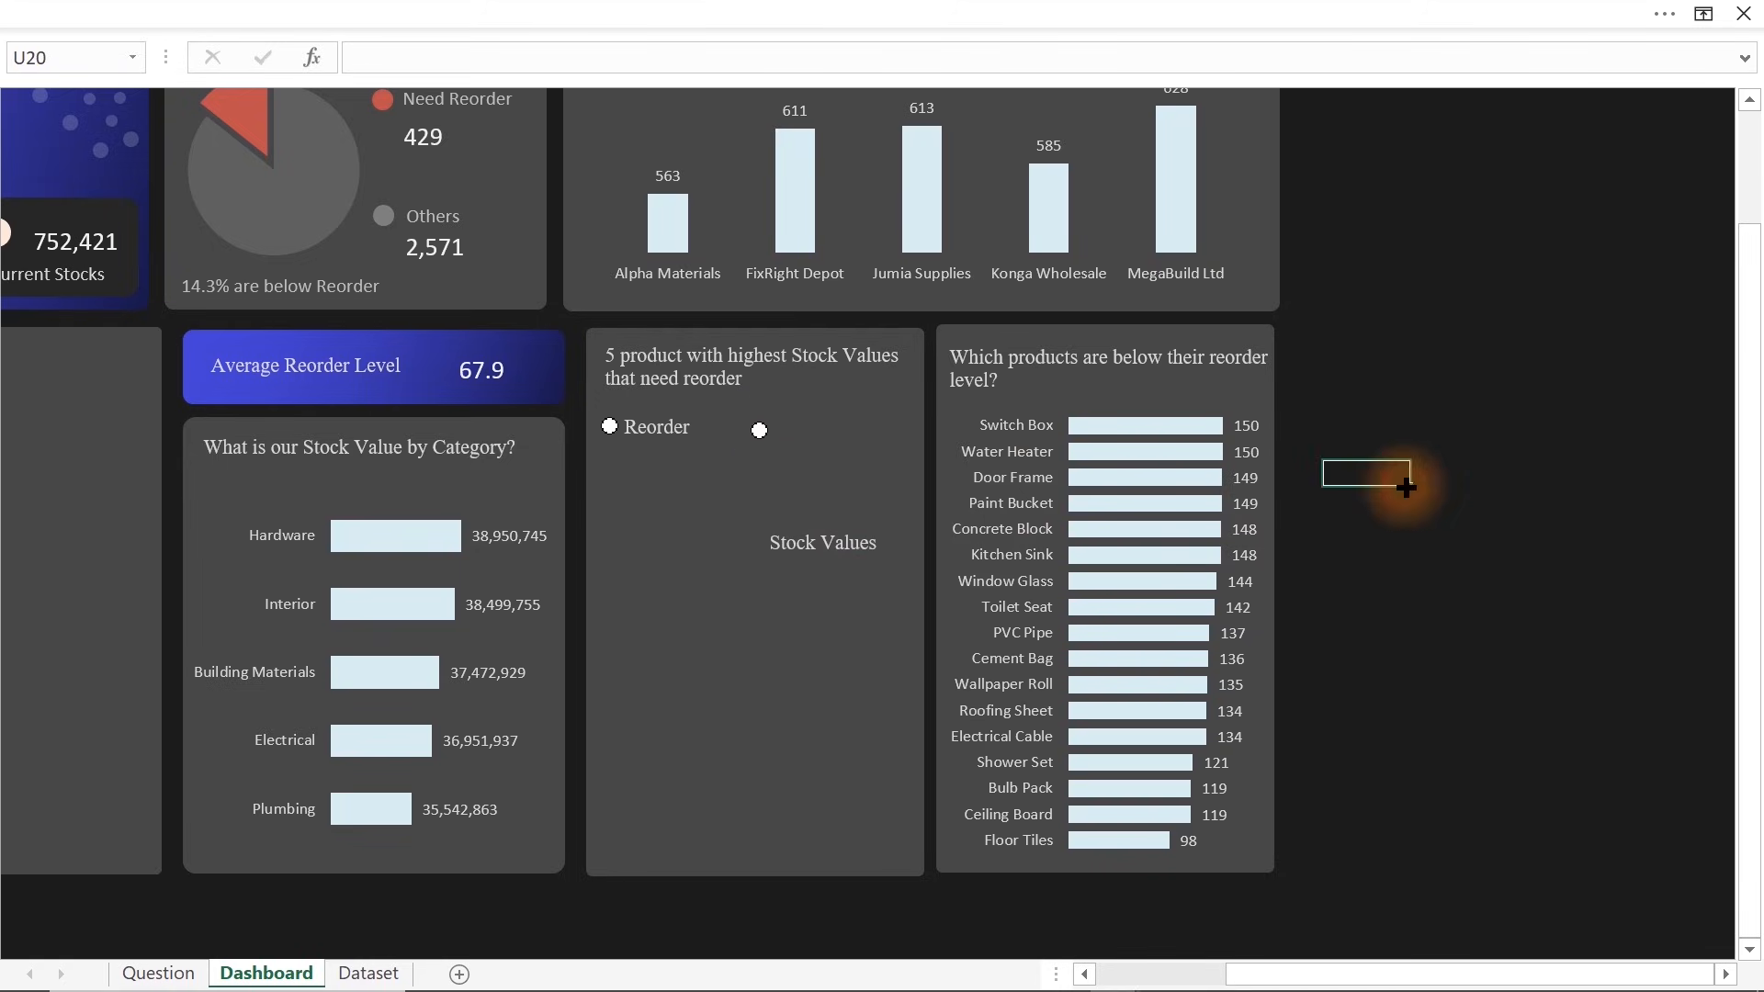
{"action": "left_click", "coordinate": [839, 544]}
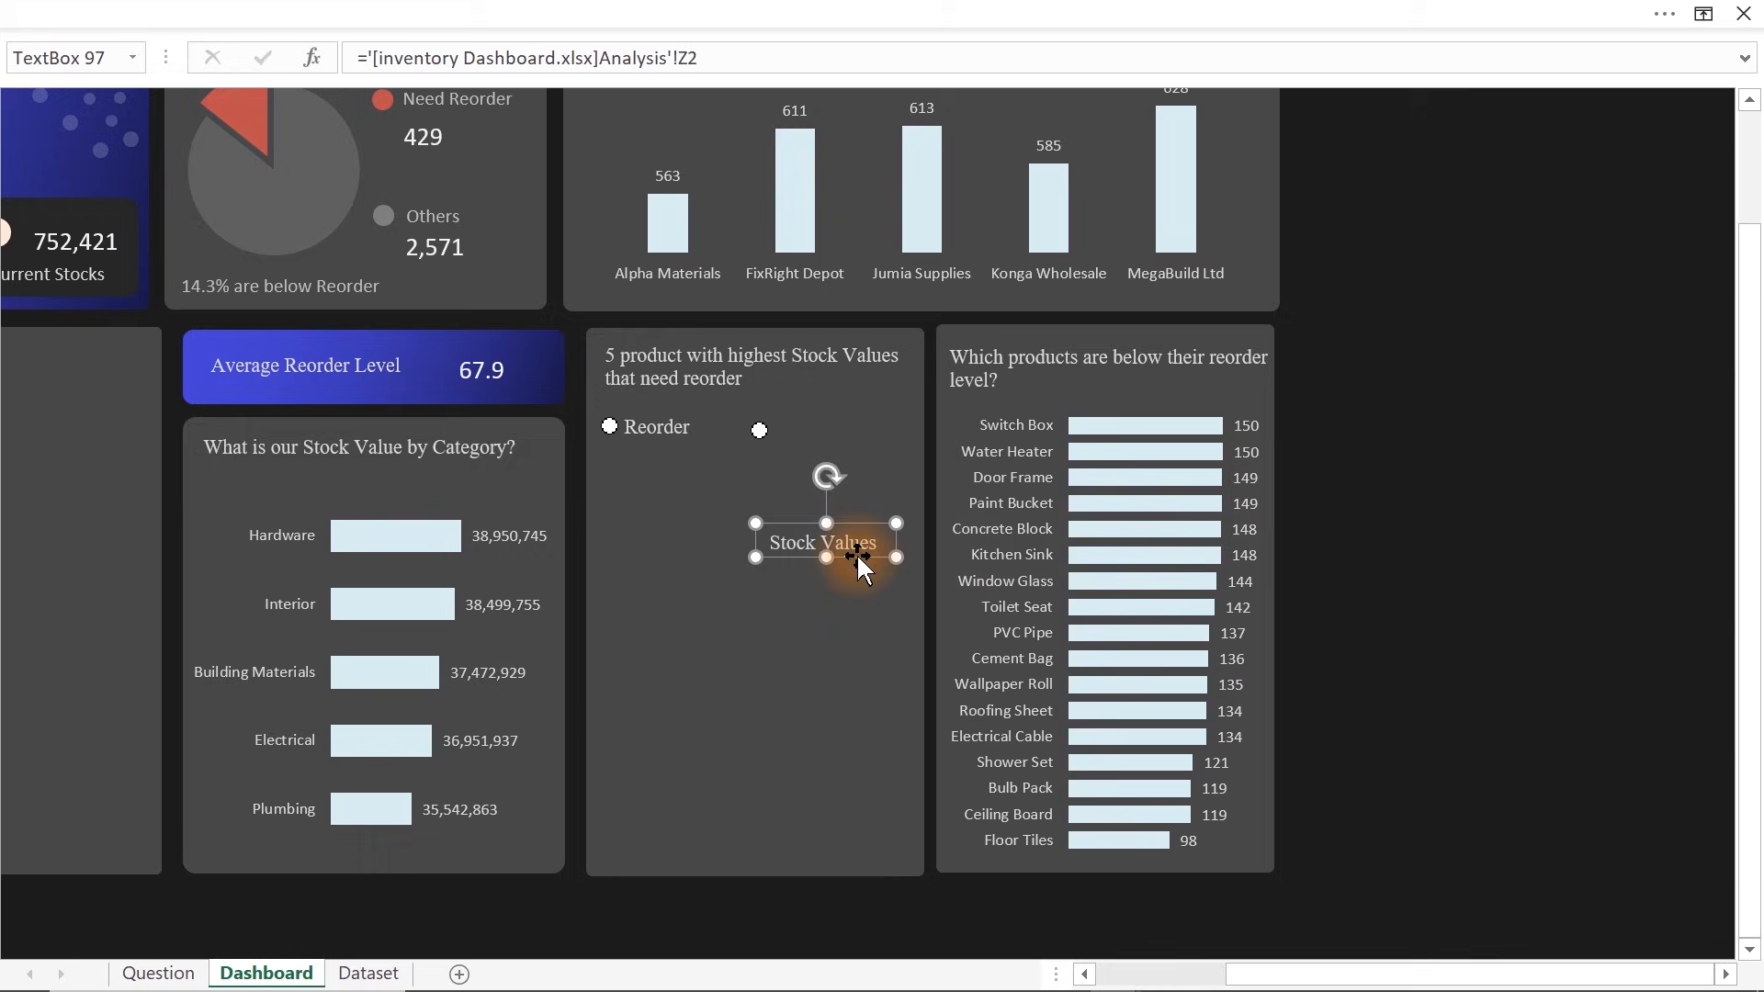
{"action": "left_click_drag", "start_coordinate": [856, 551], "coordinate": [866, 437]}
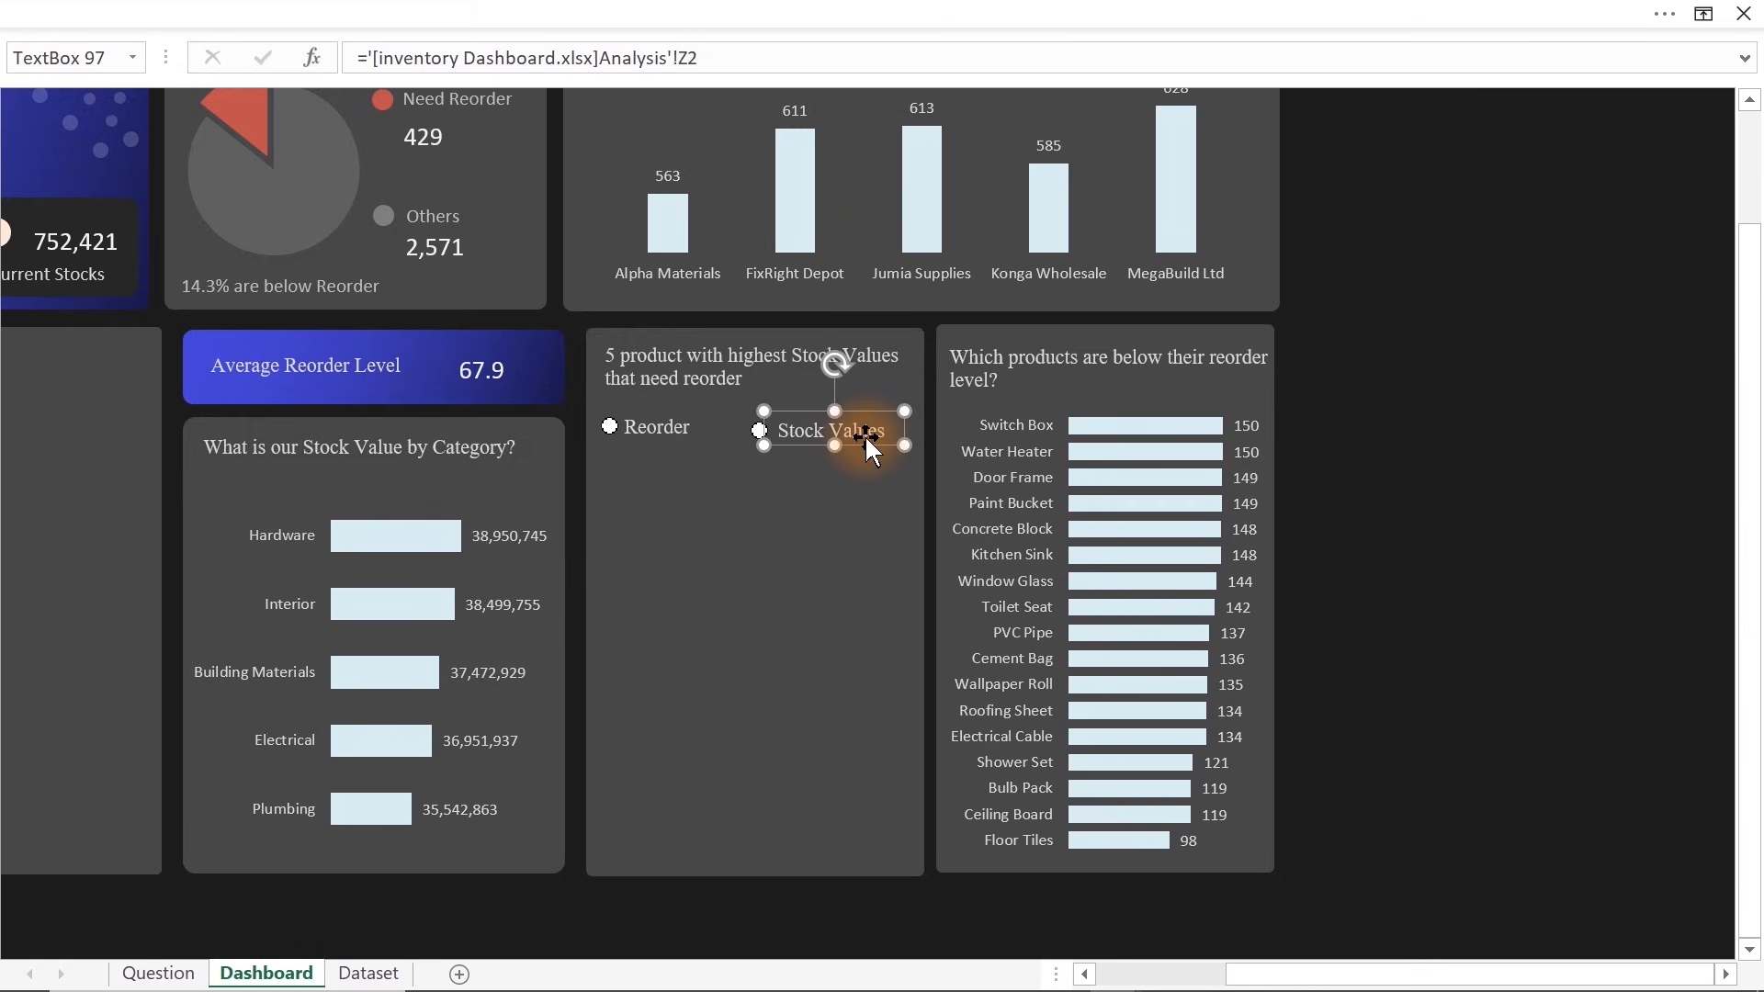
Send the Reorder and Stock Values labels to the back, followed by the card's background rectangle
{"action": "left_click", "coordinate": [667, 425], "text": "ctrl"}
{"action": "right_click", "coordinate": [667, 424]}
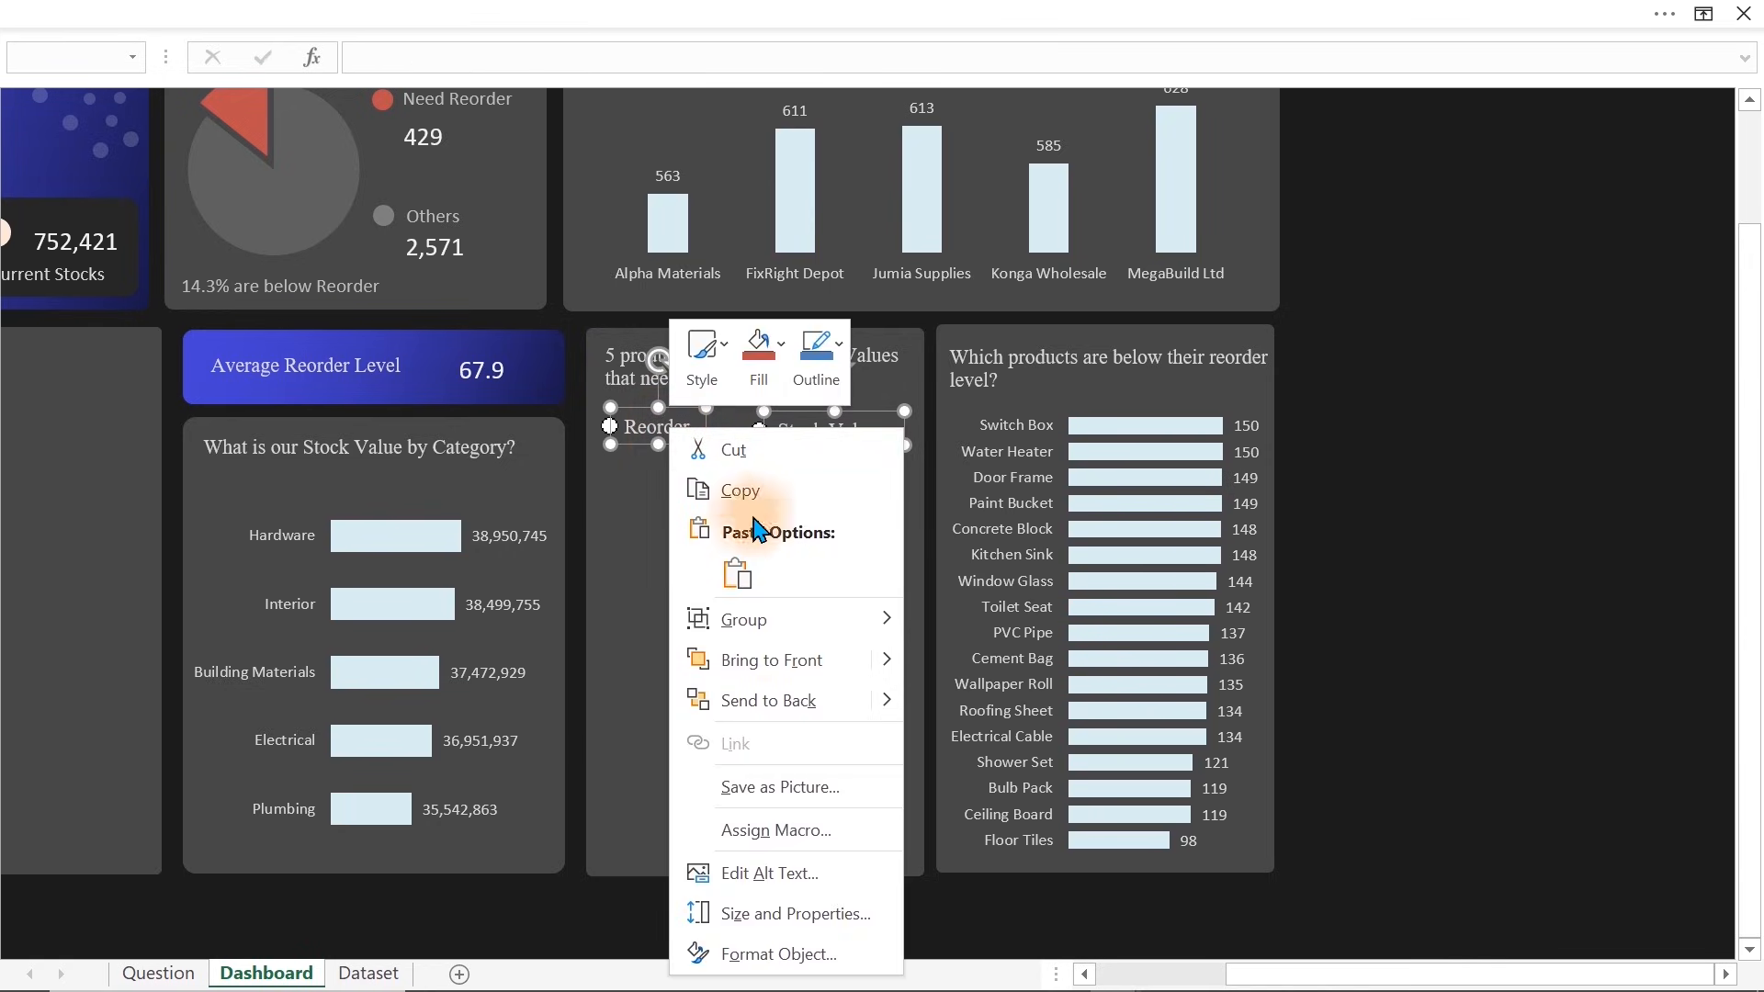
{"action": "left_click", "coordinate": [774, 701]}
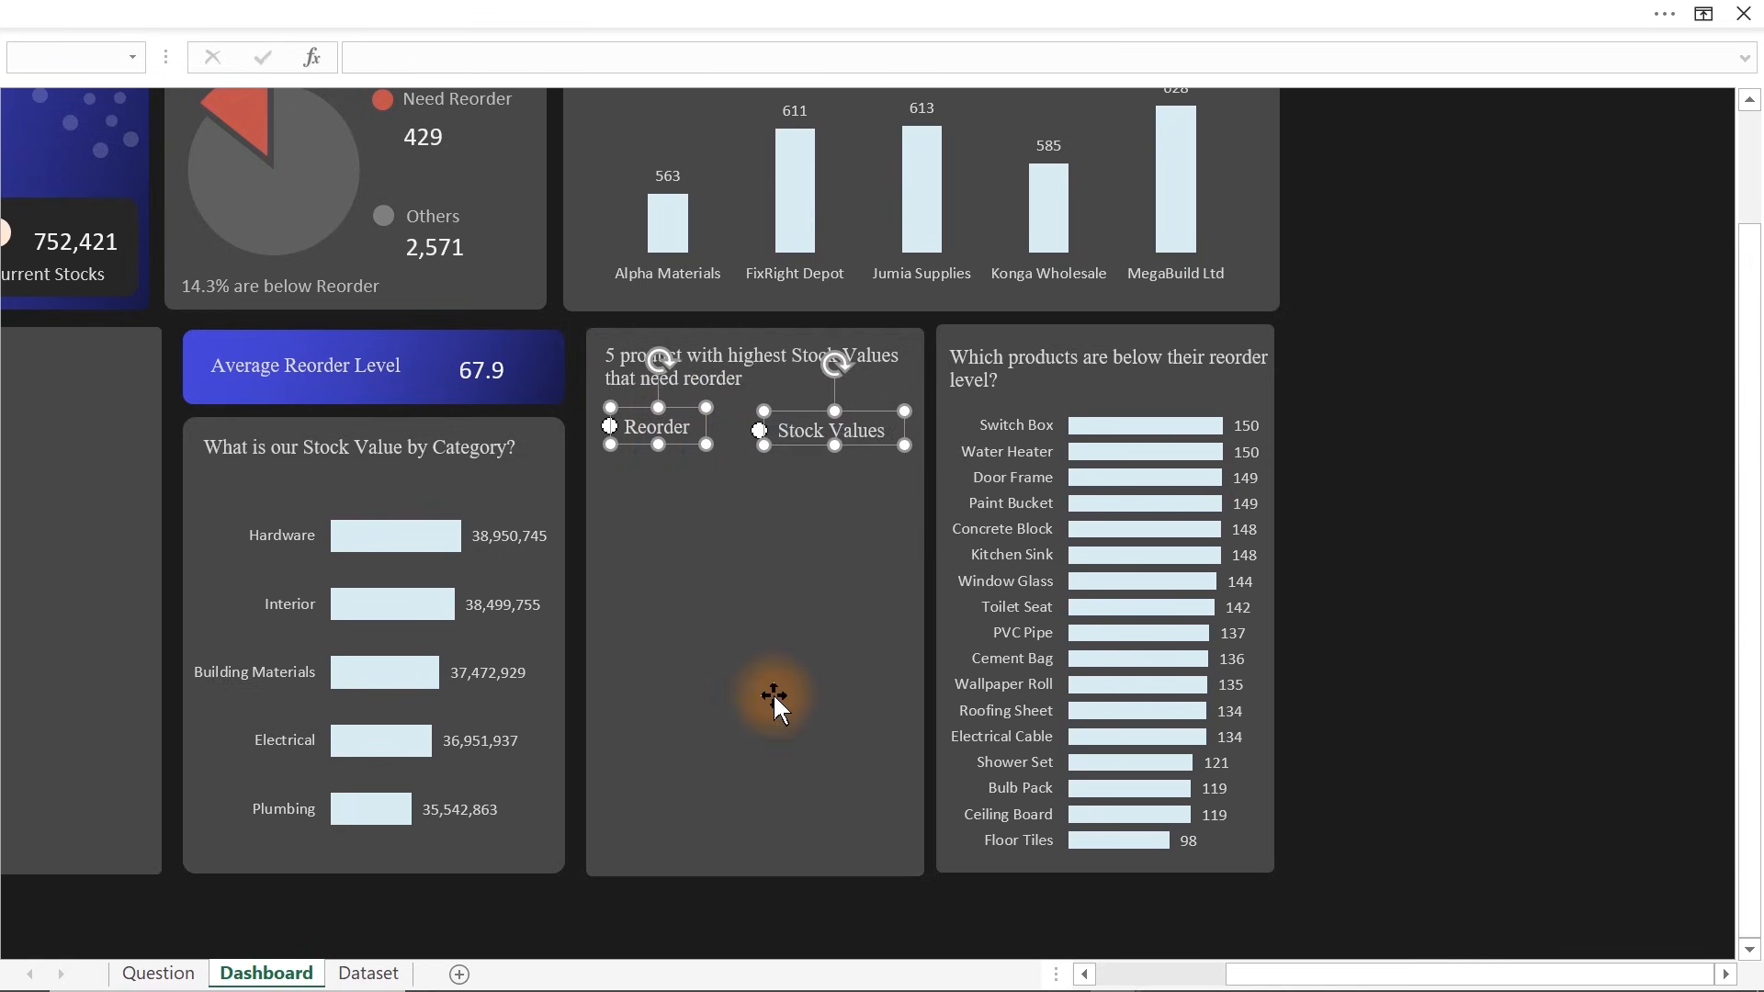
{"action": "left_click", "coordinate": [1552, 499]}
{"action": "left_click", "coordinate": [788, 533]}
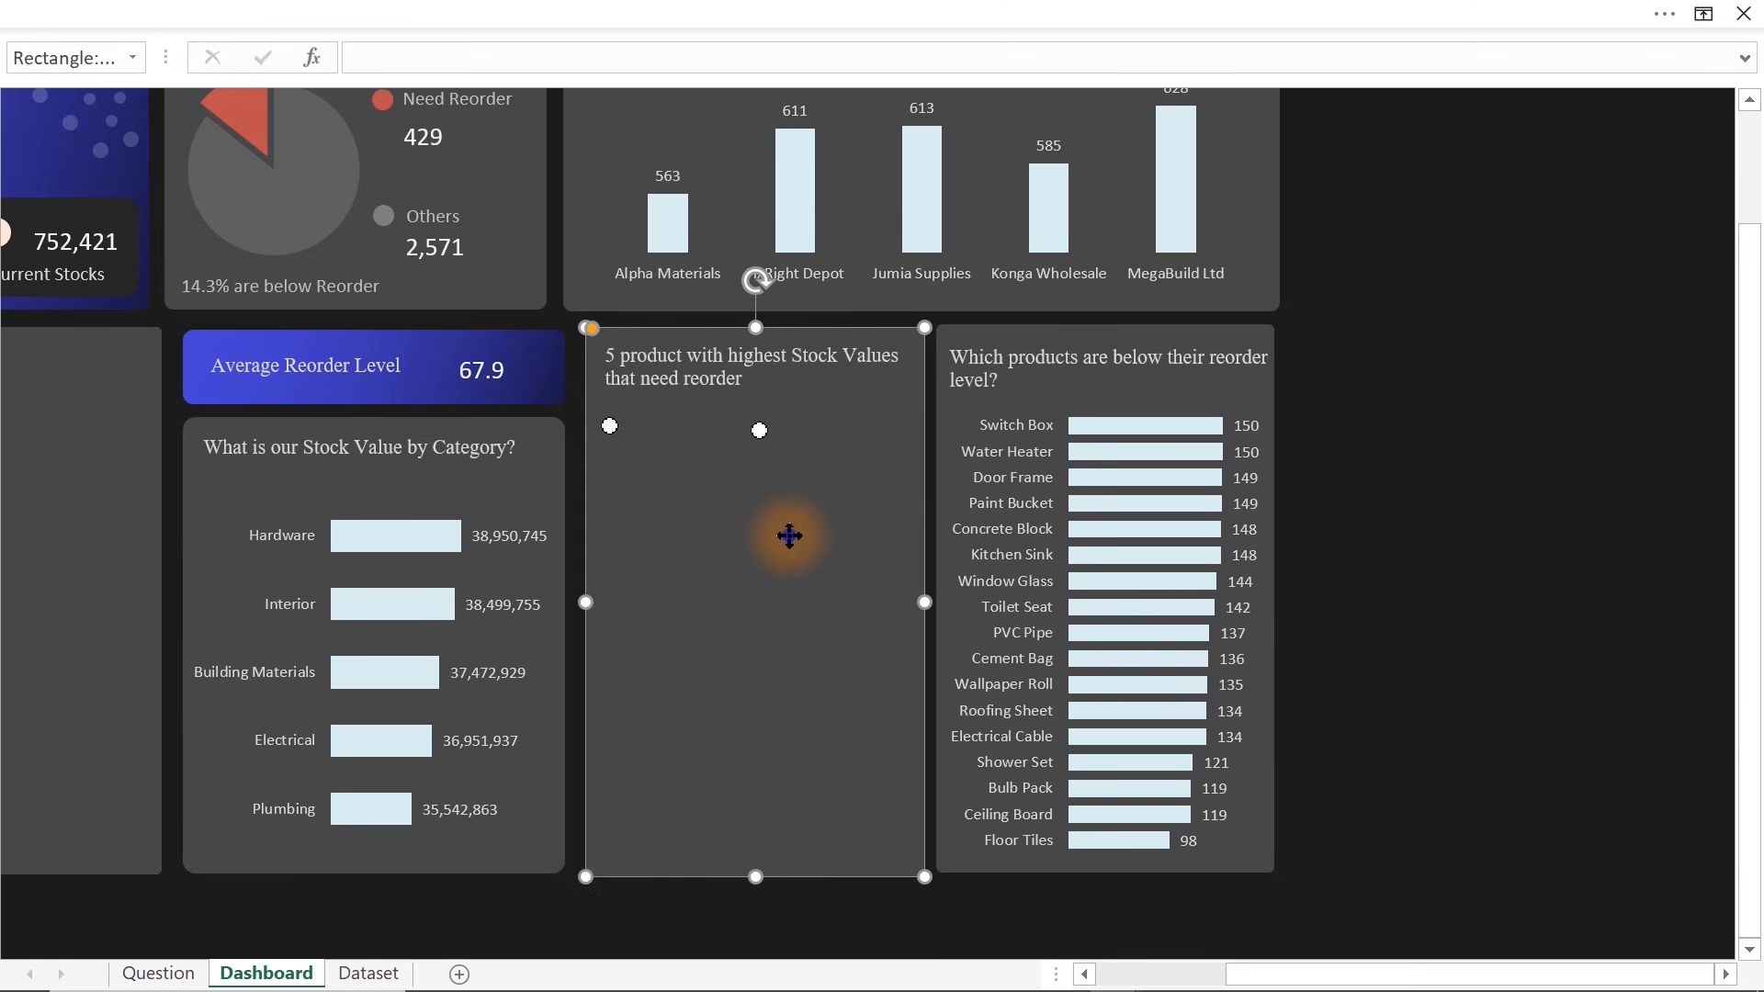
{"action": "right_click", "coordinate": [790, 537]}
{"action": "left_click", "coordinate": [868, 632]}
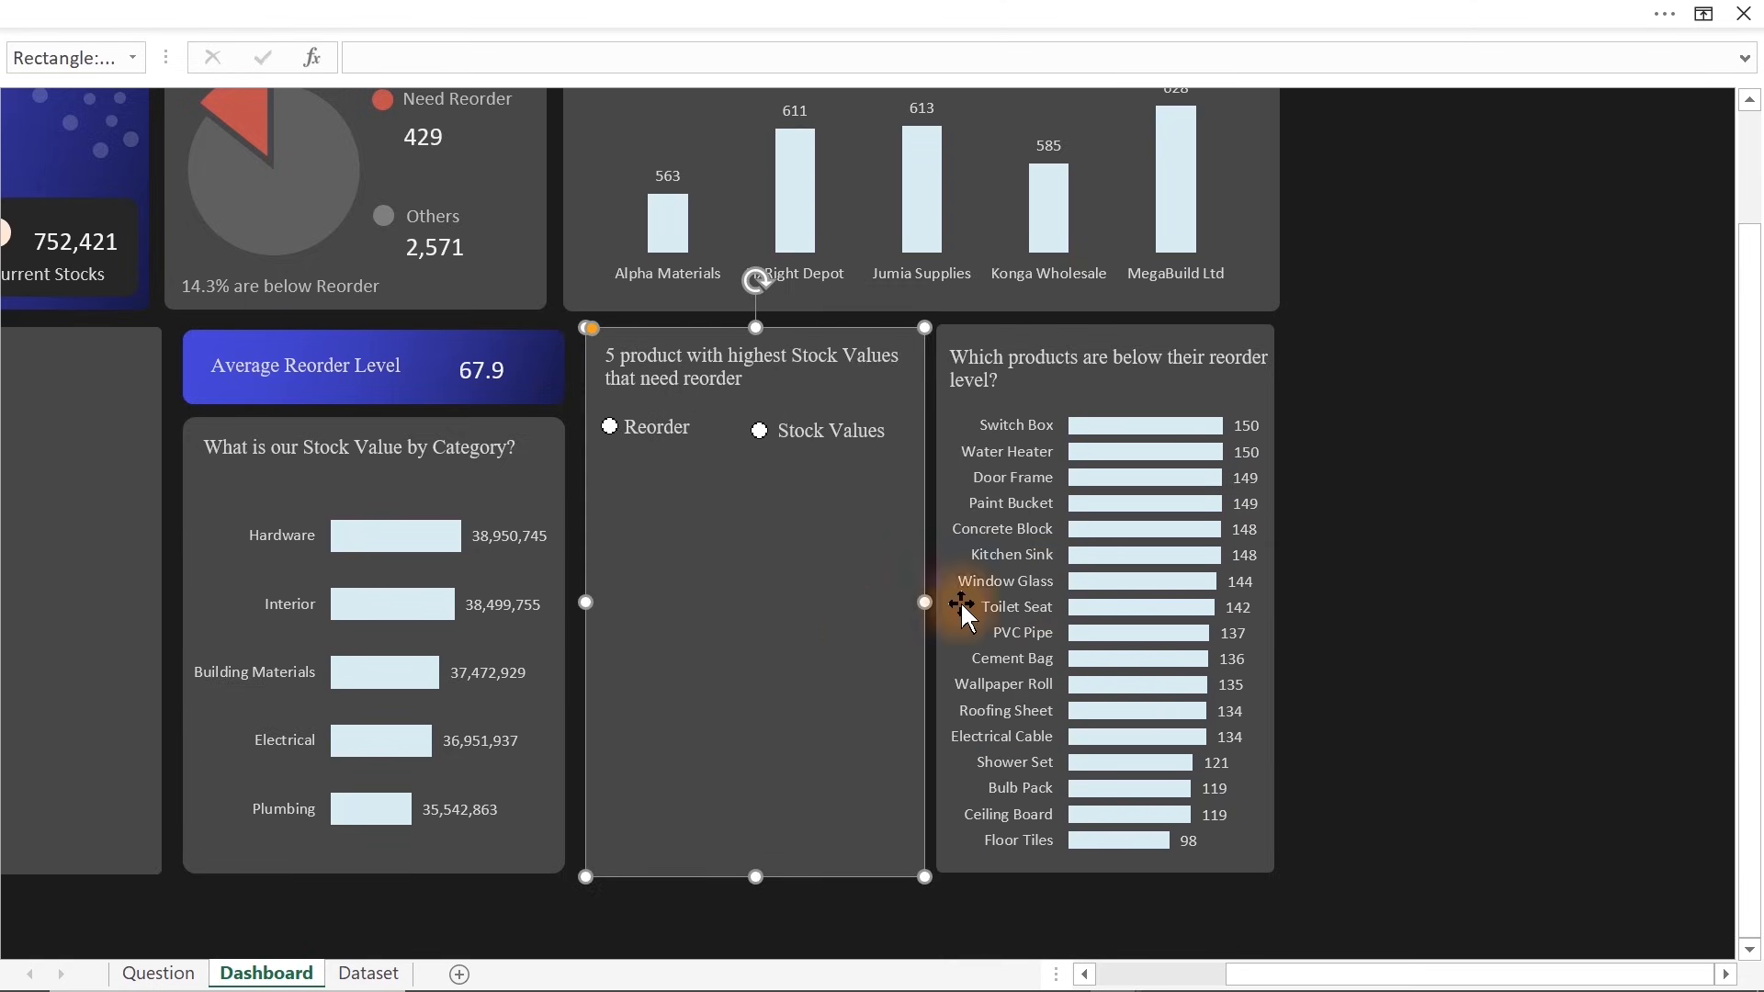
{"action": "left_click", "coordinate": [1382, 525]}
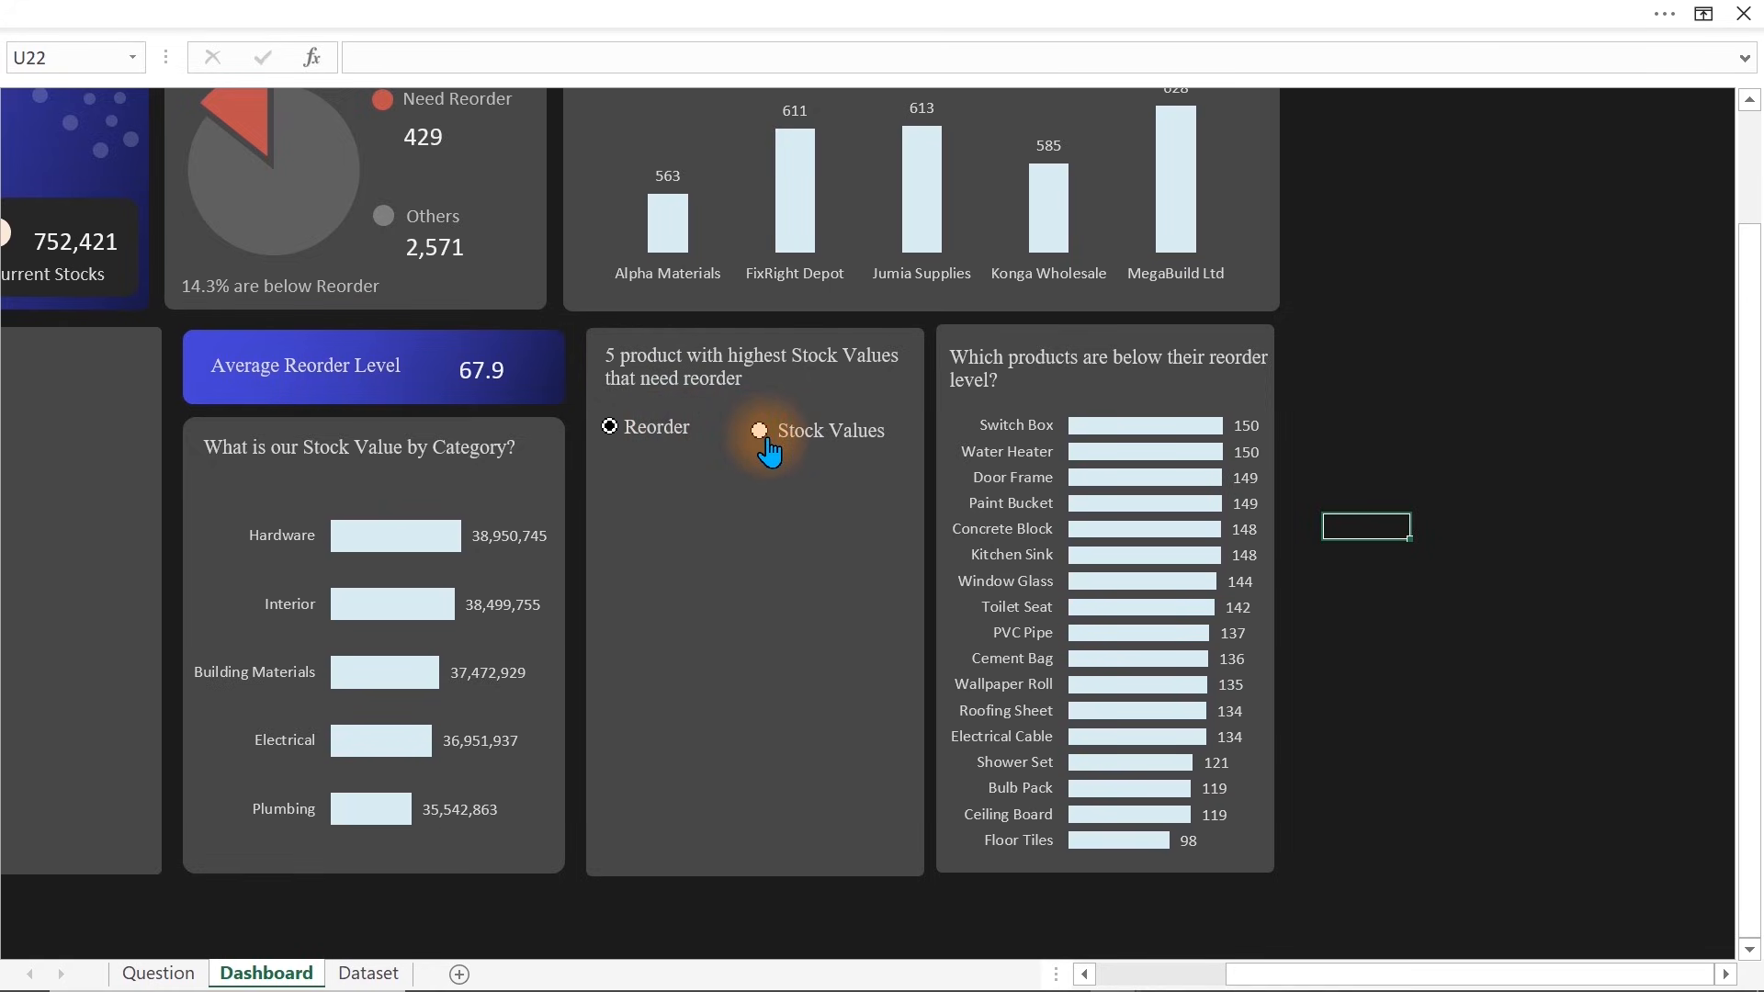
Link the Reorder option button to cell BD15 on the Question sheet through its control format settings
{"action": "right_click", "coordinate": [613, 432]}
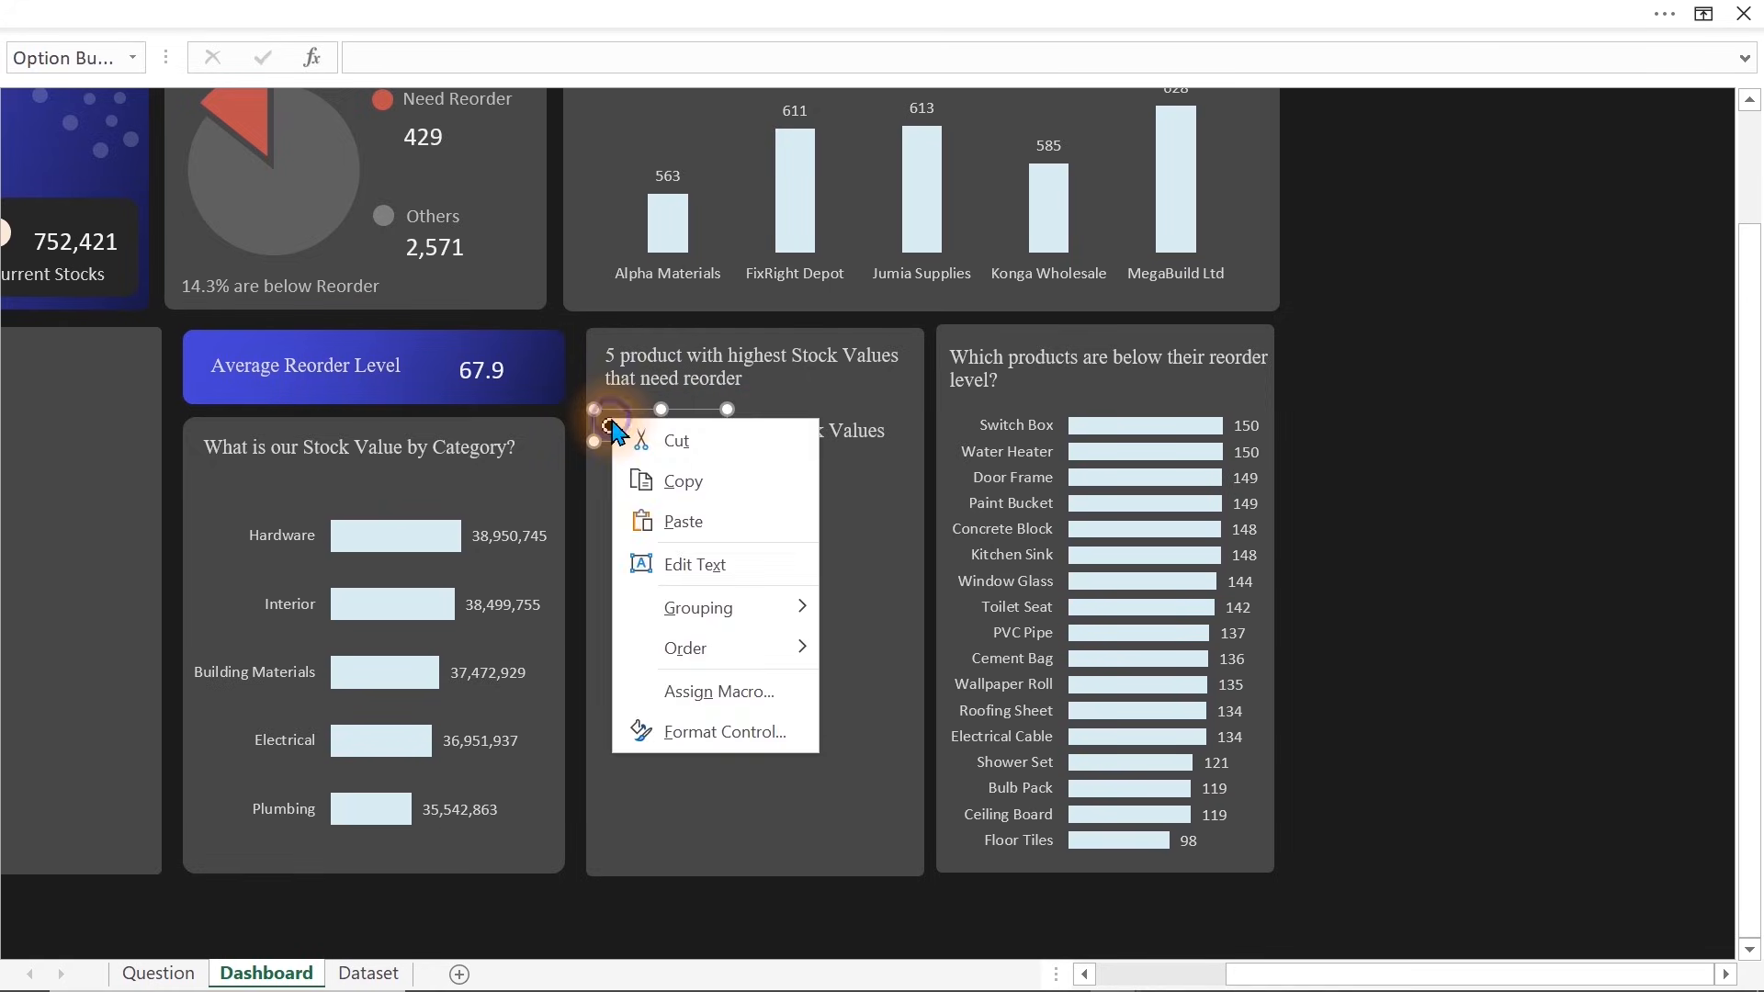
{"action": "left_click", "coordinate": [700, 731]}
{"action": "left_click", "coordinate": [254, 557]}
{"action": "left_click", "coordinate": [158, 972]}
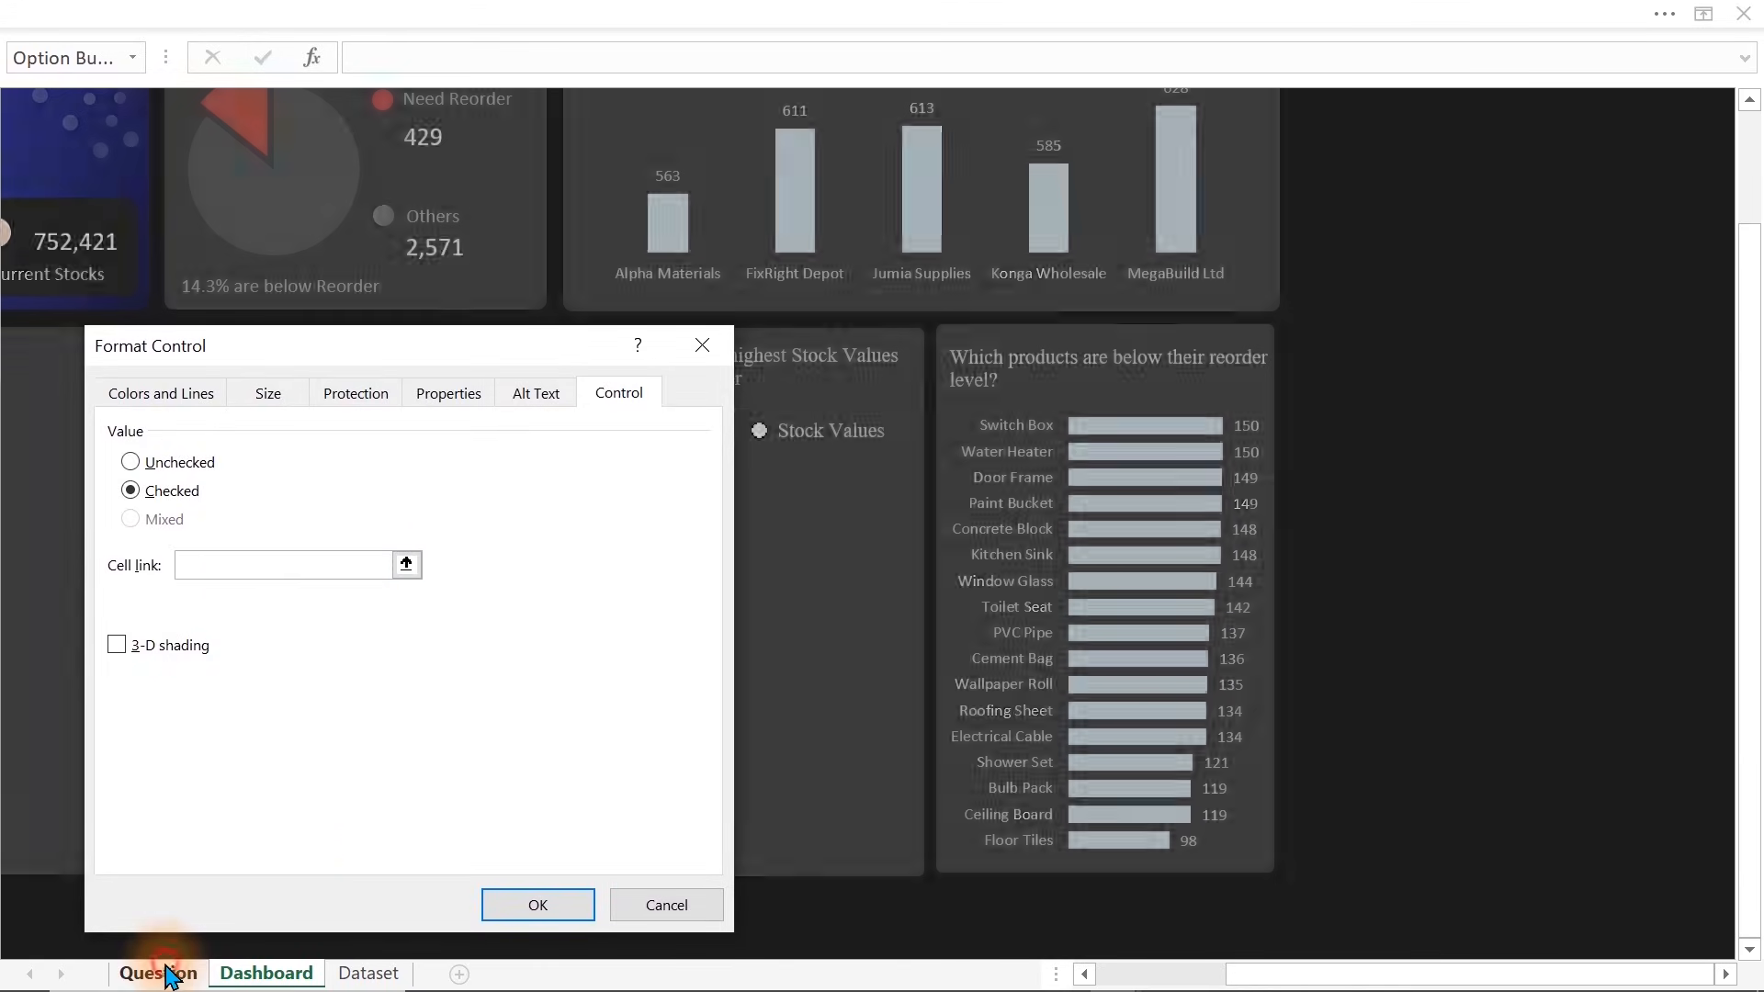
{"action": "left_click", "coordinate": [1013, 585]}
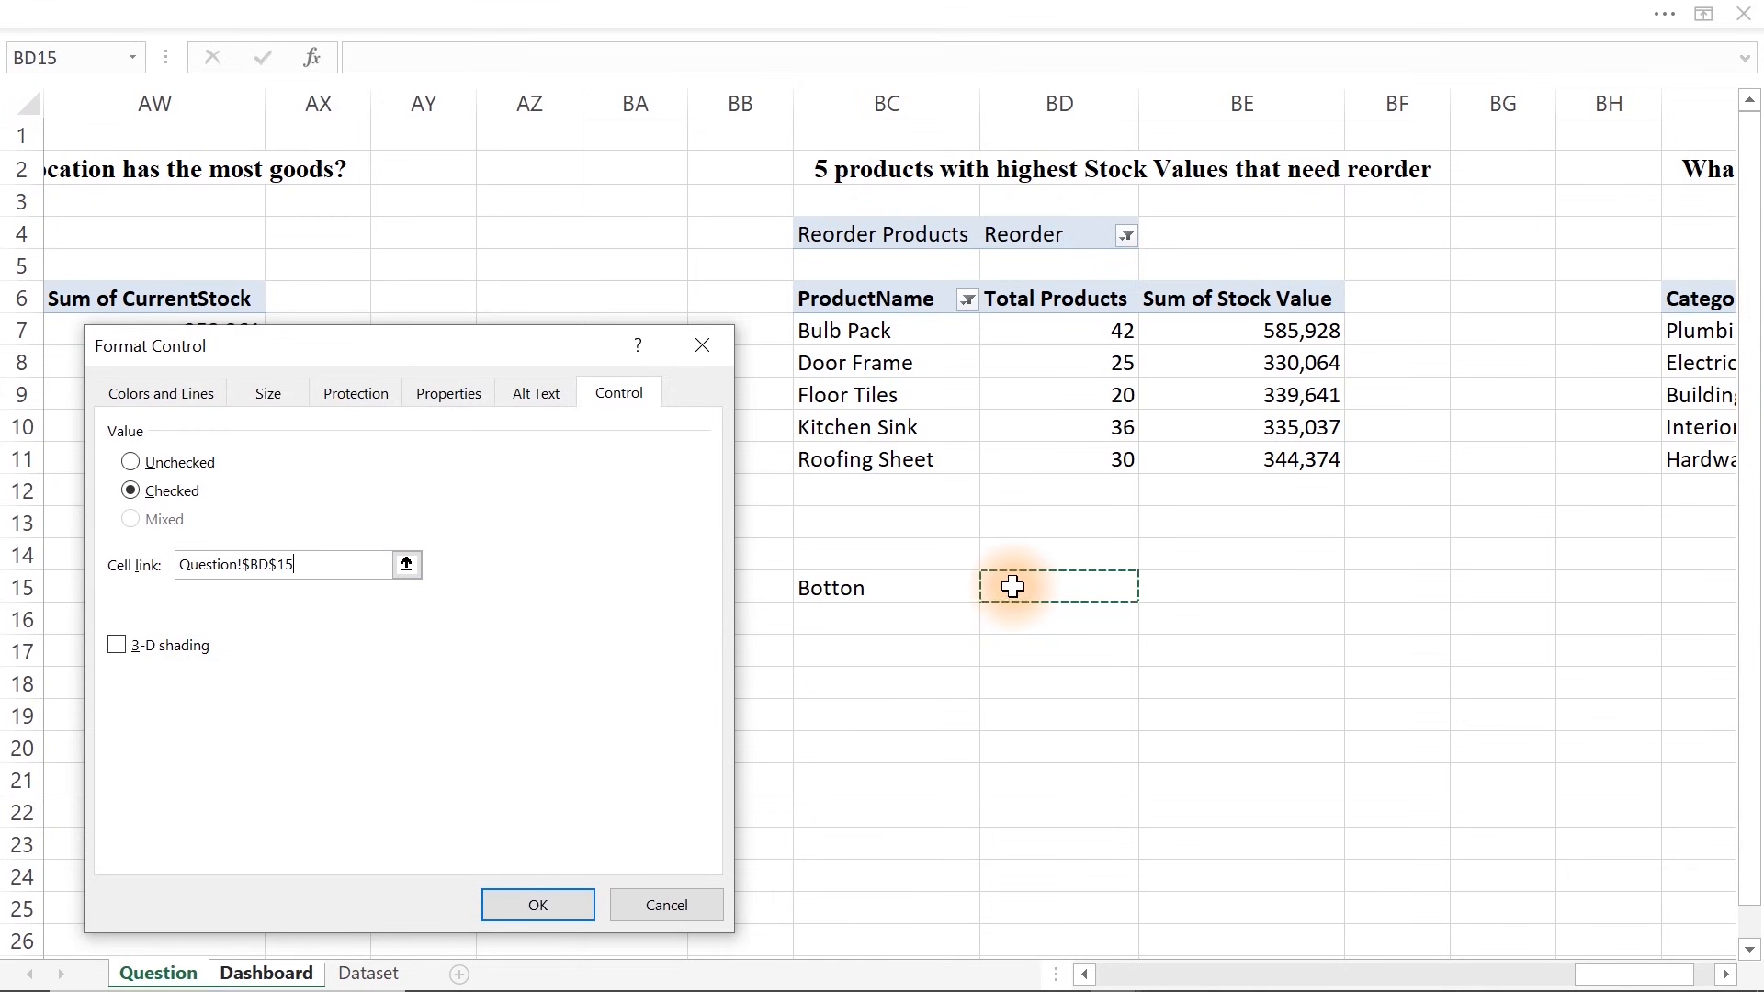
{"action": "left_click", "coordinate": [563, 900]}
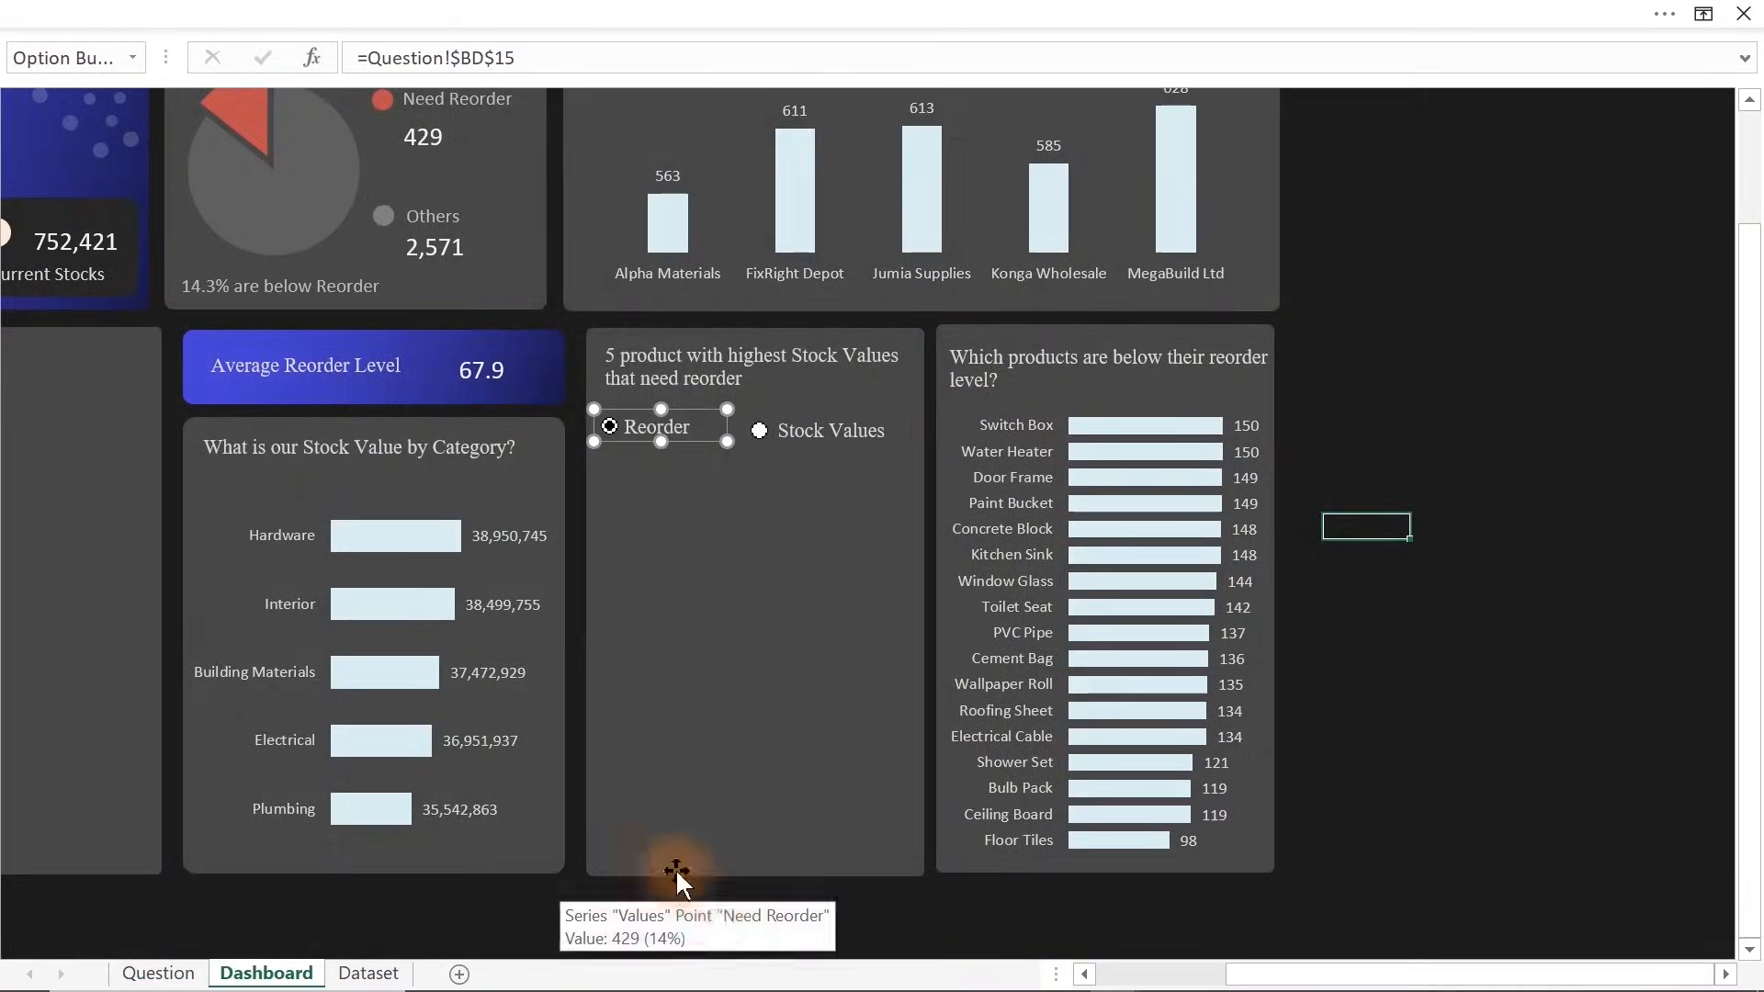
{"action": "left_click", "coordinate": [679, 926]}
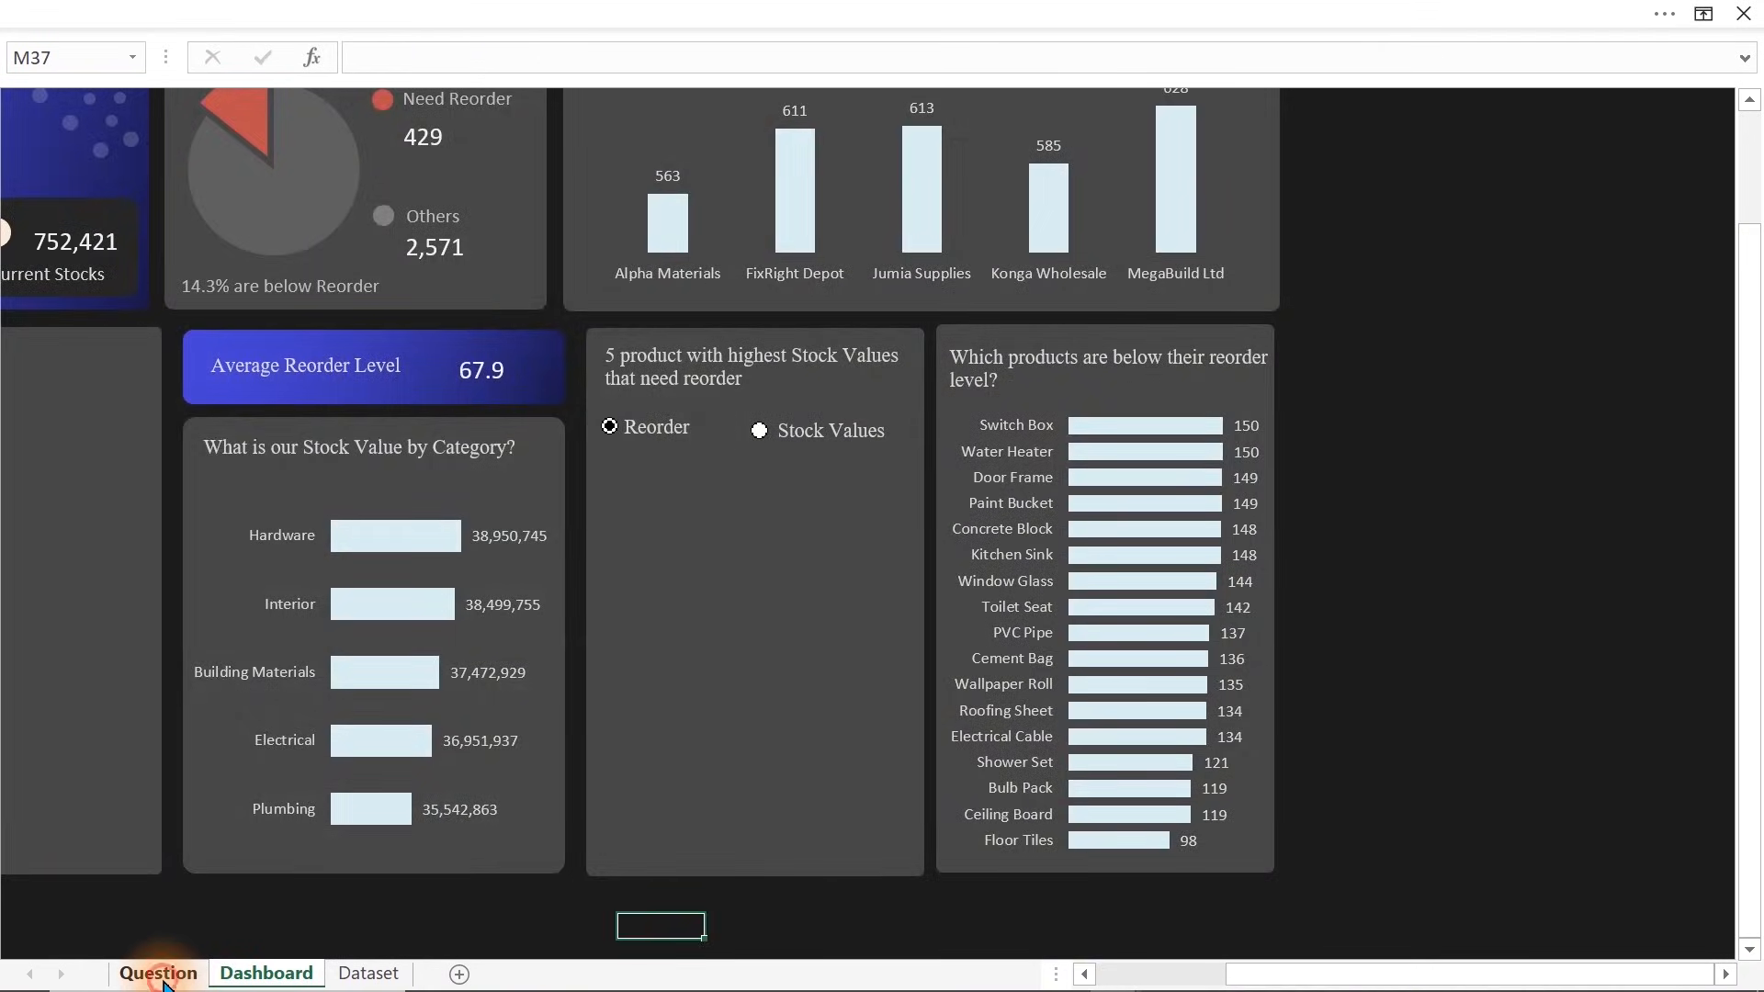
On the Question sheet, enter =BC6:BC11 in cell BC17 to reference the top-5 product names
{"action": "left_click", "coordinate": [158, 973]}
{"action": "left_click", "coordinate": [864, 658]}
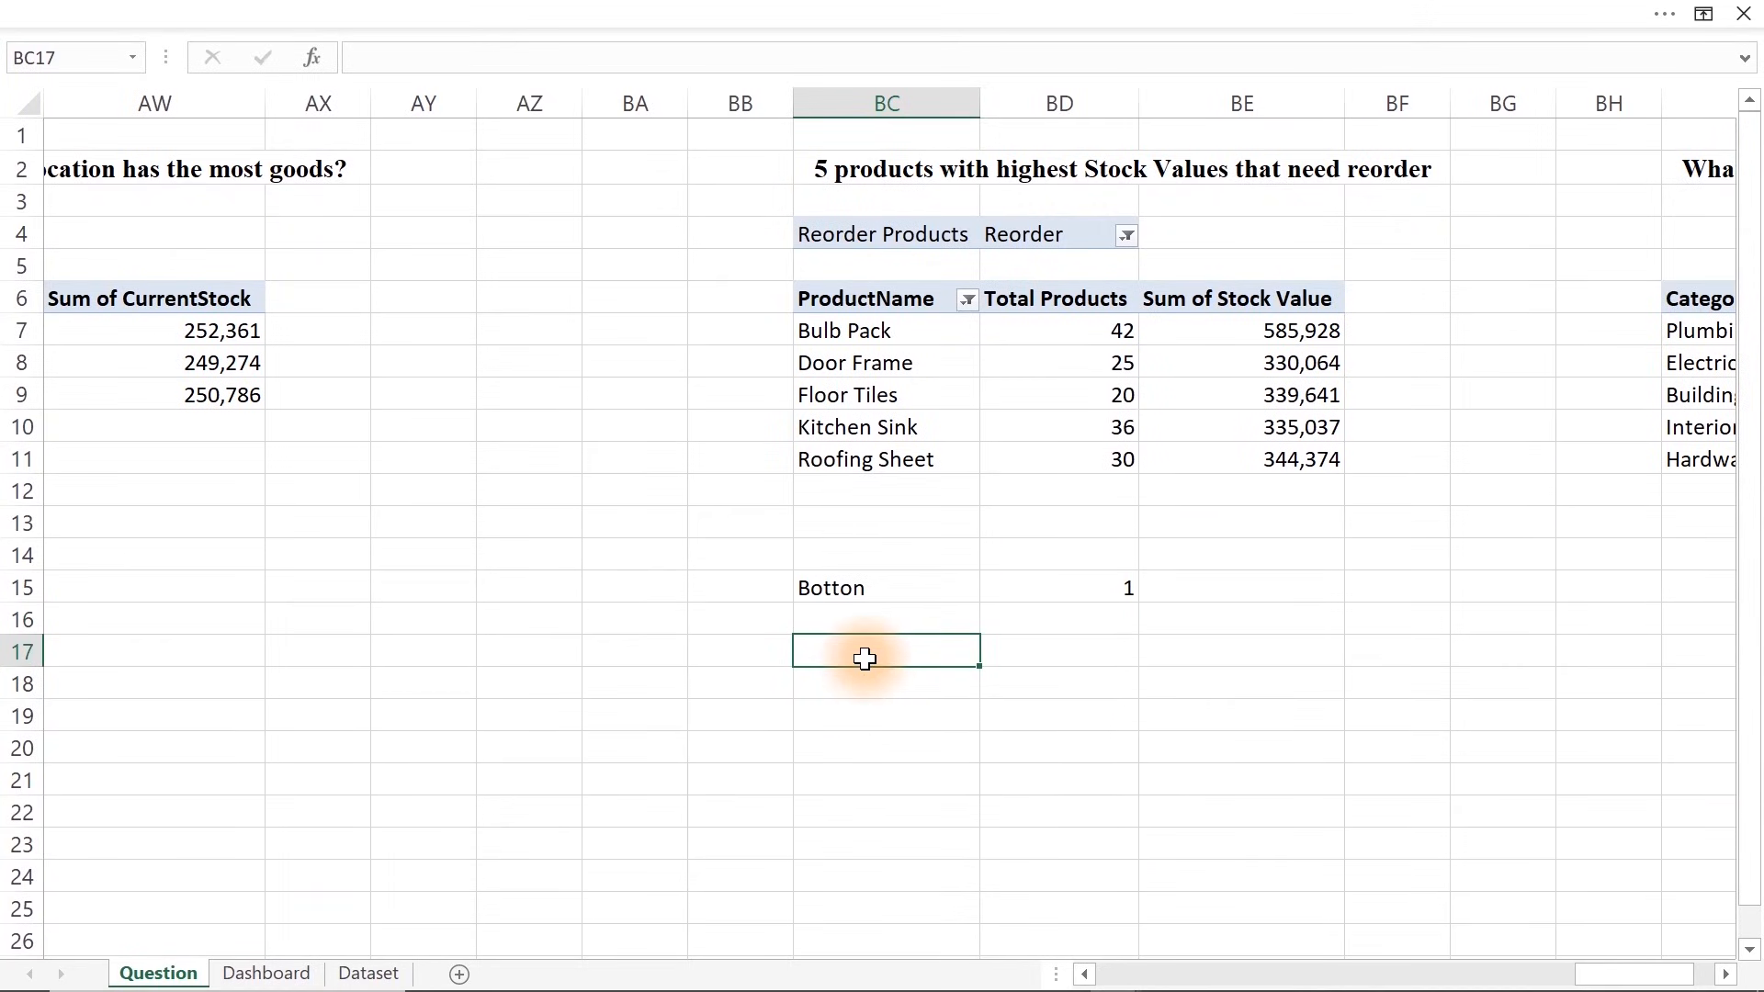
{"action": "type", "text": "="}
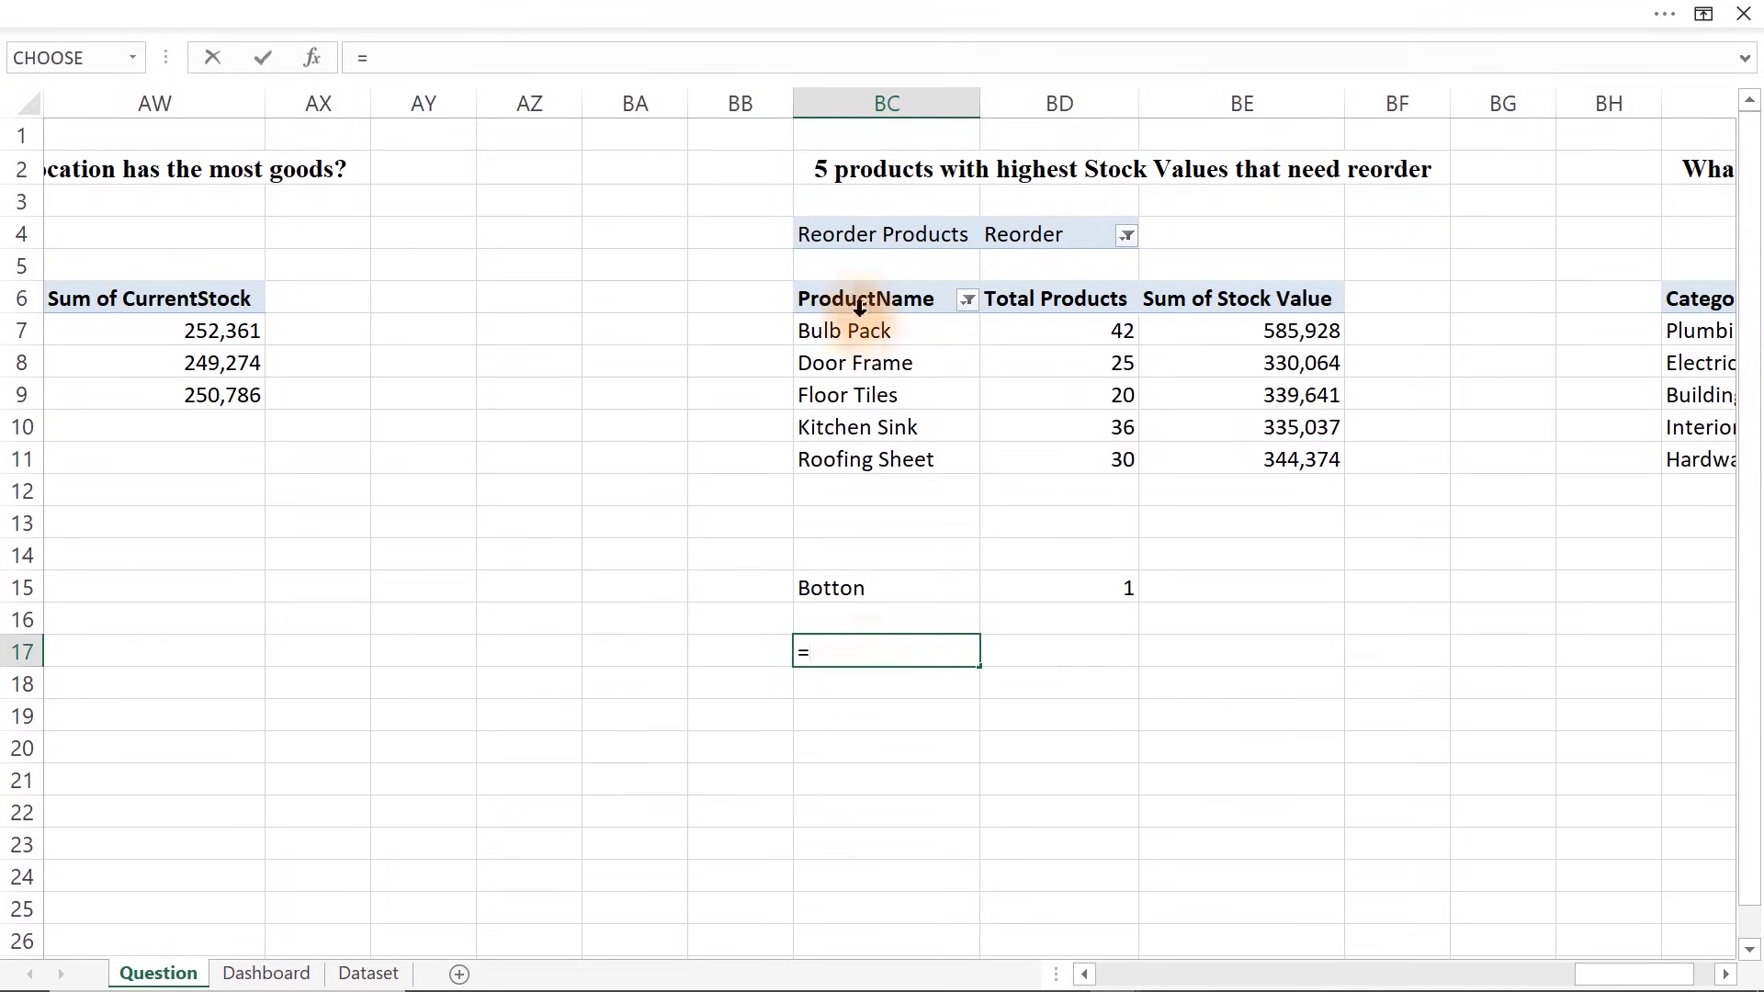
{"action": "left_click_drag", "start_coordinate": [846, 295], "coordinate": [839, 453]}
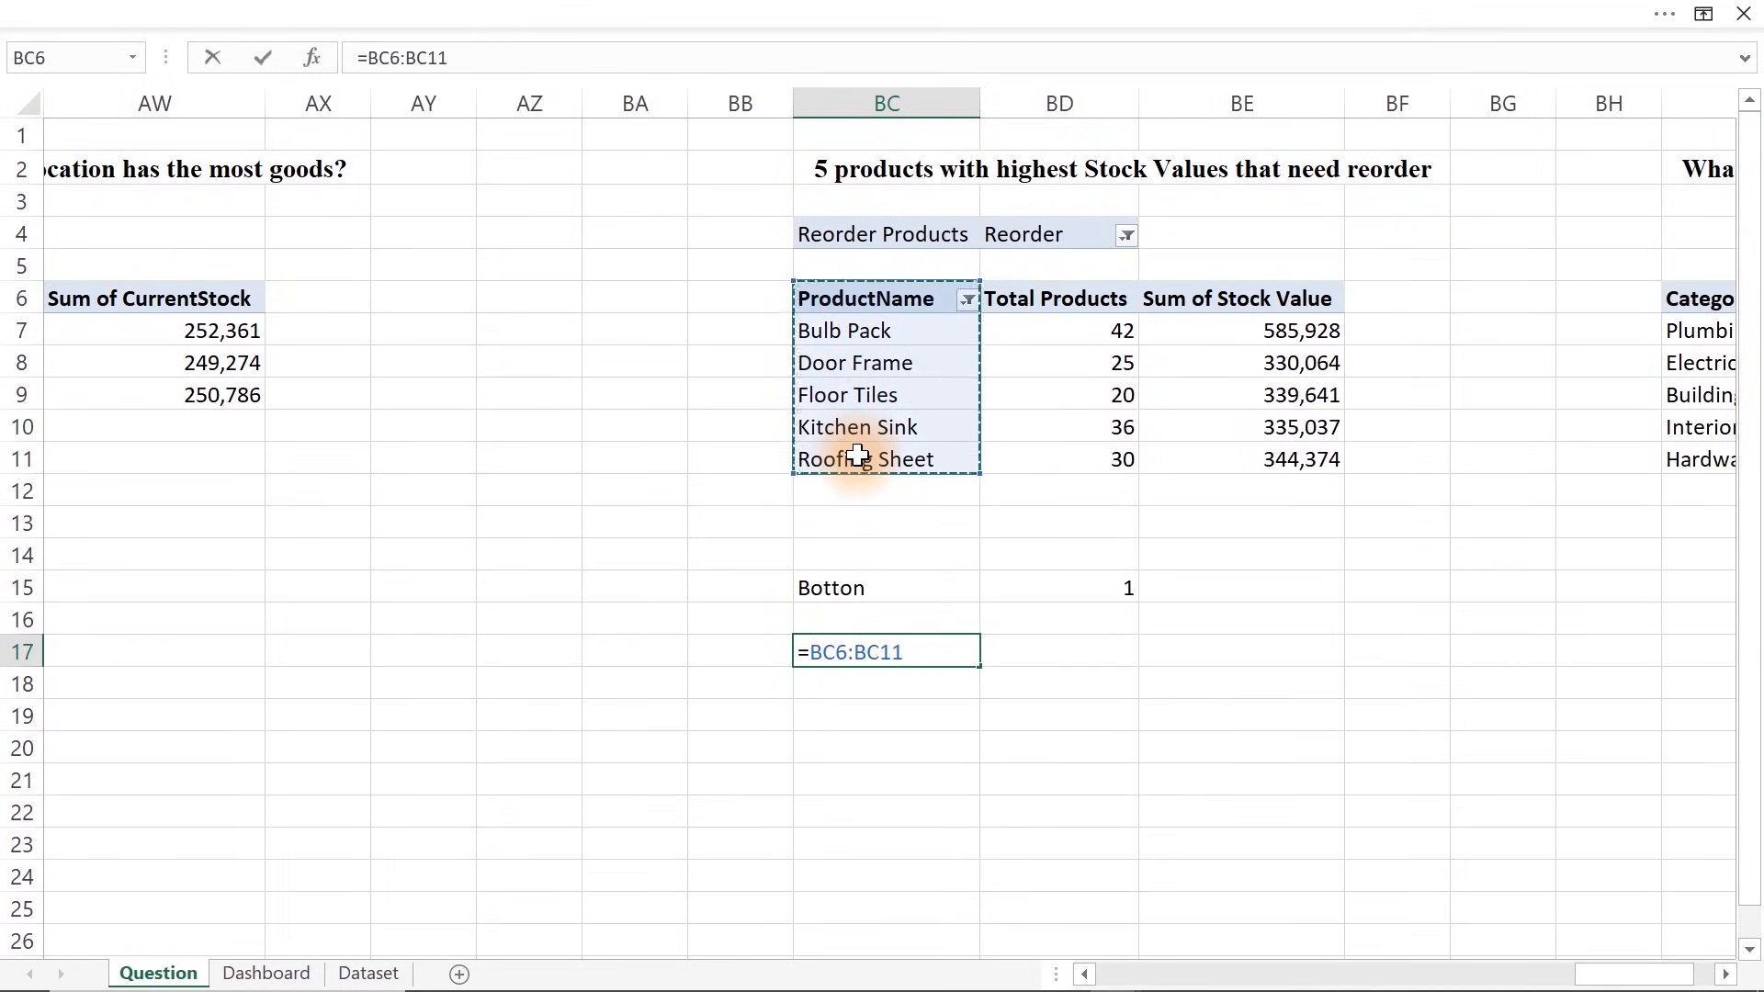
{"action": "key", "text": "Return"}
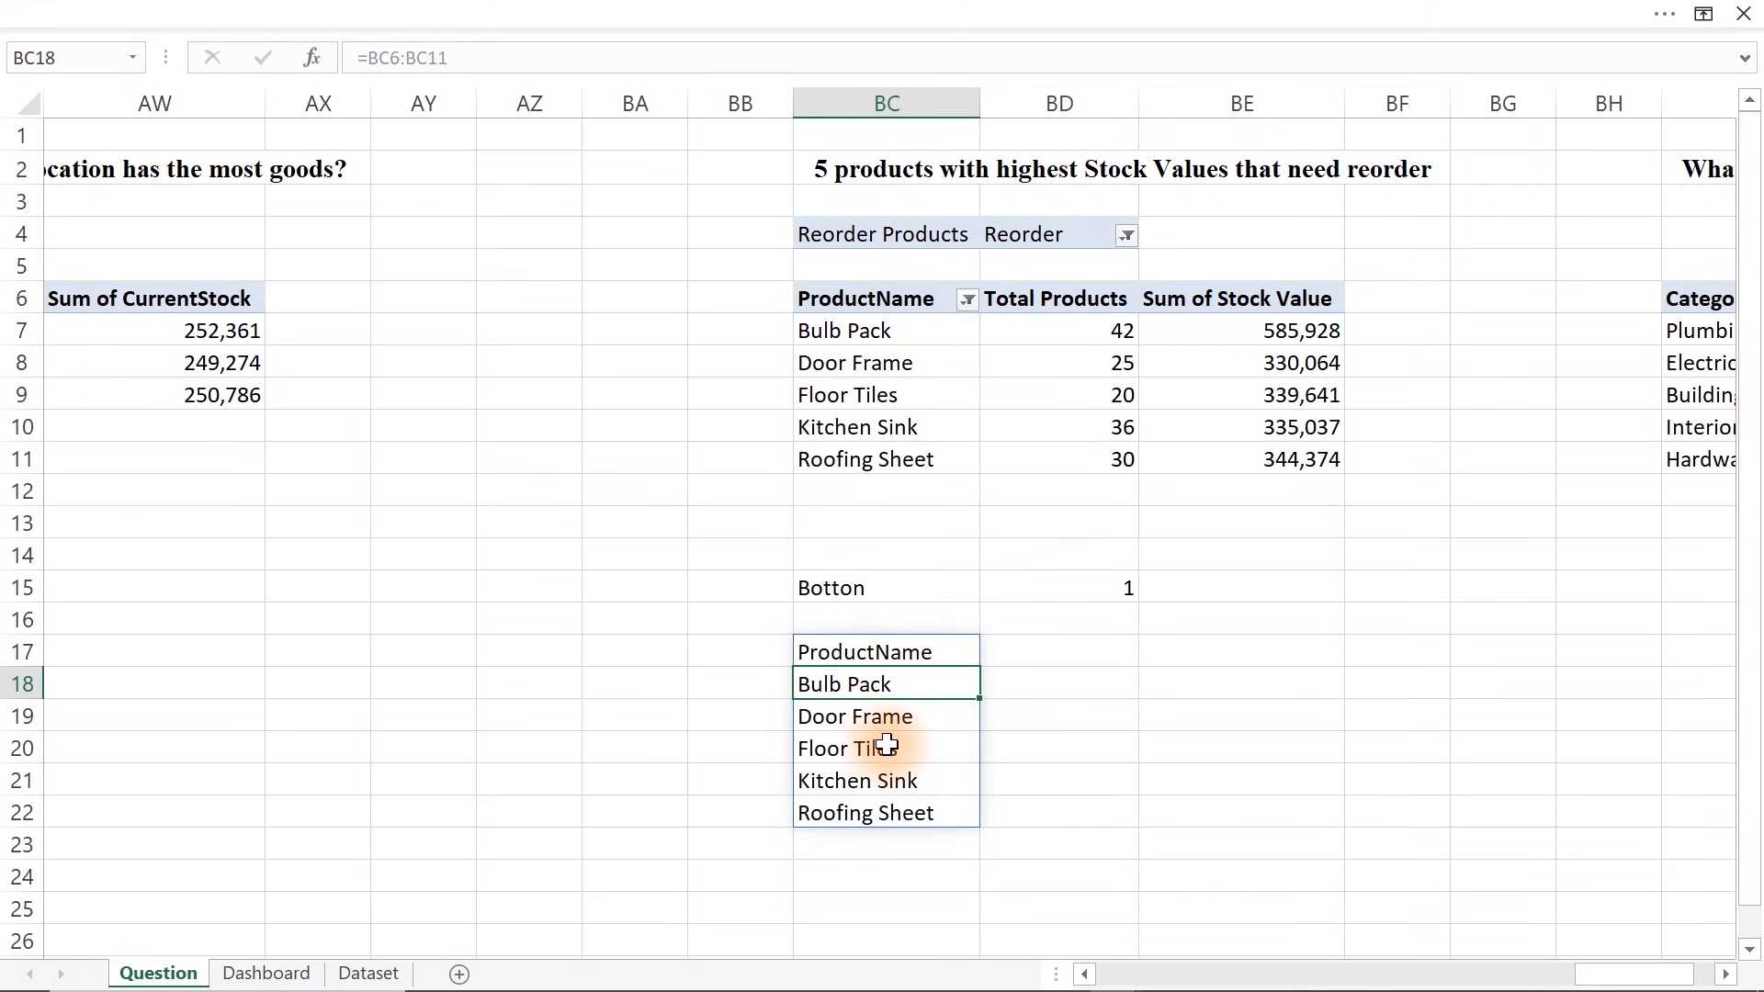
Enter =IF($BD$15=1,BD6,BE6) in cell BD17 and fill it down to BD22
{"action": "left_click", "coordinate": [1045, 649]}
{"action": "type", "text": "=if"}
{"action": "key", "text": "Tab"}
{"action": "left_click", "coordinate": [1060, 587]}
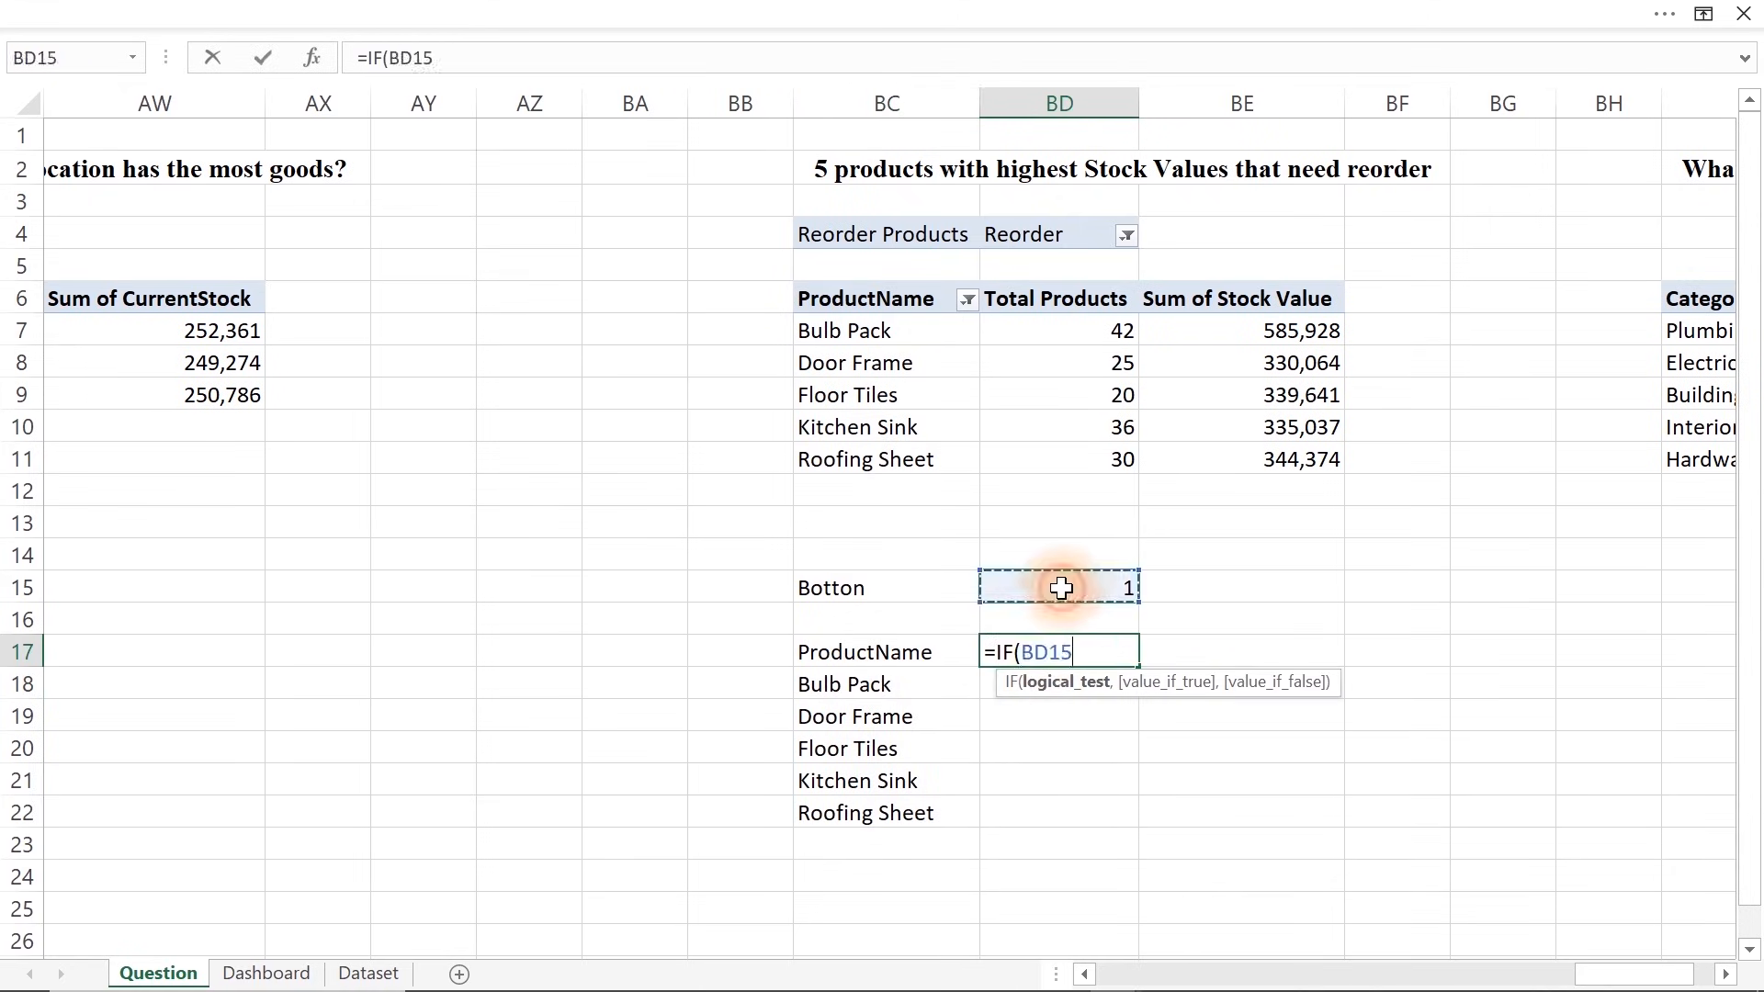
{"action": "key", "text": "F4"}
{"action": "type", "text": "=1,"}
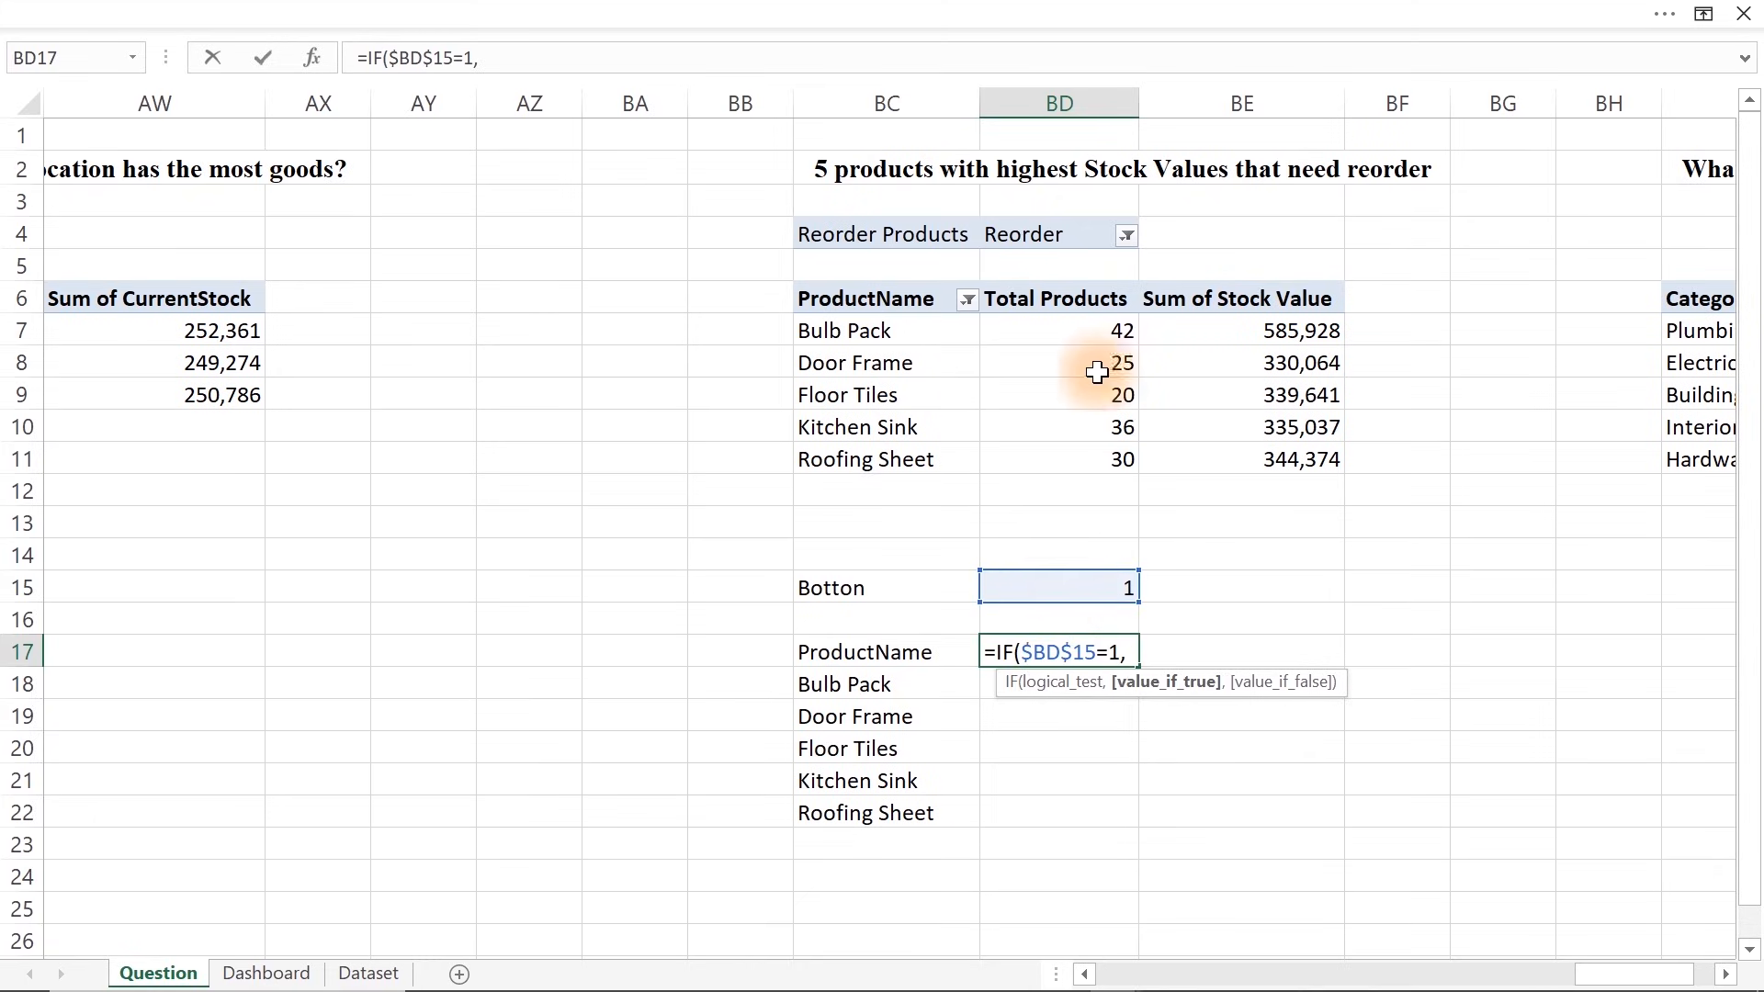
{"action": "left_click", "coordinate": [1059, 298]}
{"action": "type", "text": ","}
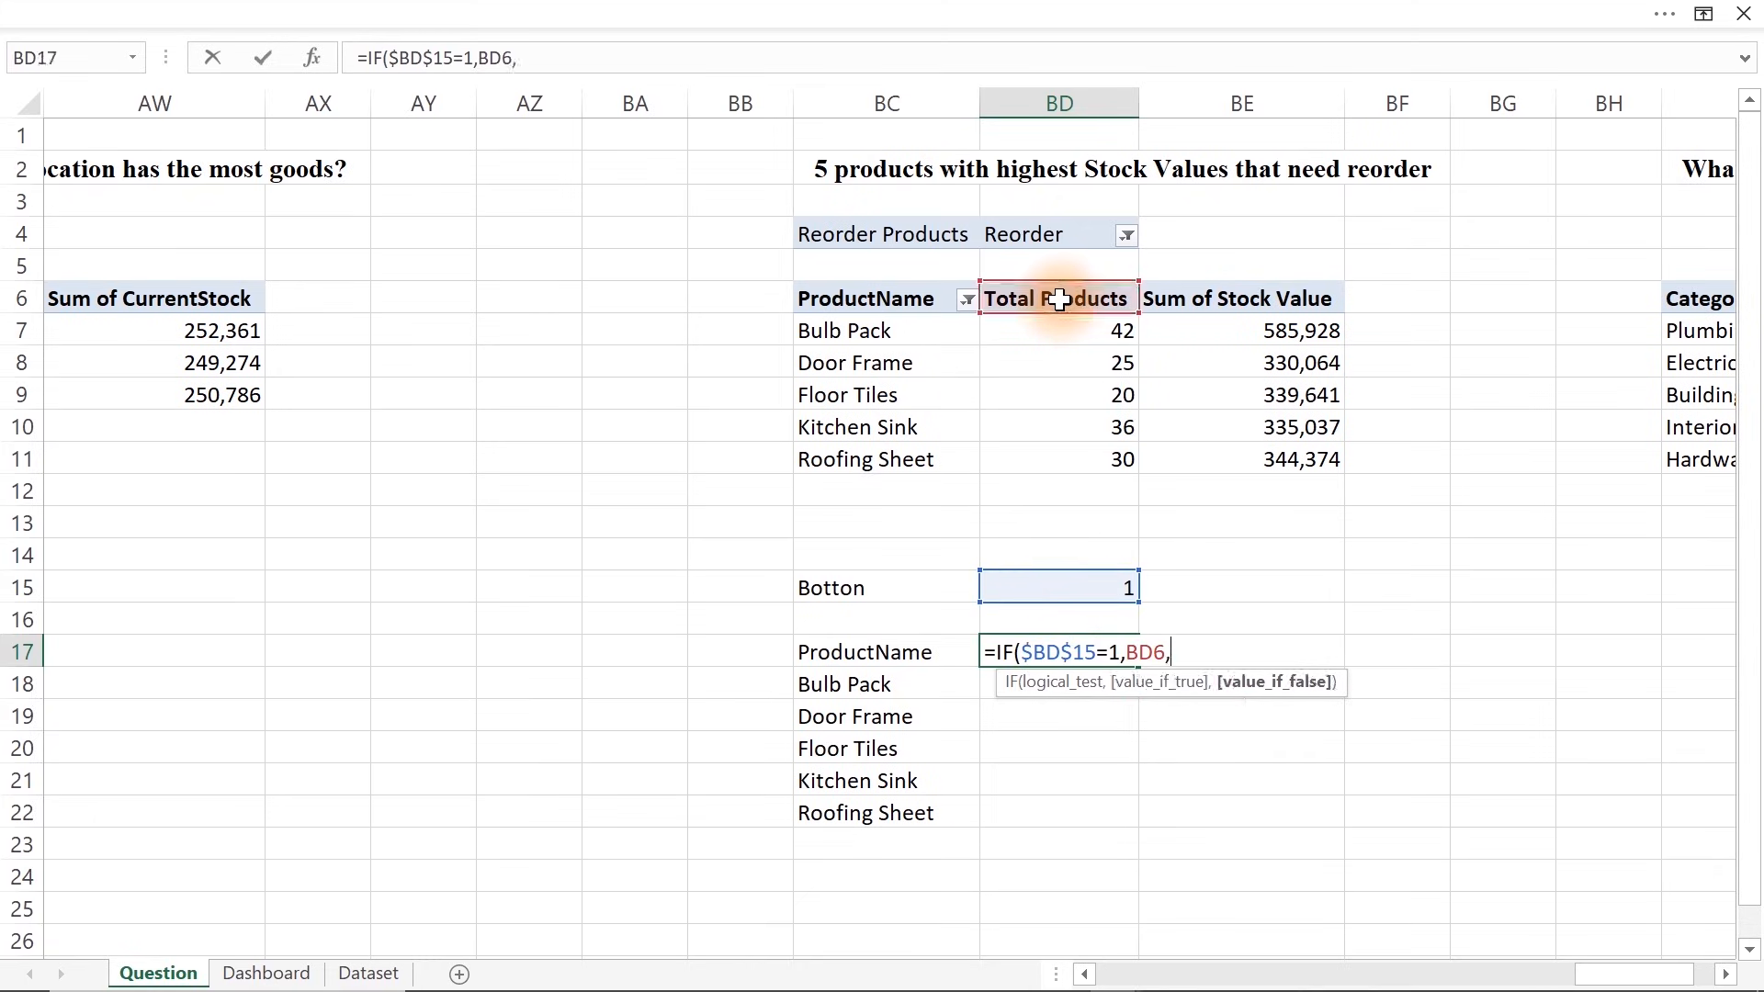
{"action": "left_click", "coordinate": [1205, 299]}
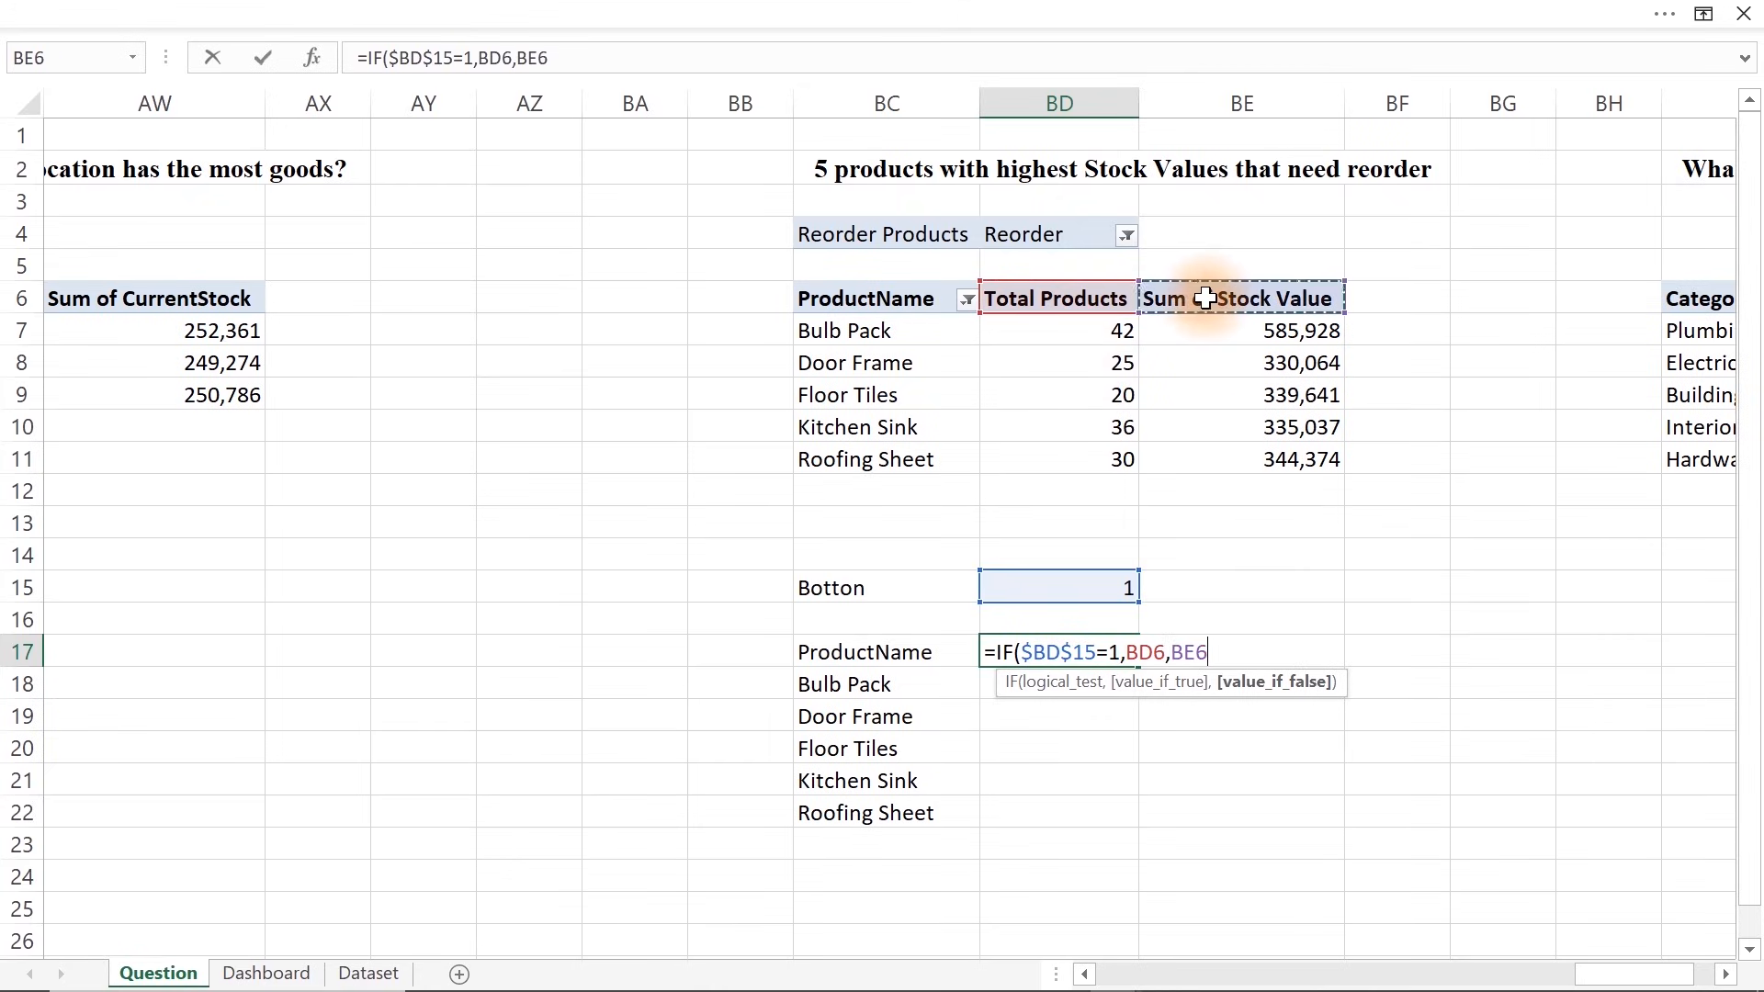
{"action": "key", "text": "Return"}
{"action": "left_click", "coordinate": [1080, 654]}
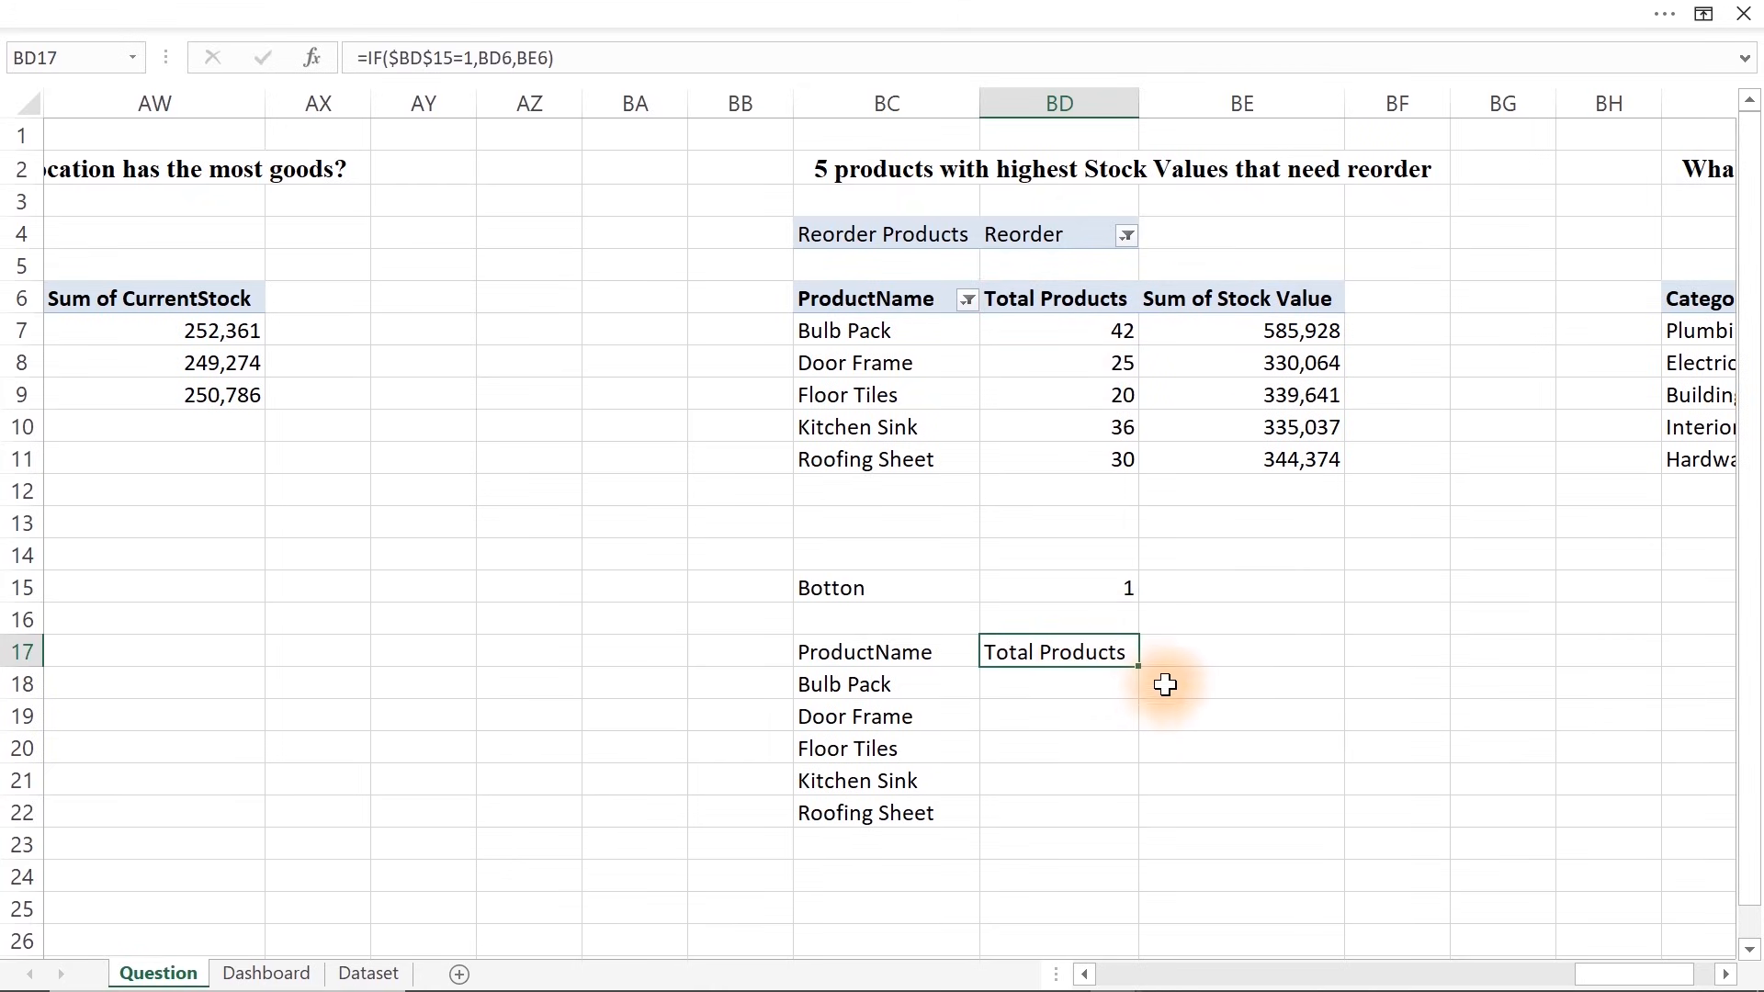
{"action": "left_click_drag", "start_coordinate": [1136, 668], "coordinate": [1128, 824]}
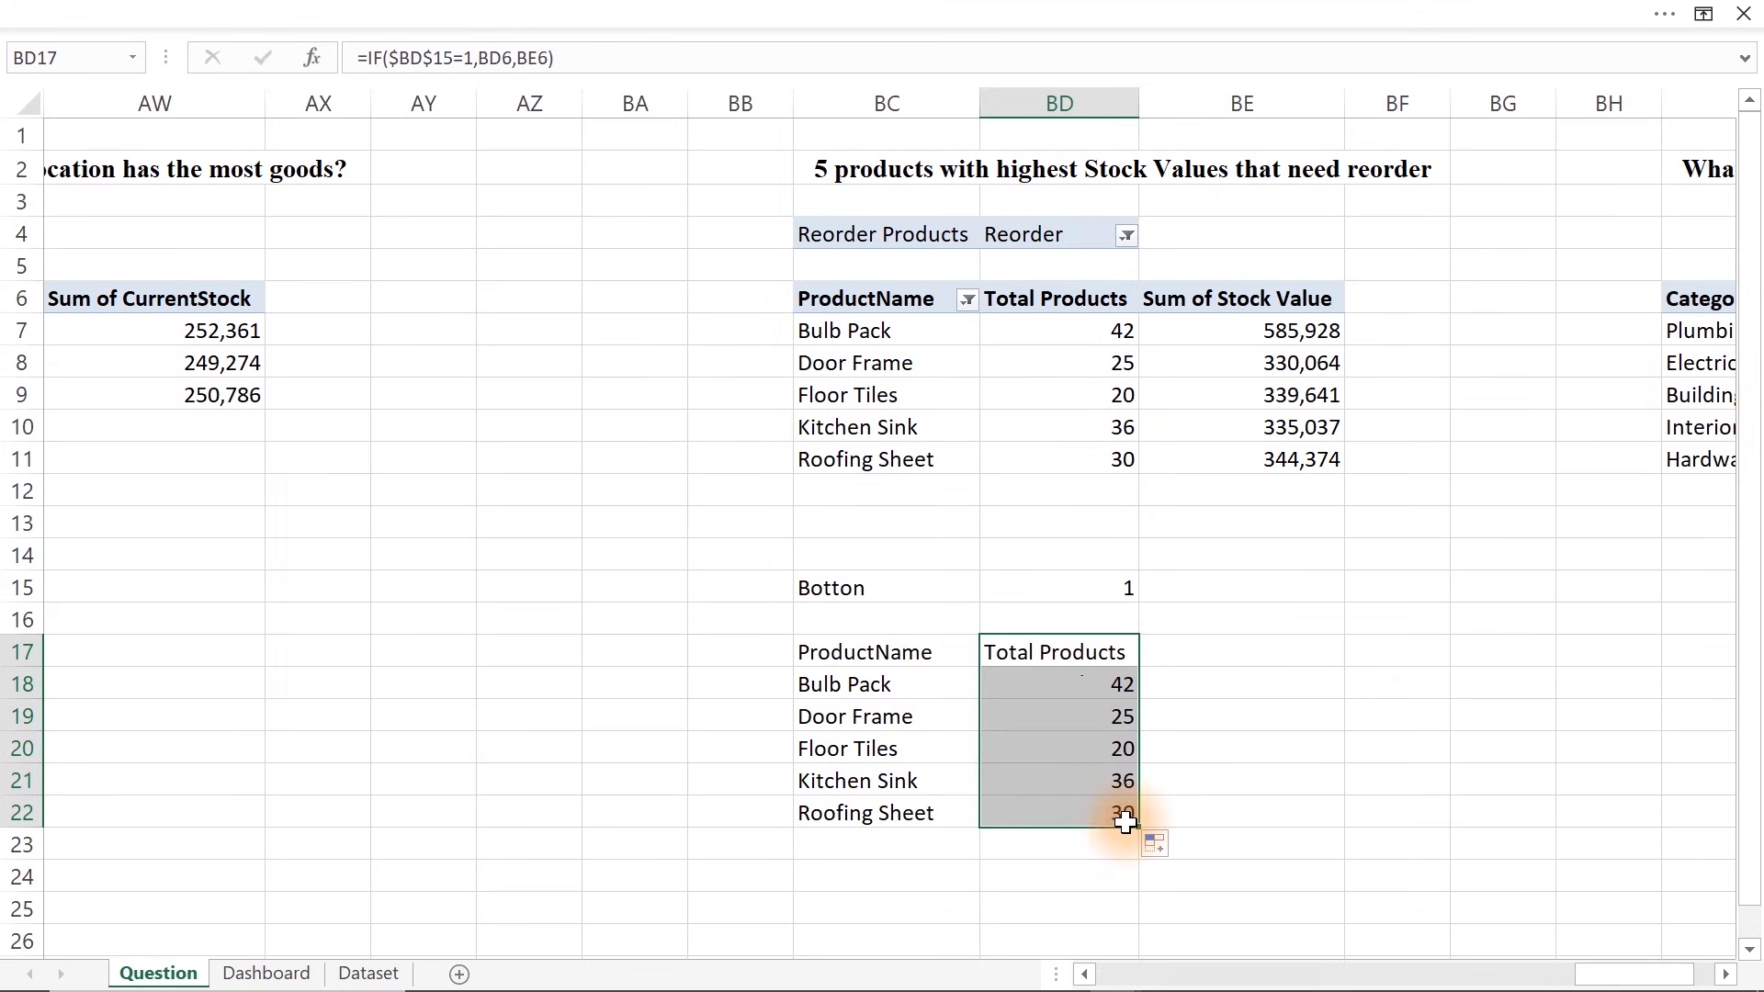
Insert a clustered column chart from the helper range BC17:BD22
{"action": "left_click_drag", "start_coordinate": [831, 646], "coordinate": [1078, 807]}
{"action": "left_click", "coordinate": [439, 13]}
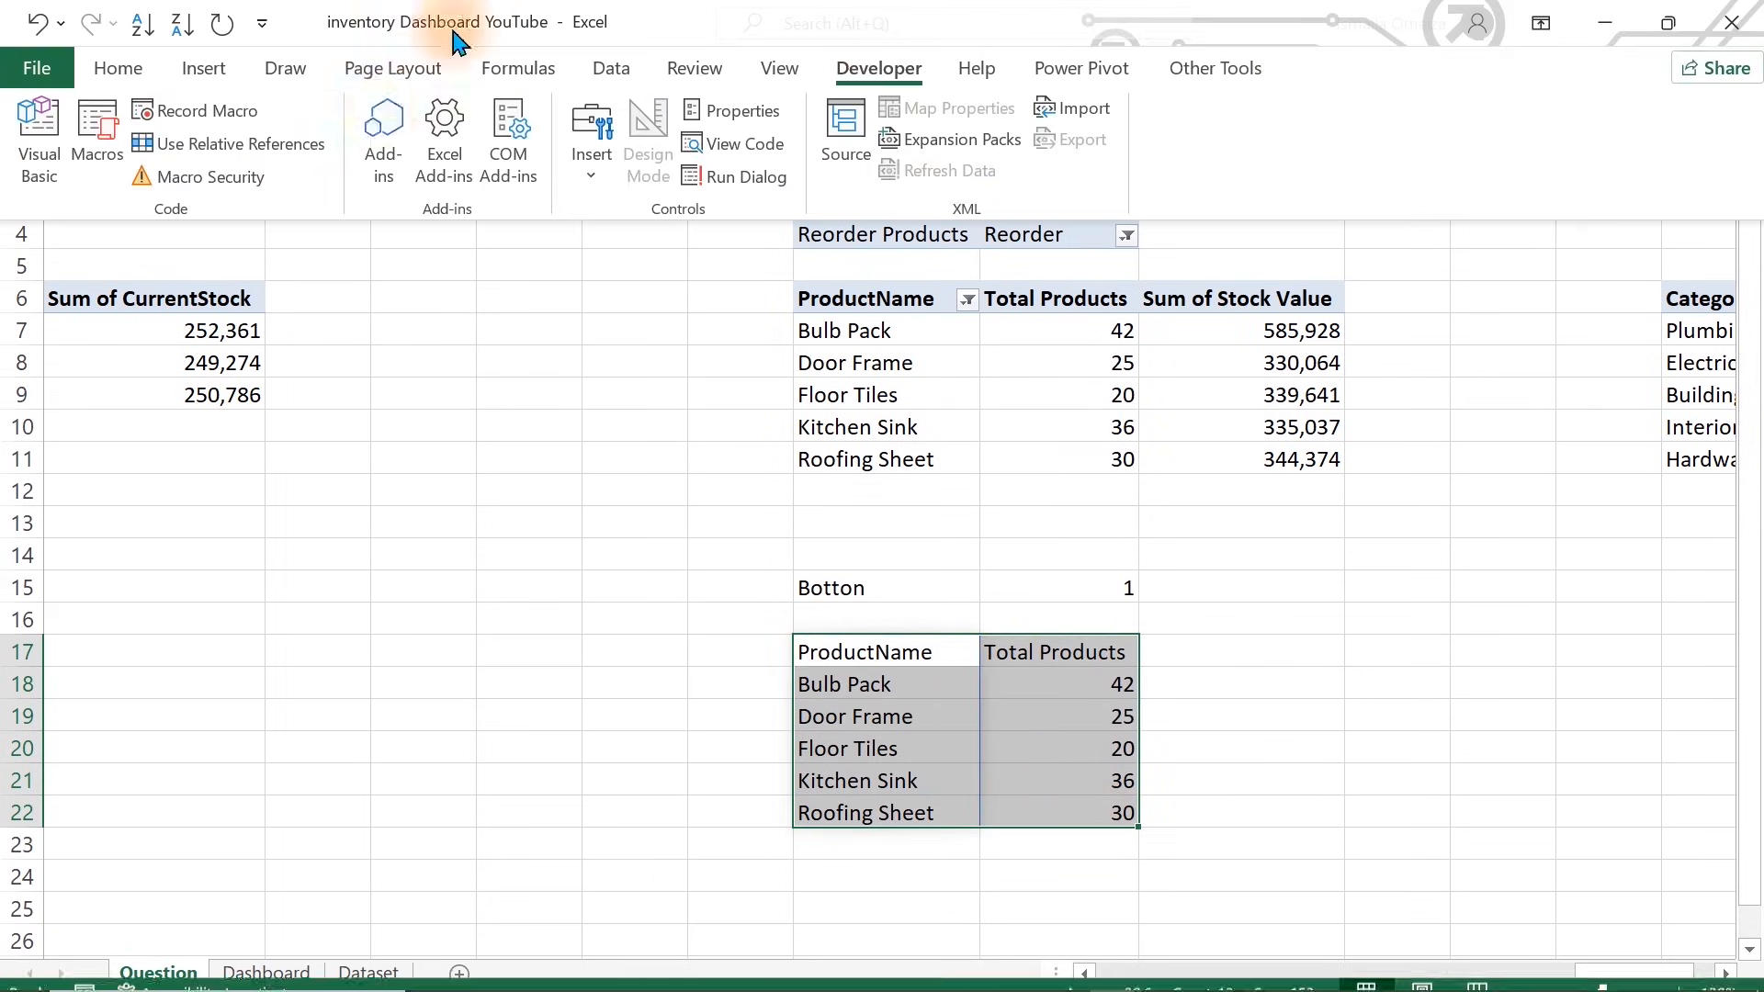
{"action": "left_click", "coordinate": [198, 68]}
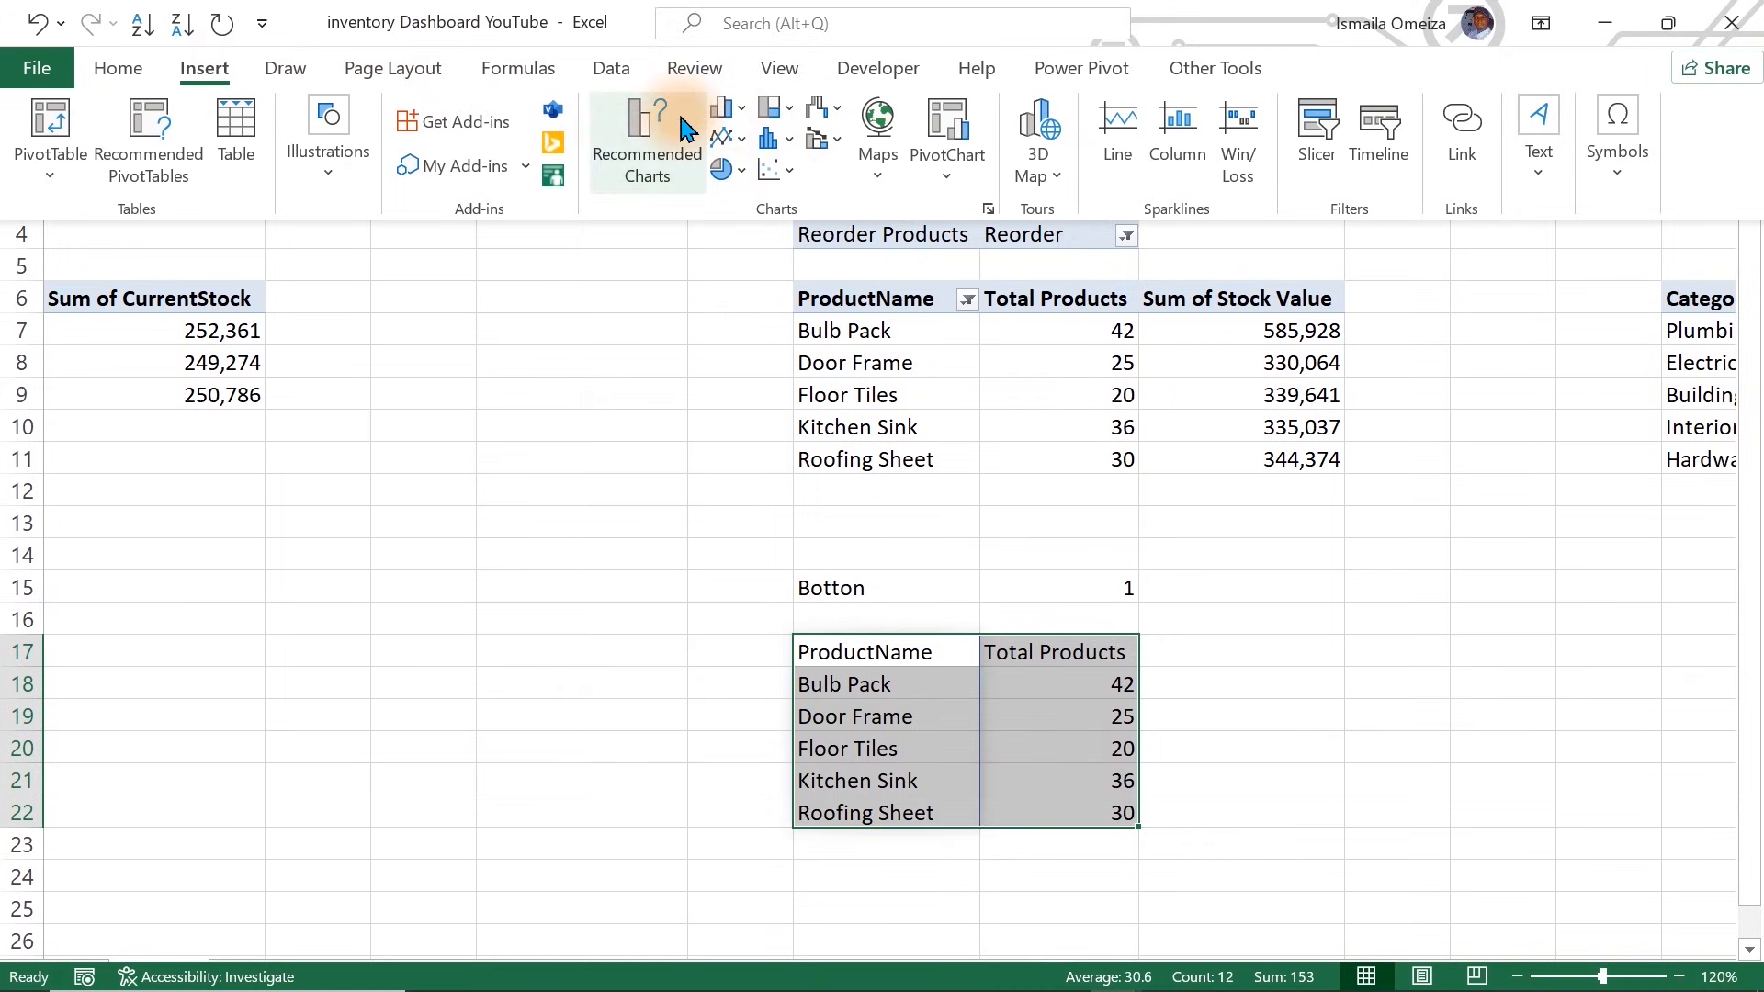
{"action": "left_click", "coordinate": [725, 108]}
{"action": "left_click", "coordinate": [740, 221]}
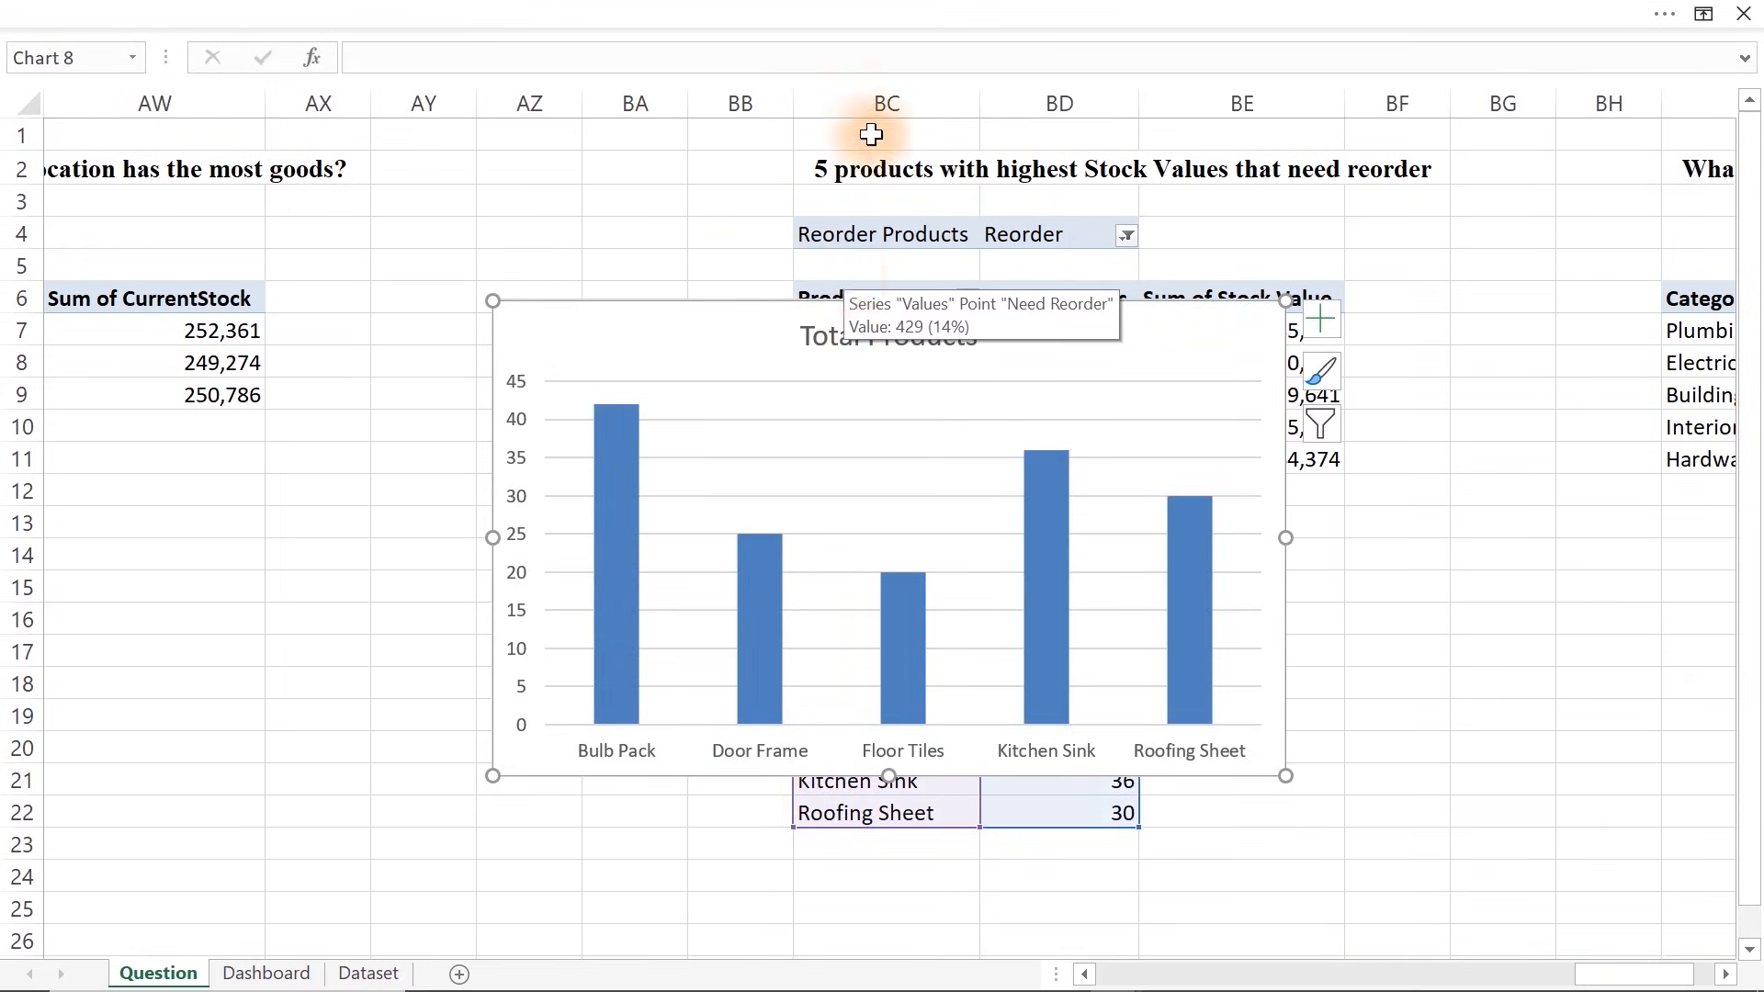
Change the new chart's type to Clustered Bar
{"action": "left_click", "coordinate": [1039, 14]}
{"action": "left_click", "coordinate": [1489, 142]}
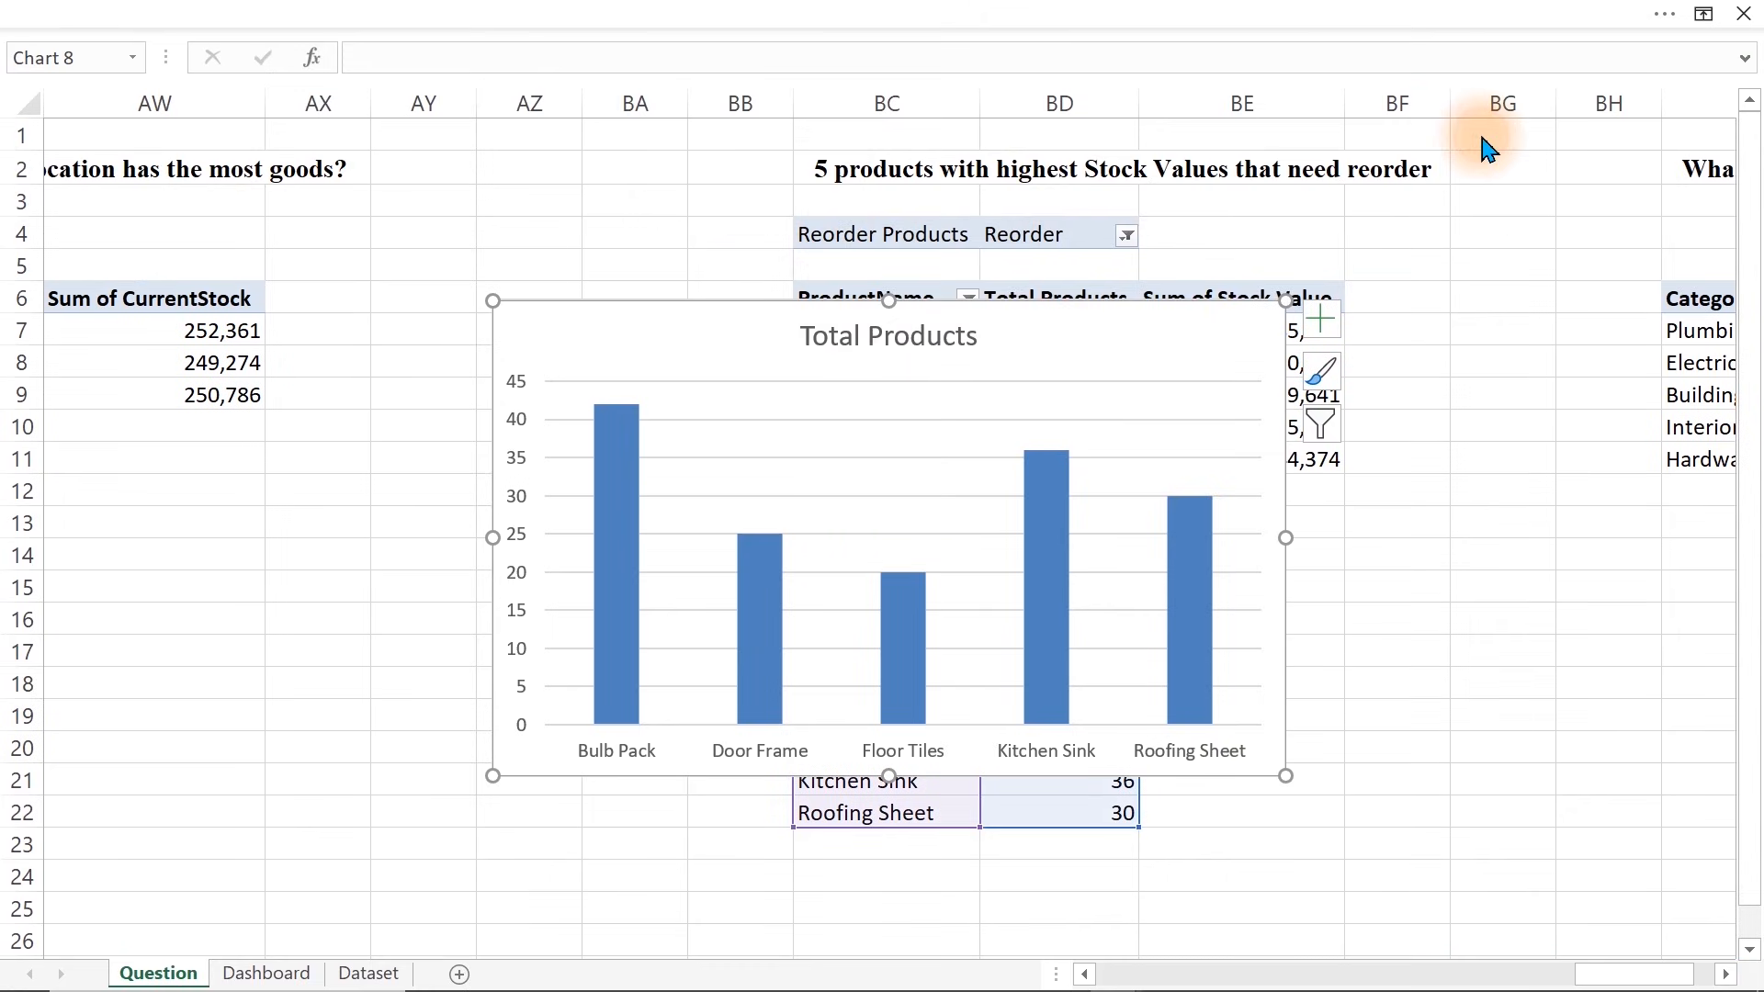
{"action": "left_click", "coordinate": [514, 353]}
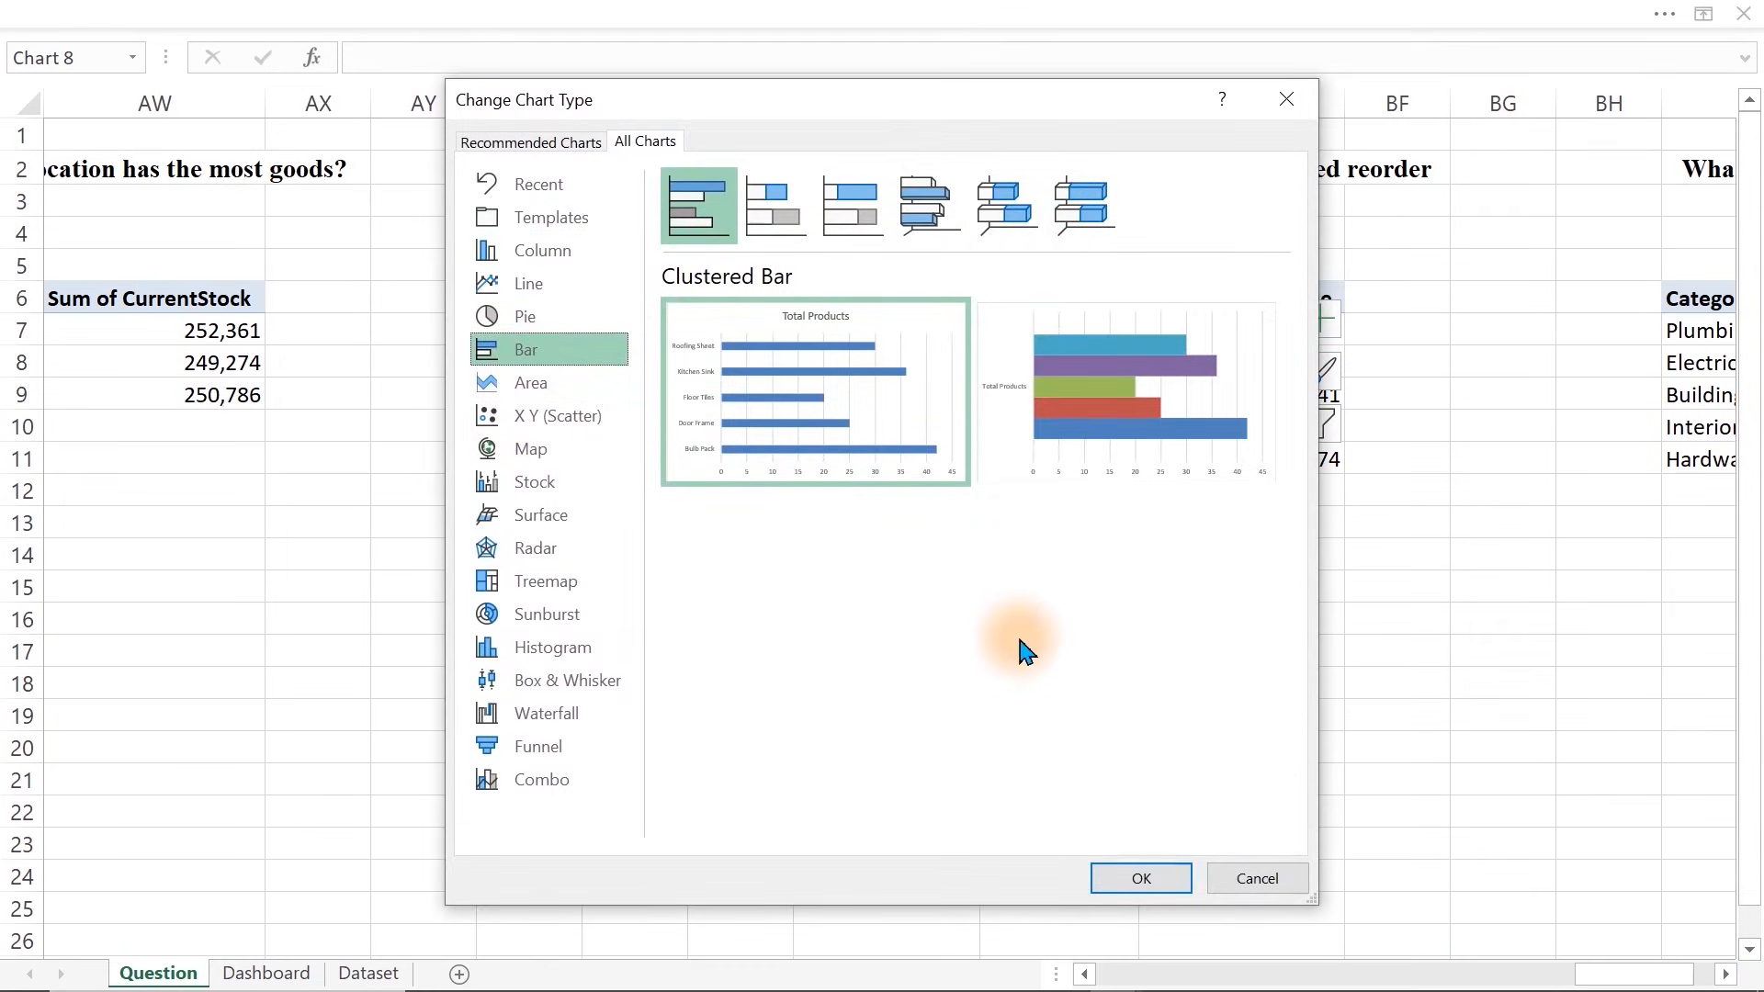
{"action": "left_click", "coordinate": [1140, 879]}
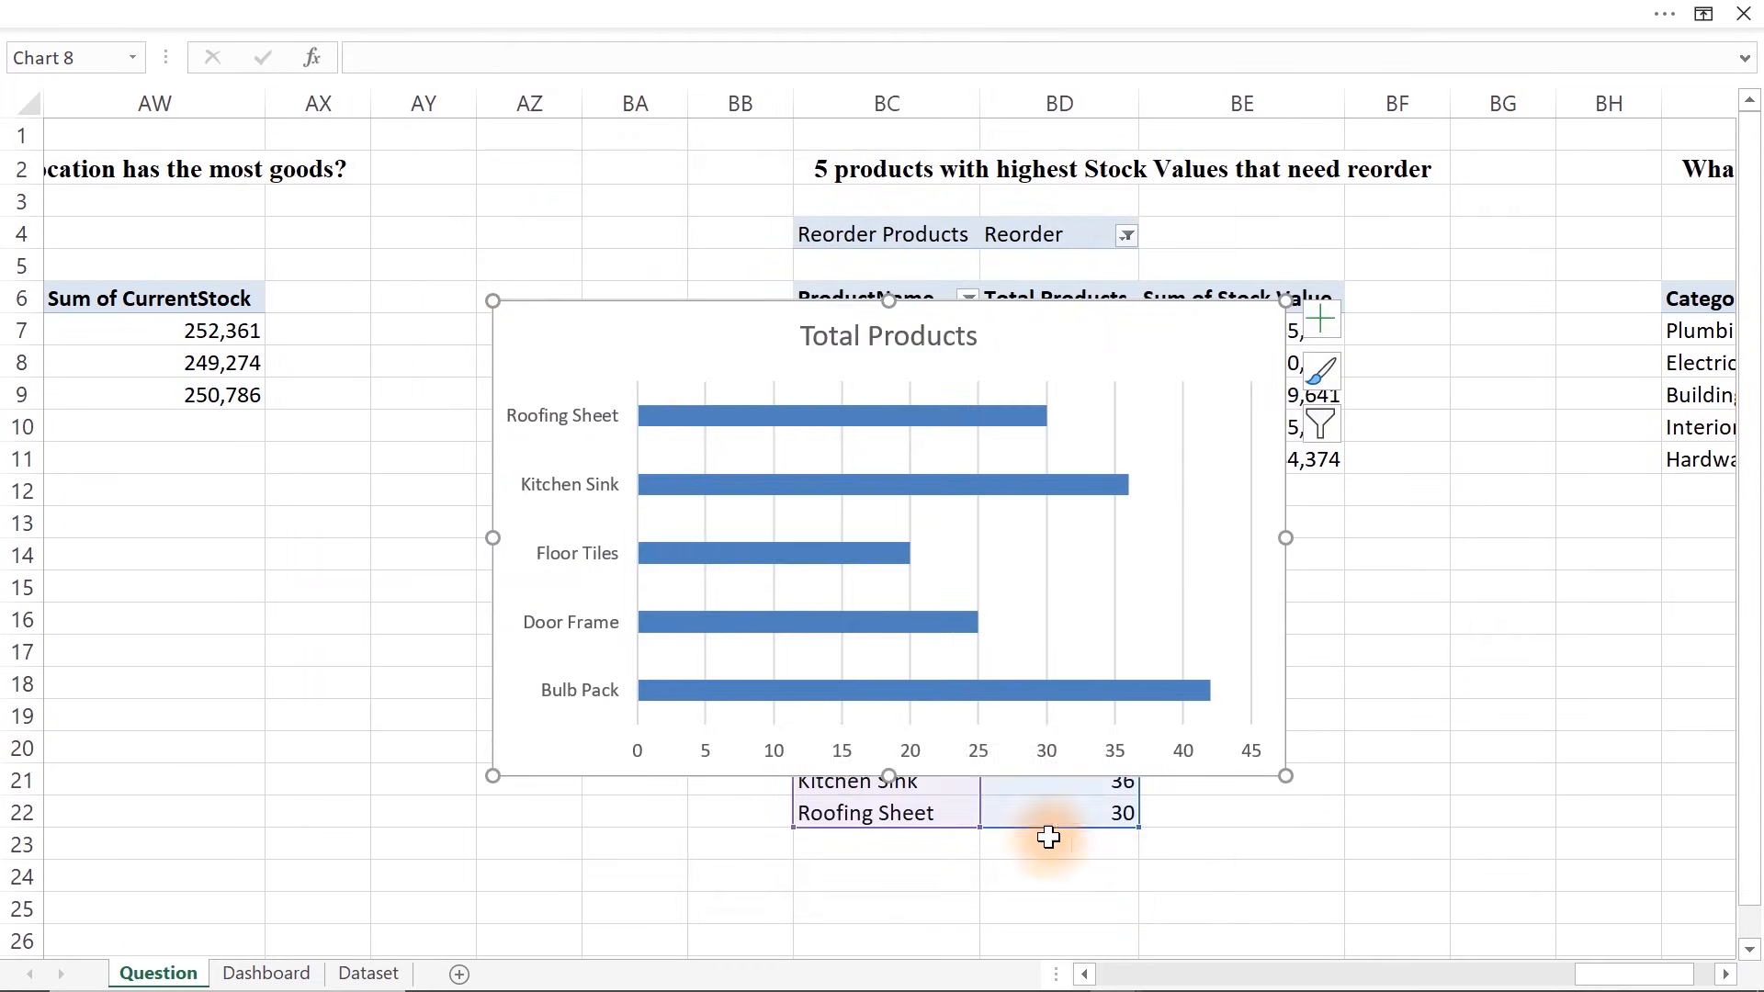
Delete the bar chart's title, horizontal value axis and gridlines
{"action": "left_click", "coordinate": [847, 346]}
{"action": "key", "text": "Delete"}
{"action": "left_click", "coordinate": [1051, 755]}
{"action": "key", "text": "Delete"}
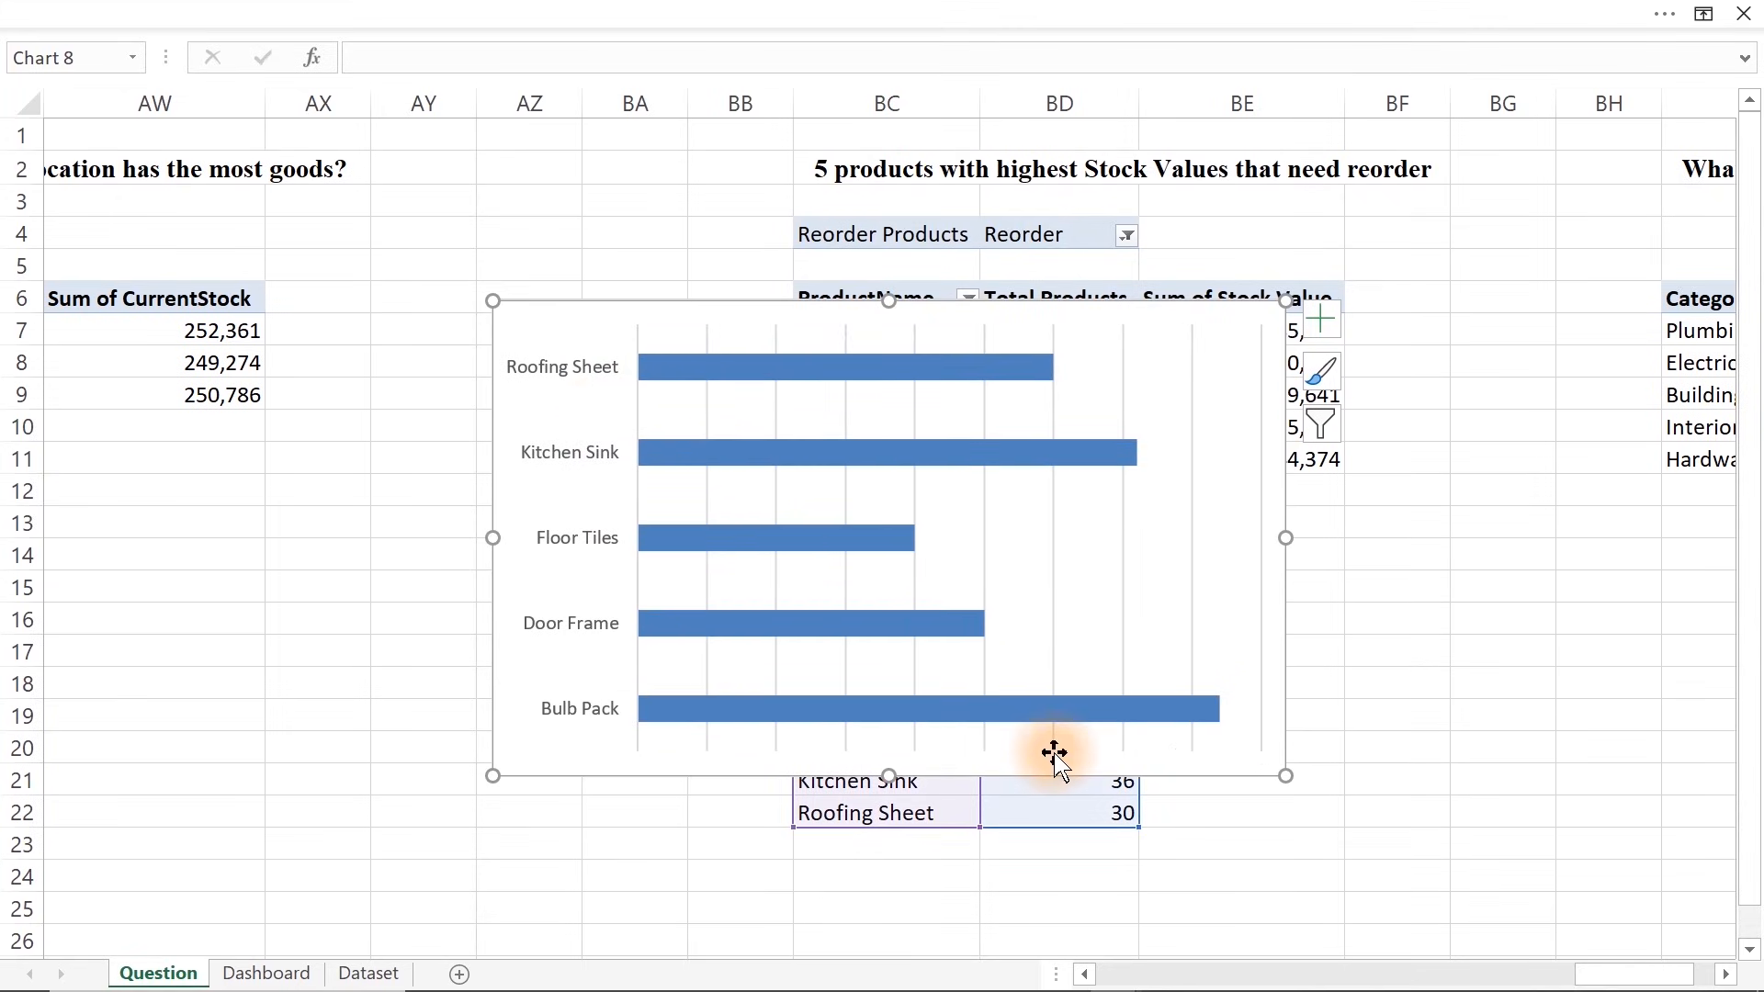
{"action": "left_click", "coordinate": [1054, 597]}
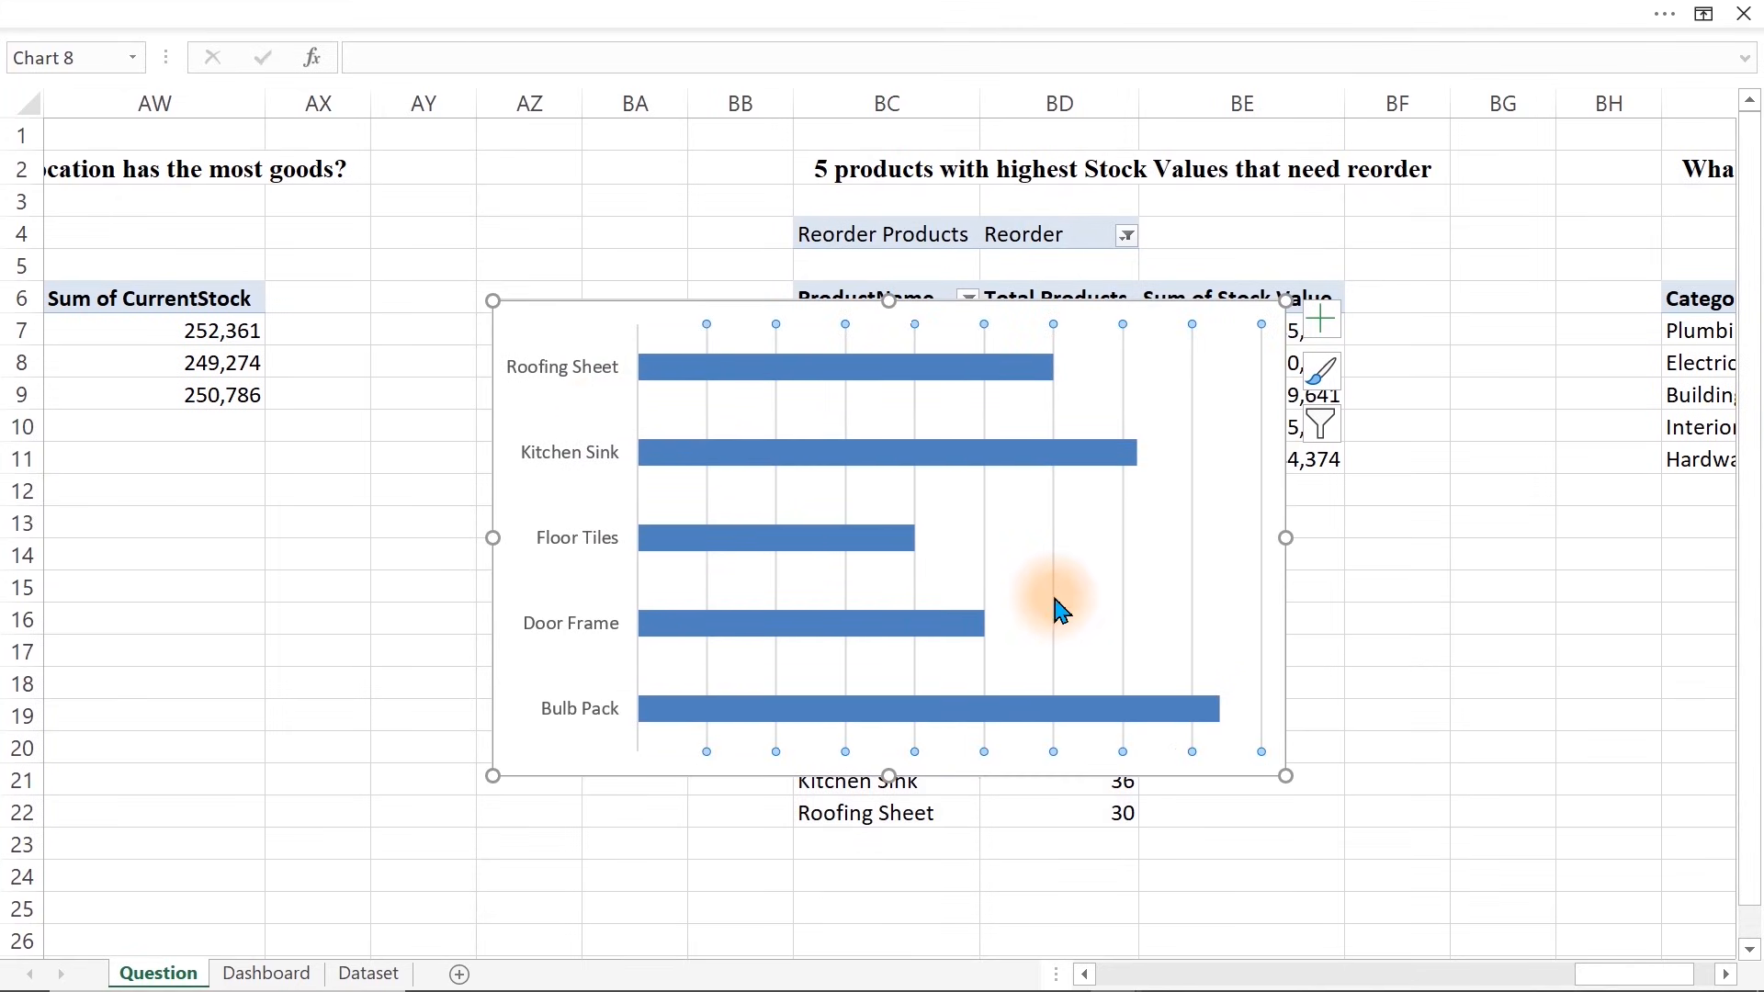
{"action": "key", "text": "Delete"}
Narrow the bar chart and move it to the Dashboard sheet, placing it under the option buttons in the top-5 card
{"action": "left_click_drag", "start_coordinate": [1286, 776], "coordinate": [943, 808]}
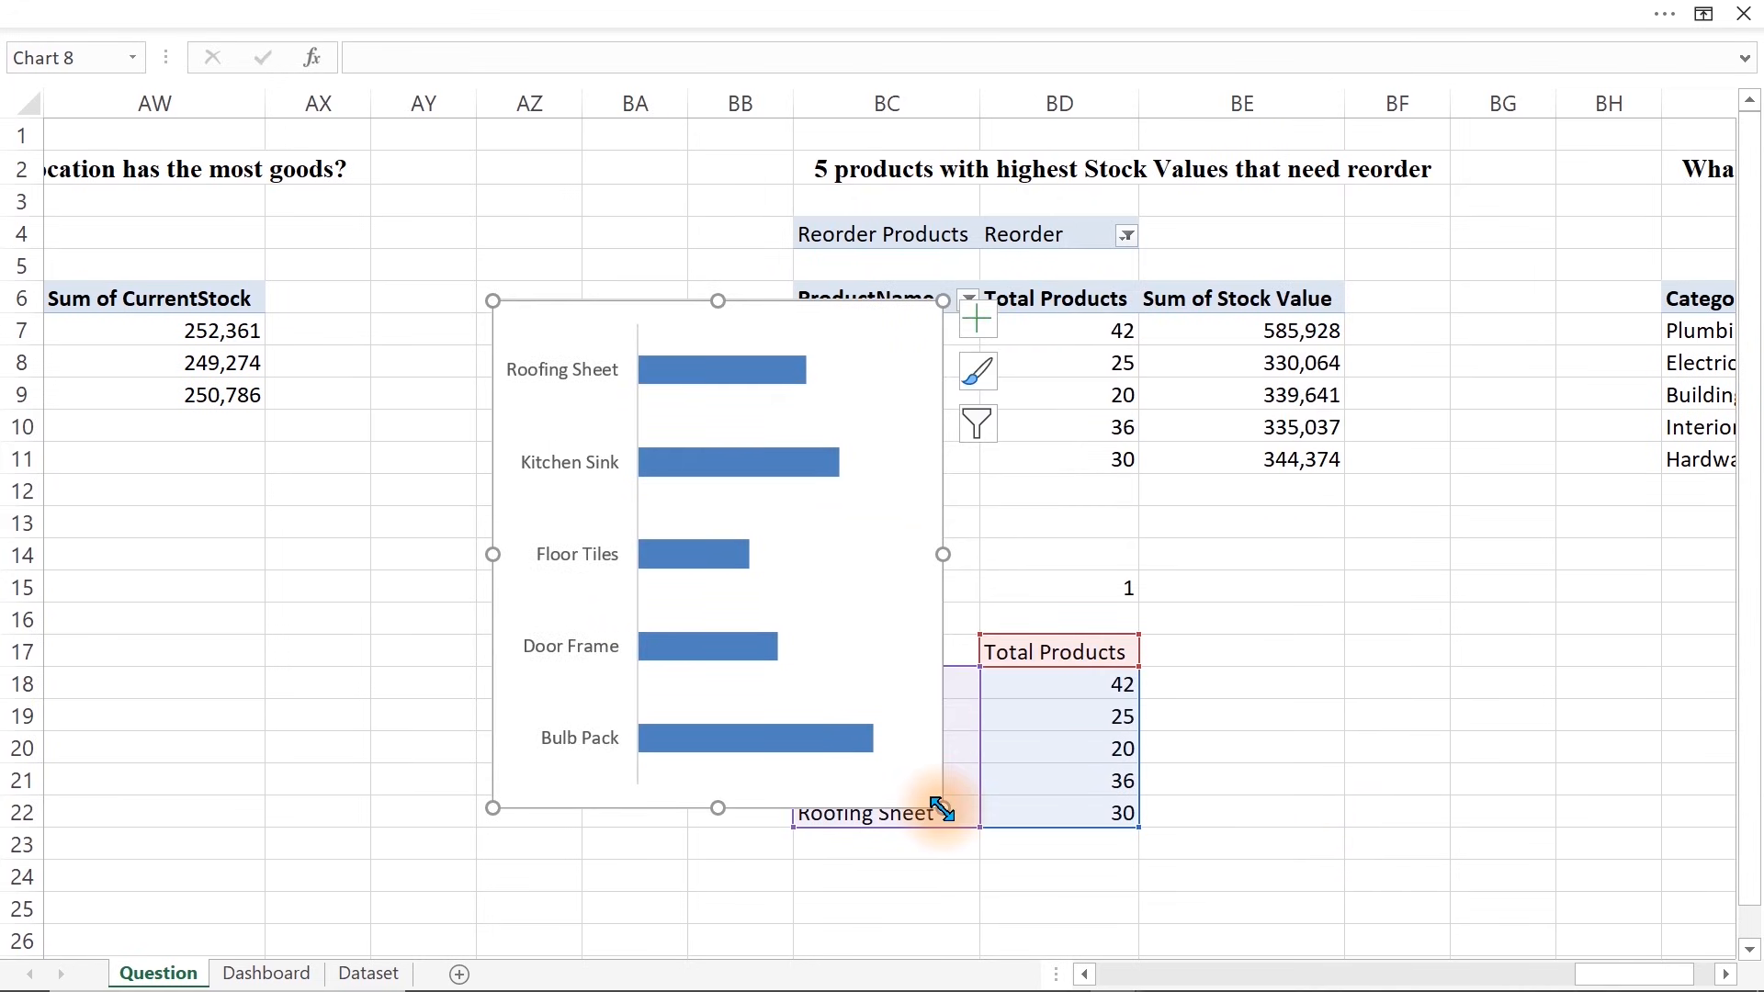
{"action": "key", "text": "ctrl+x"}
{"action": "left_click", "coordinate": [303, 972]}
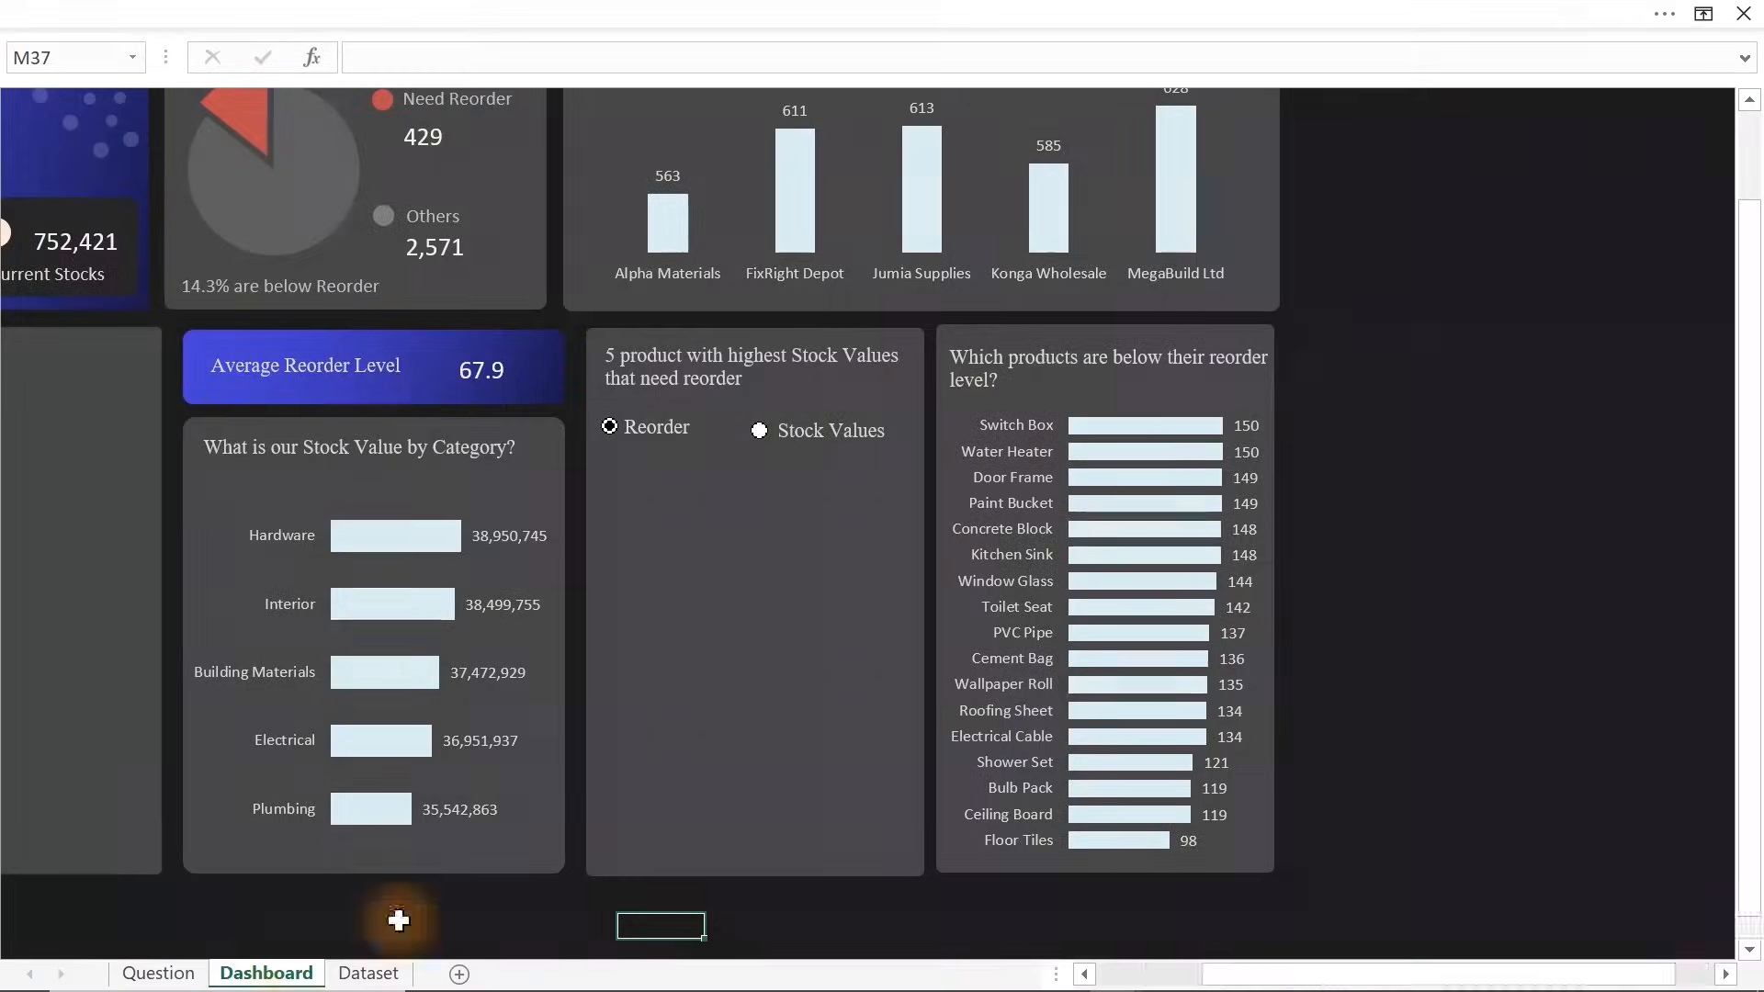
{"action": "left_click", "coordinate": [1437, 500]}
{"action": "key", "text": "ctrl+v"}
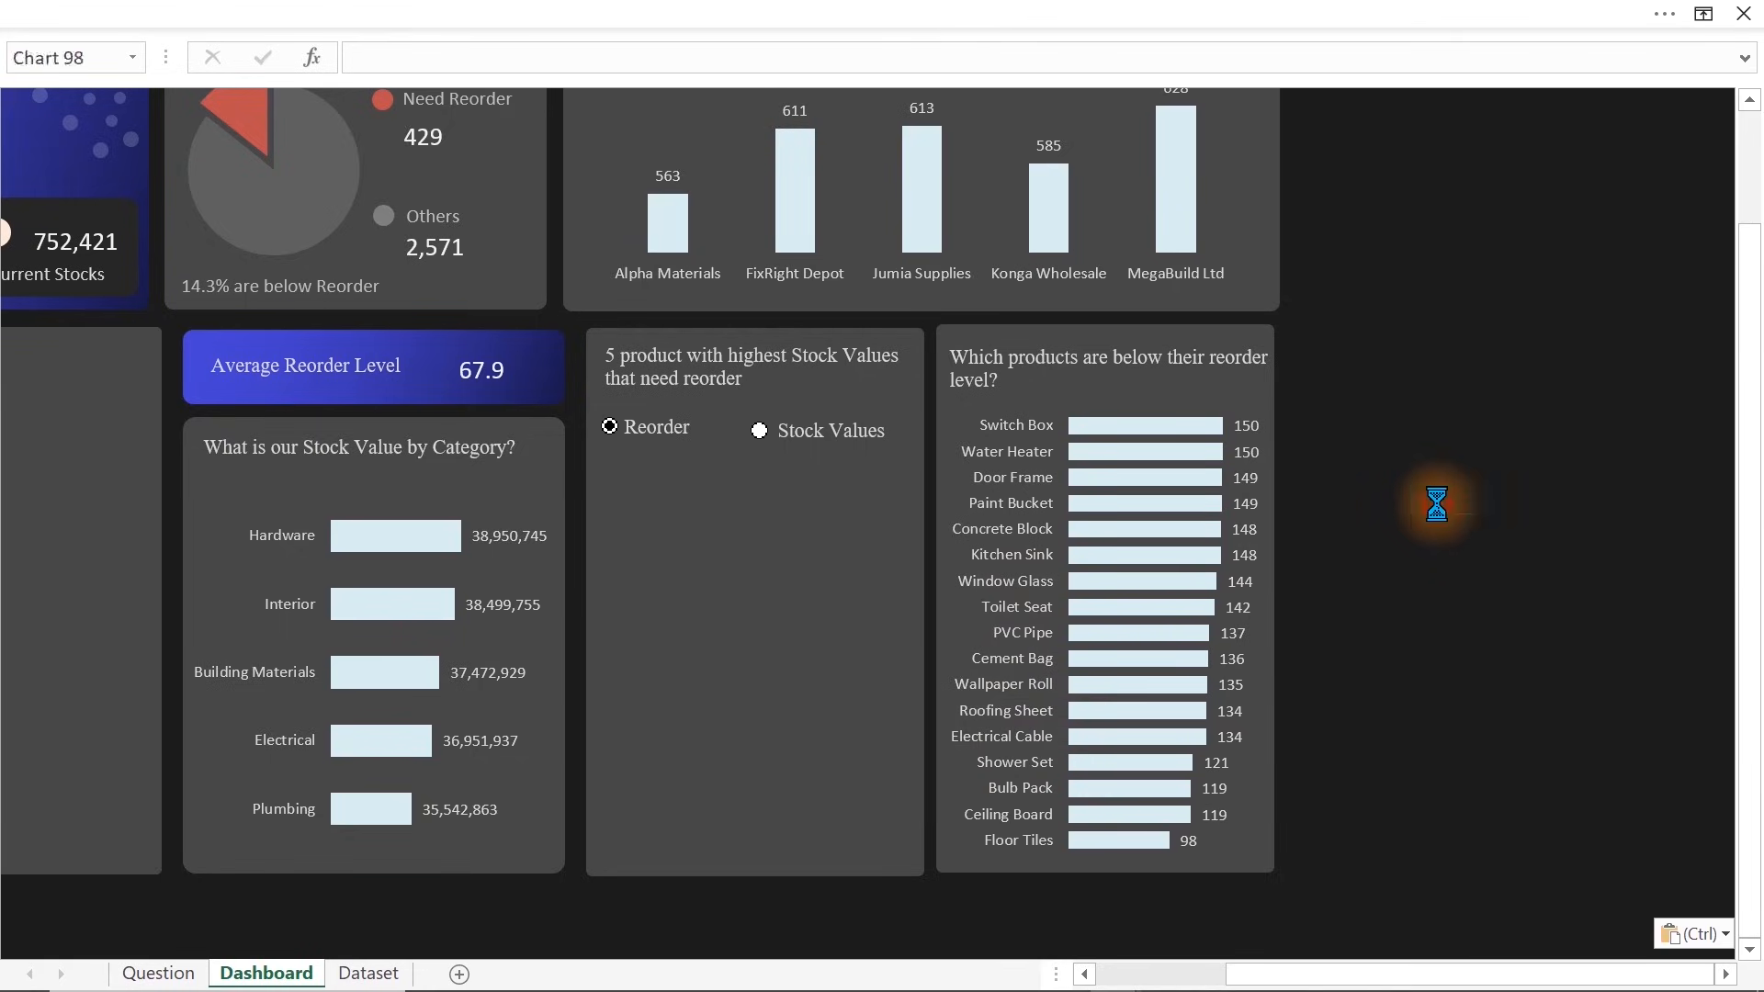
{"action": "left_click_drag", "start_coordinate": [1543, 484], "coordinate": [720, 447]}
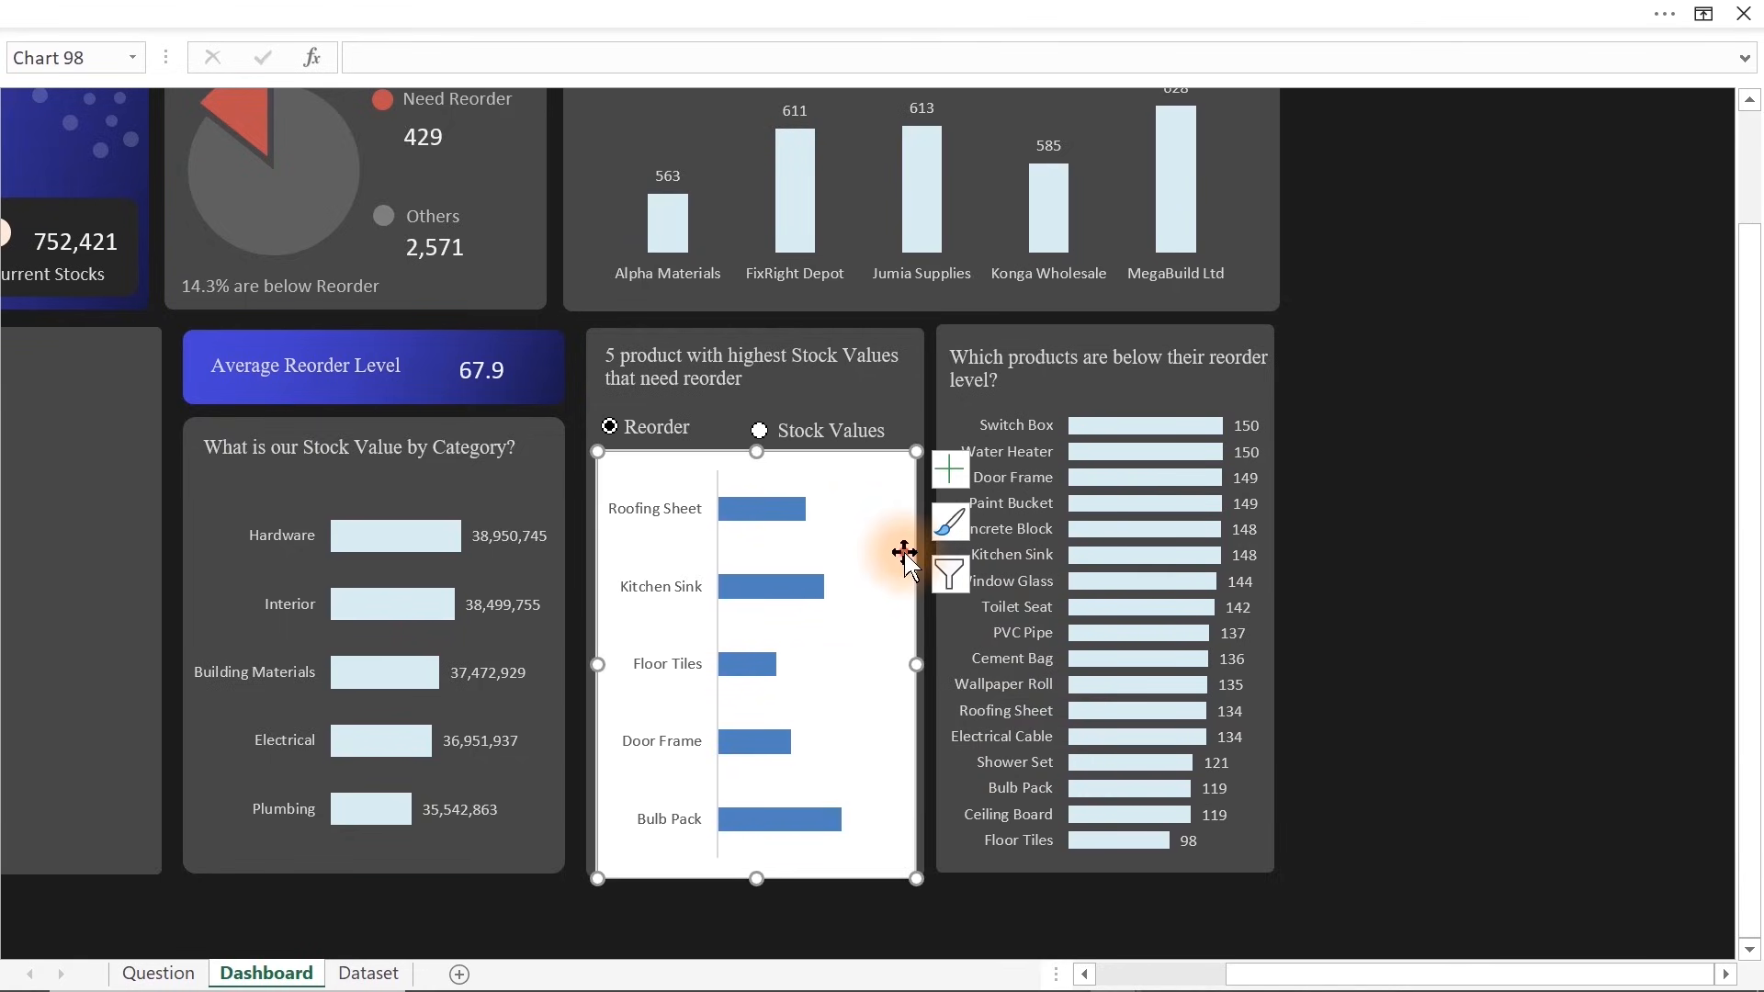
Set the top-5 chart area to no fill and no border line
{"action": "double_click", "coordinate": [919, 468]}
{"action": "left_click", "coordinate": [280, 438]}
{"action": "left_click", "coordinate": [241, 691]}
Set the font color of the top-5 chart's product name labels to white
{"action": "left_click", "coordinate": [663, 590]}
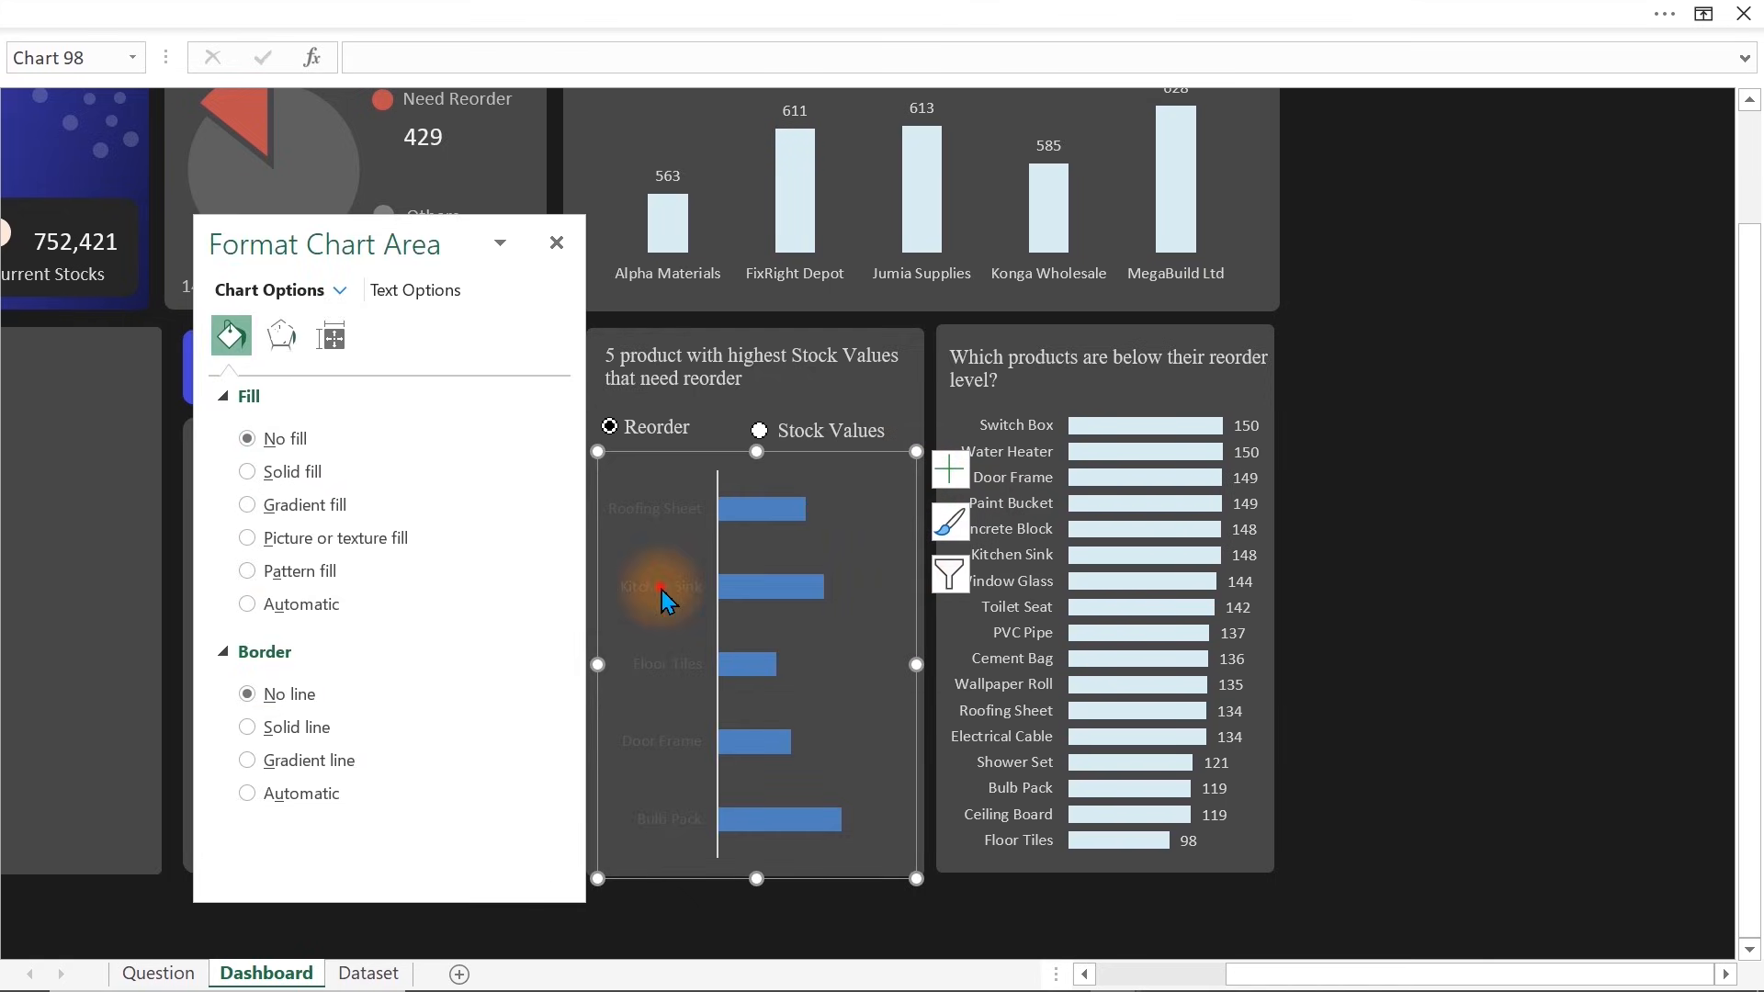
{"action": "left_click", "coordinate": [292, 14]}
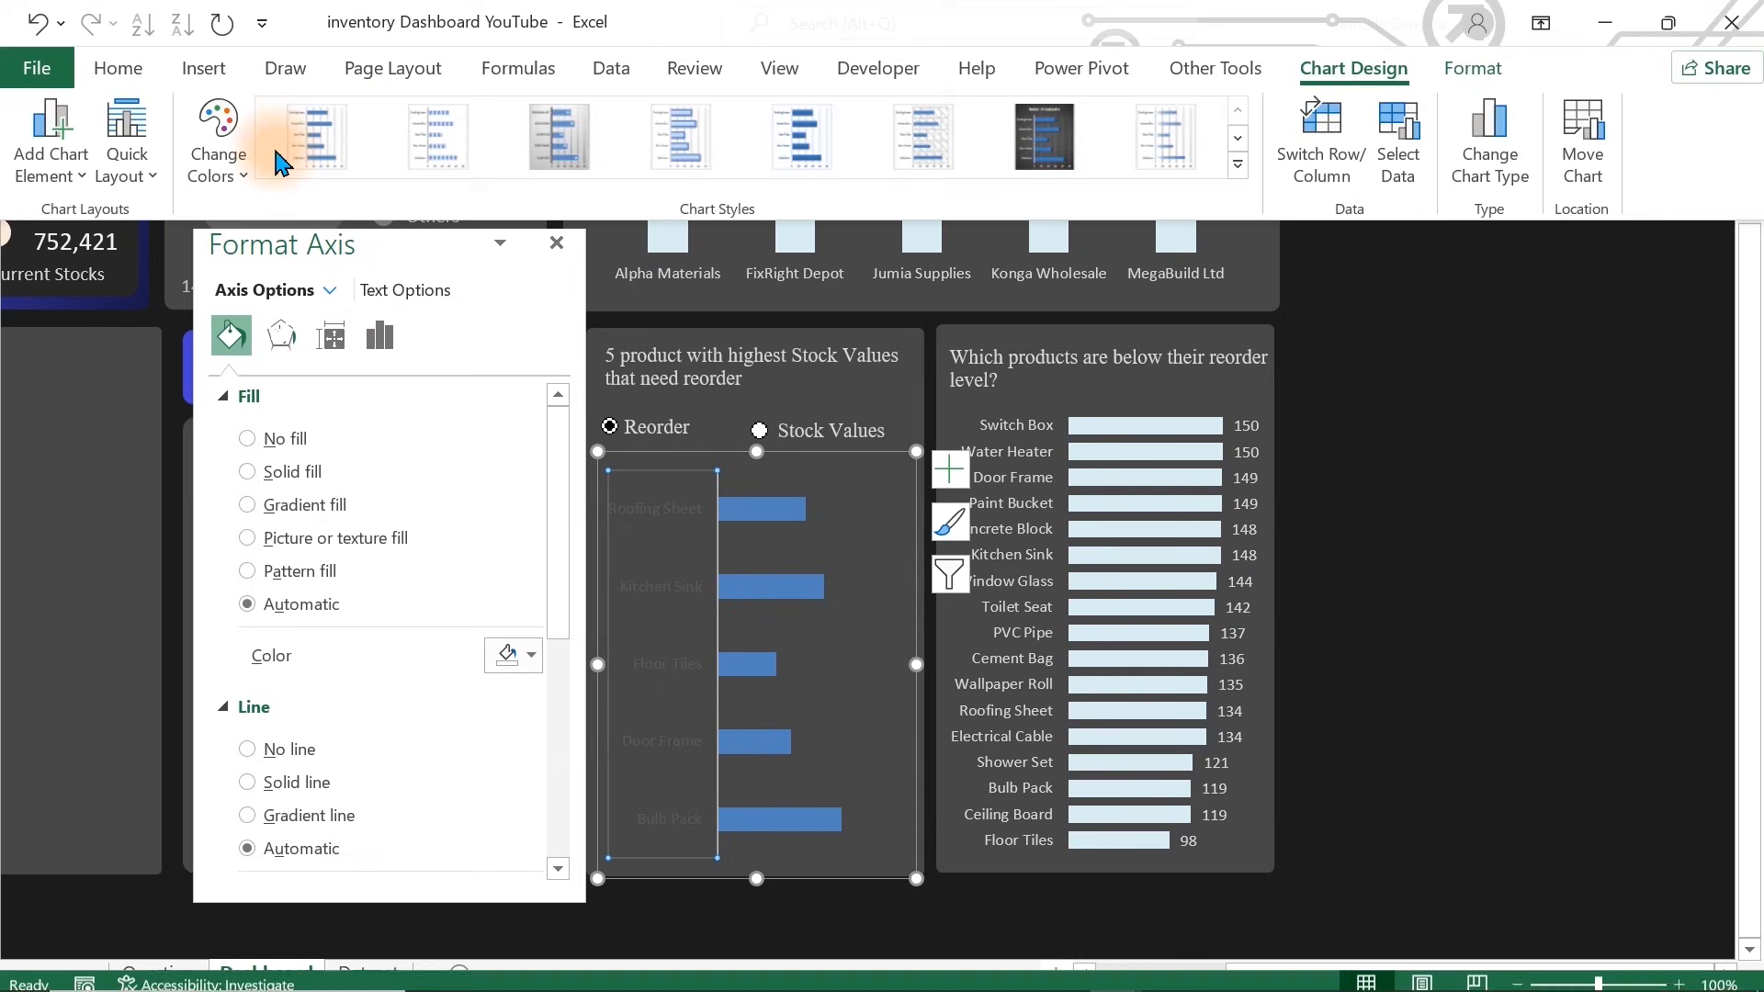
{"action": "left_click", "coordinate": [118, 69]}
{"action": "left_click", "coordinate": [384, 165]}
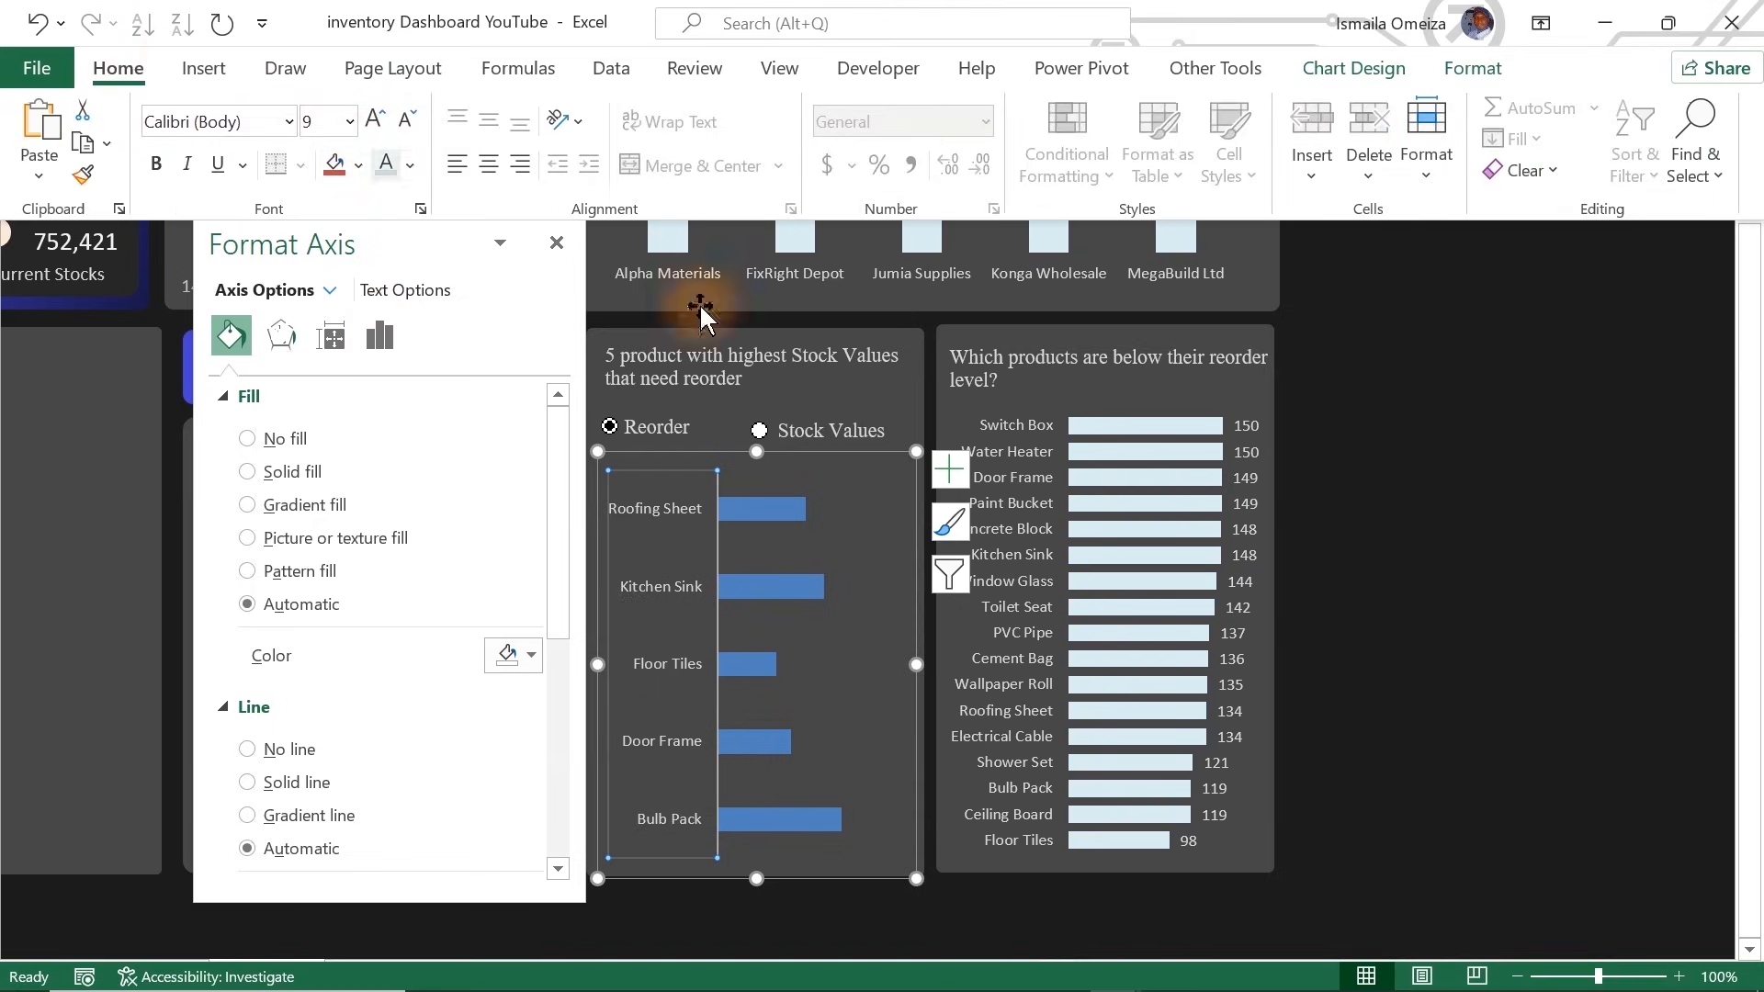
Add data labels to the top-5 chart's bars and set their font color to white
{"action": "left_click", "coordinate": [788, 514]}
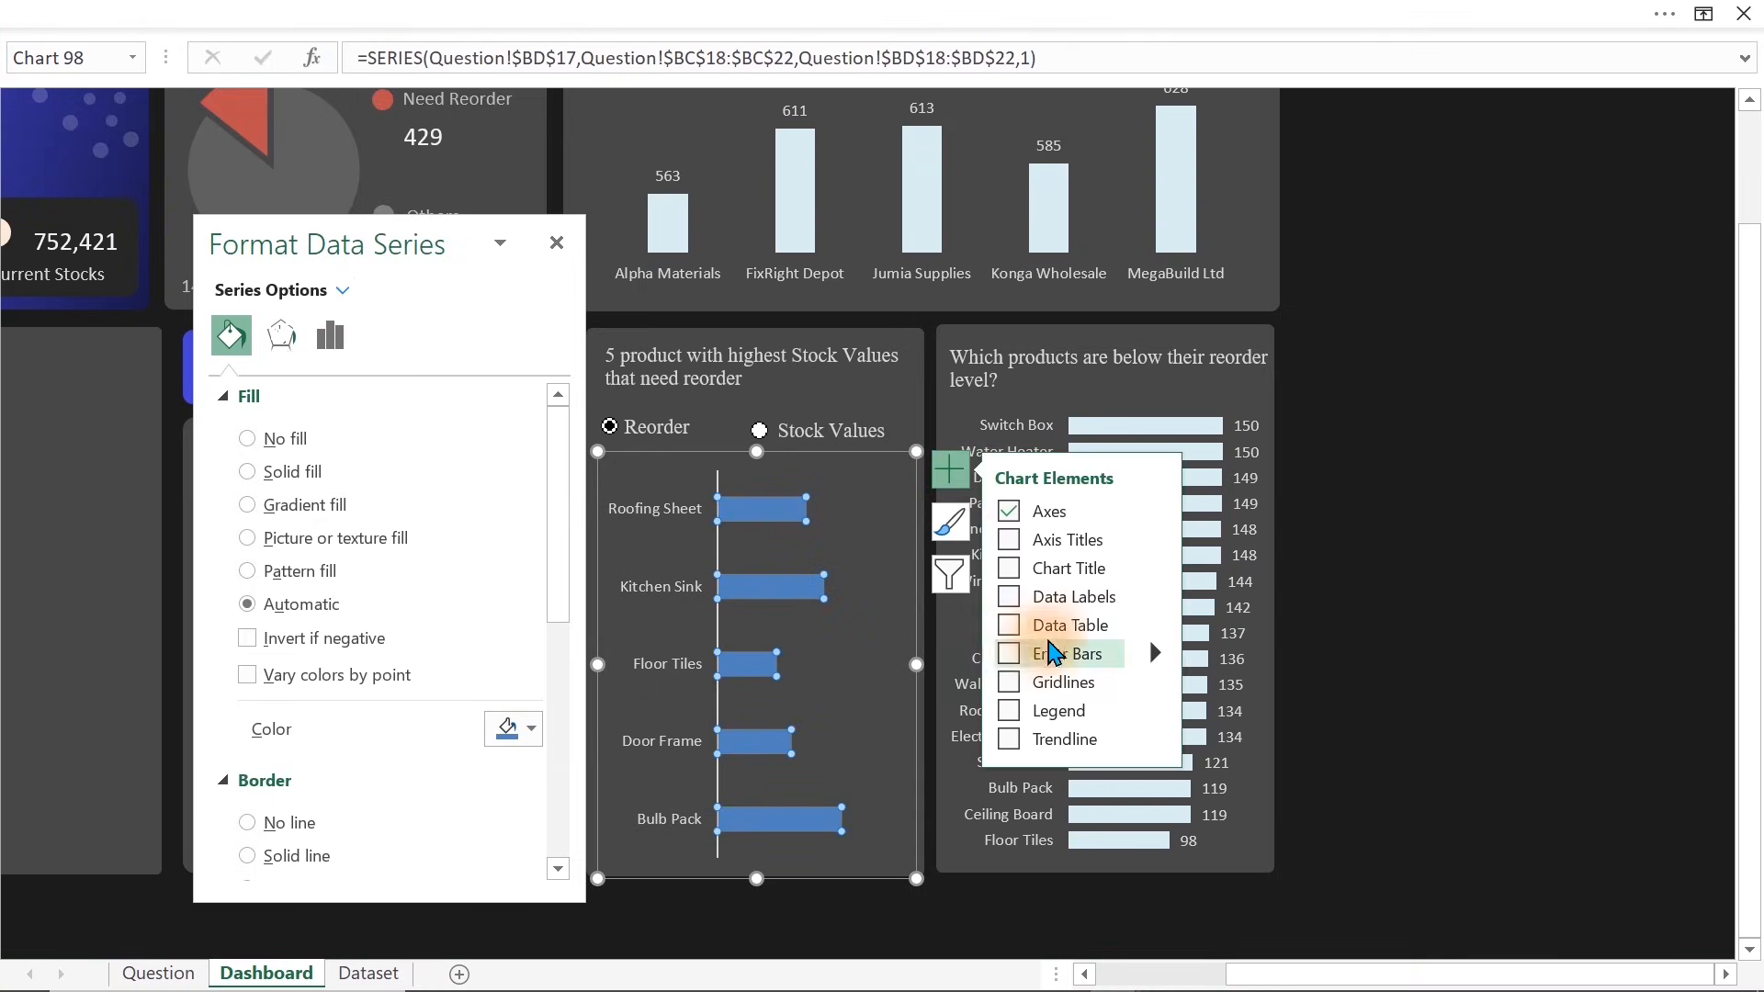
{"action": "left_click", "coordinate": [1008, 625]}
{"action": "left_click", "coordinate": [1008, 626]}
{"action": "left_click", "coordinate": [1013, 597]}
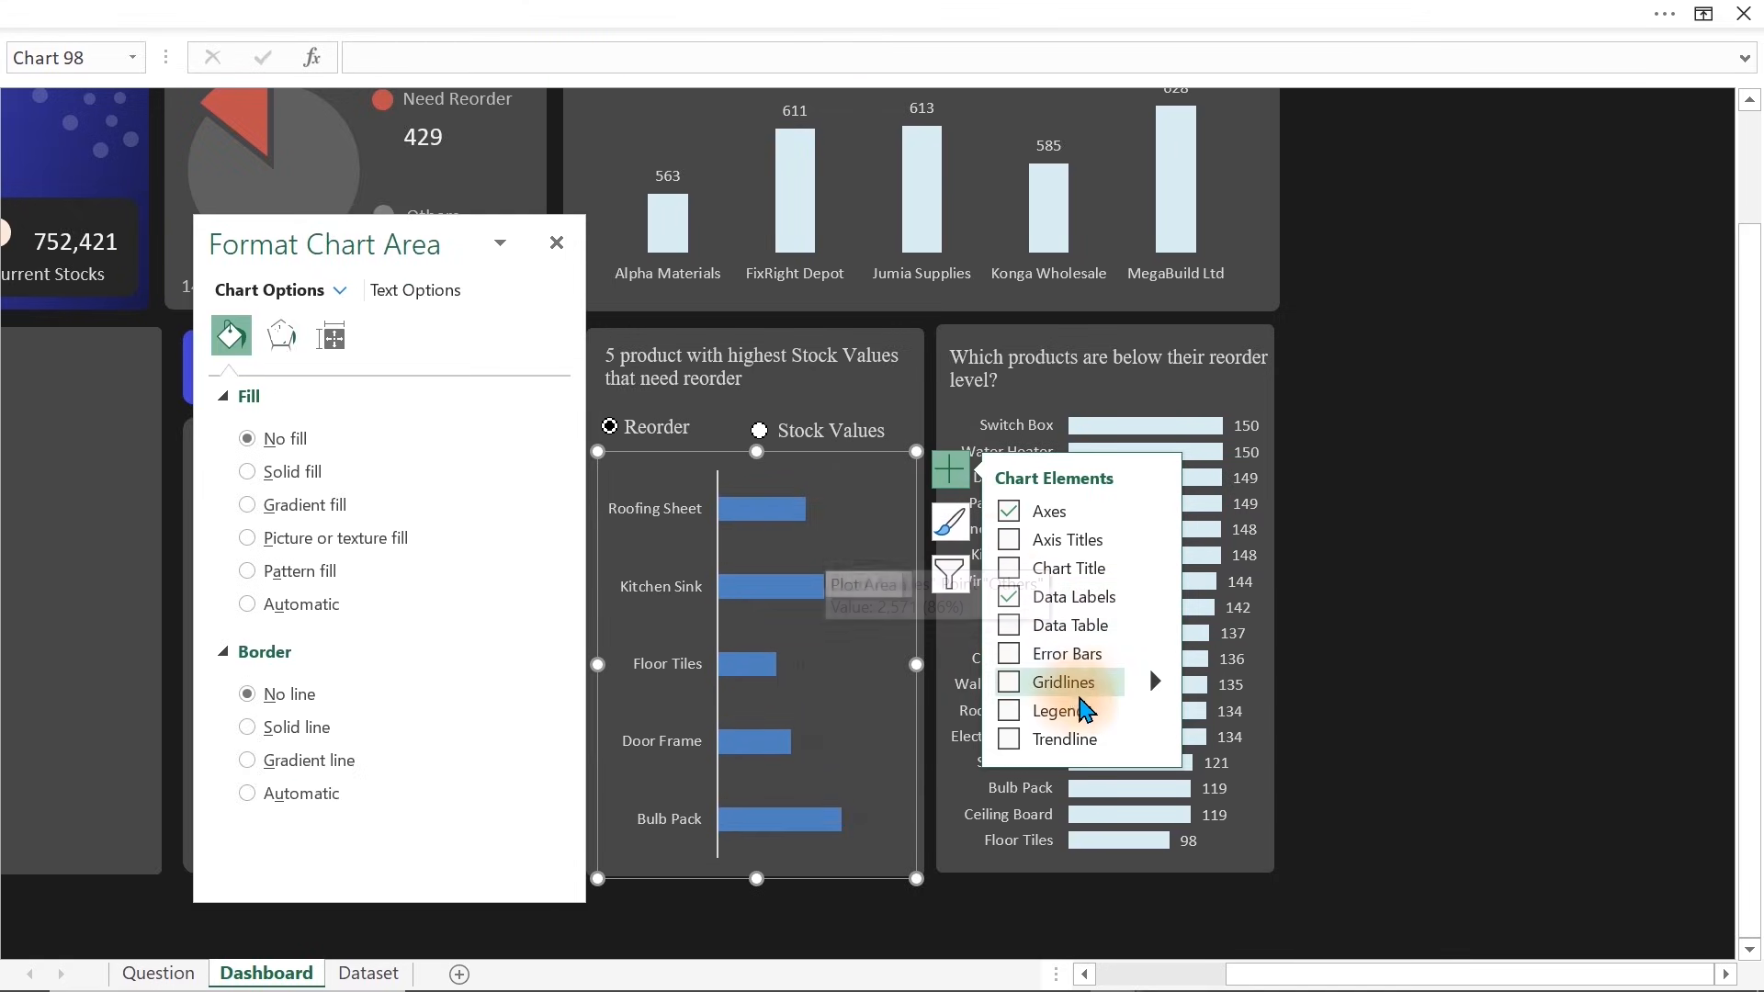
{"action": "left_click", "coordinate": [828, 551]}
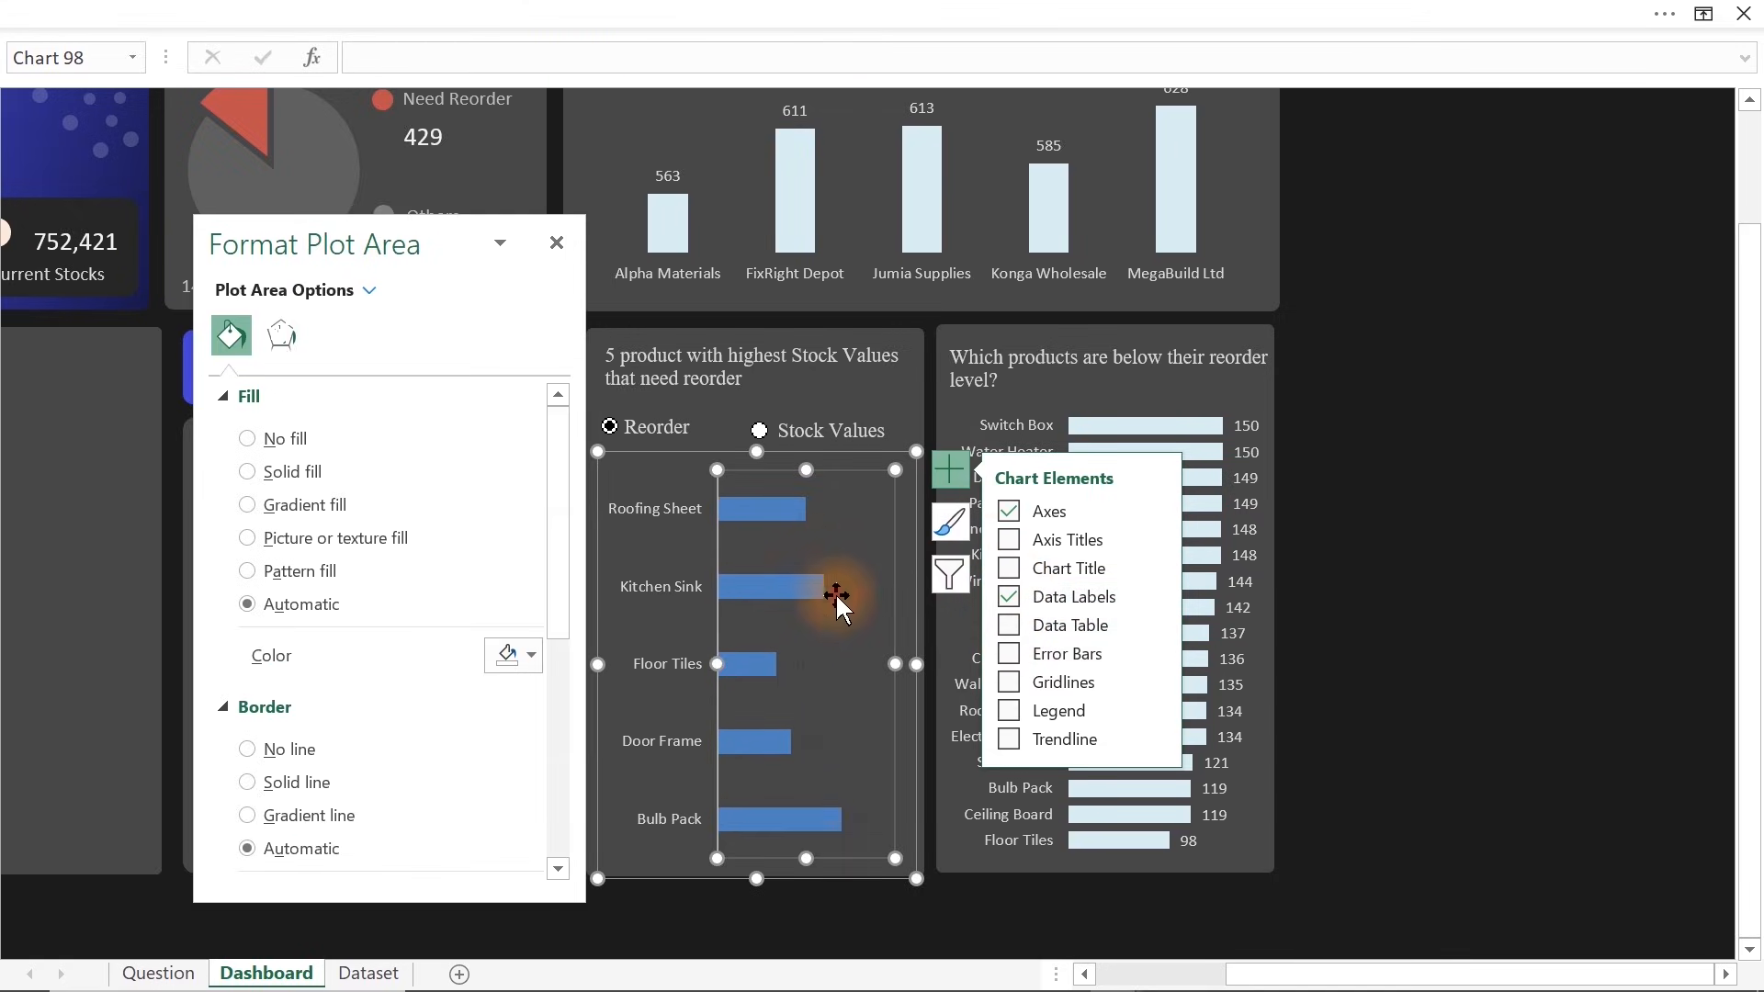
{"action": "left_click", "coordinate": [835, 593]}
{"action": "left_click", "coordinate": [432, 17]}
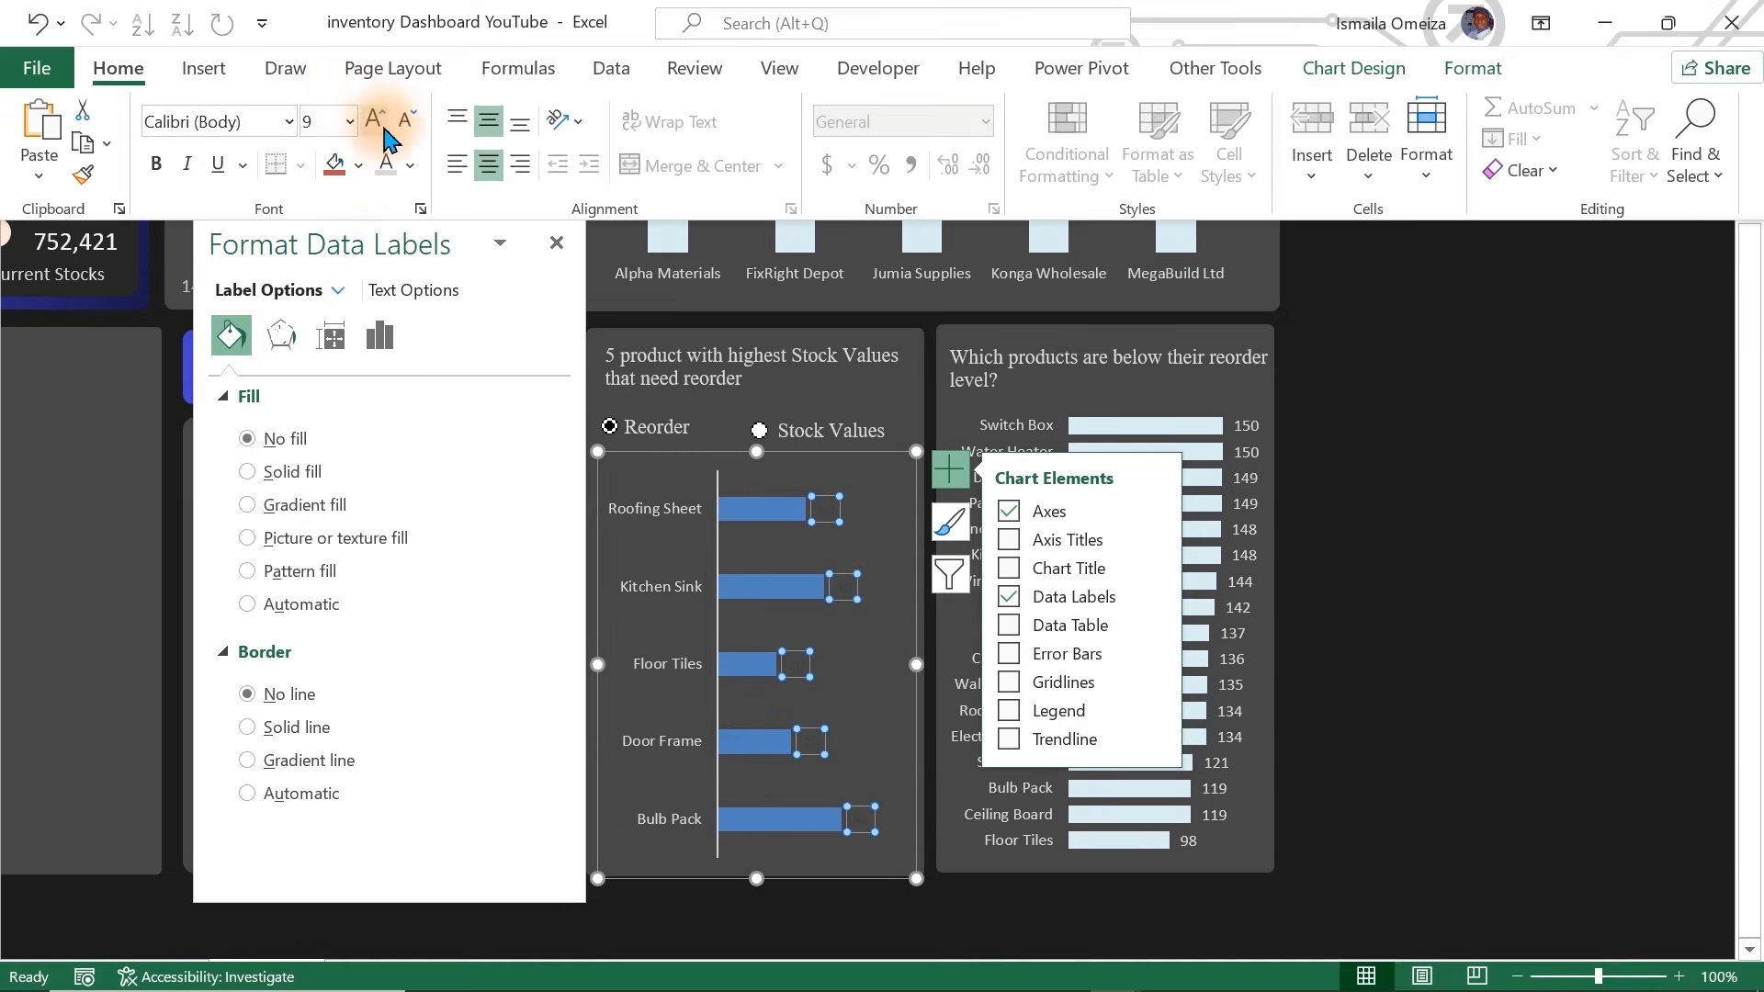
{"action": "left_click", "coordinate": [1400, 527]}
Switch the card to Stock Values, widen the chart and narrow its plot area so each data label fits on one line within the card
{"action": "left_click", "coordinate": [761, 430]}
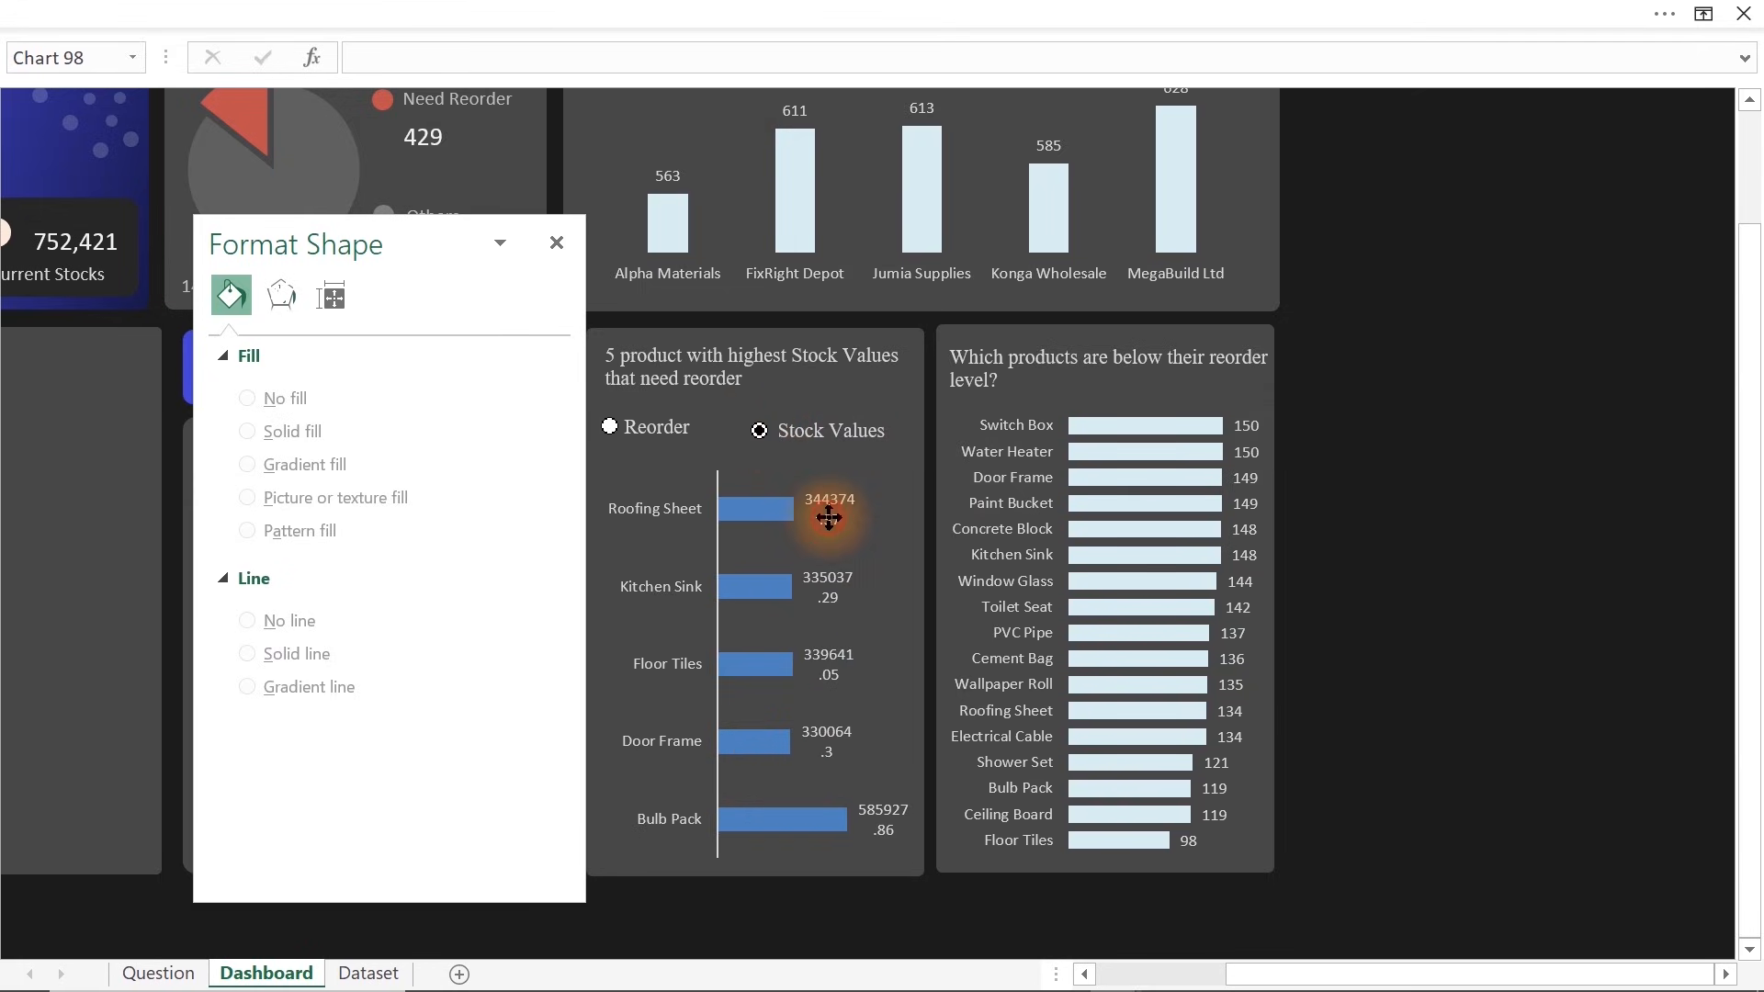
{"action": "left_click", "coordinate": [828, 517]}
{"action": "left_click_drag", "start_coordinate": [916, 664], "coordinate": [1009, 668]}
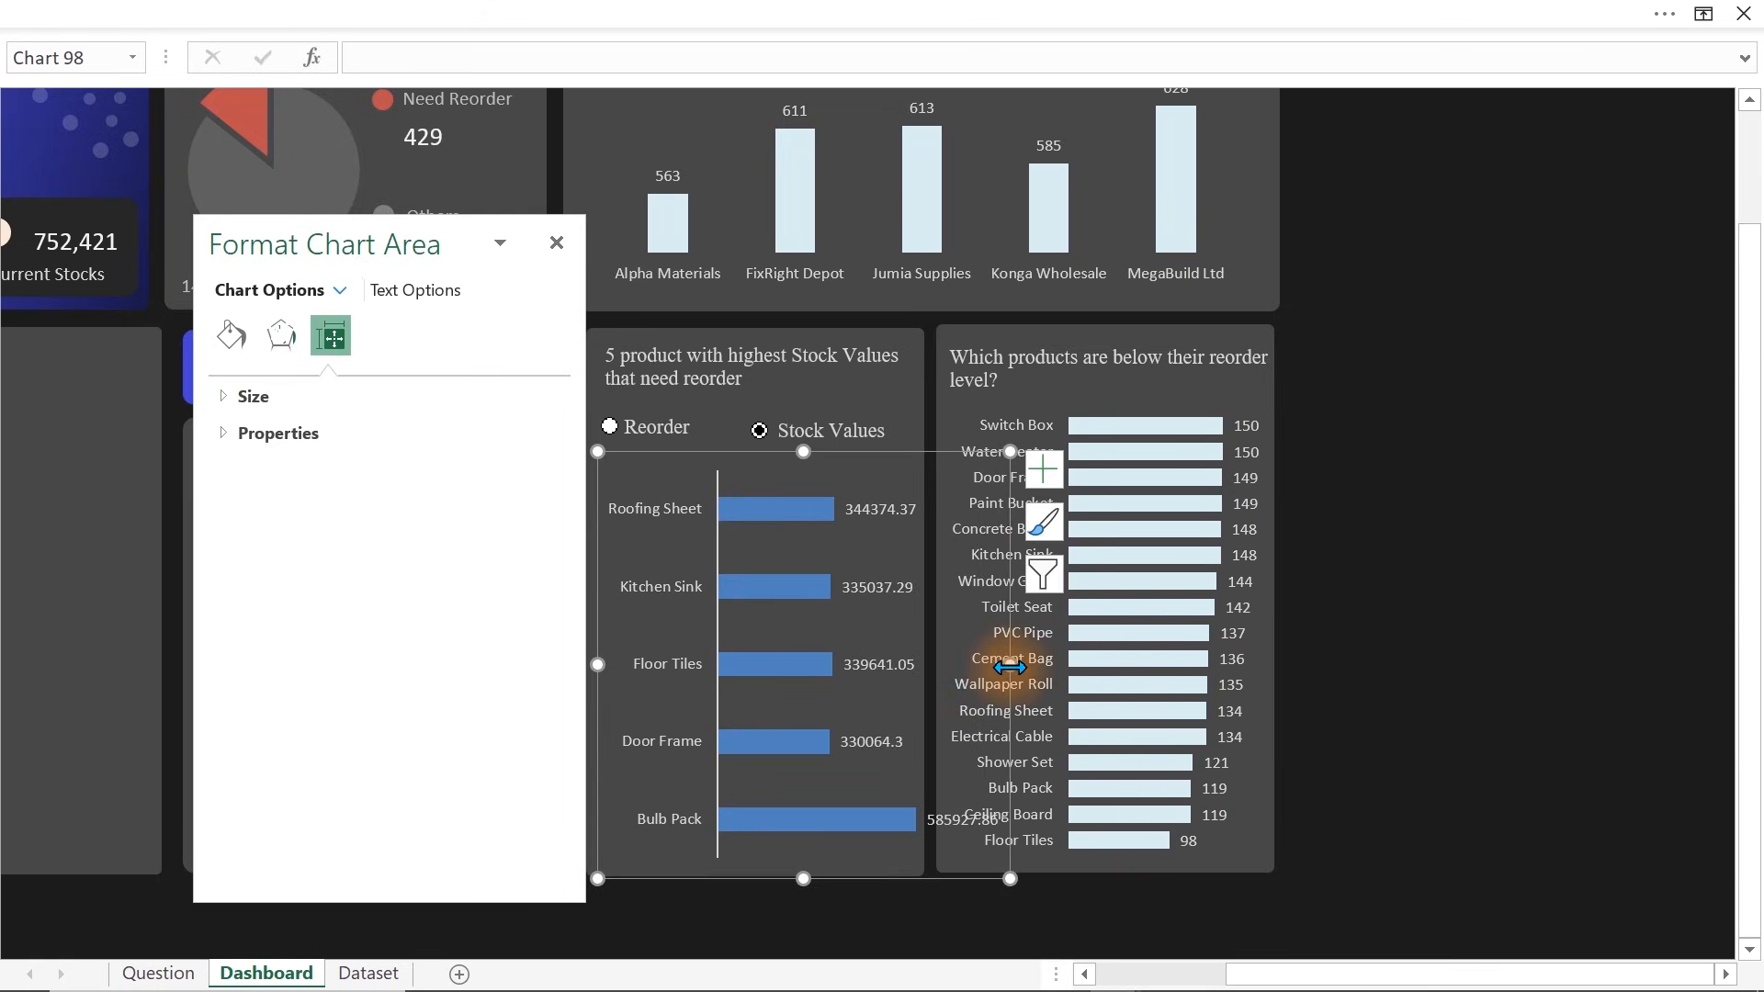
{"action": "left_click", "coordinate": [784, 667]}
{"action": "left_click", "coordinate": [874, 623]}
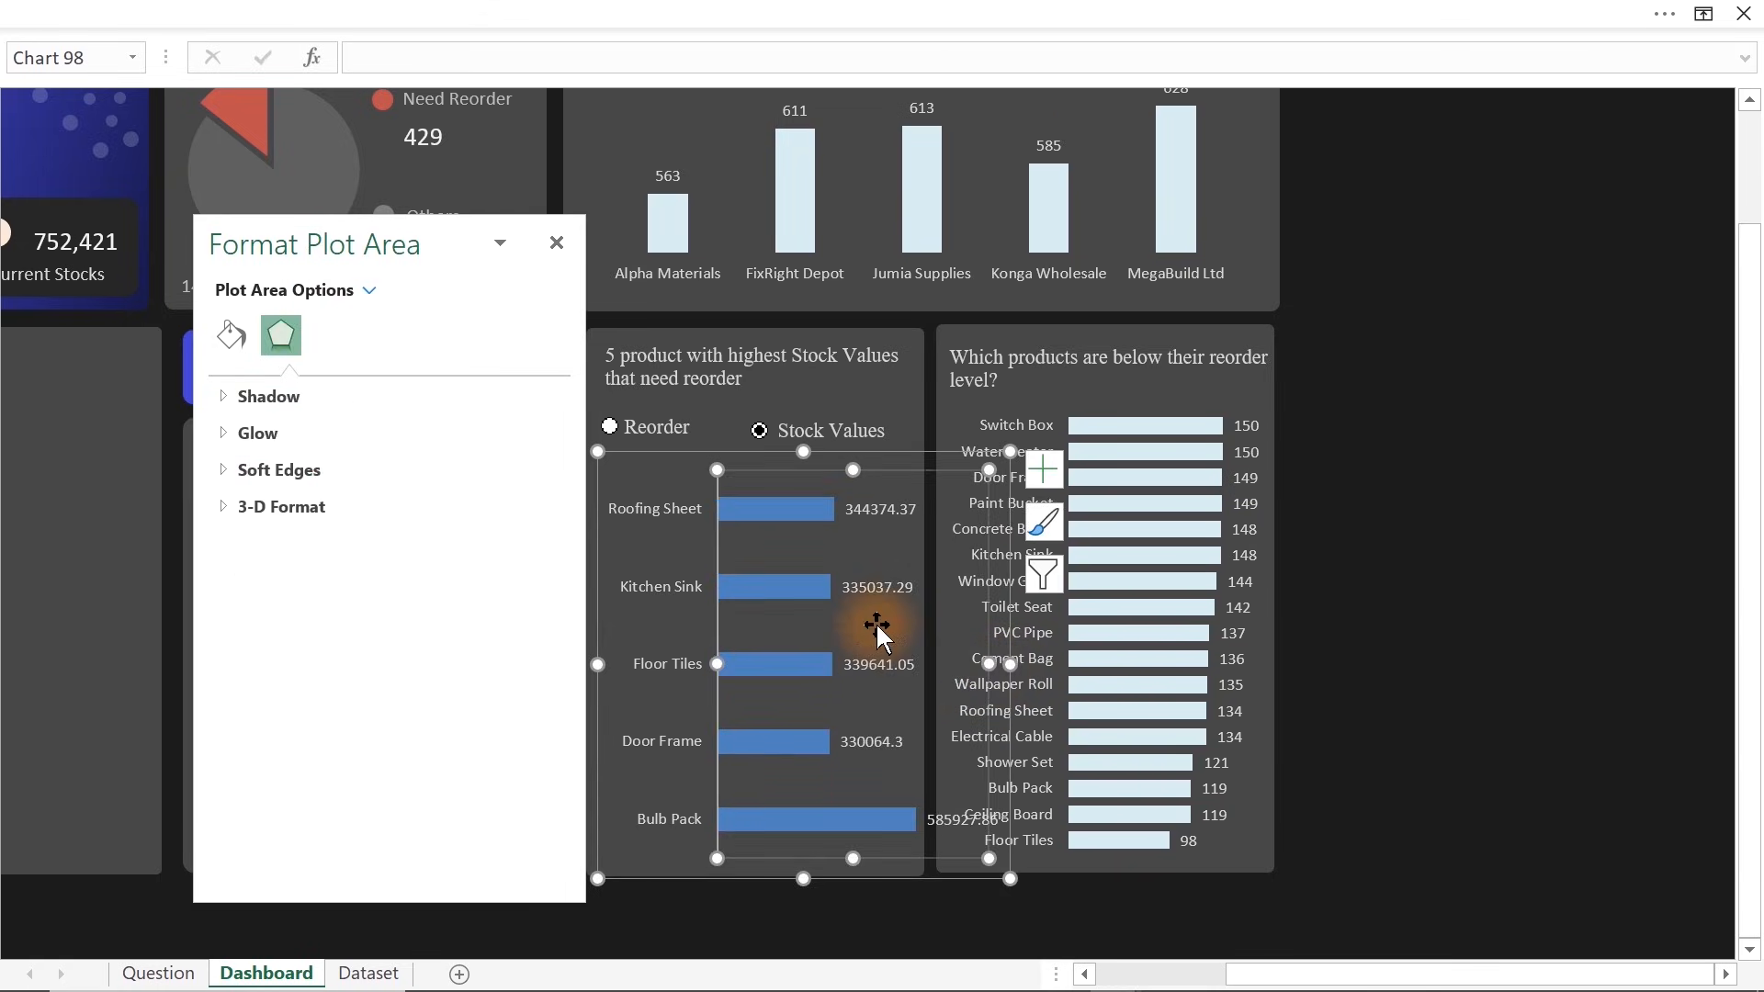
{"action": "left_click_drag", "start_coordinate": [993, 663], "coordinate": [907, 660]}
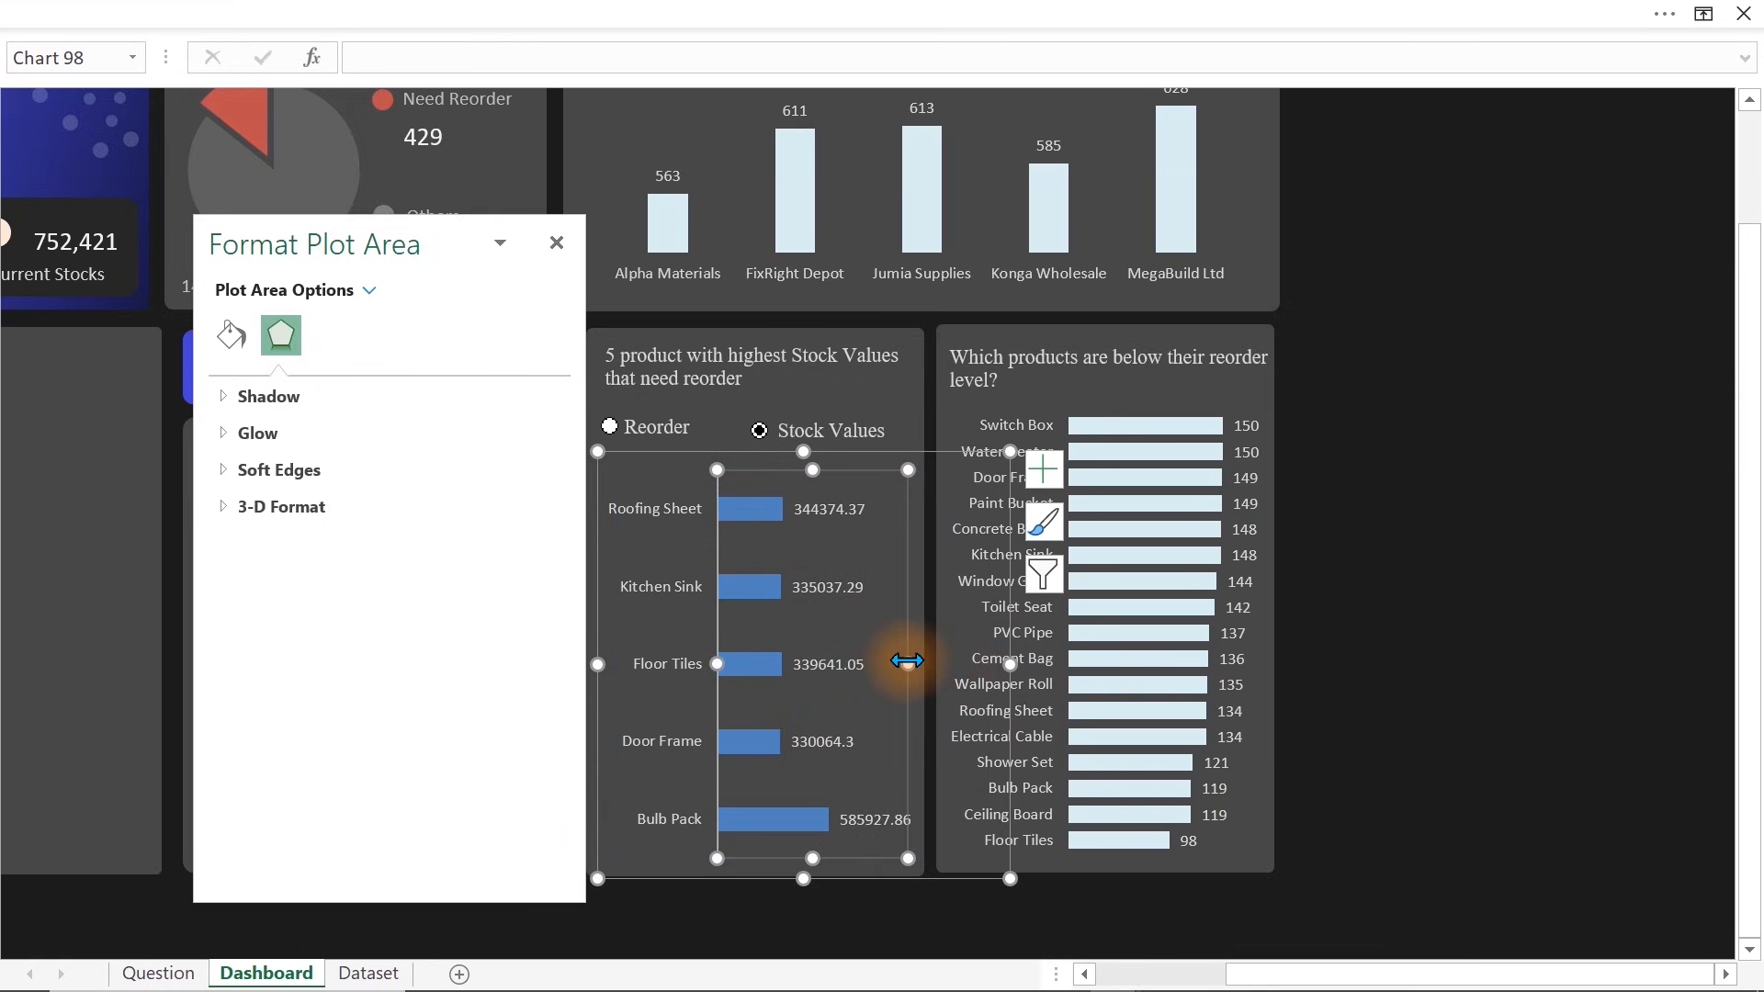
{"action": "left_click", "coordinate": [1455, 633]}
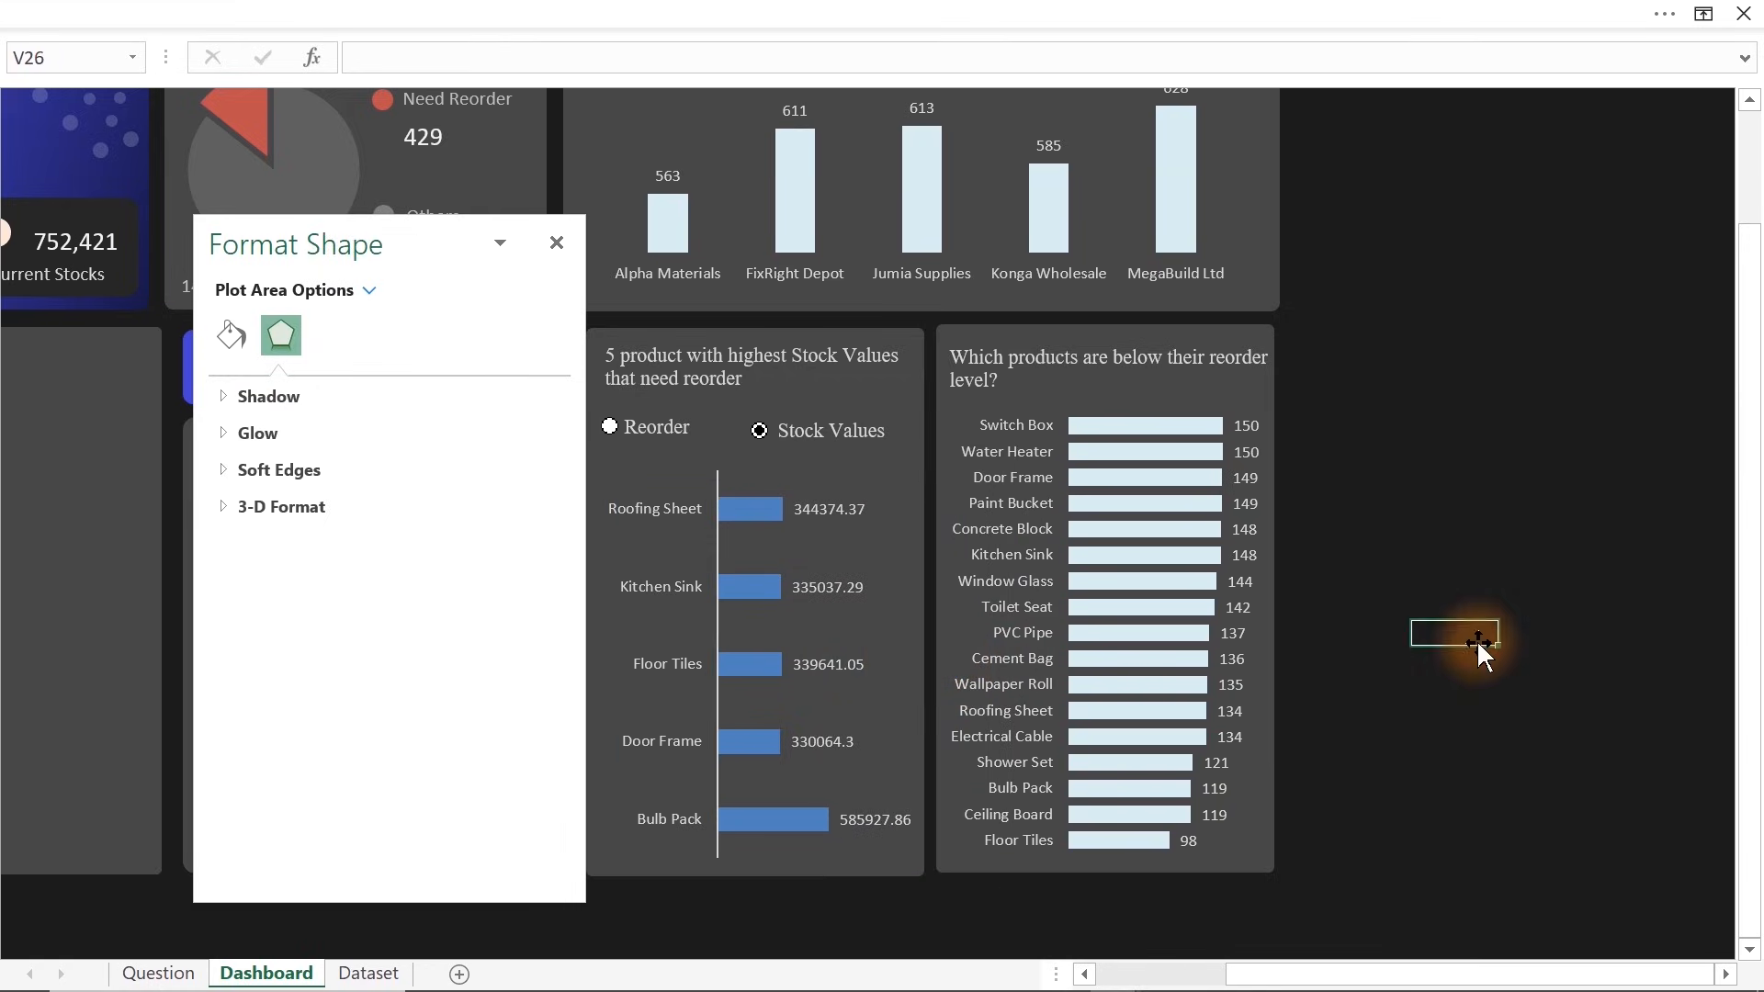
Remove the vertical axis line from the top-5 chart and fill its bars with the light blue used in the other charts
{"action": "left_click", "coordinate": [712, 544]}
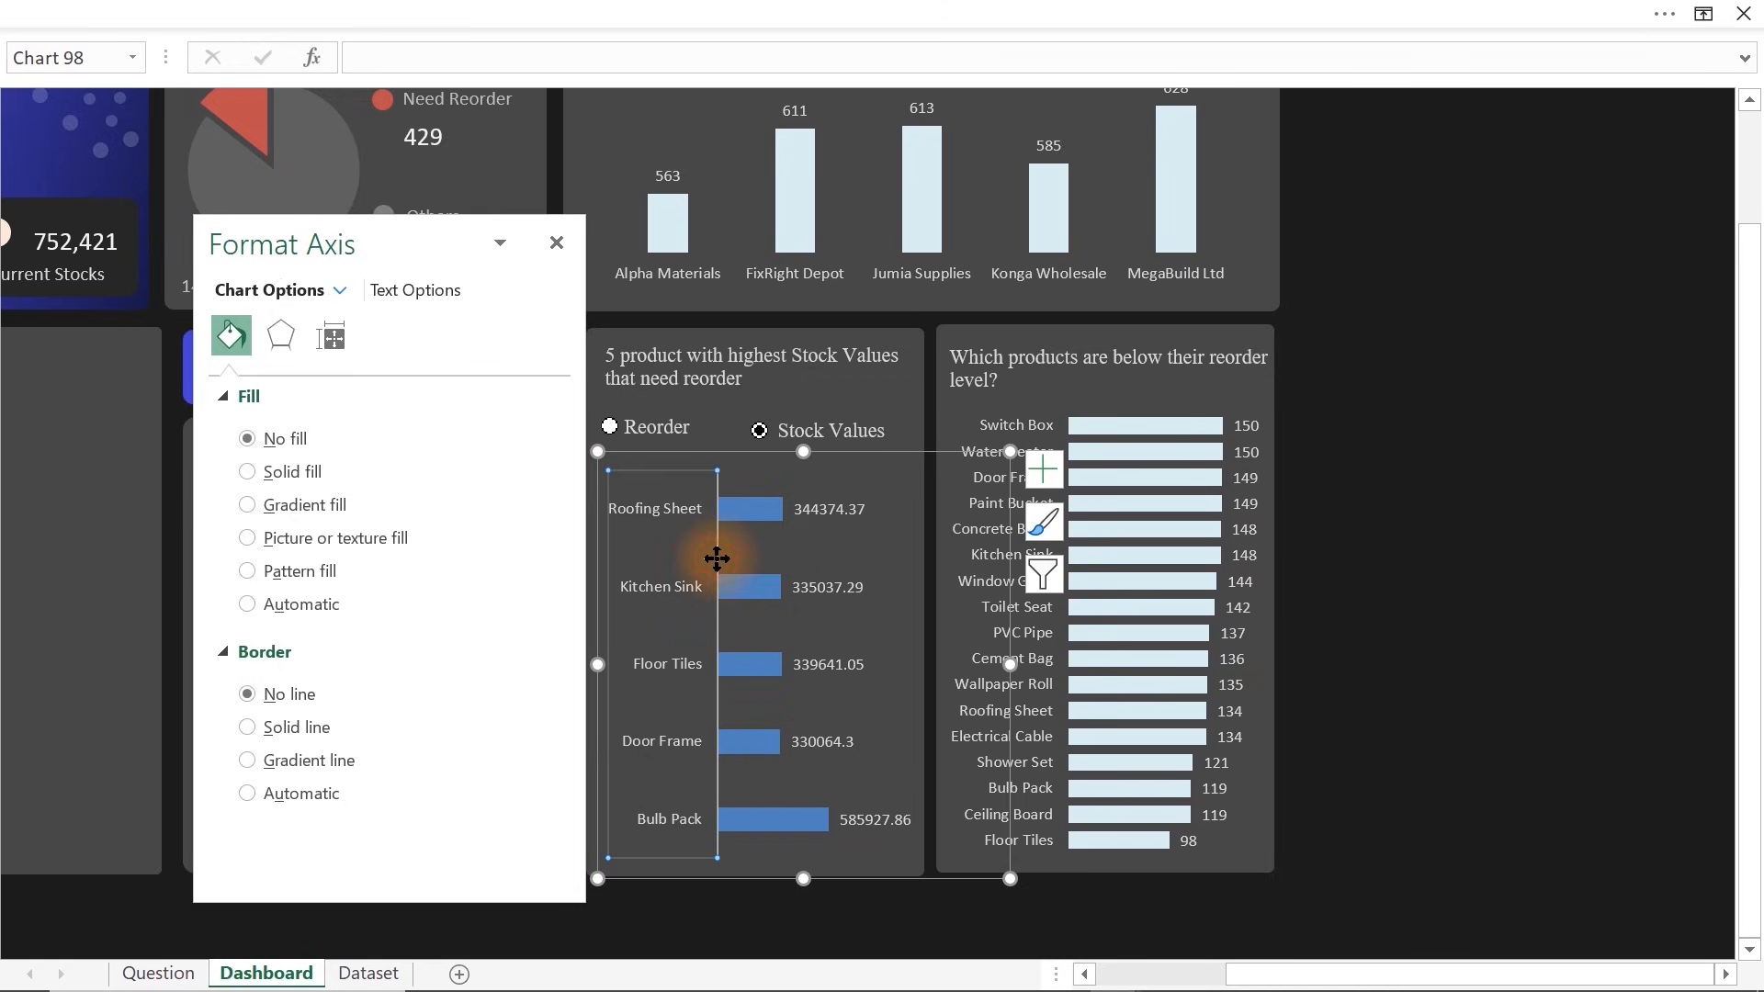
{"action": "left_click", "coordinate": [268, 749]}
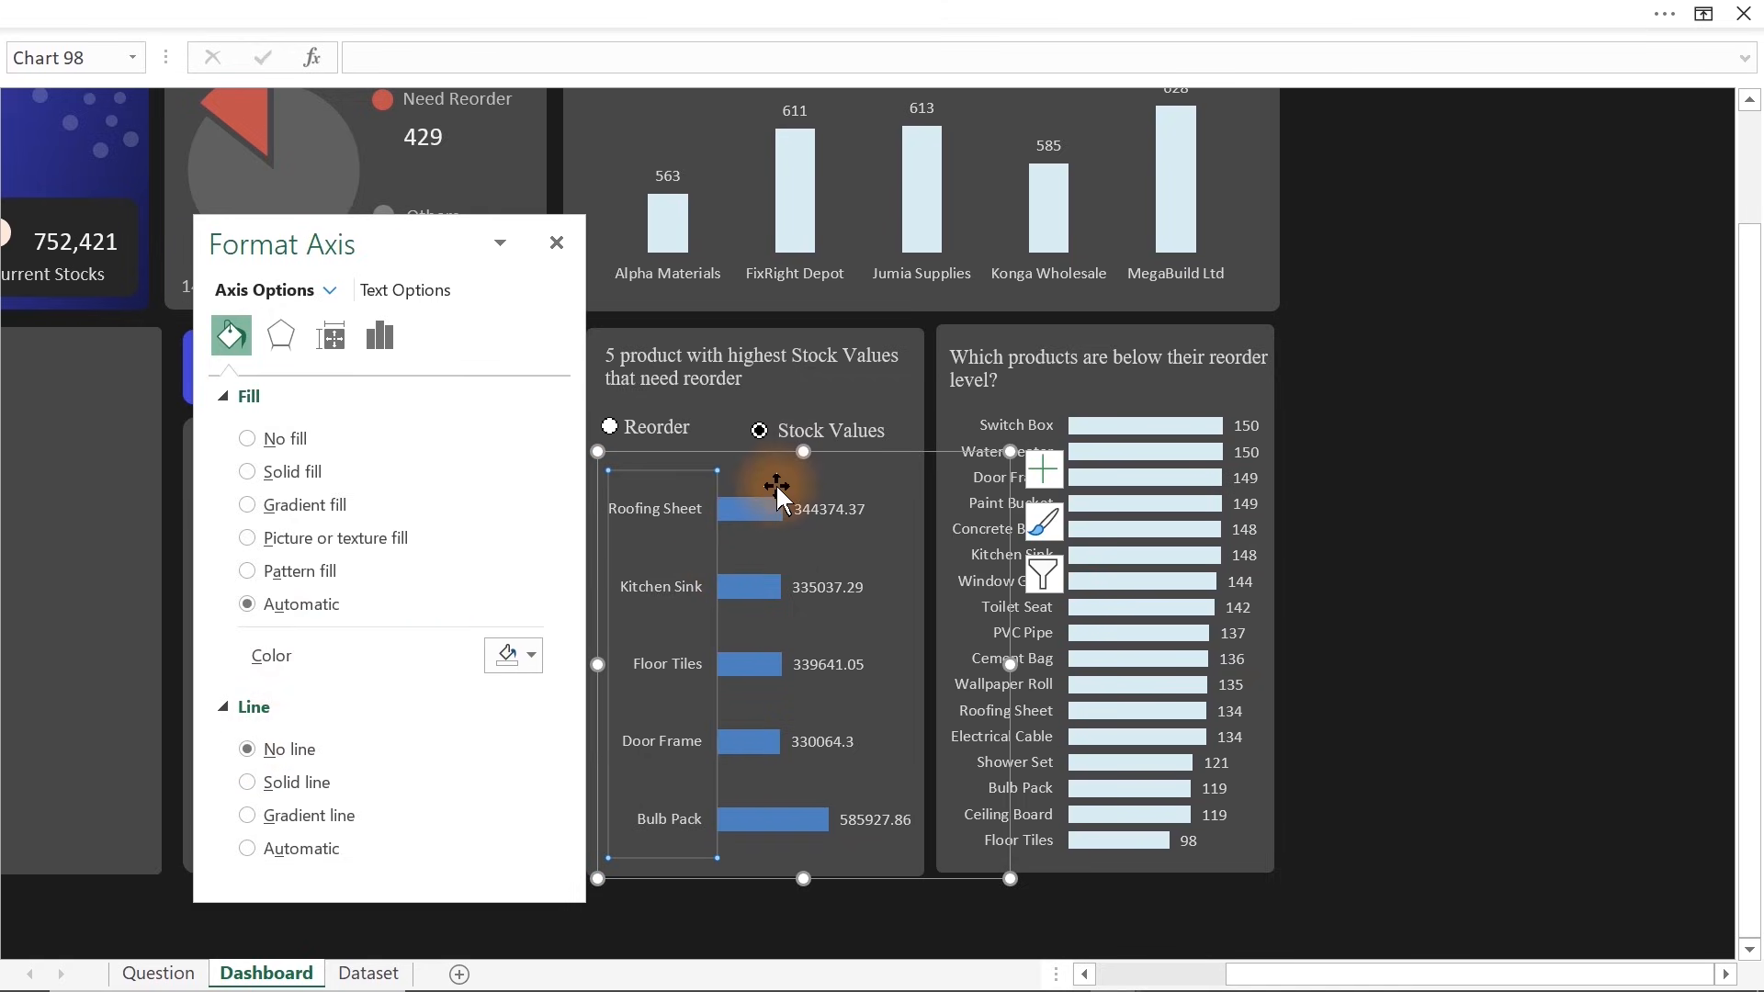
{"action": "left_click", "coordinate": [759, 507]}
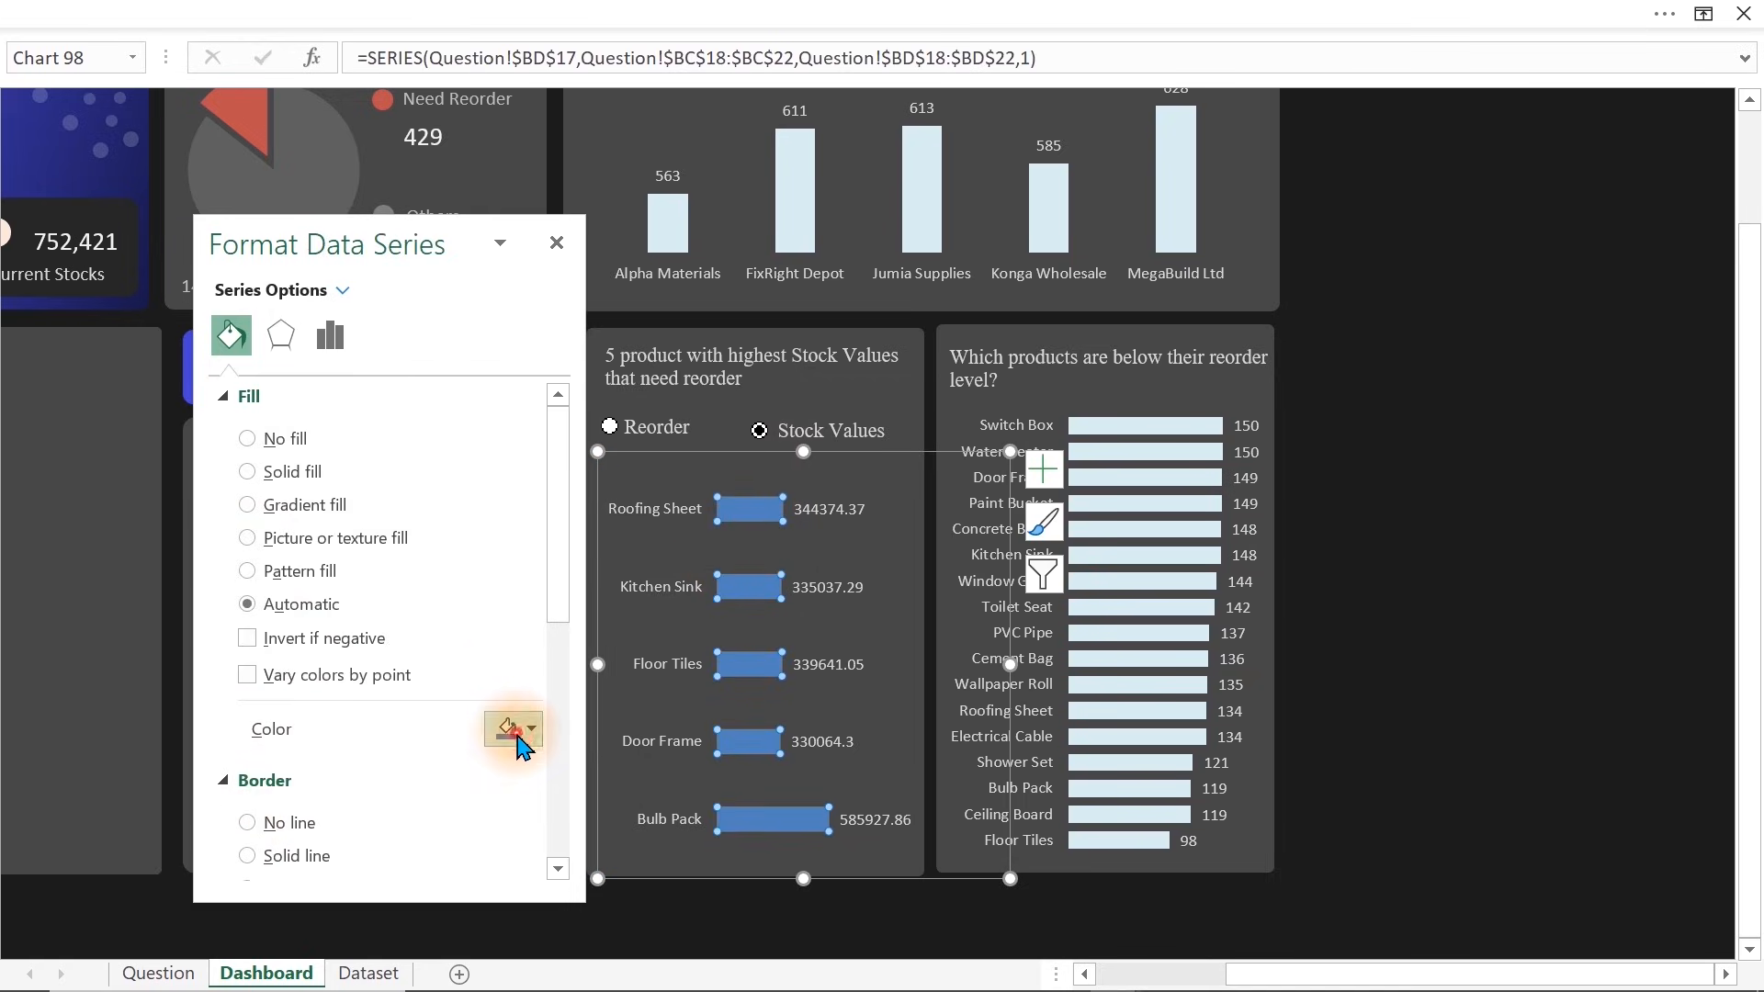
{"action": "left_click", "coordinate": [518, 740]}
{"action": "left_click", "coordinate": [688, 430]}
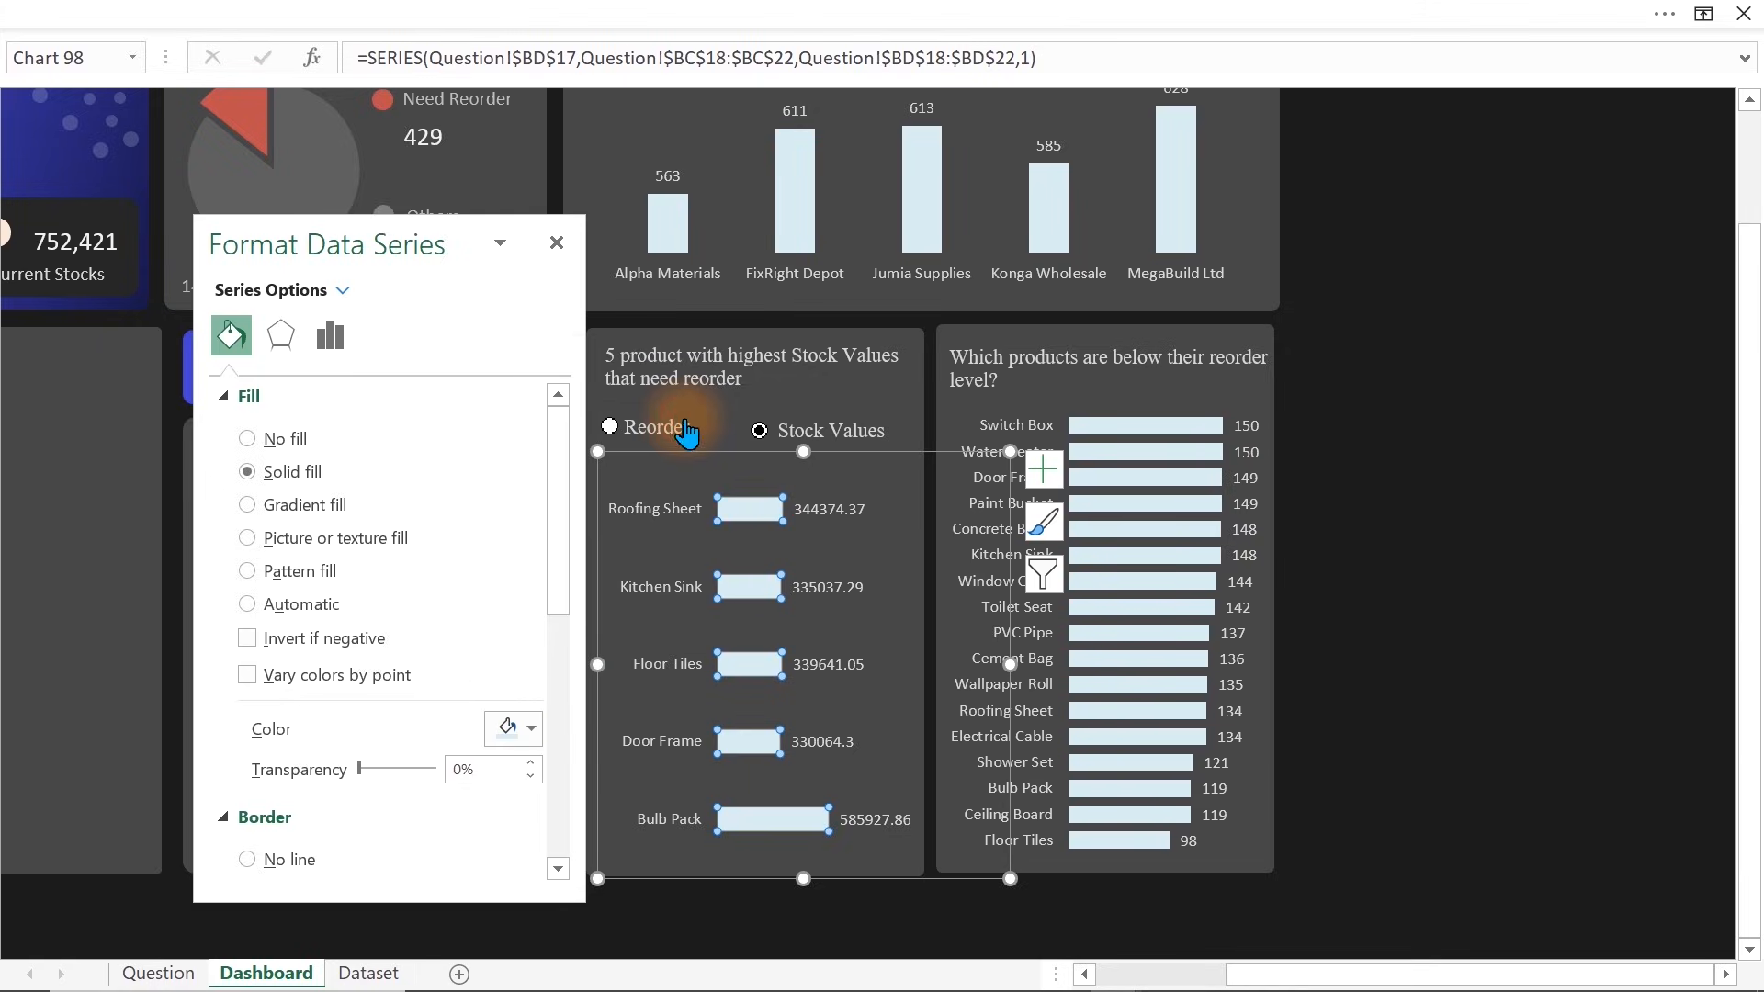
Set the gap width of the top-5 chart's bars to 124% and switch the card to Reorder
{"action": "left_click", "coordinate": [329, 335]}
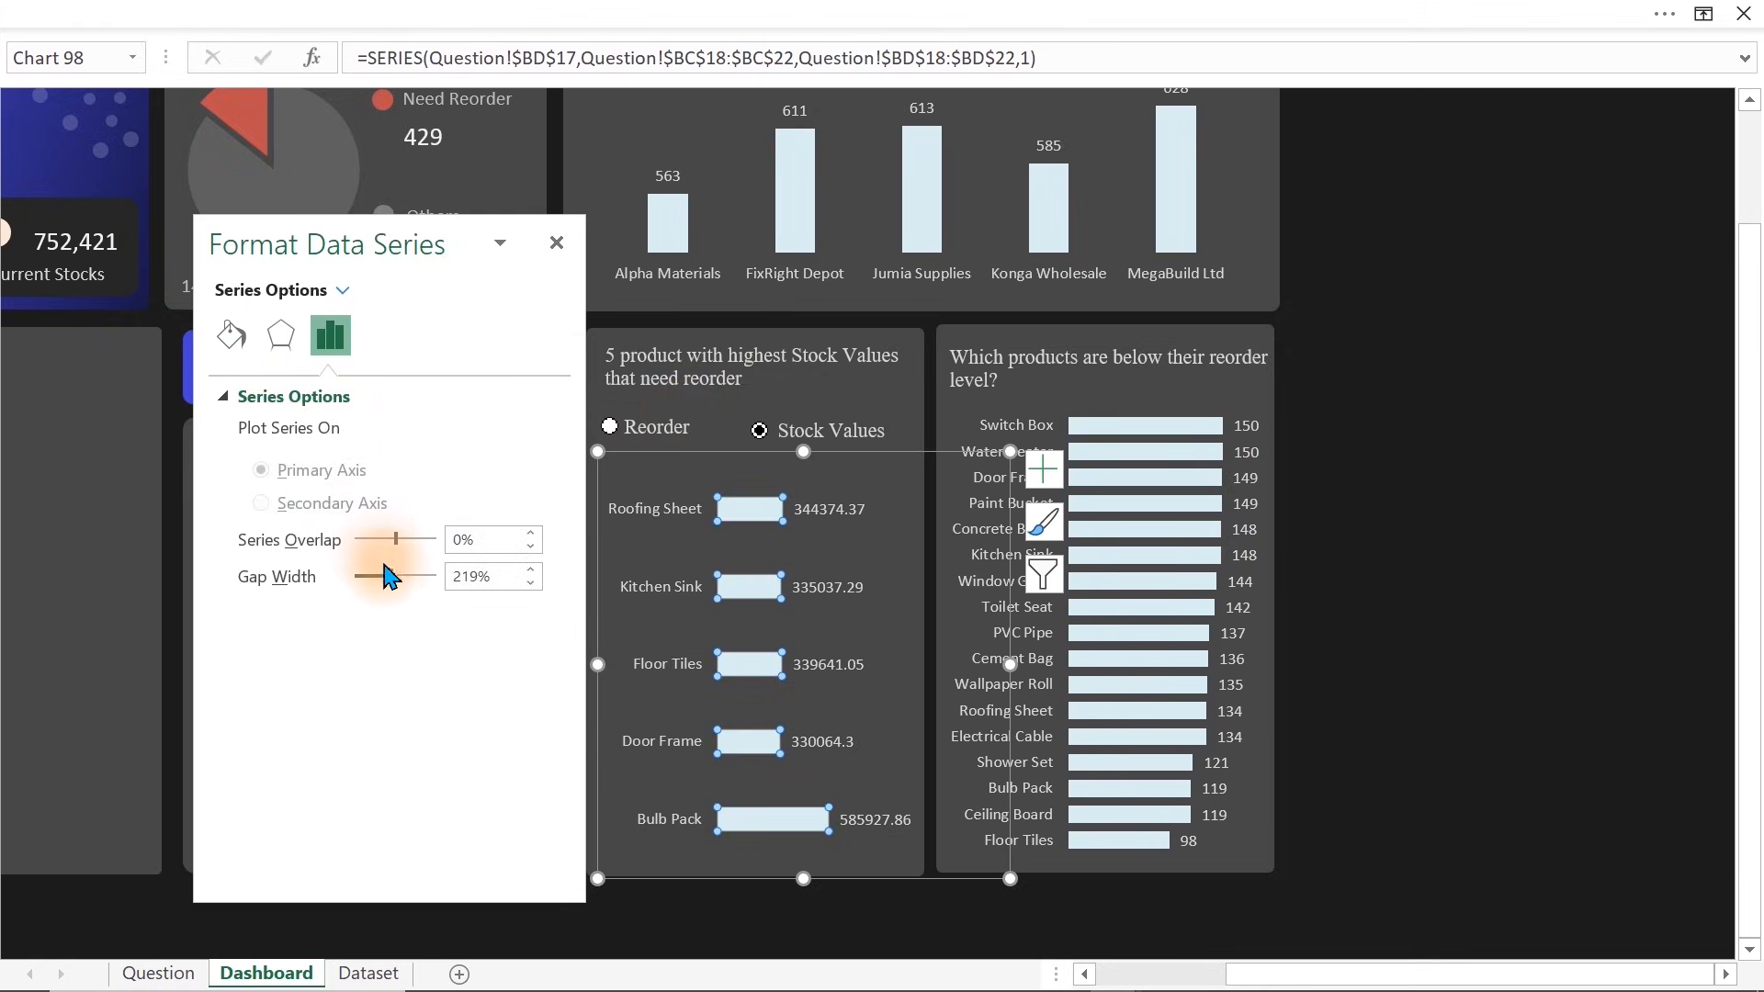
{"action": "left_click", "coordinate": [1454, 552]}
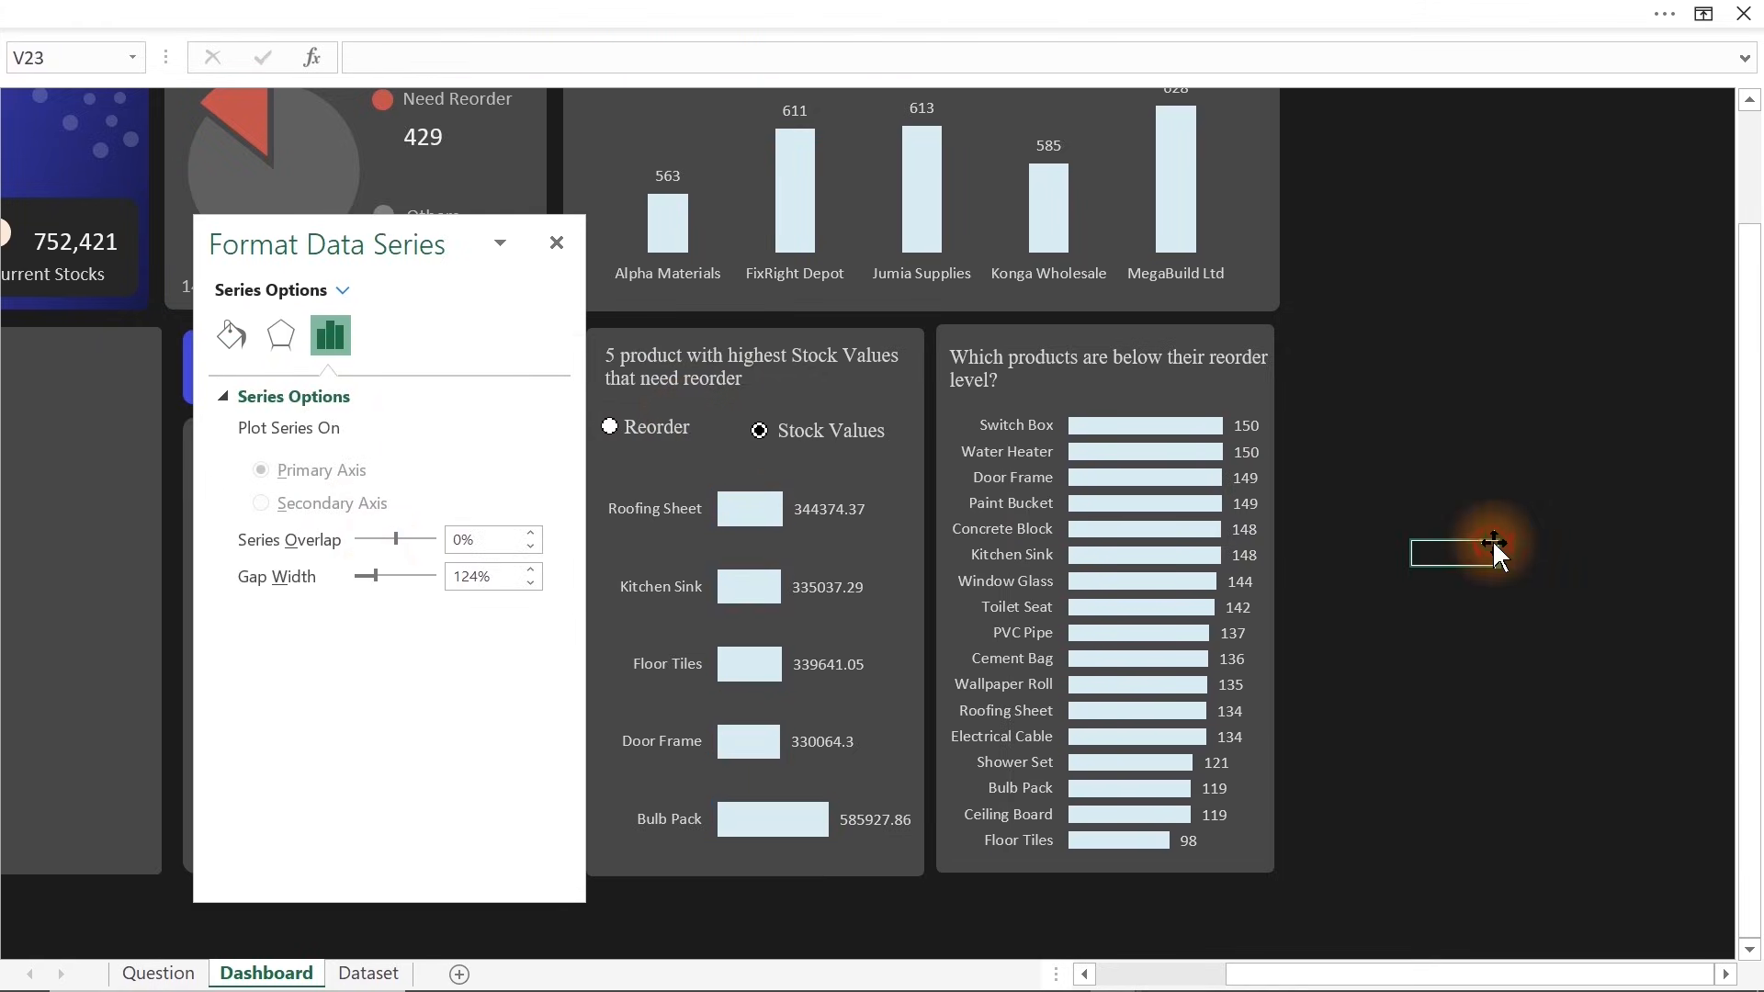
{"action": "left_click", "coordinate": [626, 437]}
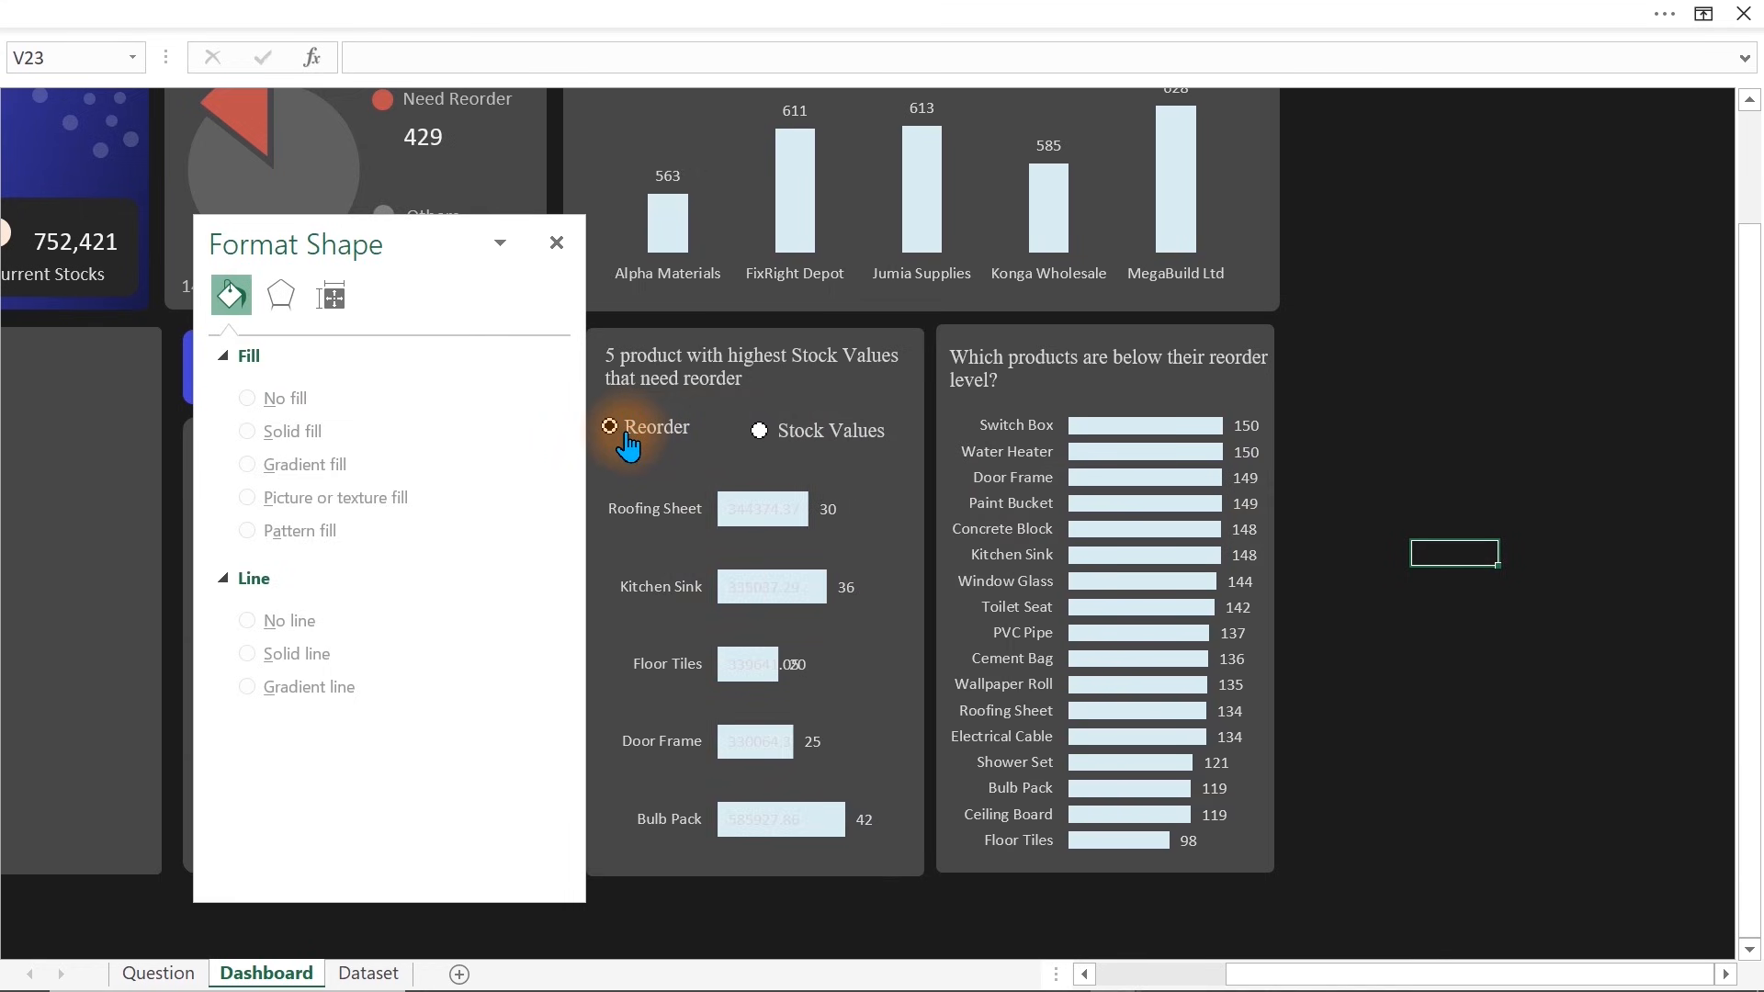
{"action": "left_click", "coordinate": [557, 242]}
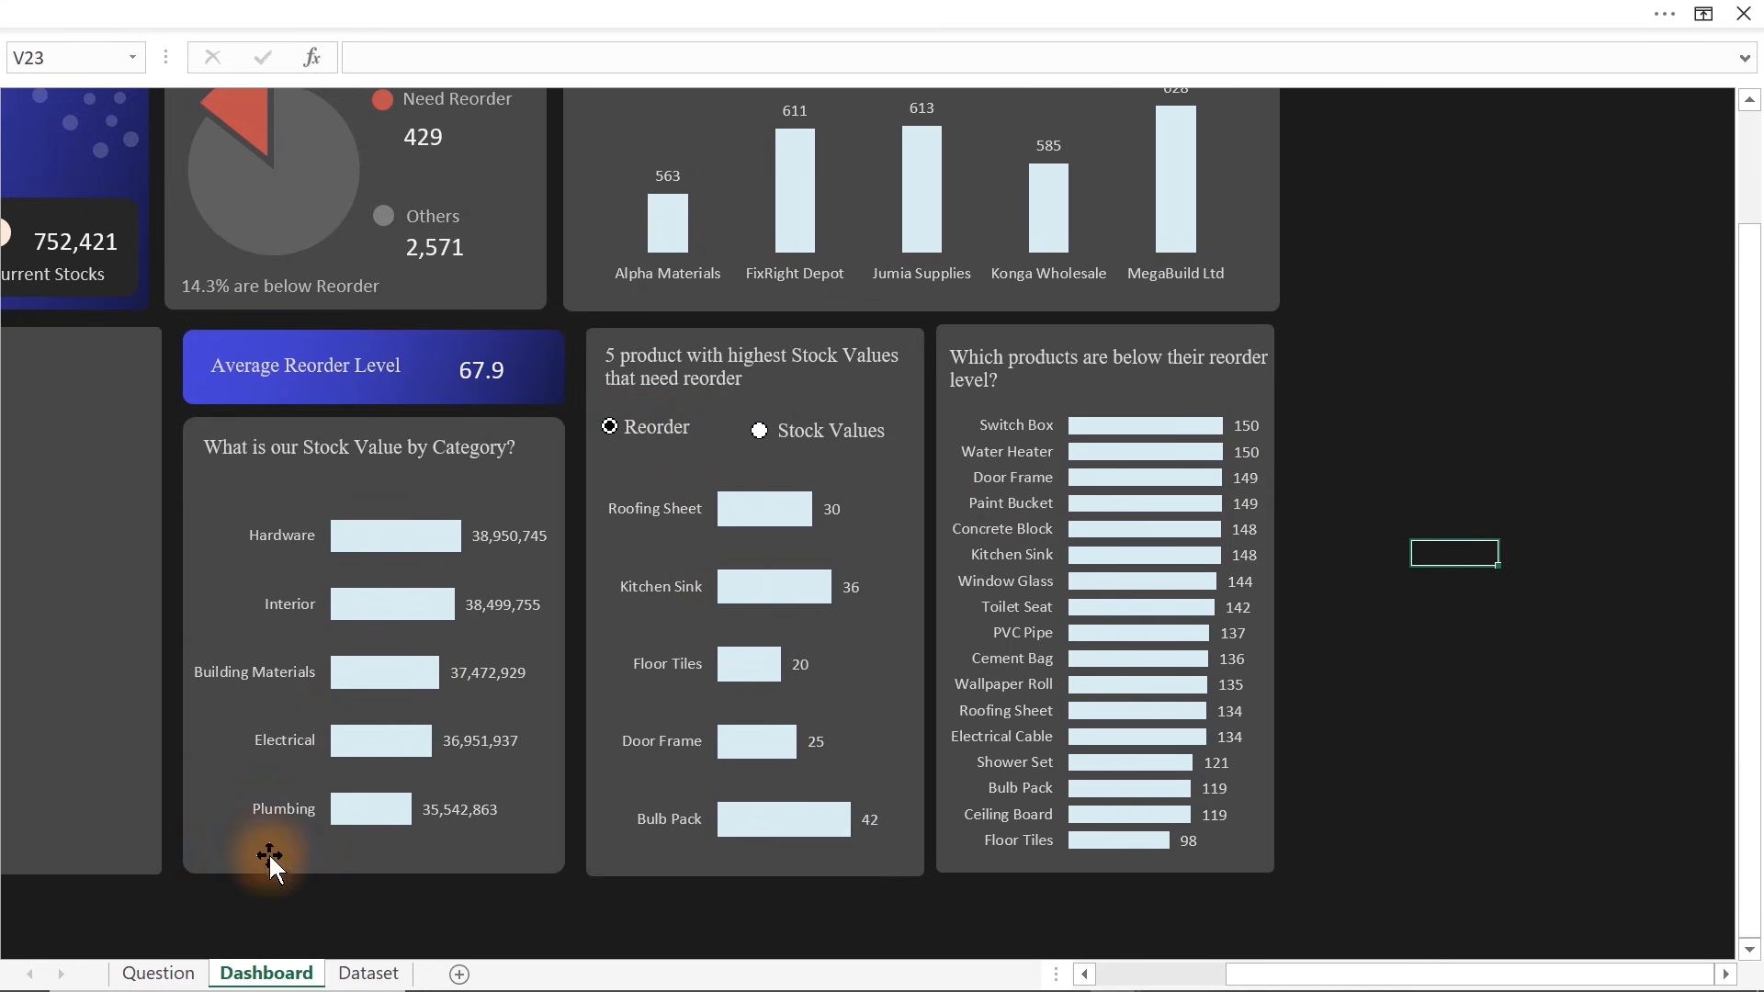
On the Question sheet, sort the top-5 reorder products pivot table by Sum of Stock Value from smallest to largest
{"action": "left_click", "coordinate": [158, 971]}
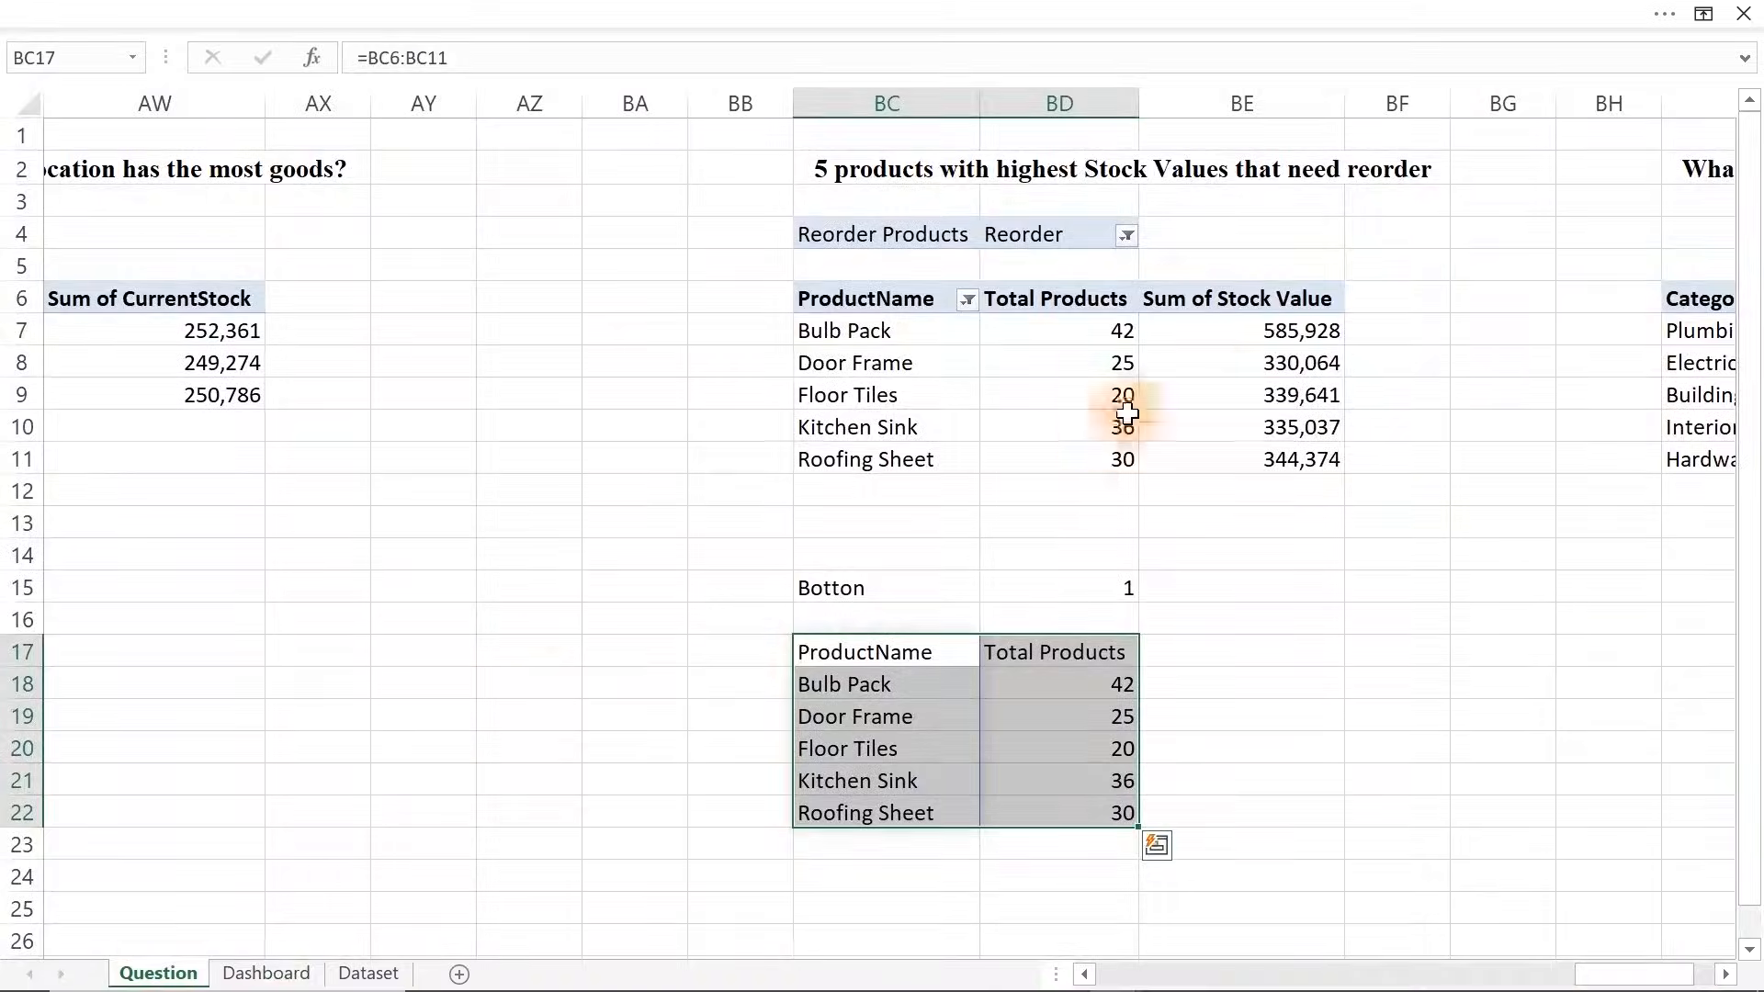
{"action": "left_click", "coordinate": [1263, 340]}
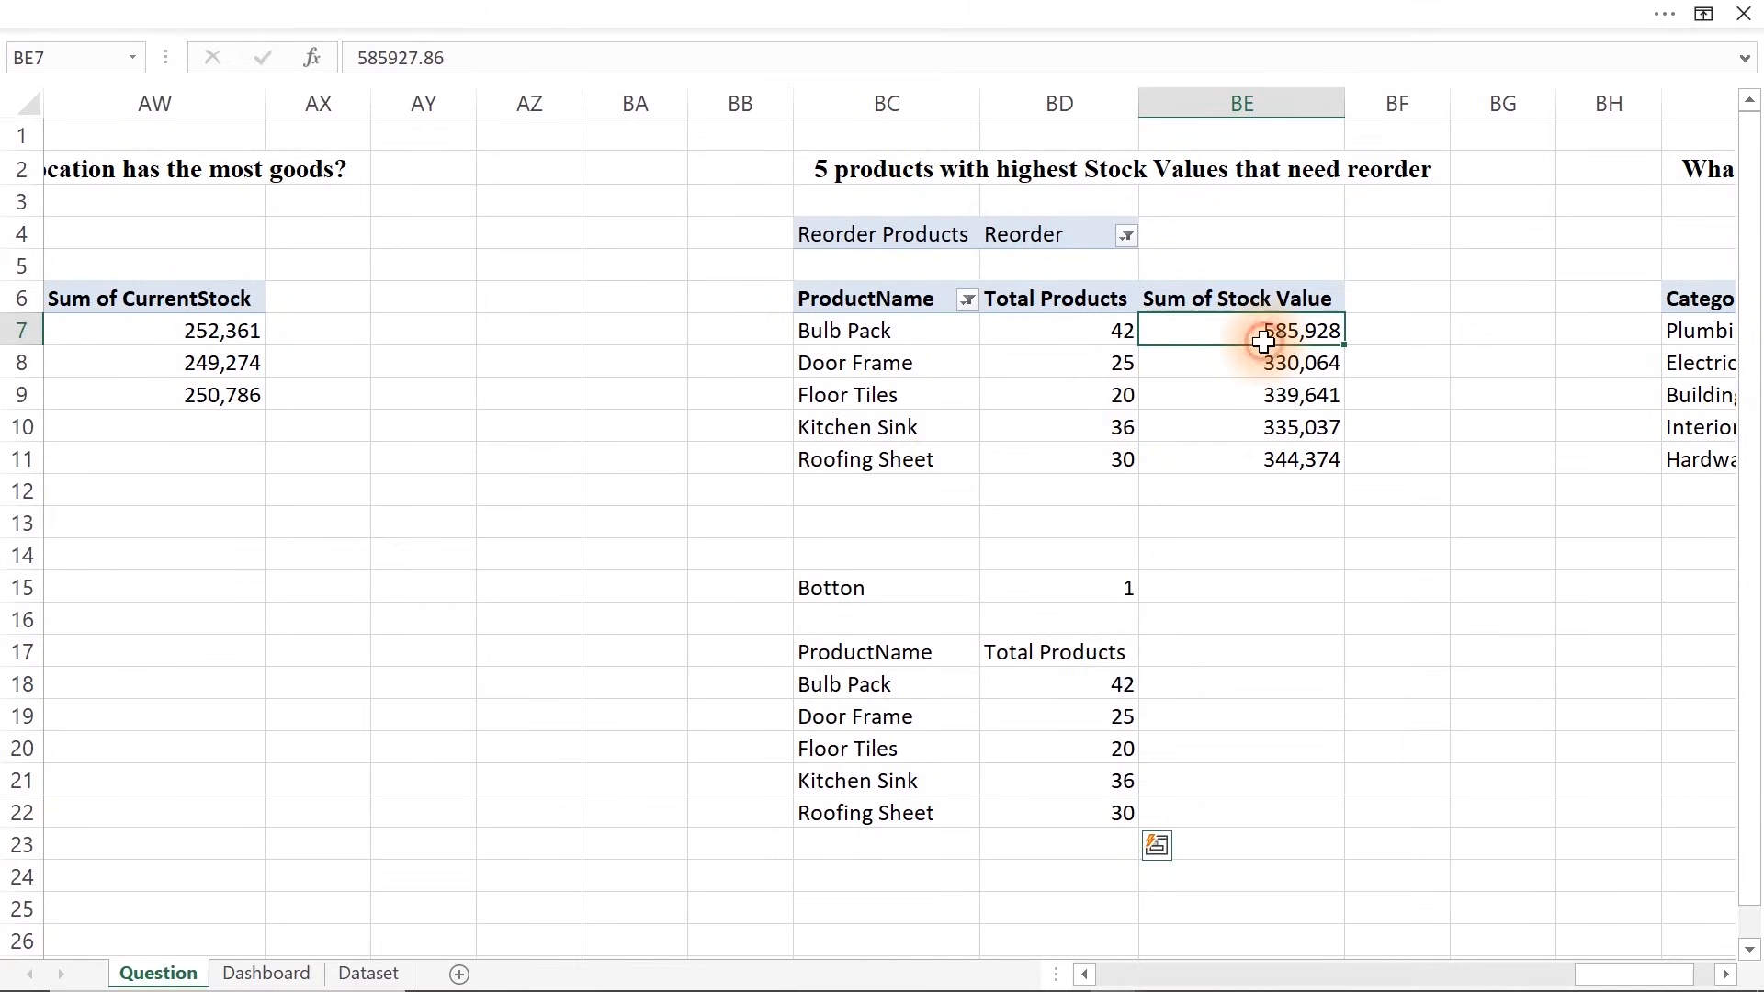
{"action": "left_click", "coordinate": [1113, 335]}
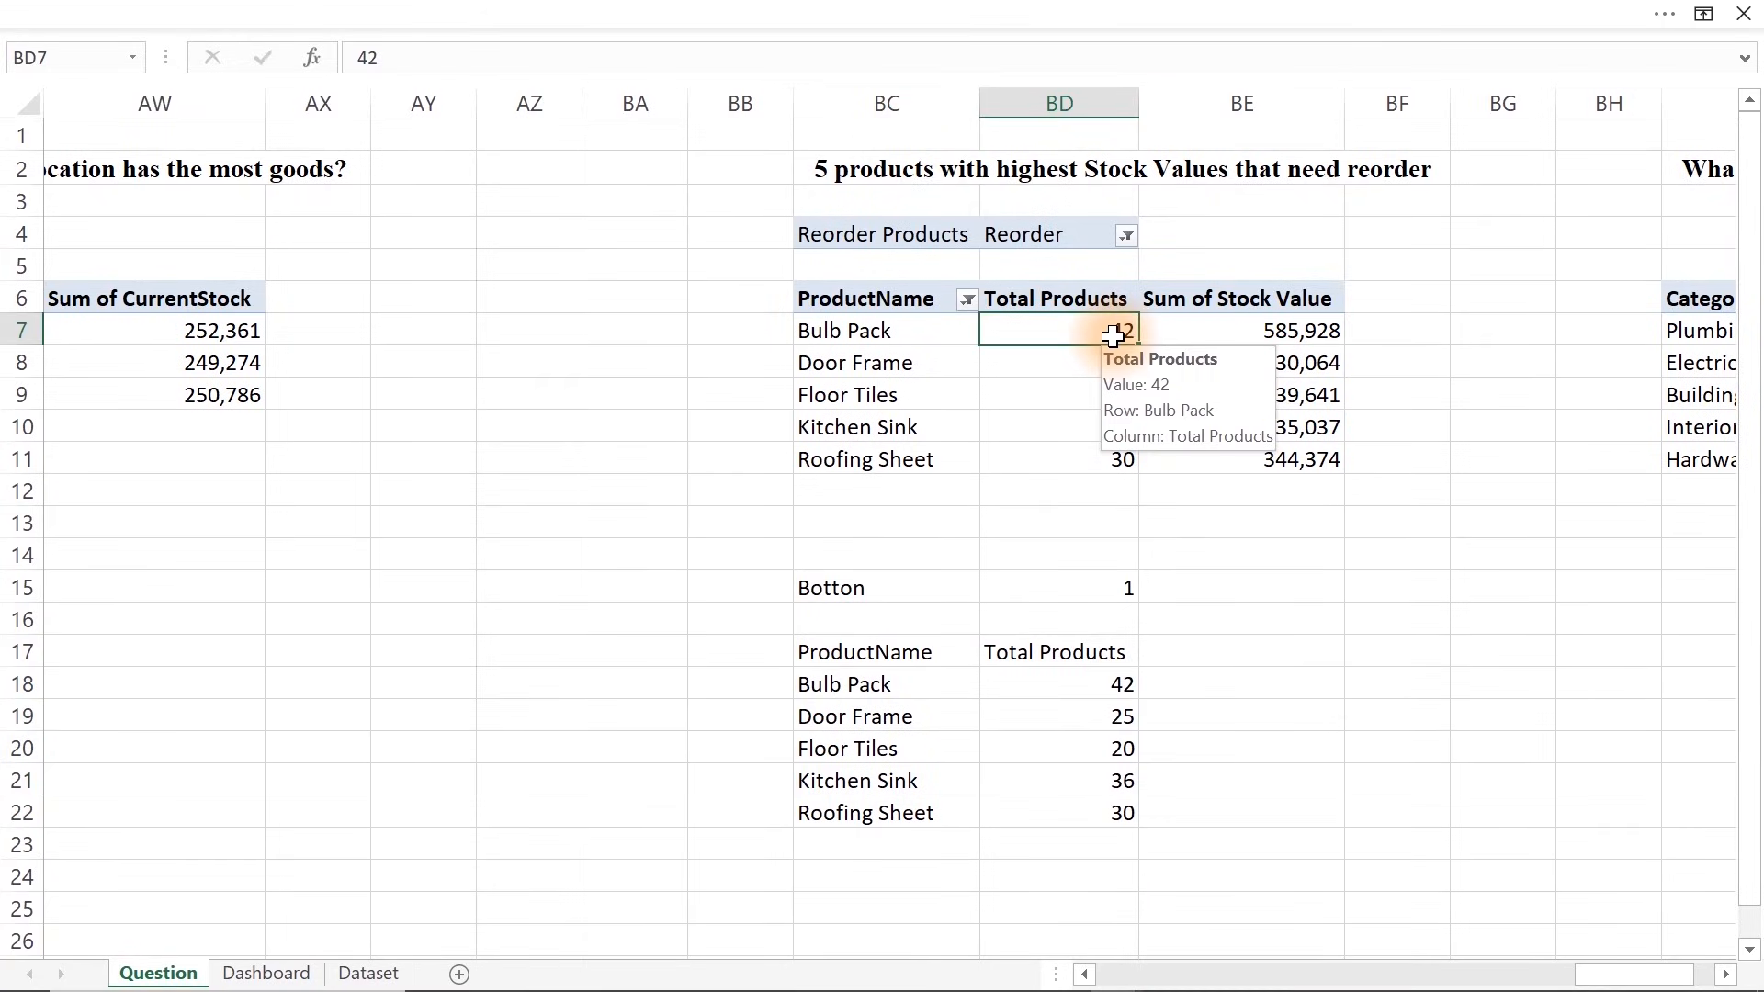
{"action": "left_click", "coordinate": [1275, 338]}
{"action": "right_click", "coordinate": [1288, 340]}
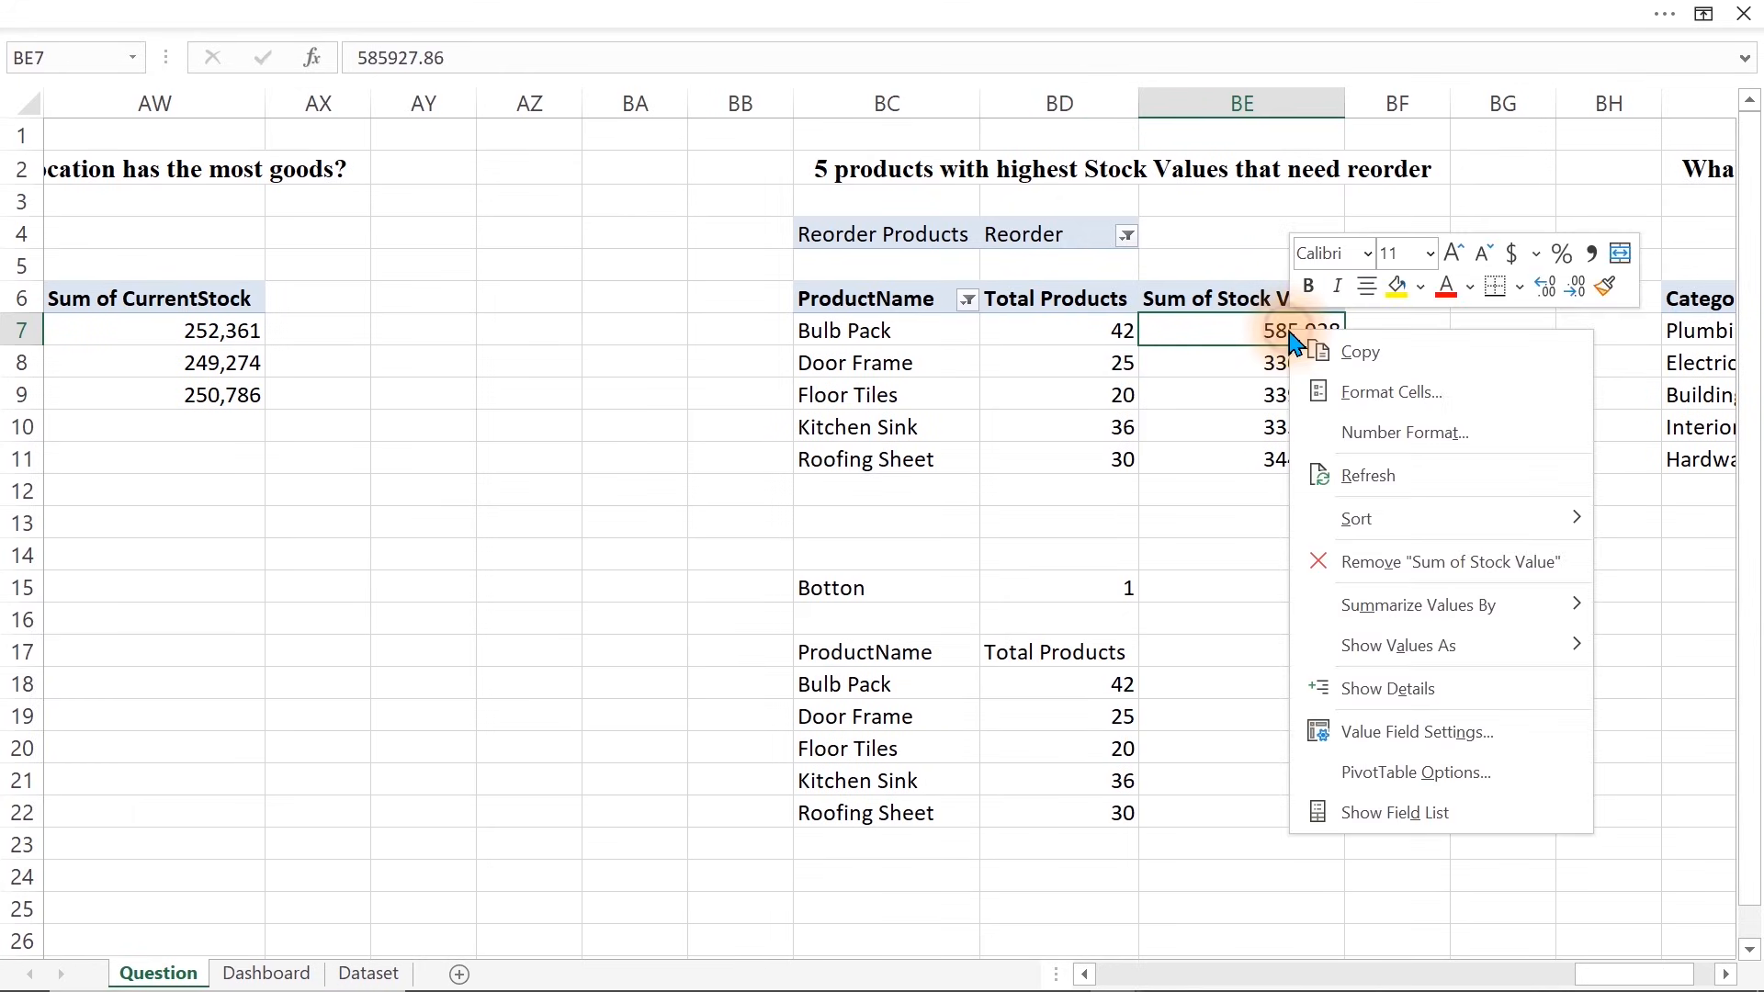
{"action": "mouse_move", "coordinate": [1375, 527]}
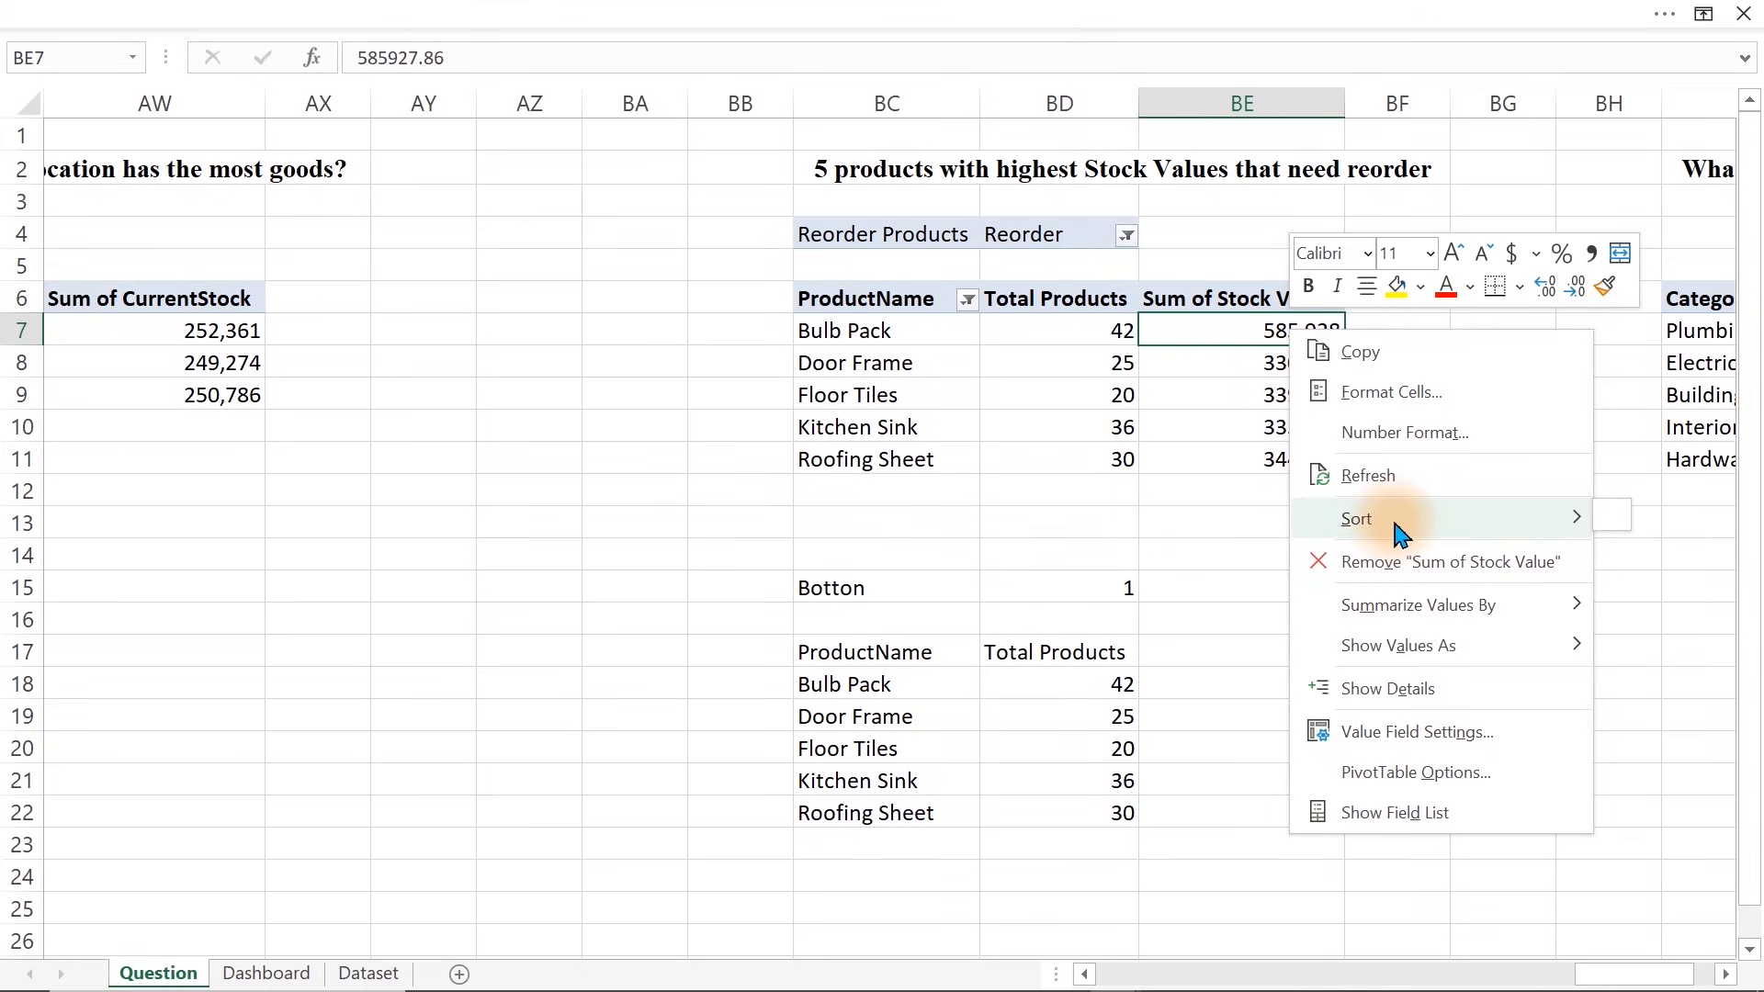
{"action": "left_click", "coordinate": [1468, 531]}
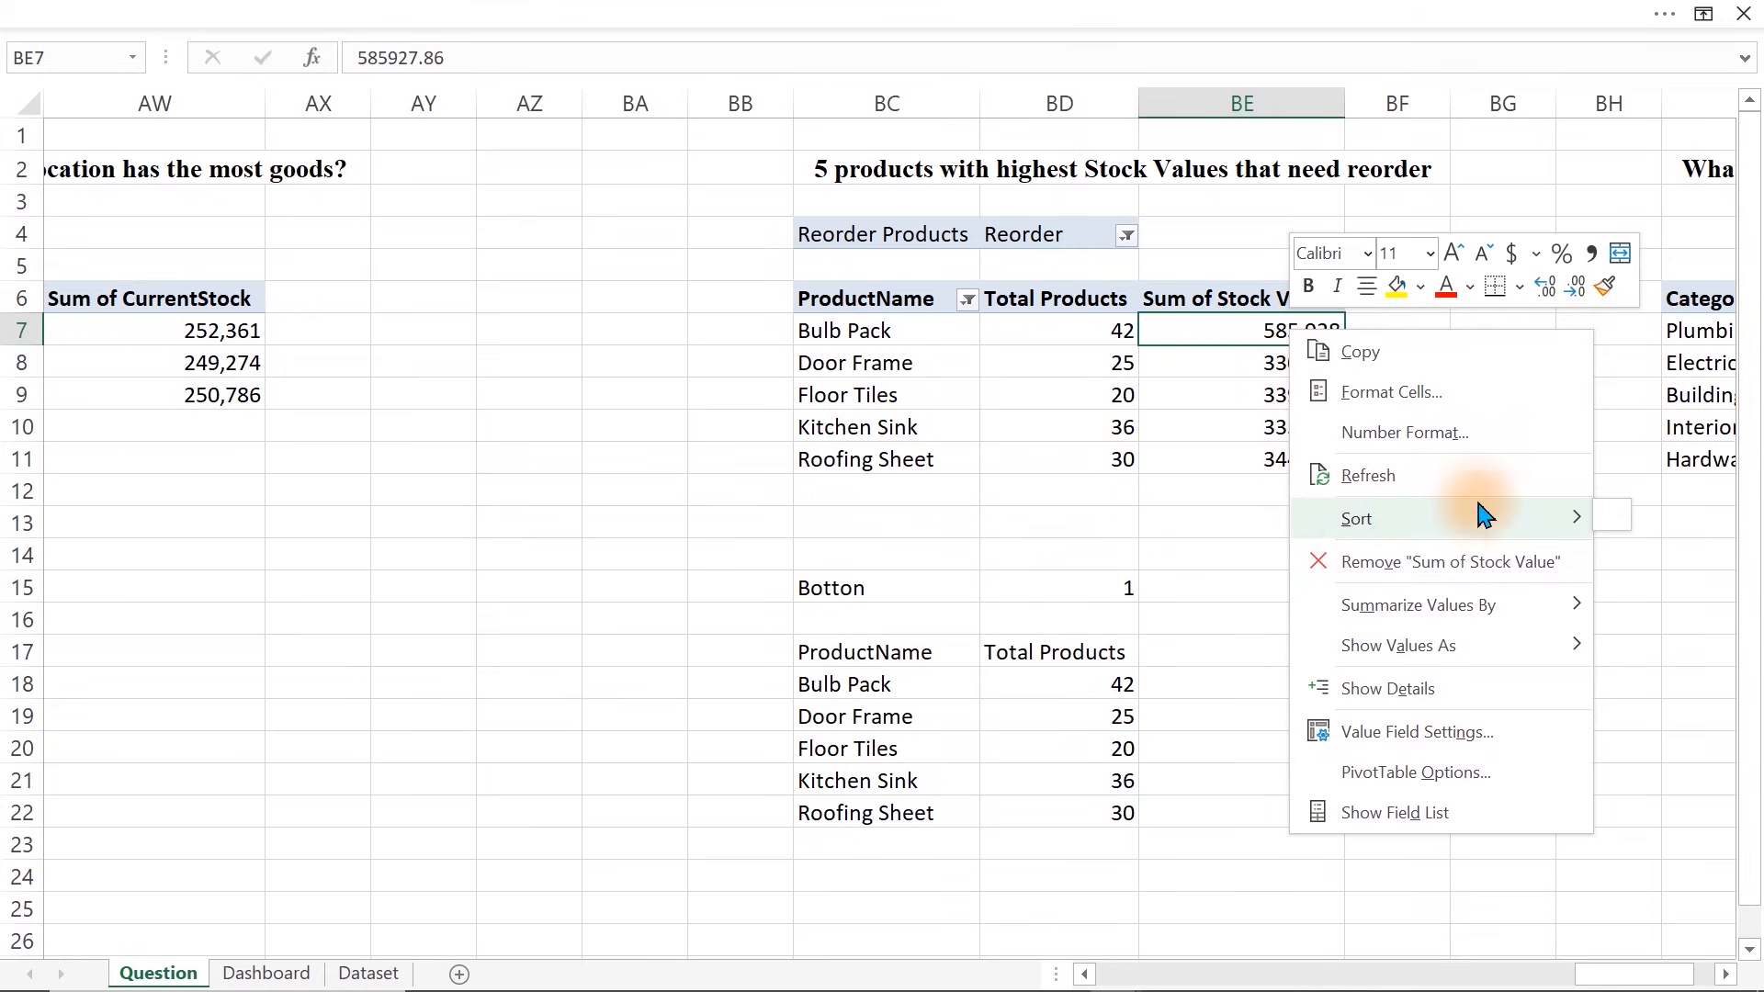
{"action": "left_click", "coordinate": [1622, 579]}
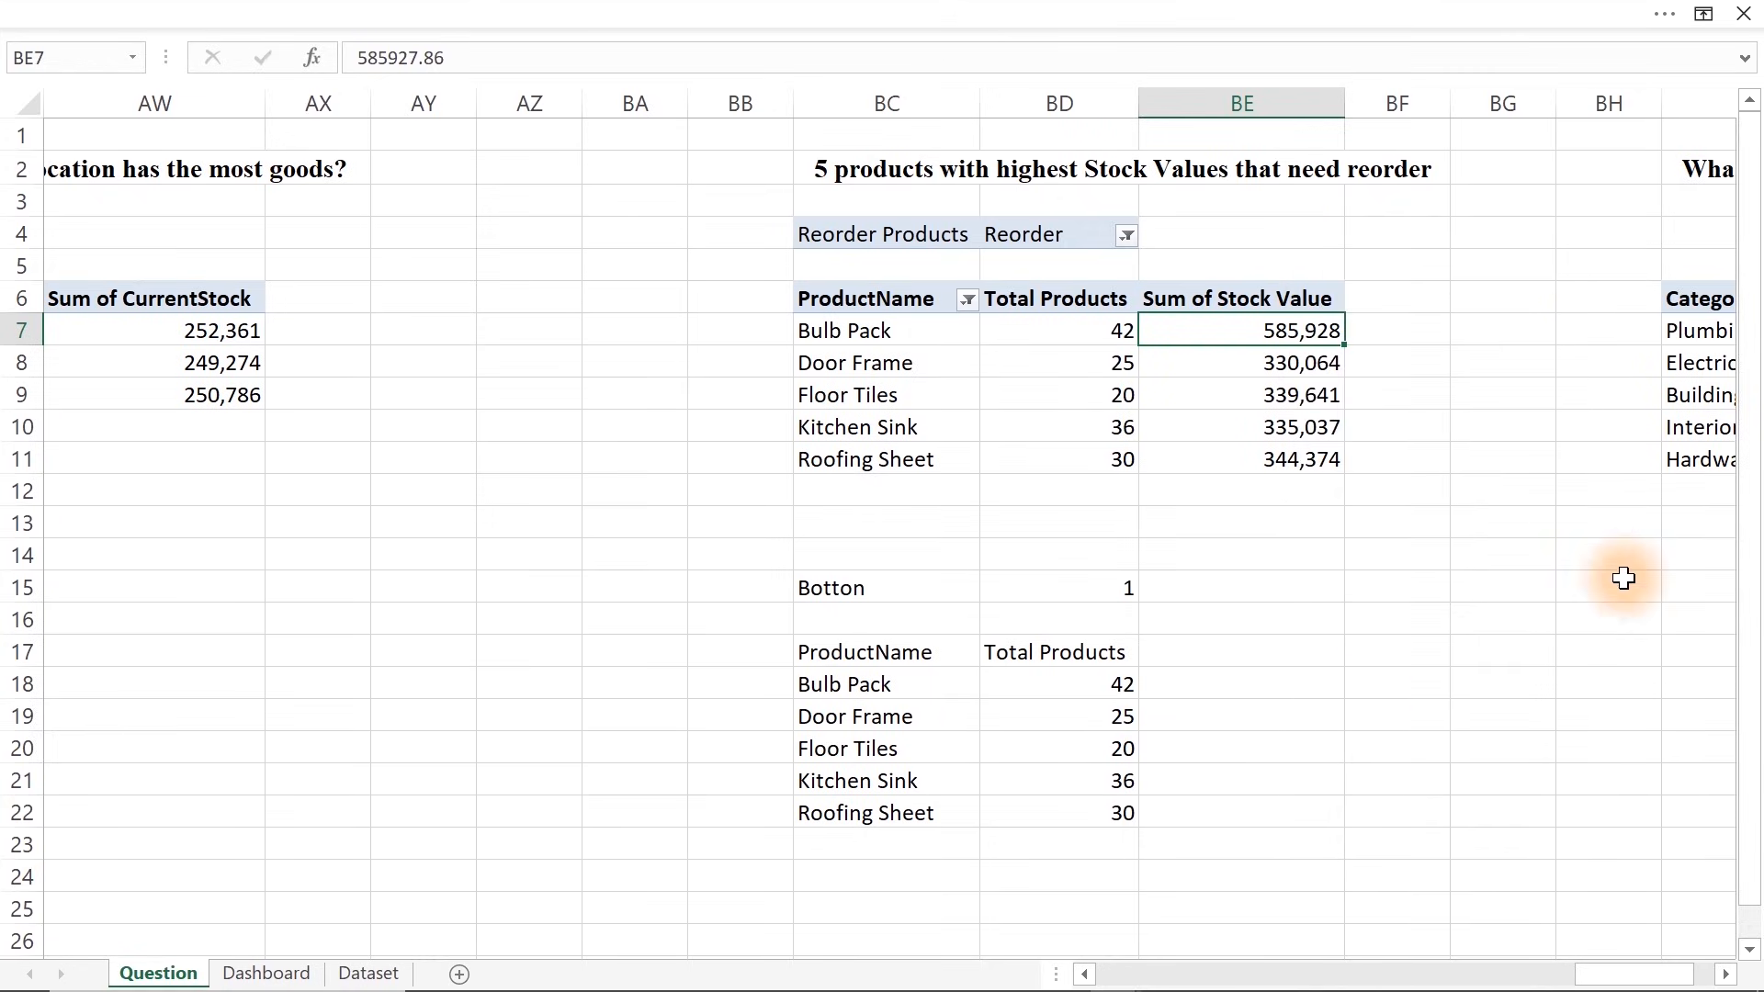
{"action": "right_click", "coordinate": [1234, 327]}
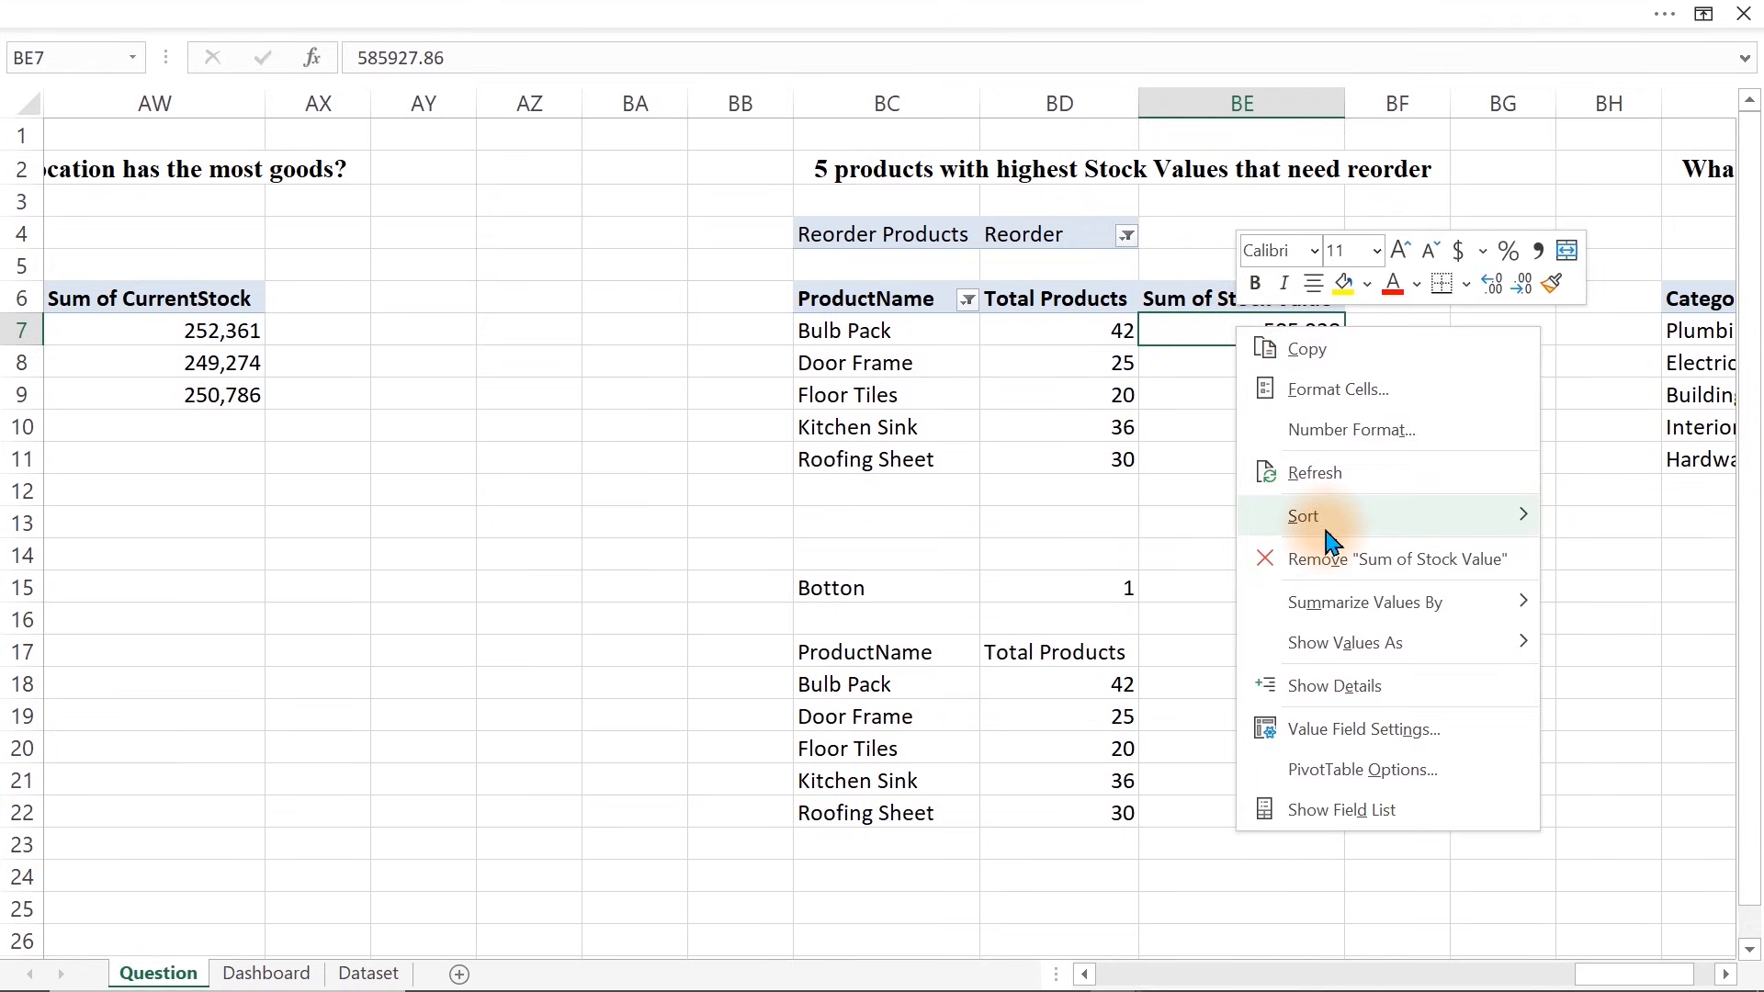
{"action": "mouse_move", "coordinate": [1309, 540]}
{"action": "left_click", "coordinate": [1107, 524]}
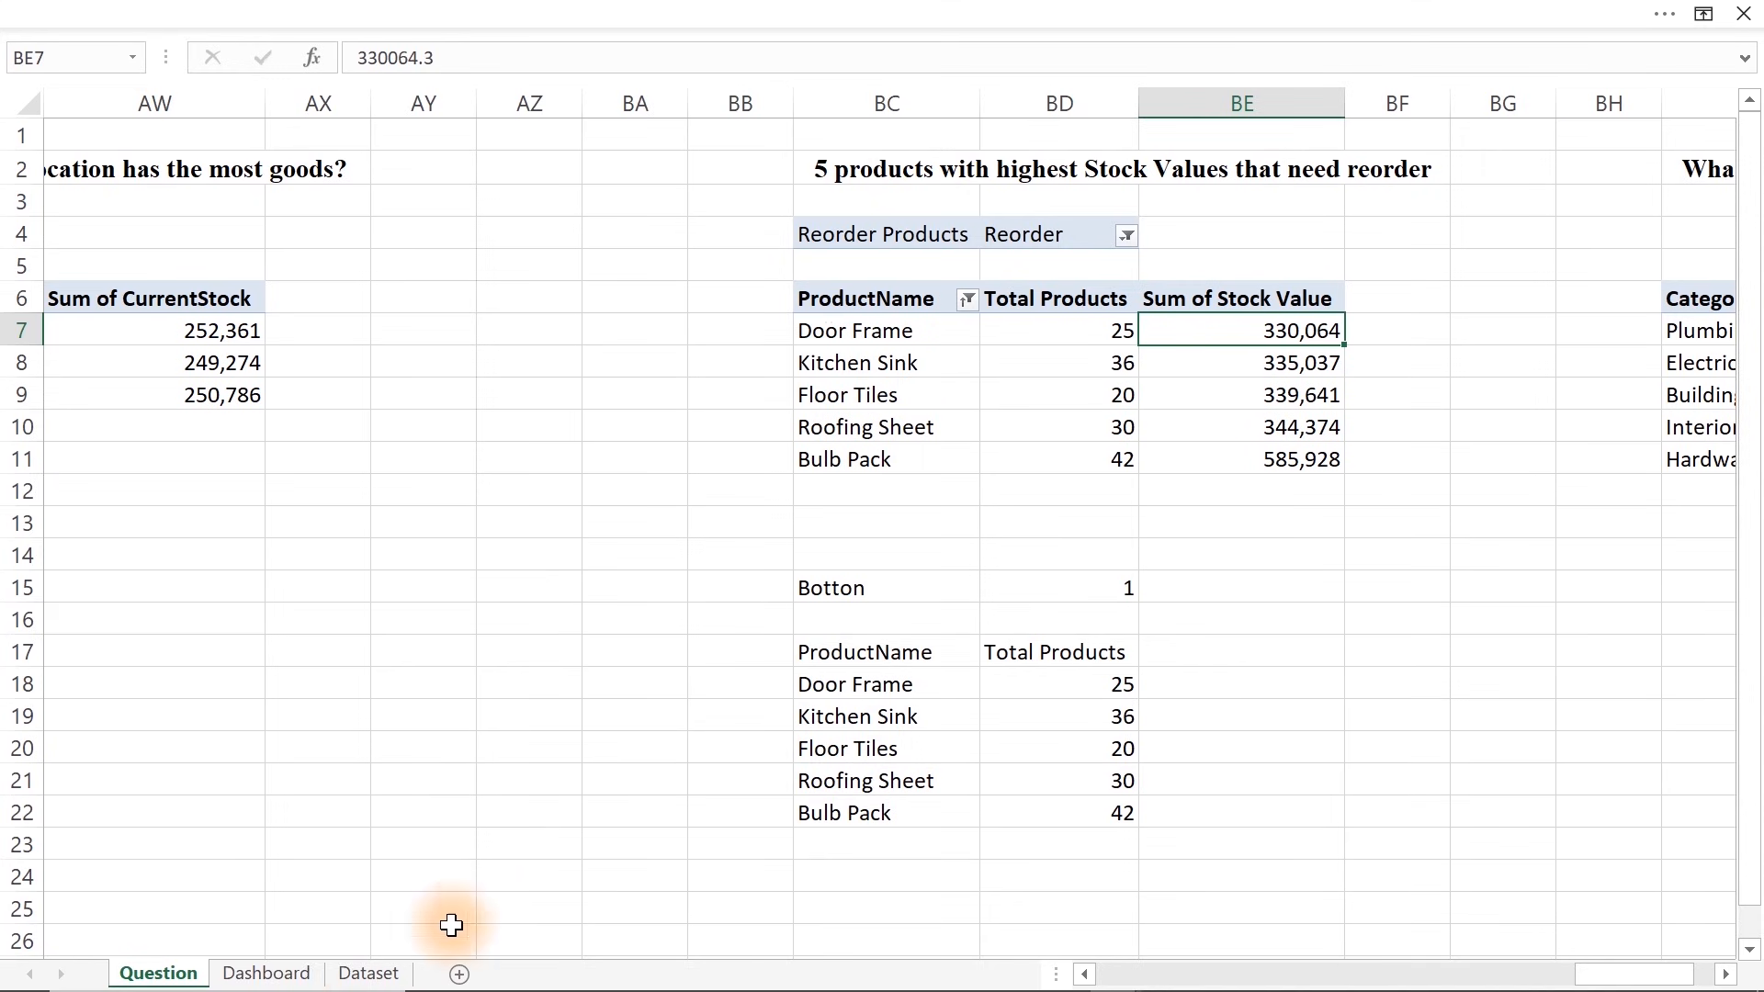
Check the re-sorted top-5 chart on the Dashboard sheet under both Stock Values and Reorder
{"action": "left_click", "coordinate": [285, 975]}
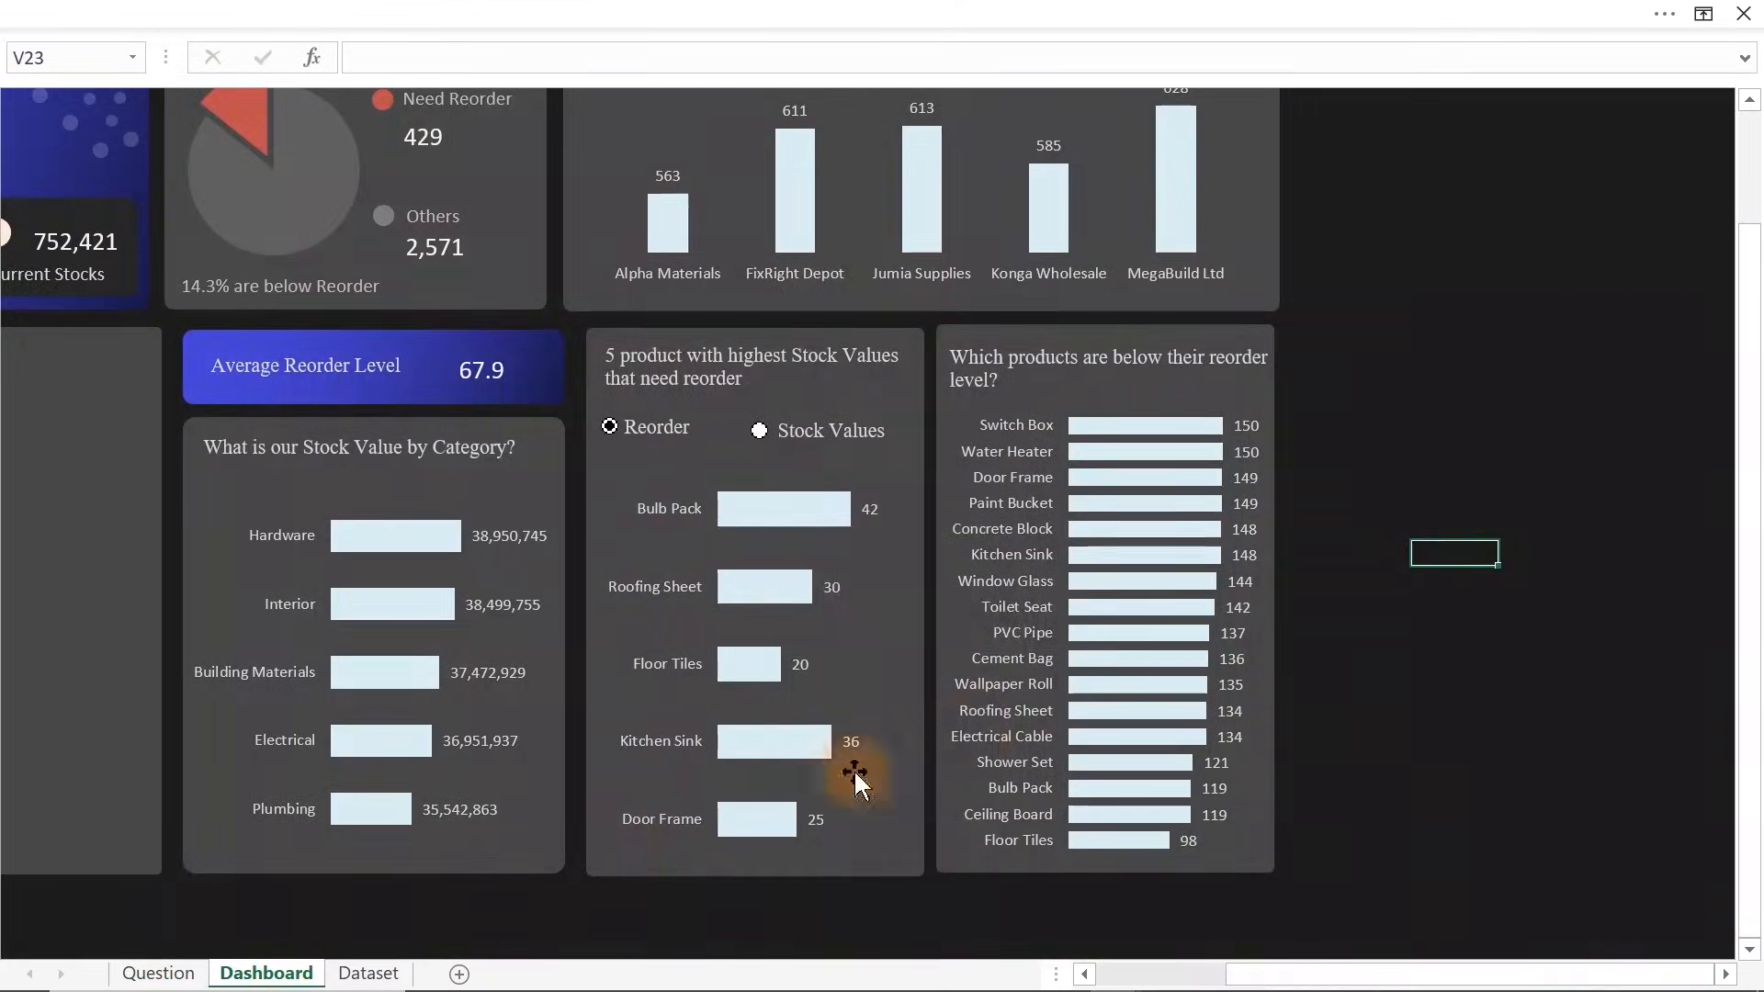
{"action": "left_click", "coordinate": [783, 450]}
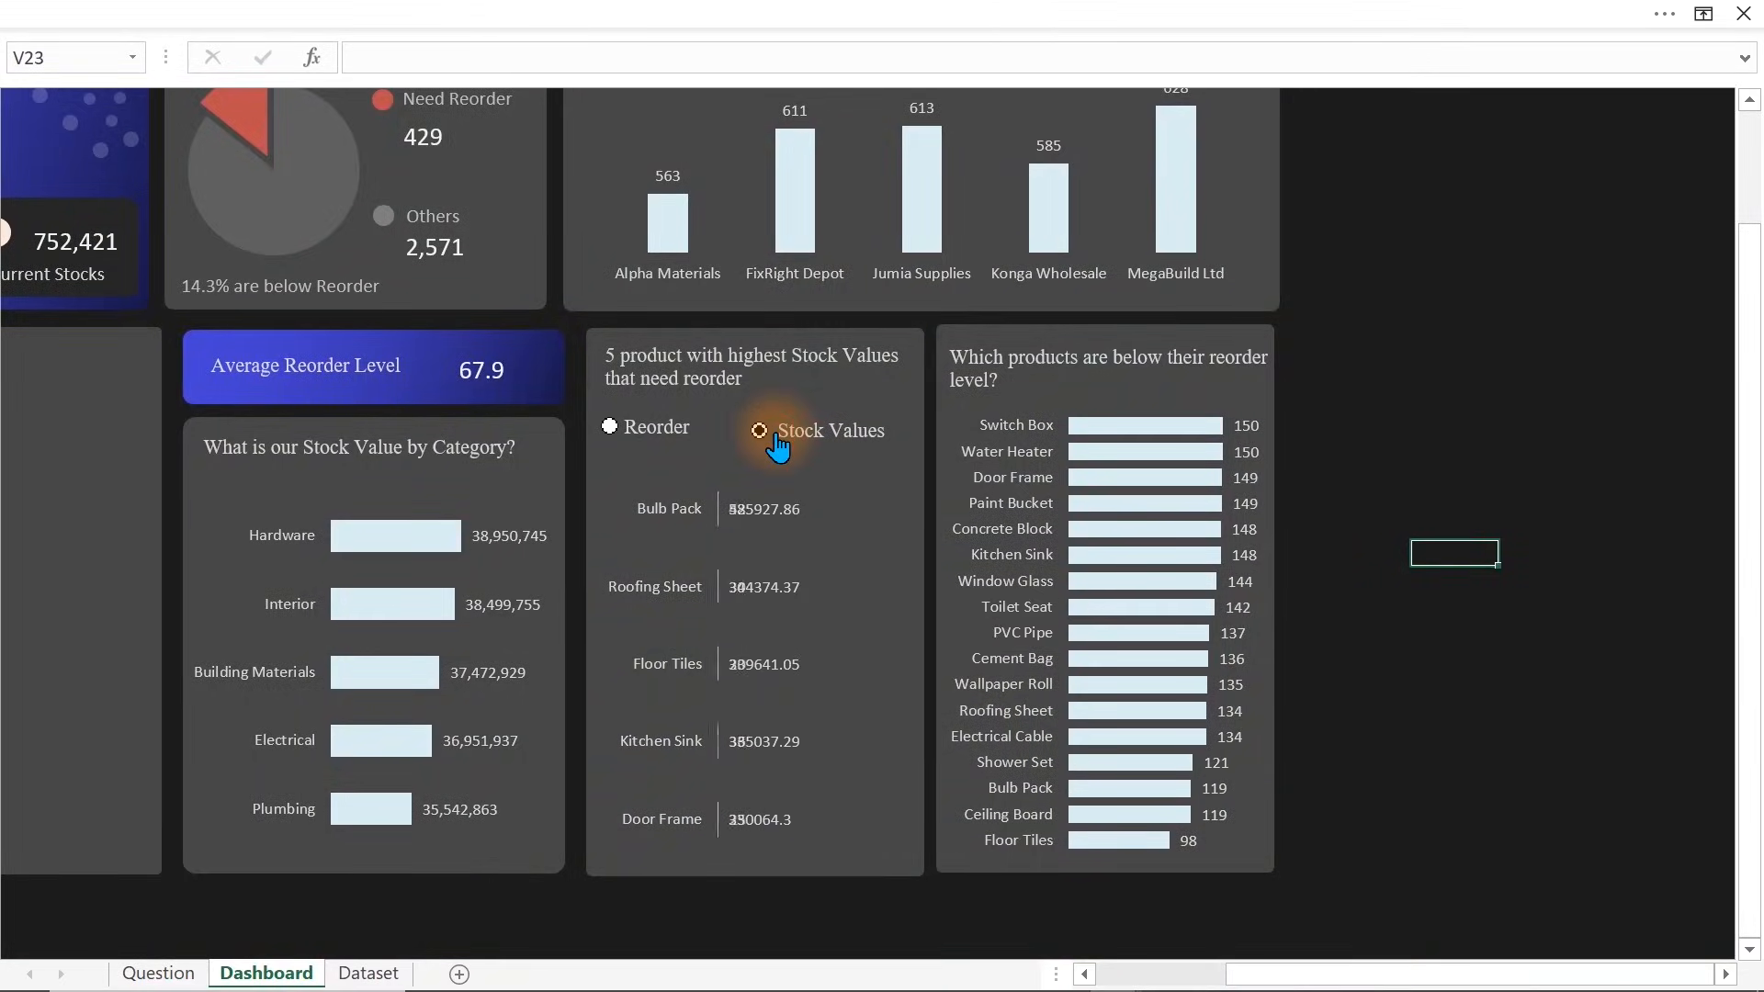
{"action": "left_click", "coordinate": [610, 428]}
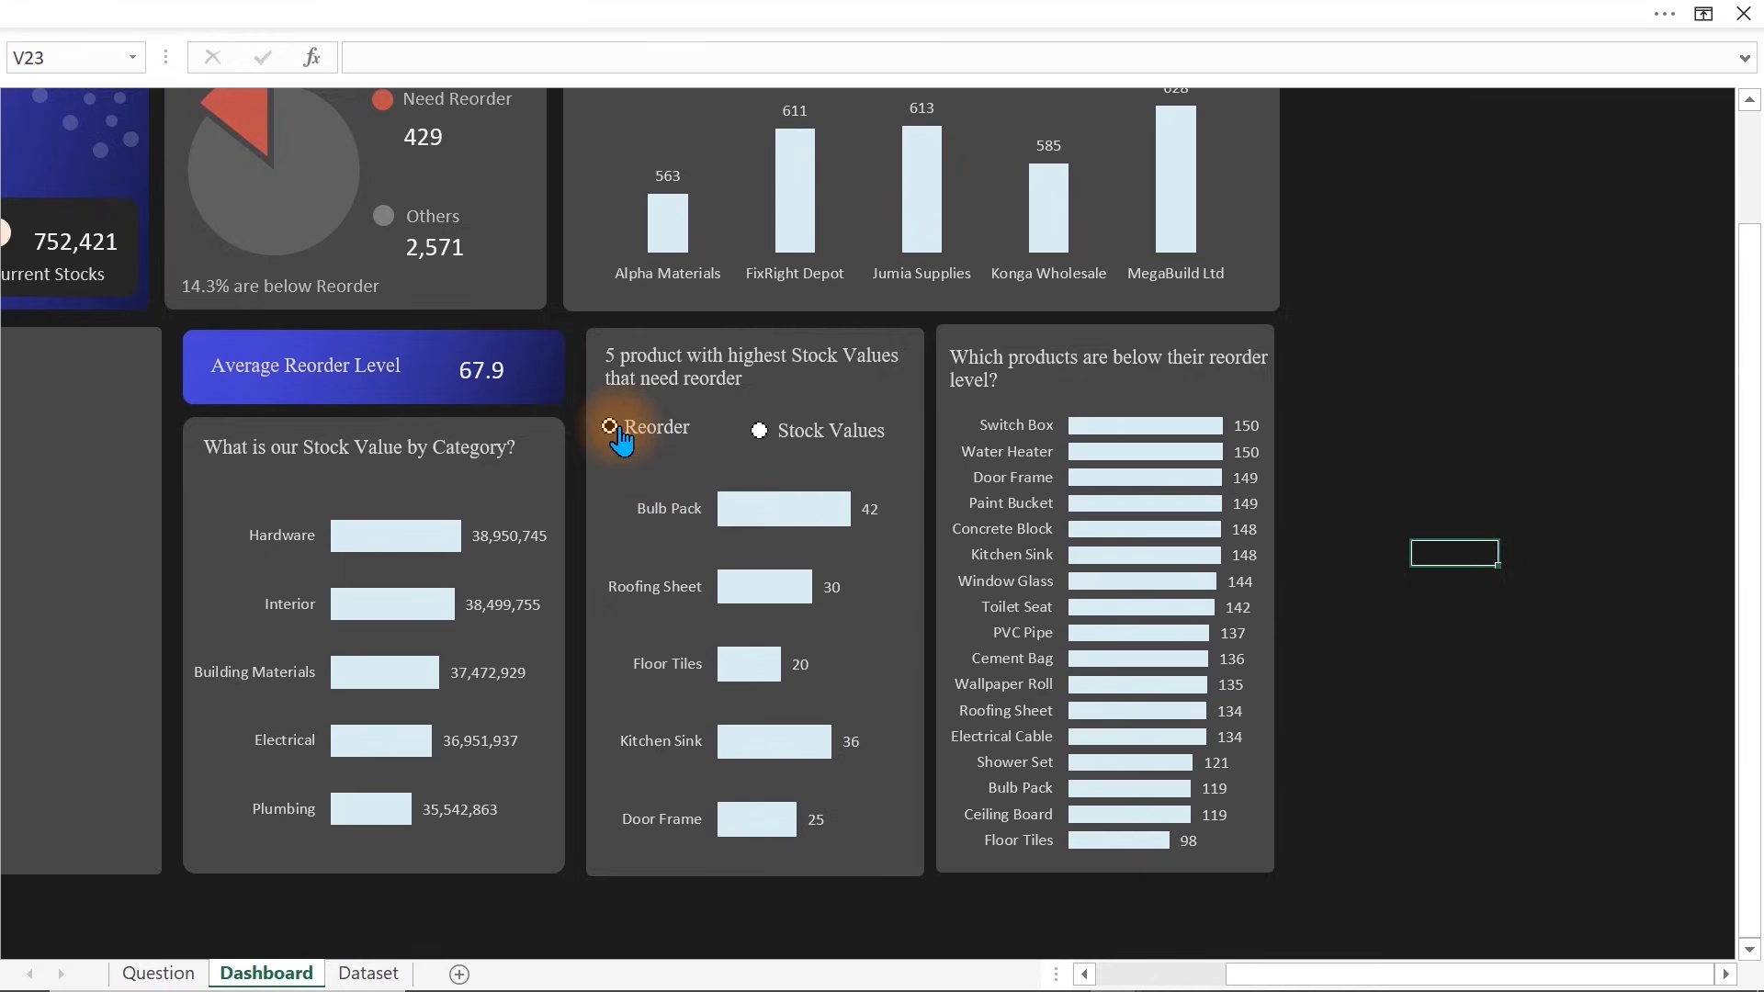
{"action": "left_click", "coordinate": [1492, 480]}
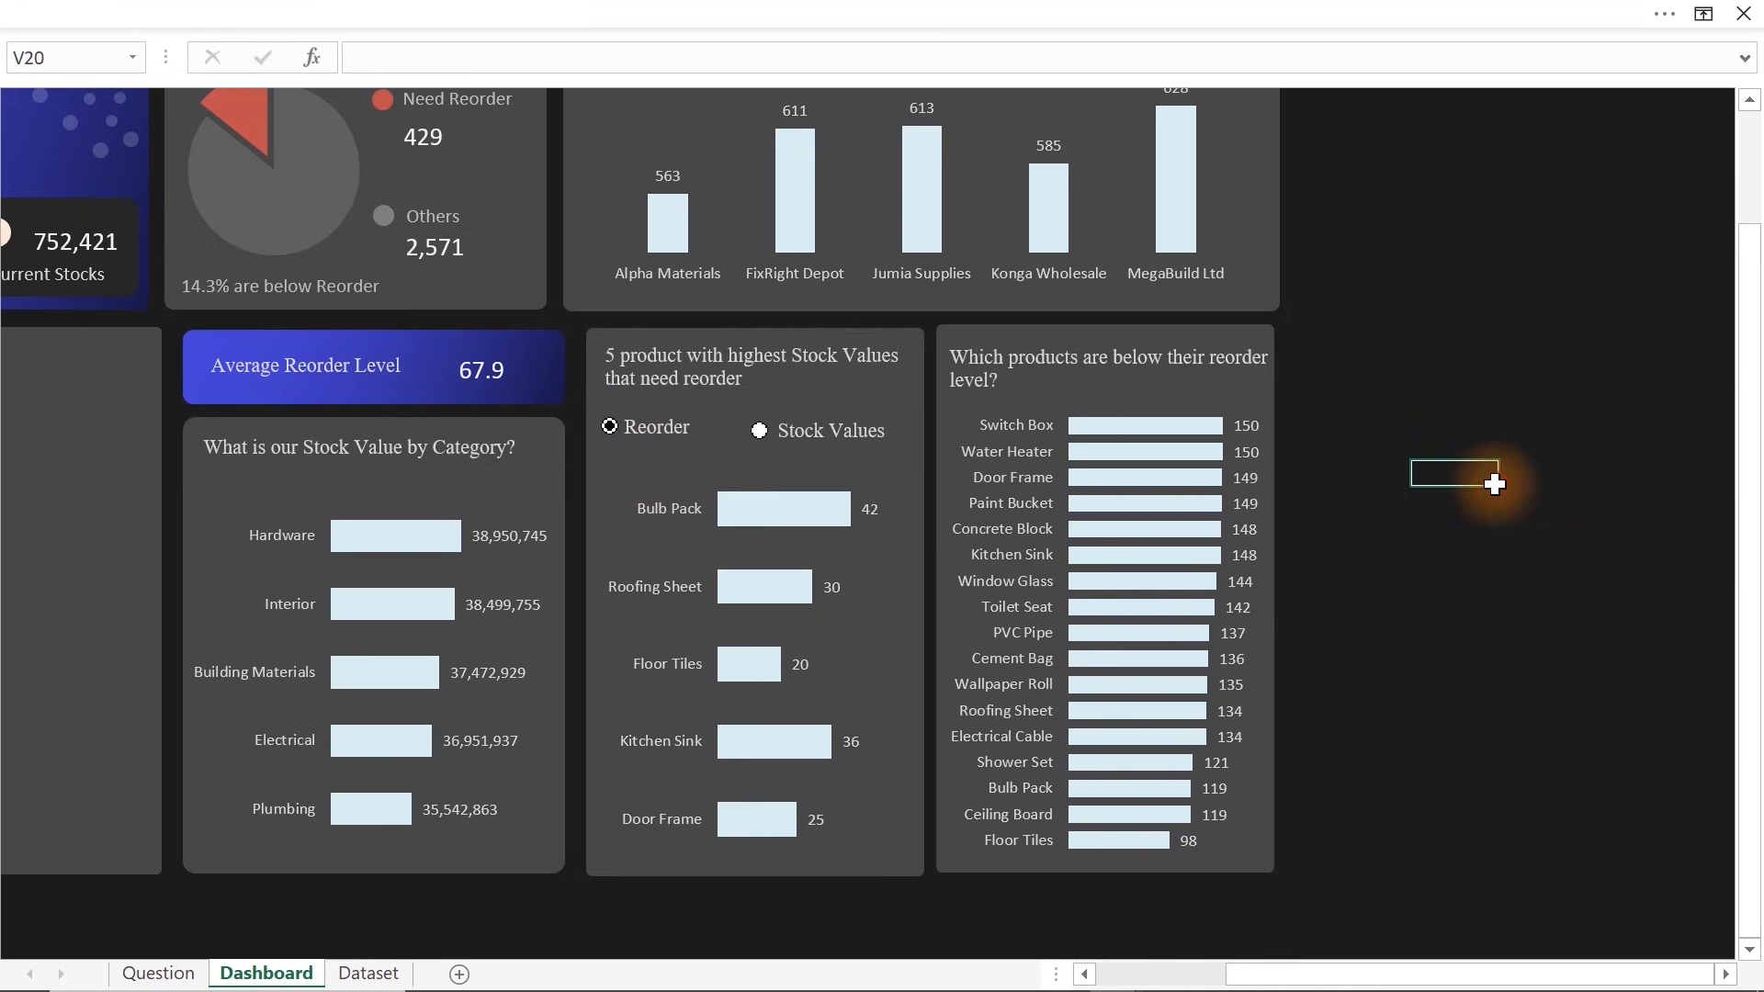
Hide the formula bar and the ribbon so that the whole dashboard fits in view
{"action": "left_click", "coordinate": [571, 12]}
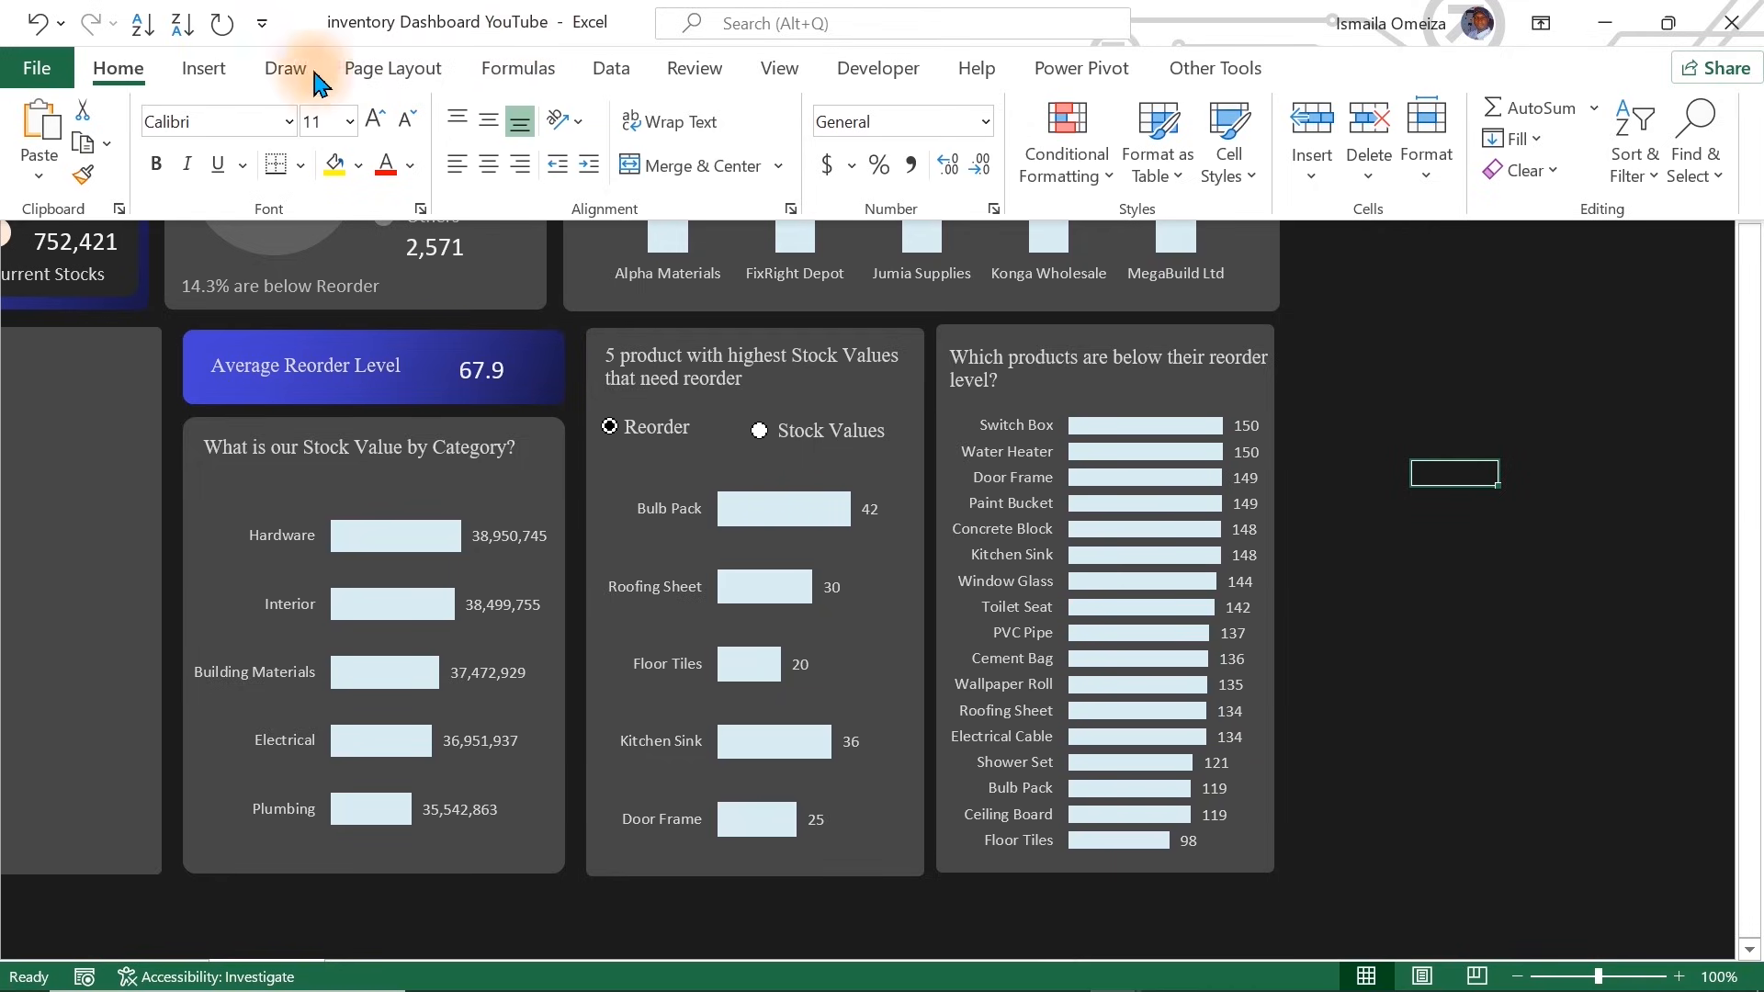
{"action": "left_click", "coordinate": [781, 73]}
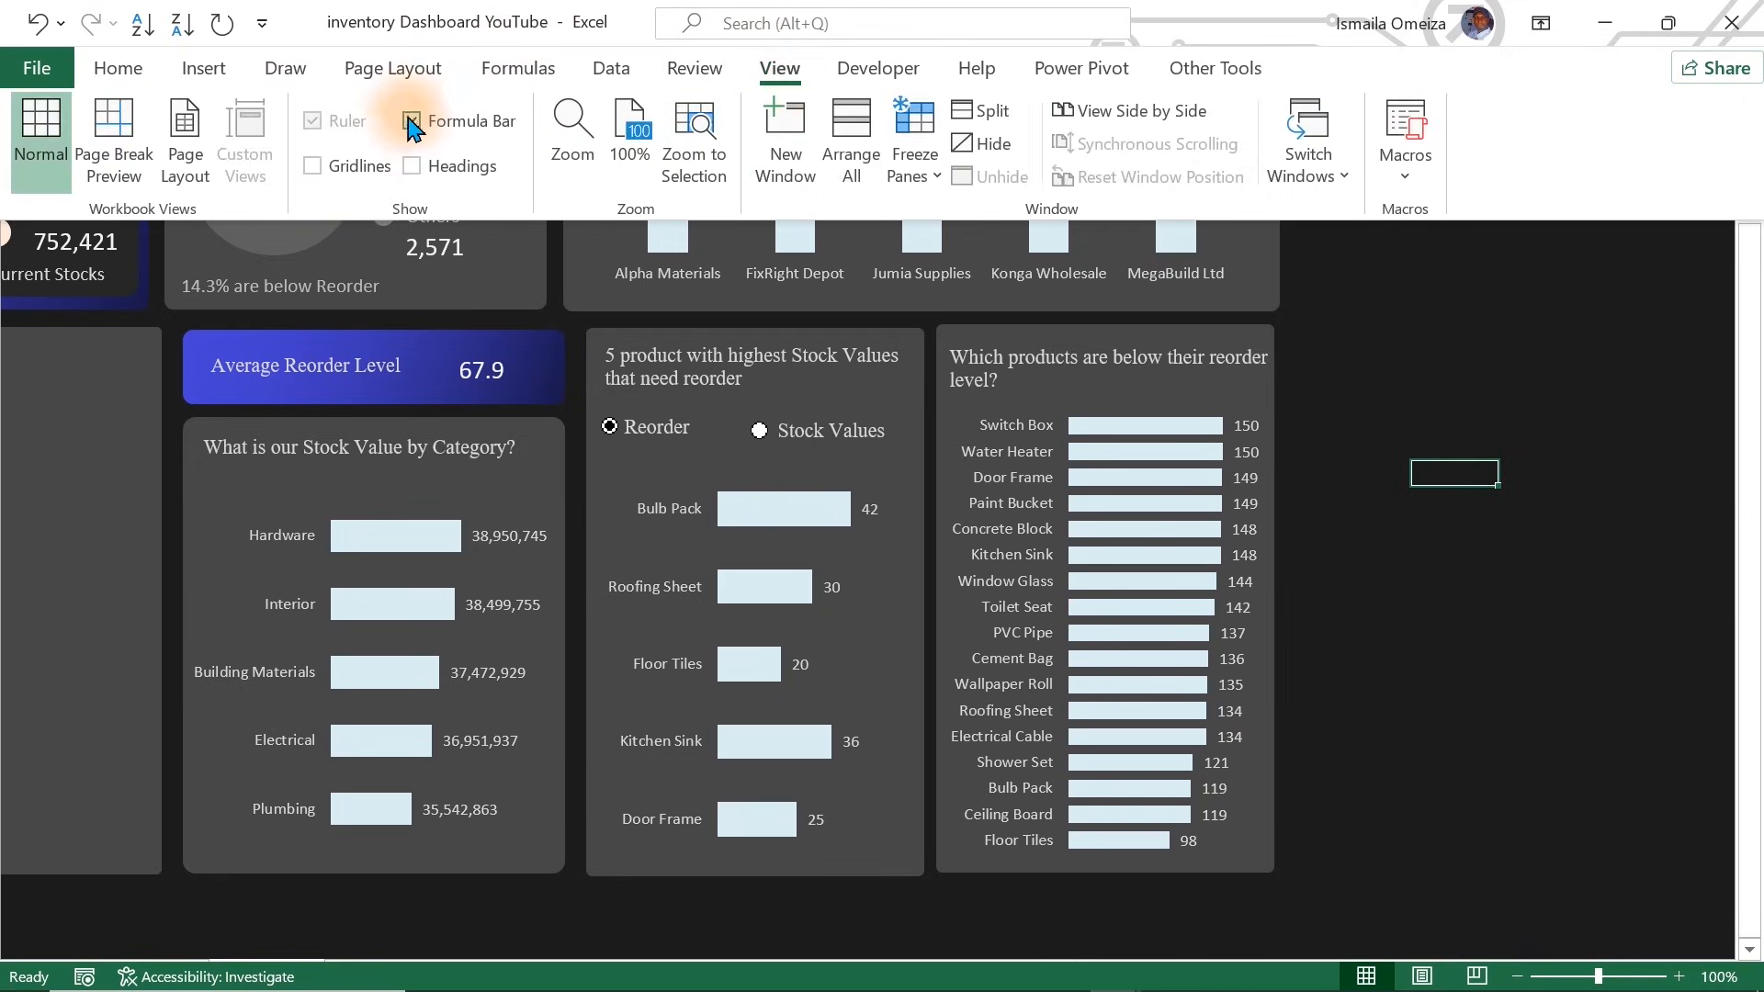
{"action": "key", "text": "ctrl+shift+F1"}
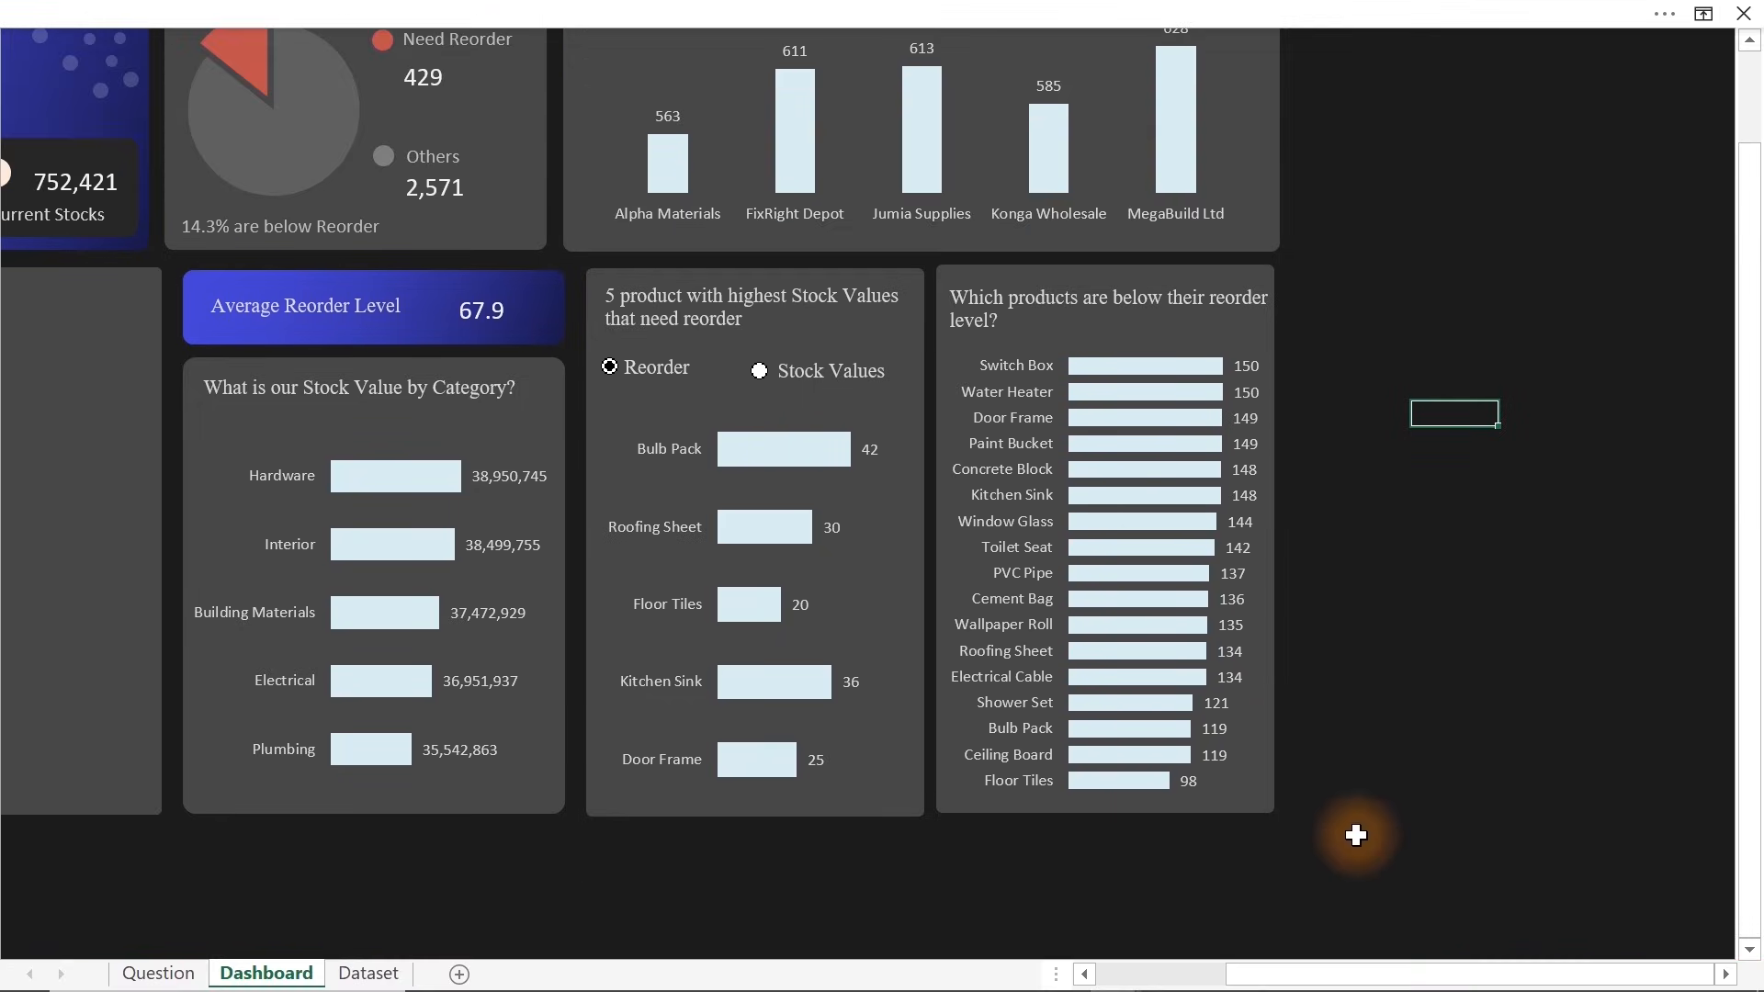
{"action": "left_click_drag", "start_coordinate": [1281, 974], "coordinate": [1010, 983]}
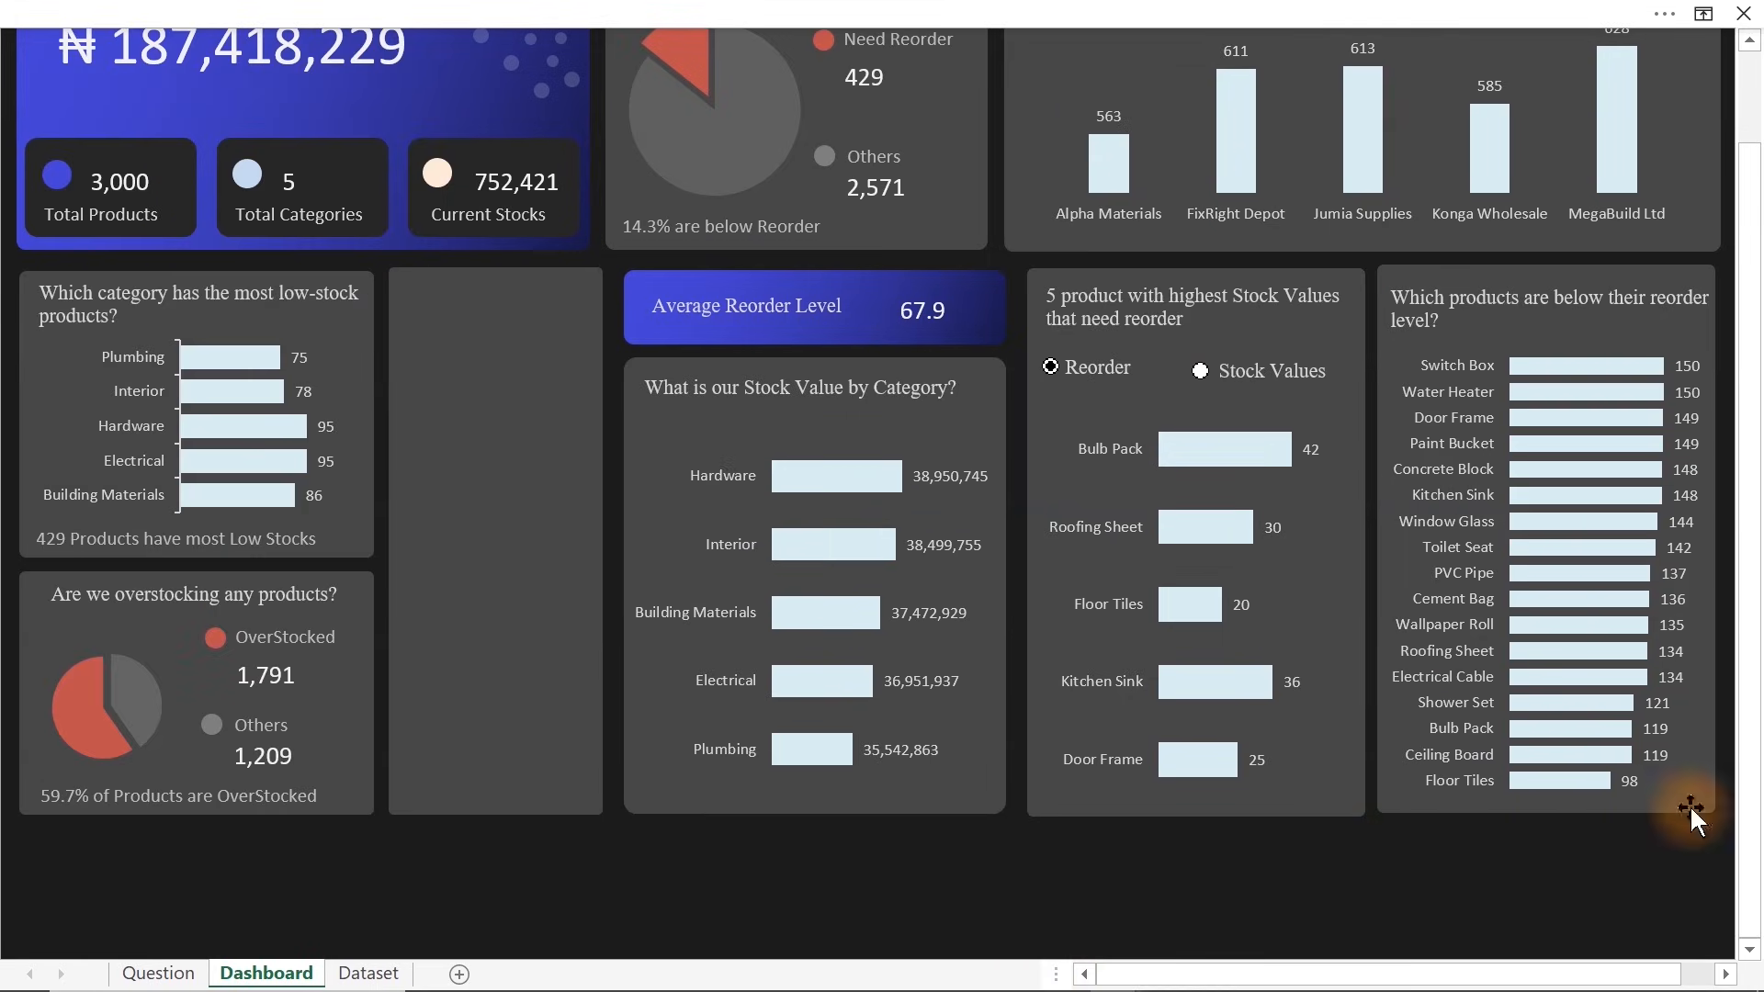
{"action": "left_click_drag", "start_coordinate": [1756, 338], "coordinate": [1750, 234]}
{"action": "left_click", "coordinate": [1383, 41]}
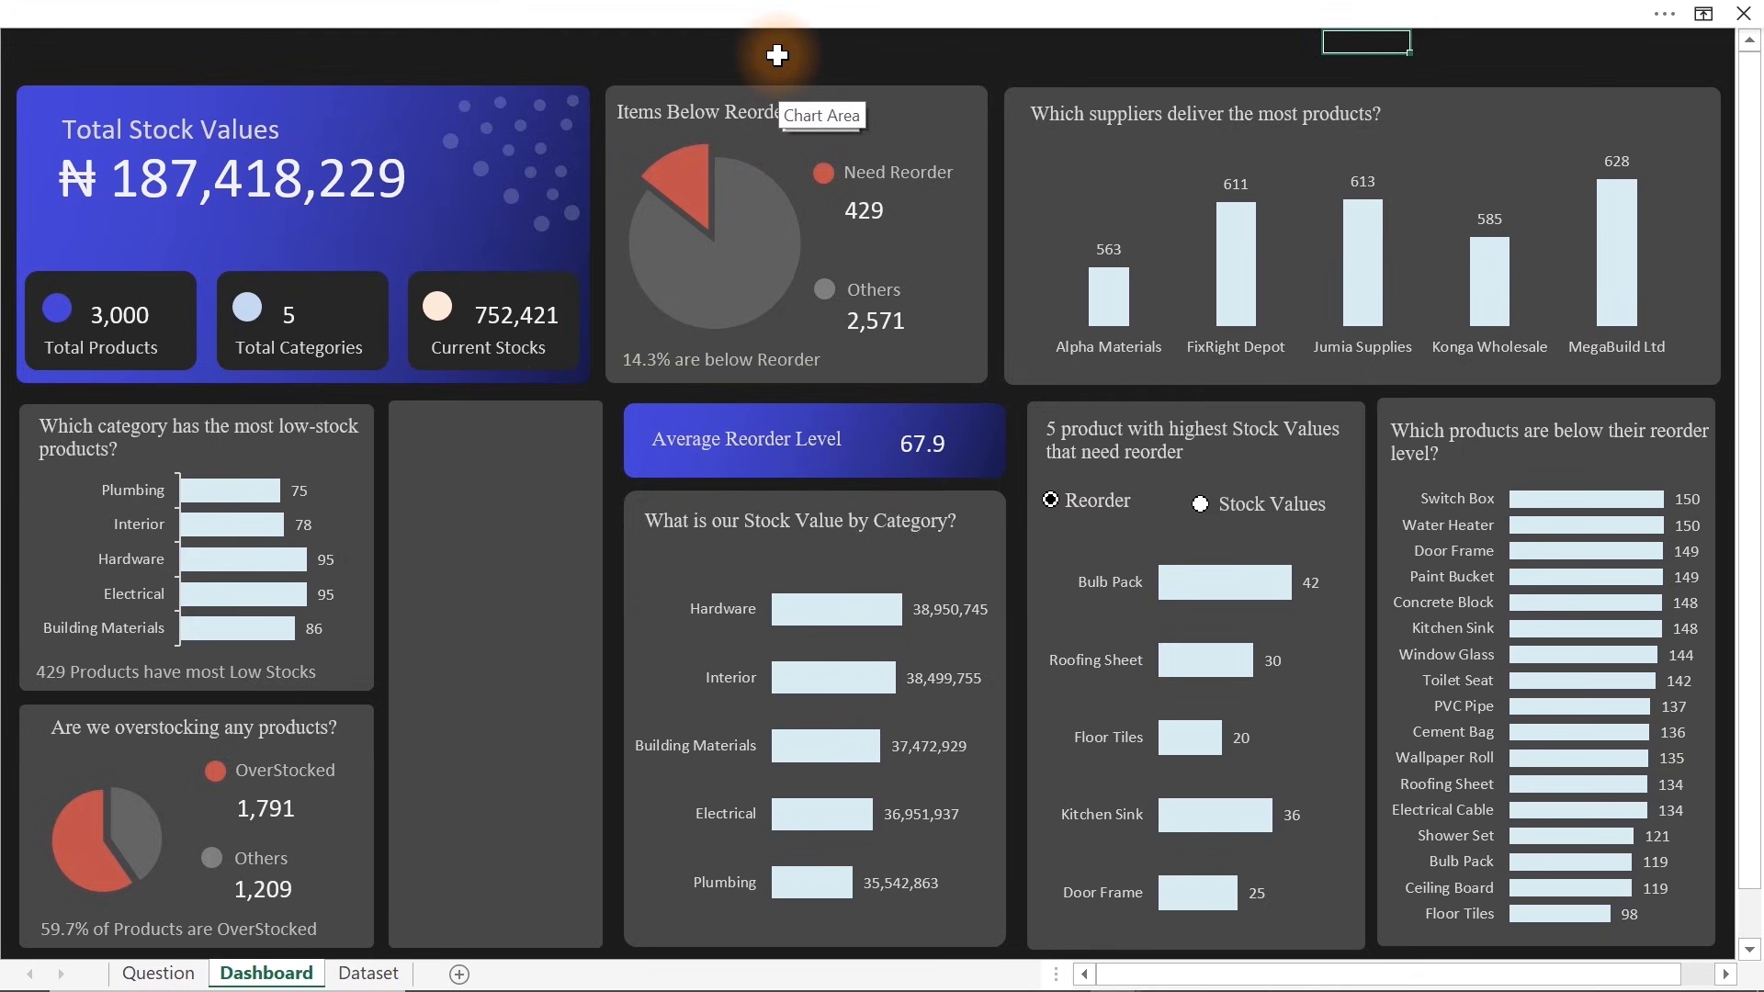
Add a Category slicer from the top-5 reorder products pivot table and place it over columns AW to AY
{"action": "left_click", "coordinate": [158, 975]}
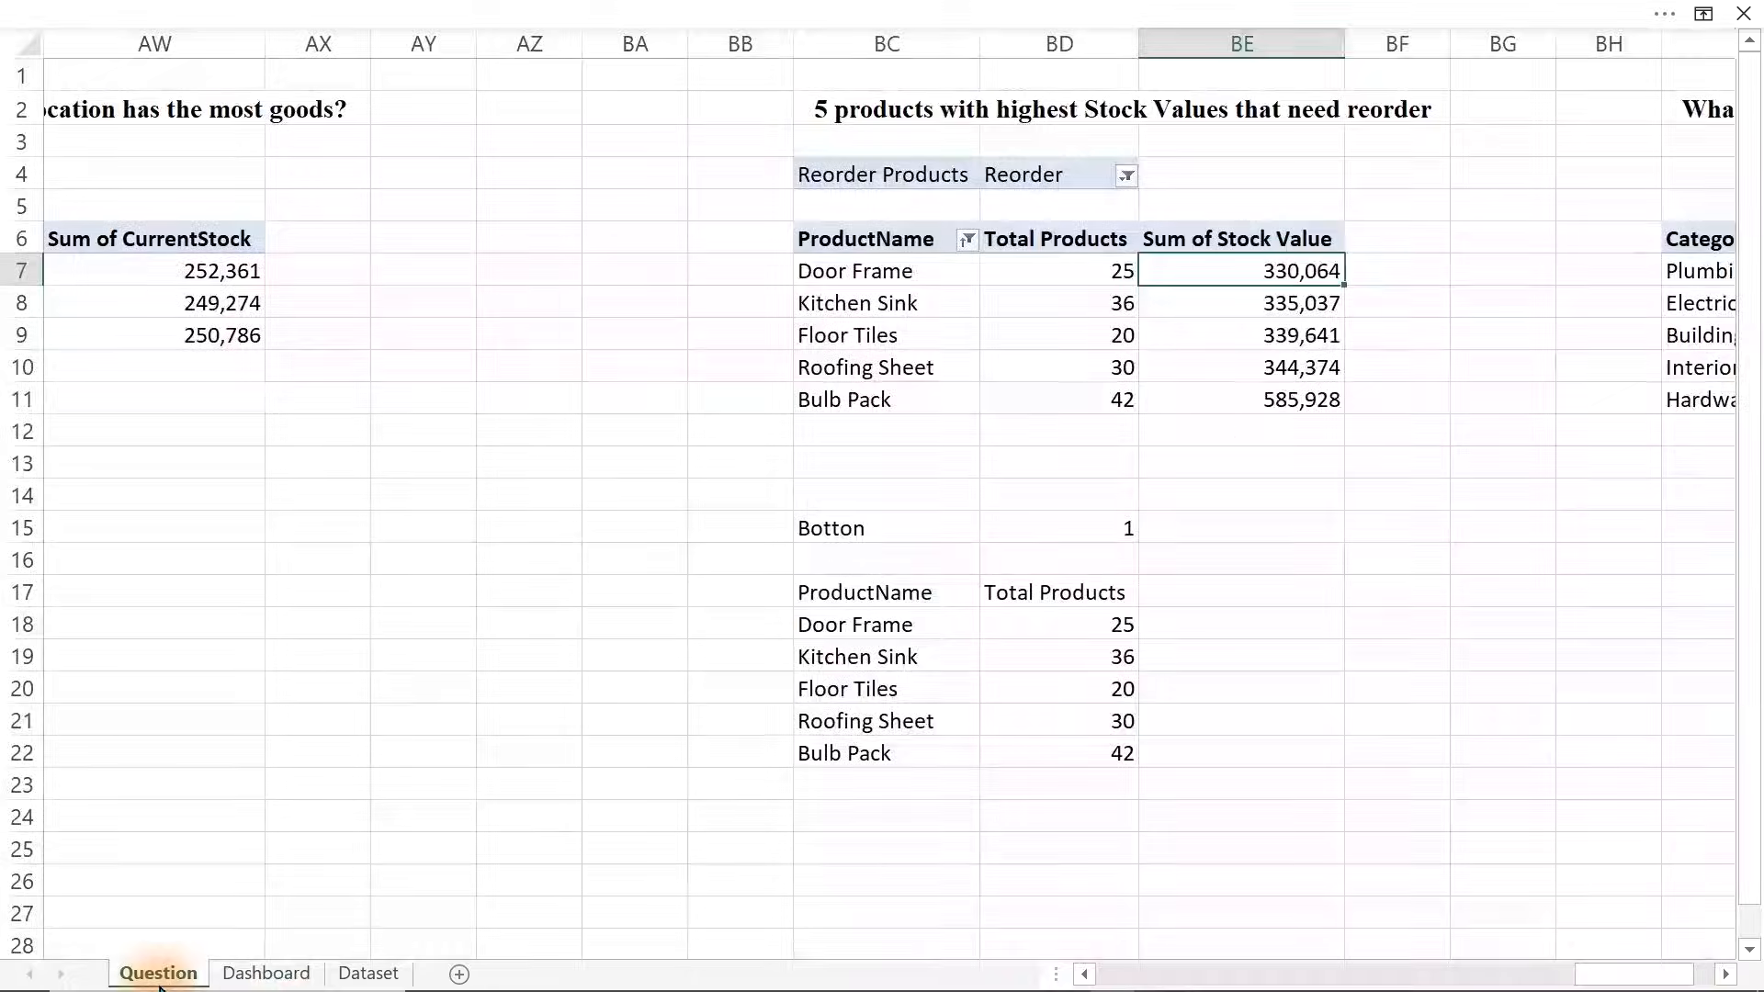
{"action": "right_click", "coordinate": [870, 315]}
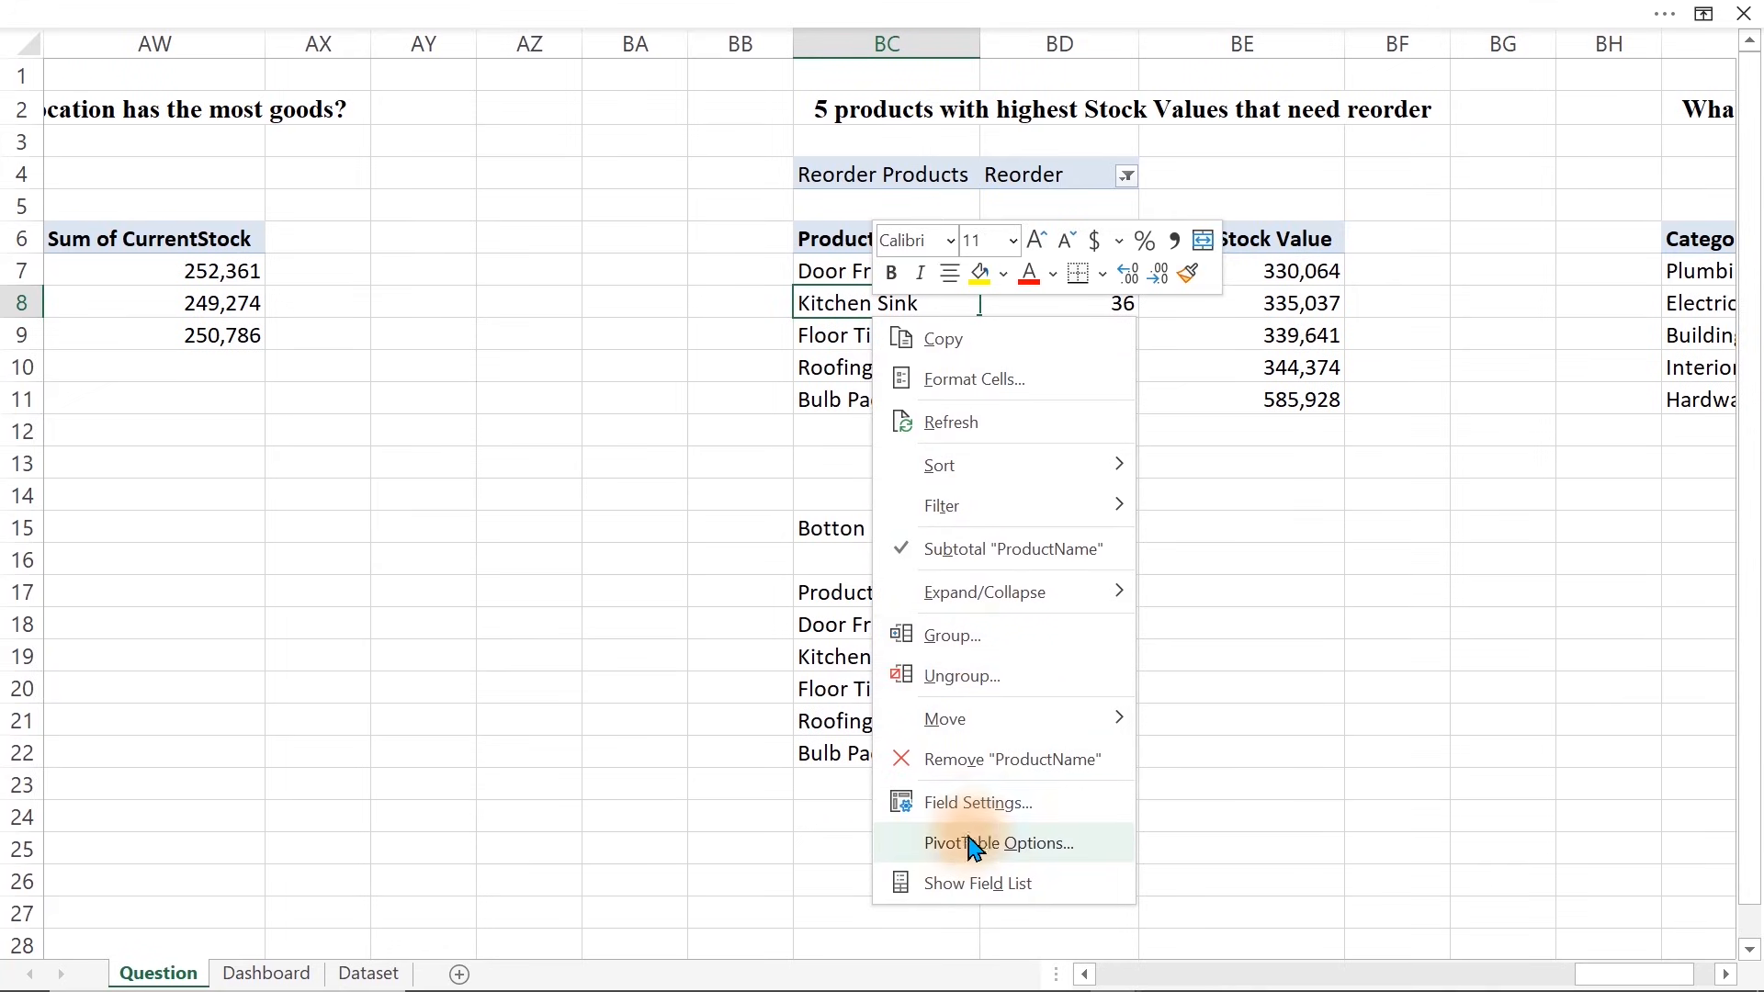
{"action": "left_click", "coordinate": [960, 884]}
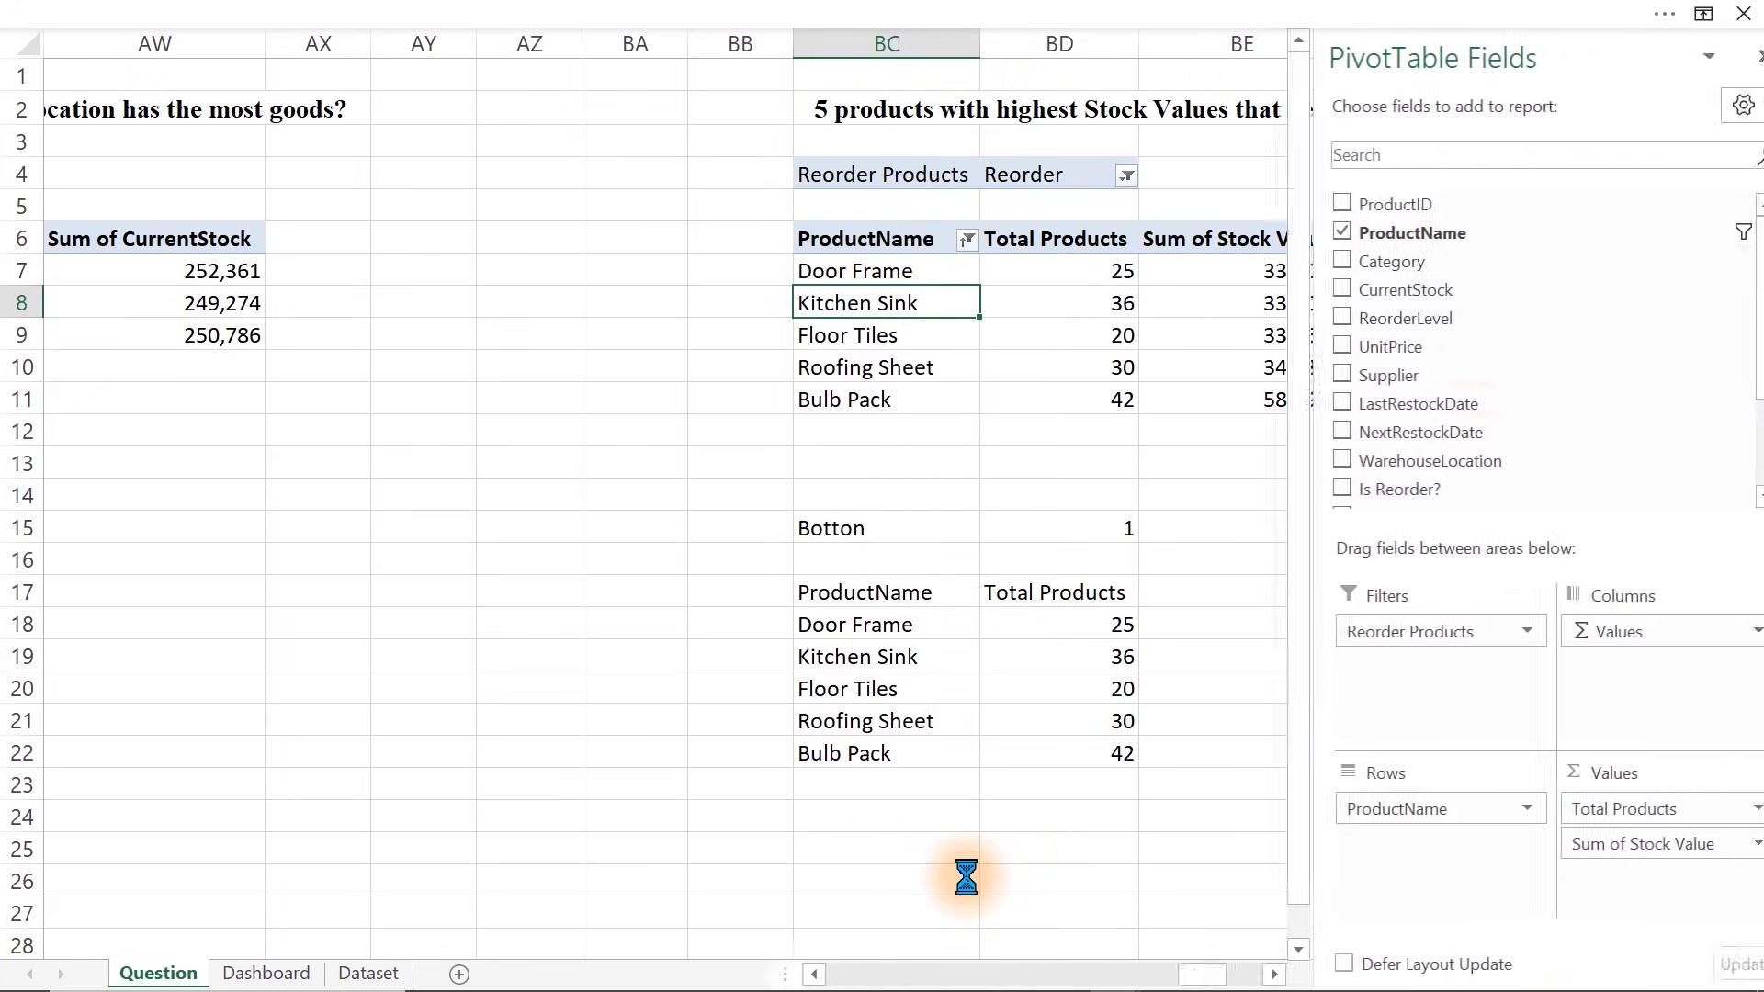
{"action": "right_click", "coordinate": [1364, 262]}
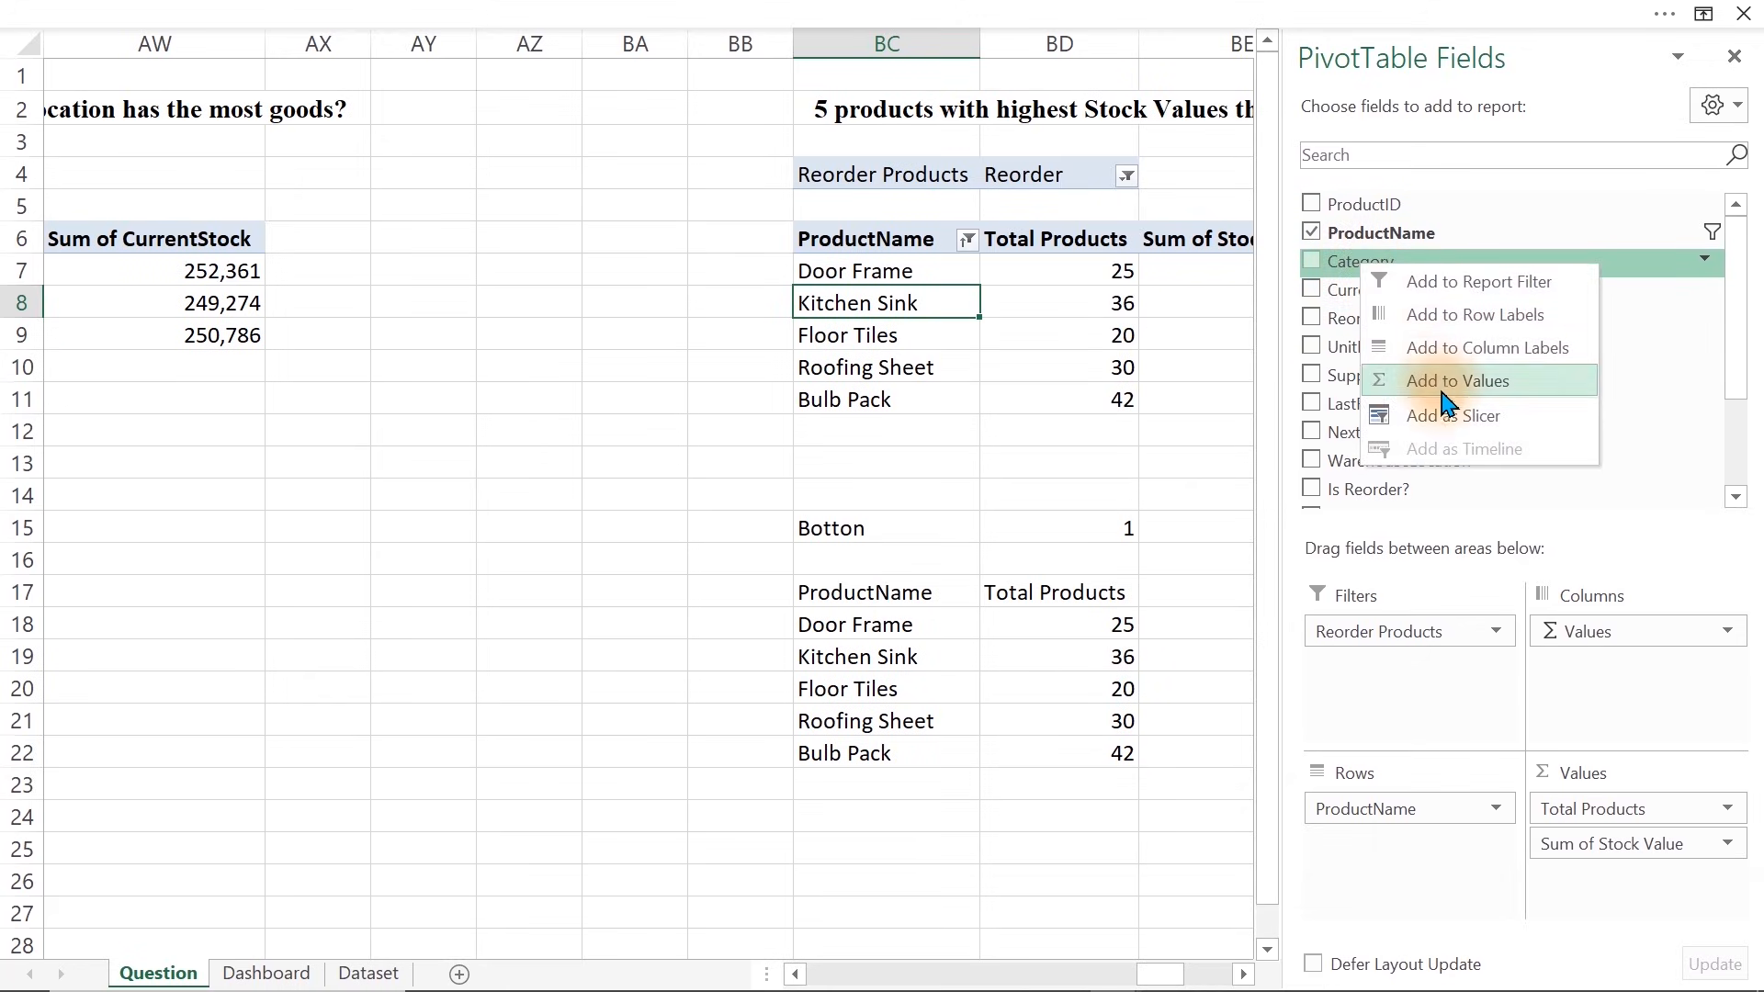
{"action": "left_click", "coordinate": [1450, 416]}
{"action": "left_click_drag", "start_coordinate": [663, 322], "coordinate": [340, 360]}
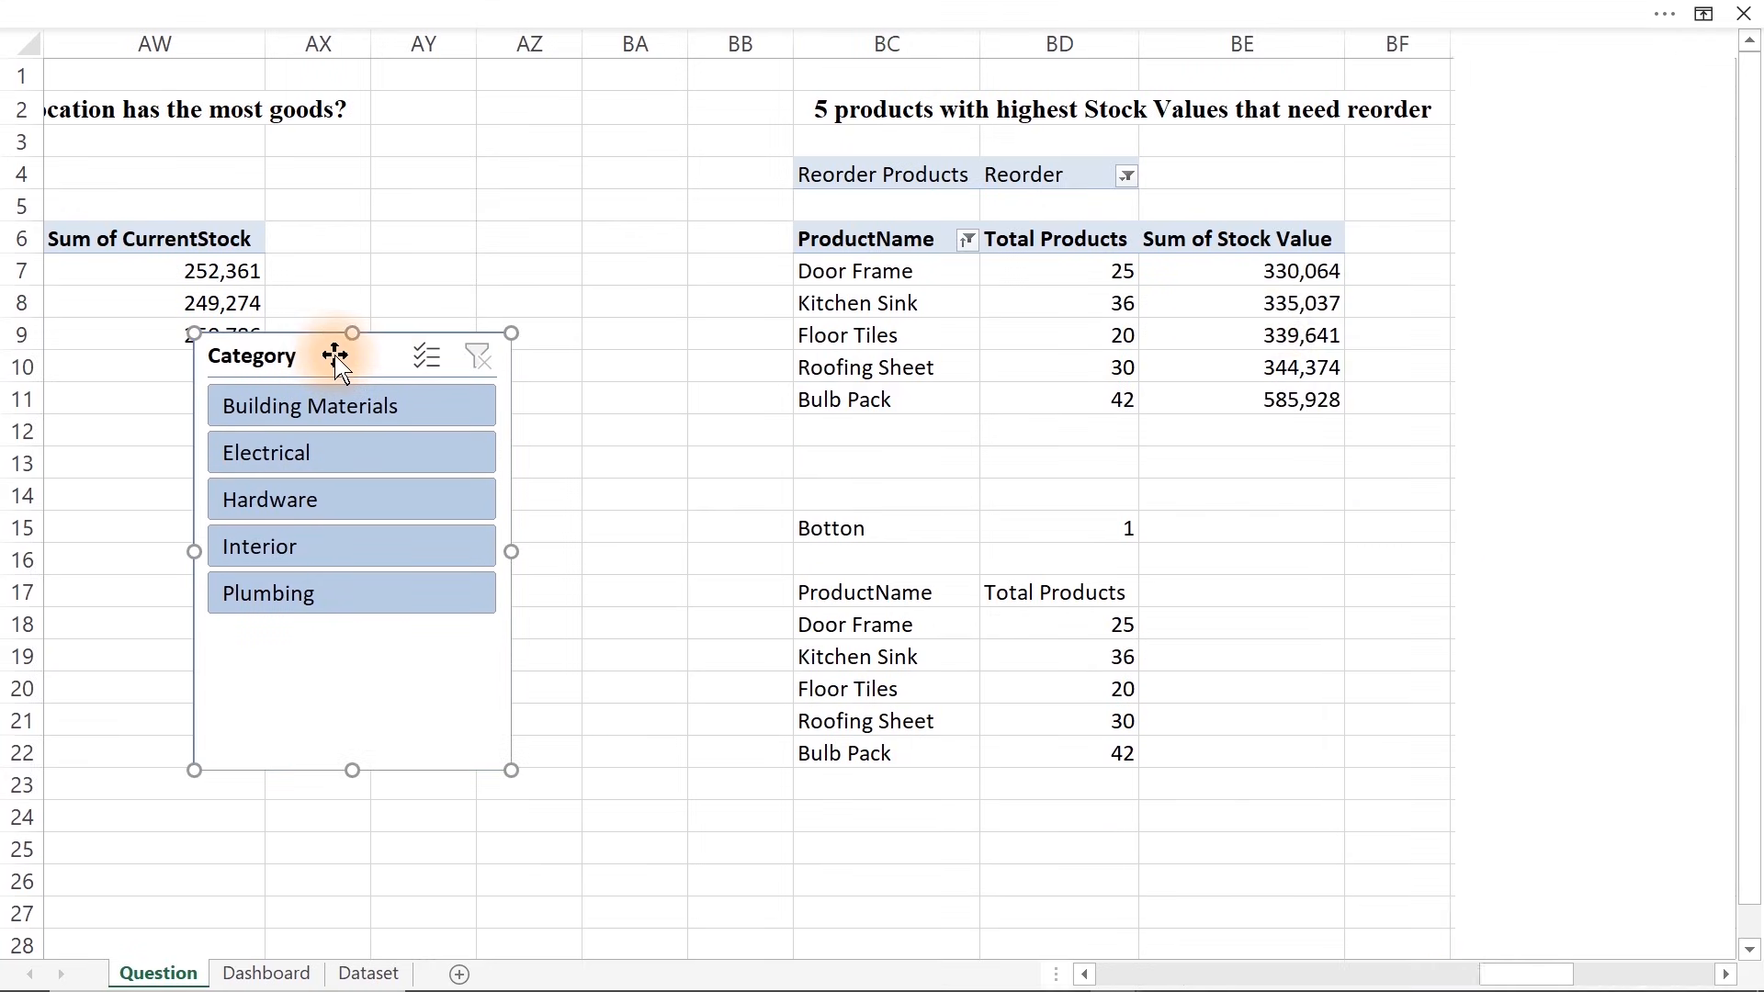
Add a Supplier slicer from the same pivot table
{"action": "left_click", "coordinate": [953, 301]}
{"action": "right_click", "coordinate": [1345, 377]}
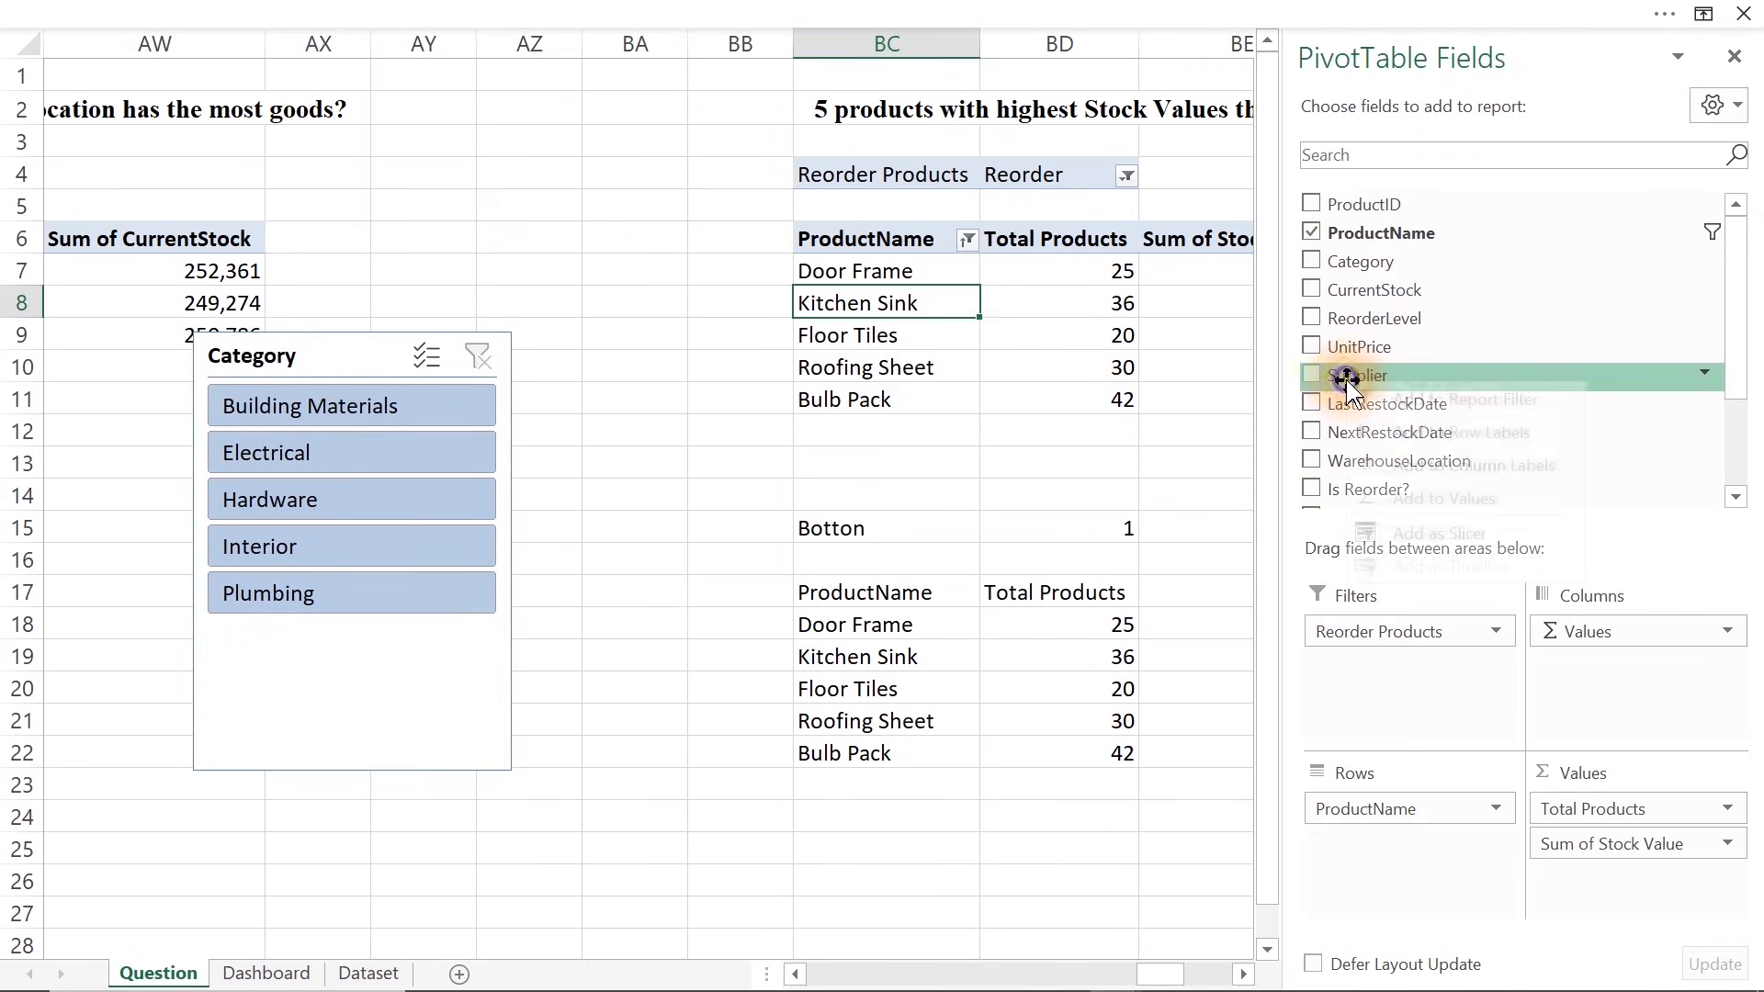
{"action": "left_click", "coordinate": [1428, 533]}
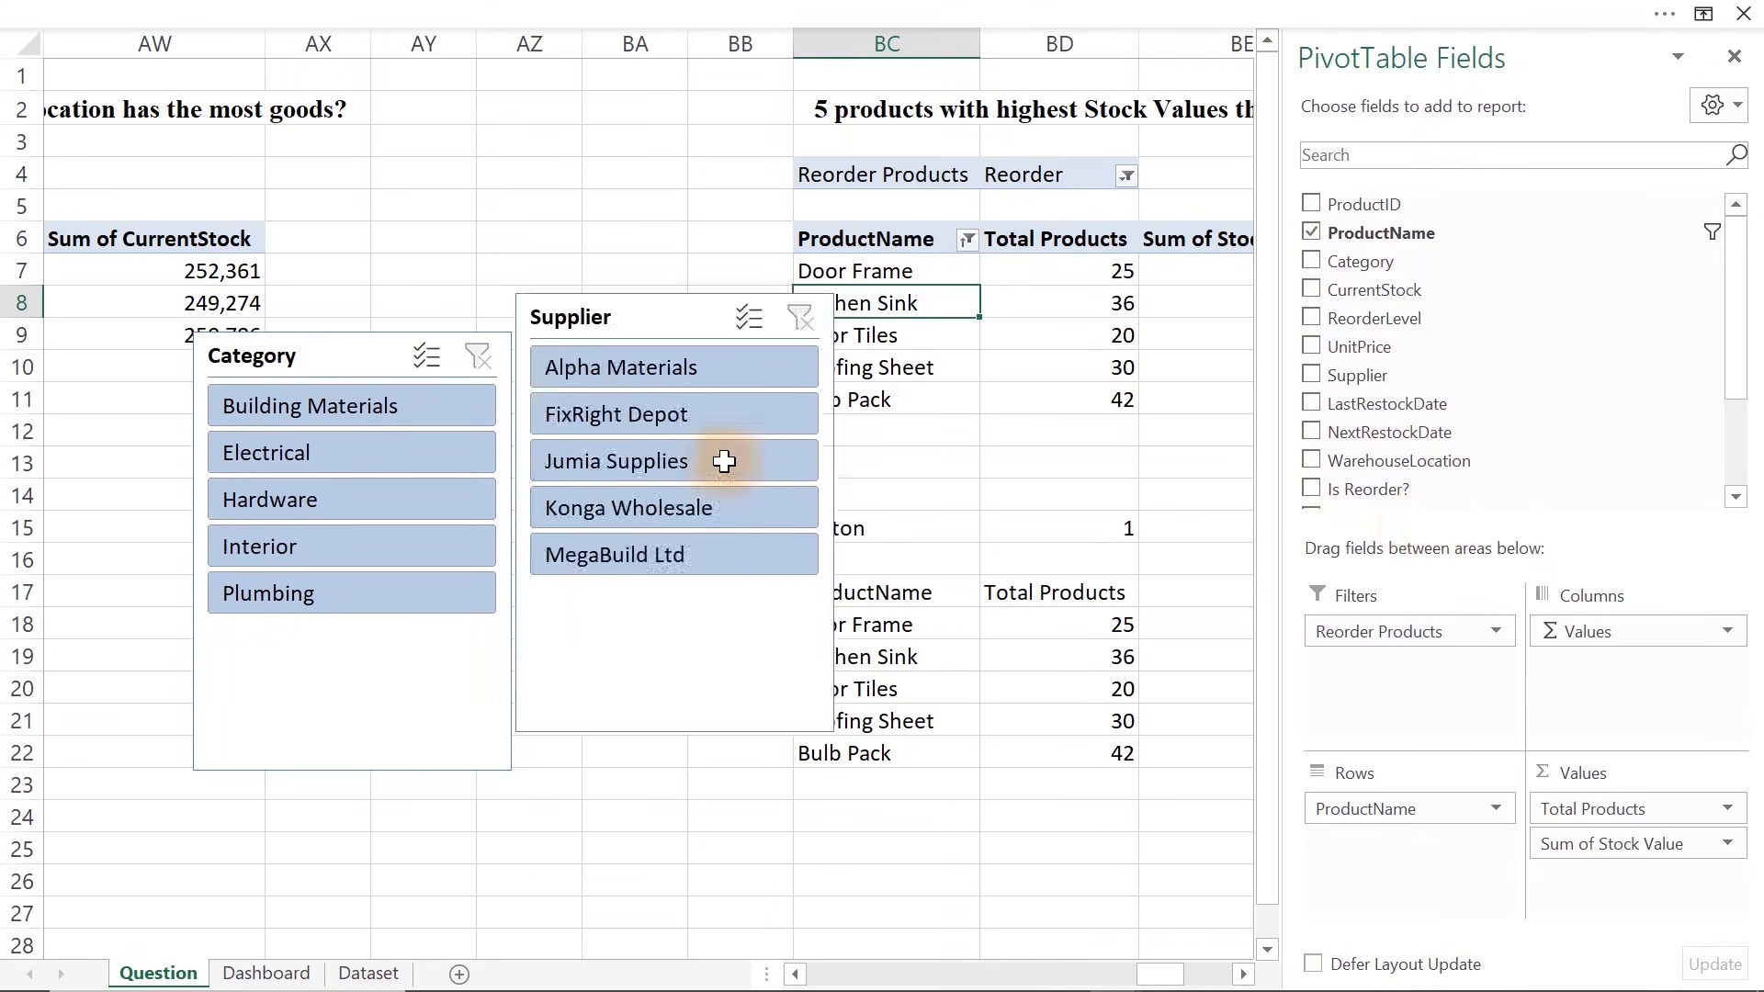
Cut the Category and Supplier slicers together from the Question sheet
{"action": "left_click", "coordinate": [533, 316]}
{"action": "left_click", "coordinate": [332, 357], "text": "ctrl"}
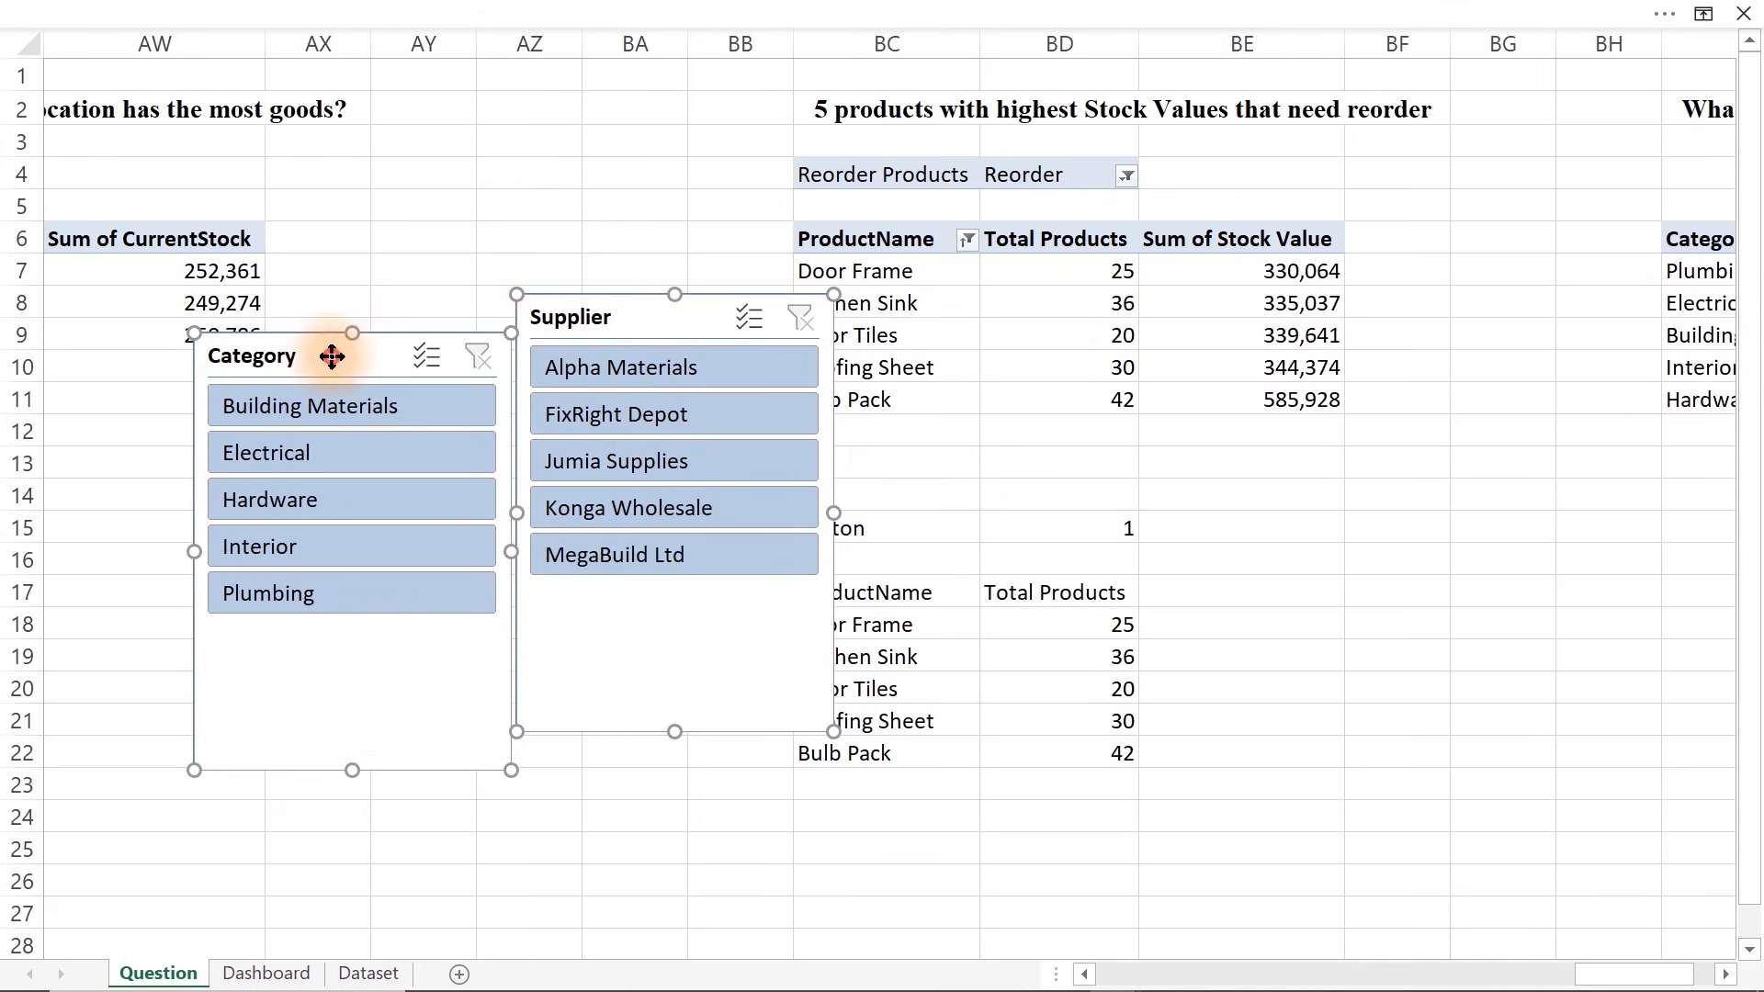
{"action": "key", "text": "ctrl+x"}
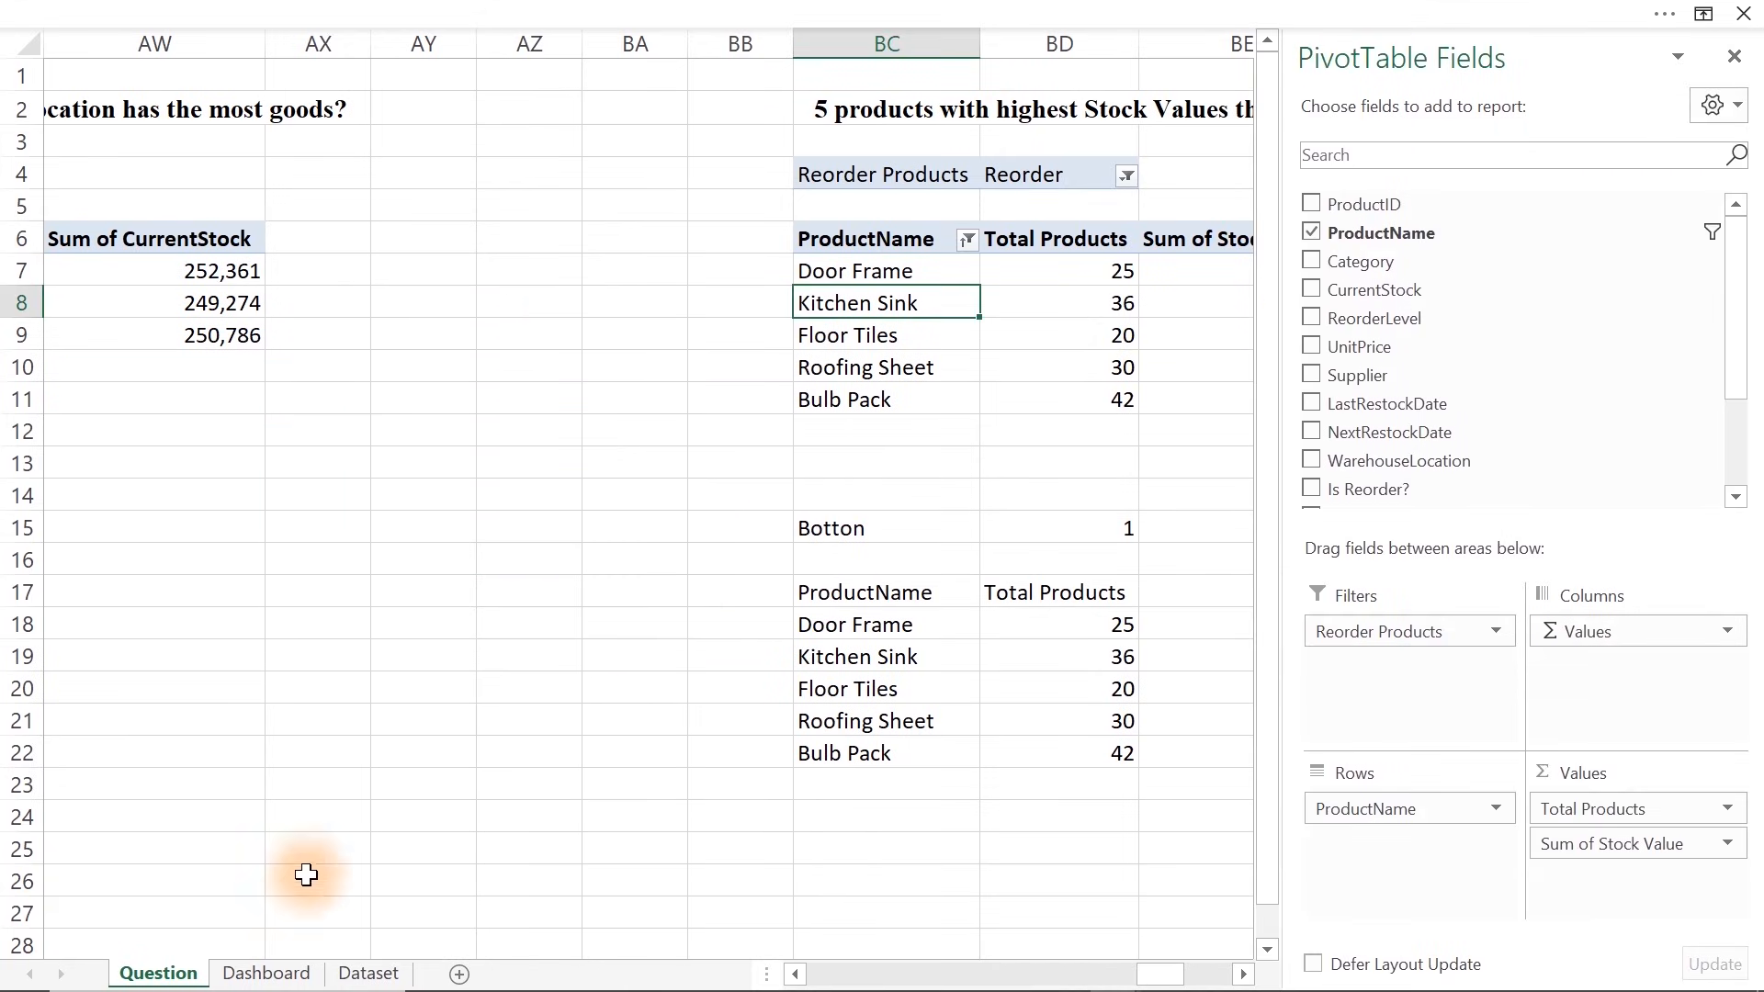
Paste the Category and Supplier slicers on the Dashboard sheet, move them to the empty panel and narrow both to its width
{"action": "left_click", "coordinate": [266, 973]}
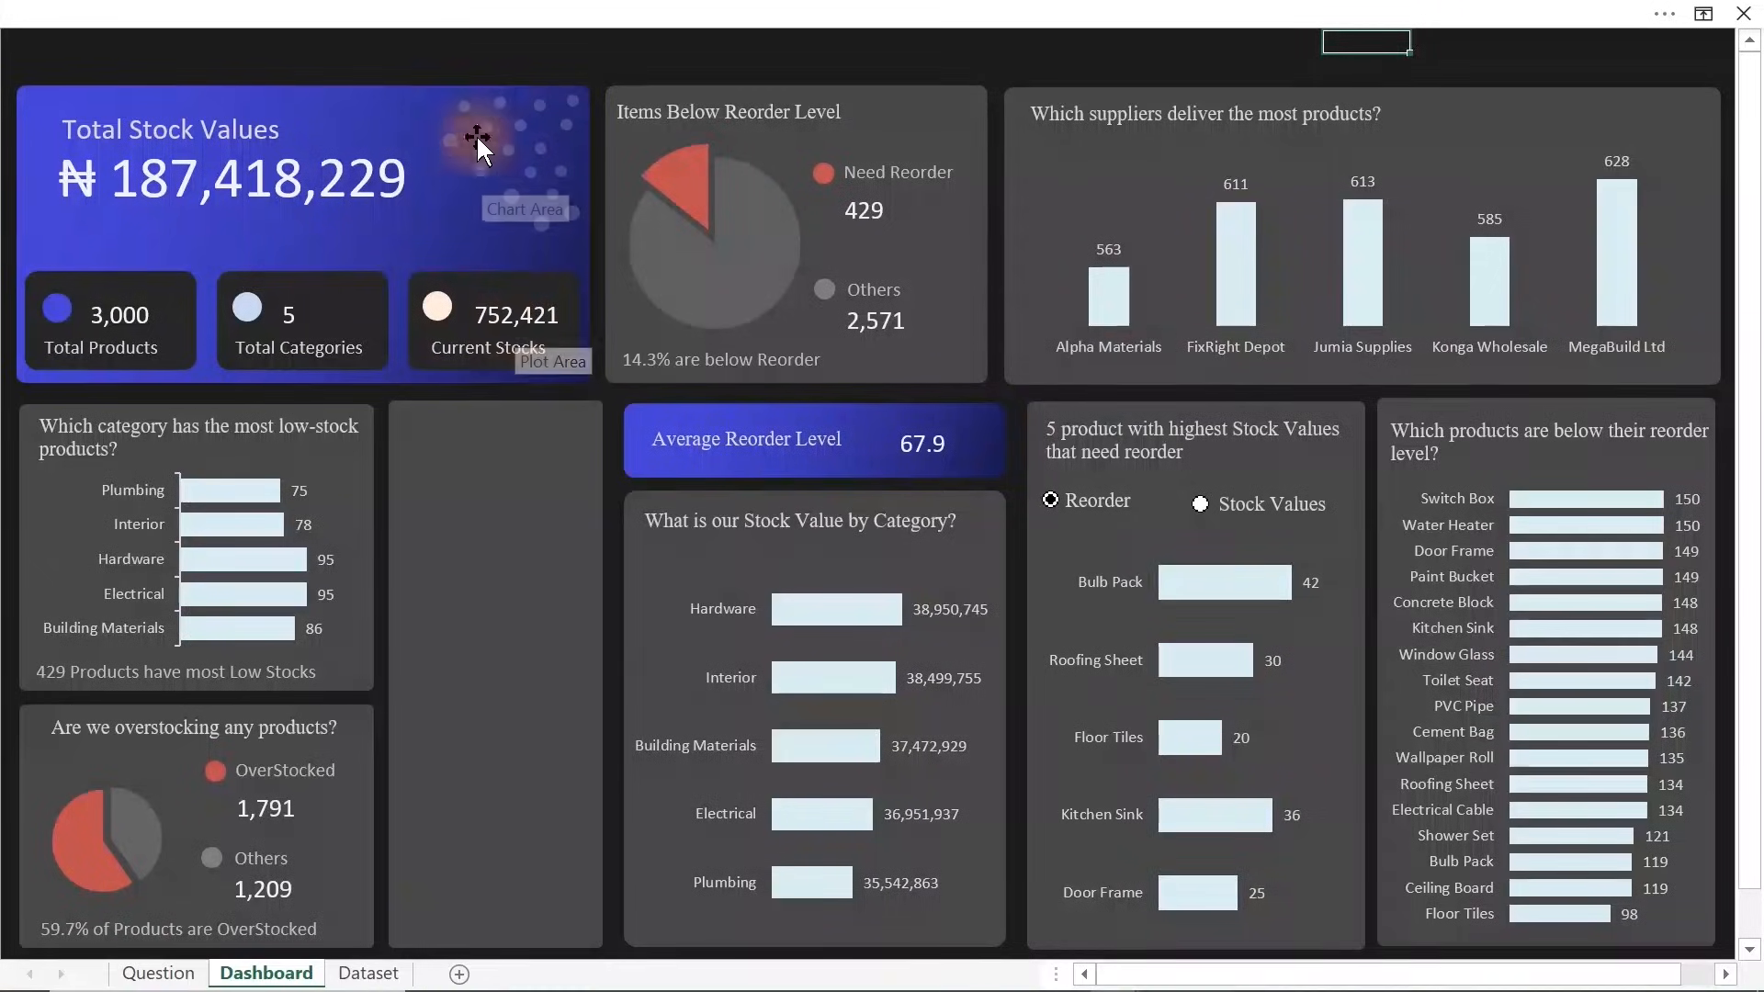
{"action": "key", "text": "ctrl+v"}
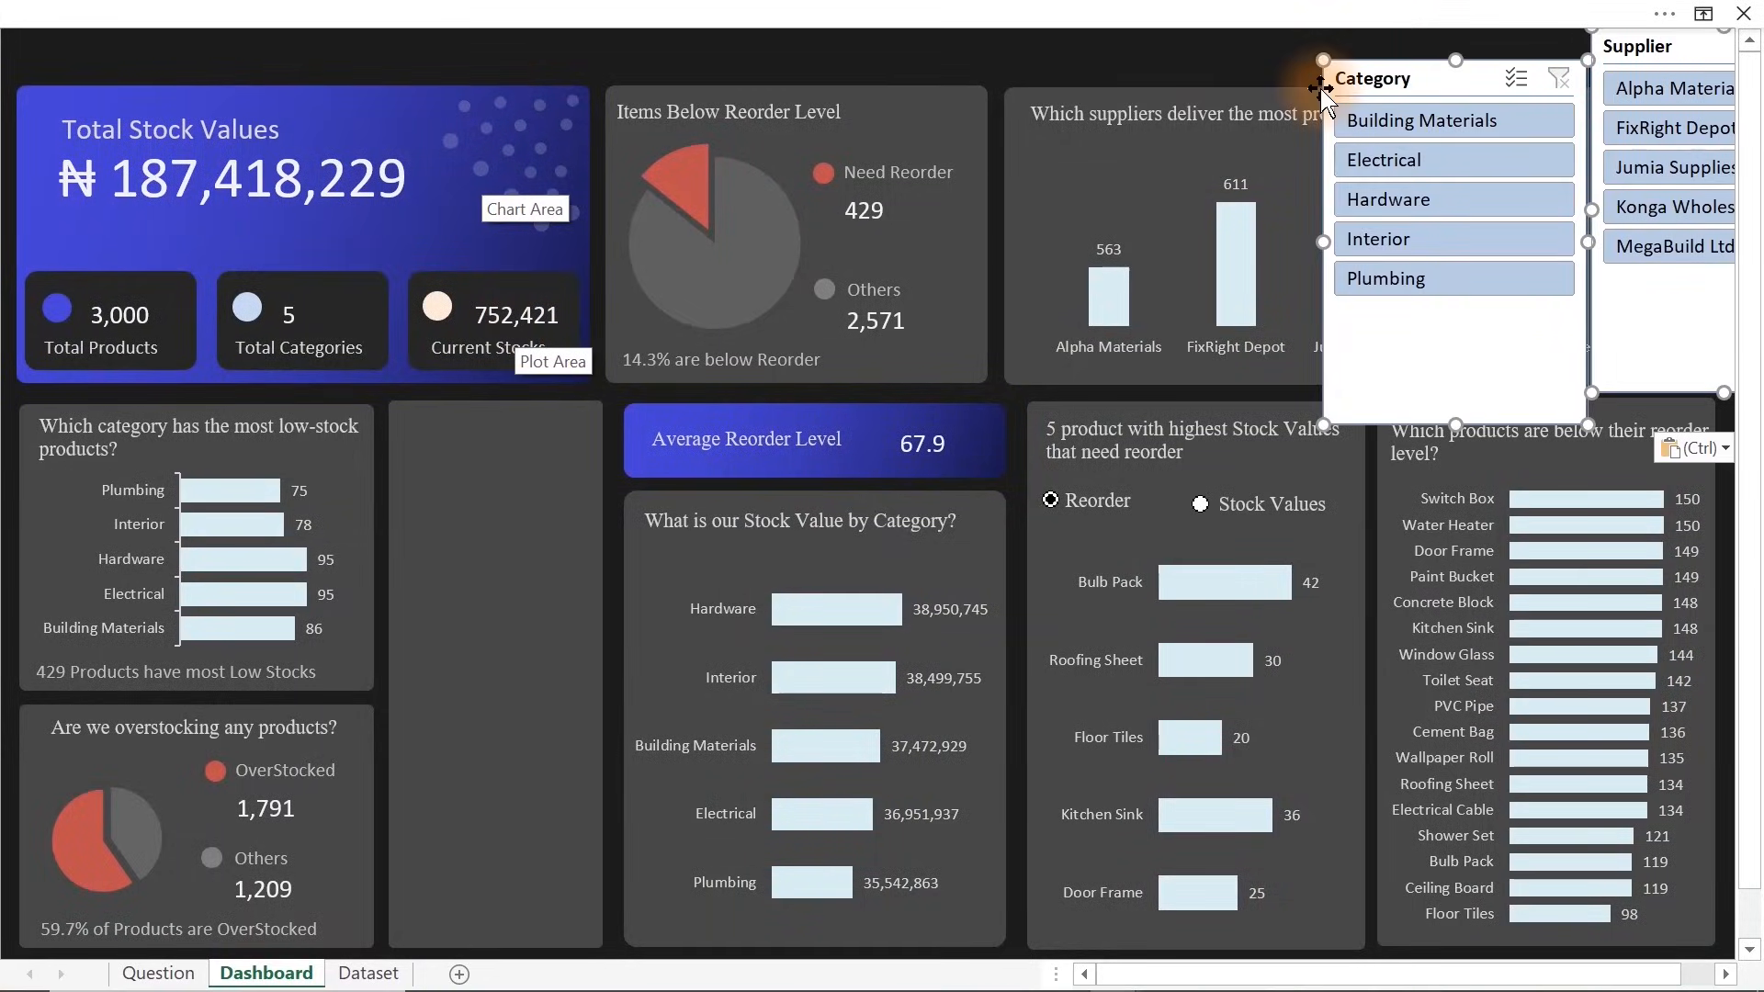
{"action": "left_click_drag", "start_coordinate": [1441, 73], "coordinate": [506, 428]}
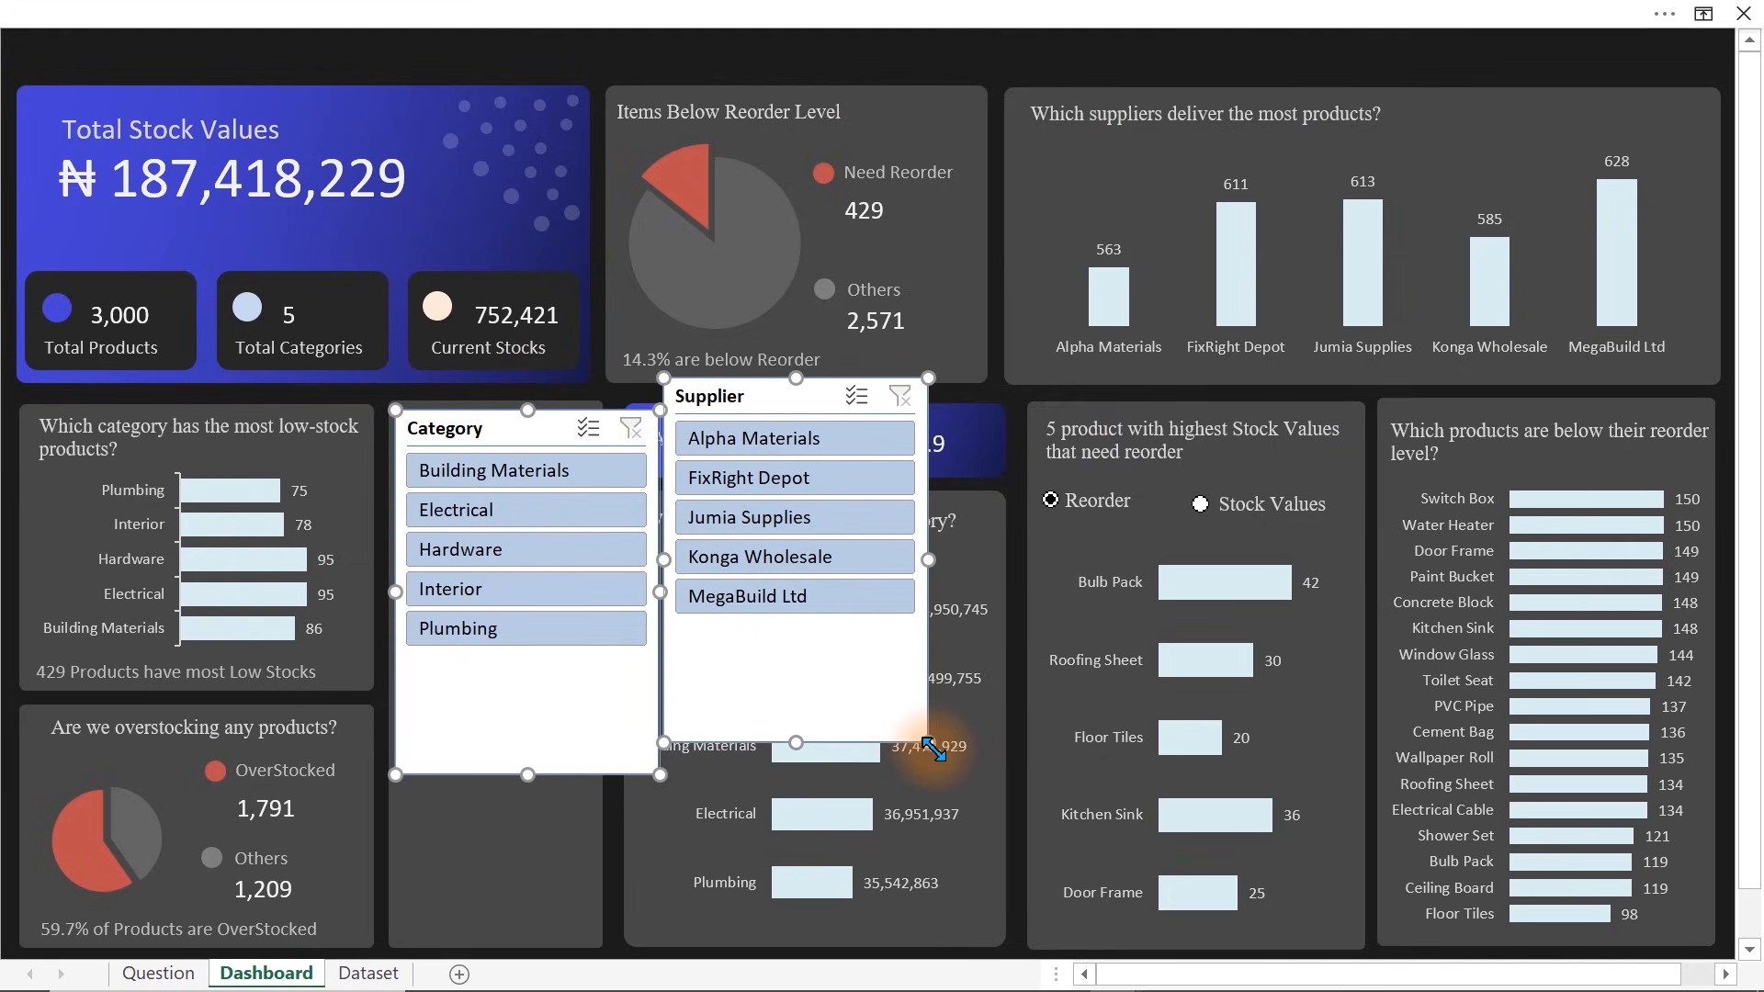
{"action": "left_click_drag", "start_coordinate": [926, 558], "coordinate": [863, 559]}
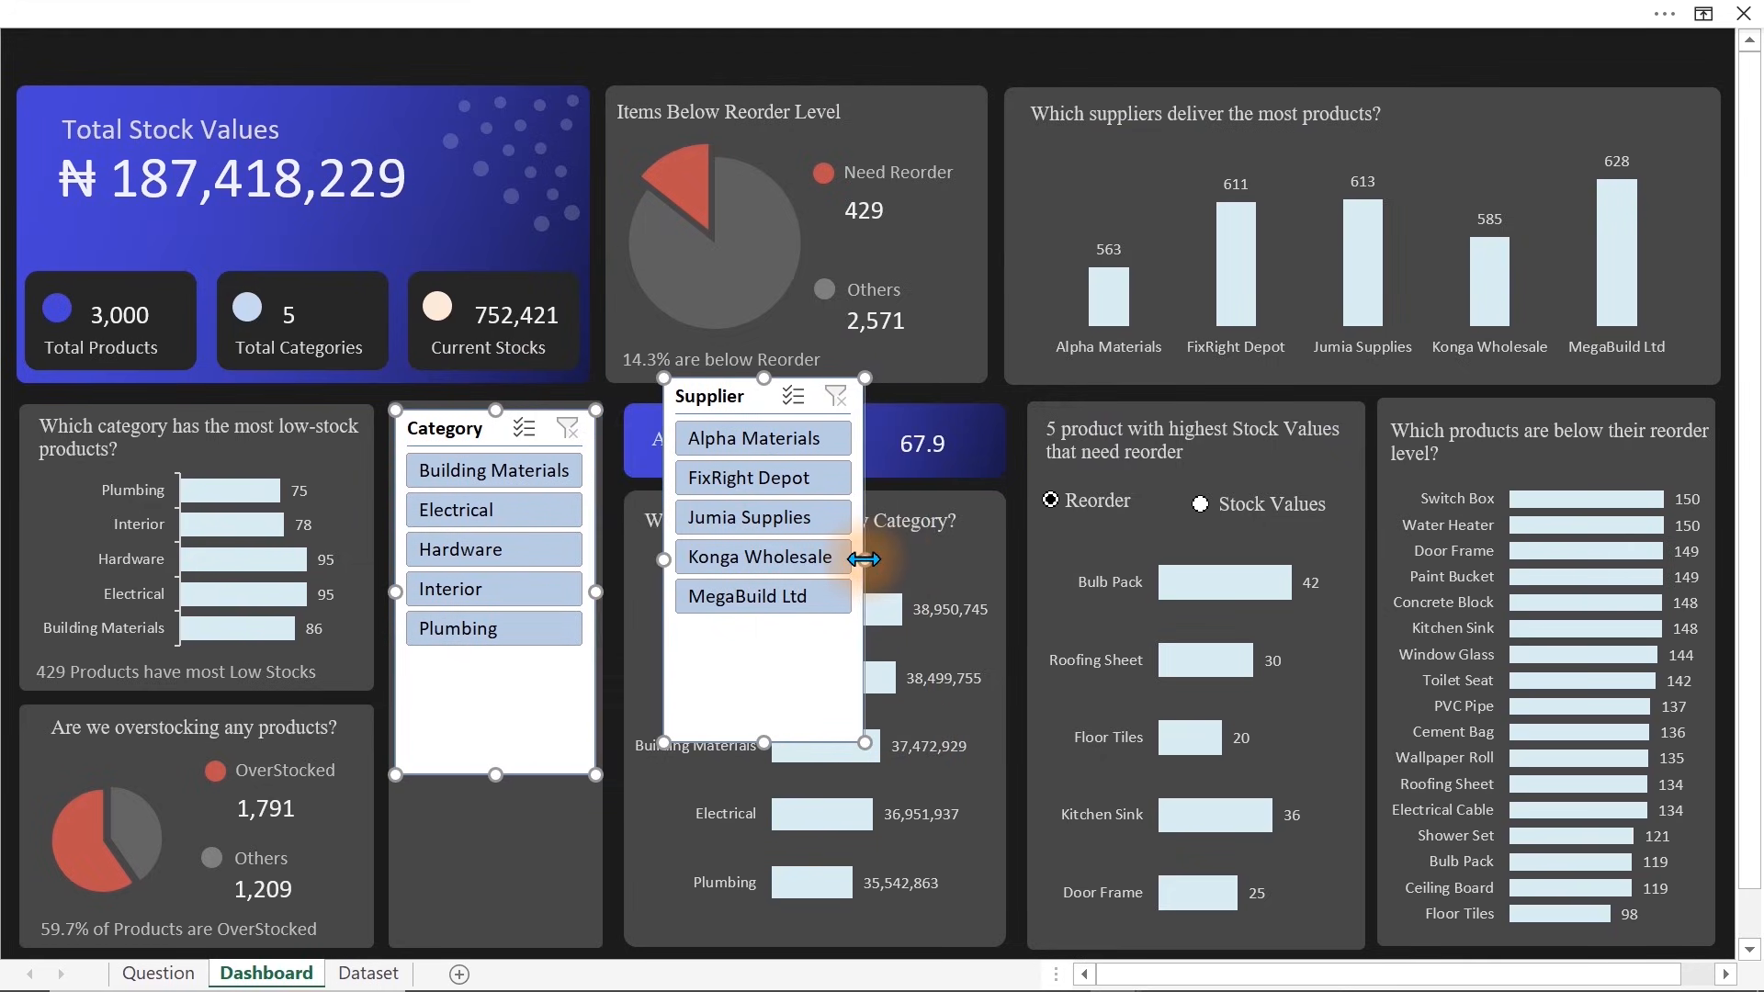
Shorten the slicers and stack Category above Supplier inside the empty dashboard panel
{"action": "left_click", "coordinate": [563, 57]}
{"action": "left_click", "coordinate": [547, 753]}
{"action": "left_click_drag", "start_coordinate": [503, 779], "coordinate": [500, 680]}
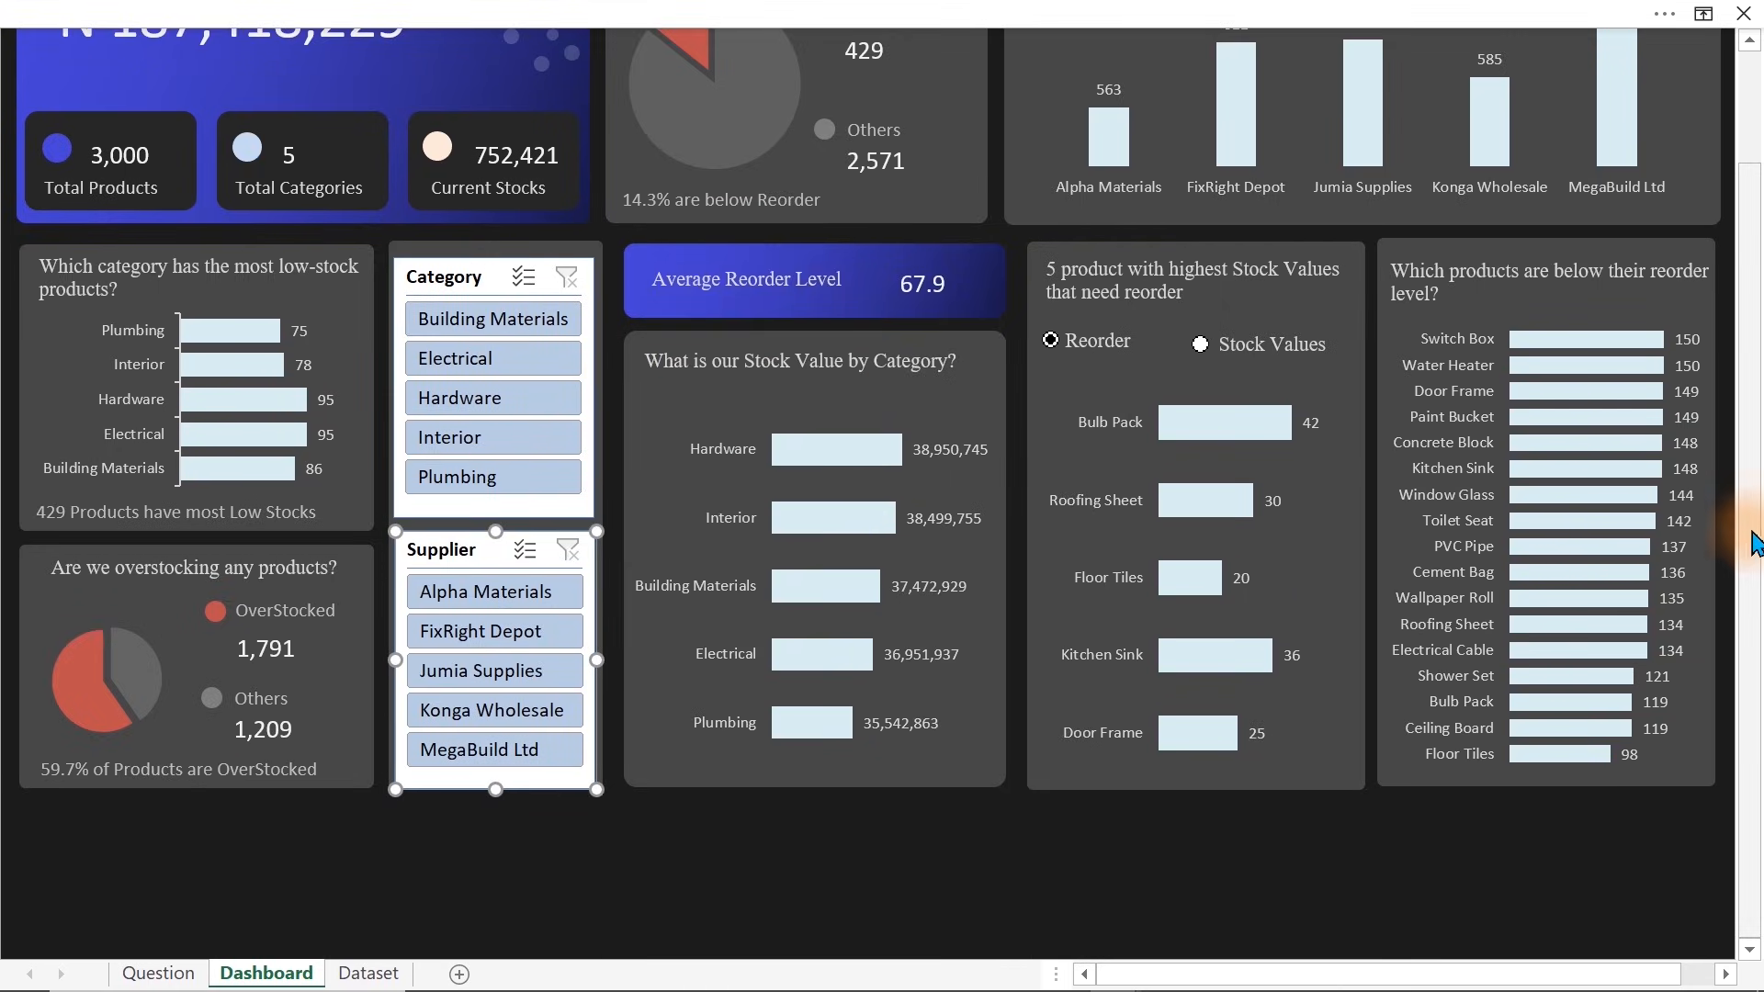
{"action": "left_click_drag", "start_coordinate": [1750, 244], "coordinate": [1750, 112]}
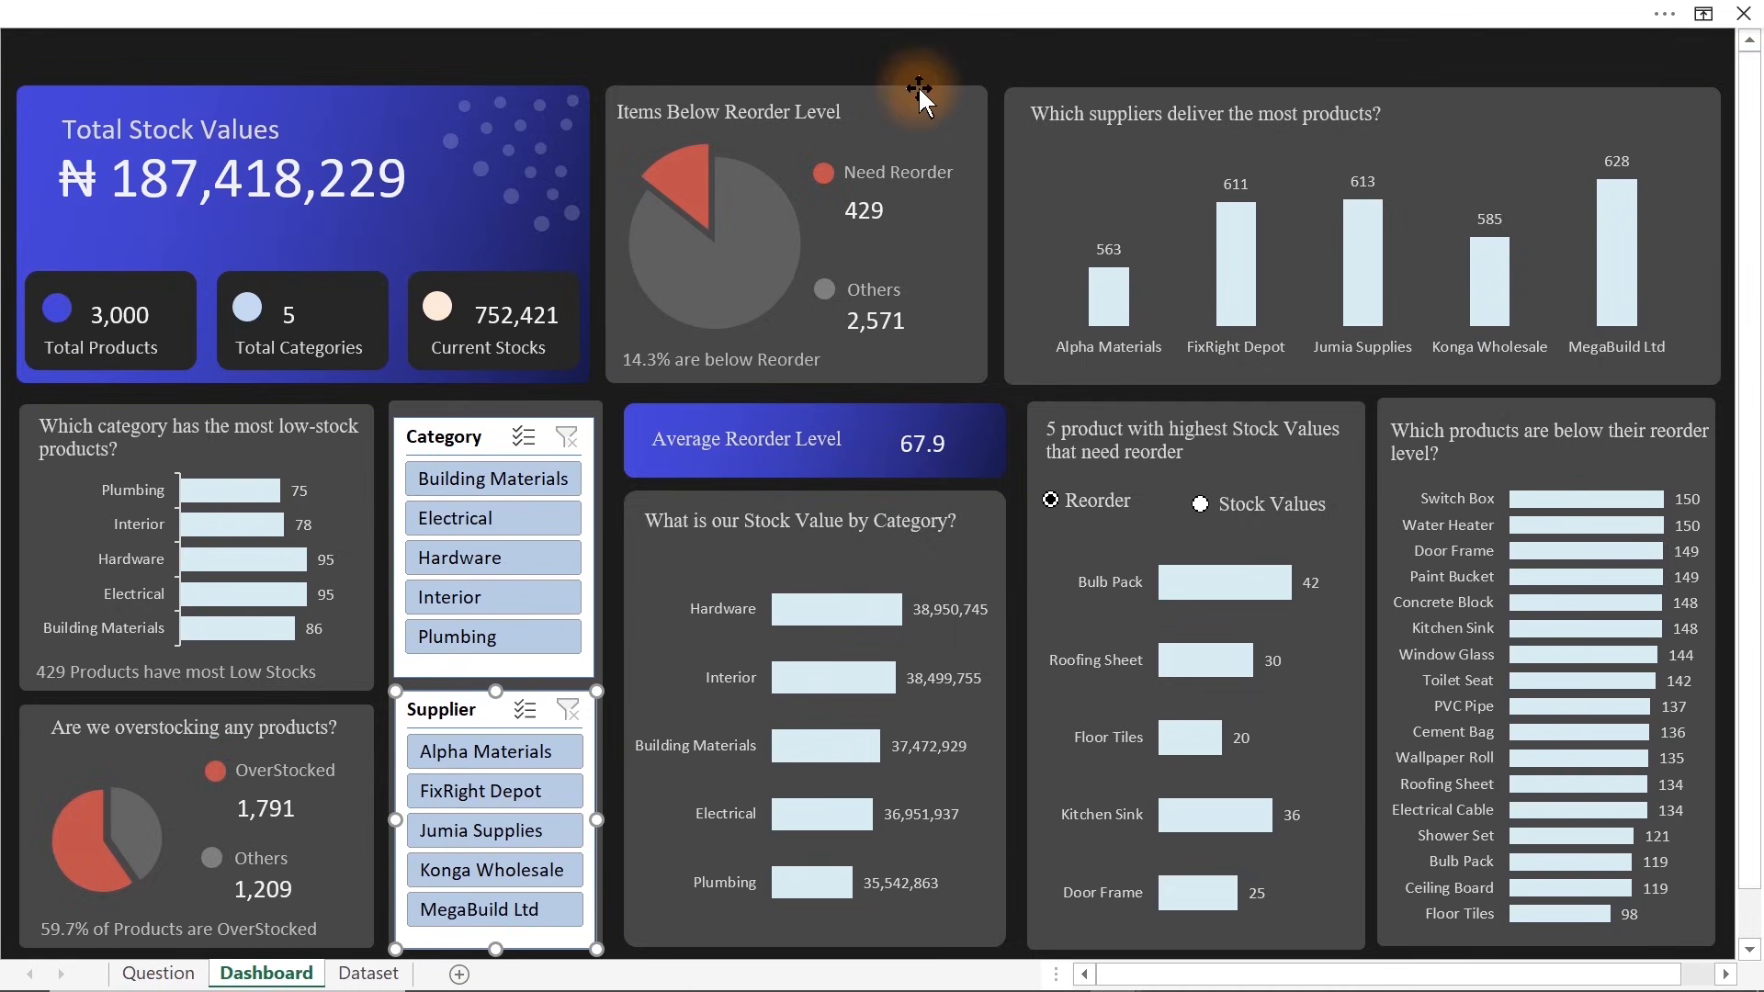
Copy the hex fill color #474747 from the panel shape behind the slicers
{"action": "left_click", "coordinate": [948, 90]}
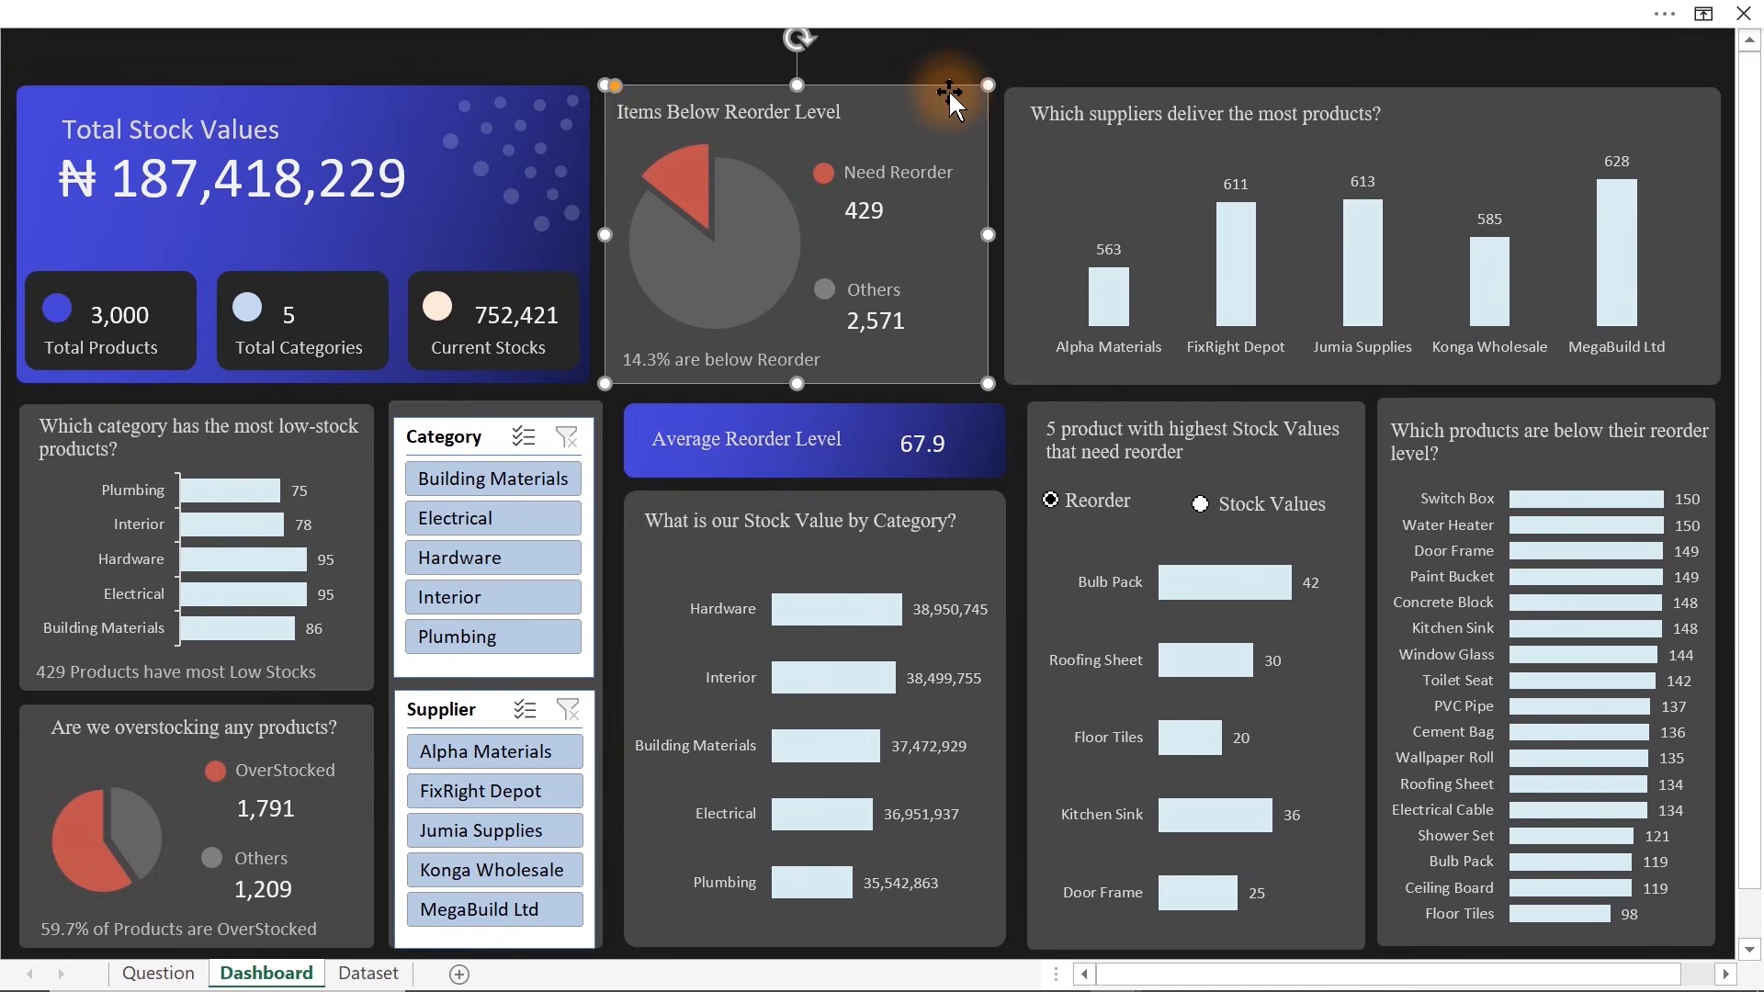
{"action": "left_click", "coordinate": [529, 408]}
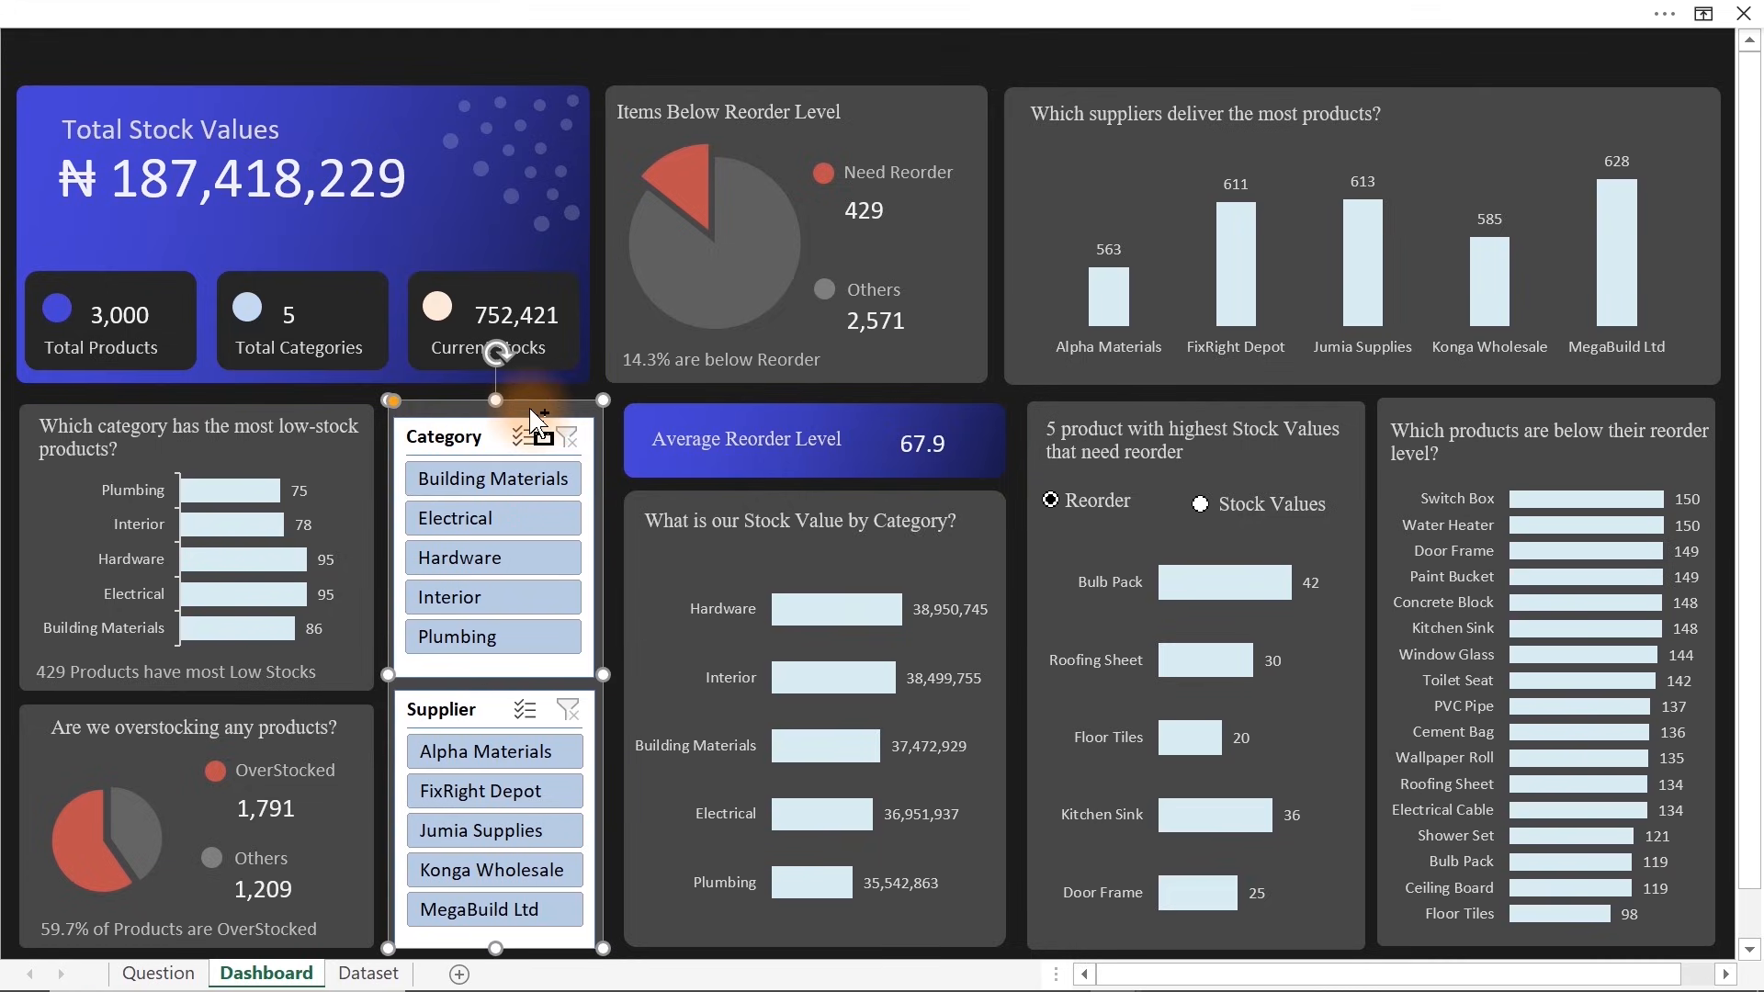
{"action": "double_click", "coordinate": [533, 414]}
{"action": "left_click", "coordinate": [532, 626]}
{"action": "left_click", "coordinate": [562, 589]}
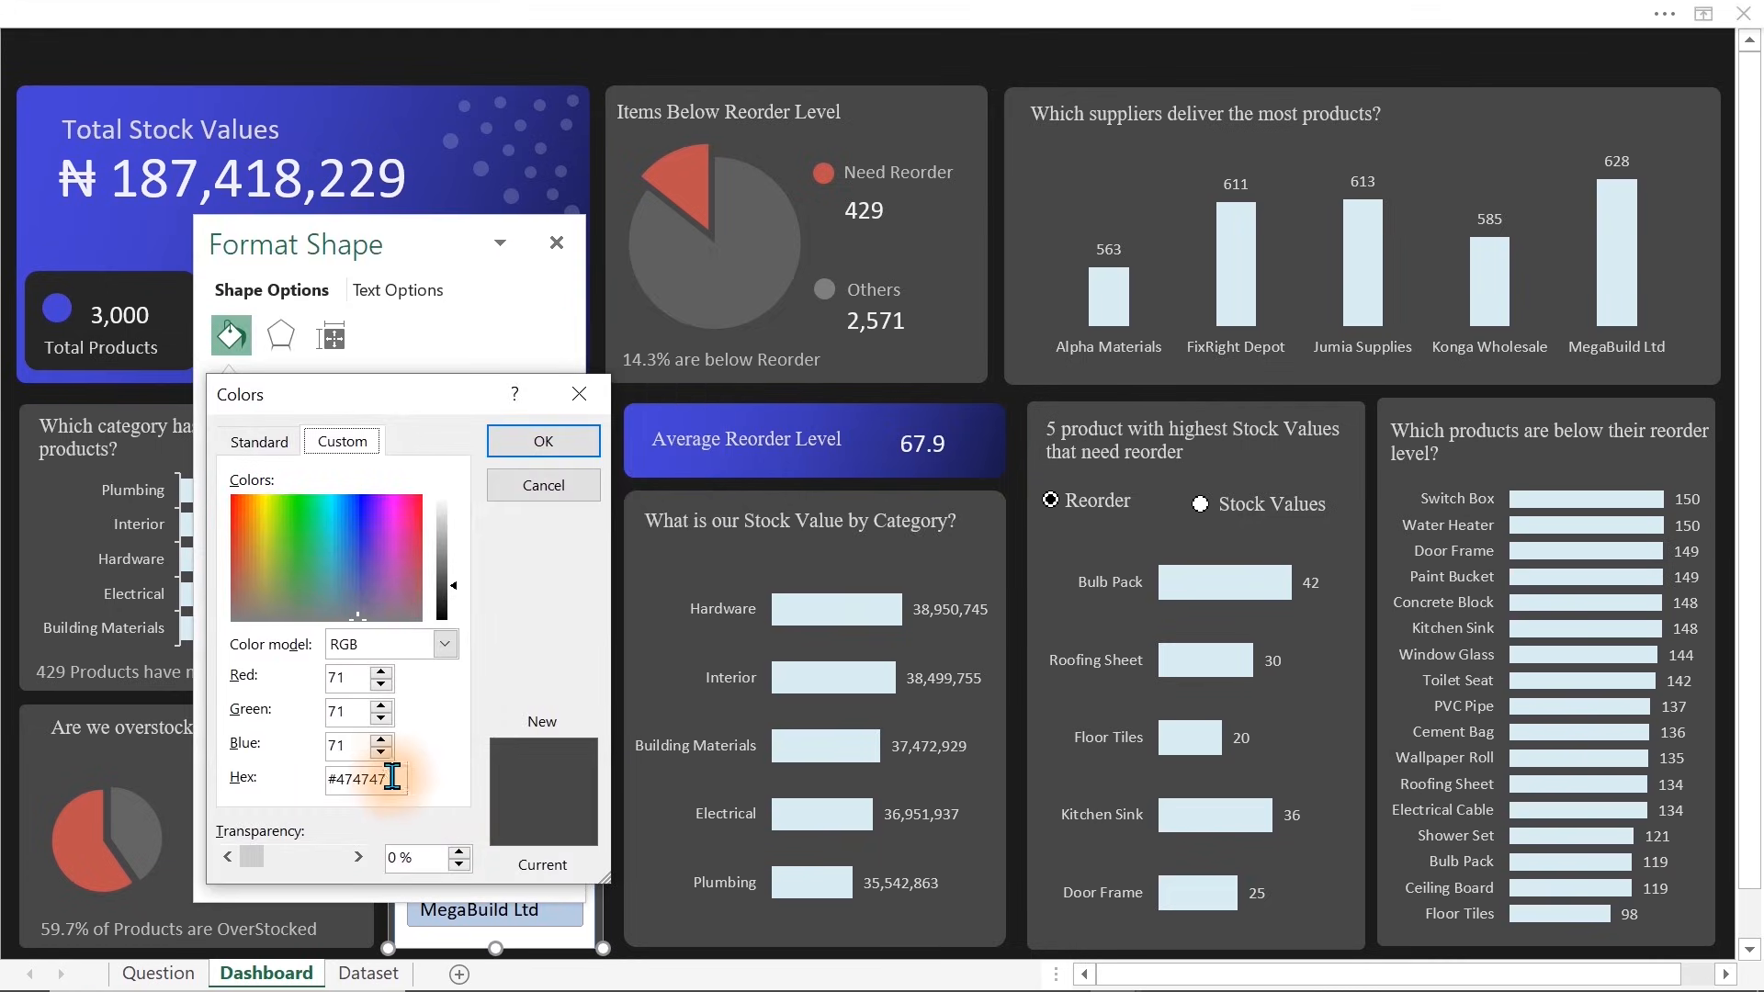
{"action": "left_click_drag", "start_coordinate": [393, 777], "coordinate": [303, 788]}
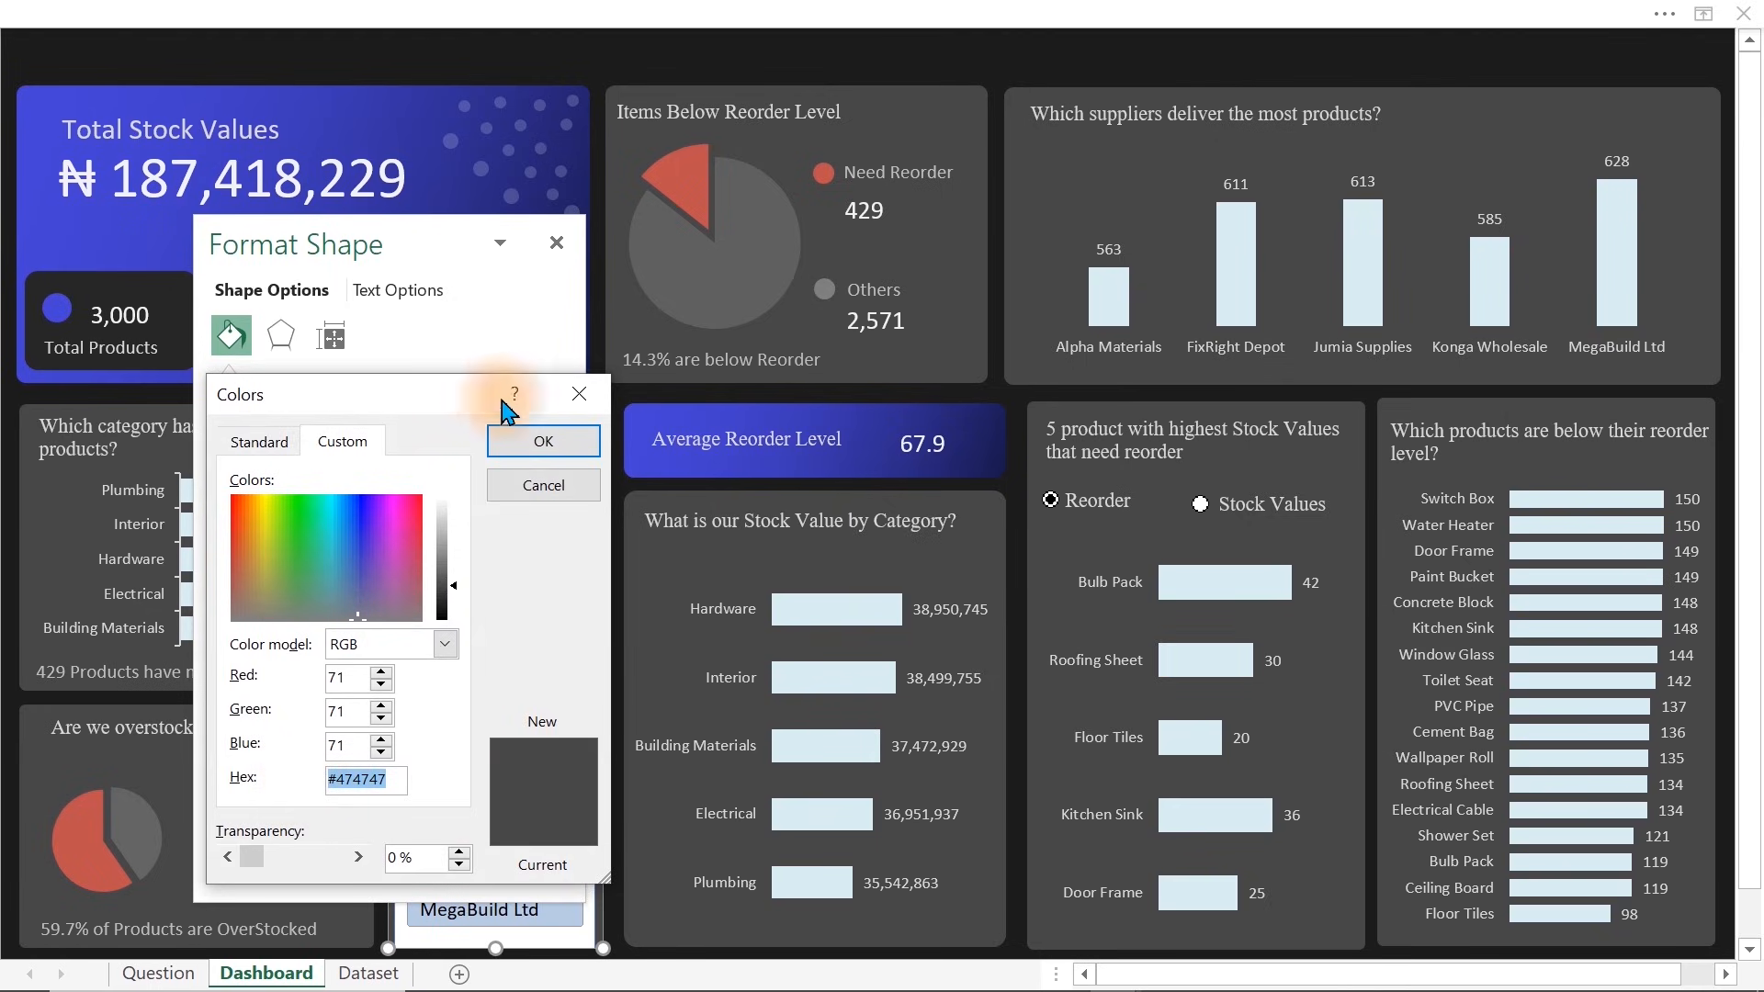
{"action": "left_click", "coordinate": [578, 393]}
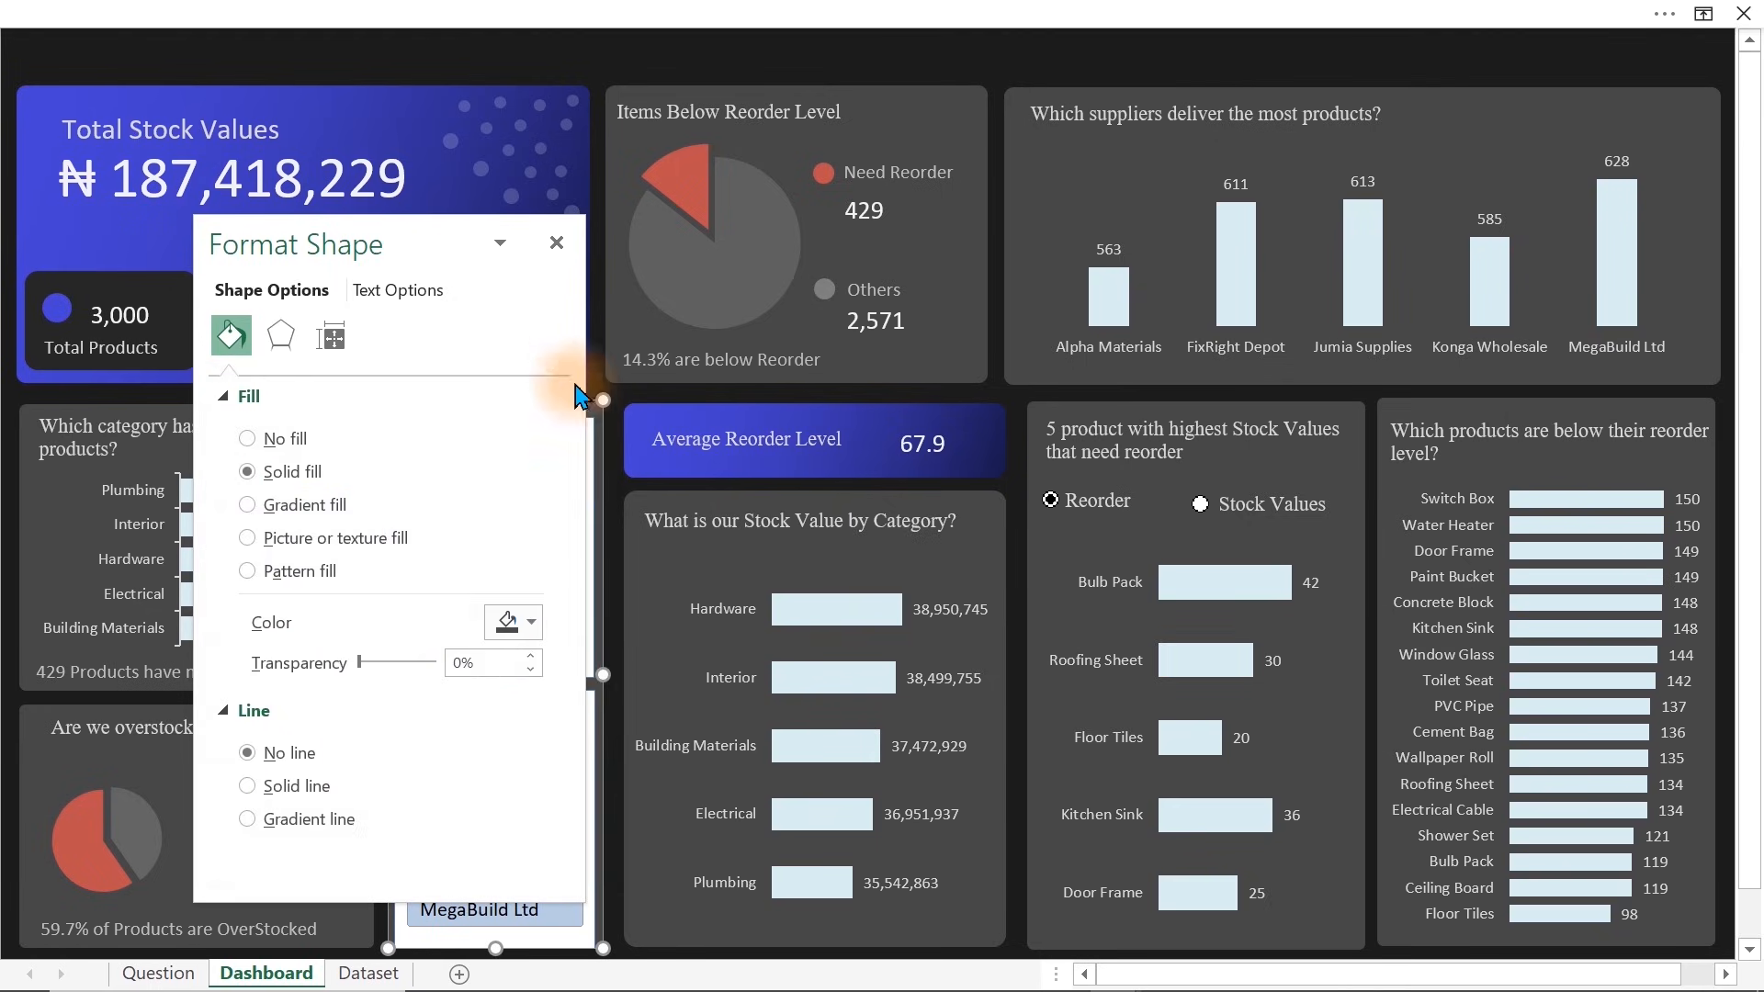
{"action": "left_click", "coordinate": [558, 243]}
Select the Category slicer and duplicate its light blue slicer style for customizing
{"action": "left_click", "coordinate": [923, 11]}
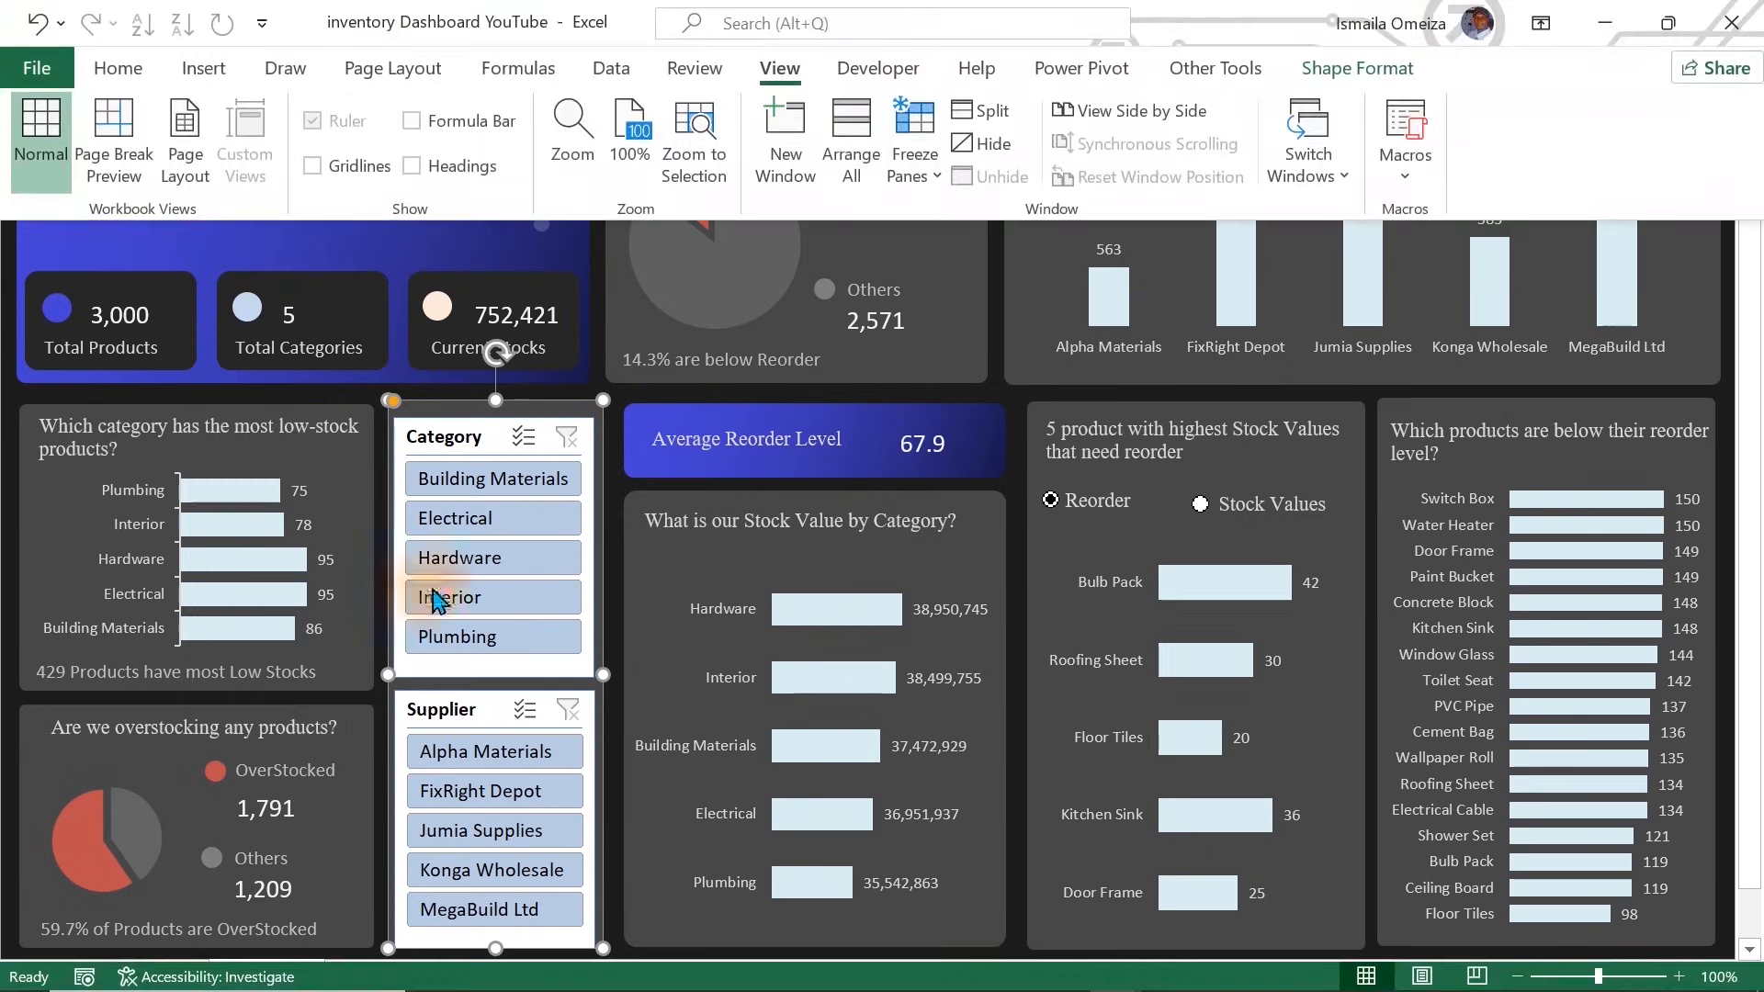
{"action": "left_click", "coordinate": [469, 441]}
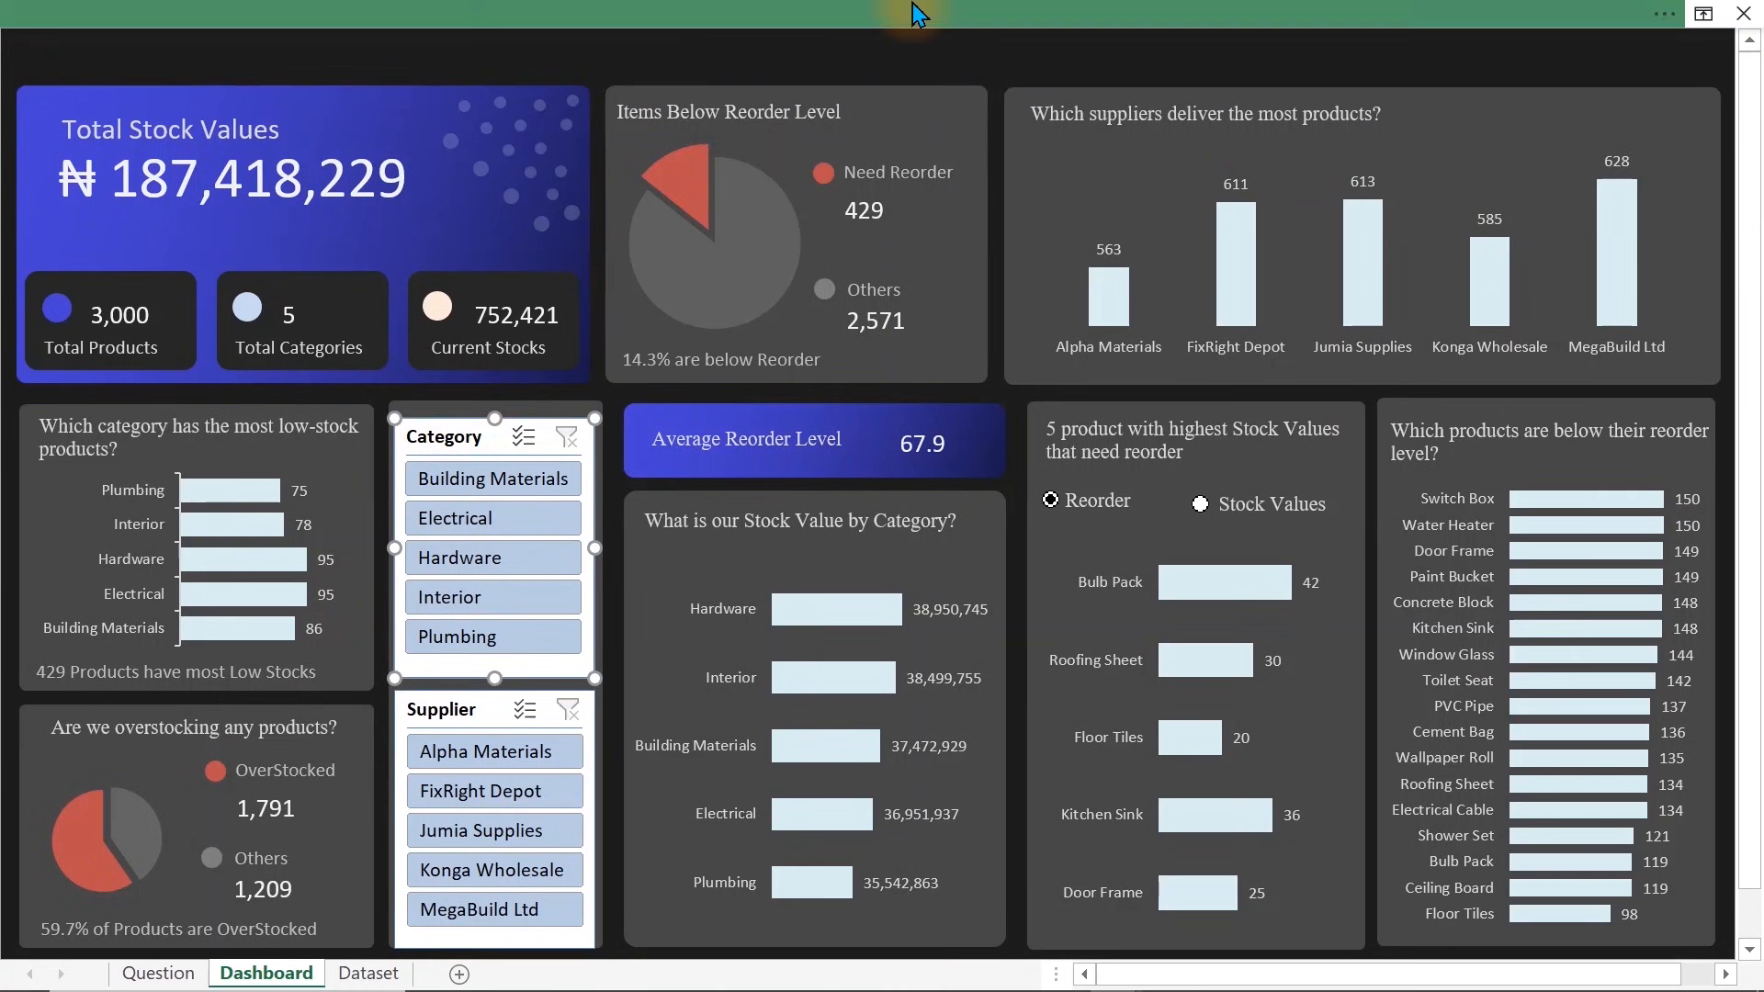
{"action": "left_click", "coordinate": [910, 13]}
{"action": "left_click", "coordinate": [1310, 77]}
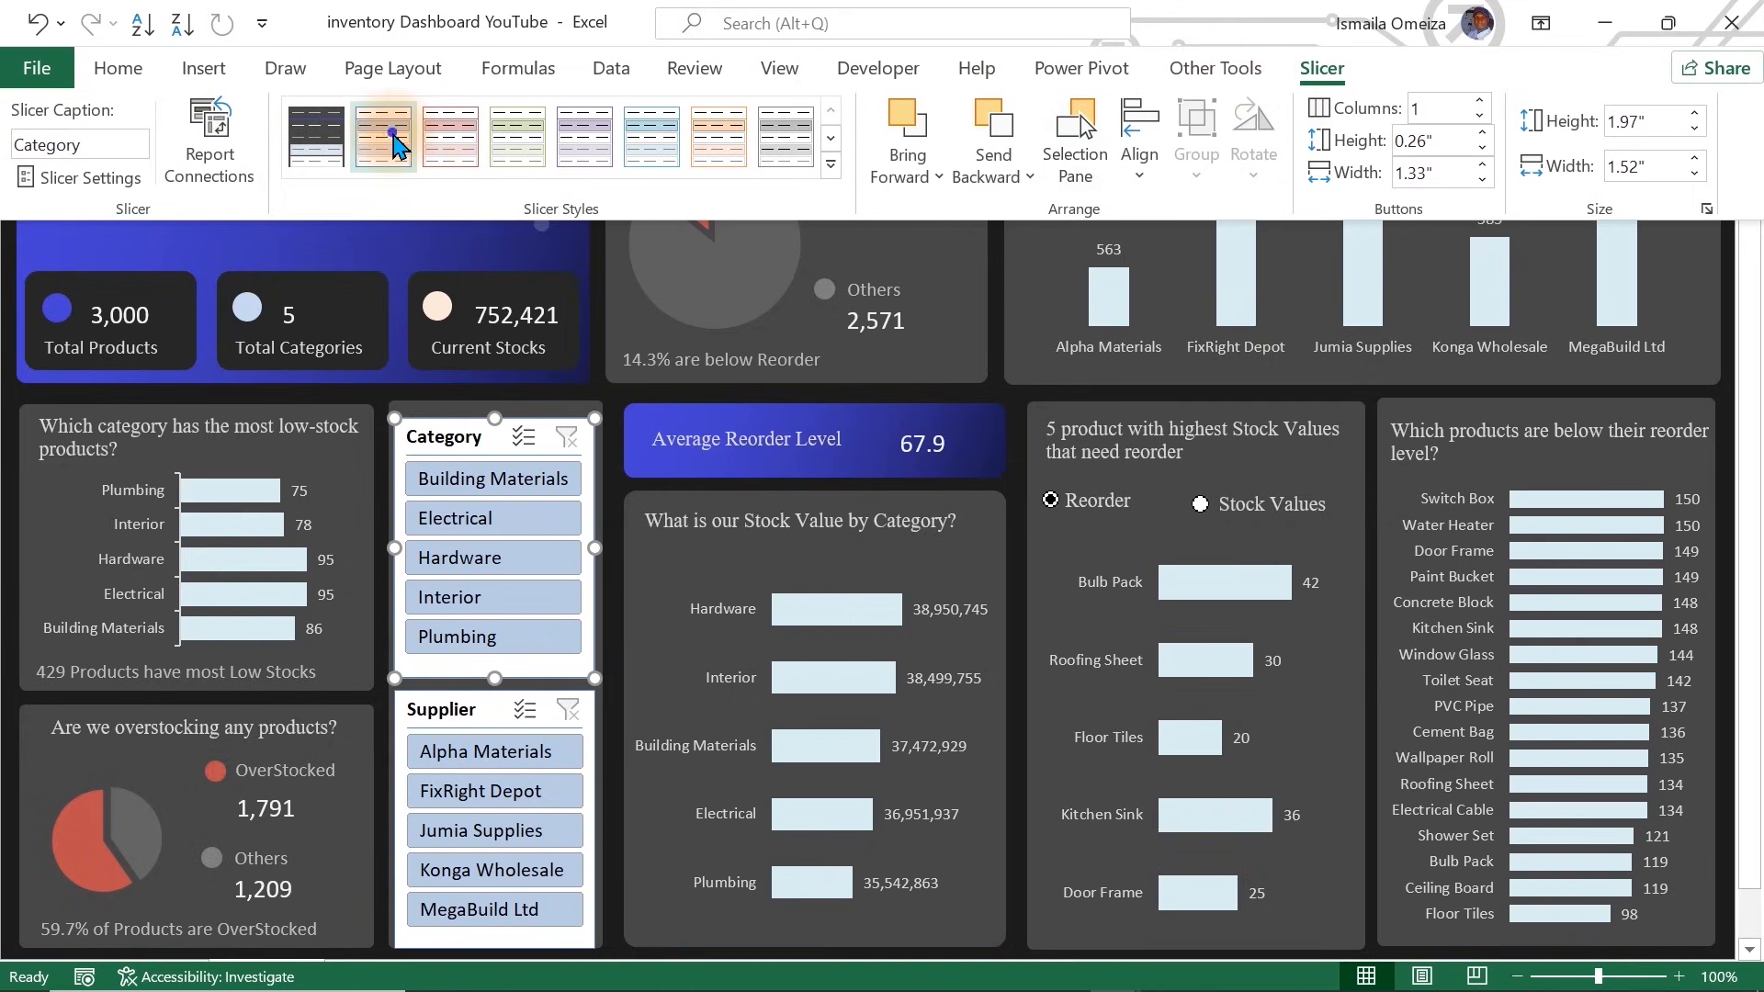
{"action": "right_click", "coordinate": [393, 136]}
{"action": "left_click", "coordinate": [479, 193]}
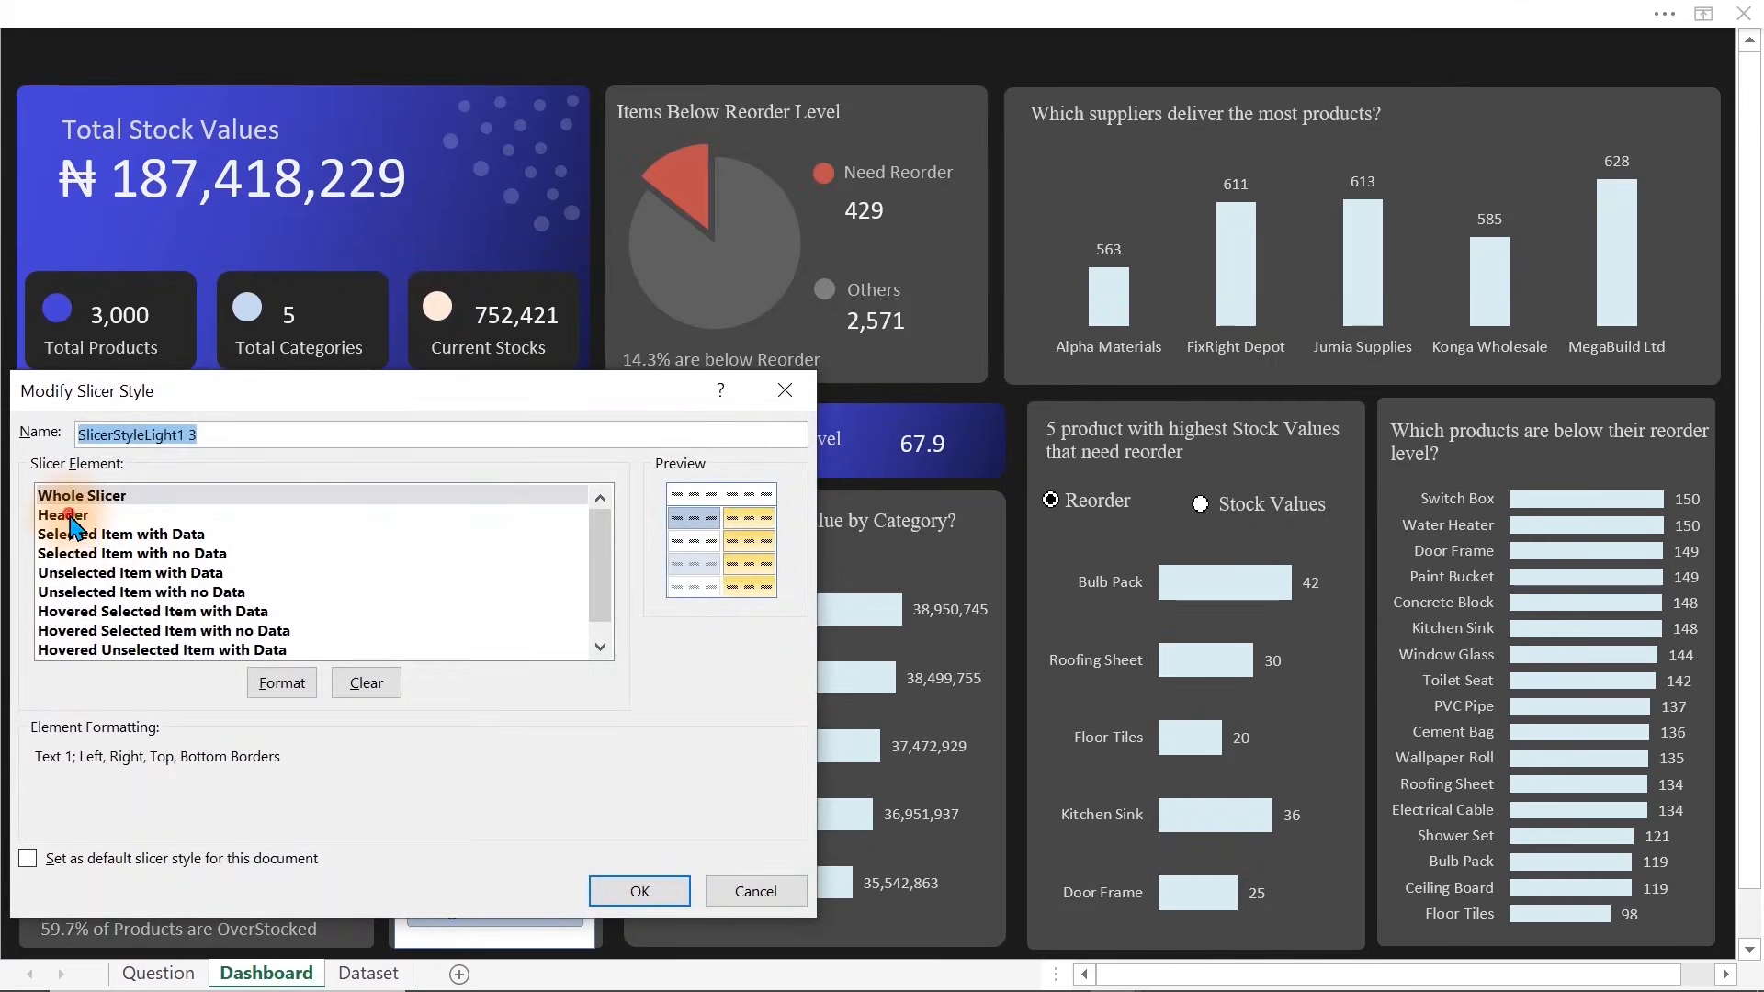
Remove all borders from the Whole Slicer element of the duplicated style
{"action": "left_click", "coordinate": [74, 515]}
{"action": "left_click", "coordinate": [75, 495]}
{"action": "left_click", "coordinate": [281, 682]}
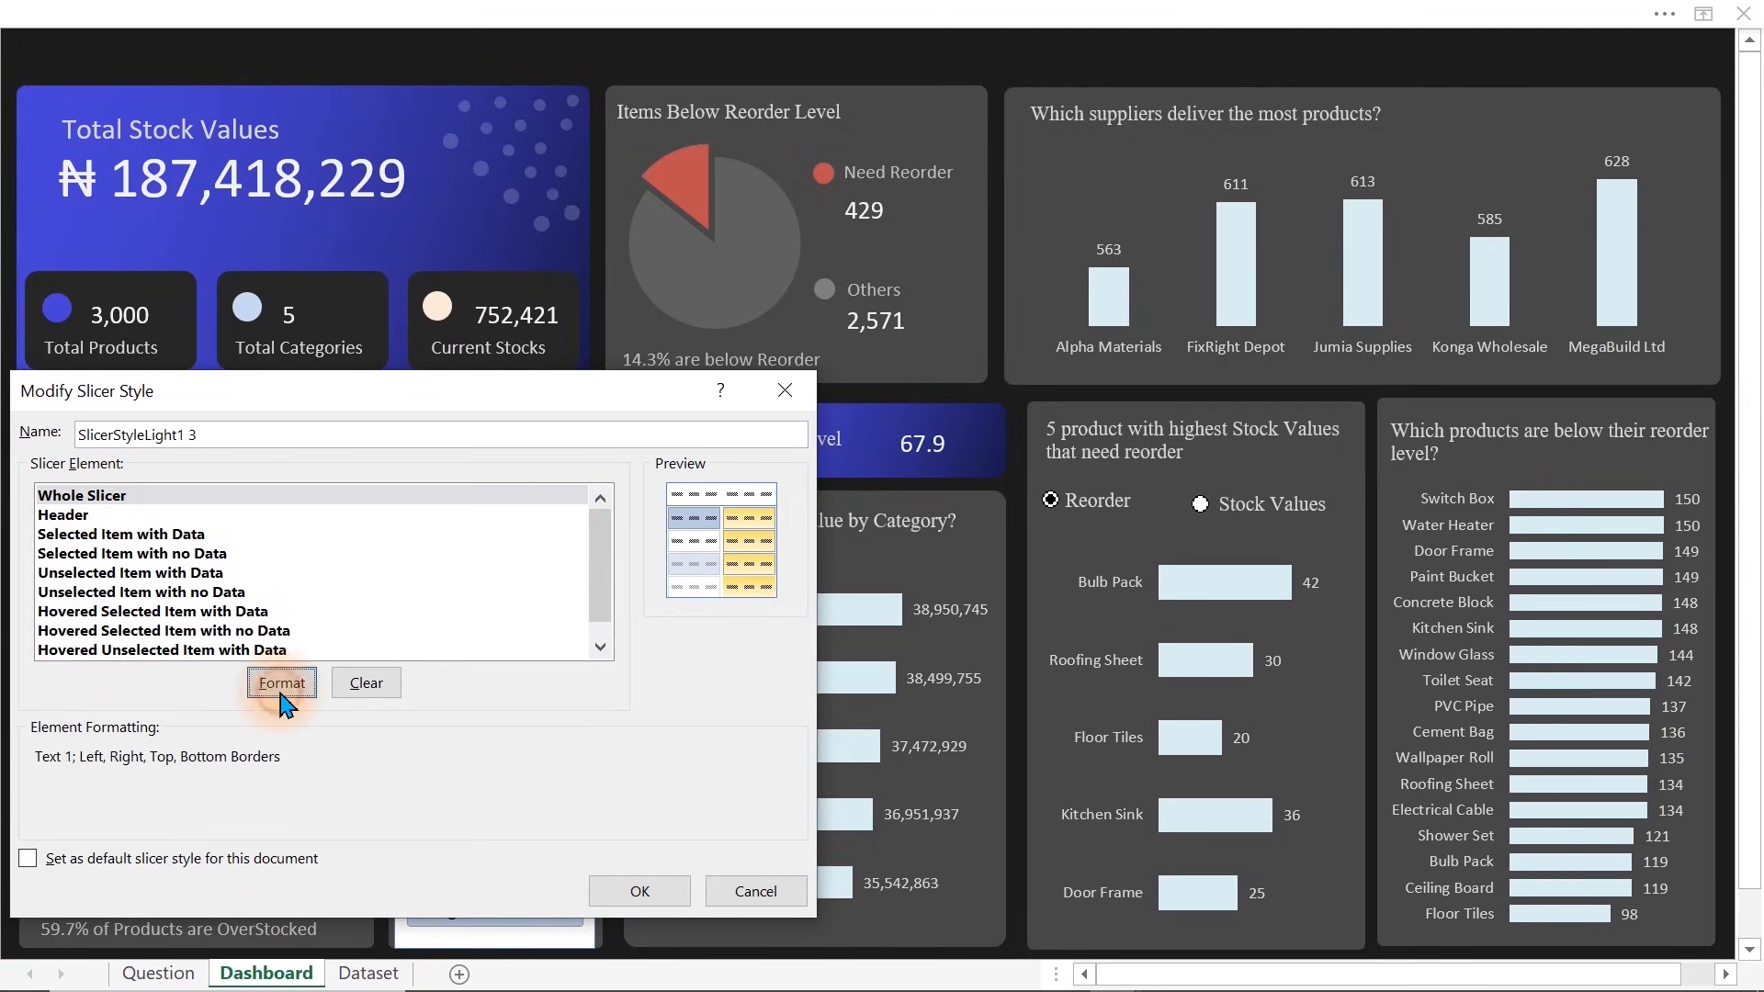
{"action": "left_click", "coordinate": [184, 292]}
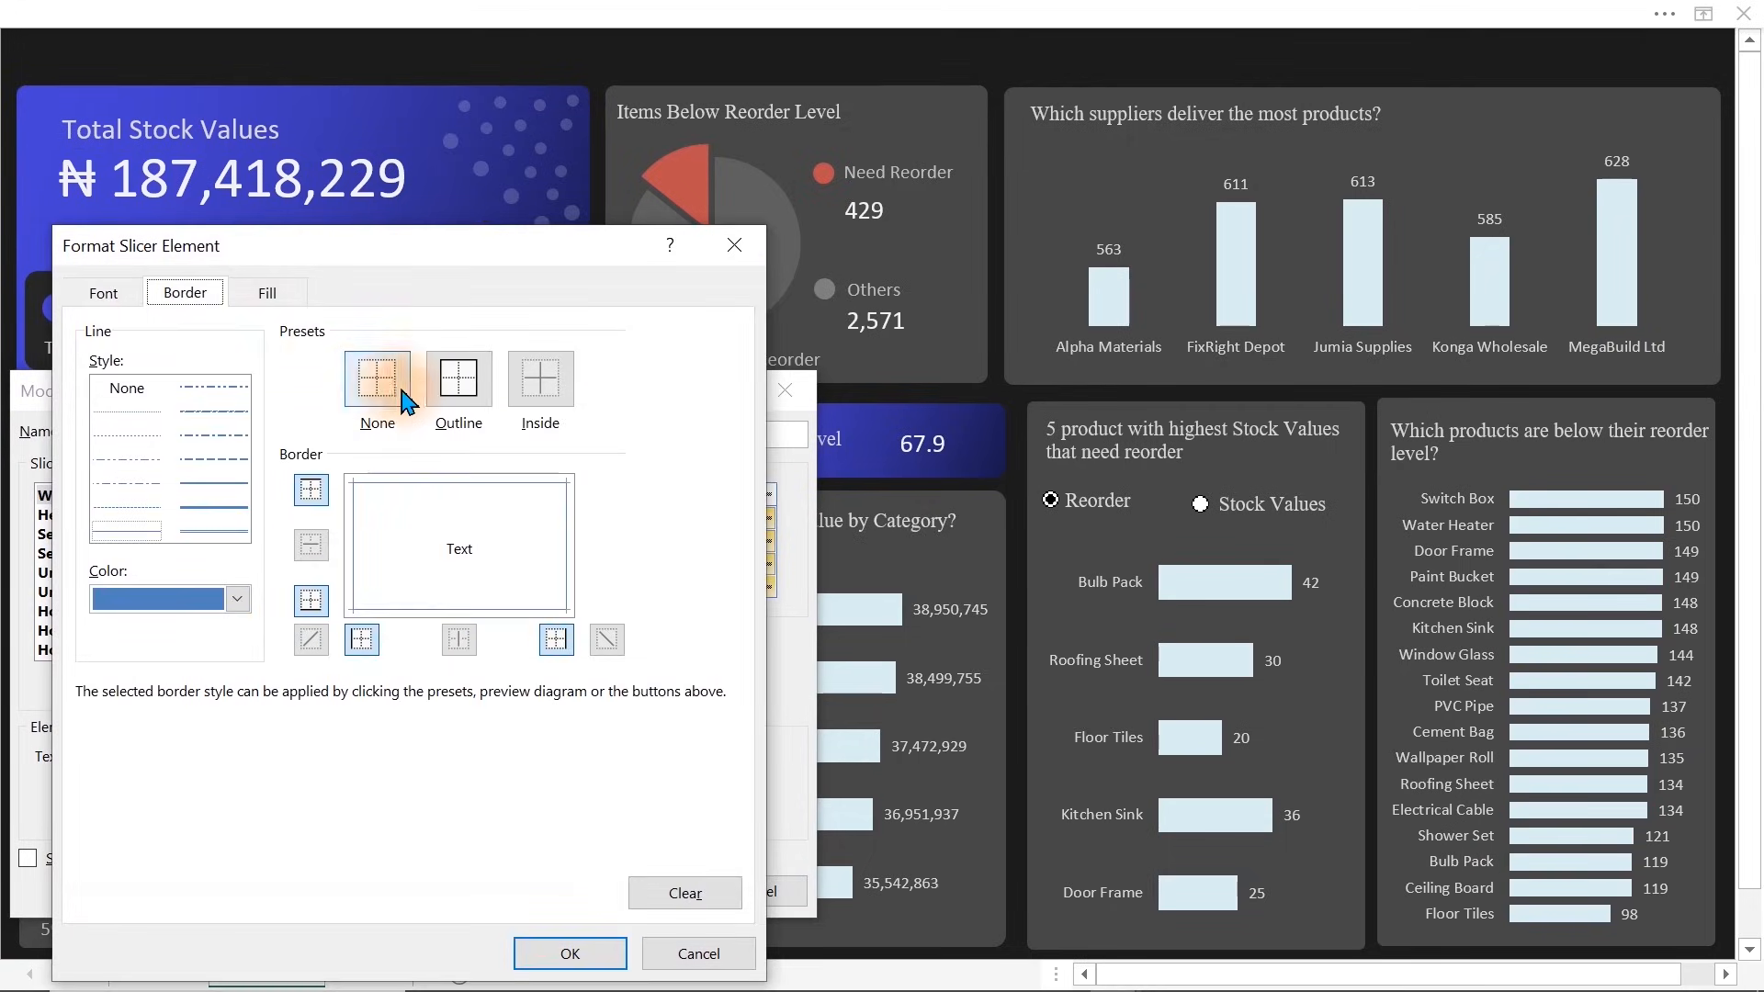
Fill the Whole Slicer element with #474747, save the style and apply it to the Category slicer
{"action": "left_click", "coordinate": [266, 292]}
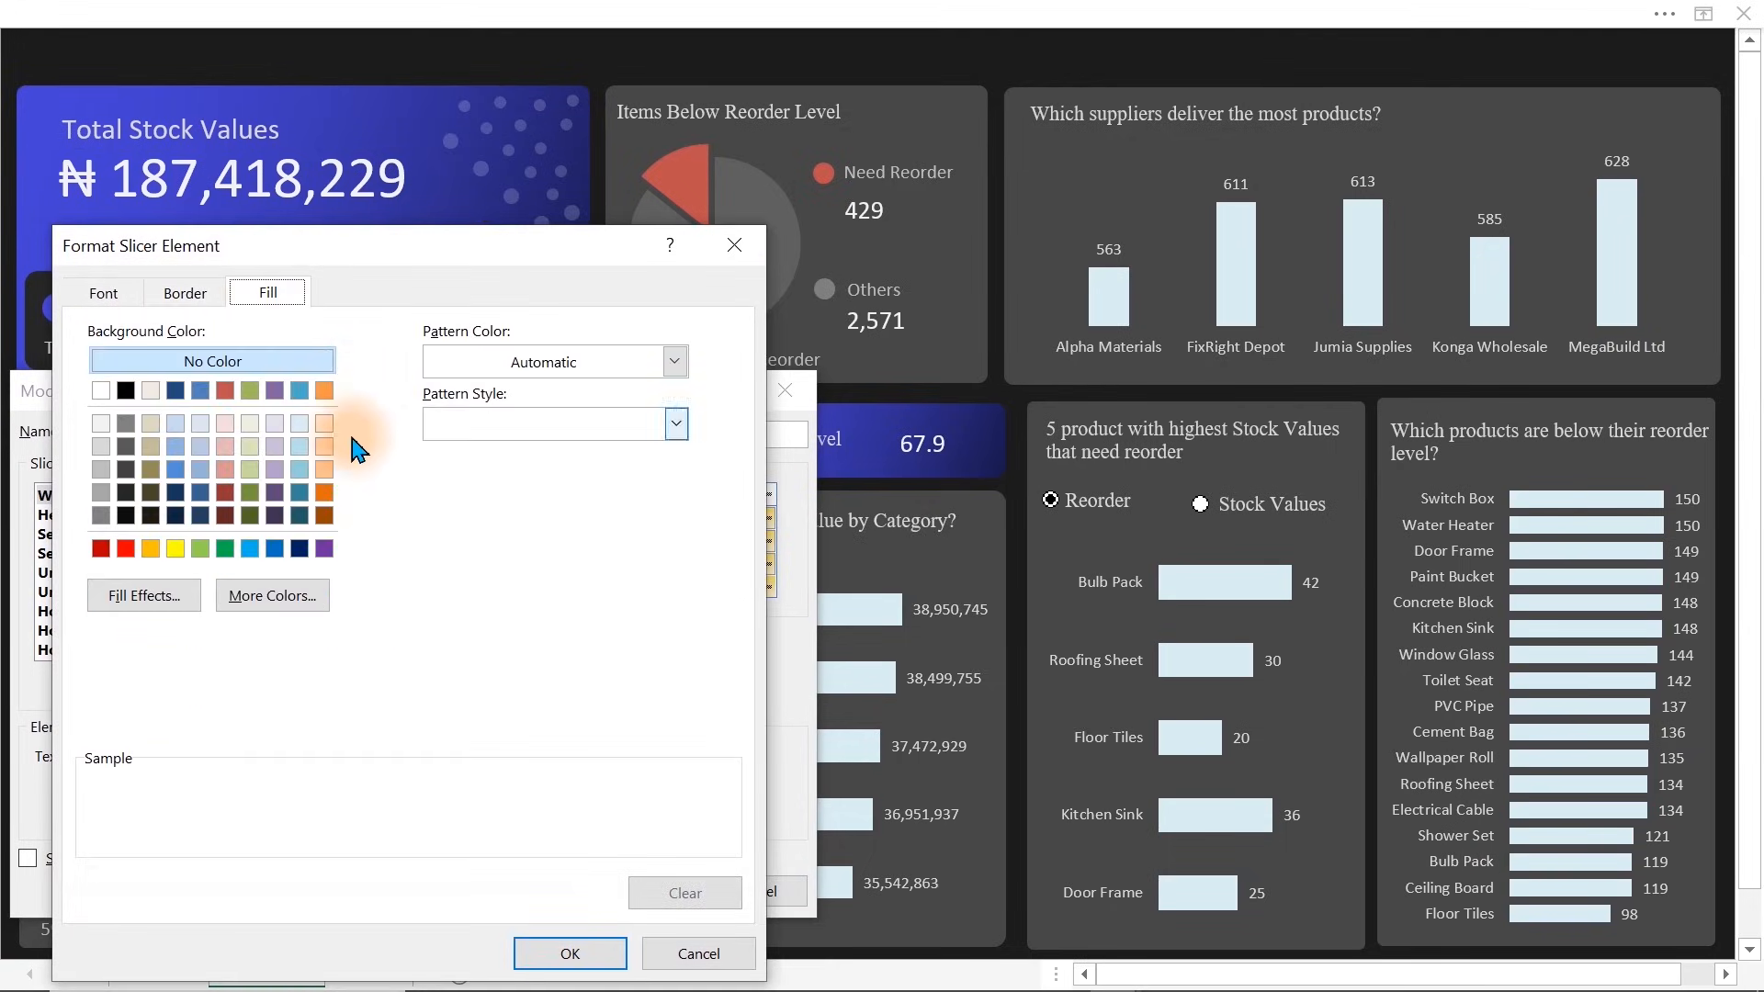
{"action": "left_click", "coordinate": [267, 598]}
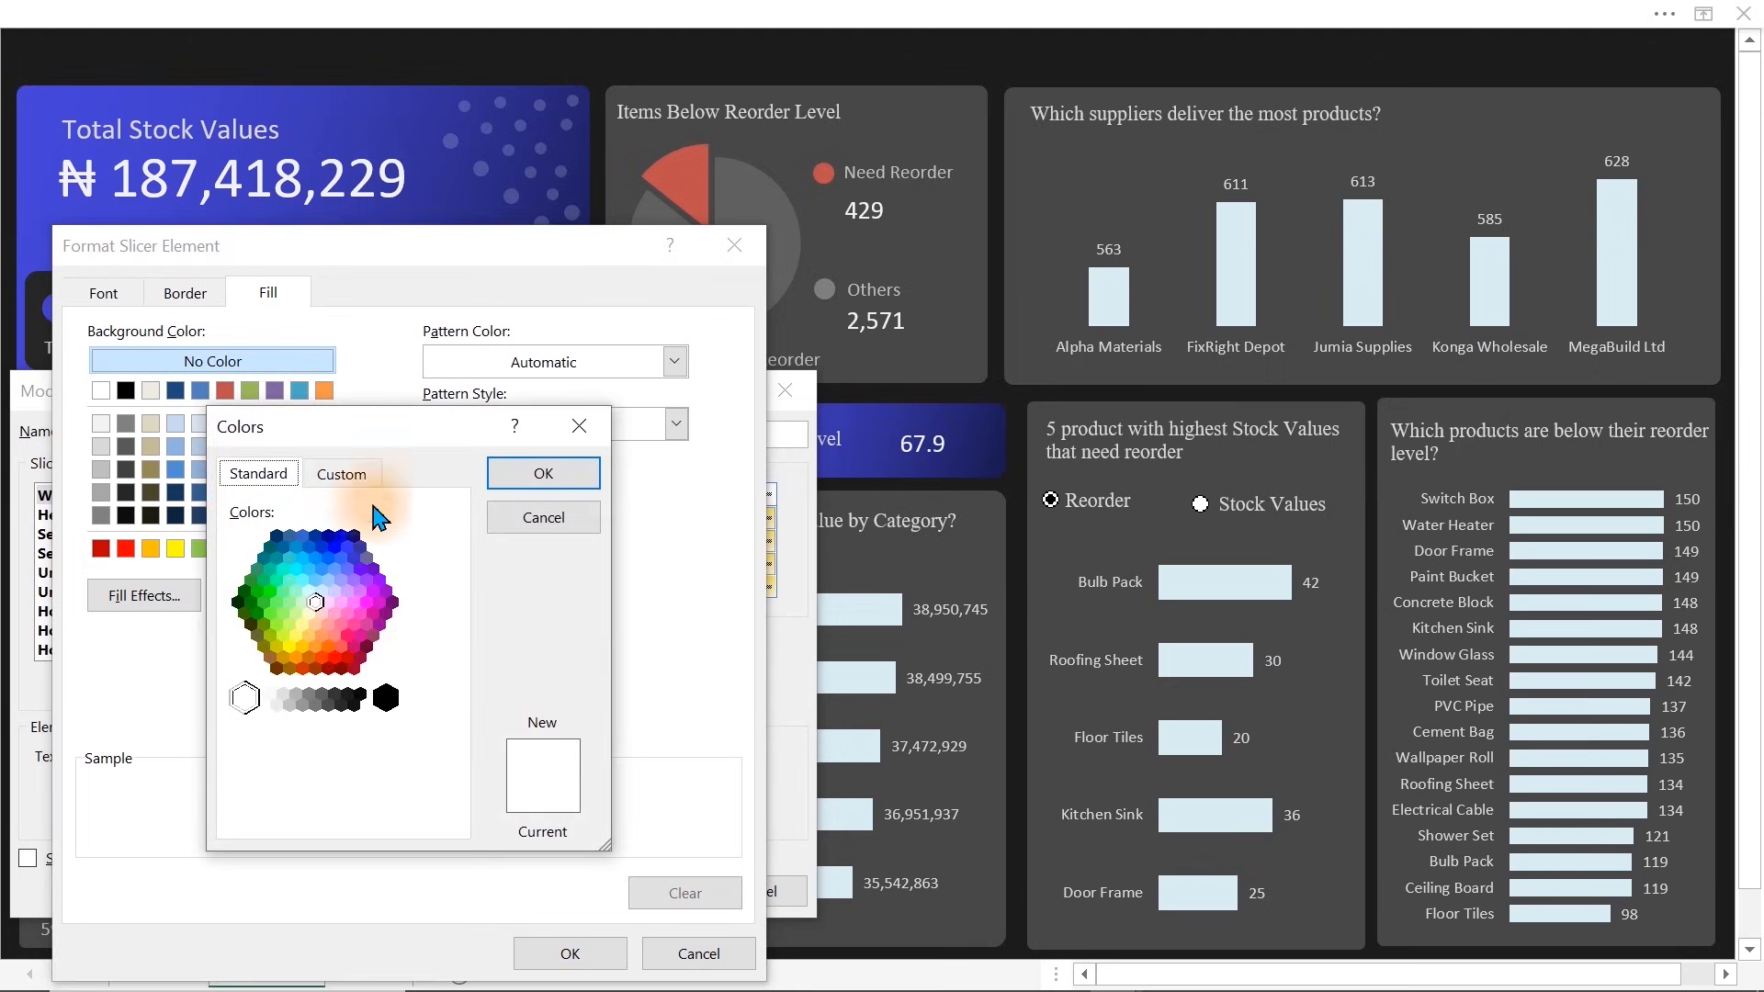
{"action": "left_click", "coordinate": [348, 473]}
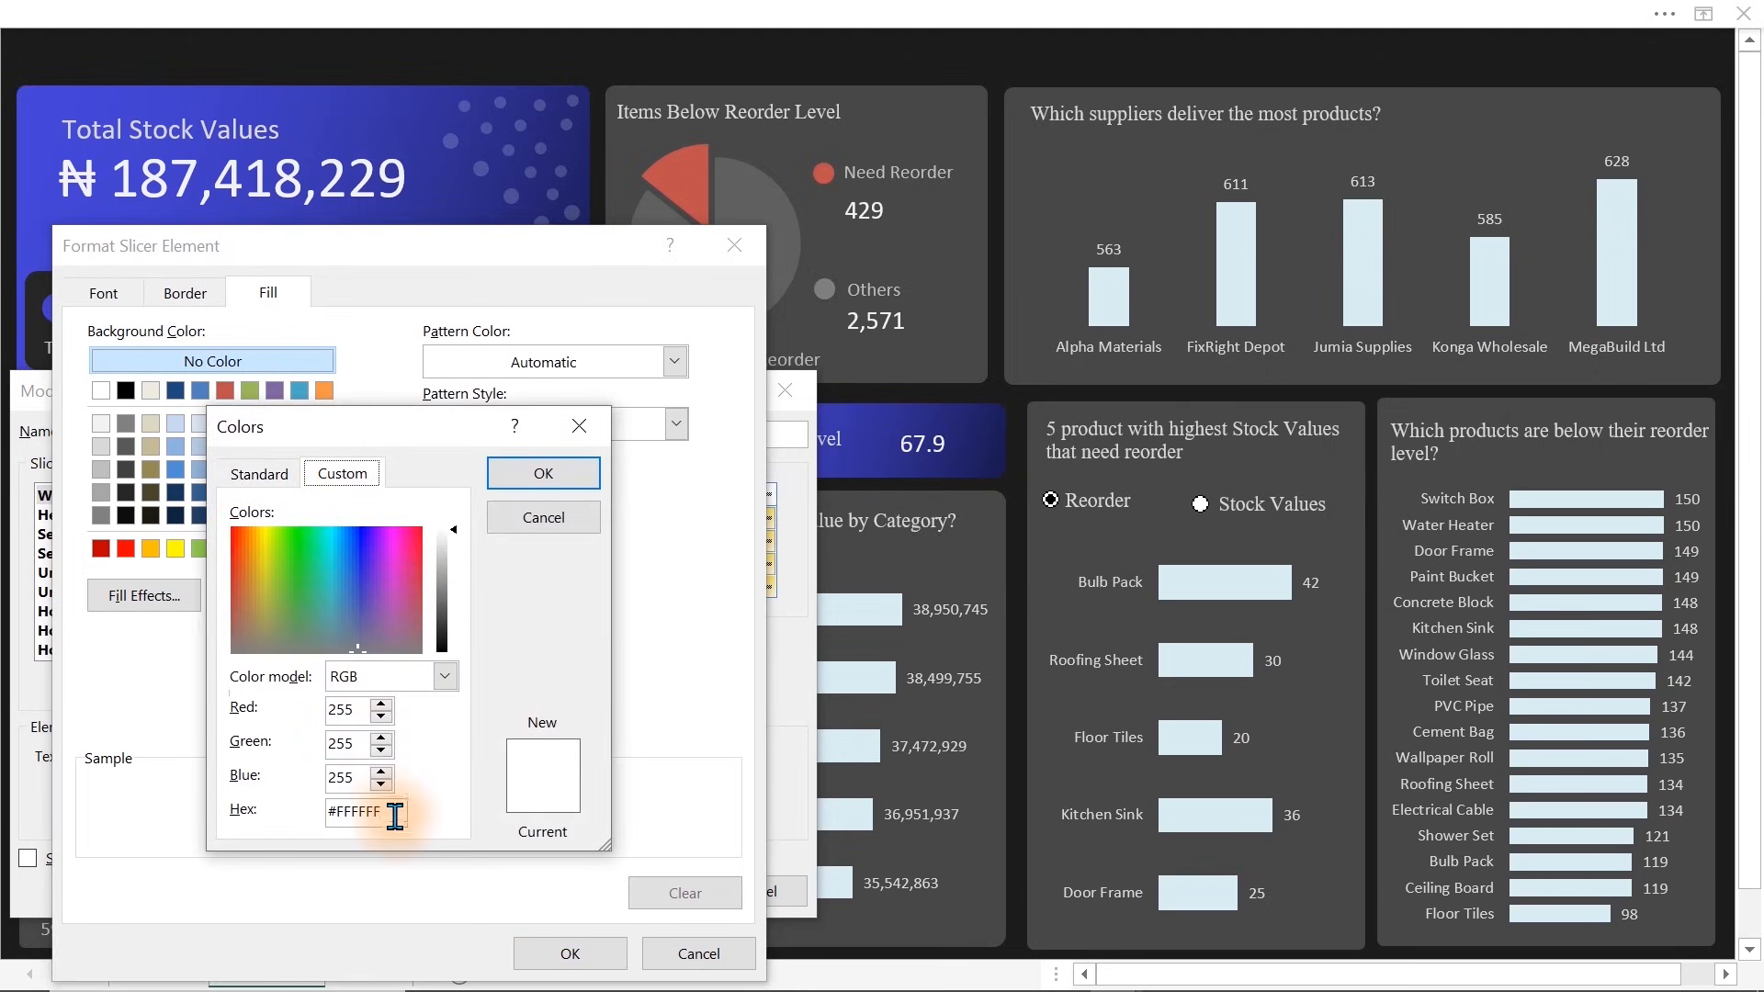
{"action": "left_click_drag", "start_coordinate": [379, 813], "coordinate": [279, 826]}
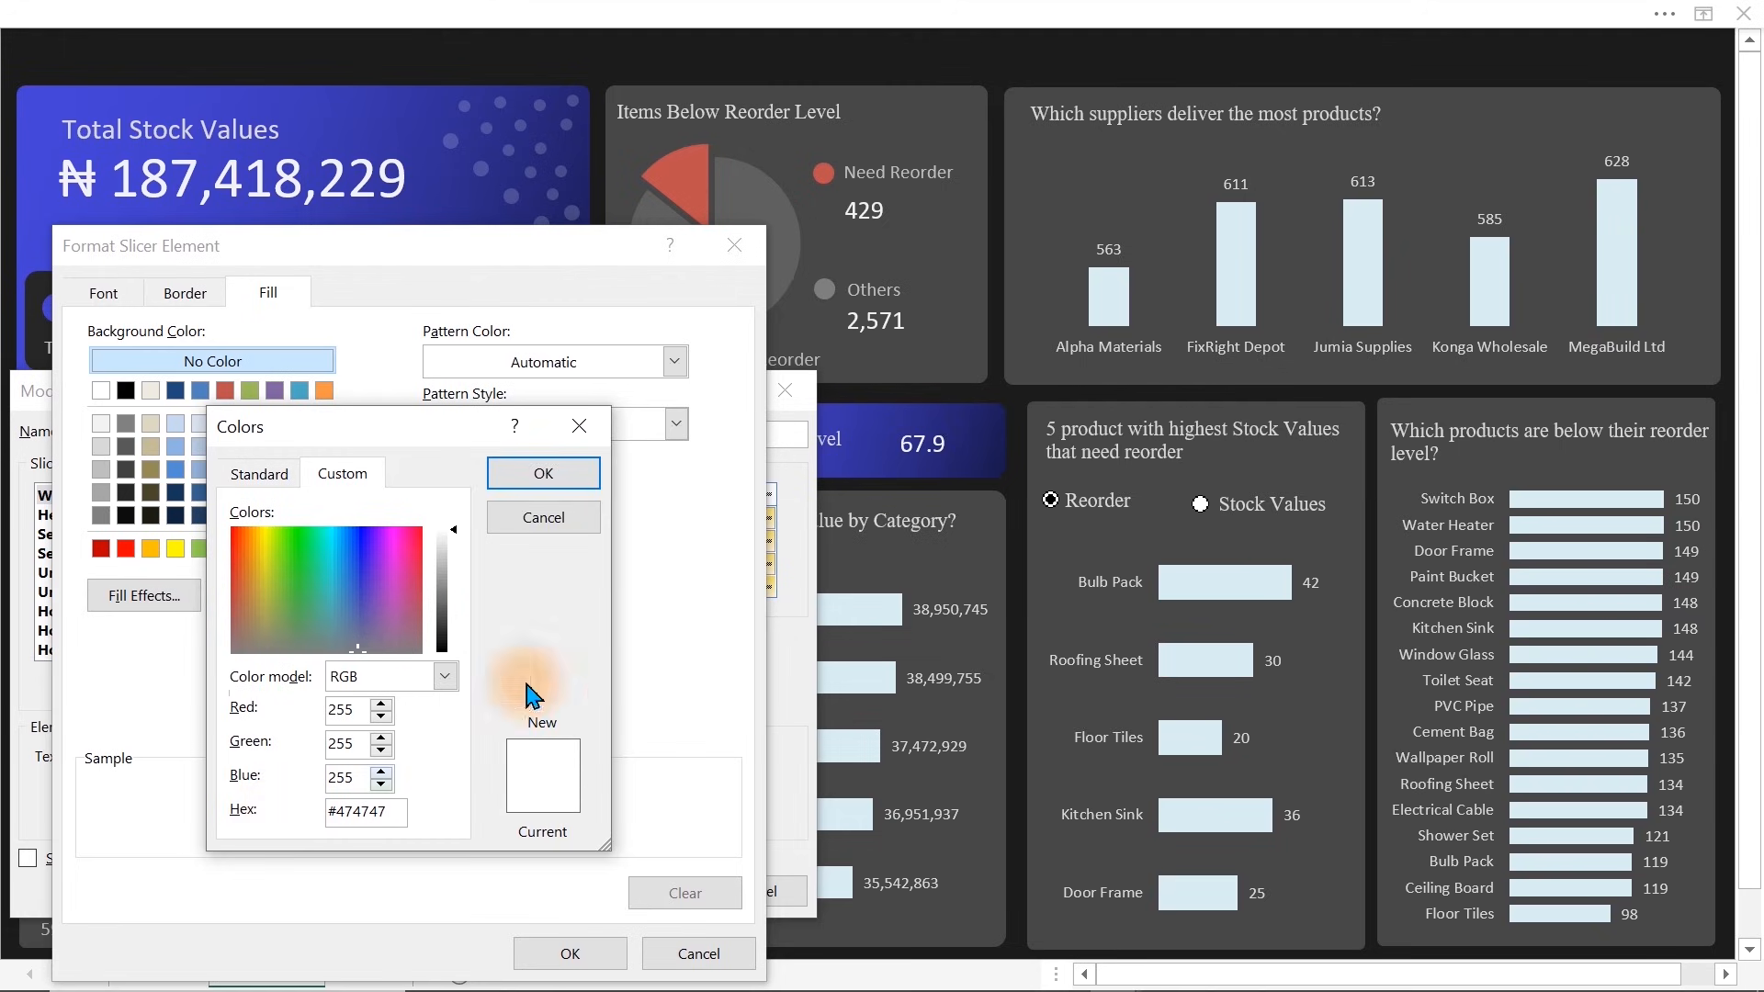
{"action": "left_click", "coordinate": [542, 473]}
{"action": "left_click", "coordinate": [584, 953]}
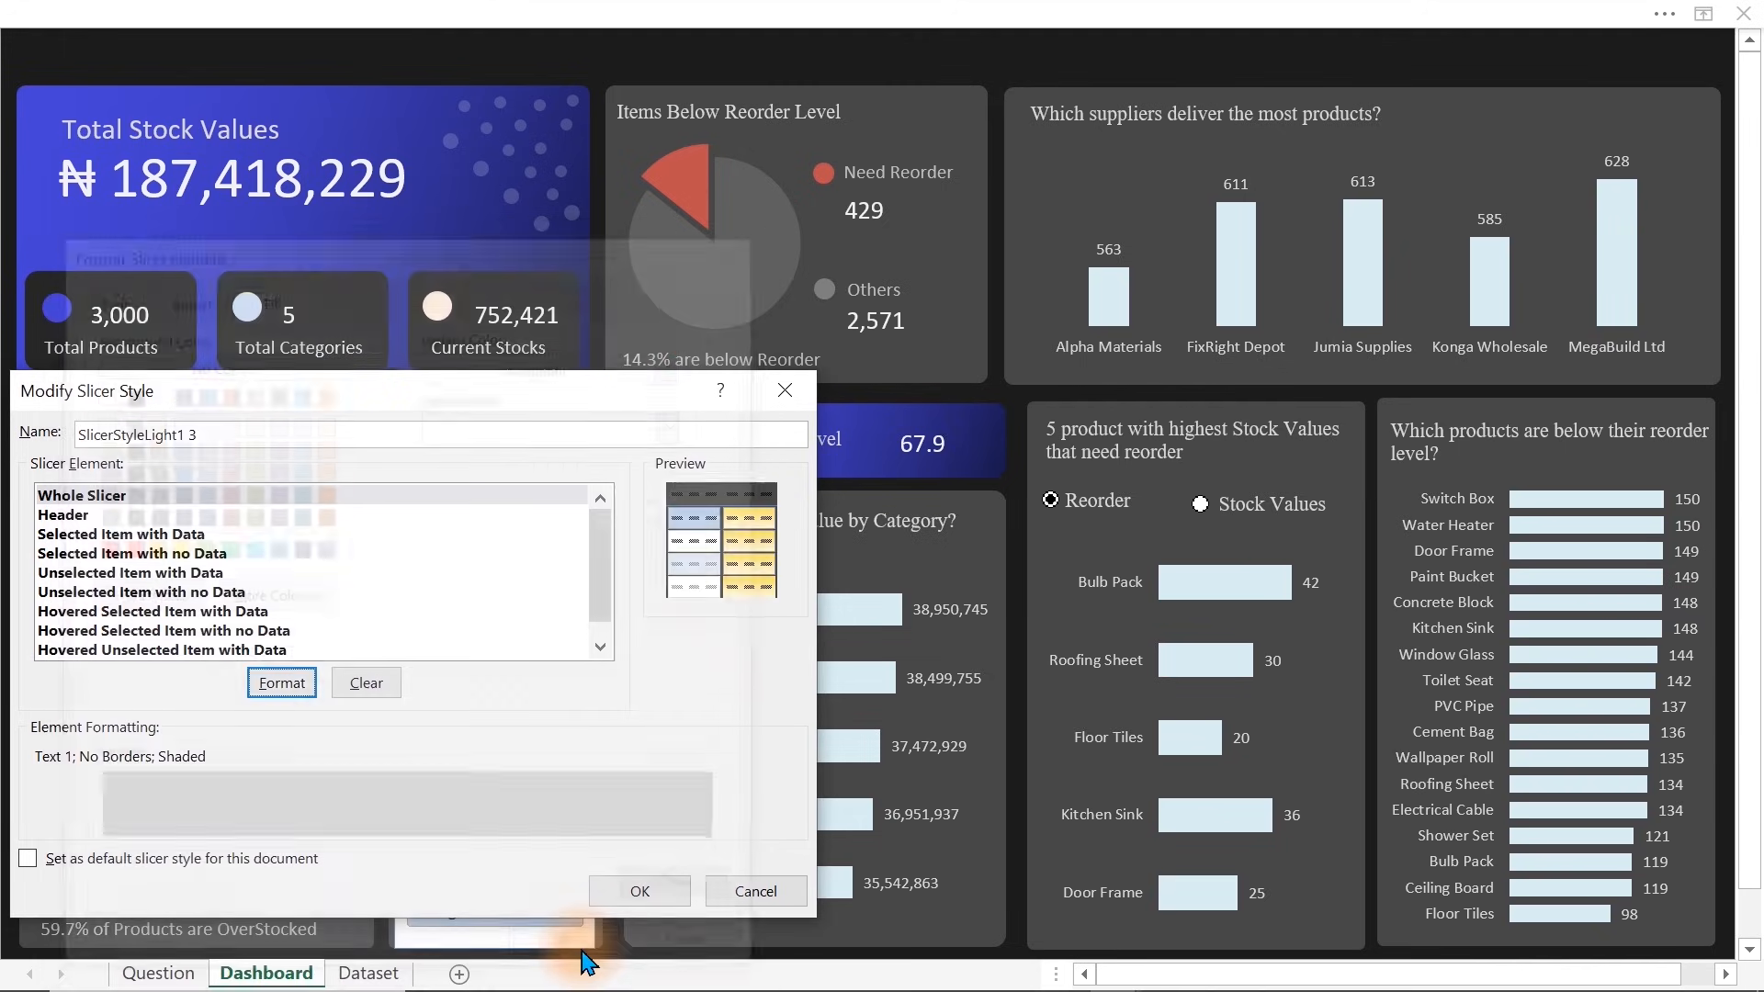
{"action": "left_click", "coordinate": [633, 891]}
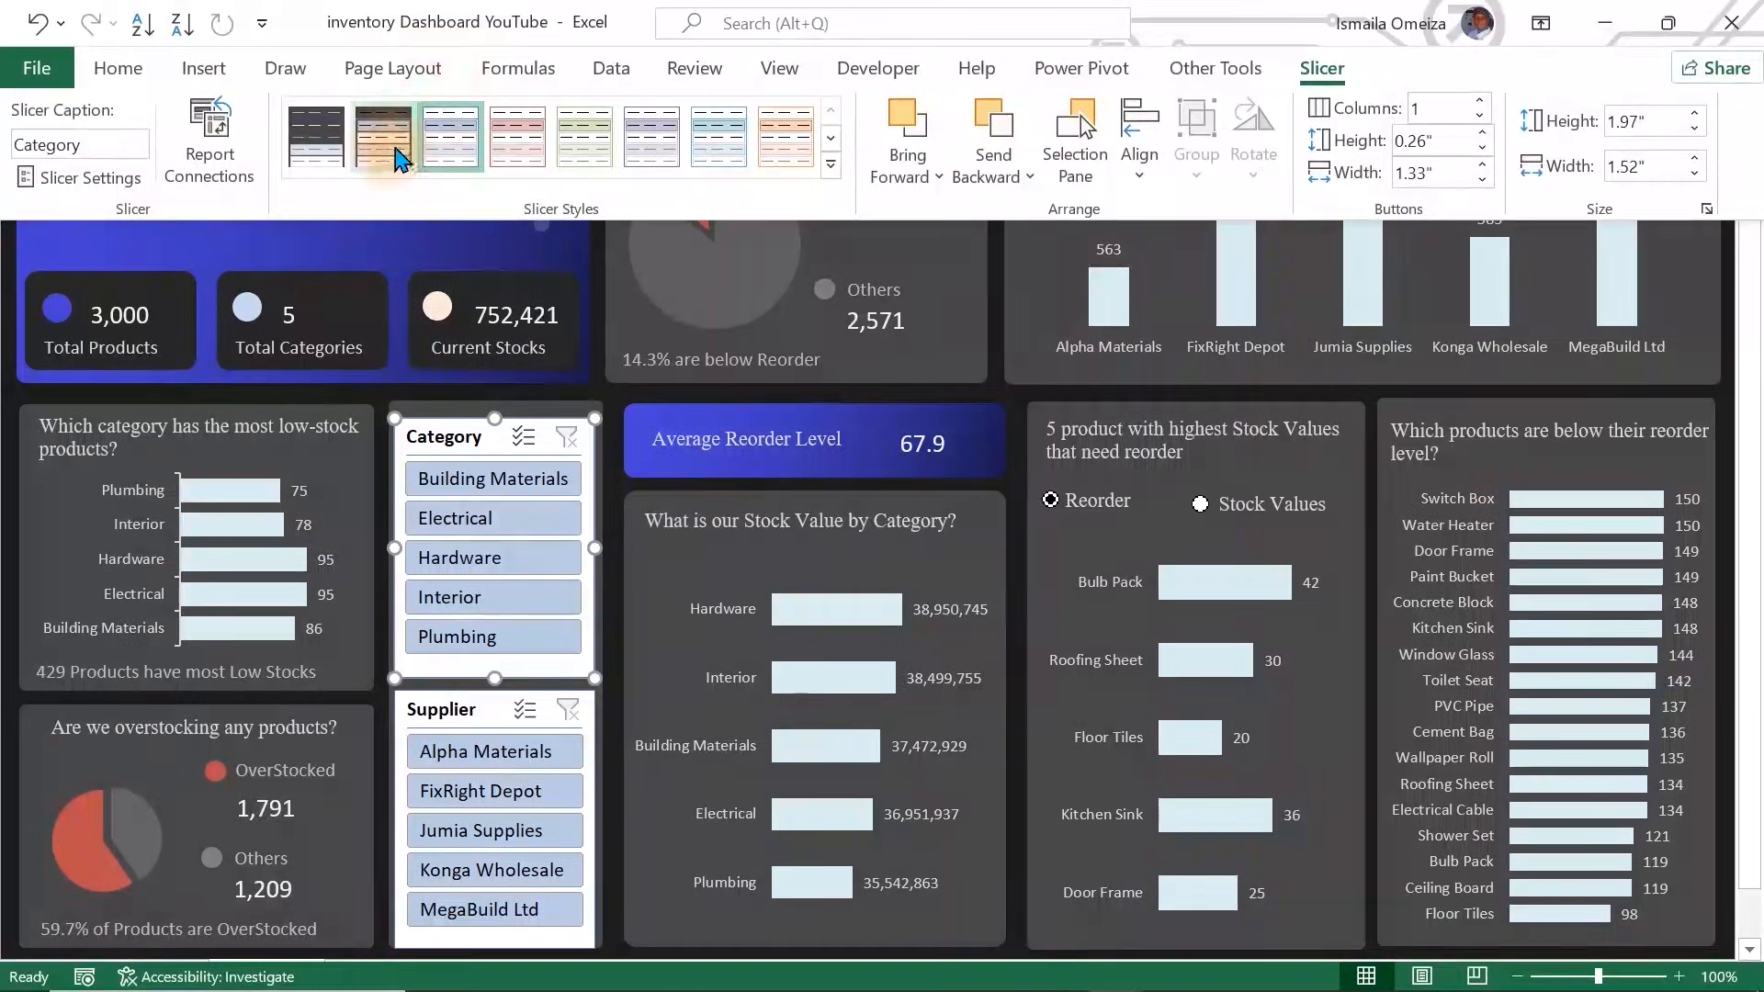
{"action": "left_click", "coordinate": [383, 151]}
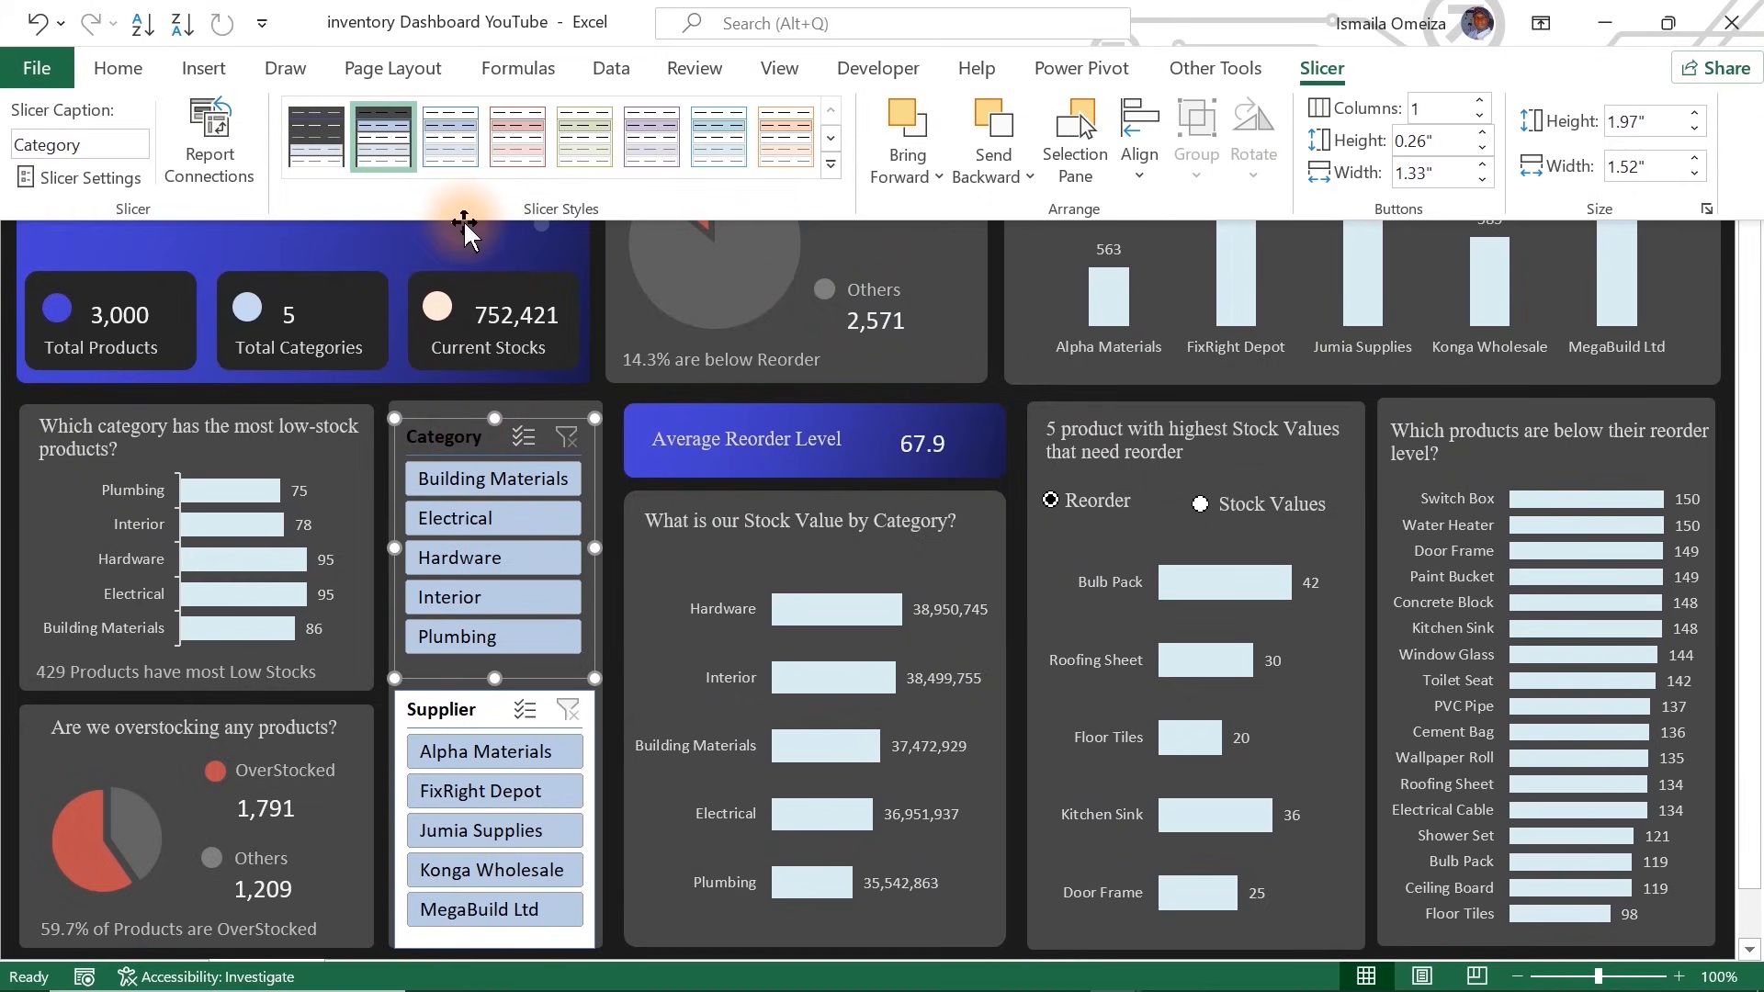
Modify the custom slicer style so that its Header element has only a bottom border
{"action": "right_click", "coordinate": [390, 140]}
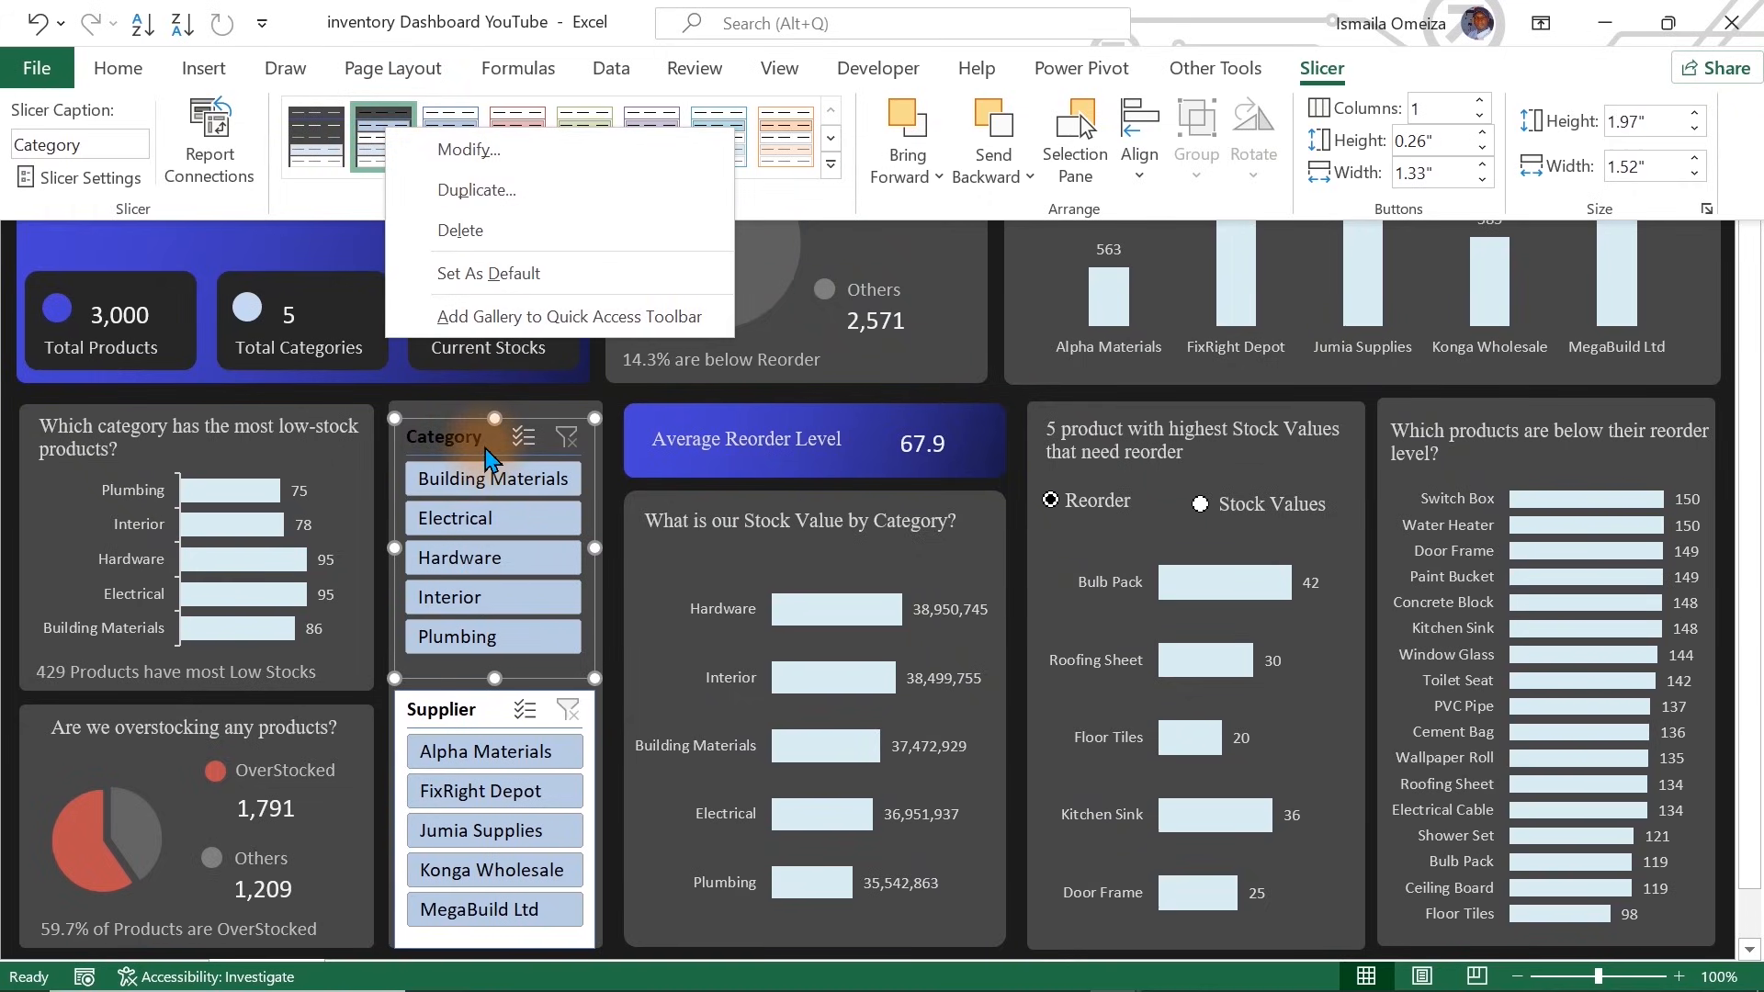
{"action": "left_click", "coordinate": [464, 149]}
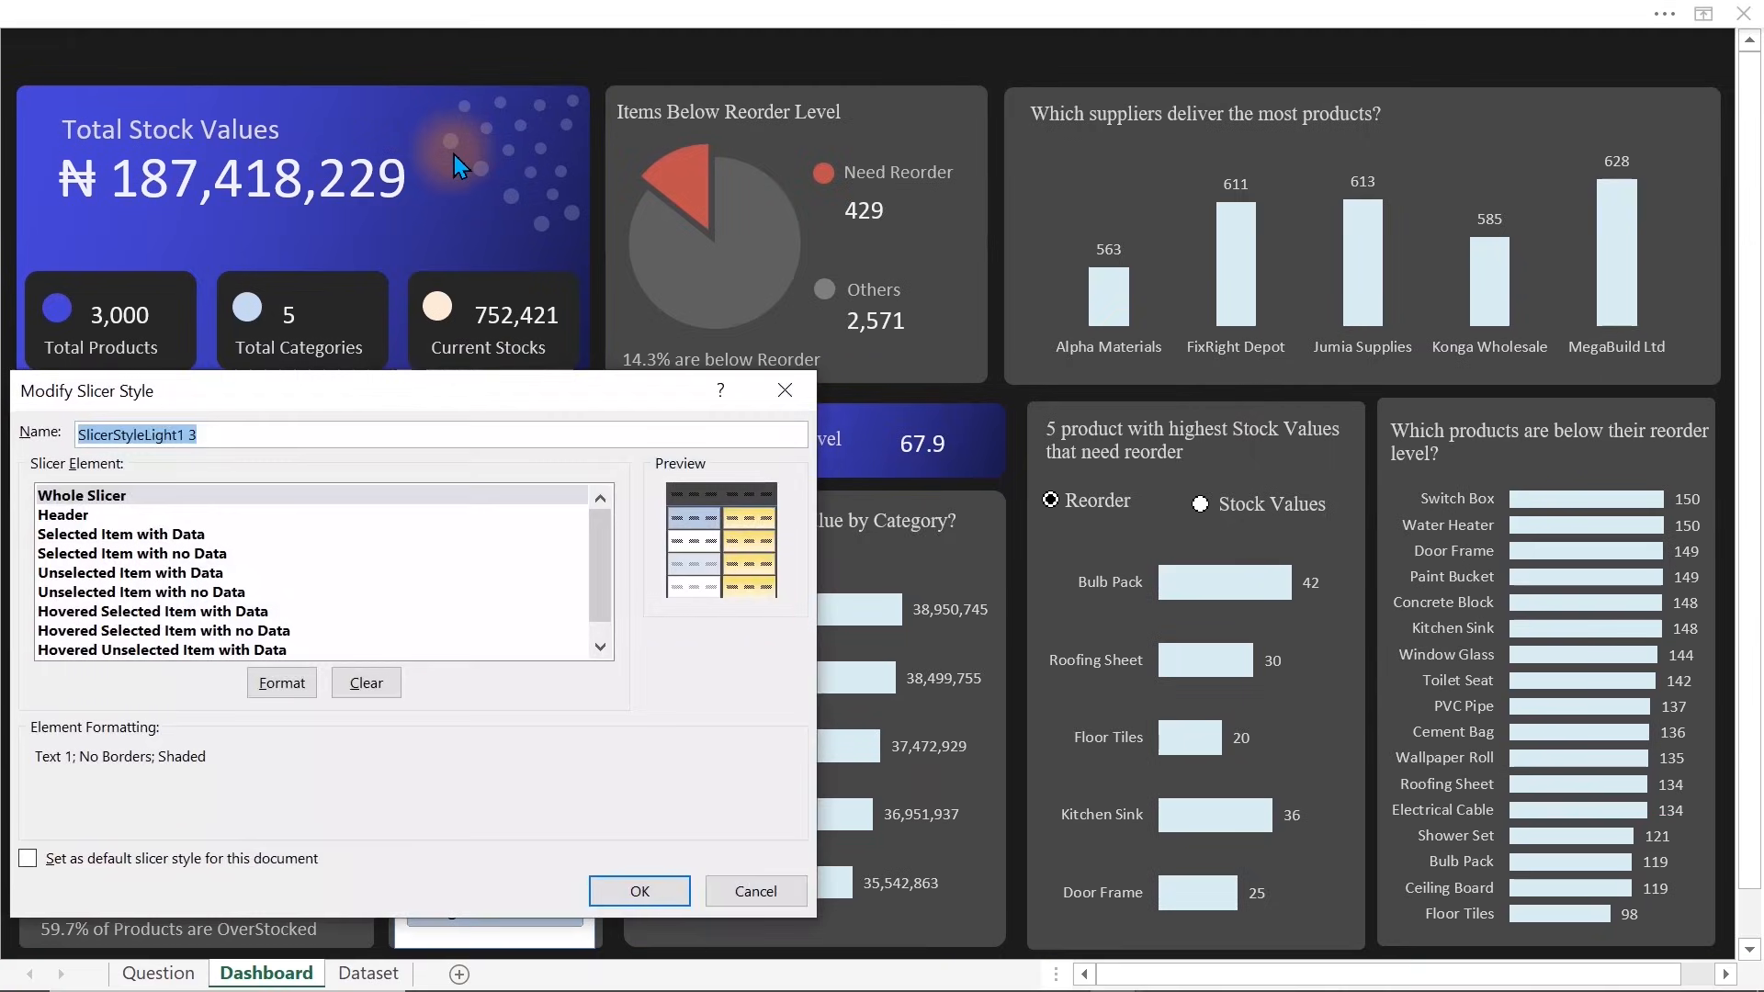
{"action": "left_click", "coordinate": [81, 518]}
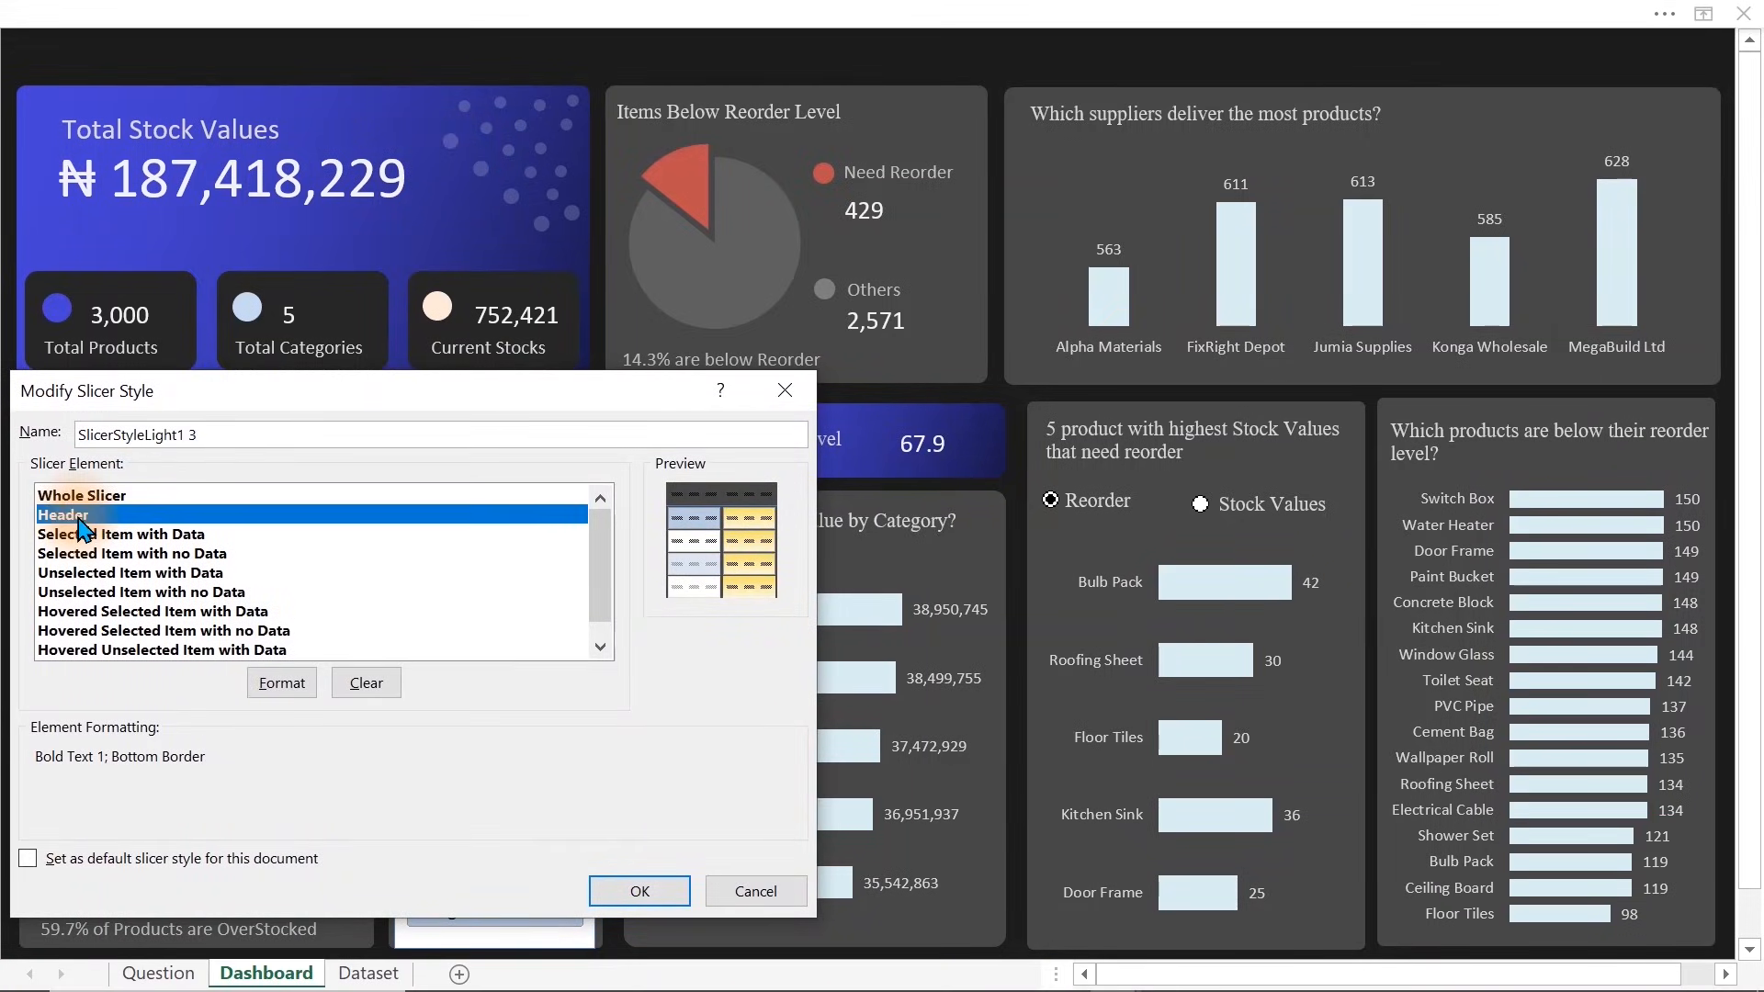
{"action": "left_click", "coordinate": [275, 684]}
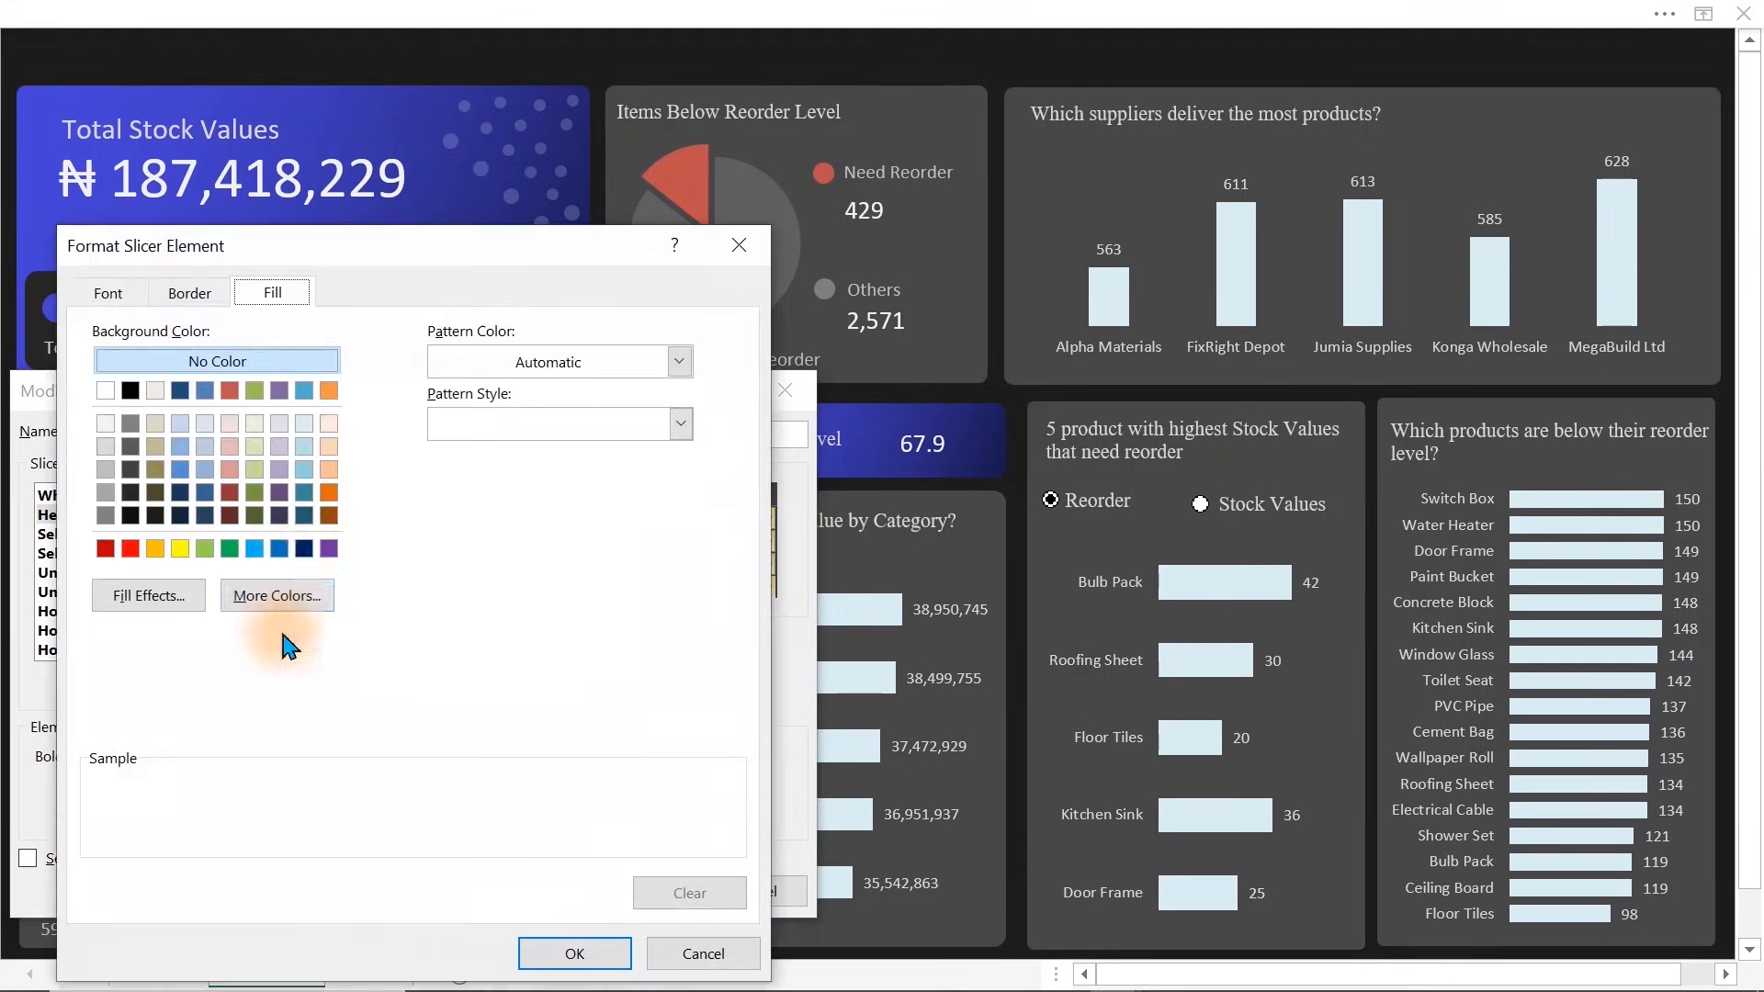
{"action": "left_click", "coordinate": [187, 293]}
{"action": "left_click", "coordinate": [403, 380]}
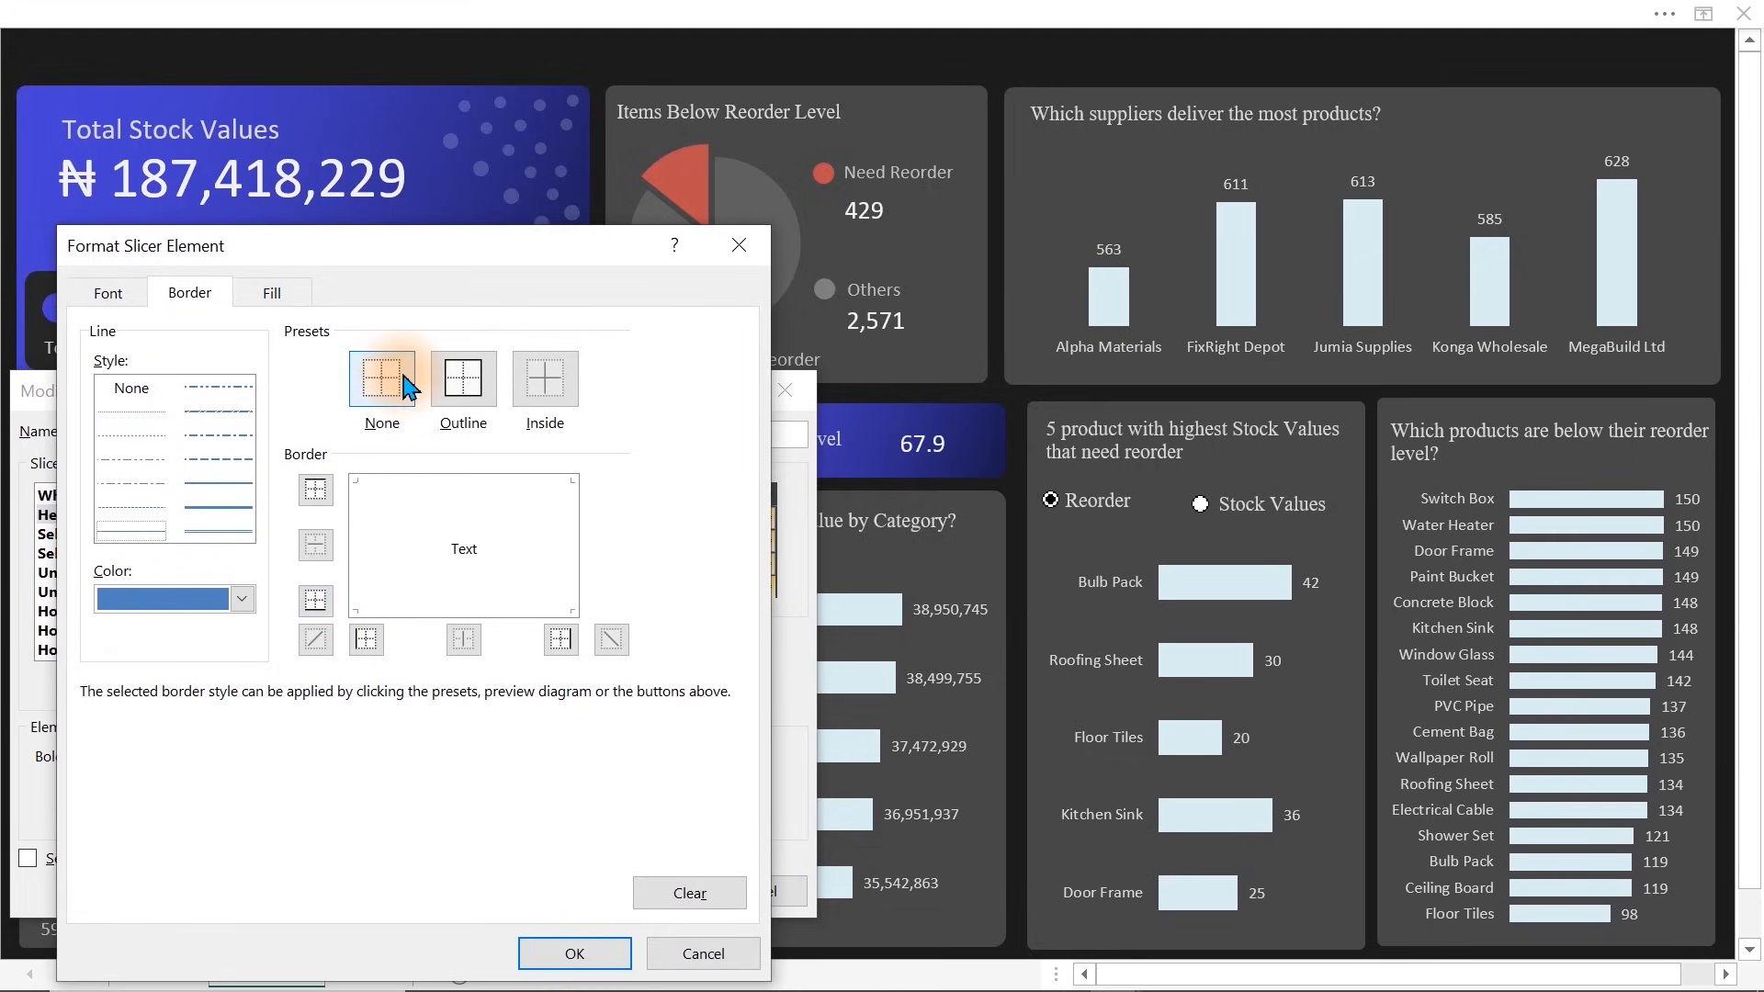
{"action": "left_click", "coordinate": [459, 372]}
{"action": "left_click", "coordinate": [415, 480]}
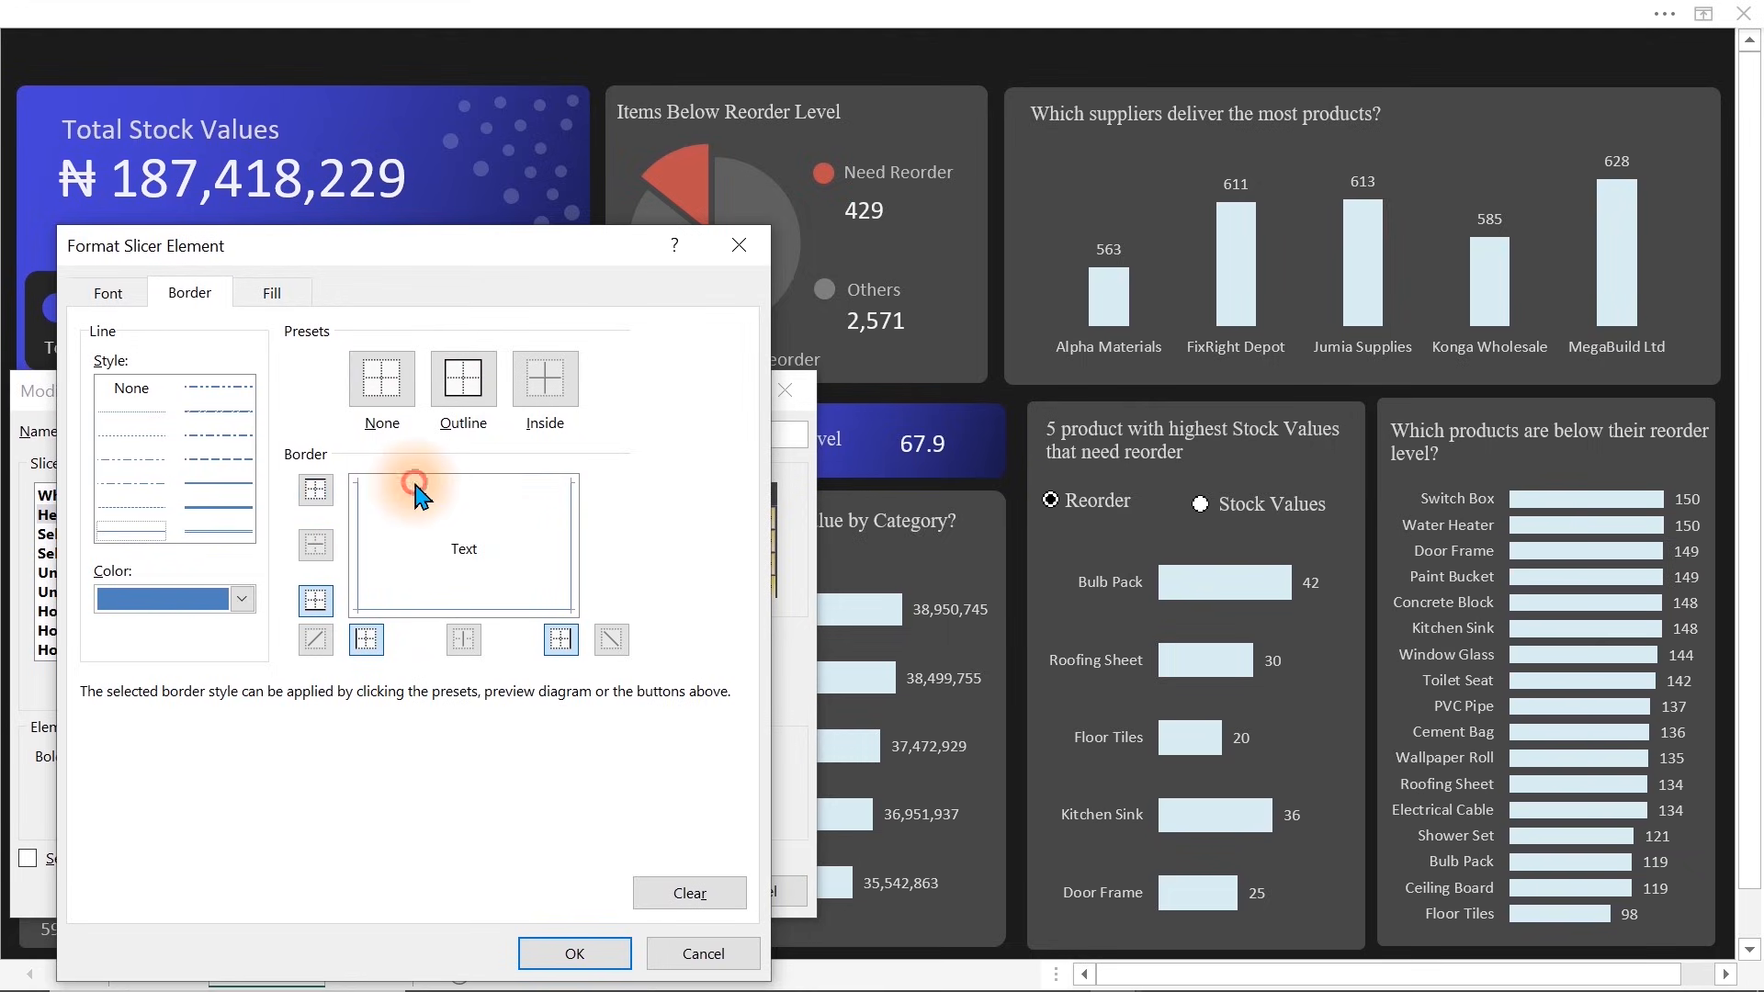
{"action": "left_click", "coordinate": [568, 537]}
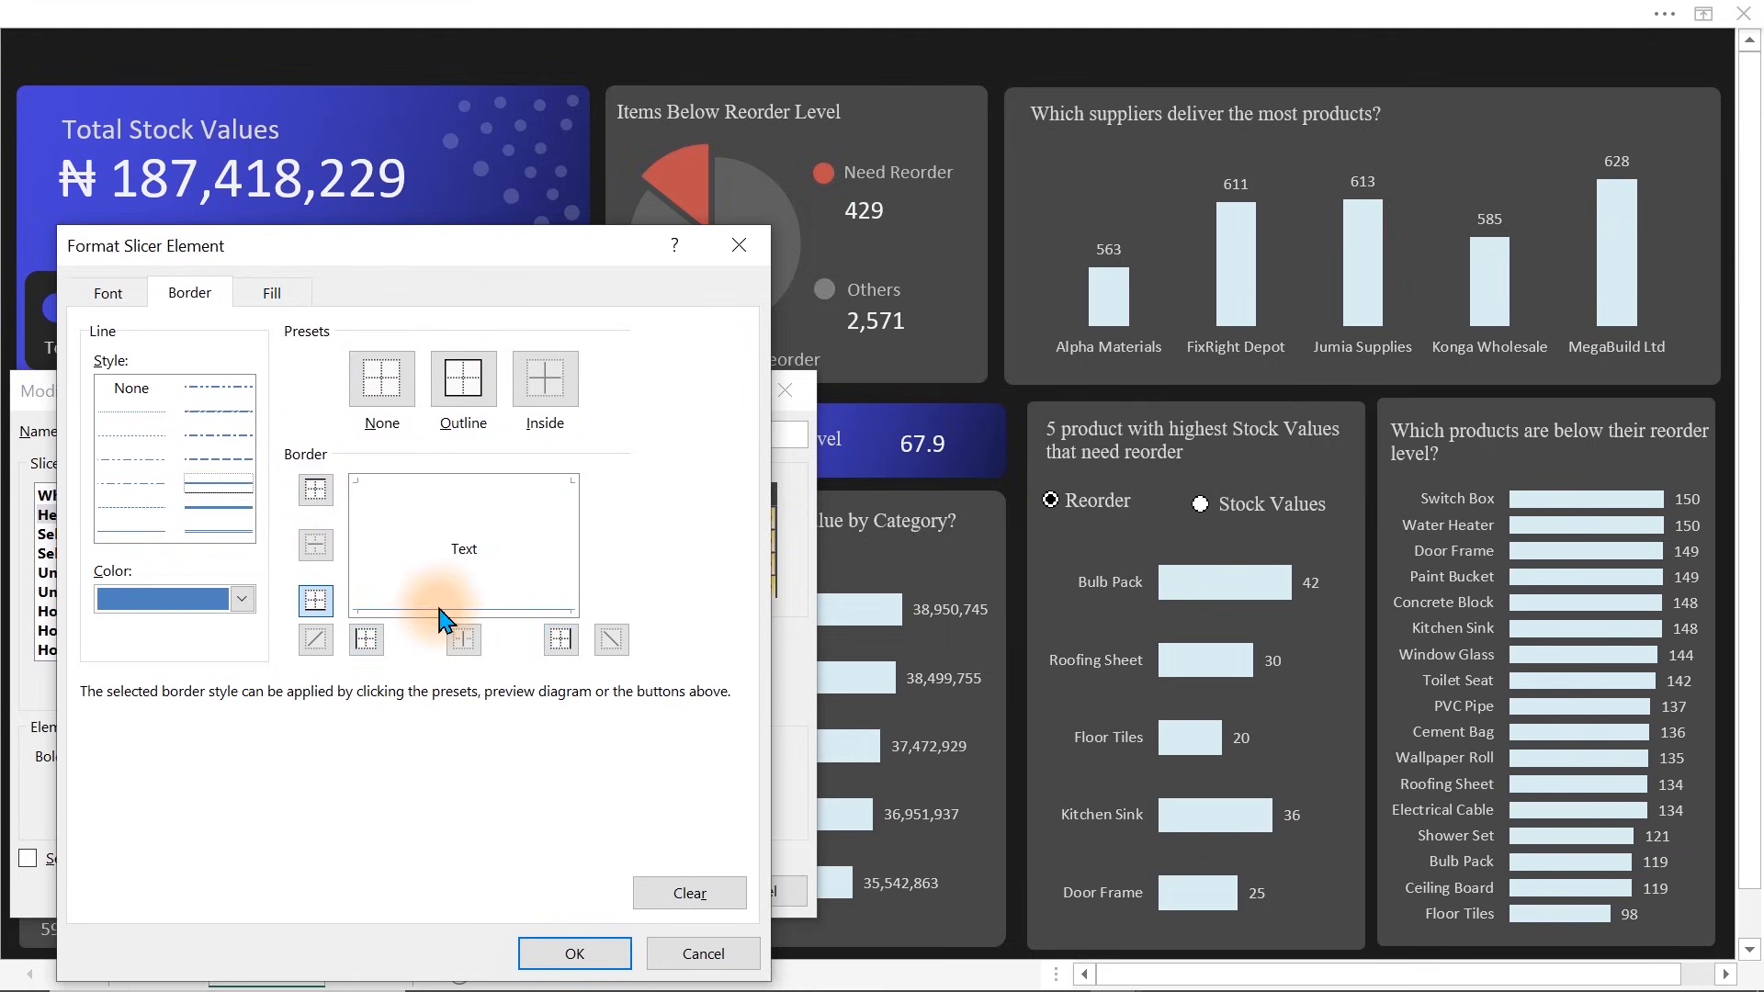
Recolor the Header element's bottom border with the recently used blue
{"action": "left_click", "coordinate": [225, 599]}
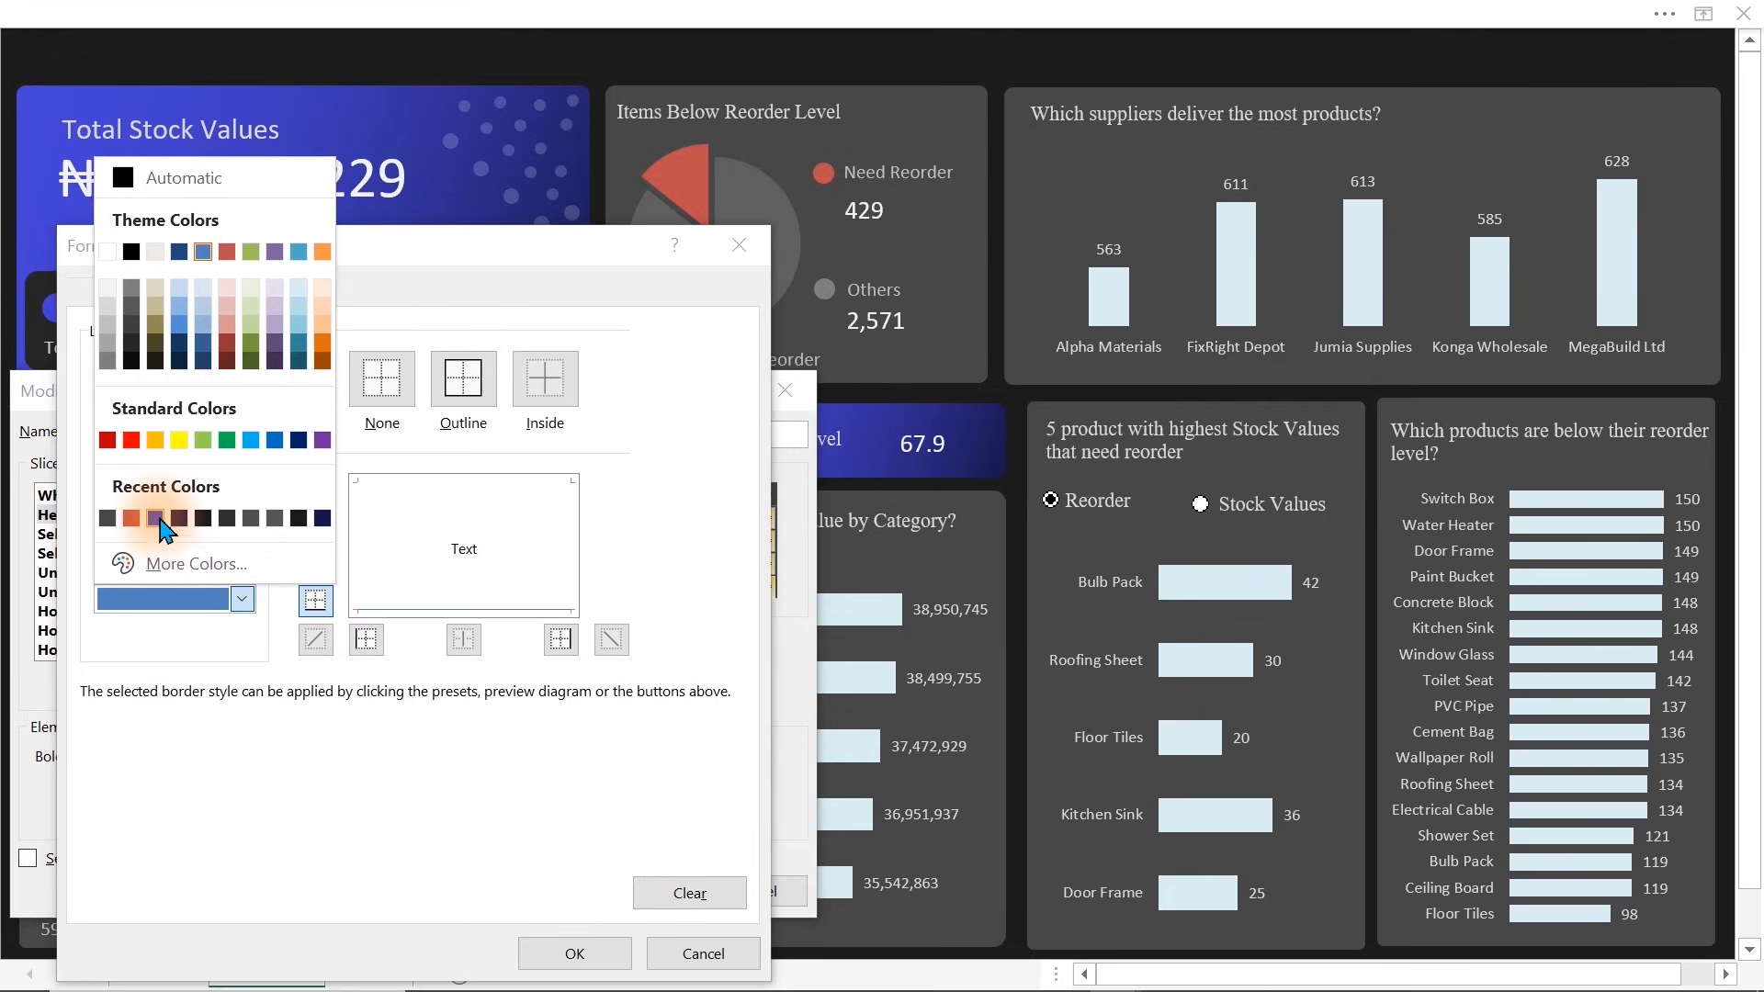
{"action": "left_click", "coordinate": [161, 518]}
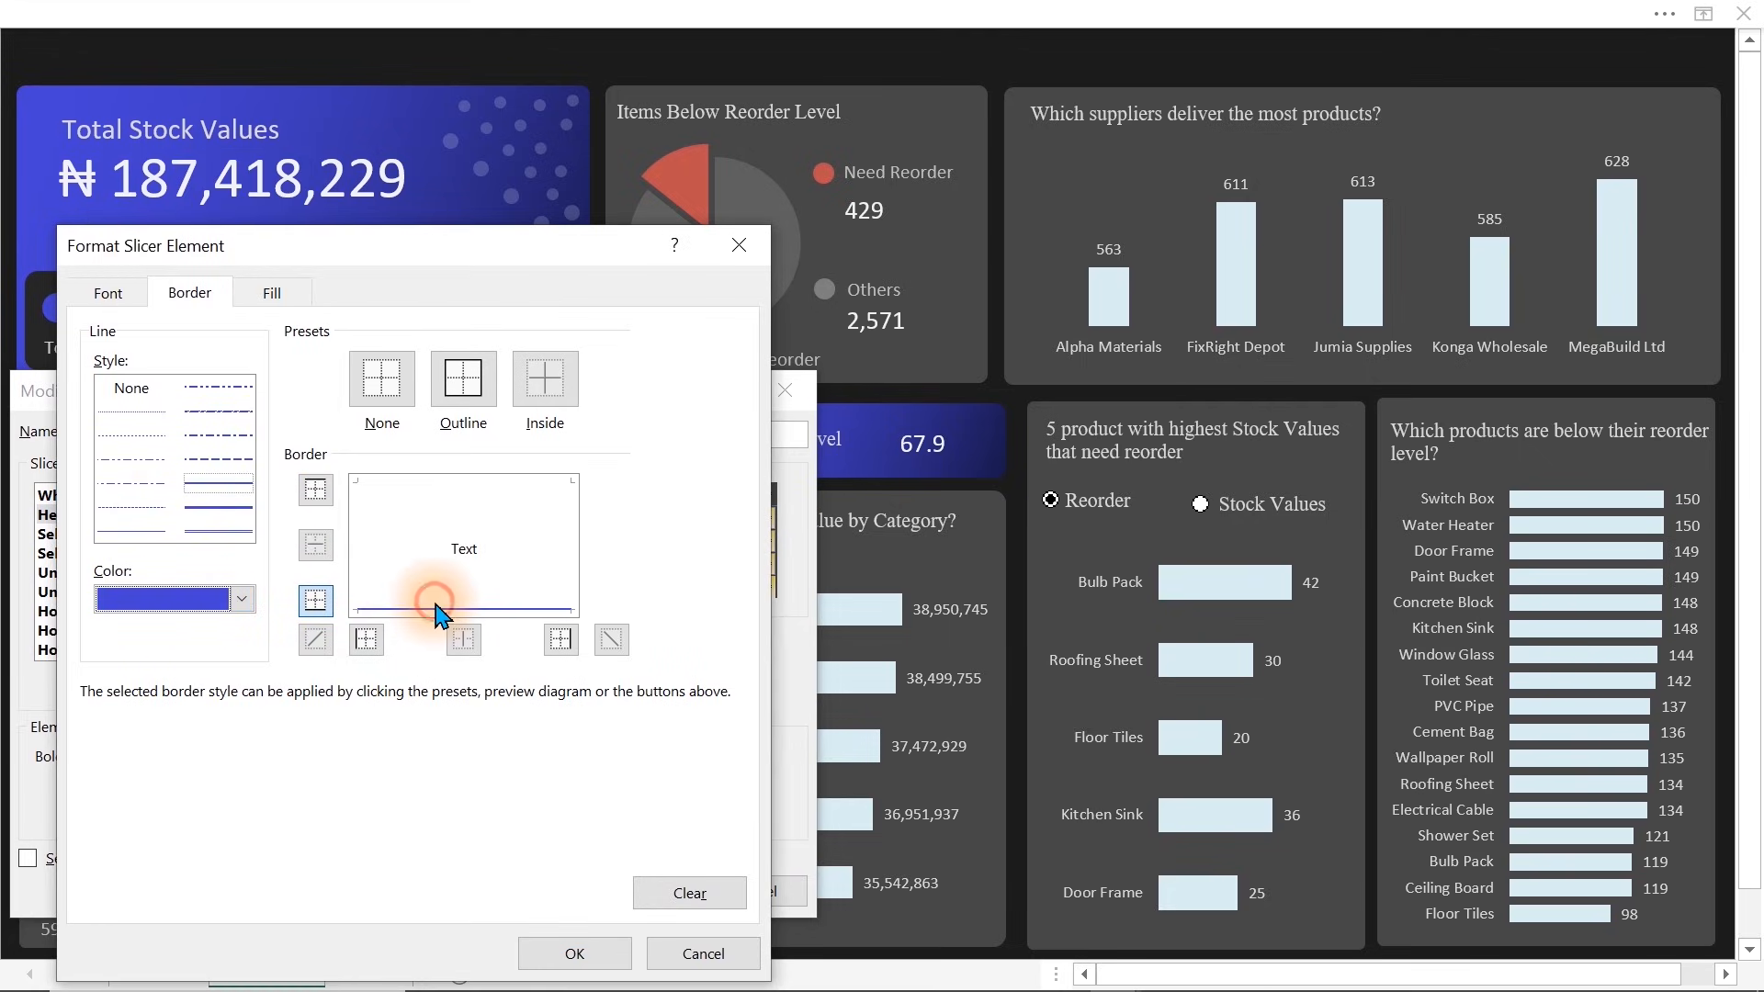
{"action": "left_click", "coordinate": [590, 957]}
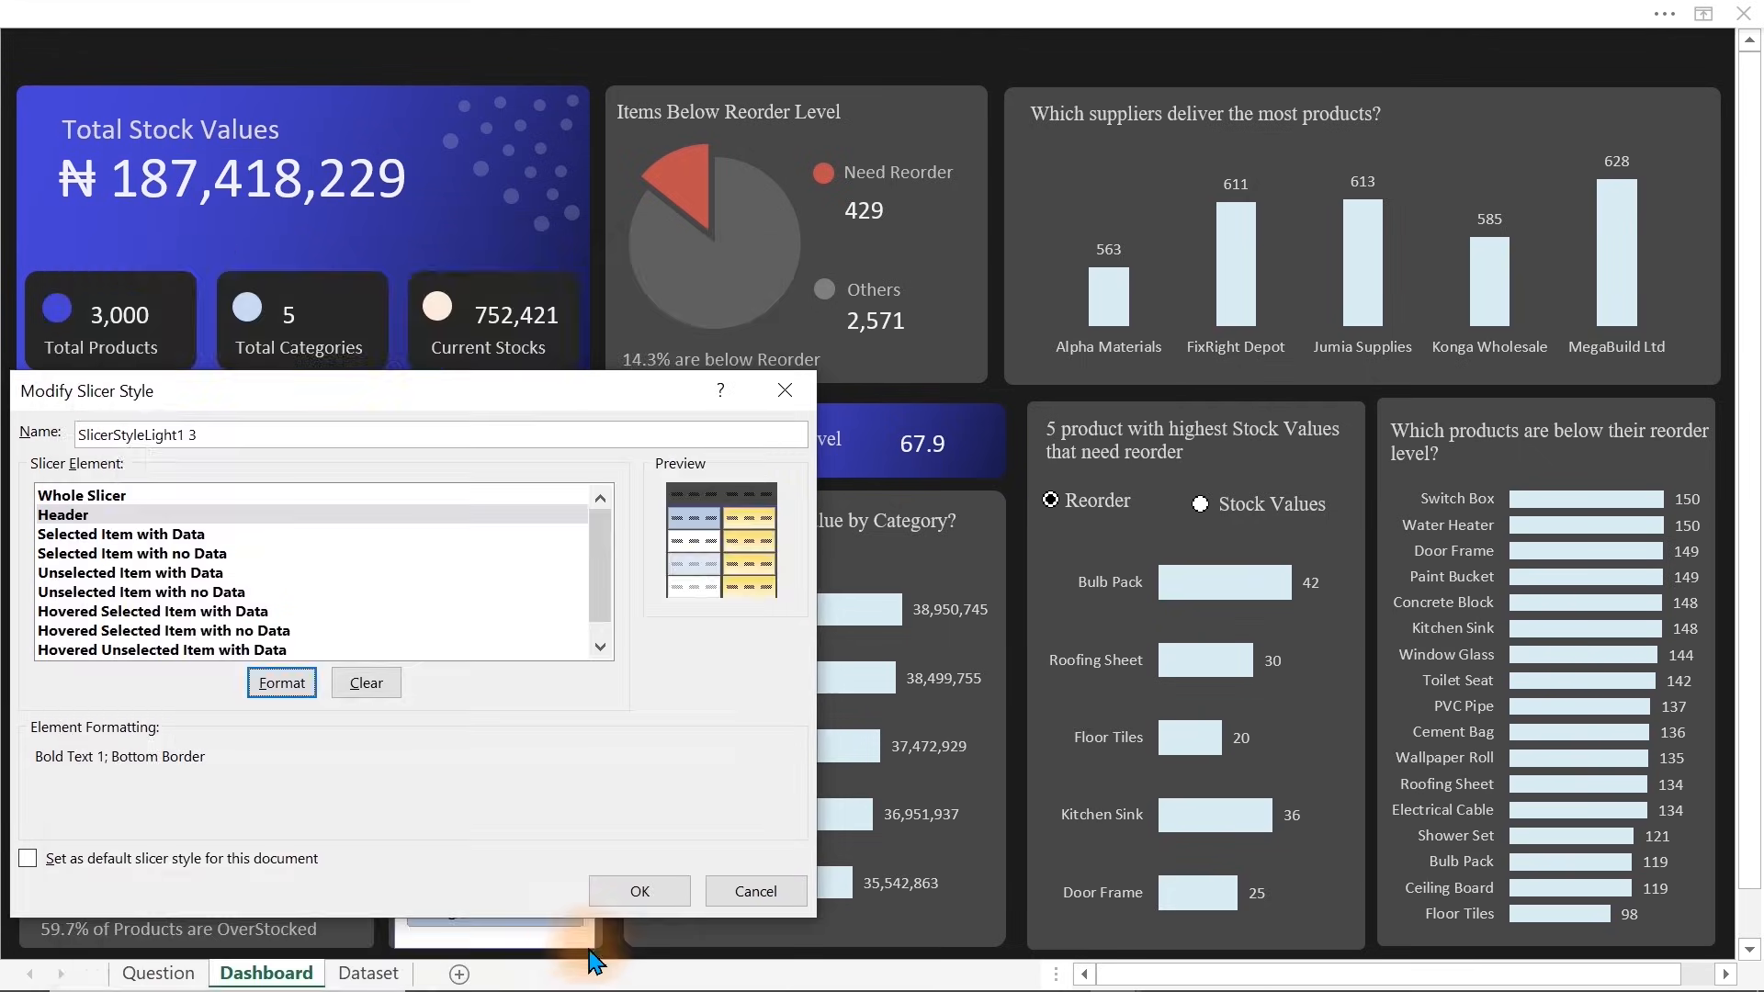
Set the Header element's font color to the theme color Background 1, Darker 15%
{"action": "left_click", "coordinate": [282, 702]}
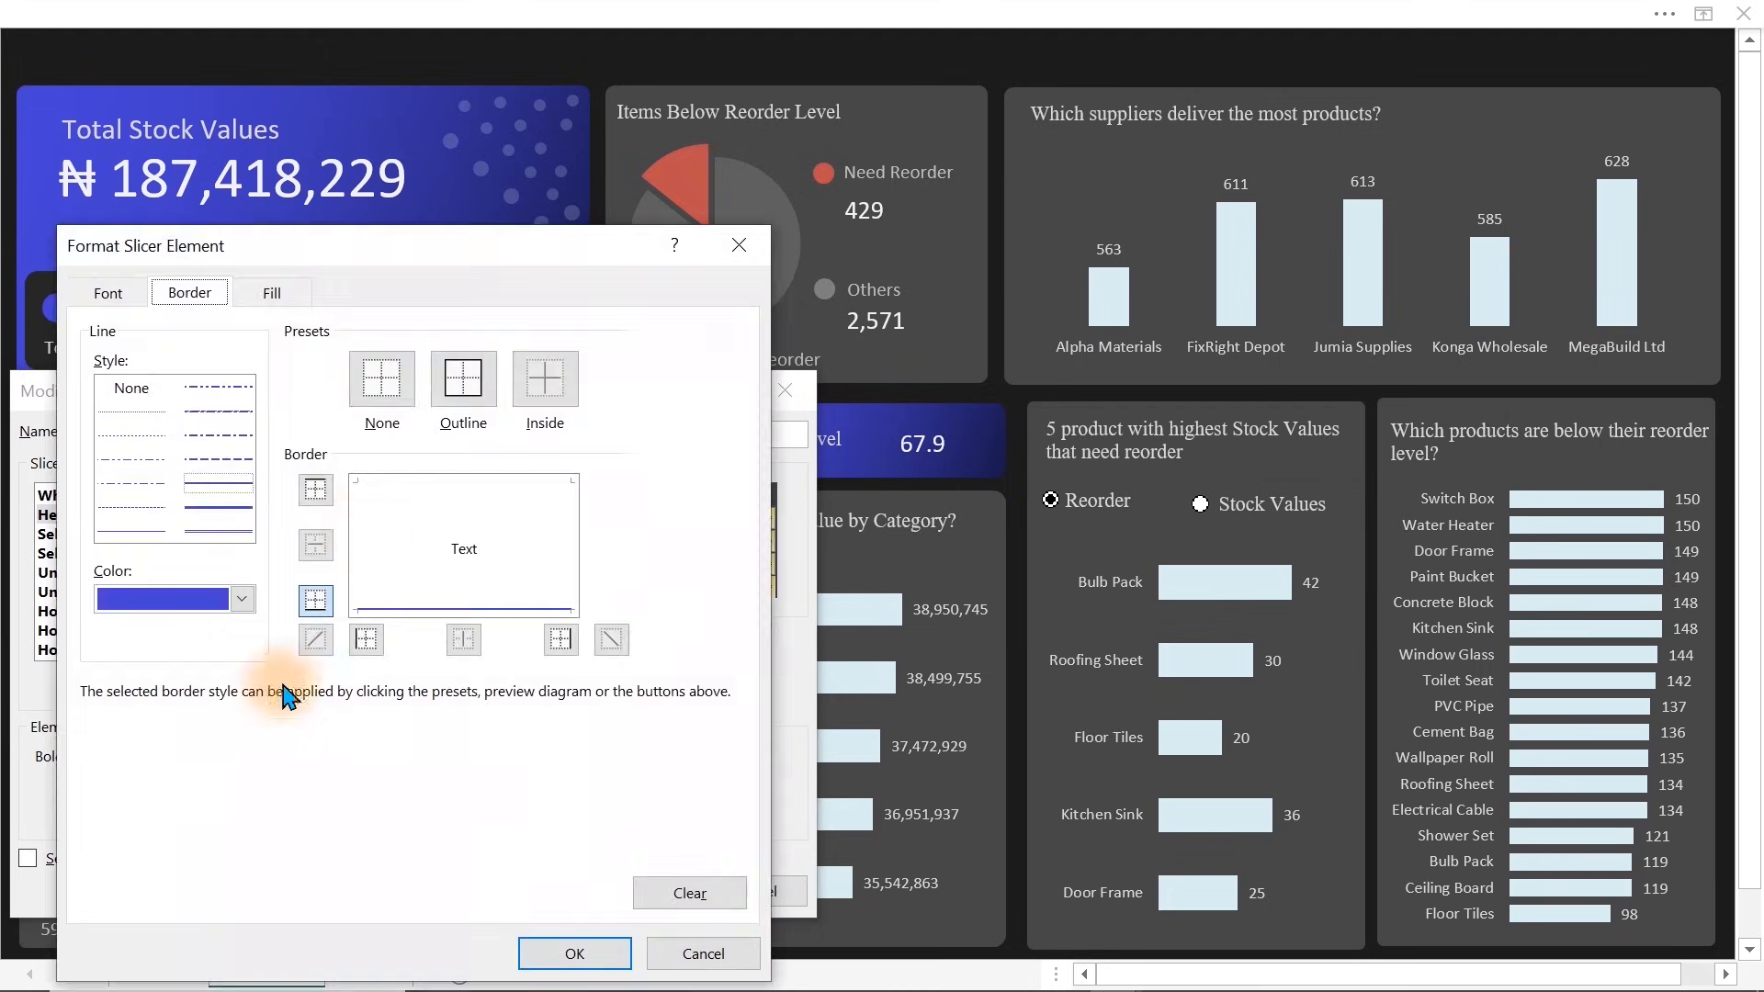
{"action": "left_click", "coordinate": [101, 294]}
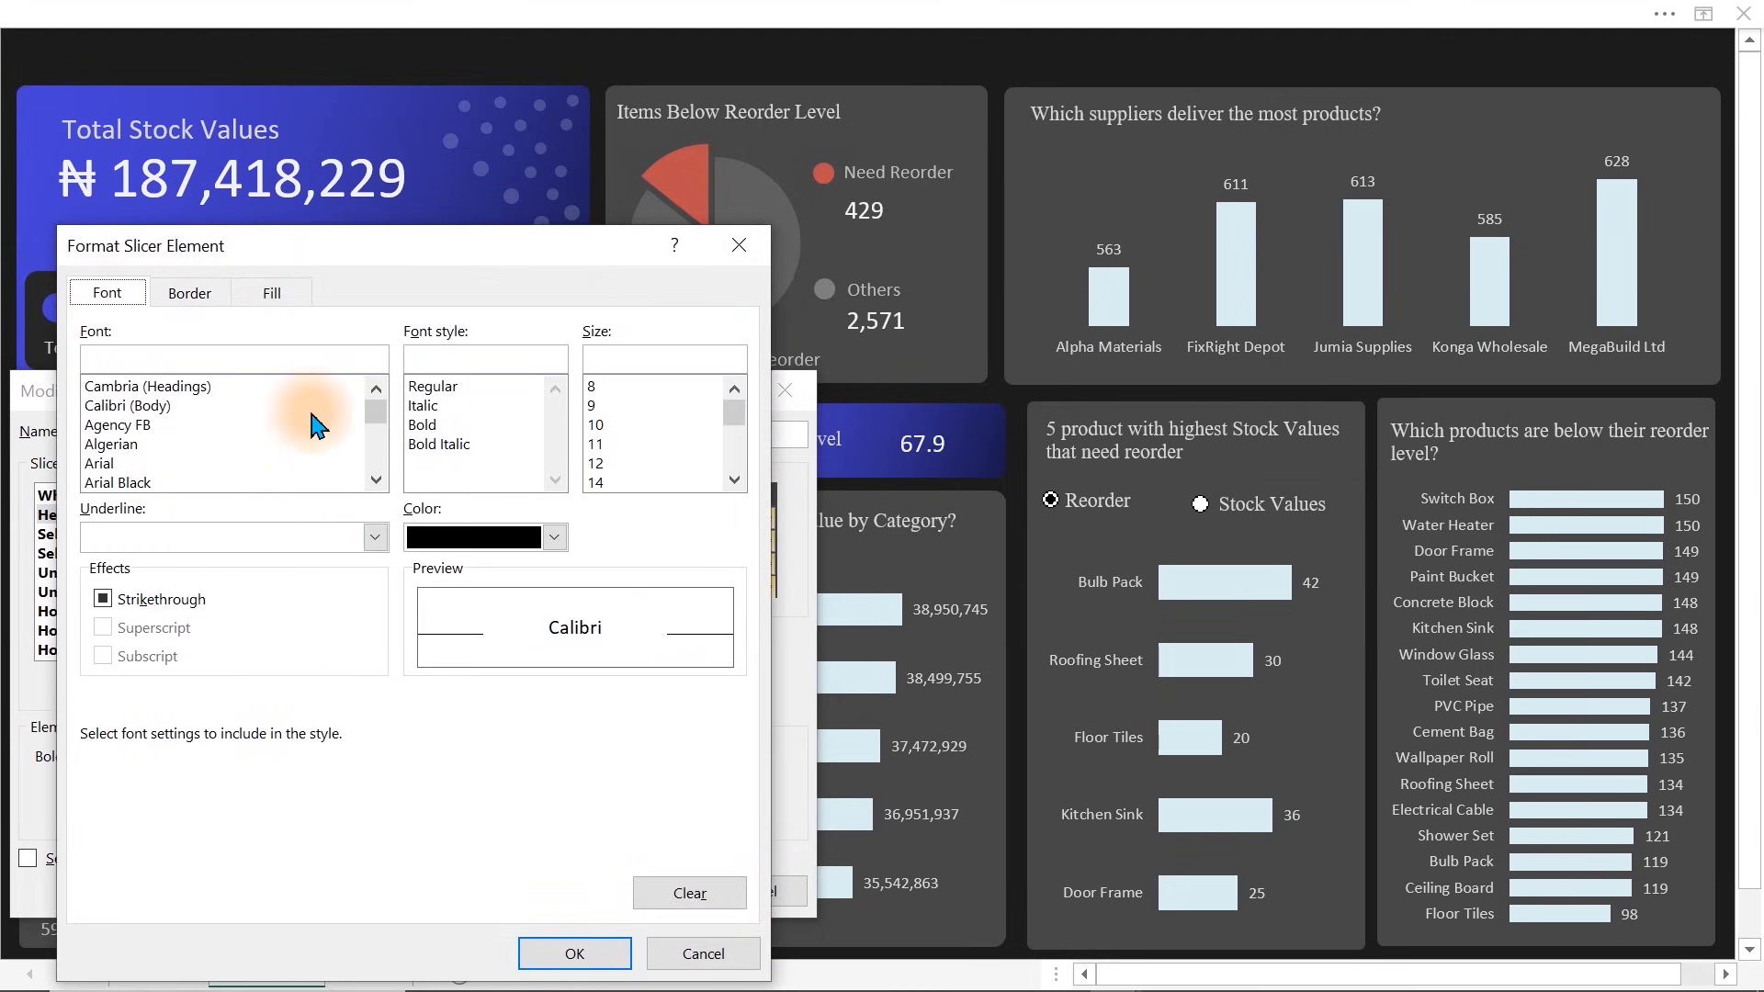
{"action": "left_click", "coordinate": [476, 549]}
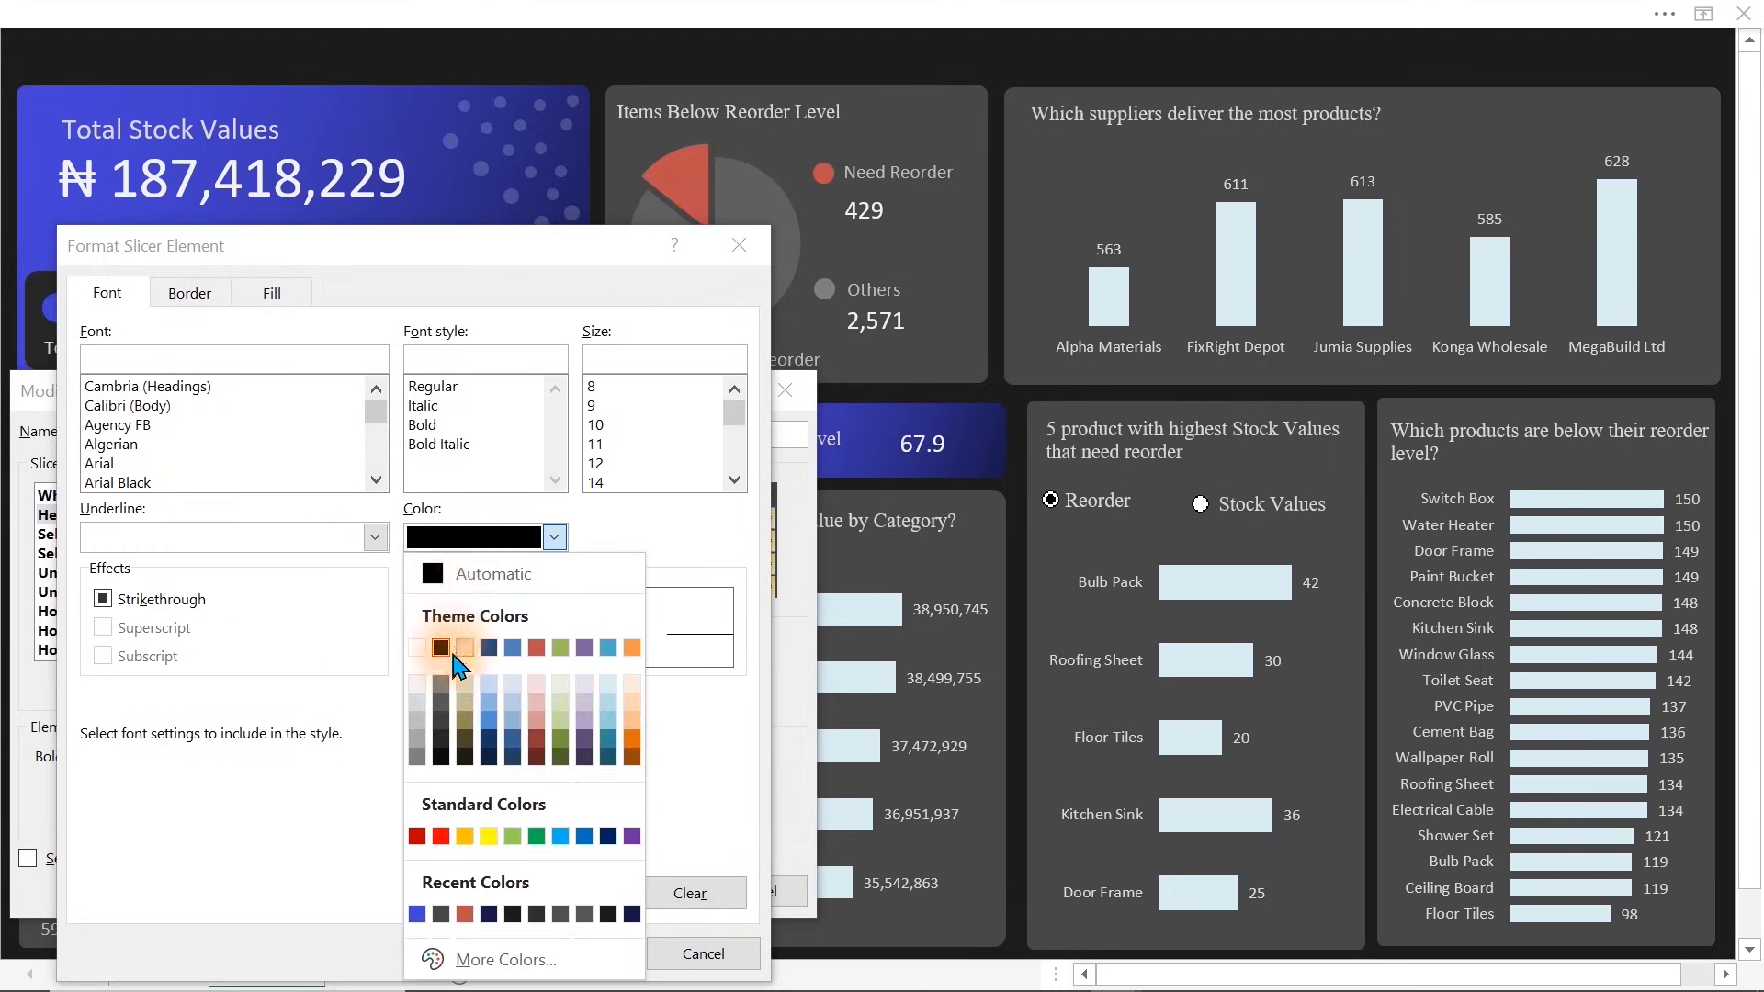
{"action": "left_click", "coordinate": [419, 704]}
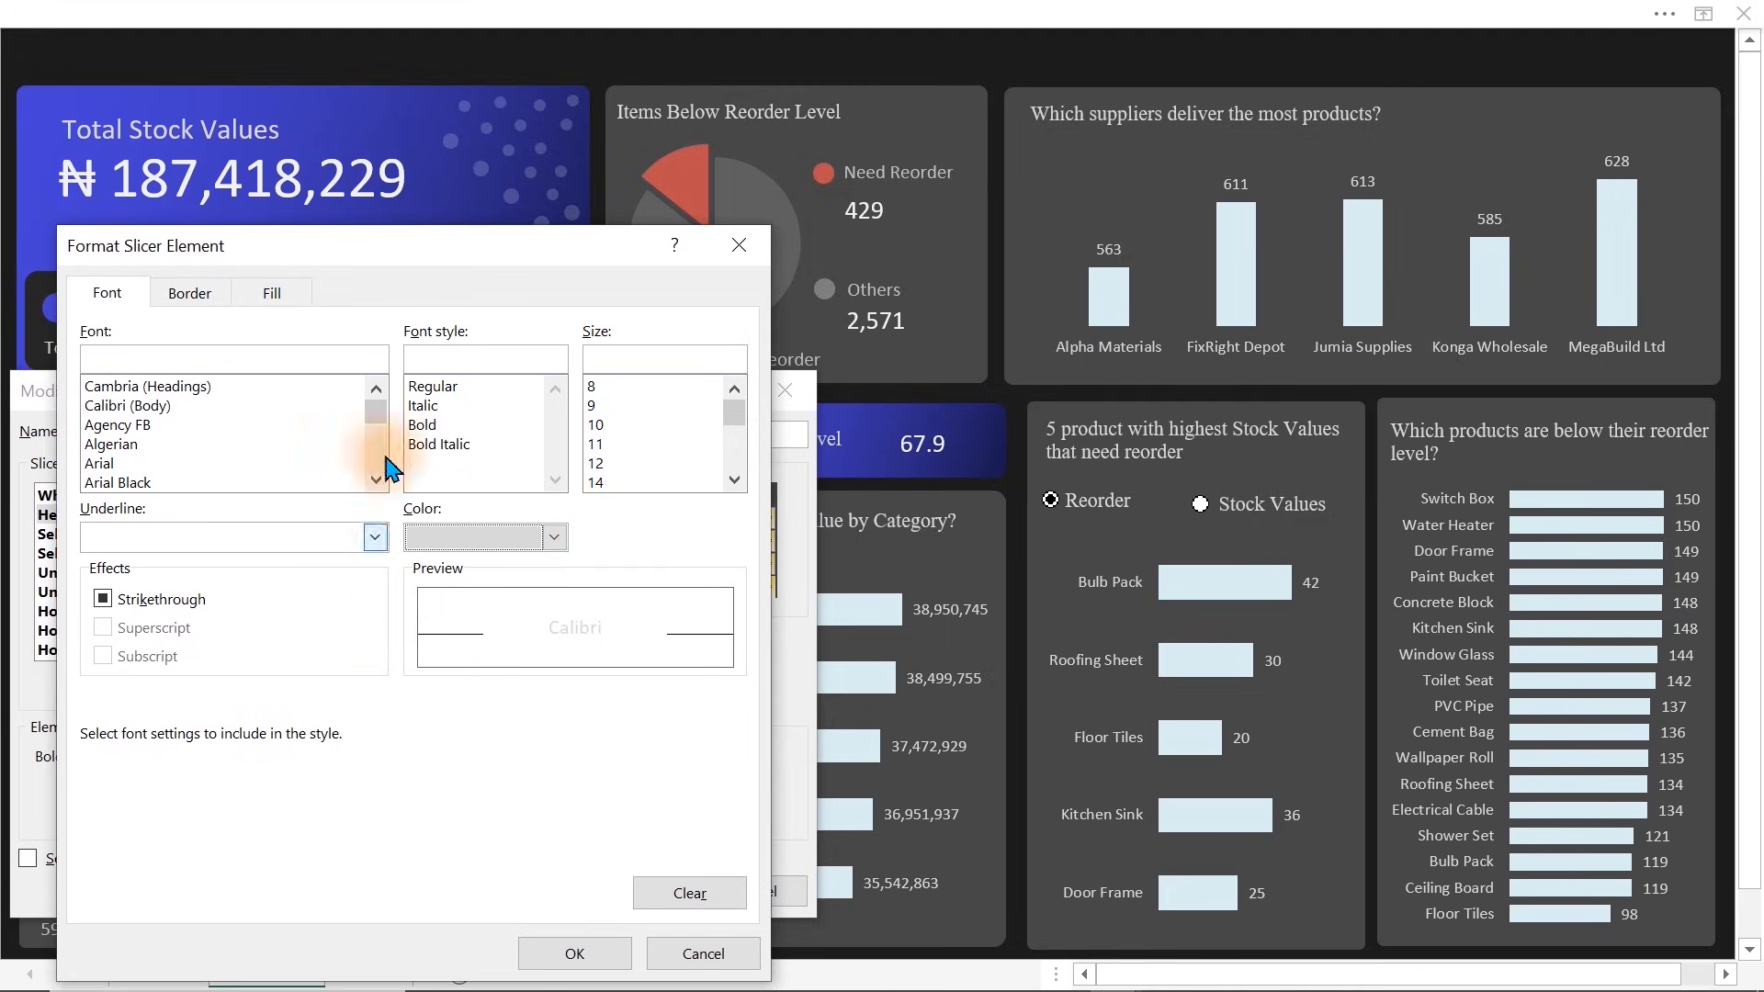
Fill the Header element with #474747 and accept its formatting
{"action": "left_click", "coordinate": [272, 292]}
{"action": "left_click", "coordinate": [262, 595]}
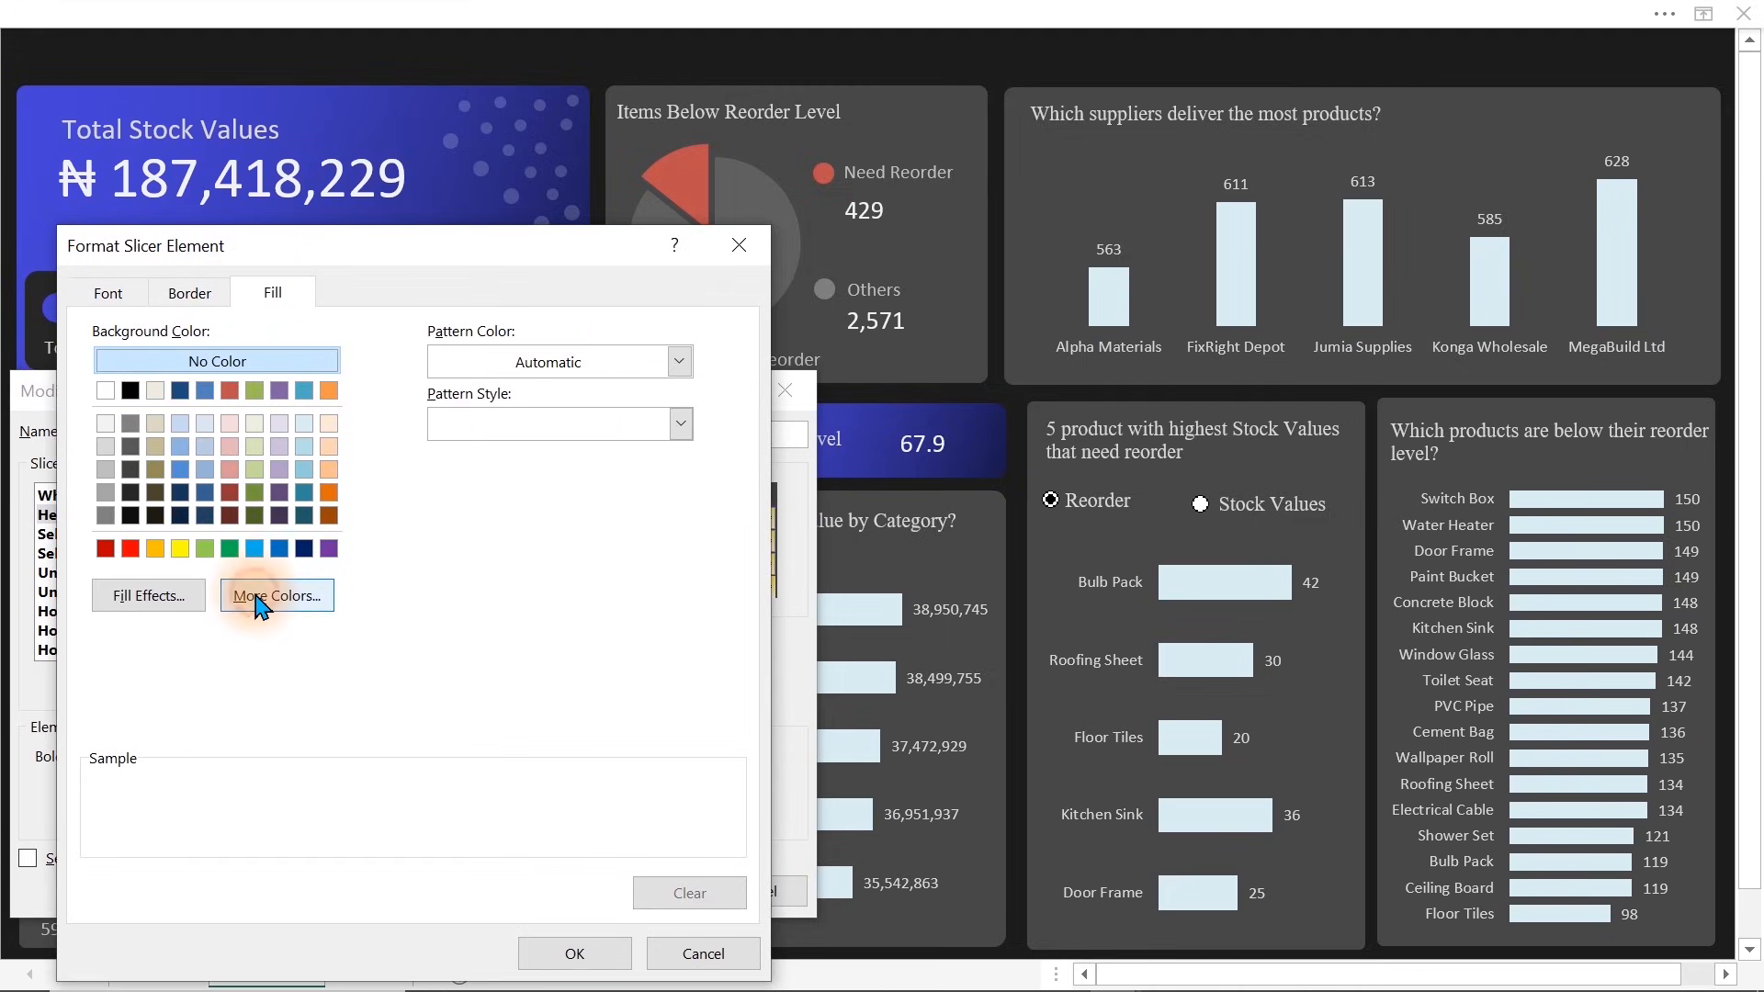
{"action": "left_click", "coordinate": [340, 450]}
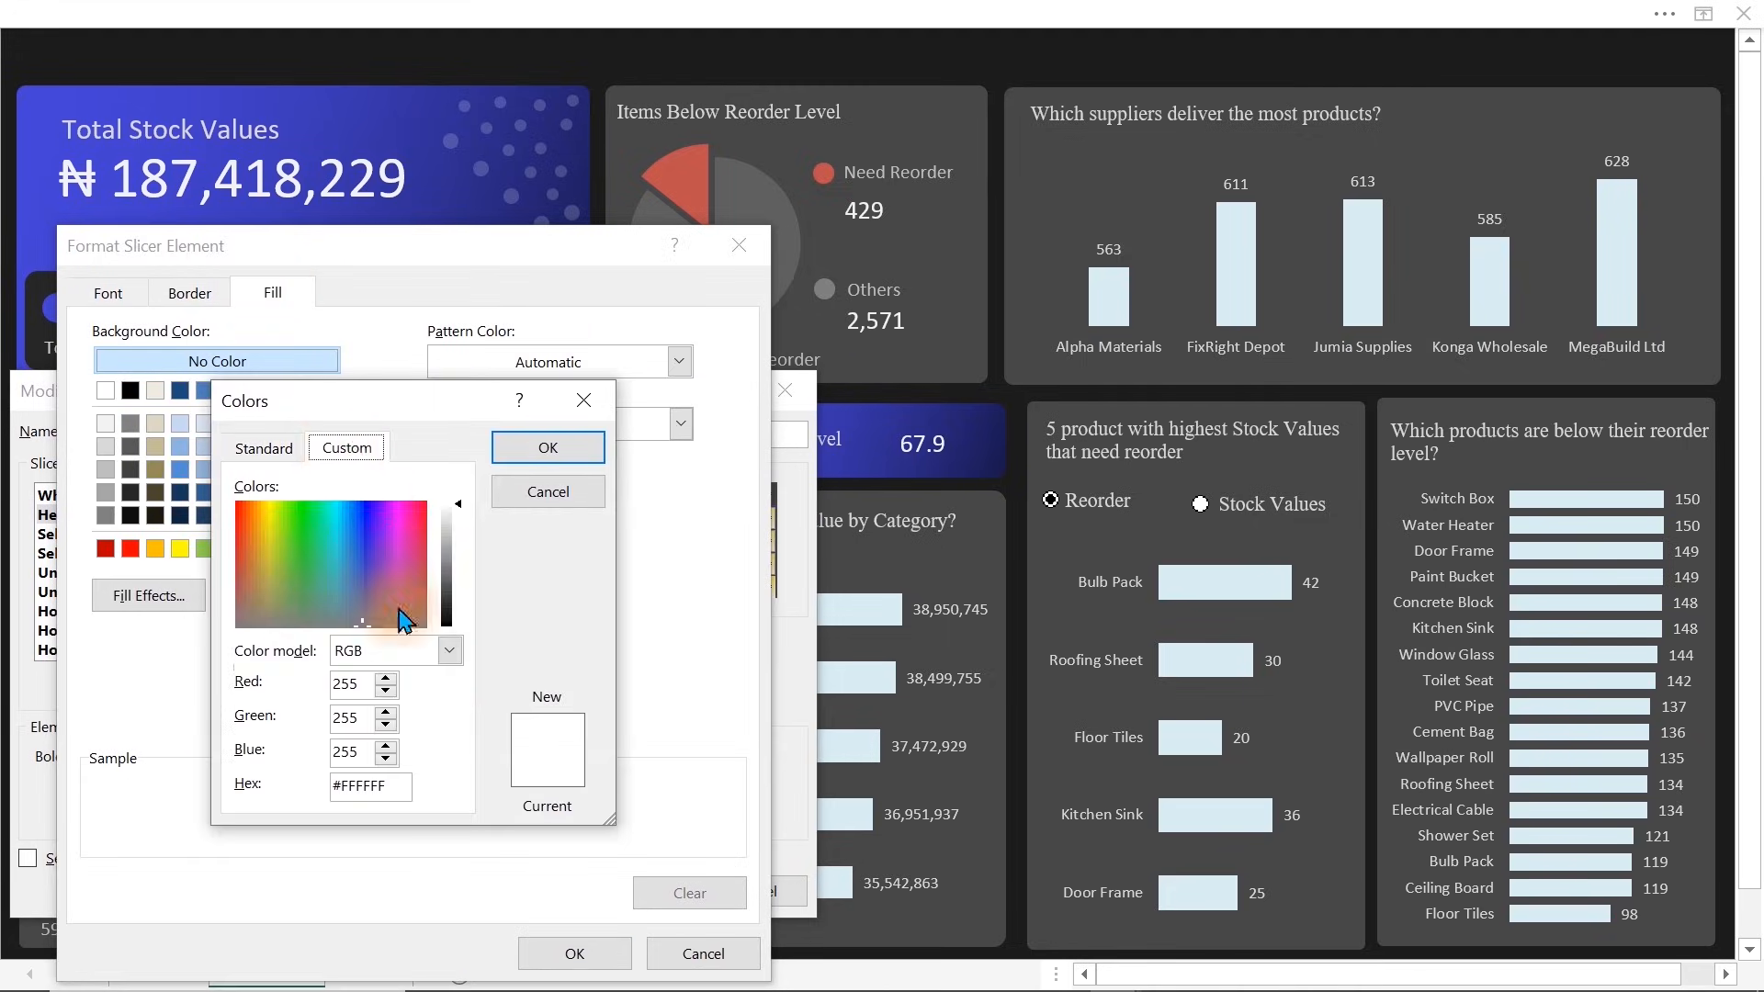
{"action": "left_click_drag", "start_coordinate": [381, 794], "coordinate": [266, 785]}
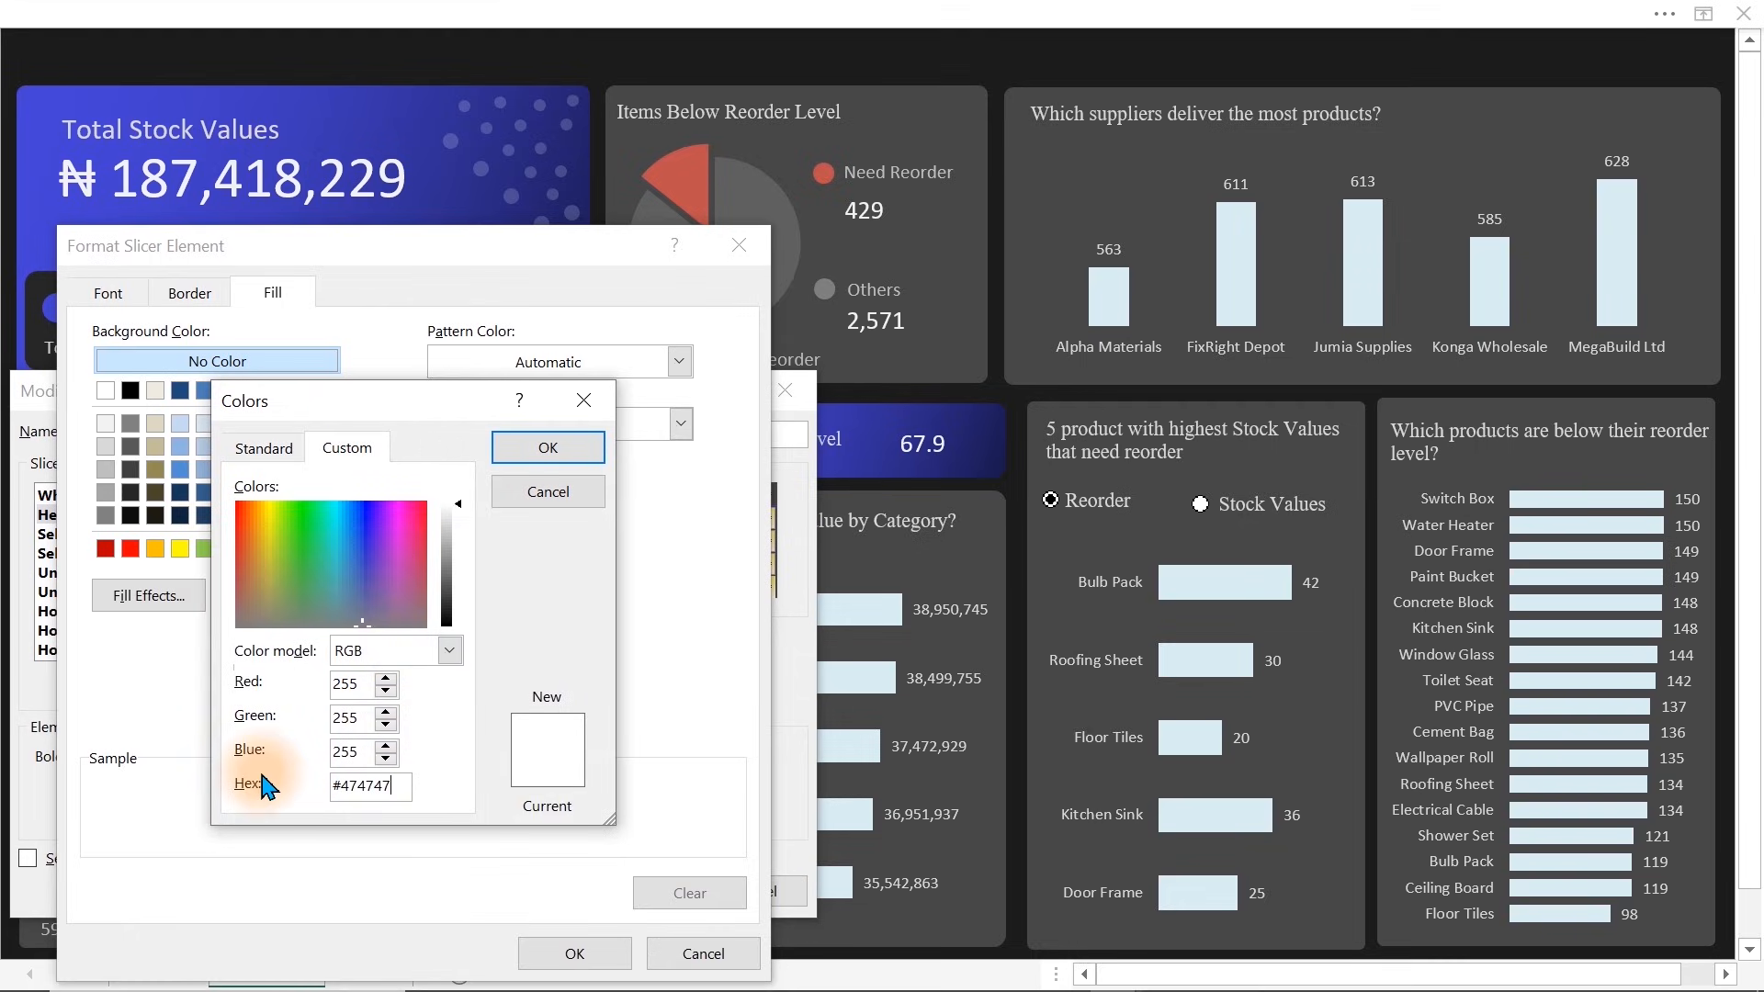
{"action": "left_click", "coordinate": [540, 448]}
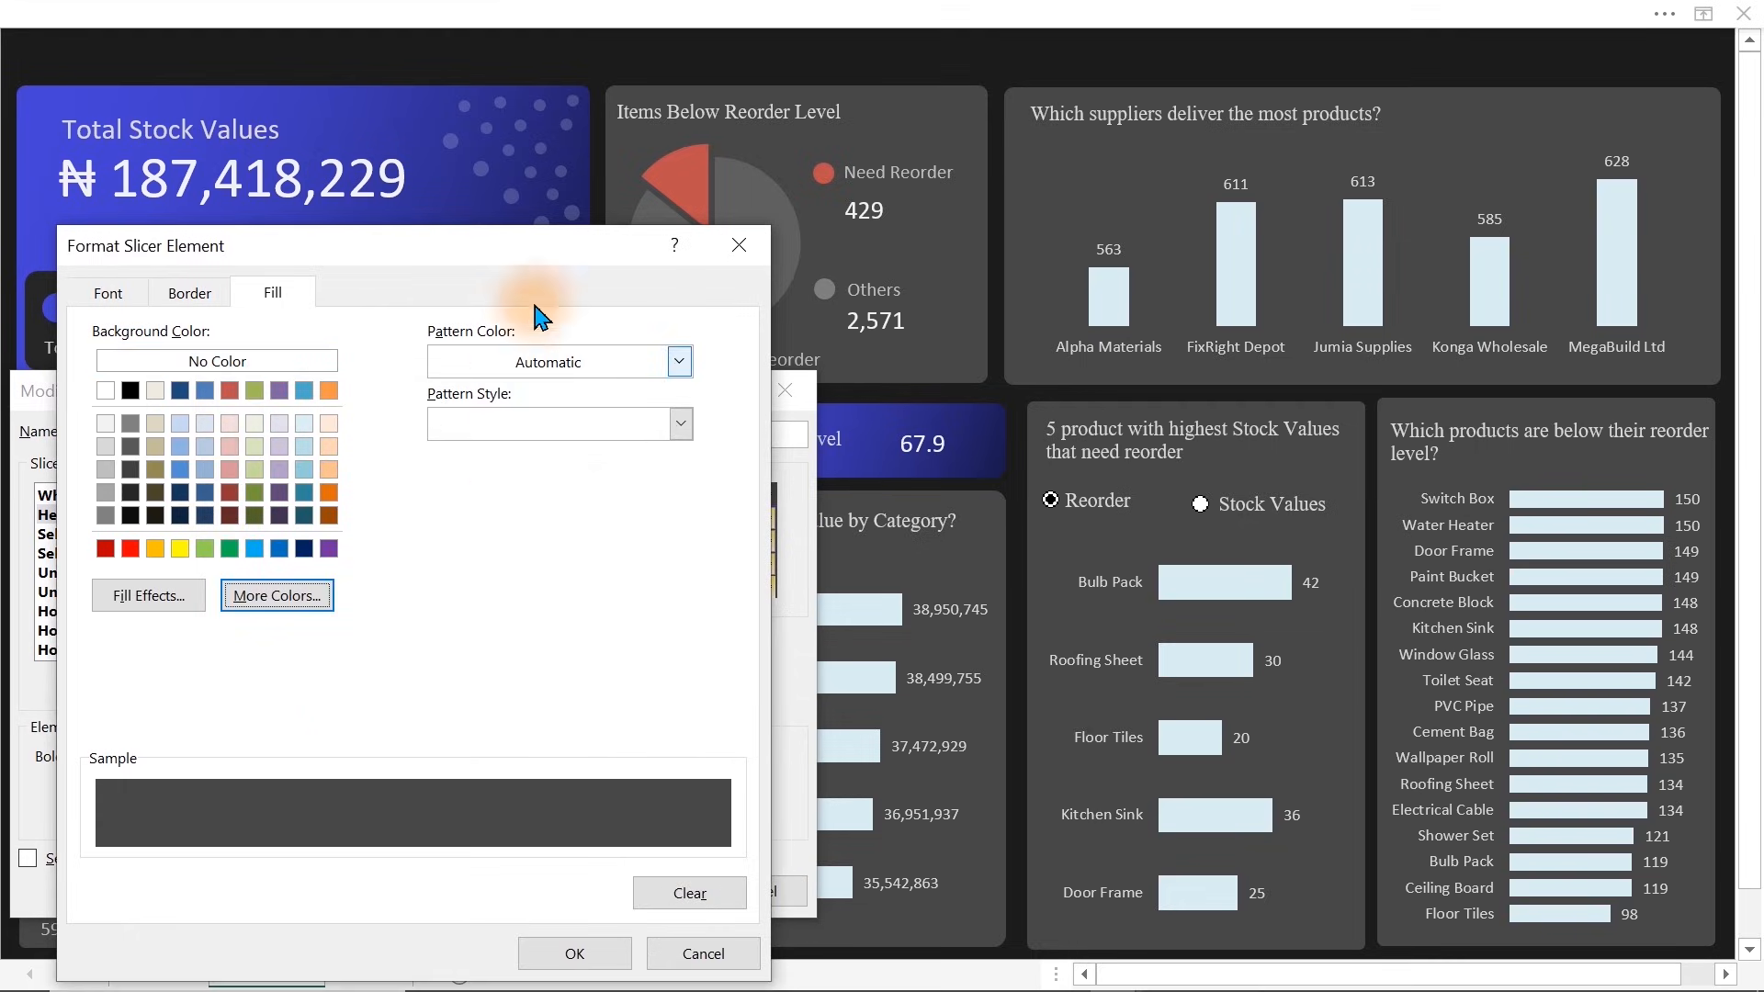
{"action": "left_click", "coordinate": [574, 953]}
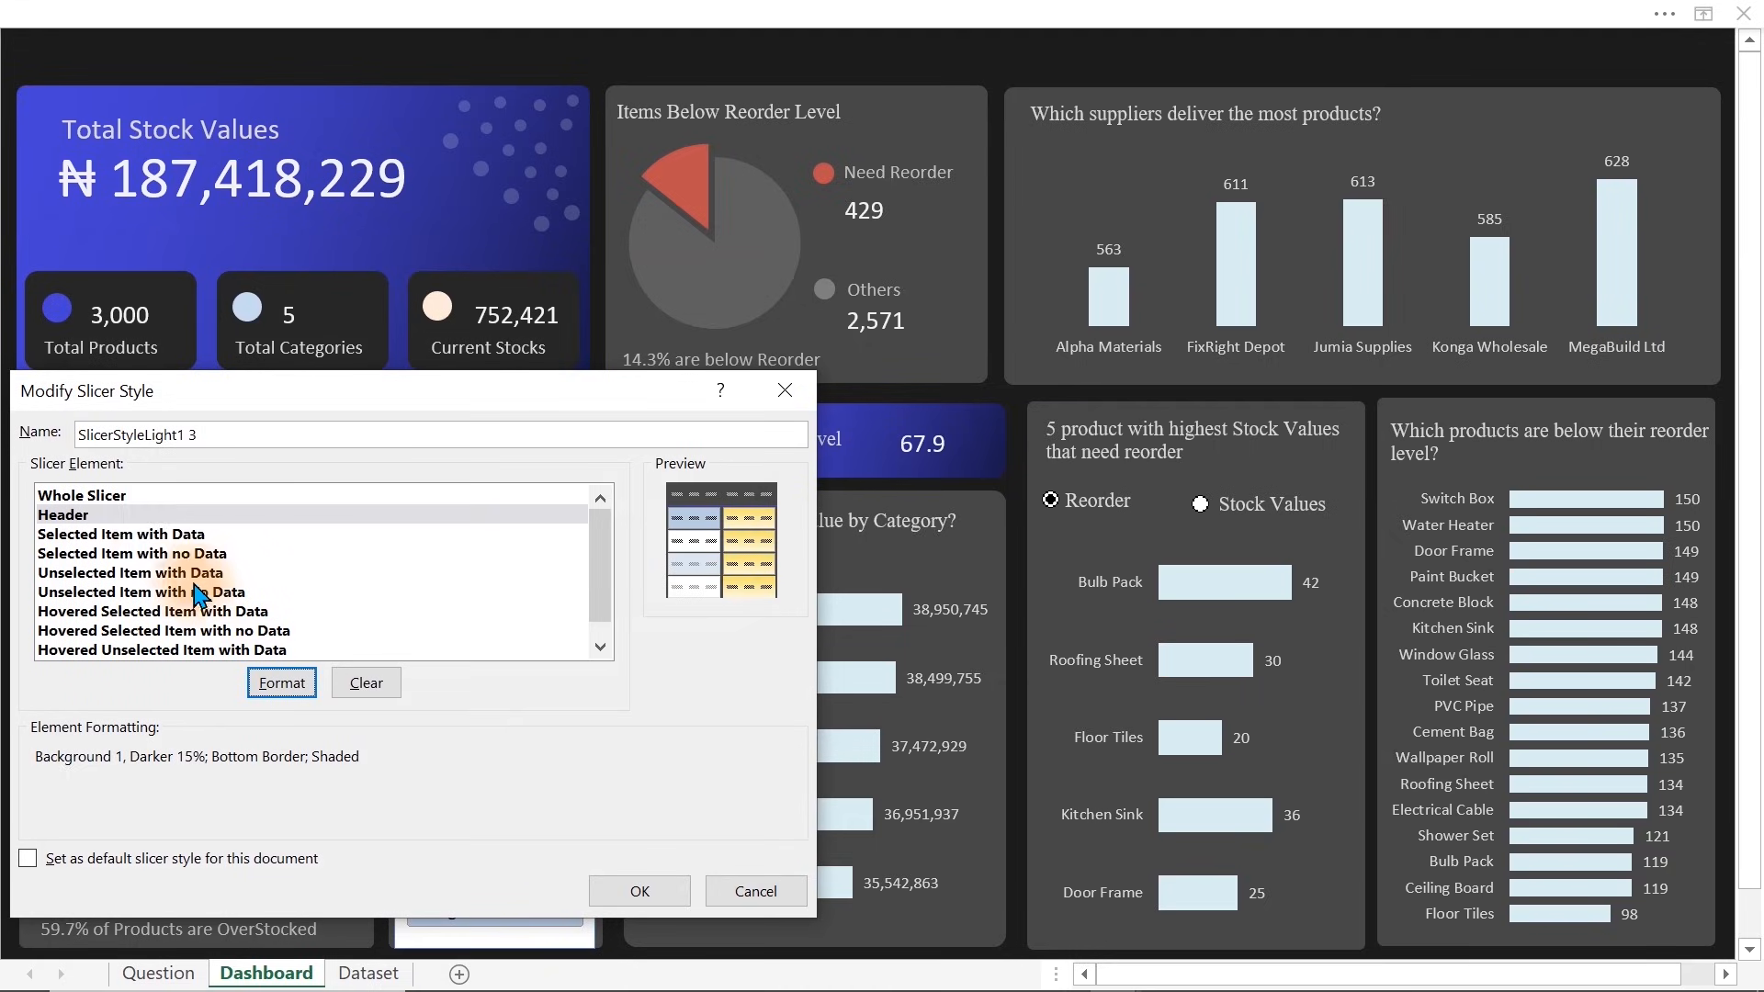
Fill the Selected Item with Data element of the slicer style with #474747
{"action": "left_click", "coordinate": [151, 535]}
{"action": "left_click", "coordinate": [282, 682]}
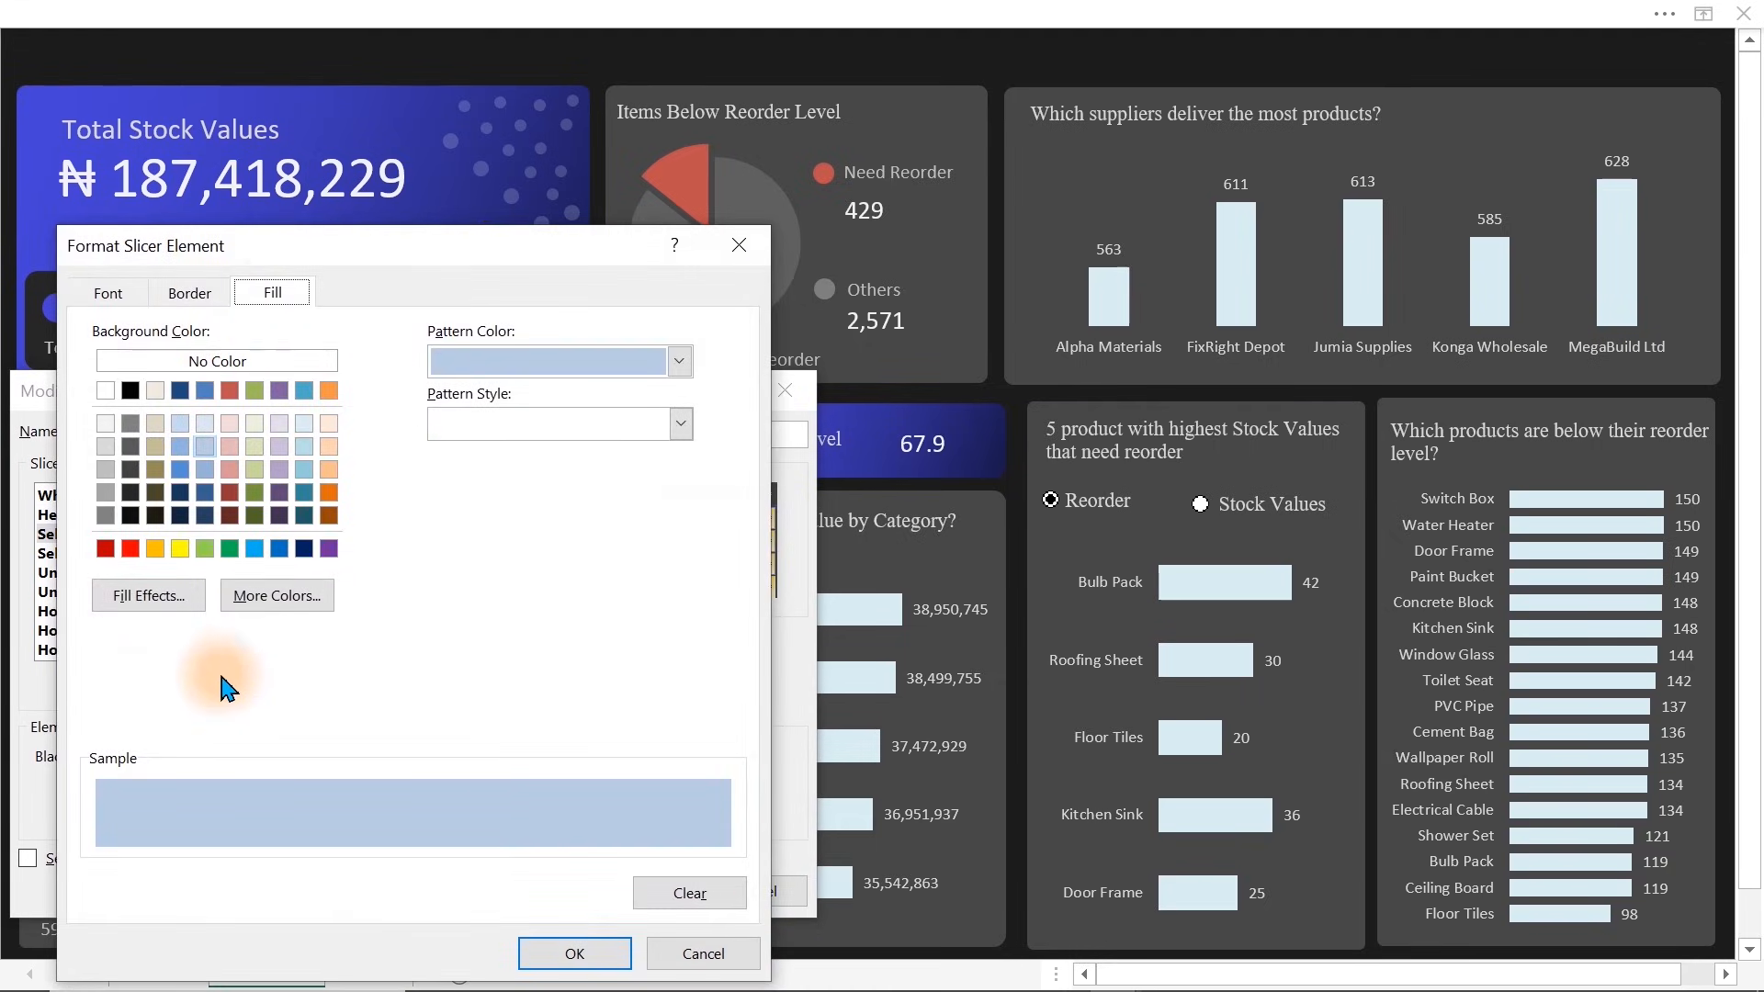
{"action": "left_click", "coordinate": [276, 595]}
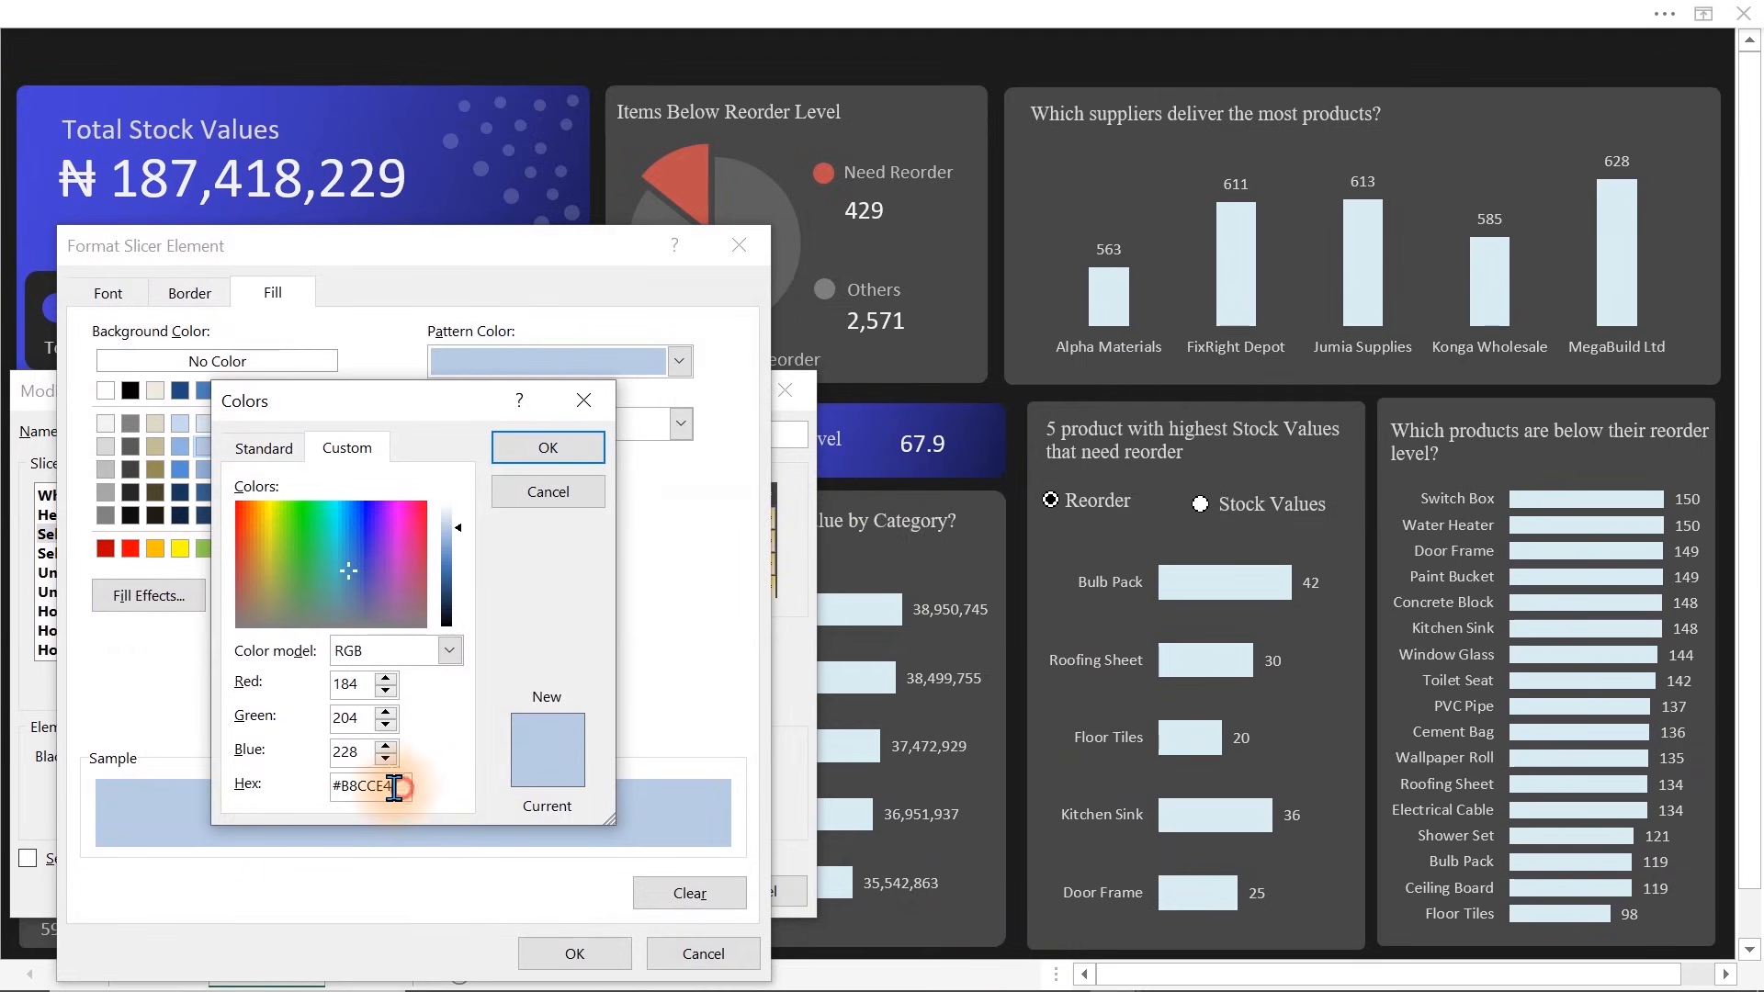
{"action": "left_click", "coordinate": [254, 786]}
{"action": "type", "text": "#474747"}
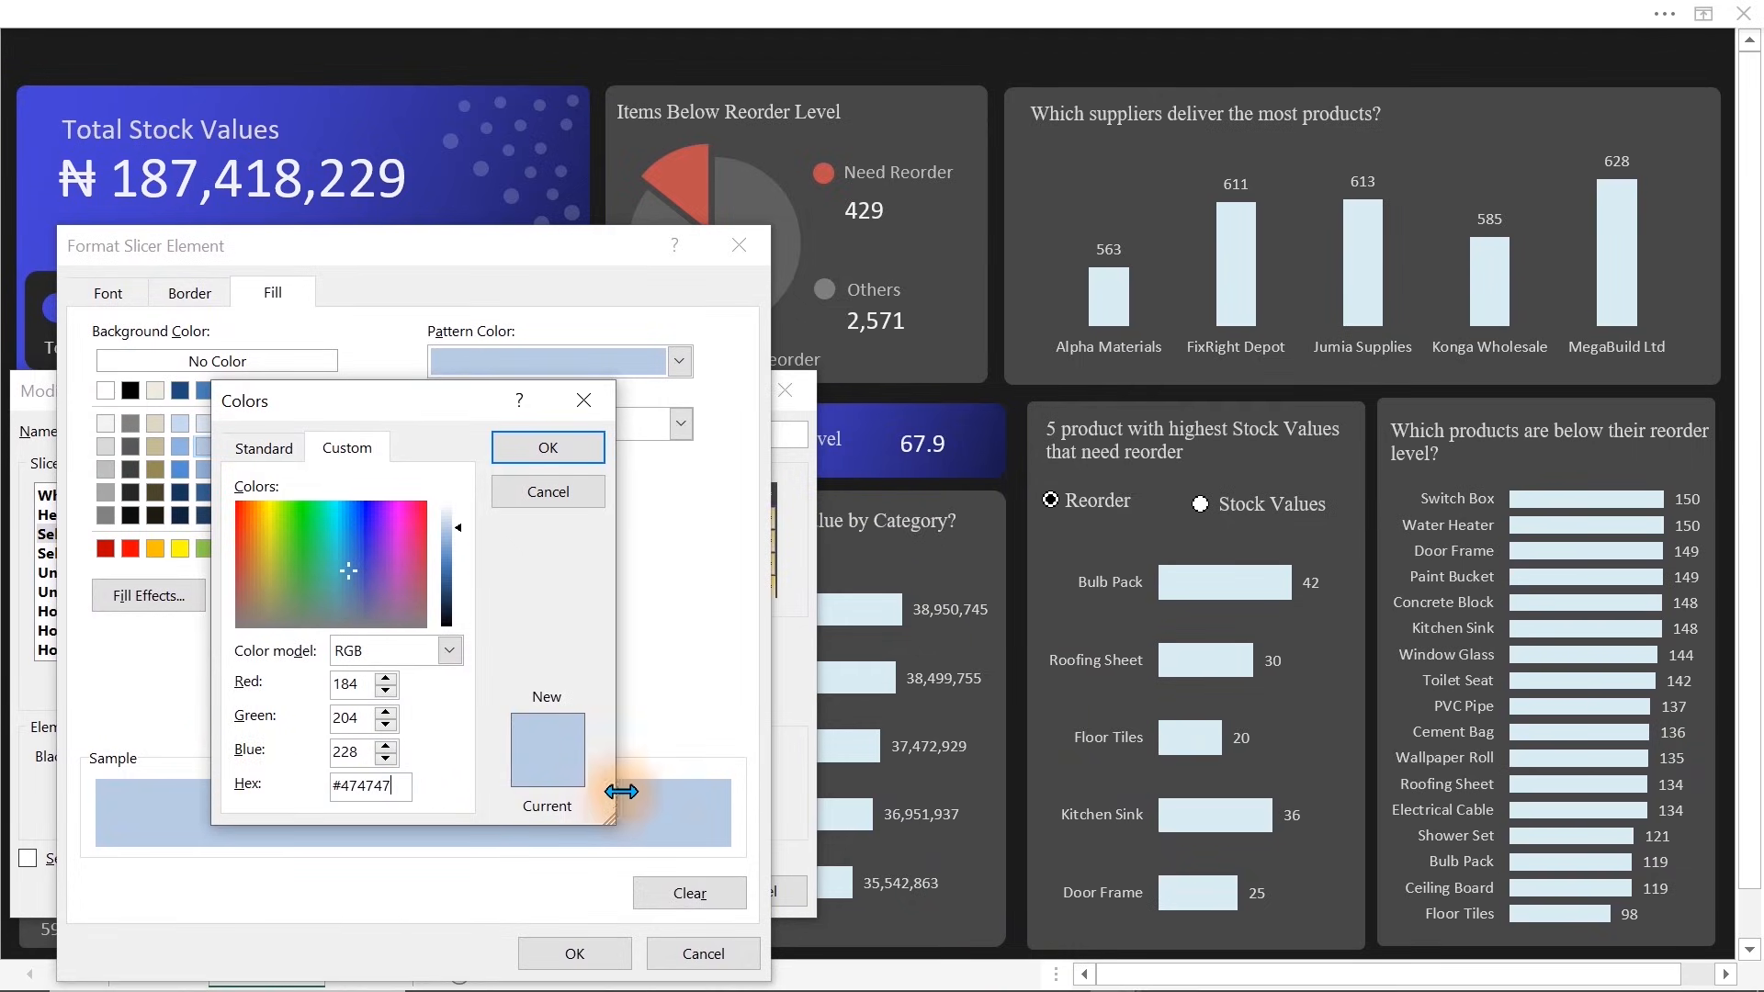
{"action": "left_click", "coordinate": [528, 450]}
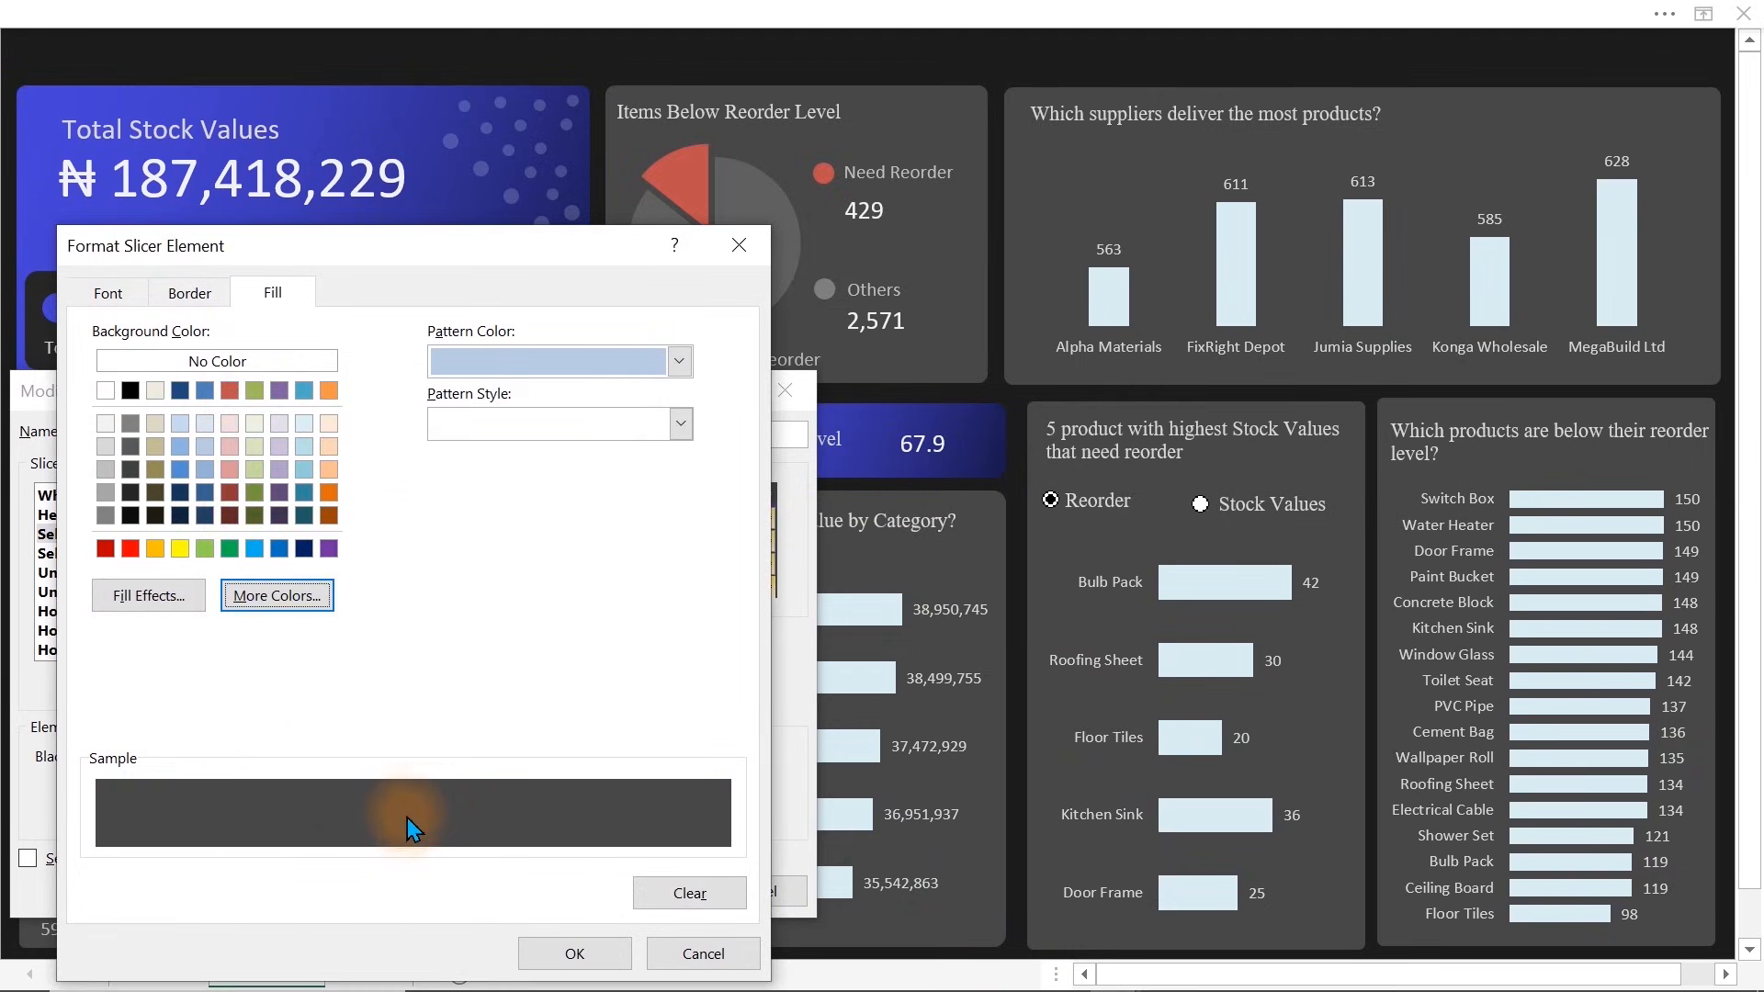
Remove all borders from the Selected Item with Data element and set its font color to white (Background 1)
{"action": "left_click", "coordinate": [190, 292]}
{"action": "left_click", "coordinate": [404, 381]}
{"action": "left_click", "coordinate": [107, 292]}
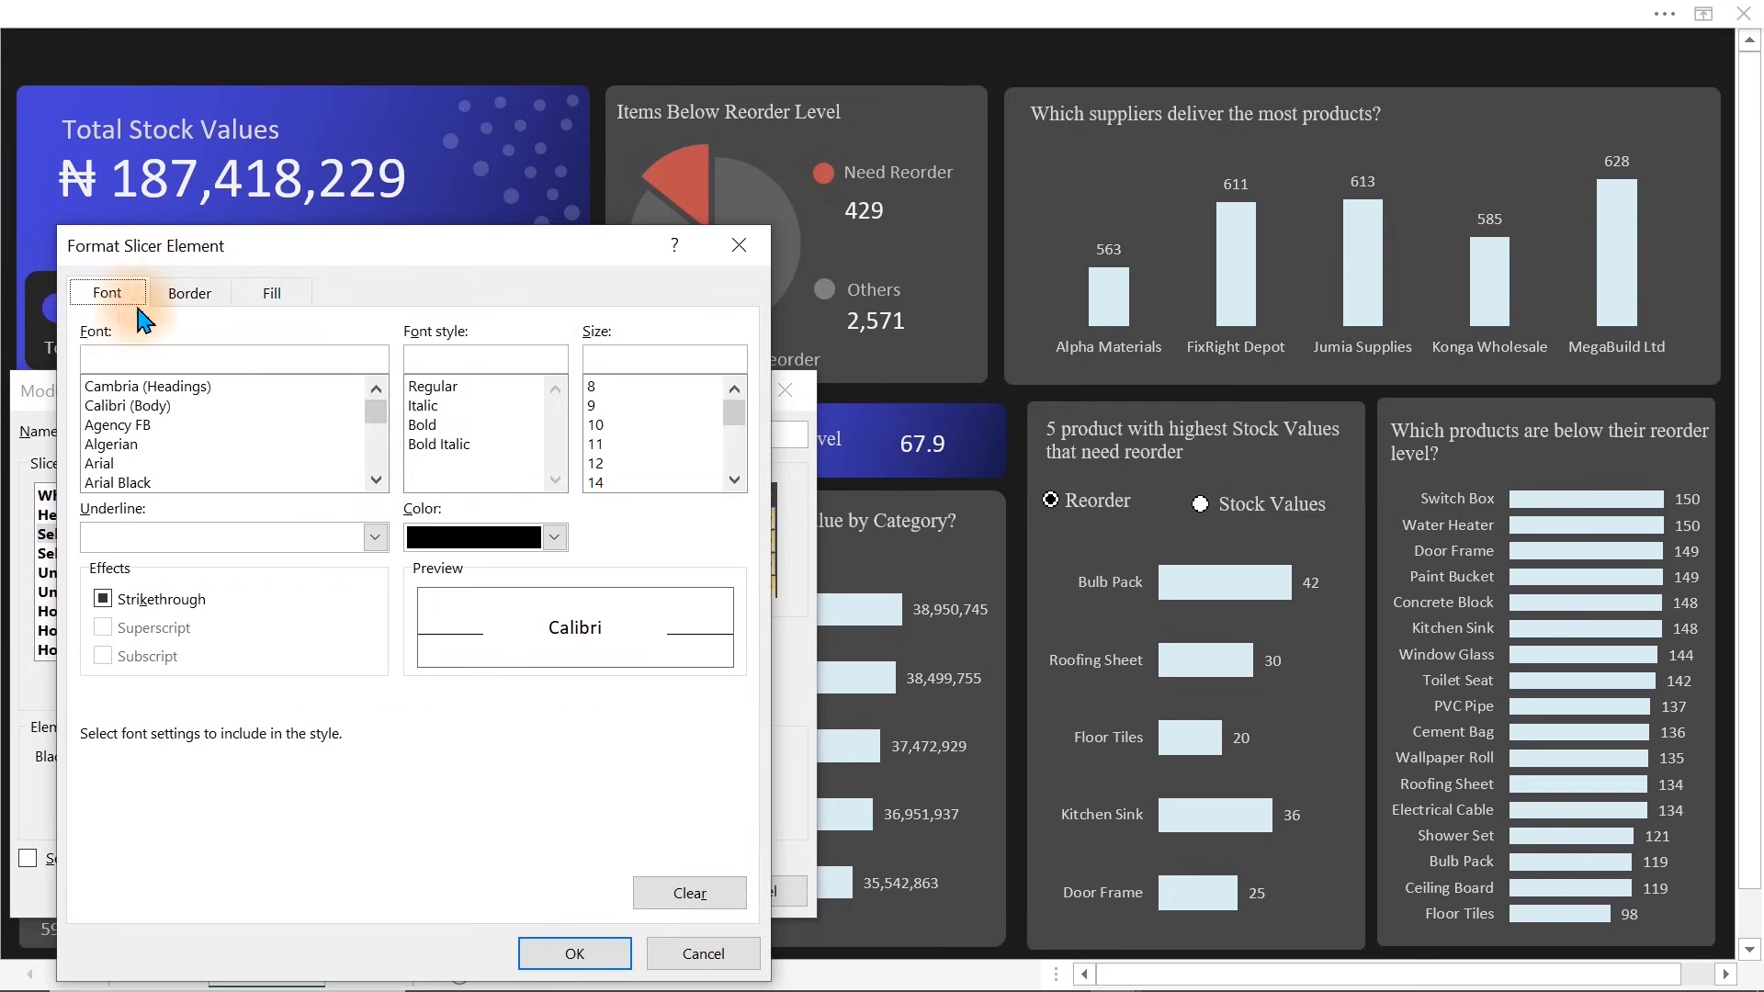
{"action": "left_click", "coordinate": [465, 542]}
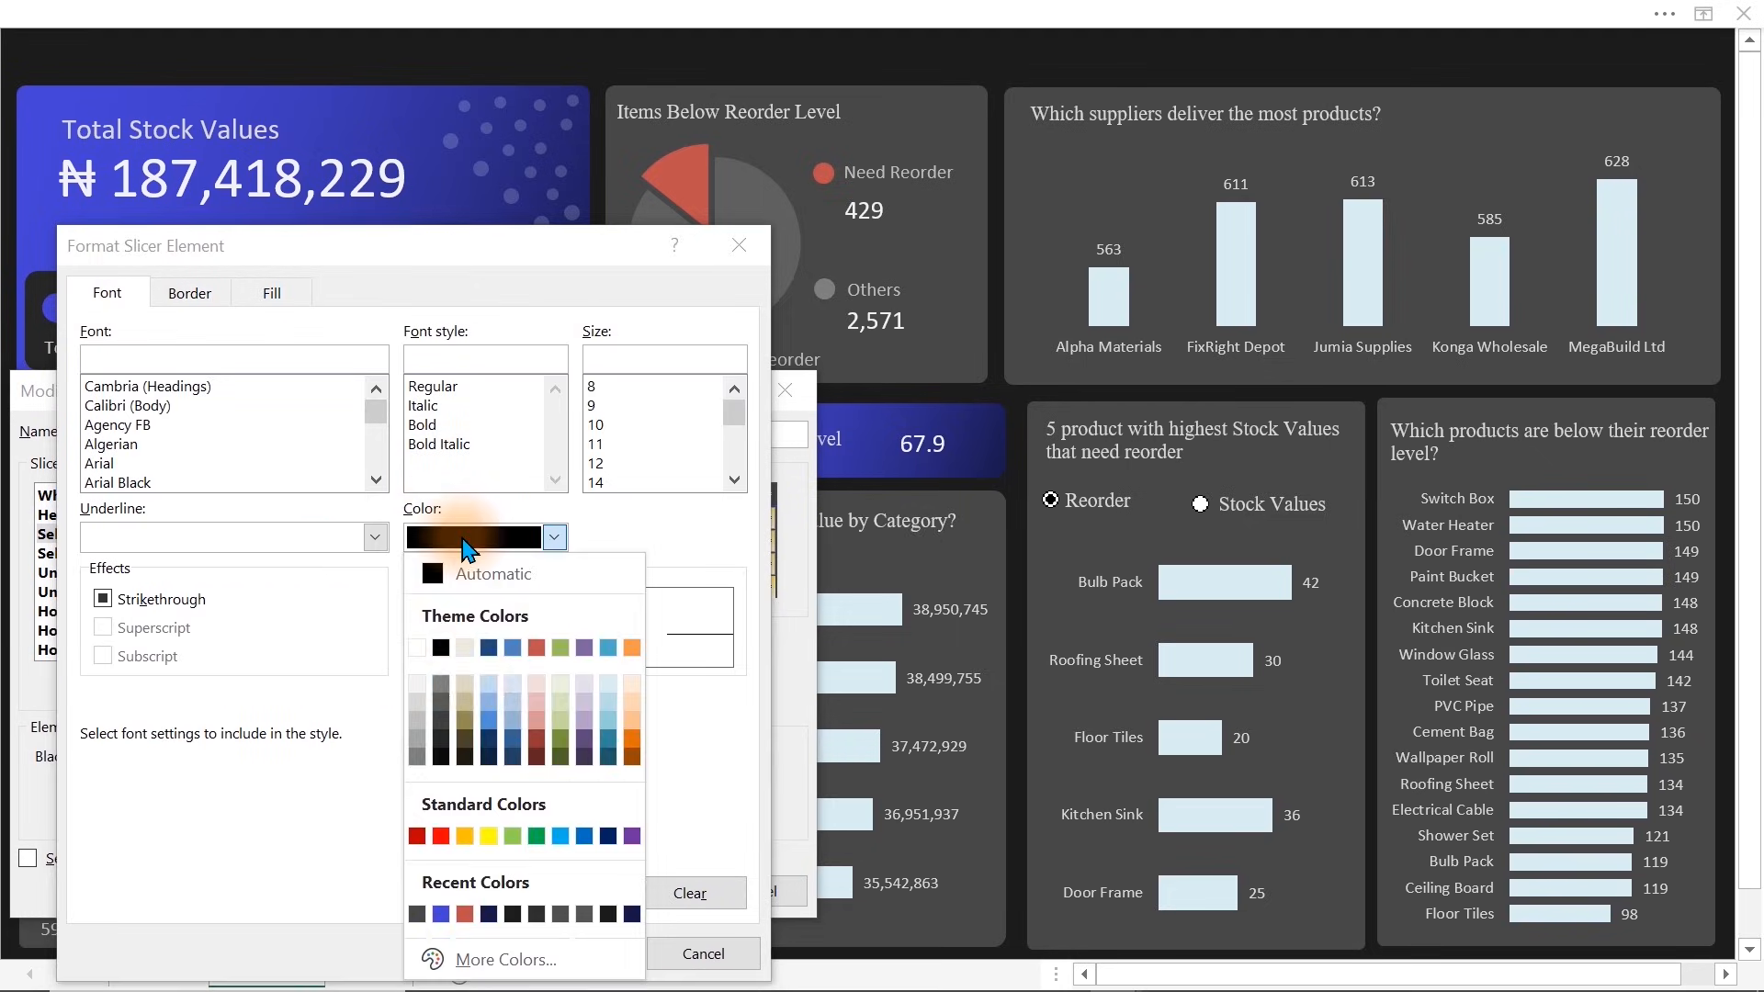
{"action": "left_click", "coordinate": [417, 683]}
{"action": "left_click", "coordinate": [531, 542]}
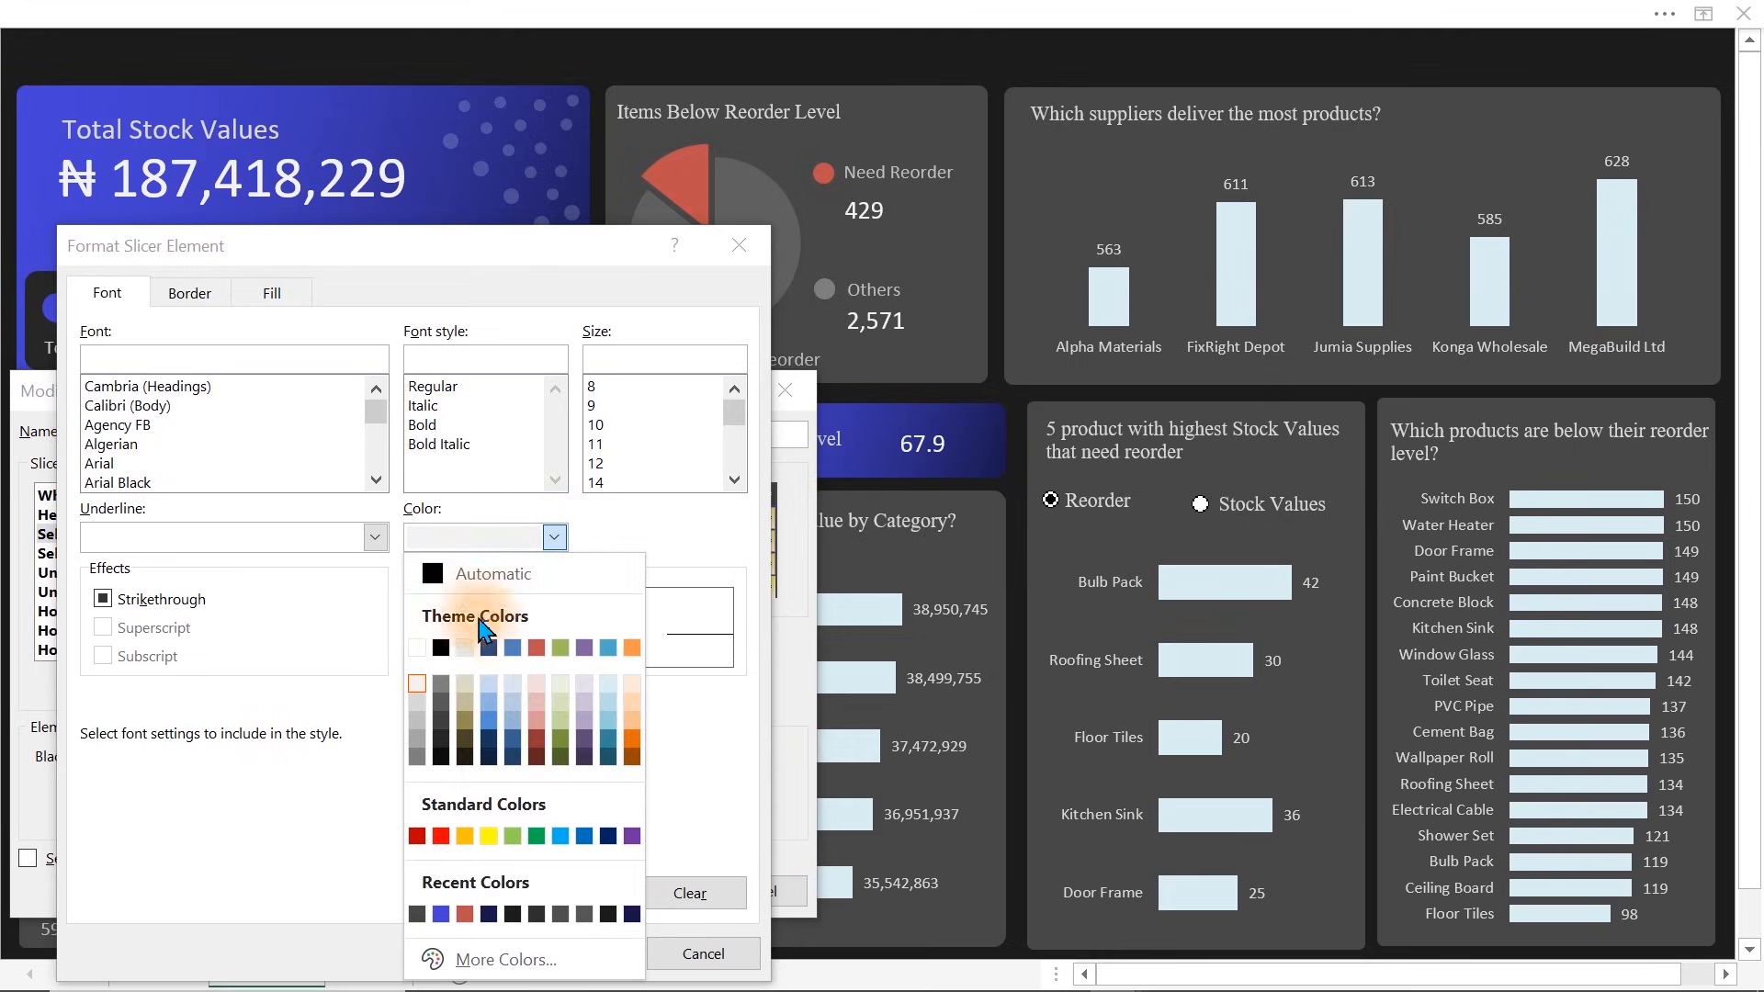
{"action": "left_click", "coordinate": [418, 649]}
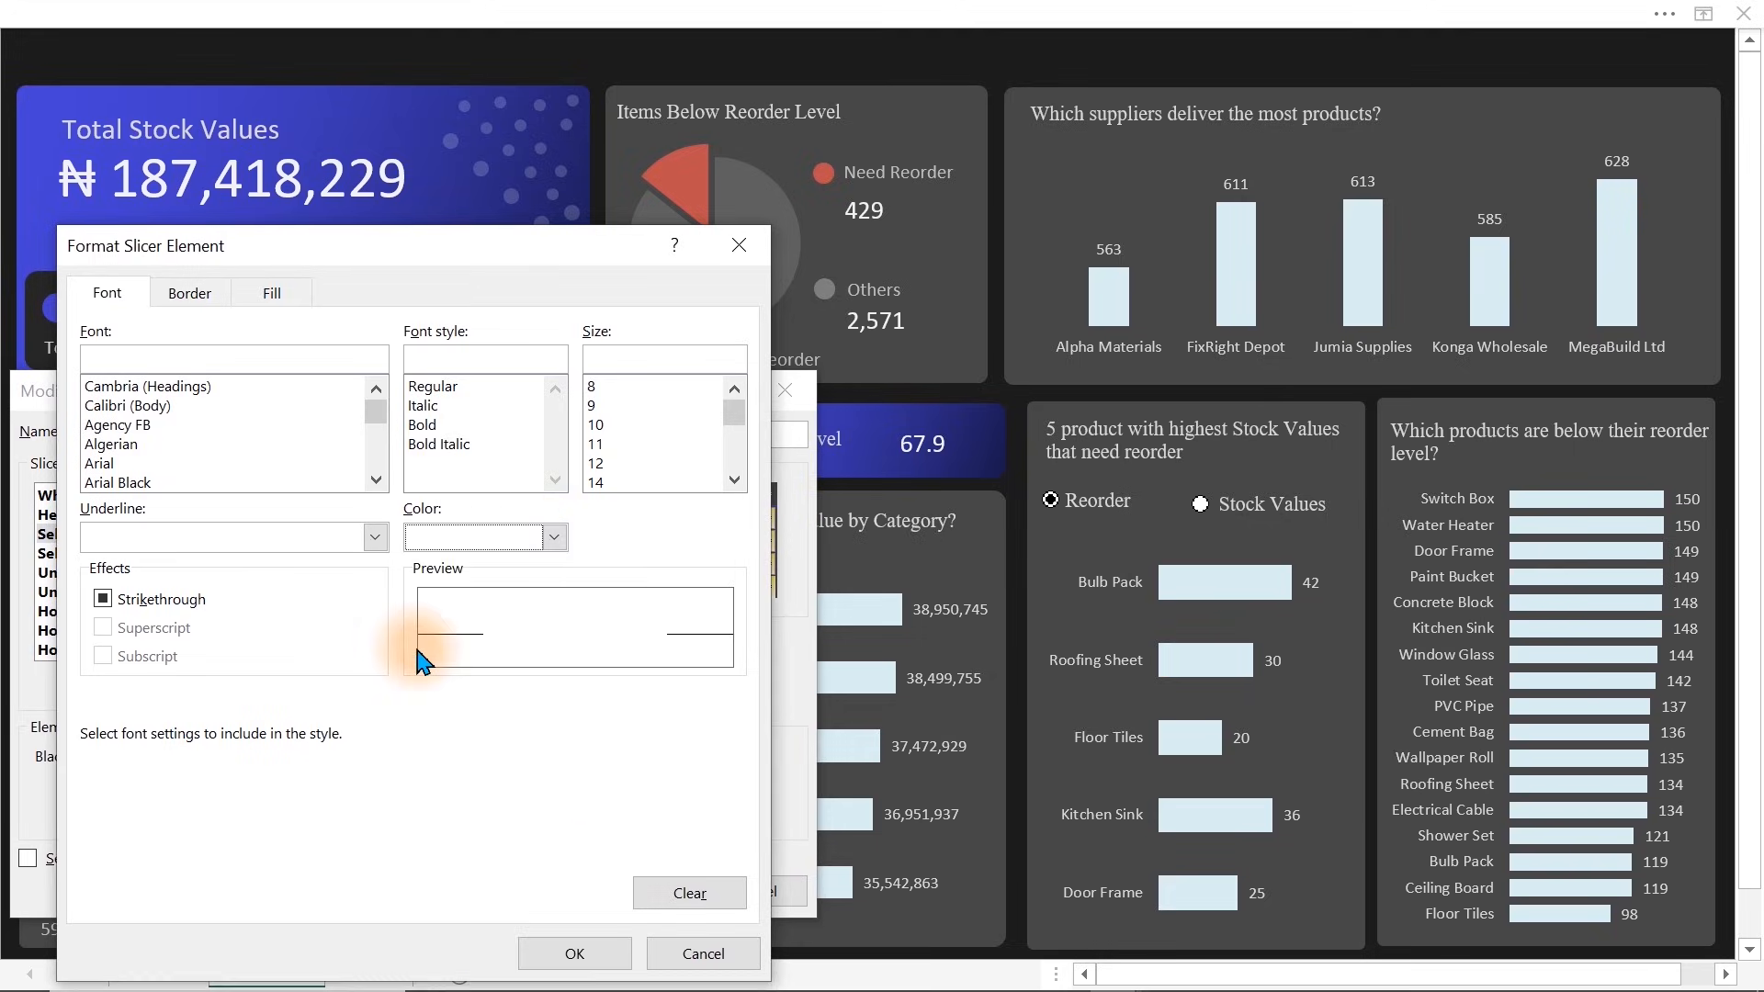
{"action": "left_click", "coordinate": [196, 292]}
{"action": "left_click", "coordinate": [272, 292]}
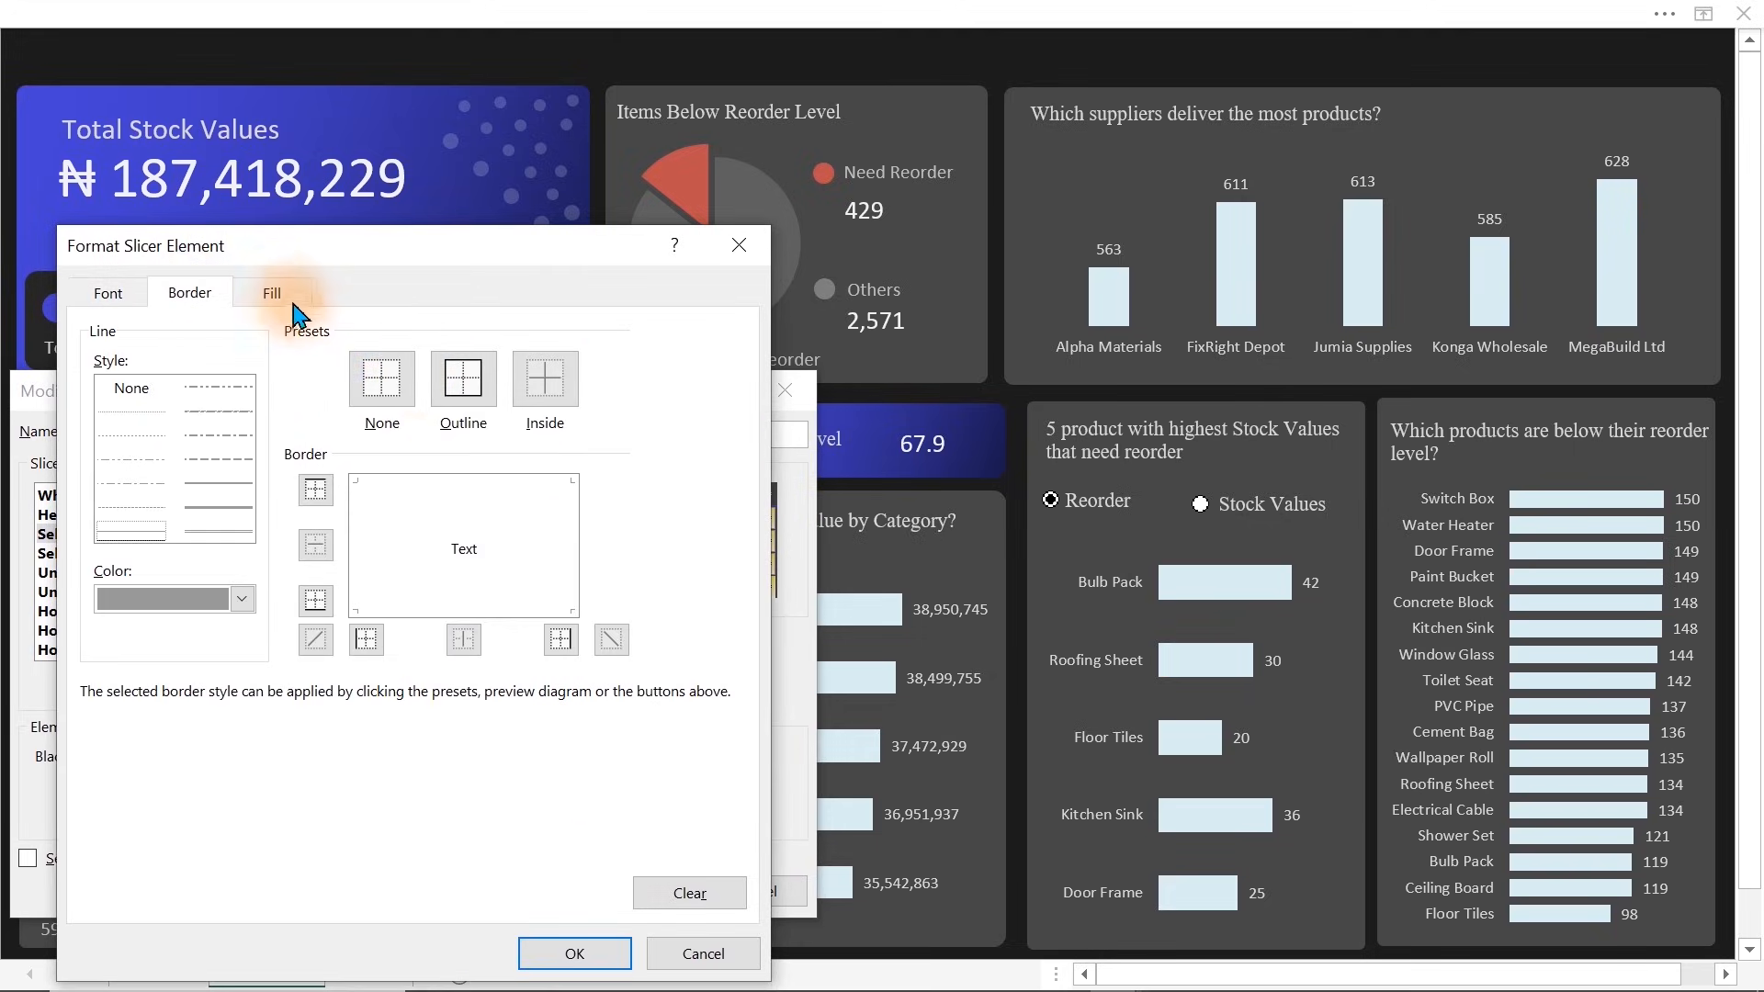
{"action": "left_click", "coordinate": [356, 814]}
{"action": "left_click", "coordinate": [577, 953]}
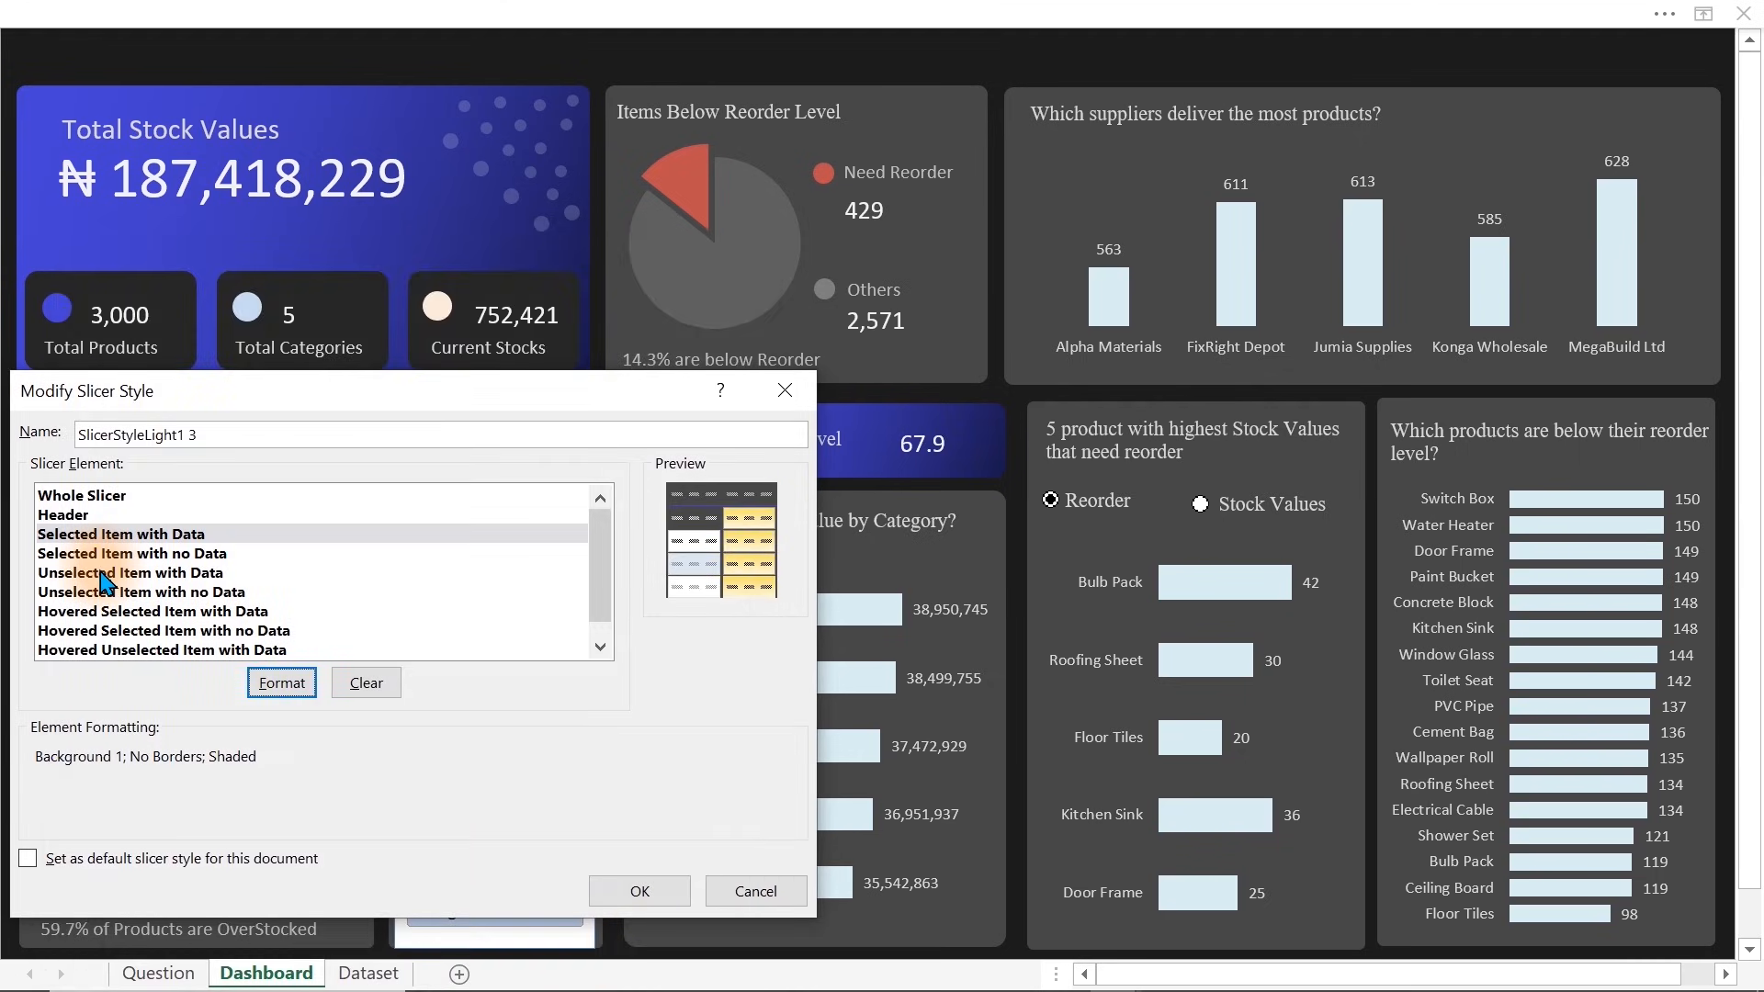
Remove all borders from the Unselected Item with Data element and fill it with the same #474747 dark gray
{"action": "left_click", "coordinate": [145, 575]}
{"action": "left_click", "coordinate": [281, 683]}
{"action": "left_click", "coordinate": [189, 292]}
{"action": "left_click", "coordinate": [378, 377]}
{"action": "left_click", "coordinate": [266, 296]}
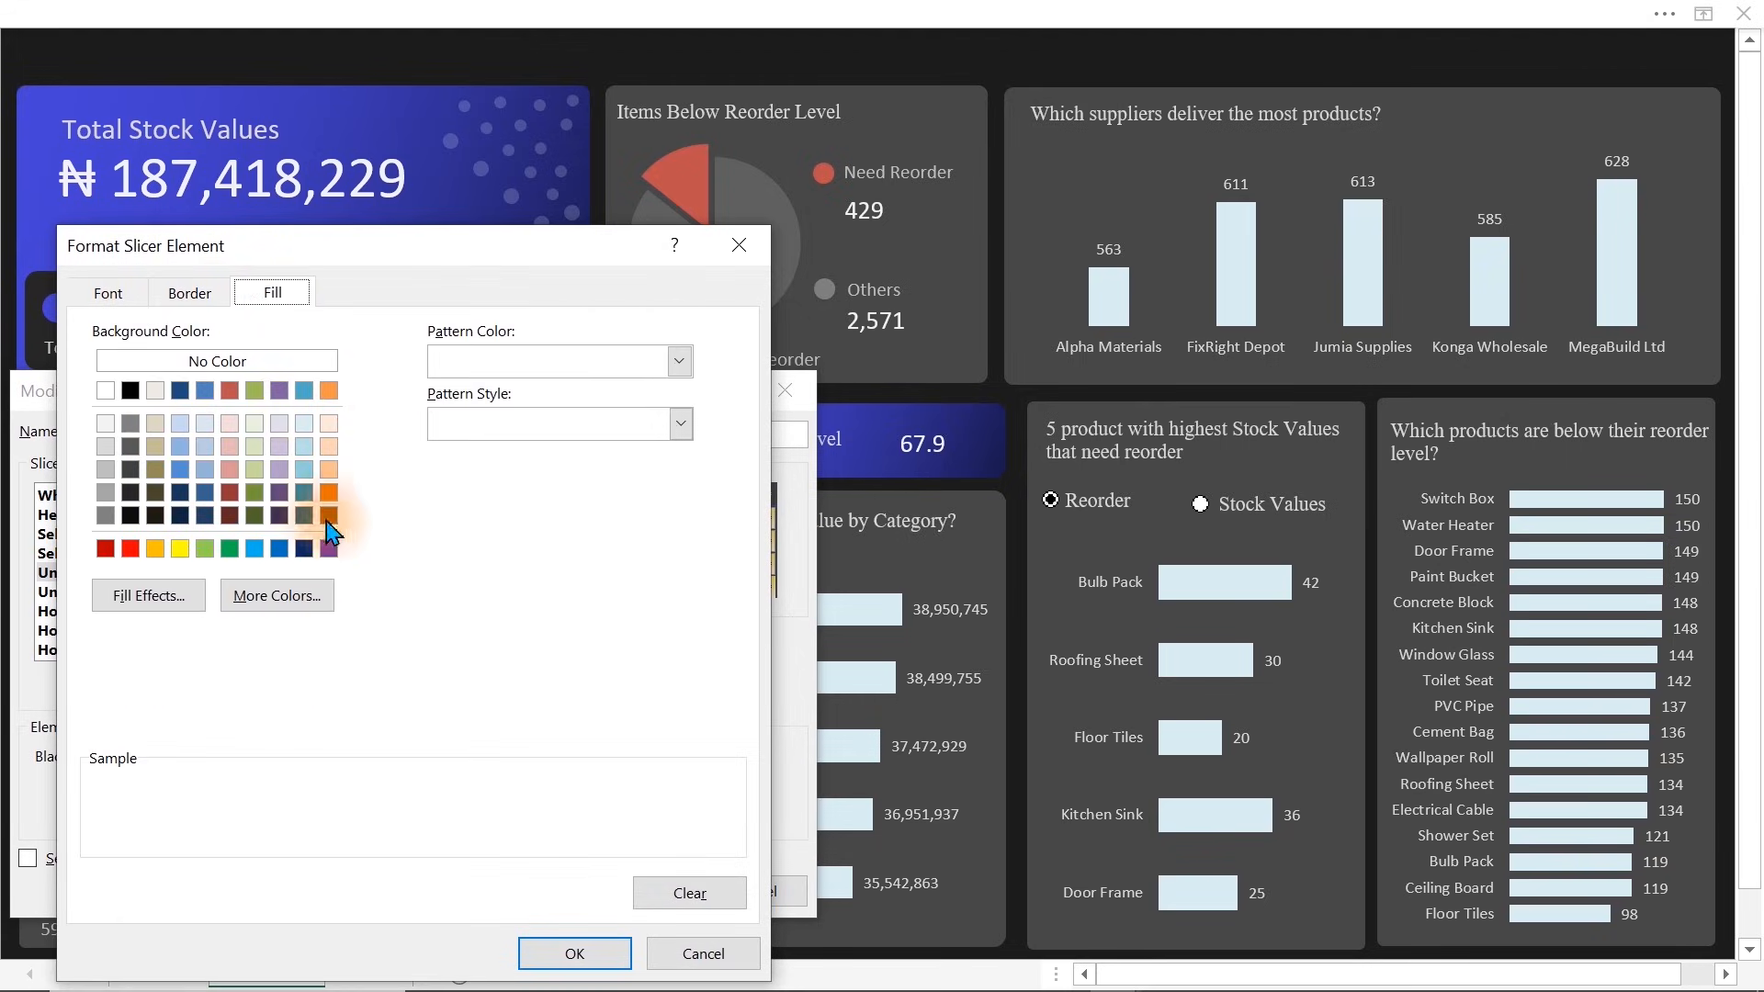
{"action": "left_click", "coordinate": [253, 595]}
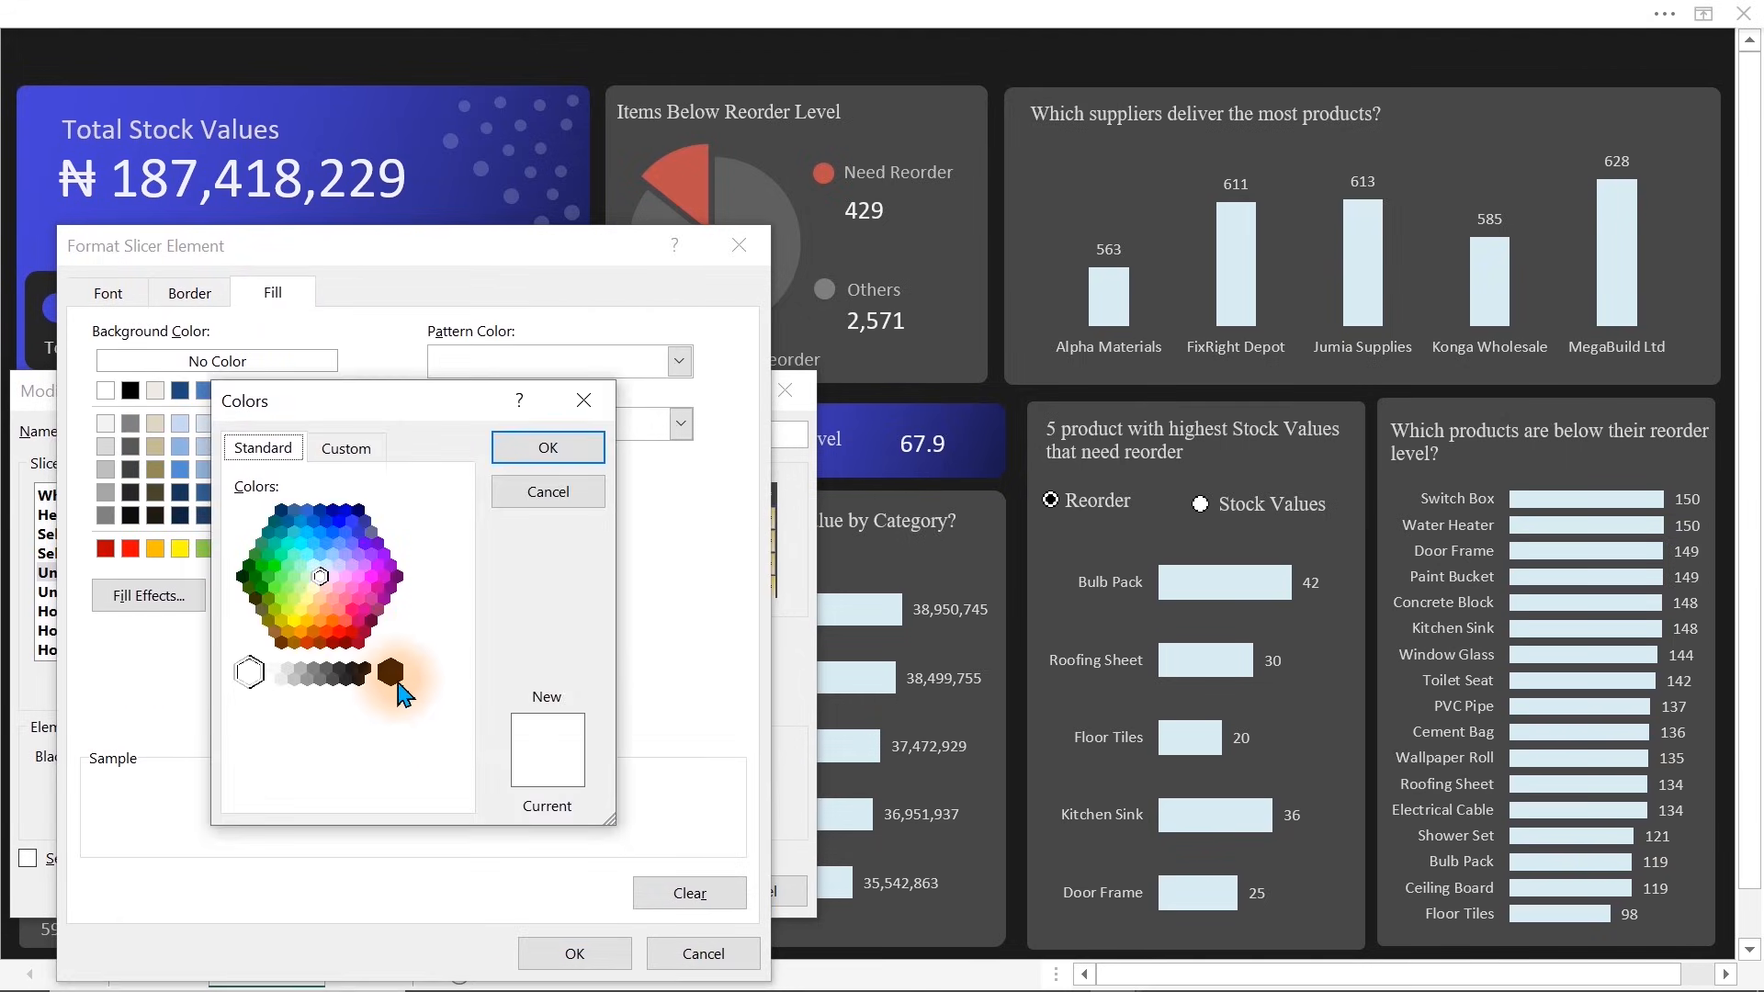
{"action": "left_click", "coordinate": [349, 448]}
{"action": "left_click_drag", "start_coordinate": [404, 787], "coordinate": [246, 787]}
{"action": "left_click", "coordinate": [549, 448]}
Give the Unselected Item with Data element an italic font in Background 1, Darker 35%, and save the slicer style
{"action": "left_click", "coordinate": [101, 294]}
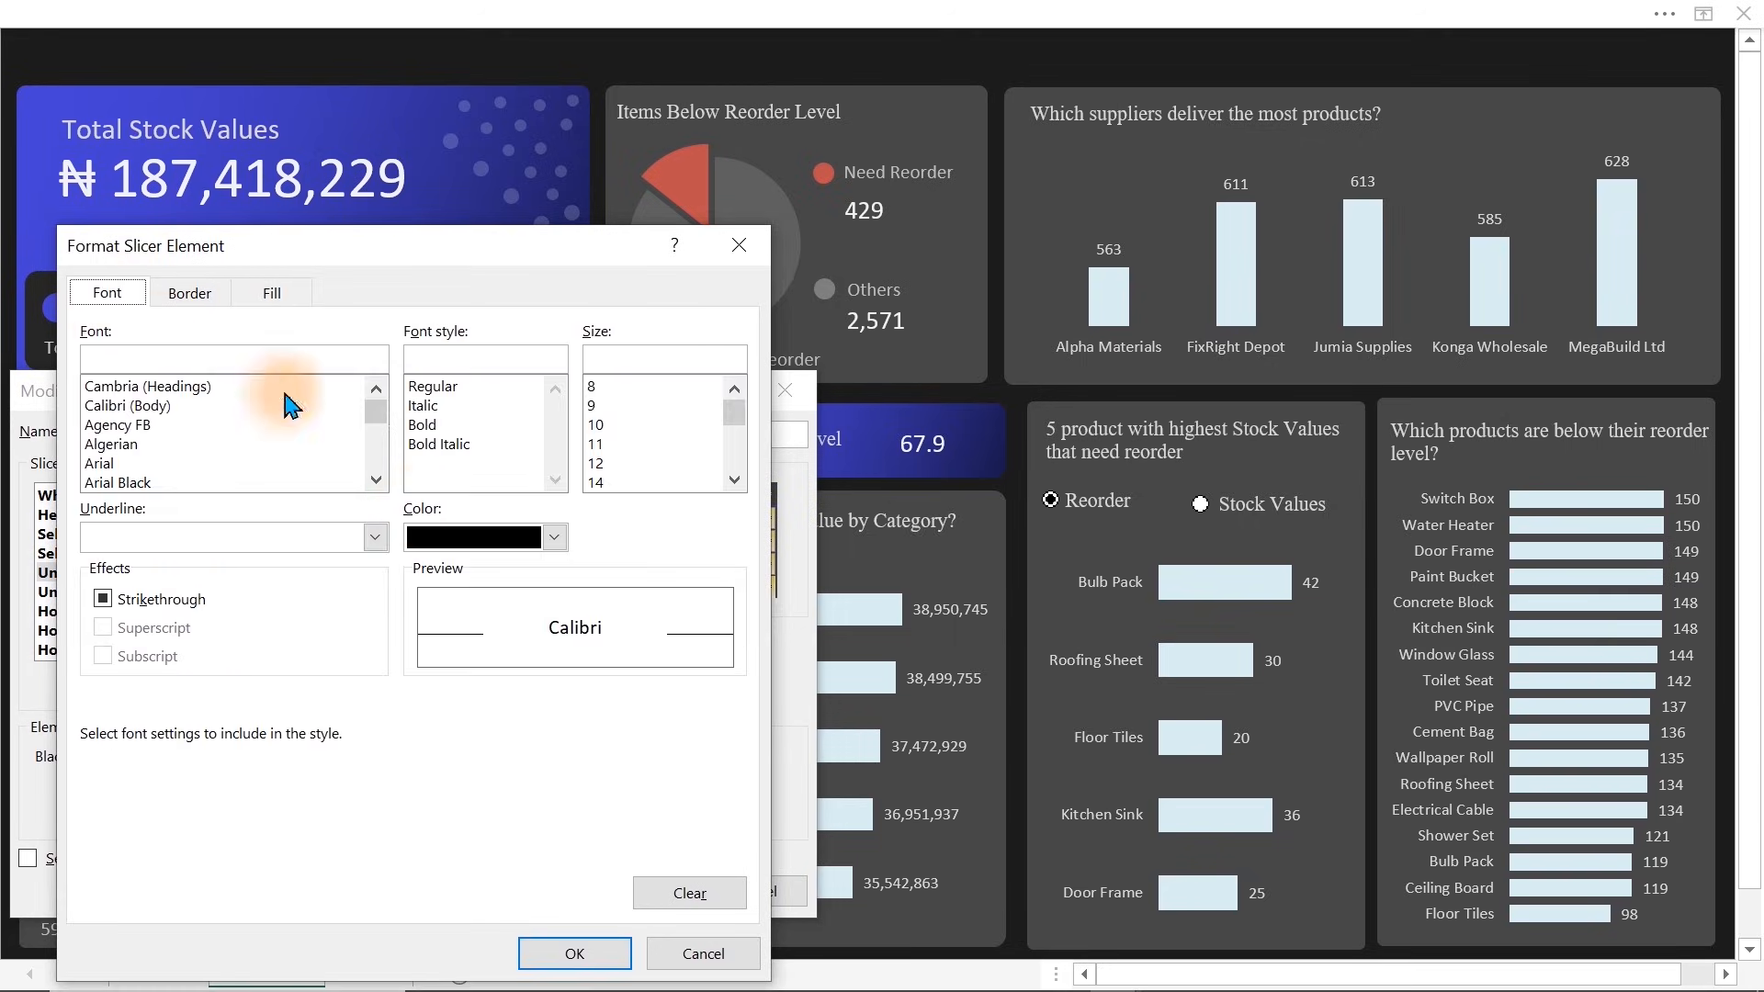
{"action": "left_click", "coordinate": [461, 540]}
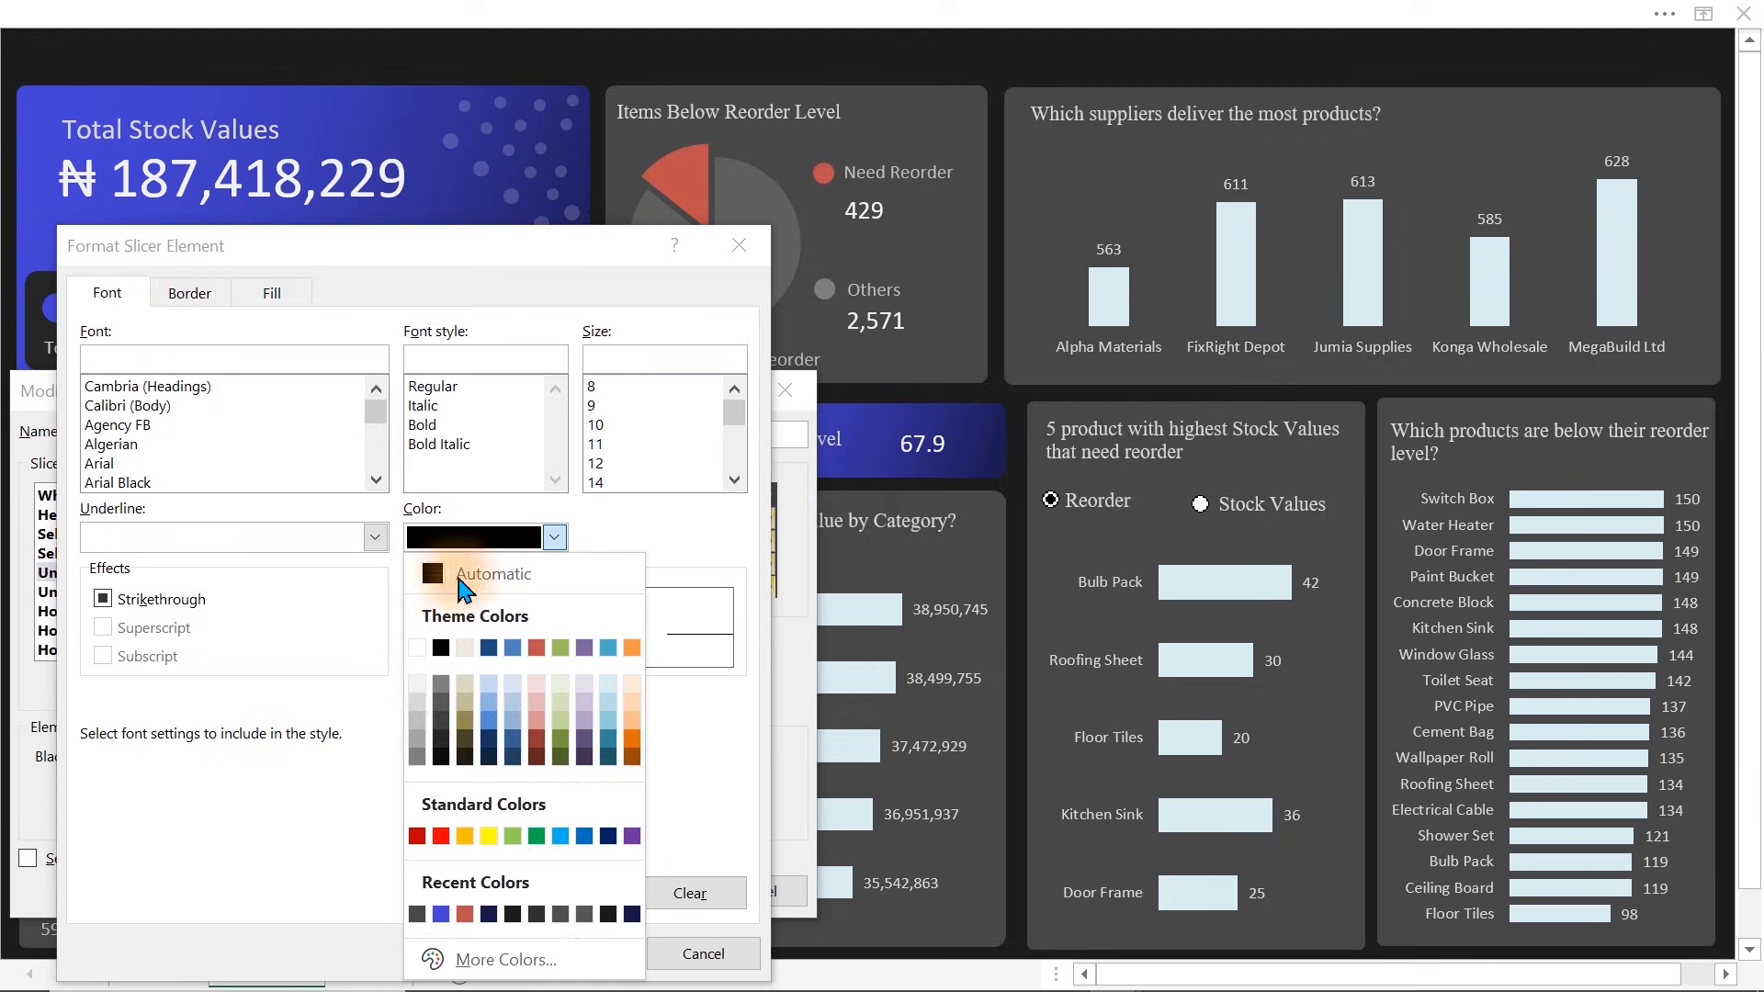
{"action": "left_click", "coordinate": [419, 739]}
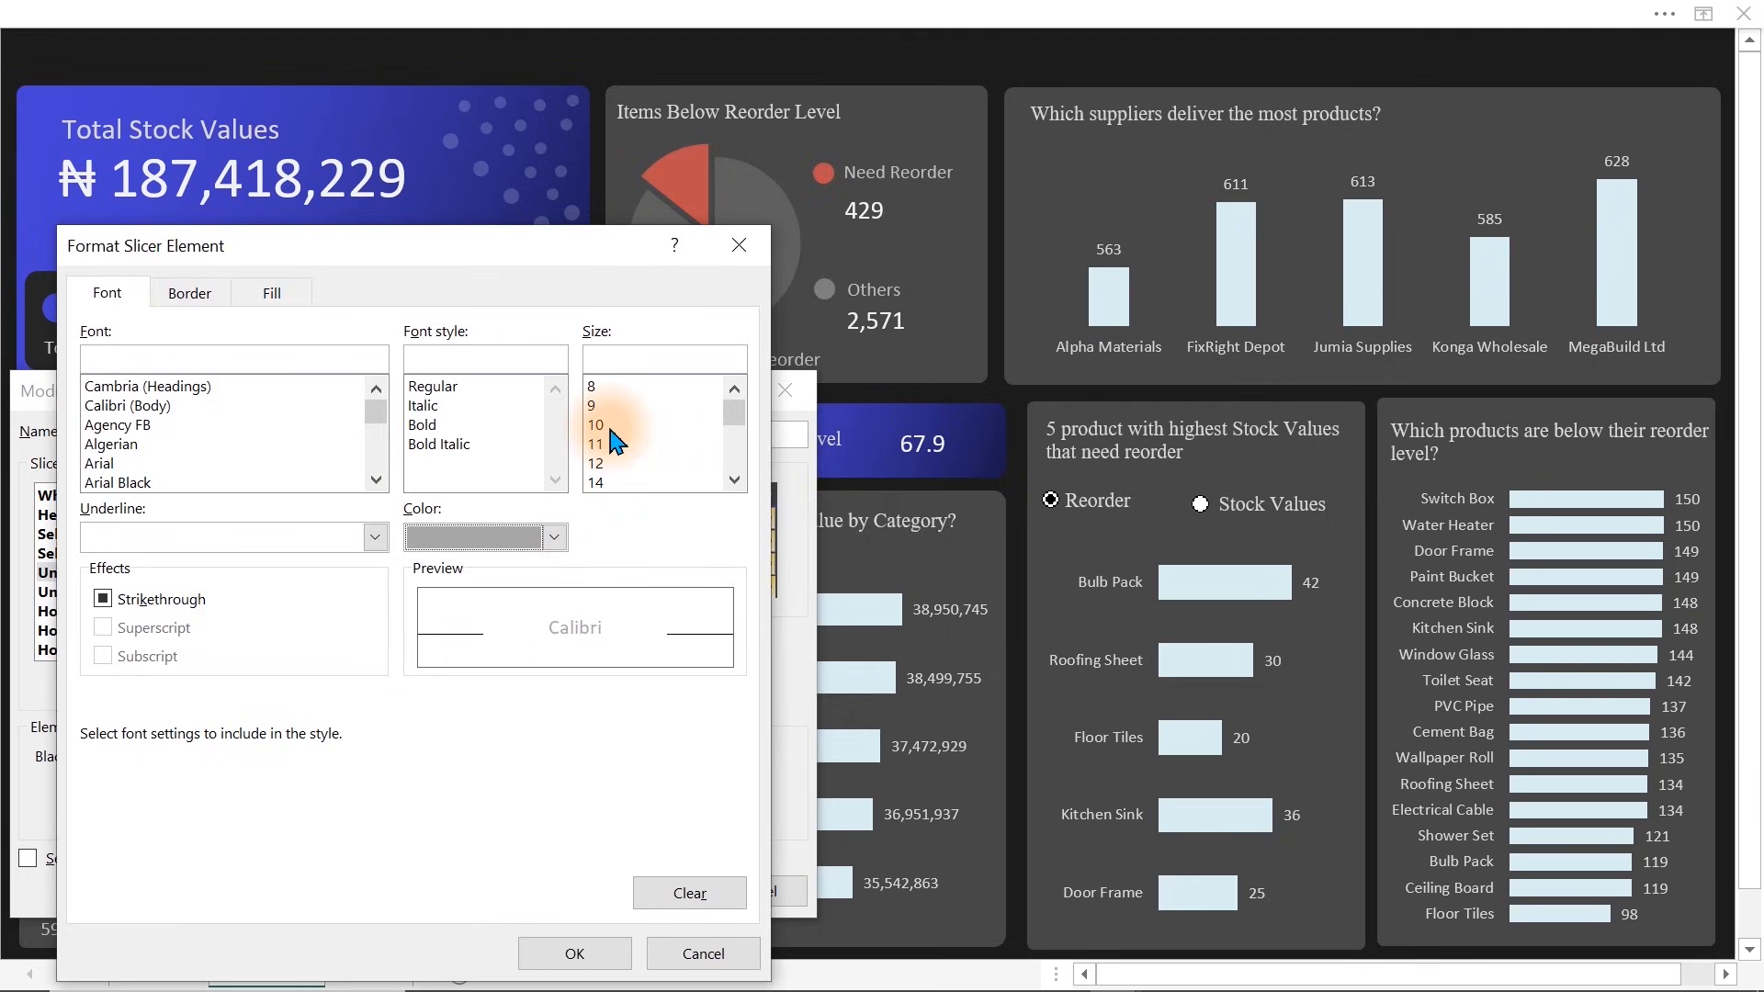
{"action": "left_click", "coordinate": [439, 409]}
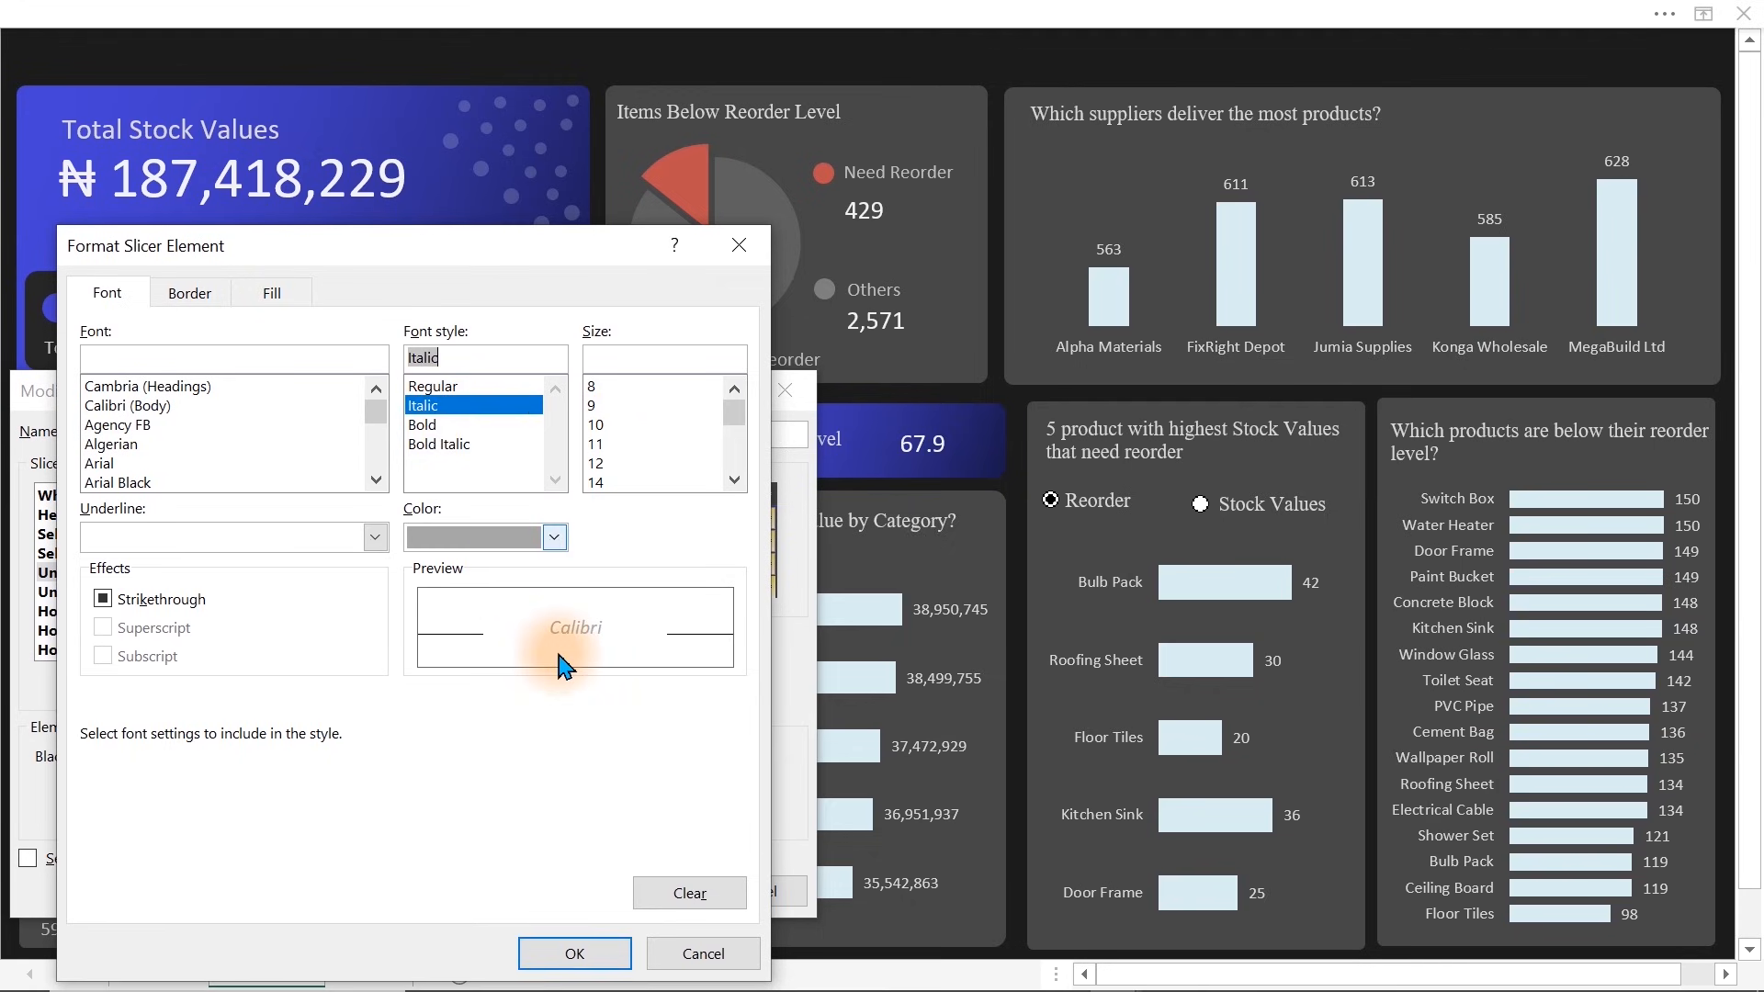
{"action": "left_click", "coordinate": [586, 952]}
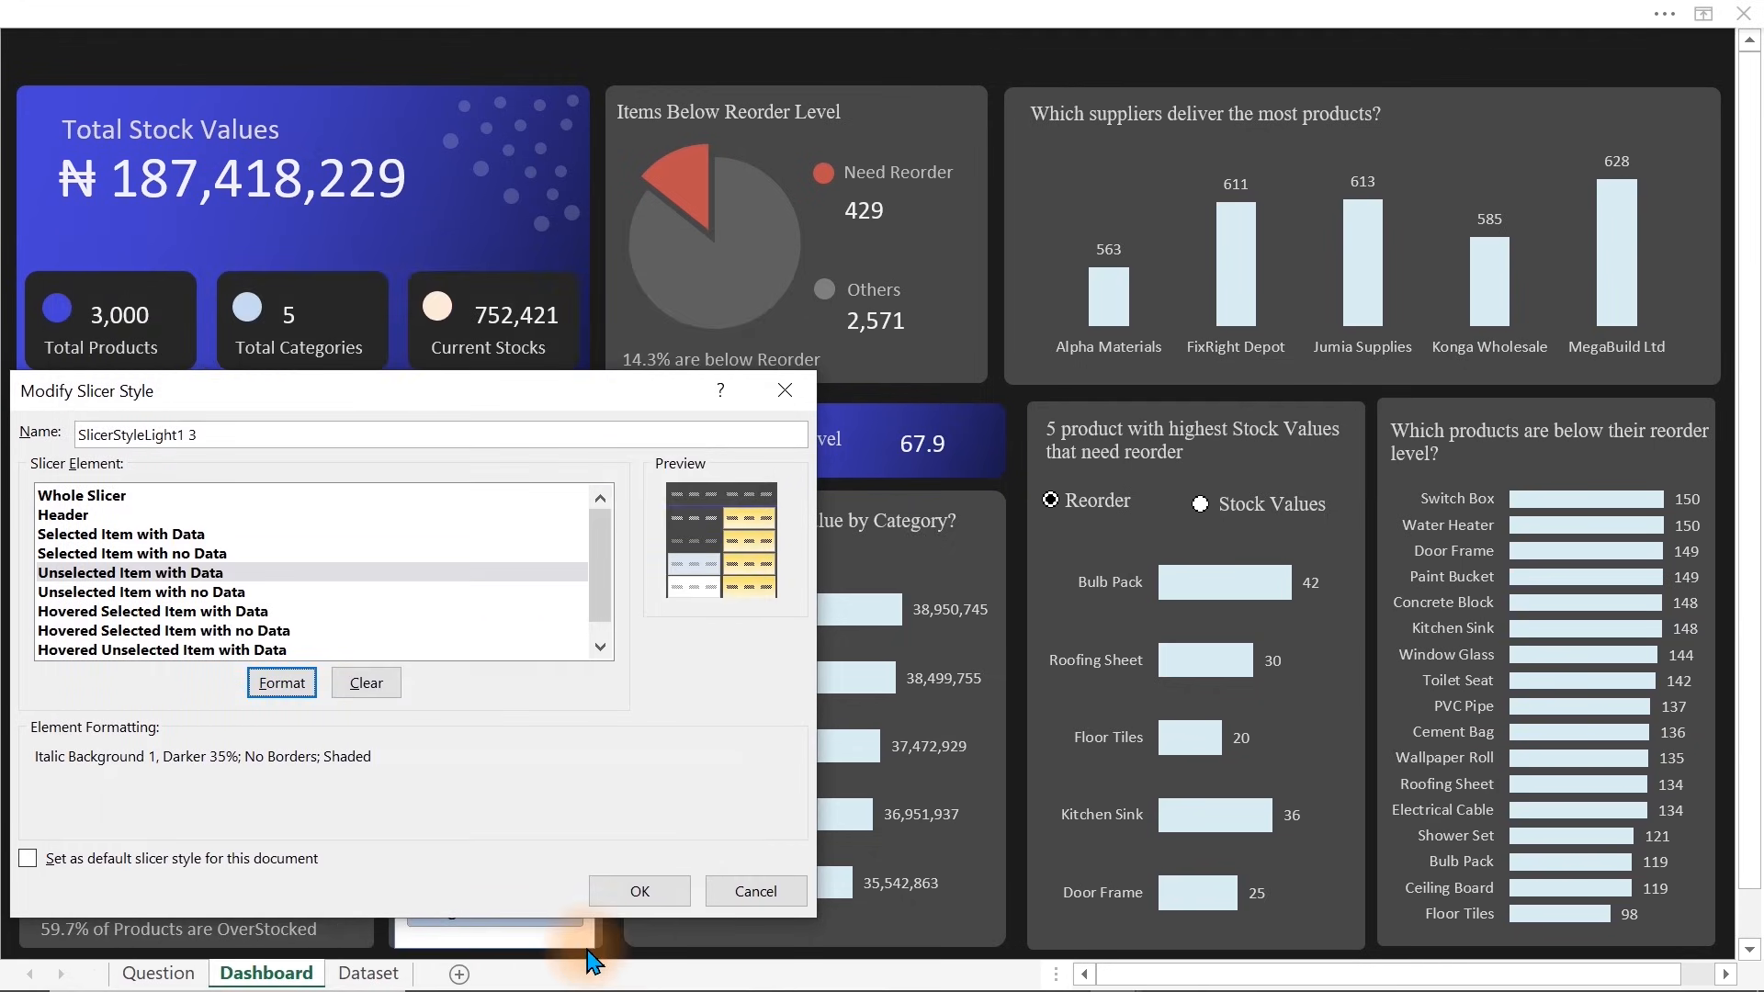
{"action": "left_click", "coordinate": [621, 909]}
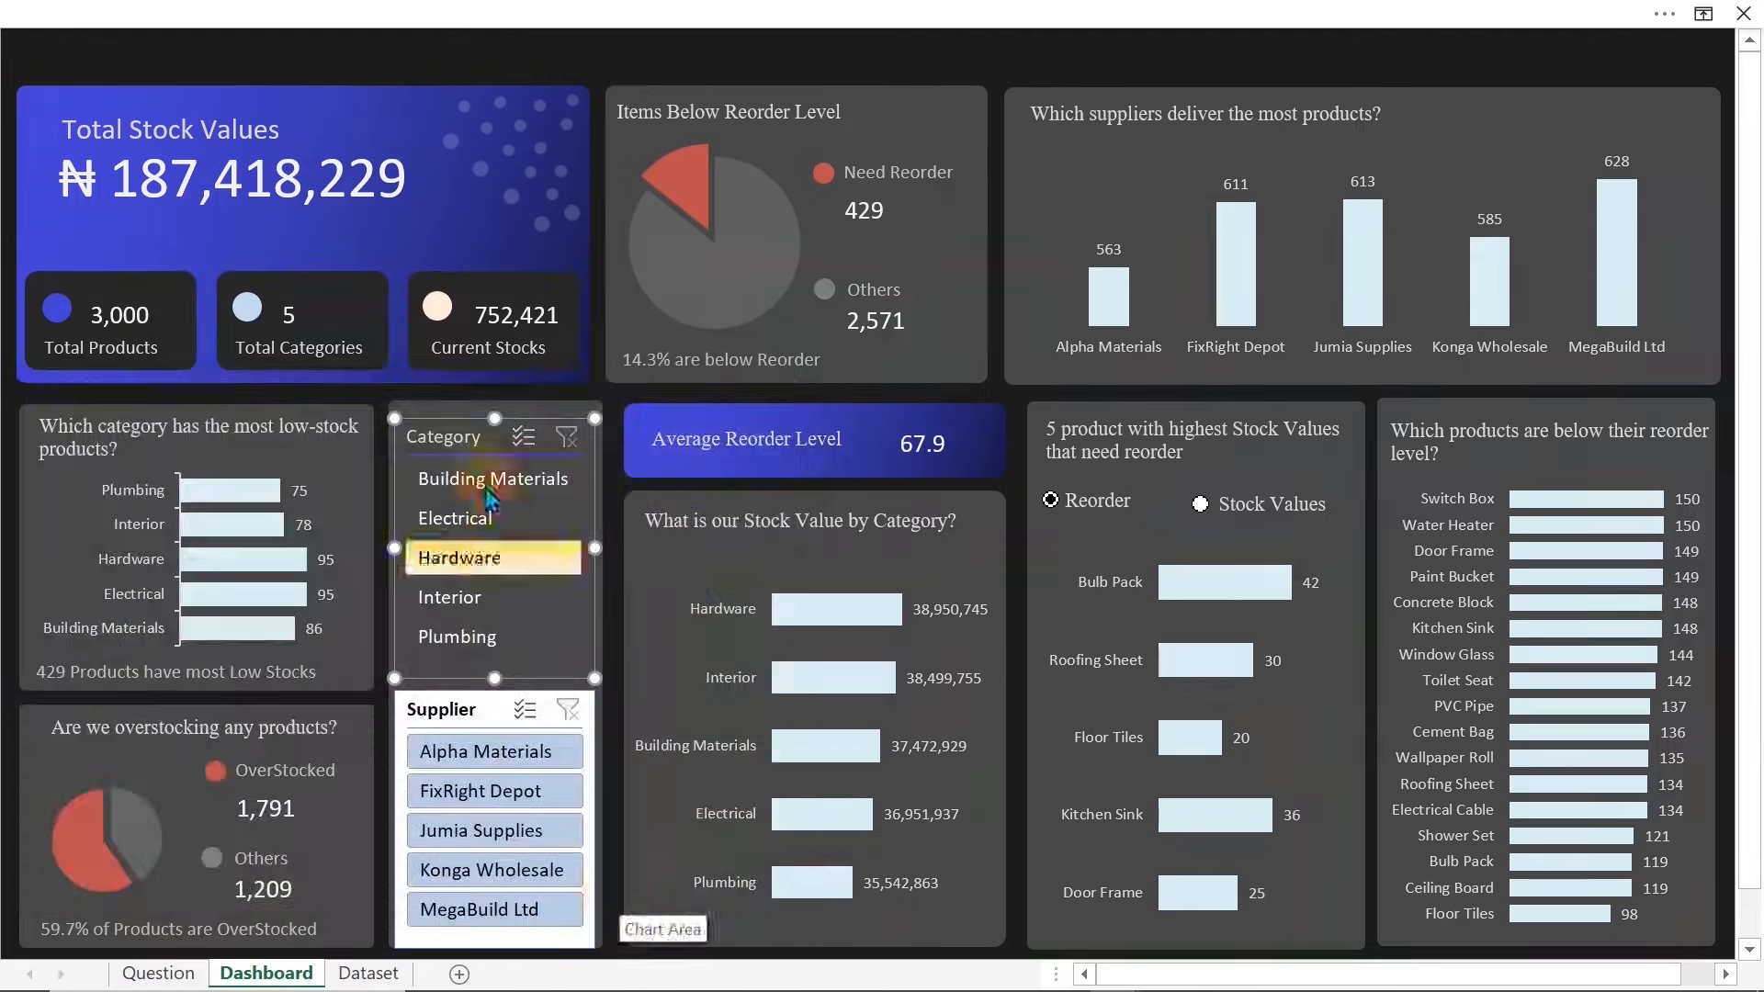
Test the Category slicer by filtering on Hardware and on Electrical, and clear its filter
{"action": "left_click", "coordinate": [469, 557]}
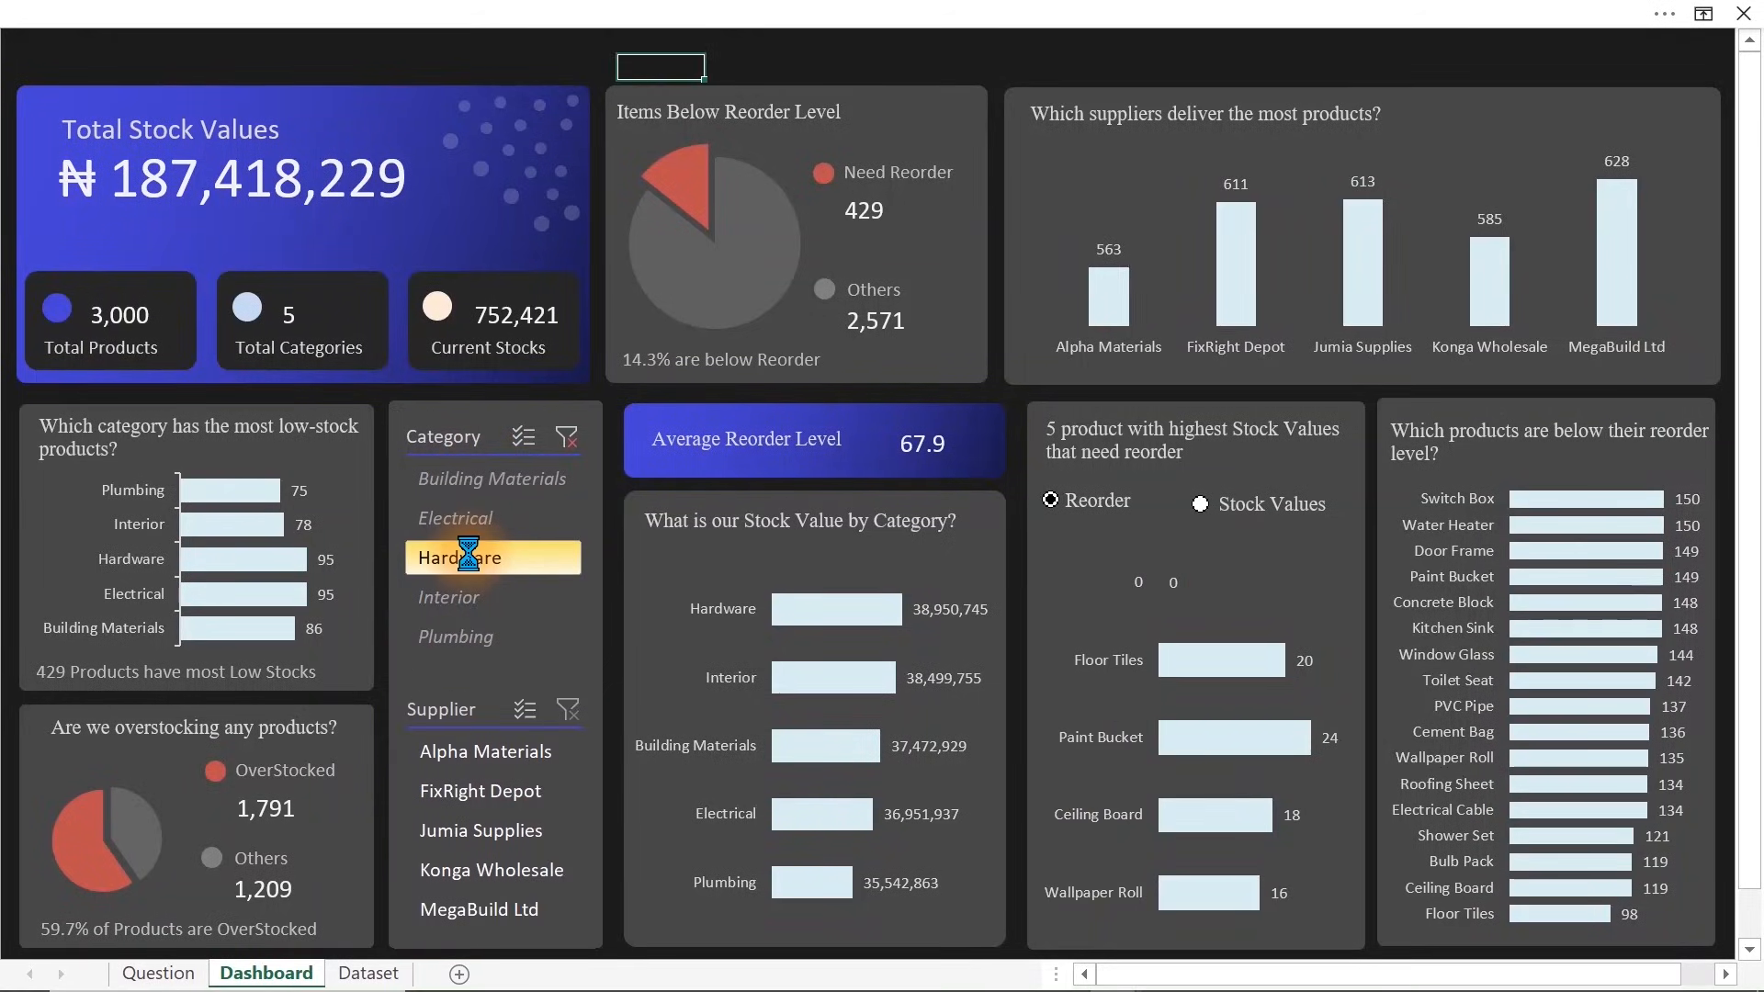
{"action": "left_click", "coordinate": [469, 520]}
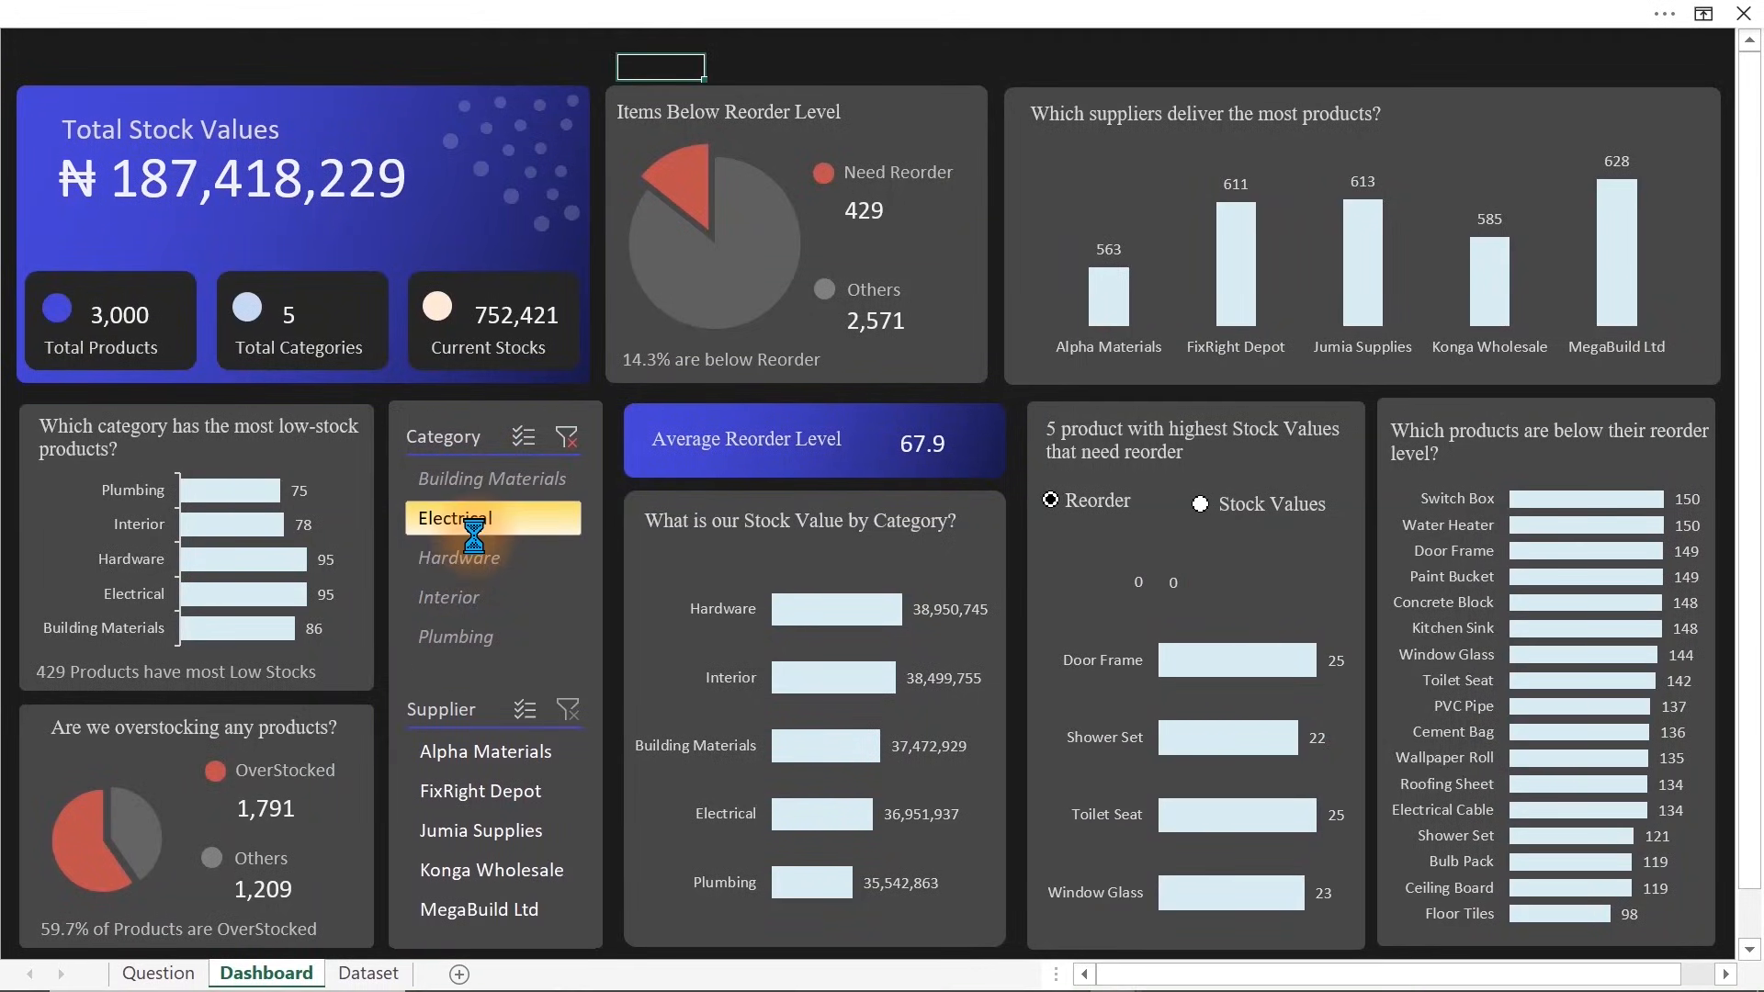
{"action": "left_click", "coordinate": [564, 437]}
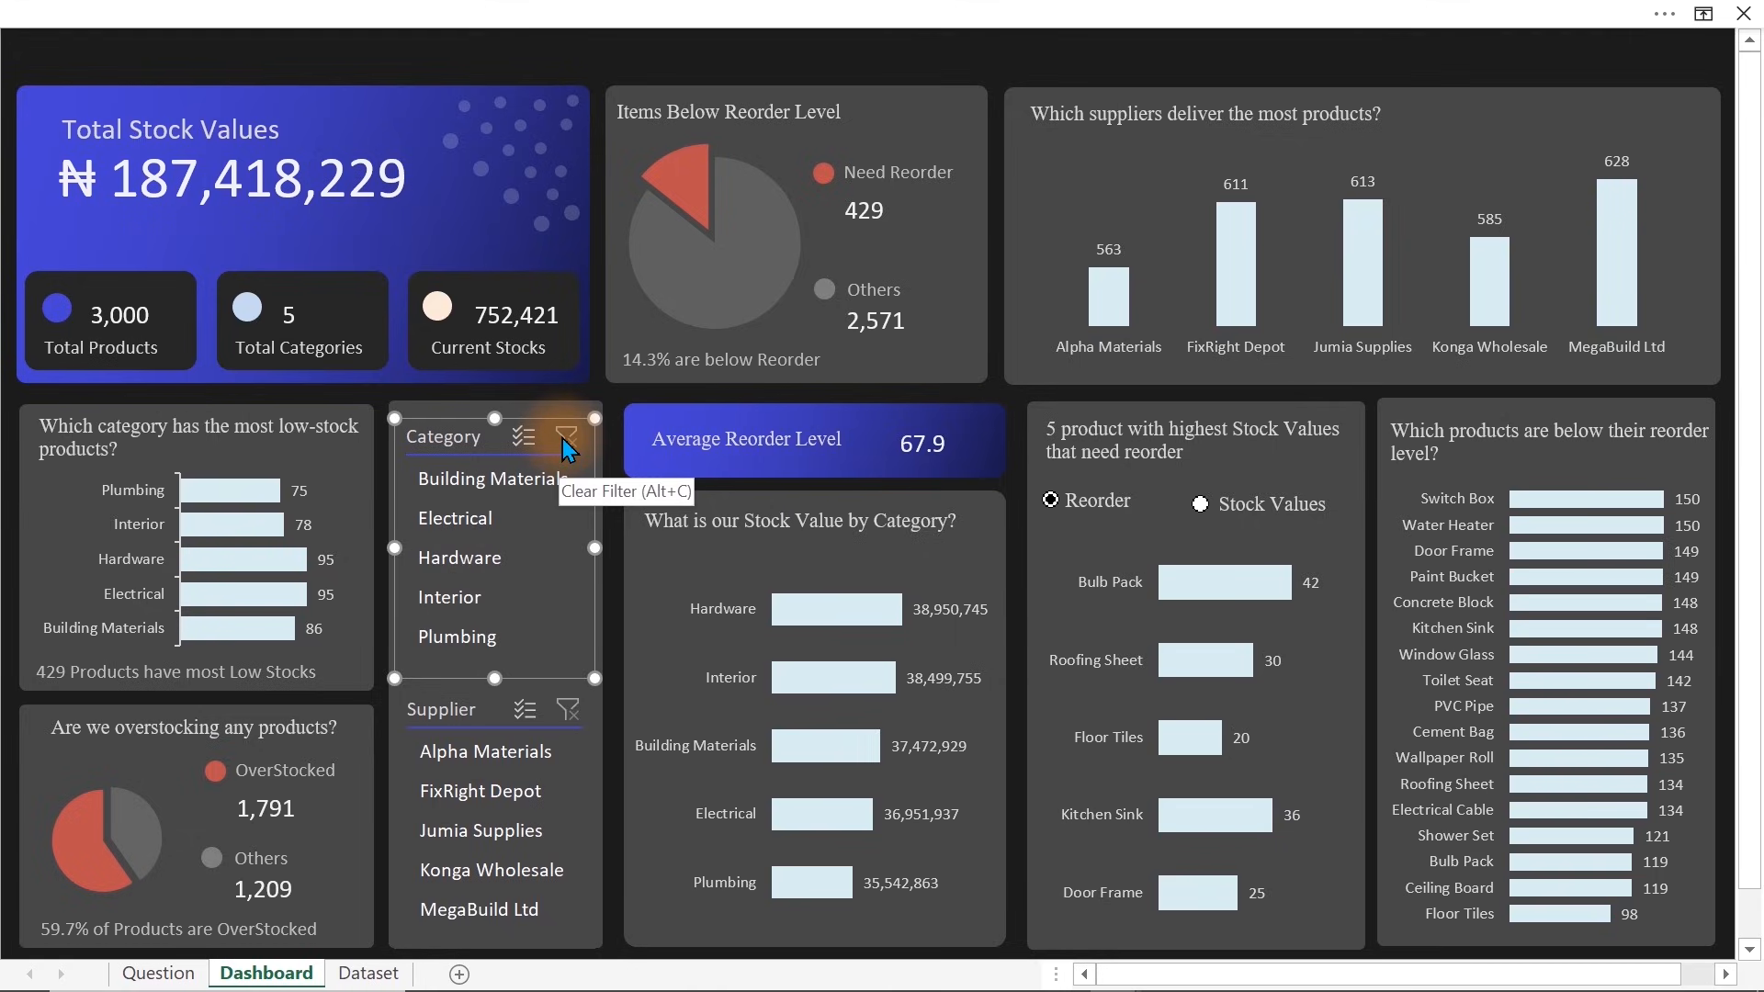
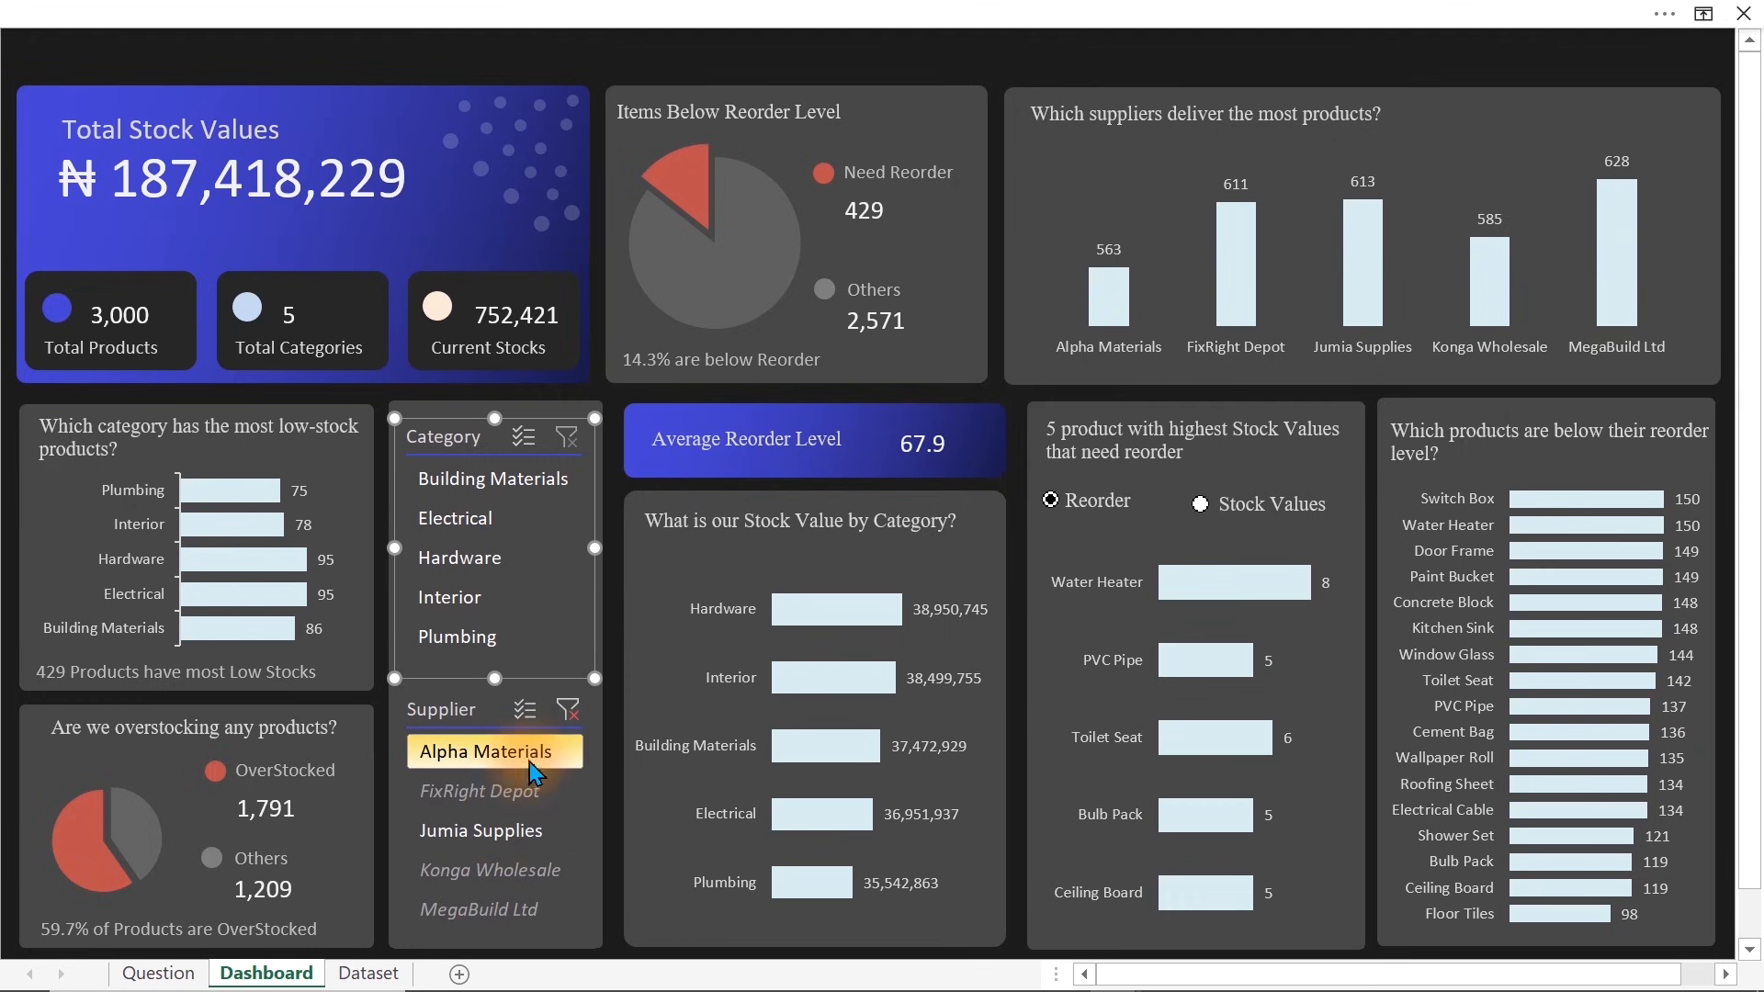
On the Question sheet, rename the PivotTable under "What is our Stock Value by Category?" as cat1
{"action": "left_click", "coordinate": [151, 974]}
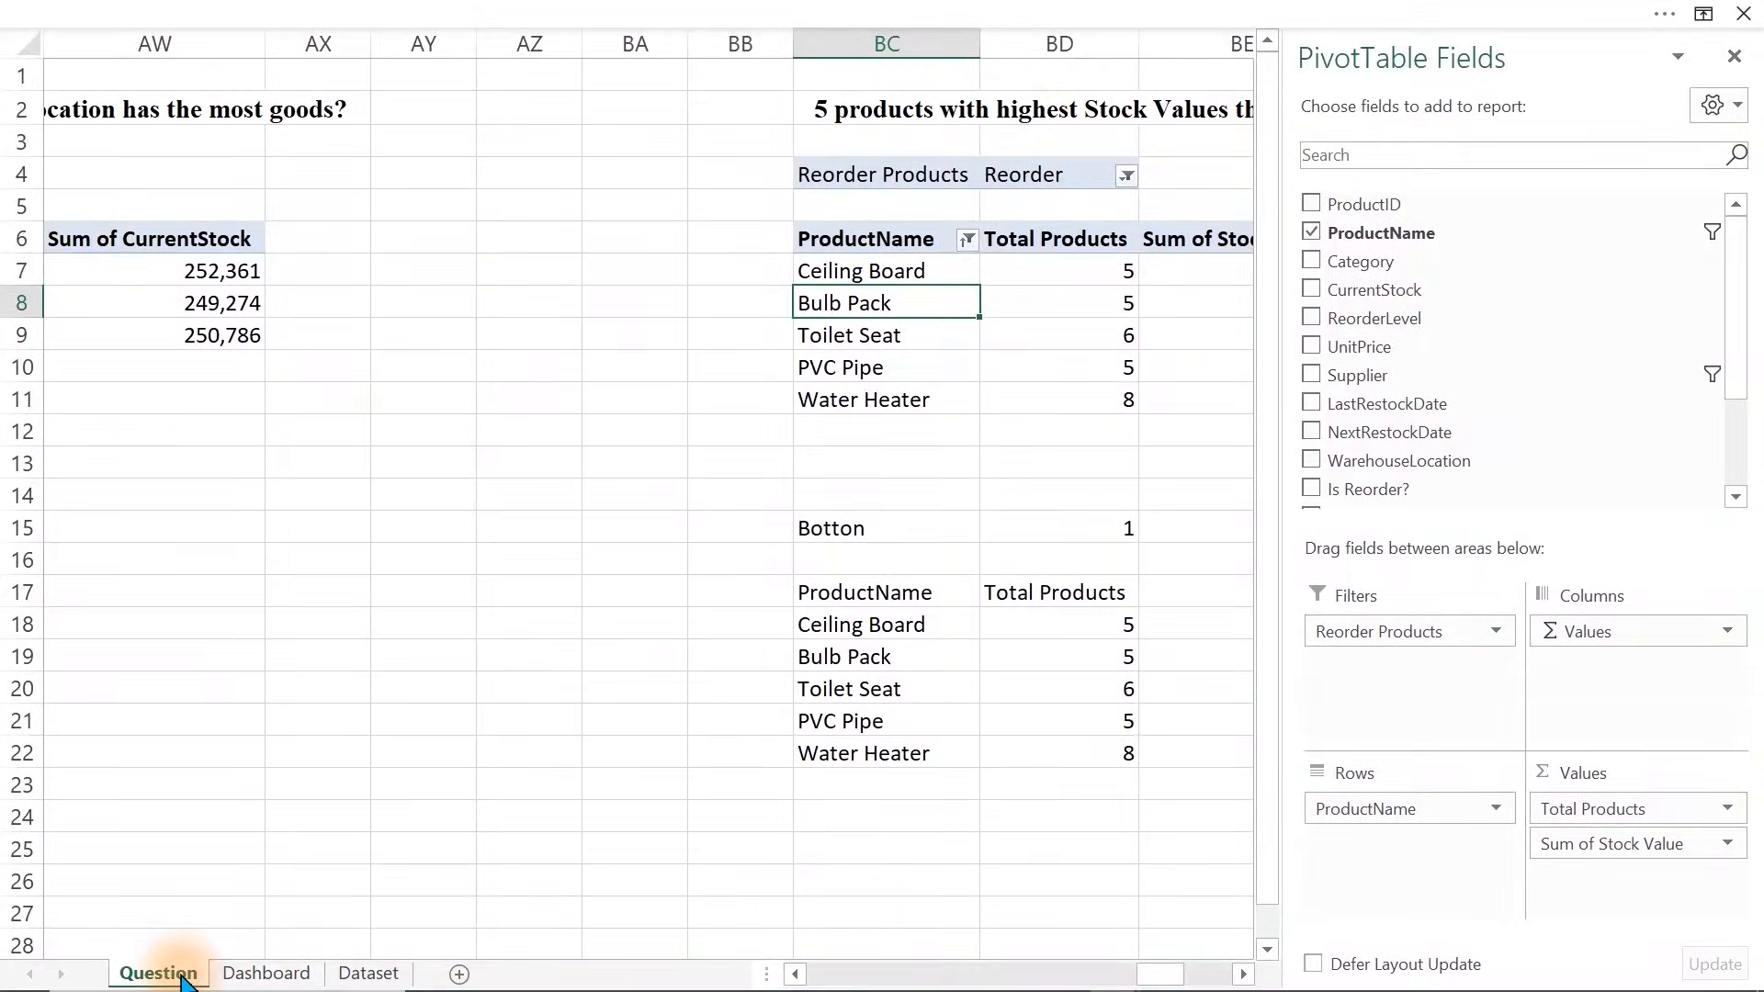
{"action": "left_click", "coordinate": [381, 759]}
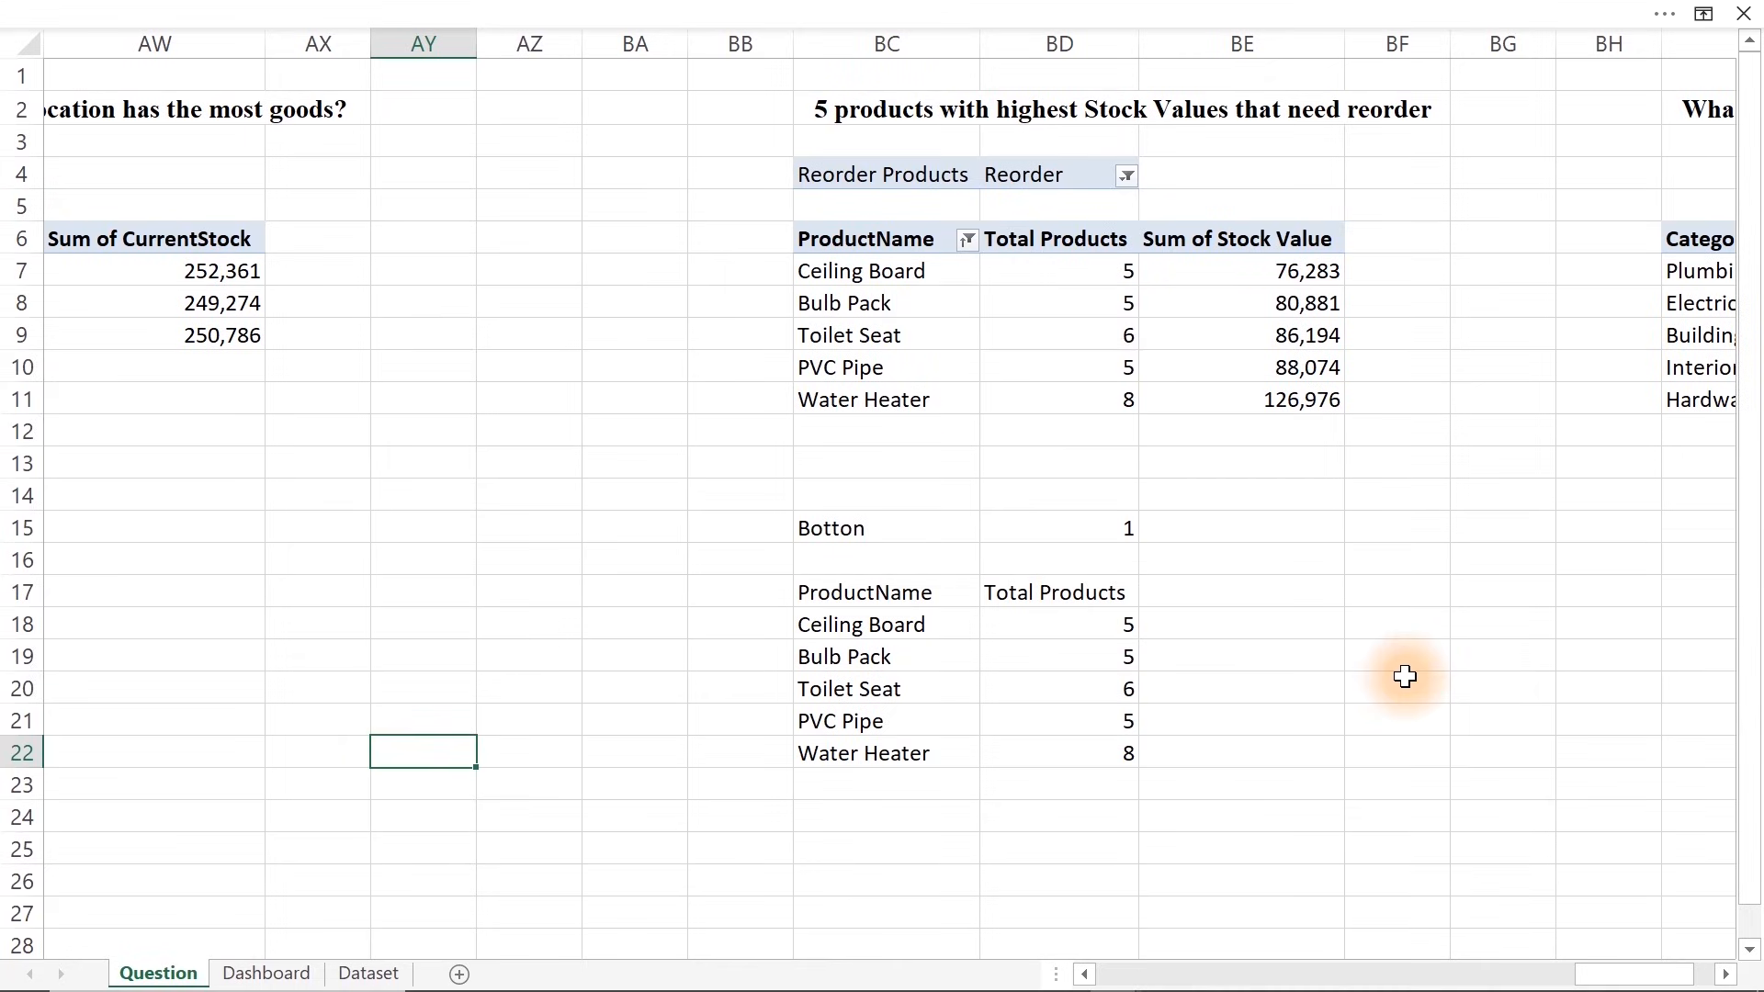
{"action": "left_click_drag", "start_coordinate": [1664, 976], "coordinate": [1686, 985]}
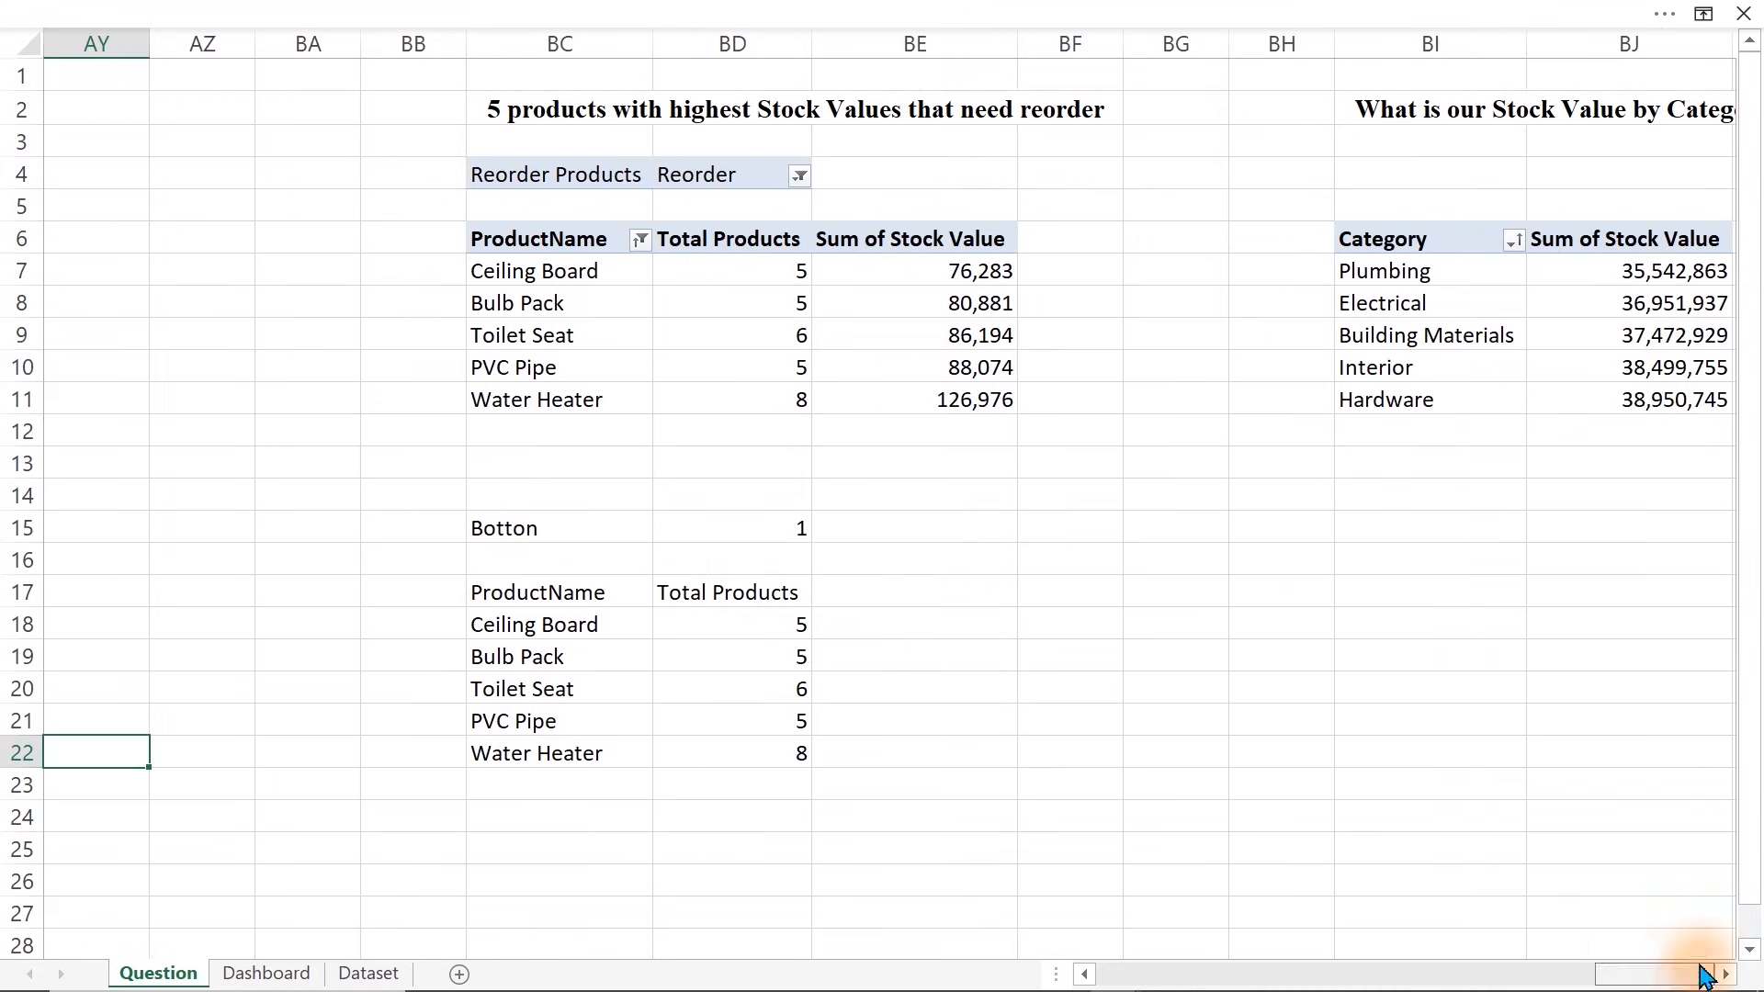
{"action": "left_click", "coordinate": [1382, 305]}
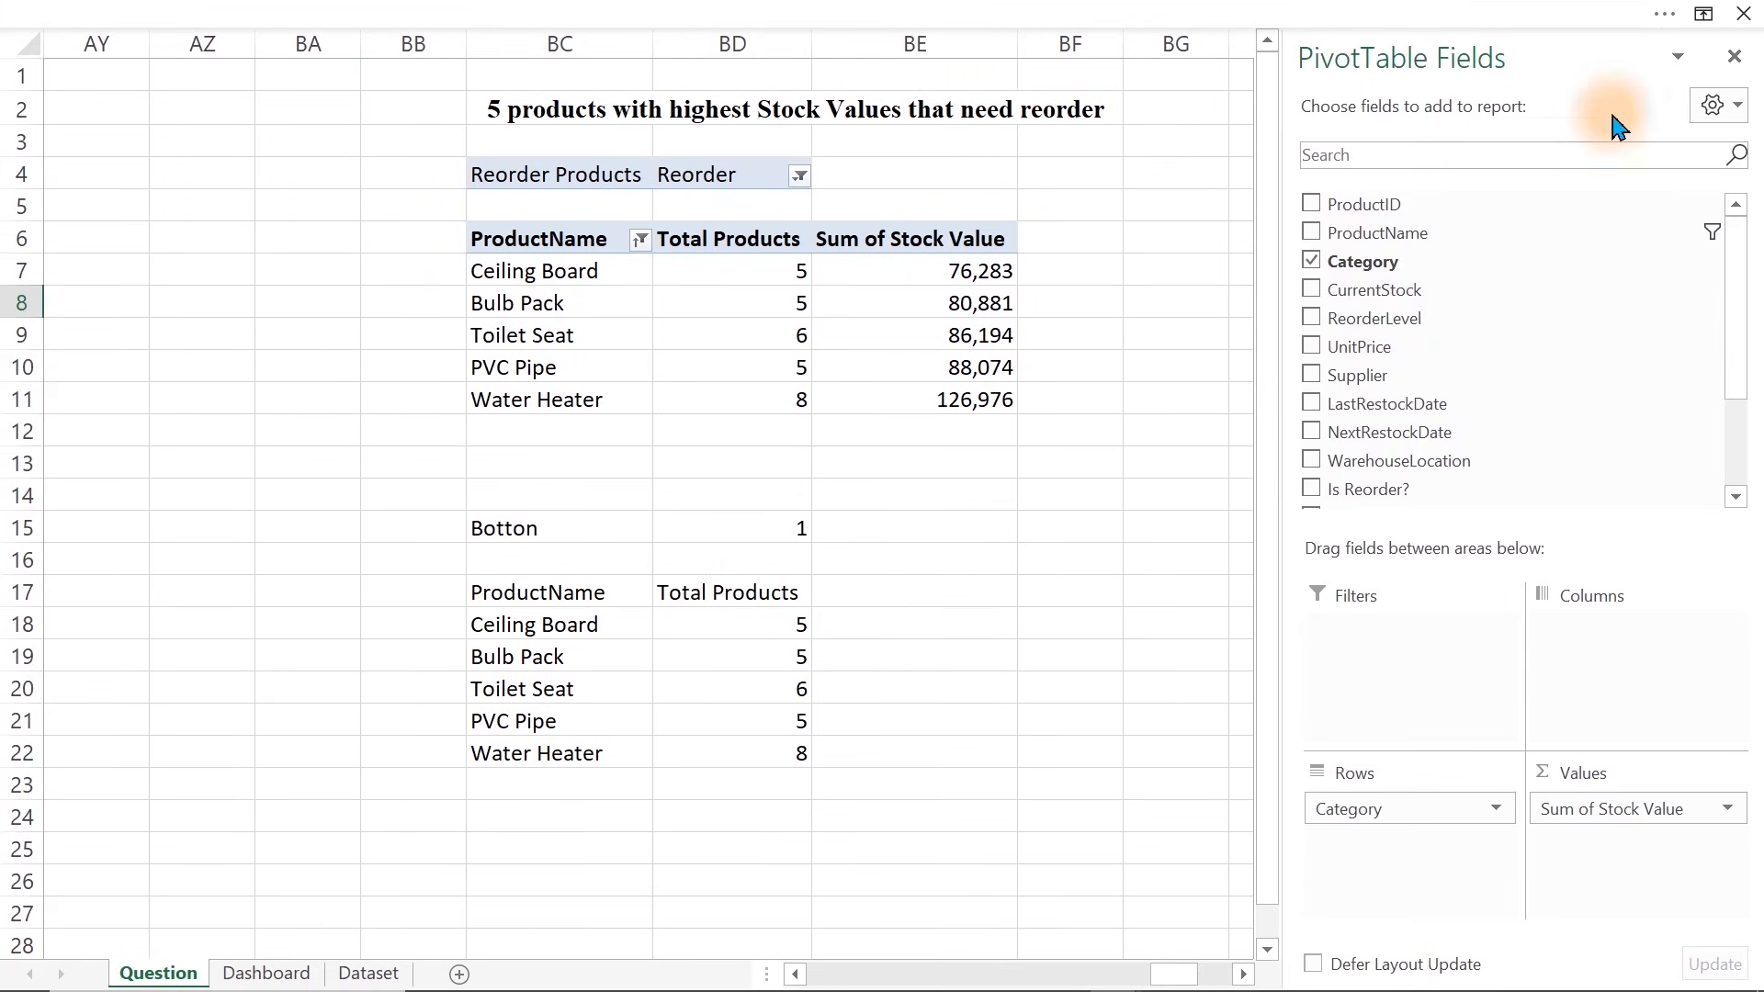
{"action": "left_click", "coordinate": [1735, 56]}
{"action": "left_click", "coordinate": [443, 11]}
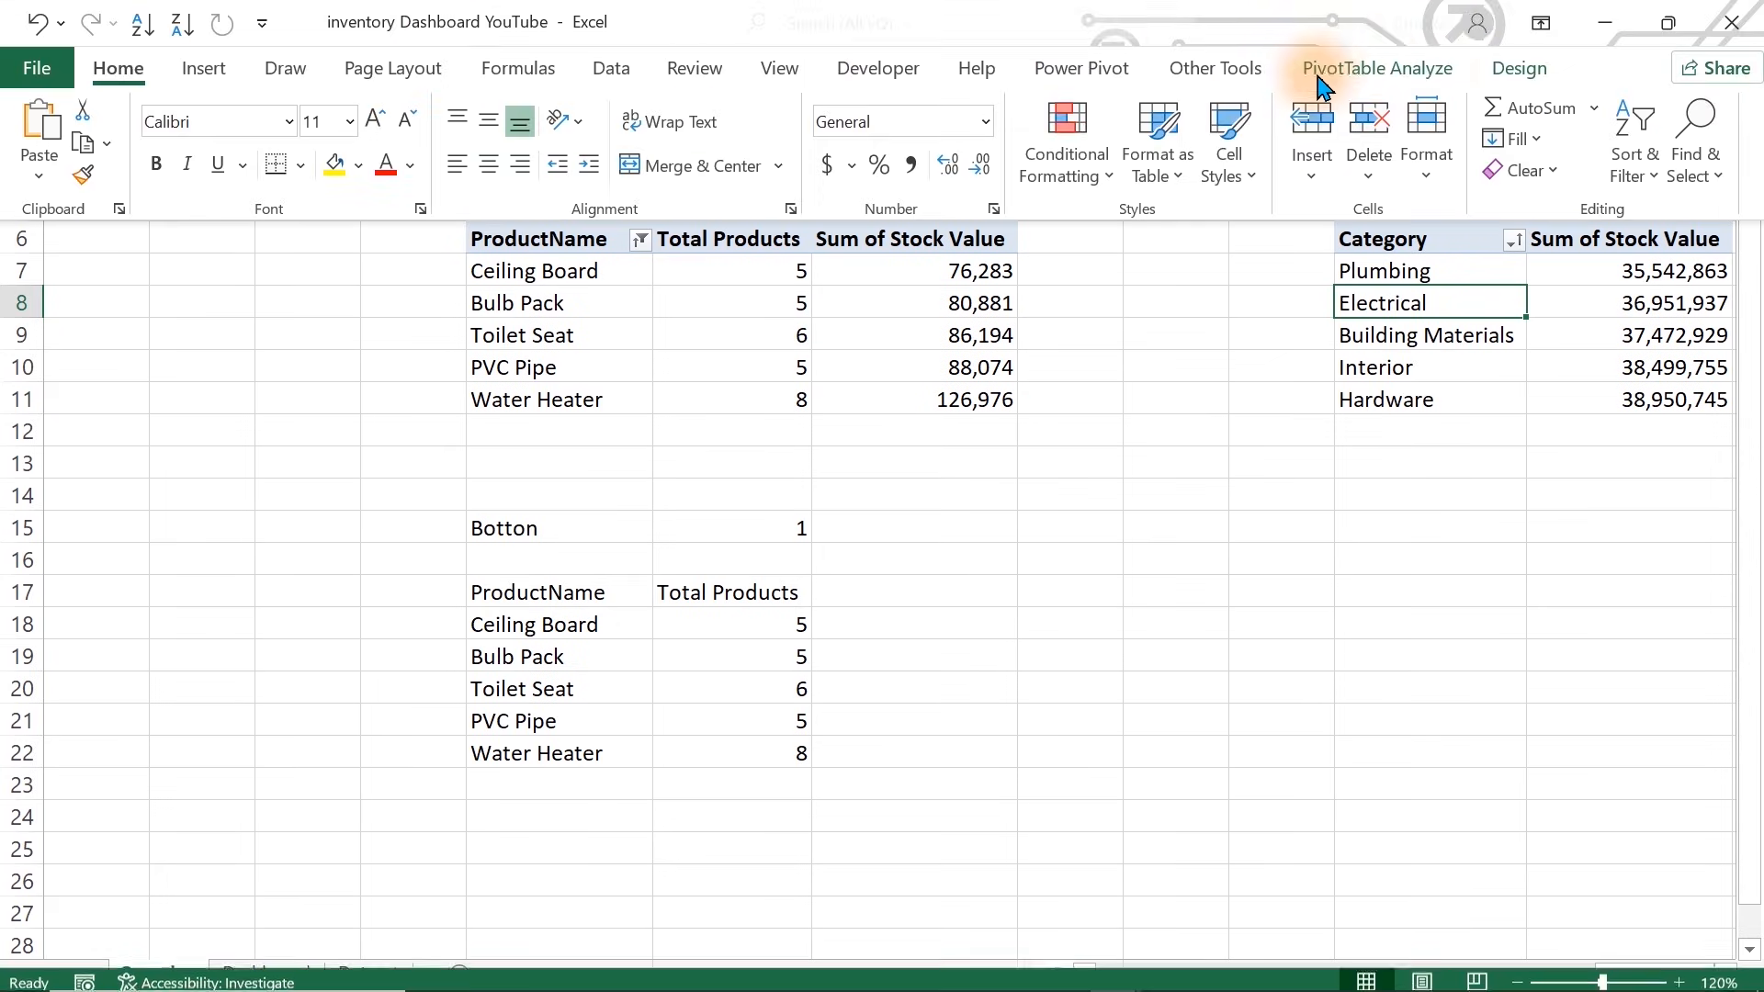
{"action": "left_click", "coordinate": [1517, 68]}
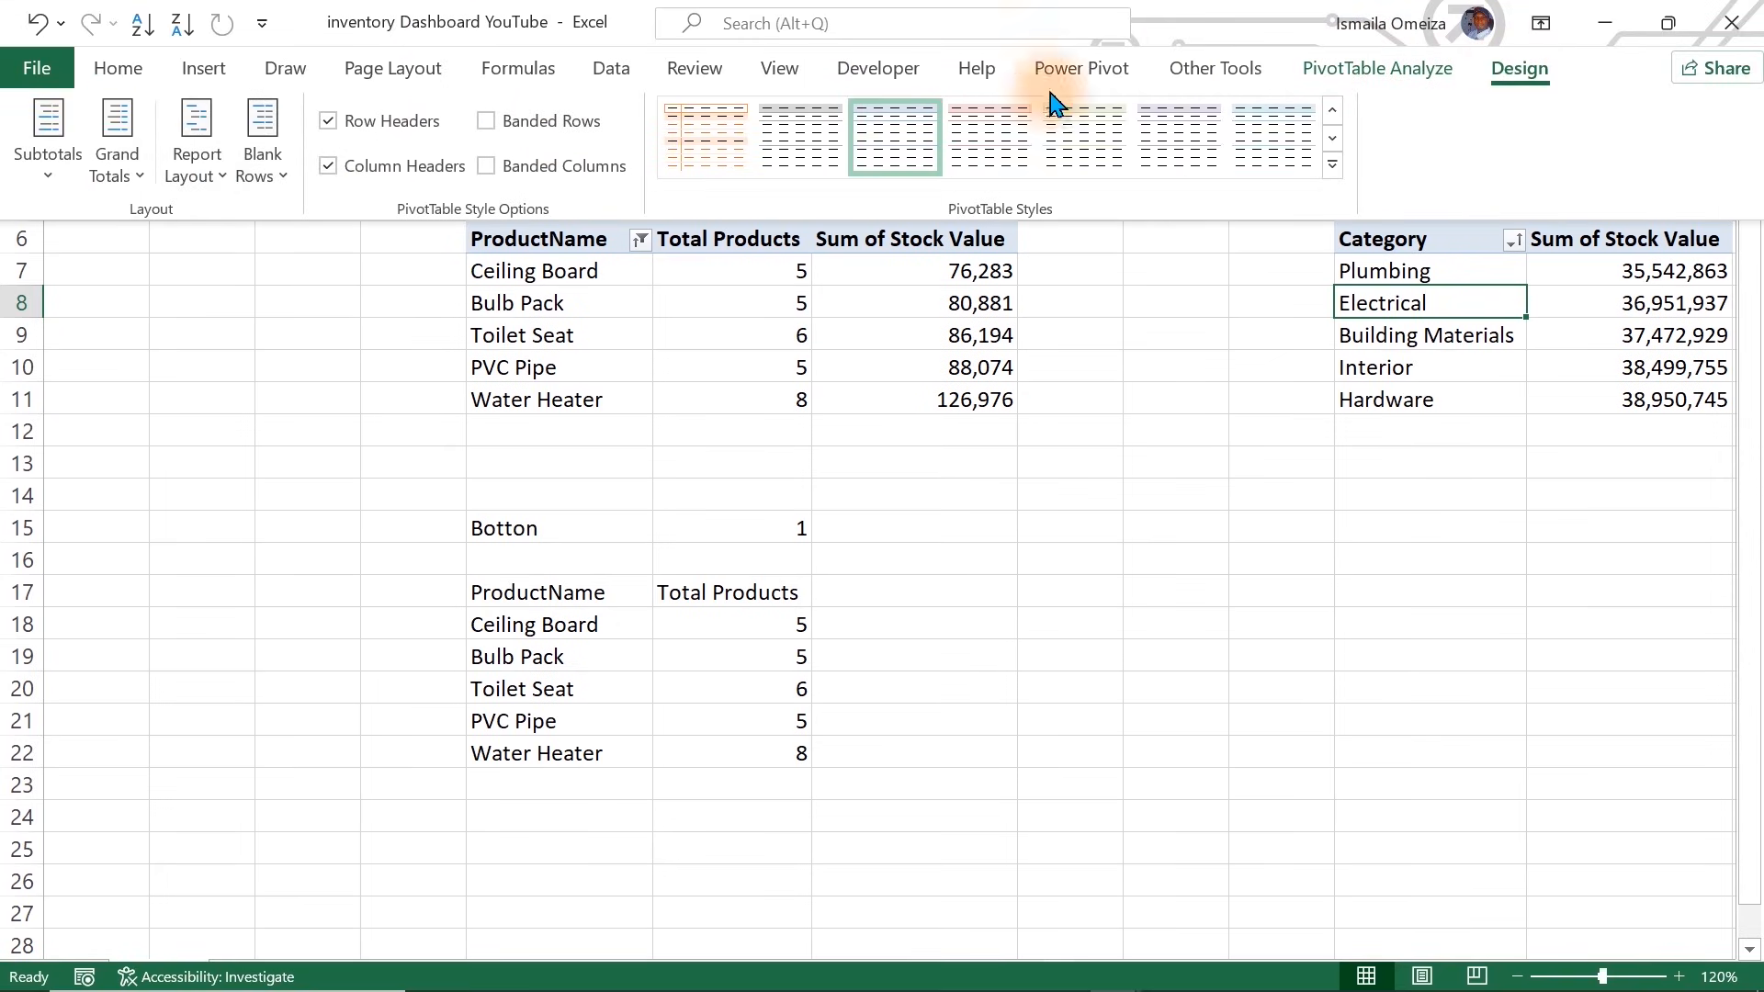
{"action": "left_click", "coordinate": [1368, 70]}
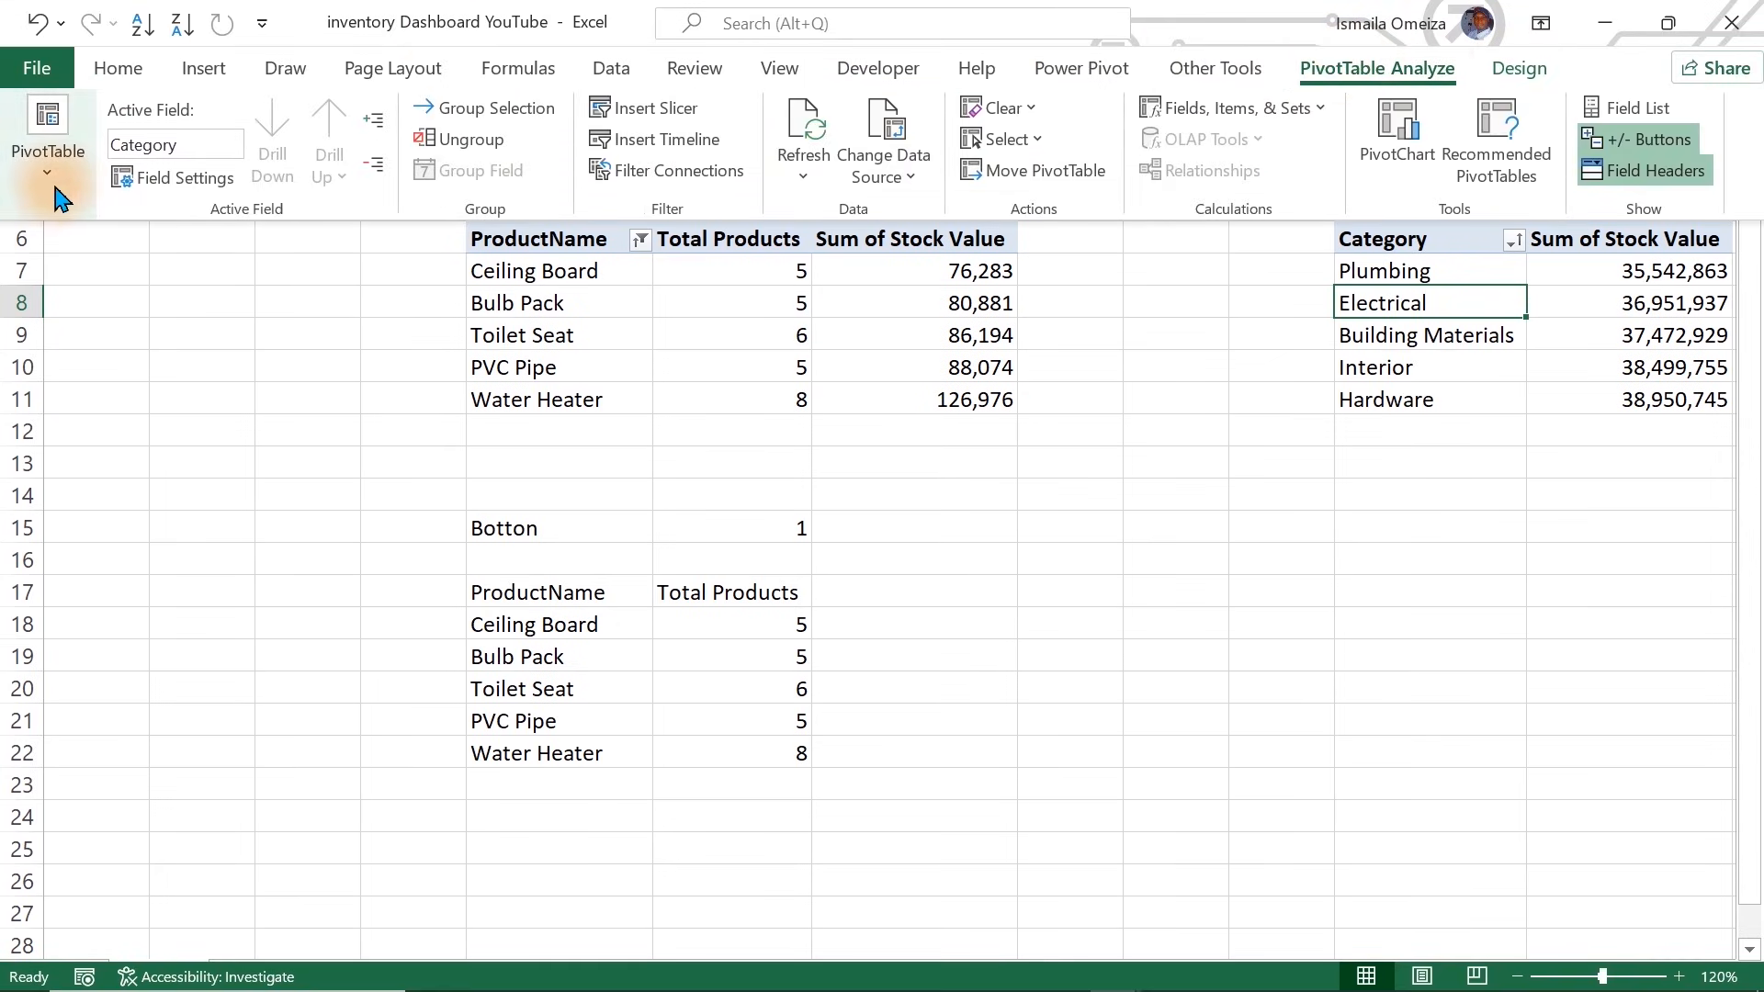
{"action": "left_click", "coordinate": [48, 156]}
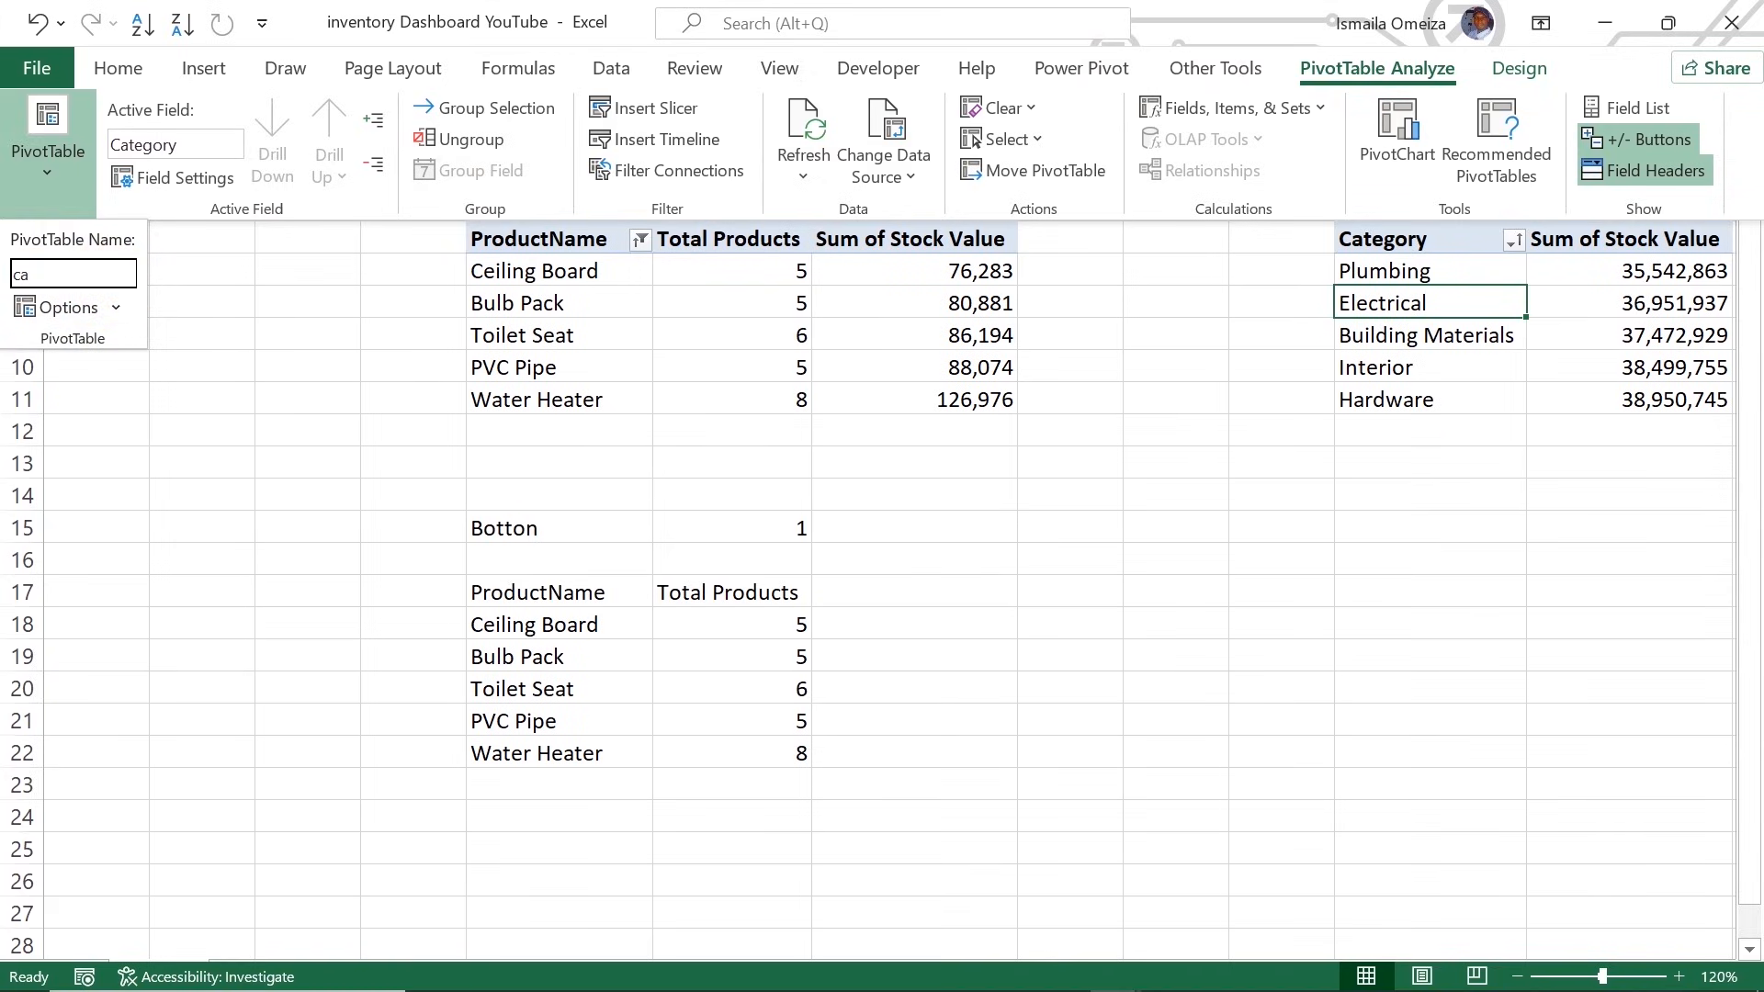
{"action": "key", "text": "Return"}
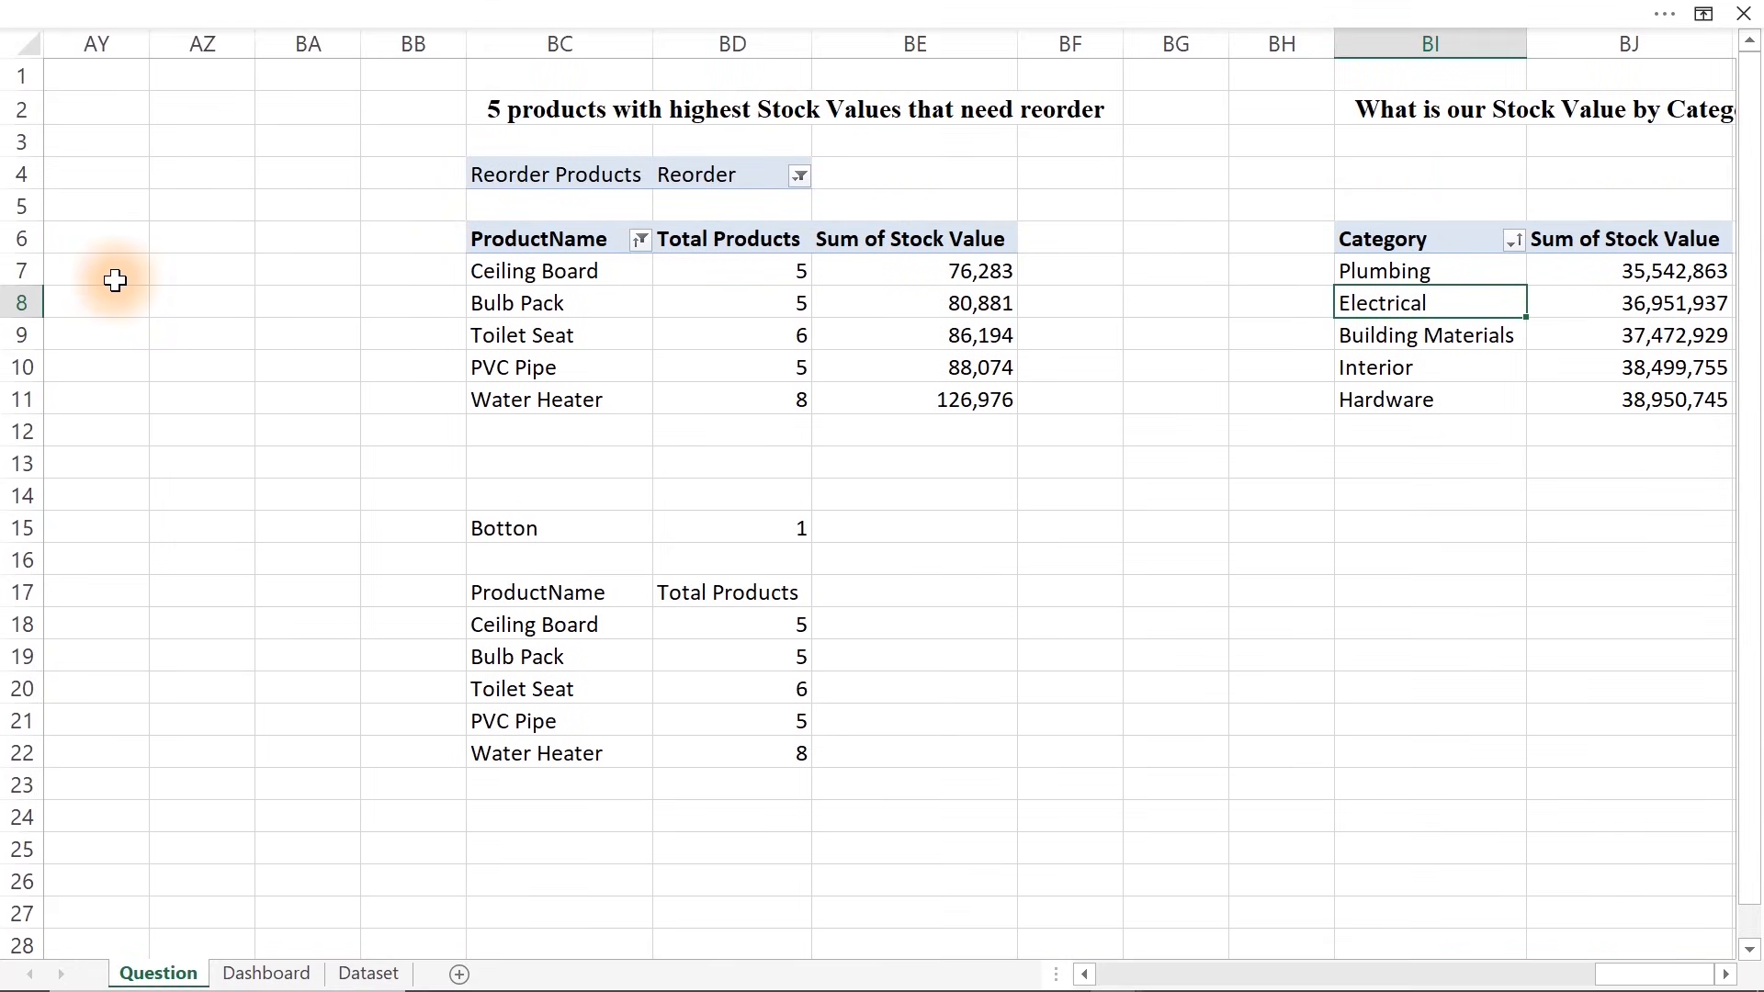
Rename the PivotTable under "Which suppliers deliver the most products?" as sp
{"action": "left_click", "coordinate": [437, 486]}
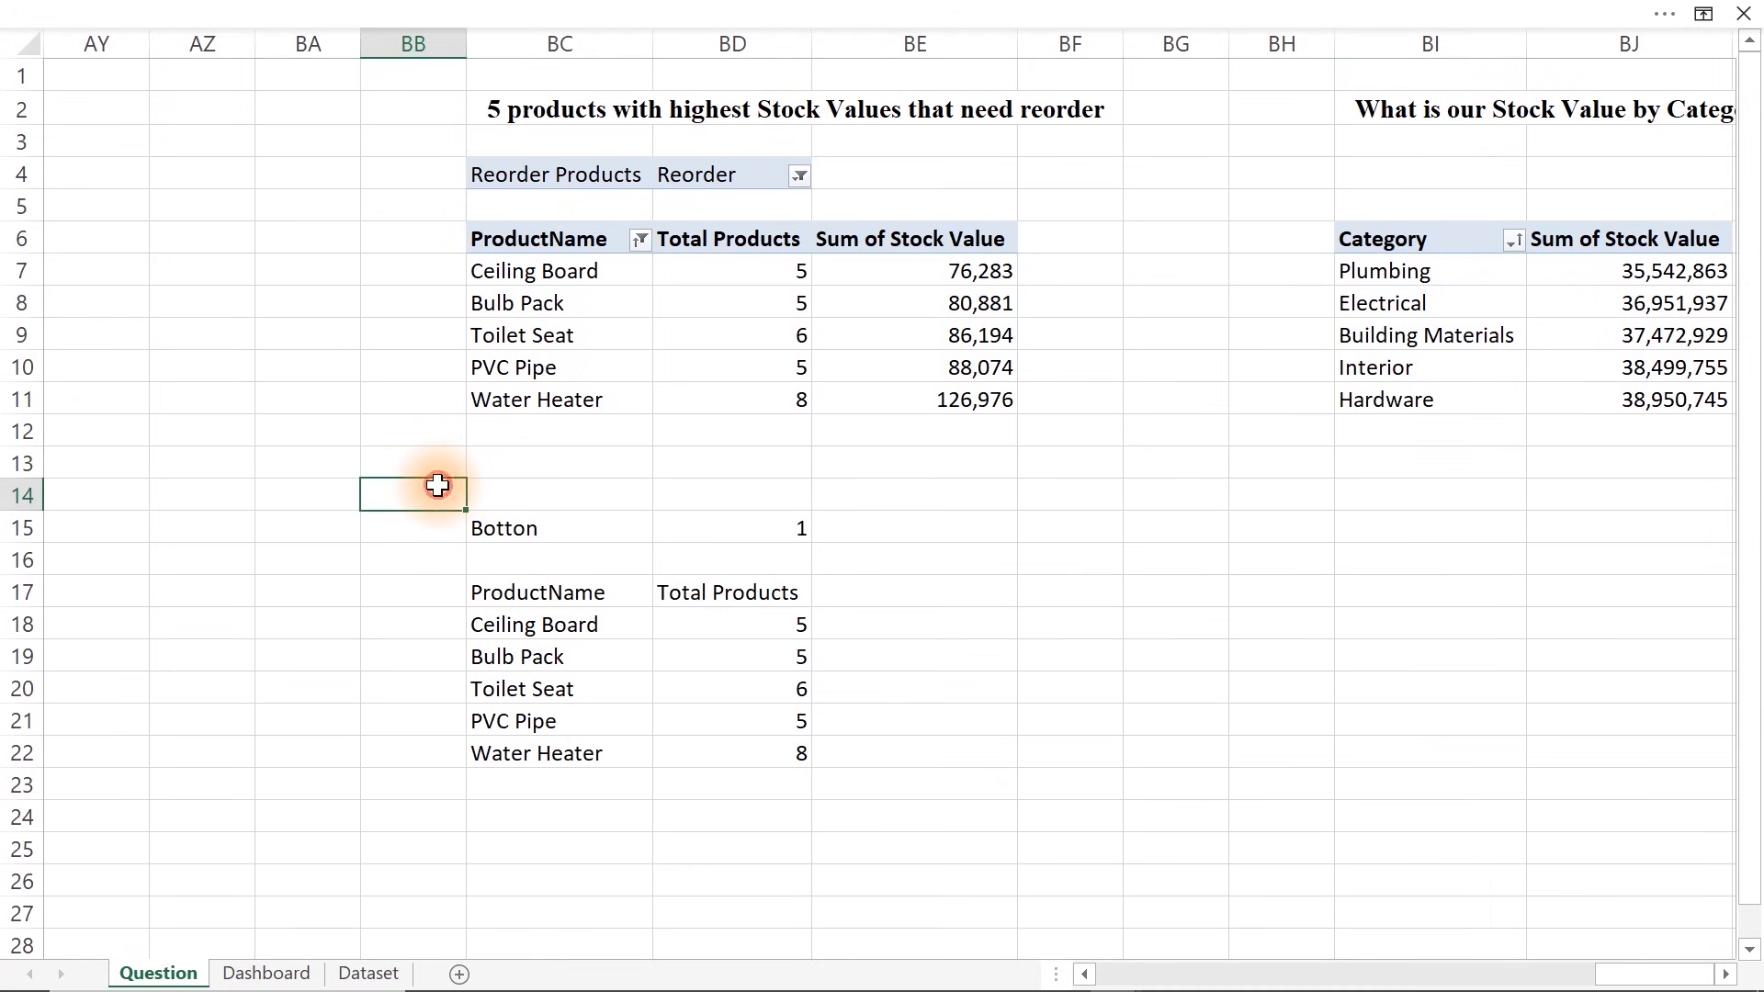
{"action": "key", "text": "Left"}
{"action": "key", "text": "Left"}
{"action": "key", "text": "Left"}
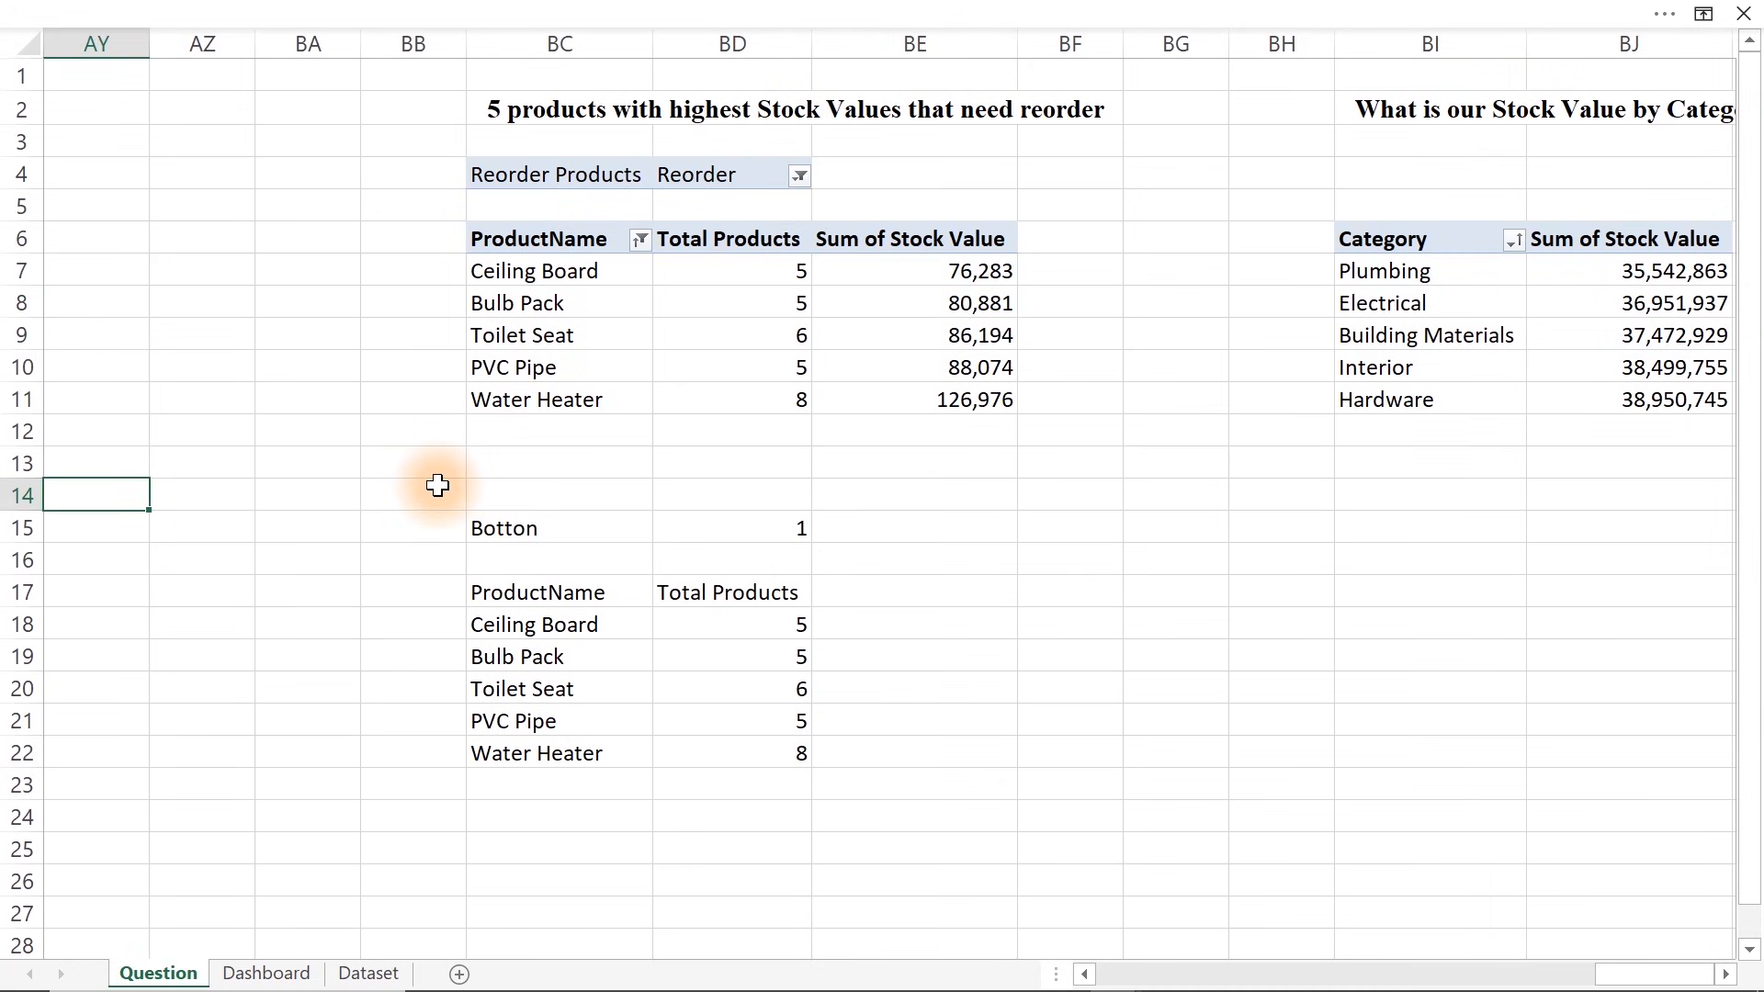
{"action": "key", "text": "Left"}
{"action": "key", "text": "Left"}
{"action": "key", "text": "Left"}
{"action": "key", "text": "Left"}
{"action": "key", "text": "Left"}
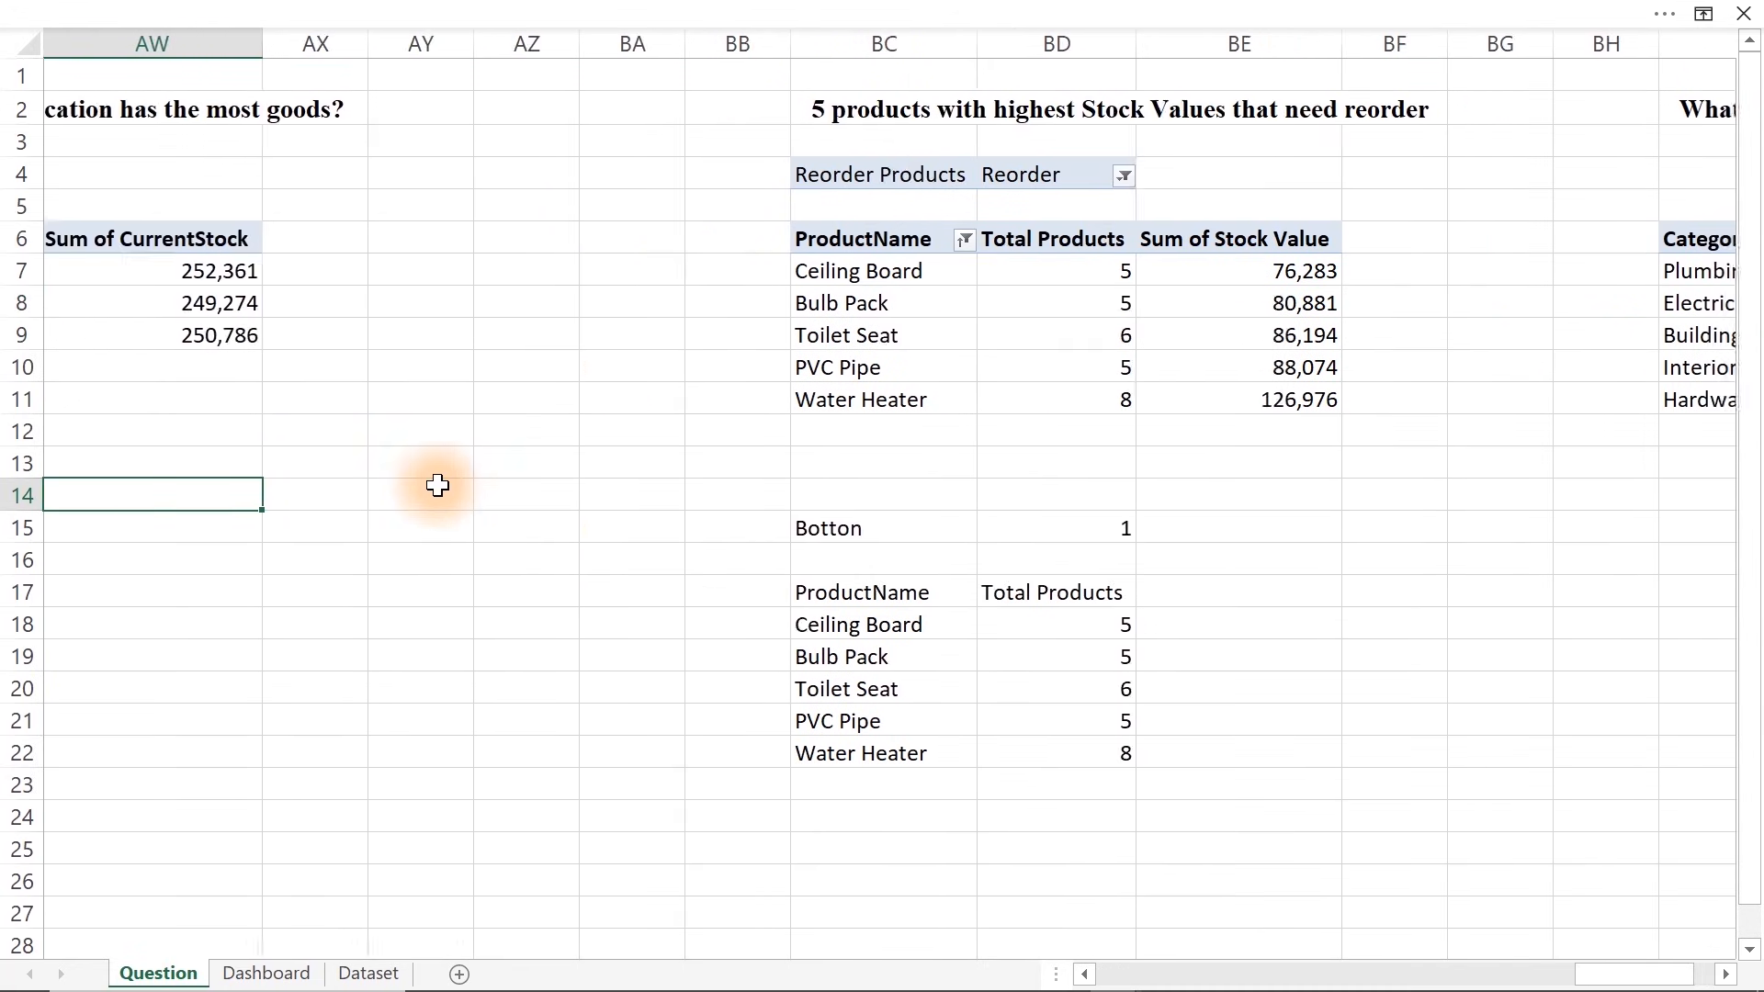
{"action": "key", "text": "Left"}
{"action": "key", "text": "Left"}
{"action": "key", "text": "Left"}
{"action": "key", "text": "Left"}
{"action": "key", "text": "Left"}
{"action": "key", "text": "Left"}
{"action": "key", "text": "Left"}
{"action": "key", "text": "Left"}
{"action": "key", "text": "Left"}
{"action": "key", "text": "Left"}
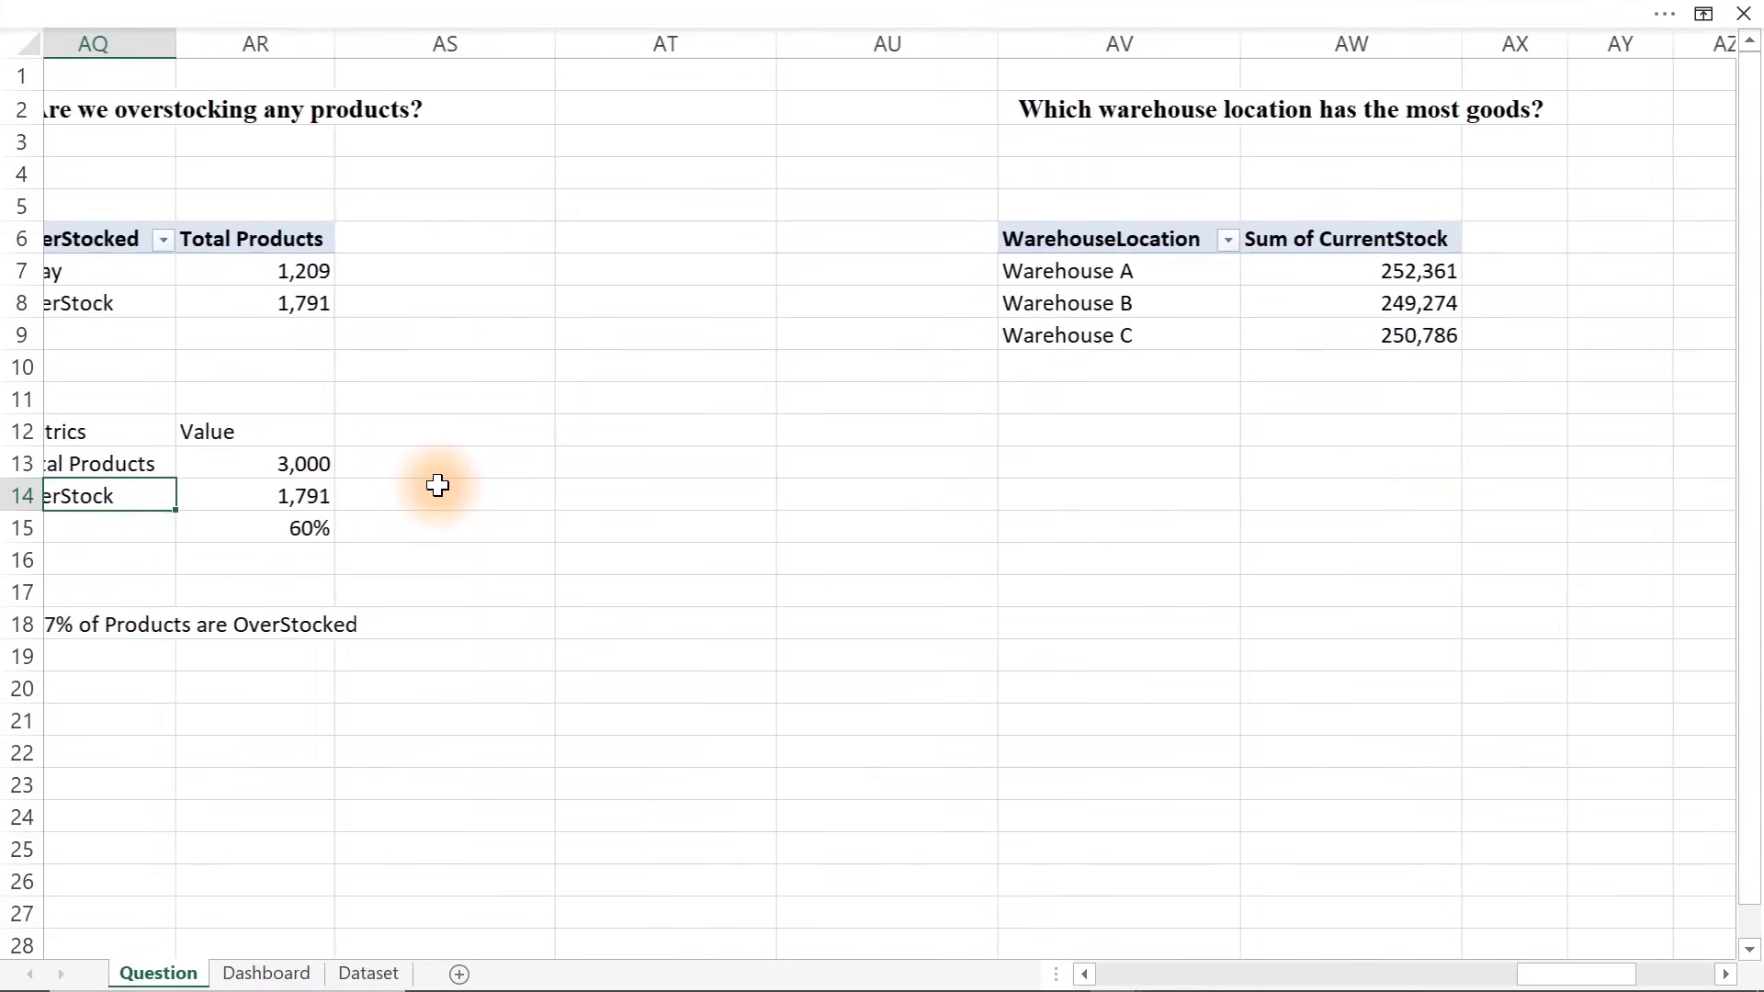
{"action": "key", "text": "Left"}
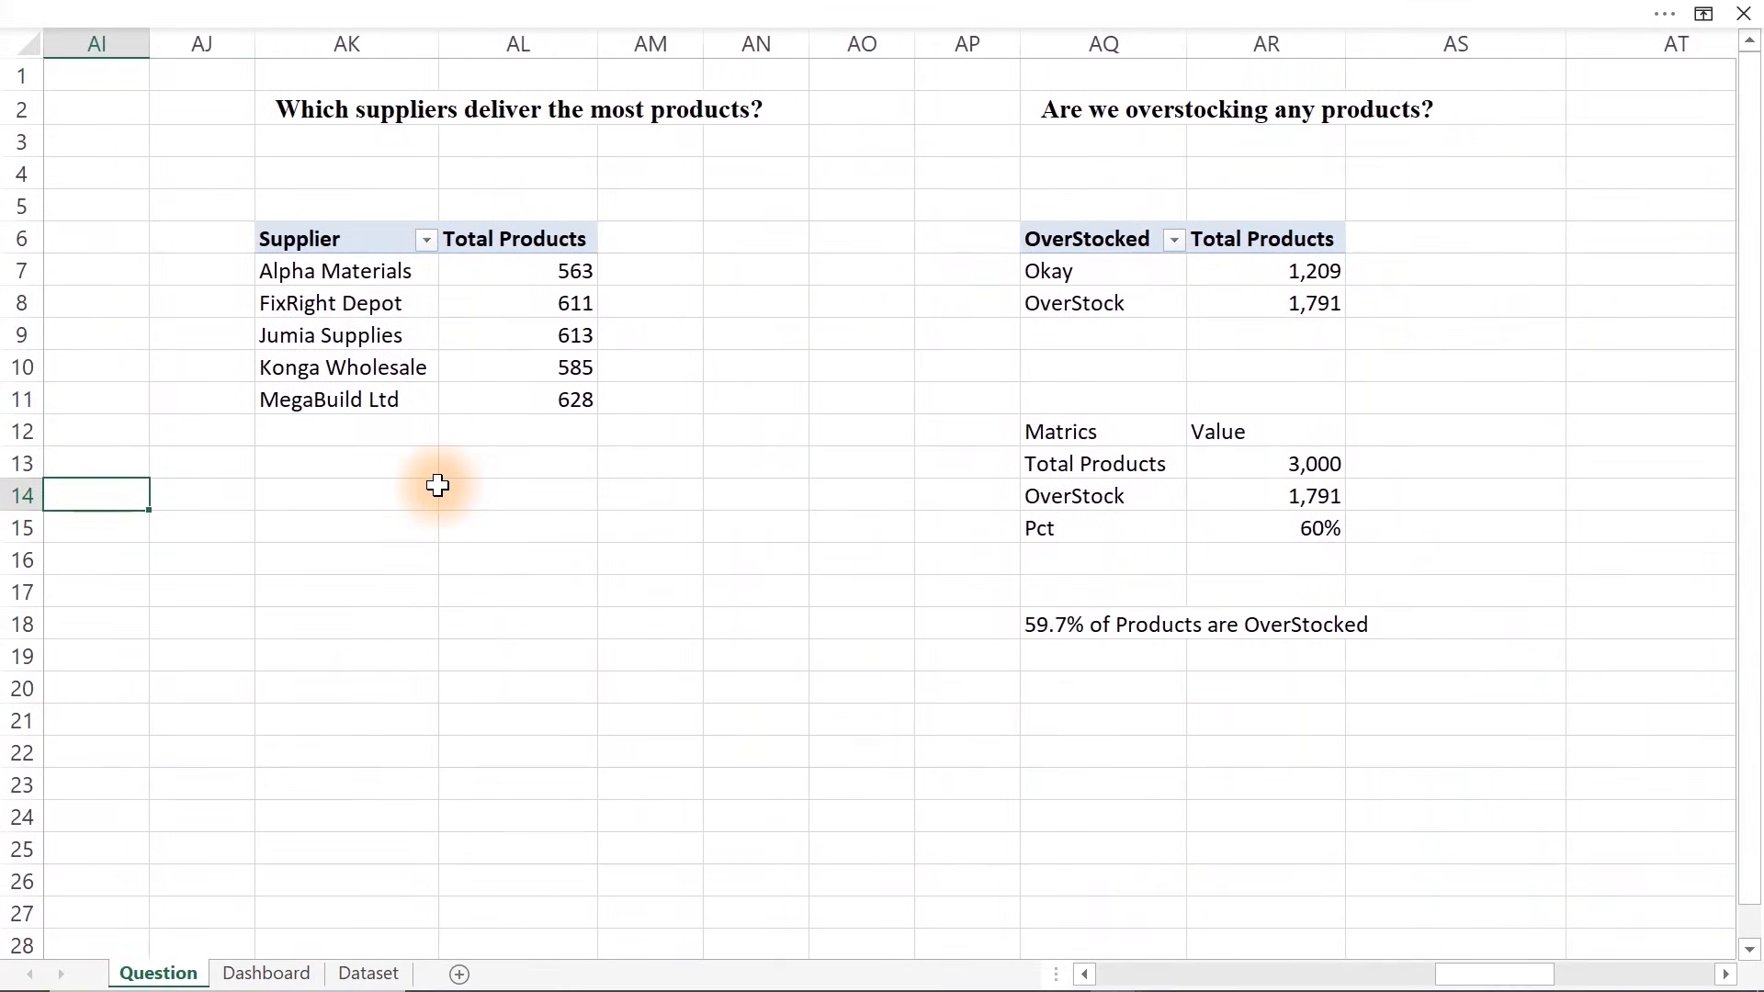
{"action": "left_click", "coordinate": [387, 325]}
{"action": "left_click", "coordinate": [354, 5]}
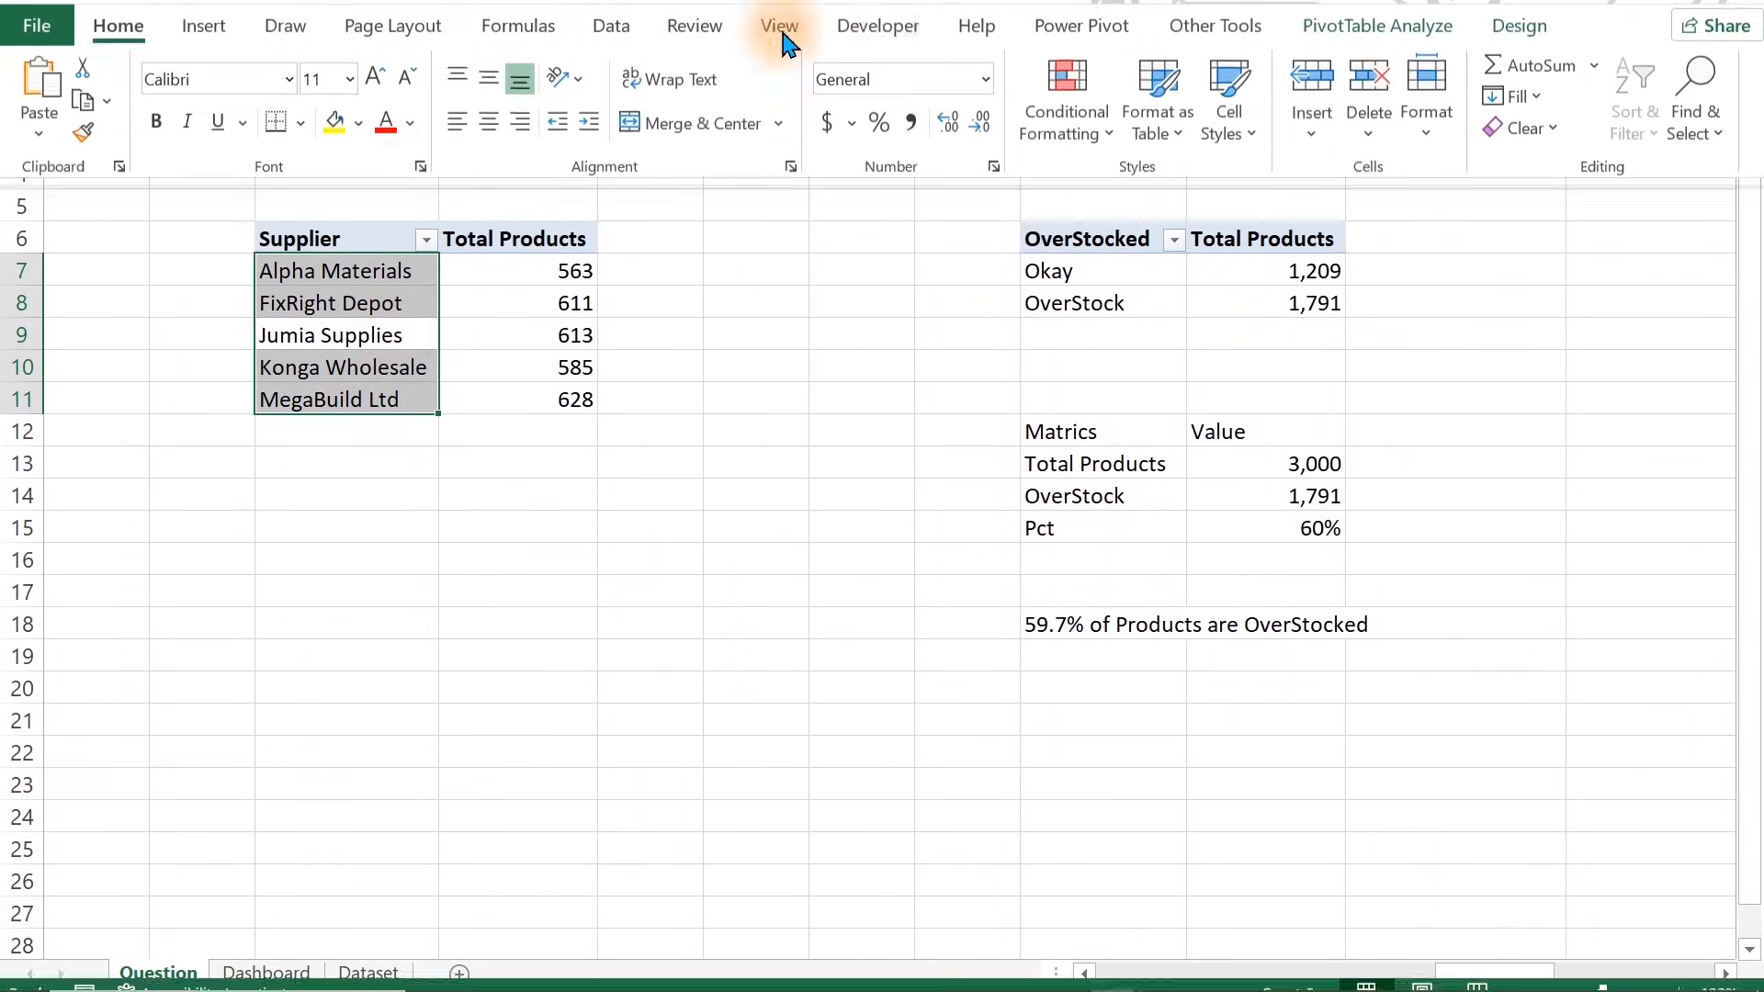
{"action": "left_click", "coordinate": [1359, 68]}
{"action": "left_click", "coordinate": [142, 147]}
{"action": "left_click", "coordinate": [48, 138]}
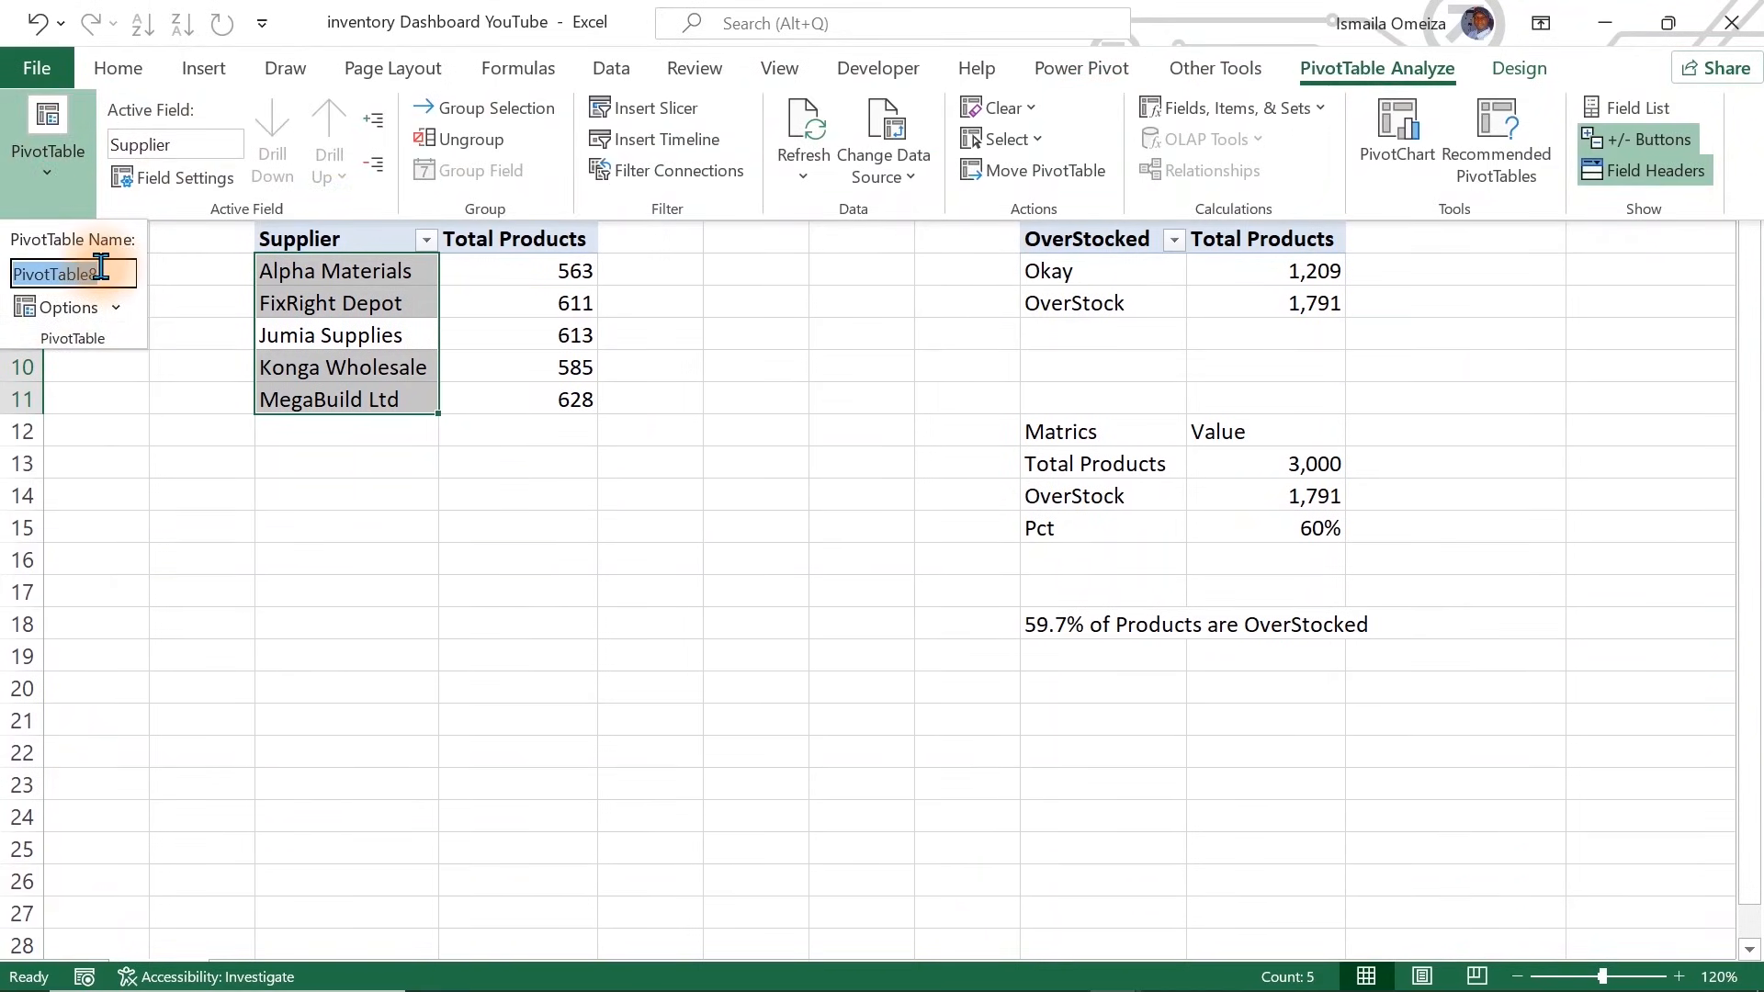
{"action": "key", "text": "Return"}
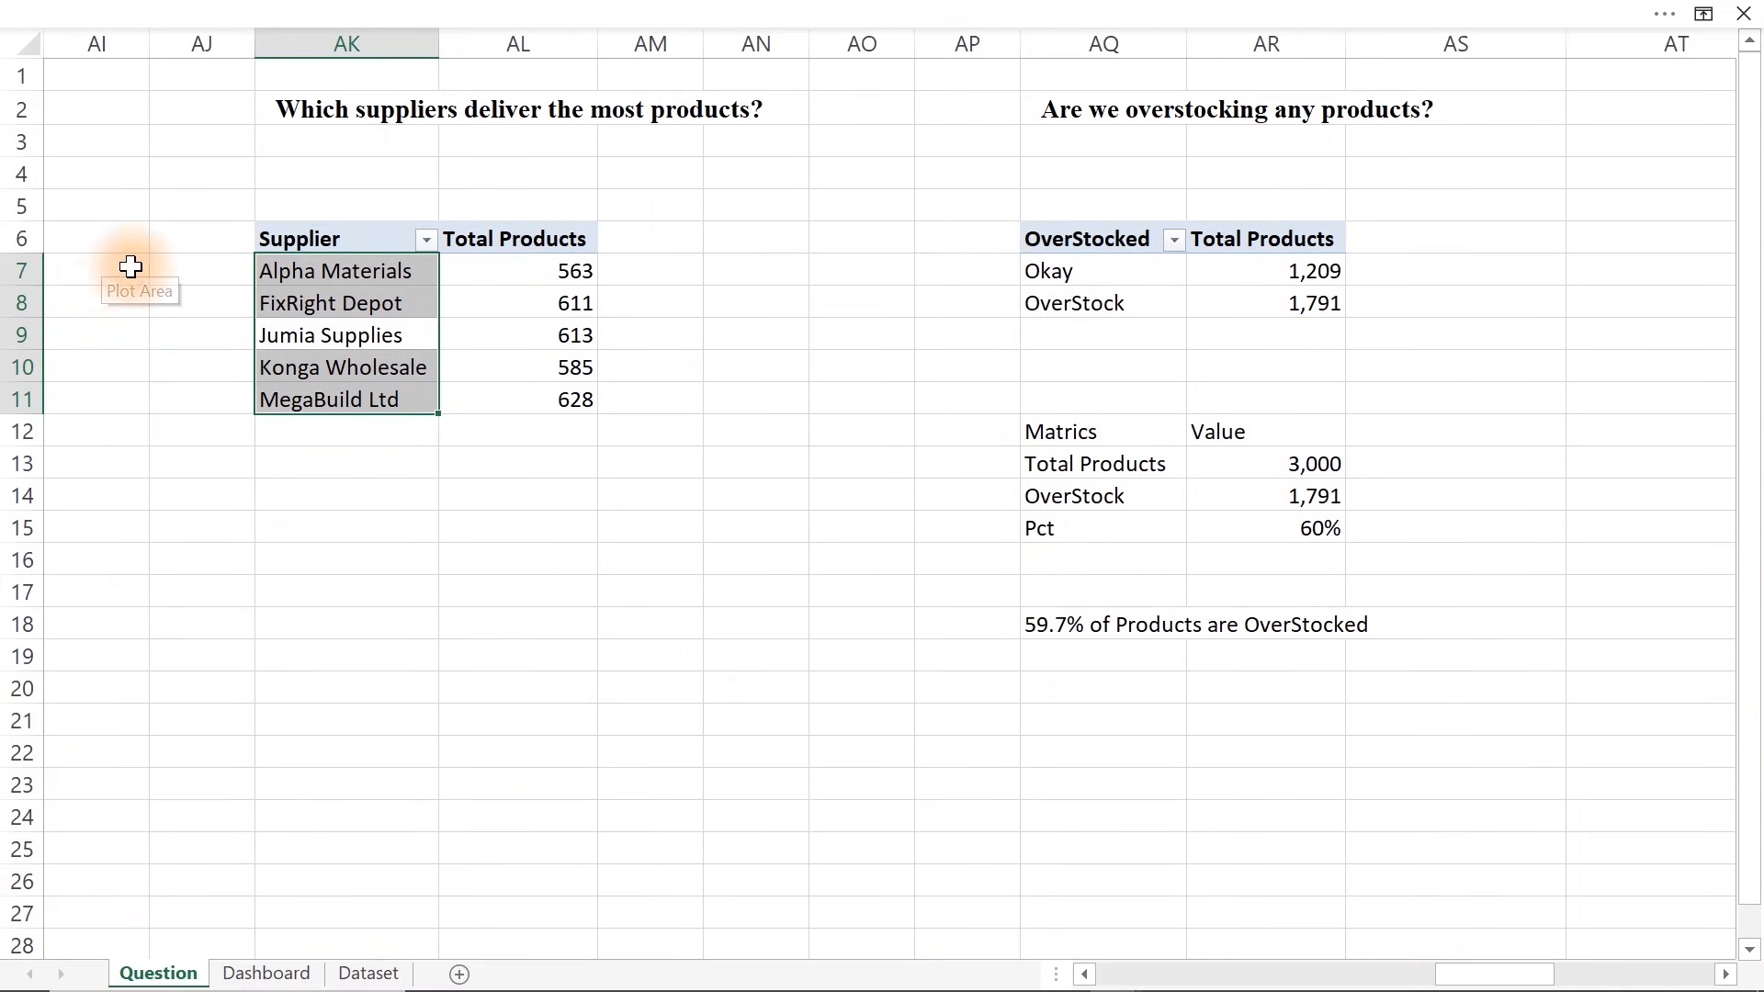
Rename the PivotTable under "Which category has the most low-stock products?" as cat2
{"action": "left_click", "coordinate": [562, 757]}
{"action": "key", "text": "Left"}
{"action": "key", "text": "Left"}
{"action": "key", "text": "Left"}
{"action": "key", "text": "Left"}
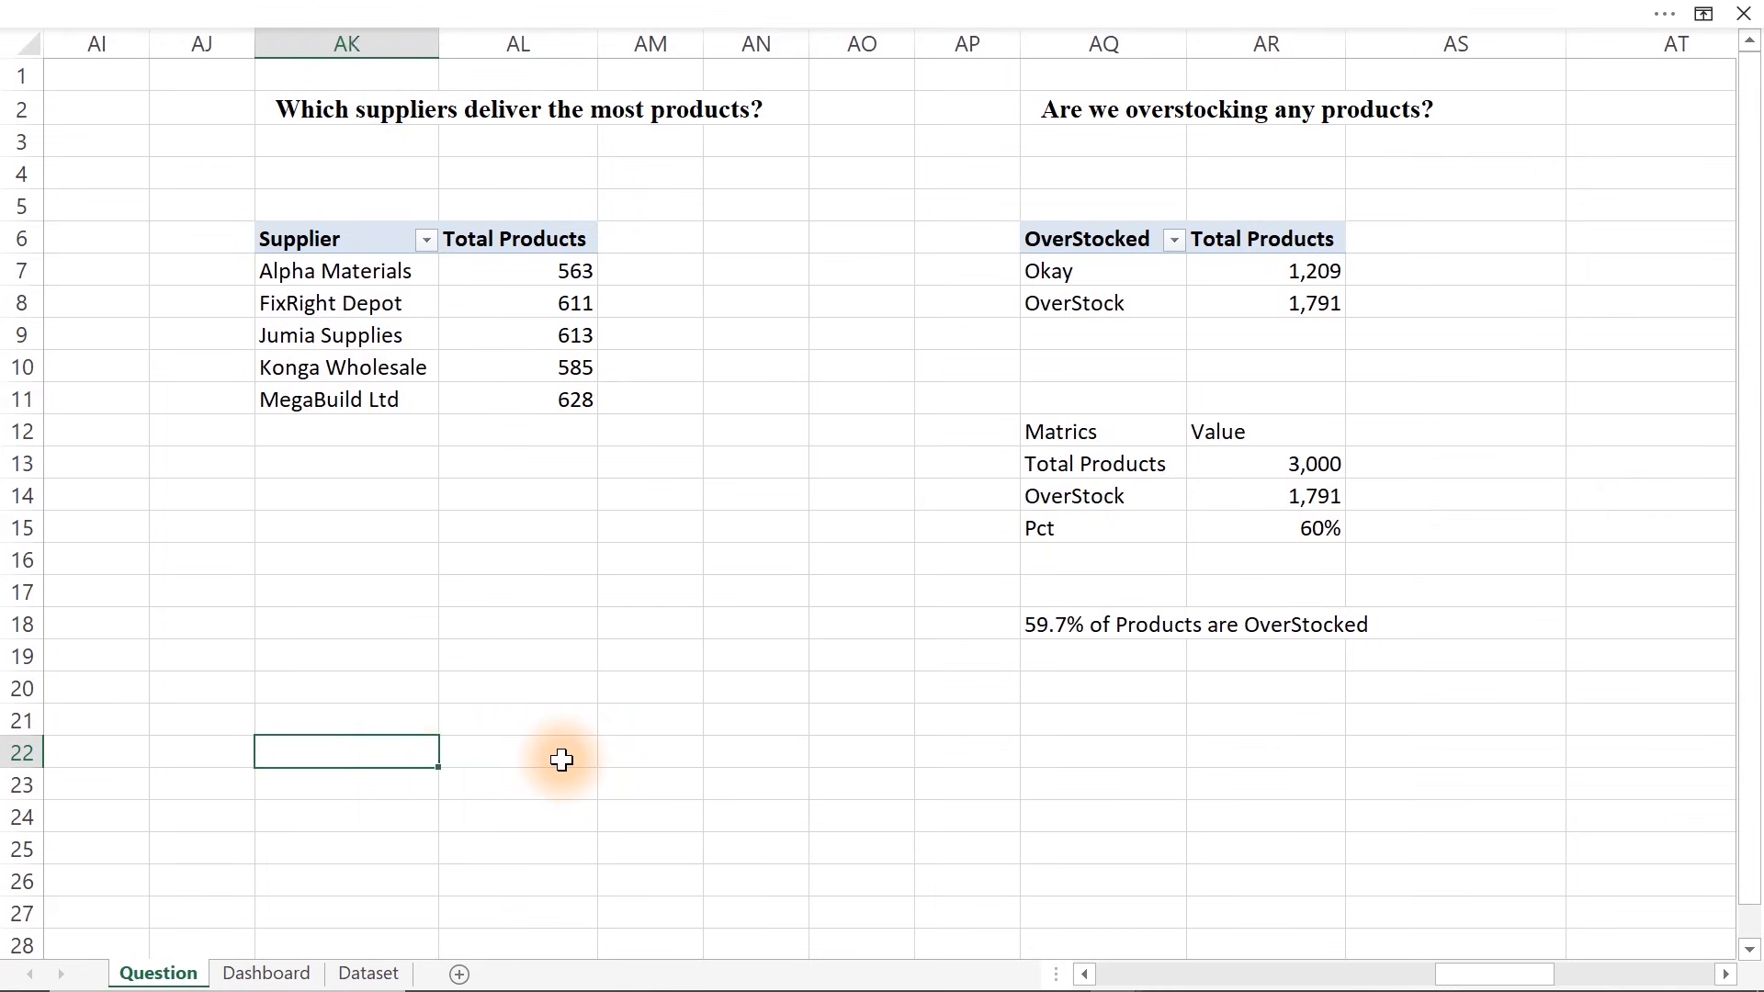
{"action": "key", "text": "Left"}
{"action": "key", "text": "Left"}
{"action": "key", "text": "Left"}
{"action": "key", "text": "Left"}
{"action": "key", "text": "Left"}
{"action": "key", "text": "Left"}
{"action": "key", "text": "Left"}
{"action": "key", "text": "Left"}
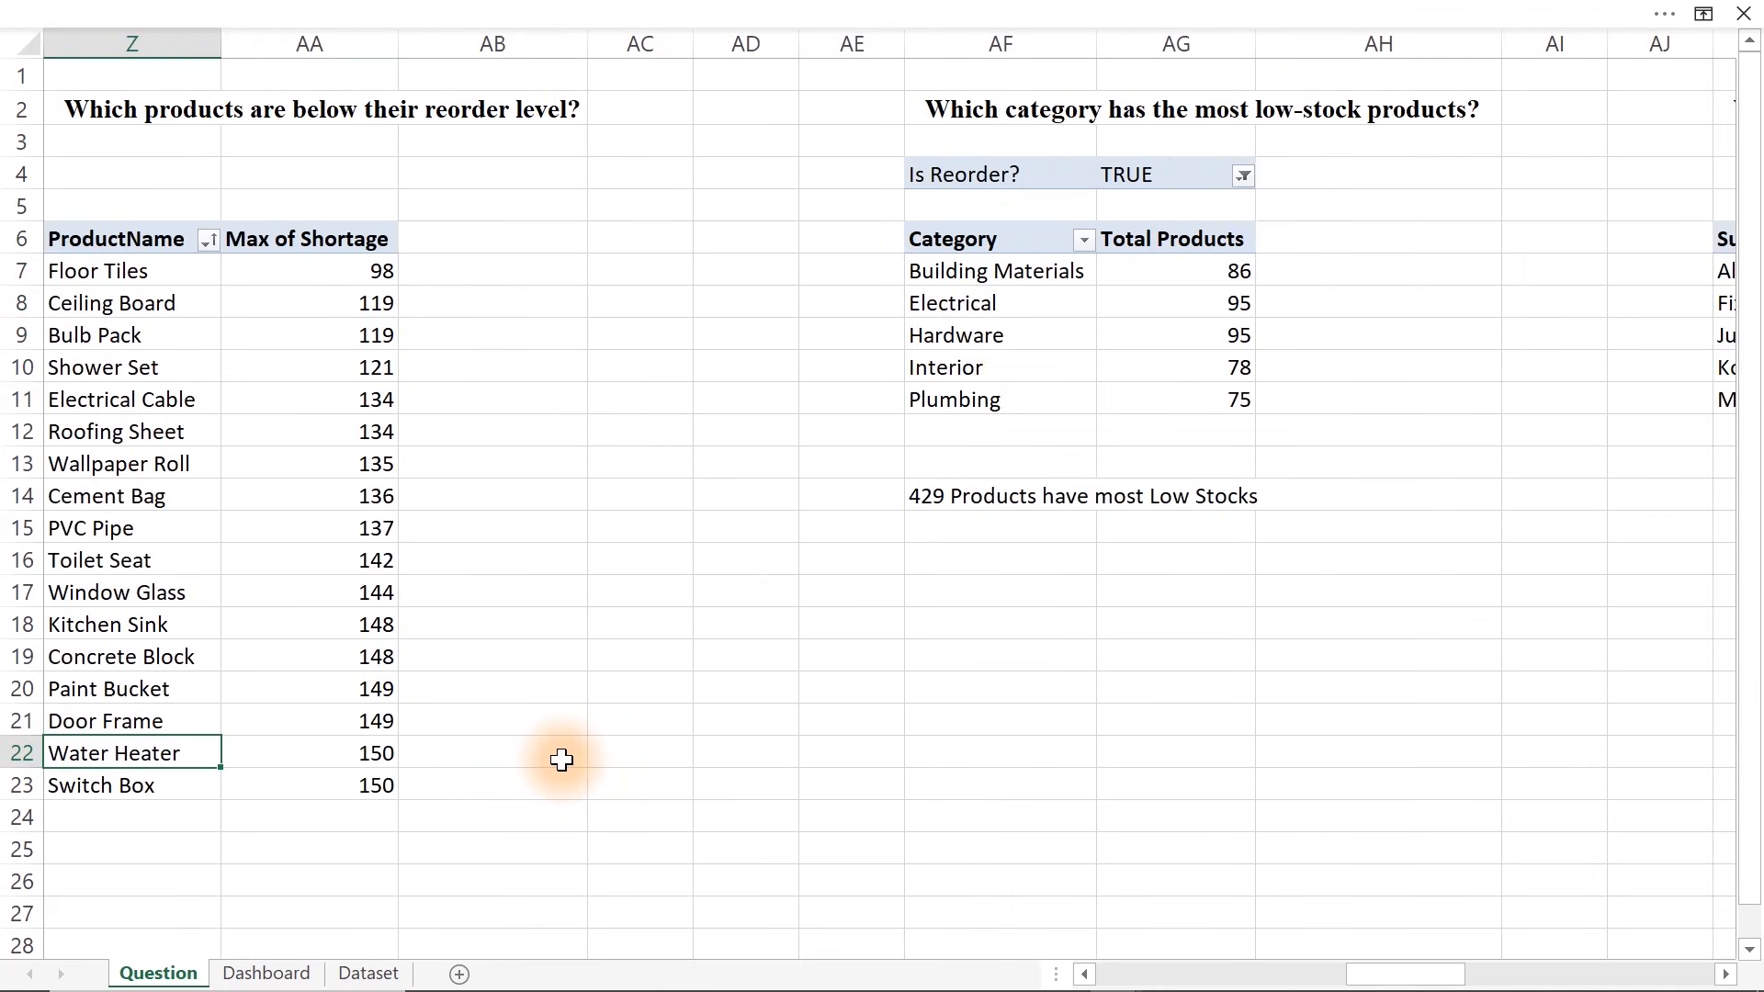
{"action": "left_click", "coordinate": [955, 372]}
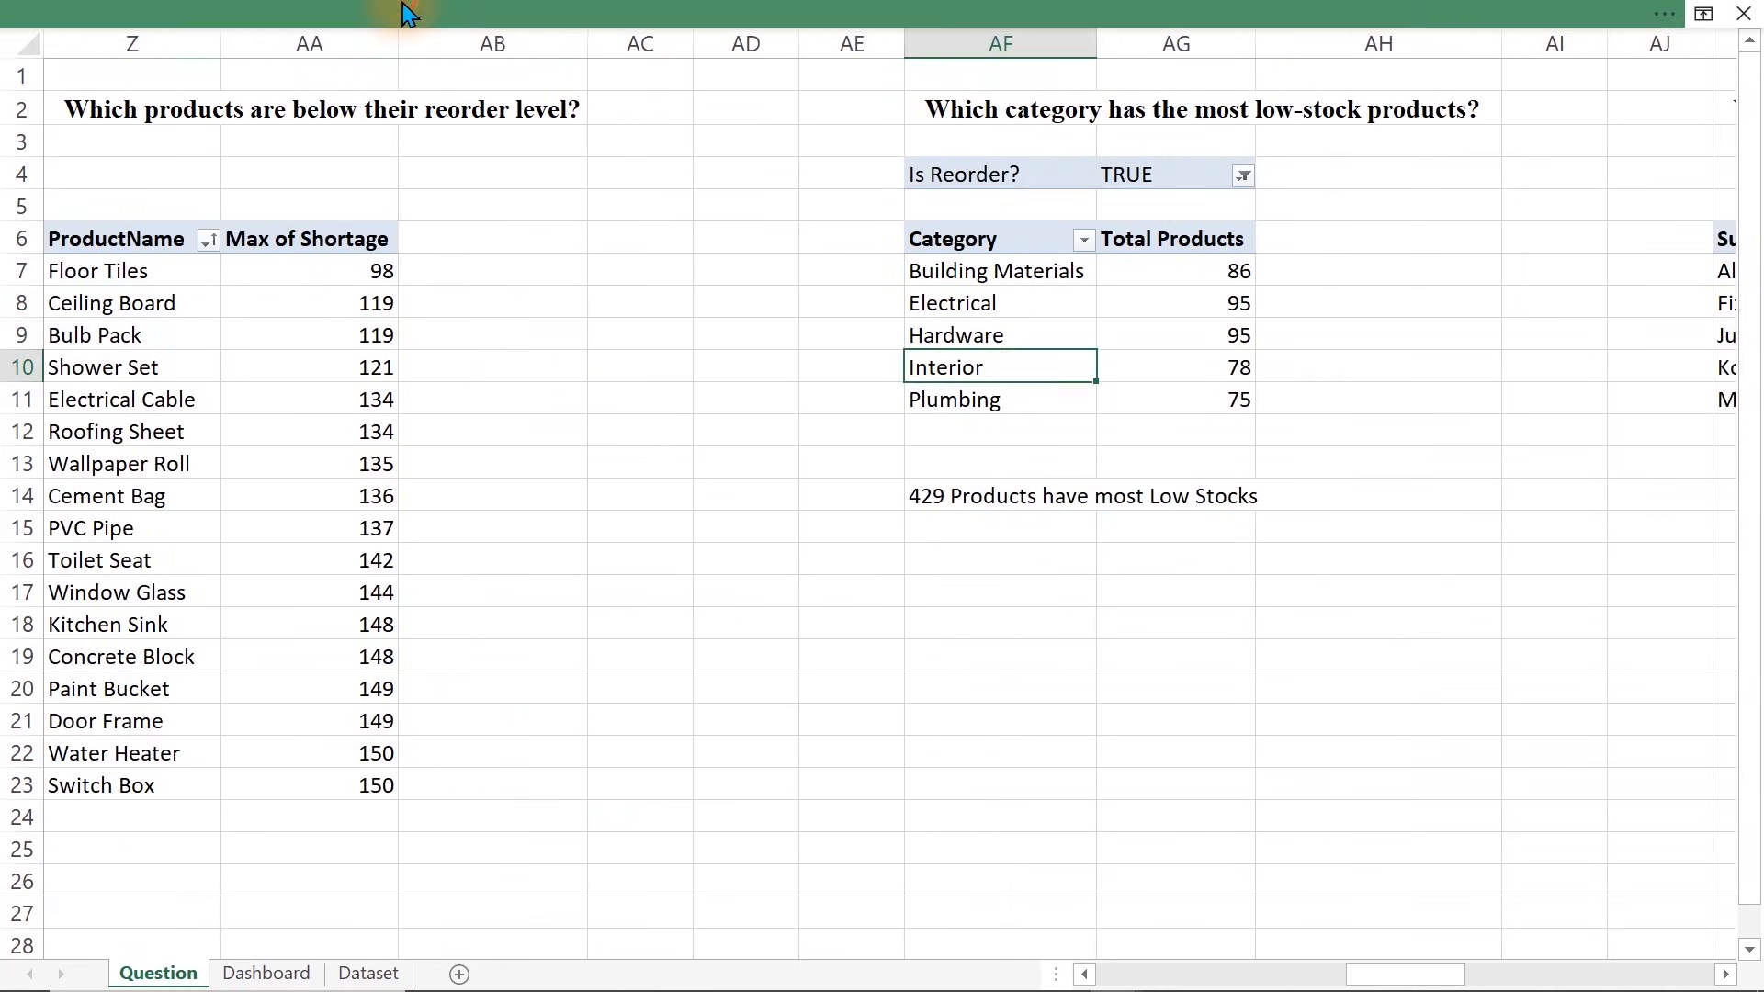
{"action": "left_click", "coordinate": [408, 12]}
{"action": "left_click", "coordinate": [1351, 67]}
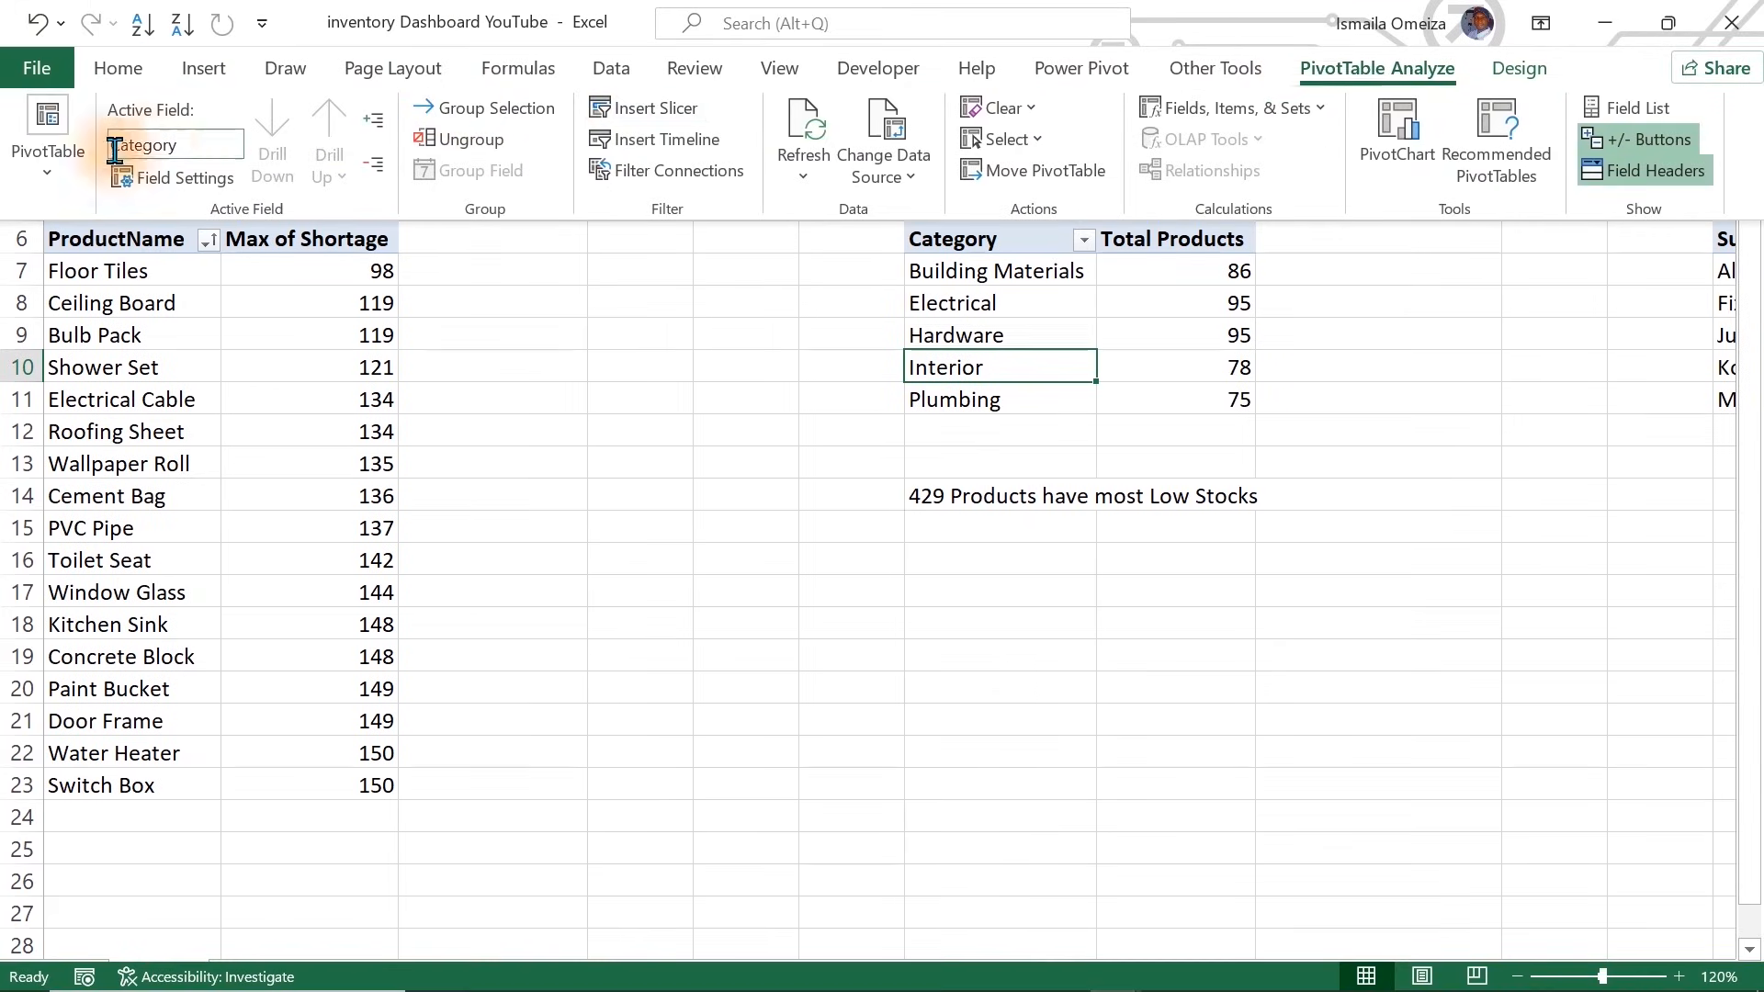
{"action": "left_click", "coordinate": [48, 157]}
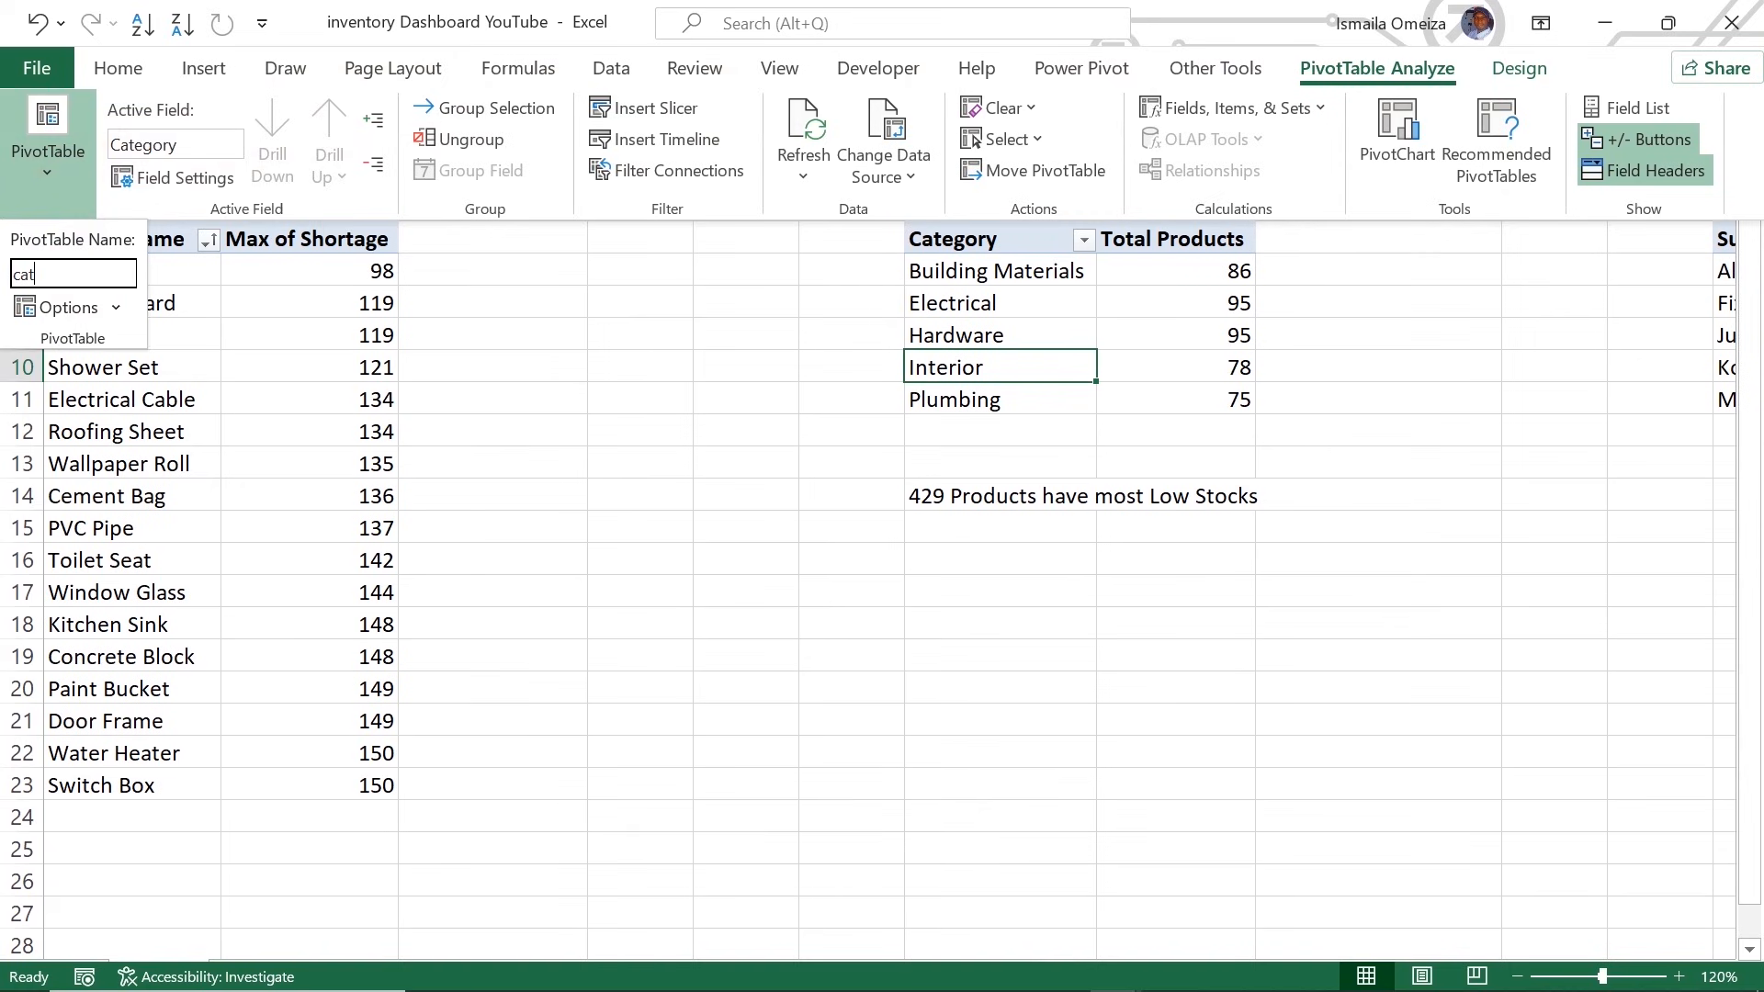
{"action": "key", "text": "Return"}
{"action": "left_click", "coordinate": [640, 622]}
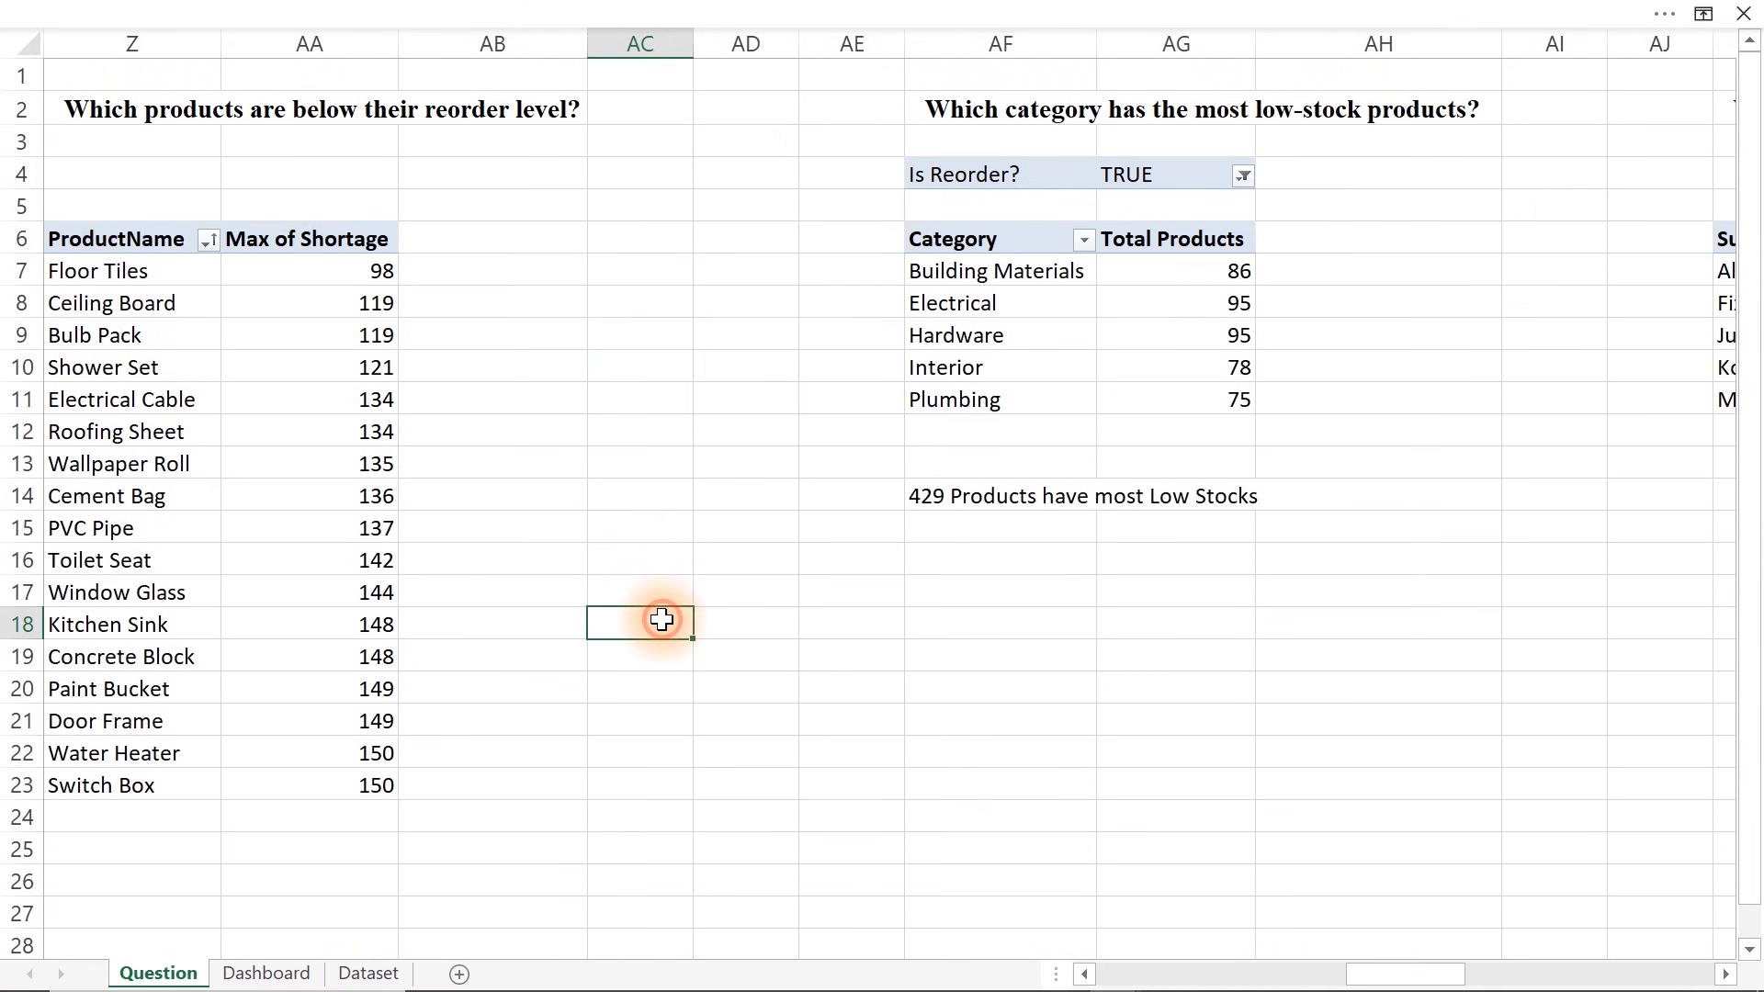
Open the report connections of the dashboard's Category slicer, enlarge the list, and select PivotTable1, PivotTable10 and PivotTable11
{"action": "left_click", "coordinate": [265, 976]}
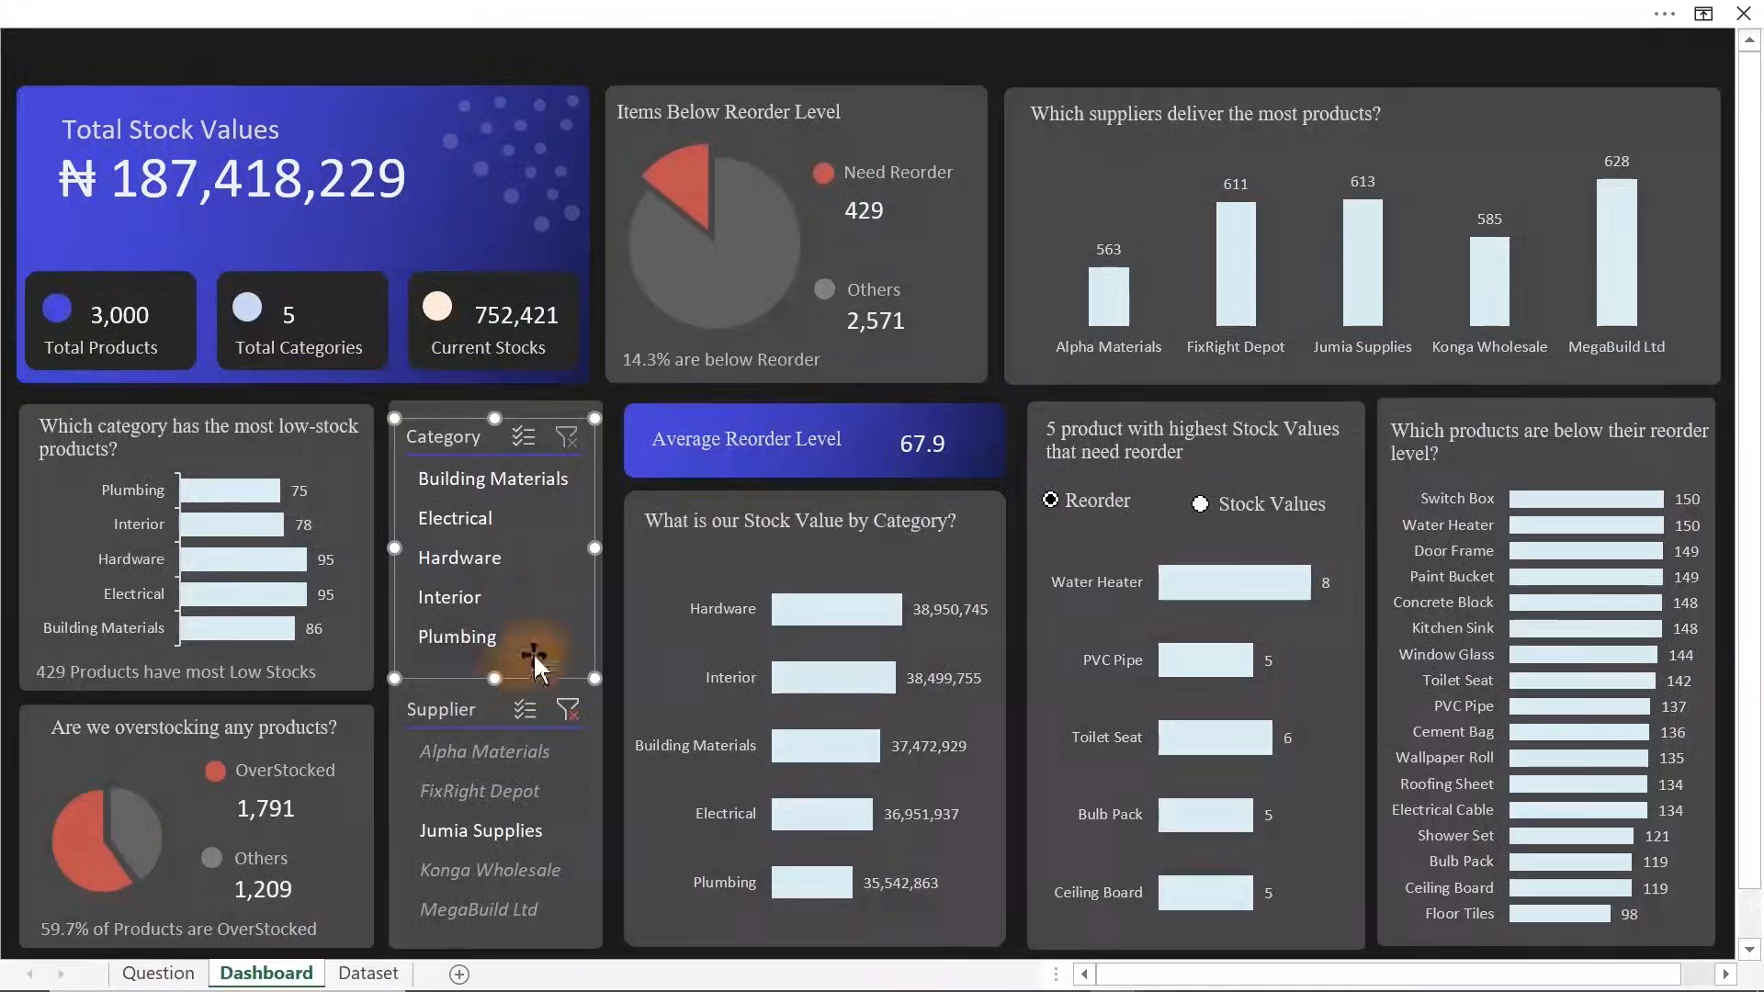
{"action": "right_click", "coordinate": [452, 431]}
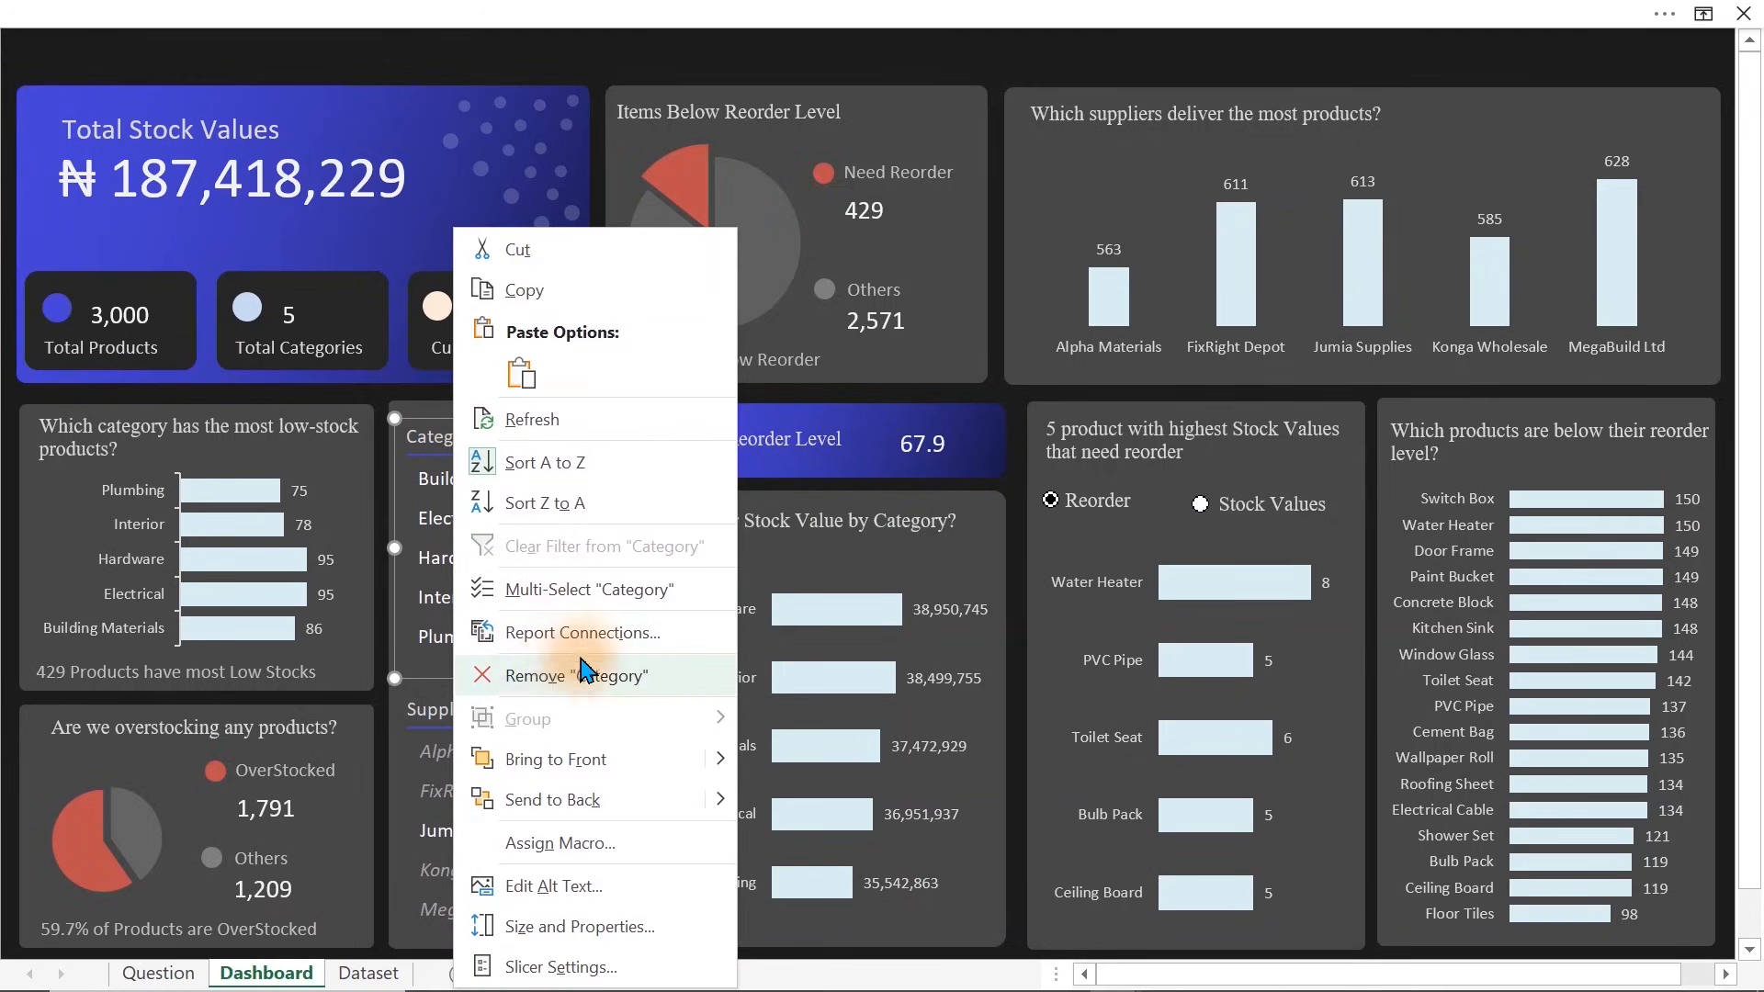
{"action": "left_click", "coordinate": [548, 634]}
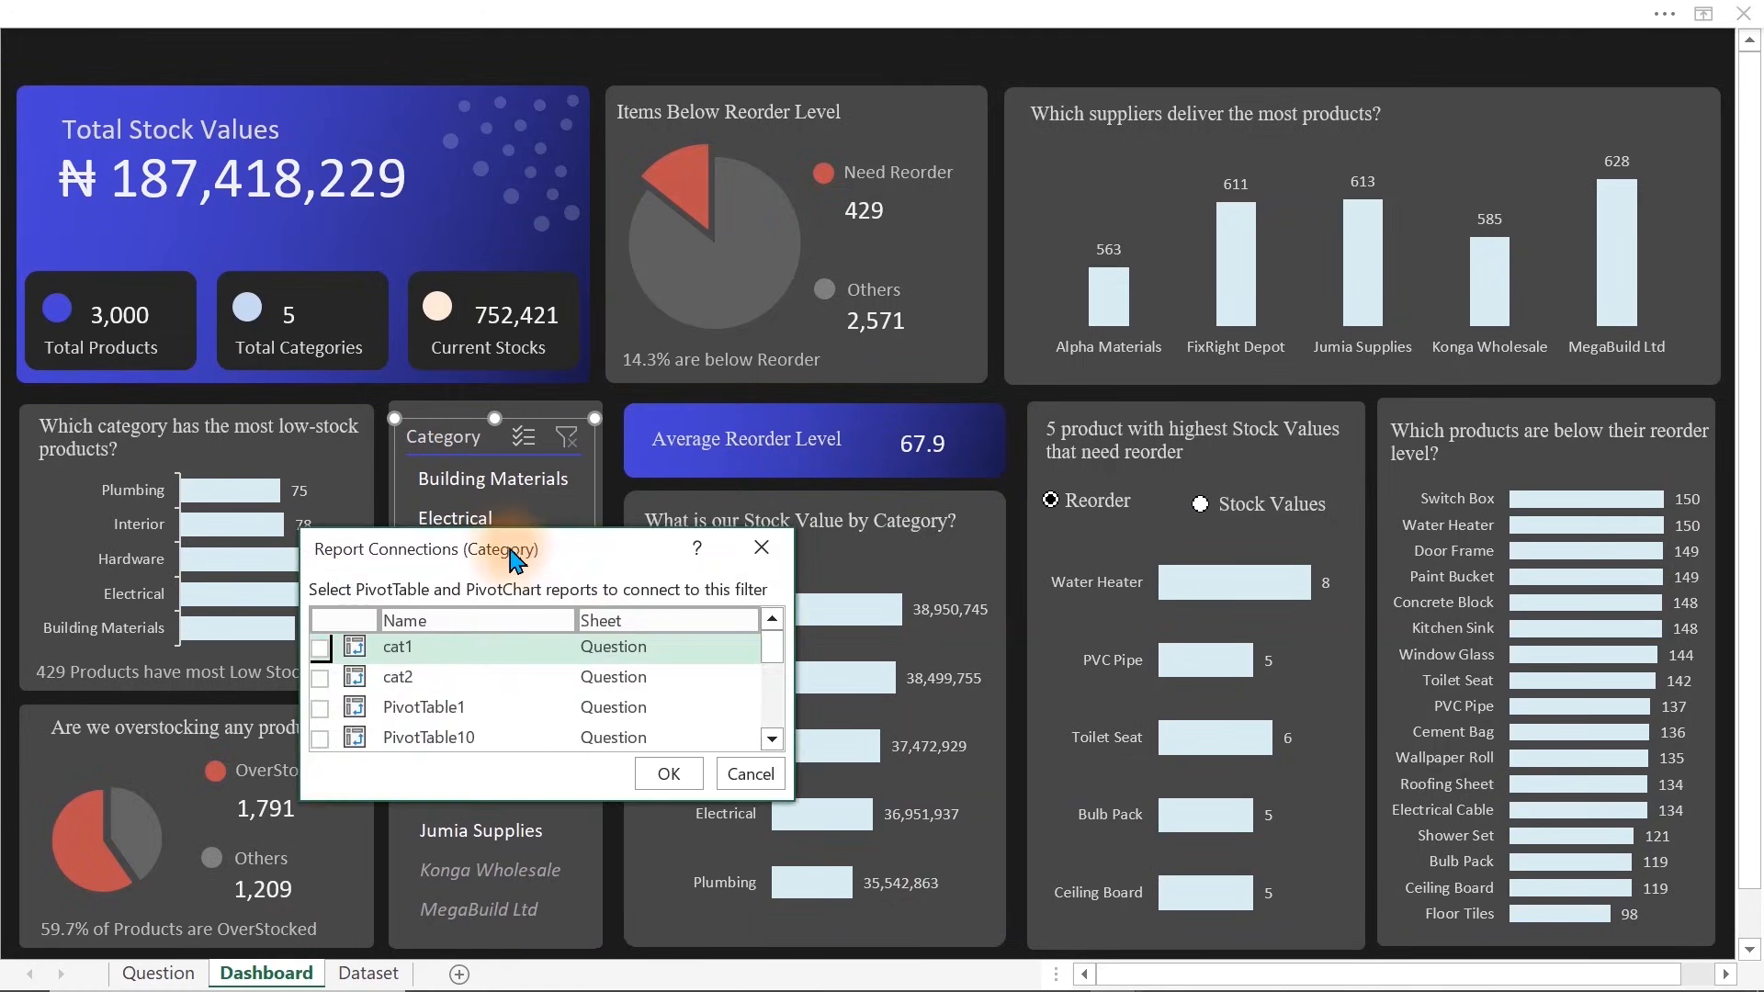
{"action": "left_click_drag", "start_coordinate": [634, 540], "coordinate": [528, 260]}
{"action": "left_click_drag", "start_coordinate": [806, 501], "coordinate": [822, 825]}
{"action": "left_click", "coordinate": [337, 447]}
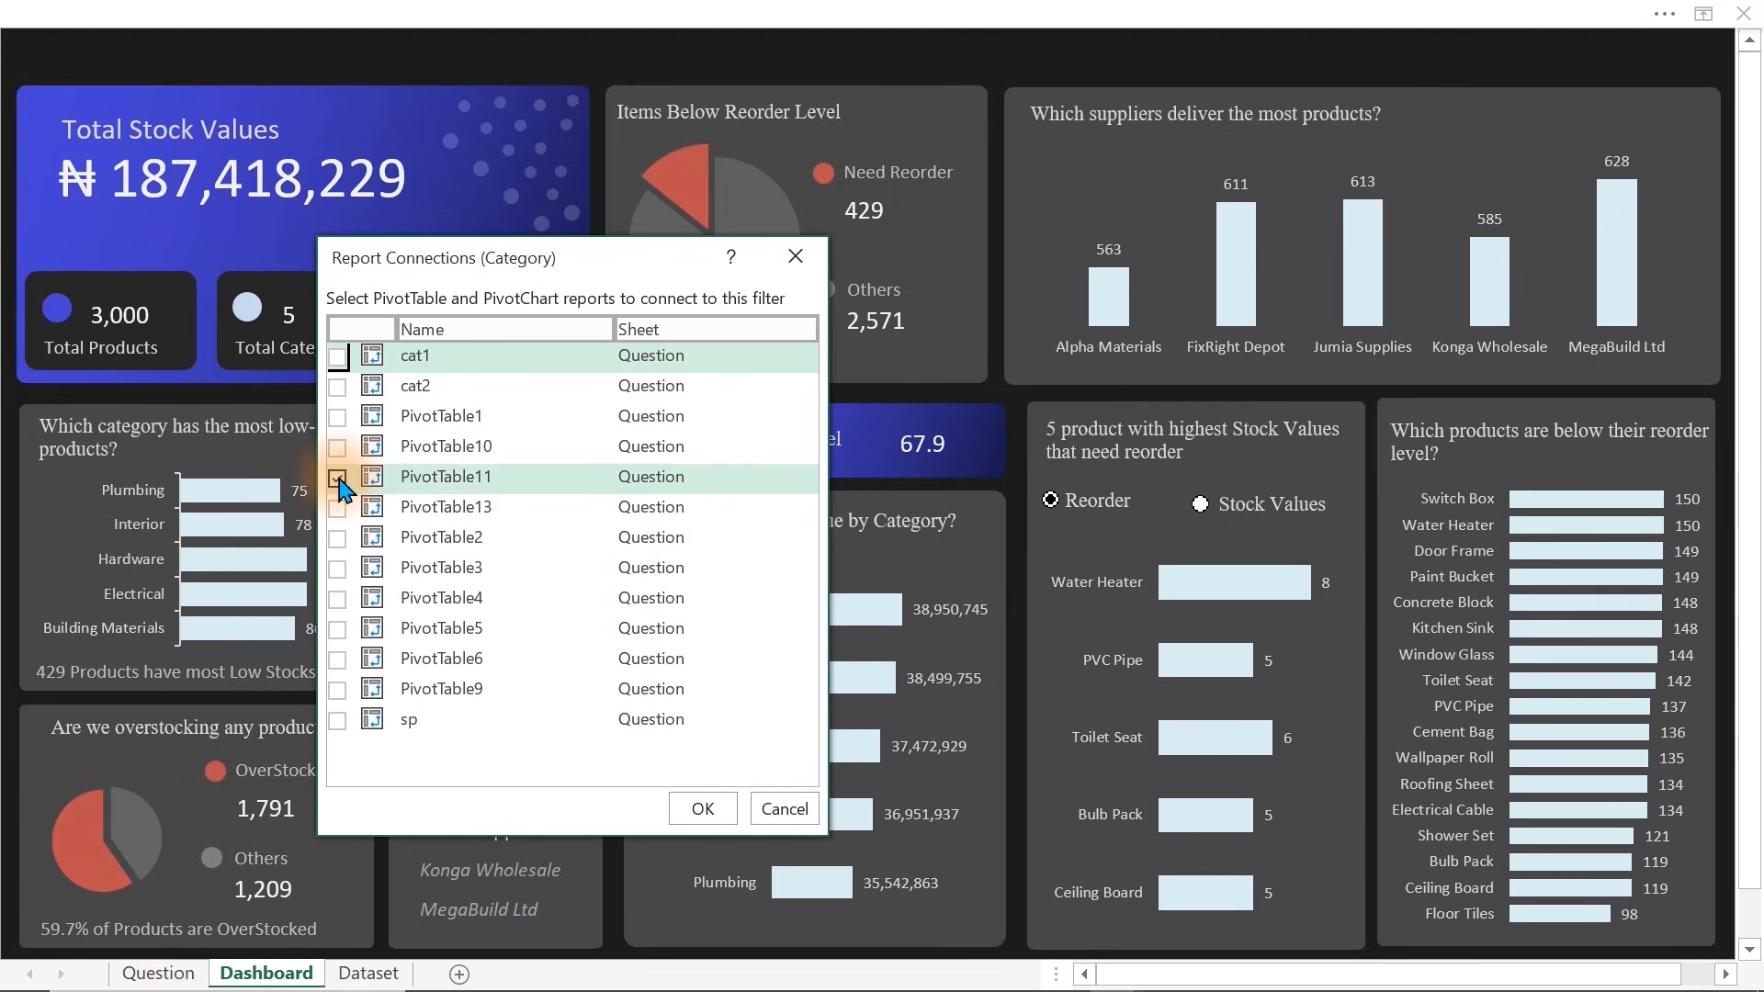
{"action": "left_click", "coordinate": [338, 418]}
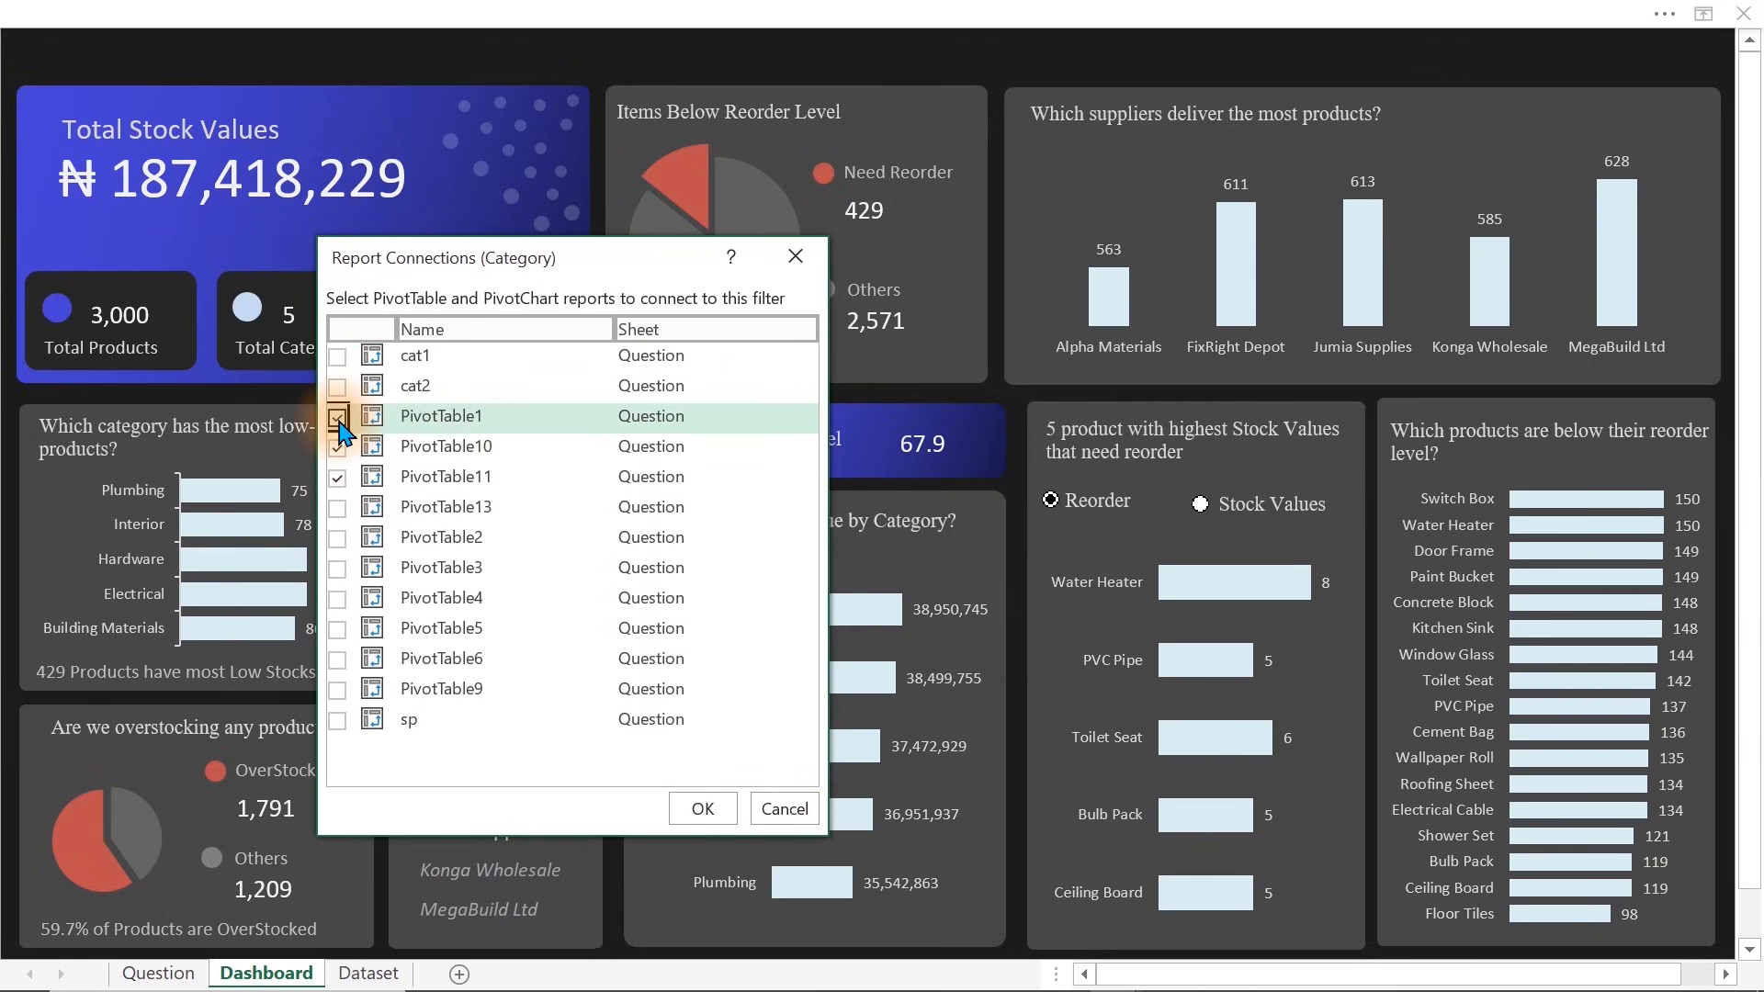
Add PivotTable13, PivotTable2 through PivotTable6, PivotTable9 and sp to the Category slicer's connections, leaving out cat1 and cat2, and apply them
{"action": "left_click_drag", "start_coordinate": [460, 262], "coordinate": [855, 217]}
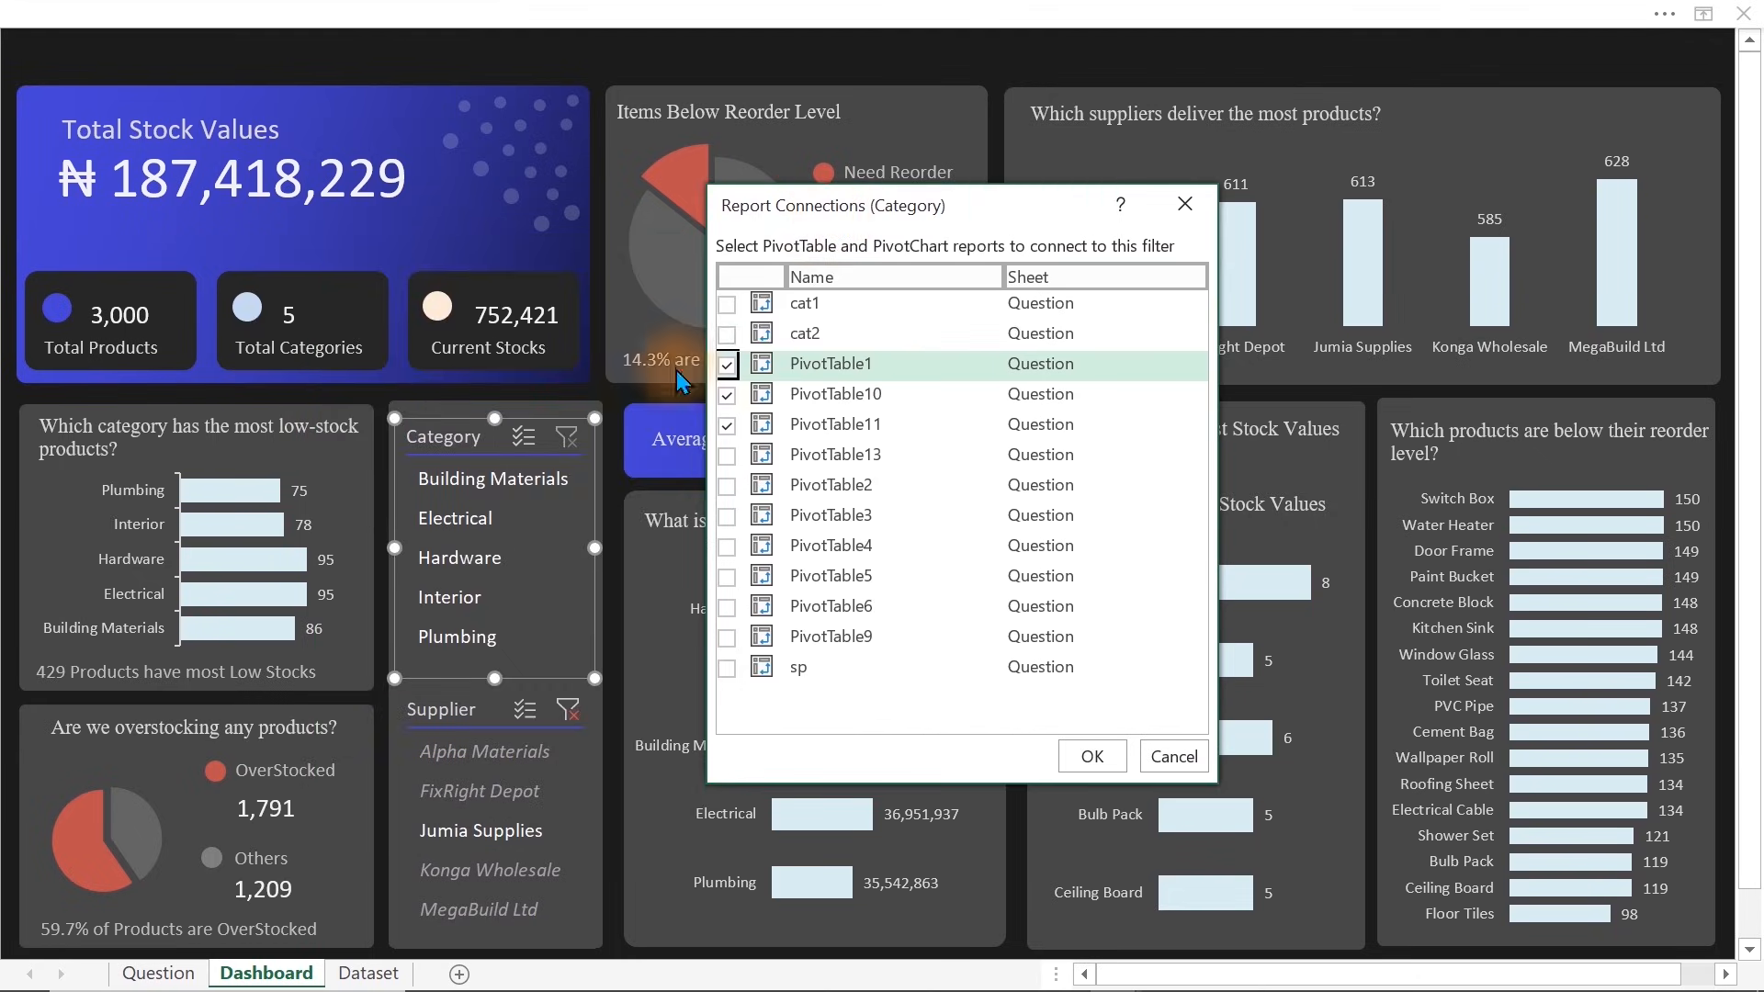
{"action": "left_click", "coordinate": [726, 457]}
{"action": "left_click", "coordinate": [727, 486]}
{"action": "left_click", "coordinate": [726, 516]}
{"action": "left_click", "coordinate": [727, 577]}
{"action": "left_click", "coordinate": [726, 547]}
{"action": "left_click", "coordinate": [727, 607]}
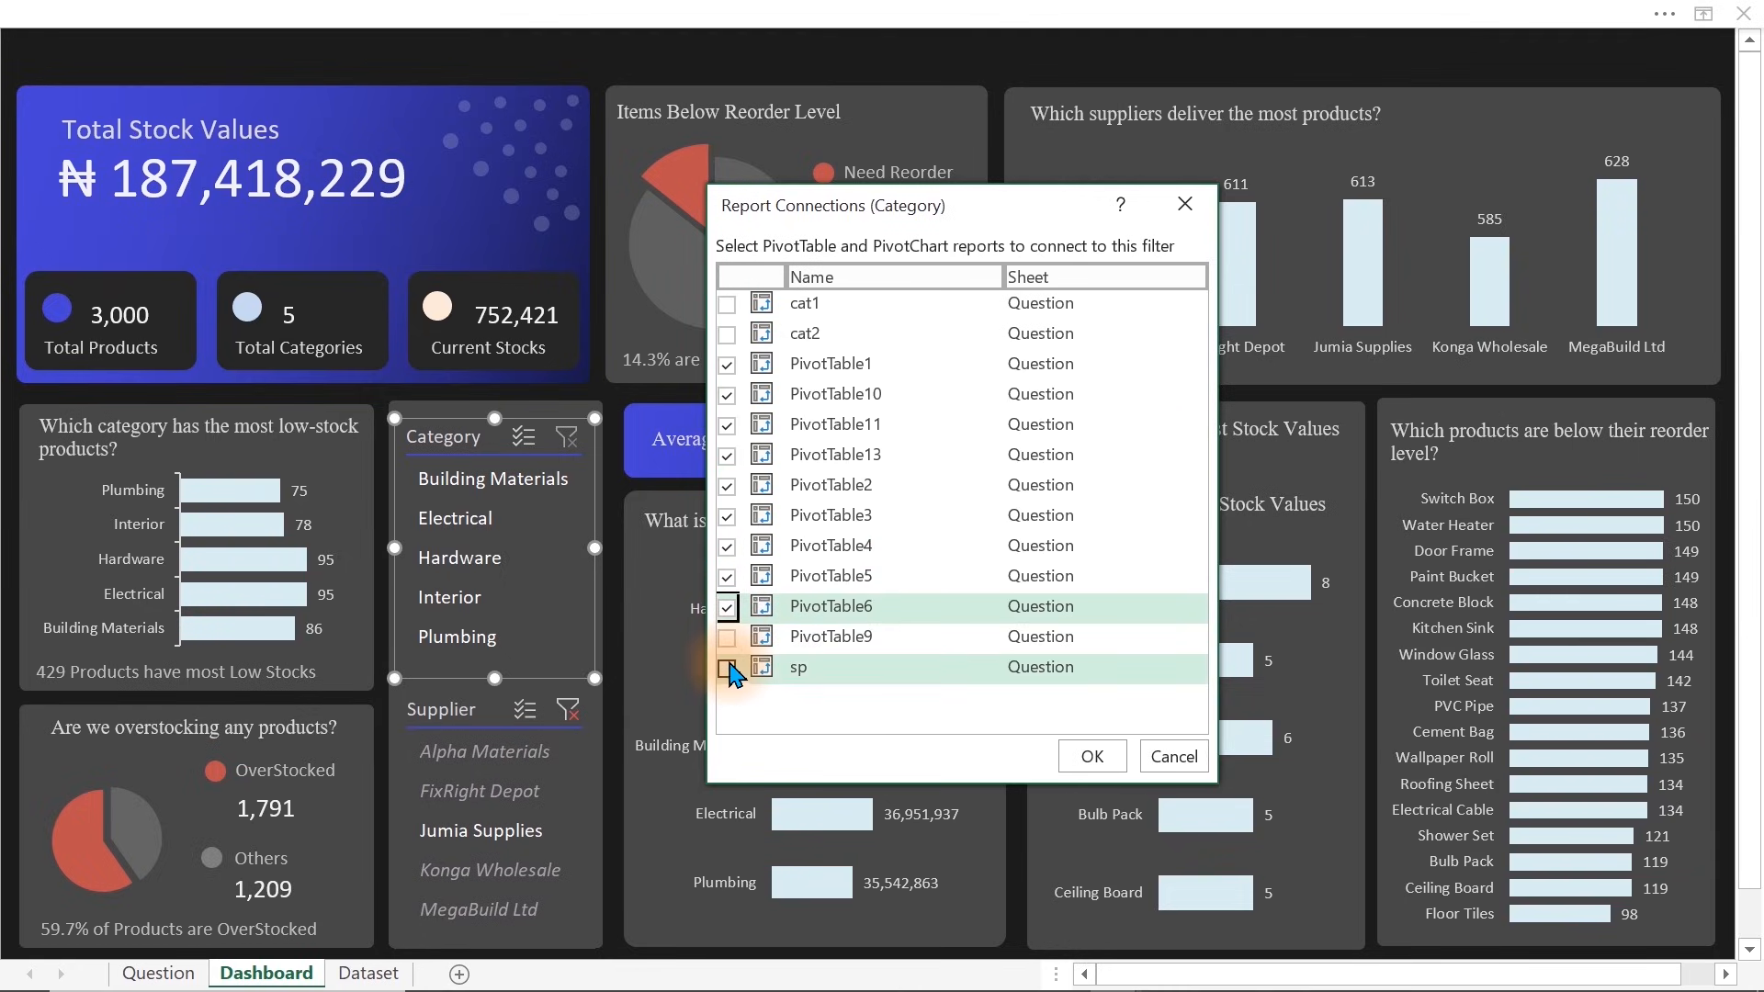
{"action": "left_click", "coordinate": [727, 637]}
{"action": "left_click", "coordinate": [727, 668]}
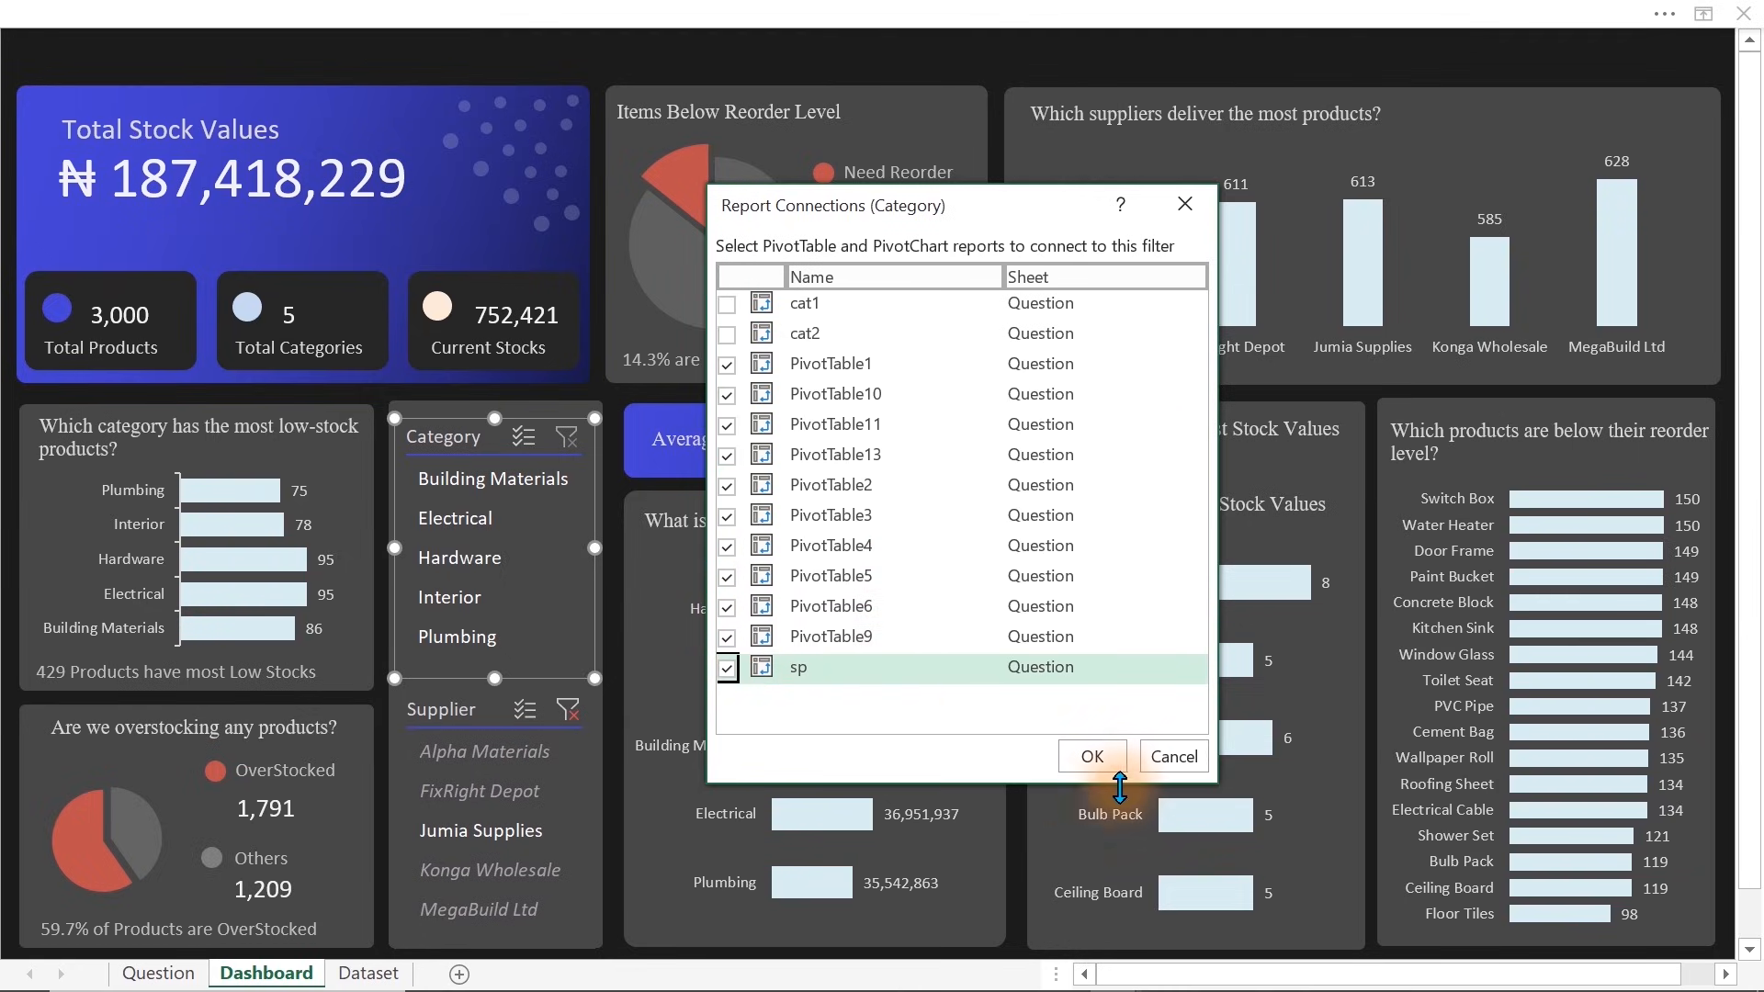
{"action": "left_click", "coordinate": [1093, 759]}
Test the connected Category slicer by filtering on Plumbing, Interior, Hardware and Electrical in turn, and clear its filter
{"action": "left_click", "coordinate": [457, 636]}
{"action": "left_click", "coordinate": [468, 592]}
{"action": "left_click", "coordinate": [467, 559]}
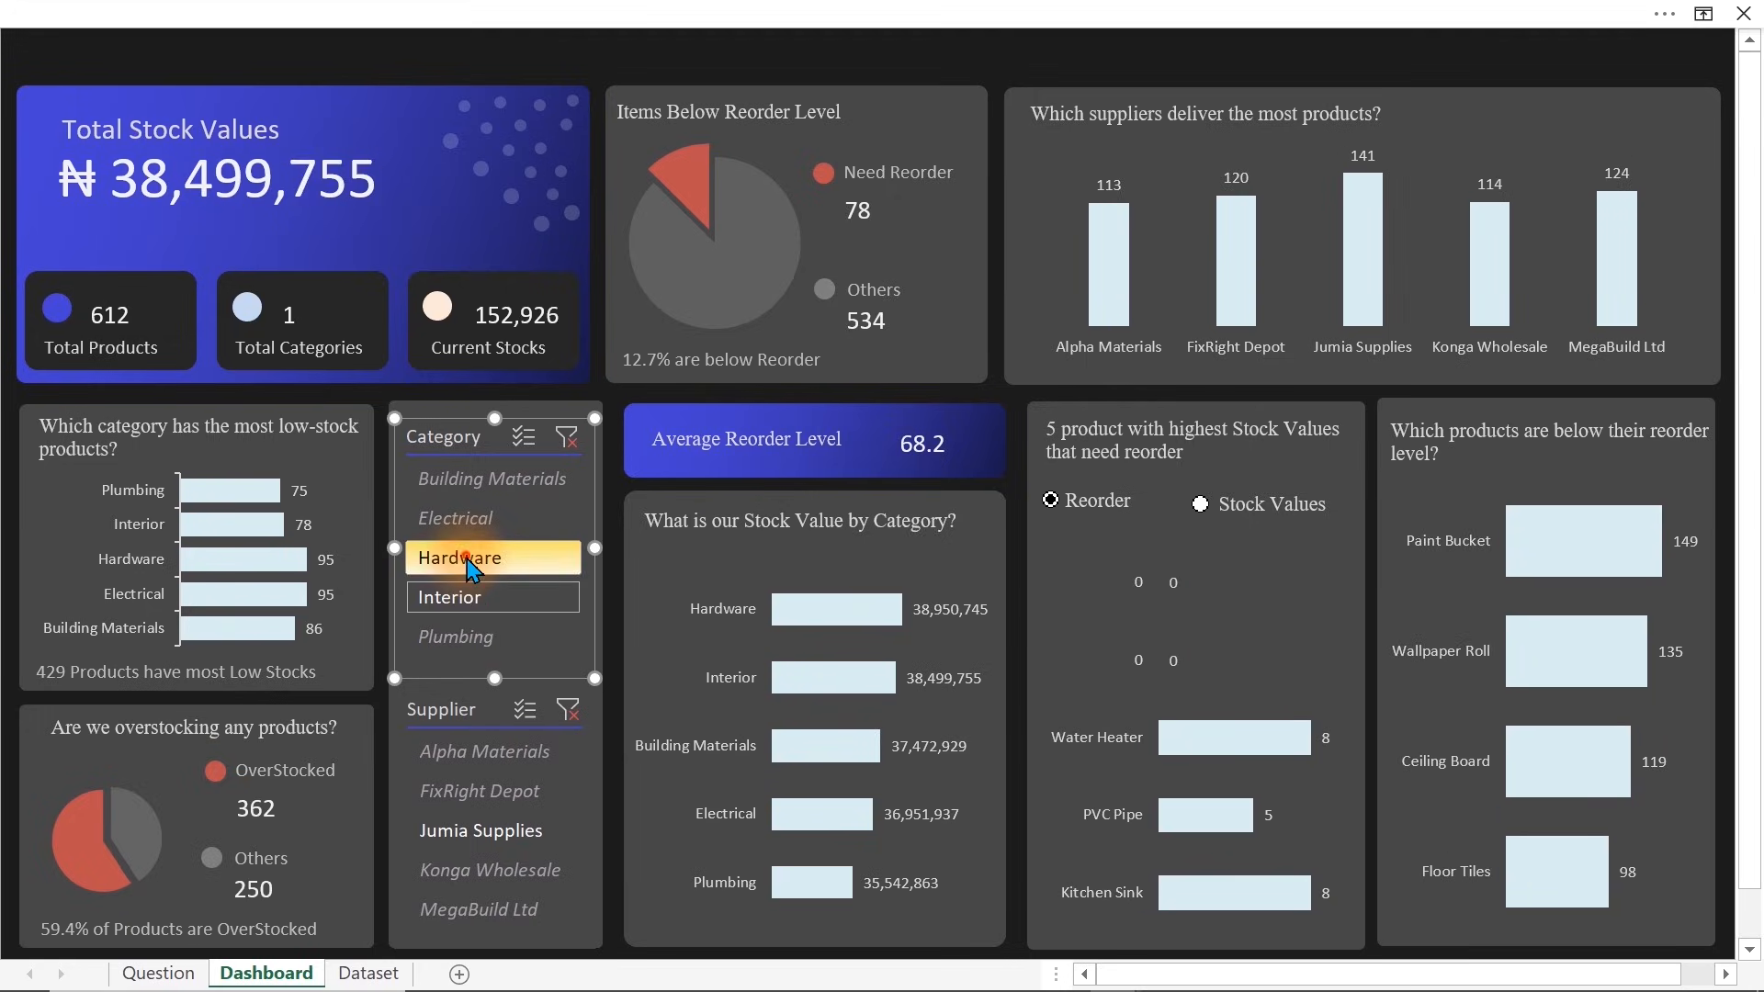
{"action": "left_click", "coordinate": [468, 526]}
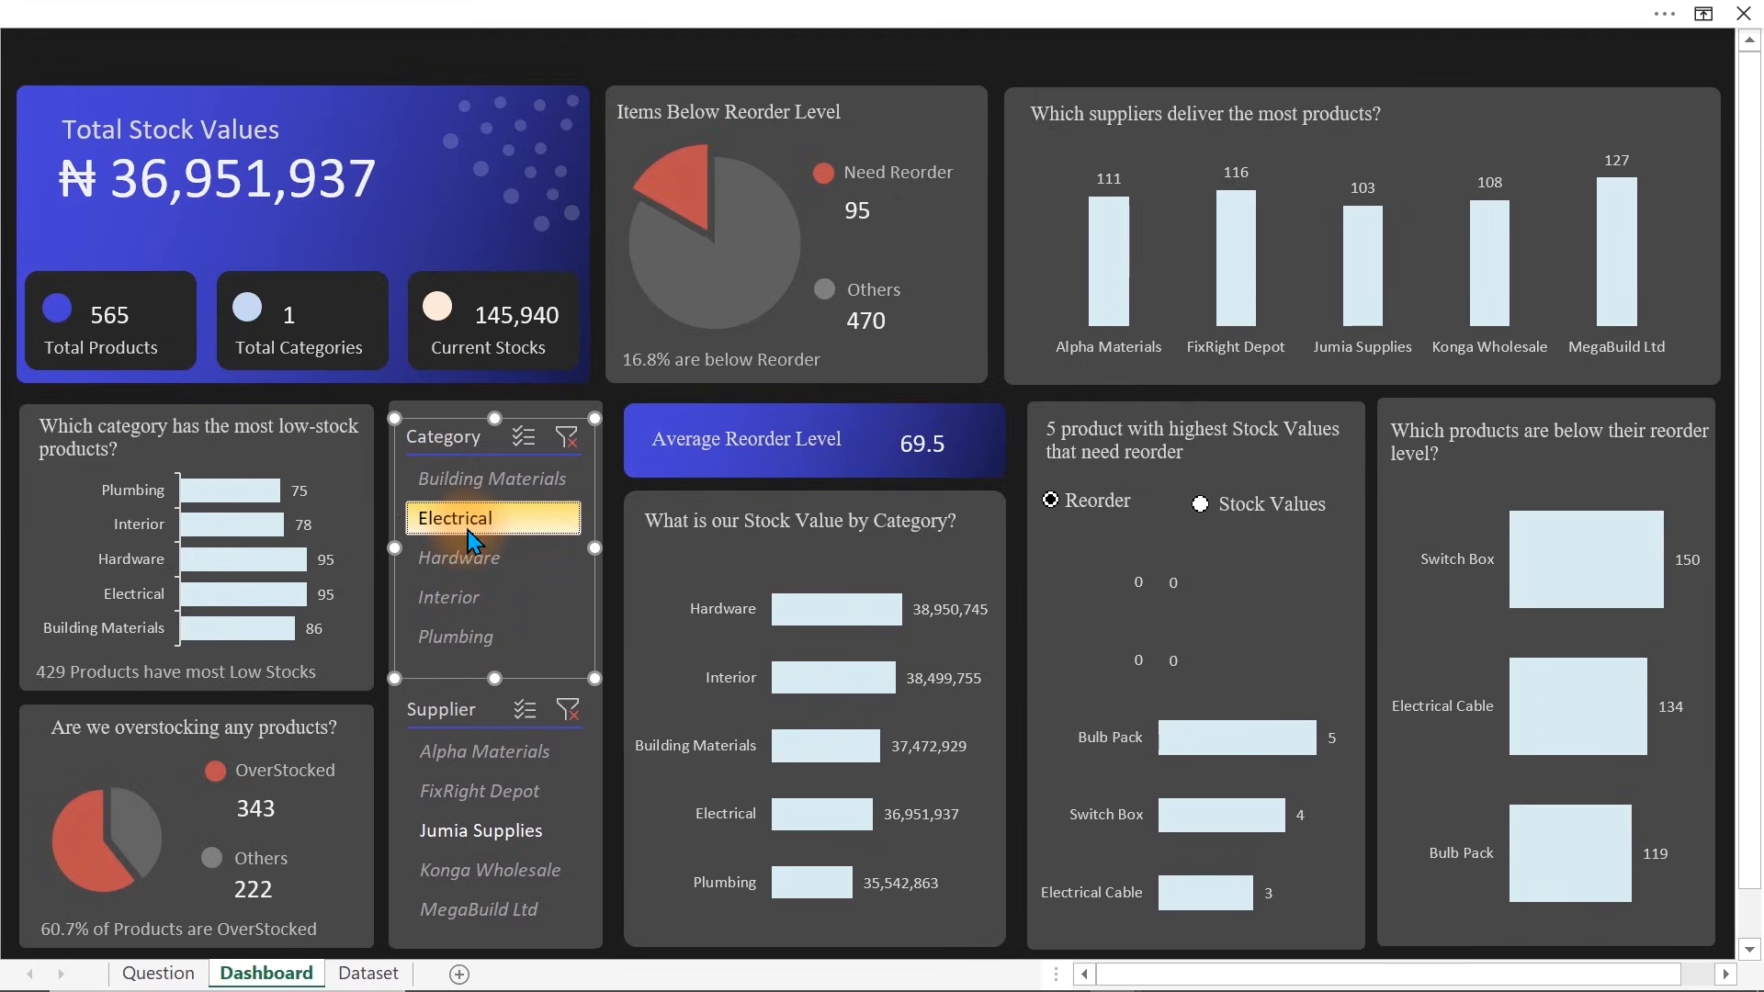
{"action": "left_click", "coordinate": [564, 439]}
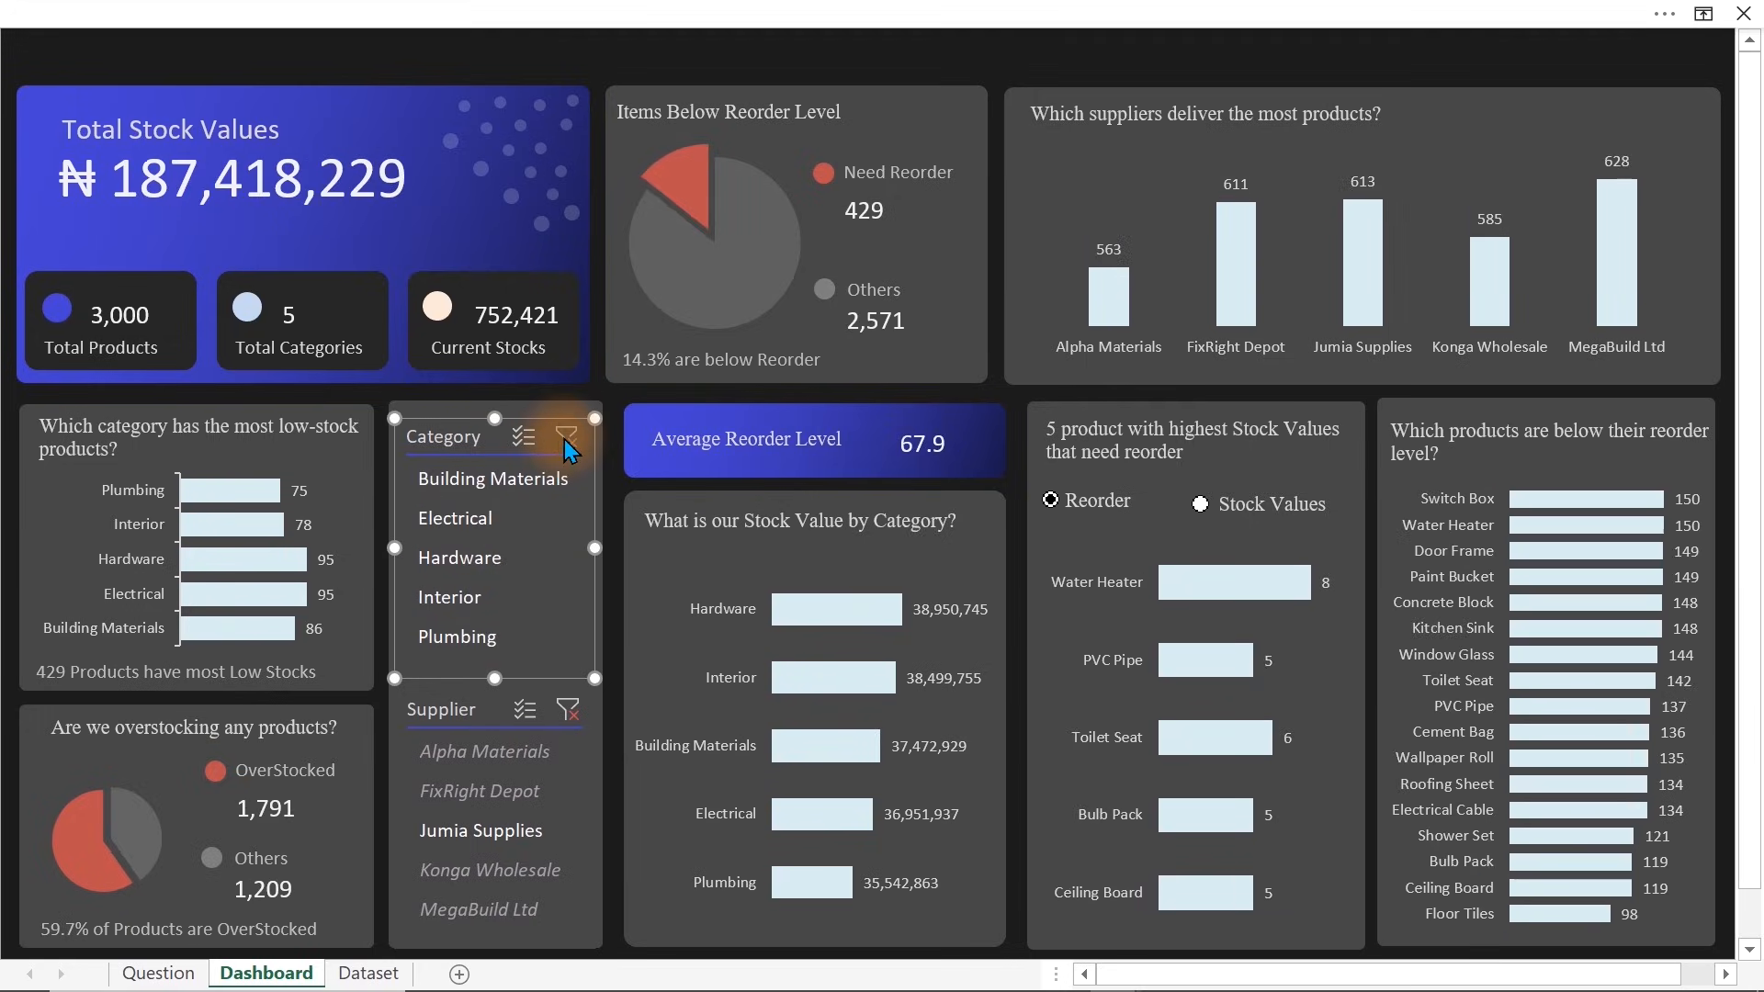
Open the report connections of the dashboard's Supplier slicer, enlarge the list, and select PivotTable1 and PivotTable10 in addition to PivotTable11
{"action": "left_click", "coordinate": [465, 717]}
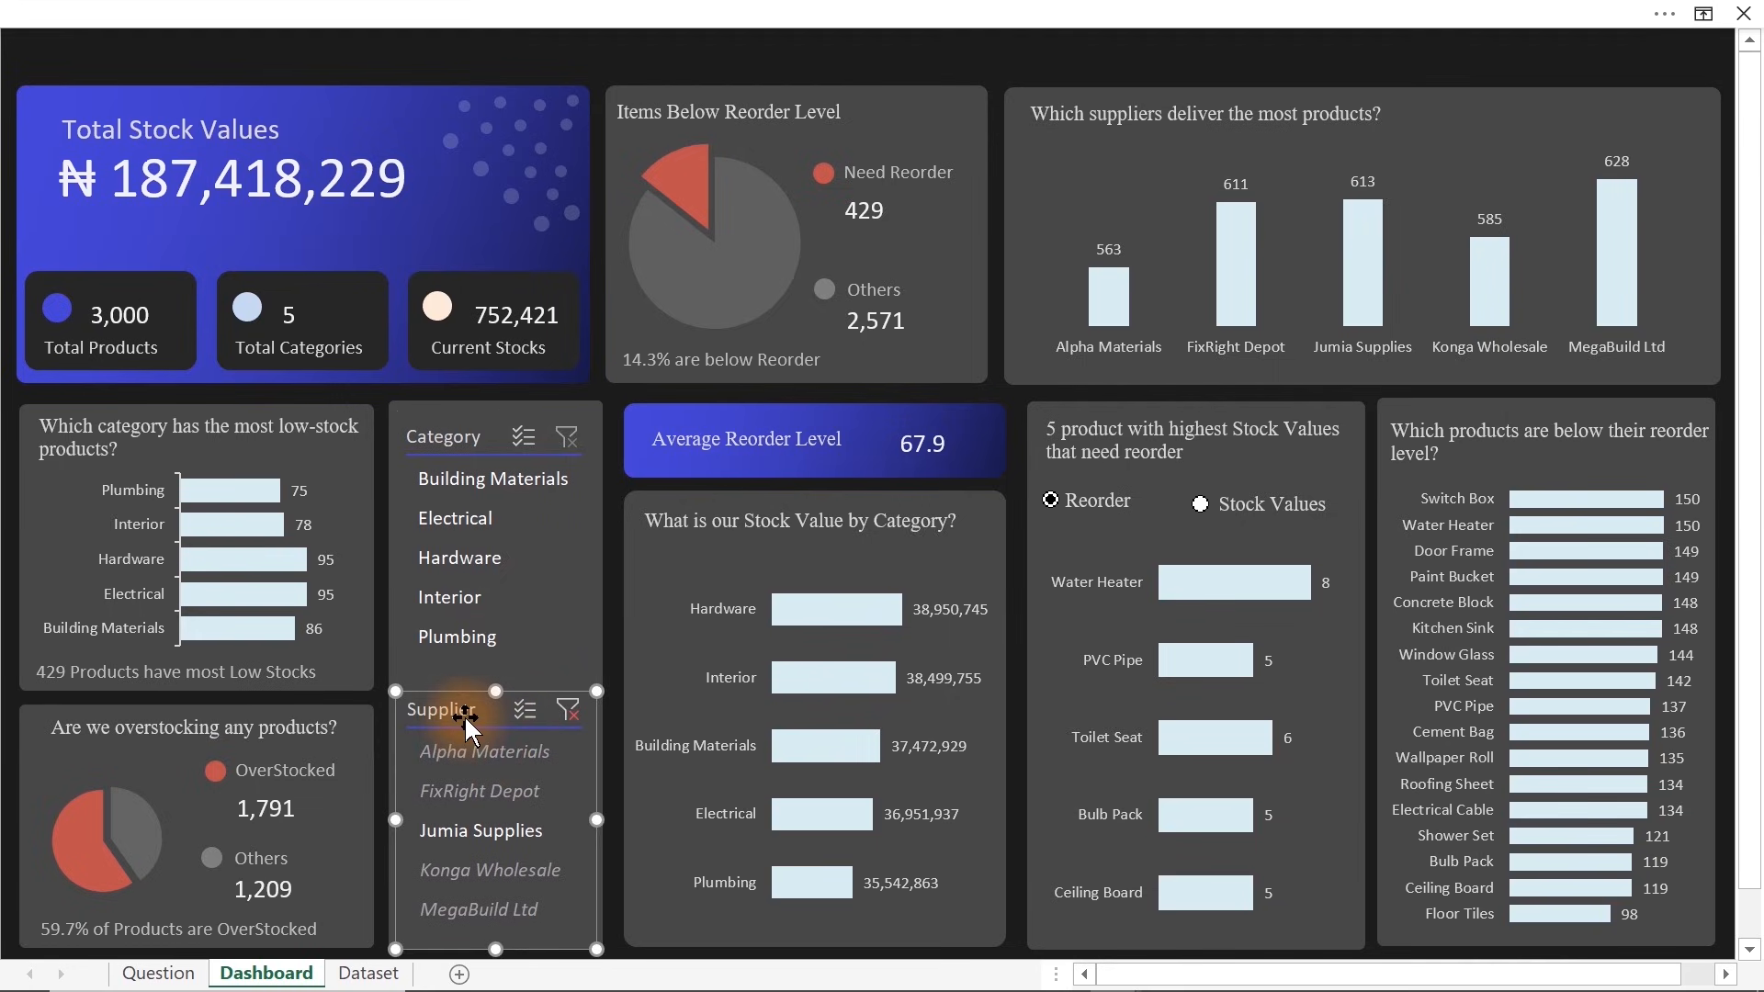
{"action": "right_click", "coordinate": [461, 712]}
{"action": "left_click", "coordinate": [595, 647]}
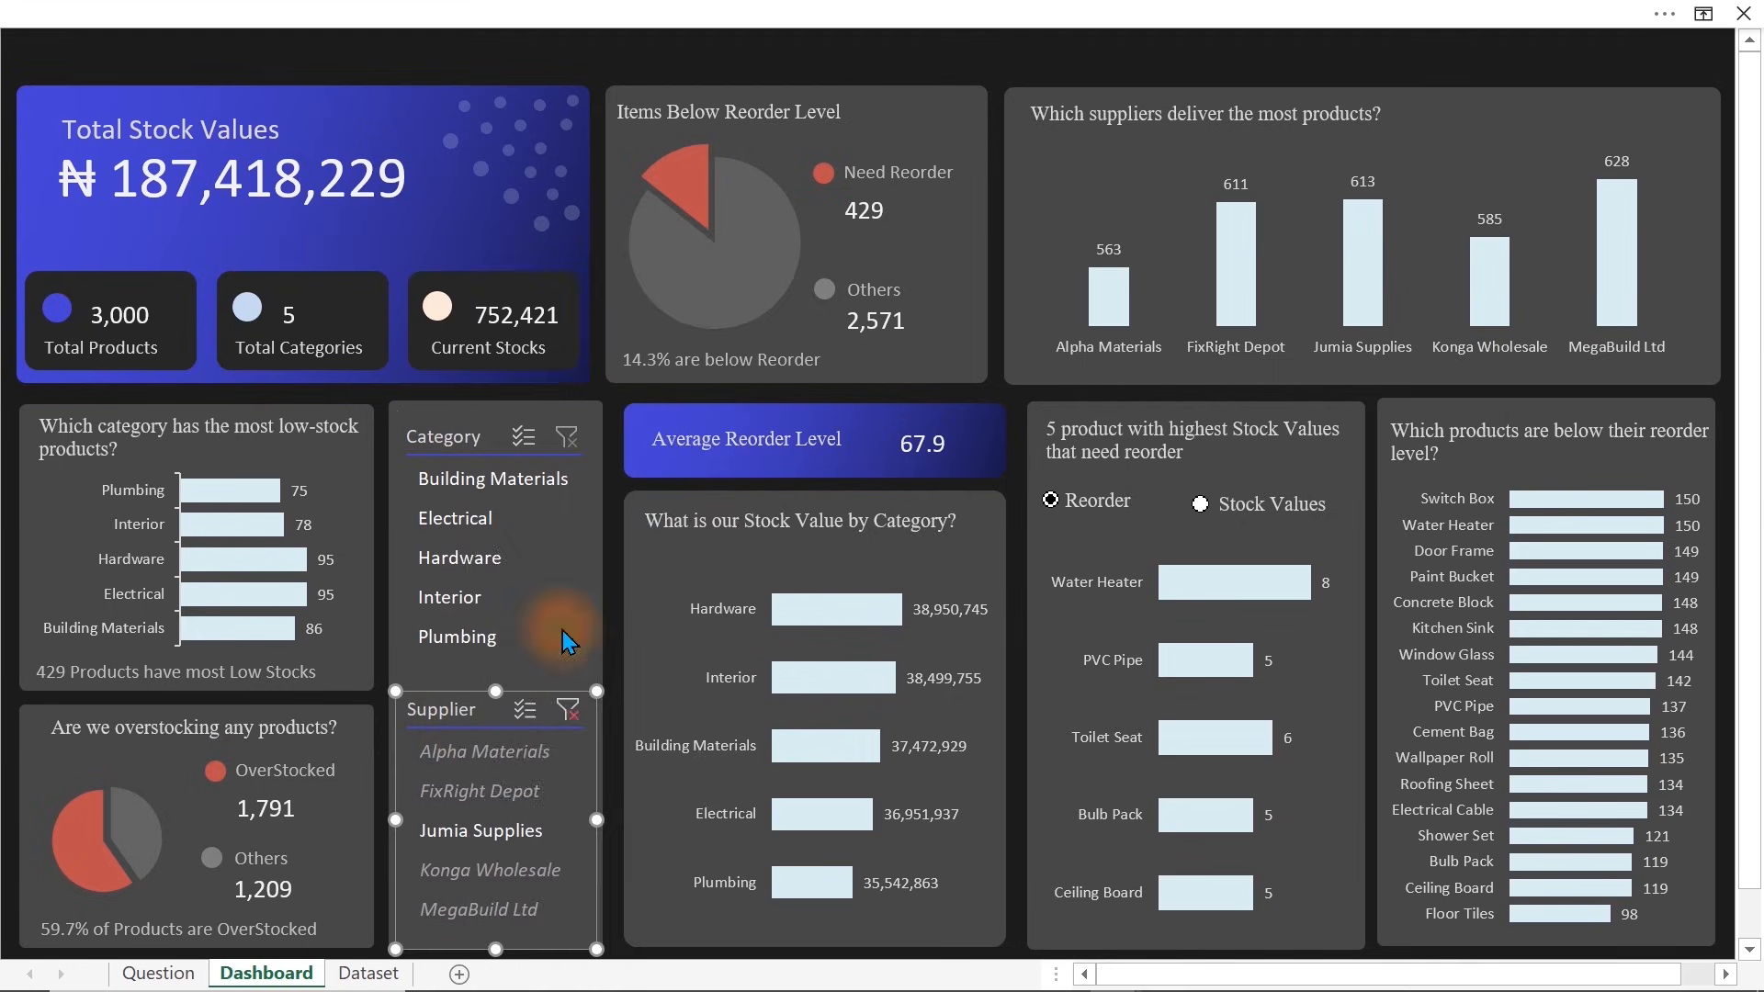
{"action": "left_click_drag", "start_coordinate": [511, 555], "coordinate": [643, 173]}
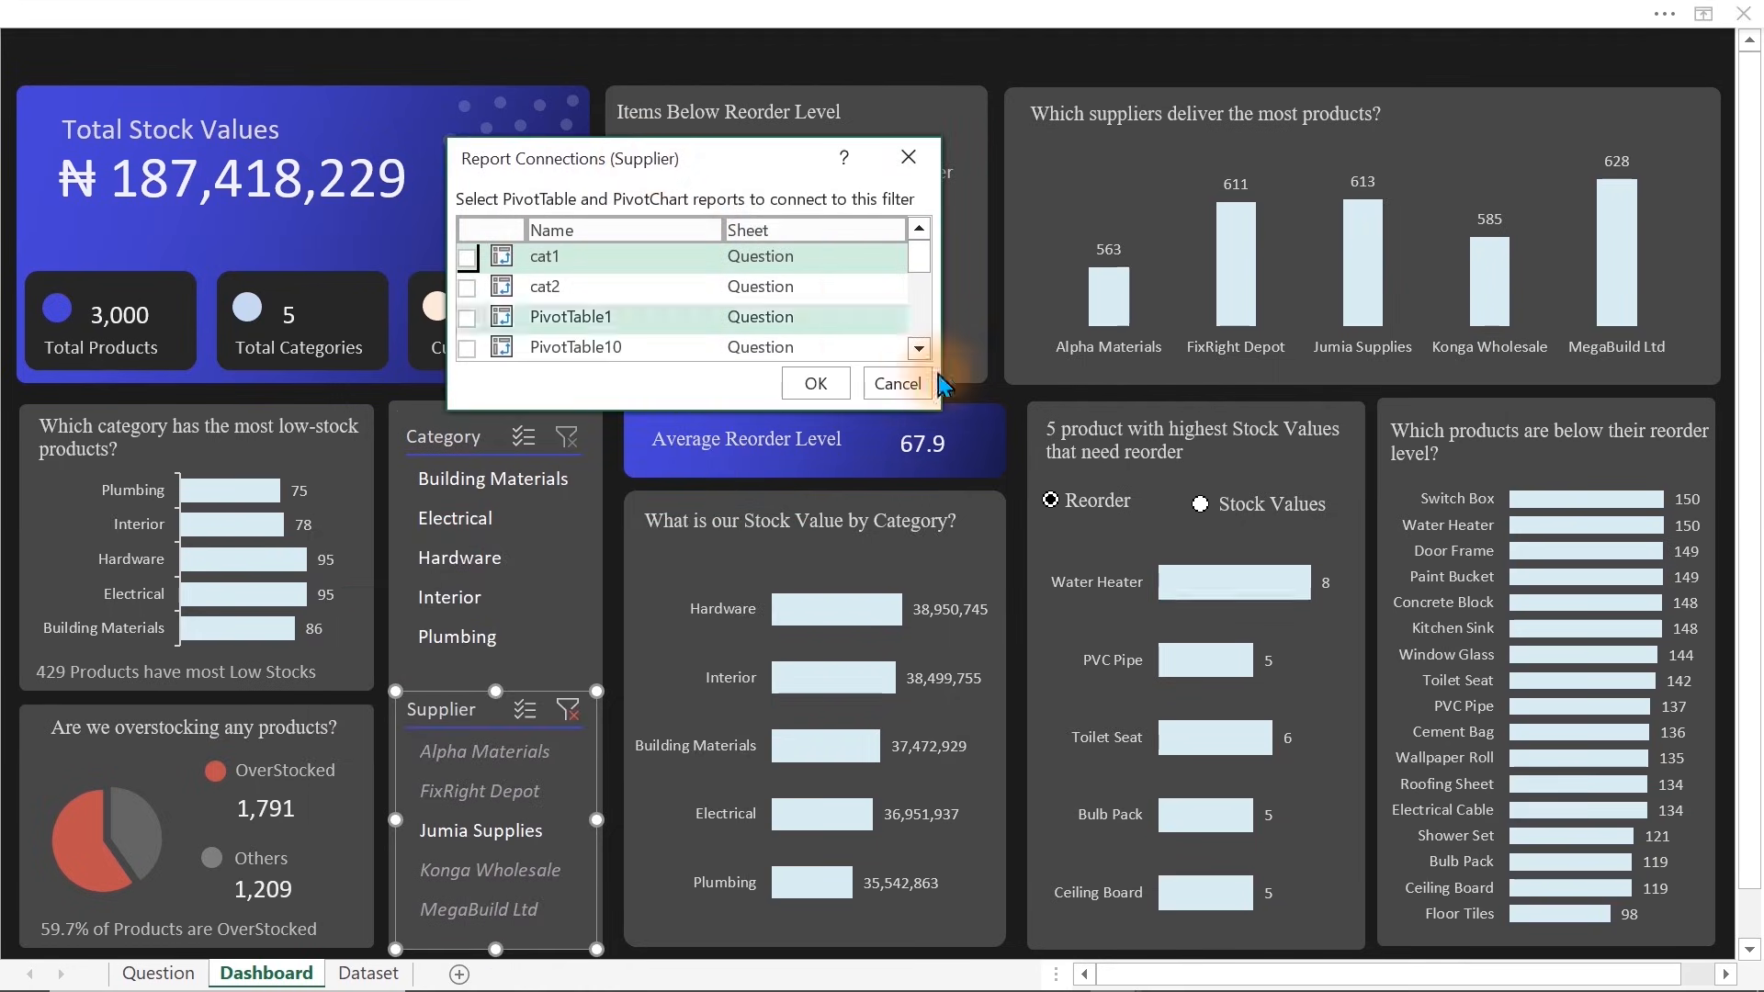
{"action": "left_click_drag", "start_coordinate": [939, 412], "coordinate": [1011, 725]}
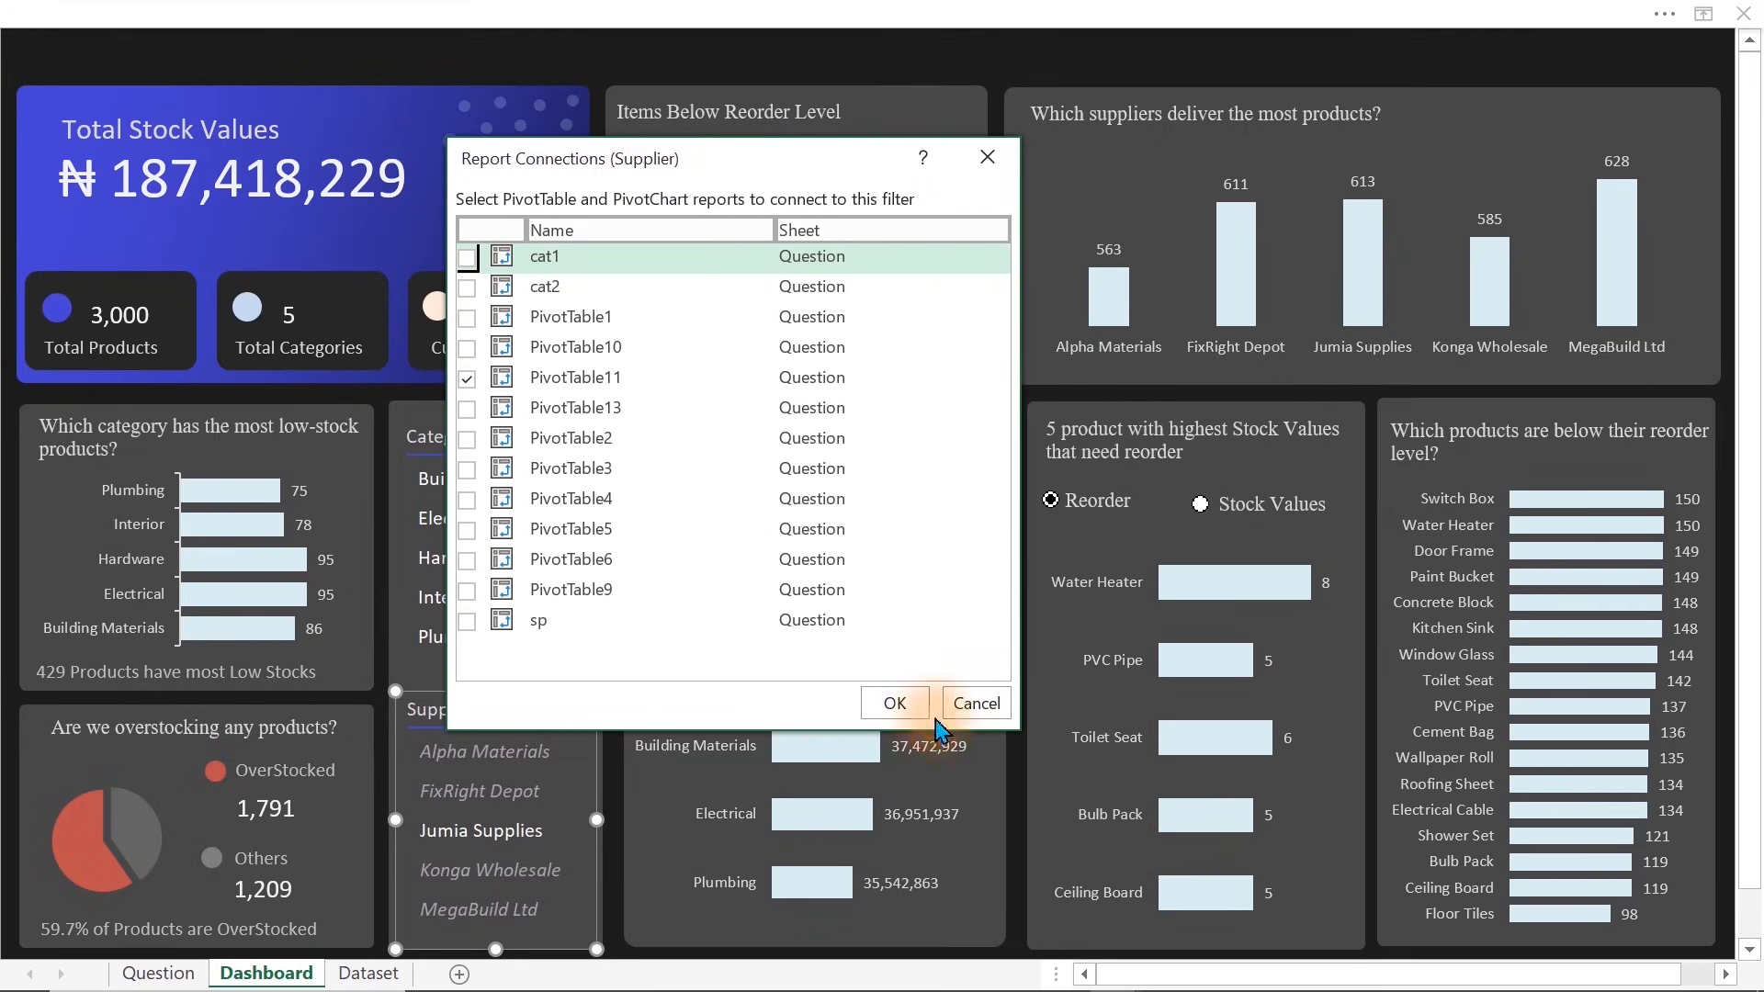
{"action": "left_click", "coordinate": [470, 318]}
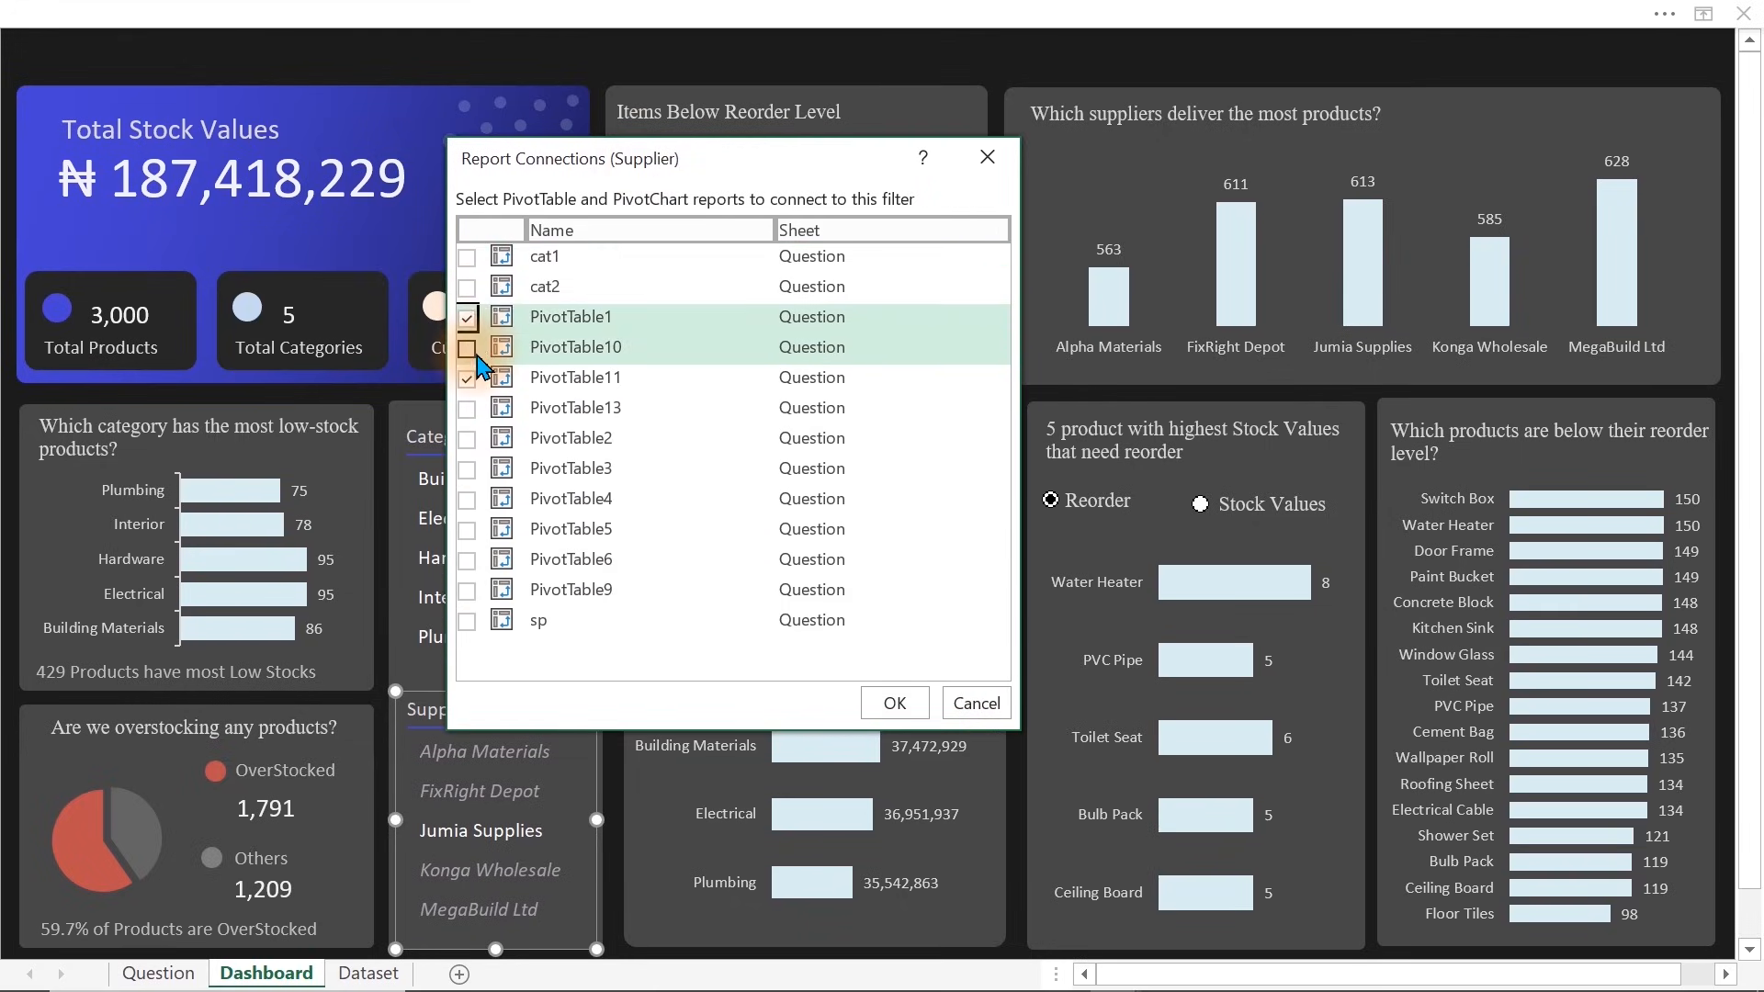
{"action": "left_click", "coordinate": [470, 348]}
Add PivotTable2 through PivotTable6 and PivotTable9 to the Supplier slicer's connections, leaving out cat1, cat2, PivotTable13 and sp, and apply them
{"action": "left_click", "coordinate": [469, 439]}
{"action": "left_click", "coordinate": [469, 470]}
{"action": "left_click", "coordinate": [468, 501]}
{"action": "left_click", "coordinate": [468, 531]}
{"action": "left_click", "coordinate": [468, 561]}
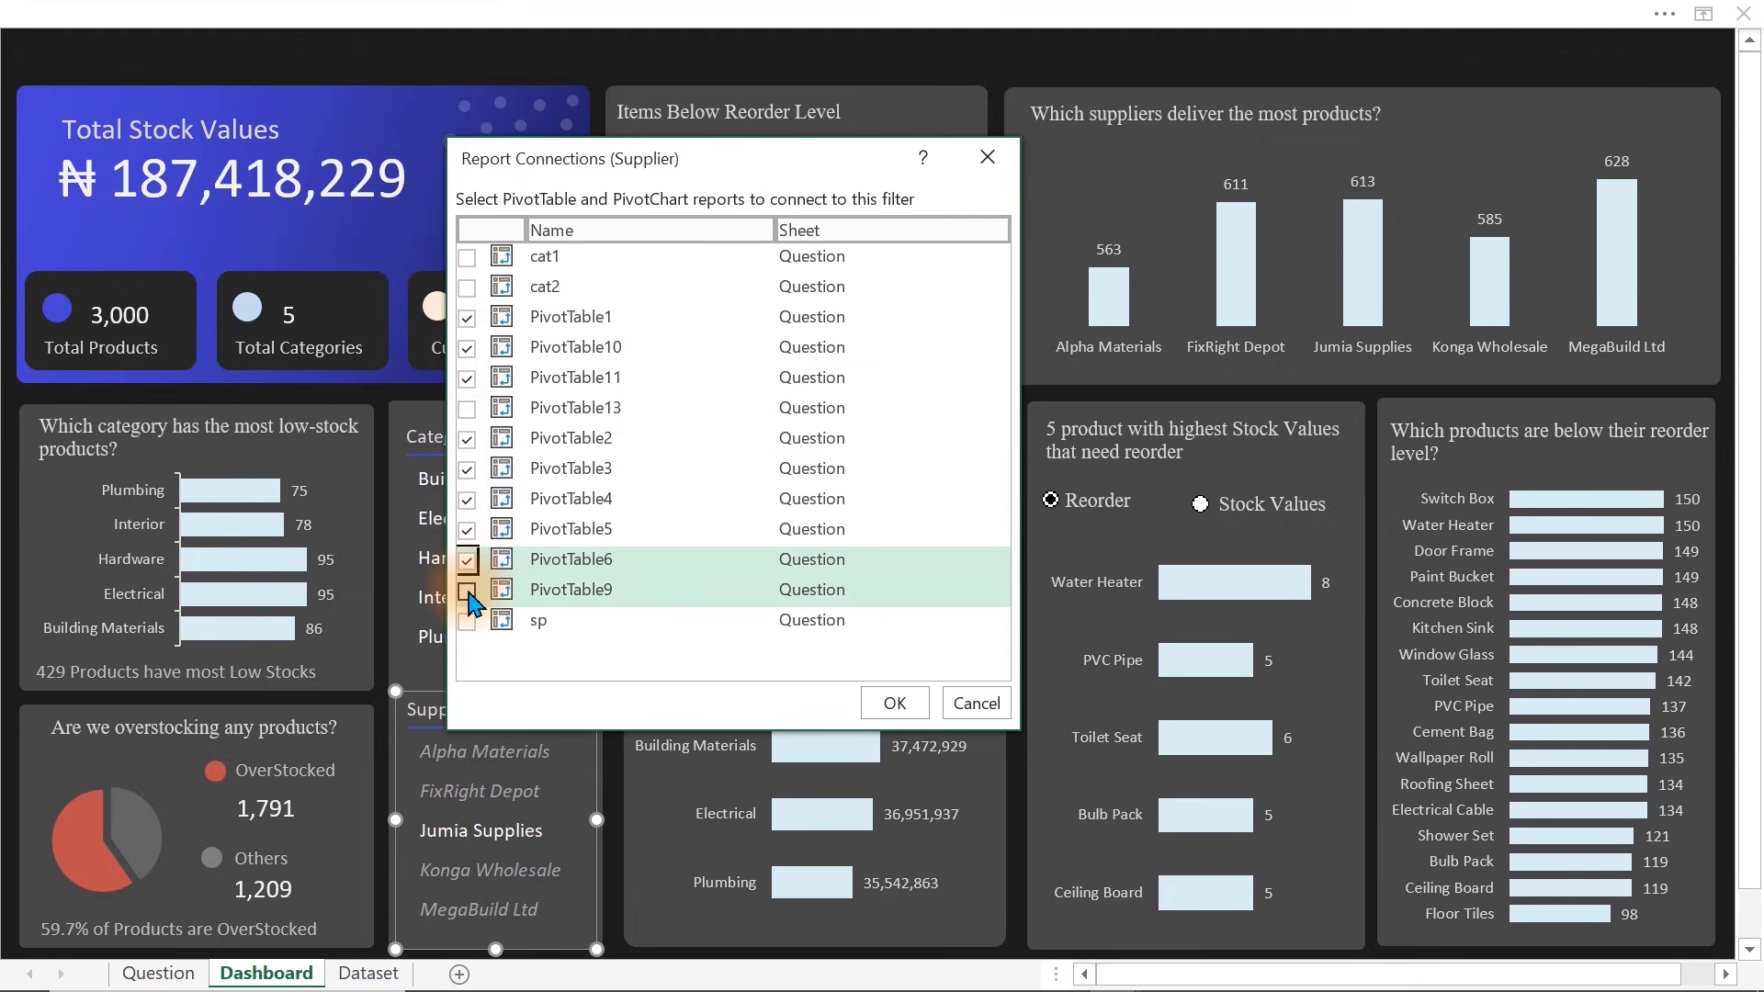
{"action": "left_click", "coordinate": [468, 592]}
{"action": "left_click", "coordinate": [894, 703]}
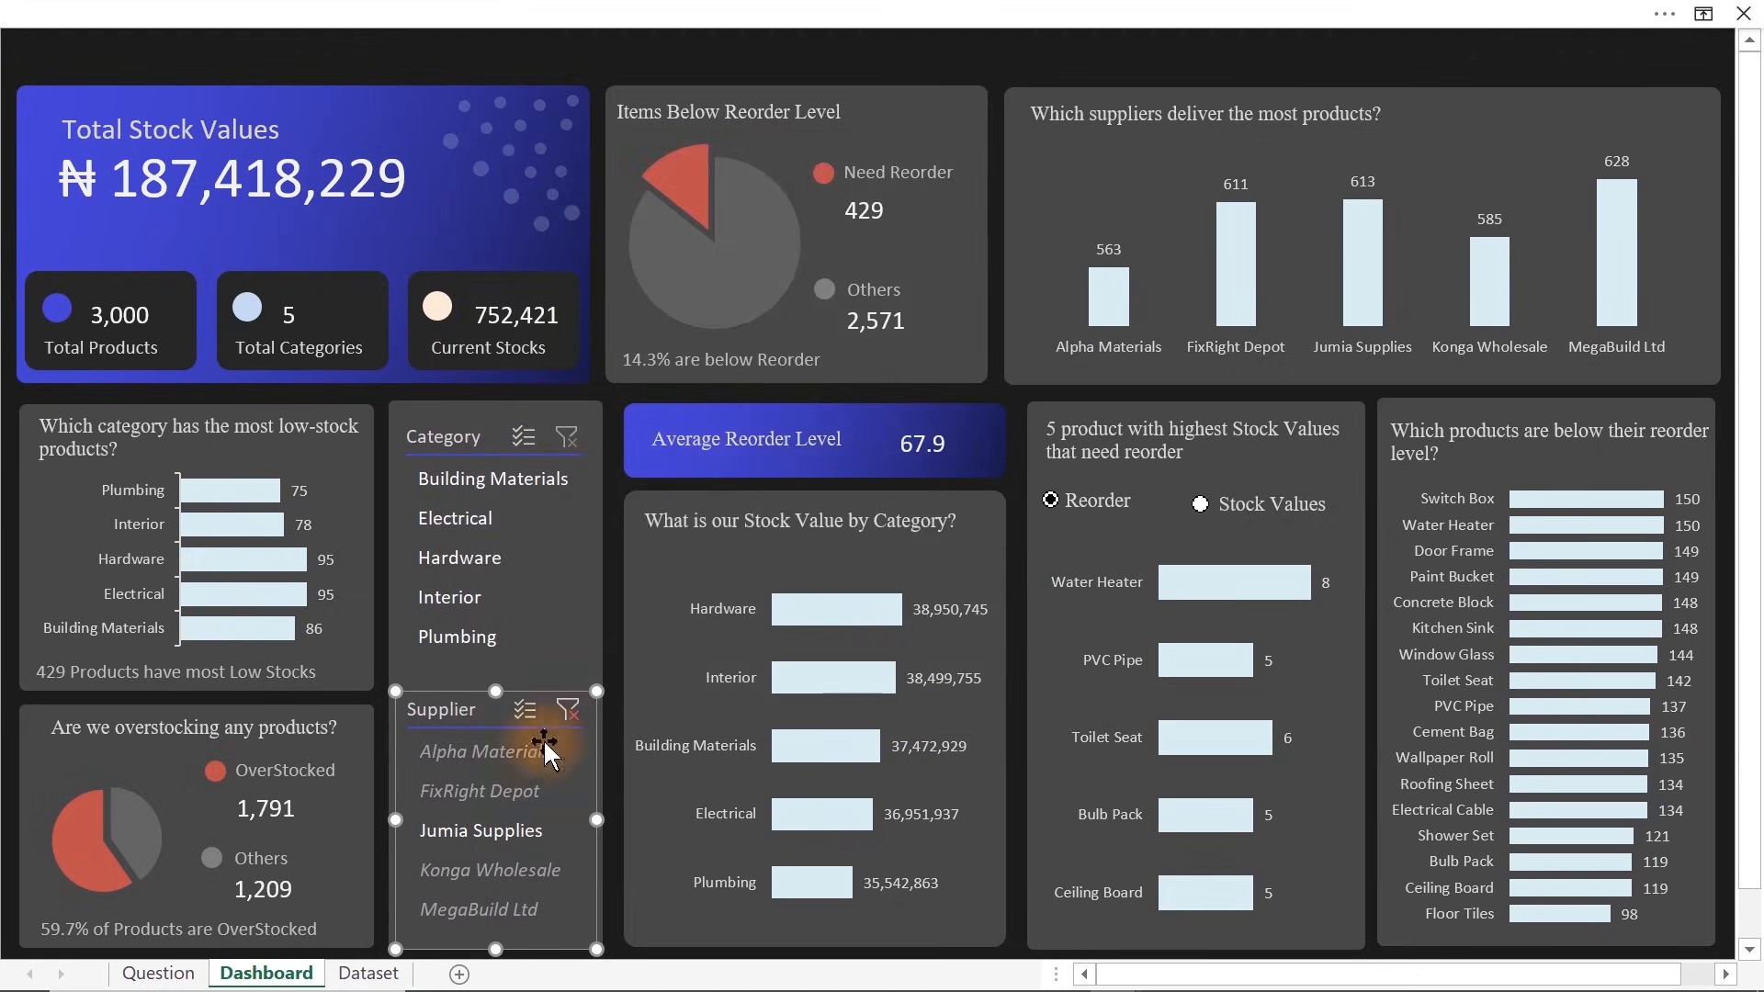
Test the connected Supplier slicer by filtering on Alpha Materials, FixRight Depot, Konga Wholesale and MegaBuild Ltd in turn, and clear its filter
{"action": "left_click", "coordinate": [509, 765]}
{"action": "left_click", "coordinate": [503, 790]}
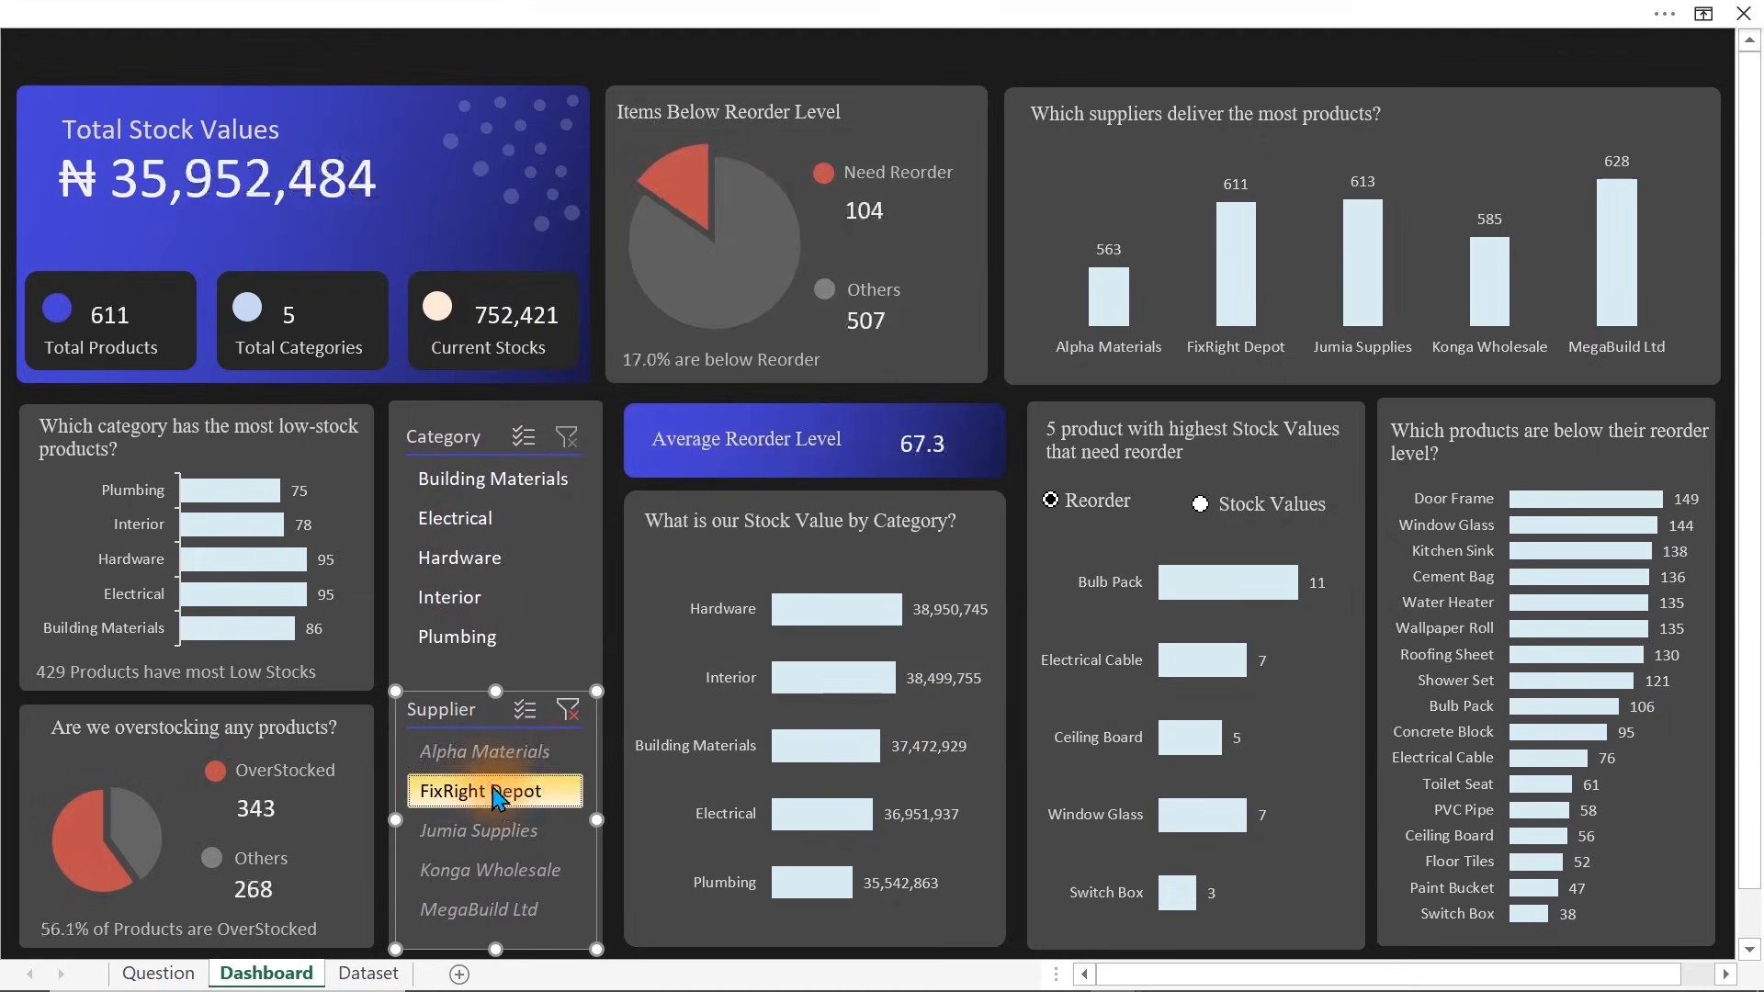
{"action": "left_click", "coordinate": [483, 871]}
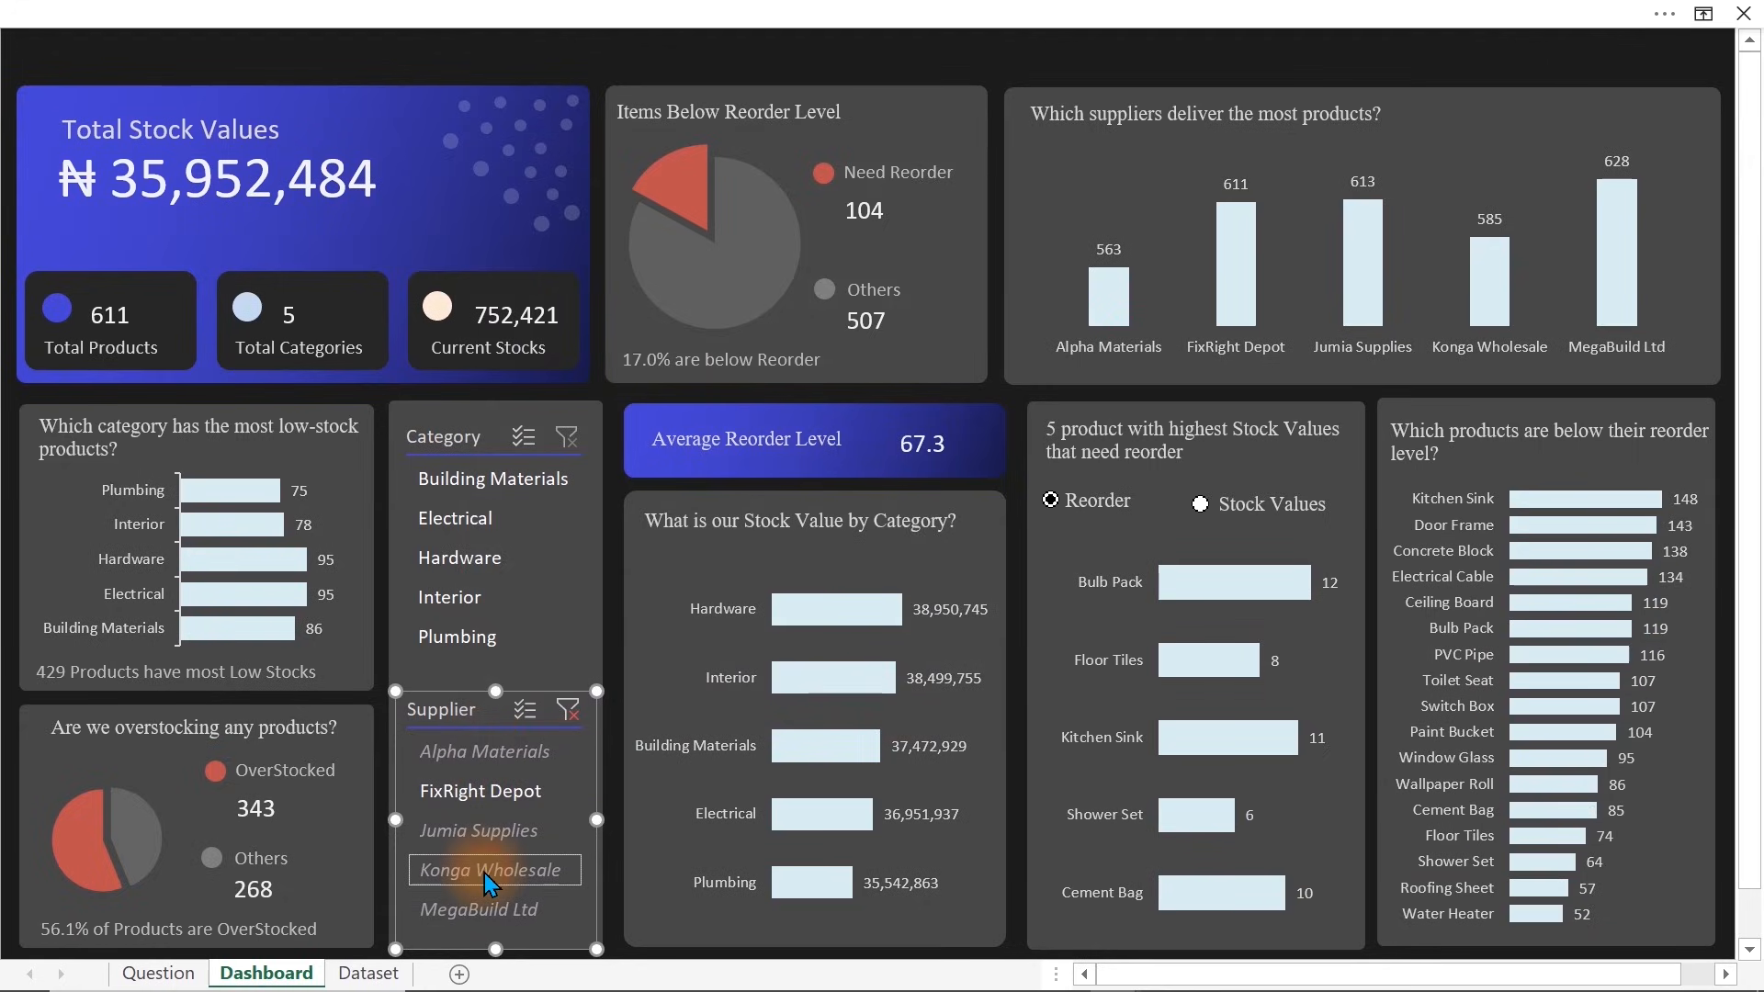
{"action": "left_click", "coordinate": [470, 907]}
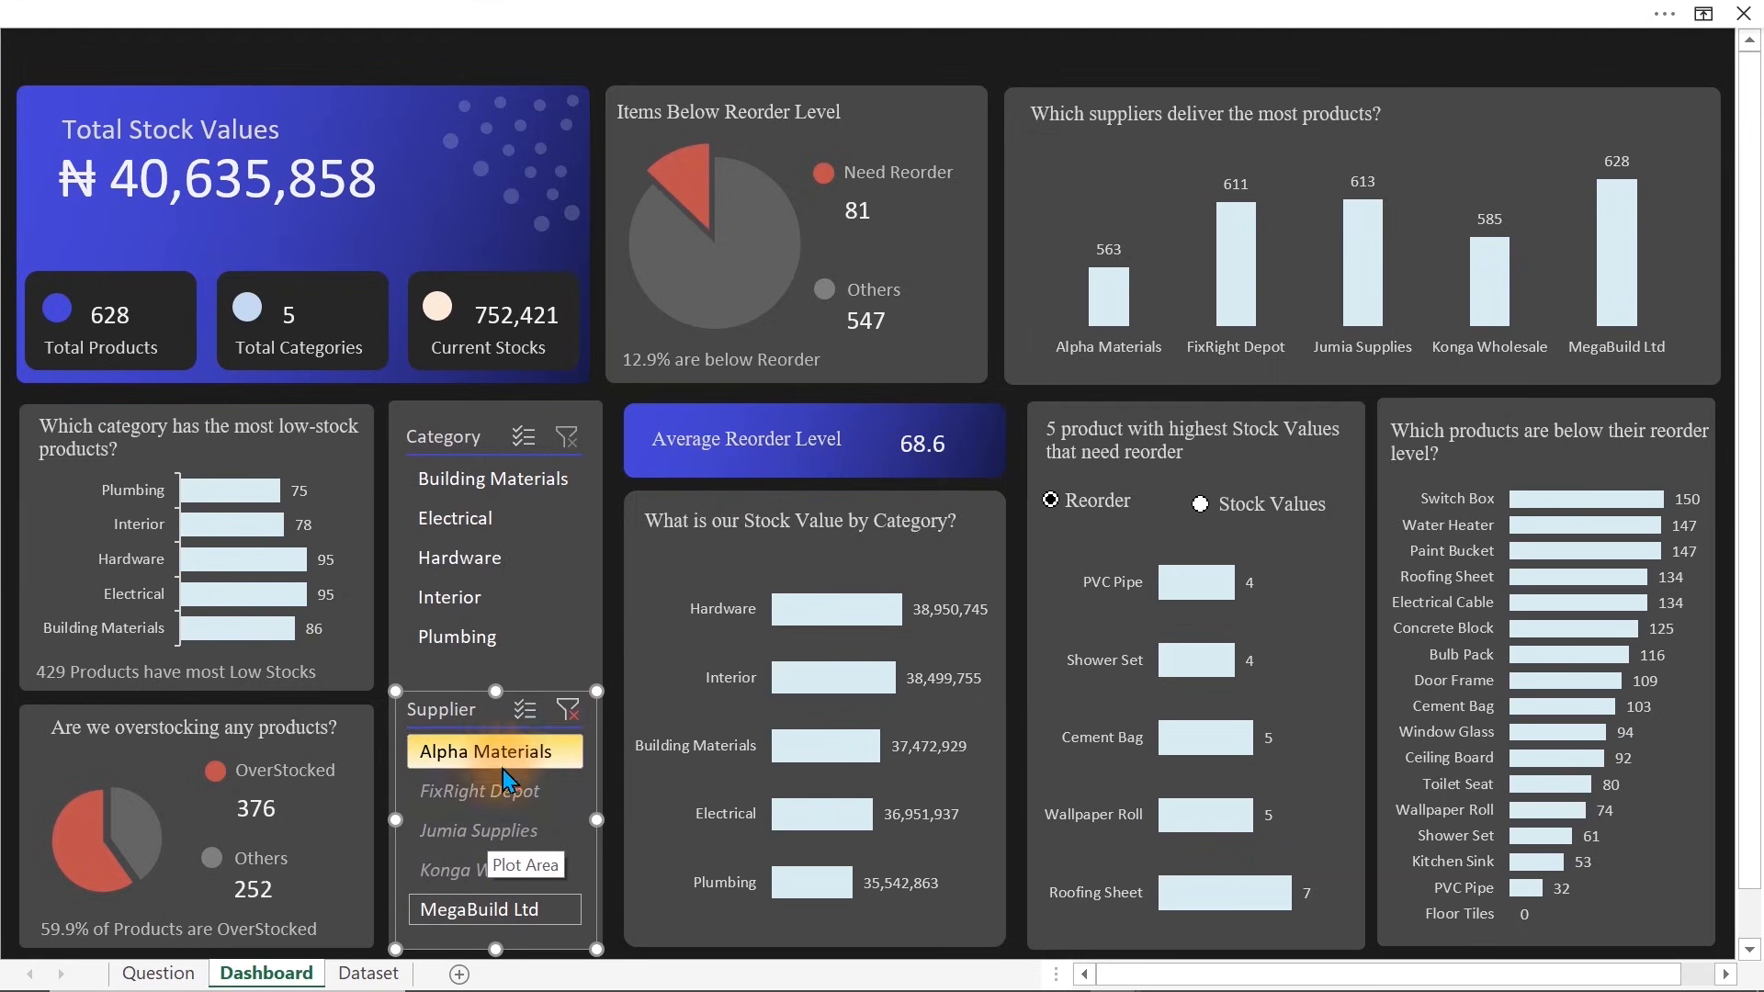
{"action": "left_click", "coordinate": [568, 709]}
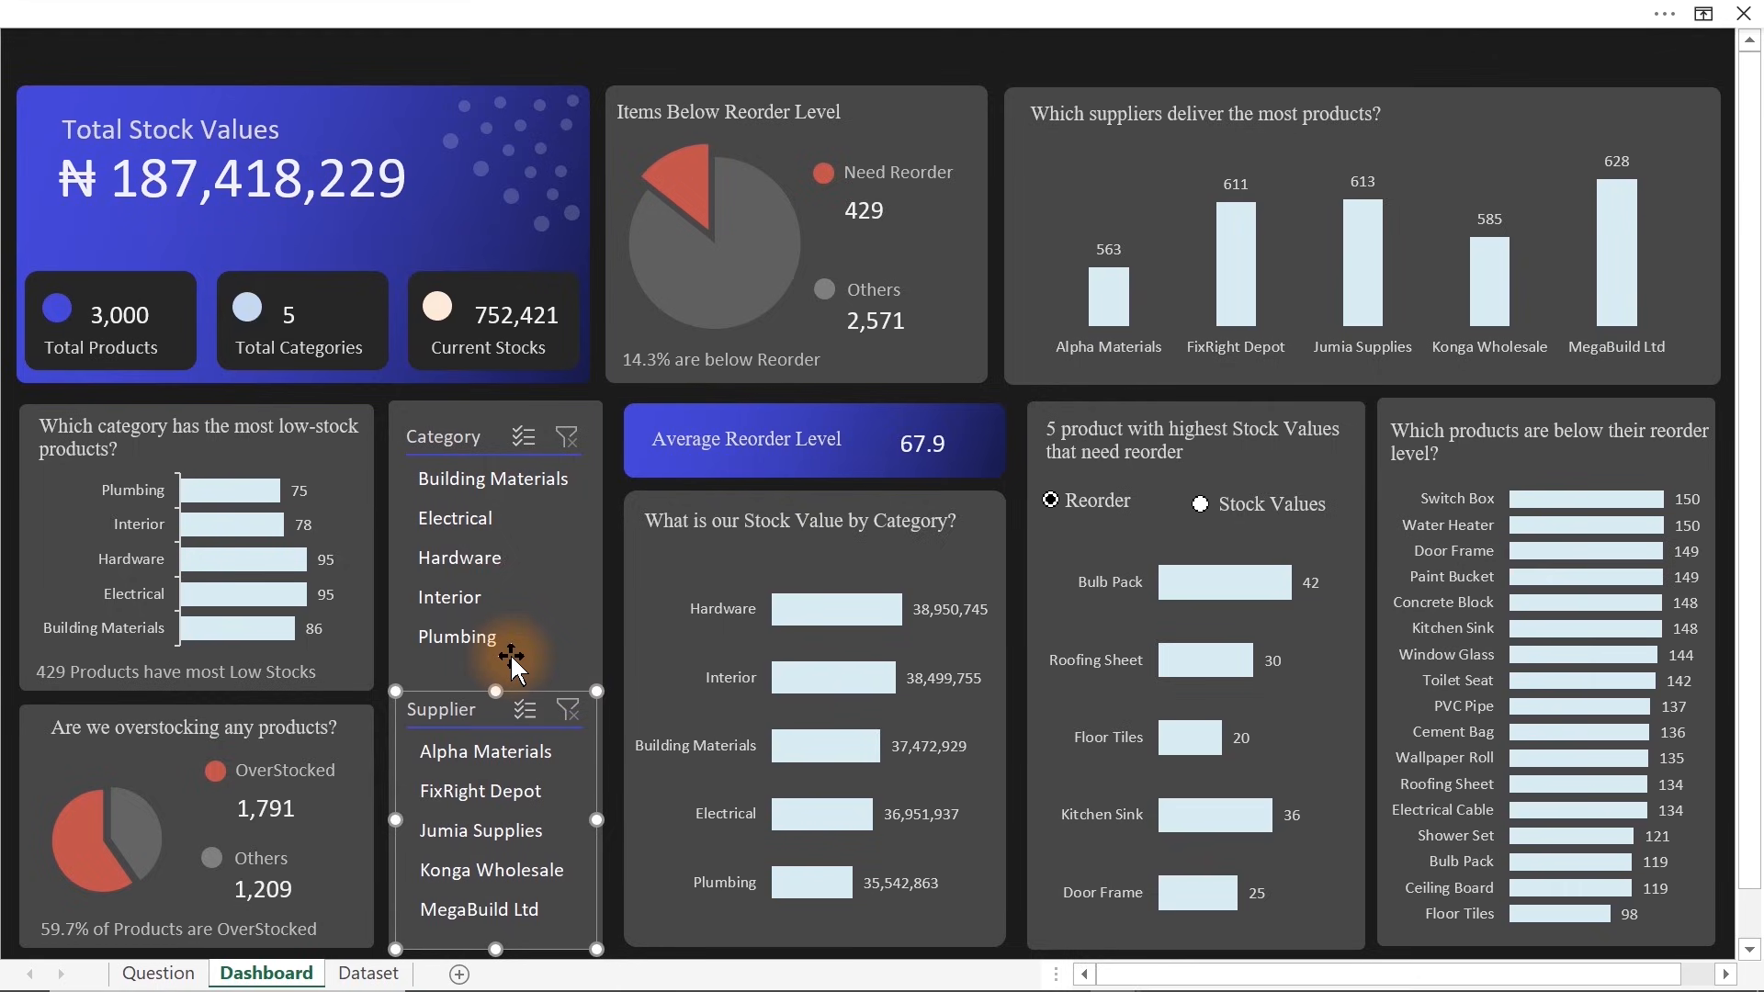
Duplicate the Total Stock Values label, place the copy above the blue card, and widen it to about the card's width
{"action": "left_click", "coordinate": [212, 120]}
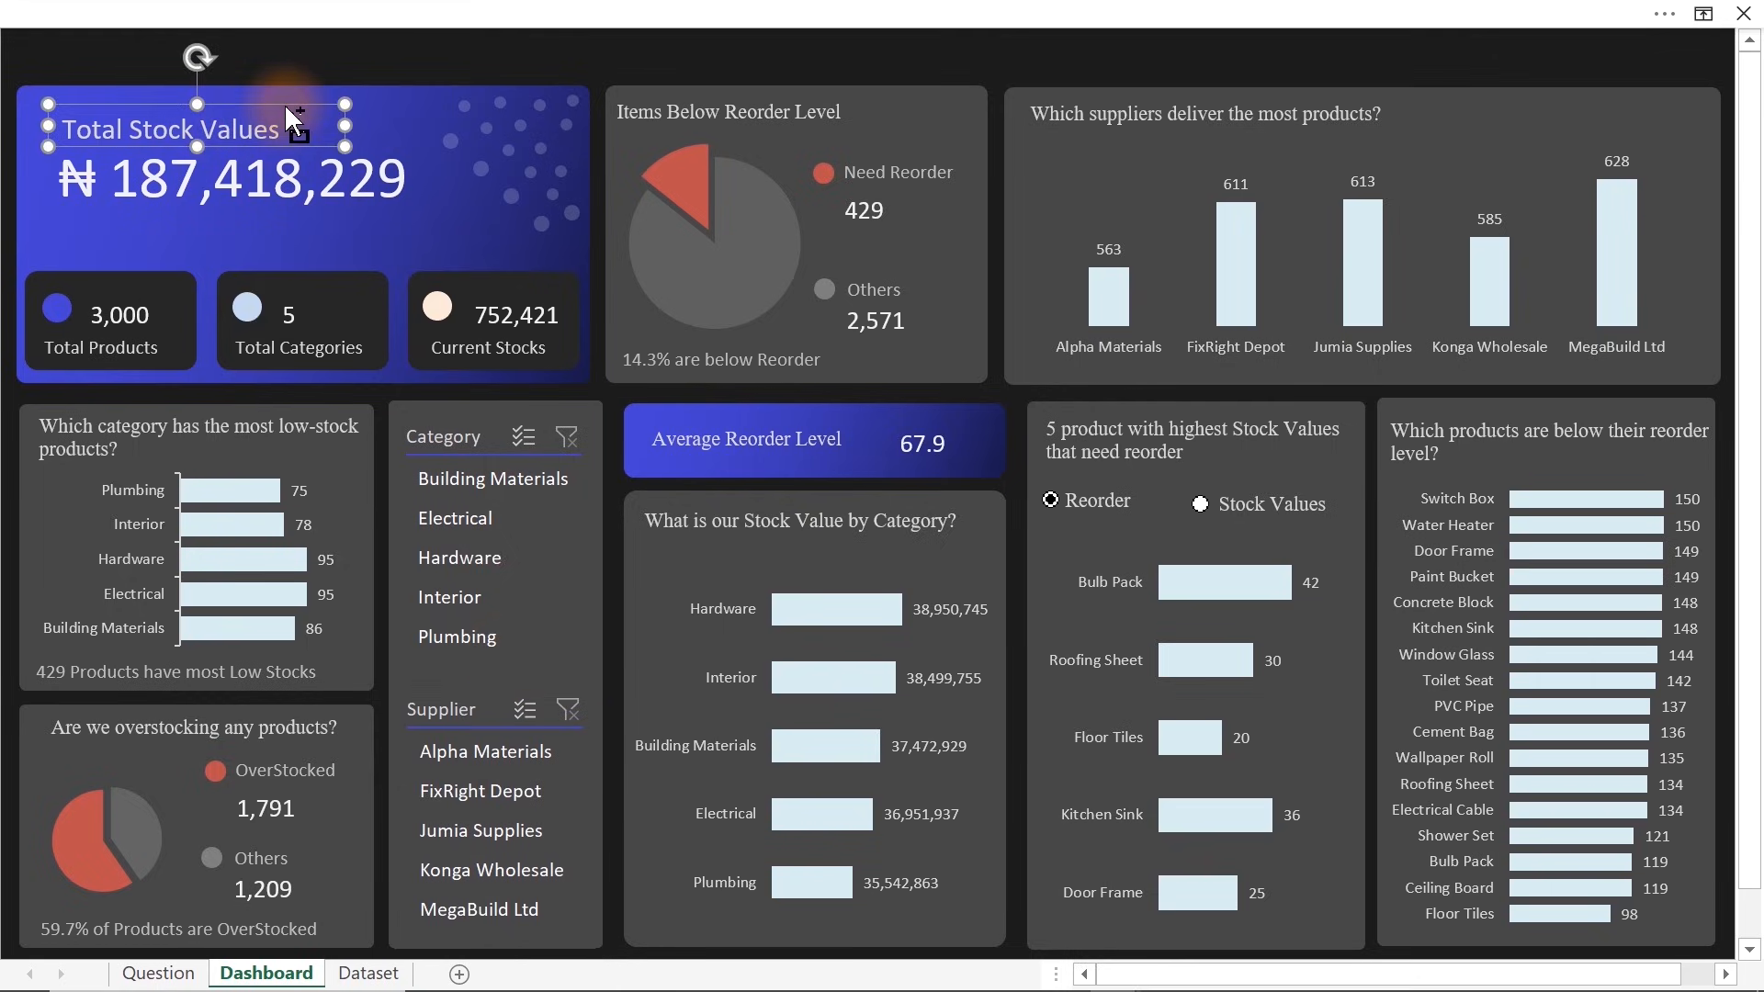
{"action": "key", "text": "ctrl+d"}
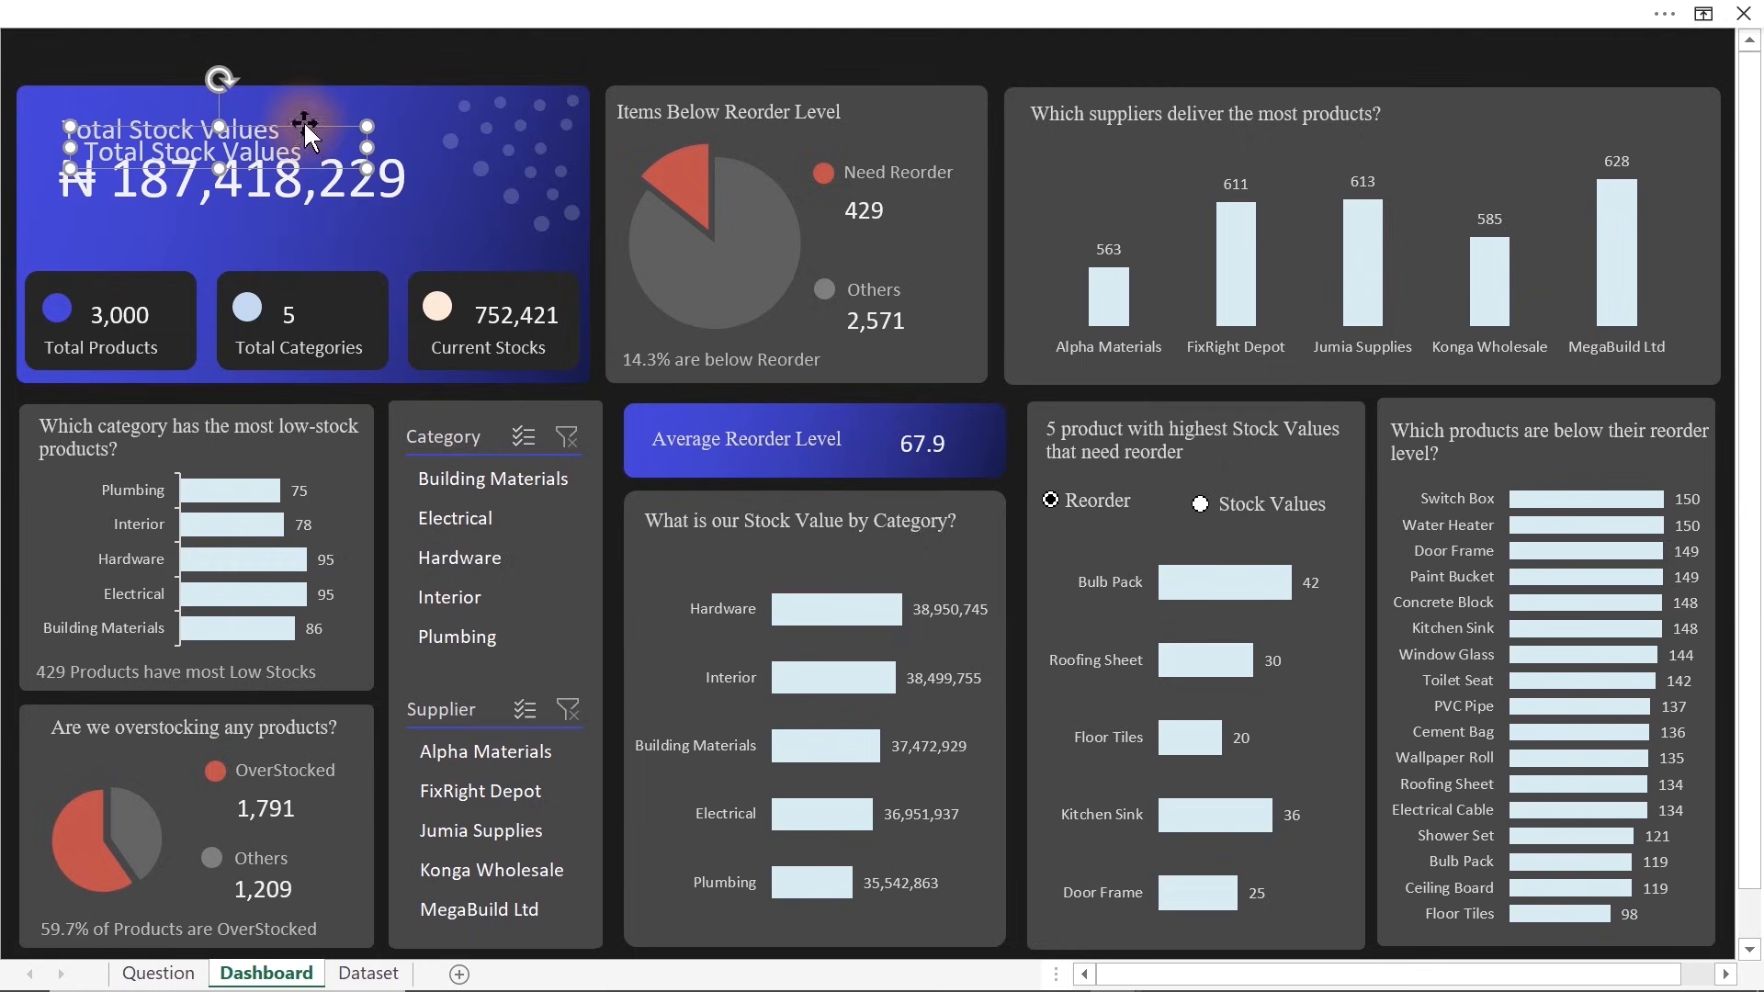
{"action": "left_click_drag", "start_coordinate": [303, 123], "coordinate": [598, 48]}
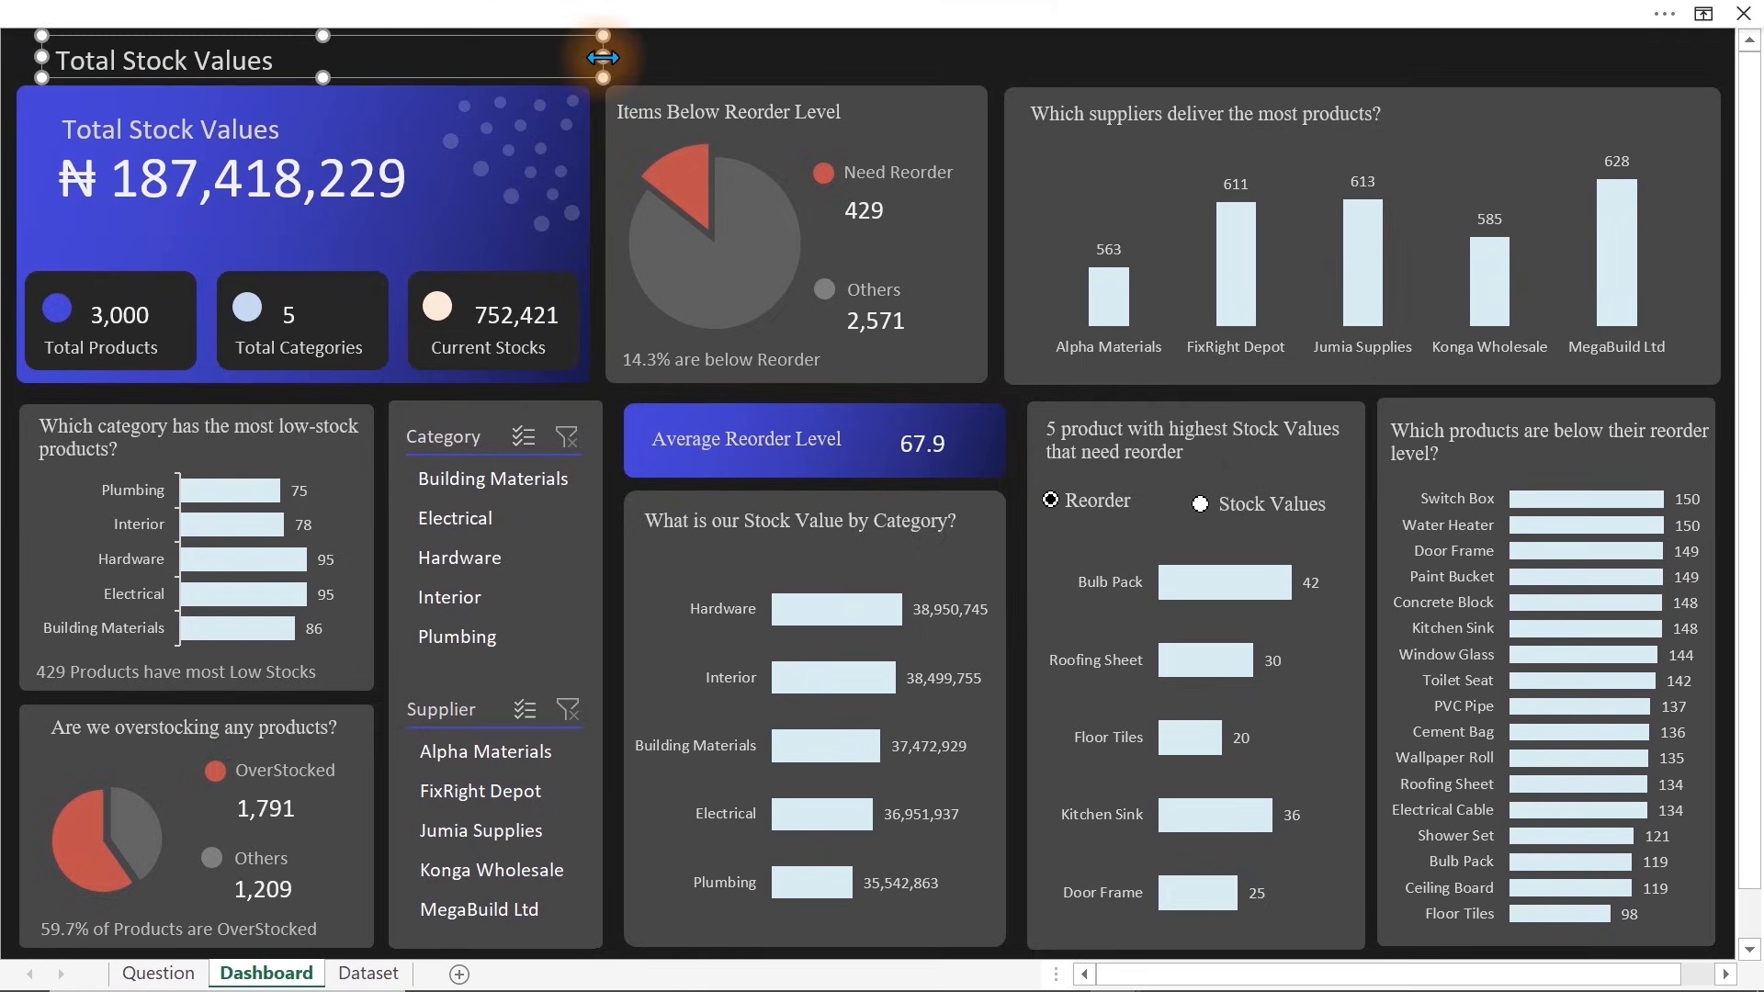
Replace the text of the copied label above the blue card with "Inventory Performance Dashboard"
{"action": "left_click", "coordinate": [457, 65]}
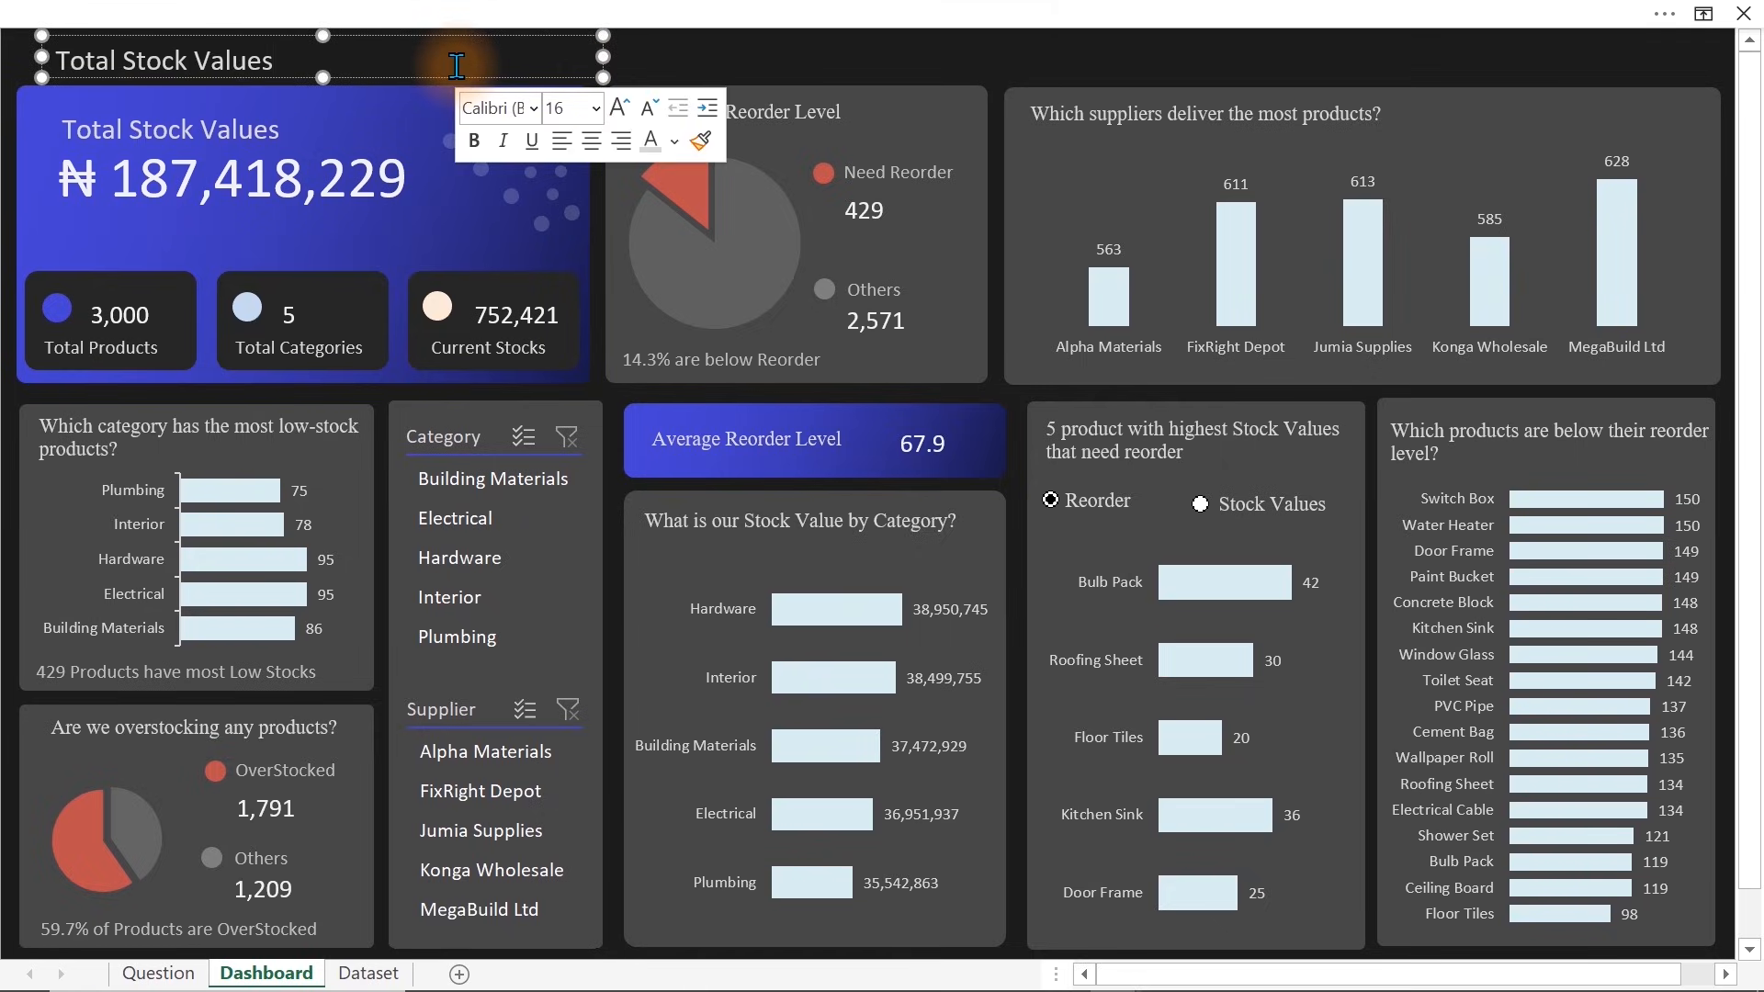
{"action": "key", "text": "ctrl+a"}
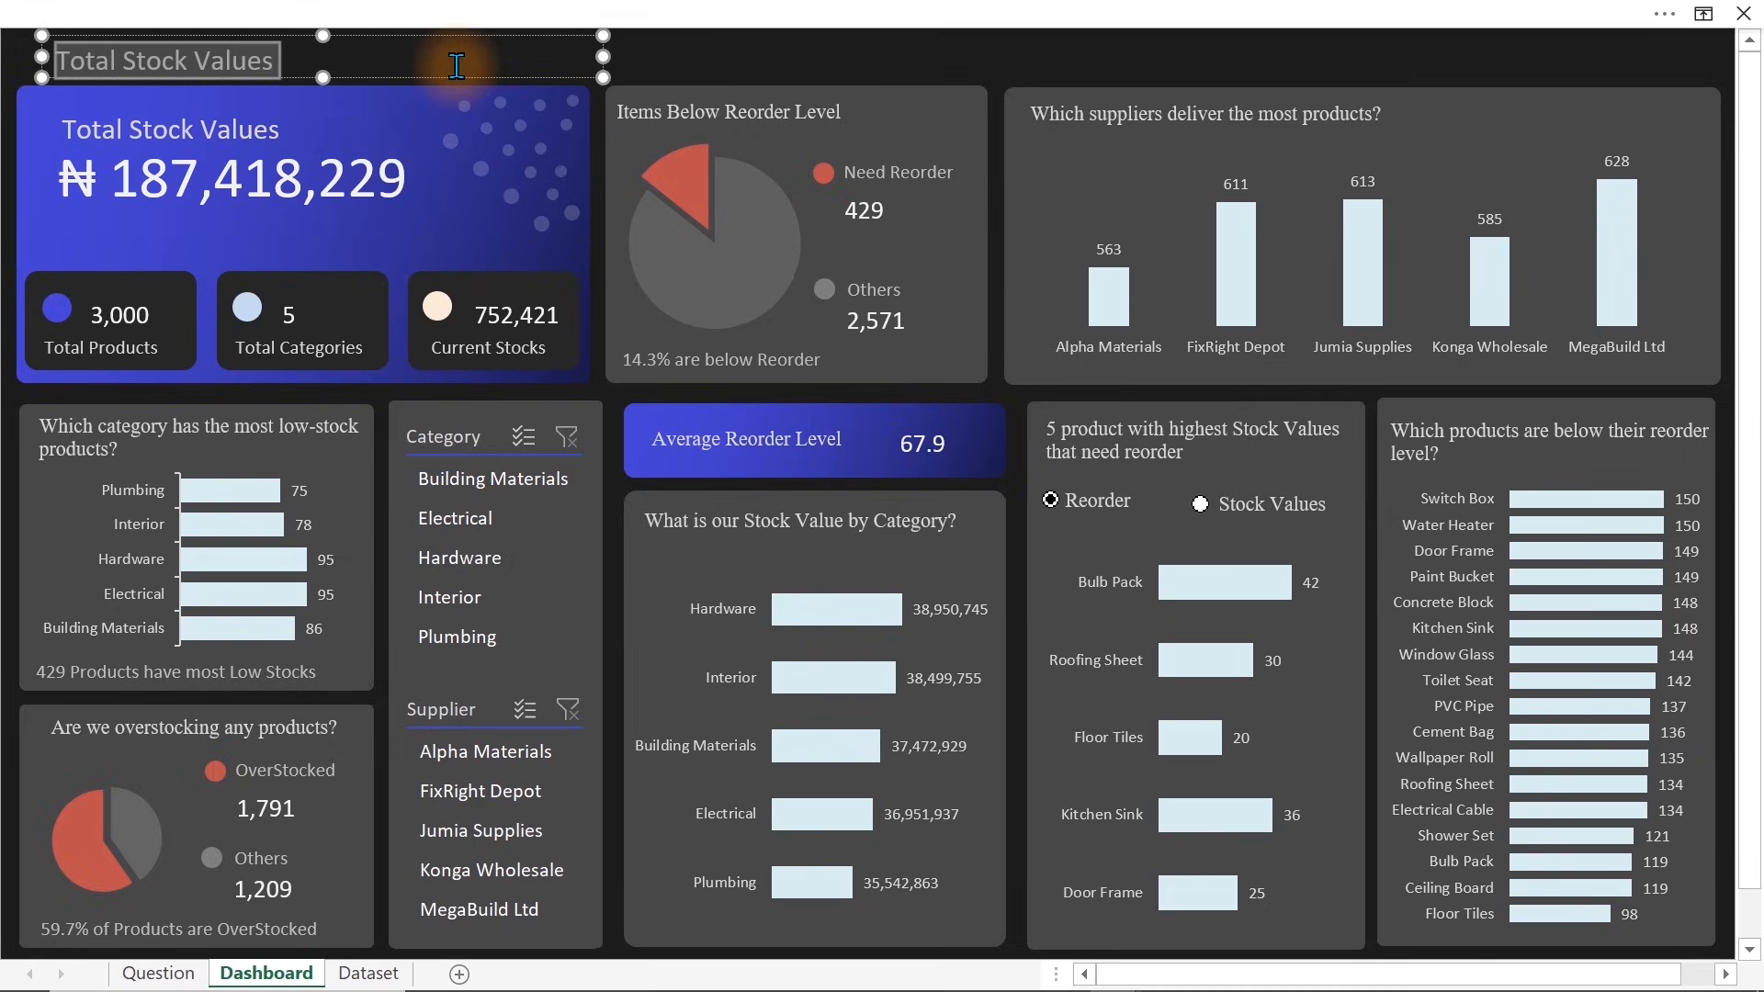
{"action": "type", "text": "Inv"}
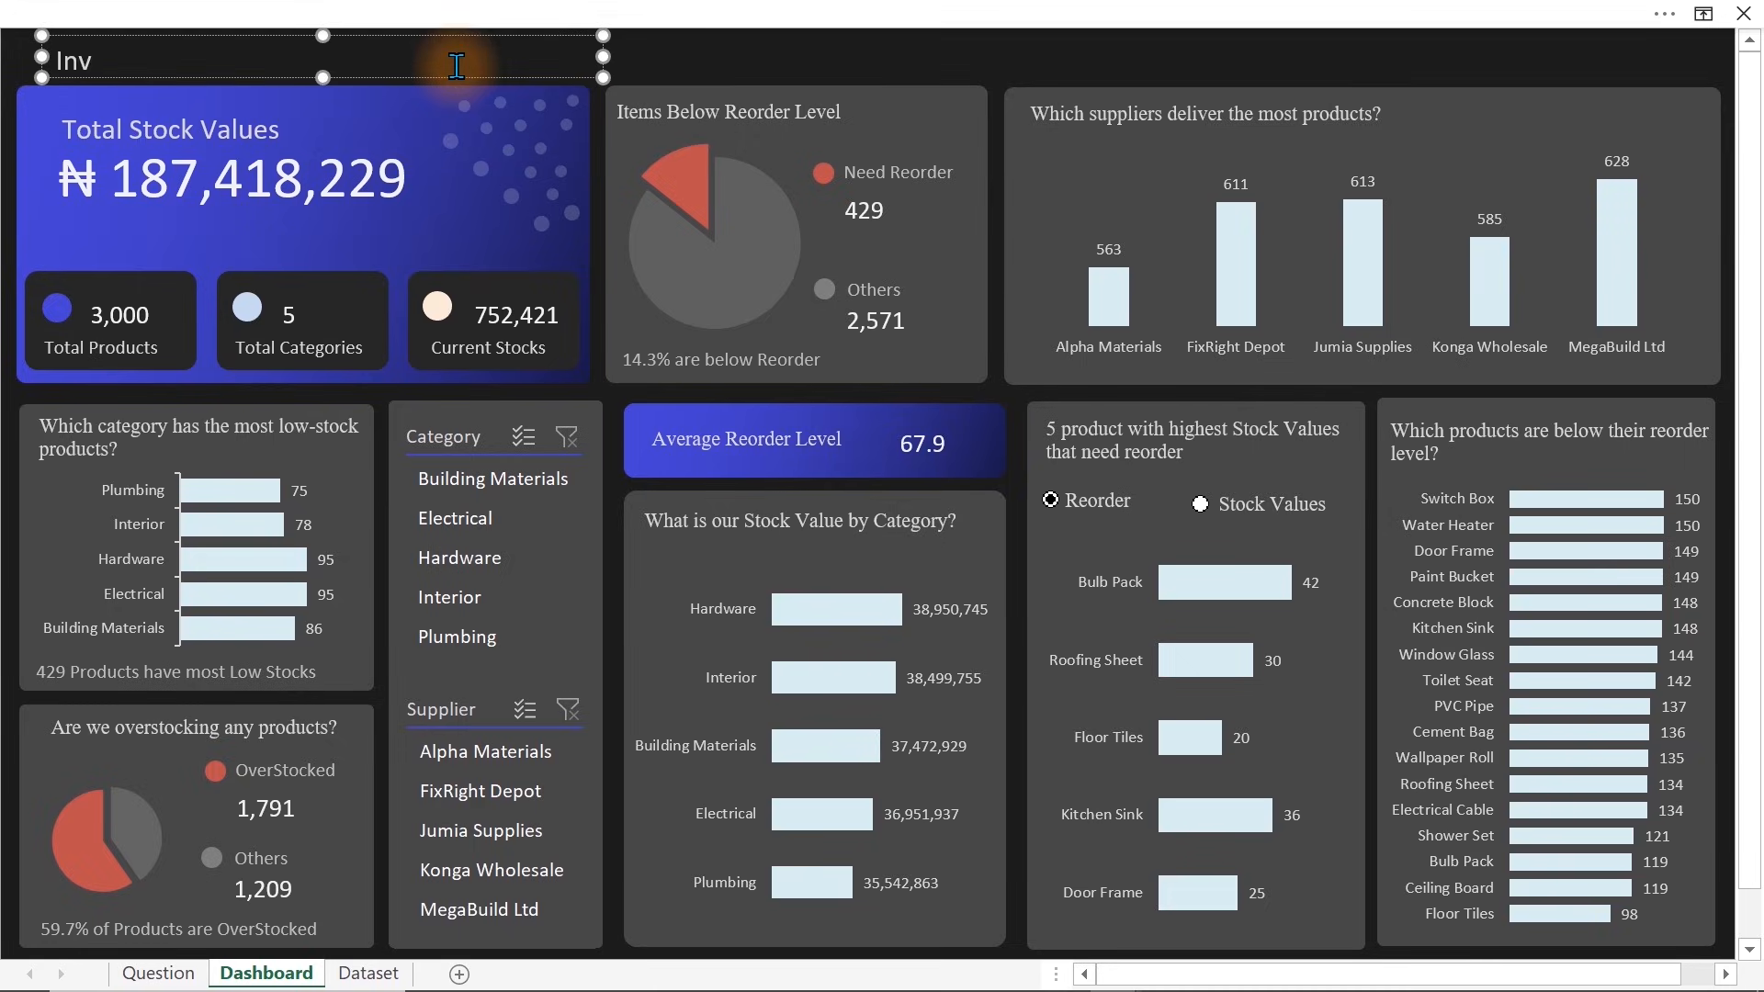
{"action": "type", "text": "entory Performance Dashboard"}
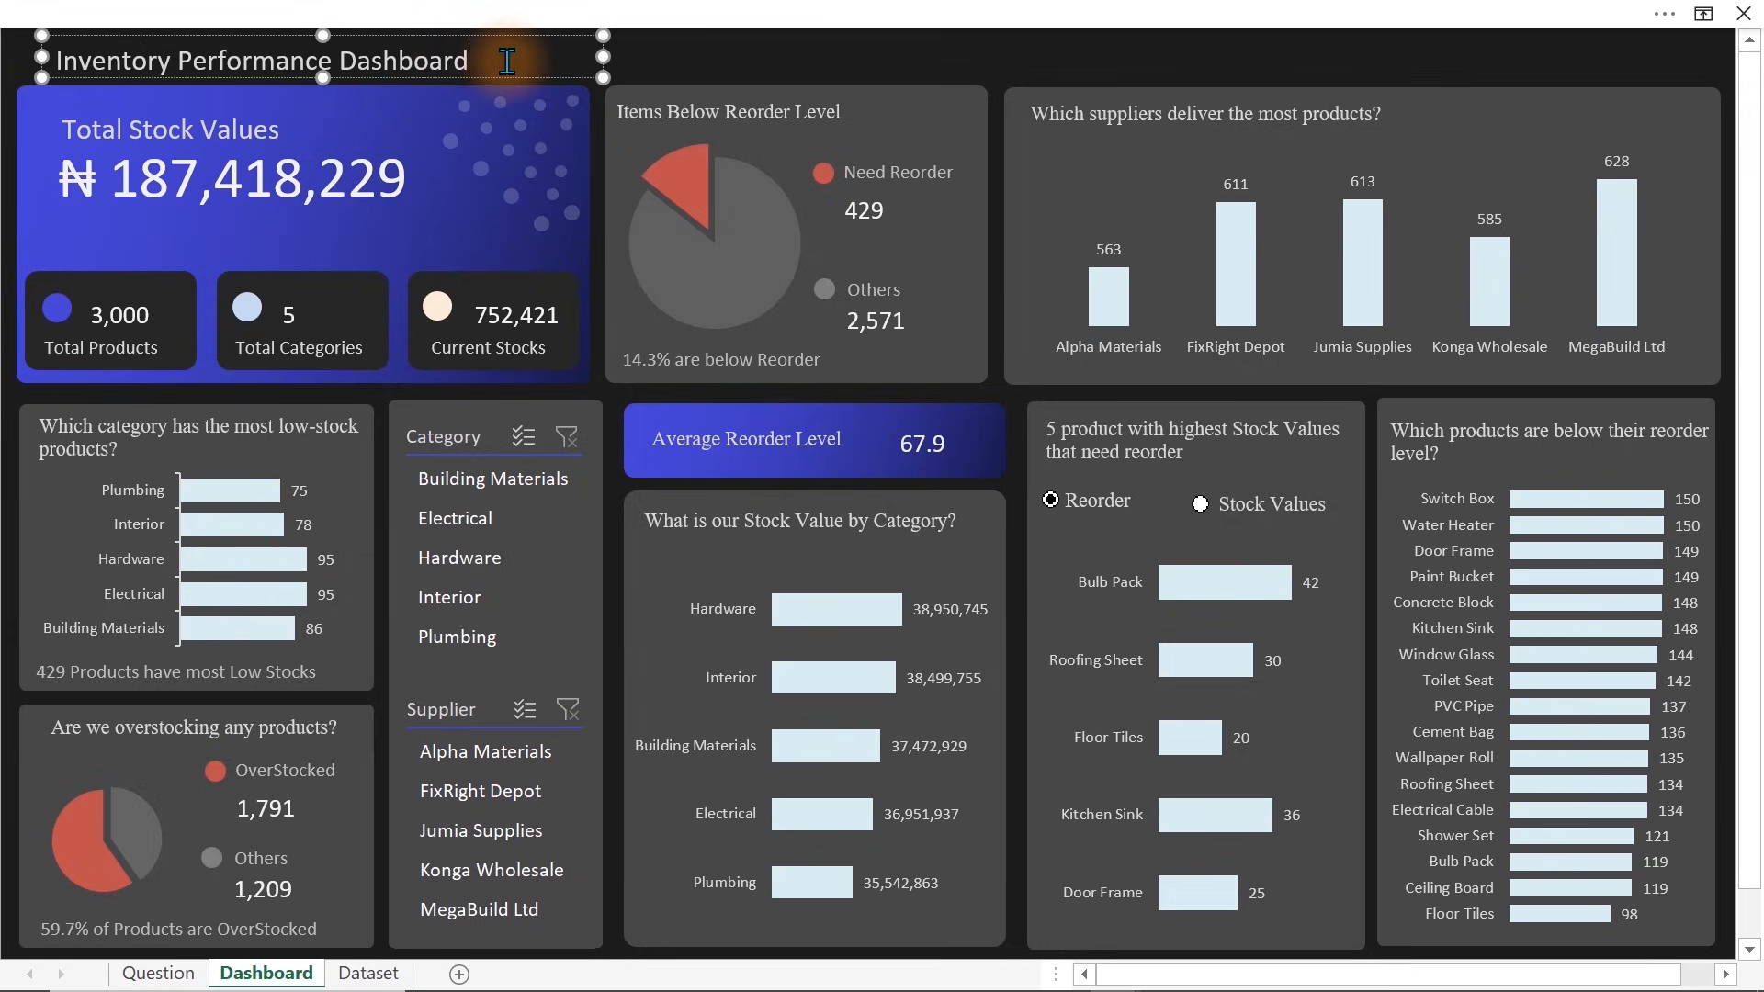
Move the Inventory Performance Dashboard title up slightly and set its font colour to a darker shade of white from the theme colours
{"action": "left_click", "coordinate": [507, 79]}
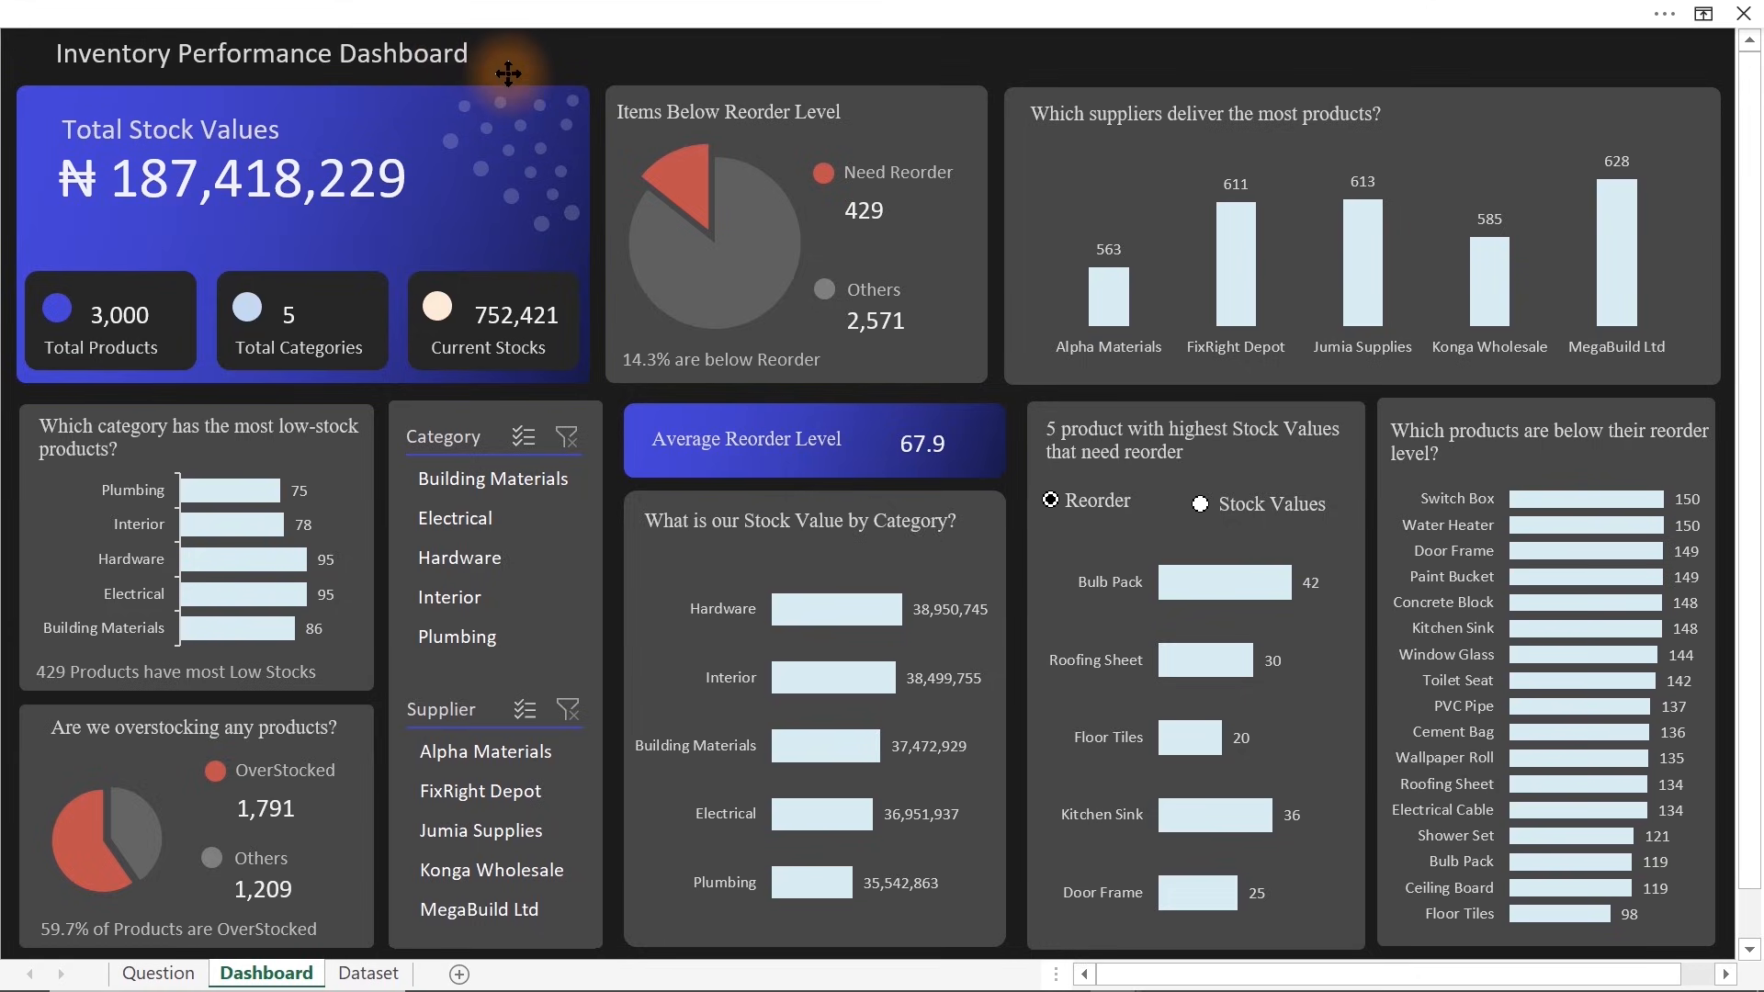
{"action": "left_click", "coordinate": [508, 74]}
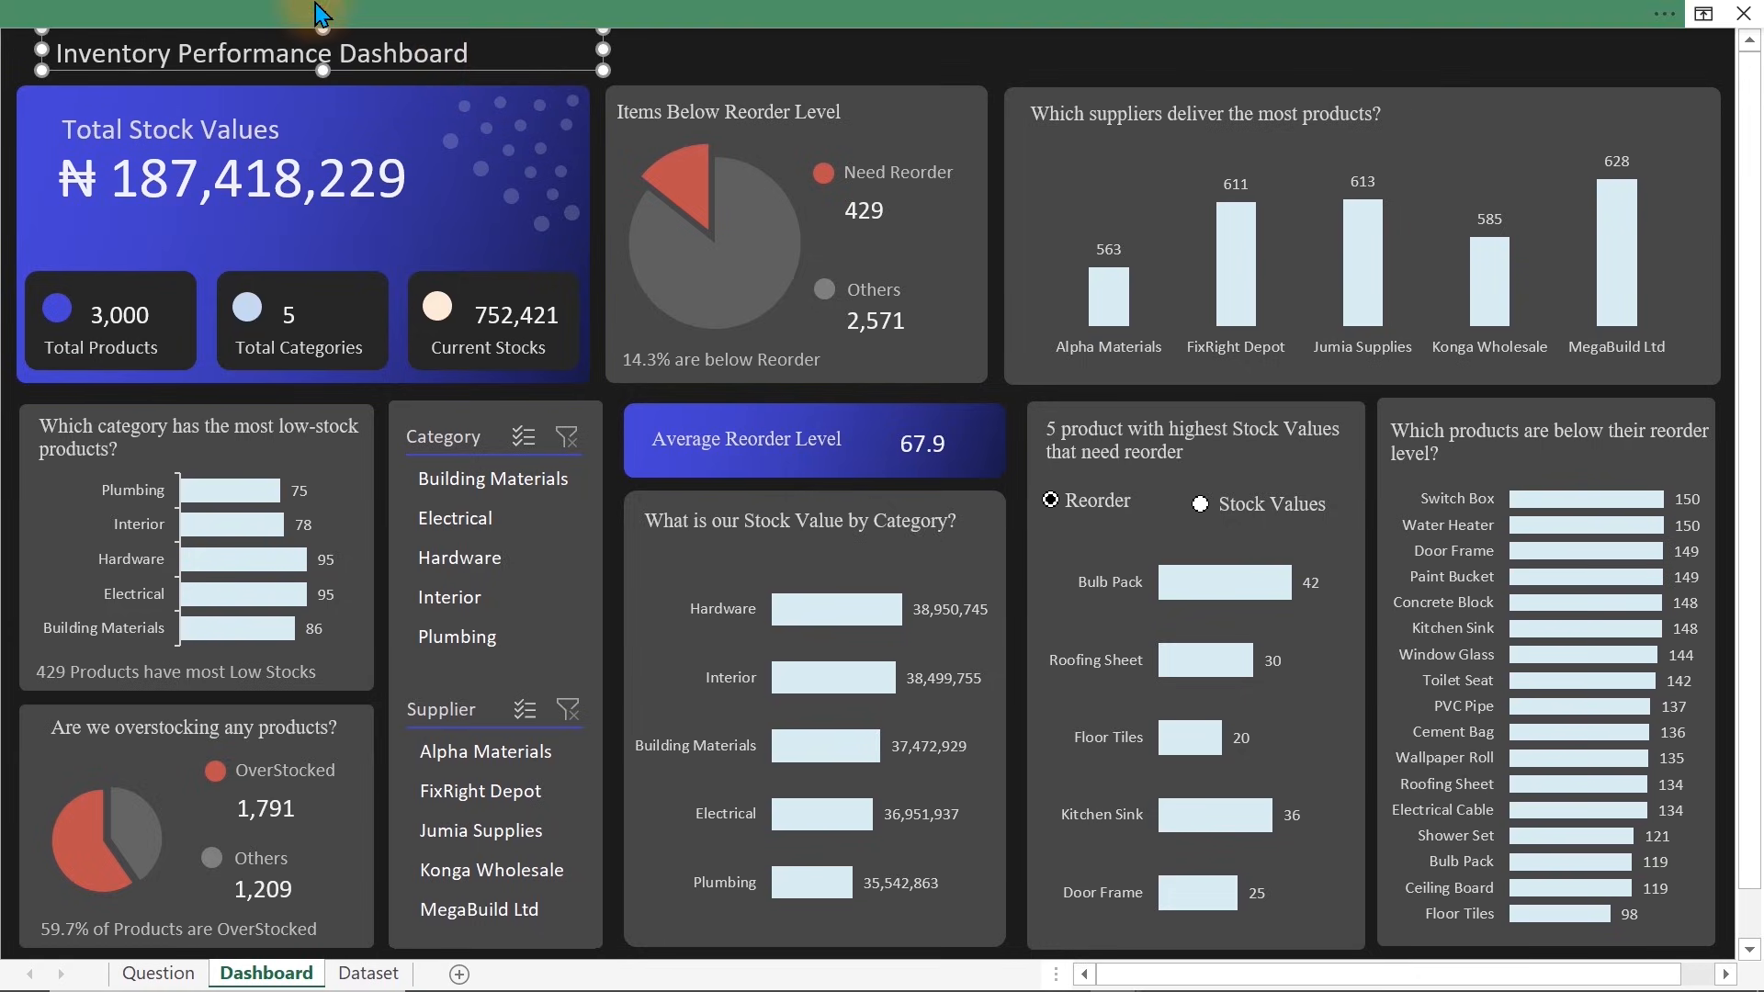
{"action": "left_click", "coordinate": [321, 12]}
{"action": "left_click", "coordinate": [409, 165]}
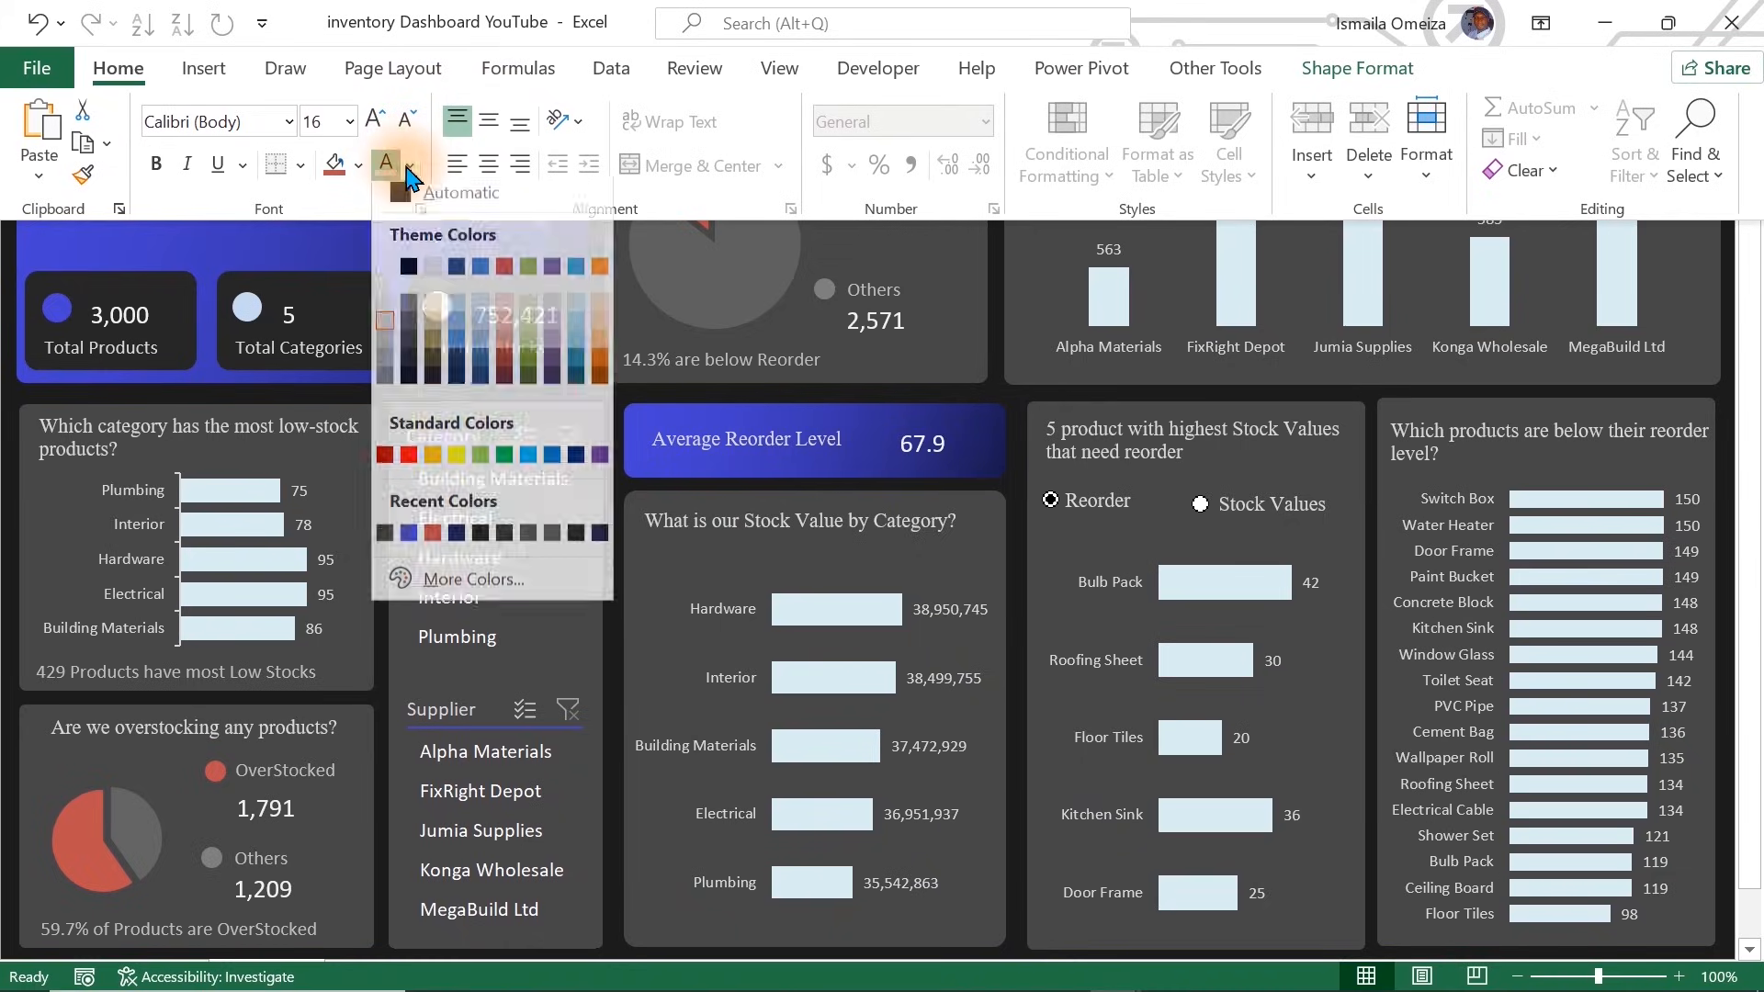
{"action": "left_click", "coordinate": [386, 355]}
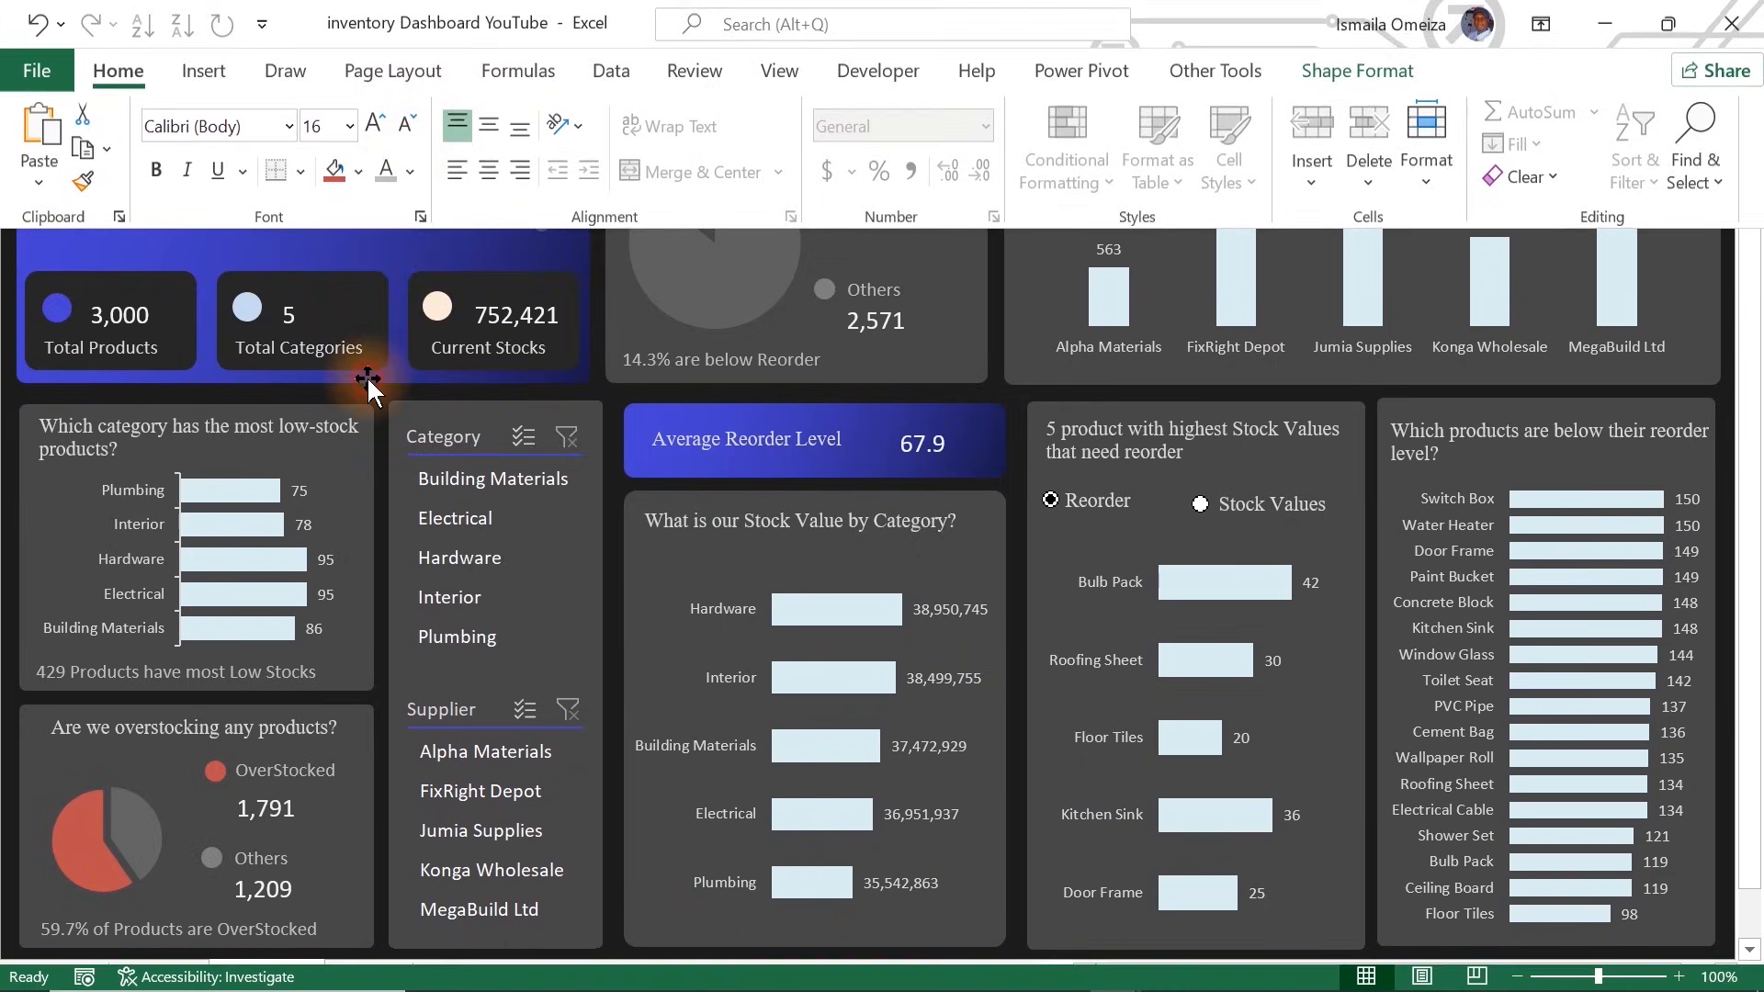
{"action": "left_click", "coordinate": [740, 56]}
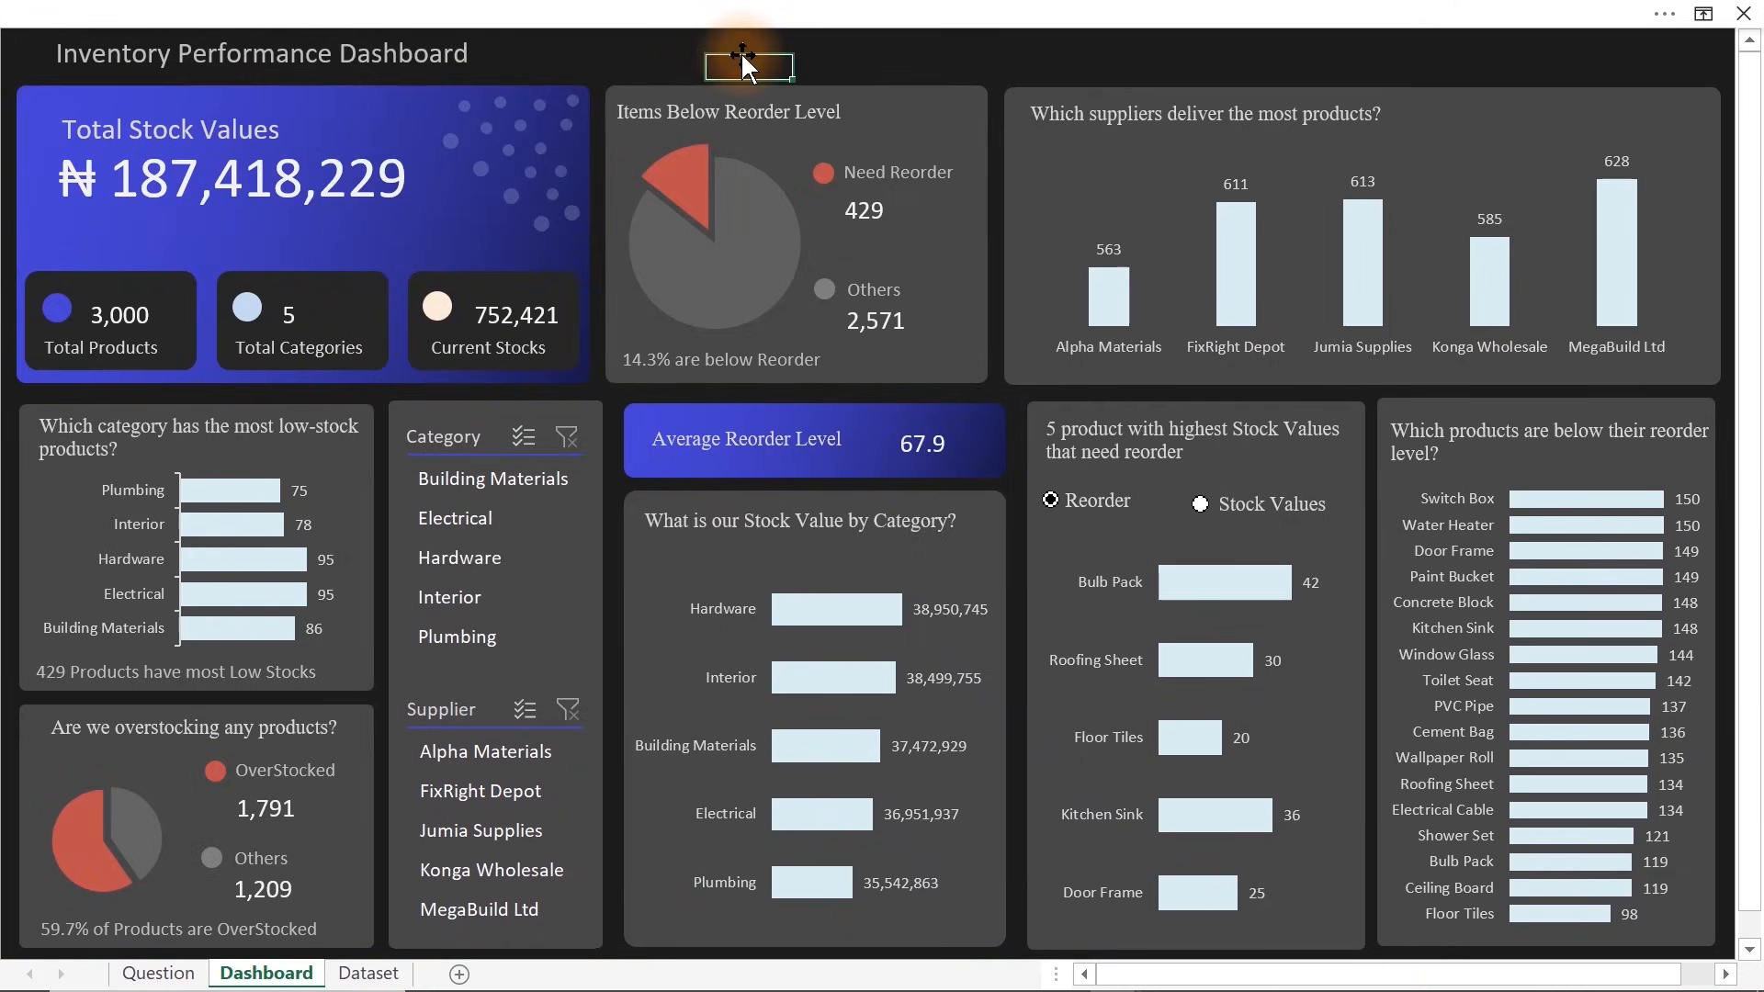